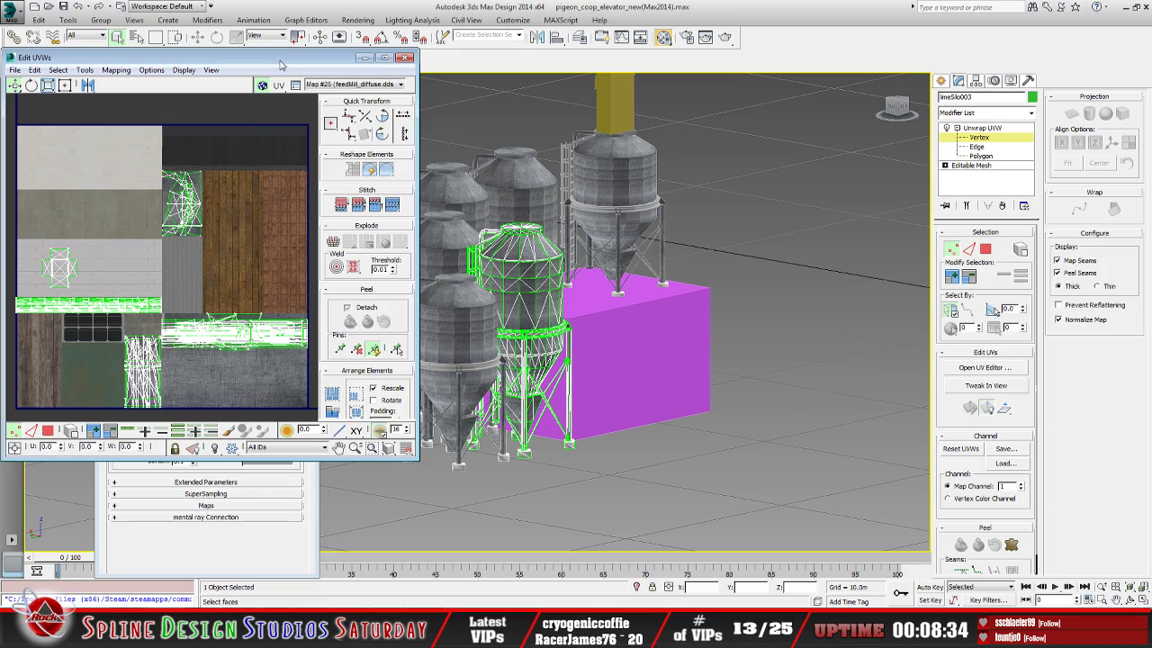
Minimize the Edit UVWs window and the Material Editor to clear the view of the silos and mill buildings
{"action": "left_click_drag", "start_coordinate": [280, 65], "coordinate": [654, 201]}
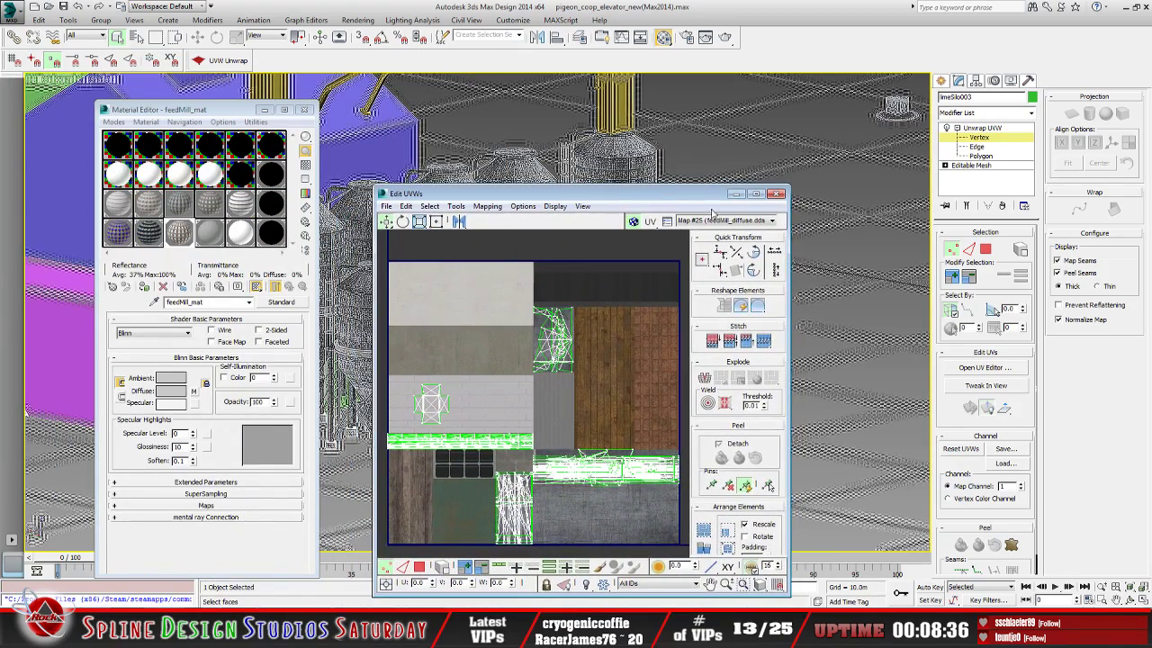
{"action": "left_click", "coordinate": [736, 194]}
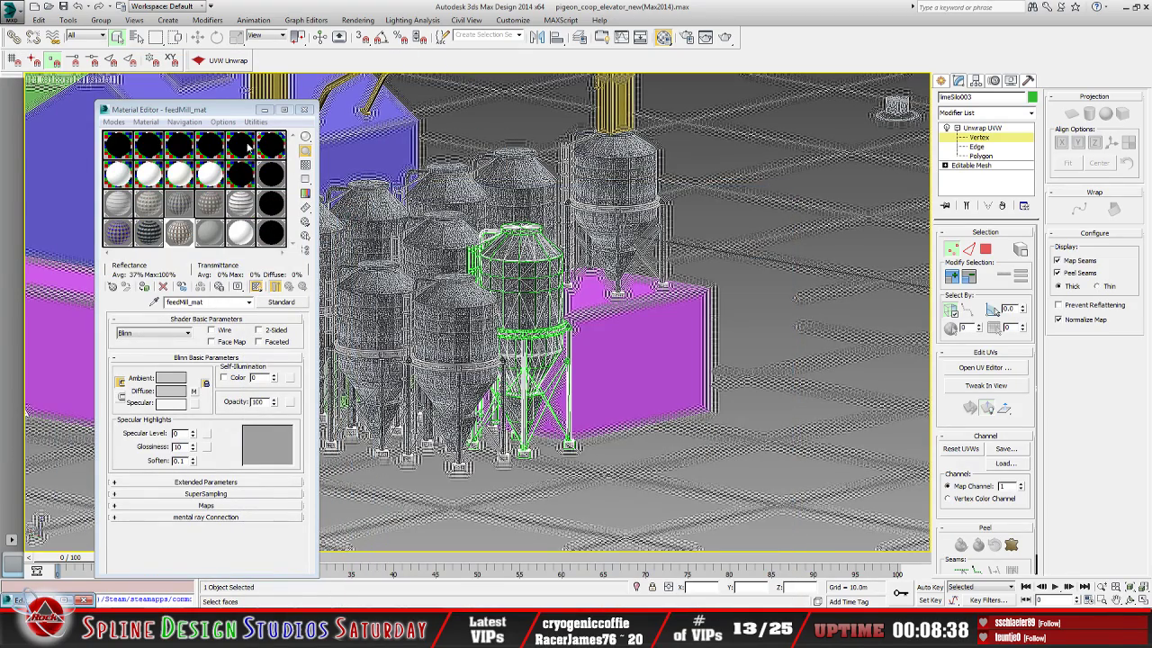
{"action": "left_click", "coordinate": [265, 109]}
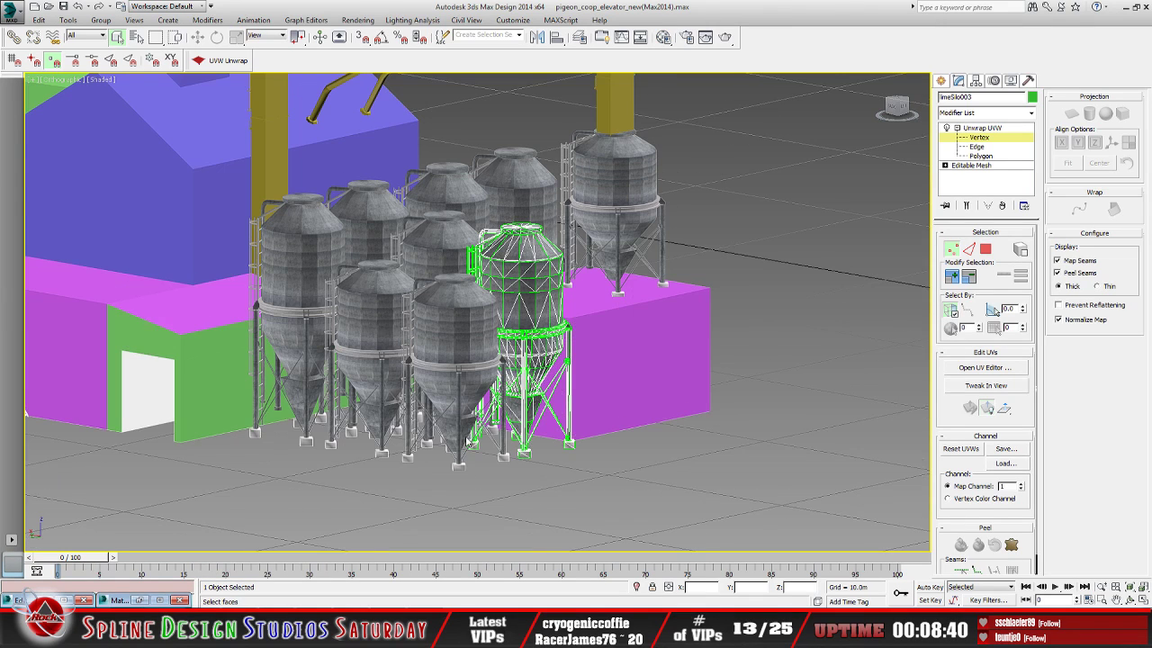
{"action": "scroll", "coordinate": [456, 432], "scroll_direction": "down", "scroll_amount": 5}
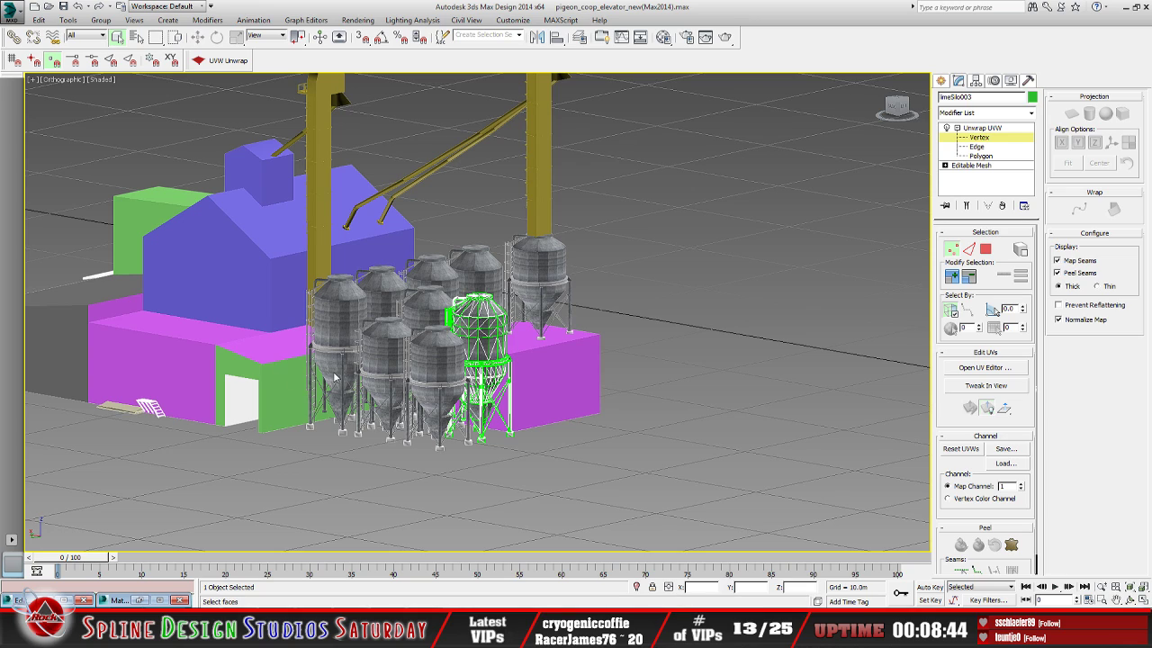
{"action": "middle_click_drag", "start_coordinate": [335, 378], "coordinate": [420, 419]}
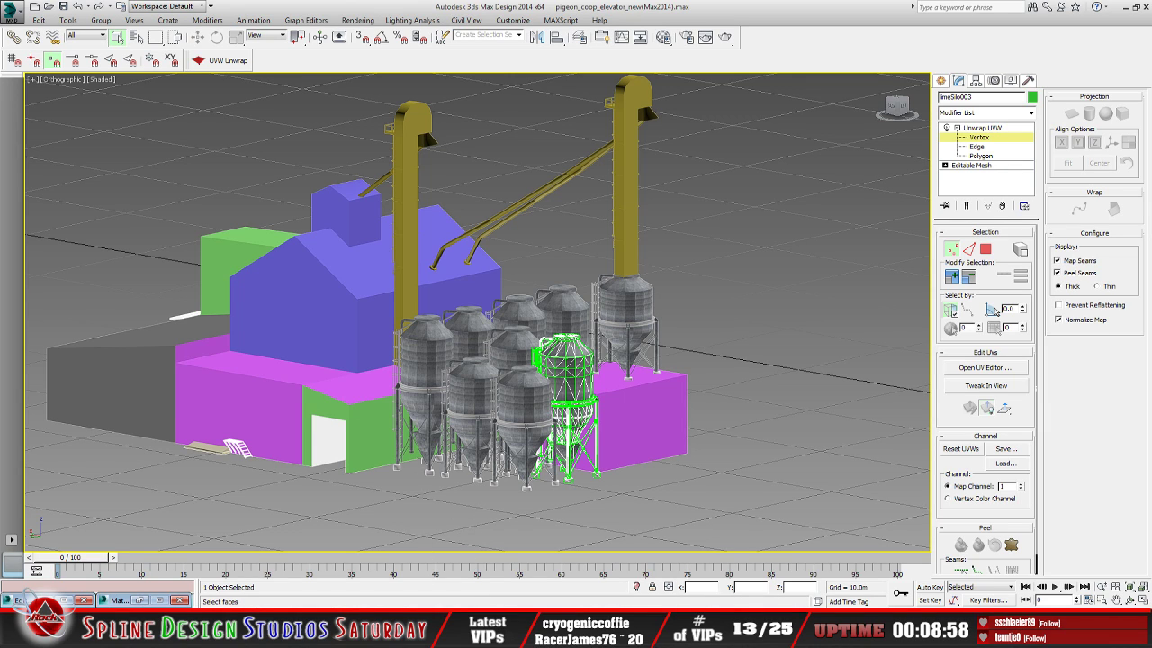
Switch to Paint Shop Pro and arrange feedMill_diffuse and buildings_acc_diffuse side by side, with the grey block texture image in front
{"action": "key", "text": "alt+Tab"}
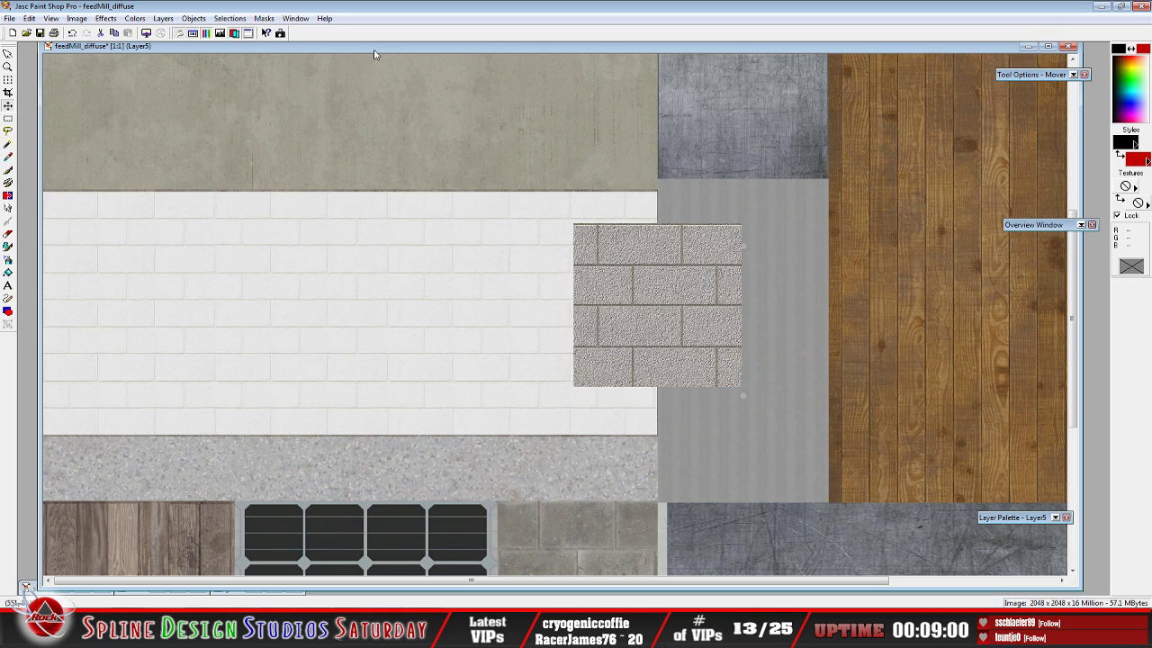
{"action": "scroll", "coordinate": [389, 219], "scroll_direction": "down", "scroll_amount": 2}
{"action": "scroll", "coordinate": [390, 219], "scroll_direction": "up", "scroll_amount": 1}
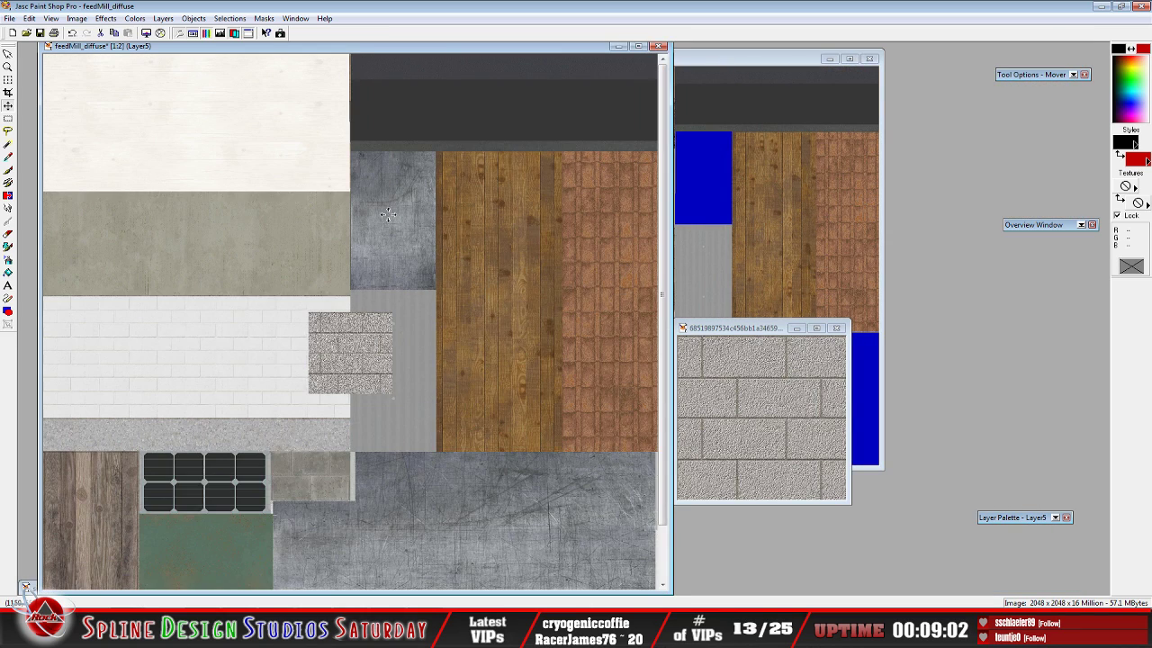
{"action": "scroll", "coordinate": [389, 219], "scroll_direction": "down", "scroll_amount": 1}
{"action": "left_click_drag", "start_coordinate": [295, 50], "coordinate": [361, 98]}
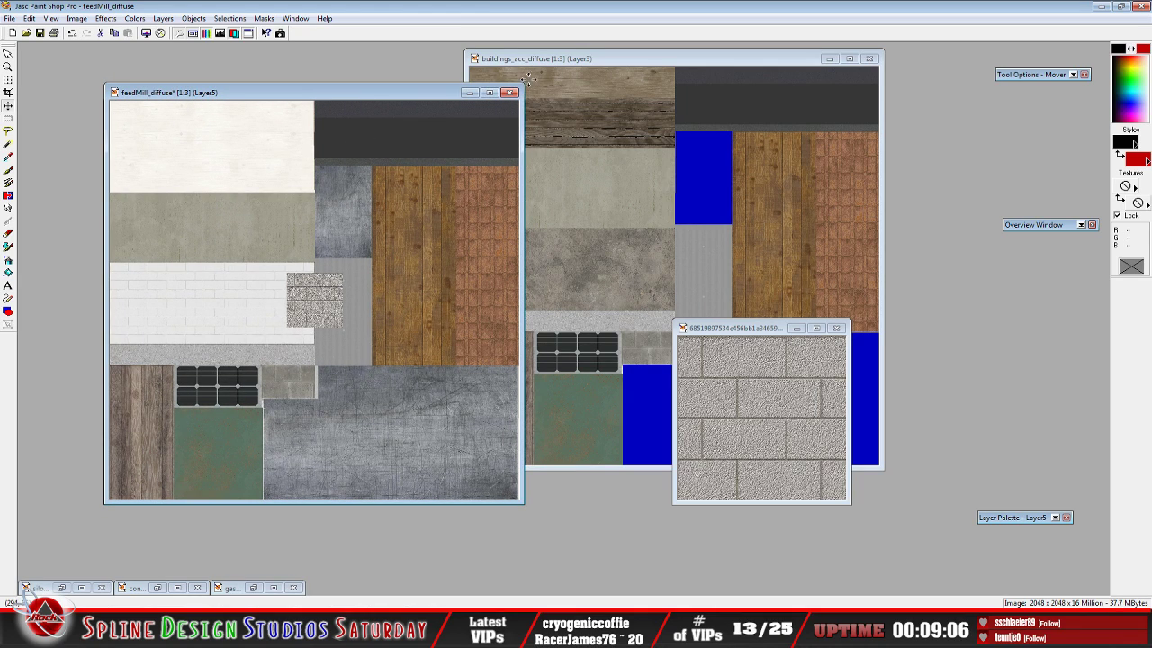
{"action": "left_click", "coordinate": [563, 59]}
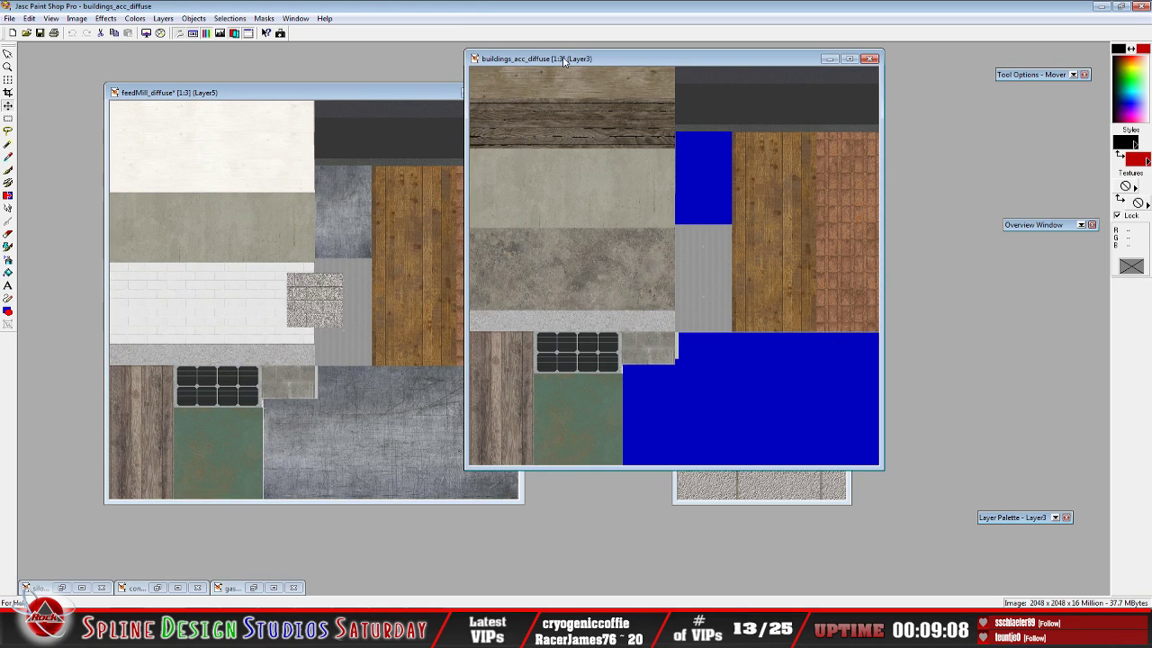
{"action": "left_click_drag", "start_coordinate": [563, 59], "coordinate": [667, 73]}
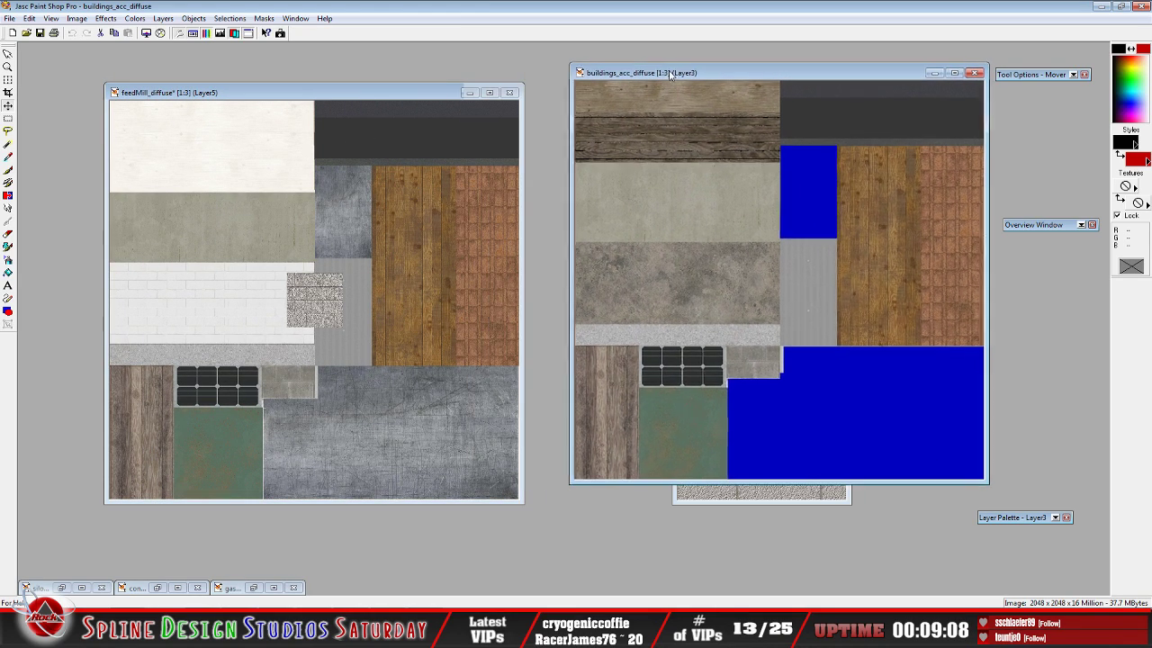
{"action": "left_click", "coordinate": [736, 498]}
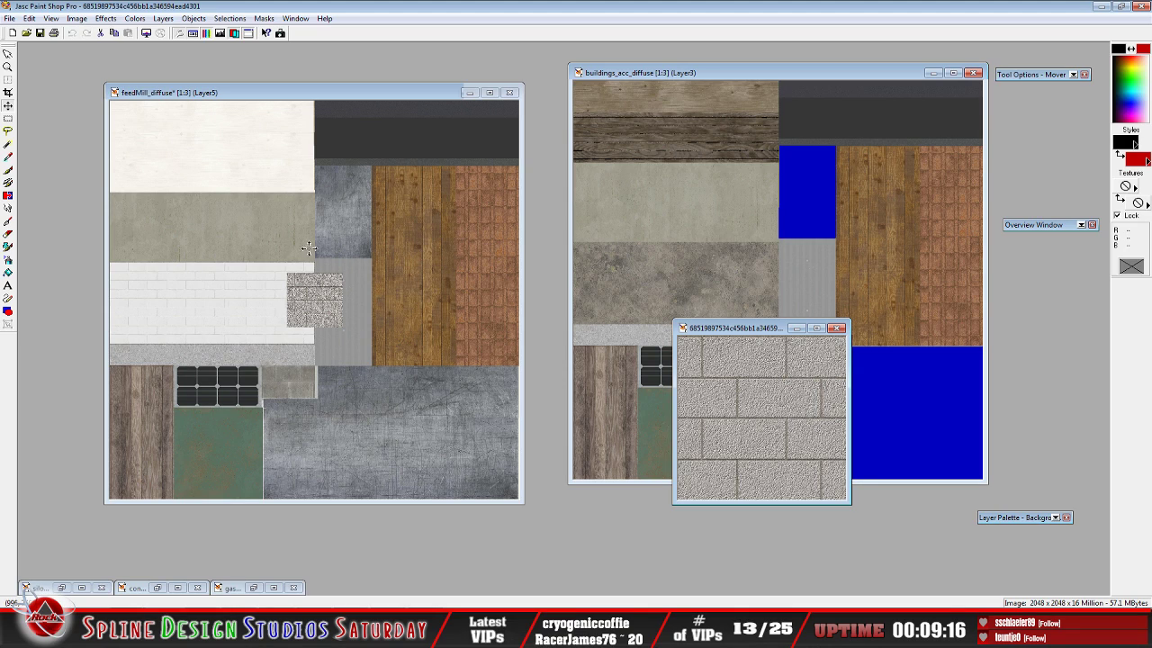
Make the wire1 layer visible in the feedMill_diffuse image
{"action": "left_click", "coordinate": [262, 92]}
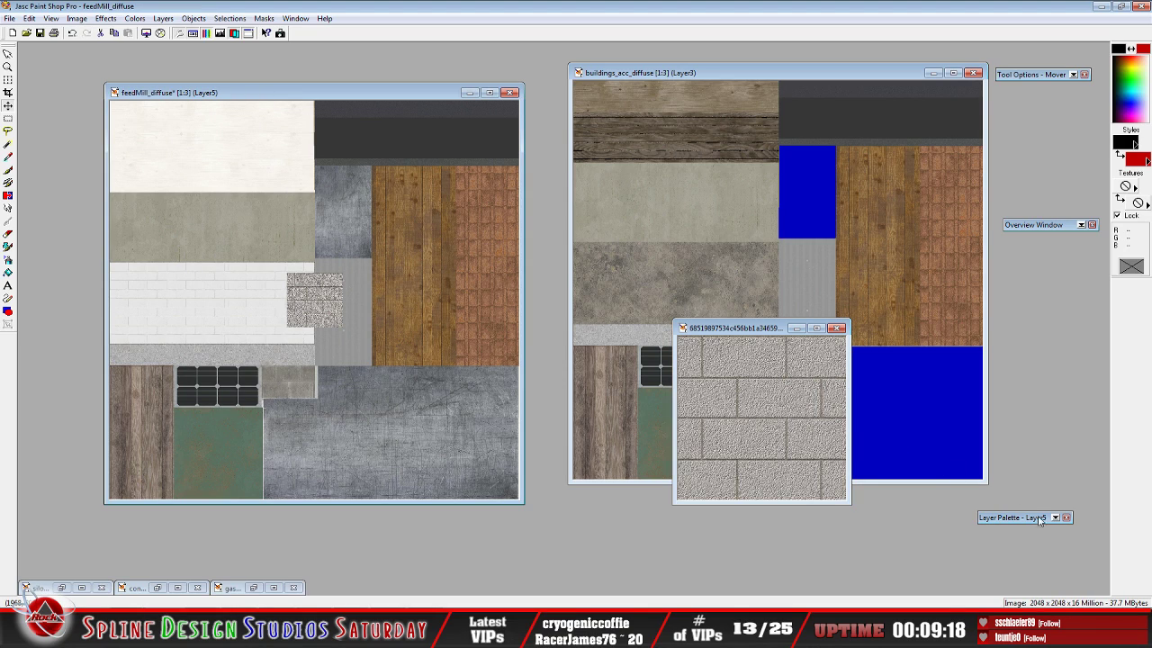
{"action": "mouse_move", "coordinate": [1042, 520]}
{"action": "left_click", "coordinate": [929, 296]}
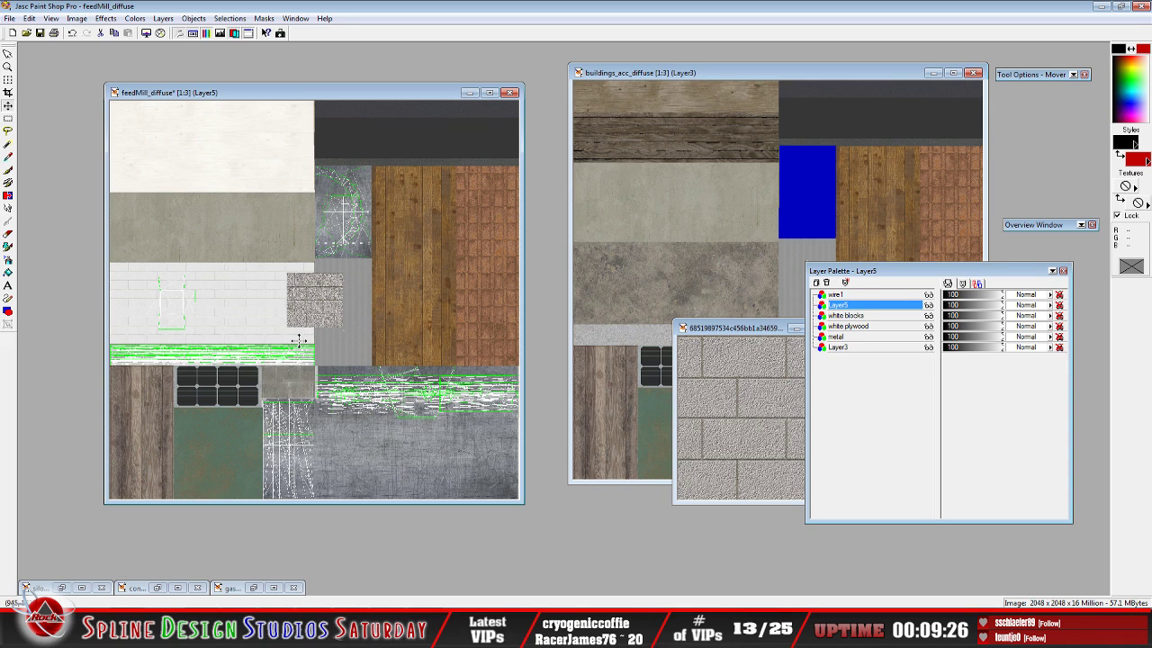
Examine where the silo's UV wireframe falls on the white block, concrete and metal areas of feedMill_diffuse
{"action": "scroll", "coordinate": [351, 342], "scroll_direction": "up", "scroll_amount": 2}
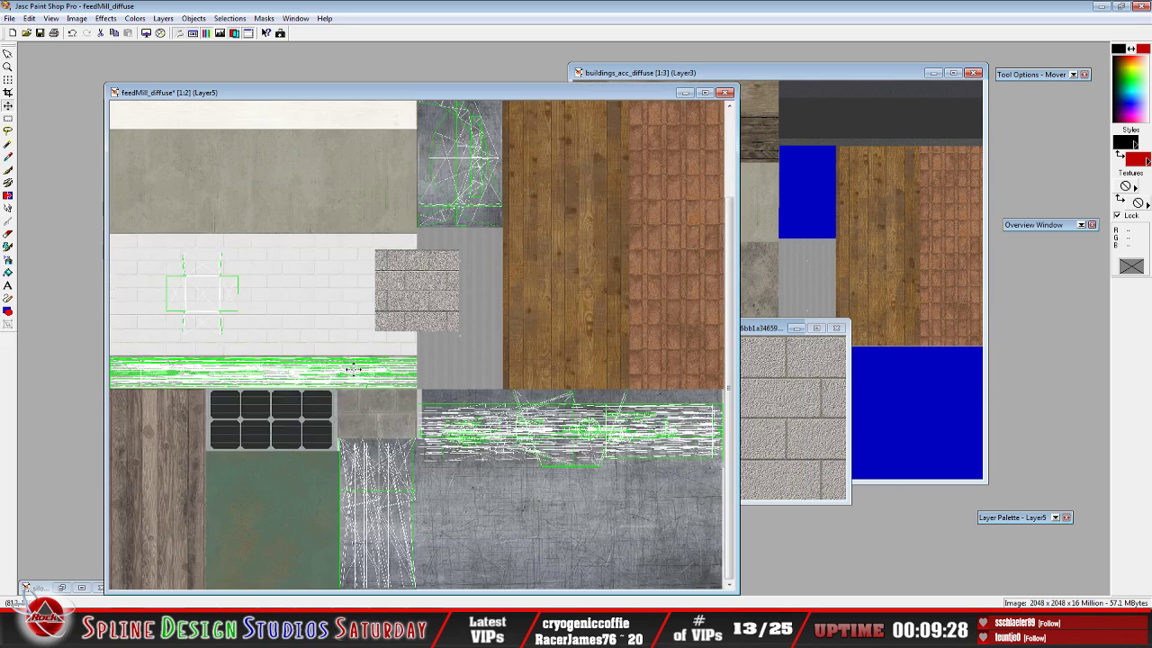
{"action": "scroll", "coordinate": [414, 353], "scroll_direction": "down", "scroll_amount": 1}
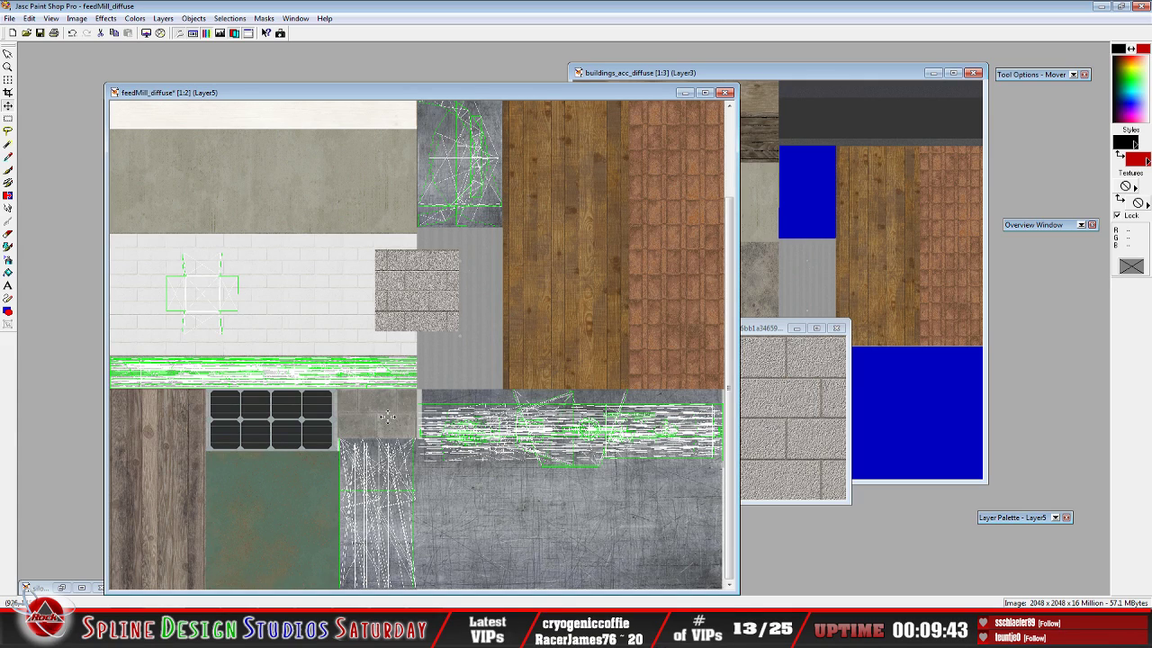
{"action": "scroll", "coordinate": [430, 317], "scroll_direction": "up", "scroll_amount": 1}
{"action": "scroll", "coordinate": [430, 317], "scroll_direction": "up", "scroll_amount": 1}
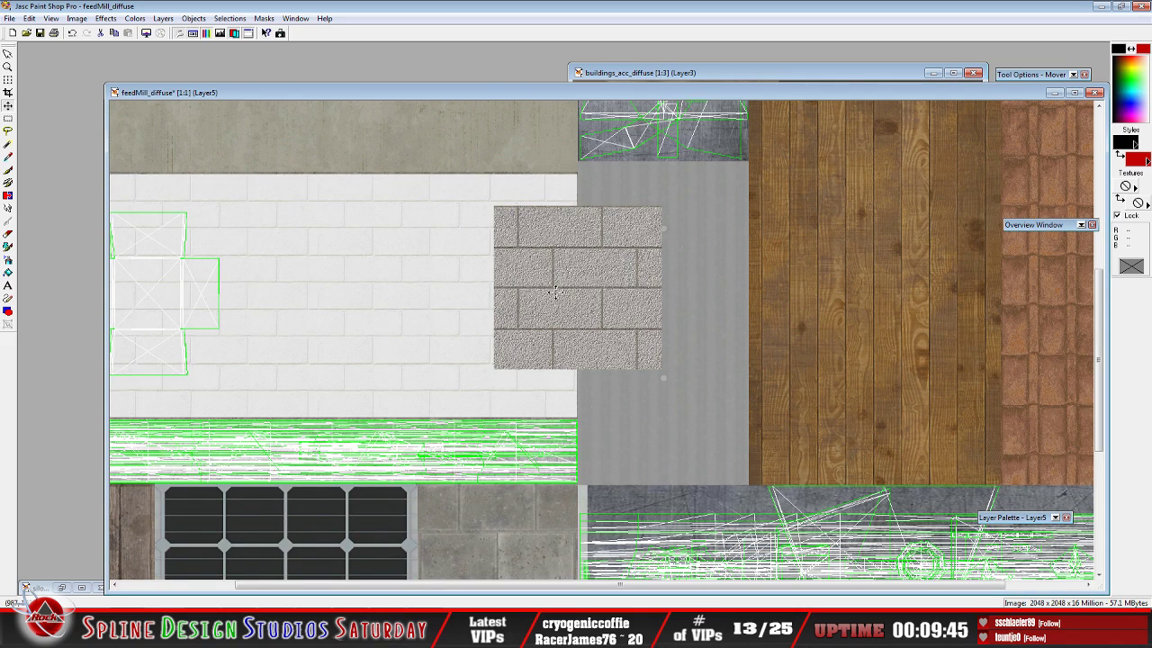
{"action": "scroll", "coordinate": [540, 324], "scroll_direction": "down", "scroll_amount": 2}
{"action": "scroll", "coordinate": [441, 385], "scroll_direction": "up", "scroll_amount": 1}
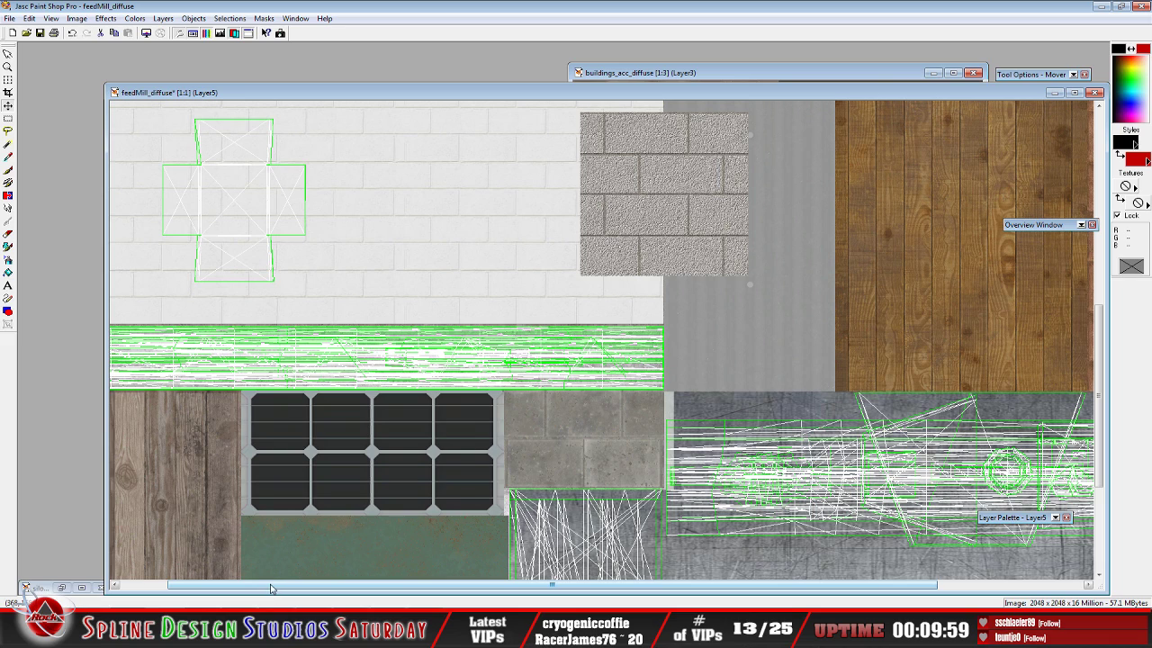
{"action": "left_click_drag", "start_coordinate": [271, 589], "coordinate": [209, 587]}
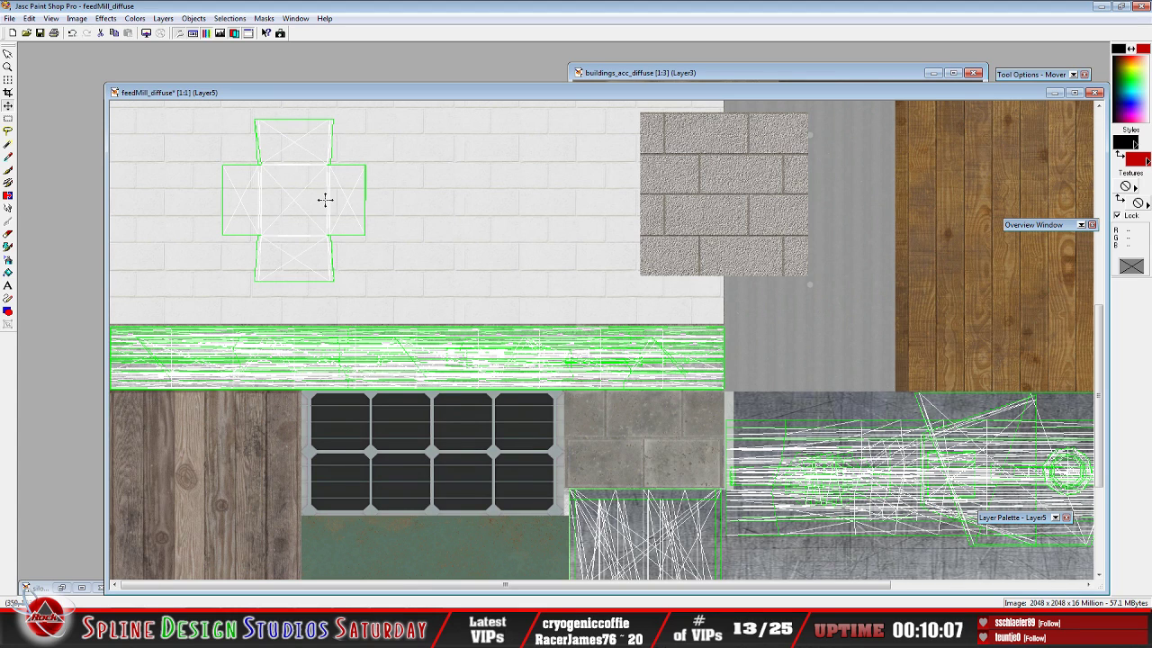
{"action": "scroll", "coordinate": [326, 199], "scroll_direction": "down", "scroll_amount": 1}
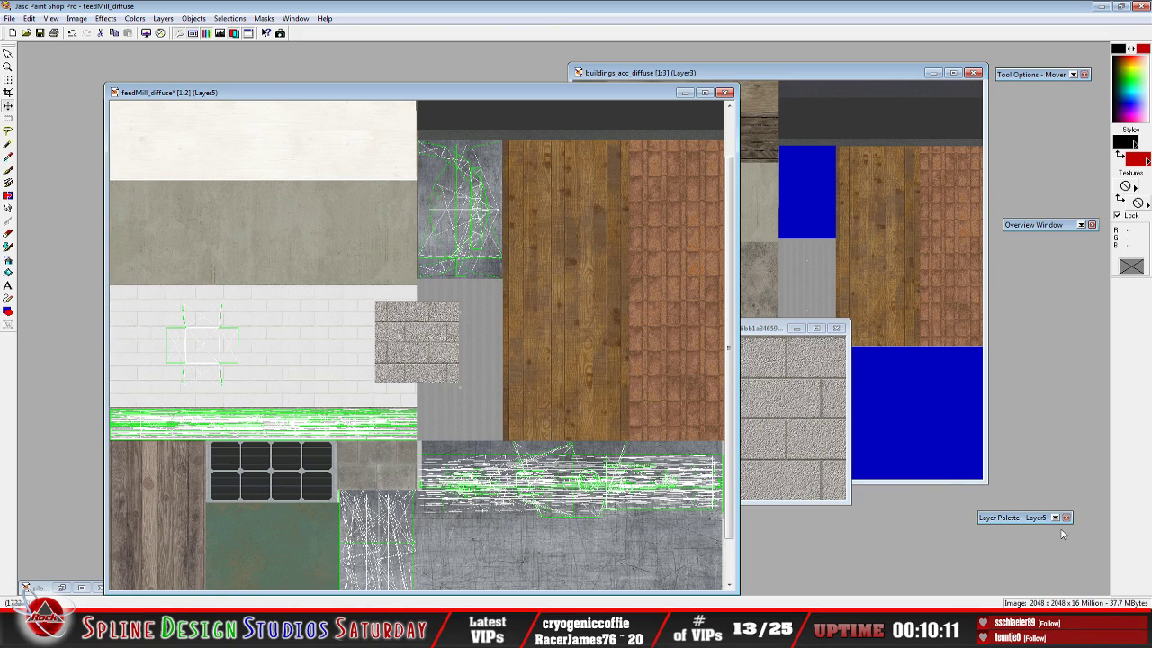
Hide the white blocks layer in feedMill_diffuse and place the image beside buildings_acc_diffuse for comparison
{"action": "mouse_move", "coordinate": [1039, 520]}
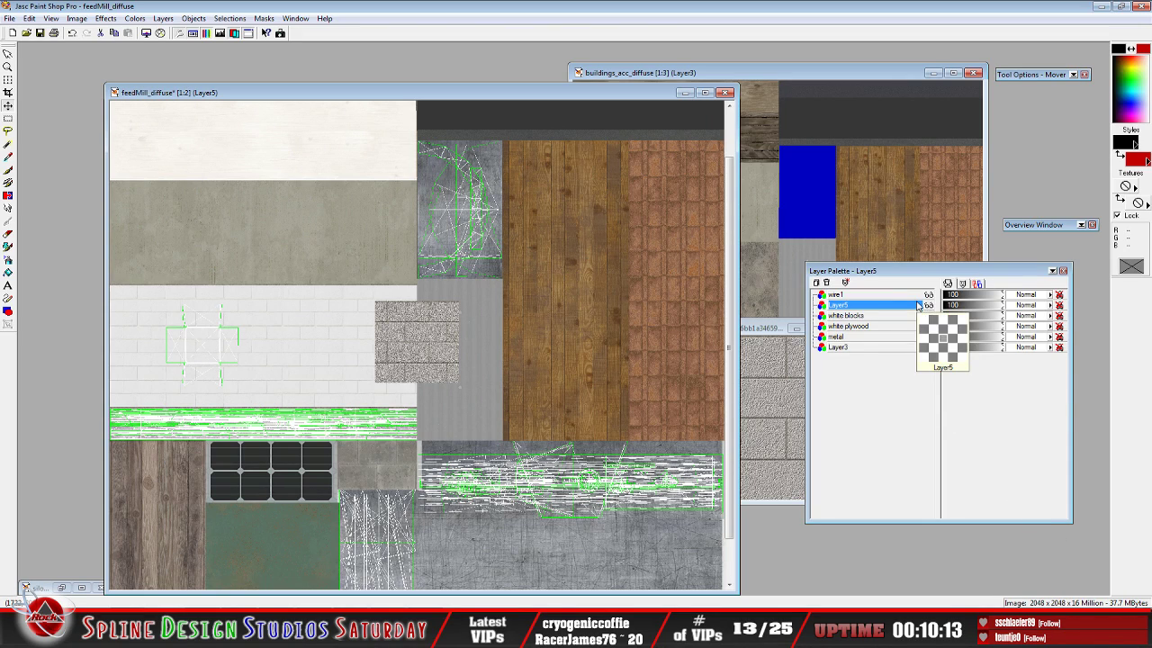
{"action": "left_click", "coordinate": [928, 316]}
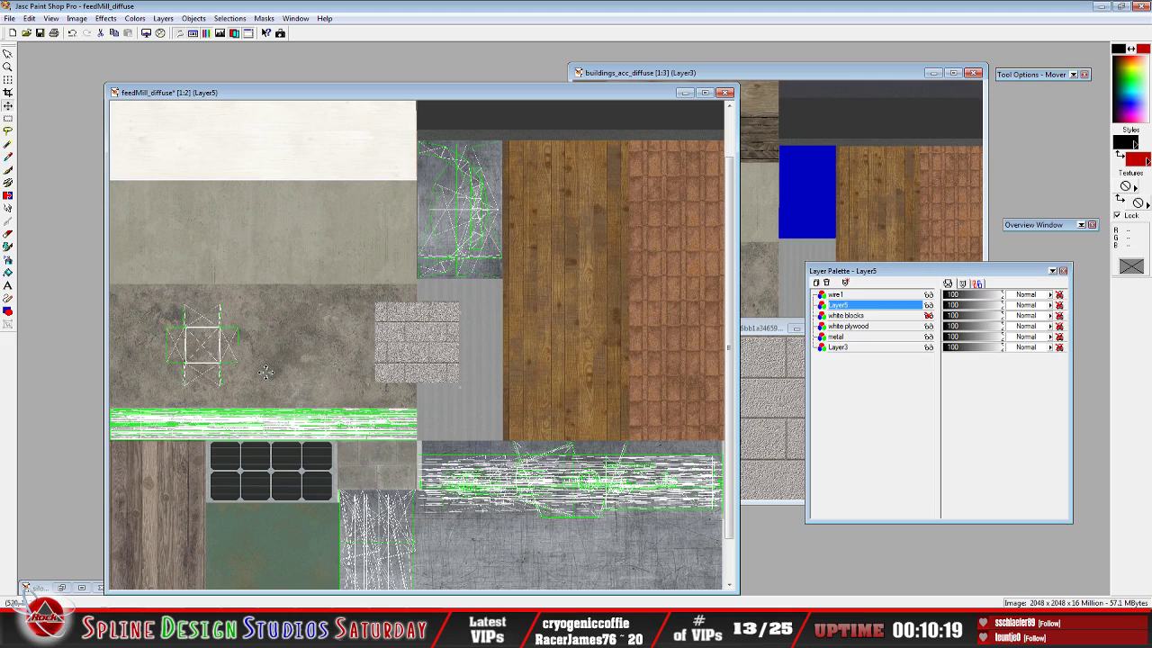
{"action": "left_click", "coordinate": [739, 72]}
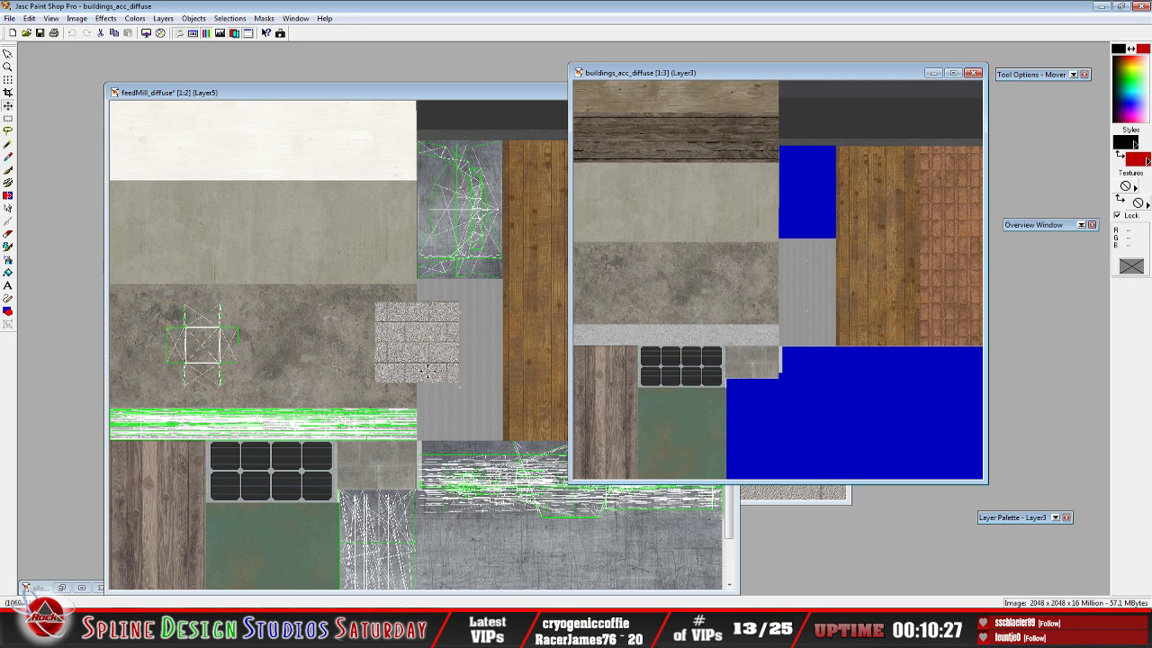
{"action": "mouse_move", "coordinate": [1020, 521]}
{"action": "scroll", "coordinate": [285, 103], "scroll_direction": "down", "scroll_amount": 1}
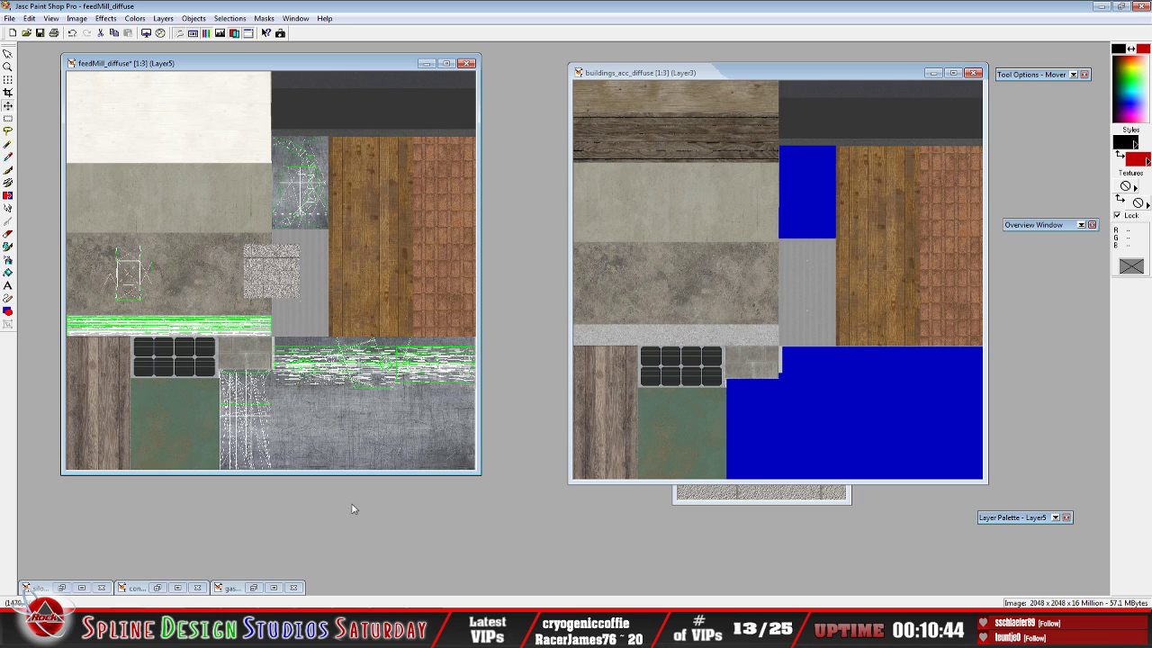
Switch to 3ds Max and select the footing-block polygons of limeSilo003 through their cross-shaped UV cluster in the UV editor
{"action": "key", "text": "alt+Tab"}
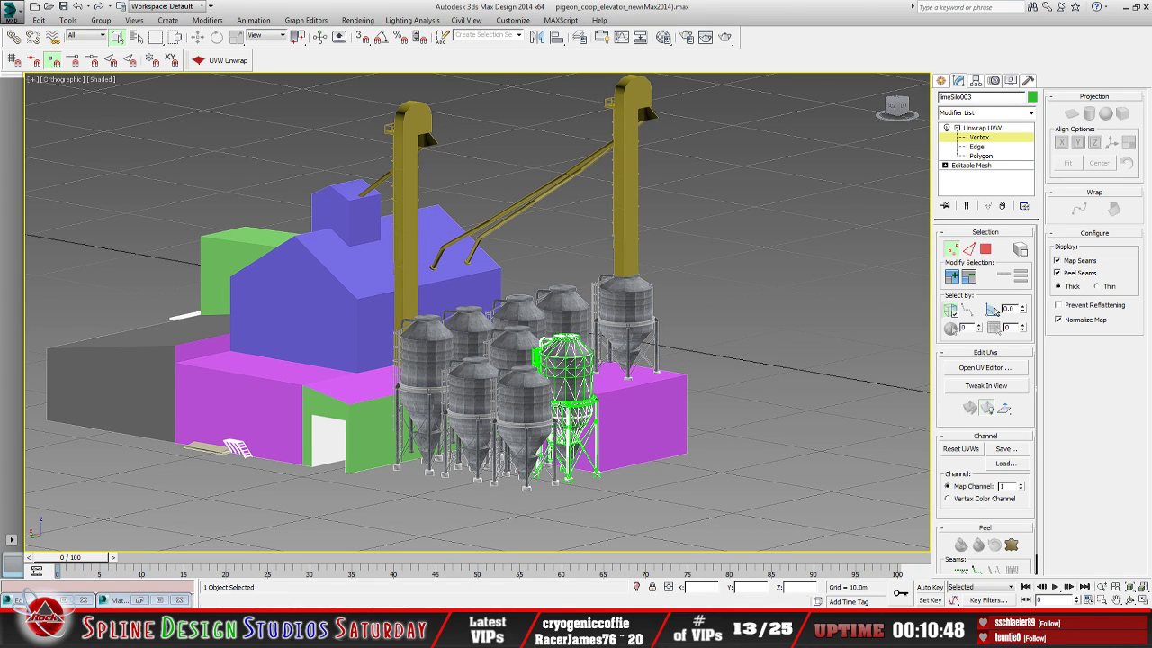
{"action": "scroll", "coordinate": [559, 409], "scroll_direction": "up", "scroll_amount": 6}
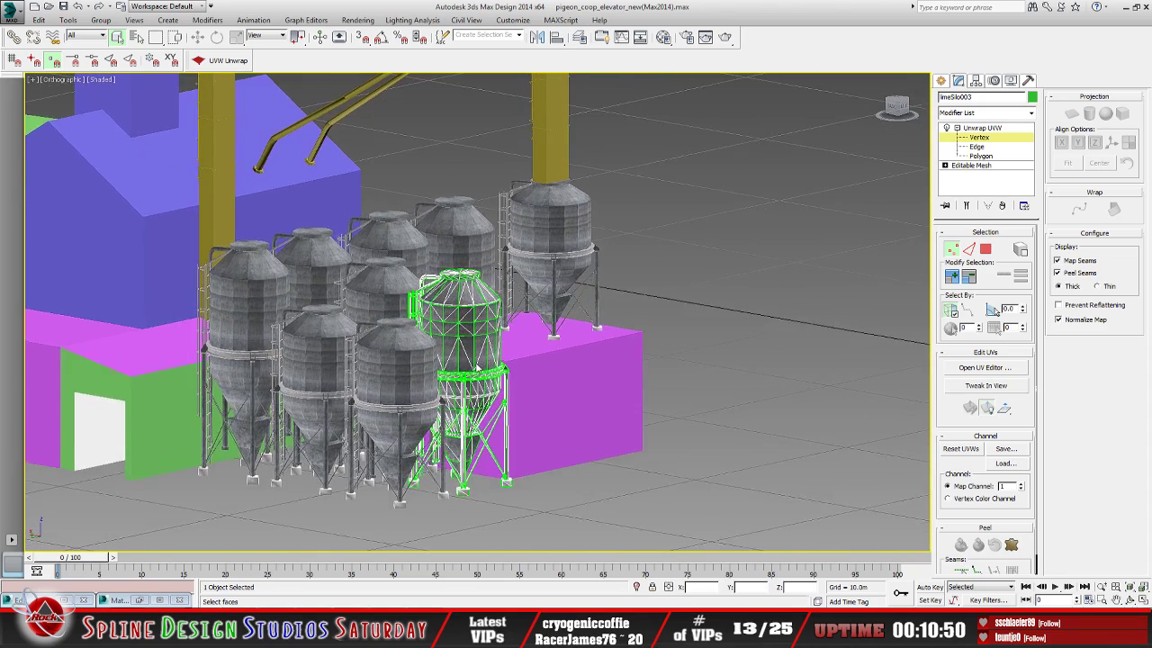
{"action": "scroll", "coordinate": [475, 355], "scroll_direction": "up", "scroll_amount": 4}
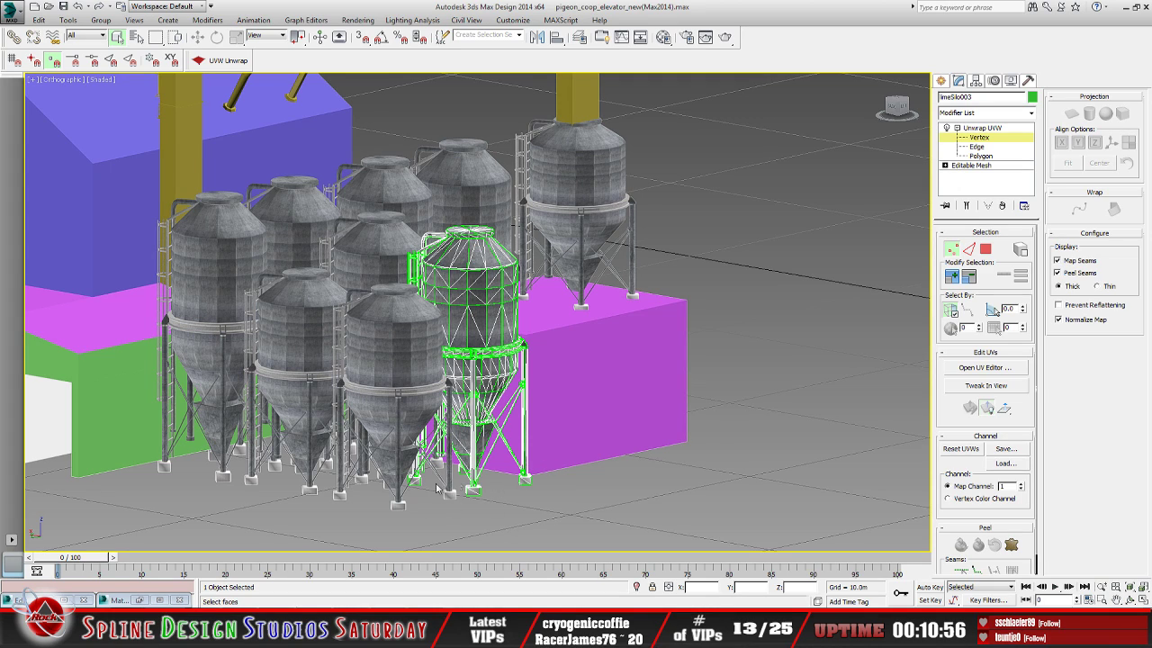
{"action": "scroll", "coordinate": [438, 488], "scroll_direction": "up", "scroll_amount": 6}
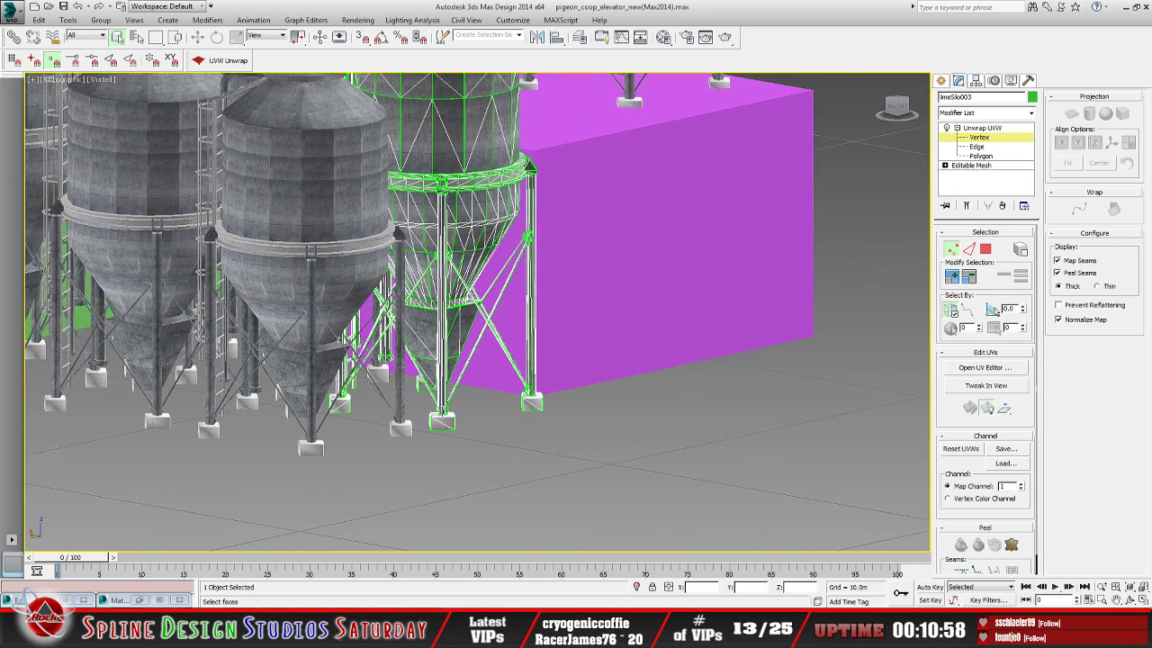
{"action": "scroll", "coordinate": [441, 412], "scroll_direction": "up", "scroll_amount": 2}
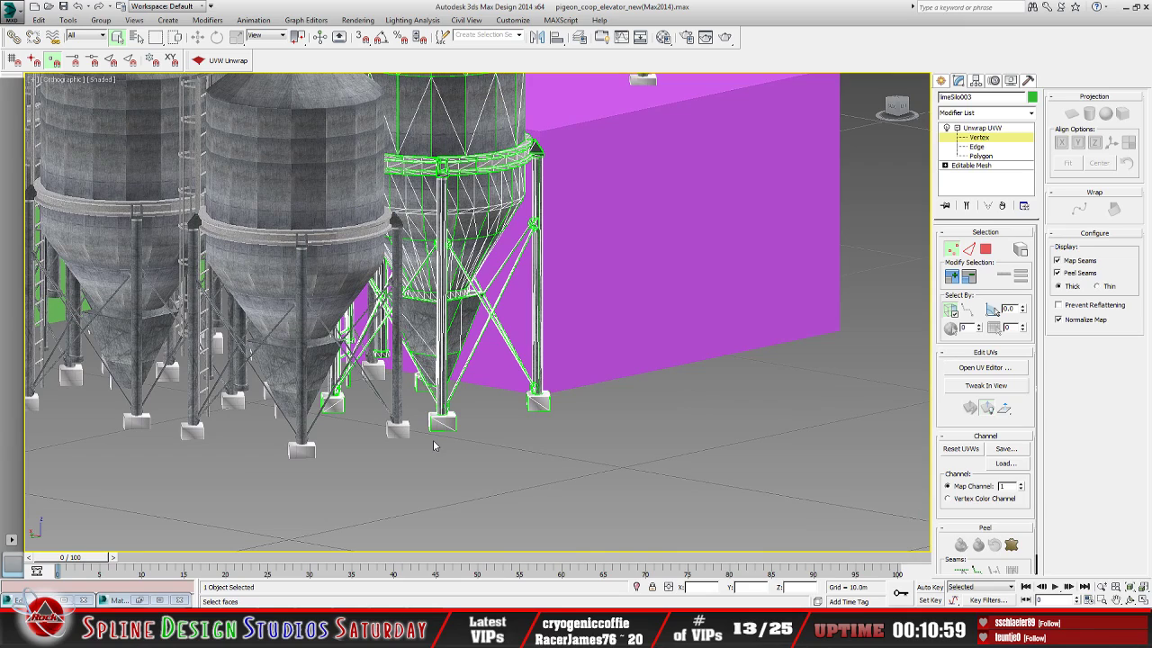
{"action": "left_click", "coordinate": [980, 156]}
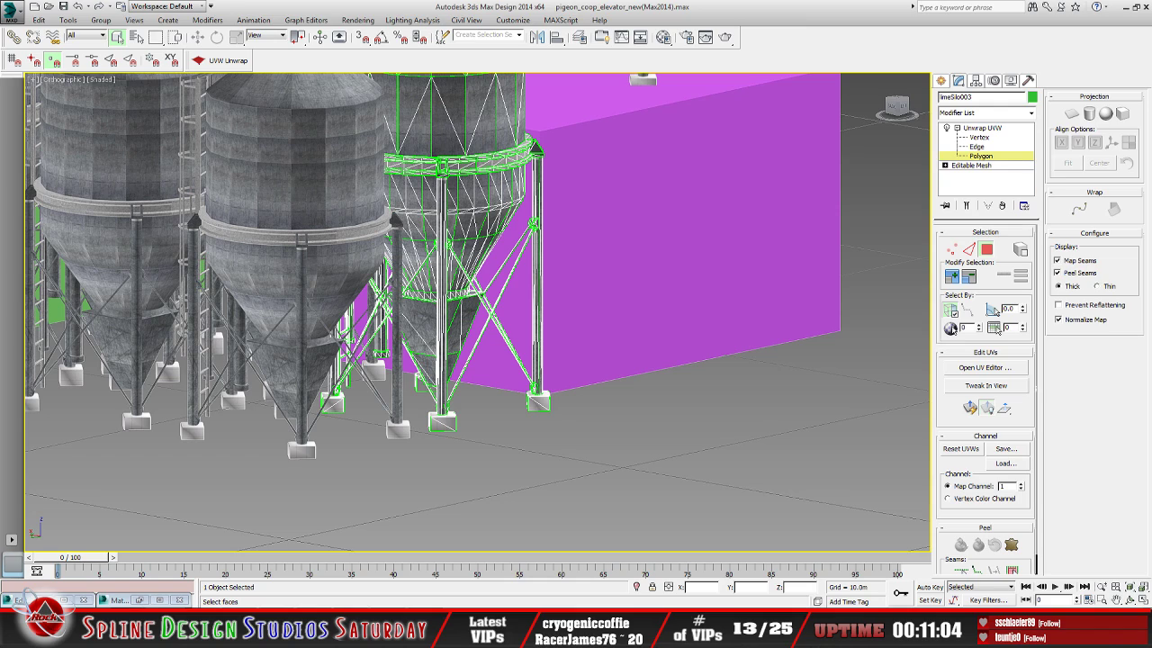
{"action": "left_click", "coordinate": [18, 599]}
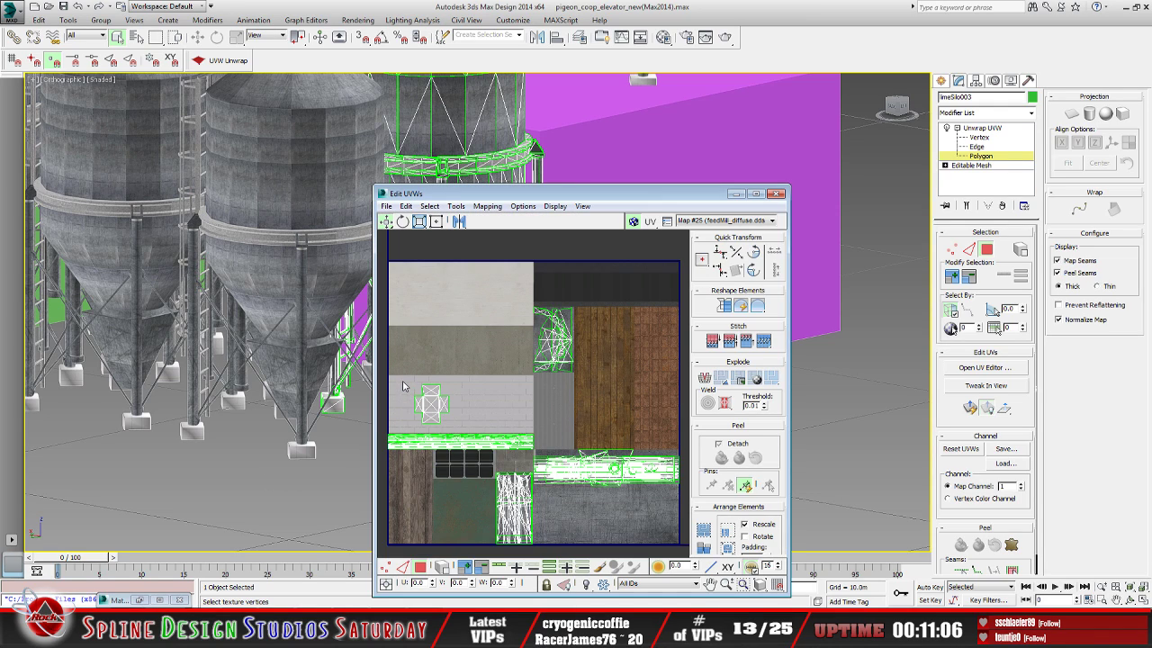
{"action": "left_click_drag", "start_coordinate": [406, 389], "coordinate": [475, 445]}
{"action": "left_click", "coordinate": [435, 387]}
{"action": "left_click", "coordinate": [735, 194]}
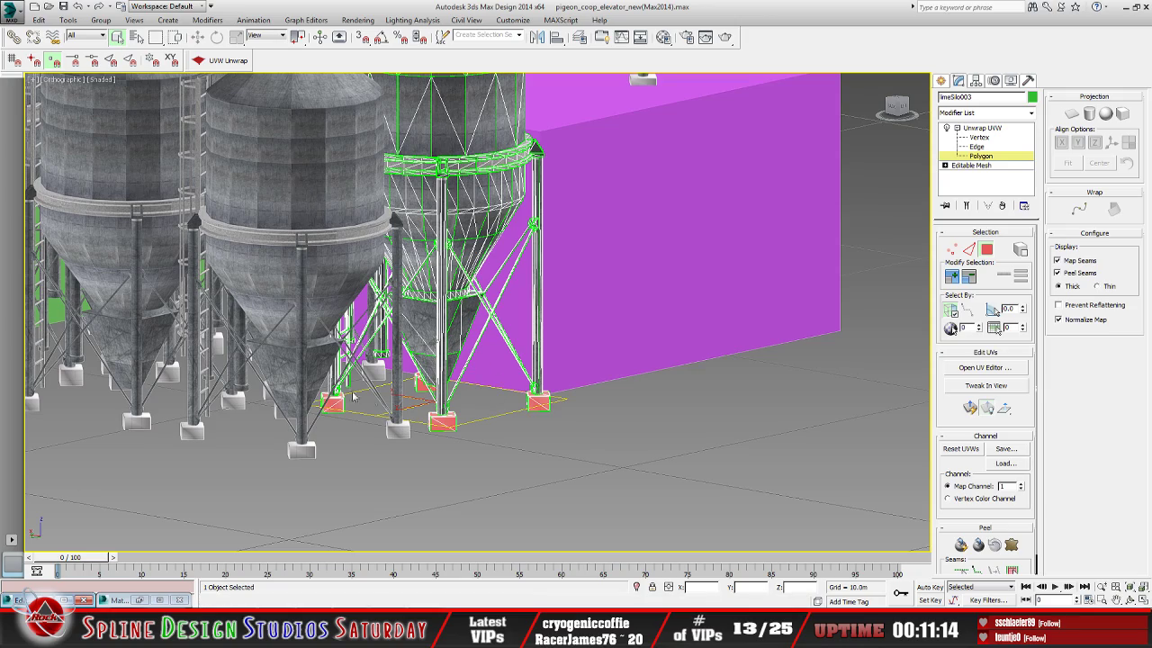
Examine the selected footing blocks beneath the silo from several distances and return to the feedMill_diffuse texture in Paint Shop Pro
{"action": "scroll", "coordinate": [389, 420], "scroll_direction": "down", "scroll_amount": 2}
{"action": "middle_click_drag", "start_coordinate": [389, 419], "coordinate": [399, 403], "text": "alt"}
{"action": "scroll", "coordinate": [401, 402], "scroll_direction": "down", "scroll_amount": 2}
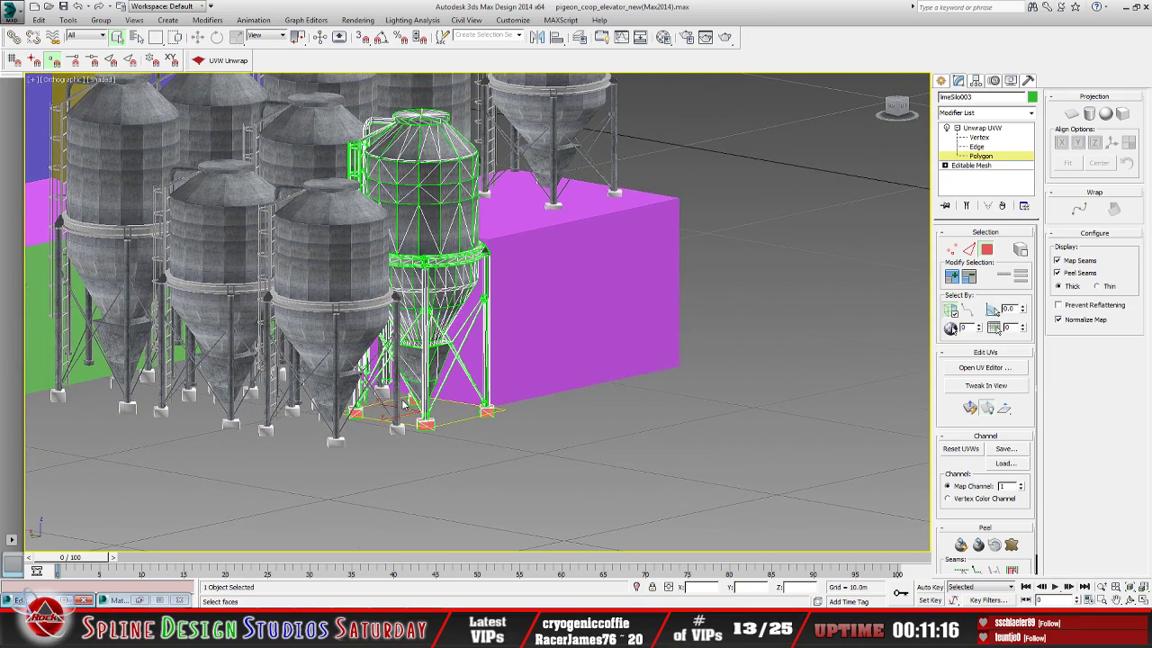
{"action": "scroll", "coordinate": [381, 447], "scroll_direction": "up", "scroll_amount": 2}
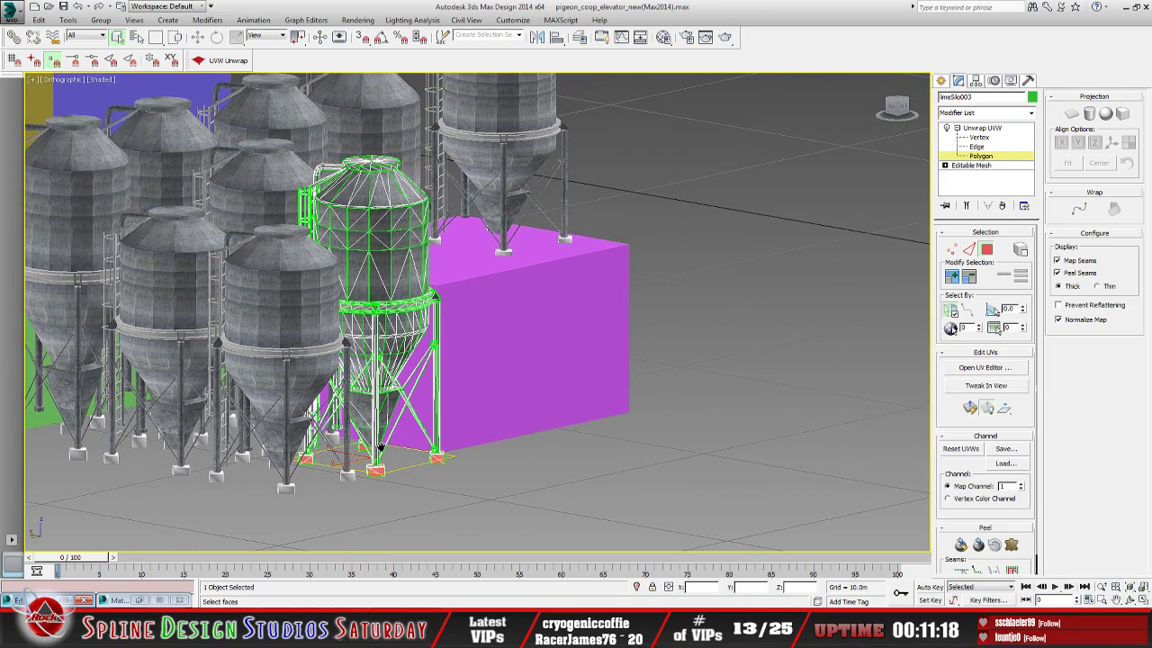
{"action": "scroll", "coordinate": [381, 447], "scroll_direction": "down", "scroll_amount": 2}
{"action": "middle_click_drag", "start_coordinate": [403, 425], "coordinate": [402, 436], "text": "alt"}
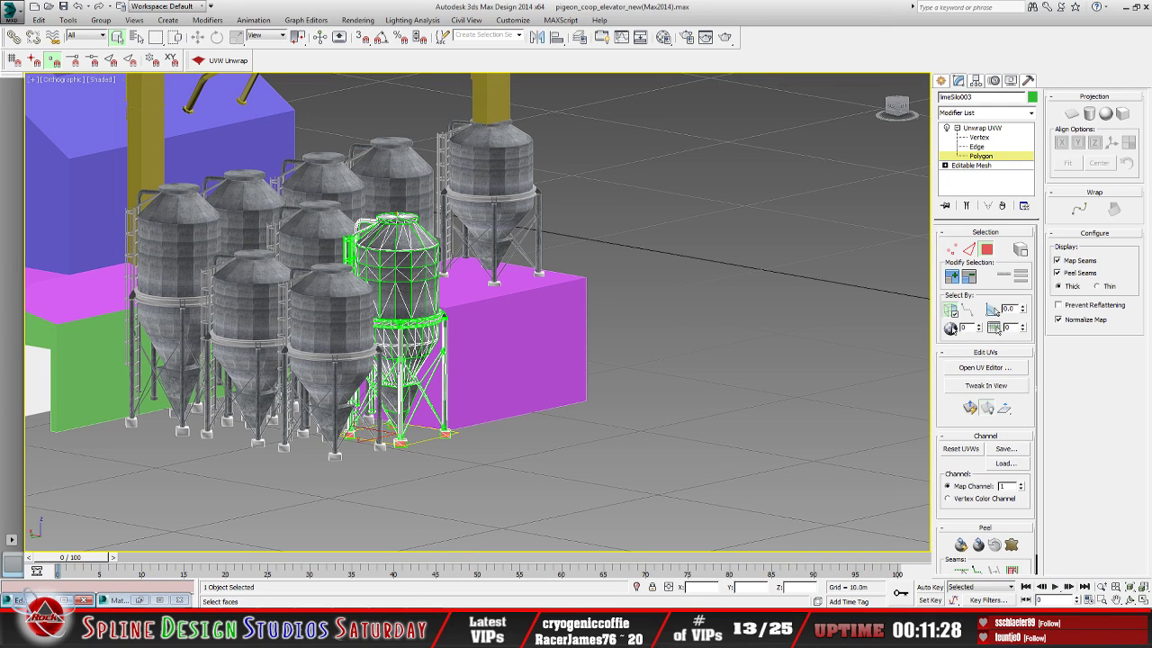
{"action": "key", "text": "alt+Tab"}
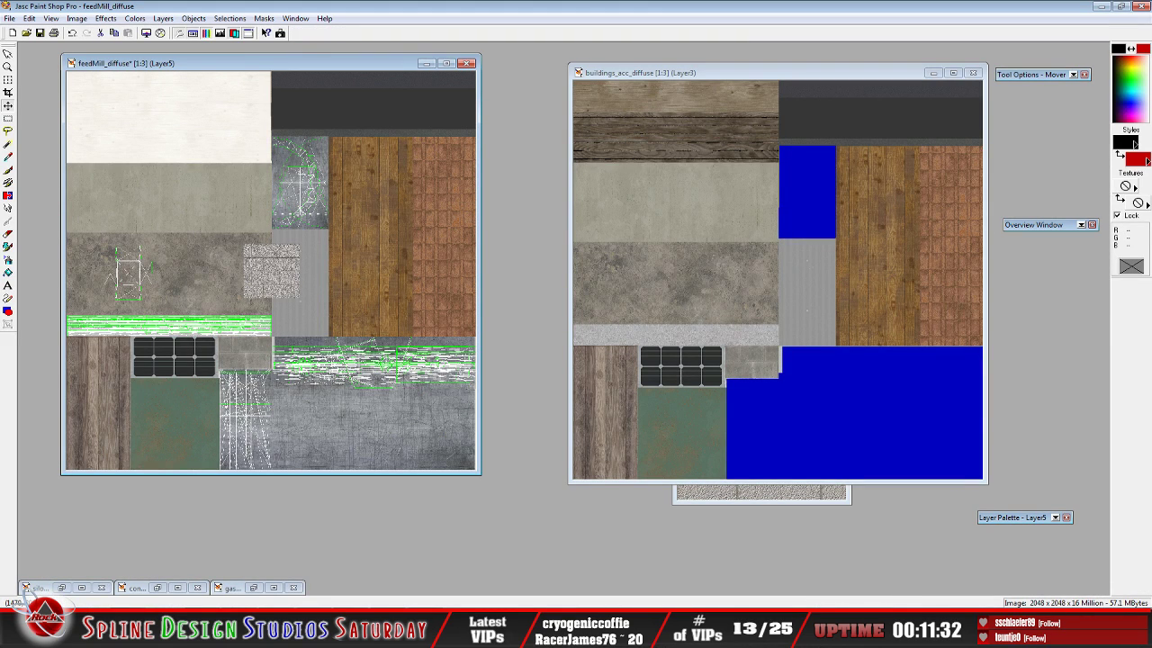
Switch to 3ds Max, then move the UV editor over the Material Editor and enlarge its window
{"action": "key", "text": "alt+Tab"}
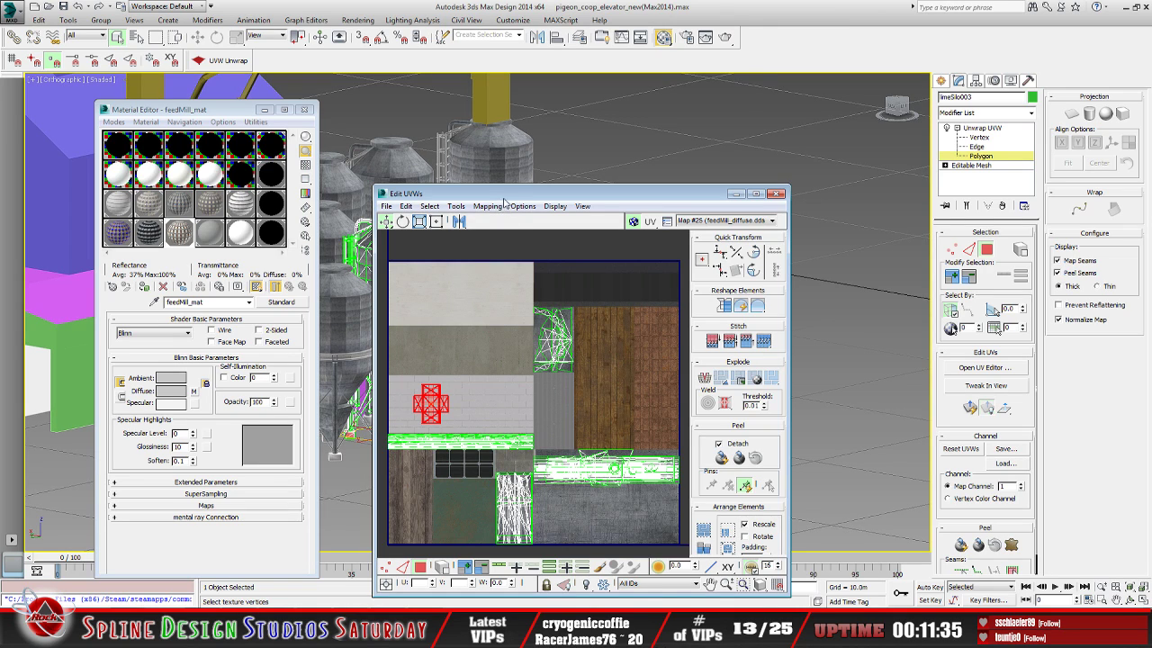
{"action": "left_click_drag", "start_coordinate": [503, 195], "coordinate": [401, 115]}
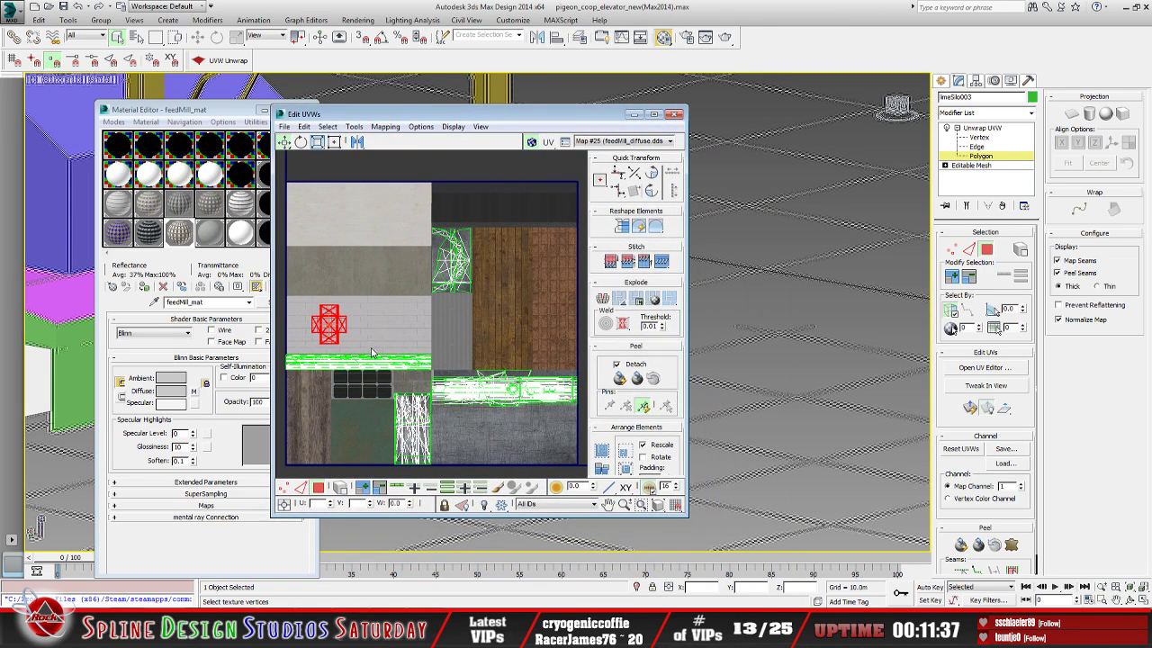
{"action": "left_click_drag", "start_coordinate": [272, 106], "coordinate": [149, 63]}
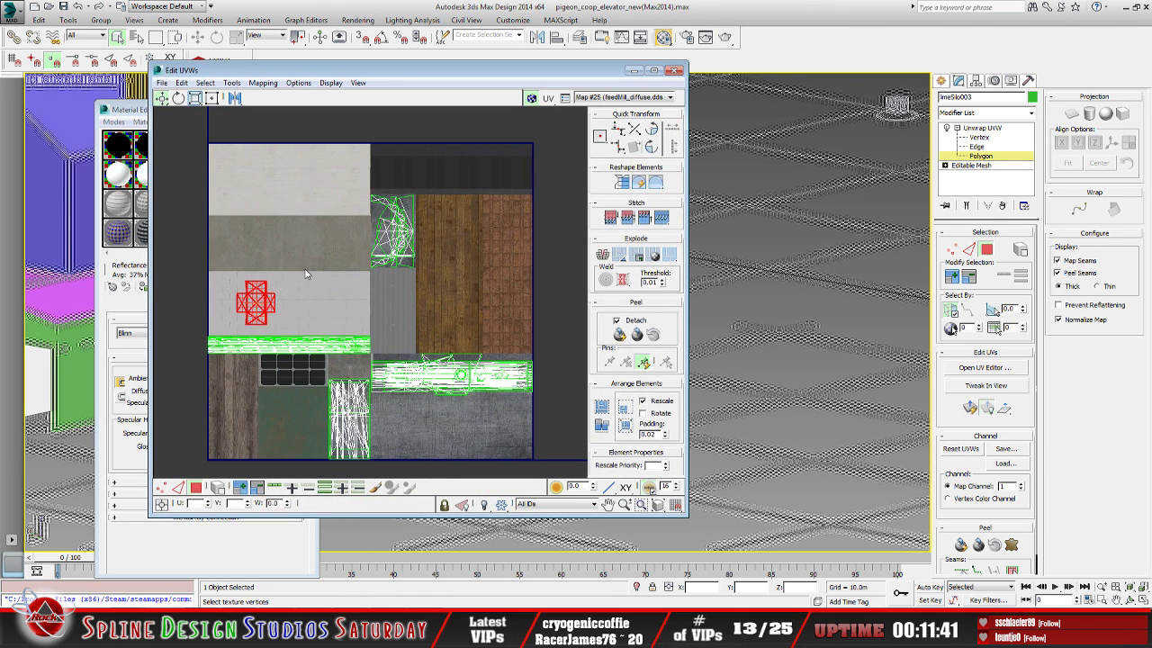
Move the selected cross-shaped footing-block UV cluster off the texture into the empty space beyond its upper-right corner using Freeform mode
{"action": "scroll", "coordinate": [306, 274], "scroll_direction": "up", "scroll_amount": 1}
{"action": "middle_click_drag", "start_coordinate": [323, 293], "coordinate": [360, 303]}
{"action": "scroll", "coordinate": [330, 306], "scroll_direction": "down", "scroll_amount": 1}
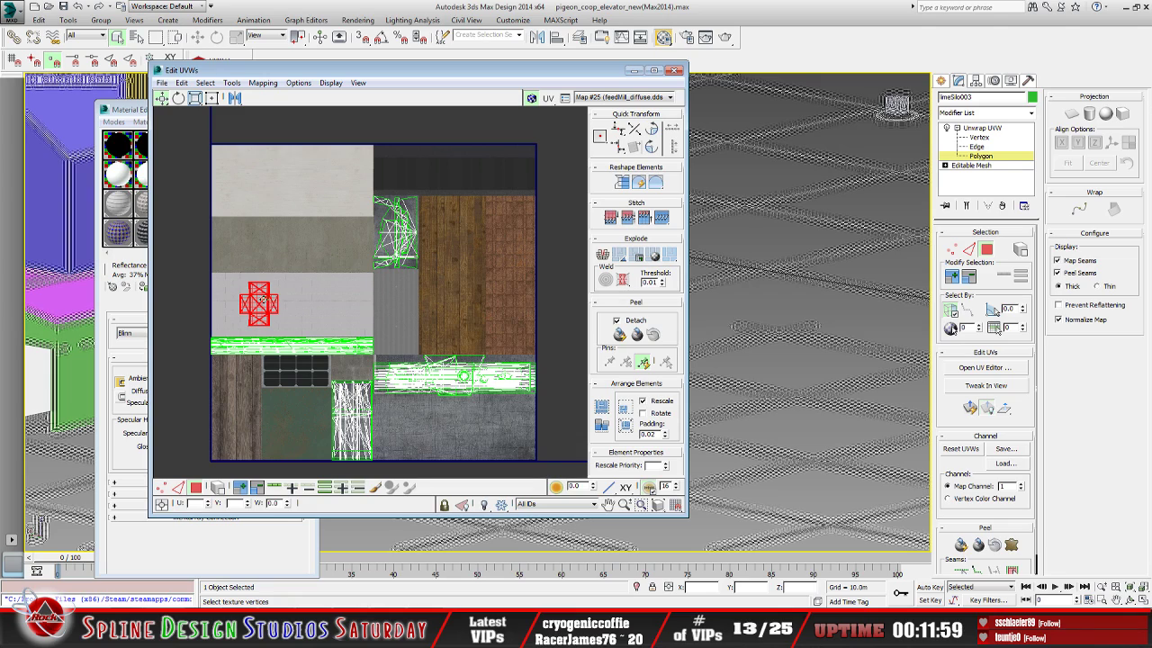
{"action": "left_click", "coordinate": [212, 98]}
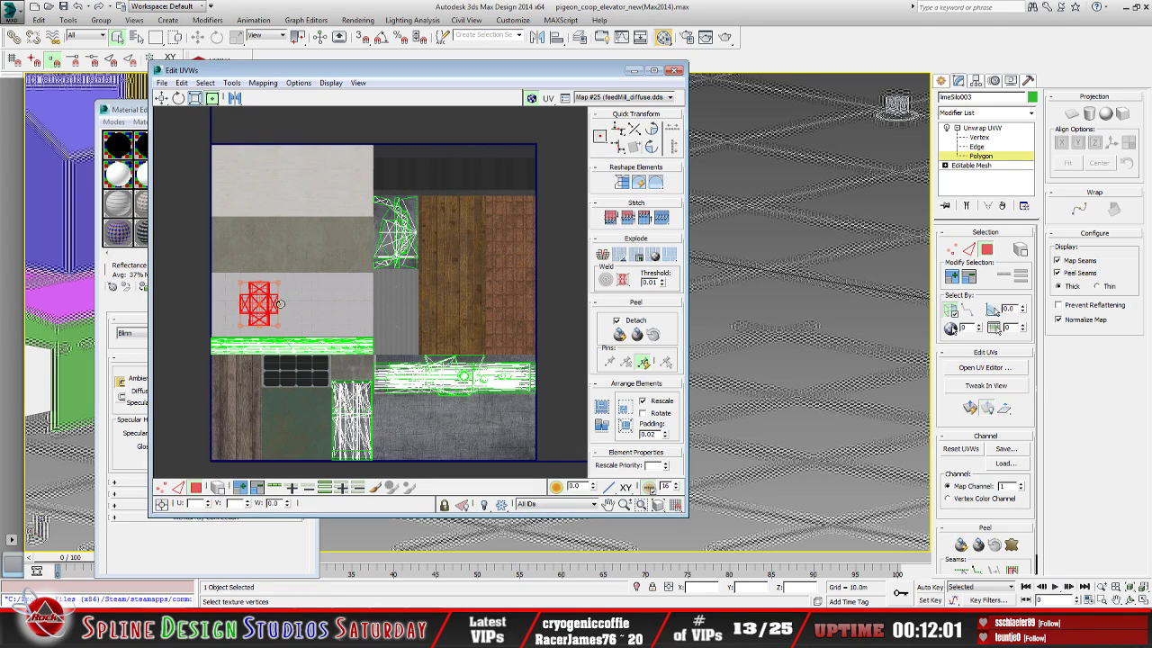
{"action": "left_click_drag", "start_coordinate": [267, 309], "coordinate": [519, 184]}
{"action": "middle_click_drag", "start_coordinate": [534, 277], "coordinate": [445, 314]}
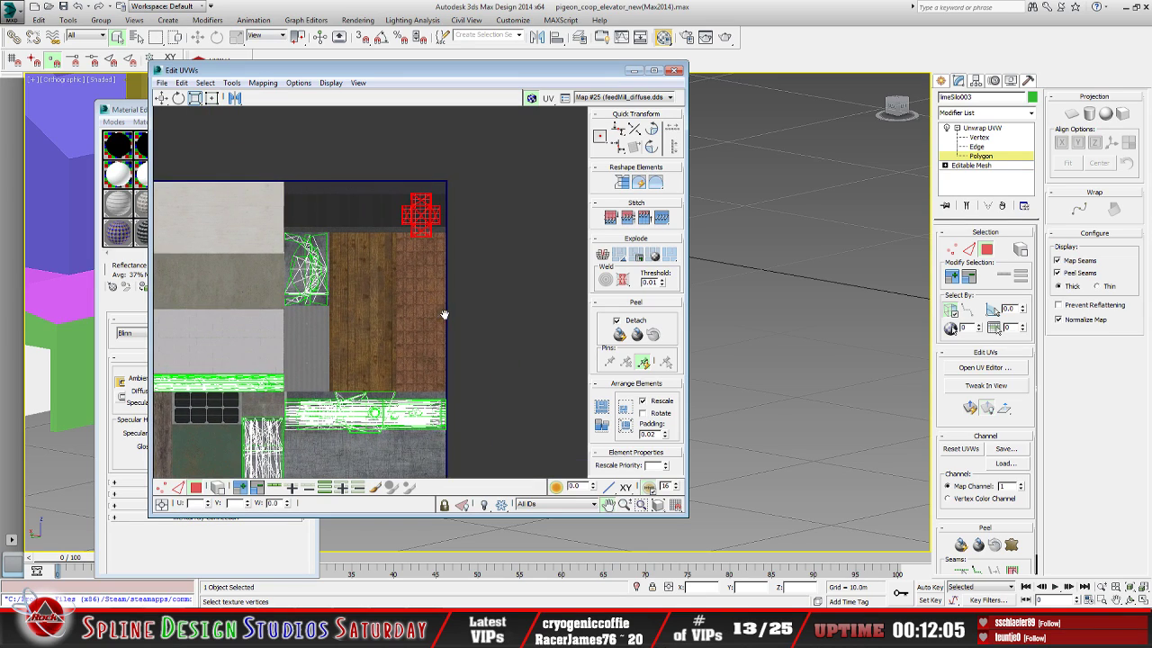
{"action": "left_click_drag", "start_coordinate": [421, 216], "coordinate": [494, 190]}
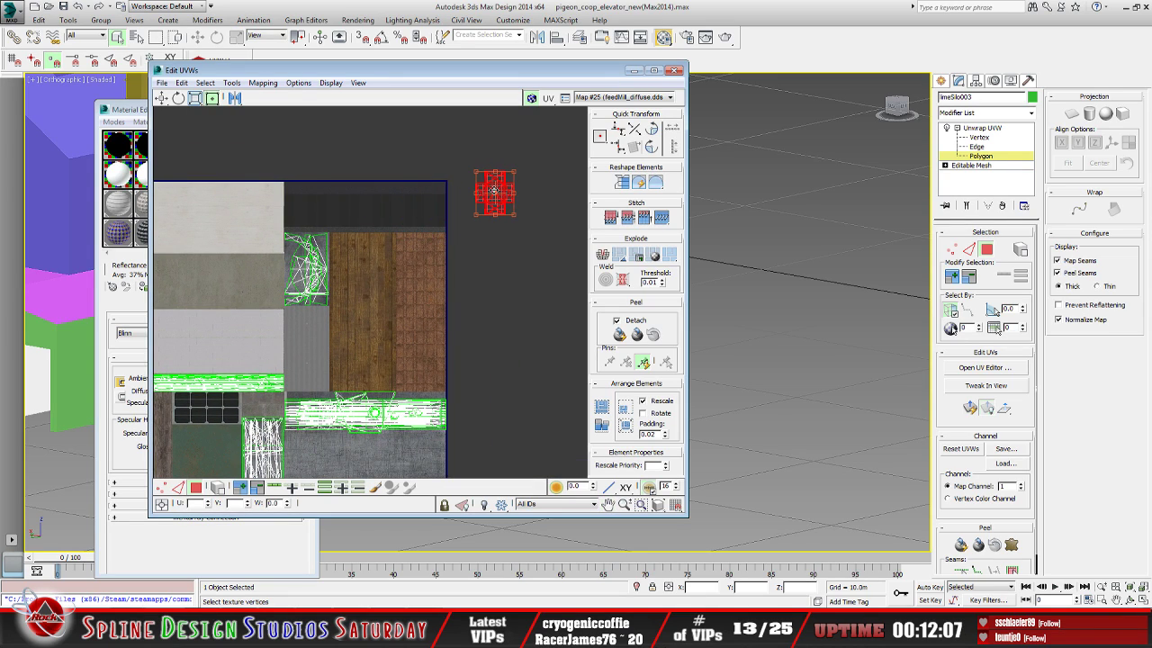
Examine how limeSilo003's remaining UV clusters lie on the metal areas and the narrow strip of the feedMill_diffuse texture
{"action": "middle_click_drag", "start_coordinate": [355, 324], "coordinate": [412, 286]}
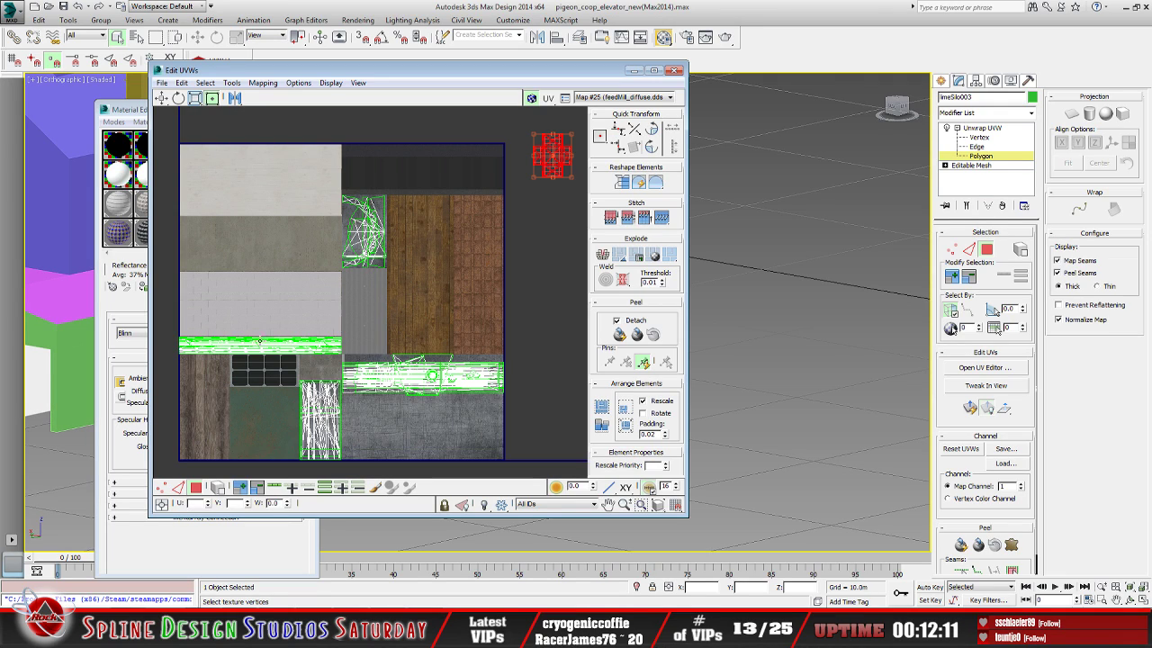
{"action": "scroll", "coordinate": [413, 379], "scroll_direction": "up", "scroll_amount": 6}
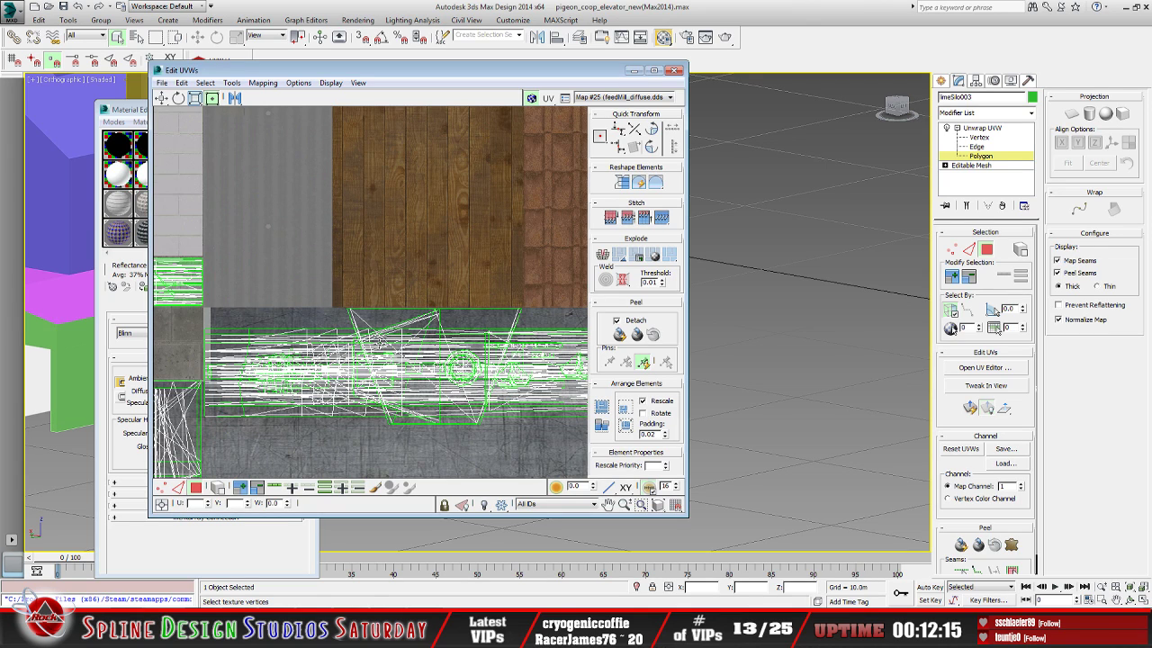
{"action": "scroll", "coordinate": [351, 288], "scroll_direction": "down", "scroll_amount": 5}
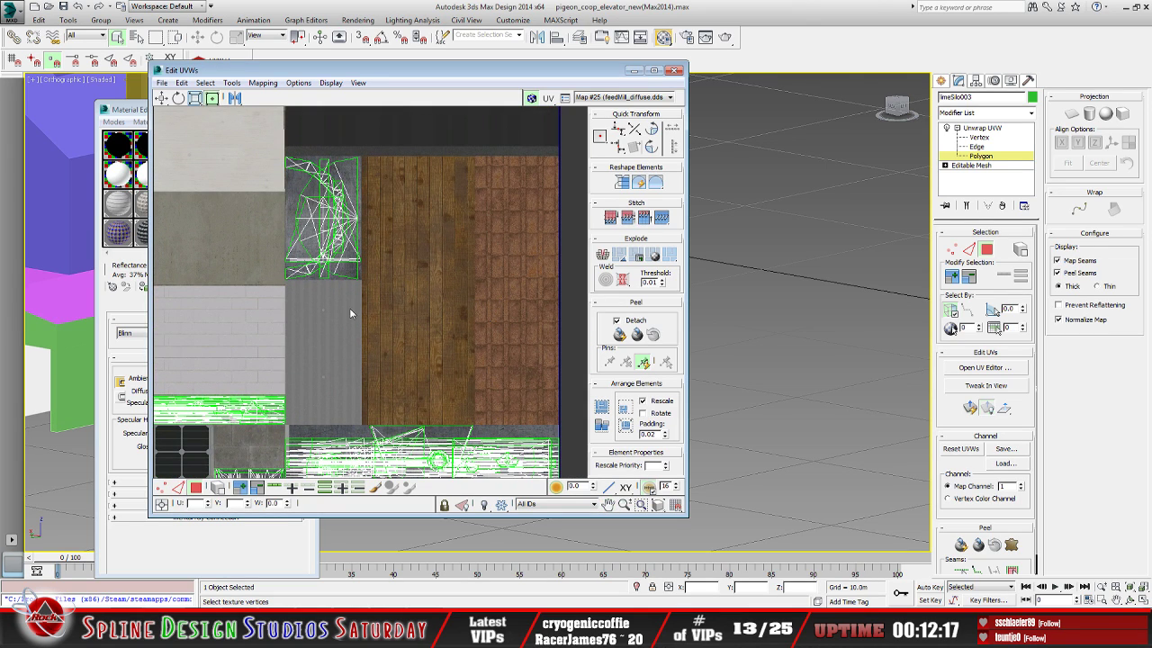
{"action": "middle_click_drag", "start_coordinate": [390, 375], "coordinate": [367, 271]}
{"action": "scroll", "coordinate": [368, 292], "scroll_direction": "down", "scroll_amount": 2}
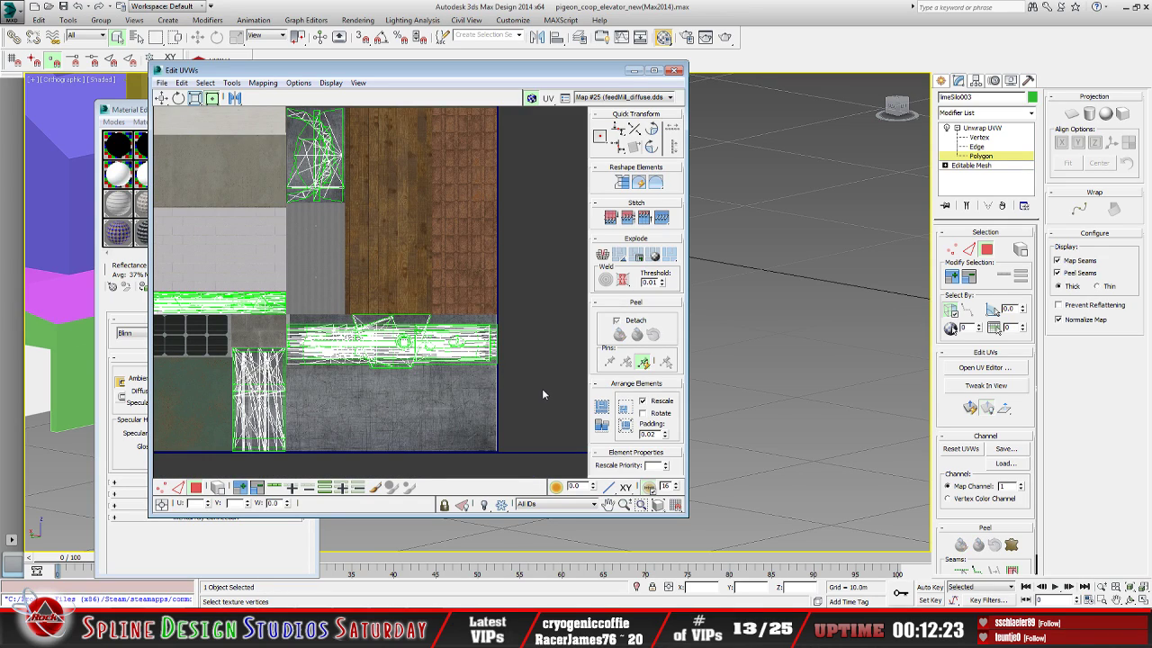
{"action": "scroll", "coordinate": [395, 345], "scroll_direction": "up", "scroll_amount": 5}
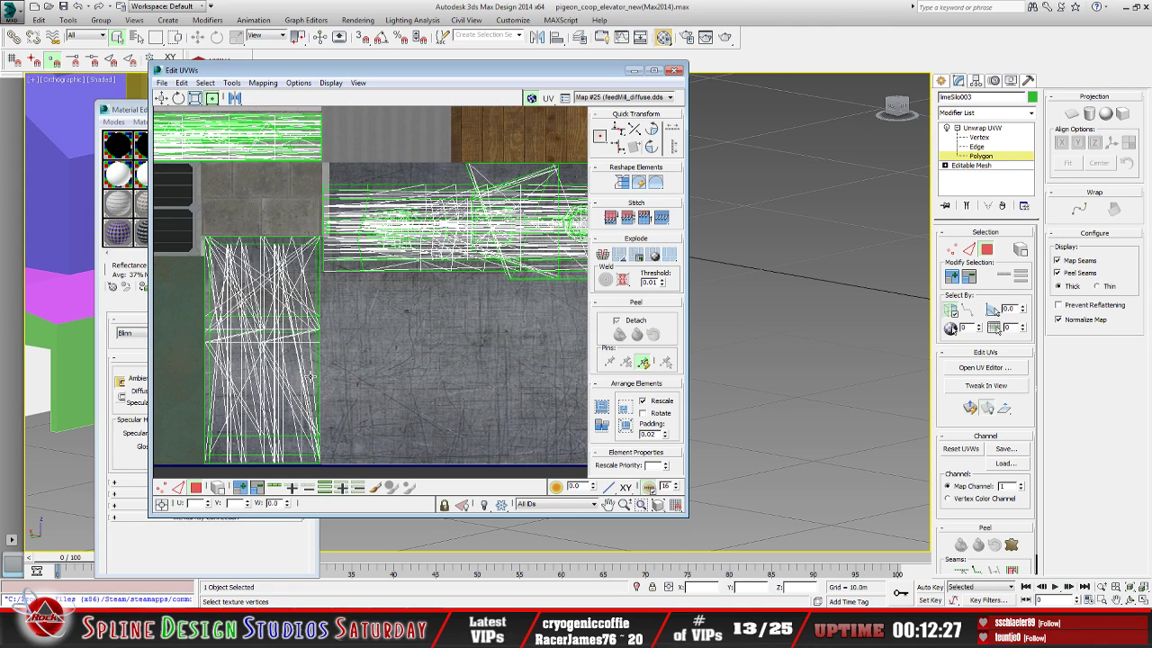
{"action": "scroll", "coordinate": [310, 376], "scroll_direction": "up", "scroll_amount": 2}
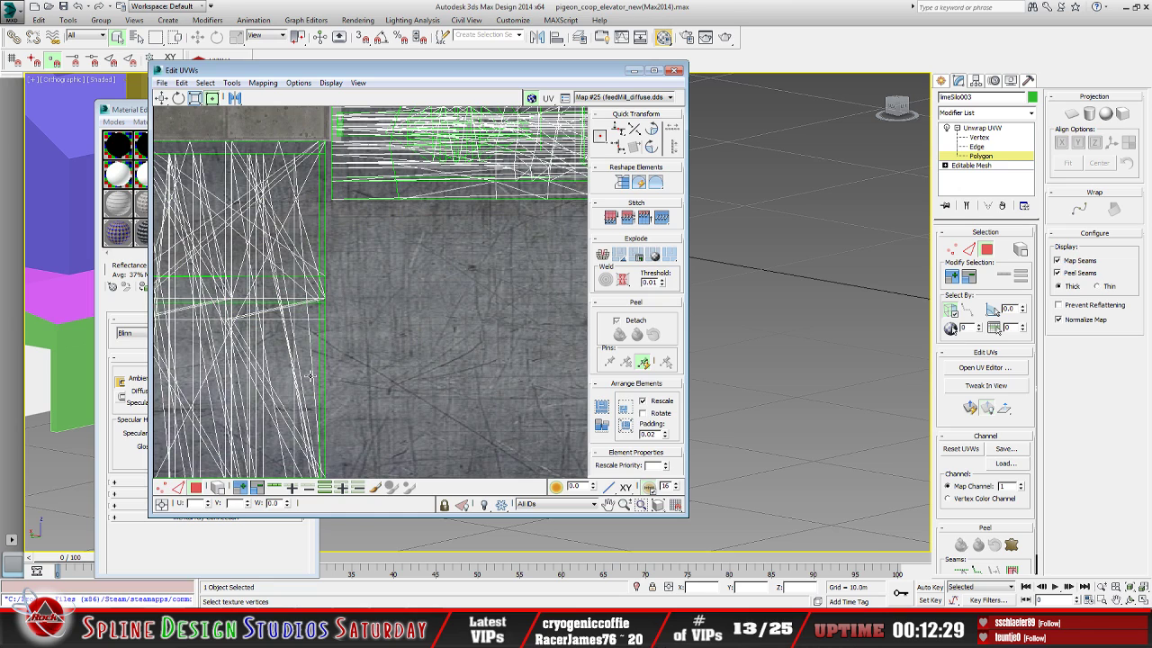
{"action": "scroll", "coordinate": [311, 376], "scroll_direction": "down", "scroll_amount": 3}
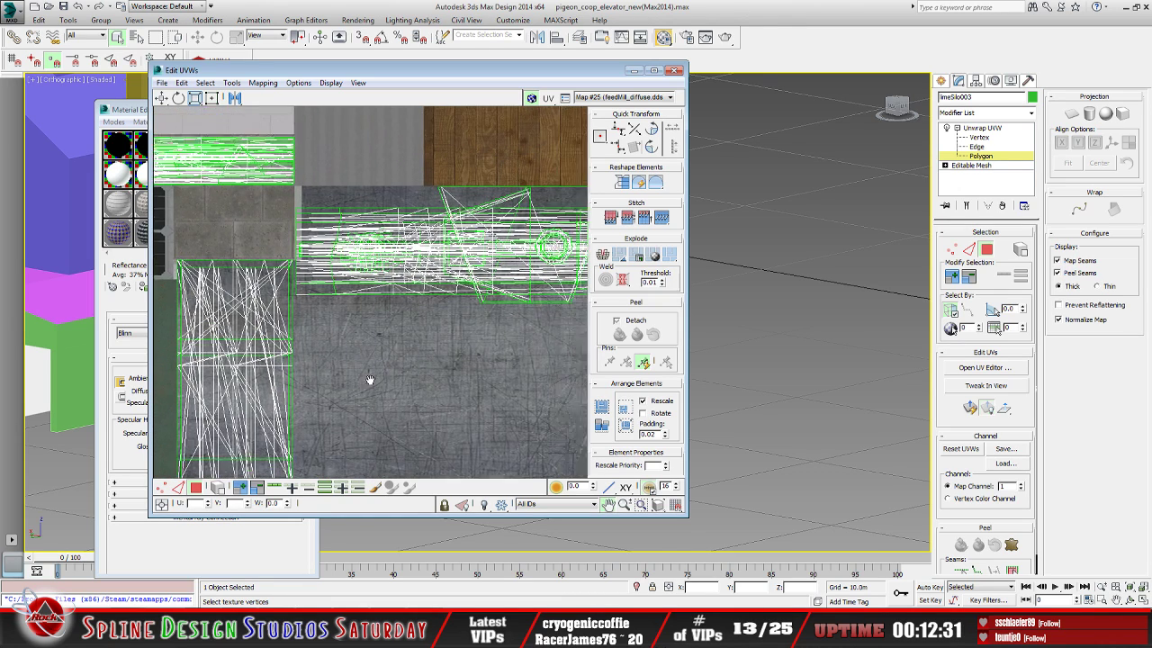
{"action": "scroll", "coordinate": [374, 365], "scroll_direction": "up", "scroll_amount": 3}
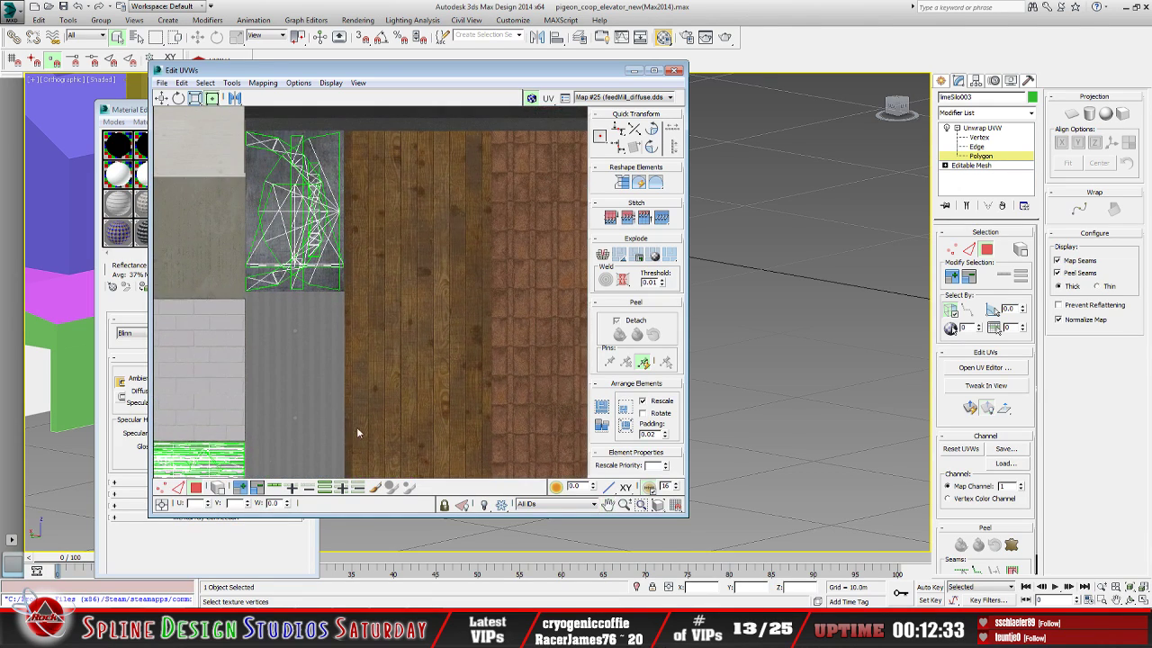
{"action": "scroll", "coordinate": [321, 287], "scroll_direction": "up", "scroll_amount": 3}
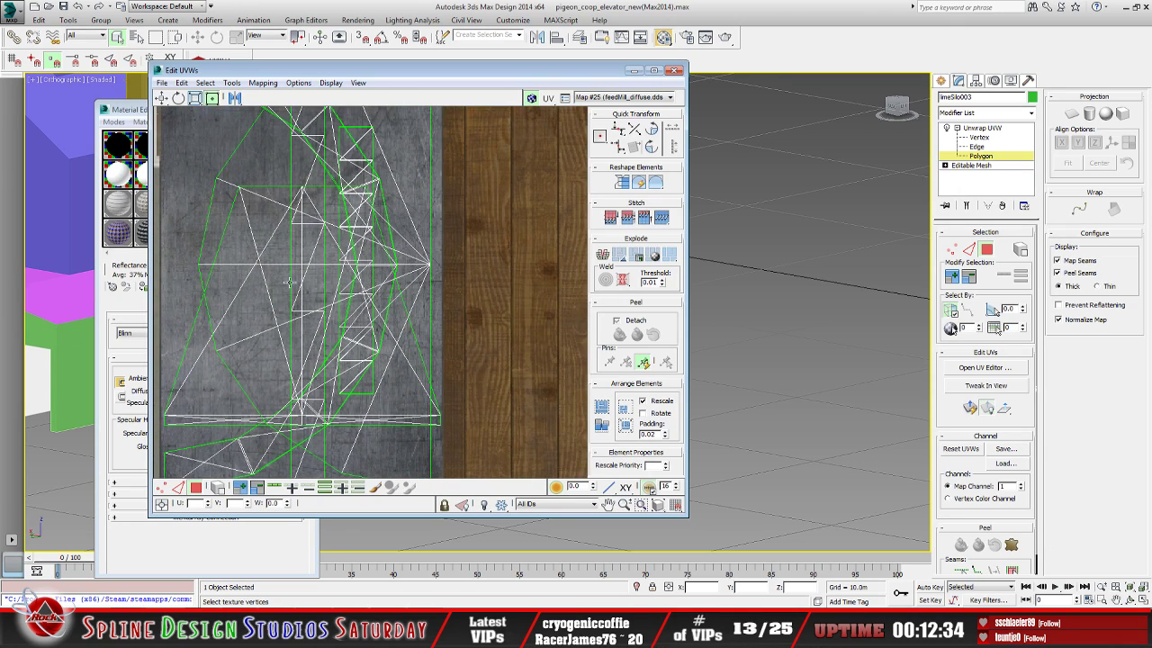
{"action": "scroll", "coordinate": [291, 287], "scroll_direction": "down", "scroll_amount": 5}
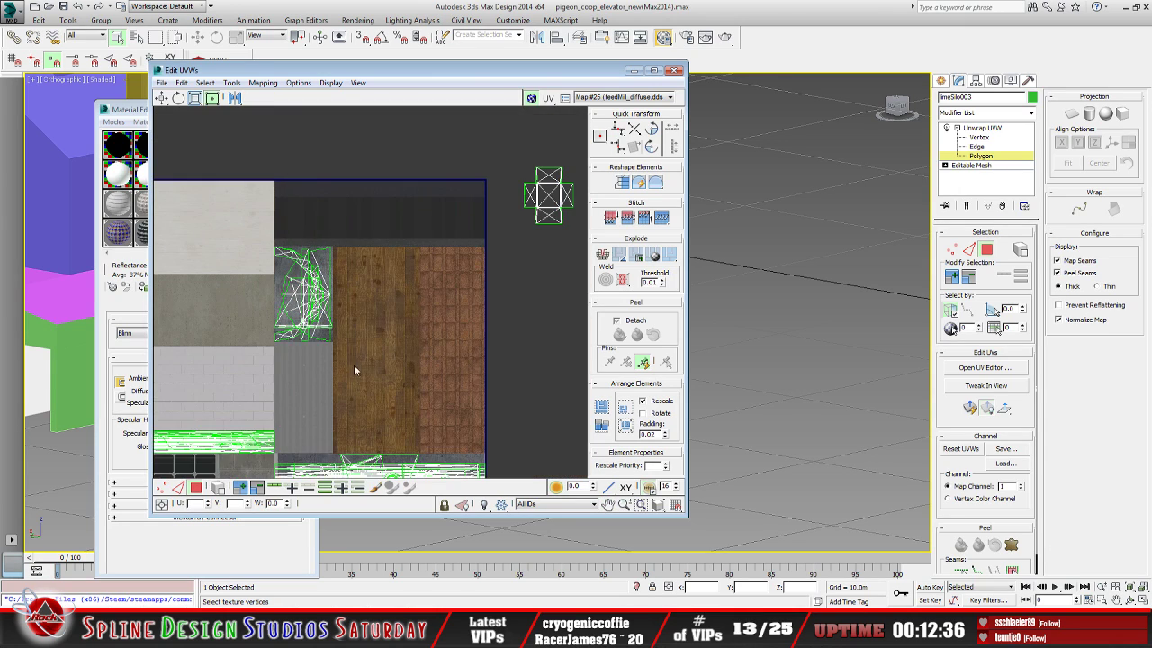
{"action": "middle_click_drag", "start_coordinate": [339, 382], "coordinate": [372, 428]}
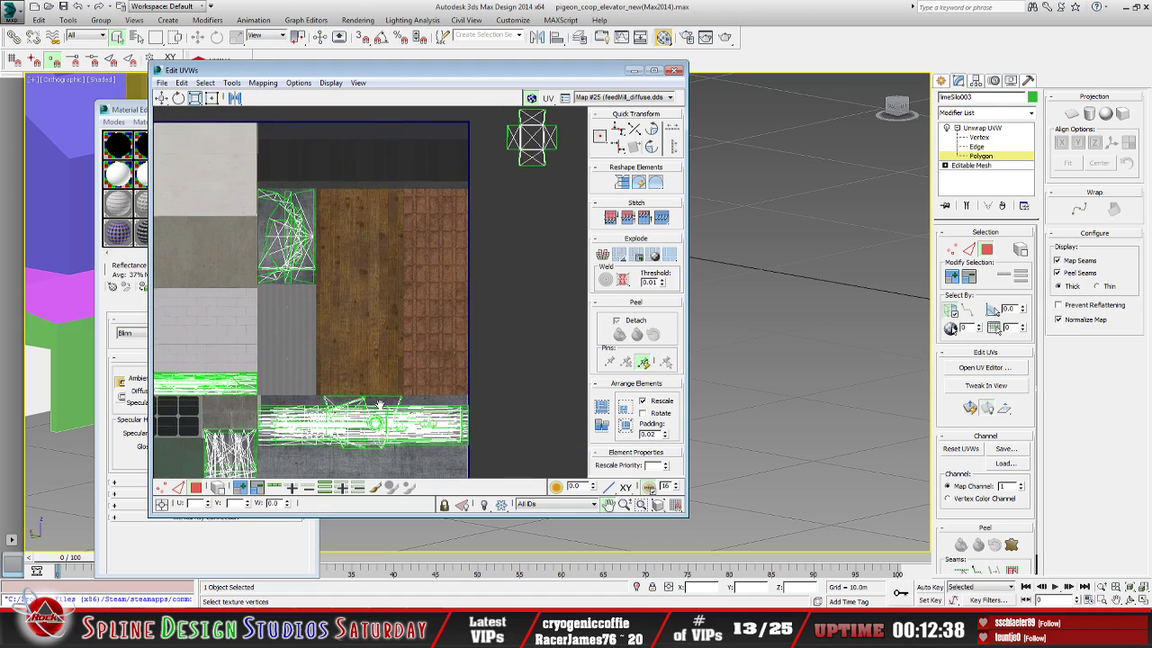
{"action": "middle_click_drag", "start_coordinate": [354, 389], "coordinate": [346, 354]}
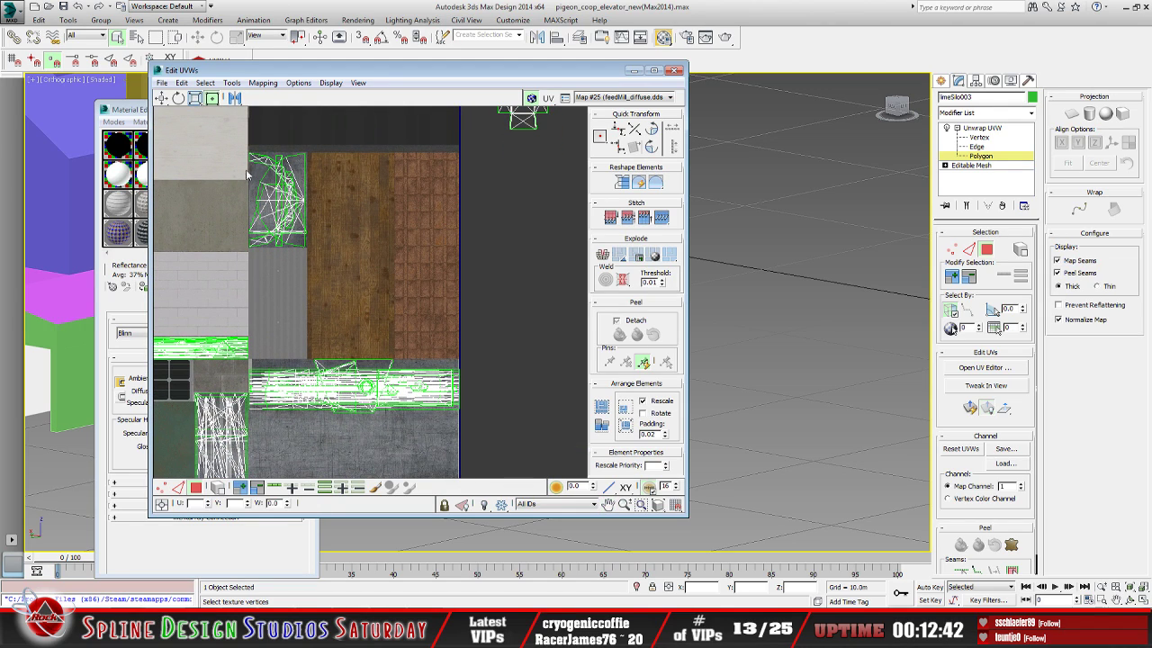
Select the UV cluster on the small metal square and minimize both the UV editor and the Material Editor
{"action": "left_click_drag", "start_coordinate": [234, 141], "coordinate": [347, 297]}
{"action": "left_click", "coordinate": [635, 71]}
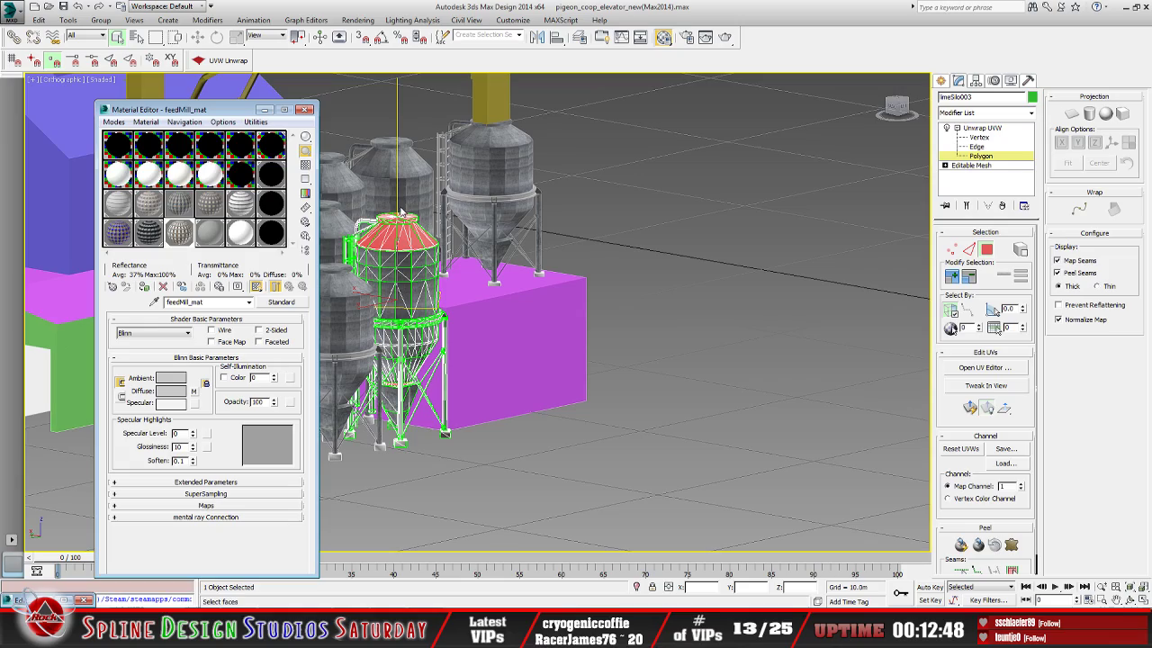
{"action": "left_click", "coordinate": [263, 109]}
Examine limeSilo003's conical roof from above and turn off the red shading on its selected polygons
{"action": "scroll", "coordinate": [387, 331], "scroll_direction": "up", "scroll_amount": 4}
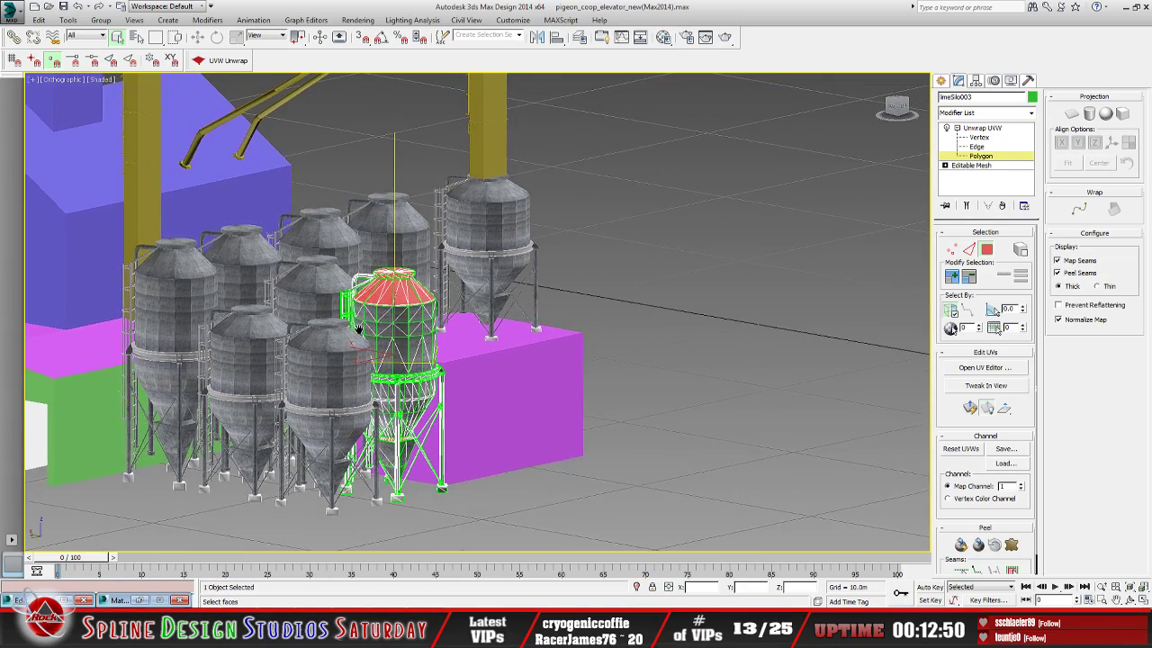
{"action": "scroll", "coordinate": [389, 330], "scroll_direction": "up", "scroll_amount": 5}
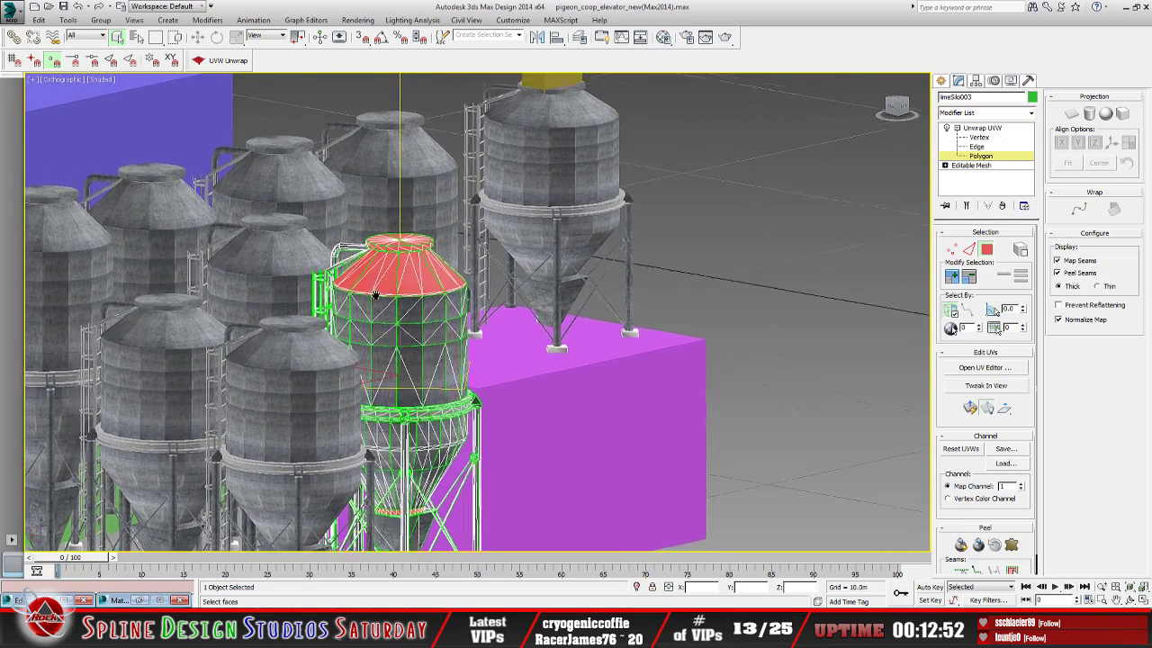
{"action": "scroll", "coordinate": [378, 358], "scroll_direction": "down", "scroll_amount": 1}
{"action": "middle_click_drag", "start_coordinate": [503, 468], "coordinate": [639, 486]}
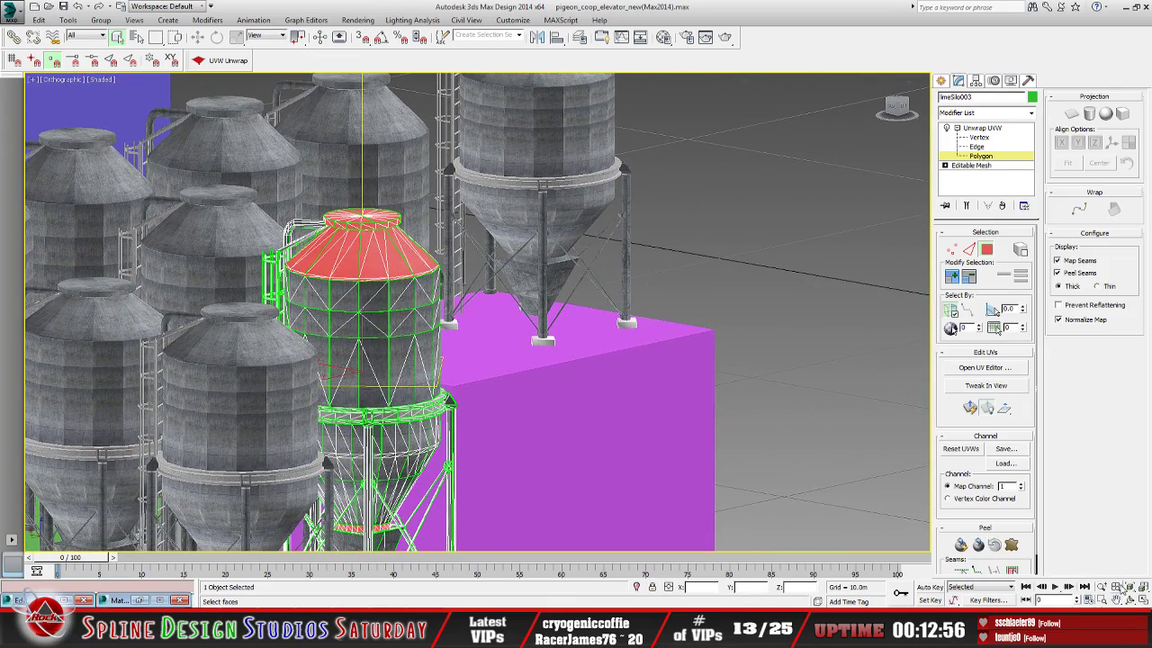
{"action": "left_click", "coordinate": [1129, 600]}
{"action": "left_click_drag", "start_coordinate": [516, 389], "coordinate": [423, 340]}
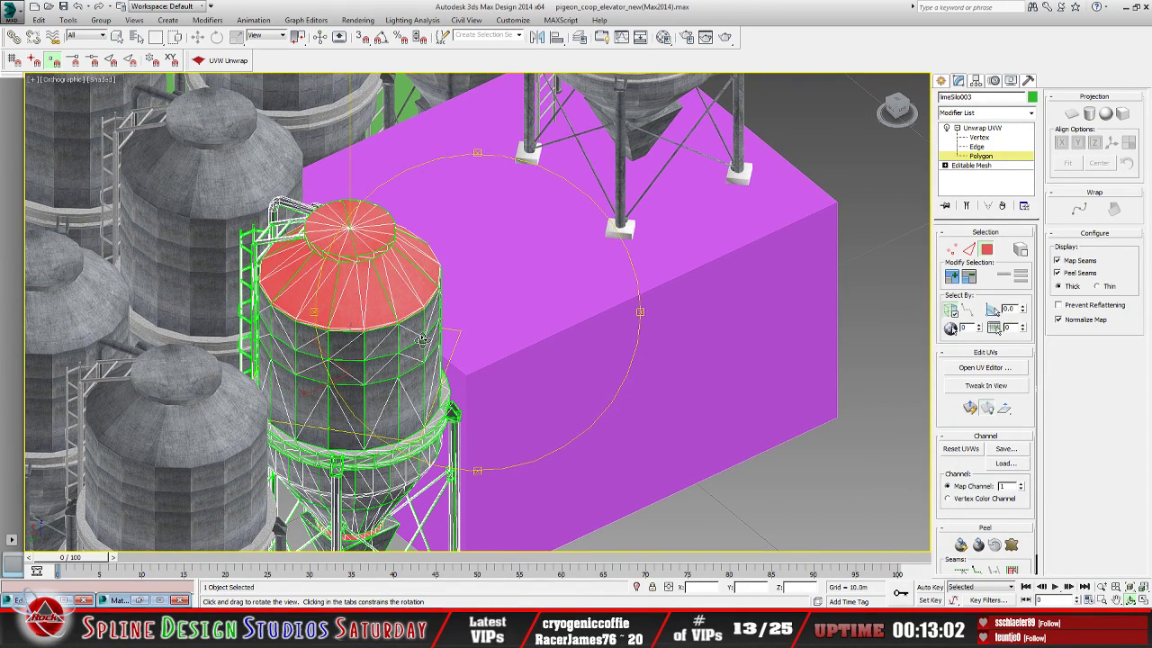
{"action": "key", "text": "ctrl+d"}
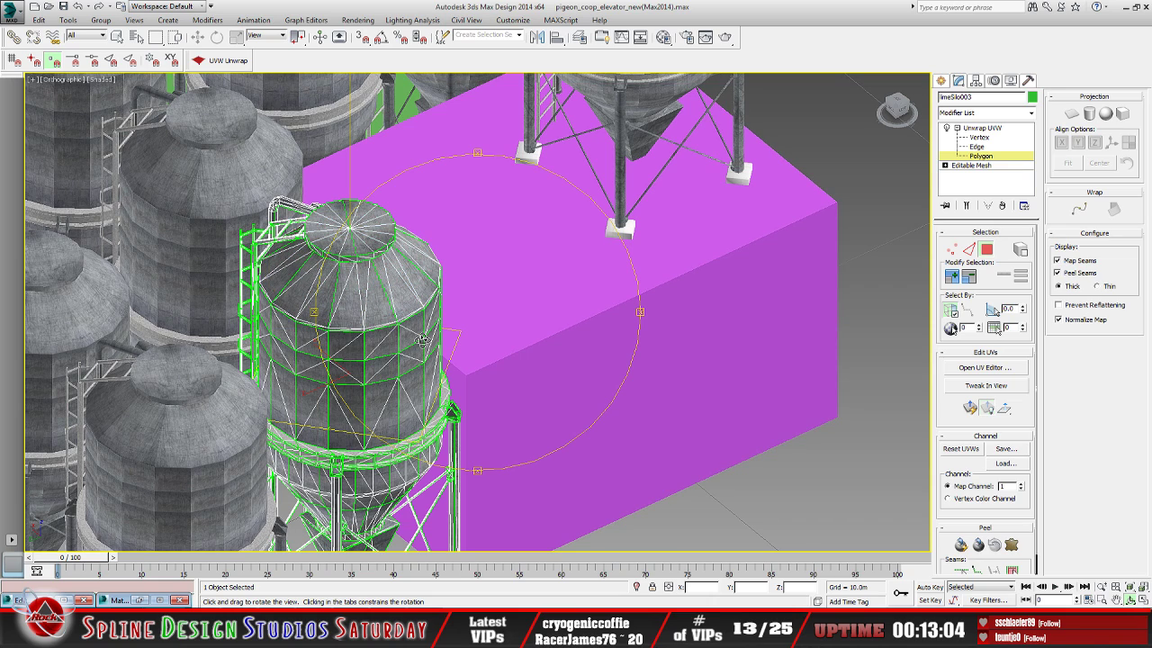
{"action": "middle_click_drag", "start_coordinate": [412, 335], "coordinate": [435, 344]}
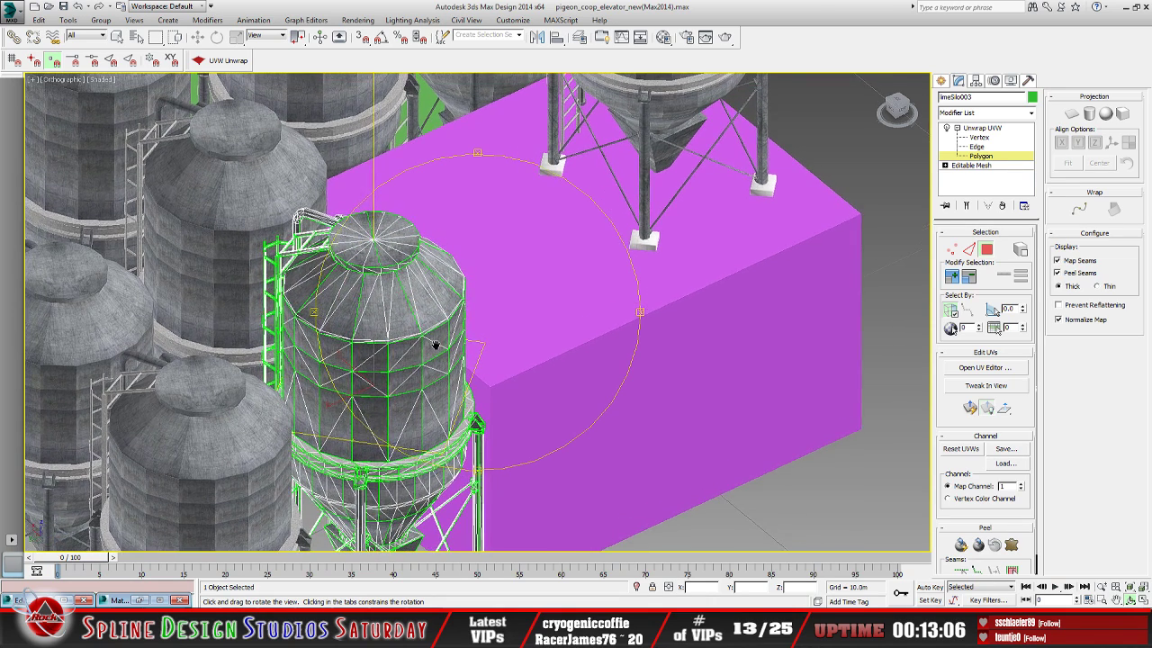
{"action": "scroll", "coordinate": [435, 345], "scroll_direction": "up", "scroll_amount": 2}
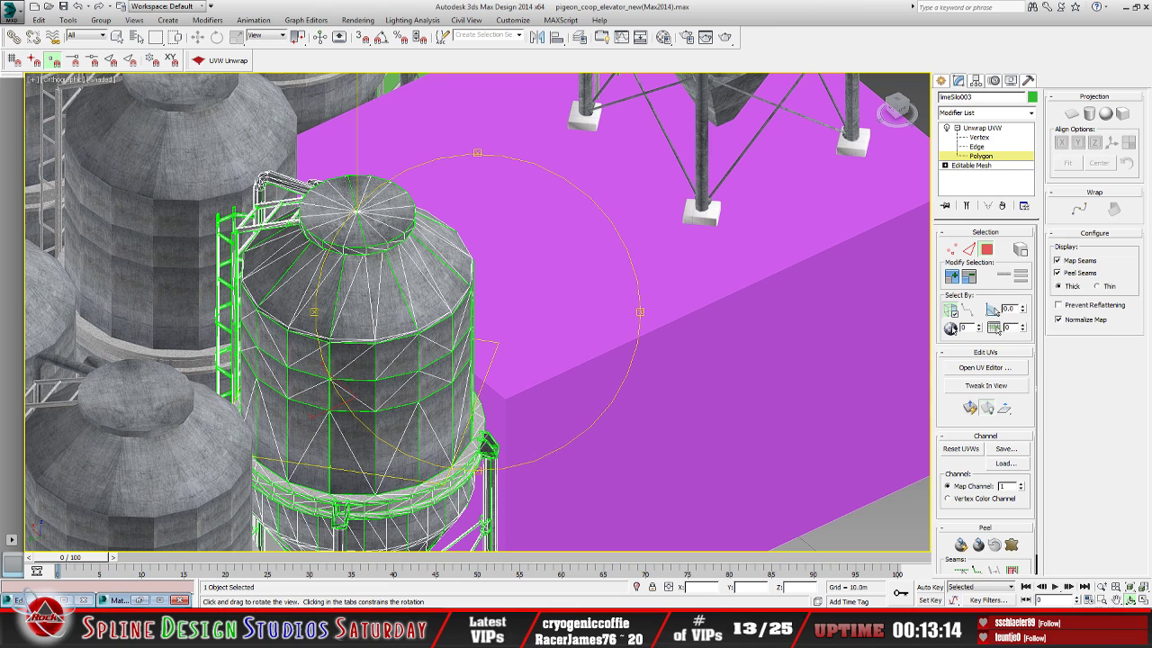
Restore the UV editor and move the selected roof UV cluster onto the large metal area at the texture's lower right
{"action": "left_click", "coordinate": [72, 600]}
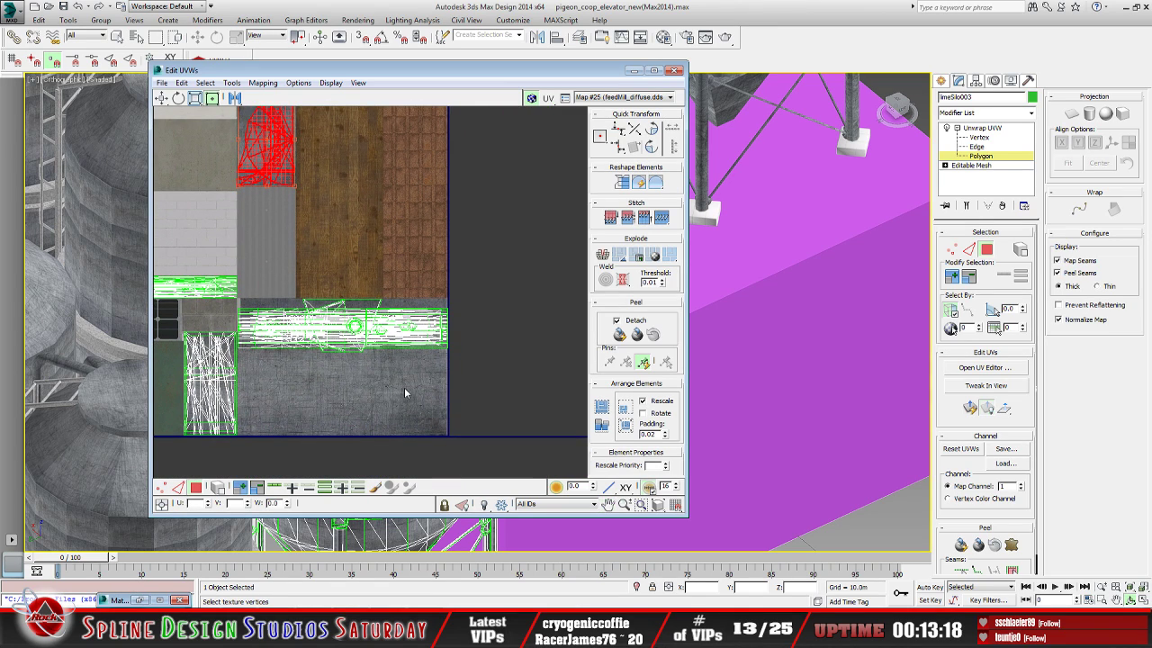
{"action": "scroll", "coordinate": [302, 324], "scroll_direction": "up", "scroll_amount": 3, "text": "ctrl"}
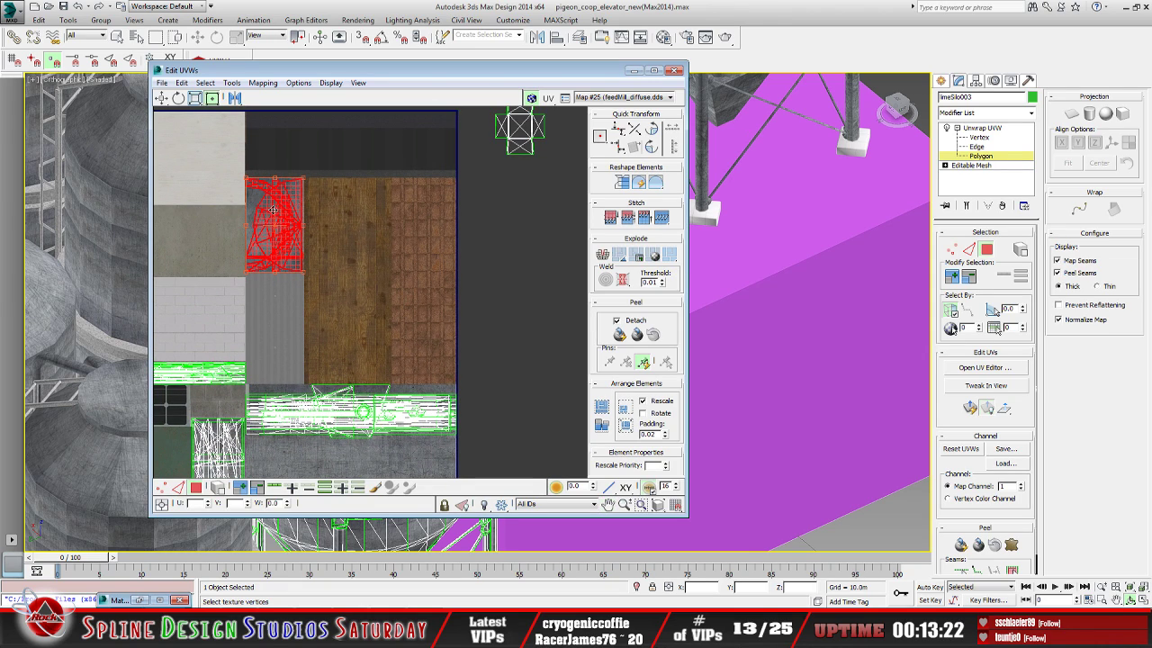
{"action": "left_click_drag", "start_coordinate": [273, 209], "coordinate": [332, 319]}
{"action": "scroll", "coordinate": [274, 236], "scroll_direction": "down", "scroll_amount": 4, "text": "ctrl"}
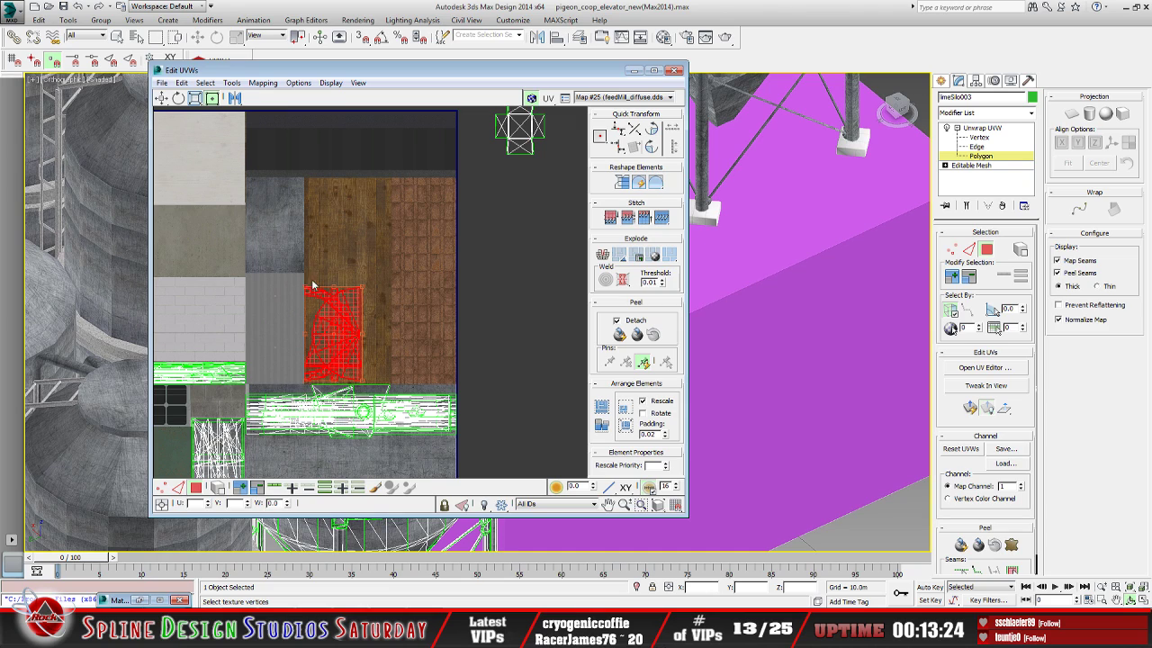
{"action": "left_click_drag", "start_coordinate": [315, 227], "coordinate": [390, 375]}
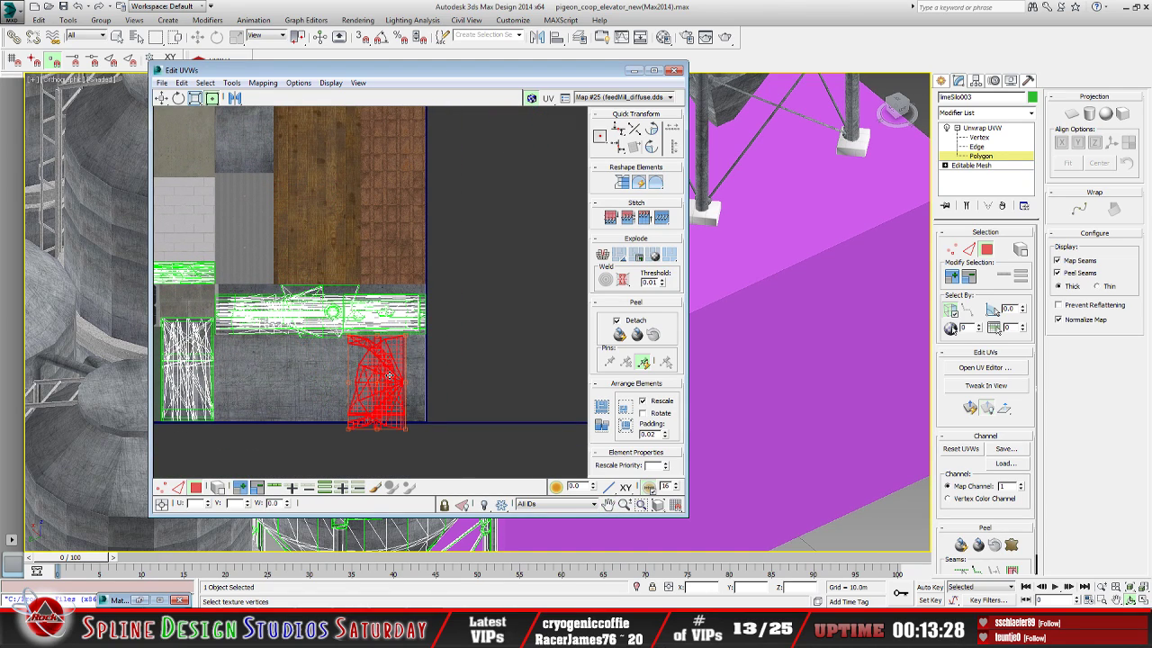
Place the UV editor beside the silo in the viewport and examine the roof's texture at its new UV location
{"action": "key", "text": "alt+shift+ctrl+n"}
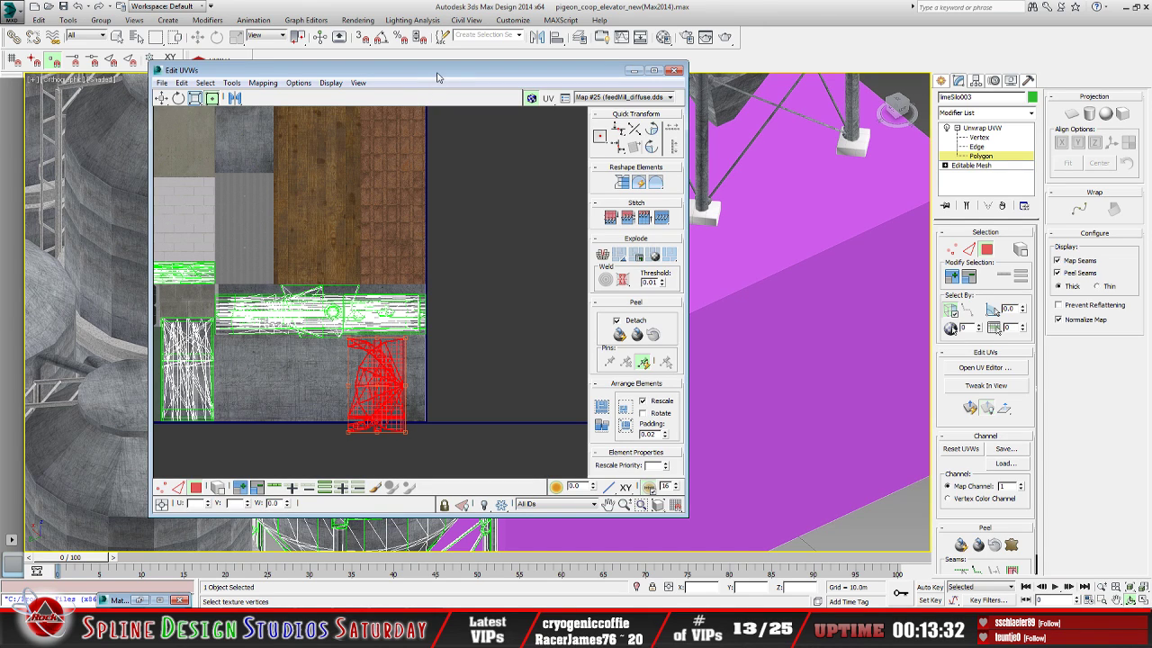
{"action": "left_click_drag", "start_coordinate": [437, 78], "coordinate": [741, 99]}
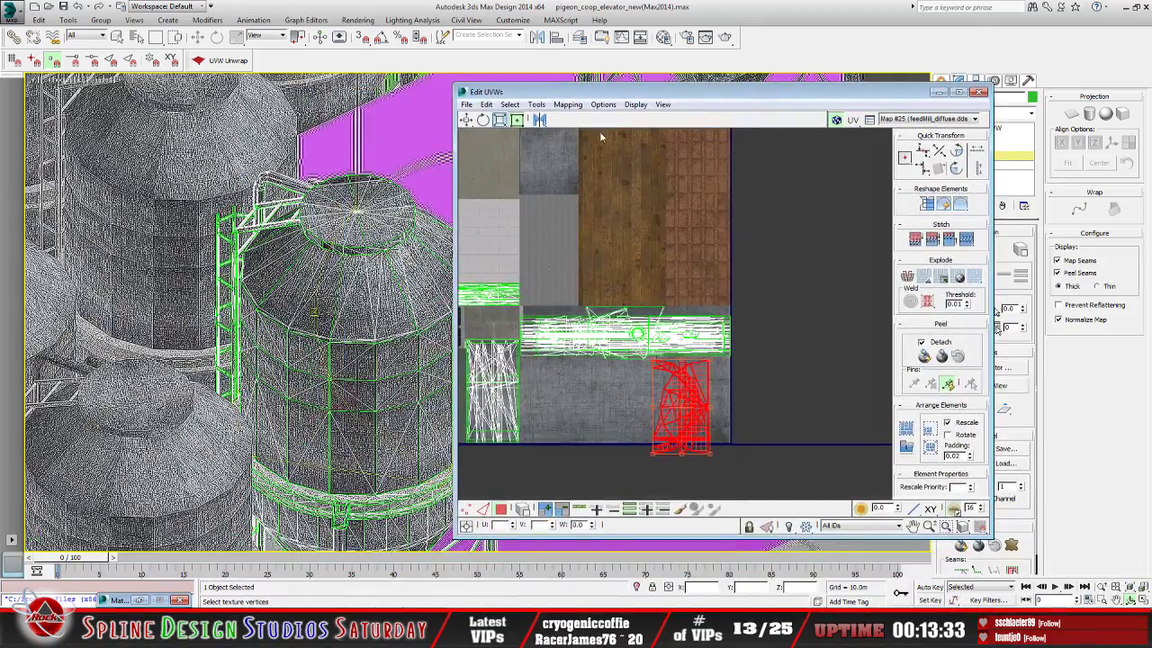
{"action": "scroll", "coordinate": [203, 268], "scroll_direction": "up", "scroll_amount": 2}
{"action": "scroll", "coordinate": [203, 268], "scroll_direction": "up", "scroll_amount": 2}
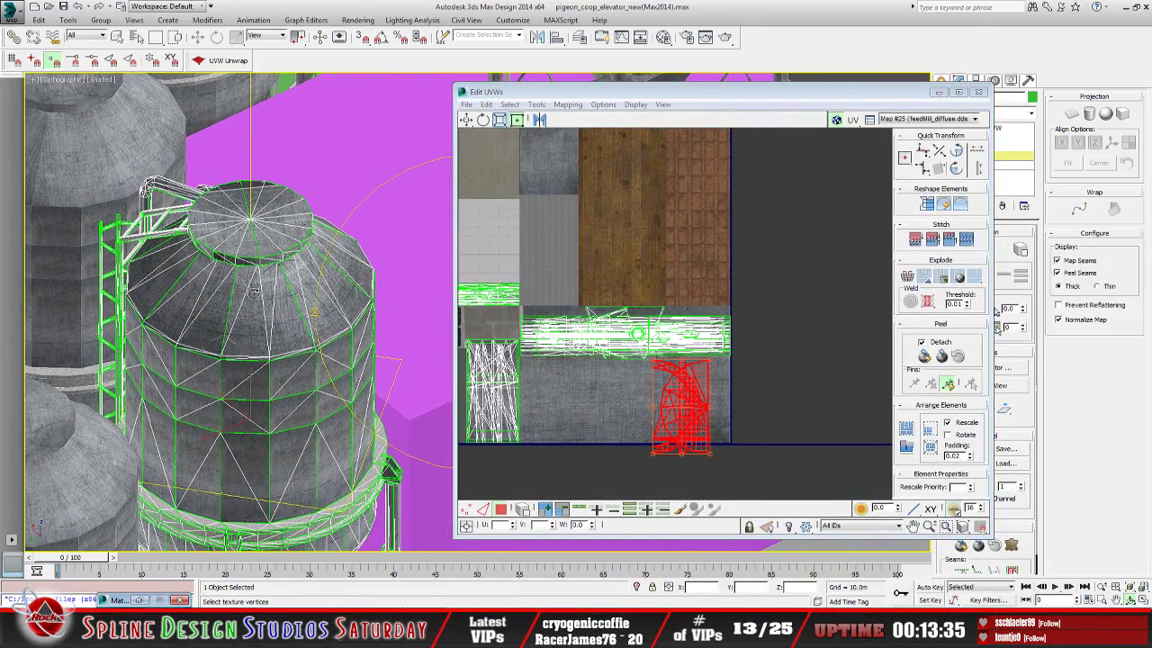
{"action": "scroll", "coordinate": [254, 295], "scroll_direction": "up", "scroll_amount": 3}
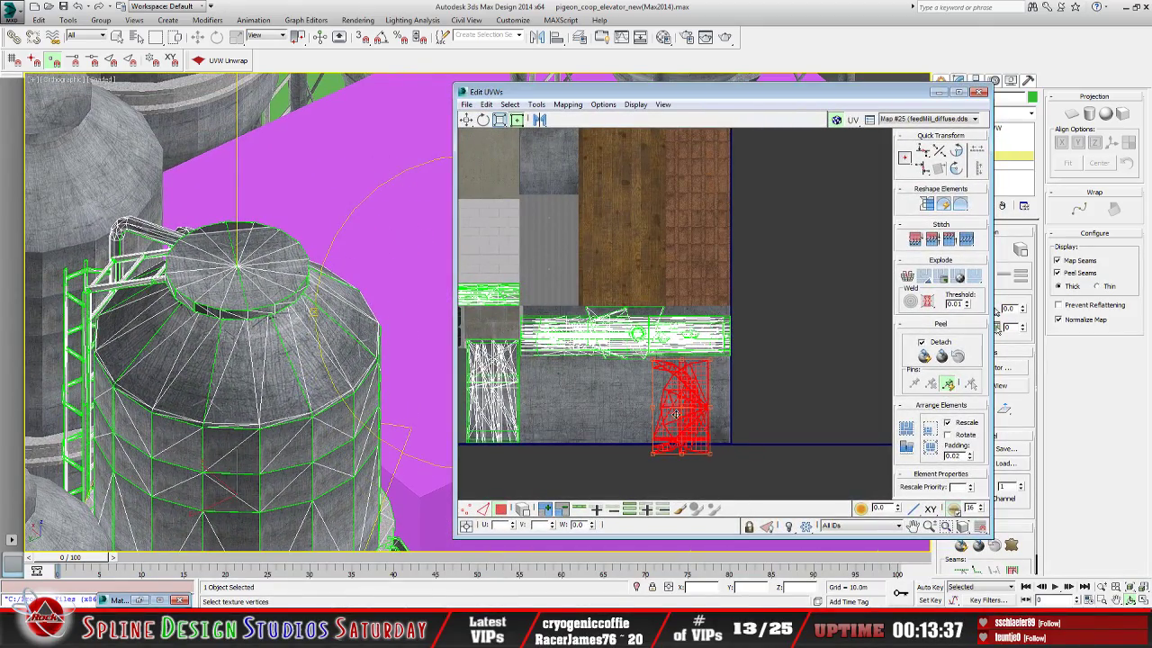
Reduce the selected roof UV cluster's height and fit it inside the lower-right corner of the large metal area
{"action": "mouse_move", "coordinate": [677, 414]}
{"action": "left_mouse_down"}
{"action": "mouse_move", "coordinate": [744, 422]}
{"action": "mouse_move", "coordinate": [682, 405]}
{"action": "mouse_move", "coordinate": [667, 225]}
{"action": "mouse_move", "coordinate": [685, 395]}
{"action": "mouse_move", "coordinate": [666, 418]}
{"action": "left_mouse_up"}
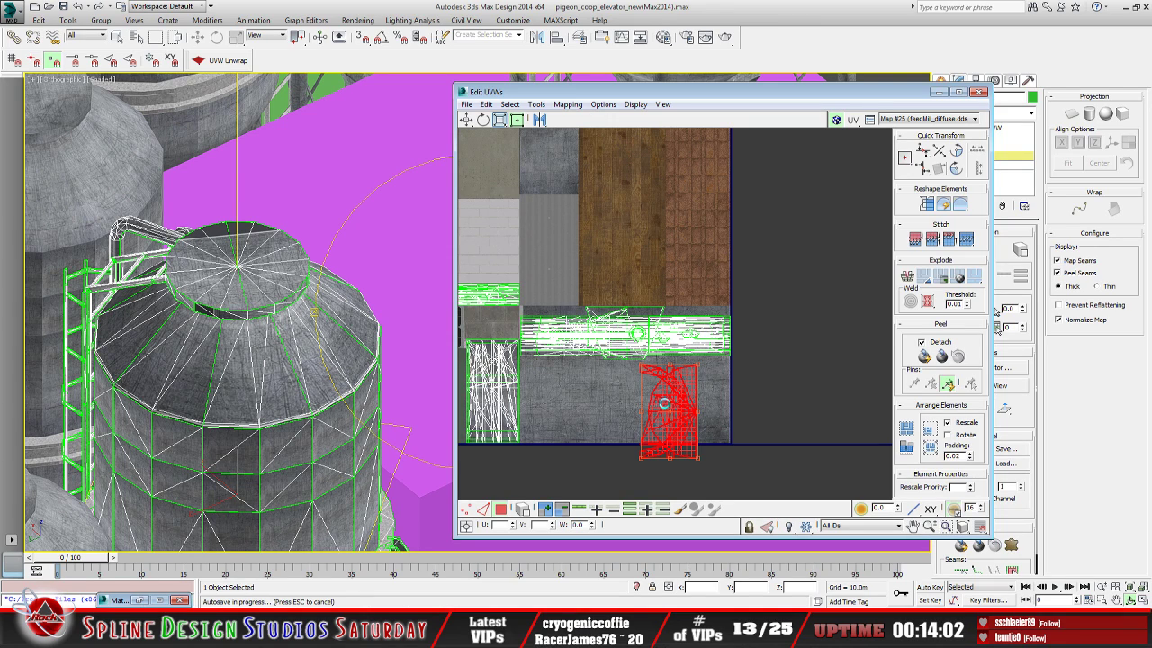
{"action": "left_click_drag", "start_coordinate": [664, 403], "coordinate": [668, 401]}
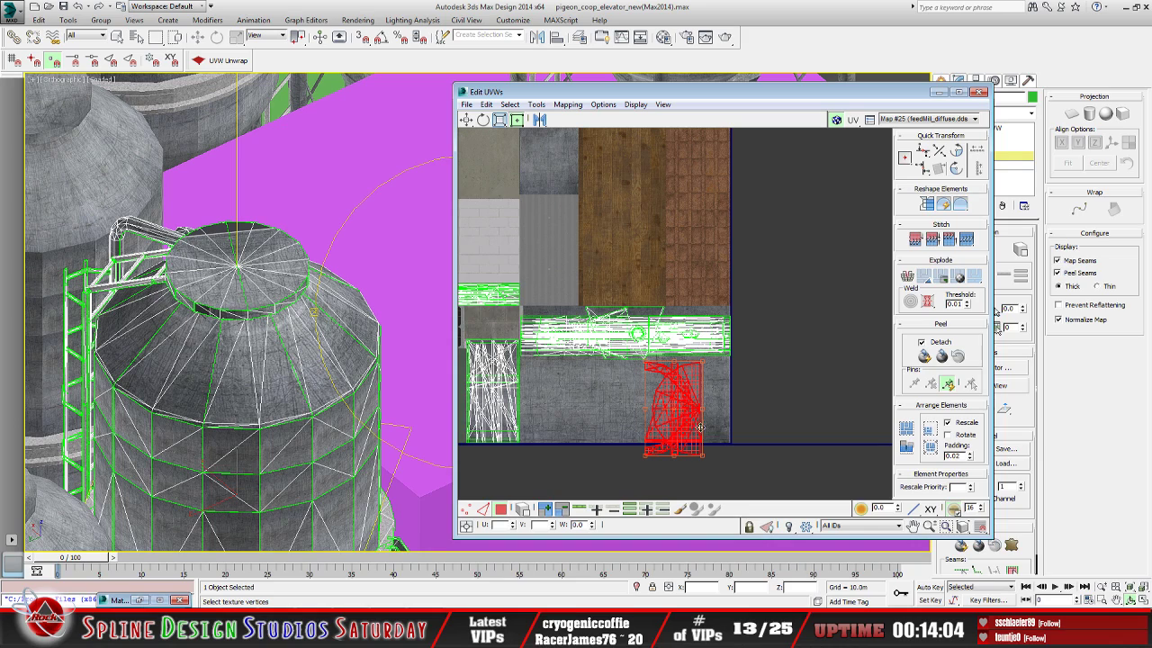
{"action": "left_click_drag", "start_coordinate": [702, 456], "coordinate": [701, 440]}
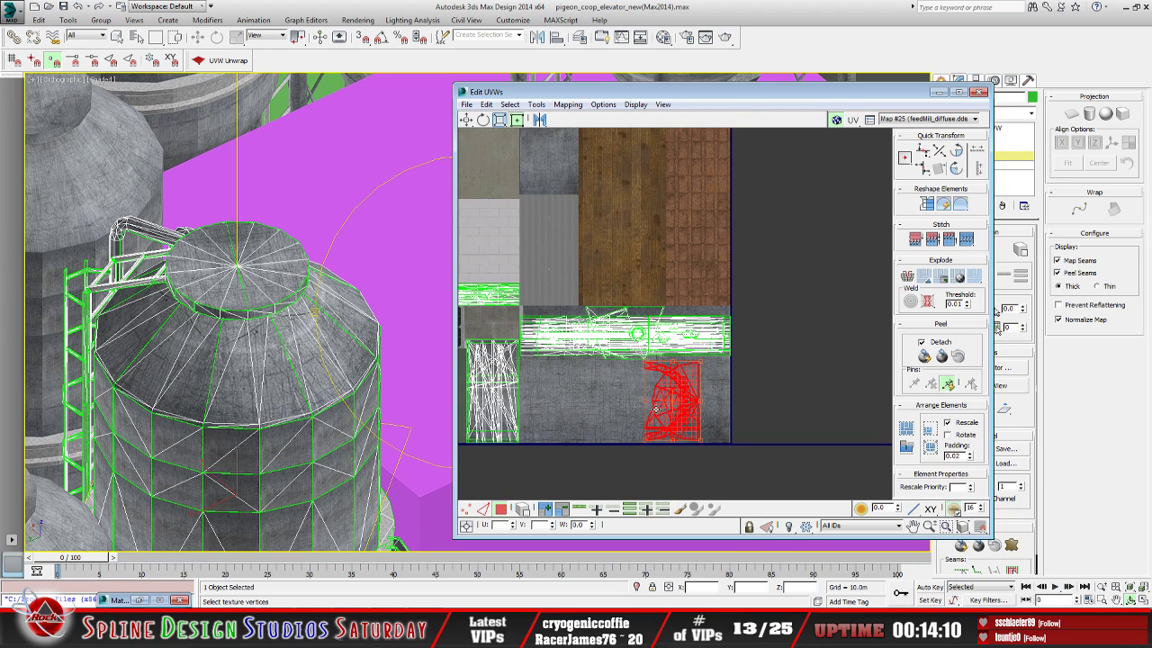
{"action": "scroll", "coordinate": [664, 410], "scroll_direction": "up", "scroll_amount": 2}
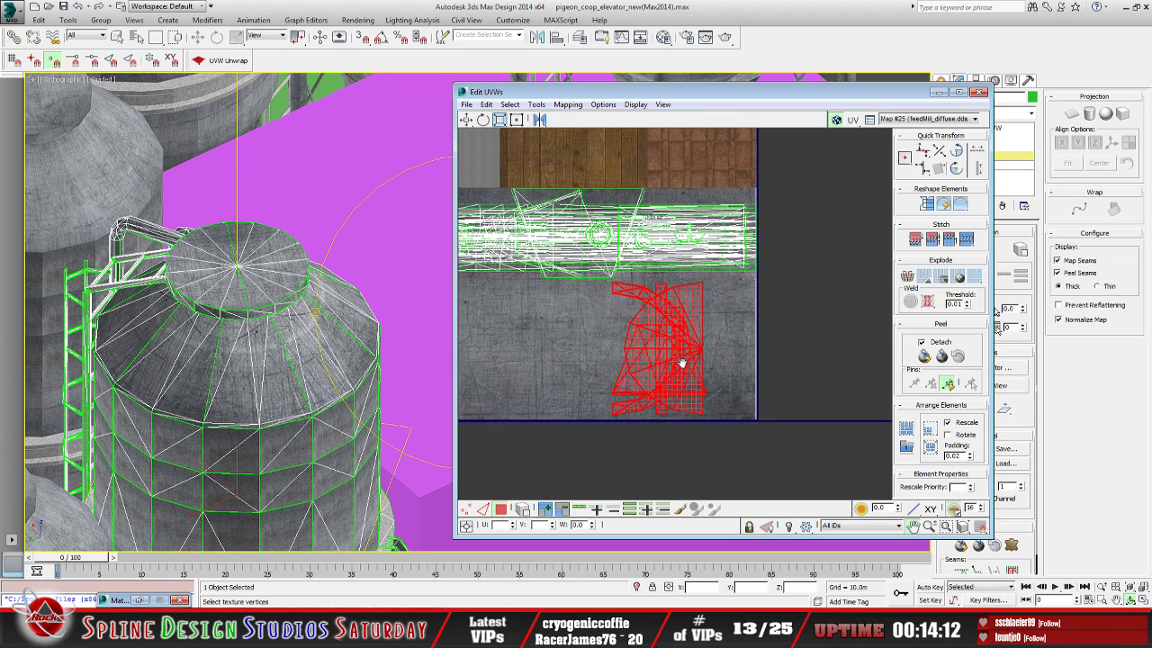
{"action": "middle_click_drag", "start_coordinate": [618, 329], "coordinate": [549, 187]}
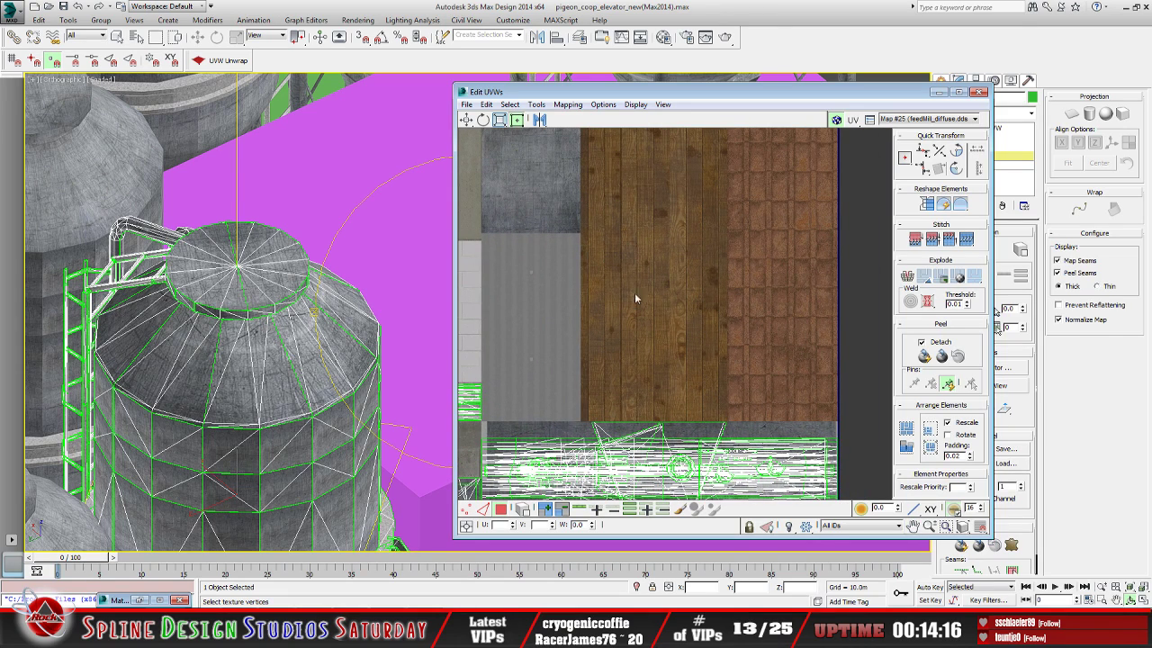
{"action": "middle_click_drag", "start_coordinate": [602, 405], "coordinate": [621, 359]}
{"action": "middle_click_drag", "start_coordinate": [684, 468], "coordinate": [674, 397]}
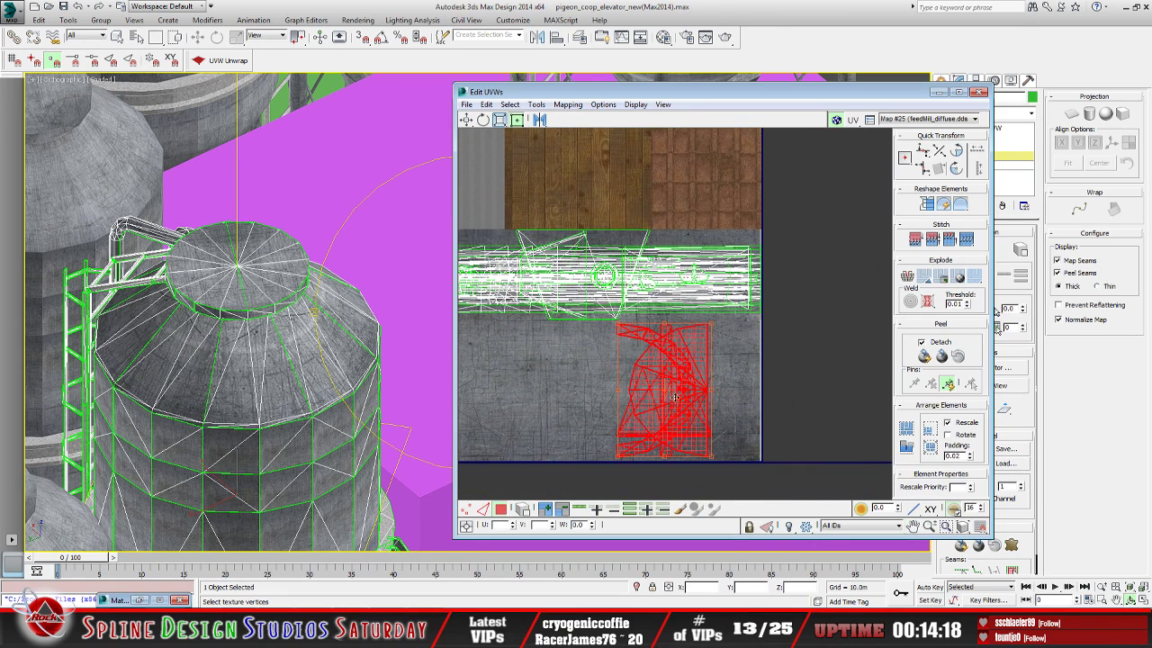
{"action": "left_click_drag", "start_coordinate": [673, 396], "coordinate": [712, 394]}
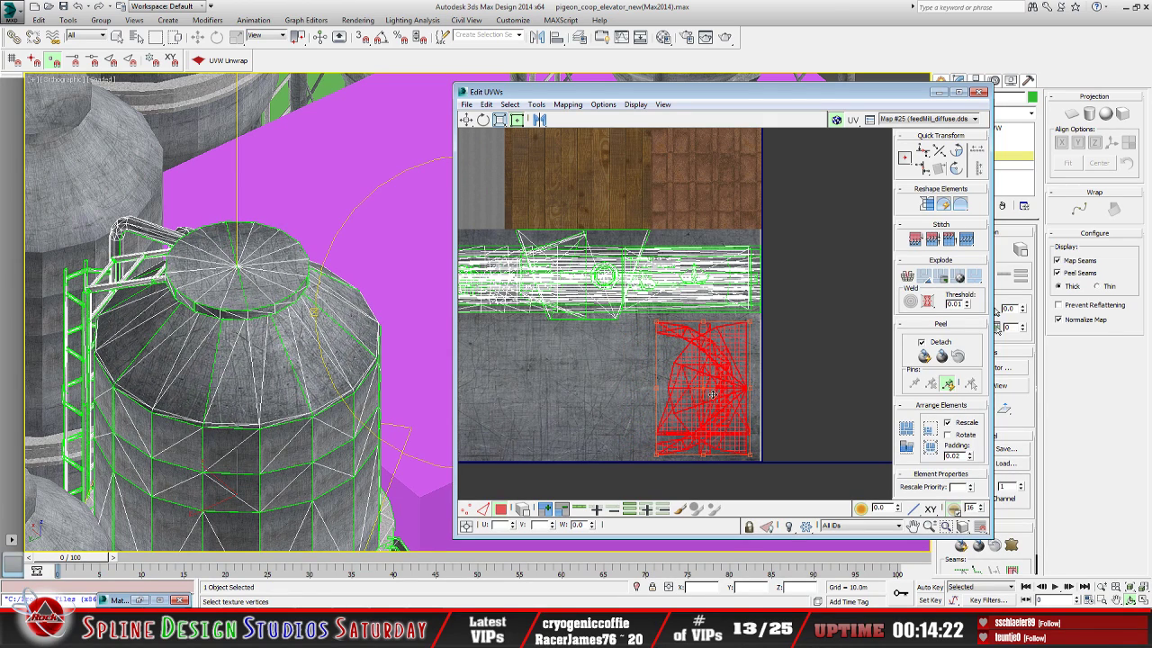
Examine the texture atlas around the small concrete-block tile next to the solar panel texture
{"action": "scroll", "coordinate": [711, 394], "scroll_direction": "down", "scroll_amount": 5}
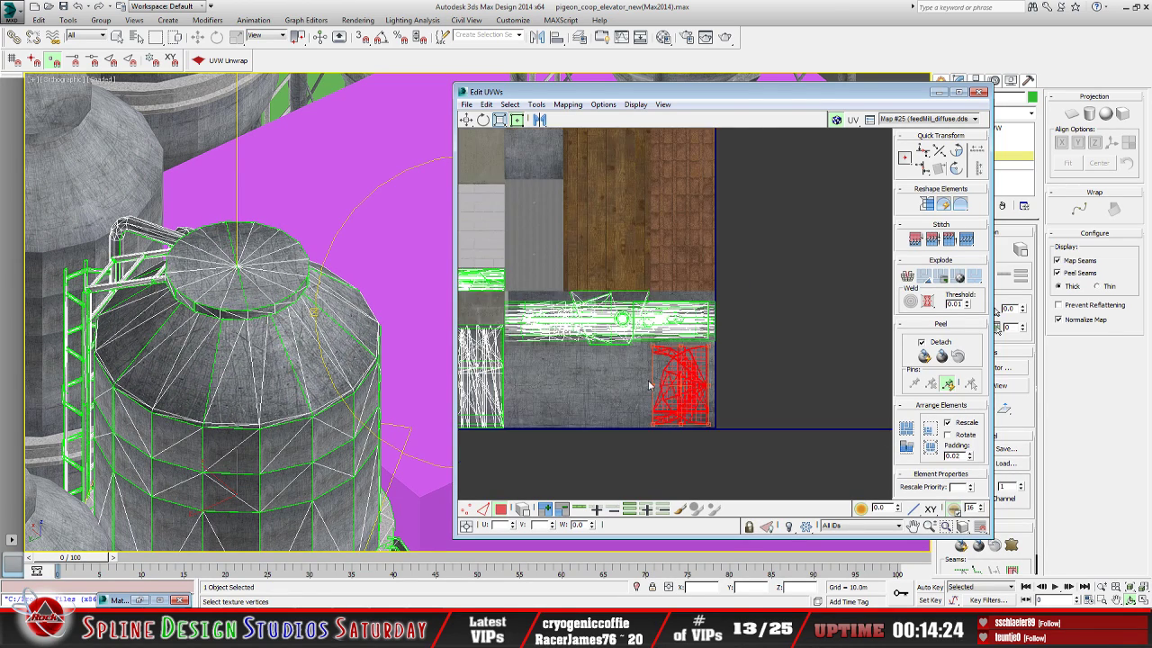
{"action": "middle_click_drag", "start_coordinate": [649, 332], "coordinate": [635, 352]}
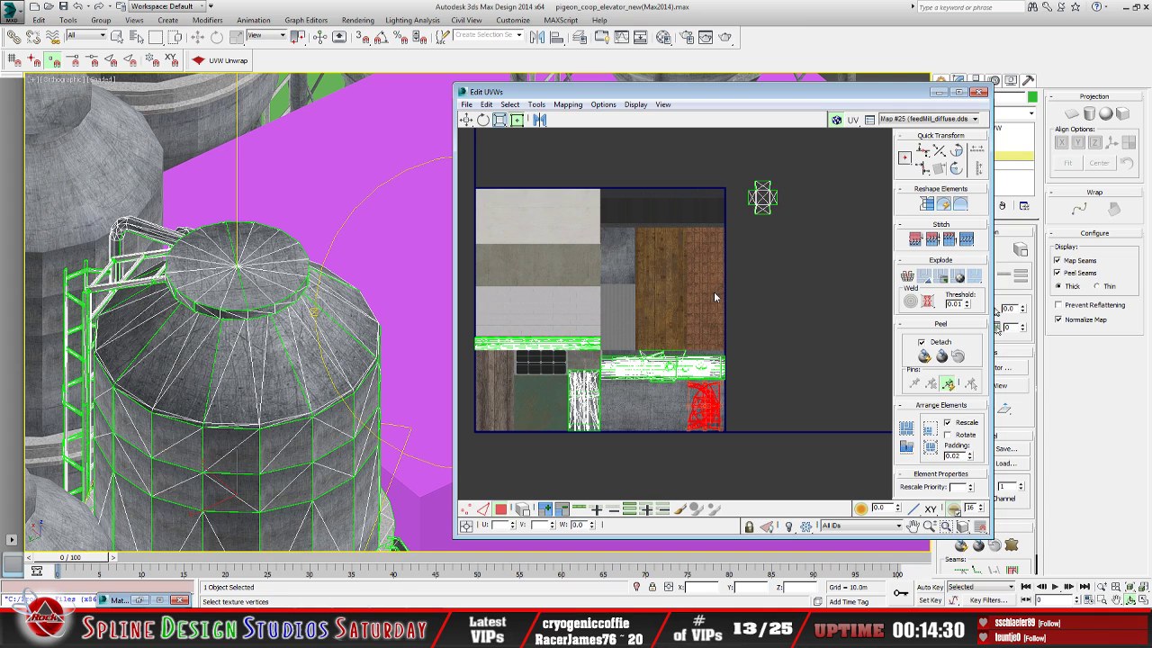
{"action": "scroll", "coordinate": [701, 295], "scroll_direction": "up", "scroll_amount": 3}
{"action": "scroll", "coordinate": [657, 326], "scroll_direction": "up", "scroll_amount": 5}
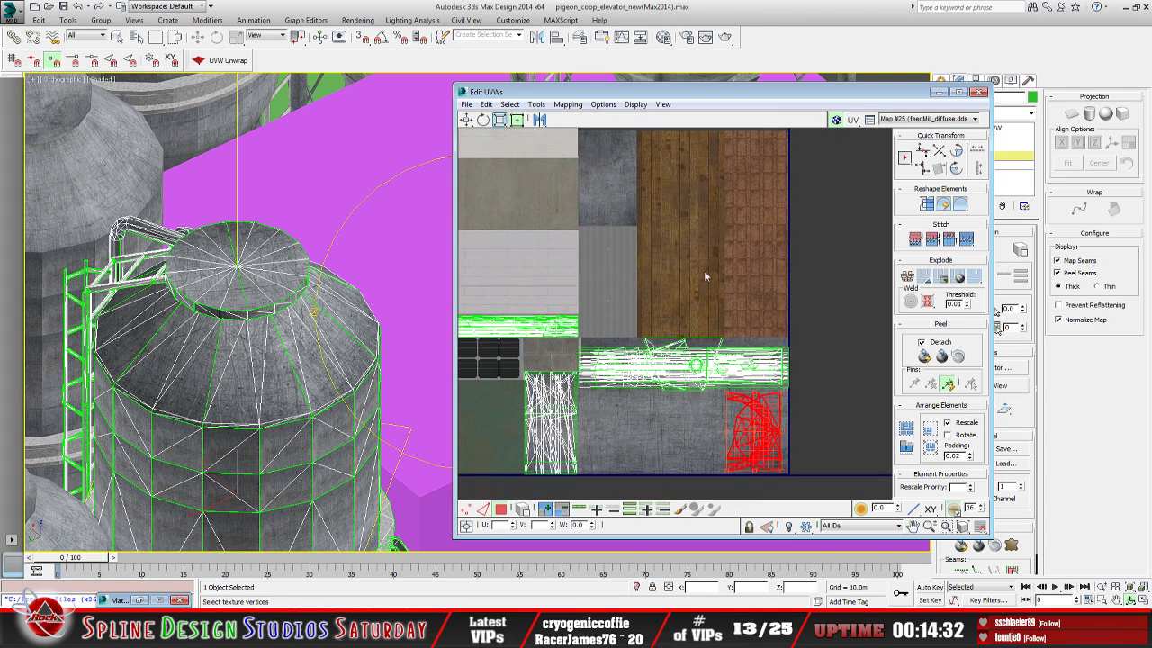
{"action": "scroll", "coordinate": [642, 331], "scroll_direction": "down", "scroll_amount": 2}
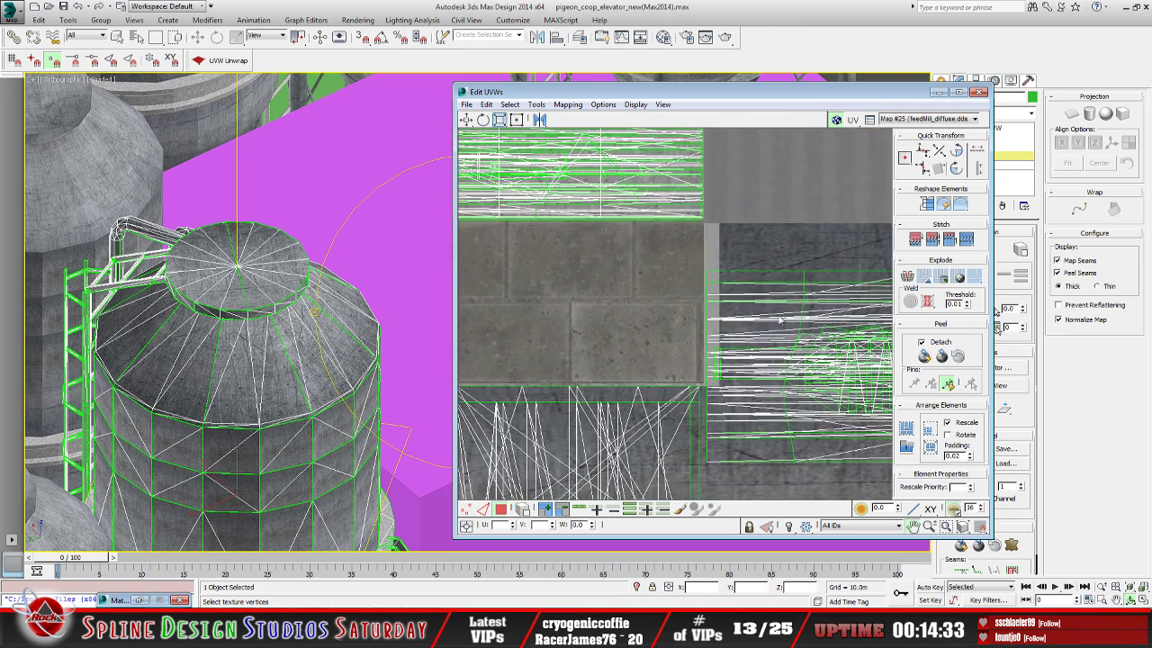
{"action": "scroll", "coordinate": [566, 316], "scroll_direction": "down", "scroll_amount": 2}
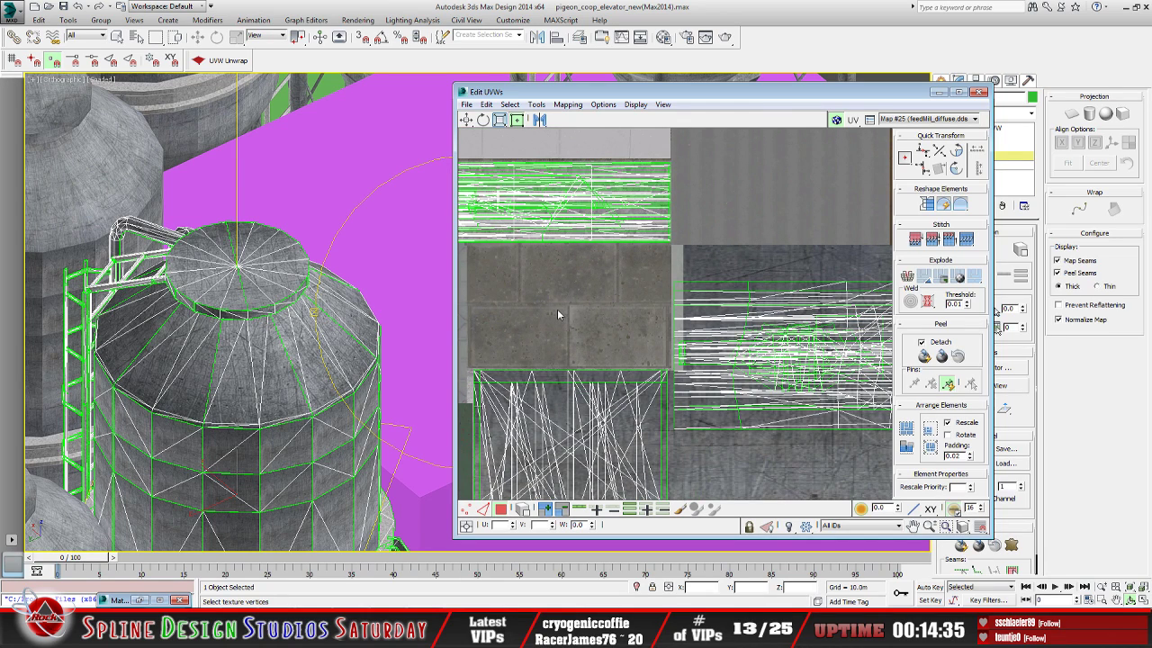
{"action": "scroll", "coordinate": [558, 314], "scroll_direction": "down", "scroll_amount": 2}
{"action": "scroll", "coordinate": [558, 315], "scroll_direction": "down", "scroll_amount": 2}
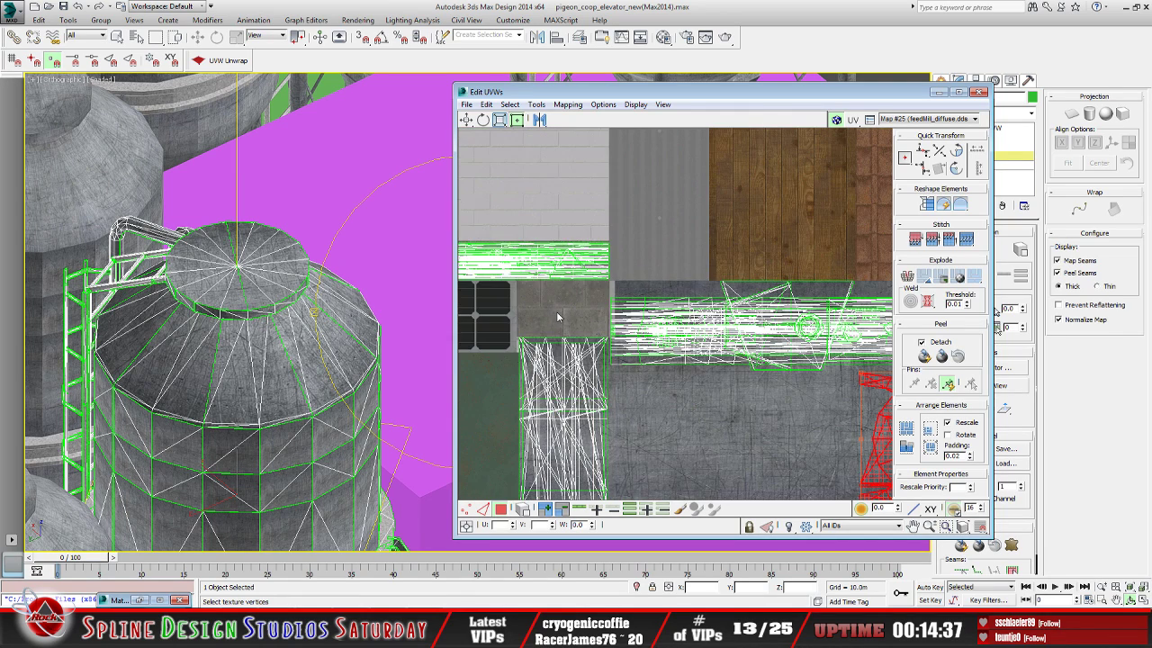
Select the silo footings' UV cluster outside the atlas and move it onto the small concrete-block tile
{"action": "middle_click_drag", "start_coordinate": [330, 398], "coordinate": [271, 404]}
{"action": "scroll", "coordinate": [306, 253], "scroll_direction": "down", "scroll_amount": 3}
{"action": "scroll", "coordinate": [285, 352], "scroll_direction": "up", "scroll_amount": 2}
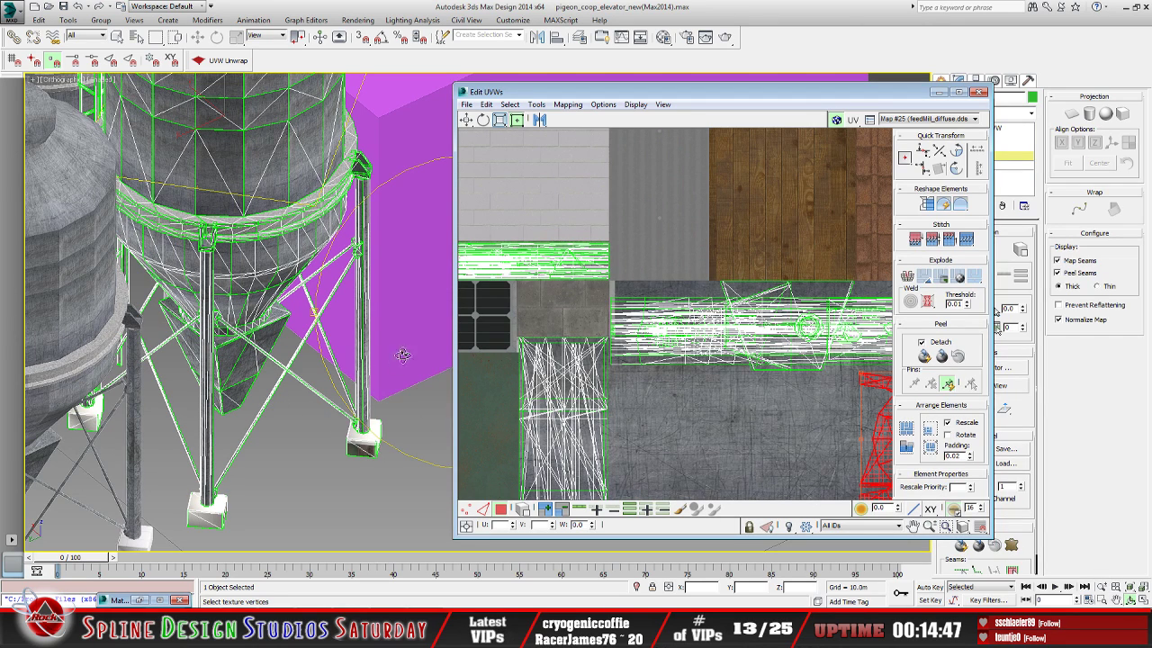
{"action": "middle_click_drag", "start_coordinate": [402, 356], "coordinate": [301, 375], "text": "alt"}
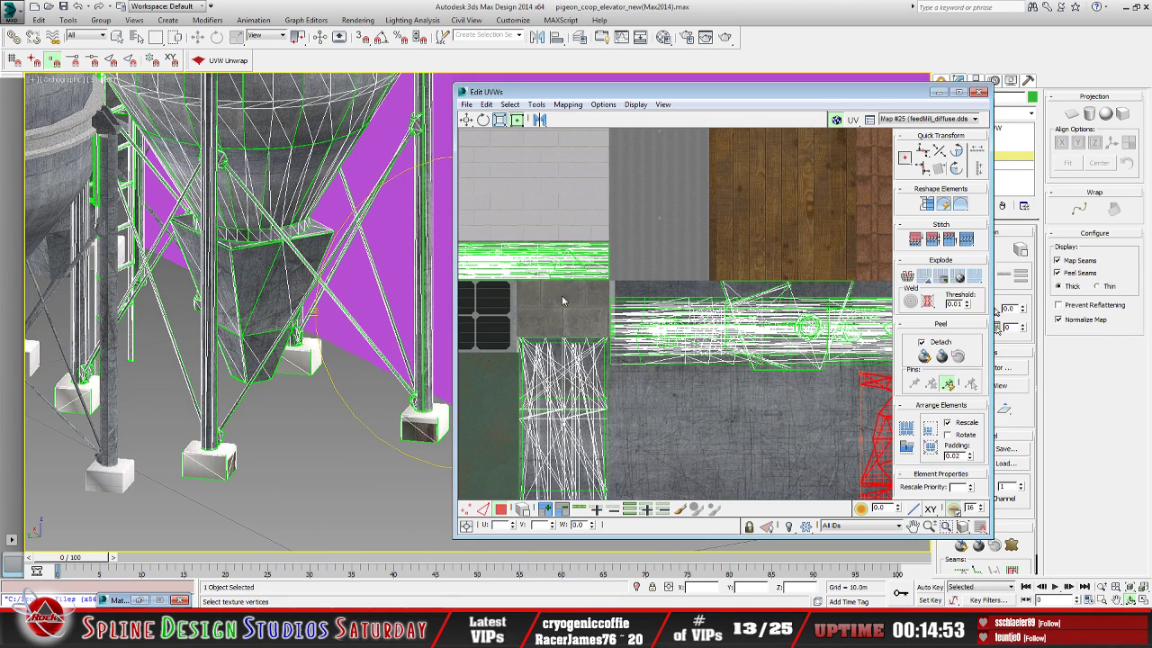
{"action": "scroll", "coordinate": [601, 336], "scroll_direction": "down", "scroll_amount": 6}
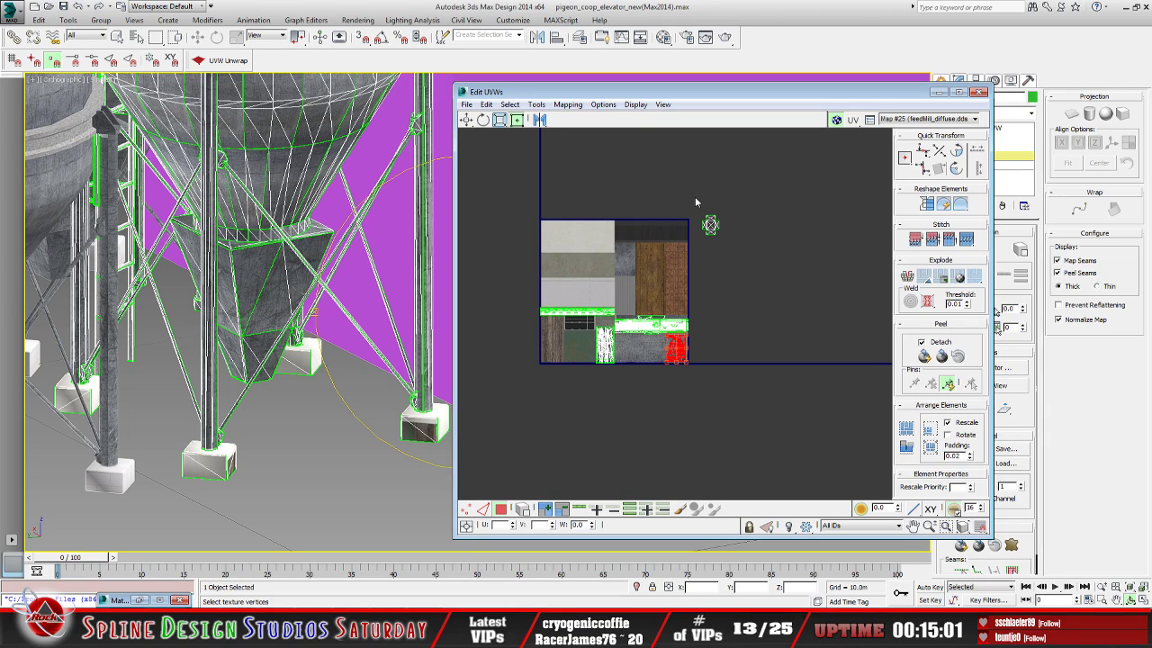
{"action": "left_click_drag", "start_coordinate": [695, 205], "coordinate": [732, 260]}
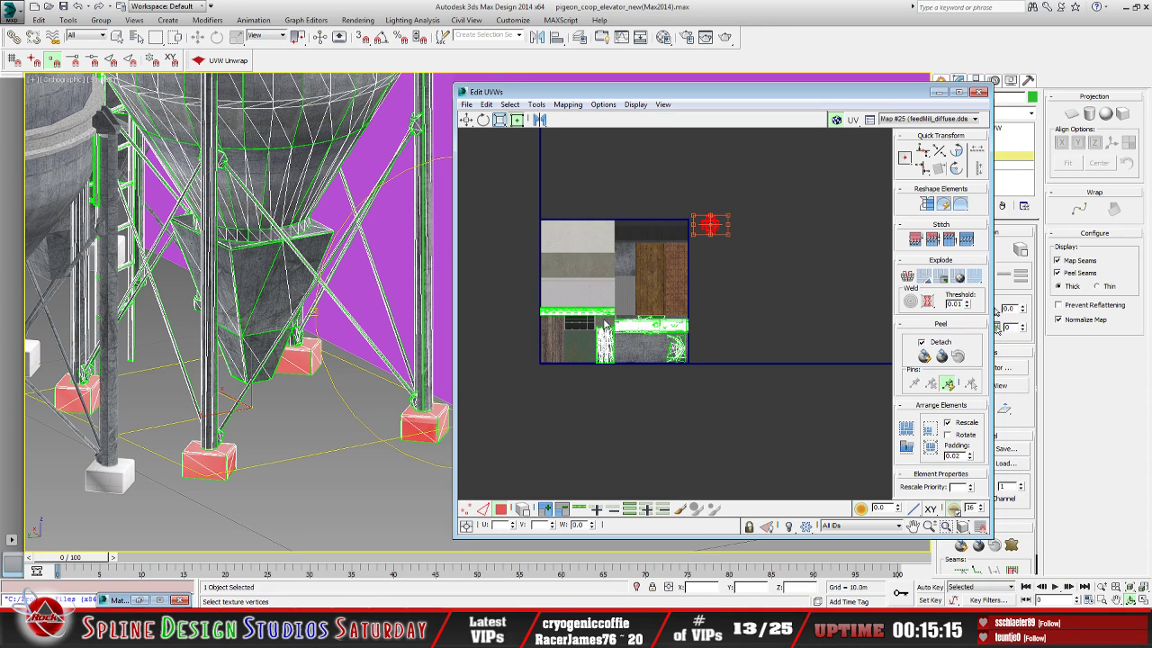
{"action": "mouse_move", "coordinate": [713, 228]}
{"action": "left_mouse_down"}
{"action": "mouse_move", "coordinate": [657, 290]}
{"action": "mouse_move", "coordinate": [600, 325]}
{"action": "mouse_move", "coordinate": [608, 321]}
{"action": "left_mouse_up"}
Squash the footings' UV cluster vertically so it fits within the concrete-block tile's height
{"action": "middle_click_drag", "start_coordinate": [423, 396], "coordinate": [287, 397], "text": "alt"}
{"action": "scroll", "coordinate": [657, 337], "scroll_direction": "up", "scroll_amount": 4}
{"action": "scroll", "coordinate": [657, 337], "scroll_direction": "up", "scroll_amount": 3}
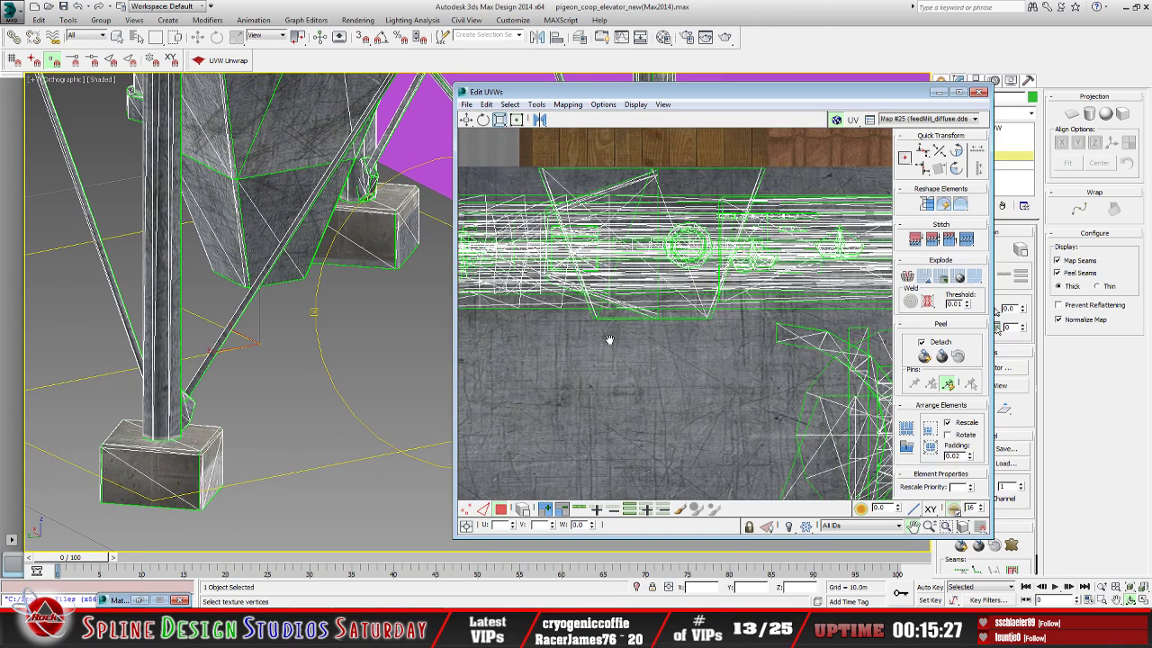
{"action": "middle_click_drag", "start_coordinate": [606, 337], "coordinate": [713, 390]}
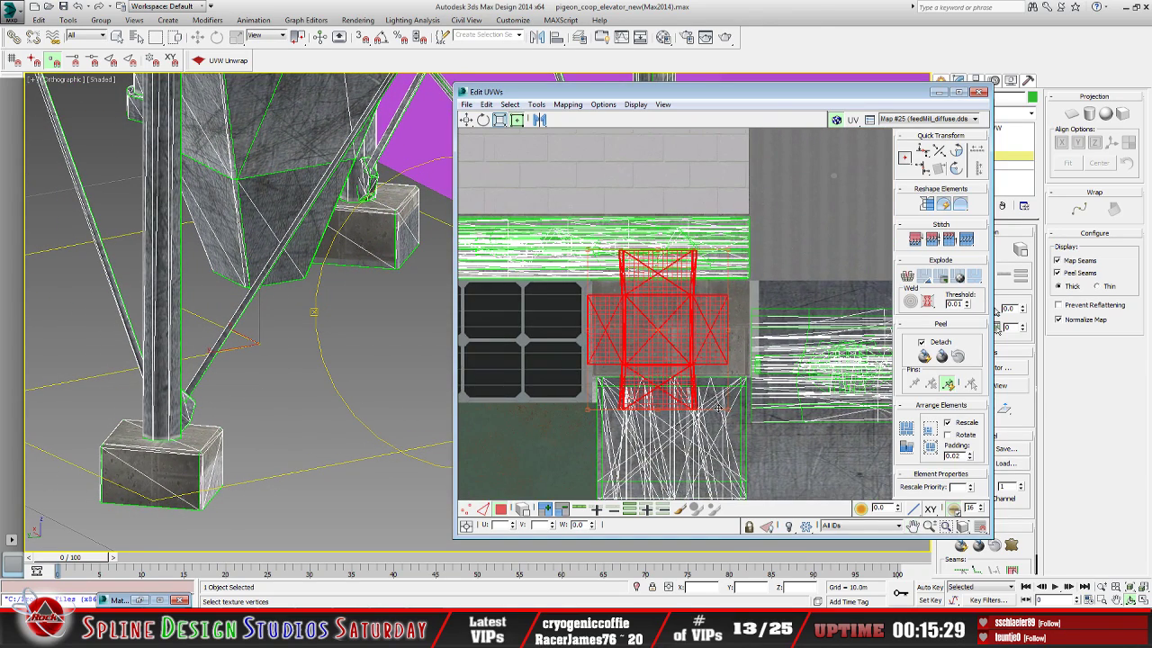
{"action": "left_click_drag", "start_coordinate": [729, 410], "coordinate": [729, 367]}
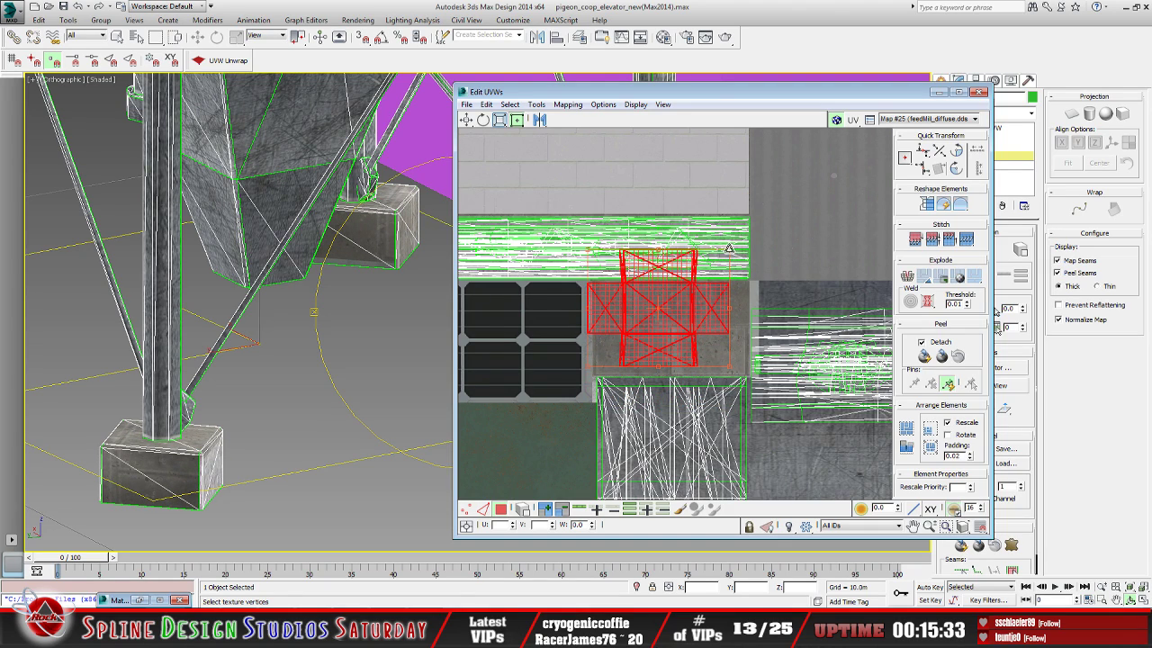
{"action": "left_click_drag", "start_coordinate": [733, 252], "coordinate": [731, 284]}
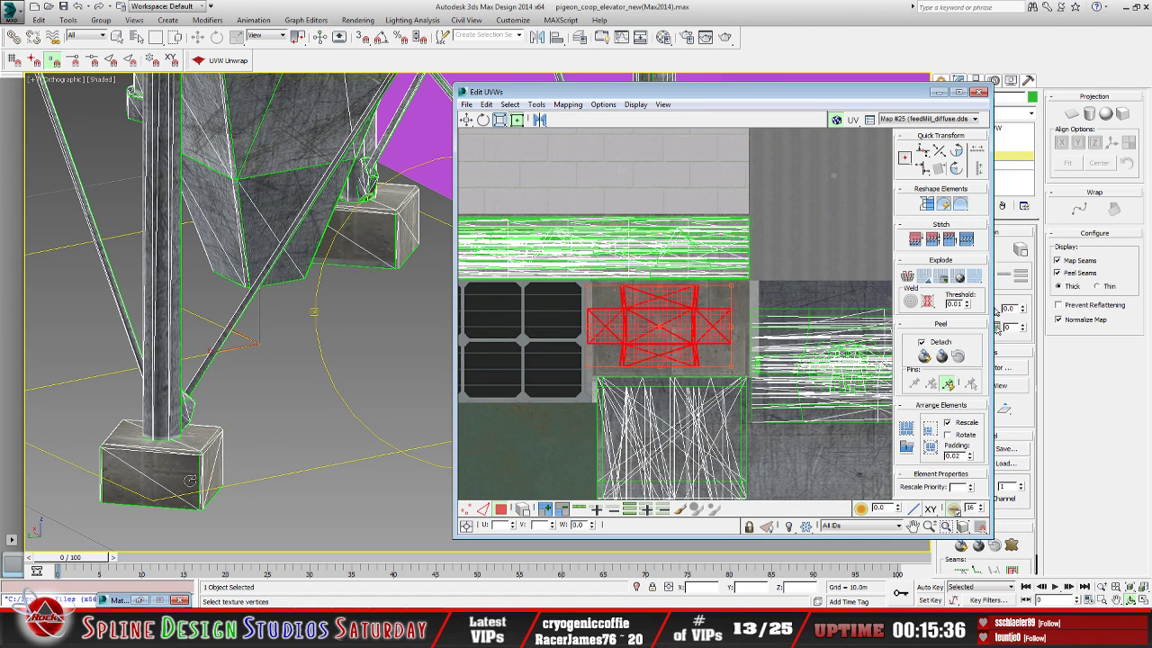
Scale down the footings' UV cluster and fit it into the lower-left block of the concrete tile
{"action": "scroll", "coordinate": [634, 382], "scroll_direction": "up", "scroll_amount": 3}
{"action": "middle_click_drag", "start_coordinate": [633, 382], "coordinate": [599, 427]}
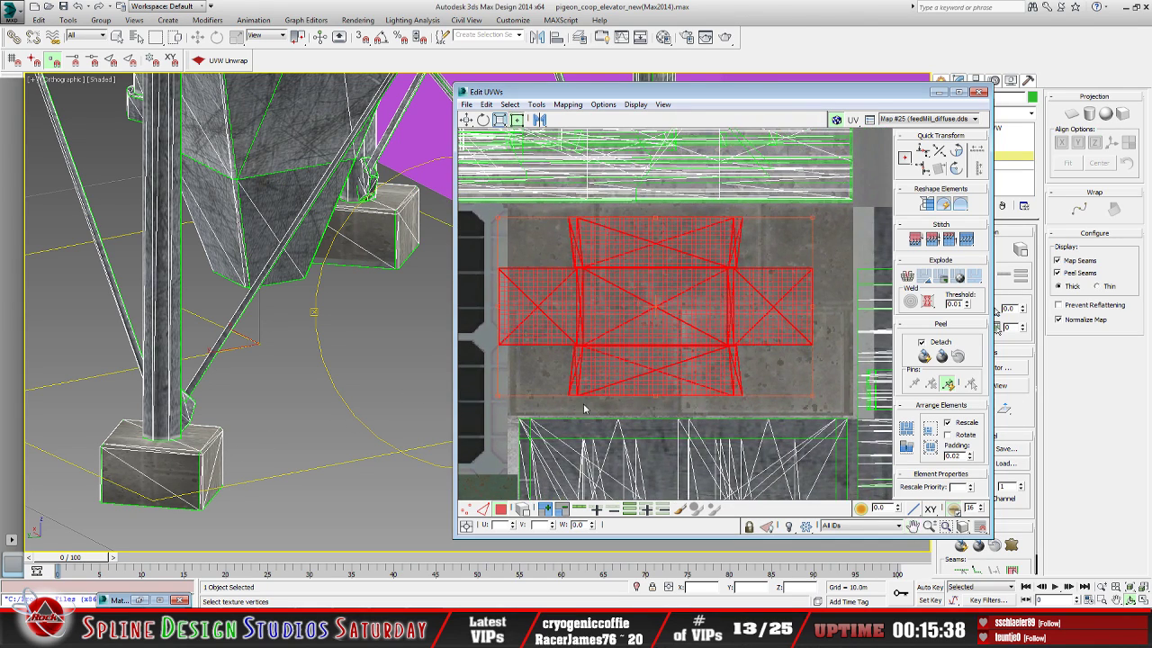
{"action": "left_click_drag", "start_coordinate": [497, 217], "coordinate": [603, 307]}
{"action": "left_click_drag", "start_coordinate": [666, 335], "coordinate": [624, 361]}
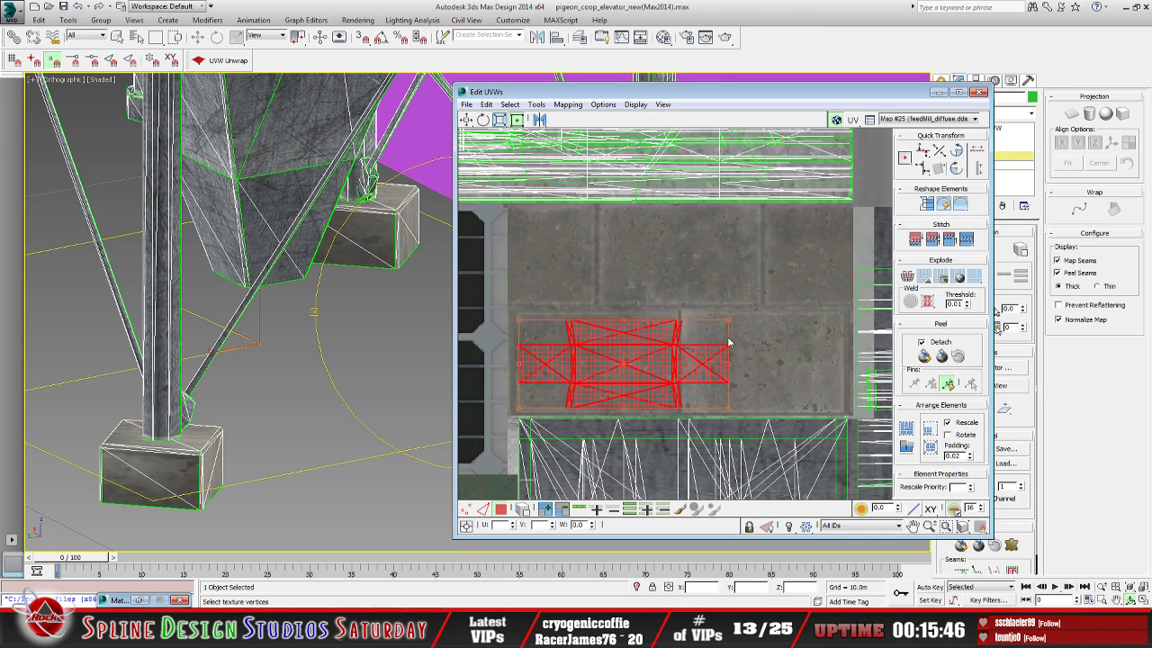
{"action": "left_click_drag", "start_coordinate": [728, 320], "coordinate": [676, 312]}
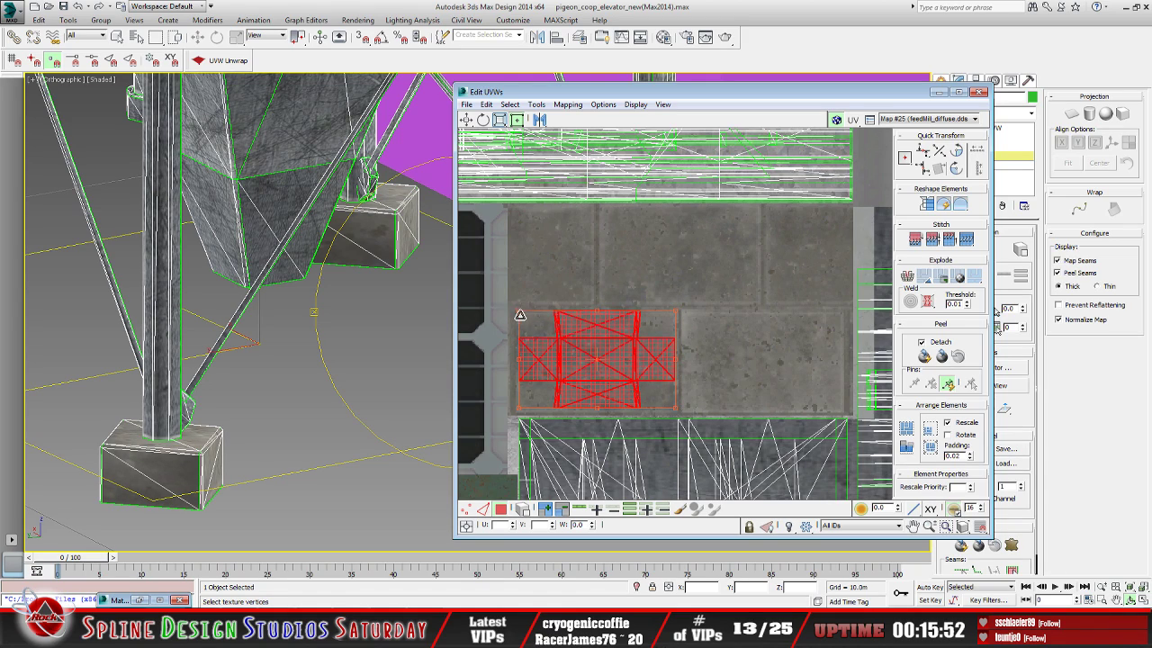
{"action": "left_click_drag", "start_coordinate": [518, 312], "coordinate": [518, 313]}
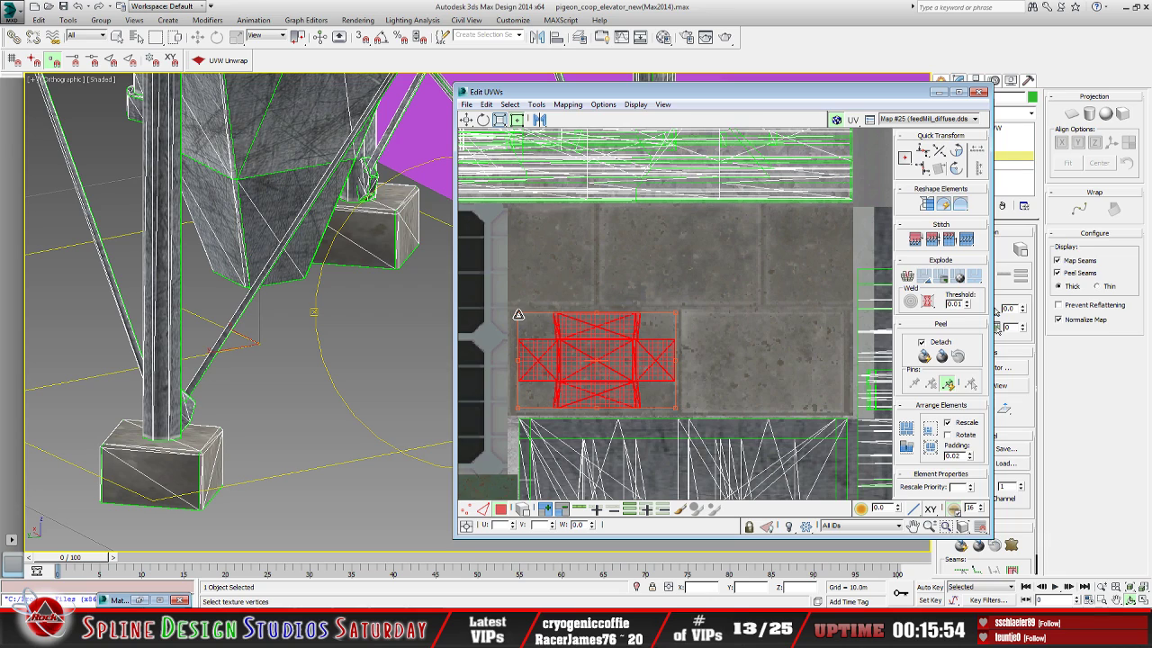
Deselect the footings' UV cluster and minimize the UV editor
{"action": "scroll", "coordinate": [568, 367], "scroll_direction": "down", "scroll_amount": 4}
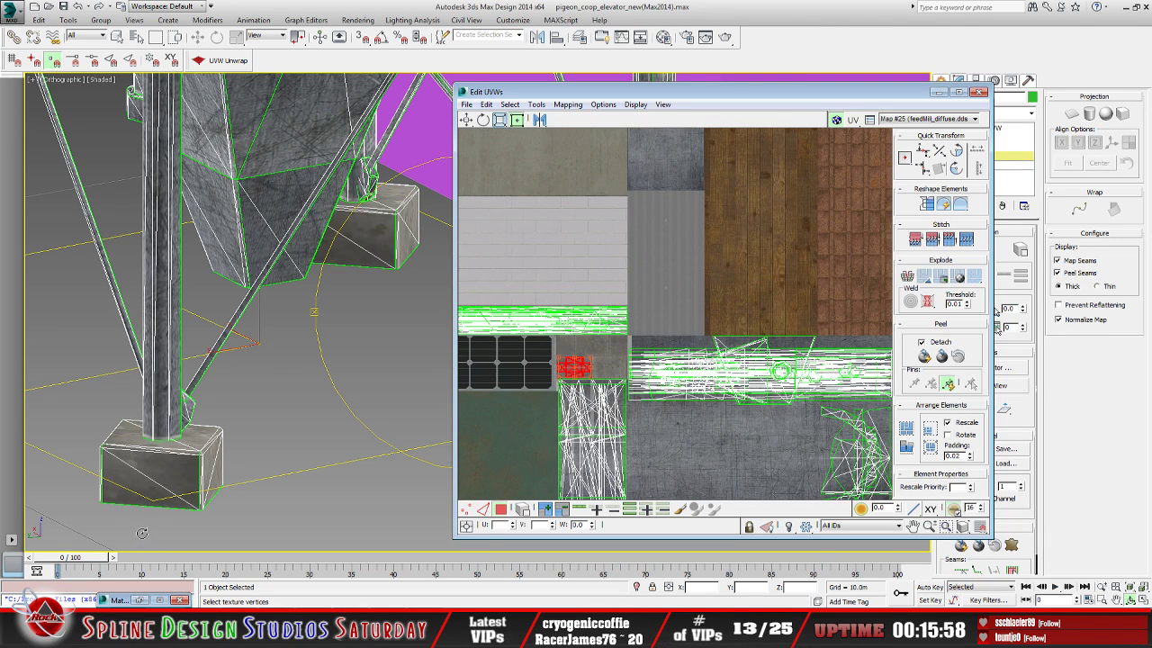
{"action": "key", "text": "ctrl+alt+z"}
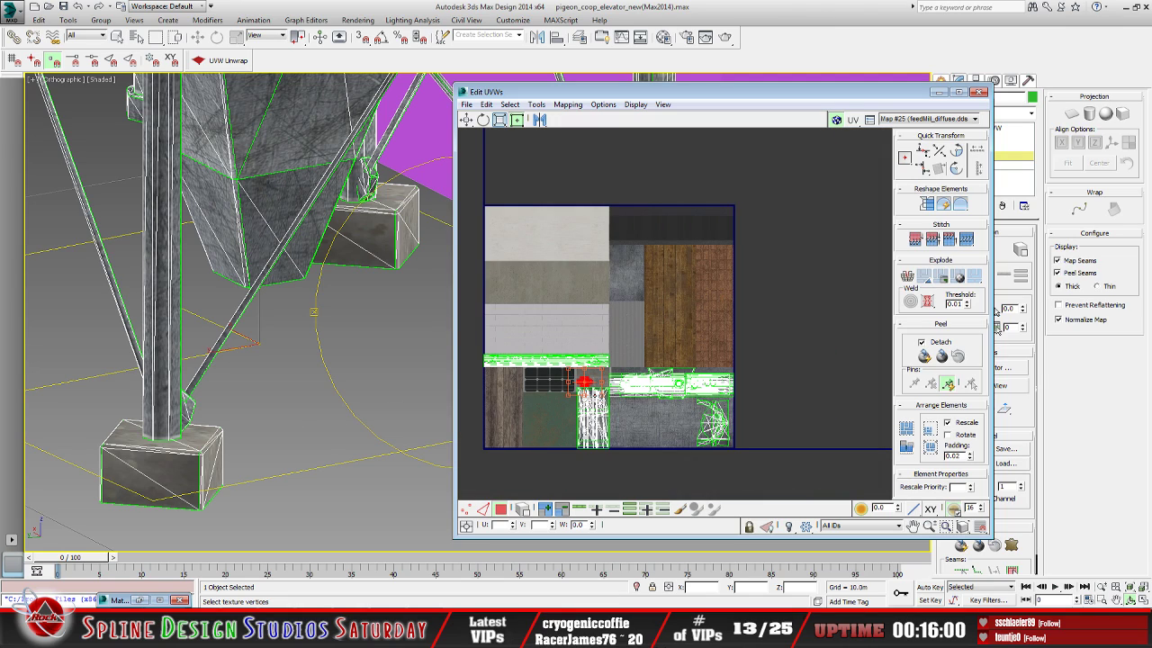
{"action": "left_click", "coordinate": [773, 424]}
{"action": "mouse_move", "coordinate": [254, 394]}
{"action": "middle_mouse_down", "text": "alt"}
{"action": "mouse_move", "coordinate": [260, 360]}
{"action": "mouse_move", "coordinate": [250, 402]}
{"action": "mouse_move", "coordinate": [261, 396]}
{"action": "middle_mouse_up", "text": "alt"}
{"action": "left_click", "coordinate": [946, 99]}
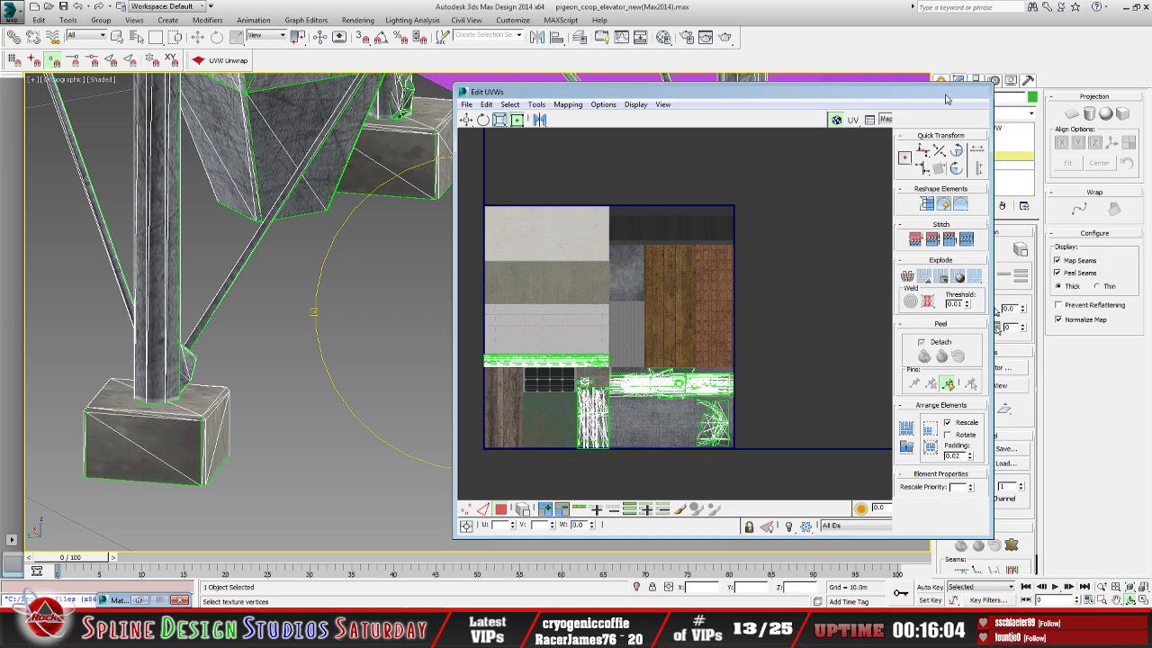
{"action": "left_click", "coordinate": [946, 99]}
Render the silo's concrete footings to check their texture, and close the rendered image
{"action": "middle_click_drag", "start_coordinate": [540, 328], "coordinate": [540, 342], "text": "alt"}
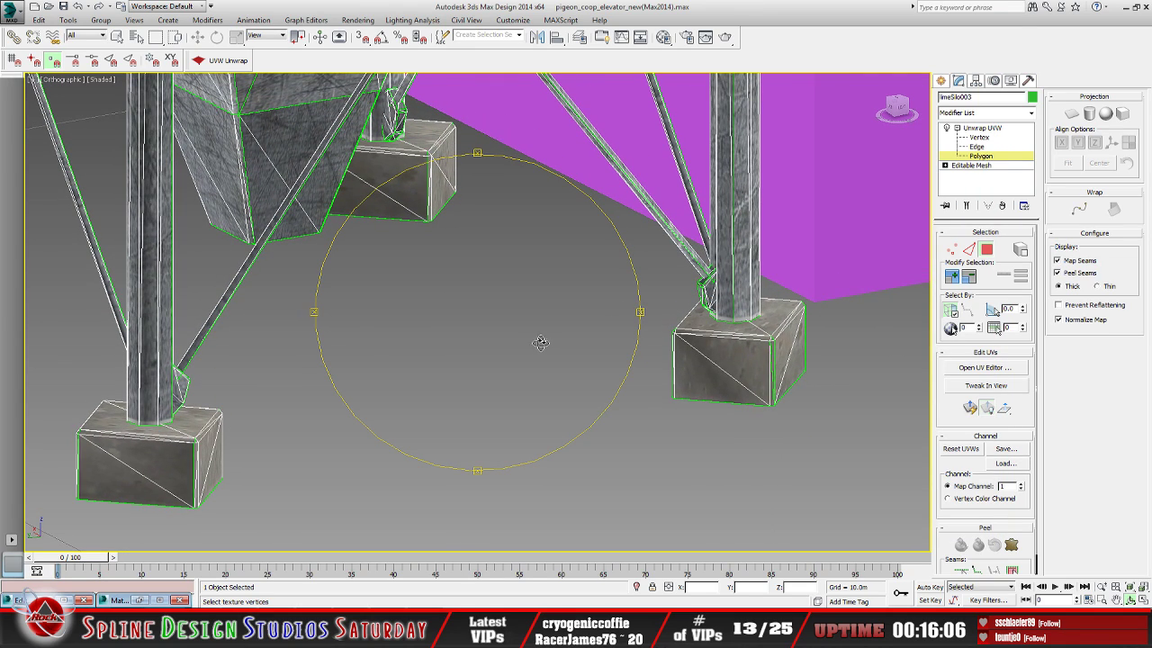
{"action": "left_click", "coordinate": [358, 19]}
{"action": "left_click", "coordinate": [366, 35]}
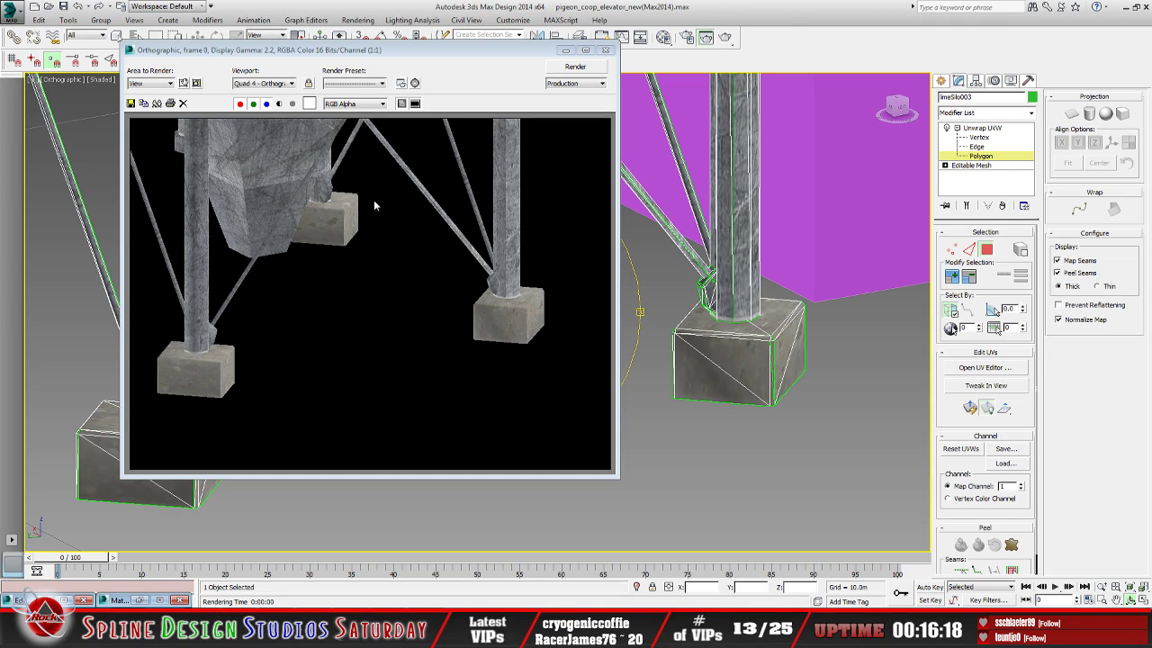
{"action": "left_click", "coordinate": [605, 50]}
Render a close view of the silo's conical roof to check its texture, and close the rendered image
{"action": "scroll", "coordinate": [443, 248], "scroll_direction": "down", "scroll_amount": 2}
{"action": "scroll", "coordinate": [443, 249], "scroll_direction": "down", "scroll_amount": 3}
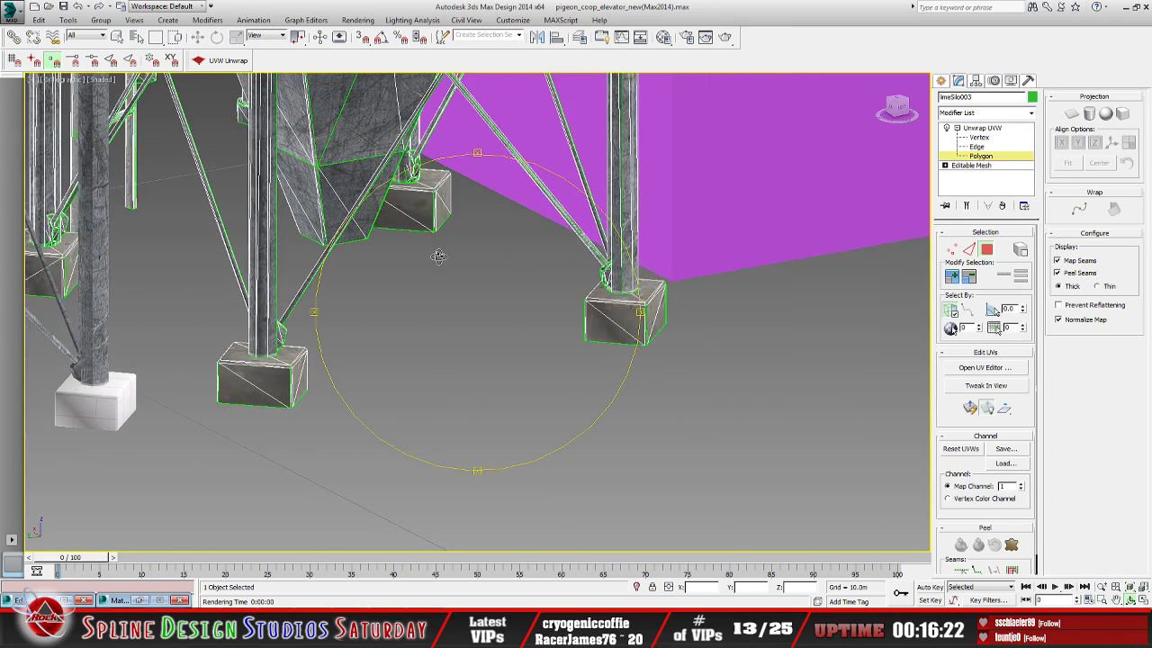
{"action": "middle_click_drag", "start_coordinate": [441, 254], "coordinate": [389, 319], "text": "alt"}
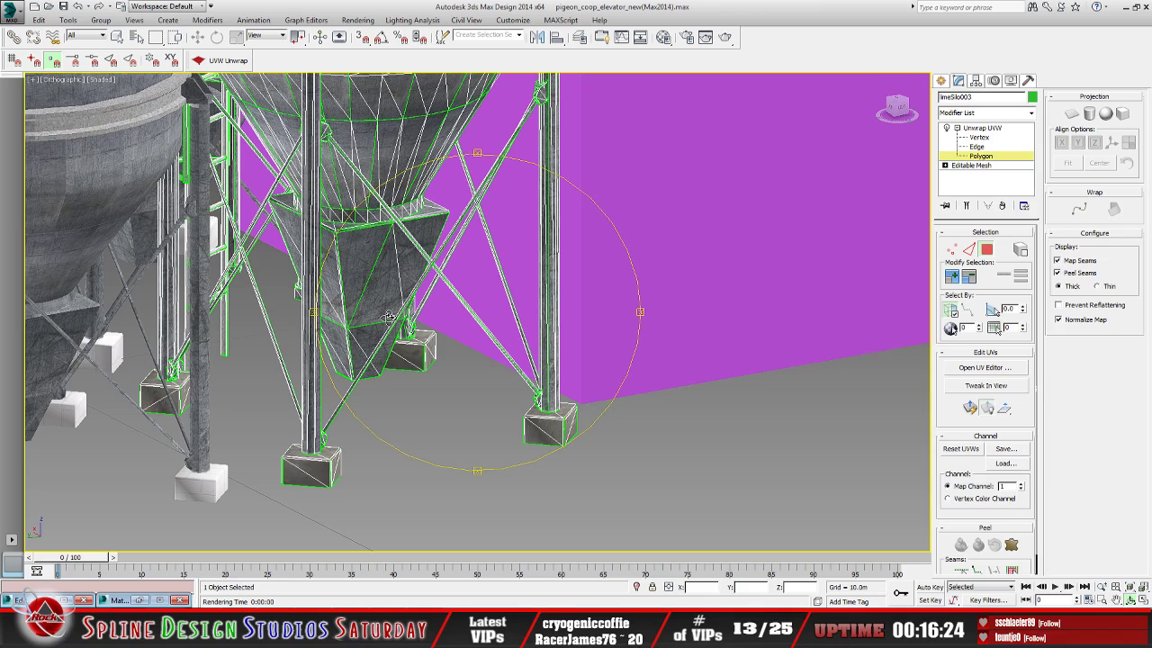
{"action": "middle_click_drag", "start_coordinate": [410, 274], "coordinate": [412, 304], "text": "alt"}
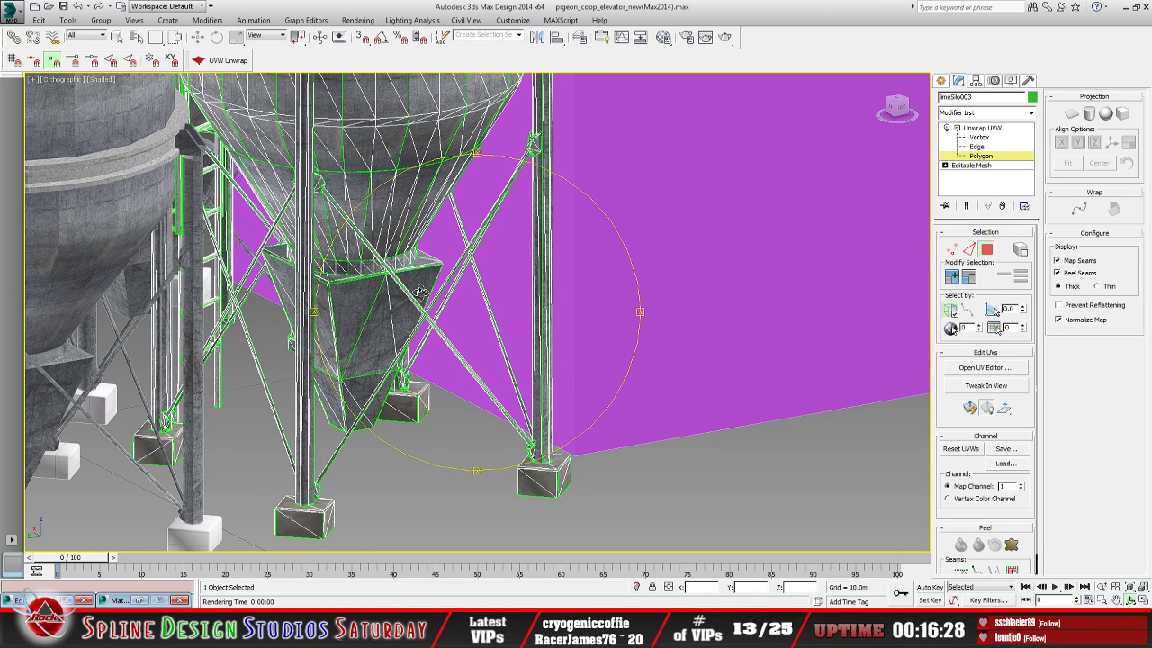
{"action": "middle_click_drag", "start_coordinate": [419, 289], "coordinate": [420, 343], "text": "alt"}
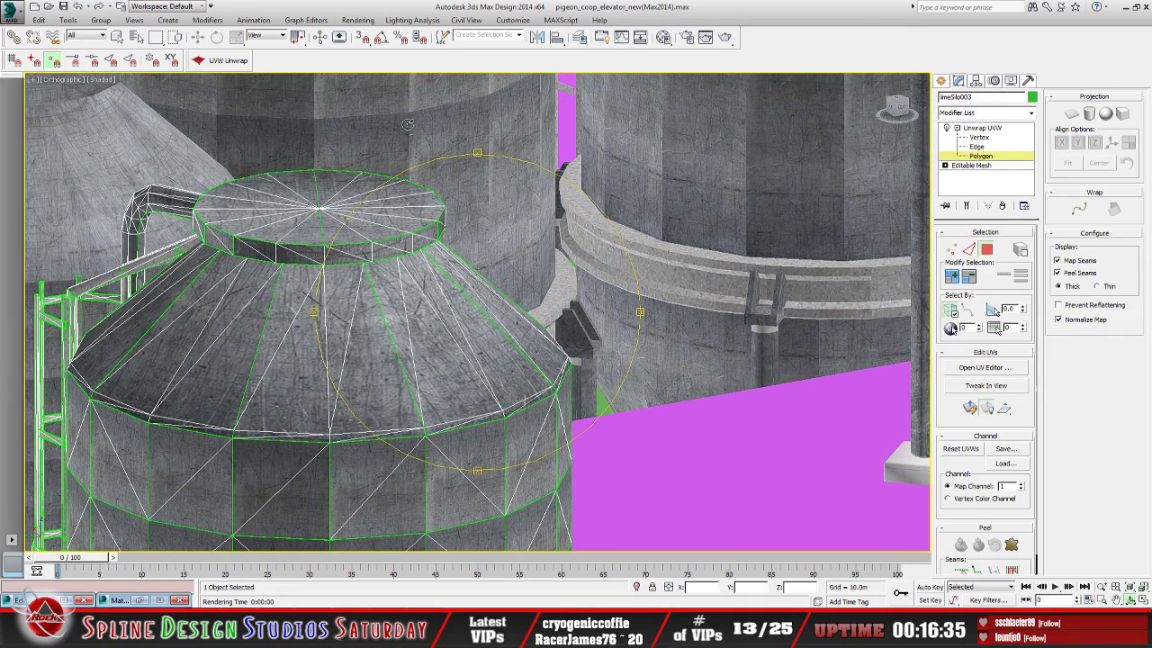
{"action": "left_click", "coordinate": [358, 20]}
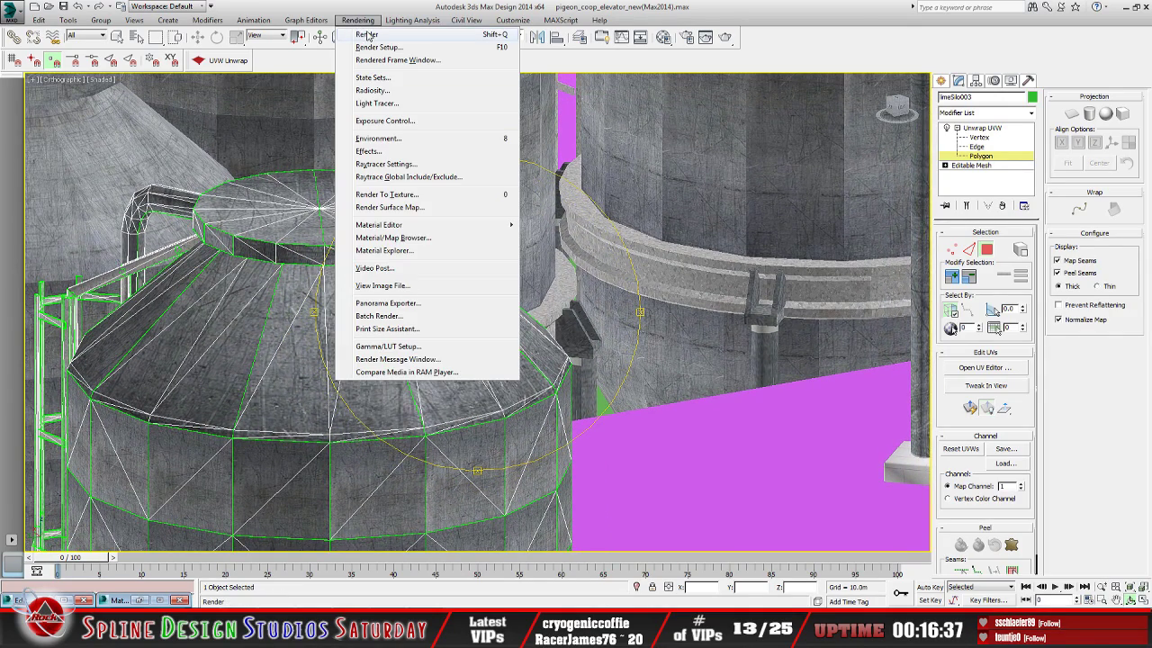
{"action": "left_click", "coordinate": [367, 34]}
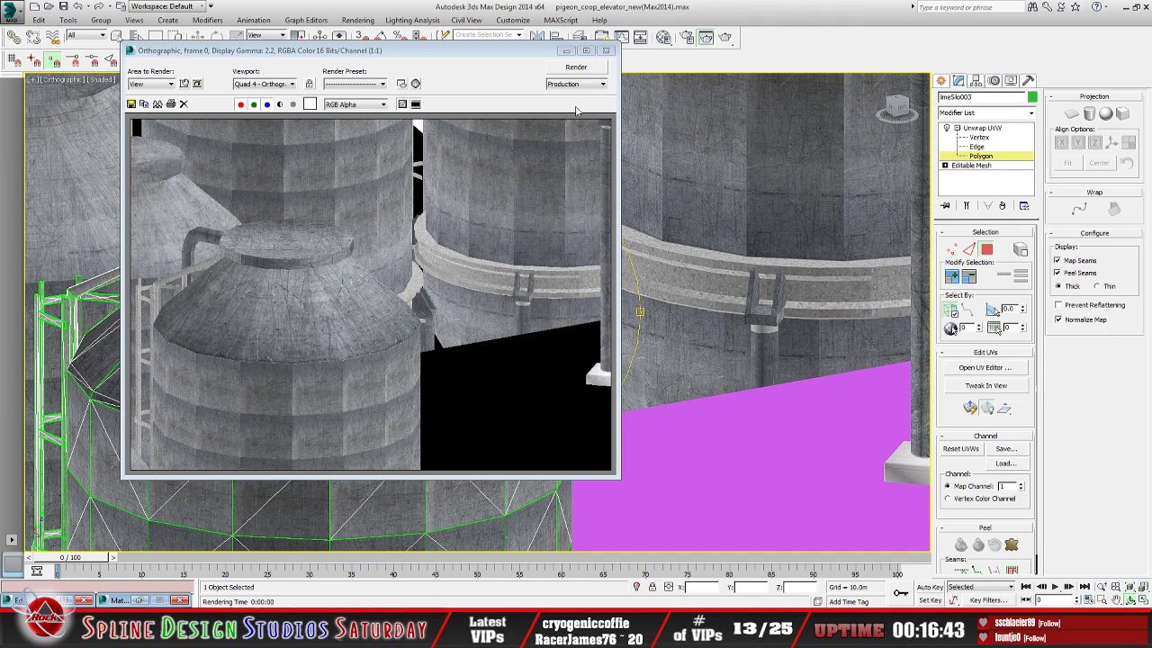
{"action": "left_click", "coordinate": [606, 50]}
Examine the whole cluster of silos beside the feed mill buildings from several angles
{"action": "scroll", "coordinate": [487, 333], "scroll_direction": "down", "scroll_amount": 6}
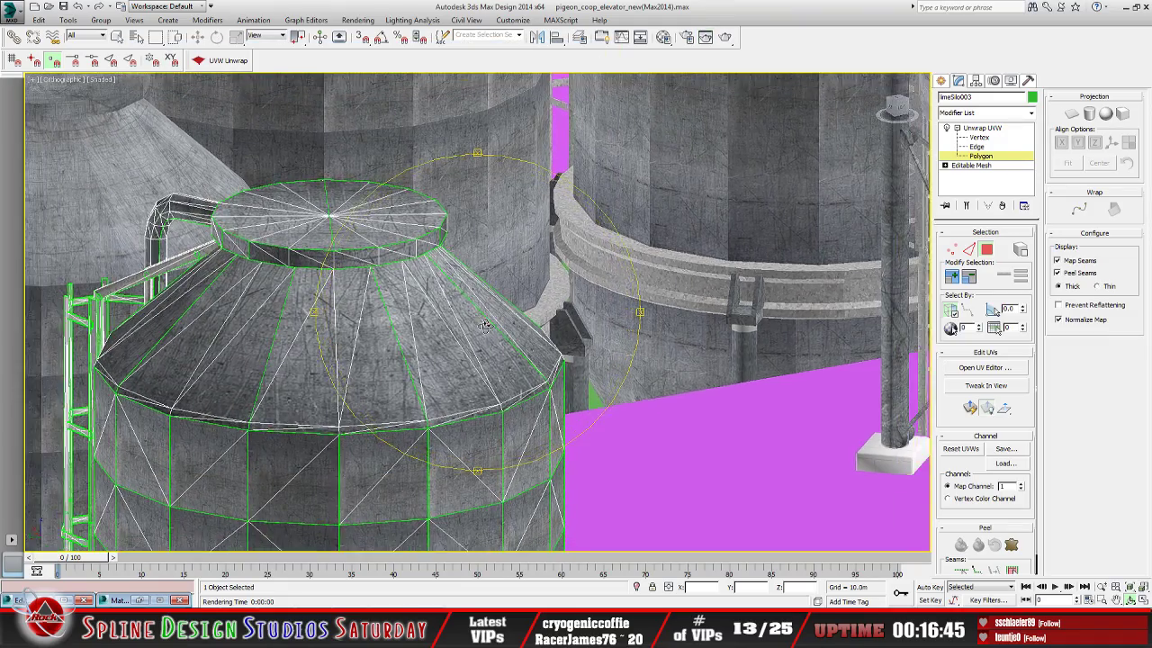
{"action": "scroll", "coordinate": [487, 333], "scroll_direction": "down", "scroll_amount": 8}
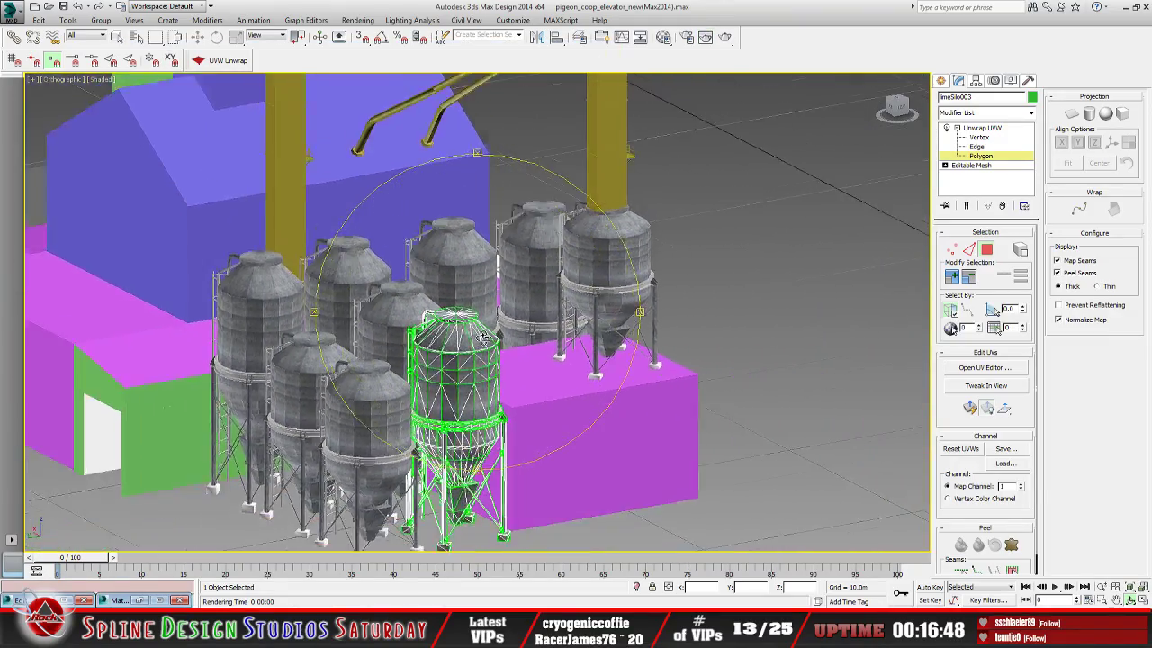
{"action": "mouse_move", "coordinate": [484, 336]}
{"action": "middle_mouse_down", "text": "alt"}
{"action": "mouse_move", "coordinate": [528, 343]}
{"action": "mouse_move", "coordinate": [482, 336]}
{"action": "mouse_move", "coordinate": [500, 347]}
{"action": "middle_mouse_up", "text": "alt"}
{"action": "middle_click_drag", "start_coordinate": [419, 315], "coordinate": [445, 335], "text": "alt"}
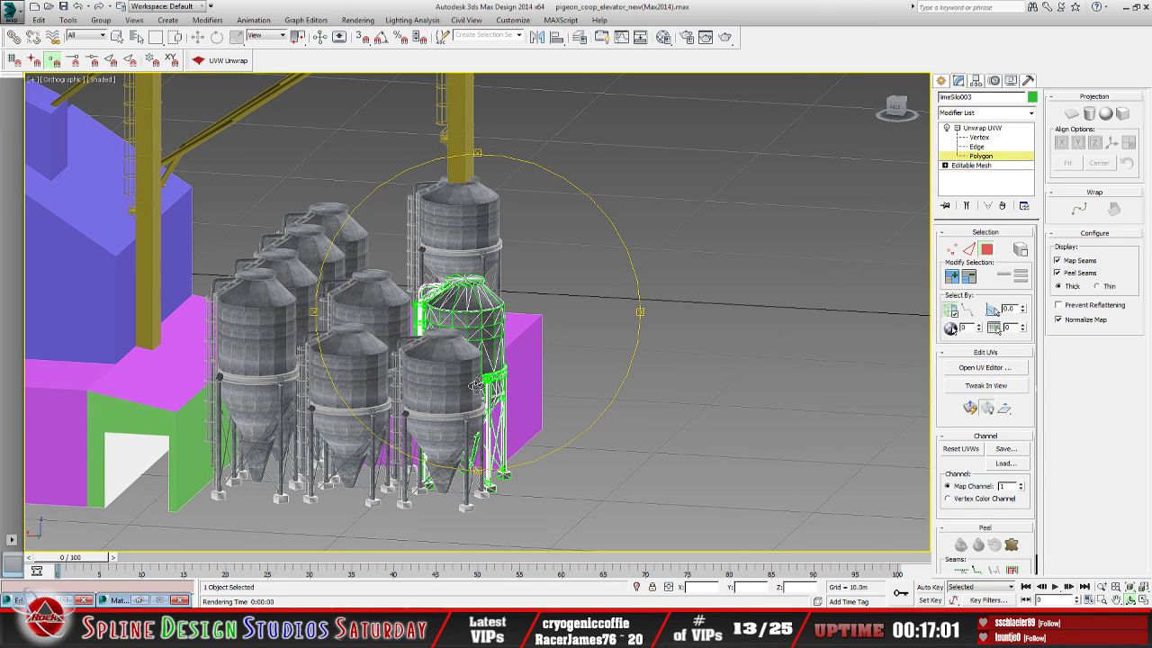
{"action": "middle_click_drag", "start_coordinate": [499, 390], "coordinate": [483, 390], "text": "alt"}
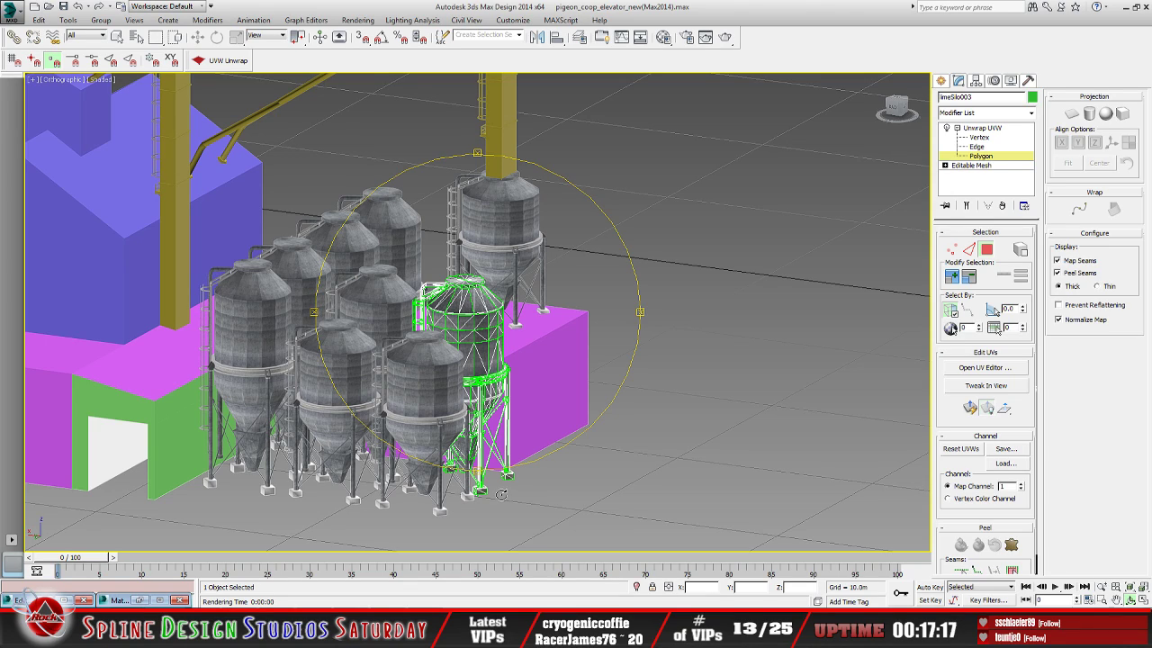
{"action": "middle_click_drag", "start_coordinate": [452, 406], "coordinate": [462, 406], "text": "alt"}
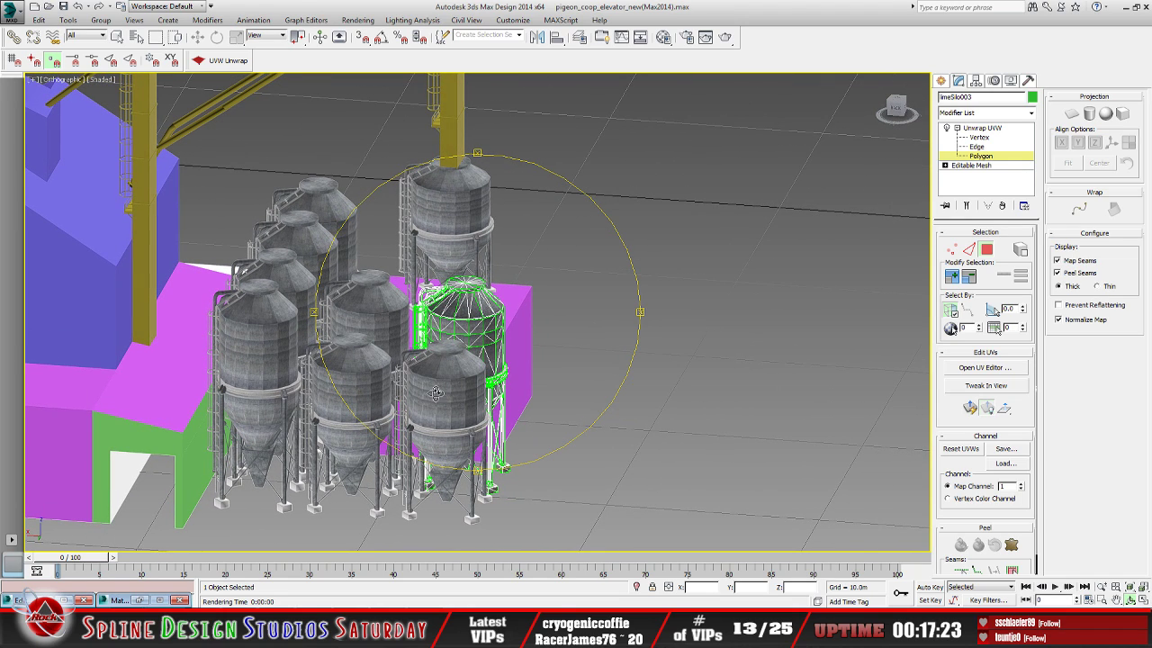
{"action": "middle_click_drag", "start_coordinate": [436, 394], "coordinate": [467, 365], "text": "alt"}
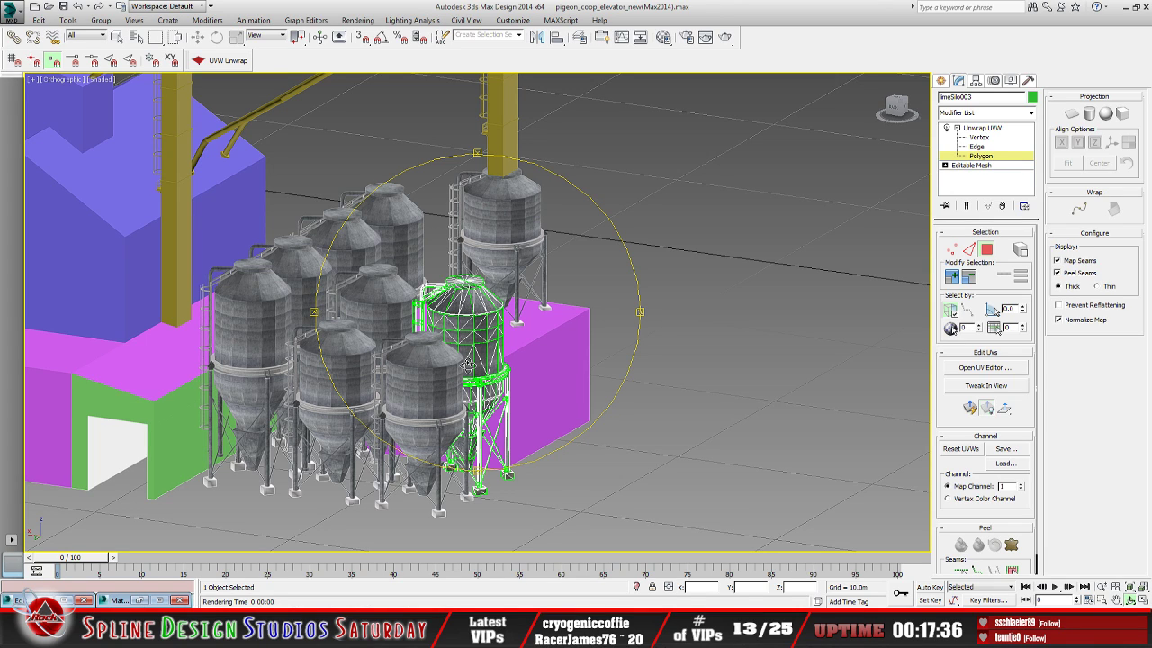
{"action": "middle_click_drag", "start_coordinate": [484, 355], "coordinate": [494, 348], "text": "alt"}
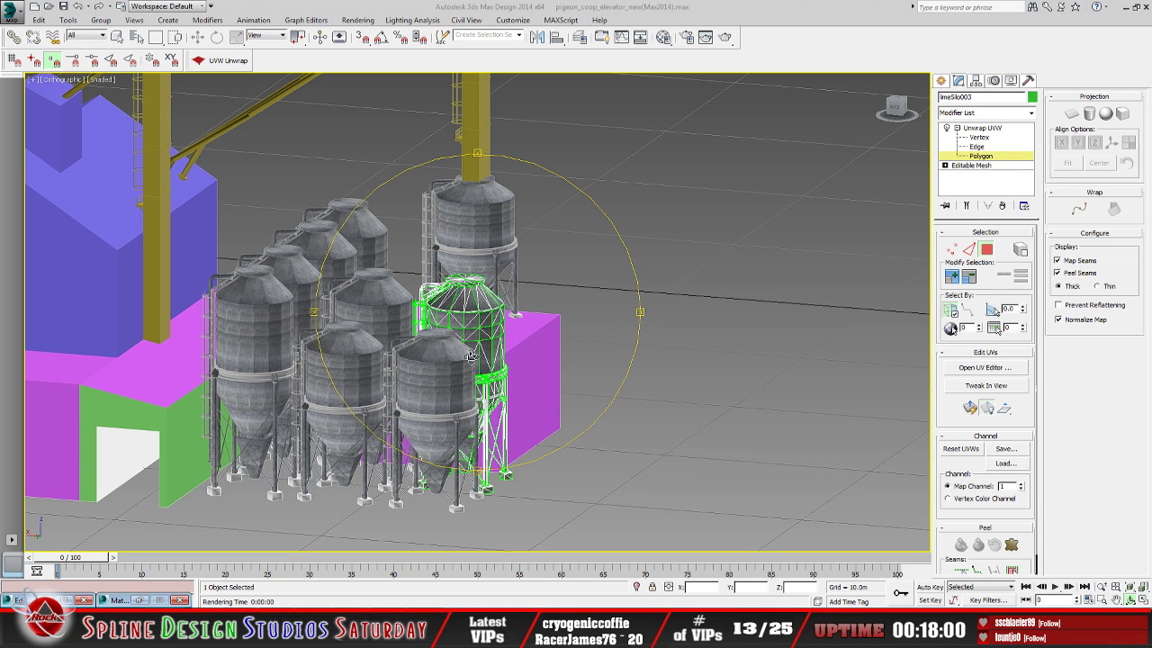
{"action": "mouse_move", "coordinate": [470, 357]}
{"action": "middle_mouse_down", "text": "alt"}
{"action": "mouse_move", "coordinate": [484, 362]}
{"action": "mouse_move", "coordinate": [460, 376]}
{"action": "middle_mouse_up", "text": "alt"}
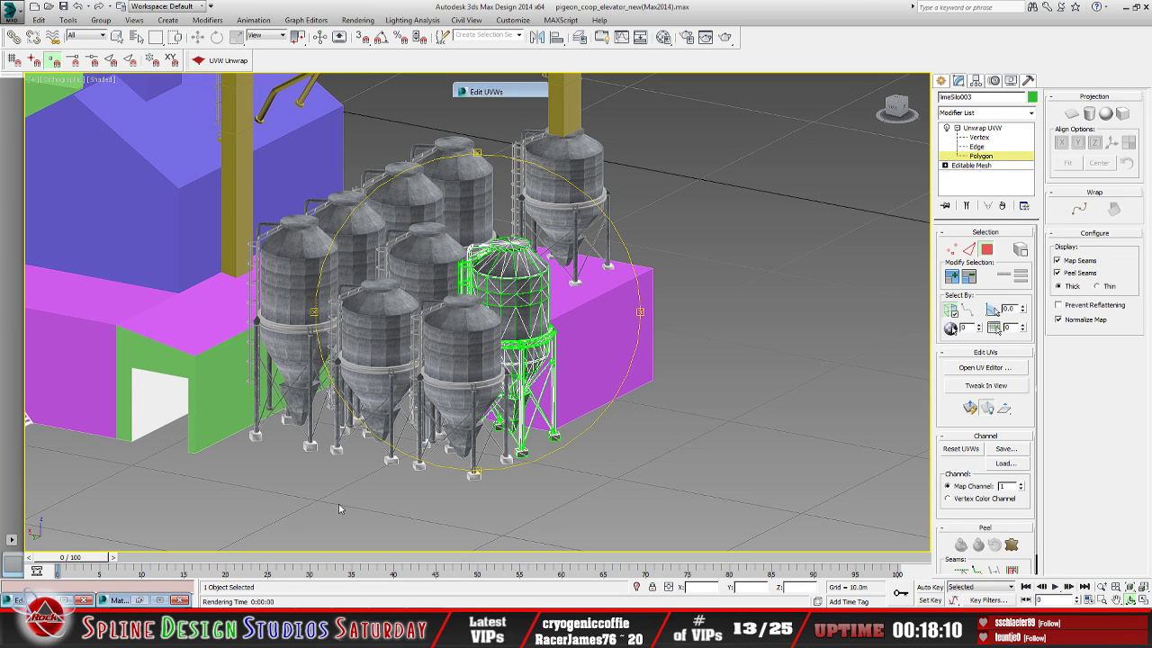
Restore the UV editor, examine the footings' UV cluster on the concrete tile, and minimize the editor again
{"action": "key", "text": "ctrl+e"}
{"action": "right_click", "coordinate": [628, 299]}
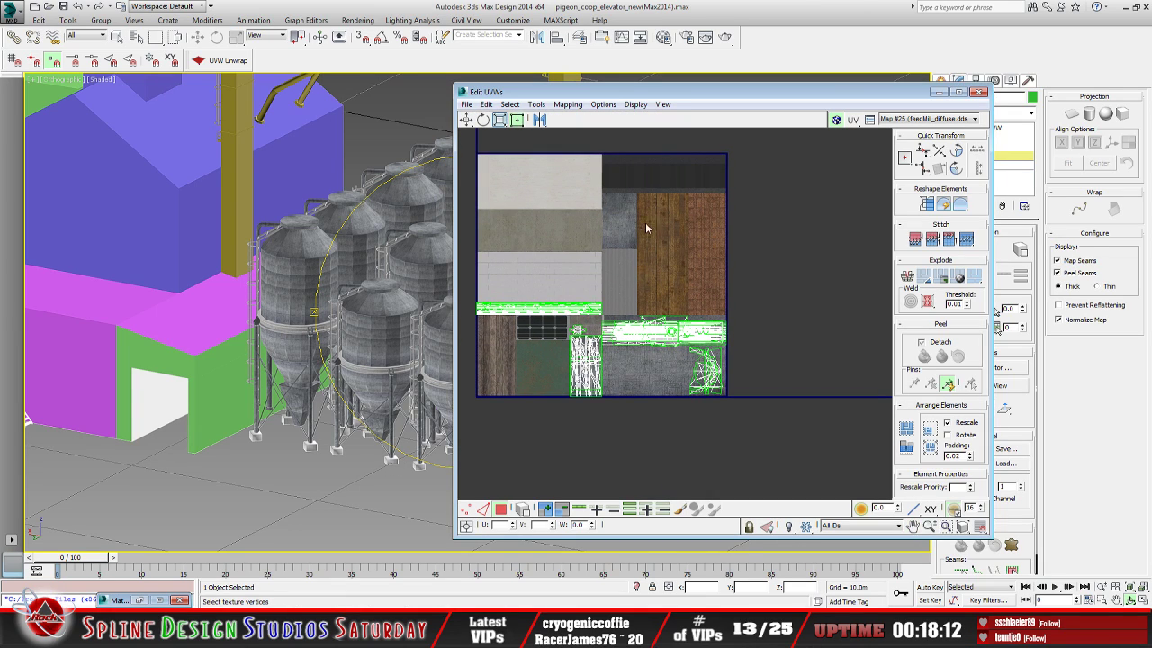
{"action": "scroll", "coordinate": [684, 392], "scroll_direction": "up", "scroll_amount": 5}
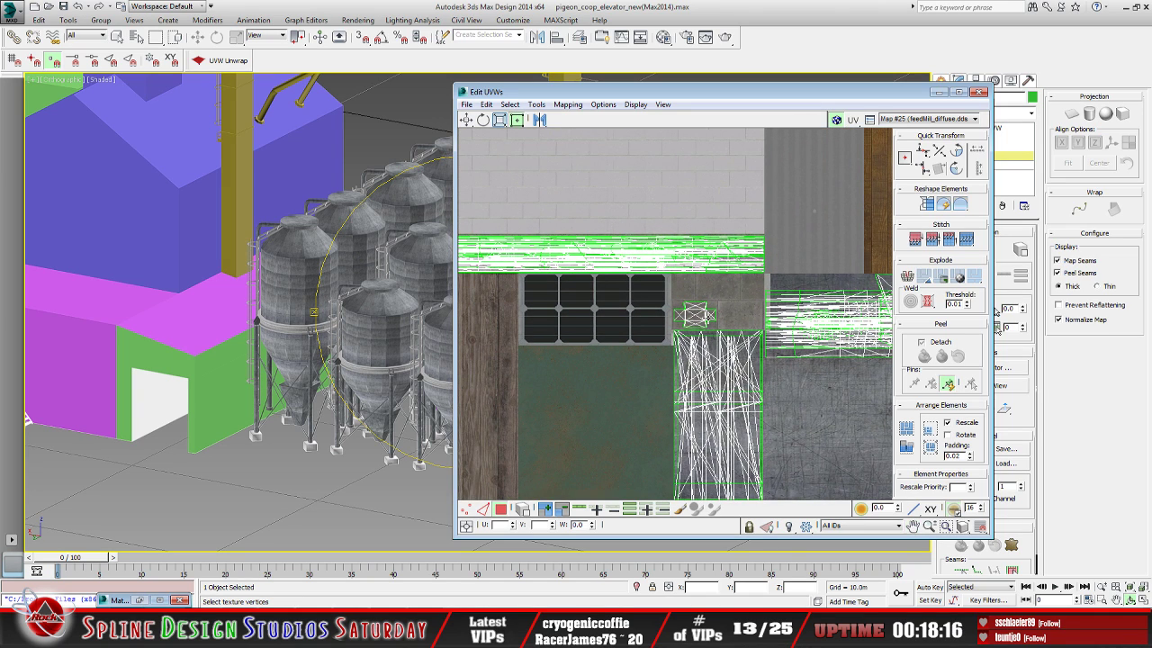
{"action": "scroll", "coordinate": [741, 302], "scroll_direction": "up", "scroll_amount": 5}
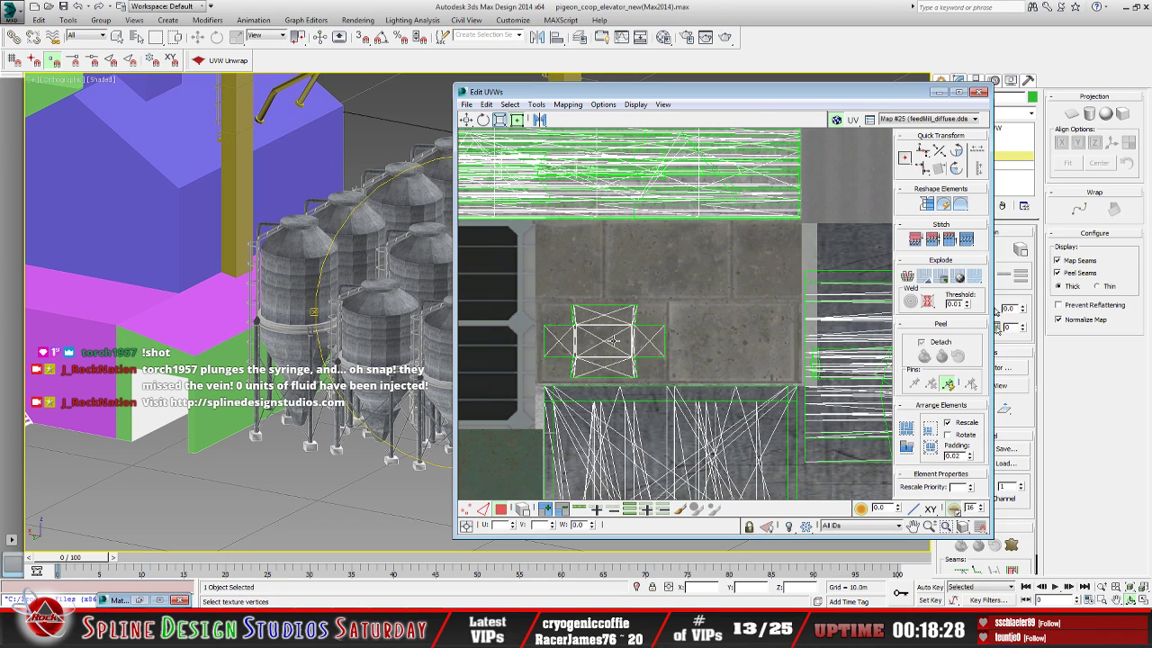
{"action": "scroll", "coordinate": [621, 342], "scroll_direction": "down", "scroll_amount": 4}
{"action": "middle_click_drag", "start_coordinate": [617, 348], "coordinate": [638, 312]}
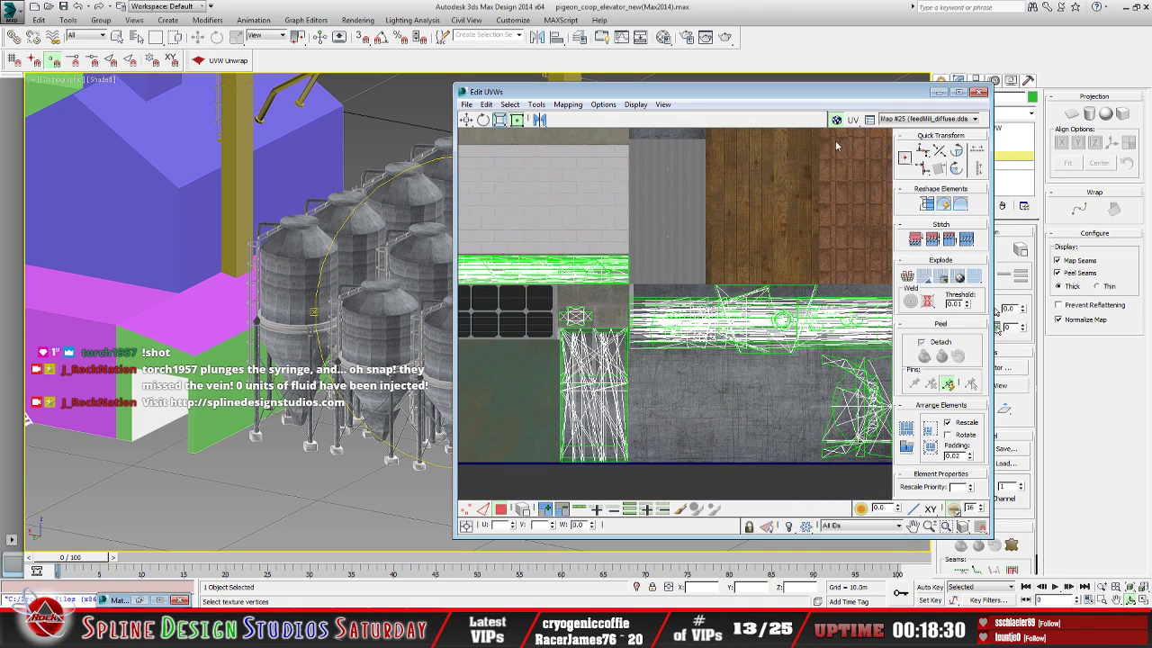
{"action": "left_click", "coordinate": [939, 92]}
Collapse the entire modifier stack of limeSilo003 into its editable mesh, holding the scene first
{"action": "middle_click_drag", "start_coordinate": [553, 337], "coordinate": [821, 250], "text": "alt"}
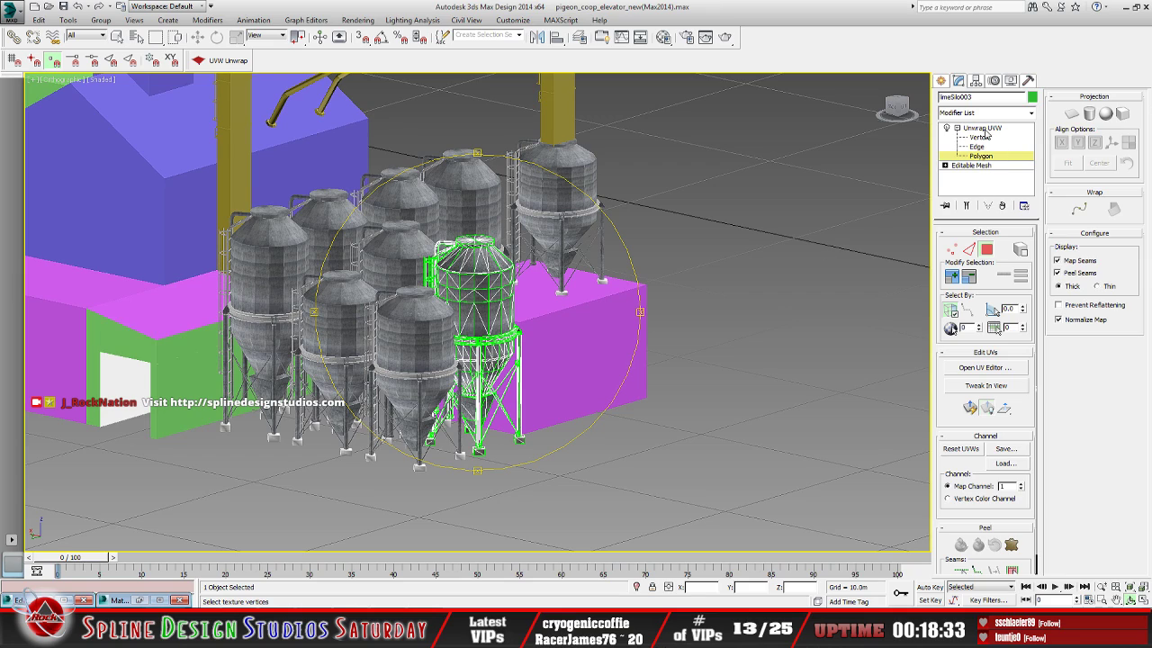
{"action": "left_click", "coordinate": [982, 129]}
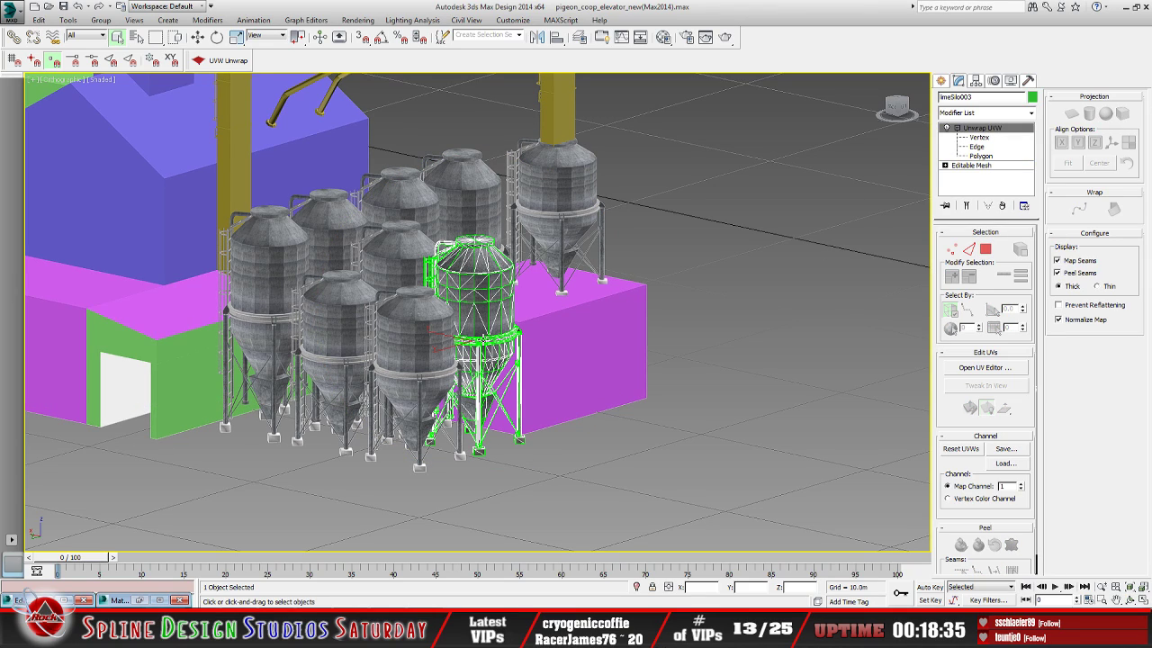
{"action": "right_click", "coordinate": [977, 132]}
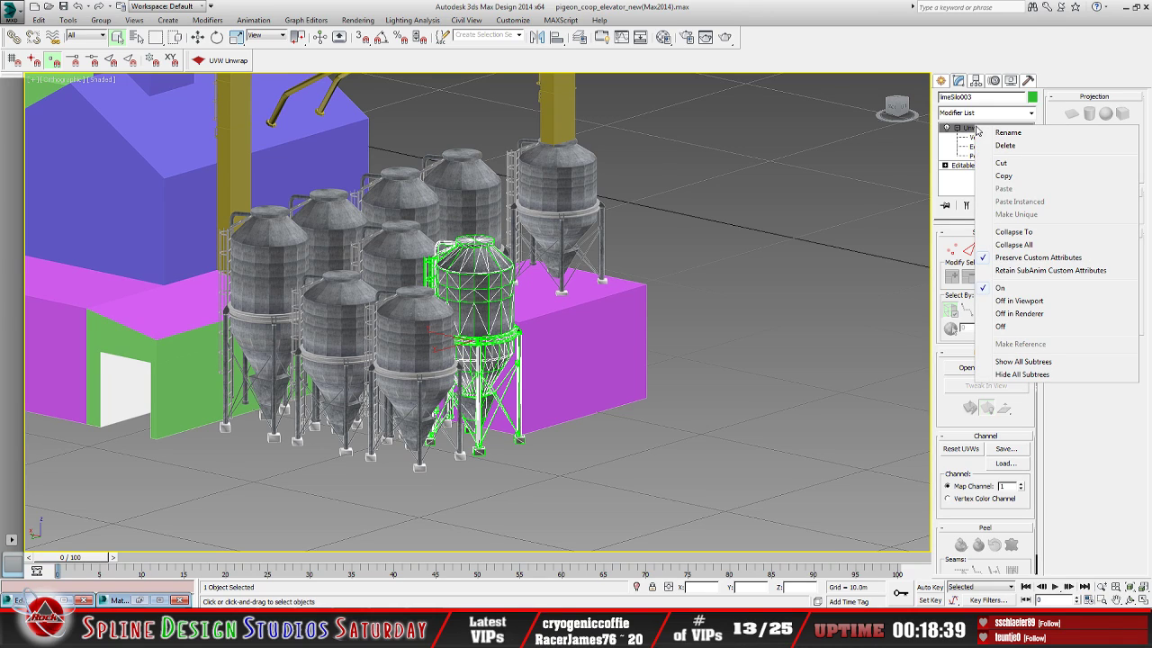
{"action": "left_click", "coordinate": [1011, 245]}
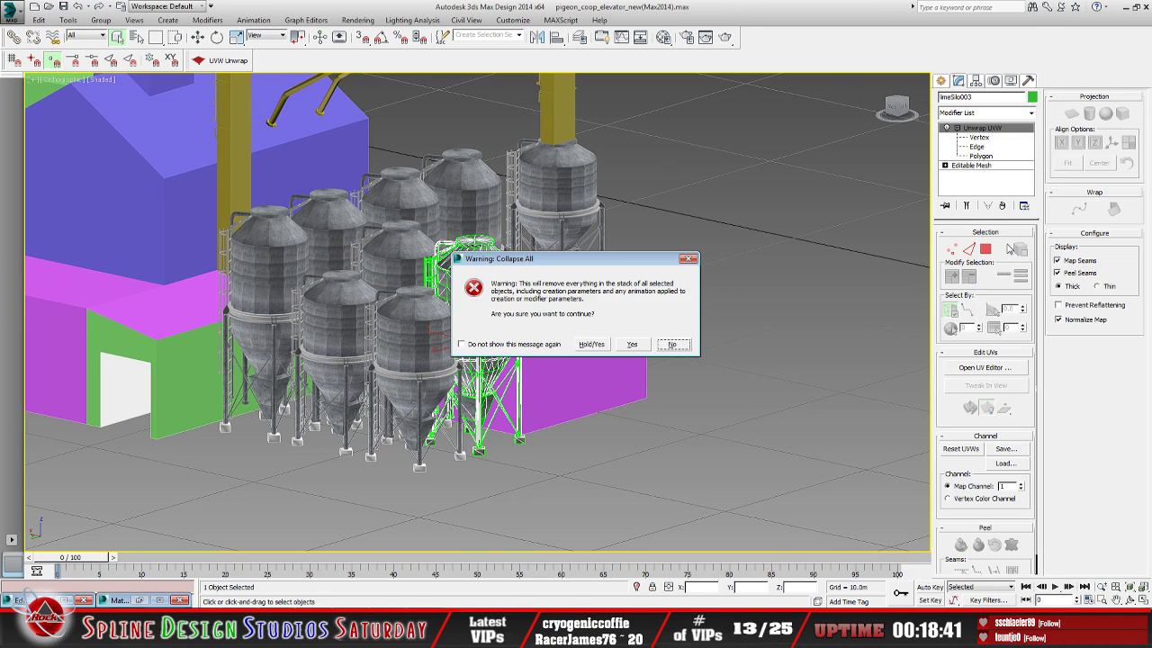
{"action": "left_click", "coordinate": [591, 344]}
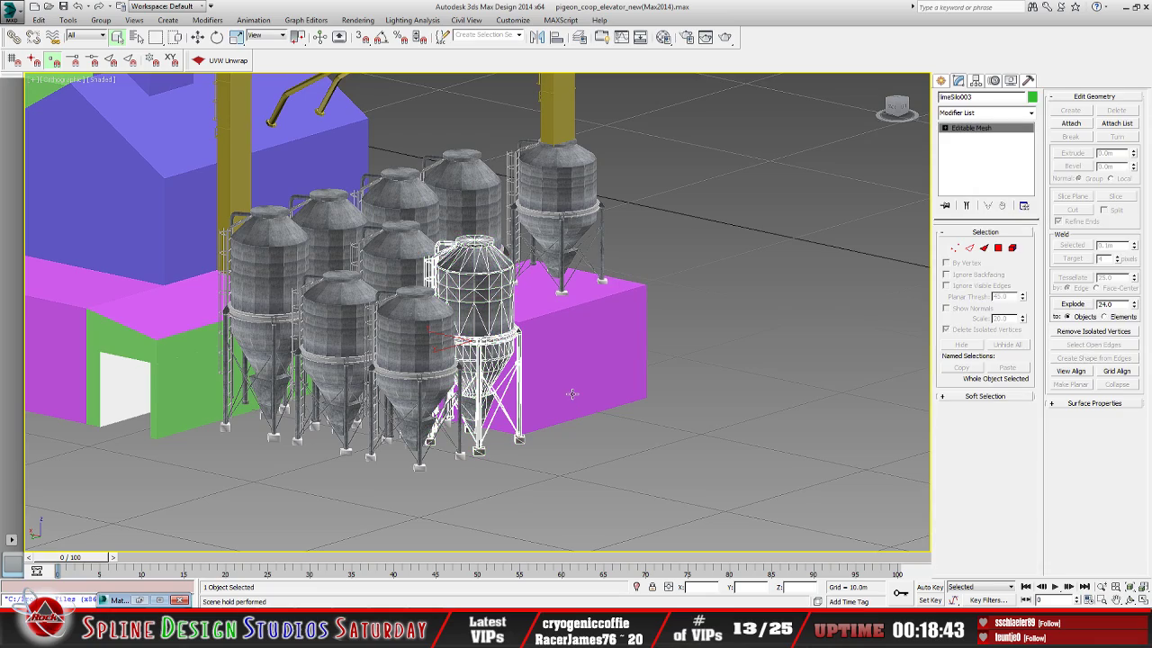
Select the neighbouring silo limeSilo006 and apply an Unwrap UVW modifier to it
{"action": "scroll", "coordinate": [558, 392], "scroll_direction": "up", "scroll_amount": 4}
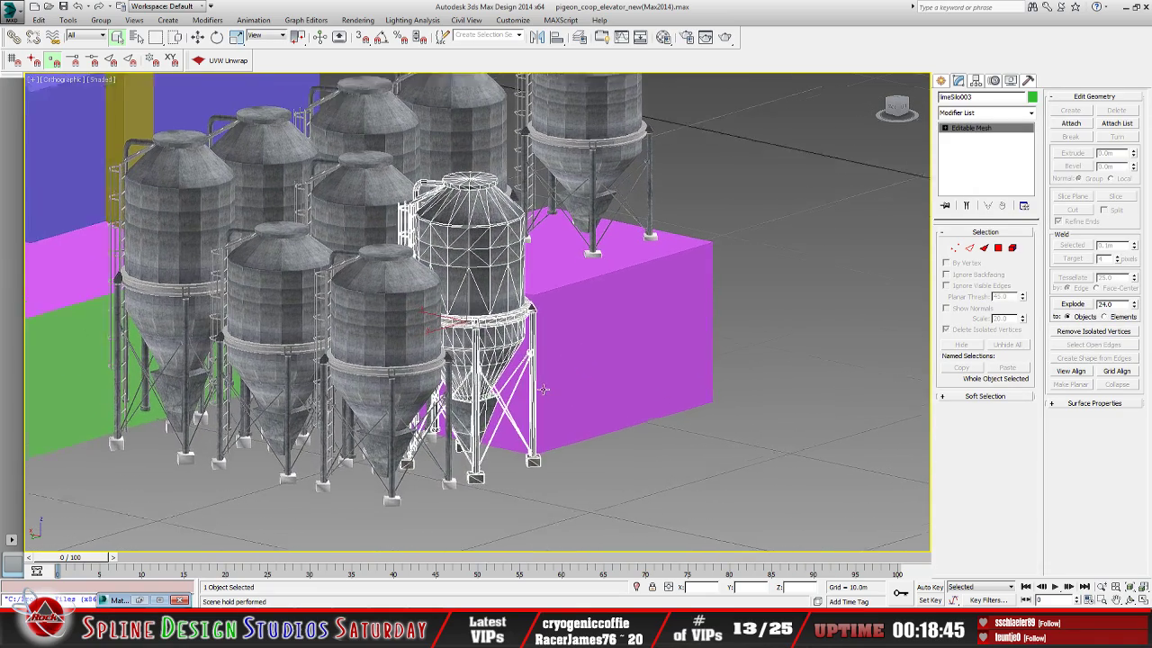
{"action": "scroll", "coordinate": [544, 389], "scroll_direction": "up", "scroll_amount": 2}
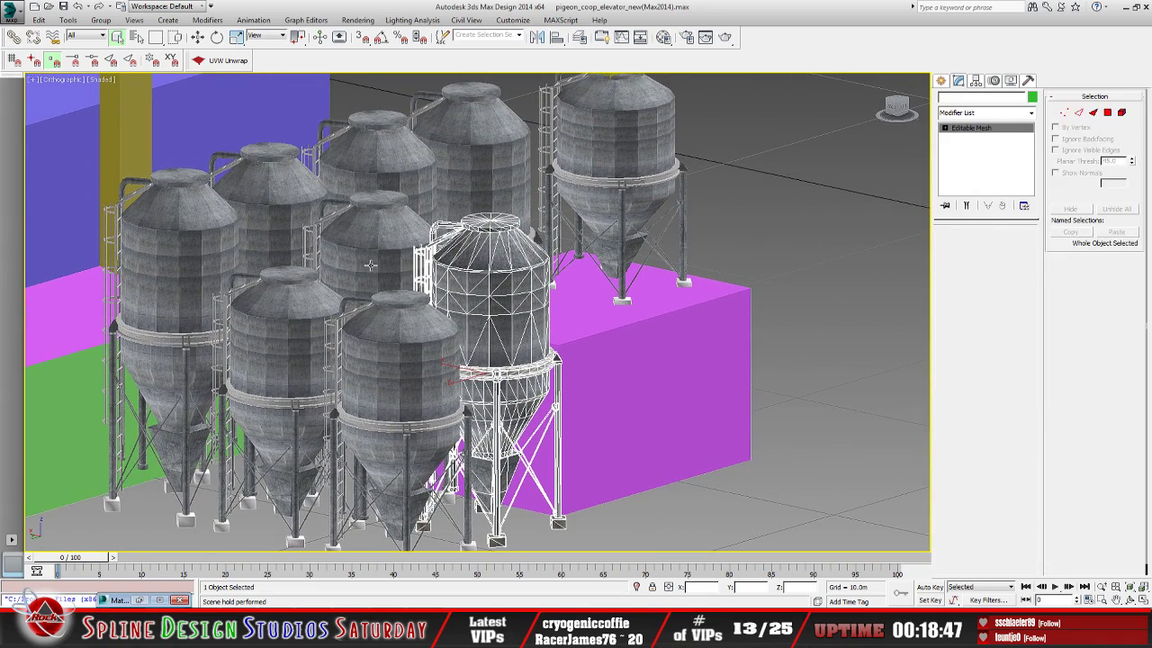
{"action": "left_click", "coordinate": [369, 263]}
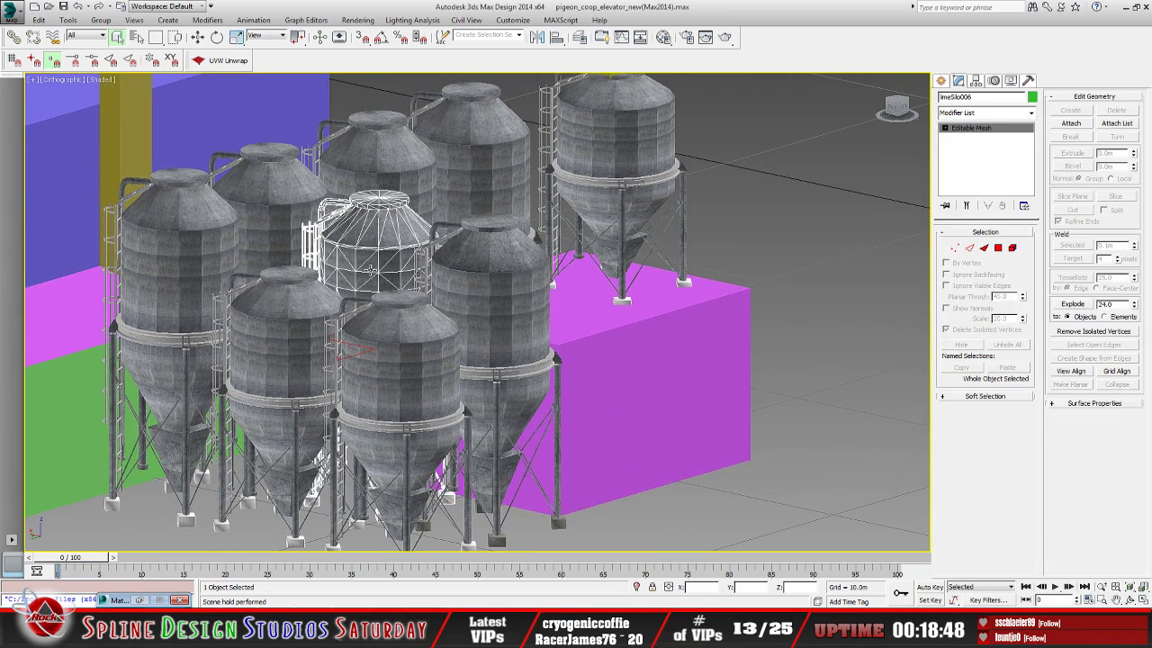
{"action": "left_click", "coordinate": [226, 62]}
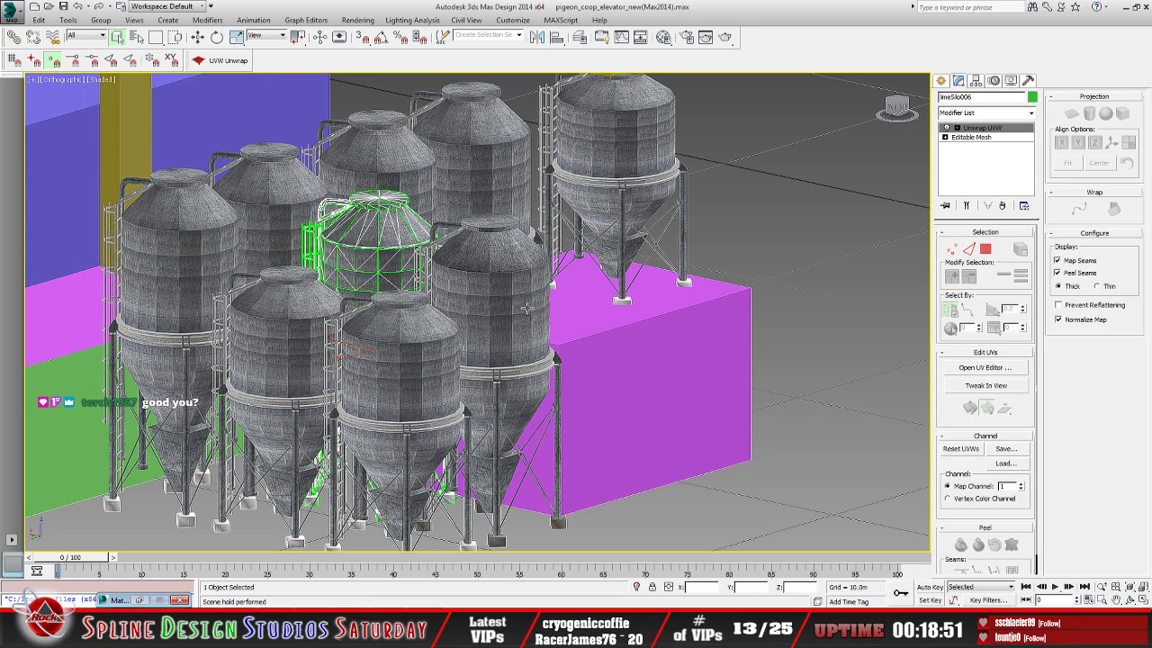
{"action": "left_click", "coordinate": [1031, 113]}
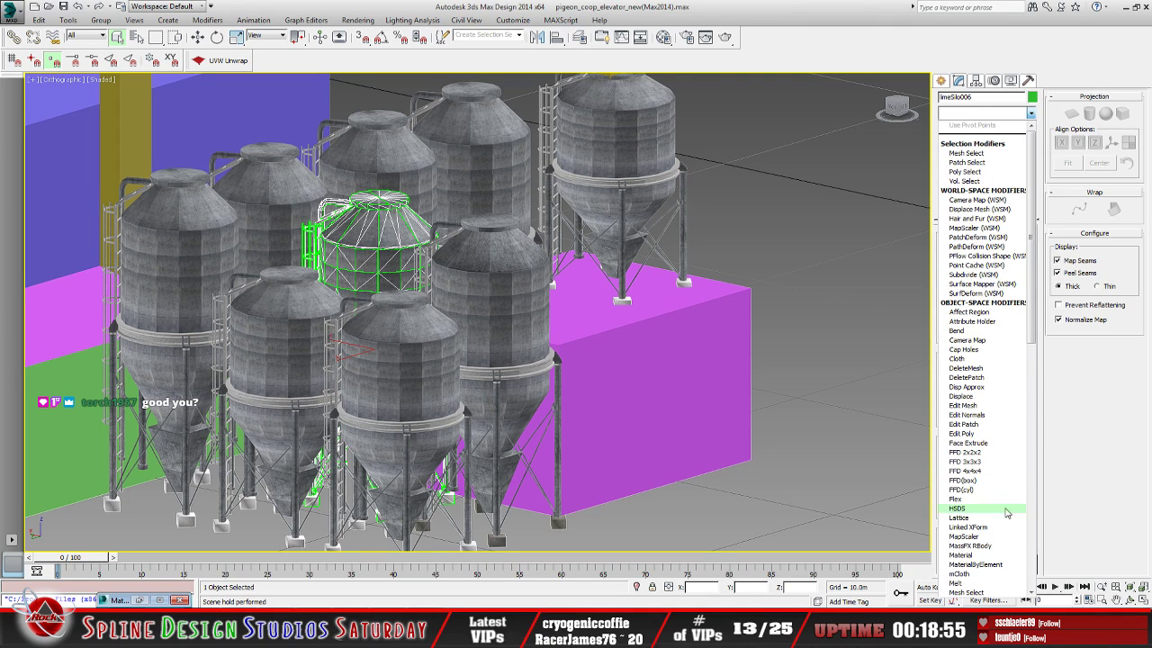
{"action": "key", "text": "Escape"}
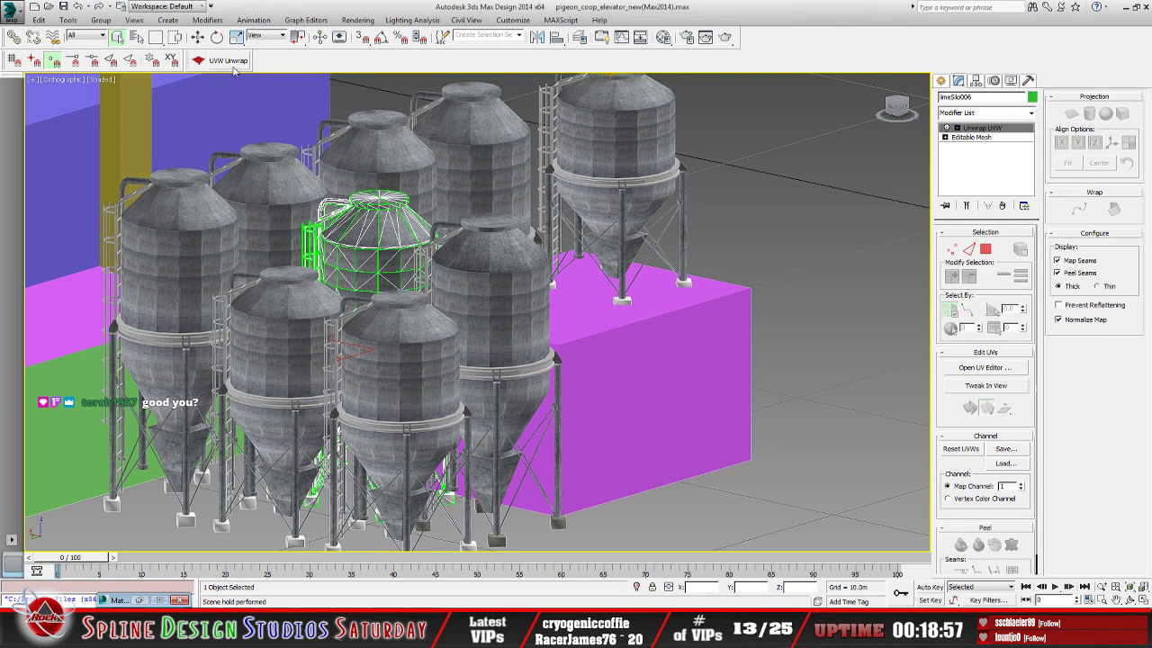
{"action": "right_click", "coordinate": [328, 72]}
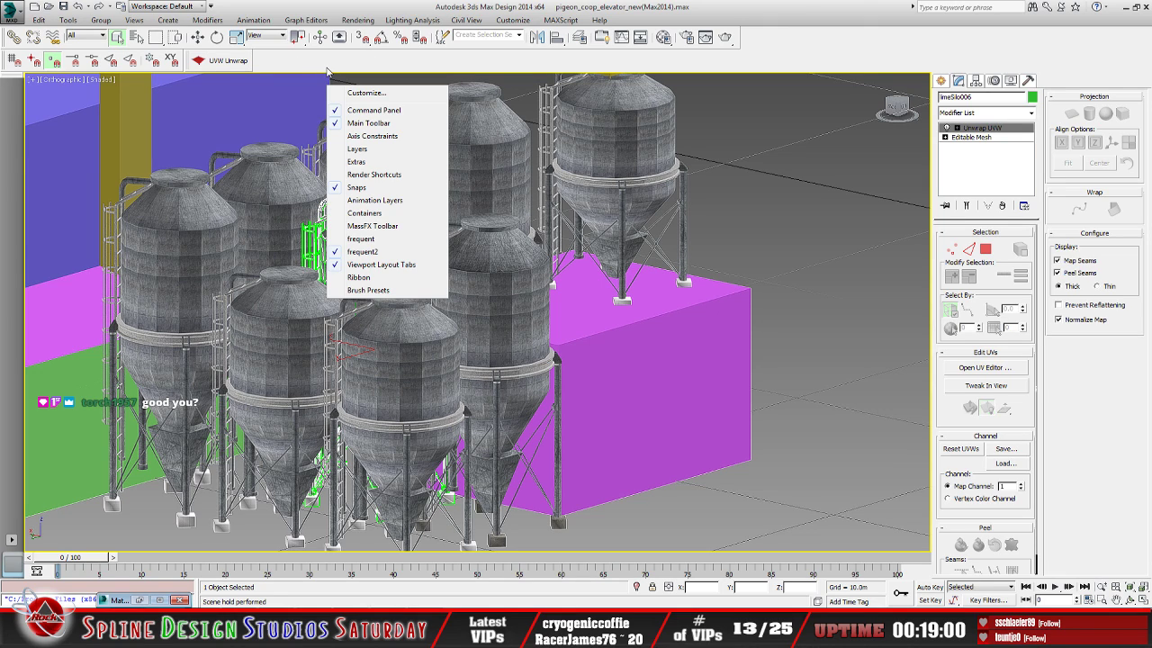
{"action": "left_click", "coordinate": [616, 65]}
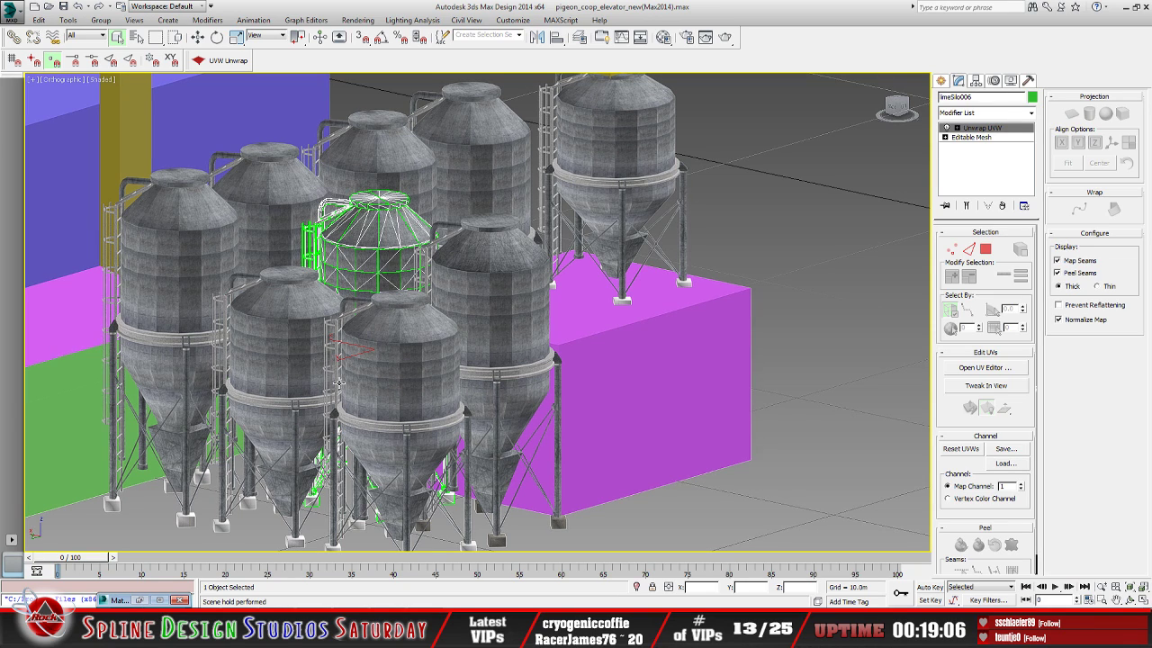
{"action": "middle_click_drag", "start_coordinate": [420, 397], "coordinate": [415, 370]}
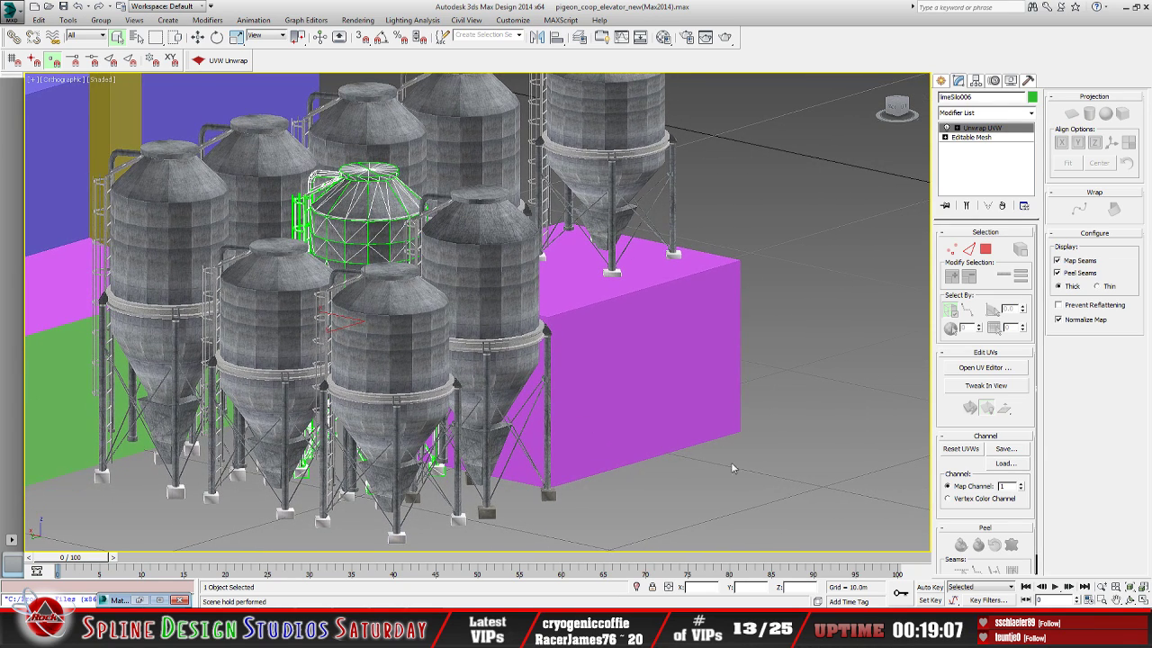
{"action": "left_click", "coordinate": [1131, 599]}
{"action": "left_click_drag", "start_coordinate": [452, 364], "coordinate": [470, 383]}
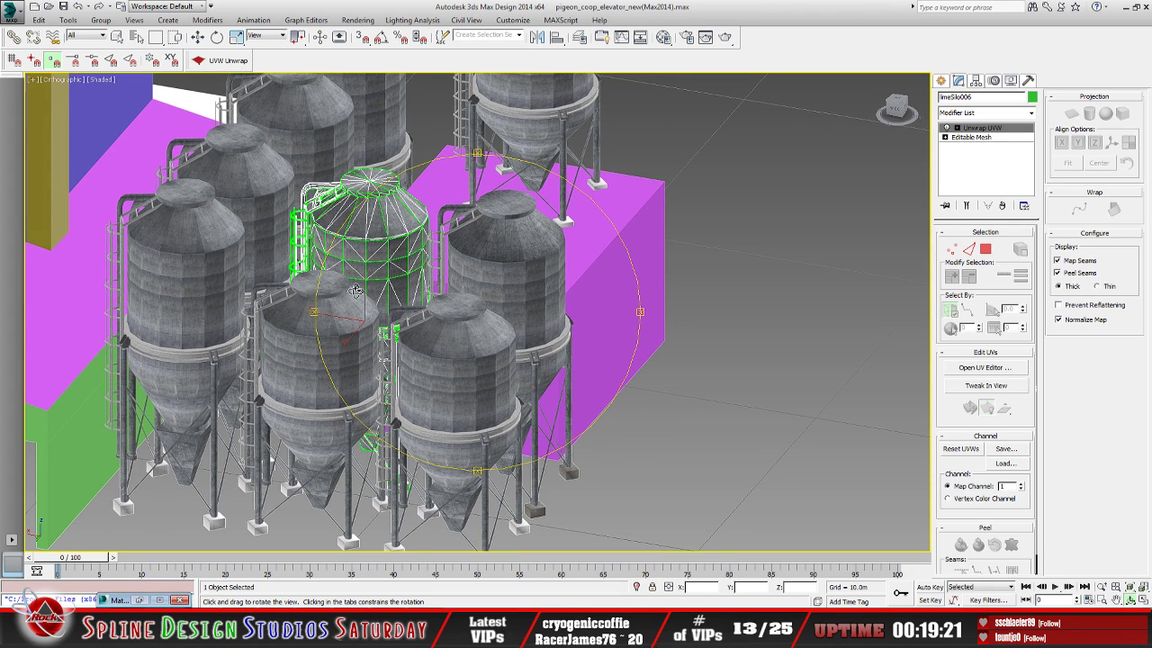
{"action": "left_click_drag", "start_coordinate": [419, 306], "coordinate": [414, 303]}
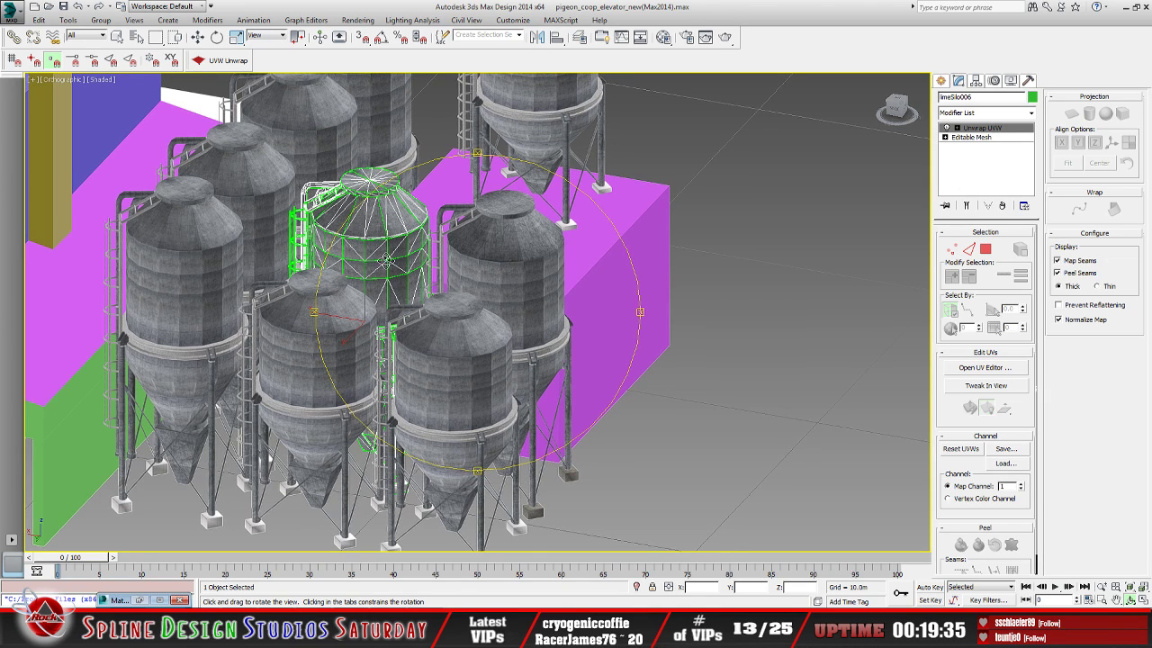
{"action": "left_click_drag", "start_coordinate": [468, 313], "coordinate": [411, 295]}
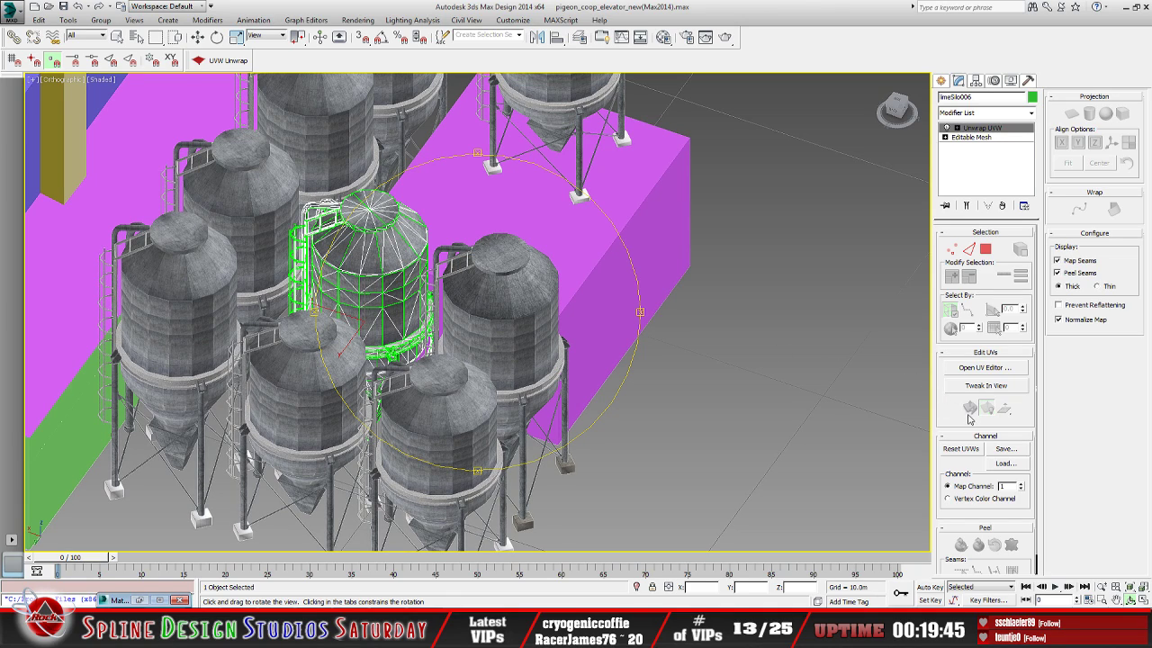
Open the UV editor for limeSilo006, display the feedMill_diffuse.dds map behind its UVs, and enlarge the editor window
{"action": "left_click", "coordinate": [984, 367]}
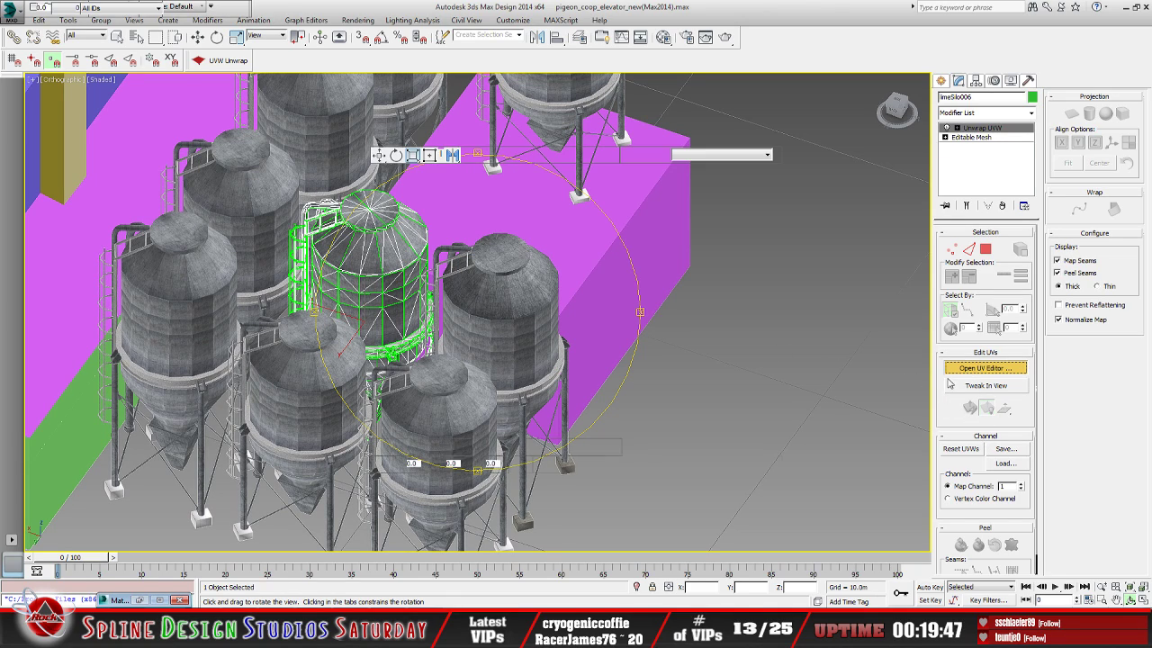
{"action": "left_click", "coordinate": [401, 84]}
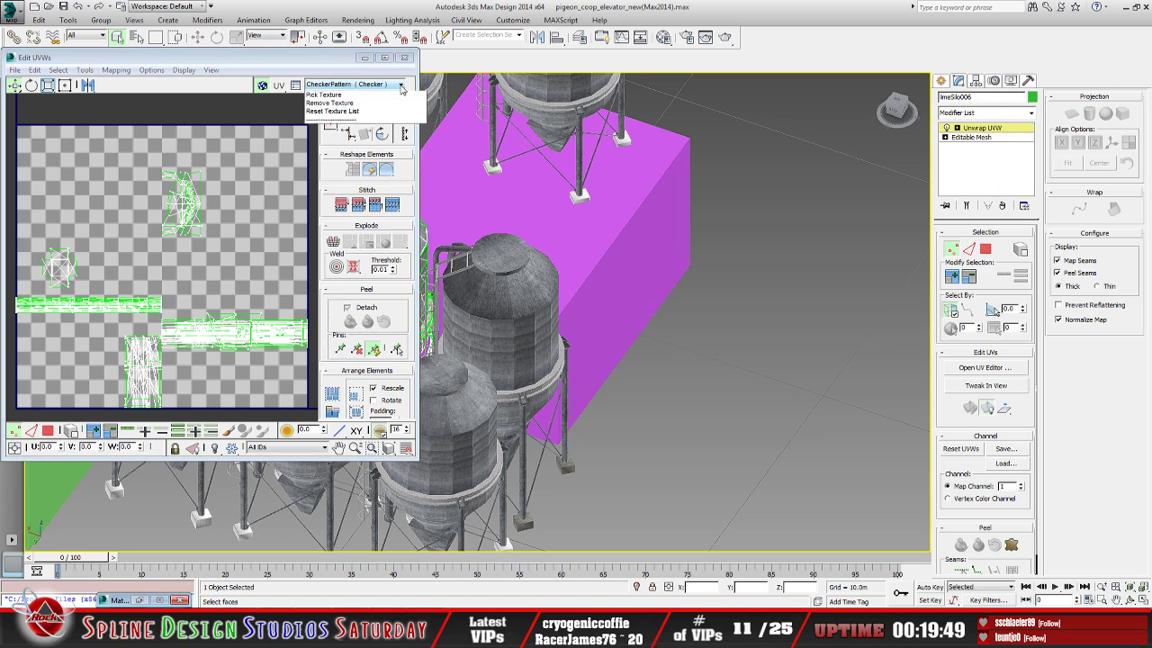
{"action": "left_click", "coordinate": [404, 104]}
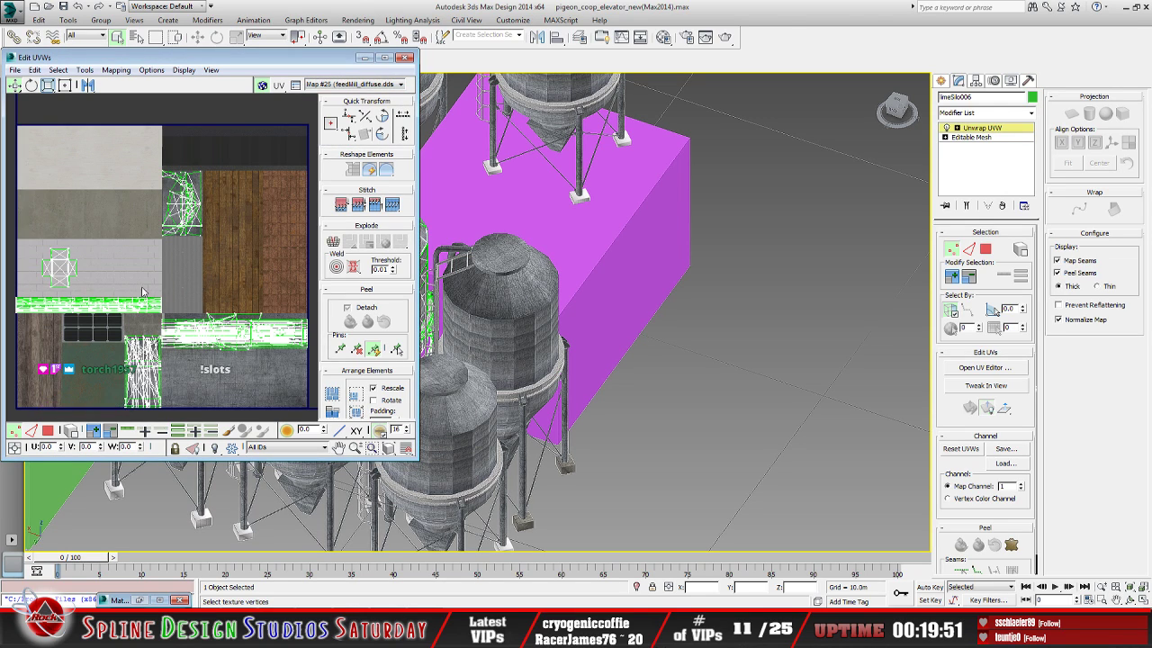
{"action": "middle_click_drag", "start_coordinate": [195, 282], "coordinate": [165, 265]}
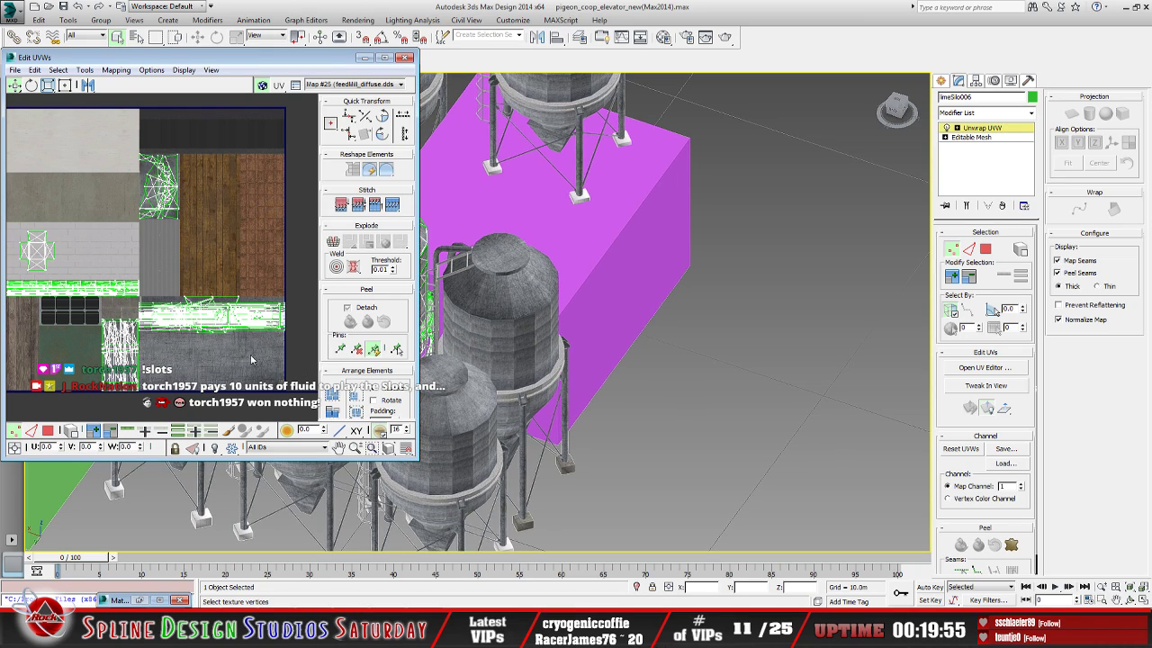
{"action": "middle_click_drag", "start_coordinate": [60, 286], "coordinate": [113, 295]}
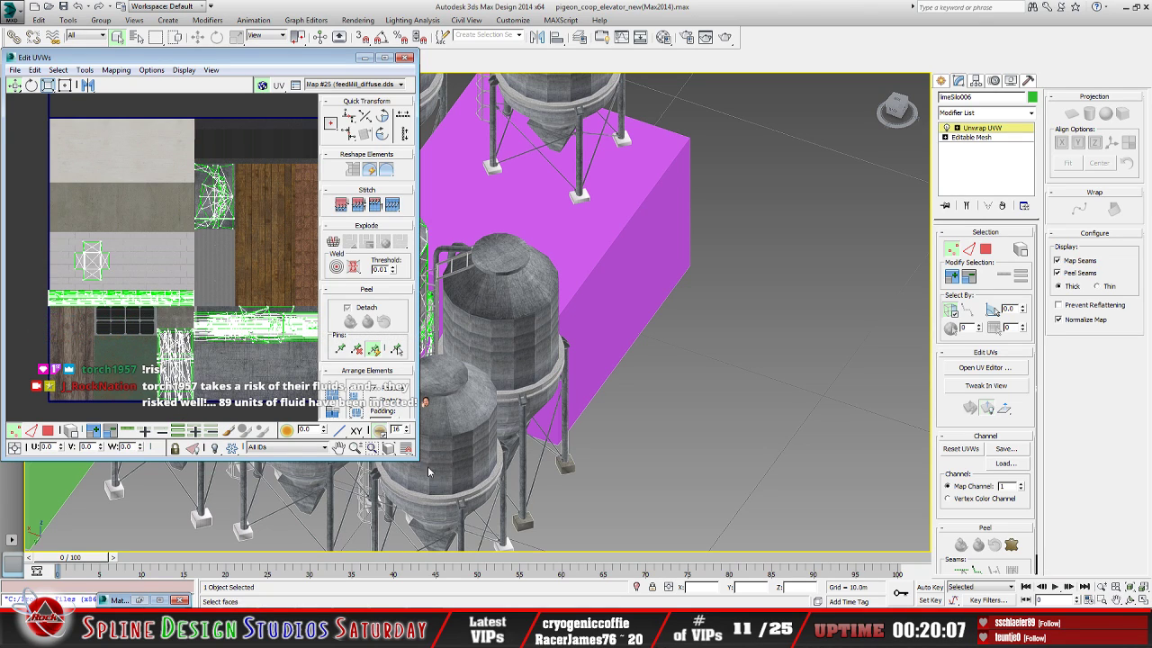
{"action": "left_click_drag", "start_coordinate": [417, 460], "coordinate": [514, 519]}
{"action": "scroll", "coordinate": [361, 441], "scroll_direction": "down", "scroll_amount": 3}
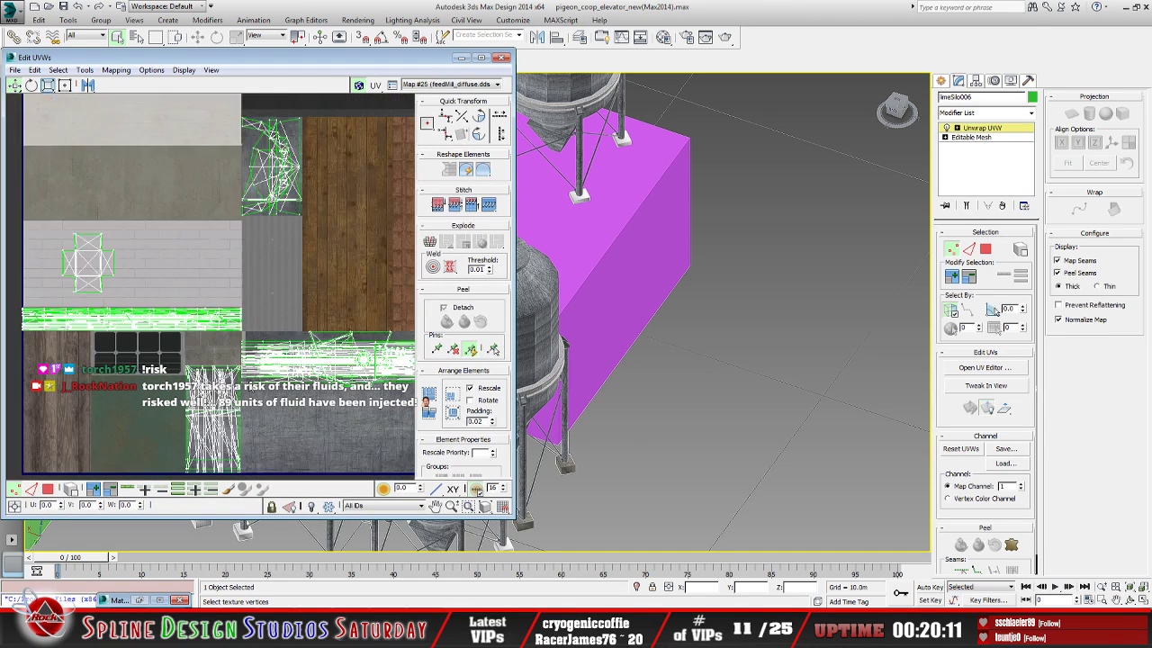
Select the faces of the fan-shaped UV cluster on the small metal tile and move them to the lower-right corner of the large scratched-metal tile
{"action": "scroll", "coordinate": [240, 359], "scroll_direction": "up", "scroll_amount": 5}
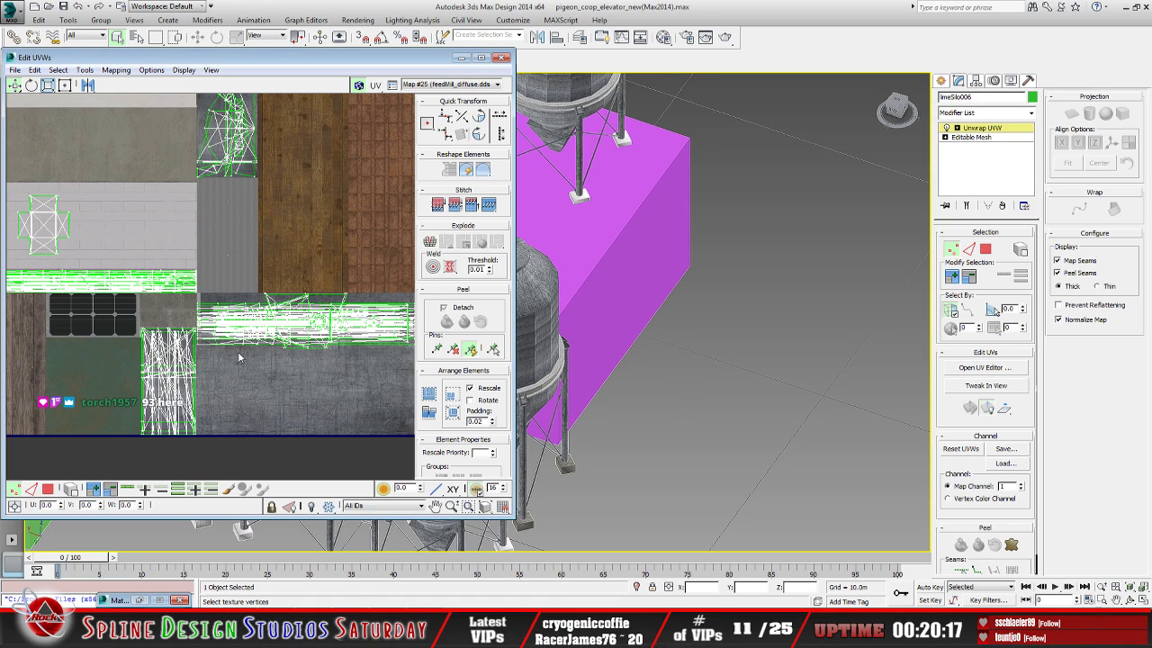
{"action": "scroll", "coordinate": [238, 357], "scroll_direction": "down", "scroll_amount": 2}
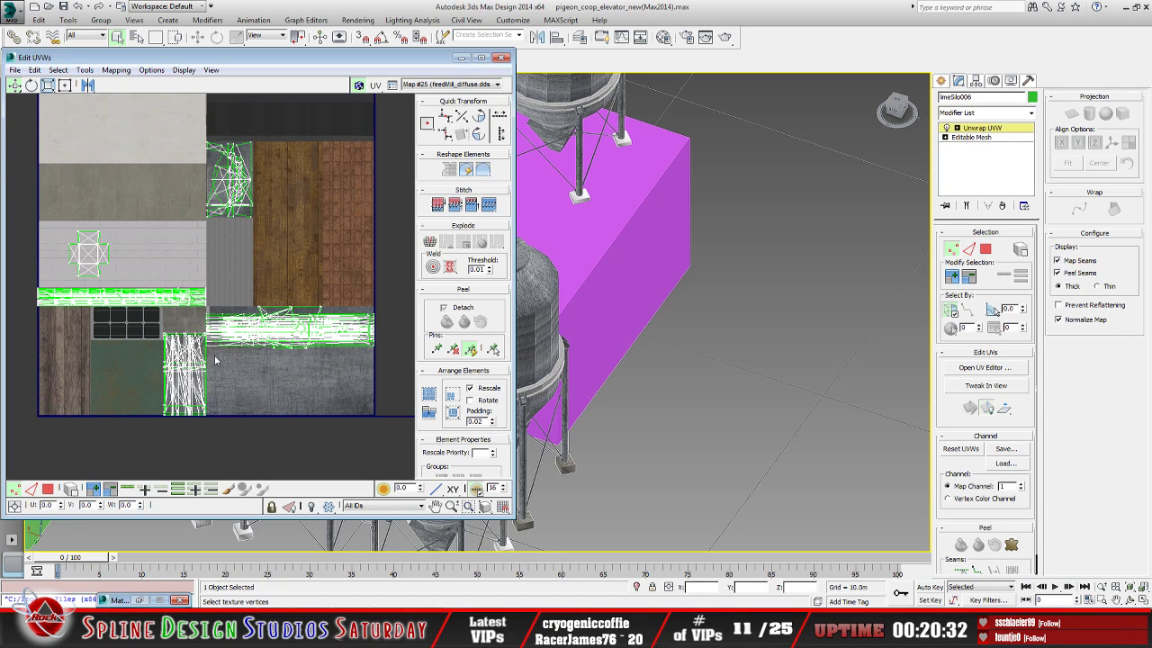
{"action": "middle_click_drag", "start_coordinate": [197, 316], "coordinate": [188, 369]}
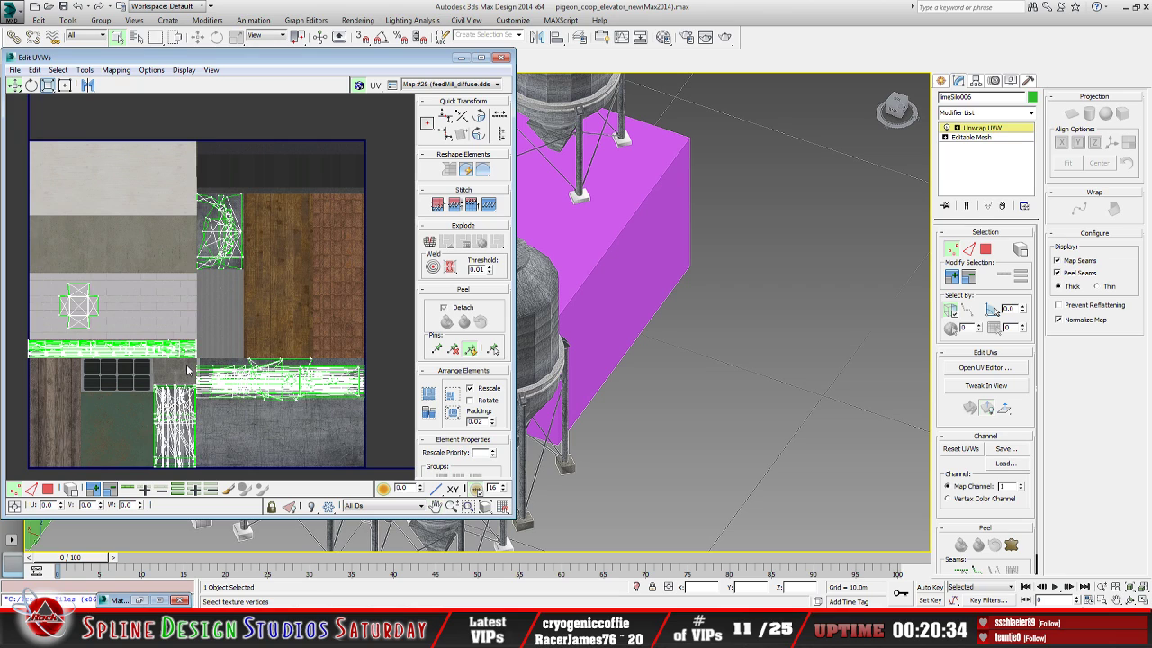
{"action": "scroll", "coordinate": [234, 318], "scroll_direction": "up", "scroll_amount": 3}
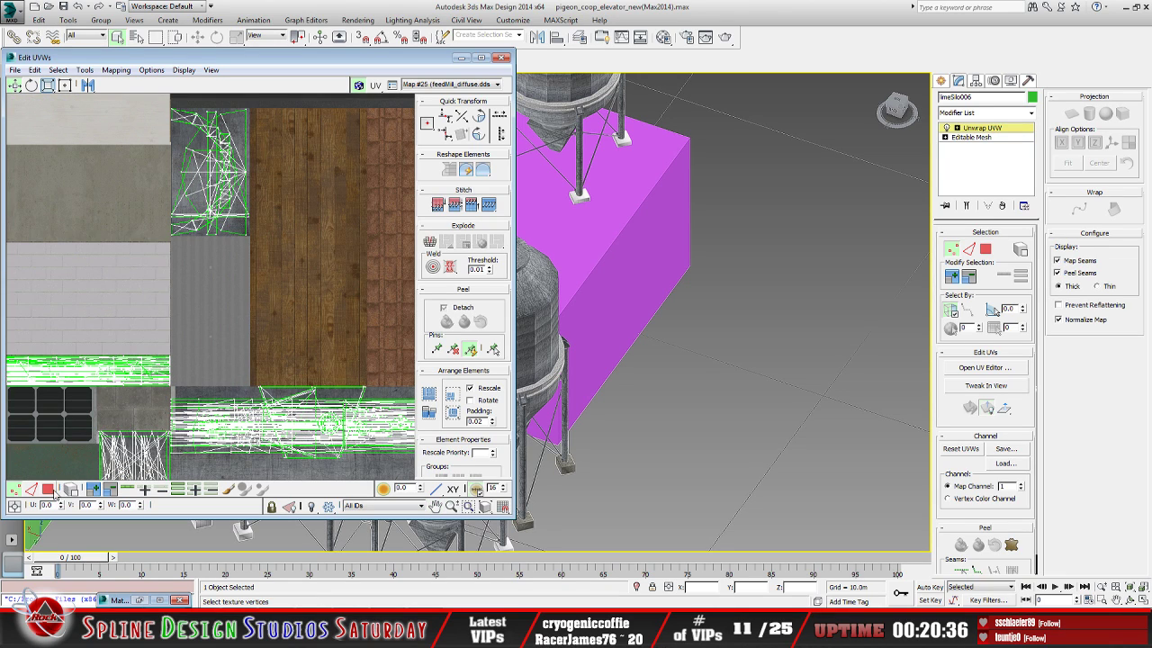
{"action": "left_click", "coordinate": [49, 489]}
{"action": "left_click_drag", "start_coordinate": [160, 103], "coordinate": [264, 255]}
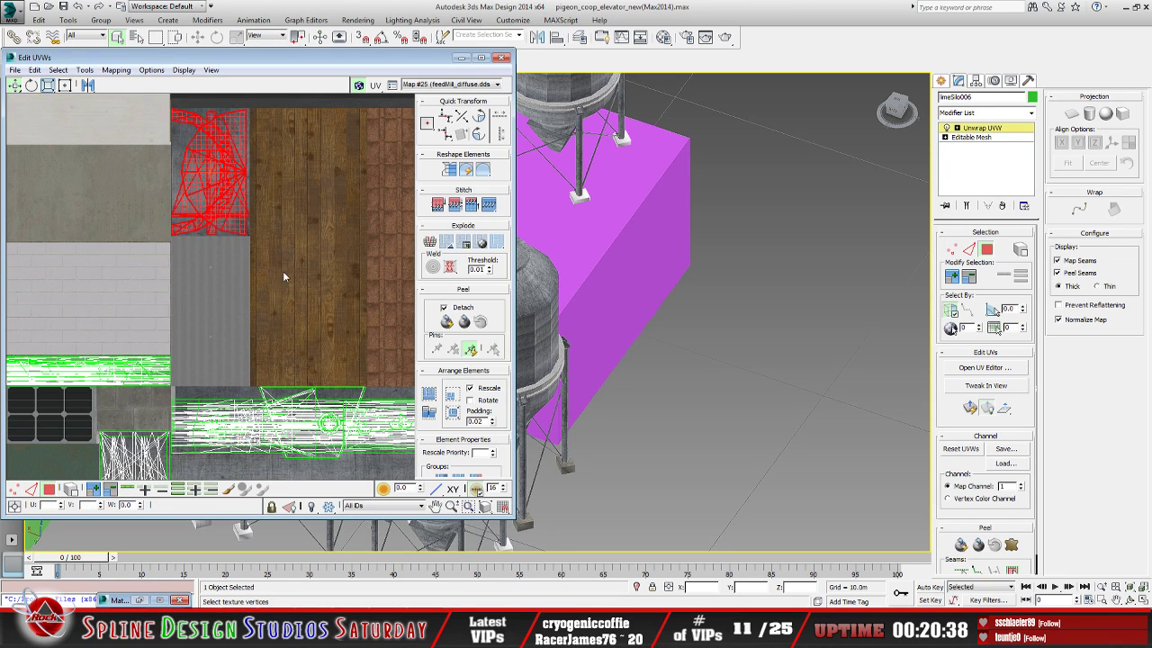
{"action": "left_click_drag", "start_coordinate": [220, 184], "coordinate": [268, 310]}
{"action": "middle_click_drag", "start_coordinate": [267, 309], "coordinate": [185, 183]}
{"action": "scroll", "coordinate": [200, 215], "scroll_direction": "down", "scroll_amount": 2}
{"action": "left_click_drag", "start_coordinate": [184, 184], "coordinate": [285, 326]}
{"action": "scroll", "coordinate": [285, 326], "scroll_direction": "up", "scroll_amount": 3}
{"action": "middle_click_drag", "start_coordinate": [285, 325], "coordinate": [233, 252]}
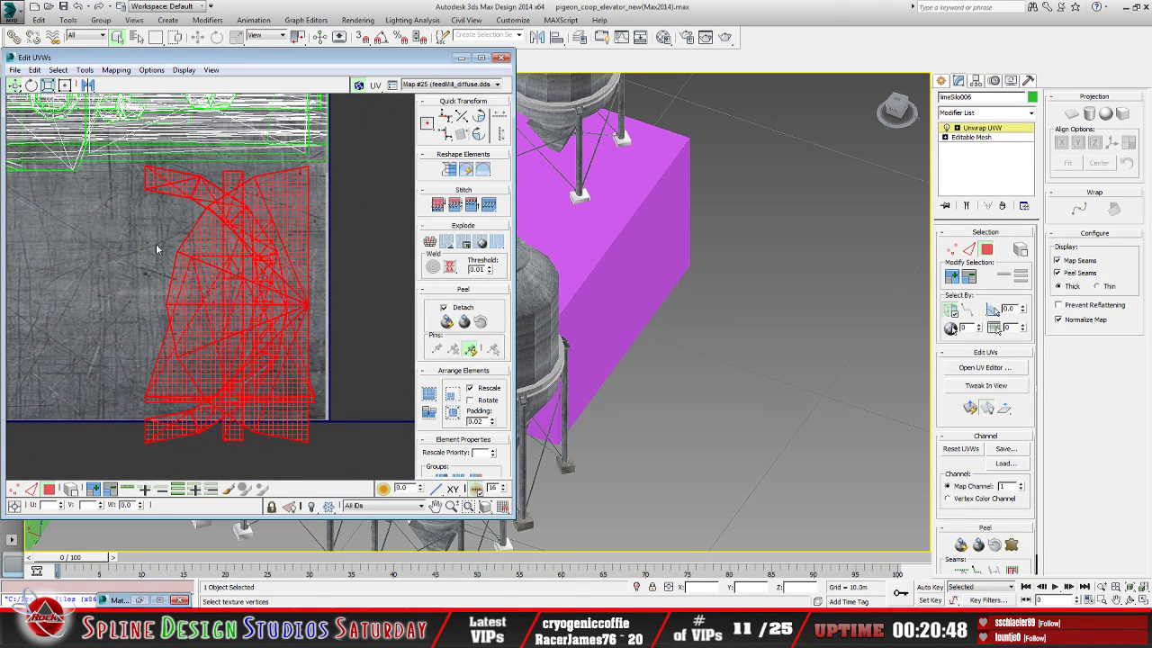
Scale and nudge the fan-shaped cluster with the Freeform tool so it fits inside the lower-right corner of the scratched-metal tile
{"action": "left_click", "coordinate": [66, 85]}
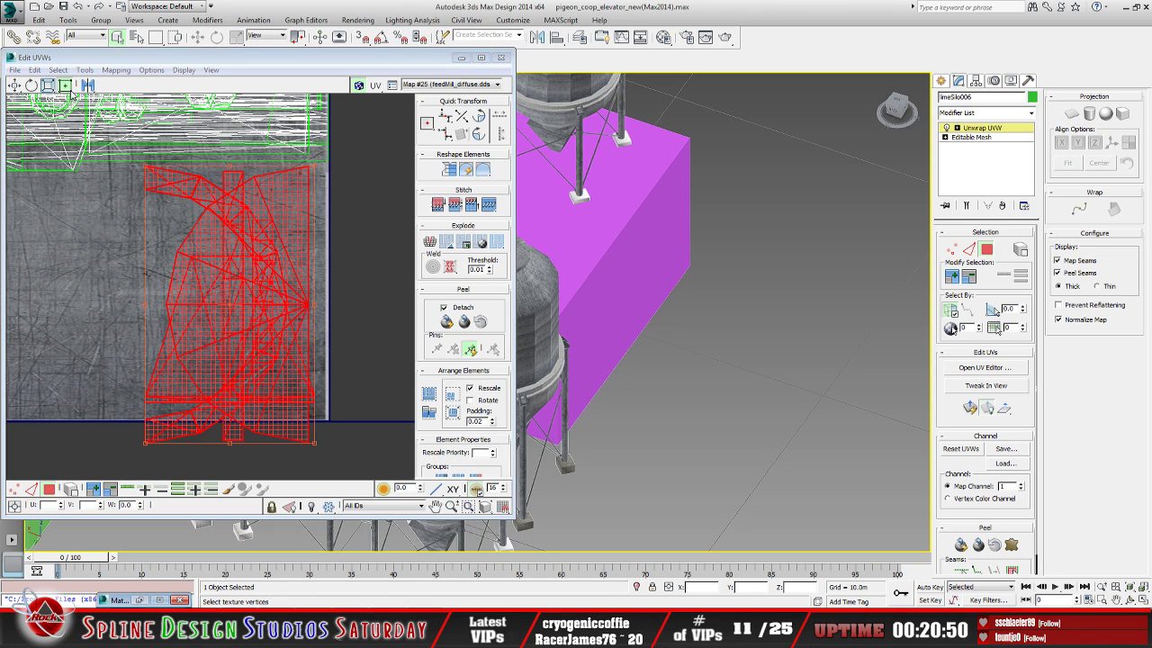
{"action": "left_click_drag", "start_coordinate": [317, 444], "coordinate": [316, 417]}
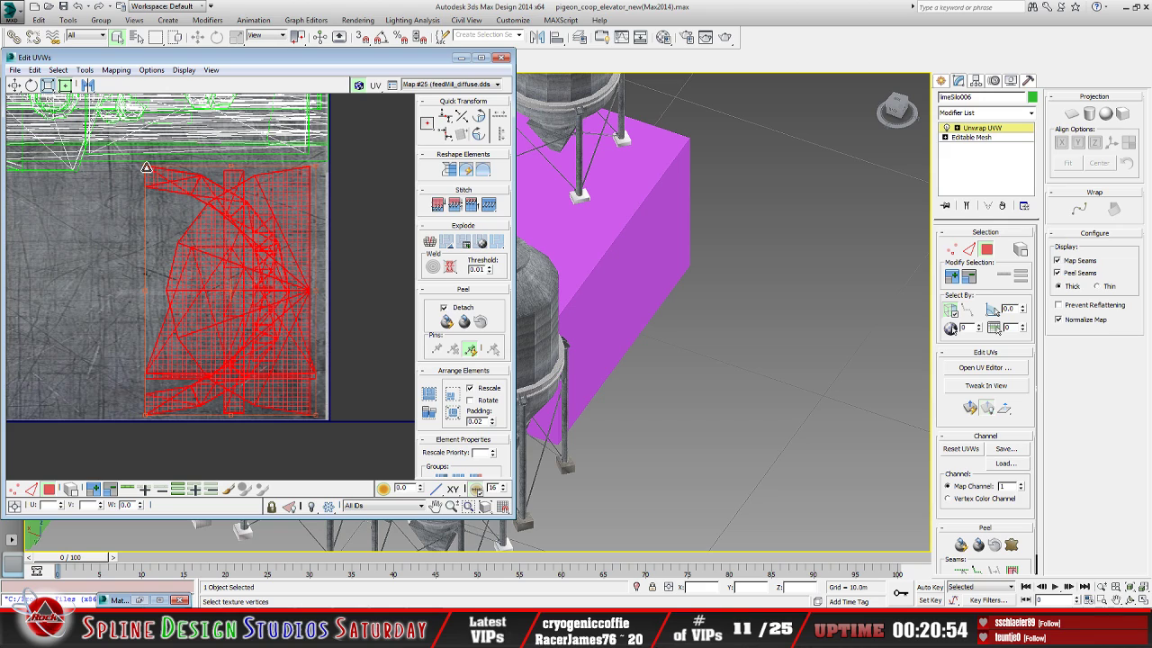
{"action": "left_click_drag", "start_coordinate": [146, 169], "coordinate": [151, 170]}
{"action": "left_click_drag", "start_coordinate": [257, 227], "coordinate": [261, 226]}
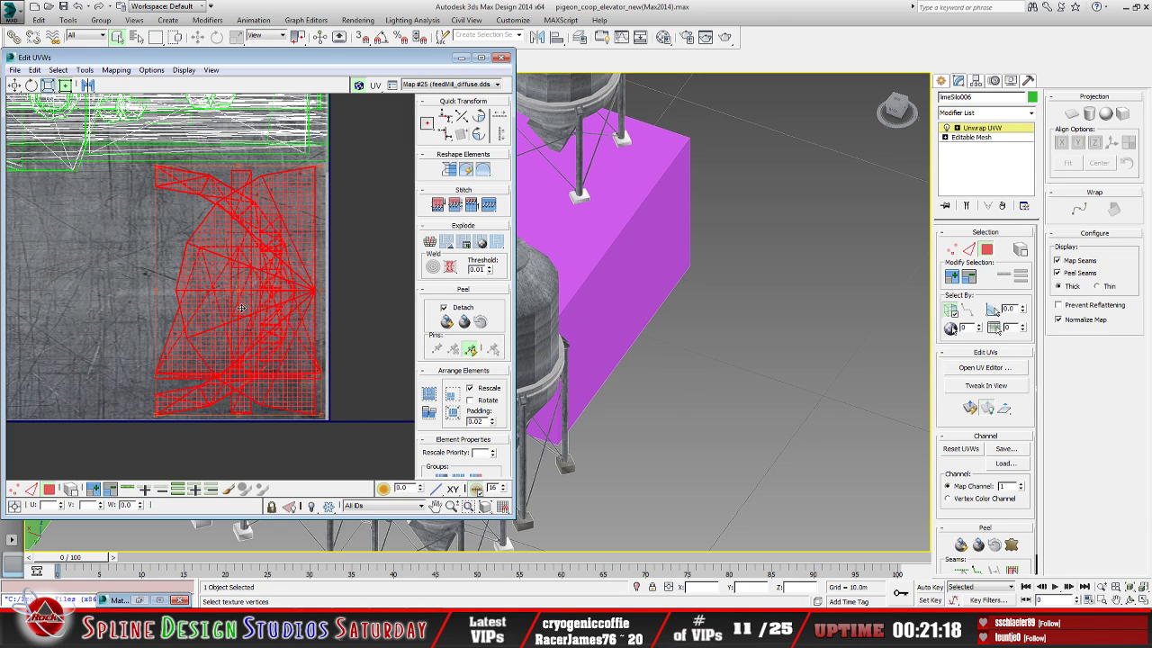
{"action": "scroll", "coordinate": [288, 298], "scroll_direction": "down", "scroll_amount": 3}
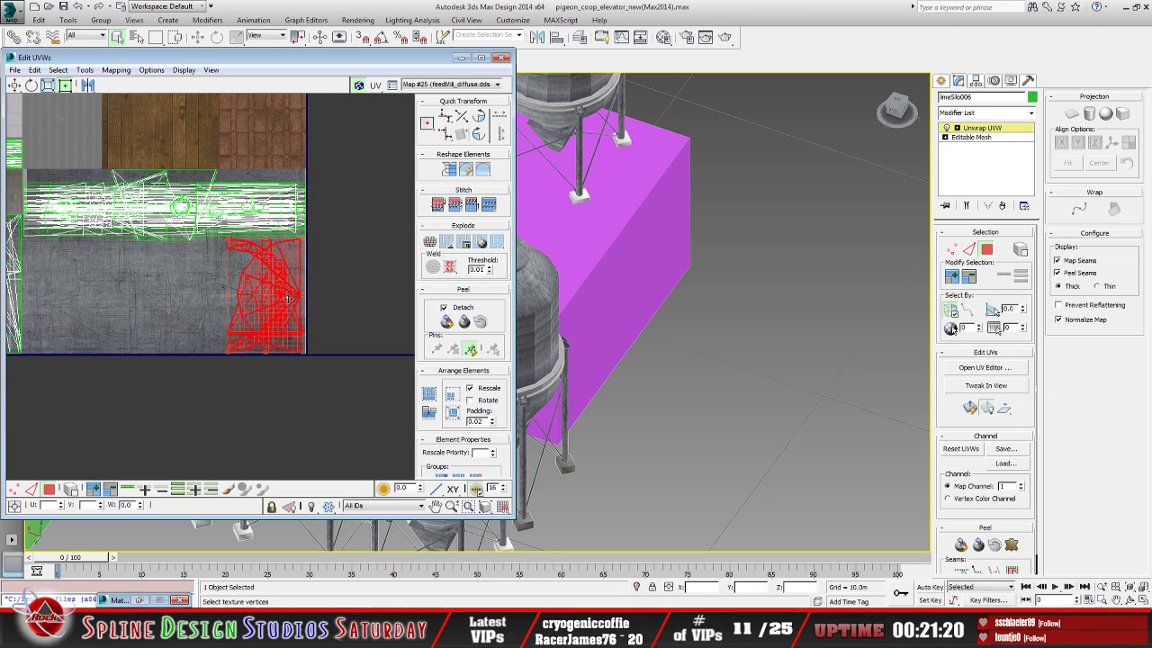
Move the cross-shaped footings cluster from the white block tile onto the strip below it and scale it down
{"action": "scroll", "coordinate": [253, 290], "scroll_direction": "down", "scroll_amount": 3}
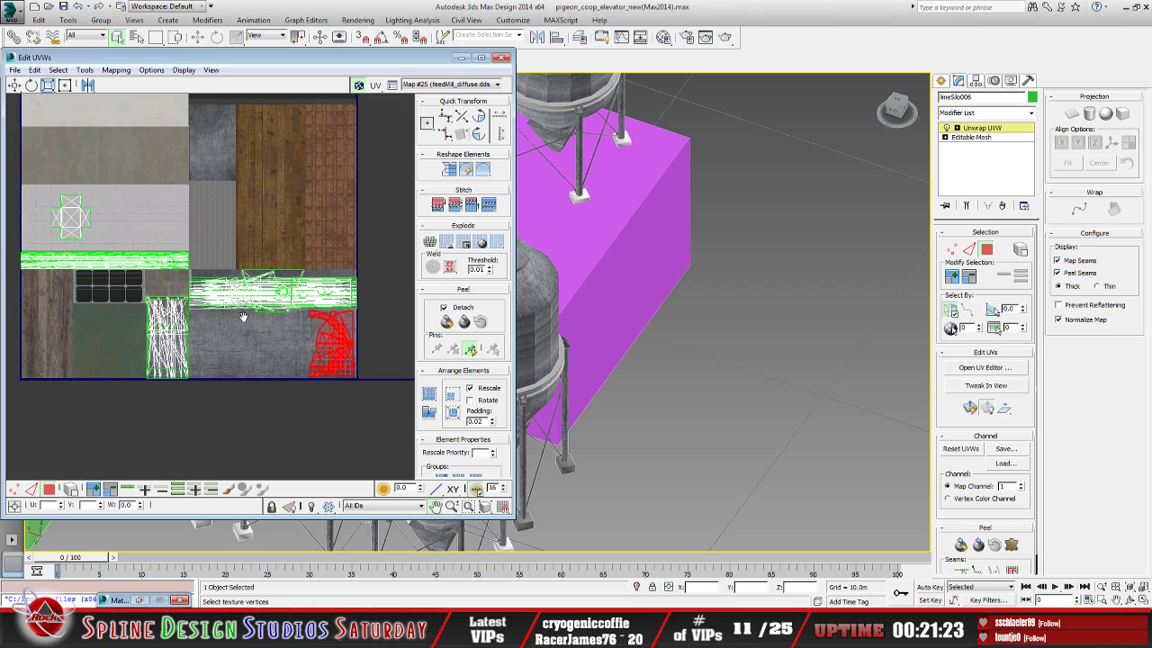
{"action": "scroll", "coordinate": [253, 324], "scroll_direction": "up", "scroll_amount": 5}
{"action": "middle_click_drag", "start_coordinate": [130, 204], "coordinate": [180, 357]}
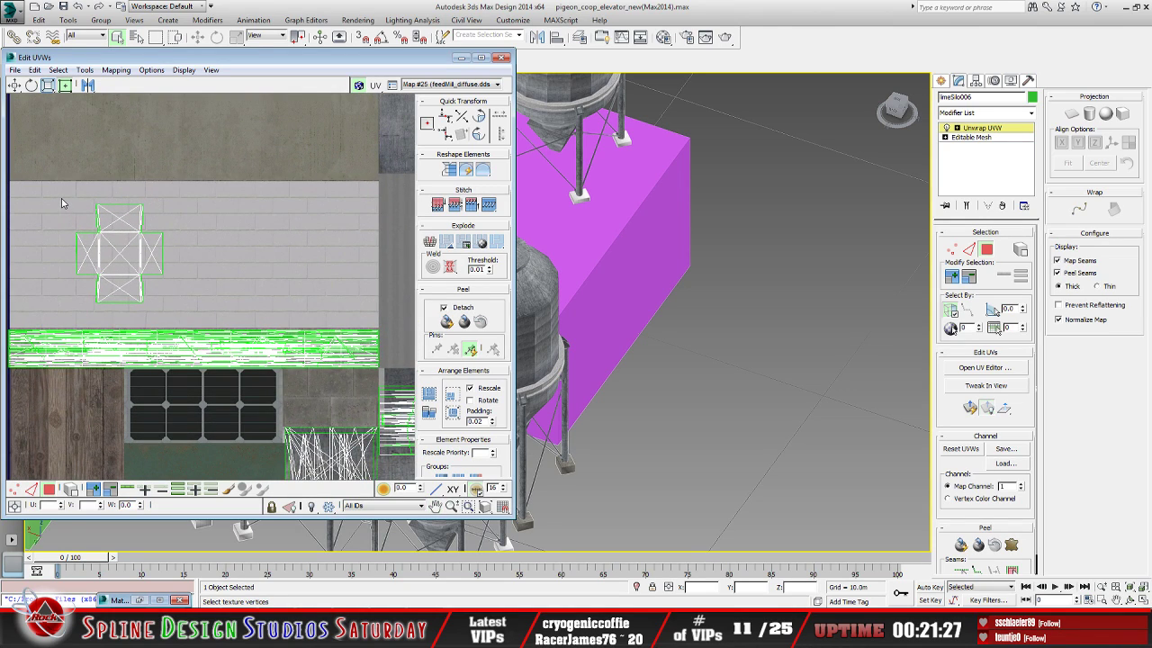
{"action": "left_click_drag", "start_coordinate": [61, 198], "coordinate": [194, 324]}
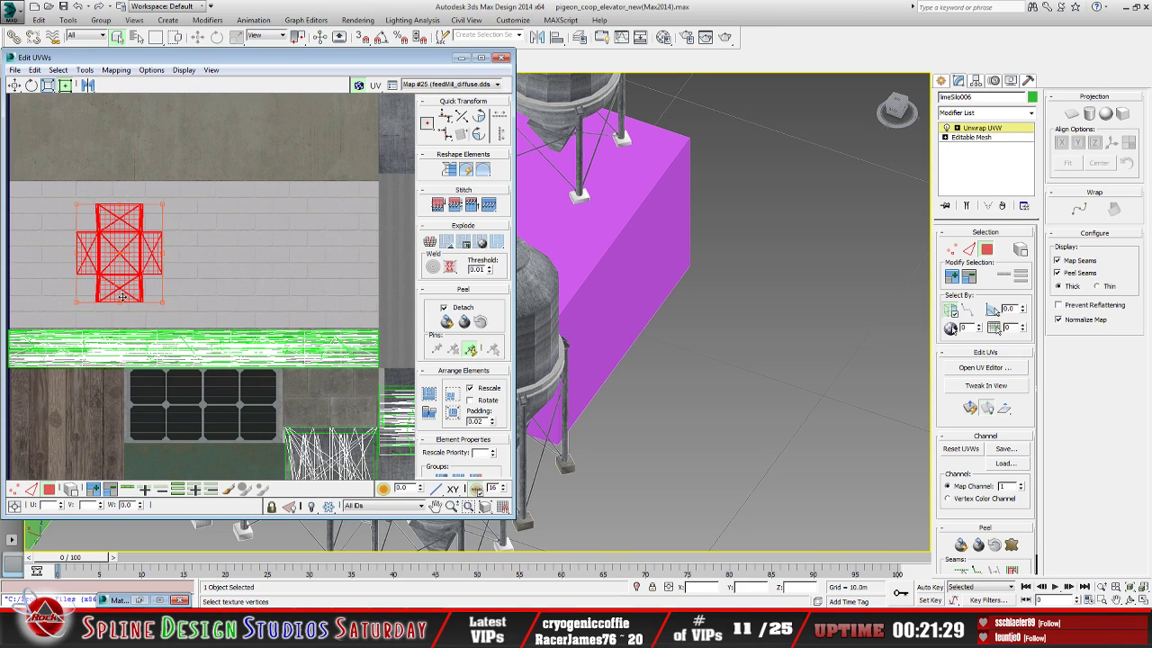
{"action": "left_click_drag", "start_coordinate": [122, 257], "coordinate": [237, 297]}
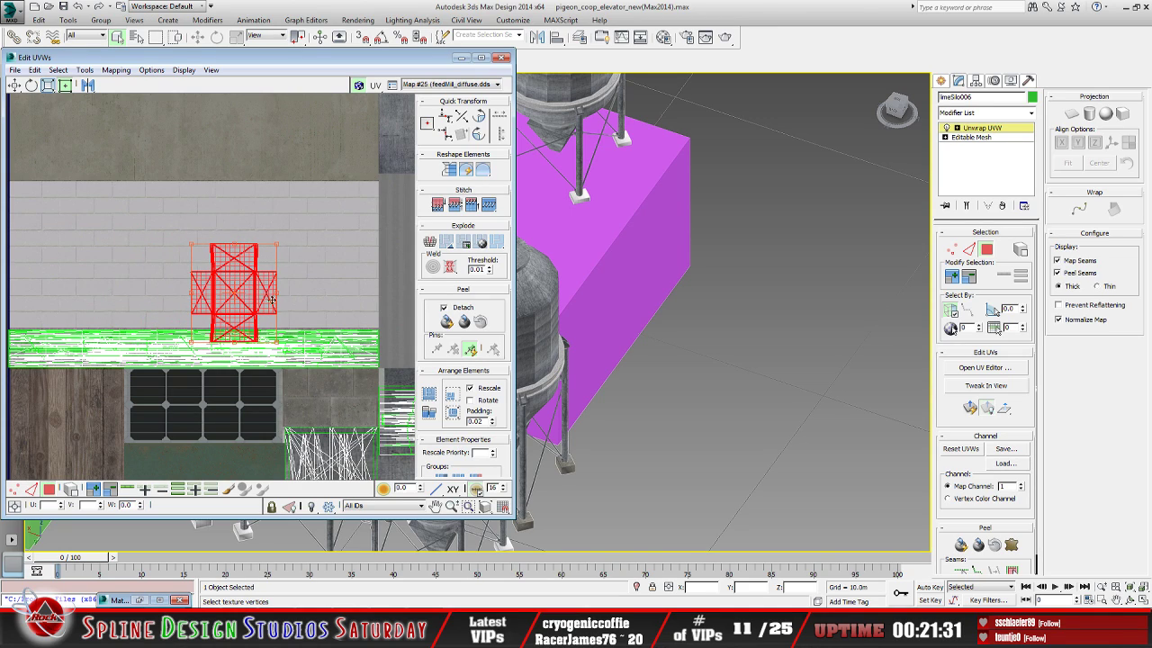
{"action": "left_click_drag", "start_coordinate": [279, 345], "coordinate": [303, 353]}
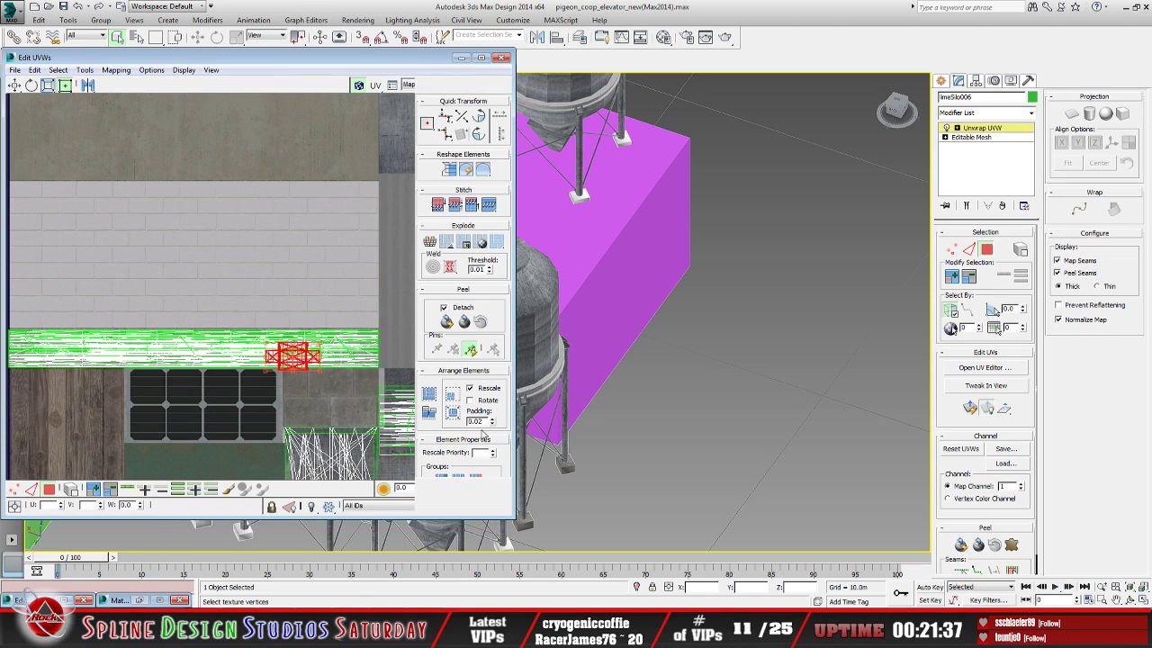
Minimize the UV editor and examine the footings of limeSilo006 and its neighbours from low and high angles
{"action": "left_click", "coordinate": [461, 58]}
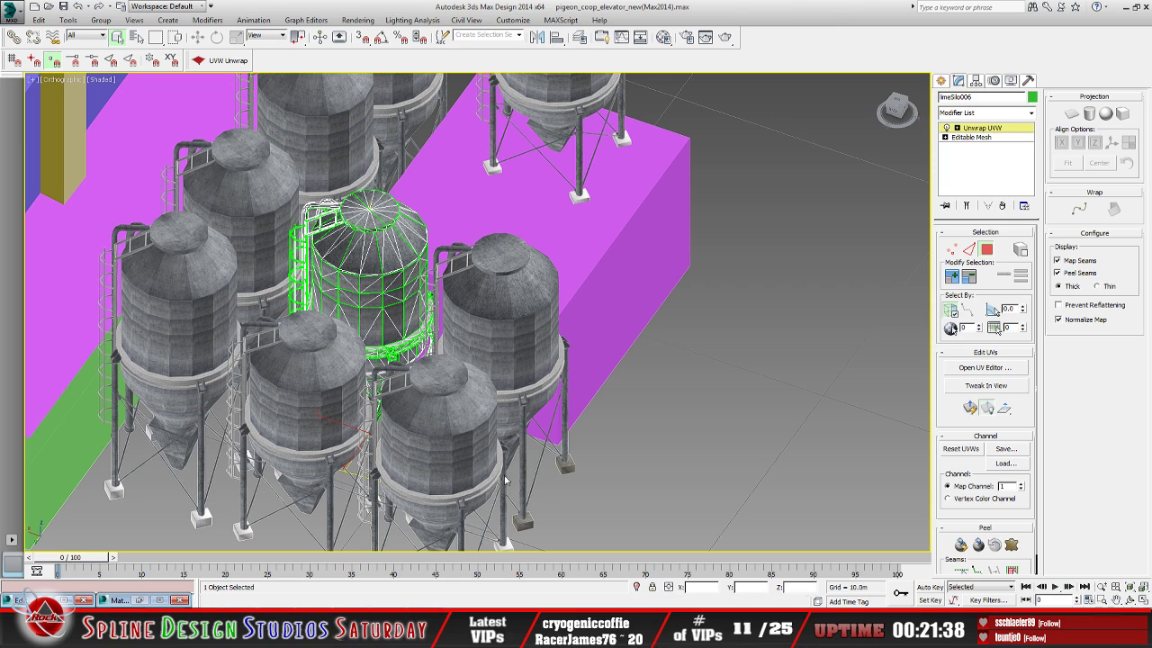
{"action": "left_click", "coordinate": [1130, 599]}
{"action": "left_click_drag", "start_coordinate": [496, 386], "coordinate": [437, 361]}
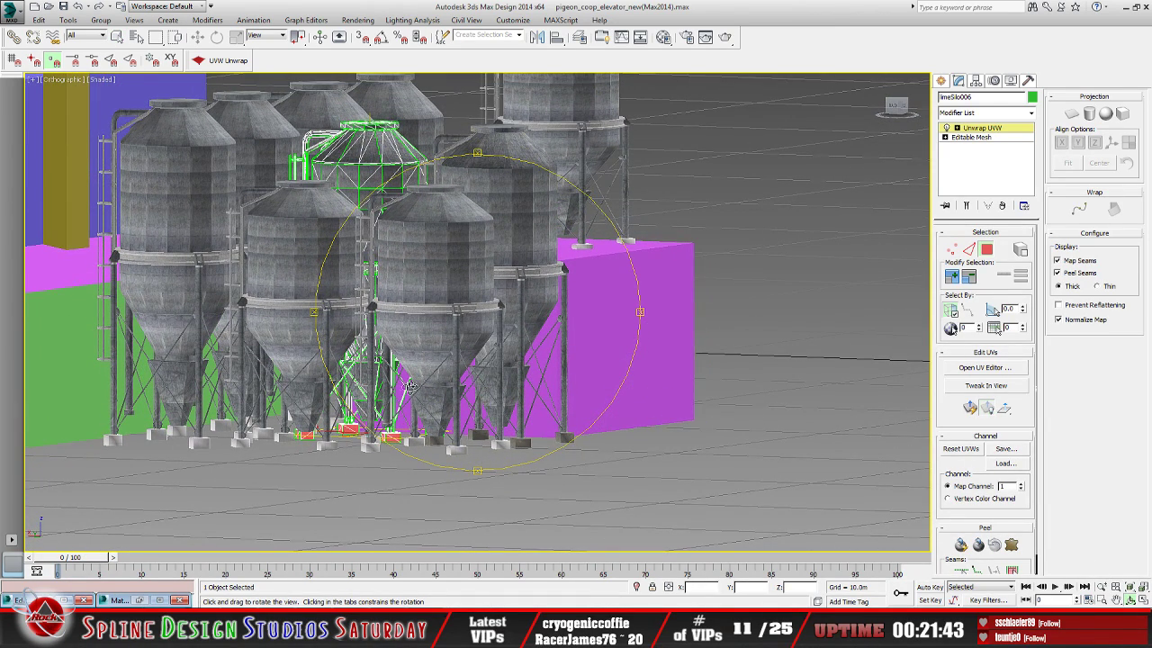
{"action": "left_click_drag", "start_coordinate": [410, 387], "coordinate": [367, 428]}
{"action": "mouse_move", "coordinate": [471, 421]}
{"action": "left_mouse_down"}
{"action": "mouse_move", "coordinate": [469, 389]}
{"action": "mouse_move", "coordinate": [460, 414]}
{"action": "left_mouse_up"}
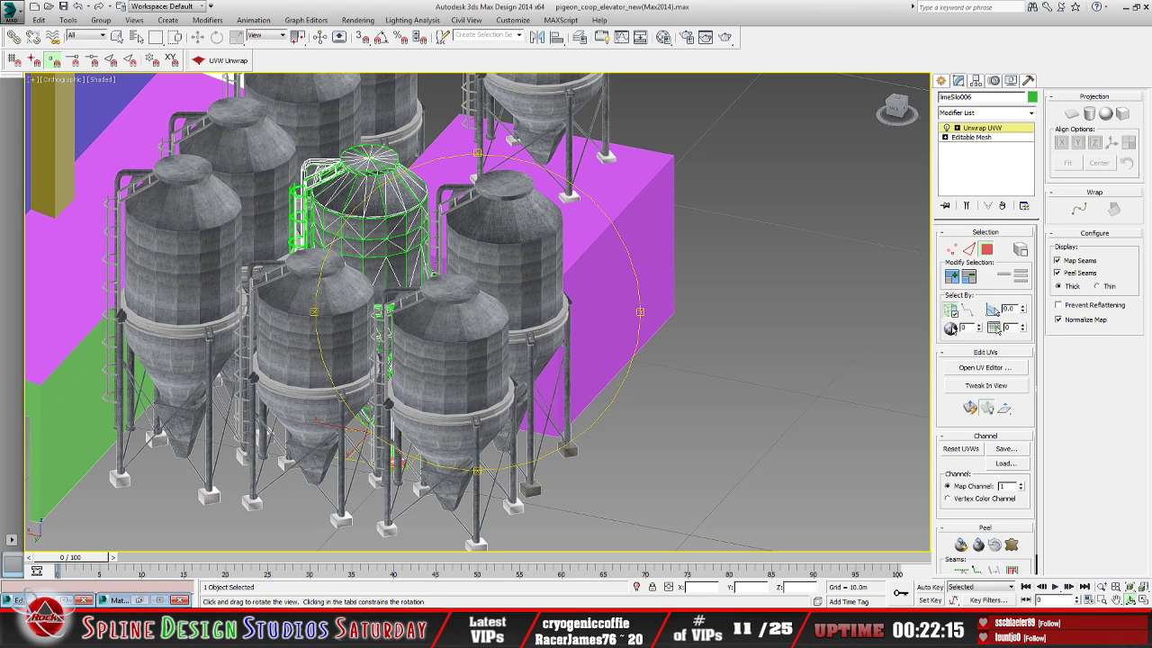
Restore the UV editor, move the footings cluster onto the grey concrete block tile beside the solar panels, shrink it to fit, and deselect it
{"action": "left_click", "coordinate": [44, 599]}
{"action": "middle_click_drag", "start_coordinate": [256, 398], "coordinate": [249, 304]}
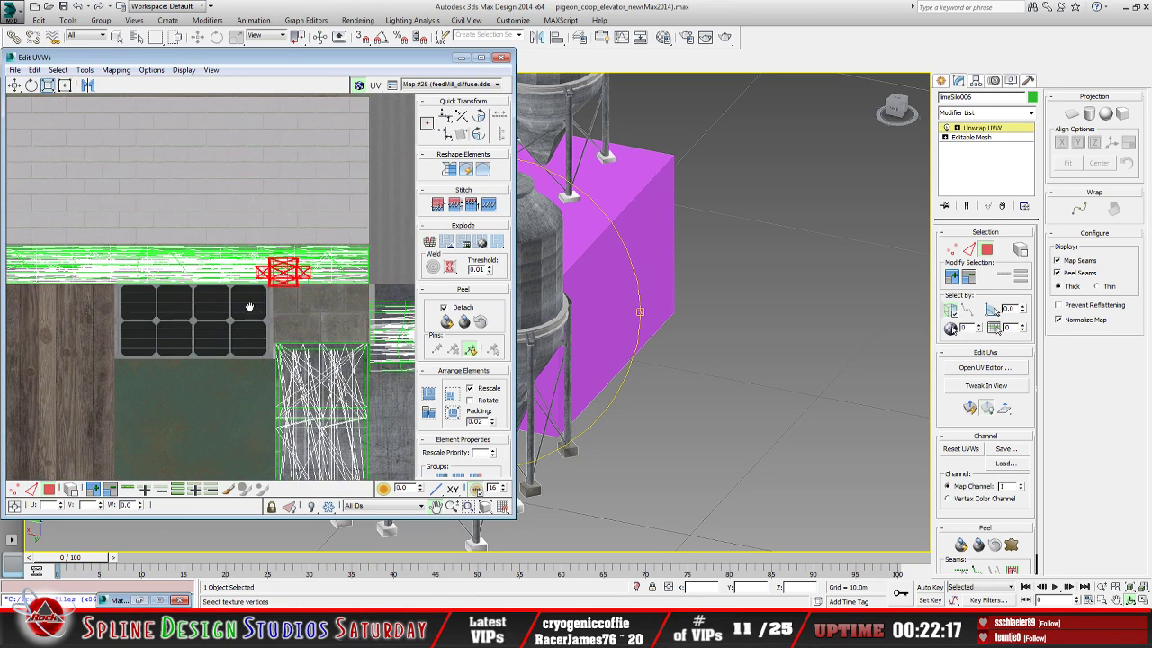
{"action": "left_click_drag", "start_coordinate": [280, 268], "coordinate": [295, 326]}
{"action": "scroll", "coordinate": [318, 333], "scroll_direction": "up", "scroll_amount": 2}
{"action": "scroll", "coordinate": [318, 333], "scroll_direction": "up", "scroll_amount": 2}
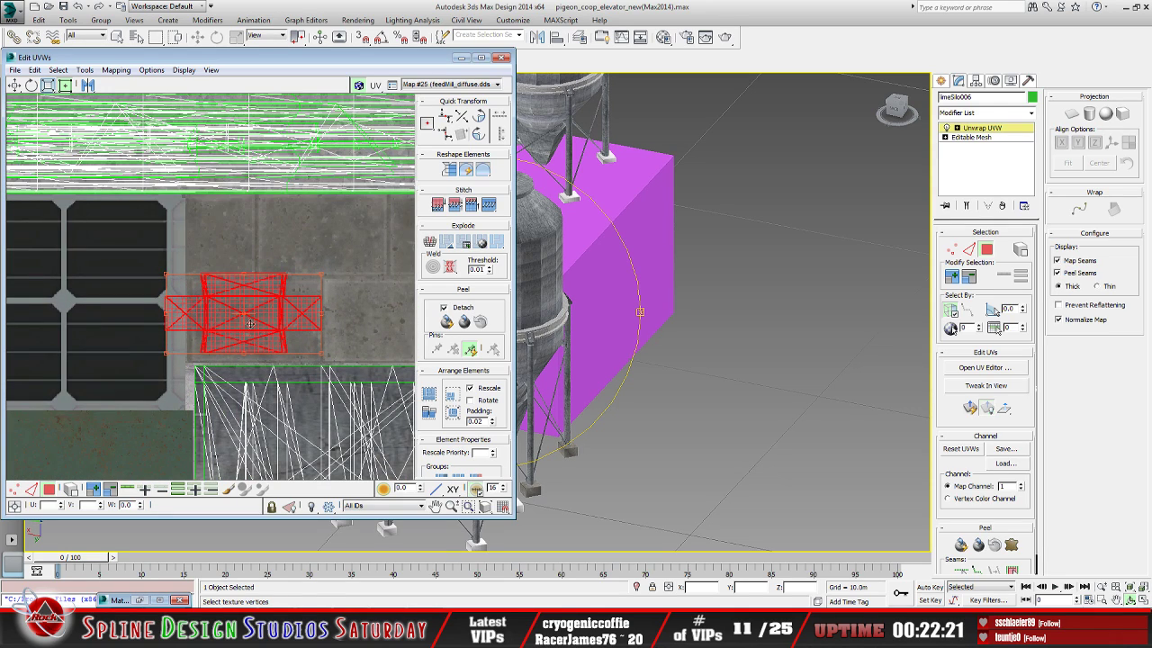
{"action": "left_click_drag", "start_coordinate": [166, 270], "coordinate": [196, 284]}
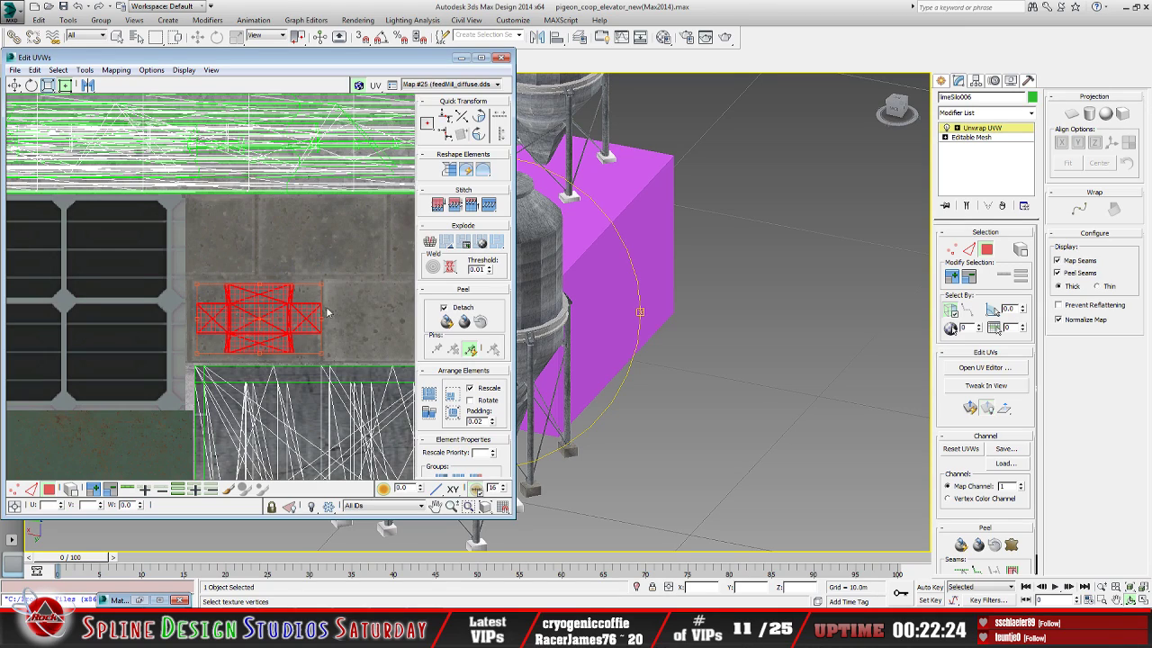
{"action": "left_click_drag", "start_coordinate": [323, 355], "coordinate": [322, 357]}
{"action": "scroll", "coordinate": [322, 358], "scroll_direction": "down", "scroll_amount": 4}
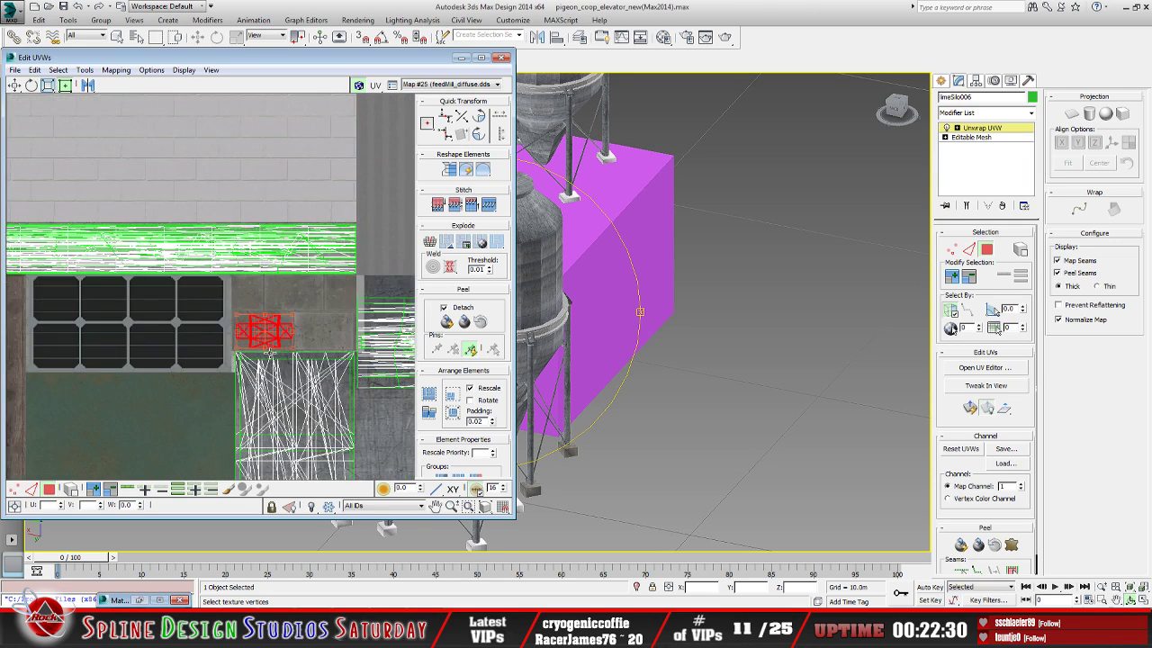
{"action": "middle_click_drag", "start_coordinate": [322, 357], "coordinate": [272, 340]}
{"action": "left_click", "coordinate": [361, 347]}
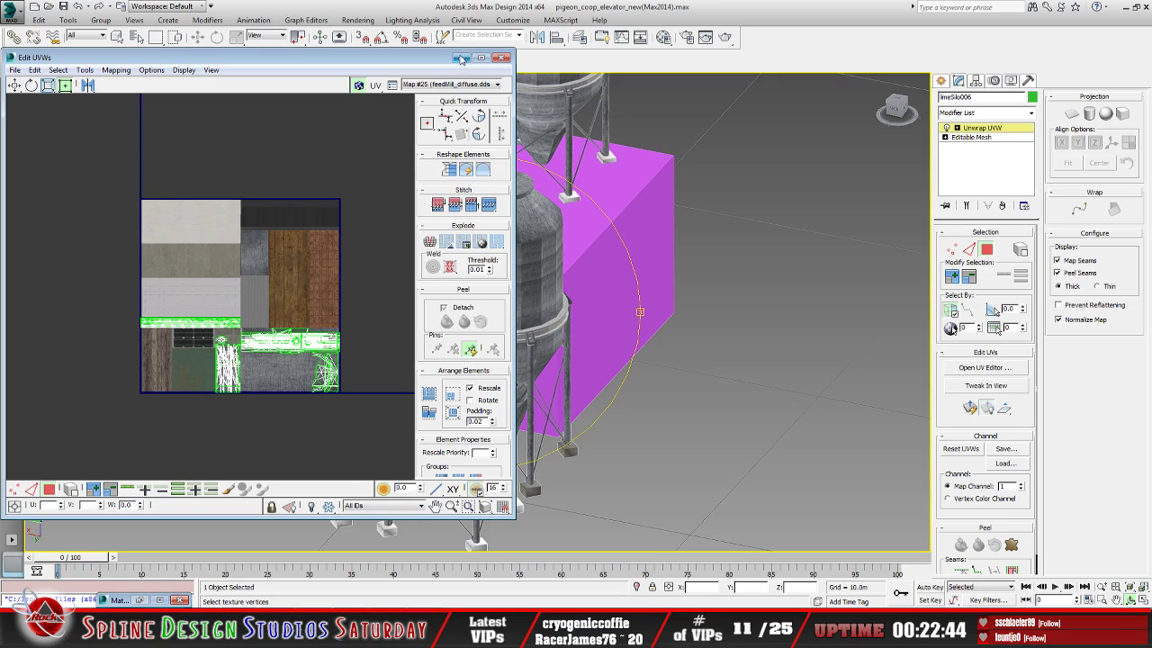
Minimize the UV editor and view the silos together with the whole feed mill complex
{"action": "left_click", "coordinate": [461, 57]}
{"action": "scroll", "coordinate": [479, 362], "scroll_direction": "down", "scroll_amount": 10}
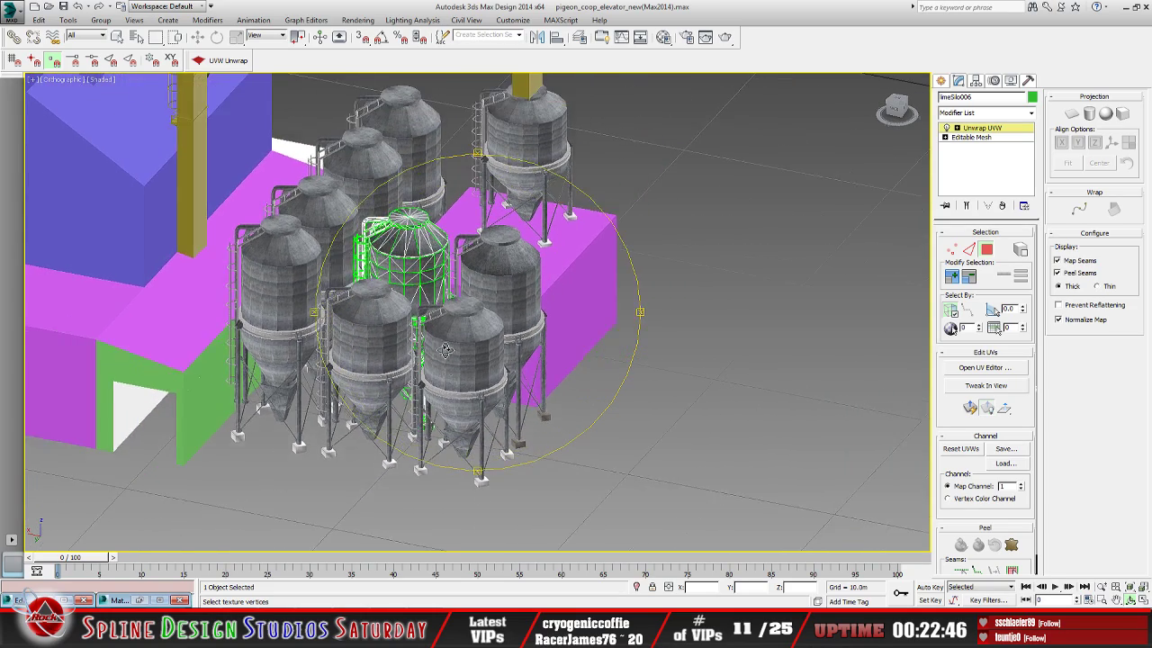
{"action": "middle_click_drag", "start_coordinate": [441, 346], "coordinate": [405, 381], "text": "alt"}
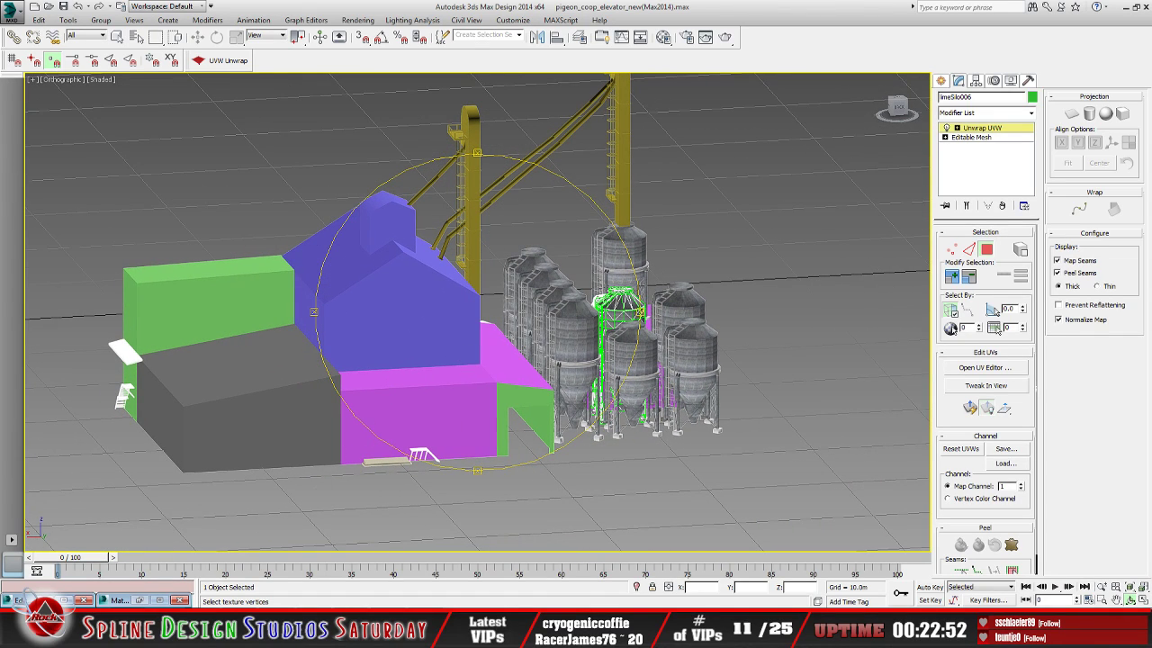
Switch to the browser's Google Drive folder and go through the feed mill reference photos to IMG_7524.JPG
{"action": "left_click", "coordinate": [135, 600]}
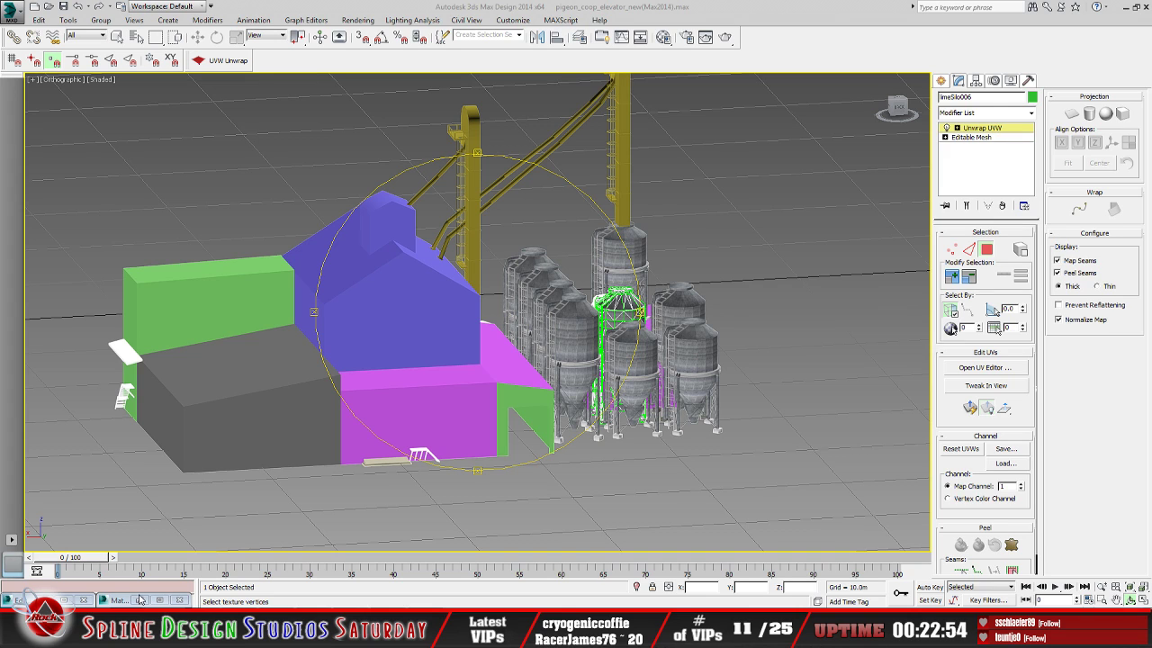
{"action": "key", "text": "alt+Tab"}
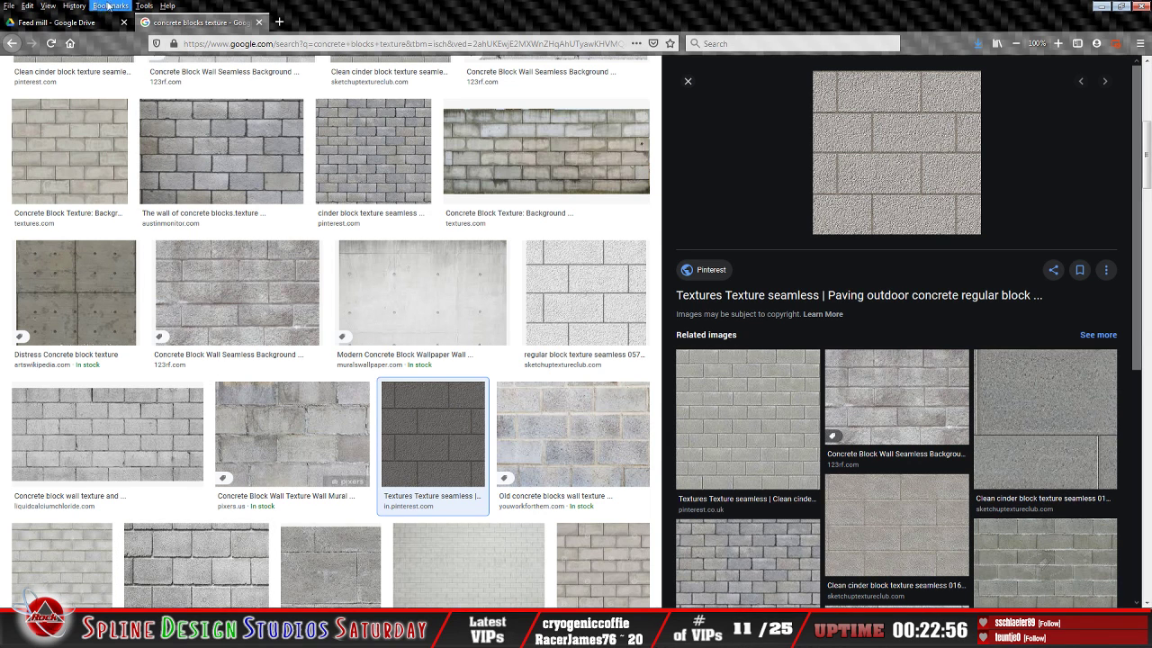
{"action": "left_click", "coordinate": [79, 24]}
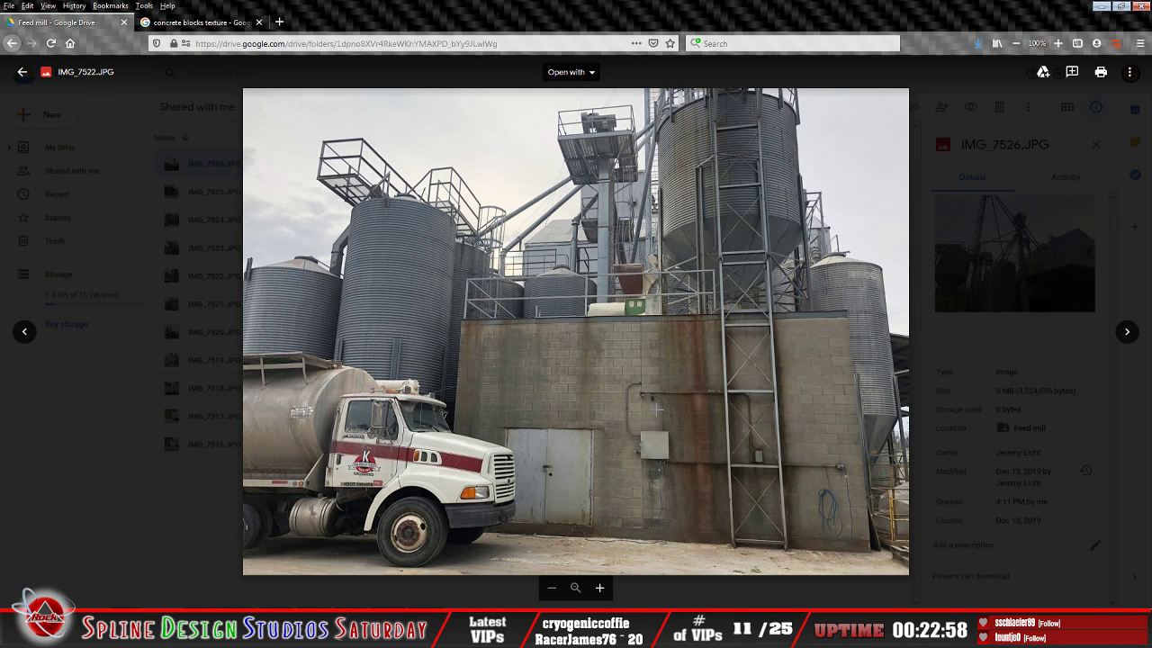
{"action": "left_click", "coordinate": [25, 332]}
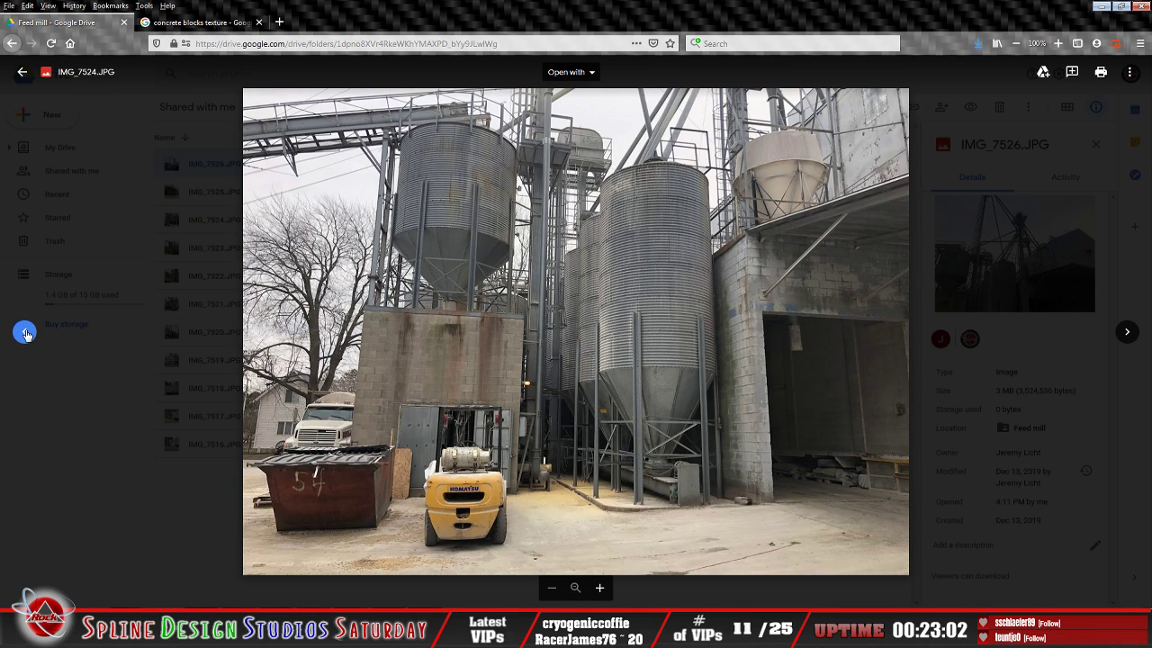
Go through the feed mill reference photos, forward to IMG_7526.JPG and back down through the set to IMG_7516.JPG
{"action": "left_click", "coordinate": [25, 332]}
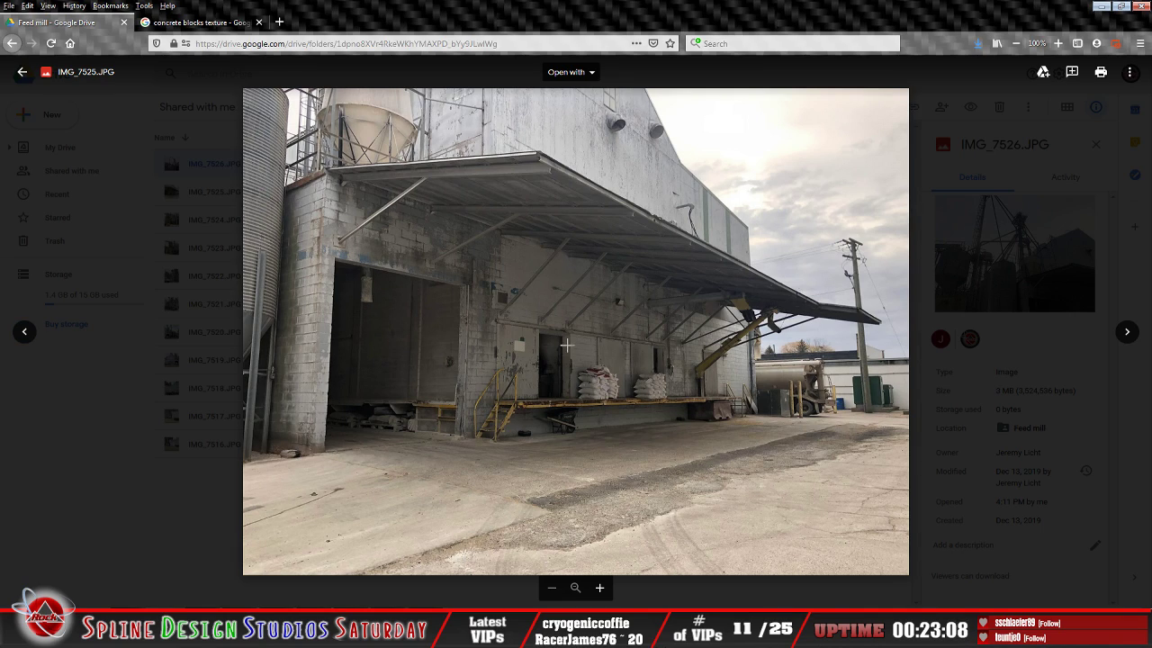
{"action": "left_click", "coordinate": [25, 331]}
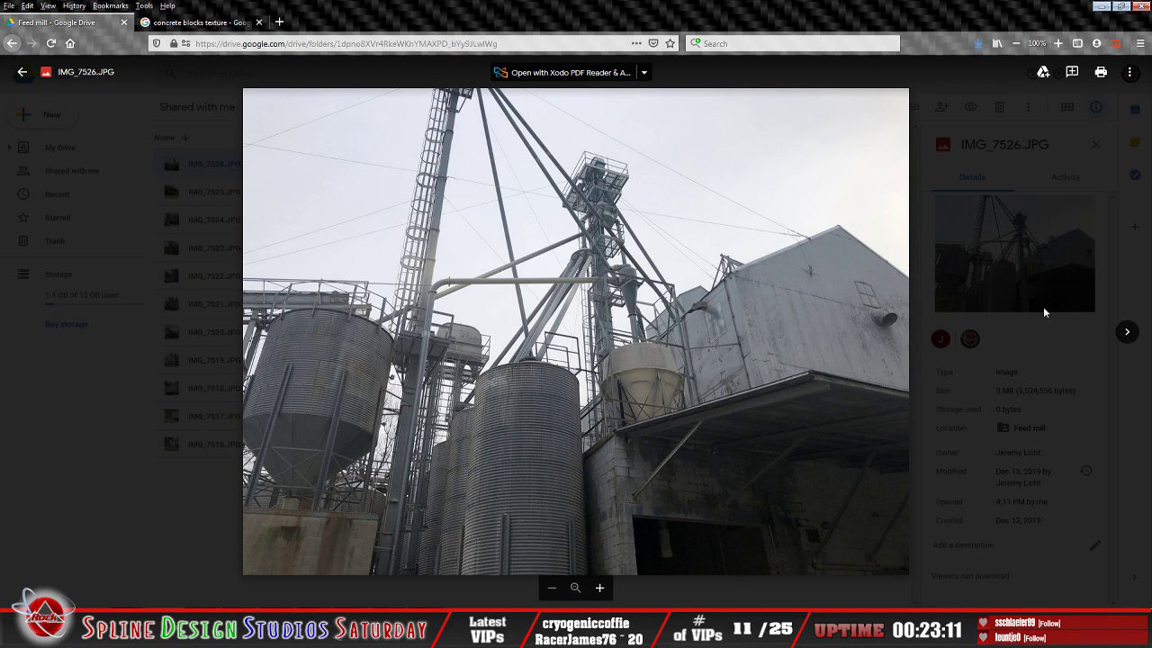
{"action": "left_click", "coordinate": [1126, 332]}
{"action": "left_click", "coordinate": [1129, 332]}
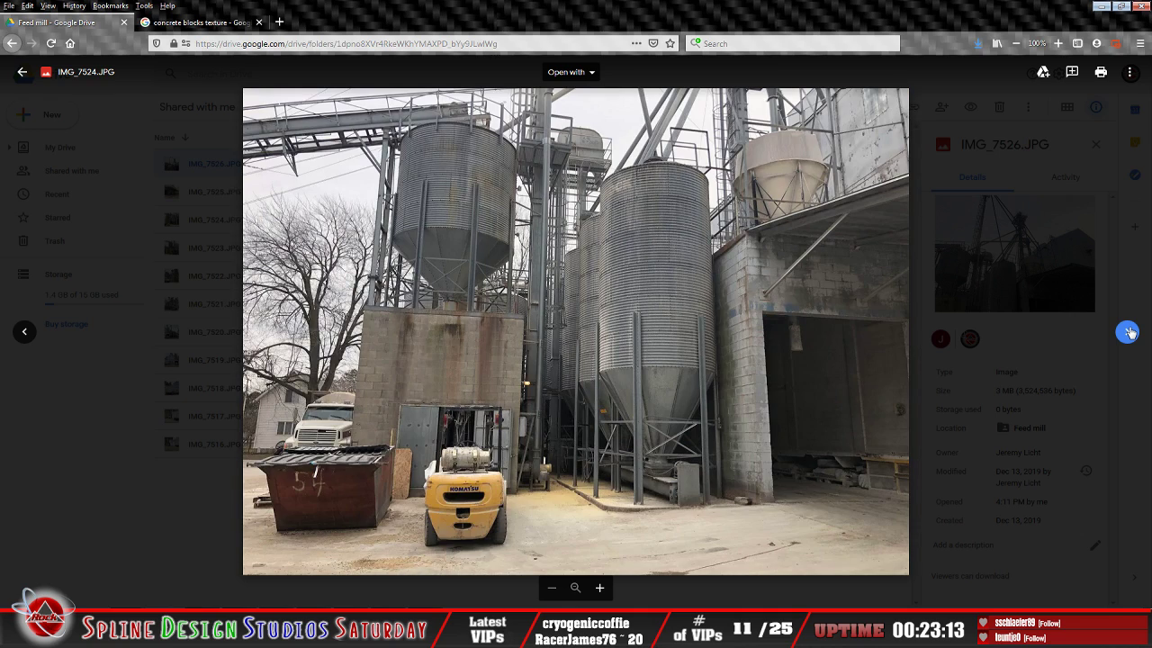
{"action": "left_click", "coordinate": [1128, 332]}
{"action": "left_click", "coordinate": [1128, 332]}
{"action": "left_click", "coordinate": [1128, 332]}
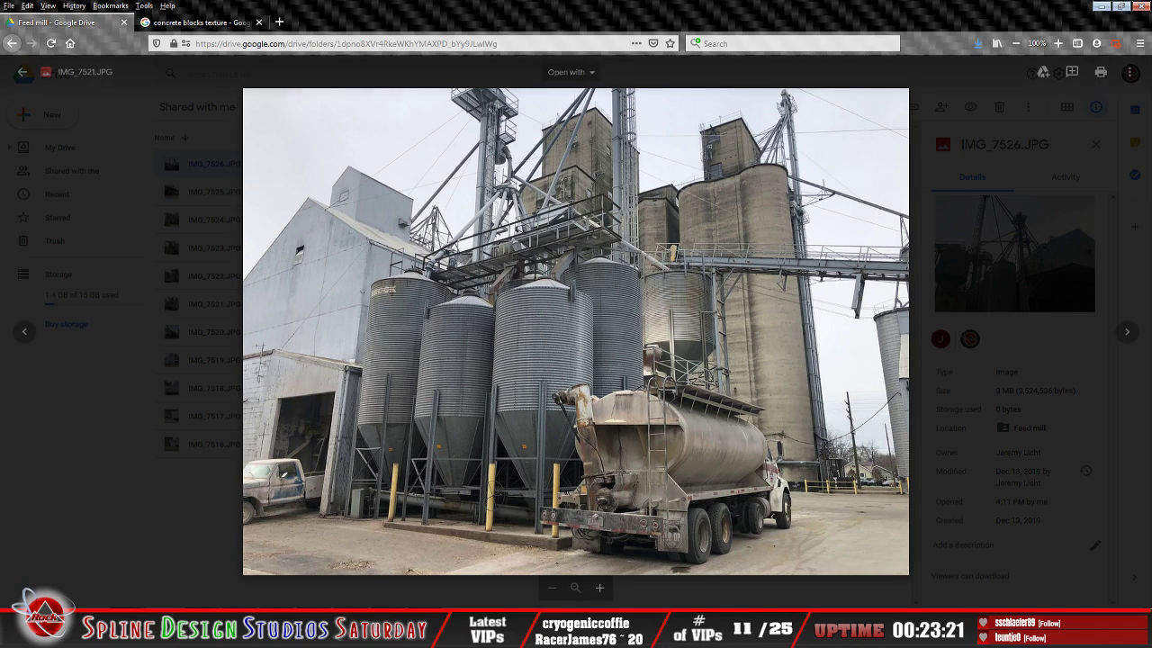
{"action": "left_click", "coordinate": [1137, 334]}
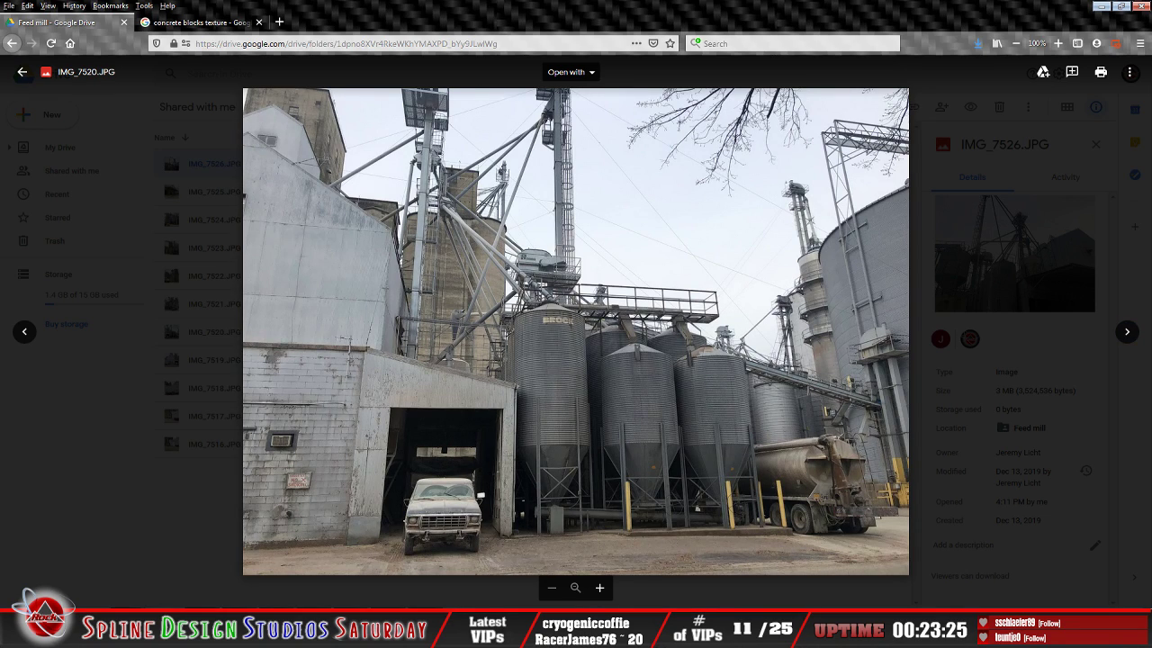
{"action": "left_click", "coordinate": [1127, 333]}
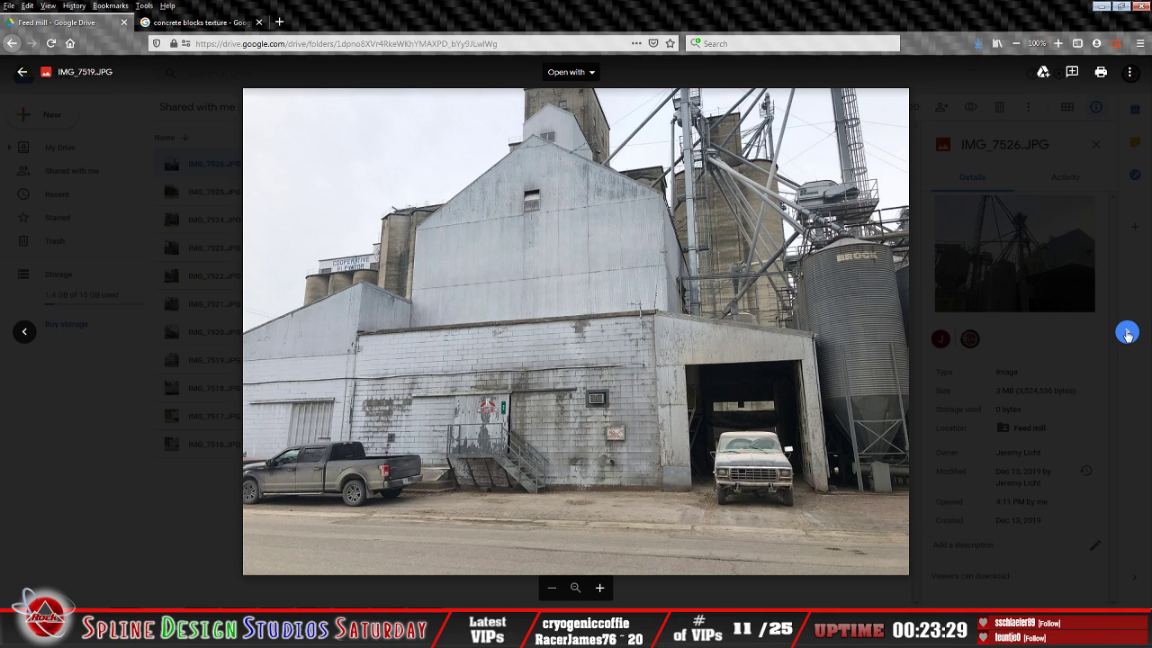
{"action": "left_click", "coordinate": [1126, 333]}
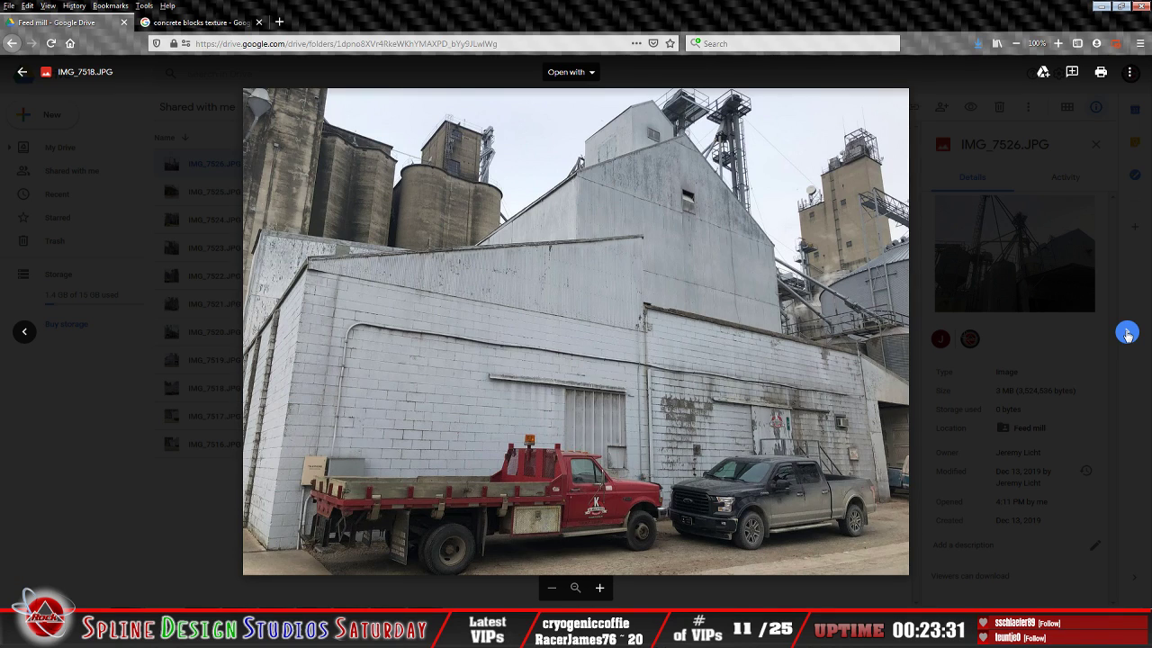
{"action": "left_click", "coordinate": [1127, 333]}
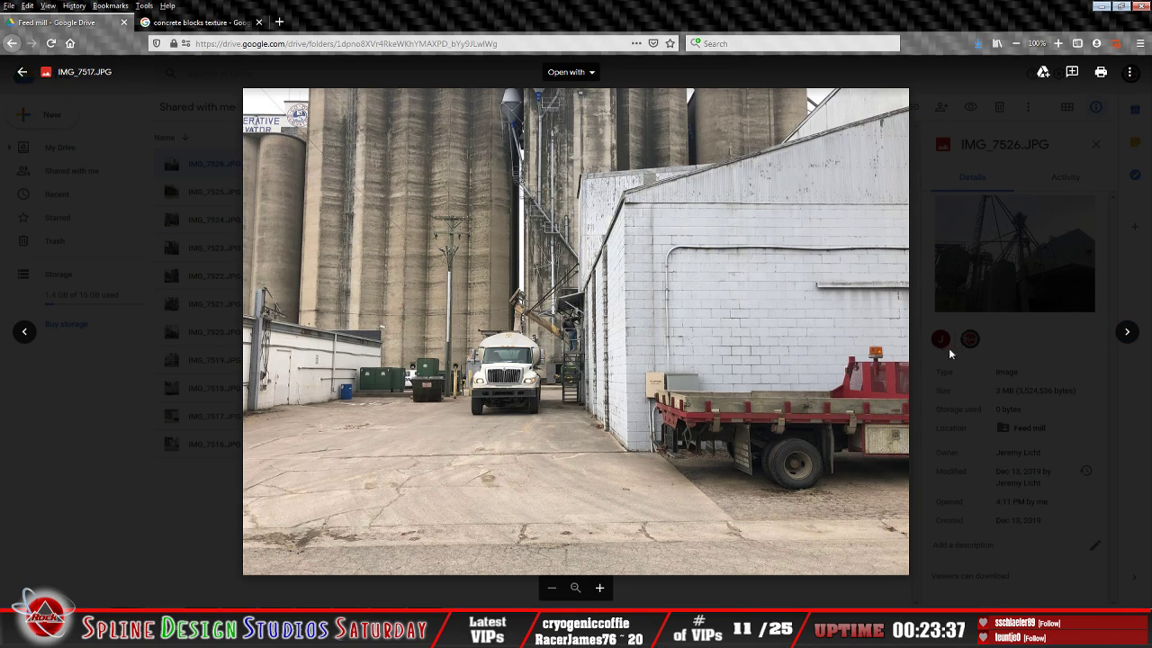
{"action": "left_click", "coordinate": [1128, 332]}
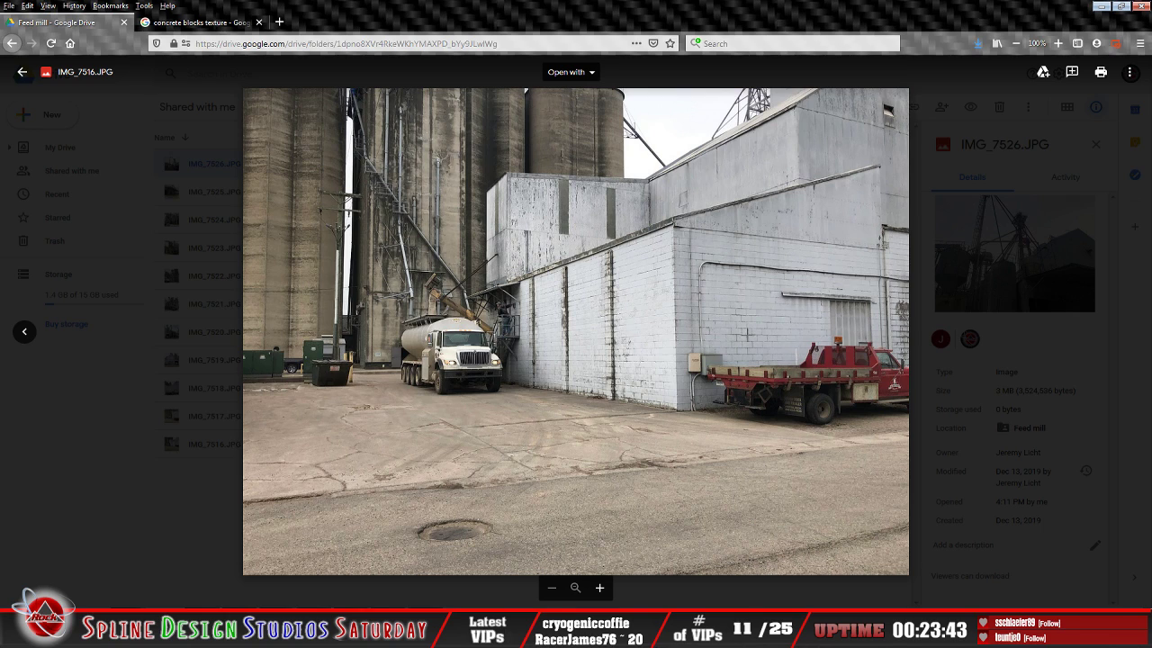
Return through the photos to IMG_7522.JPG, which shows the concrete block building with the raised silo
{"action": "left_click", "coordinate": [26, 335]}
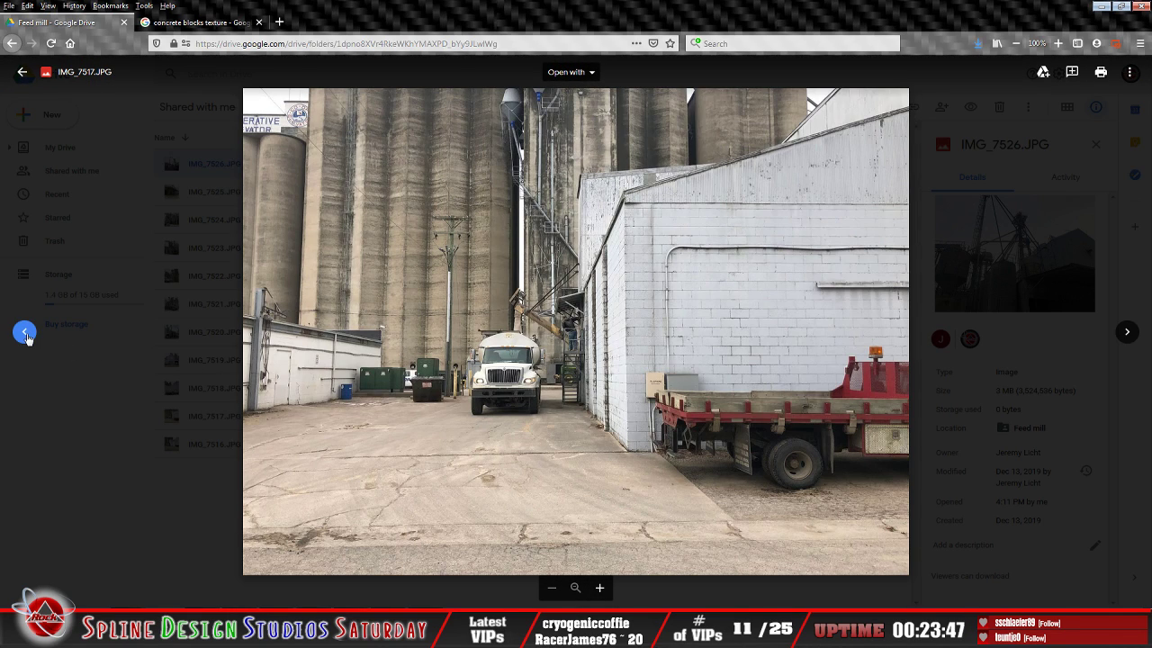
{"action": "left_click", "coordinate": [26, 335]}
{"action": "left_click", "coordinate": [26, 335]}
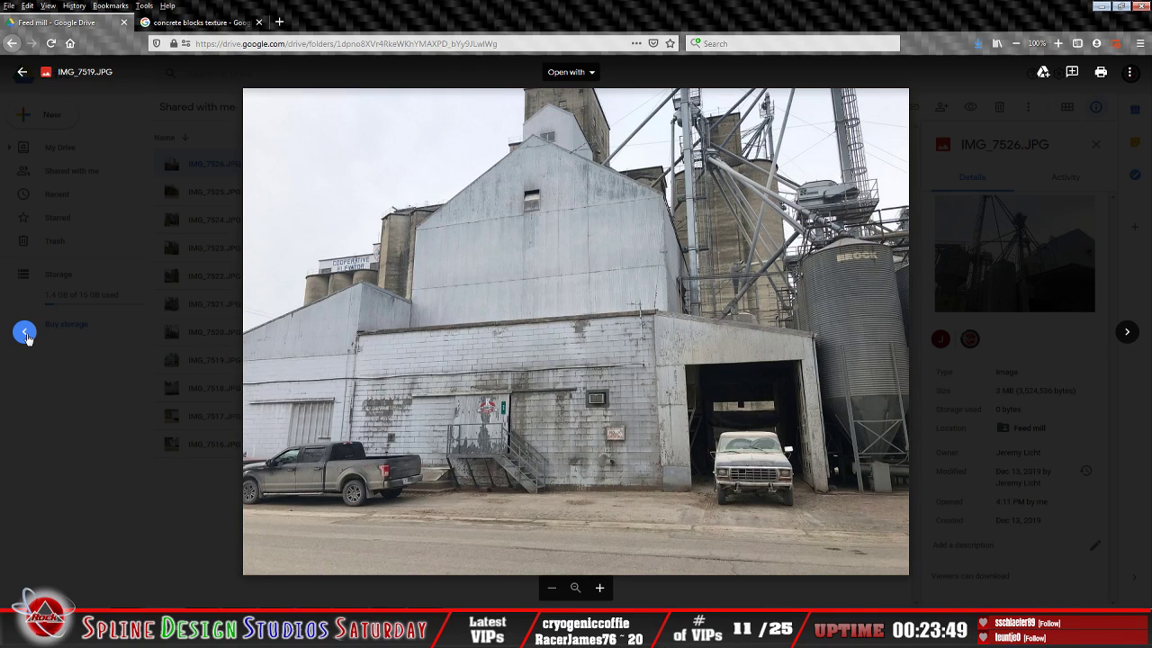
{"action": "left_click", "coordinate": [26, 335]}
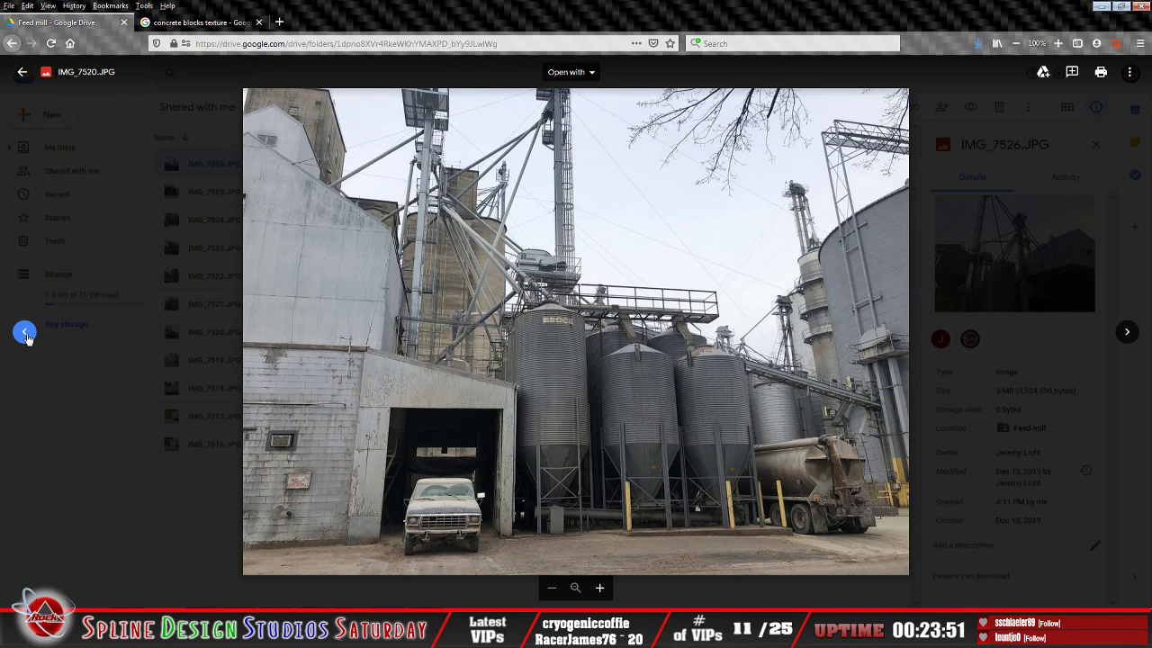
{"action": "left_click", "coordinate": [26, 335]}
{"action": "left_click", "coordinate": [26, 335]}
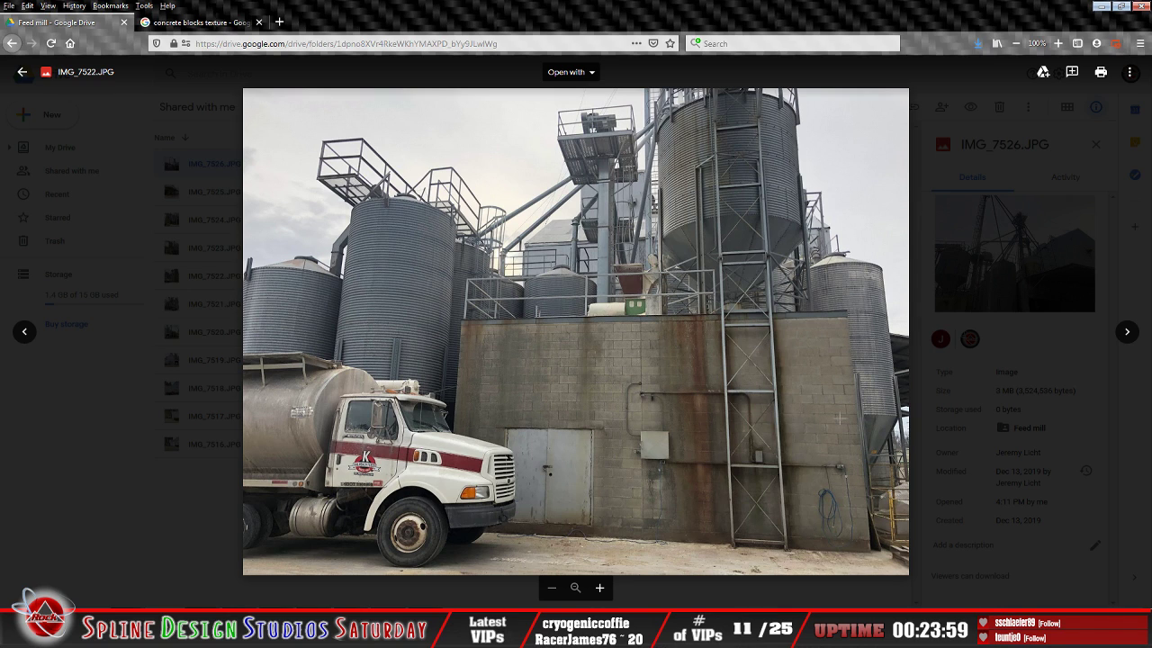
Minimize the browser, switch to 3ds Max, and view the block building that carries the raised silo
{"action": "left_click", "coordinate": [1103, 7]}
{"action": "key", "text": "alt+Tab"}
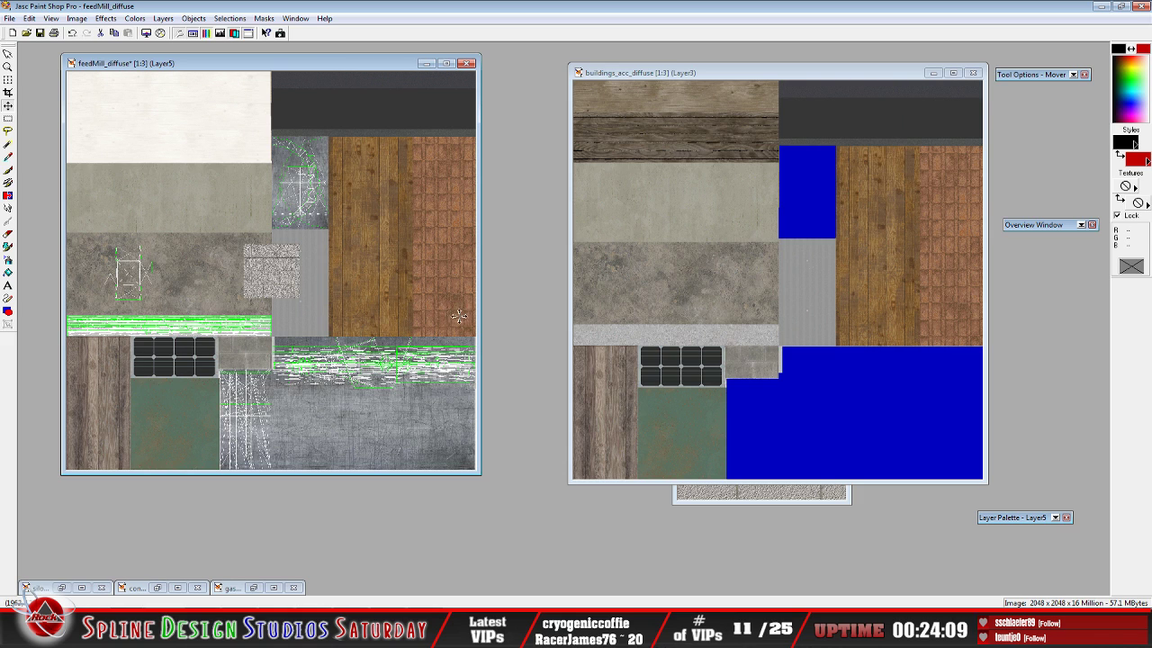
{"action": "key", "text": "alt+Tab"}
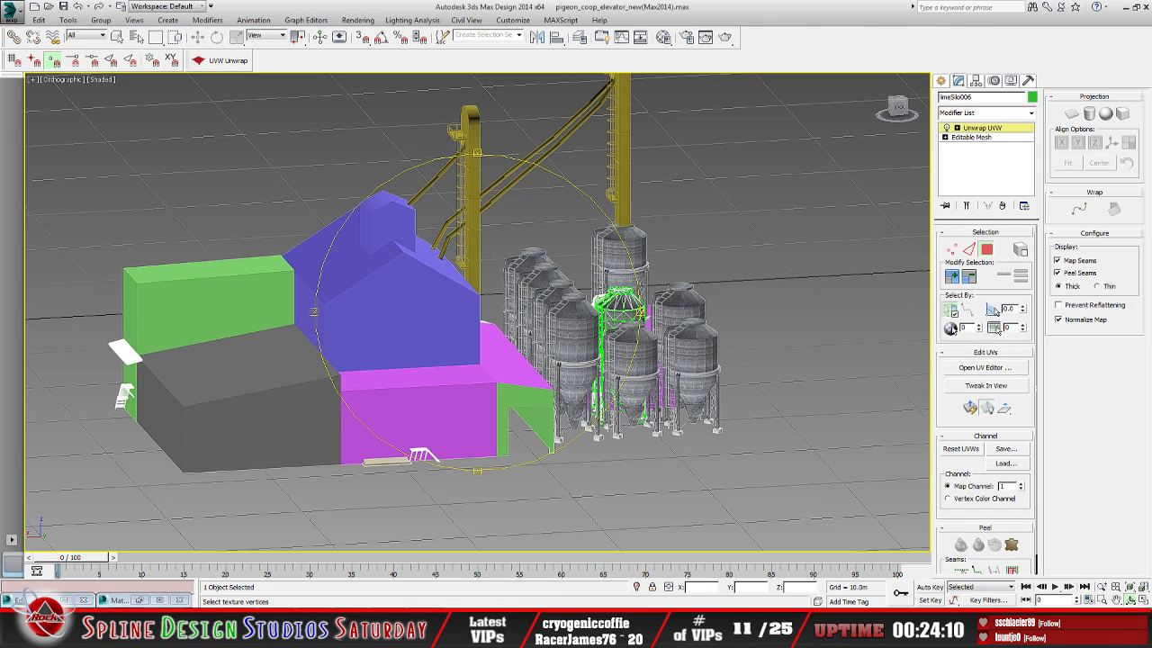
{"action": "middle_click_drag", "start_coordinate": [466, 425], "coordinate": [389, 418], "text": "alt"}
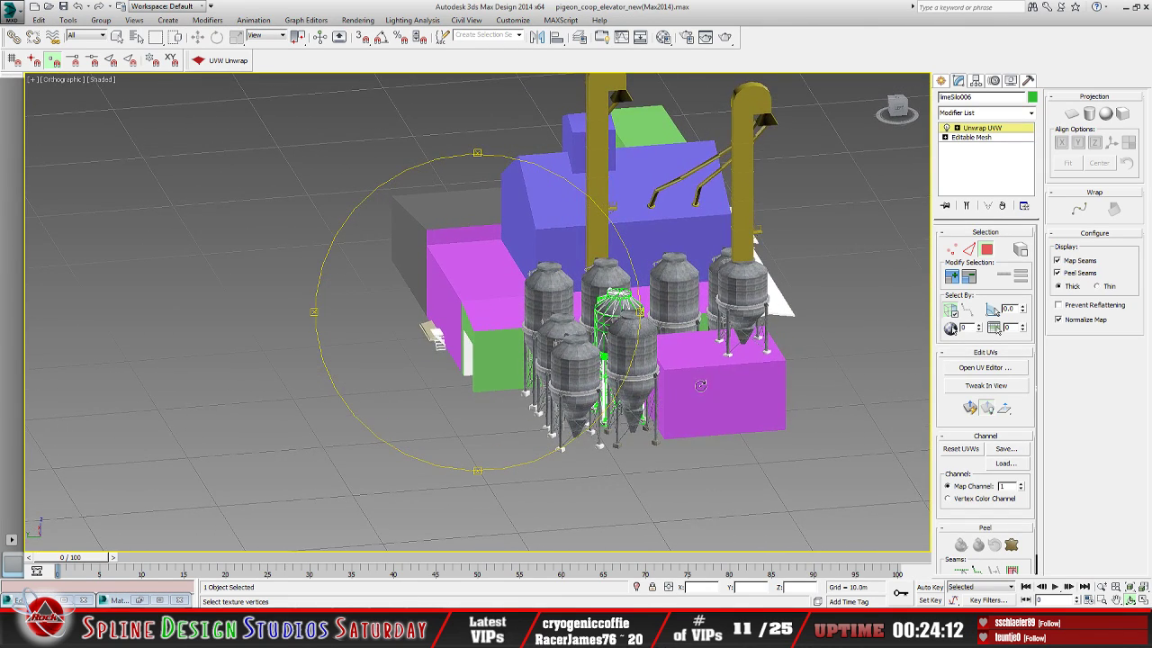
{"action": "middle_click_drag", "start_coordinate": [475, 365], "coordinate": [425, 398], "text": "alt"}
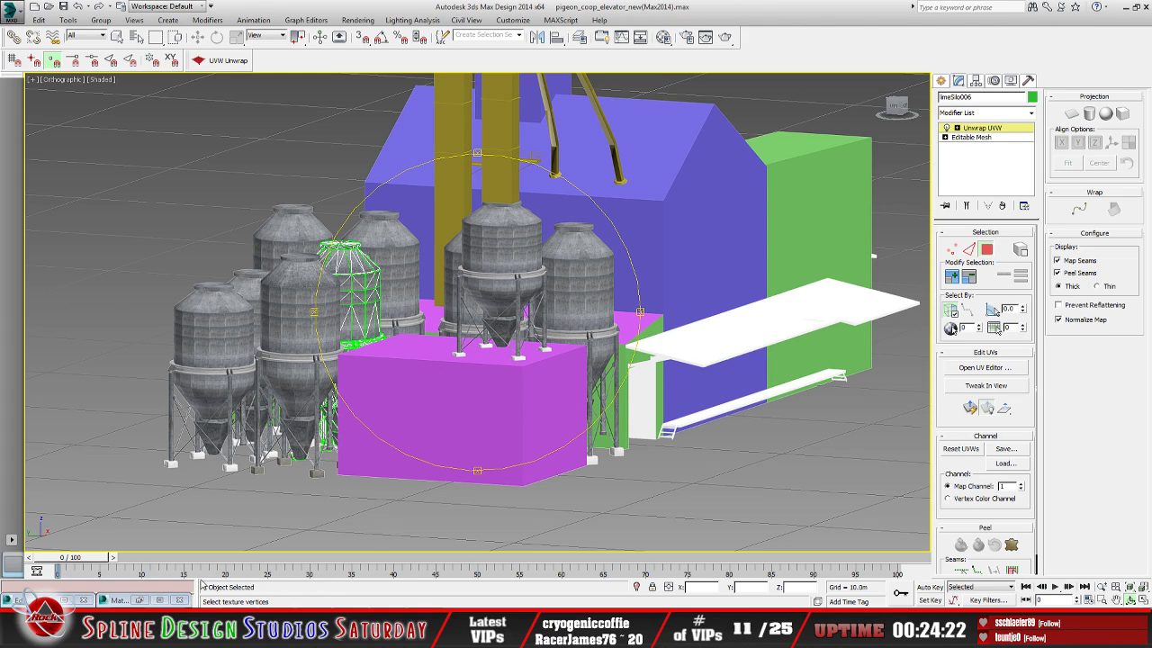
Check photos IMG_7521.JPG to IMG_7523.JPG in the browser for the block building, and return to the 3ds Max model
{"action": "left_click", "coordinate": [139, 601]}
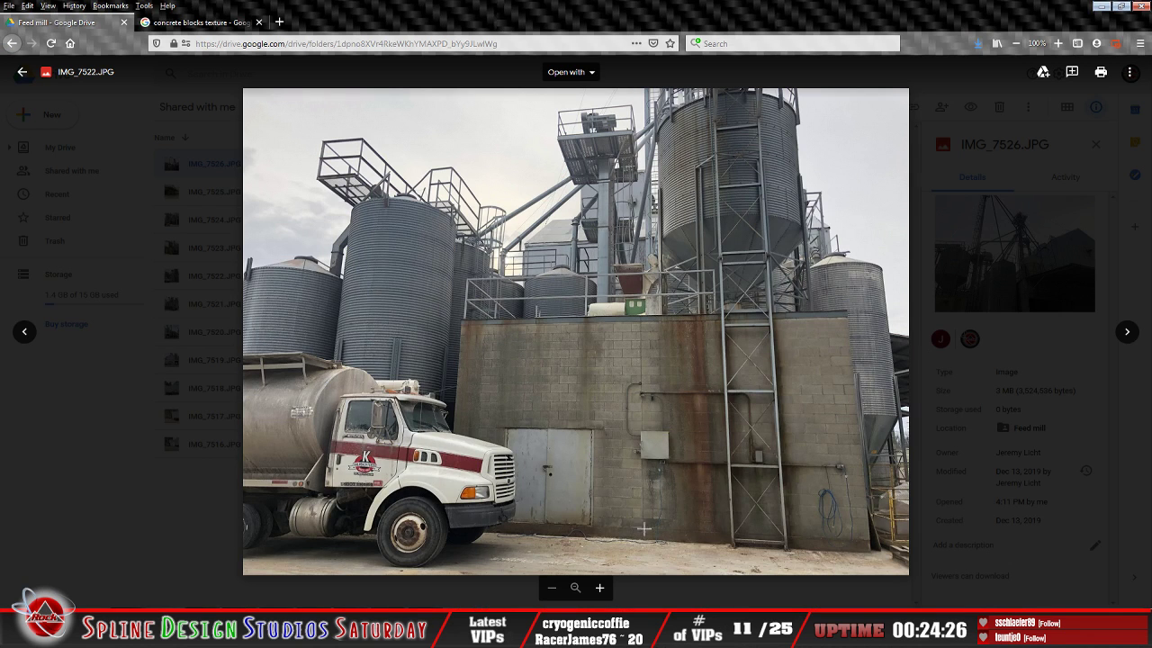
{"action": "left_click", "coordinate": [1126, 333]}
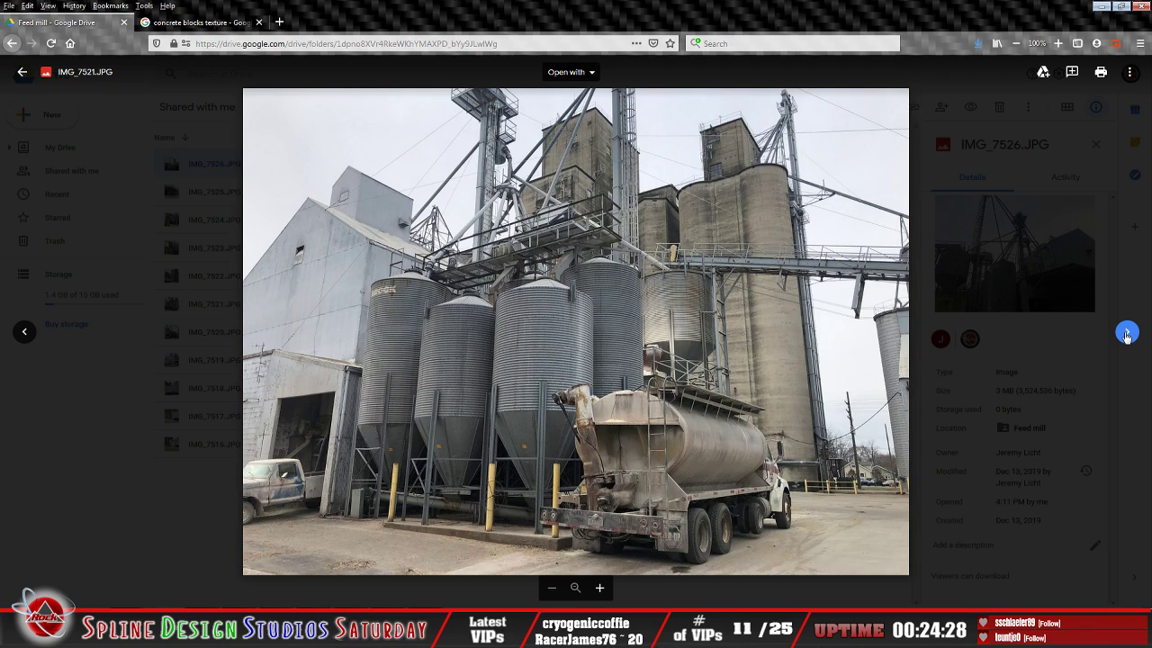
{"action": "left_click", "coordinate": [25, 333]}
{"action": "left_click", "coordinate": [25, 334]}
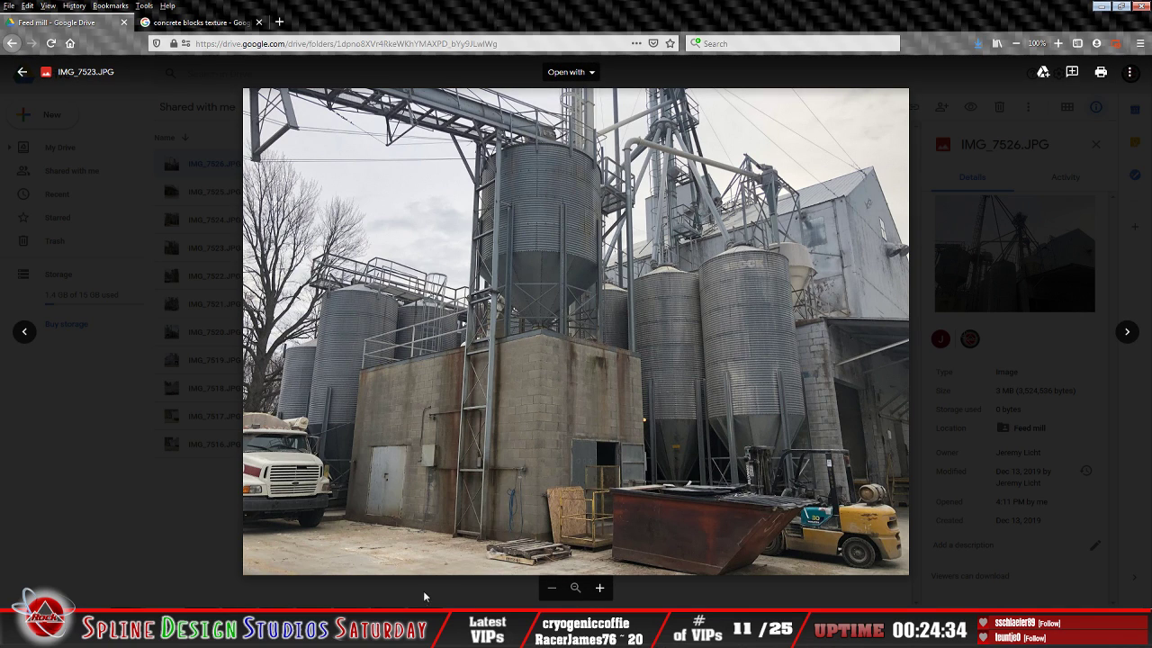
{"action": "key", "text": "alt+Tab"}
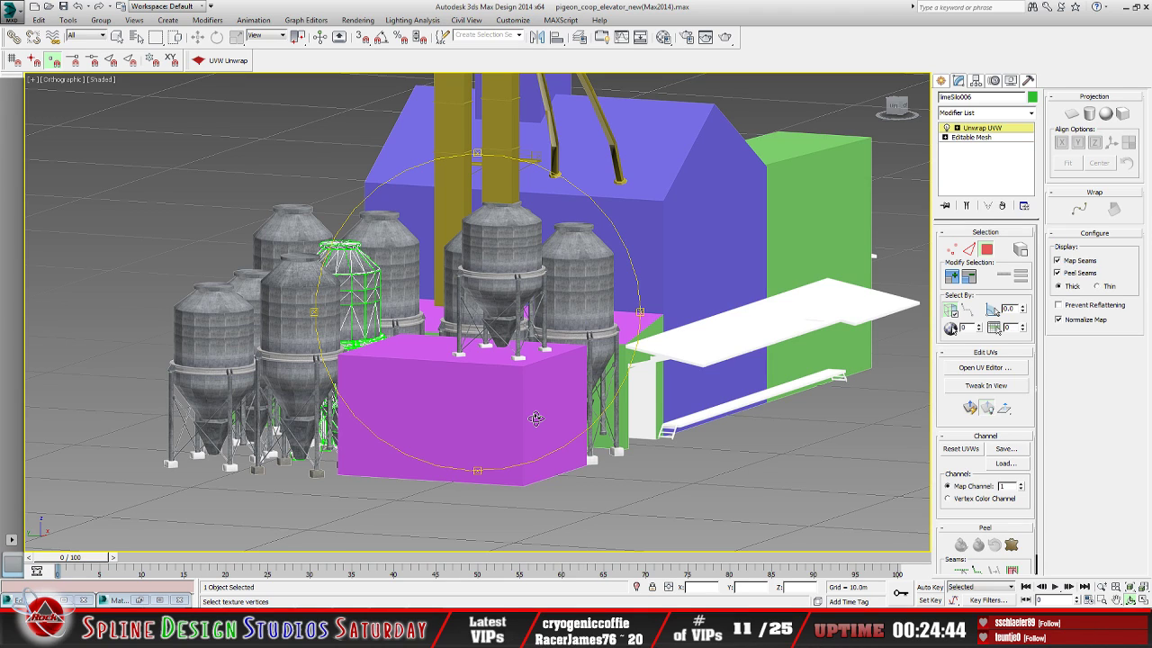
Switch to Paint Shop Pro, shift the buildings_acc_diffuse window slightly, and make the white blocks layer of feedMill_diffuse visible
{"action": "left_click", "coordinate": [436, 621]}
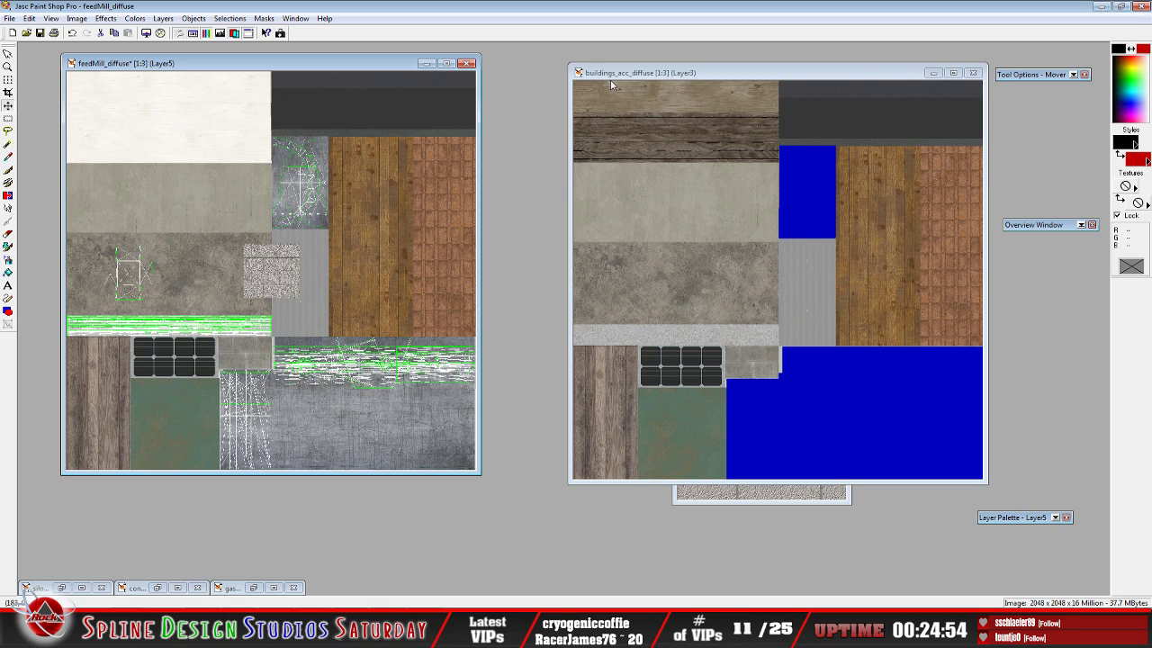
{"action": "left_click_drag", "start_coordinate": [619, 79], "coordinate": [615, 73]}
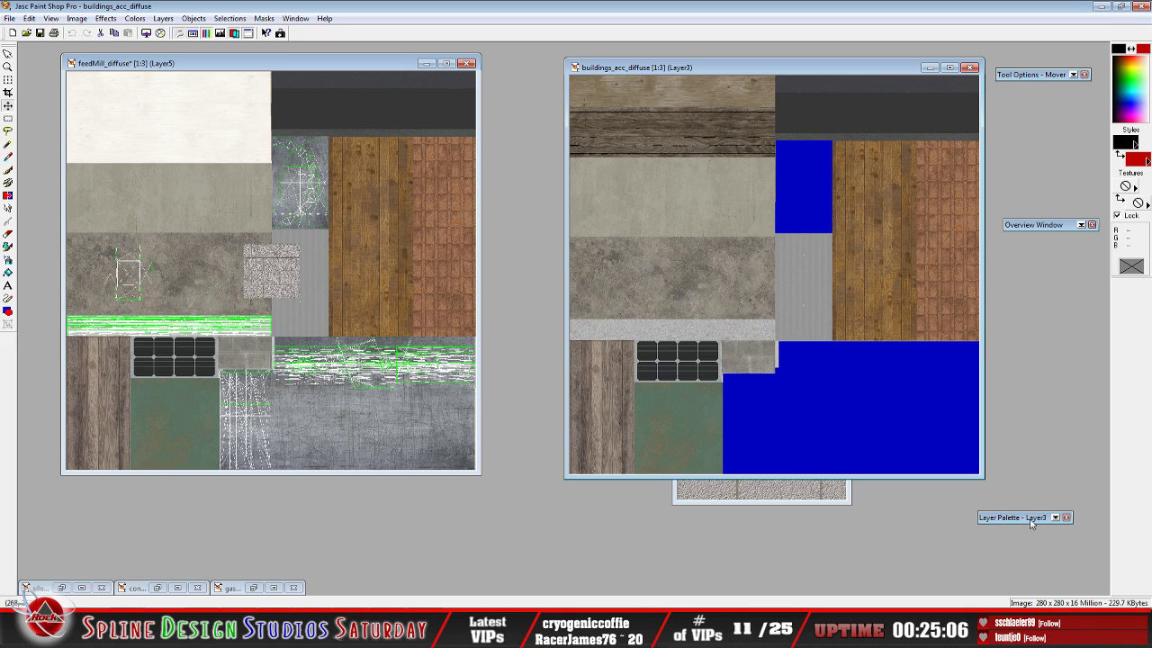
{"action": "mouse_move", "coordinate": [1008, 519]}
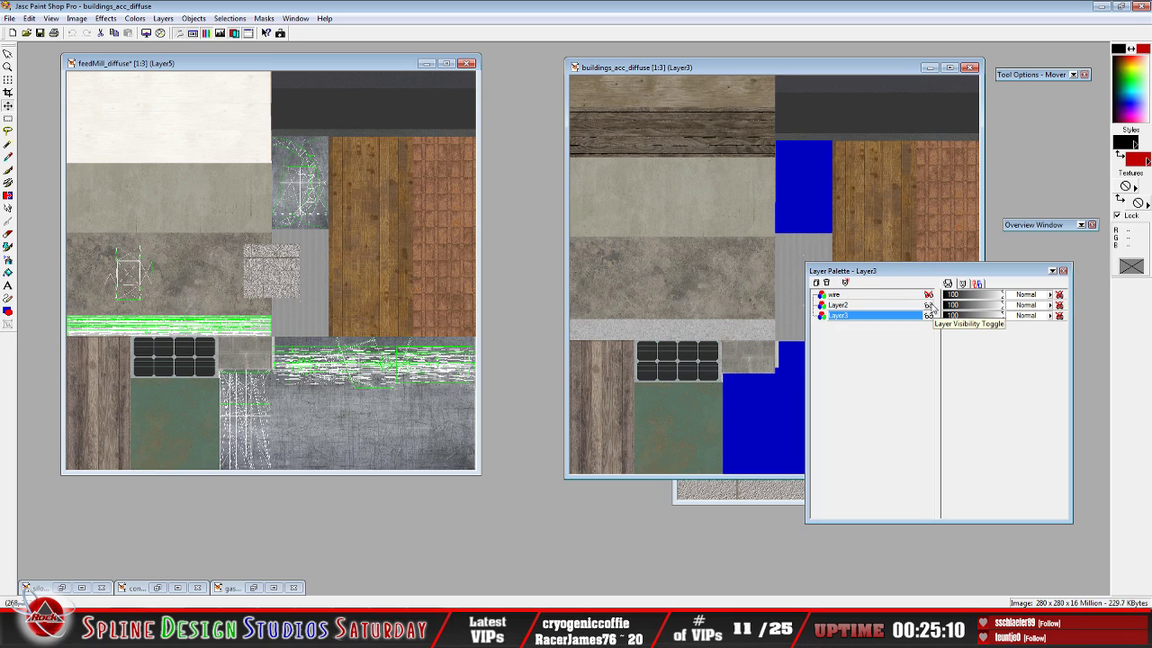
{"action": "left_click", "coordinate": [293, 68]}
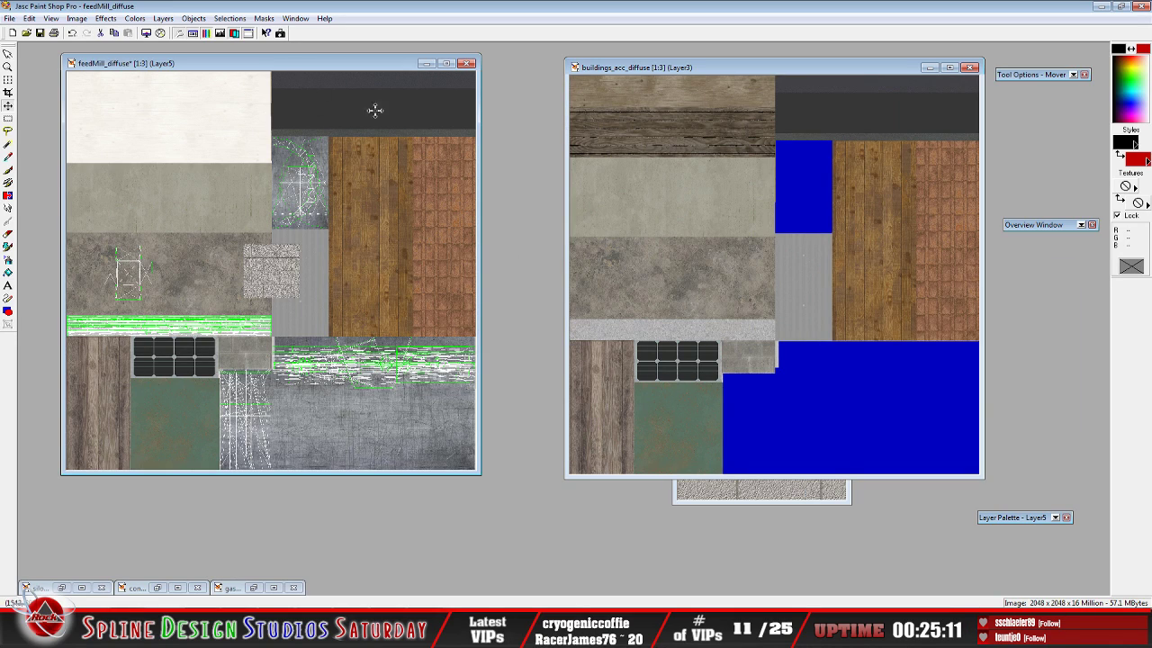
{"action": "mouse_move", "coordinate": [1021, 518]}
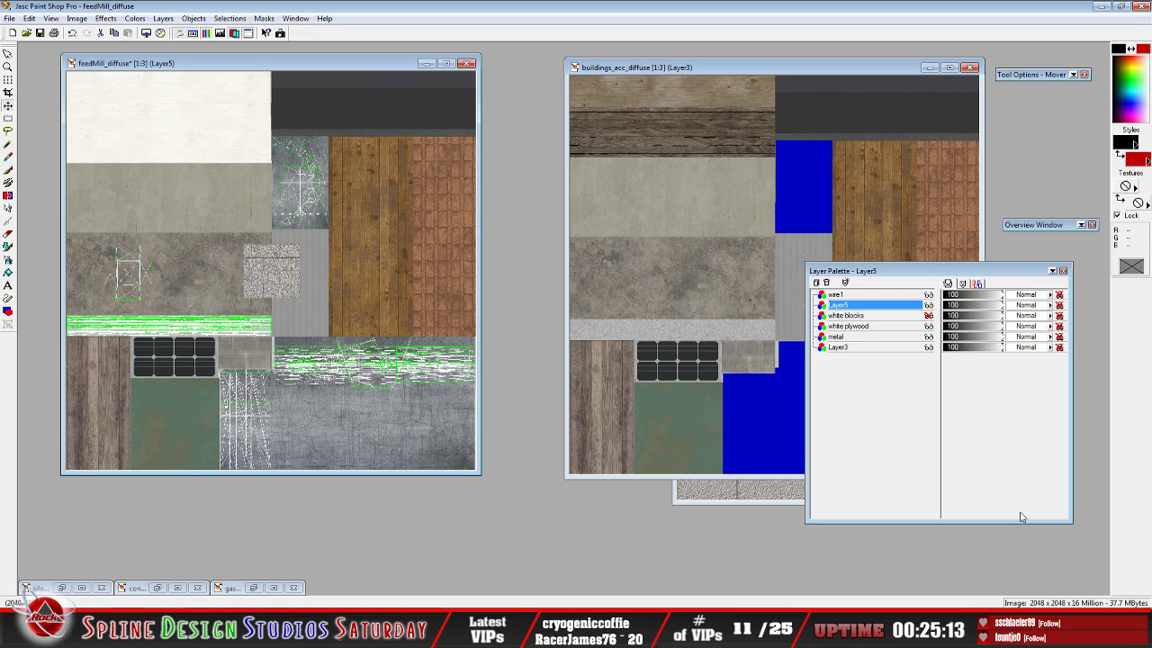
{"action": "left_click", "coordinate": [928, 315]}
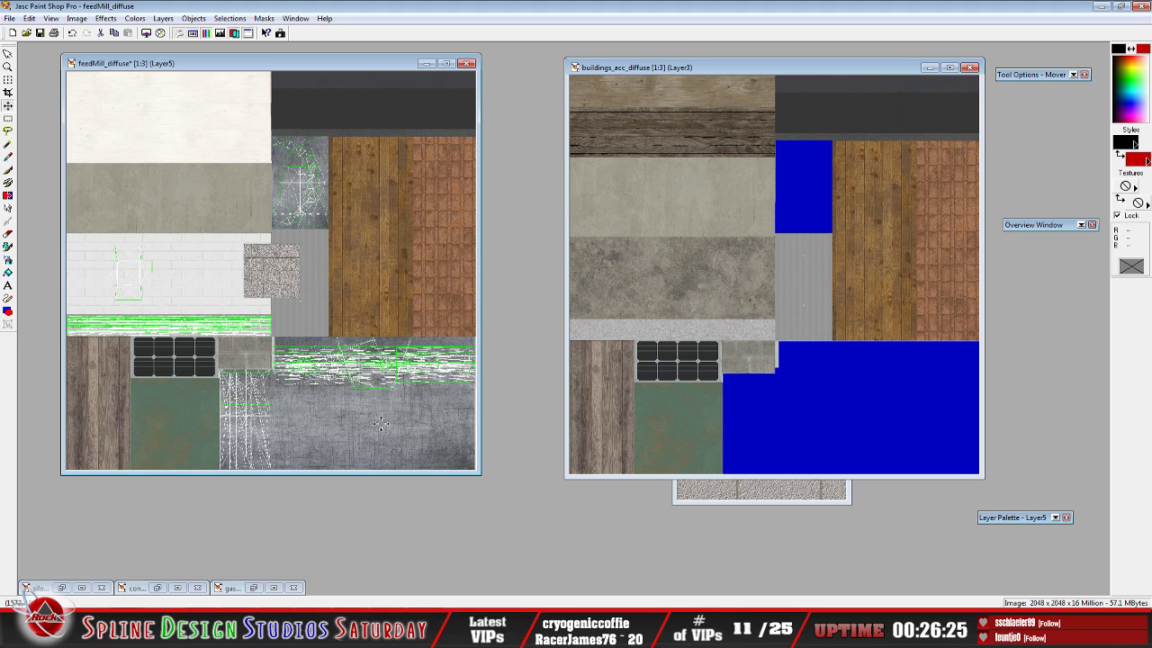
Switch to 3ds Max and examine the feed mill's awnings, stairs, loading dock, side buildings and elevator legs from all around
{"action": "key", "text": "alt+Tab"}
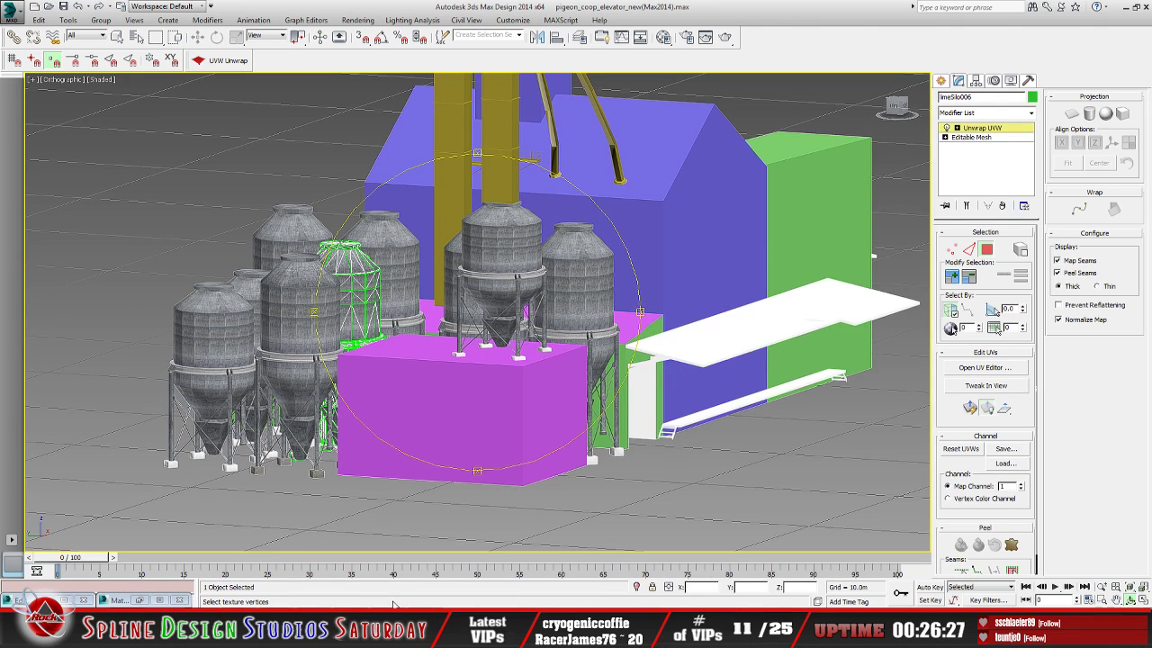
{"action": "middle_click_drag", "start_coordinate": [433, 388], "coordinate": [434, 360], "text": "alt"}
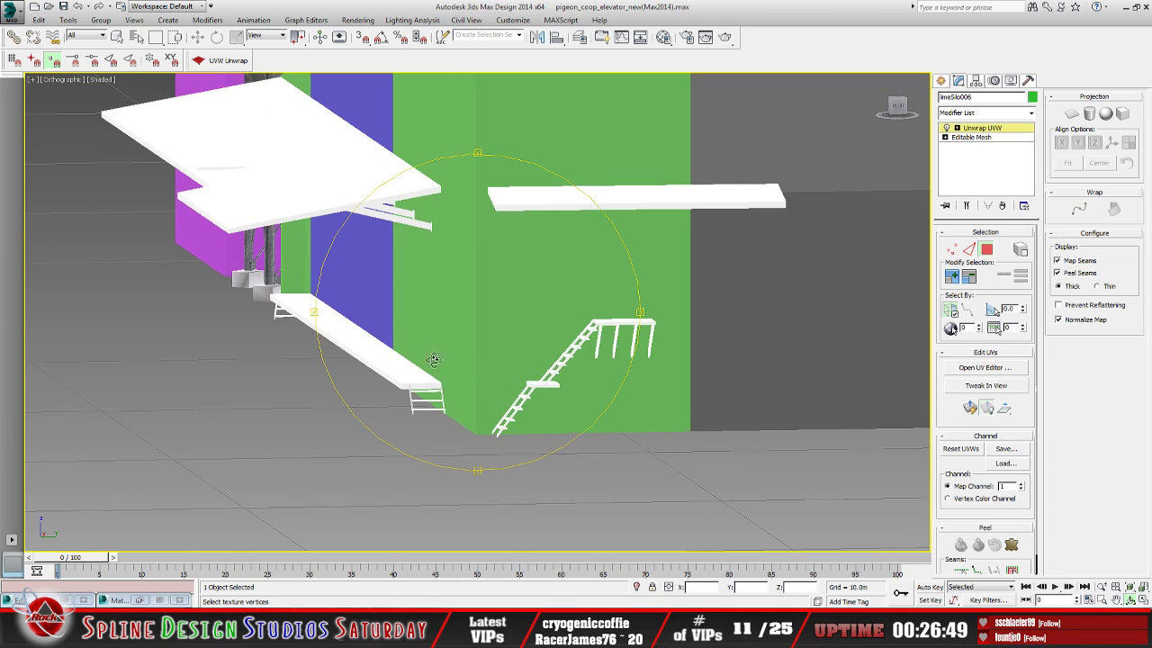
{"action": "middle_click_drag", "start_coordinate": [563, 351], "coordinate": [478, 376], "text": "alt"}
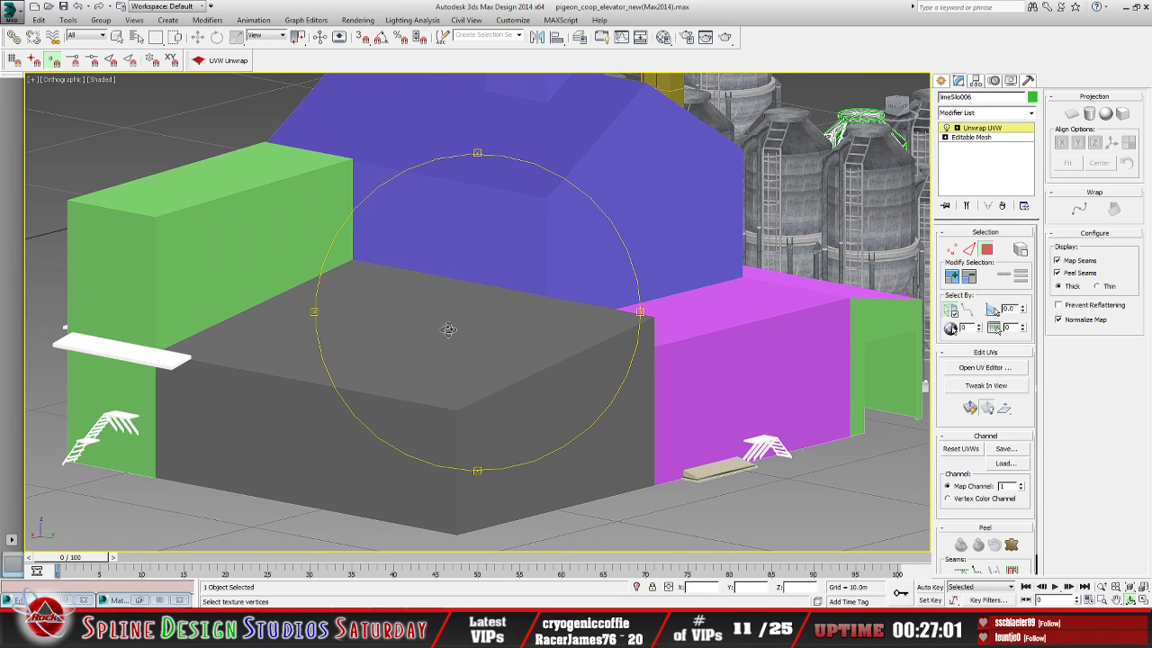
{"action": "mouse_move", "coordinate": [489, 332]}
{"action": "middle_mouse_down", "text": "alt"}
{"action": "mouse_move", "coordinate": [542, 319]}
{"action": "mouse_move", "coordinate": [585, 329]}
{"action": "mouse_move", "coordinate": [534, 333]}
{"action": "mouse_move", "coordinate": [493, 374]}
{"action": "mouse_move", "coordinate": [532, 316]}
{"action": "mouse_move", "coordinate": [467, 341]}
{"action": "mouse_move", "coordinate": [488, 399]}
{"action": "mouse_move", "coordinate": [477, 400]}
{"action": "mouse_move", "coordinate": [483, 346]}
{"action": "middle_mouse_up", "text": "alt"}
{"action": "scroll", "coordinate": [517, 339], "scroll_direction": "up", "scroll_amount": 5}
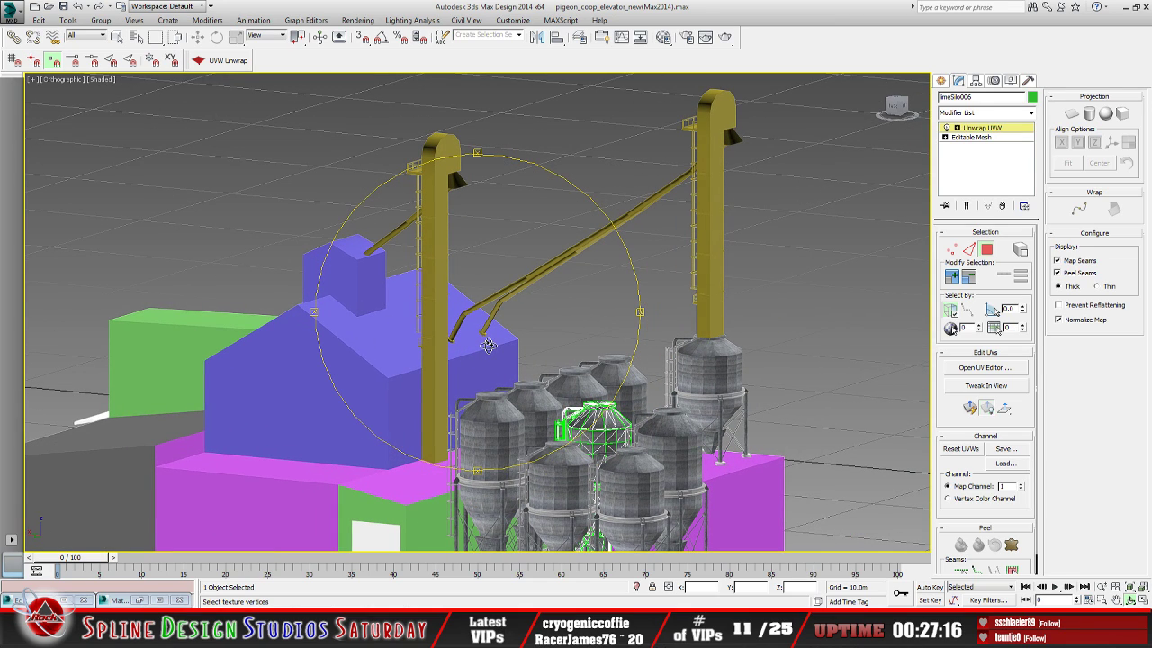
{"action": "middle_click_drag", "start_coordinate": [525, 331], "coordinate": [508, 344]}
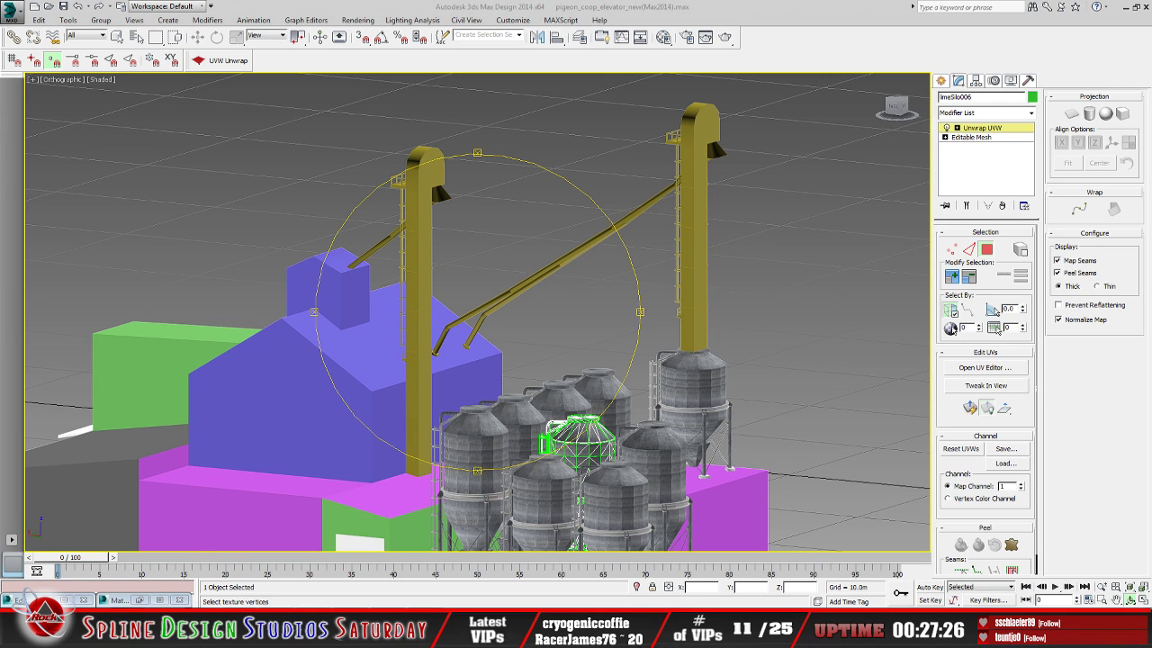
Look at reference photo IMG_7524.JPG in the browser, then minimize it to return to the feedMill_diffuse atlas in Paint Shop Pro
{"action": "key", "text": "alt+Tab"}
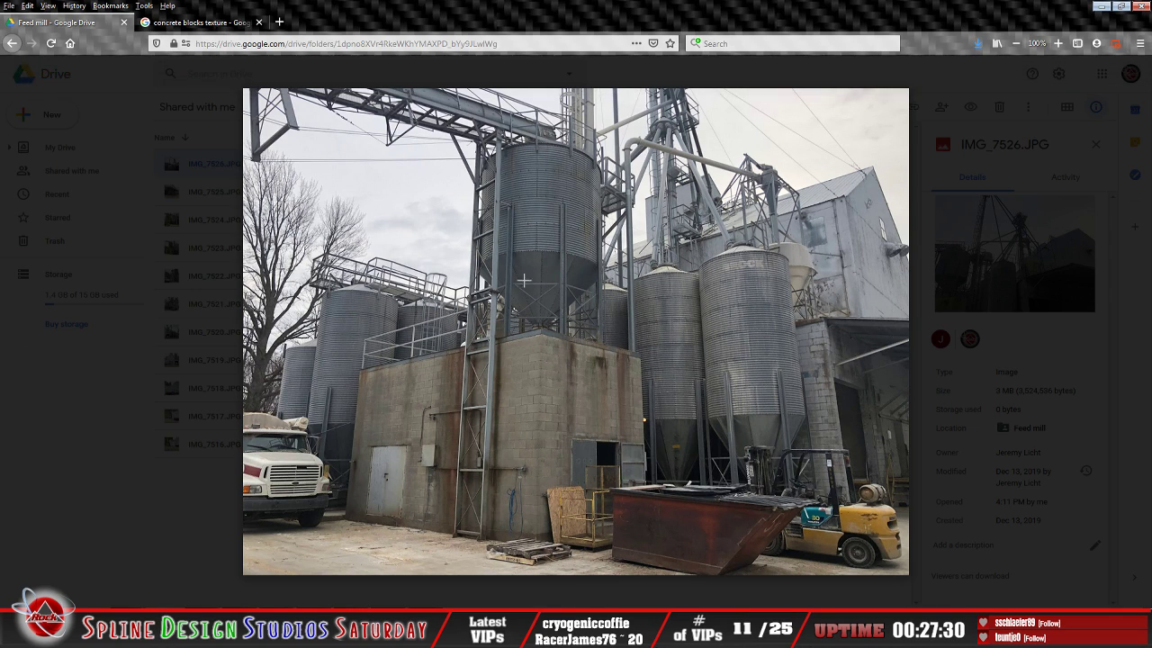
{"action": "left_click", "coordinate": [25, 333]}
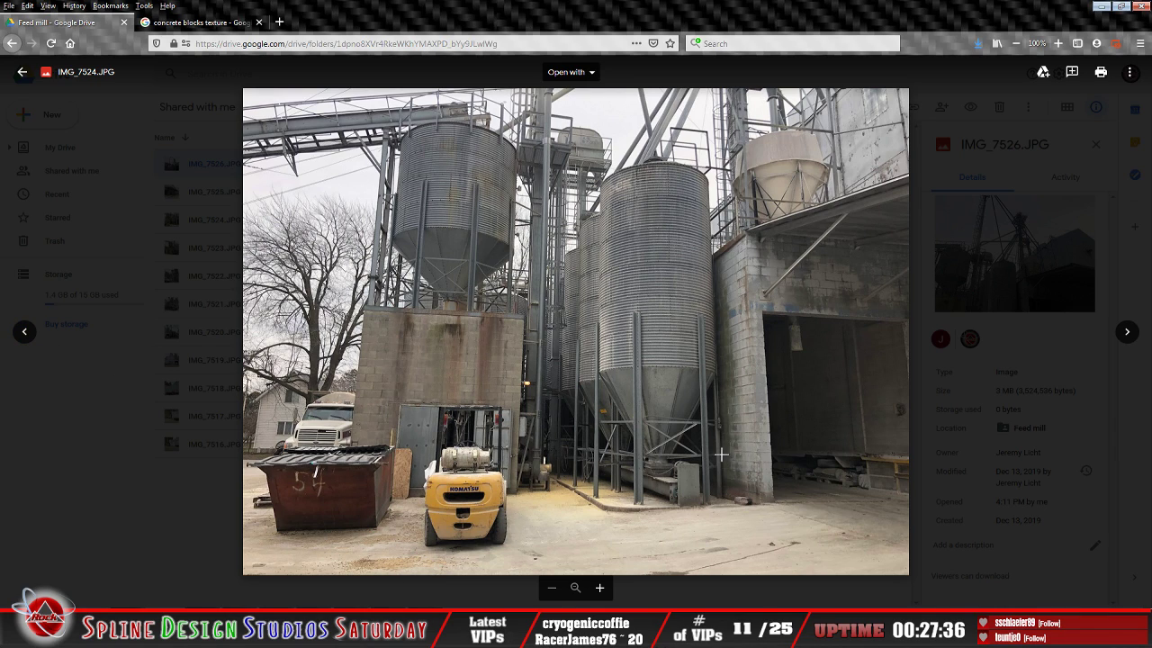
{"action": "left_click", "coordinate": [1100, 5]}
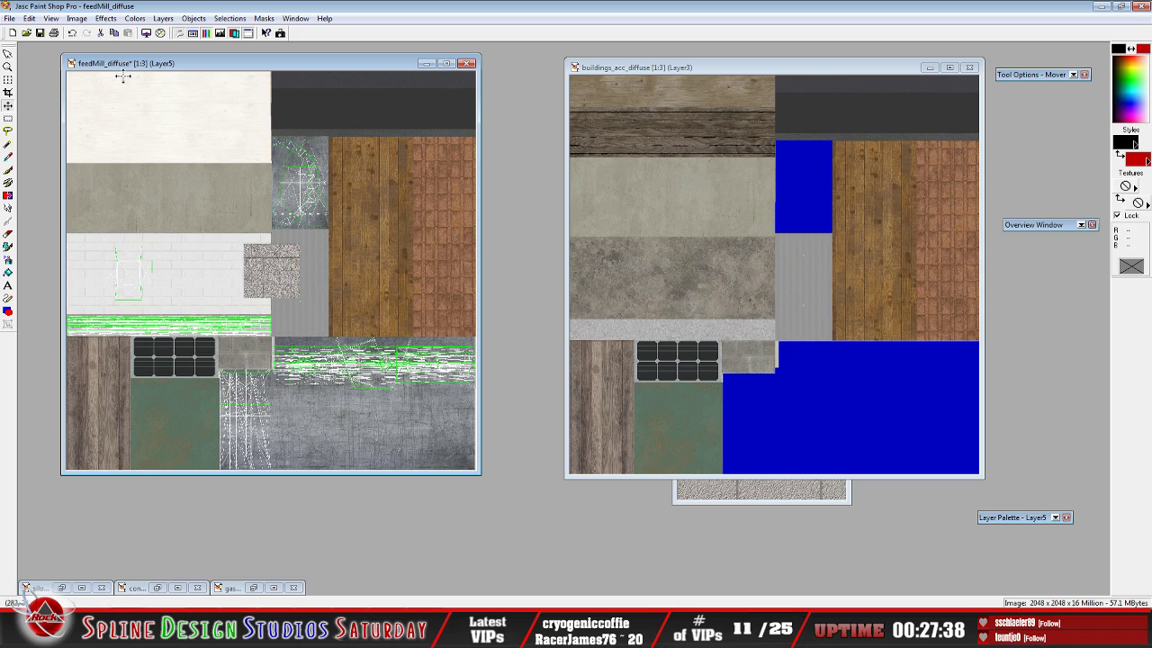
Look through the PSDs folder without opening a file, then restore silos_diffuse, examine its metal textures and minimize it again
{"action": "left_click", "coordinate": [26, 33]}
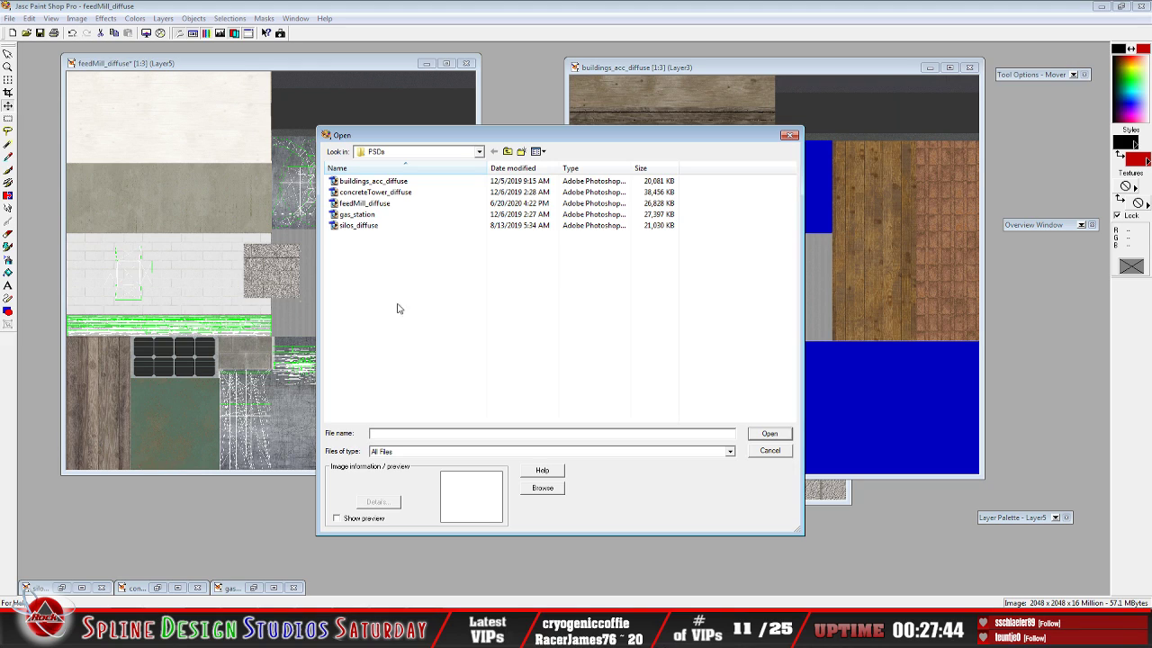
{"action": "left_click", "coordinate": [774, 452]}
{"action": "left_click", "coordinate": [62, 588]}
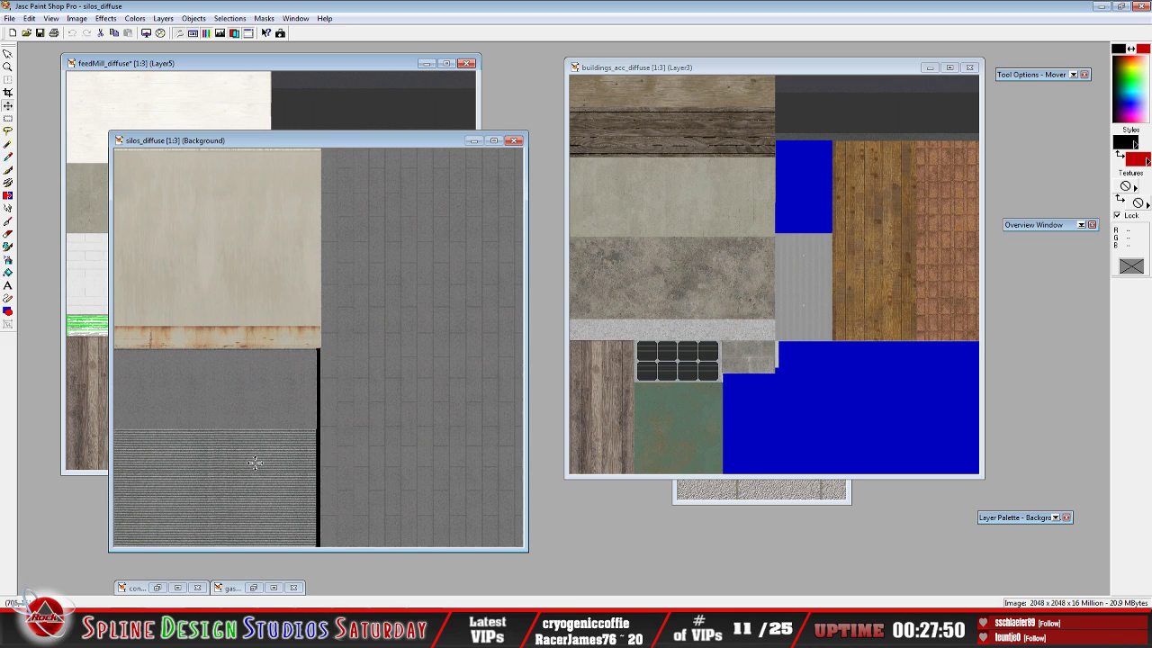
{"action": "scroll", "coordinate": [313, 148], "scroll_direction": "up", "scroll_amount": 1}
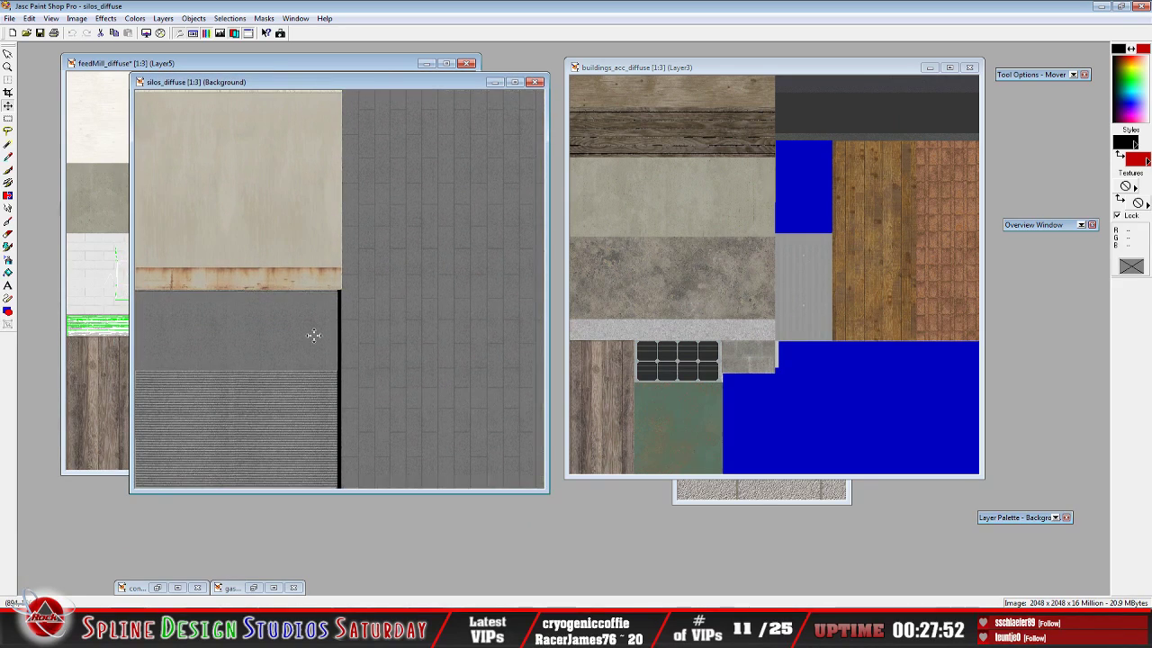
{"action": "scroll", "coordinate": [312, 335], "scroll_direction": "up", "scroll_amount": 1}
{"action": "scroll", "coordinate": [321, 362], "scroll_direction": "down", "scroll_amount": 1}
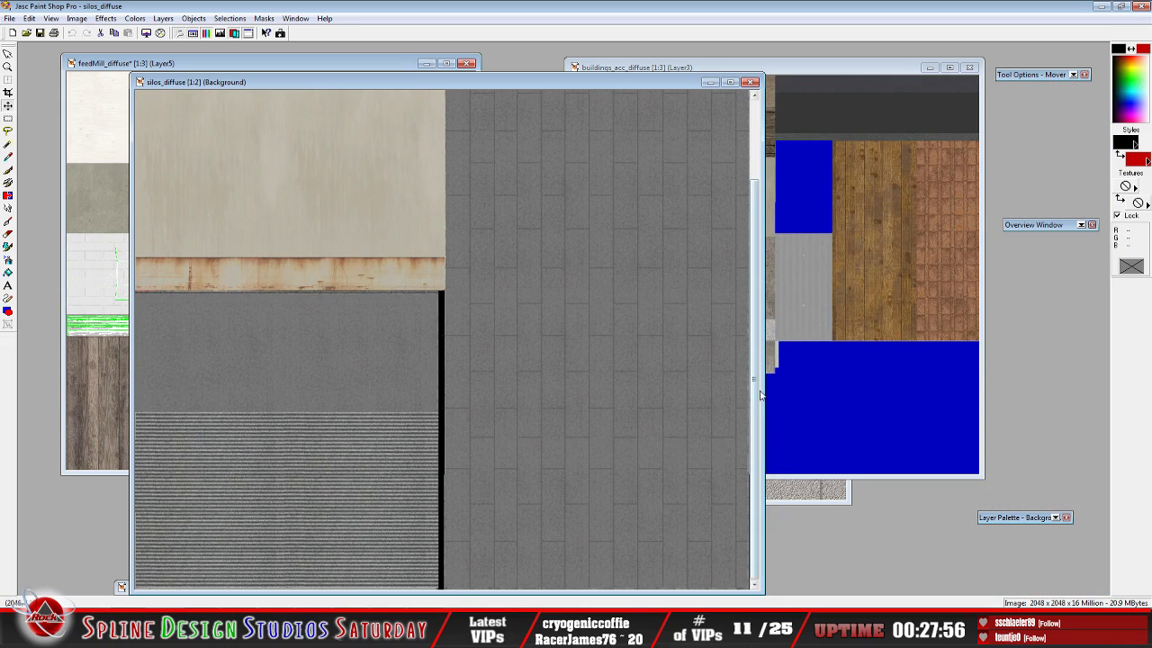
{"action": "left_click_drag", "start_coordinate": [756, 396], "coordinate": [763, 273]}
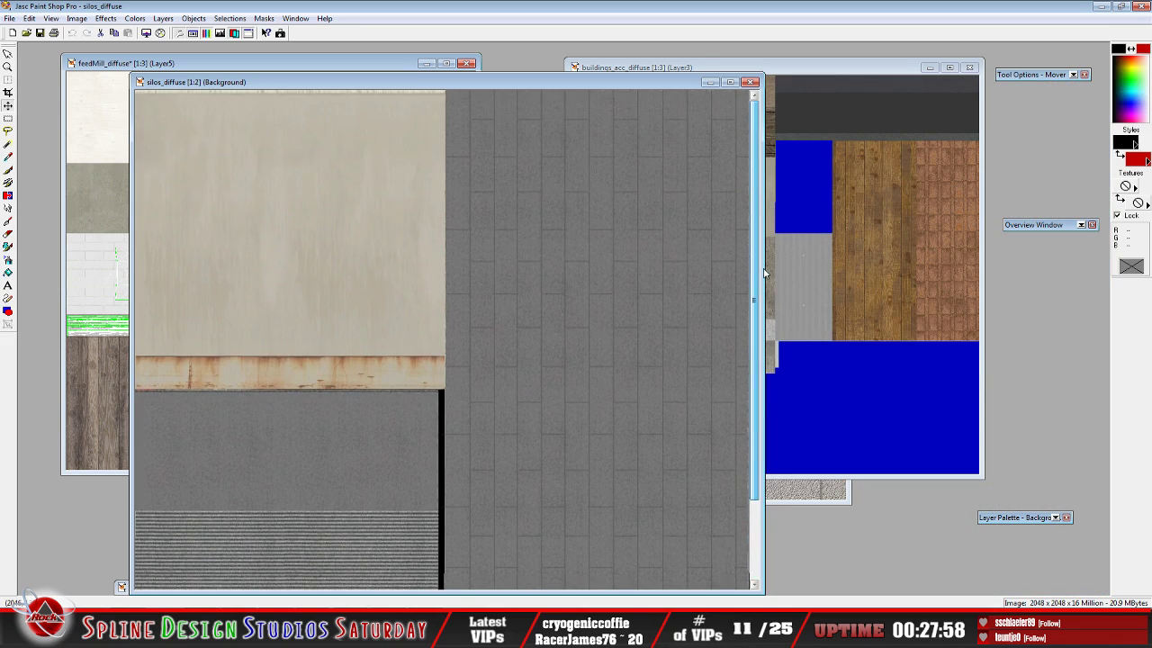
{"action": "scroll", "coordinate": [765, 274], "scroll_direction": "down", "scroll_amount": 1}
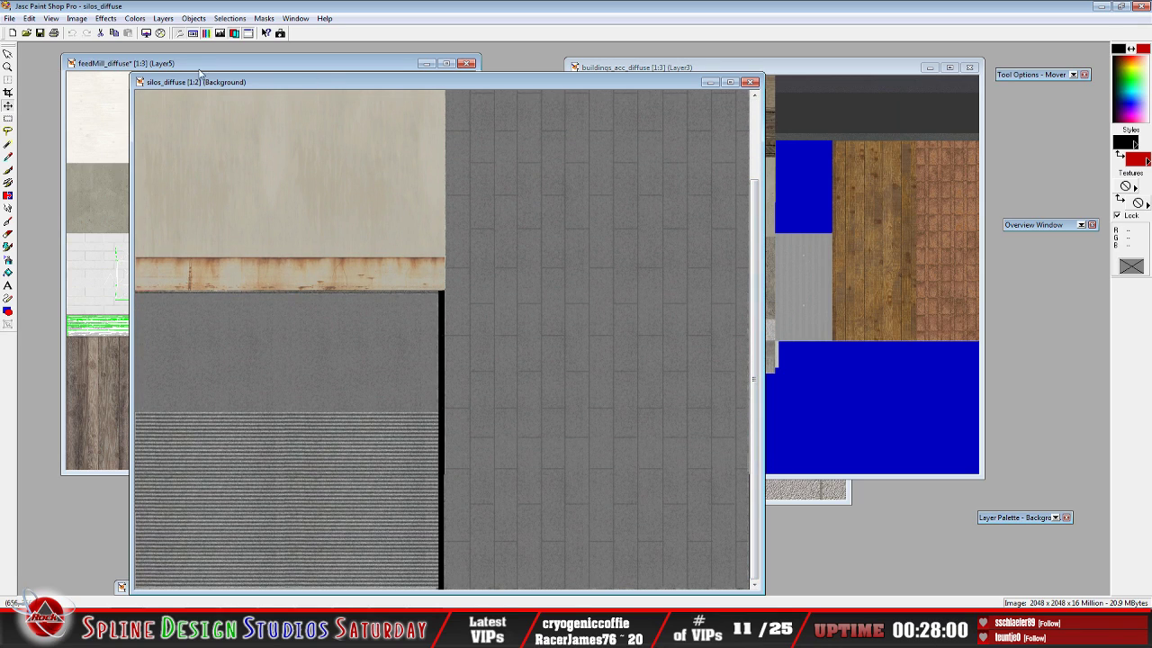
{"action": "left_click", "coordinate": [710, 82]}
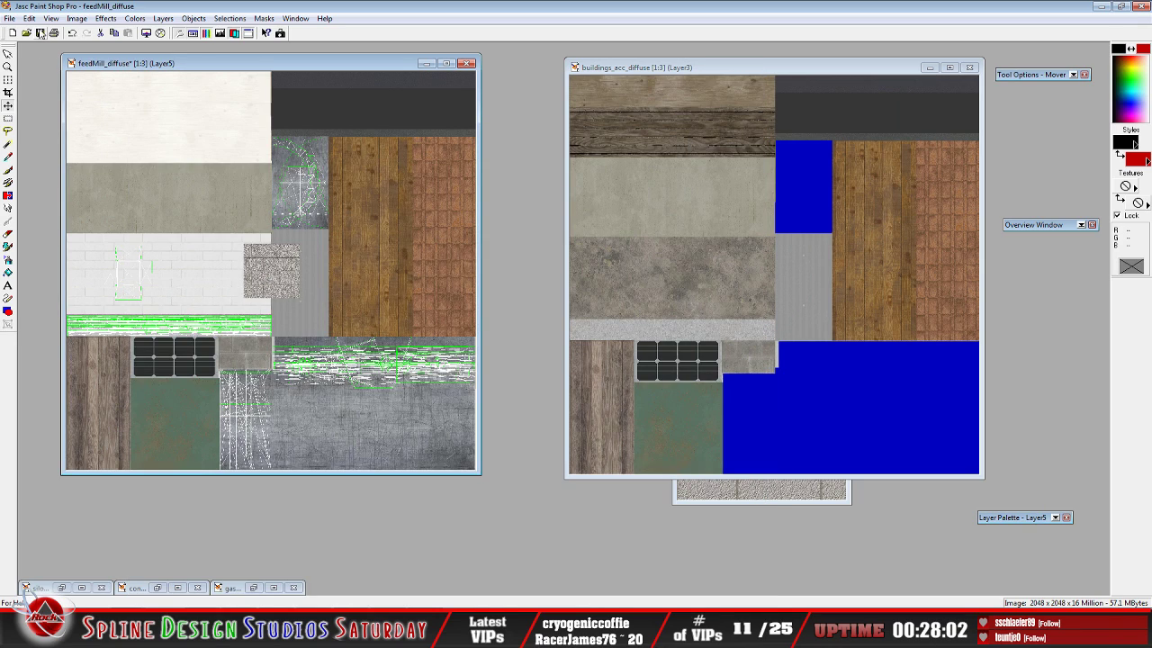
Open silo_catwalk_diffuse from the coop_elevator folder under maps/textures without displaying its mip maps
{"action": "left_click", "coordinate": [27, 33]}
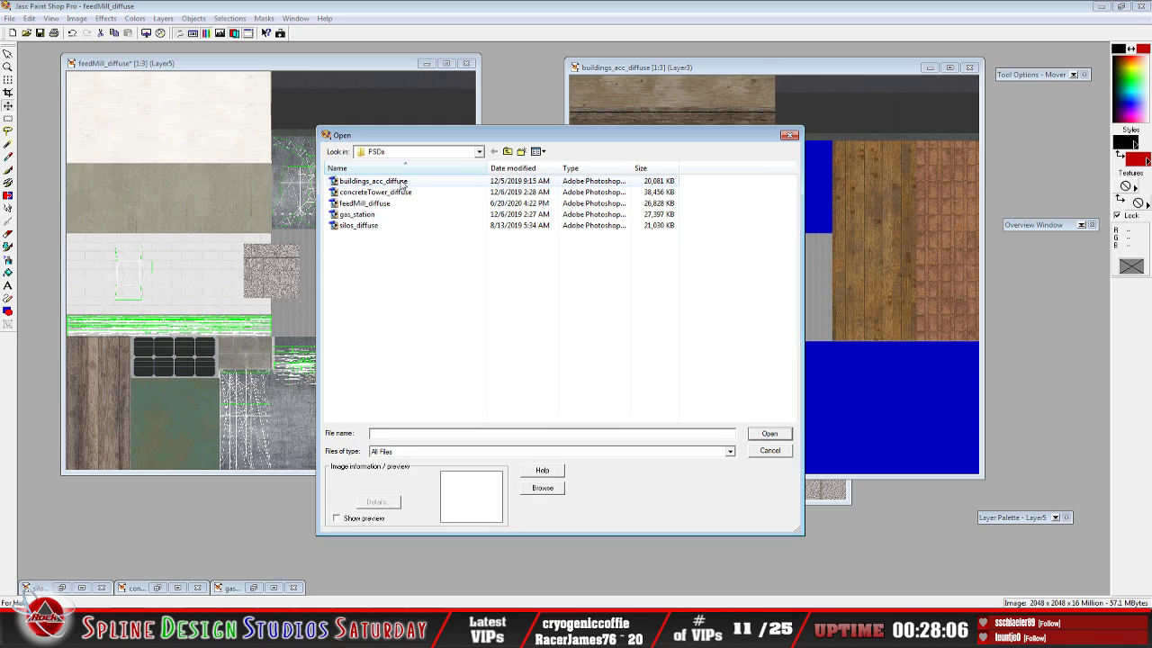
{"action": "left_click", "coordinate": [508, 152]}
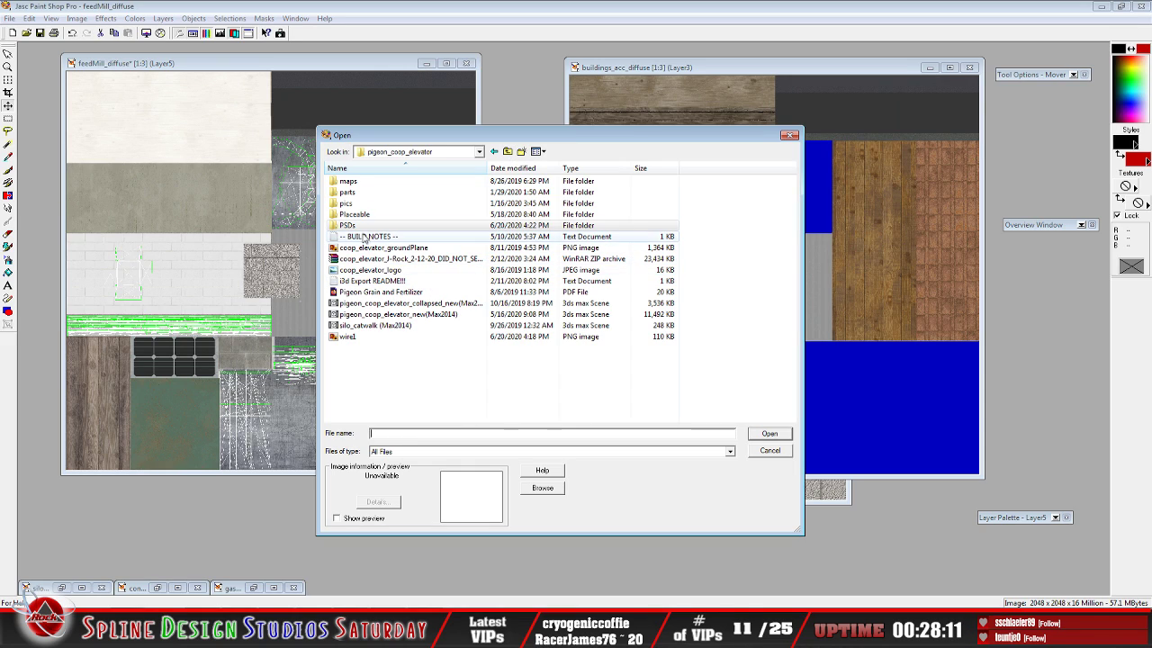
{"action": "double_click", "coordinate": [356, 183]}
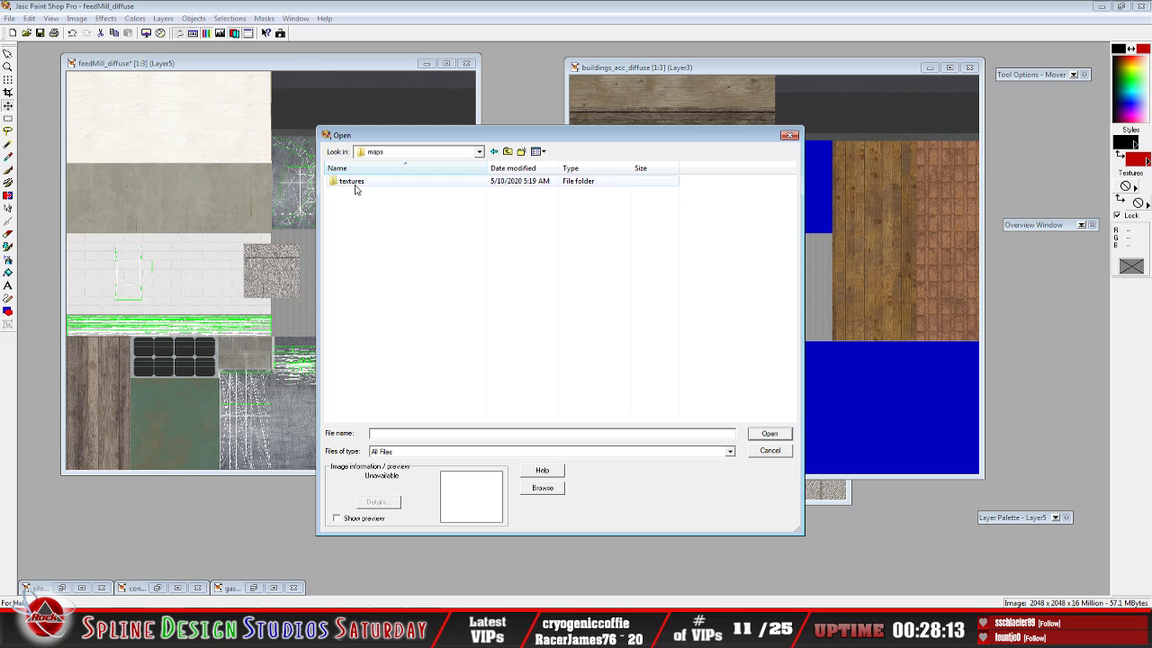
{"action": "double_click", "coordinate": [357, 181]}
{"action": "double_click", "coordinate": [360, 182]}
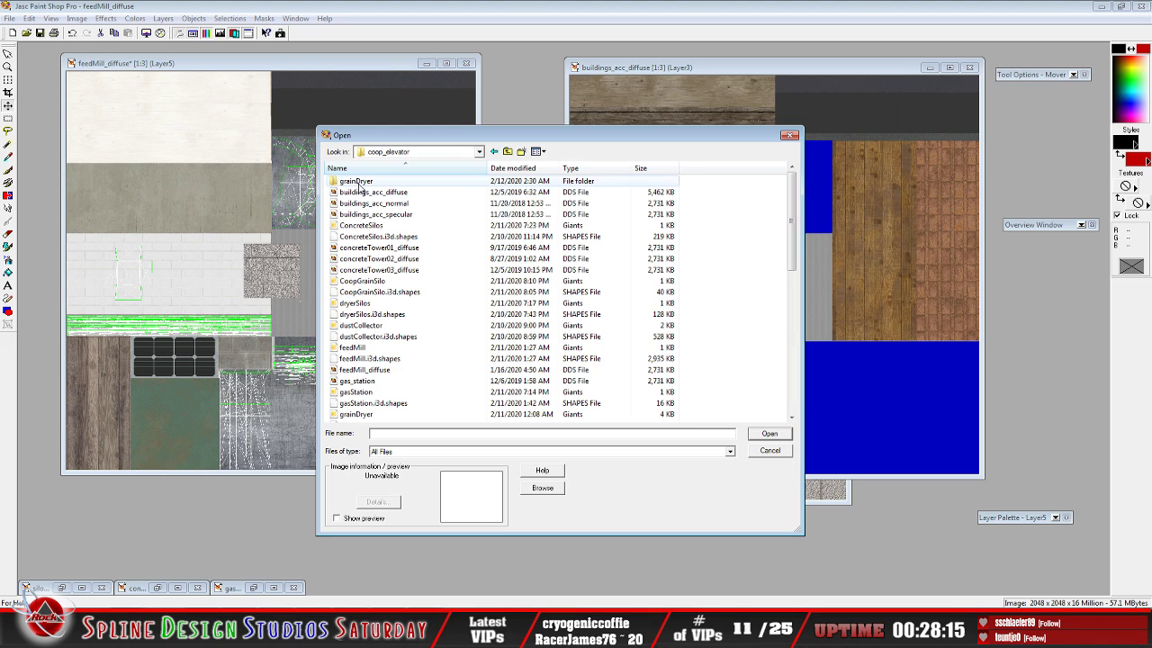
{"action": "left_click", "coordinate": [384, 316]}
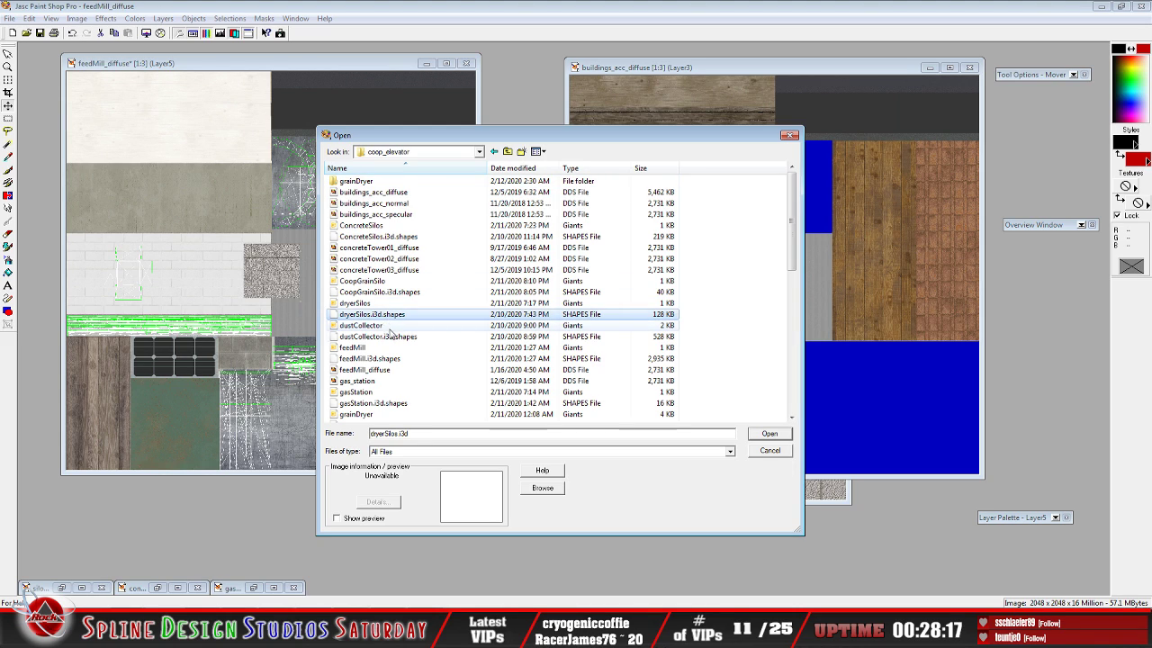
{"action": "scroll", "coordinate": [388, 329], "scroll_direction": "down", "scroll_amount": 5}
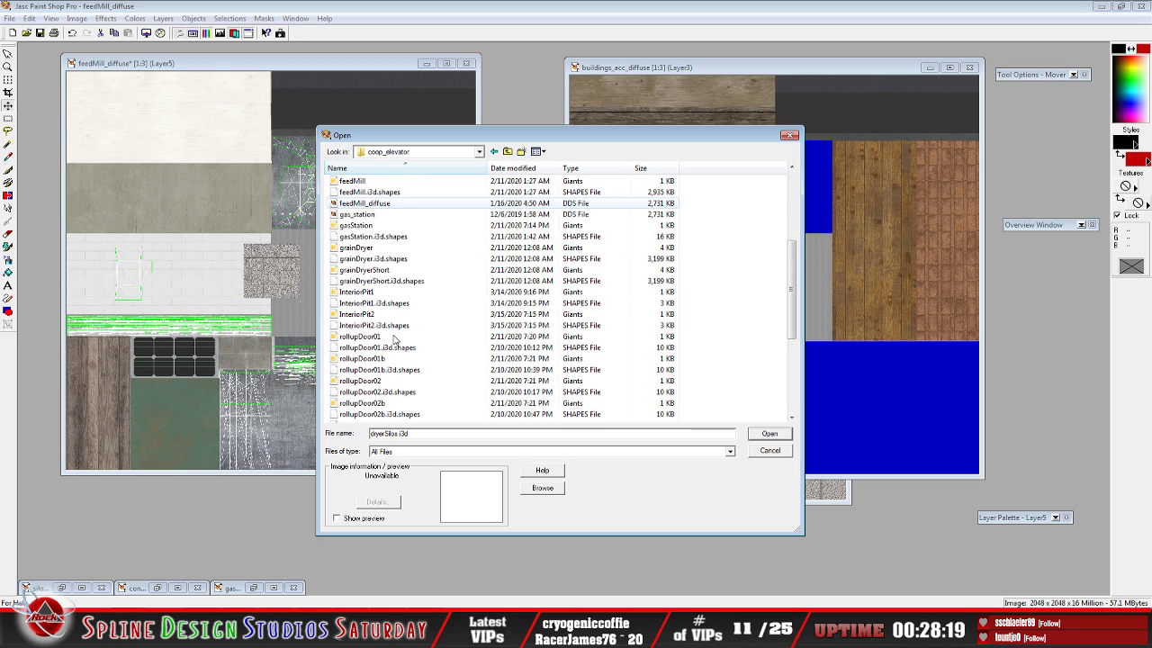
{"action": "scroll", "coordinate": [393, 338], "scroll_direction": "down", "scroll_amount": 5}
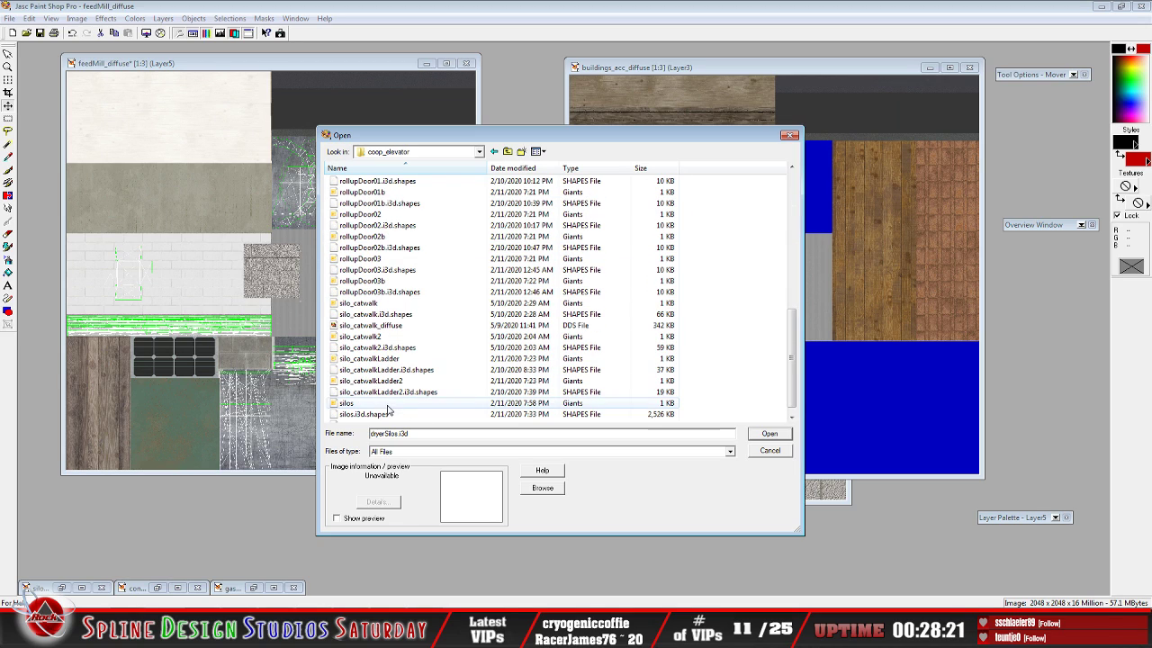
{"action": "left_click", "coordinate": [386, 325]}
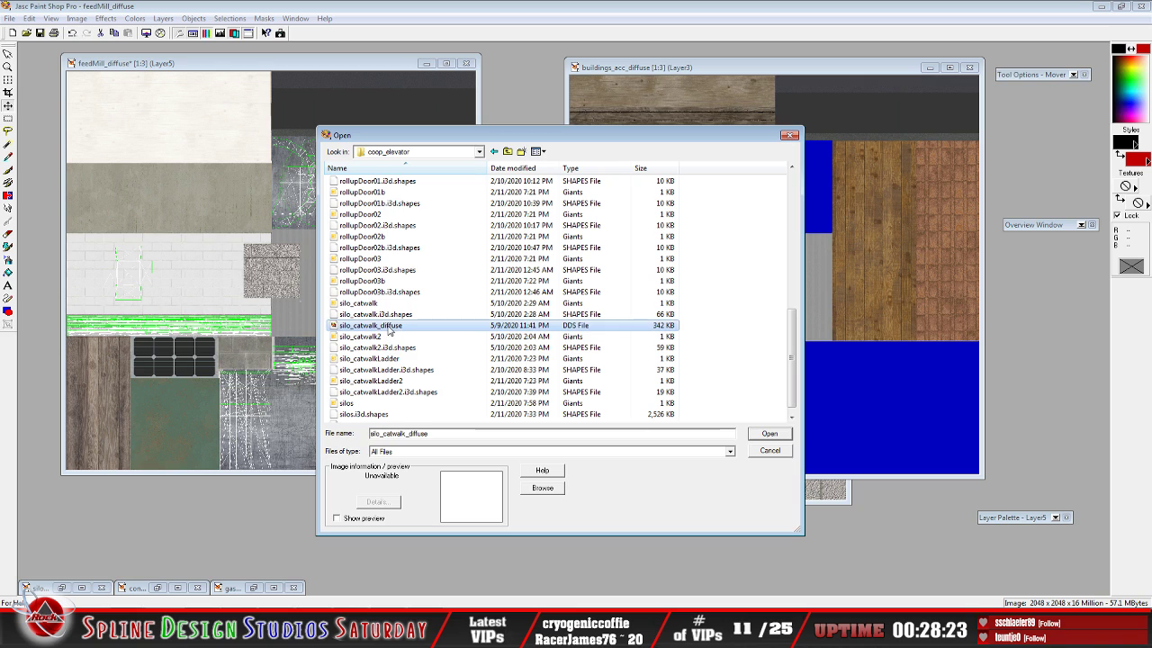
{"action": "left_click", "coordinate": [769, 433]}
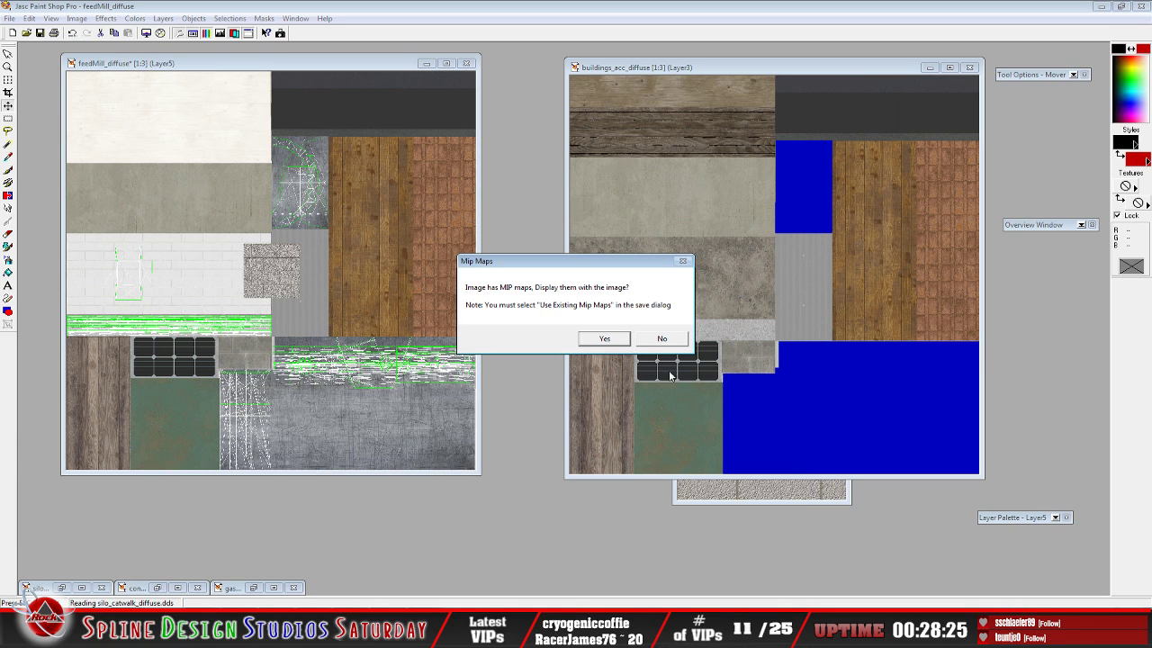
{"action": "left_click", "coordinate": [662, 340]}
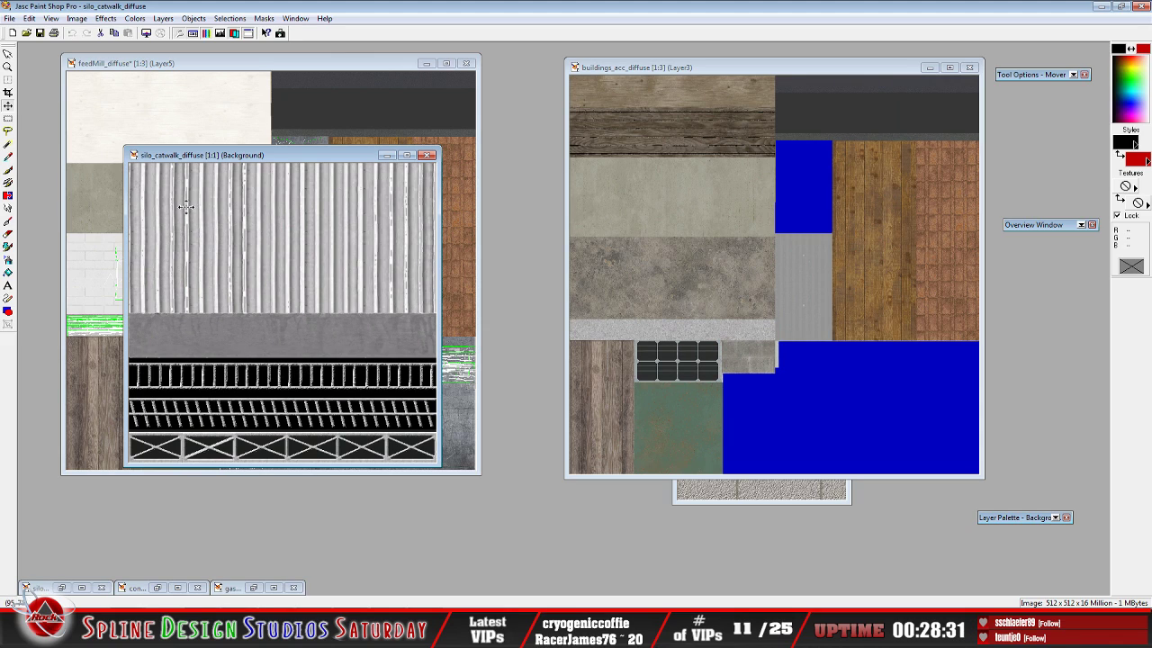
Examine the railing and cross-brace strips in silo_catwalk_diffuse and place its window over the lower part of feedMill_diffuse
{"action": "left_click_drag", "start_coordinate": [319, 156], "coordinate": [367, 228]}
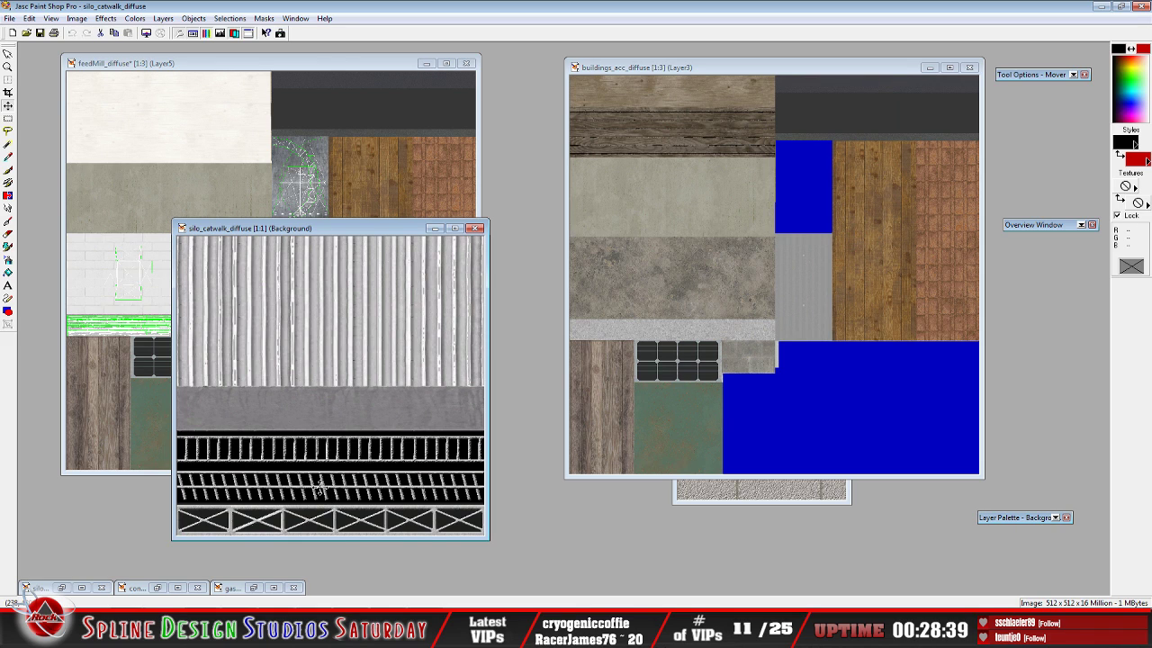
{"action": "scroll", "coordinate": [320, 487], "scroll_direction": "up", "scroll_amount": 1}
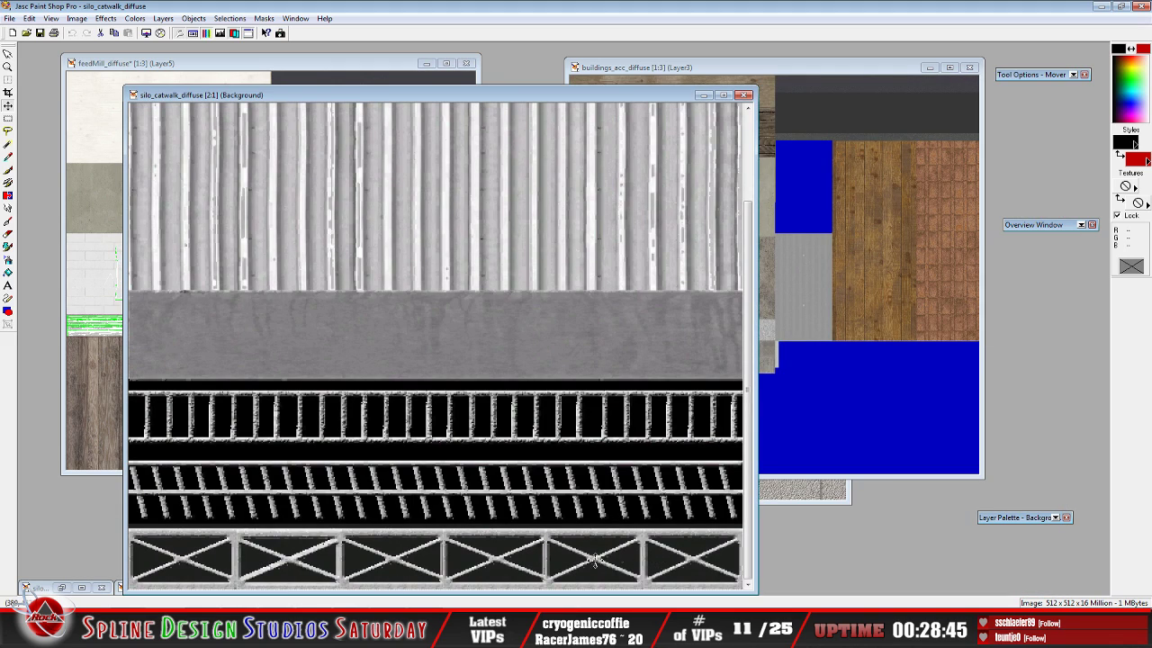
{"action": "scroll", "coordinate": [630, 227], "scroll_direction": "down", "scroll_amount": 1}
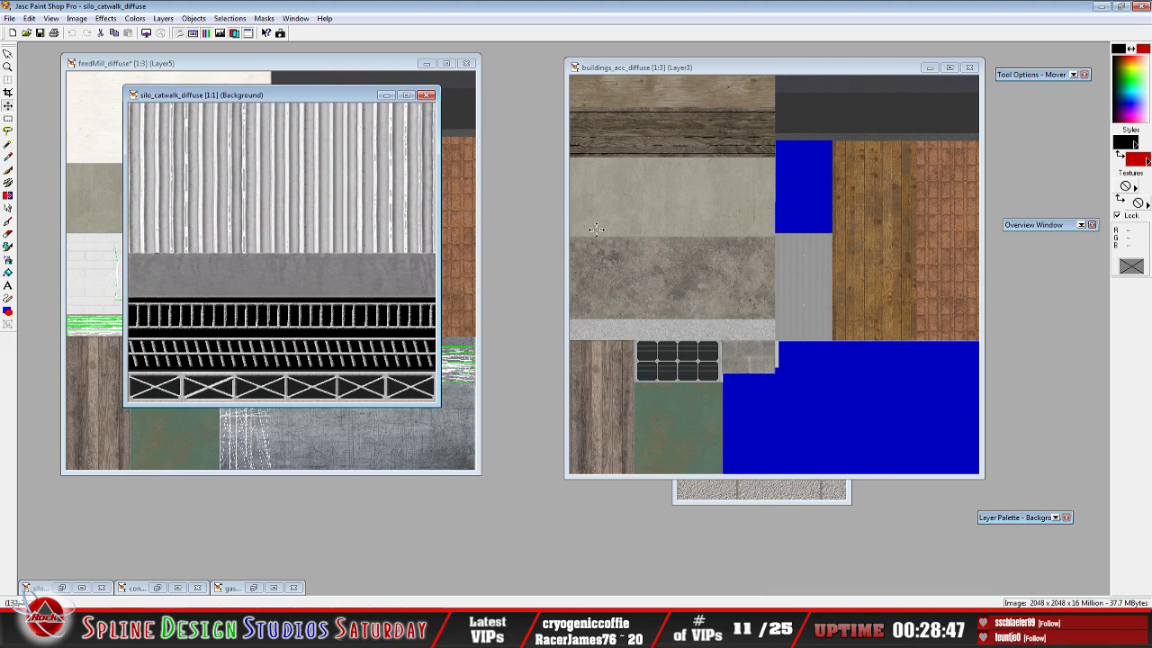
{"action": "left_click_drag", "start_coordinate": [338, 95], "coordinate": [421, 215]}
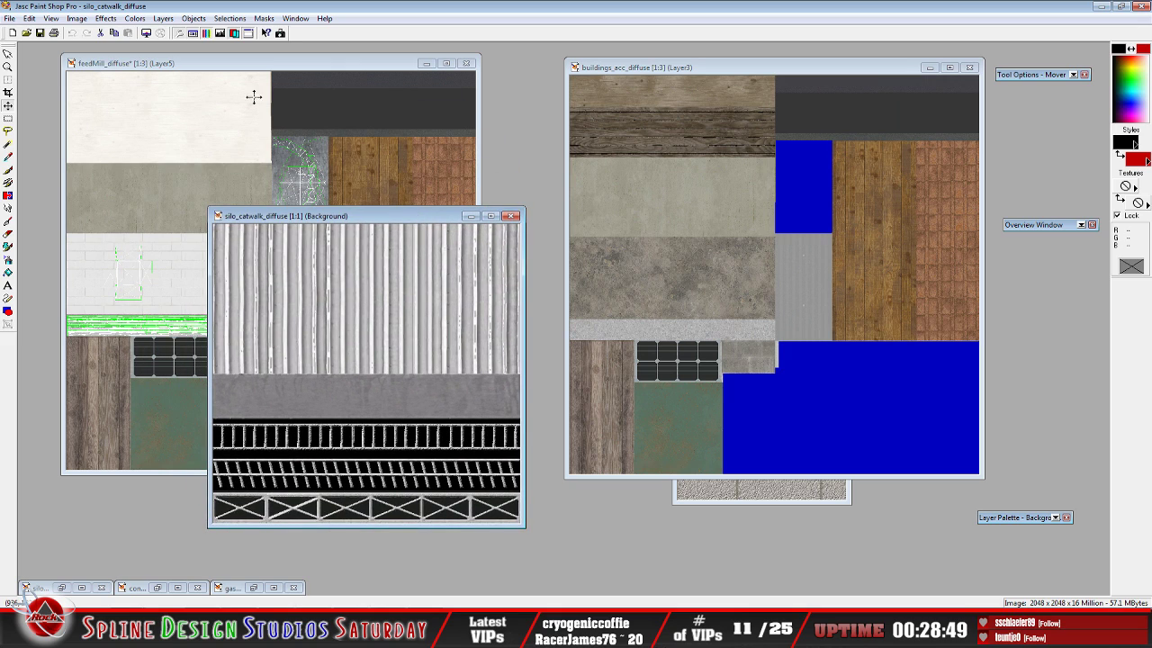
Browse back through pigeon_coop_elevator to the PSDs folder for a layered catwalk texture, and close the file browser without opening anything
{"action": "left_click", "coordinate": [27, 33]}
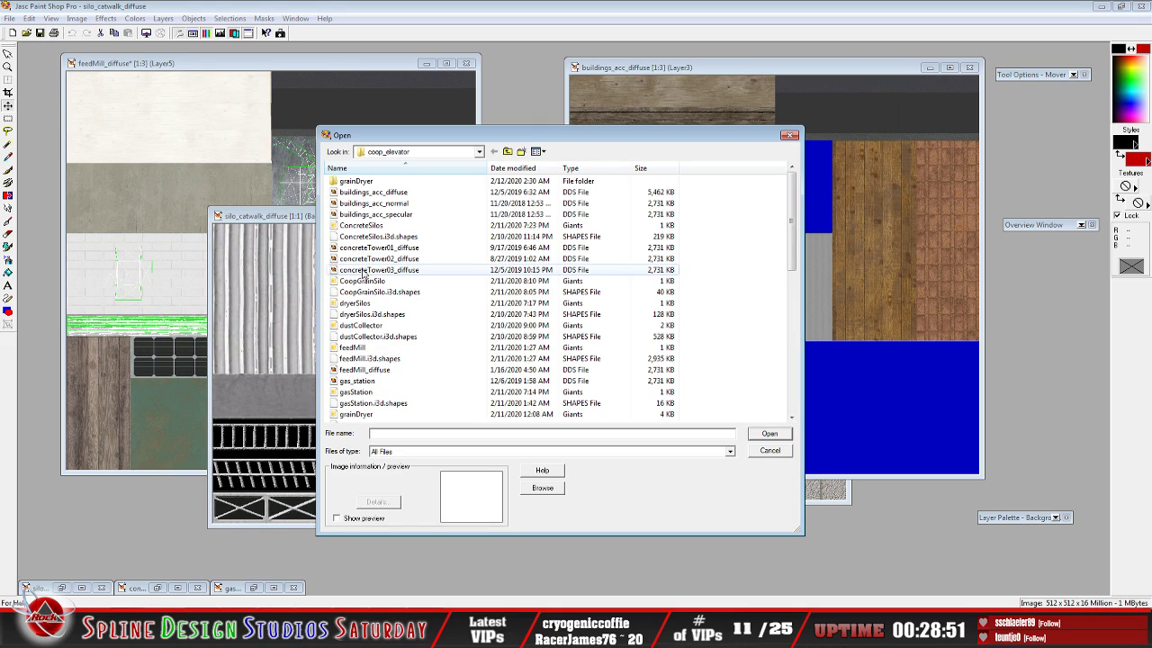
{"action": "left_click", "coordinate": [507, 152]}
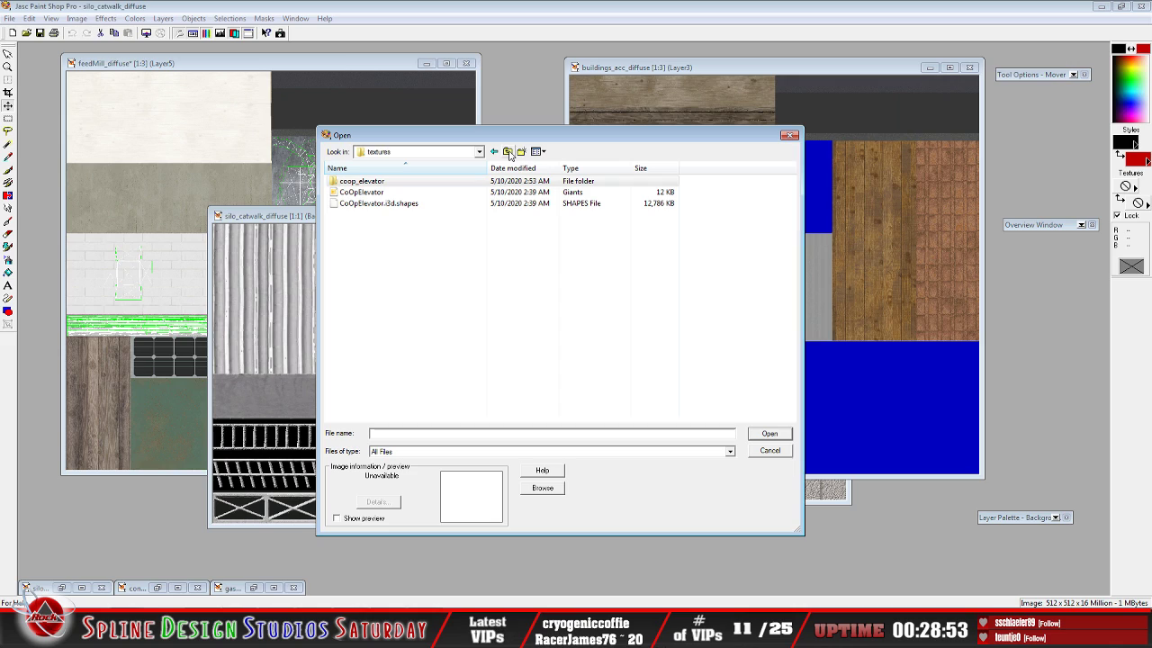
{"action": "left_click", "coordinate": [507, 151]}
{"action": "left_click", "coordinate": [508, 151]}
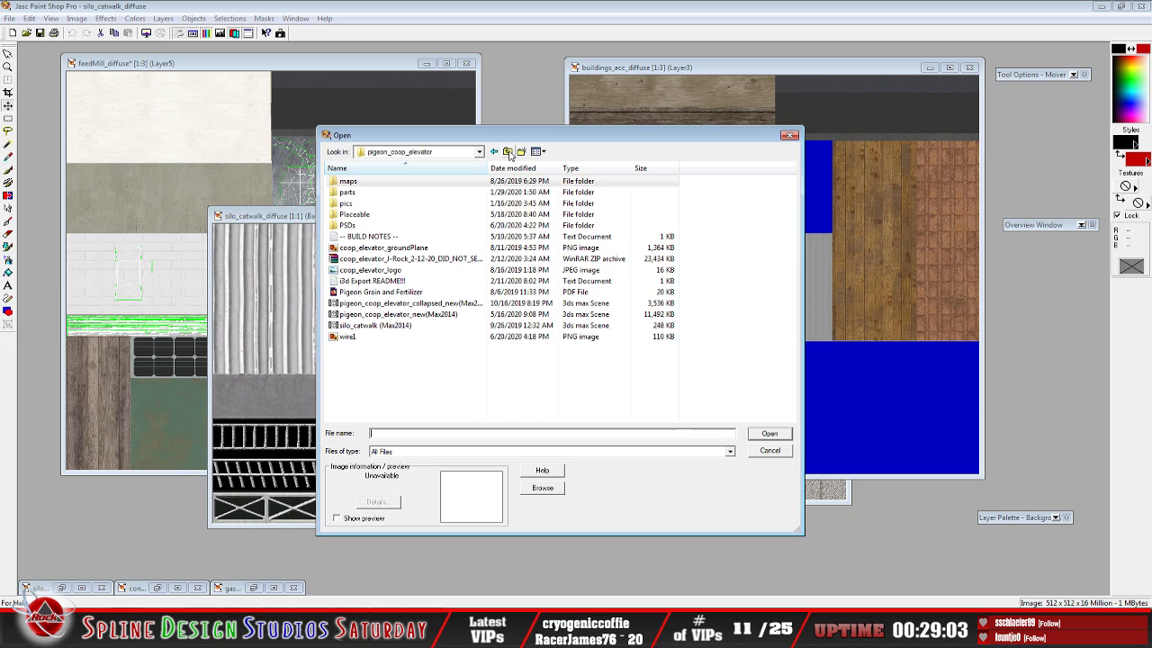
{"action": "left_click", "coordinate": [353, 226]}
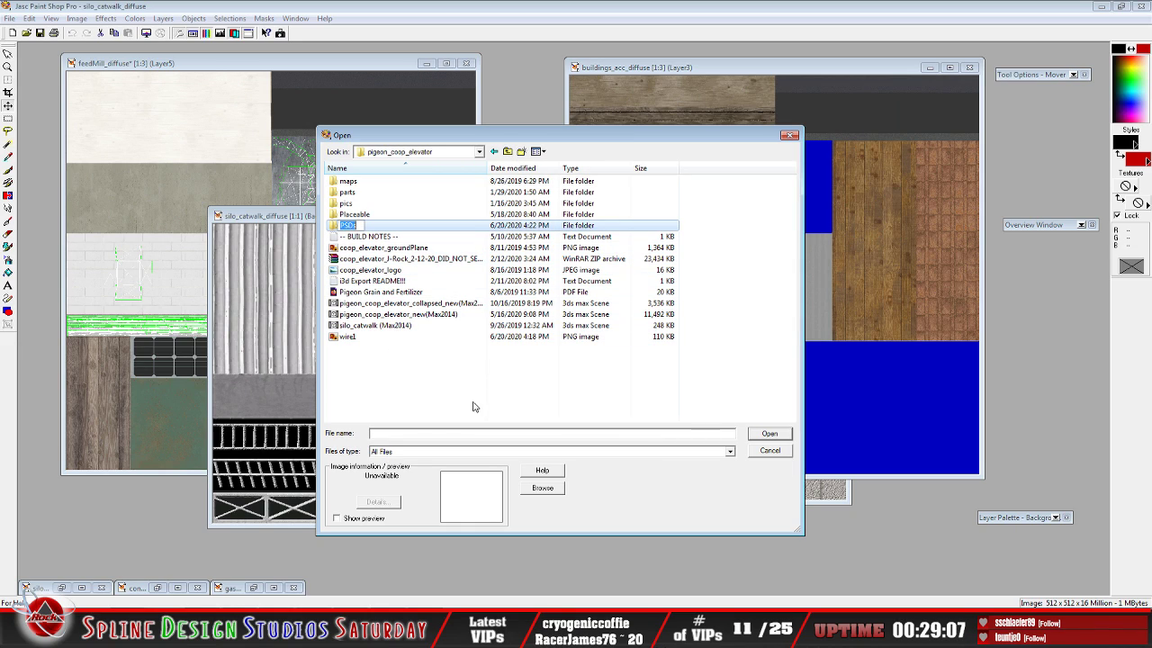
{"action": "double_click", "coordinate": [352, 225]}
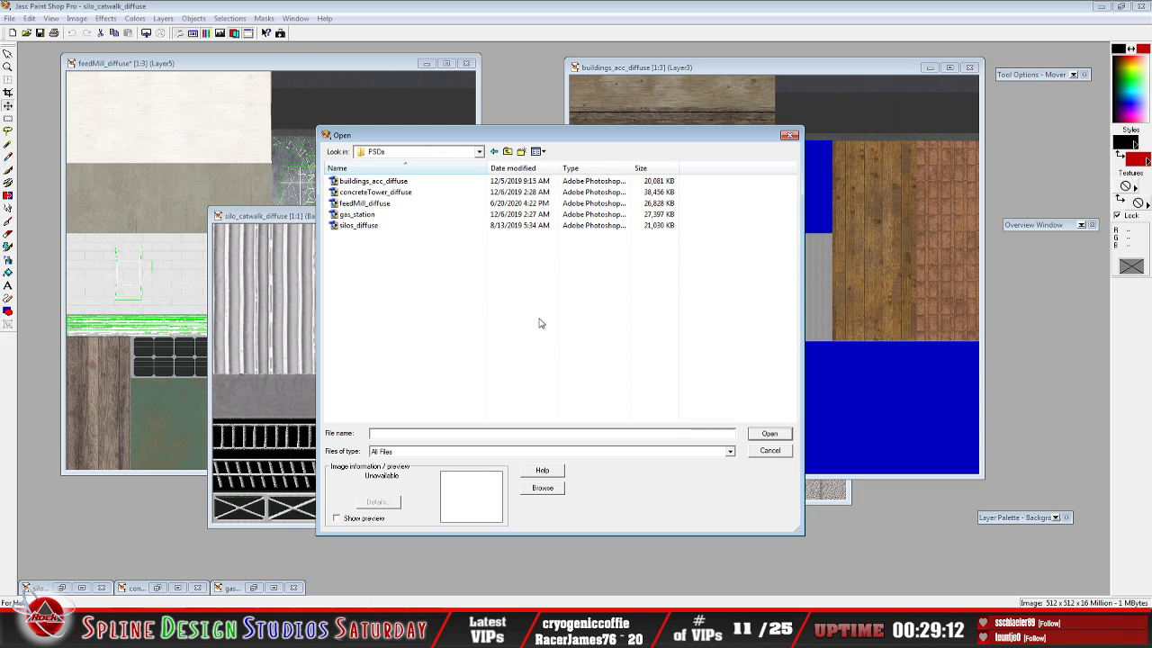
{"action": "left_click", "coordinate": [771, 452]}
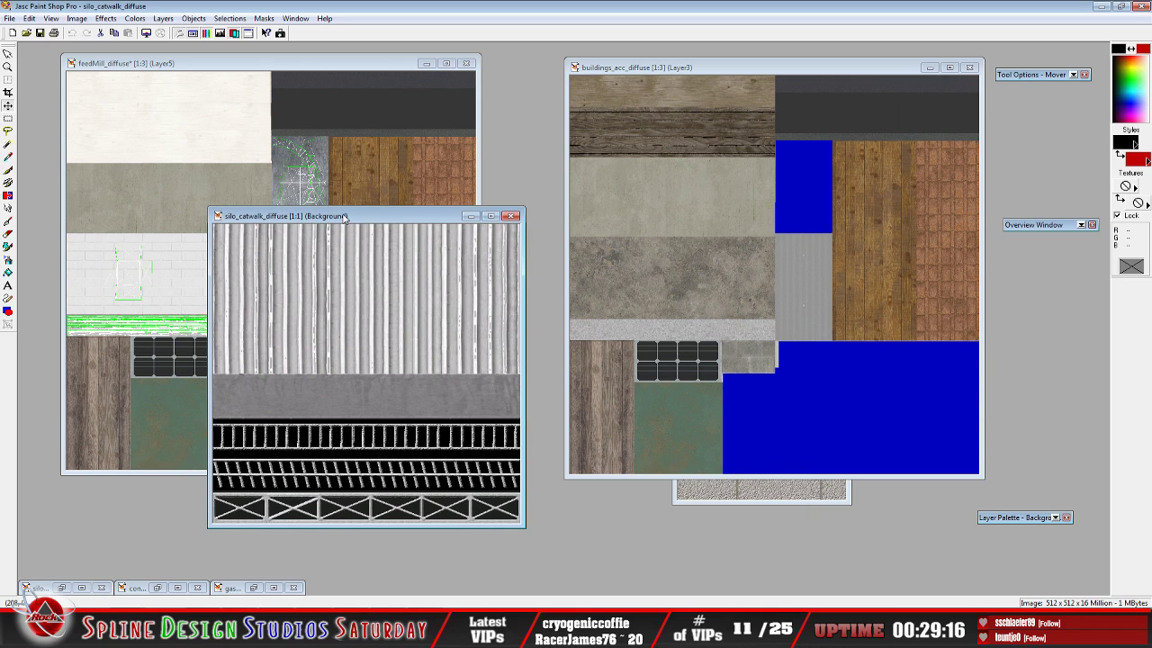
Compare silo_catwalk_diffuse with the feedMill_diffuse atlas at reduced and enlarged size, then minimize the catwalk texture
{"action": "left_click_drag", "start_coordinate": [345, 217], "coordinate": [235, 103]}
{"action": "scroll", "coordinate": [342, 301], "scroll_direction": "down", "scroll_amount": 1}
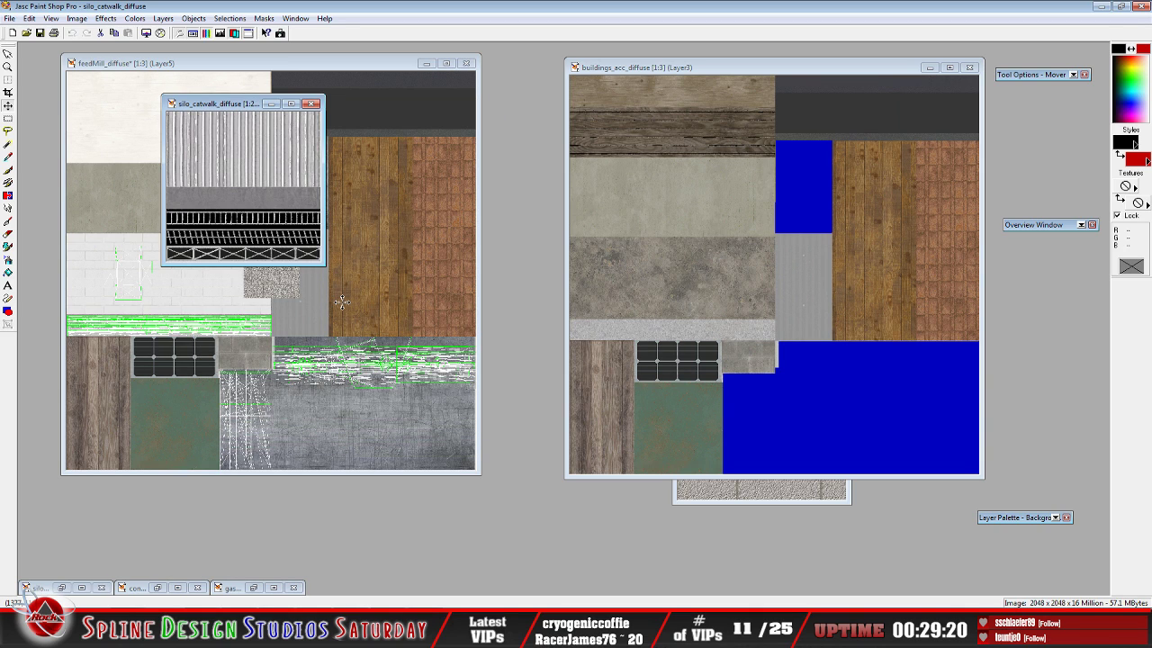
{"action": "scroll", "coordinate": [342, 301], "scroll_direction": "up", "scroll_amount": 2}
{"action": "left_click_drag", "start_coordinate": [351, 108], "coordinate": [320, 51]}
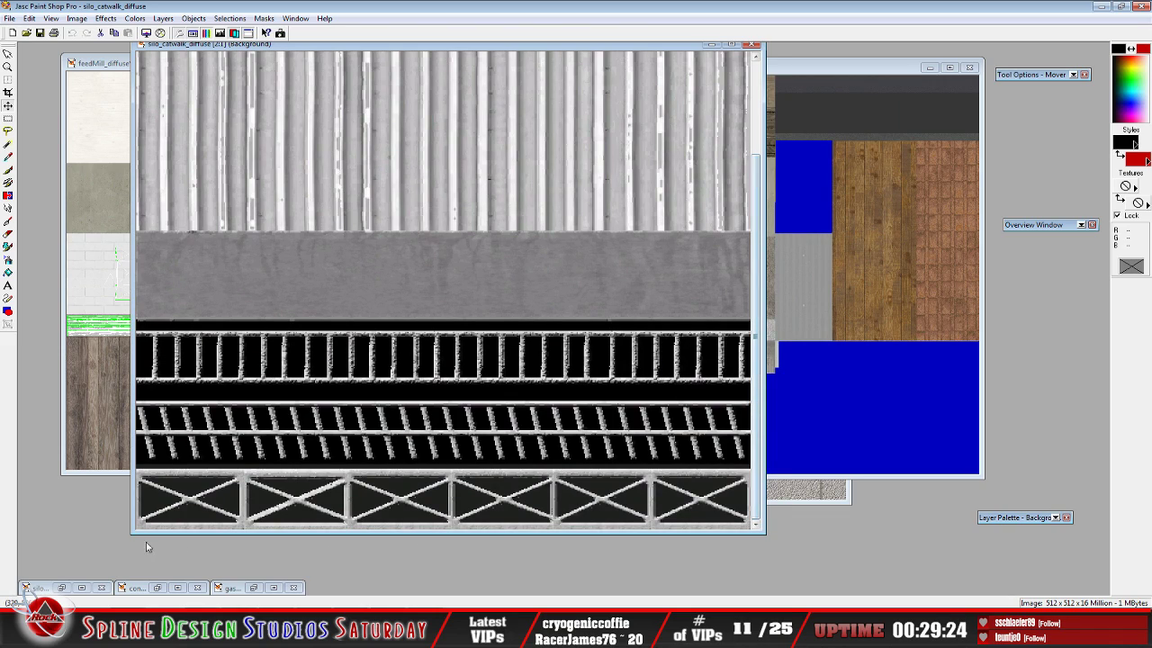
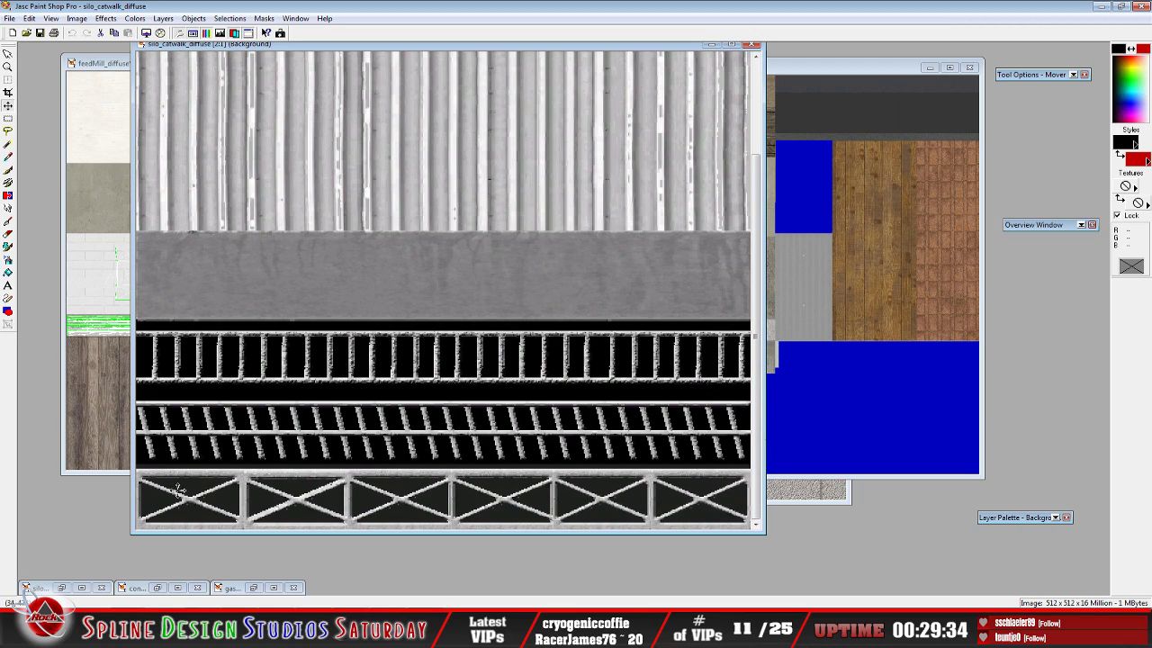
{"action": "left_click", "coordinate": [710, 44]}
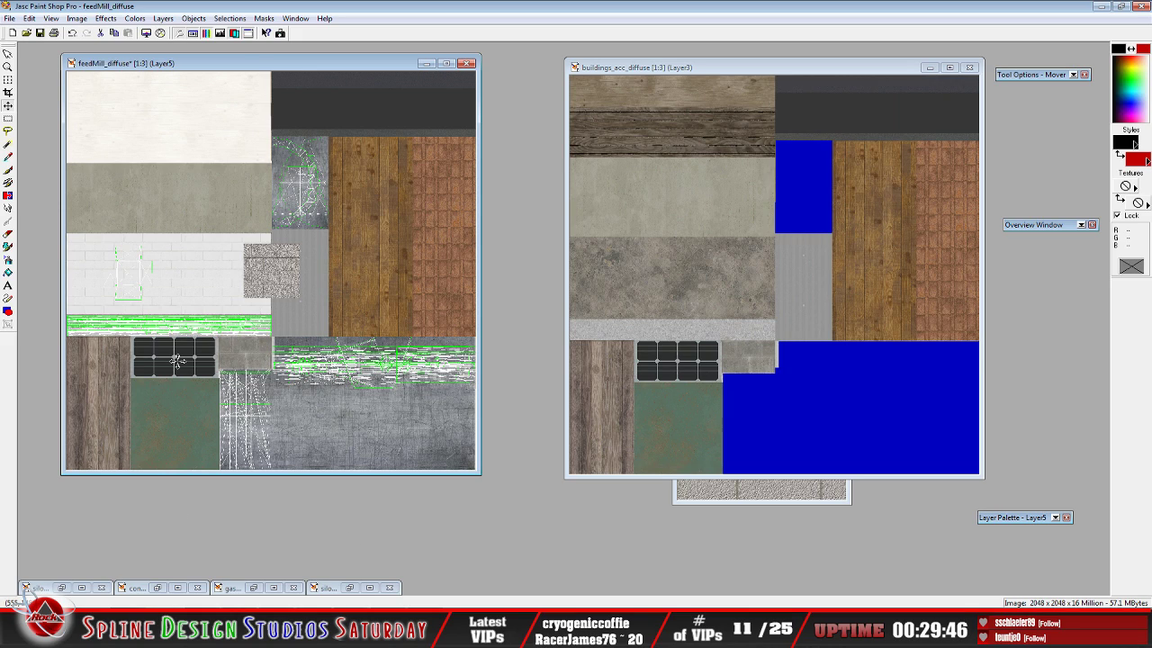
Switch to 3ds Max and collapse the entire modifier stack of limeSilo006, holding the scene before confirming
{"action": "key", "text": "alt+Tab"}
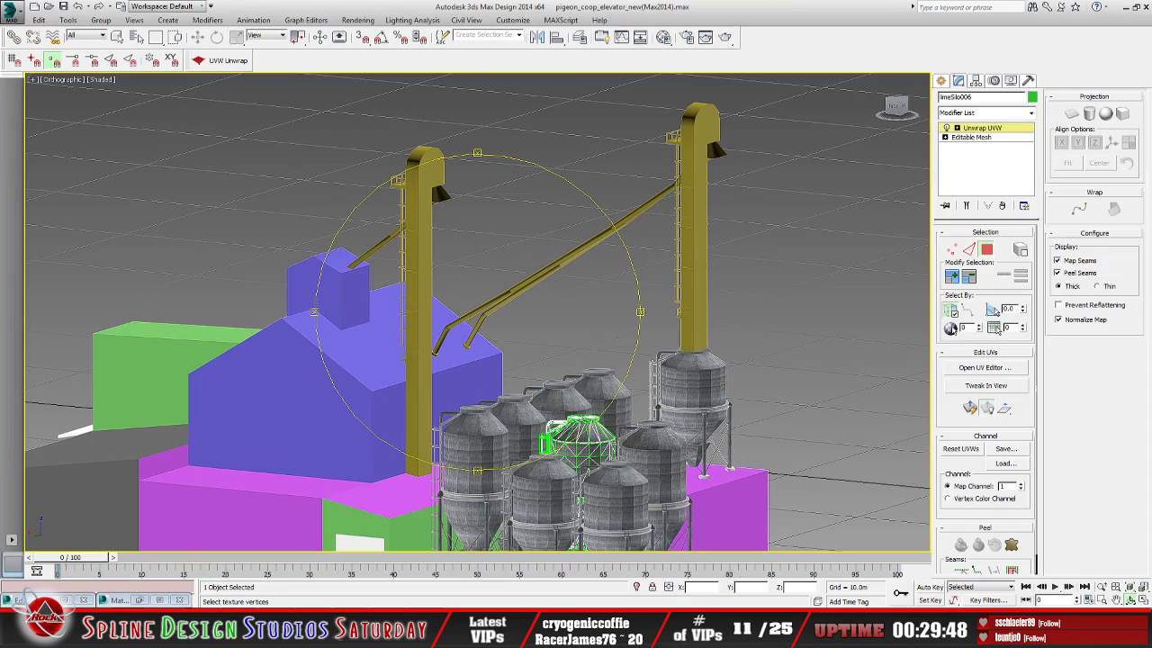
{"action": "middle_click_drag", "start_coordinate": [467, 363], "coordinate": [468, 403], "text": "alt"}
{"action": "scroll", "coordinate": [477, 401], "scroll_direction": "up", "scroll_amount": 5}
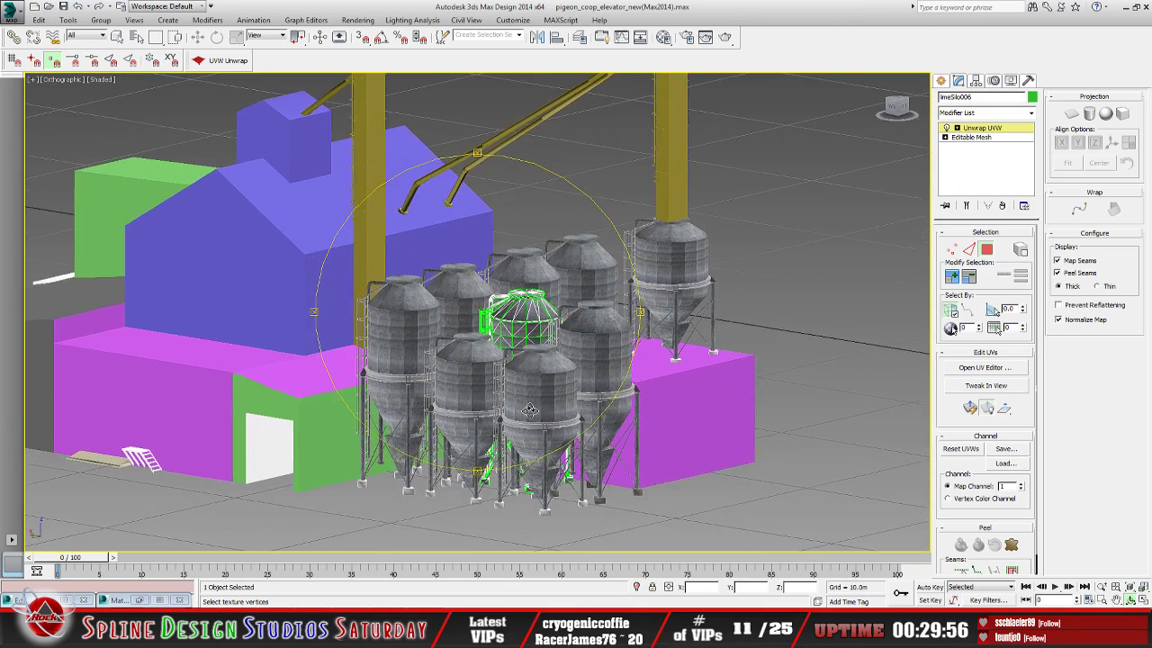
{"action": "scroll", "coordinate": [488, 396], "scroll_direction": "up", "scroll_amount": 5}
{"action": "middle_click_drag", "start_coordinate": [488, 396], "coordinate": [497, 356], "text": "alt"}
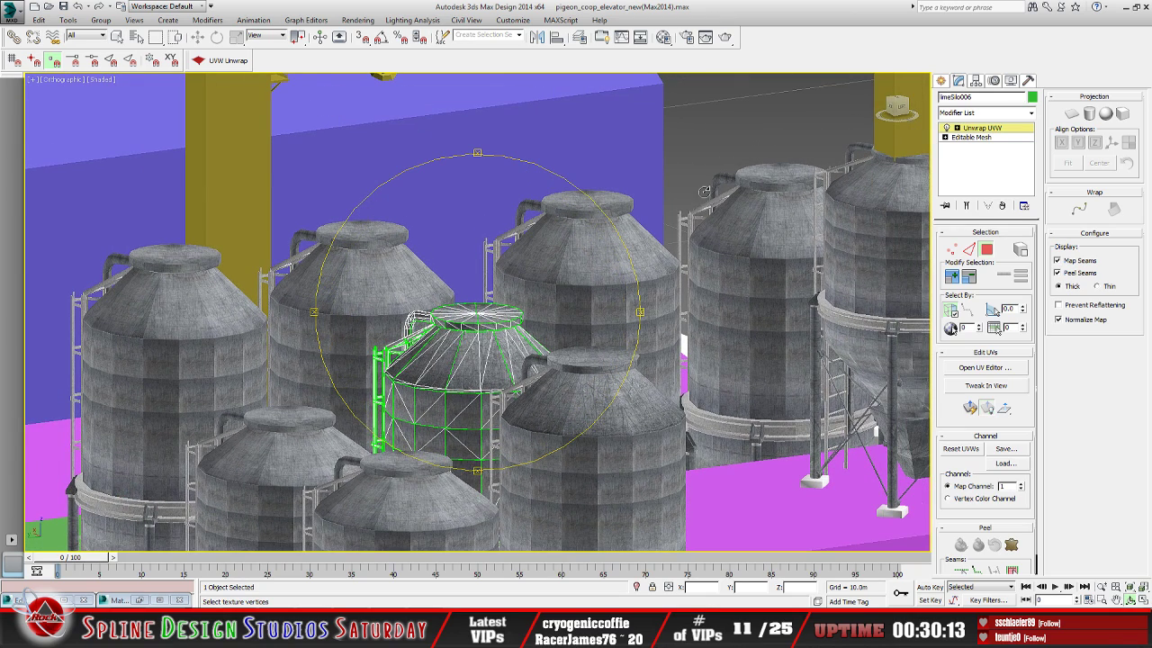
{"action": "left_click", "coordinate": [957, 128]}
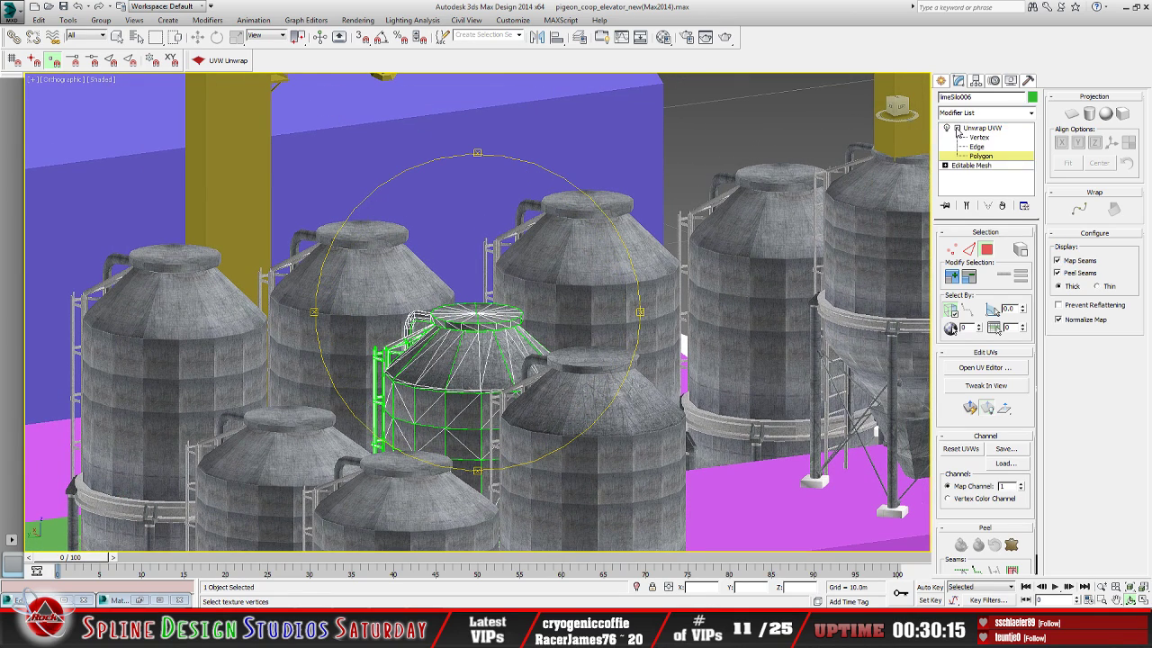
{"action": "left_click", "coordinate": [977, 131]}
{"action": "right_click", "coordinate": [979, 136]}
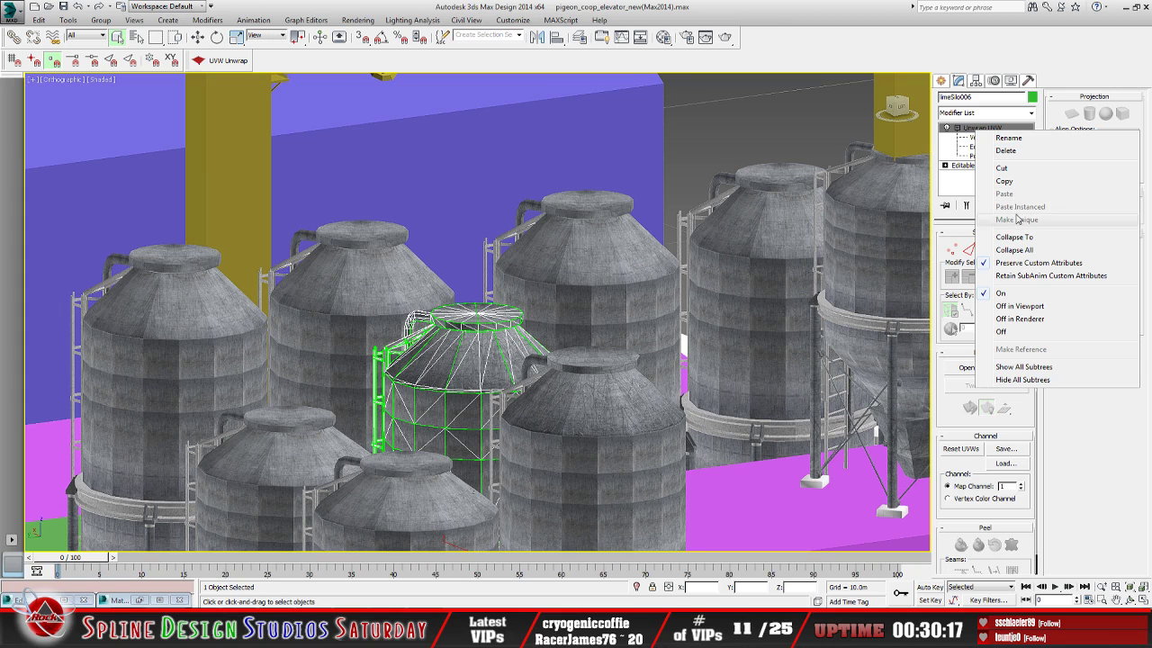
{"action": "left_click", "coordinate": [1017, 252]}
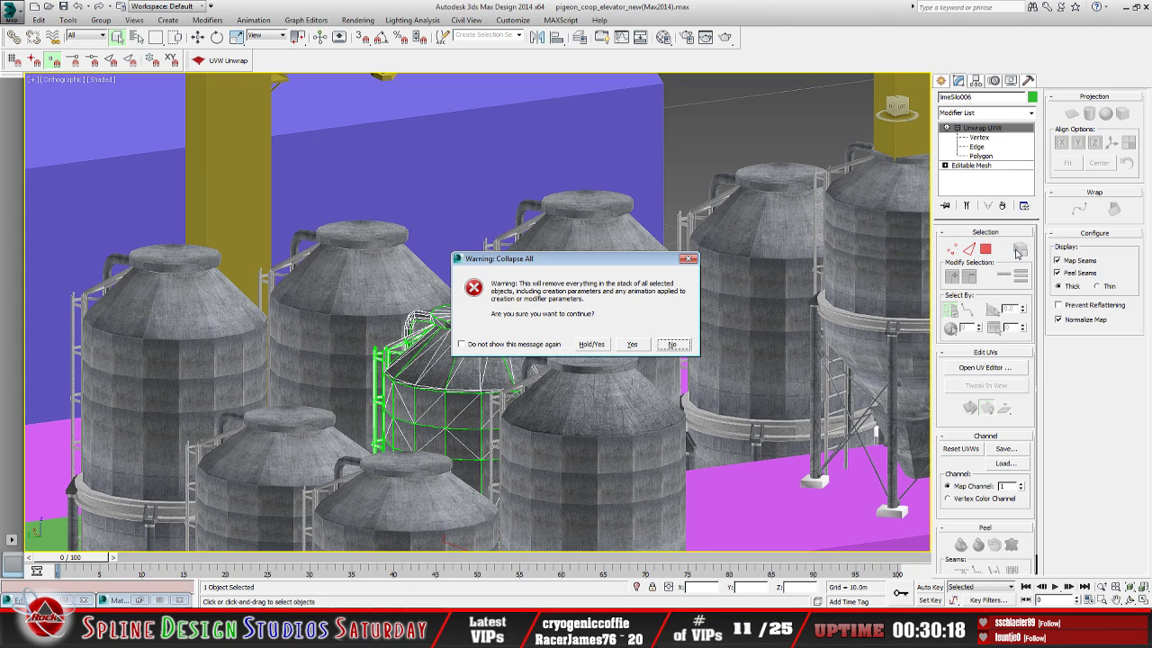
{"action": "left_click", "coordinate": [591, 344]}
Apply Unwrap UVW to the limeSilo object behind the collapsed silo and open its UV editor
{"action": "middle_click_drag", "start_coordinate": [566, 361], "coordinate": [537, 311], "text": "alt"}
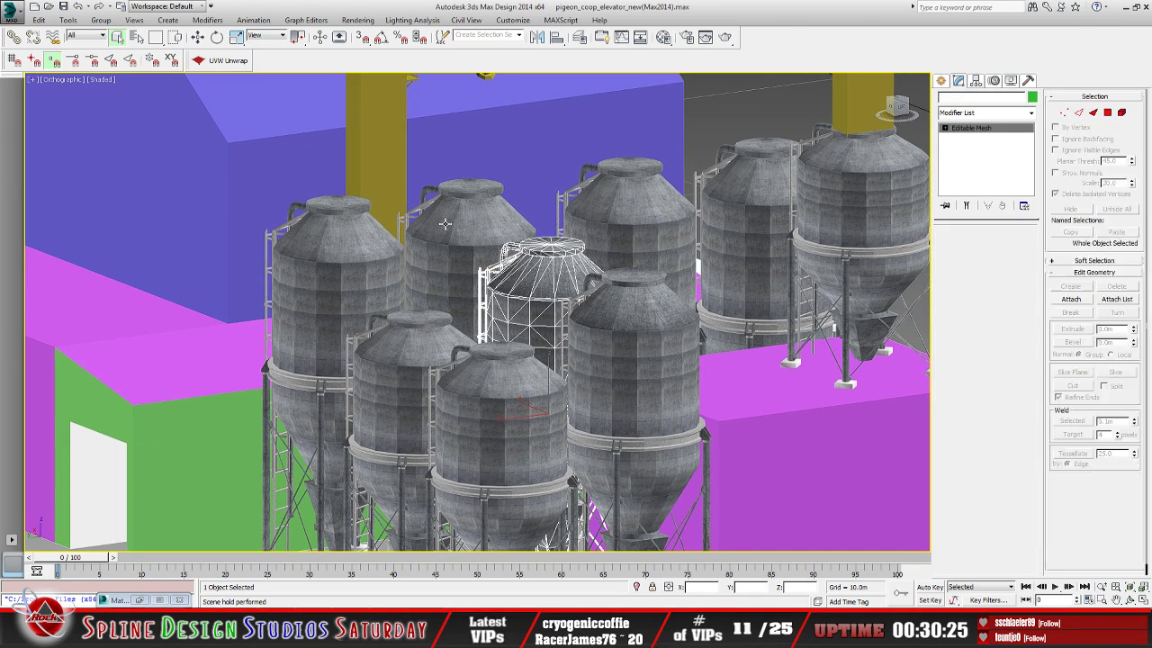
{"action": "left_click", "coordinate": [480, 207]}
{"action": "left_click", "coordinate": [225, 60]}
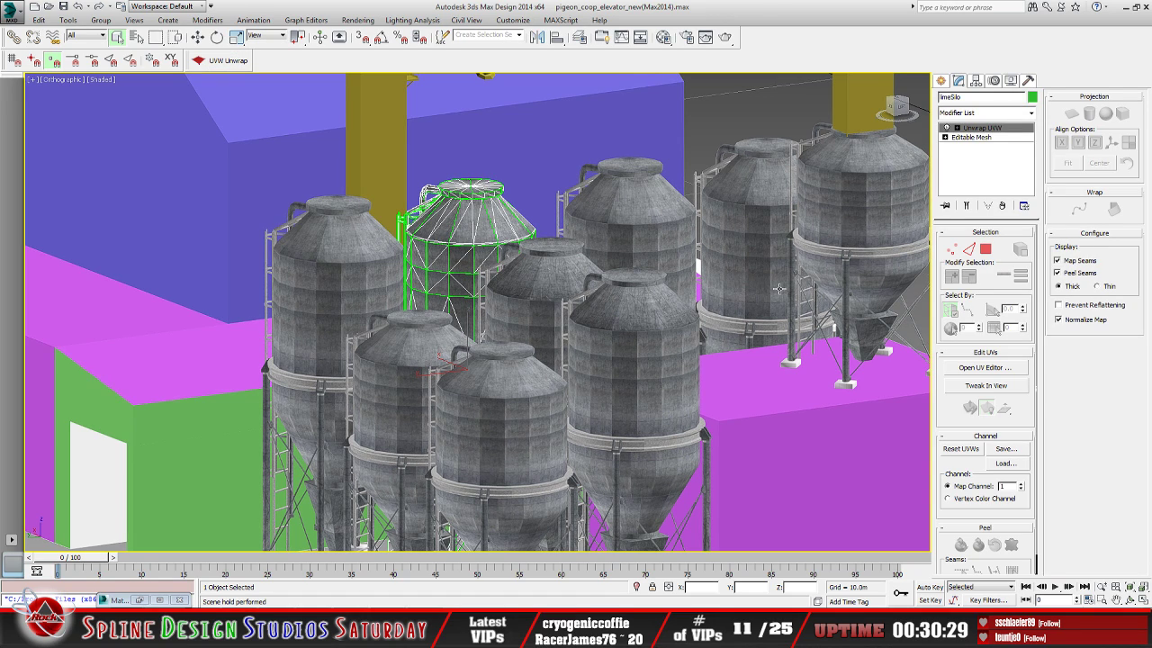
{"action": "left_click", "coordinate": [977, 368]}
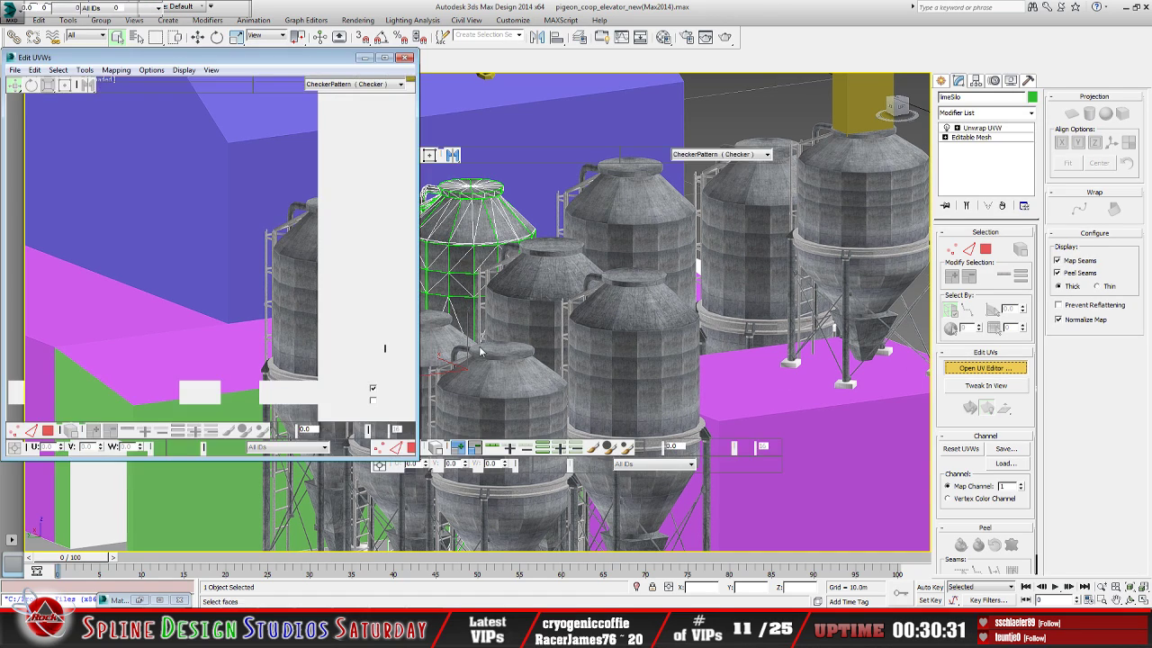
Show the feedMill_diffuse.dds map behind the silo's UVs and enlarge the UV editor window
{"action": "left_click", "coordinate": [400, 84]}
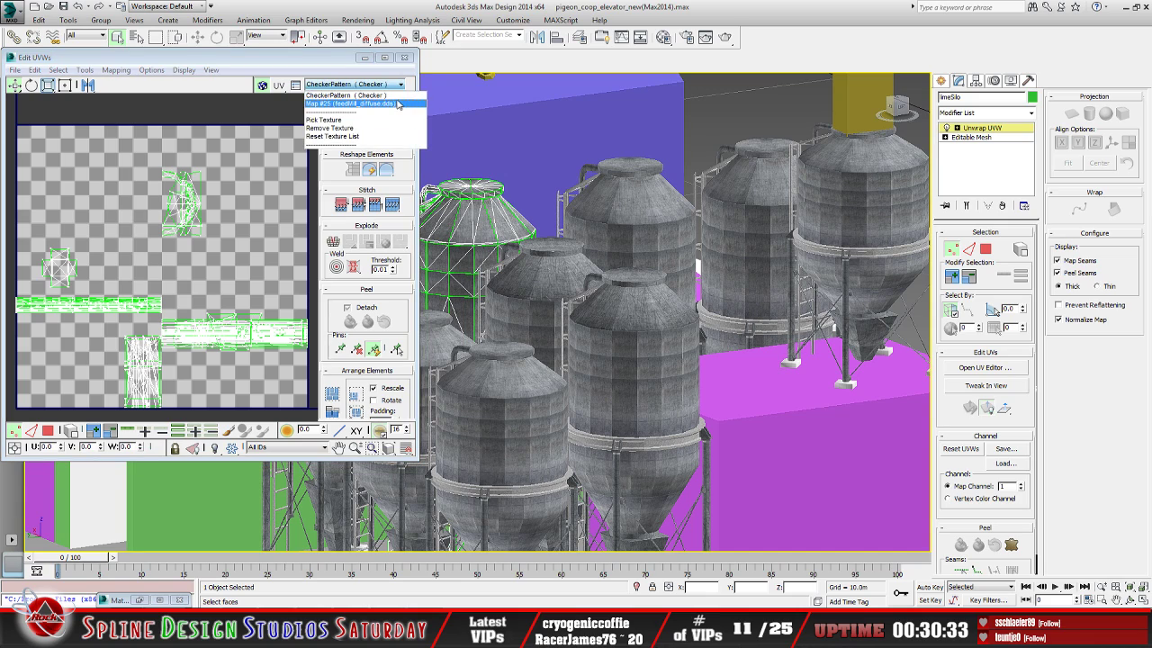
{"action": "left_click", "coordinate": [396, 105]}
{"action": "scroll", "coordinate": [210, 316], "scroll_direction": "down", "scroll_amount": 2}
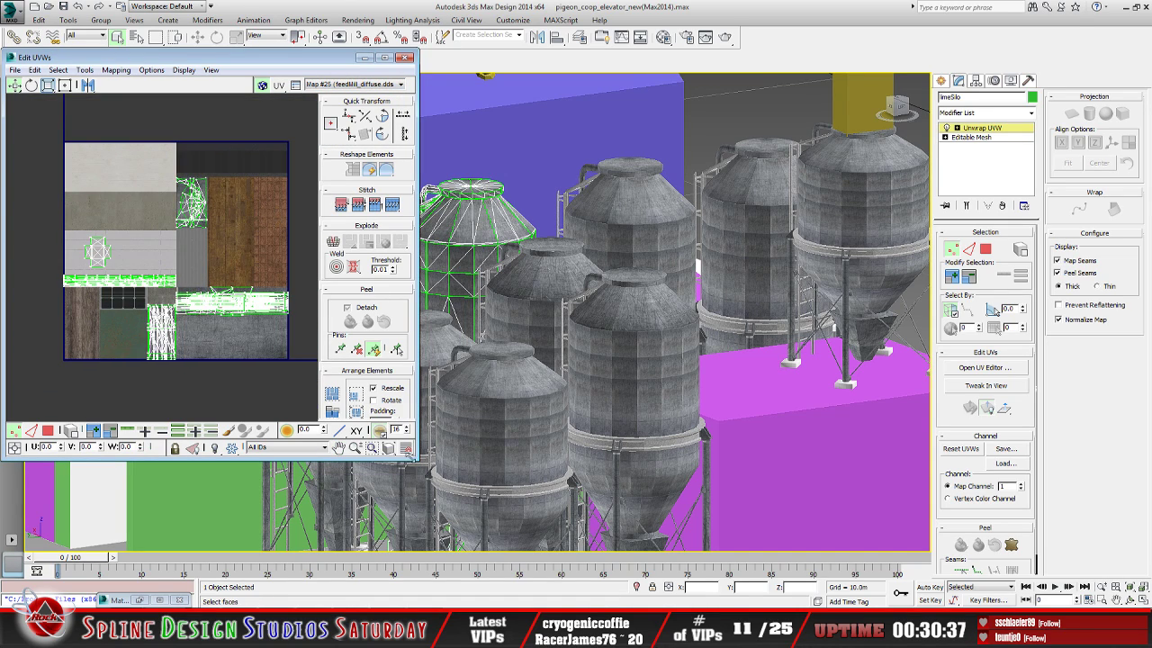
{"action": "left_click_drag", "start_coordinate": [415, 459], "coordinate": [590, 522]}
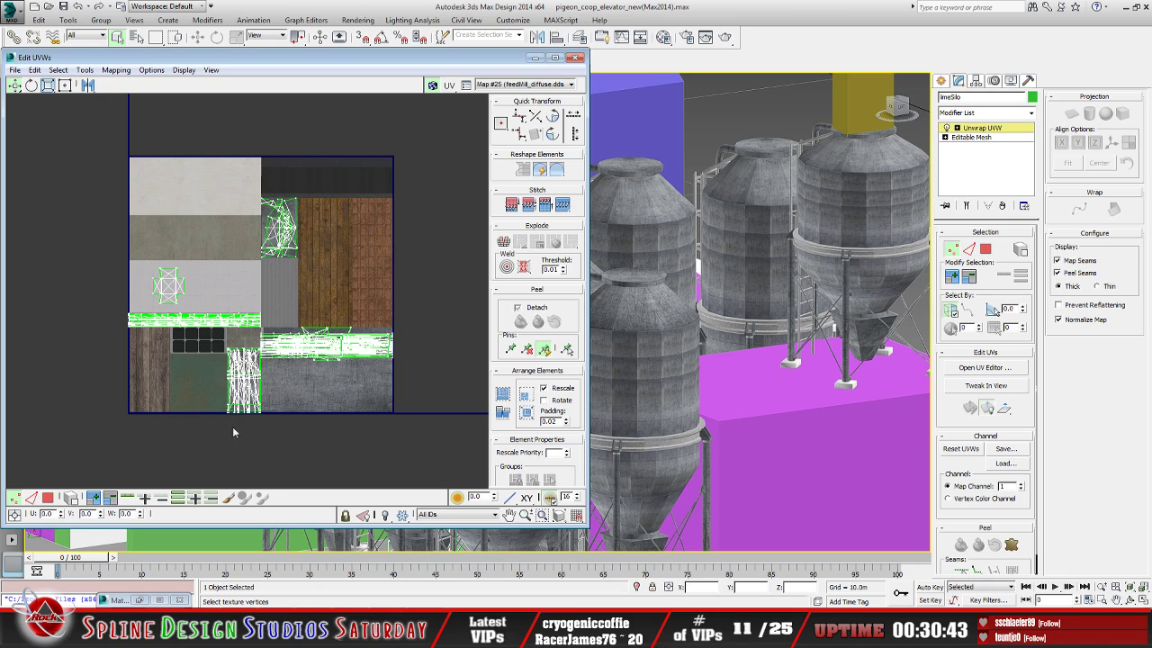
Select the polygon cluster on the small metal patch and move it to the lower-right corner of the large scratched-metal area
{"action": "left_click", "coordinate": [49, 497]}
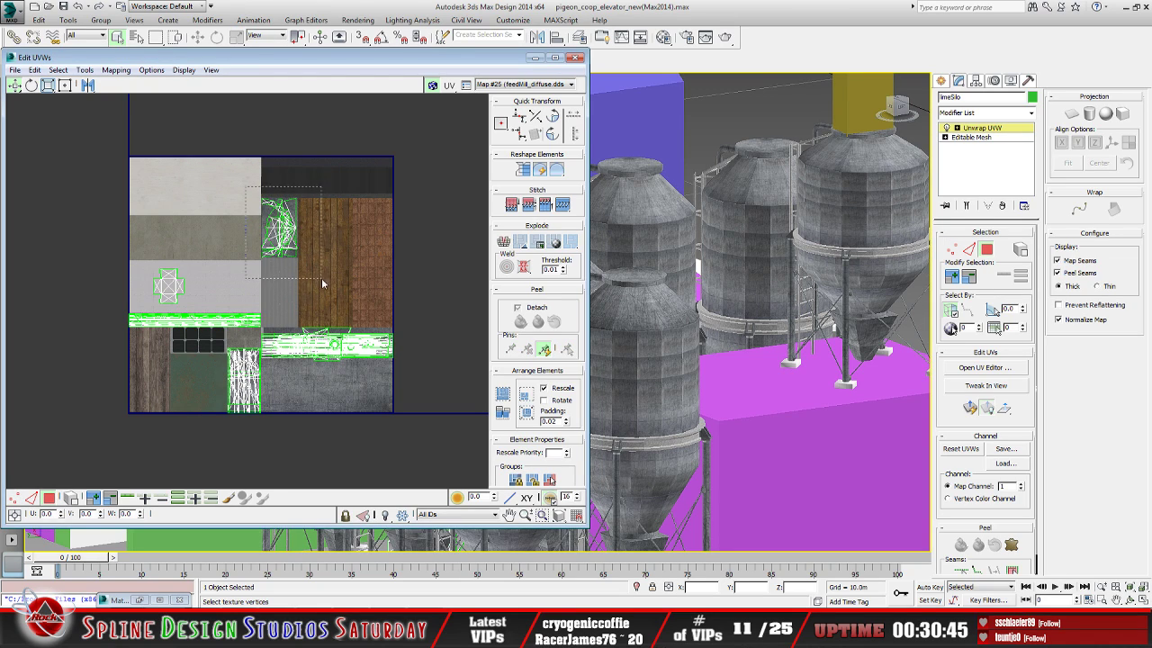
{"action": "left_click", "coordinate": [275, 254]}
{"action": "left_click_drag", "start_coordinate": [282, 225], "coordinate": [372, 383]}
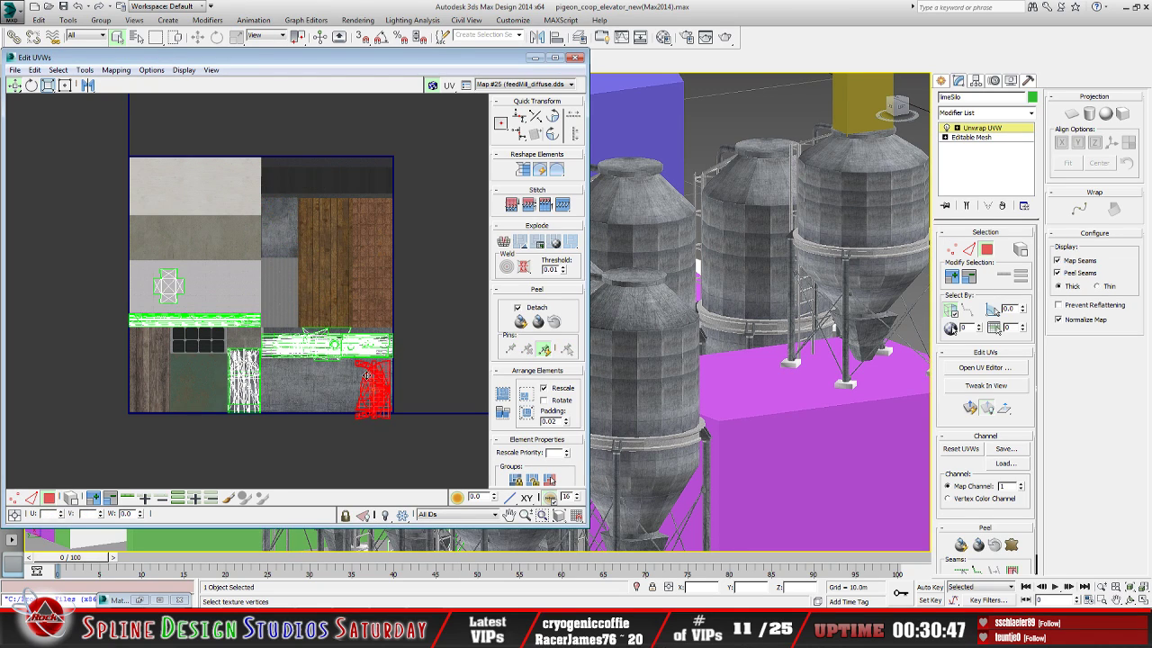
{"action": "scroll", "coordinate": [396, 396], "scroll_direction": "up", "scroll_amount": 5}
{"action": "middle_click_drag", "start_coordinate": [397, 362], "coordinate": [259, 211]}
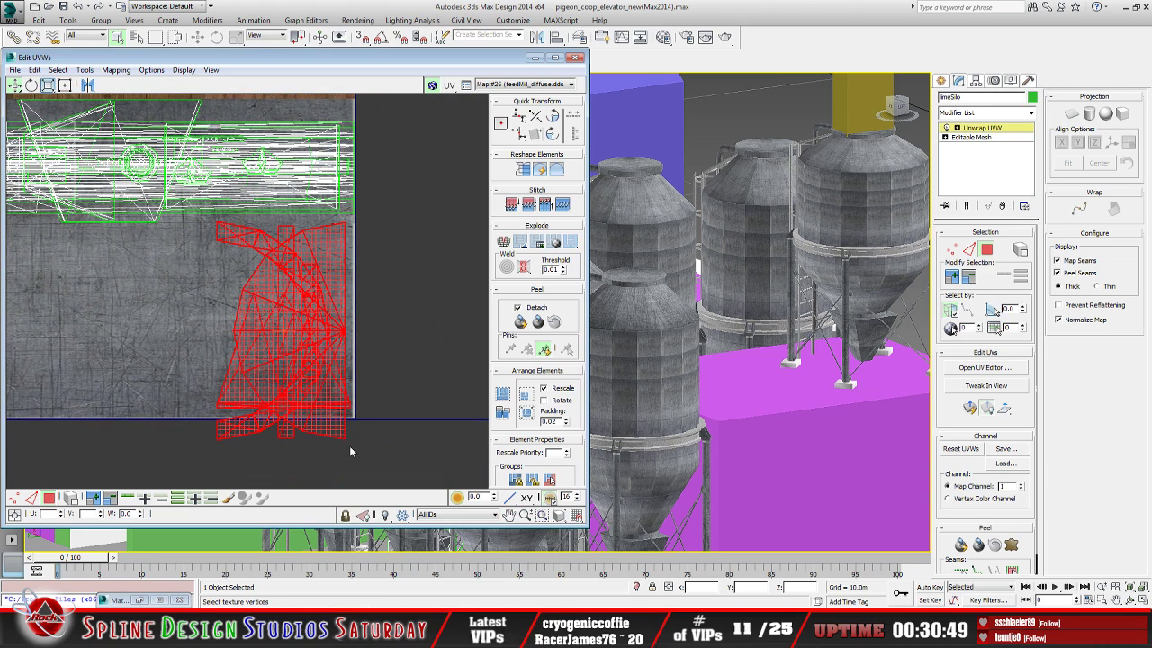
Scale and nudge the moved cluster with the Freeform tool so it fits within the atlas edges beneath the wide metal strip
{"action": "left_click", "coordinate": [66, 84]}
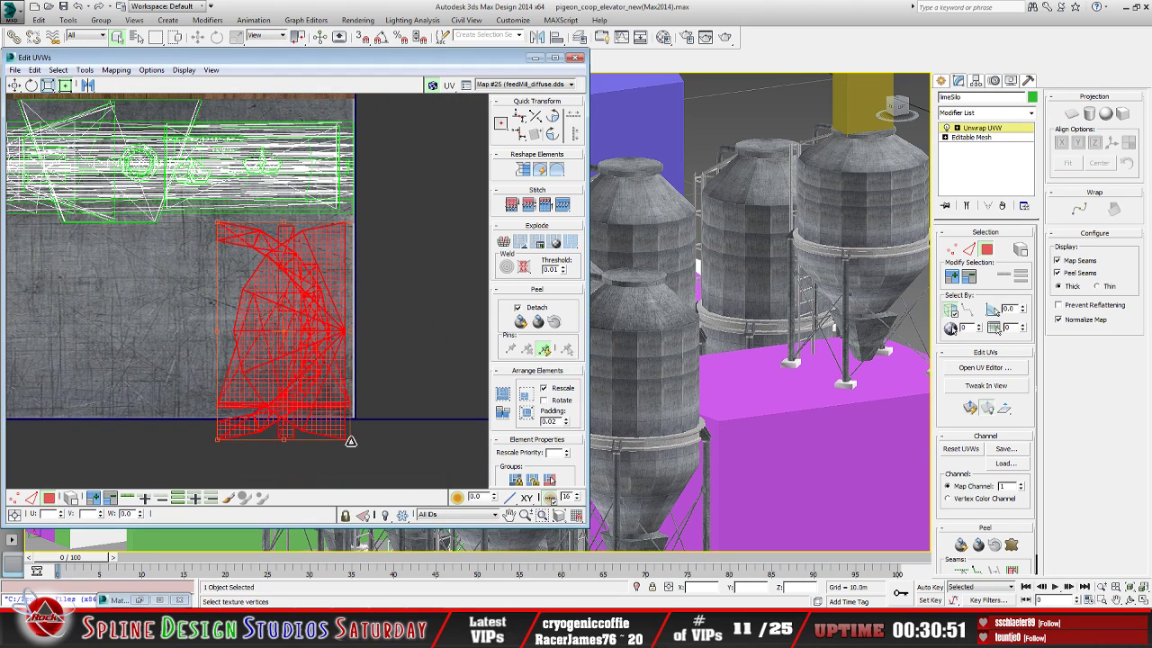
{"action": "left_click_drag", "start_coordinate": [352, 438], "coordinate": [350, 416]}
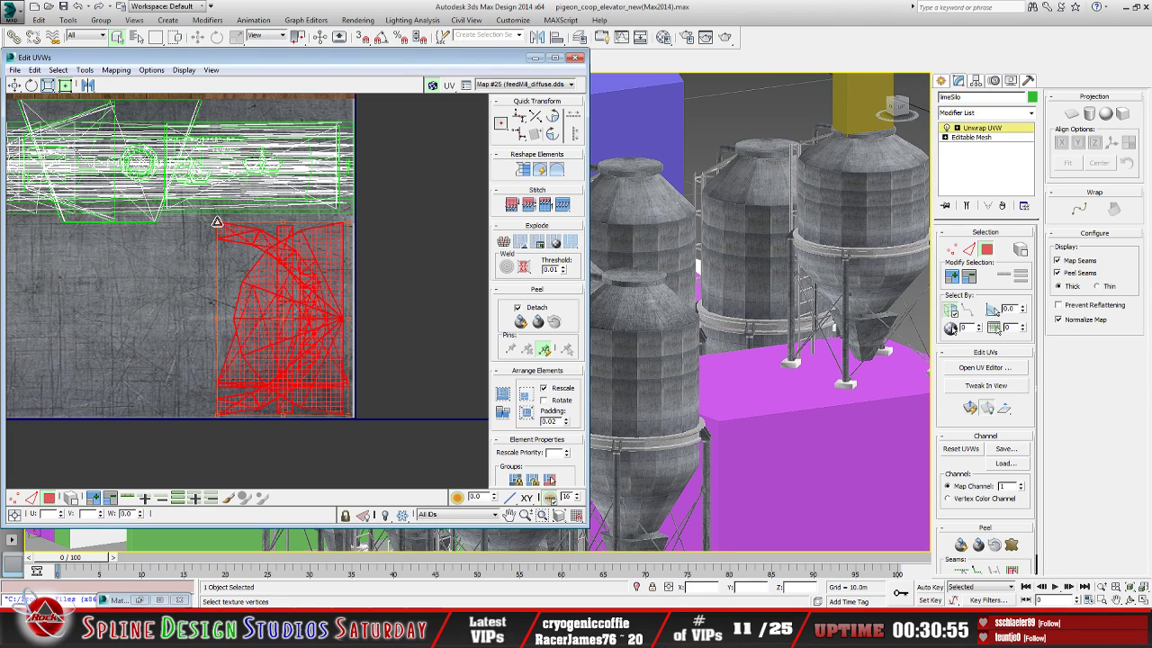
{"action": "left_click_drag", "start_coordinate": [220, 222], "coordinate": [226, 218]}
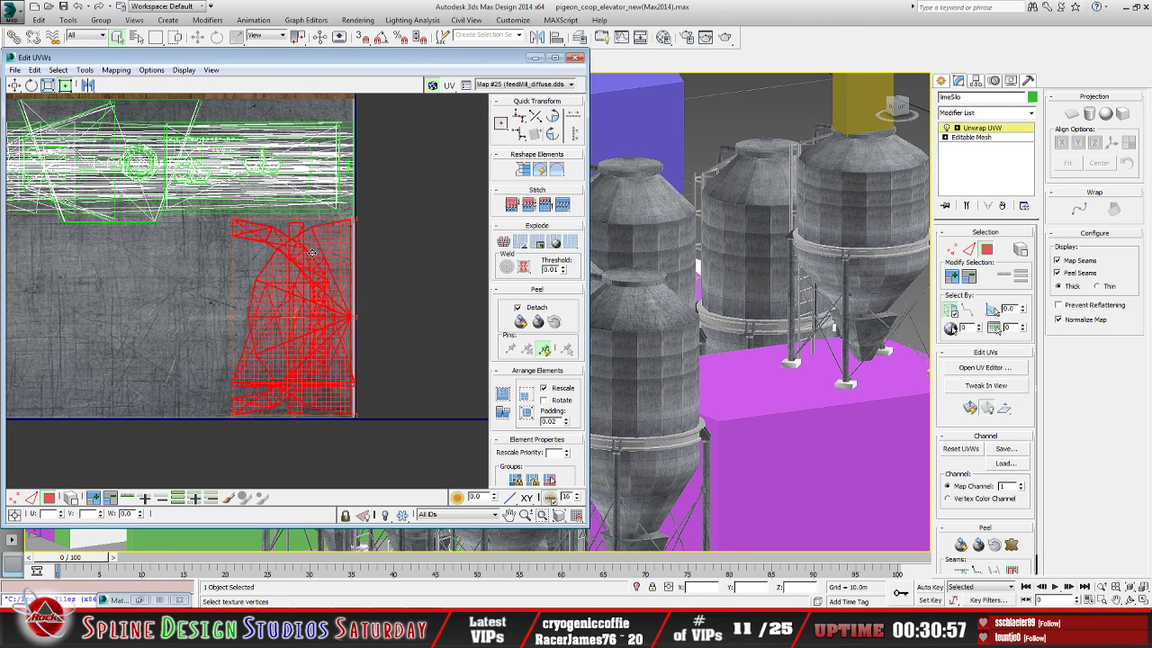
{"action": "left_click_drag", "start_coordinate": [305, 253], "coordinate": [308, 253]}
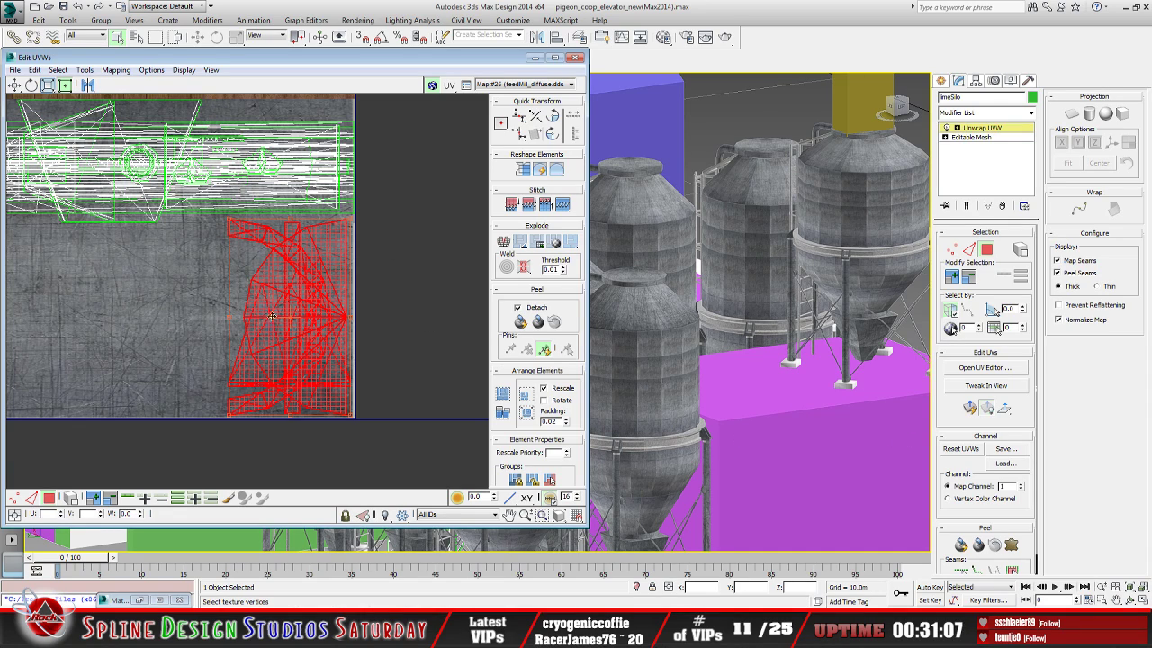
Move the cross-shaped UV cluster from the white block wall onto the grey concrete block patch beside the black panels
{"action": "scroll", "coordinate": [347, 306], "scroll_direction": "down", "scroll_amount": 6}
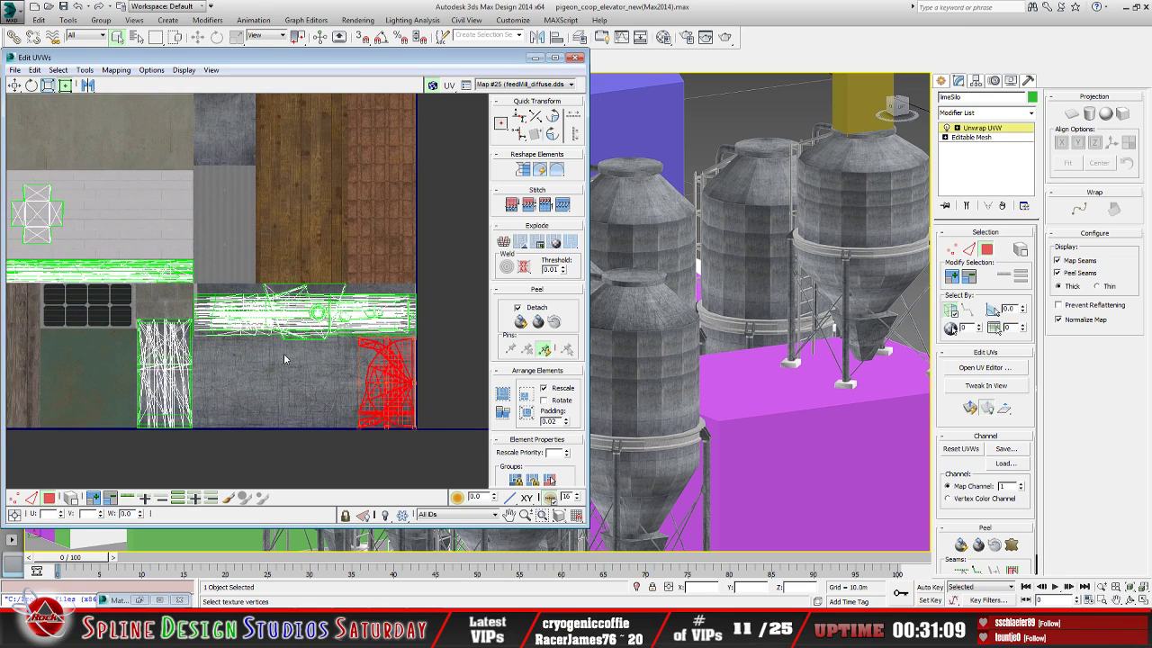
{"action": "middle_click_drag", "start_coordinate": [67, 238], "coordinate": [132, 251]}
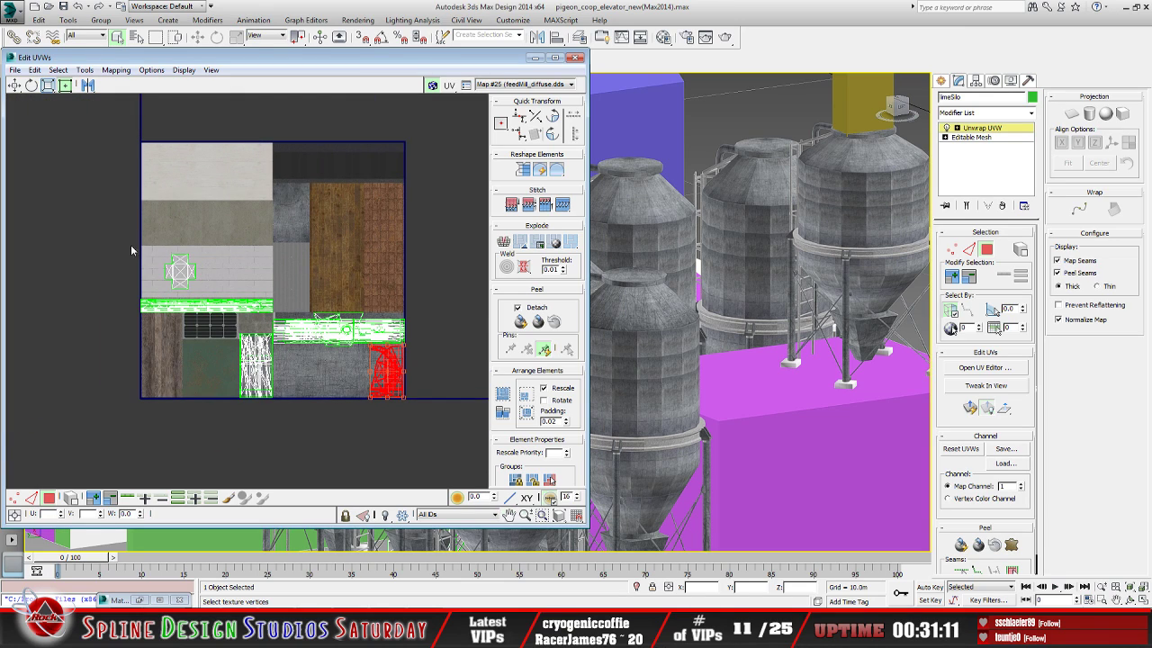
{"action": "left_click_drag", "start_coordinate": [164, 251], "coordinate": [213, 299]}
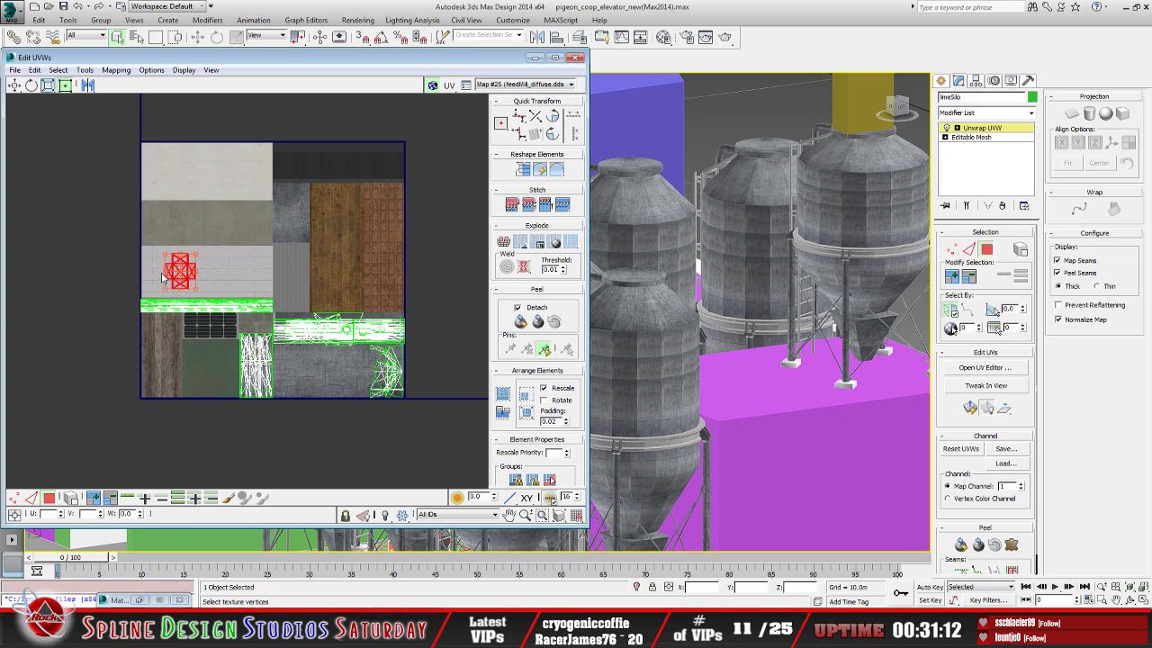
{"action": "left_click_drag", "start_coordinate": [162, 259], "coordinate": [259, 306]}
{"action": "scroll", "coordinate": [266, 317], "scroll_direction": "up", "scroll_amount": 4}
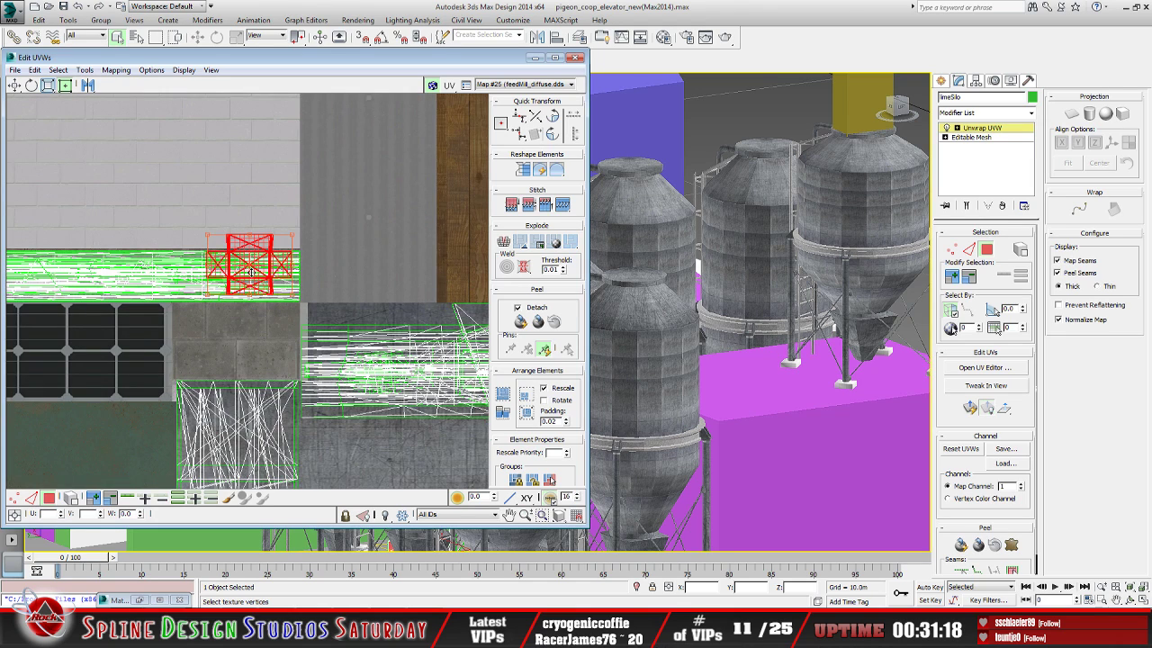
{"action": "scroll", "coordinate": [253, 272], "scroll_direction": "up", "scroll_amount": 1}
{"action": "scroll", "coordinate": [261, 274], "scroll_direction": "up", "scroll_amount": 1}
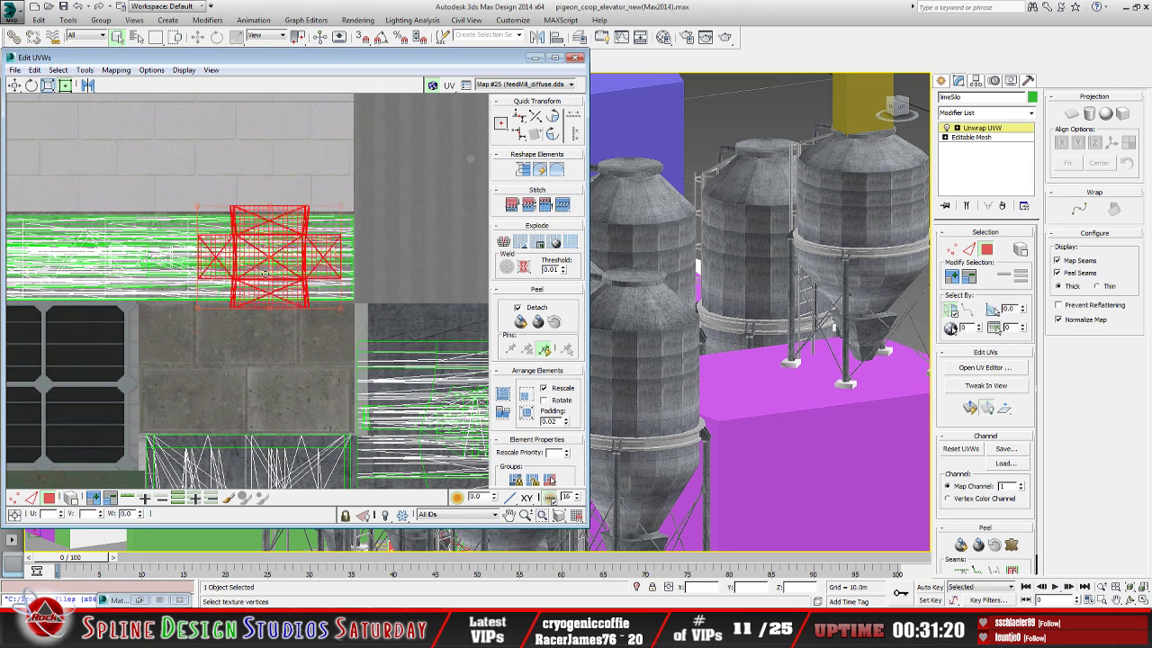
{"action": "left_click_drag", "start_coordinate": [264, 274], "coordinate": [212, 382]}
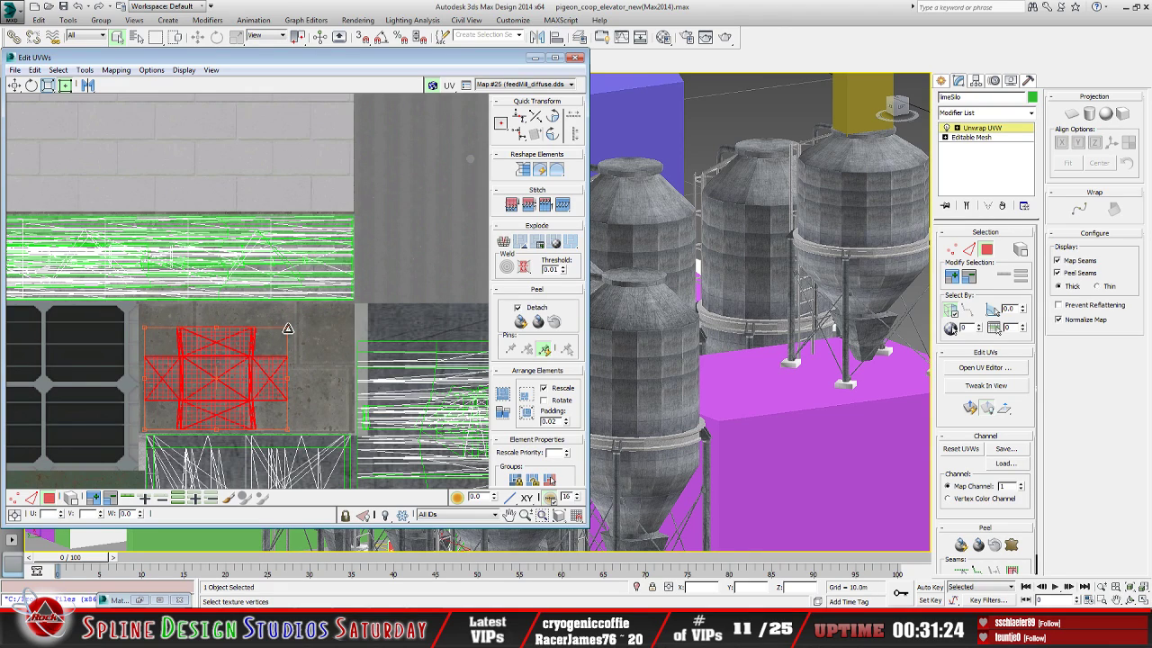
Scale the cross-shaped cluster down to fit inside the lower-left concrete block and deselect it
{"action": "left_click_drag", "start_coordinate": [288, 329], "coordinate": [240, 374]}
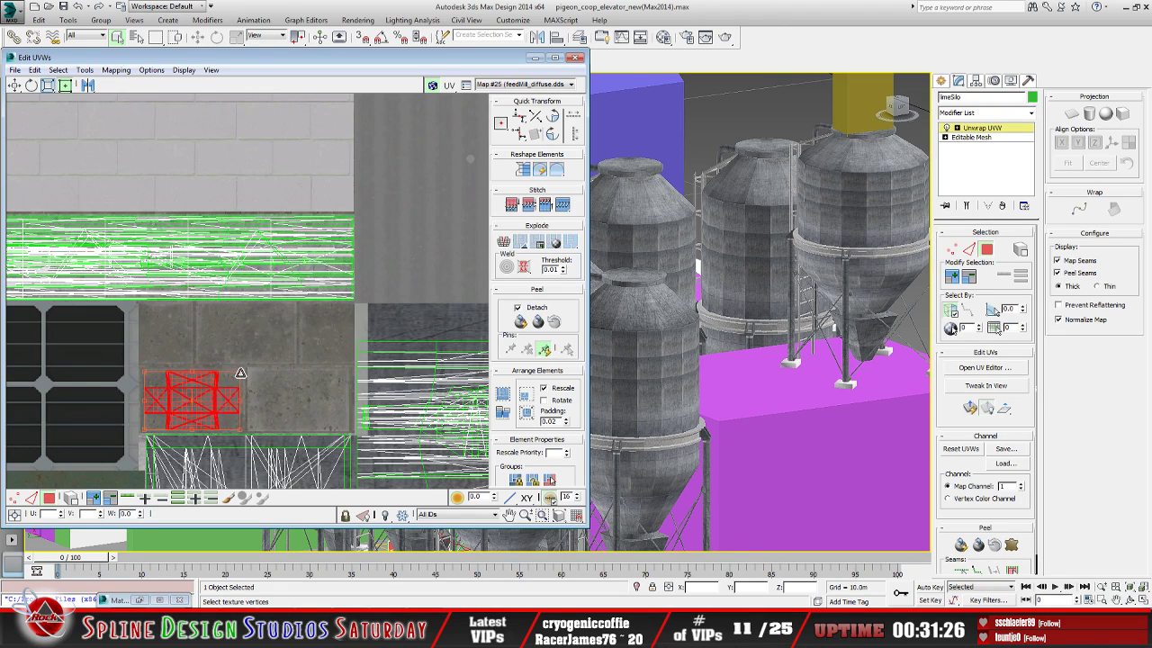
{"action": "scroll", "coordinate": [186, 438], "scroll_direction": "up", "scroll_amount": 3}
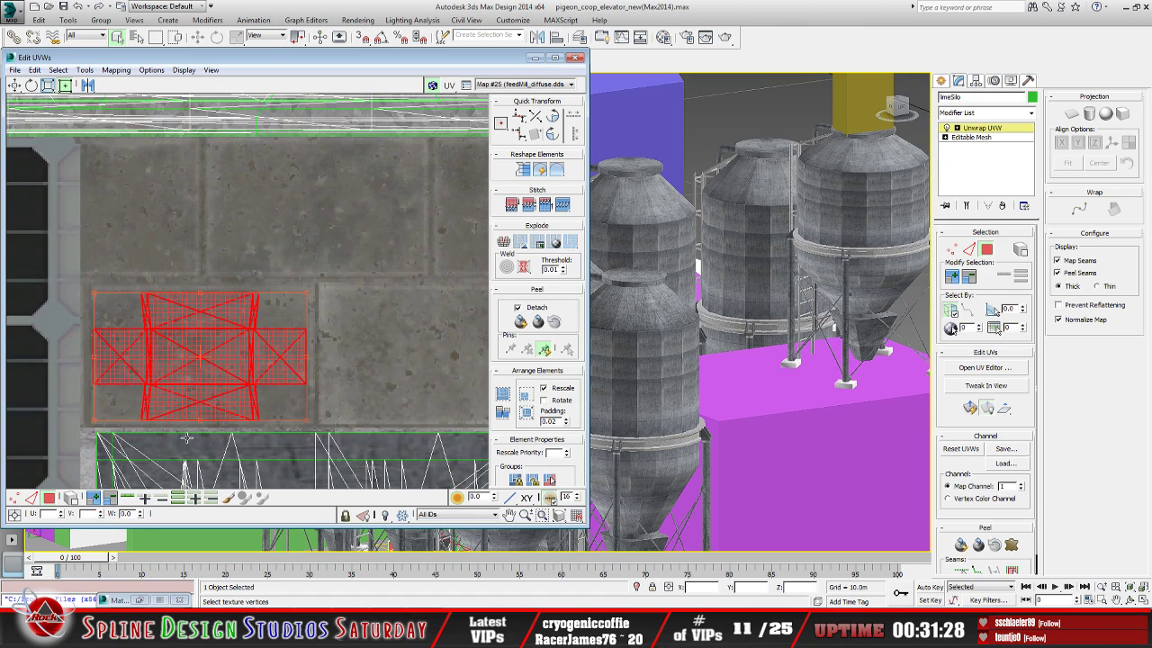
{"action": "left_click_drag", "start_coordinate": [96, 298], "coordinate": [93, 293]}
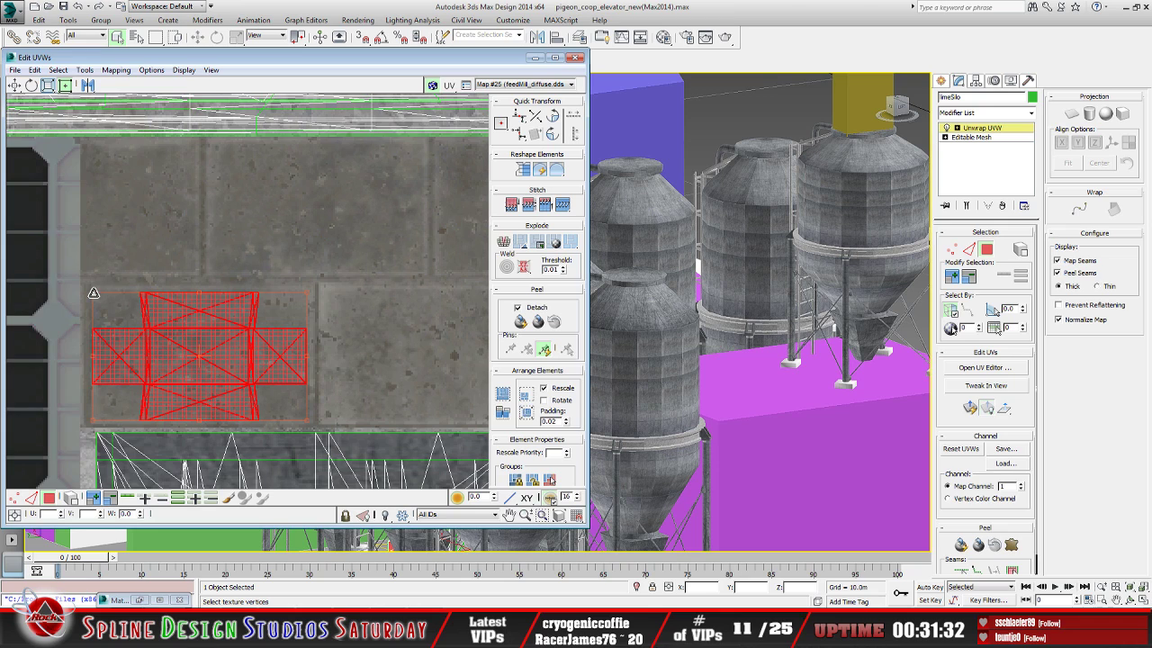
{"action": "scroll", "coordinate": [208, 341], "scroll_direction": "down", "scroll_amount": 6}
{"action": "left_click", "coordinate": [361, 201]}
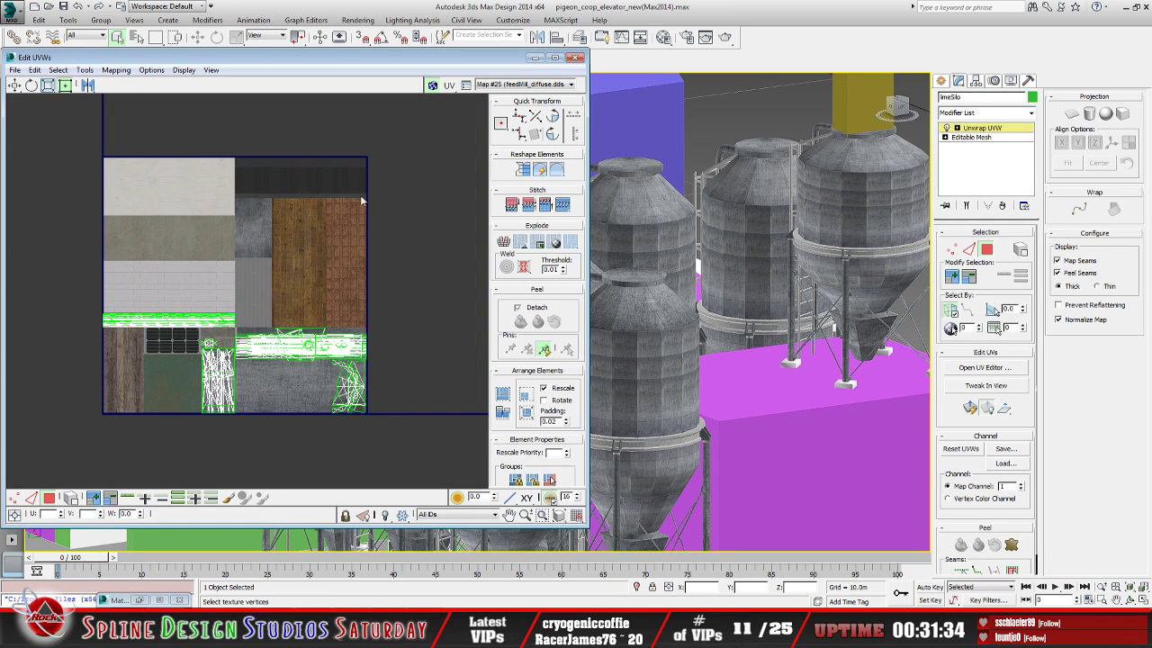
Minimize the UV editor and collapse limeSilo's entire modifier stack, holding the scene before confirming
{"action": "left_click", "coordinate": [534, 56]}
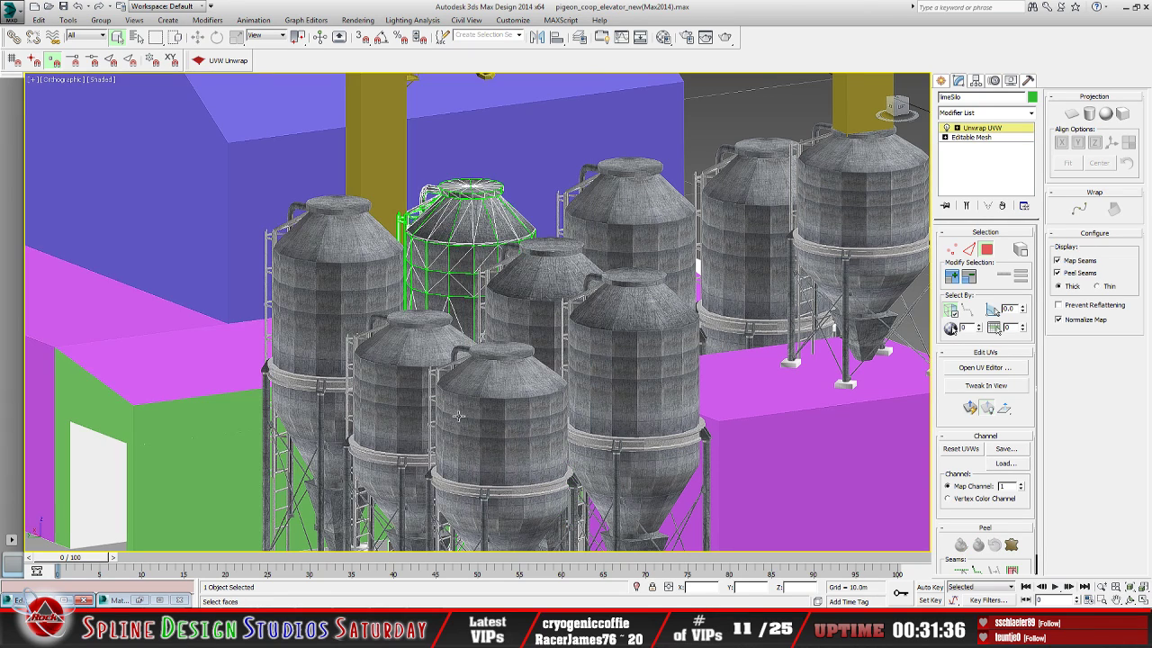
{"action": "middle_click_drag", "start_coordinate": [456, 413], "coordinate": [468, 353], "text": "alt"}
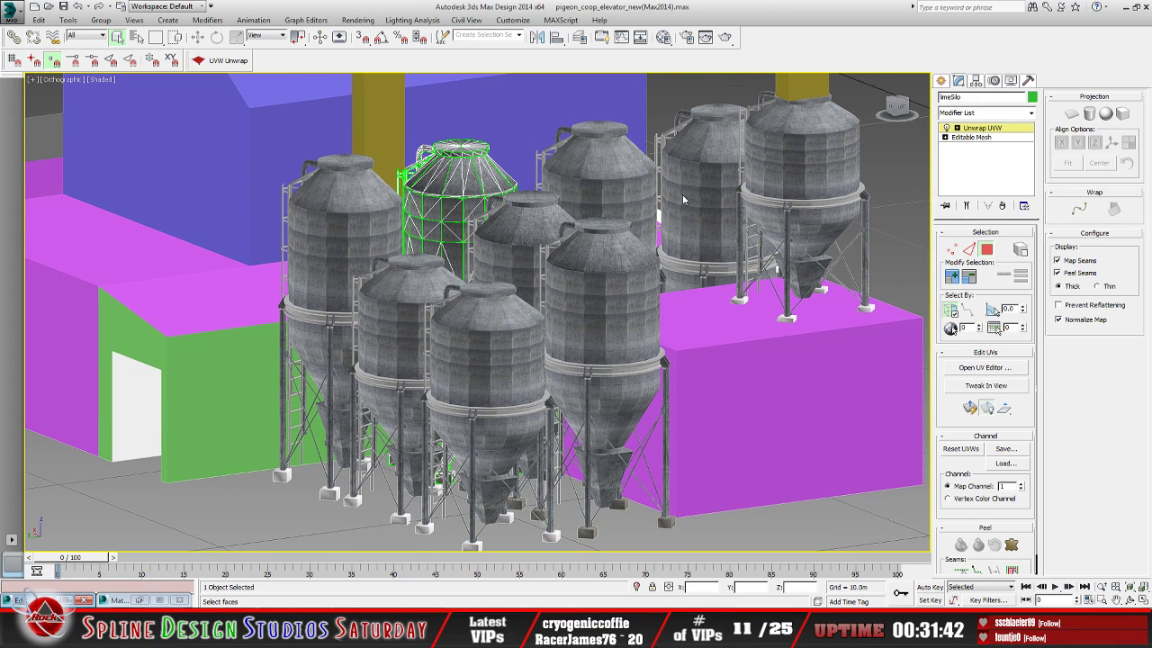
{"action": "left_click", "coordinate": [957, 128]}
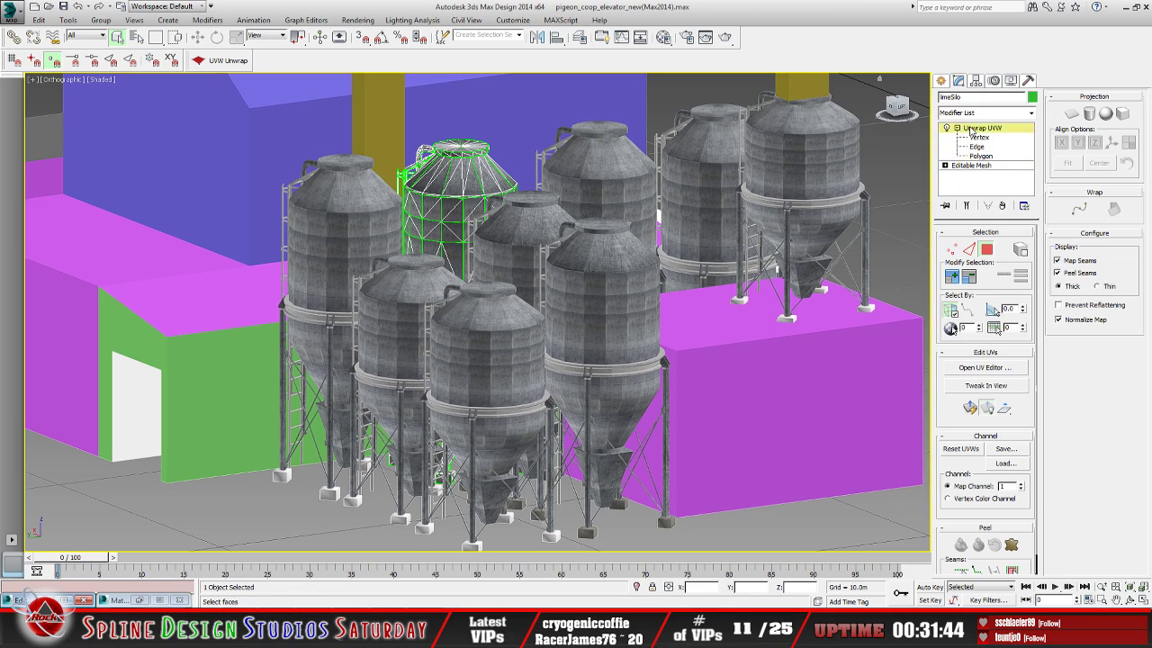
{"action": "right_click", "coordinate": [966, 129]}
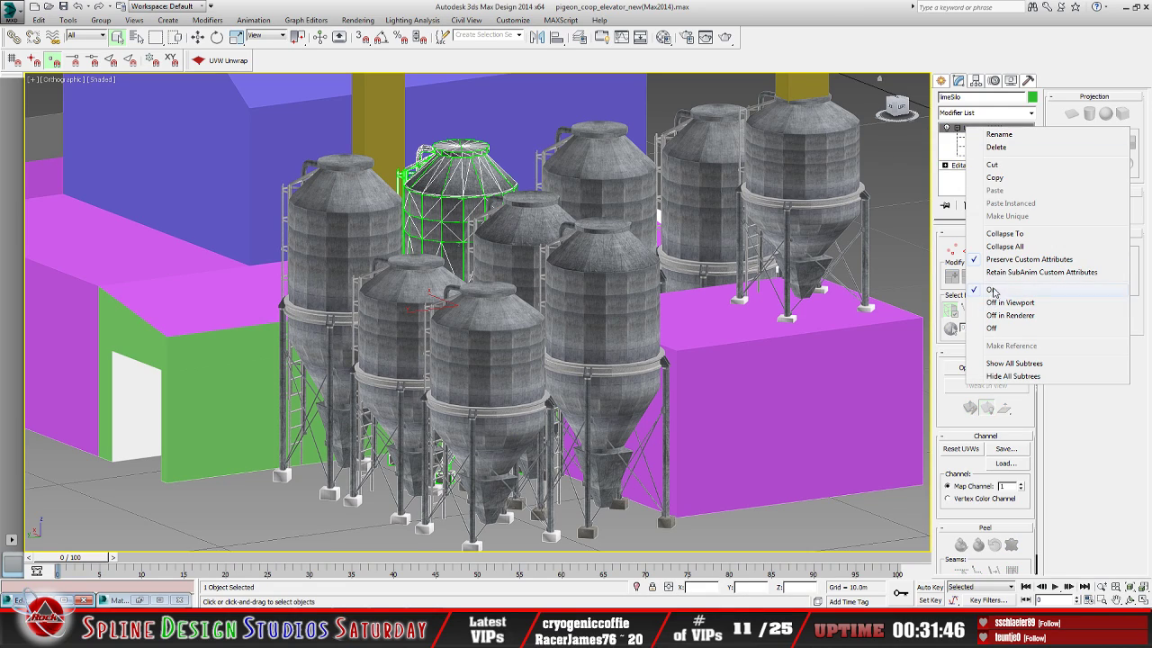
{"action": "left_click", "coordinate": [1006, 247]}
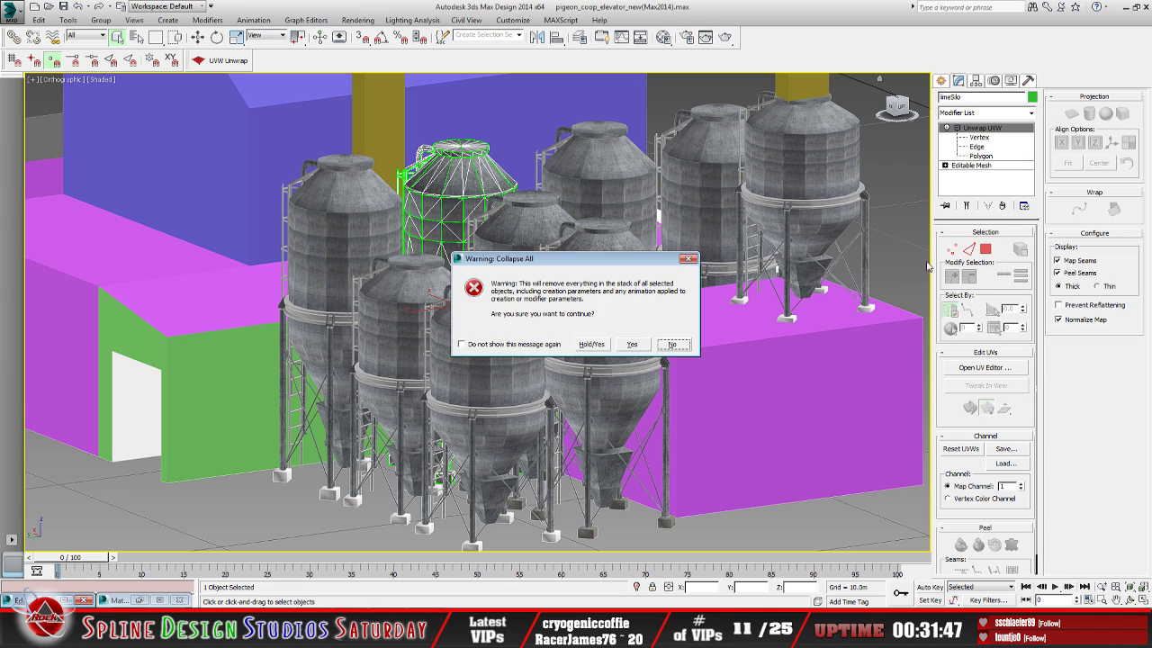
{"action": "left_click", "coordinate": [592, 344]}
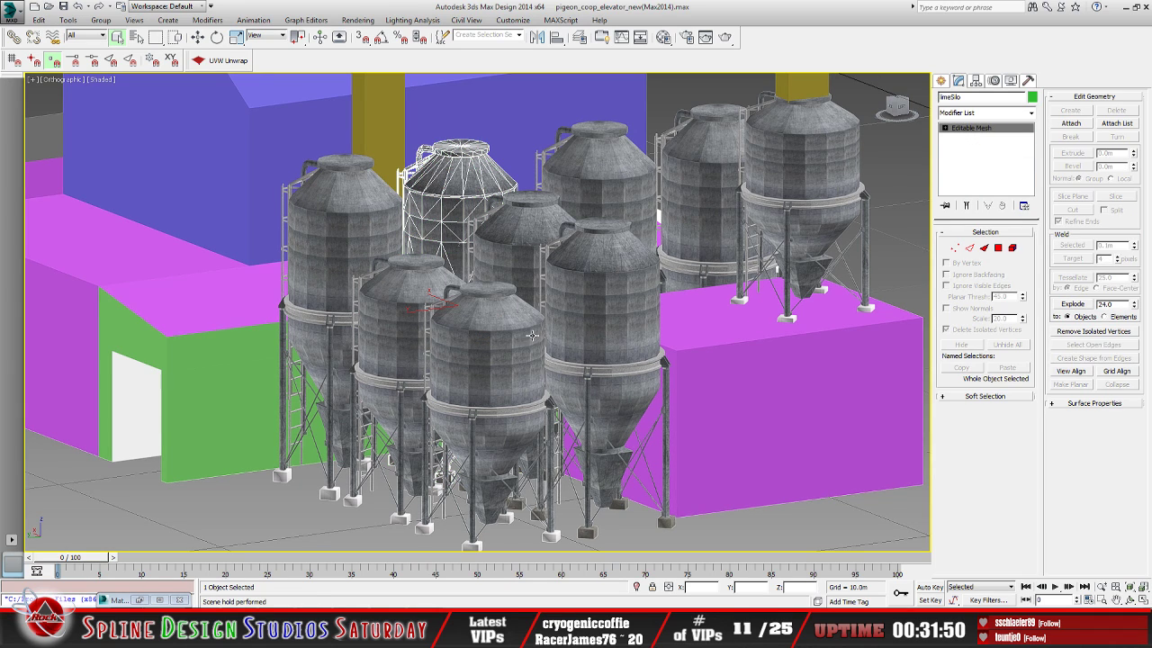
Apply Unwrap UVW to limeSilo002, the frontmost small silo, and open its UV editor with the feedMill_diffuse map as background
{"action": "middle_click_drag", "start_coordinate": [532, 335], "coordinate": [497, 312]}
{"action": "left_click", "coordinate": [458, 360]}
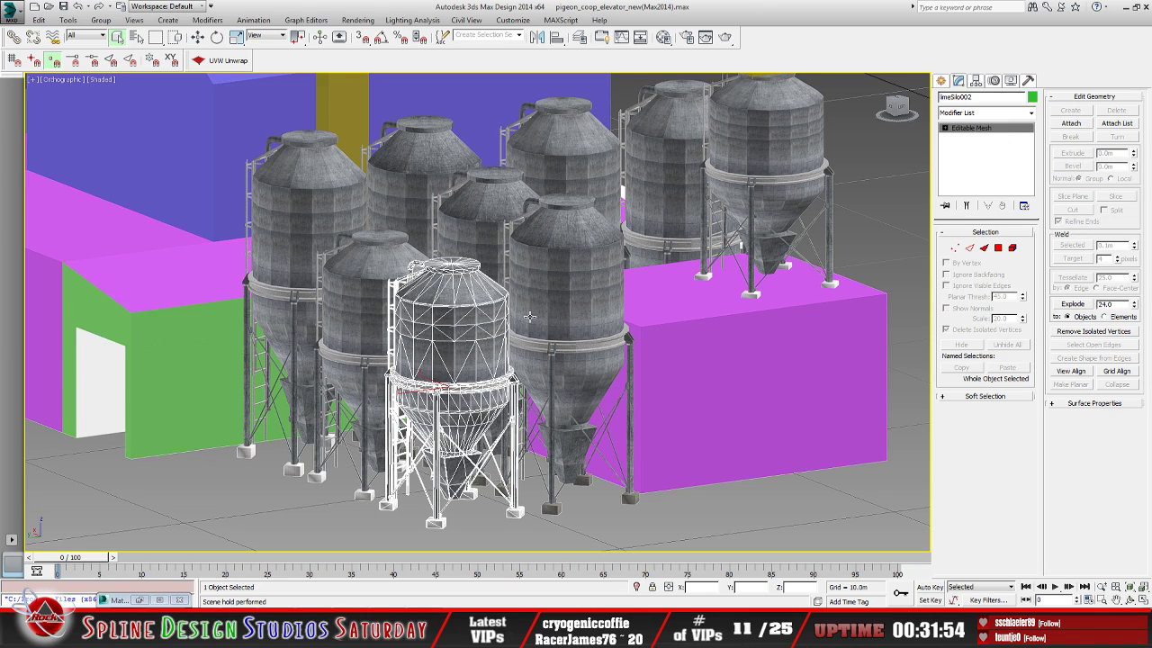
{"action": "left_click", "coordinate": [229, 62]}
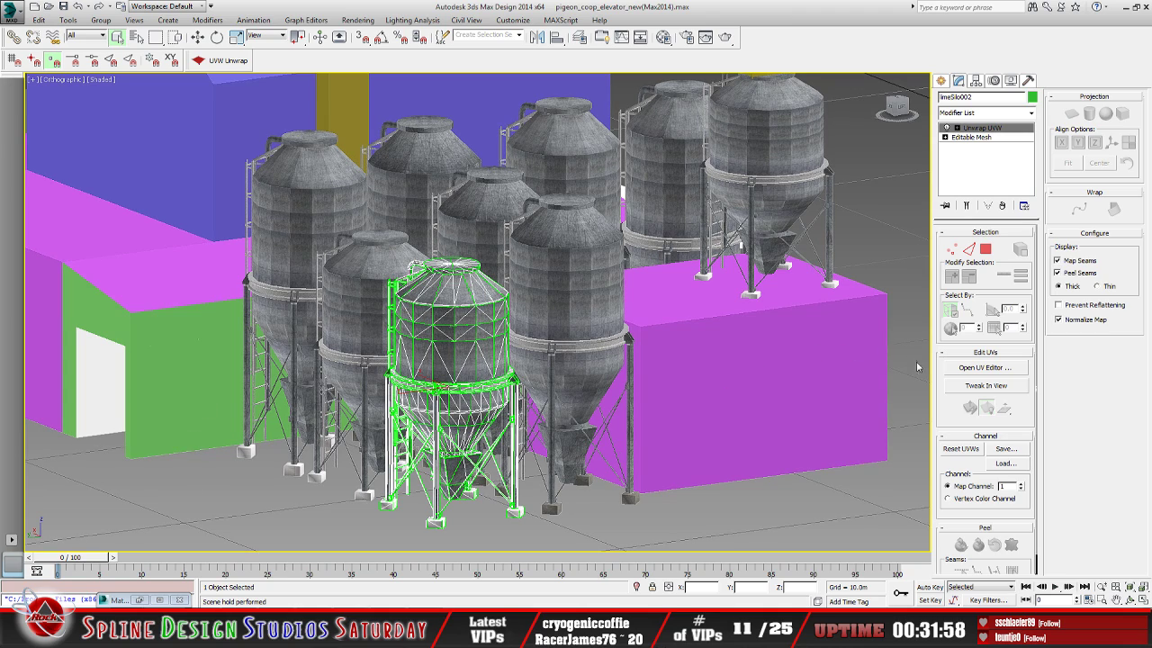
{"action": "left_click", "coordinate": [970, 367]}
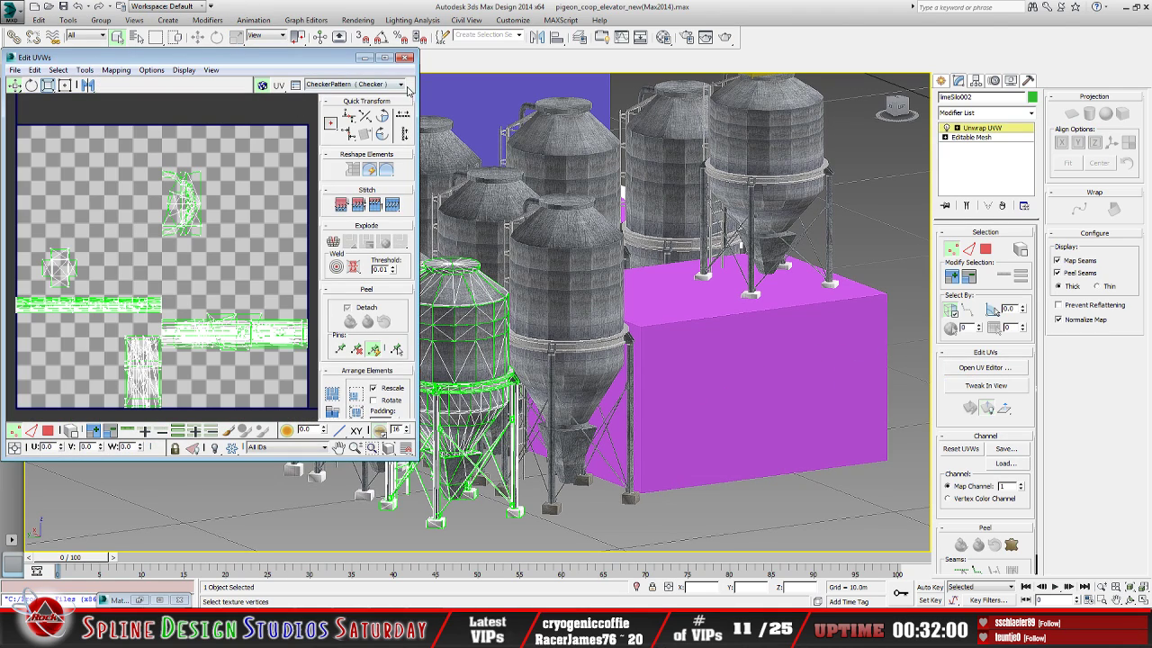
{"action": "left_click", "coordinate": [401, 85]}
{"action": "left_click", "coordinate": [355, 94]}
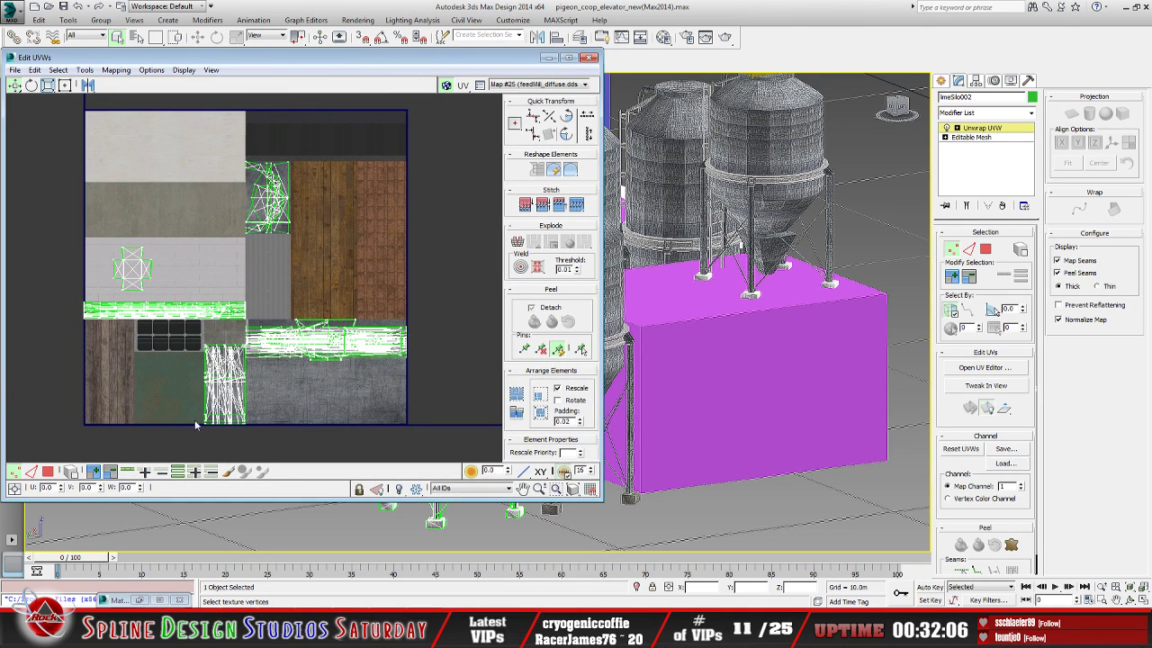
In polygon mode, move the UV cluster from the small metal patch beside the wood planks into the lower-right corner of the dark scratched metal
{"action": "left_click", "coordinate": [50, 472]}
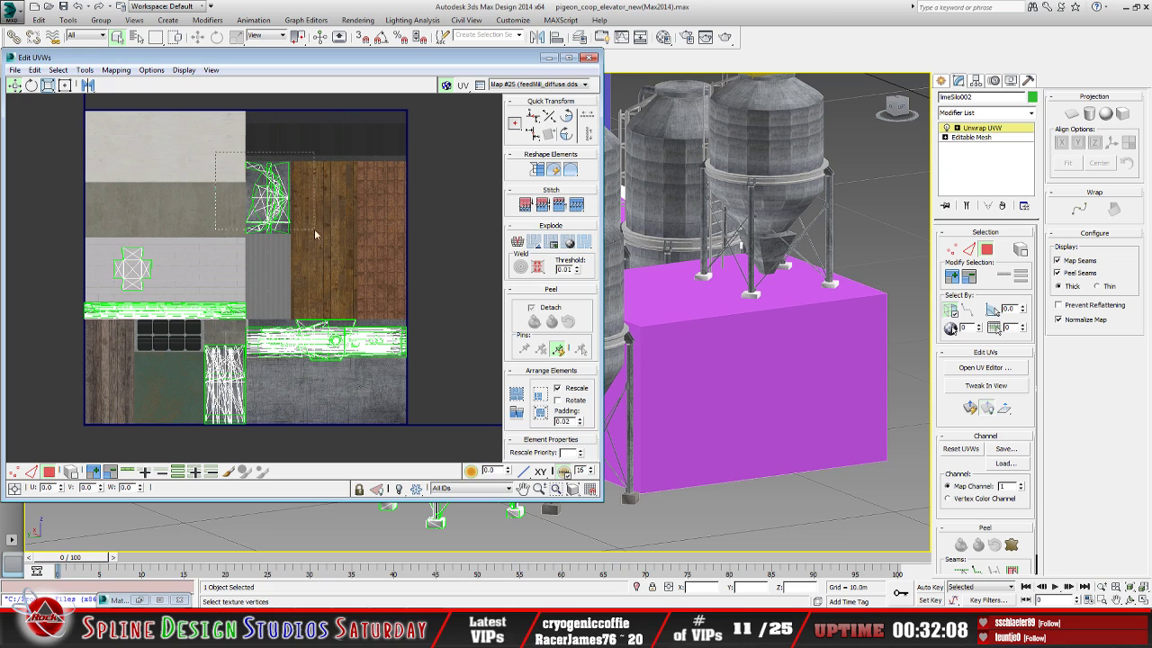
{"action": "left_click", "coordinate": [279, 232]}
{"action": "left_click_drag", "start_coordinate": [265, 197], "coordinate": [377, 385]}
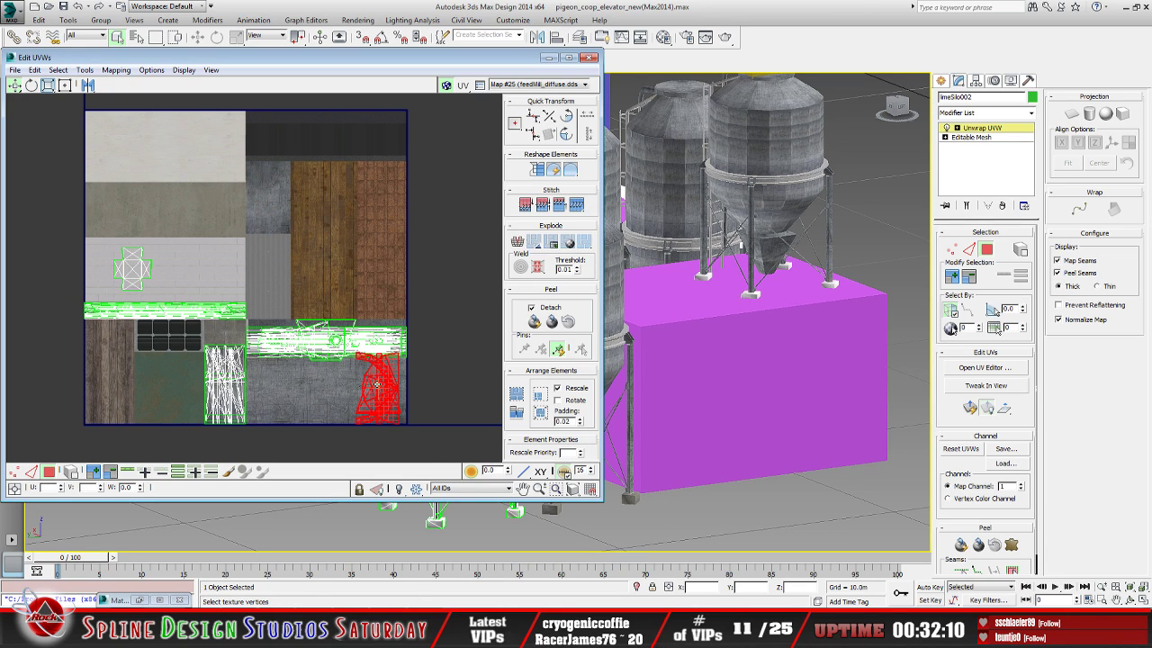
Scale and nudge limeSilo002's moved metal cluster with the Freeform tool so it sits inside the atlas edges, clear of the strip above
{"action": "scroll", "coordinate": [376, 386], "scroll_direction": "up", "scroll_amount": 2}
{"action": "middle_click_drag", "start_coordinate": [437, 386], "coordinate": [292, 275]}
{"action": "scroll", "coordinate": [293, 274], "scroll_direction": "up", "scroll_amount": 3}
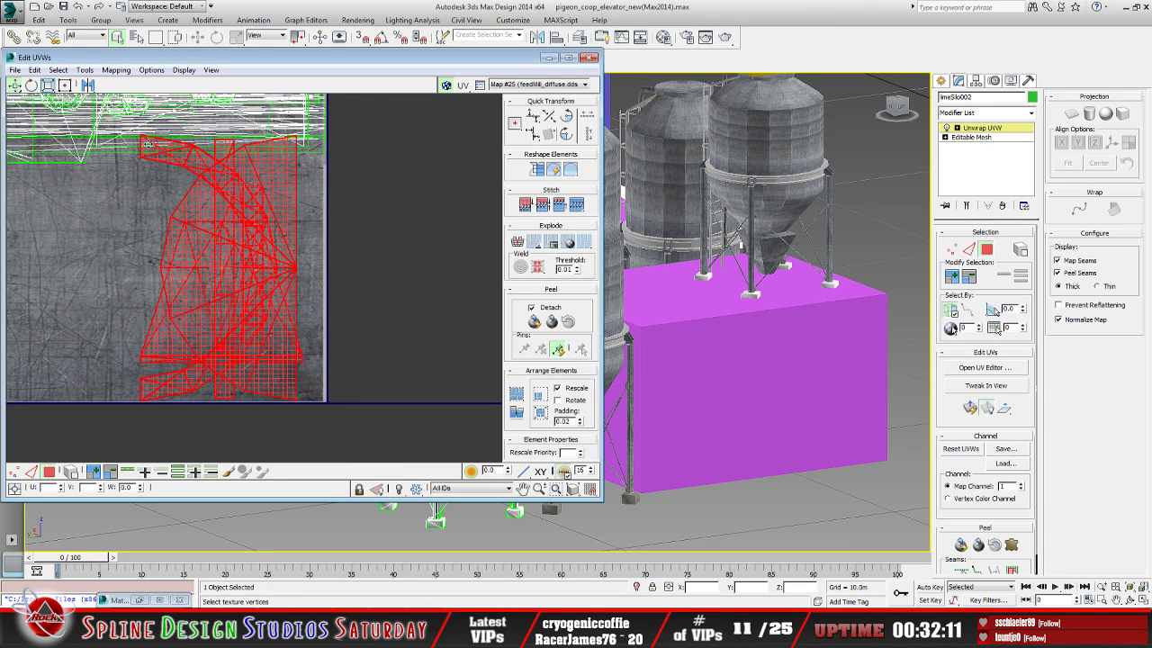
{"action": "left_click", "coordinate": [64, 85]}
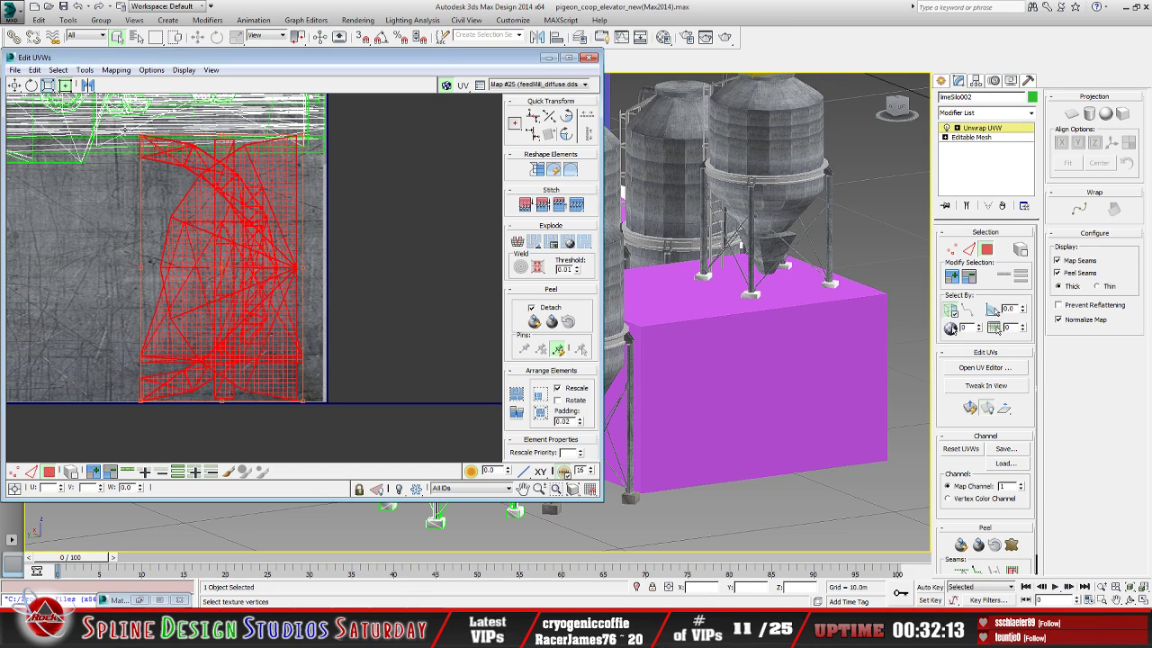
{"action": "left_click_drag", "start_coordinate": [142, 133], "coordinate": [165, 158]}
{"action": "left_click_drag", "start_coordinate": [301, 160], "coordinate": [320, 153]}
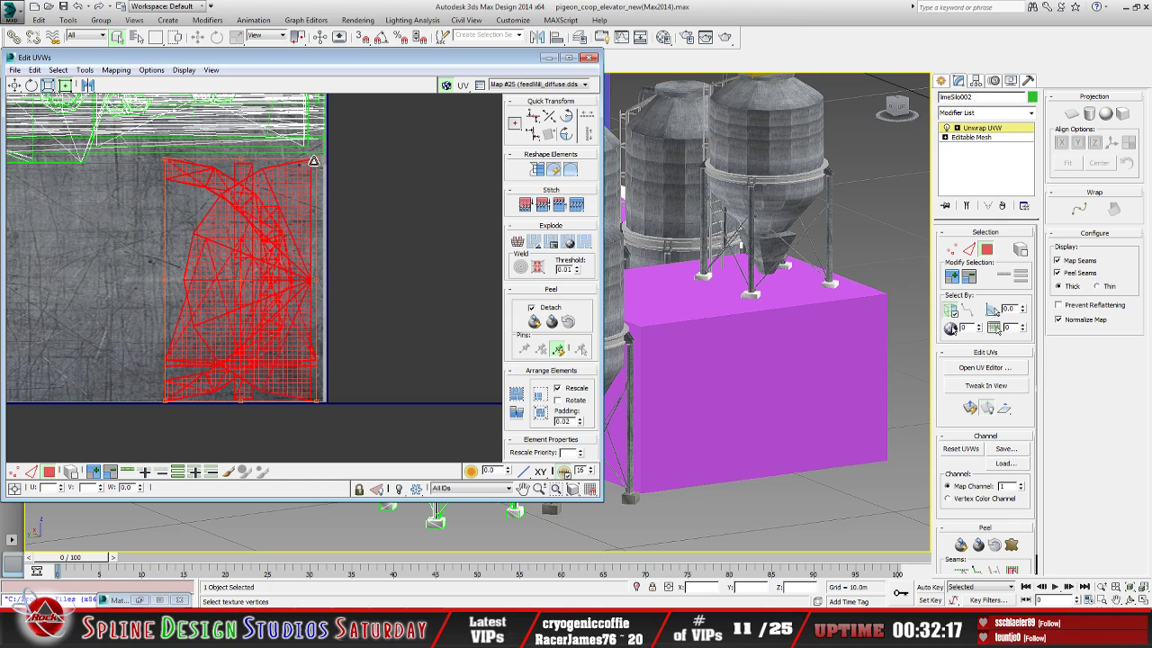
{"action": "left_click_drag", "start_coordinate": [297, 275], "coordinate": [299, 272]}
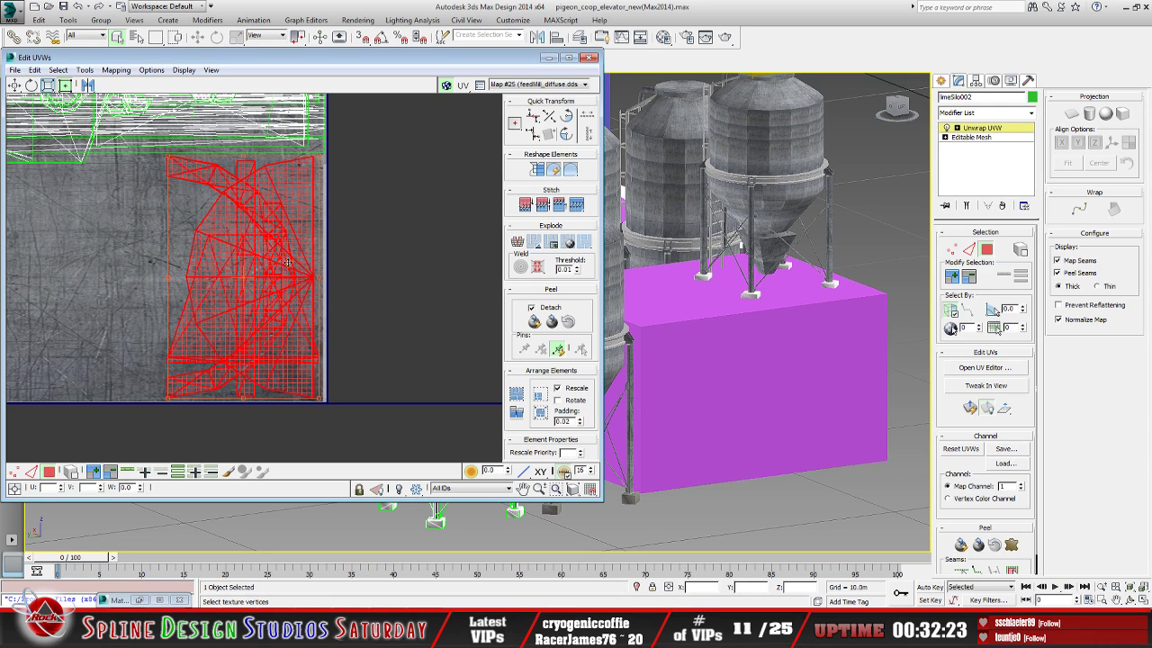
Move limeSilo002's cross-shaped UV cluster off the white block wall onto the grey concrete patch beside the black panels, shrinking it on the way
{"action": "scroll", "coordinate": [303, 257], "scroll_direction": "down", "scroll_amount": 5}
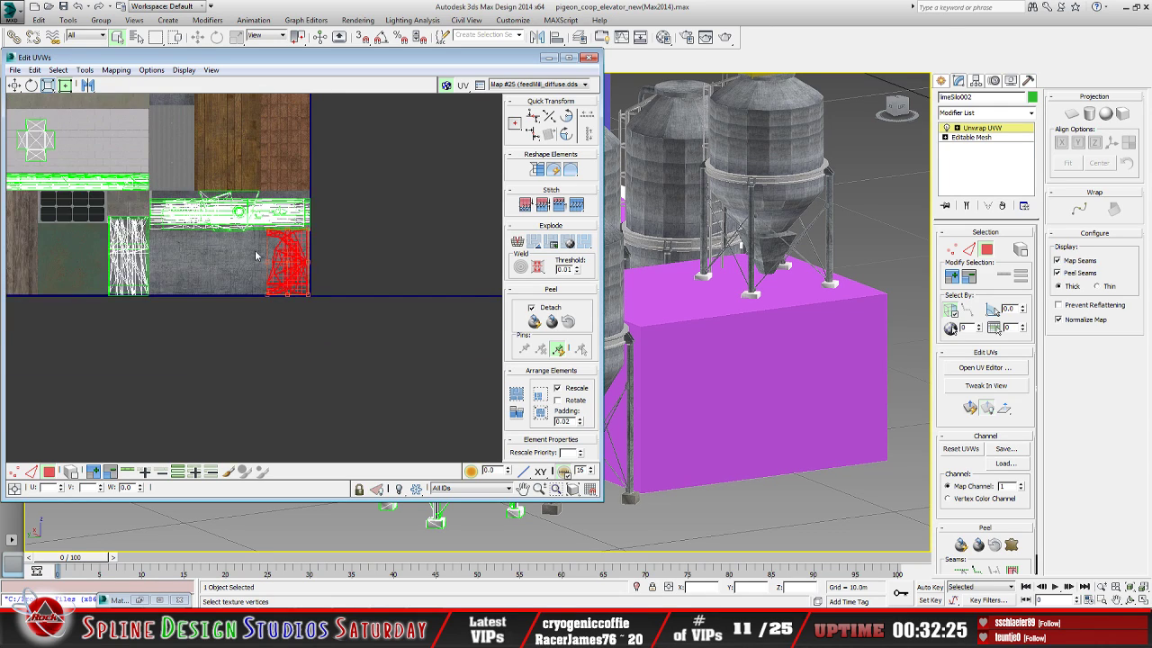
{"action": "middle_click_drag", "start_coordinate": [173, 229], "coordinate": [265, 272]}
{"action": "left_click_drag", "start_coordinate": [117, 211], "coordinate": [224, 244]}
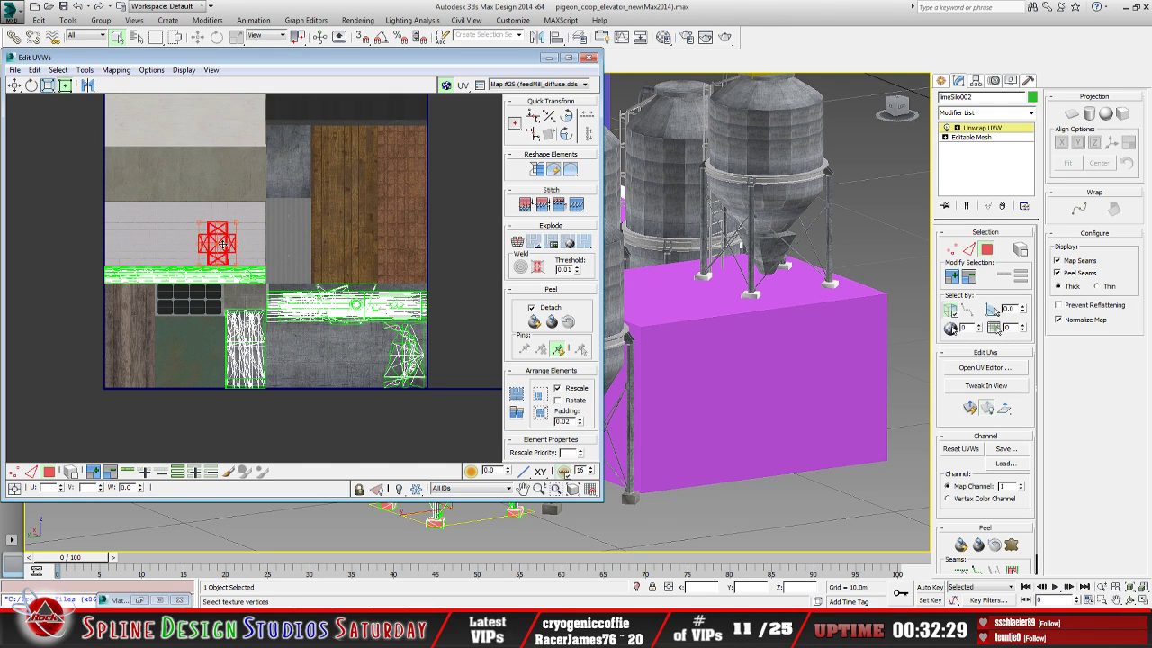
{"action": "scroll", "coordinate": [225, 247], "scroll_direction": "up", "scroll_amount": 2}
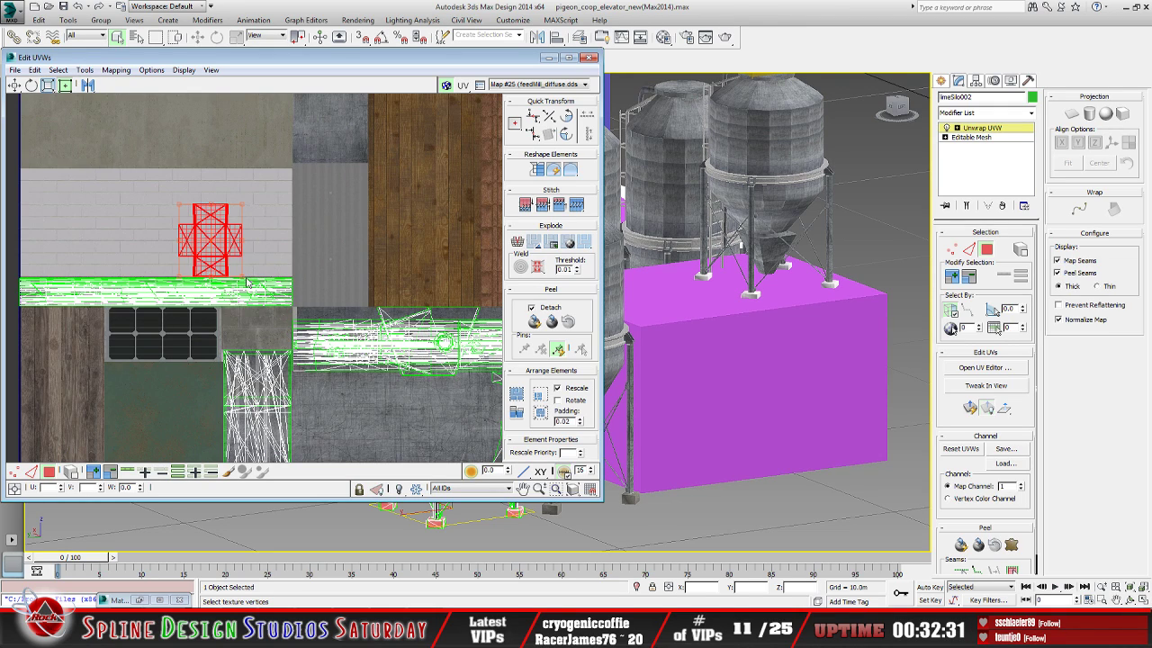
{"action": "left_click_drag", "start_coordinate": [241, 274], "coordinate": [247, 333]}
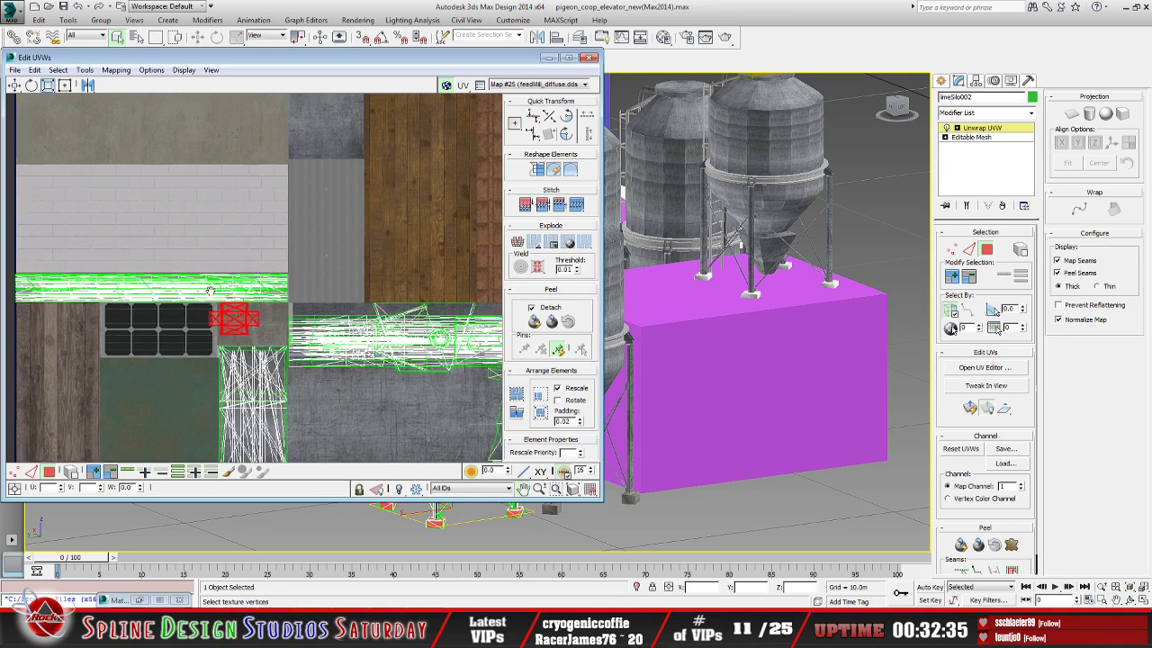
{"action": "scroll", "coordinate": [207, 297], "scroll_direction": "down", "scroll_amount": 3}
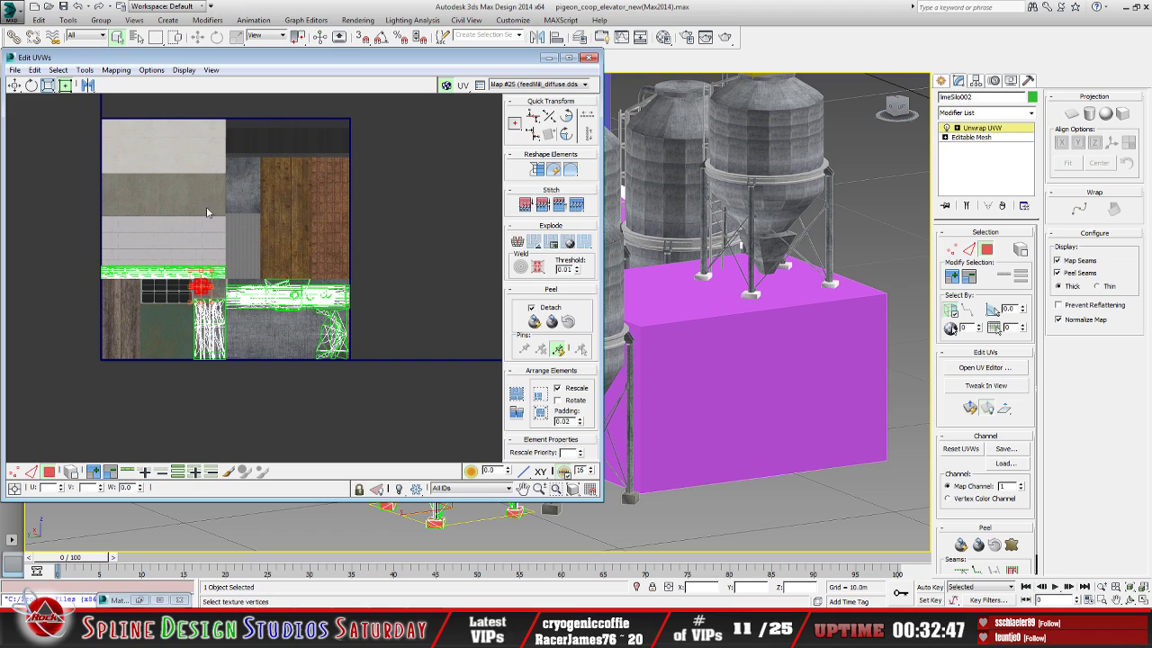
{"action": "middle_click_drag", "start_coordinate": [252, 329], "coordinate": [270, 336]}
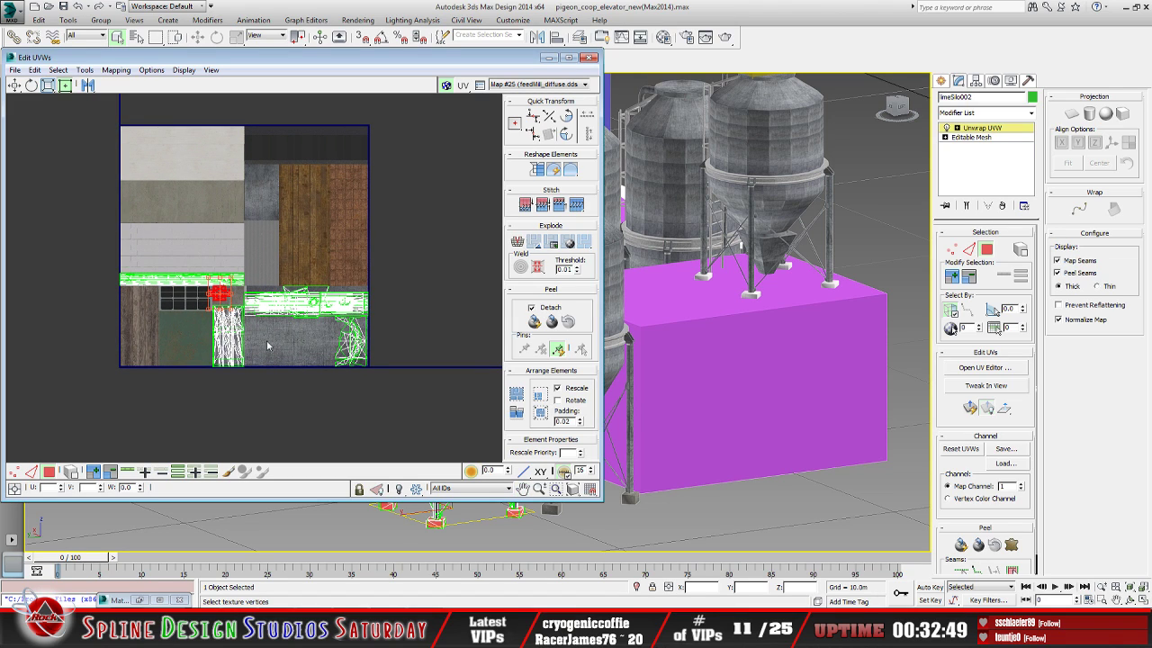
{"action": "scroll", "coordinate": [242, 278], "scroll_direction": "up", "scroll_amount": 5}
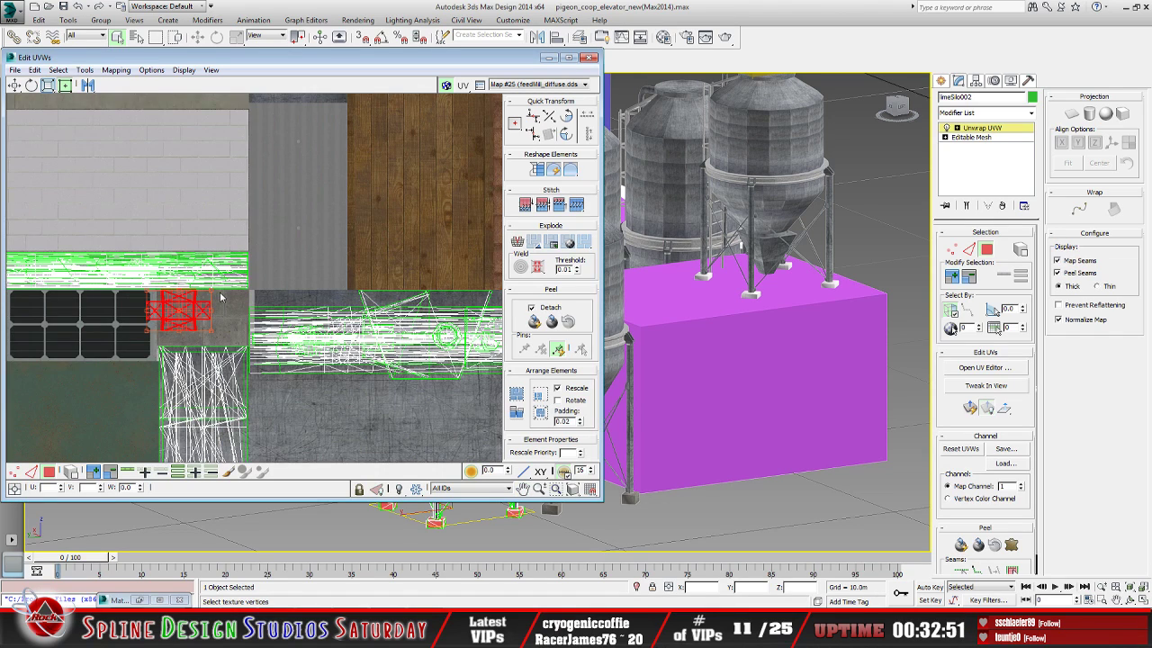
{"action": "scroll", "coordinate": [267, 289], "scroll_direction": "up", "scroll_amount": 3}
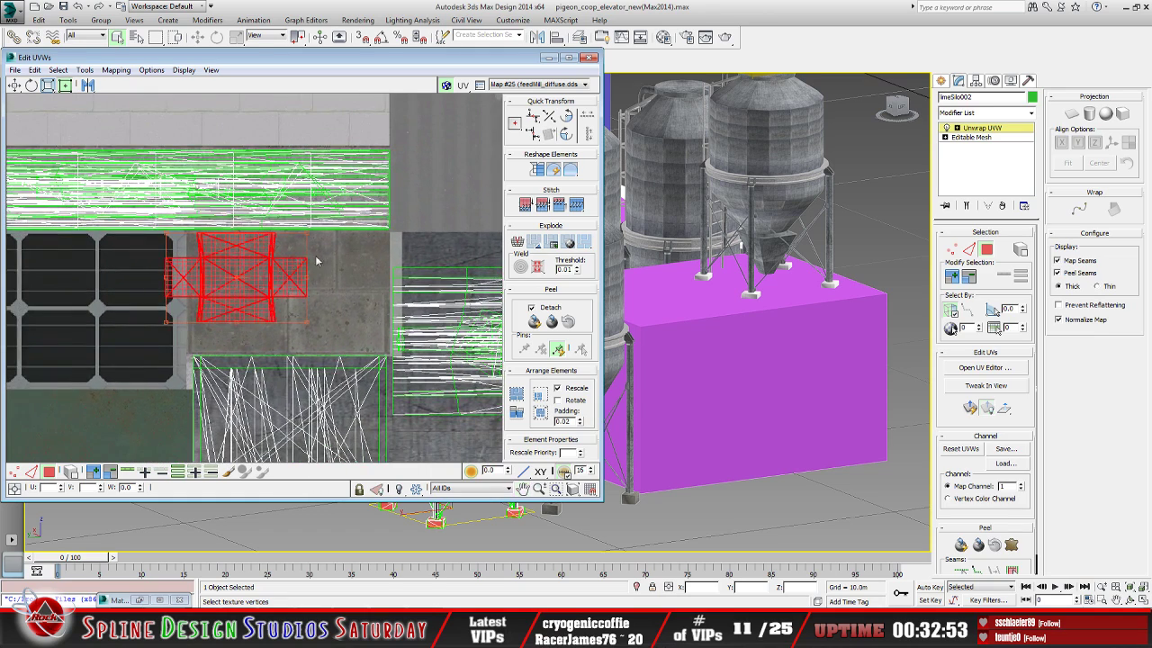
{"action": "left_click_drag", "start_coordinate": [278, 242], "coordinate": [272, 273]}
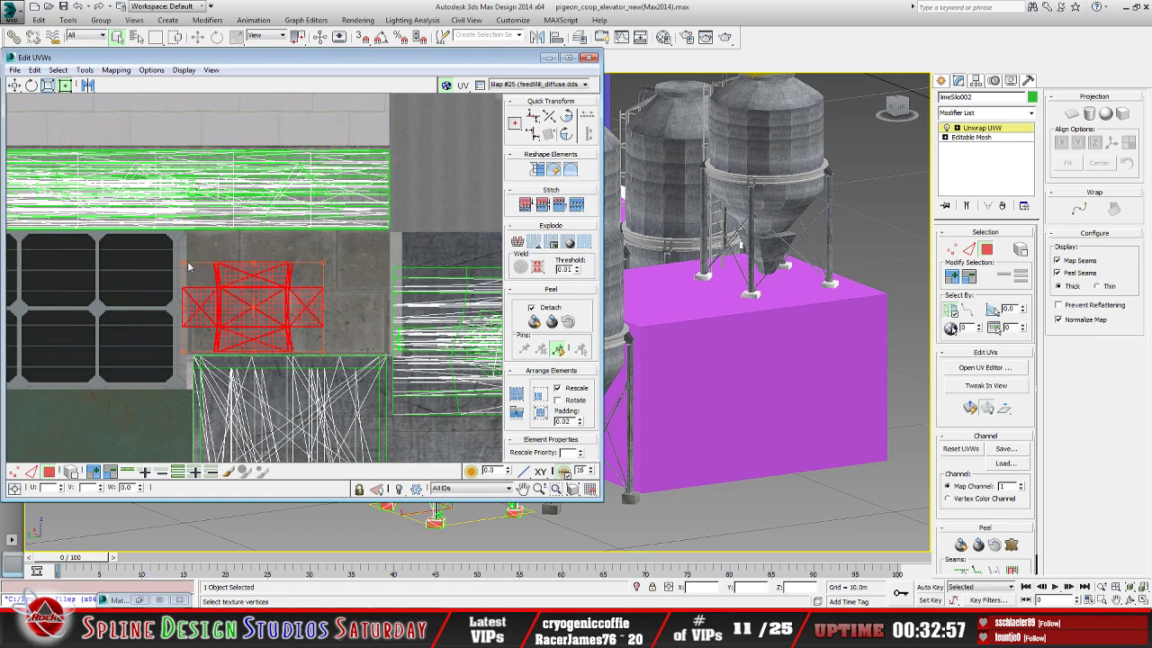
Scale limeSilo002's cross-shaped cluster down in width and height to fit the lower-left concrete block, and deselect it
{"action": "left_click_drag", "start_coordinate": [189, 270], "coordinate": [198, 295]}
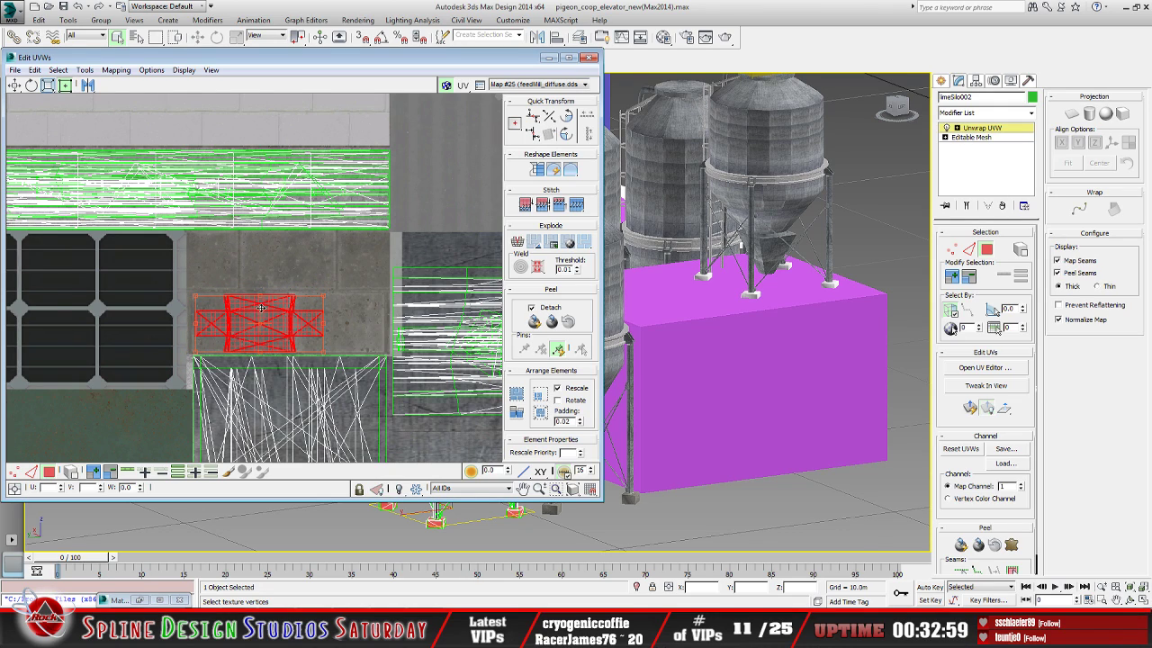
{"action": "scroll", "coordinate": [261, 308], "scroll_direction": "up", "scroll_amount": 1}
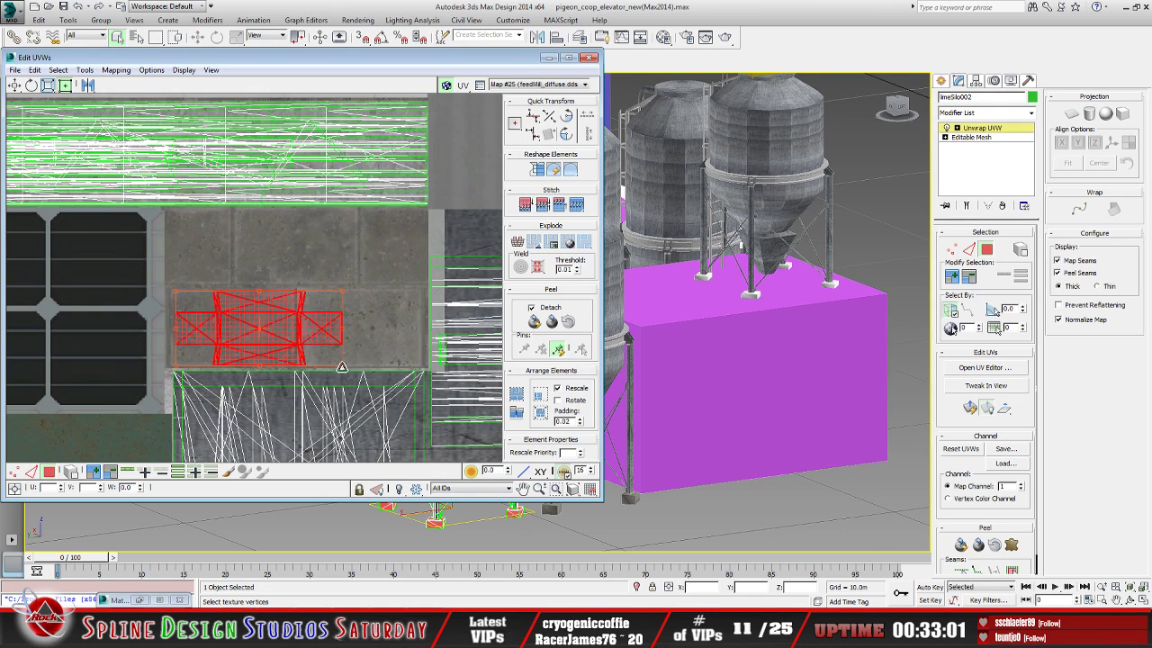
{"action": "left_click_drag", "start_coordinate": [342, 368], "coordinate": [287, 369]}
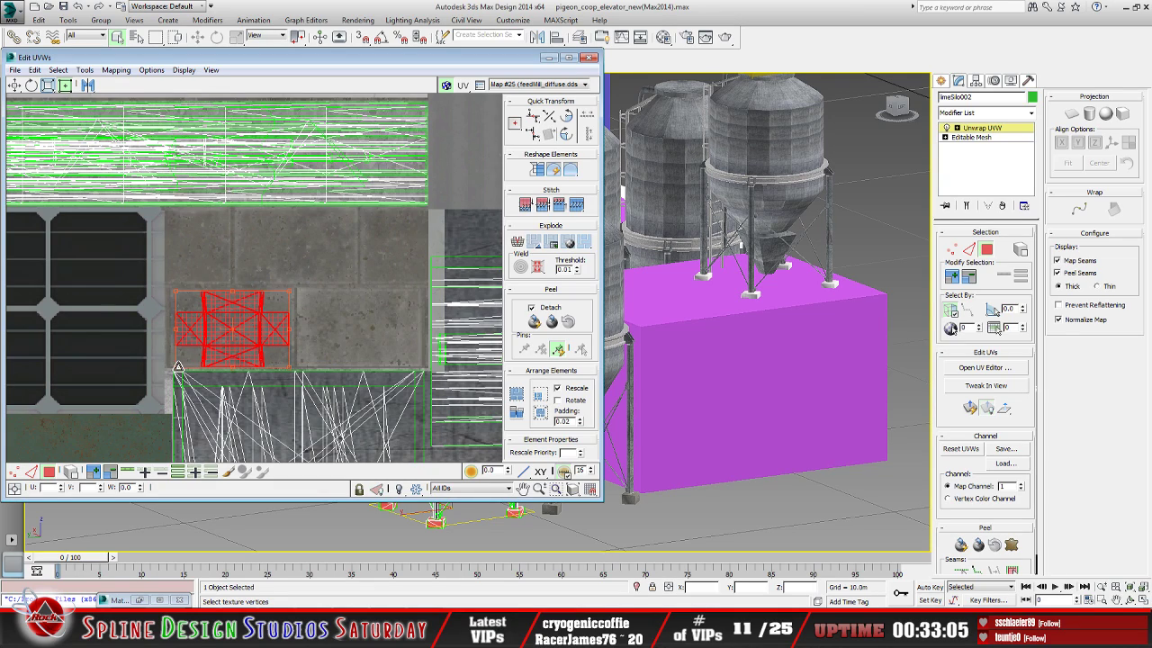
{"action": "left_click_drag", "start_coordinate": [178, 367], "coordinate": [176, 366]}
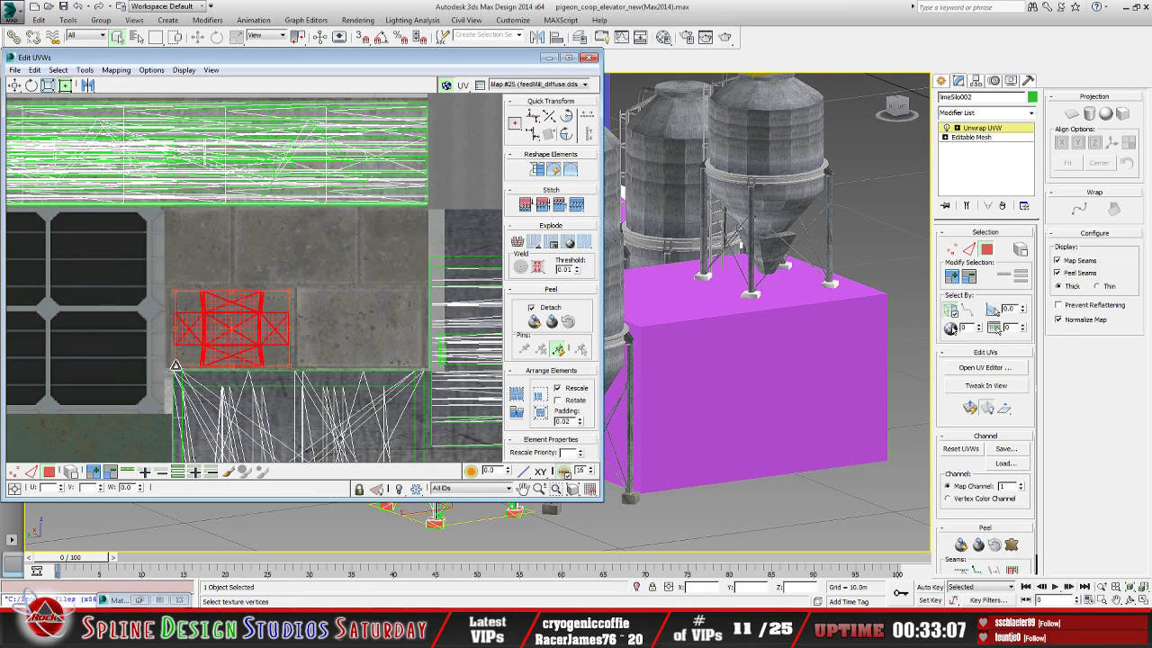
{"action": "scroll", "coordinate": [239, 340], "scroll_direction": "down", "scroll_amount": 6}
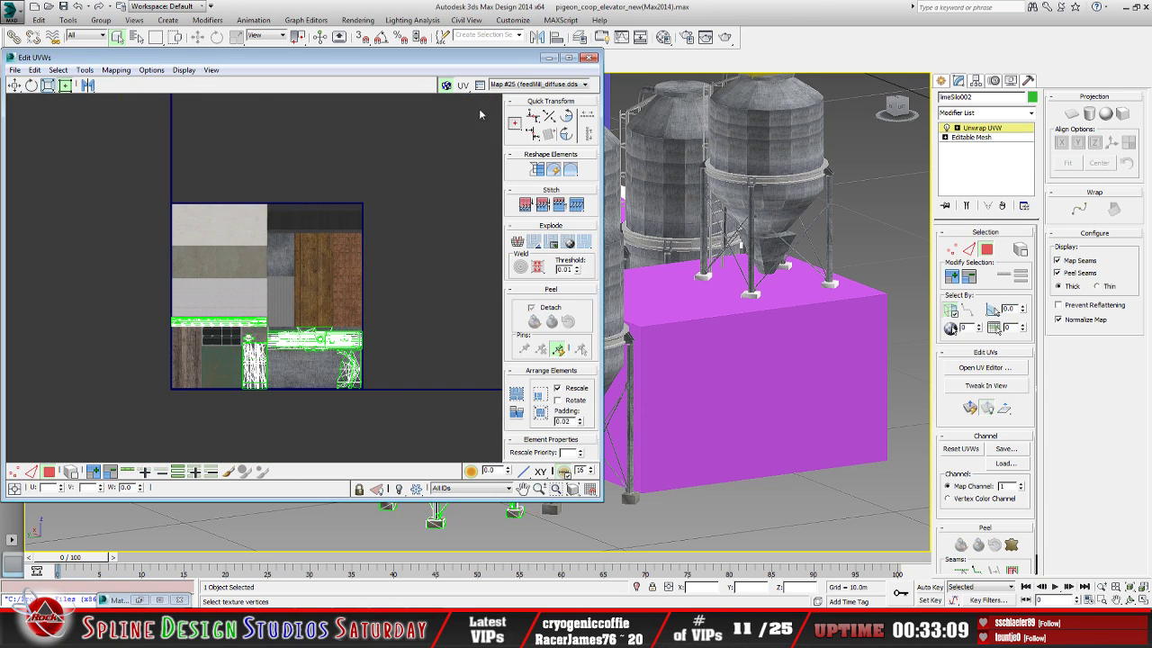
Minimize the UV editor, check the concrete feet on limeSilo002, and collapse its entire modifier stack with the scene held
{"action": "left_click", "coordinate": [548, 58]}
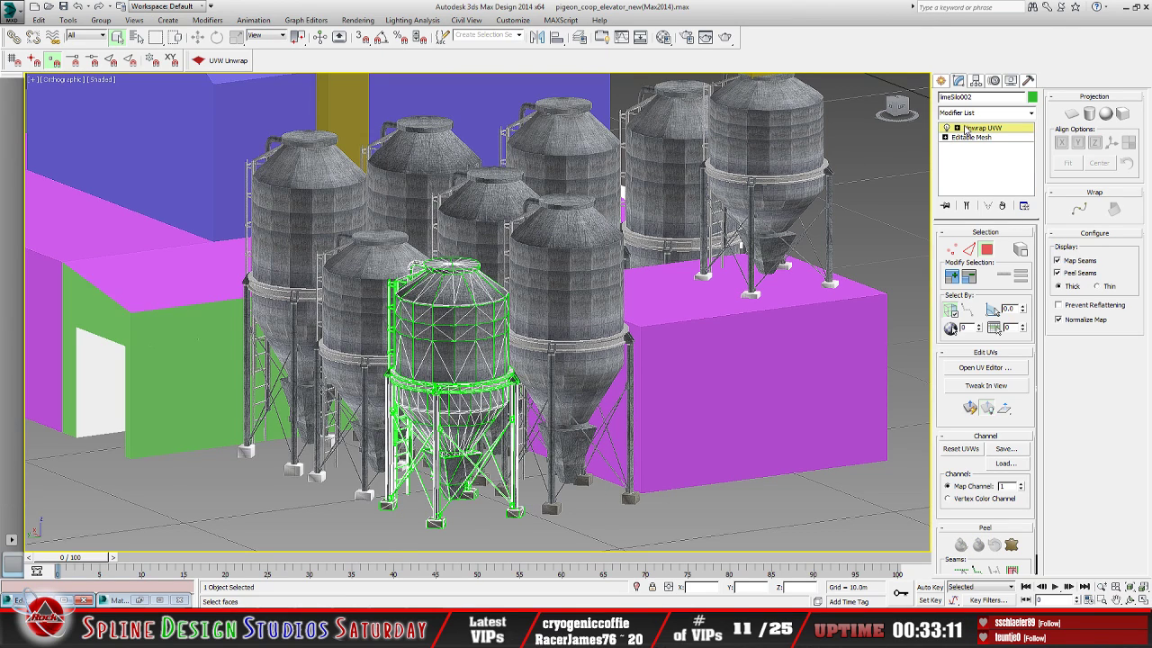
{"action": "double_click", "coordinate": [972, 128]}
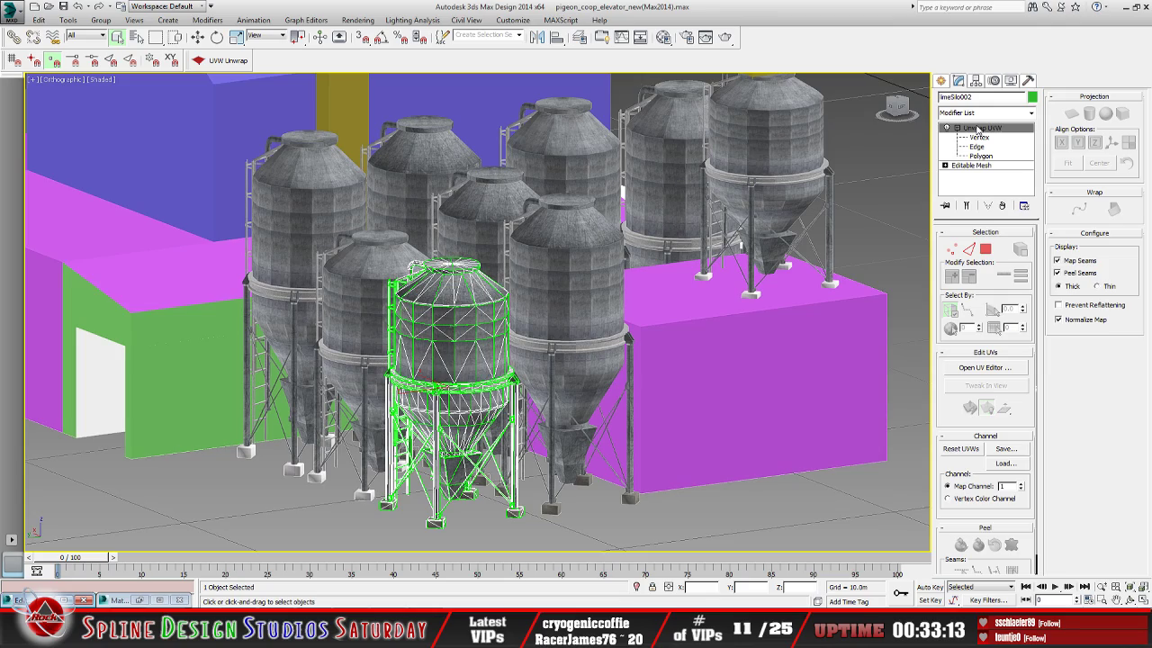
{"action": "middle_click_drag", "start_coordinate": [494, 370], "coordinate": [463, 339]}
{"action": "scroll", "coordinate": [461, 333], "scroll_direction": "up", "scroll_amount": 2}
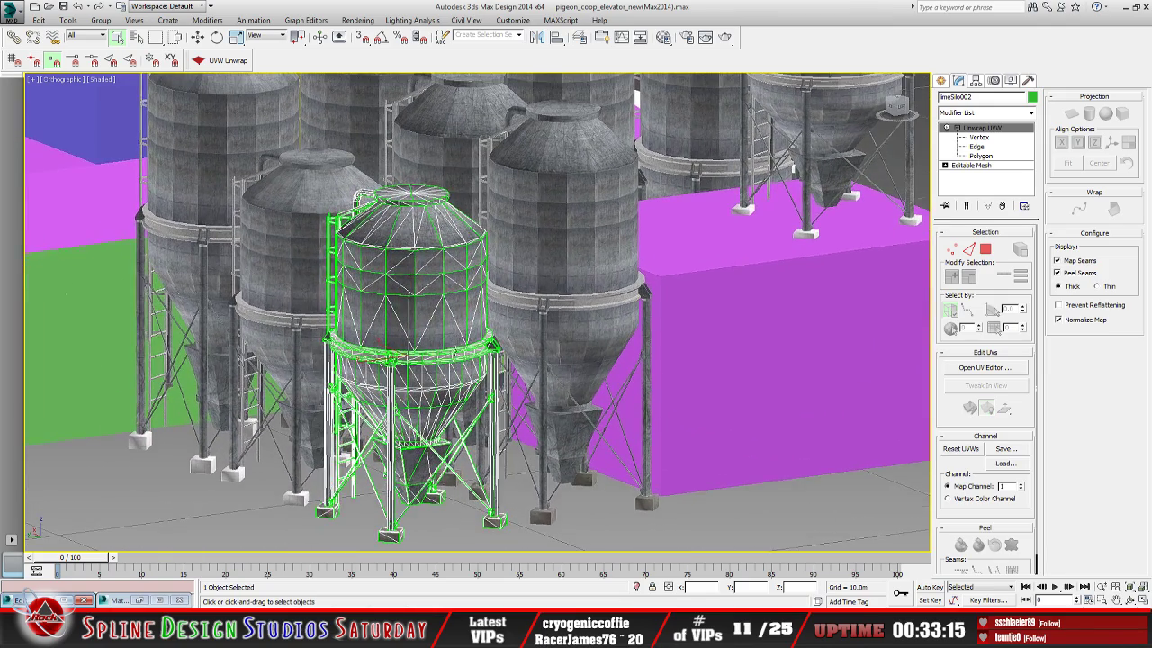
{"action": "middle_click_drag", "start_coordinate": [381, 385], "coordinate": [439, 342]}
{"action": "scroll", "coordinate": [394, 356], "scroll_direction": "down", "scroll_amount": 3}
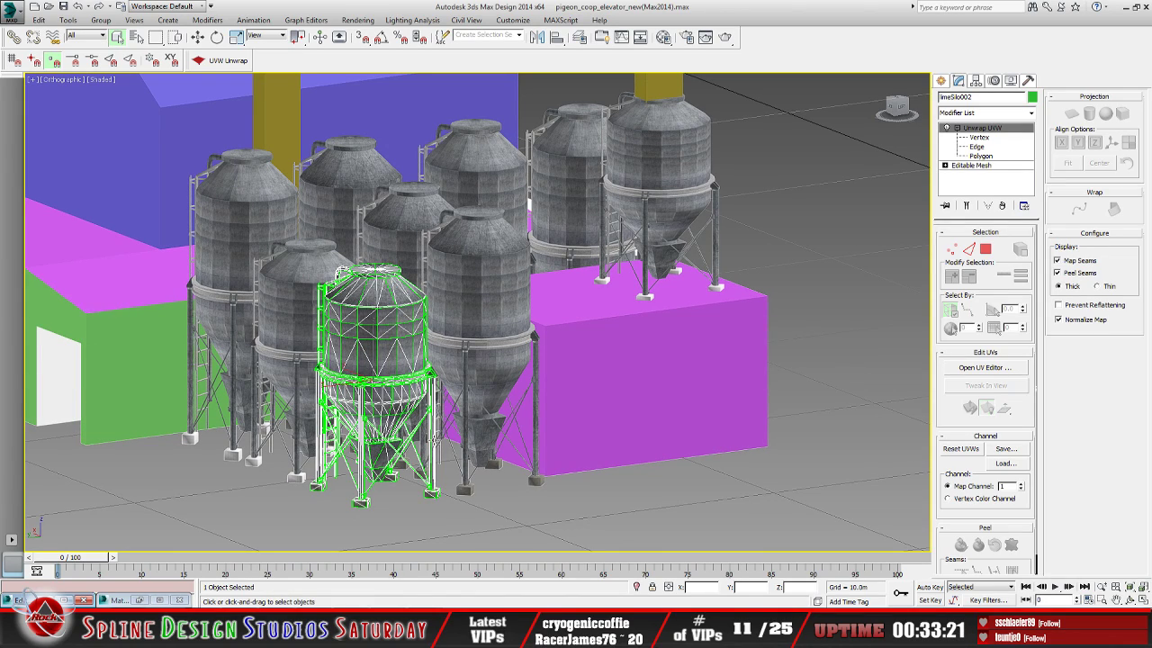
{"action": "right_click", "coordinate": [984, 129]}
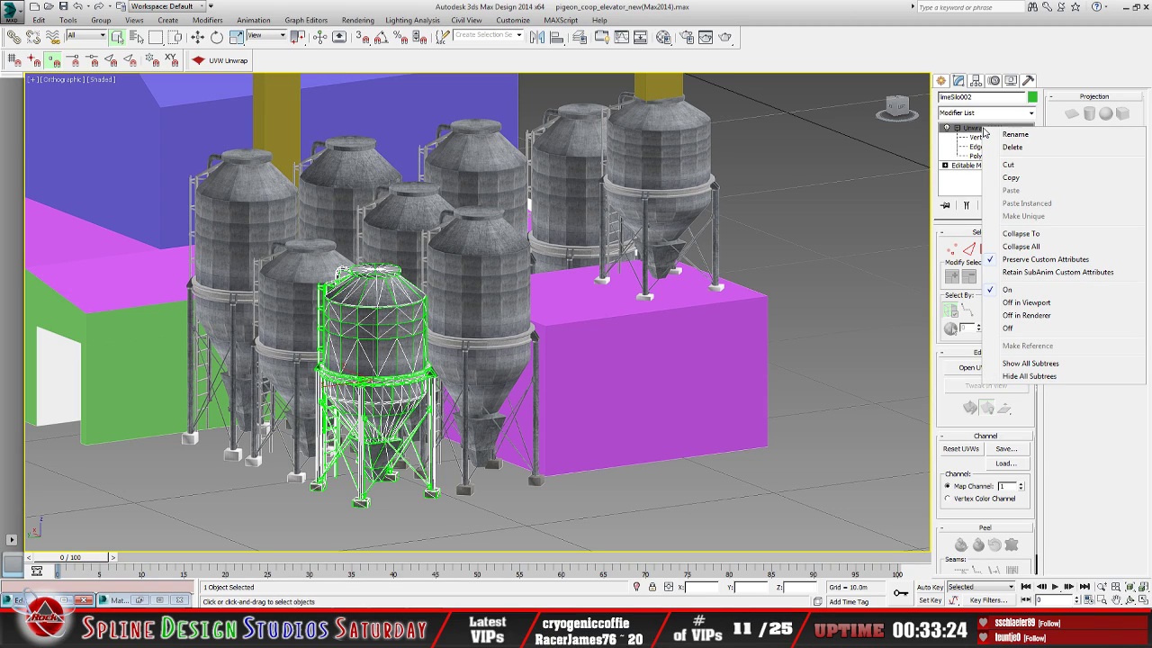
{"action": "left_click", "coordinate": [1020, 246]}
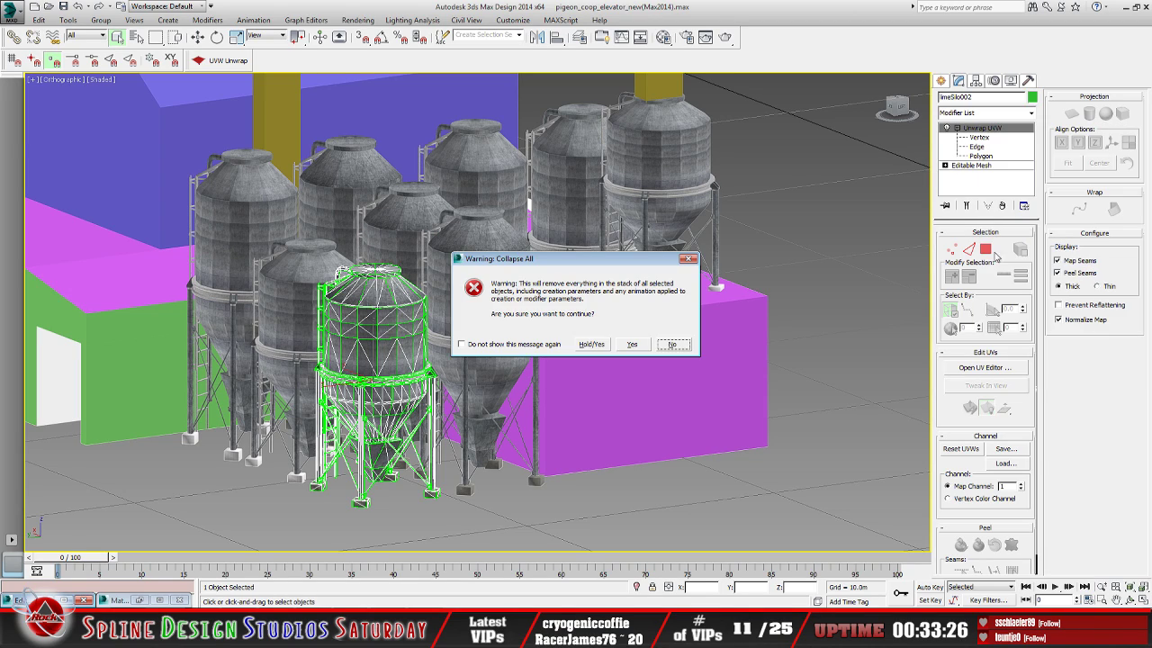
{"action": "left_click", "coordinate": [591, 344]}
Apply Unwrap UVW to limeSilo001, the small silo behind it, and show the feedMill_diffuse map in its UV editor
{"action": "middle_click_drag", "start_coordinate": [421, 345], "coordinate": [451, 338]}
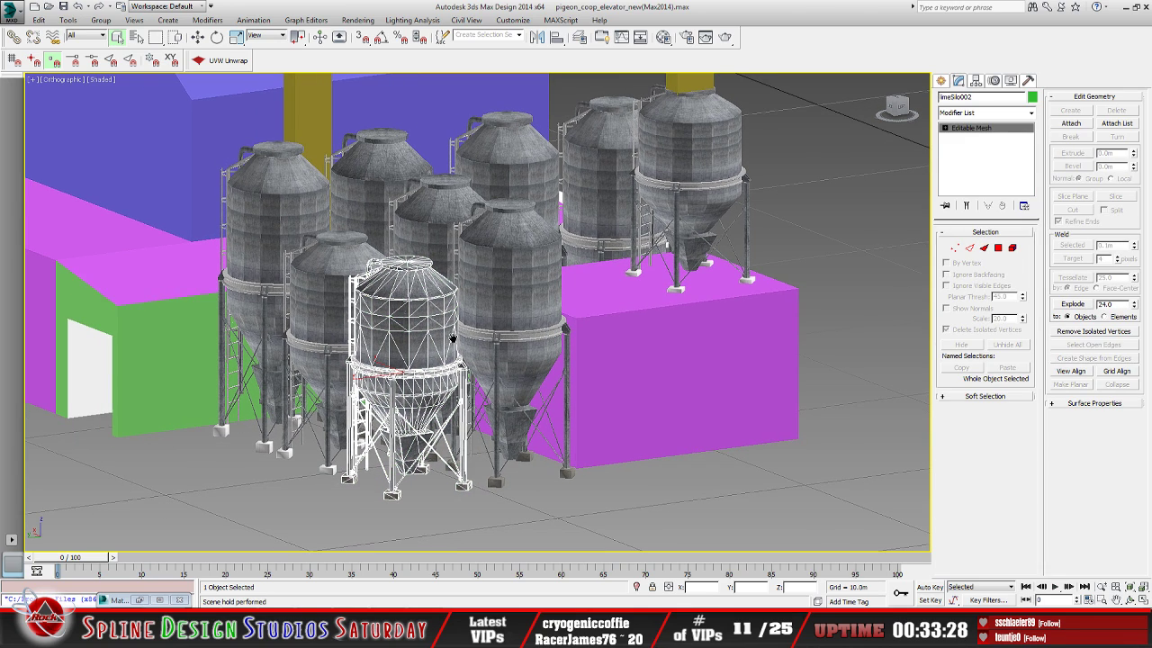
{"action": "left_click", "coordinate": [317, 326]}
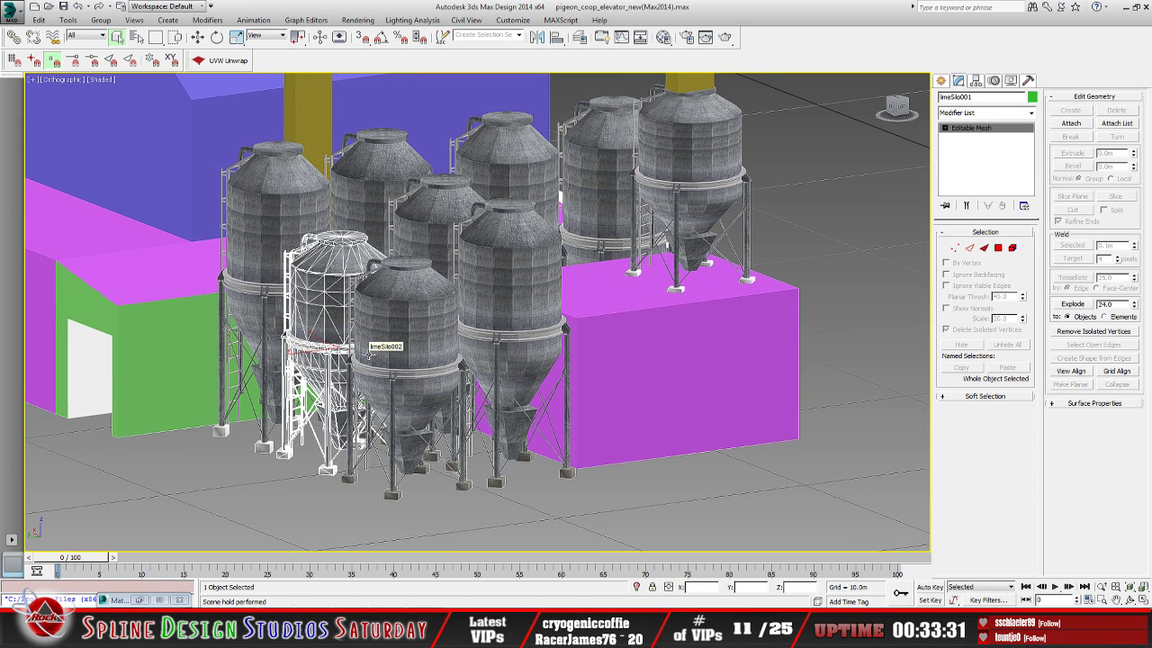
{"action": "left_click", "coordinate": [222, 60]}
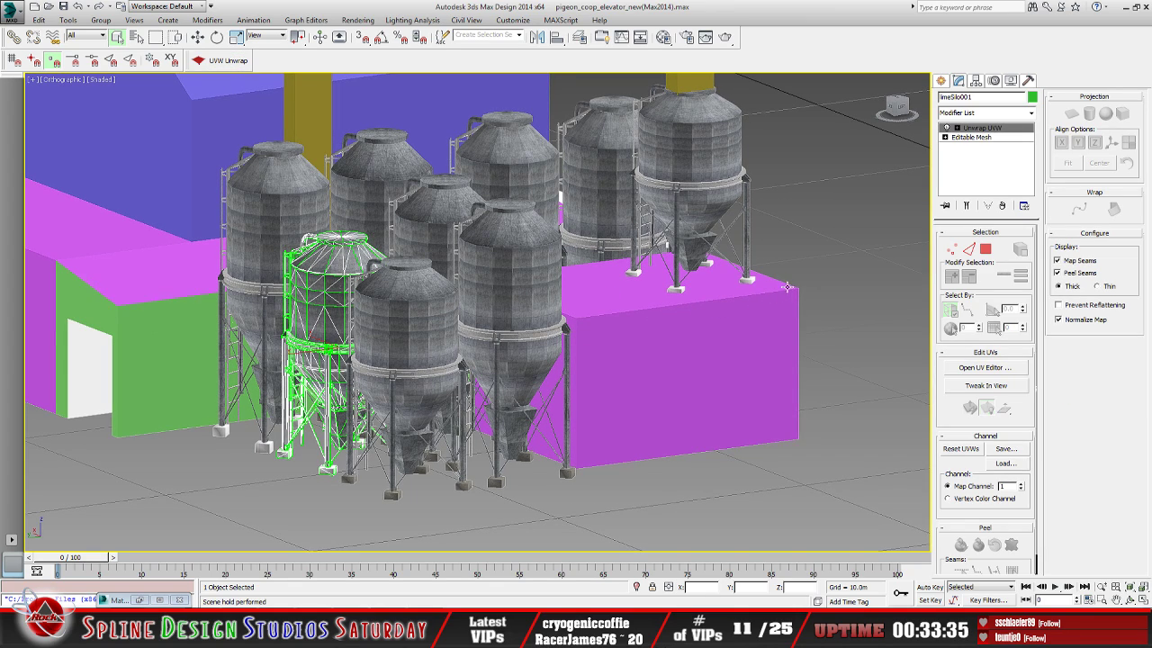
{"action": "left_click", "coordinate": [982, 369]}
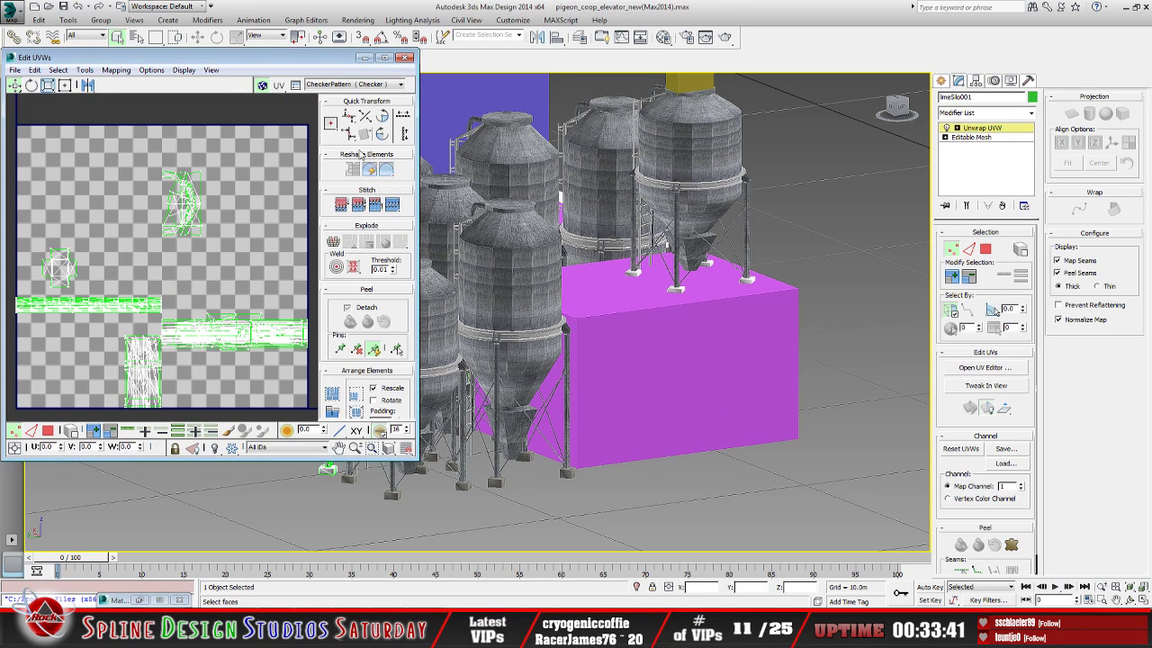
{"action": "left_click", "coordinate": [400, 84]}
{"action": "left_click", "coordinate": [355, 104]}
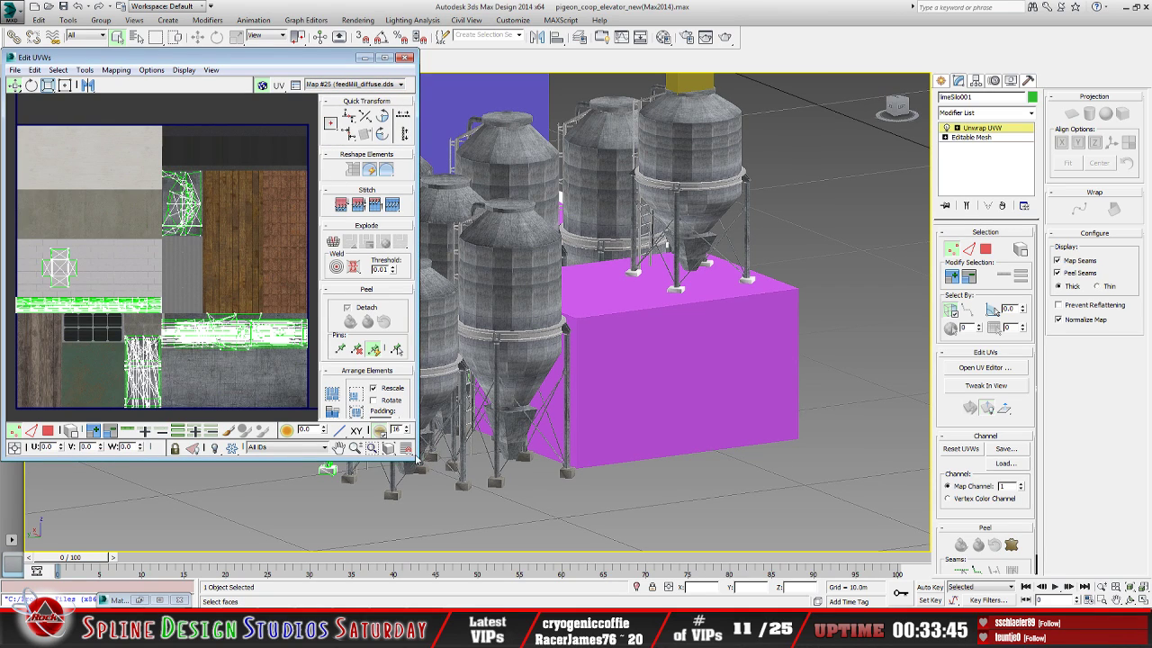
Enlarge the UV editor and move limeSilo001's fan-shaped UV cluster from the small dark metal patch onto the large scratched metal area below
{"action": "left_click_drag", "start_coordinate": [414, 459], "coordinate": [615, 513]}
{"action": "left_click", "coordinate": [48, 485]}
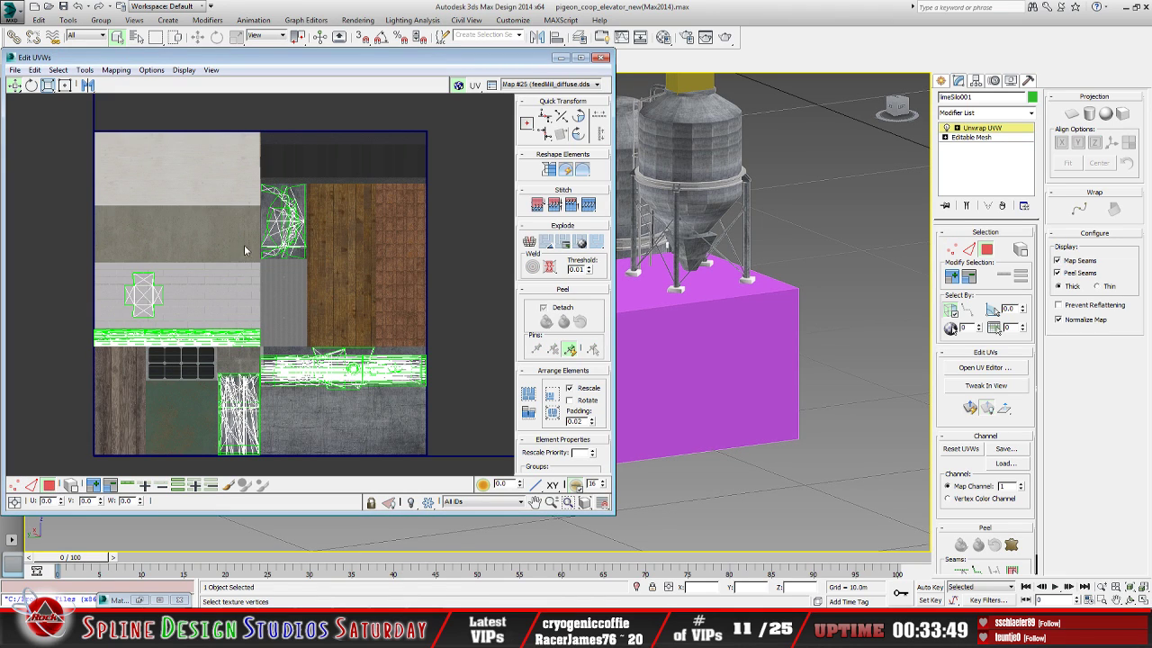
{"action": "left_click_drag", "start_coordinate": [236, 180], "coordinate": [335, 280]}
{"action": "left_click_drag", "start_coordinate": [277, 232], "coordinate": [361, 407]}
{"action": "scroll", "coordinate": [361, 407], "scroll_direction": "up", "scroll_amount": 3}
{"action": "middle_click_drag", "start_coordinate": [362, 407], "coordinate": [322, 318]}
{"action": "scroll", "coordinate": [322, 317], "scroll_direction": "up", "scroll_amount": 2}
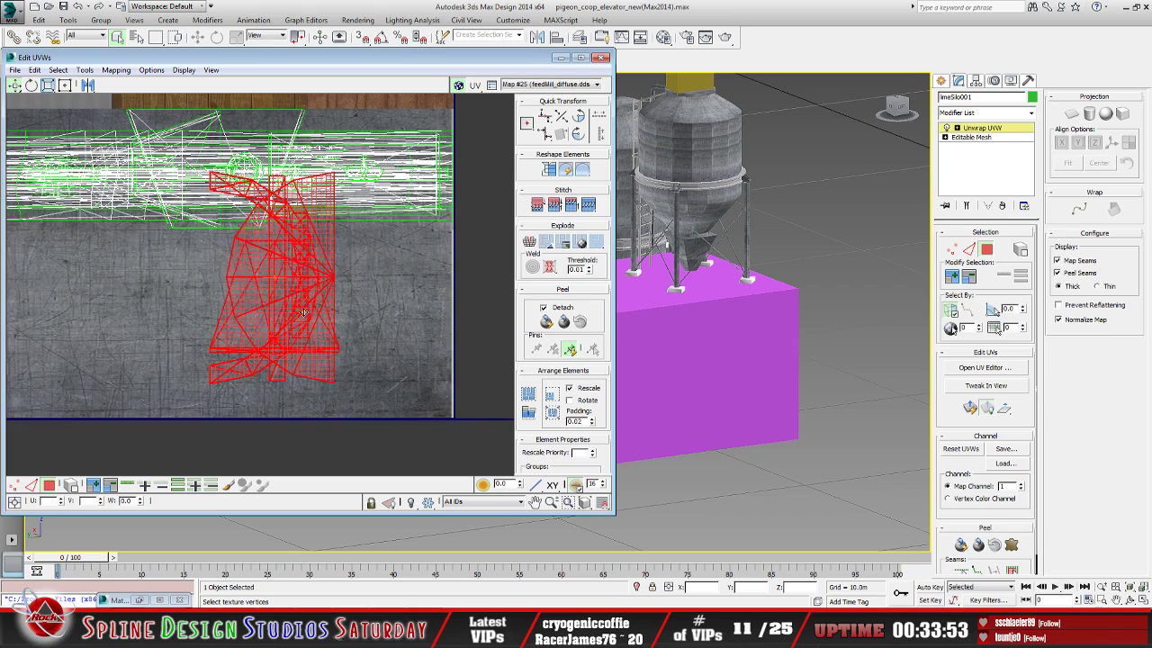
Move the fan-shaped cluster to the lower-right corner of the scratched metal area and reduce its height to fit above the texture's bottom edge
{"action": "left_click_drag", "start_coordinate": [322, 318], "coordinate": [401, 351]}
{"action": "middle_click_drag", "start_coordinate": [401, 351], "coordinate": [315, 323]}
{"action": "scroll", "coordinate": [316, 325], "scroll_direction": "up", "scroll_amount": 3}
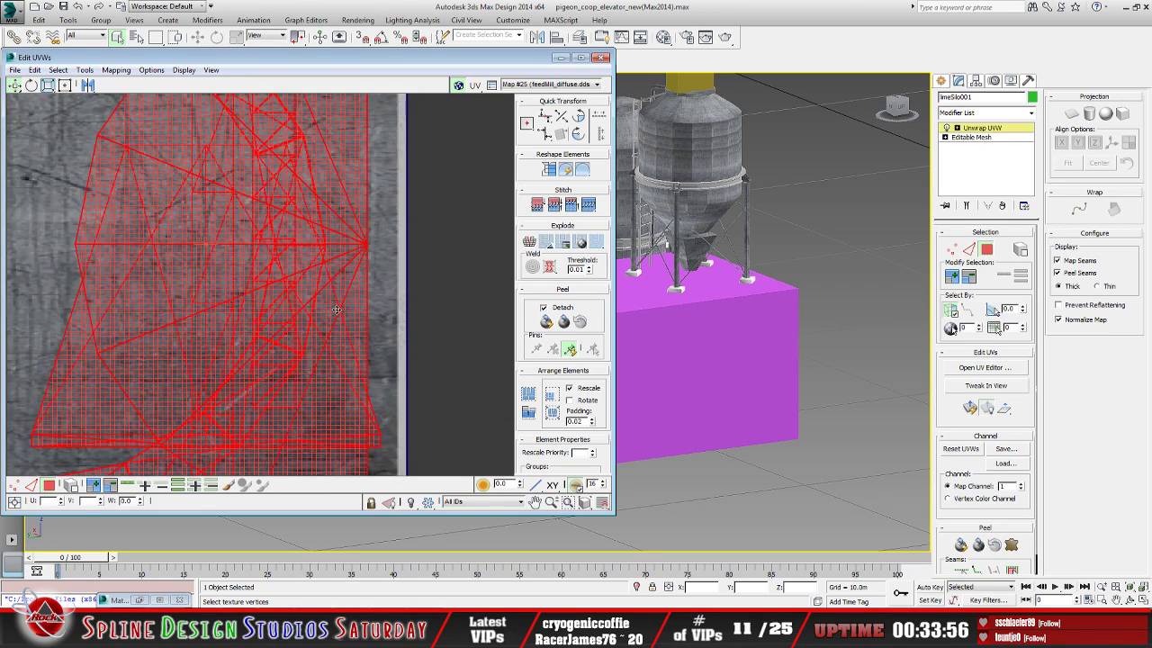
{"action": "scroll", "coordinate": [333, 364], "scroll_direction": "down", "scroll_amount": 1}
{"action": "scroll", "coordinate": [270, 378], "scroll_direction": "down", "scroll_amount": 1}
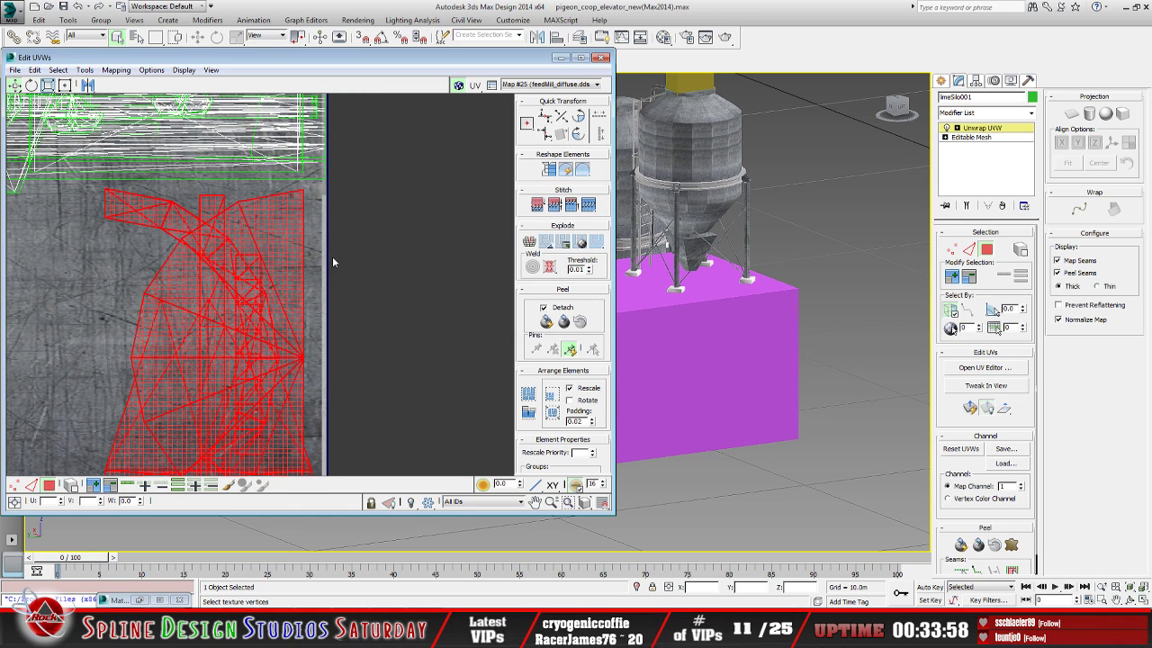
{"action": "scroll", "coordinate": [328, 224], "scroll_direction": "up", "scroll_amount": 5}
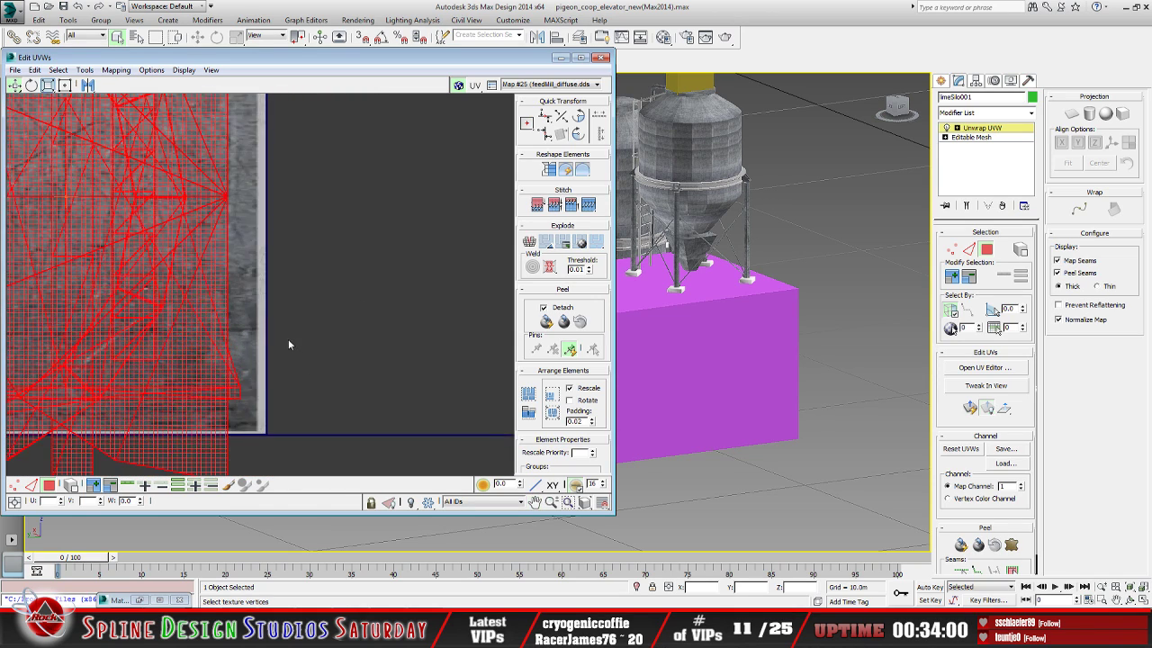
{"action": "scroll", "coordinate": [246, 308], "scroll_direction": "down", "scroll_amount": 5}
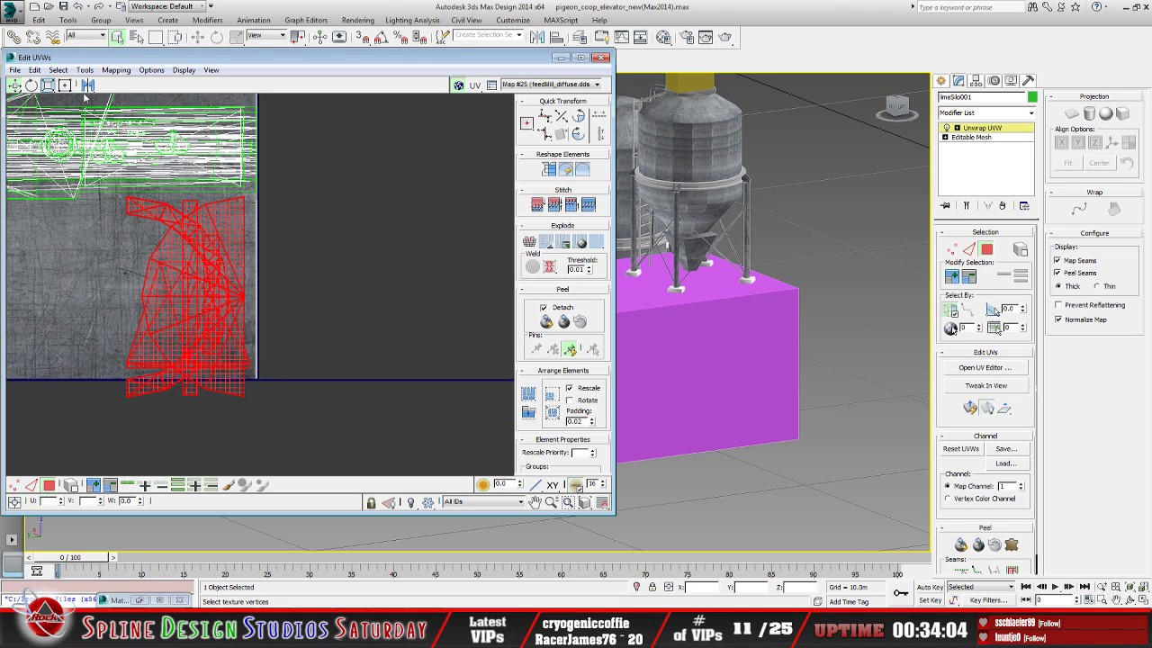
{"action": "left_click", "coordinate": [64, 85]}
{"action": "left_click_drag", "start_coordinate": [247, 393], "coordinate": [249, 373]}
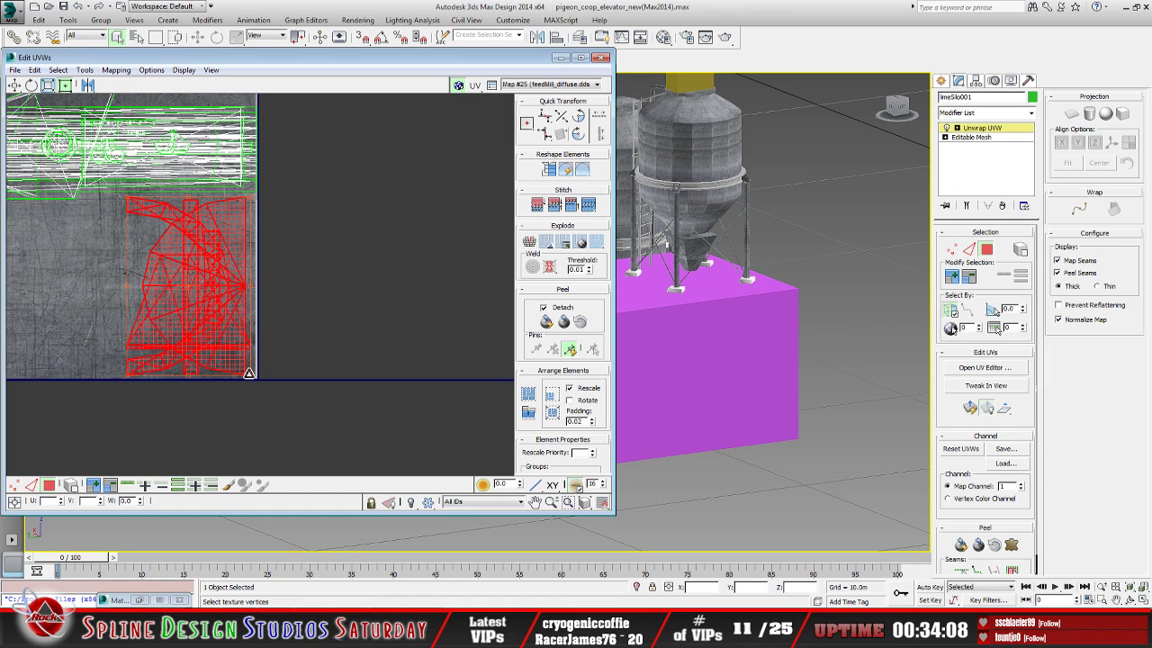
Nudge the fan-shaped cluster against the metal area's right edge, fine-tune its size to stay inside the light border, and deselect it
{"action": "scroll", "coordinate": [265, 335], "scroll_direction": "up", "scroll_amount": 6}
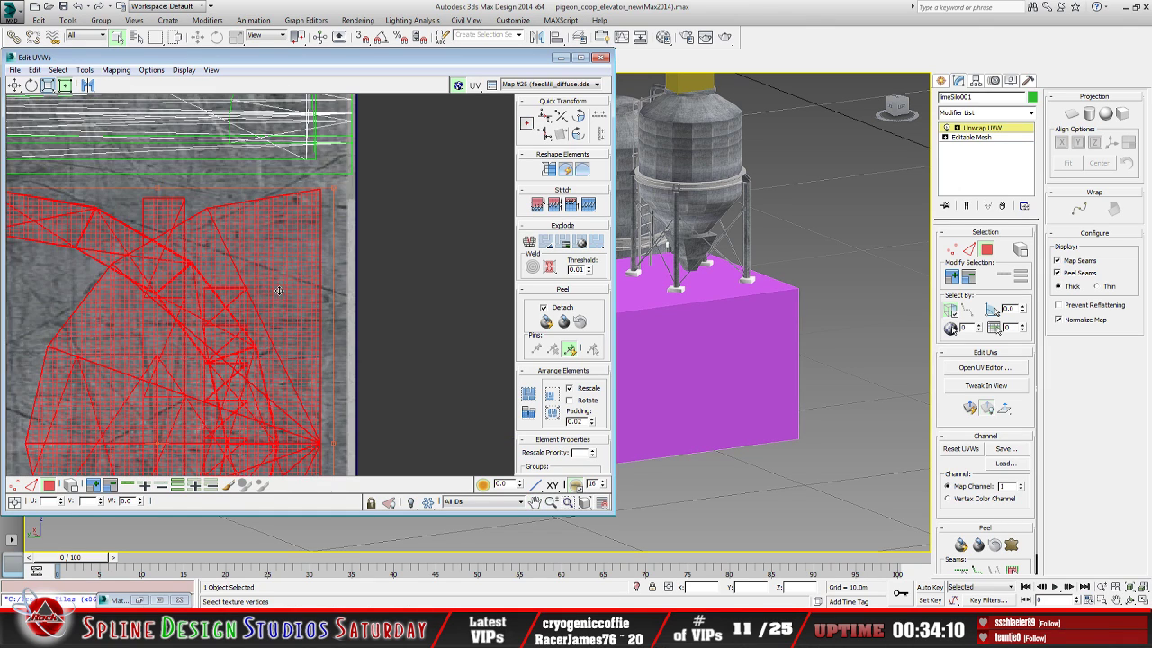
{"action": "scroll", "coordinate": [207, 231], "scroll_direction": "down", "scroll_amount": 2}
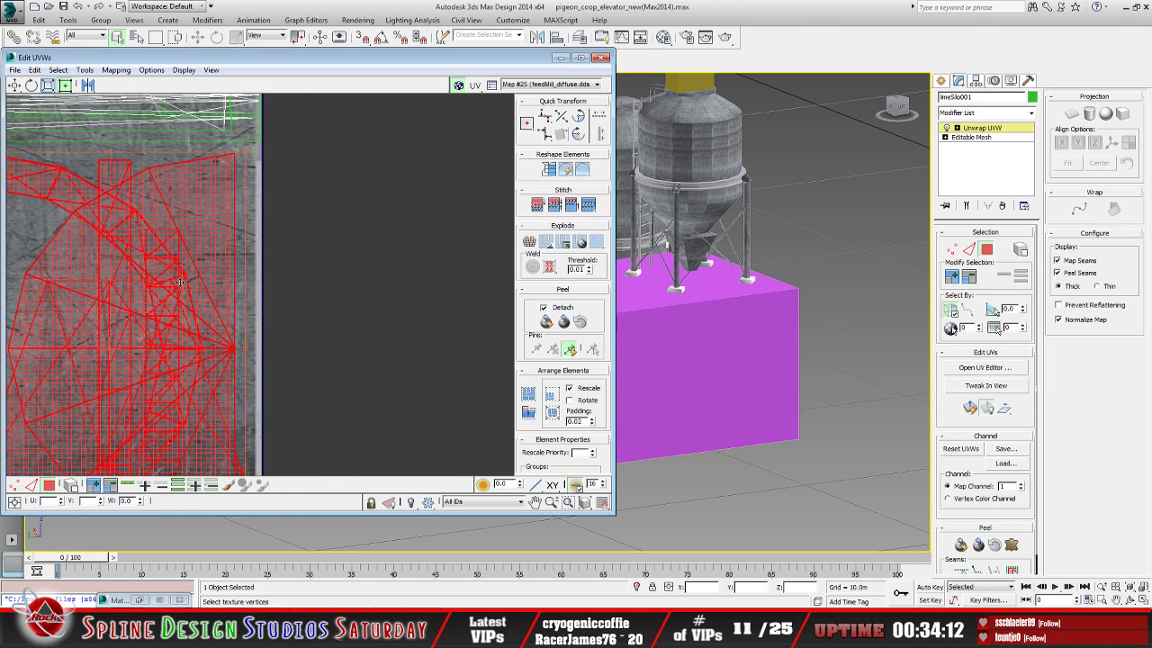
{"action": "scroll", "coordinate": [180, 282], "scroll_direction": "up", "scroll_amount": 2}
{"action": "scroll", "coordinate": [195, 285], "scroll_direction": "down", "scroll_amount": 2}
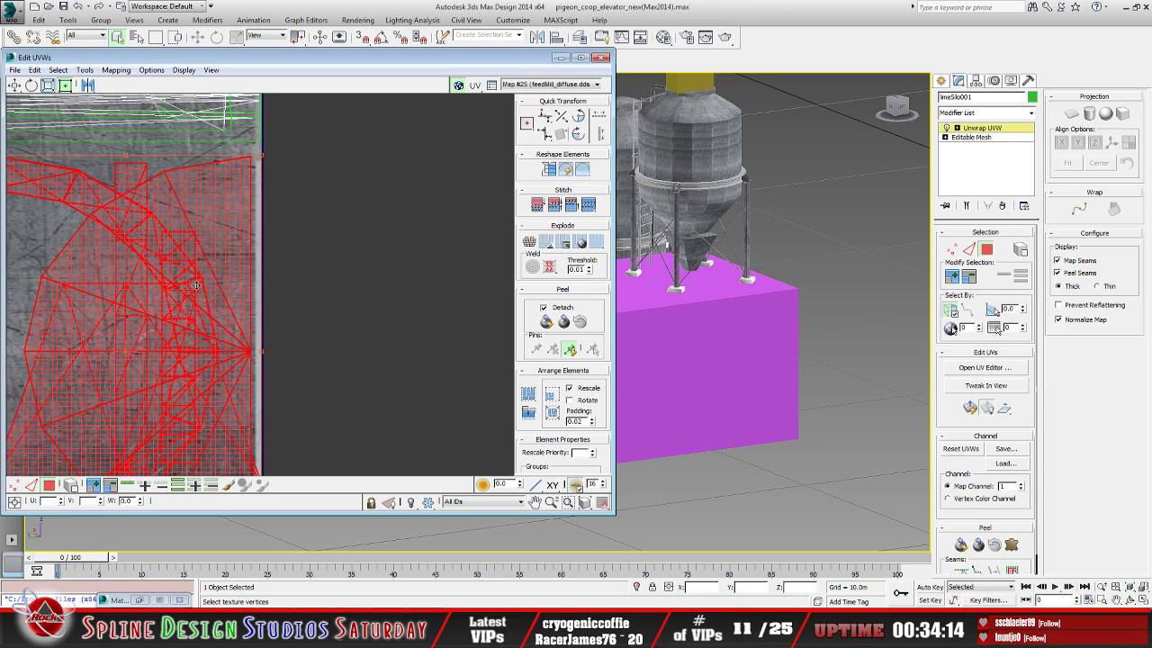
{"action": "scroll", "coordinate": [201, 291], "scroll_direction": "down", "scroll_amount": 3}
{"action": "scroll", "coordinate": [242, 346], "scroll_direction": "up", "scroll_amount": 3}
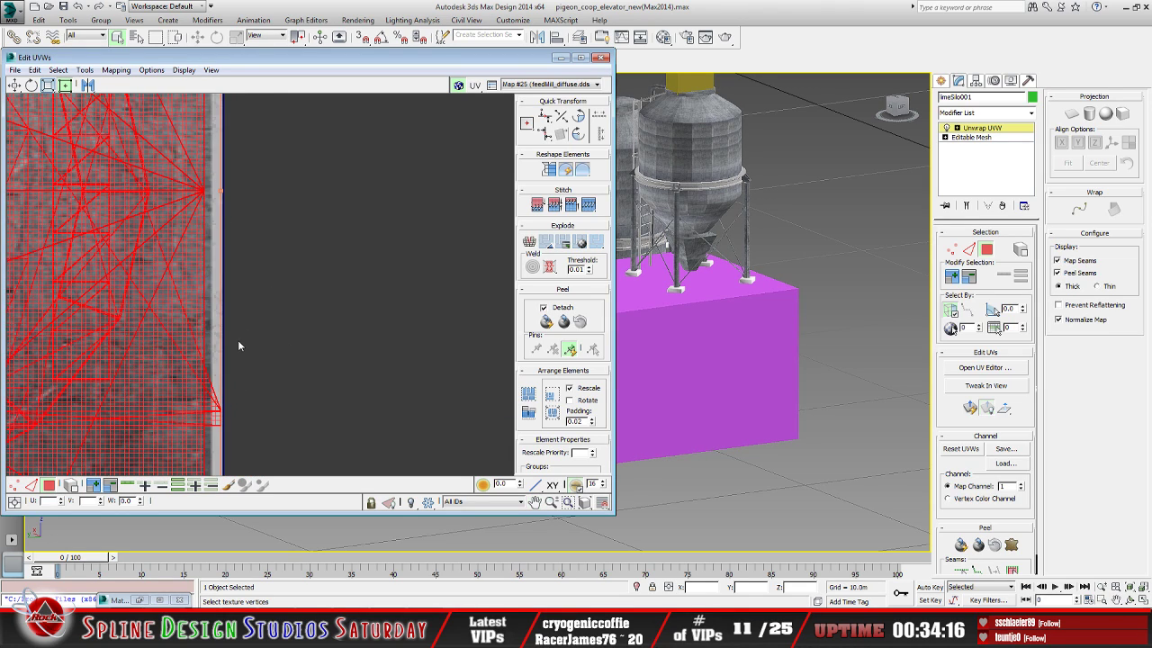
{"action": "middle_click_drag", "start_coordinate": [214, 412], "coordinate": [222, 367]}
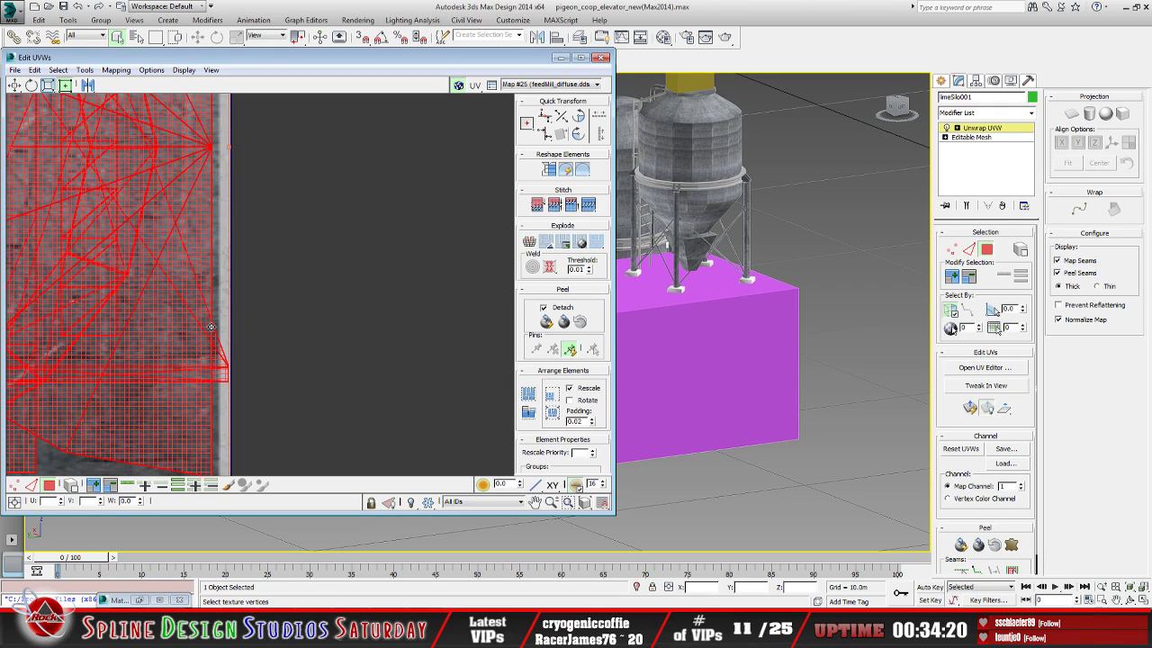
{"action": "scroll", "coordinate": [210, 327], "scroll_direction": "down", "scroll_amount": 1}
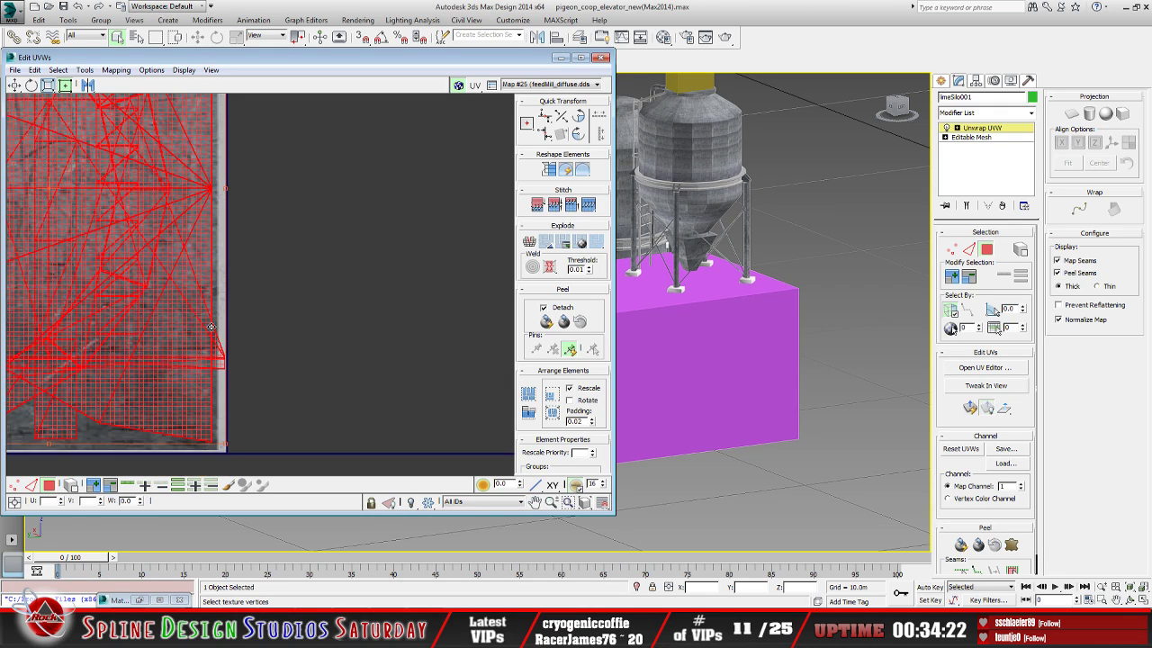
{"action": "scroll", "coordinate": [222, 317], "scroll_direction": "down", "scroll_amount": 1}
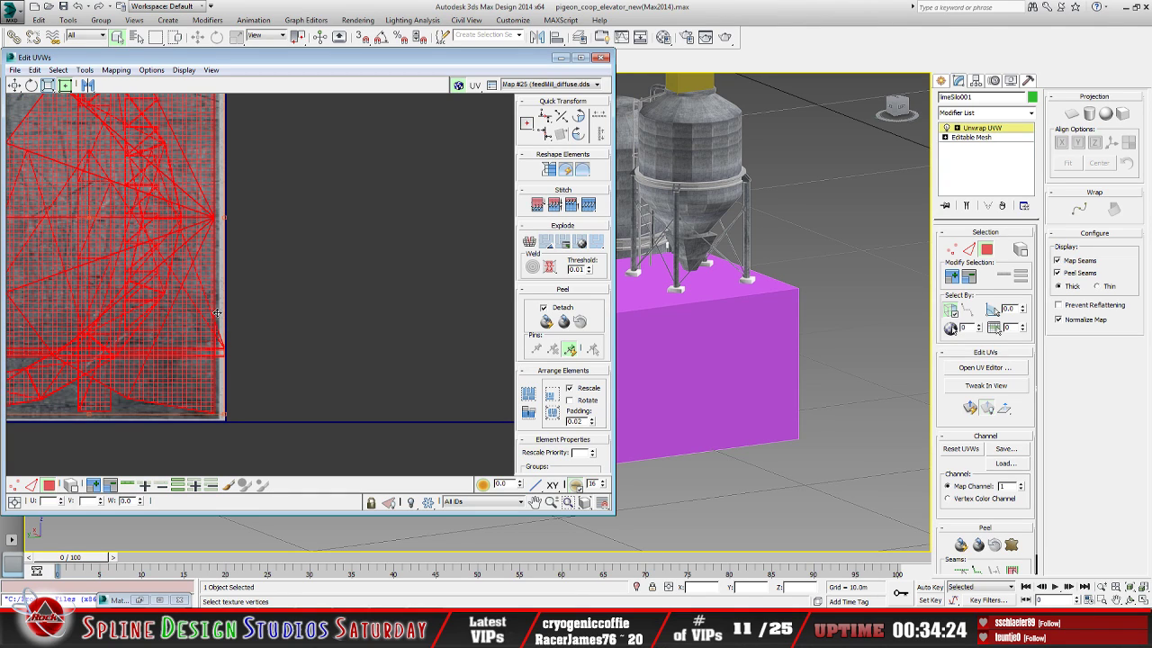
{"action": "scroll", "coordinate": [217, 313], "scroll_direction": "down", "scroll_amount": 3}
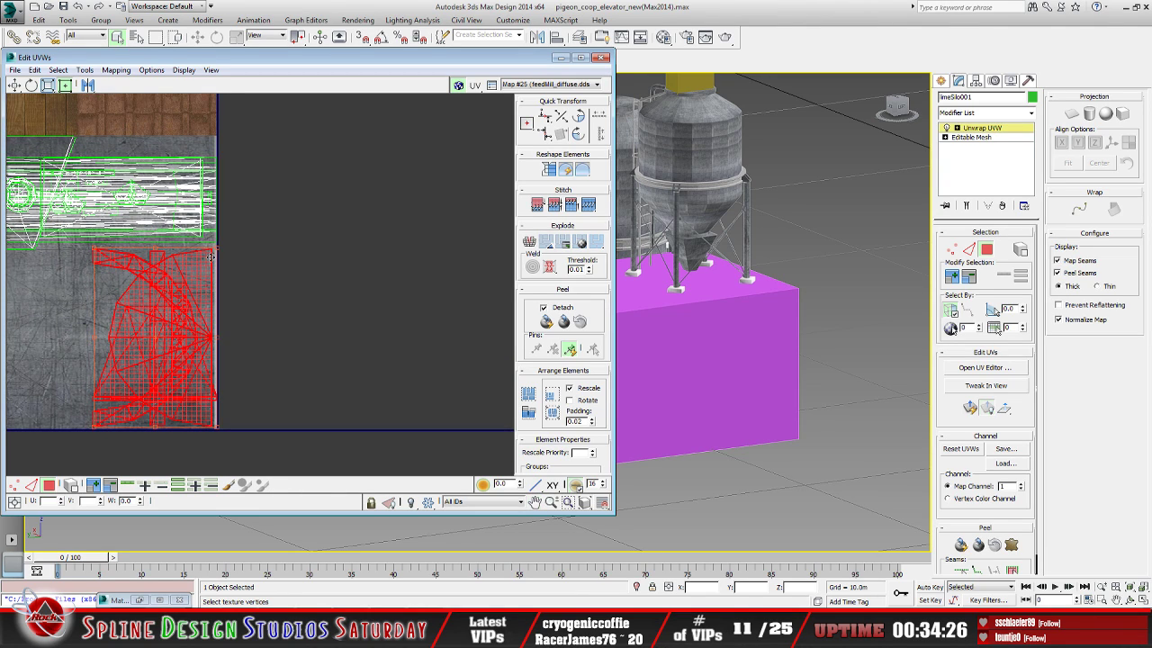
{"action": "left_click_drag", "start_coordinate": [217, 248], "coordinate": [210, 246]}
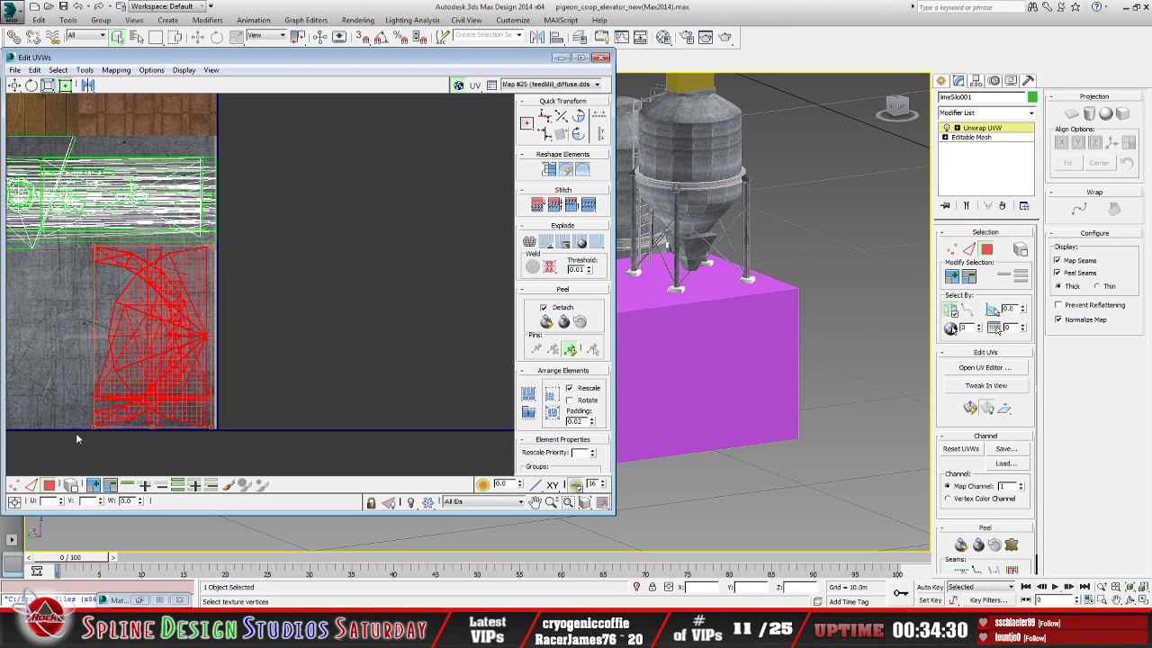
{"action": "left_click", "coordinate": [275, 338]}
{"action": "scroll", "coordinate": [300, 320], "scroll_direction": "down", "scroll_amount": 2}
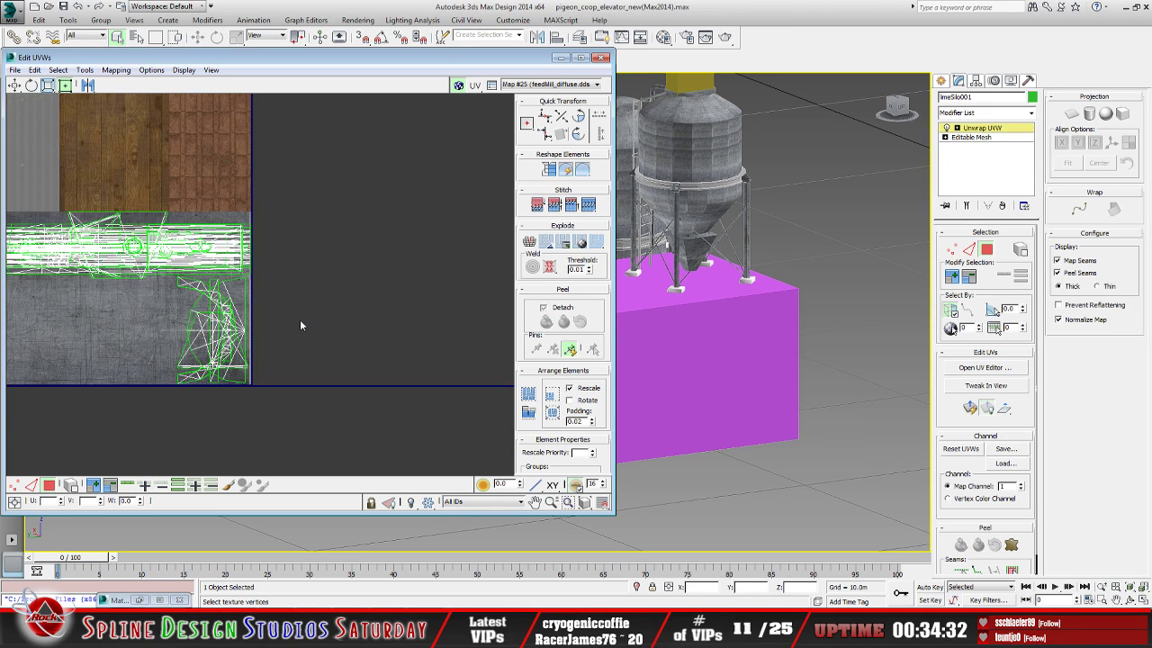
Move limeSilo001's cross-shaped UV cluster off the white block wall onto the grey concrete patch beside the black panels, shrinking its height
{"action": "scroll", "coordinate": [242, 305], "scroll_direction": "down", "scroll_amount": 3}
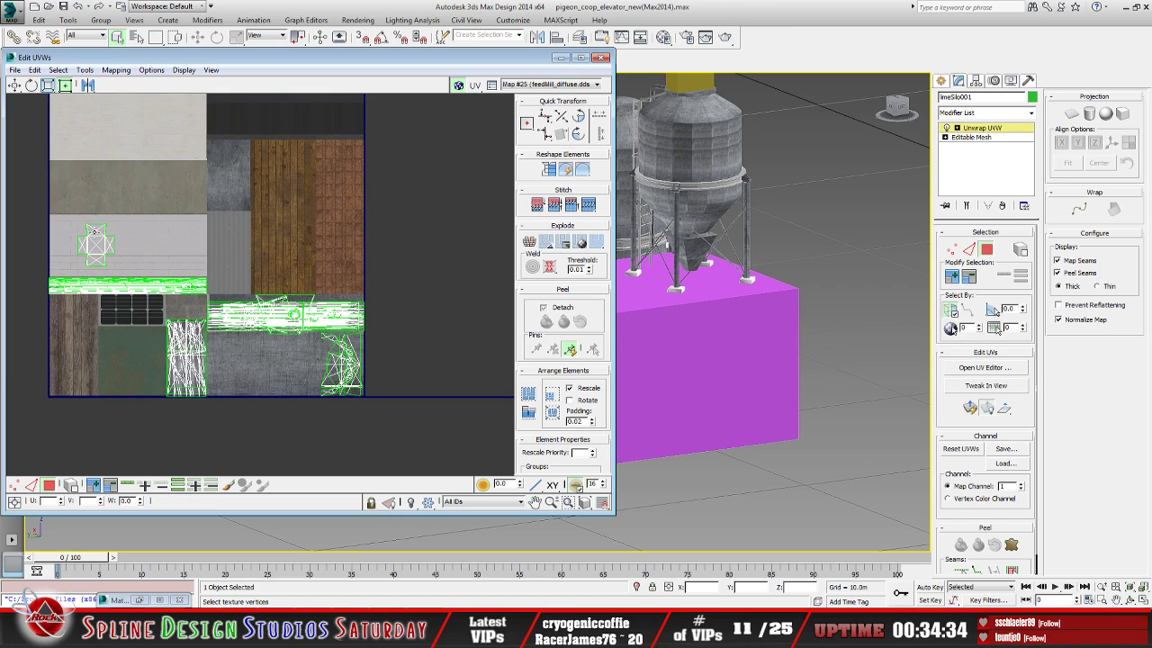
{"action": "left_click_drag", "start_coordinate": [59, 216], "coordinate": [179, 281]}
{"action": "scroll", "coordinate": [175, 304], "scroll_direction": "up", "scroll_amount": 4}
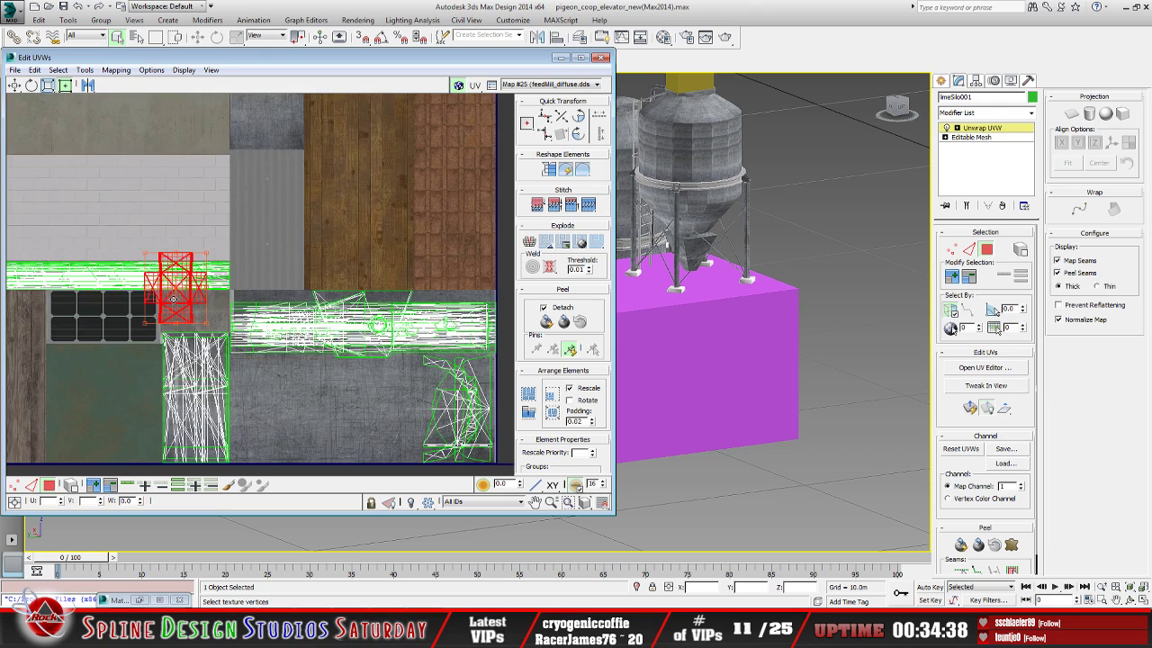
{"action": "left_click_drag", "start_coordinate": [112, 196], "coordinate": [141, 307]}
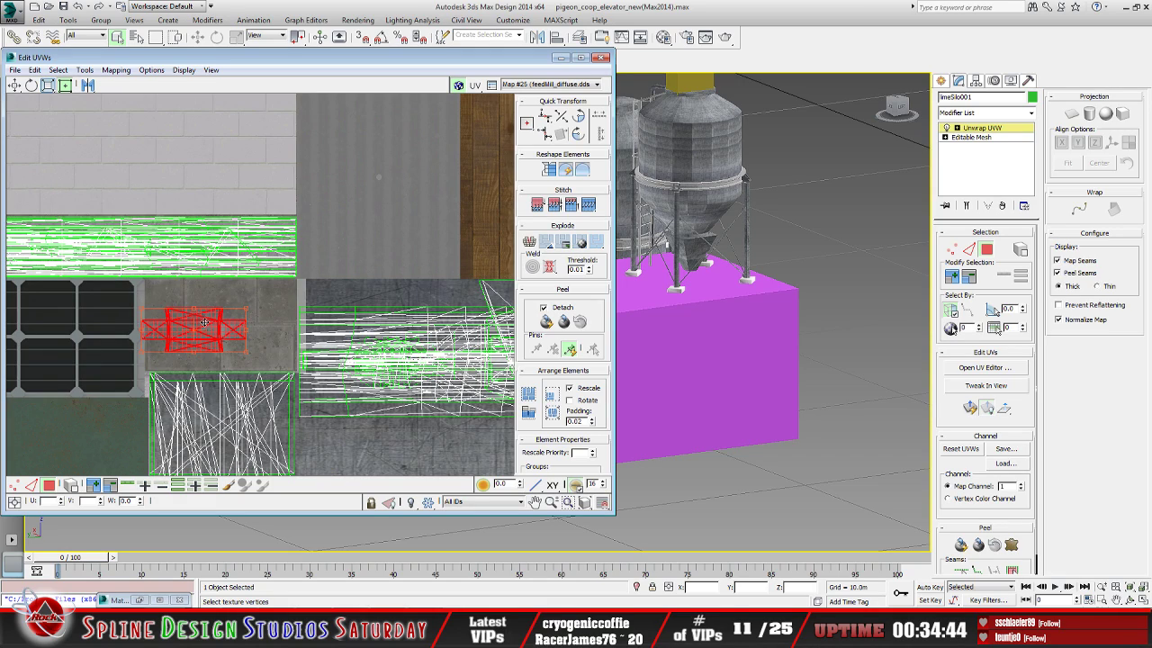
{"action": "left_click_drag", "start_coordinate": [205, 322], "coordinate": [210, 337]}
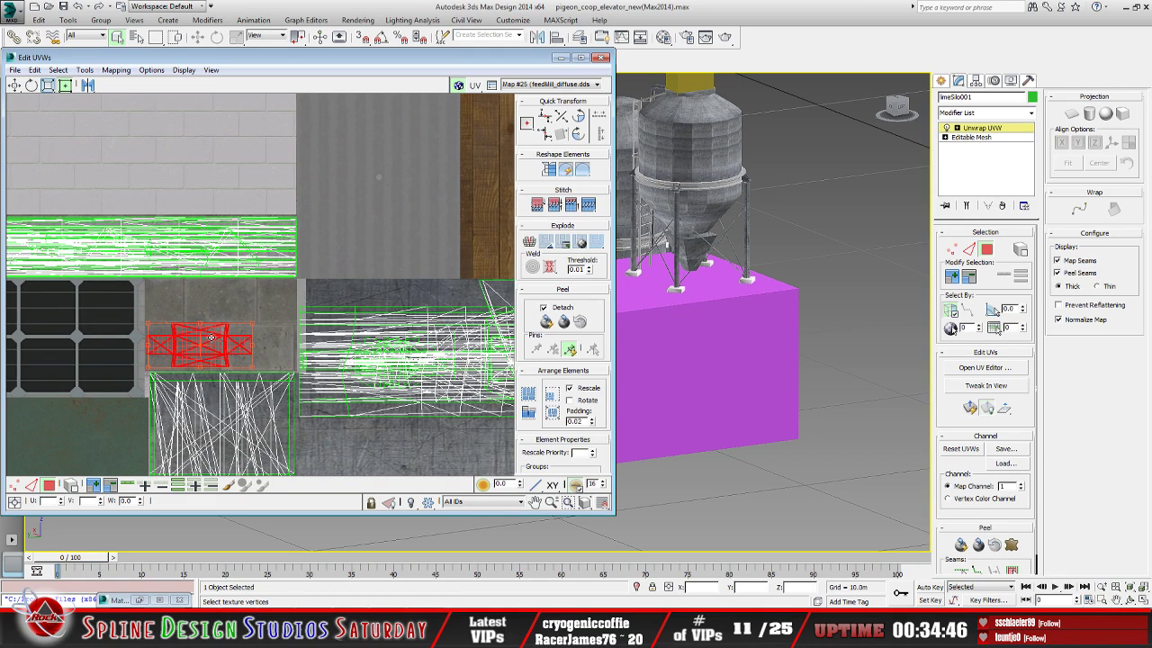
Scale limeSilo001's cross-shaped cluster to fit inside the lower-left concrete block, and deselect it
{"action": "scroll", "coordinate": [210, 337], "scroll_direction": "up", "scroll_amount": 5}
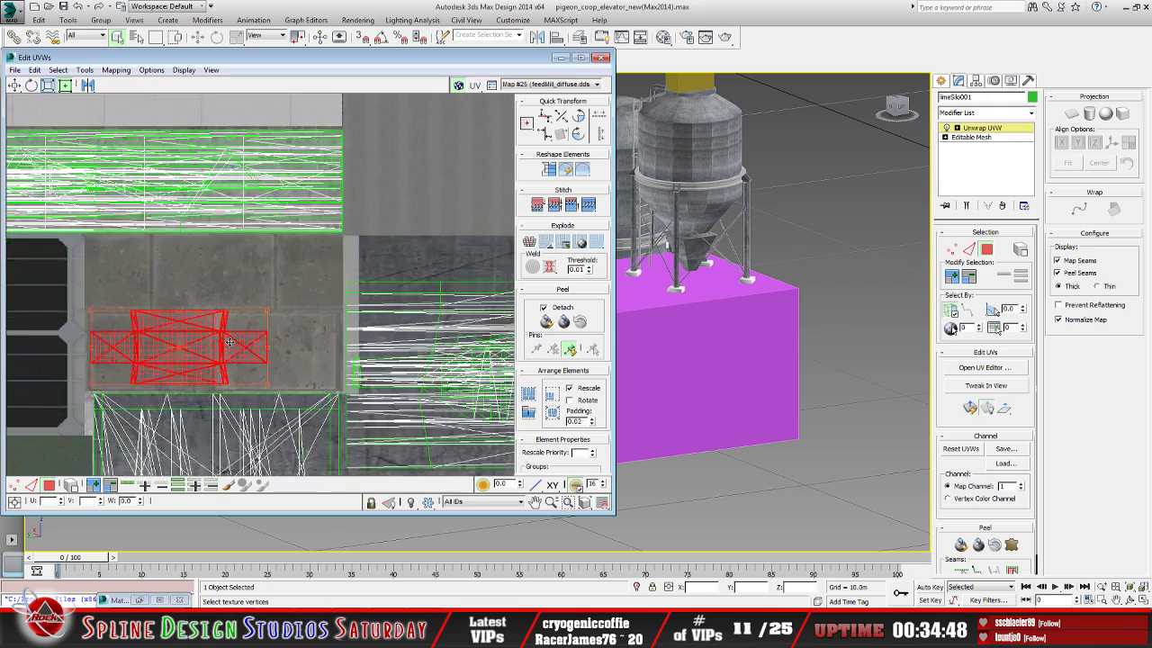
{"action": "left_click_drag", "start_coordinate": [278, 300], "coordinate": [194, 323]}
{"action": "left_click_drag", "start_coordinate": [198, 322], "coordinate": [199, 312]}
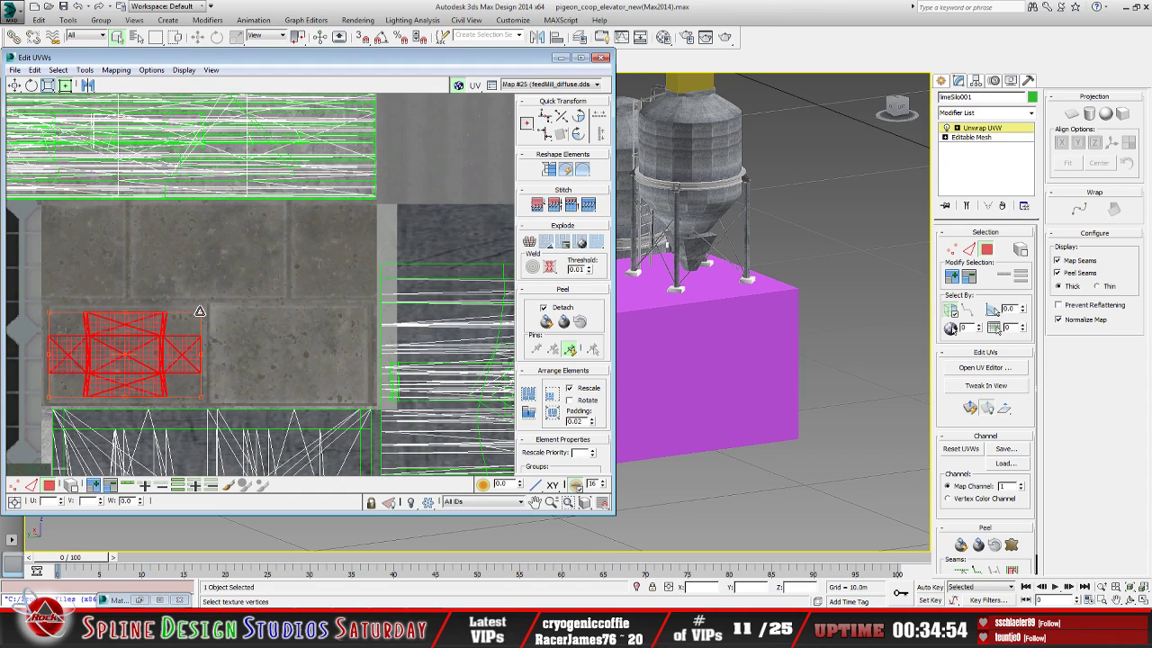
{"action": "left_click_drag", "start_coordinate": [51, 313], "coordinate": [51, 309]}
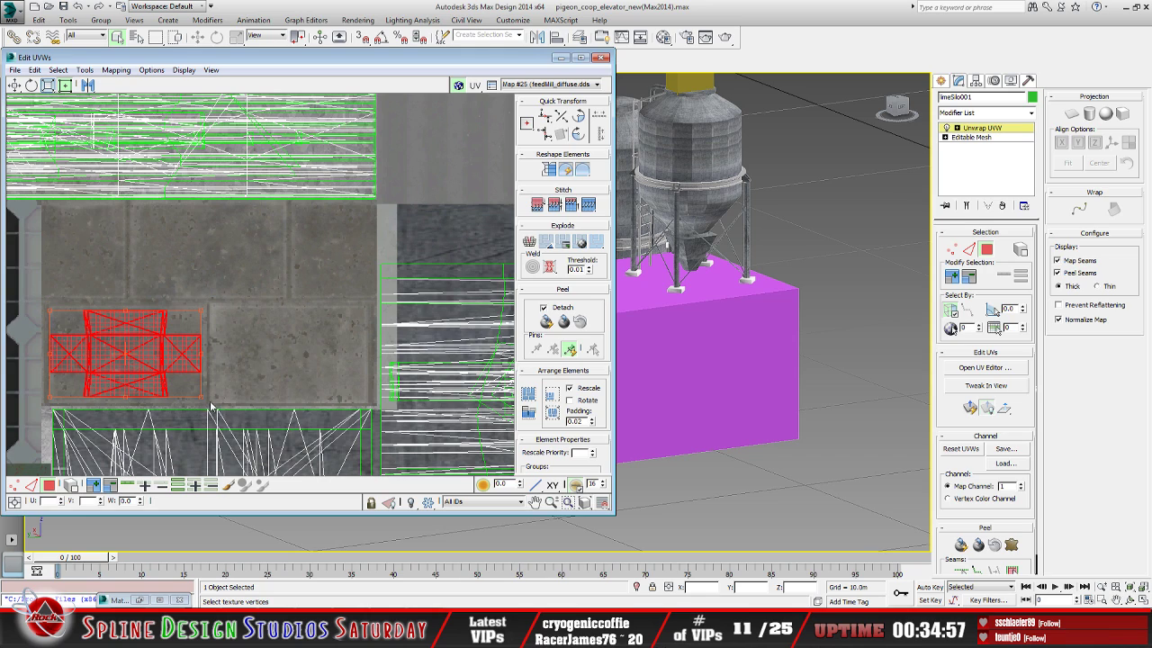
{"action": "left_click_drag", "start_coordinate": [204, 400], "coordinate": [202, 396]}
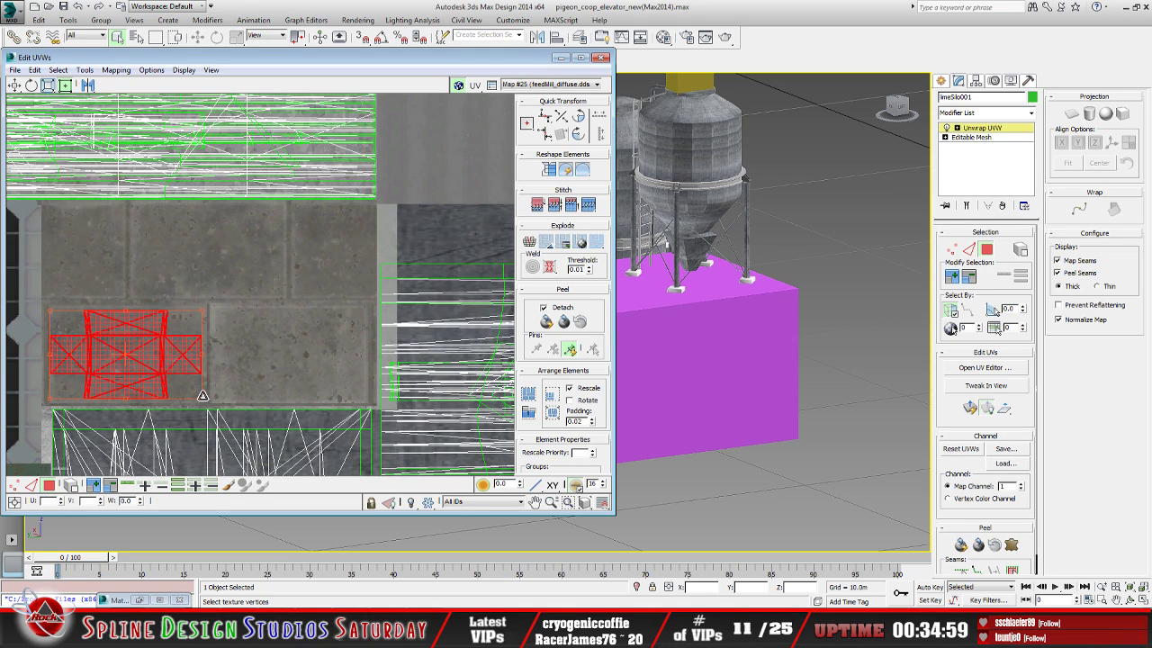
{"action": "scroll", "coordinate": [205, 388], "scroll_direction": "down", "scroll_amount": 10}
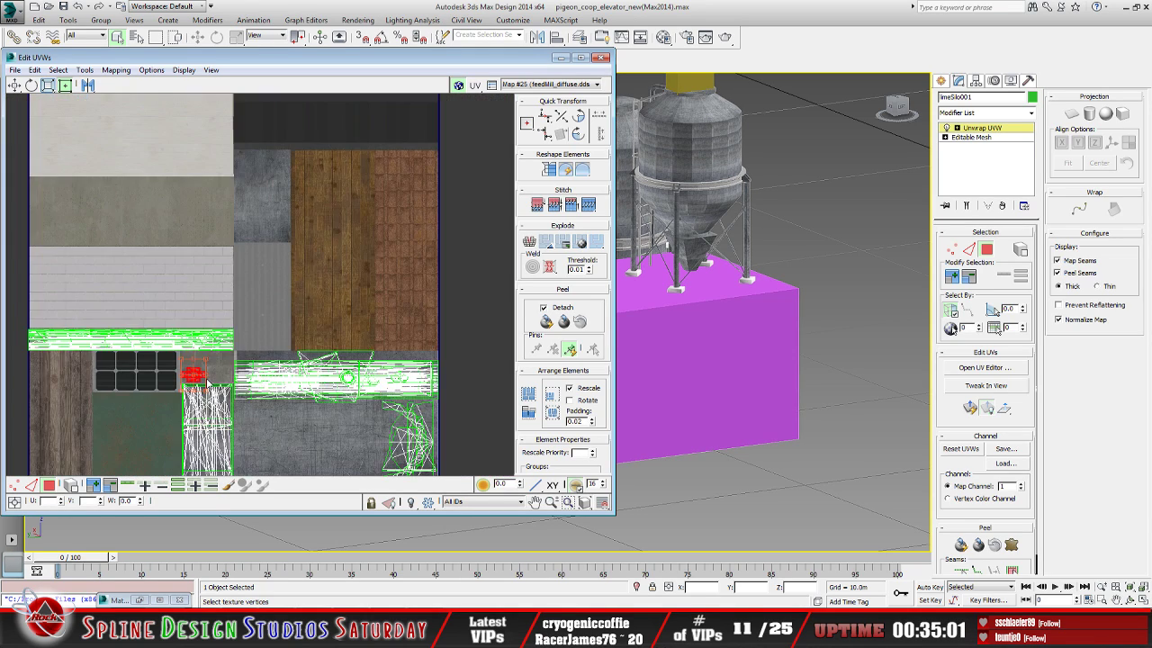
{"action": "scroll", "coordinate": [207, 384], "scroll_direction": "down", "scroll_amount": 3}
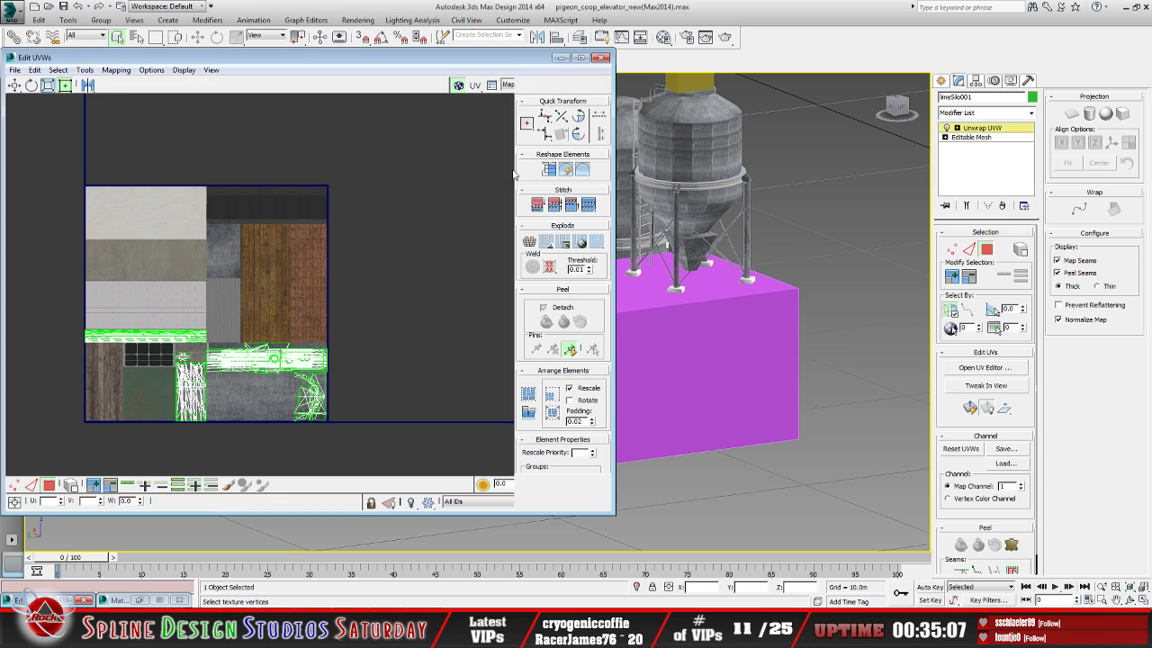
Minimize the UV editor and check the remapped metal and concrete feet on limeSilo001 up close among the neighbouring silos
{"action": "left_click", "coordinate": [558, 58]}
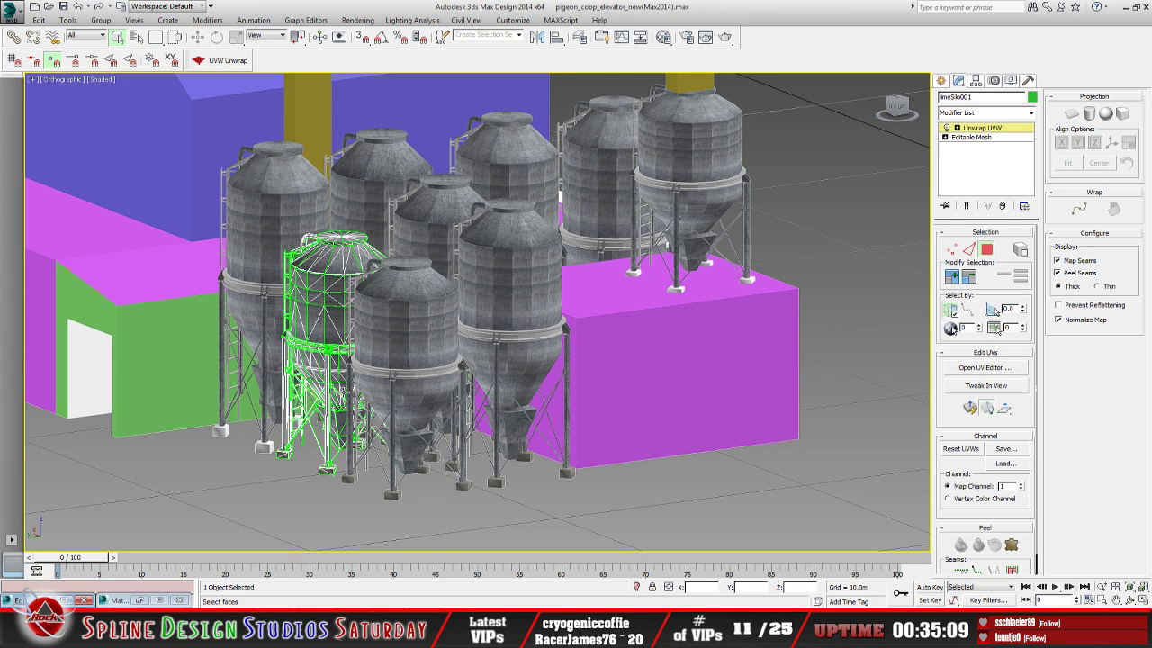
{"action": "left_click", "coordinate": [1131, 599]}
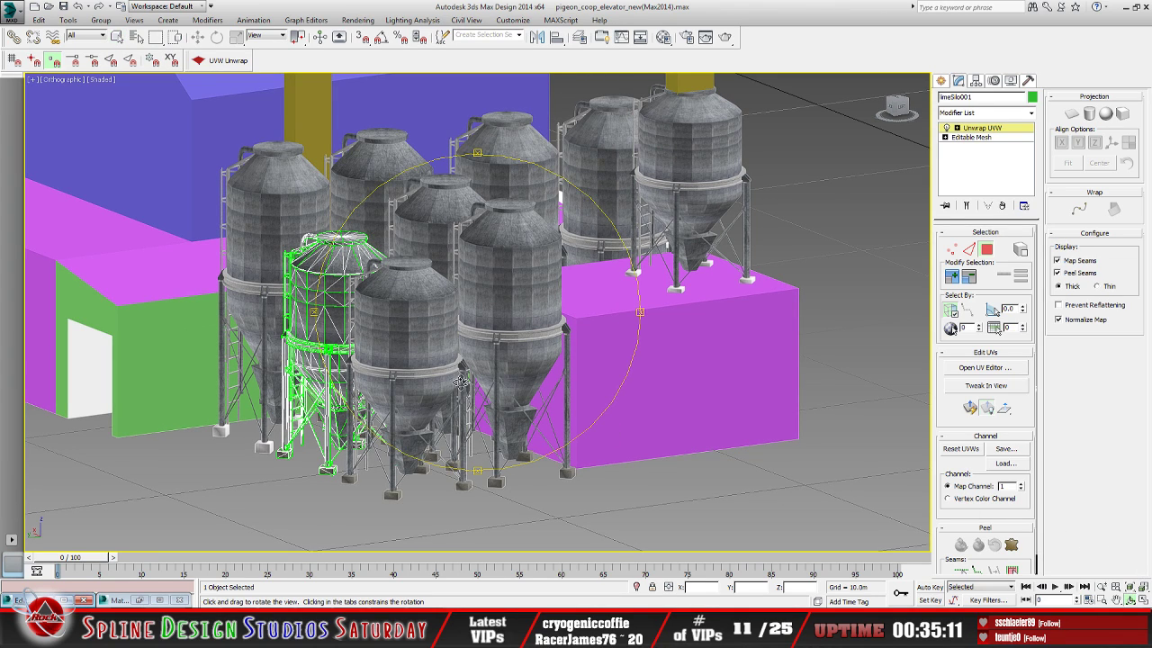
{"action": "mouse_move", "coordinate": [459, 381]}
{"action": "left_mouse_down"}
{"action": "mouse_move", "coordinate": [445, 365]}
{"action": "mouse_move", "coordinate": [479, 360]}
{"action": "mouse_move", "coordinate": [455, 362]}
{"action": "mouse_move", "coordinate": [429, 343]}
{"action": "mouse_move", "coordinate": [438, 375]}
{"action": "left_mouse_up"}
{"action": "scroll", "coordinate": [461, 356], "scroll_direction": "up", "scroll_amount": 3}
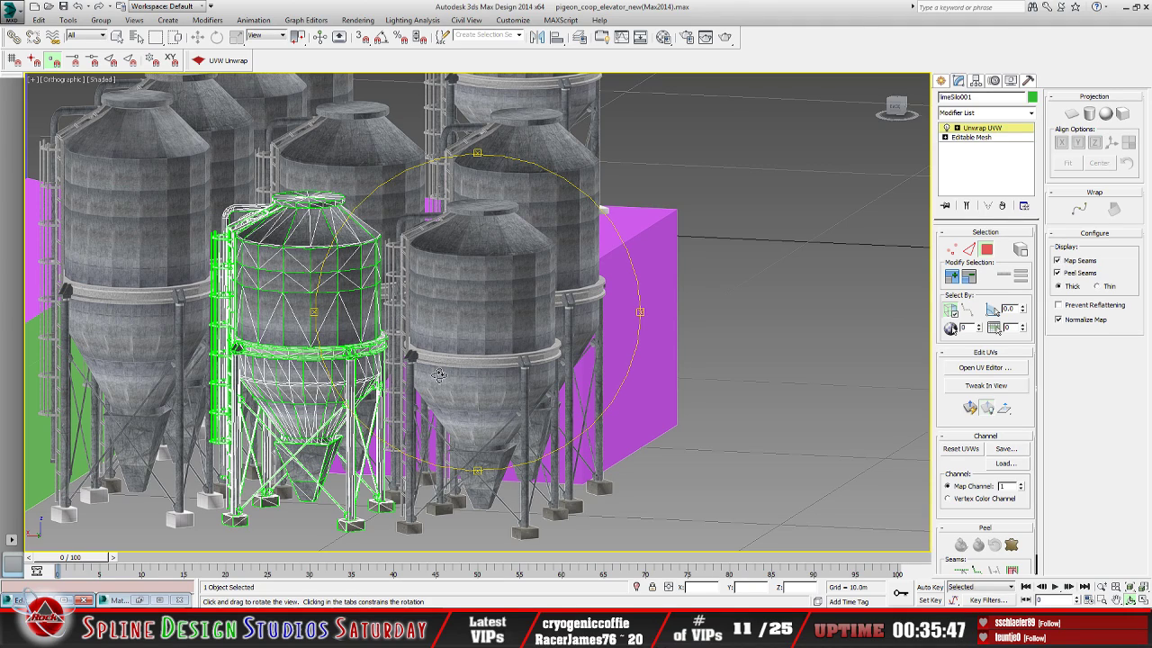
{"action": "left_click_drag", "start_coordinate": [438, 376], "coordinate": [495, 360]}
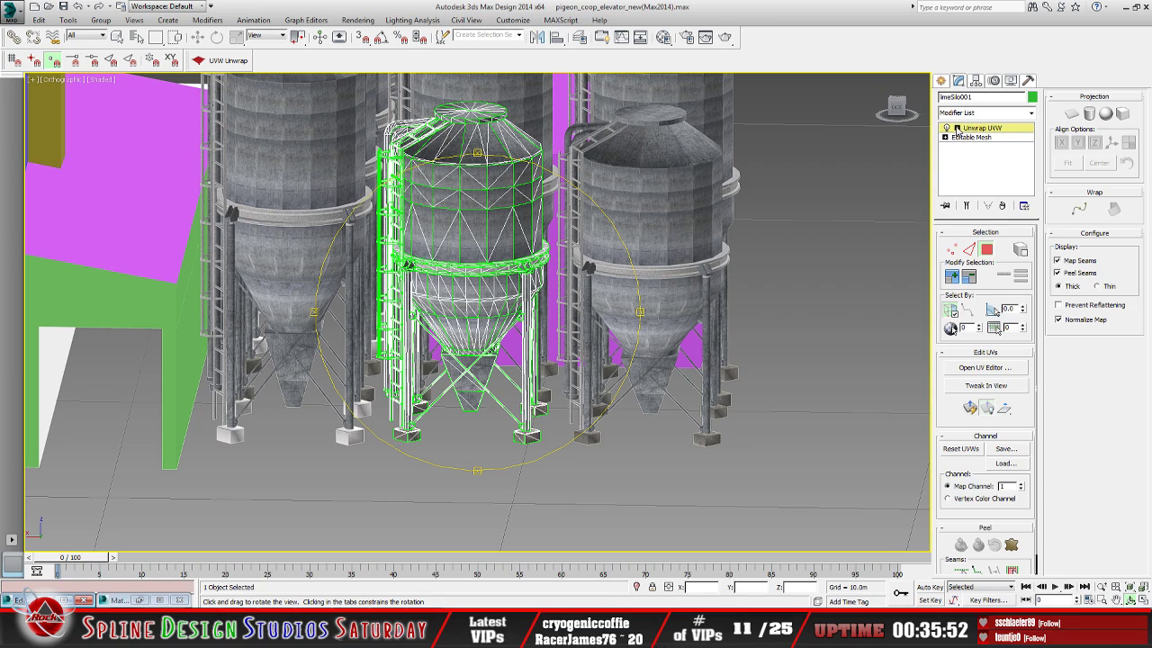
Collapse limeSilo001's entire modifier stack with the scene held, and select limeSilo014, the taller silo with white feet beside it
{"action": "left_click", "coordinate": [957, 129]}
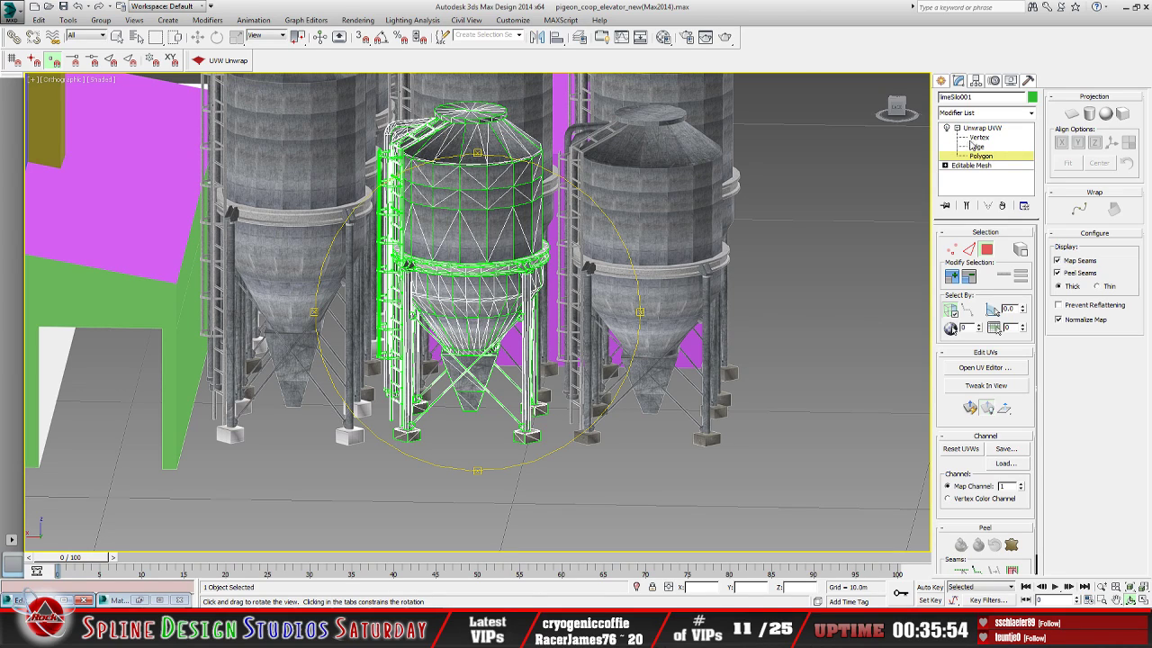
{"action": "left_click", "coordinate": [977, 129]}
{"action": "right_click", "coordinate": [977, 128]}
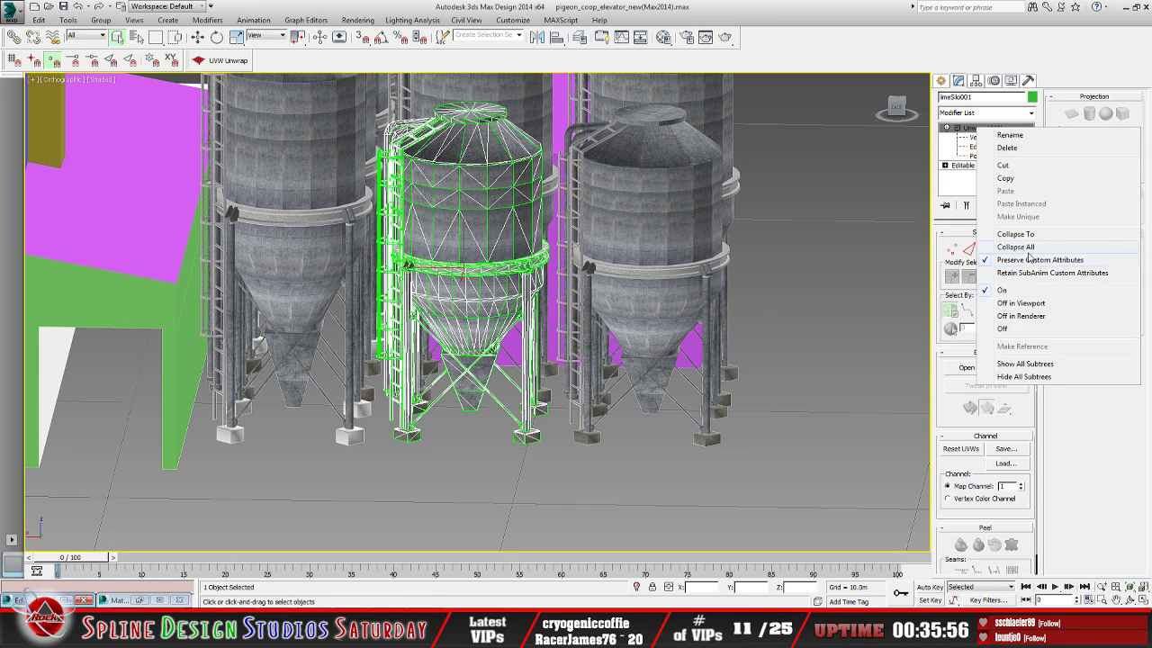
{"action": "left_click", "coordinate": [1030, 247]}
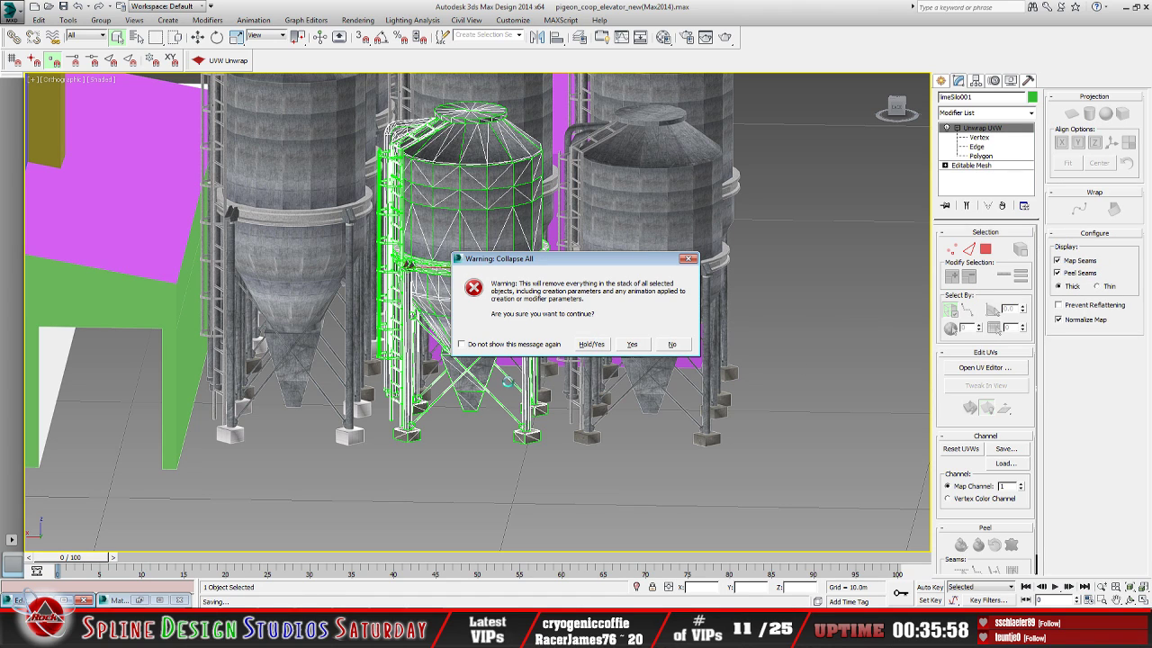
{"action": "left_click", "coordinate": [631, 344]}
{"action": "scroll", "coordinate": [632, 344], "scroll_direction": "down", "scroll_amount": 3}
{"action": "scroll", "coordinate": [418, 384], "scroll_direction": "up", "scroll_amount": 3}
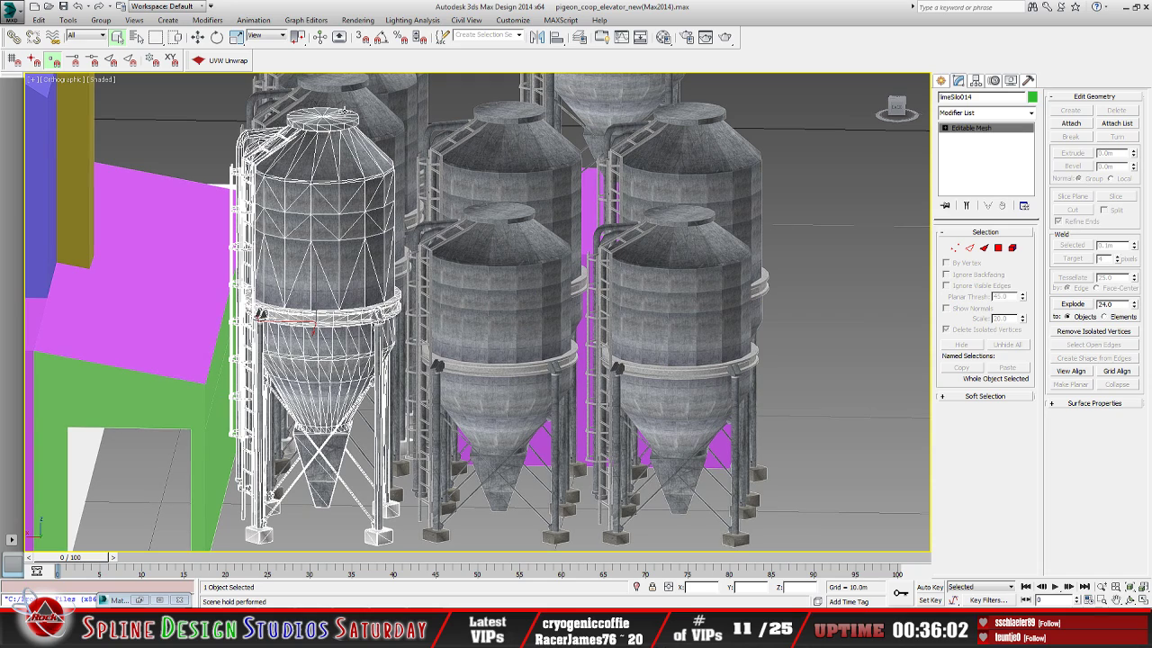
Apply Unwrap UVW to limeSilo014 and open its UV editor with Map #25 (feedMill_diffuse.dds) as the background
{"action": "left_click", "coordinate": [229, 60]}
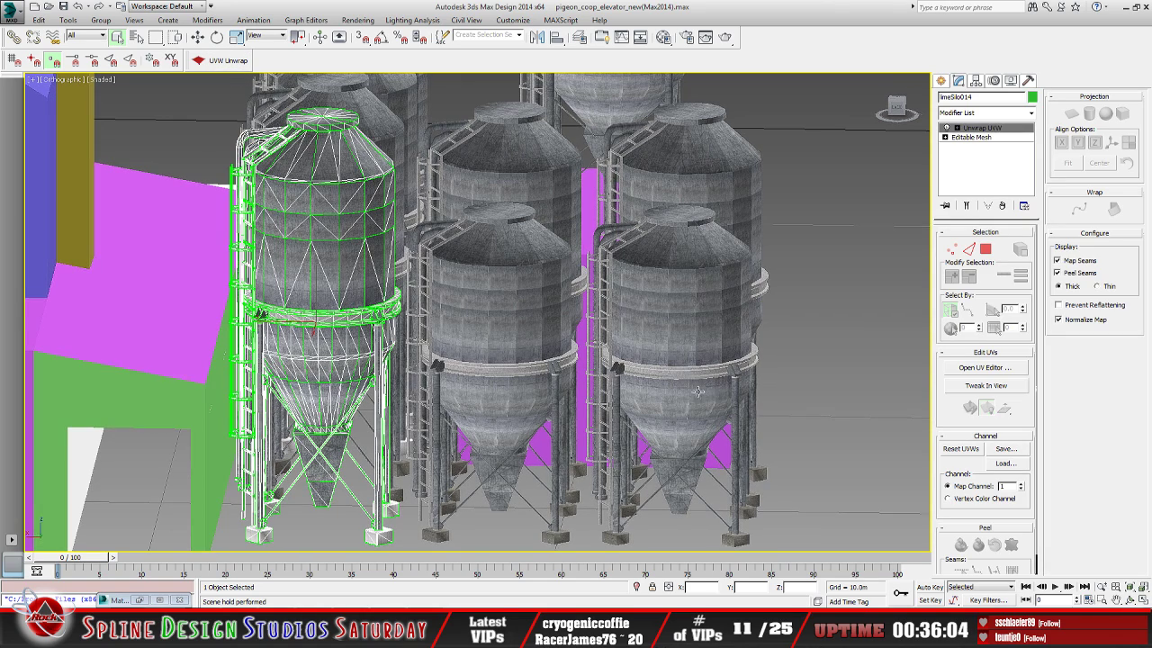
{"action": "left_click", "coordinate": [985, 373]}
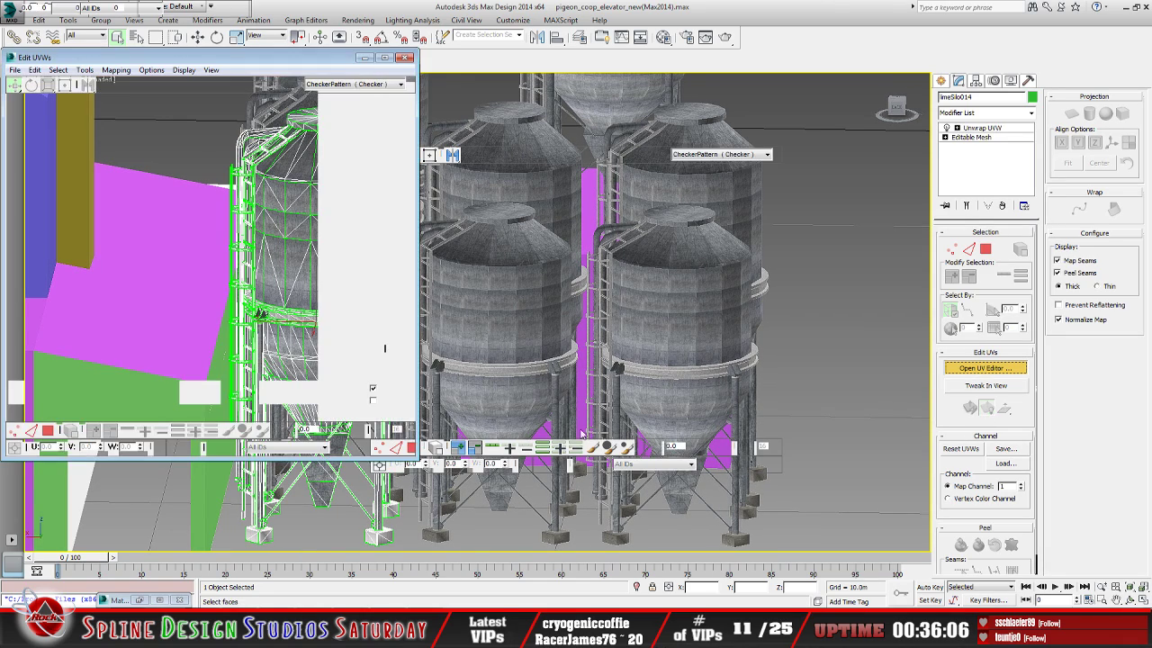
{"action": "left_click", "coordinate": [396, 85]}
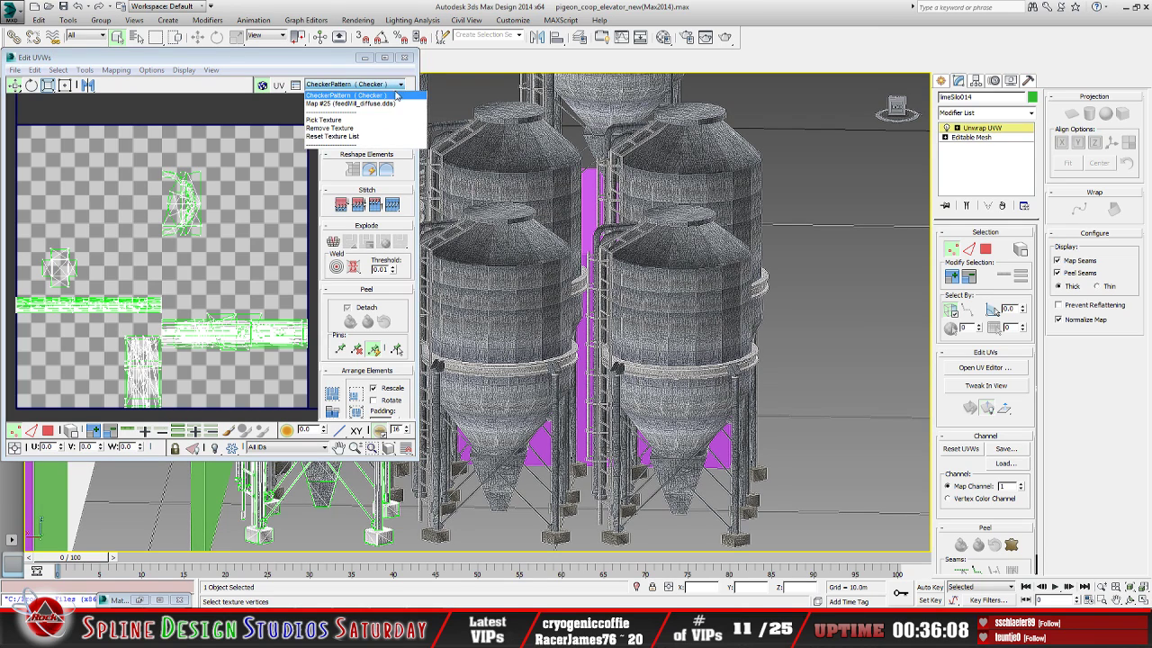
{"action": "left_click", "coordinate": [392, 101]}
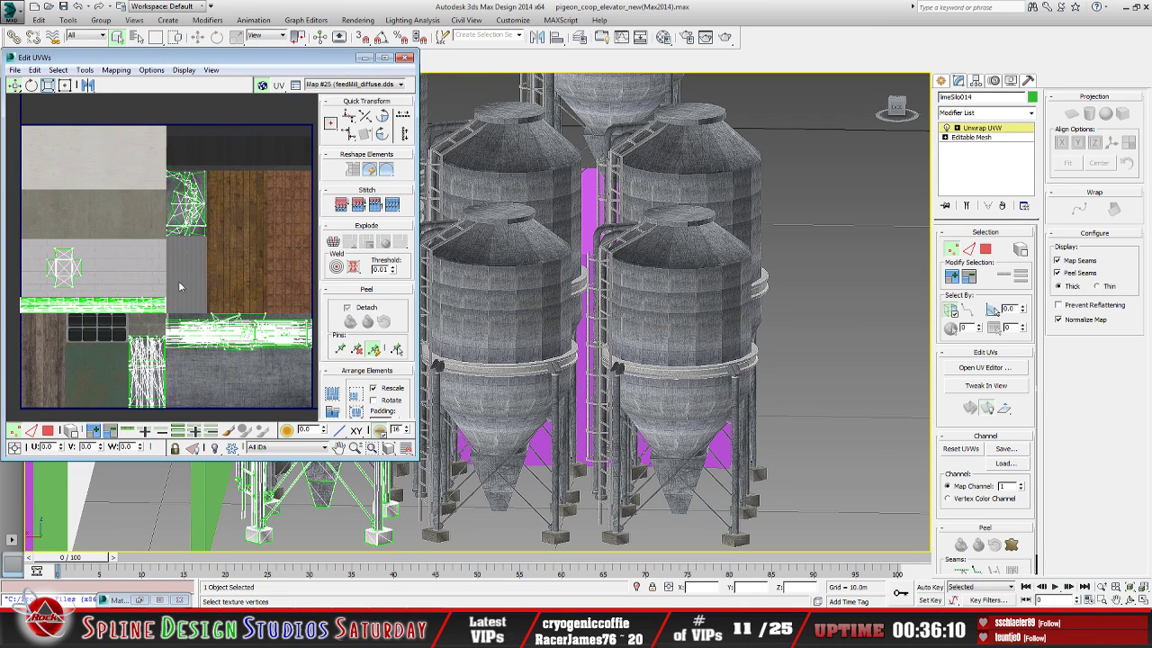
{"action": "scroll", "coordinate": [178, 281], "scroll_direction": "down", "scroll_amount": 3}
{"action": "scroll", "coordinate": [178, 282], "scroll_direction": "up", "scroll_amount": 2}
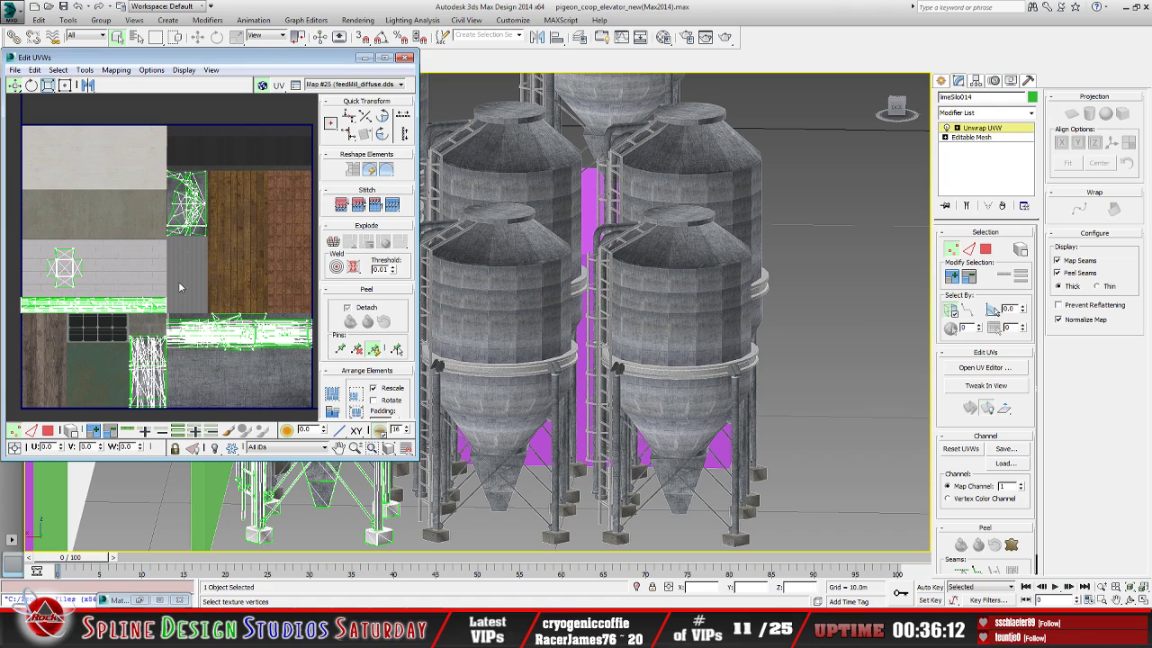
Move limeSilo014's fan-shaped UV cluster off the small metal patch beside the planks into the lower-right corner of the large scratched-metal area
{"action": "left_click", "coordinate": [48, 431]}
{"action": "left_click_drag", "start_coordinate": [146, 167], "coordinate": [229, 261]}
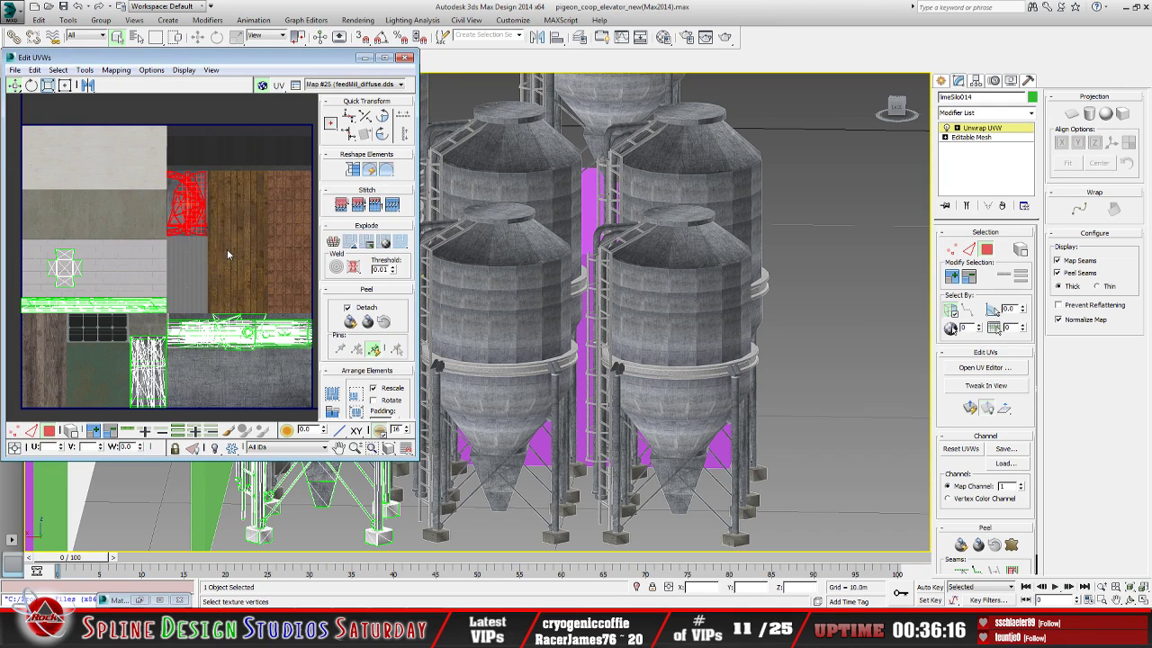
{"action": "left_click_drag", "start_coordinate": [188, 208], "coordinate": [236, 303]}
{"action": "middle_click_drag", "start_coordinate": [235, 302], "coordinate": [130, 245]}
{"action": "left_click_drag", "start_coordinate": [130, 245], "coordinate": [147, 293]}
{"action": "scroll", "coordinate": [204, 323], "scroll_direction": "up", "scroll_amount": 3}
{"action": "scroll", "coordinate": [147, 292], "scroll_direction": "up", "scroll_amount": 1}
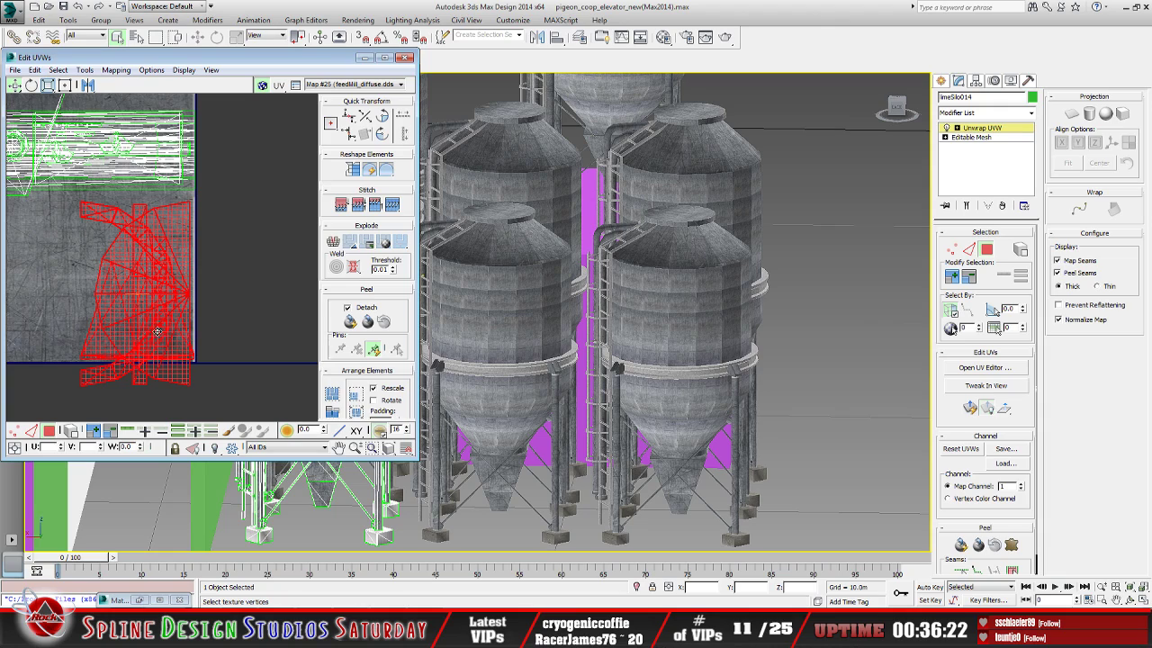
{"action": "left_click_drag", "start_coordinate": [157, 332], "coordinate": [158, 322]}
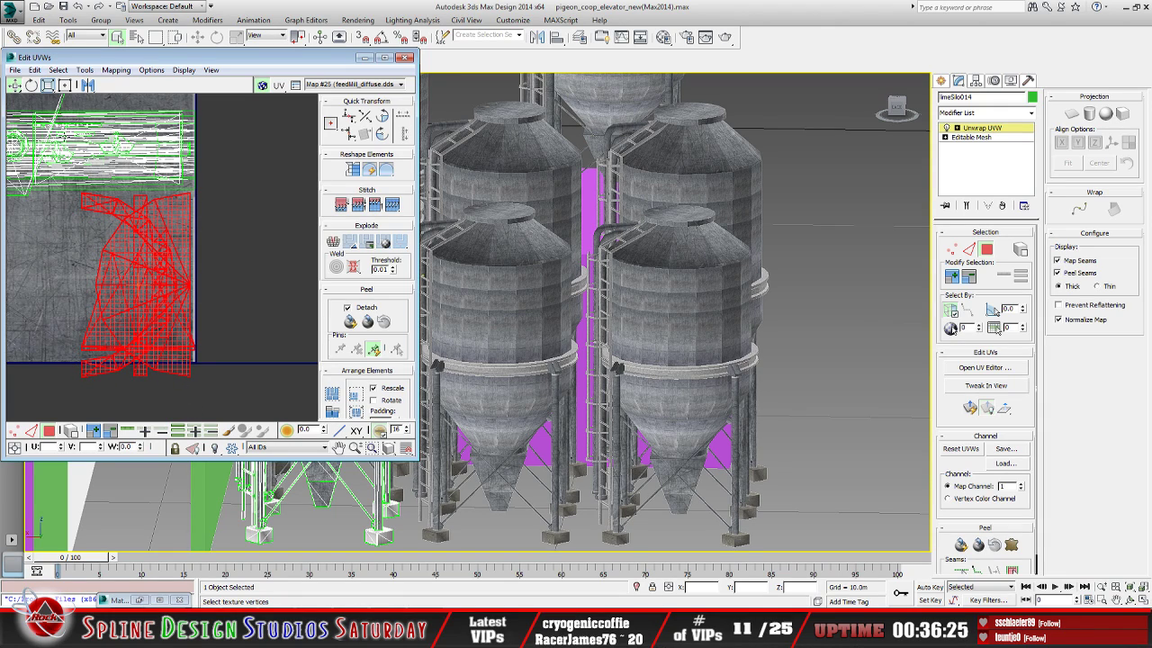
Scale limeSilo014's fan-shaped cluster freeform to fit inside the corner of the scratched-metal area, and deselect it
{"action": "left_click", "coordinate": [64, 84]}
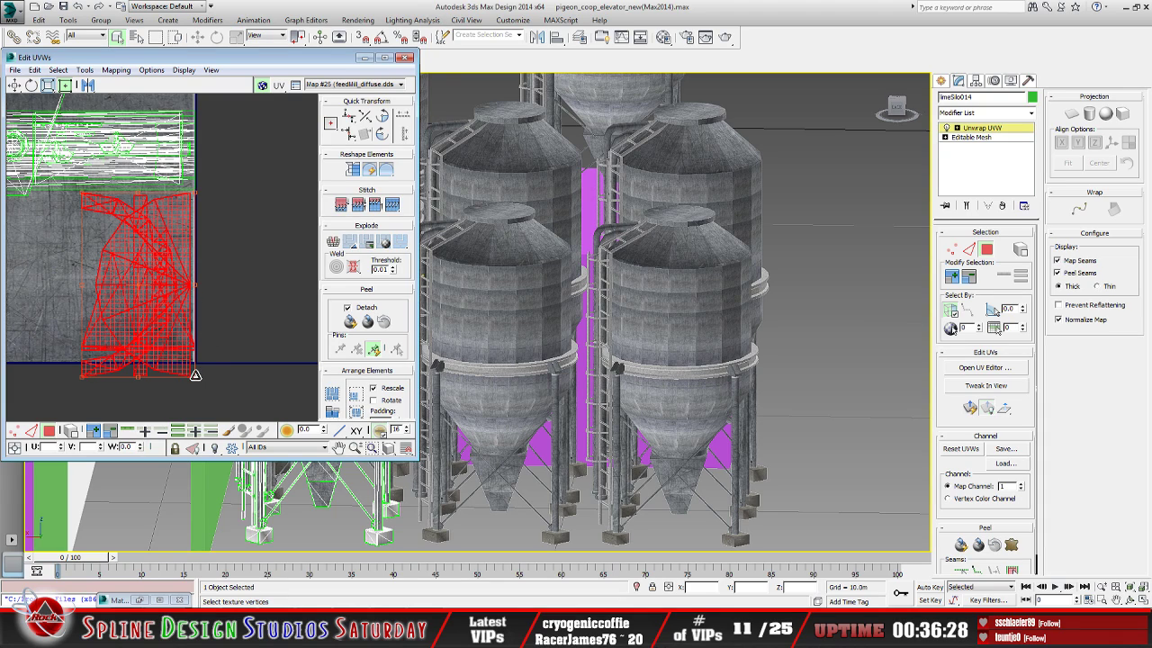
{"action": "left_click_drag", "start_coordinate": [193, 375], "coordinate": [188, 357]}
{"action": "scroll", "coordinate": [190, 360], "scroll_direction": "up", "scroll_amount": 5}
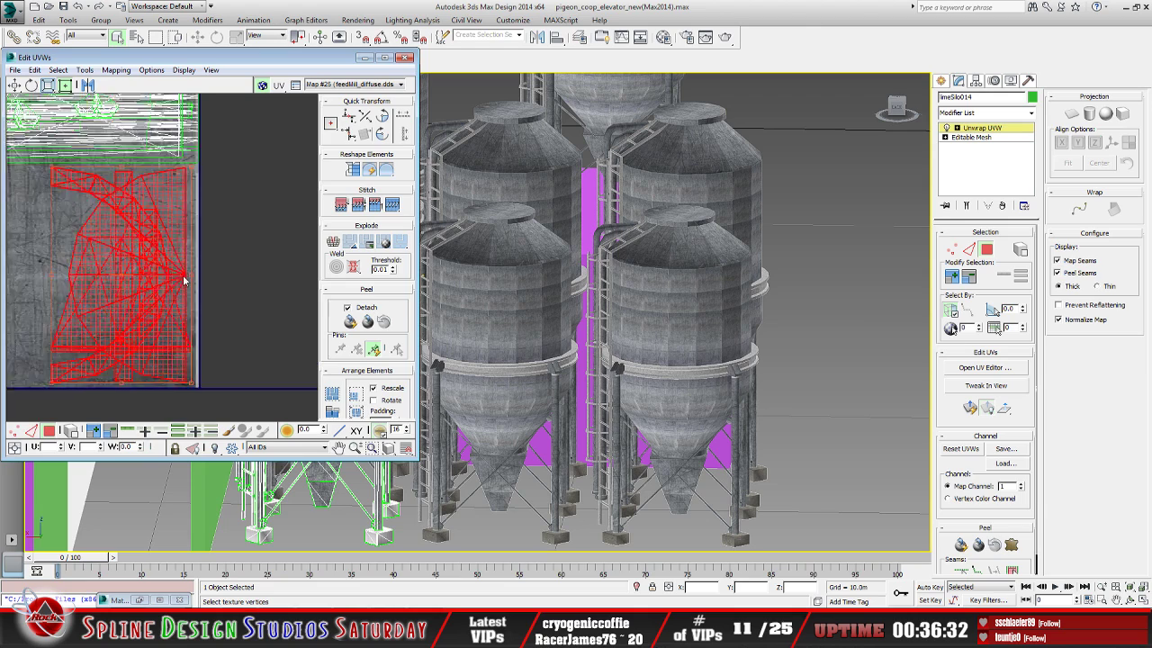
{"action": "scroll", "coordinate": [197, 394], "scroll_direction": "down", "scroll_amount": 2}
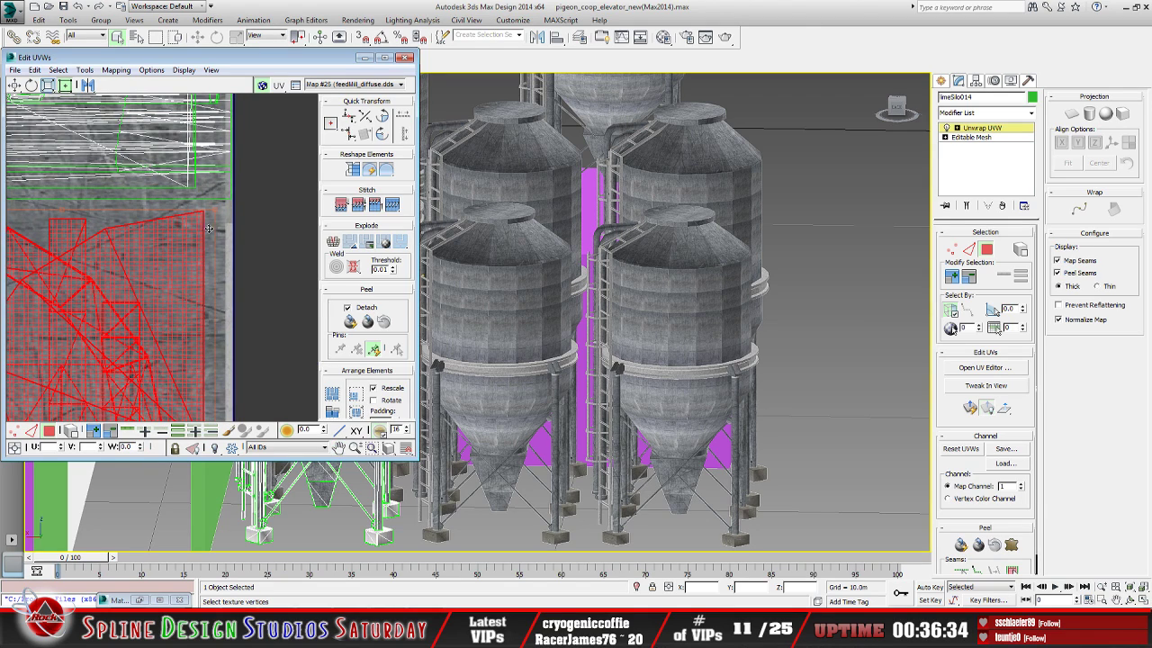
{"action": "left_click_drag", "start_coordinate": [211, 215], "coordinate": [220, 208]}
{"action": "scroll", "coordinate": [186, 259], "scroll_direction": "down", "scroll_amount": 1}
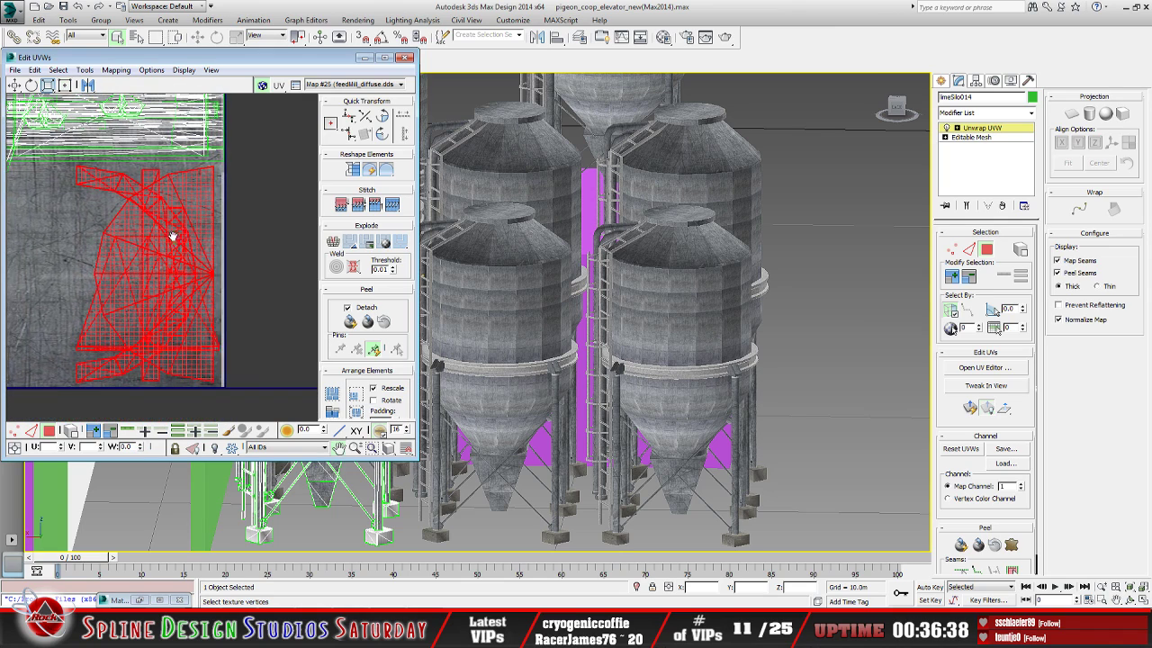
{"action": "scroll", "coordinate": [173, 288], "scroll_direction": "down", "scroll_amount": 1}
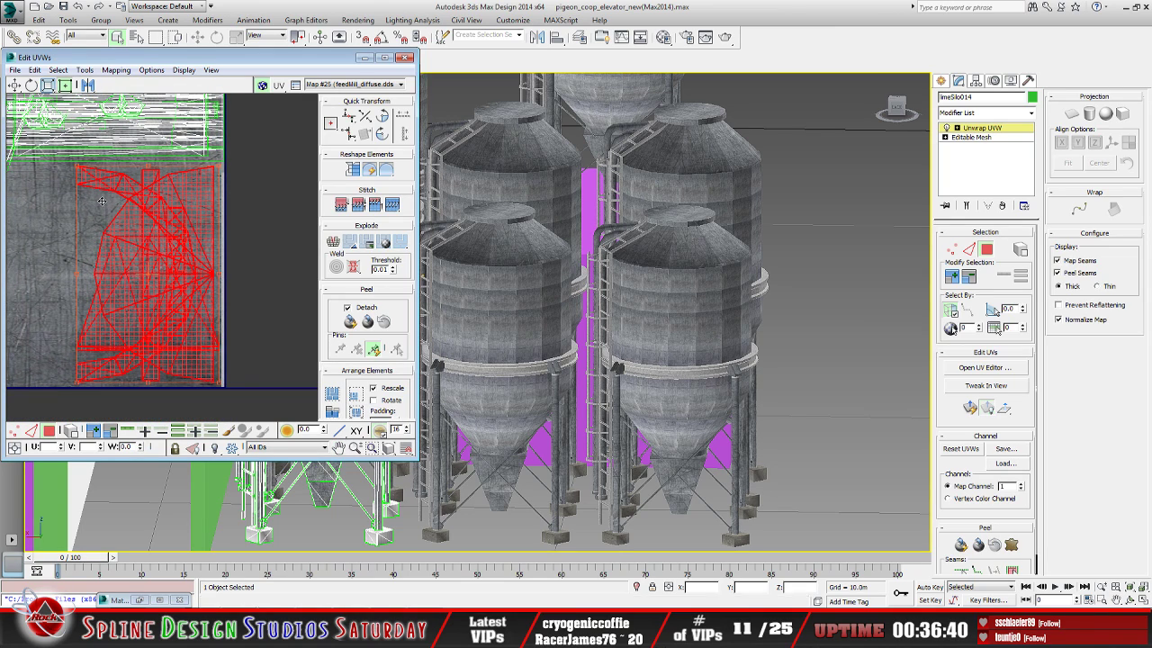
{"action": "left_click_drag", "start_coordinate": [77, 166], "coordinate": [82, 165]}
{"action": "left_click", "coordinate": [248, 216]}
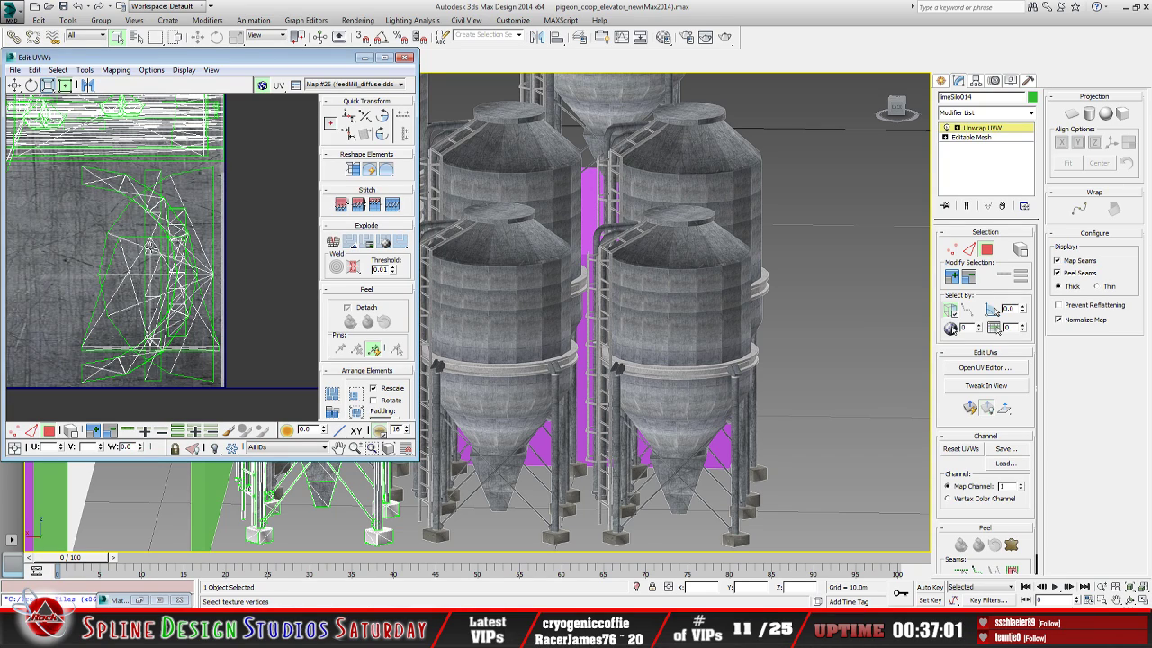
Move limeSilo014's cross-shaped foot UVs from the white block wall onto the grey concrete patch beside the black panels
{"action": "scroll", "coordinate": [179, 262], "scroll_direction": "down", "scroll_amount": 5}
{"action": "scroll", "coordinate": [178, 263], "scroll_direction": "up", "scroll_amount": 4}
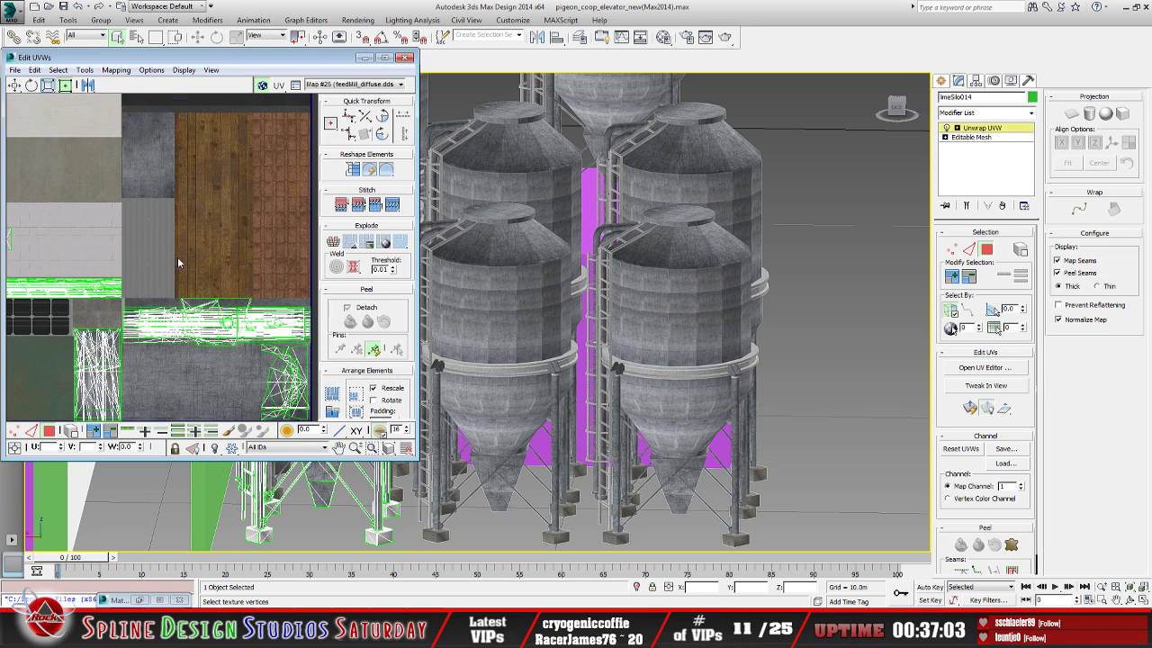
{"action": "middle_click_drag", "start_coordinate": [178, 263], "coordinate": [262, 253]}
{"action": "left_click_drag", "start_coordinate": [68, 185], "coordinate": [152, 262]}
{"action": "middle_click_drag", "start_coordinate": [139, 261], "coordinate": [123, 243]}
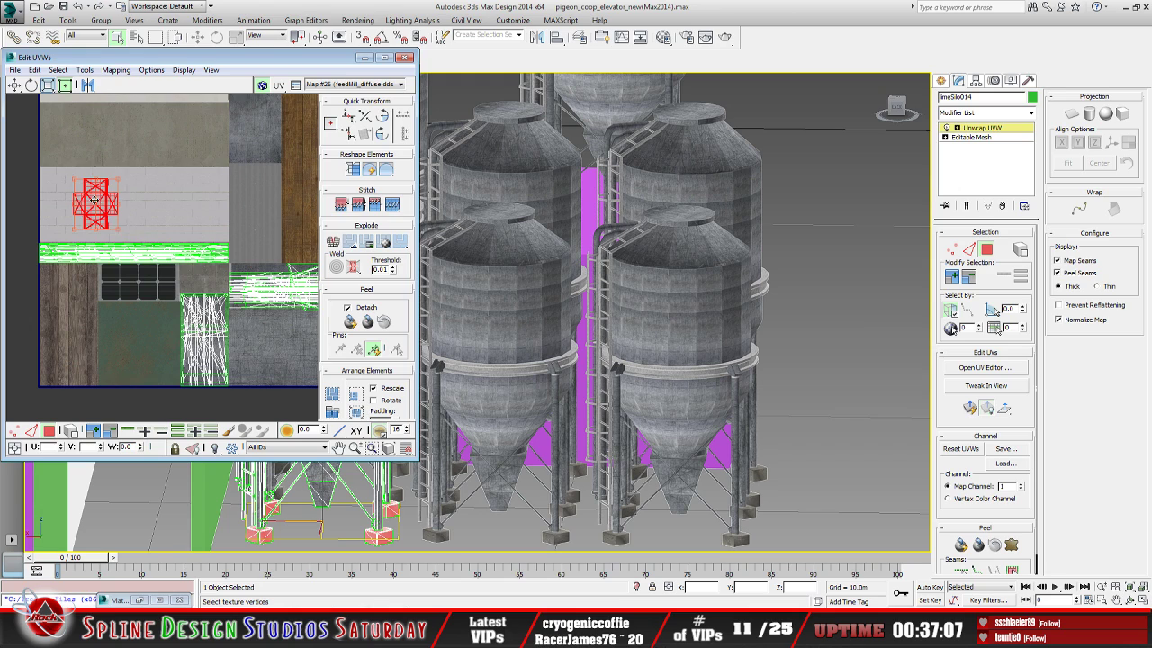
{"action": "left_click_drag", "start_coordinate": [95, 199], "coordinate": [198, 259]}
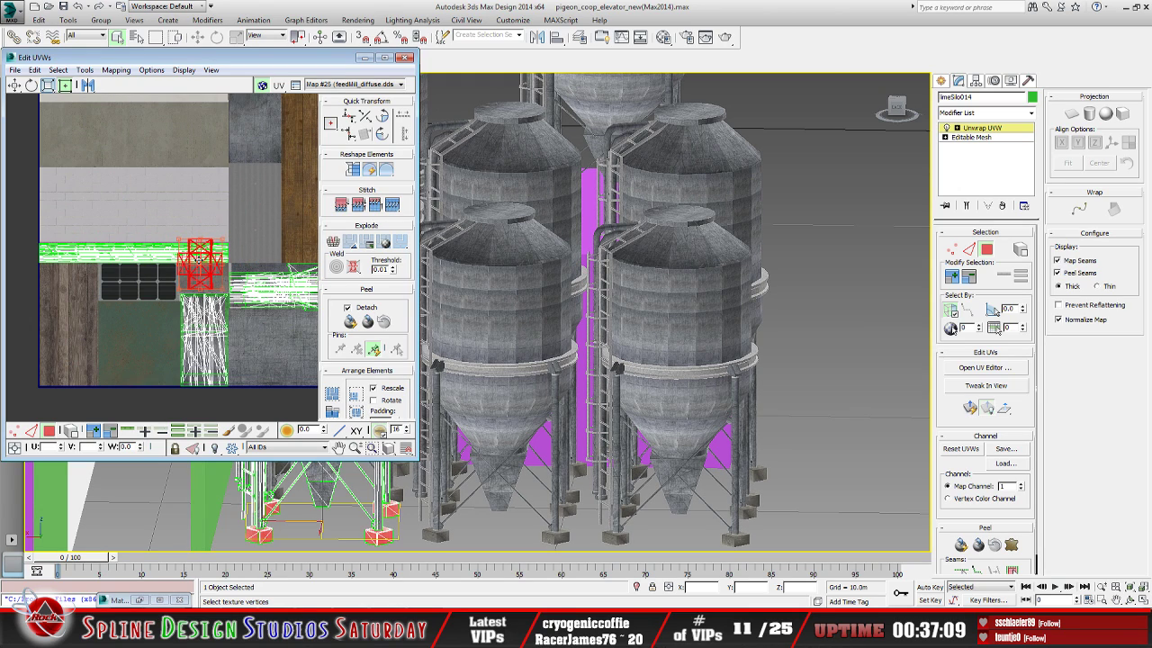
Shrink limeSilo014's cross-shaped cluster to fit inside the lower-left concrete block, and deselect it
{"action": "scroll", "coordinate": [198, 259], "scroll_direction": "up", "scroll_amount": 3}
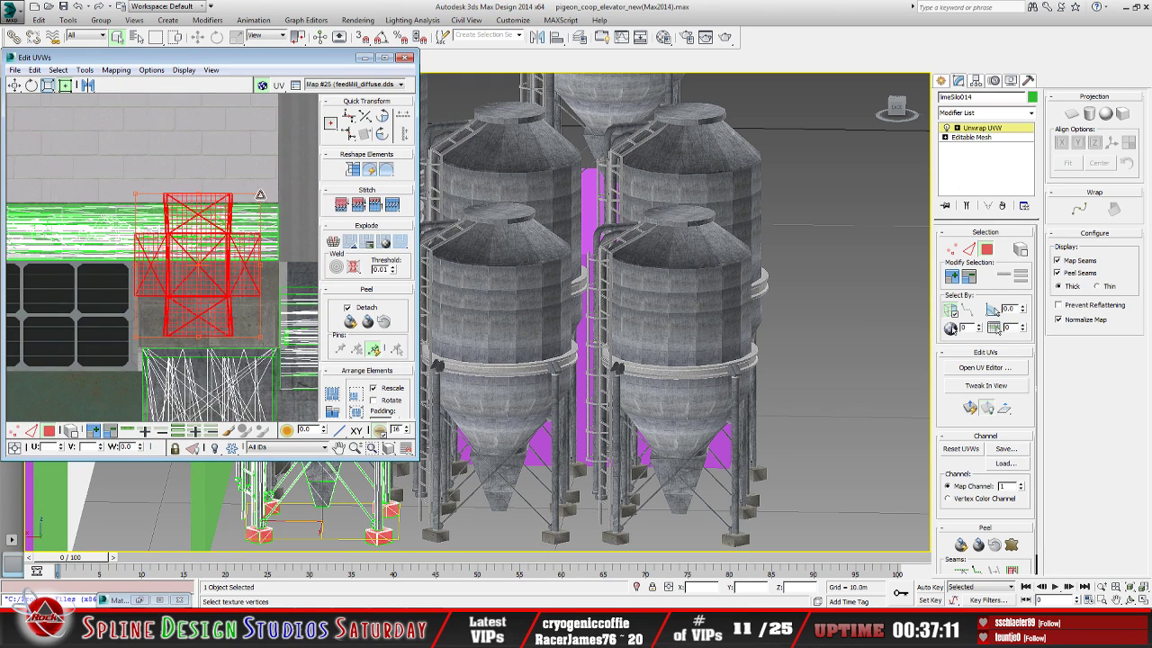
{"action": "left_click_drag", "start_coordinate": [260, 195], "coordinate": [164, 284]}
{"action": "scroll", "coordinate": [210, 295], "scroll_direction": "up", "scroll_amount": 3}
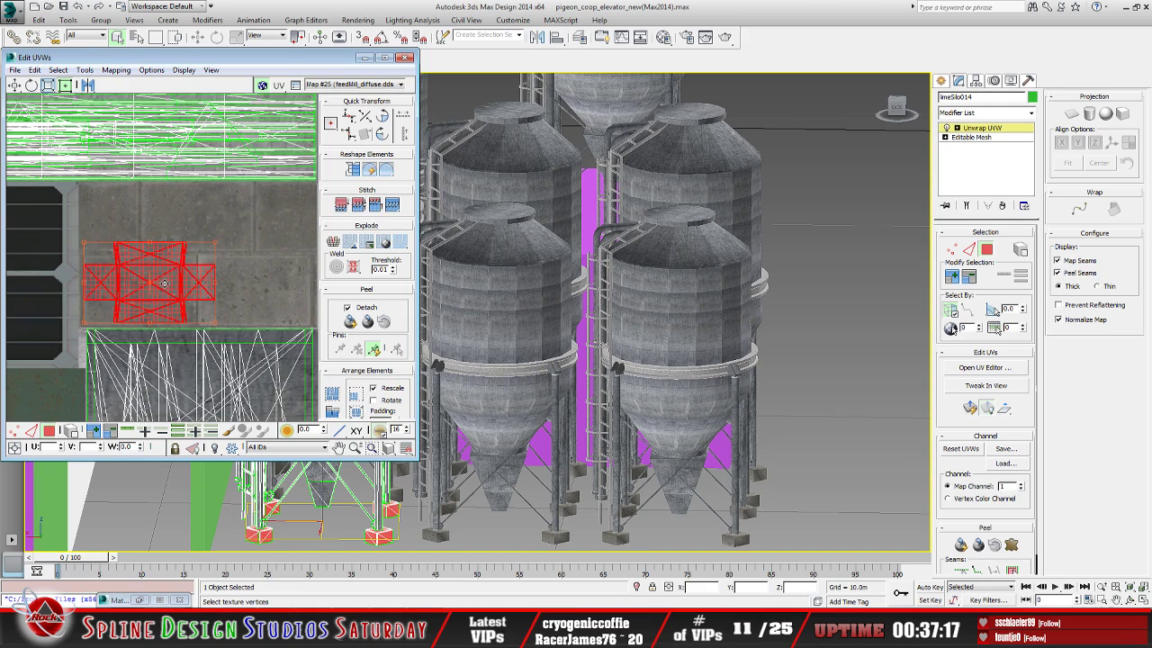
{"action": "left_click_drag", "start_coordinate": [214, 243], "coordinate": [191, 258]}
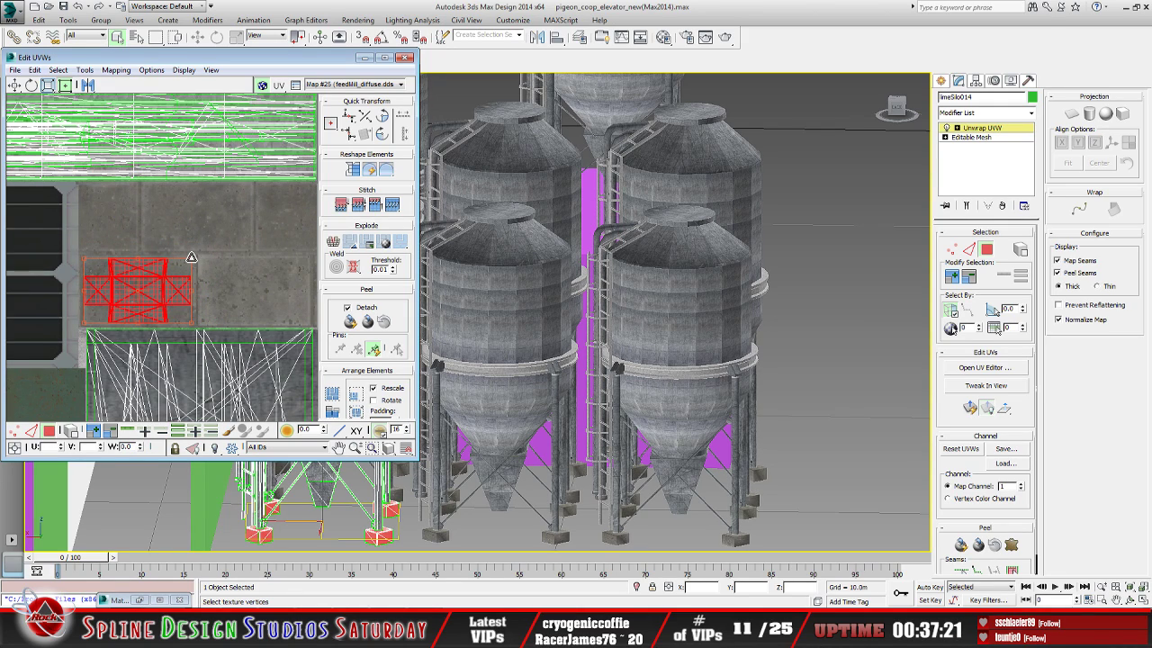
{"action": "scroll", "coordinate": [190, 259], "scroll_direction": "down", "scroll_amount": 6}
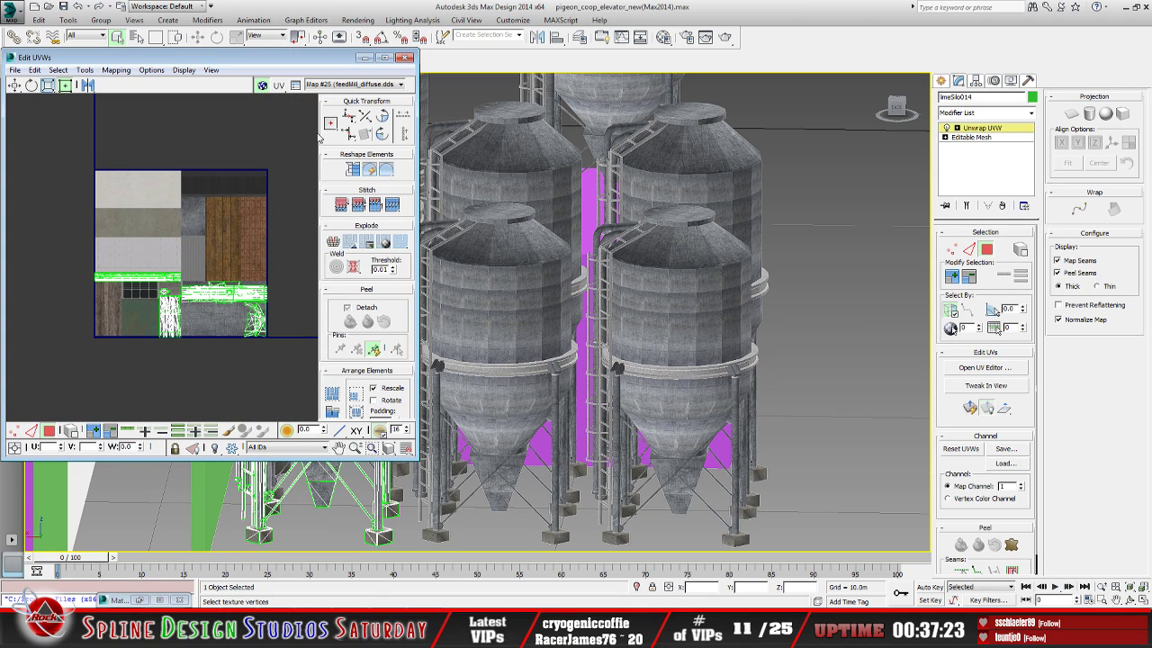
Minimize the UV editor and collapse limeSilo014's entire modifier stack with the scene held
{"action": "left_click", "coordinate": [364, 58]}
{"action": "middle_click_drag", "start_coordinate": [427, 428], "coordinate": [393, 393]}
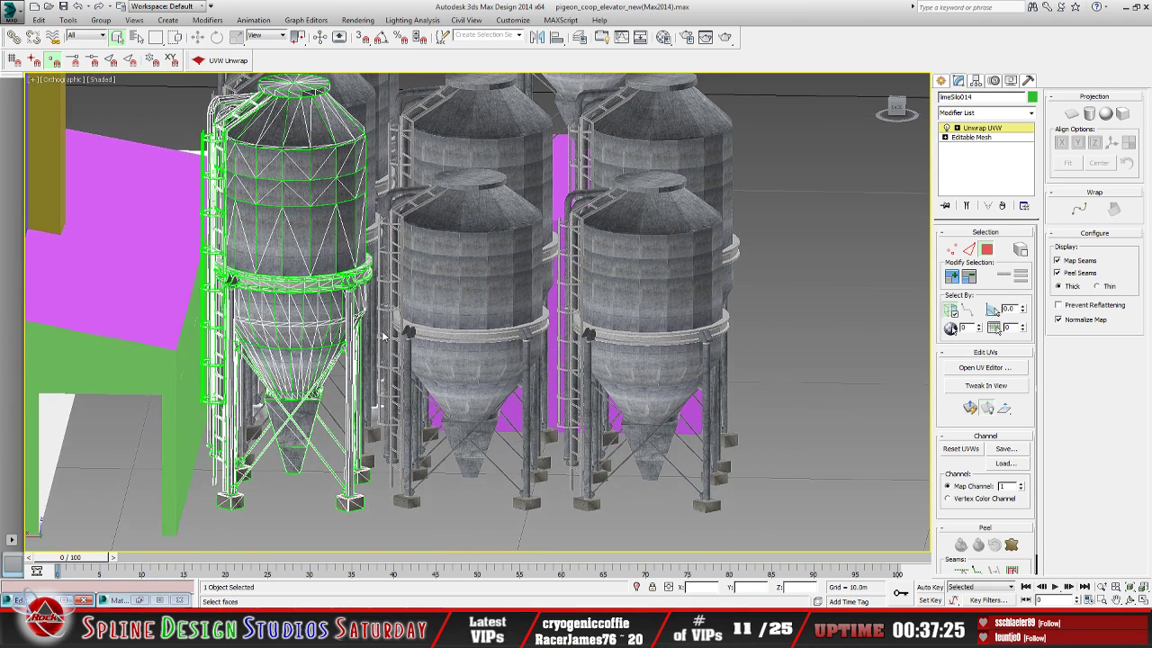
{"action": "scroll", "coordinate": [393, 393], "scroll_direction": "down", "scroll_amount": 2}
{"action": "scroll", "coordinate": [393, 393], "scroll_direction": "down", "scroll_amount": 1}
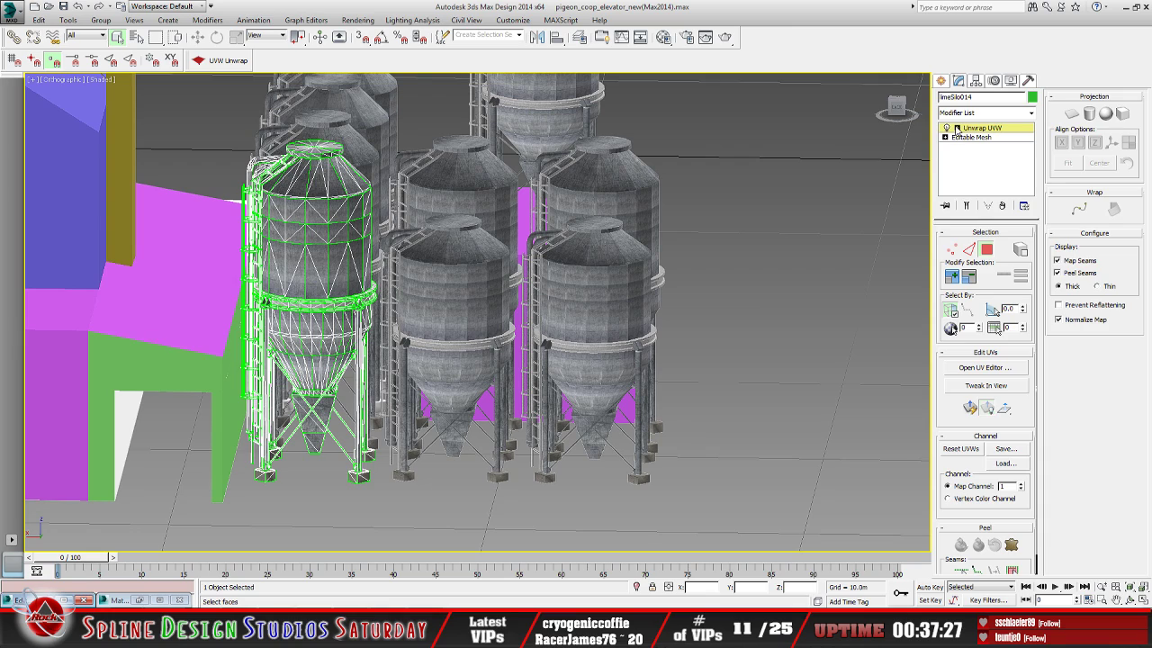
{"action": "left_click", "coordinate": [958, 129]}
{"action": "left_click", "coordinate": [972, 132]}
{"action": "right_click", "coordinate": [971, 131]}
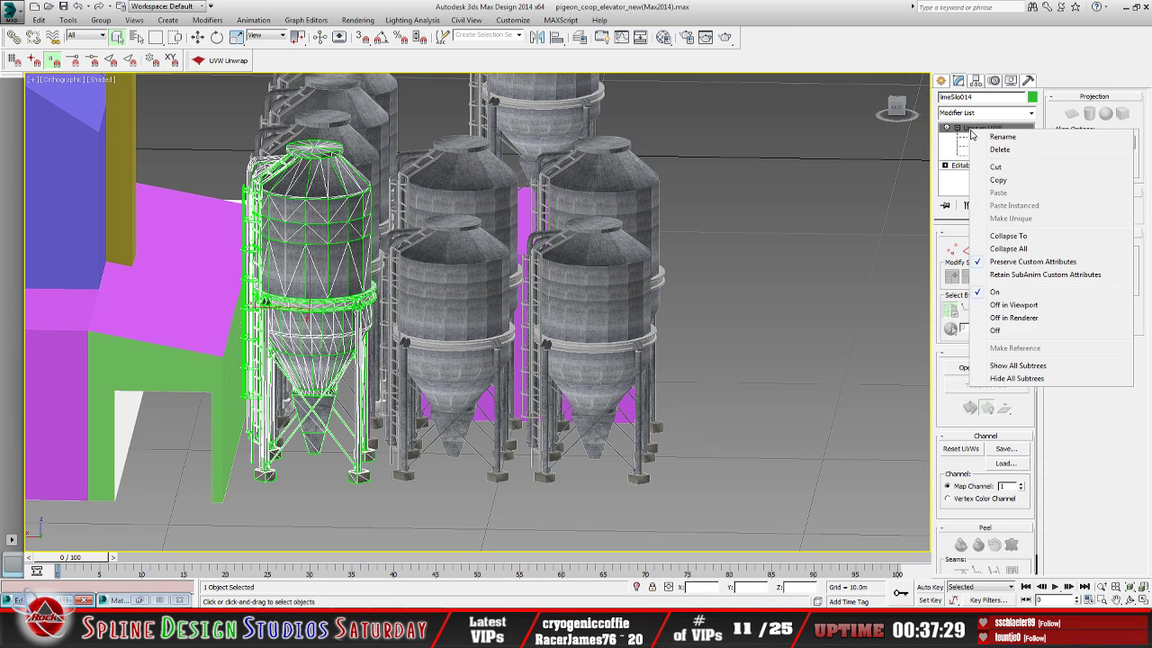
{"action": "left_click", "coordinate": [1008, 248]}
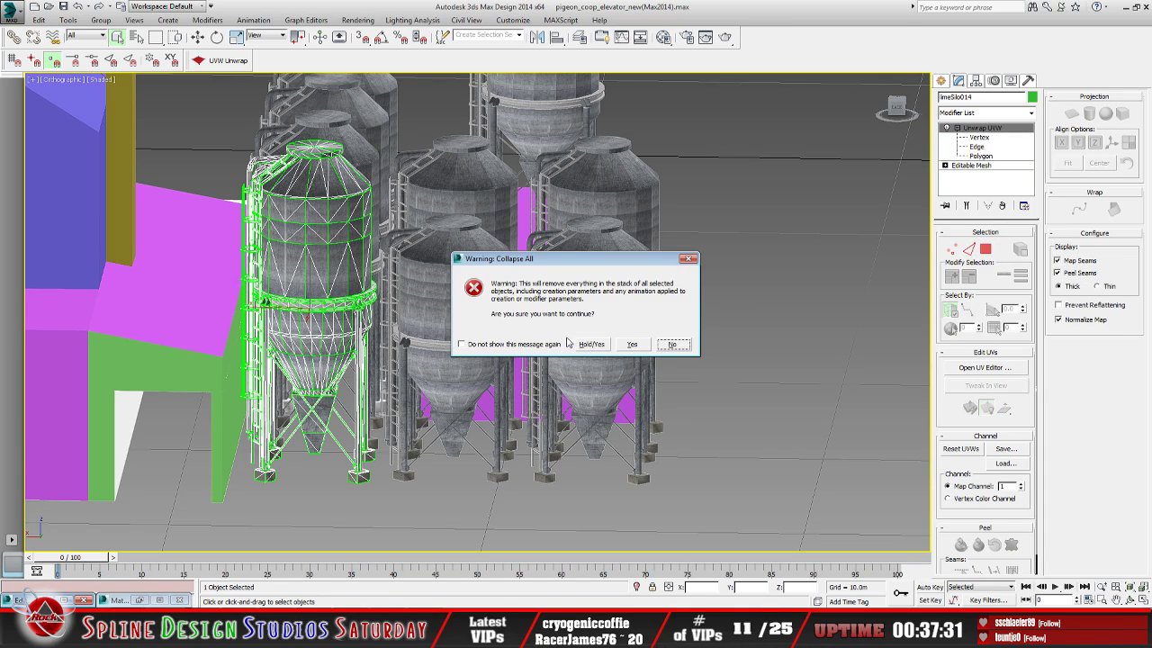
{"action": "left_click", "coordinate": [590, 345]}
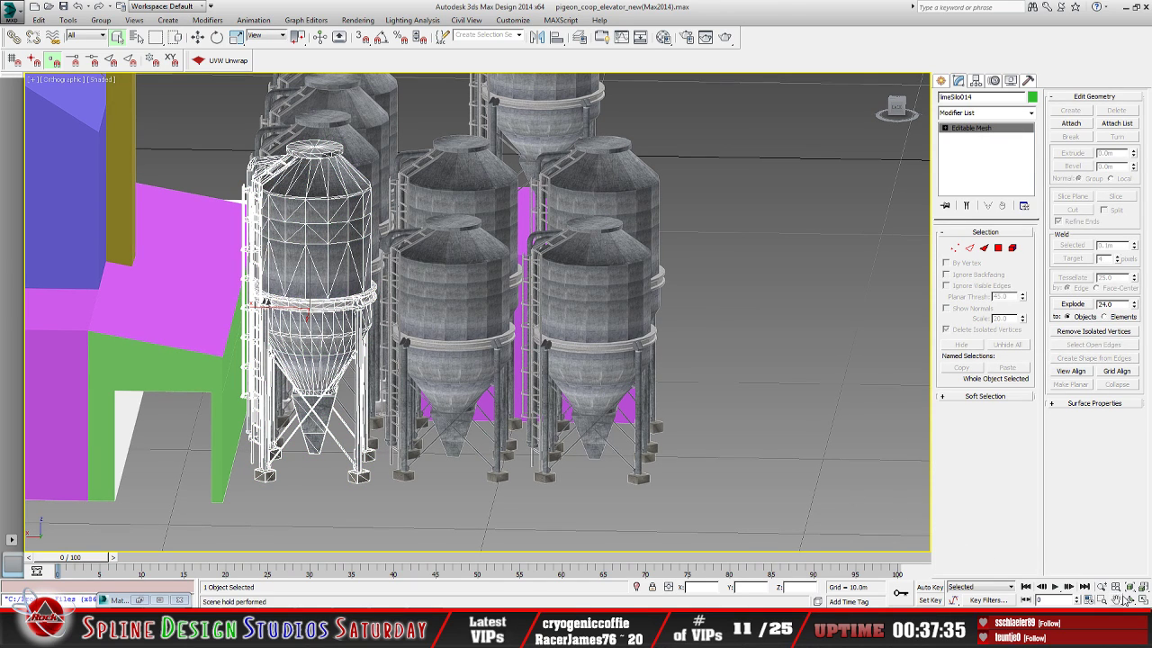
Select limeSilo007, the tall silo in the middle of the group behind the magenta block, and apply Unwrap UVW to it
{"action": "left_click", "coordinate": [1130, 602]}
{"action": "left_click_drag", "start_coordinate": [477, 365], "coordinate": [407, 378]}
{"action": "left_click_drag", "start_coordinate": [552, 296], "coordinate": [422, 260]}
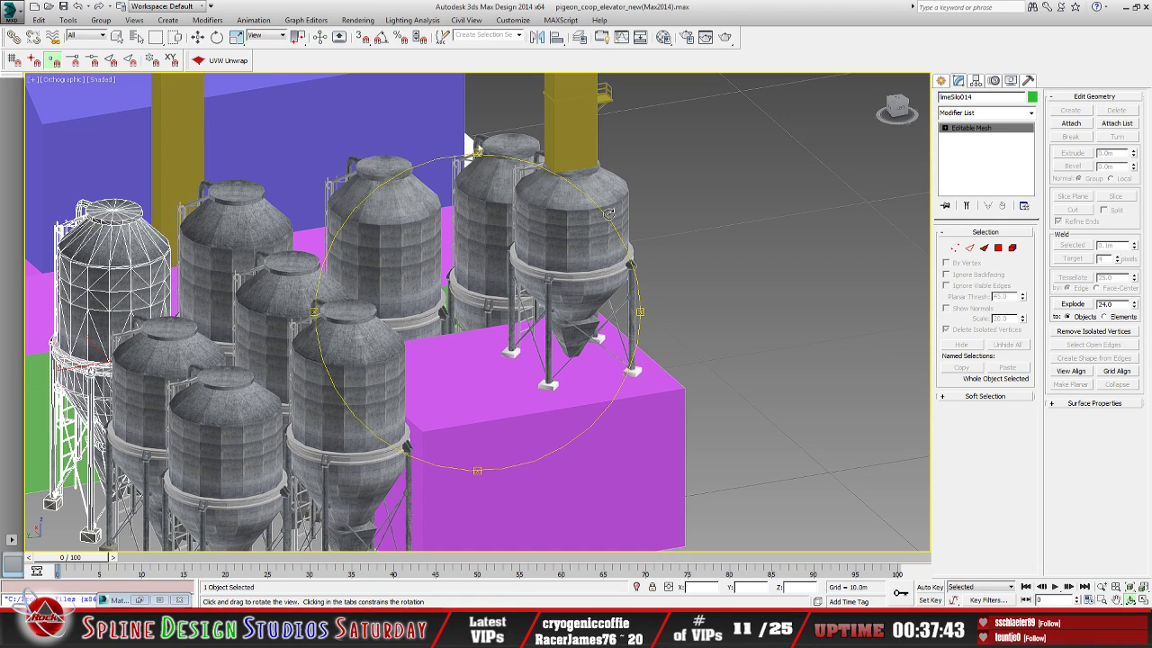
{"action": "left_click", "coordinate": [117, 37]}
{"action": "left_click", "coordinate": [384, 243]}
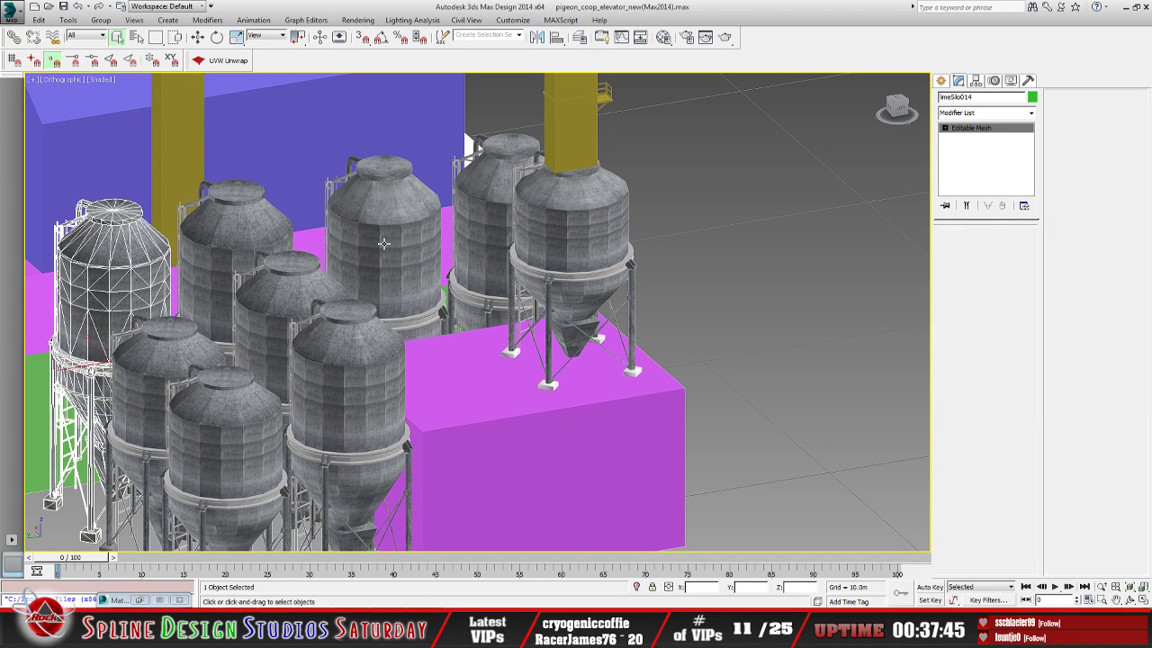
{"action": "left_click", "coordinate": [228, 60]}
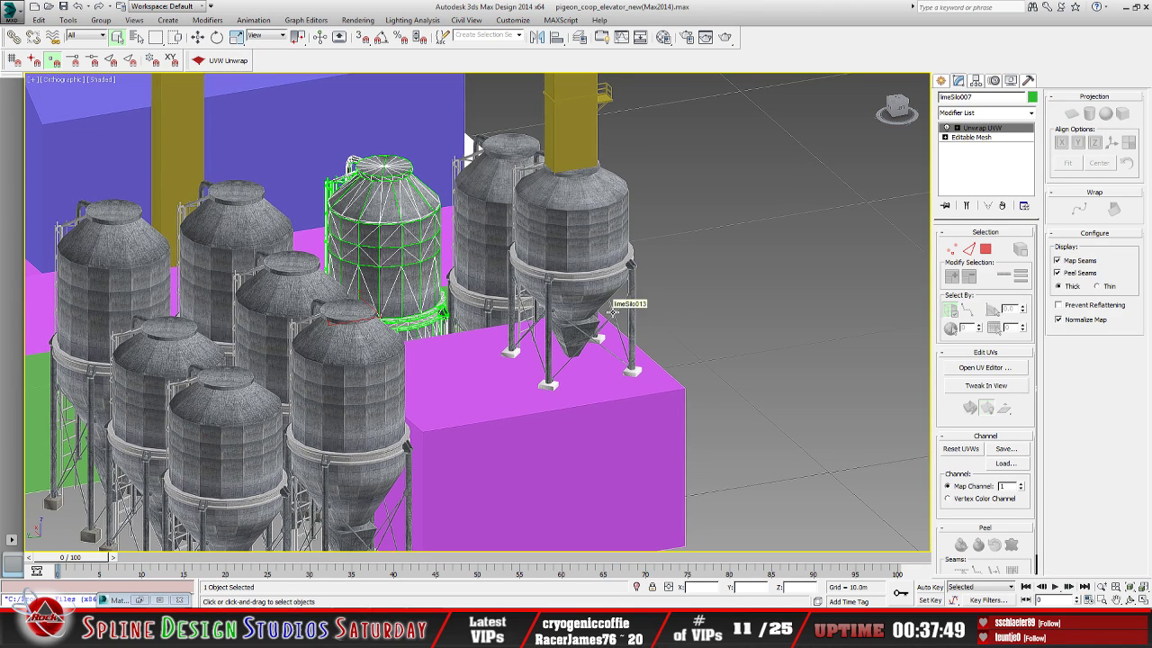
Open limeSilo007's UV editor with Map #25 (feedMill_diffuse.dds) as the background, and enlarge the editor window
{"action": "left_click", "coordinate": [964, 369]}
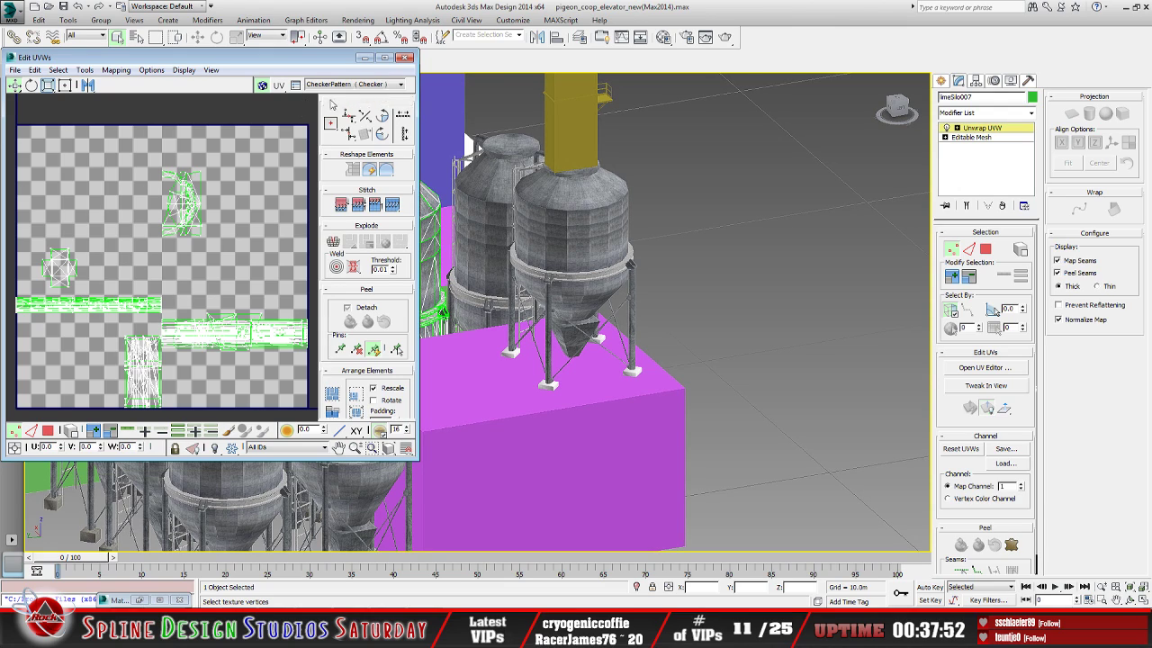
{"action": "left_click", "coordinate": [400, 85]}
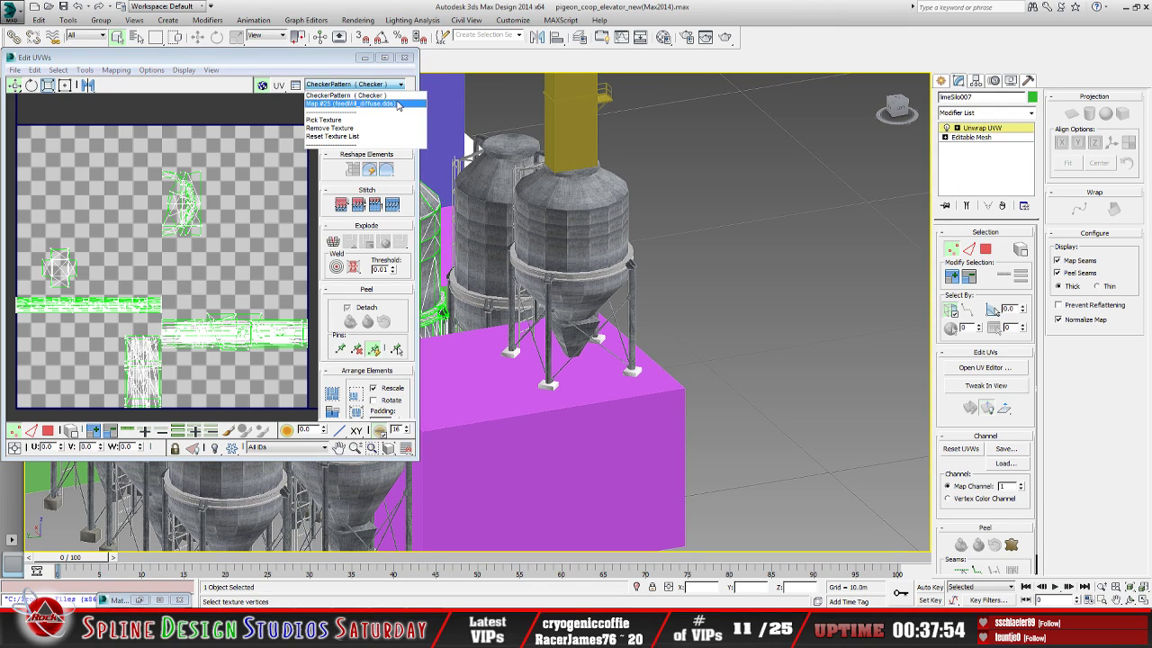
{"action": "left_click", "coordinate": [350, 103]}
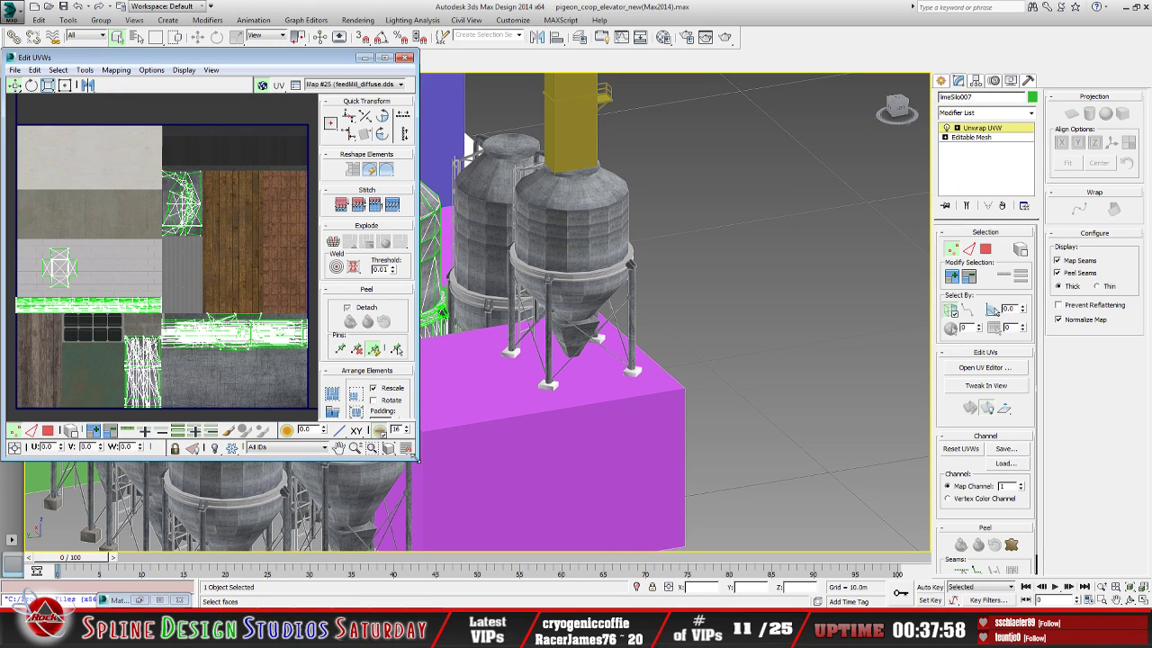
{"action": "left_click_drag", "start_coordinate": [420, 461], "coordinate": [541, 495]}
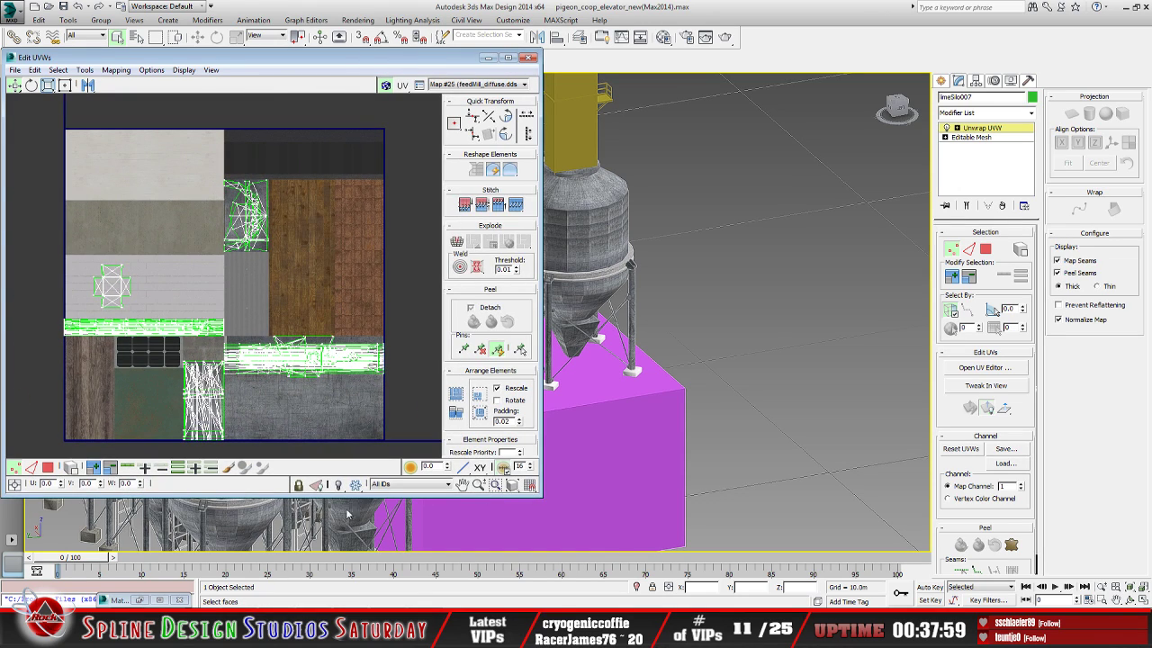
Move limeSilo007's fan-shaped polygon cluster from the small metal patch down onto the large scratched-metal area
{"action": "left_click", "coordinate": [50, 467]}
{"action": "left_click_drag", "start_coordinate": [295, 257], "coordinate": [296, 258]}
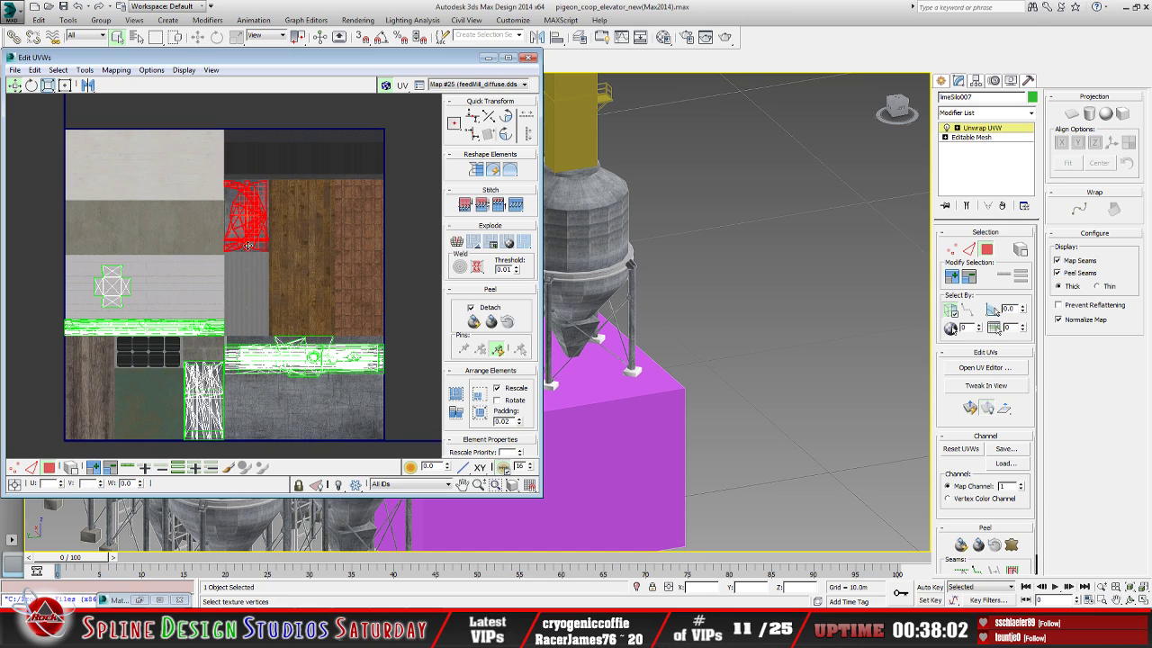
{"action": "left_click_drag", "start_coordinate": [246, 216], "coordinate": [333, 382]}
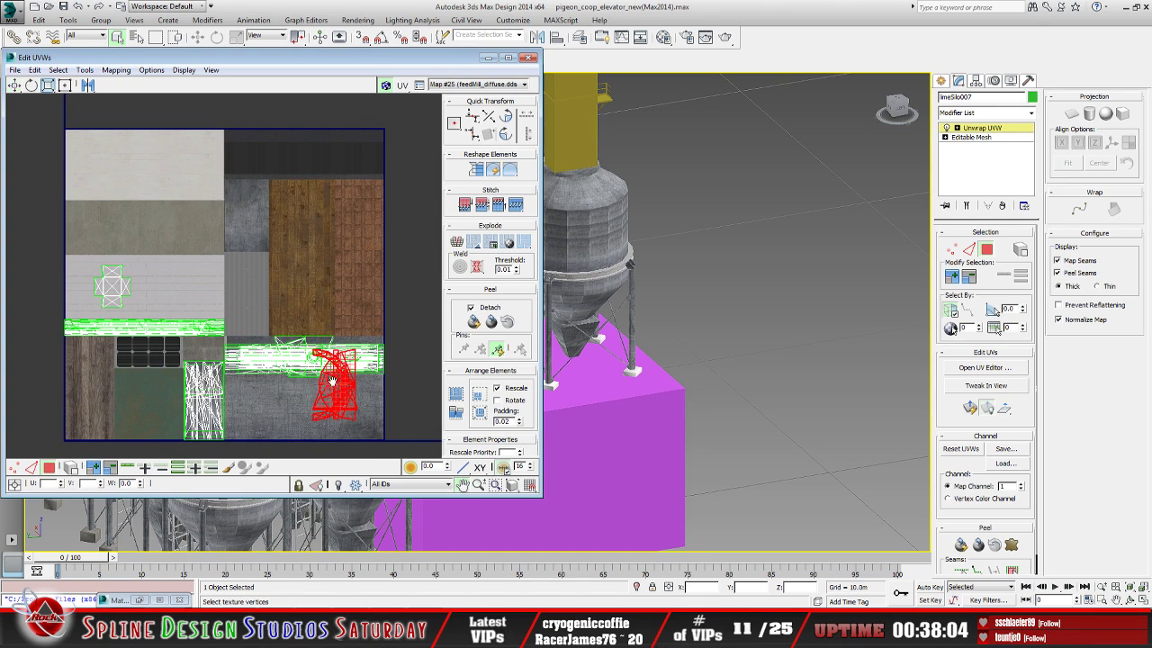
{"action": "scroll", "coordinate": [329, 387], "scroll_direction": "up", "scroll_amount": 2}
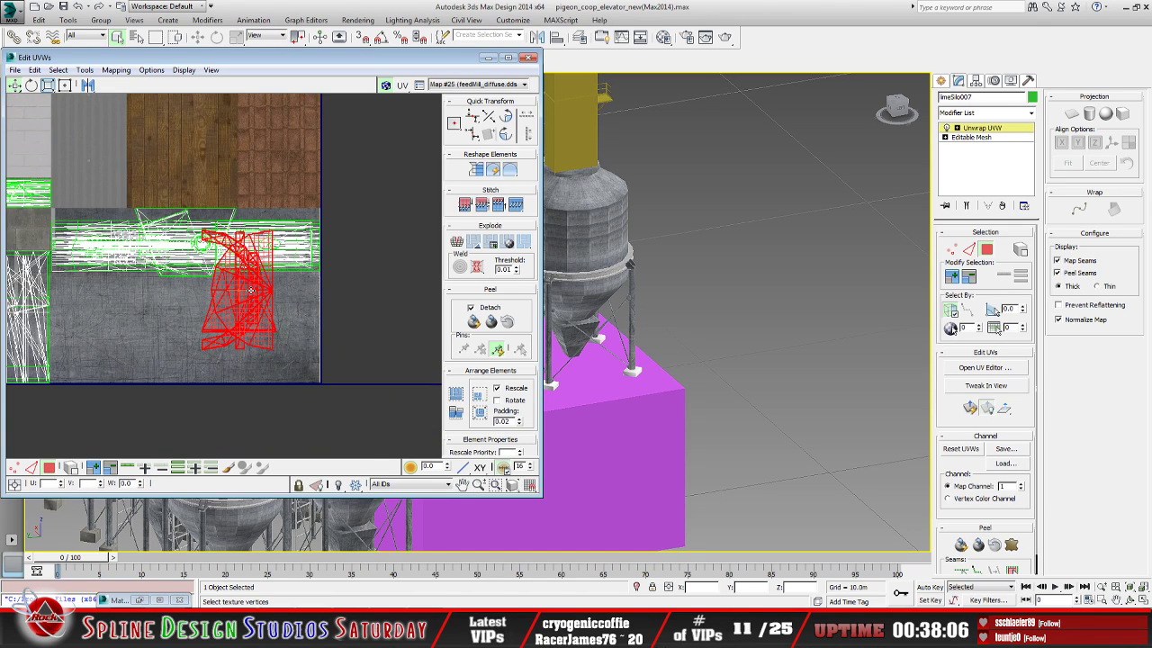
Move the selected UV cluster into the lower-right corner of the dark scratched metal texture and scale it to fit inside the texture's borders
{"action": "left_click_drag", "start_coordinate": [251, 290], "coordinate": [292, 341]}
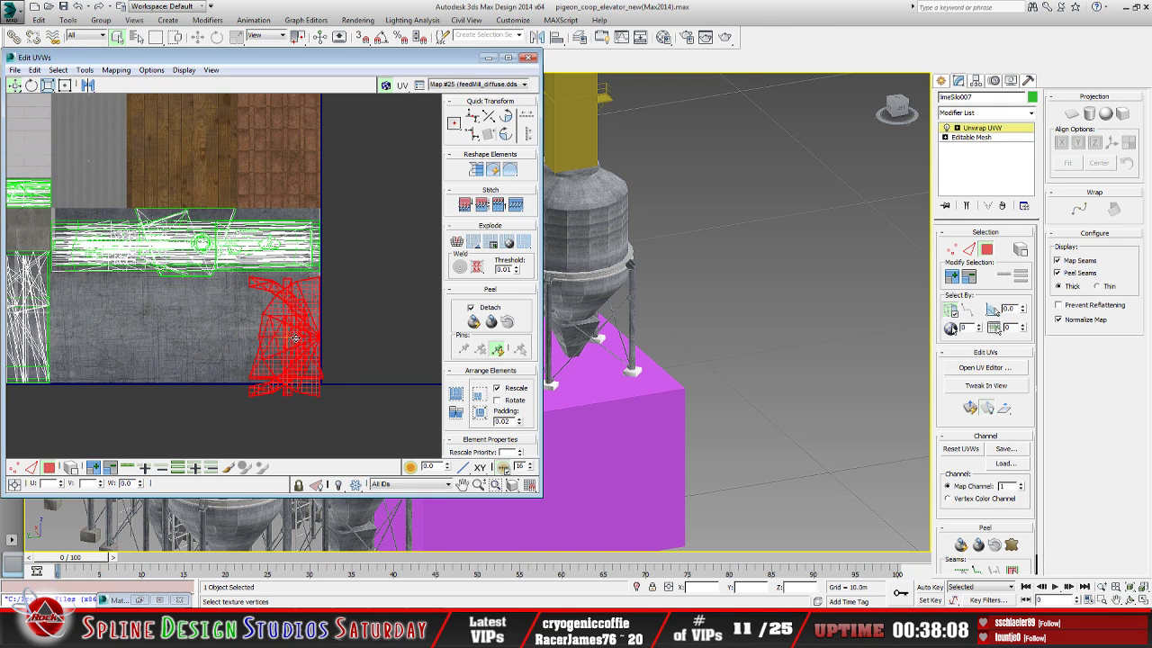
{"action": "scroll", "coordinate": [294, 340], "scroll_direction": "up", "scroll_amount": 5}
{"action": "scroll", "coordinate": [274, 353], "scroll_direction": "down", "scroll_amount": 2}
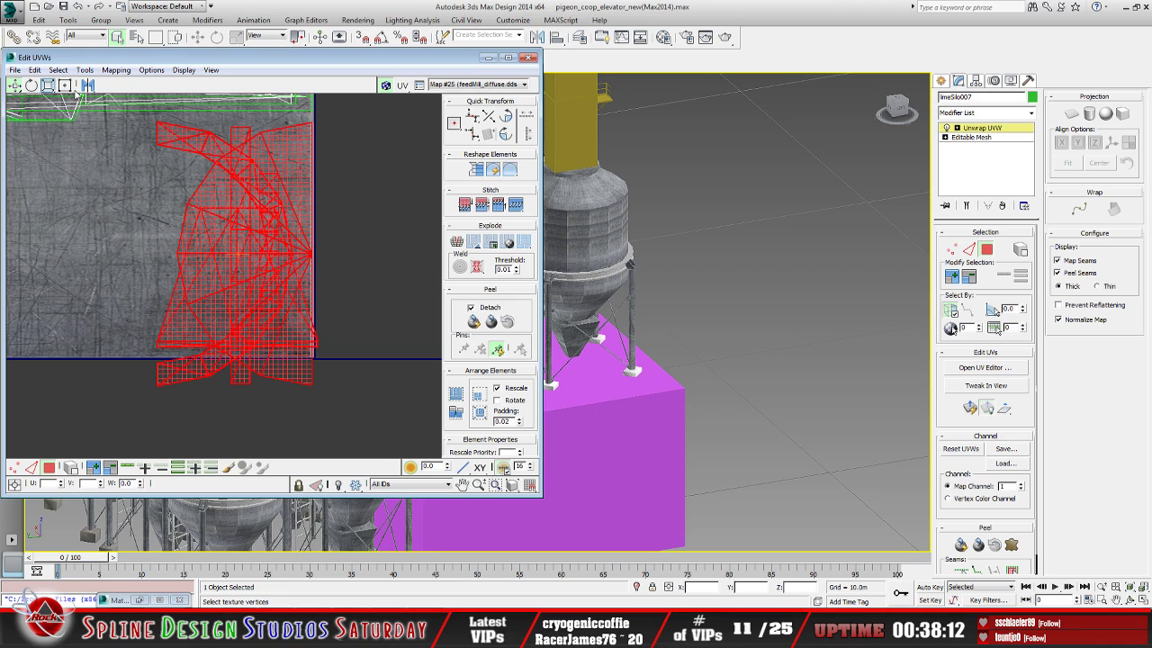
{"action": "left_click_drag", "start_coordinate": [74, 98], "coordinate": [300, 352]}
{"action": "left_click_drag", "start_coordinate": [157, 122], "coordinate": [156, 114]}
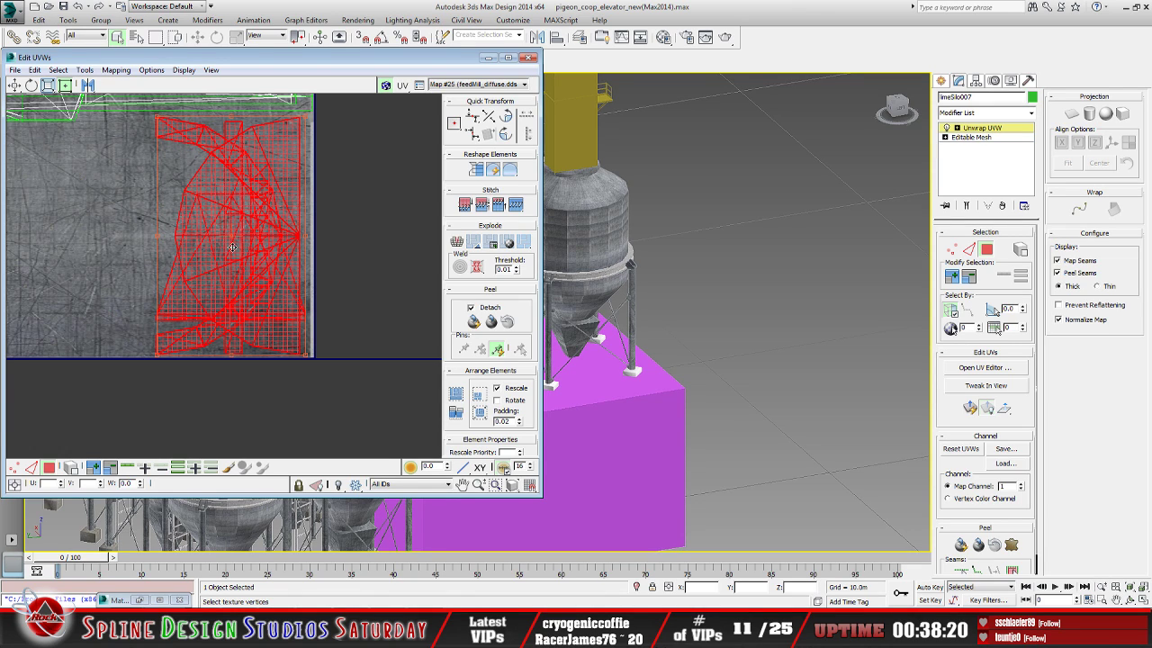
{"action": "scroll", "coordinate": [232, 246], "scroll_direction": "up", "scroll_amount": 3}
{"action": "scroll", "coordinate": [187, 387], "scroll_direction": "down", "scroll_amount": 1}
{"action": "middle_click_drag", "start_coordinate": [216, 364], "coordinate": [208, 244]}
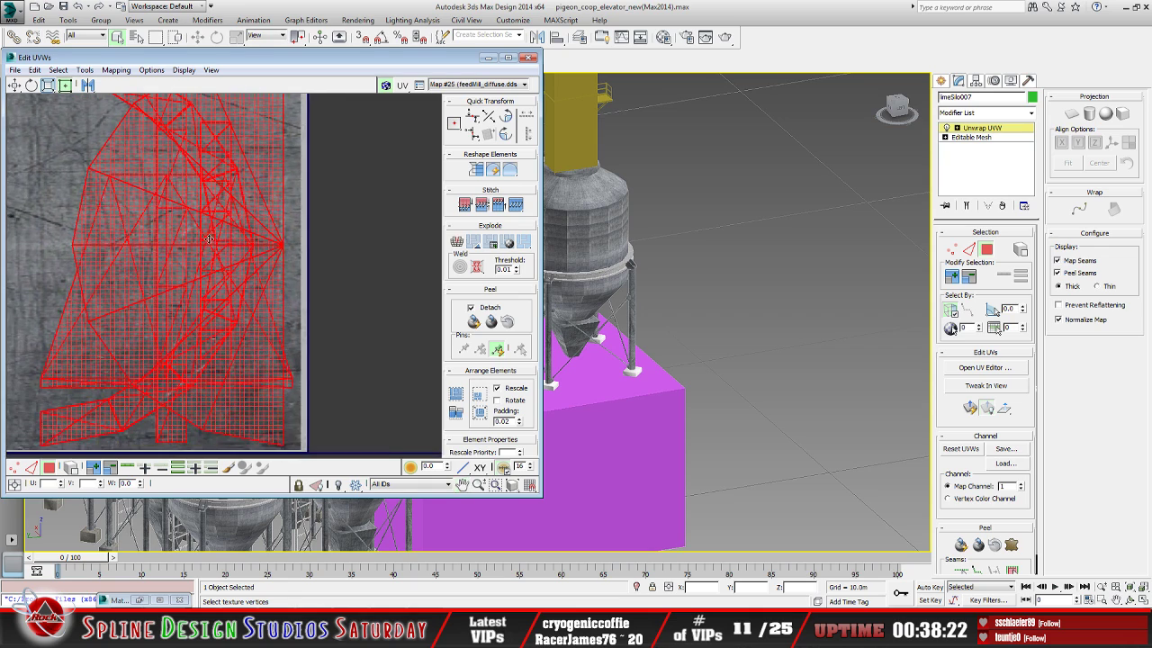
{"action": "scroll", "coordinate": [207, 245], "scroll_direction": "down", "scroll_amount": 5}
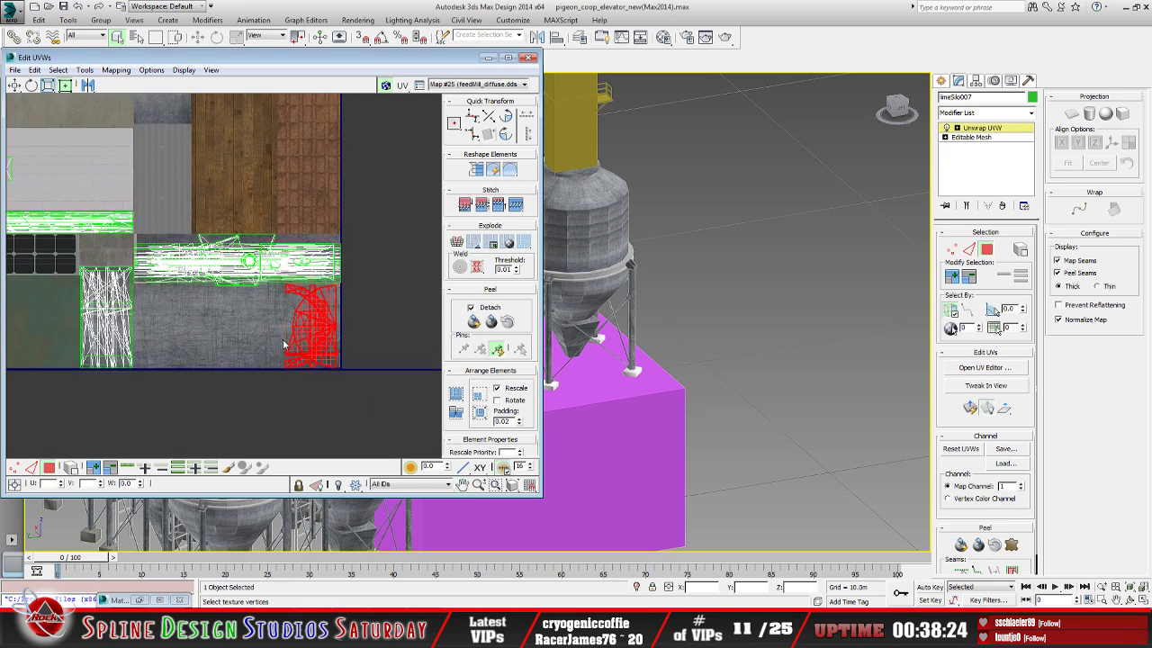
Move the cross-shaped UV cluster from the light siding texture onto the small concrete block texture and shrink it to fit
{"action": "middle_click_drag", "start_coordinate": [11, 180], "coordinate": [34, 200]}
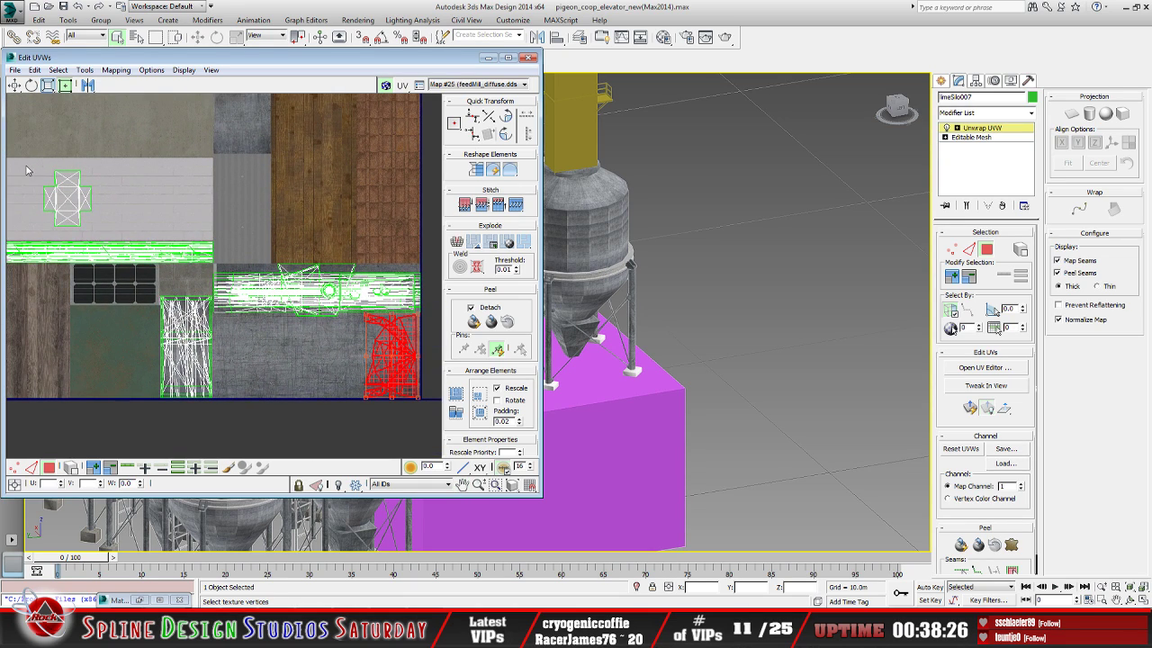
{"action": "left_click_drag", "start_coordinate": [27, 171], "coordinate": [113, 232]}
{"action": "left_click_drag", "start_coordinate": [69, 202], "coordinate": [189, 278]}
{"action": "scroll", "coordinate": [189, 279], "scroll_direction": "up", "scroll_amount": 7}
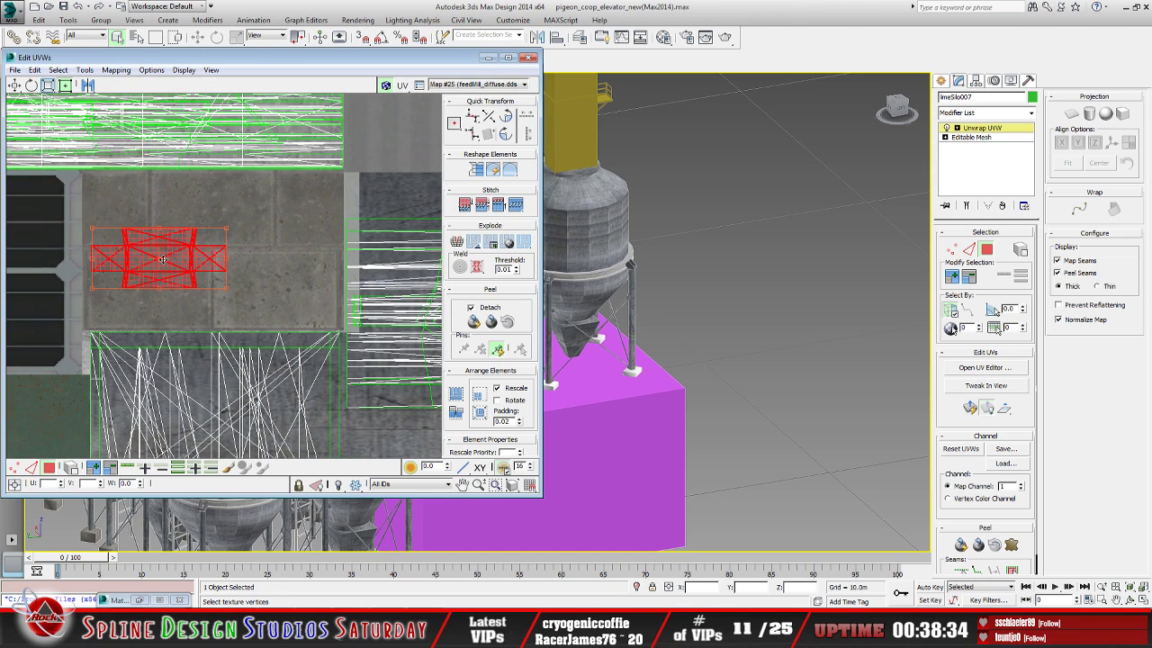
Position the cross-shaped UV cluster on the concrete texture's lower-left block and resize it to fit within that single block
{"action": "left_click_drag", "start_coordinate": [168, 262], "coordinate": [175, 290]}
{"action": "scroll", "coordinate": [180, 288], "scroll_direction": "up", "scroll_amount": 2}
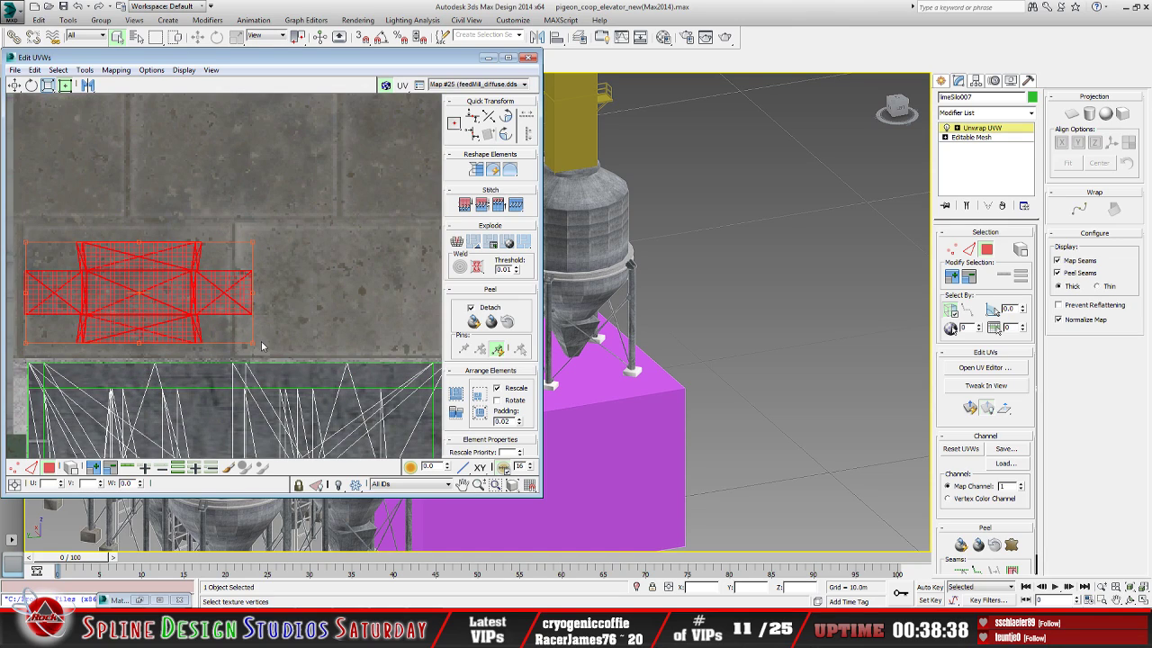
{"action": "left_click_drag", "start_coordinate": [253, 348], "coordinate": [224, 351]}
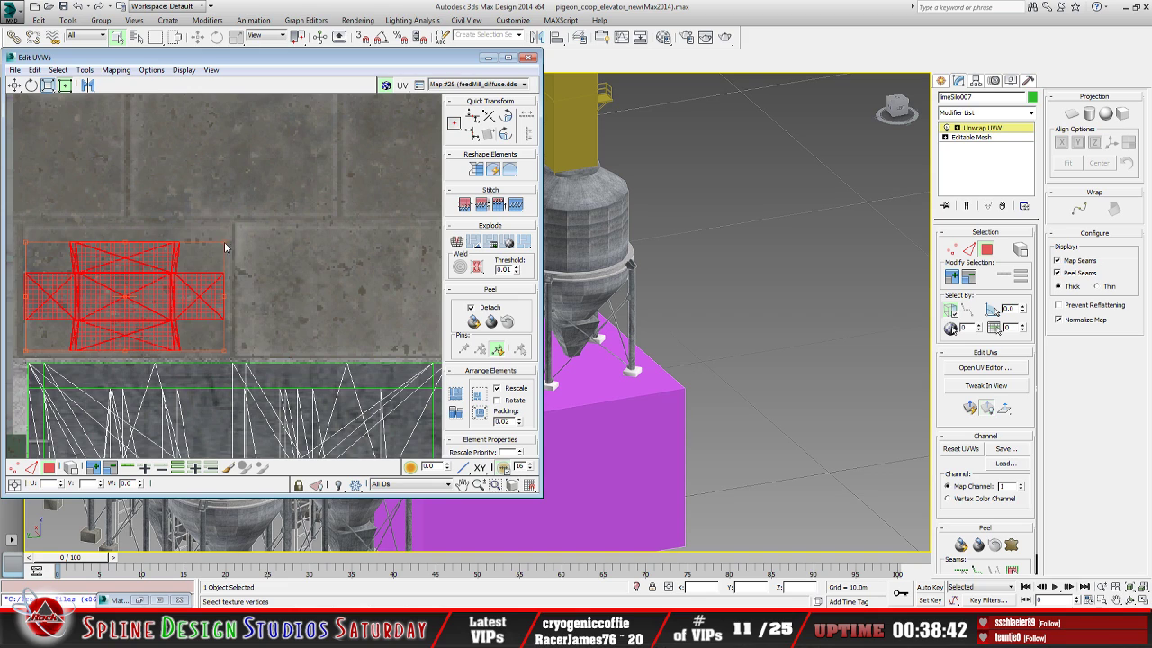
{"action": "left_click_drag", "start_coordinate": [225, 248], "coordinate": [226, 242]}
{"action": "scroll", "coordinate": [227, 250], "scroll_direction": "down", "scroll_amount": 10}
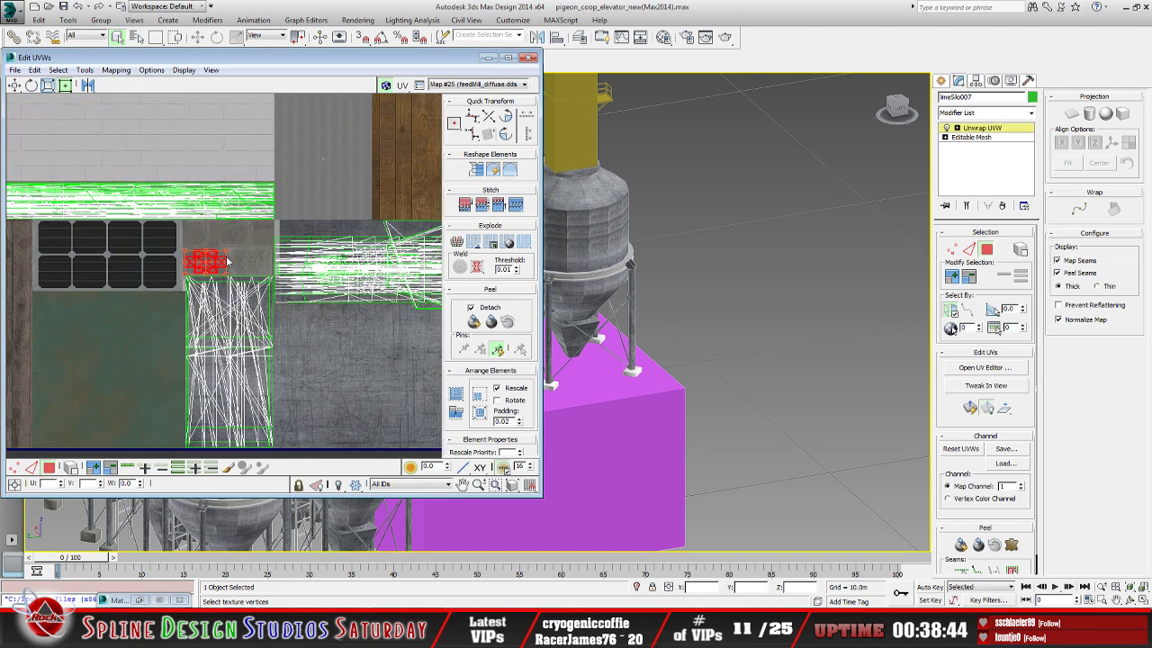
Clear the UV selection and minimize the Edit UVWs window to return to the silo viewport
{"action": "left_click", "coordinate": [54, 290]}
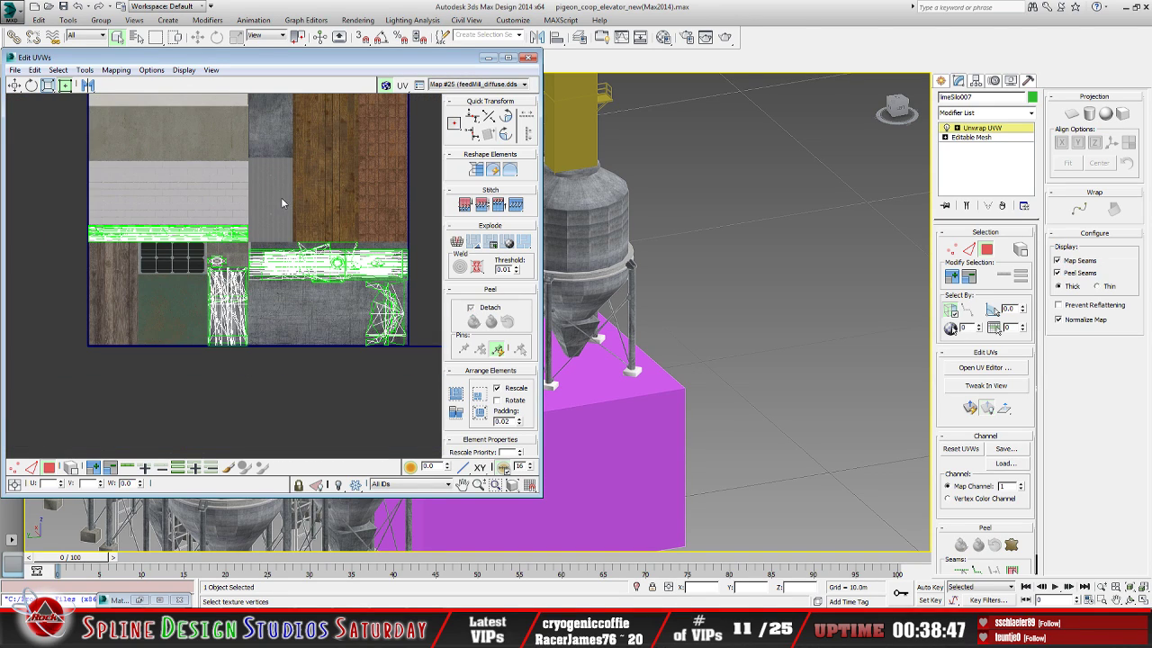
{"action": "middle_click_drag", "start_coordinate": [281, 197], "coordinate": [254, 285]}
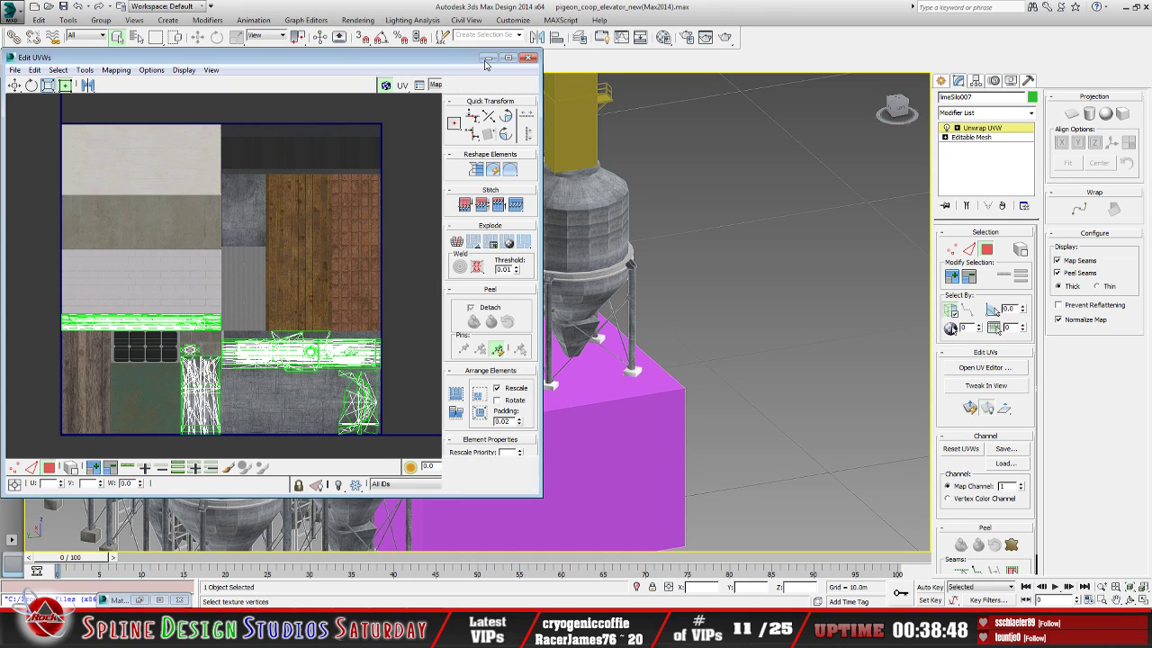
{"action": "left_click", "coordinate": [487, 57]}
{"action": "middle_click_drag", "start_coordinate": [849, 196], "coordinate": [828, 178]}
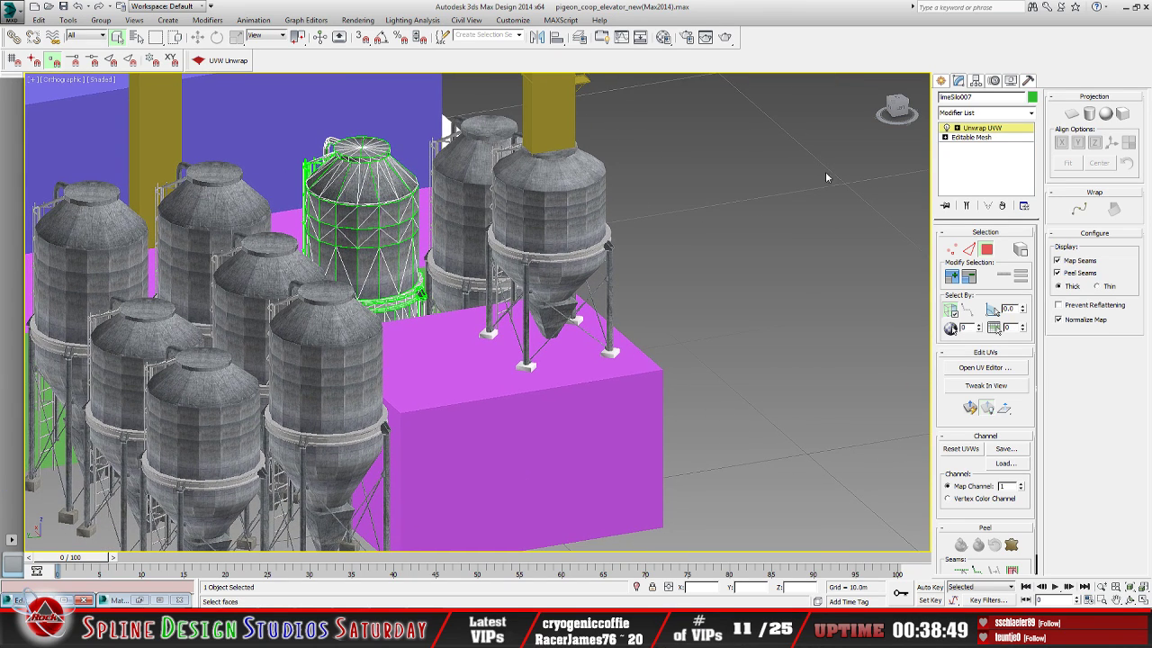
Collapse the entire modifier stack of limeSilo007, choosing to hold the scene before continuing
{"action": "left_click", "coordinate": [957, 128]}
{"action": "left_click", "coordinate": [976, 129]}
{"action": "right_click", "coordinate": [975, 133]}
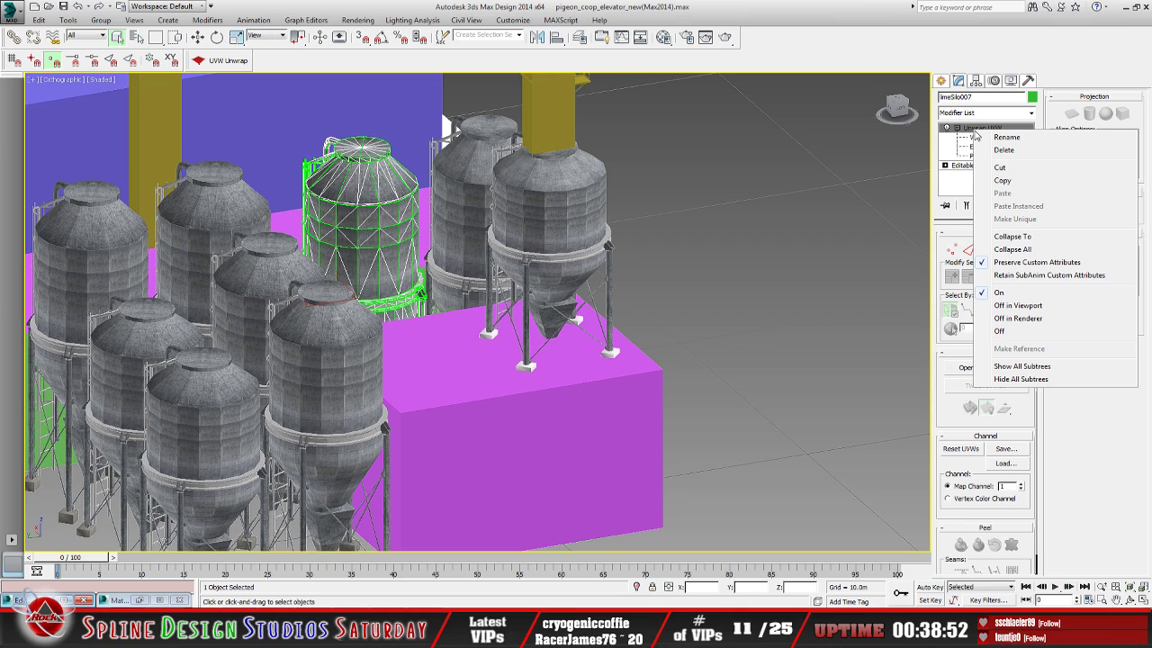
{"action": "left_click", "coordinate": [1011, 249]}
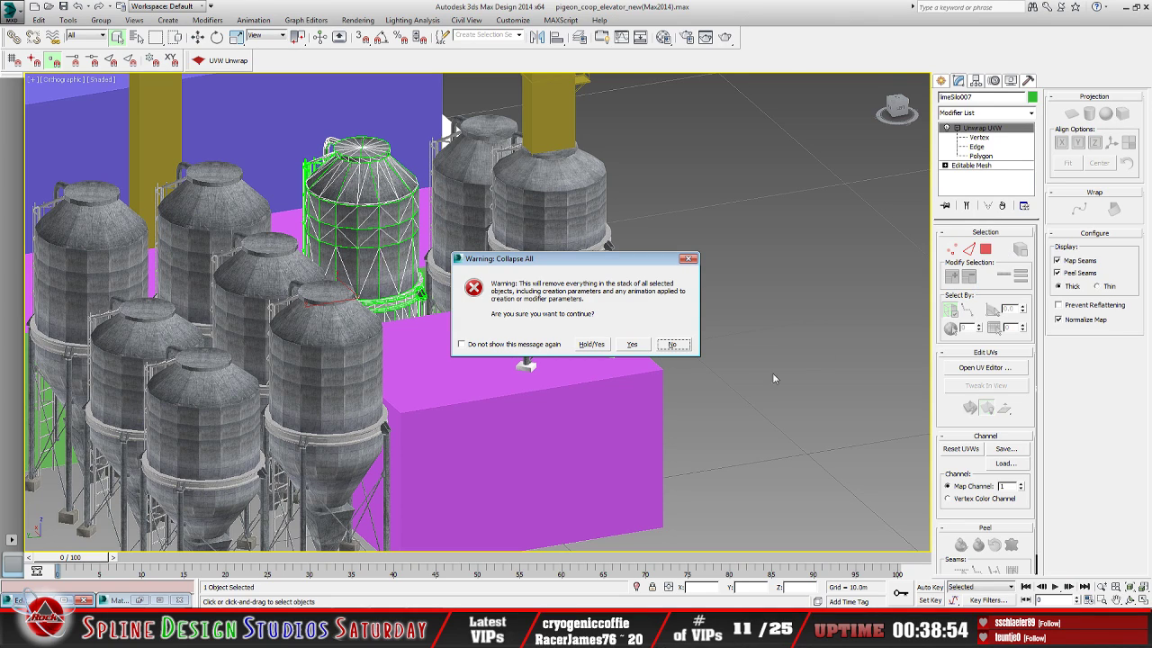
{"action": "left_click", "coordinate": [591, 344]}
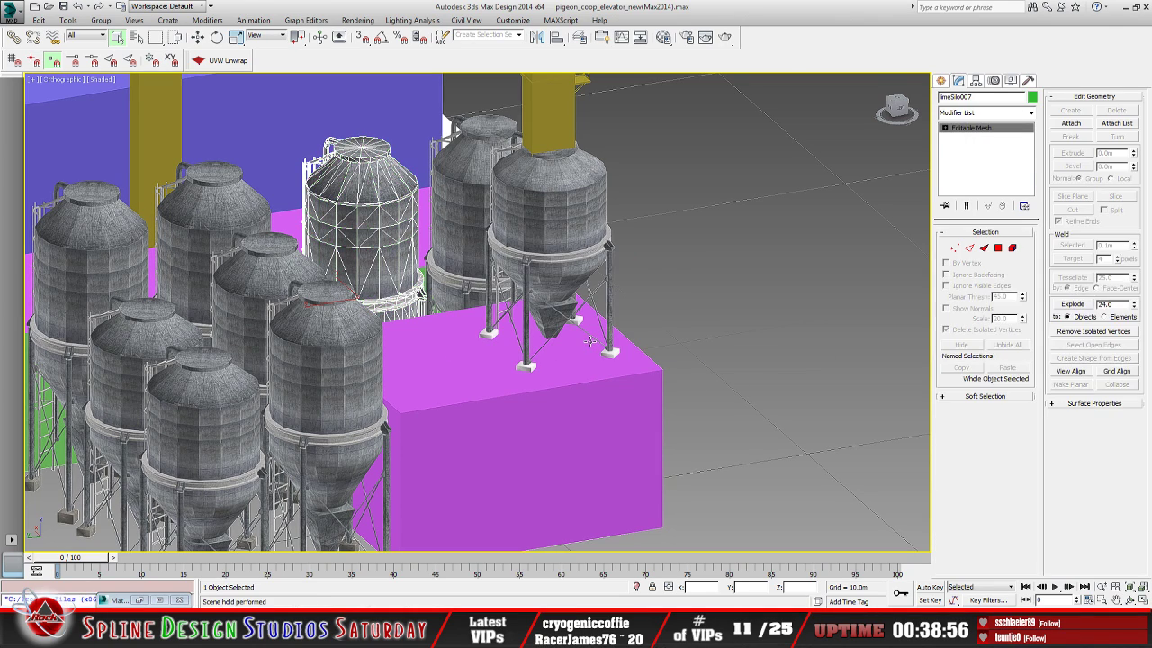
Select limeSilo008, apply an Unwrap UVW modifier to it, and open its UV editor
{"action": "left_click", "coordinate": [497, 311]}
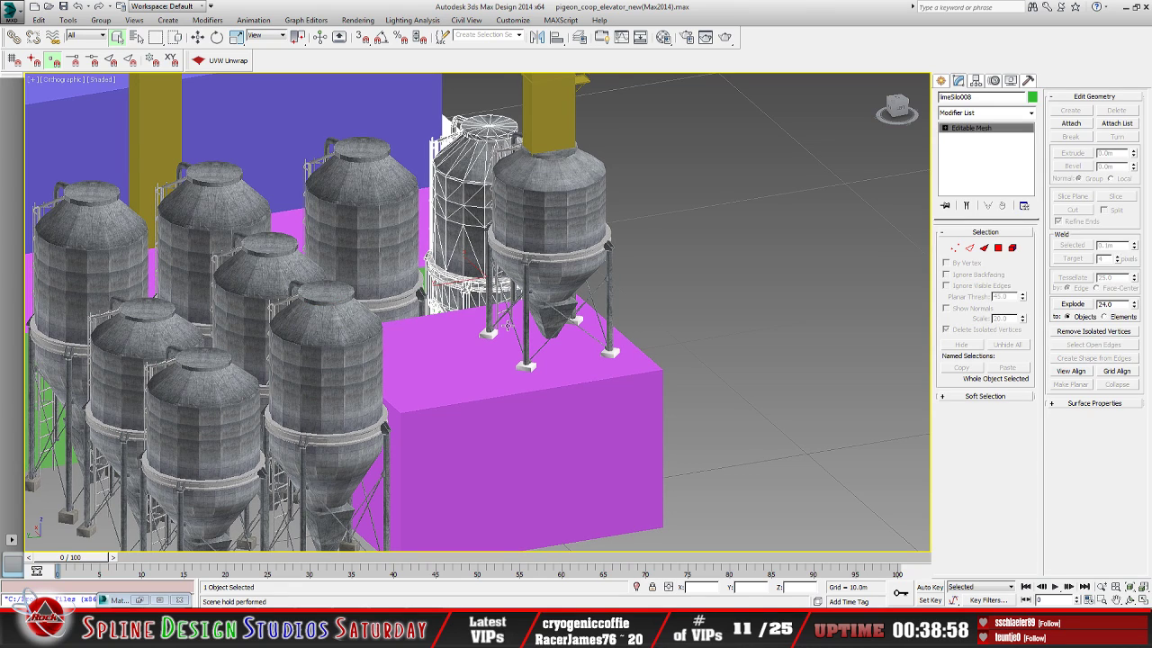
{"action": "middle_click_drag", "start_coordinate": [478, 383], "coordinate": [482, 382]}
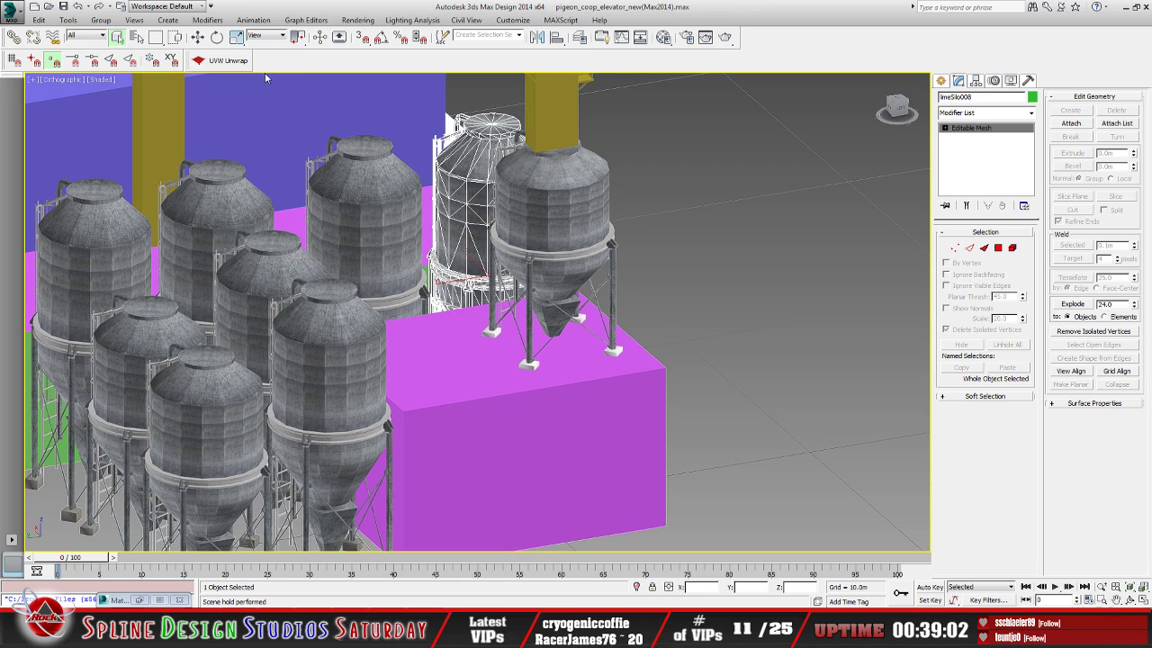
{"action": "left_click", "coordinate": [225, 61]}
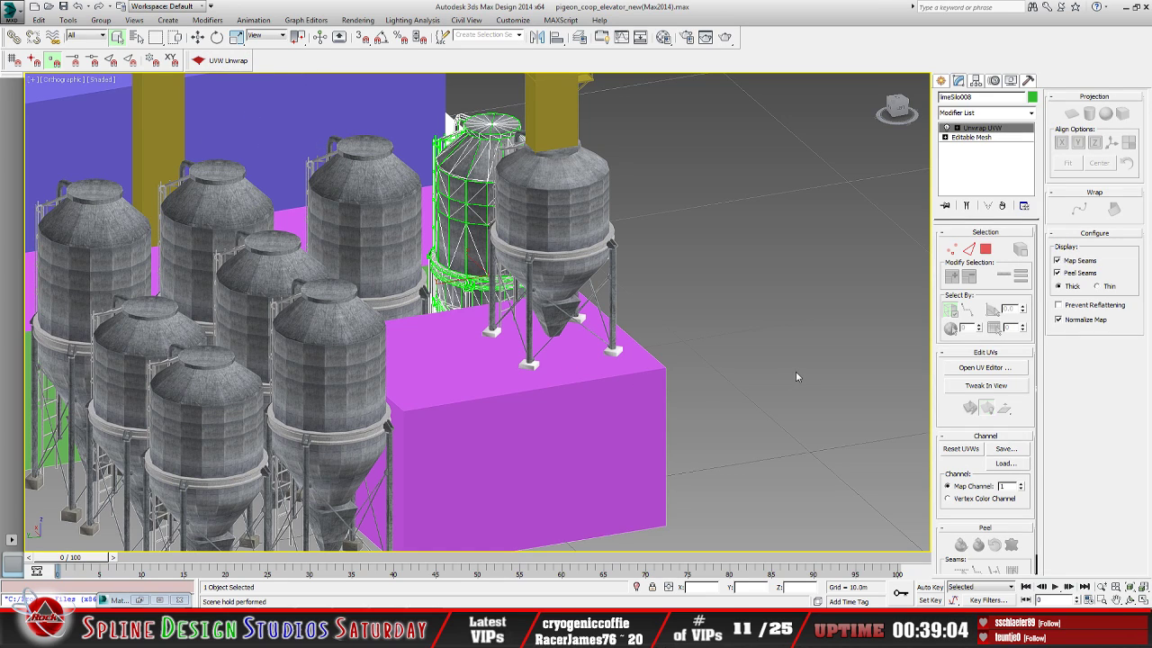
{"action": "left_click", "coordinate": [961, 372]}
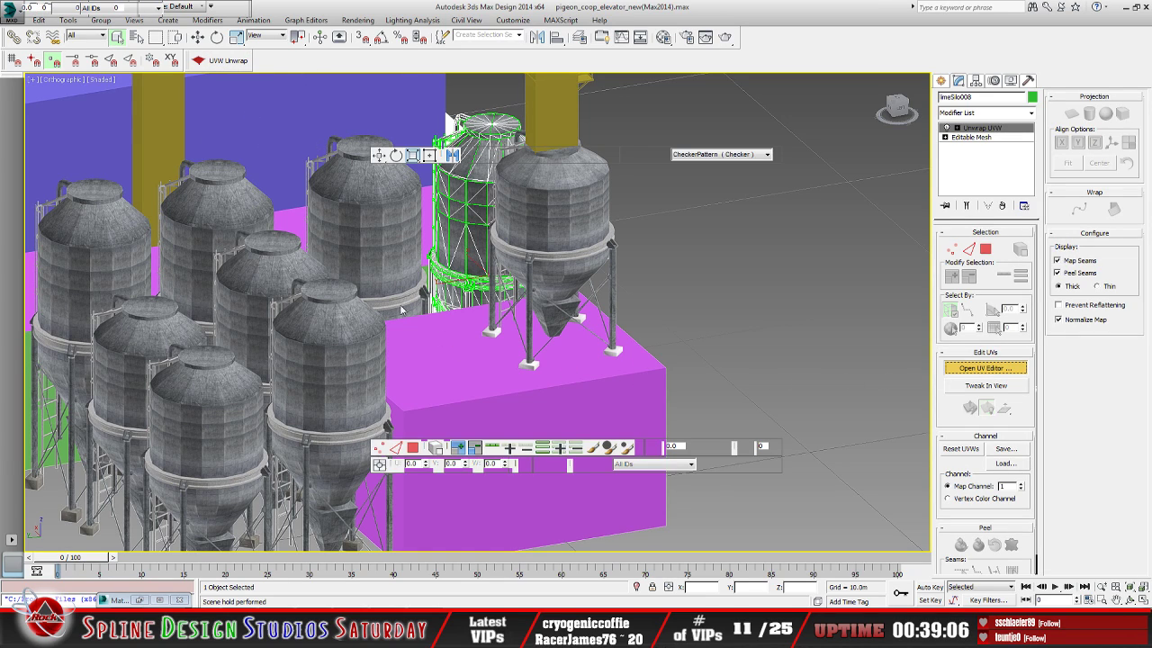
Show the feedMill_diffuse.dds map as the UV background, enlarge the editor window, and switch to polygon selection
{"action": "left_click", "coordinate": [399, 84]}
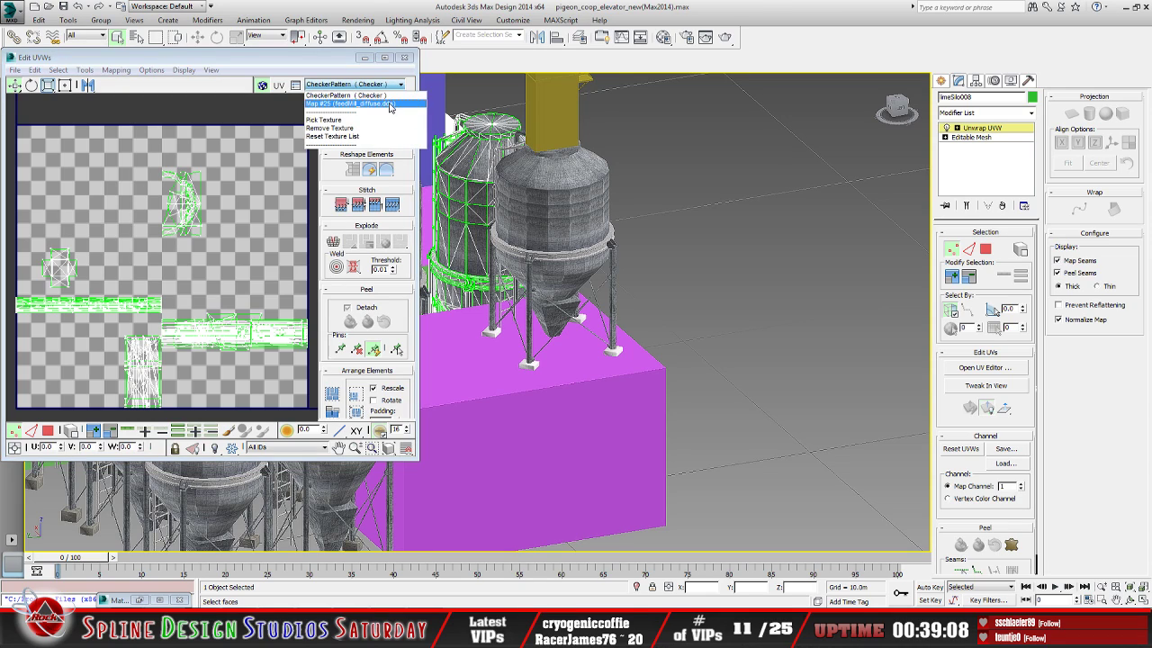
{"action": "left_click", "coordinate": [391, 105]}
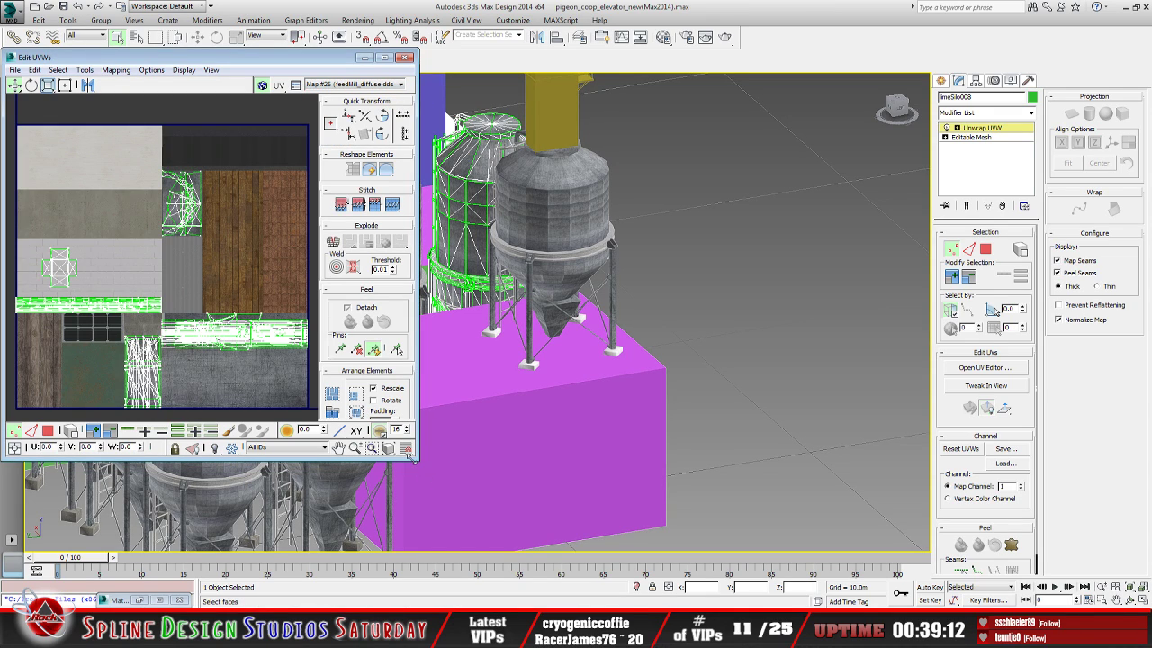
{"action": "left_click_drag", "start_coordinate": [411, 456], "coordinate": [539, 528]}
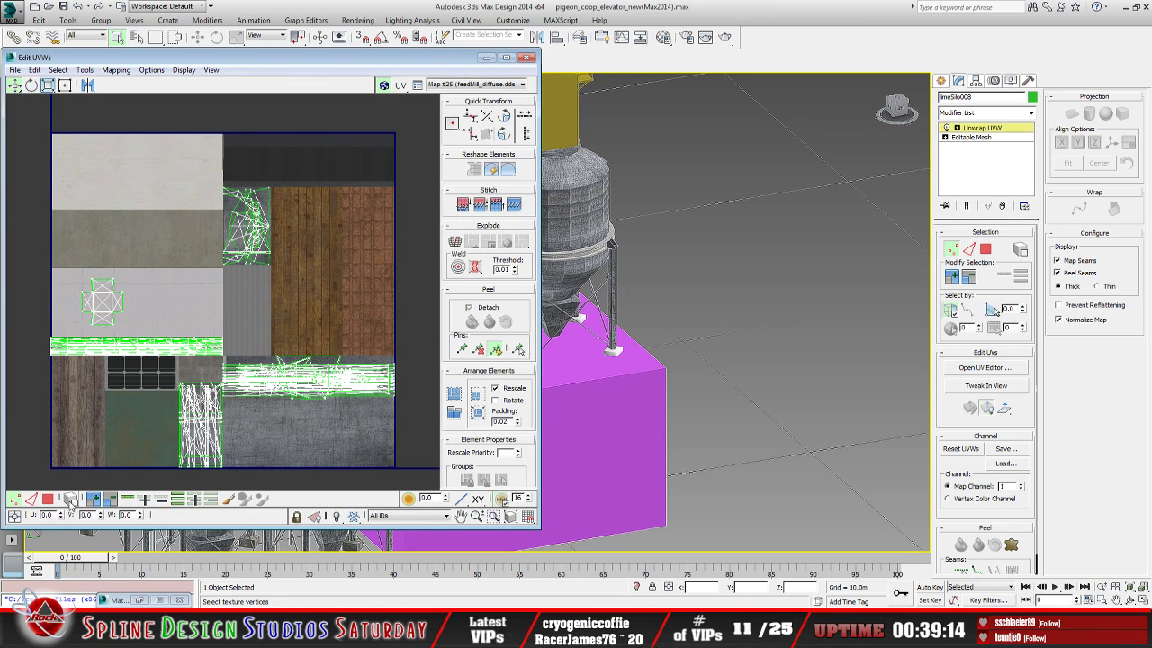
{"action": "left_click", "coordinate": [49, 499]}
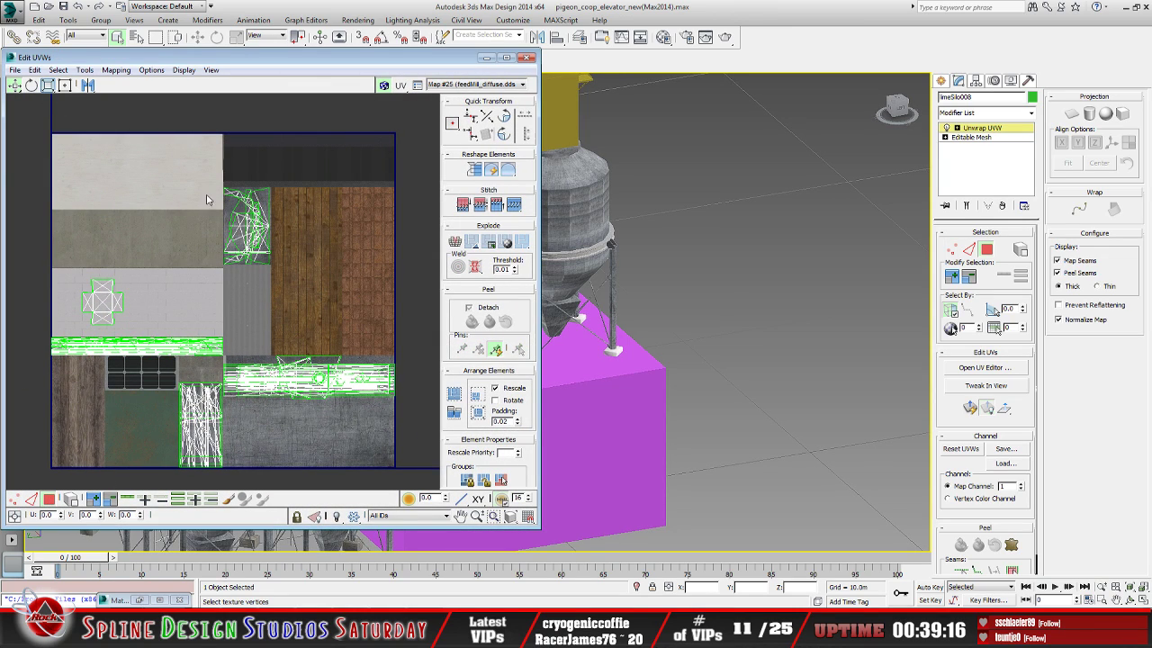
Move the fan-shaped UV cluster from beside the wood texture to the lower-right part of the dark scratched metal texture
{"action": "left_click", "coordinate": [255, 254]}
{"action": "left_click_drag", "start_coordinate": [244, 225], "coordinate": [353, 419]}
{"action": "middle_click_drag", "start_coordinate": [354, 419], "coordinate": [319, 393]}
{"action": "scroll", "coordinate": [297, 355], "scroll_direction": "up", "scroll_amount": 2}
{"action": "scroll", "coordinate": [297, 355], "scroll_direction": "up", "scroll_amount": 2}
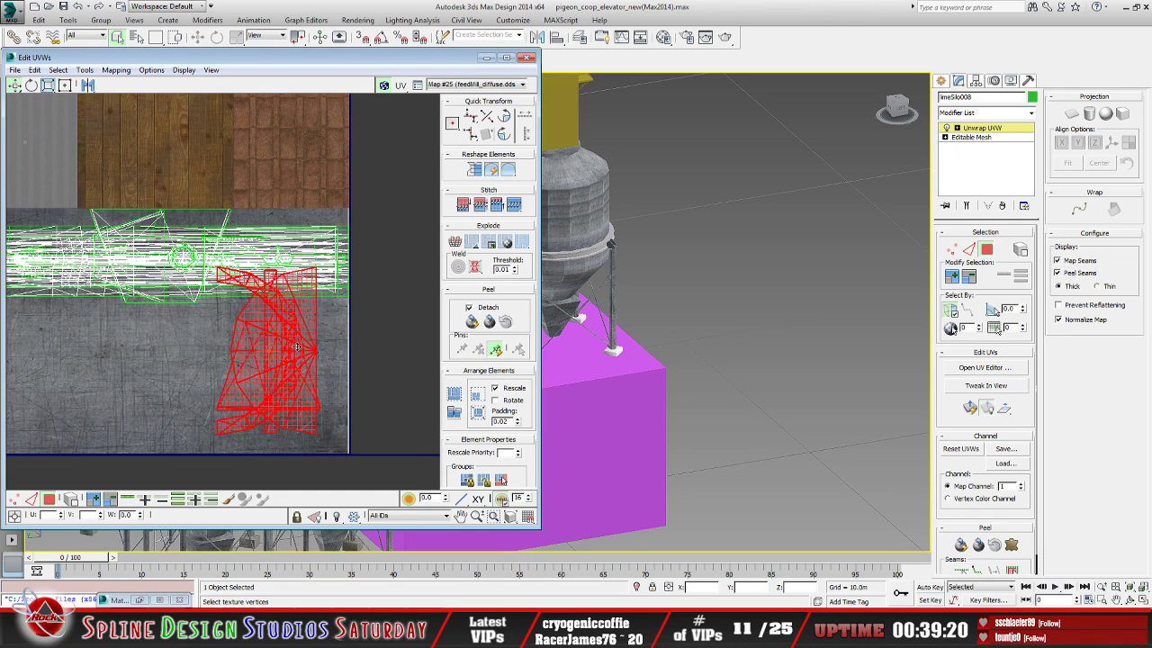
Use Freeform mode to scale and reposition the cluster so it fits the metal texture's corner below the long UV strip
{"action": "left_click", "coordinate": [64, 84]}
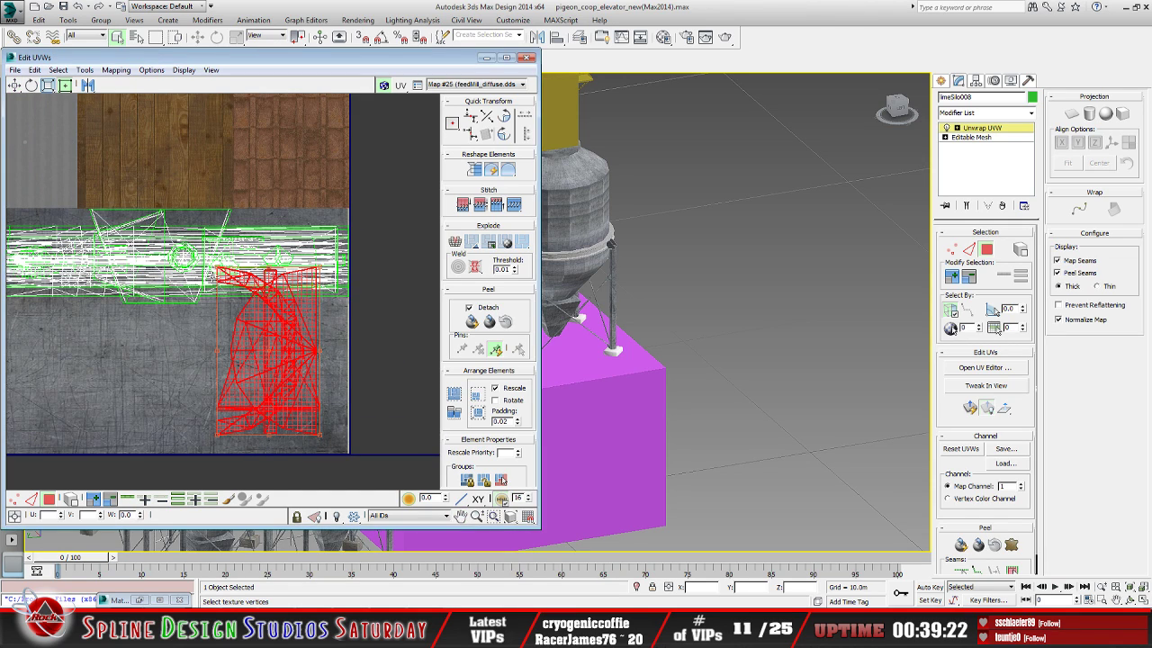
{"action": "left_click_drag", "start_coordinate": [216, 268], "coordinate": [219, 297]}
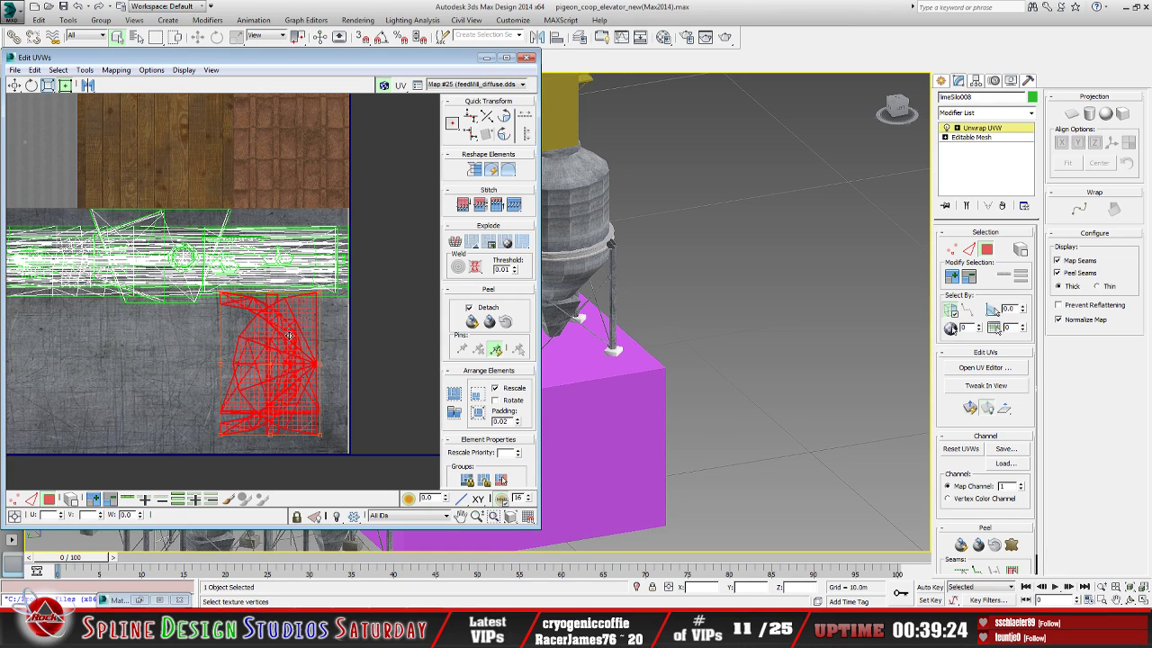
{"action": "mouse_move", "coordinate": [288, 337]}
{"action": "left_mouse_down"}
{"action": "mouse_move", "coordinate": [305, 356]}
{"action": "mouse_move", "coordinate": [310, 346]}
{"action": "left_mouse_up"}
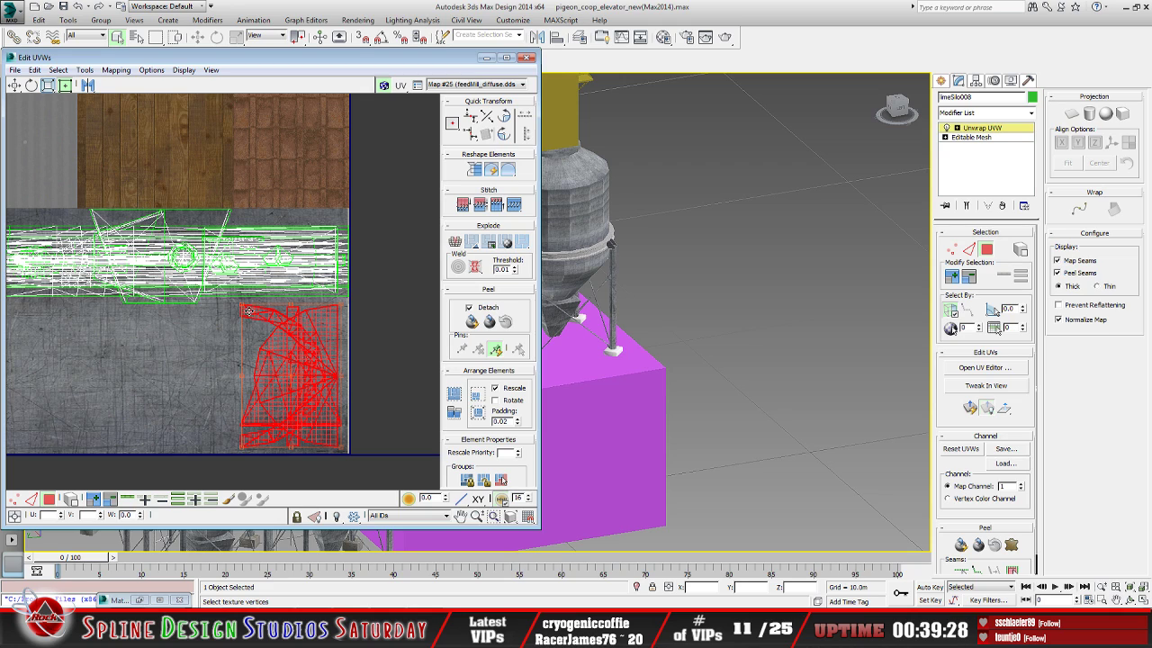
{"action": "left_click_drag", "start_coordinate": [243, 310], "coordinate": [243, 306]}
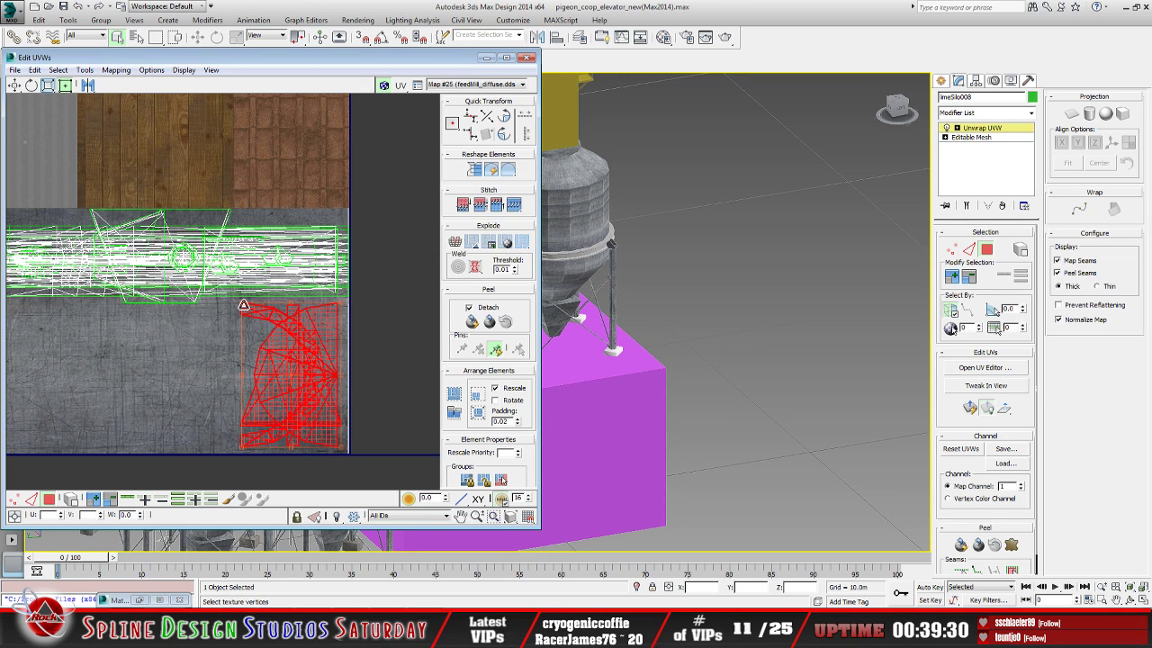
{"action": "scroll", "coordinate": [270, 333], "scroll_direction": "up", "scroll_amount": 6}
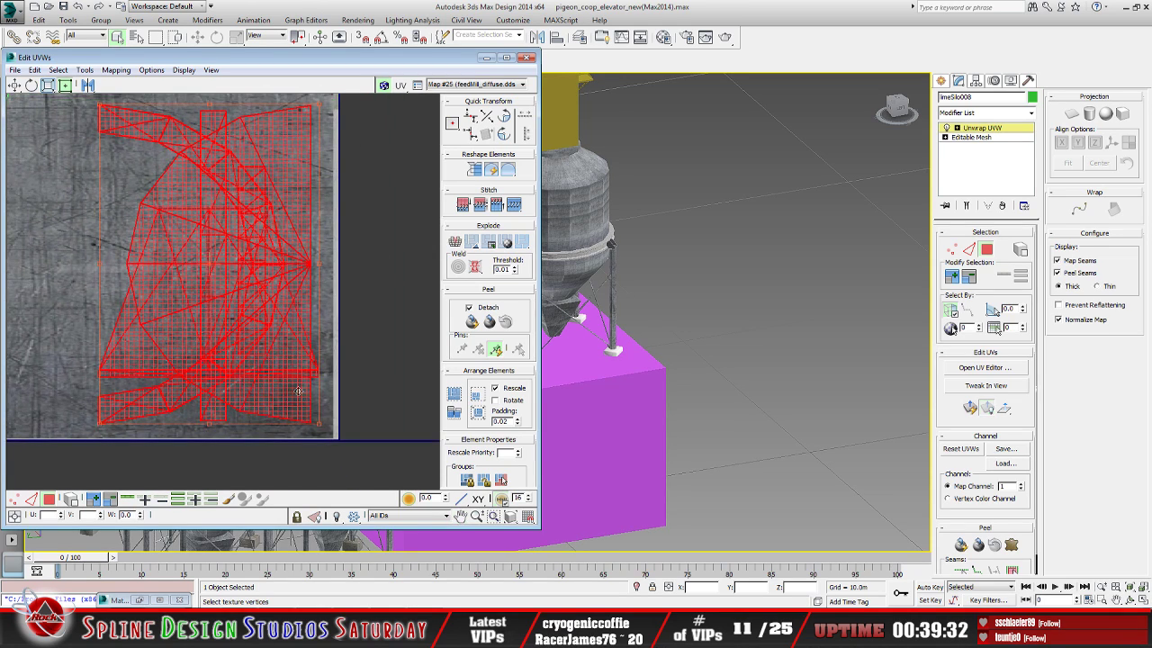
{"action": "left_click_drag", "start_coordinate": [319, 423], "coordinate": [323, 429]}
{"action": "scroll", "coordinate": [270, 349], "scroll_direction": "down", "scroll_amount": 2}
{"action": "middle_click_drag", "start_coordinate": [293, 335], "coordinate": [236, 356]}
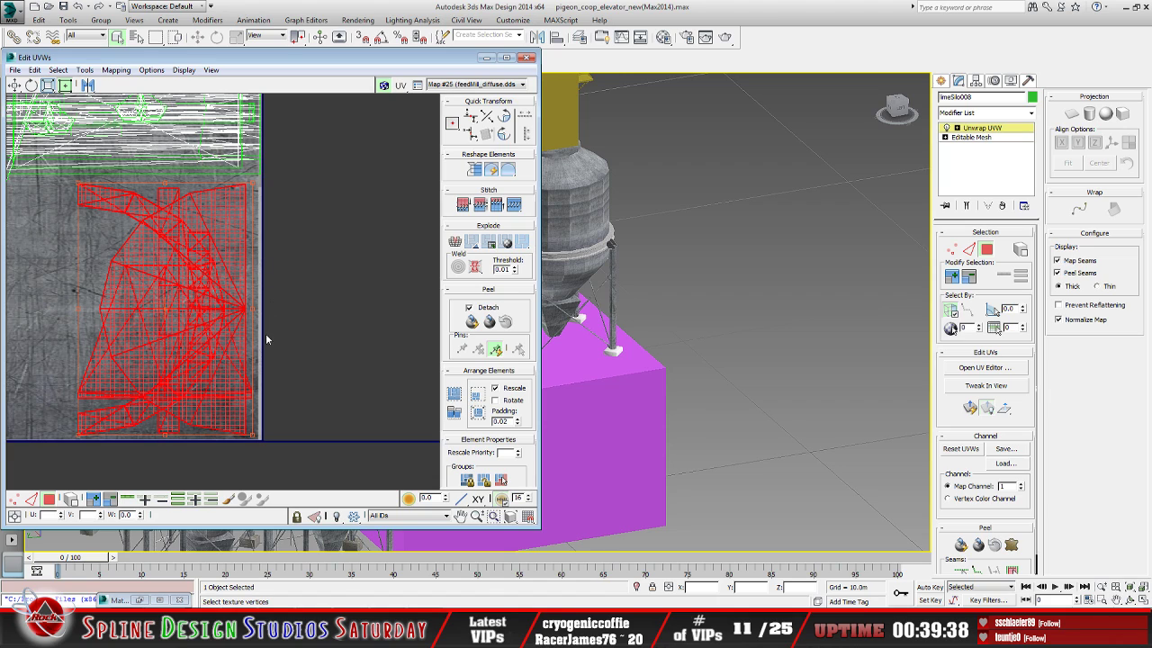
Deselect the UV cluster and minimize the Edit UVWs window to view limeSilo008 among the other silos
{"action": "key", "text": "ctrl+z"}
{"action": "left_click", "coordinate": [292, 308]}
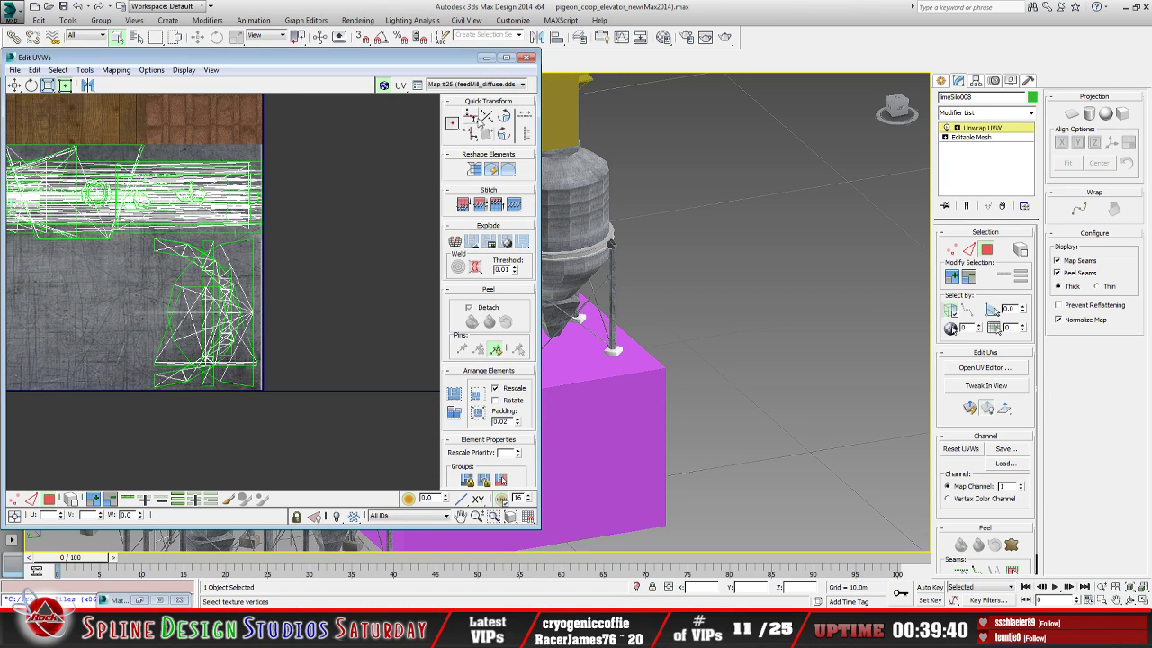
{"action": "left_click", "coordinate": [486, 58]}
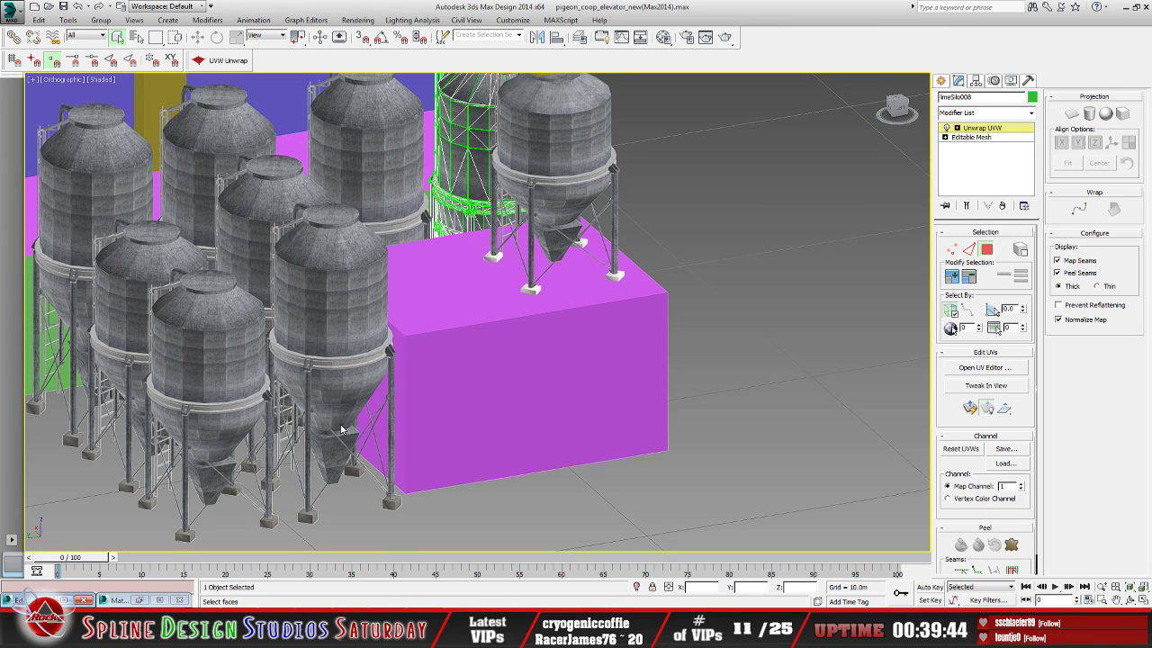
{"action": "middle_click_drag", "start_coordinate": [342, 430], "coordinate": [367, 412]}
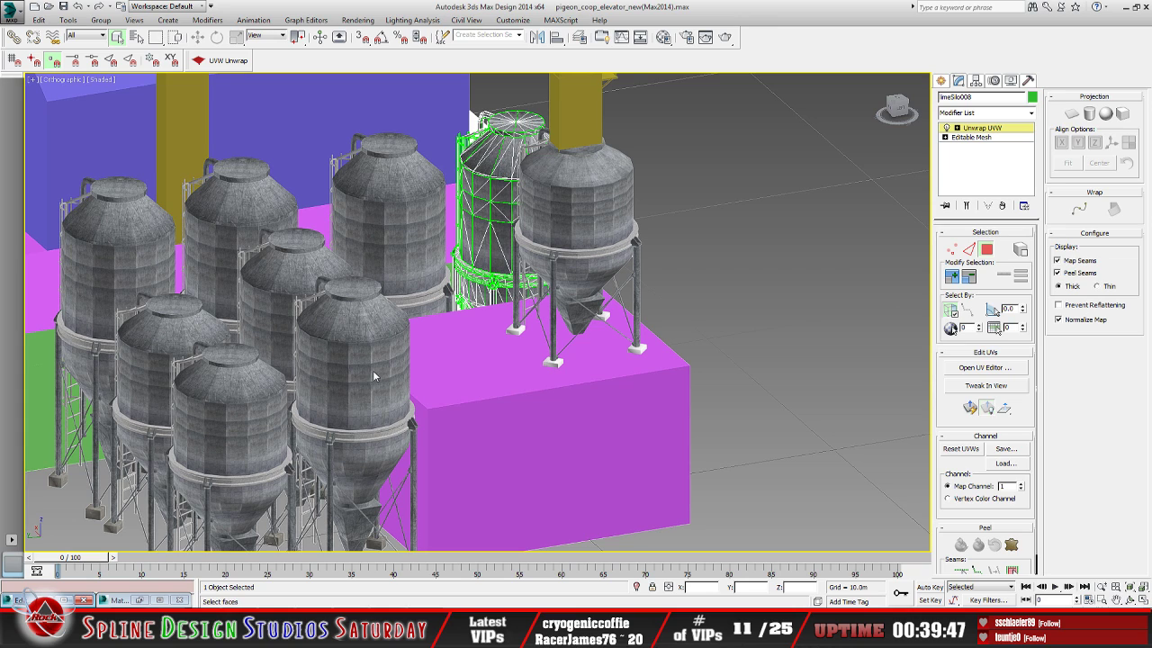
{"action": "middle_click_drag", "start_coordinate": [386, 364], "coordinate": [424, 333]}
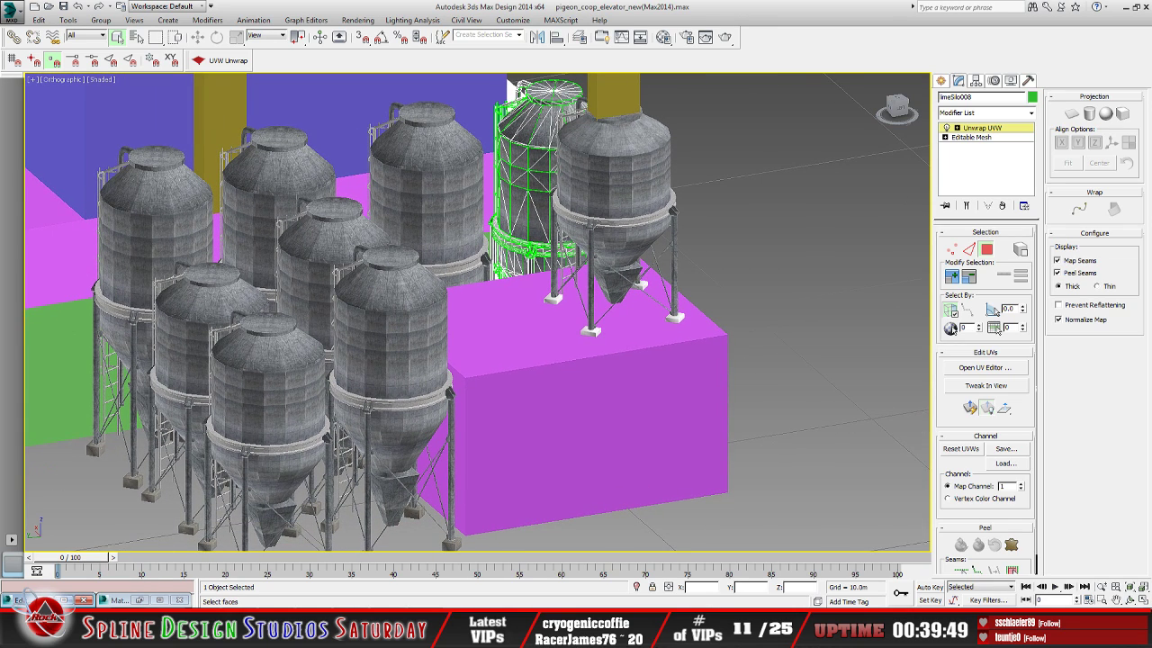
Reopen the UV editor for limeSilo008 and move the cross-shaped UV cluster onto the small concrete texture beside the solar panels
{"action": "key", "text": "ctrl+e"}
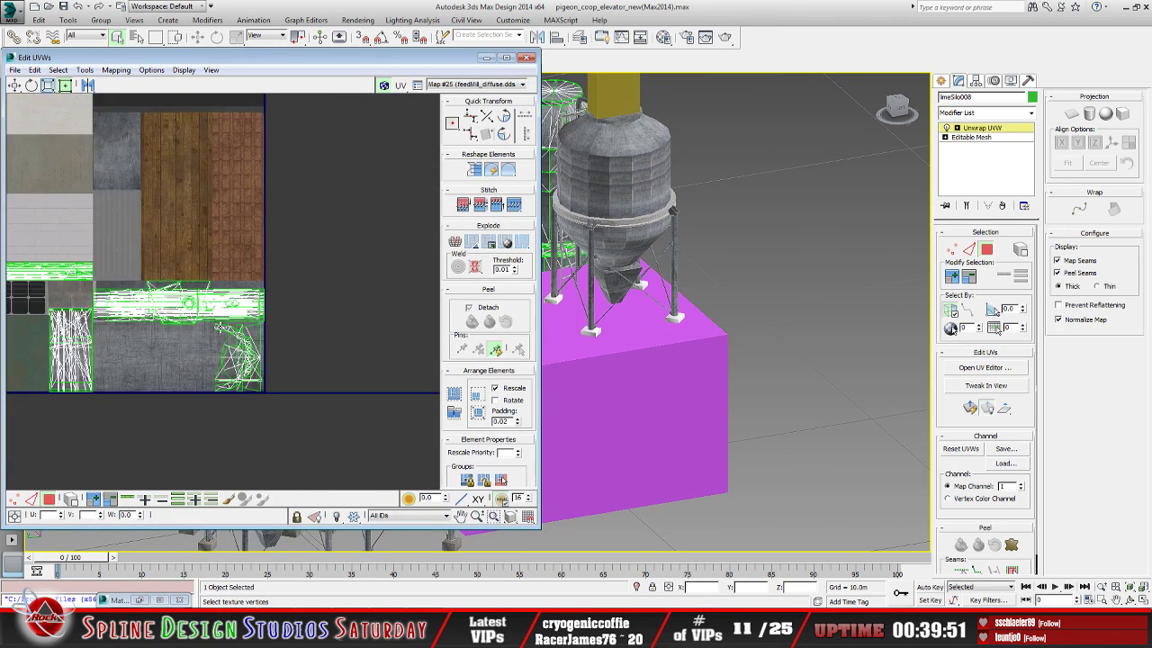
{"action": "scroll", "coordinate": [218, 327], "scroll_direction": "down", "scroll_amount": 3}
{"action": "left_click_drag", "start_coordinate": [68, 270], "coordinate": [167, 346]}
{"action": "scroll", "coordinate": [167, 345], "scroll_direction": "up", "scroll_amount": 5}
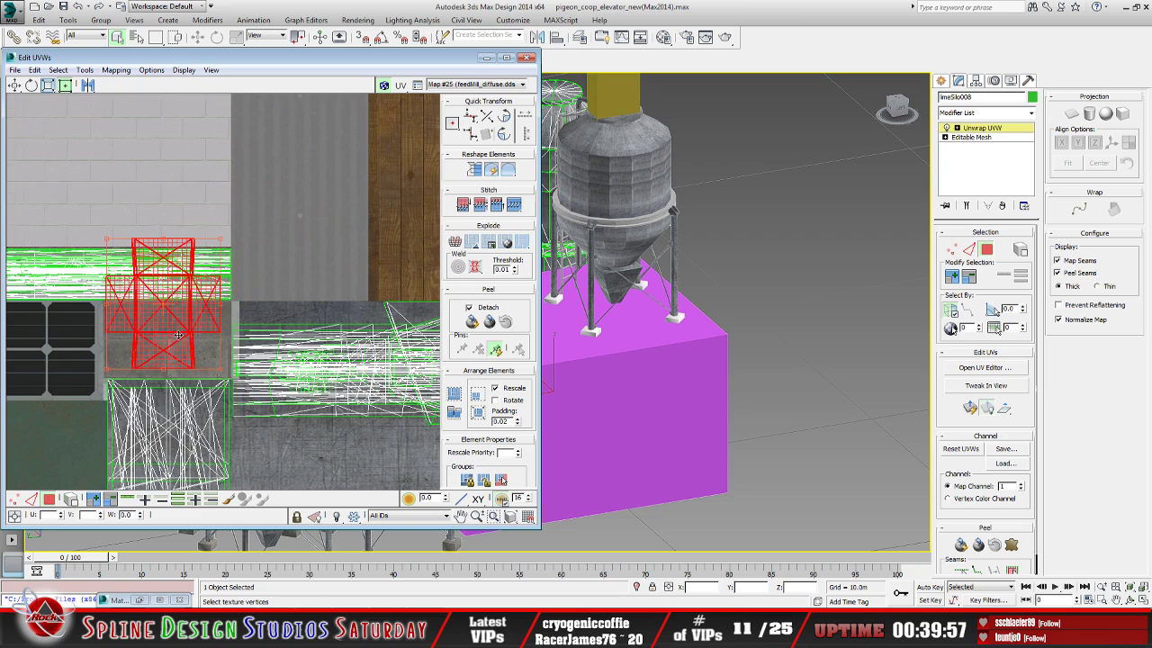
Shrink and reposition the cross-shaped cluster in Freeform mode so it fits within the lower-left block of the concrete texture
{"action": "scroll", "coordinate": [178, 335], "scroll_direction": "up", "scroll_amount": 3}
{"action": "left_click_drag", "start_coordinate": [232, 210], "coordinate": [167, 333]}
{"action": "scroll", "coordinate": [167, 334], "scroll_direction": "up", "scroll_amount": 4}
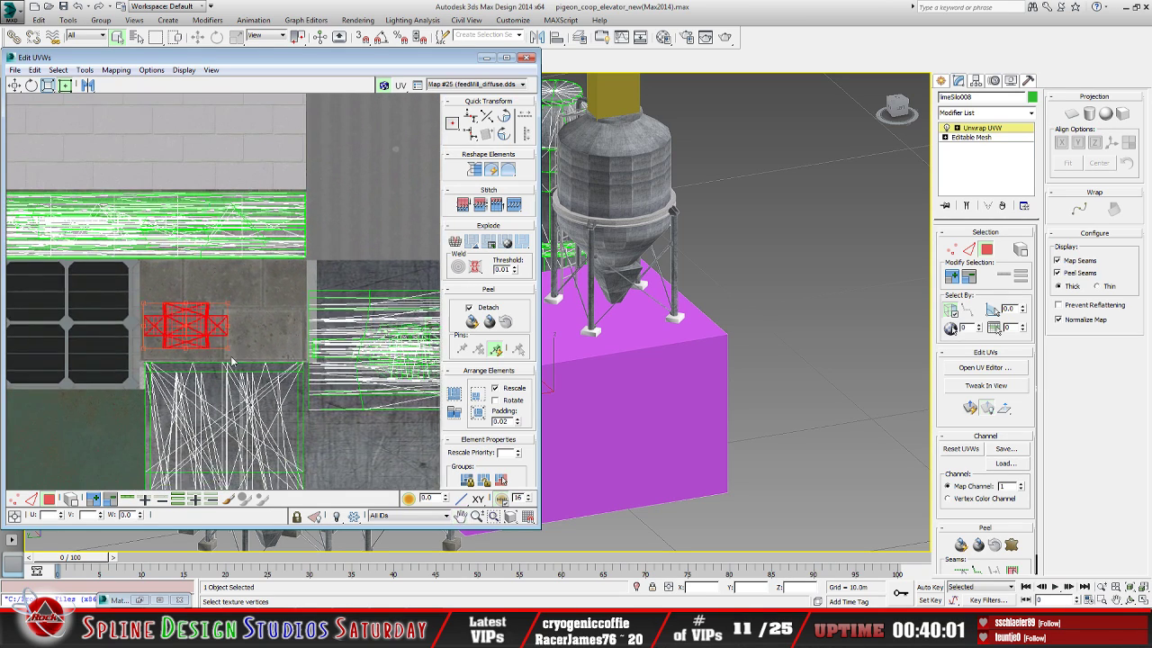
{"action": "mouse_move", "coordinate": [200, 308]}
{"action": "left_mouse_down"}
{"action": "mouse_move", "coordinate": [225, 320]}
{"action": "mouse_move", "coordinate": [200, 325]}
{"action": "left_mouse_up"}
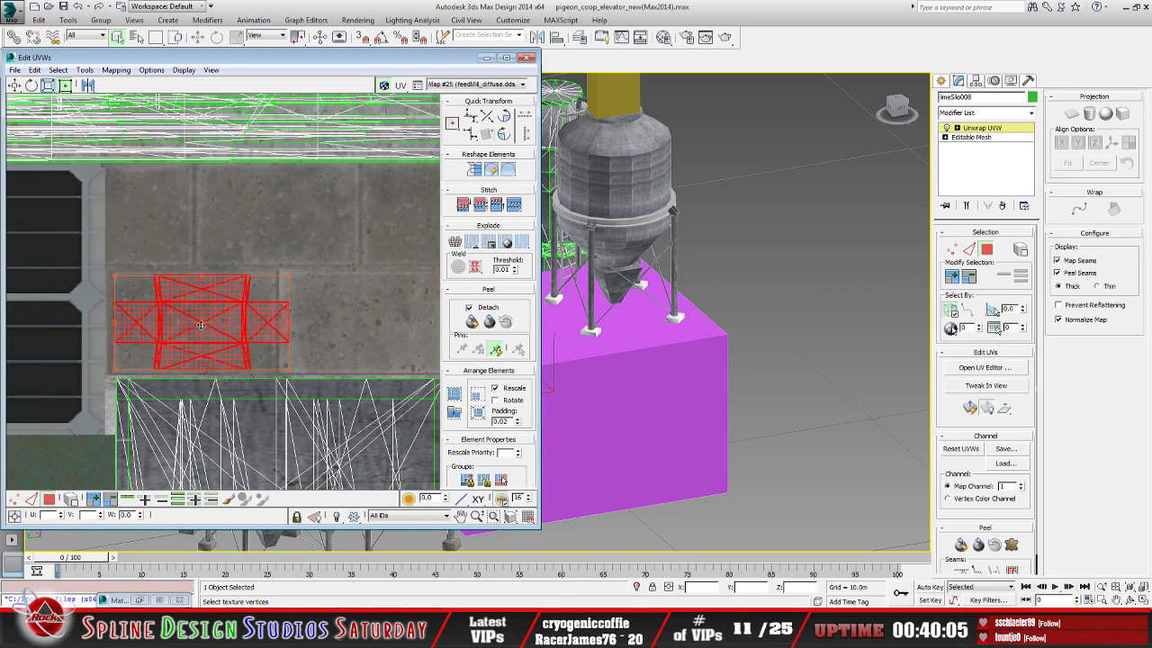
{"action": "left_click_drag", "start_coordinate": [288, 273], "coordinate": [272, 277]}
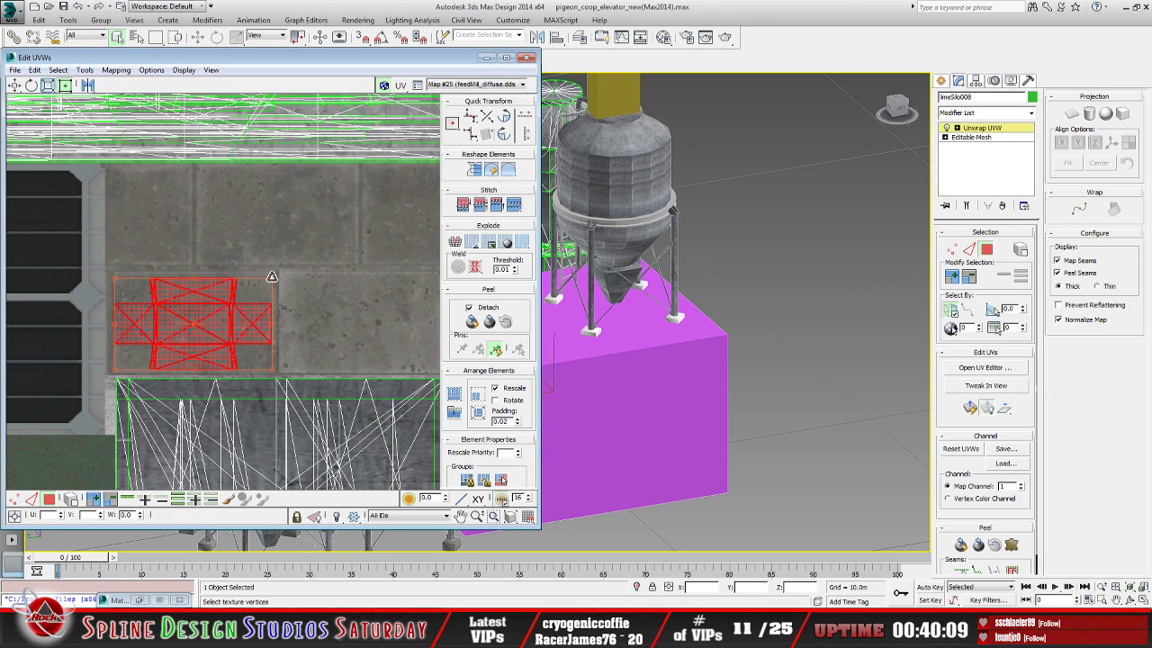
{"action": "scroll", "coordinate": [271, 297], "scroll_direction": "down", "scroll_amount": 5}
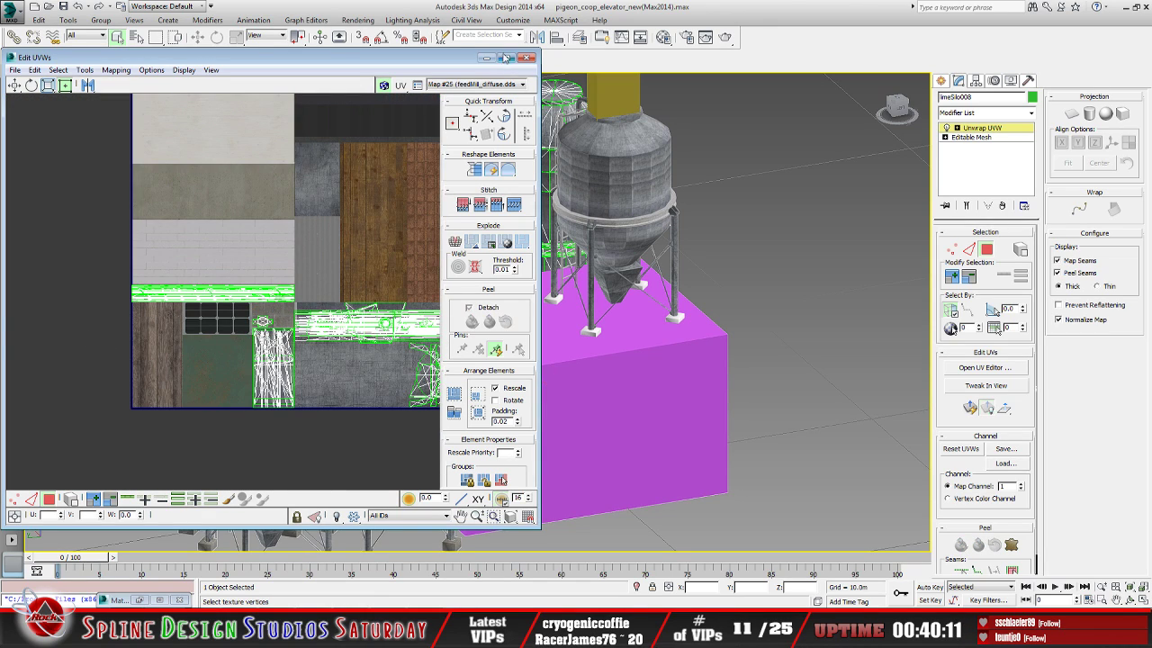
Minimize the Edit UVWs window and collapse limeSilo008's whole modifier stack, accepting the warning with Hold/Yes
{"action": "left_click", "coordinate": [486, 57]}
{"action": "scroll", "coordinate": [481, 289], "scroll_direction": "down", "scroll_amount": 3}
{"action": "scroll", "coordinate": [481, 288], "scroll_direction": "up", "scroll_amount": 4}
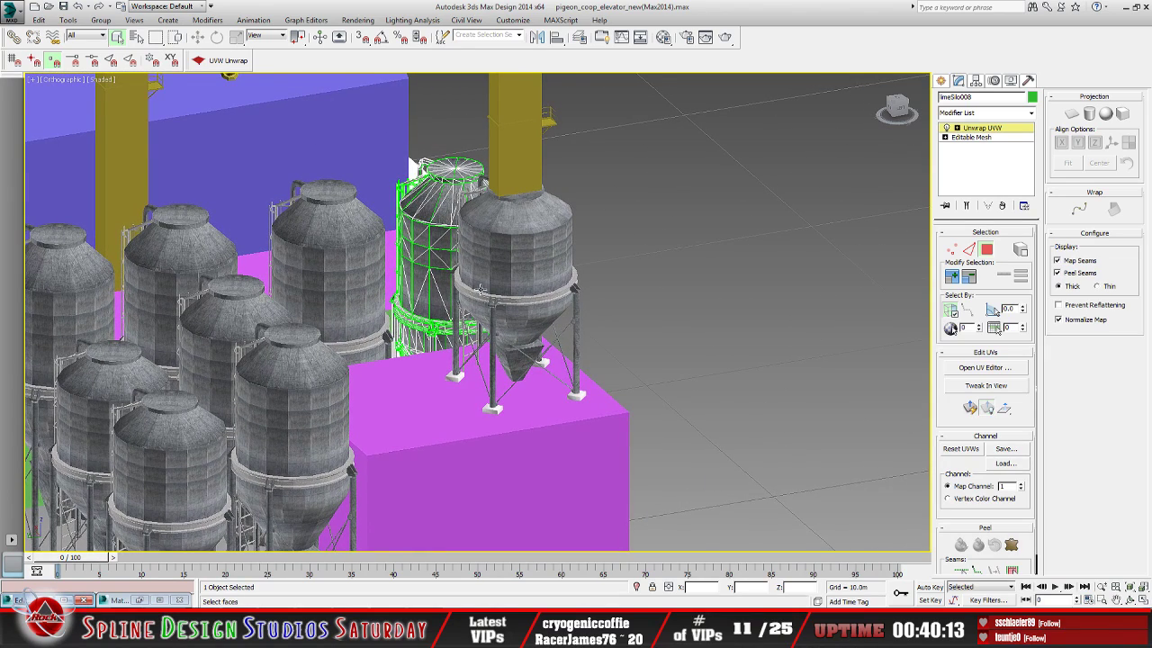
{"action": "left_click", "coordinate": [958, 129]}
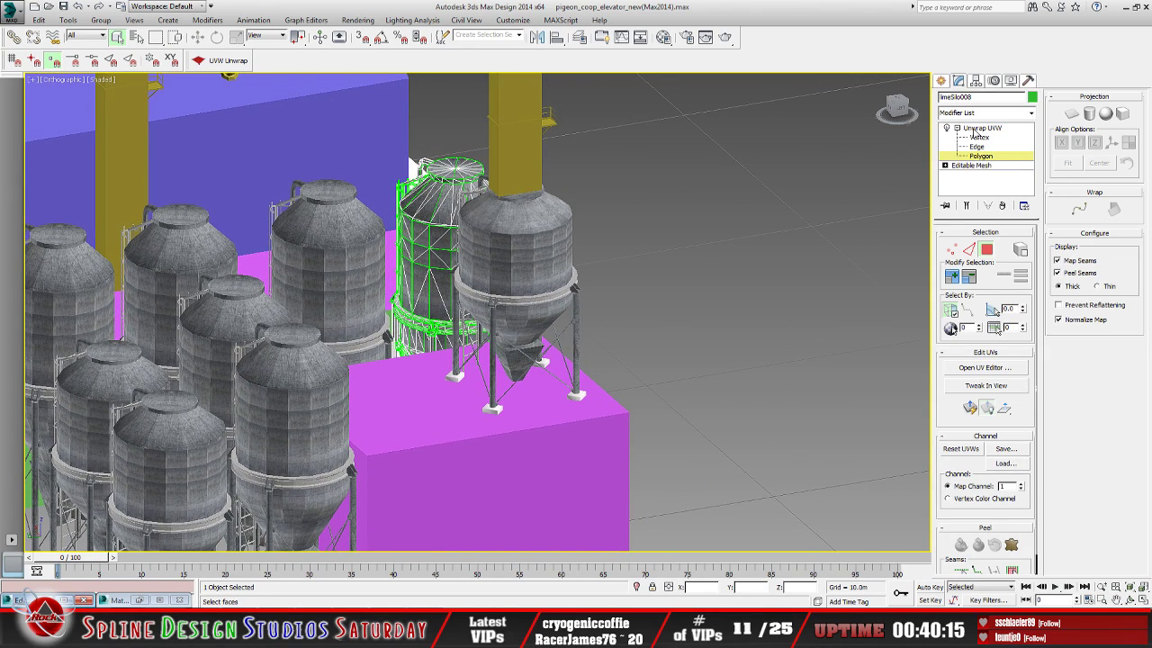
{"action": "right_click", "coordinate": [974, 130]}
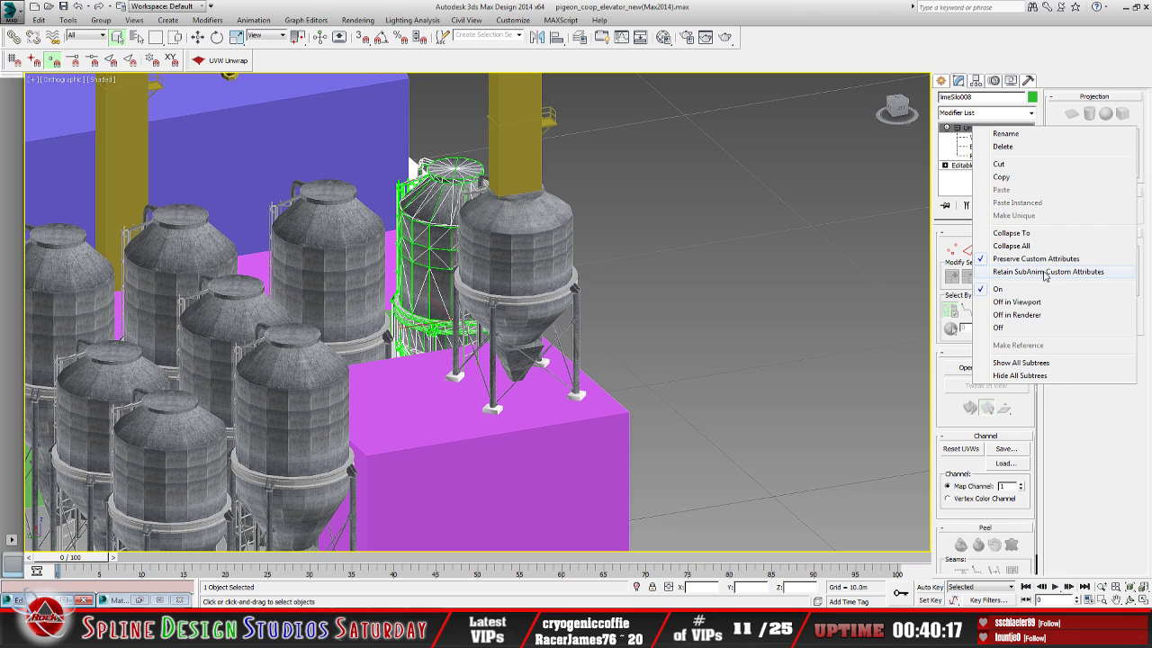
{"action": "left_click", "coordinate": [1020, 246]}
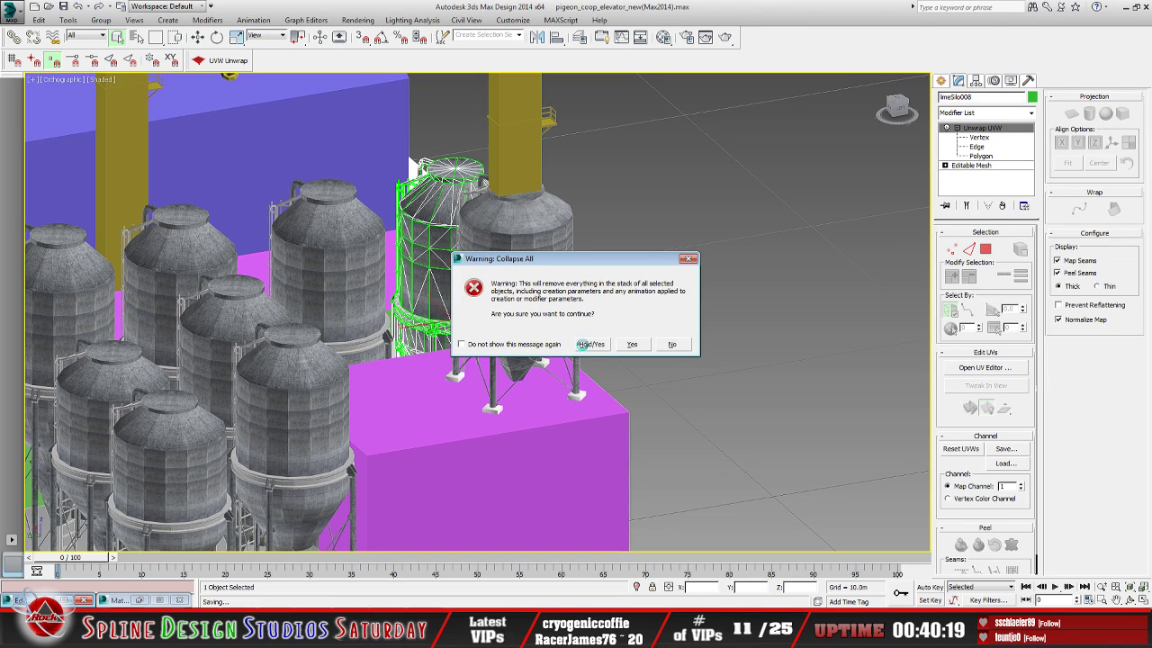
{"action": "left_click", "coordinate": [594, 344]}
Apply an Unwrap UVW modifier to limeSilo013, the silo standing on the magenta block, and open its UV editor
{"action": "left_click", "coordinate": [528, 271]}
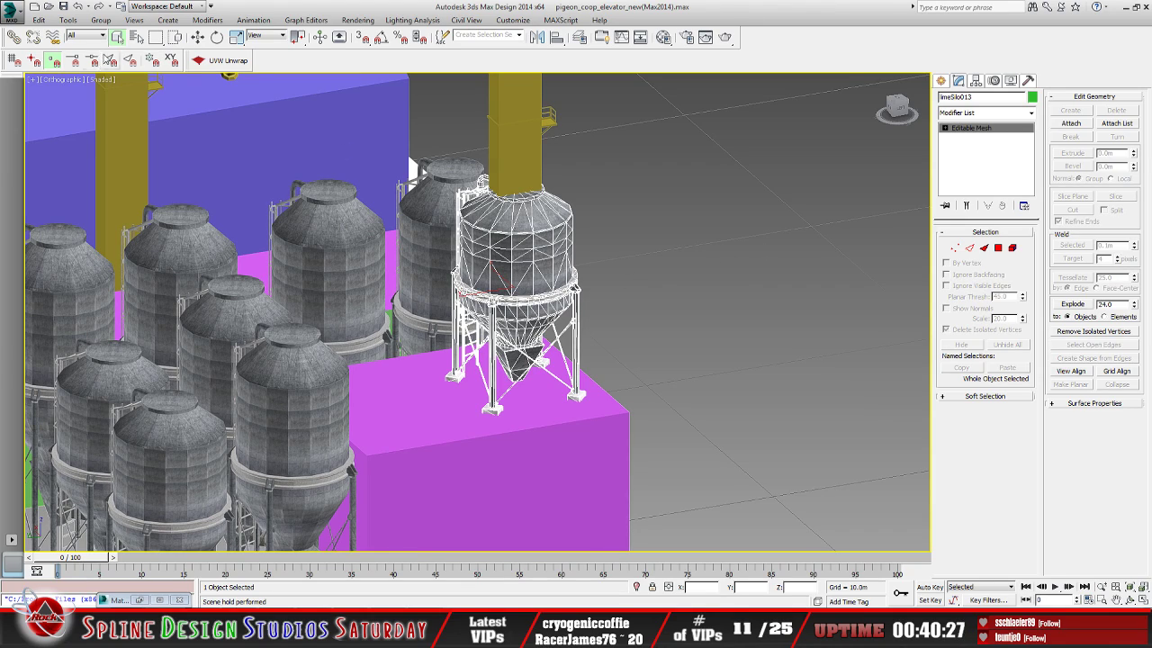
{"action": "left_click", "coordinate": [228, 61]}
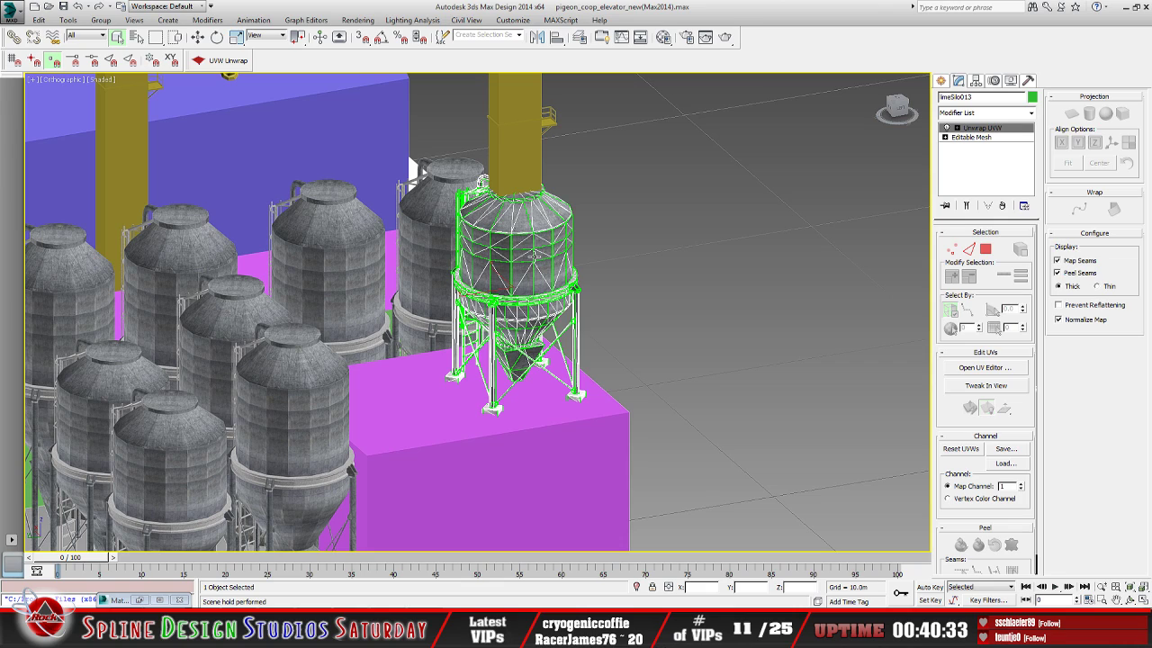
{"action": "left_click", "coordinate": [981, 368]}
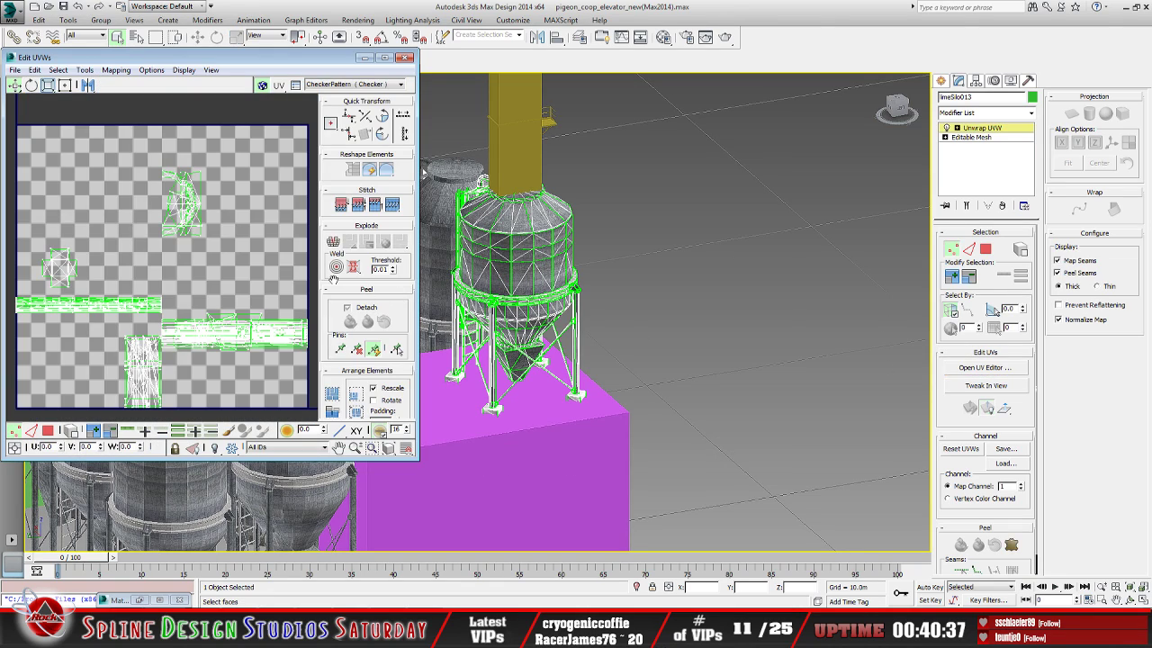
Enlarge the UV editor window, show the feedMill_diffuse.dds map as background, and switch to polygon selection
{"action": "left_click_drag", "start_coordinate": [416, 458], "coordinate": [648, 529]}
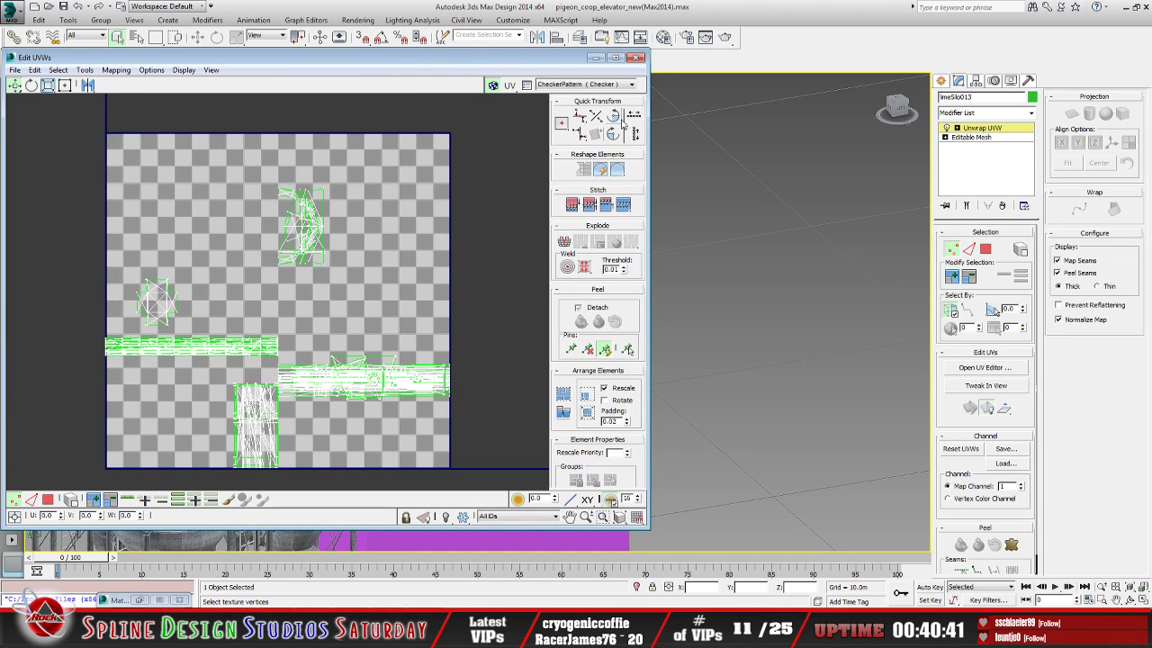
{"action": "left_click", "coordinate": [633, 85]}
{"action": "left_click", "coordinate": [585, 99]}
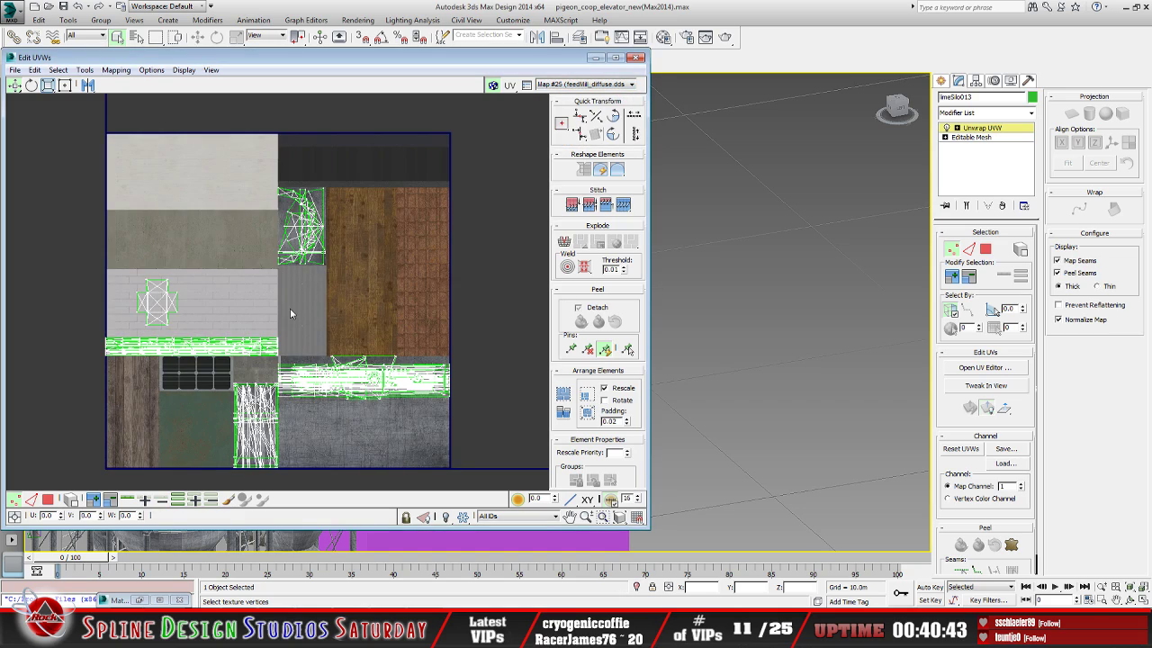
{"action": "left_click", "coordinate": [76, 500]}
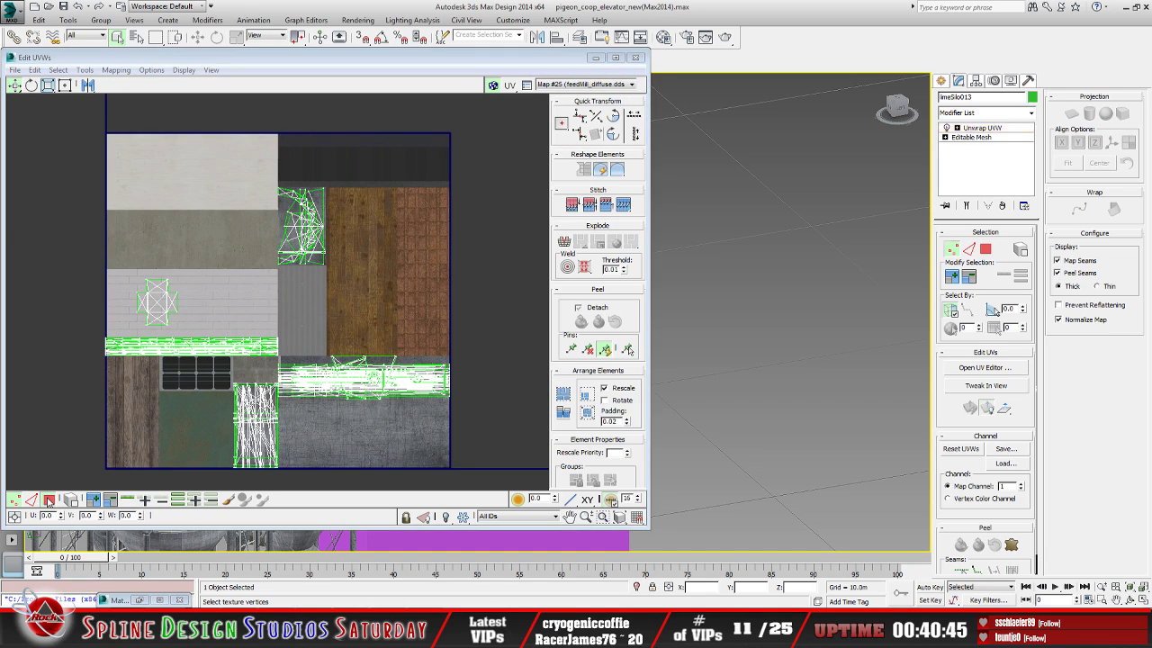
Move limeSilo013's fan-shaped UV cluster from beside the wood texture to the lower-right part of the dark scratched metal texture
{"action": "left_click_drag", "start_coordinate": [256, 184], "coordinate": [349, 285]}
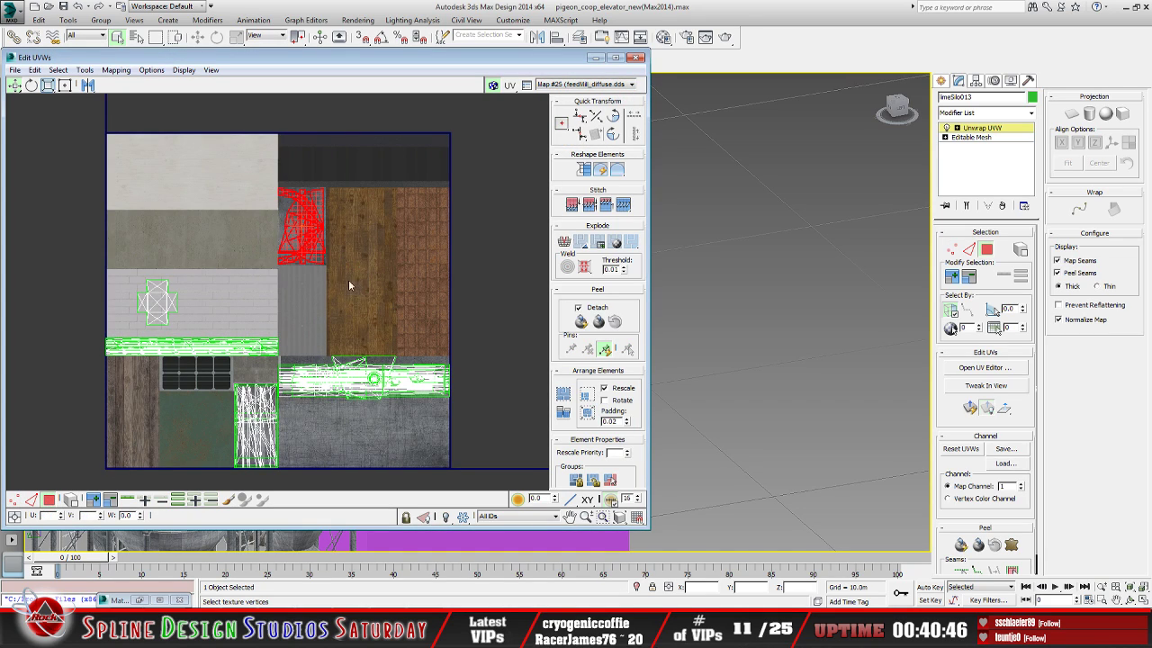
{"action": "left_click_drag", "start_coordinate": [304, 236], "coordinate": [403, 402]}
{"action": "middle_click_drag", "start_coordinate": [402, 402], "coordinate": [315, 330]}
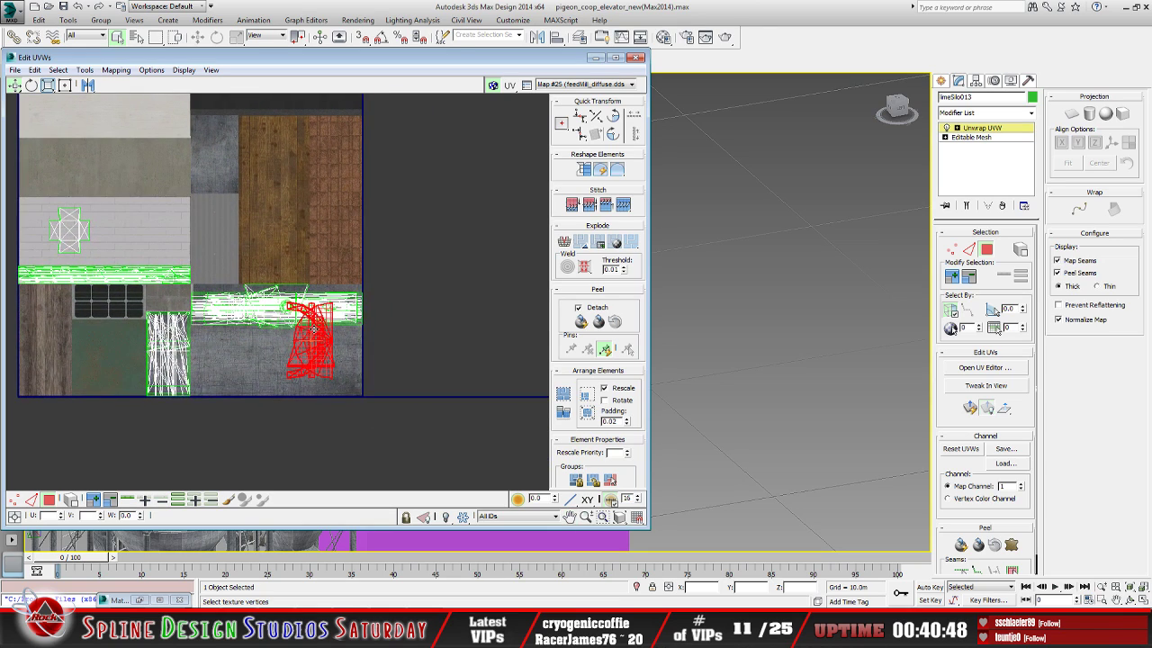
{"action": "scroll", "coordinate": [329, 363], "scroll_direction": "up", "scroll_amount": 3}
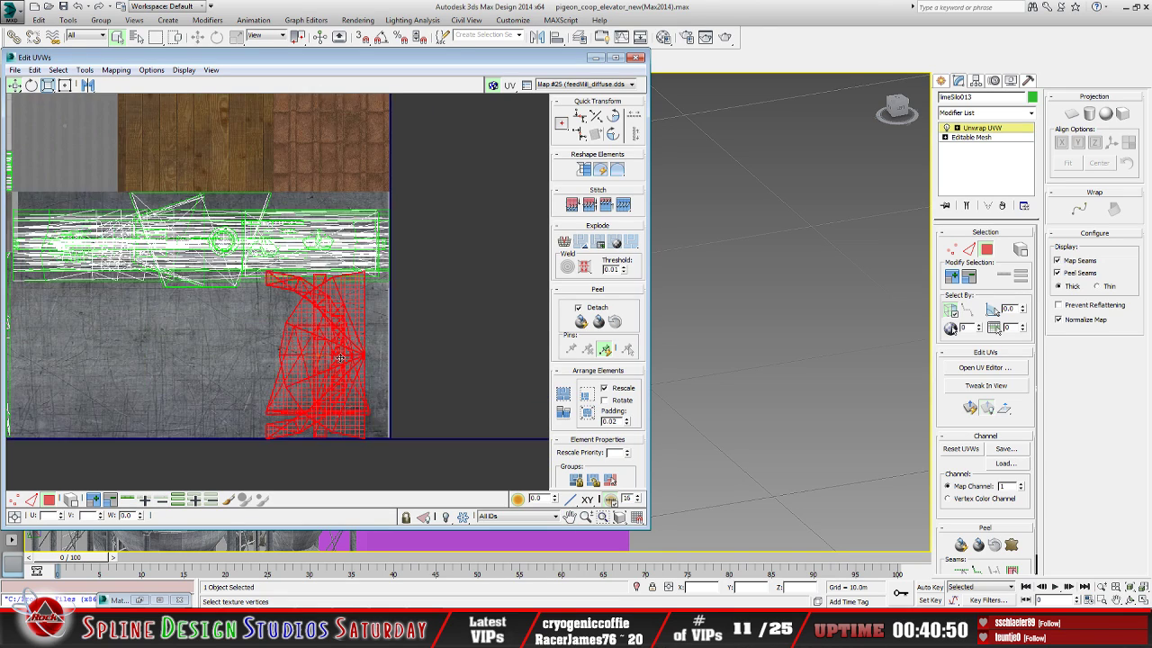
{"action": "scroll", "coordinate": [309, 313], "scroll_direction": "down", "scroll_amount": 2}
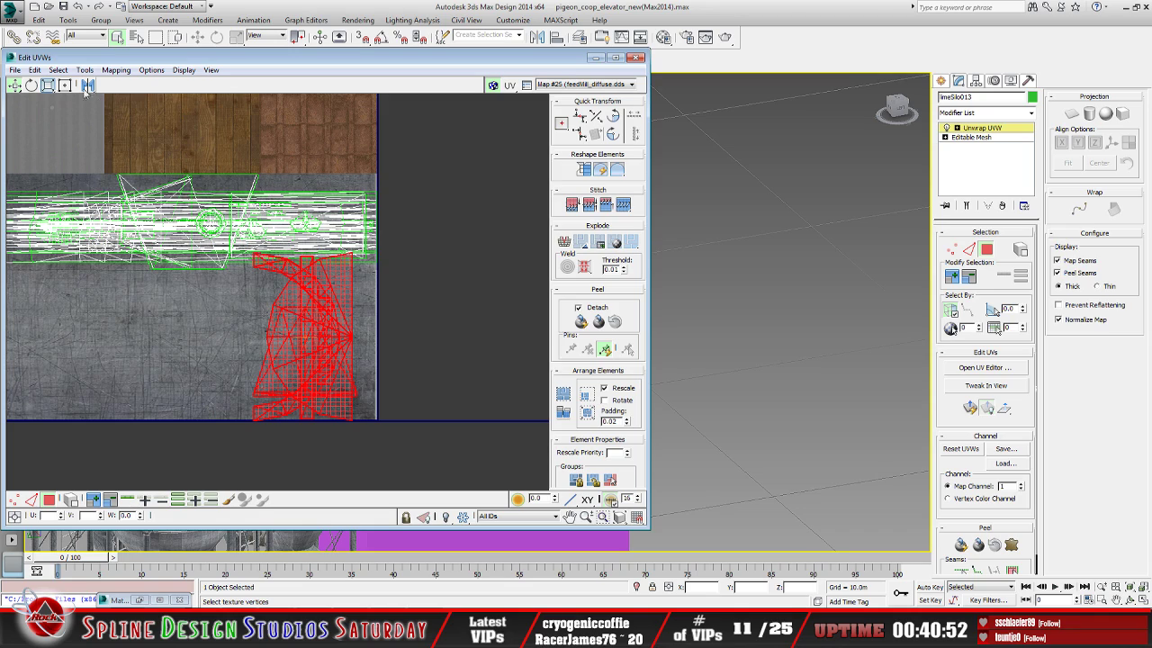
Rescale and reposition the fan-shaped cluster in Freeform mode to fit the metal texture's corner below the UV strip, then deselect it
{"action": "left_click", "coordinate": [67, 86]}
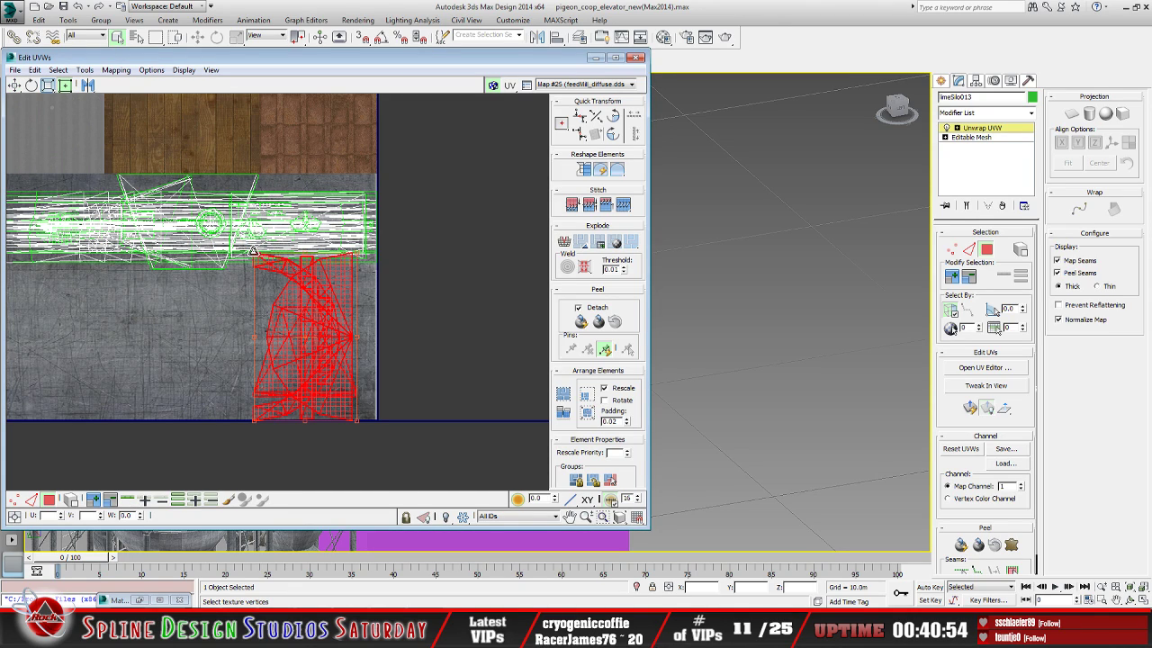
{"action": "mouse_move", "coordinate": [255, 251]}
{"action": "left_mouse_down"}
{"action": "mouse_move", "coordinate": [270, 263]}
{"action": "mouse_move", "coordinate": [255, 268]}
{"action": "left_mouse_up"}
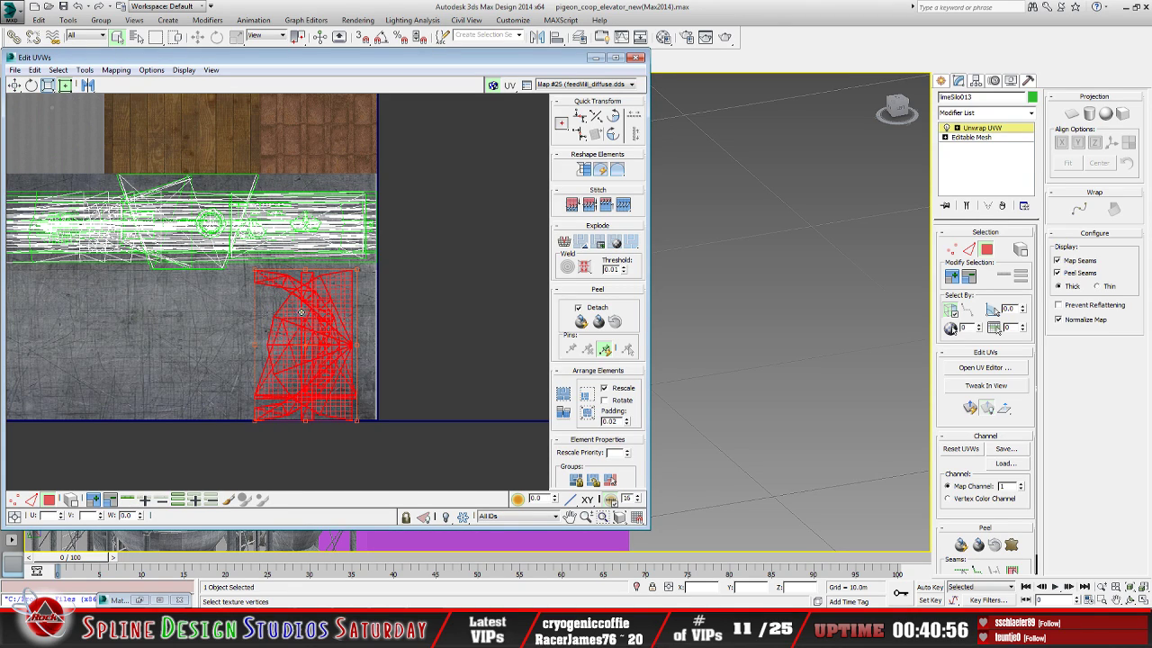
{"action": "left_click_drag", "start_coordinate": [302, 312], "coordinate": [322, 321]}
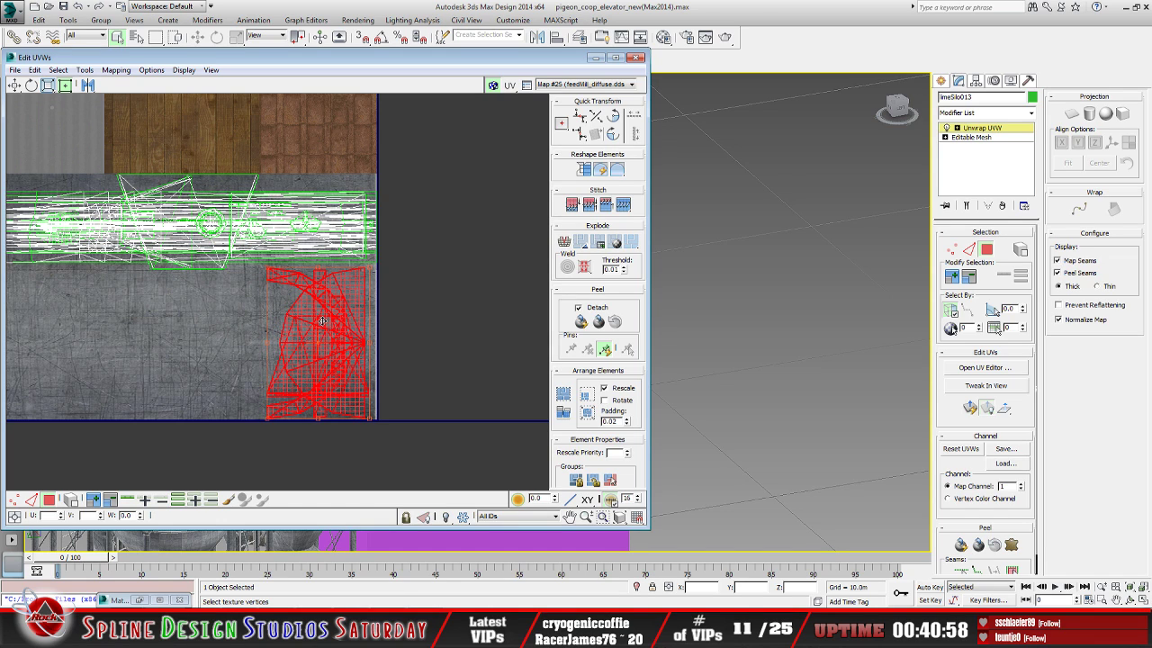
{"action": "scroll", "coordinate": [322, 321], "scroll_direction": "up", "scroll_amount": 4}
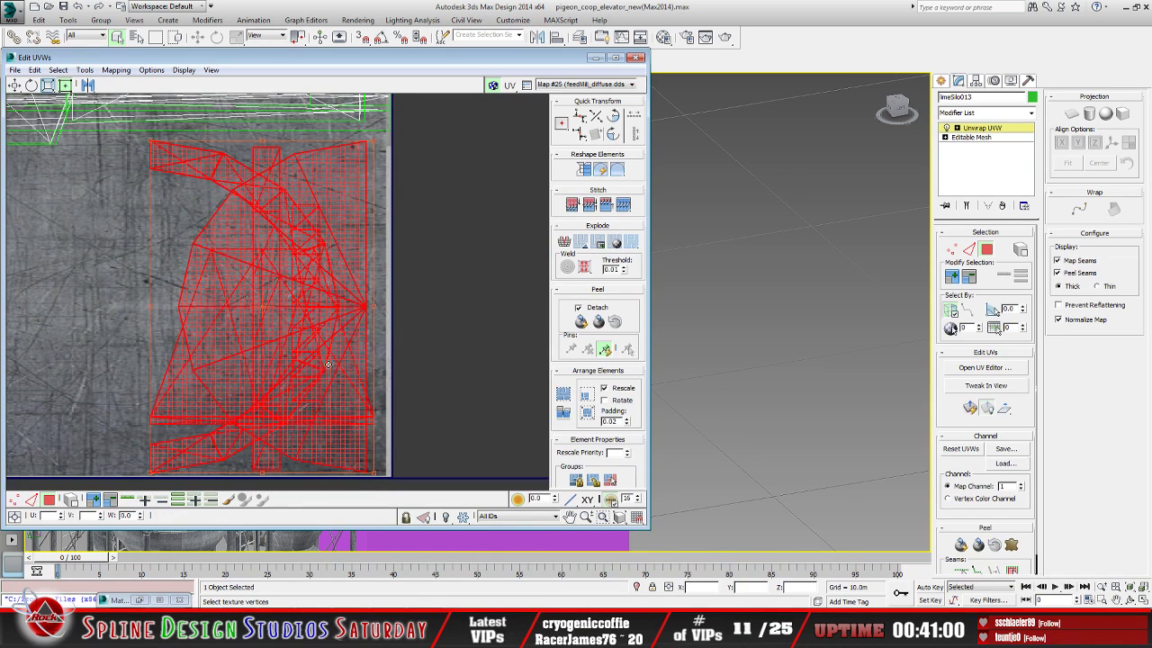
{"action": "left_click_drag", "start_coordinate": [328, 364], "coordinate": [332, 352]}
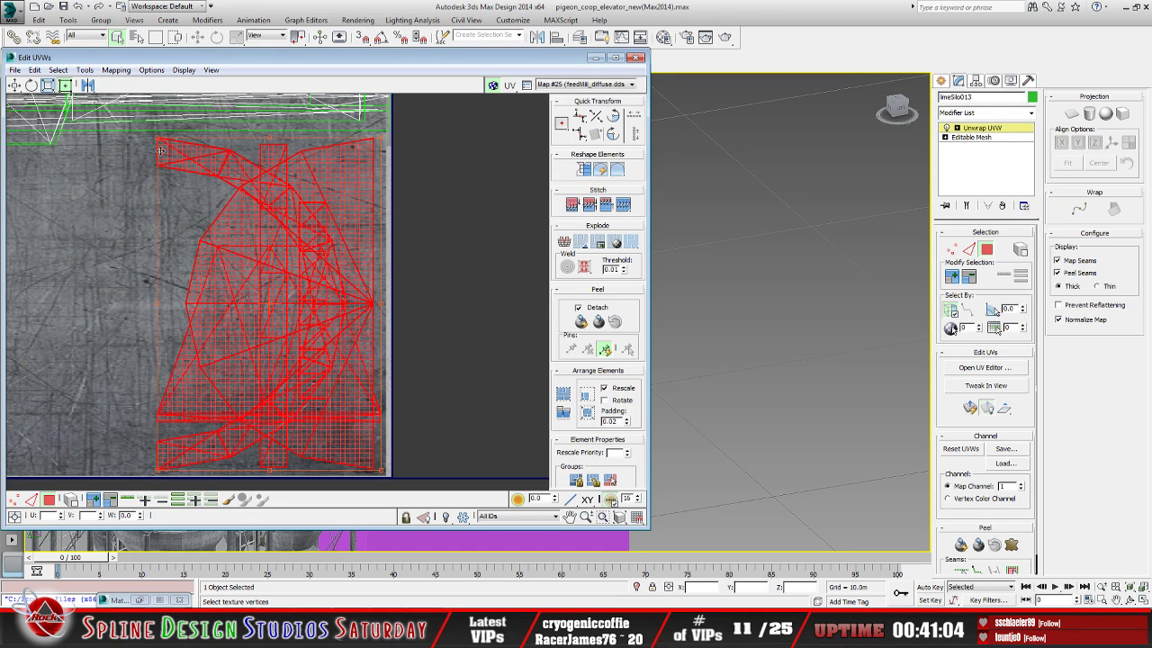
{"action": "left_click_drag", "start_coordinate": [160, 151], "coordinate": [156, 139]}
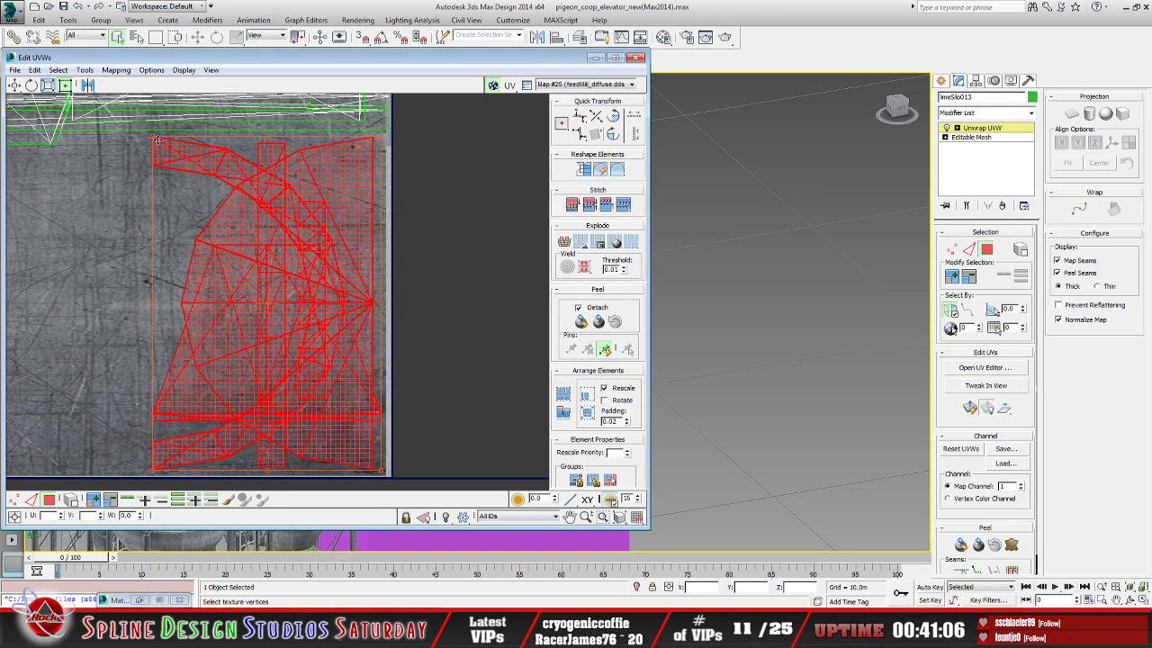
{"action": "left_click", "coordinate": [429, 372]}
{"action": "scroll", "coordinate": [429, 373], "scroll_direction": "down", "scroll_amount": 7}
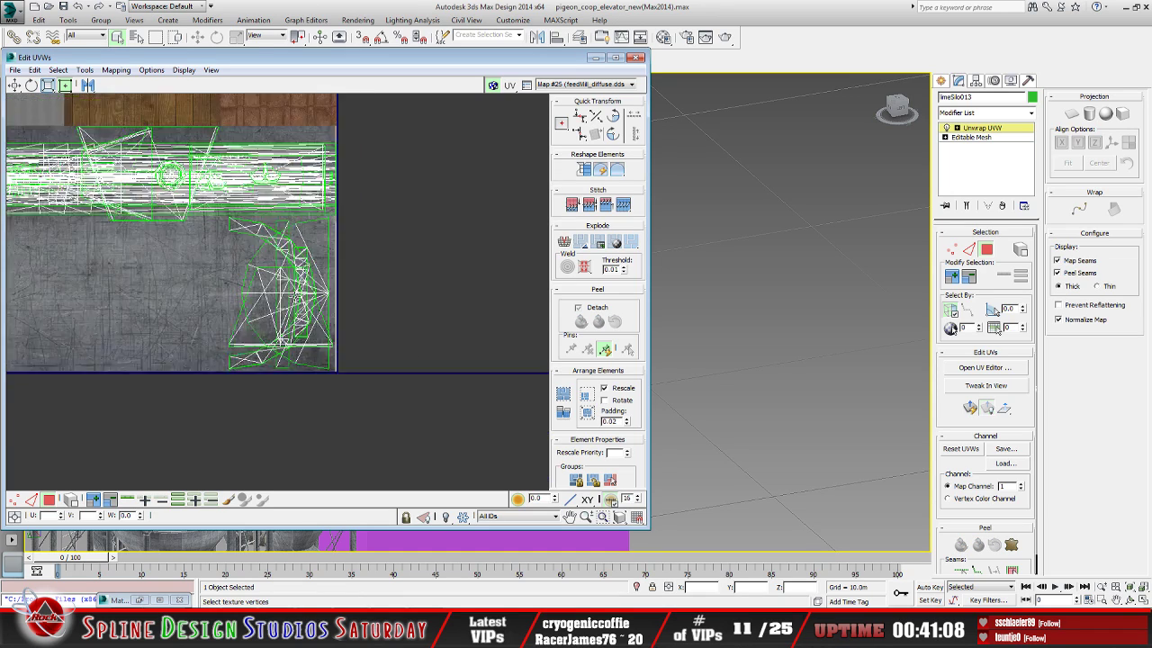
Move limeSilo013's cross-shaped UV cluster from the white brick texture toward the small concrete texture beside the solar panels
{"action": "left_click_drag", "start_coordinate": [81, 214], "coordinate": [164, 278]}
{"action": "left_click_drag", "start_coordinate": [130, 243], "coordinate": [215, 304]}
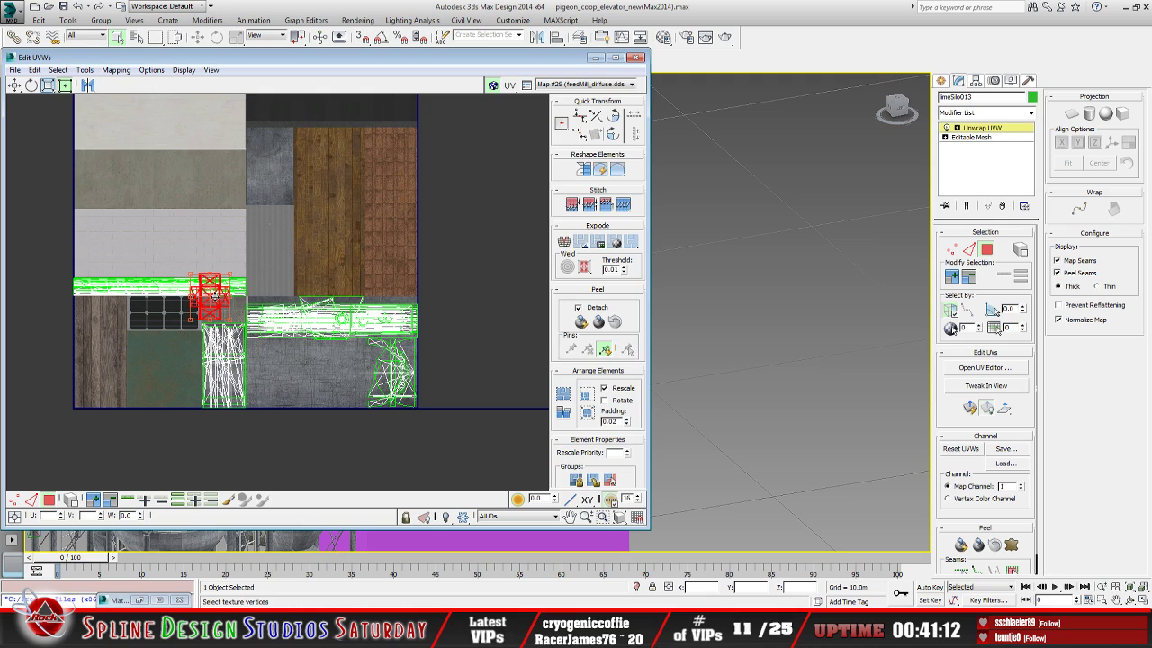
{"action": "scroll", "coordinate": [216, 303], "scroll_direction": "up", "scroll_amount": 5}
{"action": "middle_click_drag", "start_coordinate": [216, 304], "coordinate": [238, 307]}
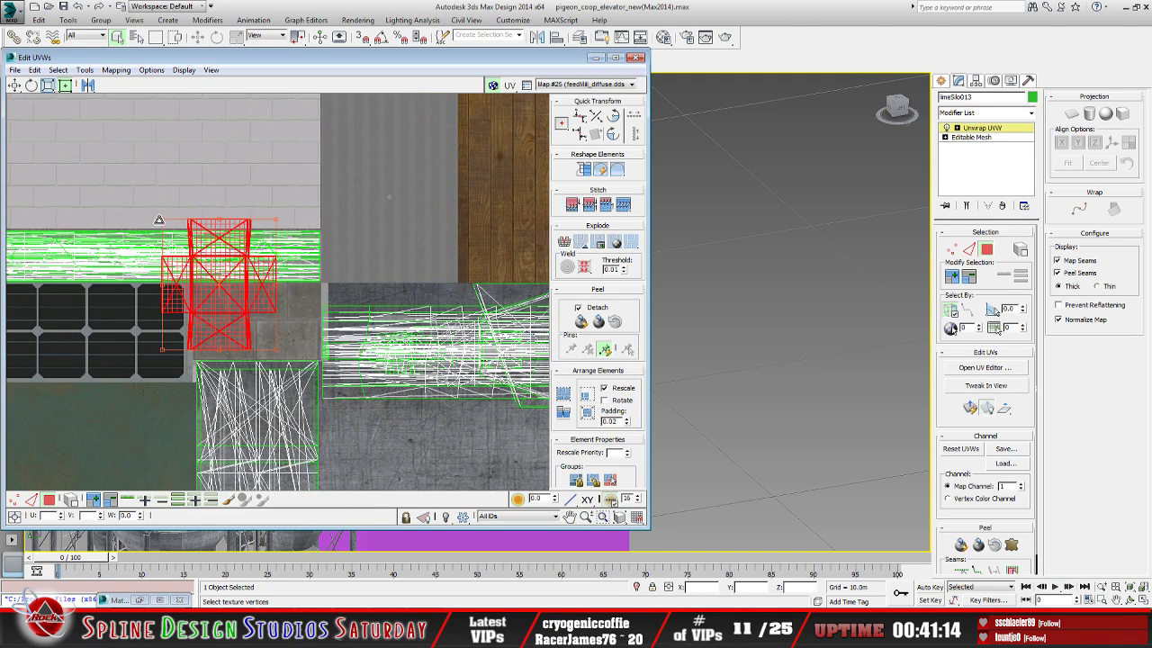
Shrink limeSilo013's cross-shaped cluster, fit it inside the concrete texture's lower-left block, and deselect it
{"action": "left_click_drag", "start_coordinate": [164, 220], "coordinate": [224, 356]}
{"action": "scroll", "coordinate": [245, 333], "scroll_direction": "up", "scroll_amount": 2}
{"action": "scroll", "coordinate": [245, 331], "scroll_direction": "up", "scroll_amount": 3}
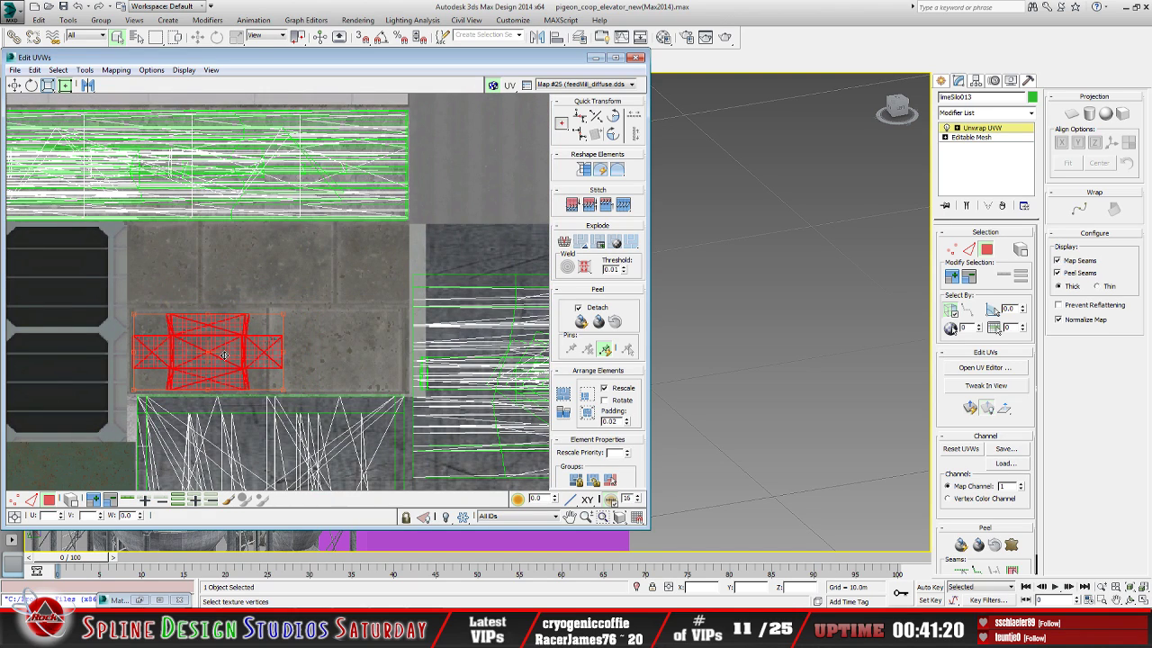
{"action": "left_click_drag", "start_coordinate": [281, 314], "coordinate": [263, 314]}
{"action": "scroll", "coordinate": [261, 335], "scroll_direction": "down", "scroll_amount": 4}
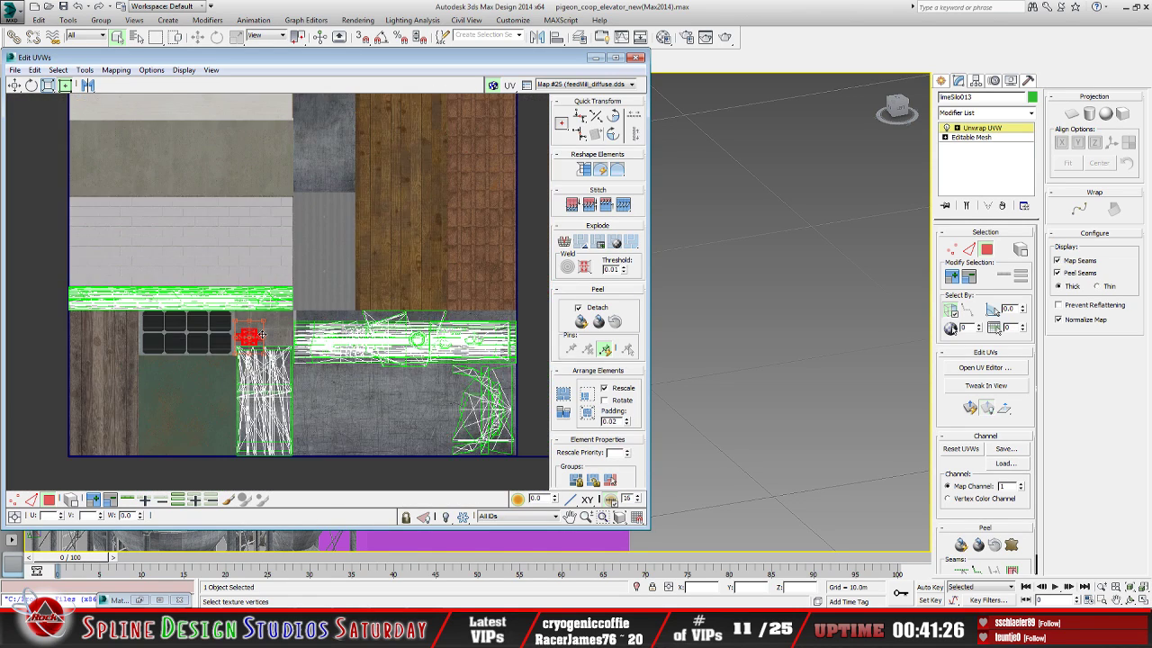
{"action": "left_click", "coordinate": [349, 217]}
Leave limeSilo013's polygon UV editing and collapse its whole modifier stack to an editable mesh, holding the scene first
{"action": "left_click", "coordinate": [595, 57]}
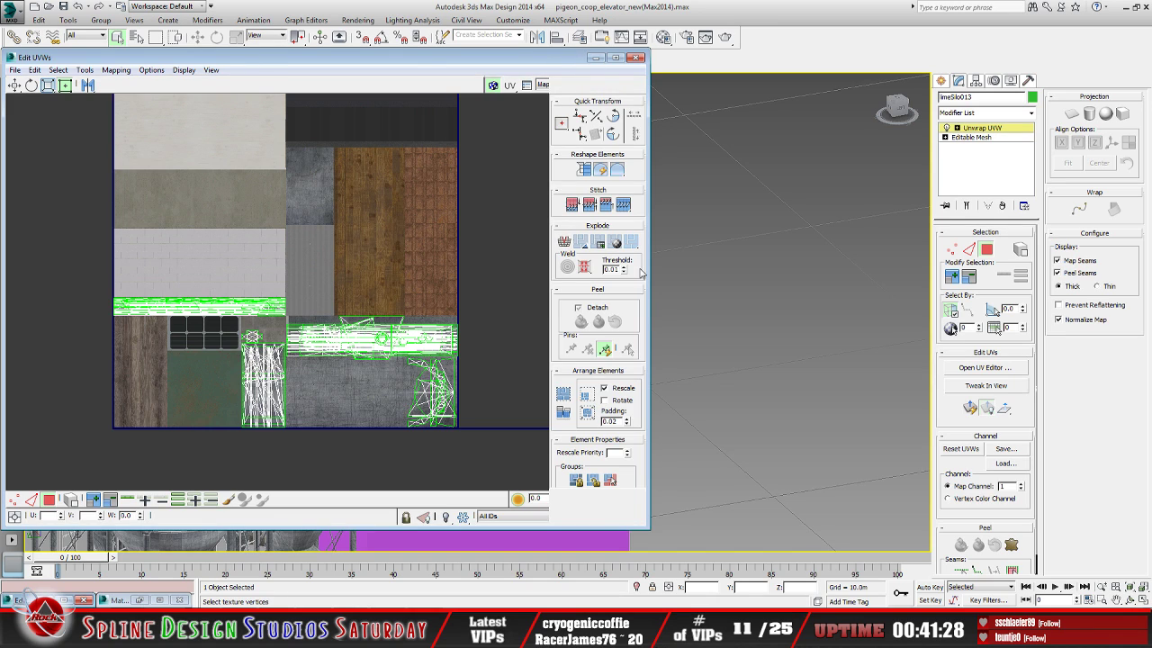
{"action": "middle_click_drag", "start_coordinate": [635, 275], "coordinate": [581, 279]}
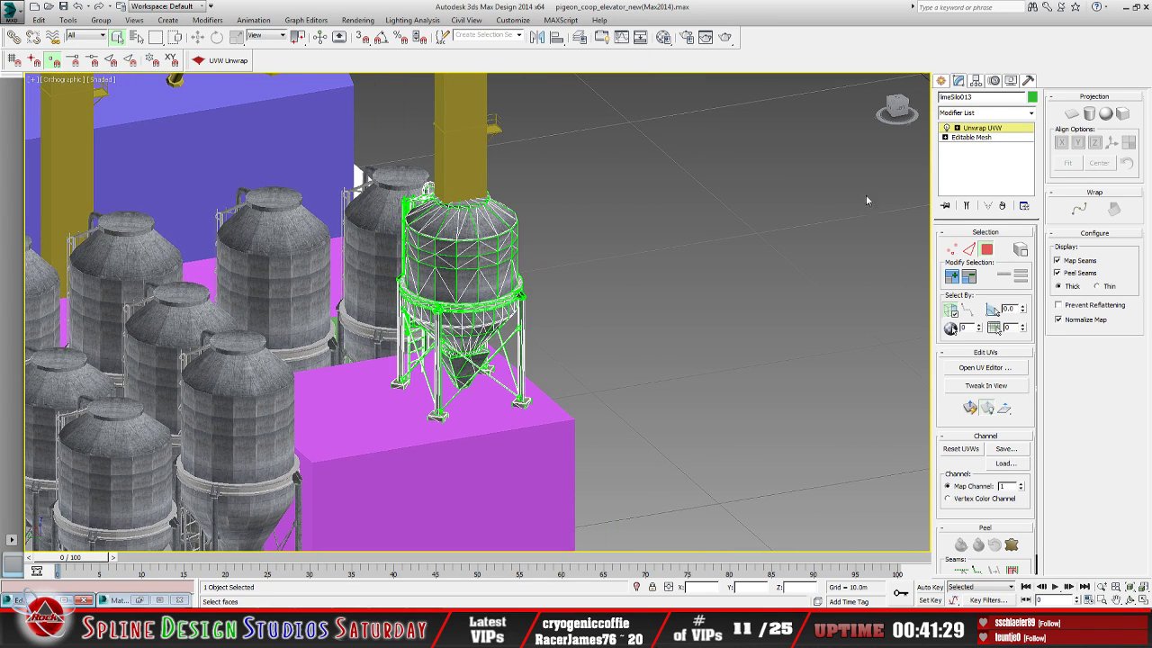
{"action": "left_click", "coordinate": [956, 128]}
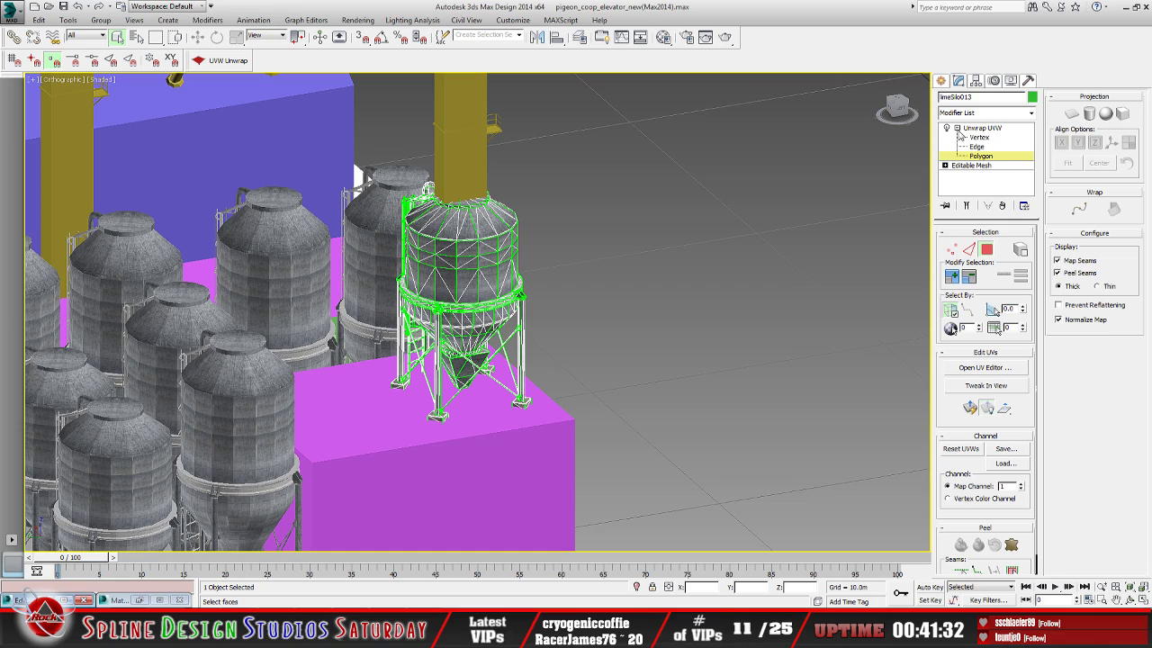
{"action": "left_click", "coordinate": [977, 130]}
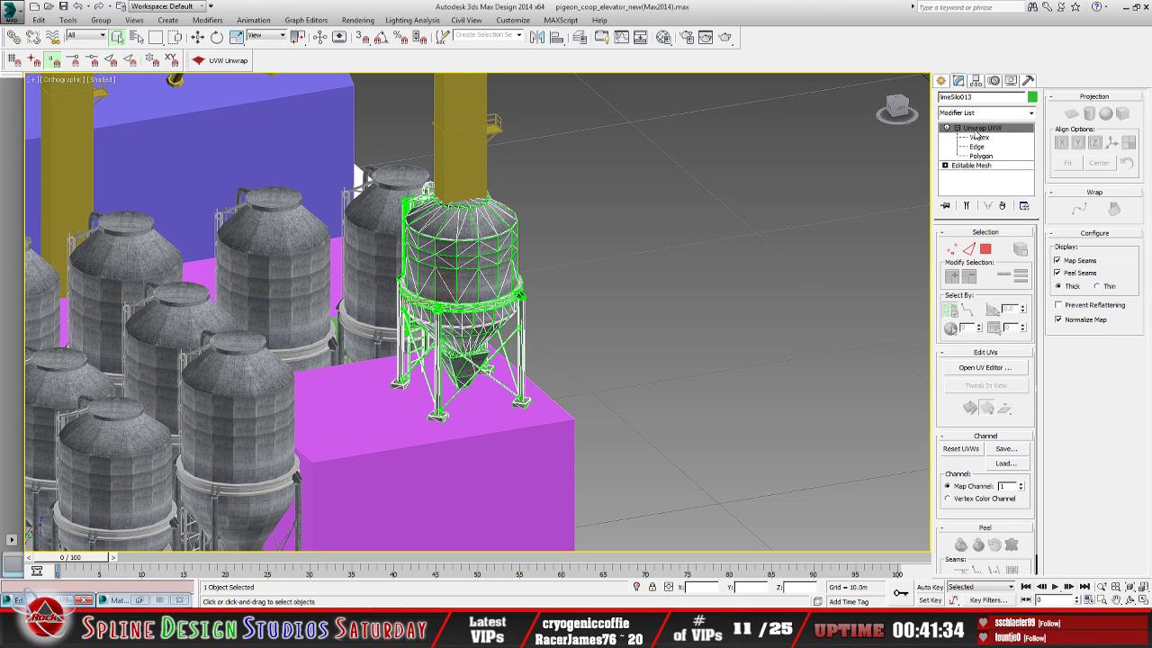
{"action": "right_click", "coordinate": [978, 134]}
{"action": "left_click", "coordinate": [1010, 249]}
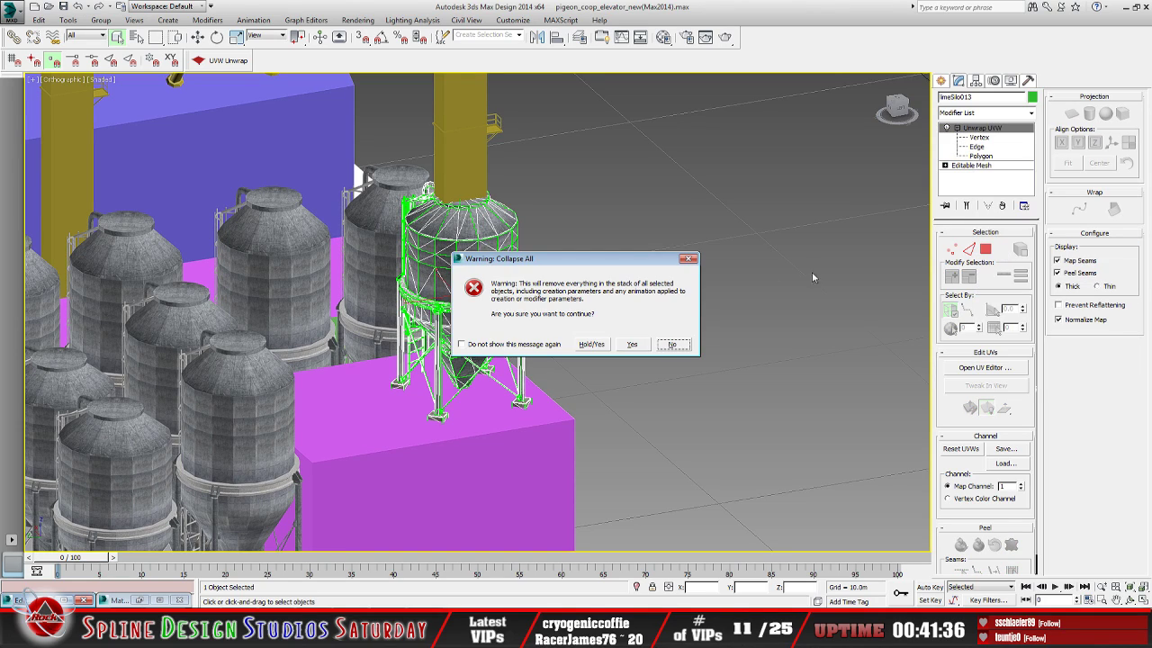
{"action": "left_click", "coordinate": [585, 343]}
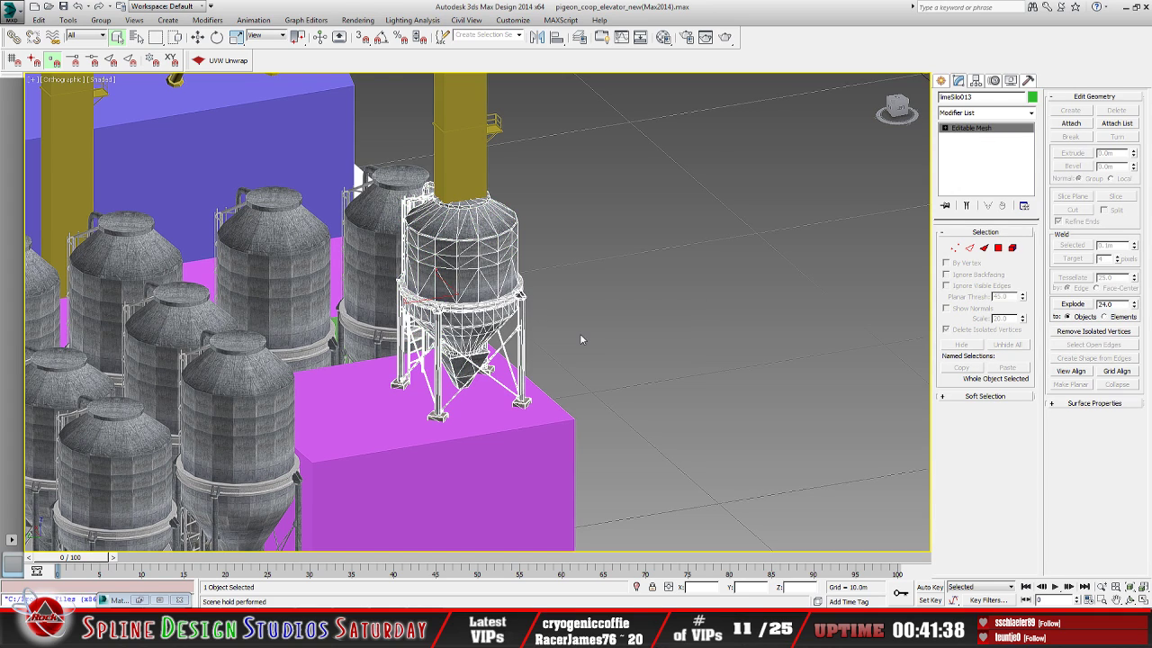
Switch to Paint Shop Pro to examine the feedMill_diffuse texture with its UV wireframe overlay, and return to 3ds Max
{"action": "middle_click_drag", "start_coordinate": [580, 333], "coordinate": [503, 360], "text": "alt"}
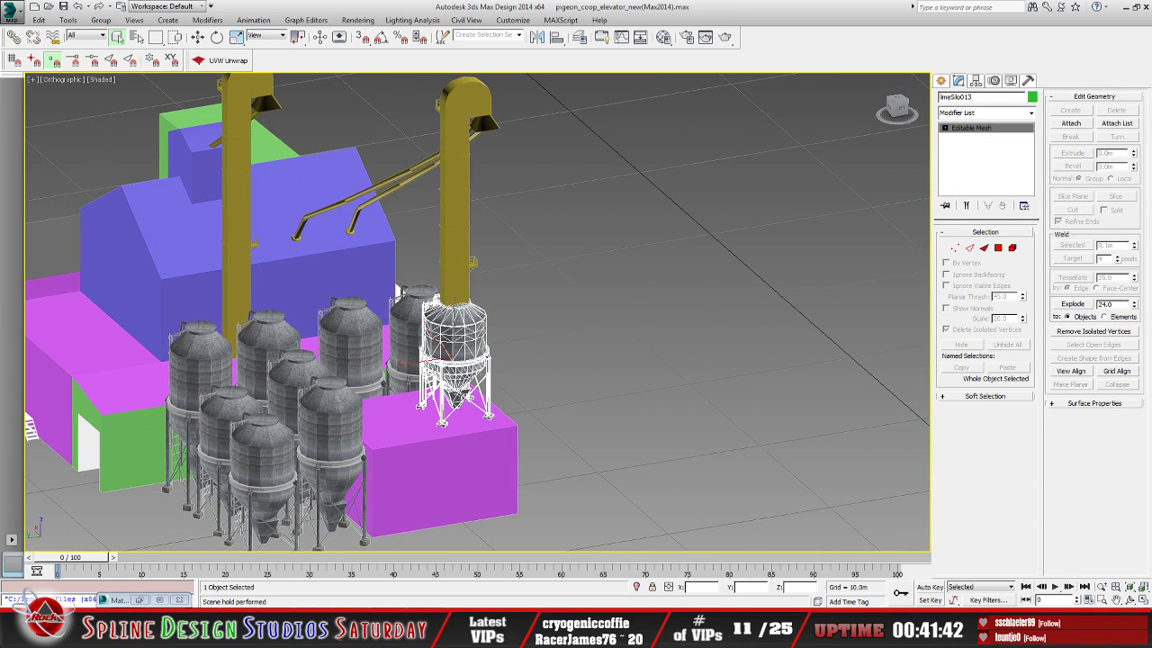
{"action": "middle_click_drag", "start_coordinate": [380, 377], "coordinate": [521, 326]}
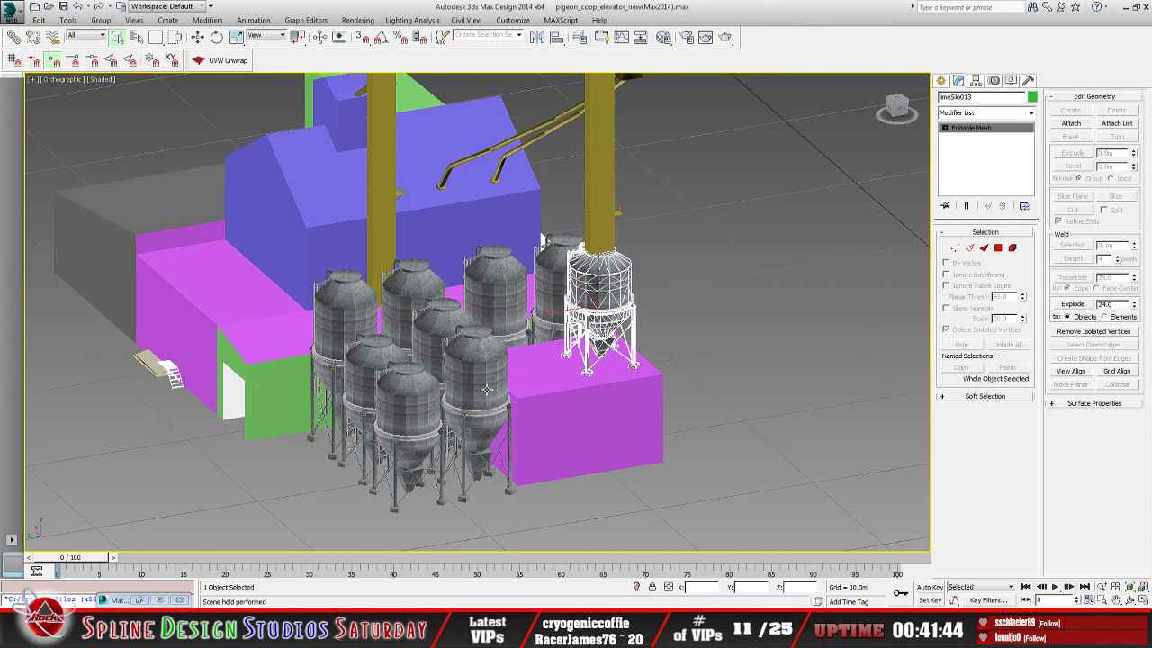
{"action": "key", "text": "alt+Tab"}
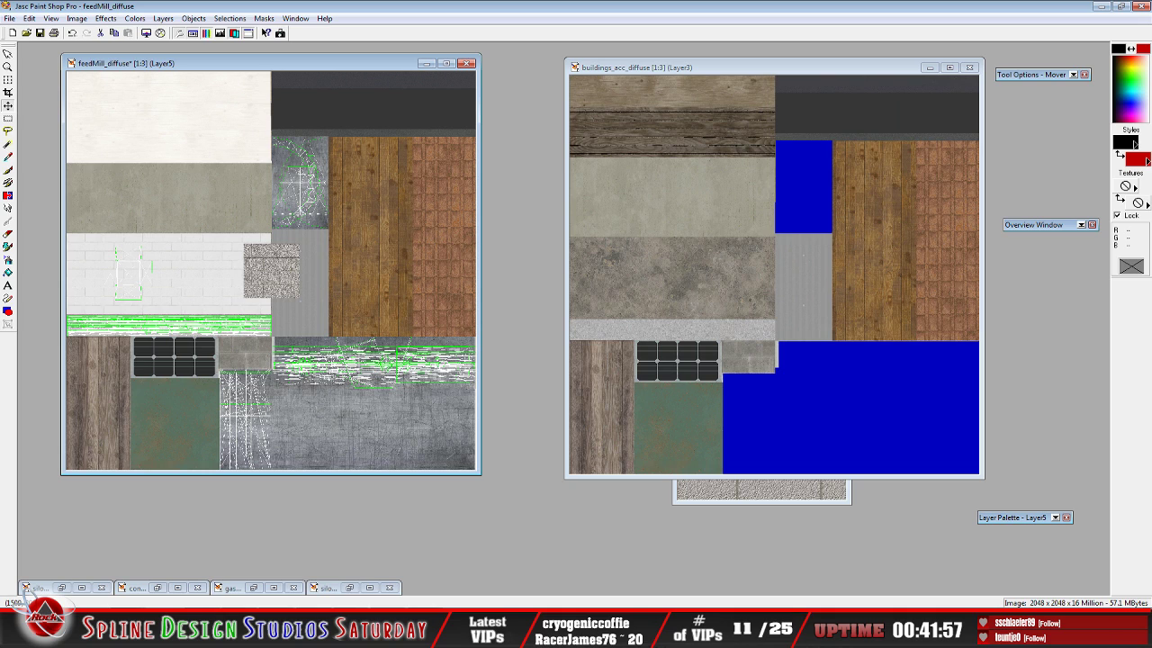
{"action": "key", "text": "alt+Tab"}
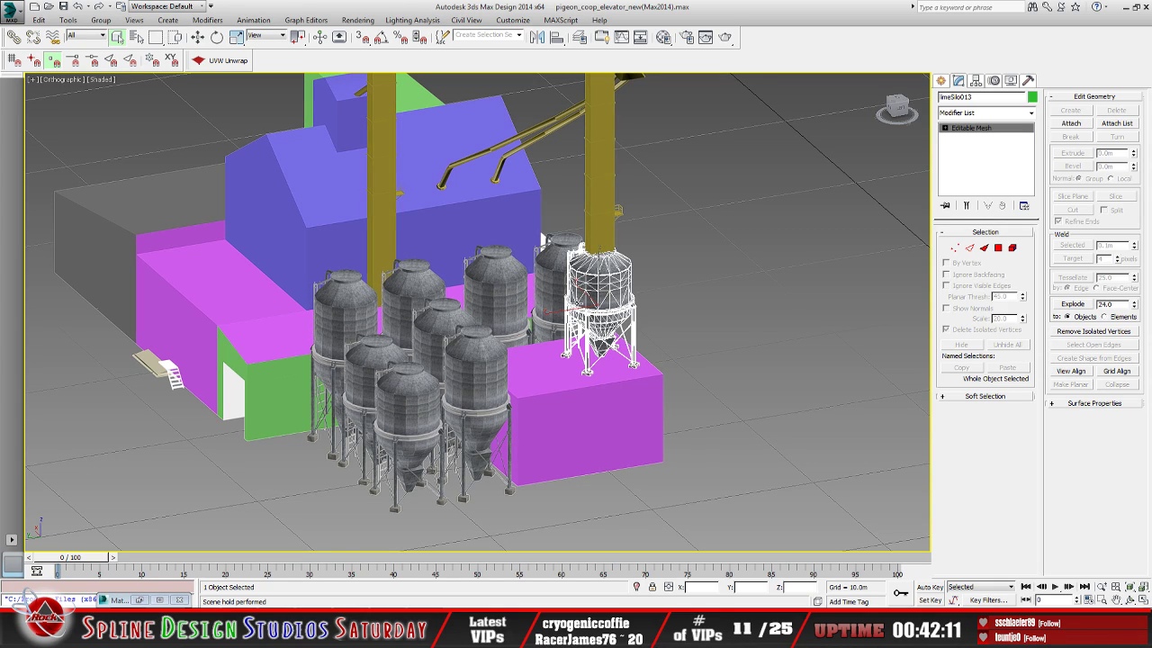
Apply Unwrap UVW to limeSilo003 and show its UVs over feedMill_diffuse.dds in an enlarged UV editor
{"action": "left_click", "coordinate": [480, 371]}
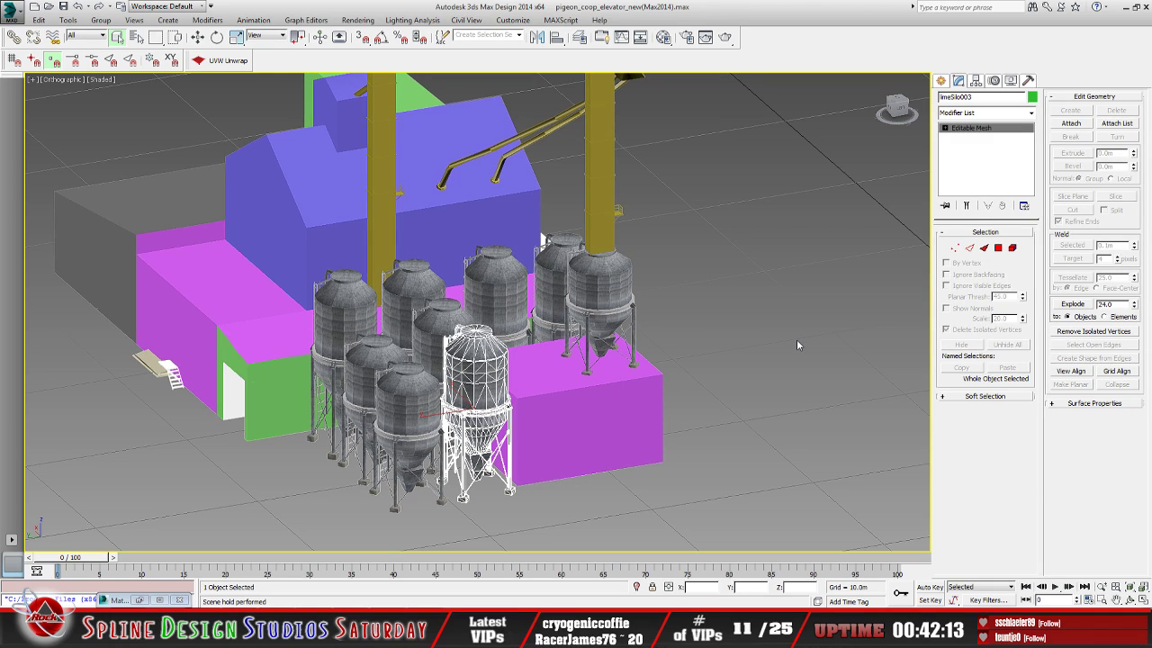
{"action": "left_click", "coordinate": [222, 60]}
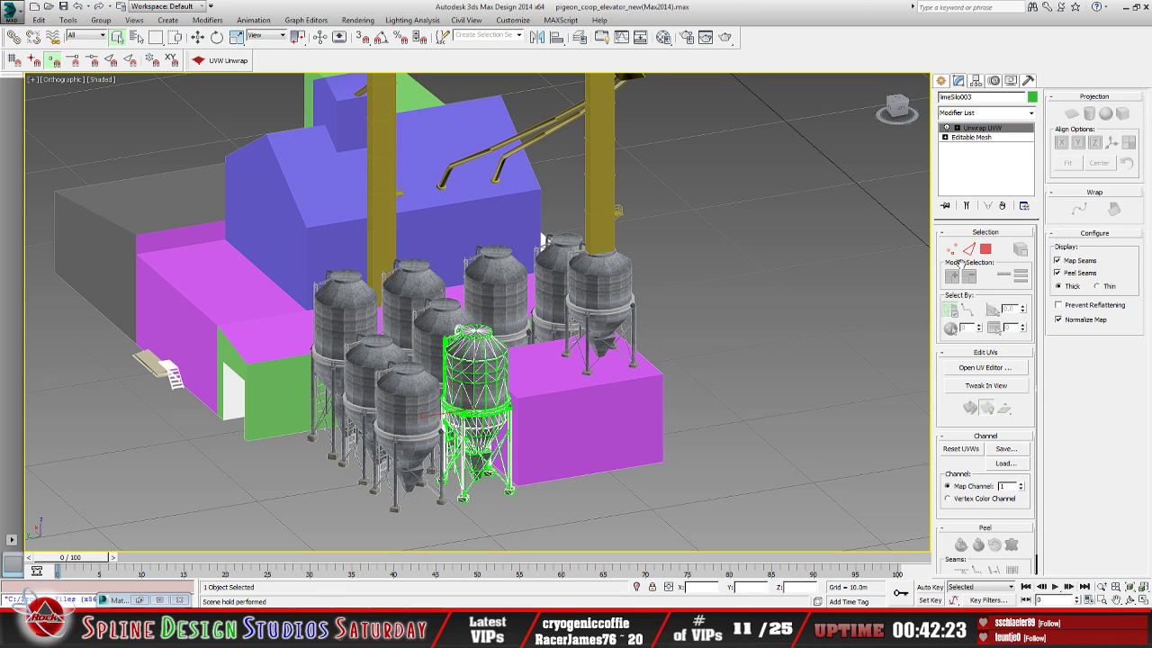
{"action": "left_click", "coordinate": [981, 367]}
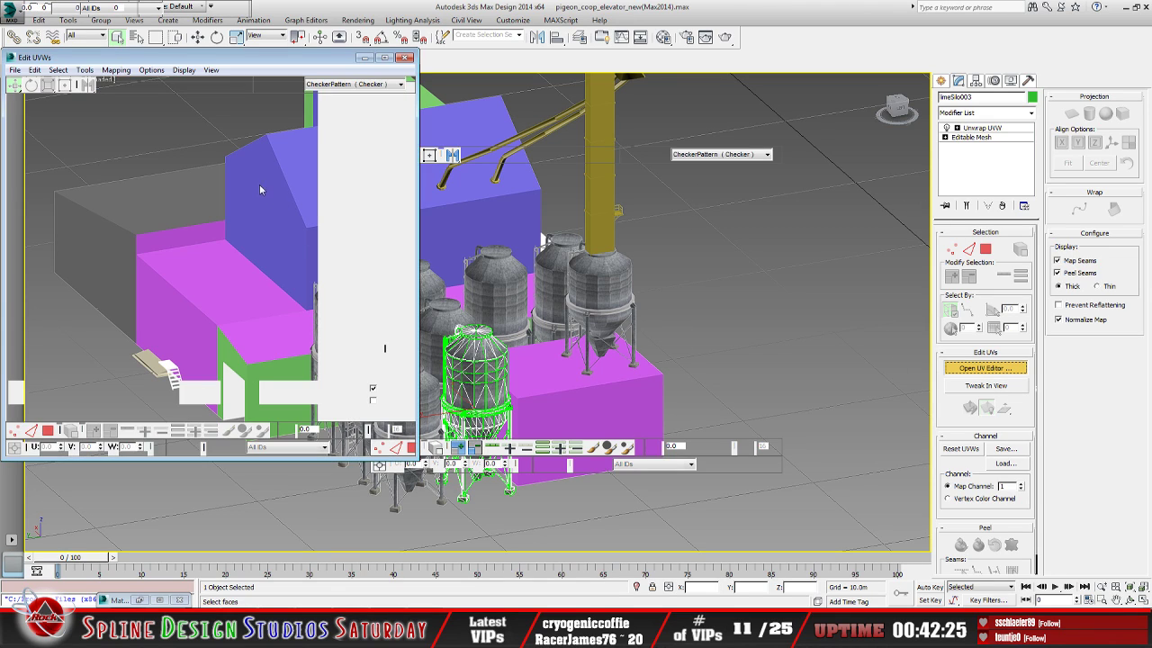
{"action": "left_click", "coordinate": [400, 83]}
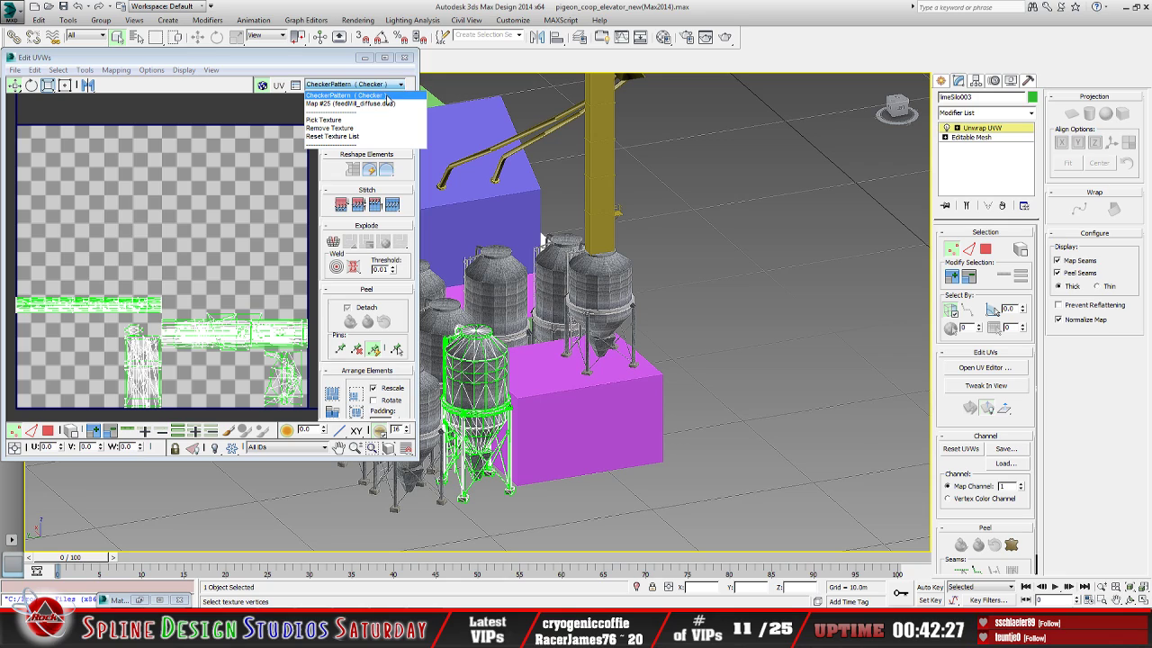
{"action": "left_click", "coordinate": [387, 104]}
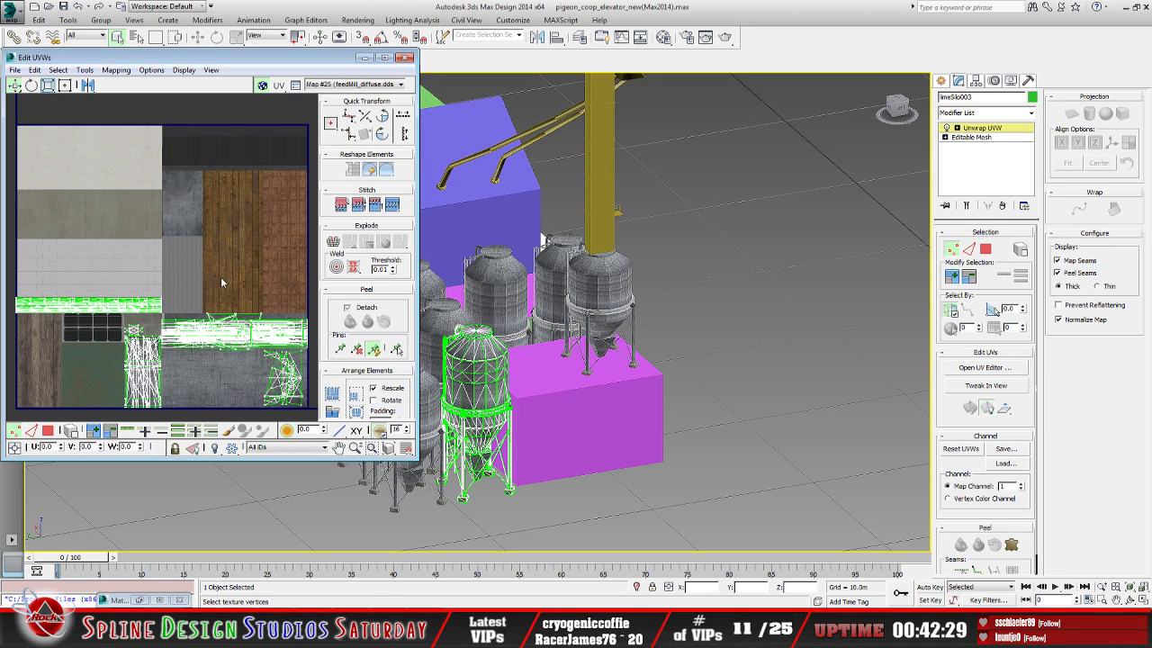
{"action": "middle_click_drag", "start_coordinate": [222, 283], "coordinate": [212, 274]}
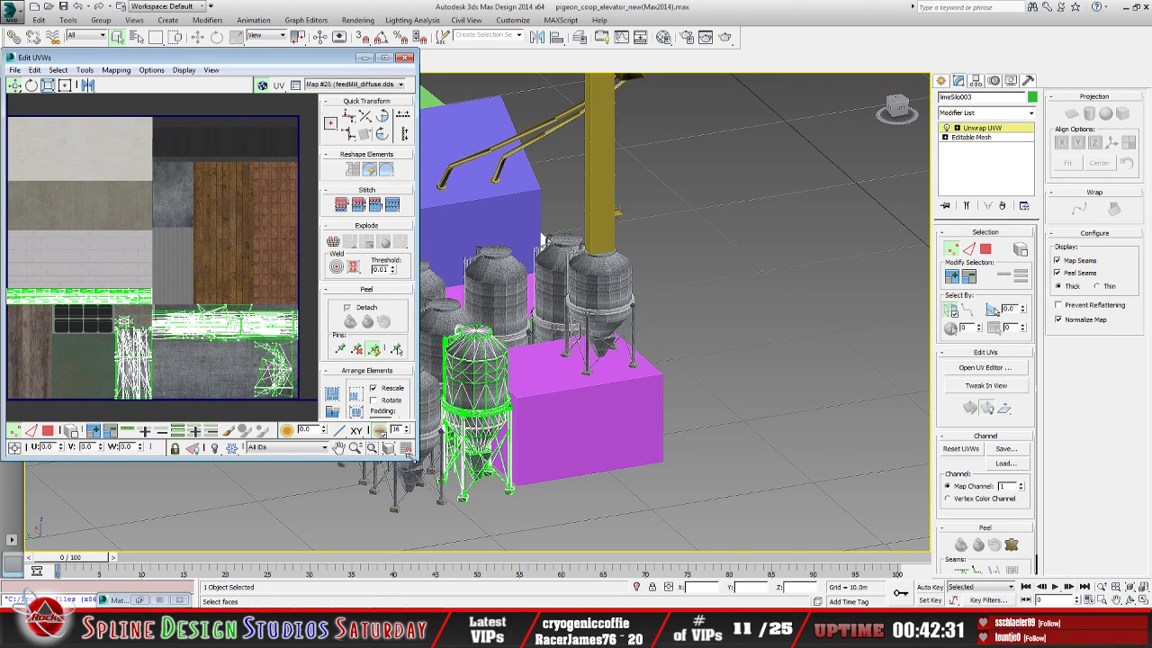
{"action": "left_click_drag", "start_coordinate": [412, 459], "coordinate": [554, 503]}
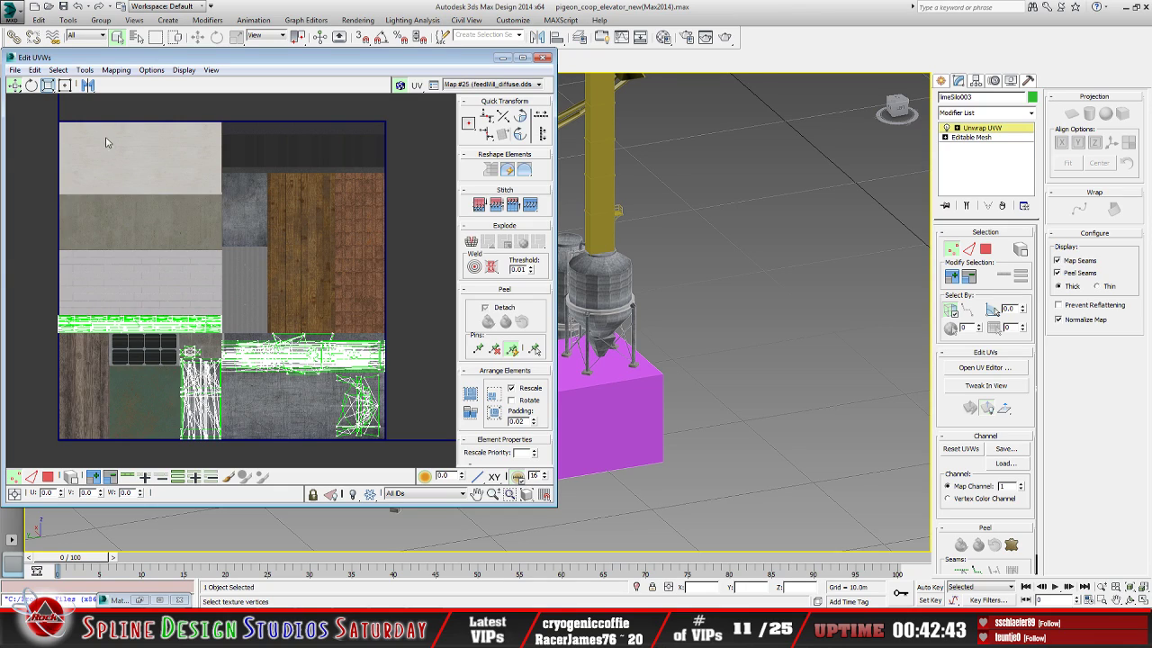
Render limeSilo003's UVW template at 2048 by 2048 and close the render settings
{"action": "left_click", "coordinate": [86, 70]}
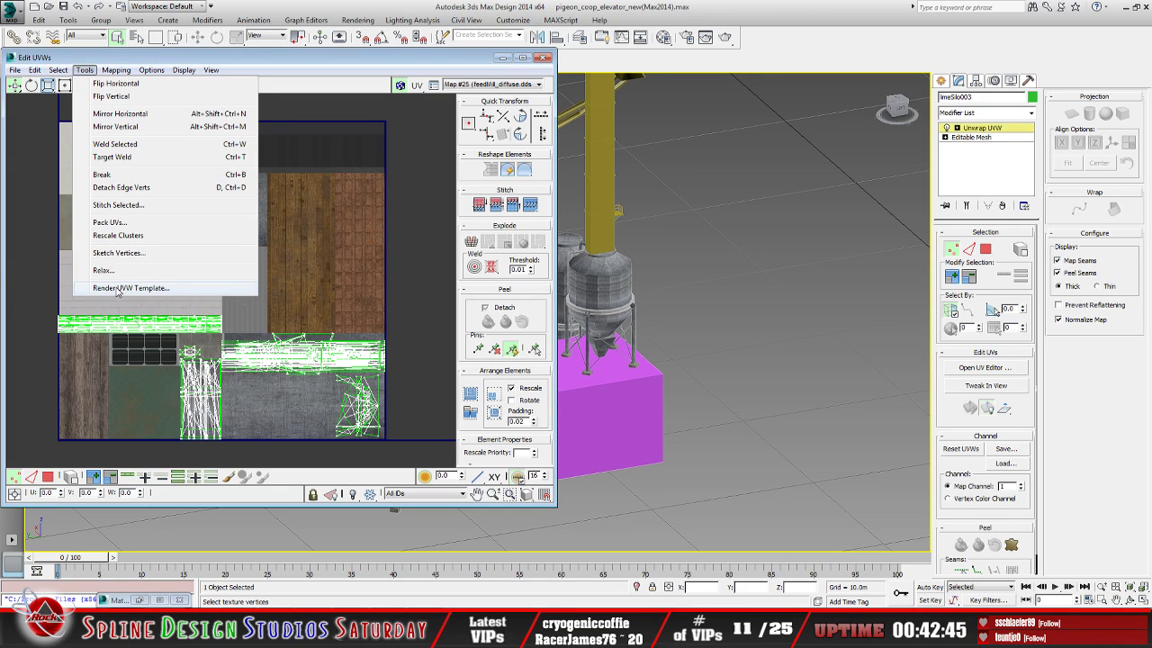
{"action": "left_click", "coordinate": [117, 286]}
{"action": "left_click", "coordinate": [75, 102]}
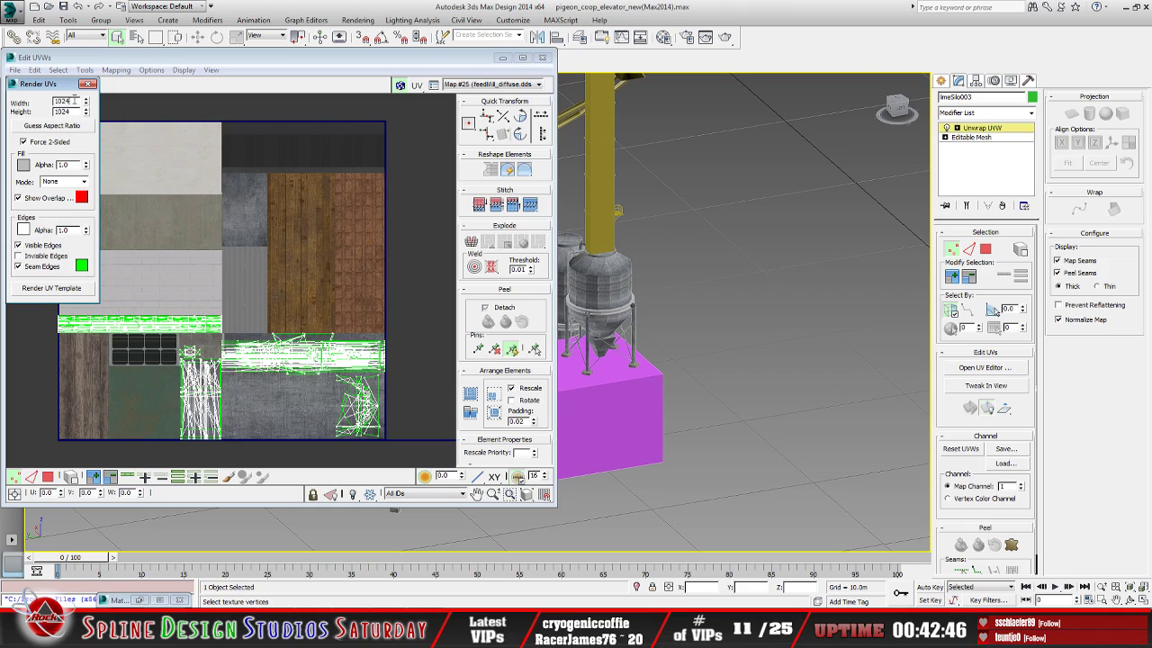
{"action": "key", "text": "BackSpace"}
{"action": "key", "text": "BackSpace"}
{"action": "type", "text": "204"}
{"action": "key", "text": "BackSpace"}
{"action": "key", "text": "BackSpace"}
{"action": "type", "text": "2048"}
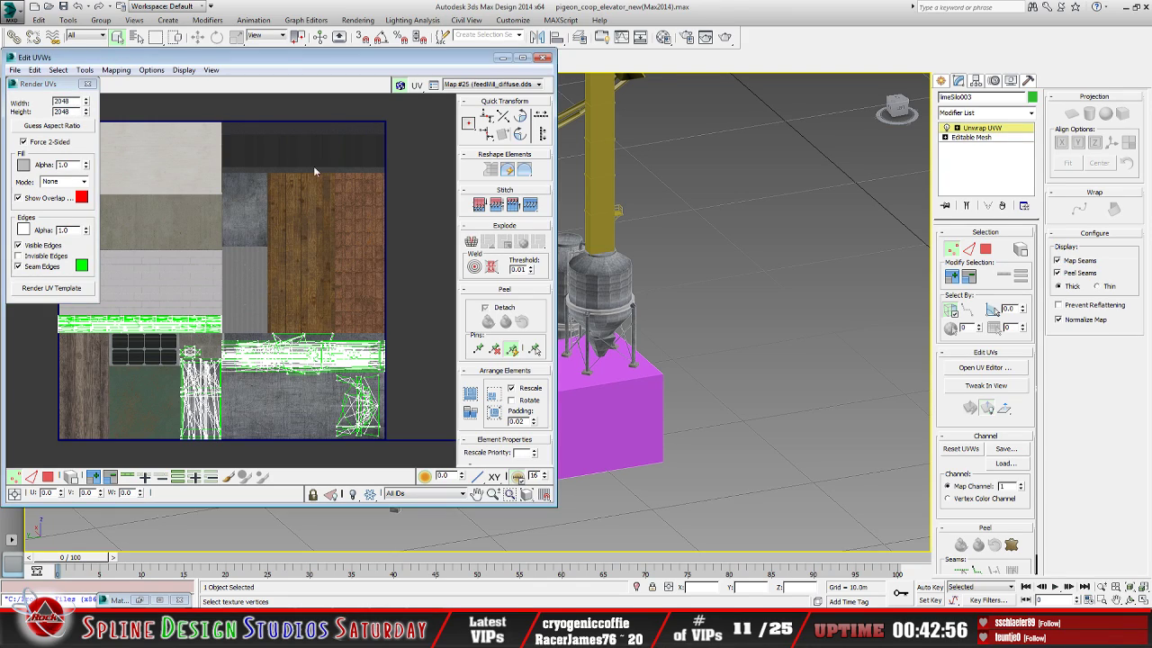
{"action": "left_click", "coordinate": [65, 291]}
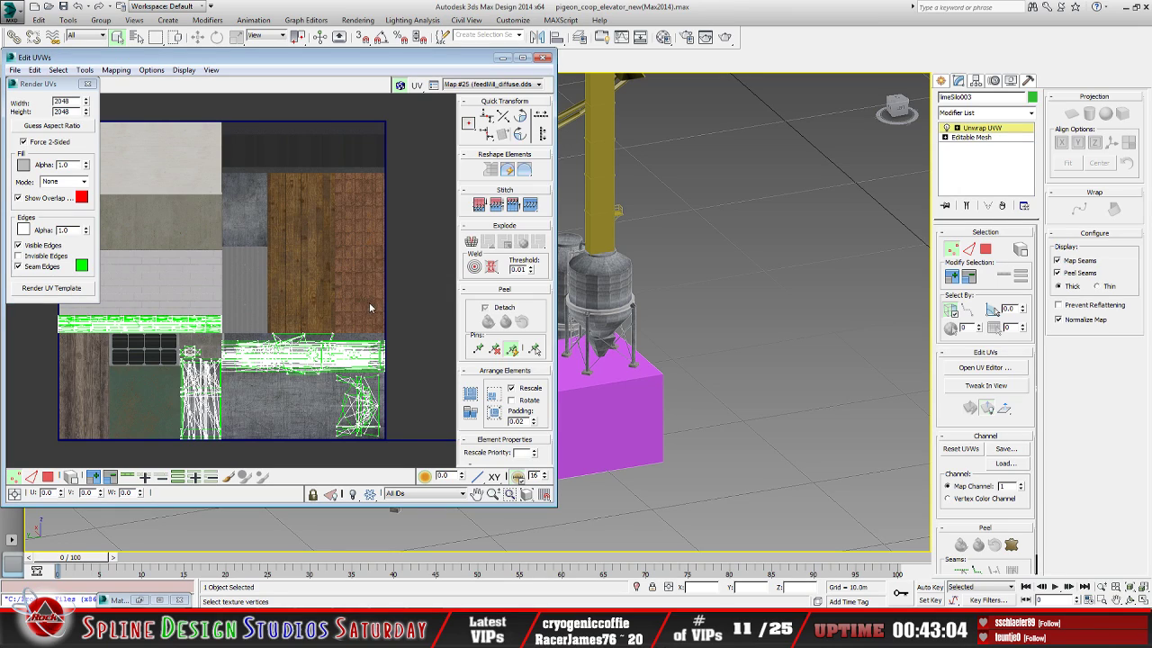
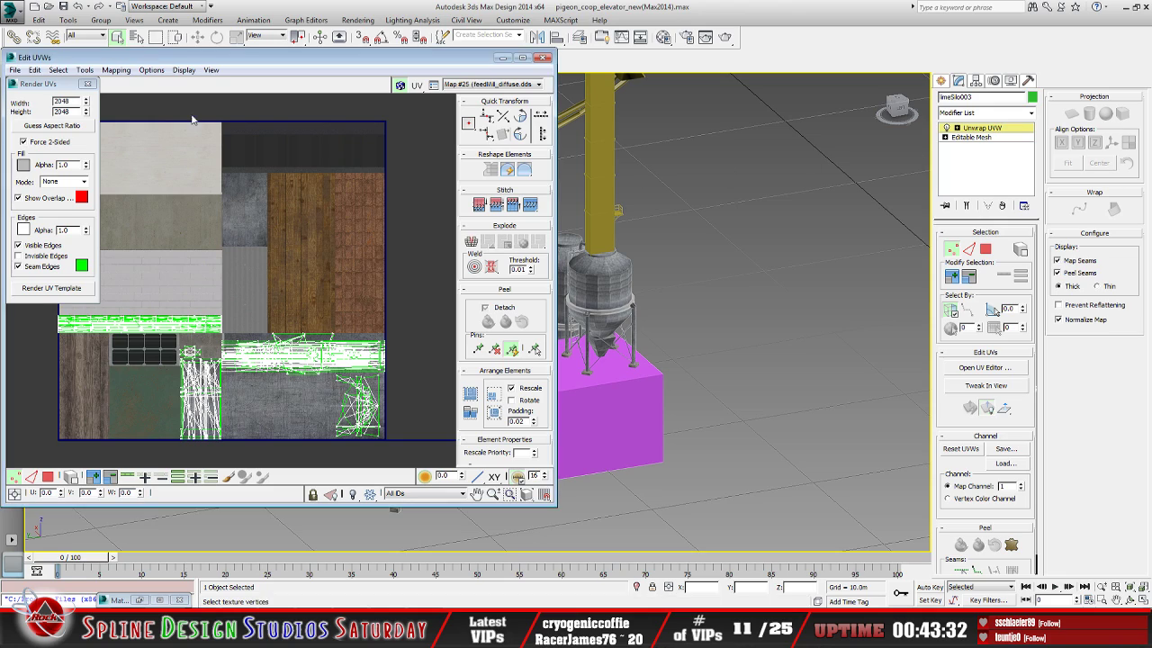
{"action": "left_click", "coordinate": [88, 83]}
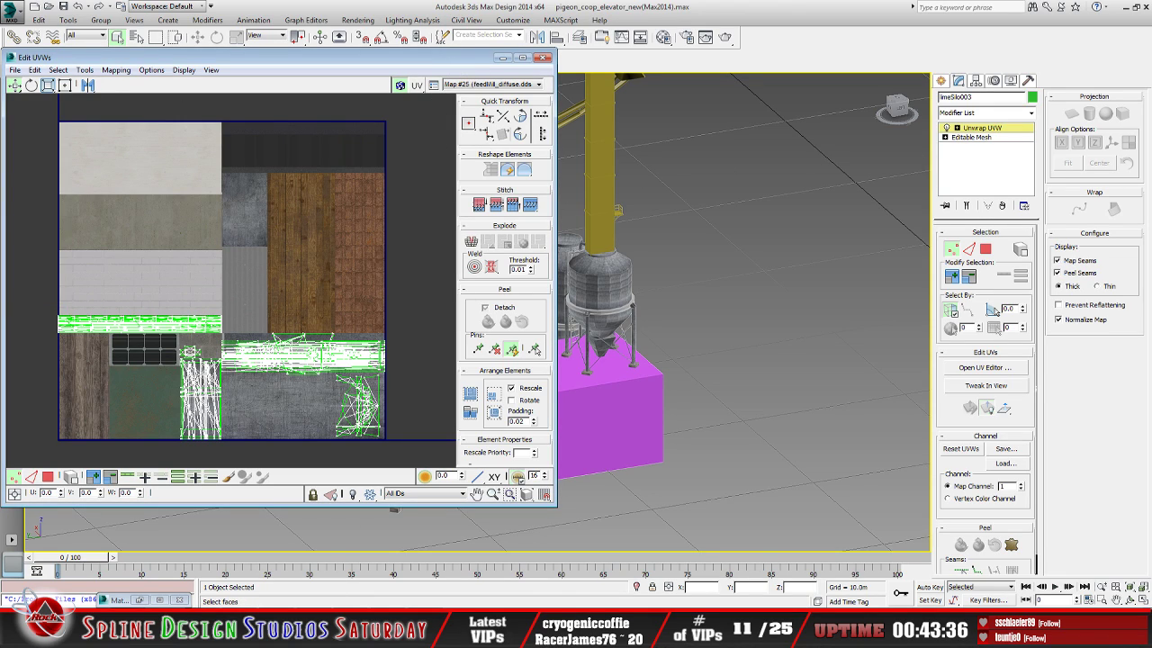
Switch to Paint Shop Pro, open the wire2 image from the pigeon_coop_elevator folder, and place it over feedMill_diffuse
{"action": "key", "text": "alt+Tab"}
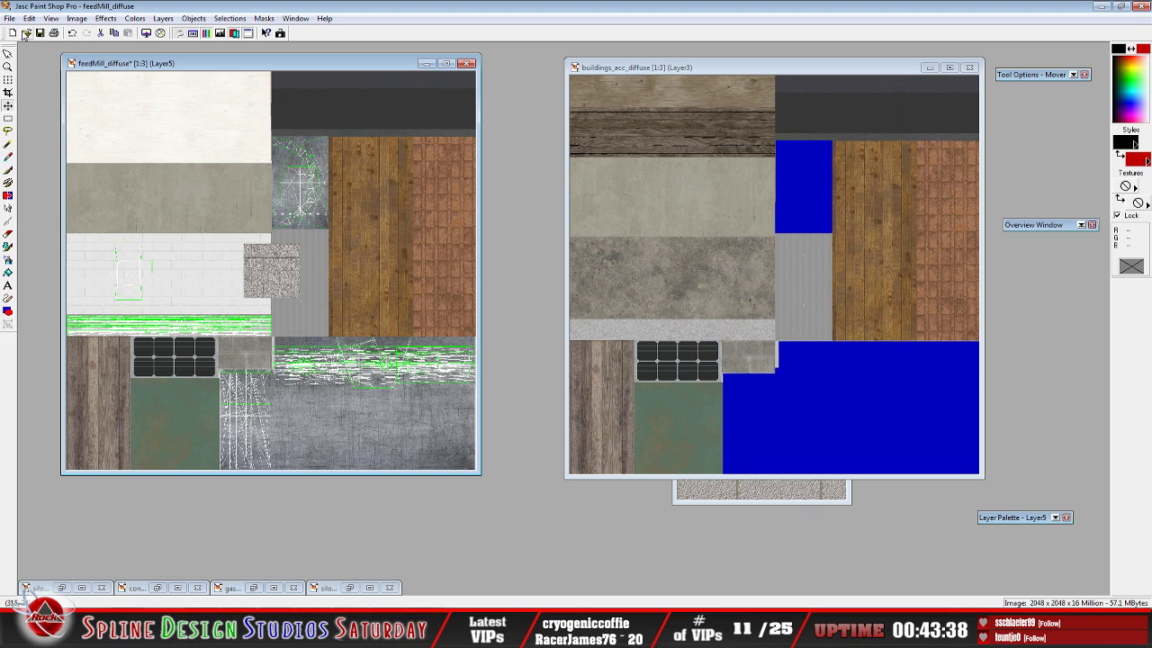
{"action": "left_click", "coordinate": [24, 33]}
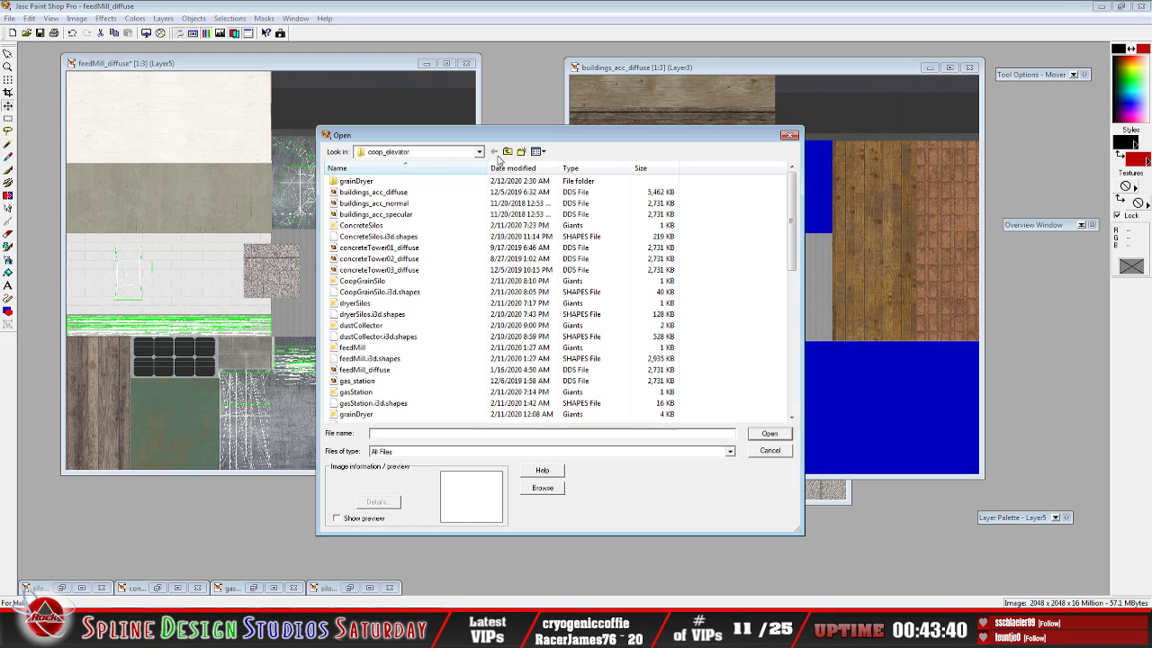
{"action": "left_click", "coordinate": [507, 152]}
{"action": "left_click", "coordinate": [507, 152]}
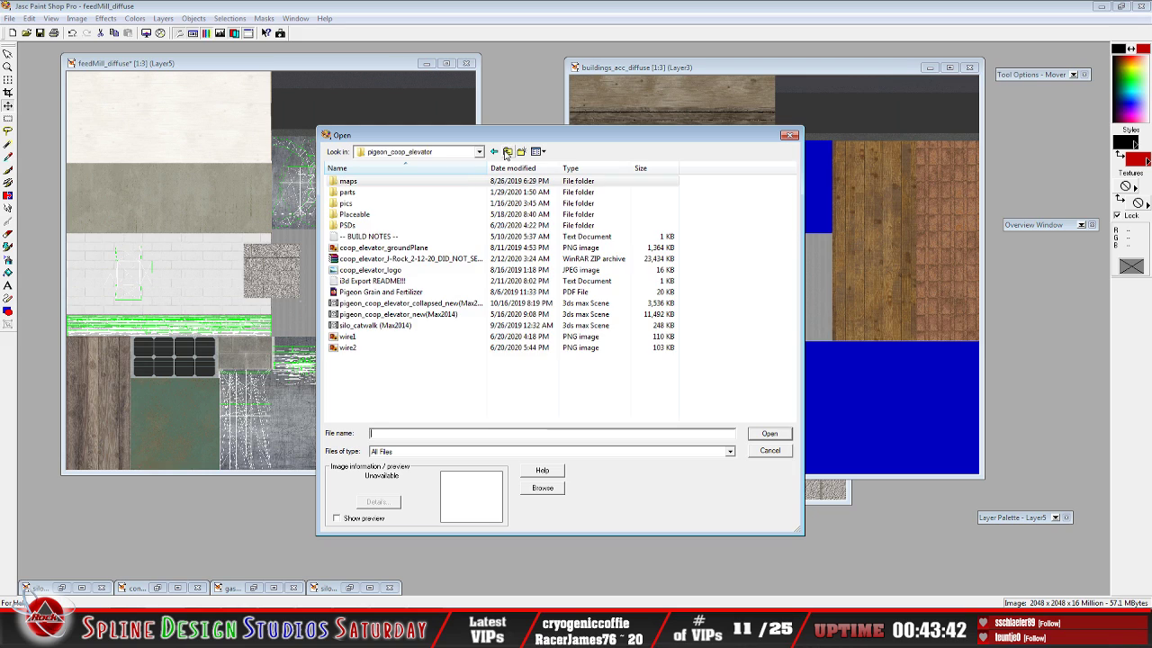
{"action": "left_click", "coordinate": [345, 348]}
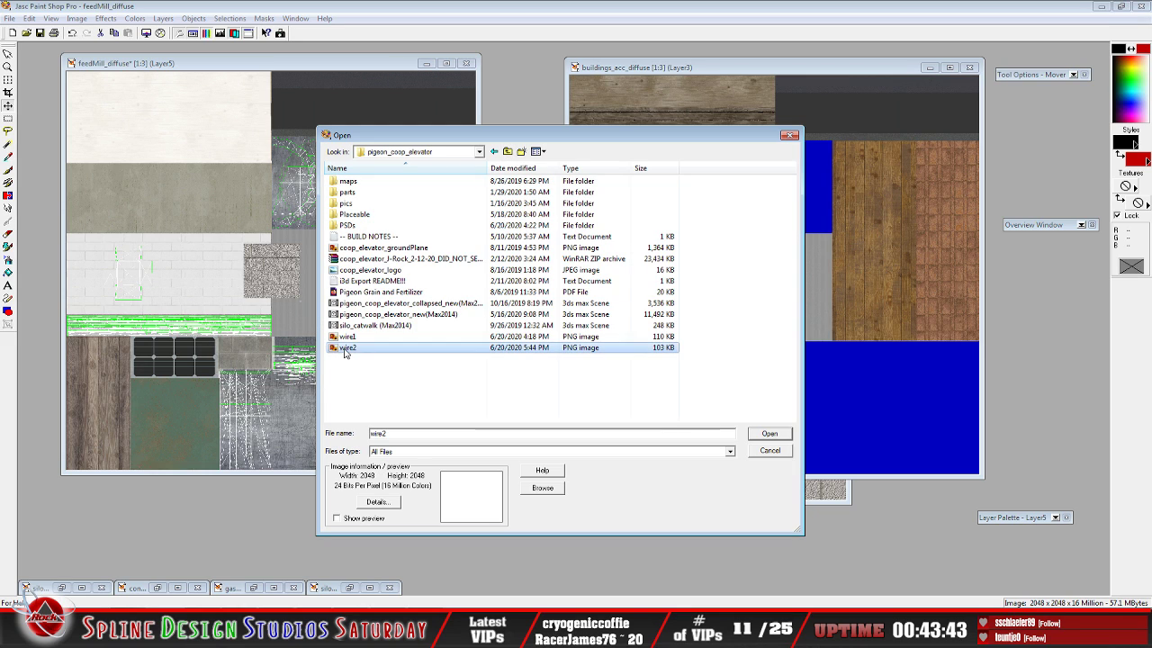
{"action": "left_click", "coordinate": [769, 434]}
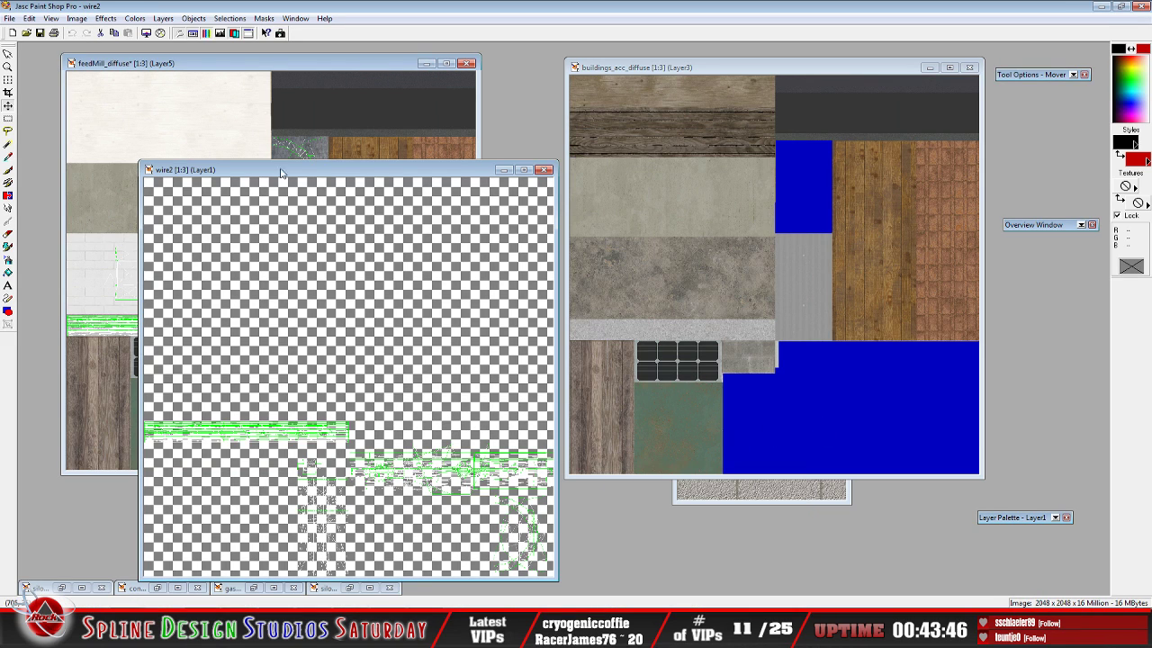
{"action": "left_click_drag", "start_coordinate": [293, 173], "coordinate": [278, 92]}
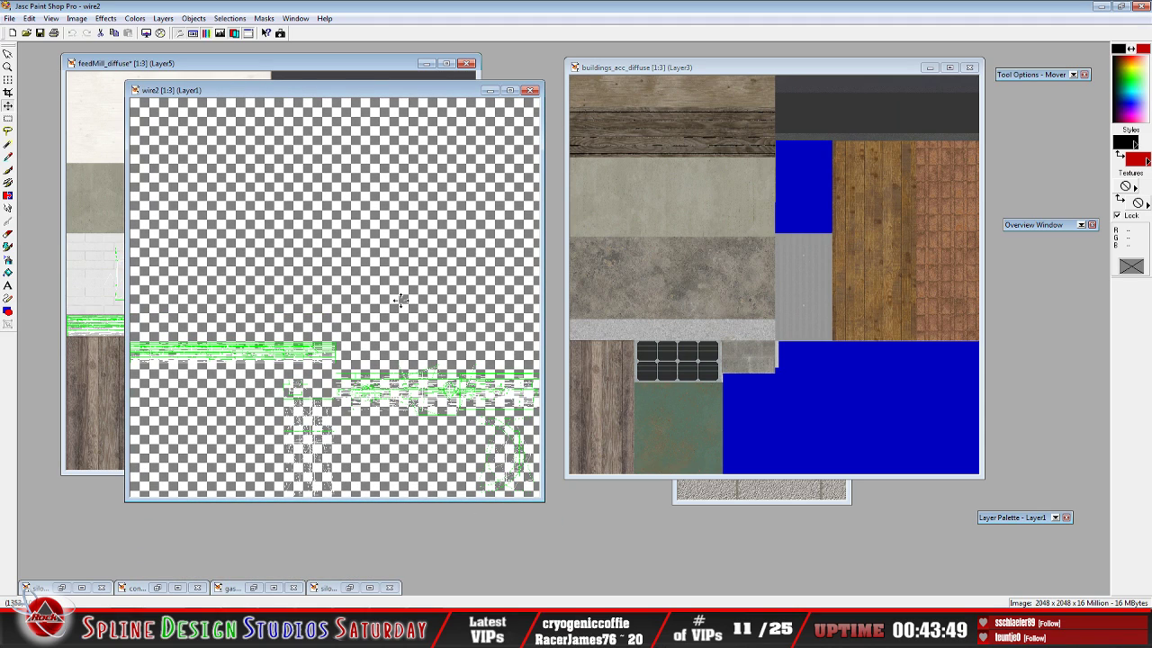
Paint small black marks at the upper-left and lower-right corners of wire2 with the Paint Brush
{"action": "left_click", "coordinate": [8, 169]}
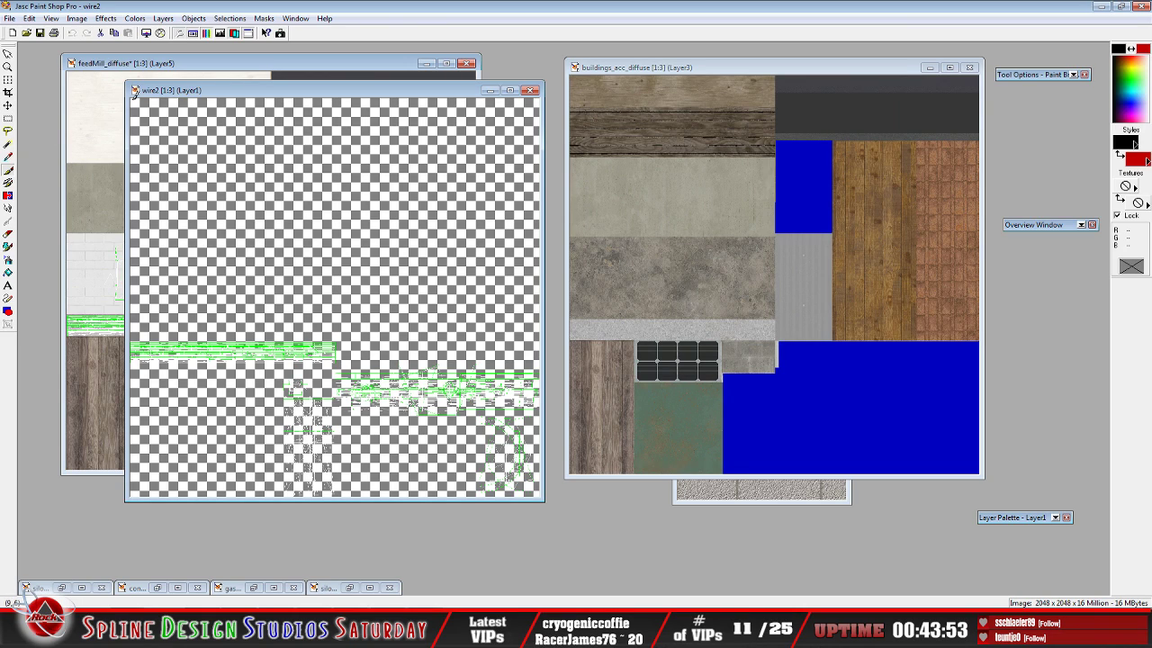
{"action": "left_click", "coordinate": [132, 98]}
{"action": "scroll", "coordinate": [462, 464], "scroll_direction": "up", "scroll_amount": 1}
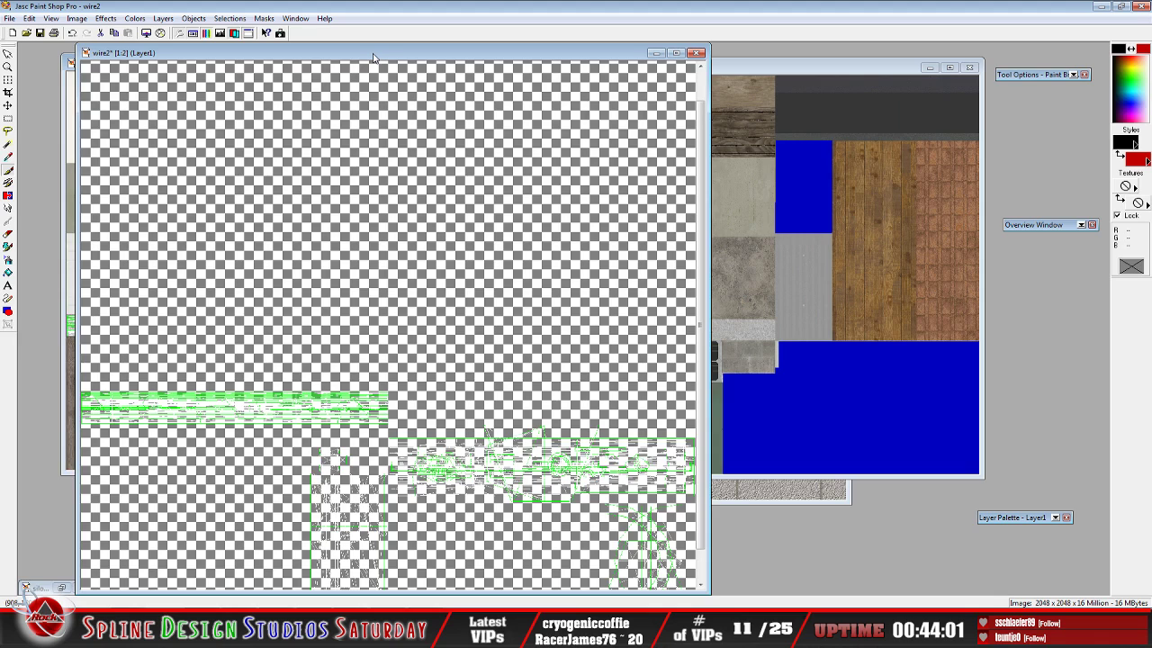
{"action": "left_click_drag", "start_coordinate": [374, 60], "coordinate": [323, 49]}
{"action": "left_click_drag", "start_coordinate": [655, 504], "coordinate": [664, 583]}
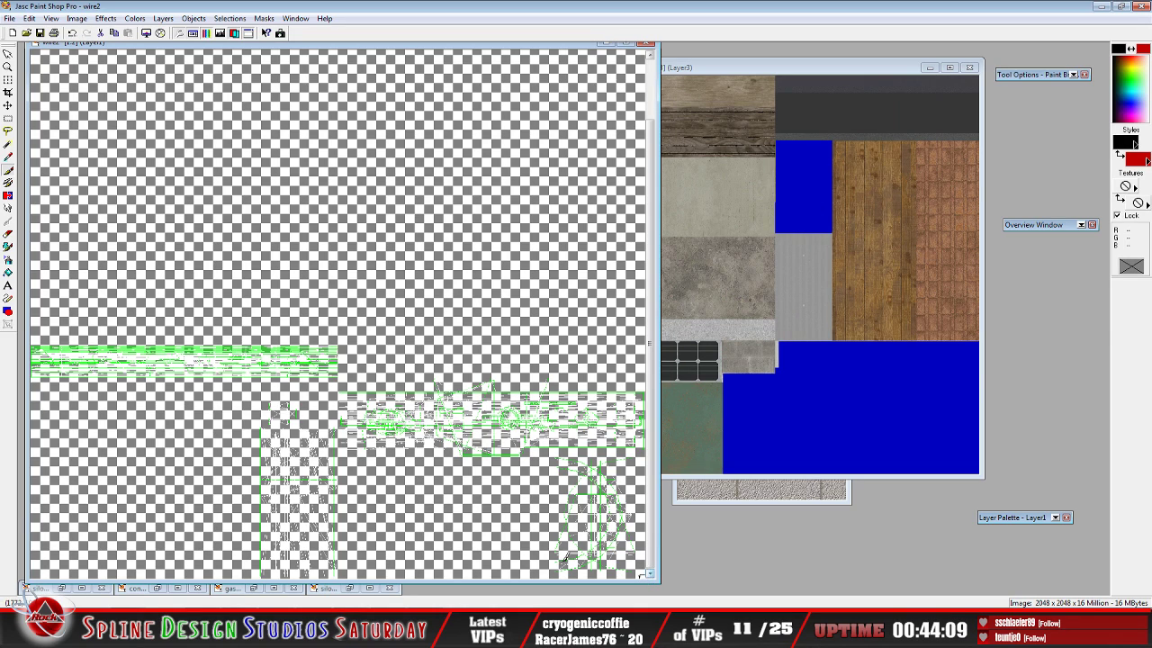
Flood-fill the two corner marks of wire2 with black and copy the layer to the clipboard, minimizing wire2
{"action": "left_click", "coordinate": [8, 273]}
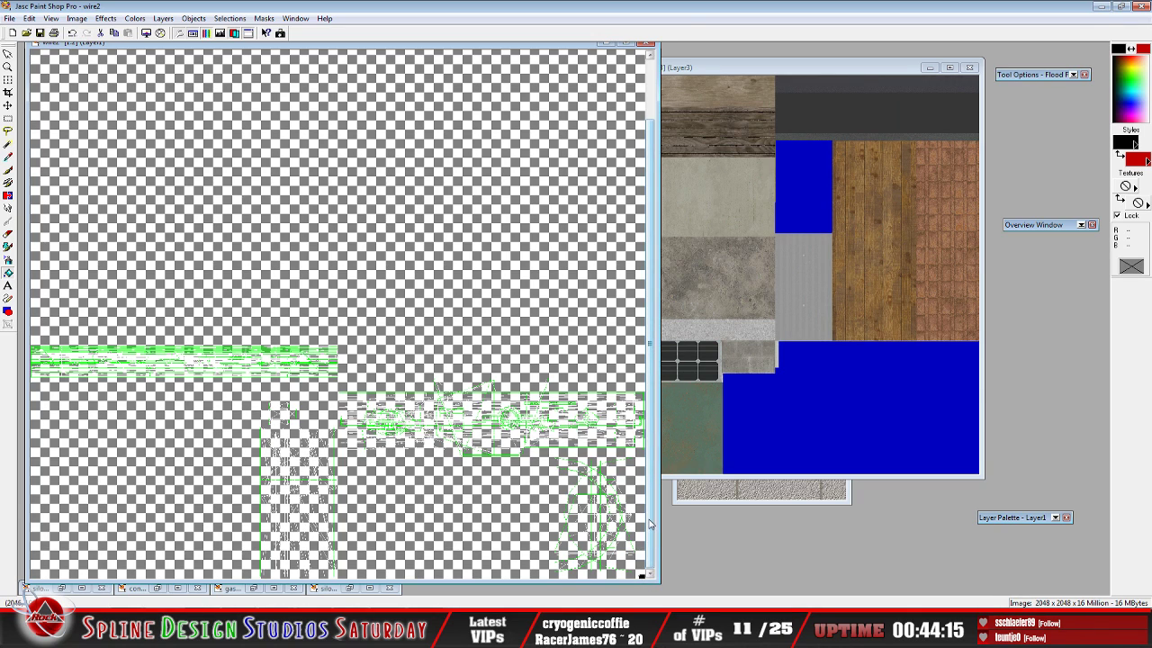
{"action": "scroll", "coordinate": [650, 523], "scroll_direction": "up", "scroll_amount": 2}
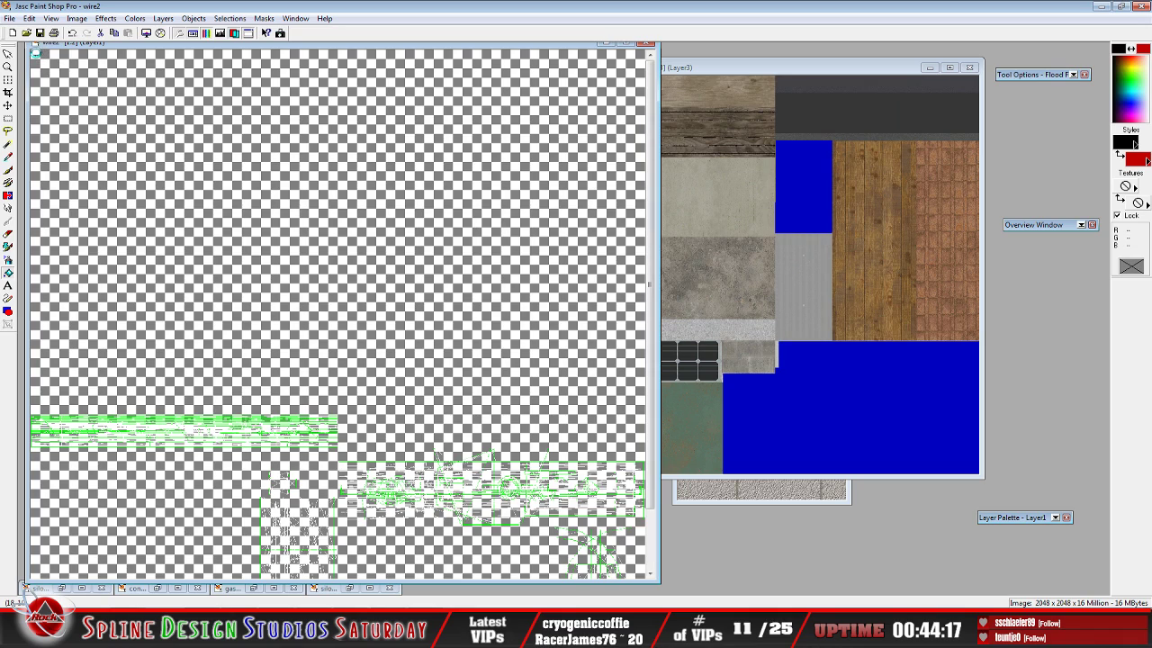
{"action": "left_click", "coordinate": [30, 18]}
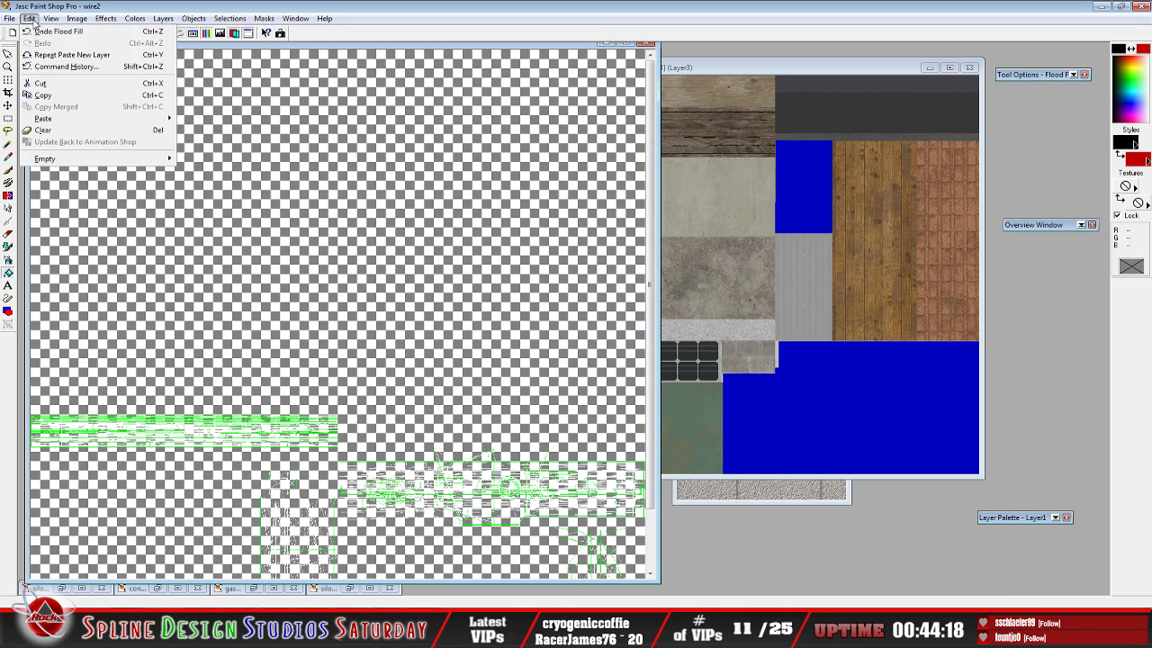
{"action": "left_click", "coordinate": [57, 96]}
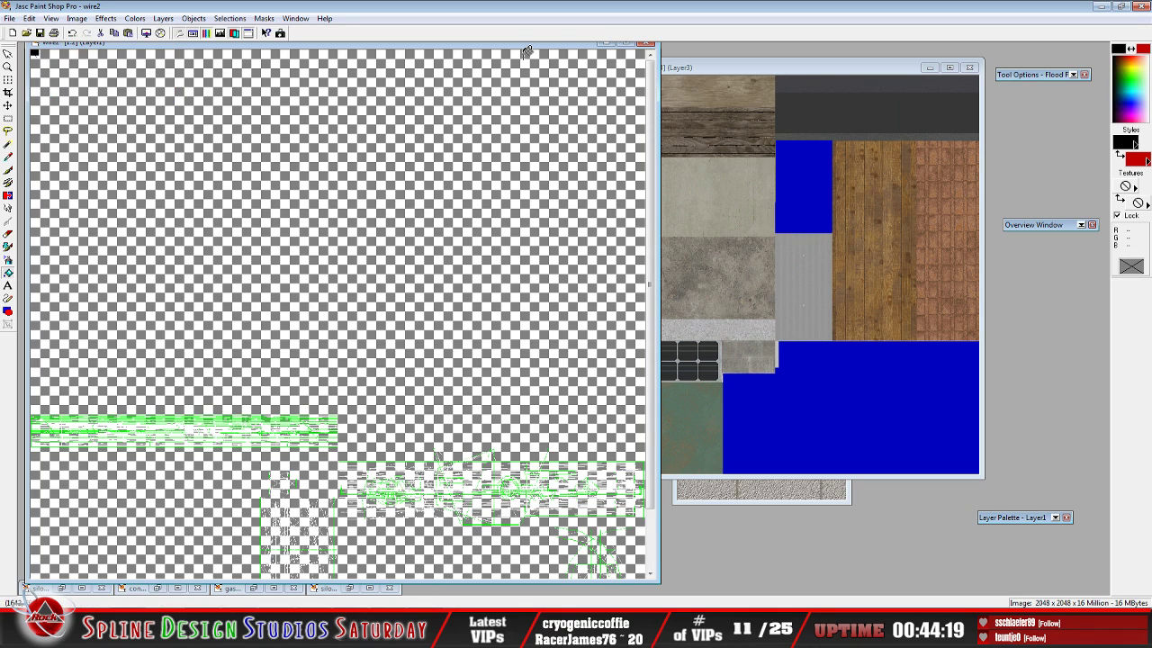
{"action": "left_click", "coordinate": [605, 43]}
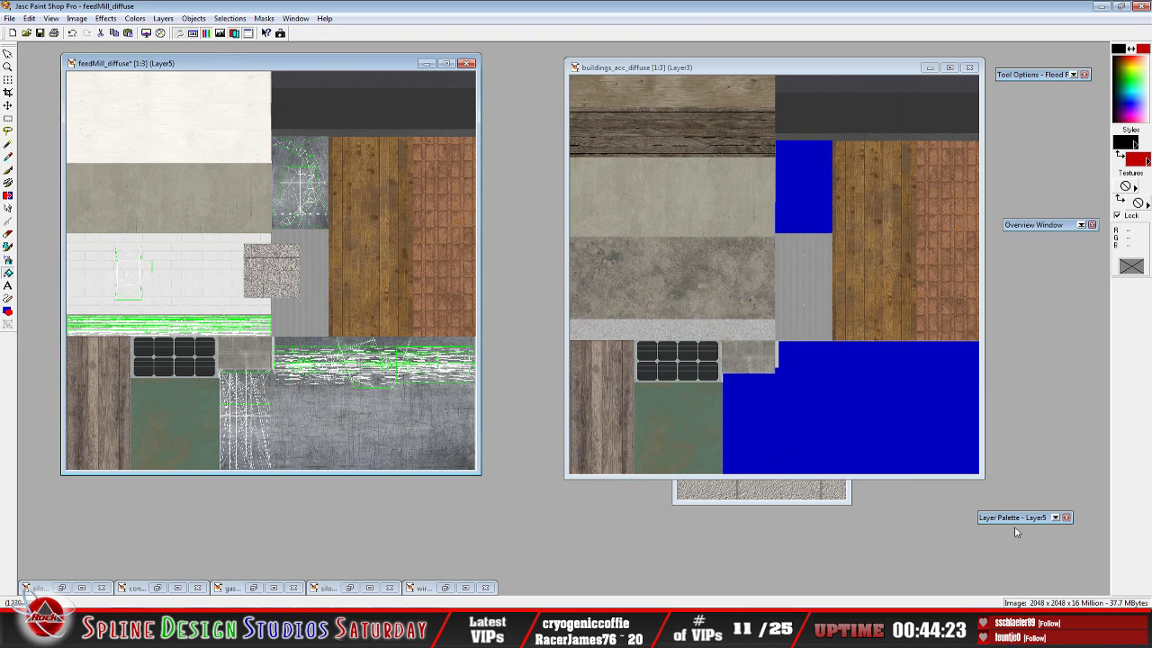
Paste the copied wire2 wireframe into feedMill_diffuse as a new layer directly above Layer5
{"action": "mouse_move", "coordinate": [1014, 519]}
{"action": "key", "text": "ctrl+l"}
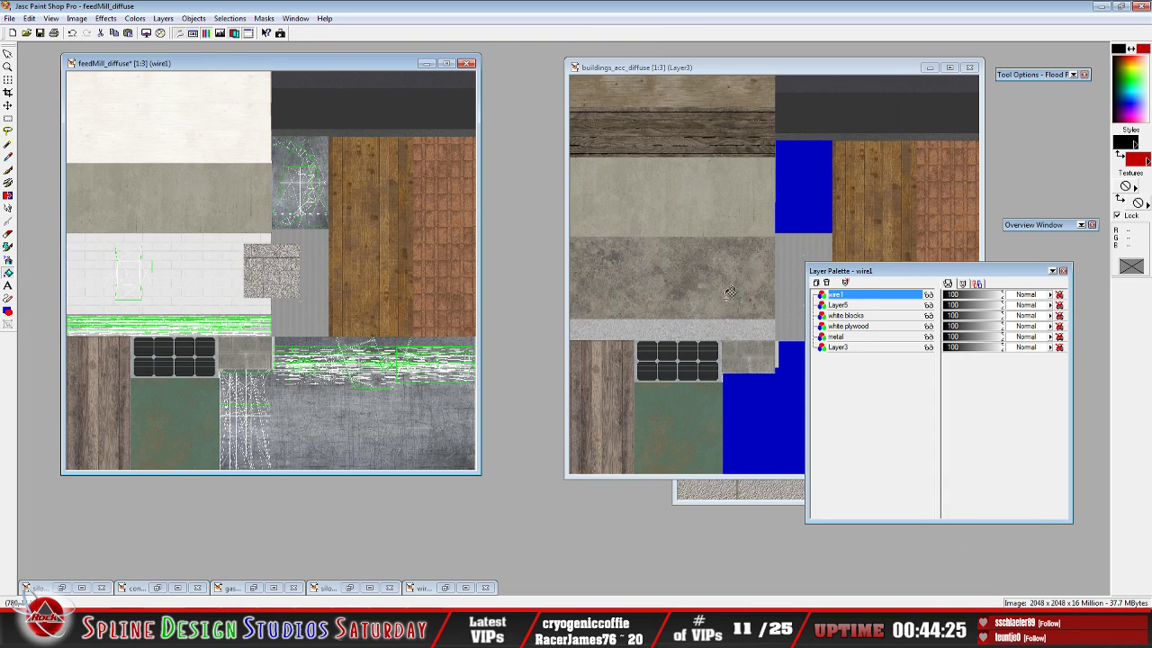
{"action": "left_click", "coordinate": [838, 306]}
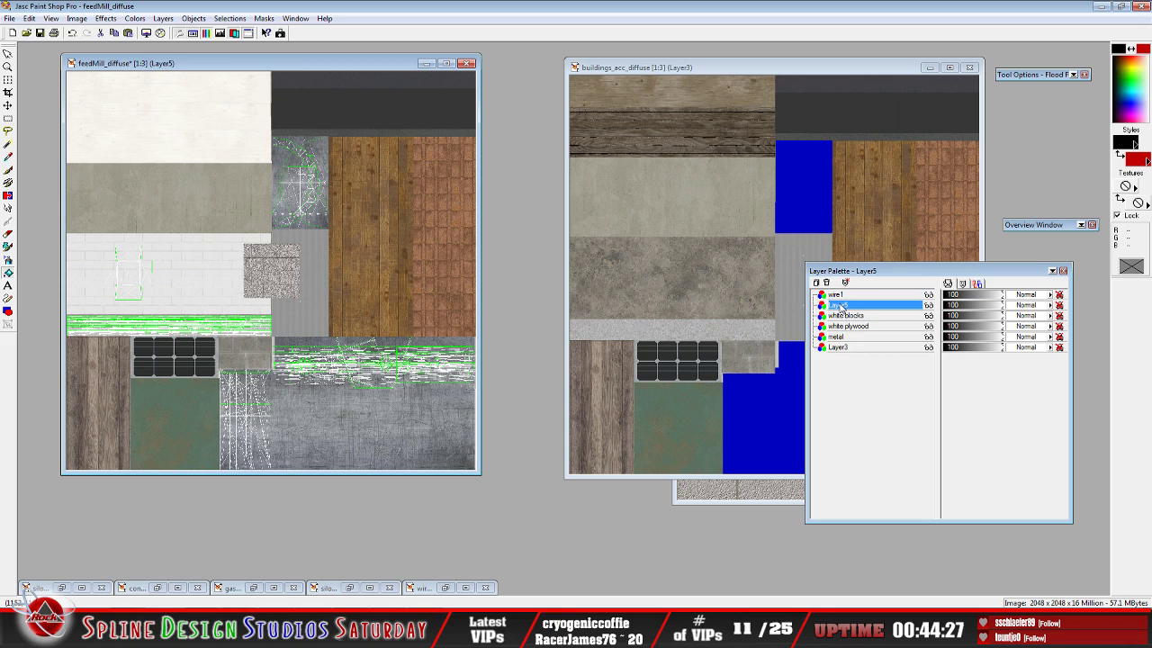
{"action": "left_click", "coordinate": [29, 18]}
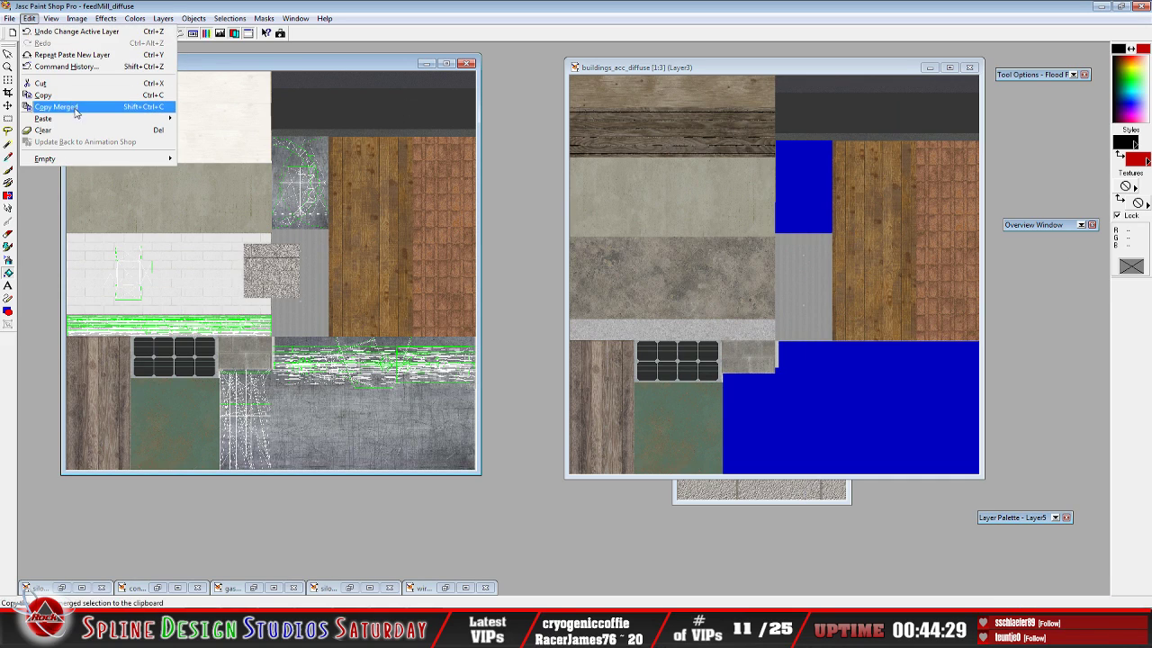
{"action": "mouse_move", "coordinate": [72, 118]}
{"action": "left_click", "coordinate": [218, 134]}
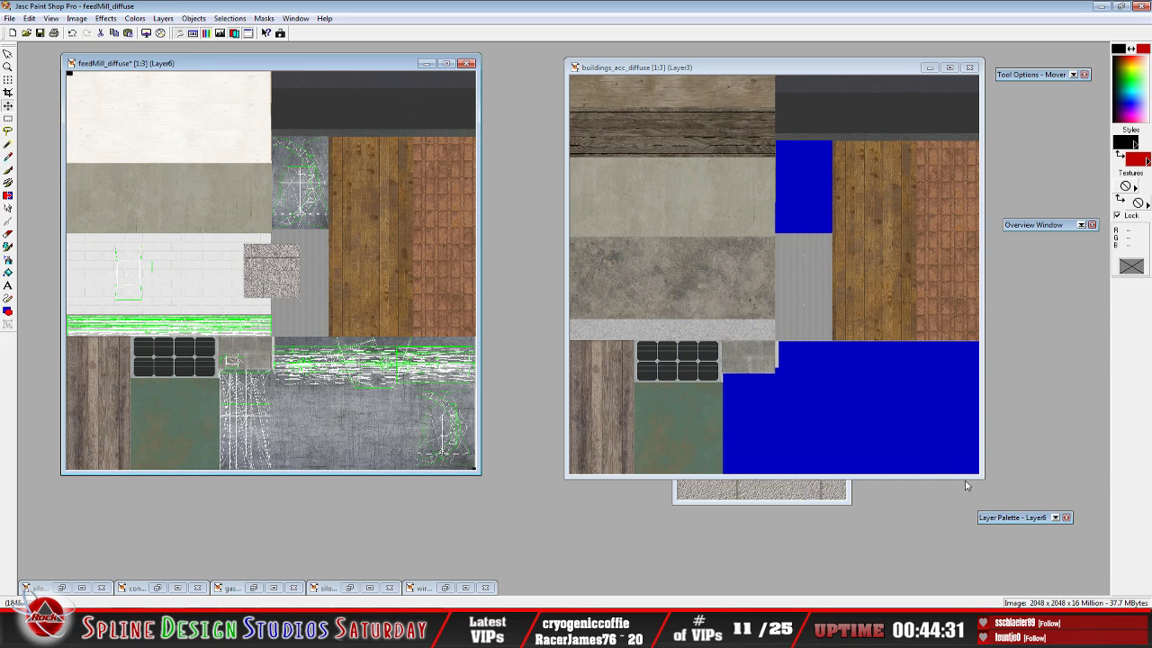
Delete the old wire1 layer from feedMill_diffuse
{"action": "mouse_move", "coordinate": [1014, 518]}
{"action": "left_click", "coordinate": [837, 295]}
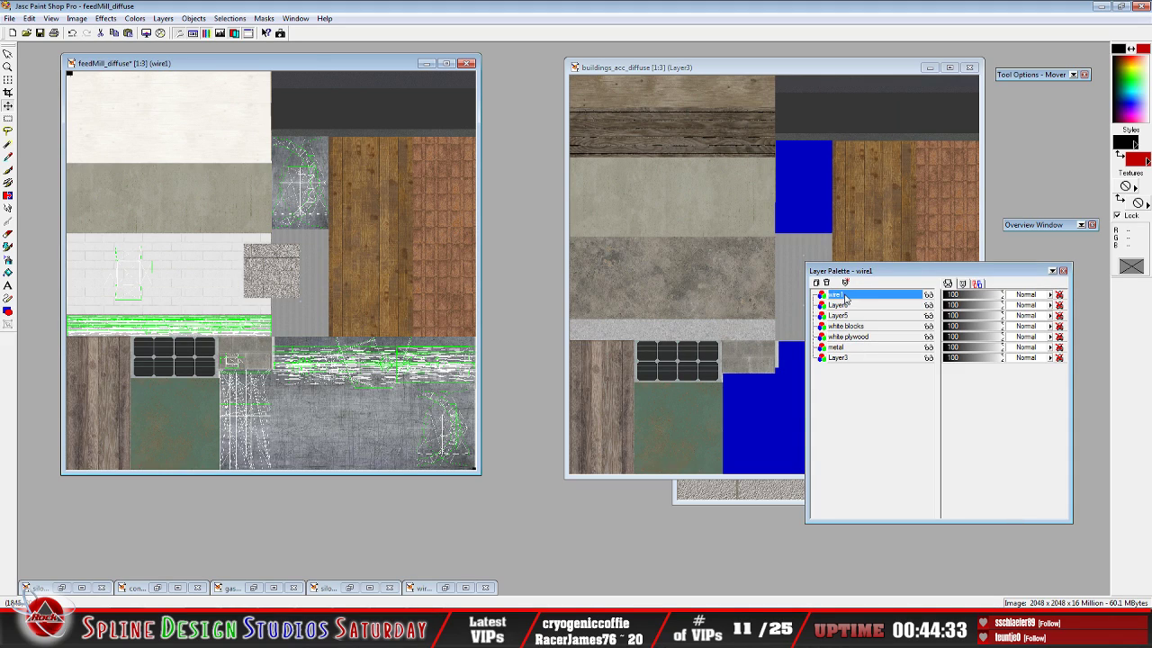
{"action": "right_click", "coordinate": [837, 295]}
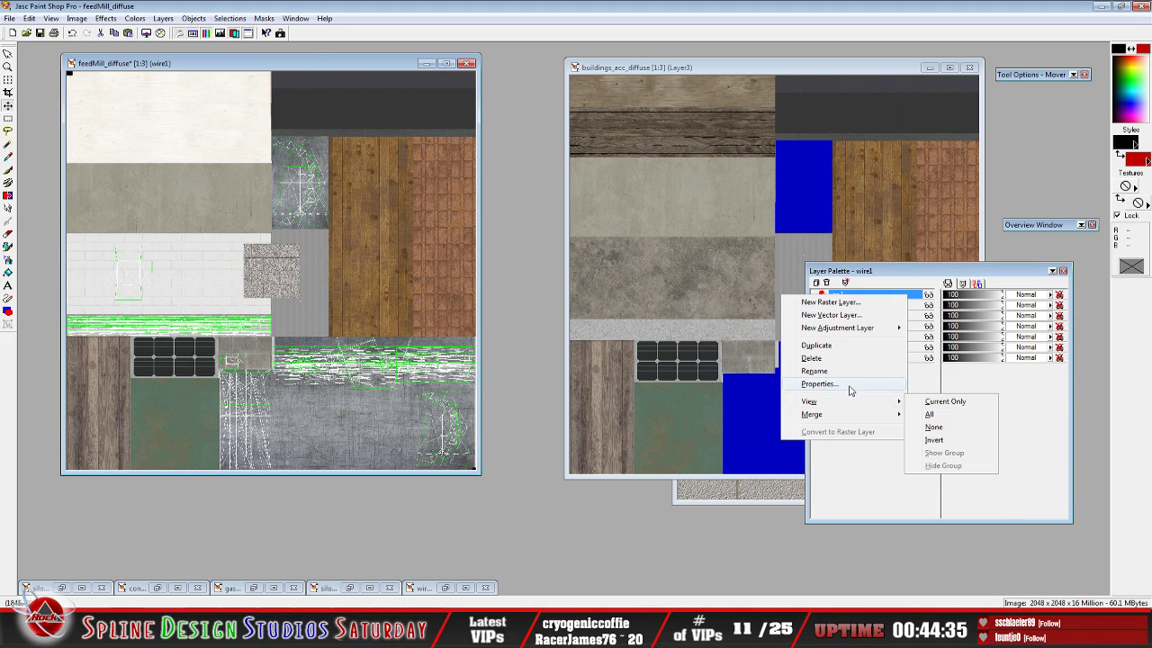
{"action": "left_click", "coordinate": [812, 358]}
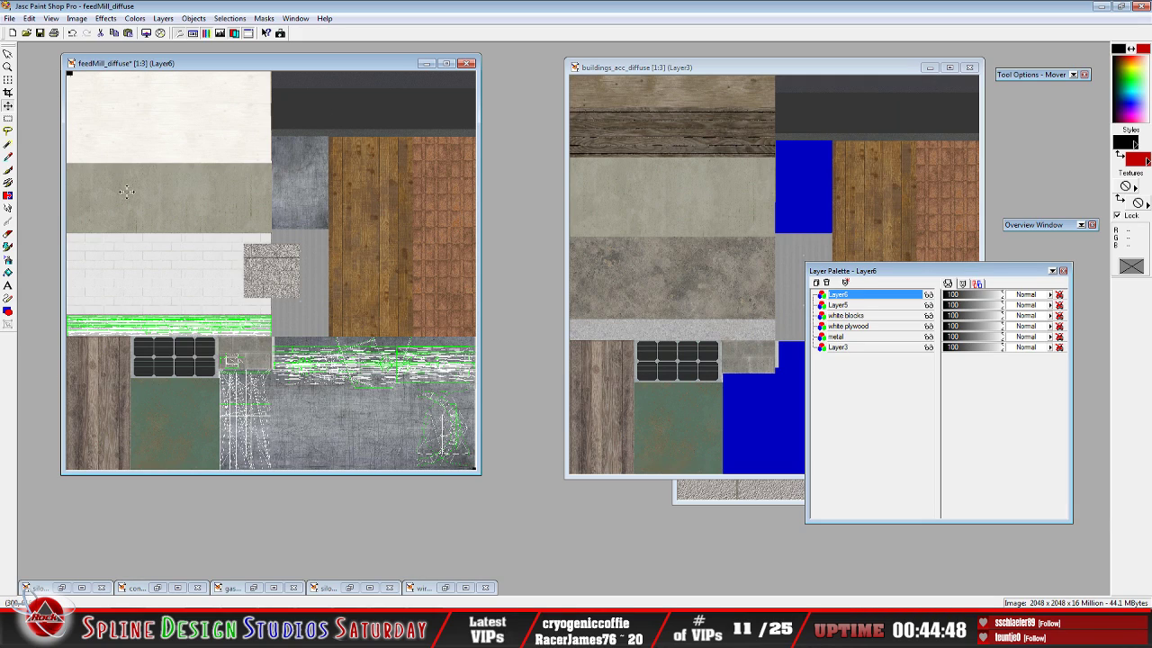
Rename the newly pasted wireframe layer, Layer6, as wire
{"action": "left_click", "coordinate": [8, 144]}
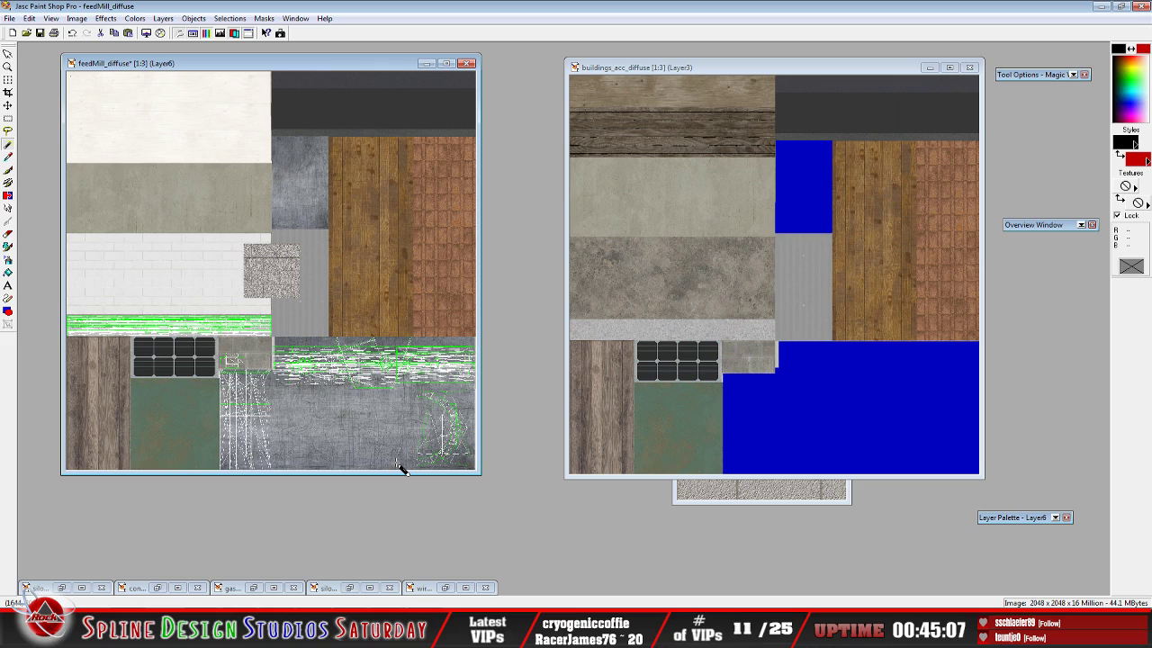
{"action": "mouse_move", "coordinate": [1017, 517]}
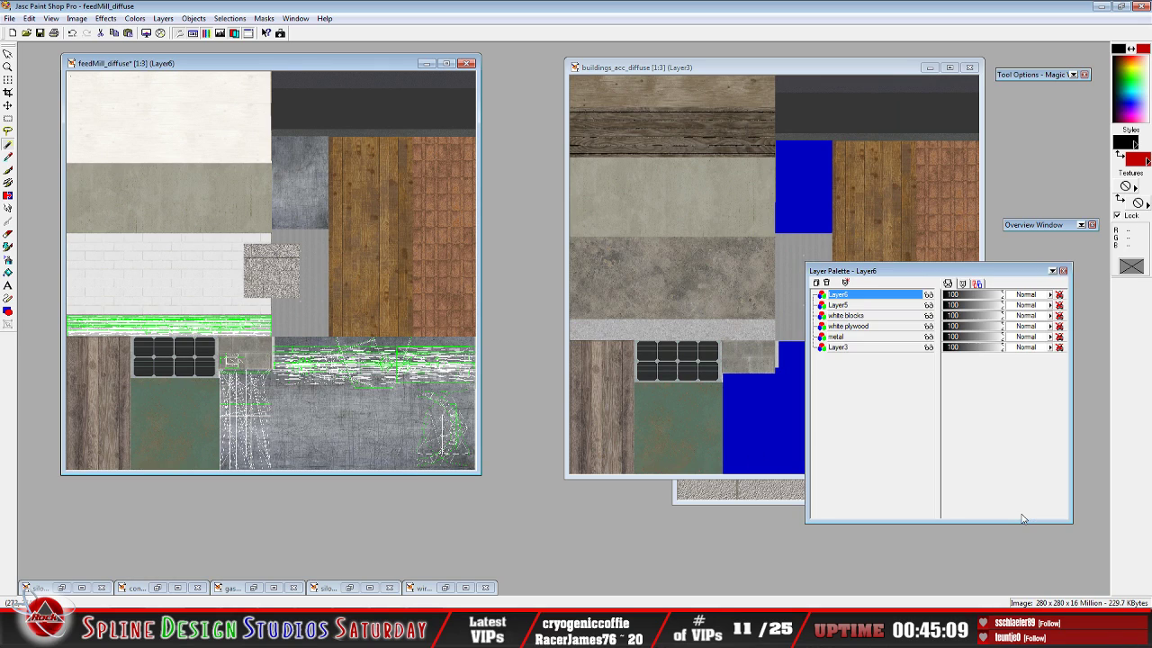
{"action": "right_click", "coordinate": [862, 296]}
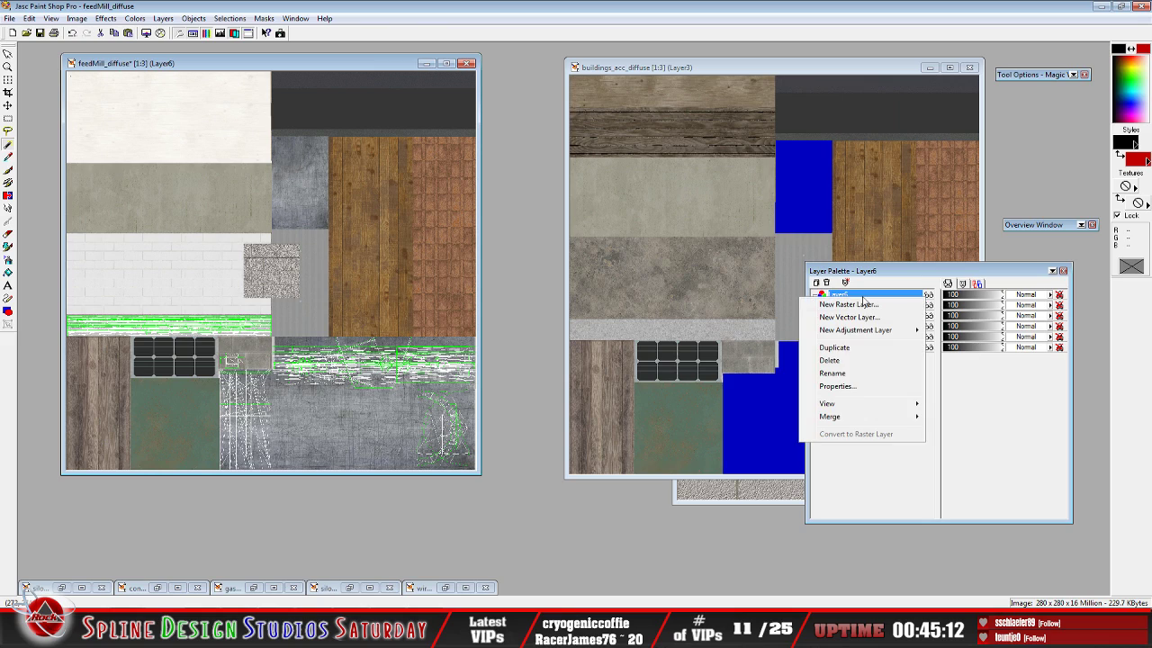
{"action": "left_click", "coordinate": [852, 376]}
{"action": "type", "text": "wire"}
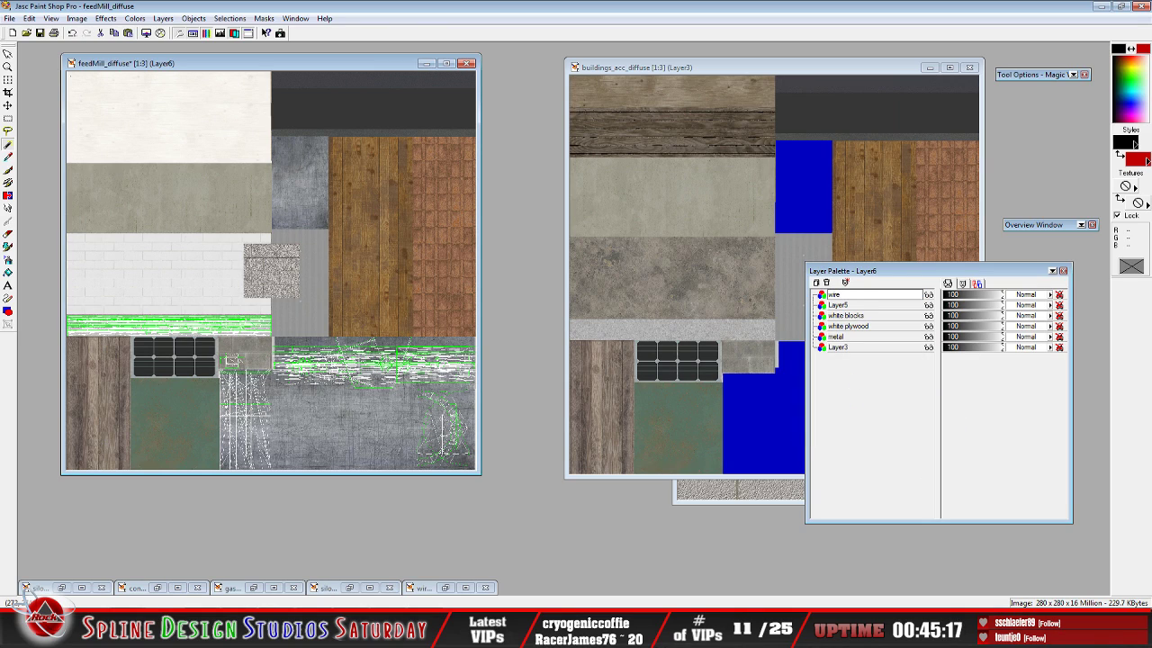
{"action": "key", "text": "Return"}
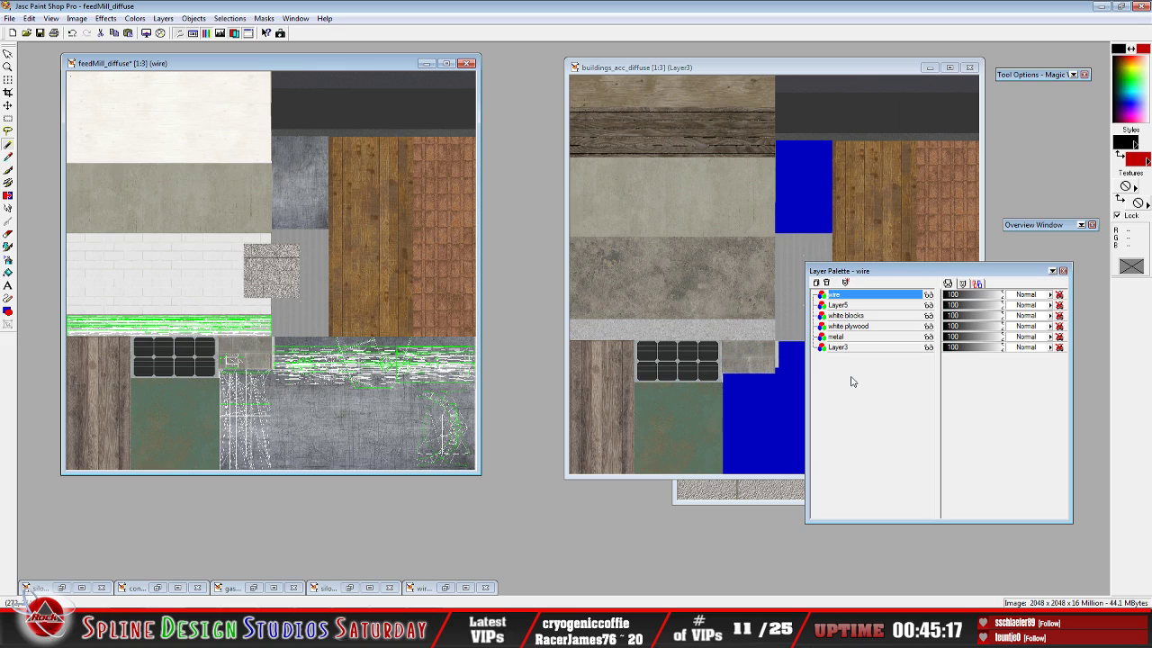
Activate Layer5 and move its rough concrete block patch fully onto the white block area
{"action": "left_click", "coordinate": [874, 305]}
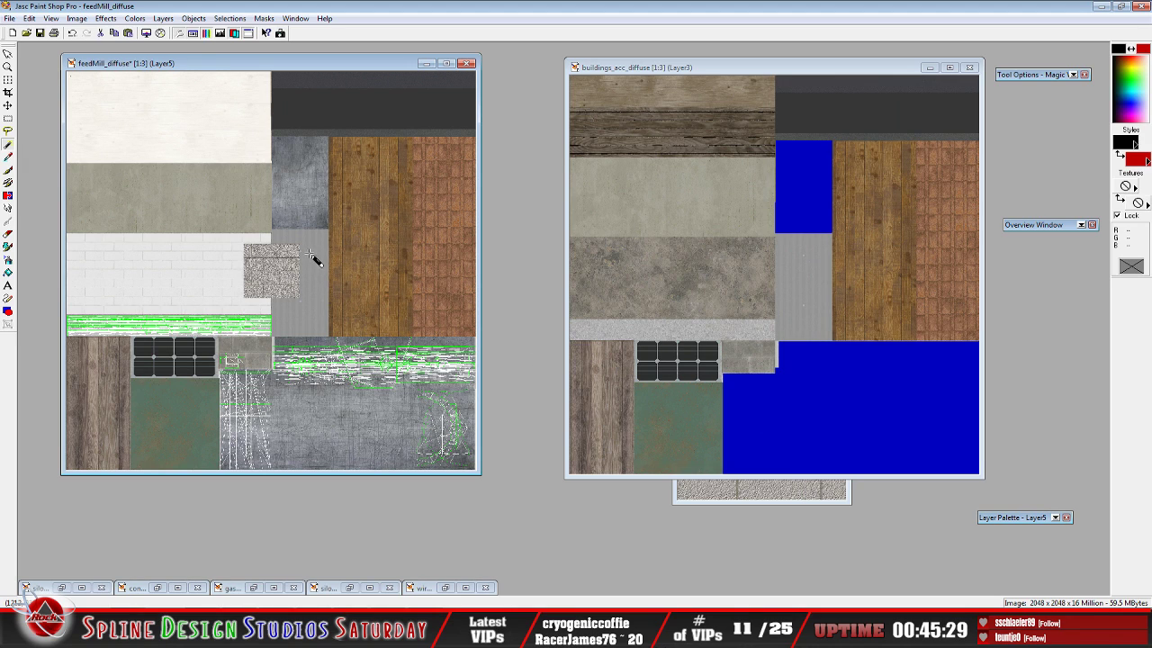
{"action": "scroll", "coordinate": [311, 267], "scroll_direction": "up", "scroll_amount": 1}
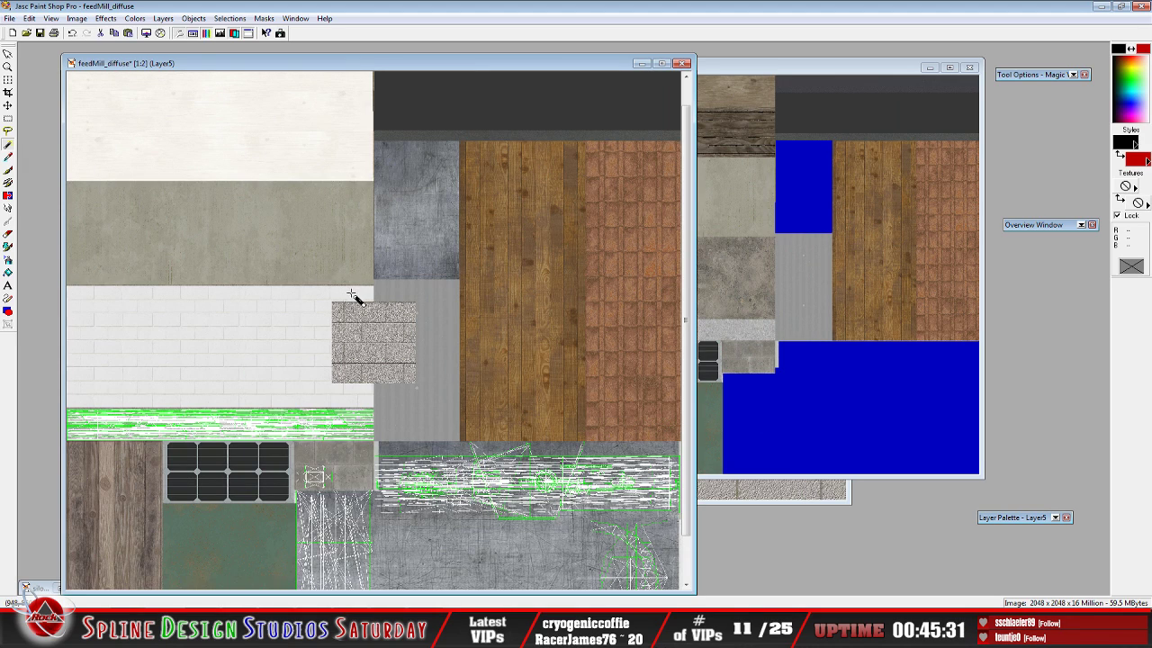
{"action": "left_click_drag", "start_coordinate": [364, 69], "coordinate": [395, 47]}
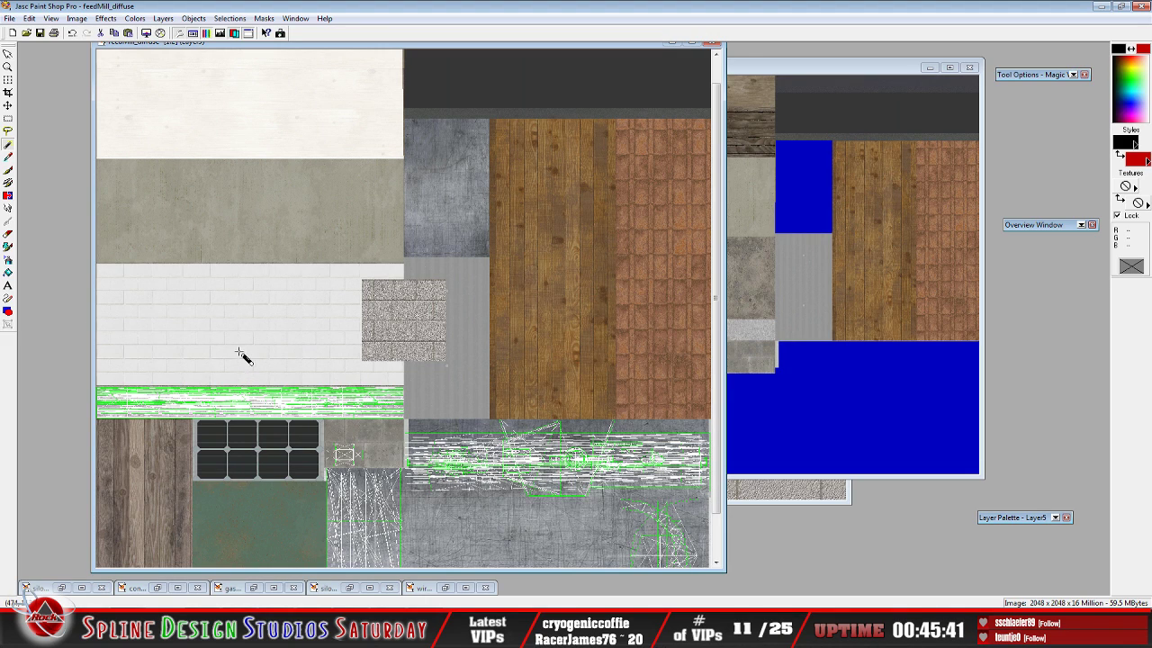
{"action": "scroll", "coordinate": [245, 354], "scroll_direction": "up", "scroll_amount": 1}
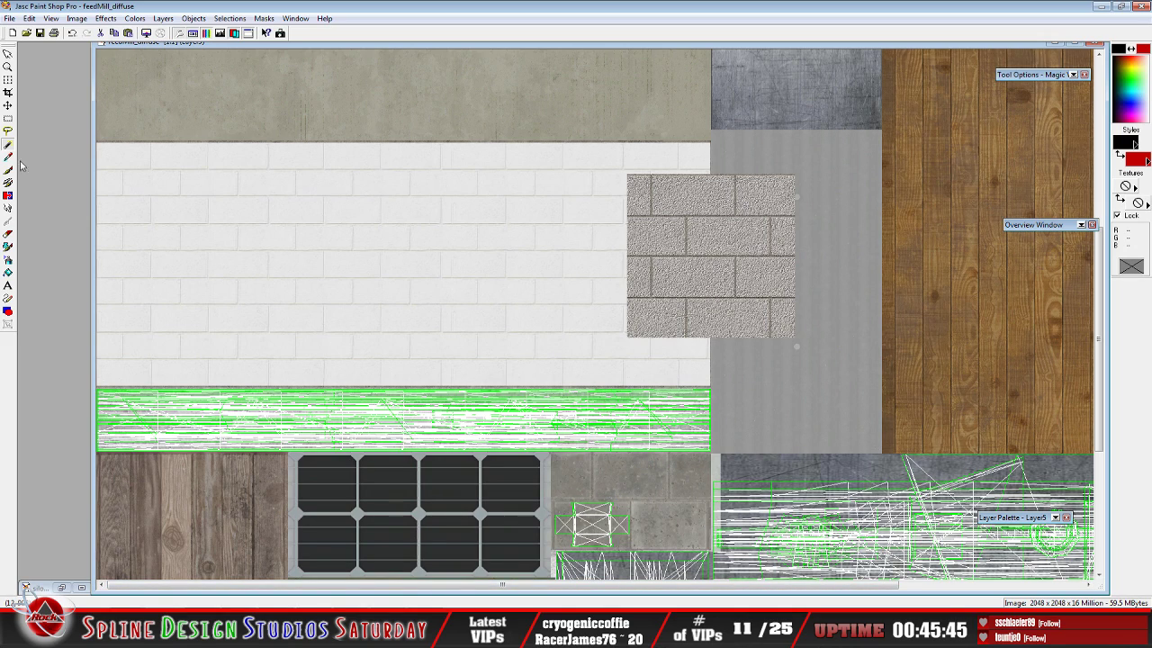
{"action": "left_click", "coordinate": [8, 118]}
{"action": "left_click", "coordinate": [8, 105]}
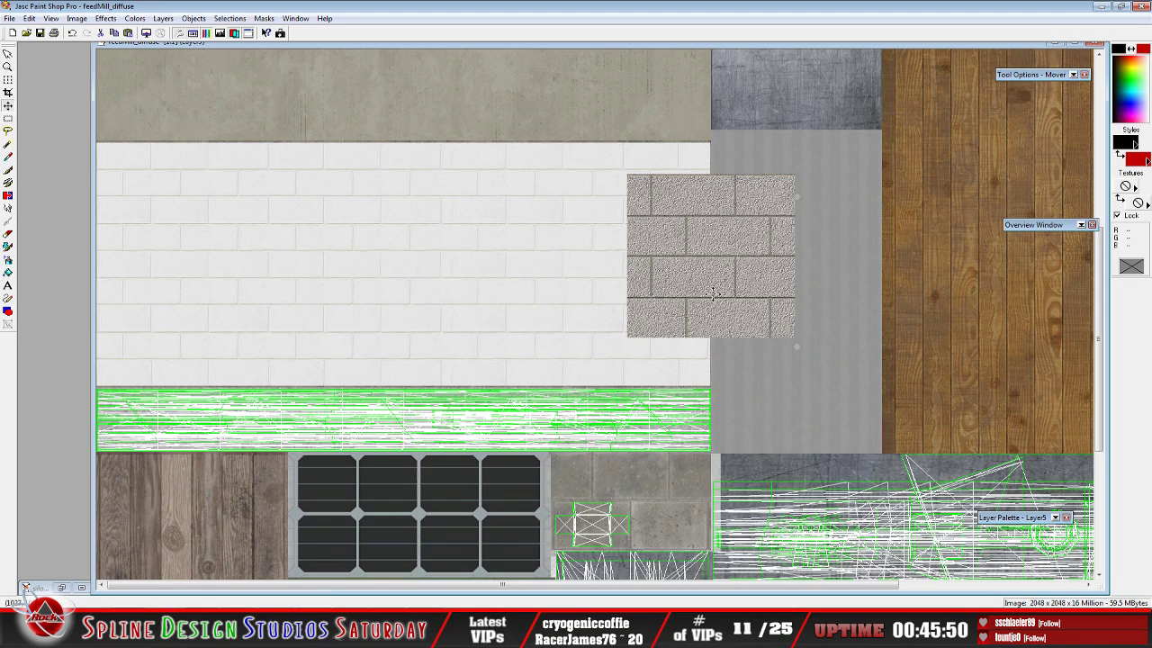
{"action": "left_click_drag", "start_coordinate": [716, 288], "coordinate": [367, 302]}
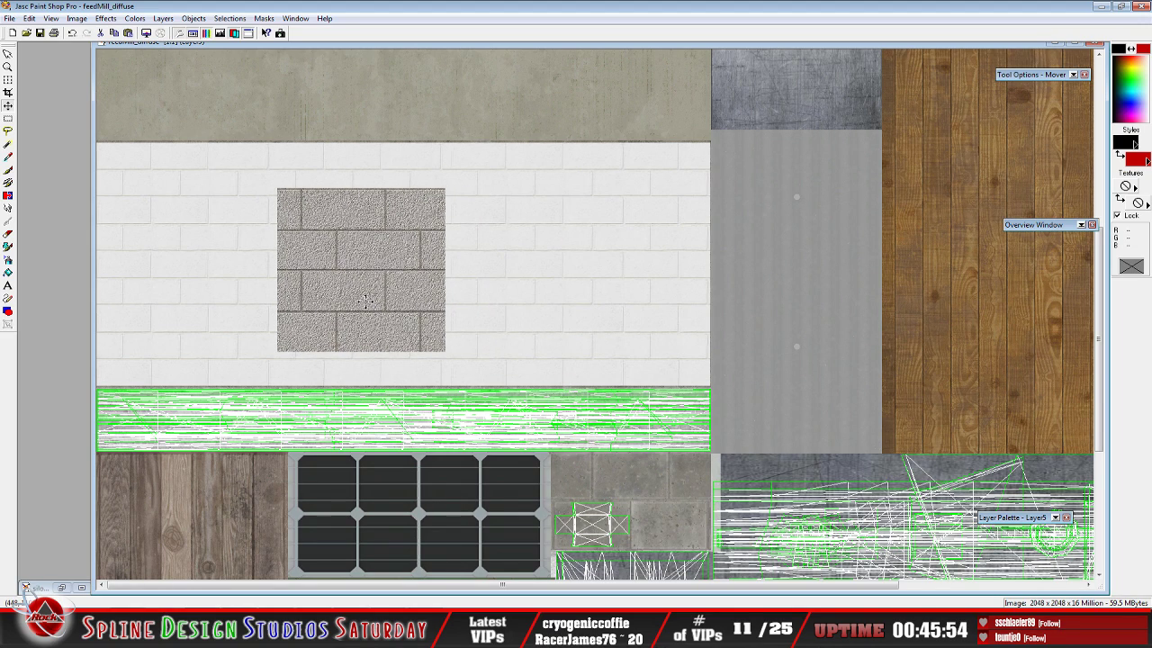
Deform the concrete block patch to span about four block rows at the white block area's upper-left corner
{"action": "left_click", "coordinate": [8, 91]}
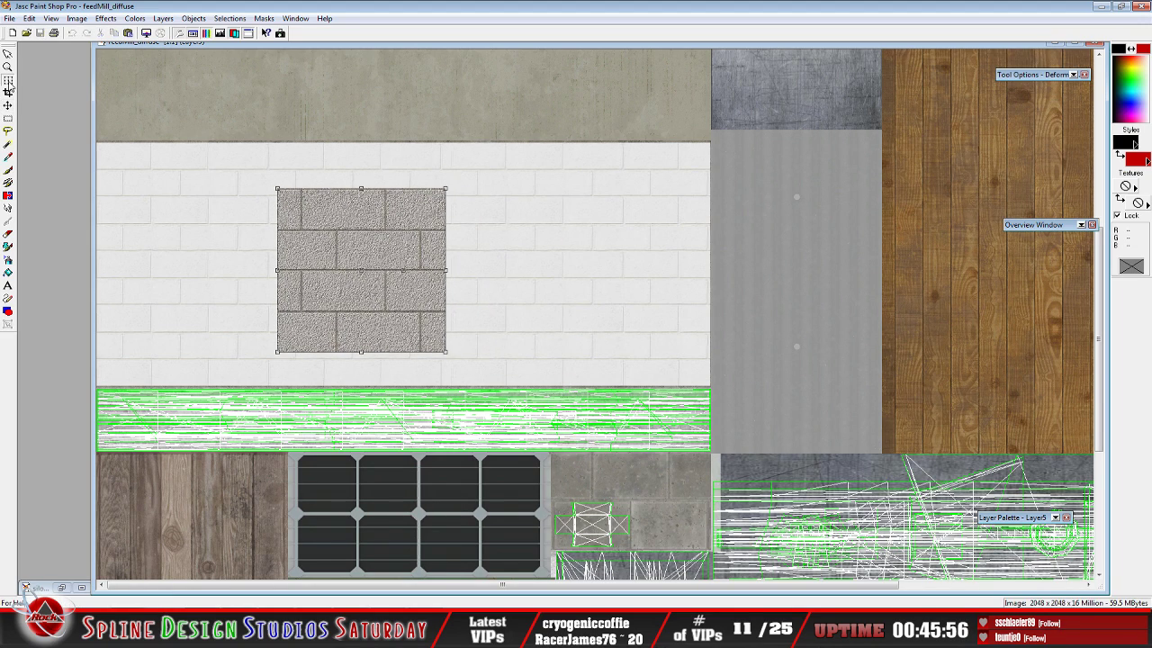
{"action": "left_click_drag", "start_coordinate": [277, 189], "coordinate": [97, 145]}
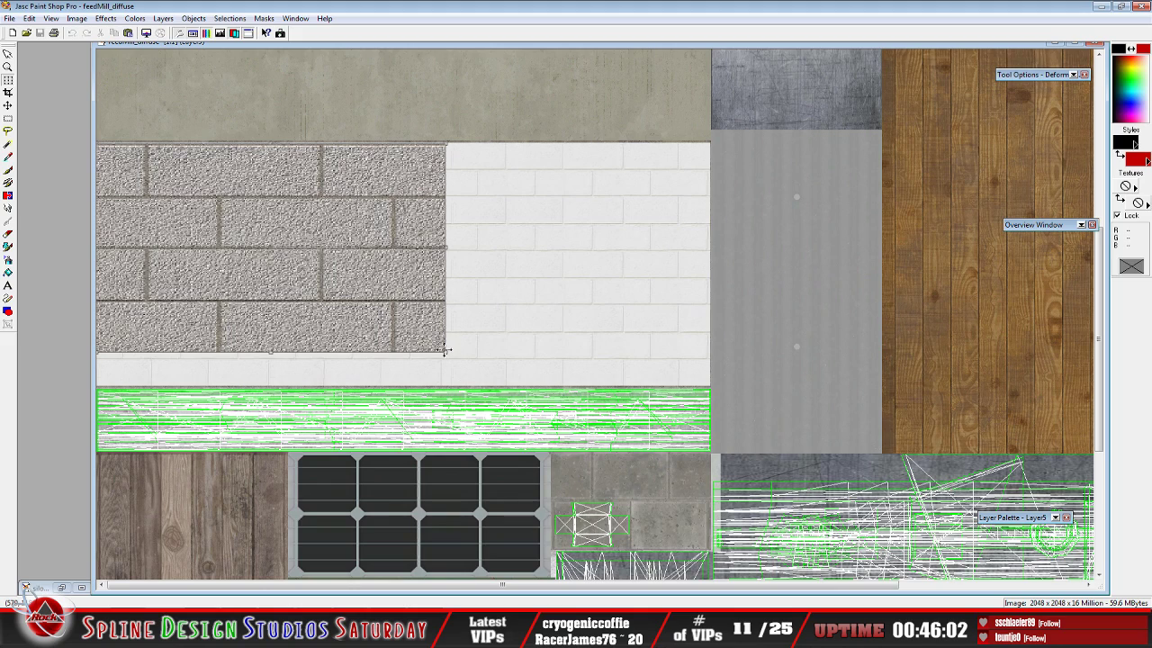
{"action": "left_click_drag", "start_coordinate": [445, 349], "coordinate": [707, 385]}
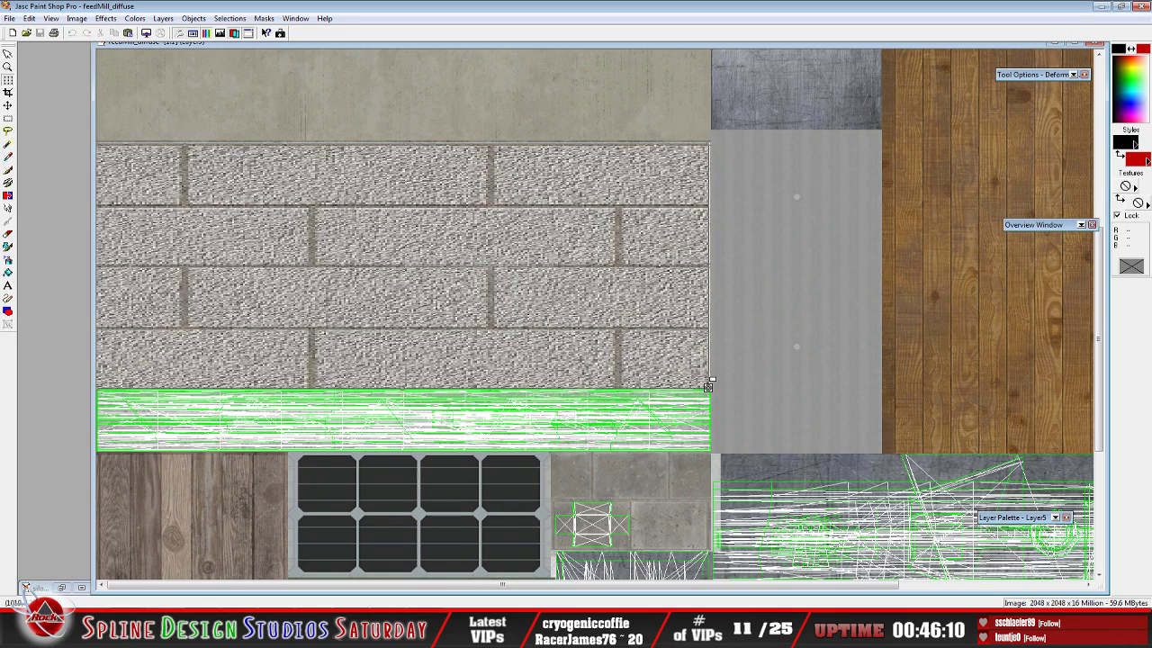
{"action": "left_click_drag", "start_coordinate": [707, 385], "coordinate": [373, 246]}
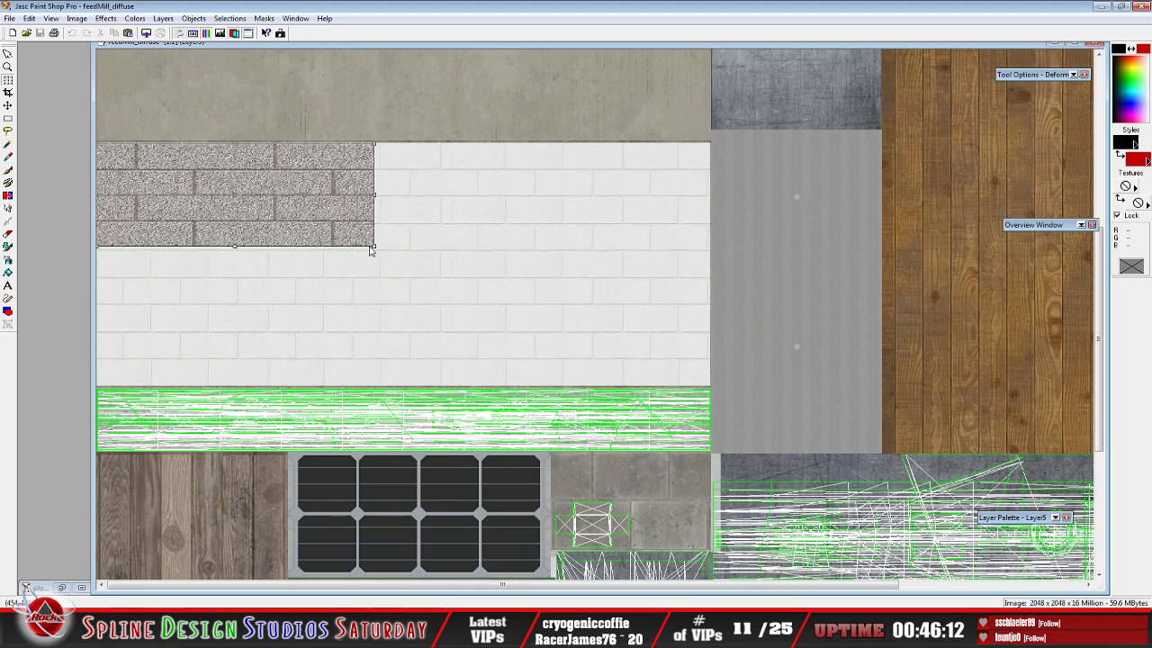
{"action": "left_click_drag", "start_coordinate": [375, 244], "coordinate": [243, 248]}
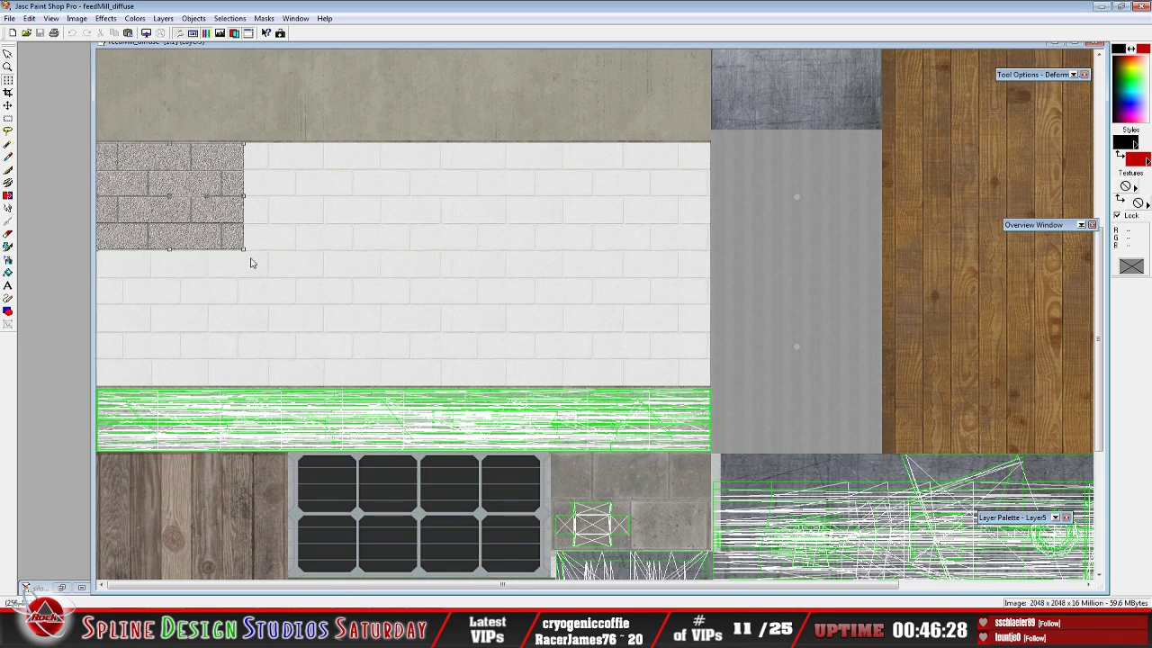
Fine-tune the patch's right and upper edges to fit against the white block area's border and apply the deformation
{"action": "scroll", "coordinate": [281, 261], "scroll_direction": "up", "scroll_amount": 1}
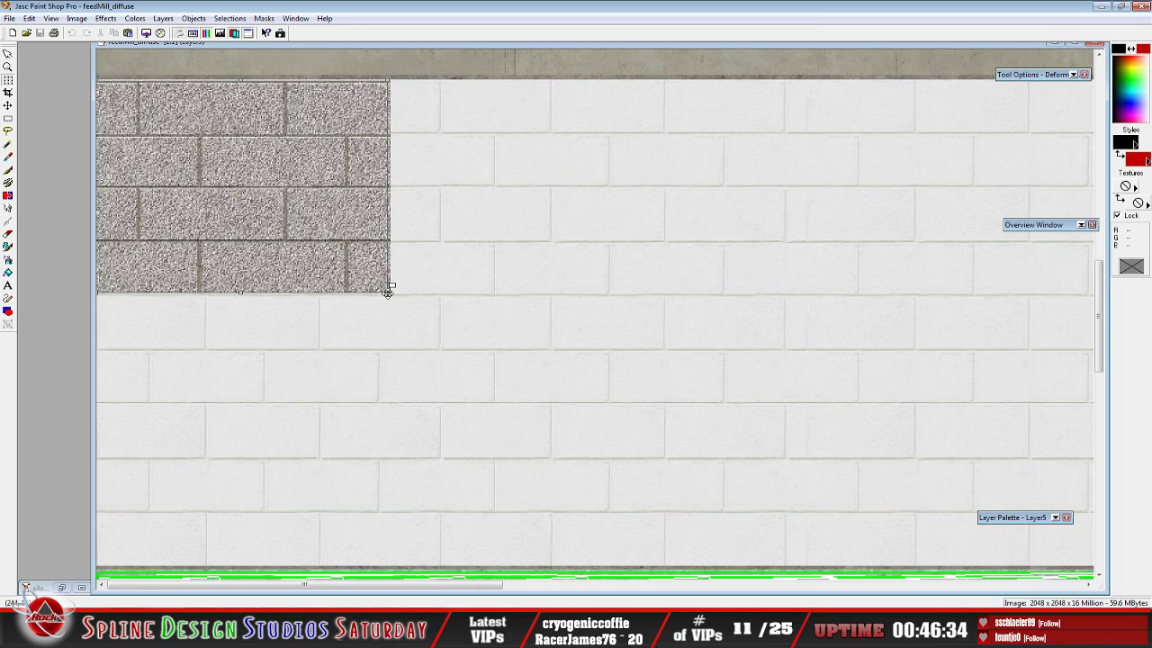
{"action": "left_click_drag", "start_coordinate": [387, 293], "coordinate": [385, 292]}
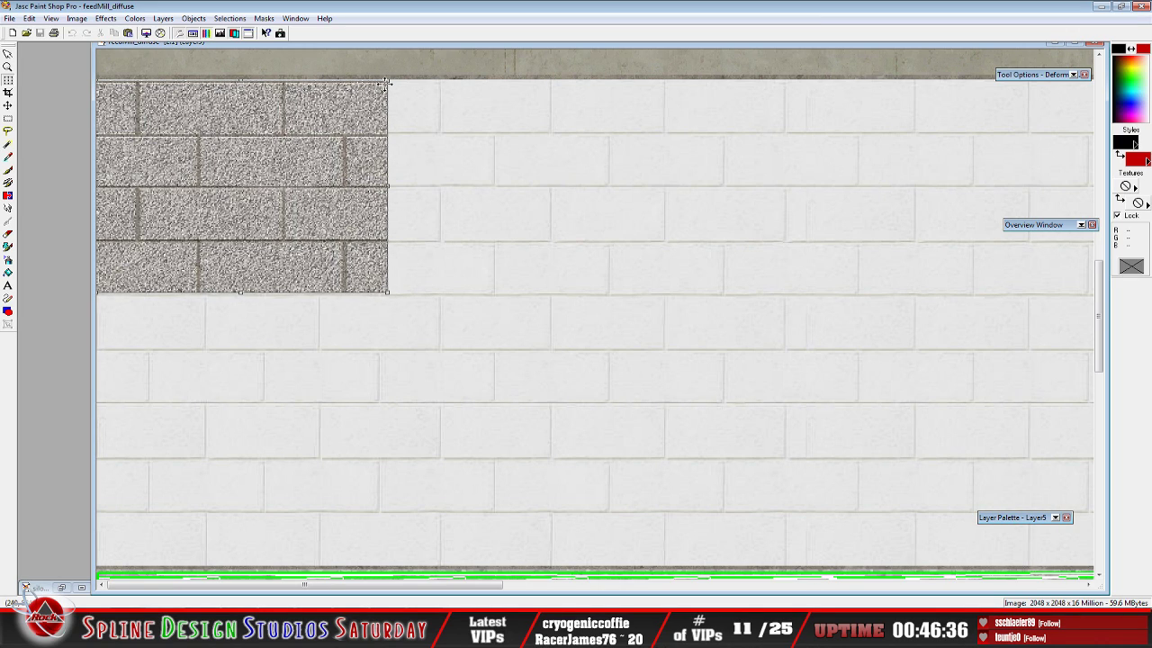
{"action": "left_click_drag", "start_coordinate": [386, 81], "coordinate": [386, 79]}
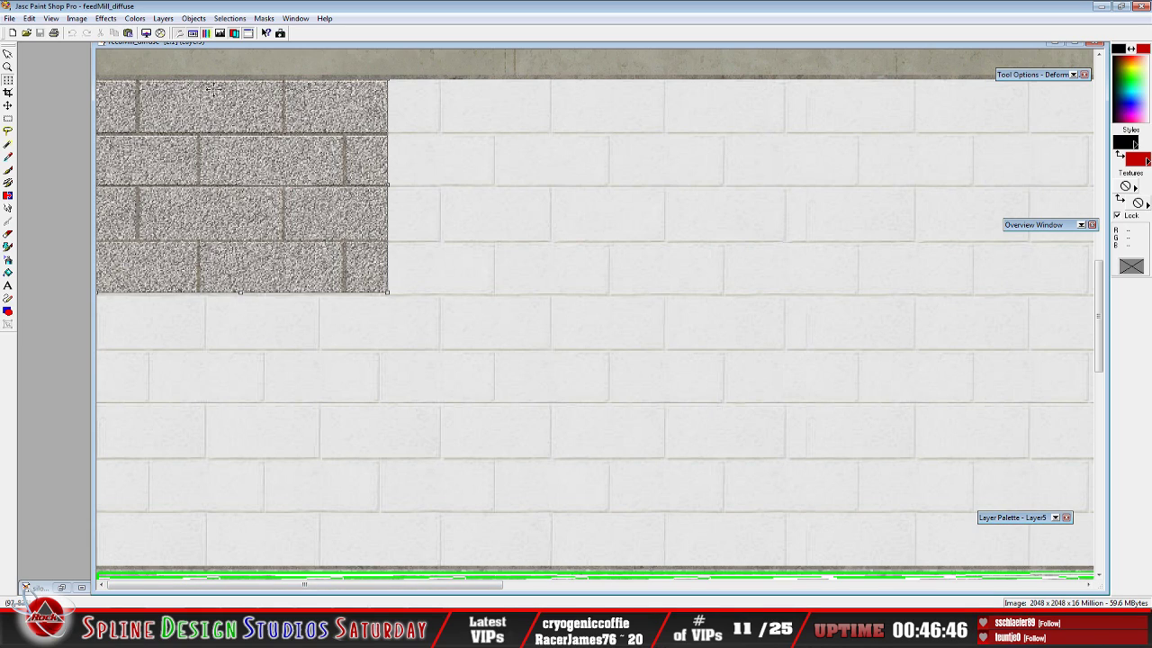
{"action": "left_click", "coordinate": [8, 118]}
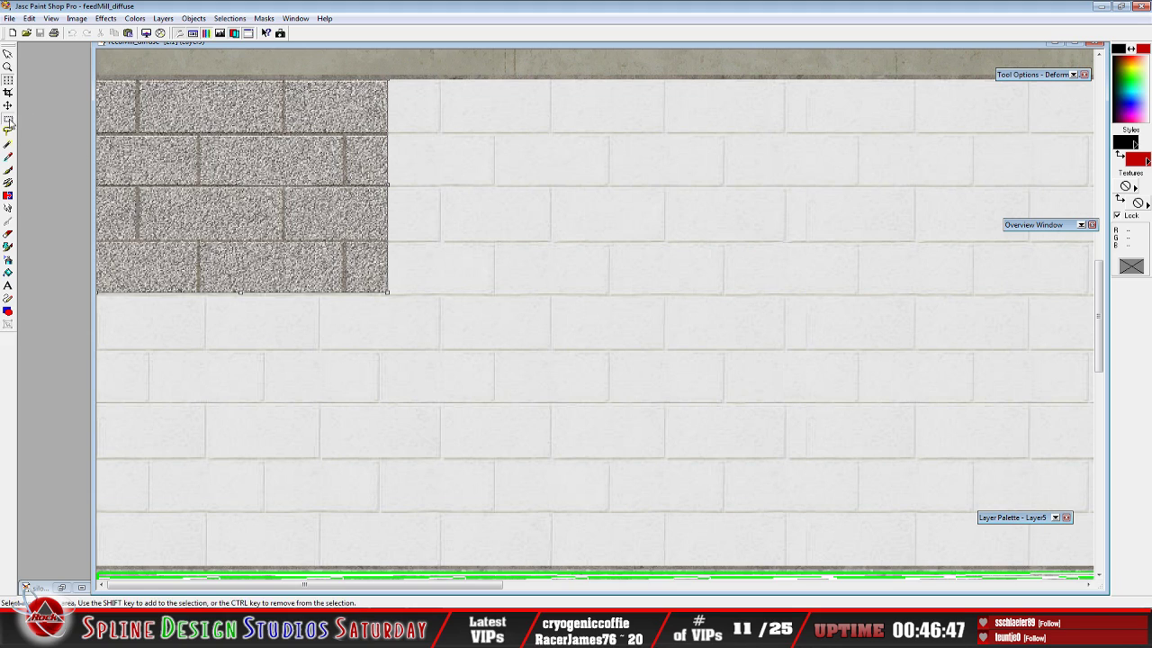
Move the concrete block patch away to compare it with the white blocks beneath, and return it to the upper-left corner
{"action": "left_click", "coordinate": [7, 105]}
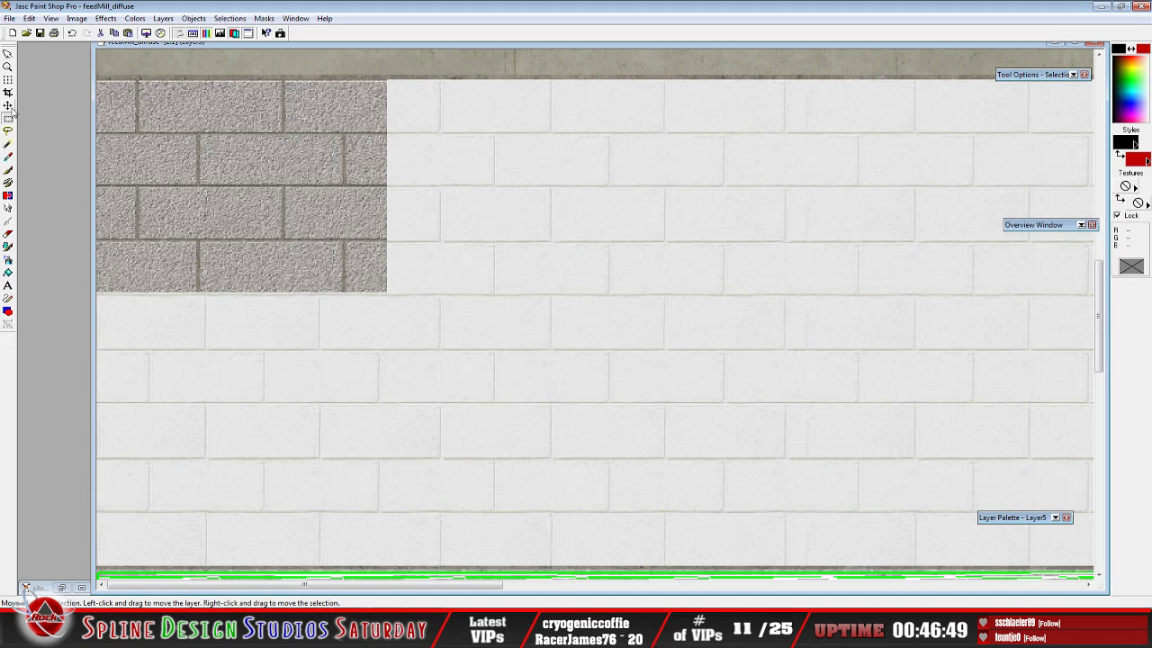
{"action": "left_click_drag", "start_coordinate": [208, 163], "coordinate": [440, 259]}
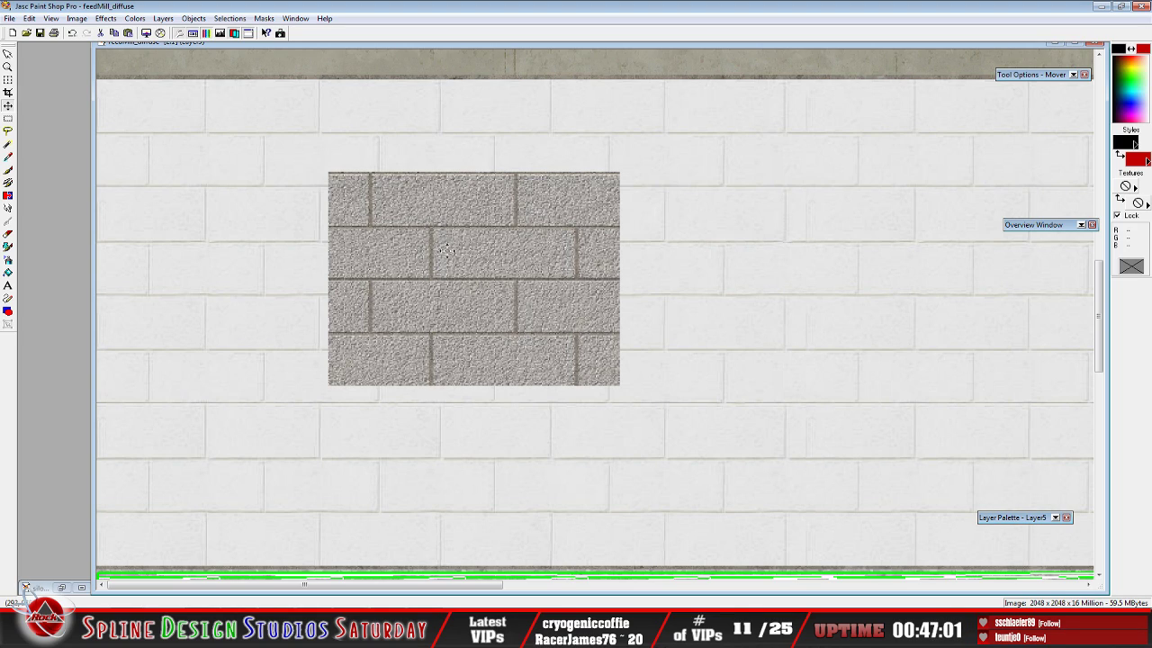
{"action": "left_click_drag", "start_coordinate": [448, 252], "coordinate": [218, 157]}
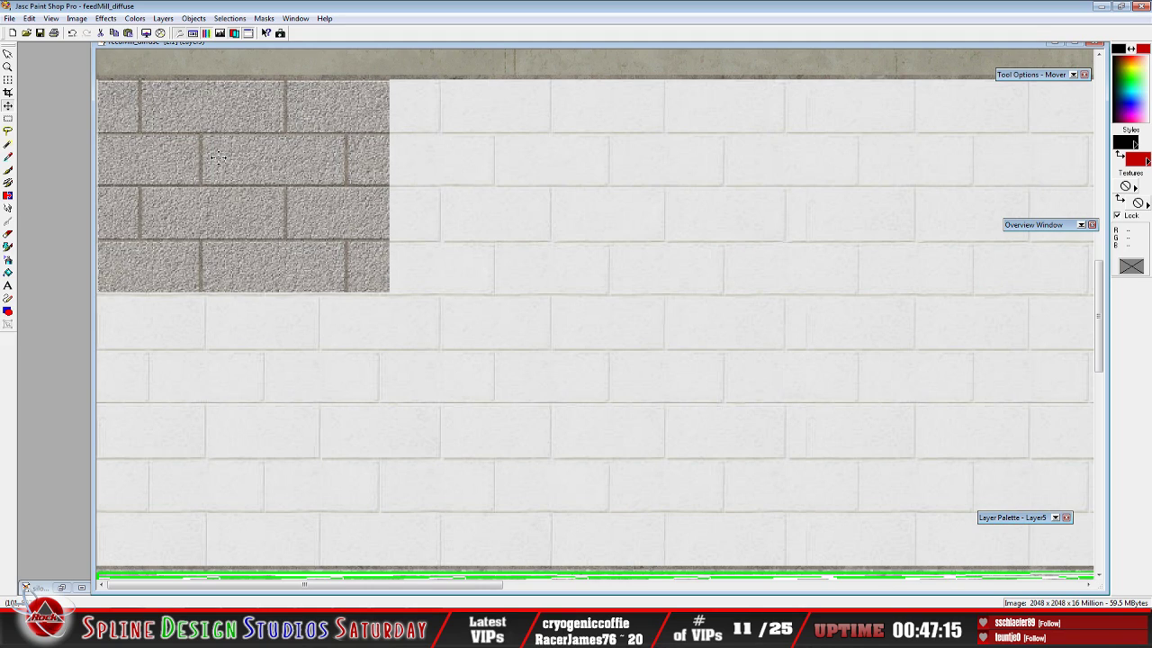
Move the concrete block patch slightly down and right, clear of the white block area's upper-left corner
{"action": "left_click_drag", "start_coordinate": [217, 157], "coordinate": [219, 200]}
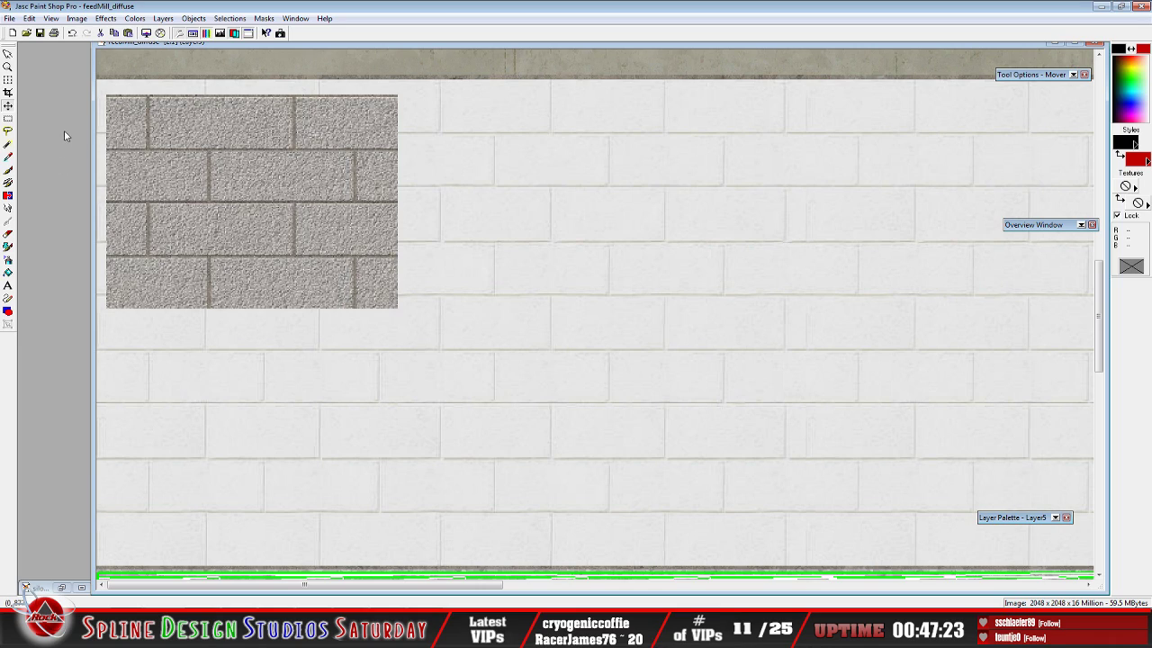
{"action": "left_click", "coordinate": [7, 144]}
{"action": "mouse_move", "coordinate": [1034, 75]}
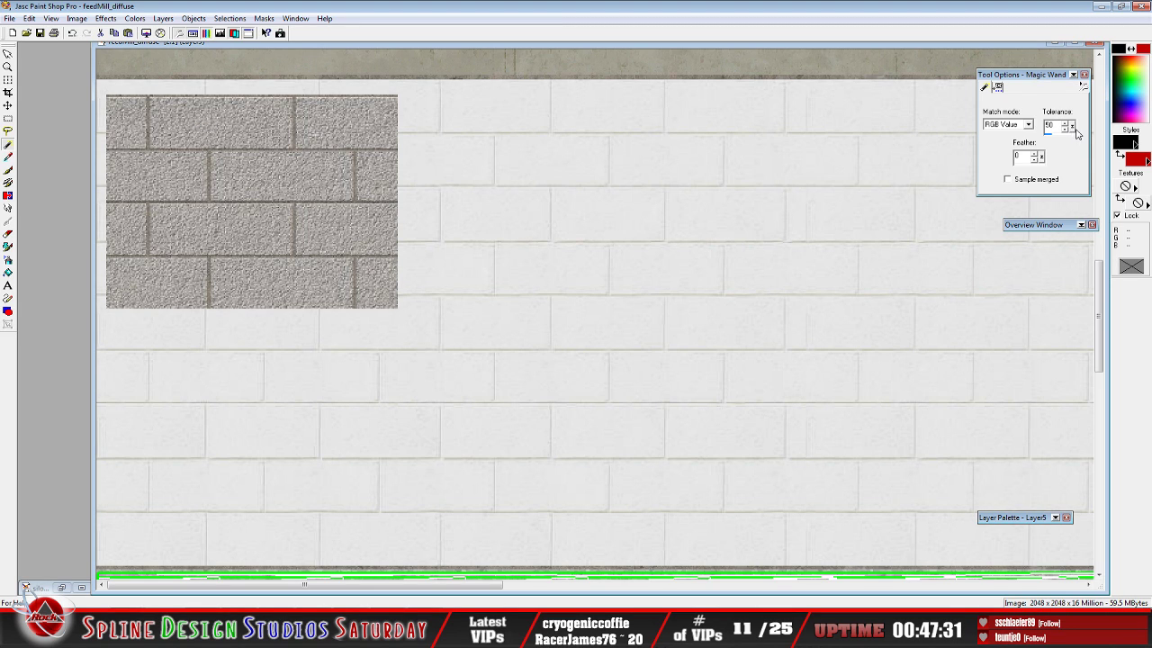
{"action": "left_click_drag", "start_coordinate": [1073, 132], "coordinate": [1060, 131]}
{"action": "mouse_move", "coordinate": [1041, 80]}
{"action": "left_click_drag", "start_coordinate": [1072, 128], "coordinate": [1075, 130]}
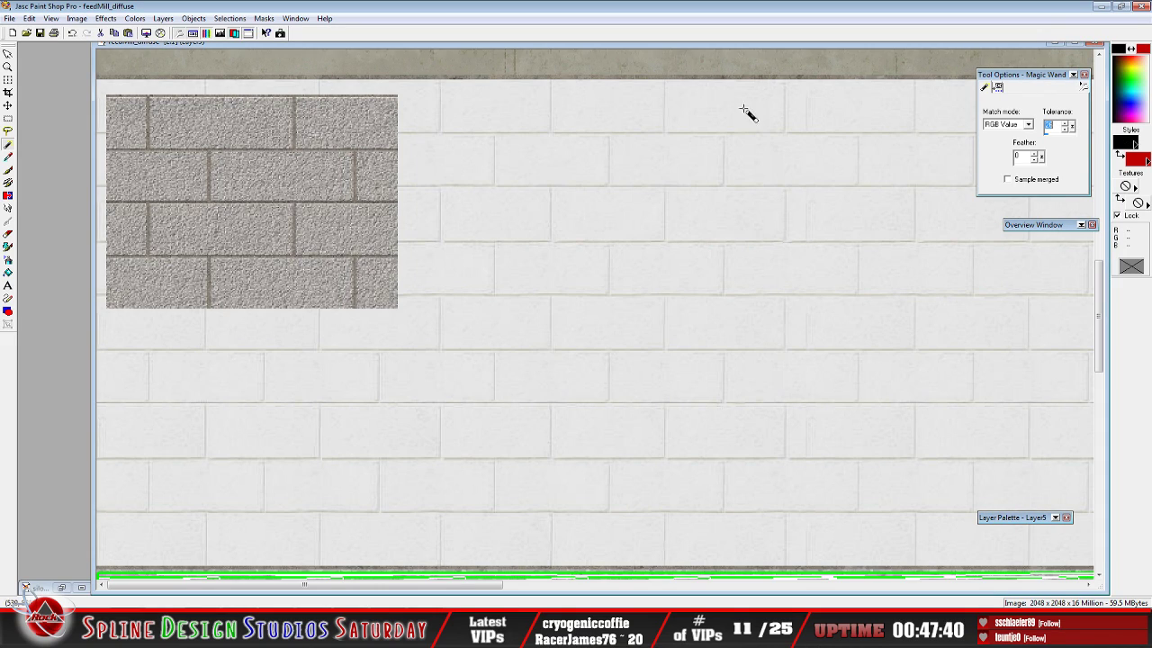
{"action": "left_click", "coordinate": [203, 106]}
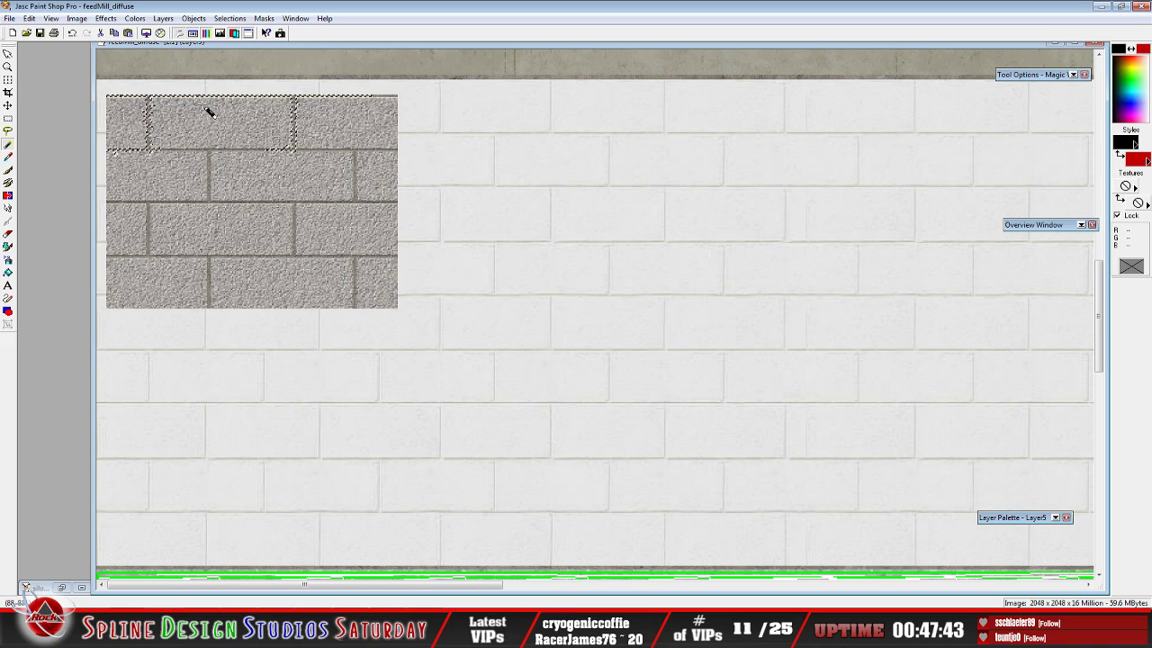
Sample the gray mortar color from the concrete block patch's top edge as the foreground color with the Dropper
{"action": "left_click", "coordinate": [8, 157]}
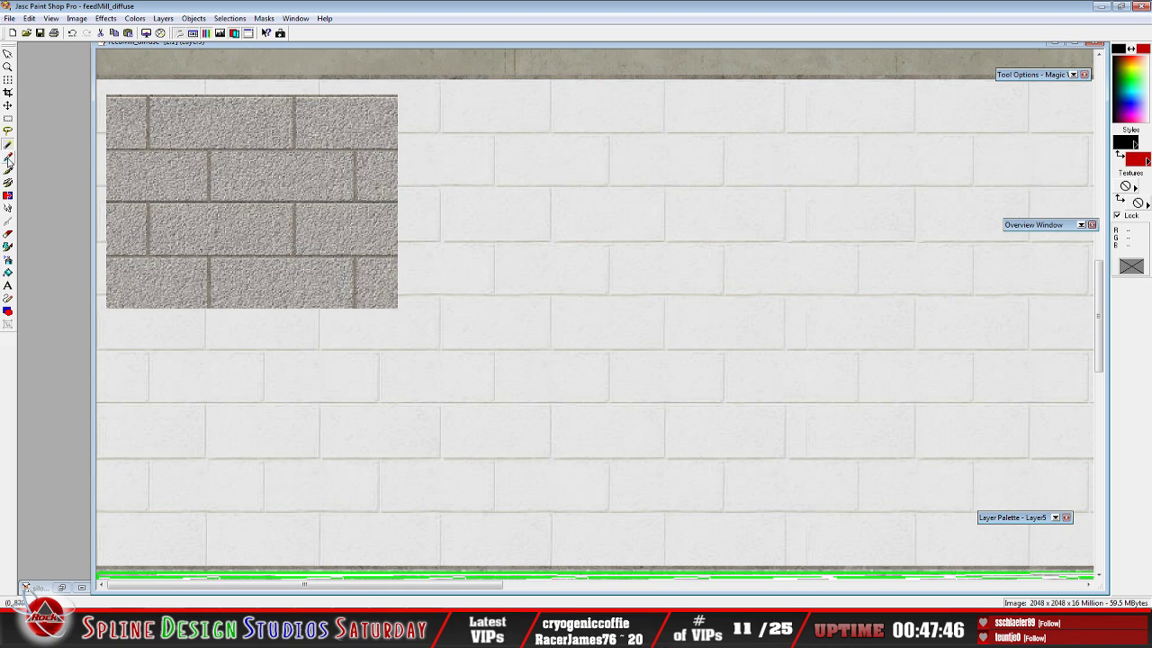
{"action": "left_click", "coordinate": [184, 93]}
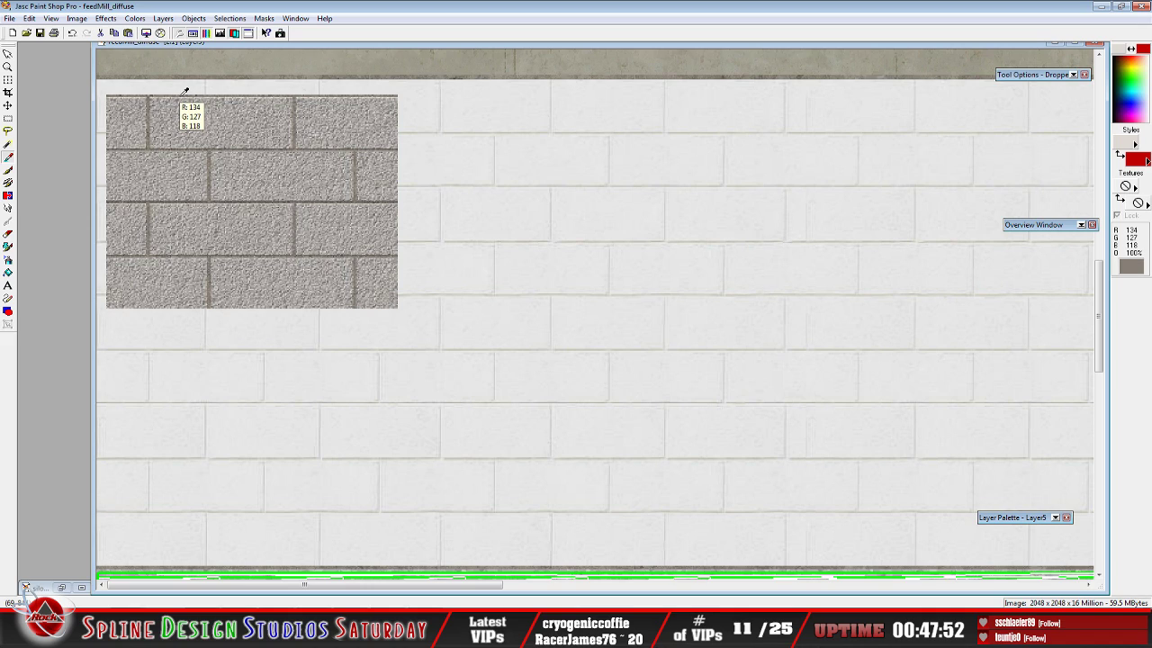
{"action": "left_click", "coordinate": [184, 91]}
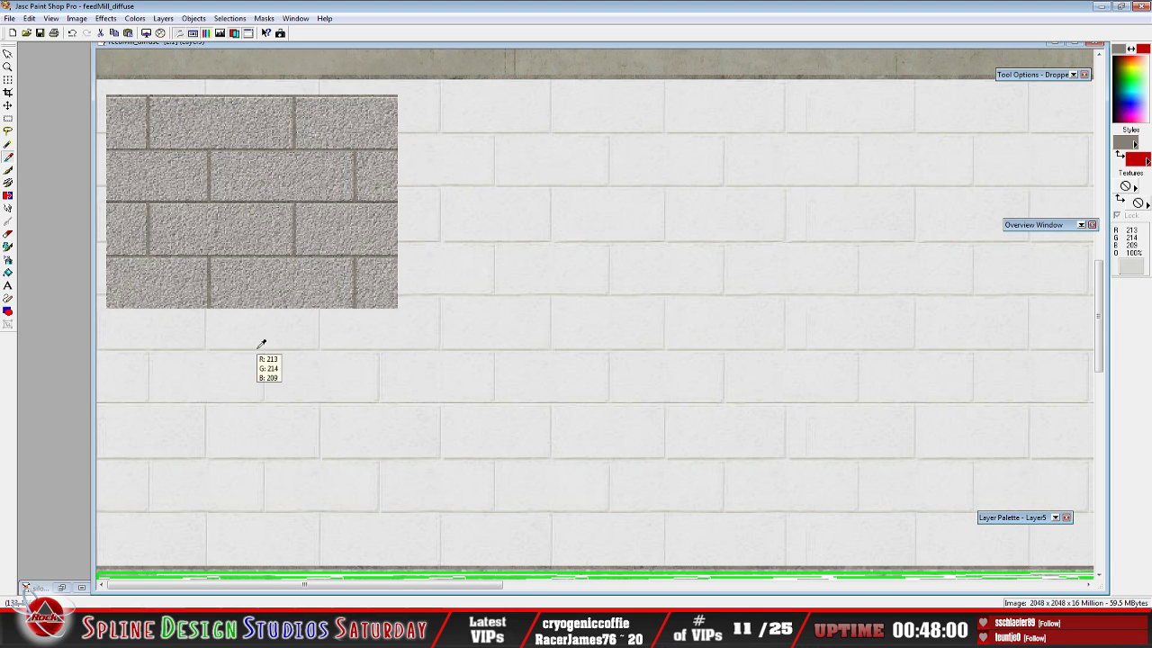
Try single mortar lines of different widths, including 3, along the concrete block patch's bottom edge and undo them
{"action": "key", "text": "d"}
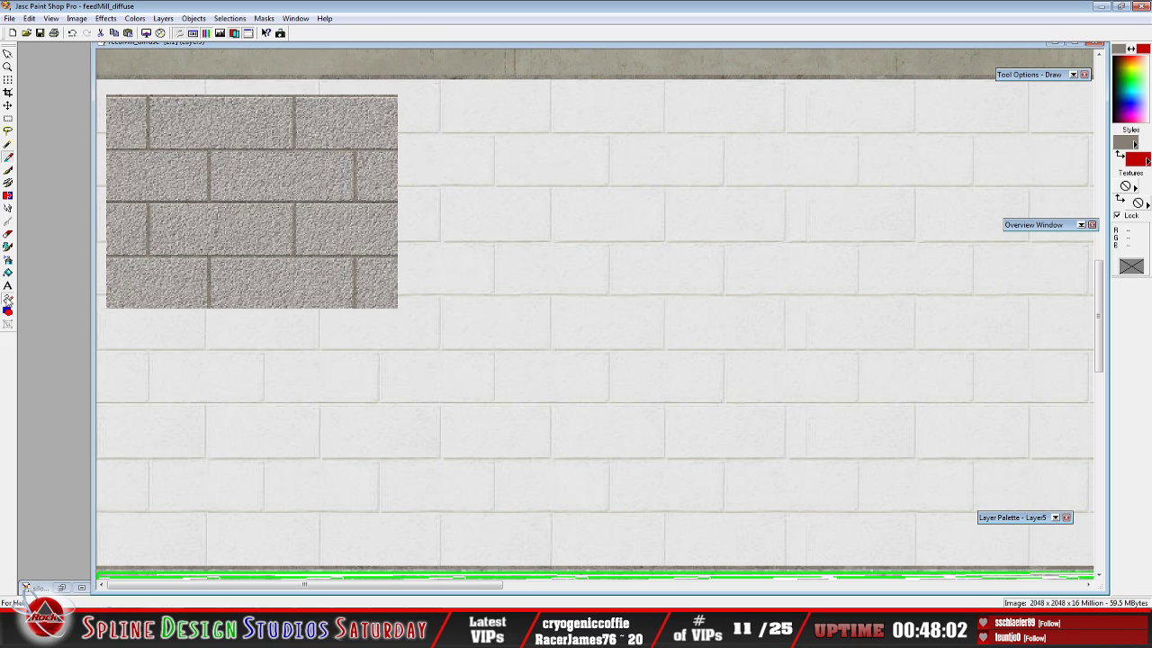
{"action": "mouse_move", "coordinate": [1028, 79]}
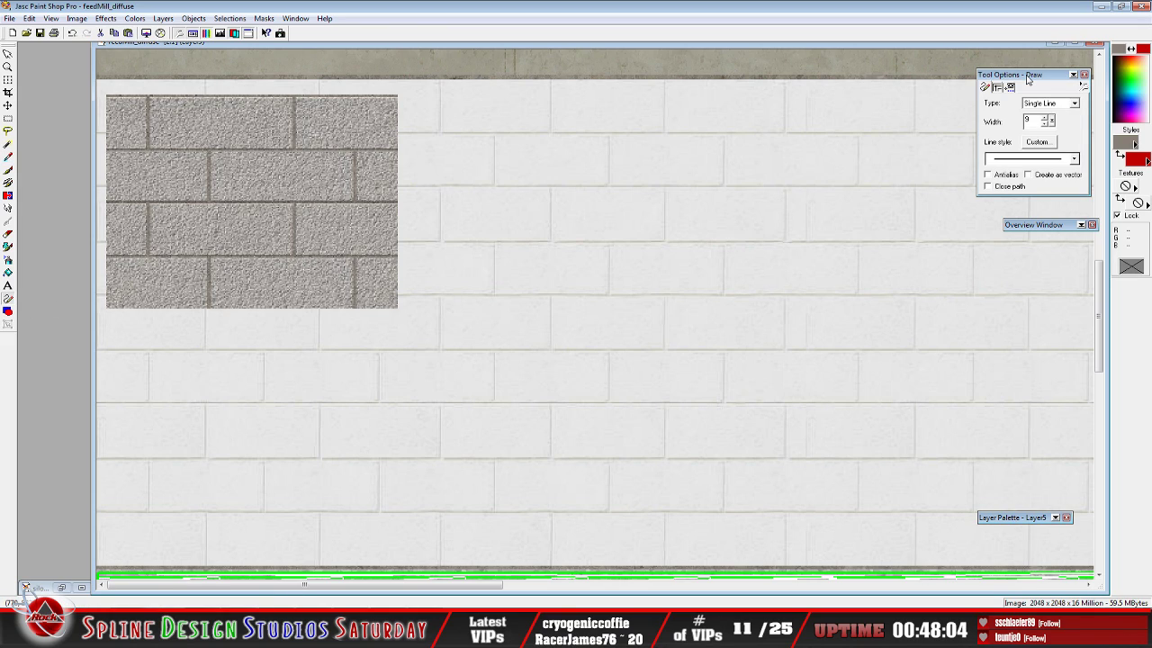
{"action": "left_click", "coordinate": [1050, 123]}
{"action": "left_click_drag", "start_coordinate": [108, 307], "coordinate": [399, 304]}
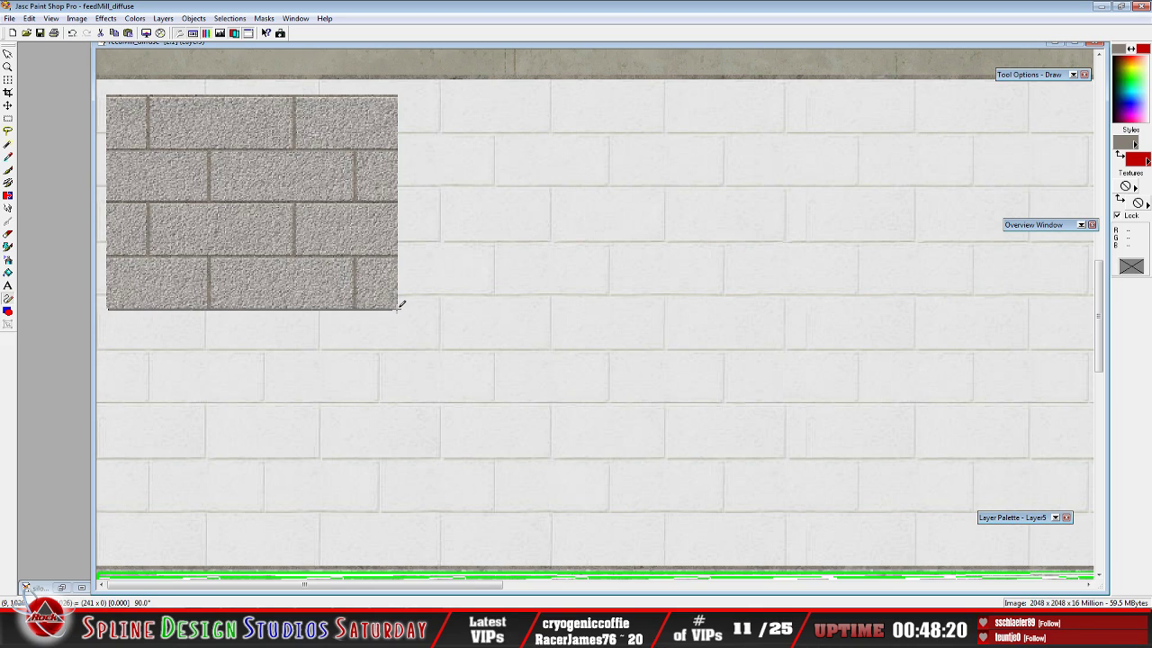
{"action": "left_click_drag", "start_coordinate": [401, 304], "coordinate": [402, 305]}
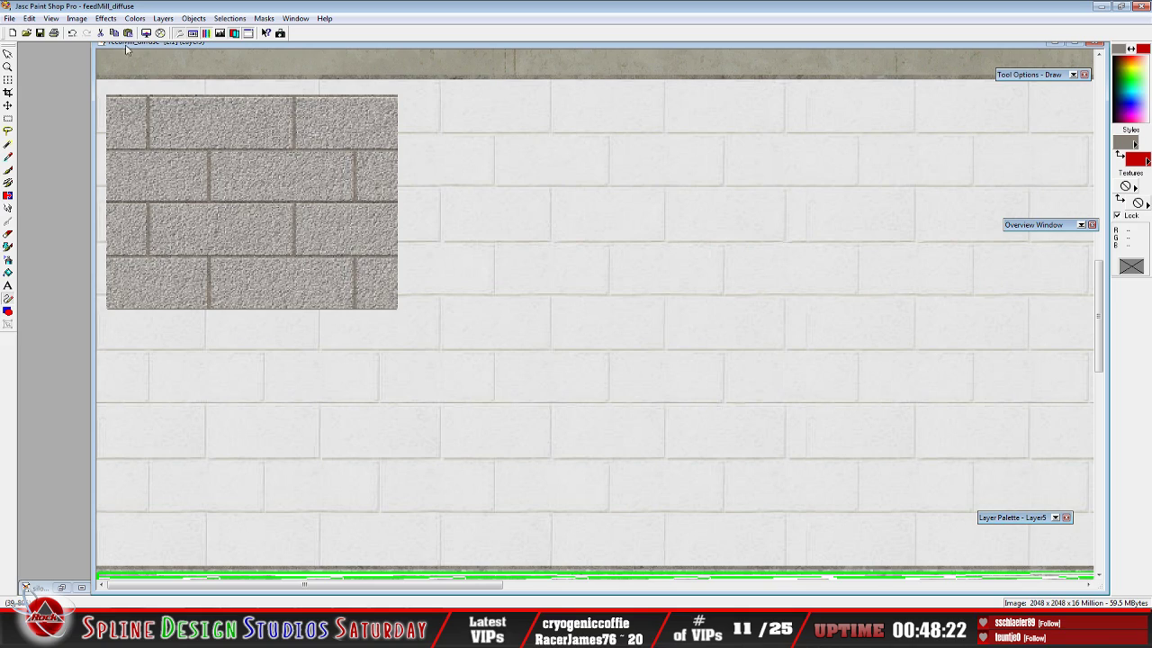
{"action": "left_click", "coordinate": [72, 33]}
{"action": "mouse_move", "coordinate": [1017, 85]}
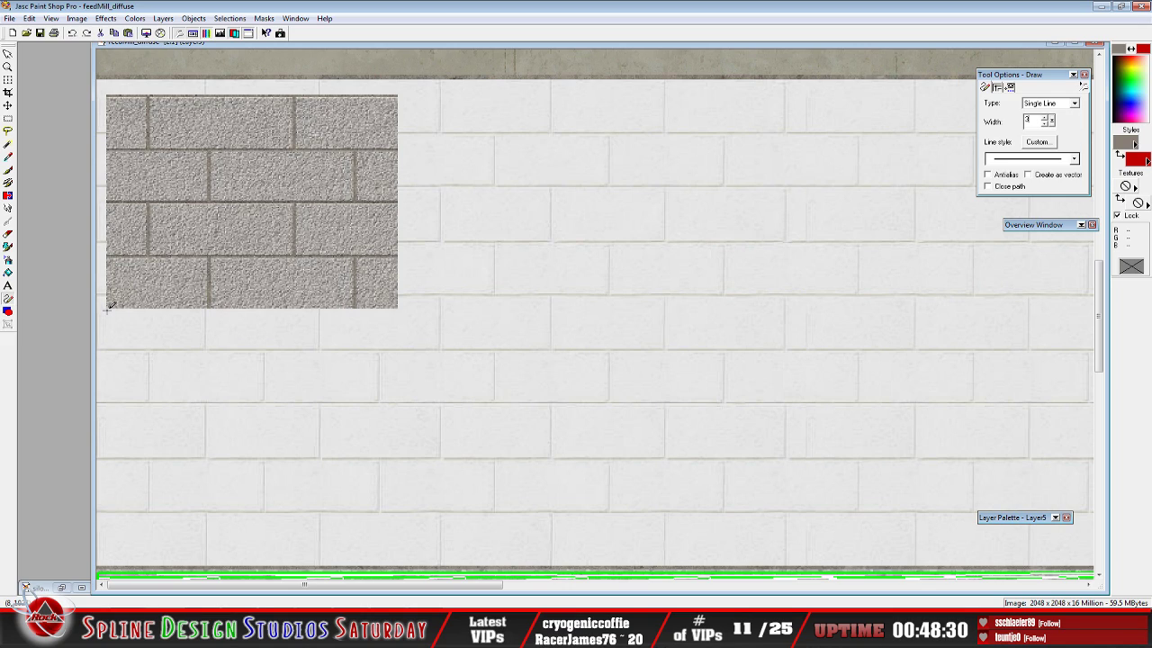
{"action": "left_click_drag", "start_coordinate": [109, 307], "coordinate": [398, 307]}
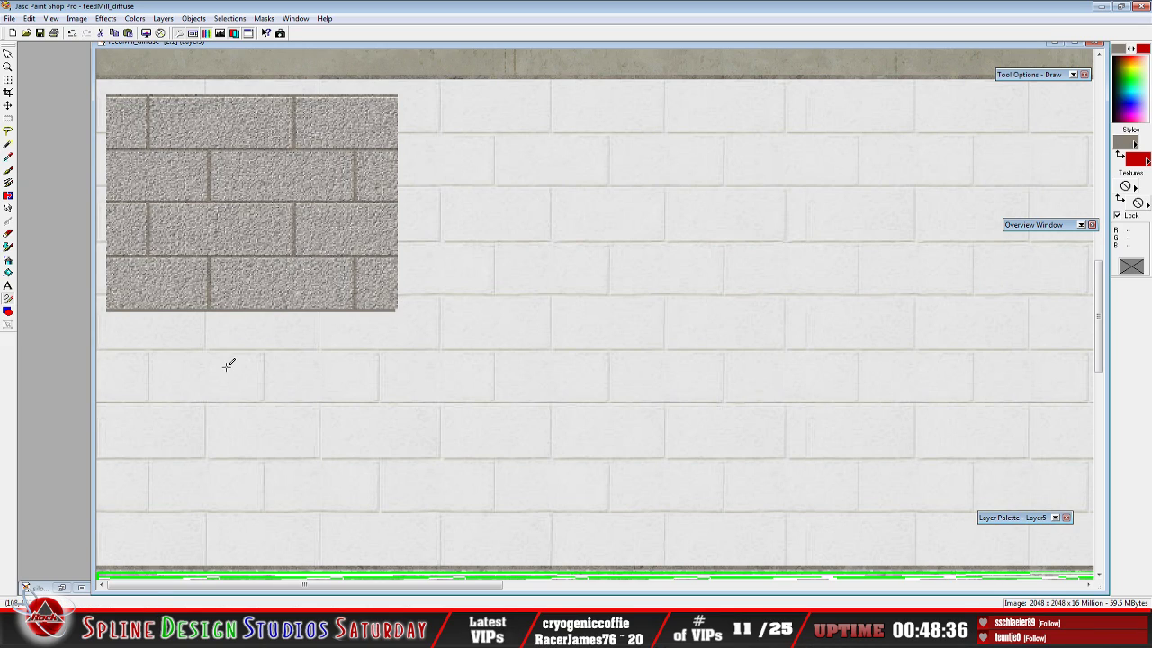
{"action": "left_click", "coordinate": [75, 35]}
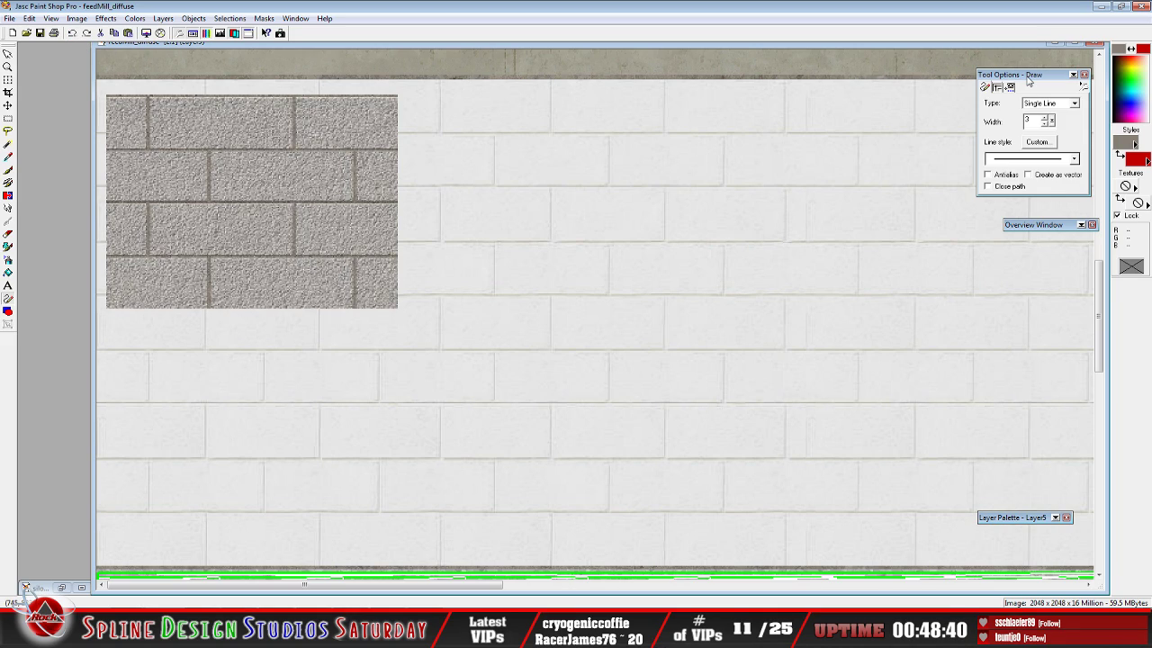
Draw a narrow mortar line across the concrete block patch's bottom edge and move the patch back to the white area's upper-left corner
{"action": "left_click", "coordinate": [1049, 124]}
{"action": "left_click_drag", "start_coordinate": [108, 307], "coordinate": [398, 306]}
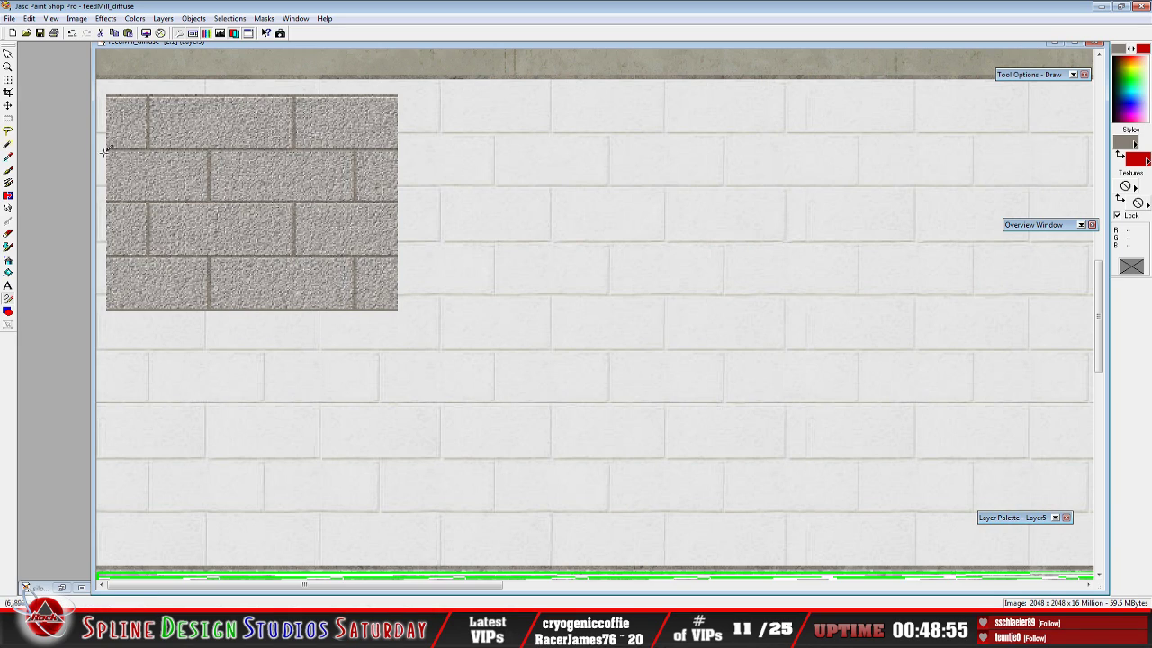
{"action": "left_click", "coordinate": [7, 105]}
{"action": "left_click_drag", "start_coordinate": [205, 180], "coordinate": [198, 163]}
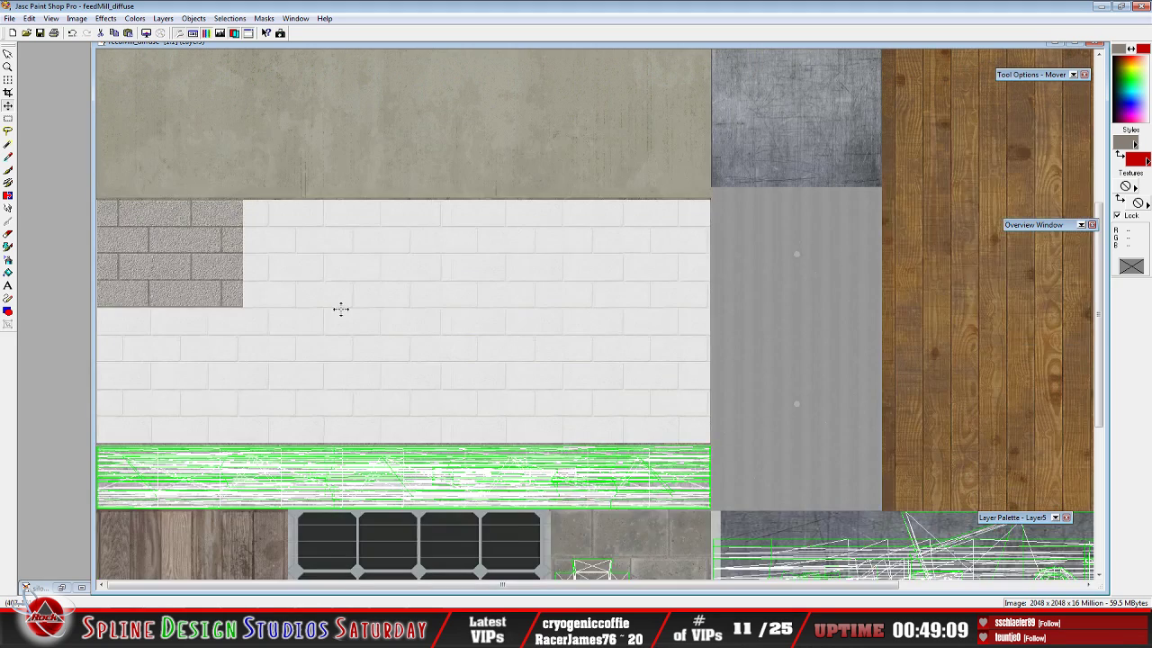
Copy the concrete block patch and paste it as a new selection just beyond the original's right edge
{"action": "scroll", "coordinate": [339, 308], "scroll_direction": "down", "scroll_amount": 1}
{"action": "left_click", "coordinate": [31, 19]}
{"action": "left_click", "coordinate": [56, 95]}
{"action": "left_click", "coordinate": [31, 19]}
{"action": "mouse_move", "coordinate": [44, 118]}
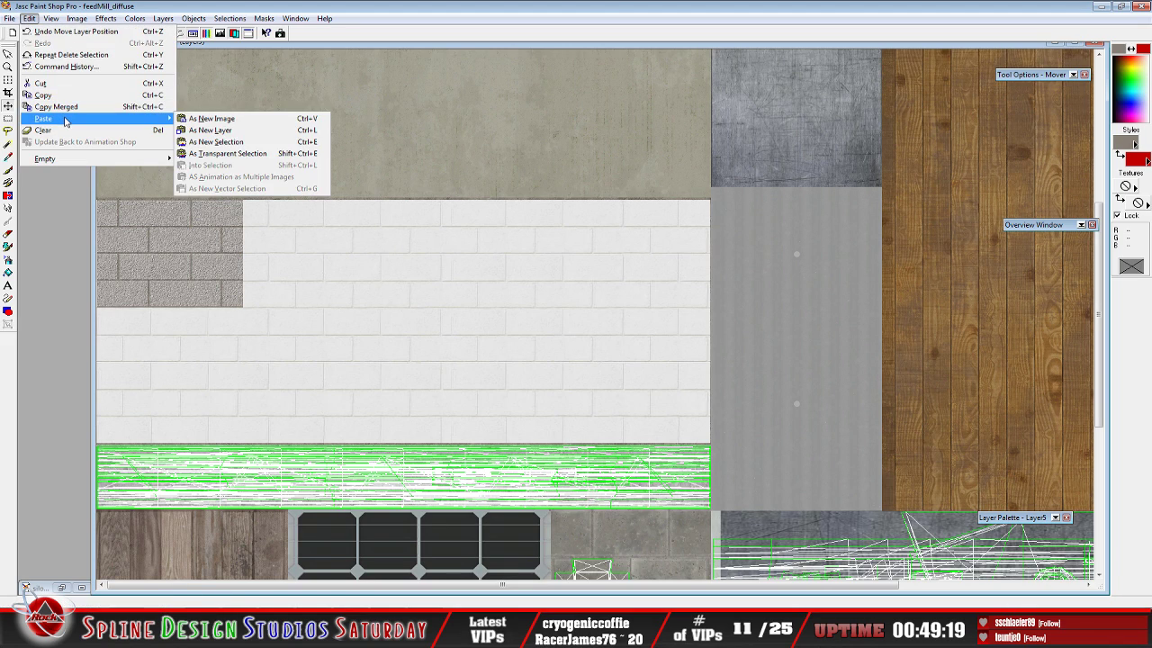
{"action": "left_click", "coordinate": [219, 140]}
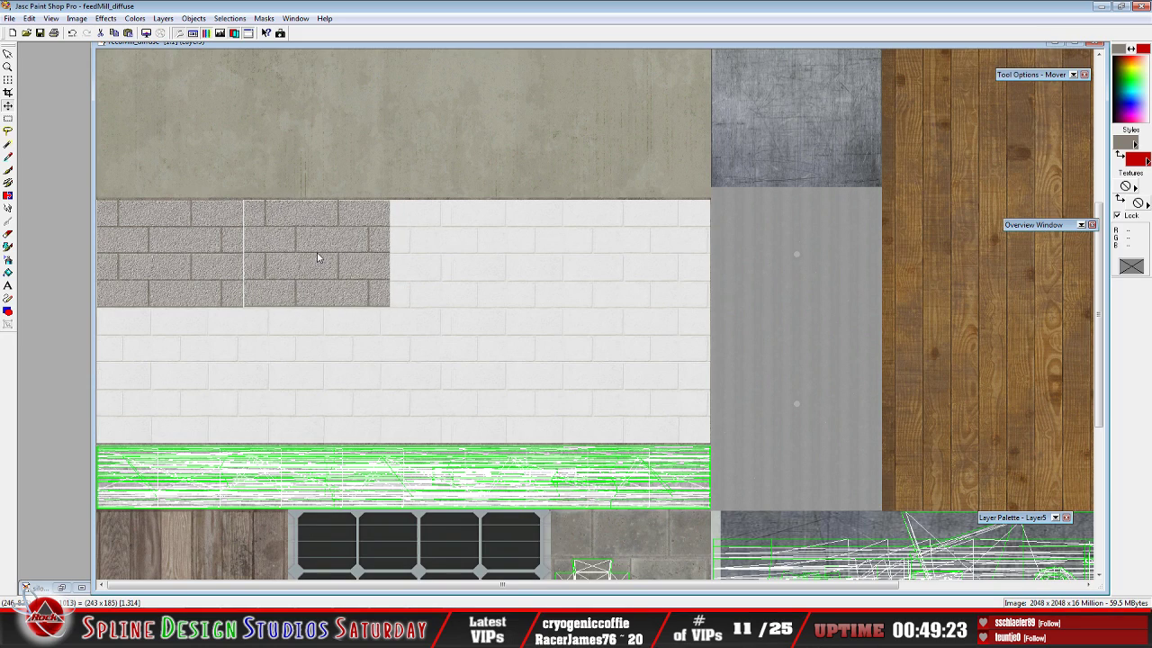
{"action": "left_click", "coordinate": [316, 256]}
Nudge the pasted patch flush against the original so the blocks line up without a gap, and deselect it
{"action": "key", "text": "Up"}
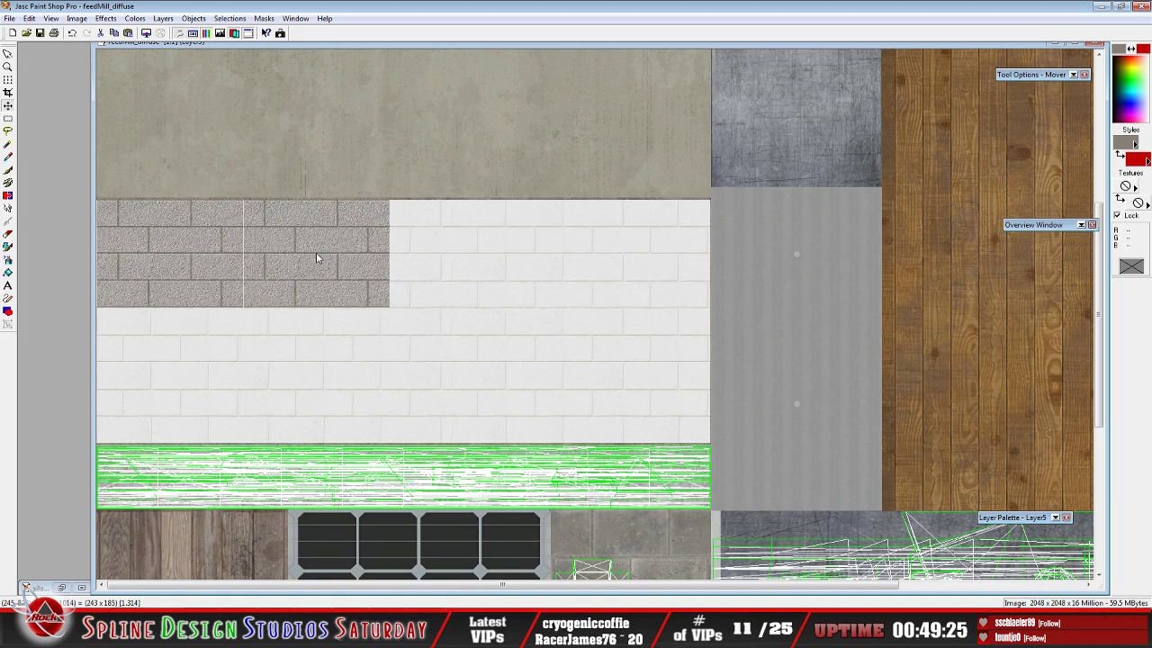
{"action": "key", "text": "Left"}
{"action": "key", "text": "Down"}
{"action": "key", "text": "Down"}
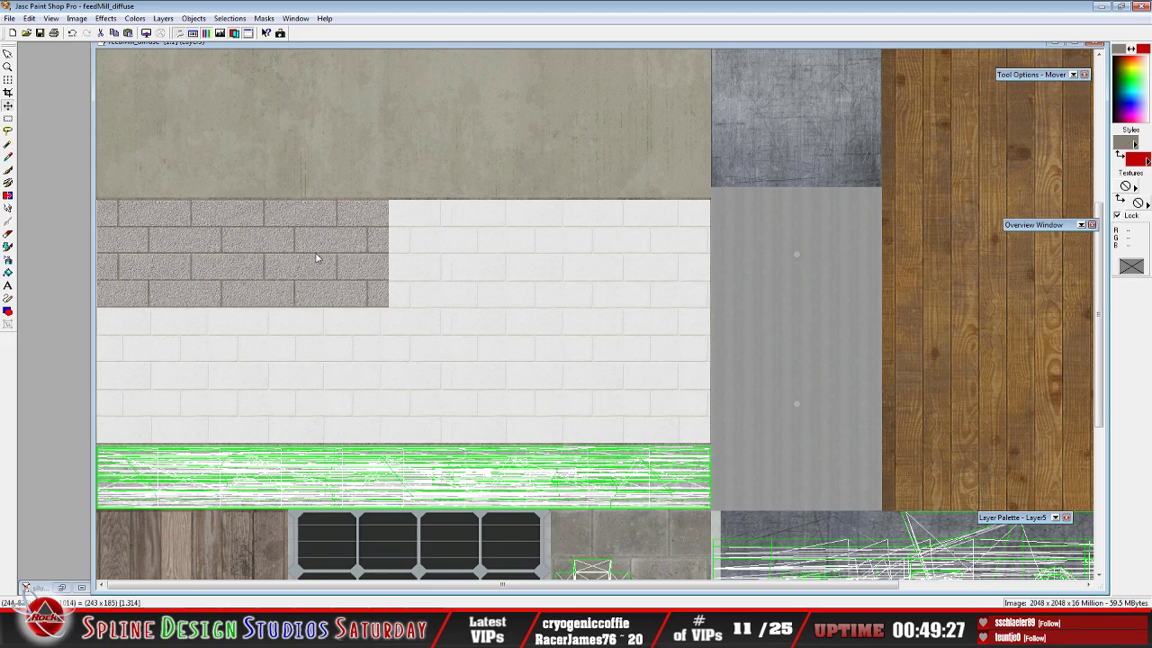
{"action": "key", "text": "Up"}
{"action": "key", "text": "s"}
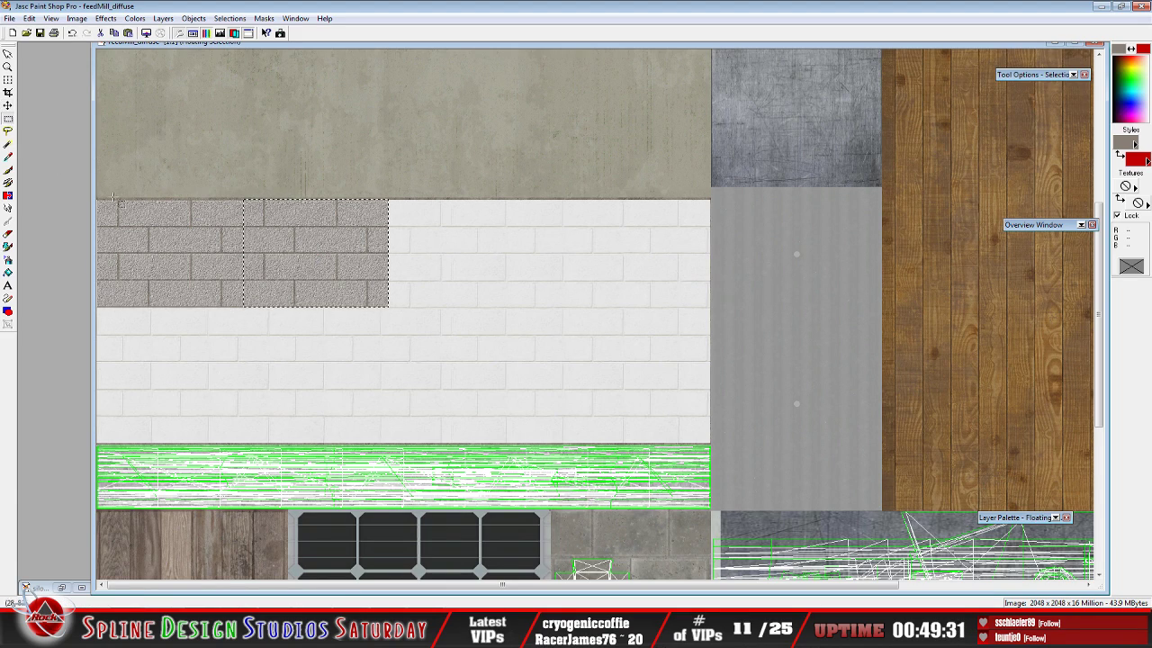
{"action": "key", "text": "ctrl+d"}
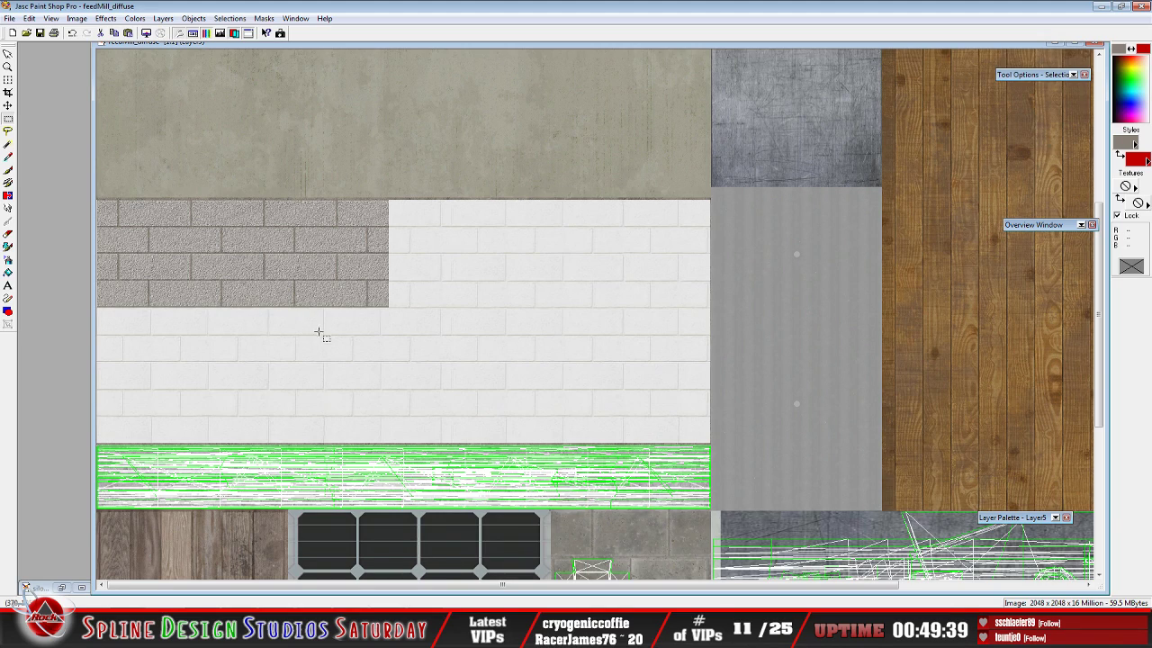
Copy the doubled block strip, paste it as a new selection flush against the strip's right end, and deselect it
{"action": "left_click", "coordinate": [33, 19]}
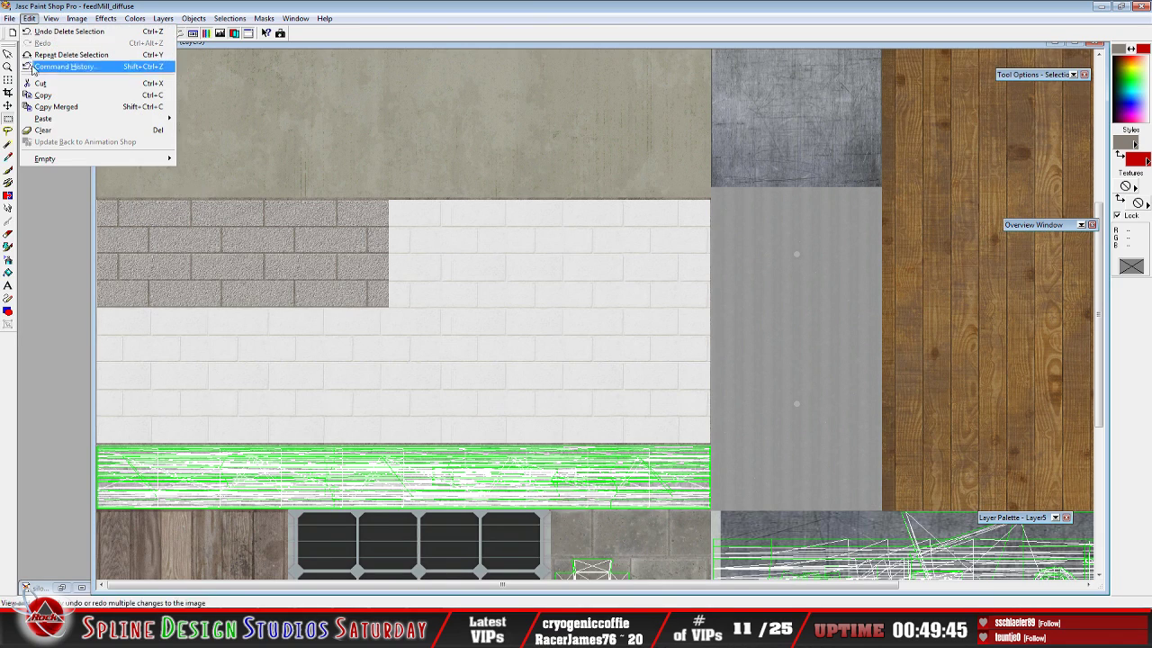
{"action": "mouse_move", "coordinate": [80, 117]}
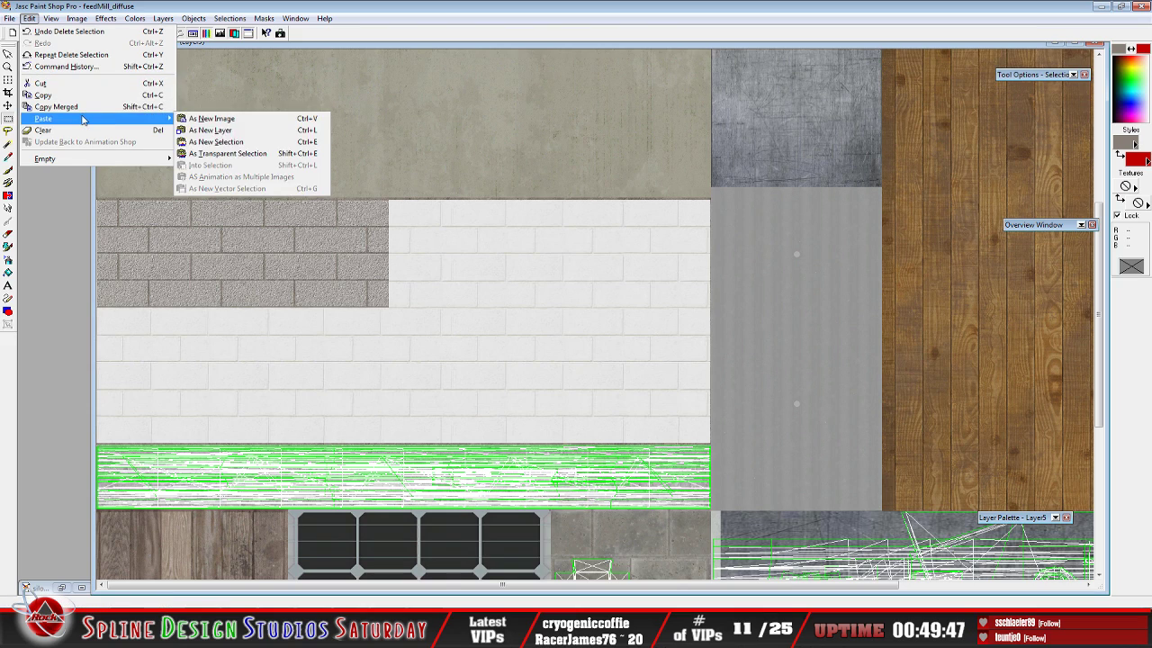
{"action": "left_click", "coordinate": [252, 141]}
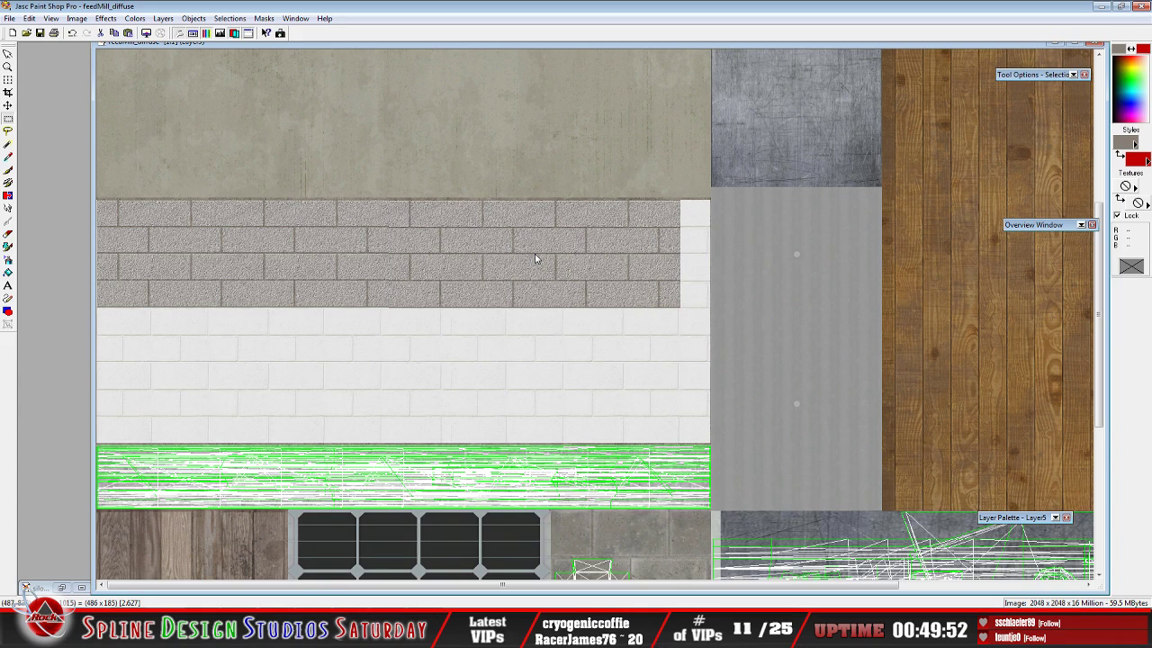
{"action": "left_click", "coordinate": [535, 259]}
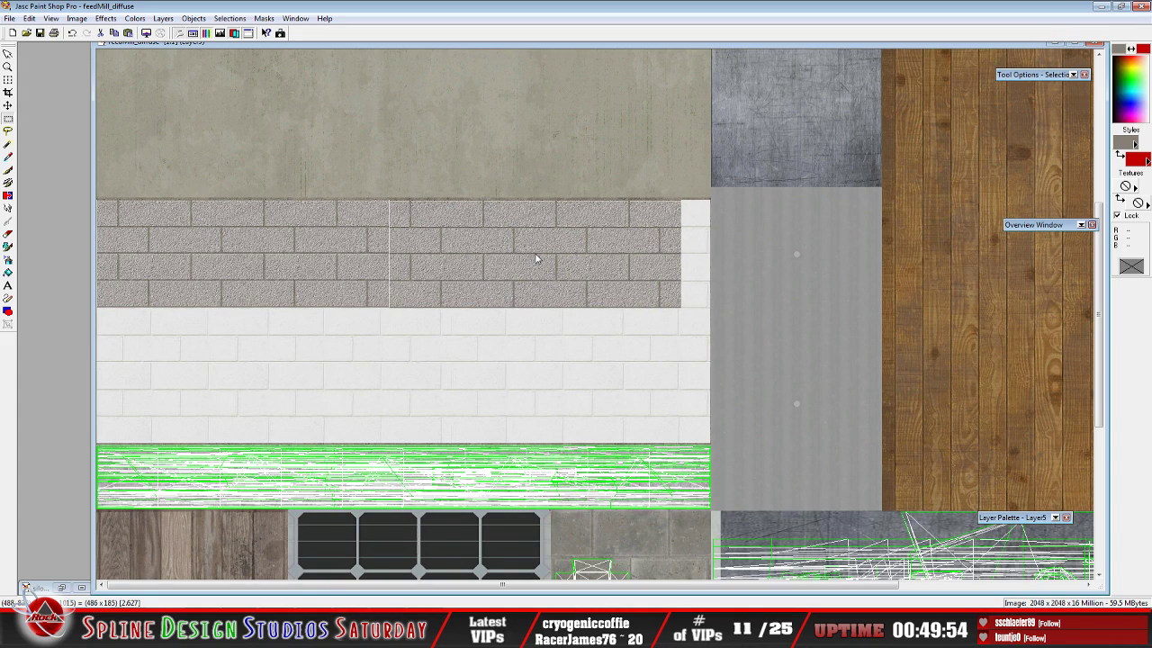
{"action": "key", "text": "ctrl+d"}
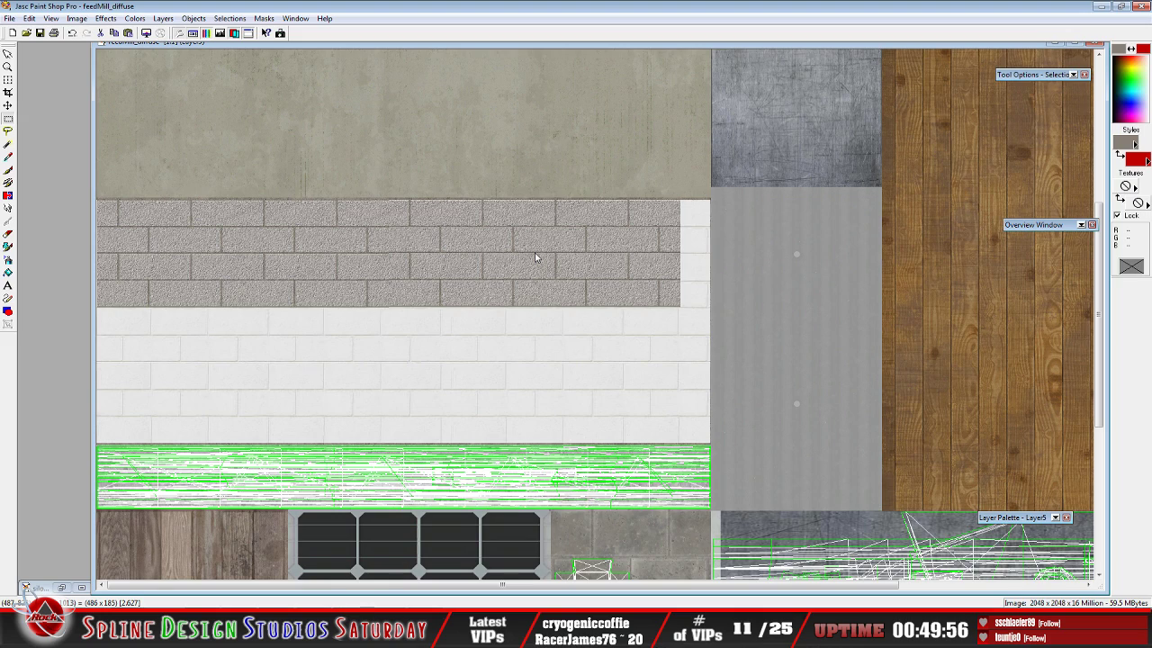
{"action": "key", "text": "ctrl+e"}
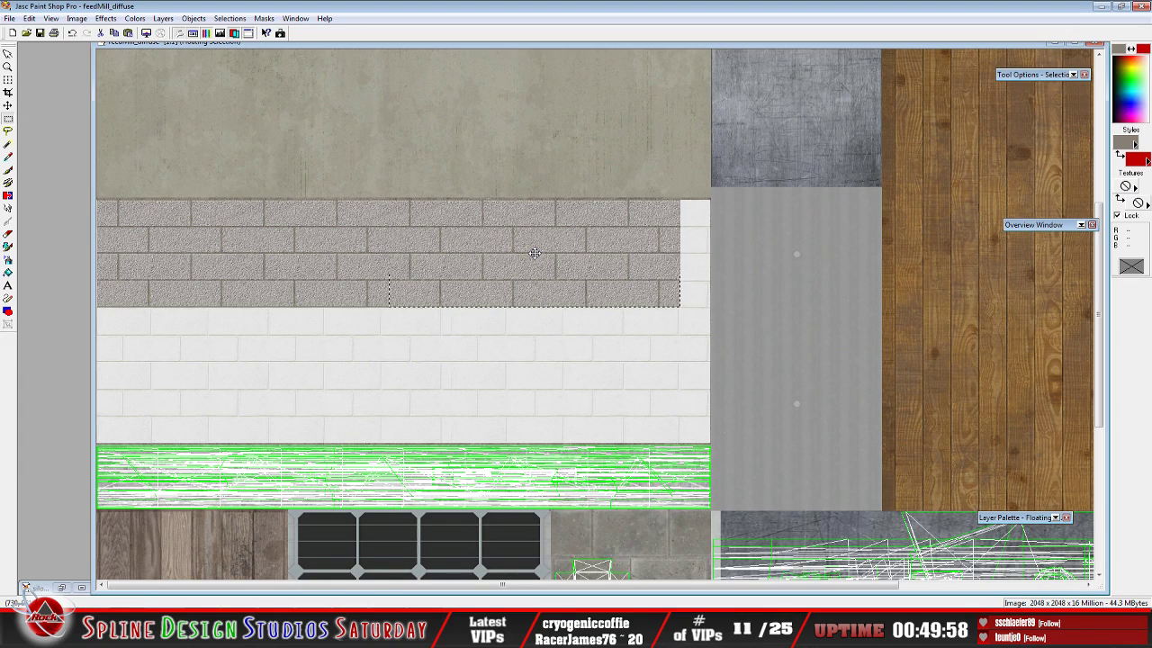
{"action": "key", "text": "ctrl+d"}
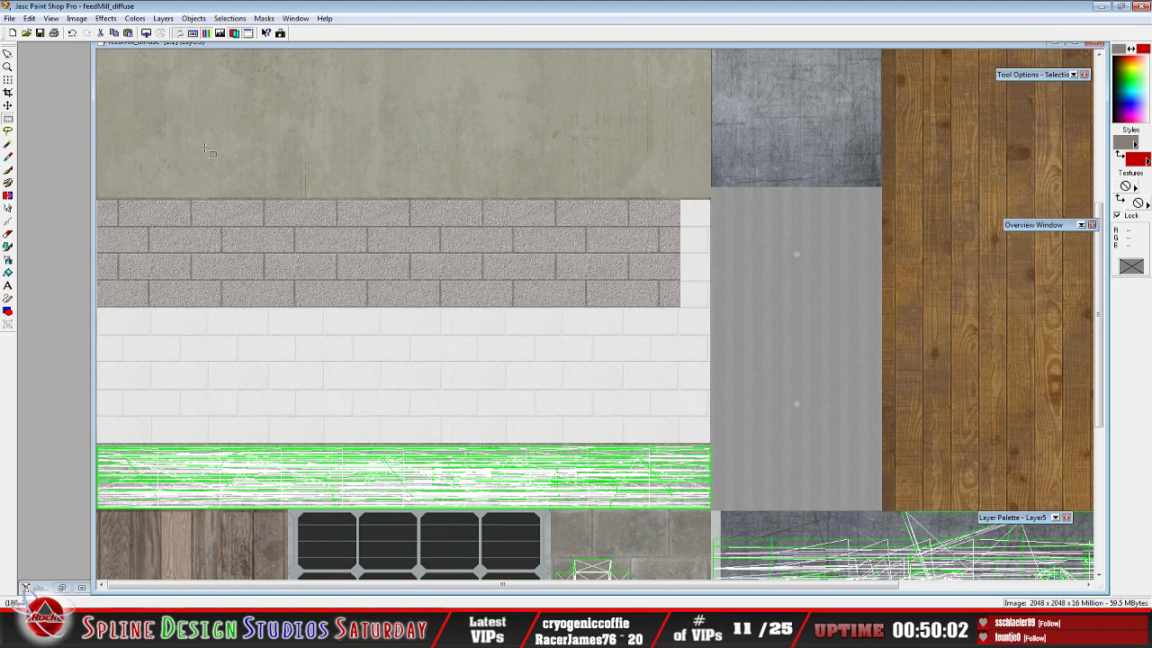
Paste another strip copy flush at the right end and delete the part extending beyond the white block area's right border
{"action": "left_click", "coordinate": [30, 19]}
{"action": "mouse_move", "coordinate": [54, 117]}
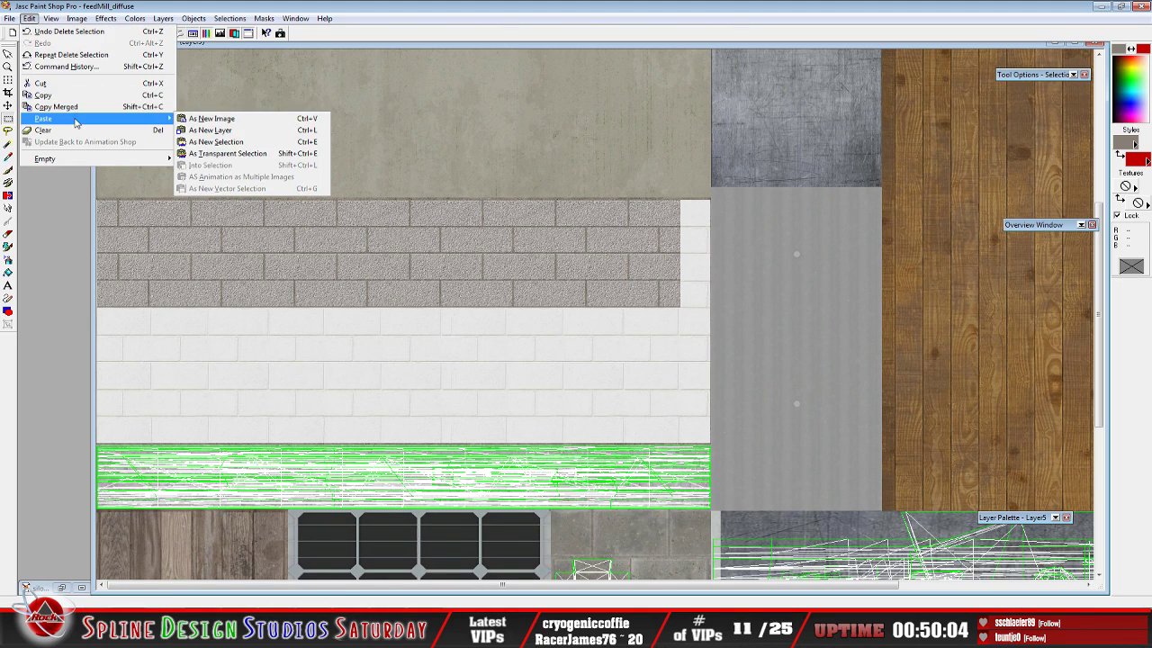
{"action": "left_click", "coordinate": [216, 137]}
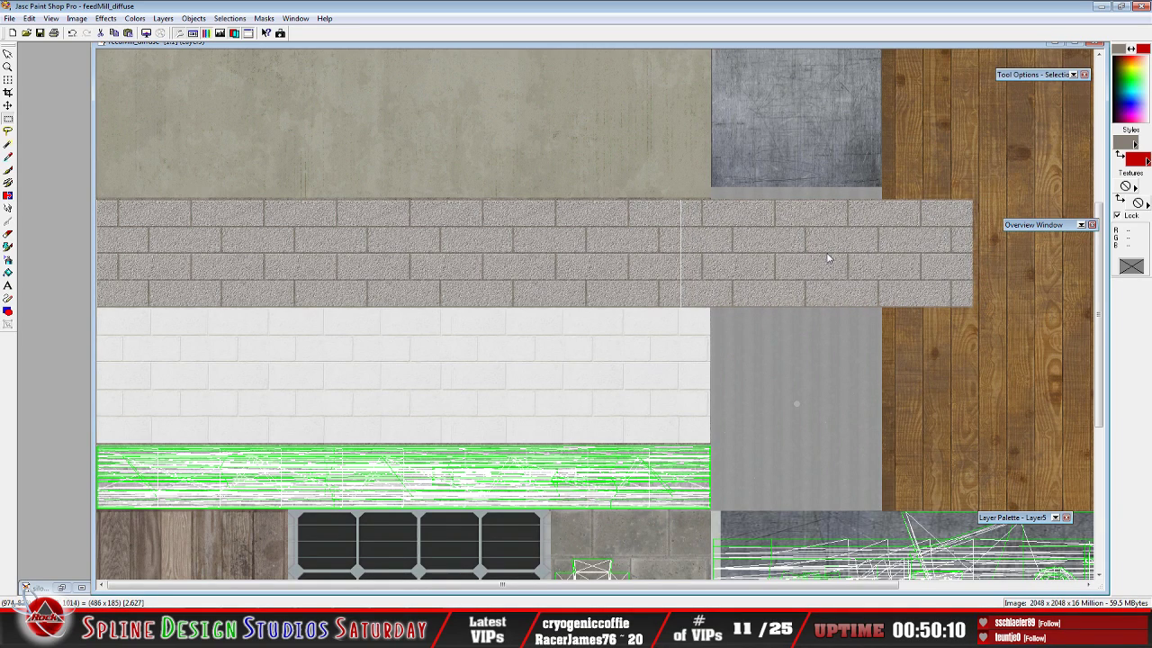
{"action": "left_click", "coordinate": [826, 252]}
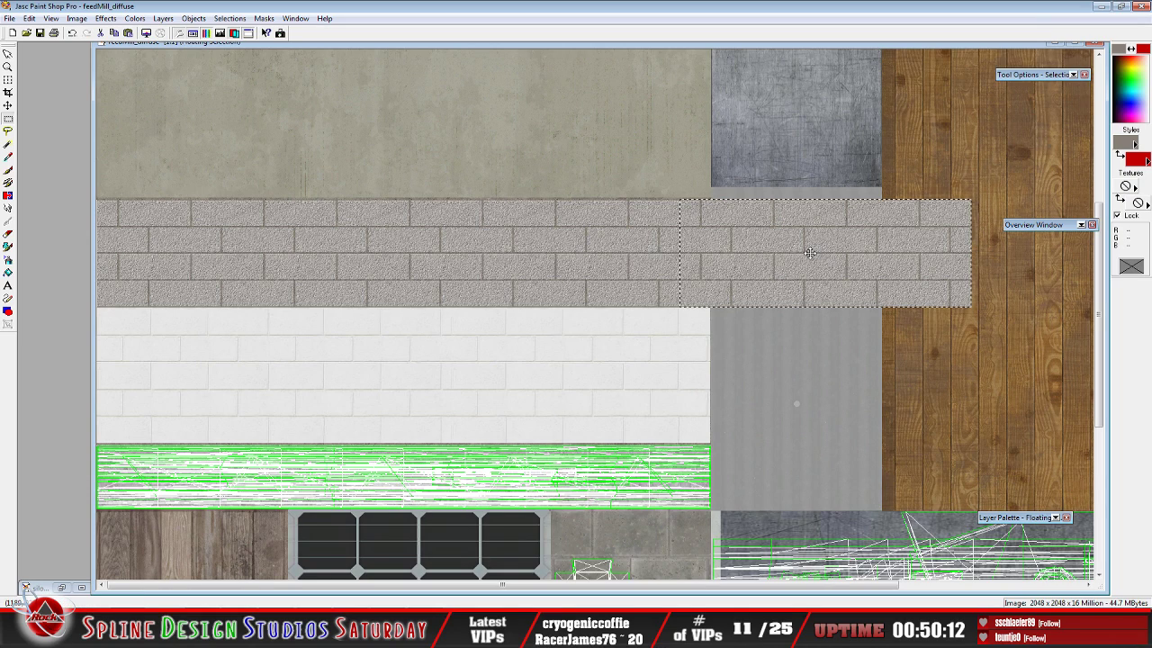
{"action": "key", "text": "ctrl+d"}
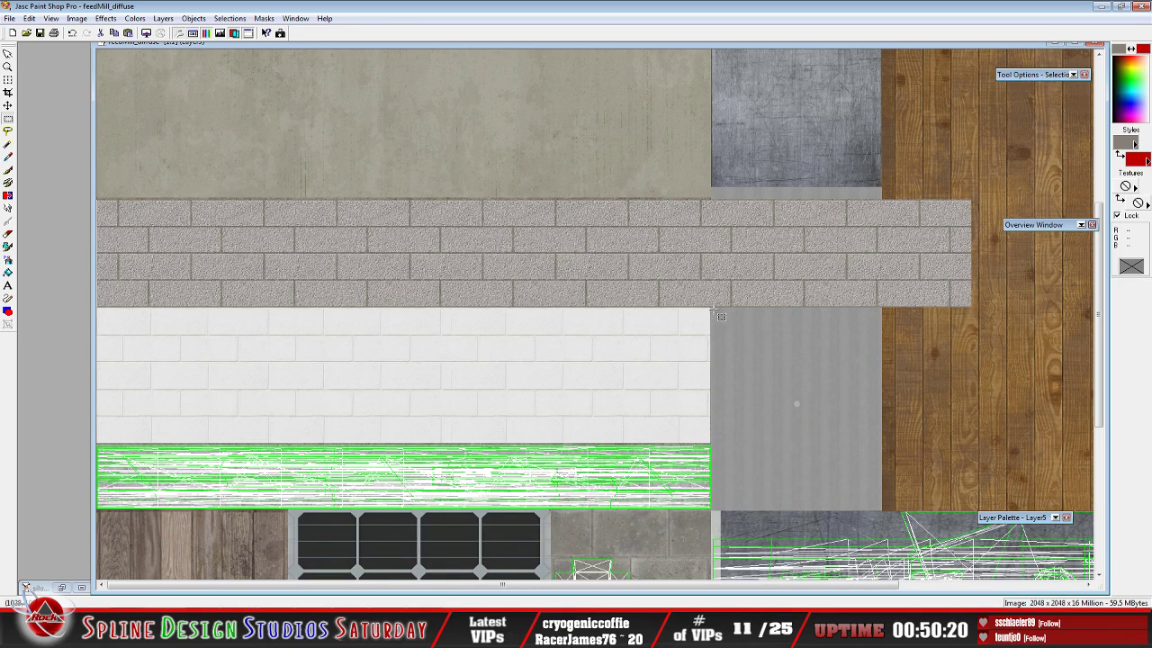
{"action": "left_click_drag", "start_coordinate": [710, 310], "coordinate": [1019, 160]}
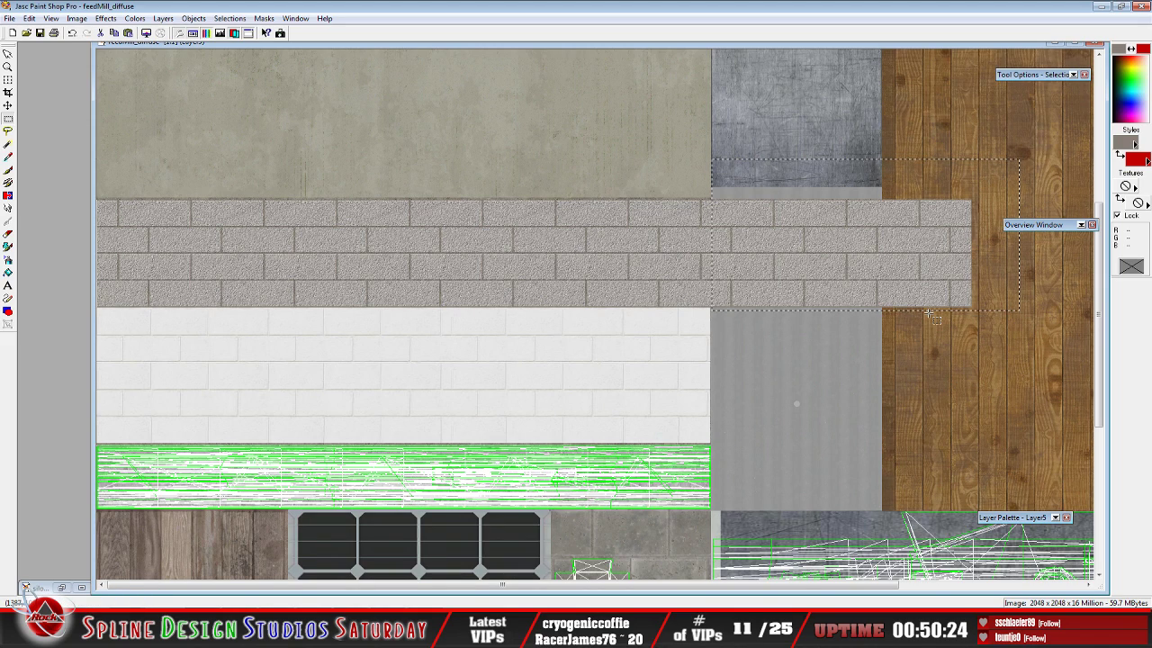
{"action": "key", "text": "Delete"}
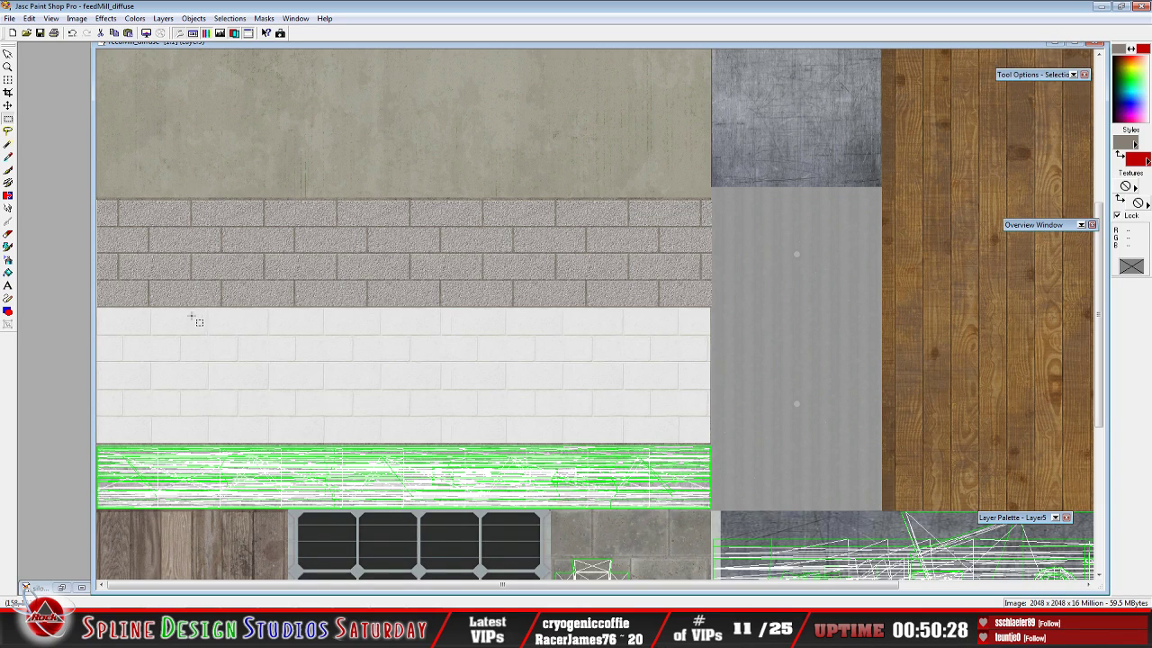
Copy the full-width concrete block strip, paste it as a new selection flush beneath the original, and deselect it
{"action": "left_click", "coordinate": [27, 19]}
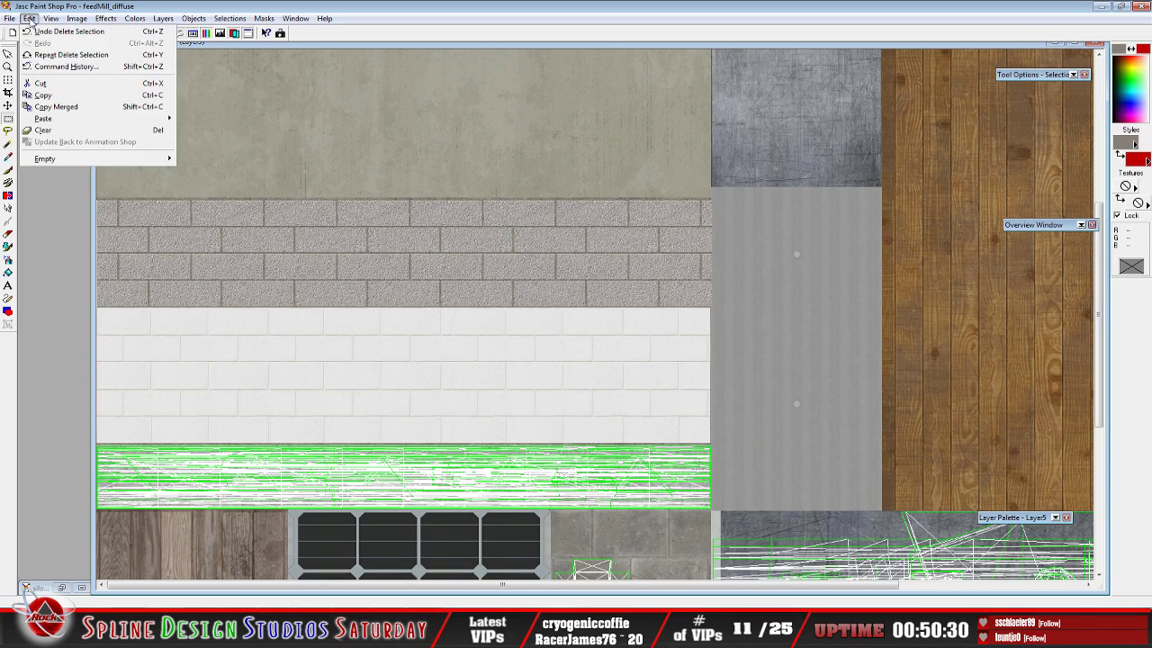
{"action": "left_click", "coordinate": [62, 96]}
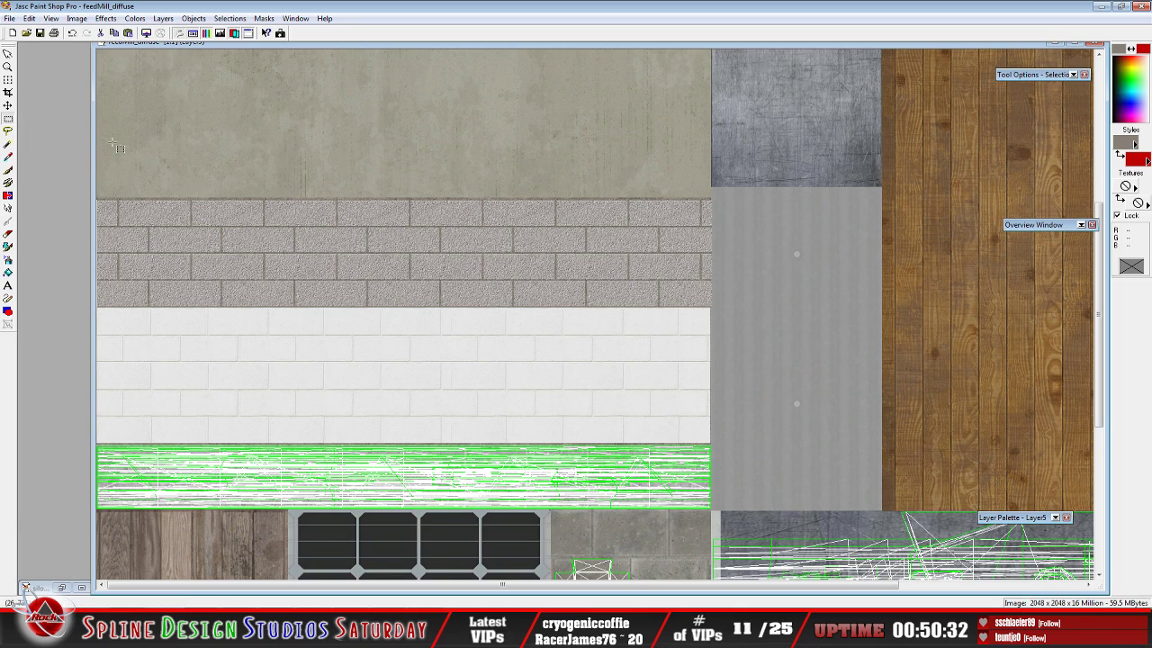
{"action": "left_click", "coordinate": [30, 18]}
{"action": "mouse_move", "coordinate": [72, 120]}
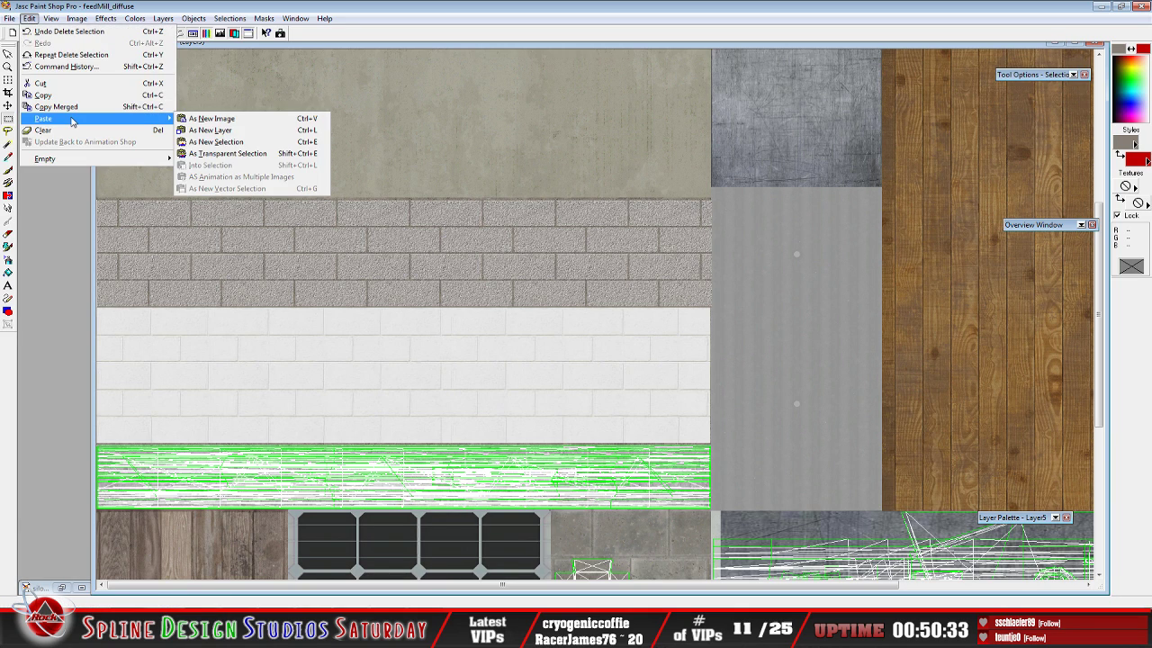
{"action": "left_click", "coordinate": [279, 143]}
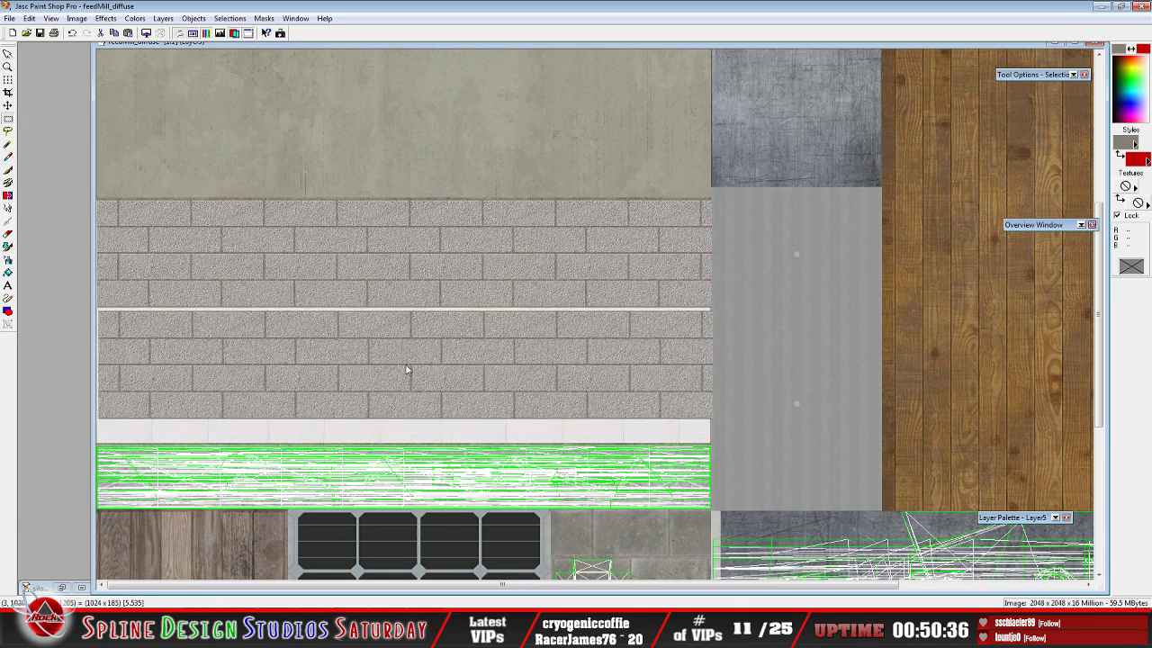
{"action": "left_click", "coordinate": [405, 366]}
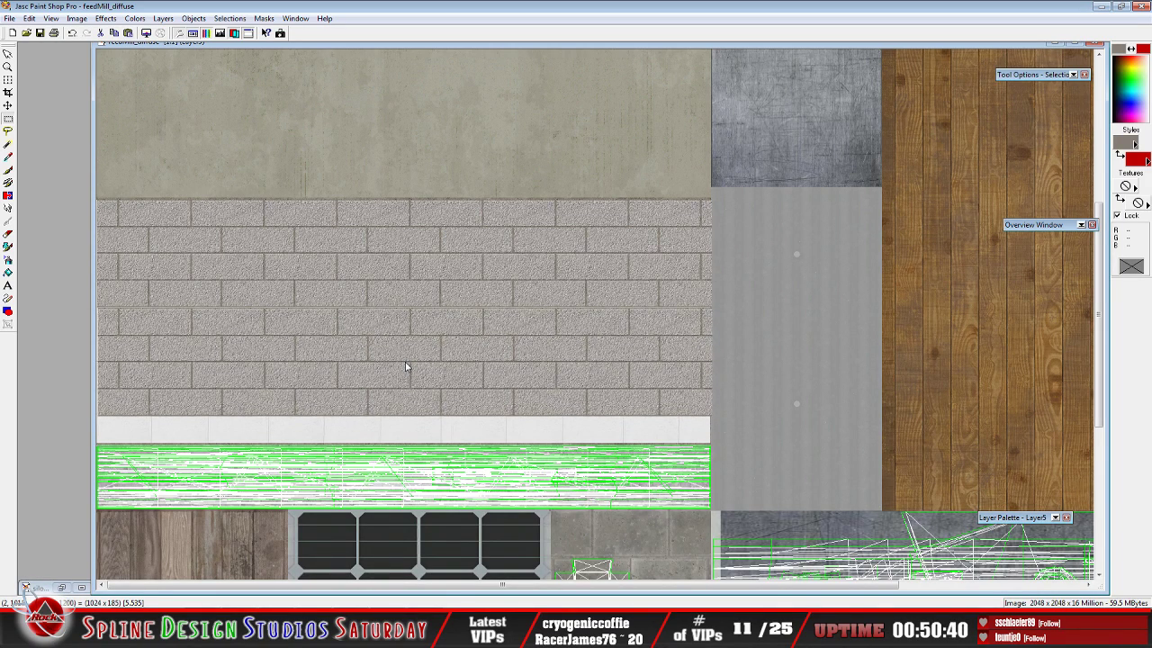
{"action": "key", "text": "ctrl+e"}
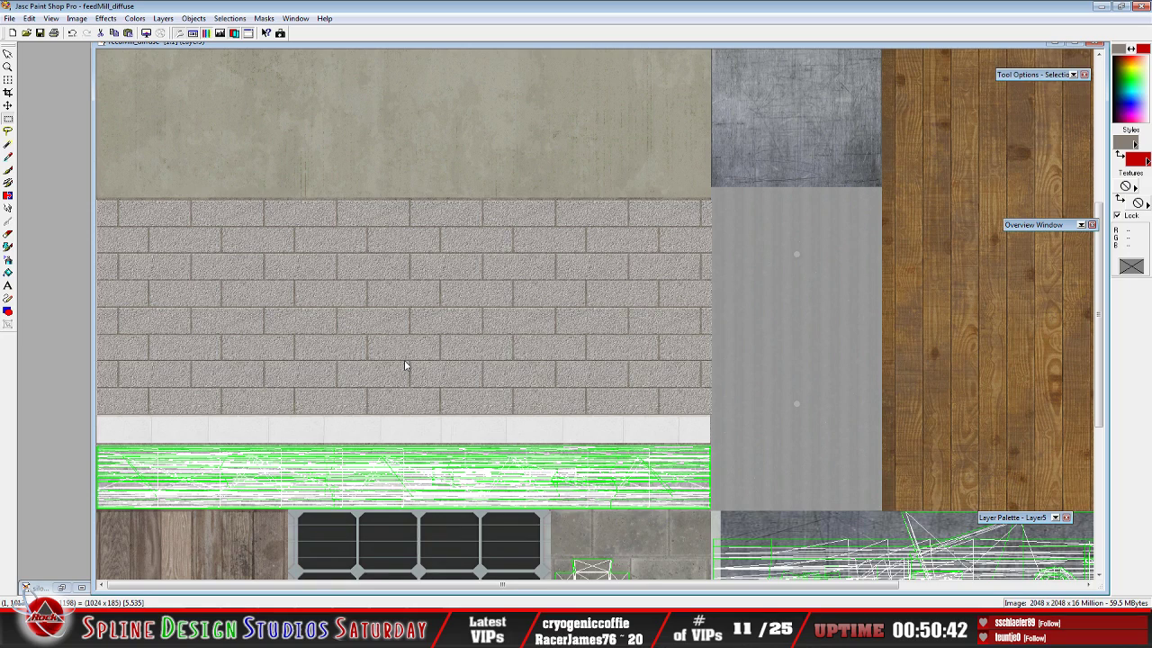
{"action": "key", "text": "ctrl+d"}
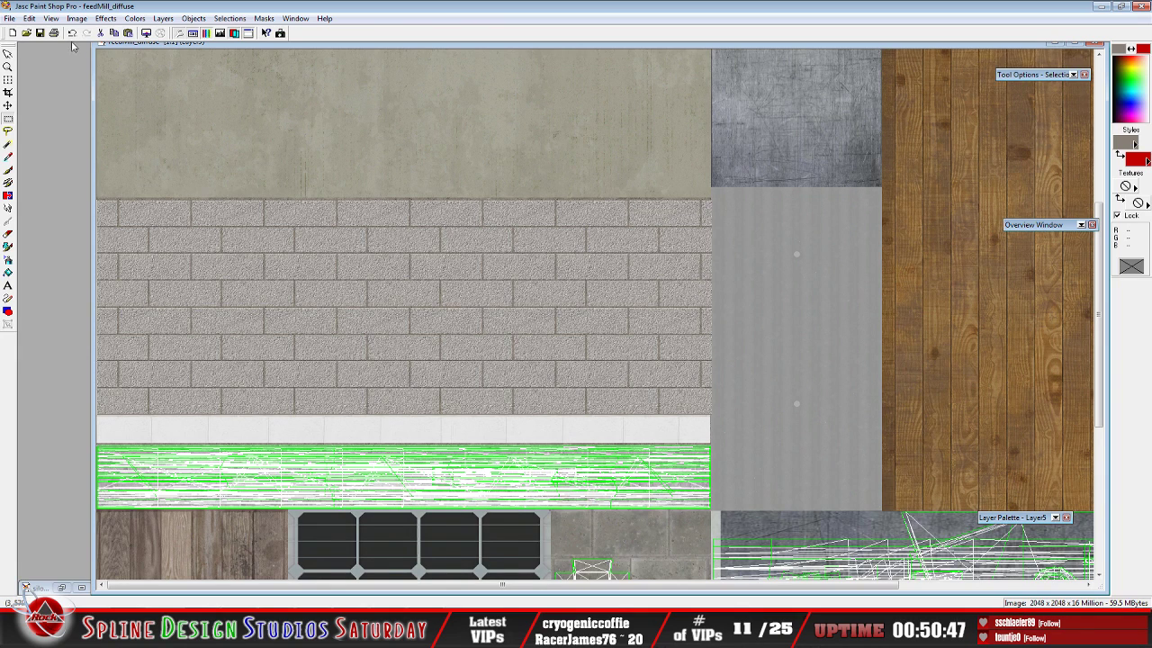
{"action": "left_click", "coordinate": [30, 18]}
{"action": "mouse_move", "coordinate": [54, 118]}
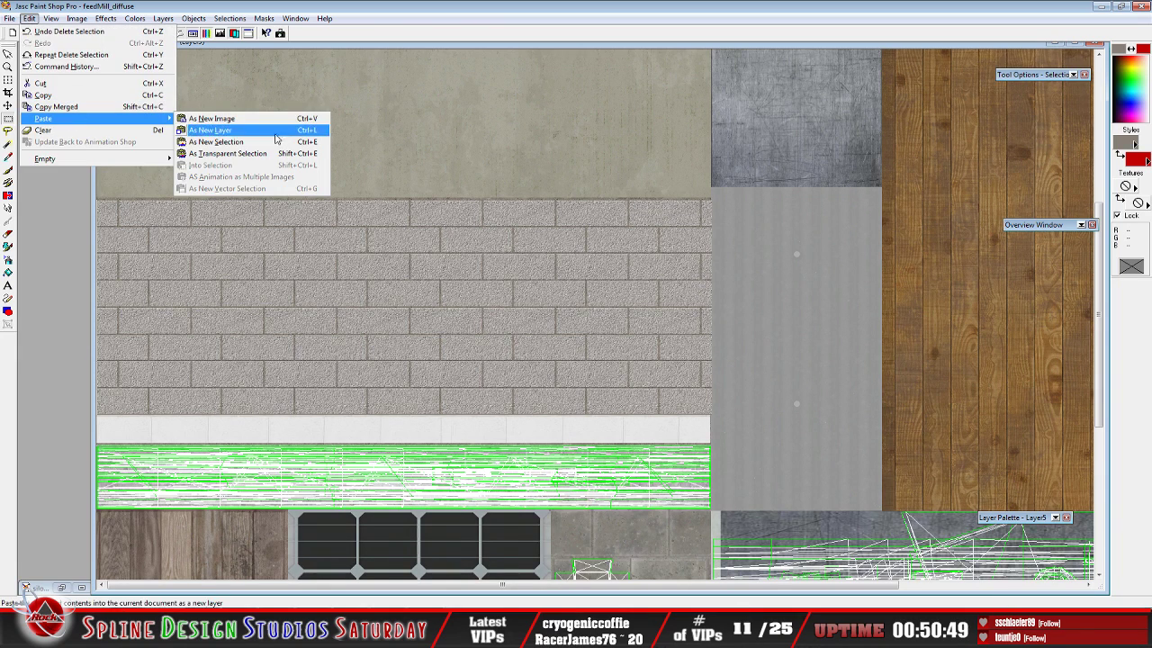
{"action": "left_click", "coordinate": [216, 141]}
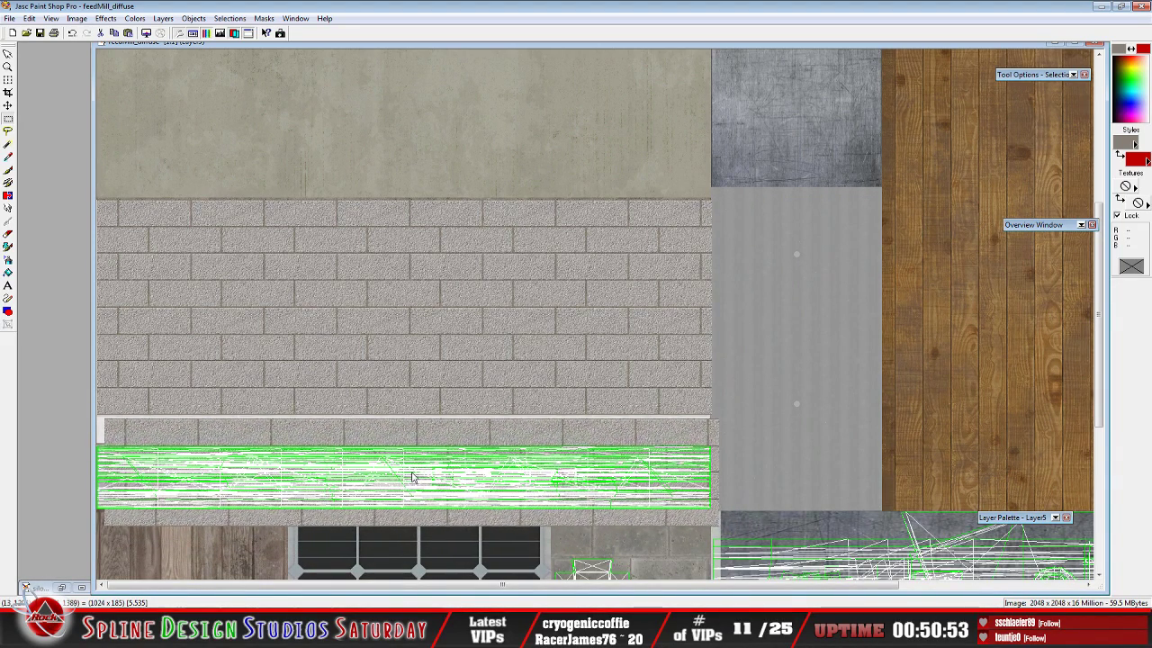
{"action": "left_click", "coordinate": [405, 475]}
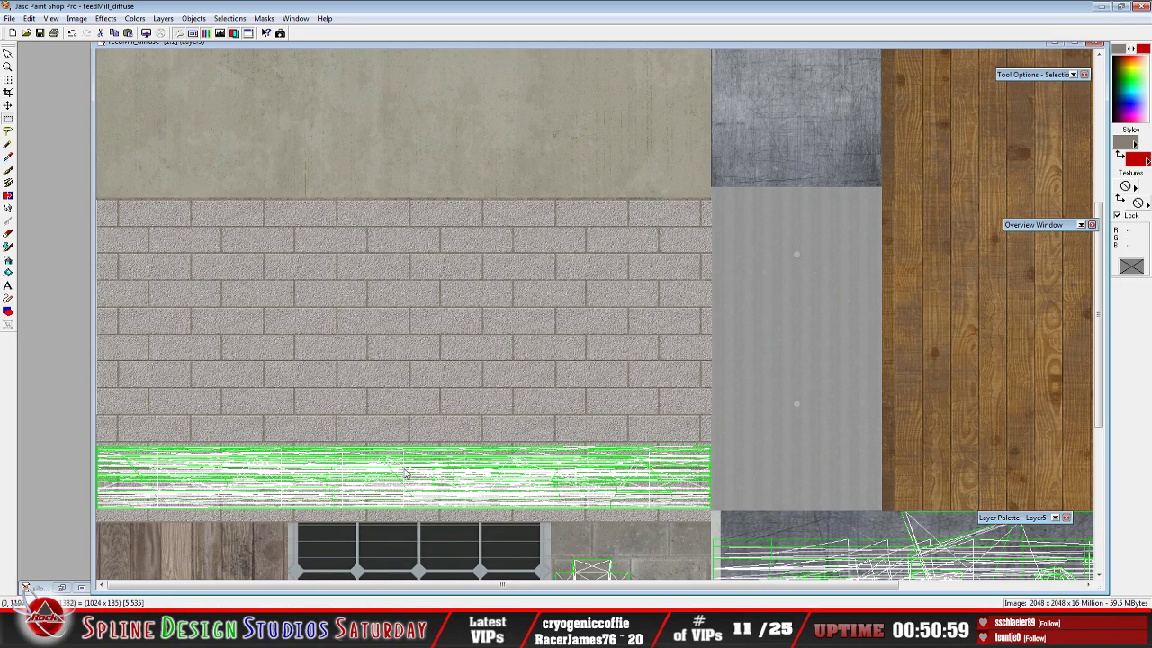
{"action": "key", "text": "ctrl+f"}
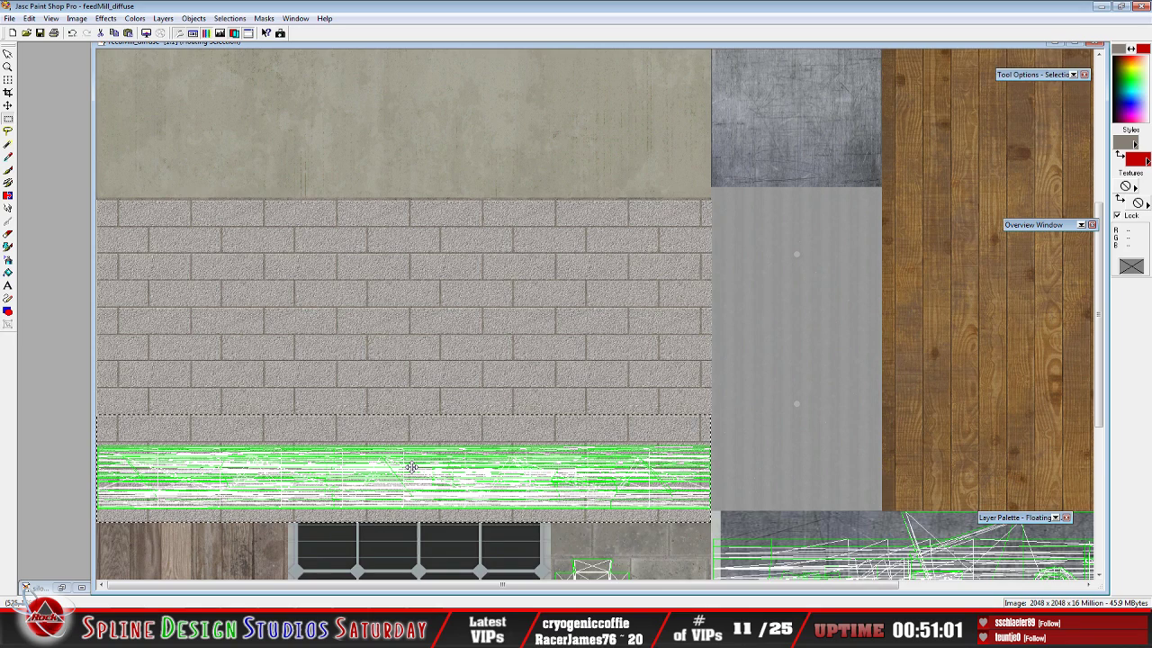
{"action": "key", "text": "ctrl+d"}
Hide the wire layer, paste another strip copy as a new selection flush beneath the second strip, and deselect it
{"action": "mouse_move", "coordinate": [1001, 519]}
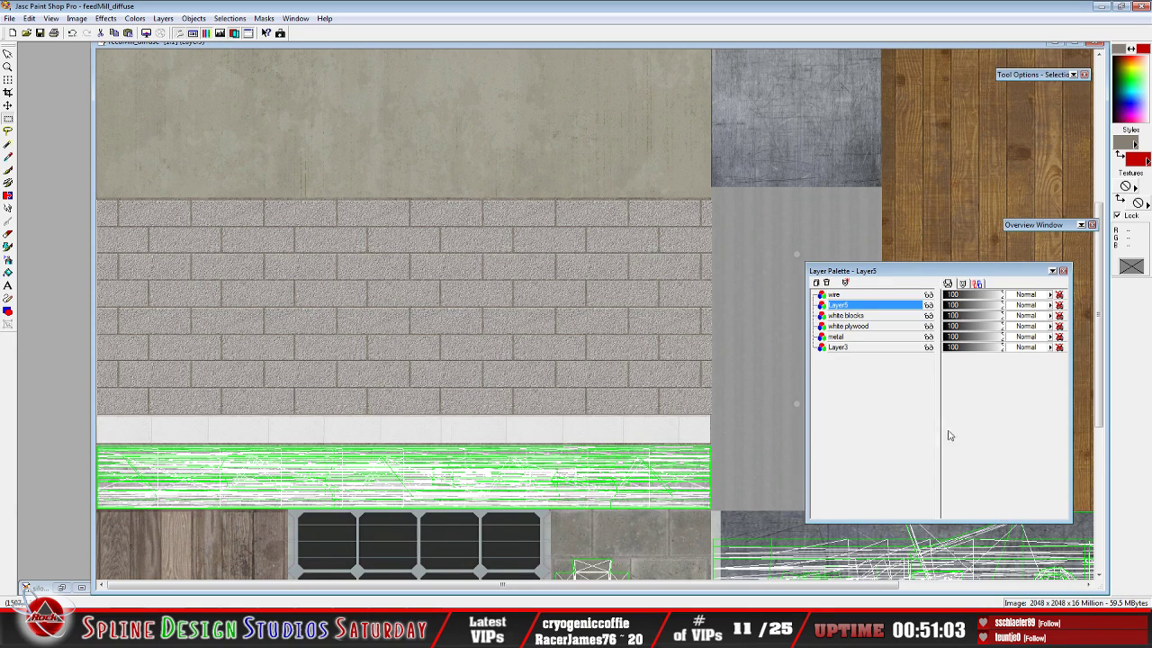
{"action": "left_click", "coordinate": [929, 295]}
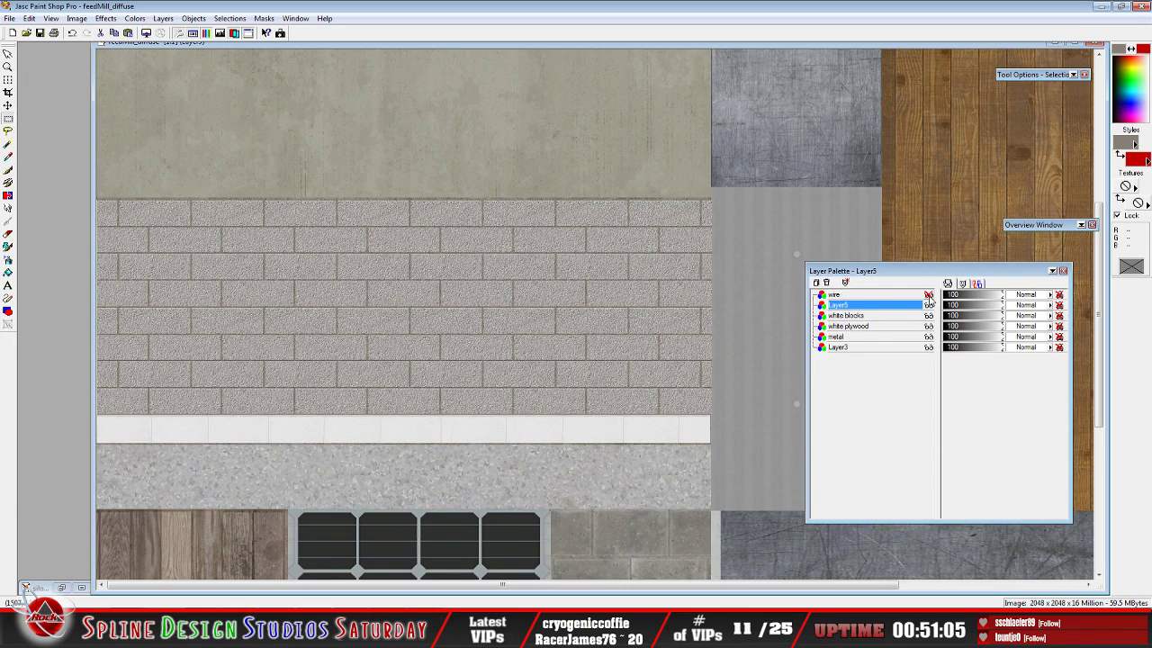
{"action": "left_click", "coordinate": [28, 18]}
{"action": "mouse_move", "coordinate": [54, 118]}
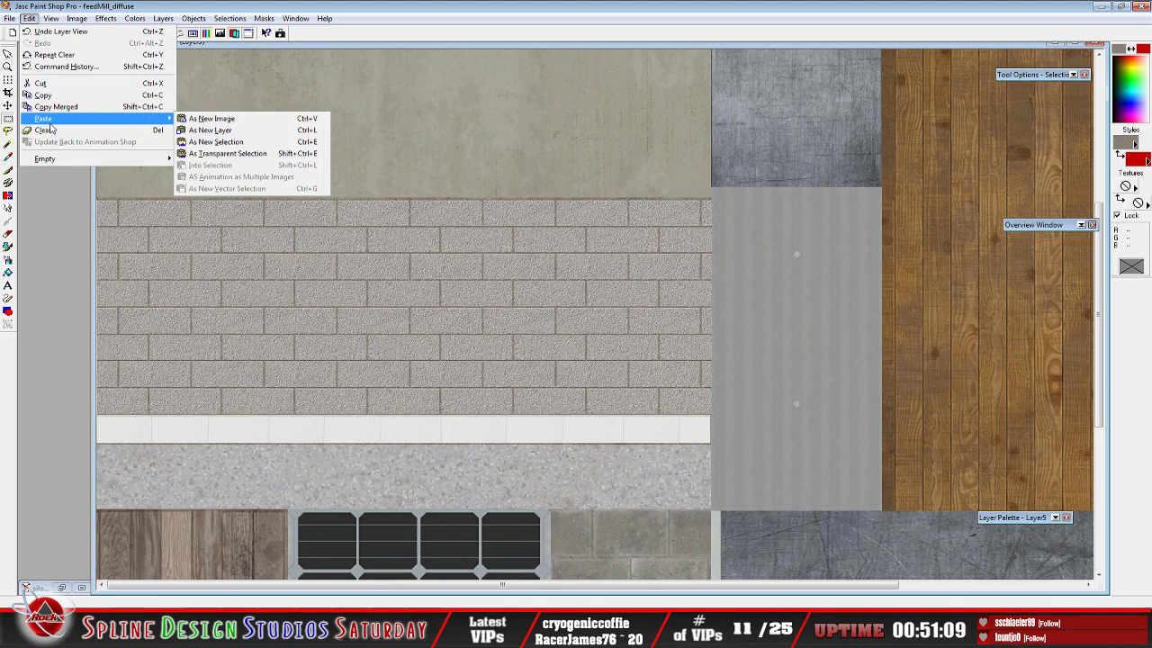
{"action": "left_click", "coordinate": [216, 141]}
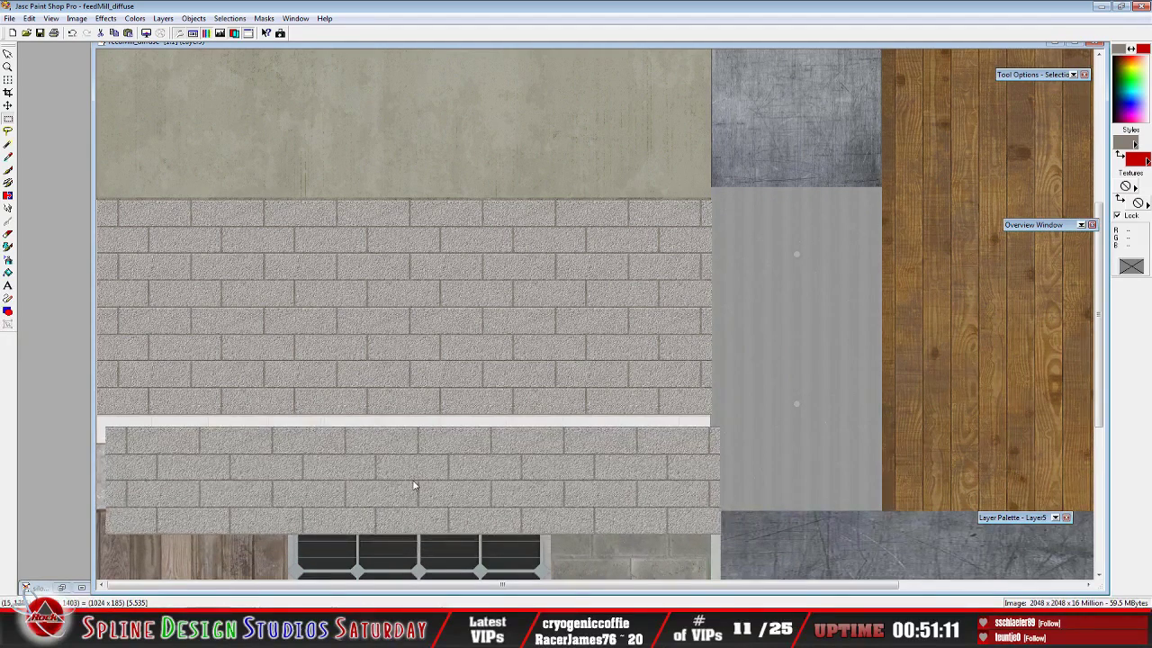
{"action": "left_click", "coordinate": [402, 475]}
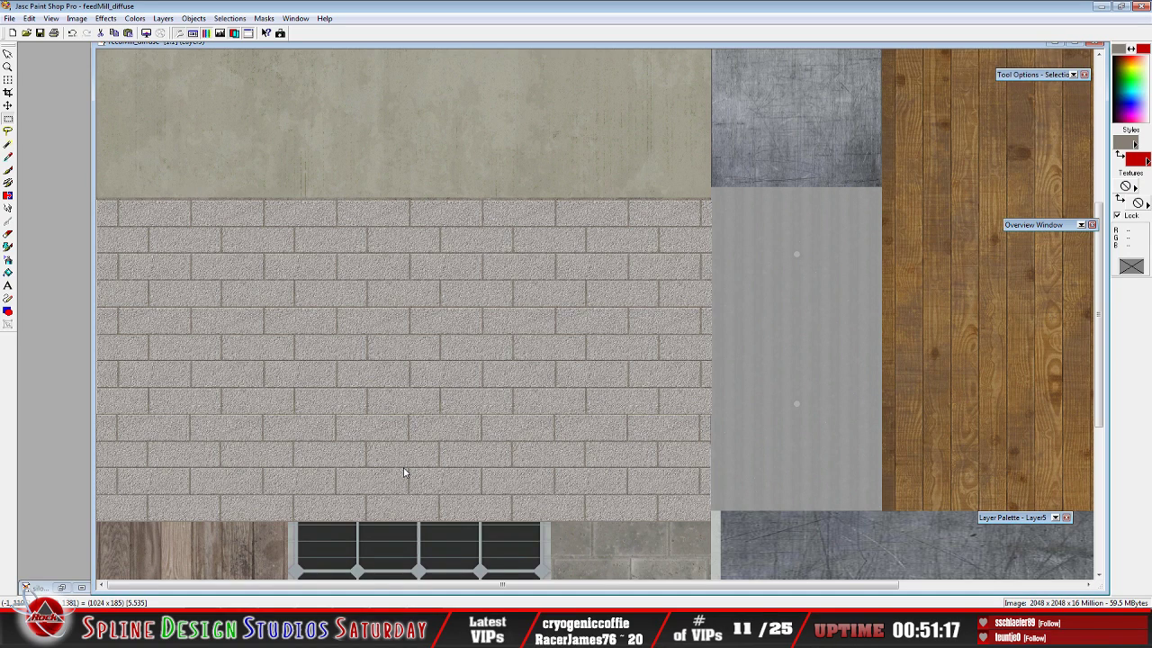
{"action": "key", "text": "ctrl+e"}
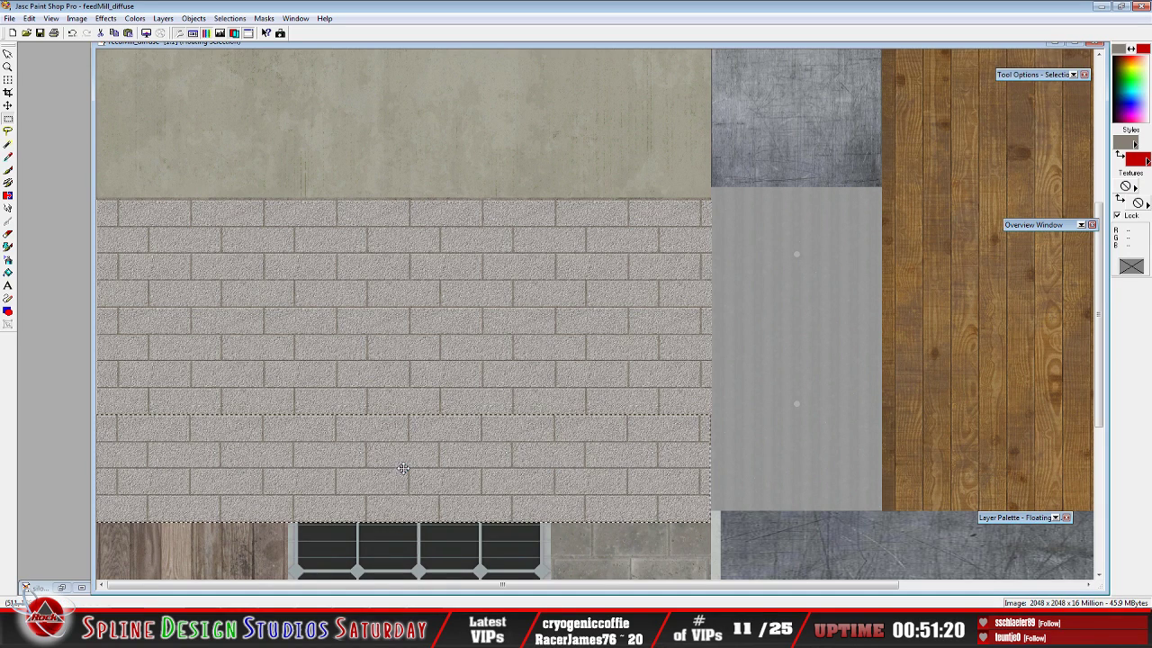
{"action": "key", "text": "ctrl+d"}
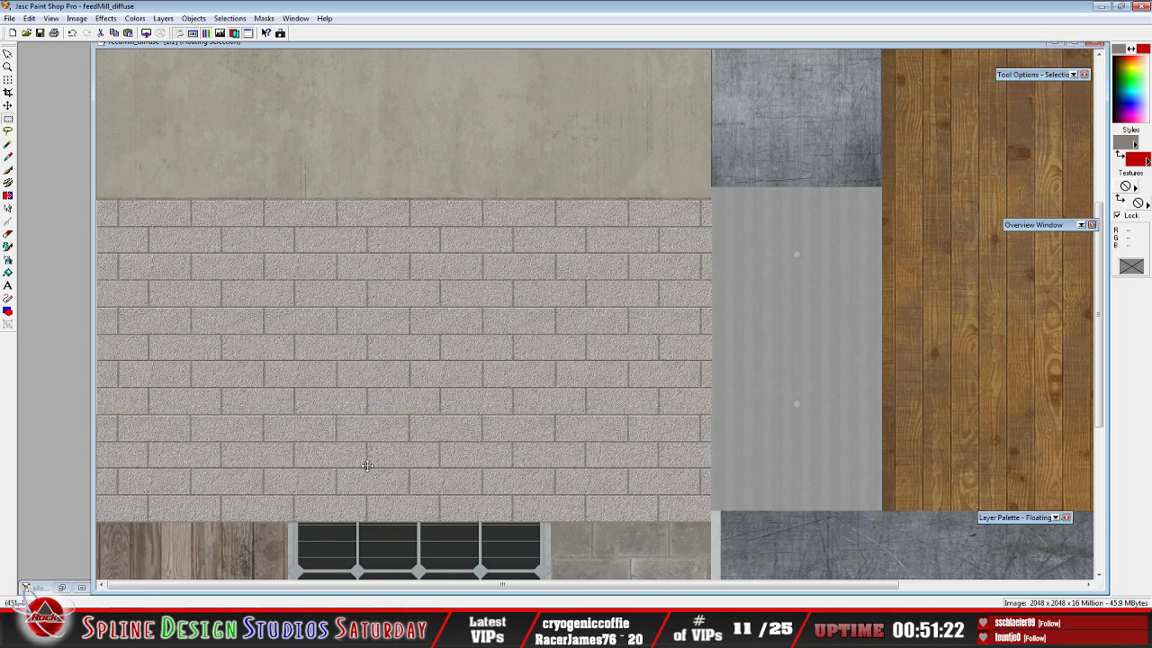
Hide Layer5 to select the area below the white blocks, delete the excess concrete blocks there, and show Layer5 again
{"action": "key", "text": "ctrl+shift+p"}
{"action": "mouse_move", "coordinate": [1011, 517]}
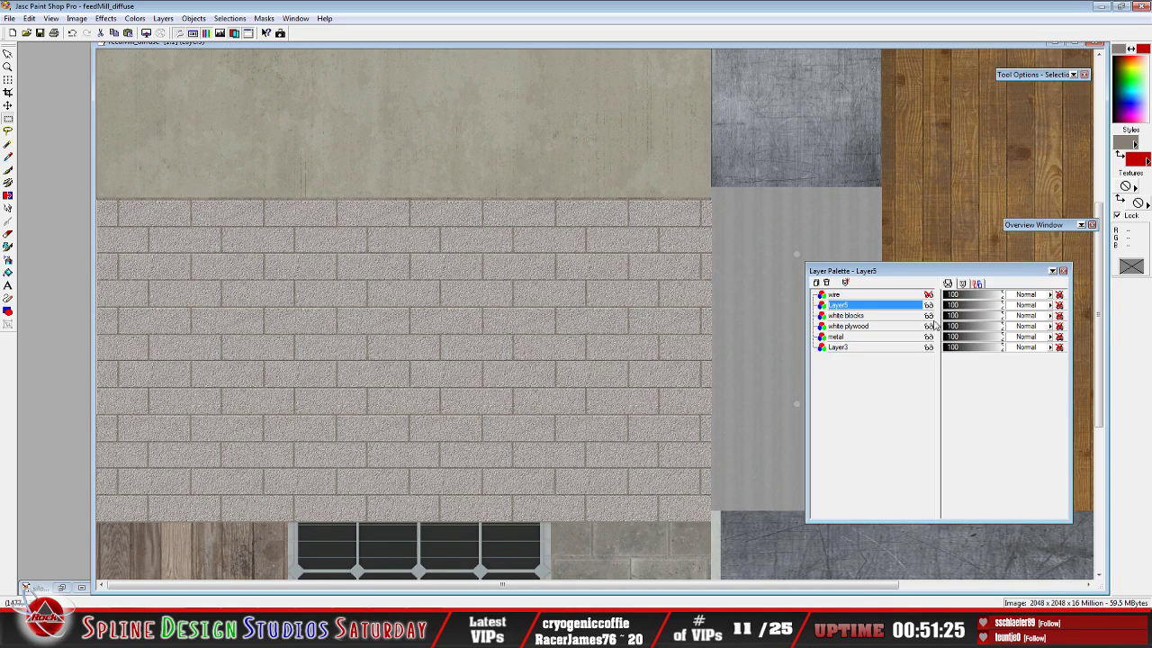
{"action": "left_click", "coordinate": [929, 305]}
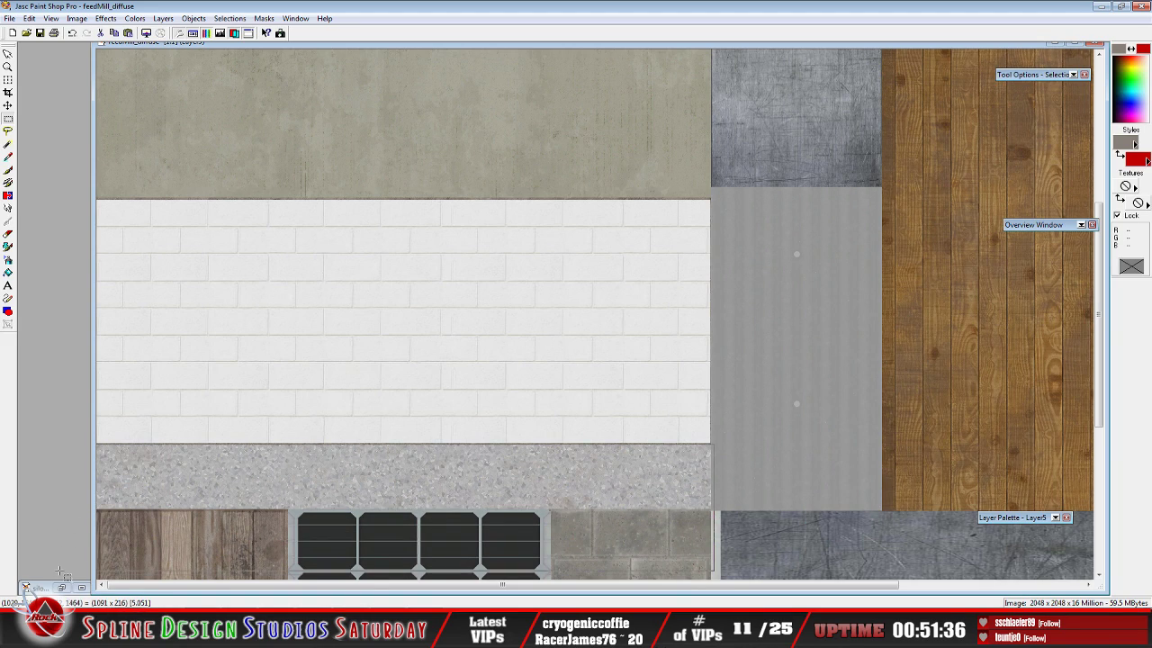
{"action": "left_click", "coordinate": [273, 511]}
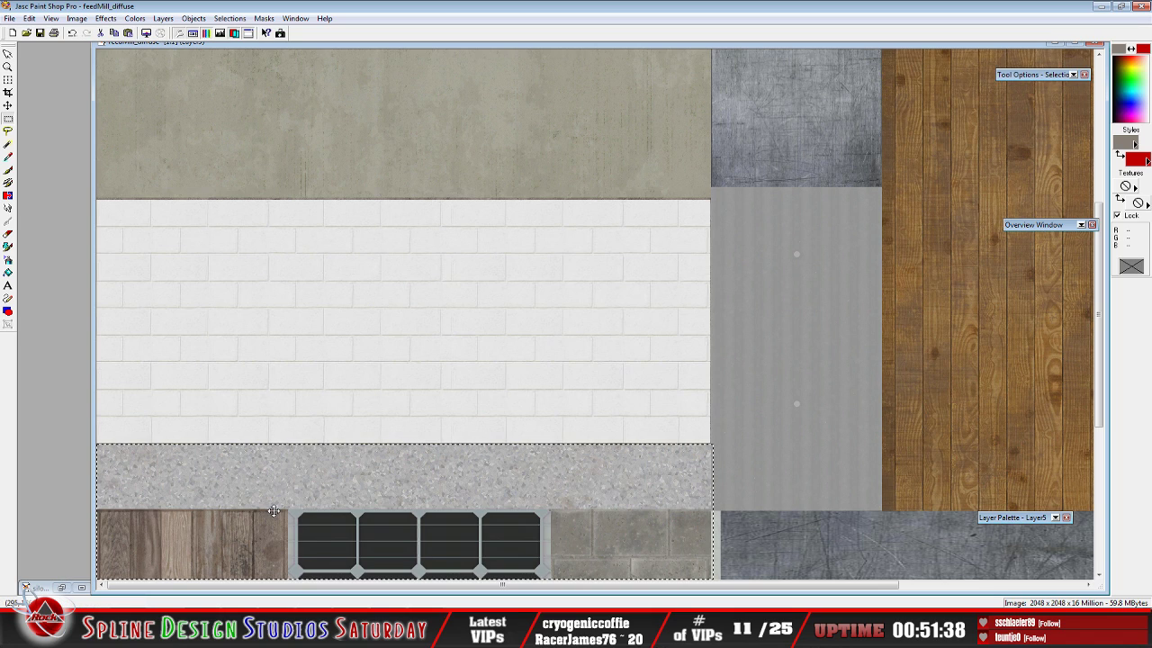
{"action": "key", "text": "ctrl+d"}
{"action": "mouse_move", "coordinate": [1005, 520]}
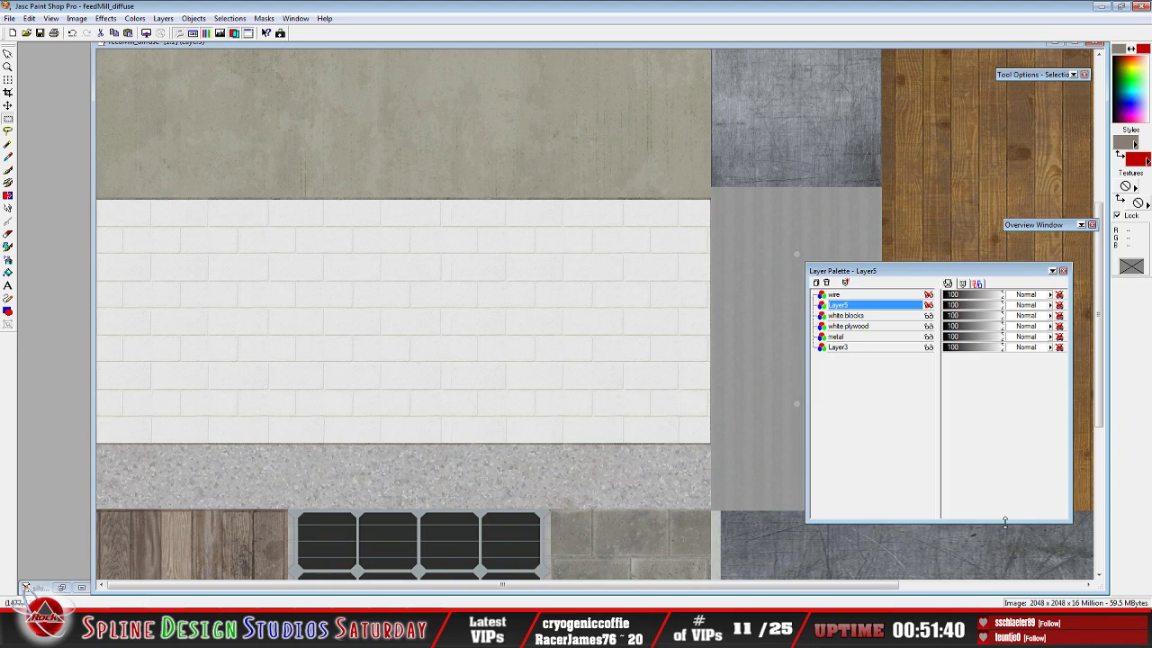
{"action": "left_click", "coordinate": [929, 305]}
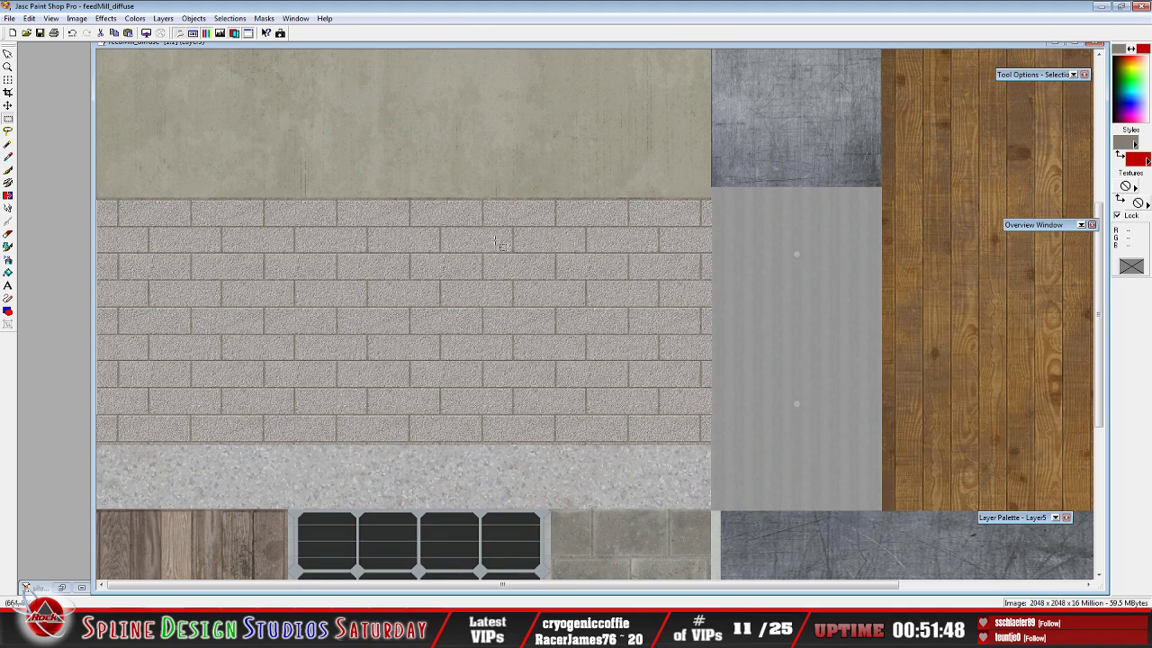
Move the concrete block layer off the white blocks and over the metal, wood and roof tile textures below the dark band
{"action": "key", "text": "minus"}
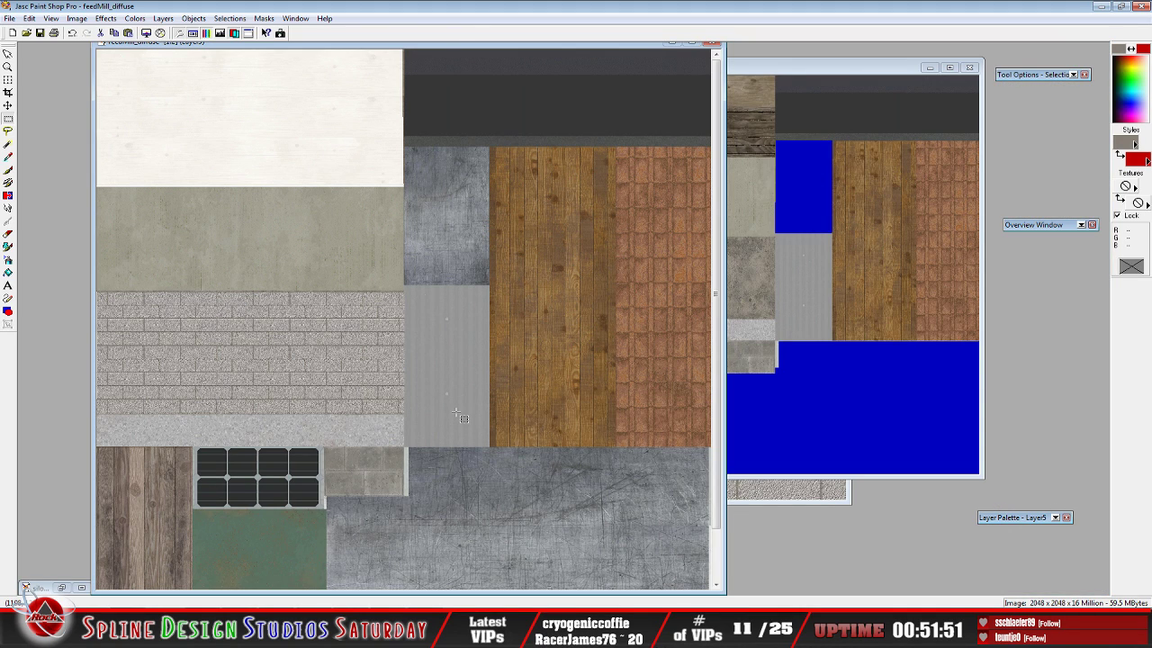
{"action": "mouse_move", "coordinate": [1013, 521]}
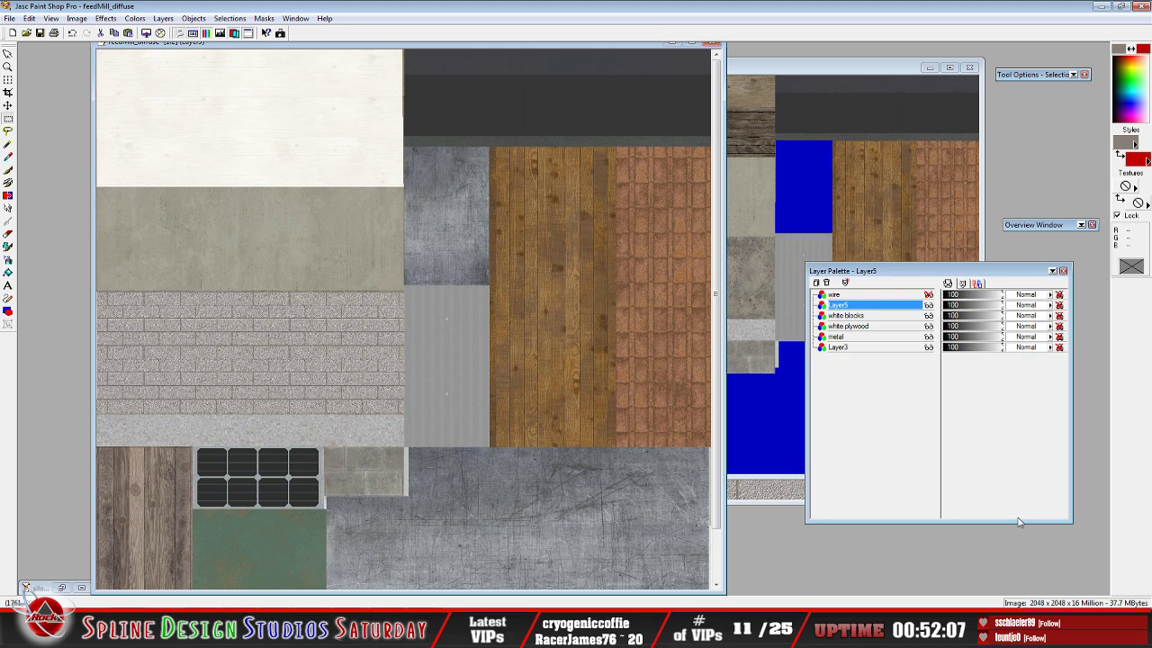
{"action": "left_click", "coordinate": [8, 105]}
{"action": "left_click_drag", "start_coordinate": [232, 320], "coordinate": [519, 313]}
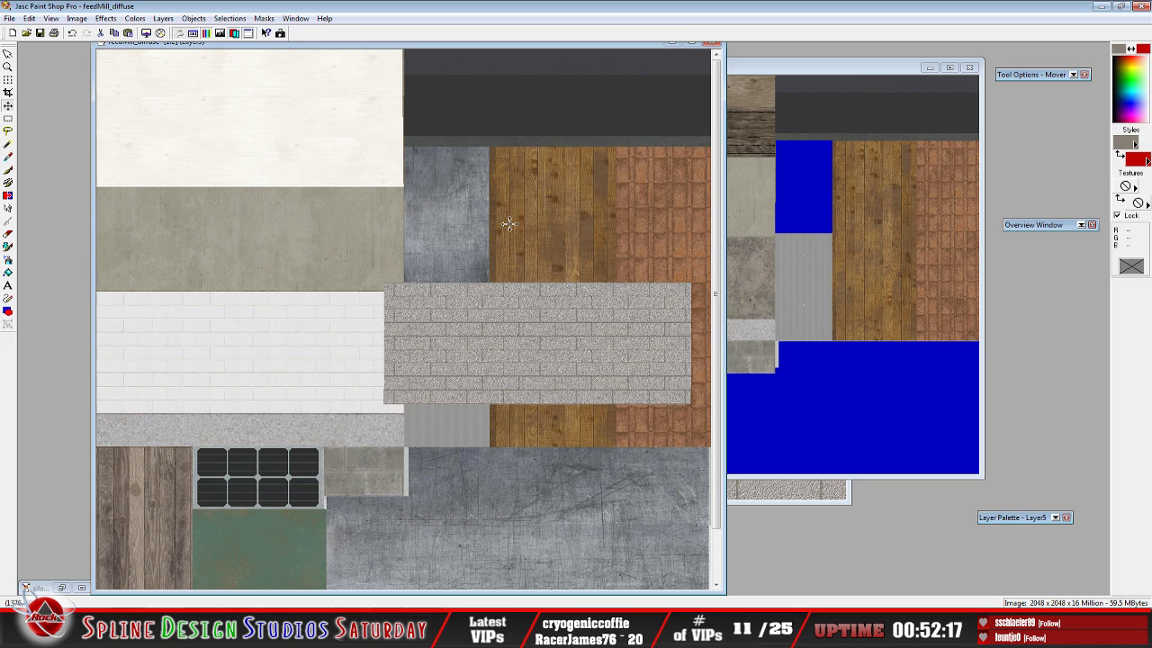
{"action": "left_click_drag", "start_coordinate": [526, 333], "coordinate": [543, 216]}
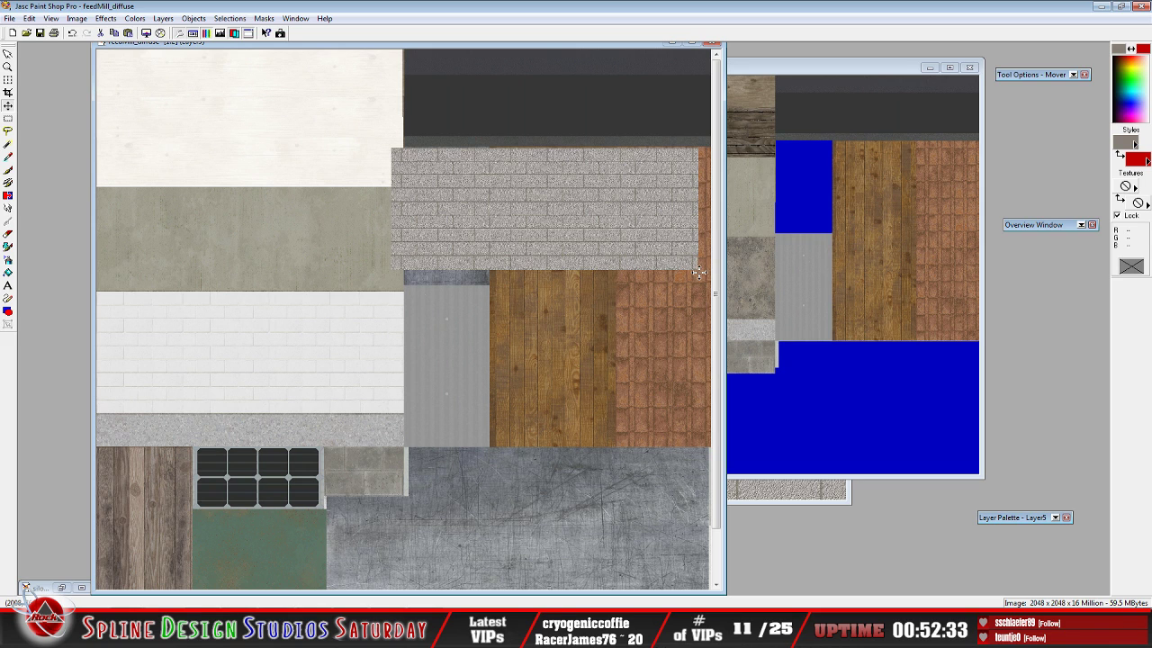
Reposition the concrete block layer flush beneath the dark band, spanning from the plywood's right edge to the image's right border
{"action": "left_click_drag", "start_coordinate": [700, 272], "coordinate": [547, 374]}
{"action": "scroll", "coordinate": [547, 374], "scroll_direction": "up", "scroll_amount": 3}
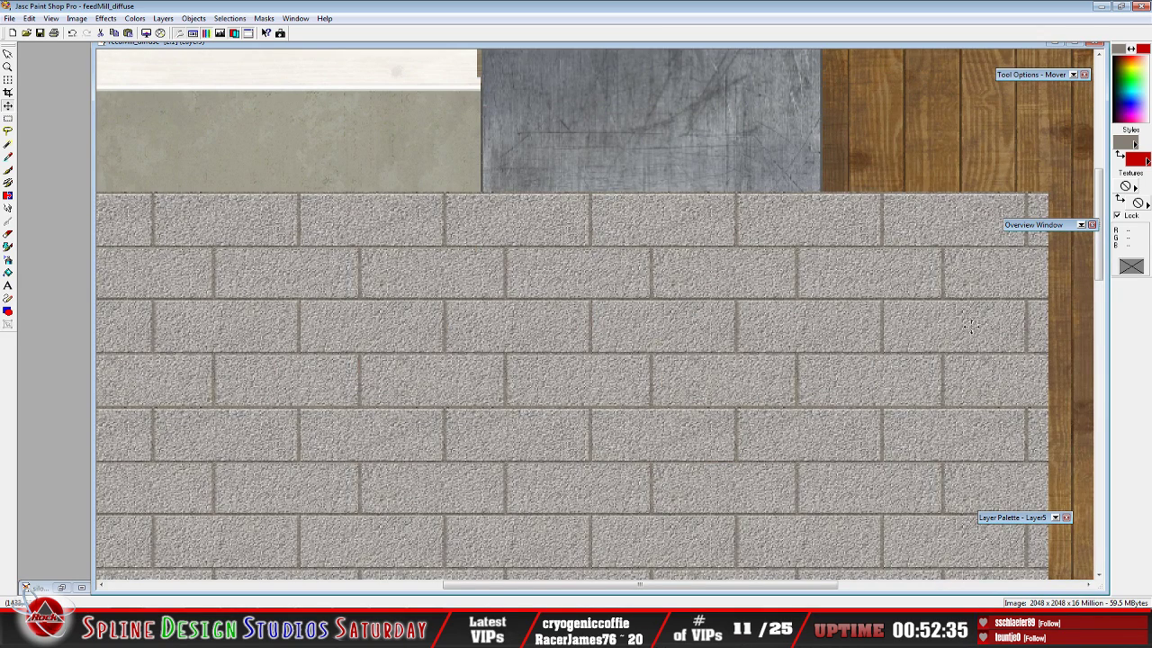
{"action": "scroll", "coordinate": [835, 300], "scroll_direction": "down", "scroll_amount": 2}
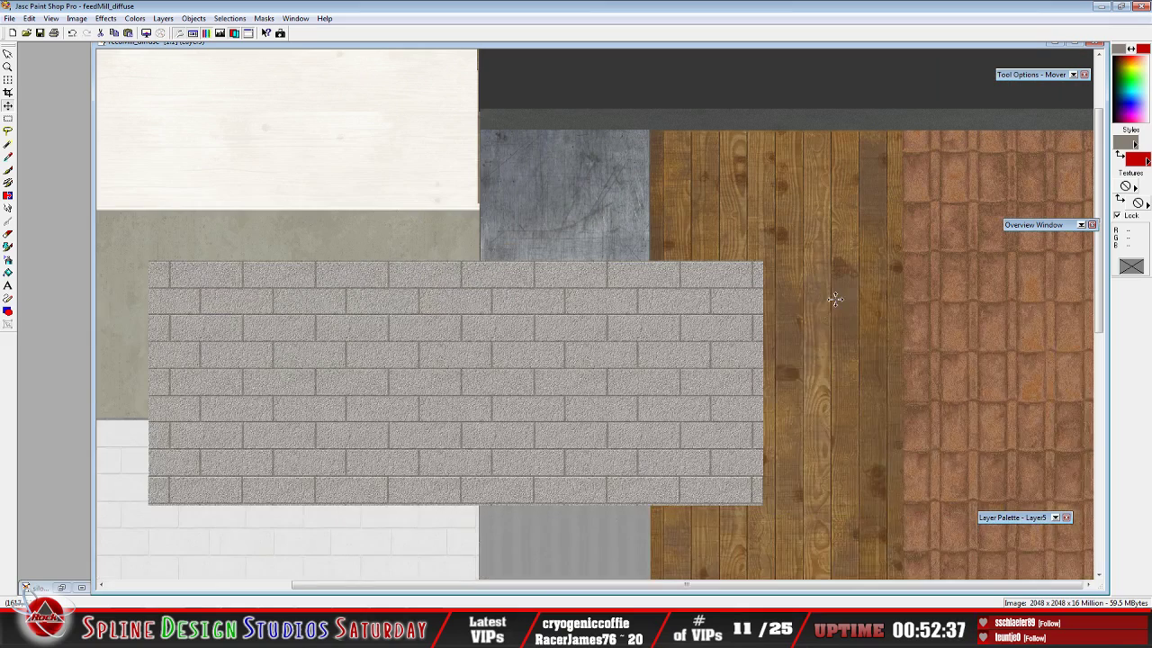
{"action": "scroll", "coordinate": [576, 346], "scroll_direction": "down", "scroll_amount": 2}
{"action": "left_click_drag", "start_coordinate": [408, 257], "coordinate": [566, 198]}
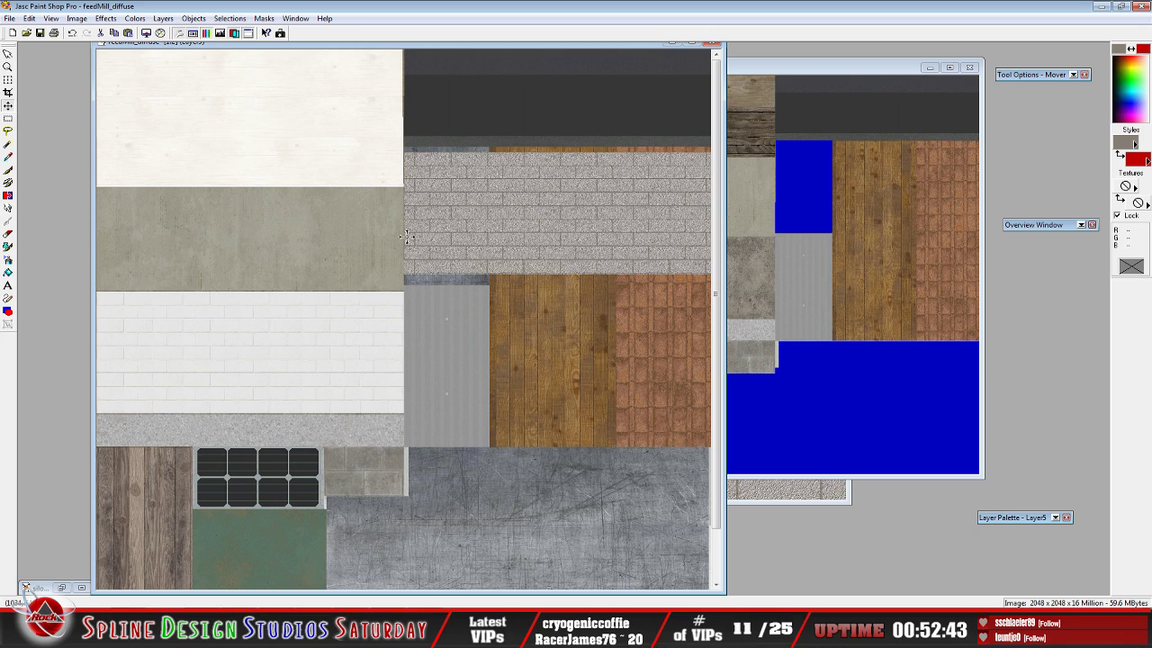
{"action": "left_click_drag", "start_coordinate": [468, 223], "coordinate": [472, 220]}
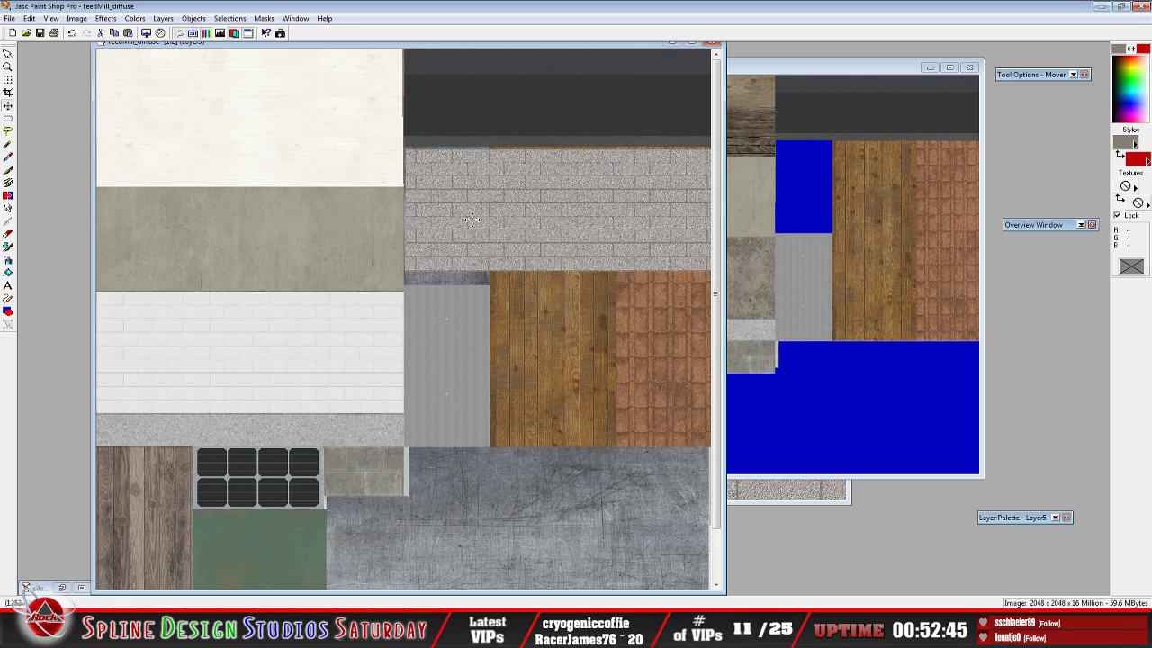
{"action": "left_click_drag", "start_coordinate": [585, 206], "coordinate": [581, 203]}
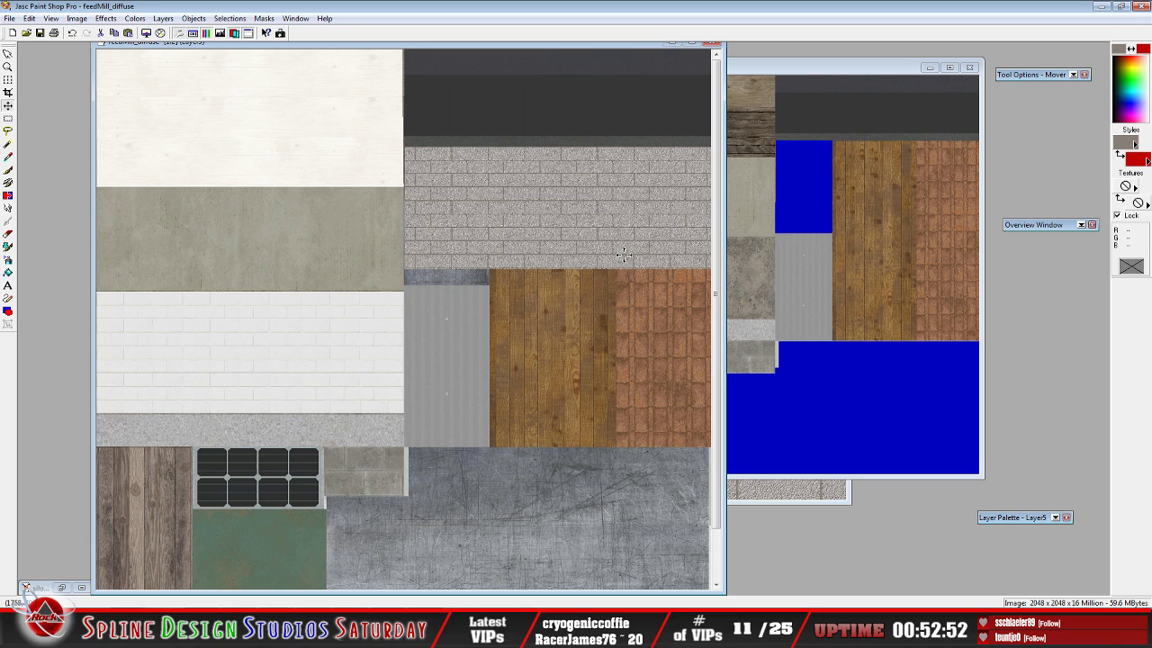
Move the concrete block layer down beside the white blocks, level with their top edge and flush against their right side
{"action": "left_click_drag", "start_coordinate": [591, 227], "coordinate": [587, 370]}
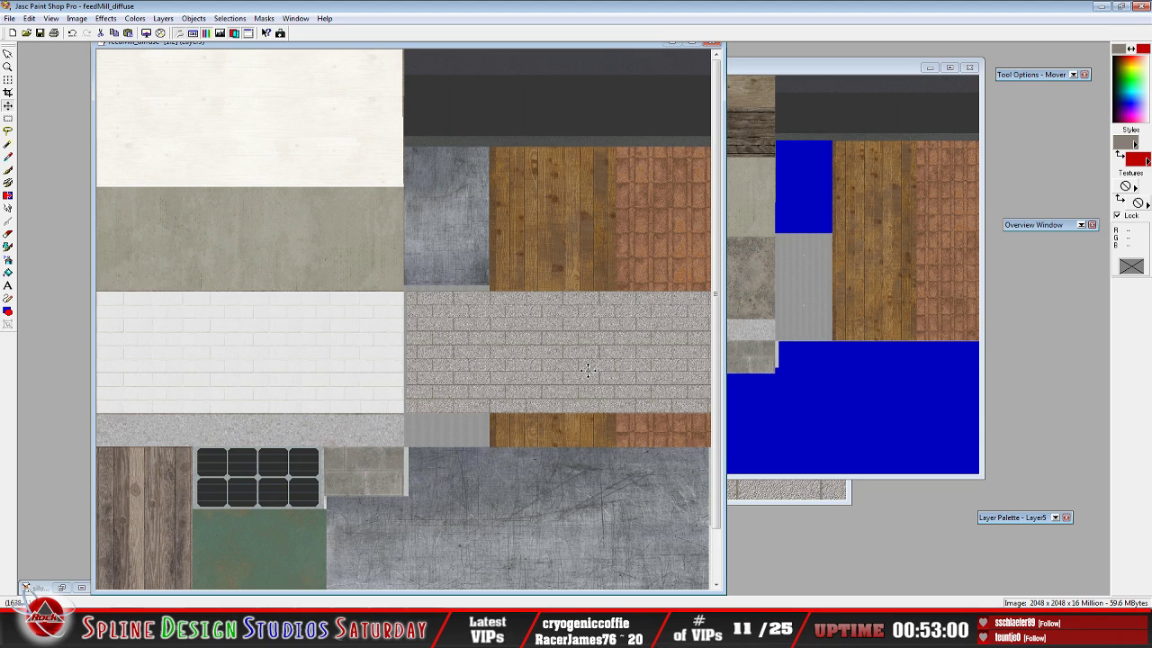
{"action": "scroll", "coordinate": [586, 370], "scroll_direction": "up", "scroll_amount": 3}
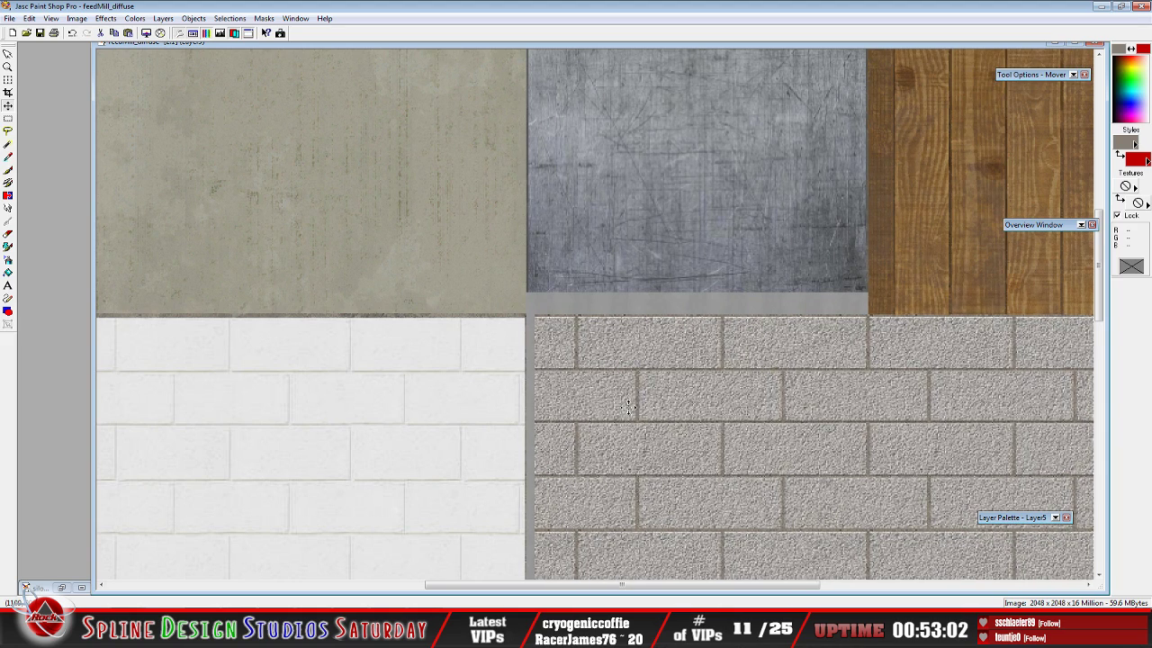
{"action": "left_click_drag", "start_coordinate": [628, 407], "coordinate": [620, 405]}
{"action": "scroll", "coordinate": [614, 410], "scroll_direction": "down", "scroll_amount": 2}
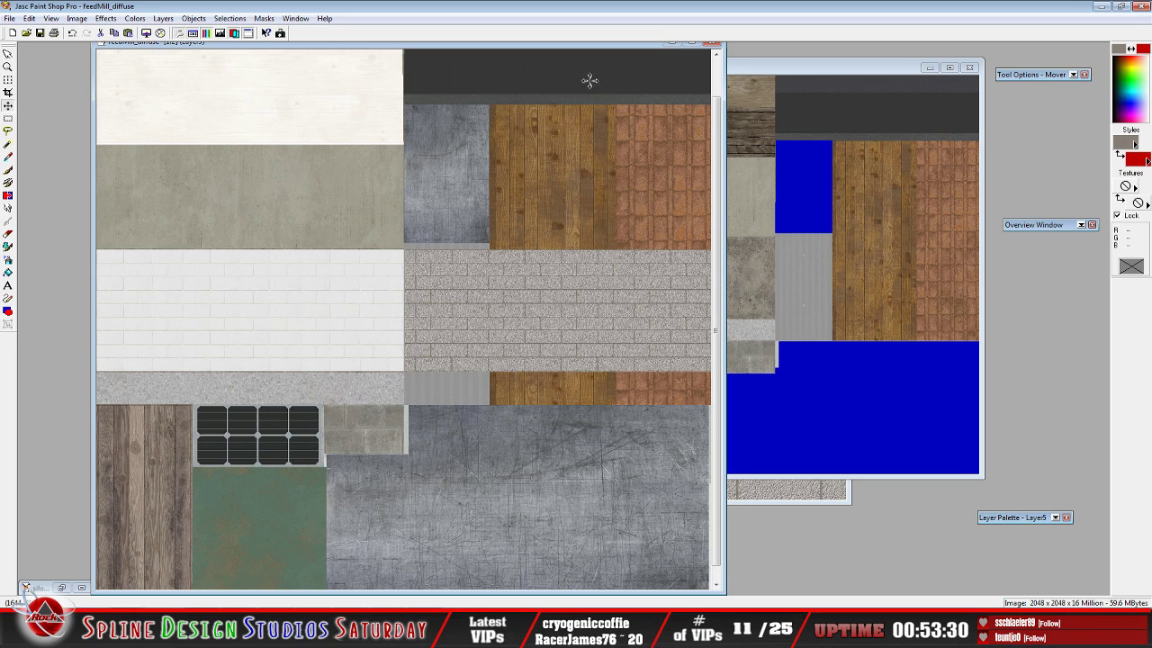
Show the wire layer over feedMill_diffuse and place the reduced image window fully in view beside buildings_acc_diffuse
{"action": "scroll", "coordinate": [718, 146], "scroll_direction": "up", "scroll_amount": 1}
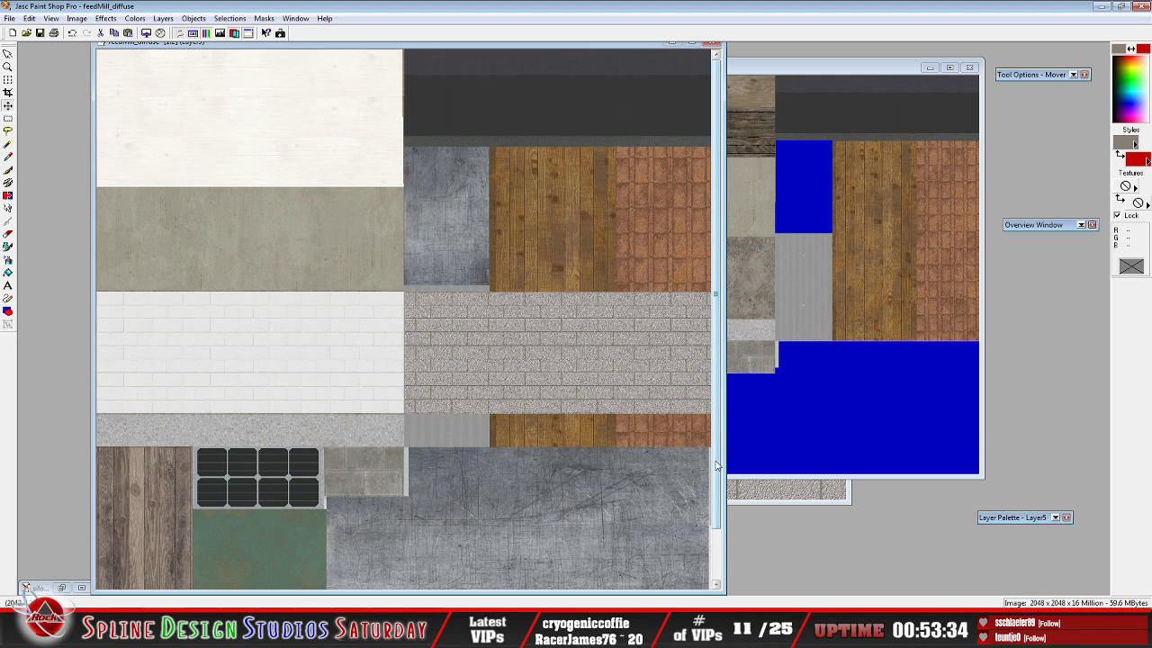
{"action": "scroll", "coordinate": [713, 476], "scroll_direction": "down", "scroll_amount": 1}
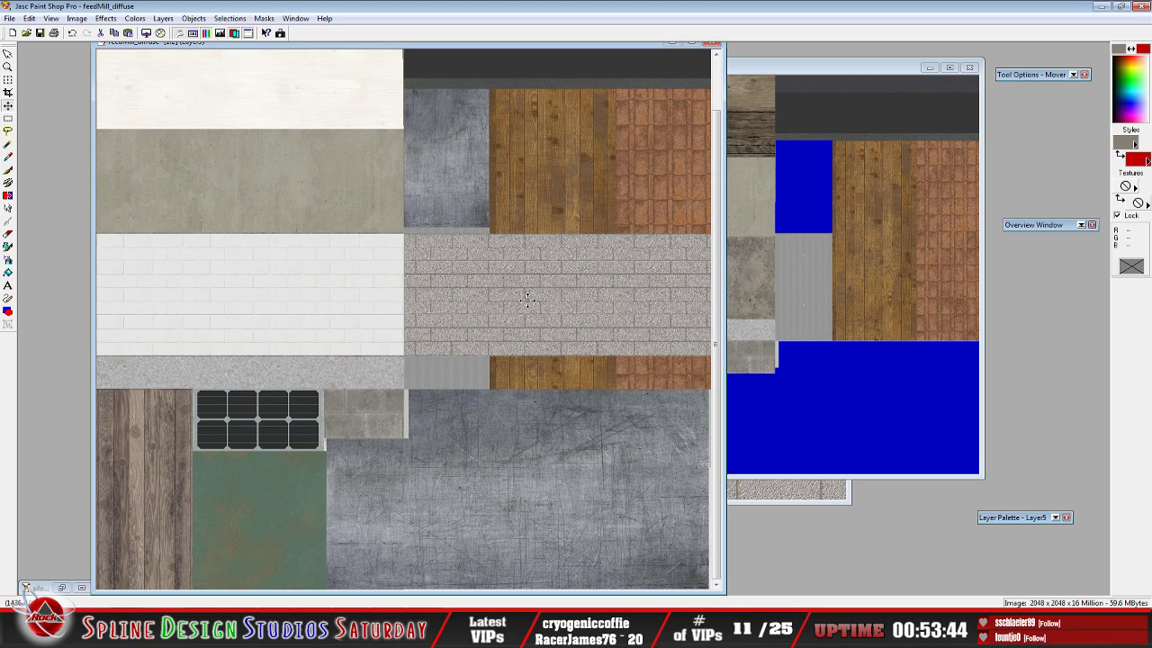
{"action": "mouse_move", "coordinate": [1004, 517]}
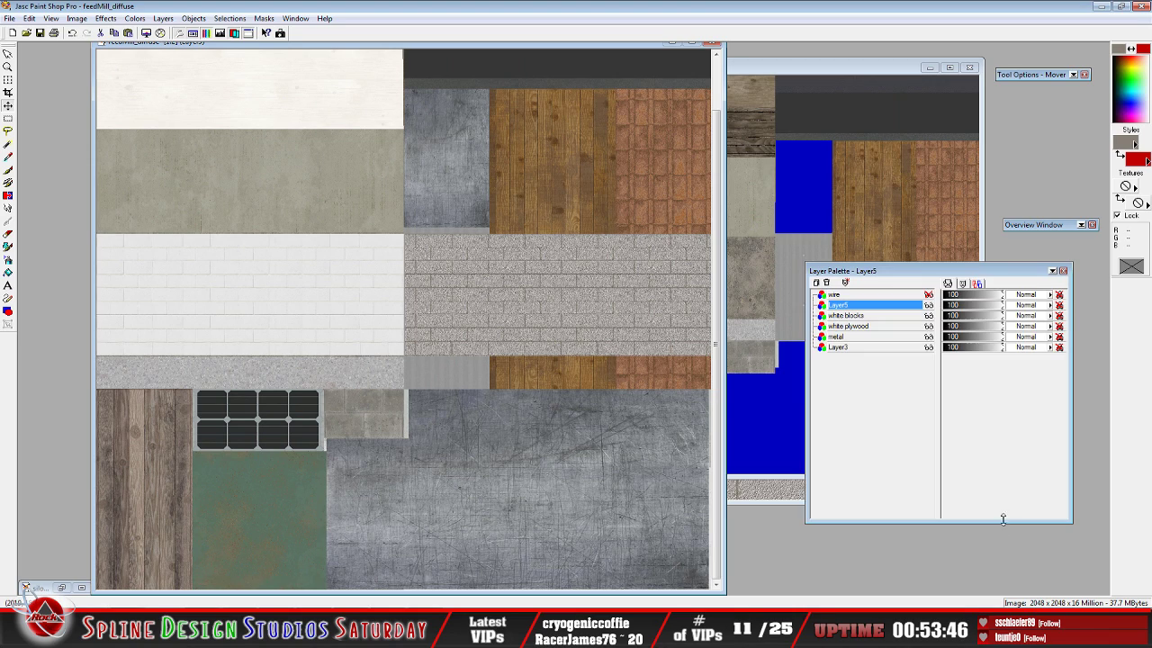
{"action": "left_click", "coordinate": [929, 295]}
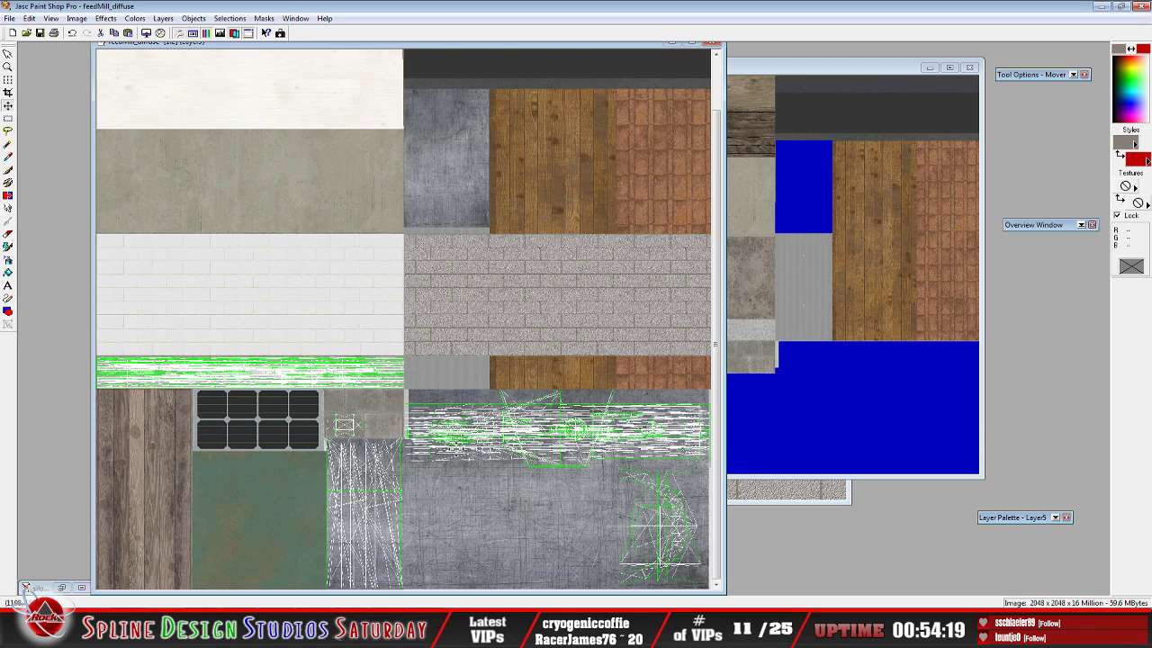
{"action": "key", "text": "minus"}
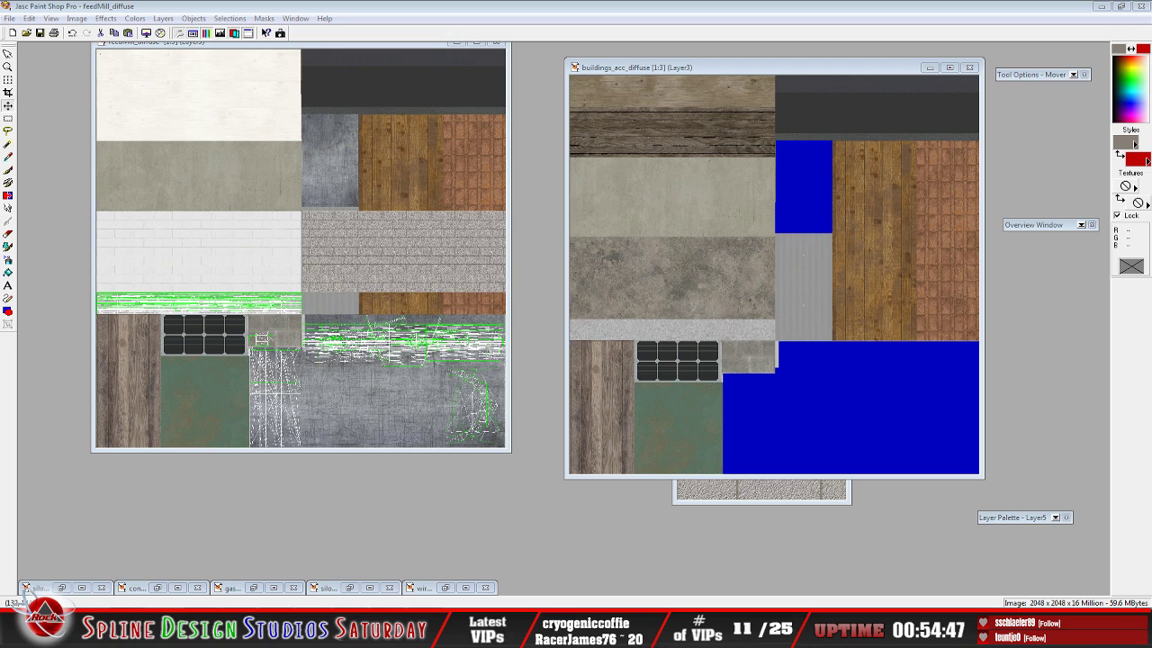
{"action": "left_click_drag", "start_coordinate": [349, 43], "coordinate": [351, 71]}
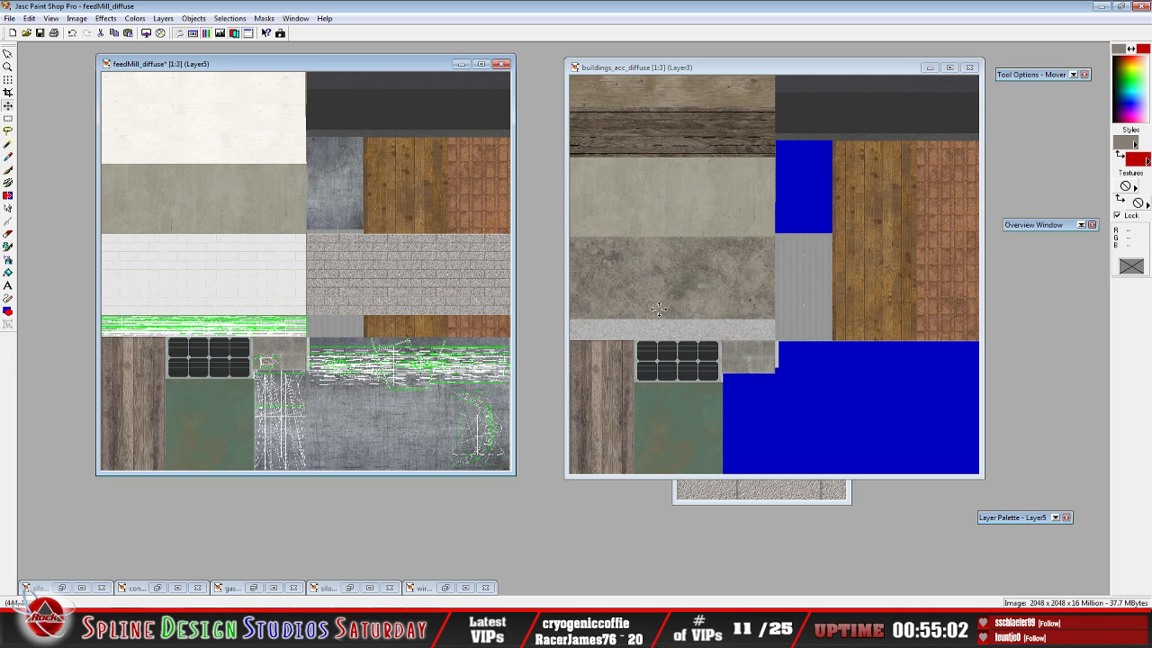
Switch to 3ds Max, put the UV editor away and collapse limeSilo003's whole modifier stack, holding the scene first
{"action": "left_click", "coordinate": [404, 630]}
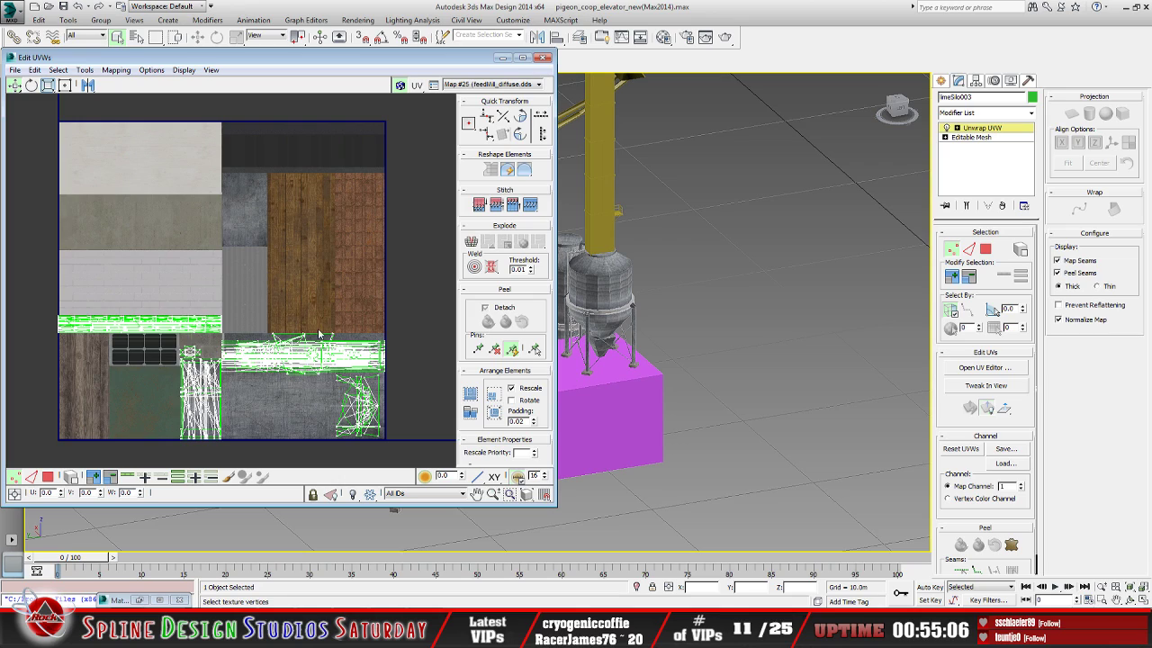
{"action": "left_click", "coordinate": [502, 57]}
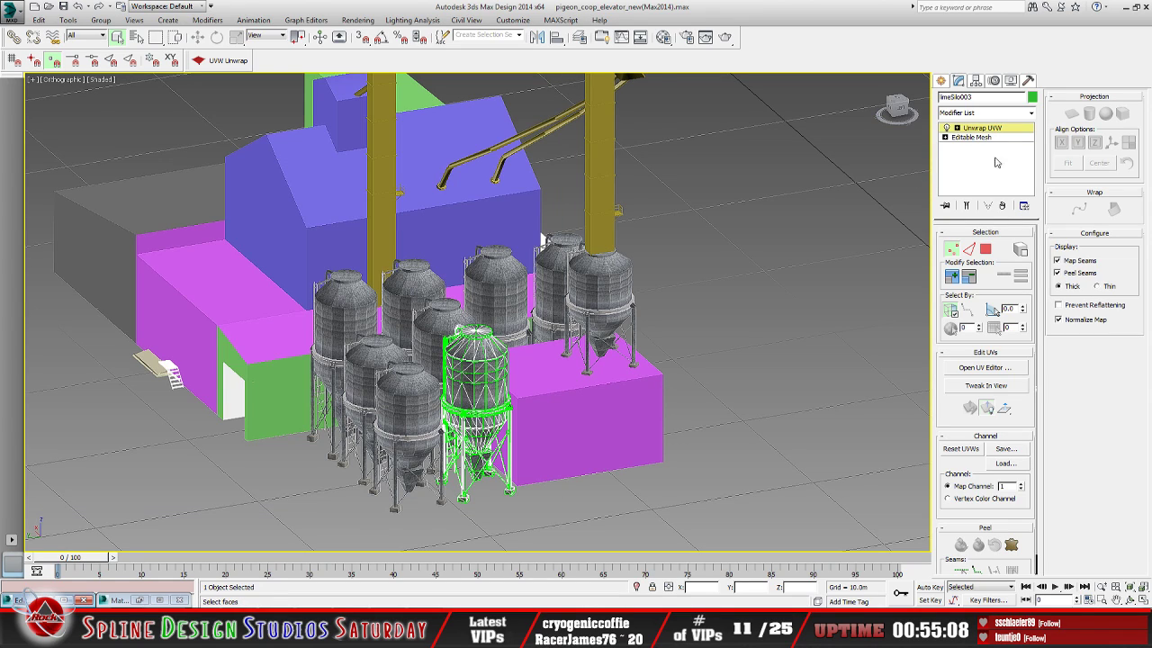
{"action": "left_click", "coordinate": [957, 128]}
{"action": "left_click", "coordinate": [981, 130]}
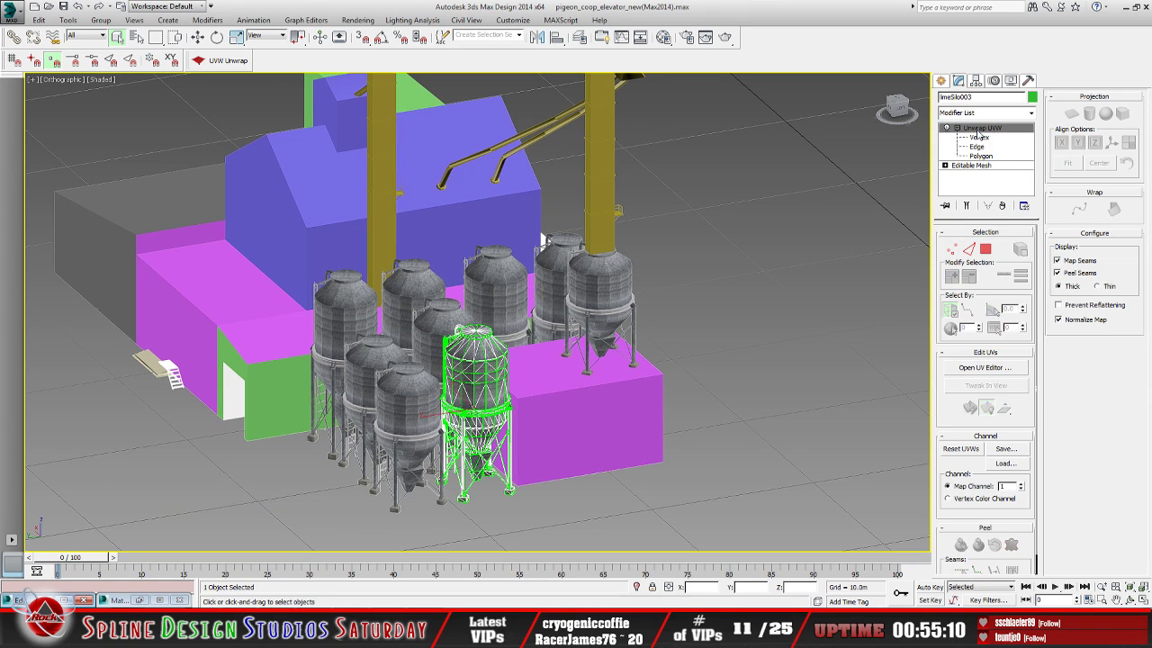
{"action": "right_click", "coordinate": [980, 132]}
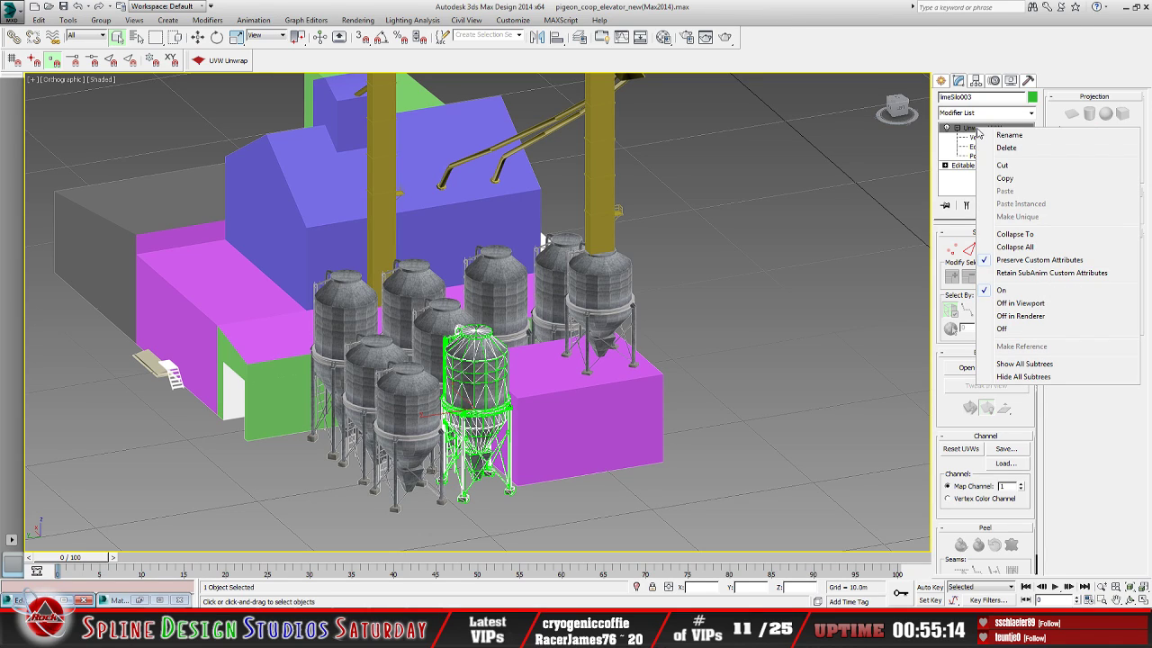
{"action": "left_click", "coordinate": [1017, 246]}
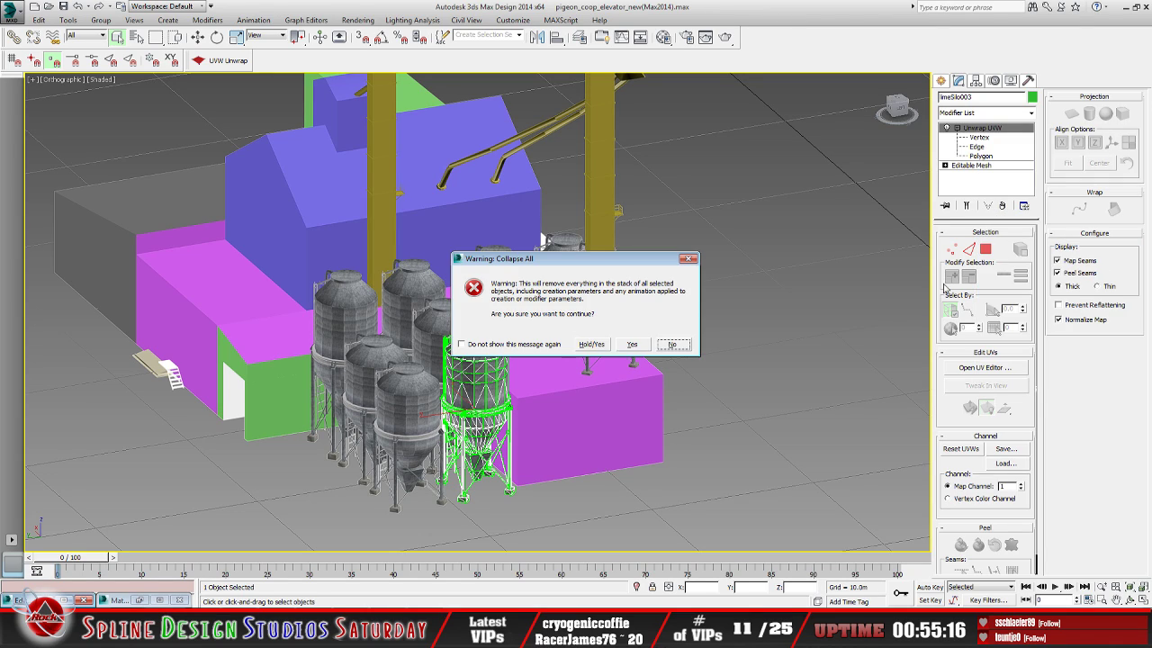
{"action": "left_click", "coordinate": [605, 347]}
Examine the mill buildings and silos from several sides to judge which wall and roof surfaces need textures
{"action": "middle_click_drag", "start_coordinate": [506, 378], "coordinate": [544, 360]}
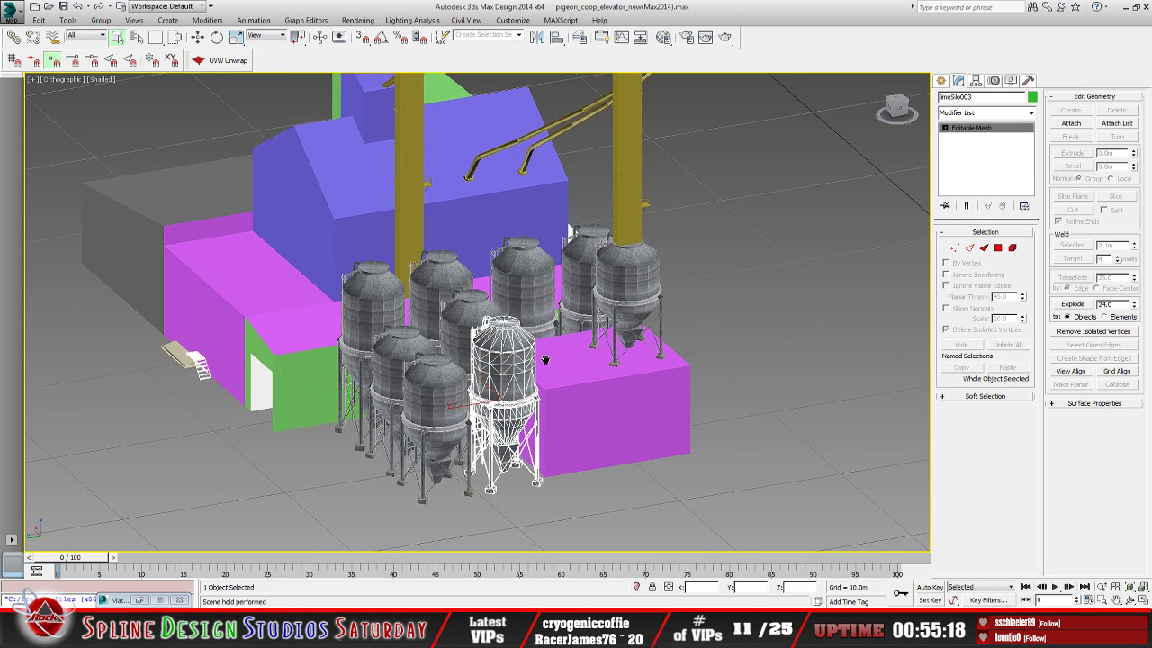
{"action": "left_click", "coordinate": [1130, 598]}
{"action": "left_click_drag", "start_coordinate": [472, 358], "coordinate": [477, 306]}
{"action": "middle_click_drag", "start_coordinate": [475, 300], "coordinate": [606, 286]}
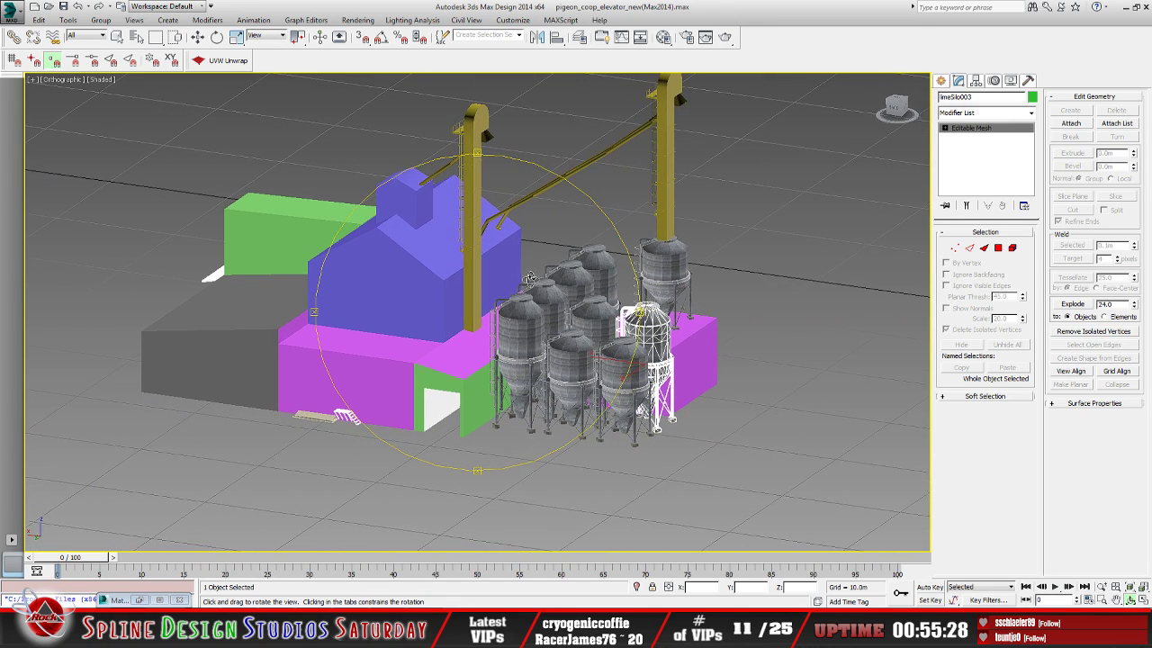
{"action": "left_click_drag", "start_coordinate": [450, 217], "coordinate": [481, 263]}
{"action": "left_click_drag", "start_coordinate": [523, 315], "coordinate": [477, 329]}
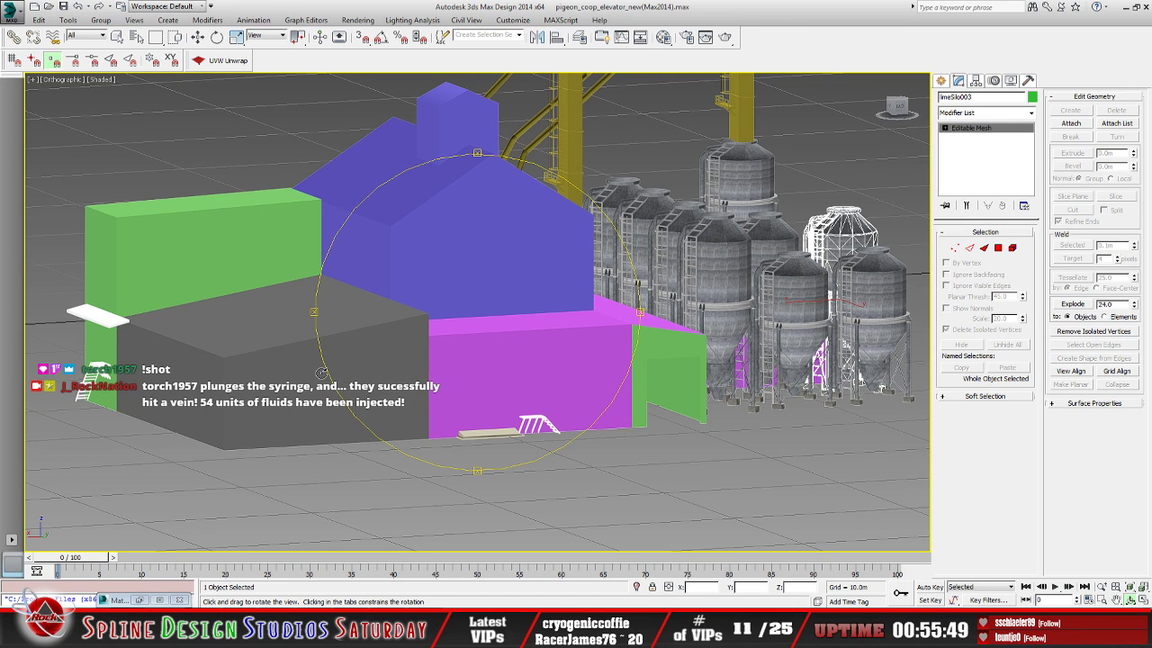
{"action": "left_click_drag", "start_coordinate": [405, 355], "coordinate": [441, 321]}
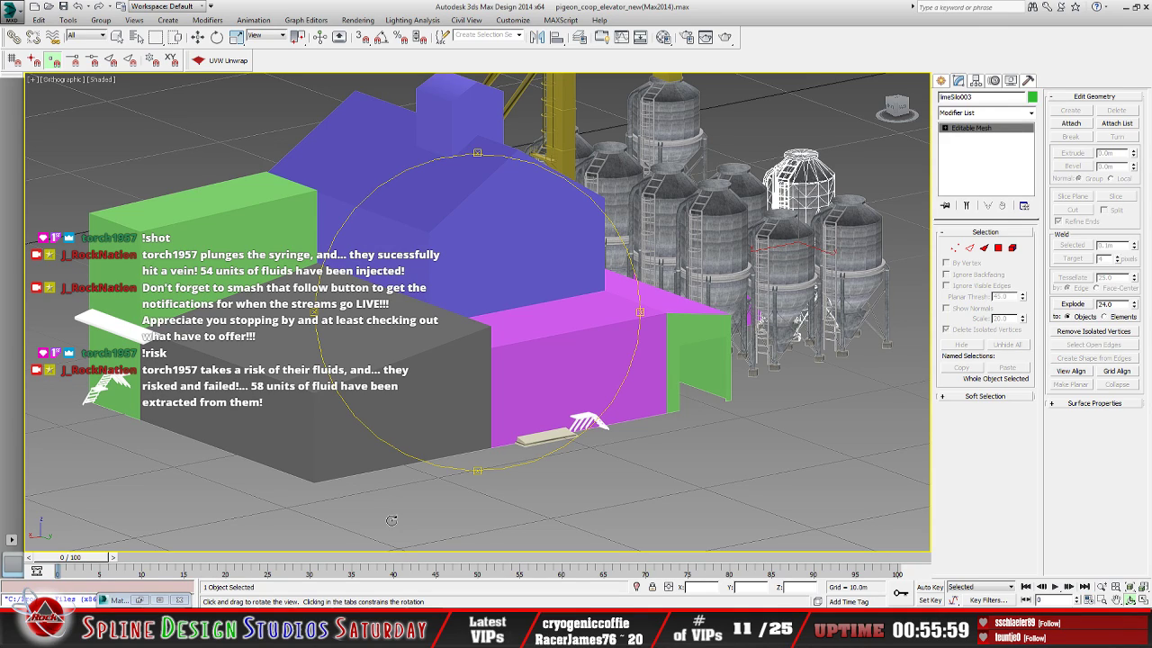
{"action": "mouse_move", "coordinate": [401, 391]}
{"action": "left_mouse_down"}
{"action": "mouse_move", "coordinate": [389, 396]}
{"action": "mouse_move", "coordinate": [401, 402]}
{"action": "left_mouse_up"}
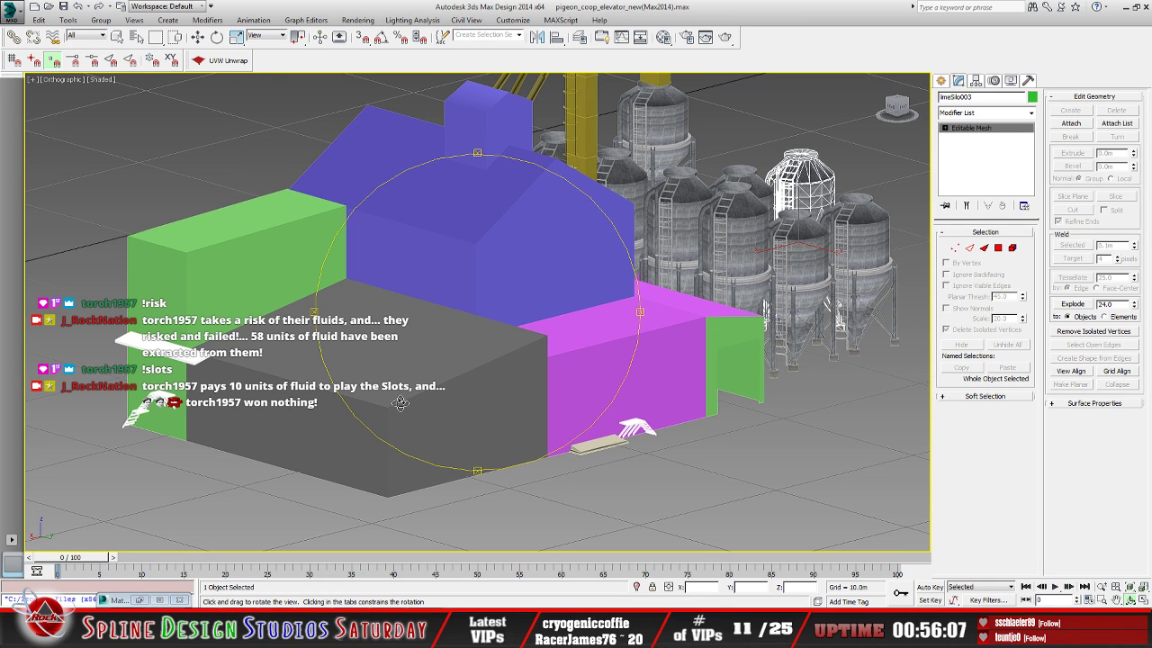
{"action": "left_click_drag", "start_coordinate": [418, 369], "coordinate": [446, 391]}
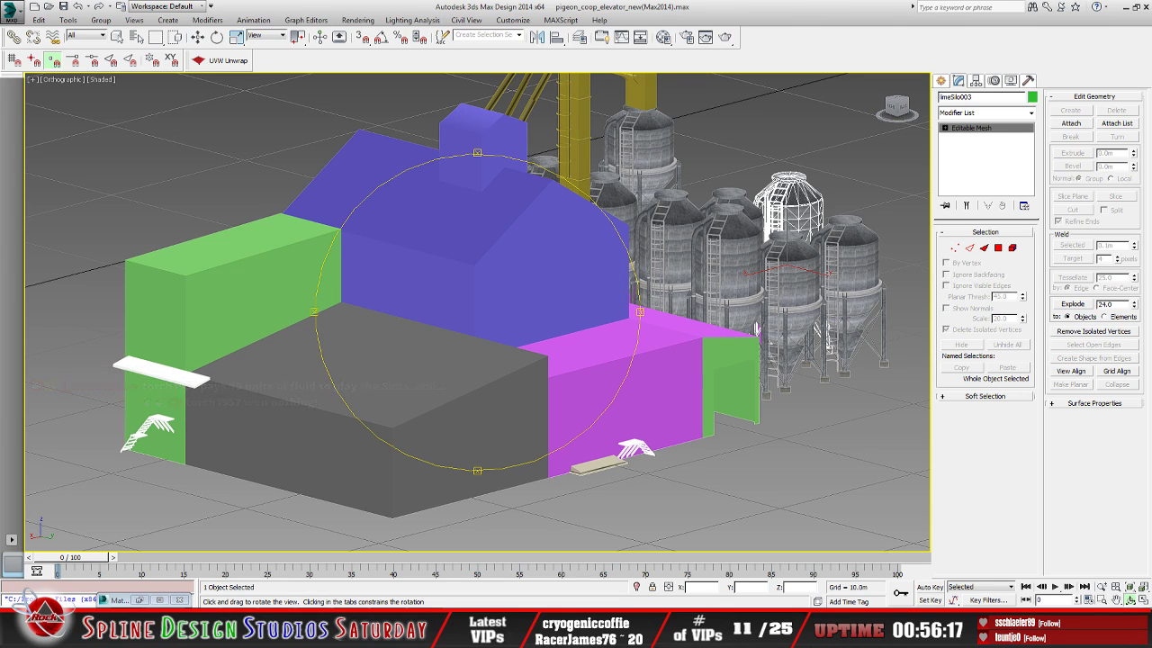
Switch to Paint Shop Pro and browse to the desktop's Dairyland Map folder for opening an image
{"action": "key", "text": "alt+Tab"}
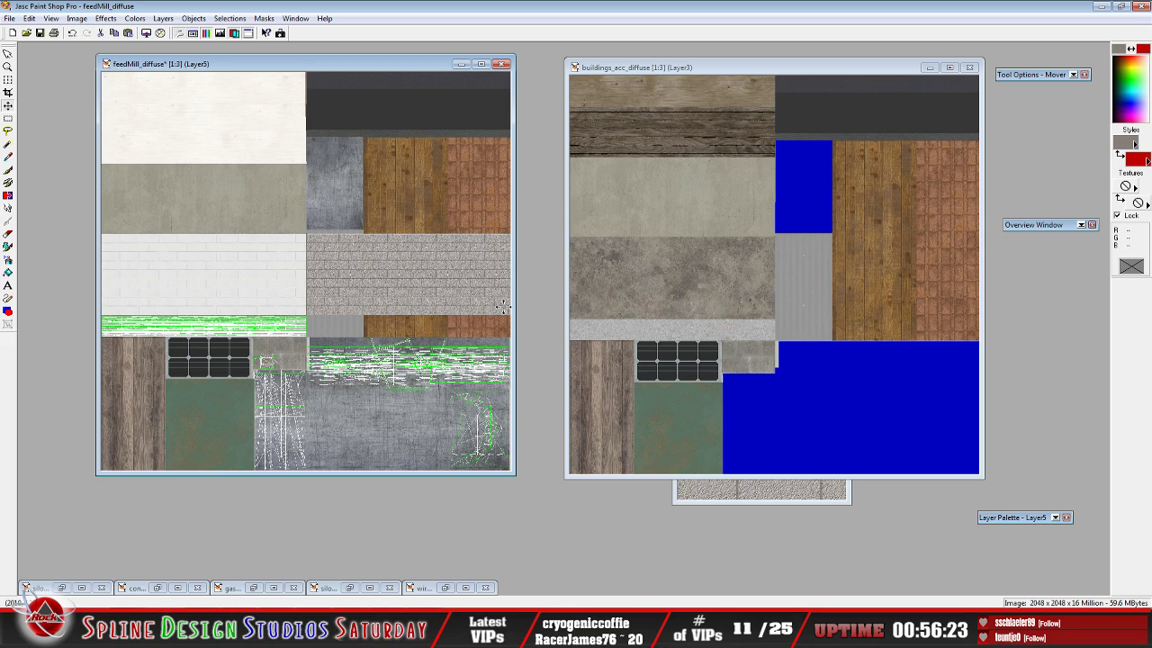
{"action": "left_click", "coordinate": [27, 34]}
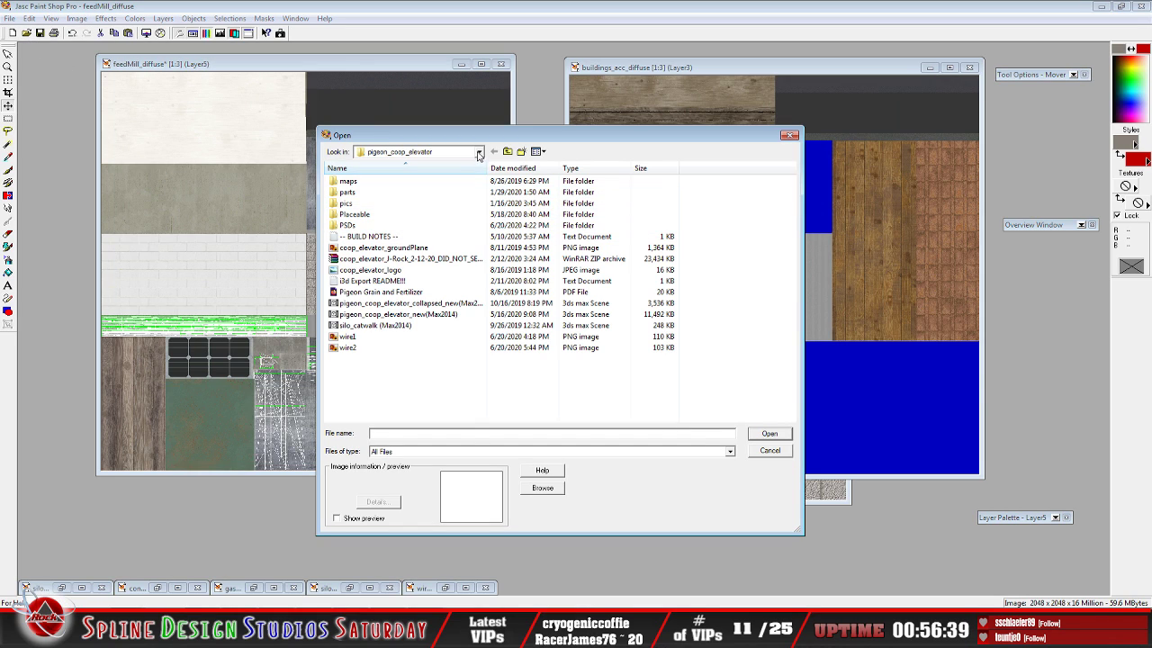
{"action": "left_click", "coordinate": [480, 153]}
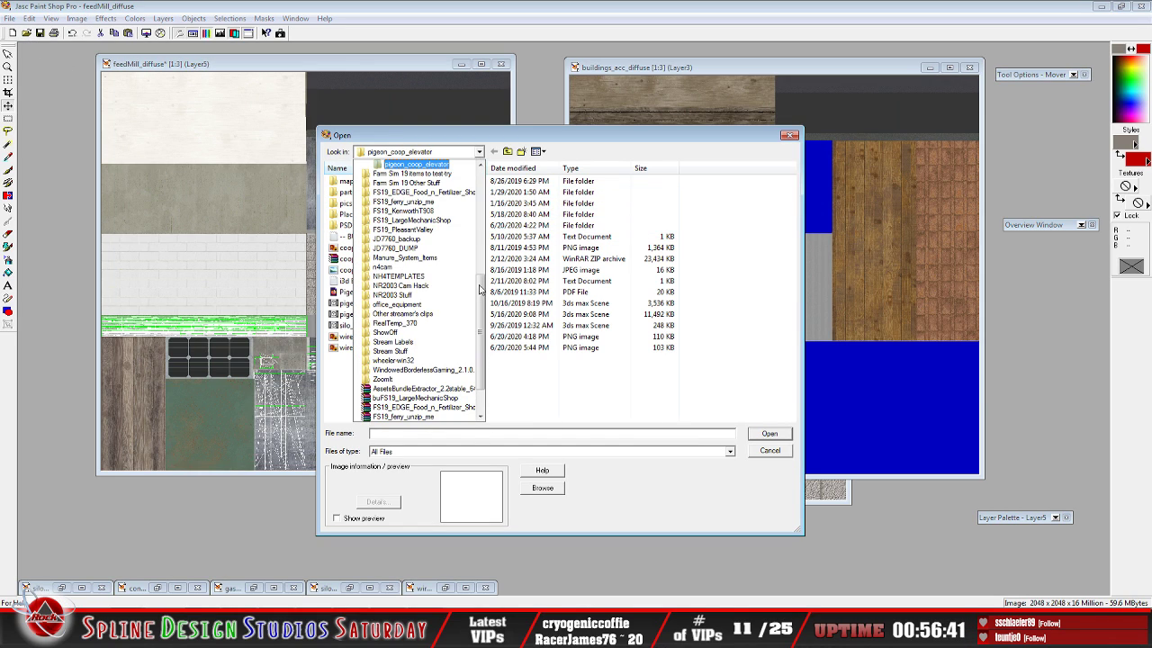
{"action": "scroll", "coordinate": [487, 214], "scroll_direction": "up", "scroll_amount": 5}
{"action": "scroll", "coordinate": [487, 214], "scroll_direction": "up", "scroll_amount": 2}
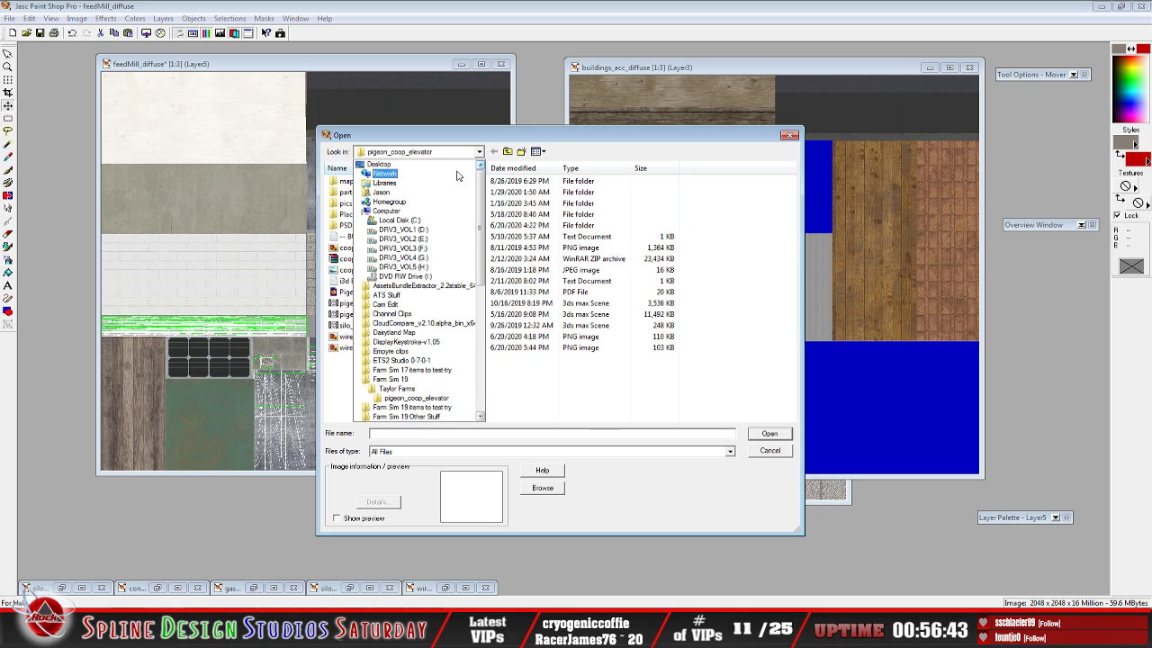
{"action": "left_click", "coordinate": [454, 166]}
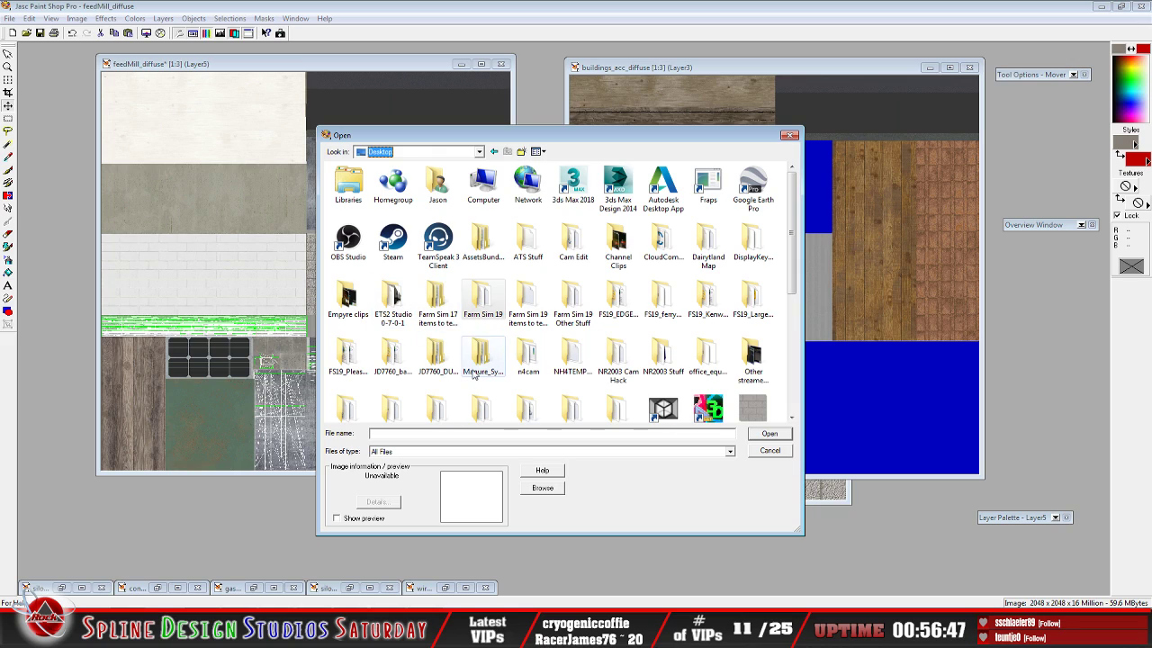
{"action": "double_click", "coordinate": [704, 236]}
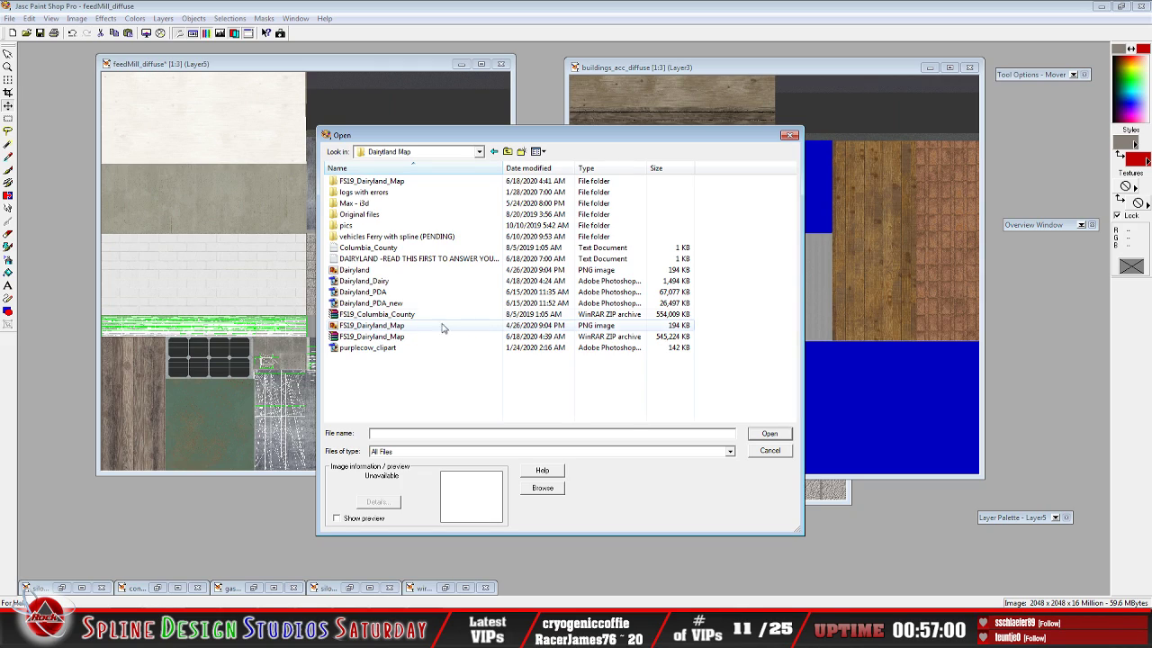
Open the openBarn_01 DDS texture from the Max - i3d folder's openBarn subfolder without displaying its mip maps
{"action": "left_click", "coordinate": [360, 205]}
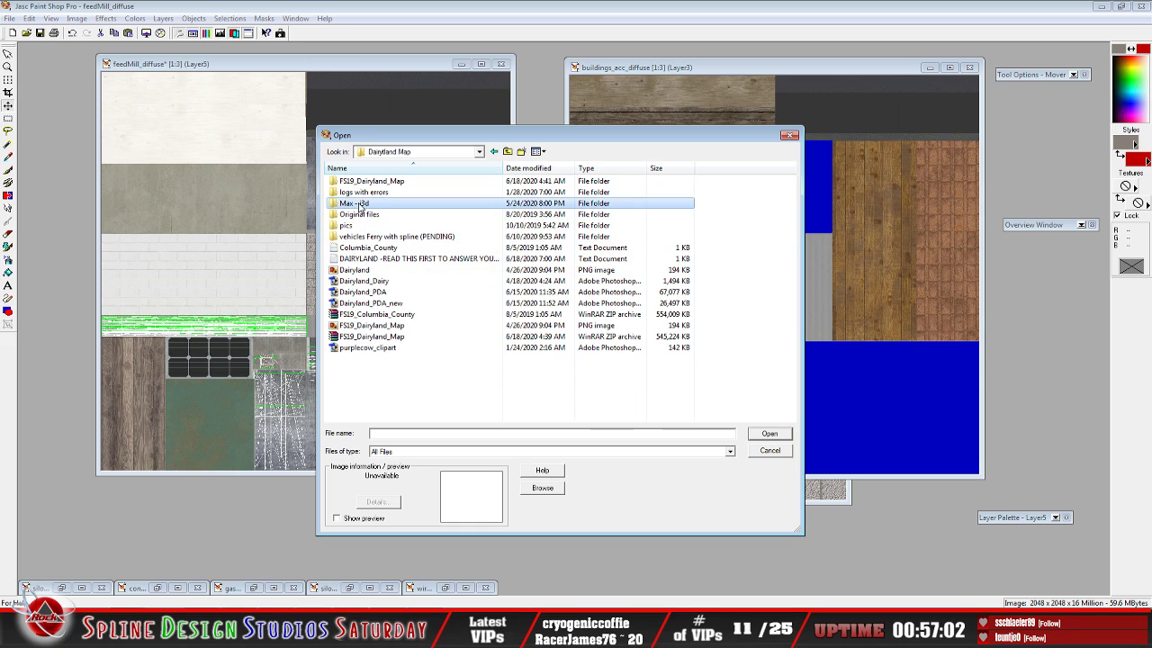
{"action": "double_click", "coordinate": [360, 205]}
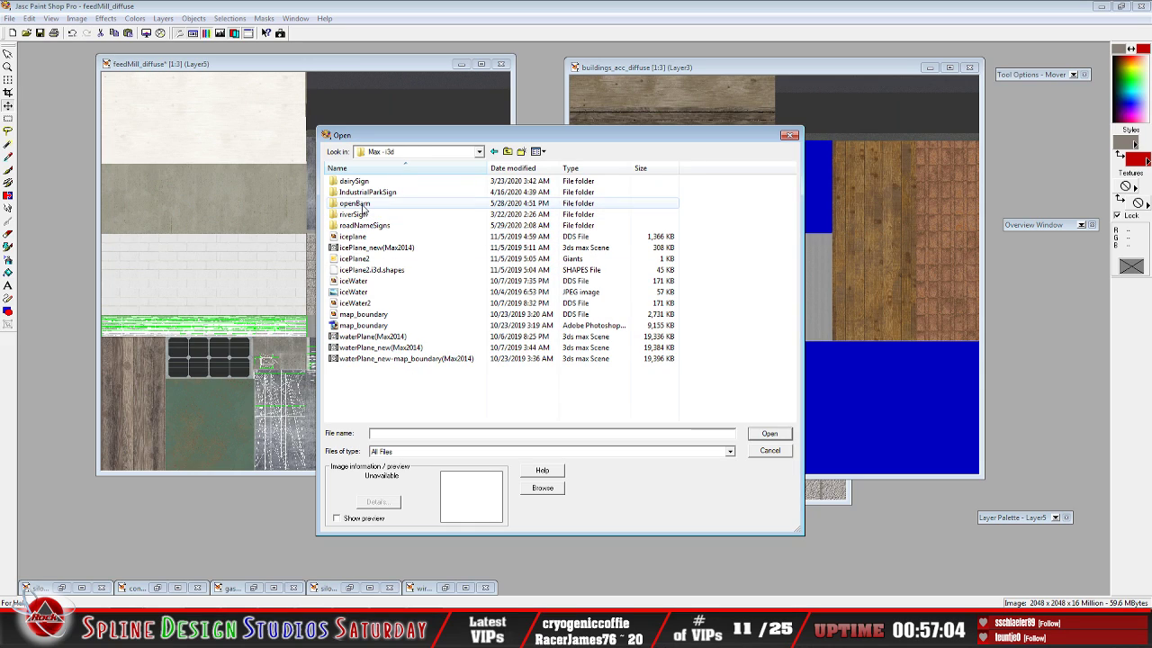
{"action": "double_click", "coordinate": [359, 204]}
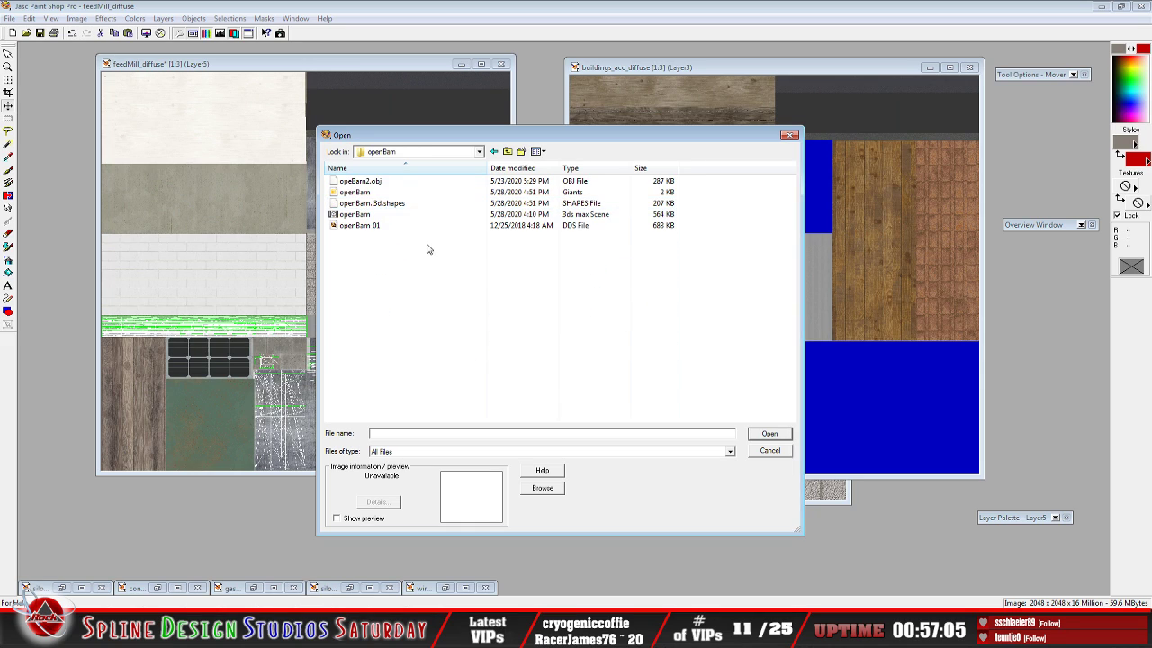
{"action": "left_click", "coordinate": [367, 227]}
{"action": "left_click", "coordinate": [763, 428]}
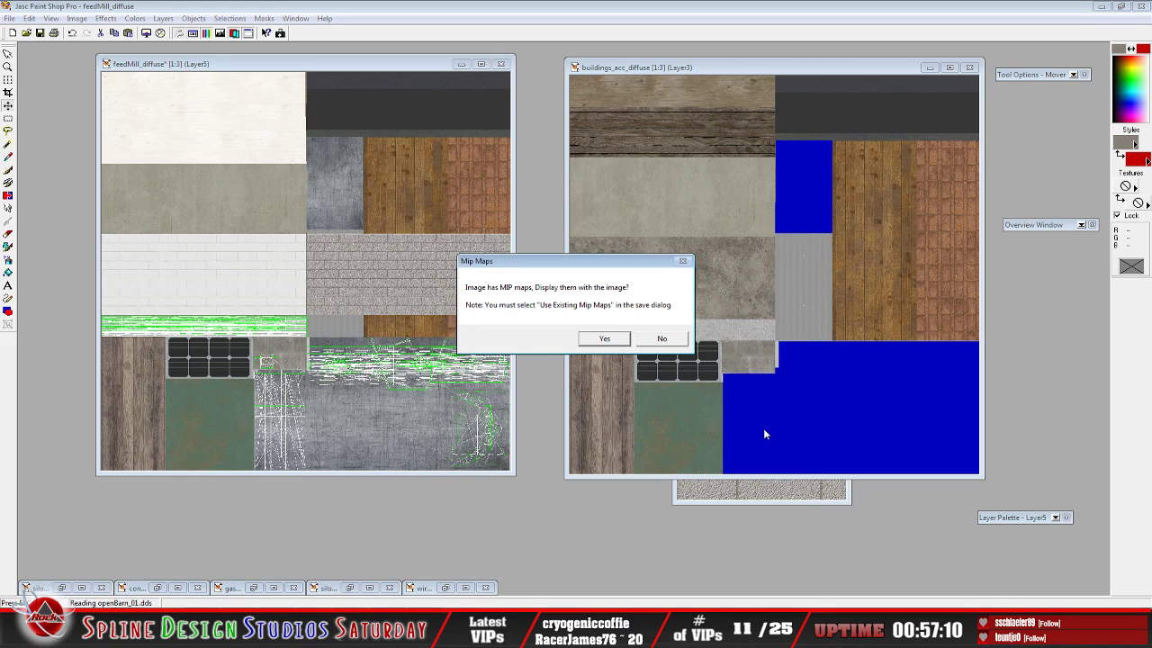
{"action": "left_click", "coordinate": [677, 340]}
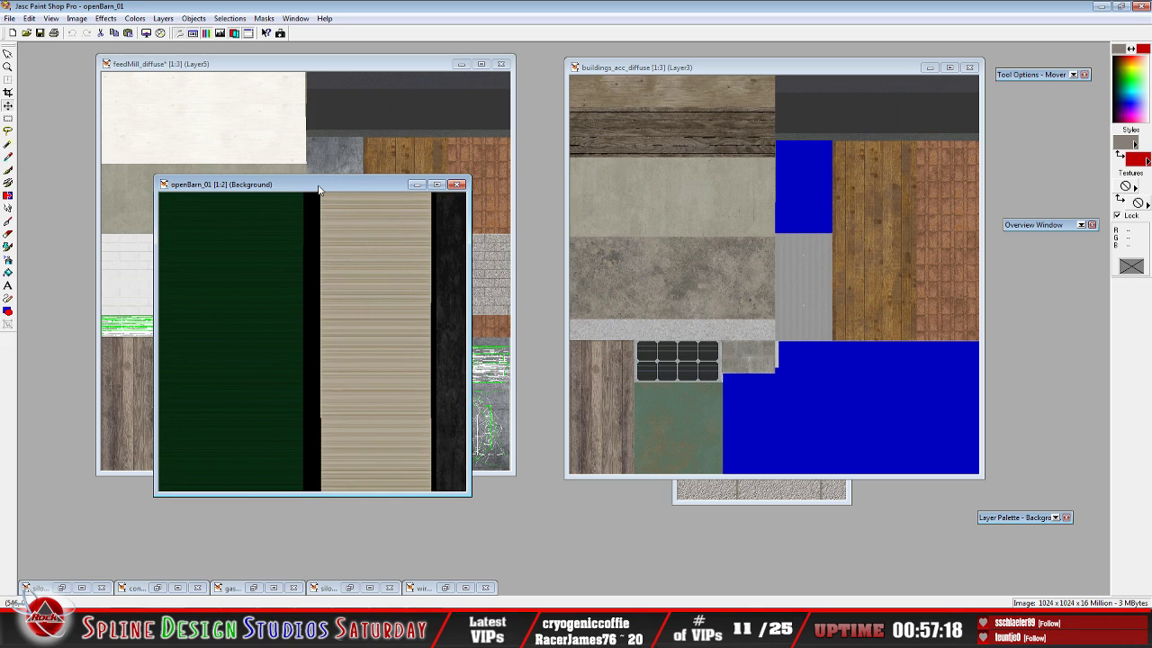
Inspect the green, beige and black siding strips of openBarn_01 up close, then fit its window over feedMill_diffuse
{"action": "left_click_drag", "start_coordinate": [318, 189], "coordinate": [283, 134]}
{"action": "scroll", "coordinate": [311, 218], "scroll_direction": "up", "scroll_amount": 2}
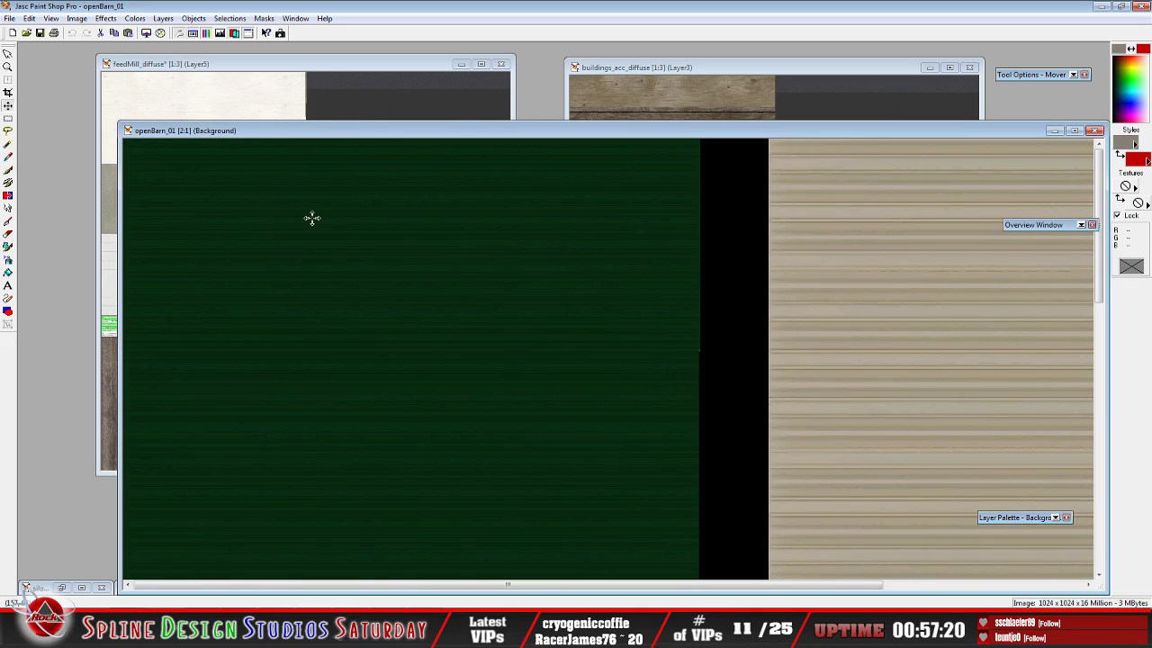
{"action": "left_click_drag", "start_coordinate": [509, 134], "coordinate": [269, 105]}
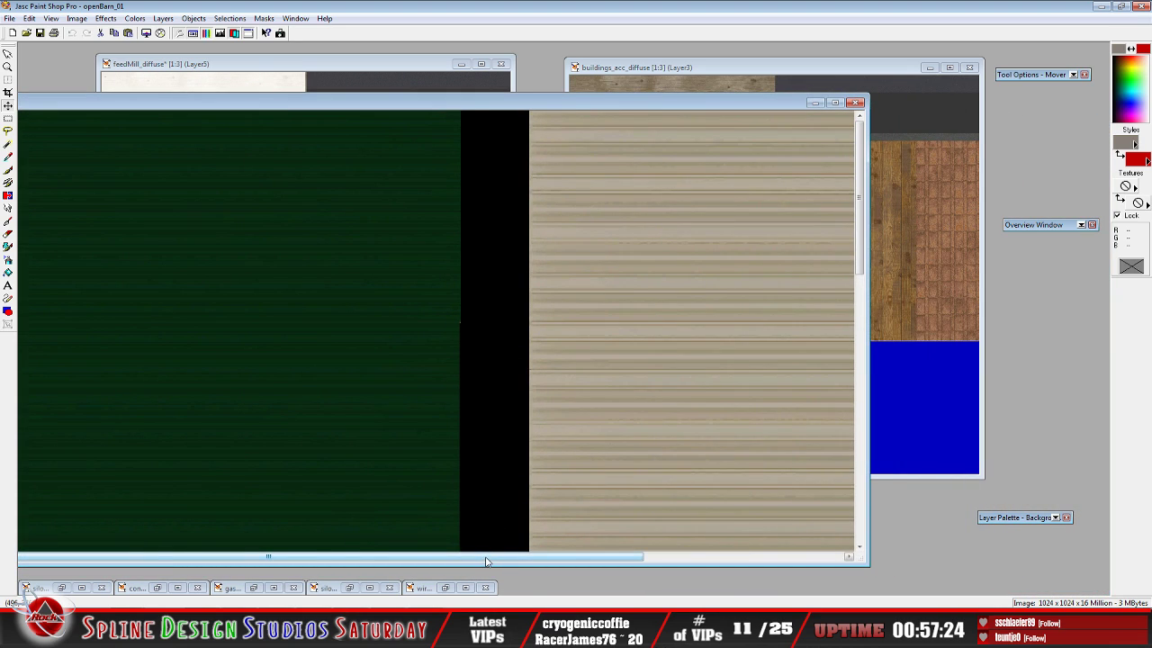
{"action": "left_click_drag", "start_coordinate": [485, 561], "coordinate": [685, 561]}
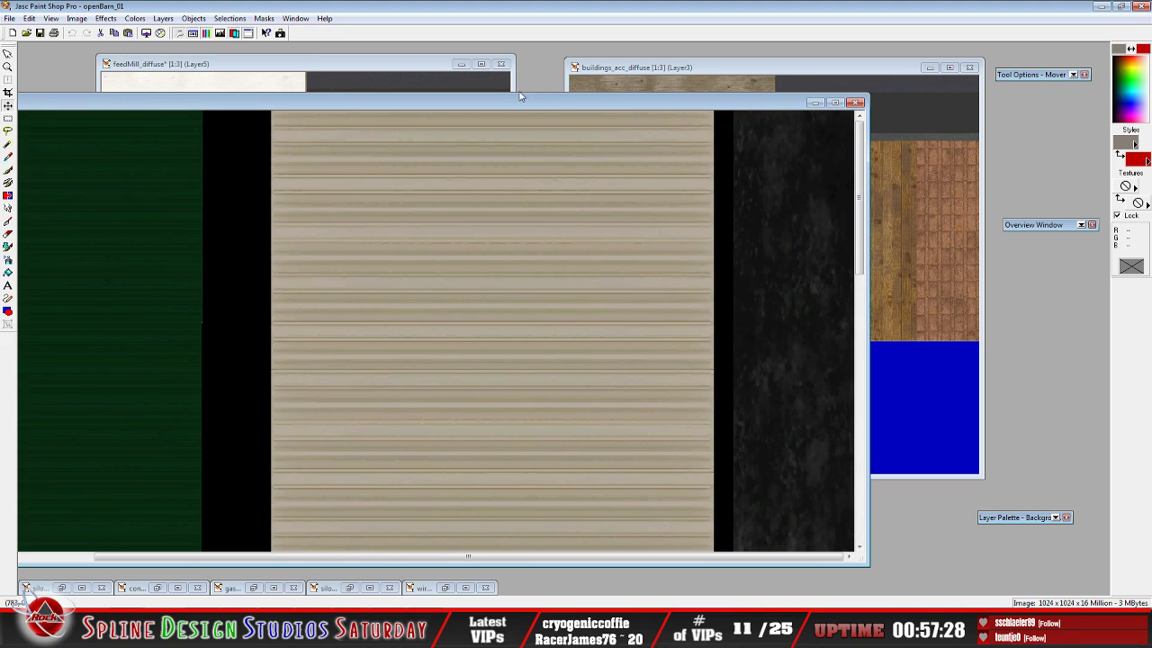
{"action": "scroll", "coordinate": [645, 306], "scroll_direction": "down", "scroll_amount": 2}
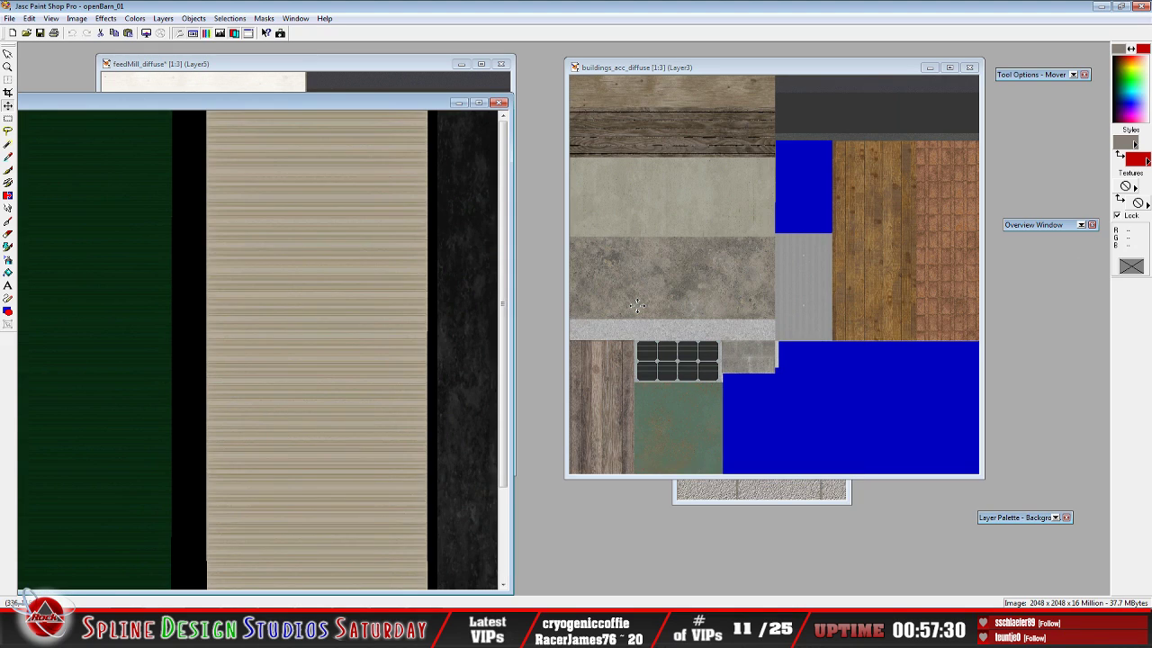
{"action": "left_click", "coordinate": [104, 108]}
{"action": "scroll", "coordinate": [104, 108], "scroll_direction": "up", "scroll_amount": 1}
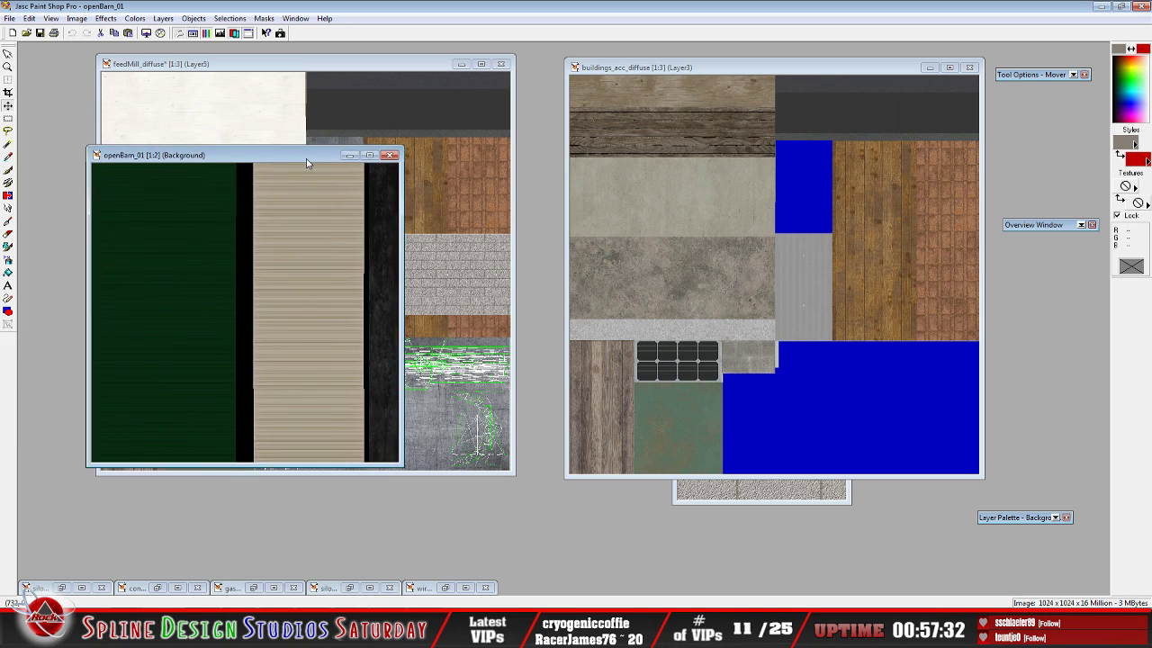
{"action": "left_click_drag", "start_coordinate": [175, 144], "coordinate": [180, 121]}
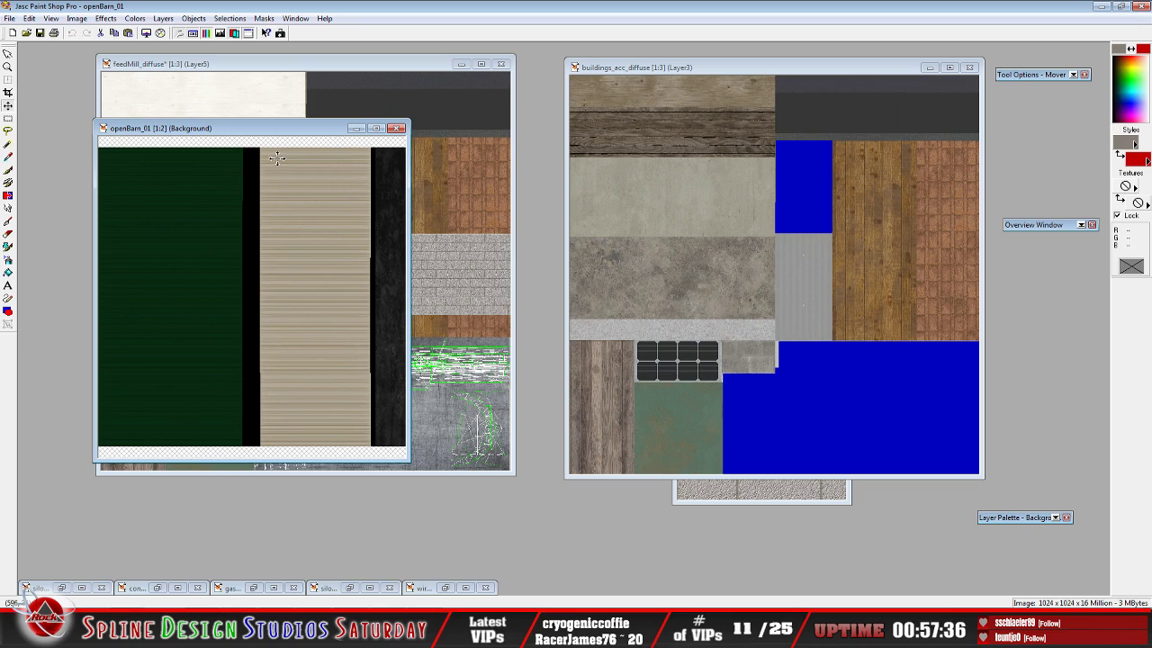
{"action": "left_click", "coordinate": [8, 118]}
{"action": "left_click", "coordinate": [26, 32]}
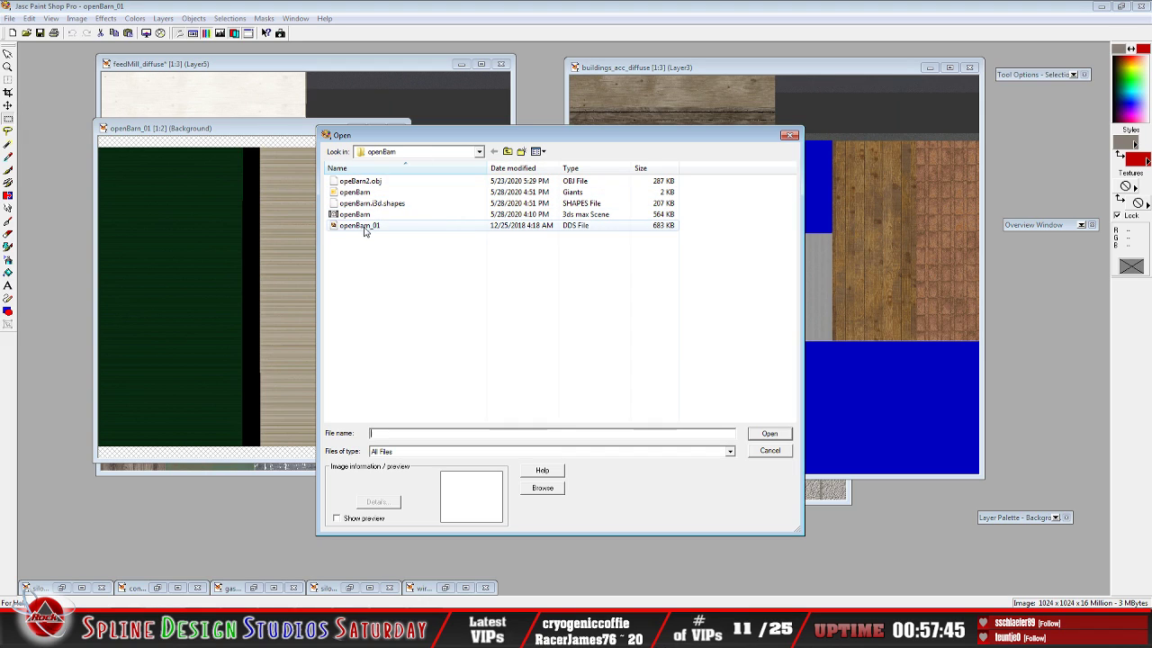
{"action": "left_click", "coordinate": [507, 151]}
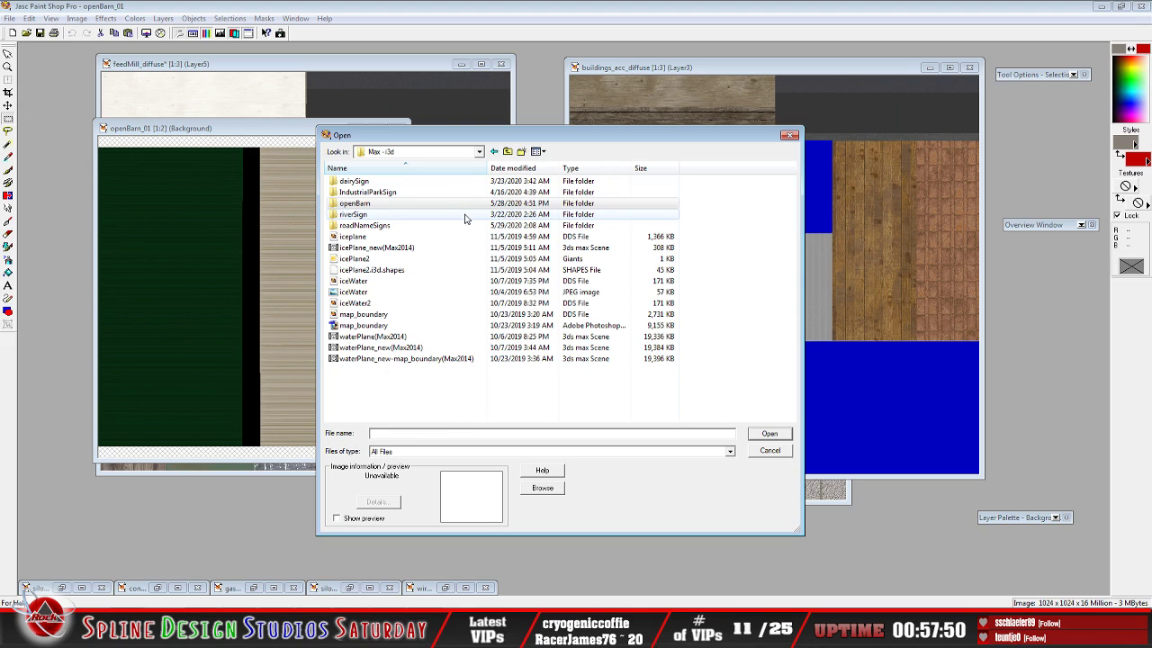
{"action": "left_click", "coordinate": [770, 450]}
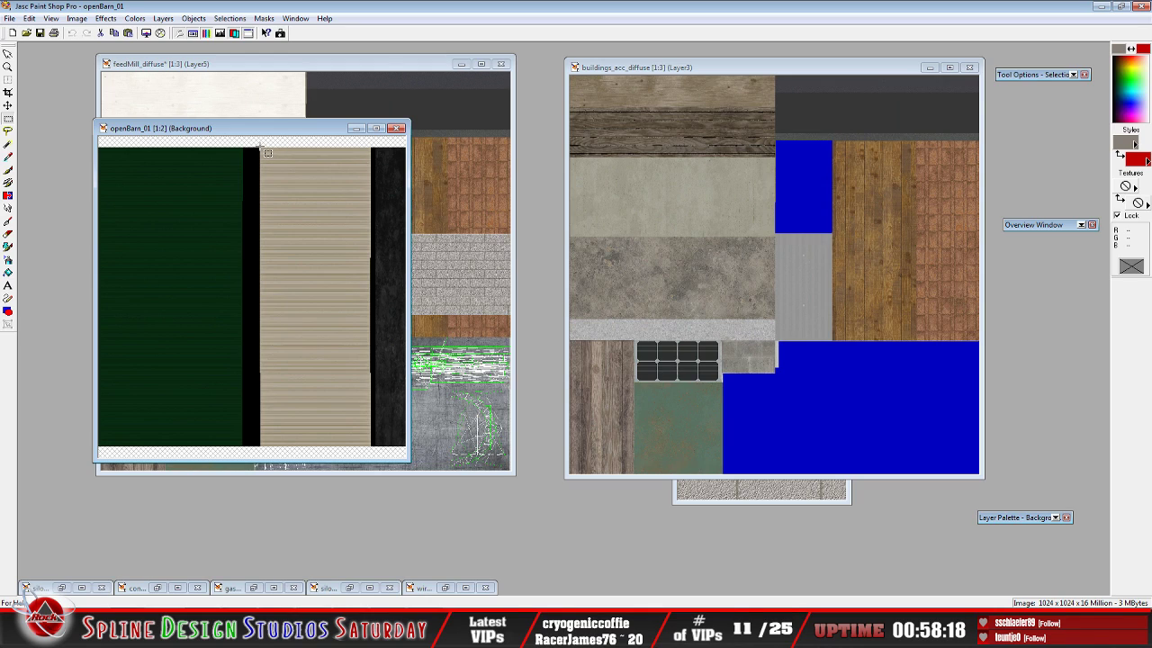
Copy the beige siding strip from openBarn_01 and paste it as a new image
{"action": "left_click_drag", "start_coordinate": [259, 147], "coordinate": [378, 475]}
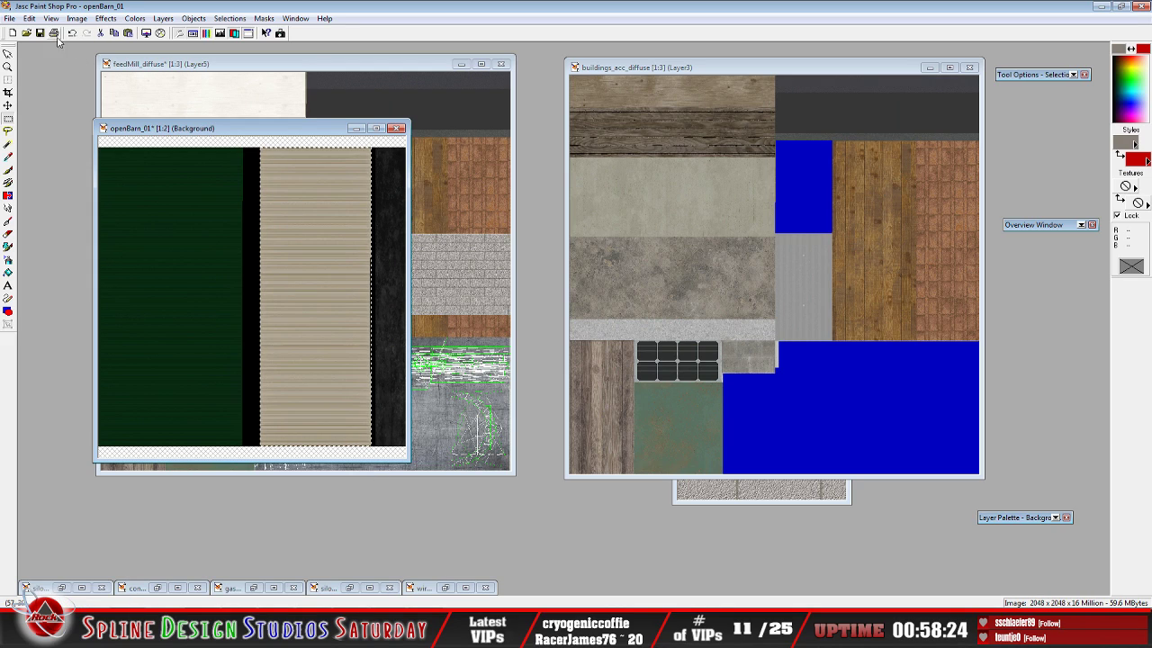
{"action": "left_click", "coordinate": [30, 19]}
{"action": "left_click", "coordinate": [36, 96]}
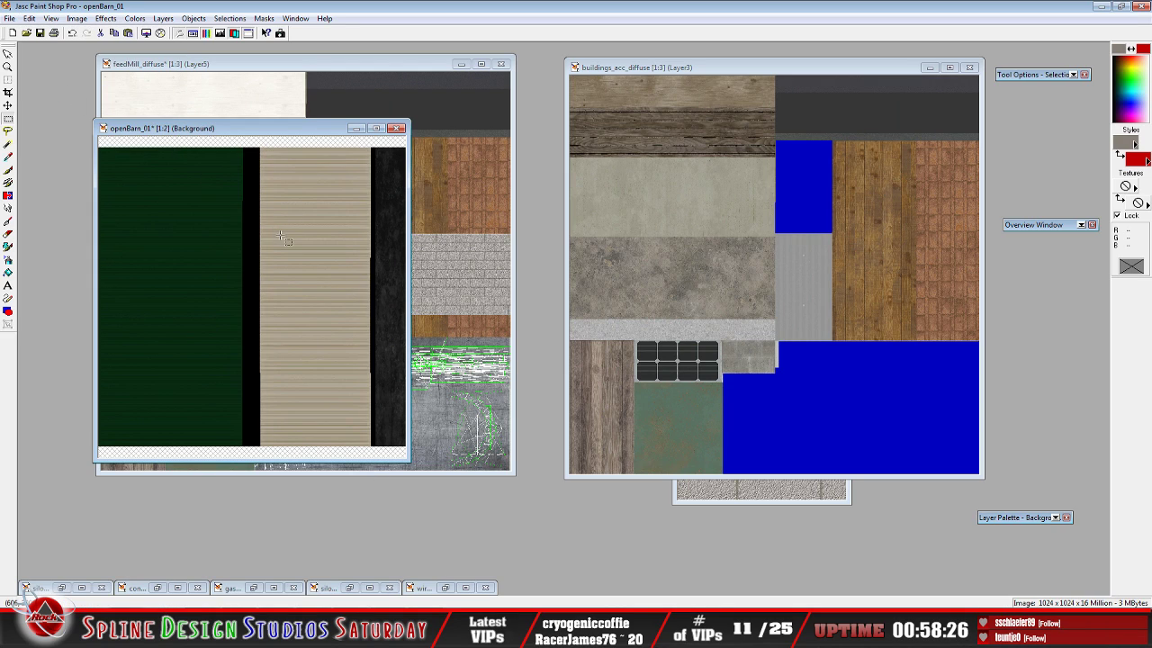
{"action": "left_click", "coordinate": [30, 19]}
{"action": "mouse_move", "coordinate": [81, 122]}
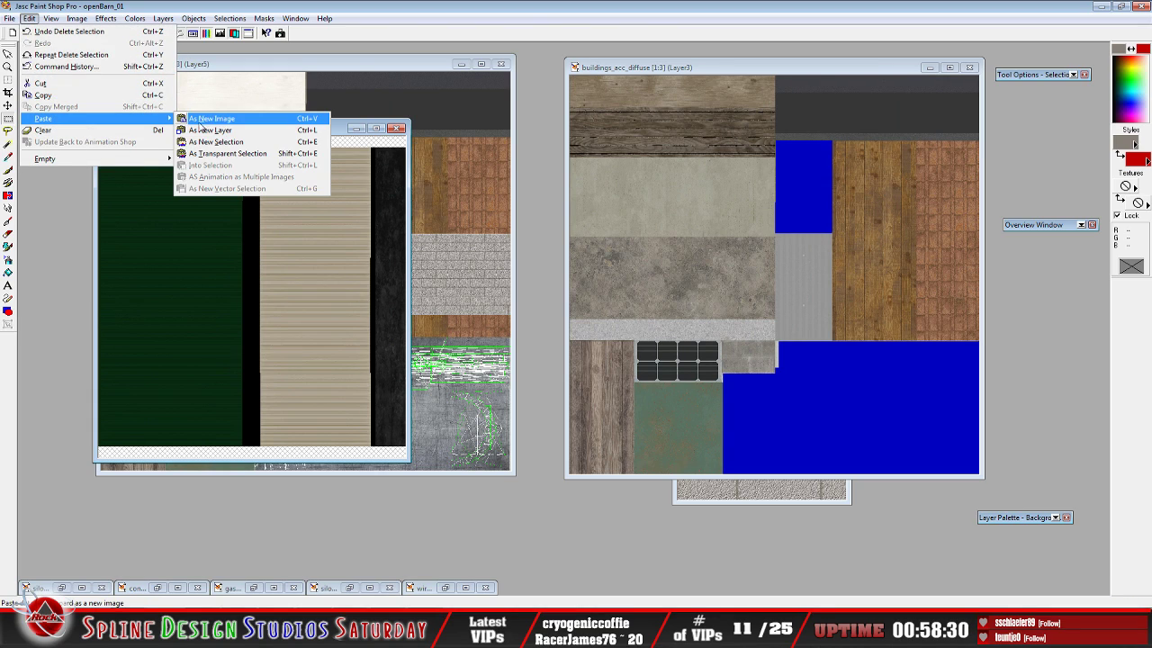
{"action": "left_click", "coordinate": [224, 122]}
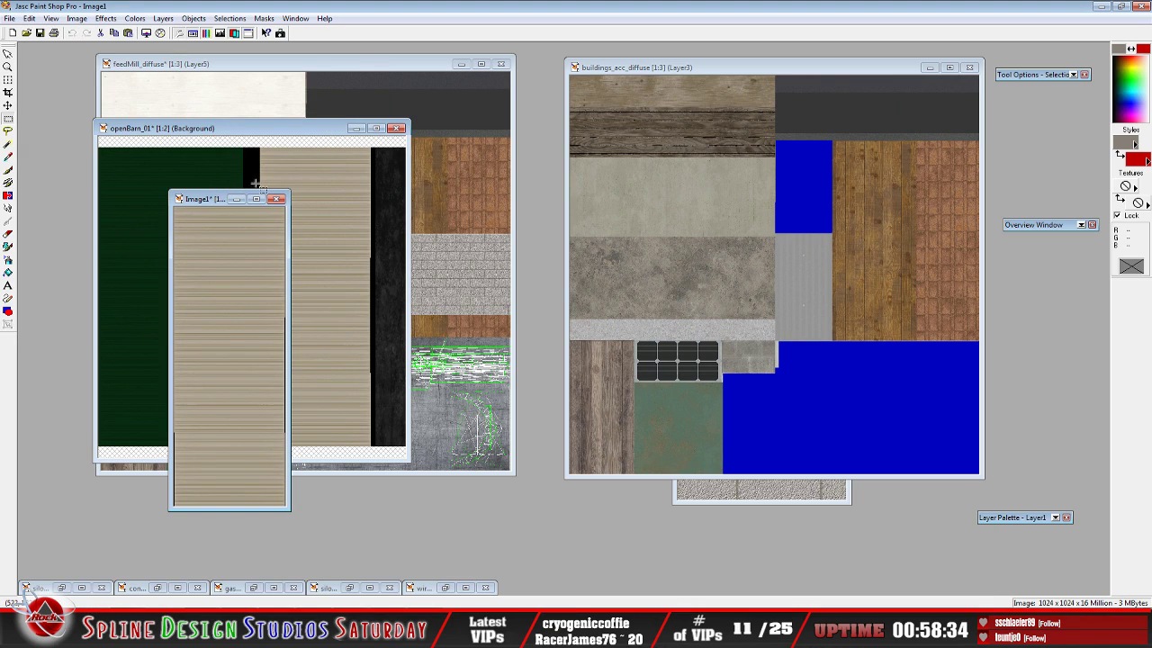
Minimize openBarn_01 and rotate the pasted siding image 90 degrees to the left
{"action": "left_click", "coordinate": [302, 130]}
{"action": "left_click", "coordinate": [356, 128]}
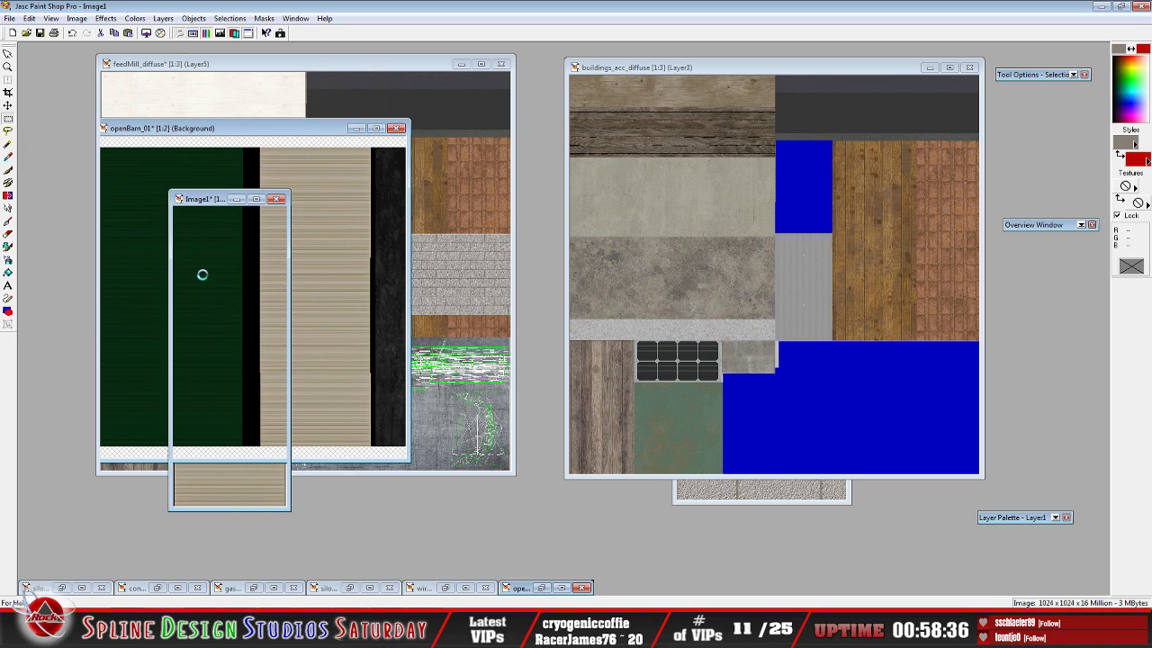
{"action": "left_click_drag", "start_coordinate": [202, 202], "coordinate": [331, 177]}
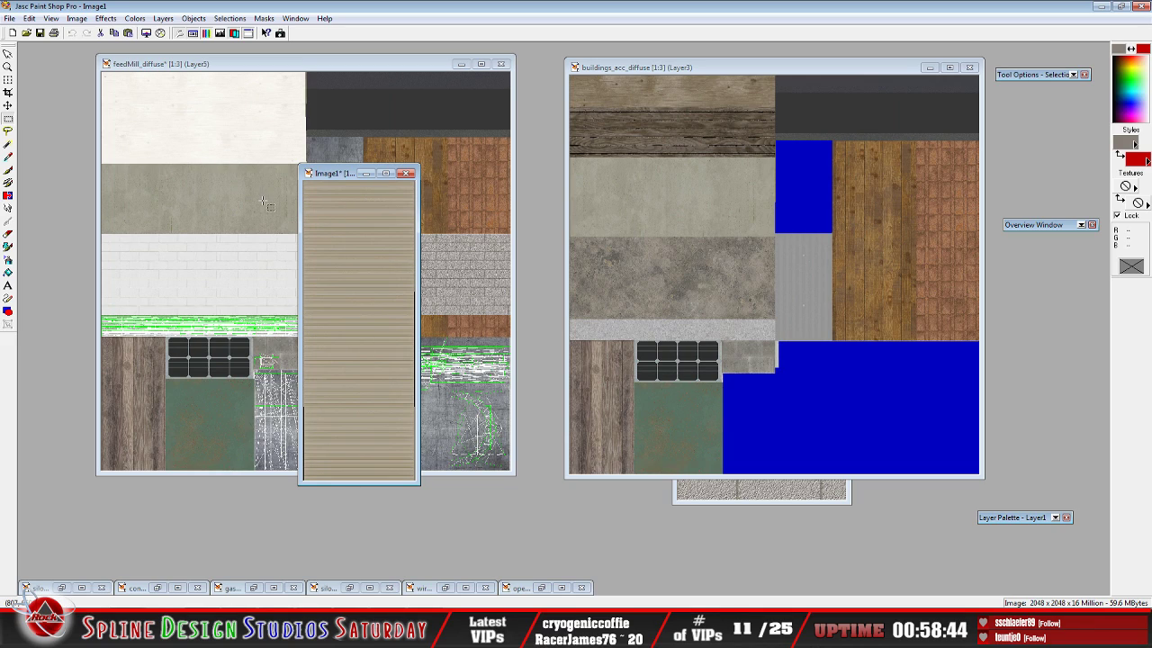
{"action": "left_click", "coordinate": [77, 21]}
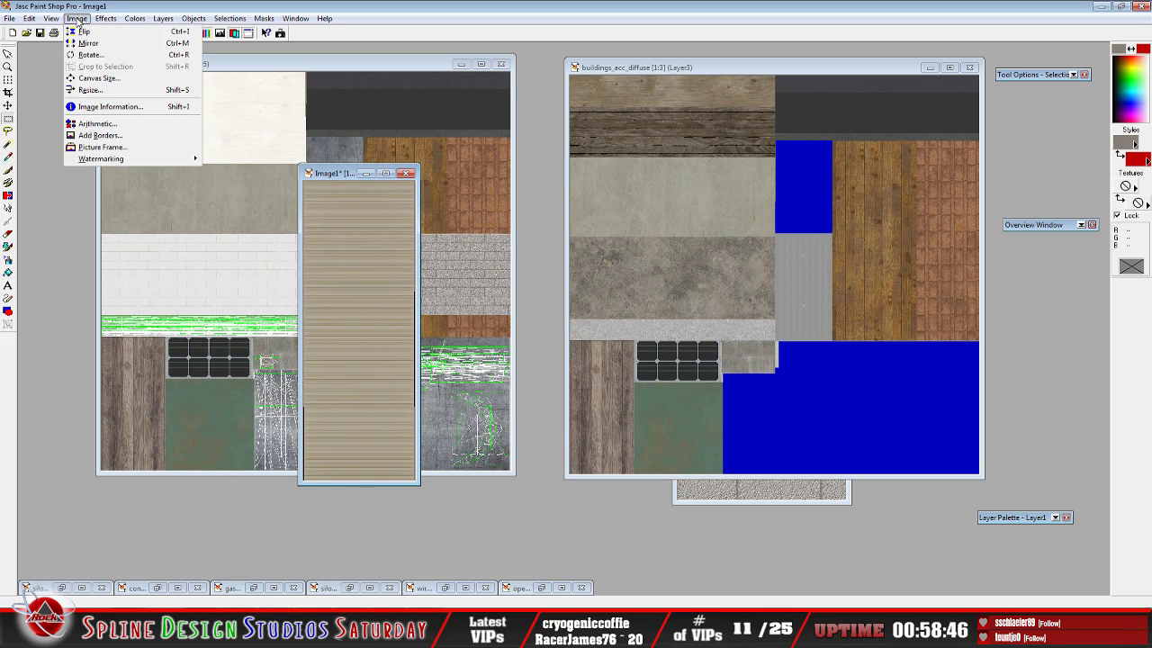
{"action": "left_click", "coordinate": [101, 56]}
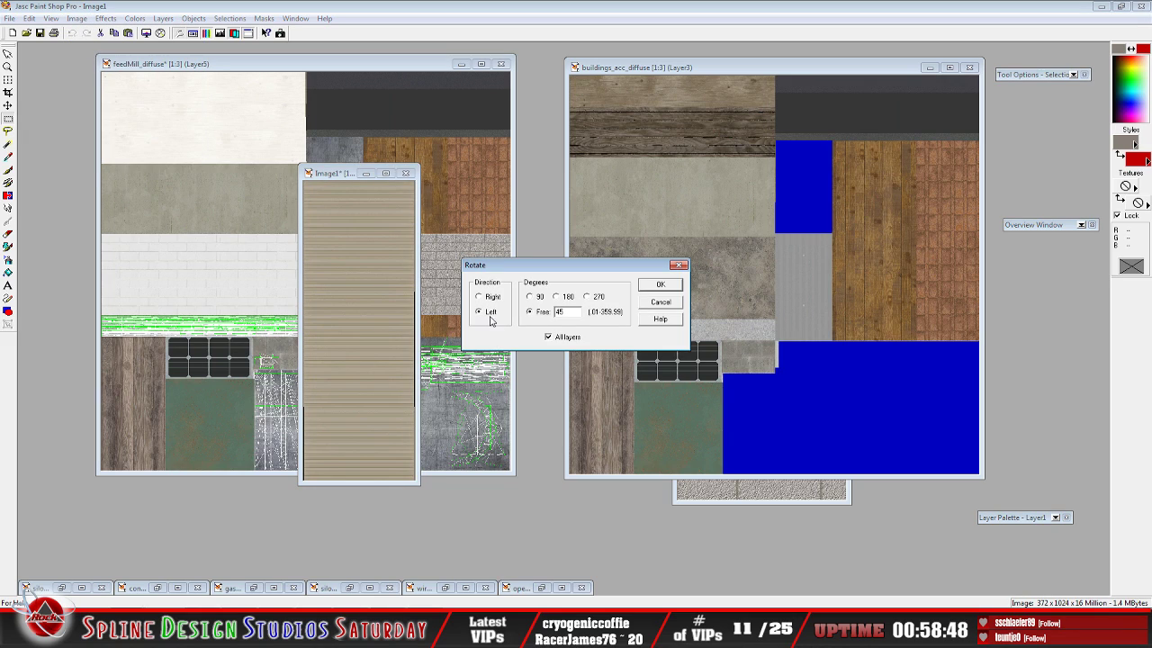
{"action": "left_click", "coordinate": [660, 284]}
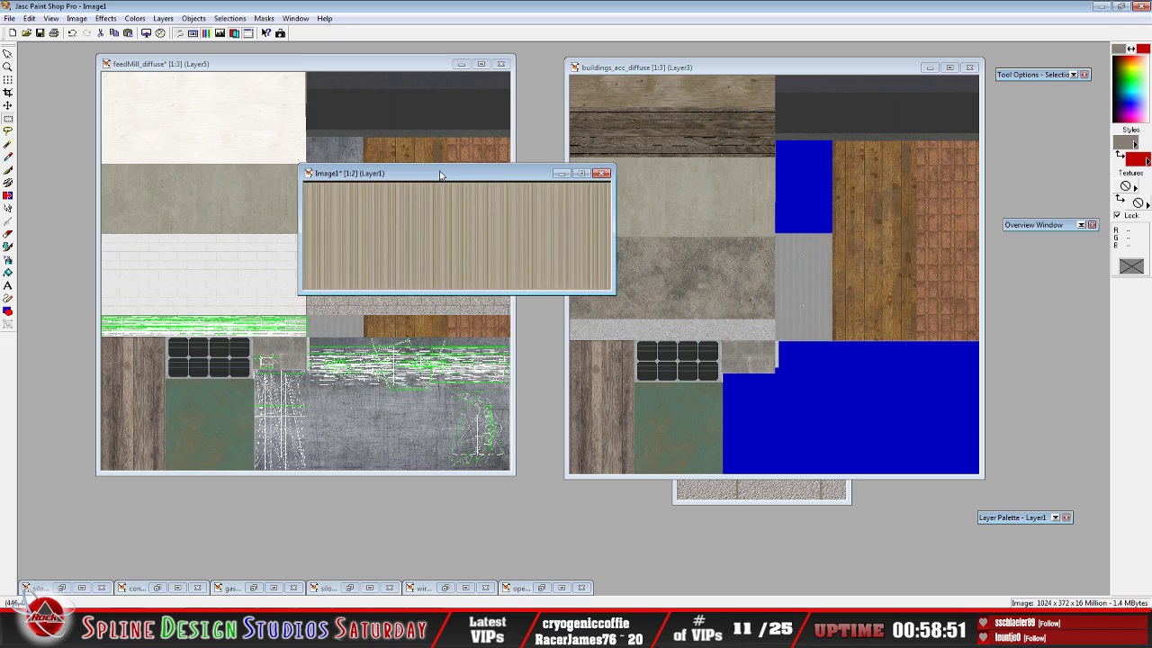
Crop the black strip off the upper edge of the rotated siding image and place its window over feedMill_diffuse
{"action": "left_click_drag", "start_coordinate": [440, 174], "coordinate": [385, 395]}
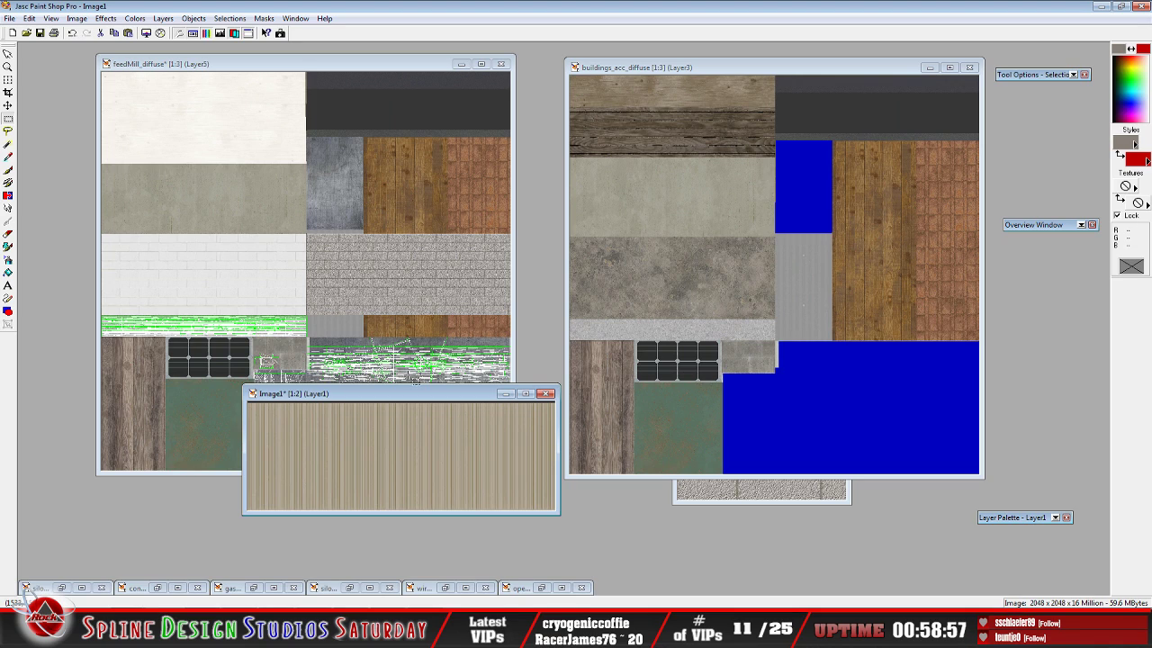
{"action": "left_click_drag", "start_coordinate": [396, 397], "coordinate": [401, 427]}
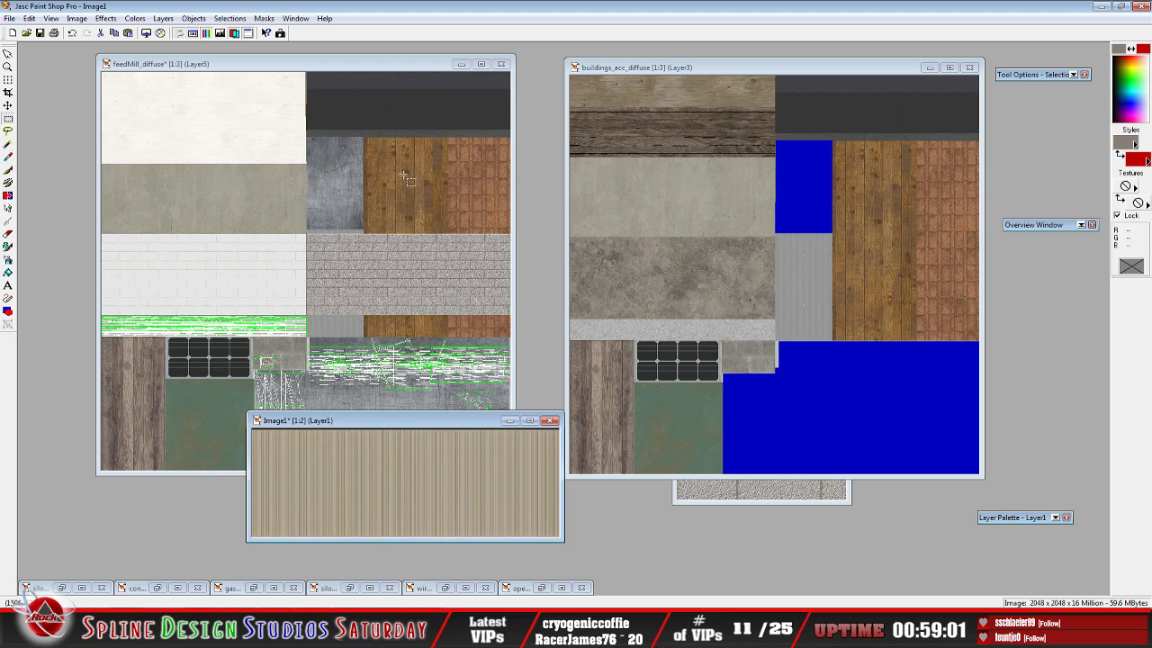
{"action": "left_click_drag", "start_coordinate": [344, 422], "coordinate": [270, 183]}
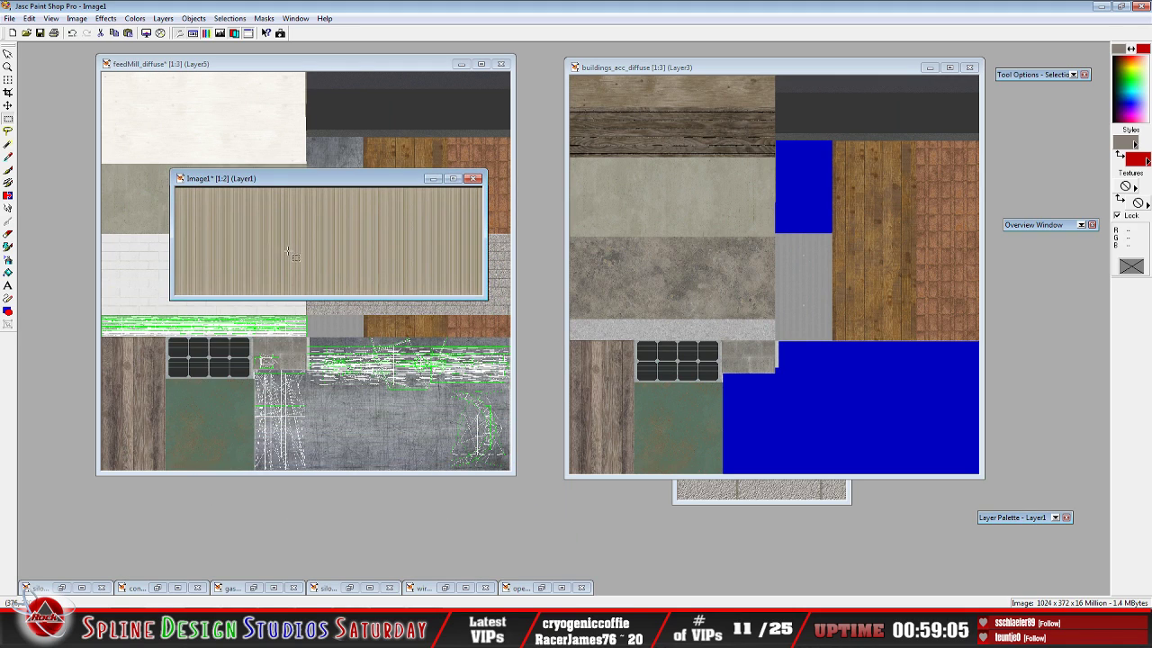
{"action": "scroll", "coordinate": [292, 254], "scroll_direction": "up", "scroll_amount": 3}
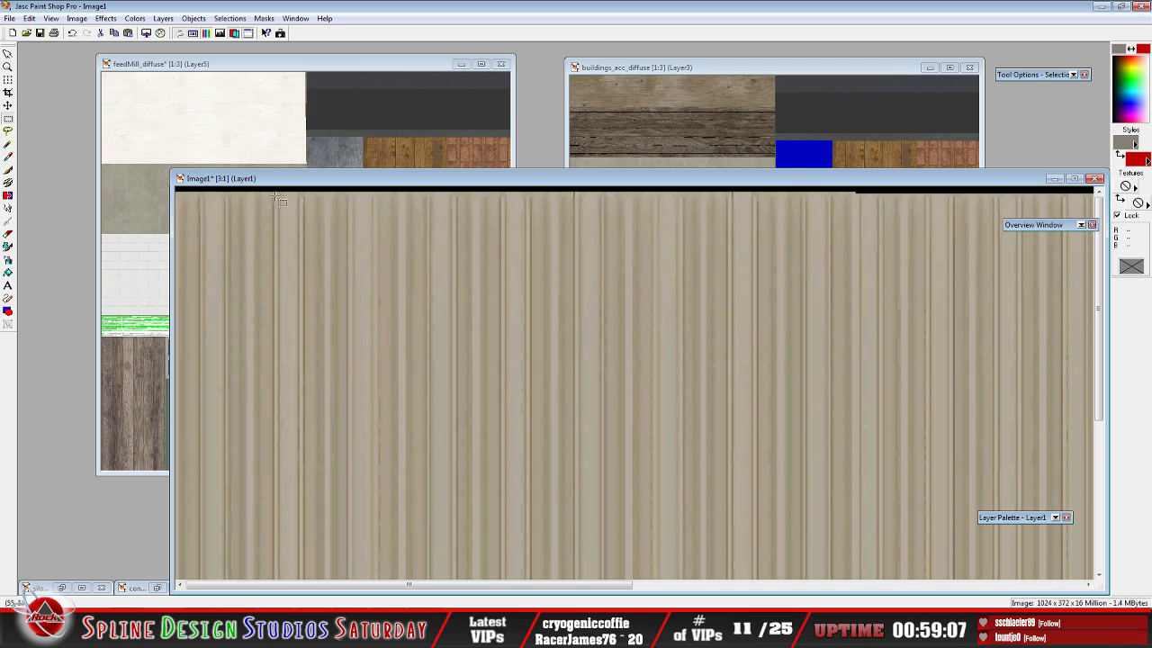
{"action": "scroll", "coordinate": [342, 214], "scroll_direction": "down", "scroll_amount": 2}
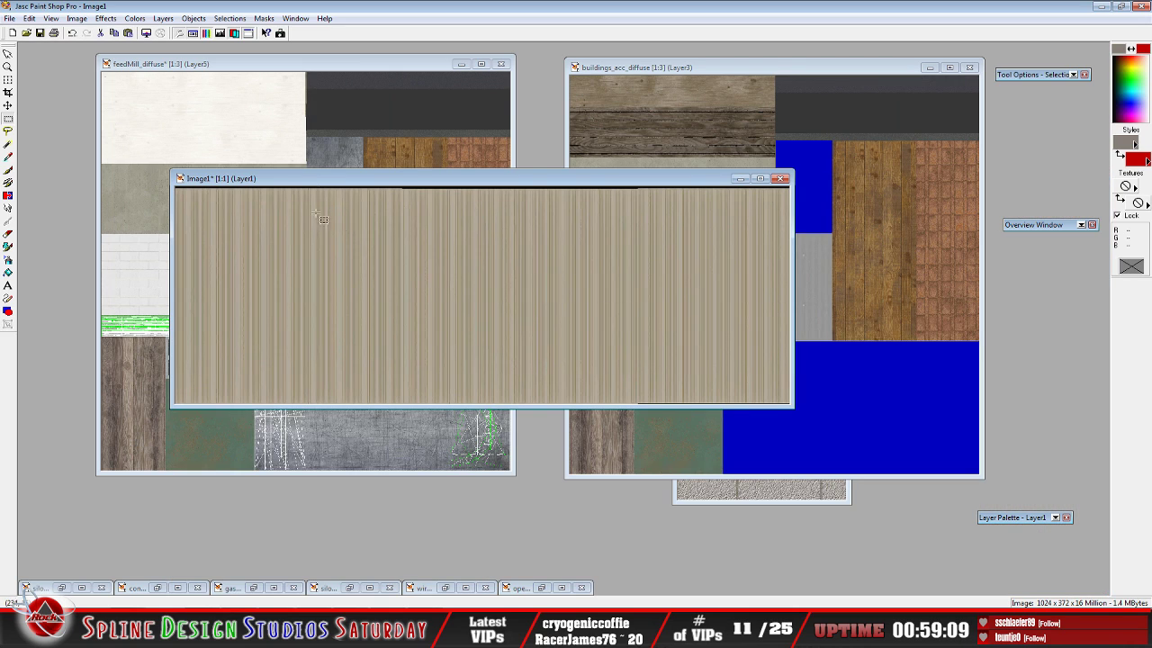
{"action": "left_click_drag", "start_coordinate": [169, 169], "coordinate": [142, 156]}
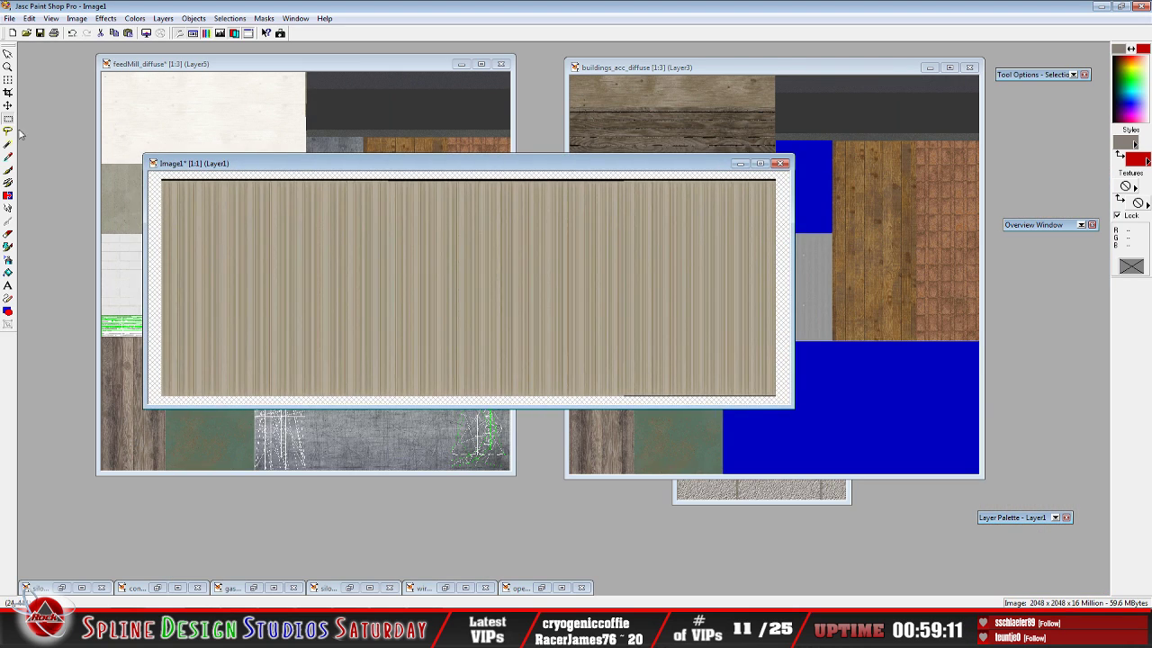
{"action": "left_click", "coordinate": [9, 93]}
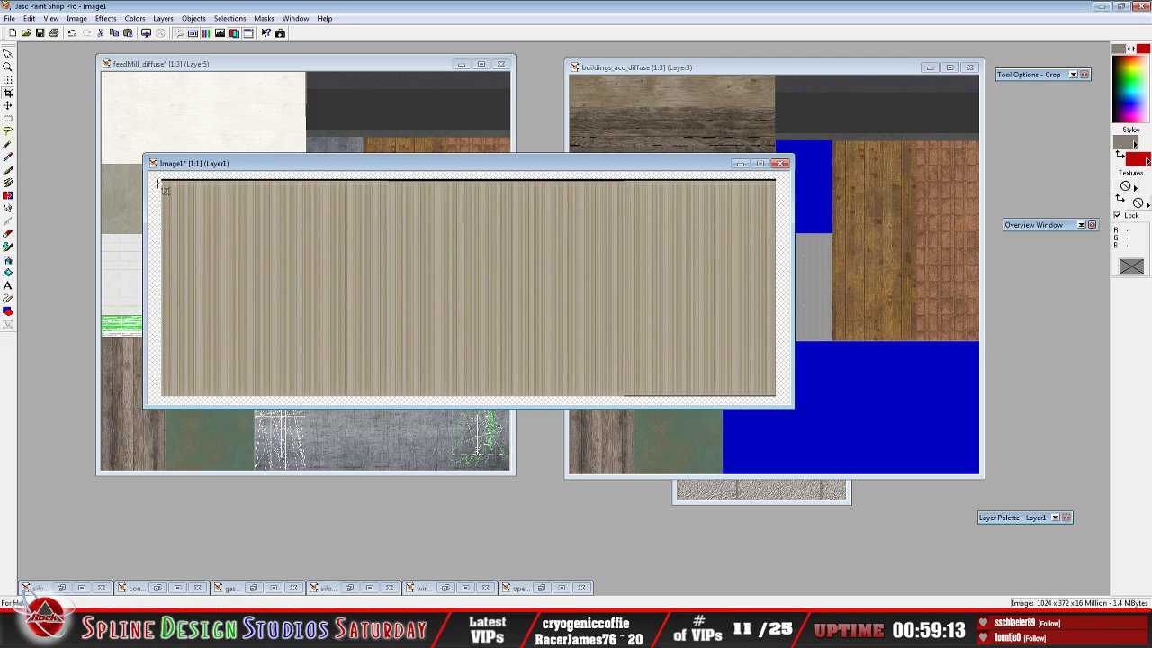
{"action": "left_click_drag", "start_coordinate": [163, 184], "coordinate": [892, 458]}
{"action": "double_click", "coordinate": [507, 329]}
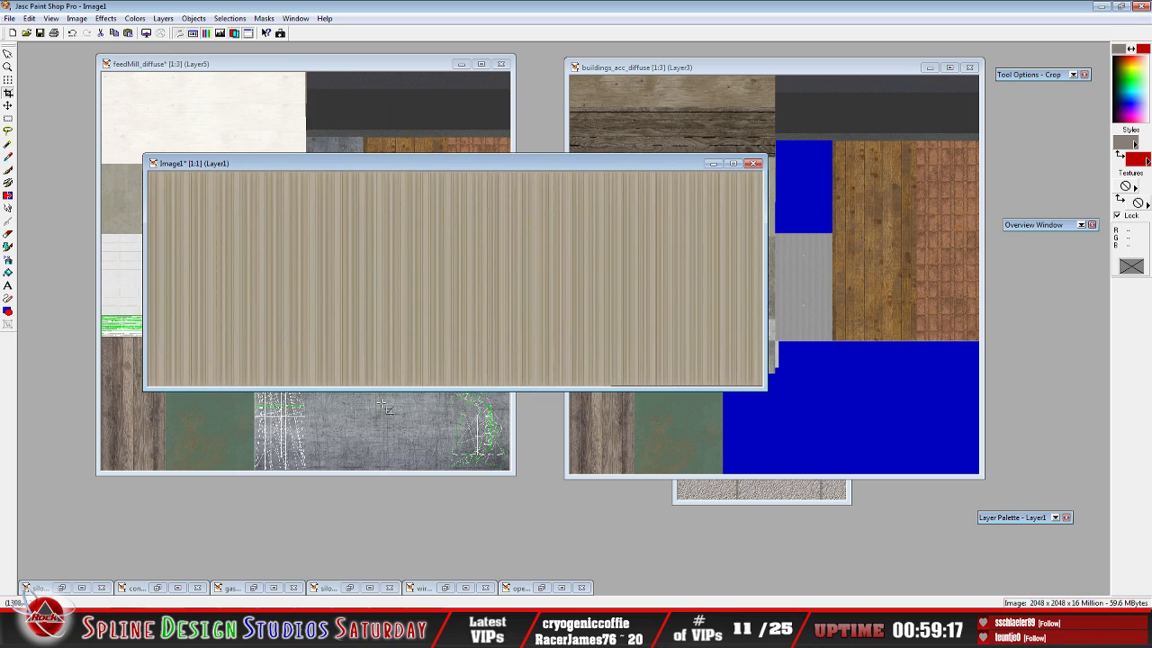
{"action": "left_click_drag", "start_coordinate": [315, 166], "coordinate": [228, 240]}
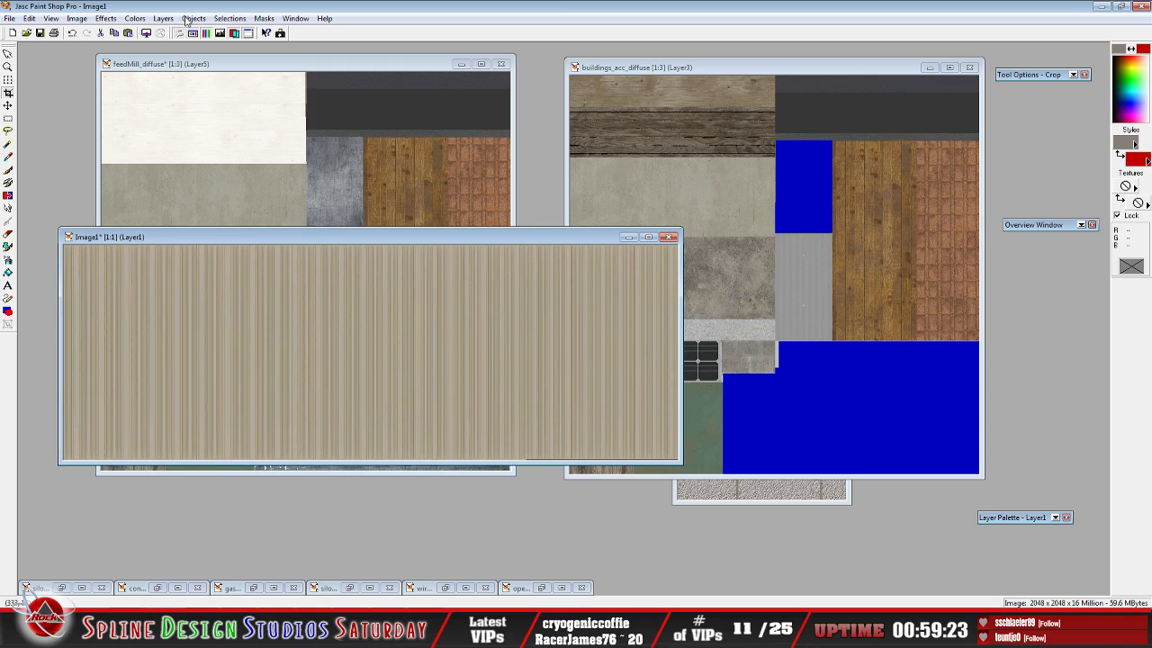
Try a Hue/Saturation/Lightness adjustment layer on the siding image with lightness raised to 100
{"action": "left_click", "coordinate": [162, 18]}
{"action": "mouse_move", "coordinate": [196, 56]}
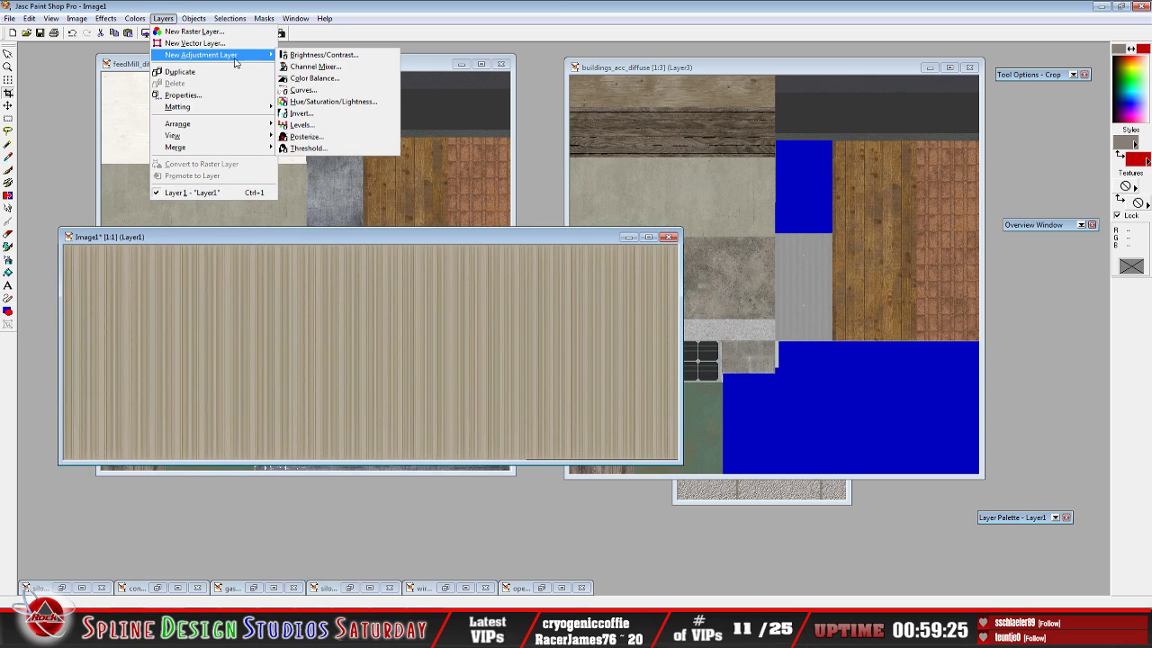
{"action": "left_click", "coordinate": [323, 102]}
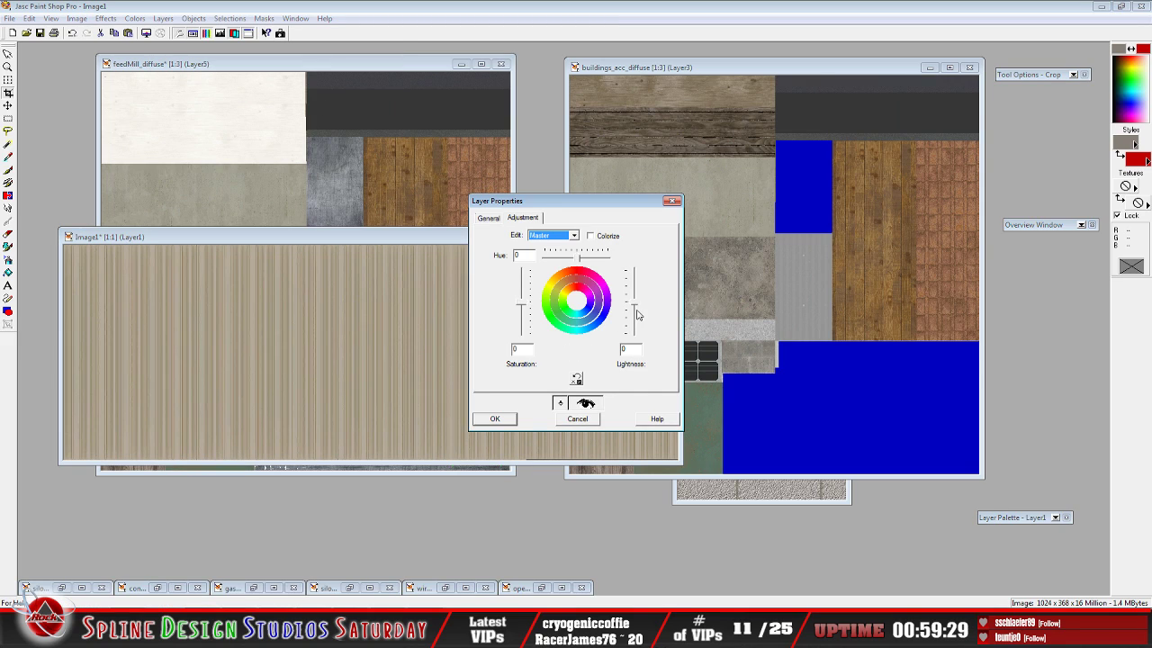
{"action": "left_click_drag", "start_coordinate": [632, 306], "coordinate": [636, 275]}
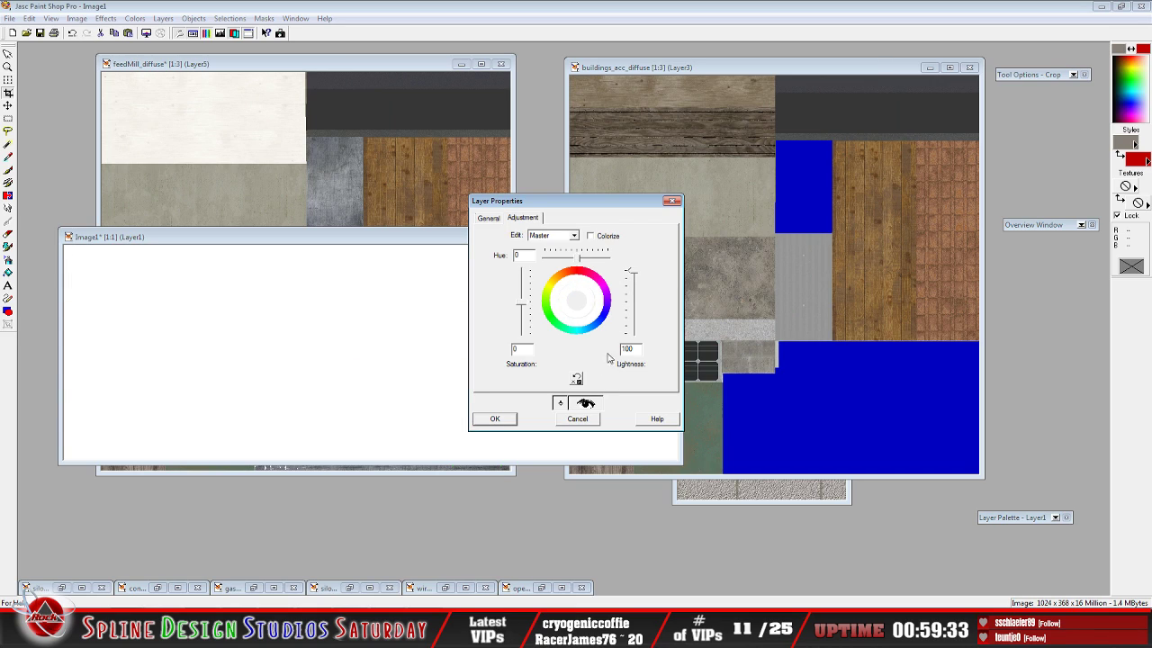
{"action": "left_click", "coordinate": [577, 419]}
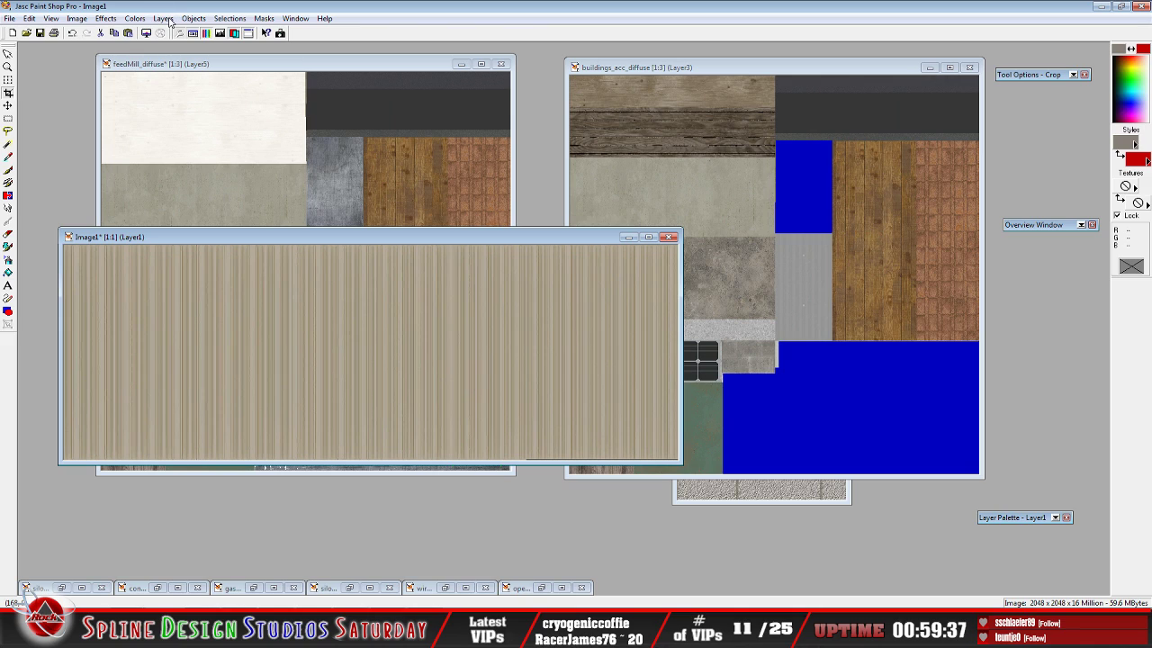
Try a Brightness/Contrast adjustment layer on the siding image with brightness 32 and contrast 14
{"action": "left_click", "coordinate": [165, 19]}
{"action": "mouse_move", "coordinate": [216, 59]}
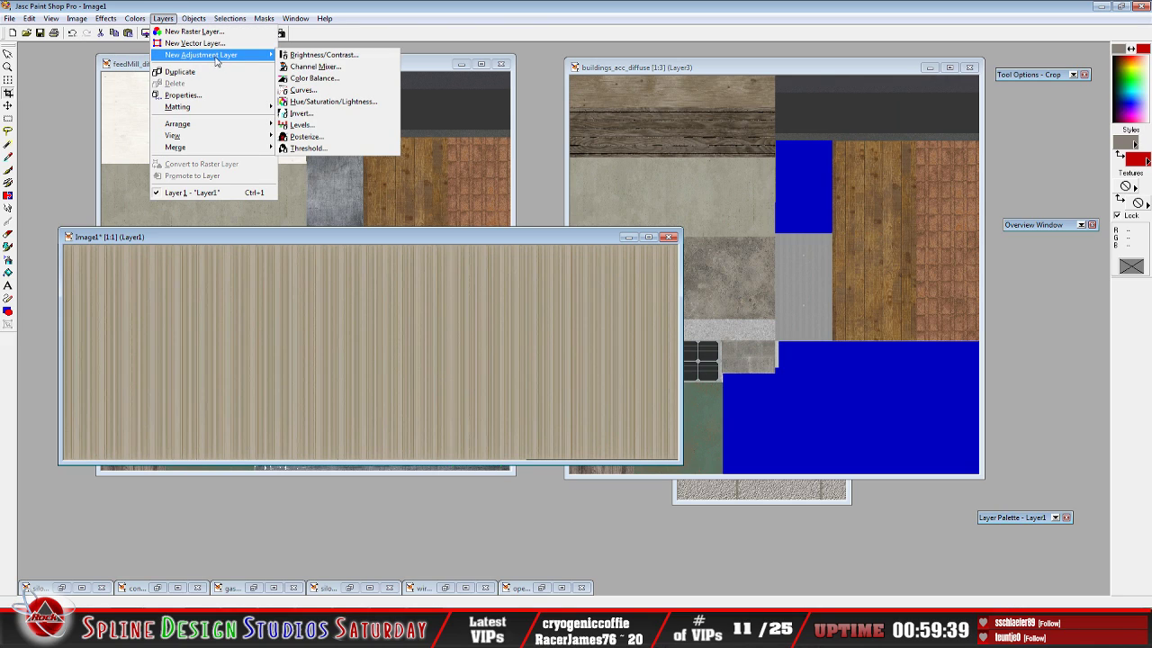
{"action": "left_click", "coordinate": [310, 59]}
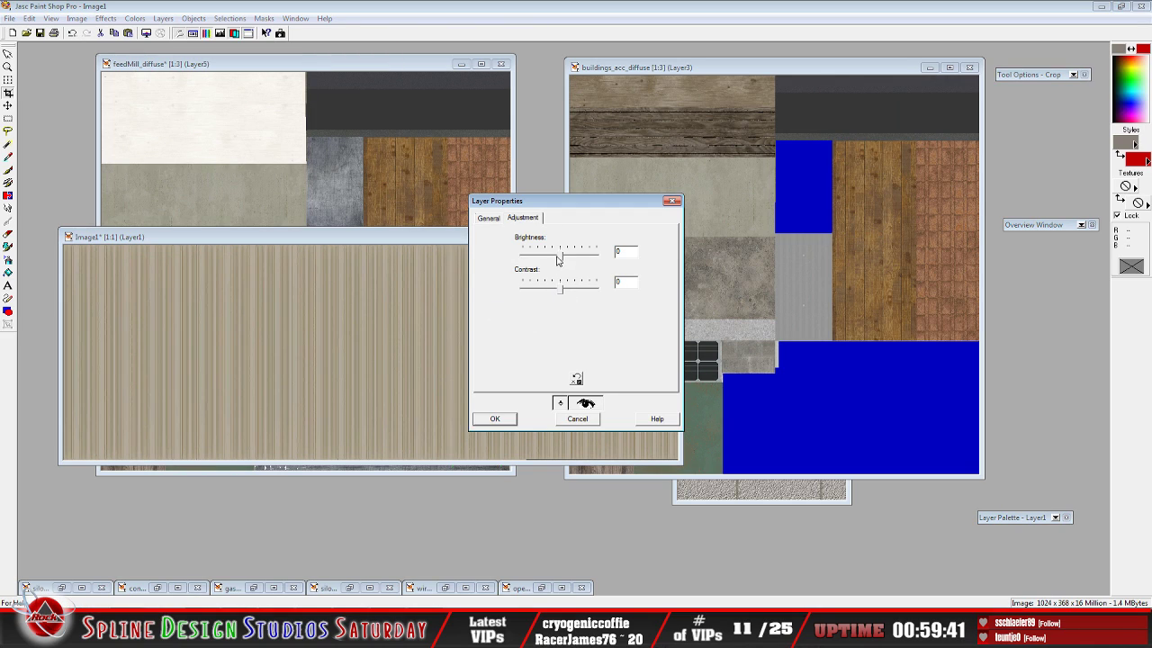
{"action": "mouse_move", "coordinate": [563, 260]}
{"action": "left_mouse_down"}
{"action": "mouse_move", "coordinate": [584, 262]}
{"action": "mouse_move", "coordinate": [574, 290]}
{"action": "mouse_move", "coordinate": [585, 293]}
{"action": "mouse_move", "coordinate": [566, 296]}
{"action": "mouse_move", "coordinate": [572, 259]}
{"action": "left_mouse_up"}
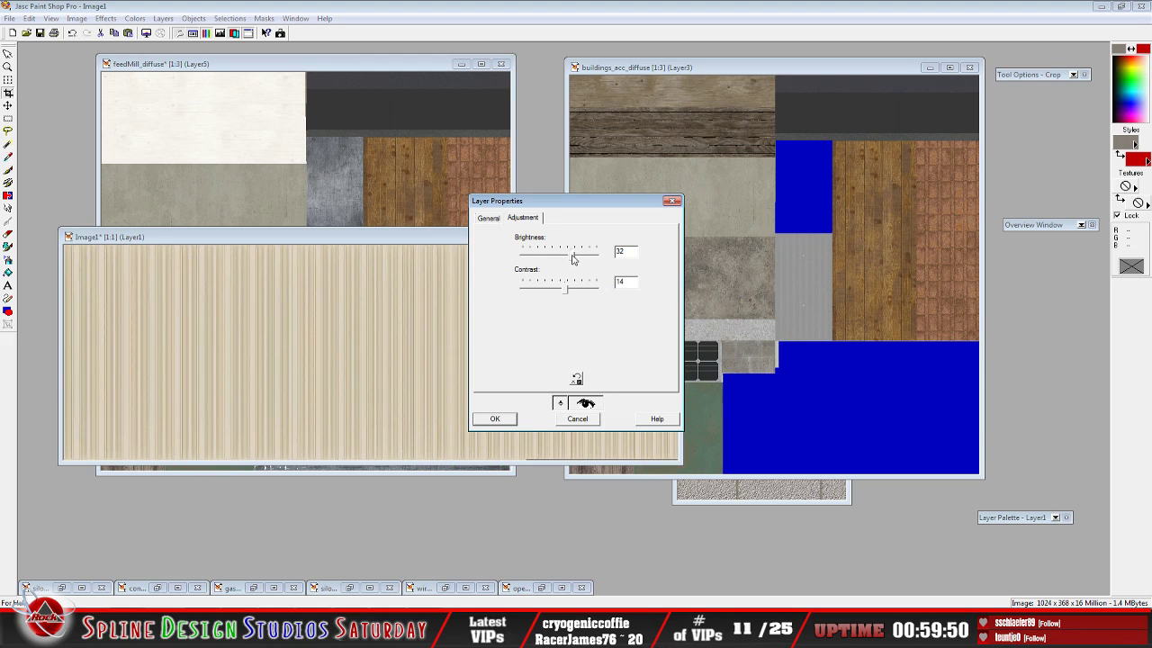
{"action": "left_click", "coordinate": [577, 419]}
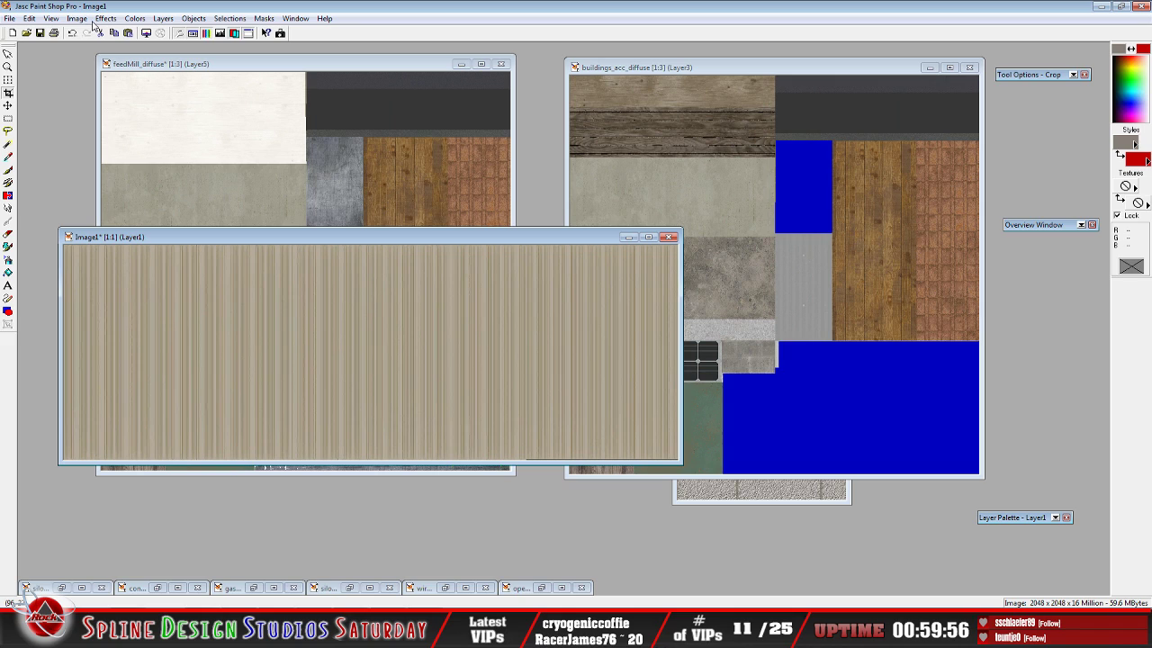
Convert the beige siding image to grey scale and increase its color depth to 16 million colors
{"action": "left_click", "coordinate": [135, 18]}
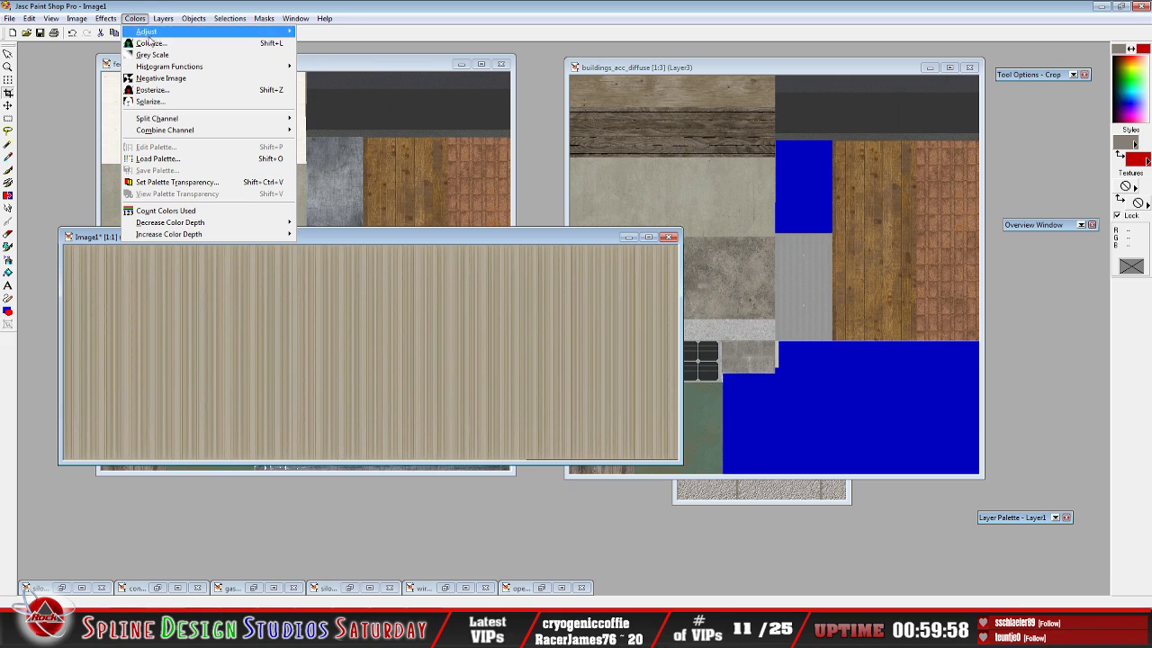
{"action": "left_click", "coordinate": [159, 56]}
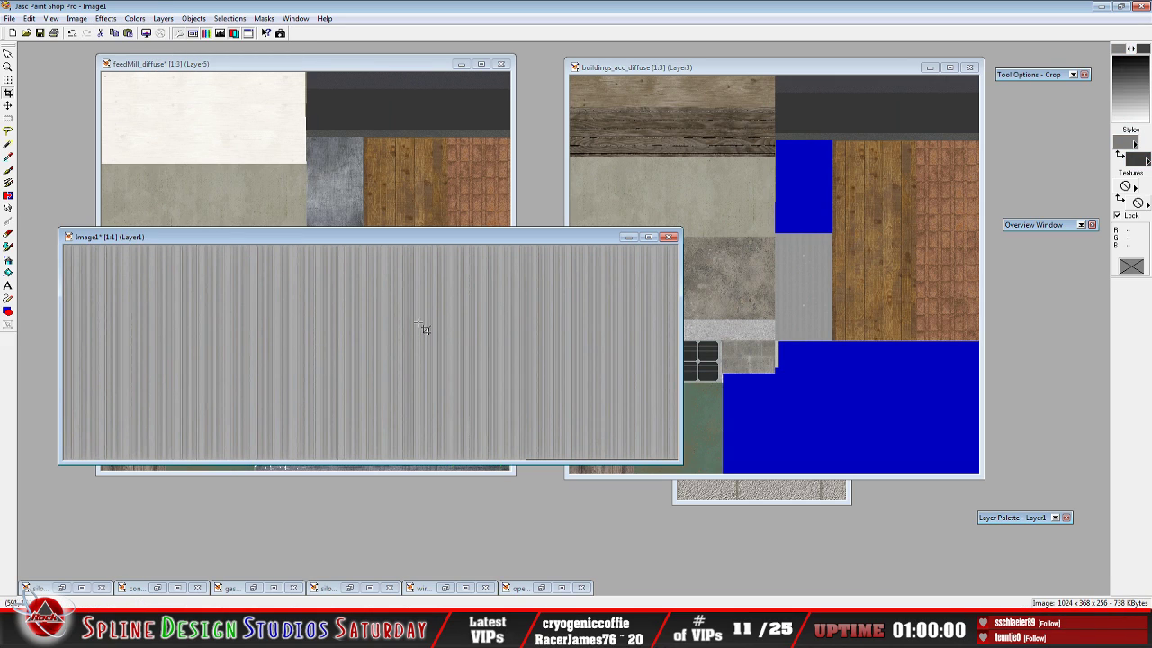
{"action": "left_click", "coordinate": [136, 18]}
{"action": "mouse_move", "coordinate": [171, 234]}
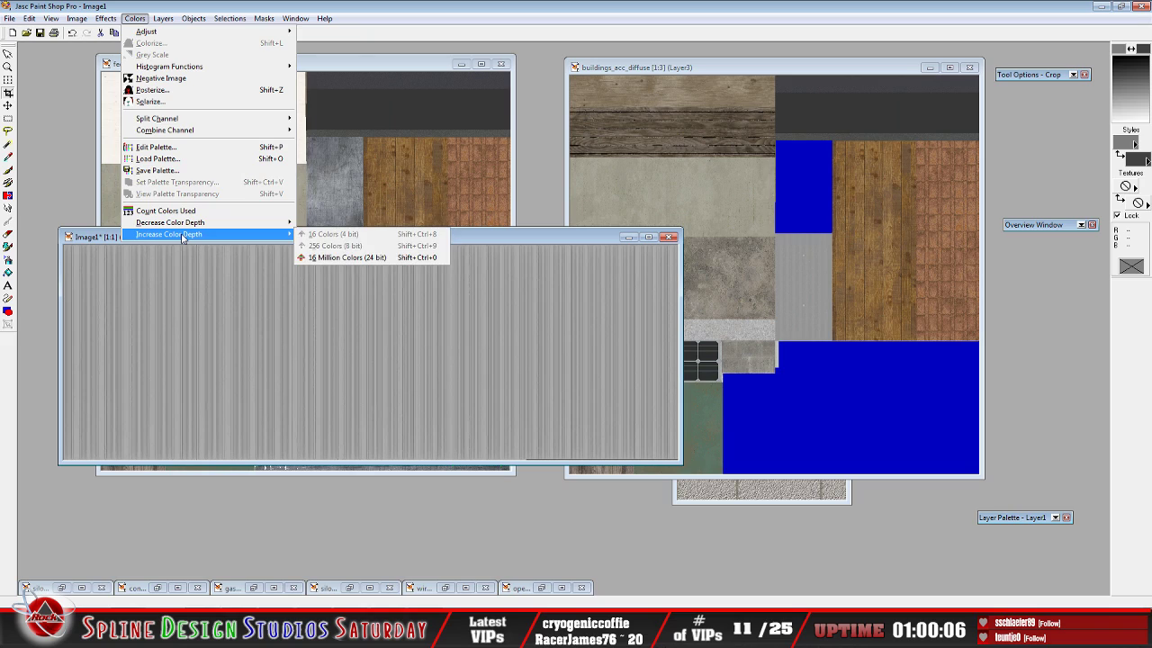
{"action": "left_click", "coordinate": [342, 259]}
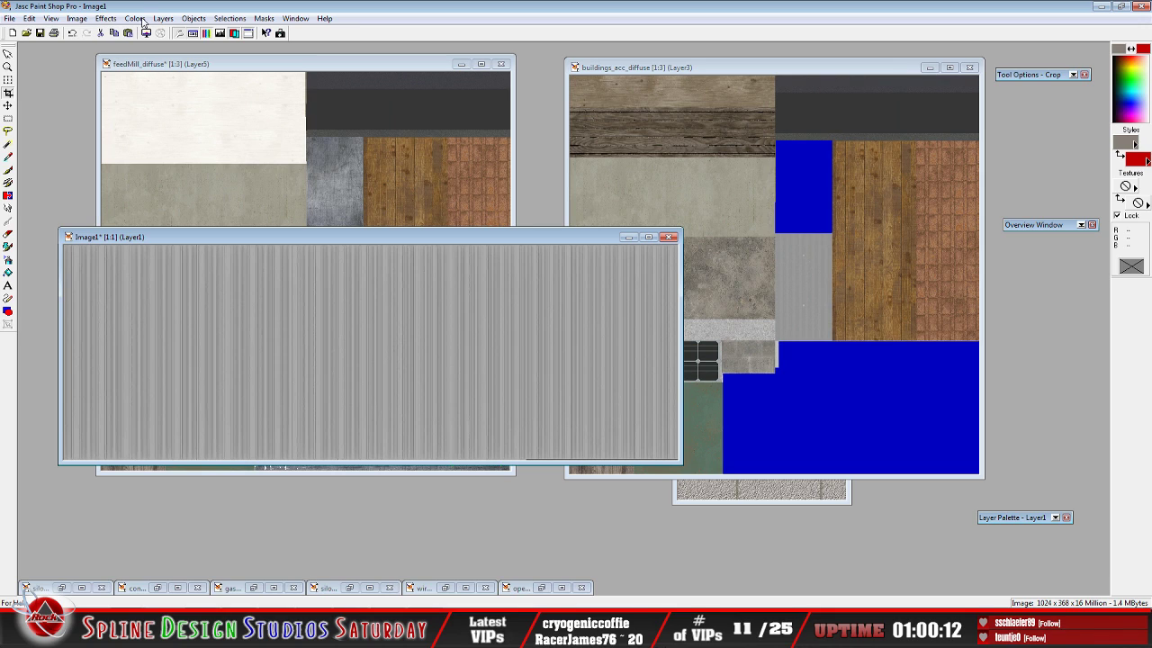
Turn the grey siding image into its negative
{"action": "left_click", "coordinate": [137, 19]}
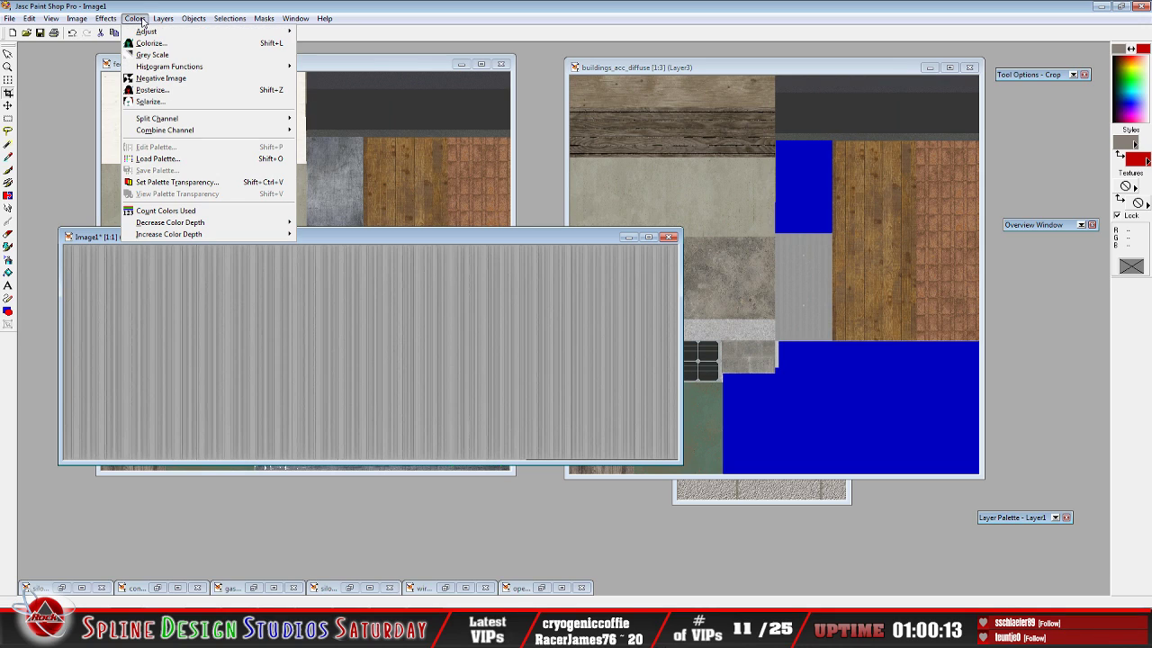
{"action": "left_click", "coordinate": [170, 83]}
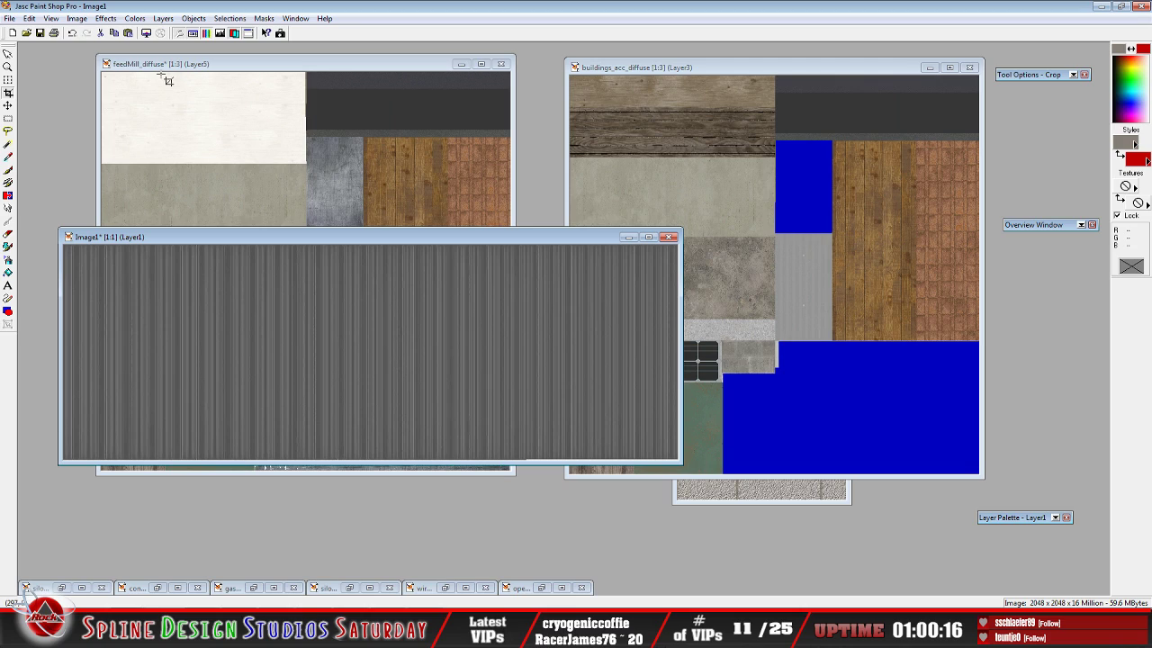
Undo the negative effect, then copy the grey siding and paste it into the same image as a new layer
{"action": "left_click", "coordinate": [72, 33]}
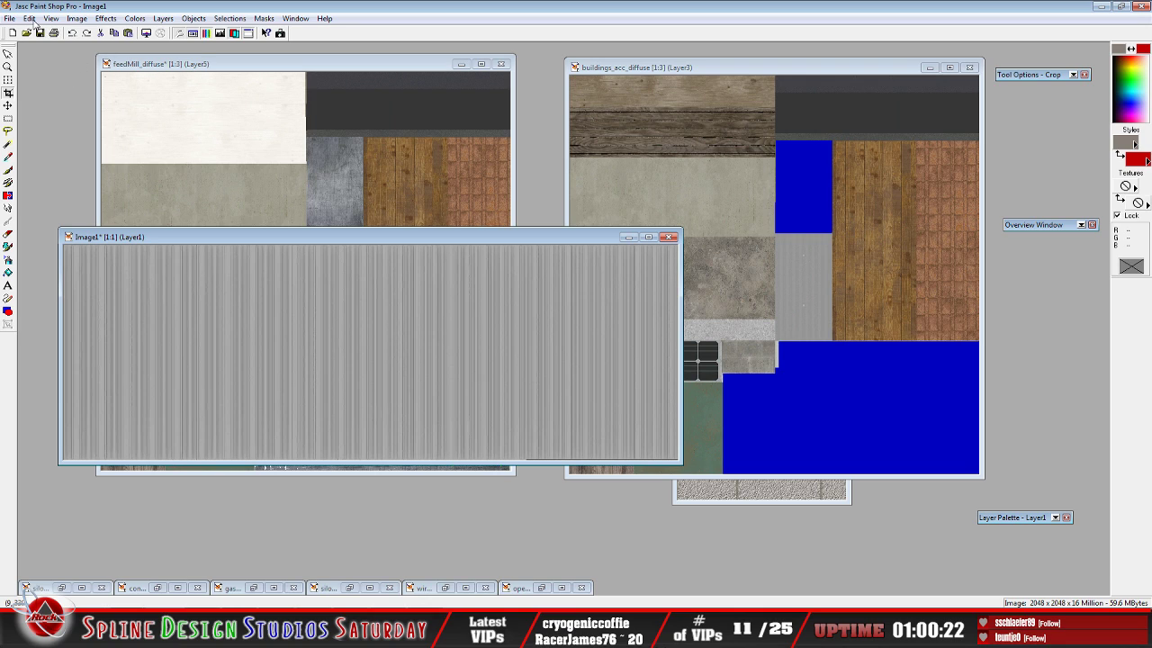
{"action": "left_click", "coordinate": [30, 18]}
{"action": "left_click", "coordinate": [57, 96]}
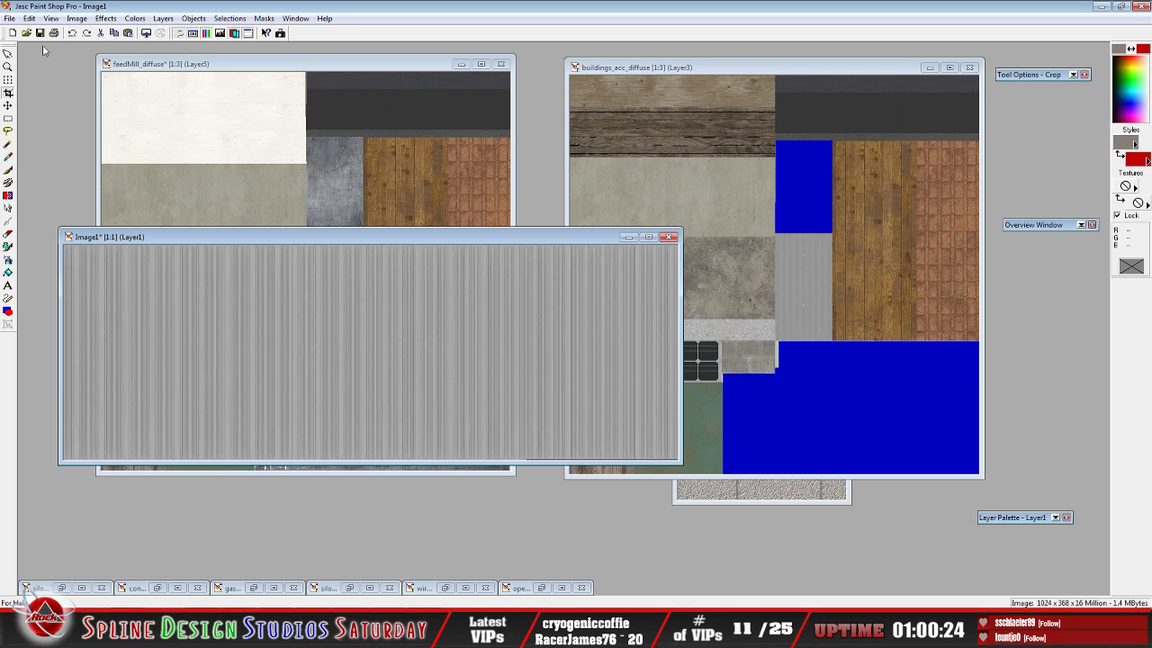
{"action": "left_click", "coordinate": [30, 18]}
{"action": "mouse_move", "coordinate": [62, 120]}
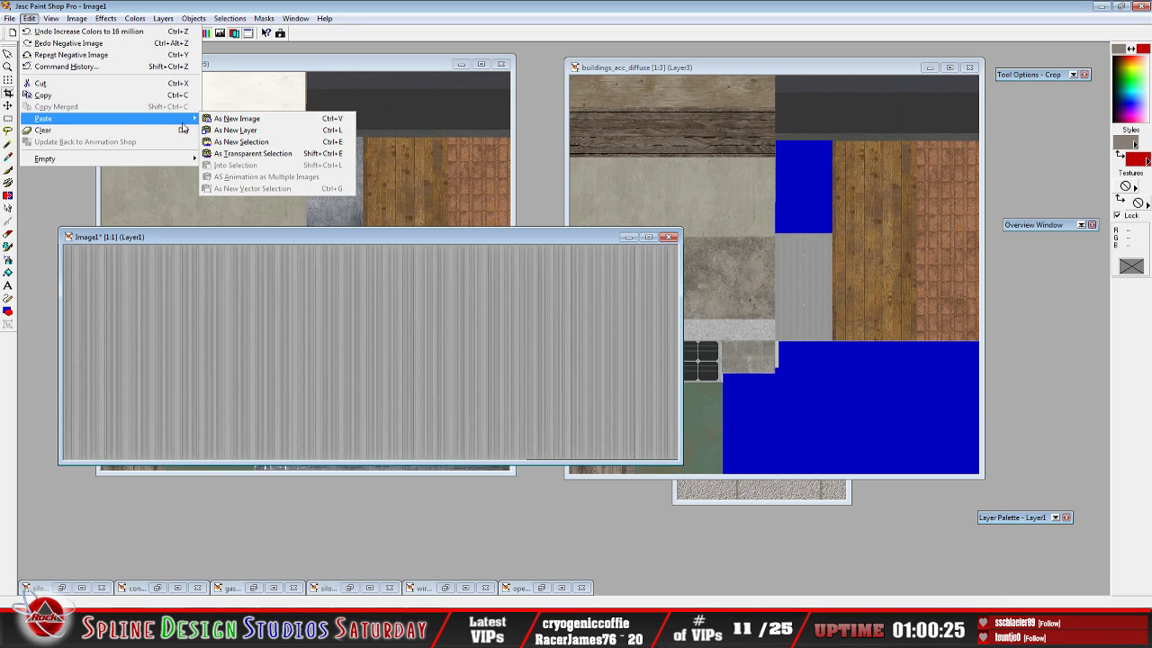
{"action": "left_click", "coordinate": [236, 129]}
Try the Difference blend mode on the pasted siding layer, and set its blend mode to Screen
{"action": "mouse_move", "coordinate": [1021, 519]}
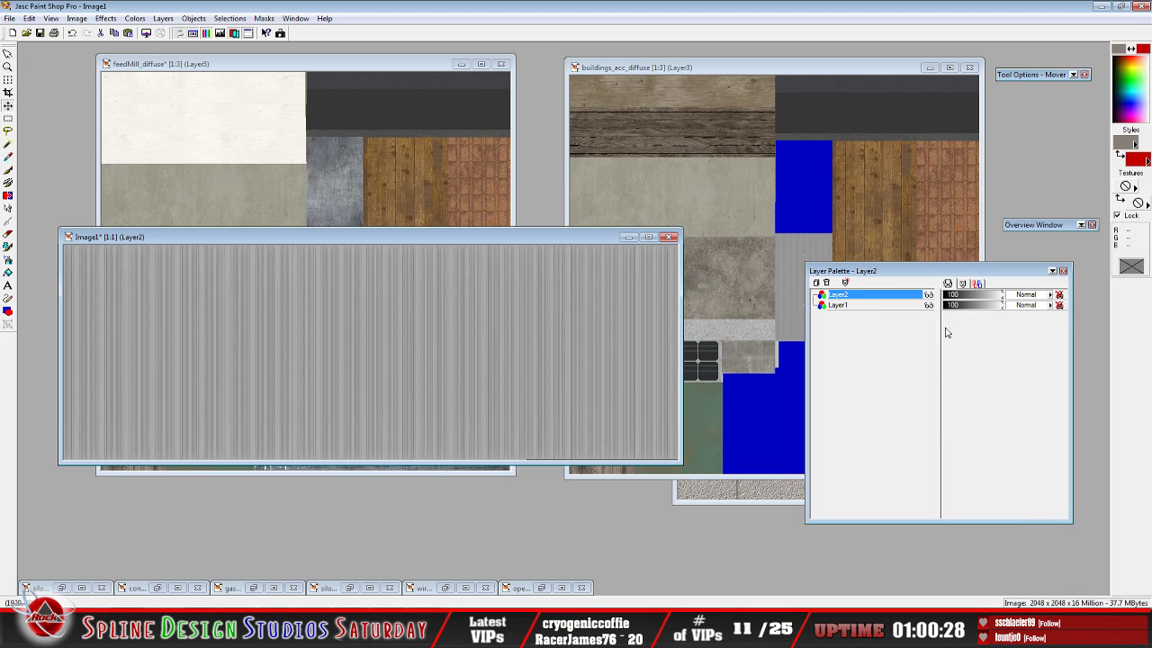
{"action": "left_click", "coordinate": [1035, 294]}
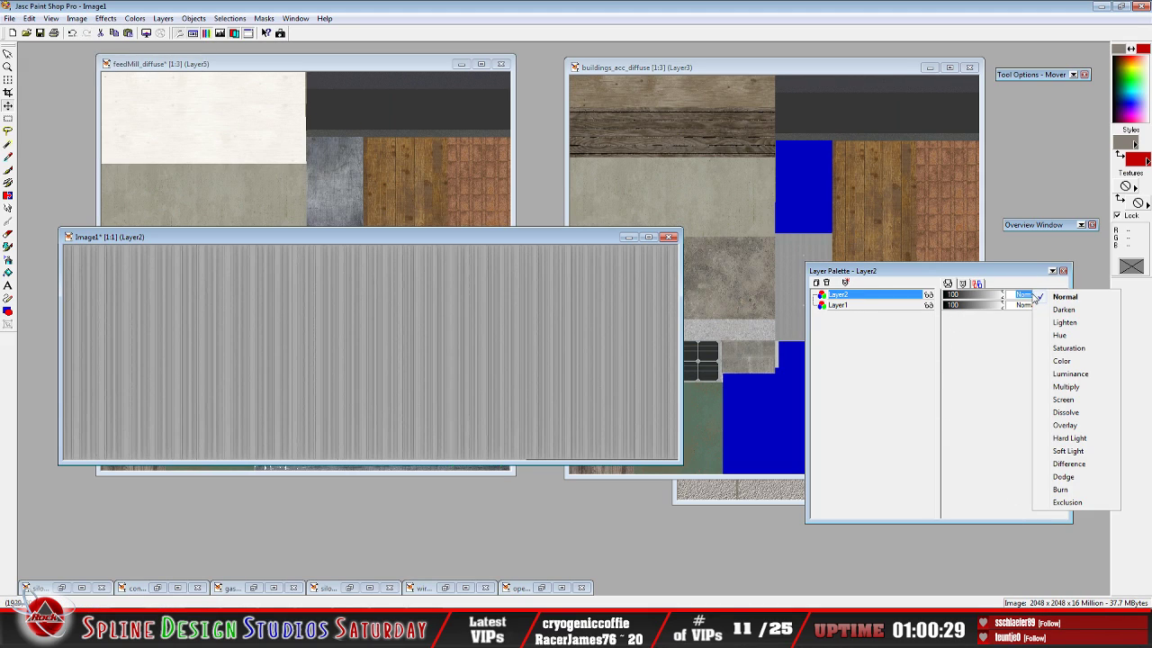
{"action": "left_click", "coordinate": [1074, 464]}
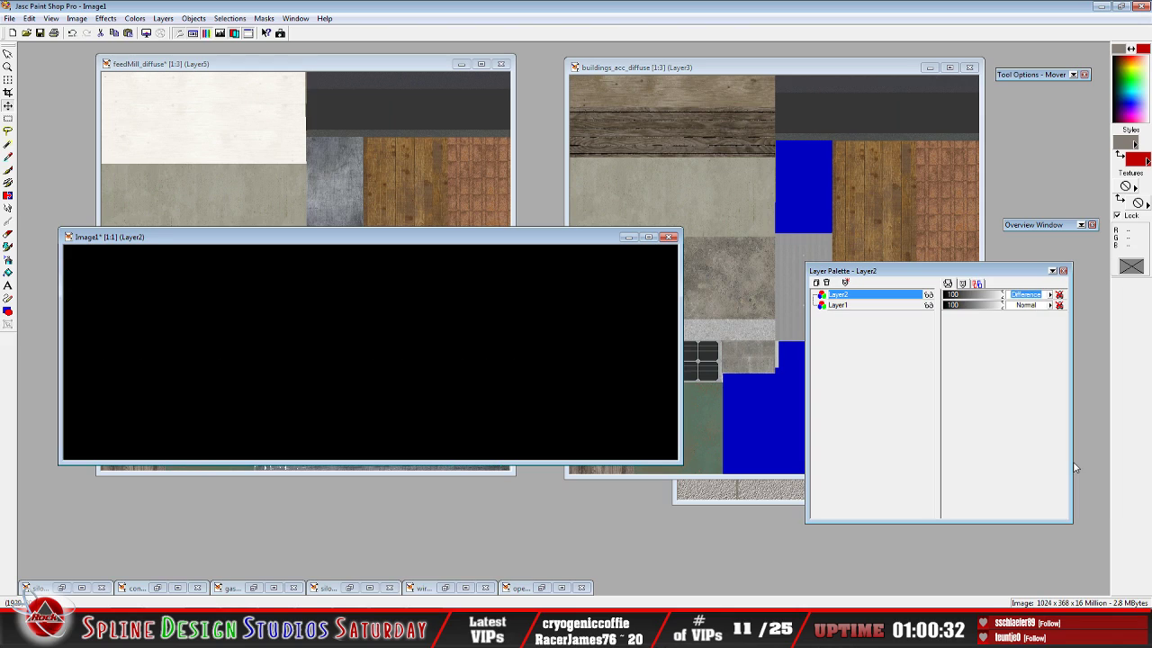
{"action": "left_click", "coordinate": [1025, 295]}
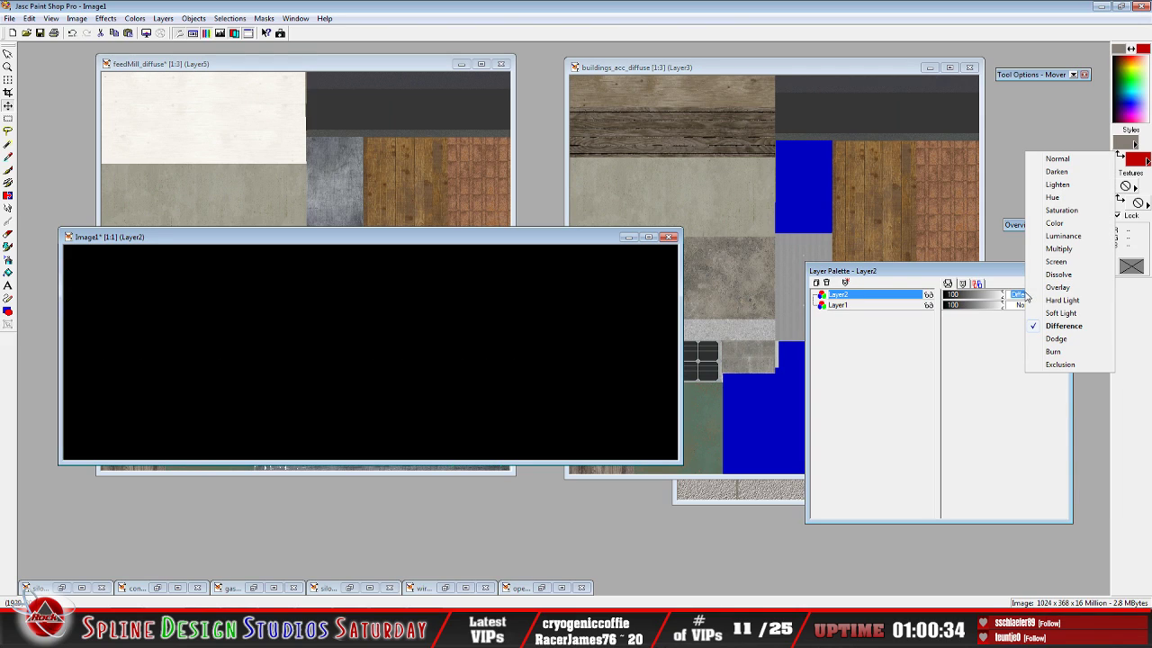
{"action": "left_click", "coordinate": [1060, 261]}
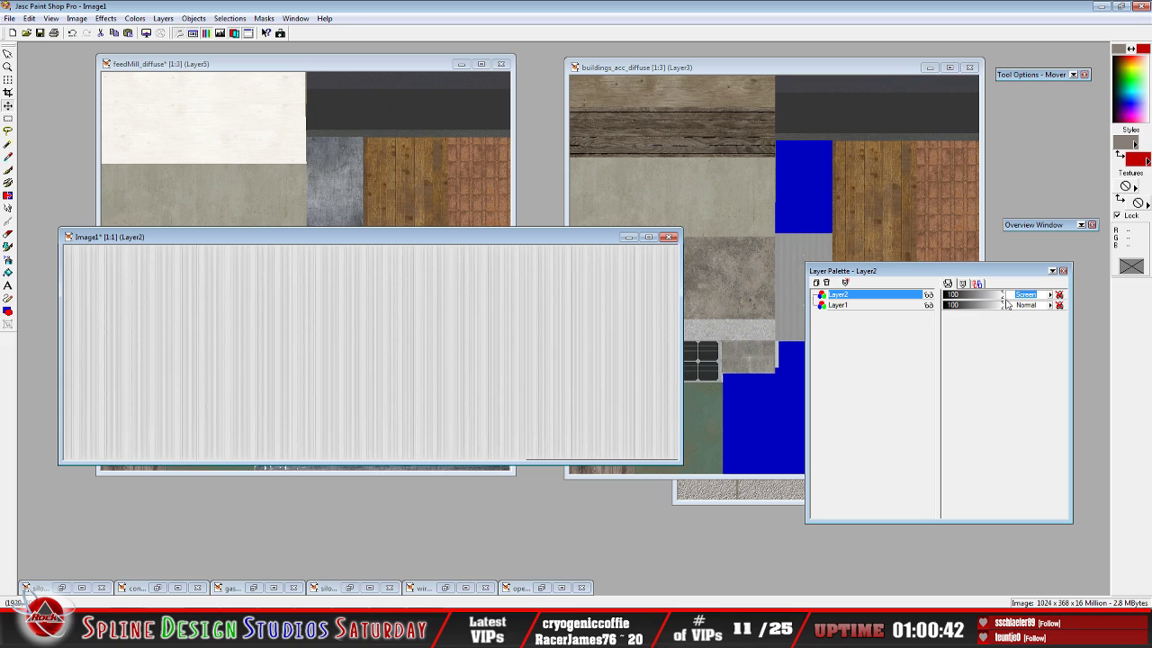
Duplicate the Screen-blended siding layer by copying and pasting it as a new layer, and lower the copy's opacity to 47
{"action": "left_click", "coordinate": [29, 18]}
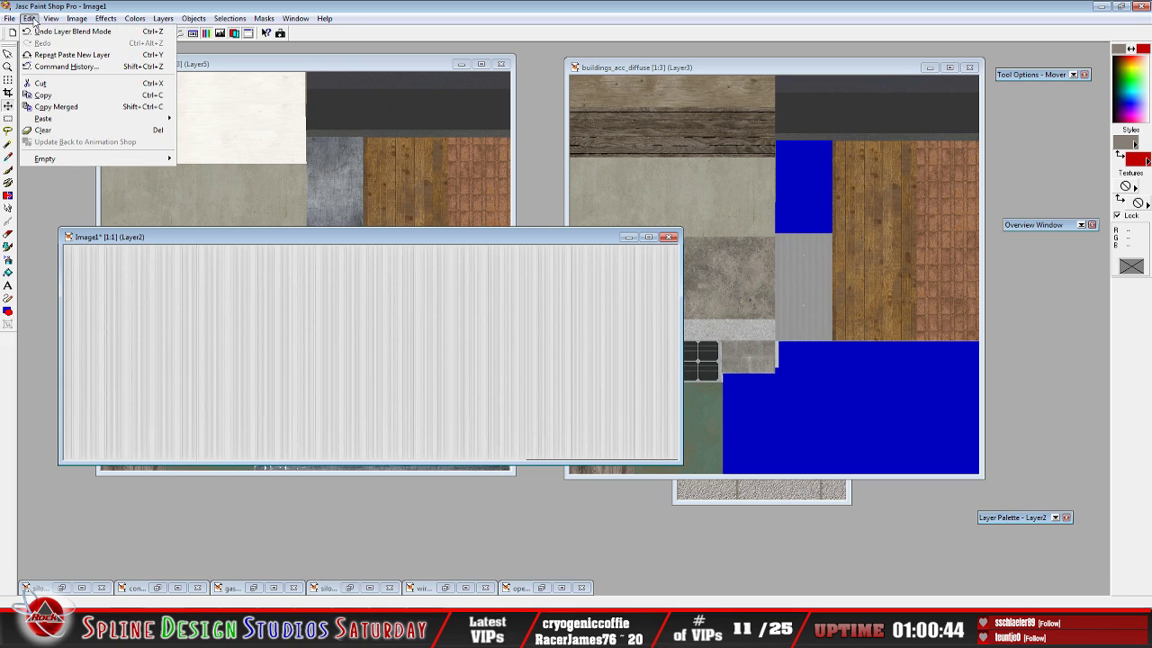
{"action": "left_click", "coordinate": [52, 97]}
{"action": "left_click", "coordinate": [29, 18]}
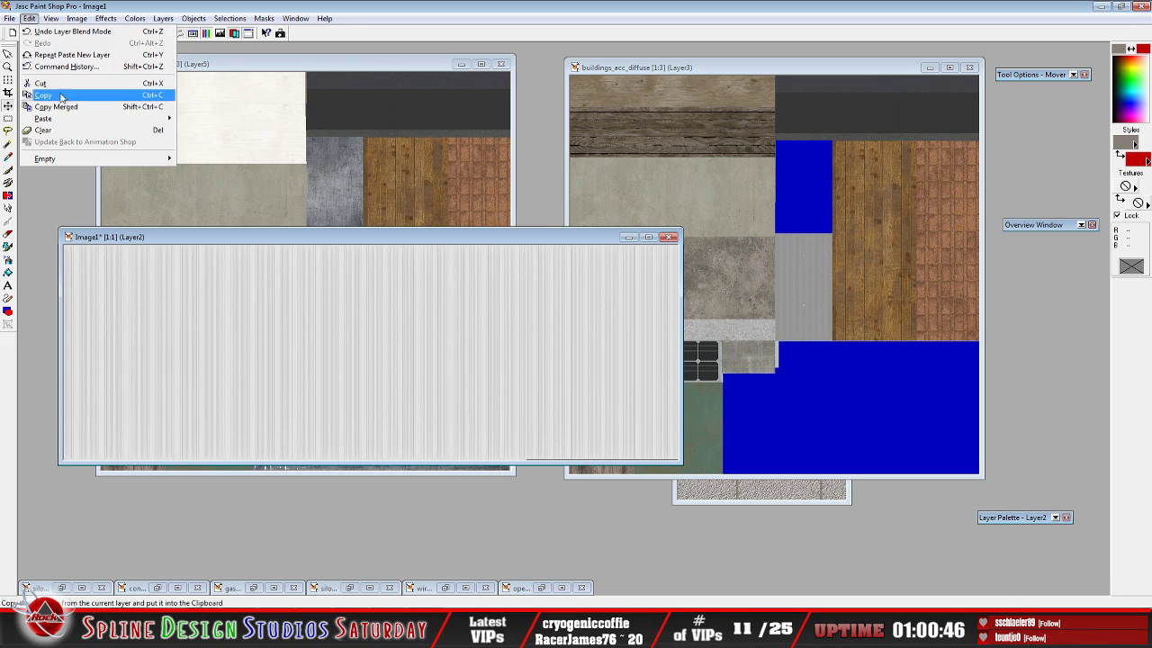
{"action": "mouse_move", "coordinate": [90, 120]}
{"action": "left_click", "coordinate": [207, 132]}
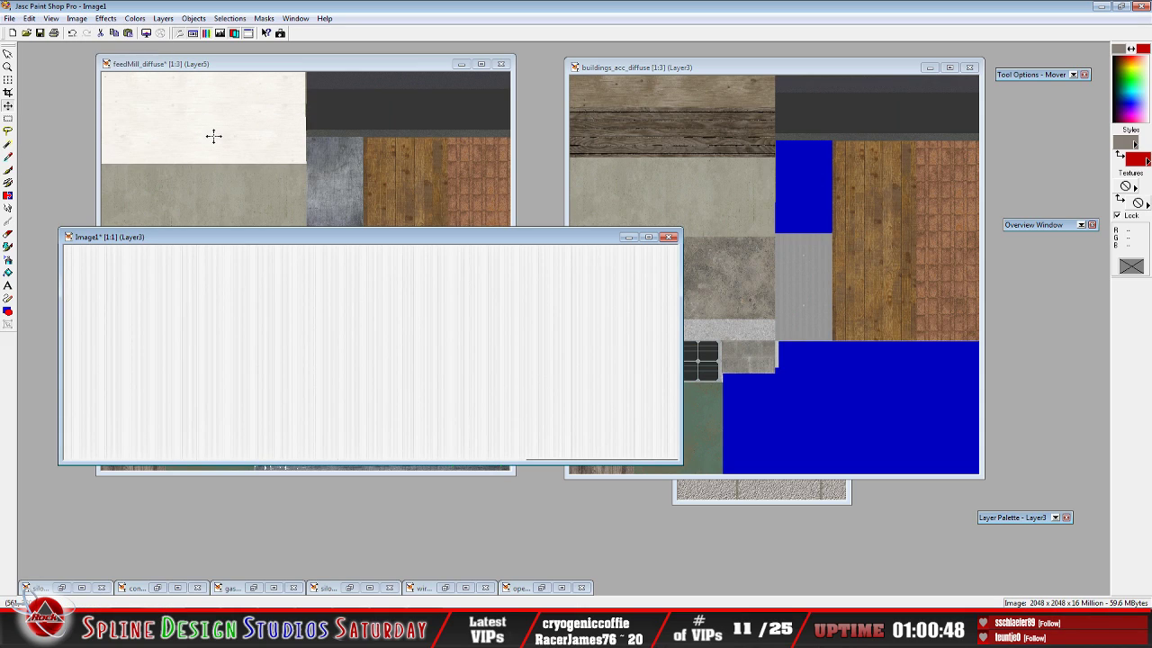
{"action": "mouse_move", "coordinate": [1016, 520]}
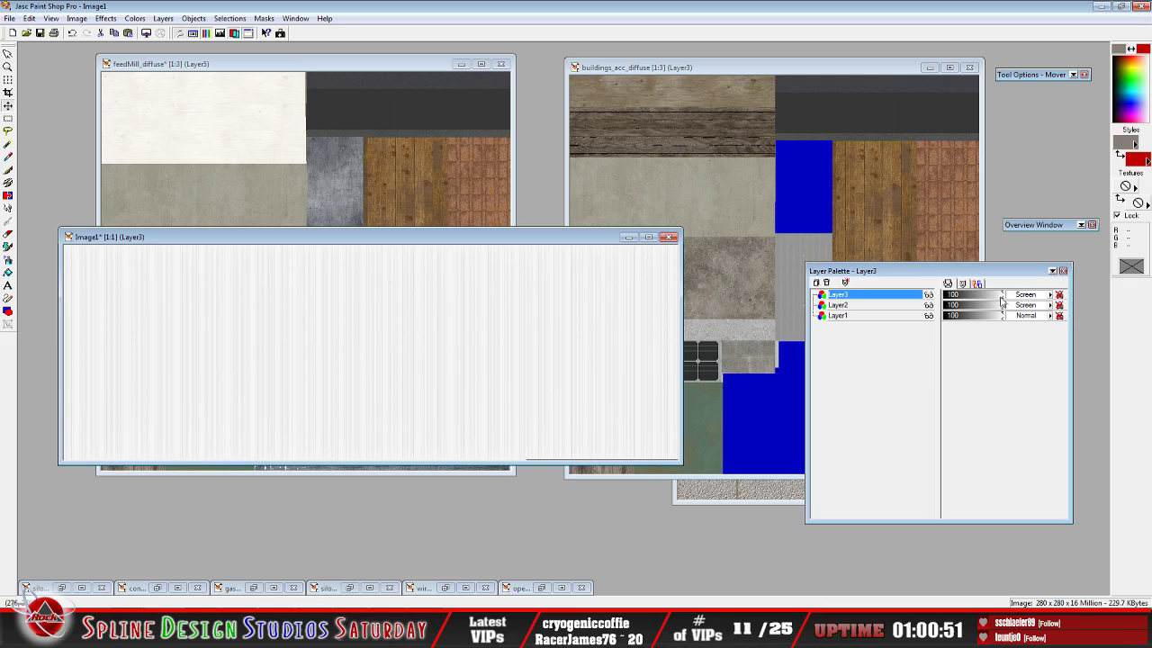
{"action": "left_click_drag", "start_coordinate": [1001, 300], "coordinate": [972, 303]}
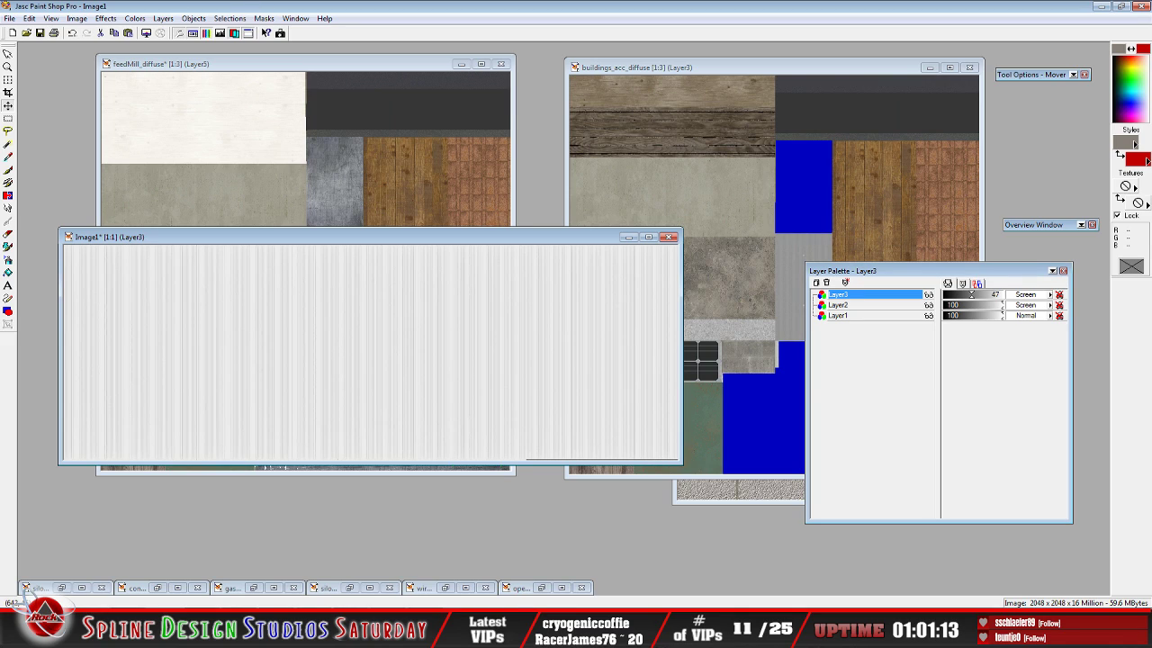
Flatten all layers of the lightened siding image into one
{"action": "key", "text": "alt+Tab"}
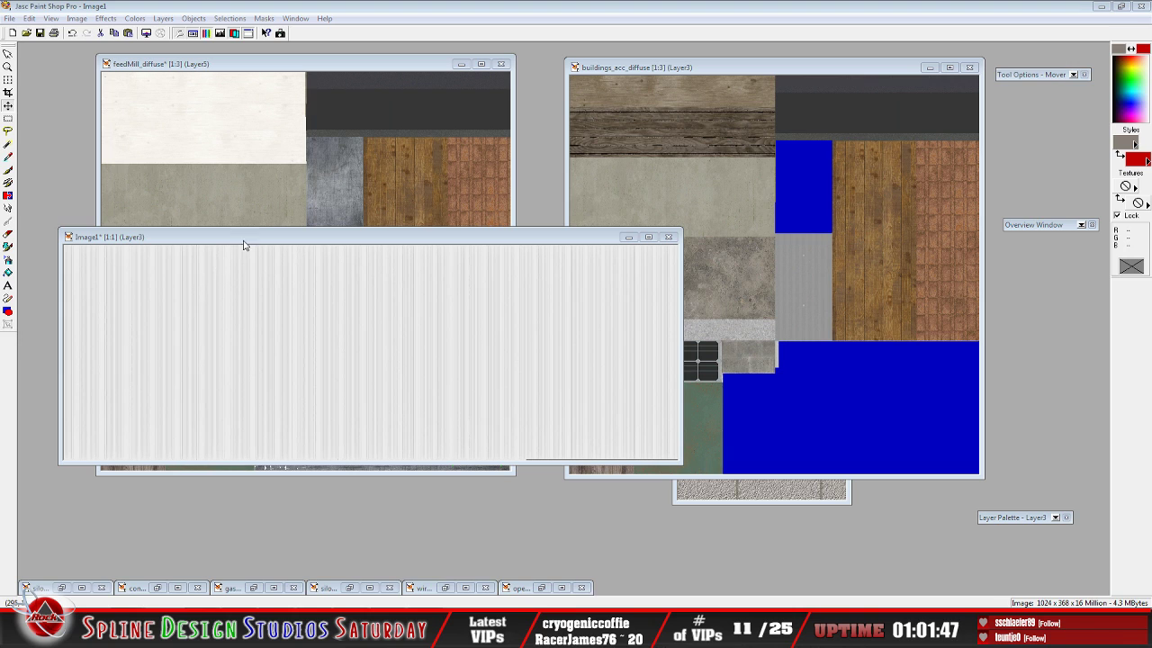
{"action": "left_click_drag", "start_coordinate": [246, 239], "coordinate": [495, 165]}
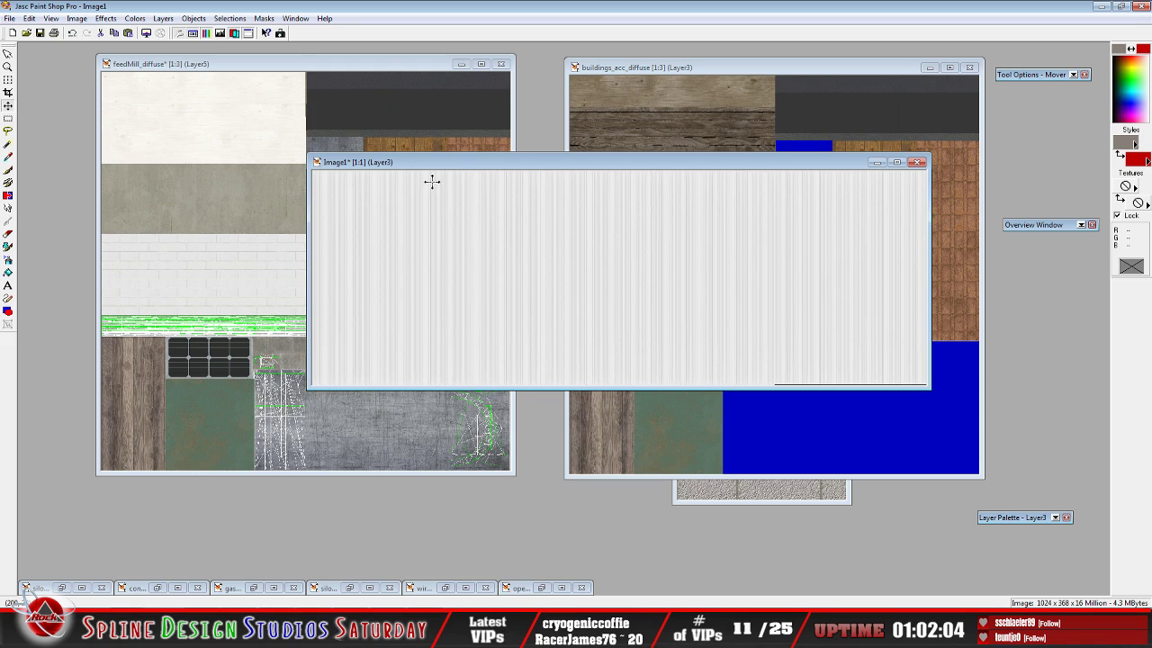
{"action": "left_click_drag", "start_coordinate": [445, 163], "coordinate": [458, 253]}
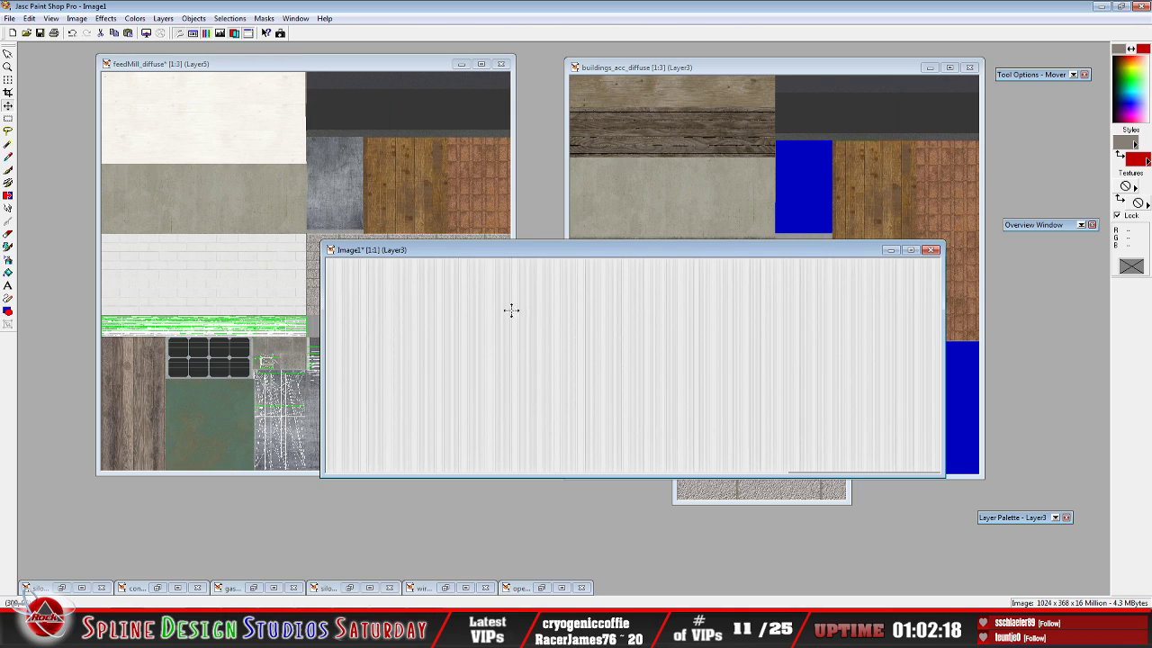
{"action": "left_click", "coordinate": [163, 18]}
{"action": "mouse_move", "coordinate": [199, 141]}
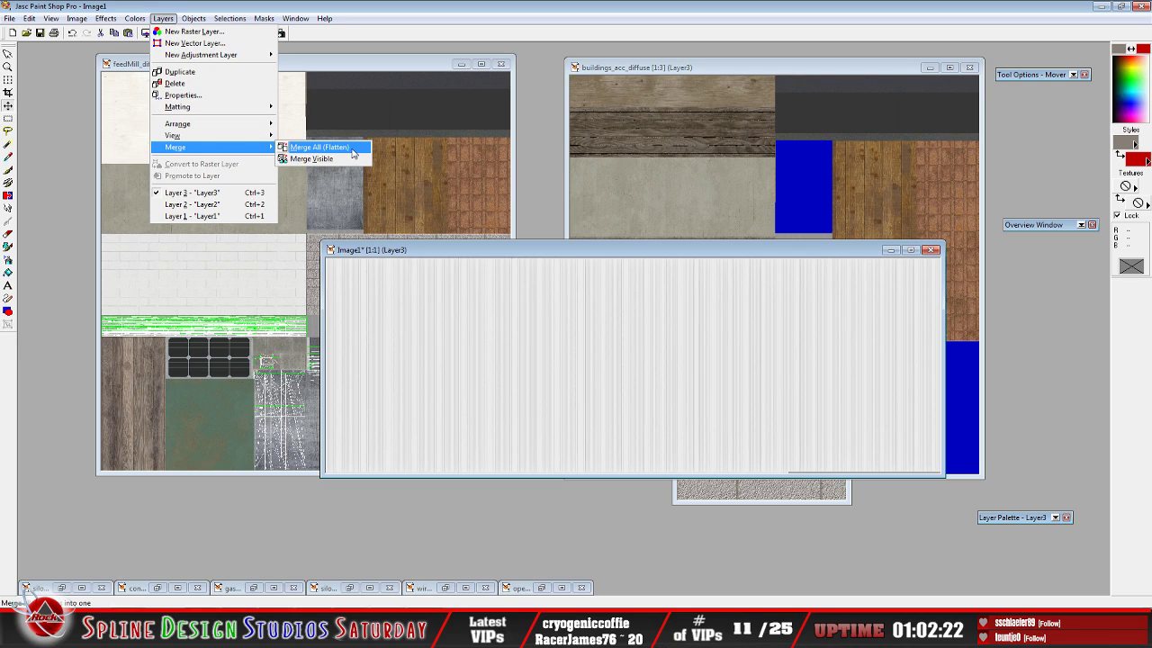
{"action": "left_click", "coordinate": [311, 148]}
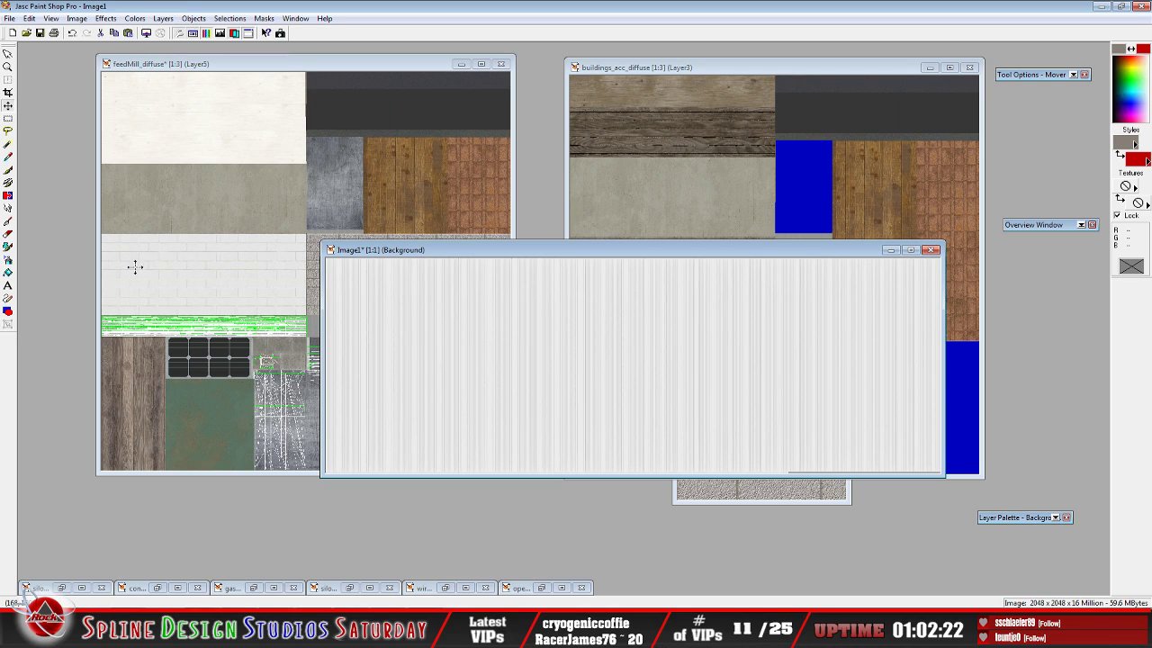
Try pasting the flattened siding into feedMill_diffuse as a new layer placed over the grey-green concrete strip
{"action": "left_click", "coordinate": [29, 18]}
{"action": "left_click", "coordinate": [65, 96]}
{"action": "left_click", "coordinate": [213, 76]}
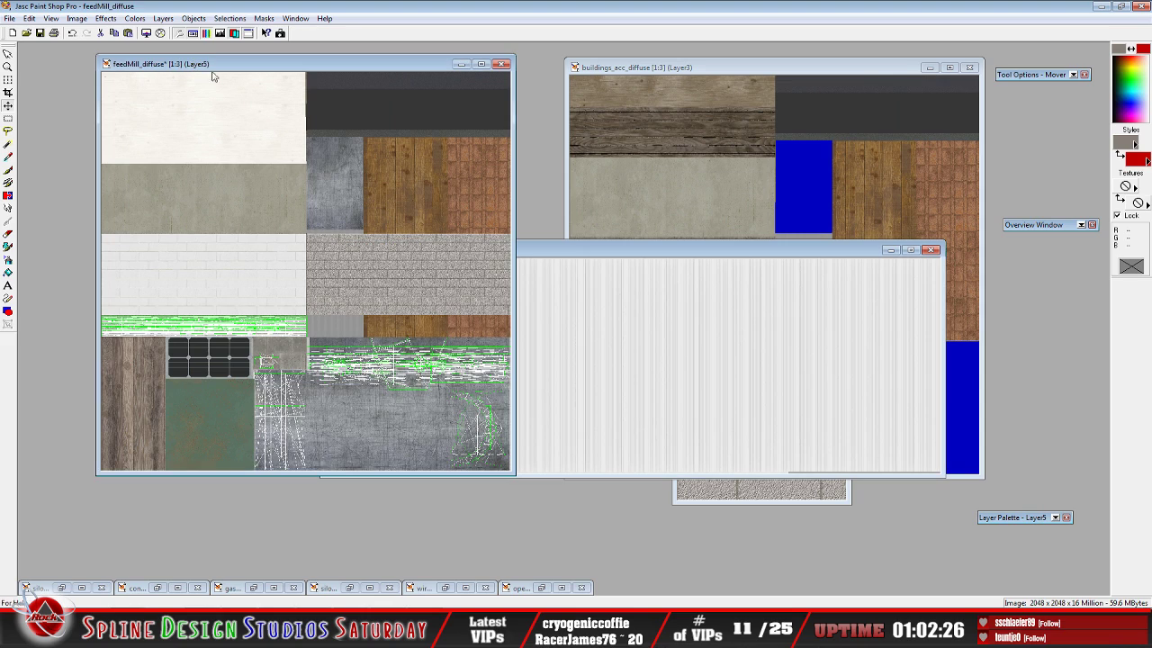
{"action": "mouse_move", "coordinate": [1036, 523]}
{"action": "left_click", "coordinate": [30, 18]}
{"action": "mouse_move", "coordinate": [54, 118]}
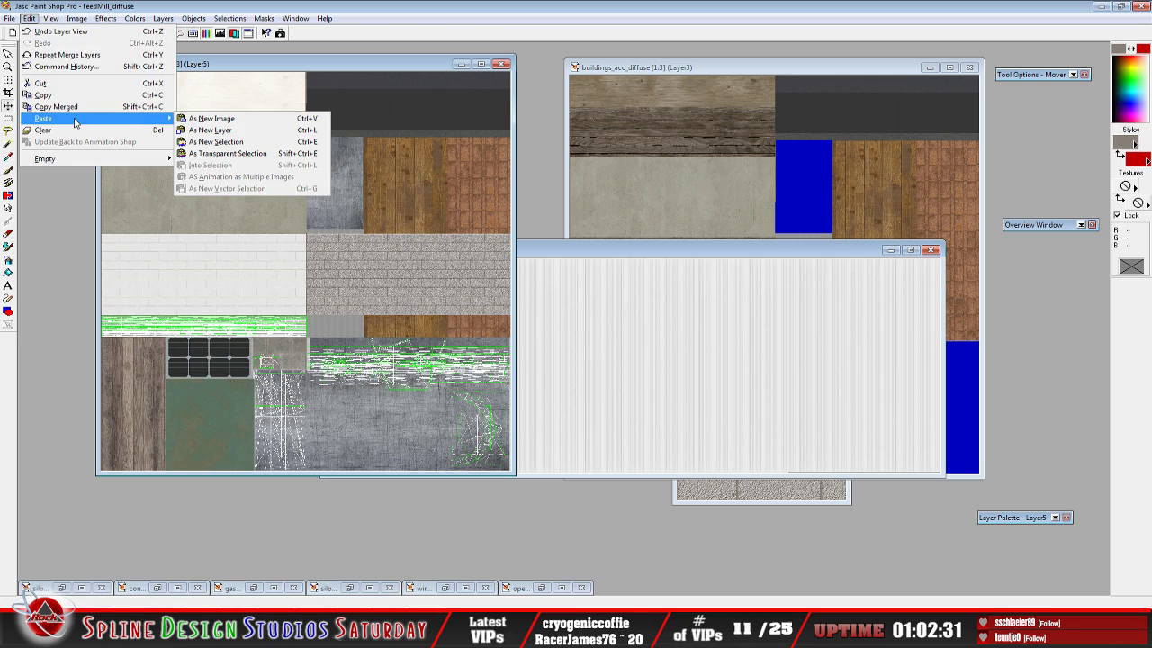
{"action": "left_click", "coordinate": [210, 135]}
{"action": "left_click_drag", "start_coordinate": [362, 254], "coordinate": [453, 191]}
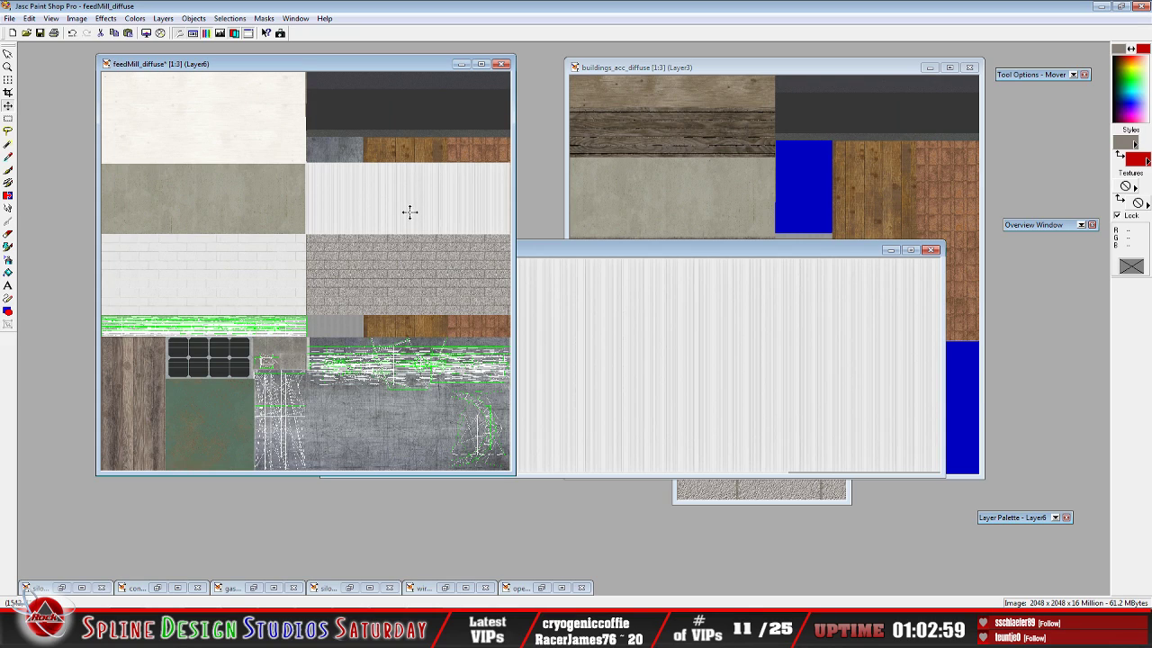
{"action": "left_click_drag", "start_coordinate": [409, 211], "coordinate": [230, 191]}
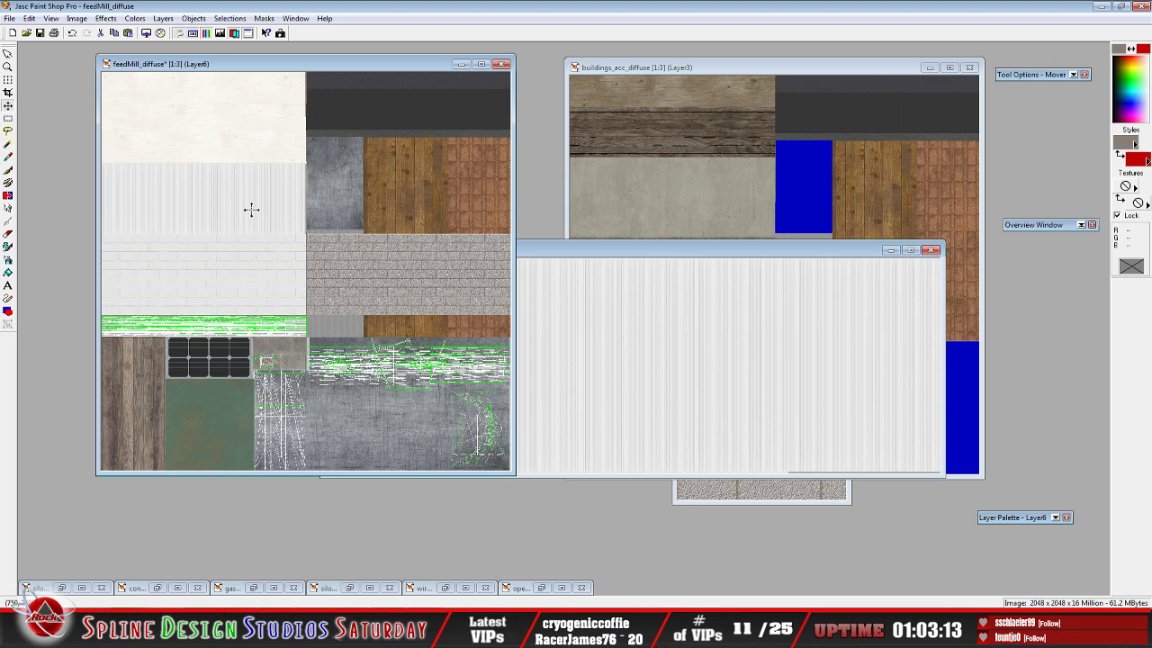
Try aligning the pasted siding with the concrete strip's edges, and clear it from its layer
{"action": "scroll", "coordinate": [251, 210], "scroll_direction": "up", "scroll_amount": 1}
{"action": "scroll", "coordinate": [303, 278], "scroll_direction": "up", "scroll_amount": 1}
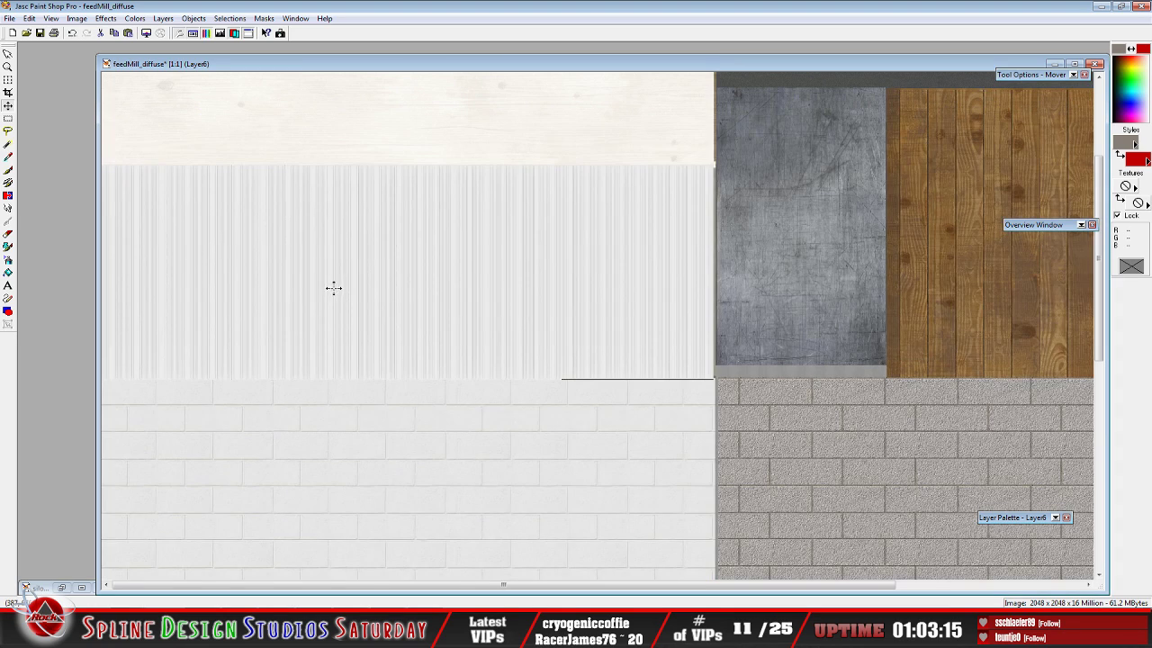
{"action": "left_click_drag", "start_coordinate": [439, 285], "coordinate": [437, 280]}
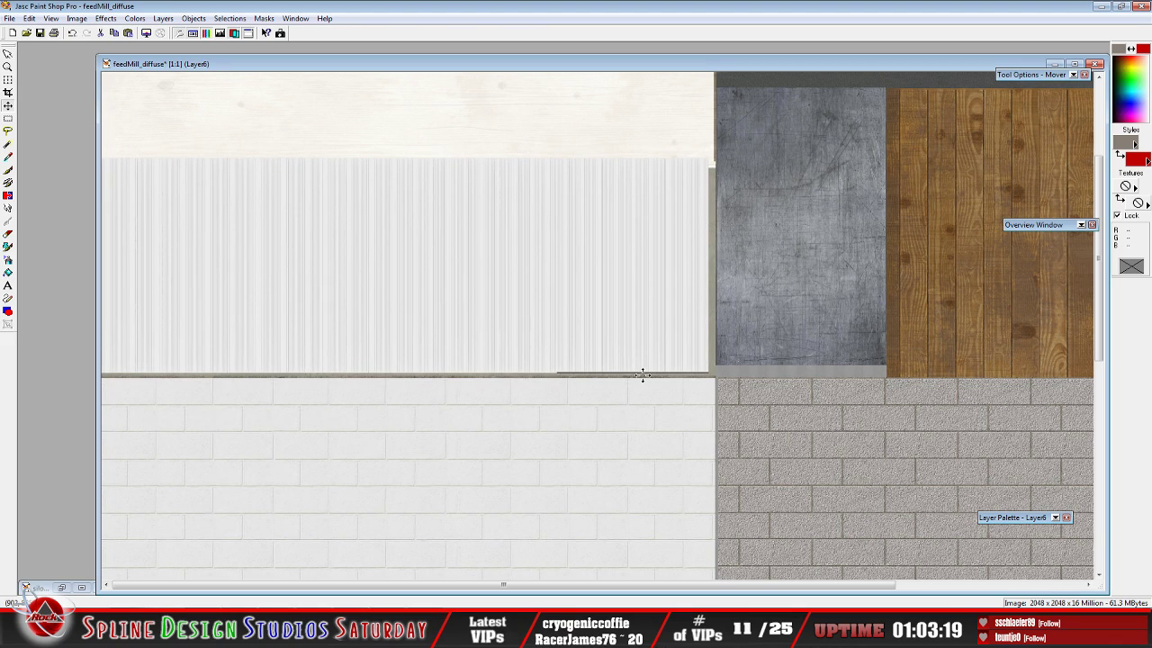
{"action": "left_click_drag", "start_coordinate": [530, 299], "coordinate": [532, 307]}
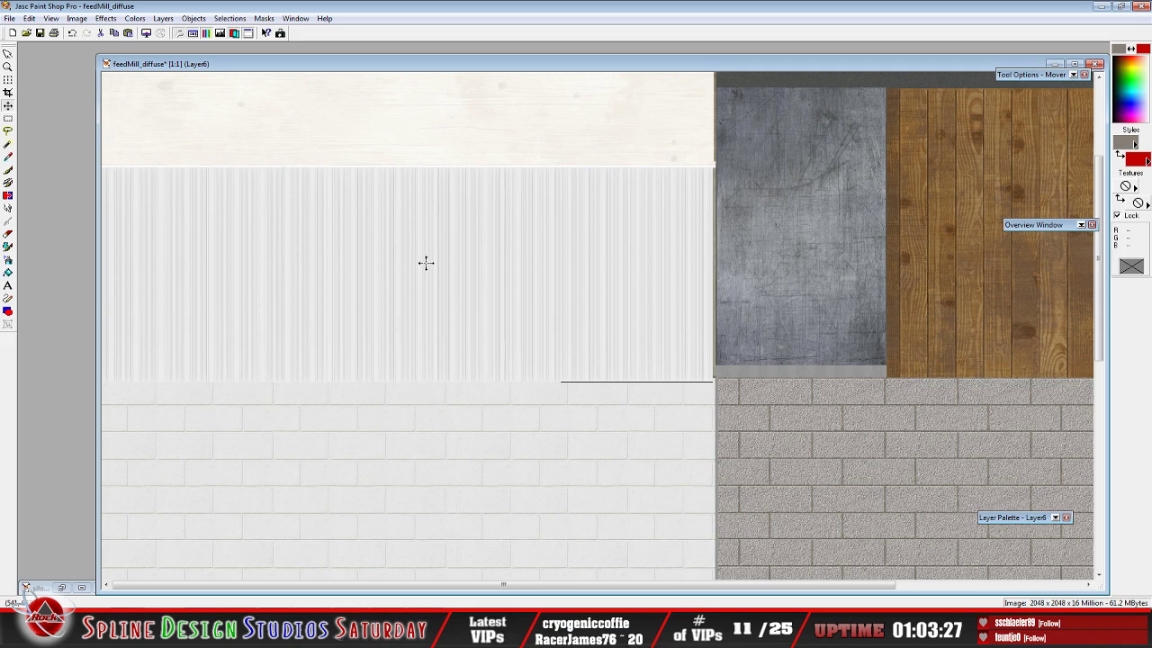
{"action": "key", "text": "Delete"}
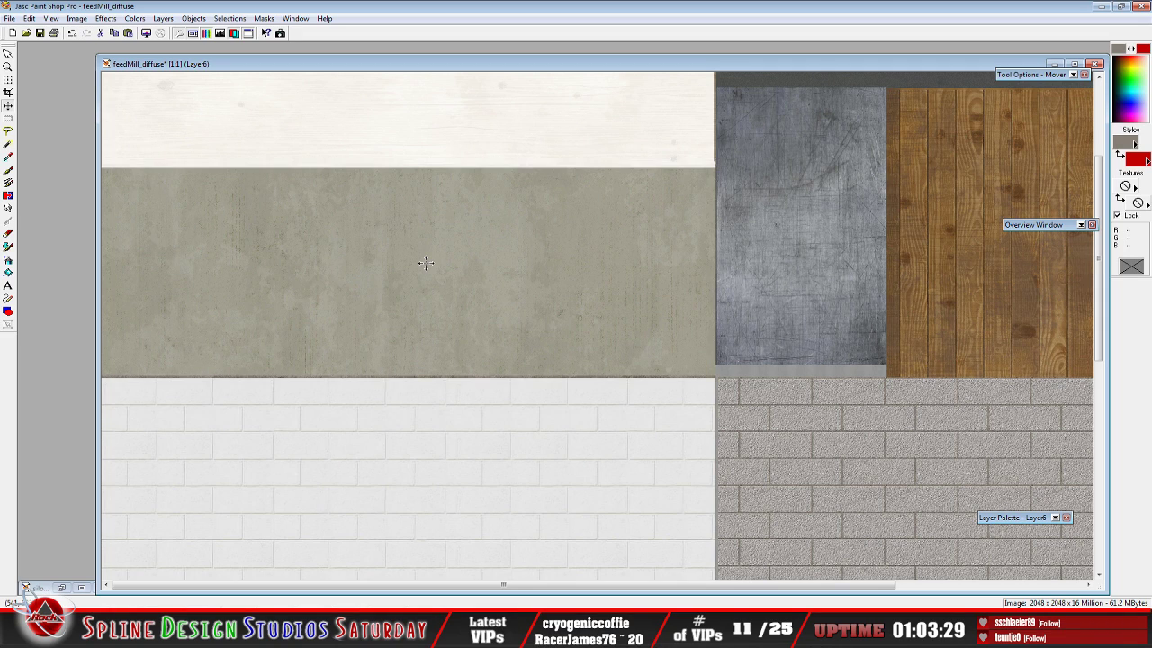
Crop the siding image to 1024 x 366 pixels to remove the dark line along its lower edge
{"action": "left_click", "coordinate": [1053, 65]}
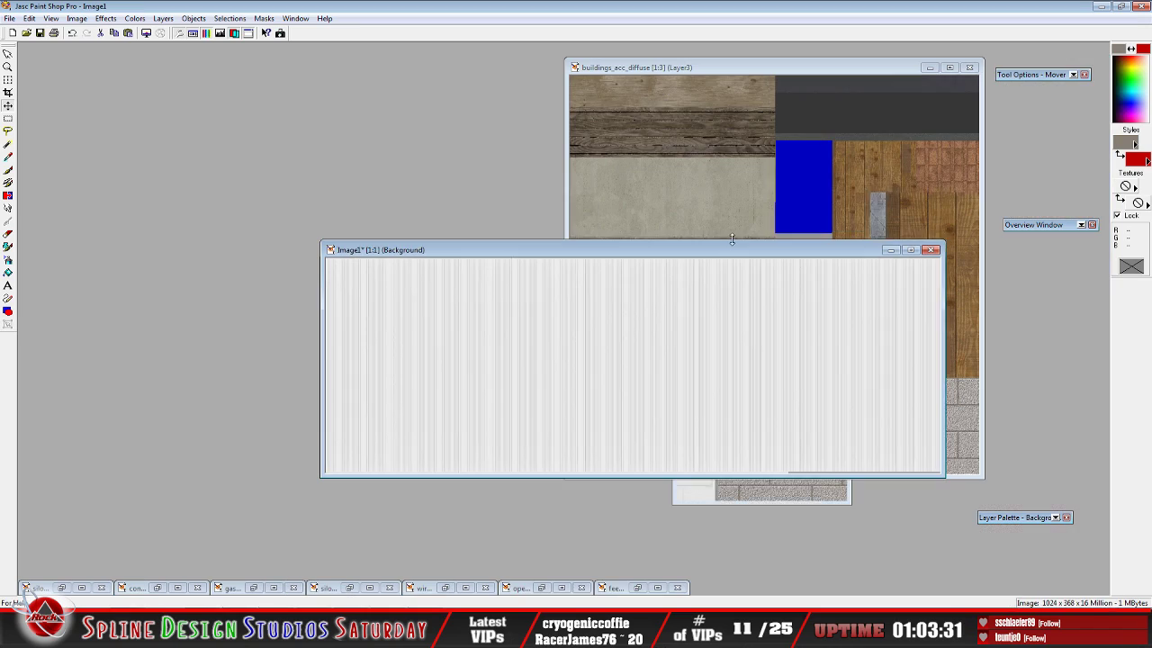
{"action": "left_click_drag", "start_coordinate": [445, 250], "coordinate": [338, 211]}
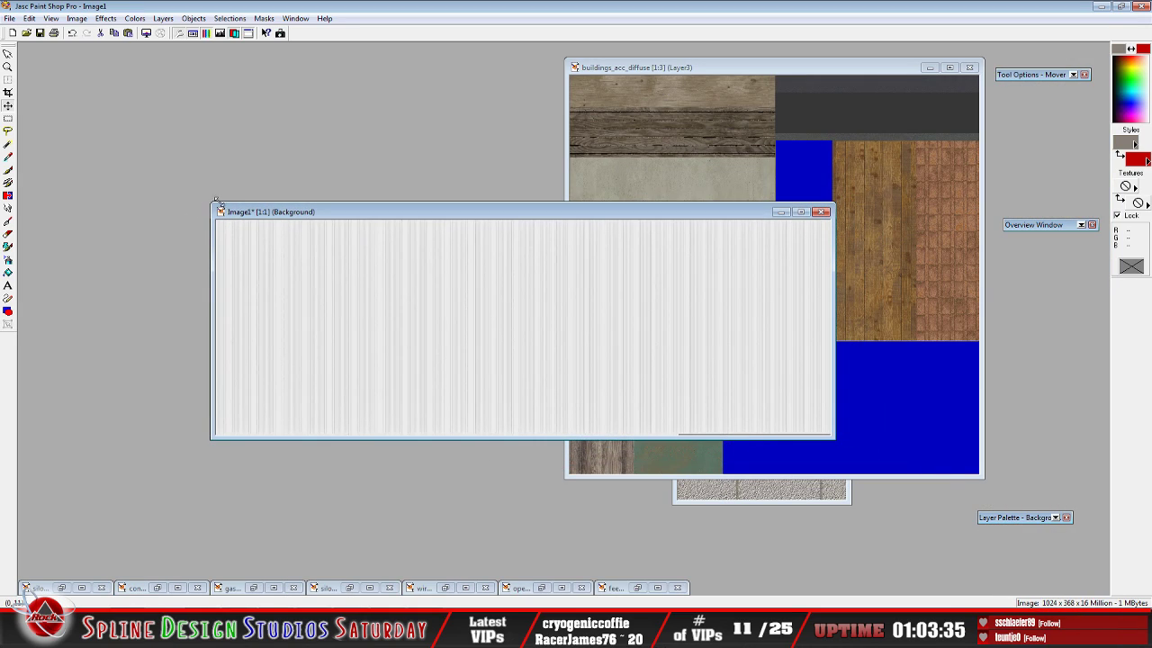
{"action": "left_click_drag", "start_coordinate": [213, 202], "coordinate": [833, 420]}
{"action": "left_click", "coordinate": [9, 94]}
{"action": "double_click", "coordinate": [600, 356]}
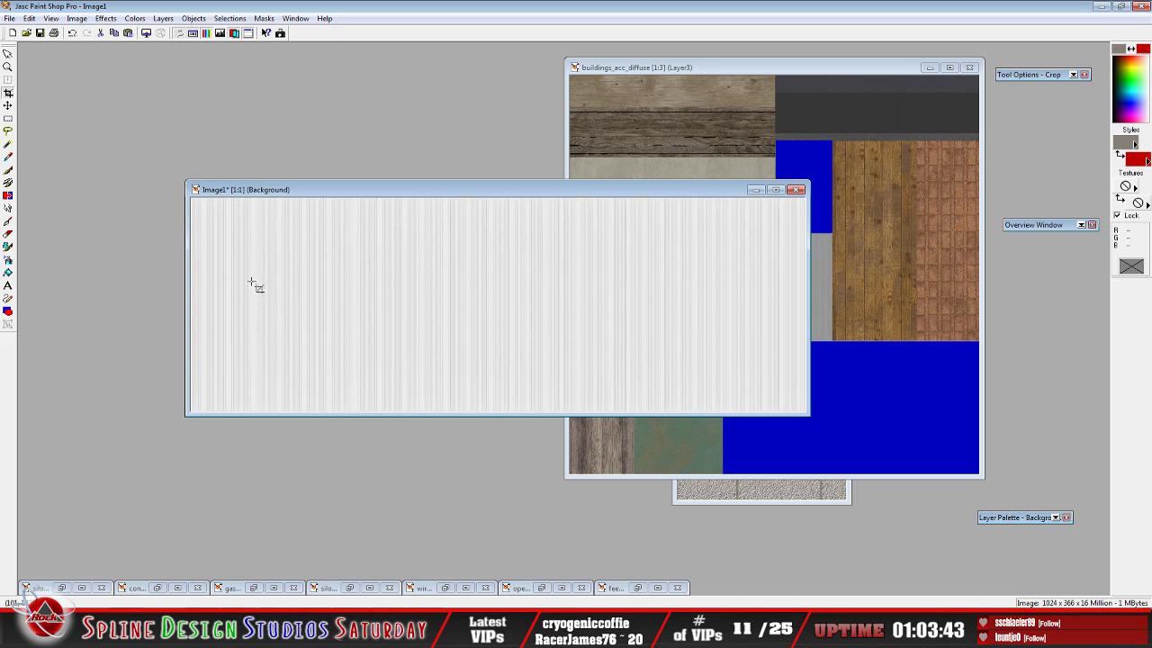
Copy the cropped siding image and paste it into feedMill_diffuse's Layer6, placed over the grey-green concrete strip
{"action": "left_click", "coordinate": [30, 18]}
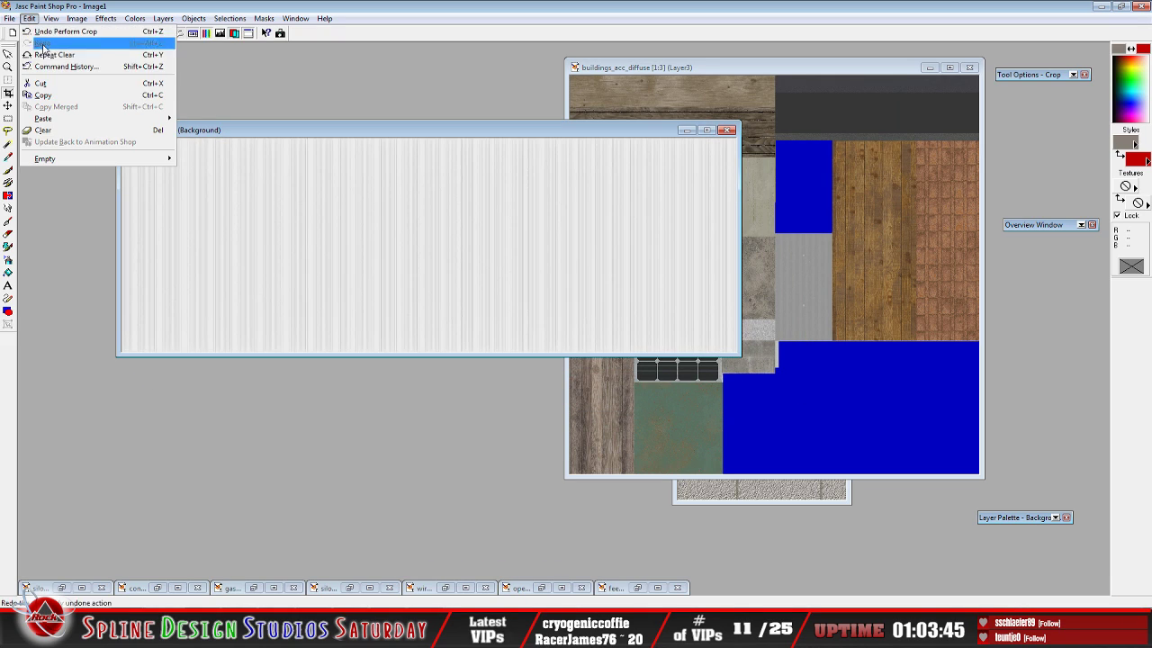
{"action": "left_click", "coordinate": [49, 95]}
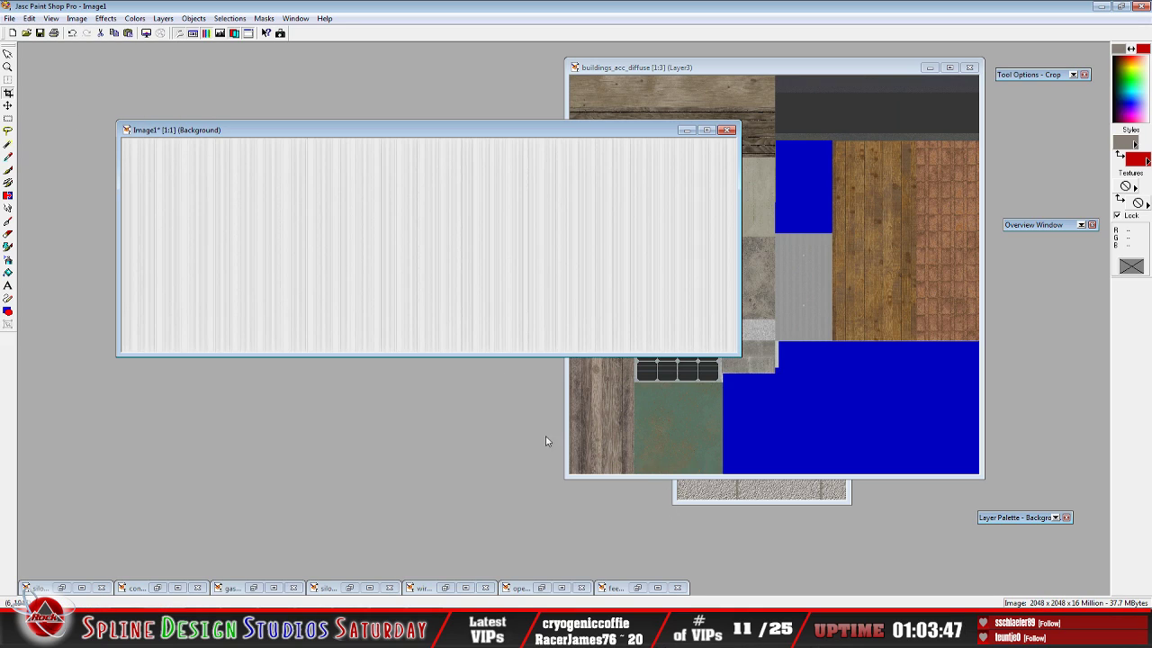
{"action": "left_click", "coordinate": [29, 18]}
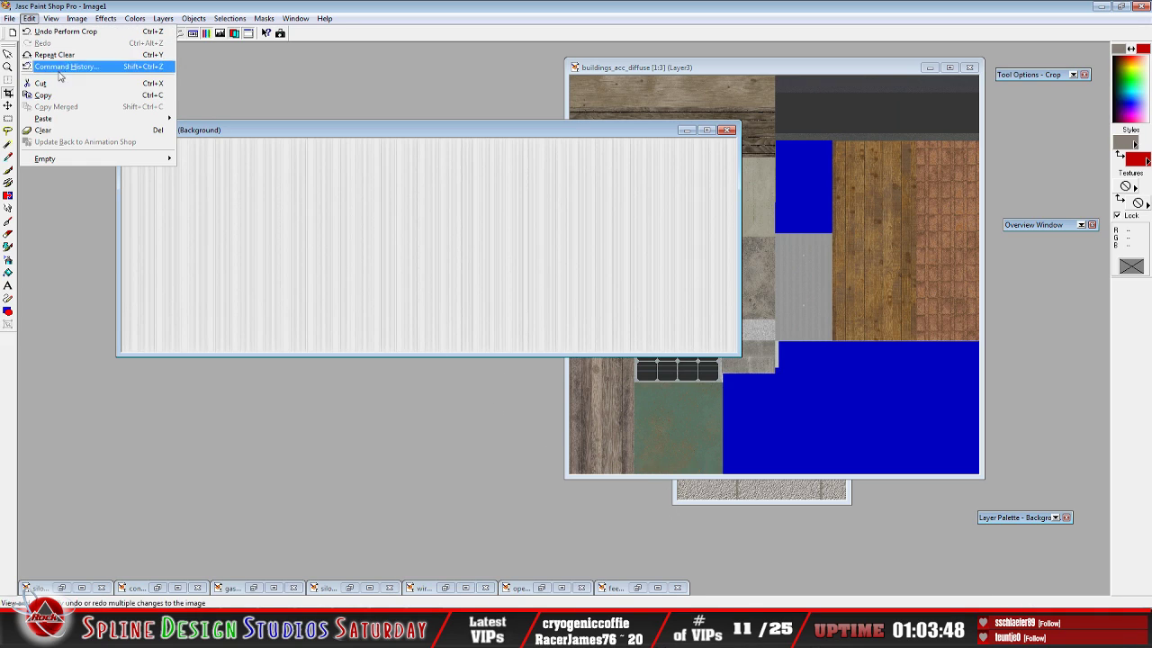
{"action": "left_click", "coordinate": [63, 96]}
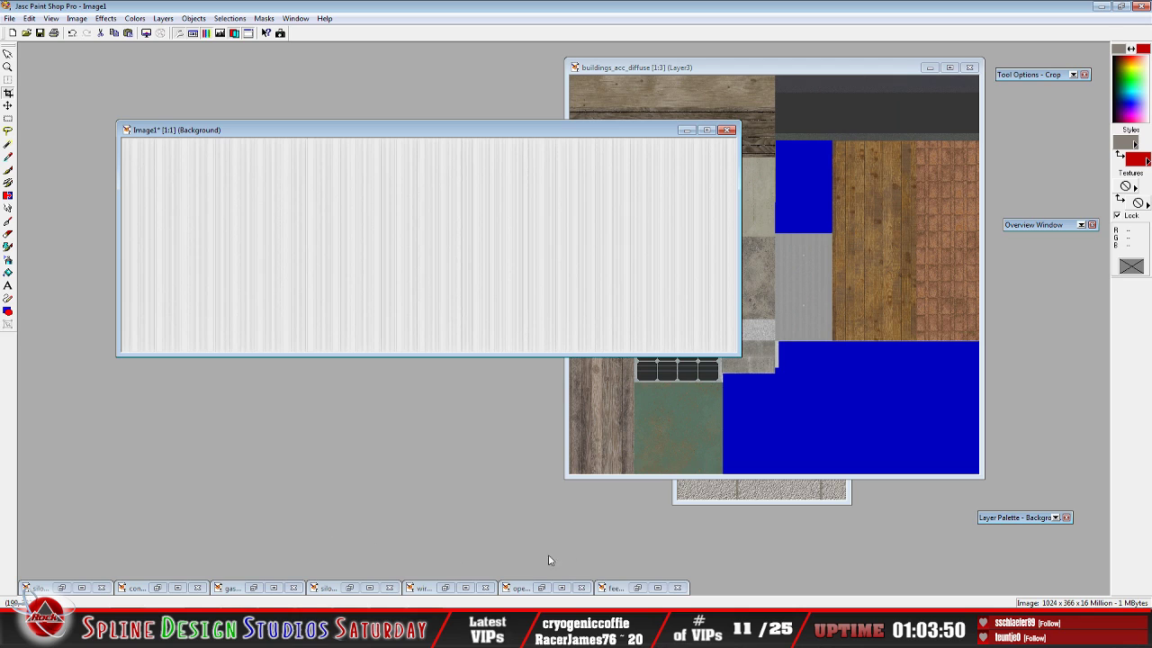
{"action": "left_click", "coordinate": [637, 587]}
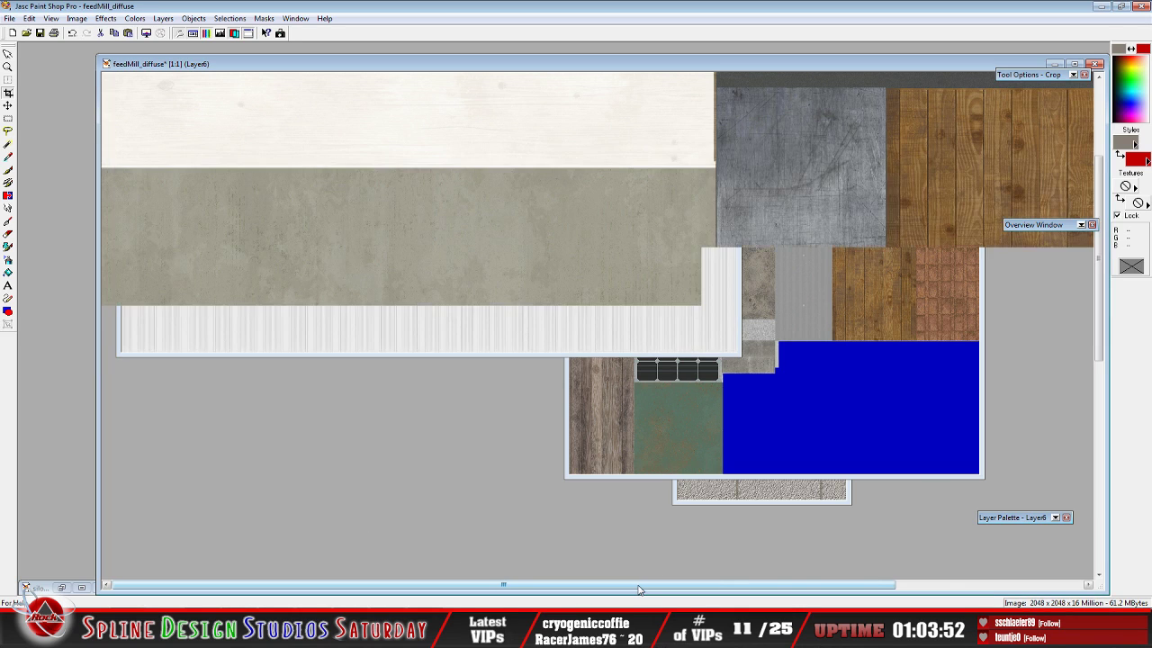
{"action": "left_click", "coordinate": [31, 18]}
{"action": "mouse_move", "coordinate": [108, 117]}
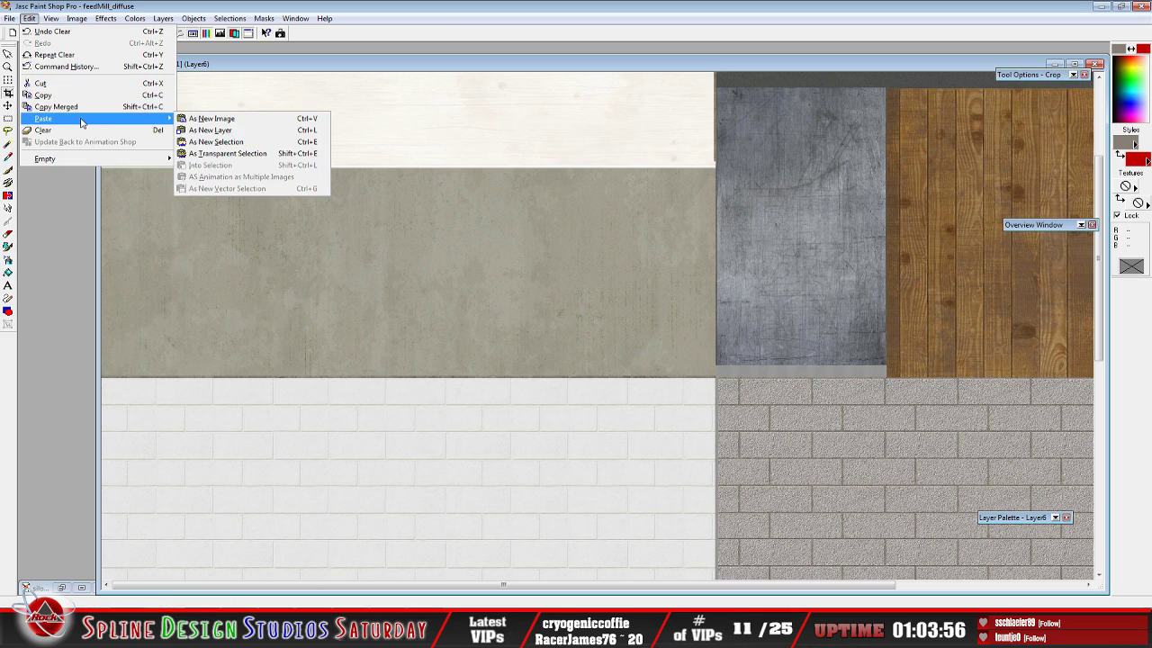
{"action": "left_click", "coordinate": [213, 129]}
{"action": "left_click_drag", "start_coordinate": [322, 178], "coordinate": [409, 279]}
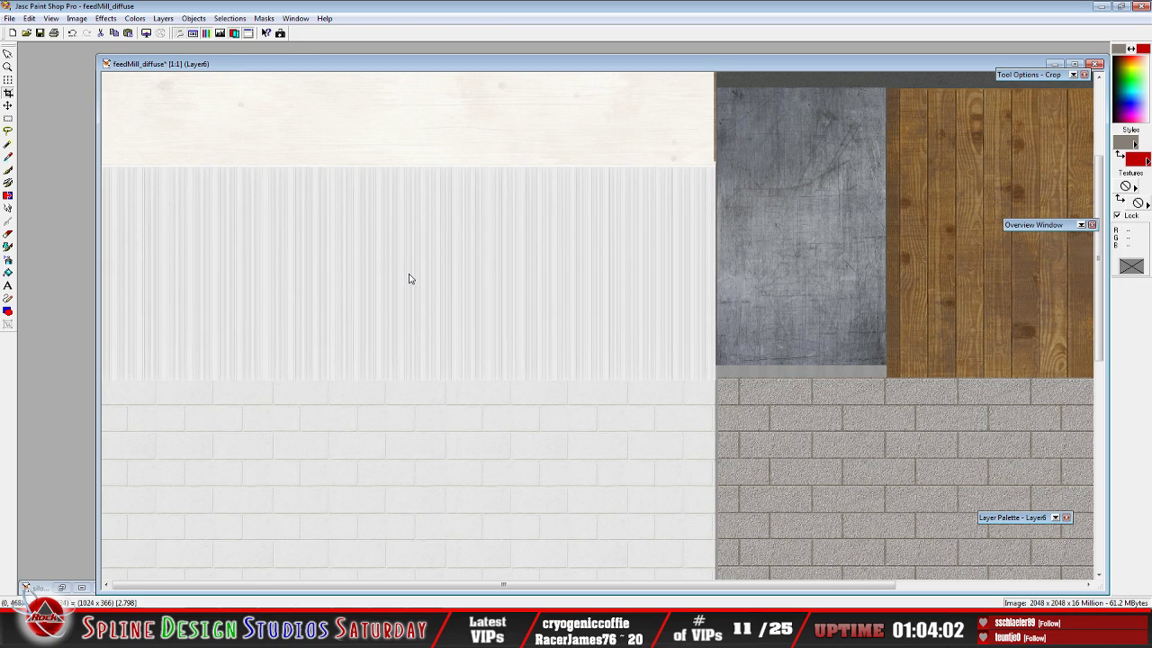
{"action": "key", "text": "ctrl+f"}
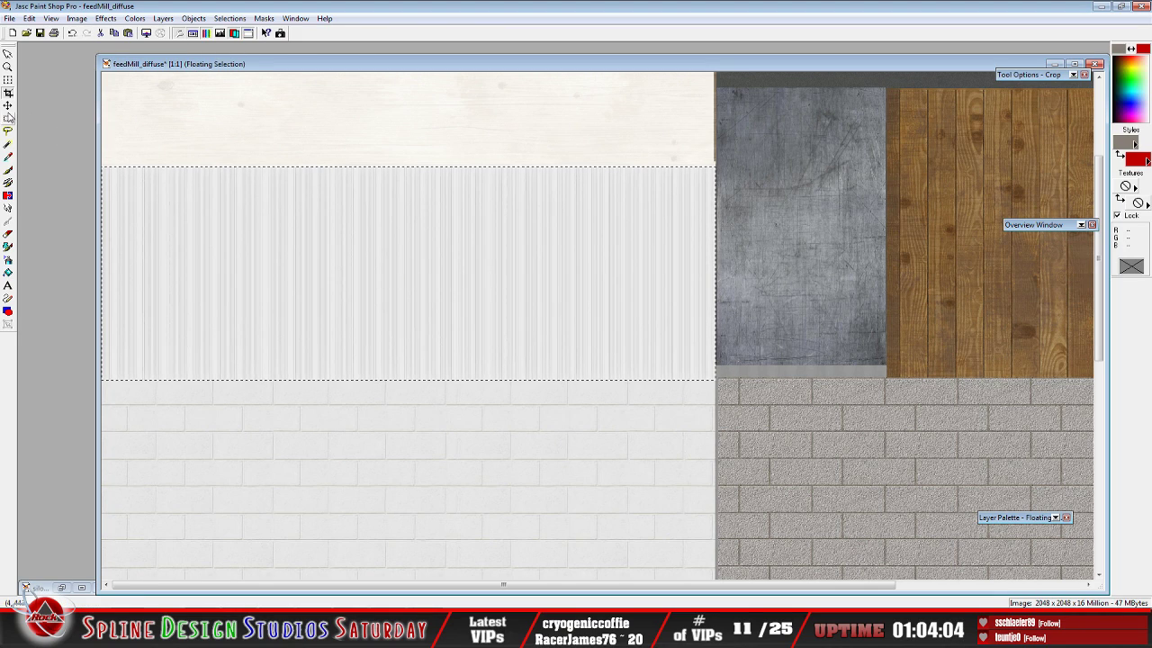
{"action": "key", "text": "ctrl+d"}
Hide the siding on Layer6, then select the grey-green concrete strip on Layer3 and copy it
{"action": "mouse_move", "coordinate": [1005, 519]}
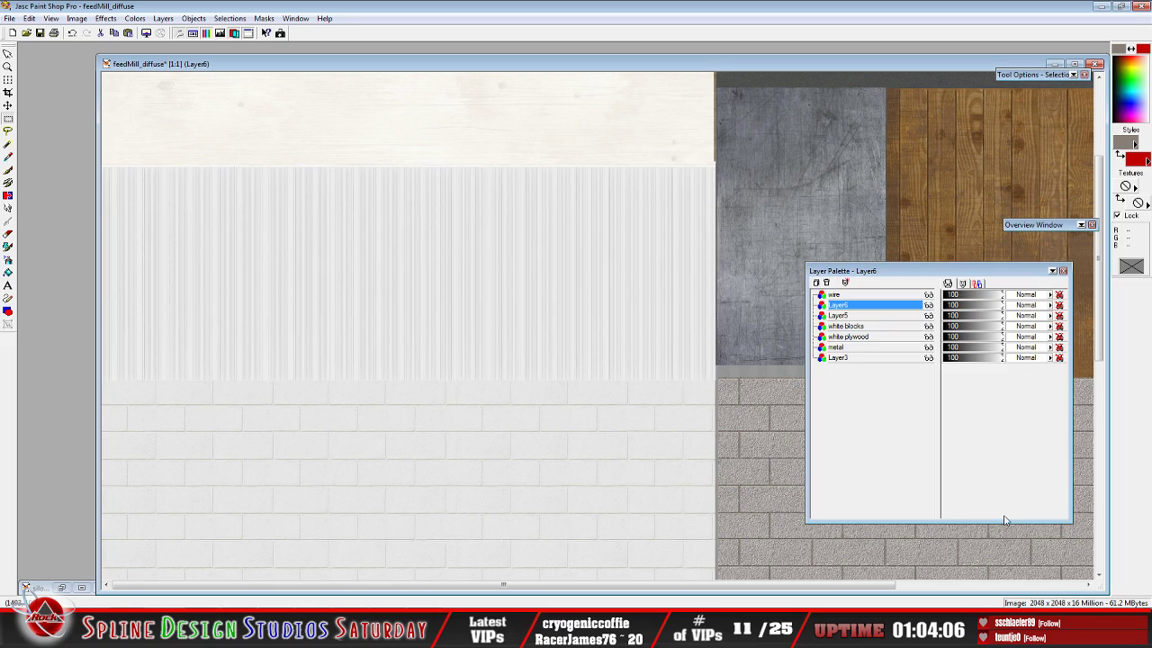
{"action": "left_click", "coordinate": [929, 306]}
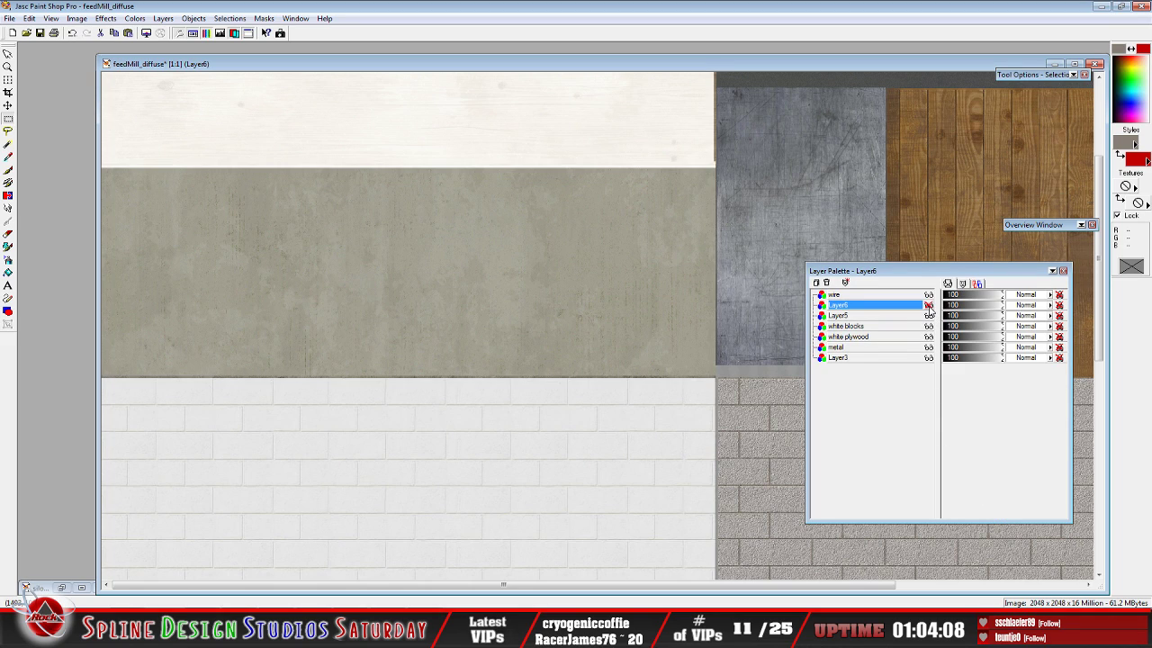
{"action": "left_click", "coordinate": [928, 358]}
{"action": "left_click", "coordinate": [929, 358]}
{"action": "left_click", "coordinate": [887, 357]}
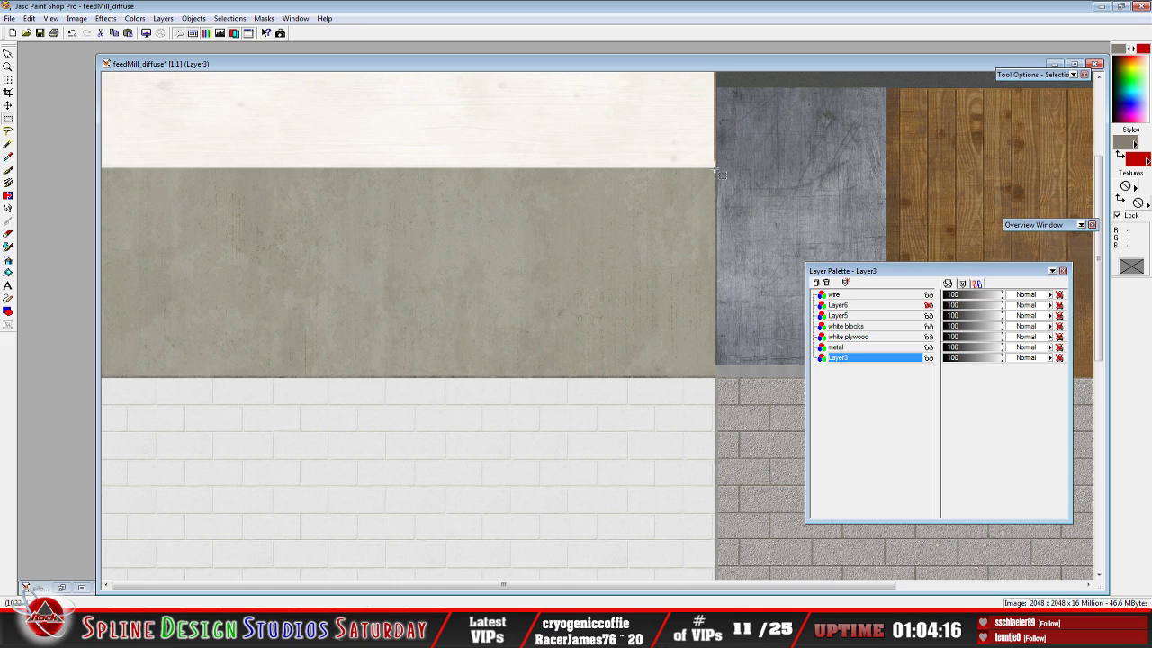
{"action": "left_click_drag", "start_coordinate": [717, 169], "coordinate": [53, 380]}
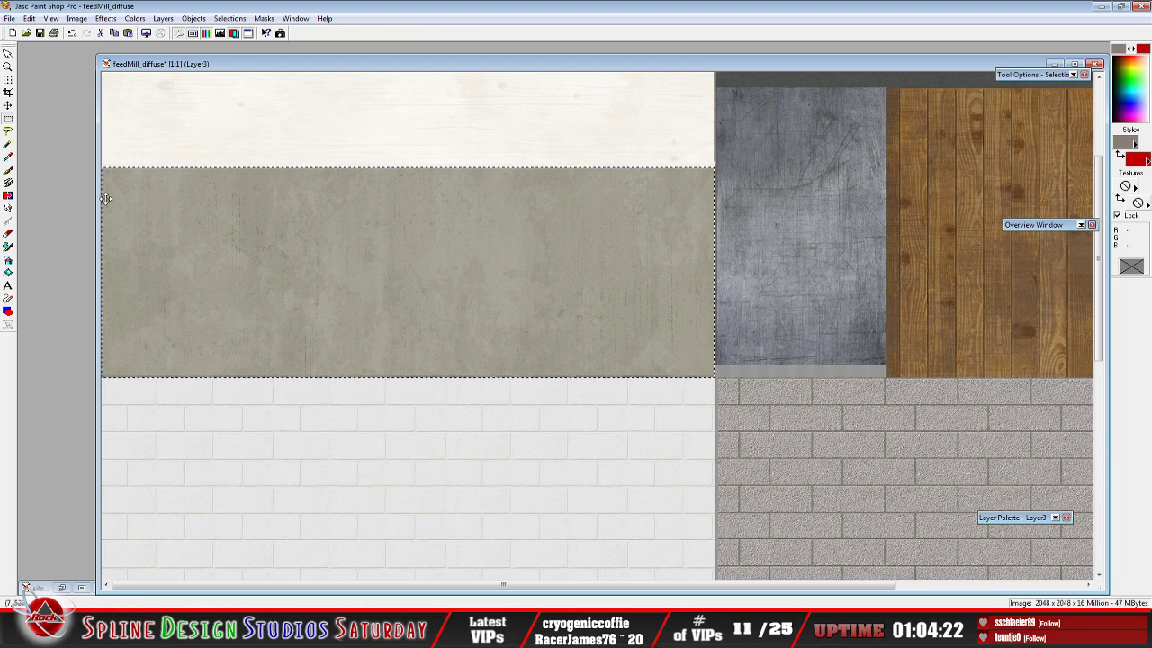
{"action": "left_click", "coordinate": [30, 18]}
{"action": "left_click", "coordinate": [45, 95]}
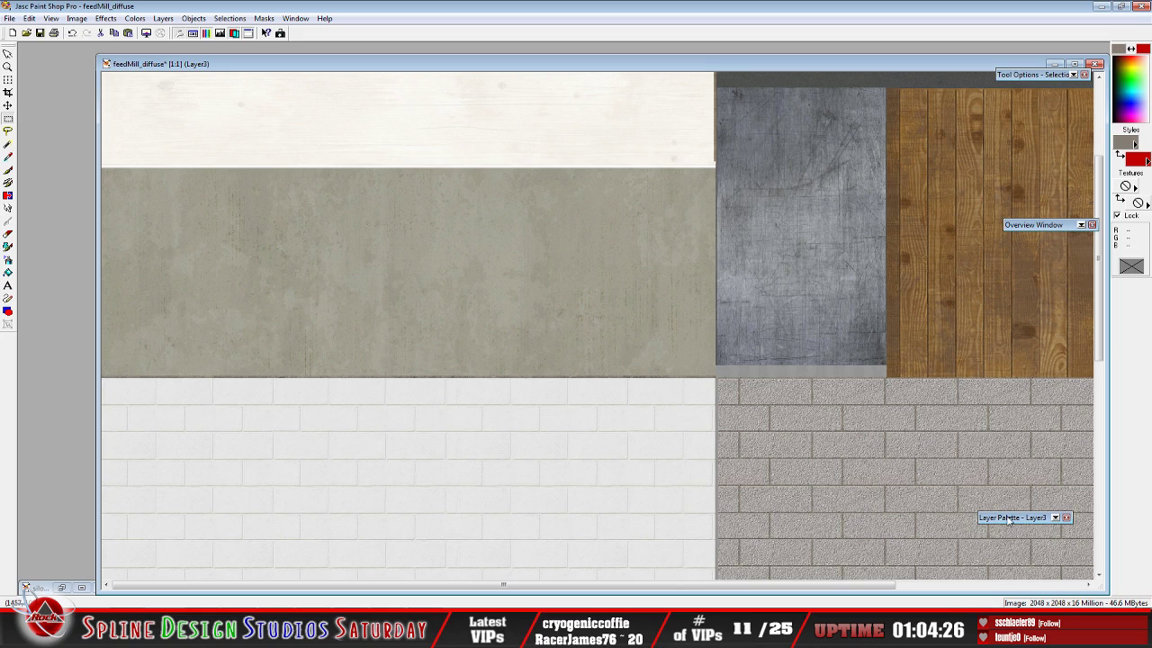
Paste the copied concrete strip into feedMill_diffuse as a new layer directly above Layer3
{"action": "mouse_move", "coordinate": [1011, 519]}
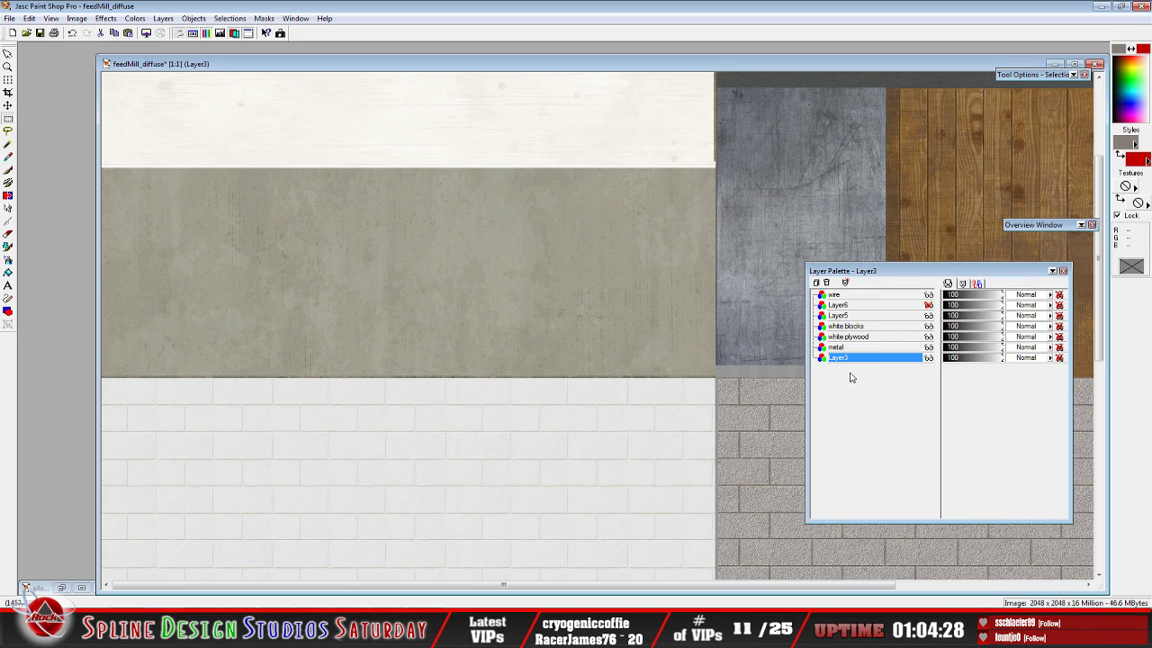
{"action": "mouse_move", "coordinate": [858, 359]}
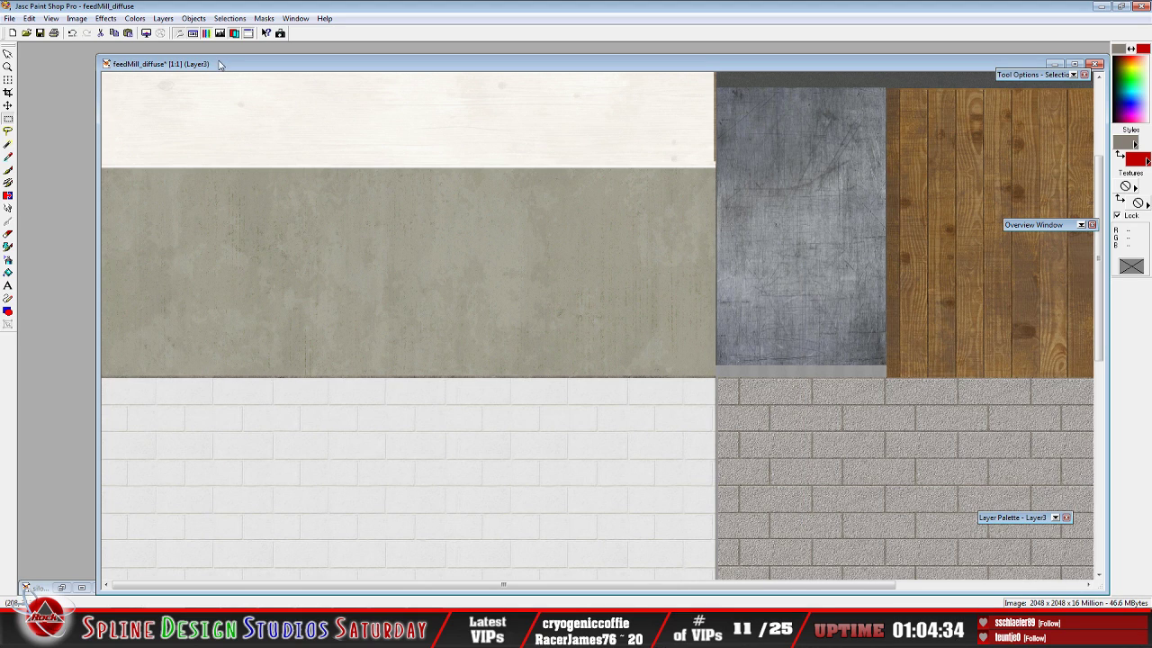
{"action": "left_click_drag", "start_coordinate": [267, 66], "coordinate": [223, 55]}
{"action": "left_click_drag", "start_coordinate": [402, 578], "coordinate": [712, 572]}
{"action": "scroll", "coordinate": [505, 263], "scroll_direction": "down", "scroll_amount": 1}
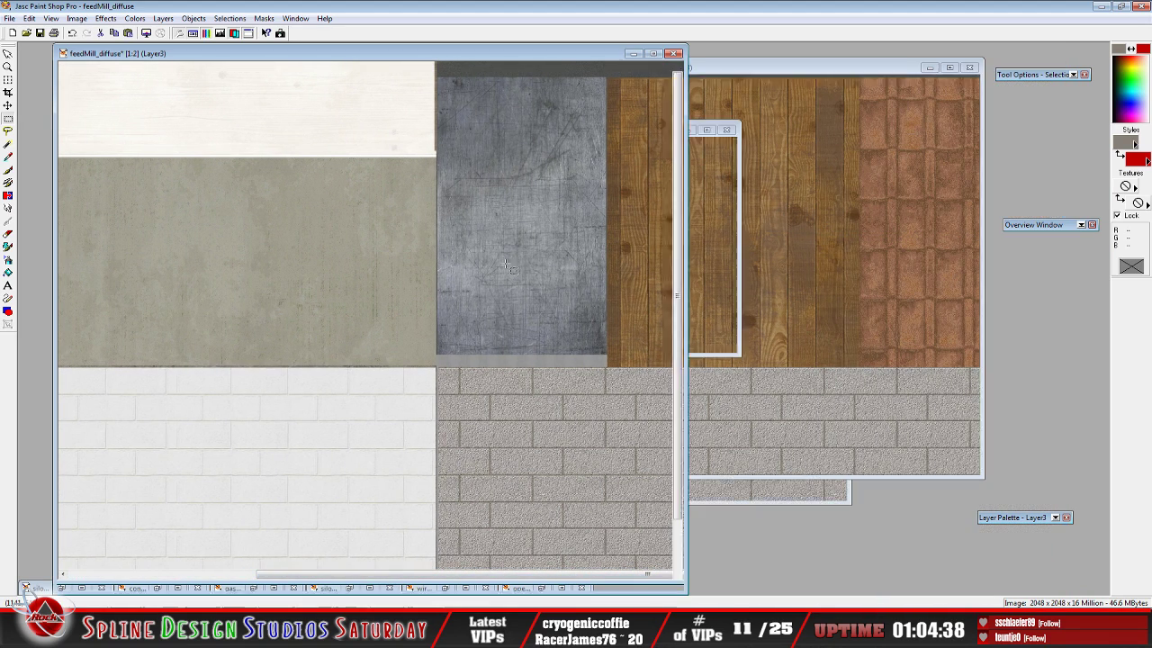
{"action": "left_click", "coordinate": [29, 18]}
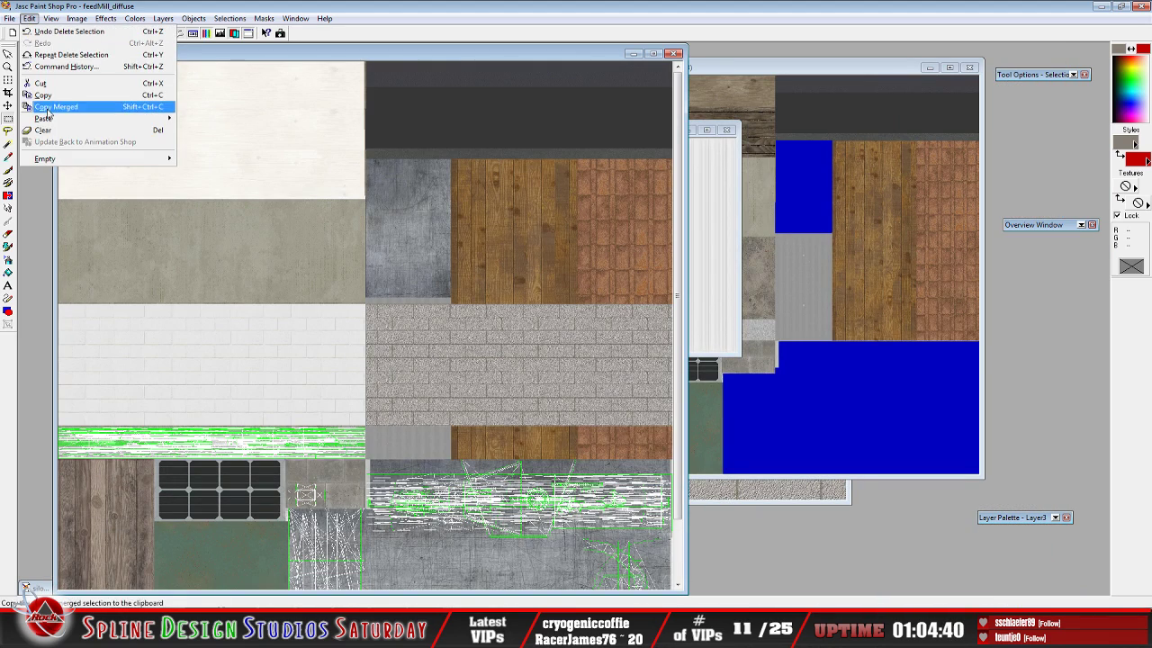
{"action": "mouse_move", "coordinate": [54, 117]}
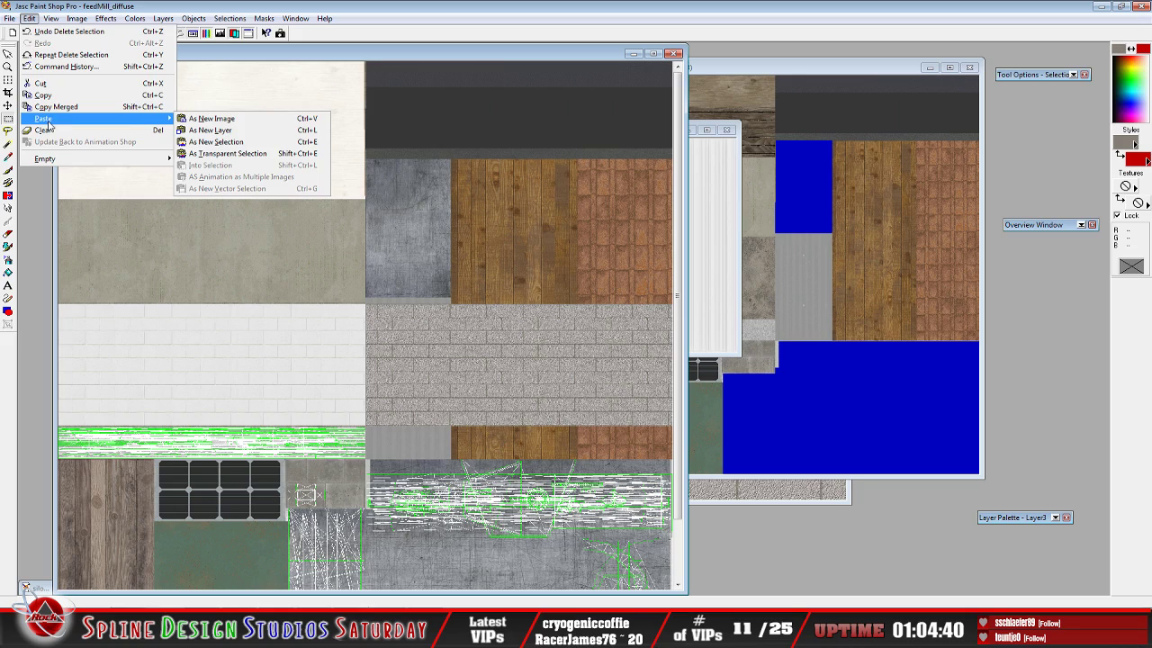
{"action": "left_click", "coordinate": [221, 142]}
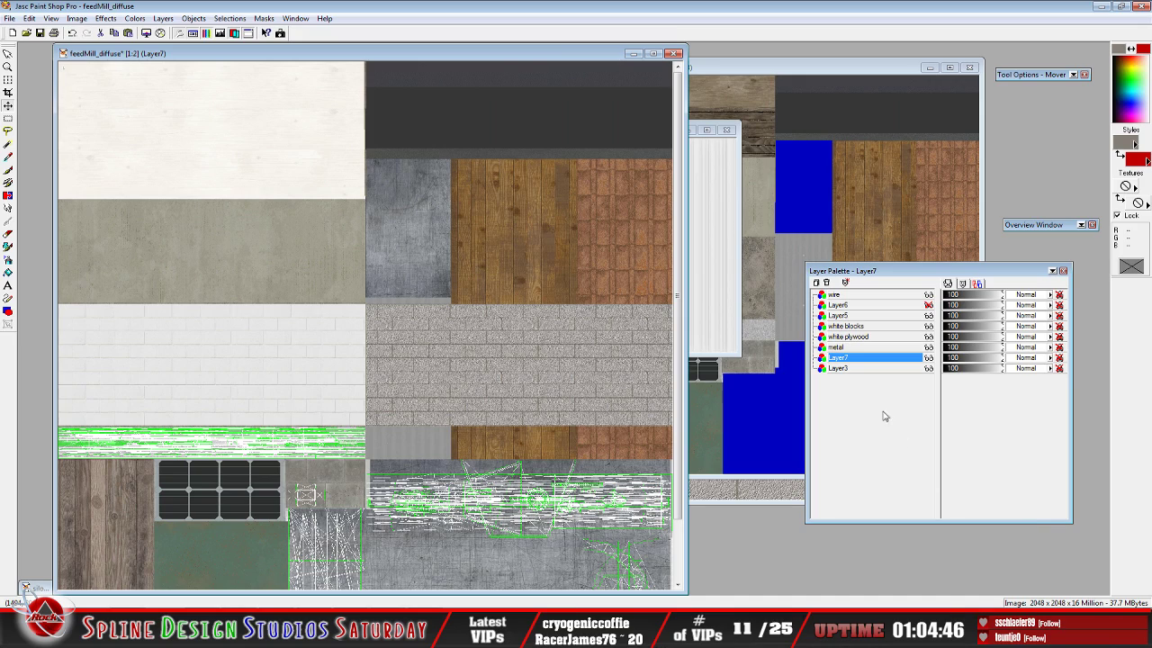
Hide the white blocks layer and move the pasted concrete beside the original strip, over the wood planks and roof tiles
{"action": "mouse_move", "coordinate": [862, 358]}
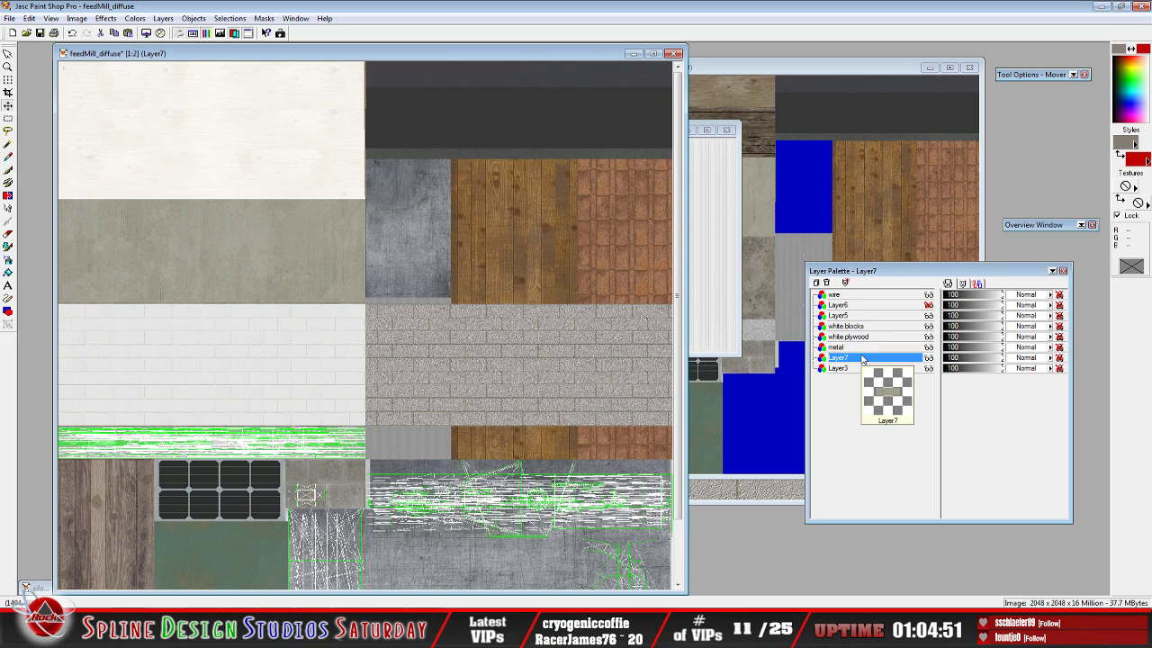
{"action": "left_click", "coordinate": [928, 347]}
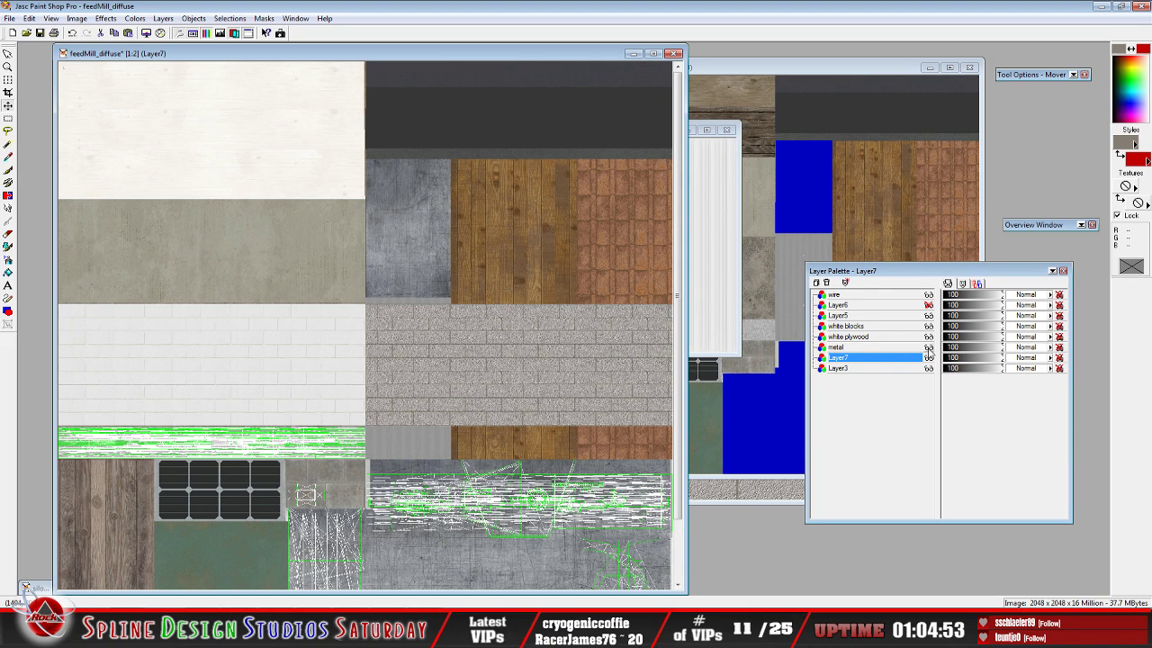
{"action": "left_click", "coordinate": [929, 348]}
{"action": "left_click", "coordinate": [927, 326]}
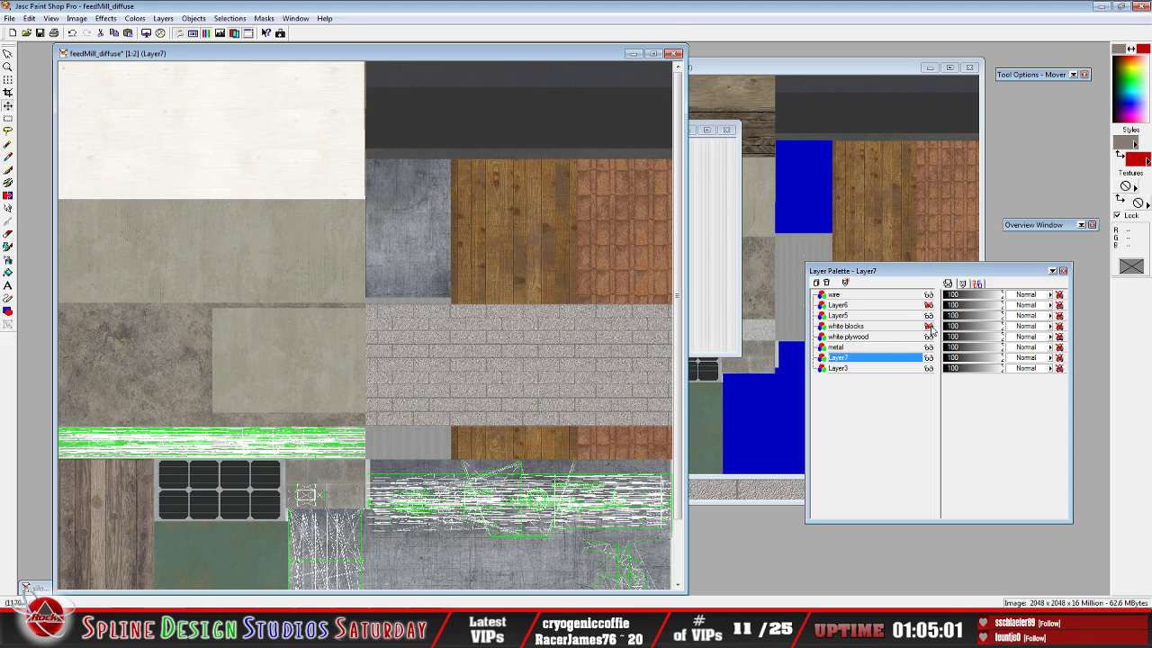
{"action": "left_click_drag", "start_coordinate": [284, 362], "coordinate": [456, 258]}
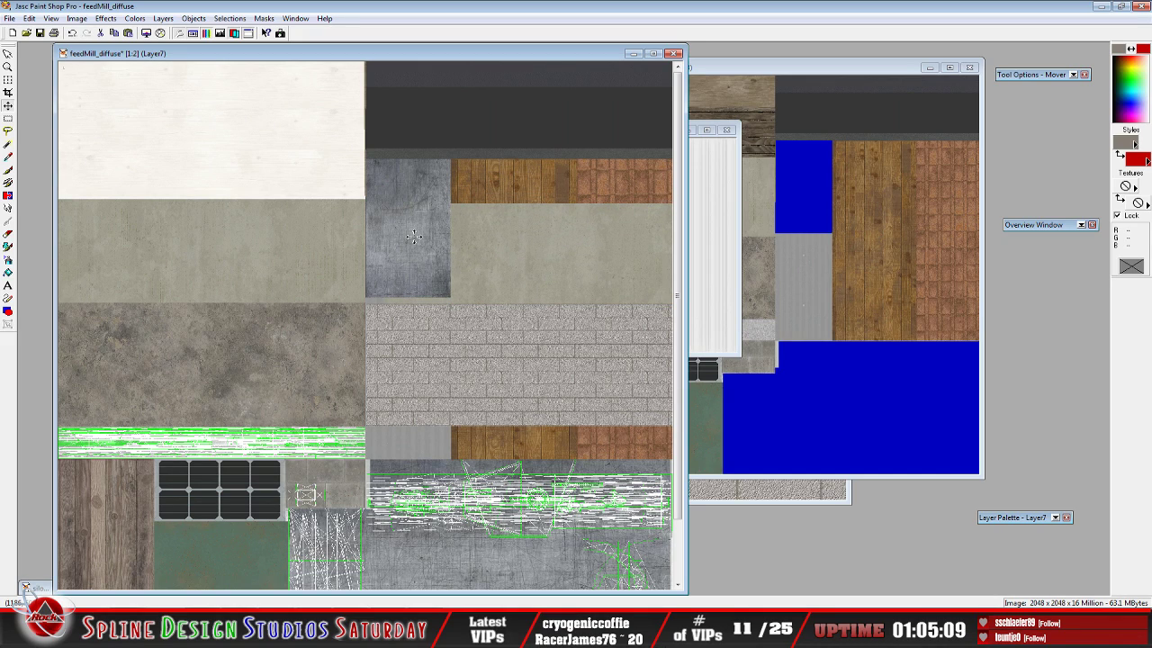
{"action": "left_click_drag", "start_coordinate": [522, 258], "coordinate": [521, 252]}
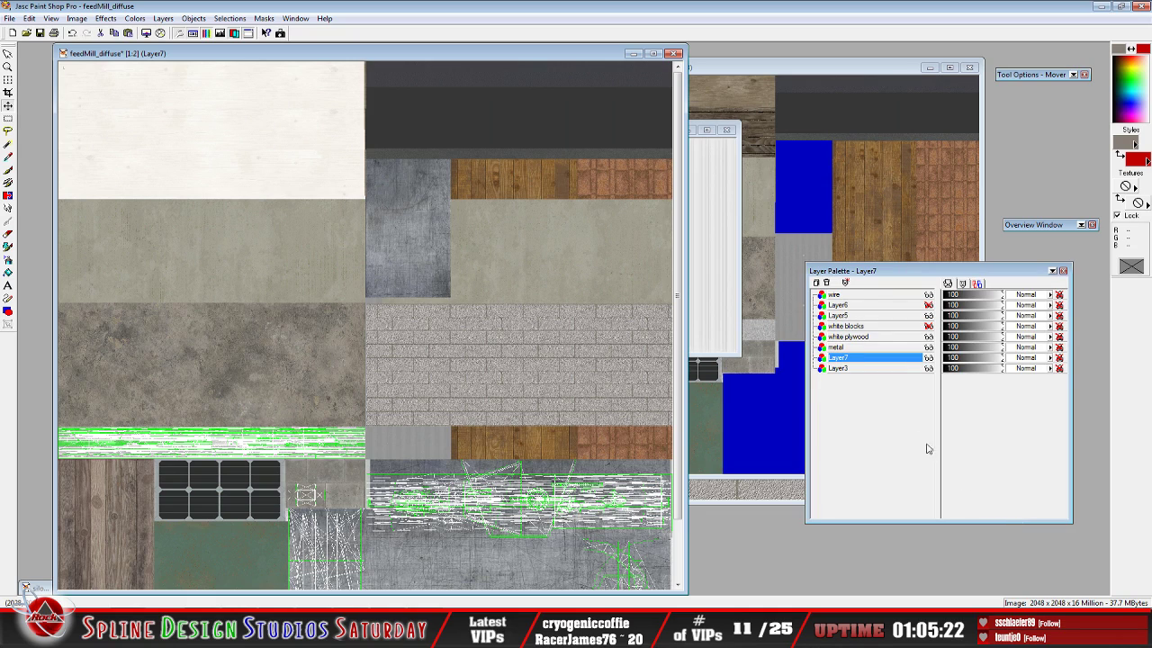
Delete the scratched blue-grey metal patch beside the concrete strip from the metal layer
{"action": "left_click", "coordinate": [929, 348]}
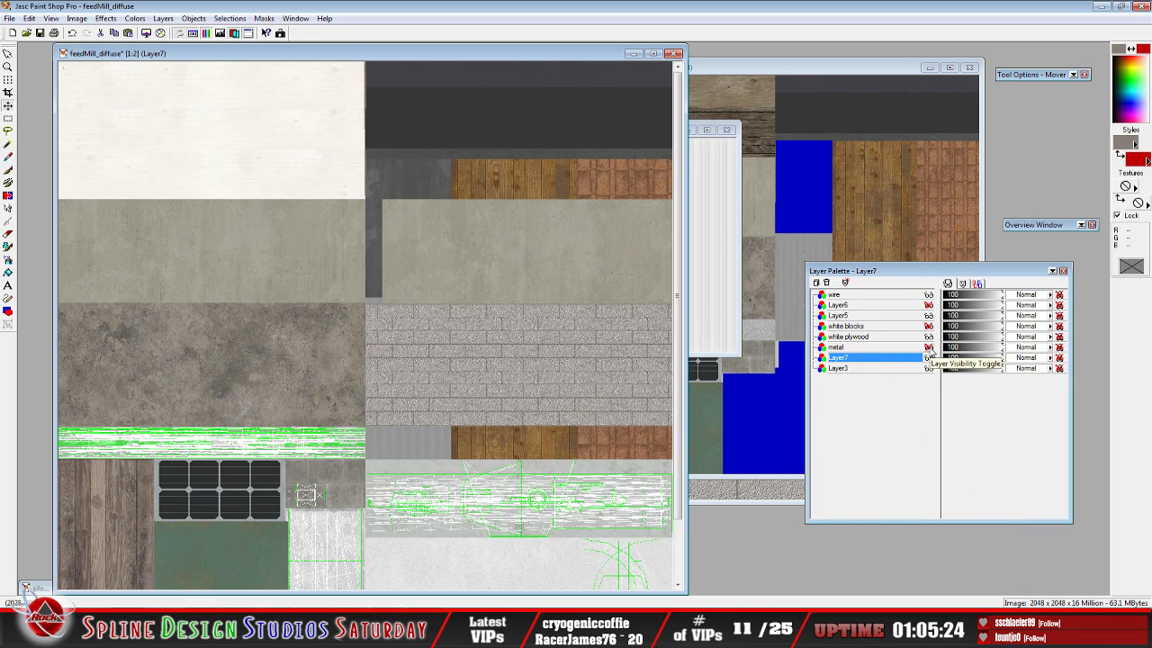
{"action": "left_click", "coordinate": [928, 349]}
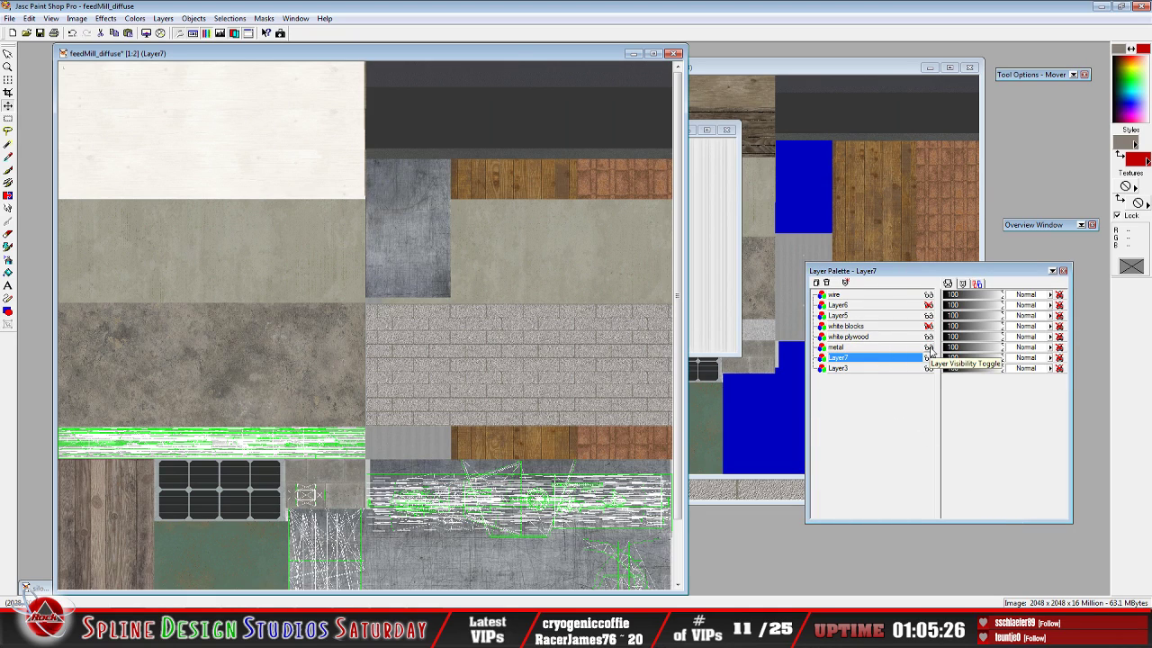
{"action": "left_click", "coordinate": [869, 347]}
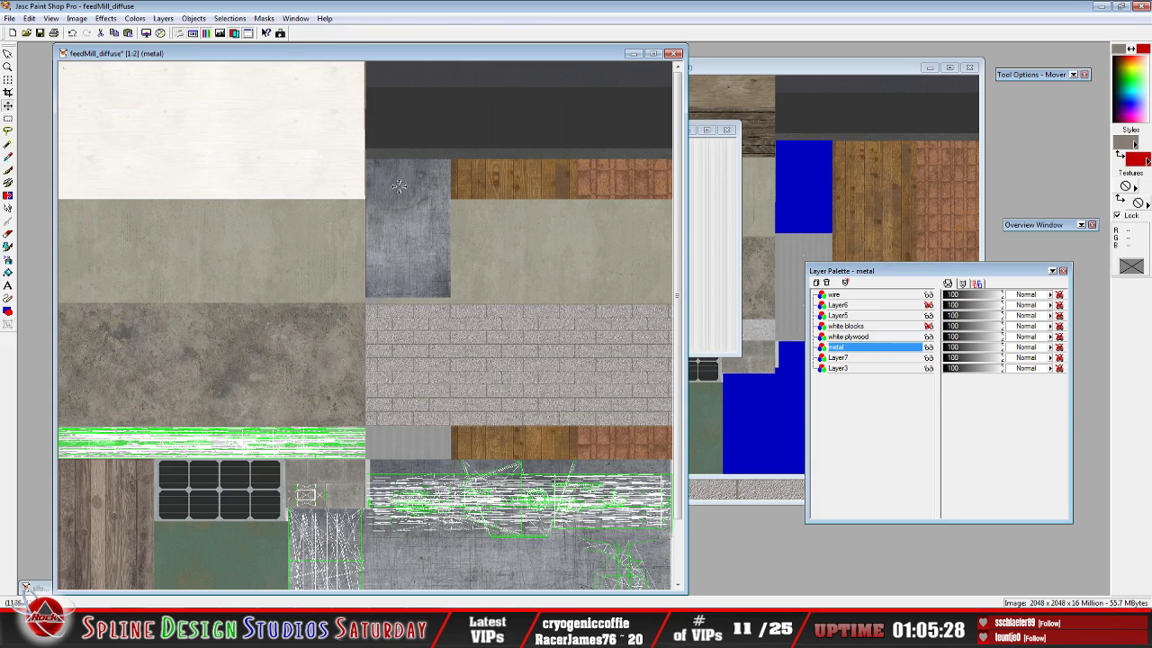
{"action": "left_click", "coordinate": [8, 118]}
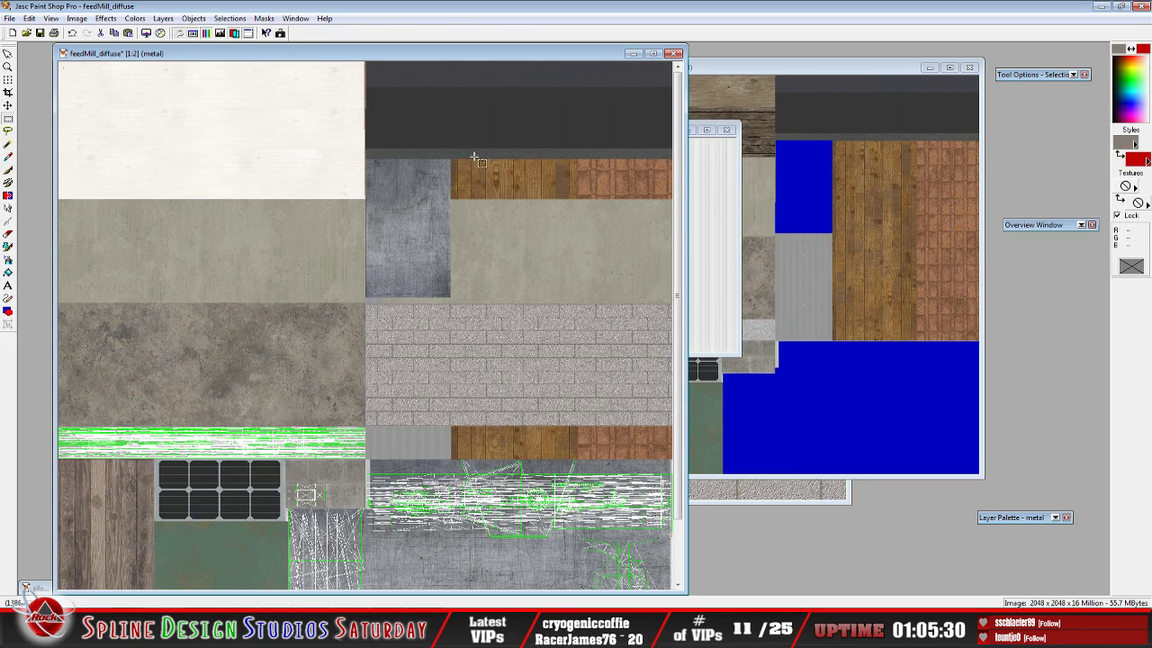
{"action": "left_click_drag", "start_coordinate": [475, 153], "coordinate": [320, 301]}
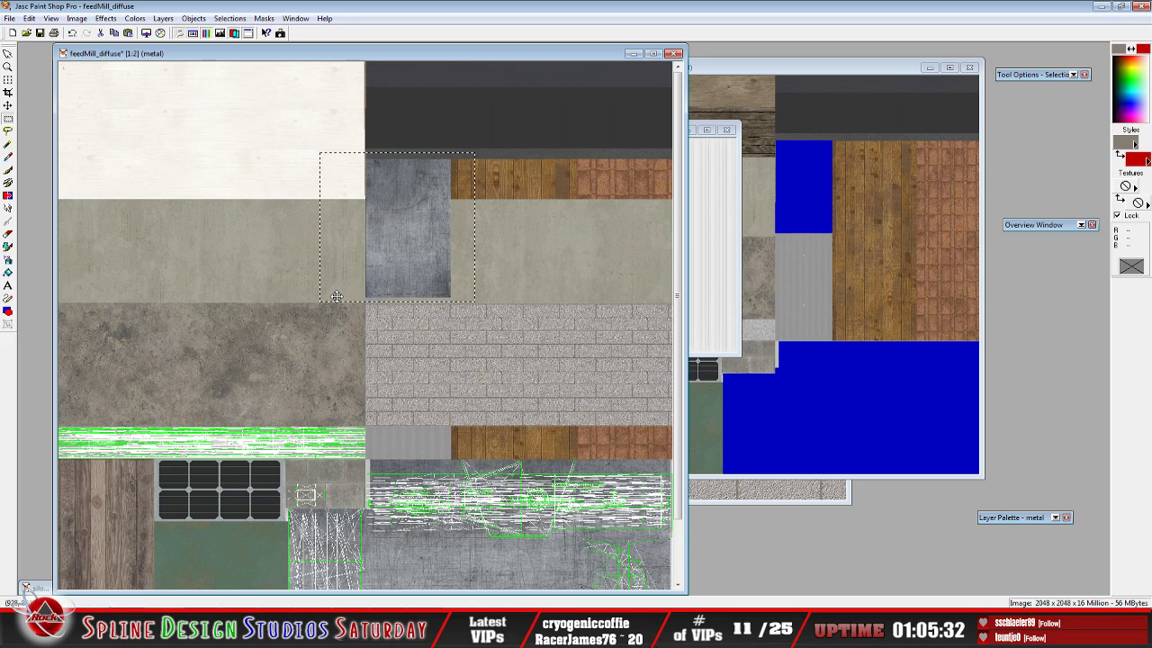
{"action": "key", "text": "Delete"}
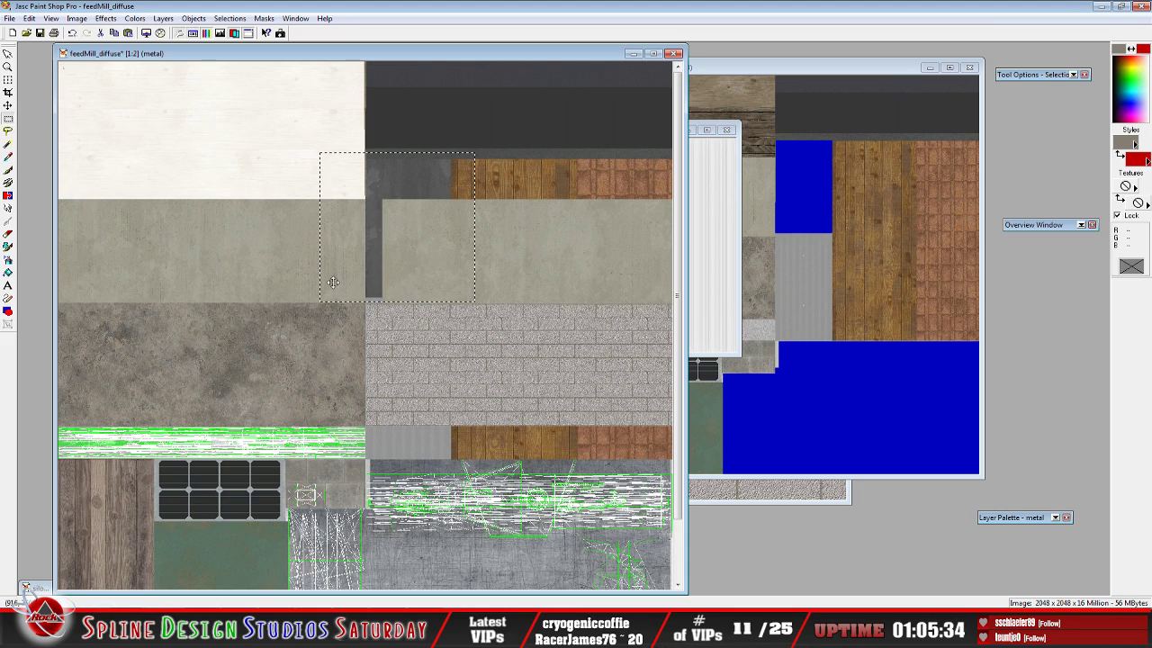
{"action": "key", "text": "ctrl+d"}
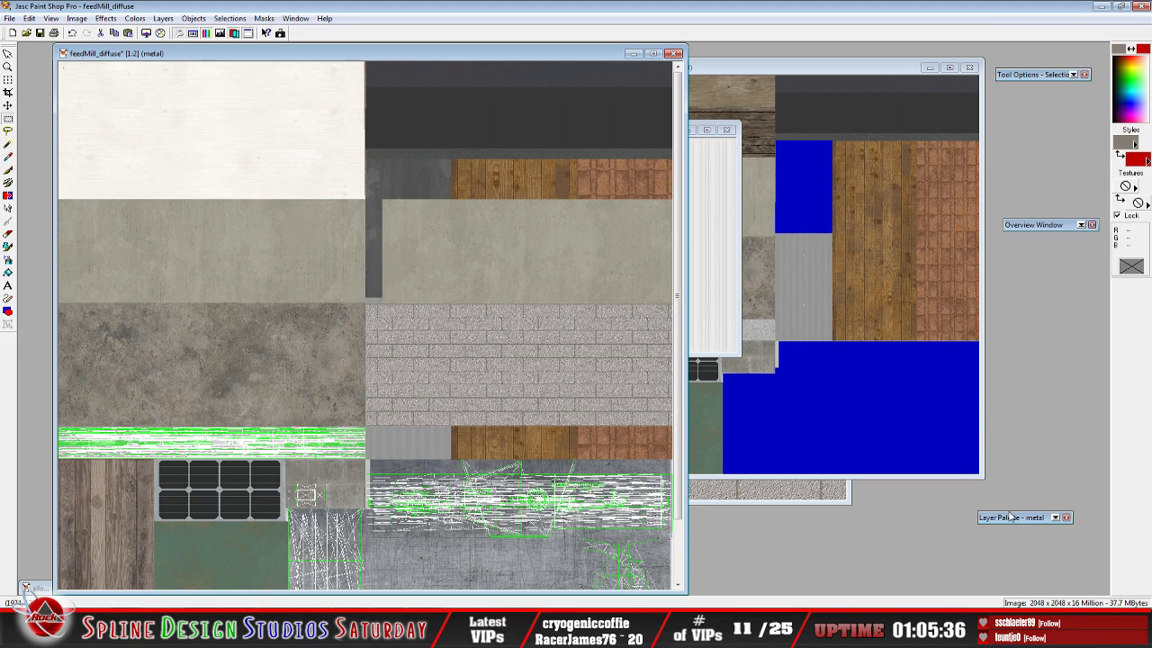
Move the concrete piece on Layer7 flush against the original strip to form one continuous concrete band across the texture
{"action": "mouse_move", "coordinate": [1012, 517]}
{"action": "left_click", "coordinate": [871, 360]}
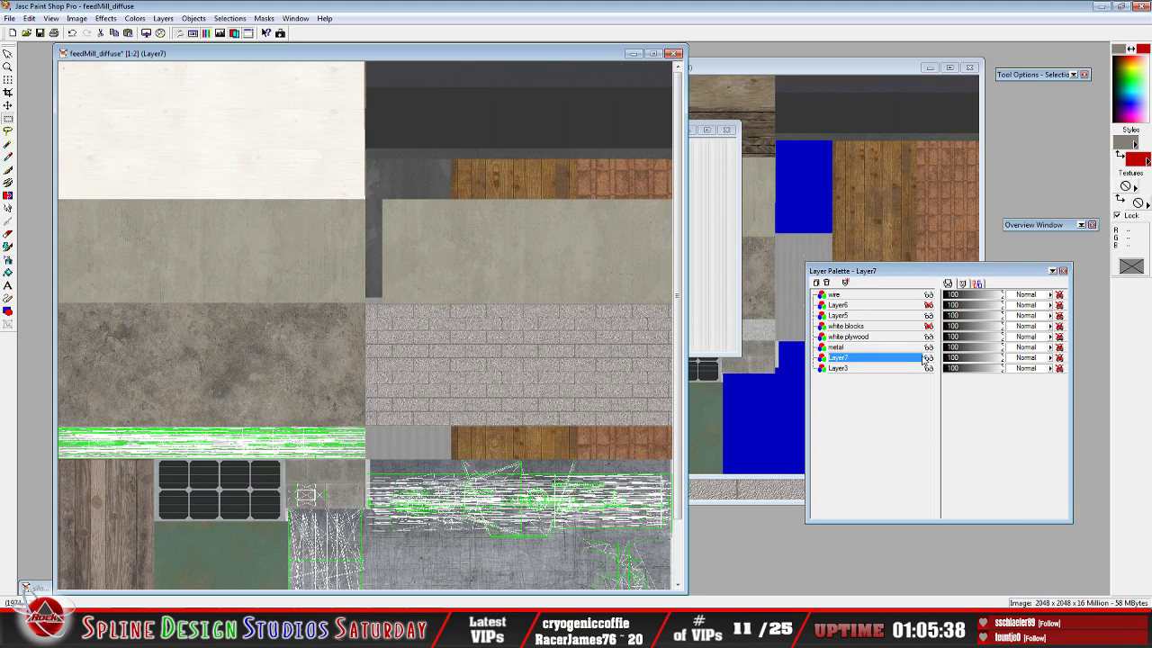
{"action": "left_click", "coordinate": [928, 358]}
{"action": "left_click", "coordinate": [929, 358]}
{"action": "left_click", "coordinate": [8, 106]}
{"action": "left_click_drag", "start_coordinate": [551, 261], "coordinate": [534, 263]}
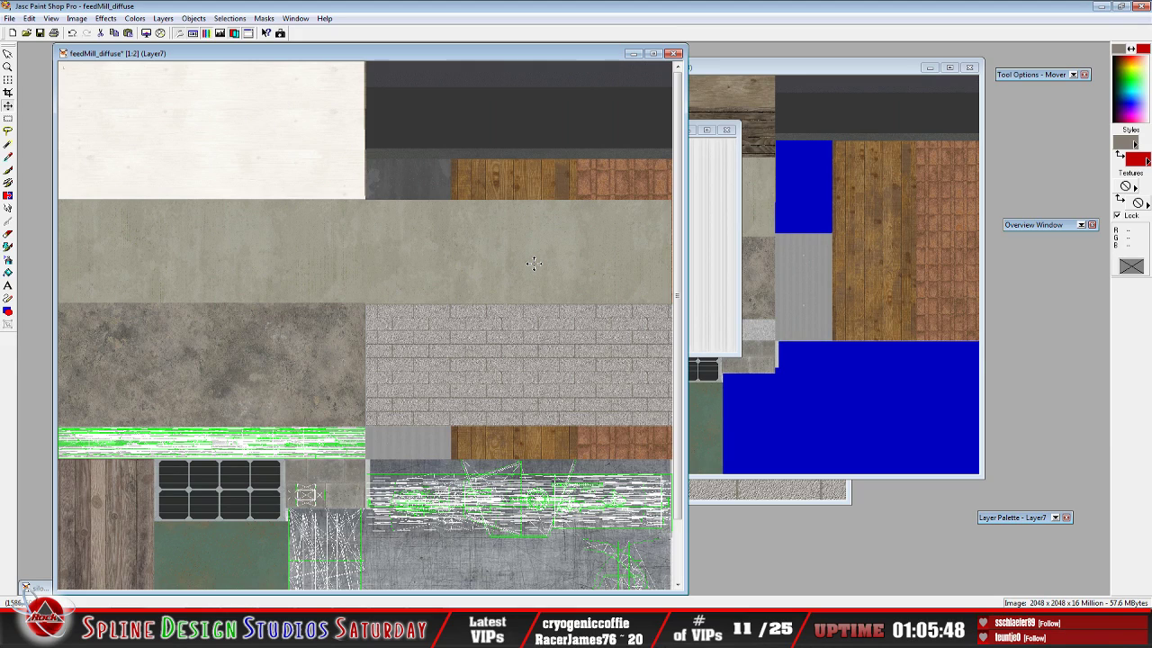
{"action": "left_click_drag", "start_coordinate": [533, 263], "coordinate": [533, 261]}
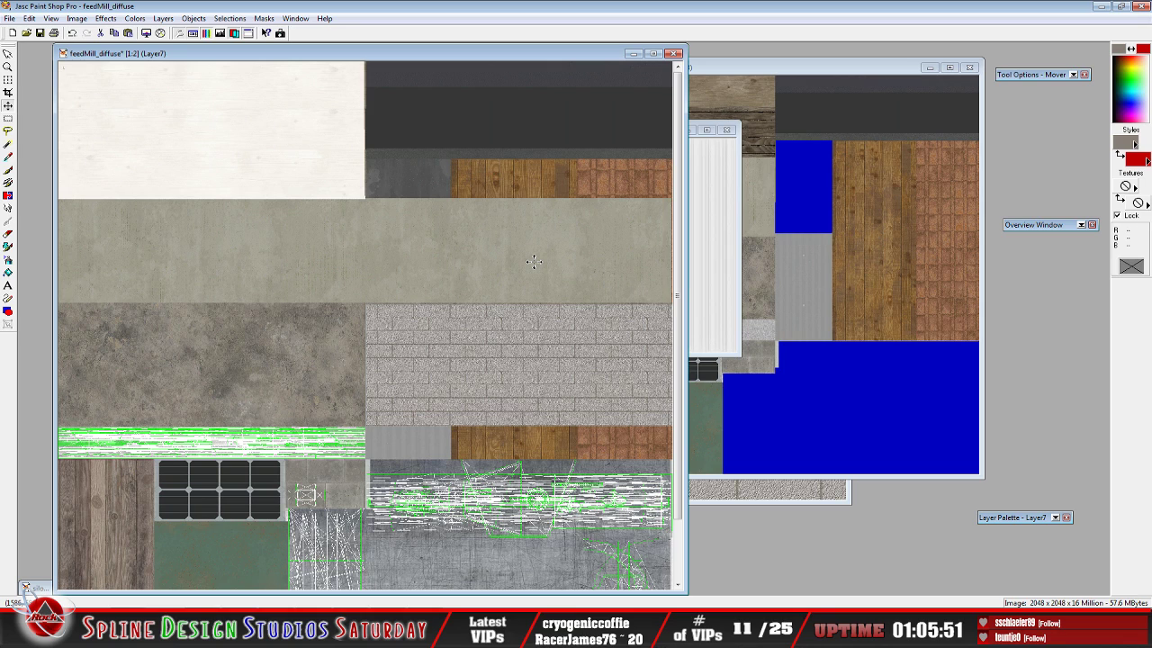
{"action": "scroll", "coordinate": [538, 267], "scroll_direction": "up", "scroll_amount": 1}
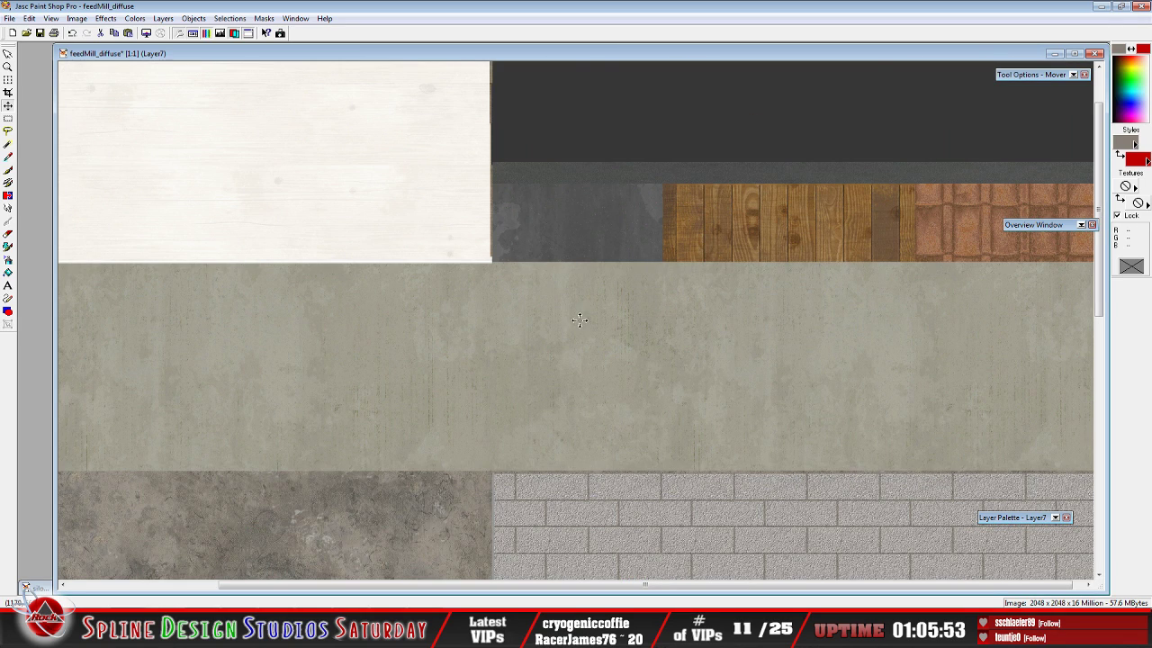
Nudge the concrete piece on Layer7 into alignment with the original strip and show the white blocks layer and Layer6 again
{"action": "left_click_drag", "start_coordinate": [580, 320], "coordinate": [582, 321]}
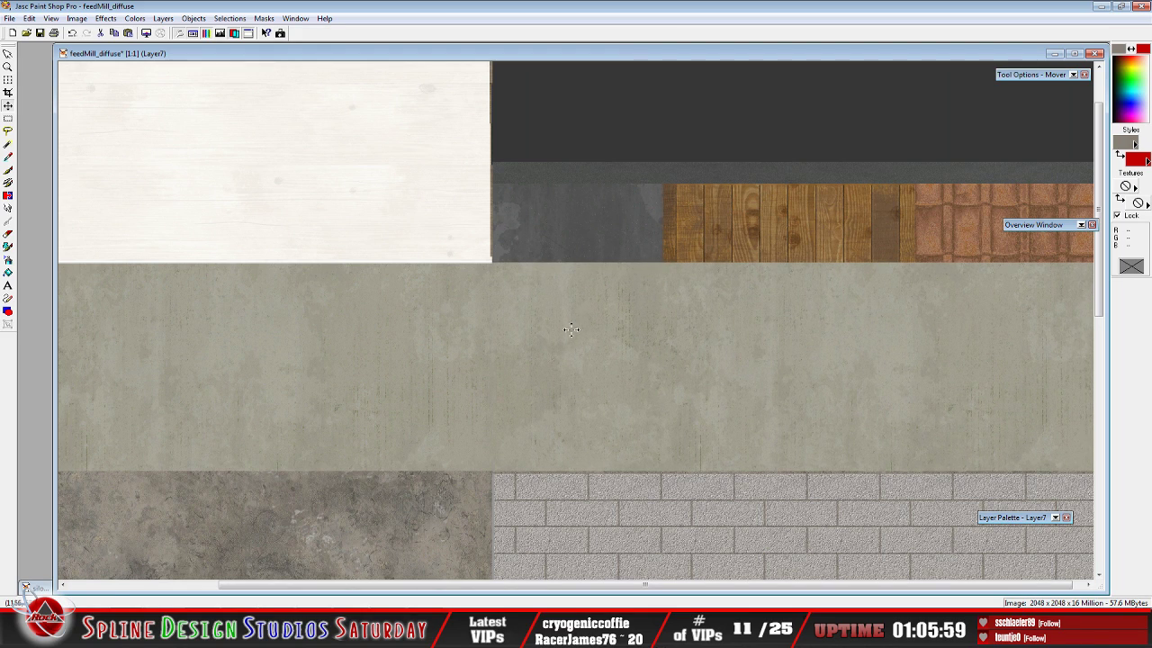
{"action": "scroll", "coordinate": [576, 325], "scroll_direction": "down", "scroll_amount": 2}
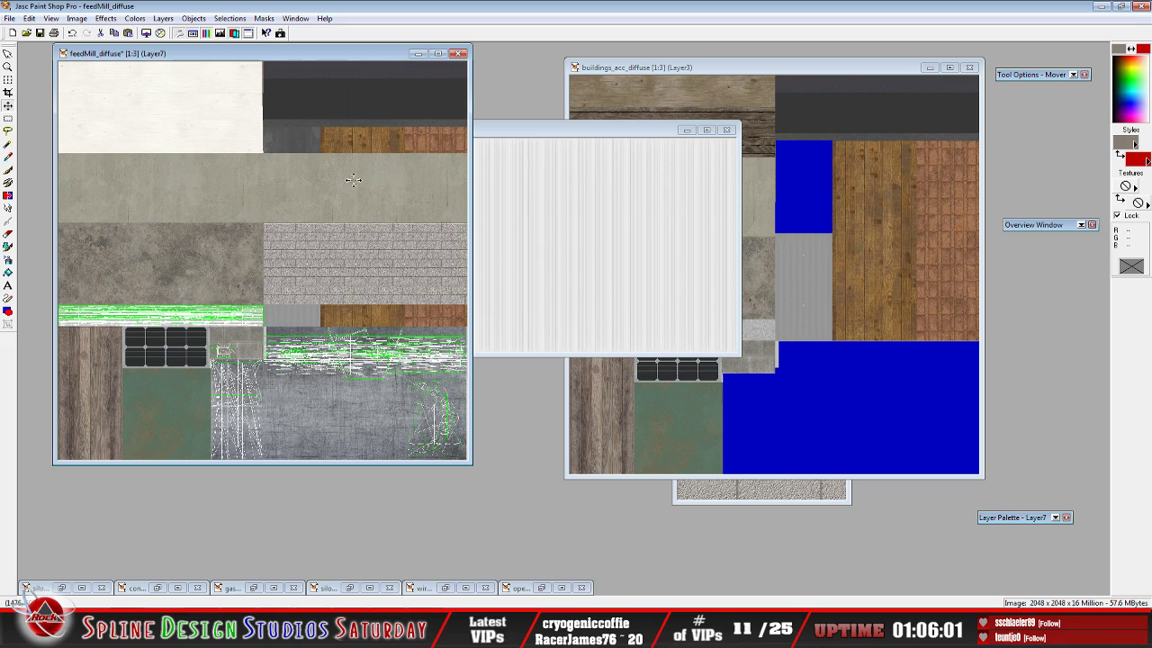
{"action": "mouse_move", "coordinate": [1022, 519]}
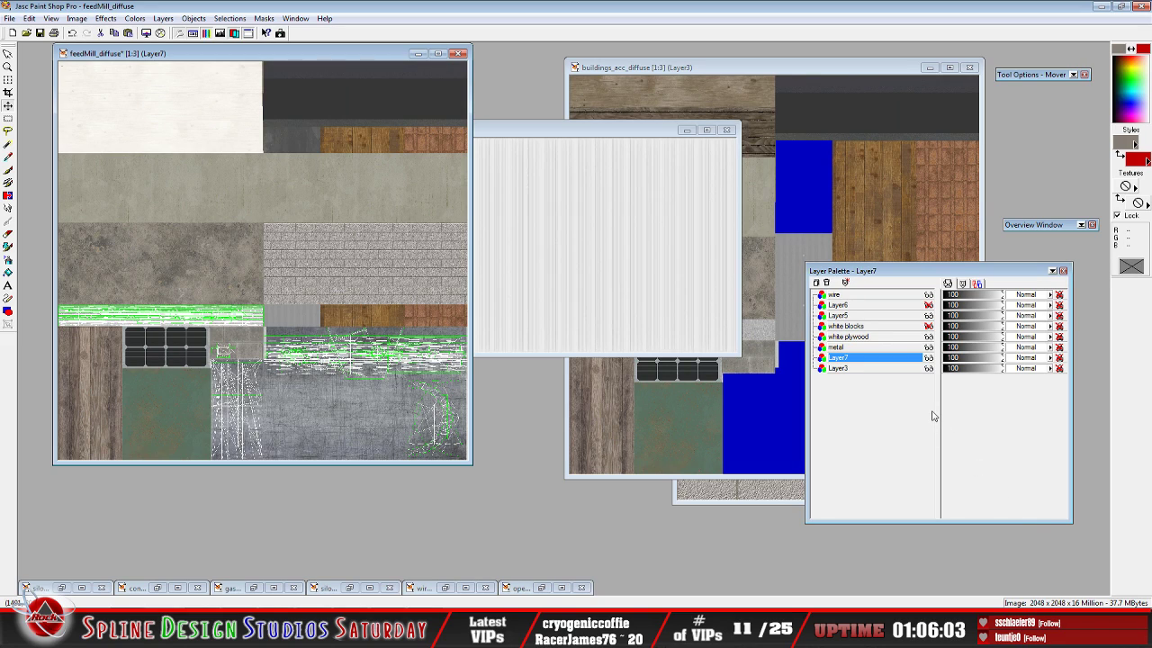
{"action": "left_click", "coordinate": [929, 327]}
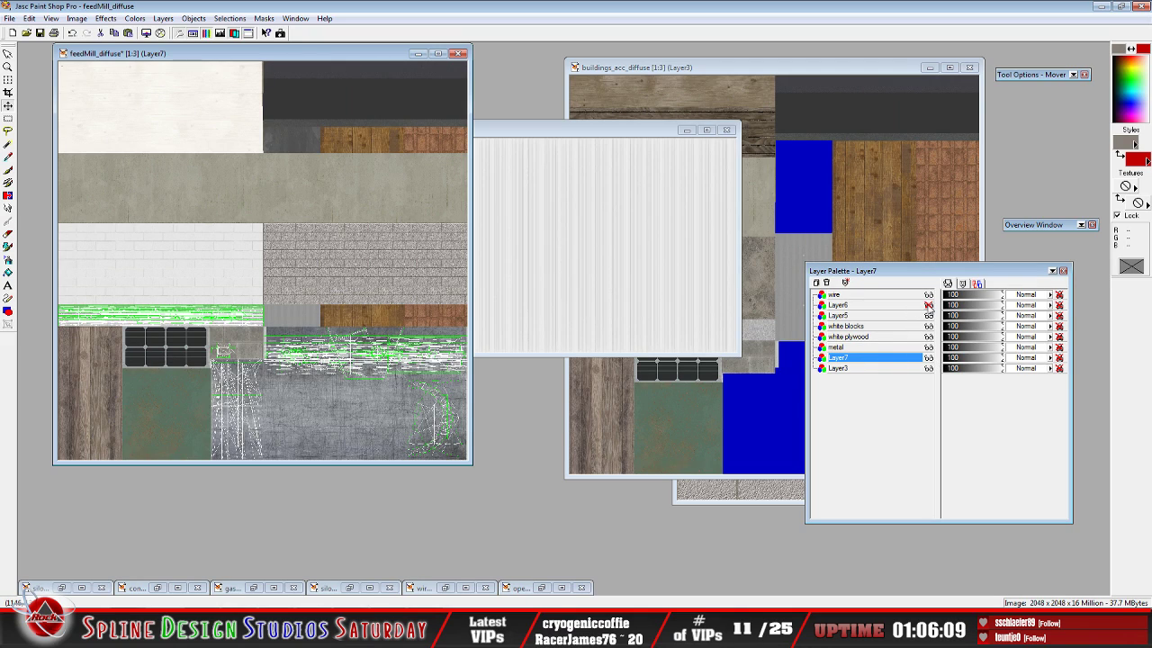
{"action": "left_click", "coordinate": [928, 305]}
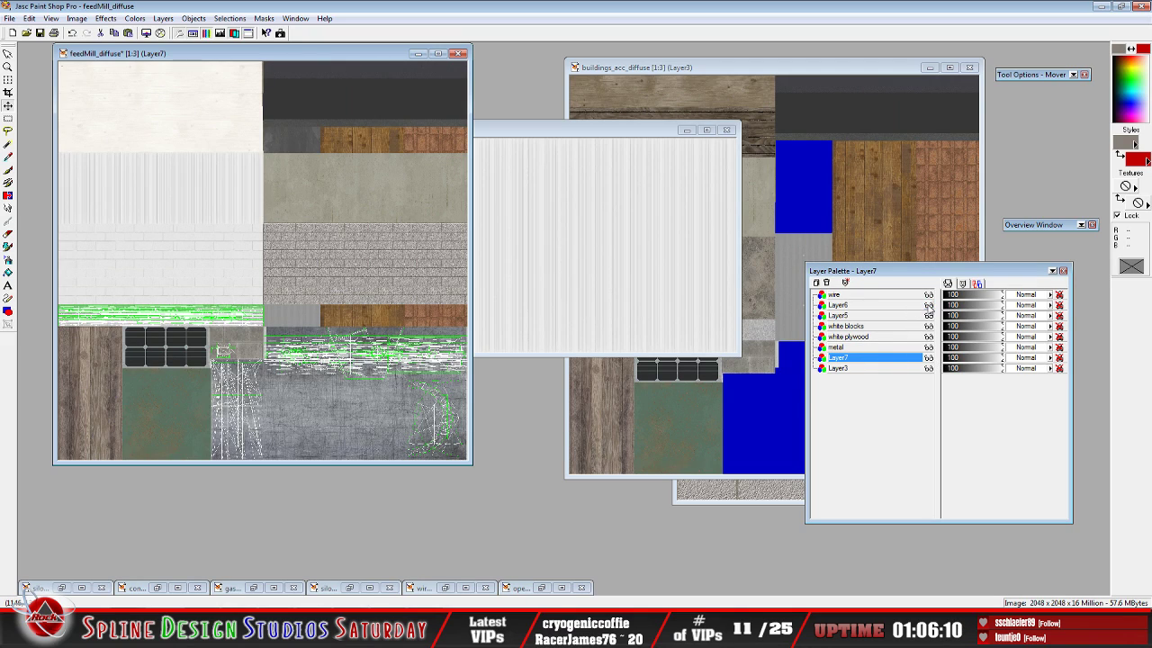
Rename Layer6, which holds the white ribbed siding, as "white sheet metal"
{"action": "left_click", "coordinate": [837, 305]}
{"action": "right_click", "coordinate": [855, 306]}
{"action": "left_click", "coordinate": [856, 391]}
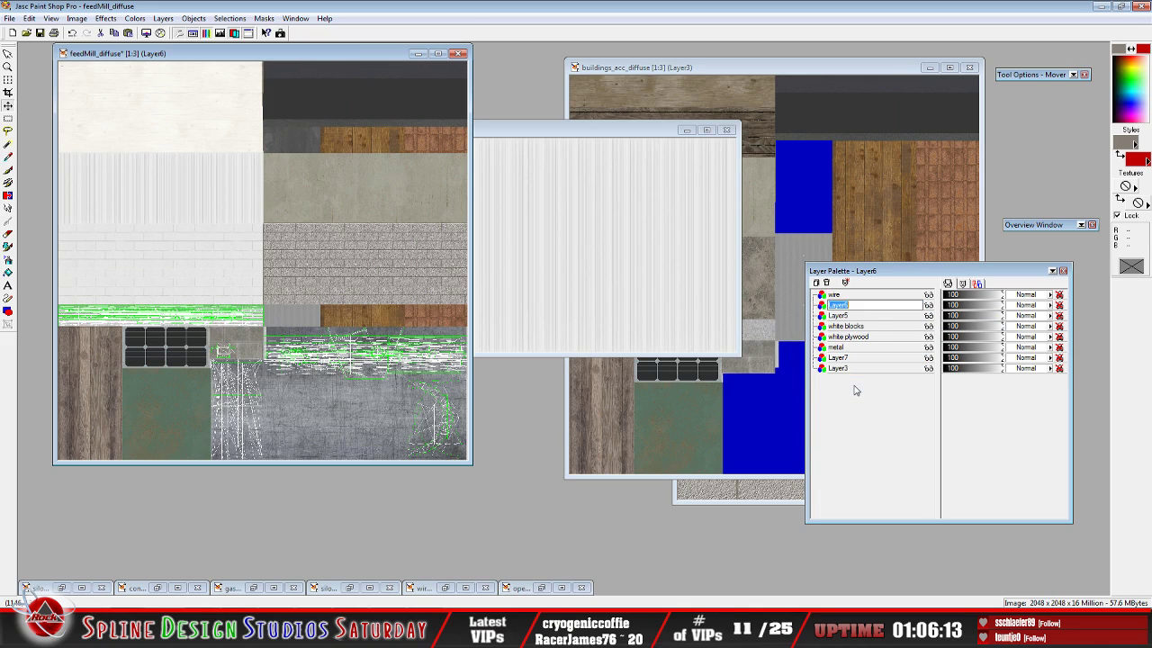
{"action": "type", "text": "white sheet metal"}
{"action": "left_click", "coordinate": [855, 390]}
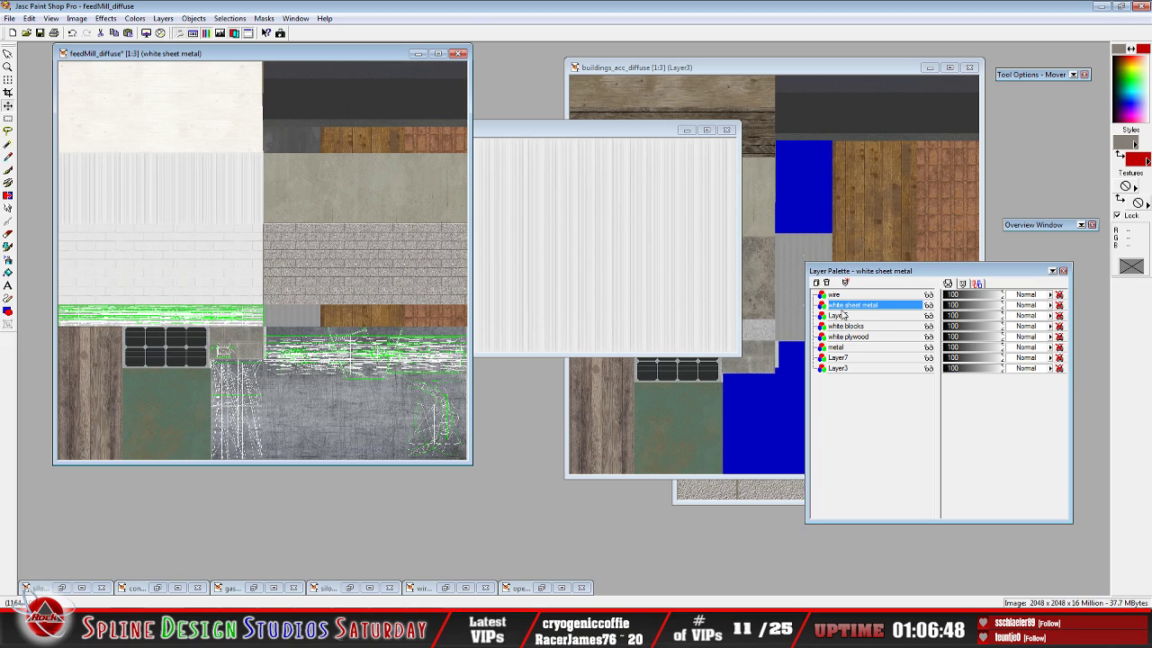
Check what Layer5 contains by toggling its visibility and rename it as "concrete blocks"
{"action": "left_click", "coordinate": [928, 315]}
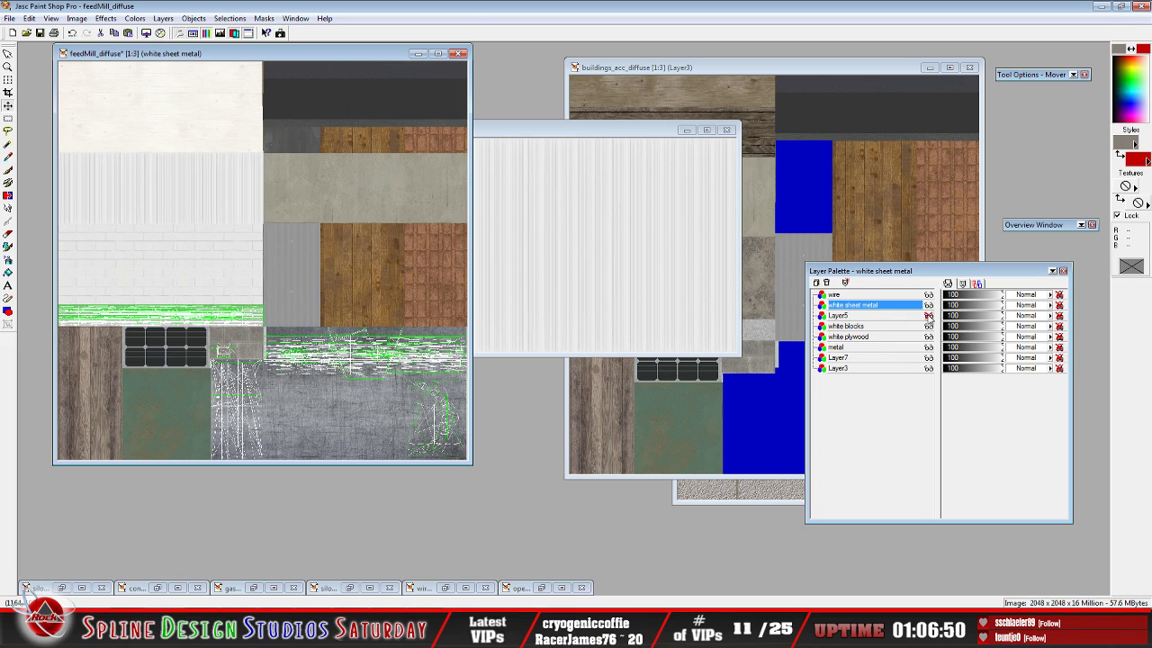
{"action": "left_click", "coordinate": [928, 315]}
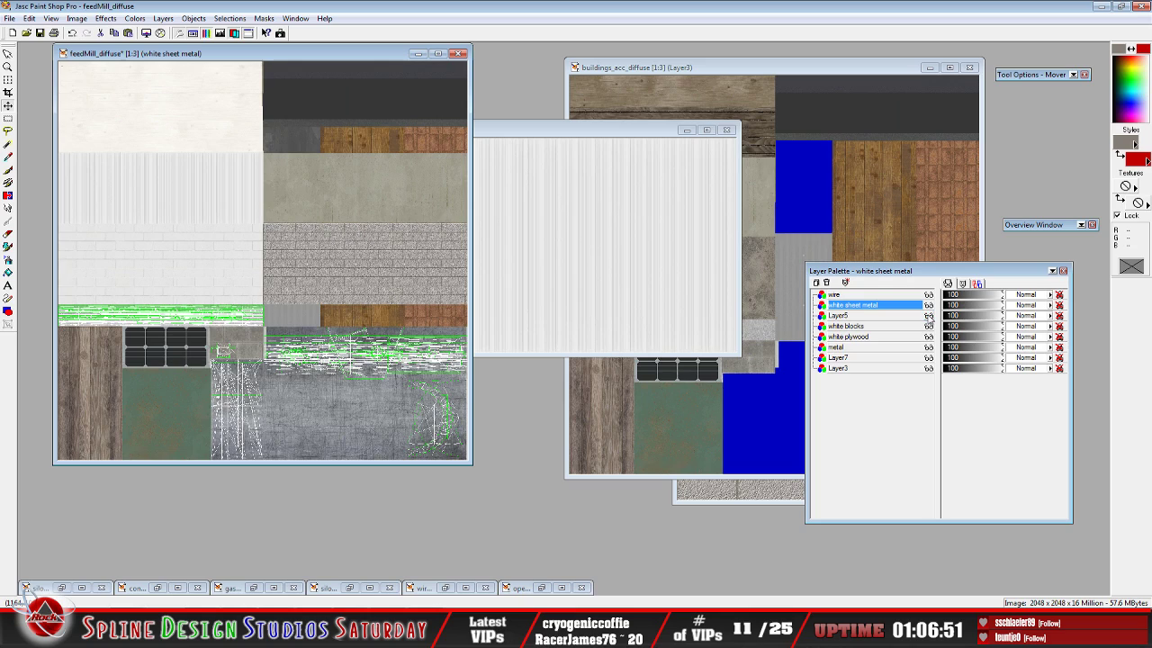
{"action": "left_click", "coordinate": [868, 317]}
{"action": "right_click", "coordinate": [868, 319]}
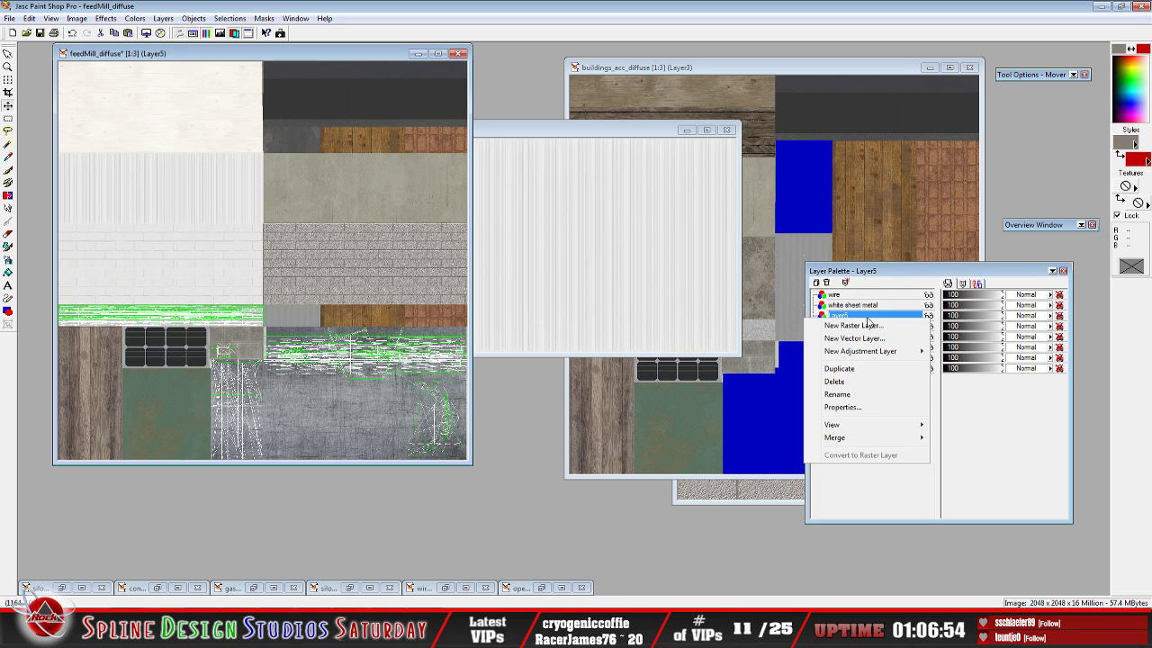
{"action": "left_click", "coordinate": [860, 403]}
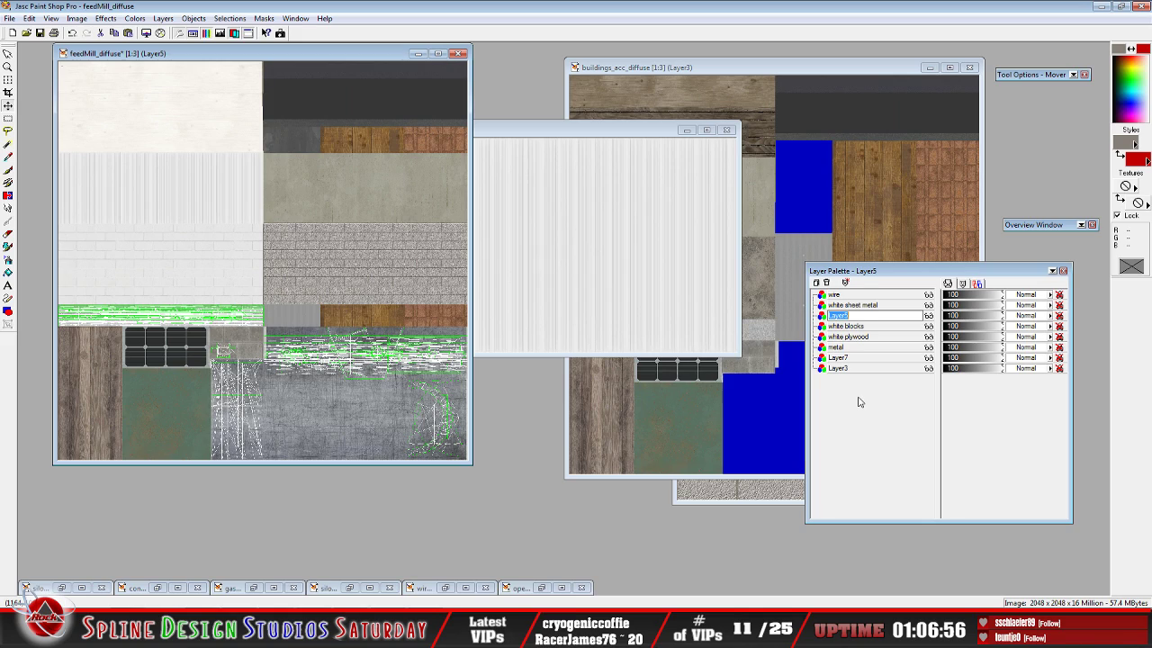
{"action": "type", "text": "concrete b"}
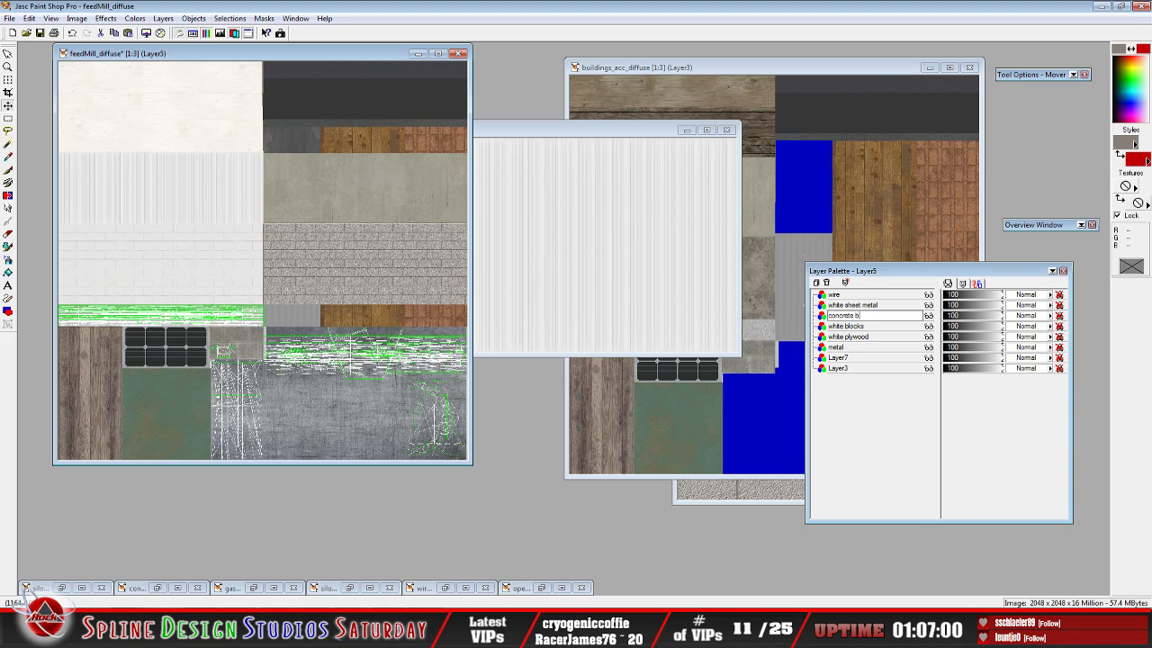
{"action": "type", "text": "locks"}
{"action": "key", "text": "Return"}
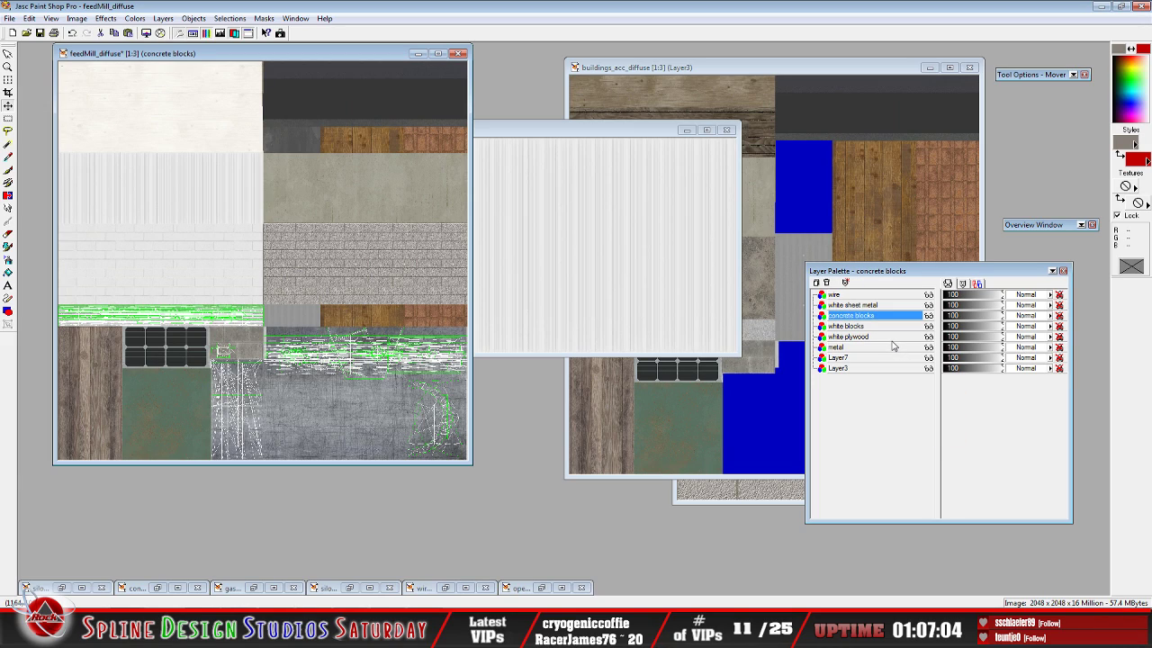
Check what Layer7 contains by toggling its visibility and rename it as "concrete"
{"action": "left_click", "coordinate": [929, 357]}
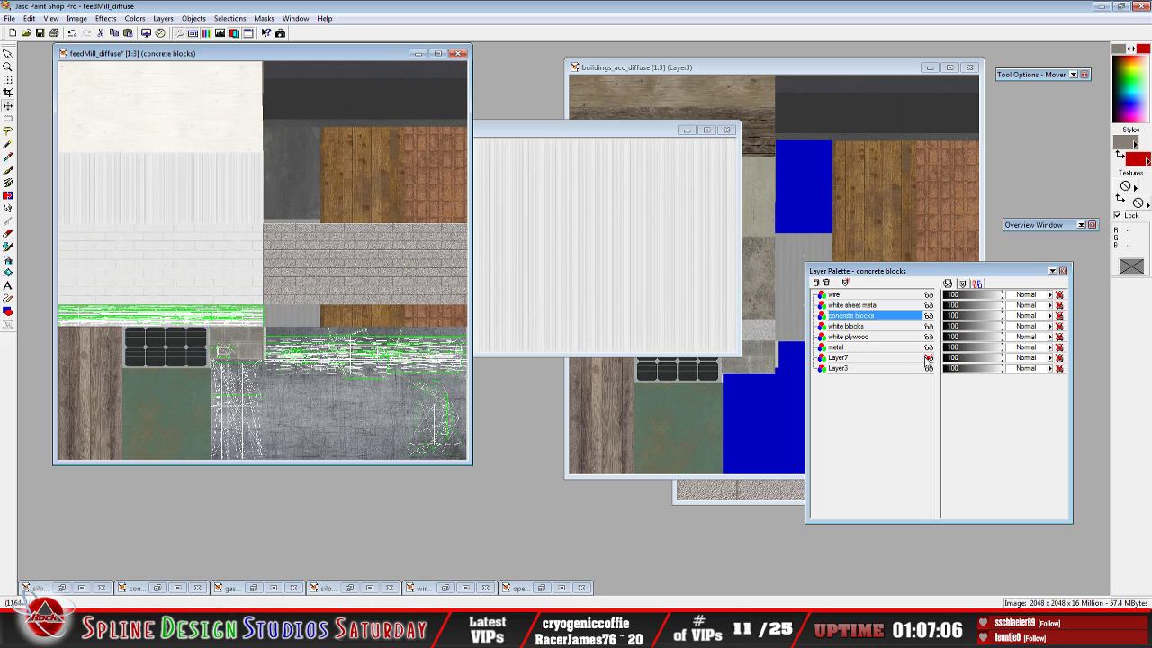
{"action": "left_click", "coordinate": [929, 357]}
{"action": "left_click", "coordinate": [862, 358]}
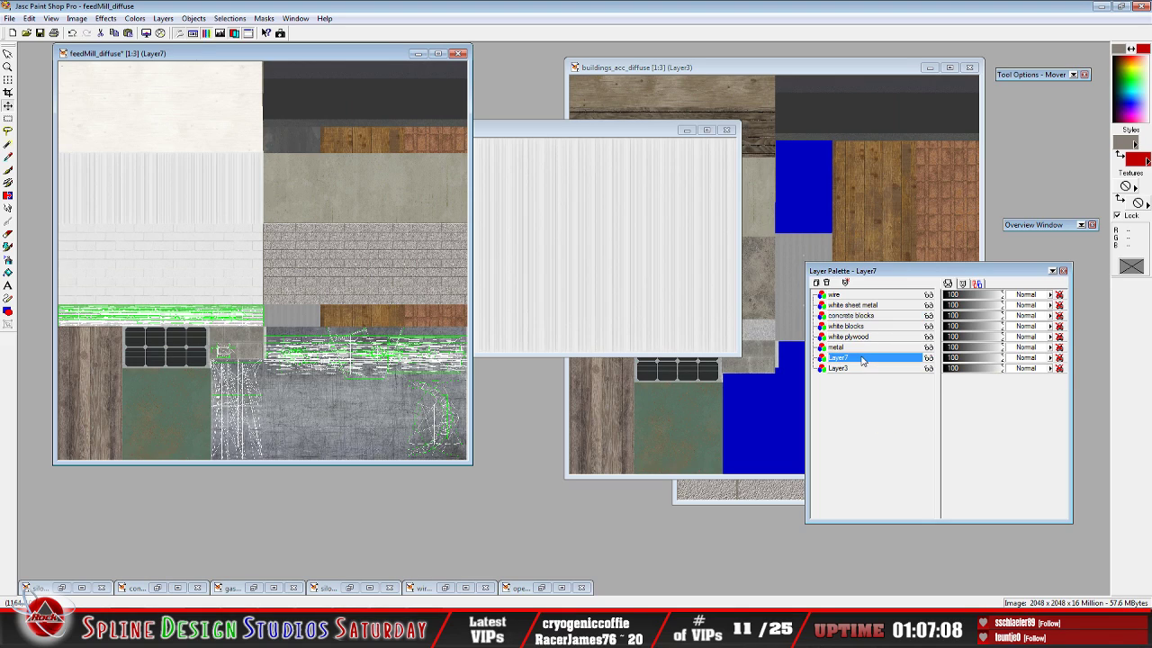
{"action": "right_click", "coordinate": [862, 359]}
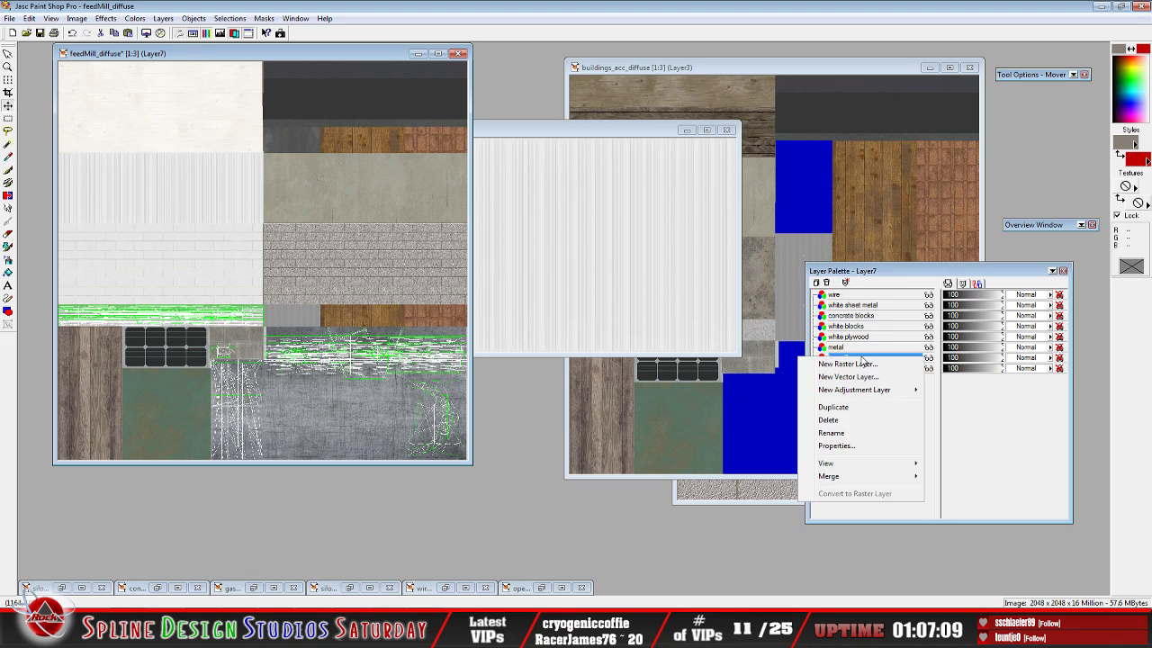
{"action": "left_click", "coordinate": [846, 434]}
{"action": "type", "text": "co"}
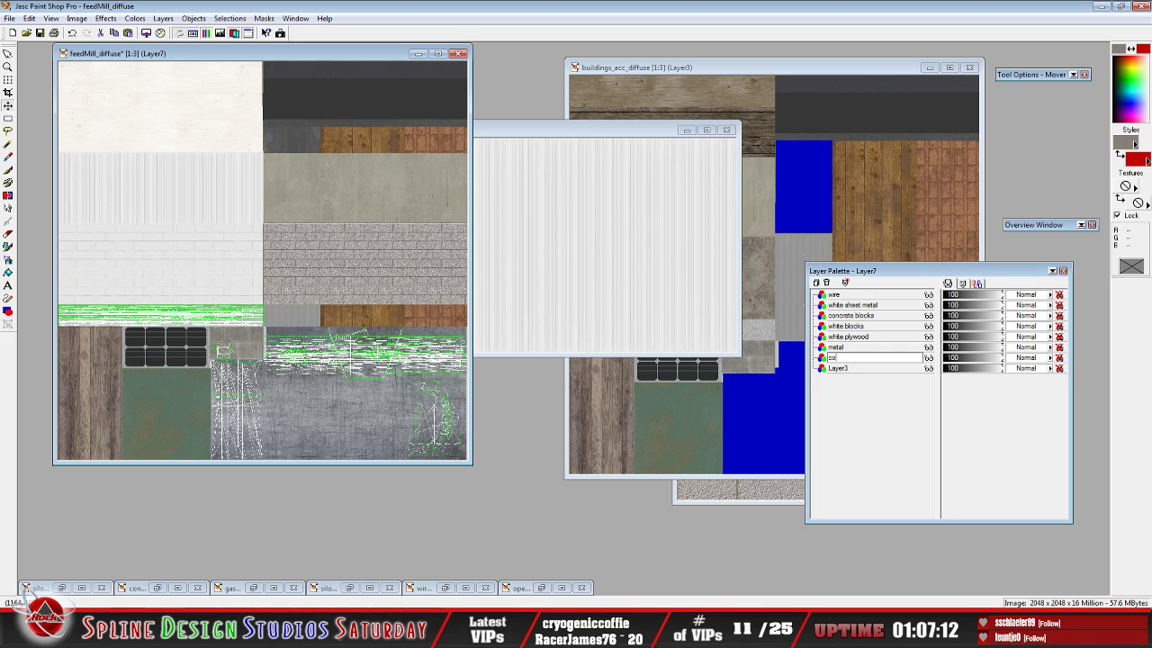
{"action": "type", "text": "ncrete"}
{"action": "key", "text": "Return"}
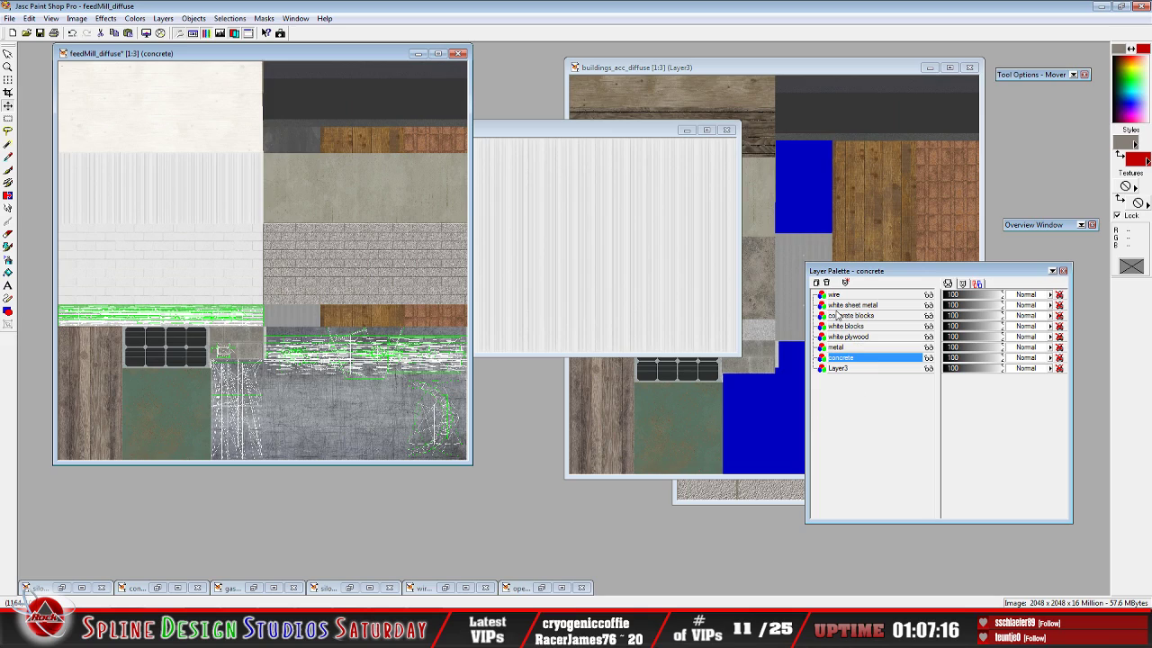
{"action": "mouse_move", "coordinate": [840, 348]}
{"action": "left_click", "coordinate": [928, 305]}
{"action": "left_click", "coordinate": [928, 305]}
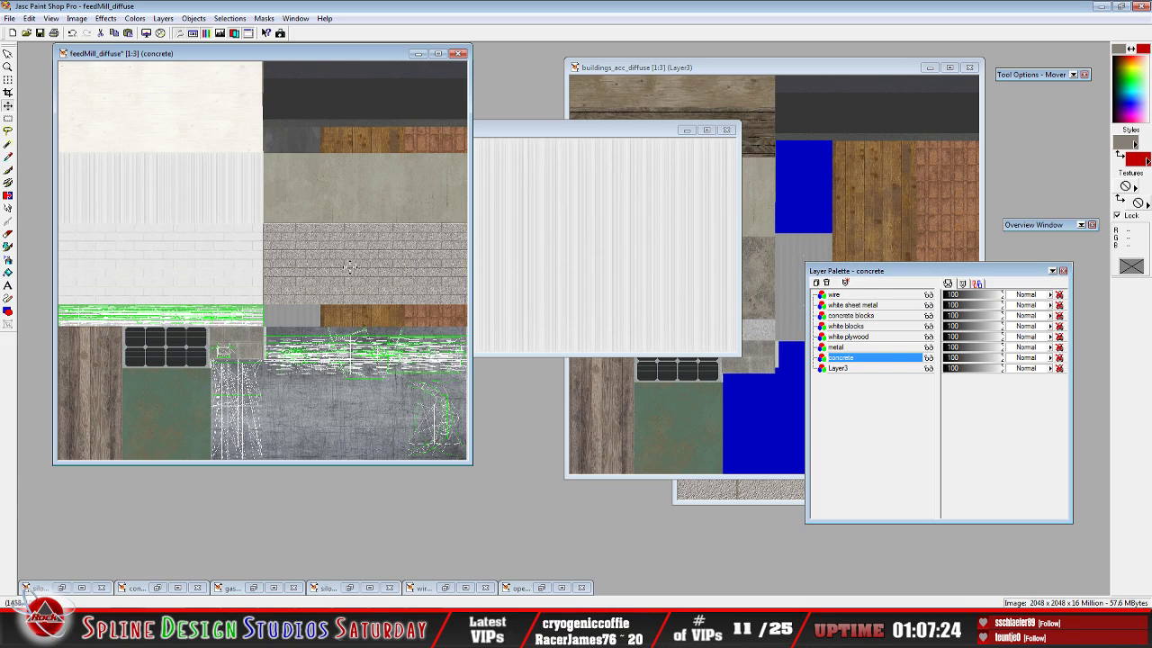
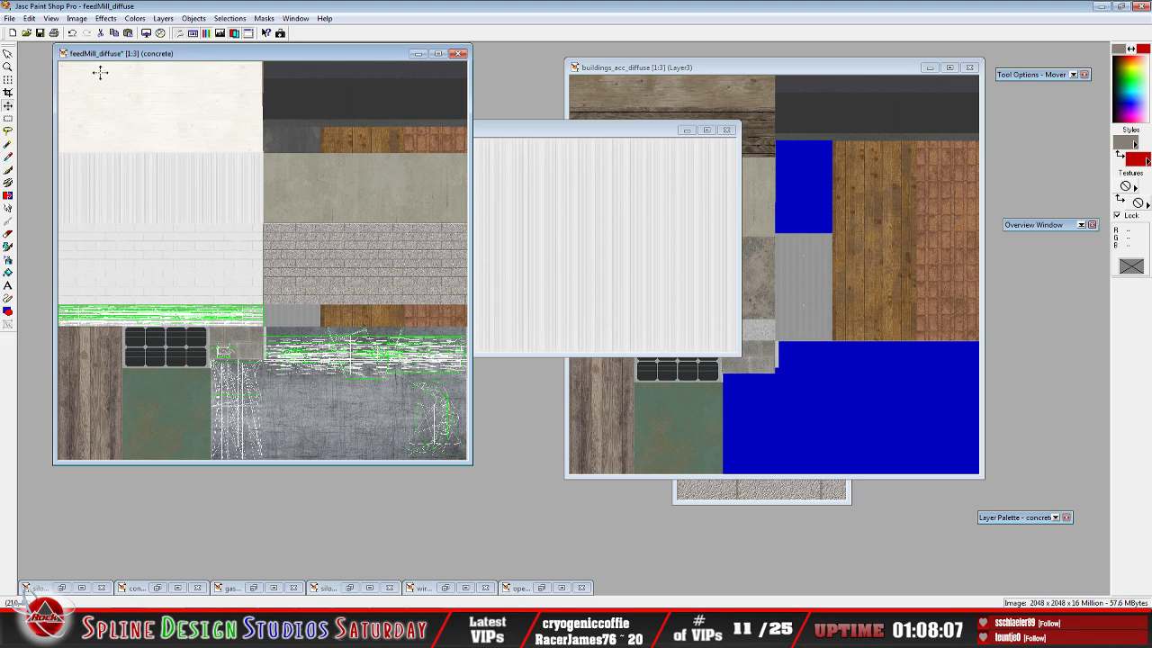
Save the layered texture as the Photoshop file feedMill_diffuse in the PSDs folder, replacing the existing file
{"action": "left_click", "coordinate": [8, 18]}
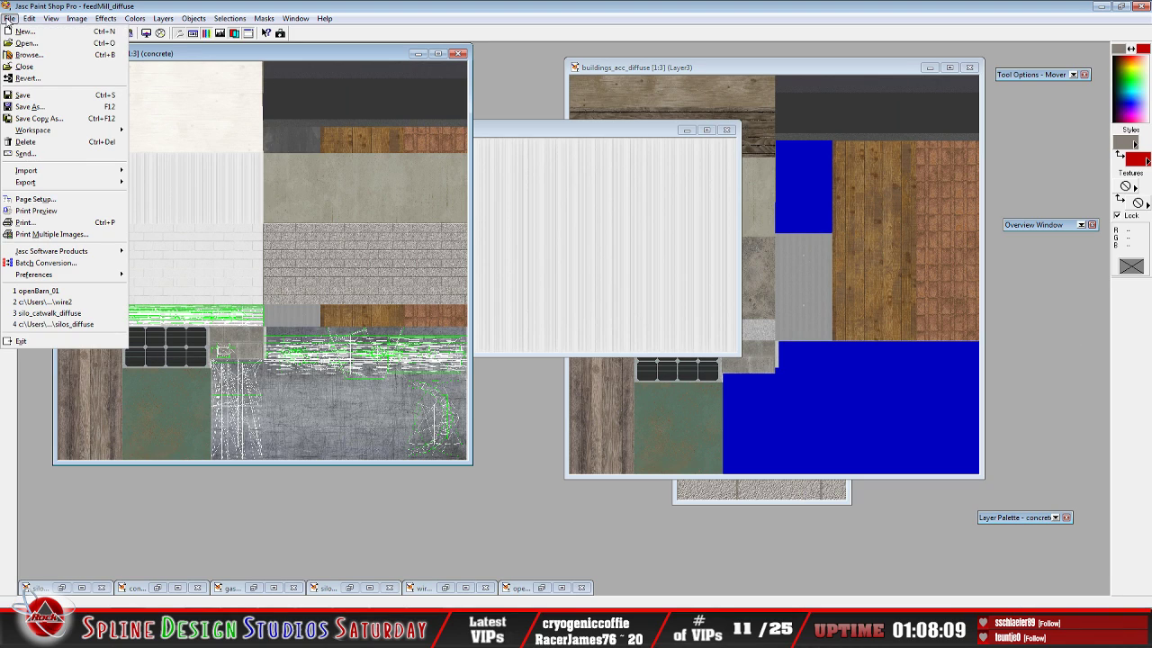
{"action": "left_click", "coordinate": [53, 108]}
{"action": "left_click", "coordinate": [433, 461]}
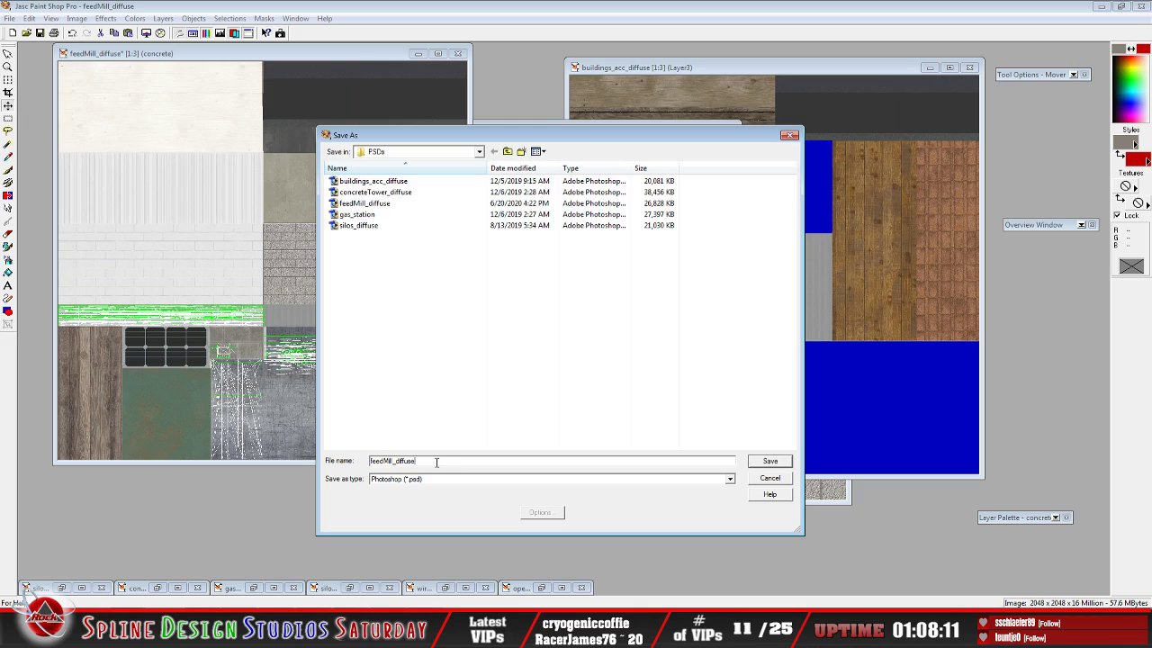
{"action": "left_click", "coordinate": [767, 463]}
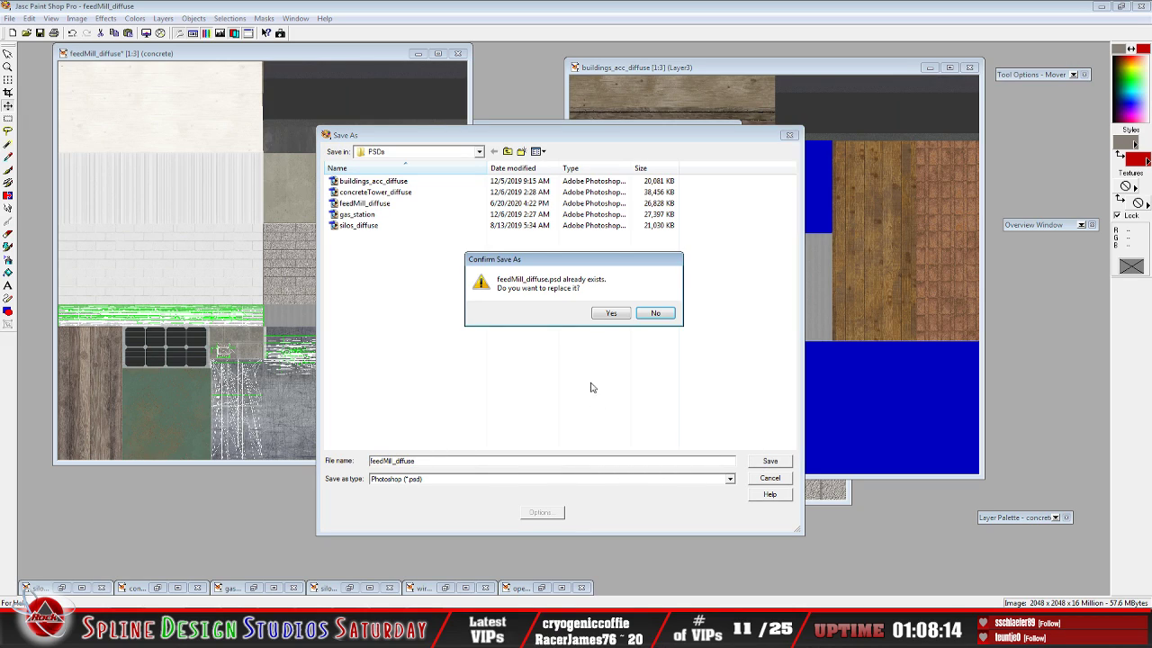
{"action": "left_click", "coordinate": [609, 313]}
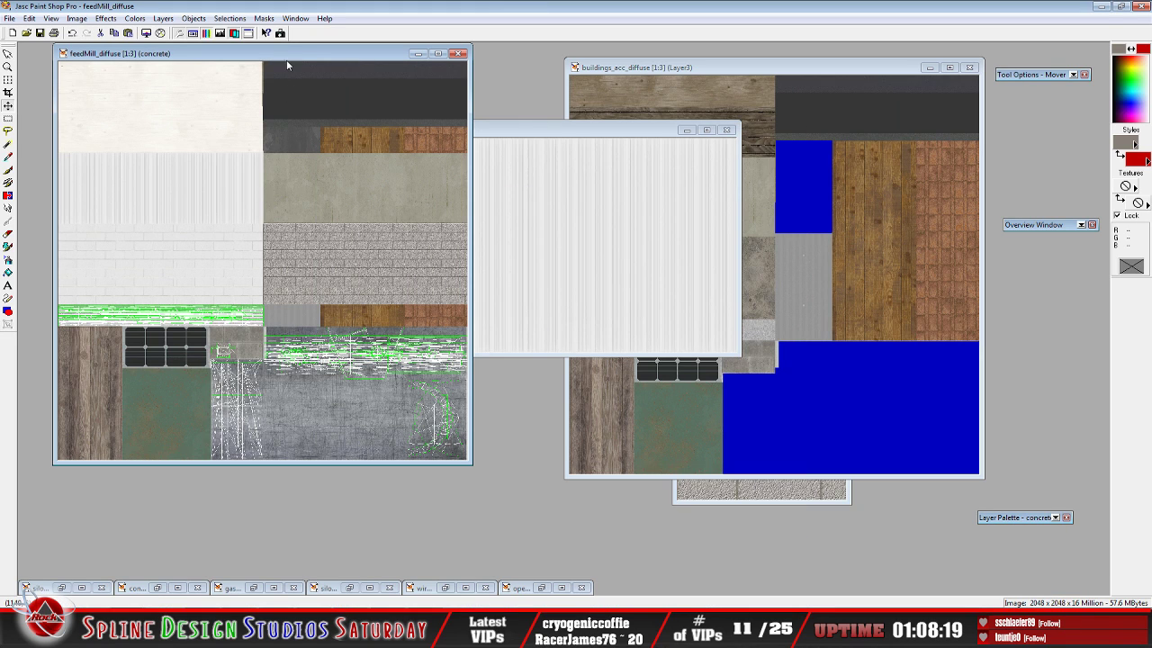
Hide the wire layer and save the texture again as feedMill_diffuse in Photoshop format, overwriting the existing file
{"action": "left_click_drag", "start_coordinate": [289, 58], "coordinate": [293, 86]}
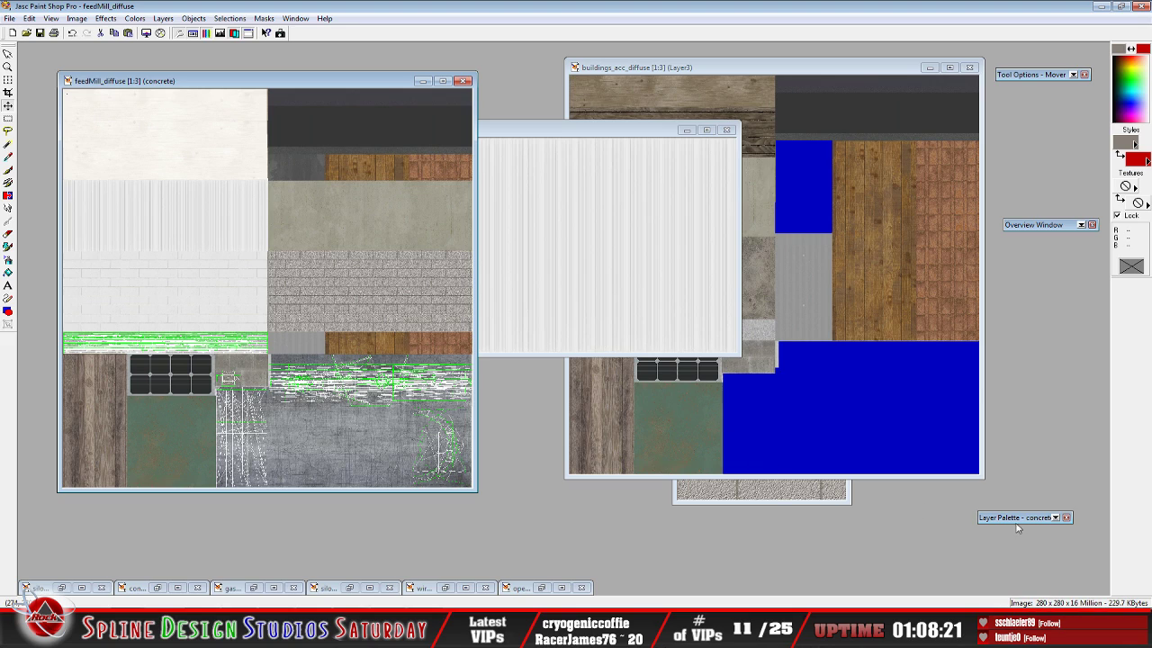
{"action": "mouse_move", "coordinate": [1017, 520]}
{"action": "left_click", "coordinate": [929, 296]}
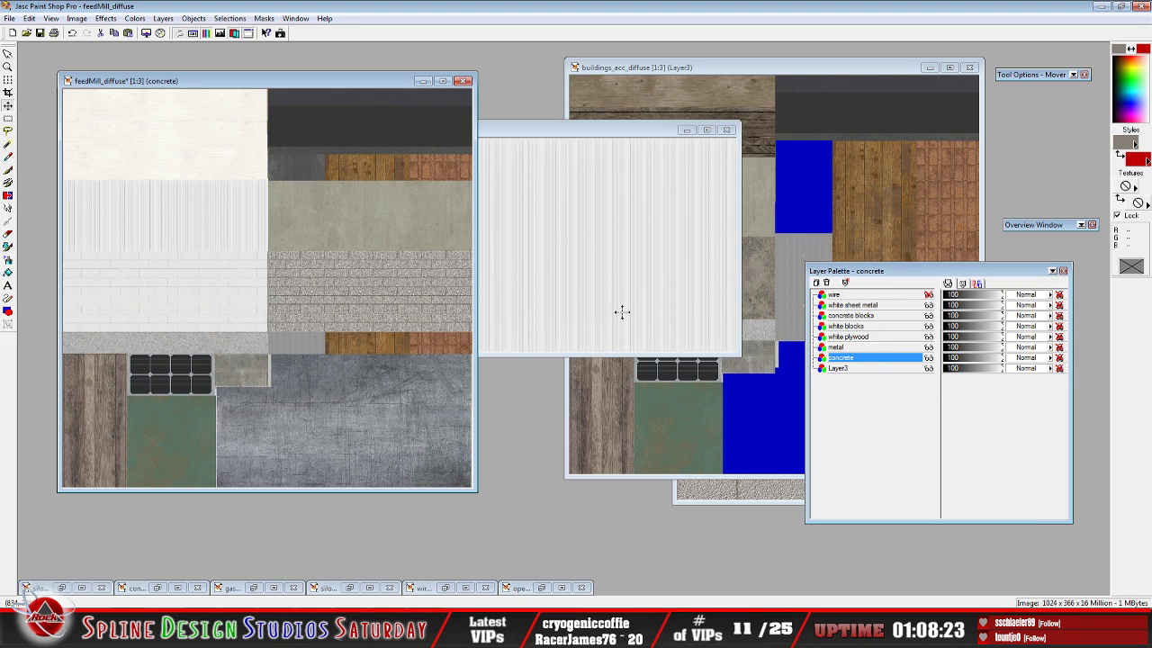
{"action": "left_click", "coordinate": [9, 18]}
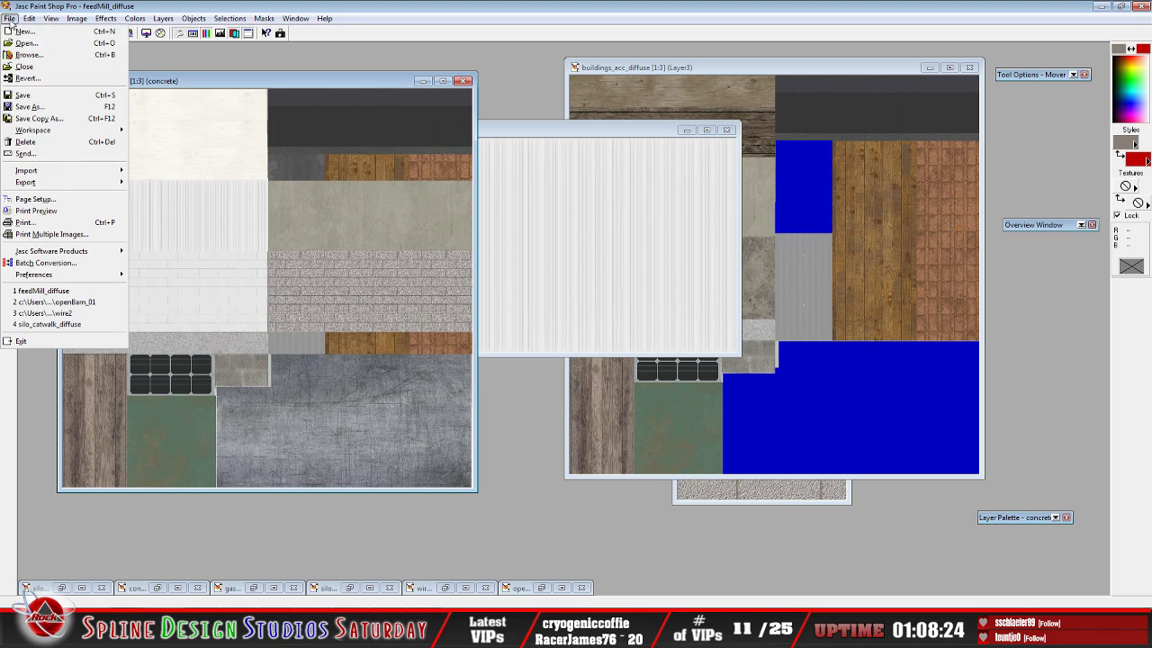
{"action": "left_click", "coordinate": [40, 109]}
{"action": "left_click", "coordinate": [458, 462]}
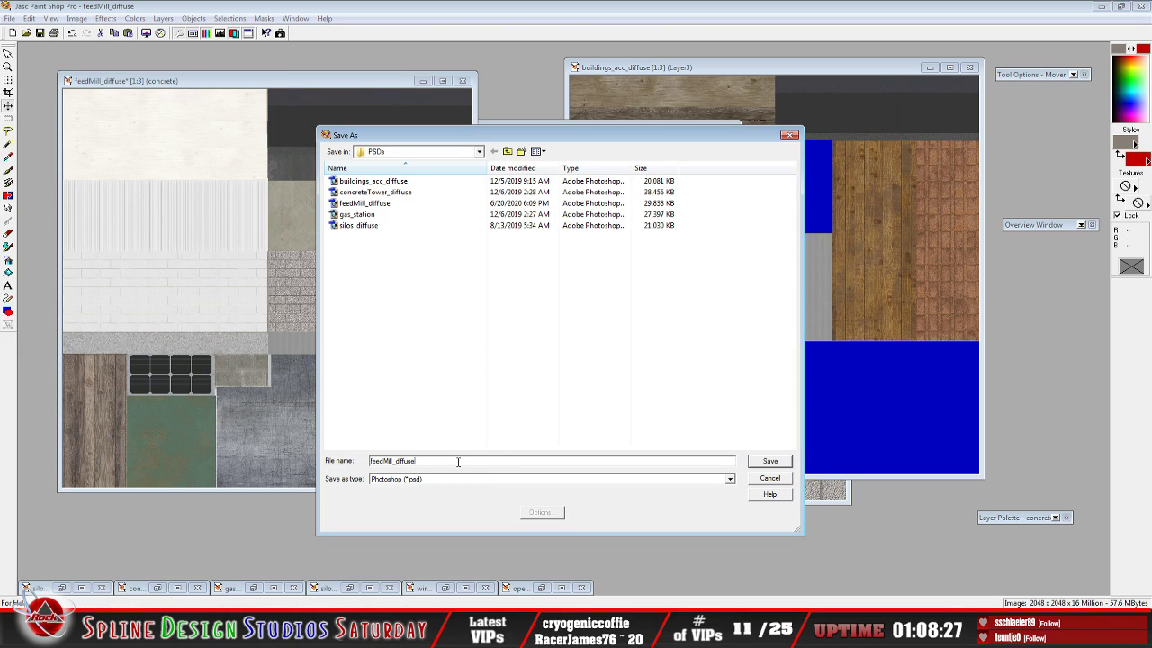
{"action": "left_click", "coordinate": [767, 463]}
{"action": "left_click", "coordinate": [610, 313]}
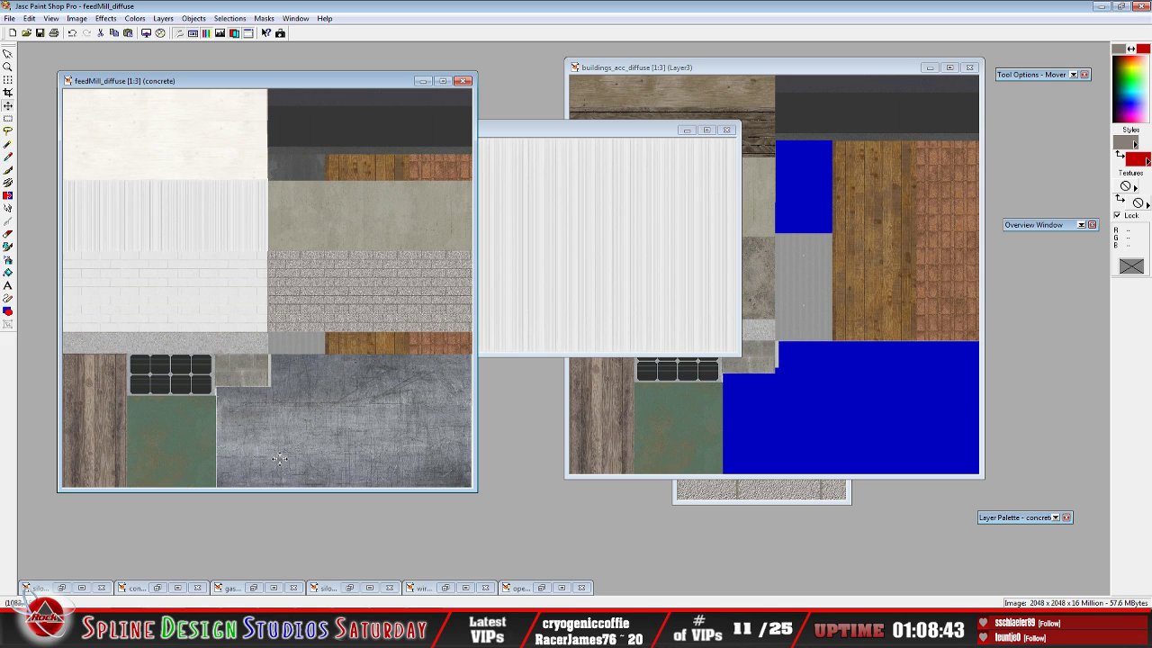
Switch to 3ds Max to view the mill buildings, and to the browser to examine the feed mill reference photos in Google Drive
{"action": "key", "text": "alt+Tab"}
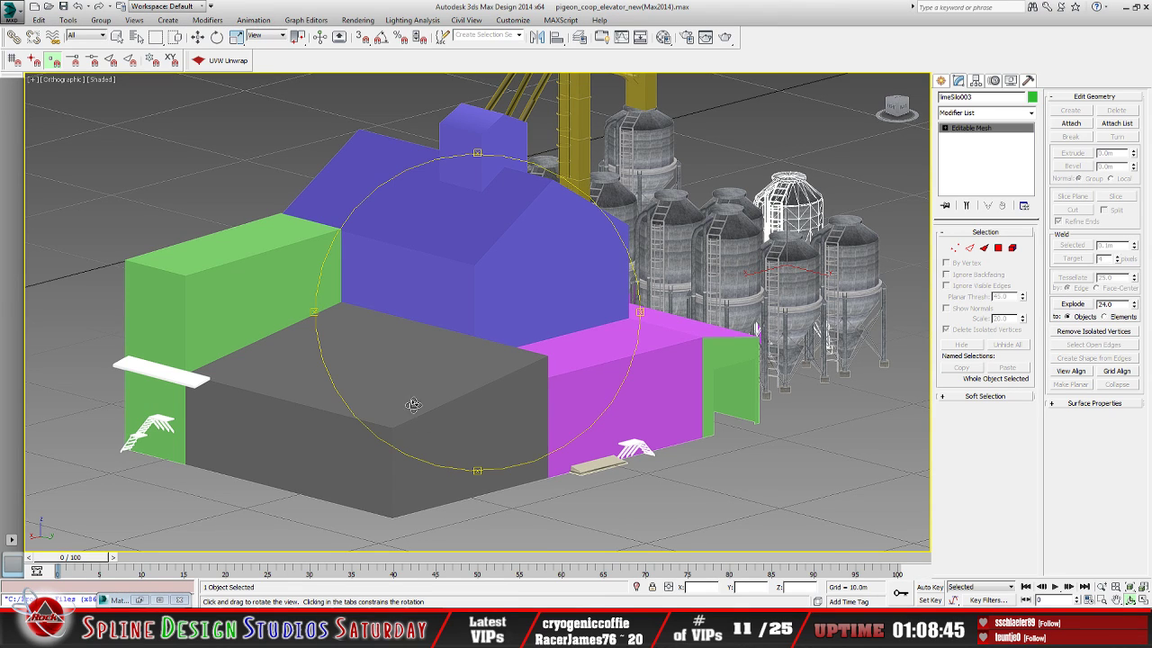
{"action": "left_click_drag", "start_coordinate": [411, 398], "coordinate": [459, 346]}
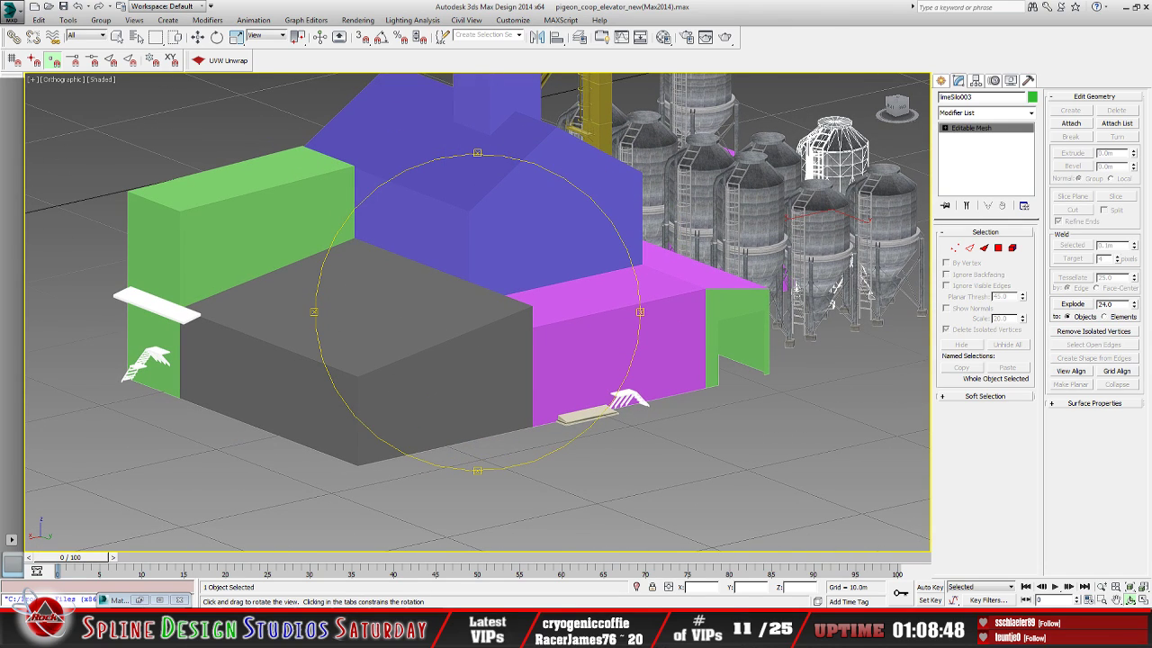
{"action": "key", "text": "alt+Tab"}
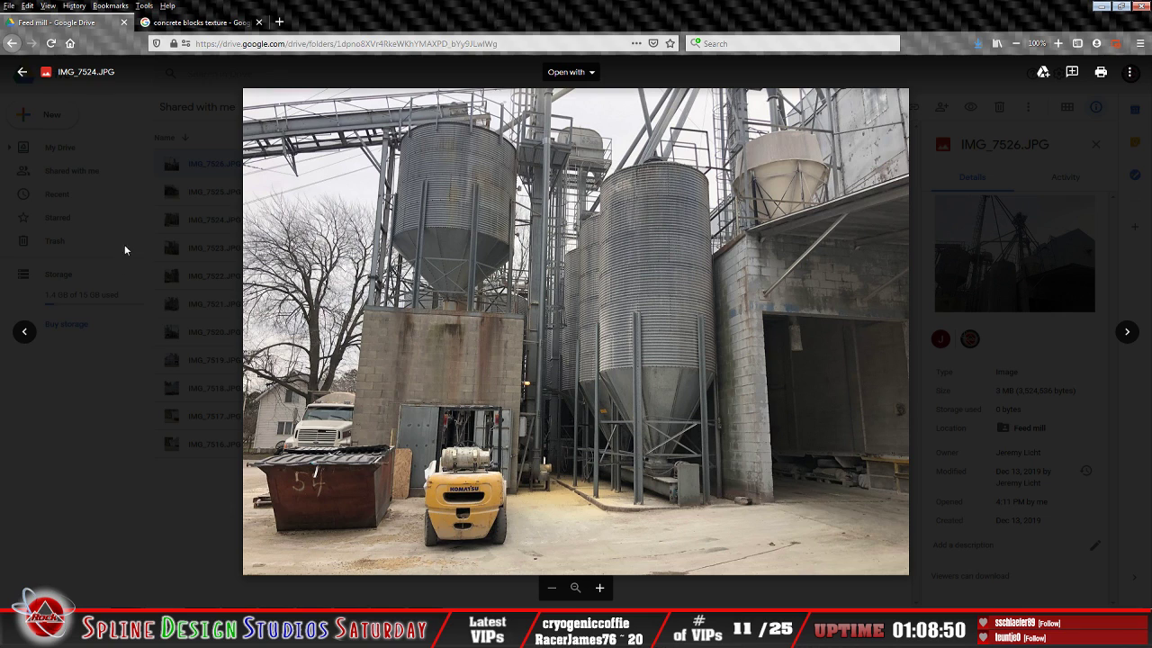
{"action": "left_click", "coordinate": [27, 332]}
{"action": "left_click", "coordinate": [27, 333]}
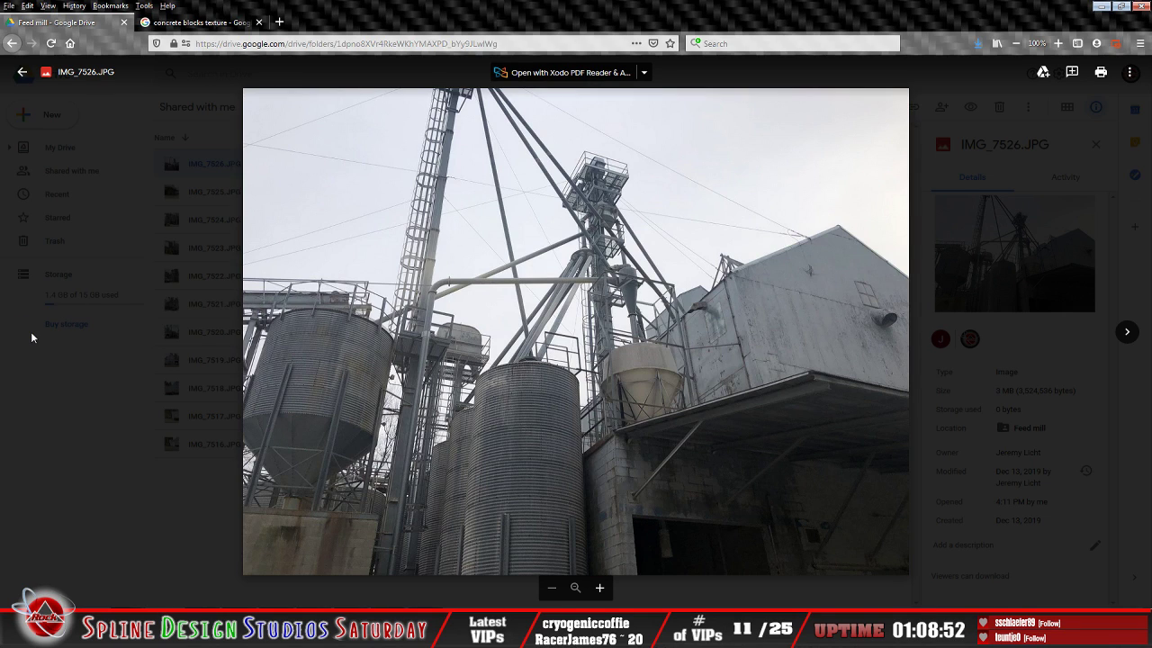
{"action": "left_click", "coordinate": [1127, 332]}
{"action": "left_click", "coordinate": [1128, 332]}
{"action": "left_click", "coordinate": [1128, 332]}
{"action": "left_click", "coordinate": [1127, 332]}
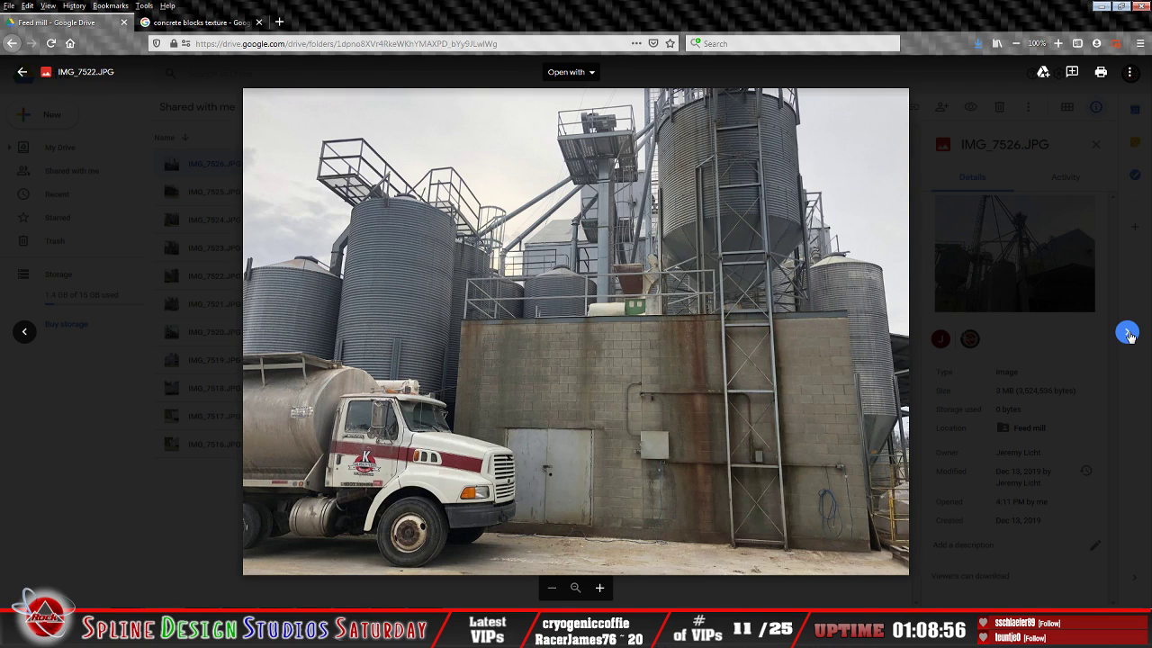
{"action": "left_click", "coordinate": [1127, 332]}
{"action": "left_click", "coordinate": [1127, 332]}
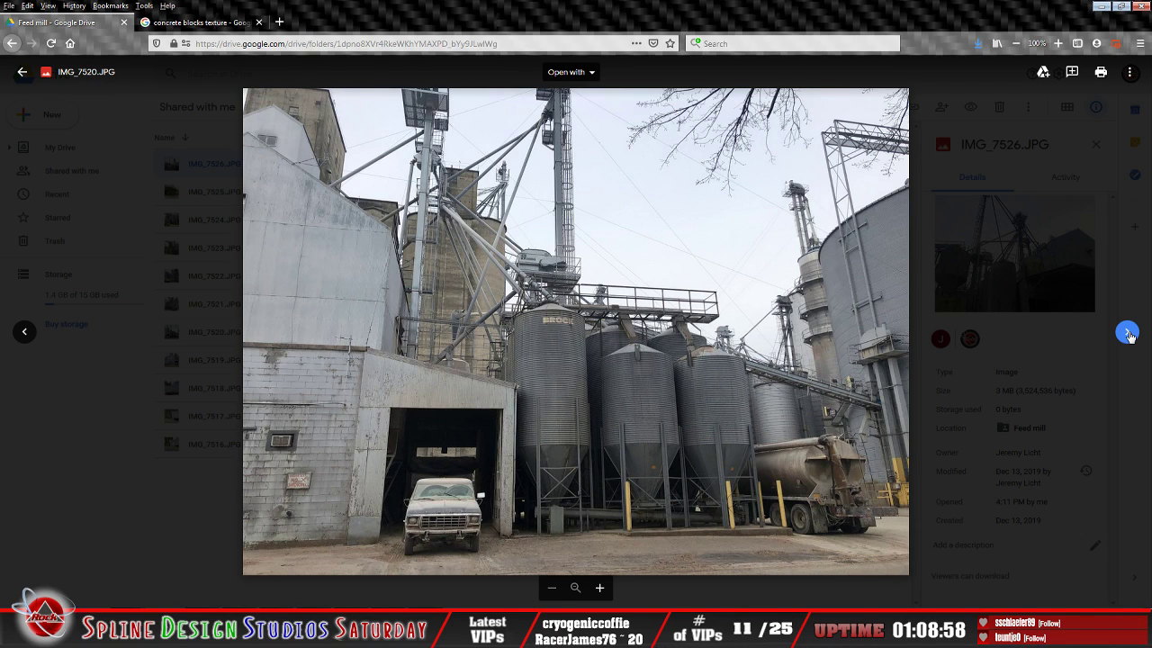
Page through the remaining feed mill reference photos to IMG_7516.JPG, examining the white block building's walls and its adjoining structures
{"action": "left_click", "coordinate": [1127, 332]}
{"action": "left_click", "coordinate": [1127, 332]}
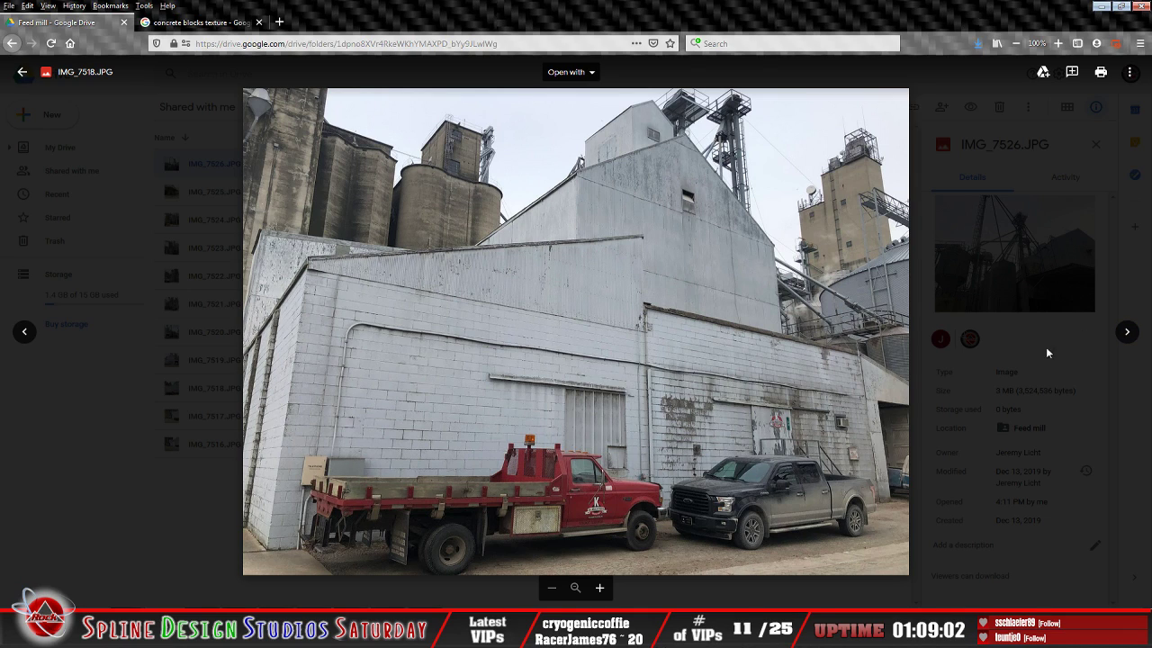
{"action": "left_click", "coordinate": [1127, 332]}
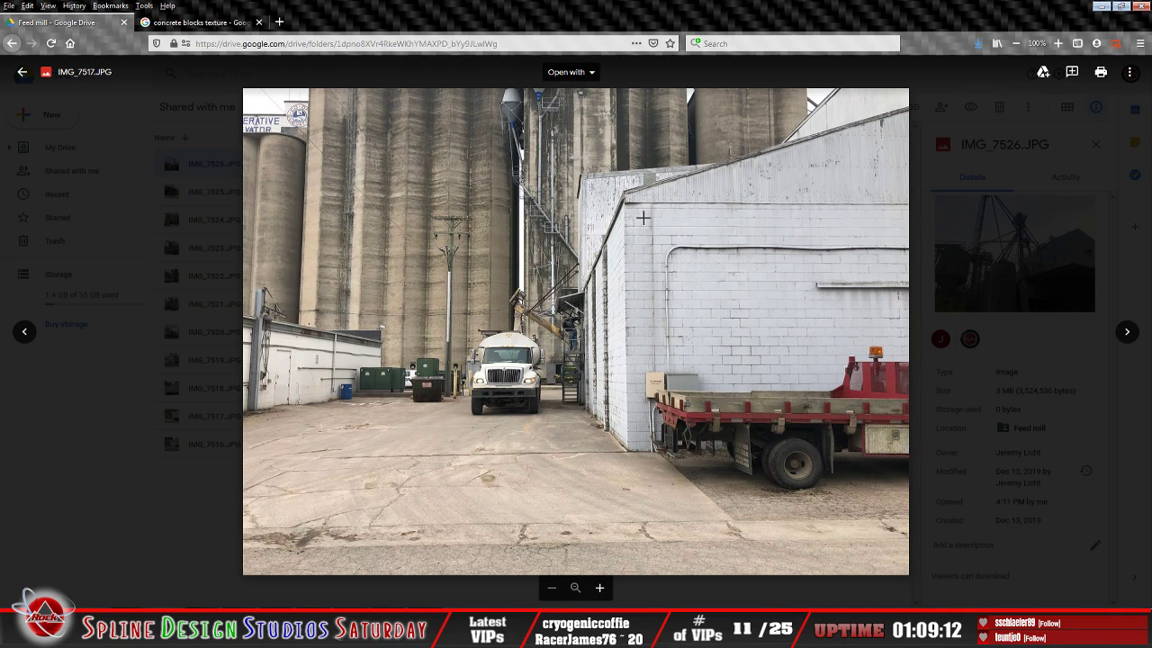
{"action": "left_click", "coordinate": [1125, 332]}
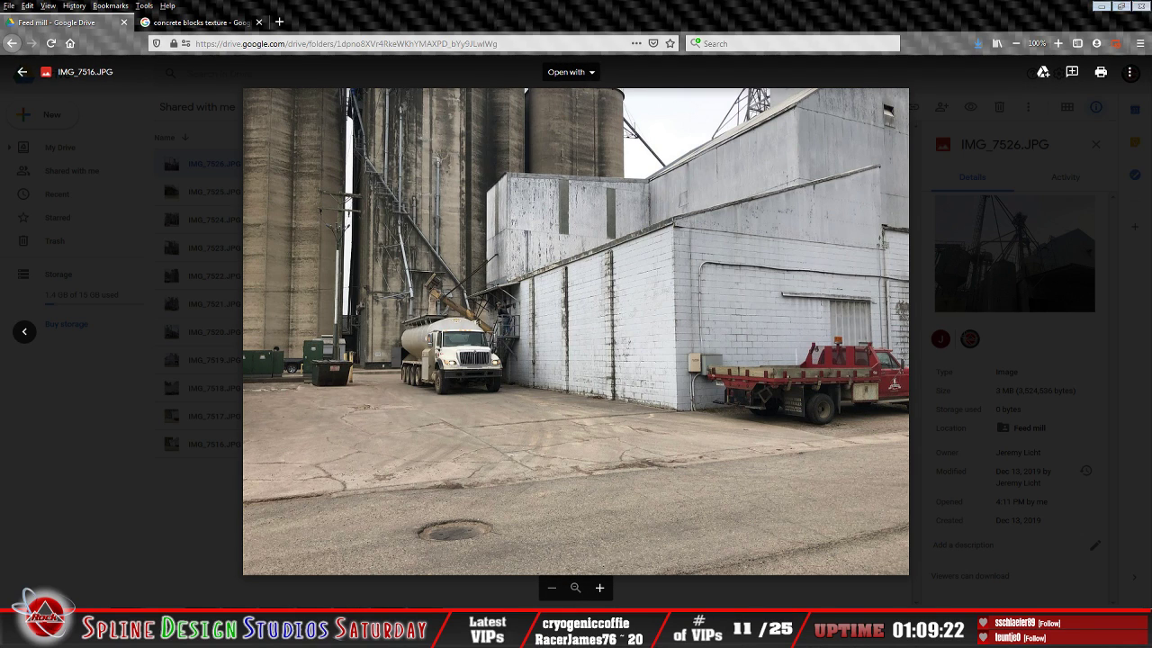
Switch to 3ds Max and select the dark grey box building in front of the blue mill
{"action": "key", "text": "alt+Tab"}
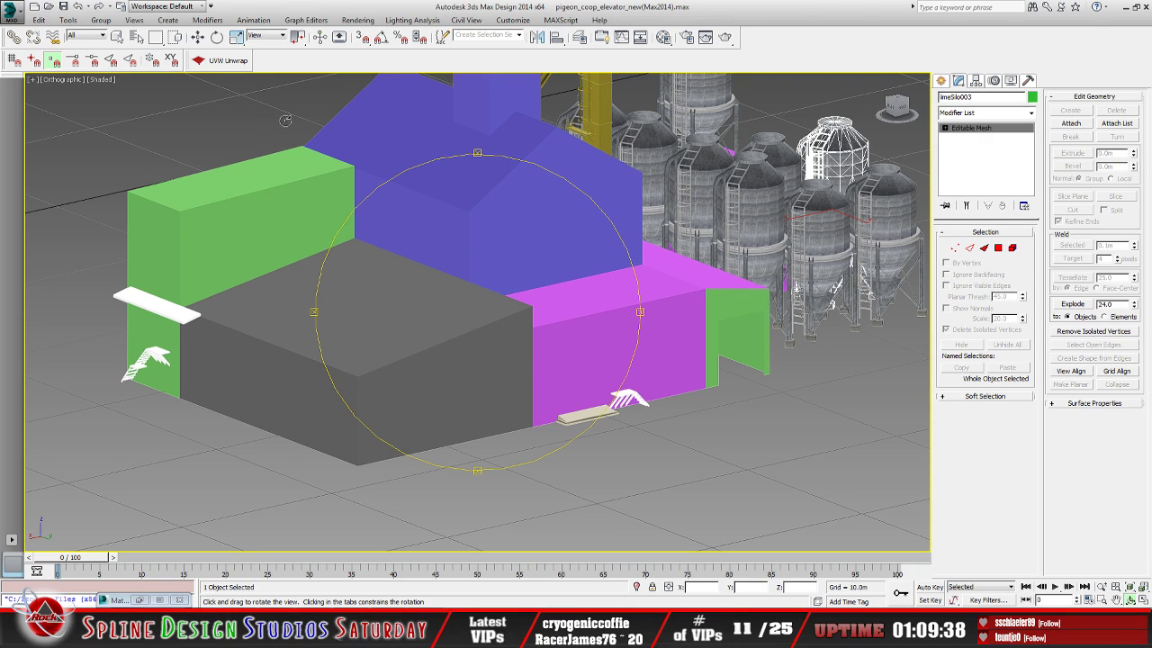
{"action": "left_click", "coordinate": [117, 37]}
{"action": "left_click", "coordinate": [454, 389]}
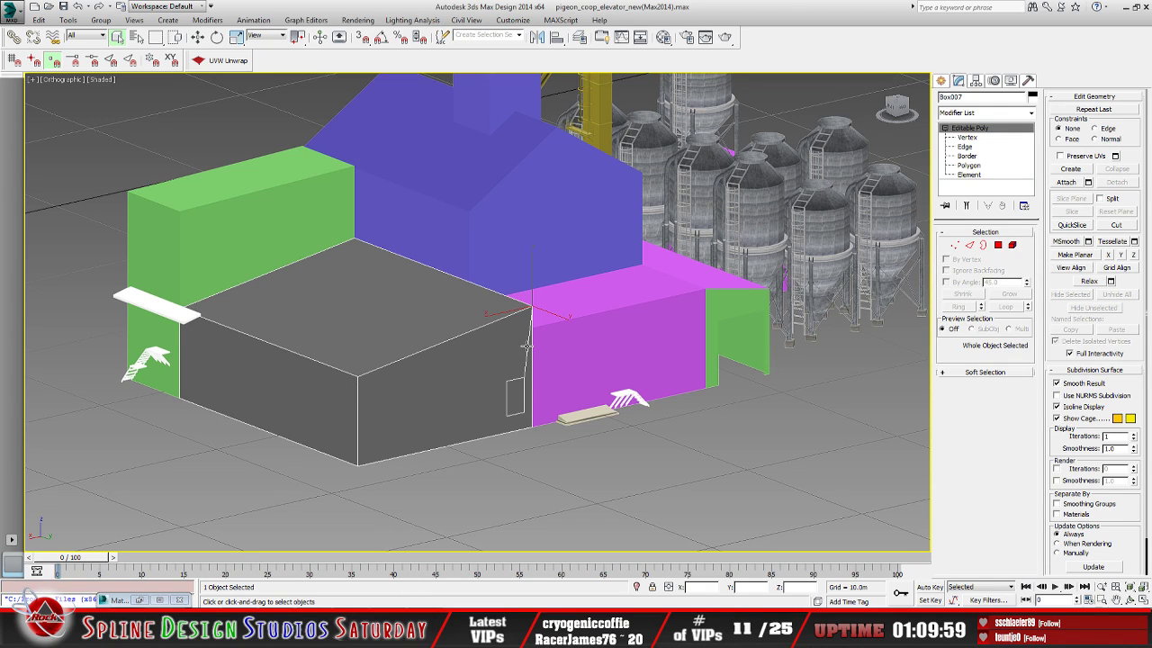
{"action": "left_click", "coordinate": [1130, 599]}
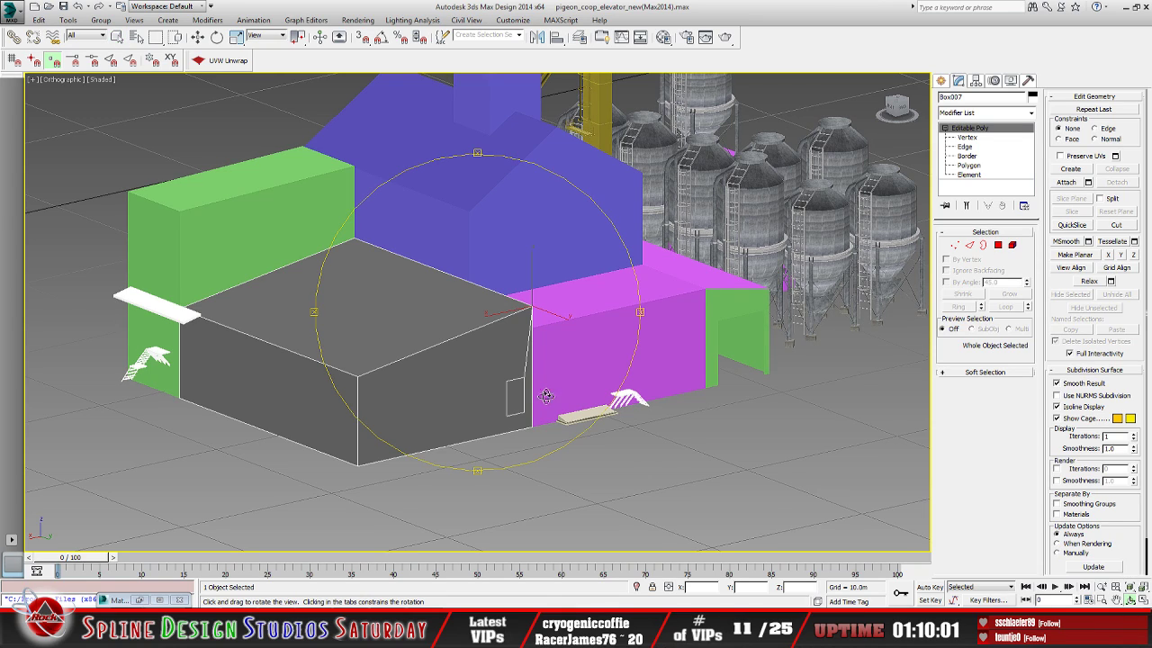
Examine the wall where the dark gray building meets the purple building, selecting the purple one and viewing both from either side
{"action": "left_click_drag", "start_coordinate": [546, 396], "coordinate": [328, 236]}
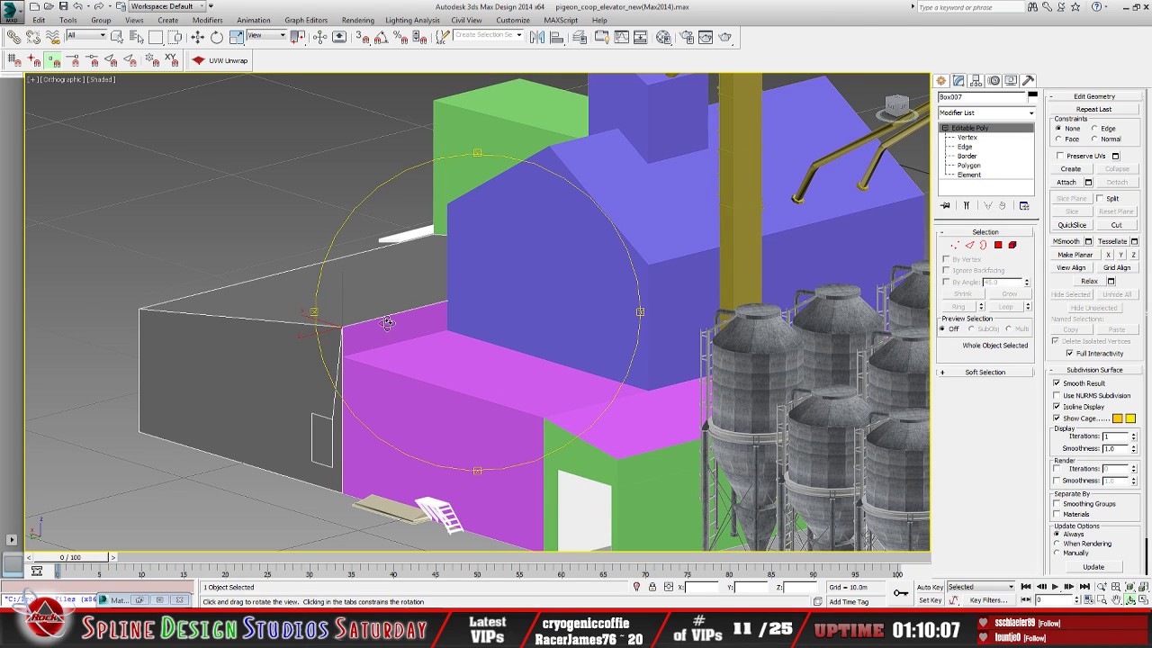
{"action": "left_click", "coordinate": [117, 36]}
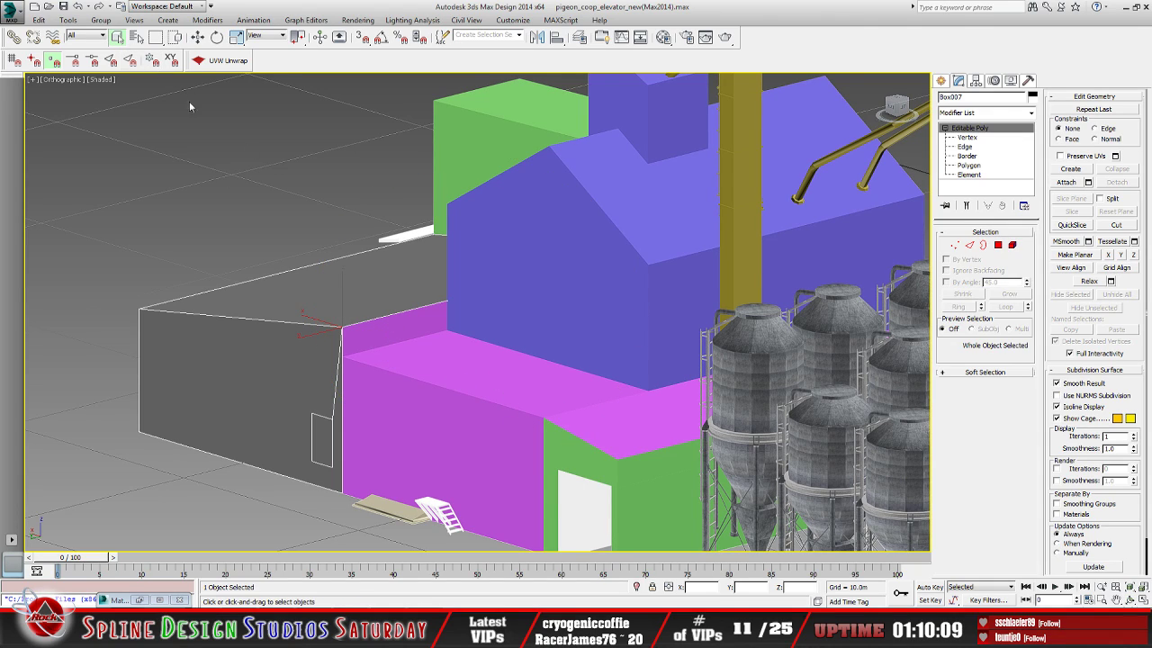
{"action": "left_click", "coordinate": [469, 389]}
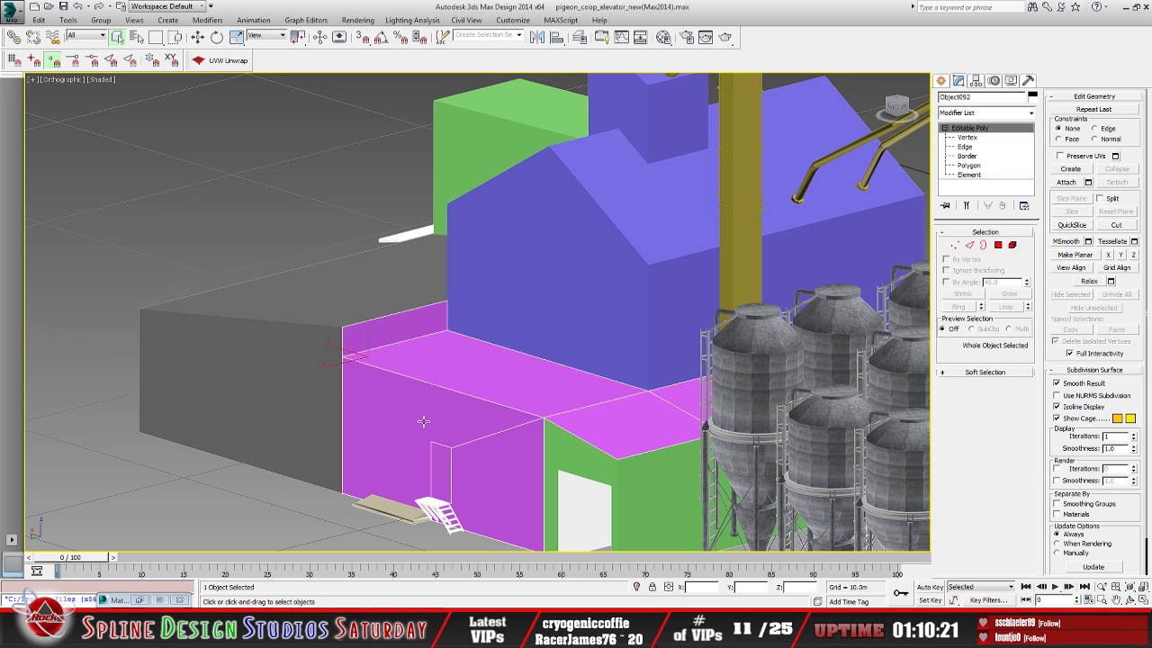
{"action": "scroll", "coordinate": [432, 424], "scroll_direction": "down", "scroll_amount": 3}
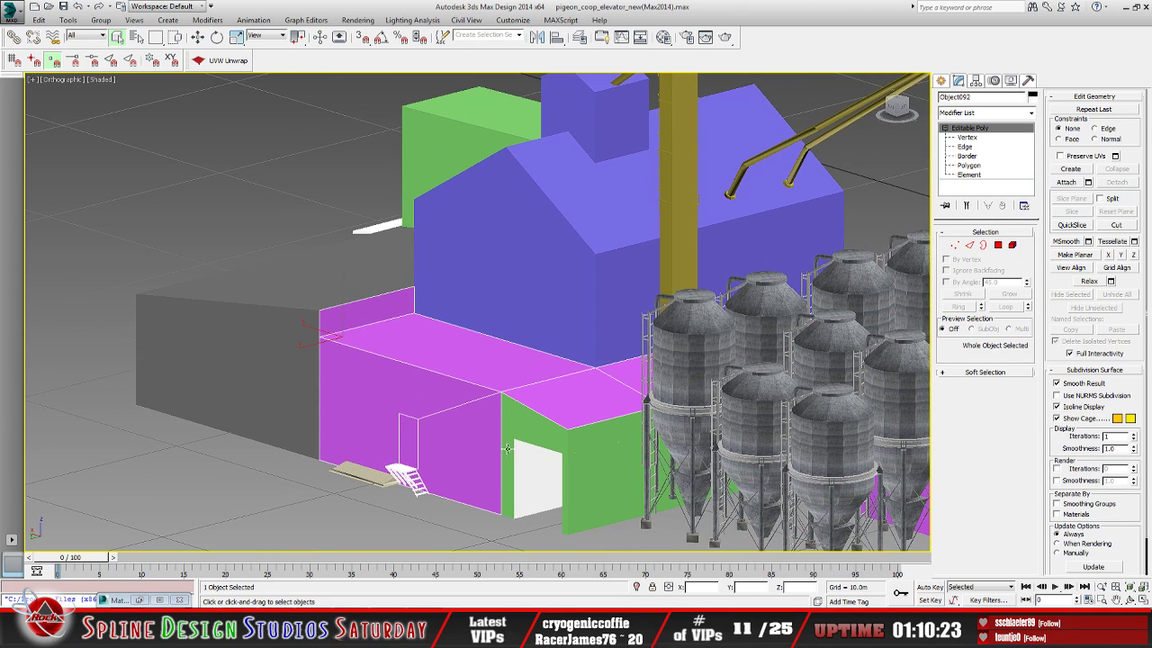
{"action": "left_click", "coordinate": [1130, 600]}
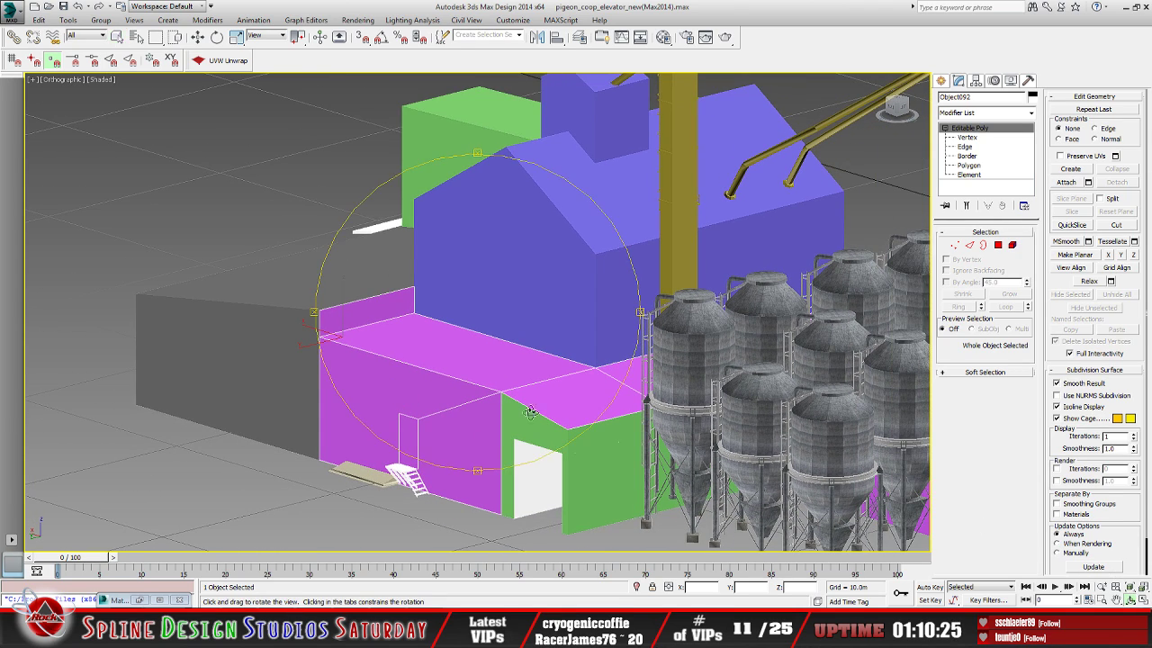
{"action": "left_click_drag", "start_coordinate": [532, 412], "coordinate": [291, 380]}
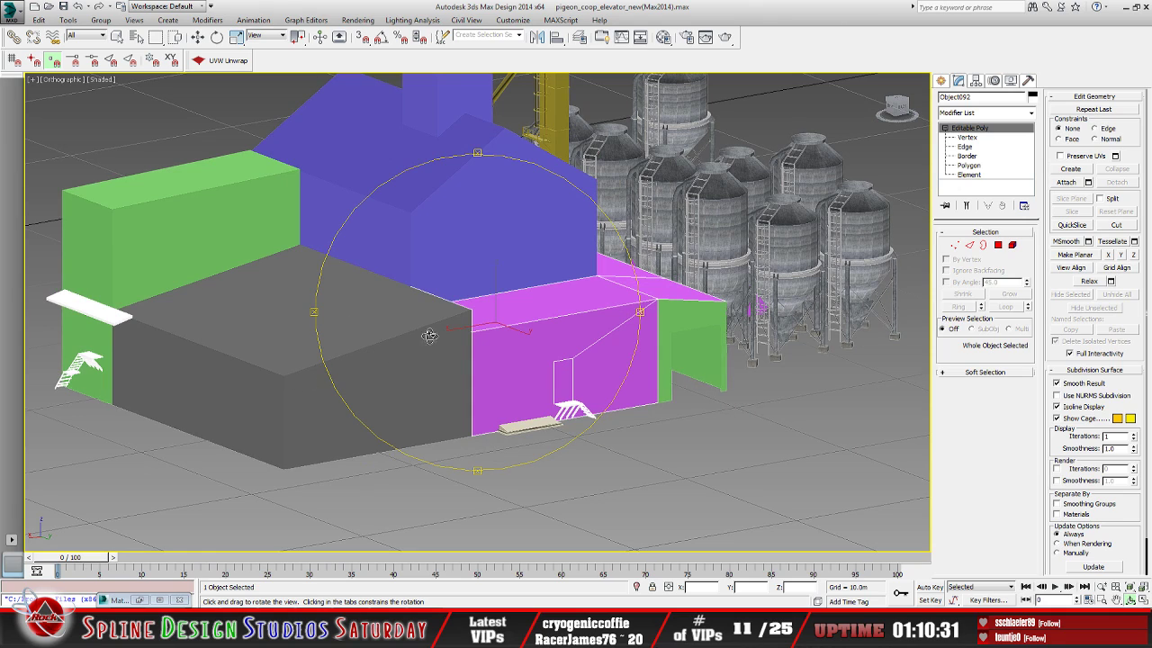
{"action": "left_click_drag", "start_coordinate": [430, 337], "coordinate": [485, 369]}
{"action": "scroll", "coordinate": [477, 365], "scroll_direction": "up", "scroll_amount": 4}
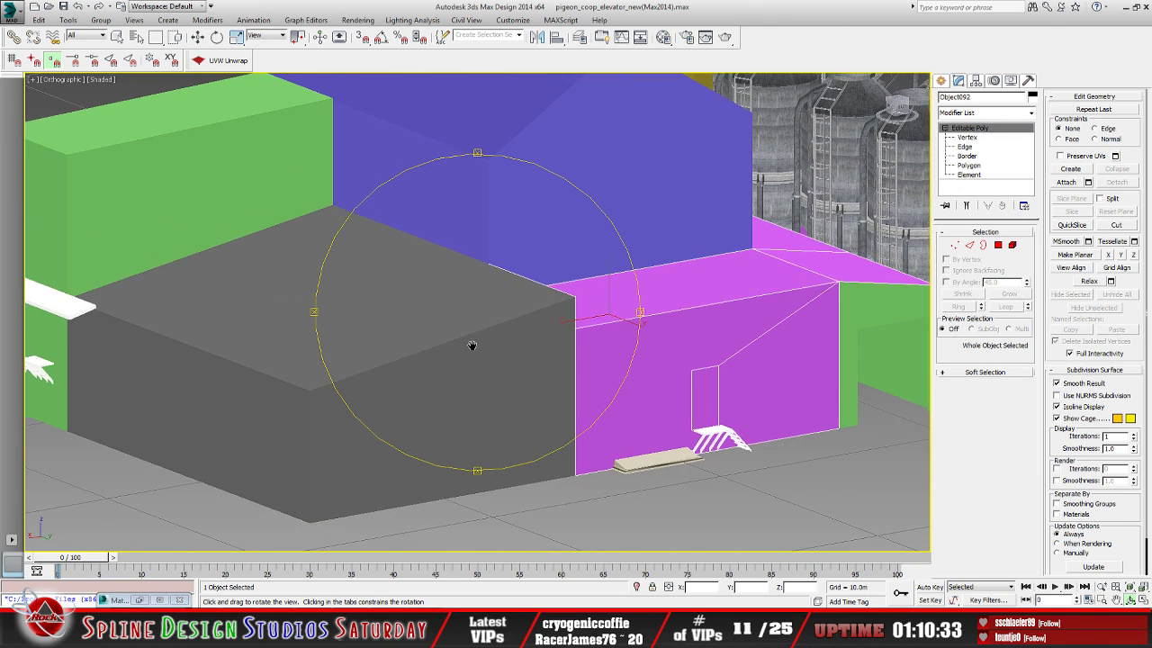
{"action": "key", "text": "q"}
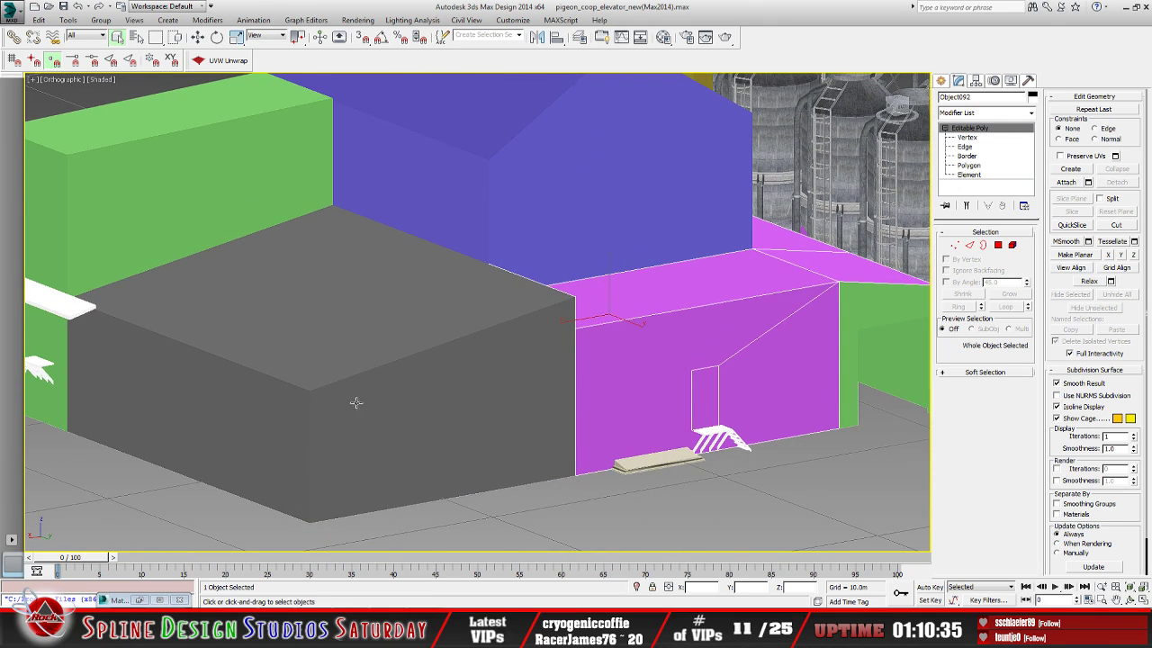
Select the dark gray building and frame its front corner together with both outer walls
{"action": "left_click", "coordinate": [339, 412]}
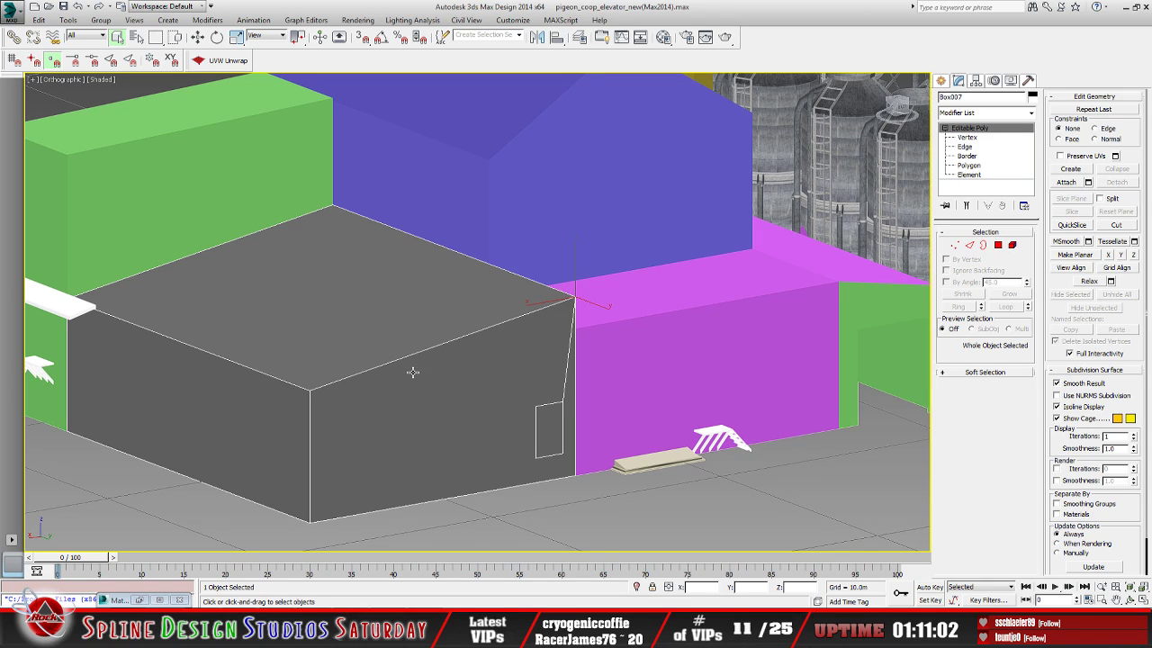
{"action": "middle_click_drag", "start_coordinate": [424, 368], "coordinate": [509, 350]}
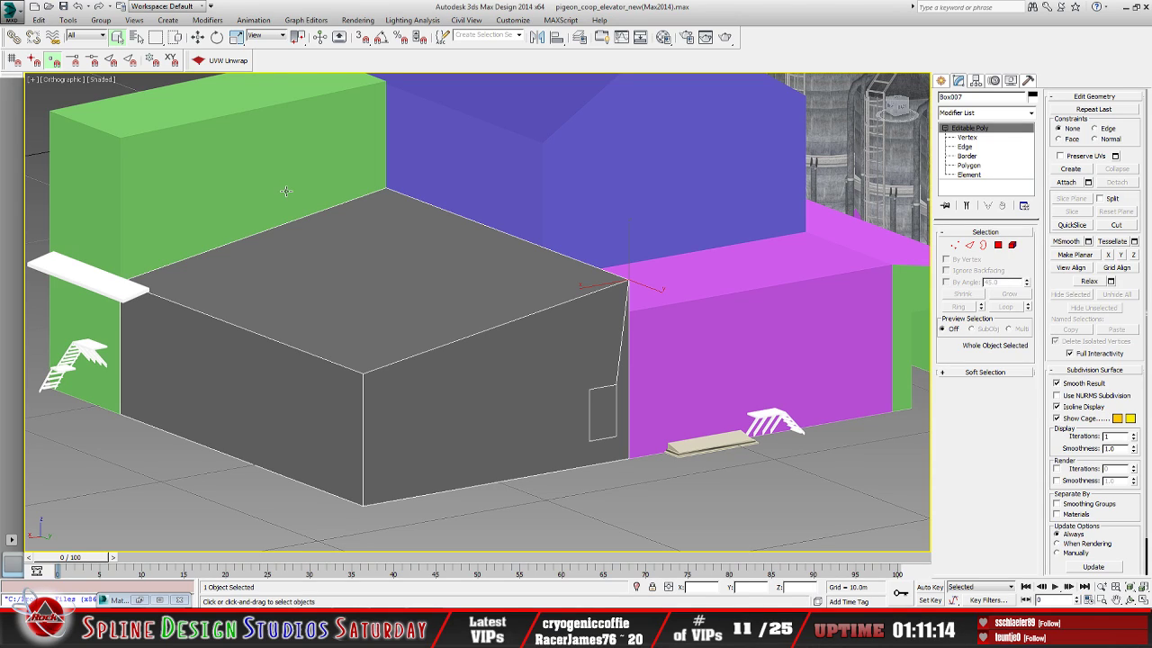
{"action": "middle_click_drag", "start_coordinate": [404, 339], "coordinate": [451, 350]}
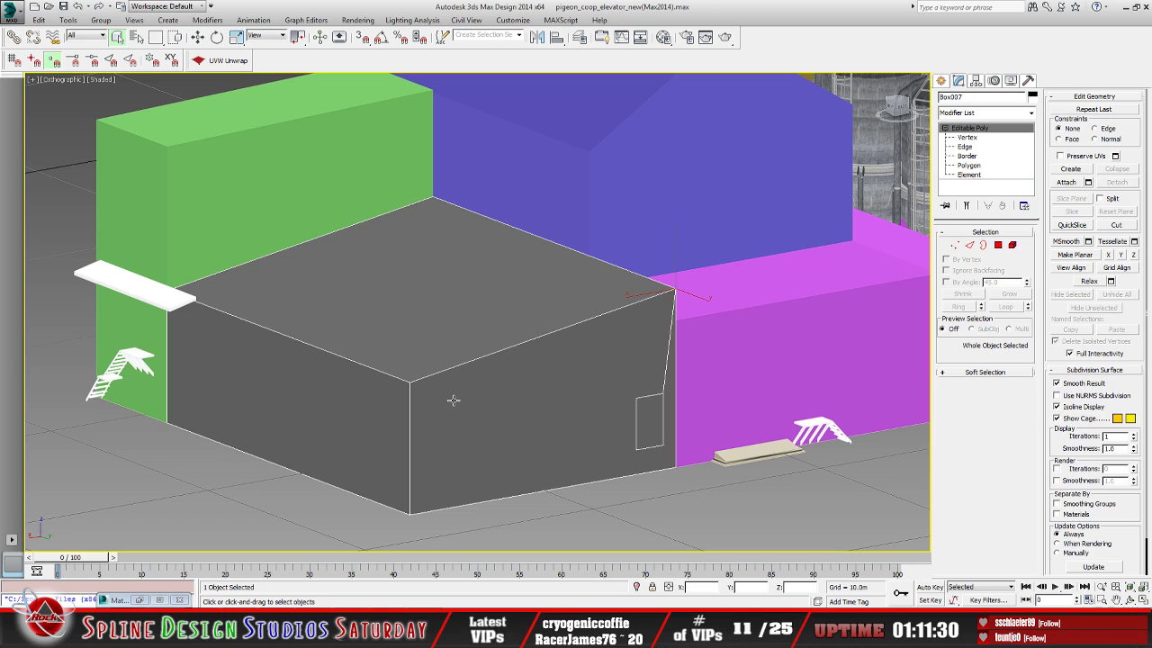
{"action": "key", "text": "q"}
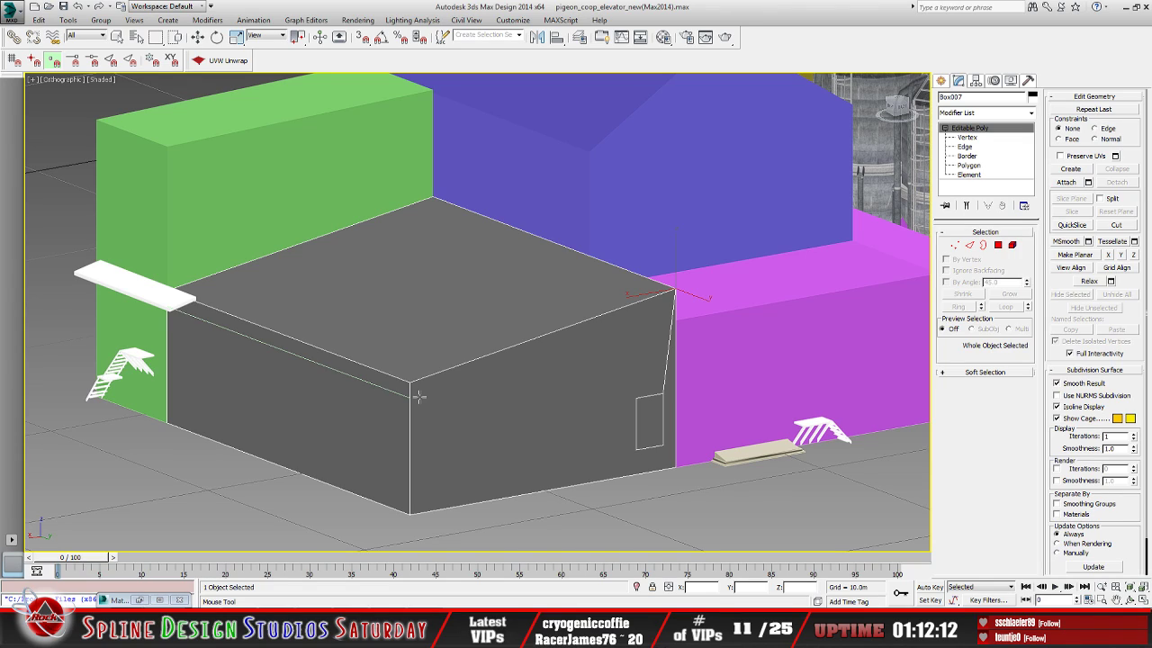
{"action": "key", "text": "w"}
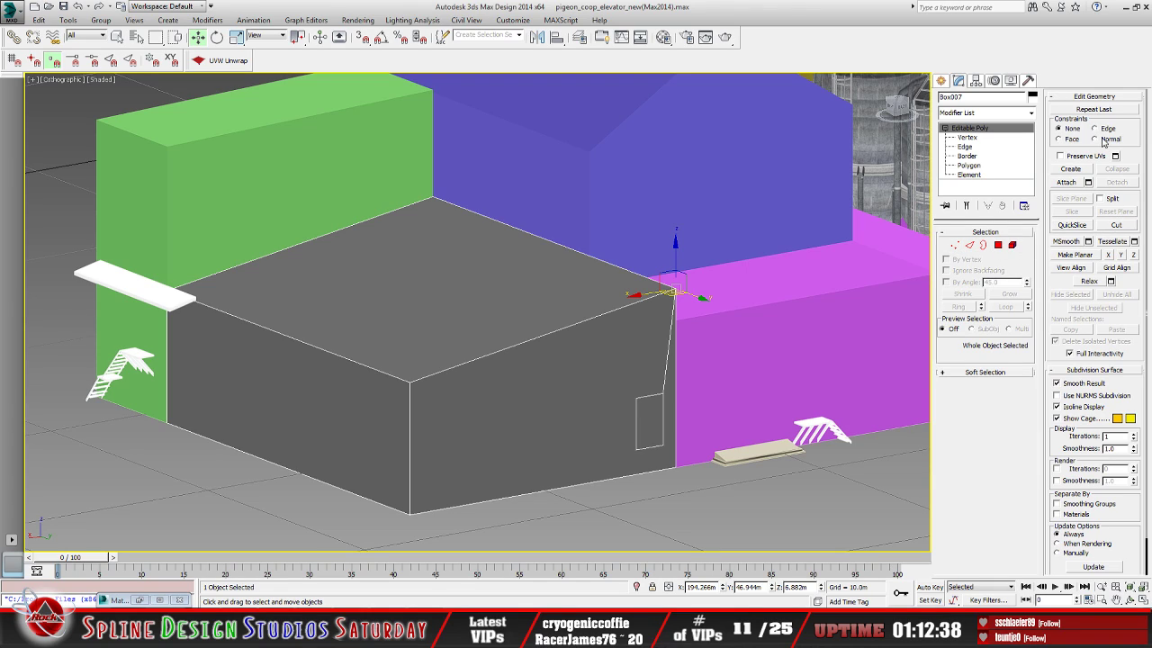
Start the Cut tool on the gray building with 3D snapping and Edge/Segment snap turned on
{"action": "left_click", "coordinate": [1114, 225]}
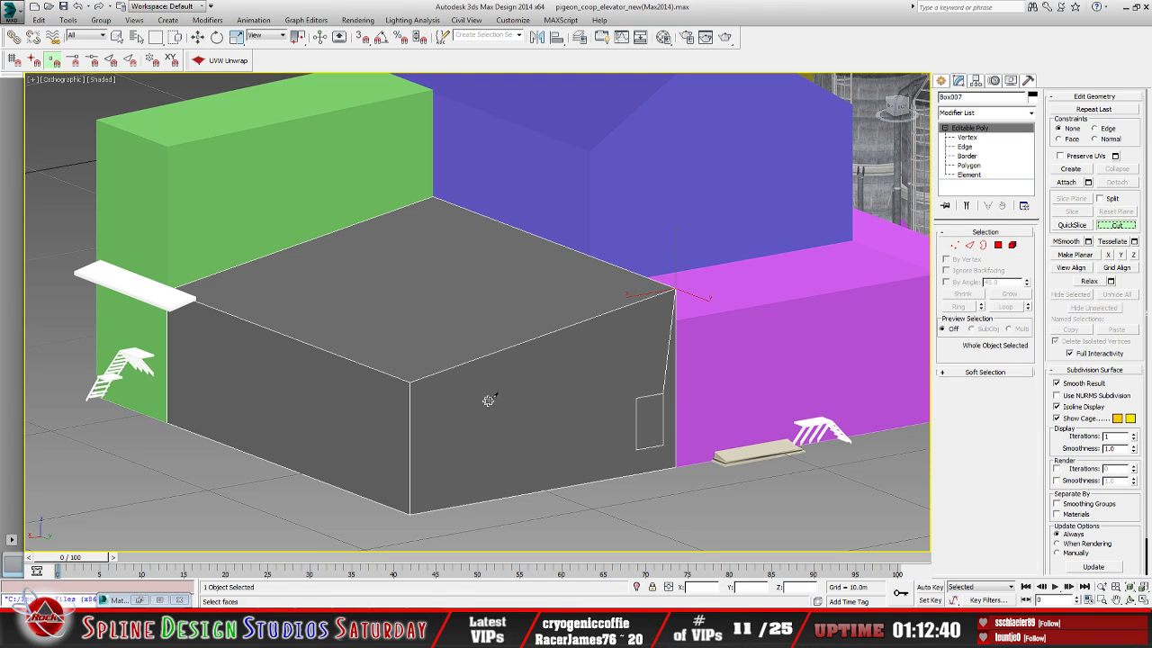
{"action": "left_click", "coordinate": [361, 40]}
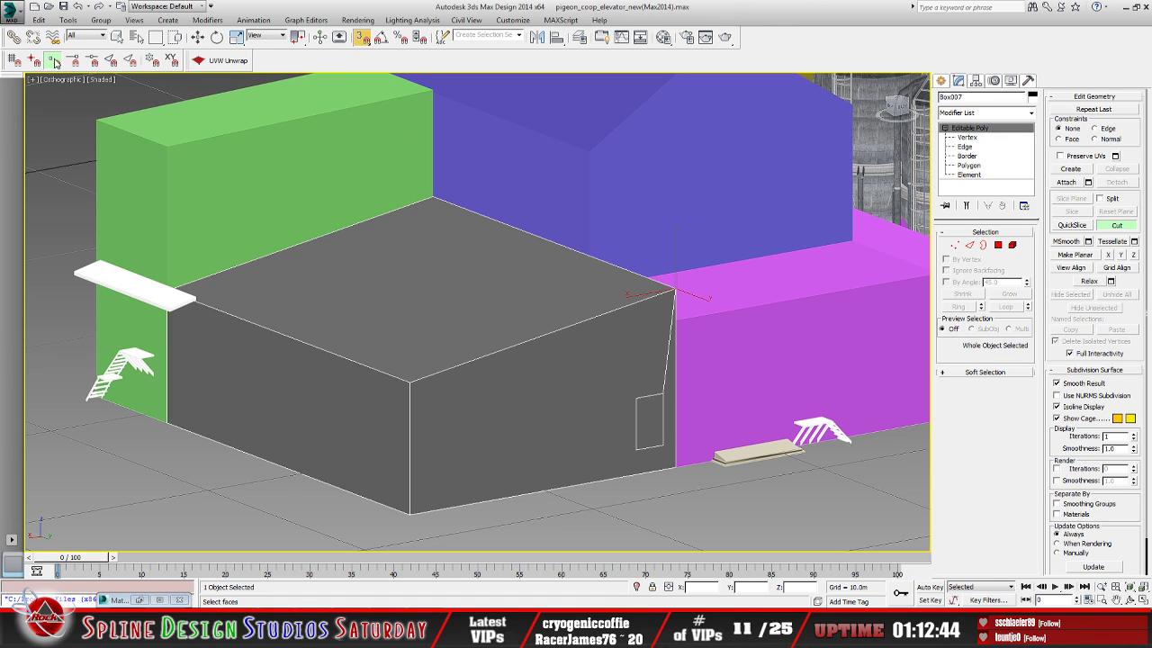
{"action": "left_click", "coordinate": [110, 60]}
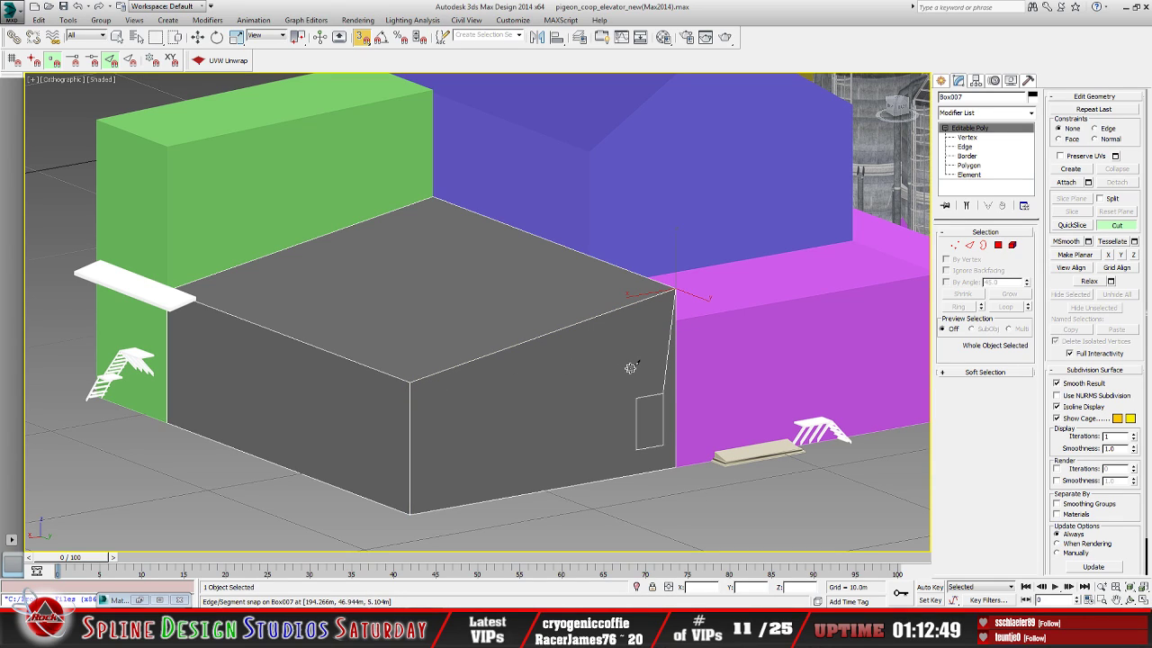
Try to cut the gray end wall from its upper front corner across to the edge beside the purple building
{"action": "scroll", "coordinate": [630, 367], "scroll_direction": "up", "scroll_amount": 4}
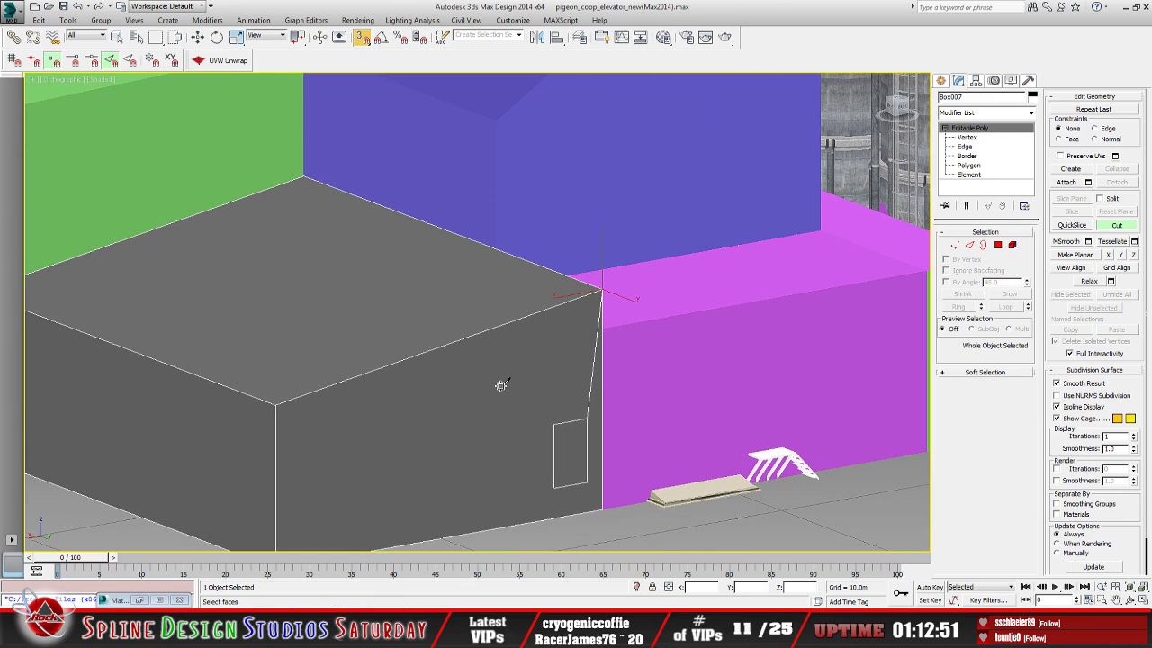
{"action": "scroll", "coordinate": [501, 385], "scroll_direction": "up", "scroll_amount": 3}
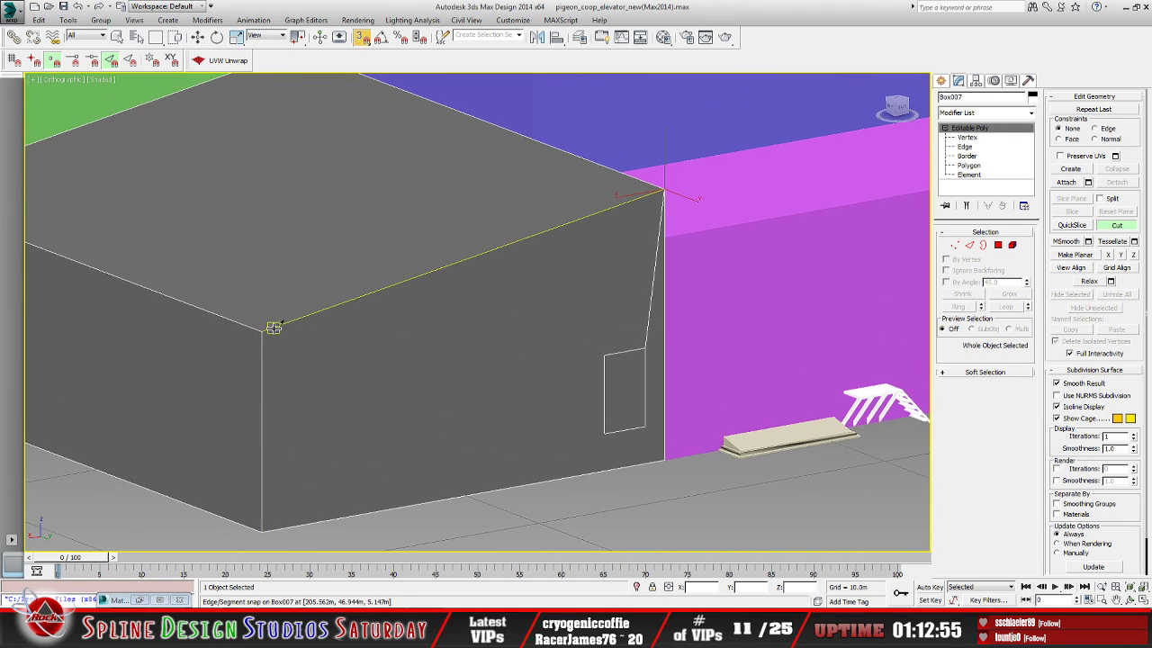
{"action": "scroll", "coordinate": [273, 328], "scroll_direction": "up", "scroll_amount": 3}
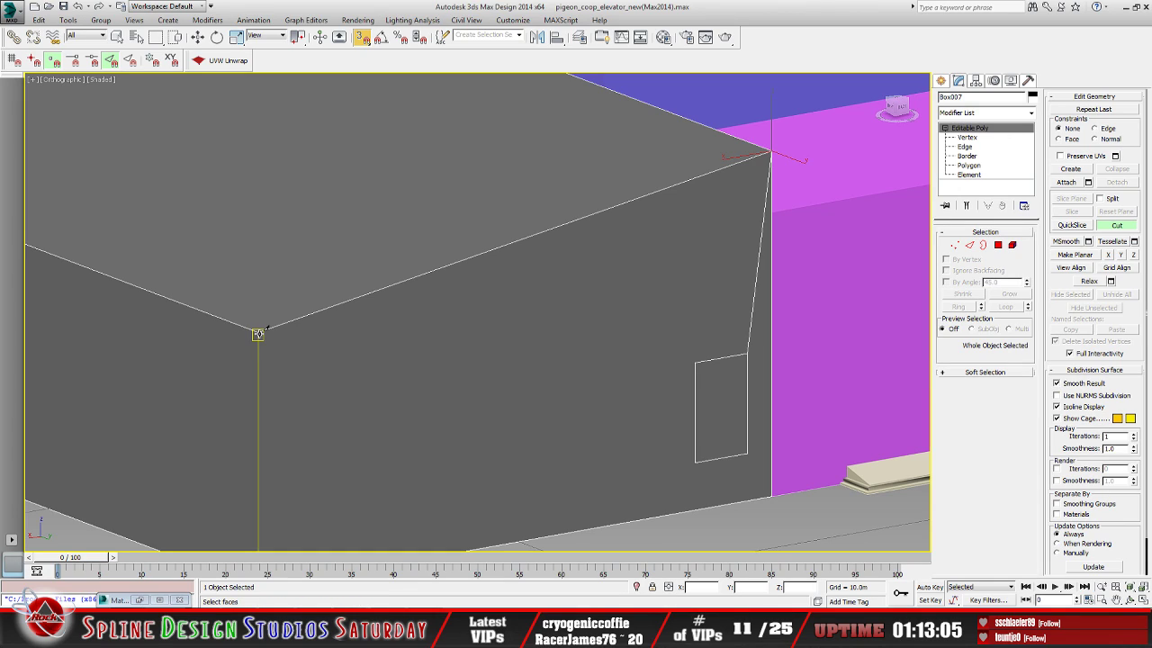
{"action": "left_click", "coordinate": [258, 334]}
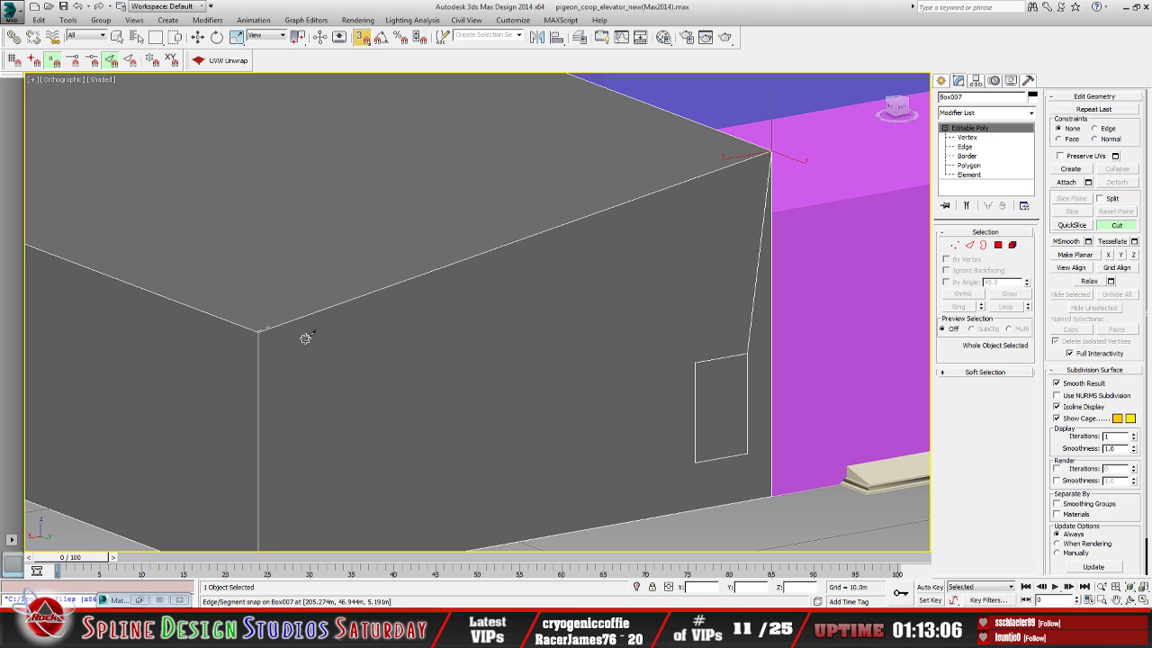
{"action": "right_click", "coordinate": [763, 223]}
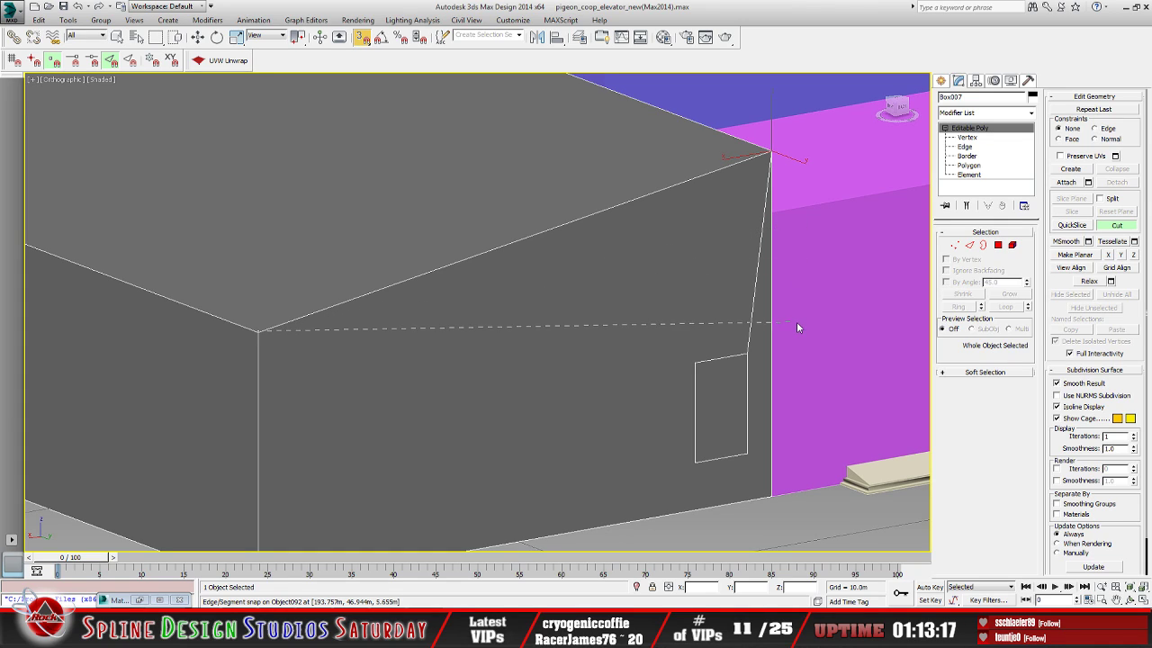
{"action": "right_click", "coordinate": [774, 225]}
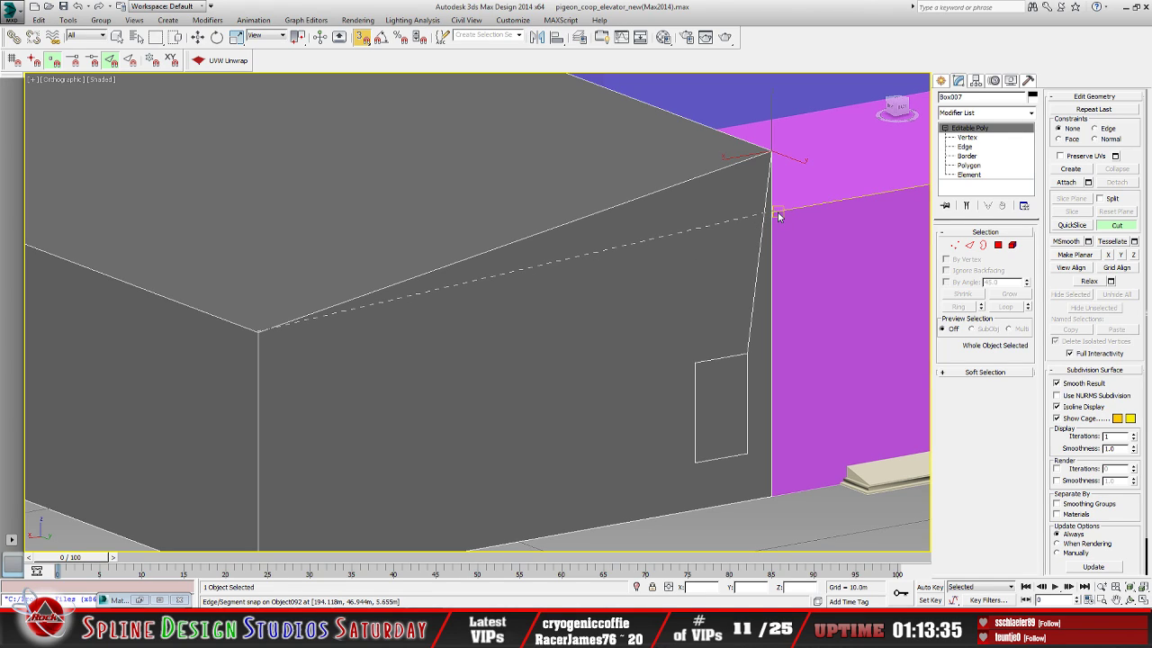
{"action": "right_click", "coordinate": [320, 488]}
Try the same cut in a straight back view, from the wall's low upper corner to the opposite vertical edge, and undo it
{"action": "left_click", "coordinate": [1130, 602]}
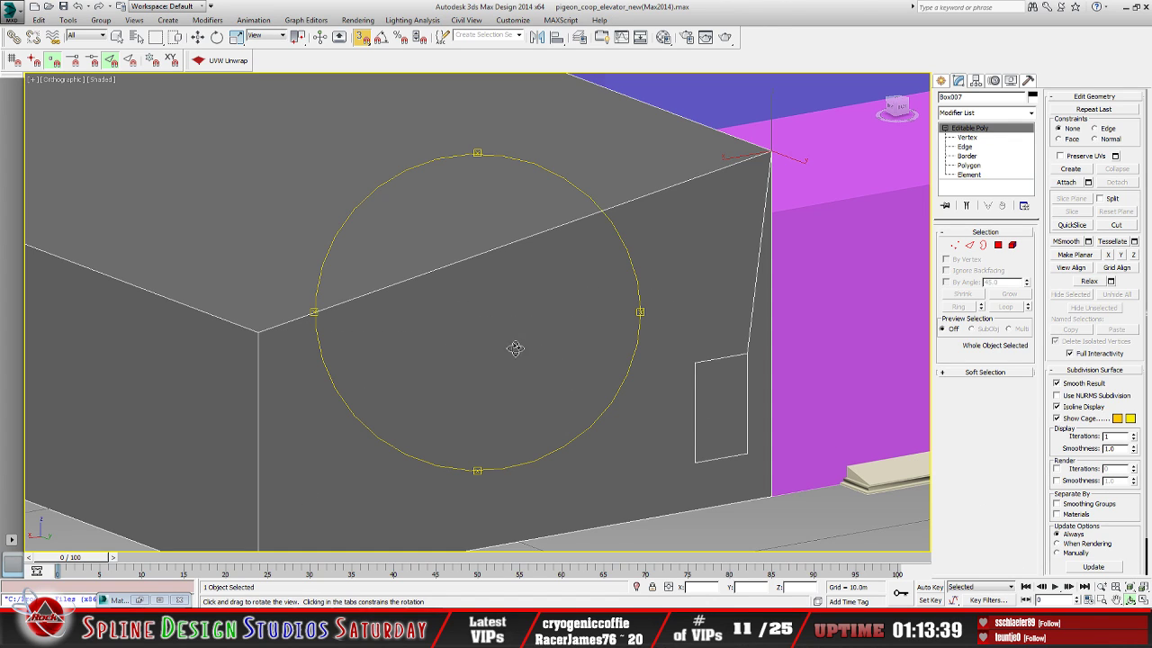
{"action": "left_click_drag", "start_coordinate": [514, 347], "coordinate": [453, 288]}
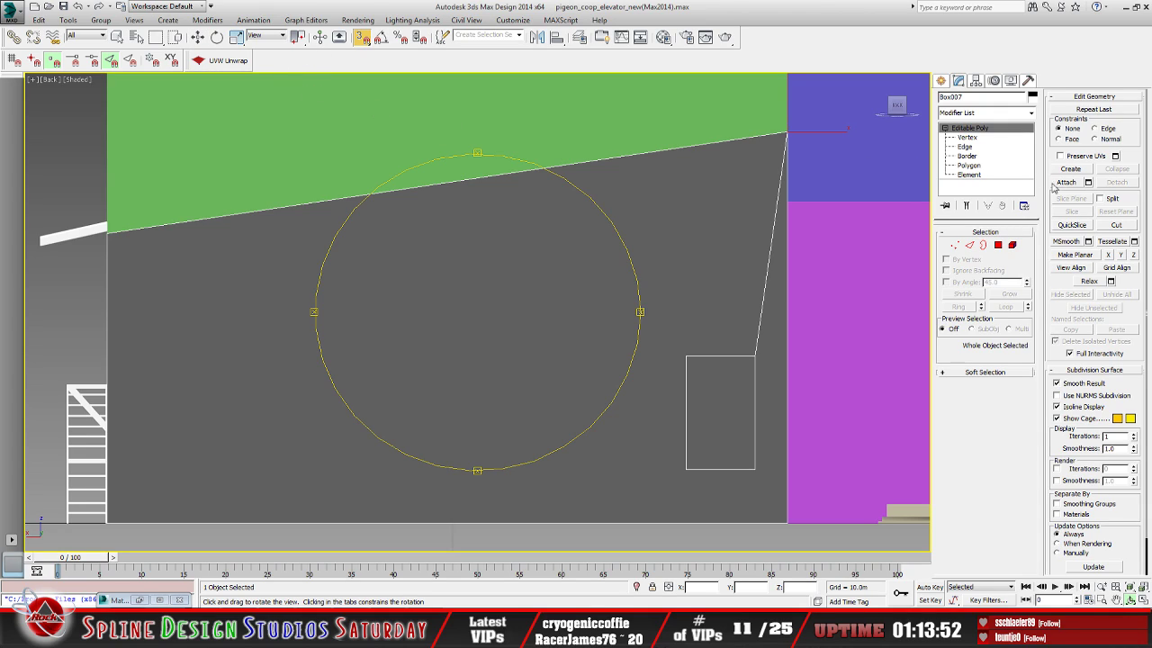
{"action": "left_click", "coordinate": [1116, 225]}
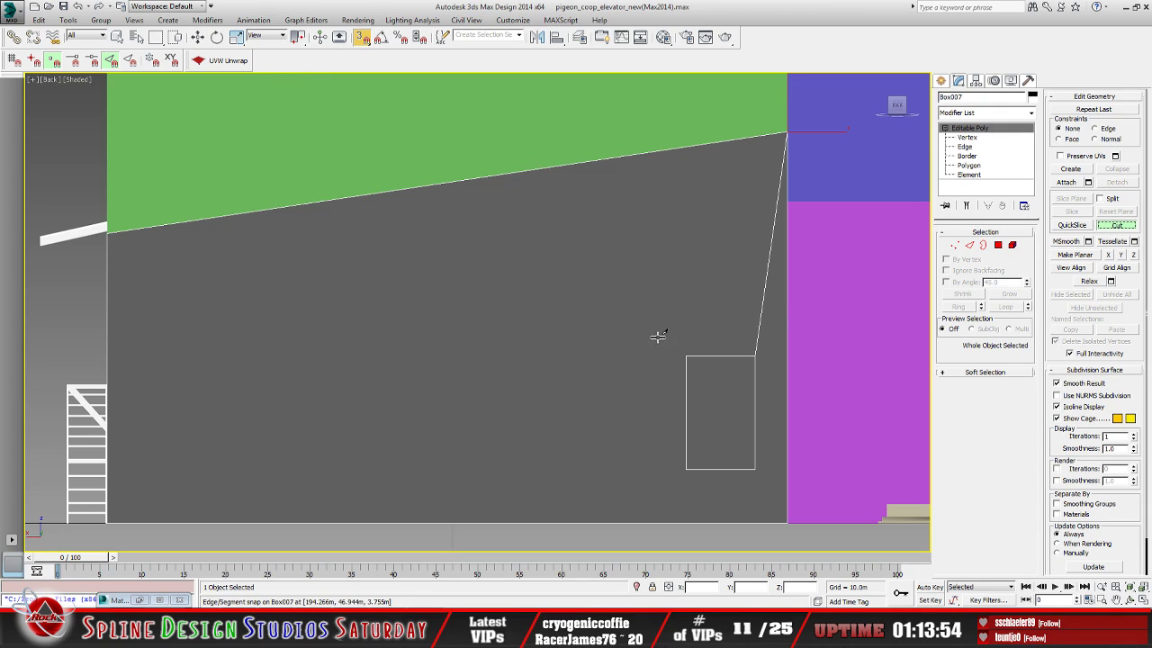
{"action": "left_click", "coordinate": [107, 233]}
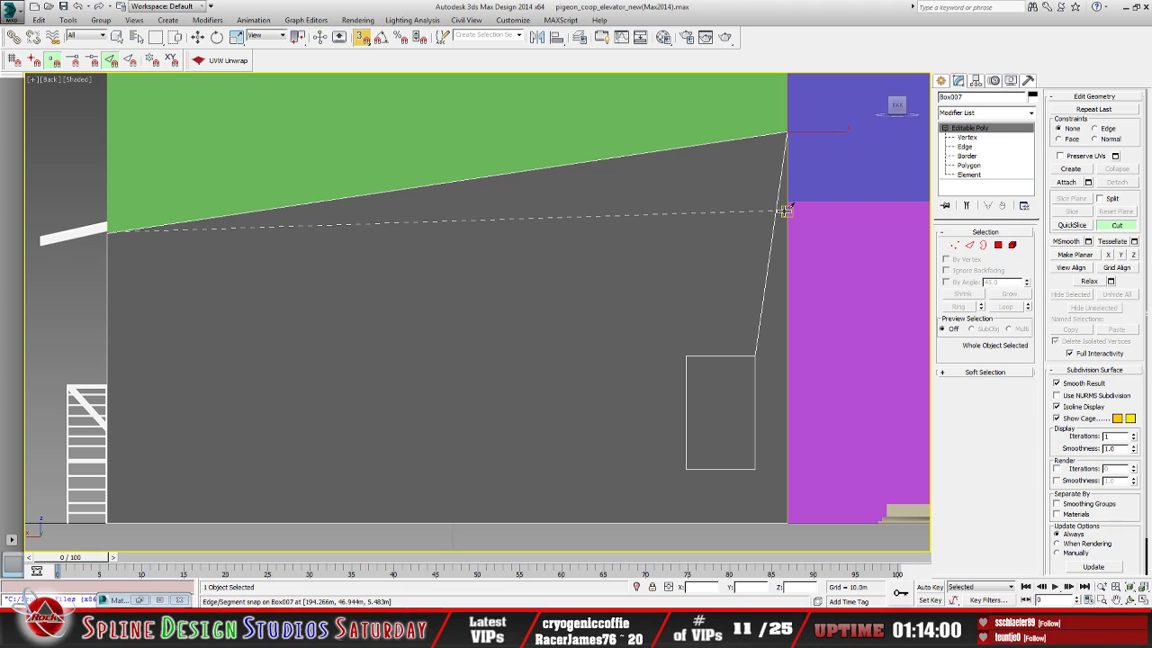
{"action": "left_click", "coordinate": [787, 213]}
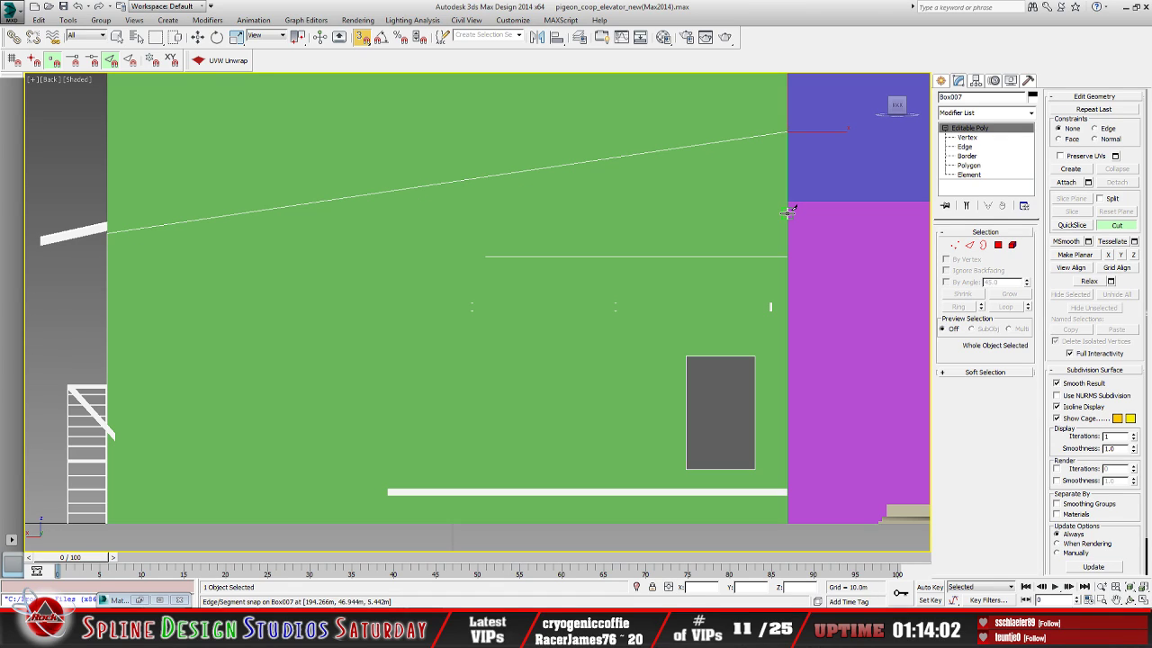
{"action": "right_click", "coordinate": [609, 252]}
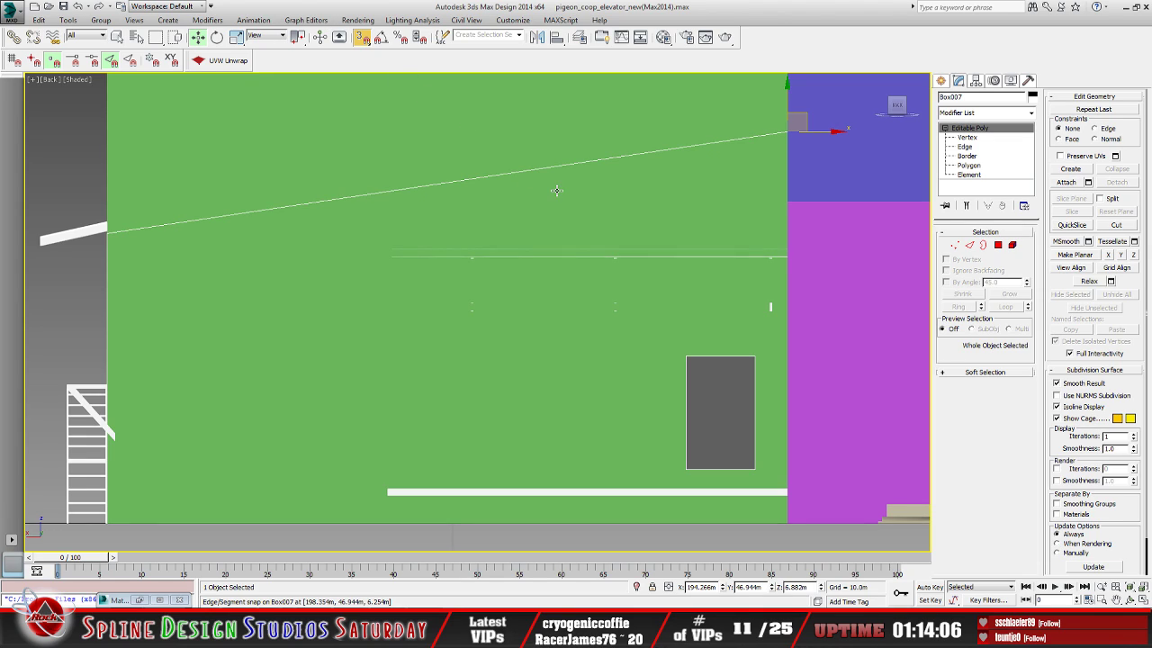
{"action": "left_click", "coordinate": [78, 6]}
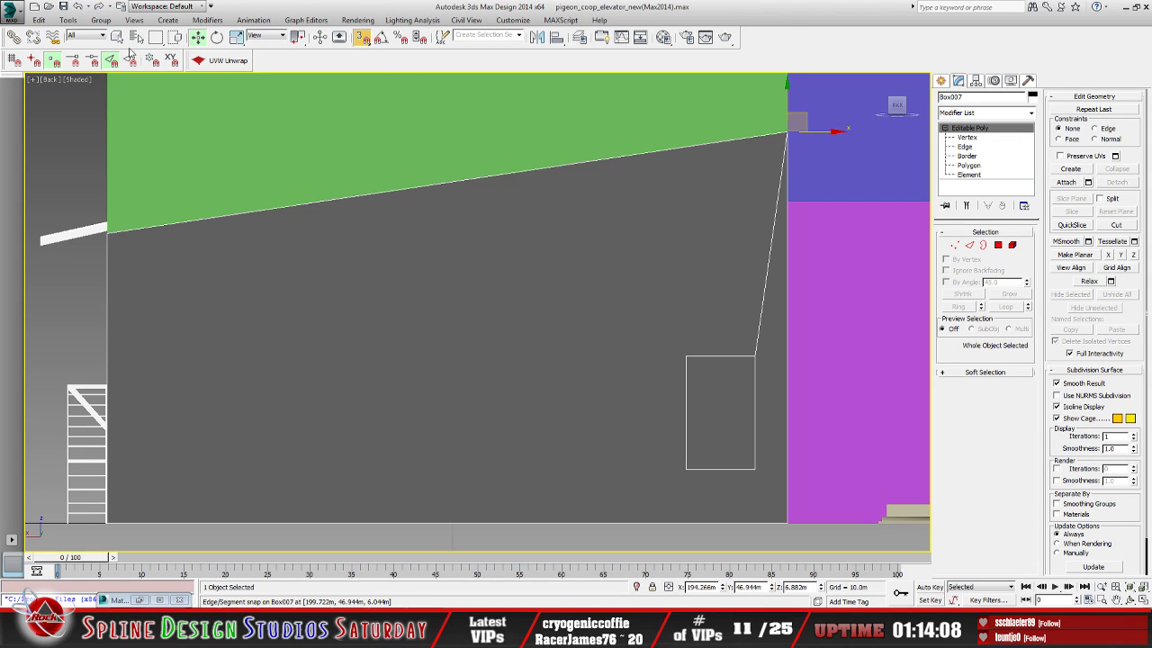
Turn off 3D snapping and reselect the dark gray building for editing at Polygon level
{"action": "left_click", "coordinate": [1130, 599]}
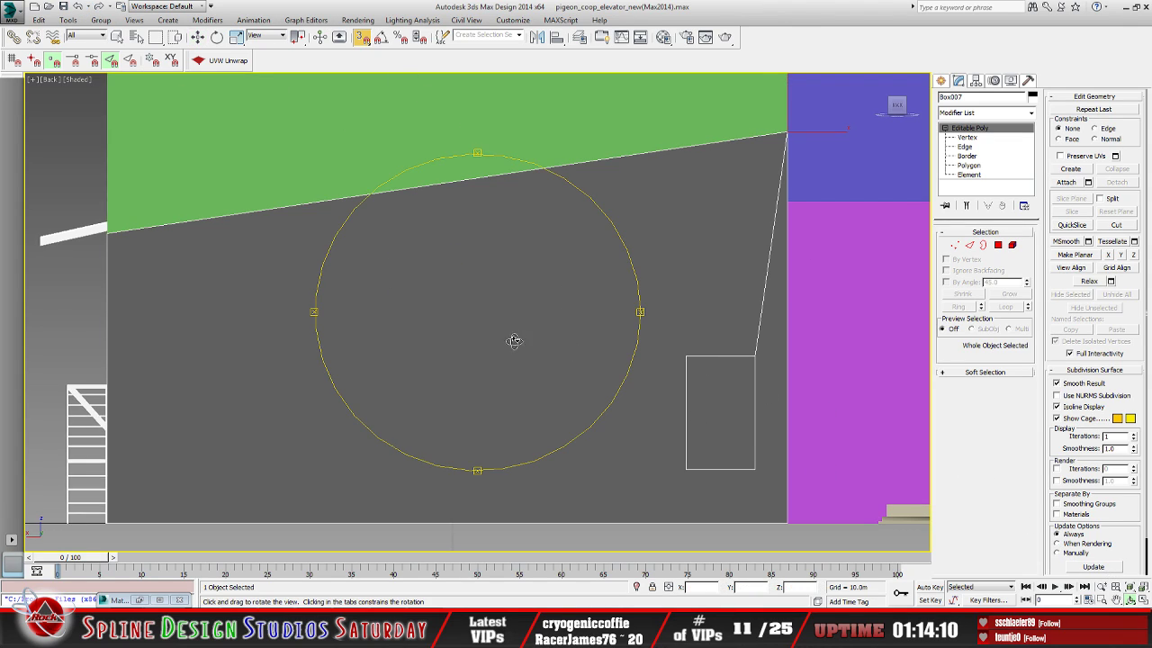
{"action": "left_click_drag", "start_coordinate": [514, 339], "coordinate": [458, 329]}
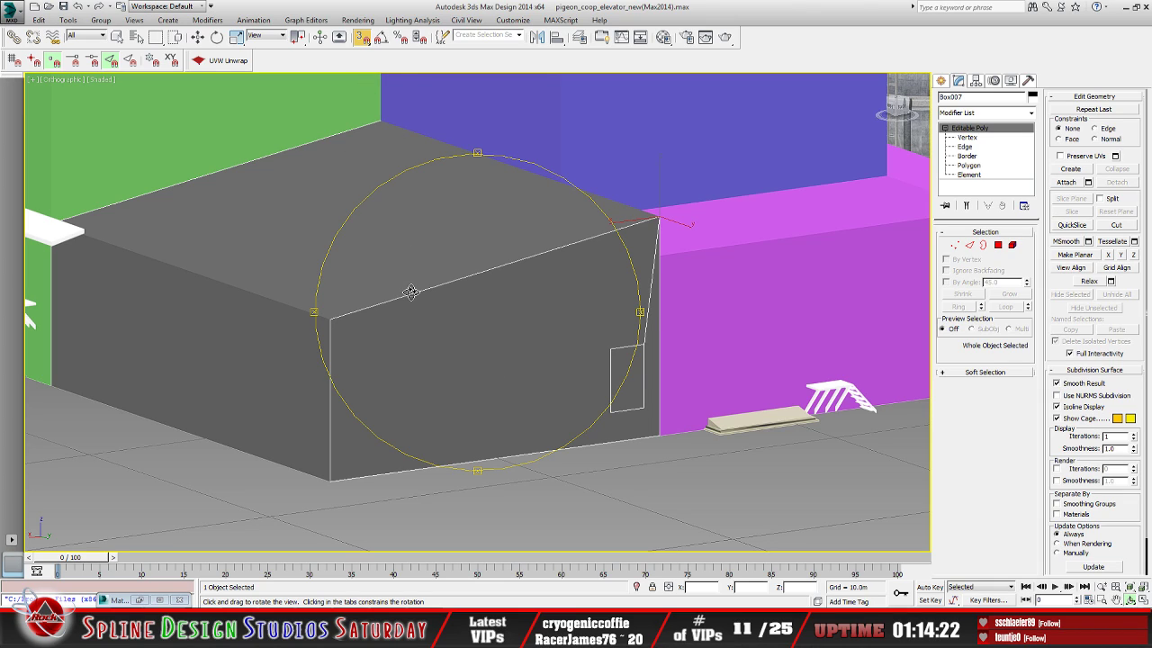
{"action": "left_click", "coordinate": [80, 7]}
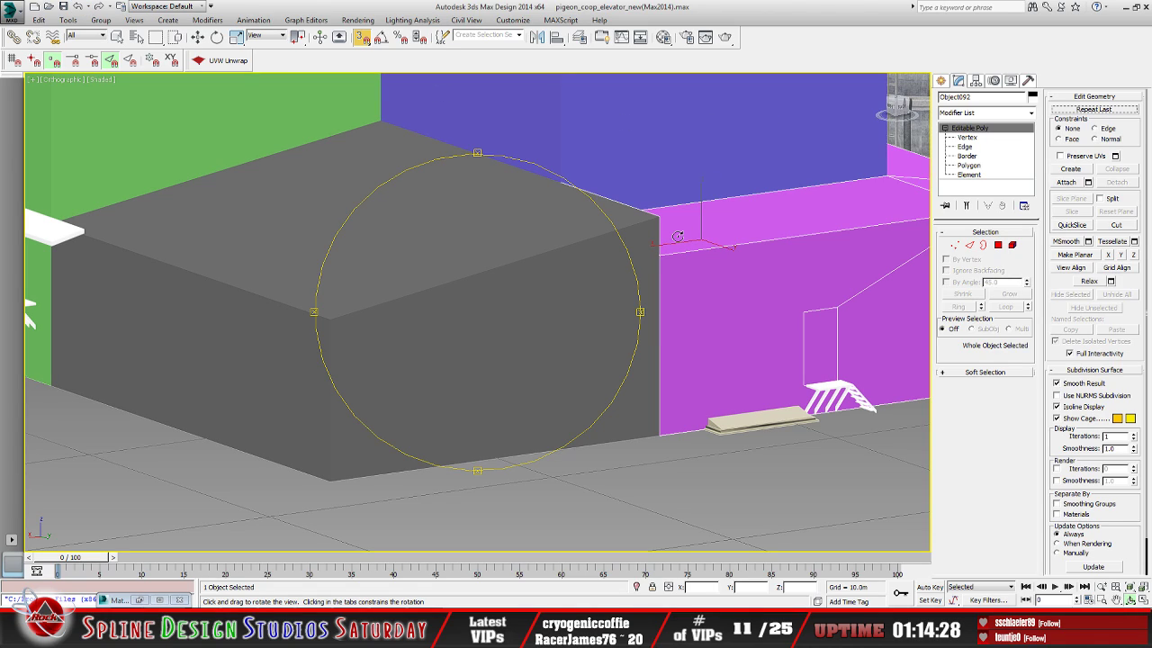
{"action": "left_click", "coordinate": [363, 37]}
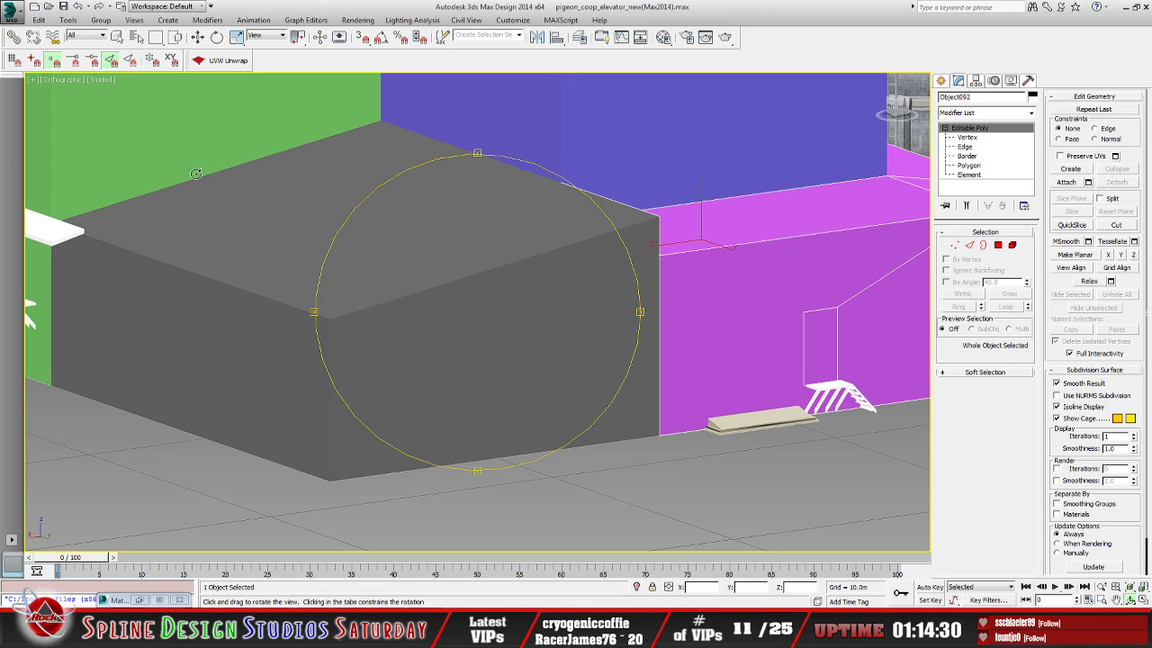
{"action": "key", "text": "q"}
{"action": "left_click", "coordinate": [378, 381]}
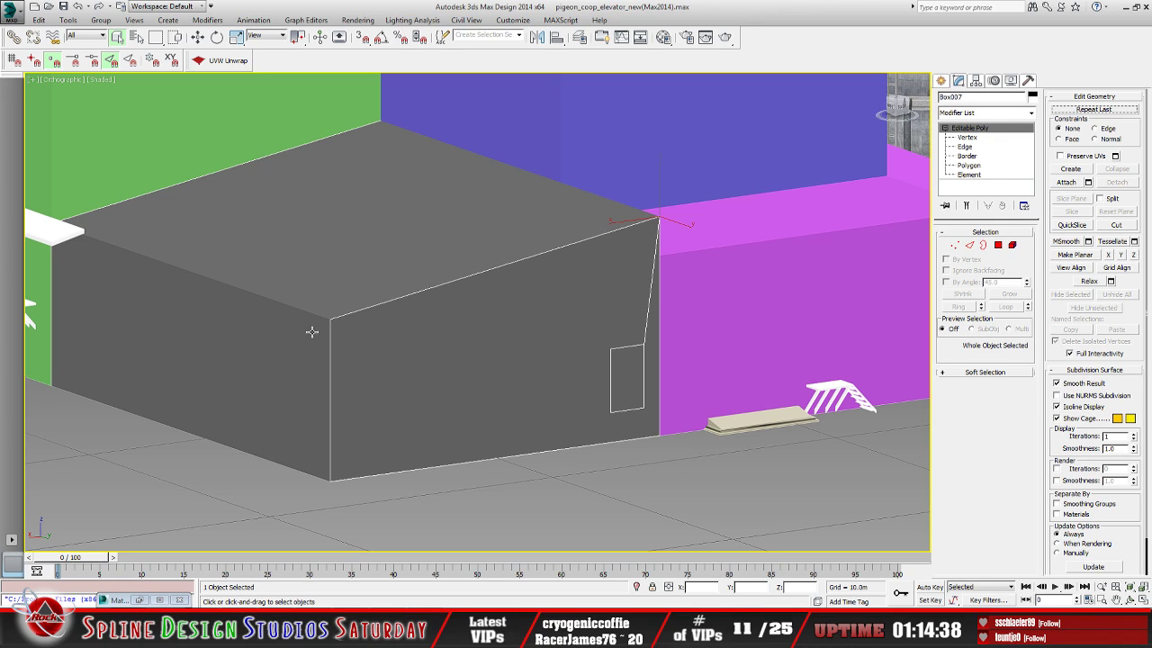
{"action": "left_click", "coordinate": [972, 166]}
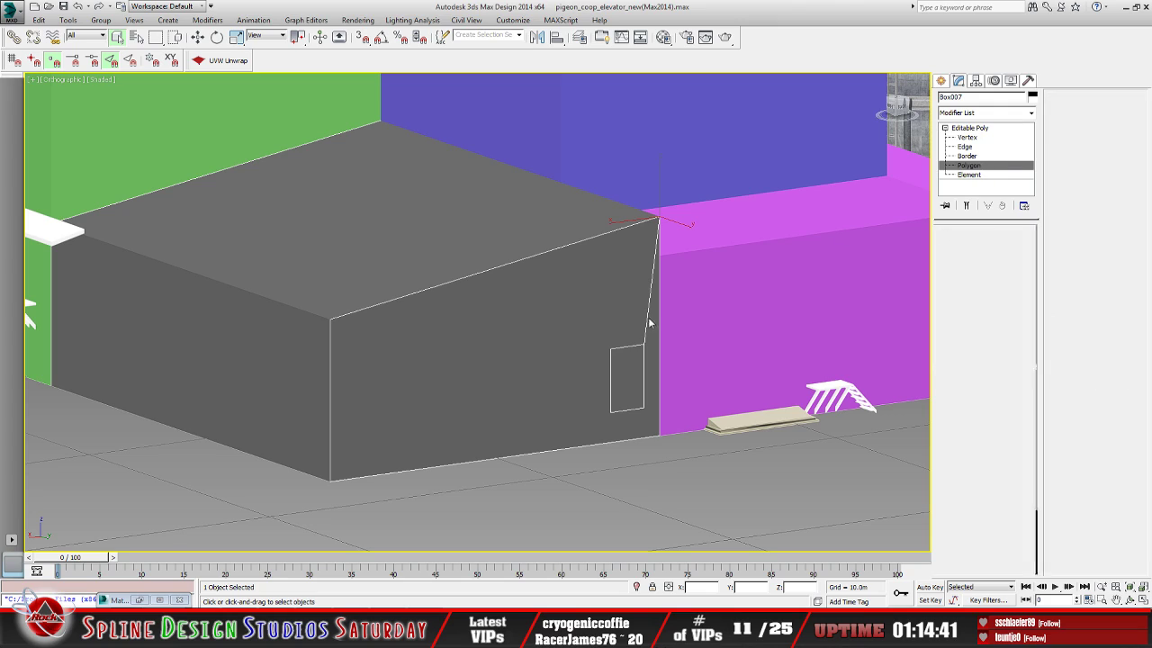
Examine how the gray building's faces are divided by selecting the end wall, roof, side wall and doorway polygons individually
{"action": "left_click", "coordinate": [299, 380]}
{"action": "left_click", "coordinate": [343, 297]}
{"action": "left_click", "coordinate": [365, 353]}
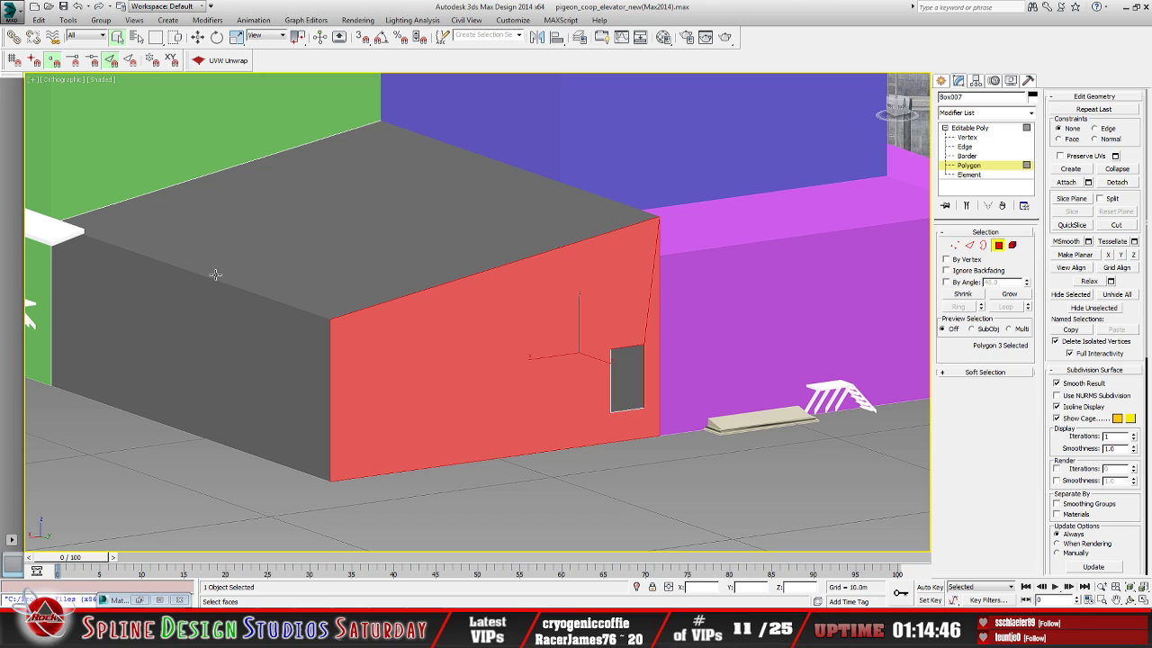
{"action": "left_click", "coordinate": [360, 263]}
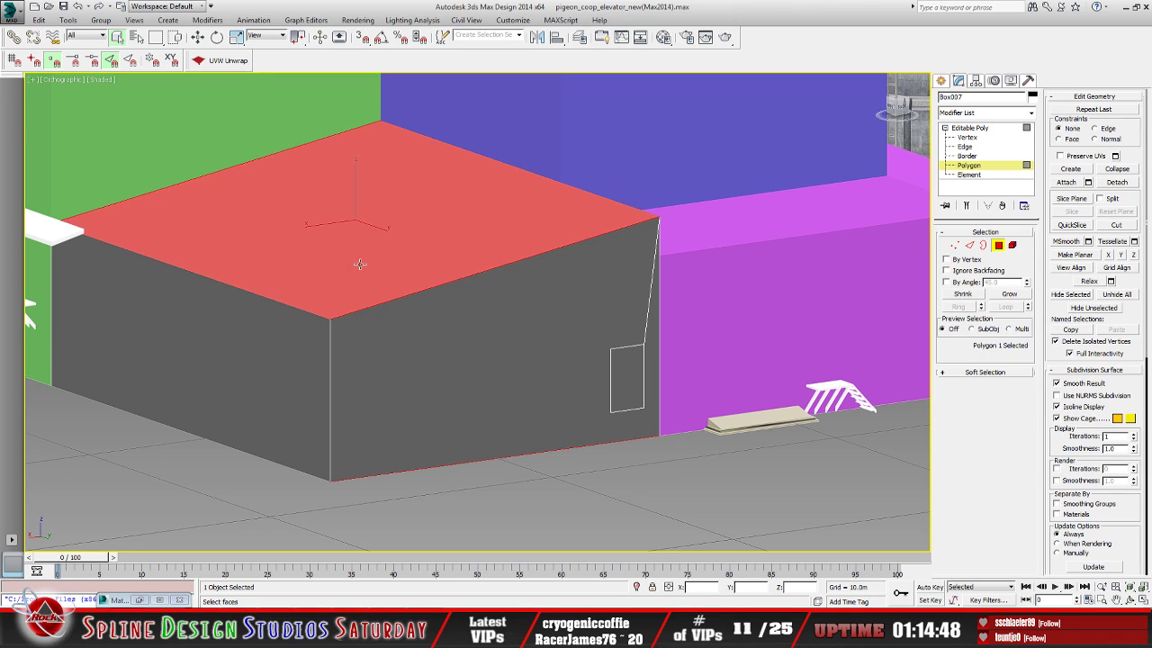
{"action": "left_click", "coordinate": [284, 321]}
{"action": "left_click", "coordinate": [430, 364]}
{"action": "left_click", "coordinate": [384, 282]}
{"action": "left_click", "coordinate": [390, 368]}
{"action": "left_click", "coordinate": [628, 378]}
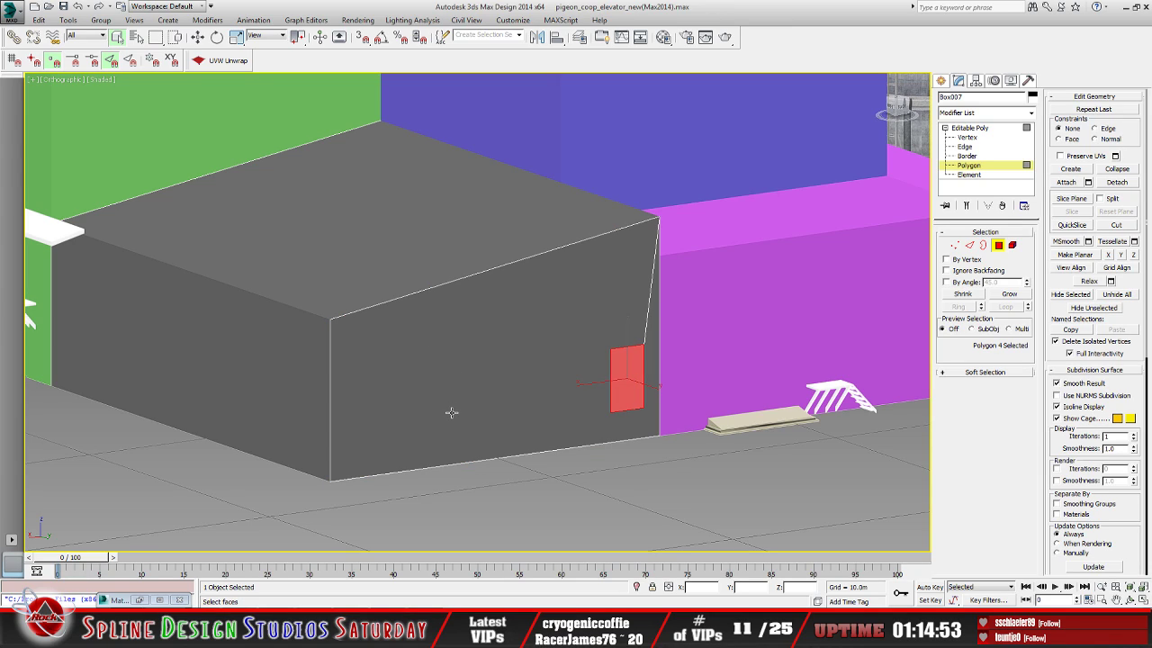
Select the gray end wall polygon around the doorway and detach it as a separate object
{"action": "left_click", "coordinate": [470, 368]}
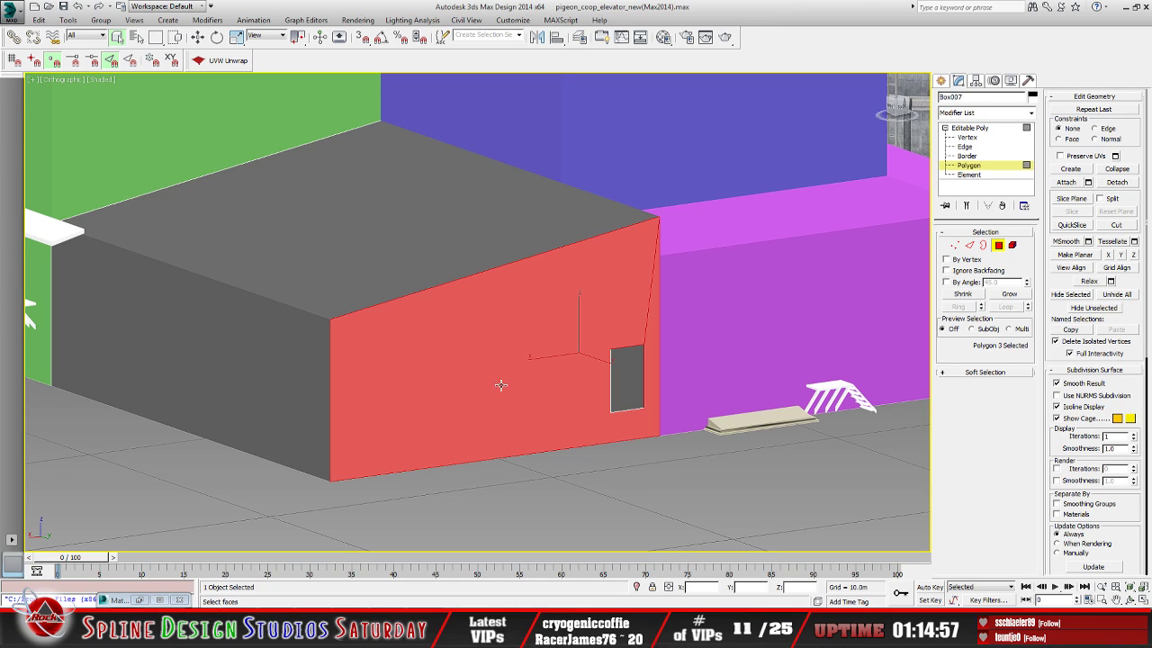
{"action": "left_click", "coordinate": [1117, 182]}
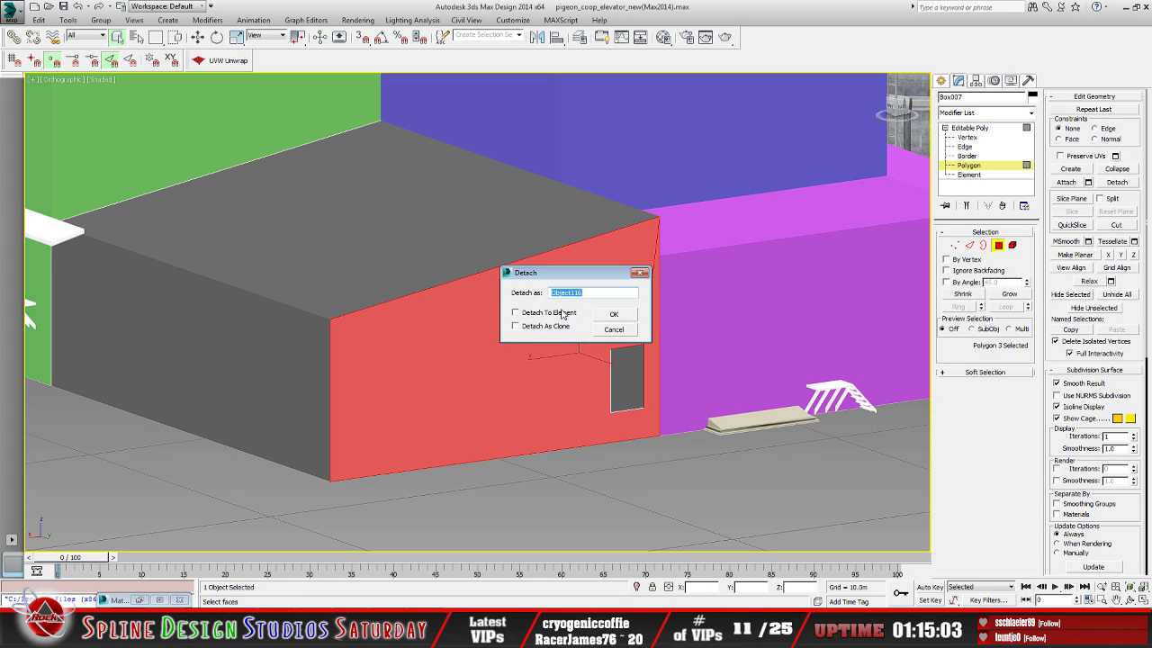
{"action": "left_click", "coordinate": [613, 314]}
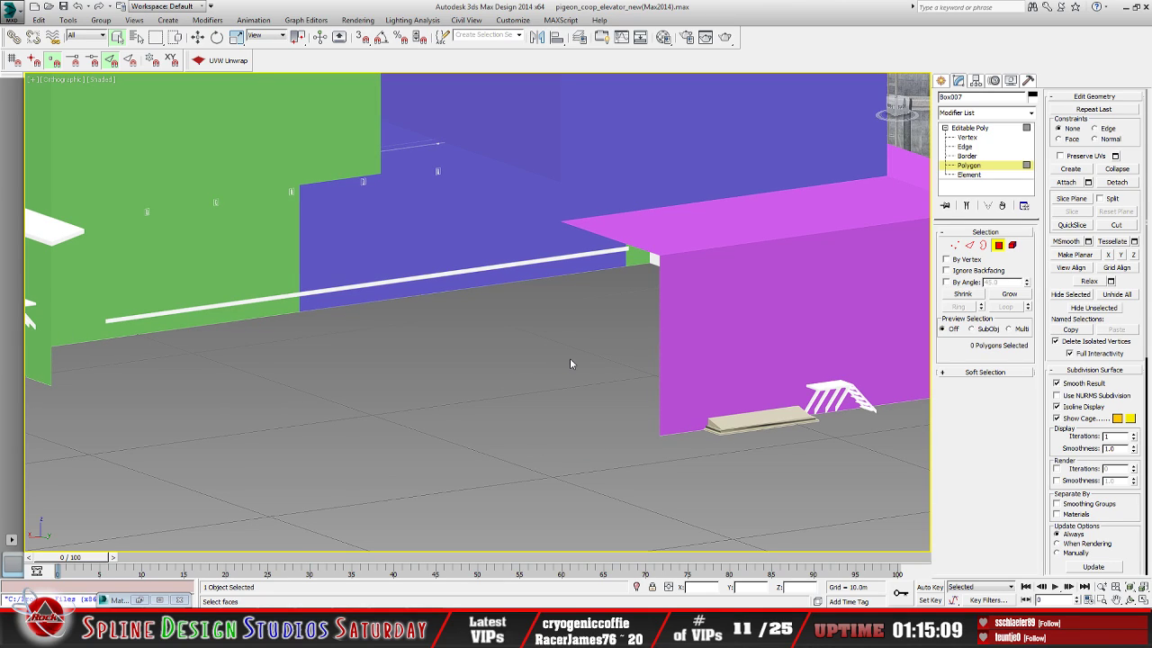
Undo the end wall's detach and try stepping further back to restore the whole gray building
{"action": "left_click", "coordinate": [79, 6]}
{"action": "left_click", "coordinate": [79, 6]}
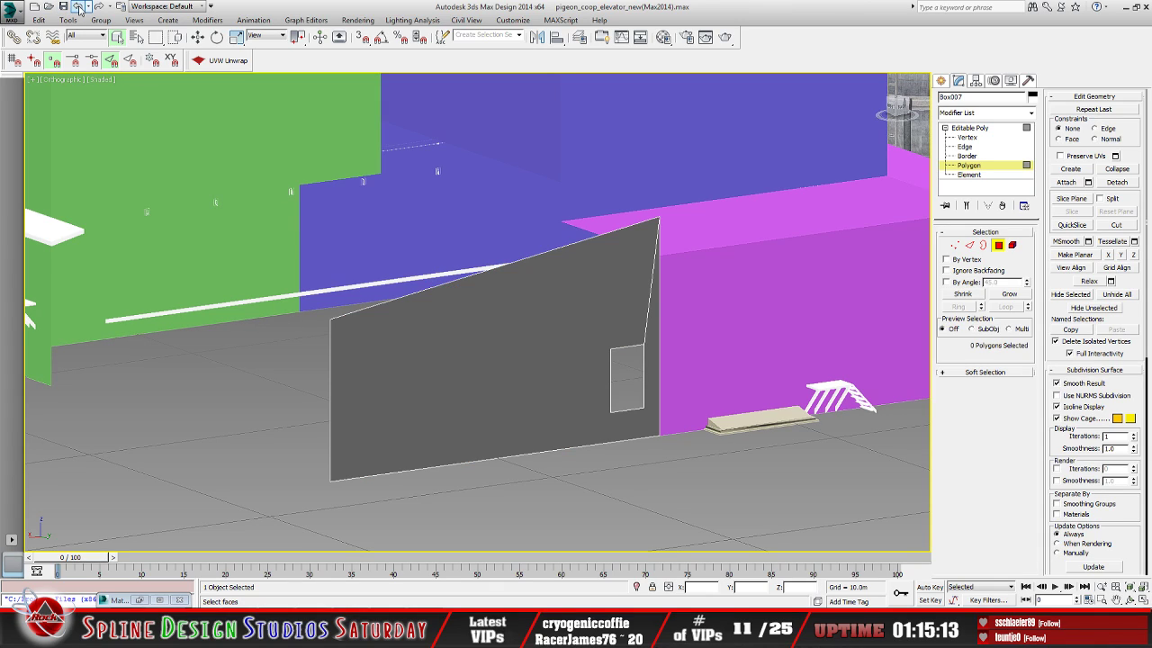
{"action": "left_click", "coordinate": [79, 6]}
{"action": "left_click", "coordinate": [79, 6]}
{"action": "left_click", "coordinate": [79, 6]}
{"action": "left_click", "coordinate": [79, 6]}
{"action": "scroll", "coordinate": [326, 387], "scroll_direction": "down", "scroll_amount": 4}
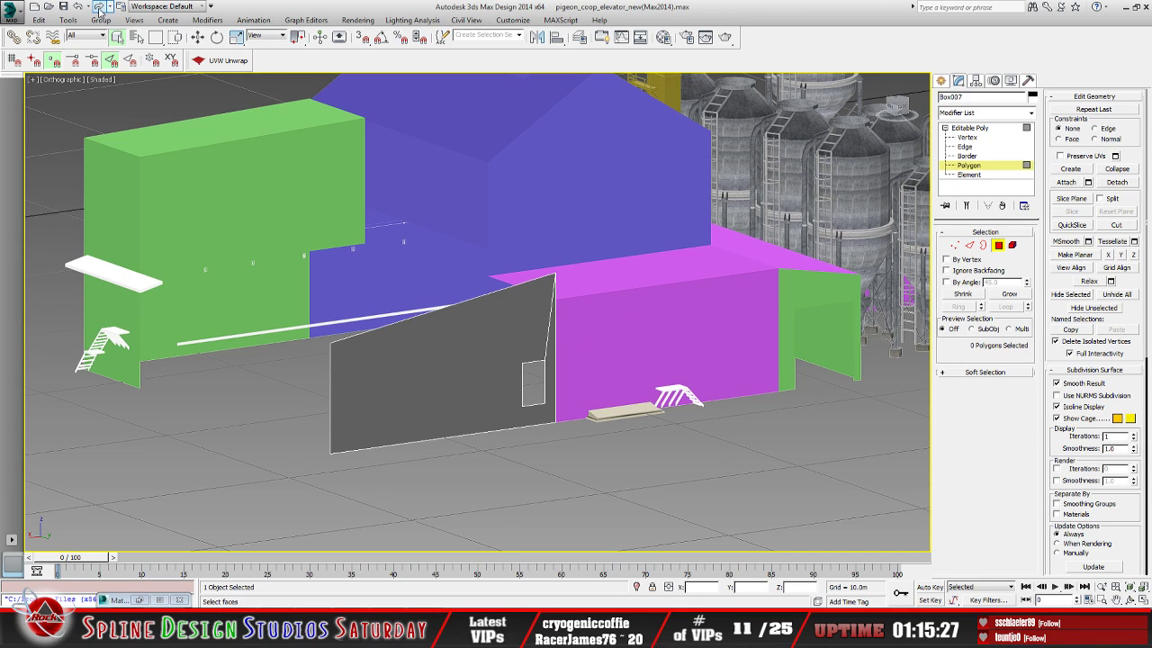
Select and deselect the remaining end wall polygon, and try to recover the missing faces by undoing more commands from the history
{"action": "left_click", "coordinate": [340, 378]}
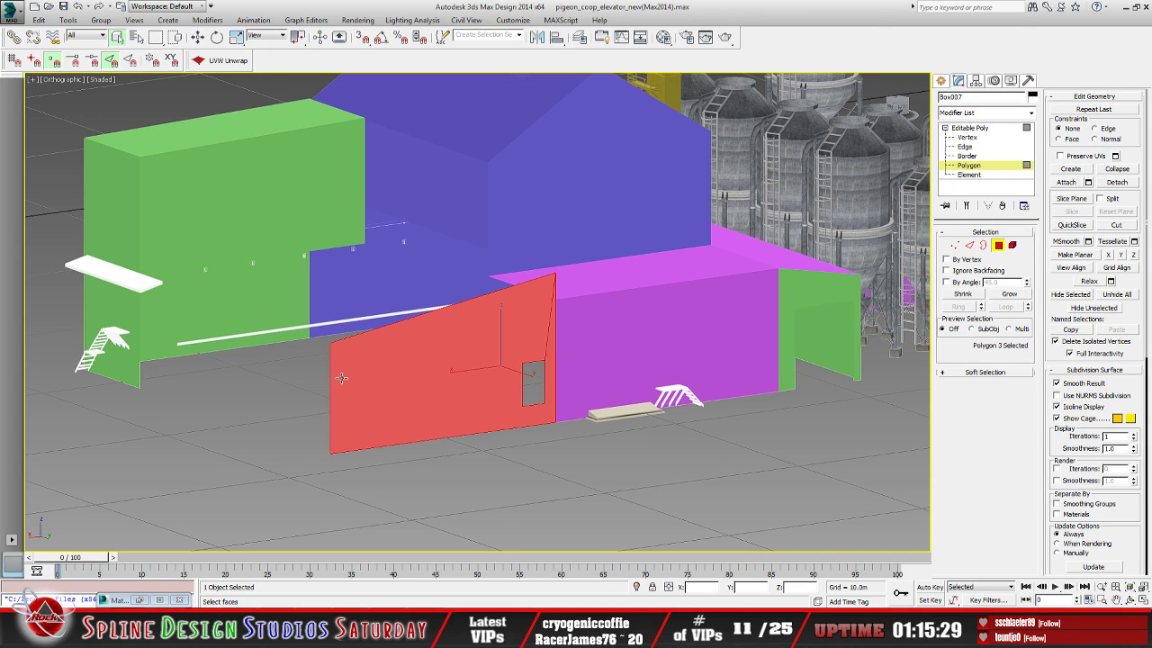
{"action": "left_click", "coordinate": [267, 380]}
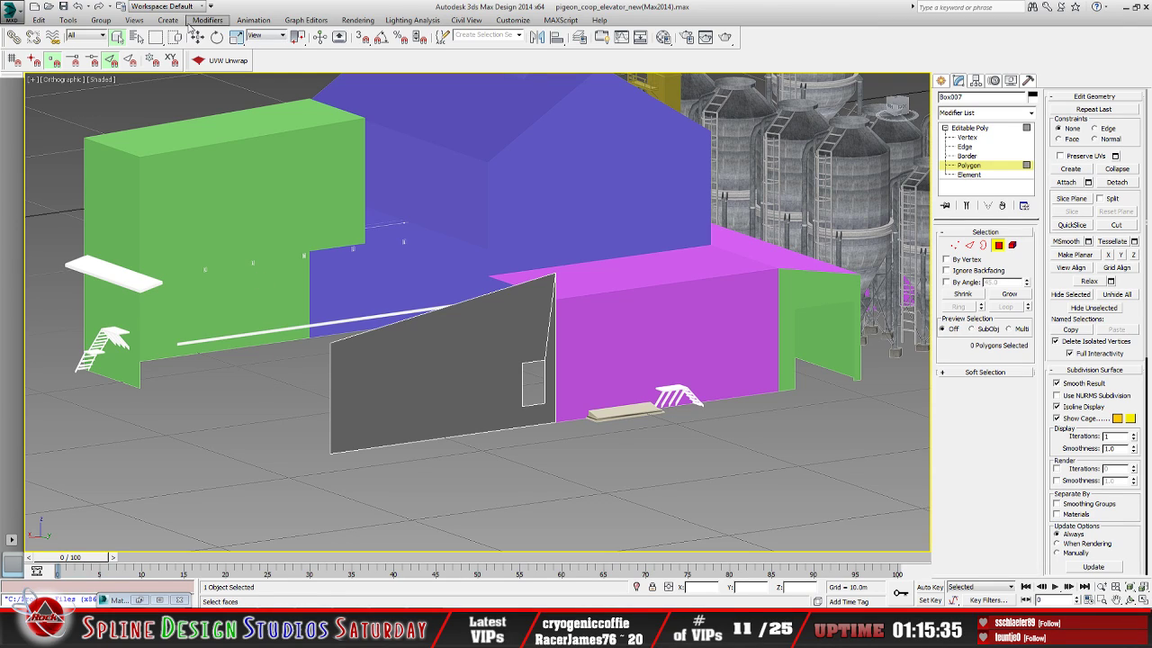
{"action": "left_click", "coordinate": [79, 6]}
{"action": "left_click", "coordinate": [80, 6]}
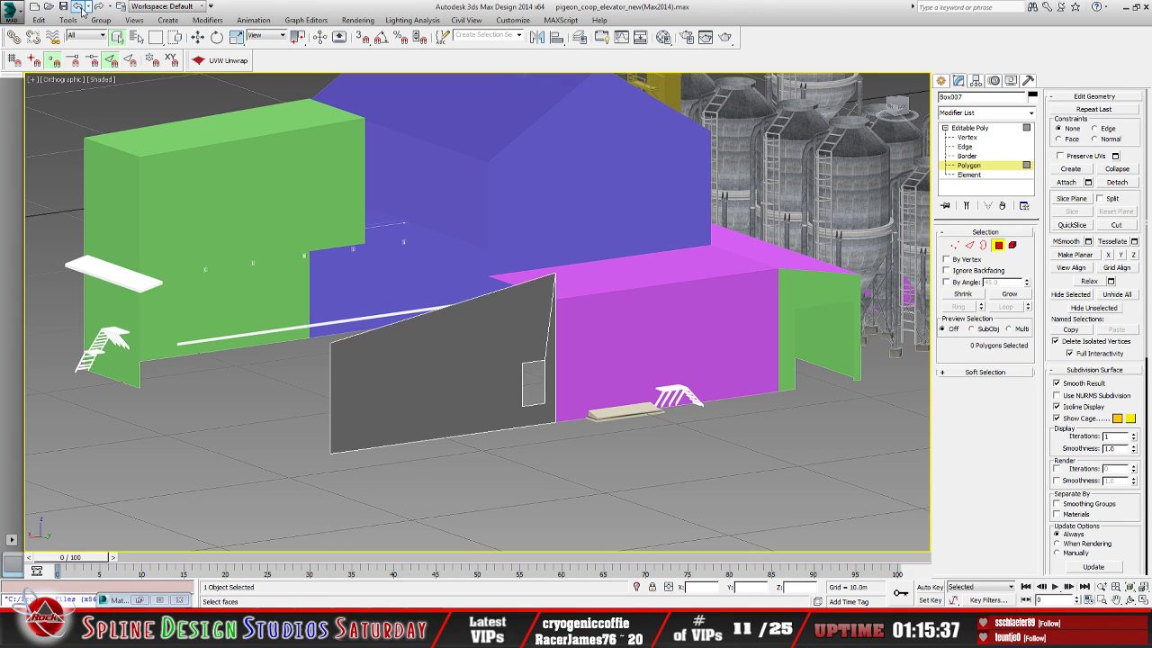
{"action": "left_click", "coordinate": [79, 7]}
{"action": "left_click", "coordinate": [80, 6]}
{"action": "left_click", "coordinate": [87, 7]}
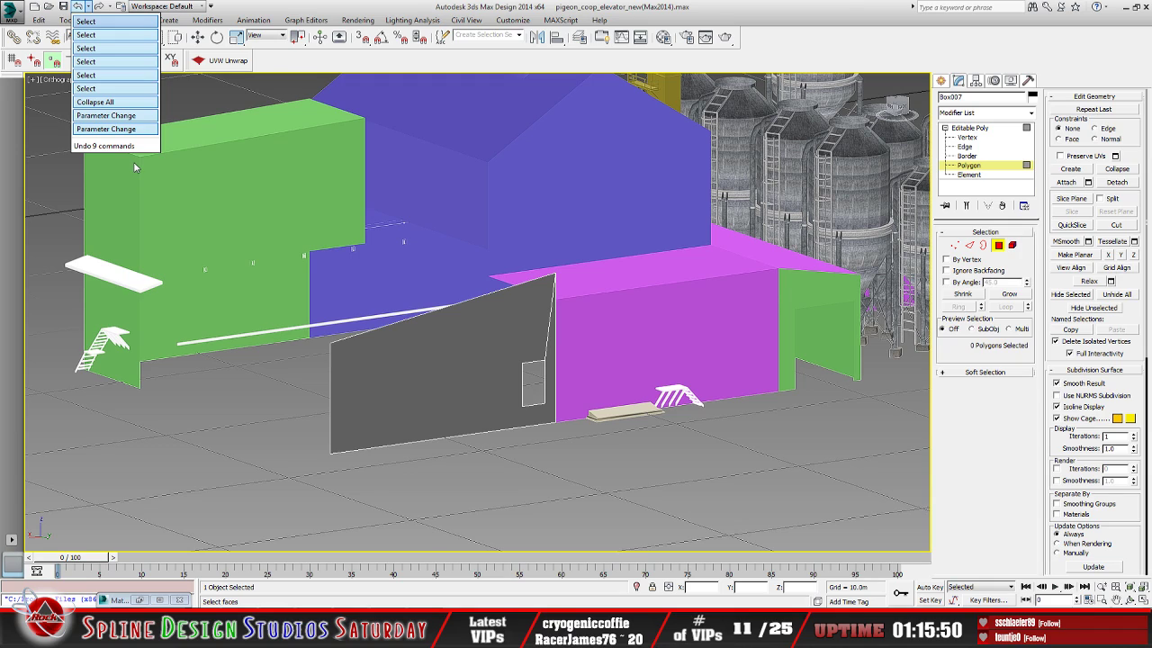
{"action": "left_click", "coordinate": [120, 33]}
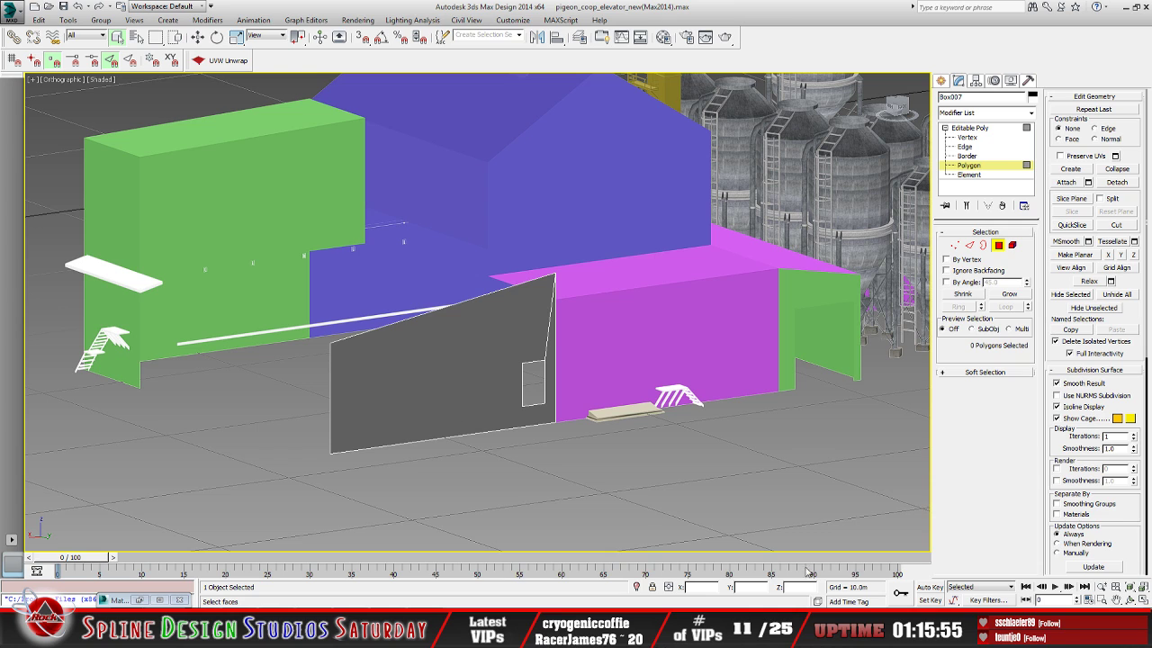
Exit Polygon level on the gray wall object and try undo and redo to bring back the building's missing faces
{"action": "left_click", "coordinate": [1132, 599]}
{"action": "left_click_drag", "start_coordinate": [439, 368], "coordinate": [473, 368]}
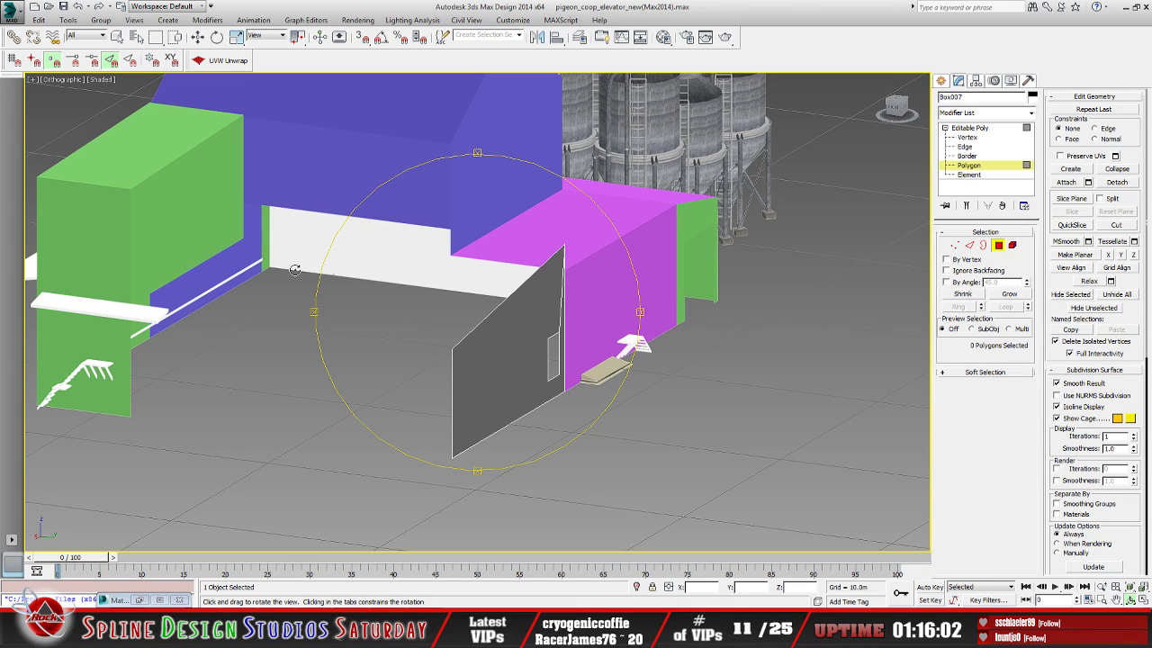
{"action": "left_click", "coordinate": [978, 130]}
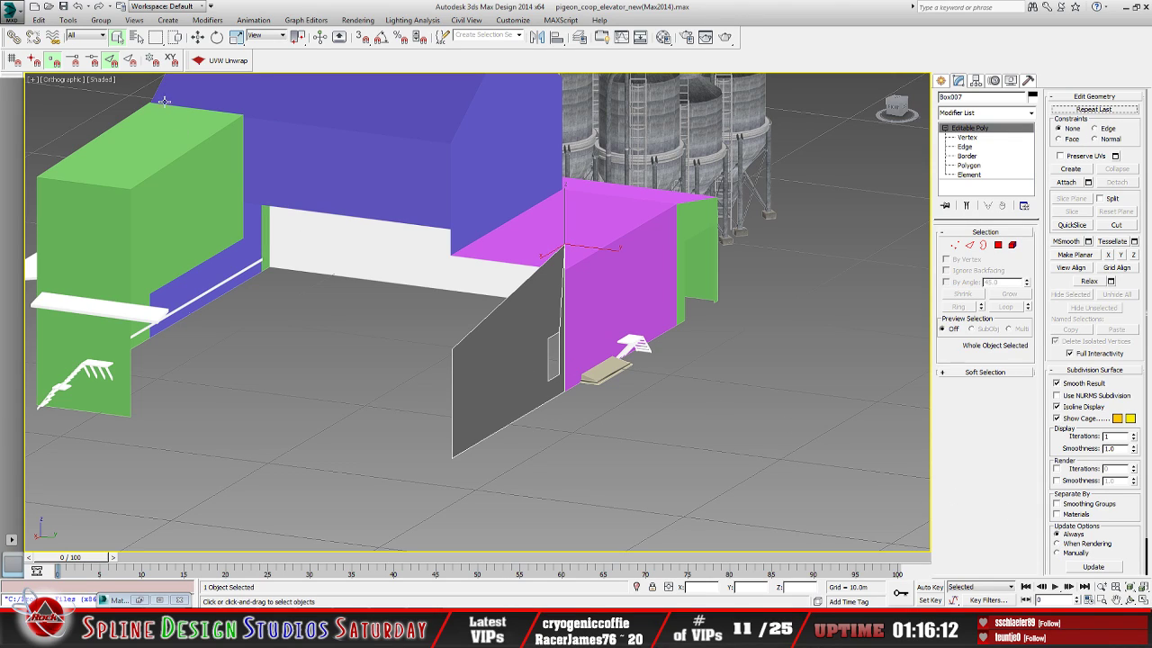
{"action": "left_click", "coordinate": [77, 6]}
{"action": "left_click", "coordinate": [97, 7]}
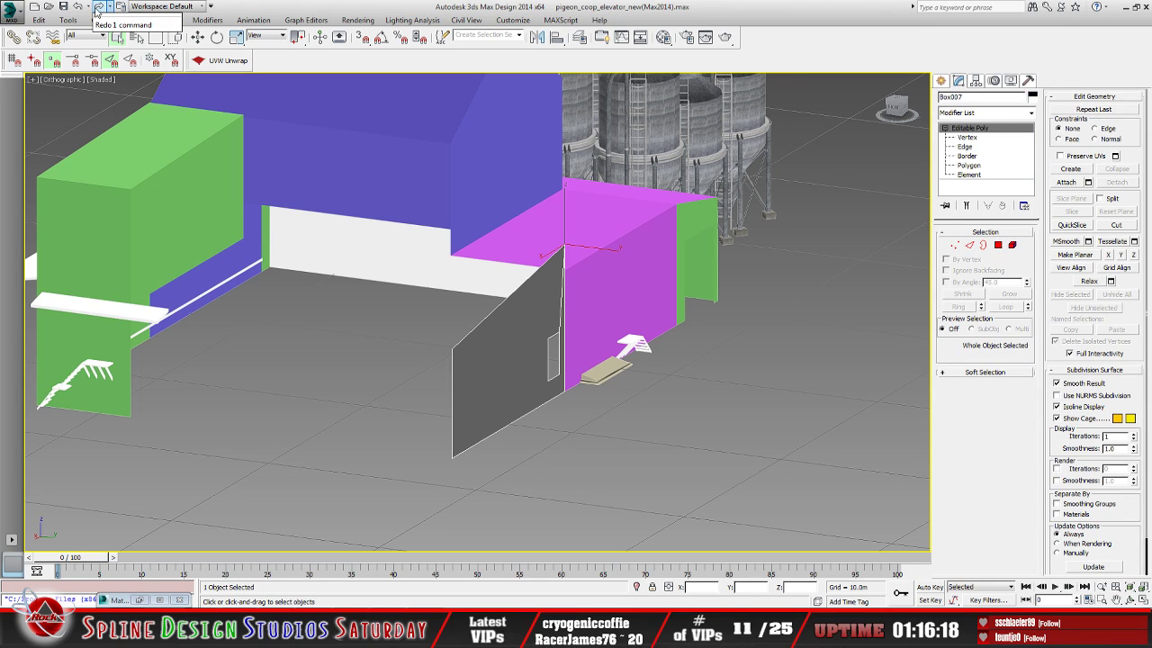
{"action": "left_click", "coordinate": [81, 7]}
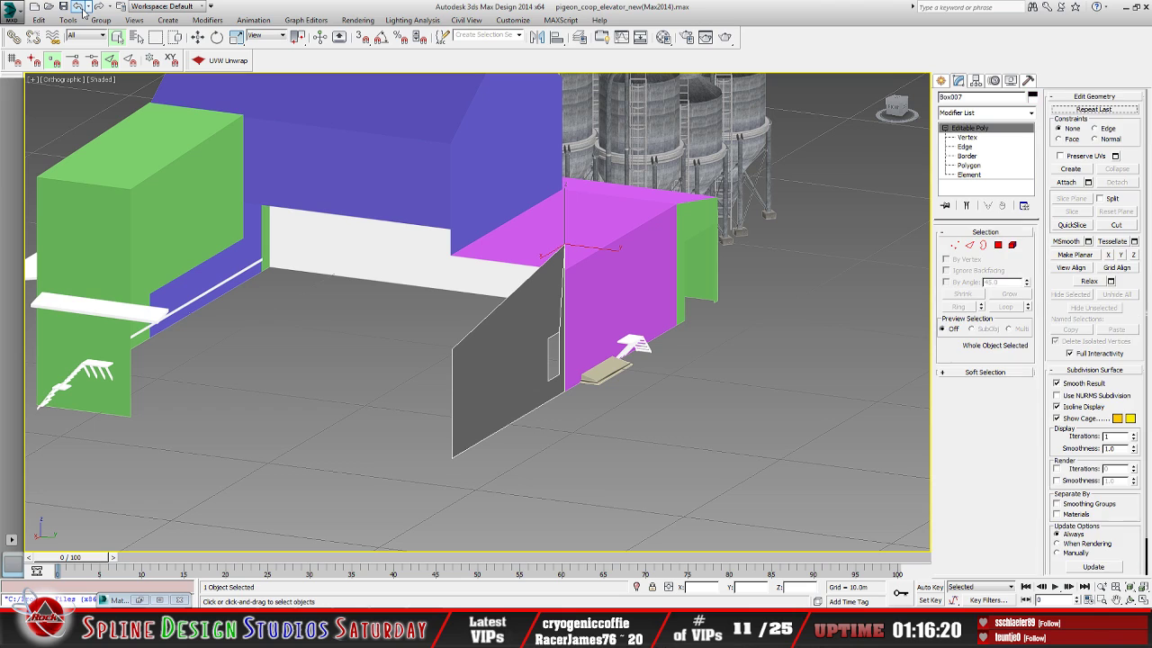
Inspect the remaining gray end wall and its surroundings from several angles
{"action": "scroll", "coordinate": [373, 382], "scroll_direction": "down", "scroll_amount": 5}
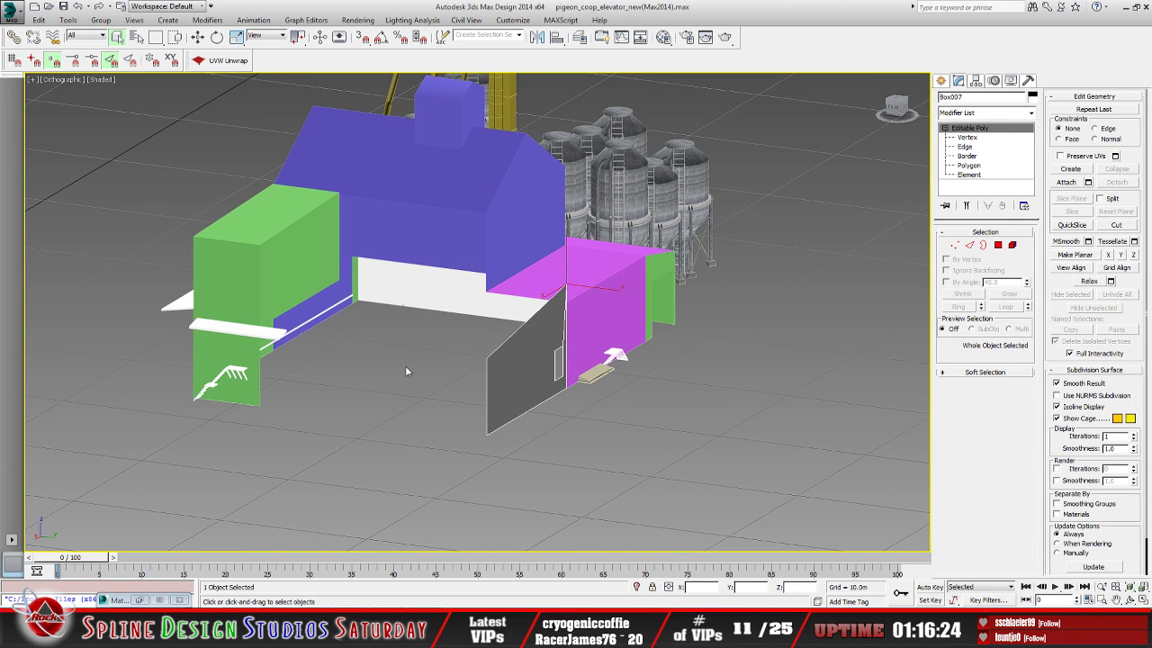
{"action": "middle_click_drag", "start_coordinate": [429, 358], "coordinate": [385, 406]}
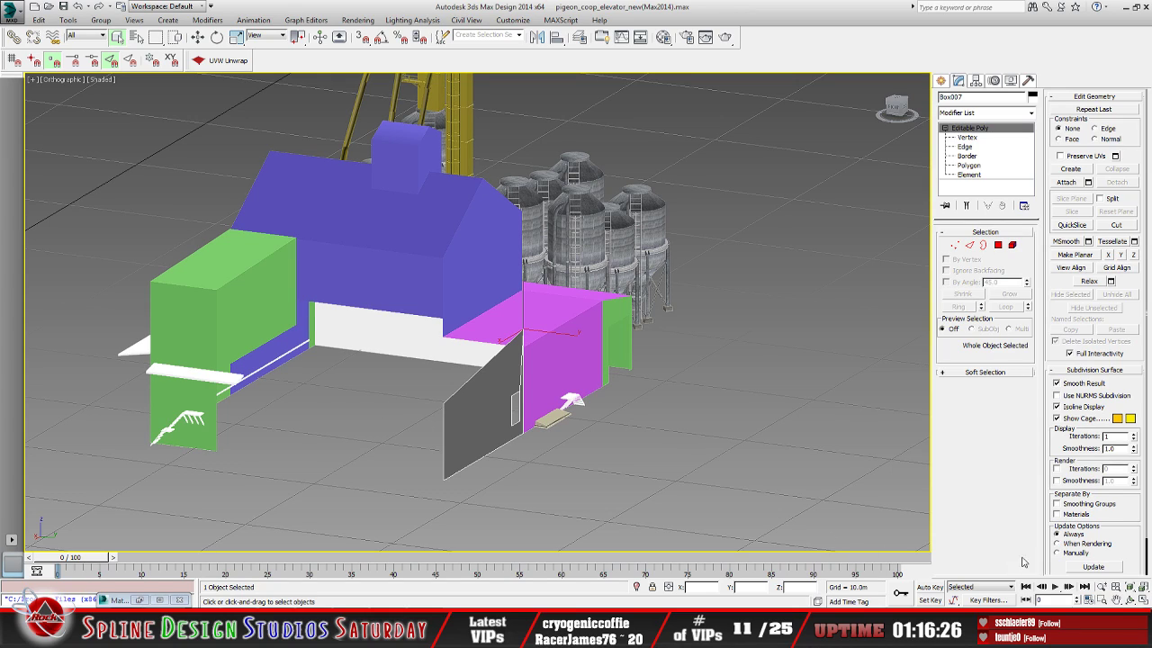
{"action": "left_click", "coordinate": [1130, 599]}
{"action": "left_click_drag", "start_coordinate": [549, 388], "coordinate": [461, 375]}
{"action": "scroll", "coordinate": [468, 375], "scroll_direction": "up", "scroll_amount": 5}
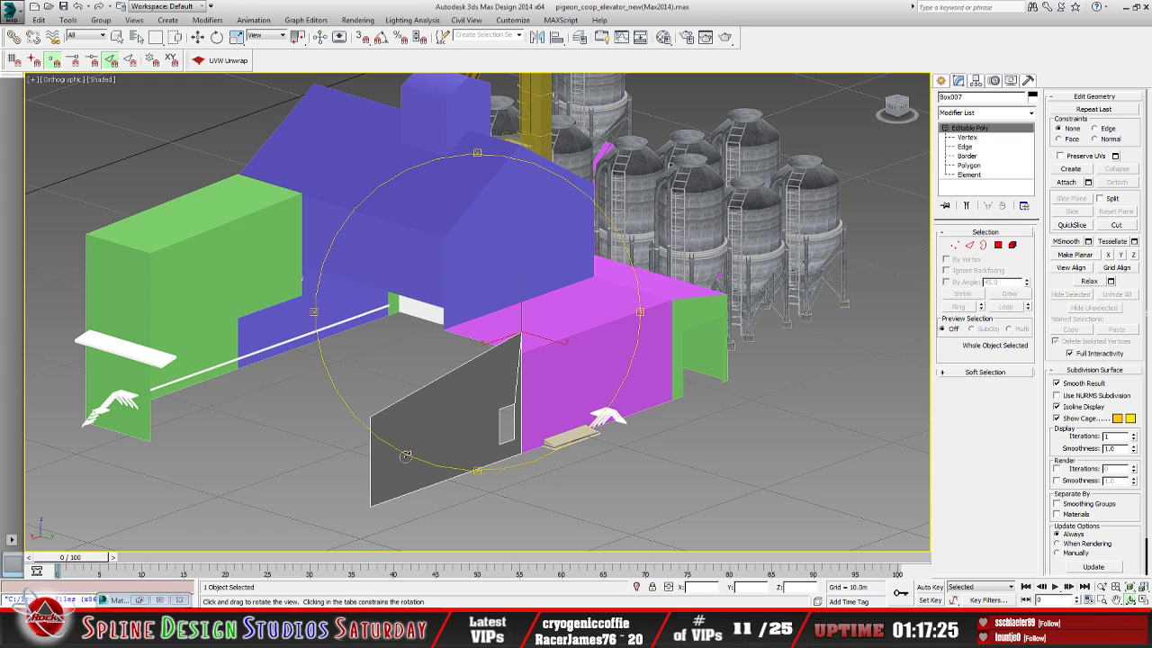
{"action": "left_click_drag", "start_coordinate": [438, 391], "coordinate": [389, 397]}
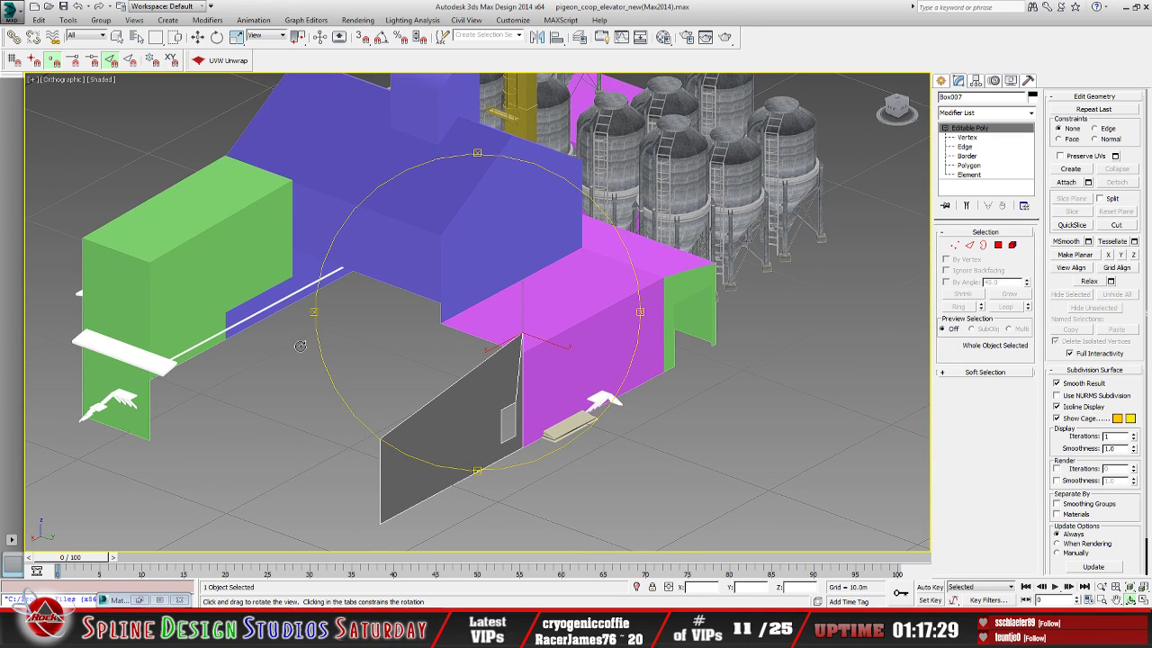
{"action": "left_click_drag", "start_coordinate": [445, 315], "coordinate": [448, 304]}
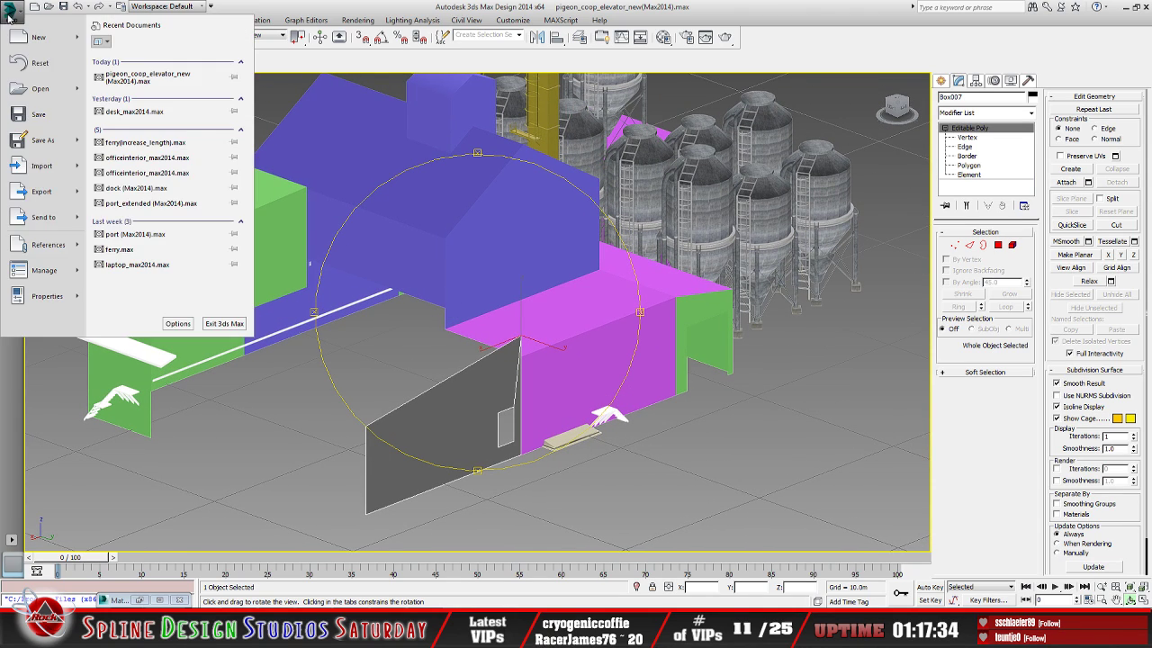
Reset the scene without saving the changes
{"action": "left_click", "coordinate": [47, 65]}
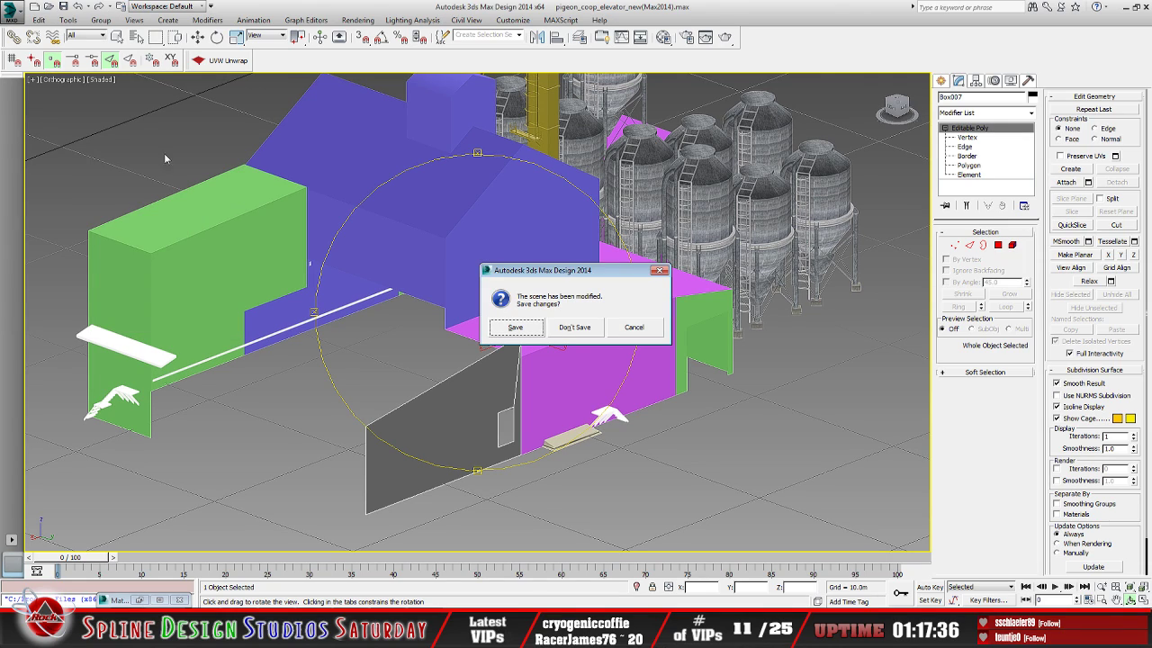
{"action": "left_click", "coordinate": [574, 330]}
{"action": "left_click", "coordinate": [541, 332]}
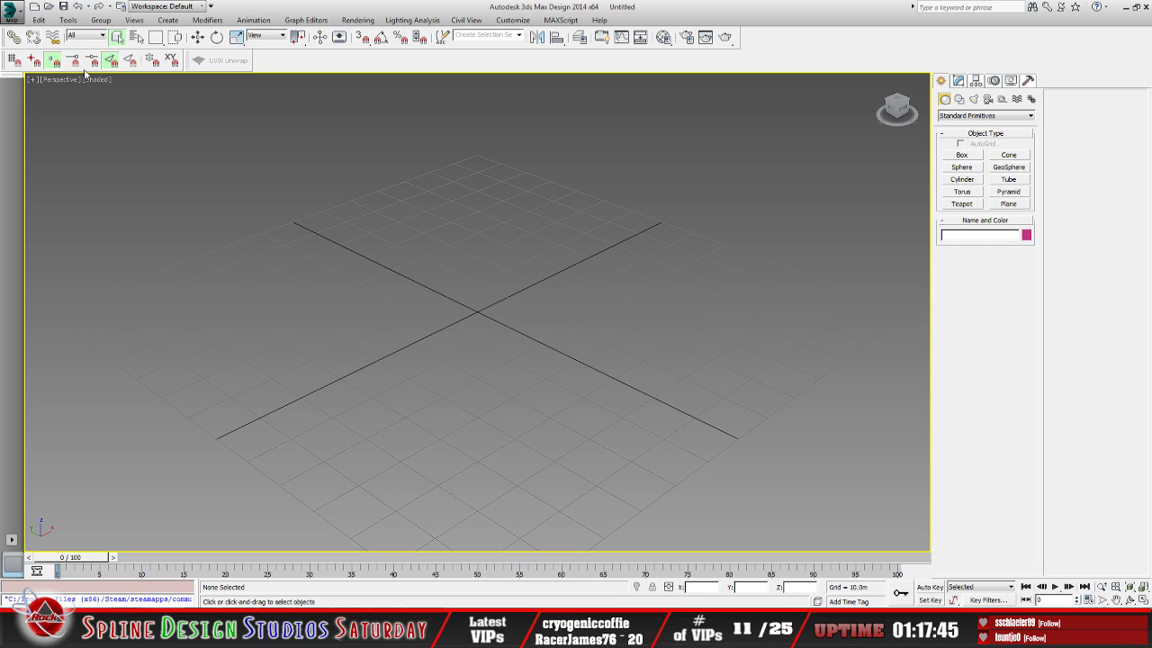
Browse for a scene file to open in the autoback folder under My Documents and 3dsMaxDesign
{"action": "left_click", "coordinate": [13, 11]}
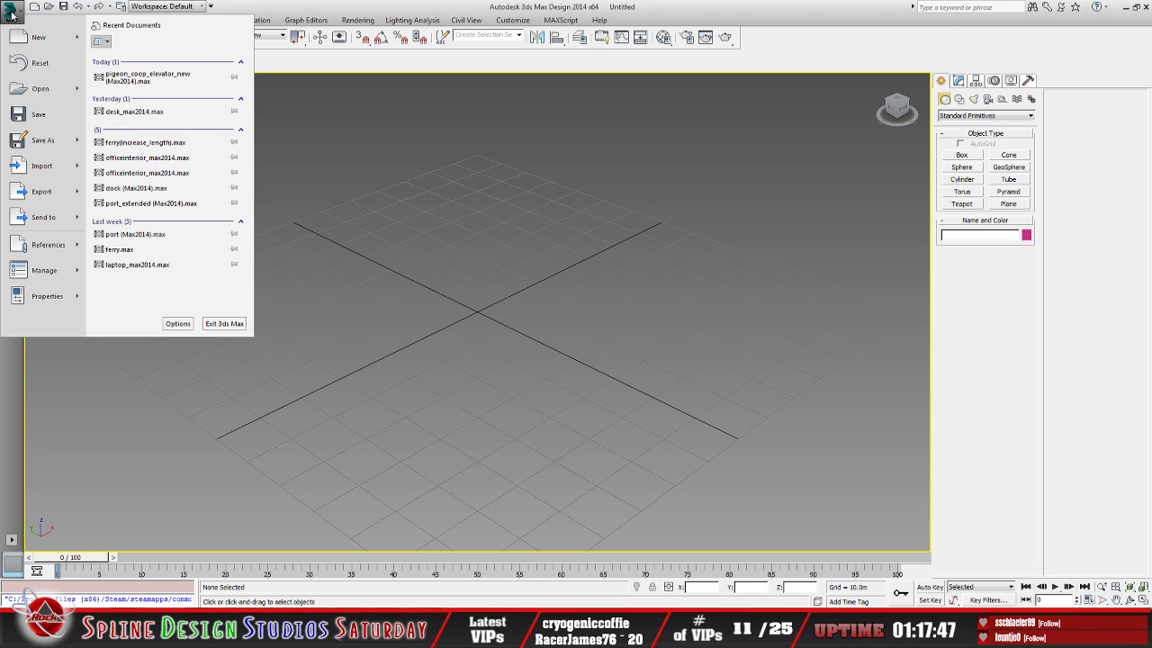
{"action": "left_click", "coordinate": [47, 92]}
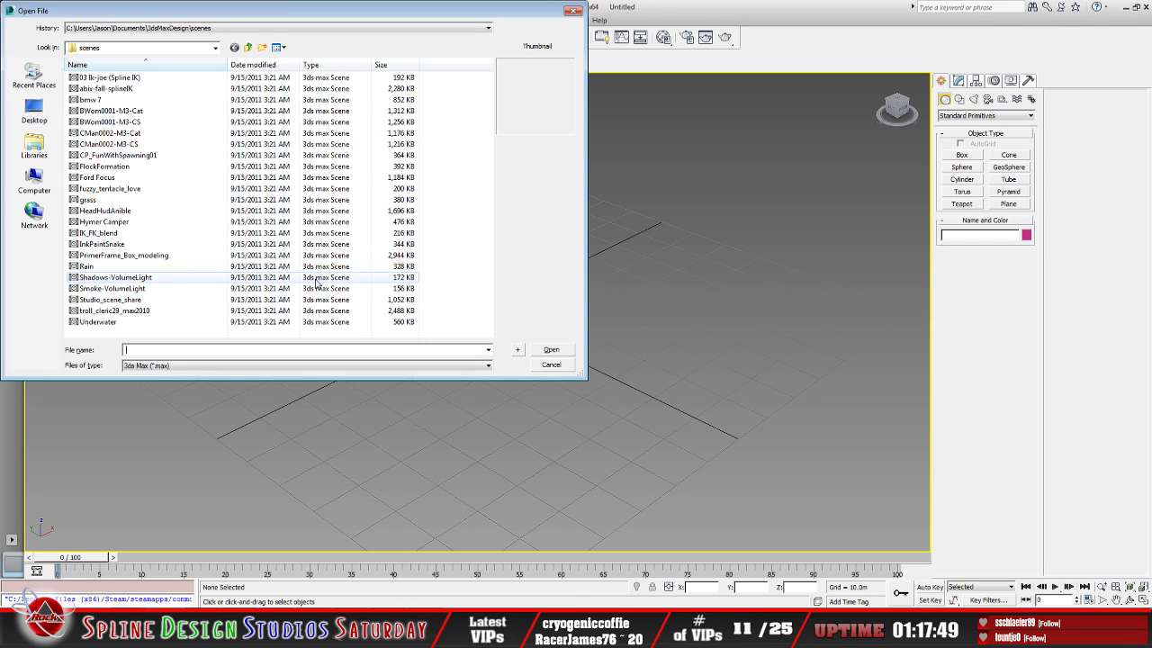
{"action": "left_click", "coordinate": [215, 47]}
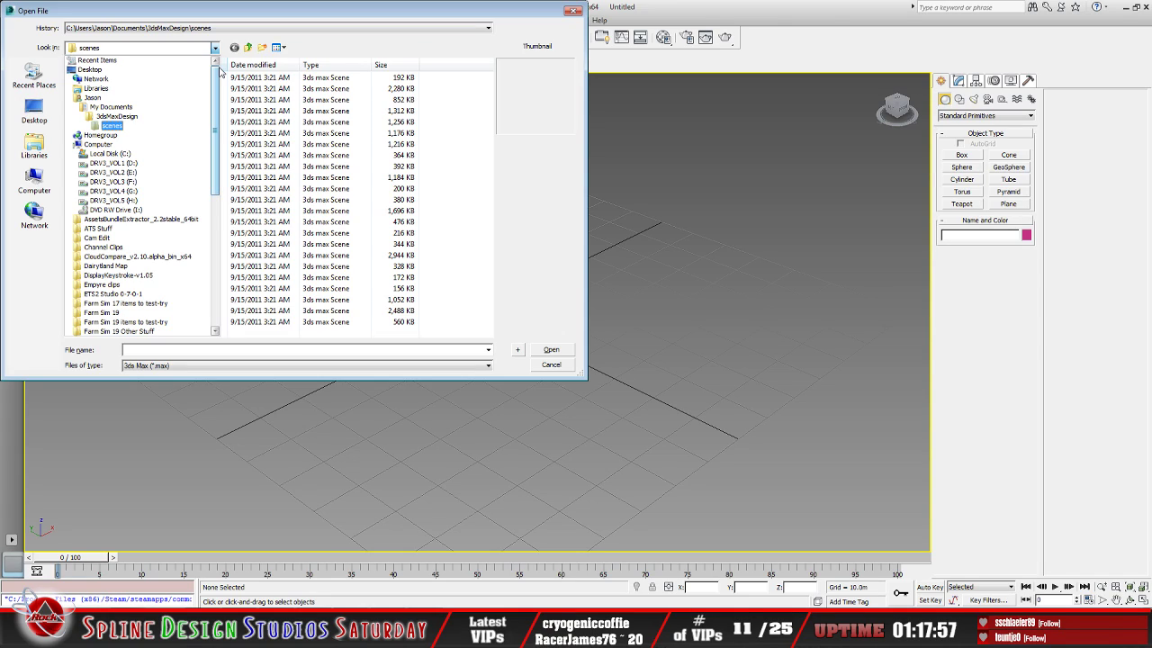
{"action": "left_click", "coordinate": [164, 116]}
{"action": "left_click", "coordinate": [164, 107]}
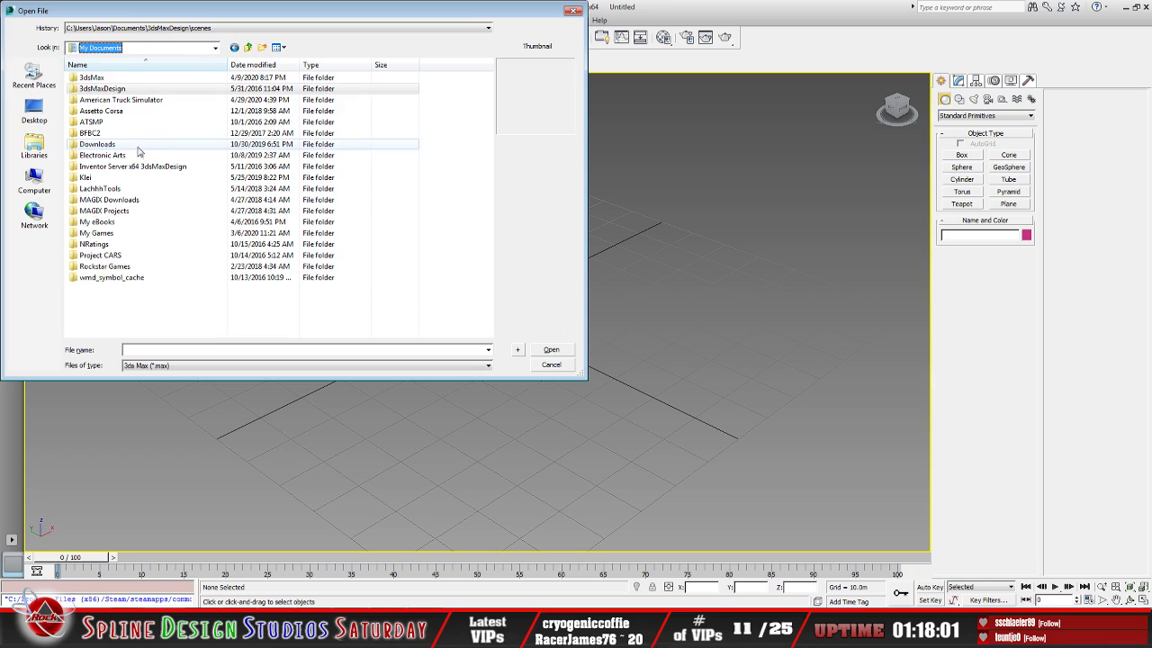
{"action": "double_click", "coordinate": [108, 90]}
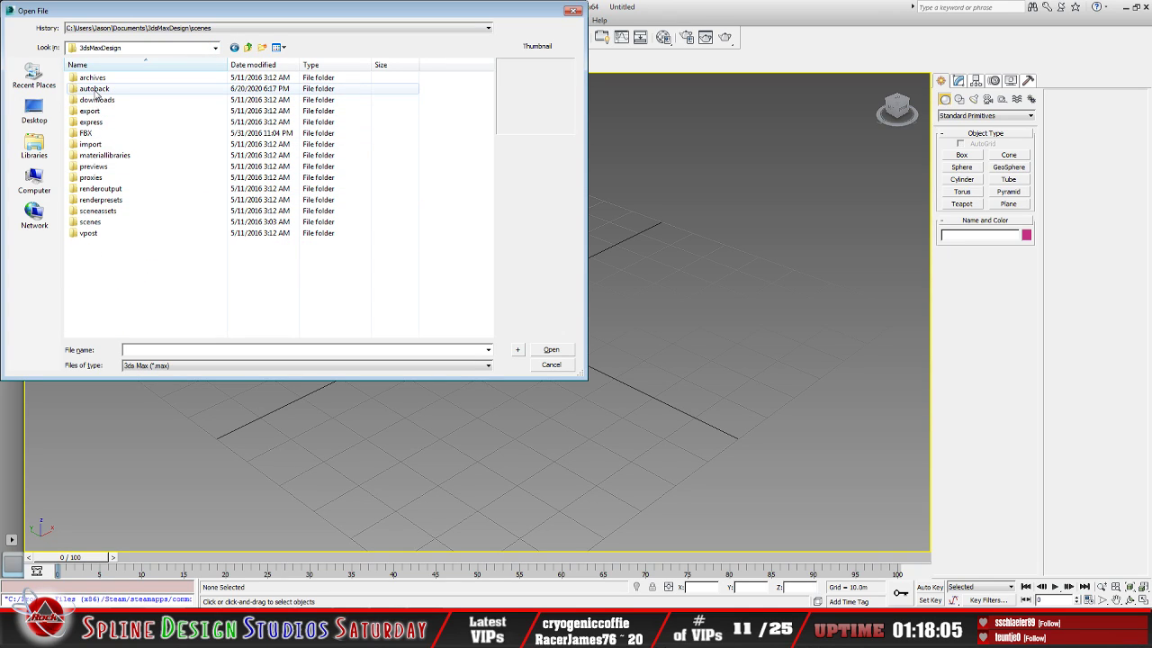
{"action": "left_click", "coordinate": [95, 90]}
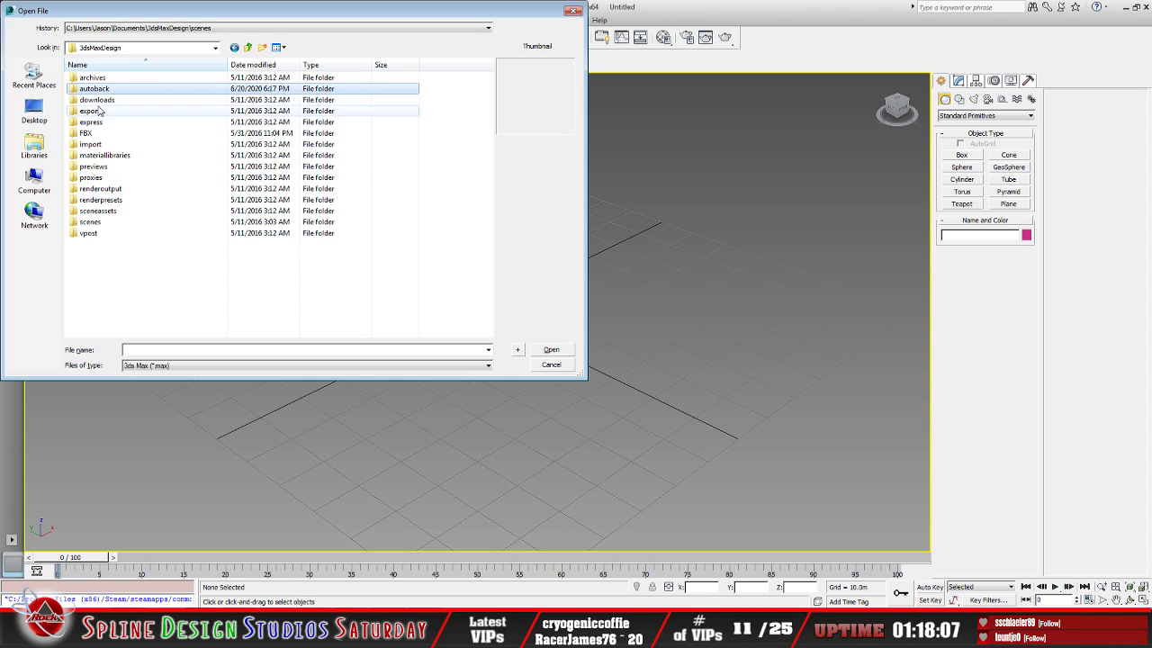
{"action": "key", "text": "Return"}
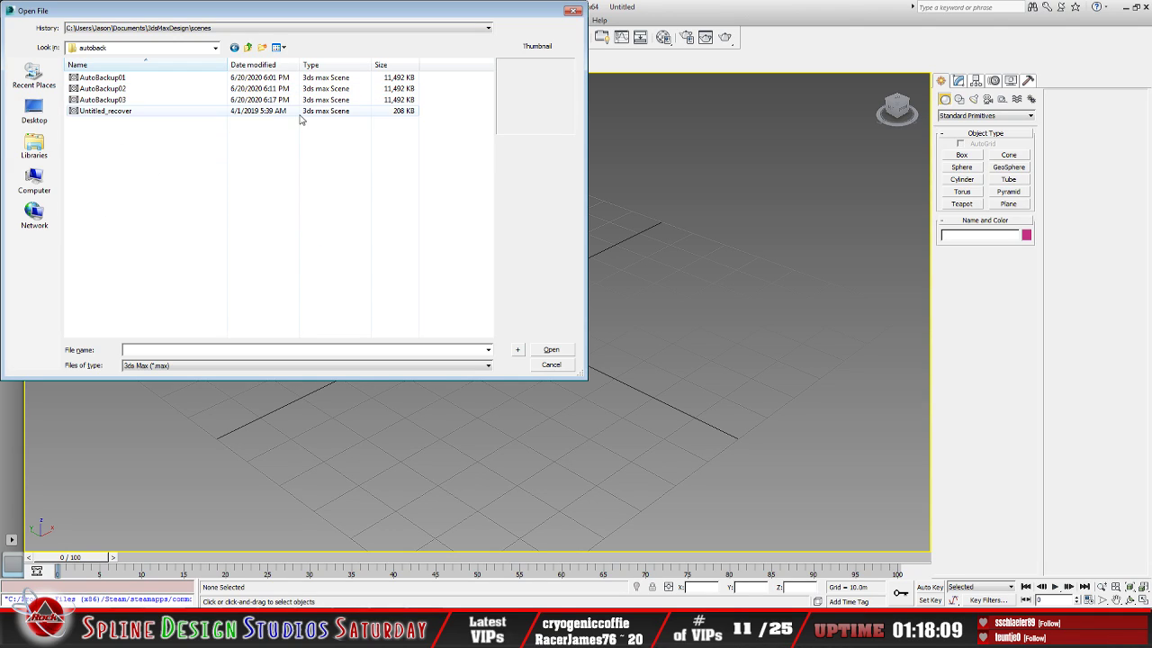
Open the AutoBackup03 scene and continue loading it without the missing external files
{"action": "left_click", "coordinate": [111, 101]}
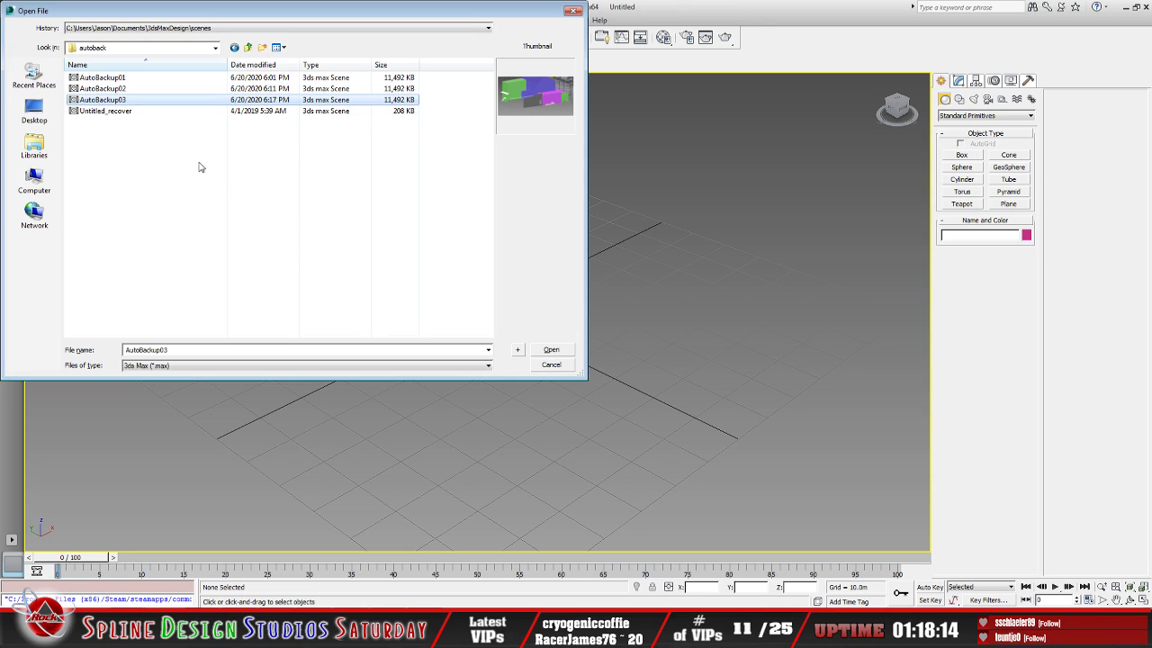
{"action": "left_click", "coordinate": [549, 350]}
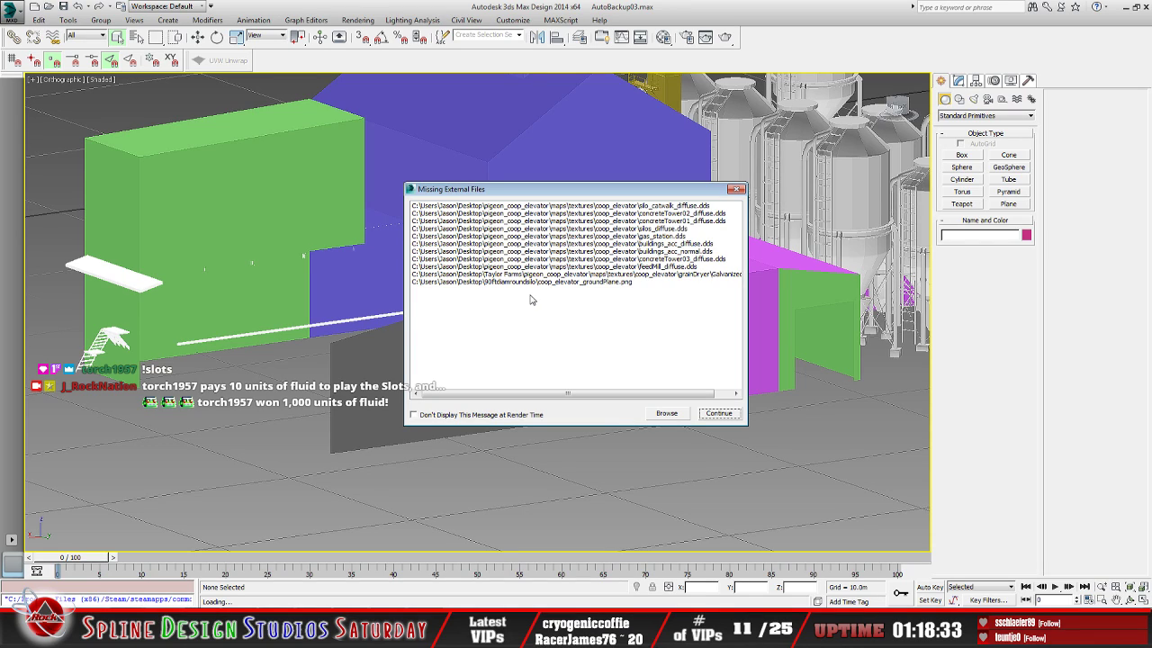
{"action": "left_click", "coordinate": [721, 416]}
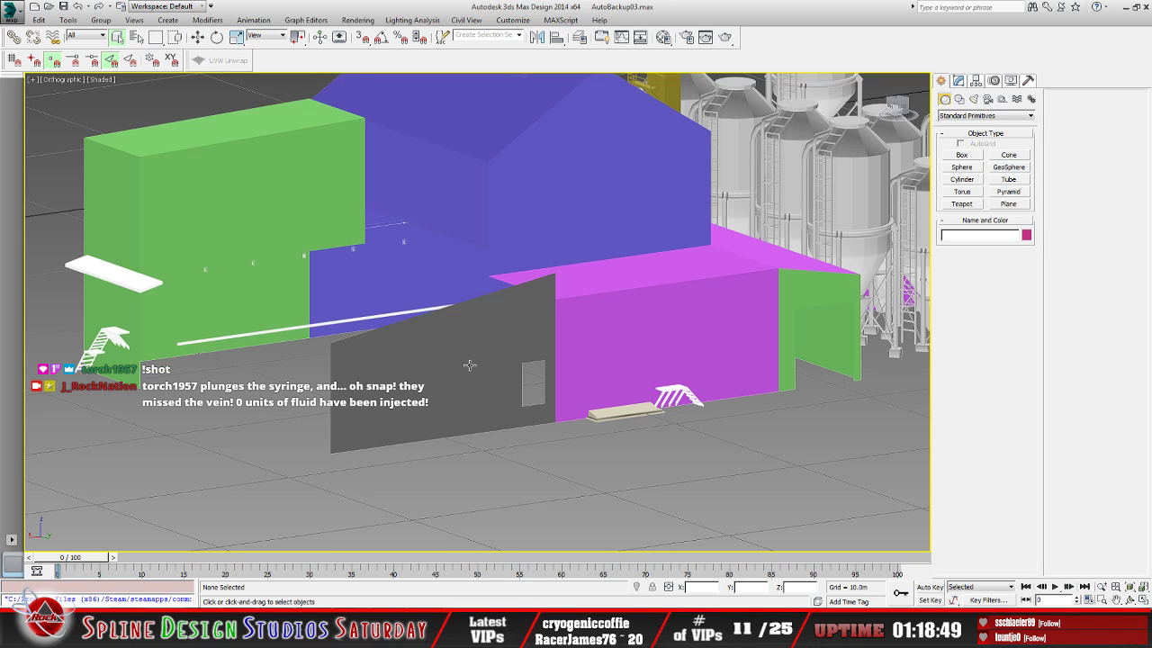
Reset the AutoBackup03 scene, discarding its changes
{"action": "left_click", "coordinate": [12, 18]}
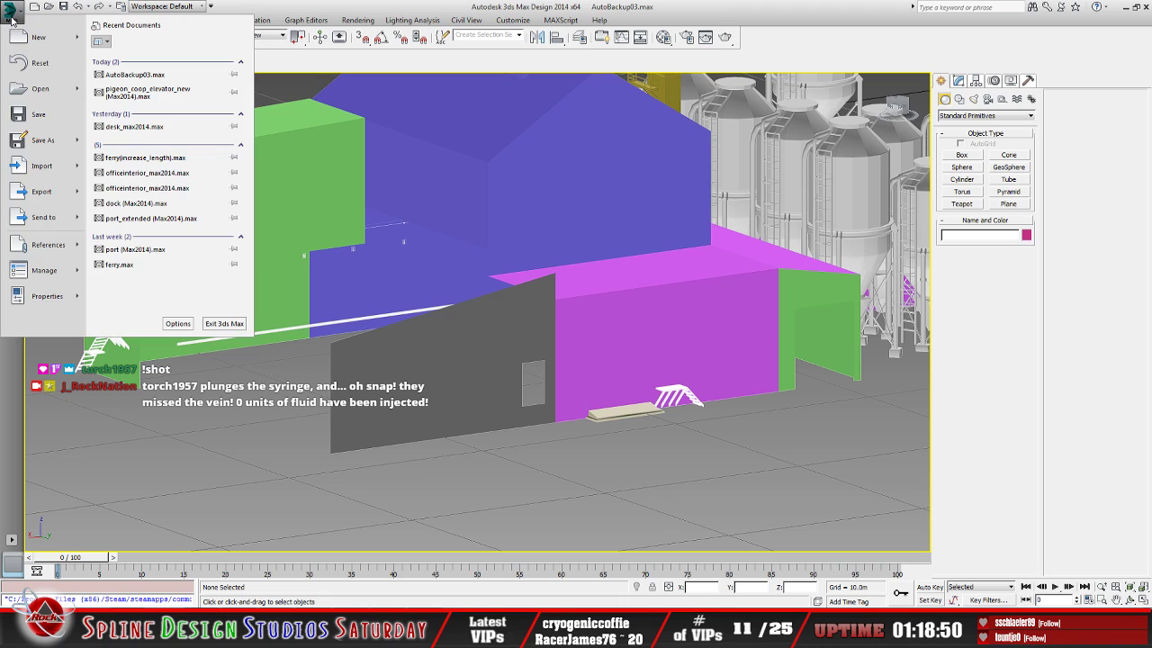
{"action": "left_click", "coordinate": [39, 63]}
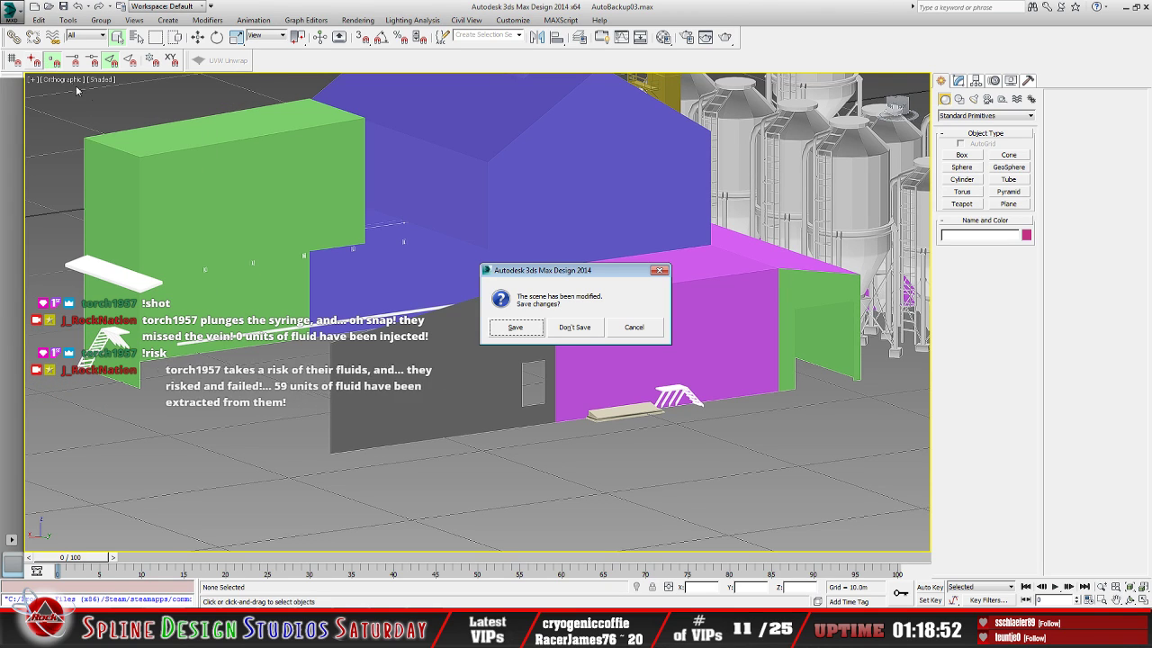
{"action": "left_click", "coordinate": [574, 328]}
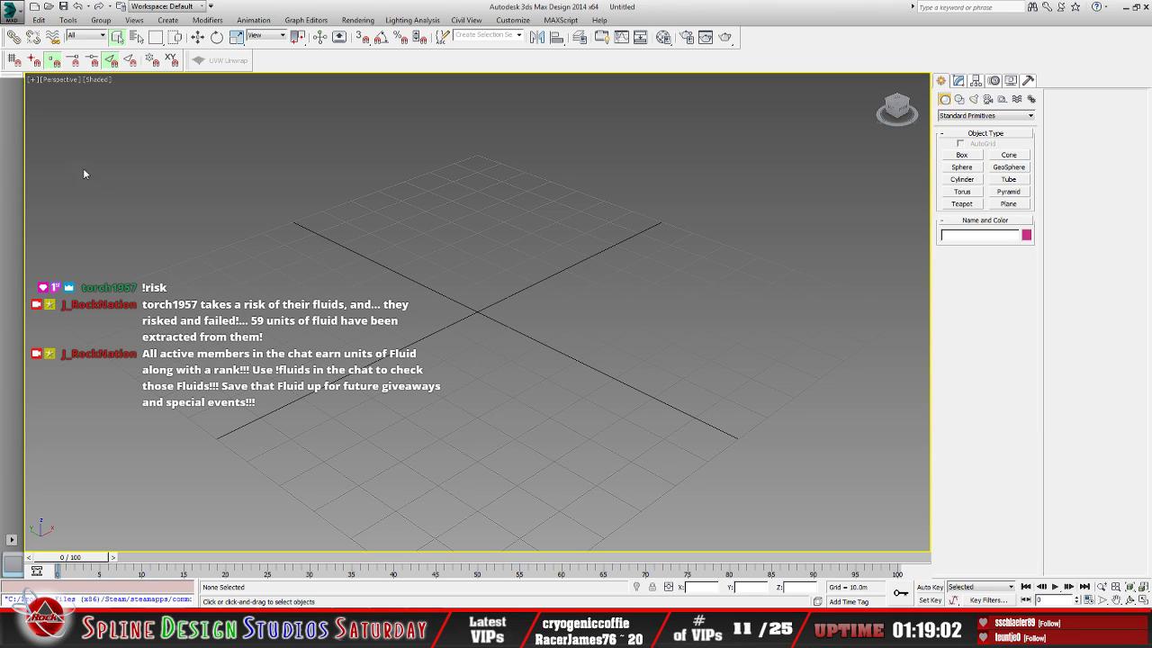
Browse for a scene to open in the autoback folder under My Documents and 3dsMaxDesign
{"action": "left_click", "coordinate": [12, 13]}
{"action": "left_click", "coordinate": [45, 88]}
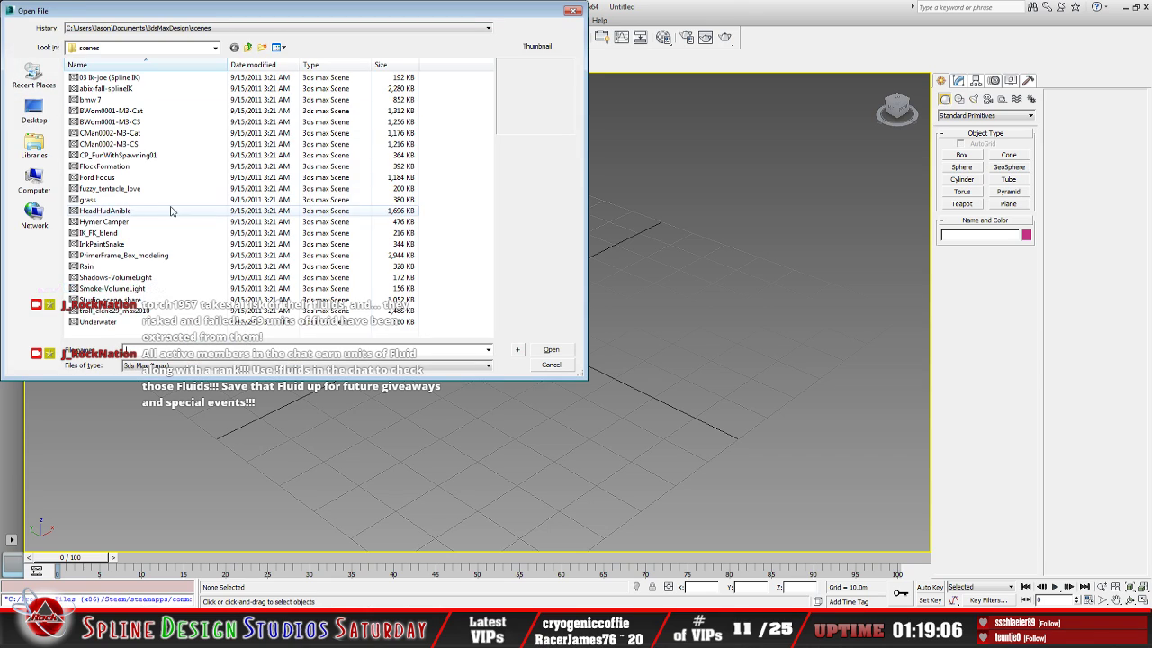
{"action": "left_click", "coordinate": [216, 48]}
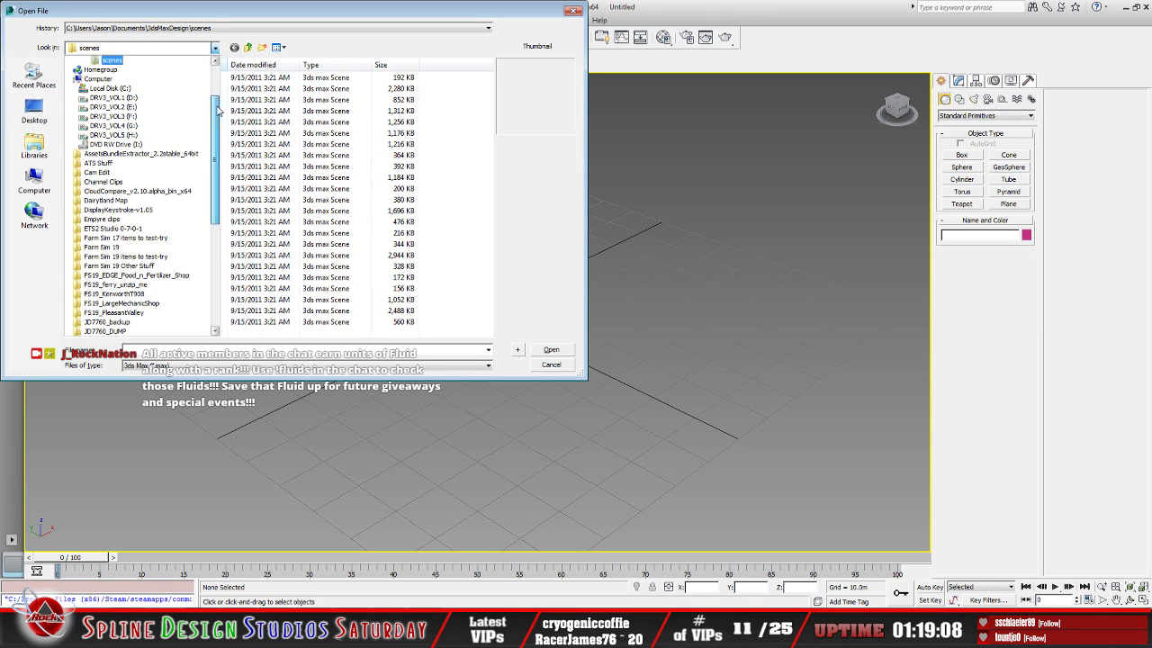
{"action": "left_click_drag", "start_coordinate": [216, 112], "coordinate": [209, 75]}
{"action": "left_click", "coordinate": [193, 107]}
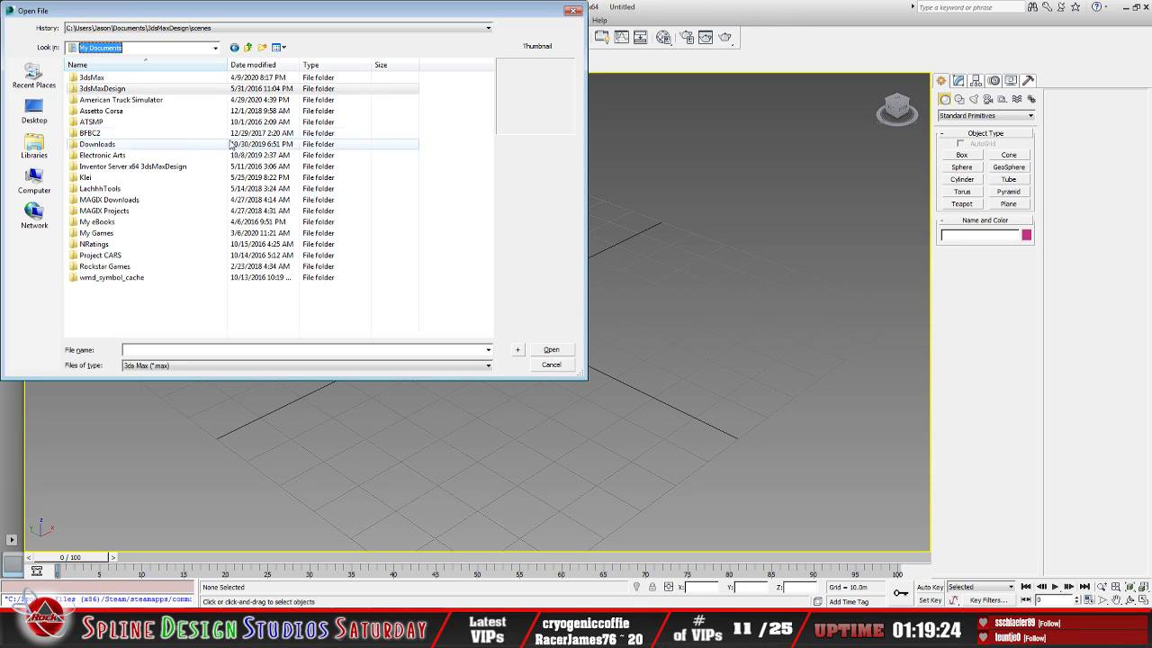
{"action": "double_click", "coordinate": [106, 89]}
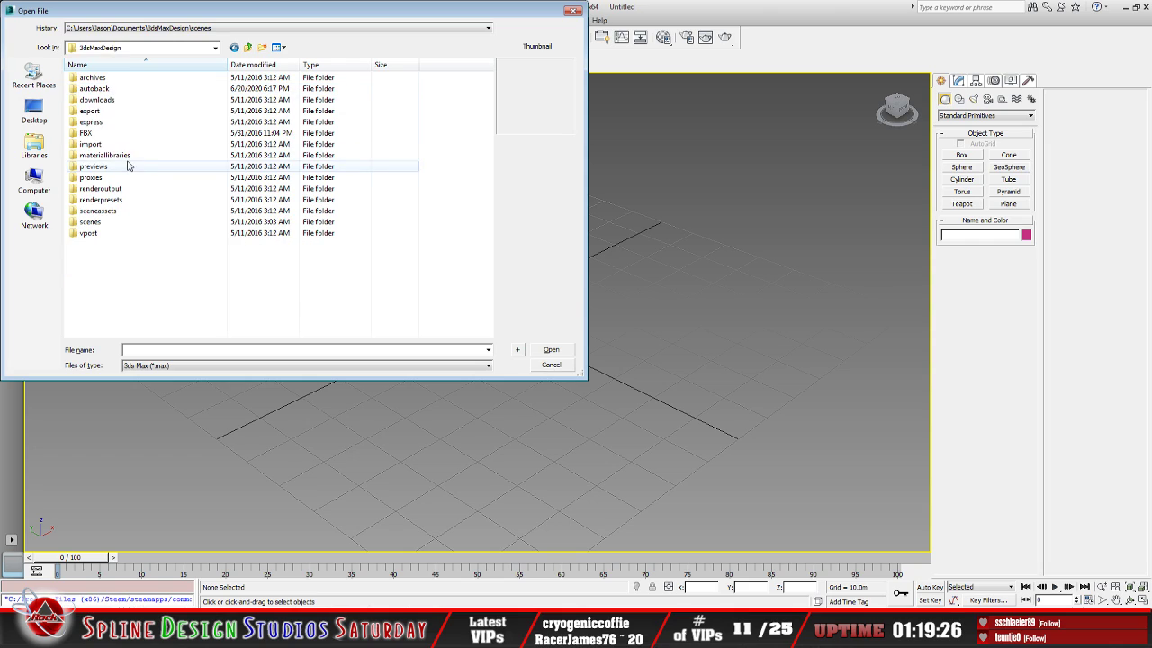
{"action": "double_click", "coordinate": [103, 88]}
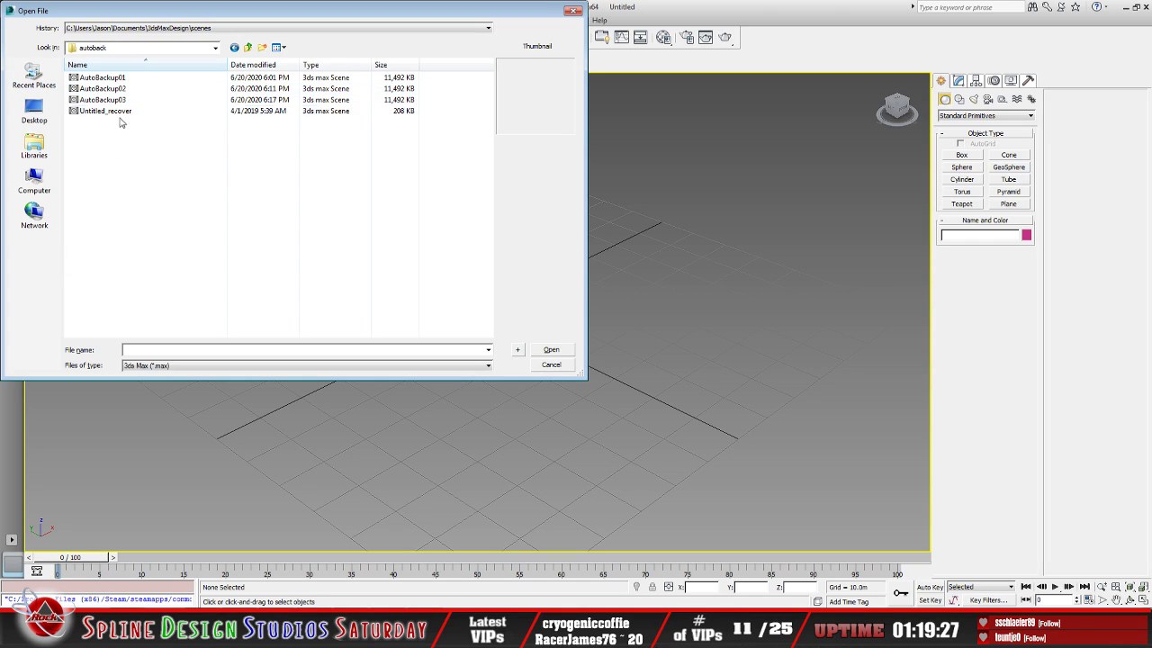
Open the AutoBackup02 scene and continue loading it without the missing external files
{"action": "left_click", "coordinate": [257, 89]}
{"action": "left_click", "coordinate": [550, 350]}
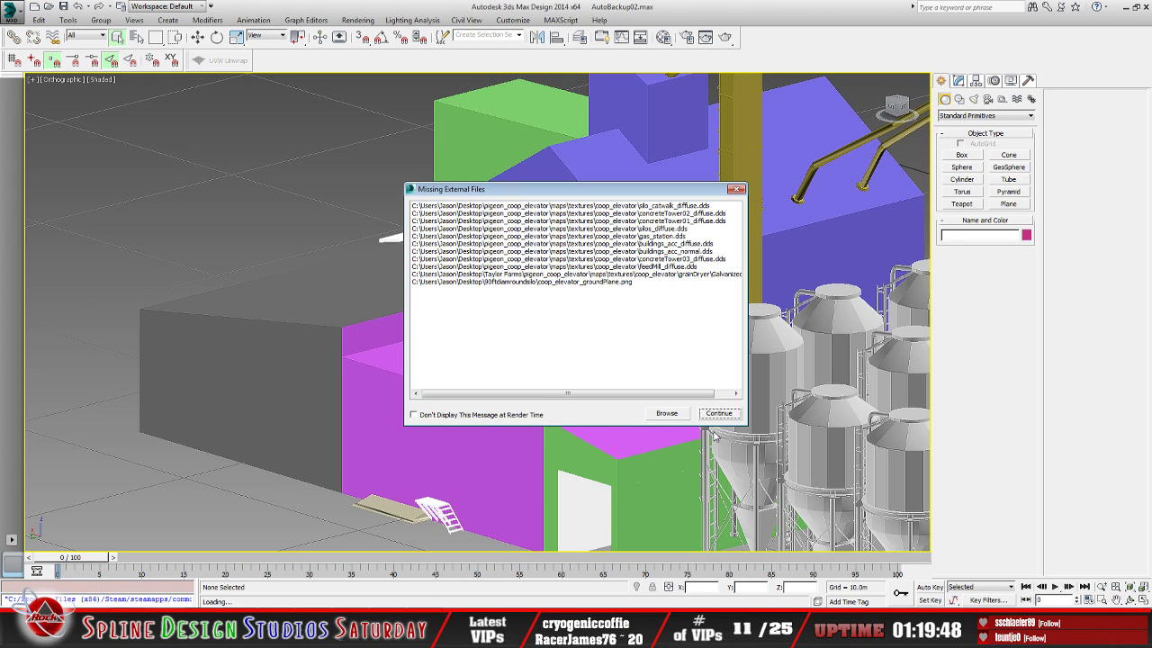
{"action": "left_click", "coordinate": [724, 413]}
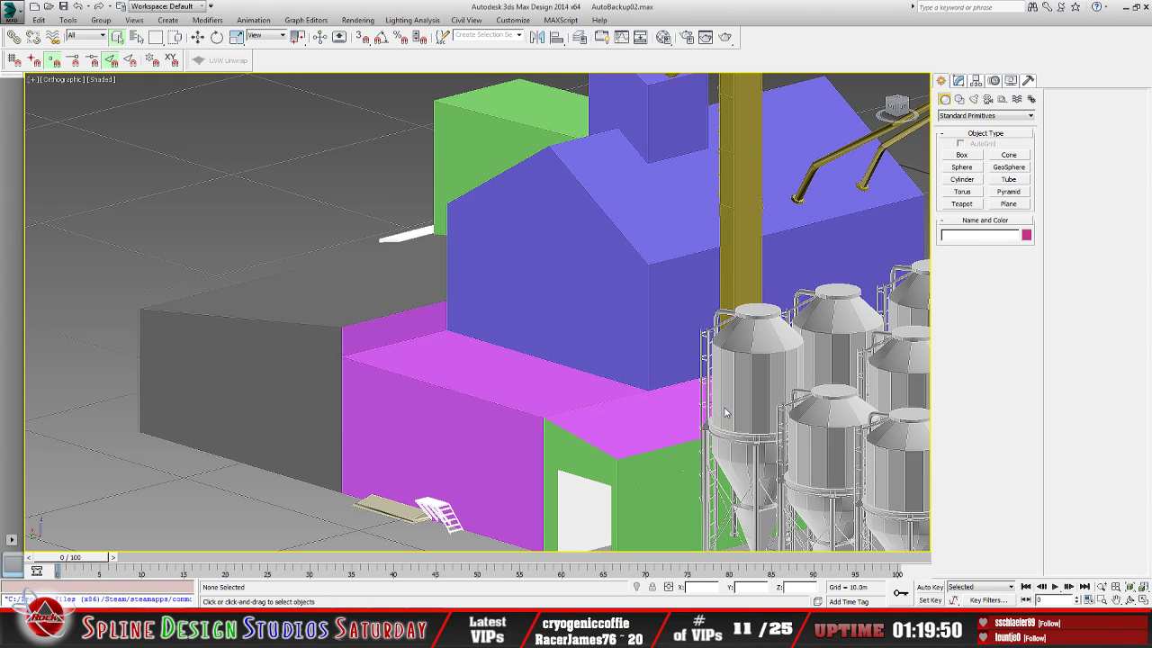
Inspect the gray building and the rest of the elevator from another angle, and review the list of hidden objects
{"action": "scroll", "coordinate": [641, 434], "scroll_direction": "down", "scroll_amount": 5}
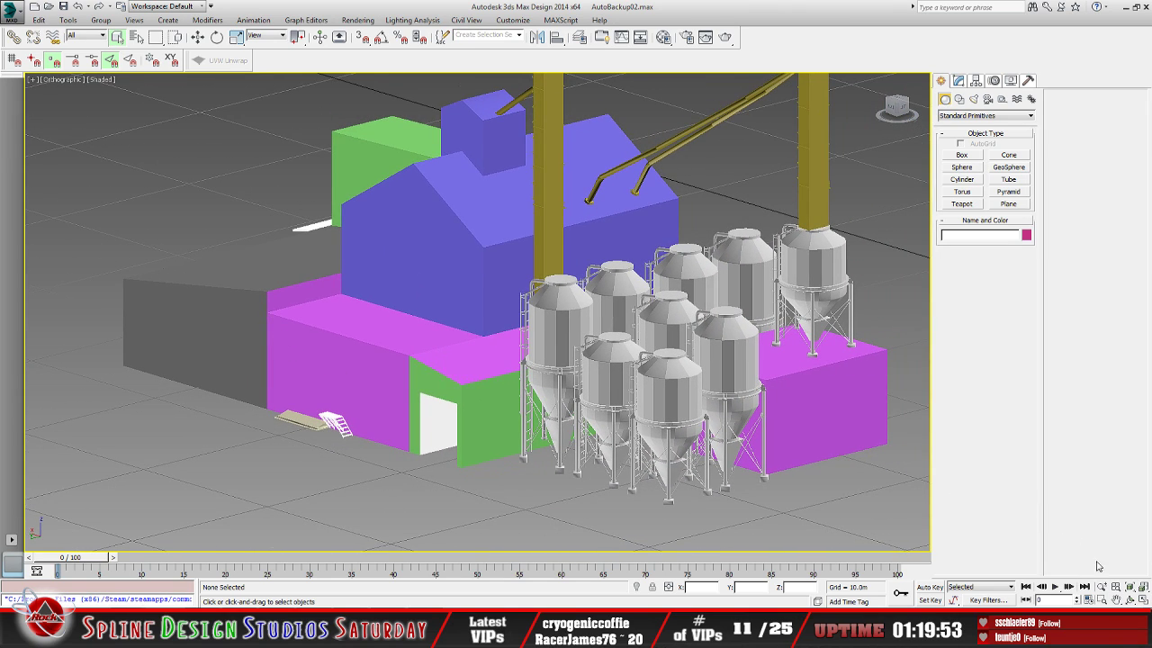
{"action": "left_click", "coordinate": [1130, 598]}
{"action": "left_click_drag", "start_coordinate": [490, 370], "coordinate": [297, 360]}
{"action": "right_click", "coordinate": [208, 270]}
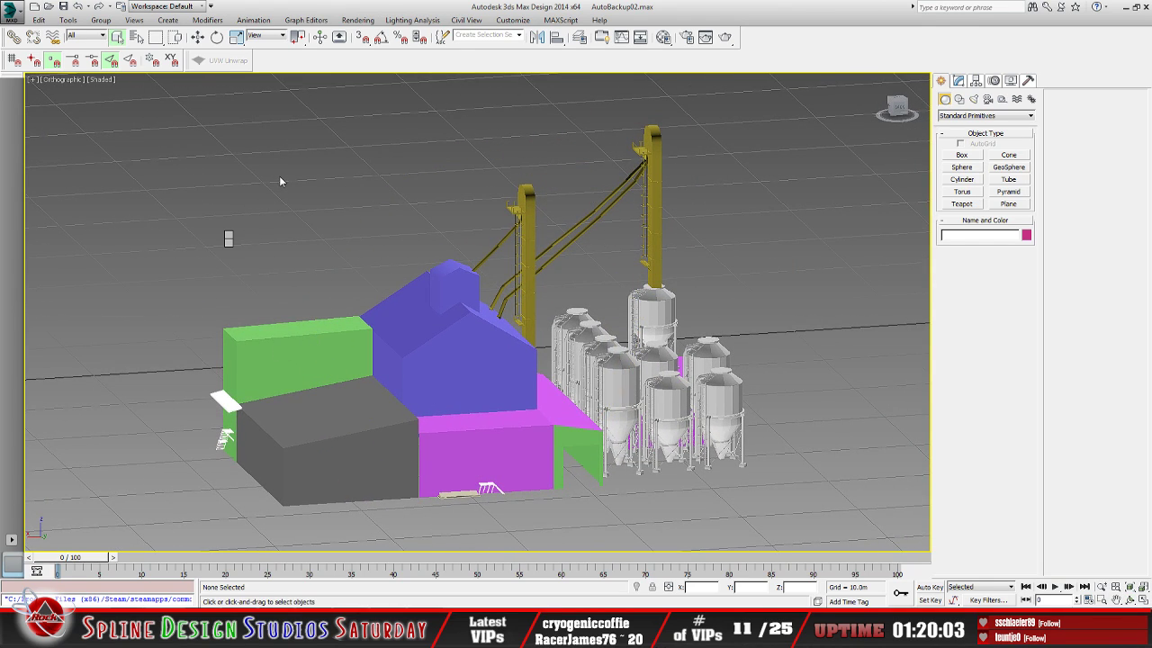
{"action": "key", "text": "shift+h"}
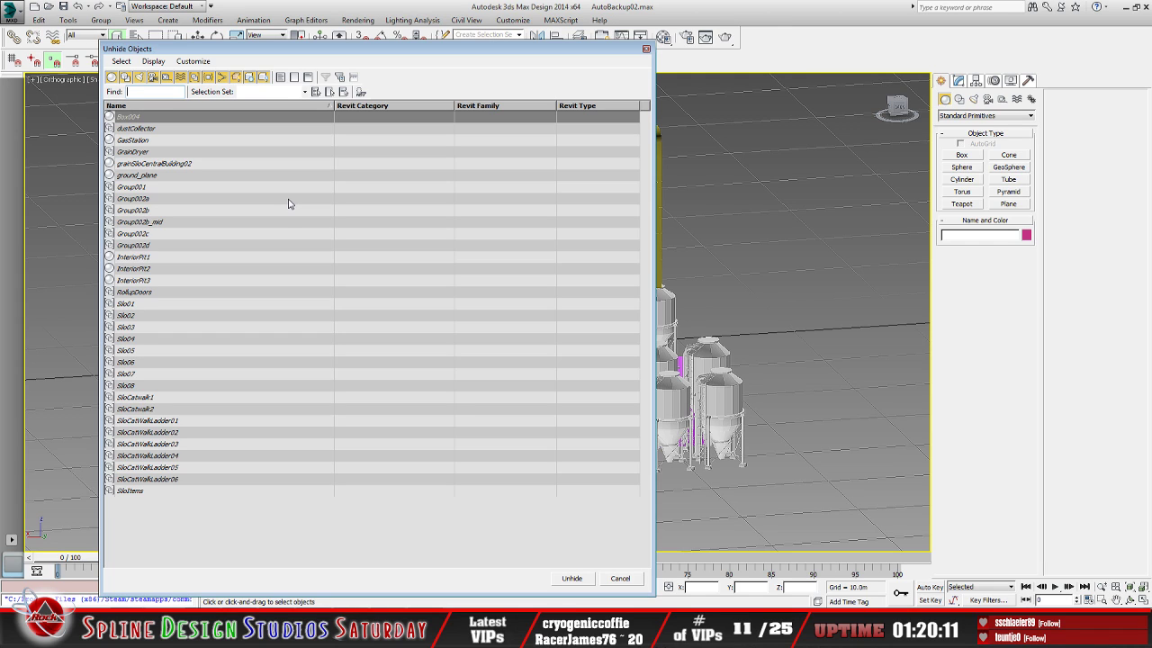
{"action": "left_click", "coordinate": [620, 577]}
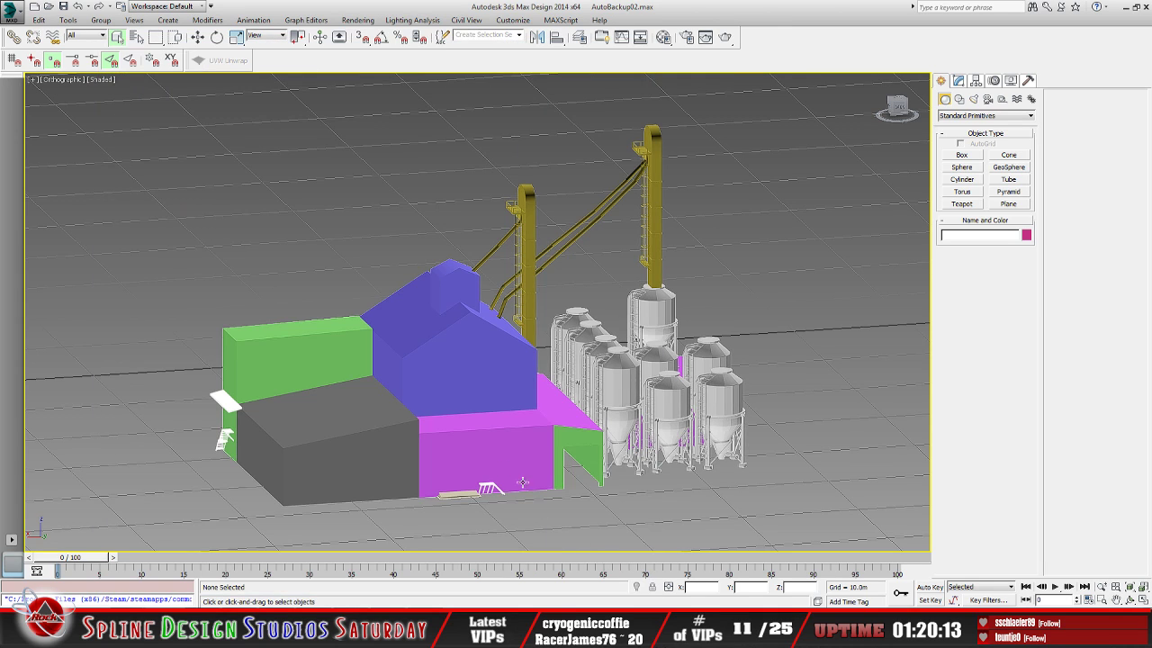
{"action": "mouse_move", "coordinate": [415, 406]}
{"action": "middle_mouse_down"}
{"action": "mouse_move", "coordinate": [398, 363]}
{"action": "mouse_move", "coordinate": [411, 393]}
{"action": "middle_mouse_up"}
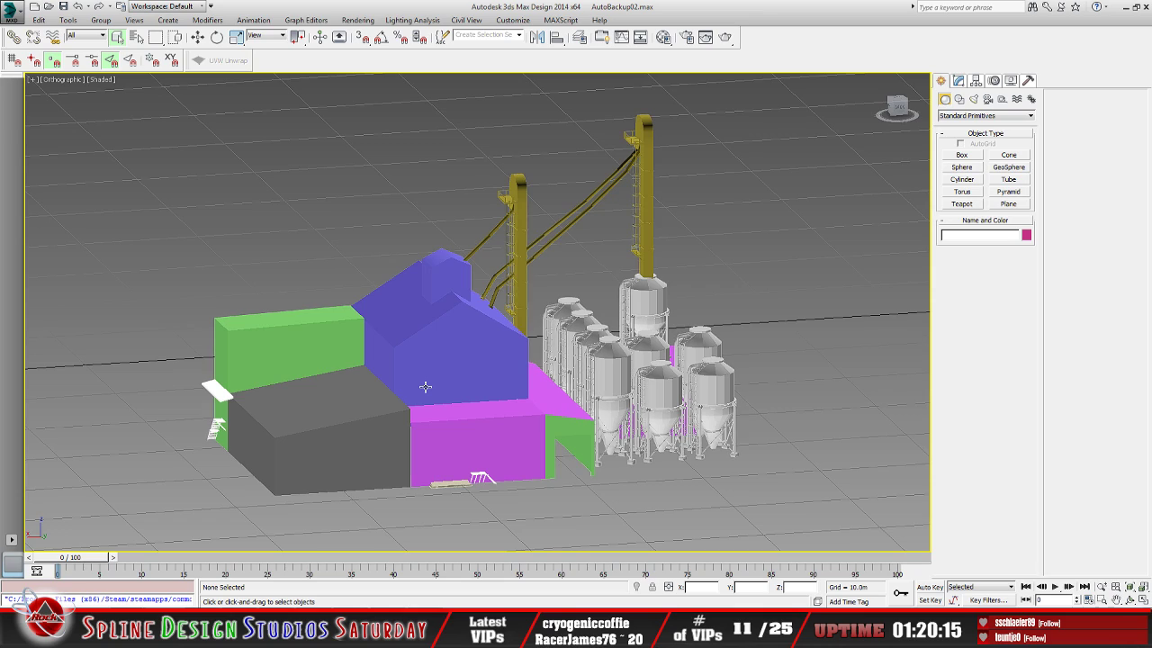
Open catwalk_mat's diffuse map in the Material Editor and start choosing a replacement bitmap file
{"action": "key", "text": "shift+q"}
{"action": "key", "text": "m"}
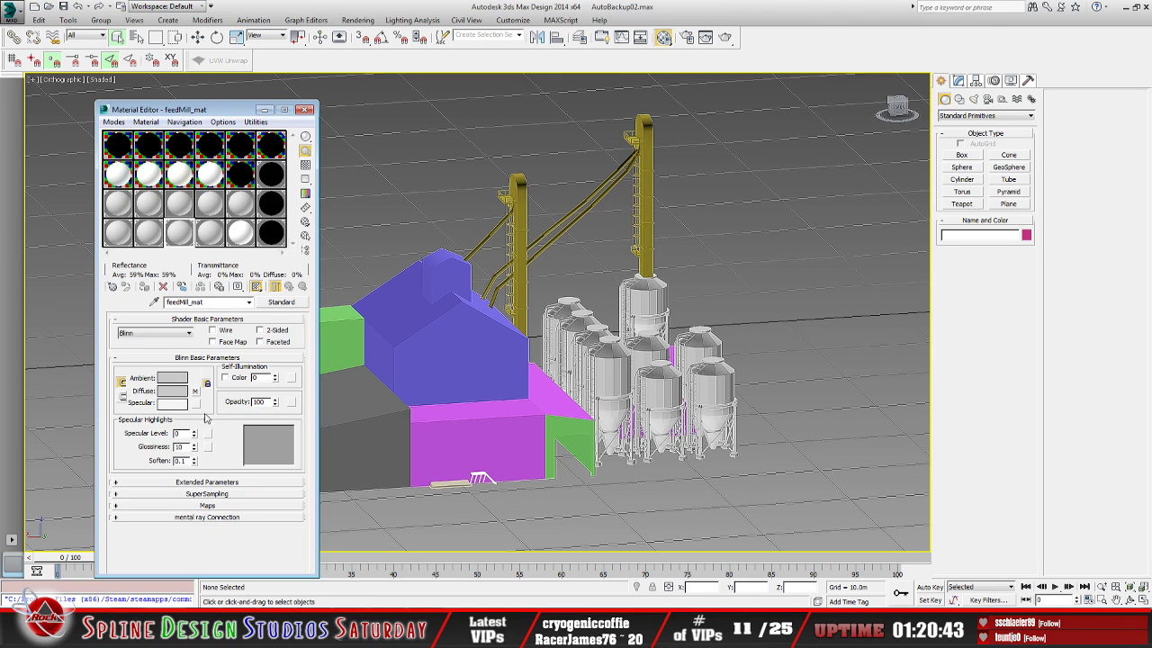
{"action": "left_click", "coordinate": [149, 235]}
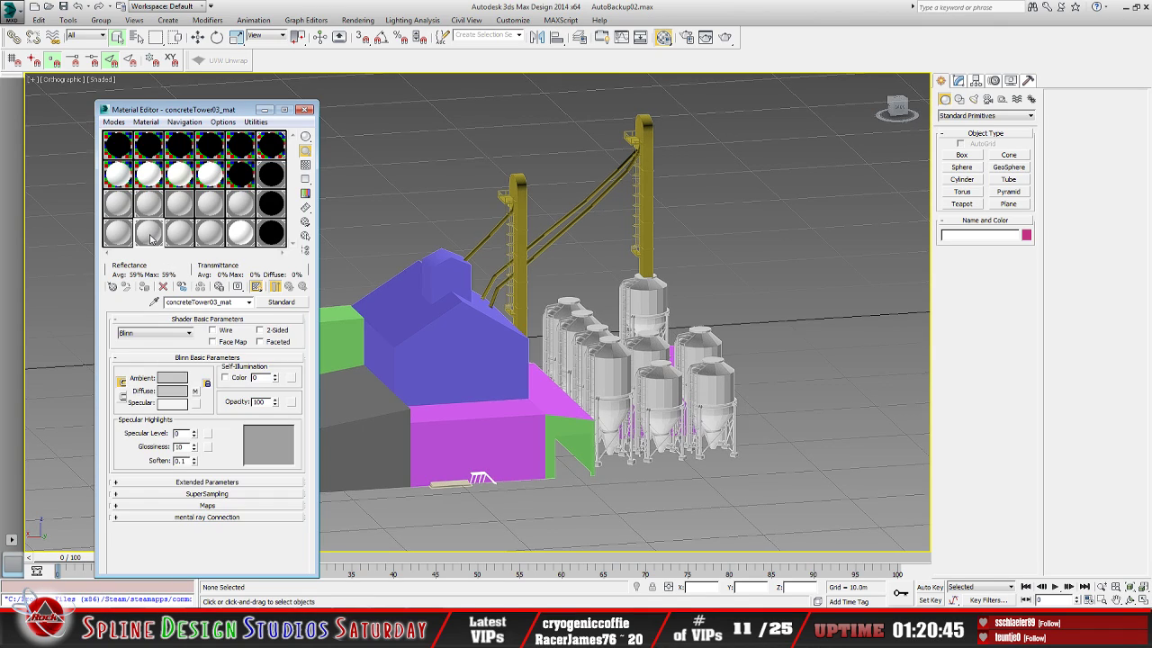
{"action": "left_click", "coordinate": [117, 236]}
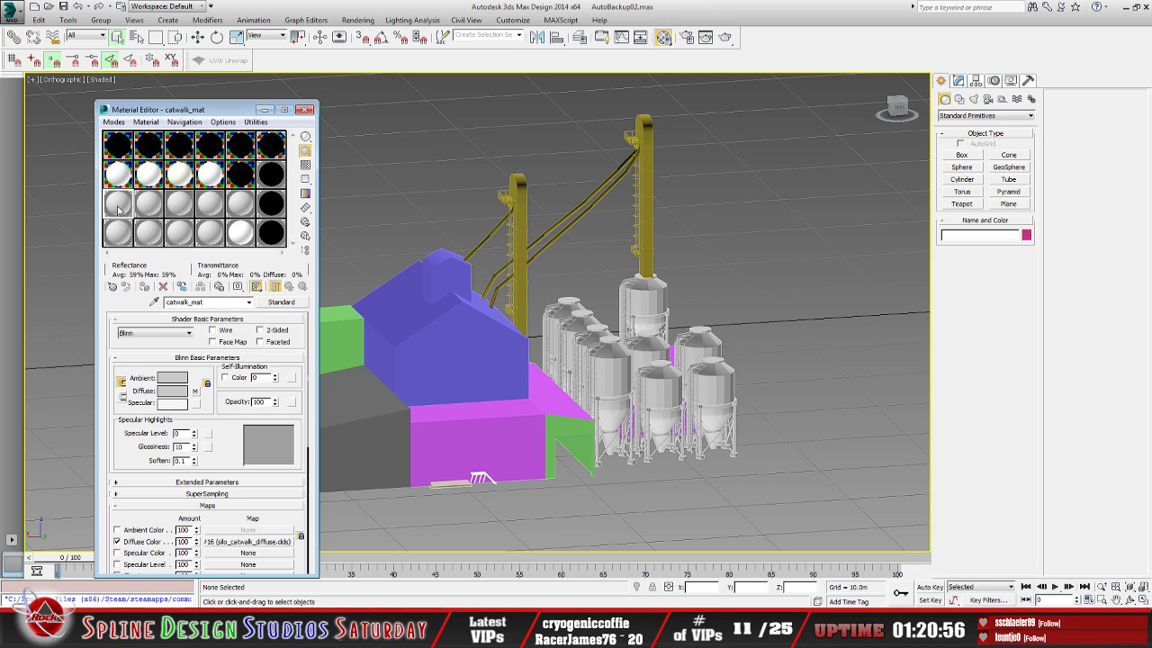
{"action": "left_click", "coordinate": [195, 392]}
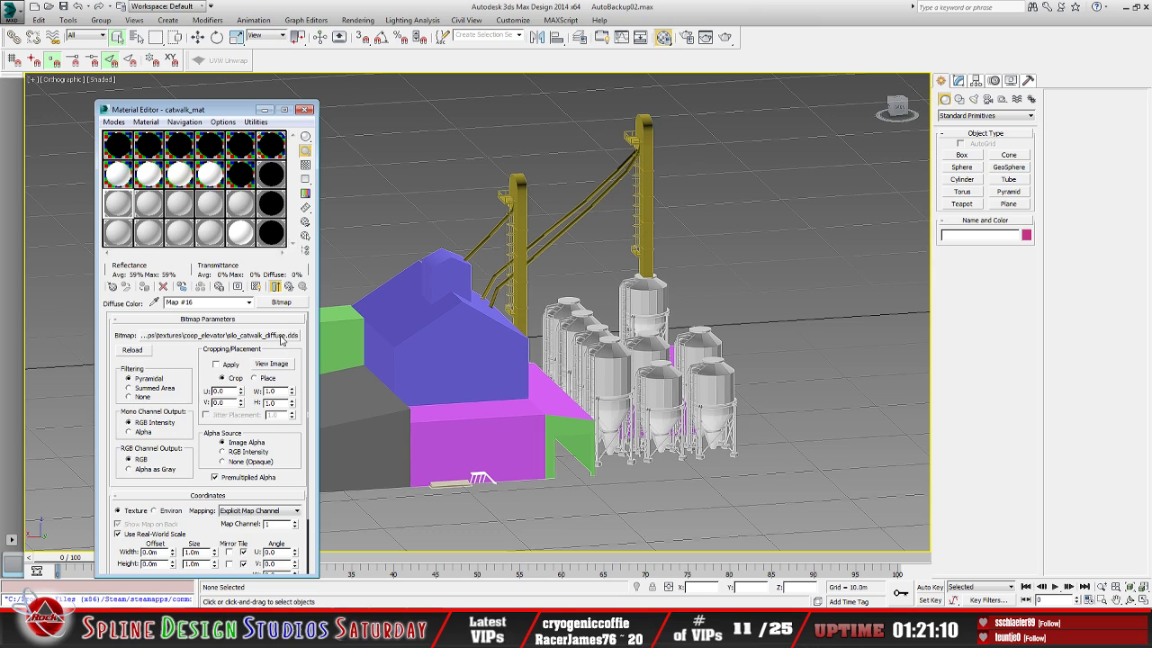
{"action": "left_click", "coordinate": [280, 337]}
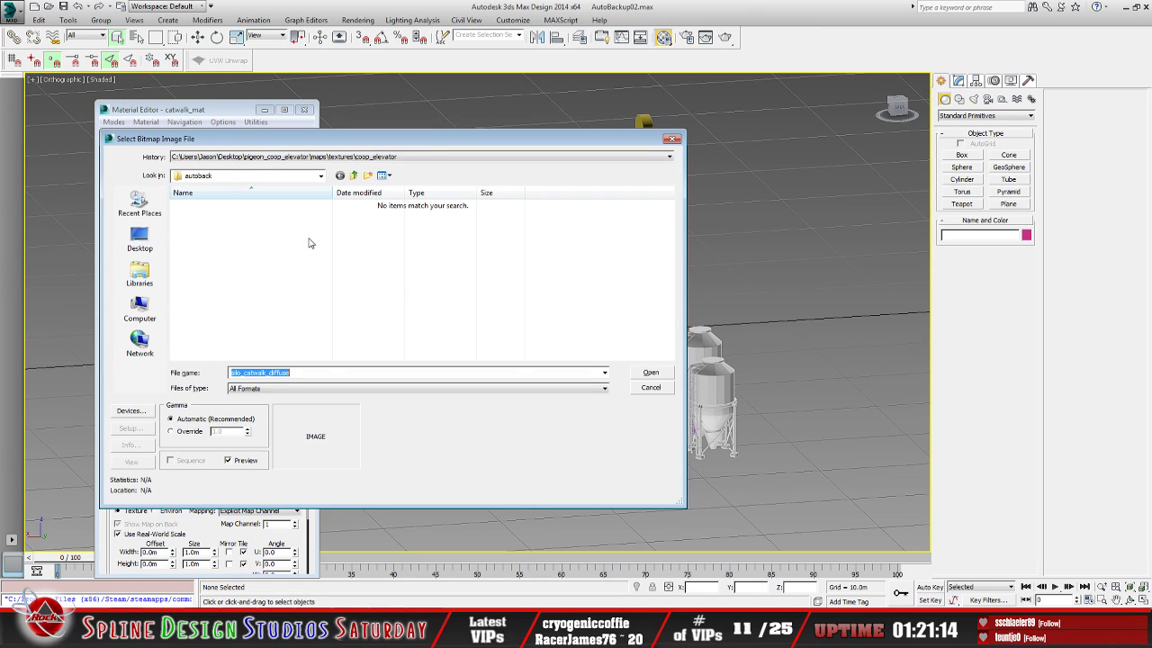
Browse from the Desktop through Farm Sim 19, Taylor Farms, pigeon_coop_elevator, maps and textures to the coop_elevator folder
{"action": "left_click", "coordinate": [320, 176]}
{"action": "scroll", "coordinate": [316, 210], "scroll_direction": "up", "scroll_amount": 5}
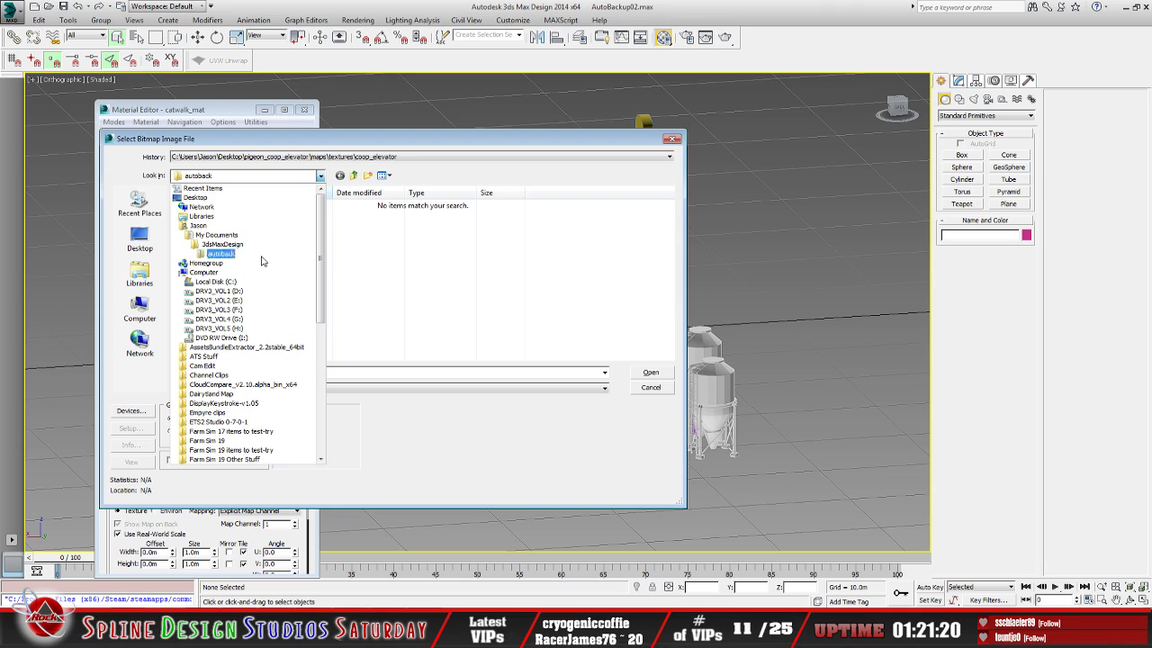
{"action": "left_click", "coordinate": [257, 199]}
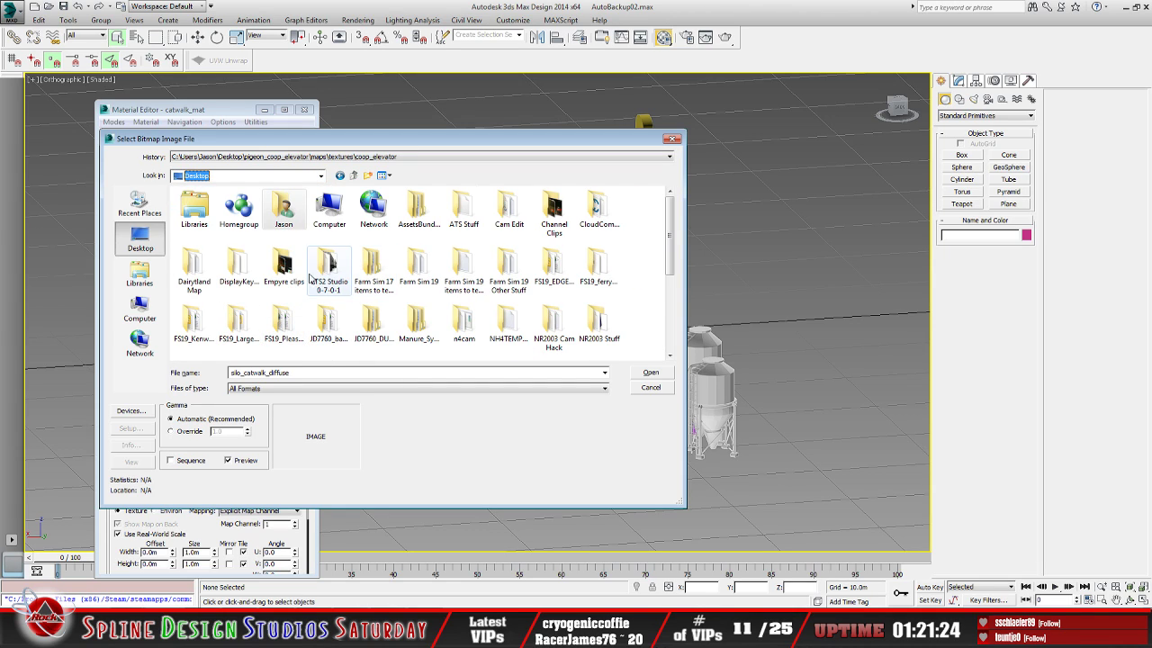
{"action": "double_click", "coordinate": [418, 275]}
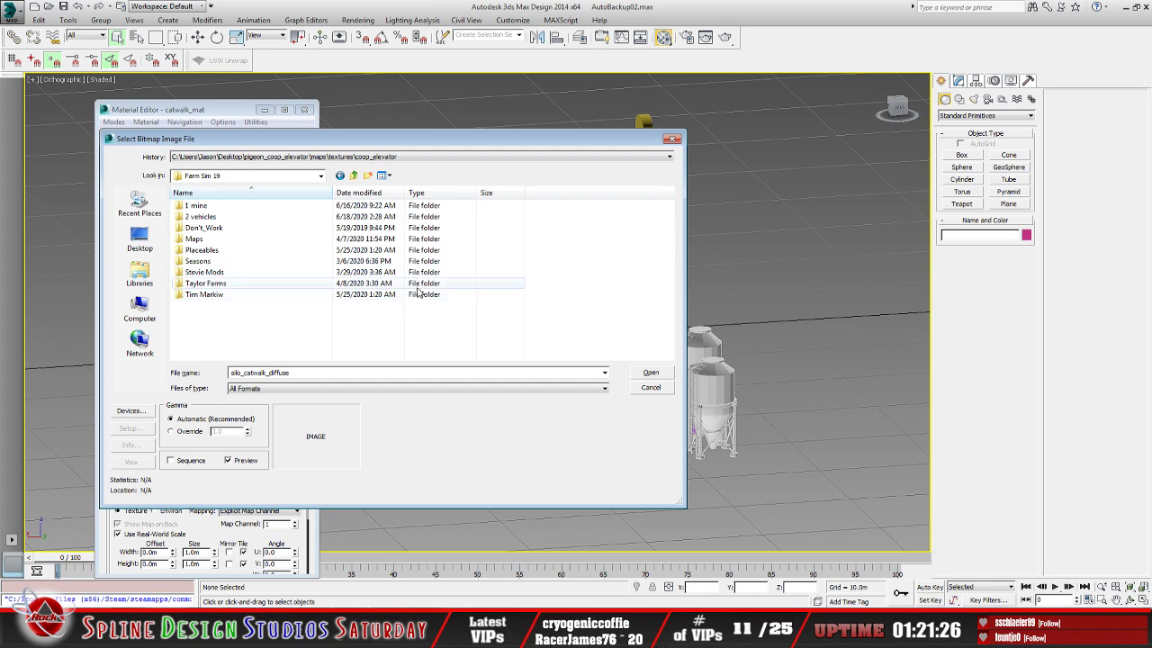
{"action": "left_click", "coordinate": [219, 284]}
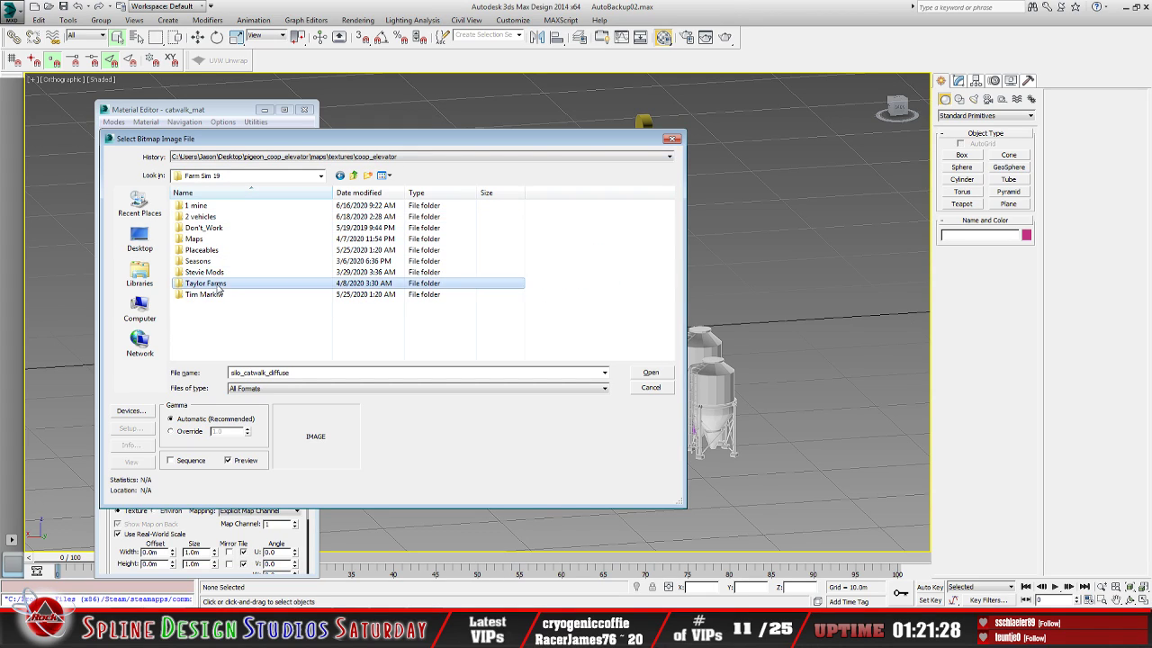
{"action": "double_click", "coordinate": [219, 284]}
{"action": "double_click", "coordinate": [220, 228]}
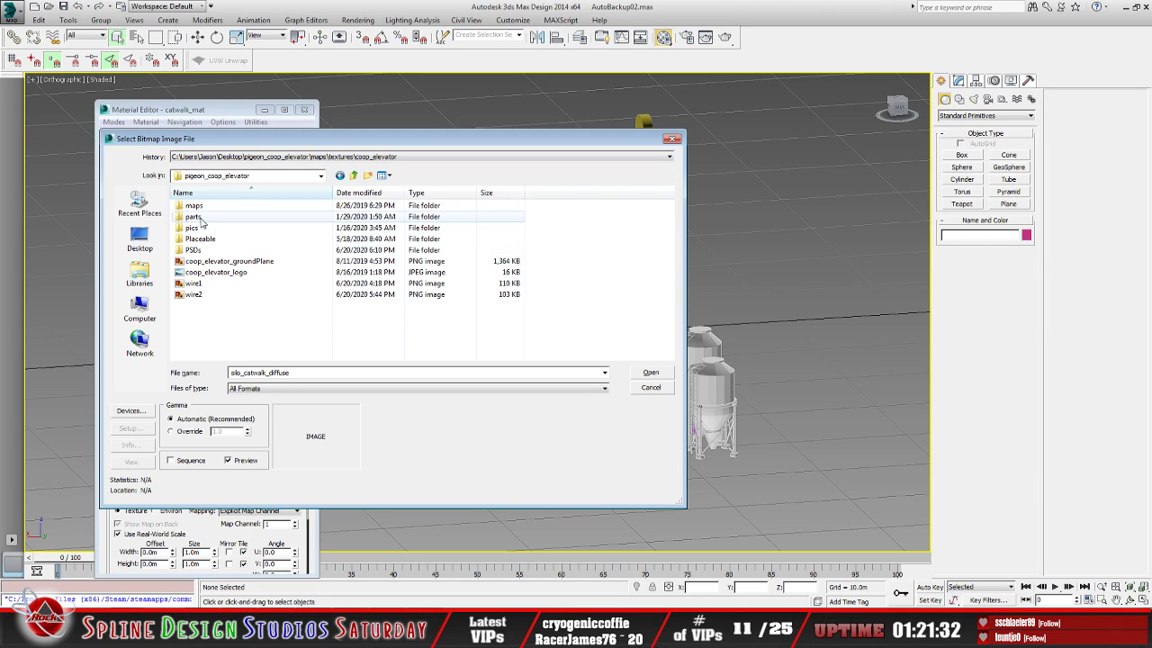
{"action": "left_click", "coordinate": [200, 210]}
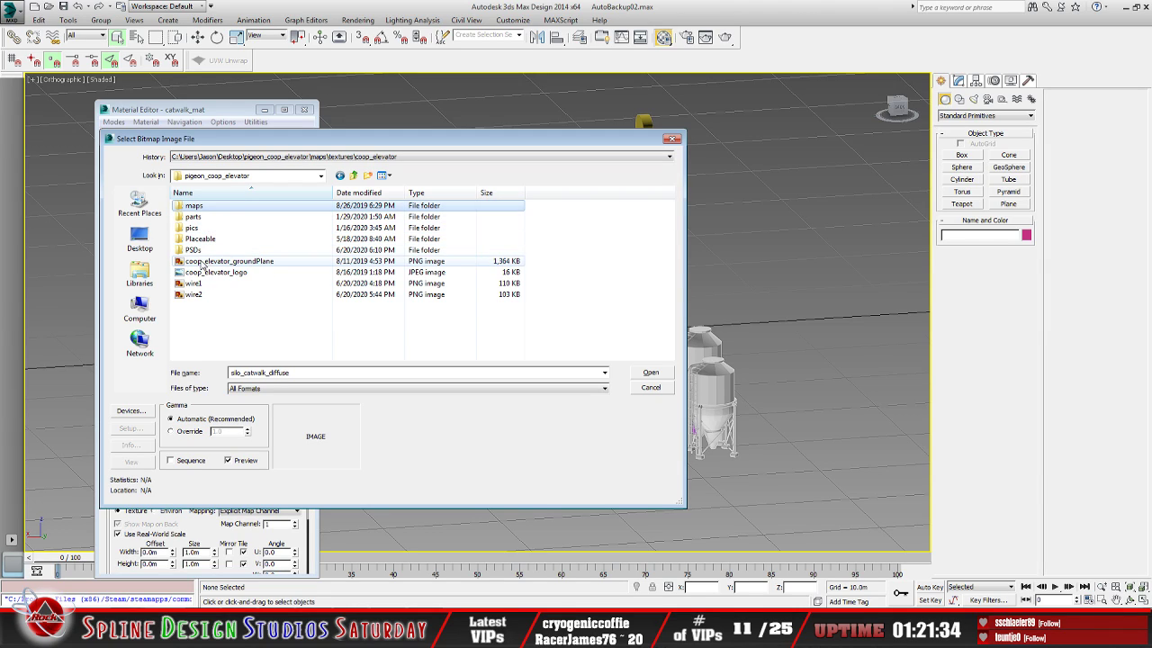
{"action": "double_click", "coordinate": [201, 209]}
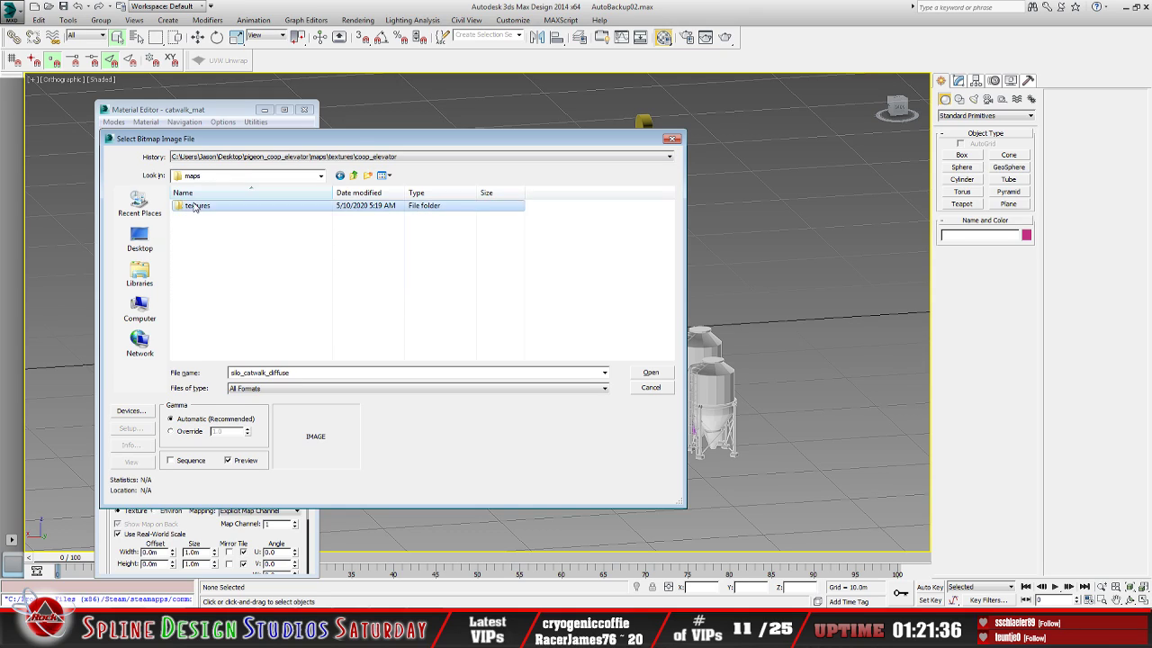
{"action": "double_click", "coordinate": [200, 208]}
{"action": "double_click", "coordinate": [212, 212]}
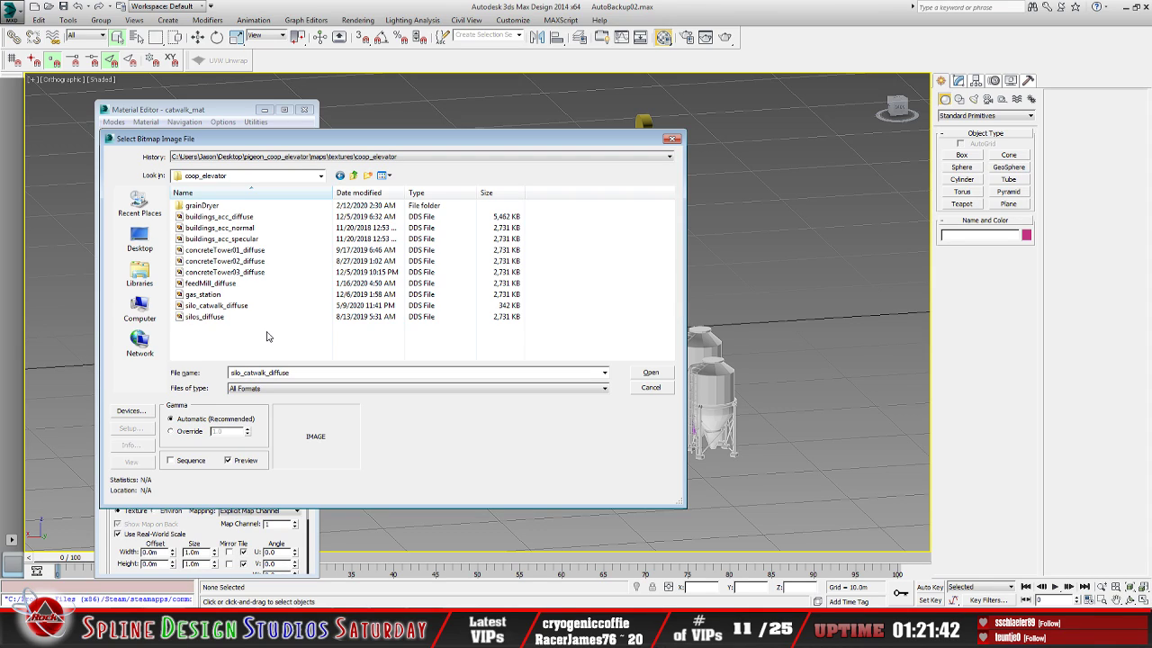
Load silo_catwalk_diffuse as catwalk_mat's diffuse bitmap and return to the material's main parameters
{"action": "left_click", "coordinate": [221, 306]}
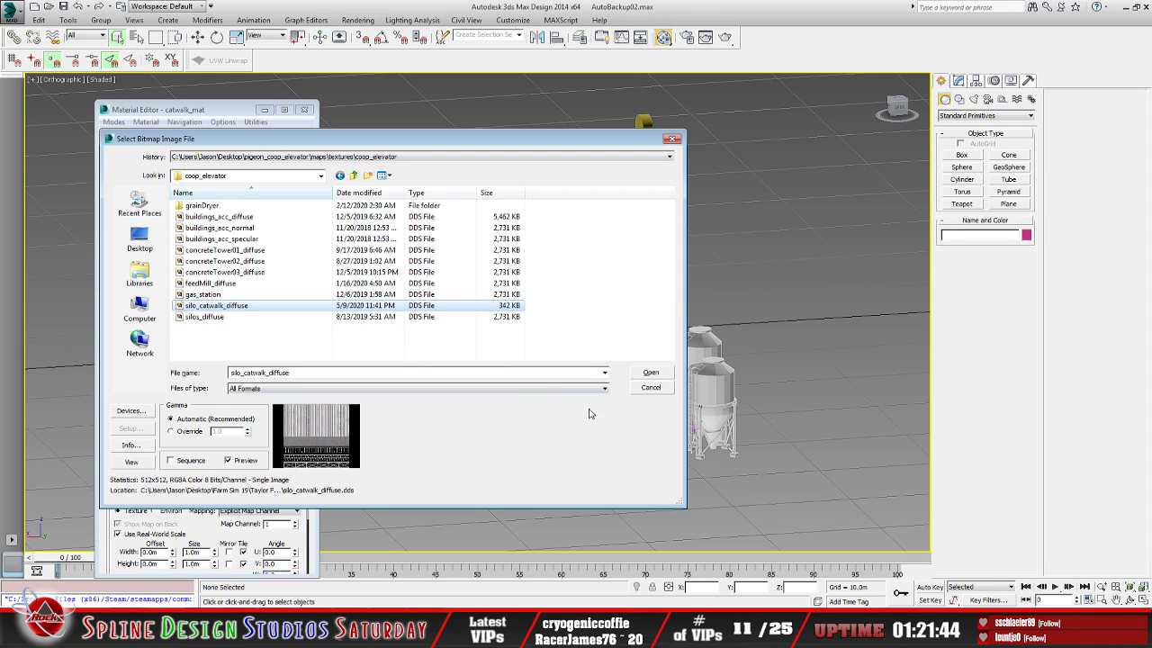
{"action": "left_click", "coordinate": [648, 373]}
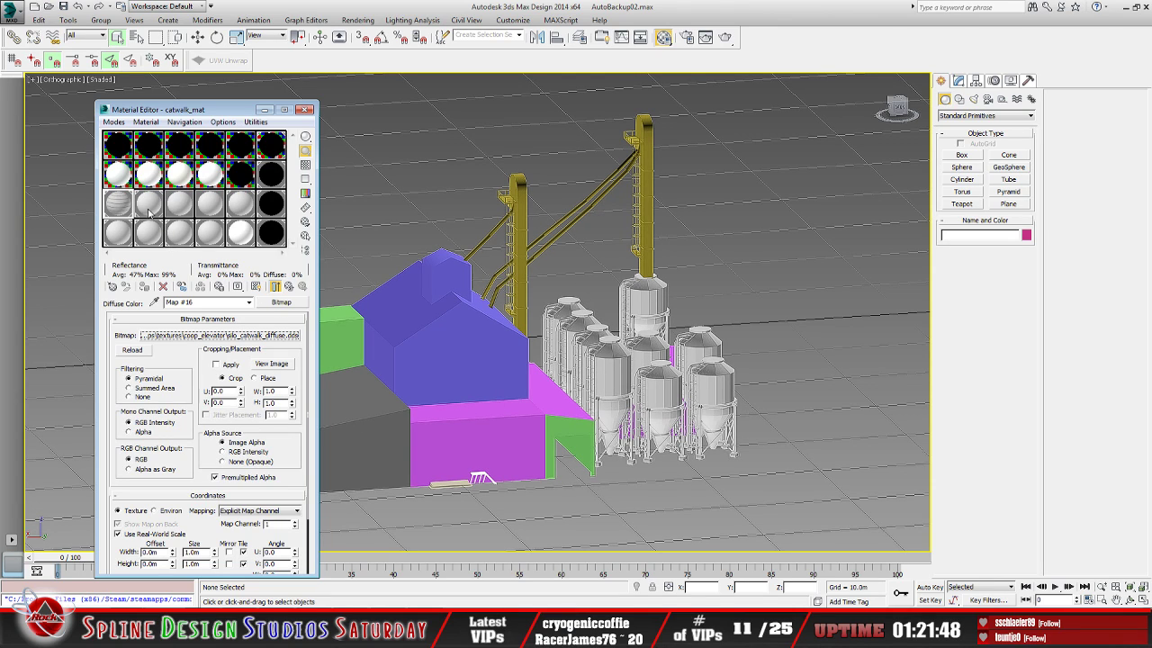
{"action": "left_click", "coordinate": [291, 288]}
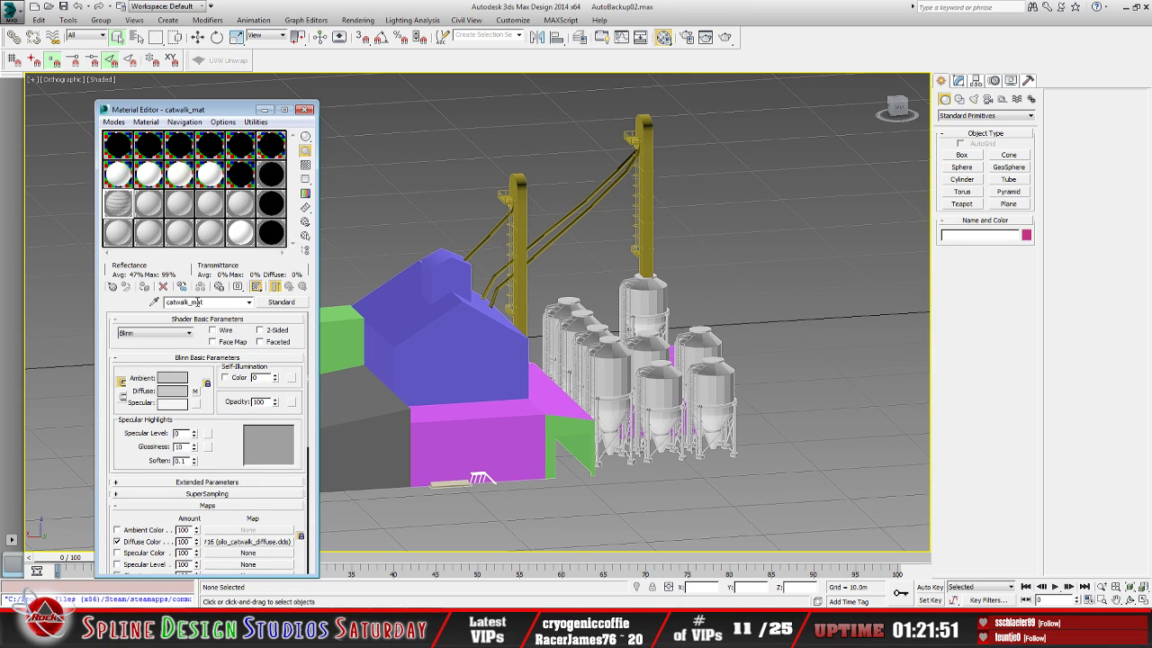
Reload concreteTower02_mat's diffuse bitmap from concreteTower02_diffuse in the coop_elevator textures folder
{"action": "left_click", "coordinate": [149, 205]}
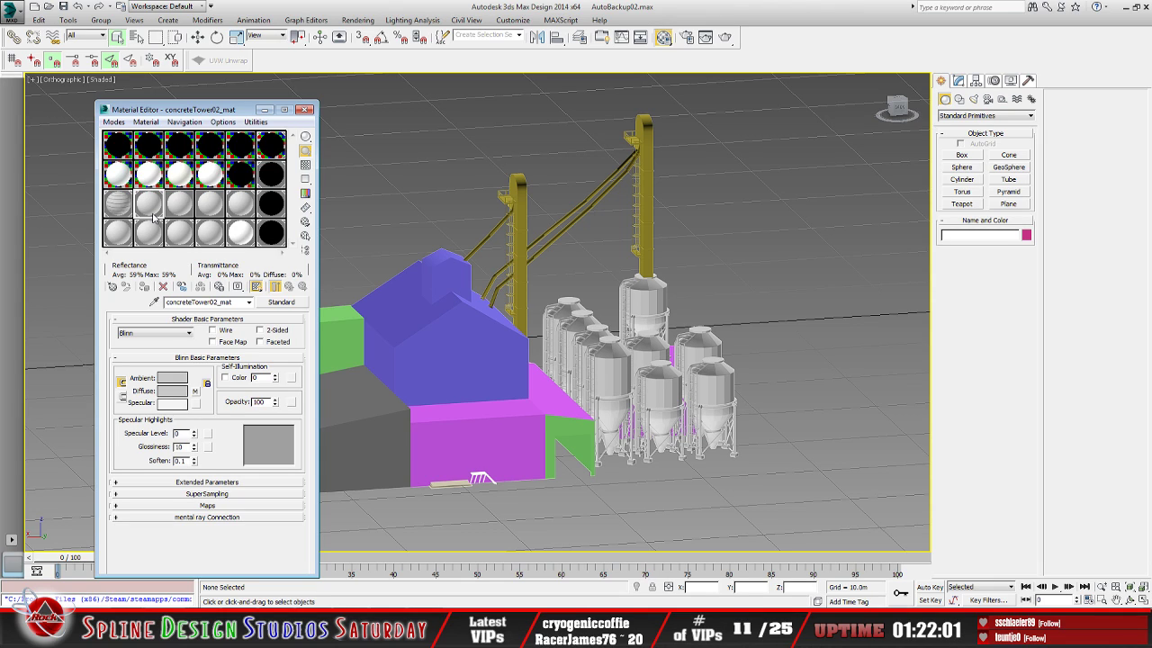
{"action": "left_click", "coordinate": [194, 390]}
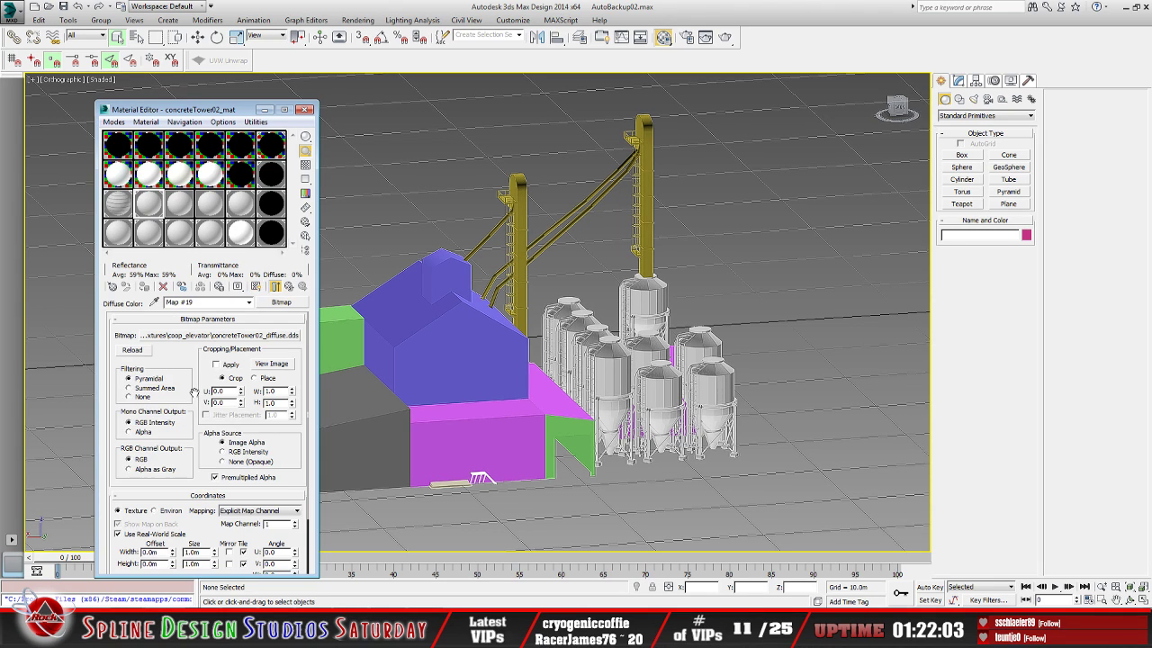
{"action": "left_click", "coordinate": [279, 364]}
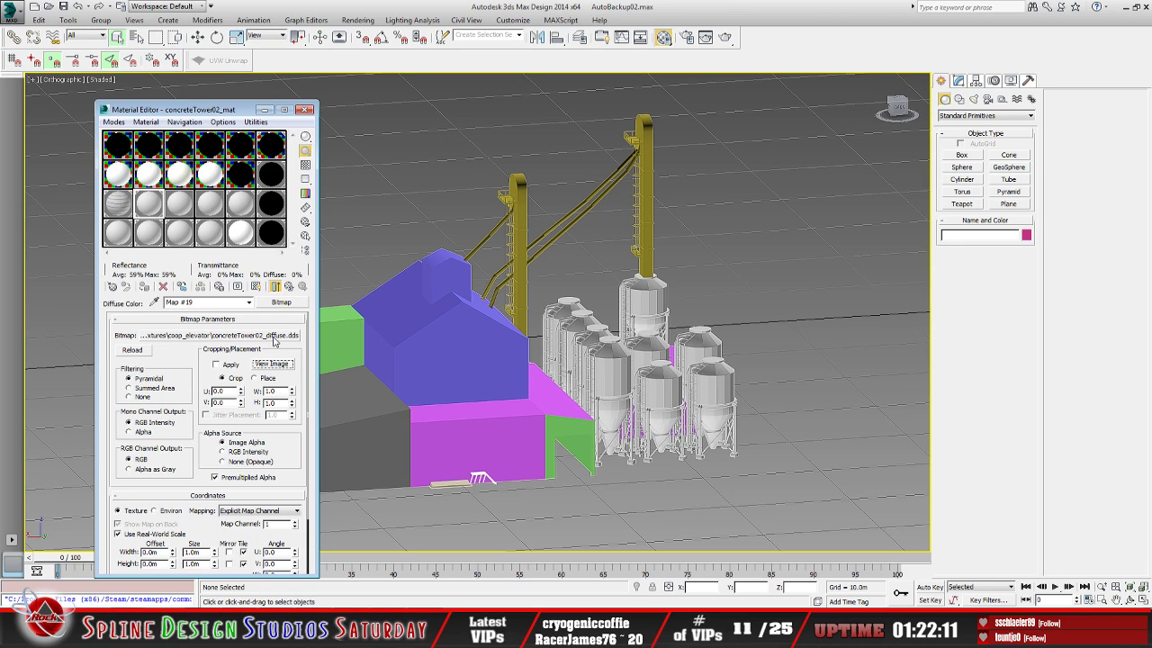
{"action": "left_click", "coordinate": [274, 335]}
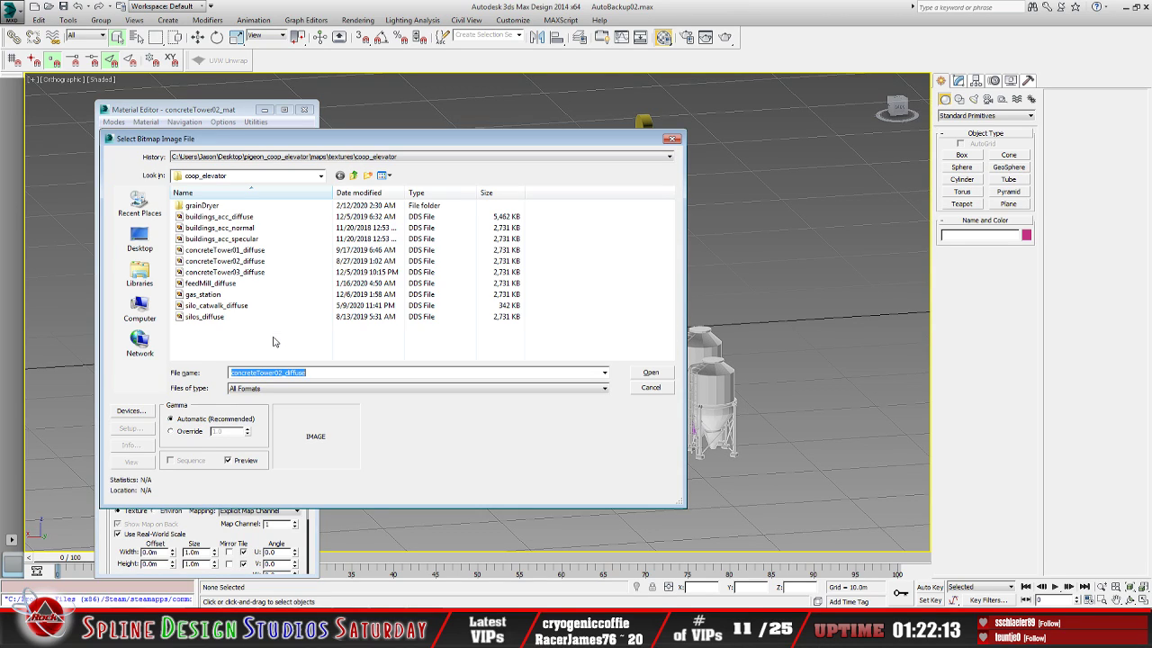
{"action": "left_click", "coordinate": [230, 261]}
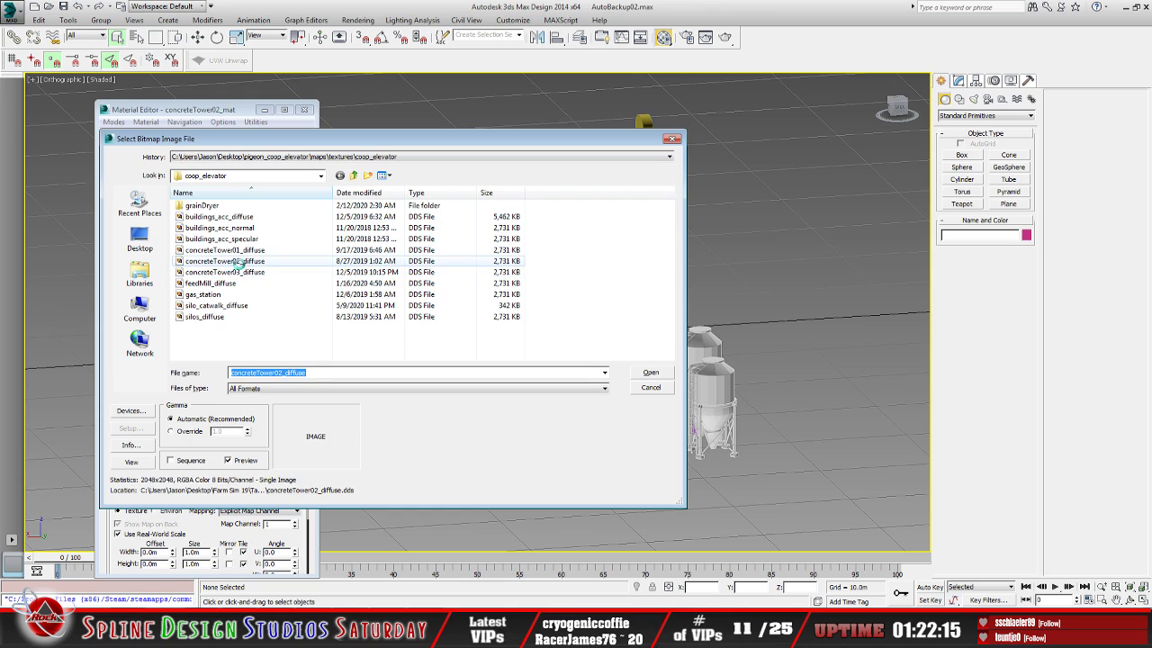
{"action": "left_click", "coordinate": [663, 373]}
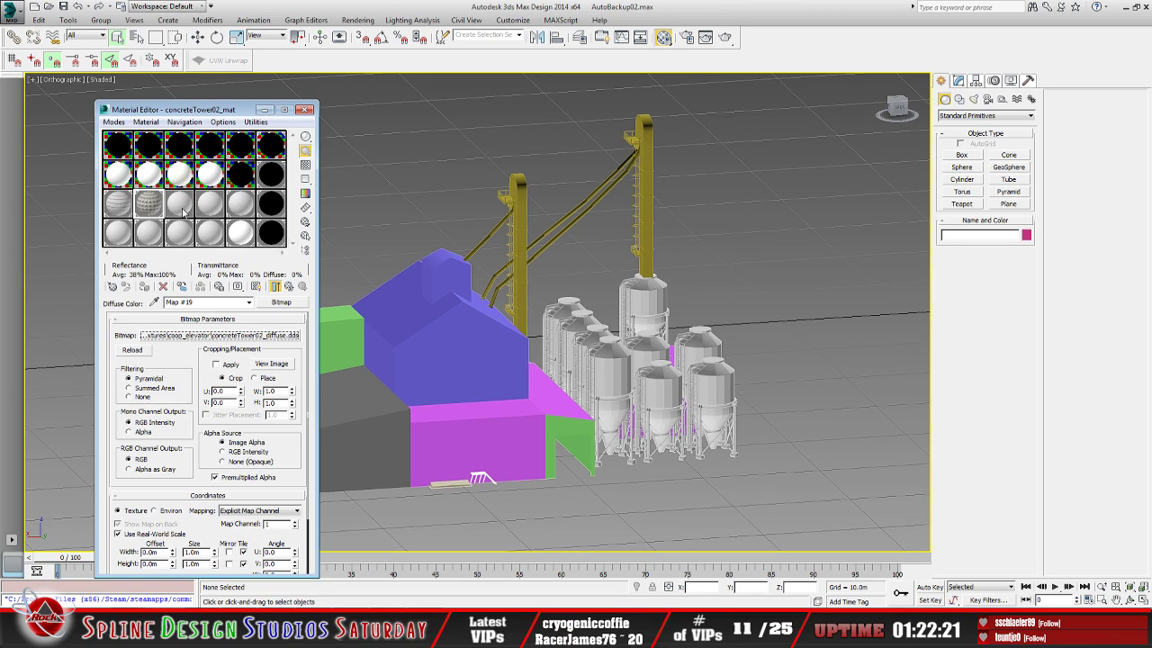
Relink the diffuse map of concreteTower01_mat to the concreteTower01_diffuse file in the coop_elevator folder
{"action": "left_click", "coordinate": [183, 210]}
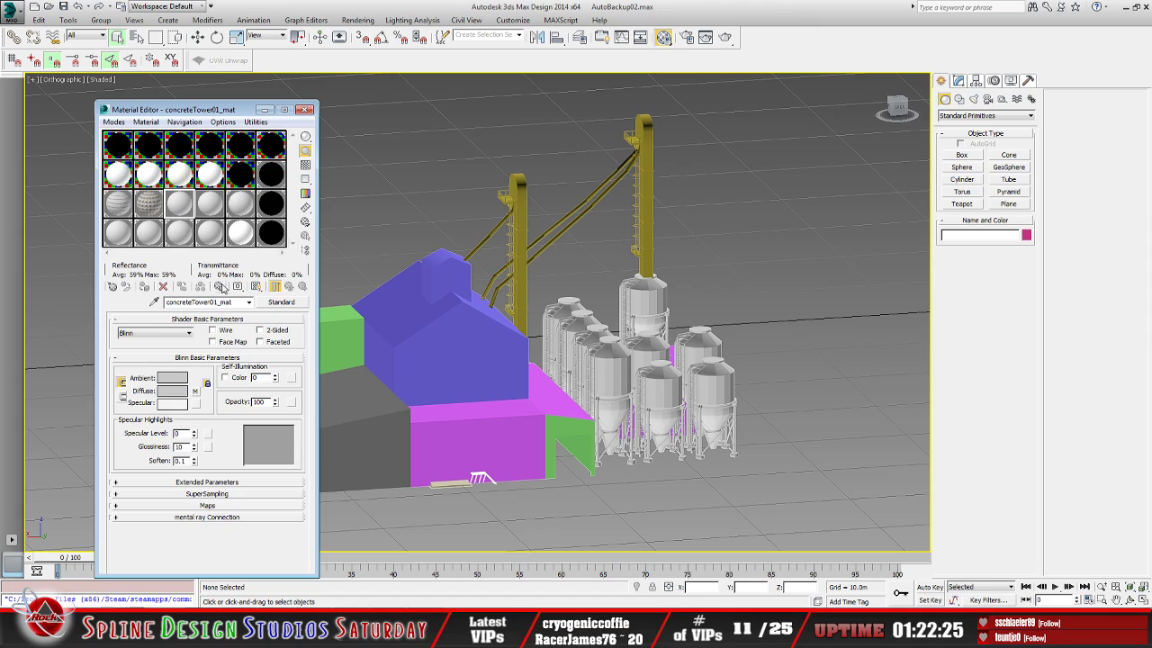
{"action": "left_click", "coordinate": [196, 391]}
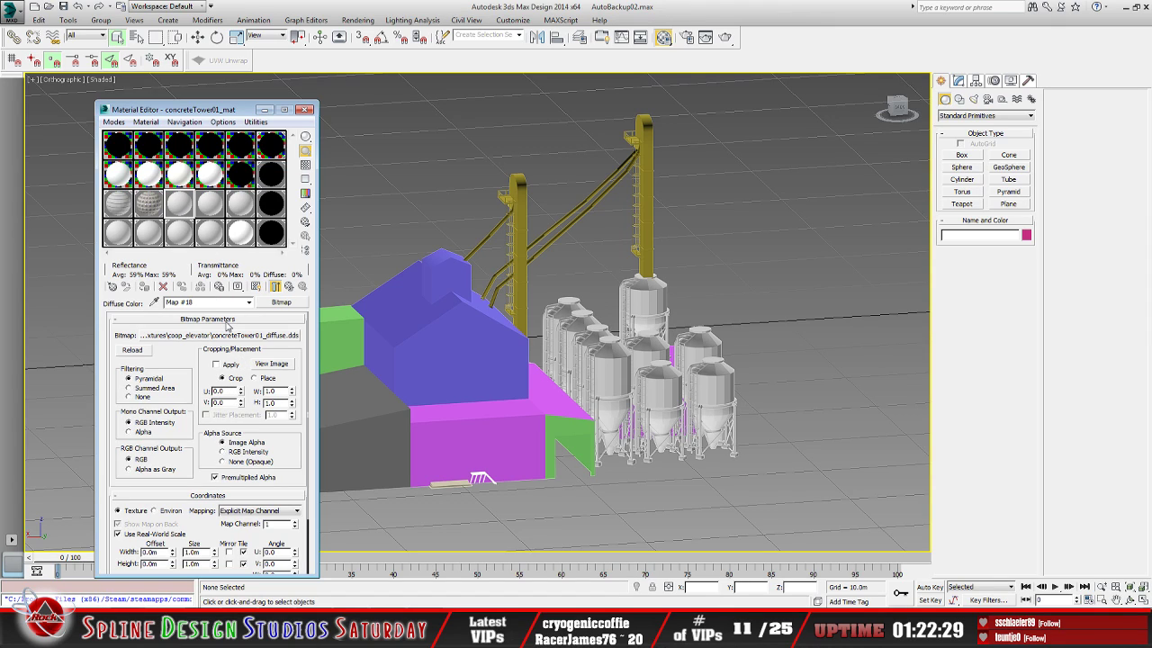
{"action": "left_click", "coordinate": [206, 337]}
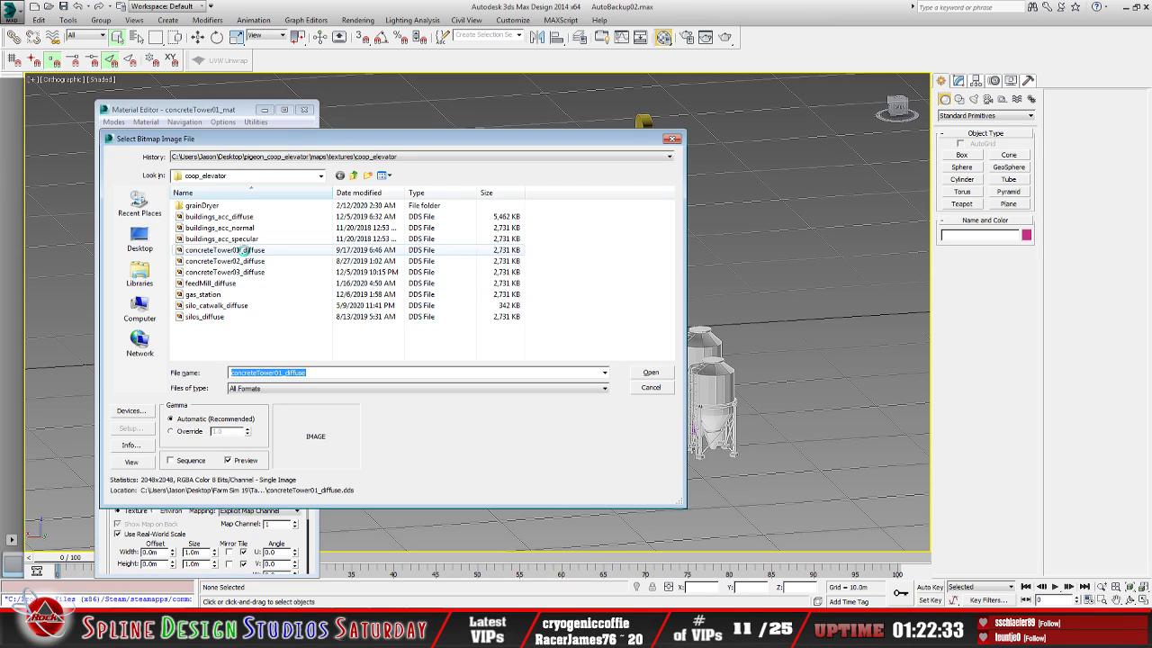
{"action": "left_click", "coordinate": [225, 250]}
{"action": "left_click", "coordinate": [650, 372]}
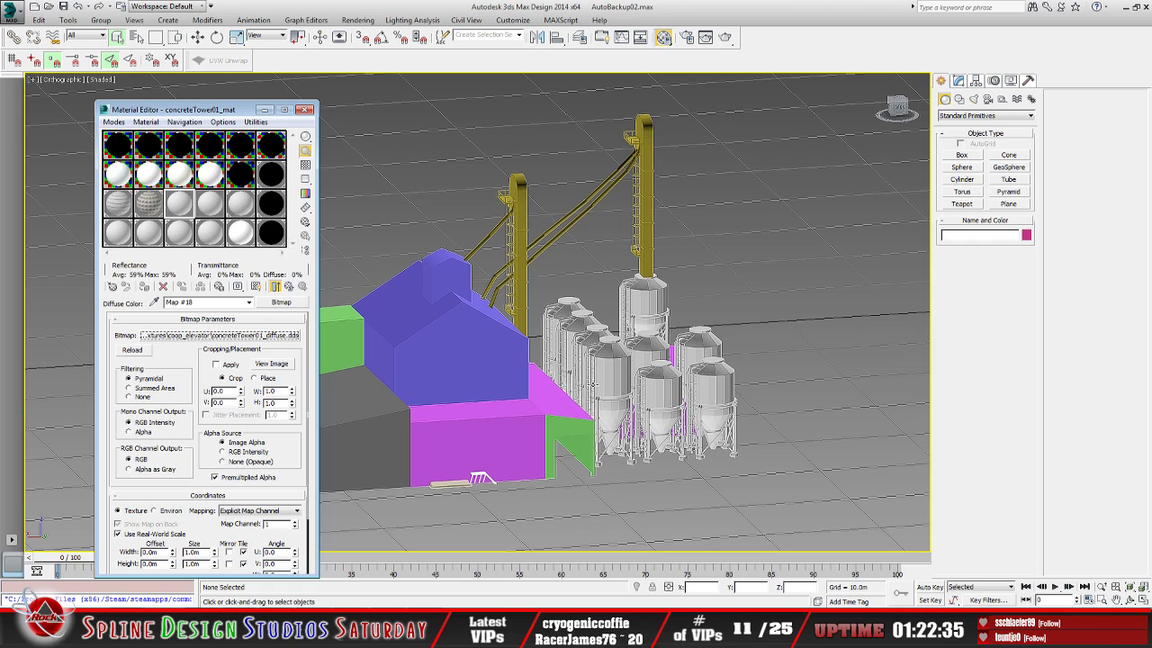
Relink the diffuse map of silos_mat to the silos_diffuse file in the coop_elevator folder
{"action": "left_click", "coordinate": [220, 203]}
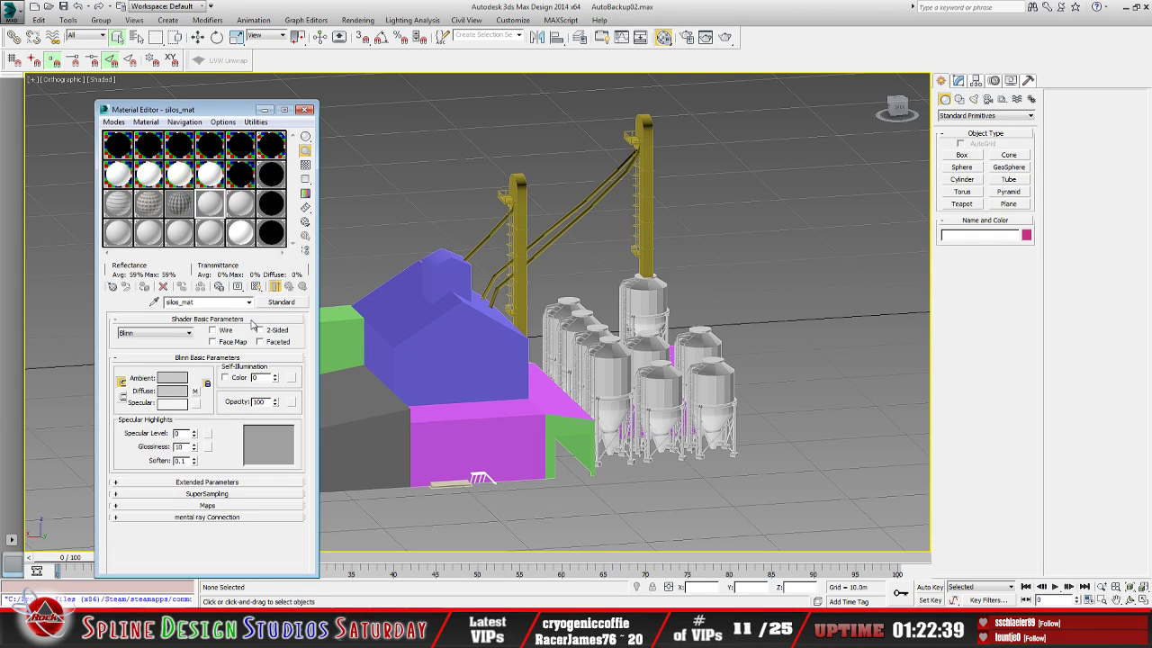
{"action": "left_click", "coordinate": [196, 392]}
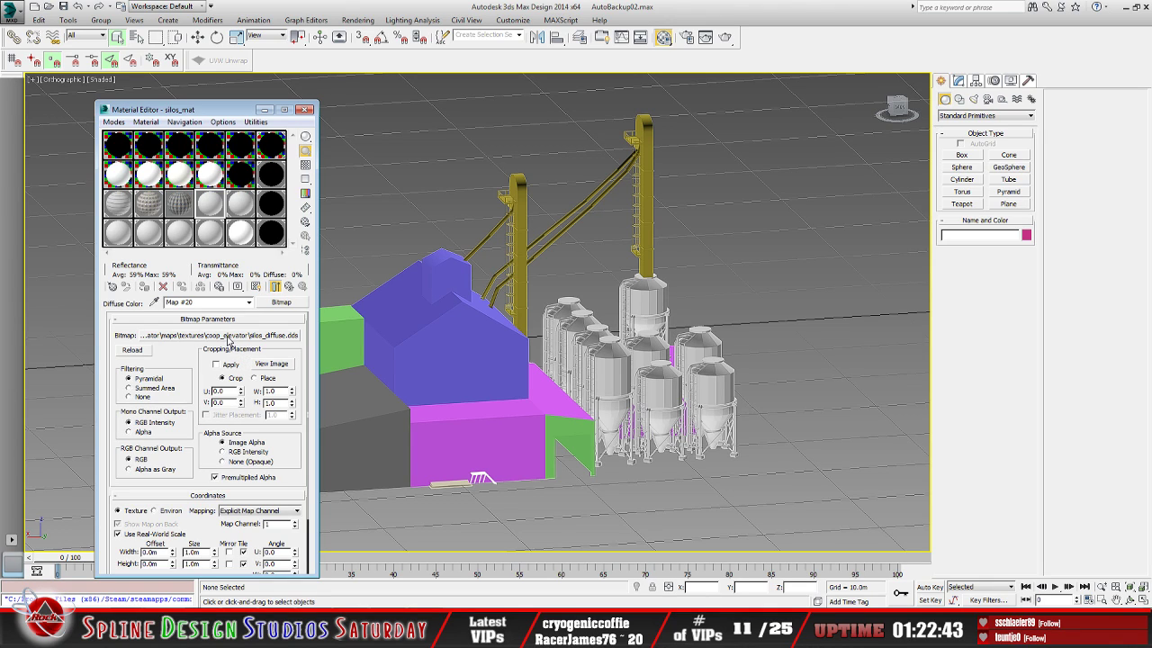
{"action": "left_click", "coordinate": [229, 335]}
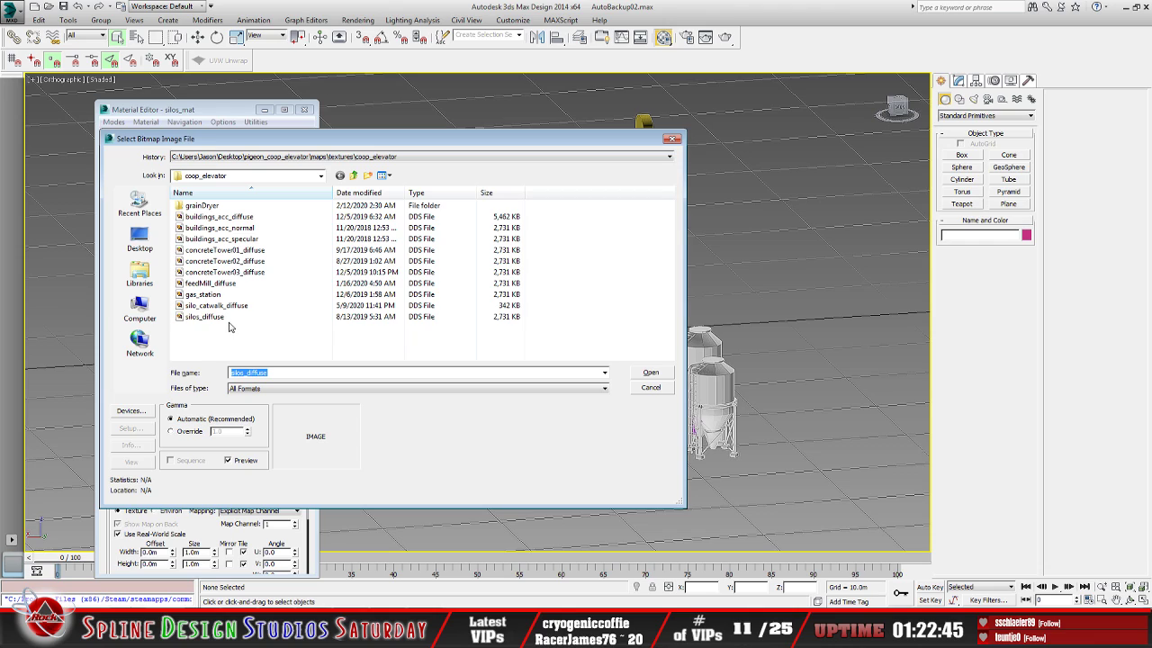
{"action": "left_click", "coordinate": [211, 317]}
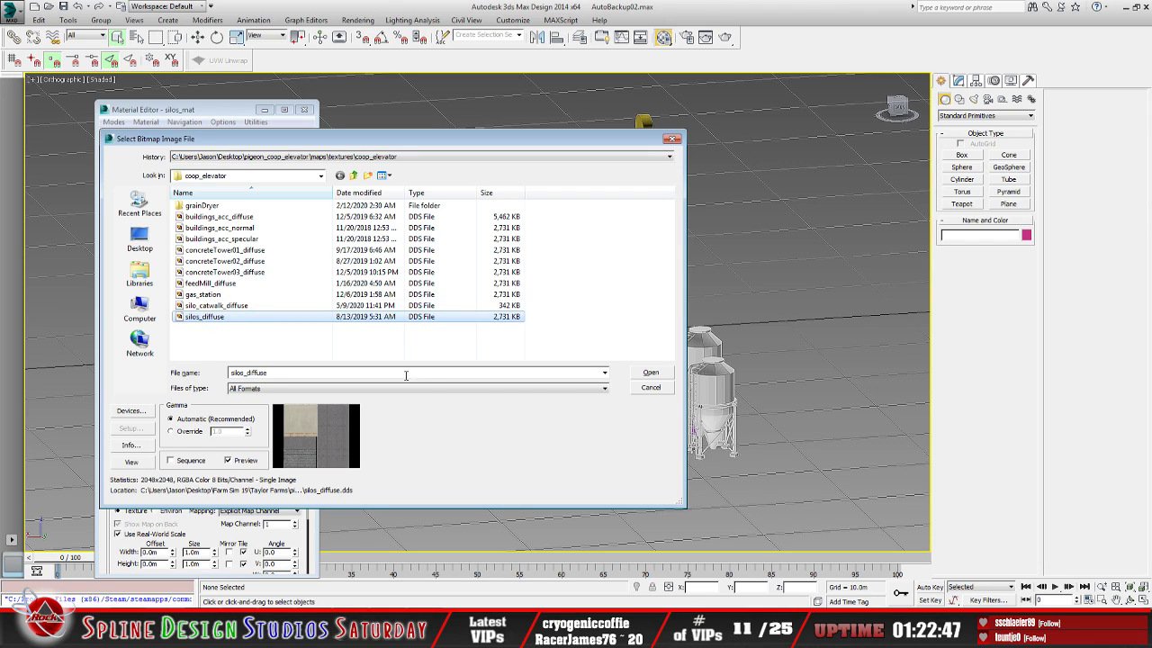
{"action": "left_click", "coordinate": [652, 374]}
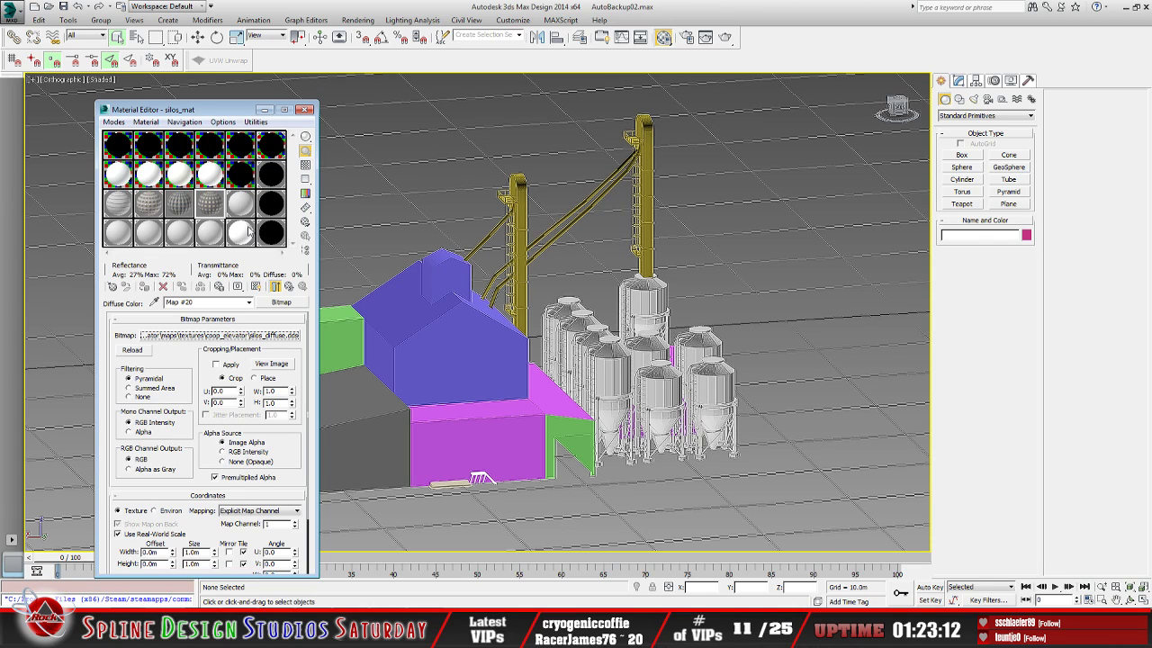
Relink the diffuse map of gasStation_mat to the gas_station file in the coop_elevator folder
{"action": "left_click", "coordinate": [245, 208]}
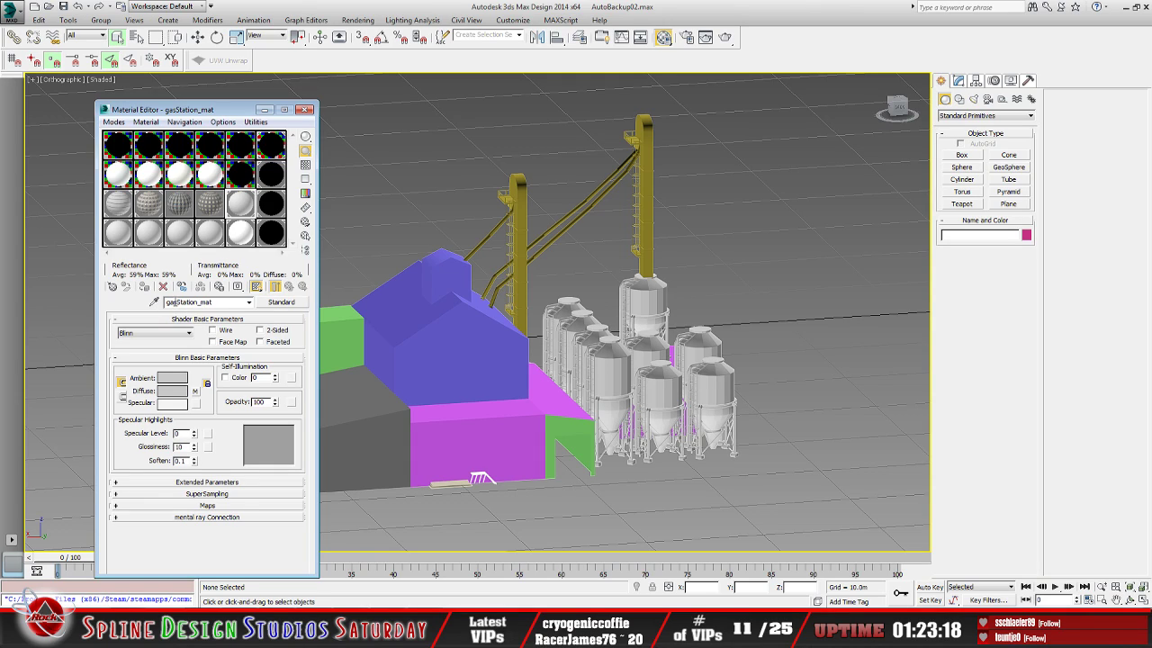
{"action": "left_click", "coordinate": [194, 391]}
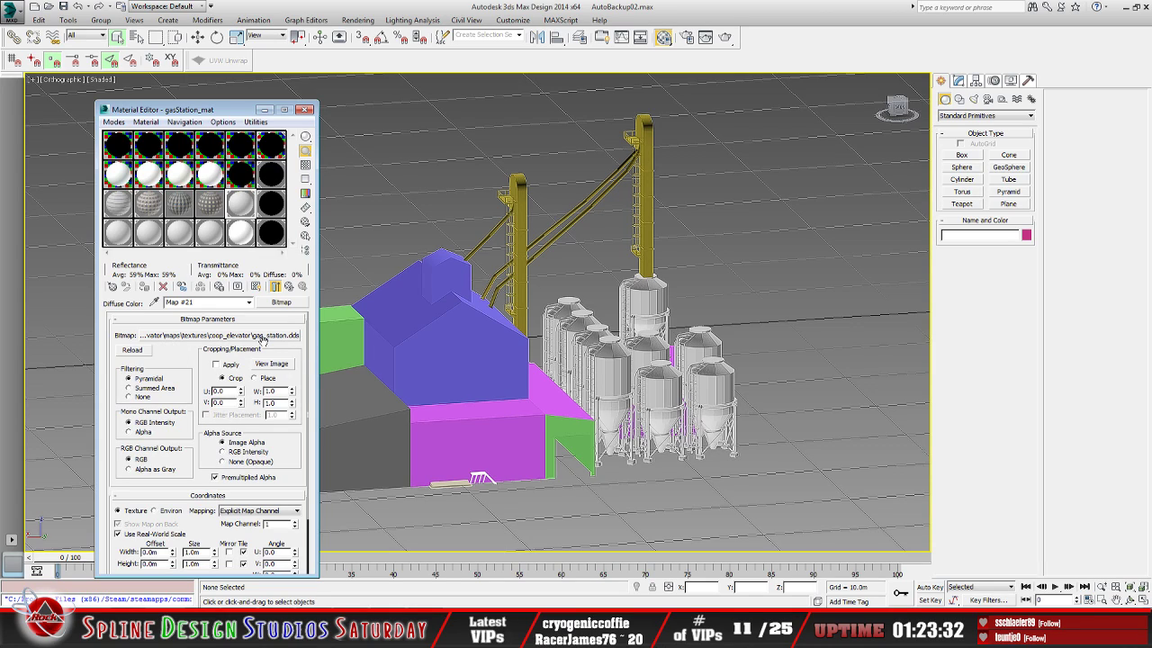
{"action": "left_click", "coordinate": [268, 338]}
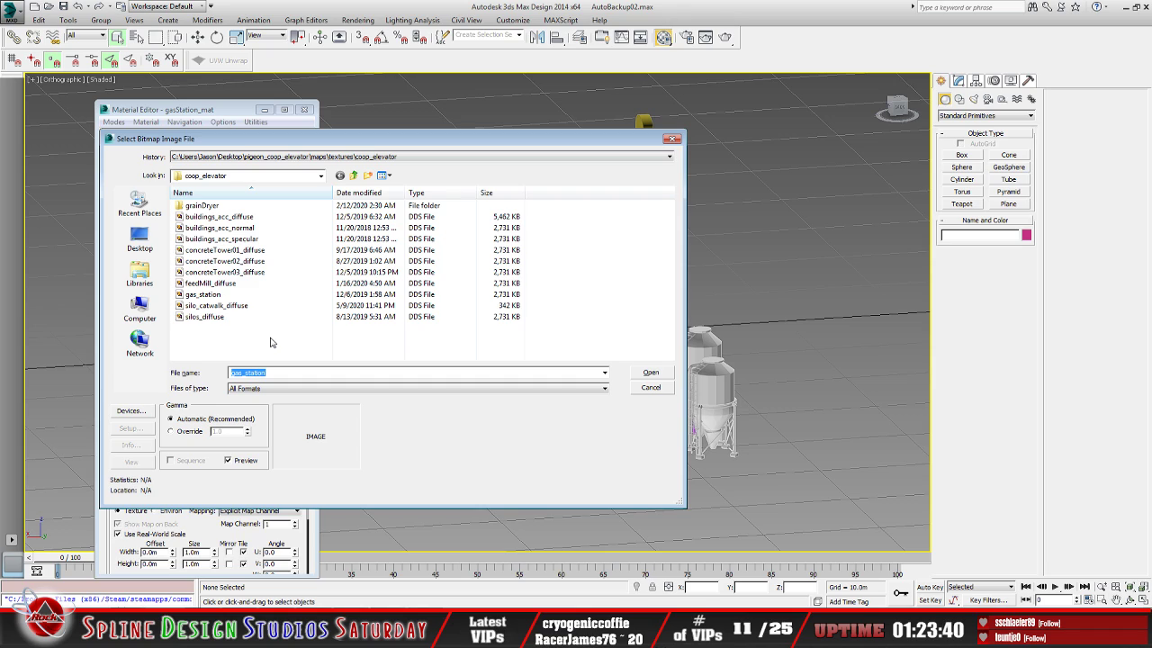
{"action": "left_click", "coordinate": [204, 294]}
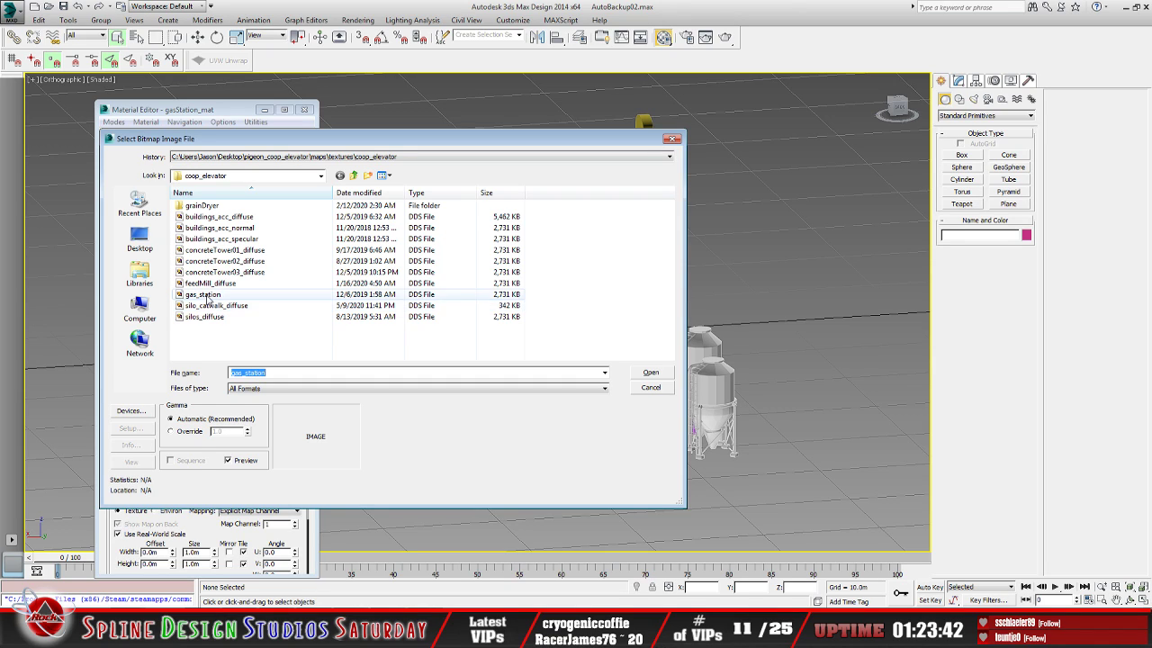
{"action": "left_click", "coordinate": [650, 371]}
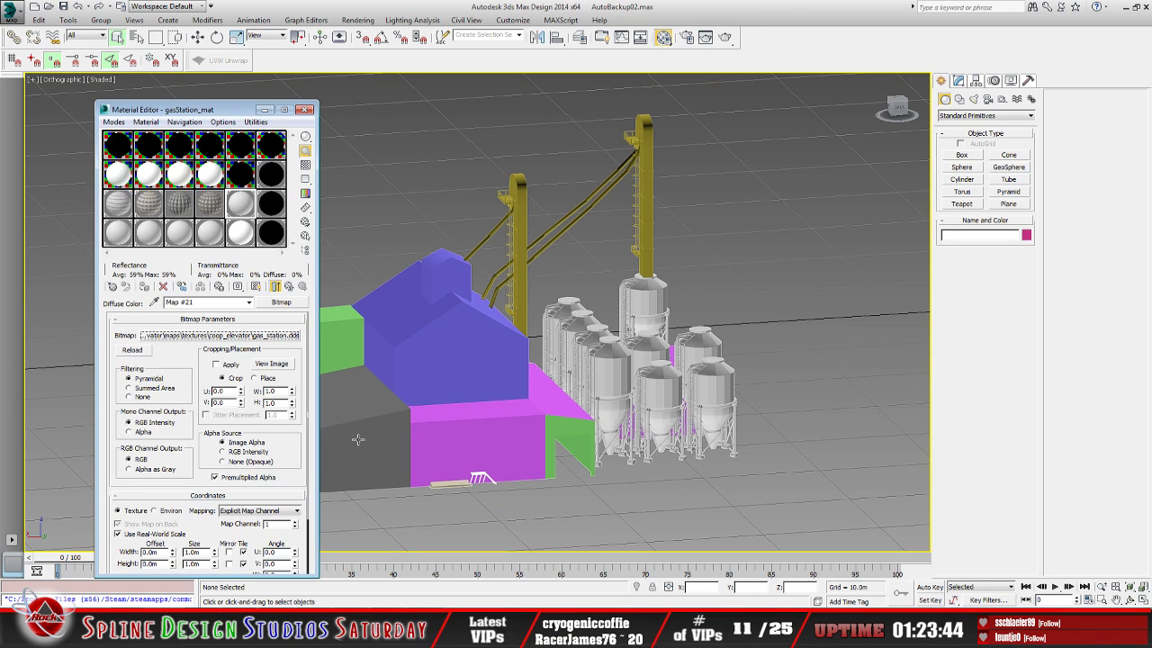
Load buildings_acc_diffuse as the diffuse bitmap of buildings_acc_mat and return to the material's main parameters
{"action": "left_click", "coordinate": [271, 206]}
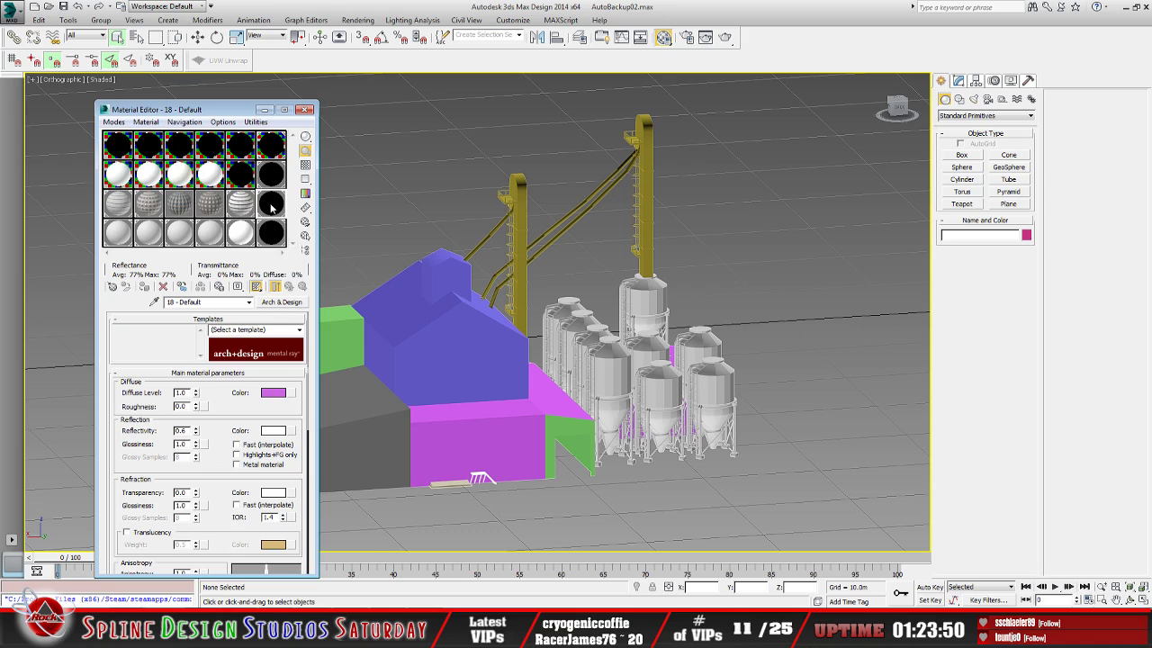
{"action": "left_click", "coordinate": [120, 237]}
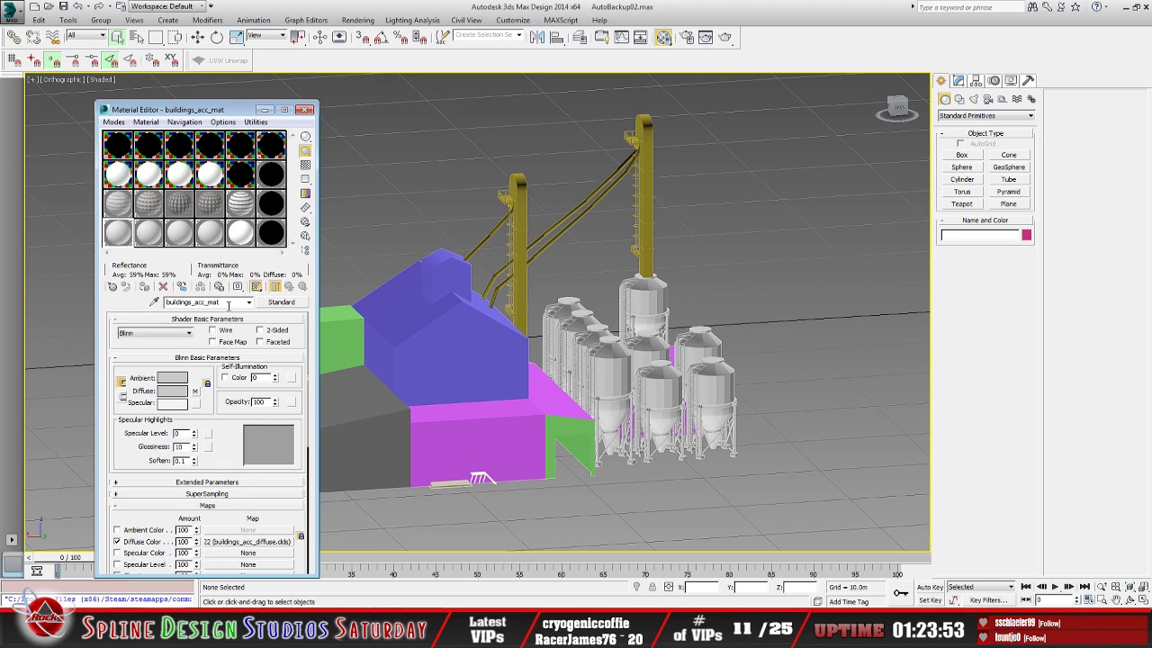
{"action": "left_click", "coordinate": [194, 391]}
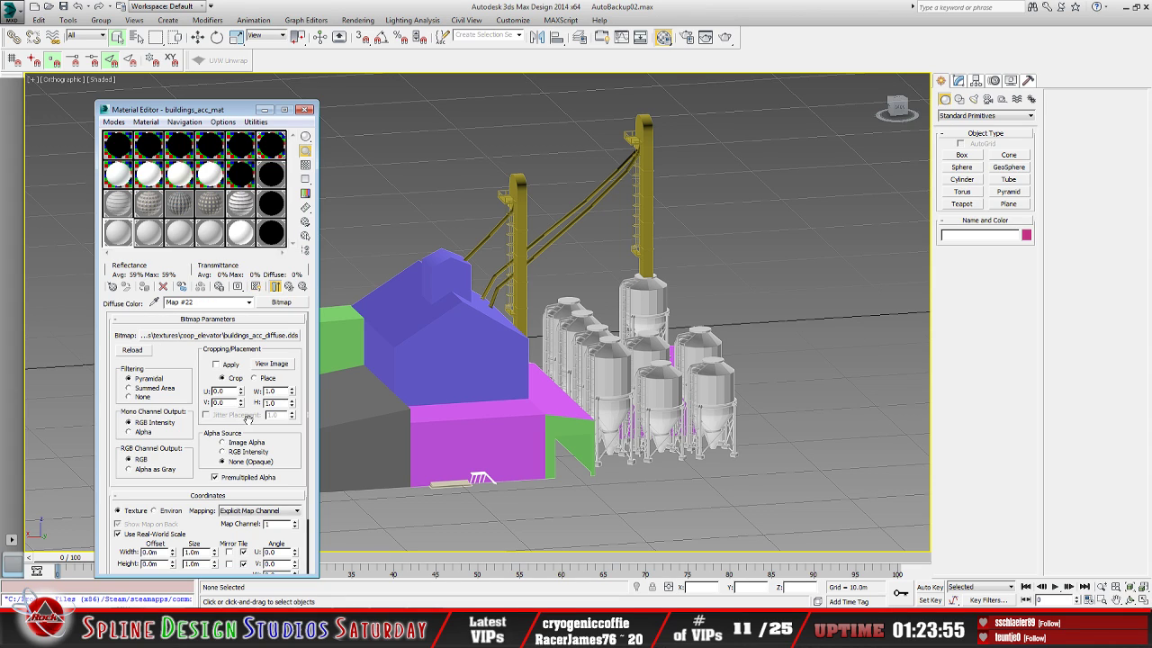
{"action": "left_click", "coordinate": [221, 335]}
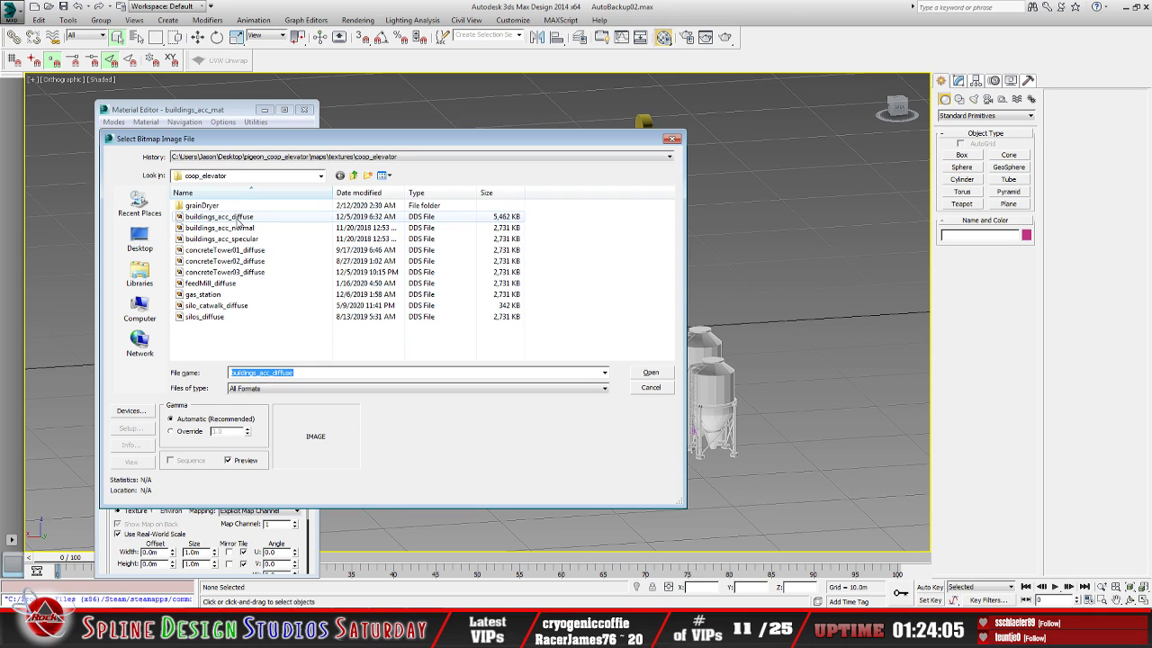
{"action": "left_click", "coordinate": [238, 217]}
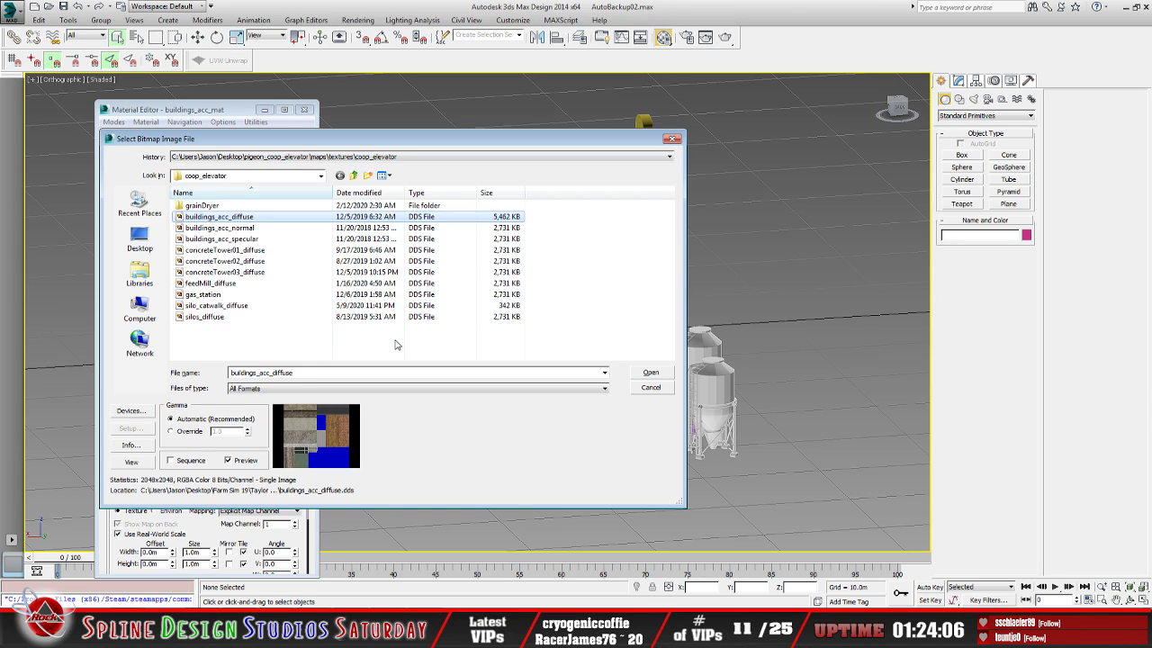
{"action": "left_click", "coordinate": [656, 373]}
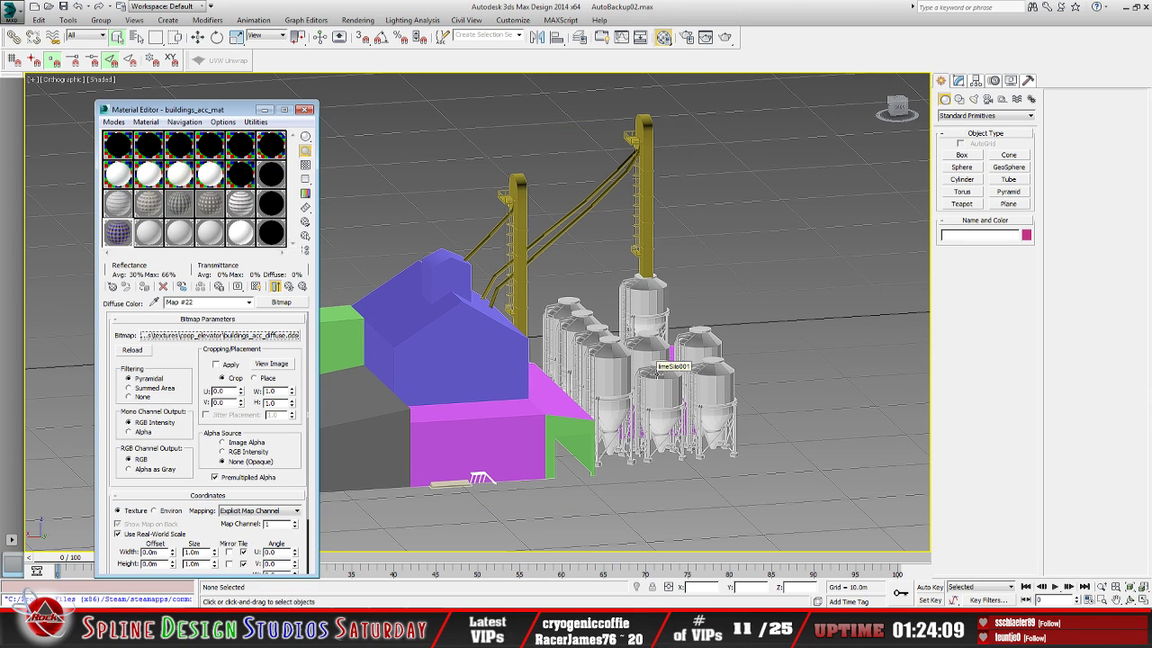
{"action": "scroll", "coordinate": [281, 456], "scroll_direction": "down", "scroll_amount": 3}
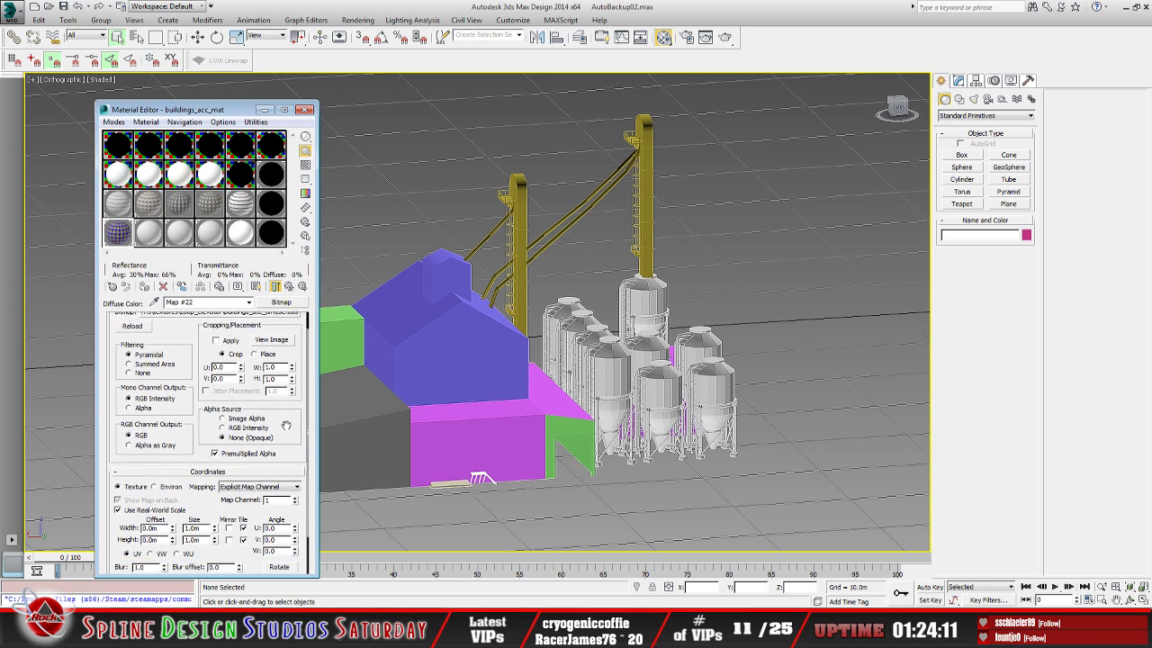
{"action": "left_click", "coordinate": [289, 286]}
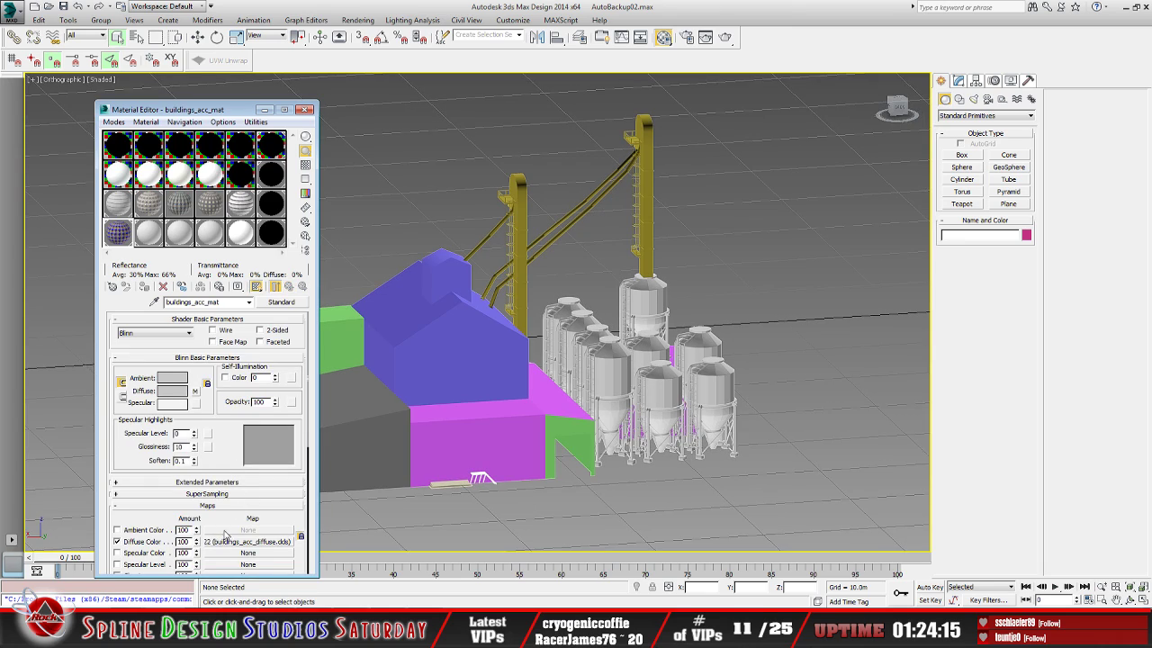
Load buildings_acc_normal as the bump bitmap of buildings_acc_mat and return to the material's map list
{"action": "left_click_drag", "start_coordinate": [238, 516], "coordinate": [245, 396]}
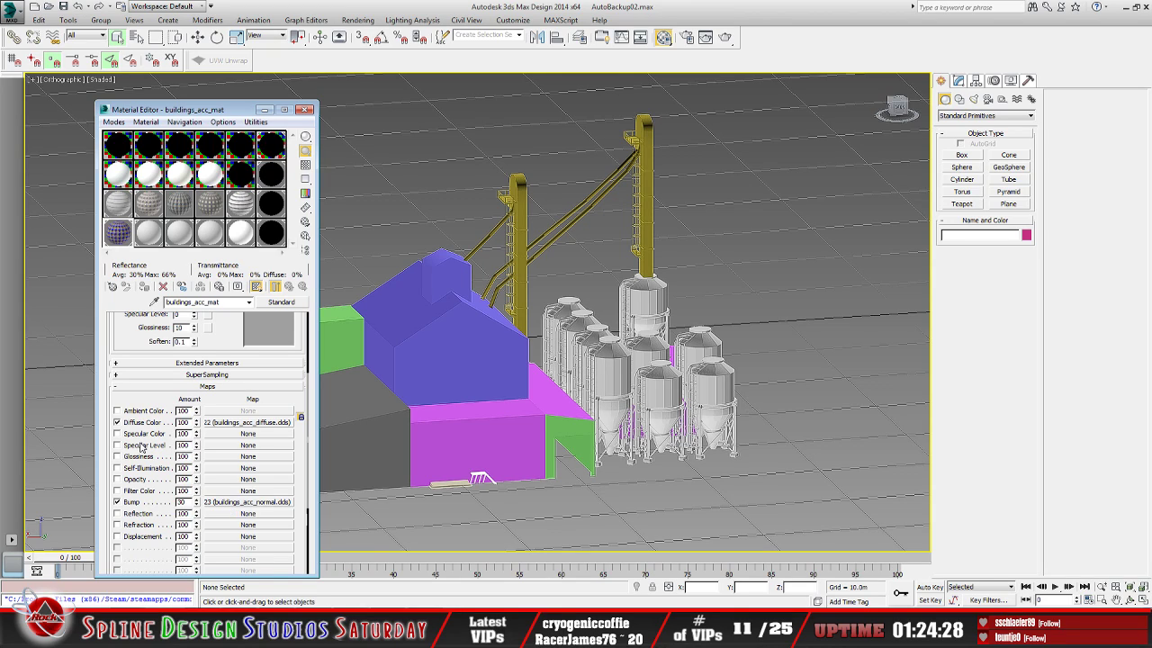
{"action": "left_click", "coordinate": [242, 501]}
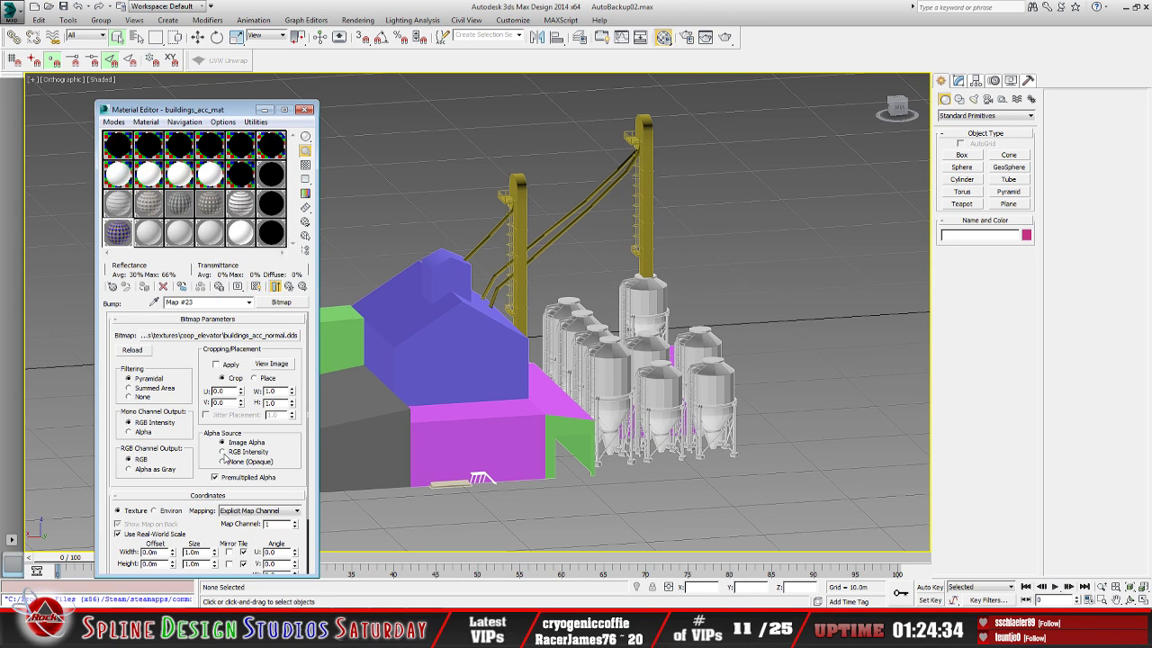
{"action": "left_click", "coordinate": [198, 337]}
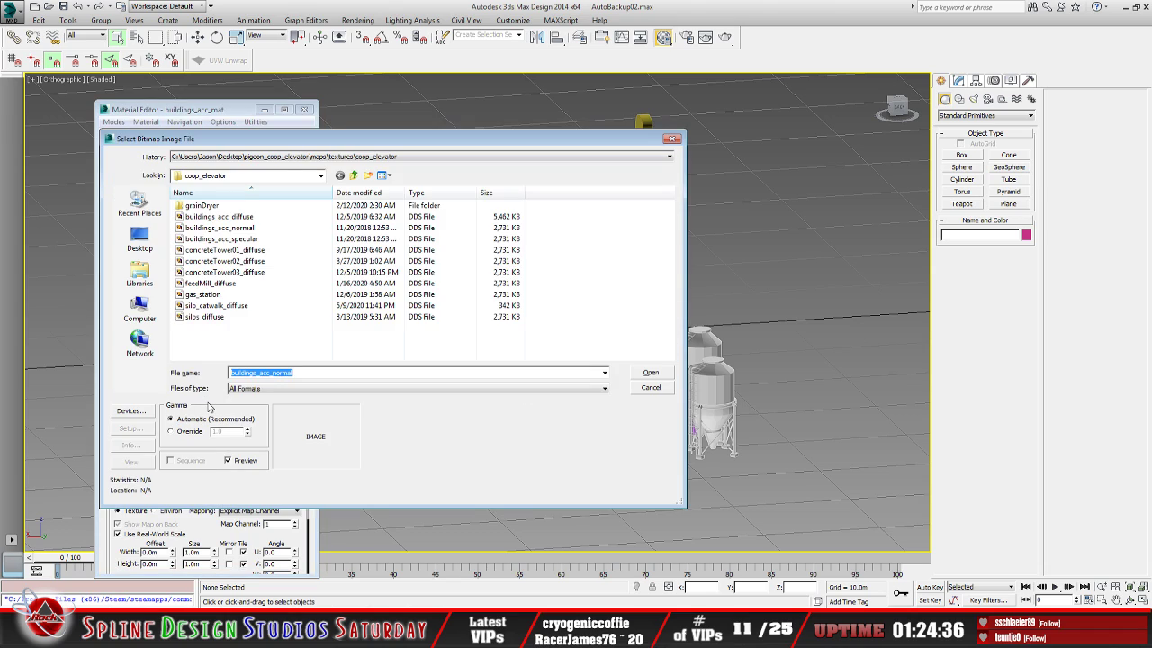
{"action": "left_click", "coordinate": [225, 228]}
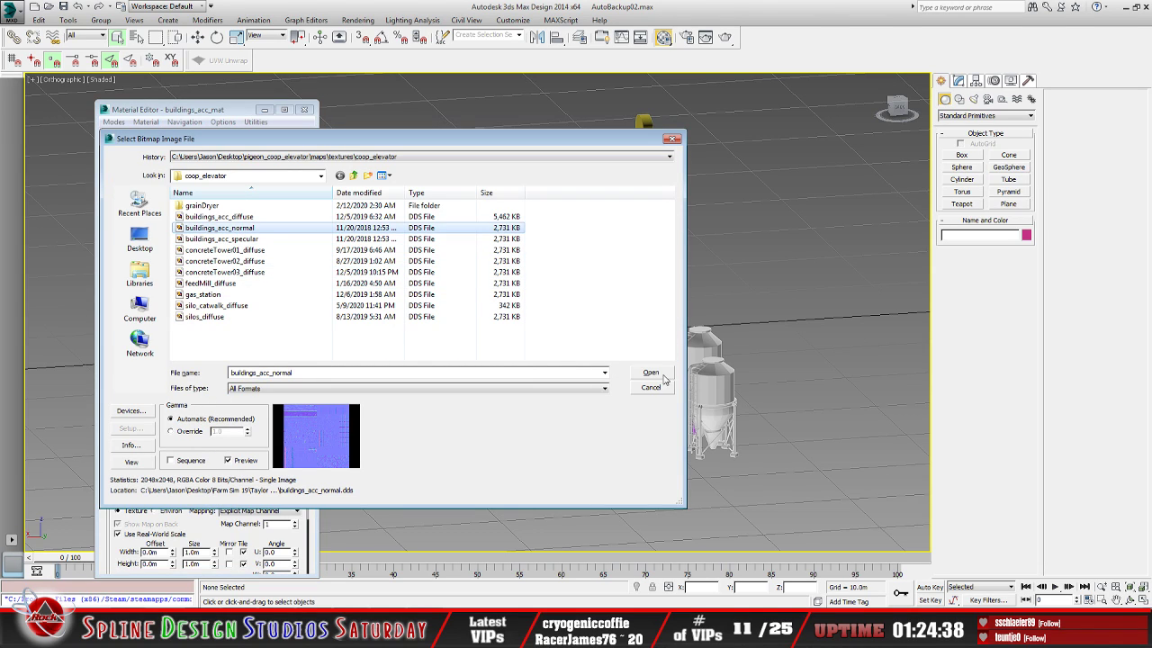
{"action": "left_click", "coordinate": [651, 373]}
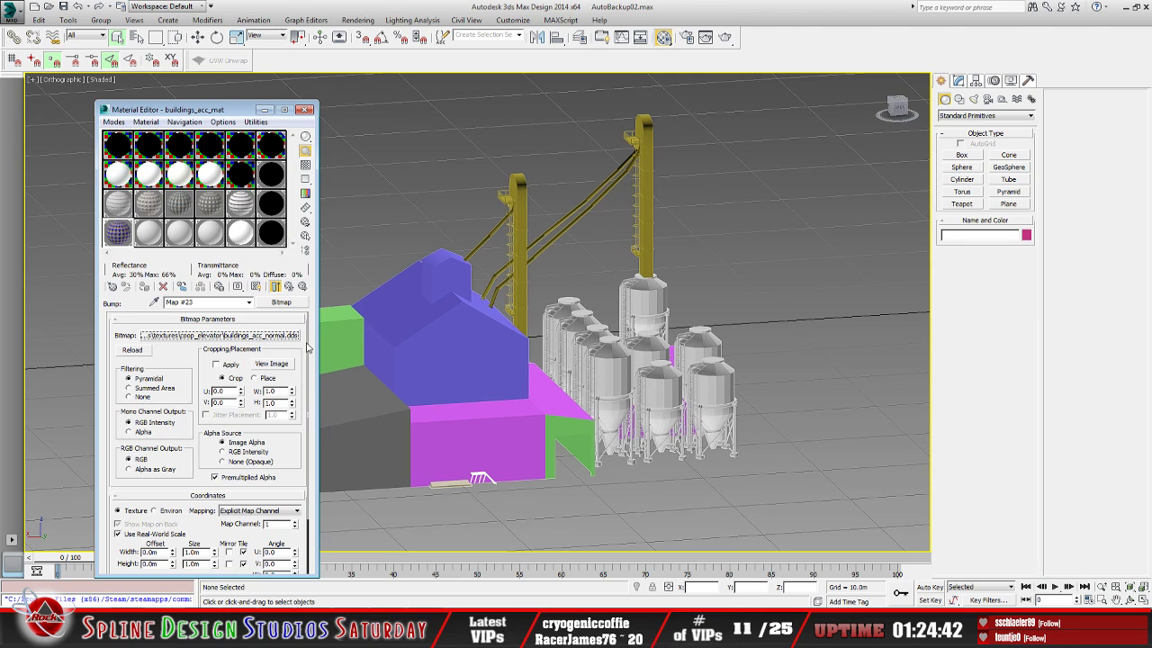
{"action": "left_click", "coordinate": [290, 286]}
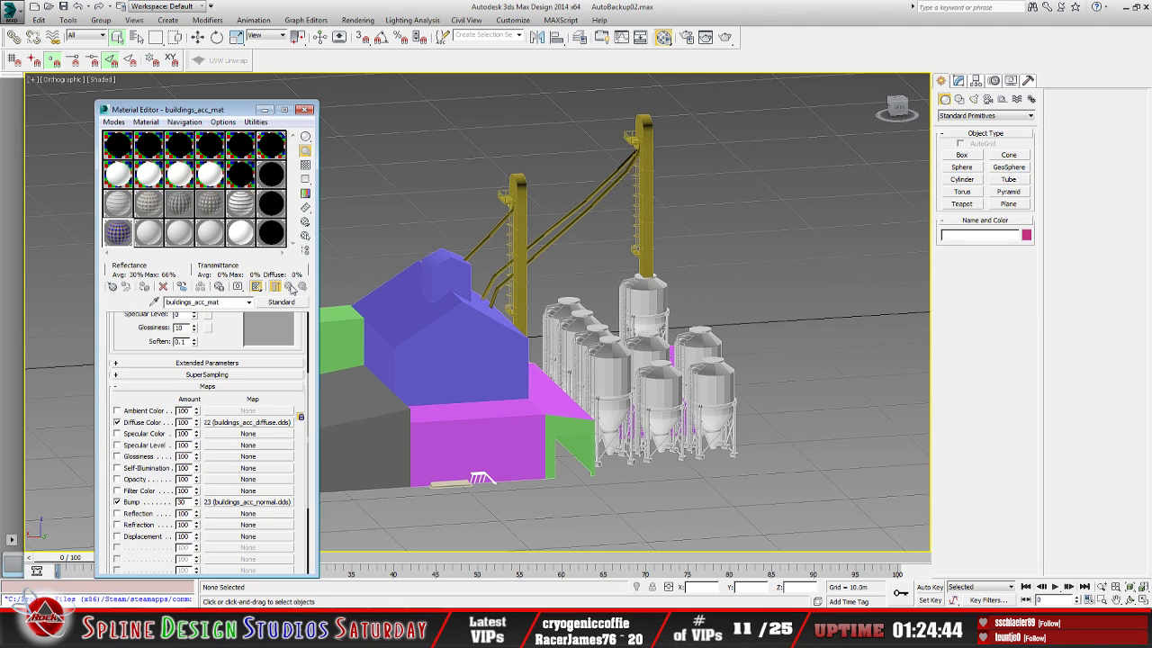
Relink the diffuse map of concreteTower03_mat to the concreteTower03_diffuse file in the coop_elevator folder and return to the material's main parameters
{"action": "left_click", "coordinate": [148, 244]}
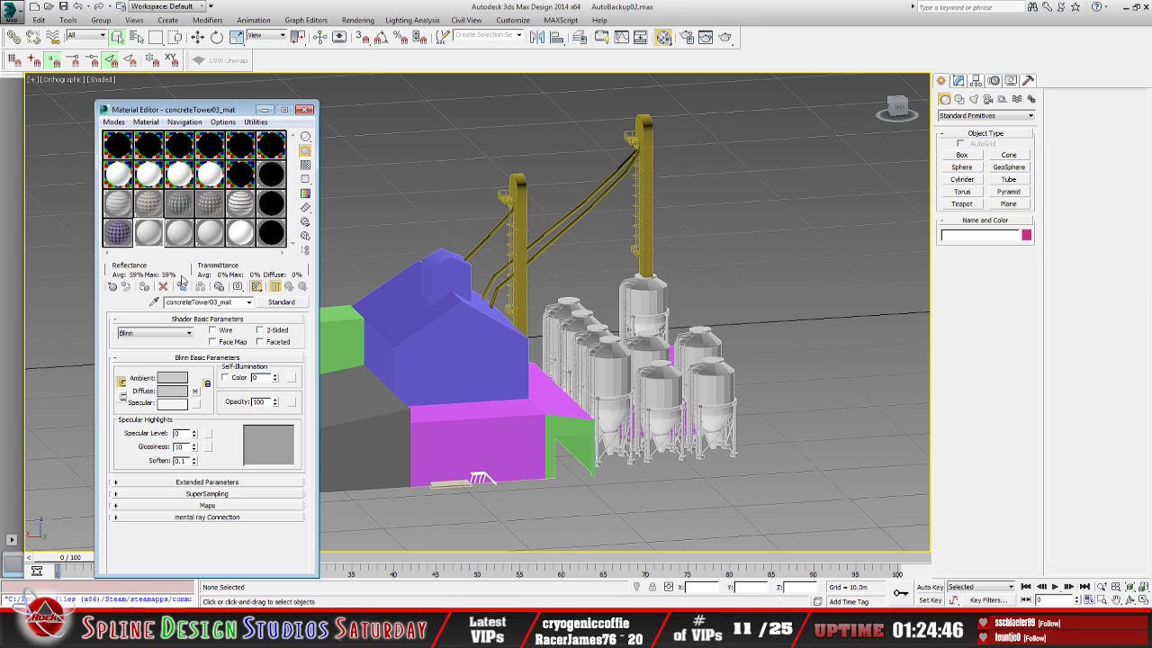
{"action": "left_click", "coordinate": [195, 392]}
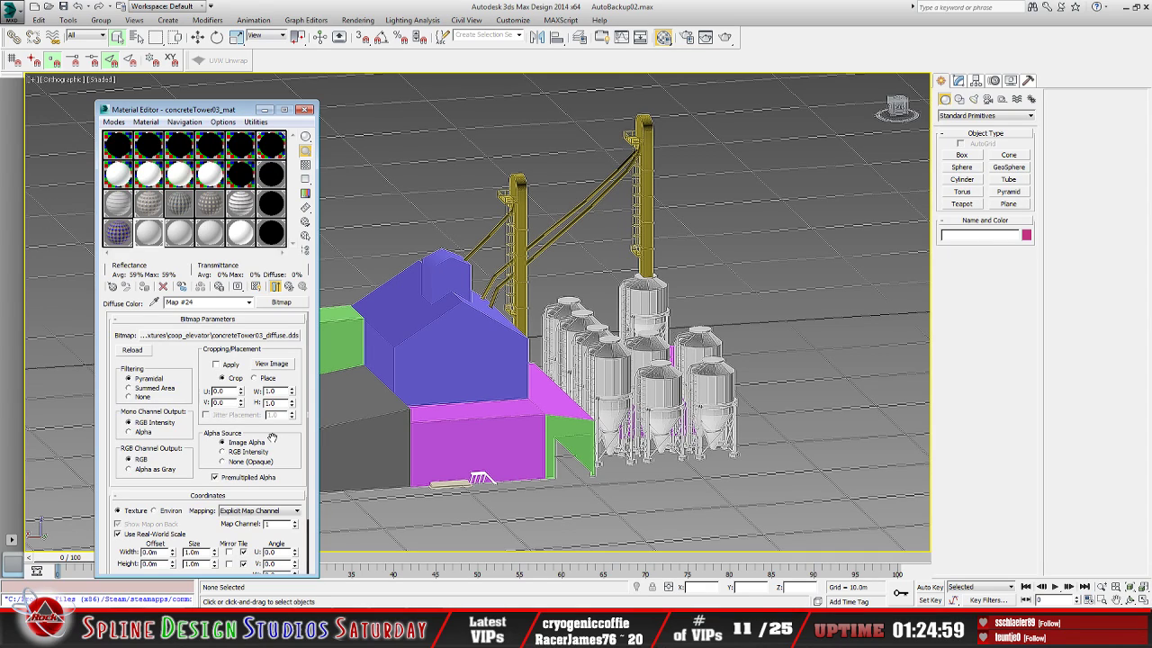
{"action": "left_click", "coordinate": [238, 335]}
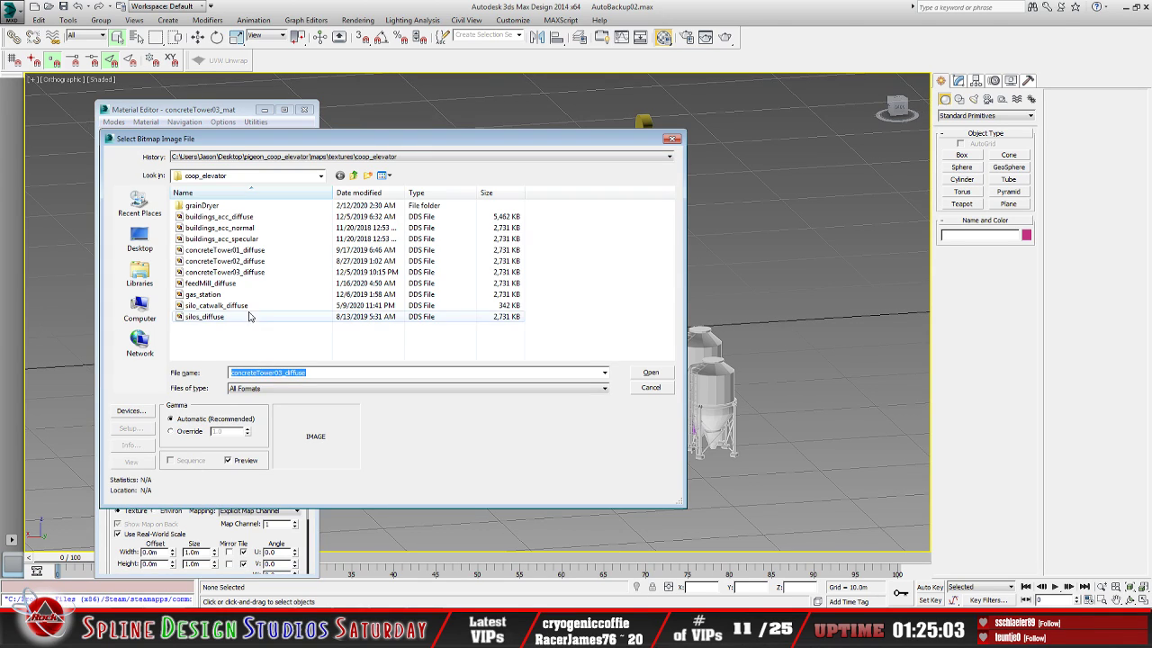
{"action": "left_click", "coordinate": [456, 273]}
{"action": "left_click", "coordinate": [648, 372]}
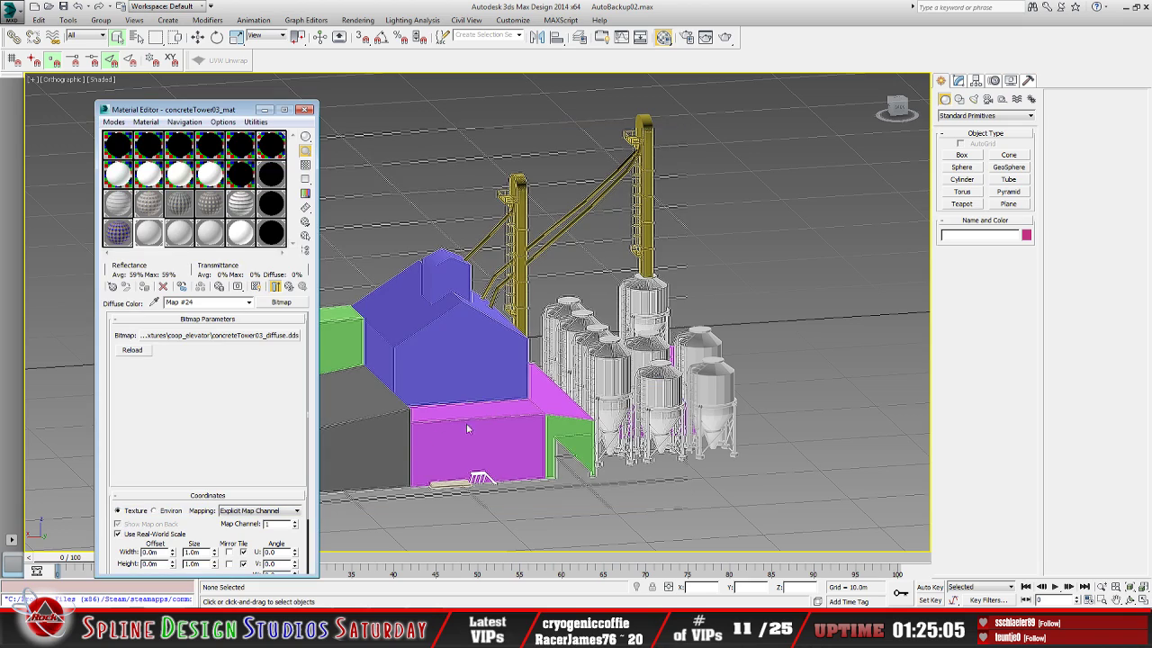
{"action": "left_click", "coordinate": [288, 286]}
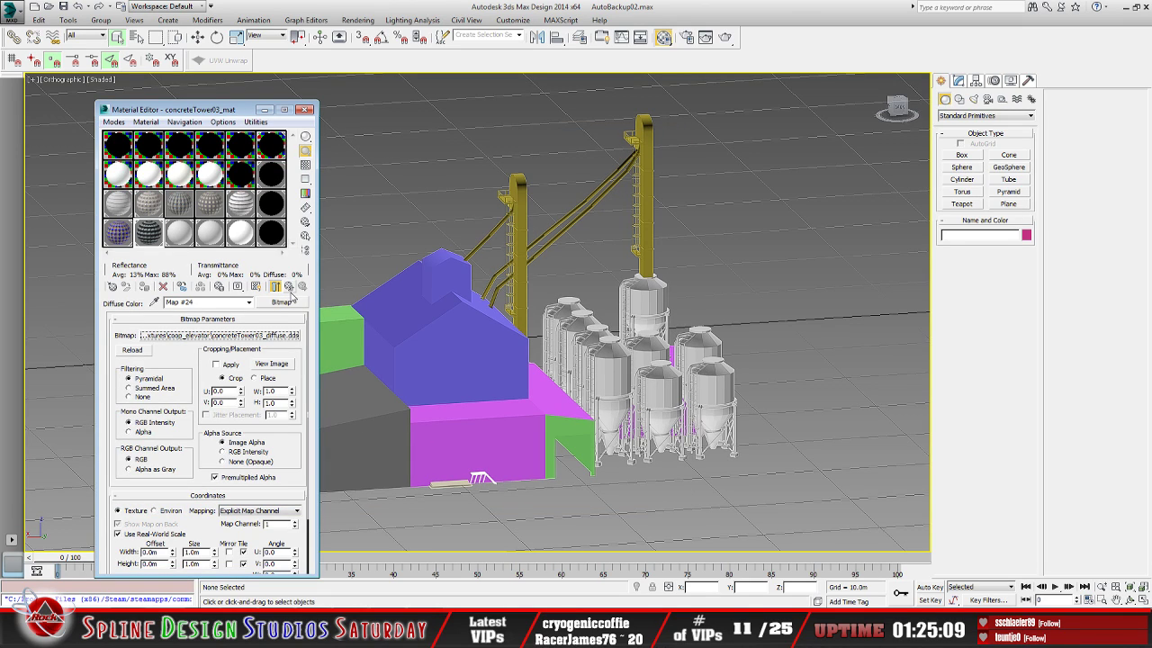
{"action": "left_click", "coordinate": [289, 288]}
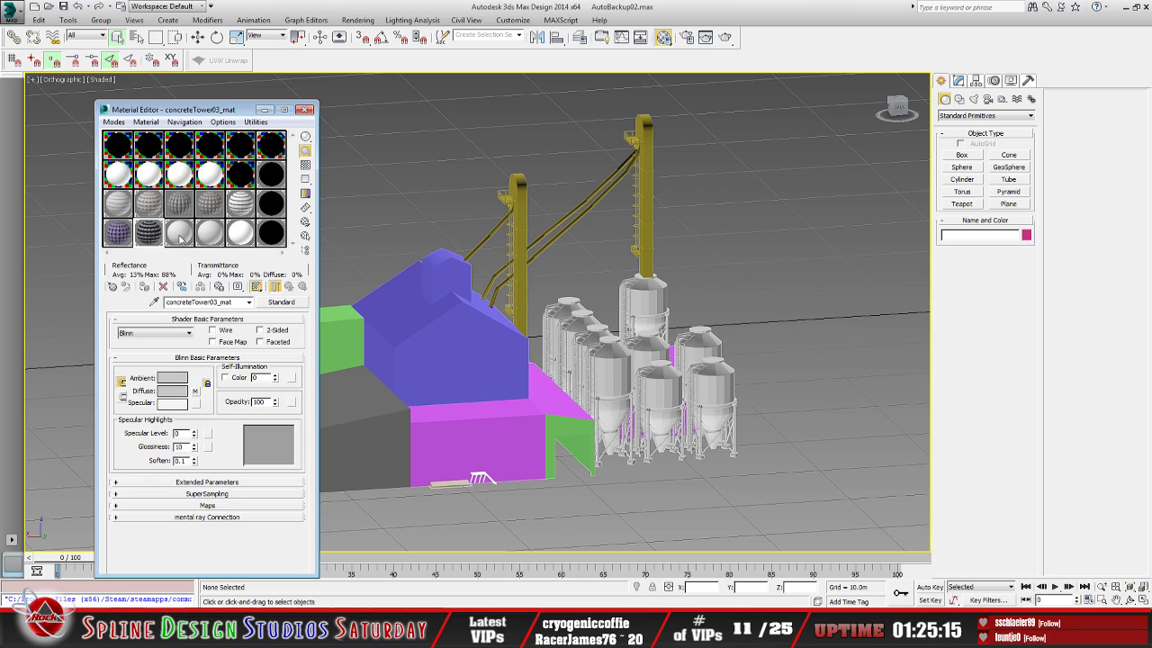
Relink the diffuse map of feedMill_mat to the feedMill_diffuse file in the coop_elevator folder and return to the material's main parameters
{"action": "left_click", "coordinate": [181, 236]}
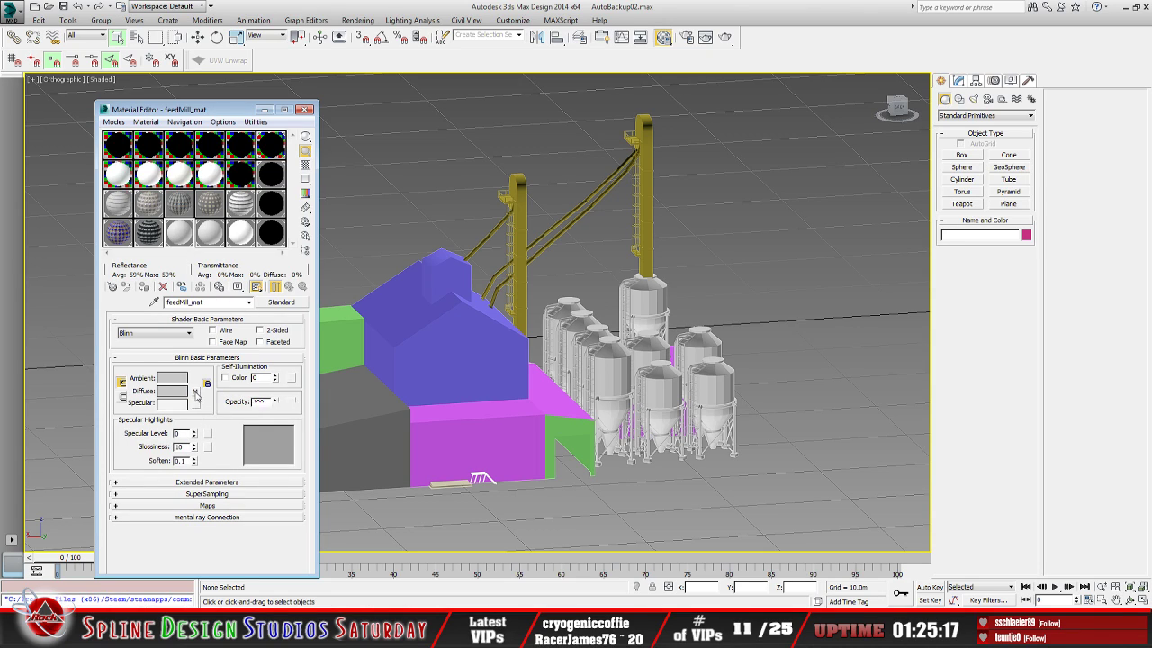
{"action": "left_click", "coordinate": [195, 392]}
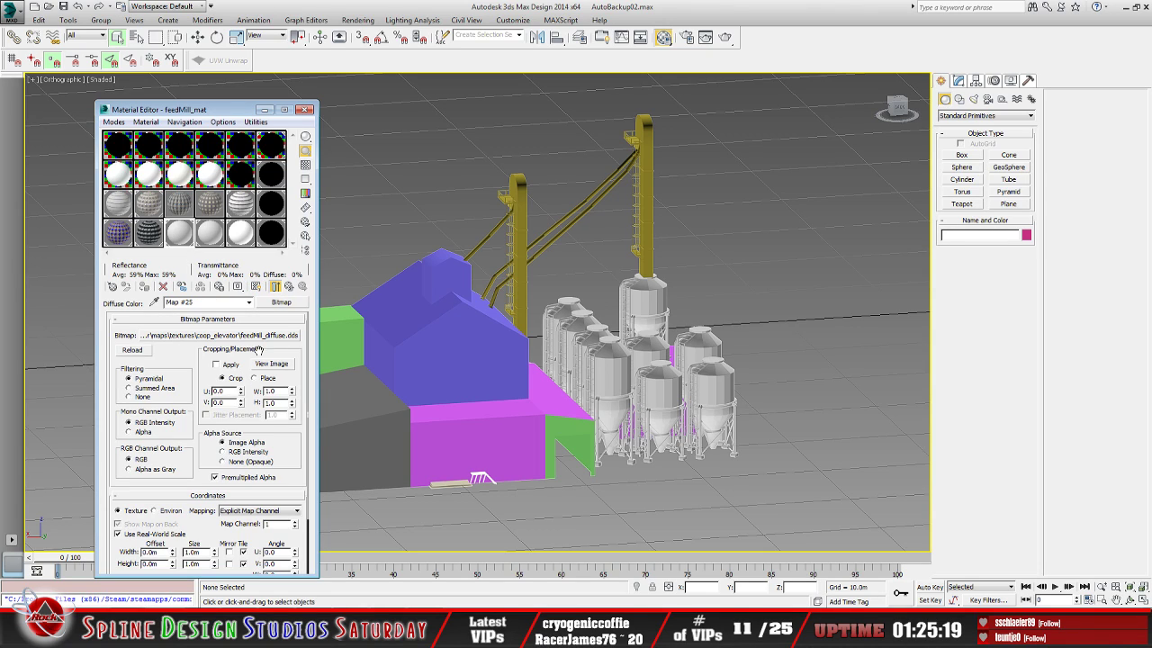
{"action": "left_click", "coordinate": [267, 336]}
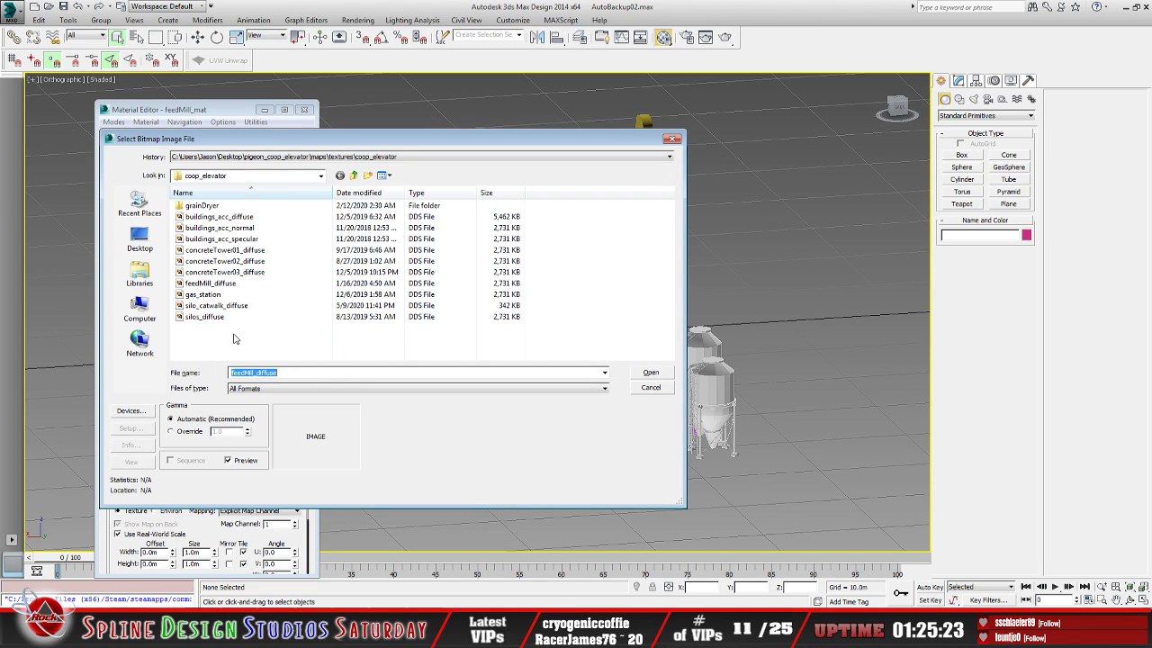
{"action": "left_click", "coordinate": [210, 283]}
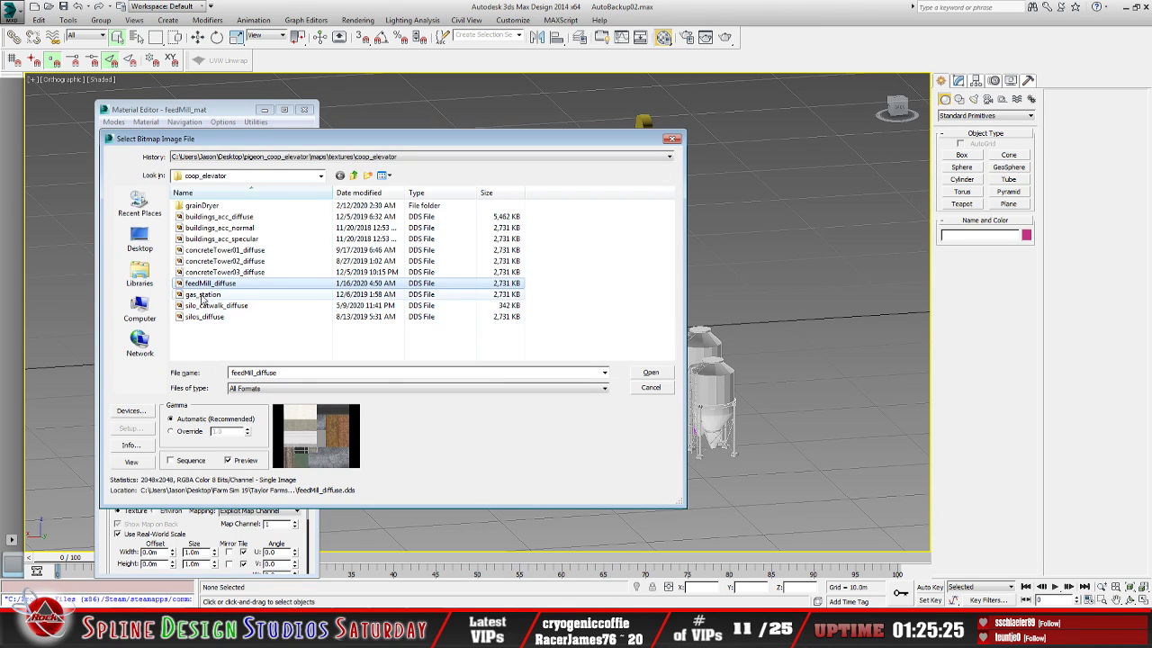
{"action": "left_click", "coordinate": [651, 373]}
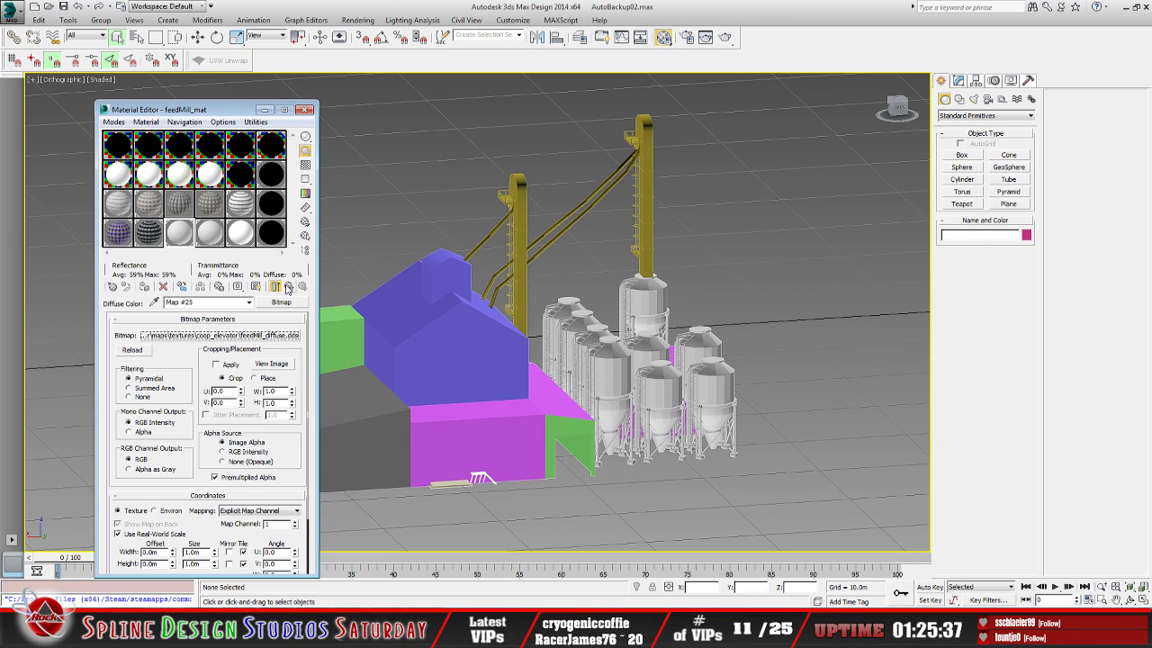
{"action": "left_click", "coordinate": [287, 286]}
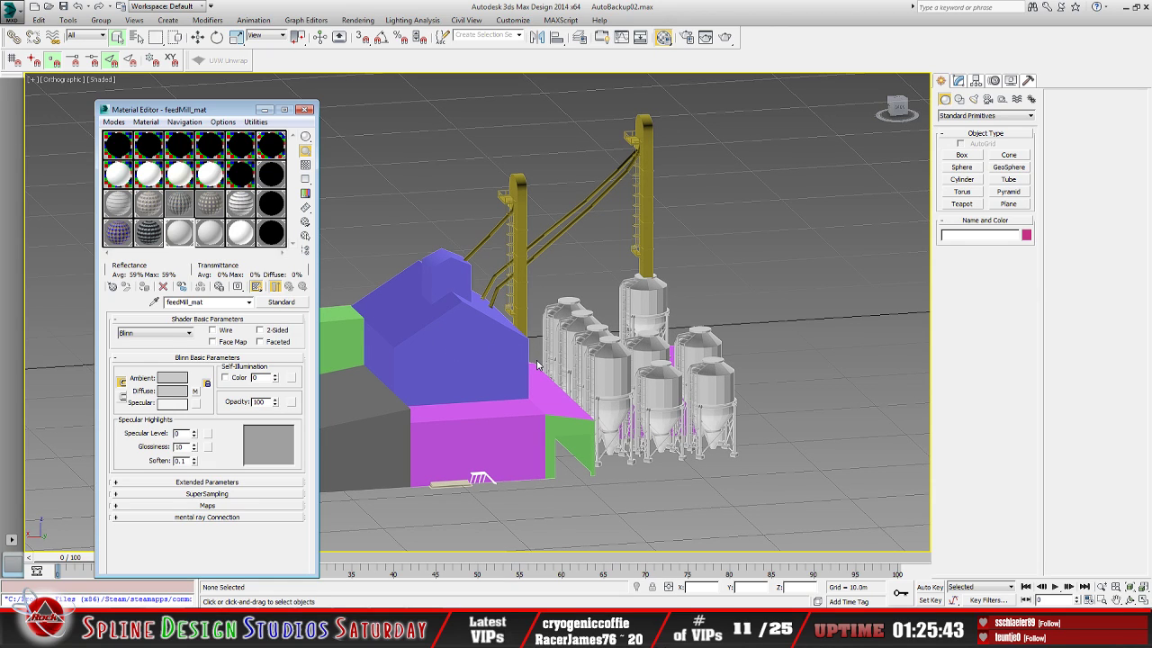
Assign feedMill_mat to the hopper silo nearest the building and preview the material's diffuse bitmap image
{"action": "left_click", "coordinate": [616, 371]}
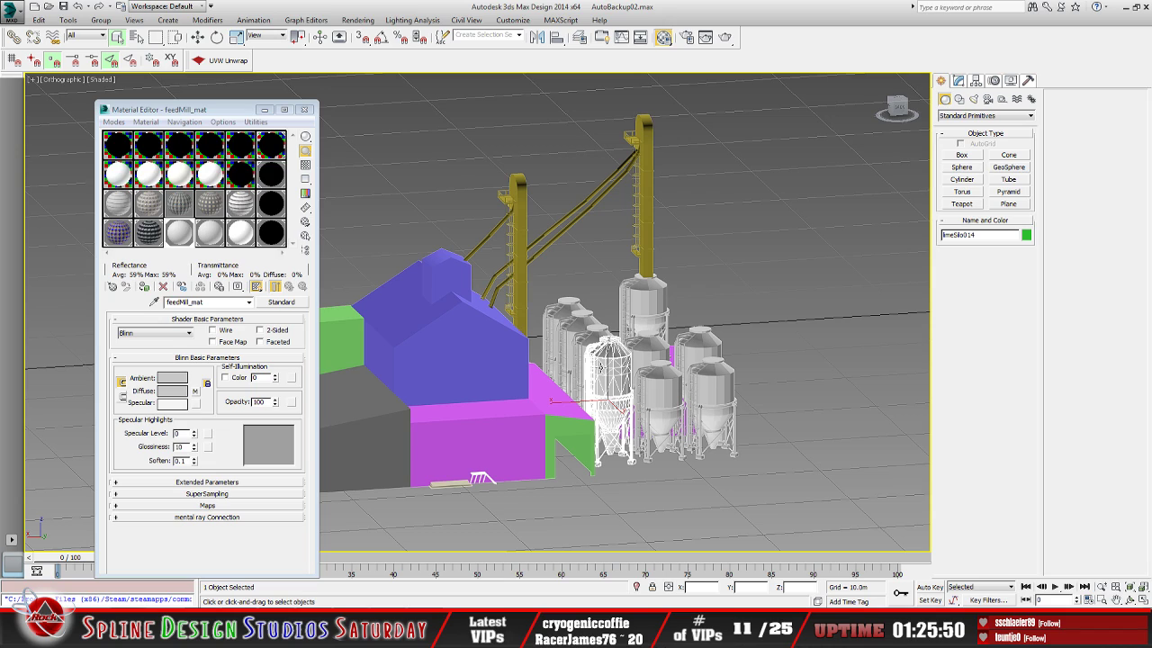
{"action": "left_click", "coordinate": [145, 287]}
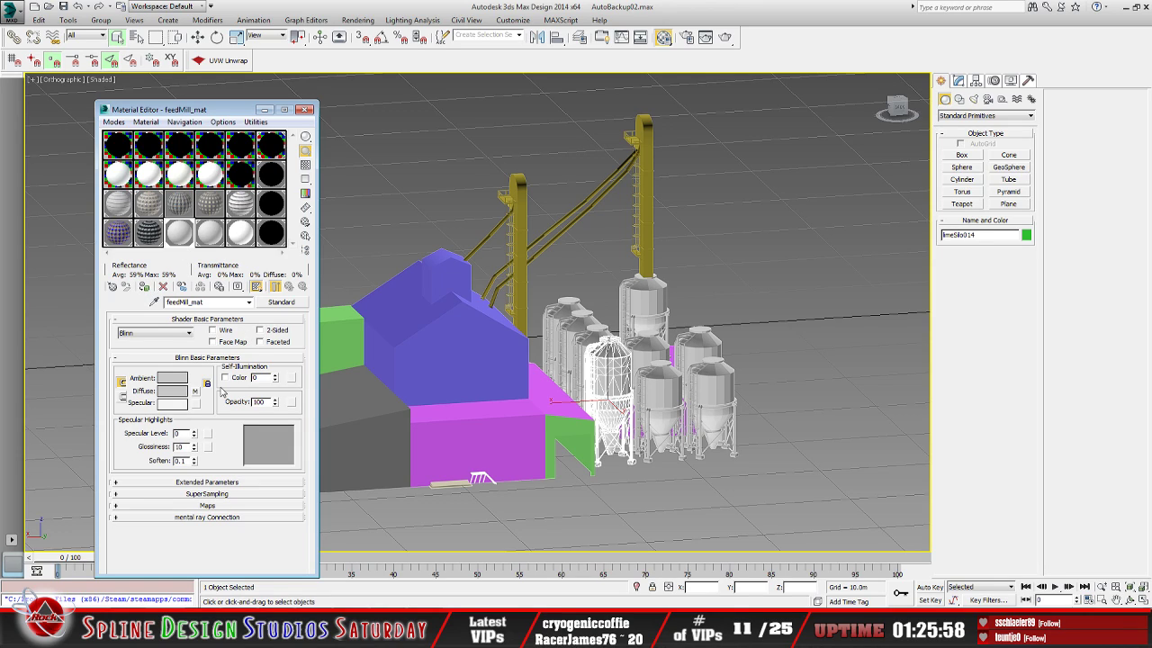
{"action": "left_click", "coordinate": [195, 392]}
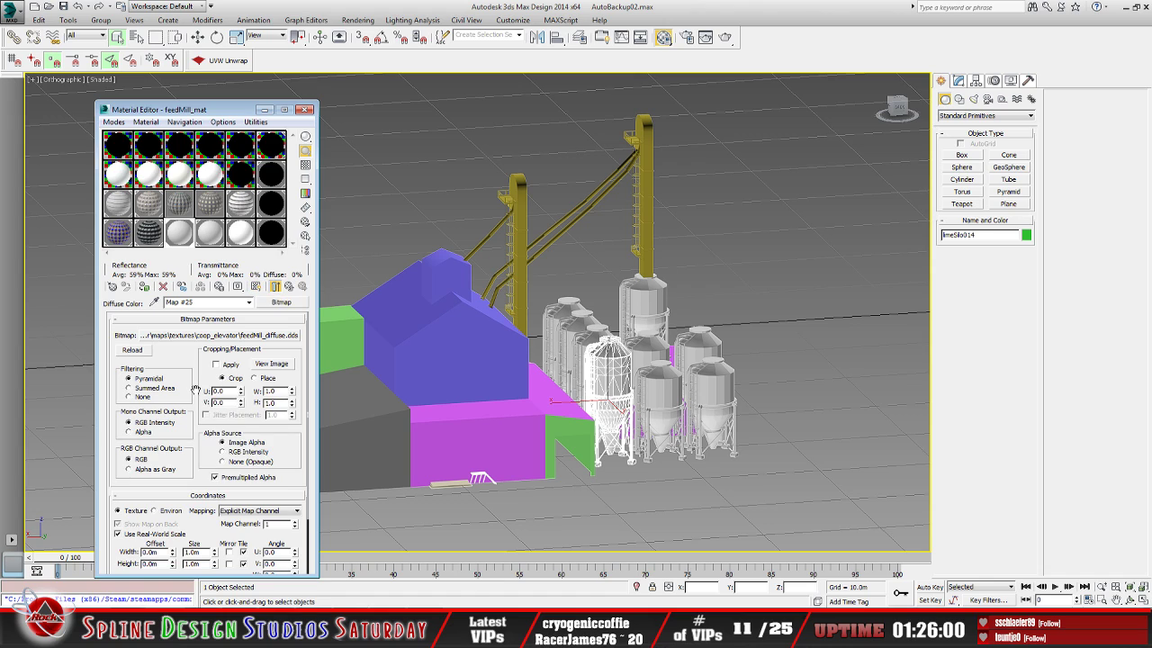
{"action": "left_click", "coordinate": [278, 367]}
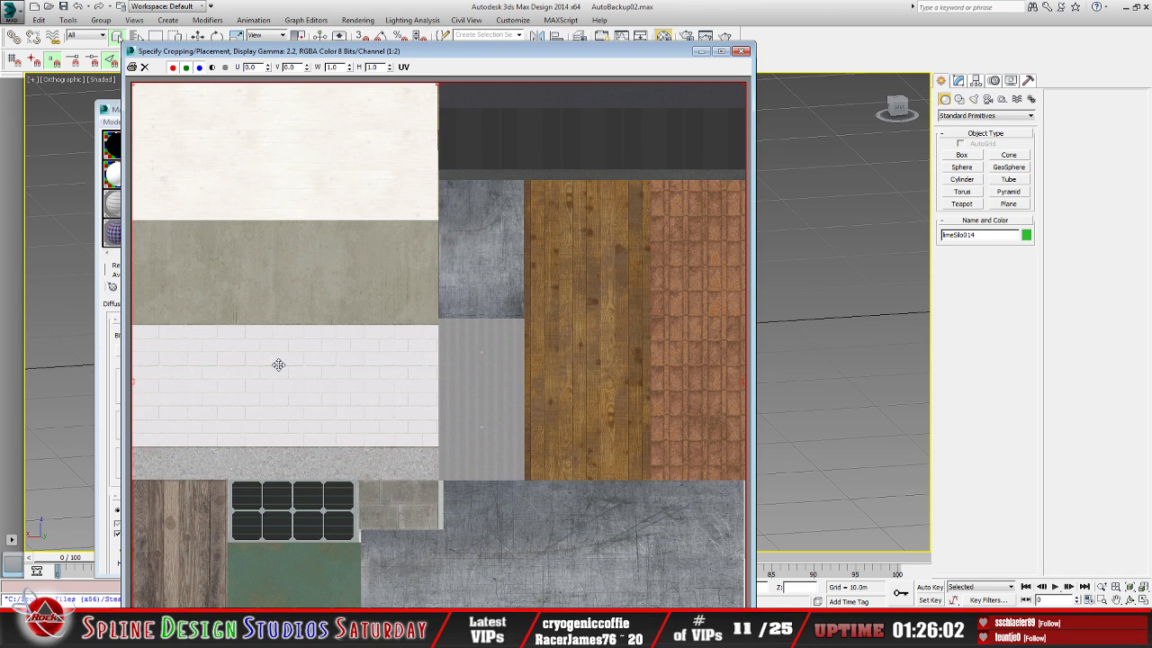
{"action": "left_click", "coordinate": [742, 52]}
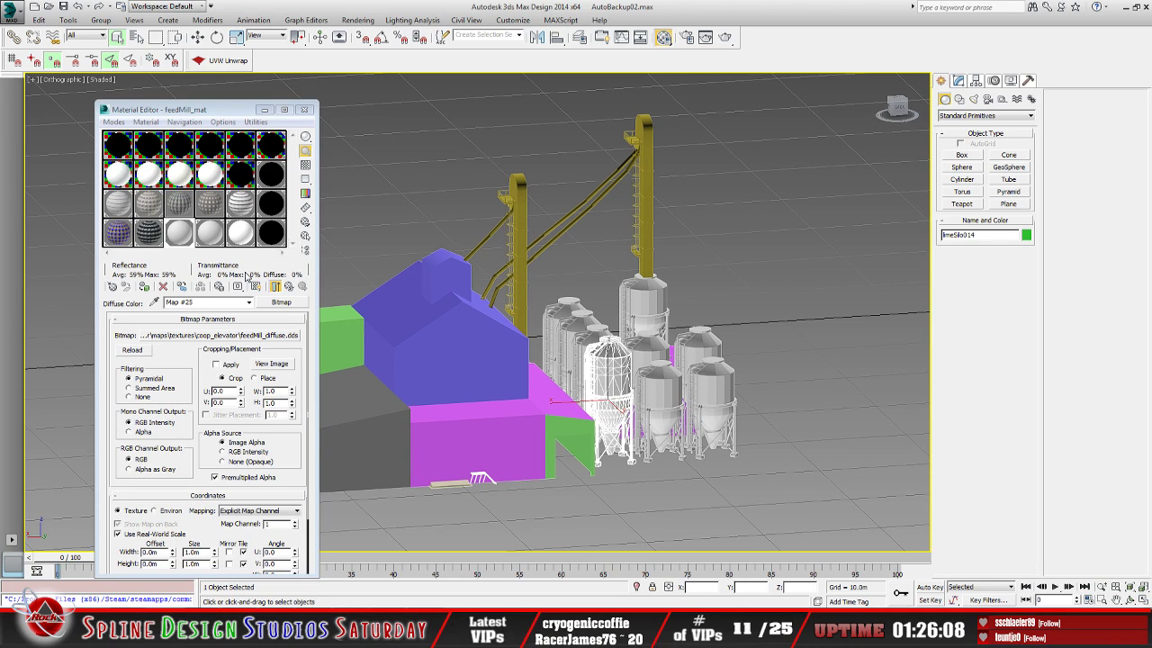
{"action": "left_click", "coordinate": [290, 287]}
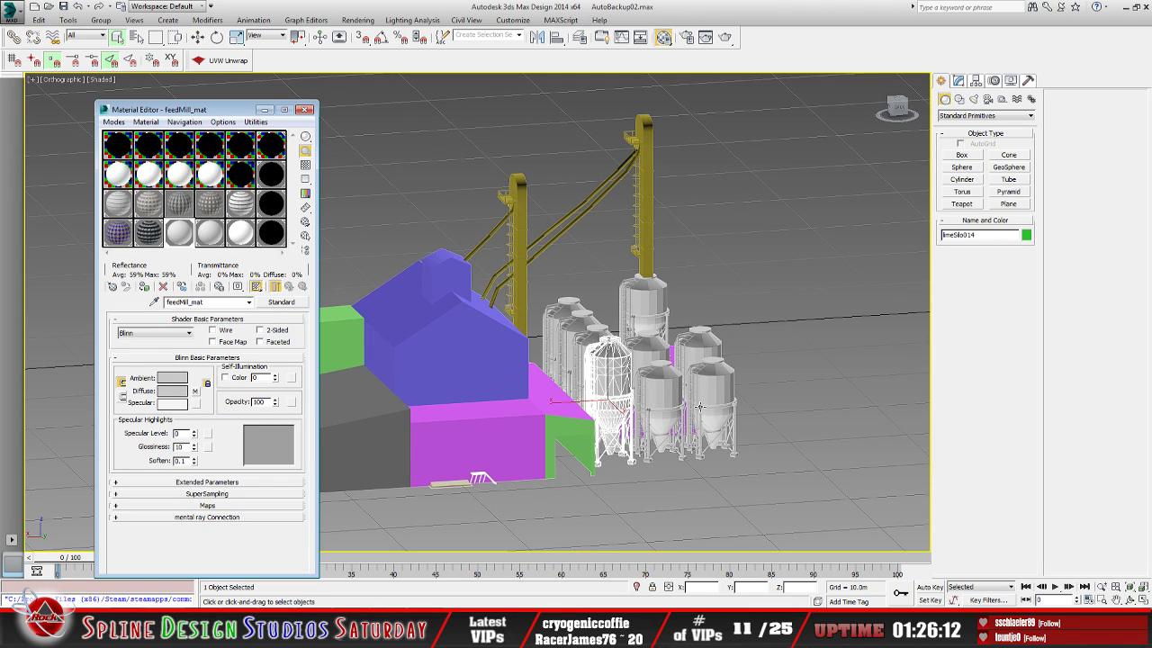
Reassign feedMill_mat to the selected silo and toggle the material's viewport map and end-result display
{"action": "scroll", "coordinate": [699, 407], "scroll_direction": "up", "scroll_amount": 5}
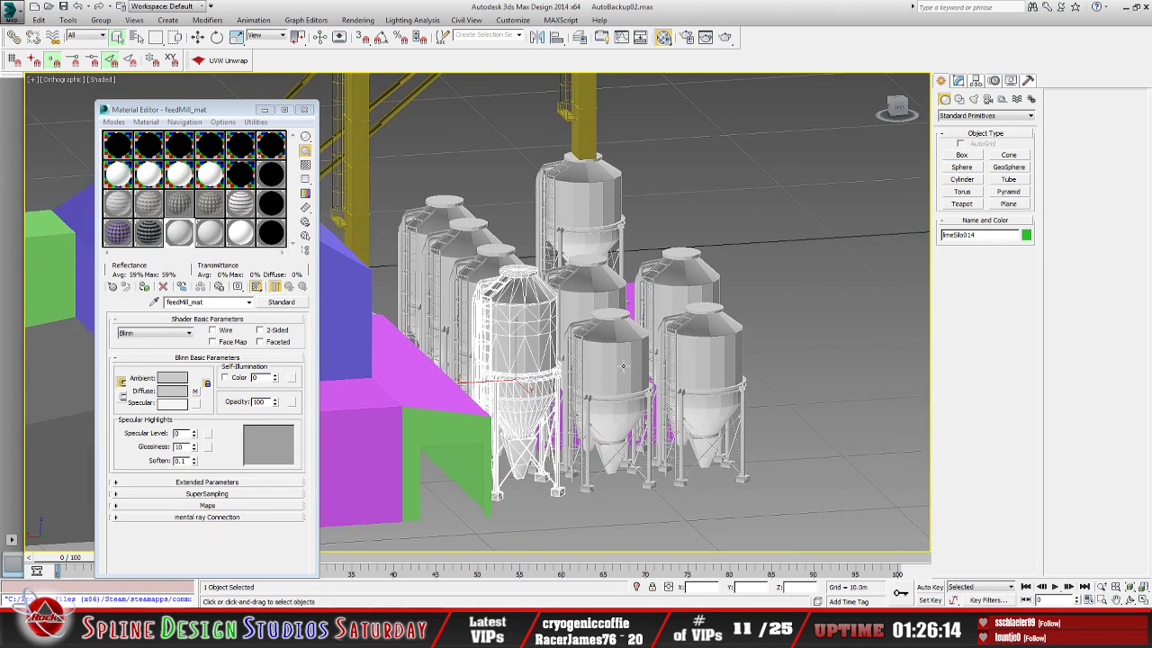
{"action": "scroll", "coordinate": [624, 366], "scroll_direction": "up", "scroll_amount": 4}
{"action": "middle_click_drag", "start_coordinate": [623, 366], "coordinate": [576, 330]}
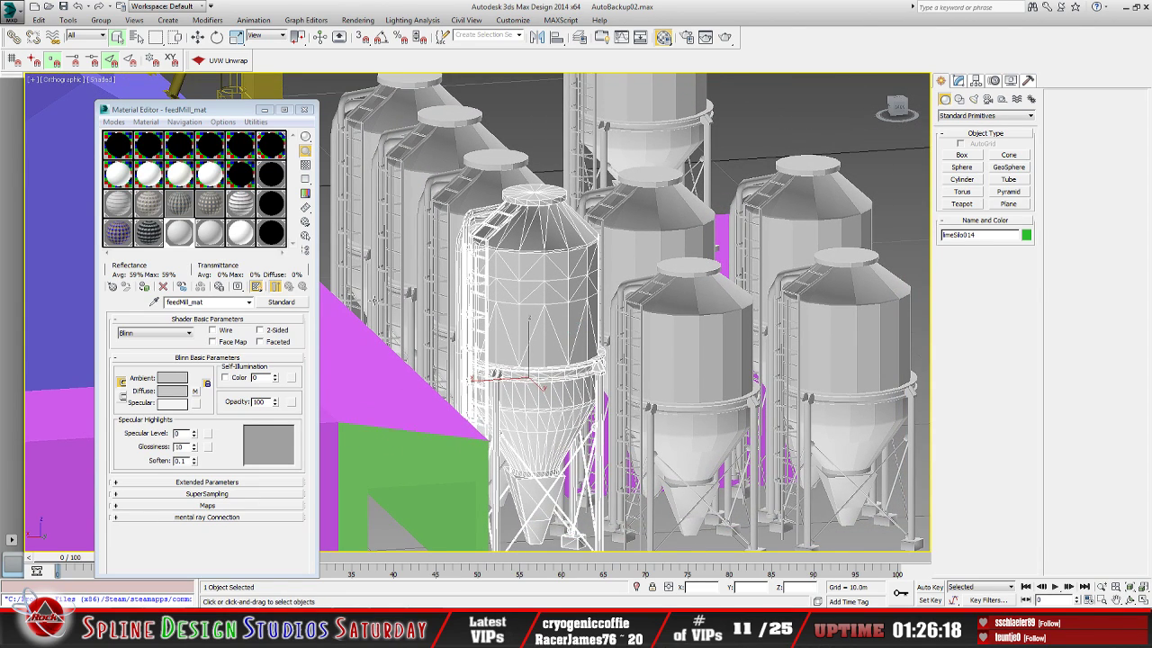
{"action": "left_click", "coordinate": [146, 288]}
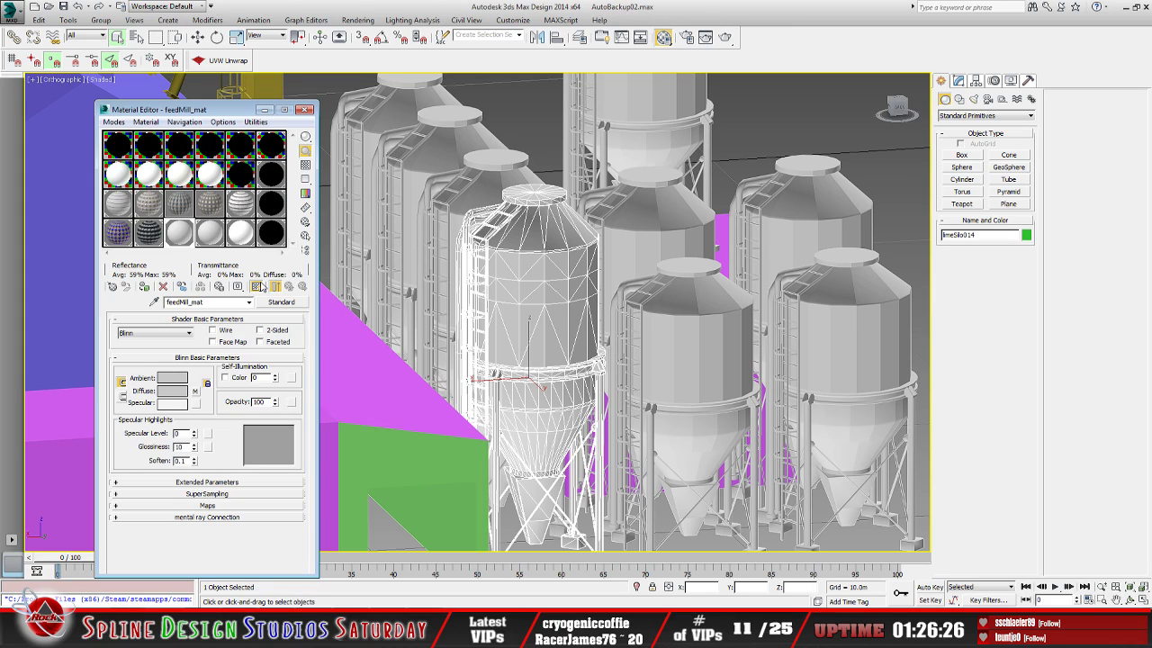
{"action": "left_click", "coordinate": [257, 286]}
{"action": "left_click", "coordinate": [277, 287]}
Assign feedMill_mat to the middle silo of the front row and select the outer silo beside it
{"action": "left_click", "coordinate": [698, 330]}
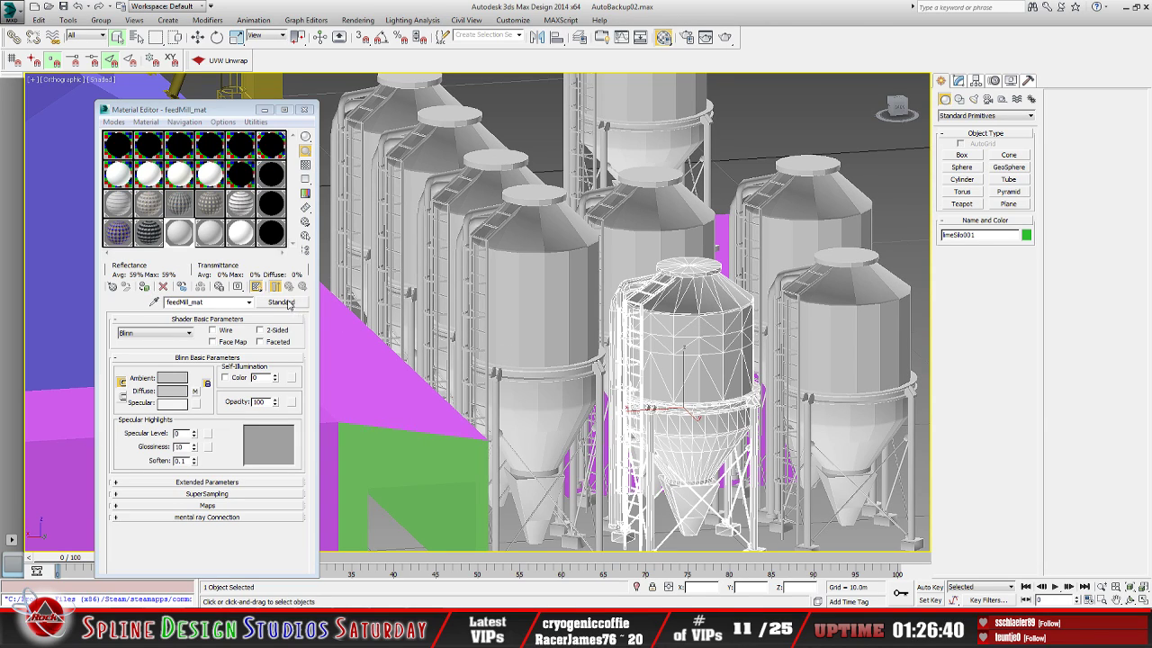
{"action": "left_click", "coordinate": [146, 294]}
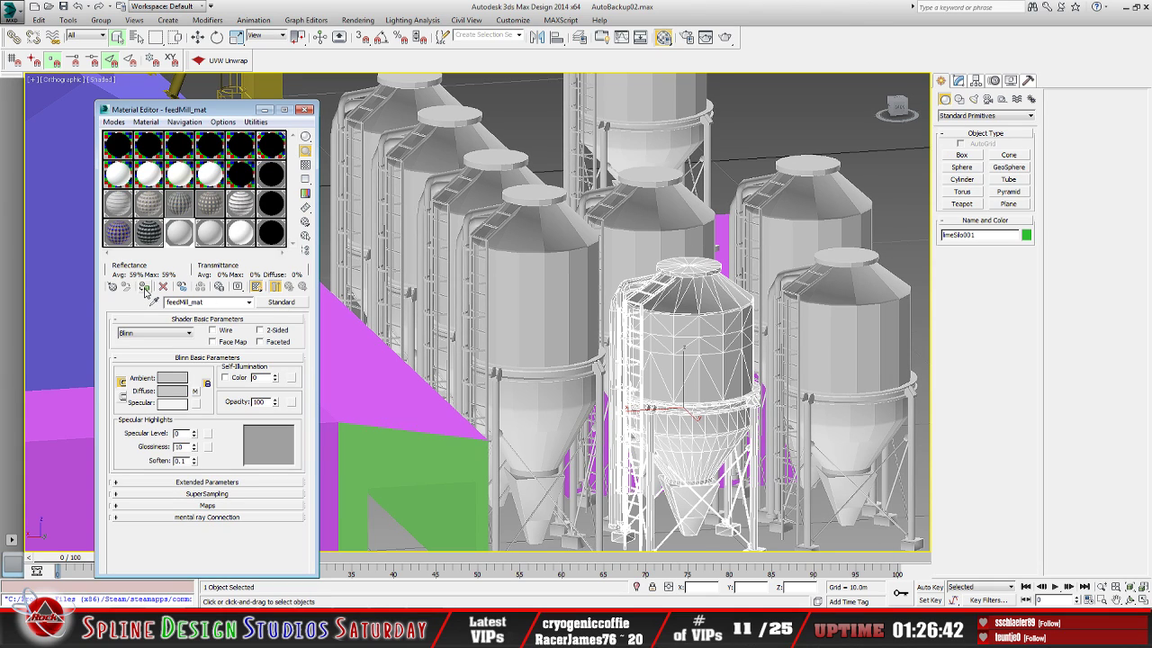
{"action": "left_click", "coordinate": [834, 328]}
{"action": "scroll", "coordinate": [834, 329], "scroll_direction": "down", "scroll_amount": 5}
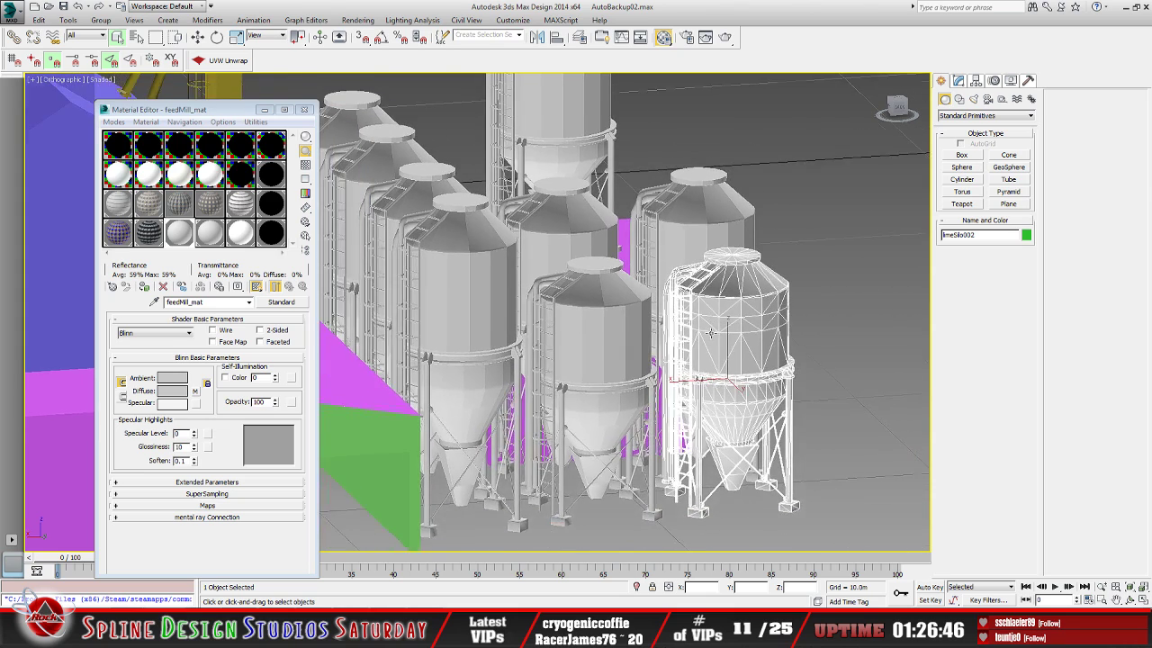
{"action": "scroll", "coordinate": [709, 335], "scroll_direction": "down", "scroll_amount": 2}
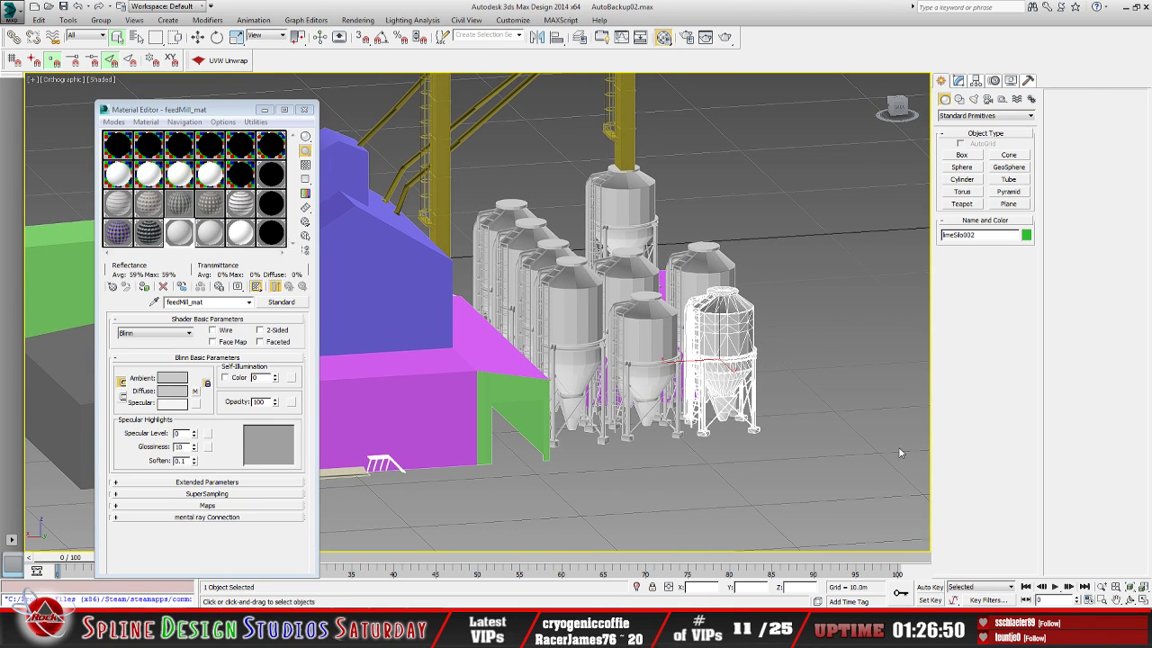
{"action": "left_click", "coordinate": [1130, 600]}
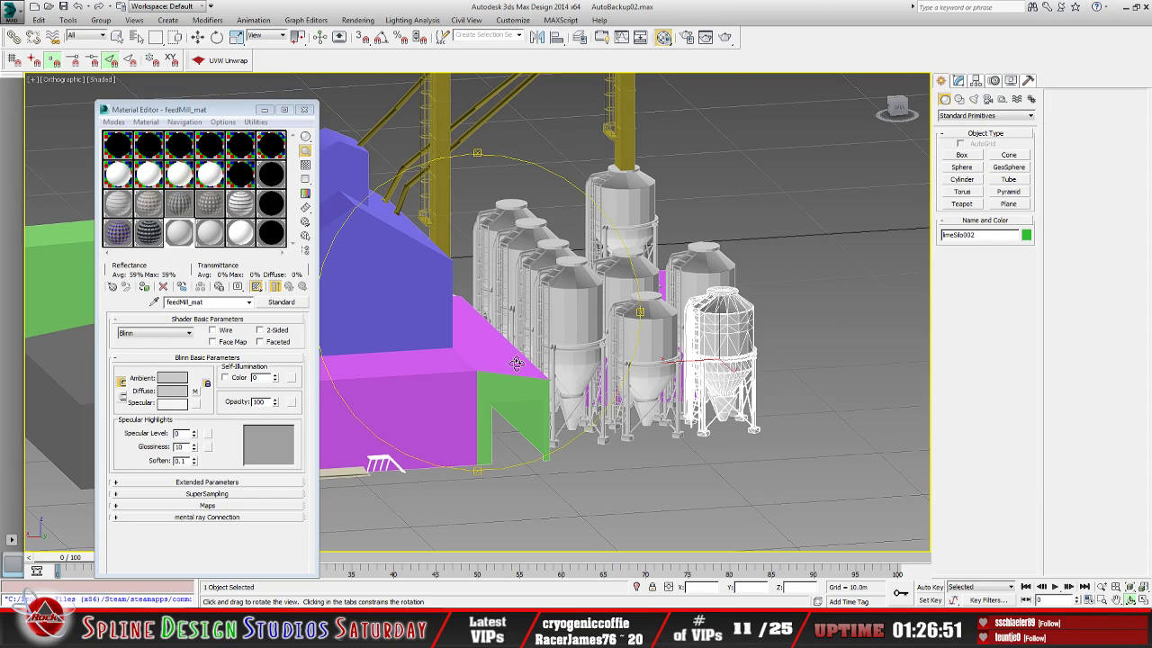
{"action": "mouse_move", "coordinate": [518, 363]}
{"action": "left_mouse_down"}
{"action": "mouse_move", "coordinate": [439, 351]}
{"action": "mouse_move", "coordinate": [514, 351]}
{"action": "mouse_move", "coordinate": [465, 404]}
{"action": "mouse_move", "coordinate": [504, 360]}
{"action": "left_mouse_up"}
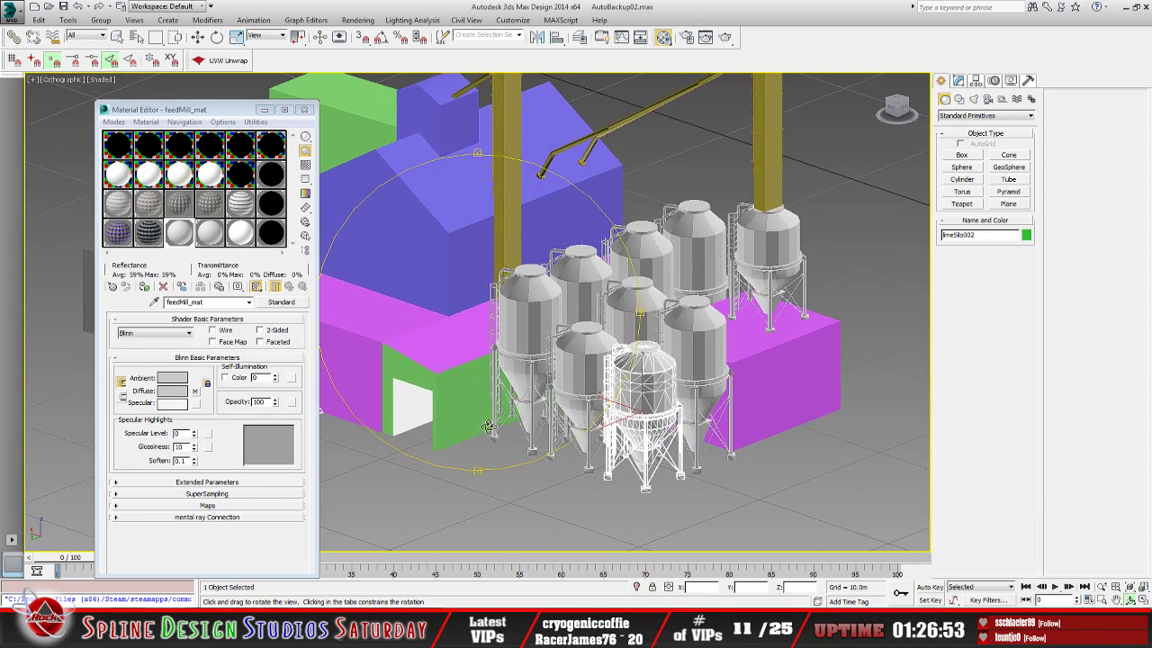
{"action": "scroll", "coordinate": [527, 311], "scroll_direction": "up", "scroll_amount": 5}
{"action": "left_click_drag", "start_coordinate": [528, 311], "coordinate": [450, 347]}
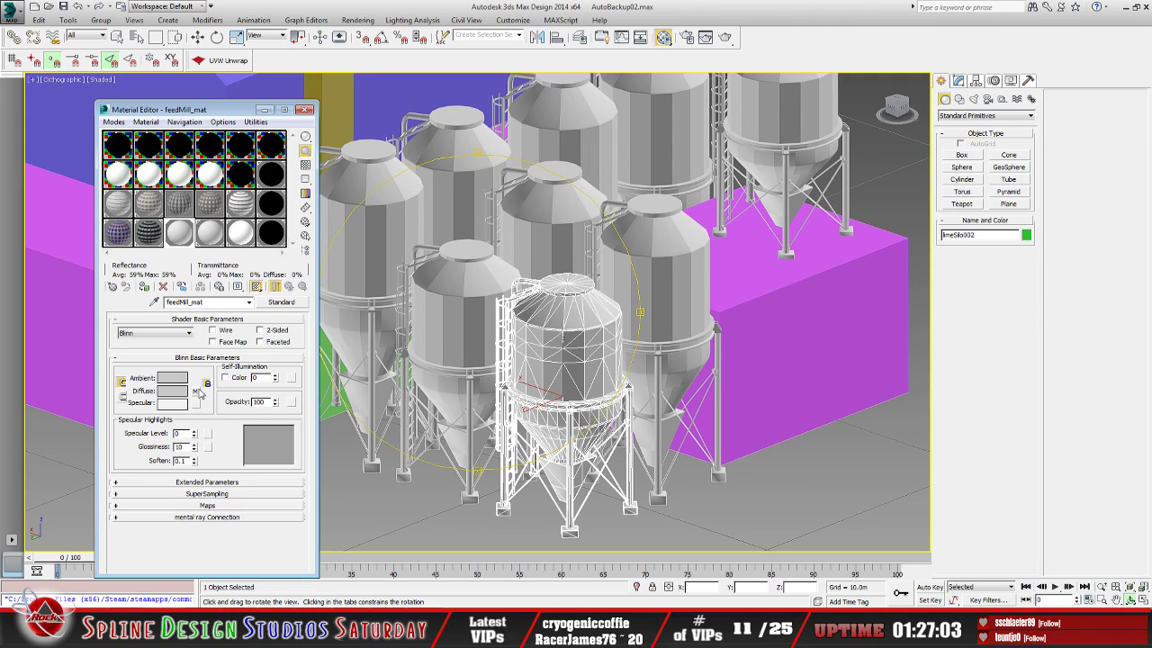
Reload and preview the feedMill_diffuse bitmap, and expand the map list of feedMill_mat
{"action": "left_click", "coordinate": [194, 392]}
{"action": "left_click", "coordinate": [137, 352]}
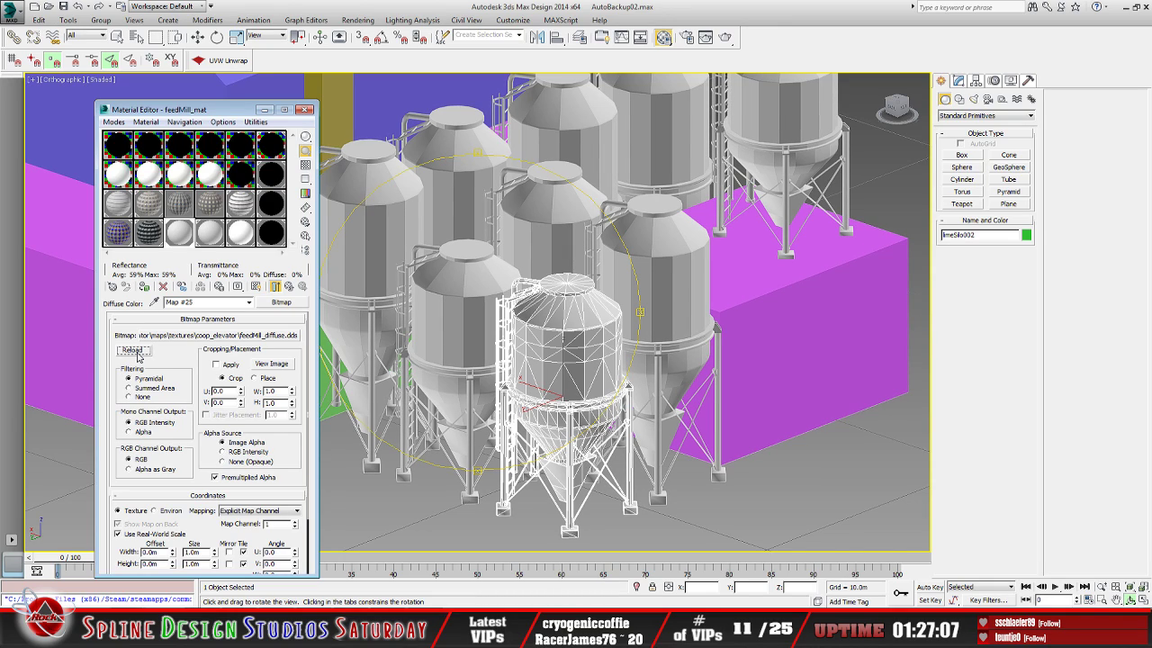
{"action": "left_click", "coordinate": [282, 366]}
{"action": "scroll", "coordinate": [414, 376], "scroll_direction": "up", "scroll_amount": 1}
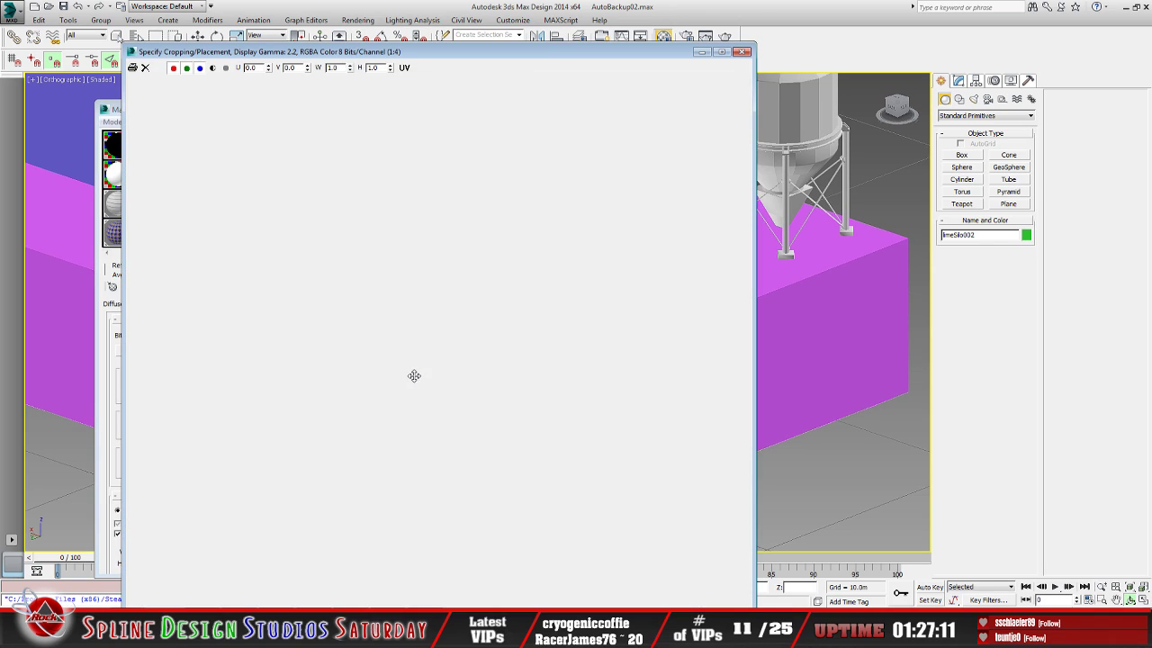
{"action": "scroll", "coordinate": [414, 375], "scroll_direction": "down", "scroll_amount": 1}
{"action": "left_click", "coordinate": [744, 51]}
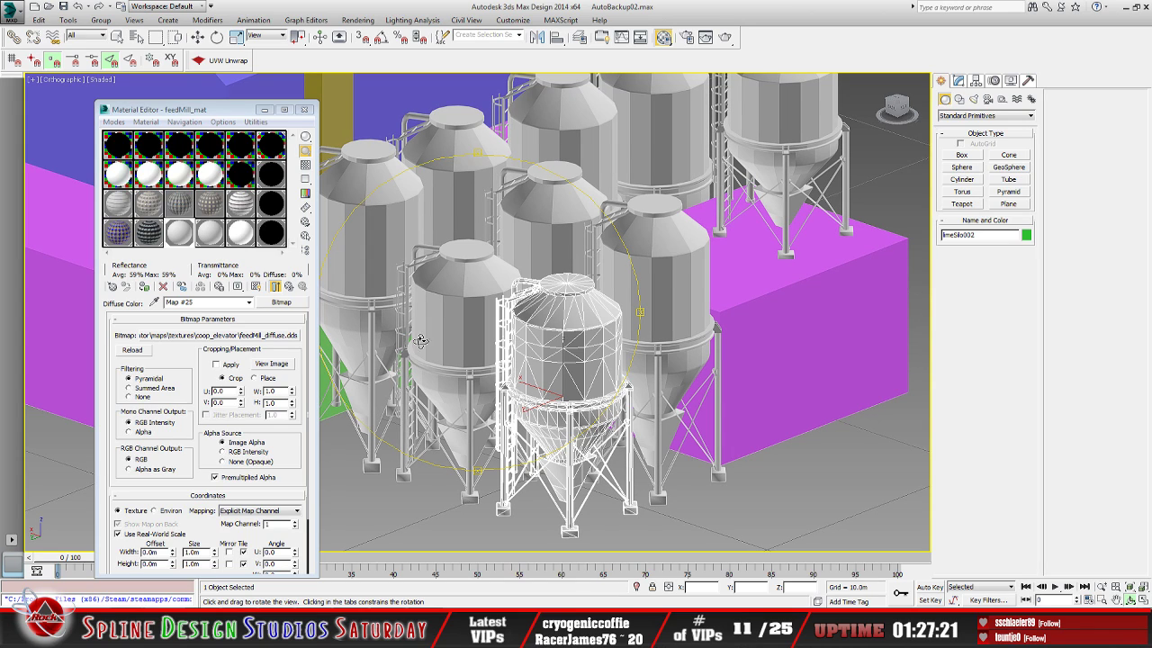
{"action": "left_click", "coordinate": [289, 287]}
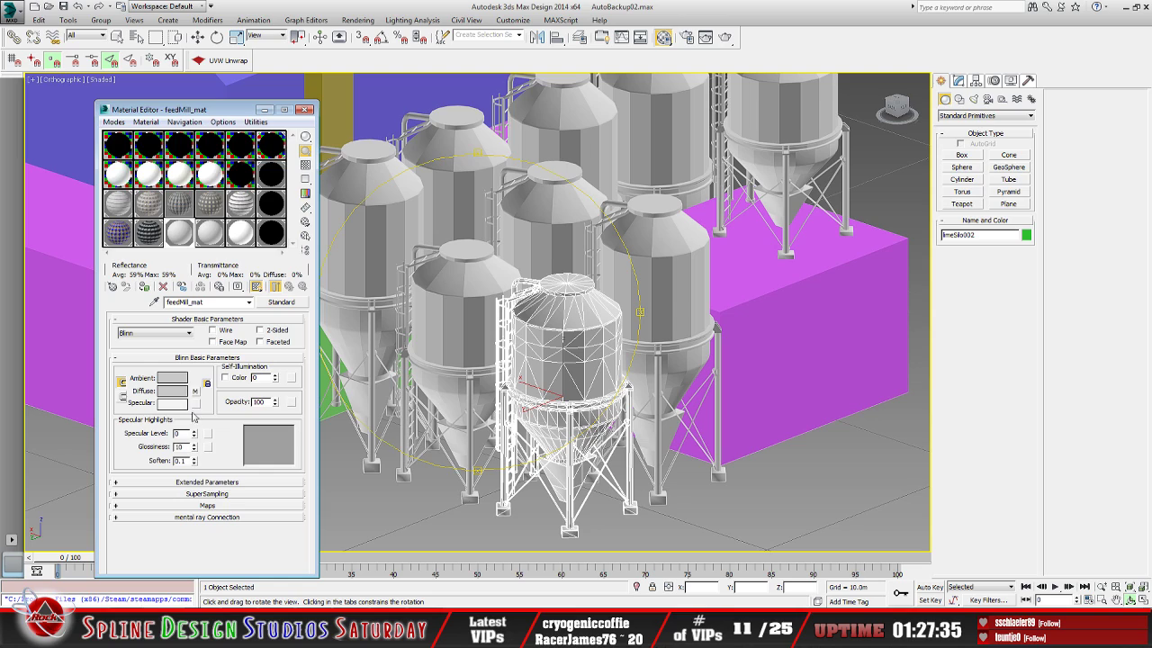
{"action": "left_click", "coordinate": [190, 506]}
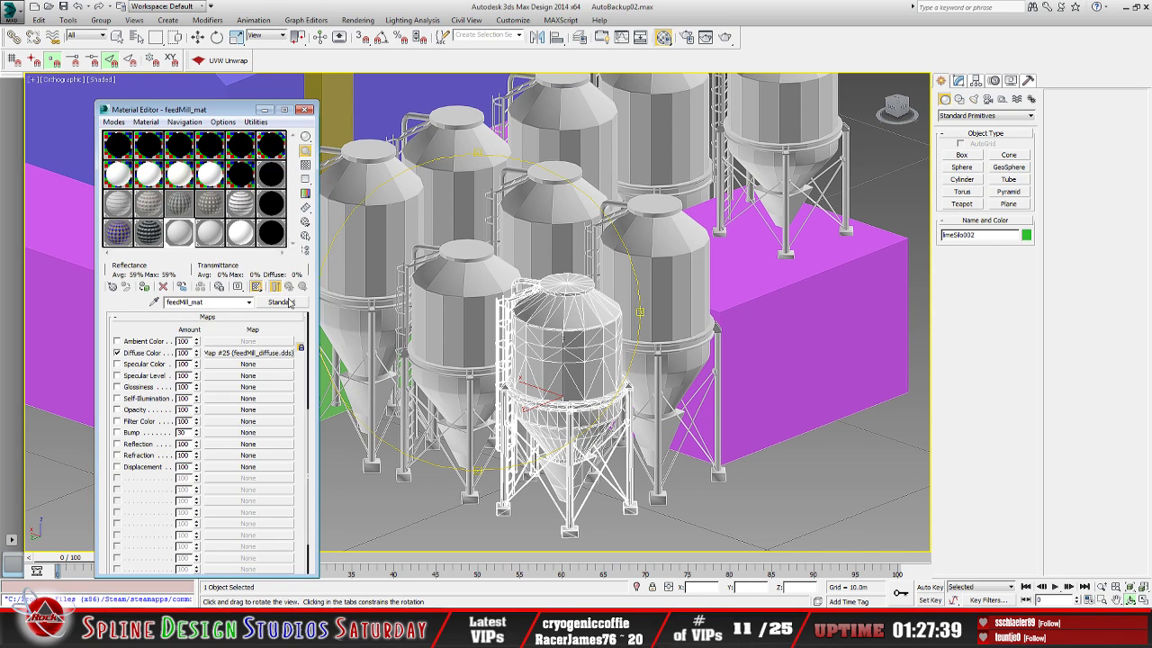
{"action": "scroll", "coordinate": [290, 340], "scroll_direction": "up", "scroll_amount": 5}
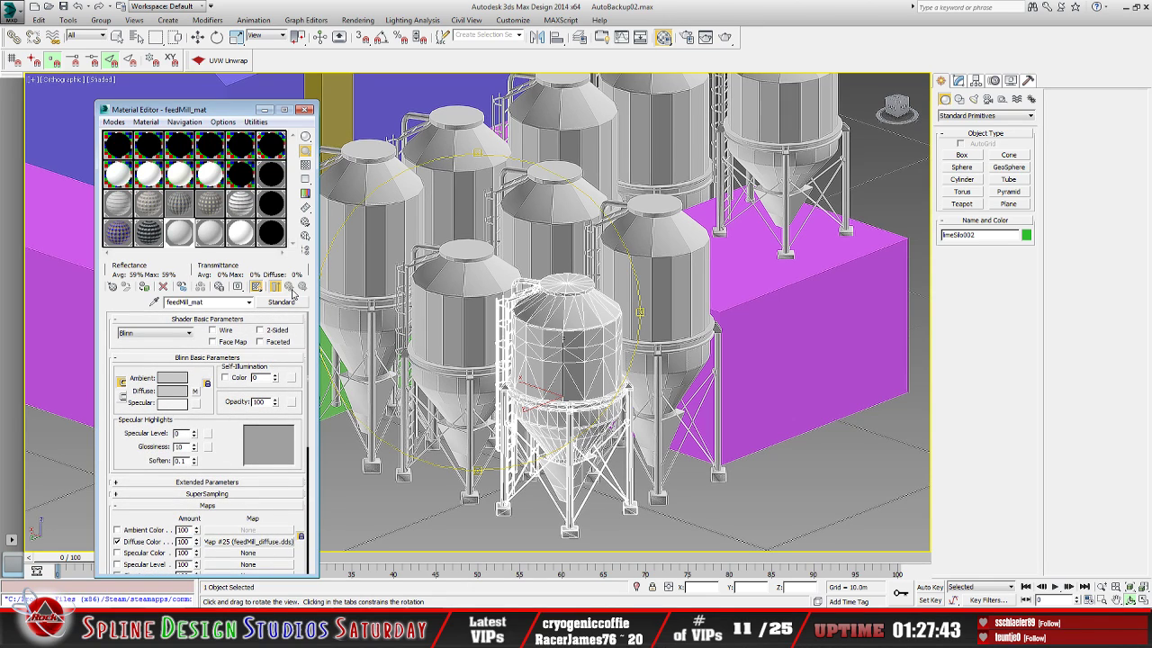
Relink the Galvanized material's diffuse bitmap to galvanized_diffuse in the grainDryer texture folder
{"action": "left_click", "coordinate": [210, 235]}
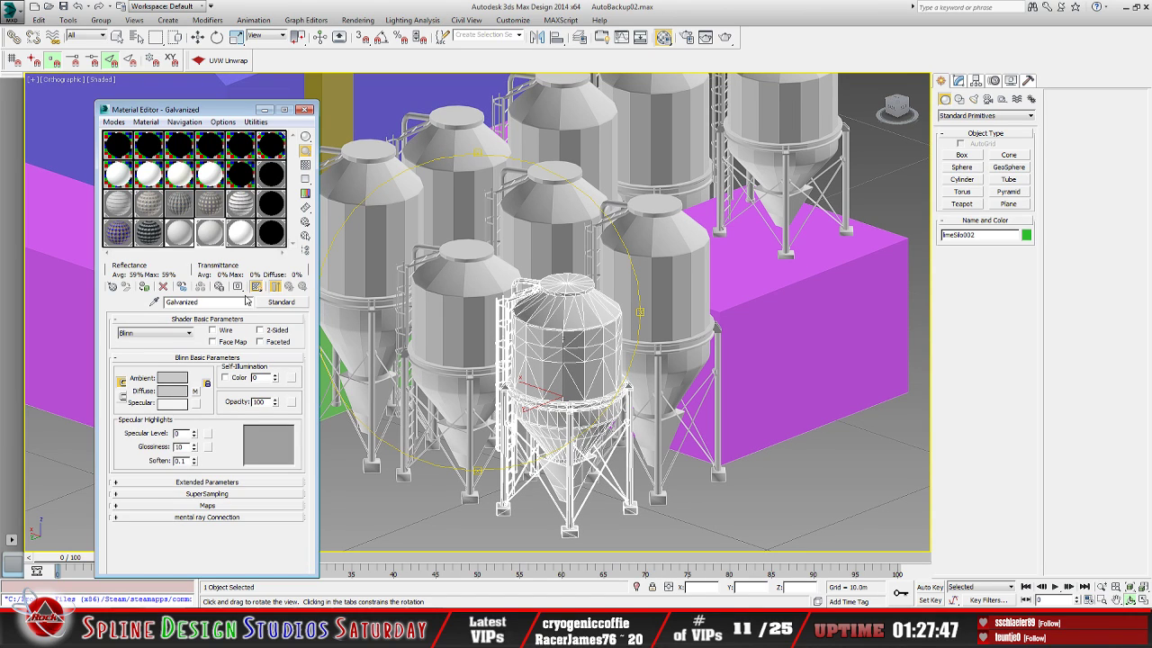
{"action": "left_click", "coordinate": [196, 393]}
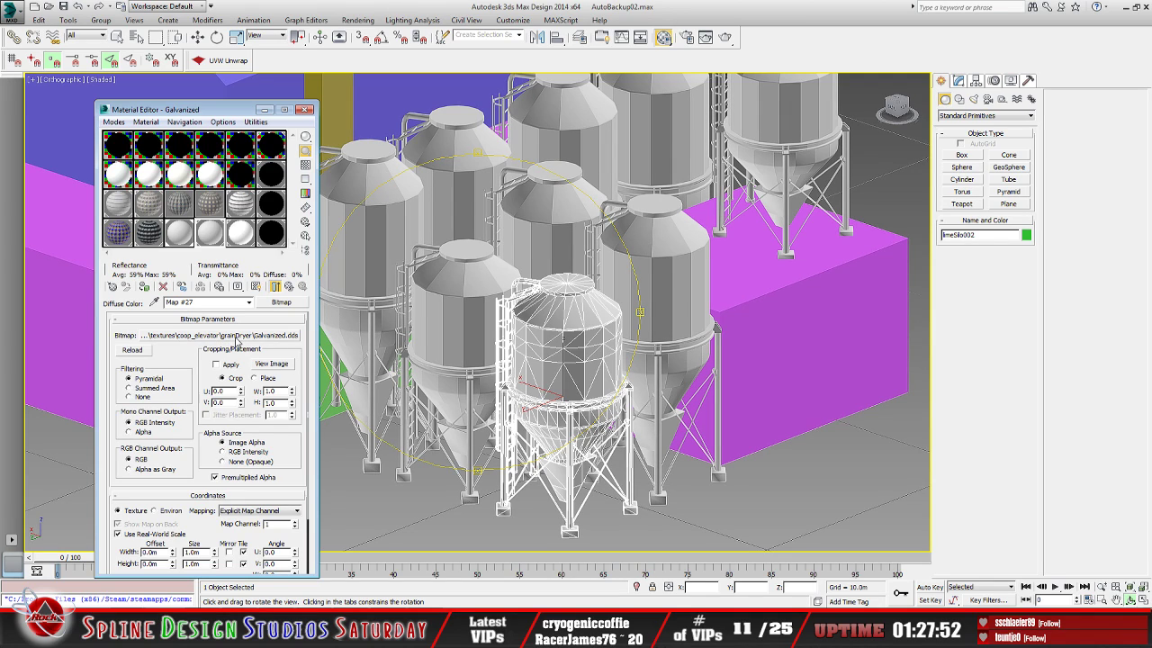
{"action": "left_click", "coordinate": [237, 341]}
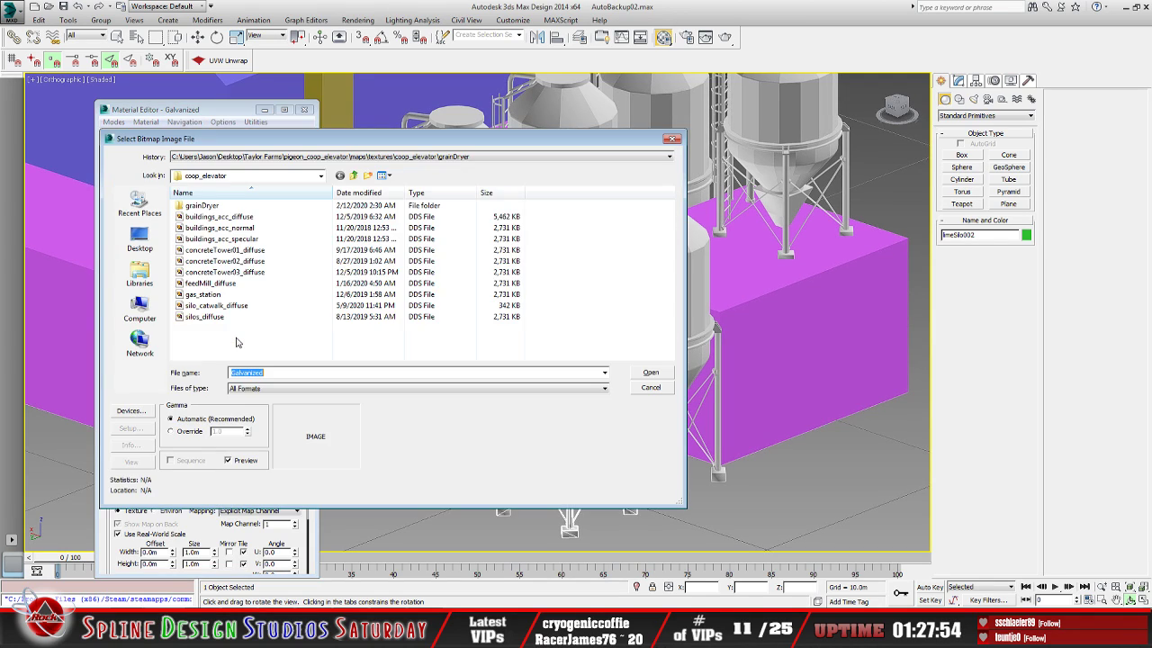
{"action": "double_click", "coordinate": [202, 206]}
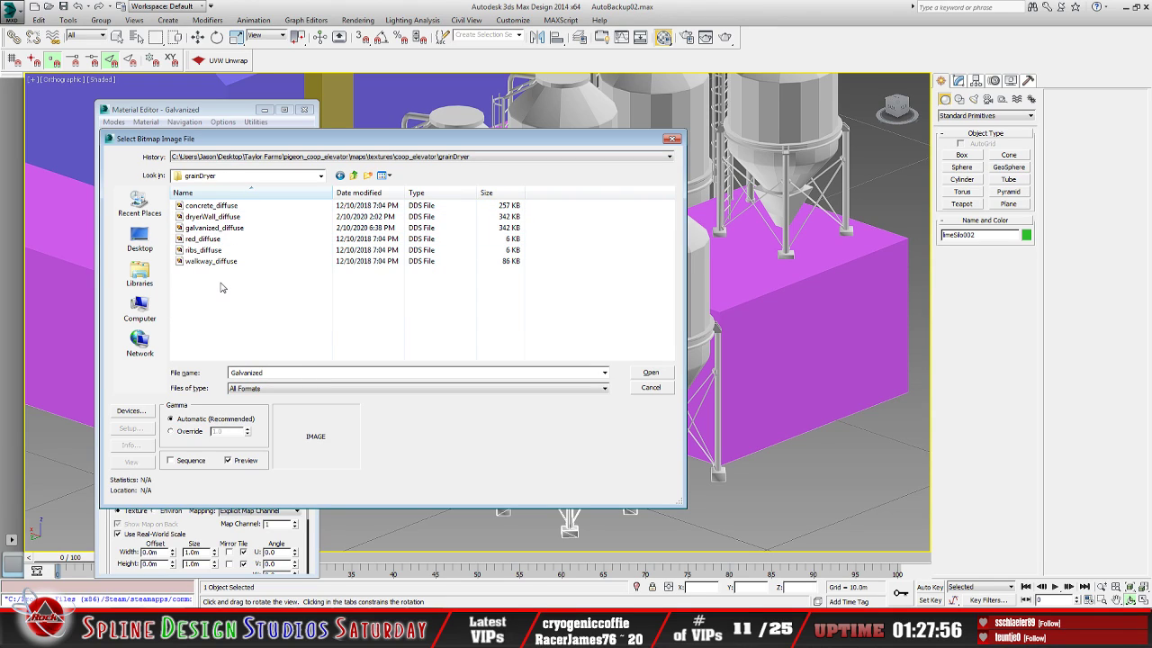
{"action": "left_click", "coordinate": [216, 227]}
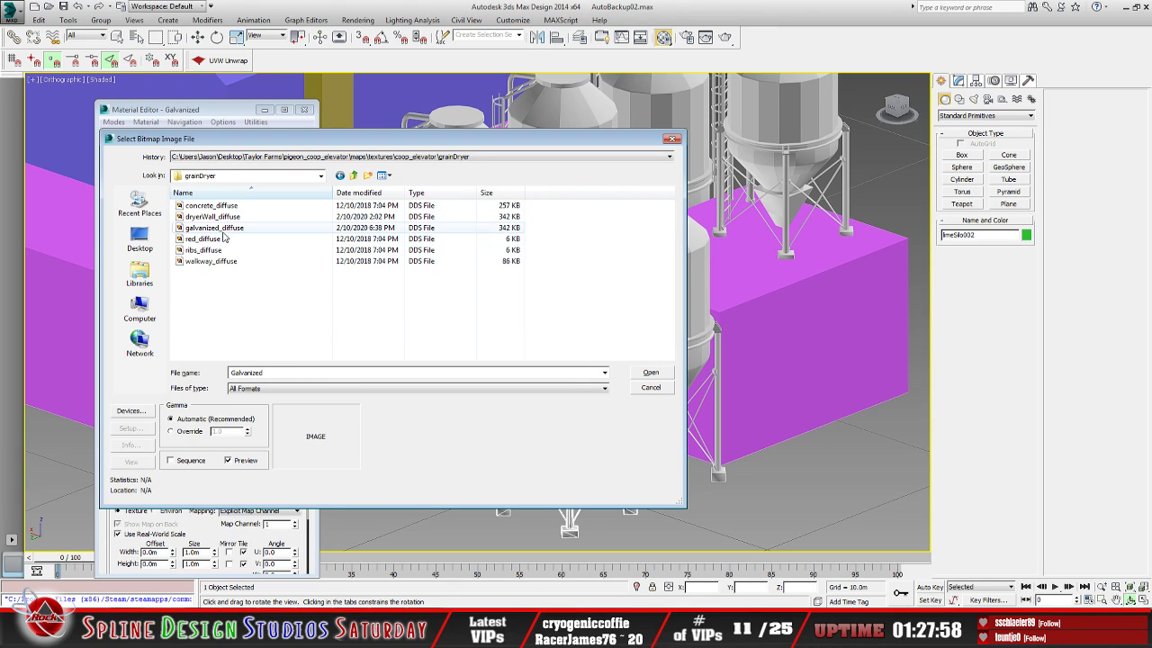
{"action": "left_click", "coordinate": [654, 373]}
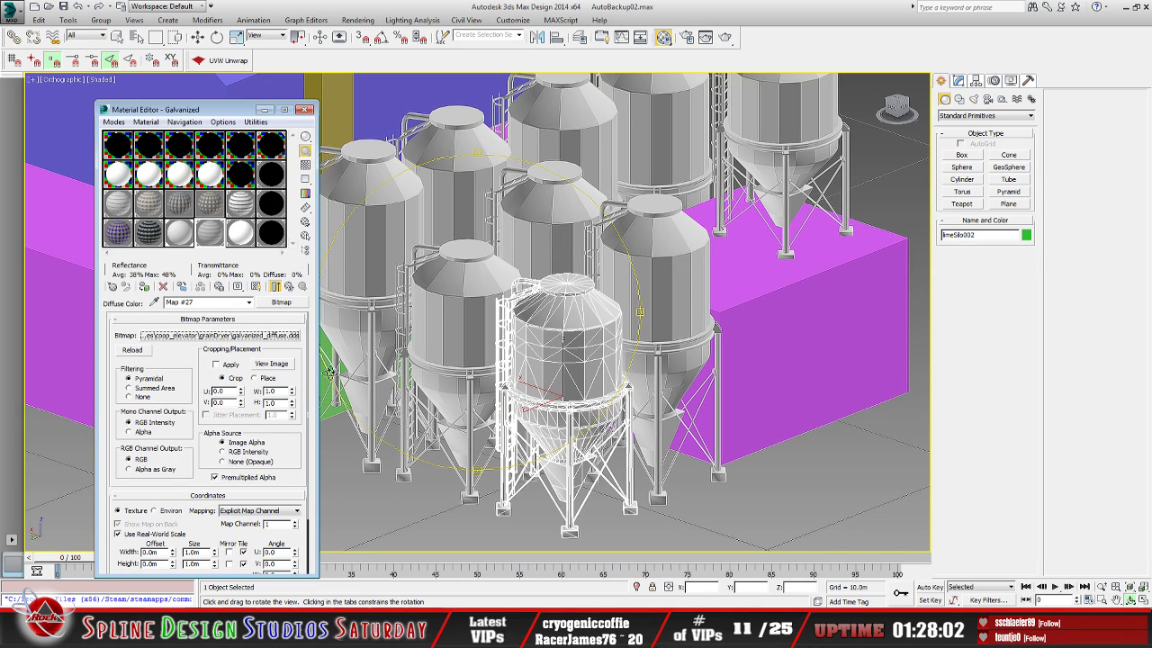
Preview feedMill_mat's feedMill_diffuse bitmap and turn on that map's display in the viewport
{"action": "left_click", "coordinate": [182, 235]}
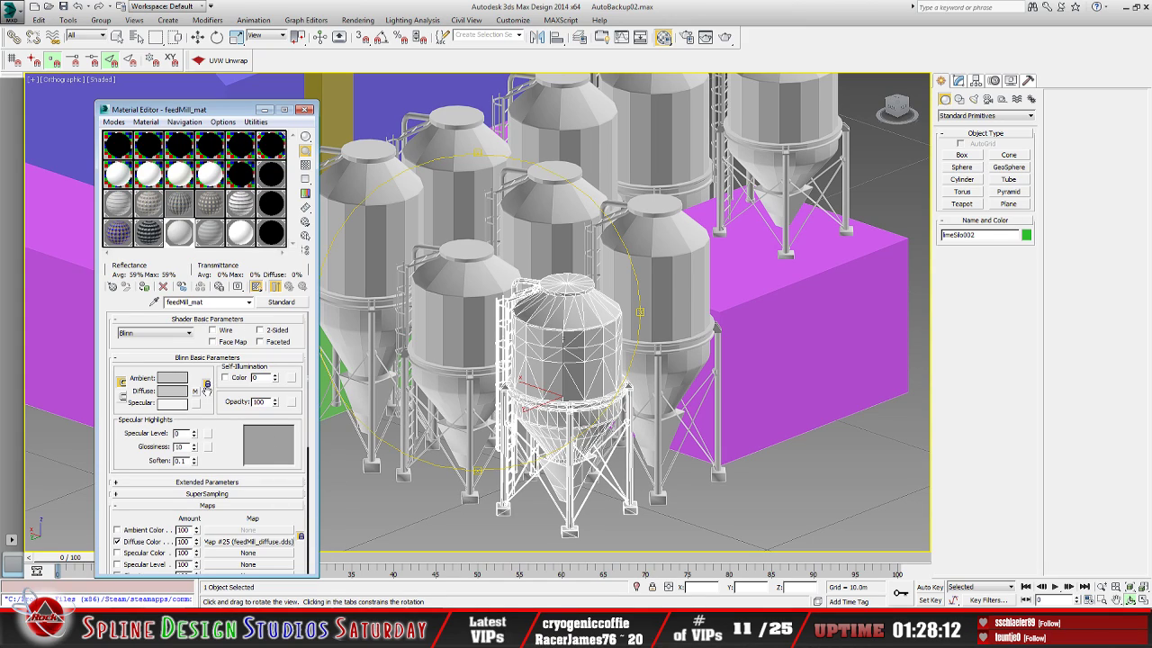
{"action": "left_click", "coordinate": [195, 390]}
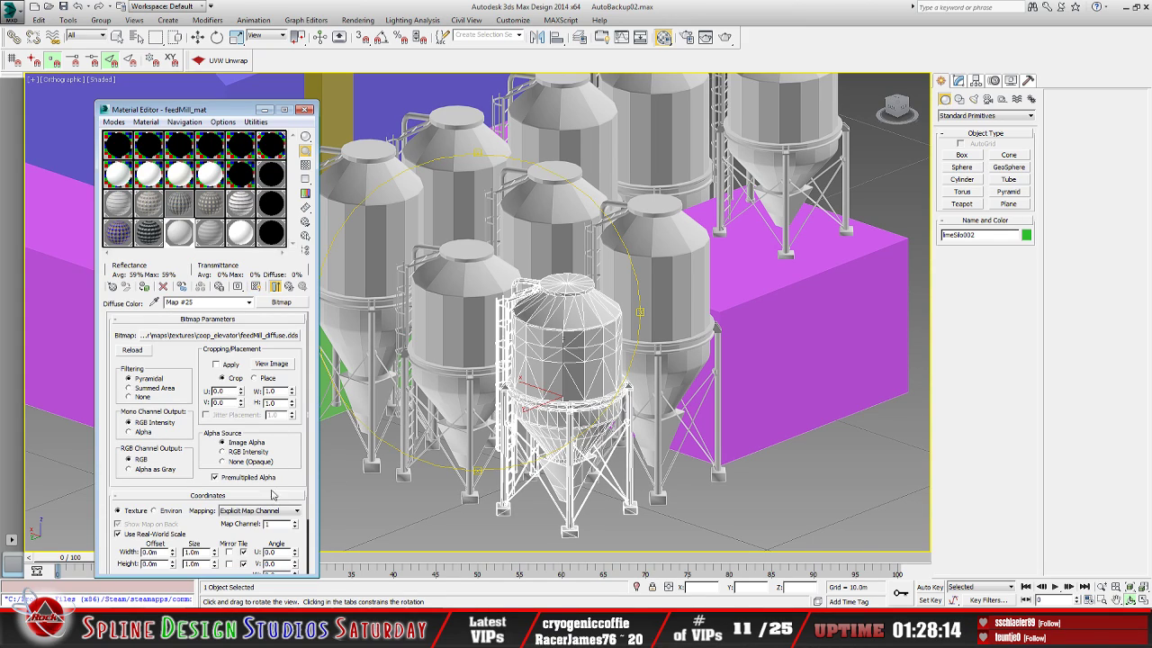
{"action": "left_click", "coordinate": [272, 364]}
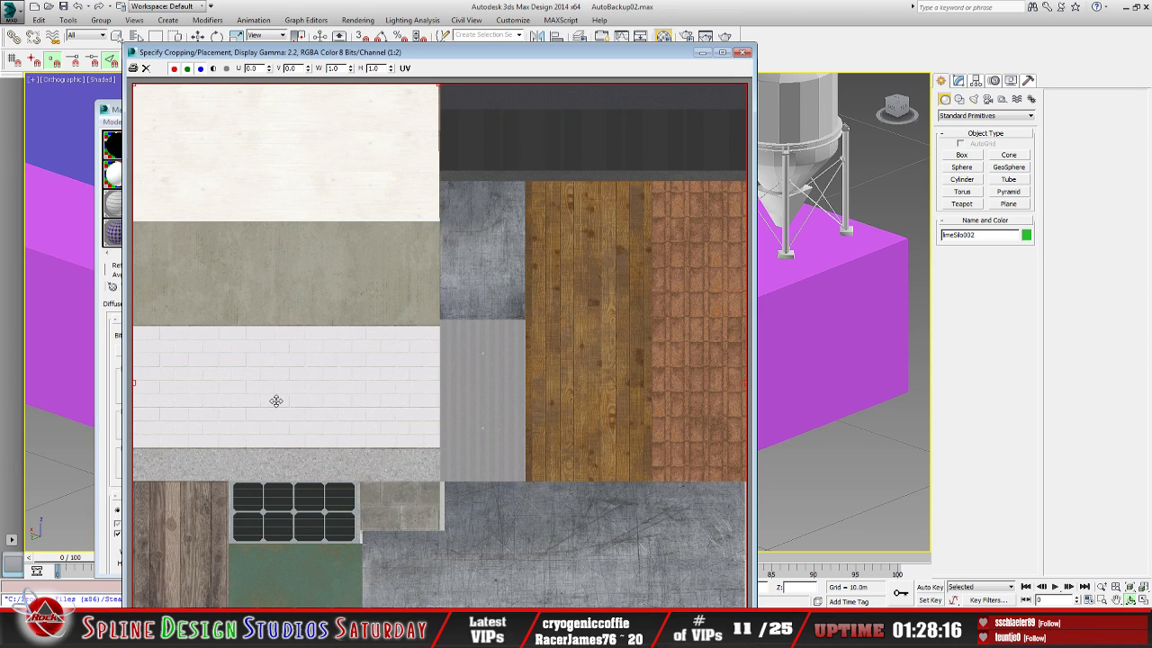
{"action": "left_click", "coordinate": [742, 53]}
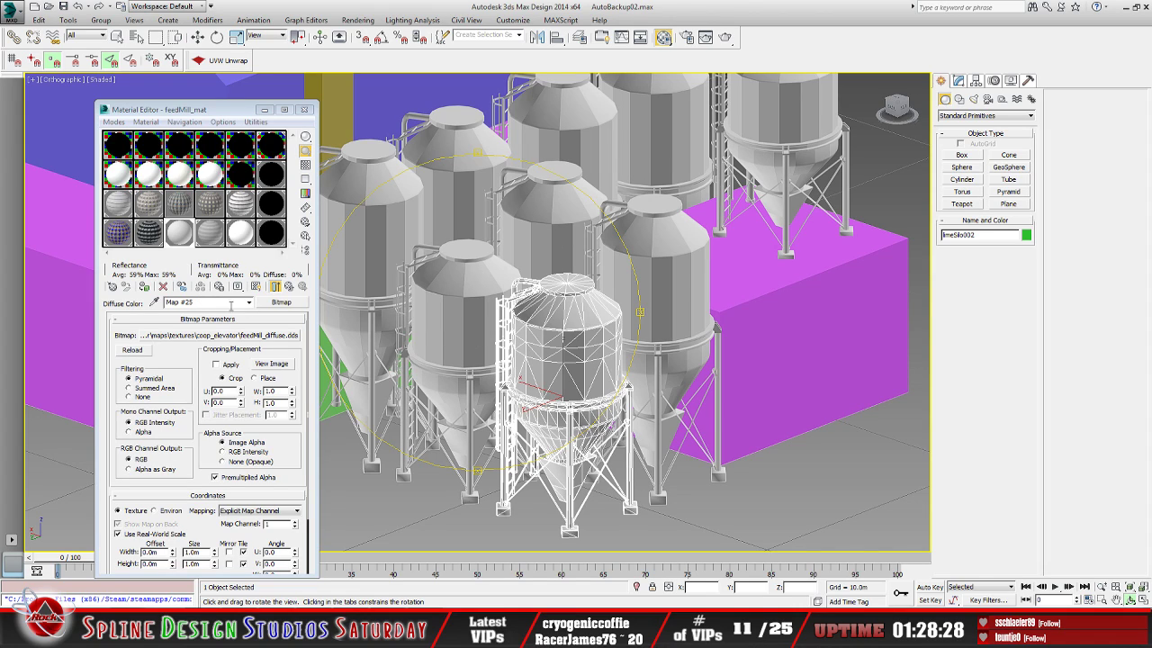
{"action": "left_click", "coordinate": [255, 286]}
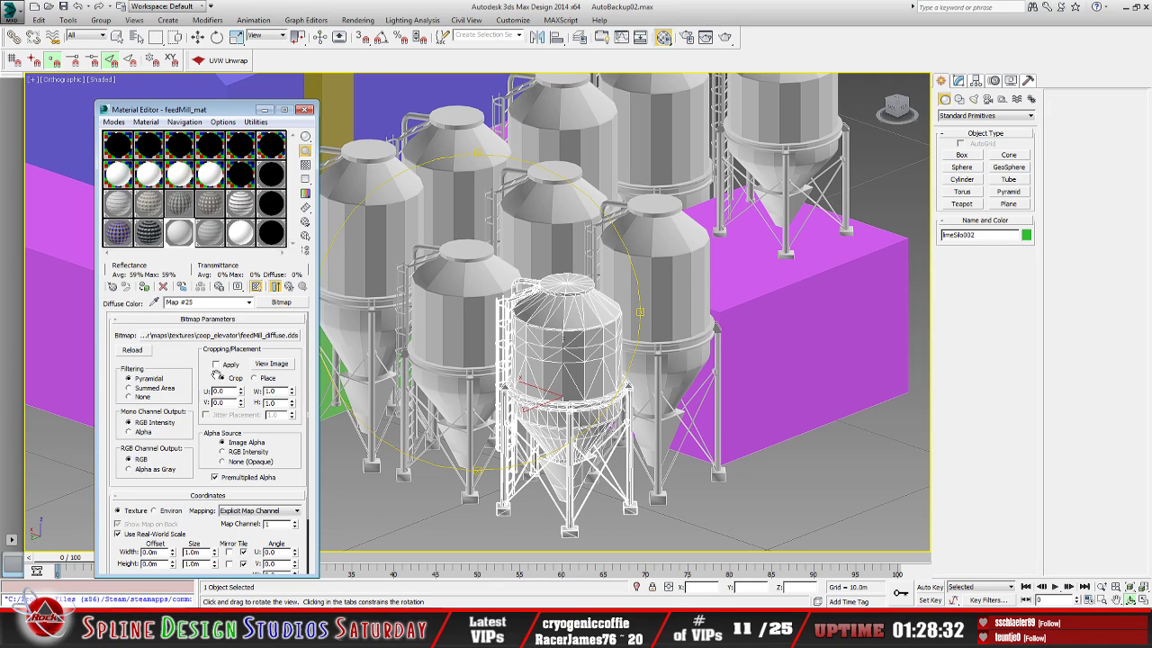
{"action": "left_click", "coordinate": [289, 286]}
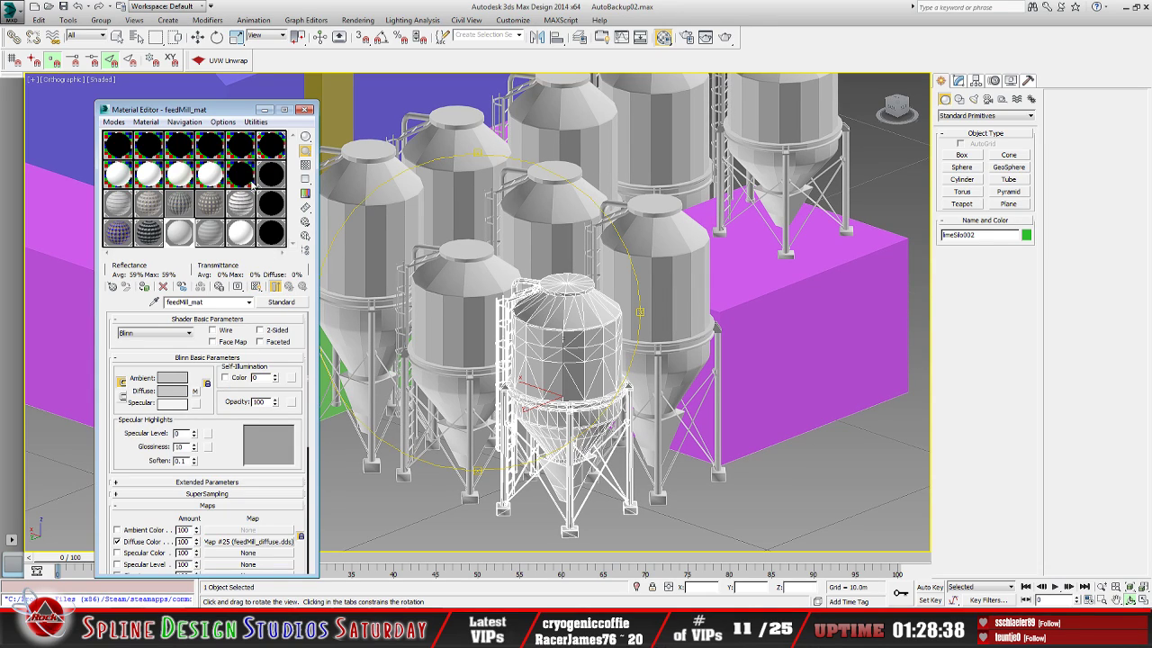
{"action": "left_click", "coordinate": [265, 113]}
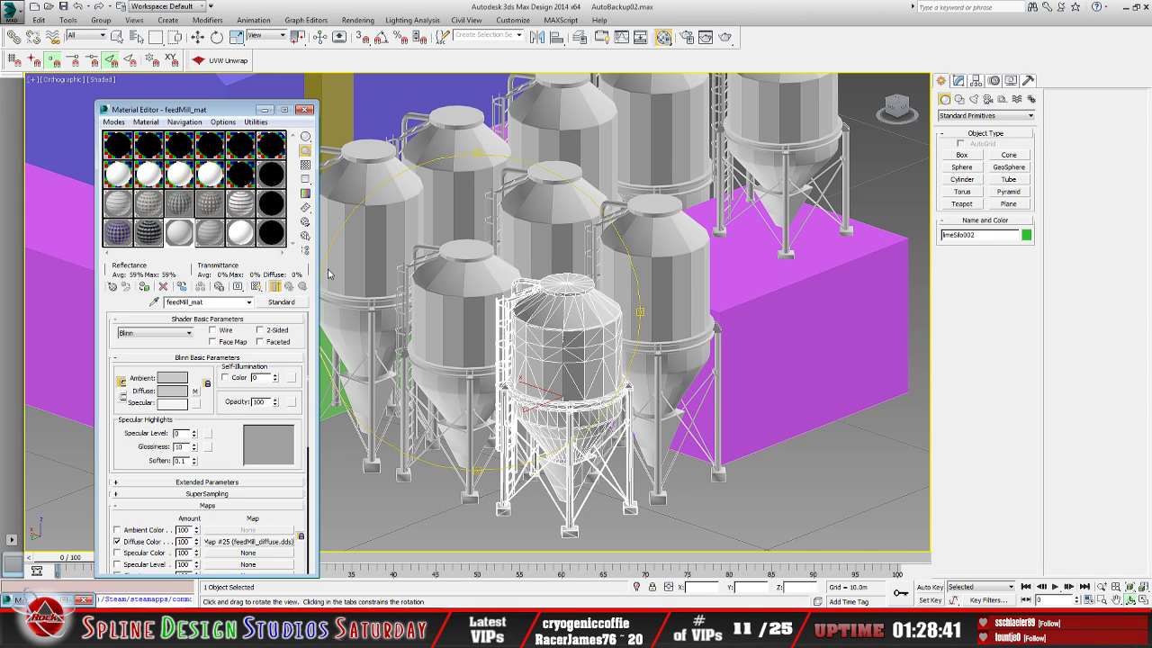
Unhide the eight large silos, Silo01 through Silo08
{"action": "scroll", "coordinate": [378, 378], "scroll_direction": "down", "scroll_amount": 3}
{"action": "left_click_drag", "start_coordinate": [378, 378], "coordinate": [357, 385]}
{"action": "scroll", "coordinate": [357, 385], "scroll_direction": "down", "scroll_amount": 10}
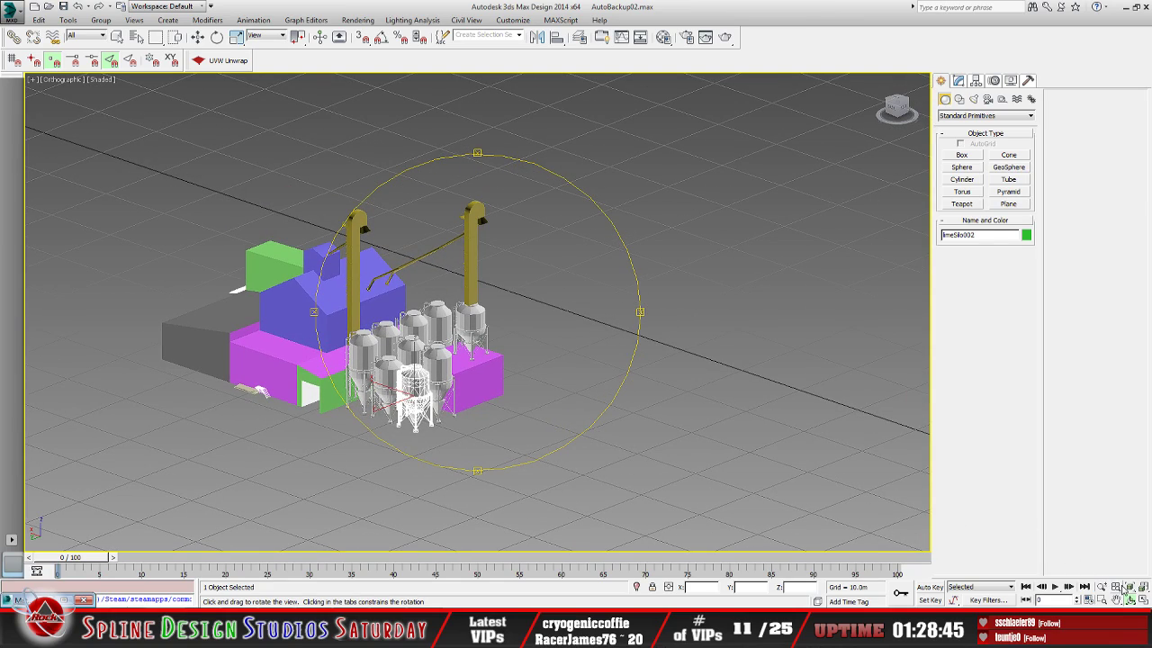
{"action": "left_click_drag", "start_coordinate": [509, 398], "coordinate": [223, 345]}
{"action": "right_click", "coordinate": [216, 341]}
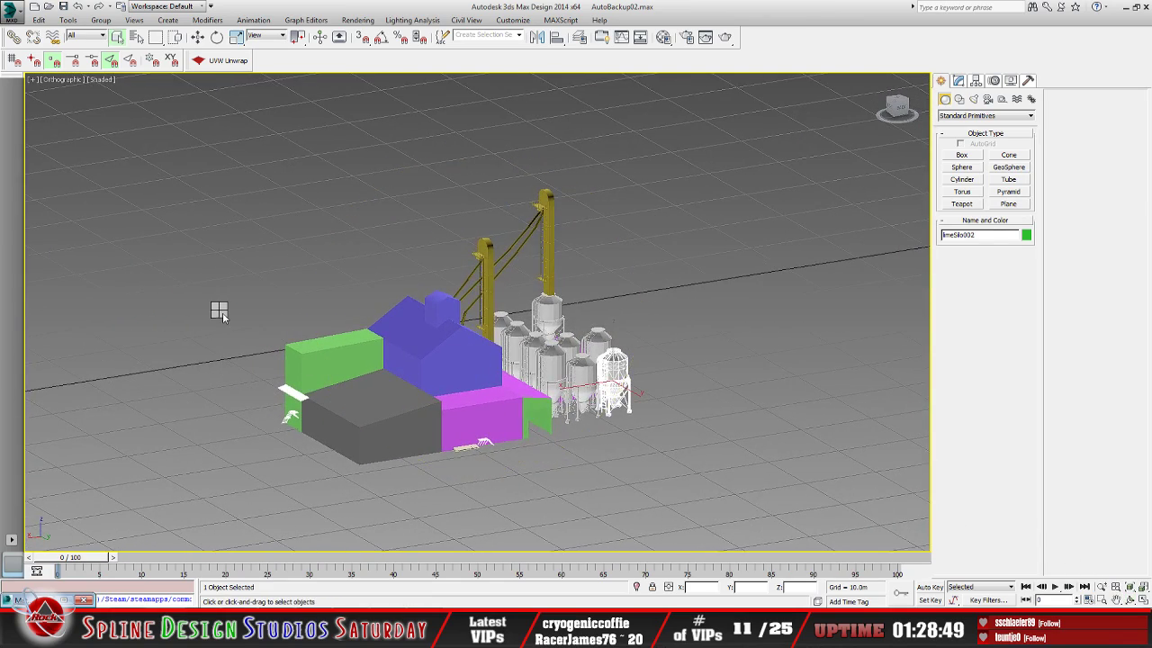
{"action": "right_click", "coordinate": [249, 274]}
{"action": "left_click", "coordinate": [257, 258]}
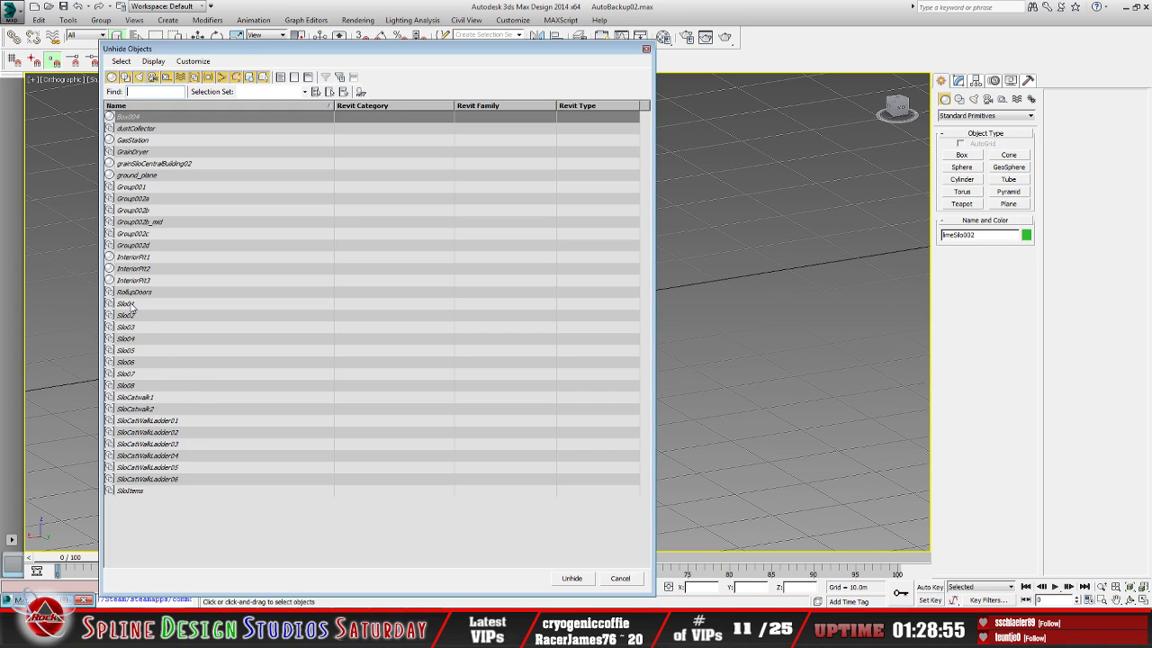
{"action": "left_click_drag", "start_coordinate": [130, 306], "coordinate": [144, 387]}
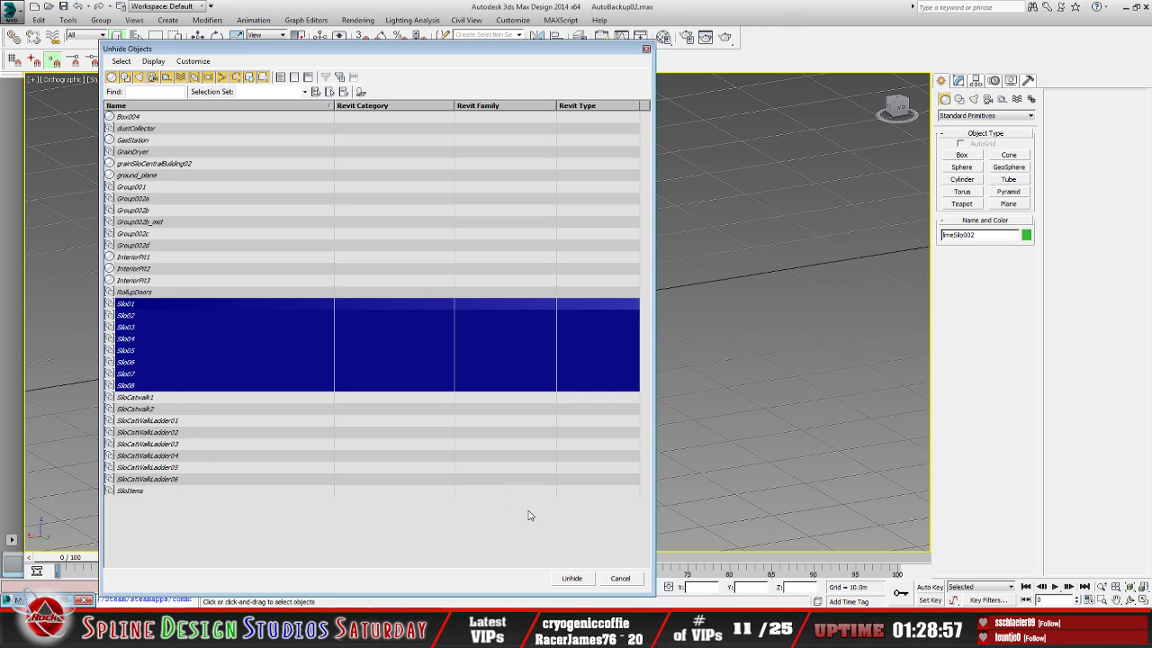
{"action": "left_click", "coordinate": [570, 578]}
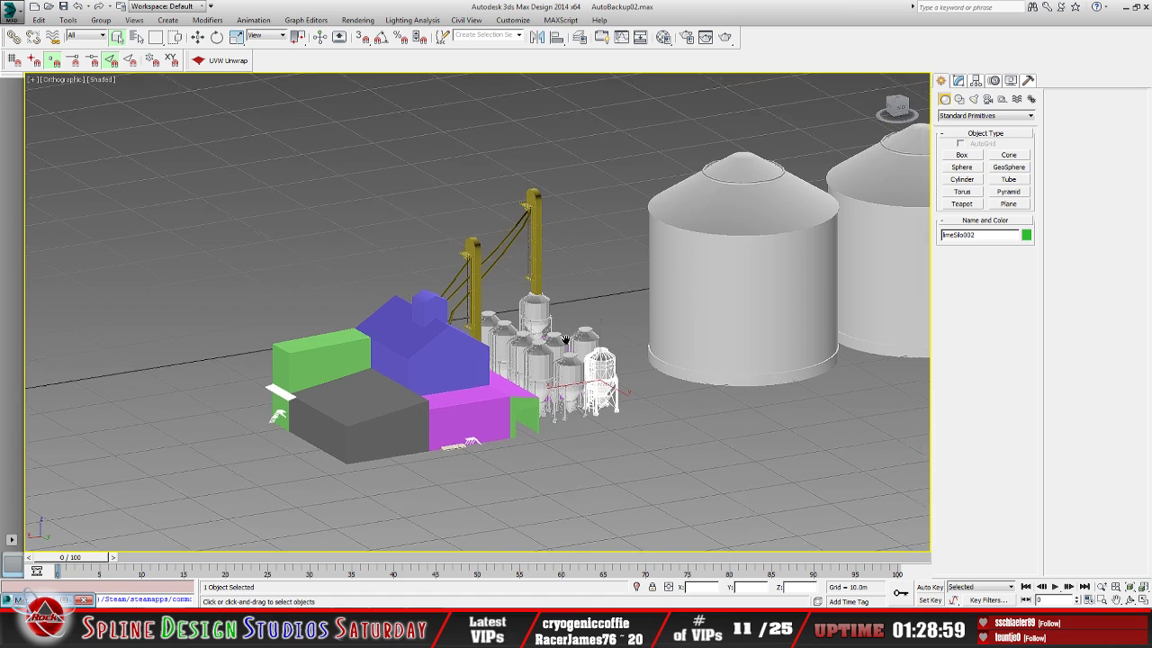
Assign silos_mat to Silo08, the large silo nearest the feed mill buildings
{"action": "middle_click_drag", "start_coordinate": [565, 340], "coordinate": [334, 342]}
{"action": "scroll", "coordinate": [334, 342], "scroll_direction": "down", "scroll_amount": 4}
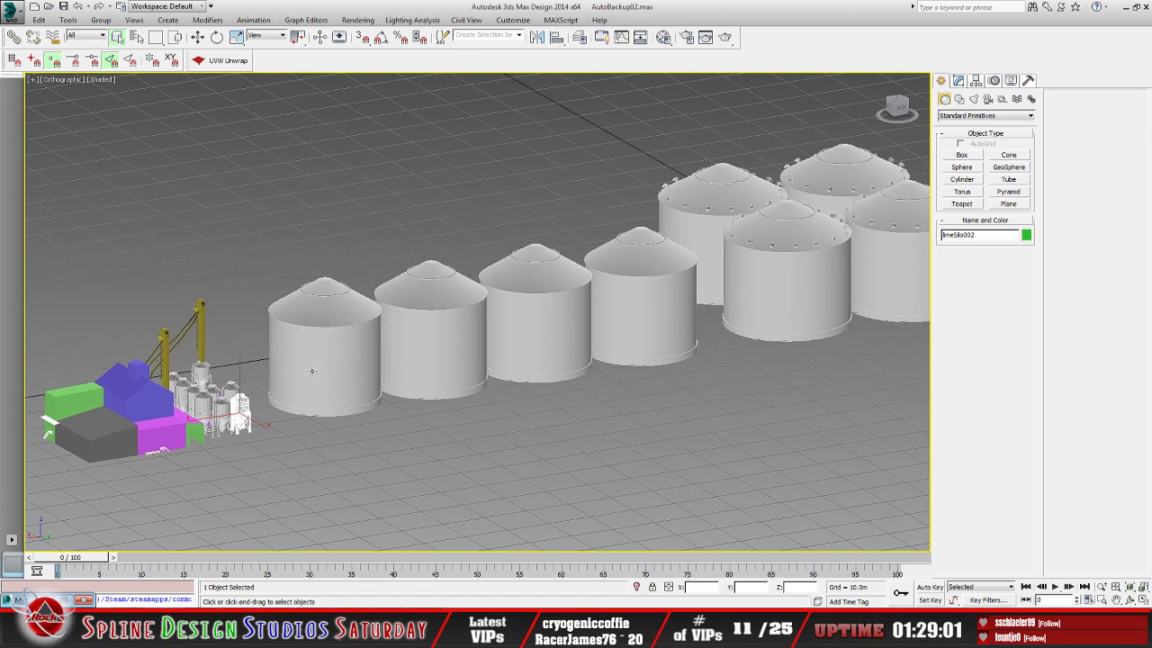
{"action": "left_click", "coordinate": [329, 351]}
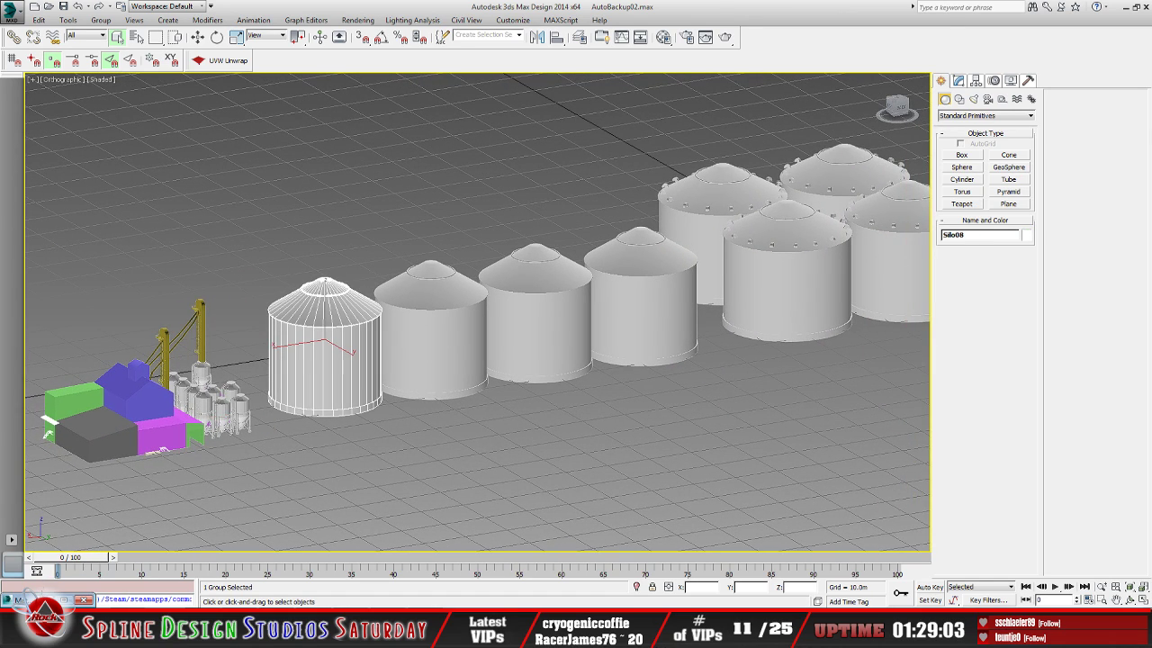
{"action": "key", "text": "m"}
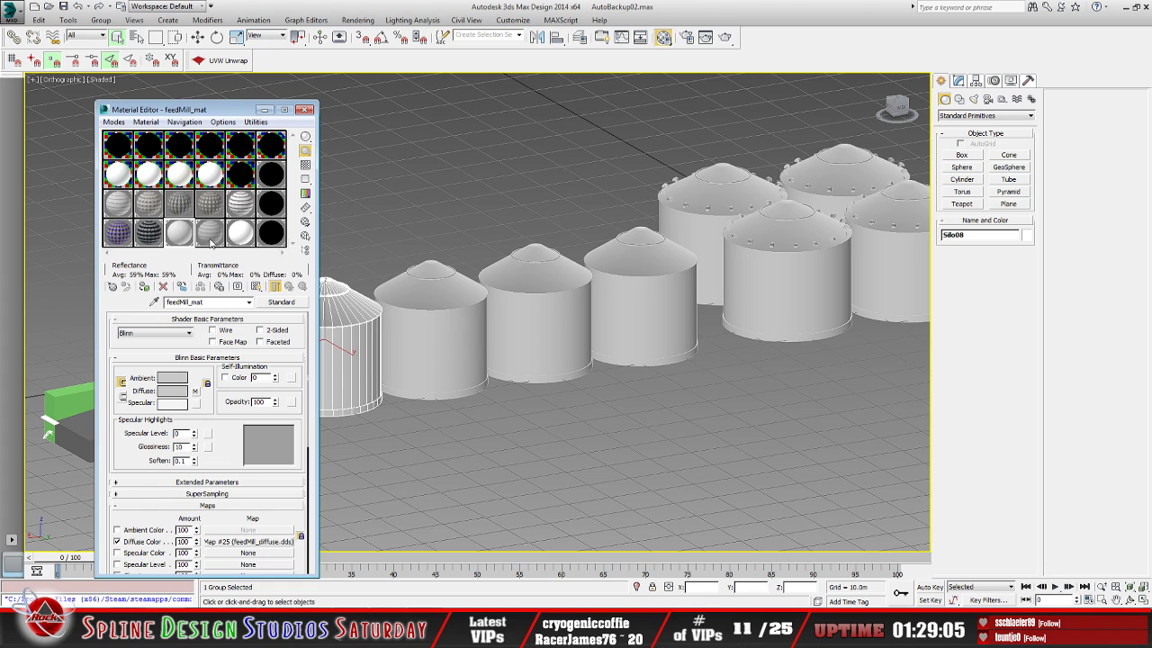
{"action": "left_click", "coordinate": [210, 233]}
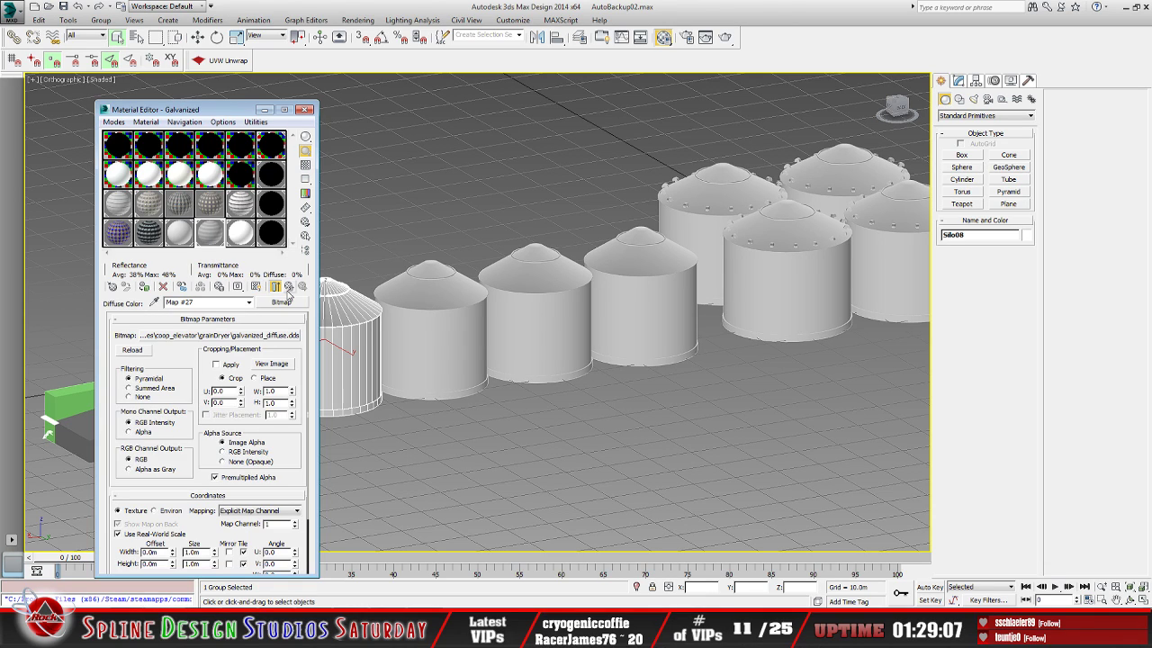
{"action": "left_click", "coordinate": [288, 288]}
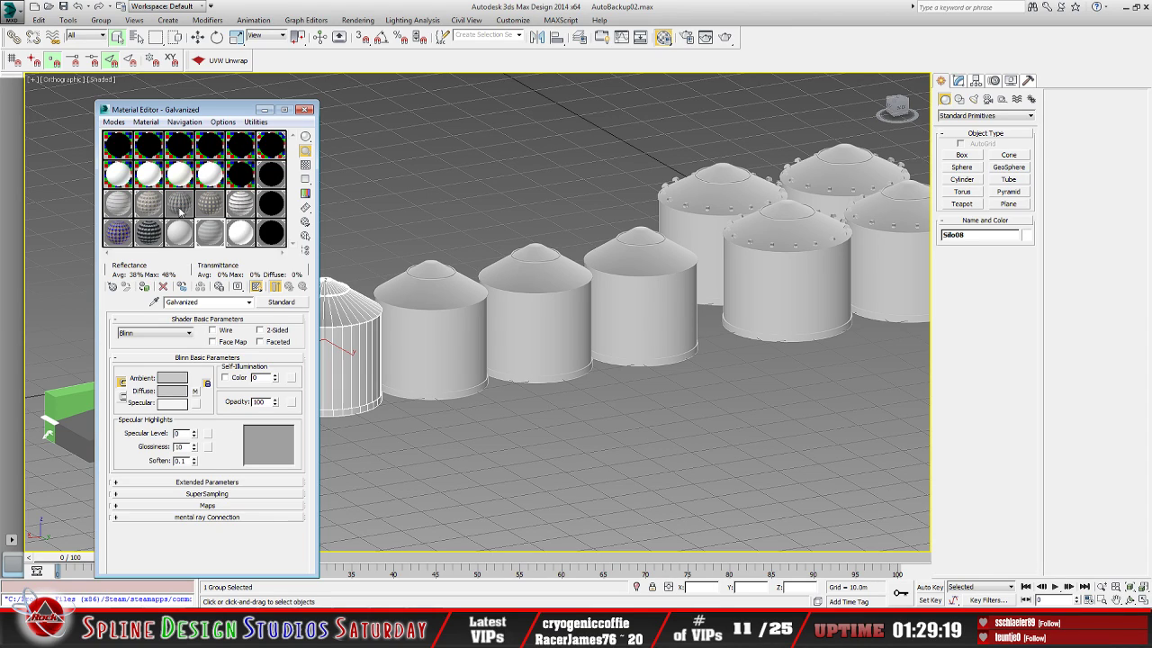
{"action": "left_click", "coordinate": [209, 206]}
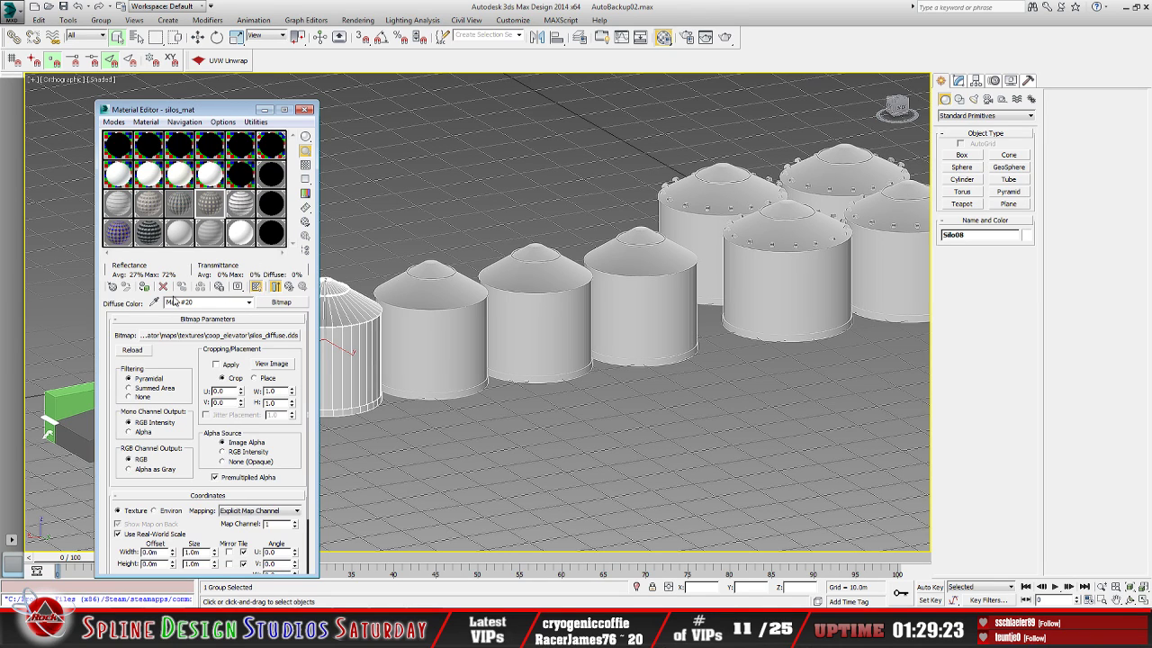
{"action": "left_click", "coordinate": [145, 287]}
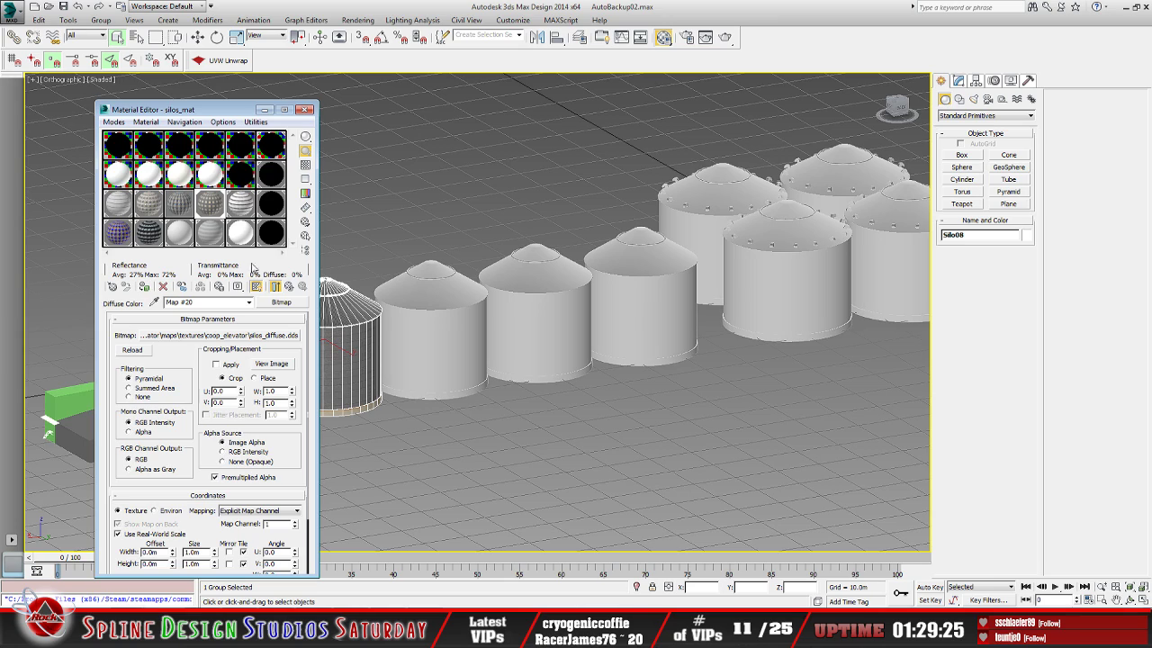
Assign silos_mat to Silo07 and Silo06, the second and third silos in the row
{"action": "left_click", "coordinate": [264, 109]}
{"action": "middle_click_drag", "start_coordinate": [298, 372], "coordinate": [324, 354]}
{"action": "scroll", "coordinate": [324, 353], "scroll_direction": "up", "scroll_amount": 5}
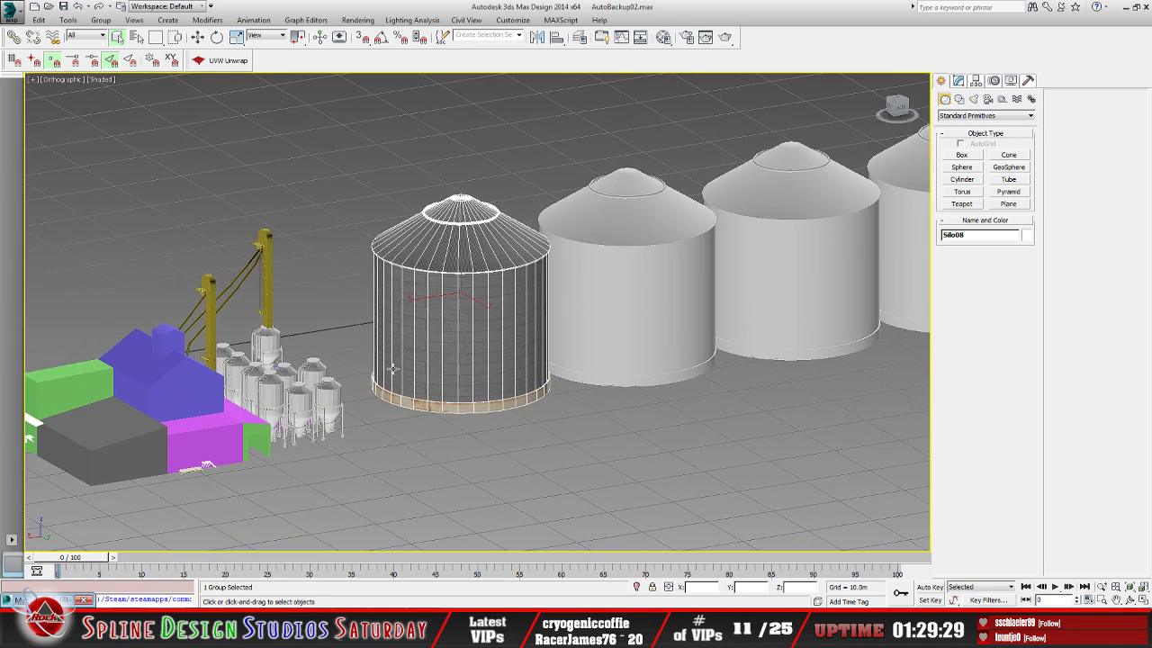
{"action": "middle_click_drag", "start_coordinate": [443, 401], "coordinate": [488, 403], "text": "alt"}
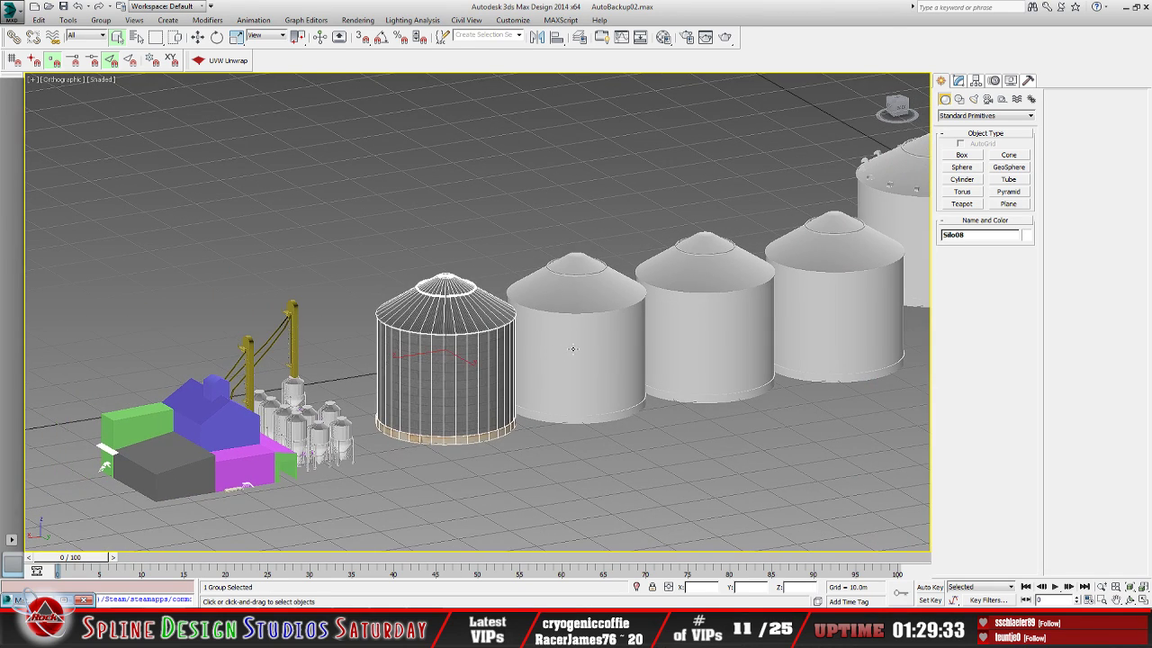
{"action": "left_click", "coordinate": [551, 351]}
{"action": "key", "text": "m"}
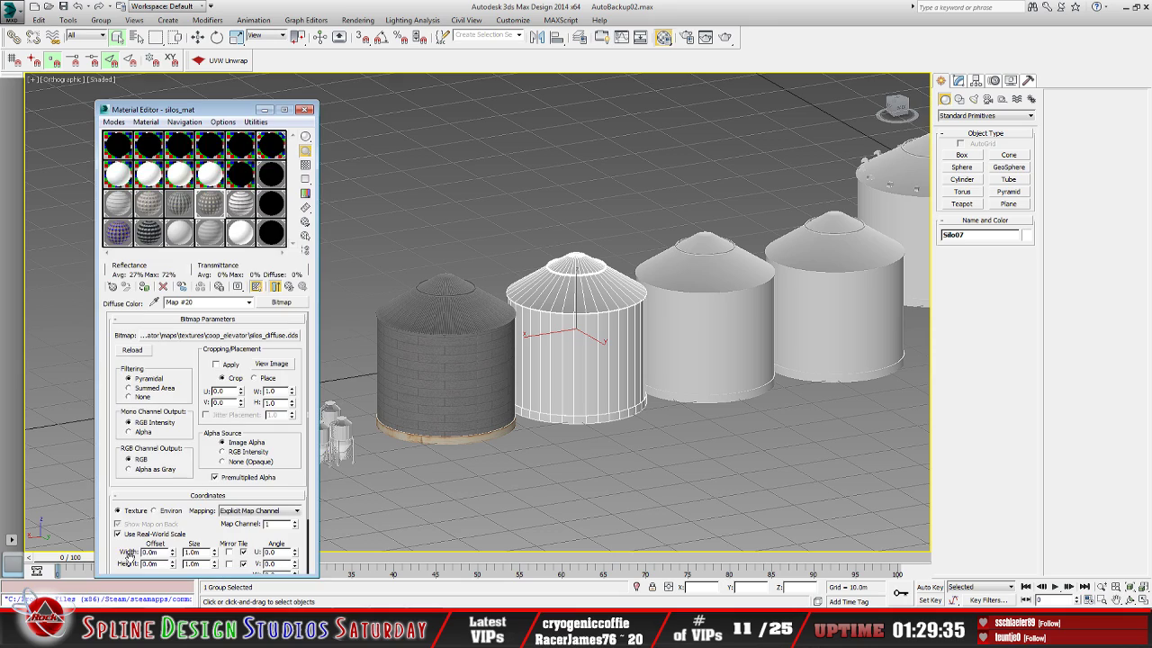
{"action": "left_click", "coordinate": [144, 286]}
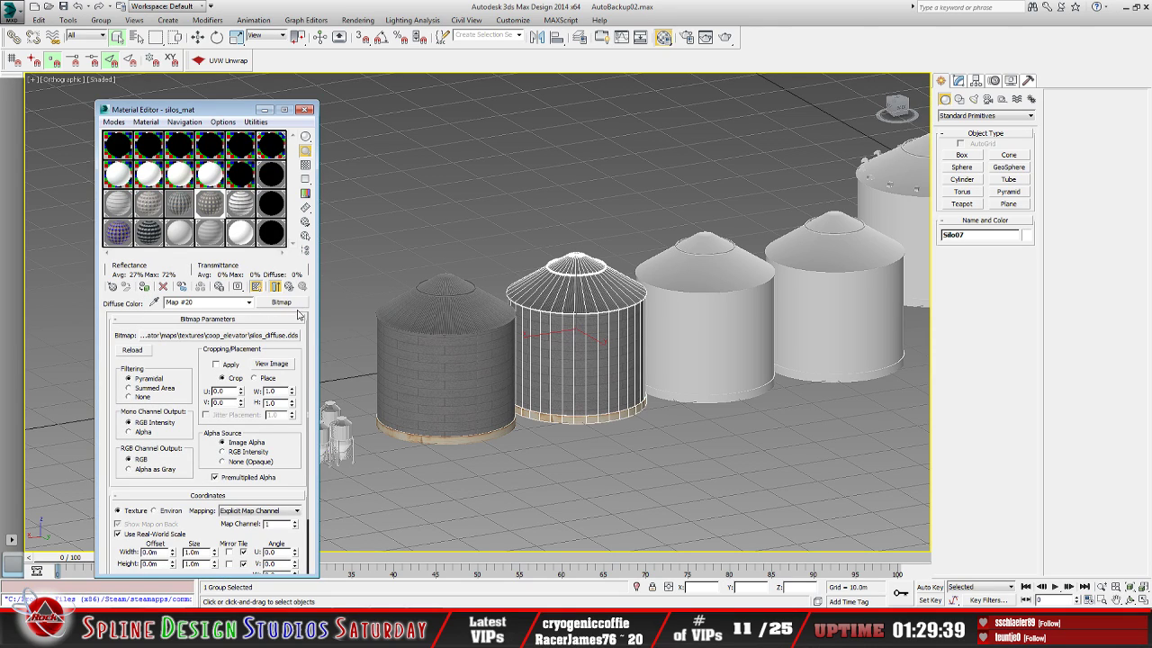
{"action": "left_click", "coordinate": [717, 335]}
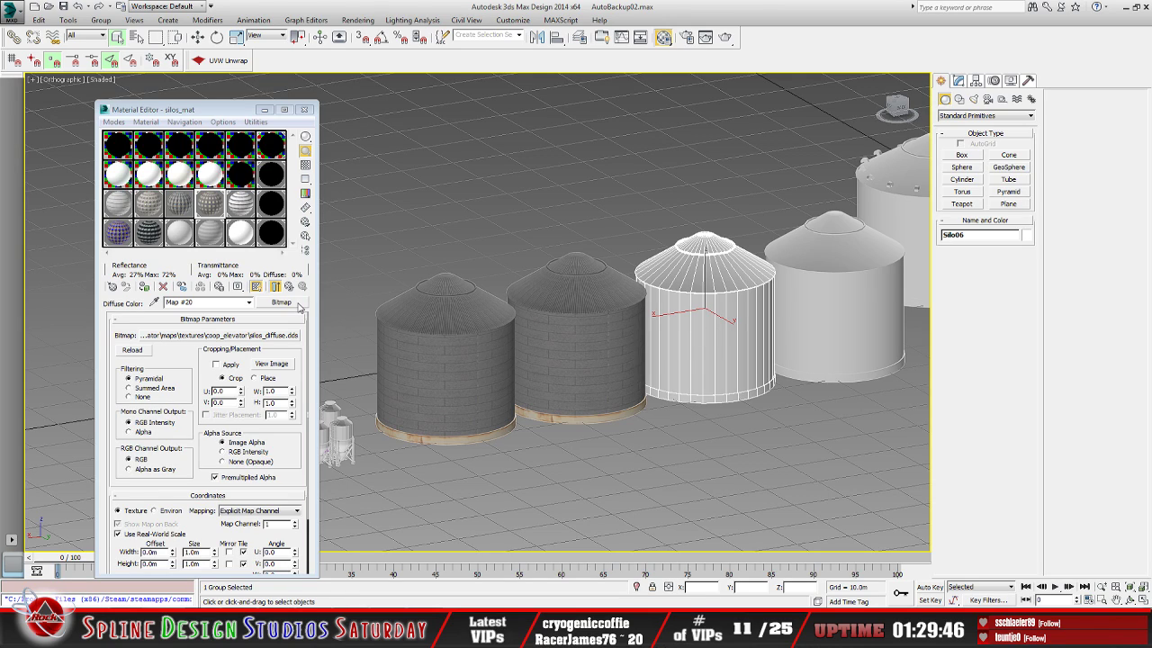
{"action": "left_click", "coordinate": [145, 286]}
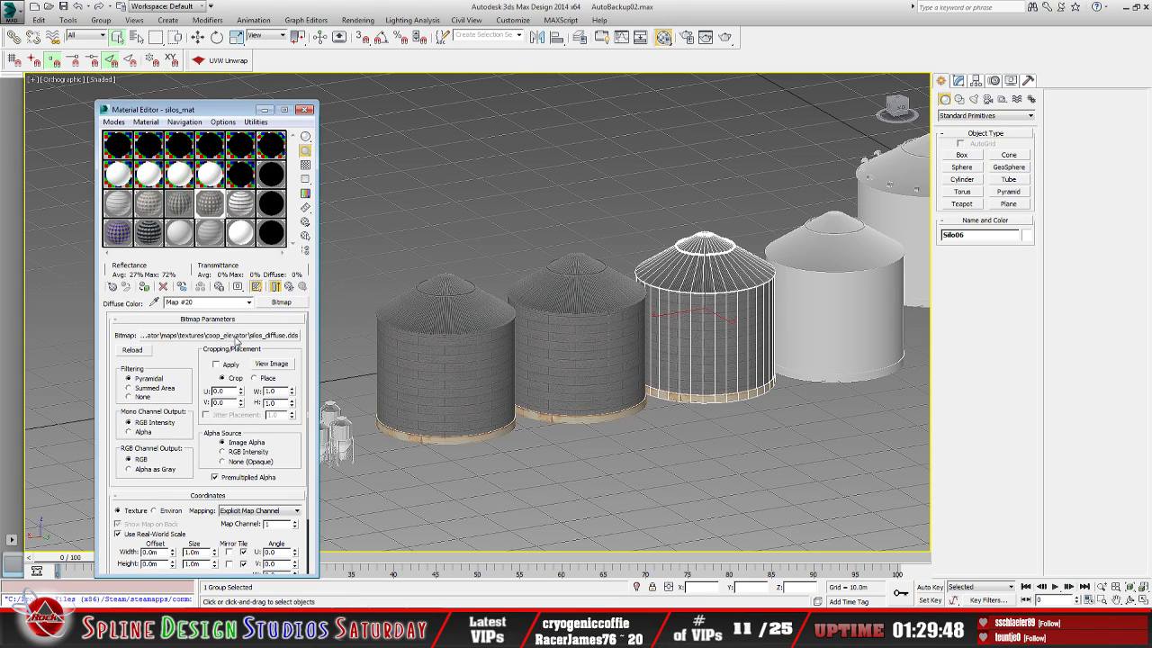
Assign silos_mat to Silo05, the fourth silo in the row beside the ring of larger silos
{"action": "middle_click_drag", "start_coordinate": [676, 342], "coordinate": [571, 362]}
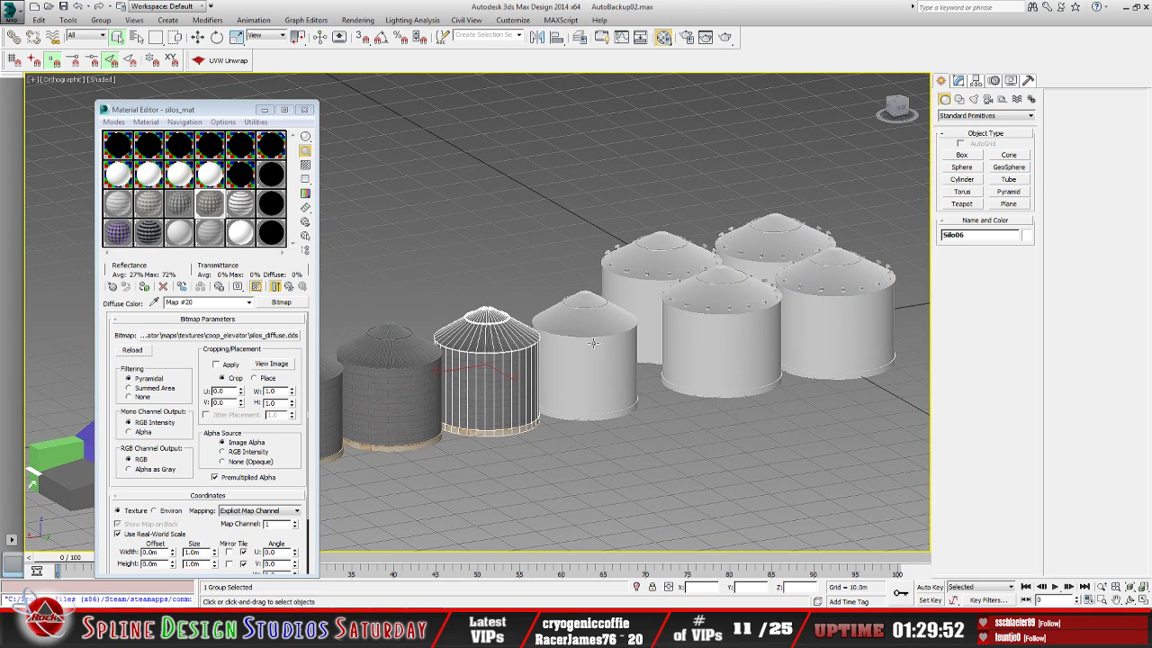
{"action": "left_click", "coordinate": [593, 342]}
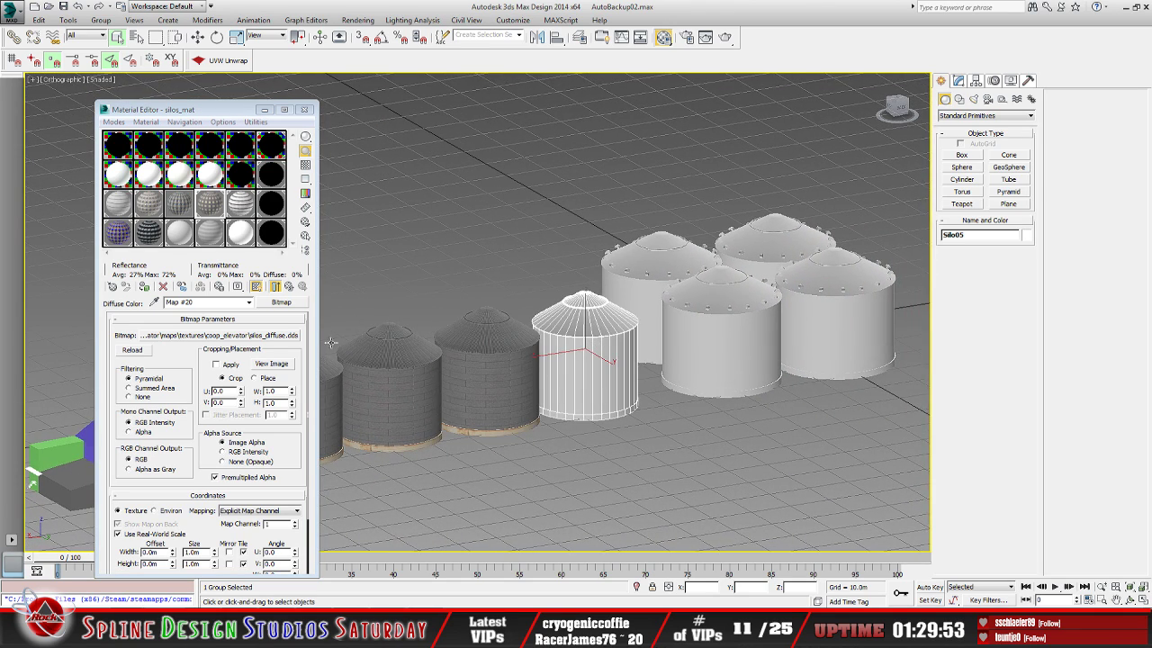
{"action": "left_click", "coordinate": [146, 286]}
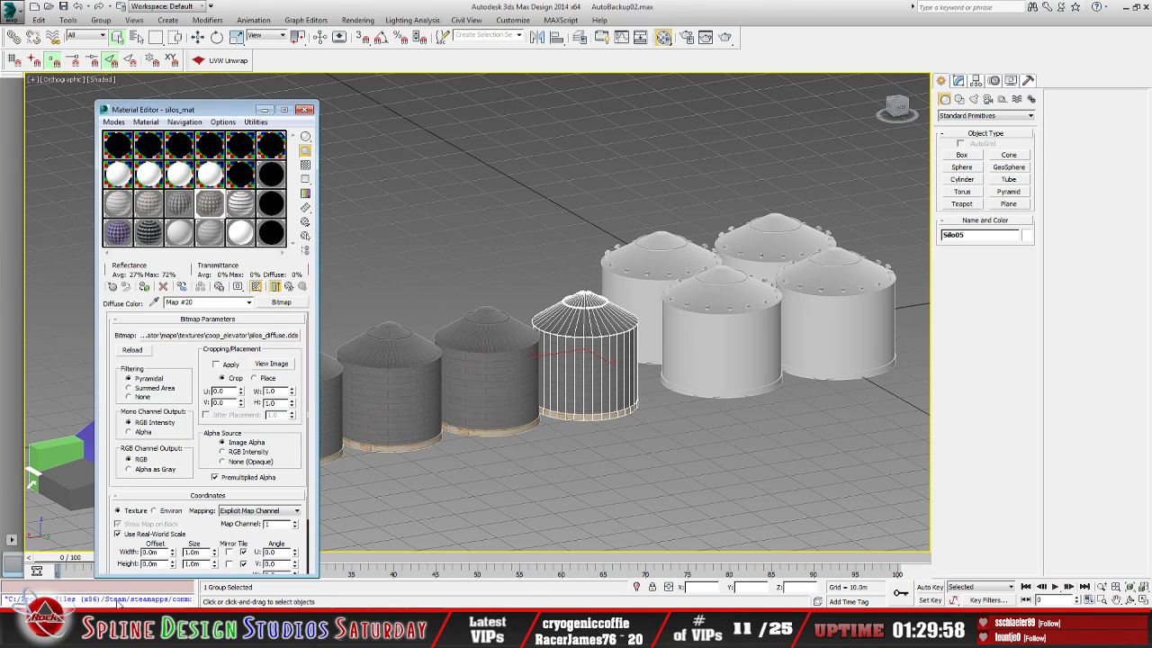
{"action": "left_click", "coordinate": [114, 580]}
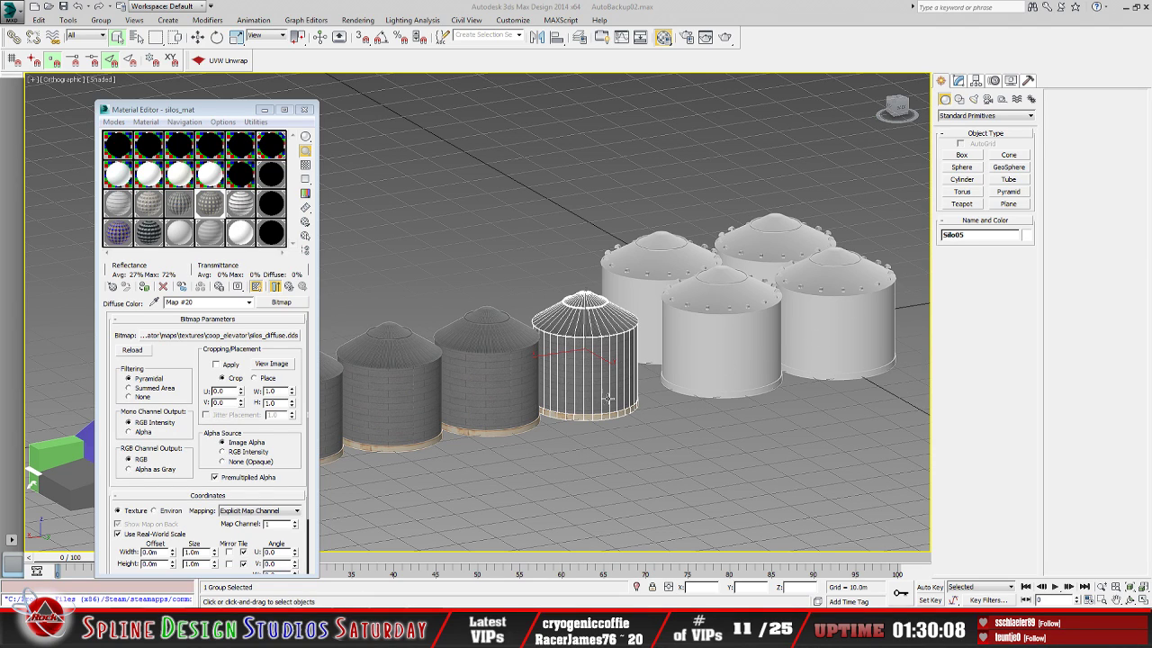
Assign silos_mat to Silo04 and Silo03, the front and left silos in the ring of larger silos
{"action": "middle_click_drag", "start_coordinate": [608, 399], "coordinate": [593, 359]}
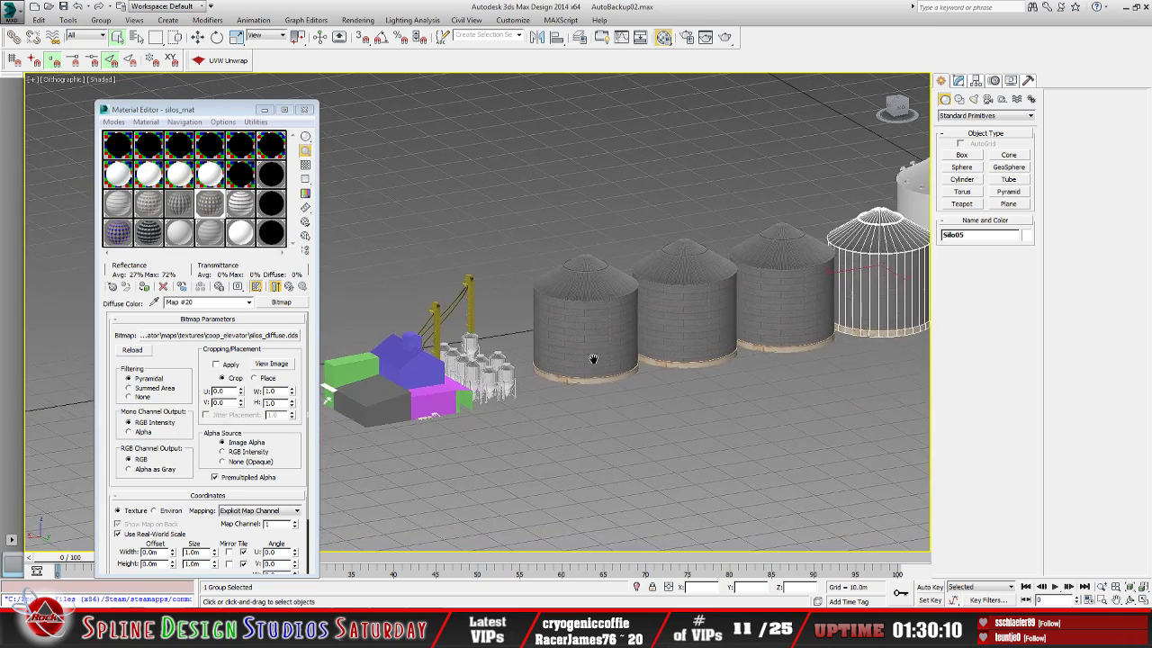
{"action": "middle_click_drag", "start_coordinate": [891, 378], "coordinate": [491, 396]}
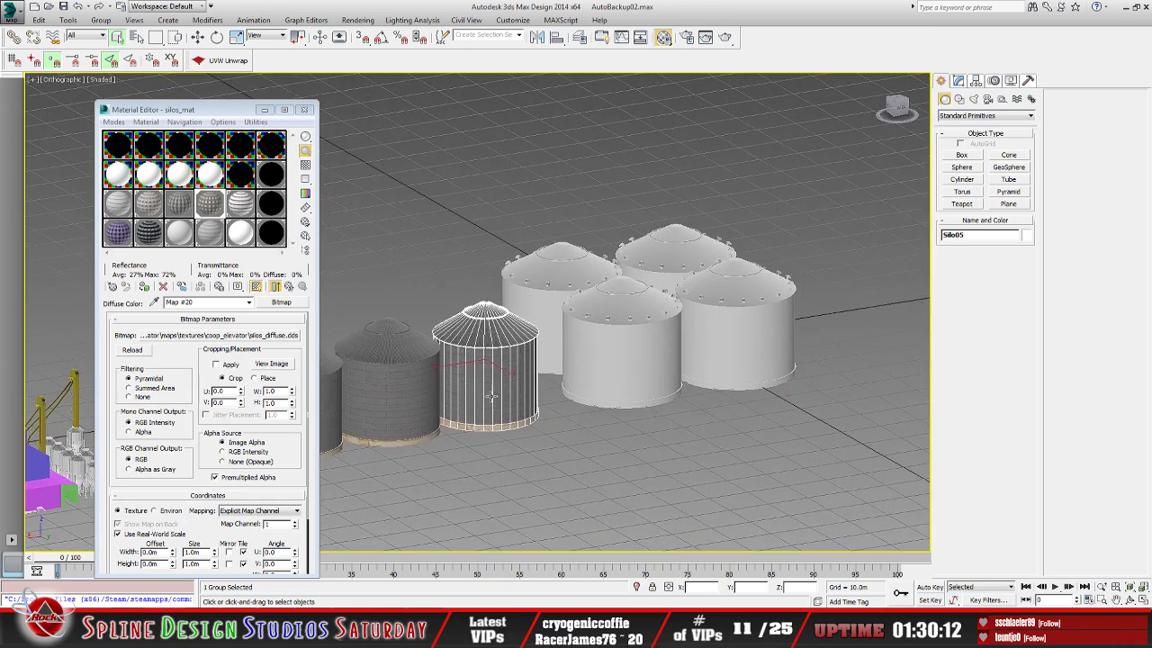
{"action": "middle_click_drag", "start_coordinate": [627, 370], "coordinate": [546, 404]}
{"action": "left_click", "coordinate": [586, 386]}
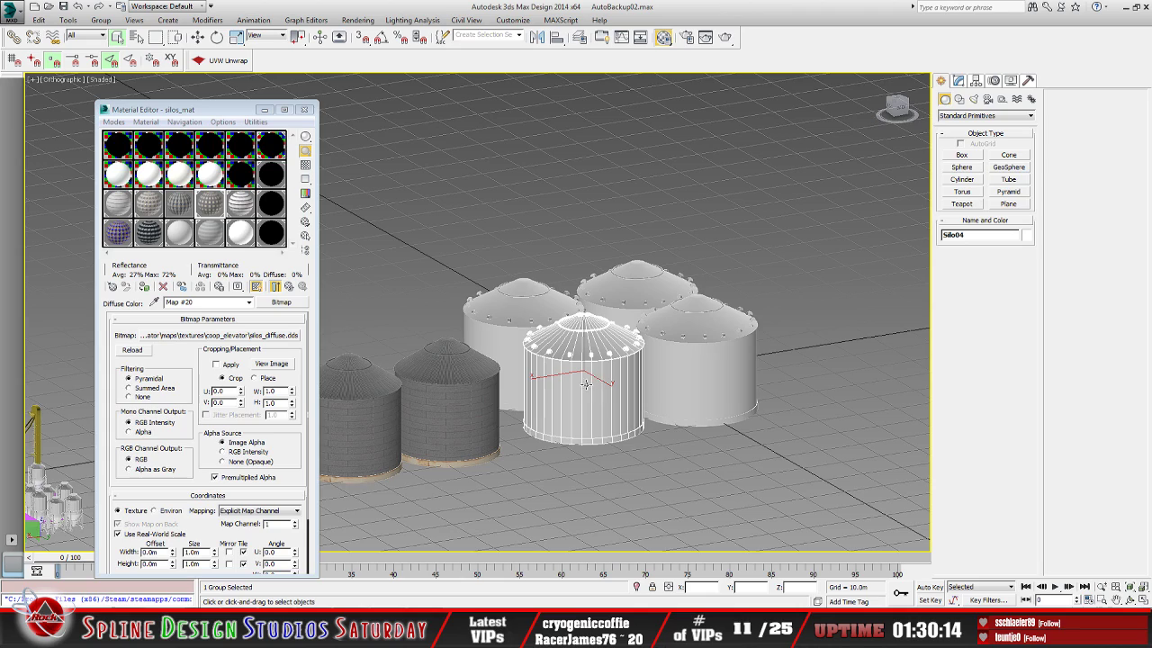
{"action": "left_click", "coordinate": [144, 286]}
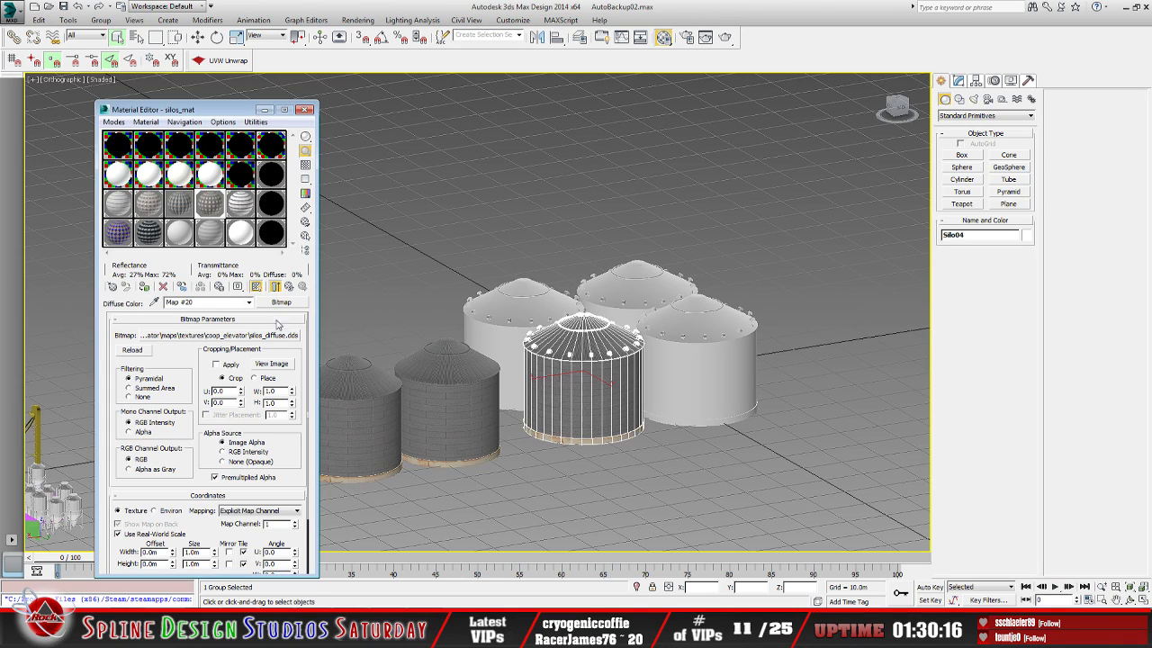
{"action": "left_click", "coordinate": [522, 330]}
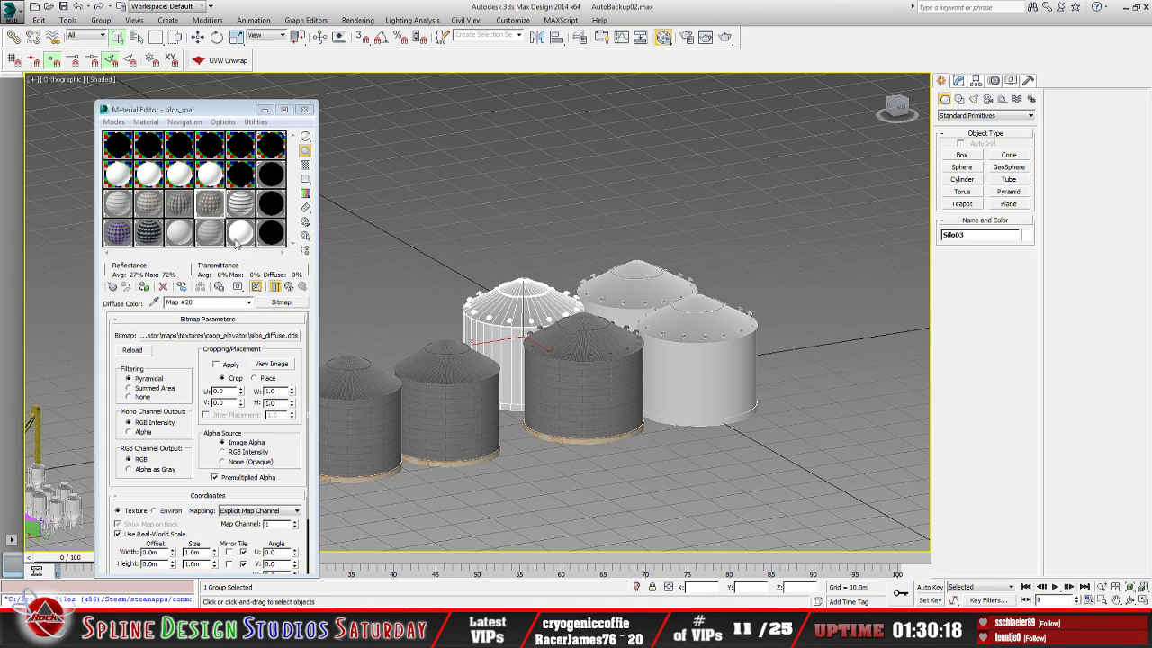
{"action": "left_click", "coordinate": [470, 309]}
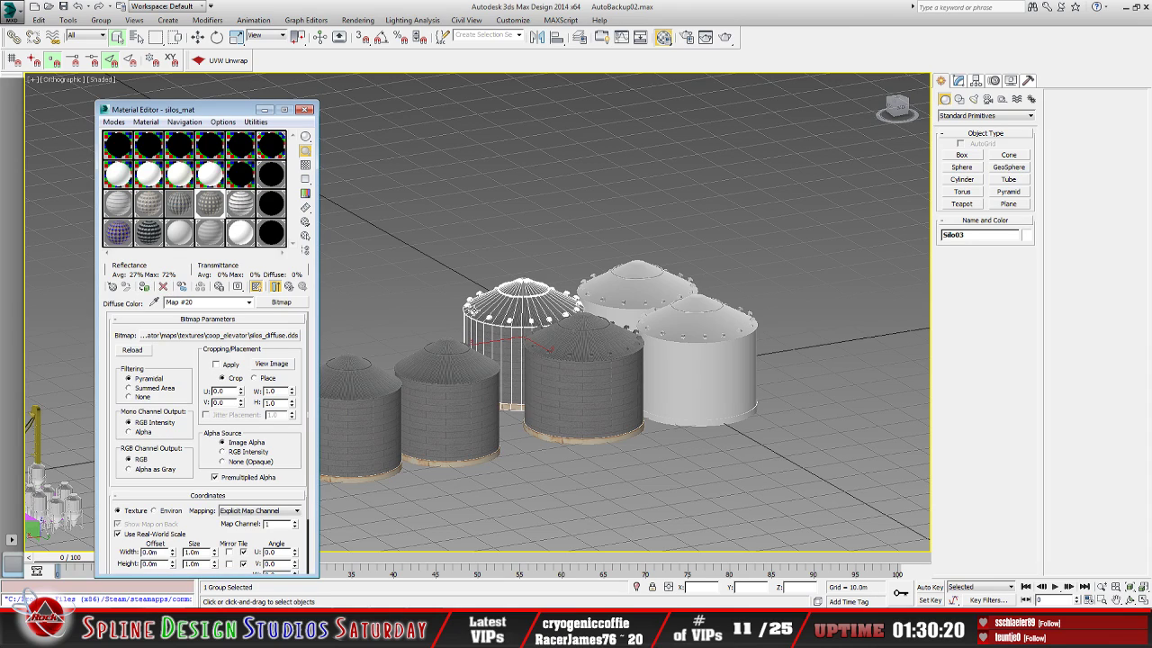
Assign silos_mat to Silo02 and Silo01, the remaining untextured silos in the ring, and minimize the Material Editor
{"action": "left_click", "coordinate": [695, 369]}
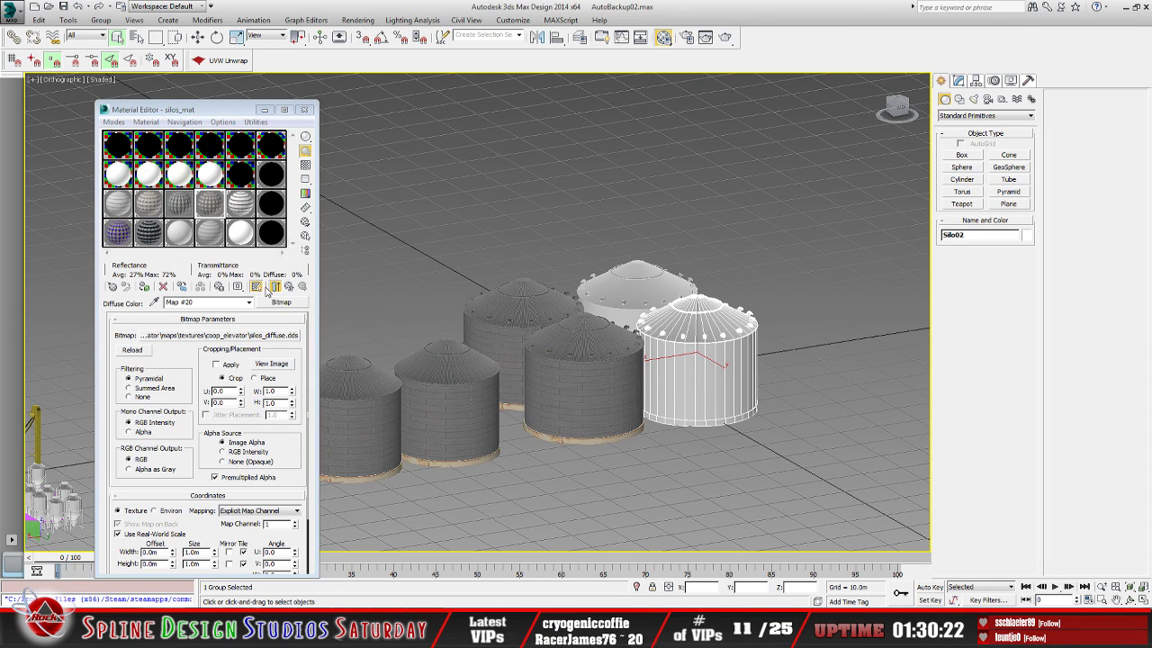
{"action": "left_click", "coordinate": [144, 286]}
{"action": "left_click", "coordinate": [612, 286]}
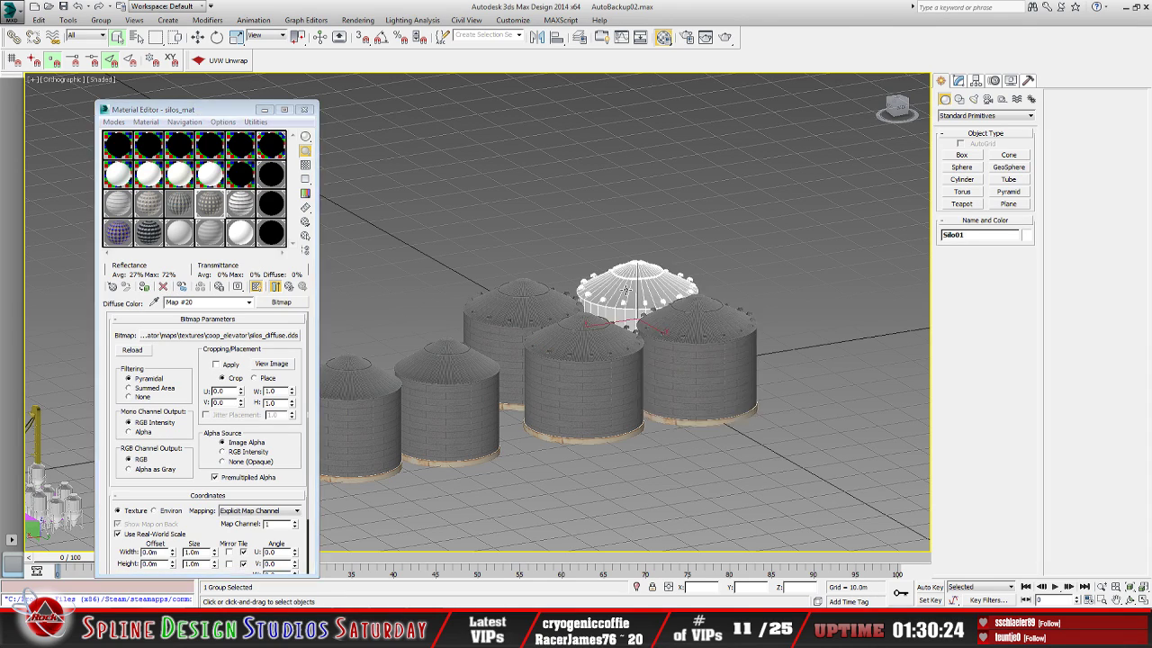
{"action": "left_click", "coordinate": [144, 286]}
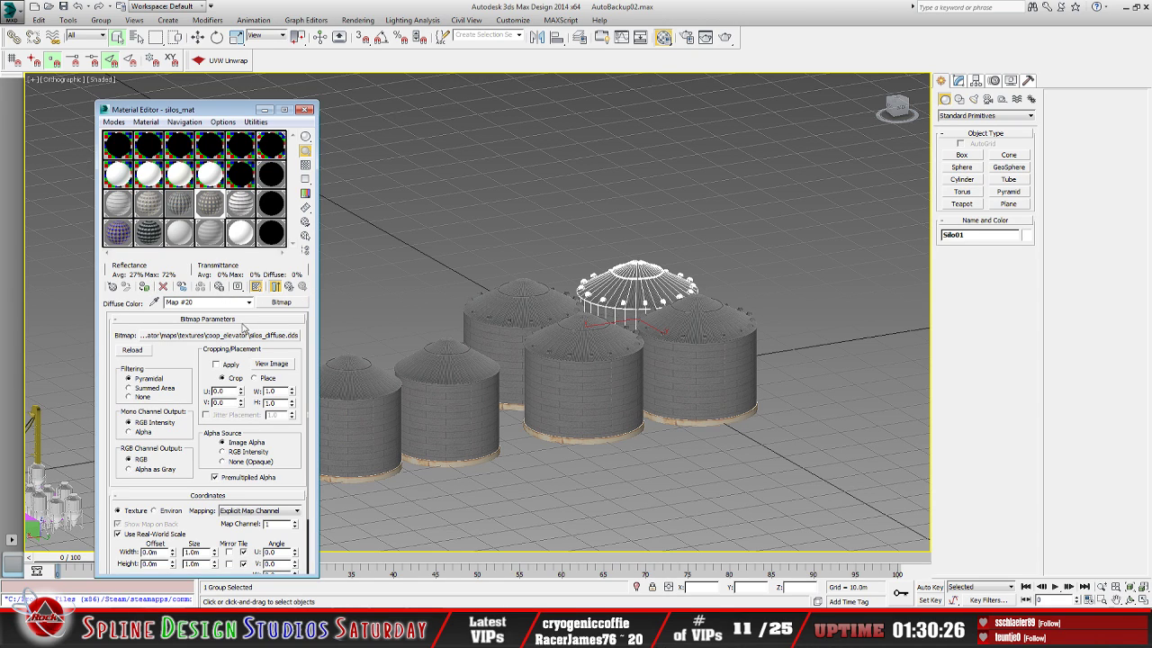
{"action": "left_click", "coordinate": [263, 109]}
Look over the row of textured silos and review the list of hidden objects without unhiding any
{"action": "scroll", "coordinate": [414, 385], "scroll_direction": "down", "scroll_amount": 3}
{"action": "middle_click_drag", "start_coordinate": [414, 385], "coordinate": [635, 326]}
{"action": "scroll", "coordinate": [477, 349], "scroll_direction": "down", "scroll_amount": 1}
{"action": "scroll", "coordinate": [477, 349], "scroll_direction": "down", "scroll_amount": 1}
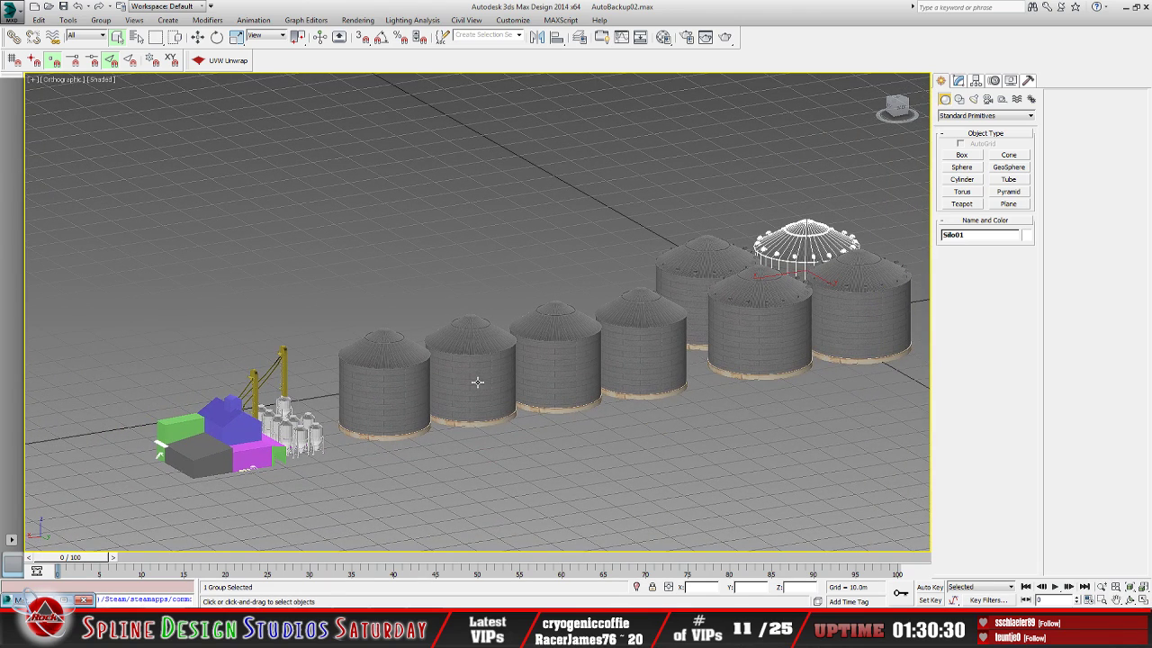
{"action": "middle_click_drag", "start_coordinate": [471, 384], "coordinate": [477, 384]}
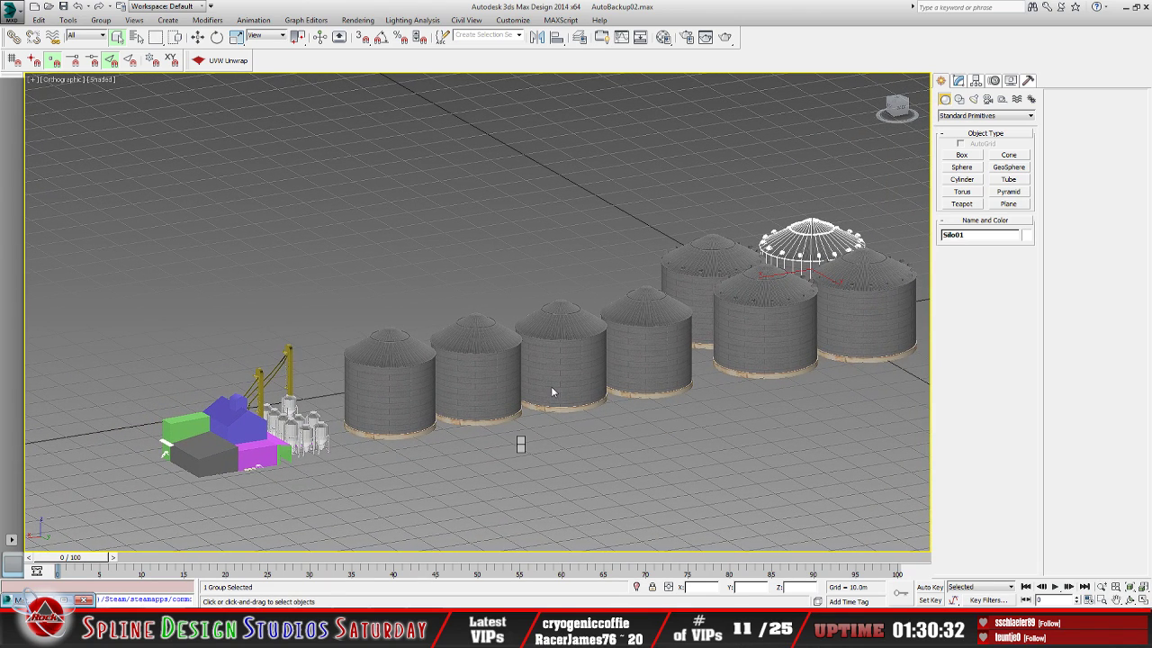
{"action": "key", "text": "ctrl+shift+h"}
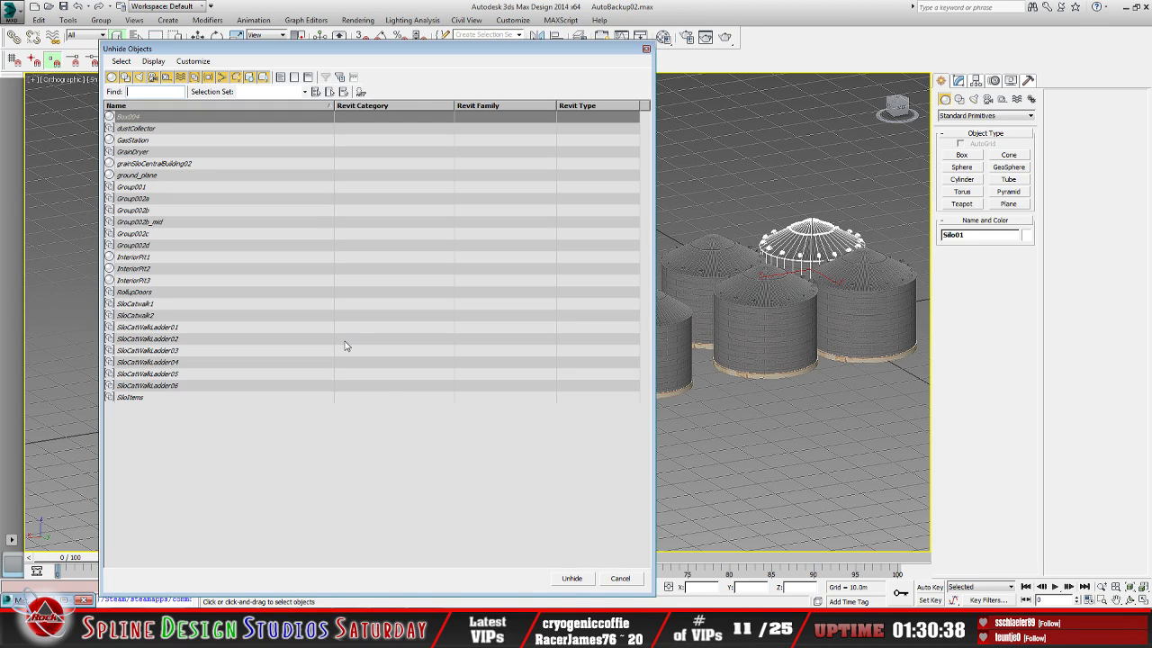
{"action": "left_click", "coordinate": [630, 577]}
Group the nine small hopper silos beside the feed mill buildings under the name FeedMillSilos
{"action": "middle_click_drag", "start_coordinate": [414, 474], "coordinate": [442, 397]}
{"action": "scroll", "coordinate": [442, 397], "scroll_direction": "up", "scroll_amount": 3}
{"action": "scroll", "coordinate": [423, 362], "scroll_direction": "up", "scroll_amount": 5}
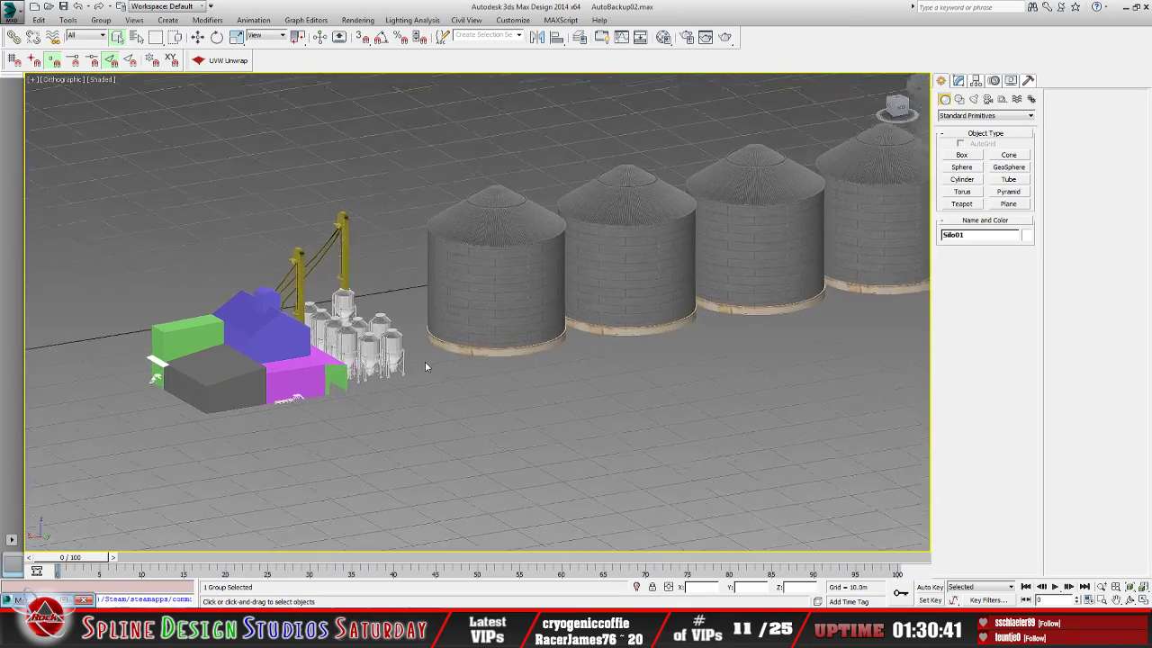
{"action": "middle_click_drag", "start_coordinate": [596, 449], "coordinate": [574, 414]}
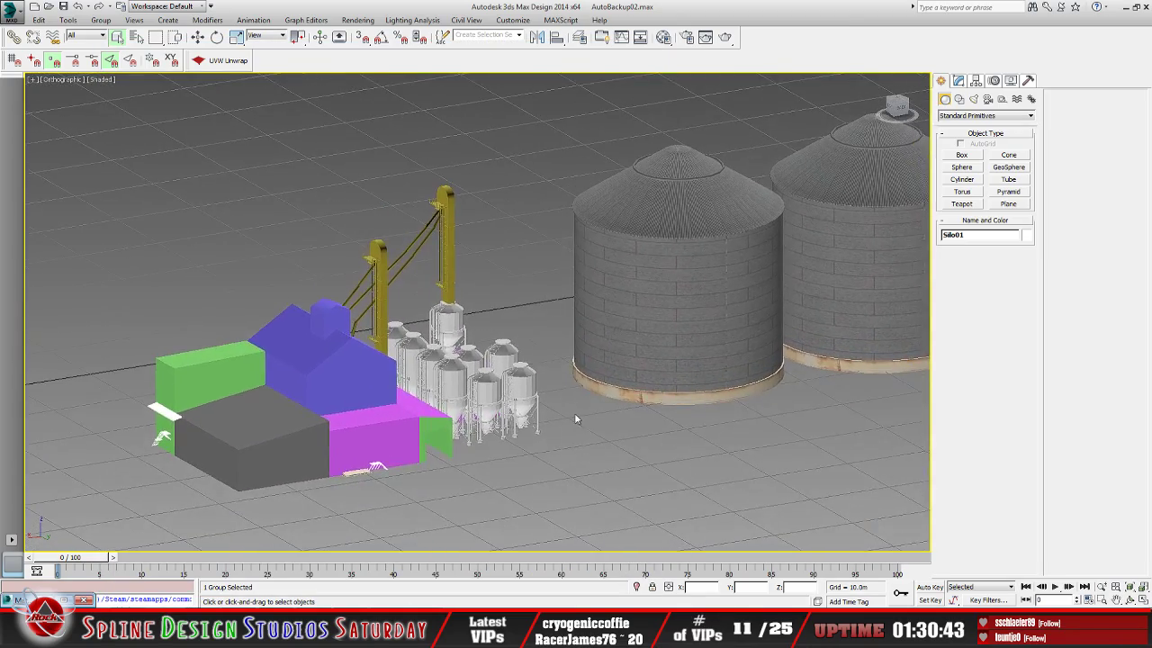
{"action": "left_click", "coordinate": [484, 392]}
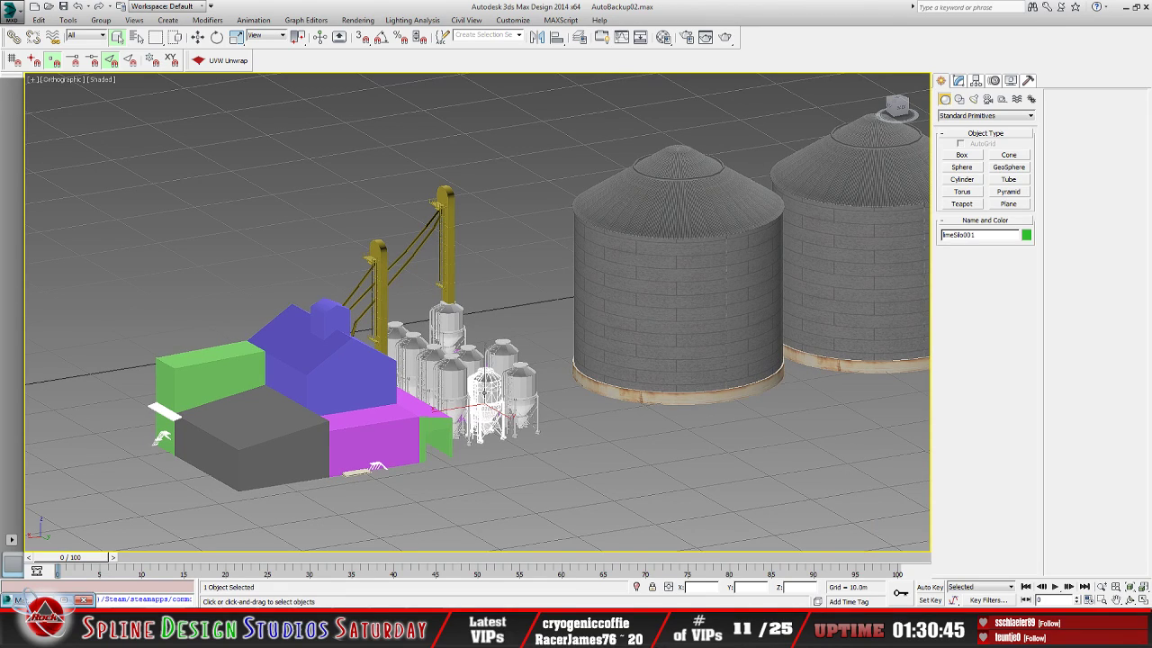
{"action": "left_click", "coordinate": [520, 391], "text": "ctrl"}
{"action": "left_click", "coordinate": [502, 356], "text": "ctrl"}
{"action": "left_click", "coordinate": [469, 358], "text": "ctrl"}
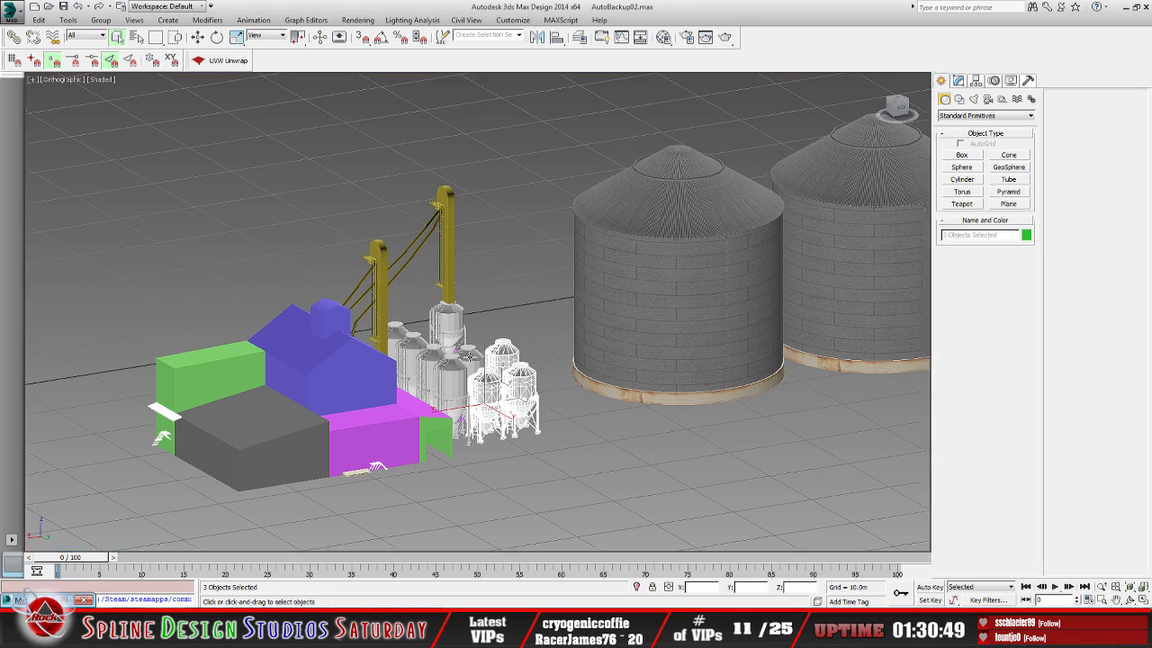
{"action": "left_click", "coordinate": [447, 368], "text": "ctrl"}
{"action": "left_click", "coordinate": [428, 364], "text": "ctrl"}
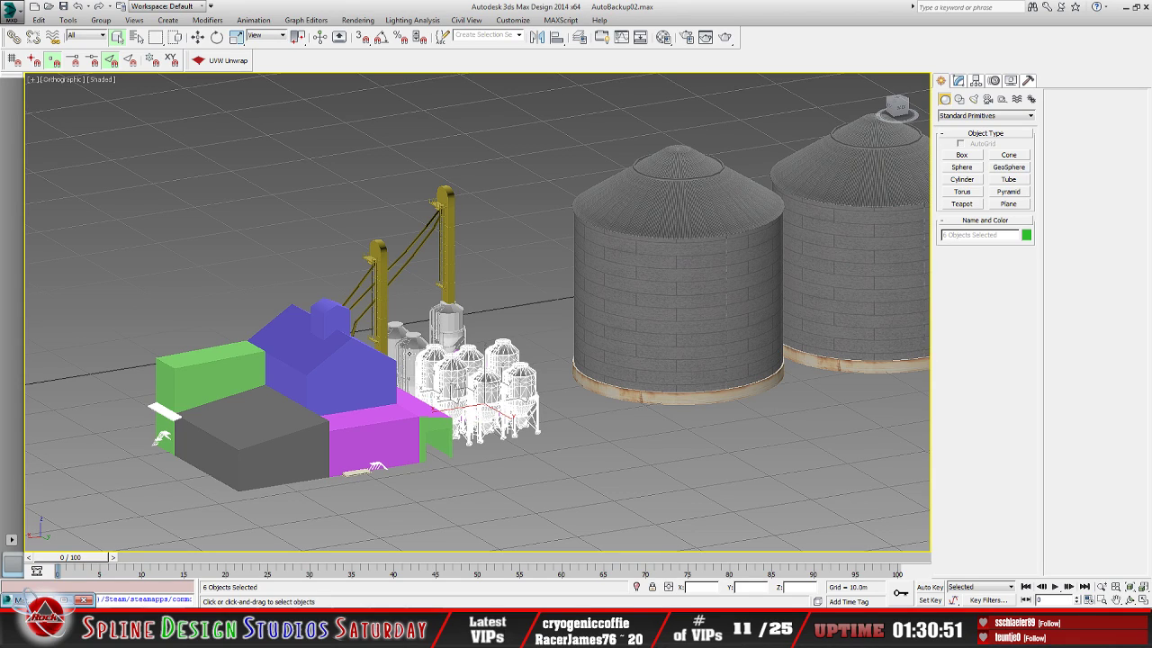
{"action": "left_click", "coordinate": [410, 360], "text": "ctrl"}
{"action": "left_click", "coordinate": [402, 337], "text": "ctrl"}
{"action": "left_click", "coordinate": [443, 322], "text": "ctrl"}
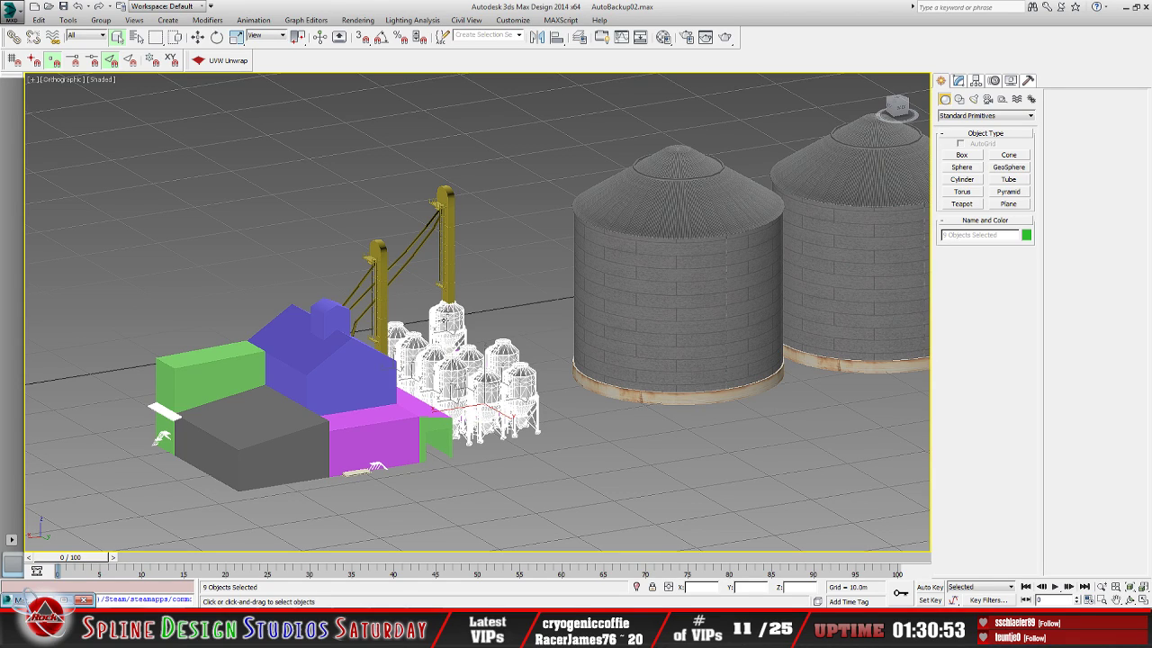
{"action": "left_click", "coordinate": [100, 20]}
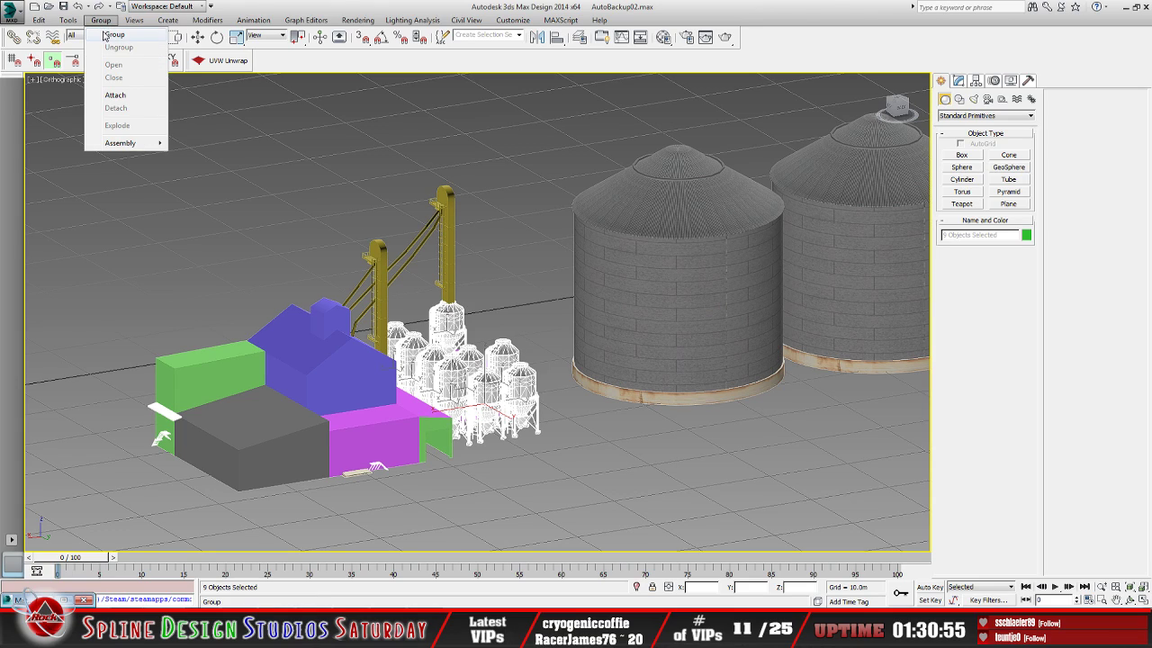
{"action": "left_click", "coordinate": [113, 34]}
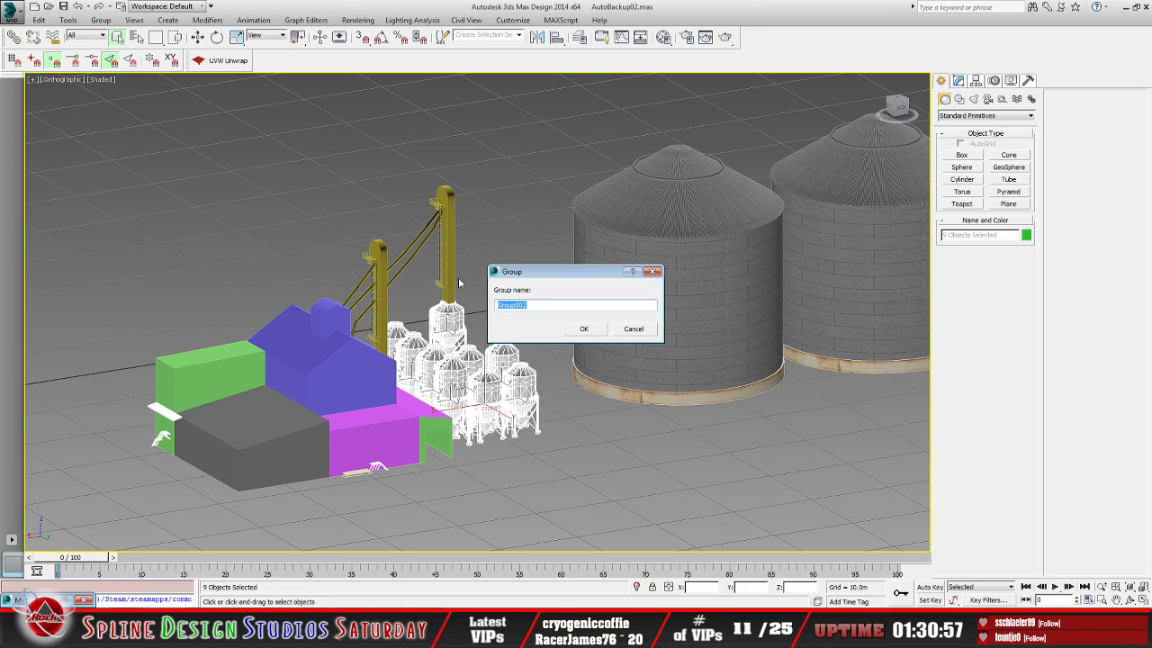
{"action": "type", "text": "FeedMillSilos"}
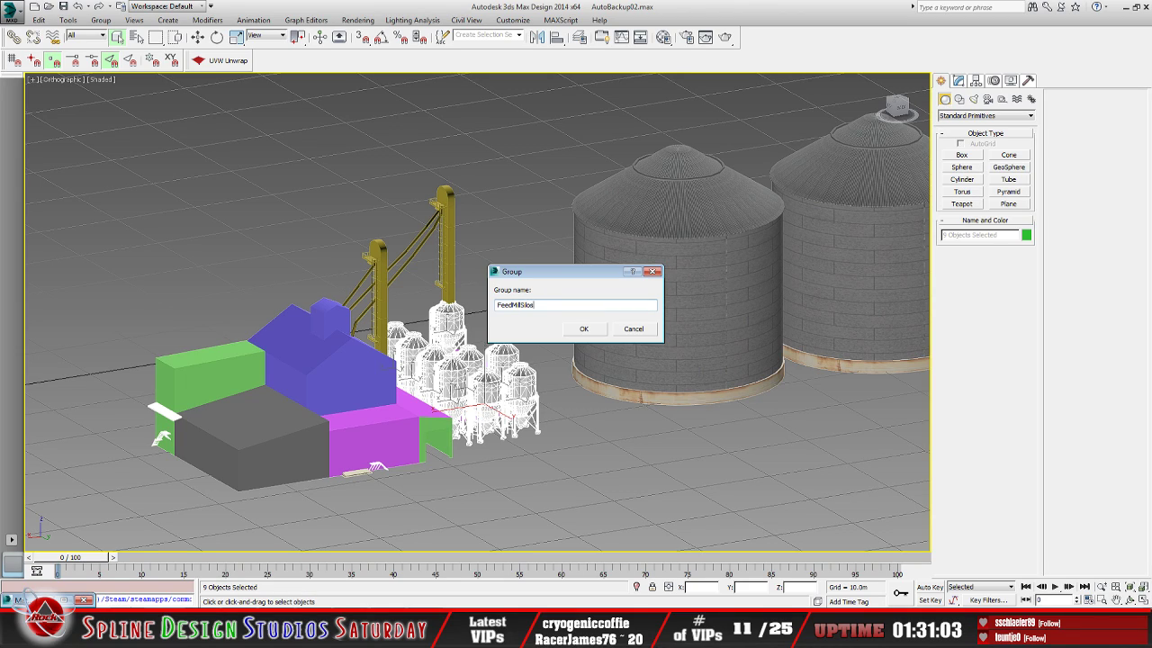
{"action": "left_click", "coordinate": [583, 329]}
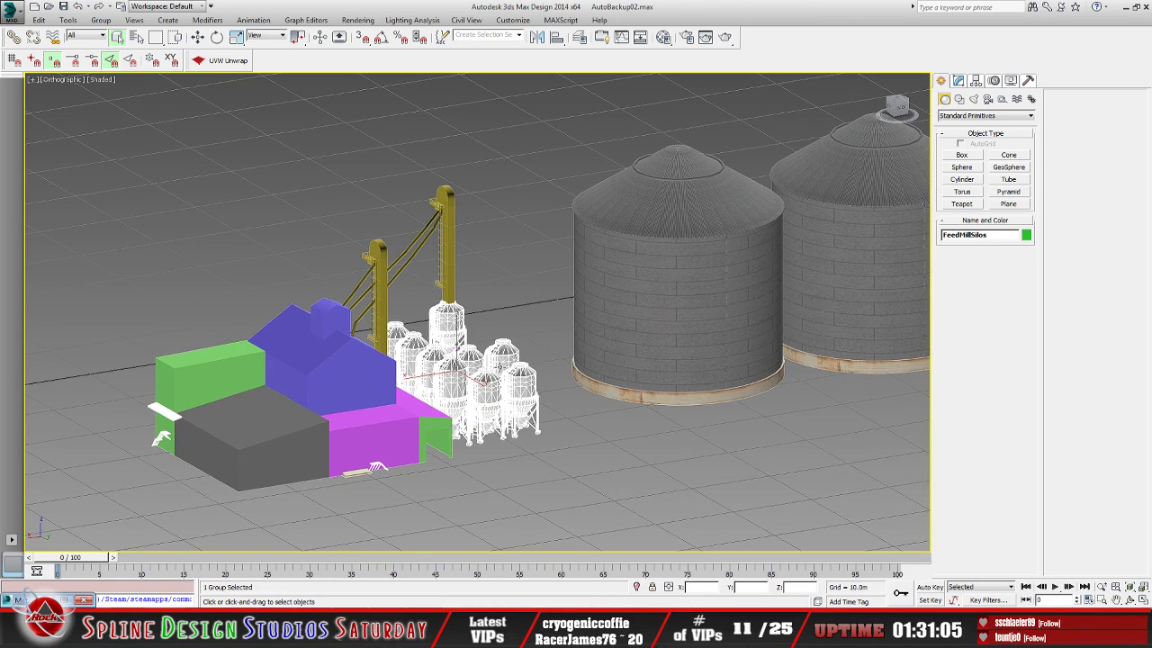
Select Bin from the scene's object list and look closely at where it sits on the feed mill
{"action": "left_click", "coordinate": [136, 37]}
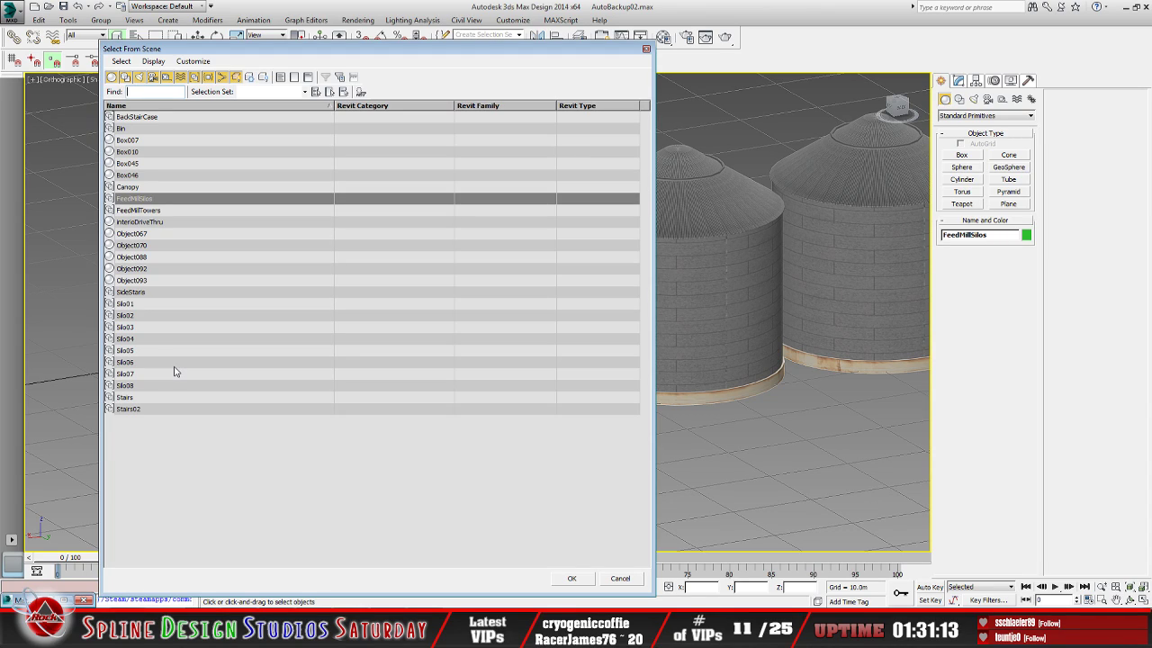
{"action": "left_click", "coordinate": [140, 117]}
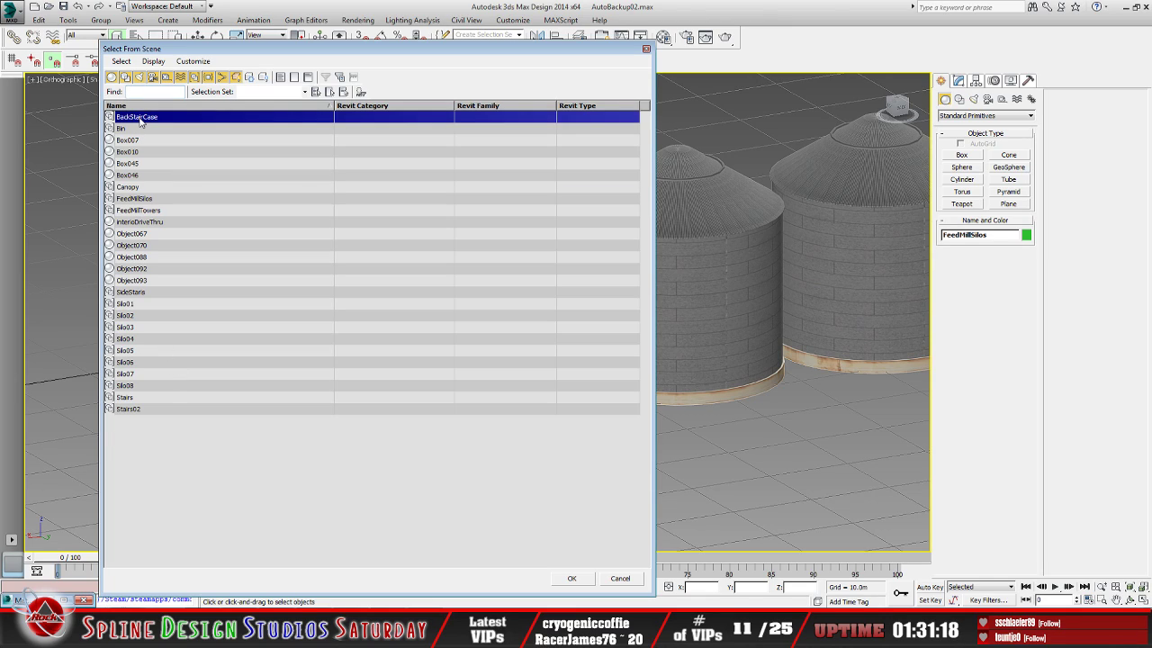
{"action": "left_click", "coordinate": [118, 129]}
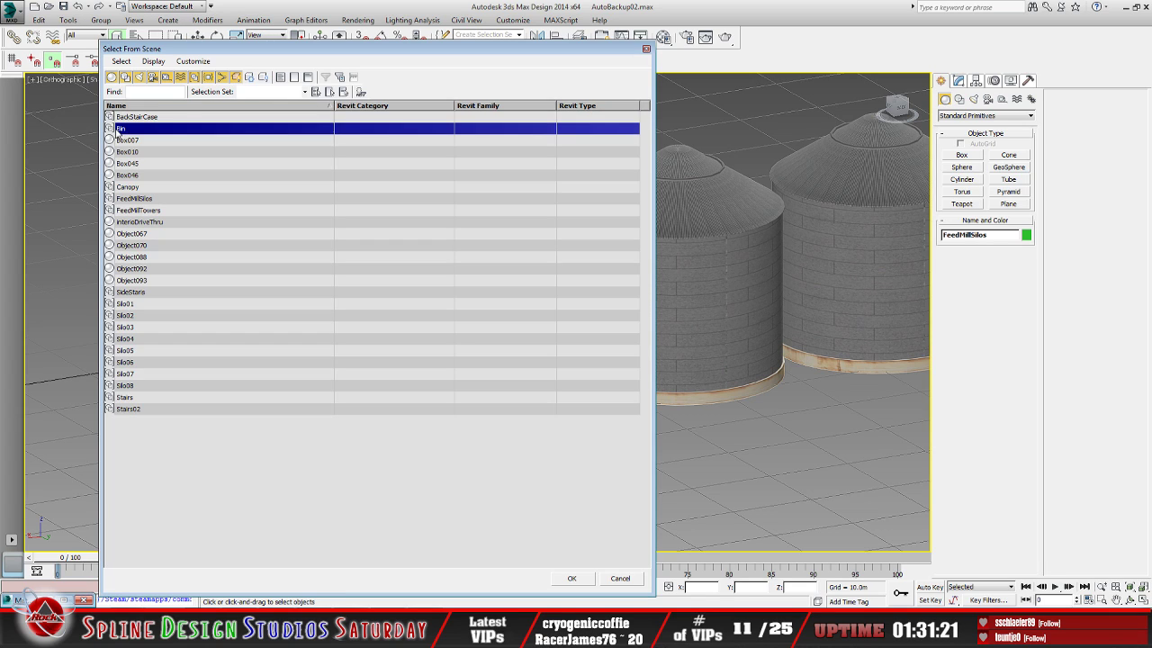
{"action": "left_click", "coordinate": [571, 578]}
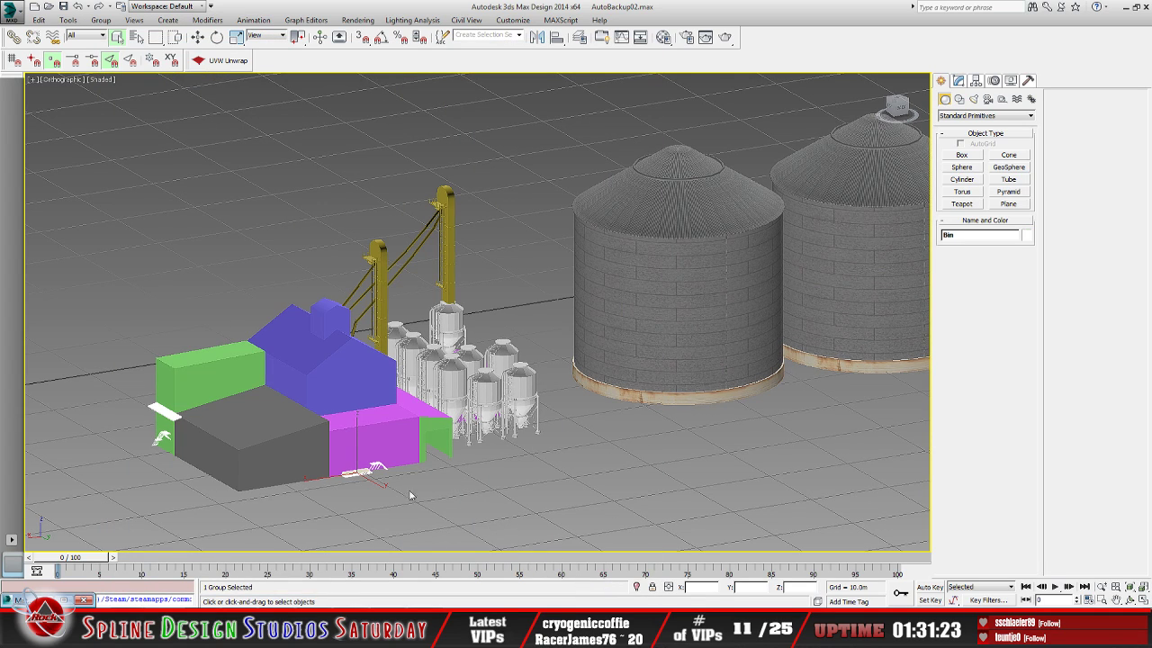
{"action": "scroll", "coordinate": [351, 488], "scroll_direction": "up", "scroll_amount": 6}
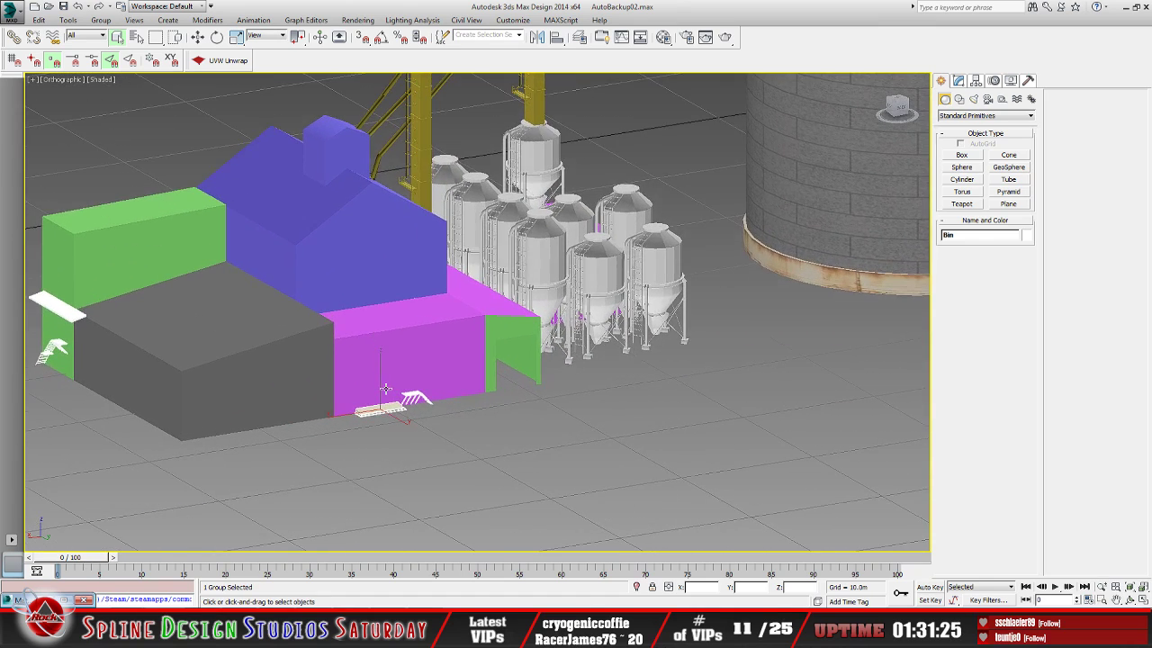
Group every listed scene object except Silo01 through Silo08, including Stairs and Stairs02, under the name FeedMill
{"action": "left_click", "coordinate": [136, 36]}
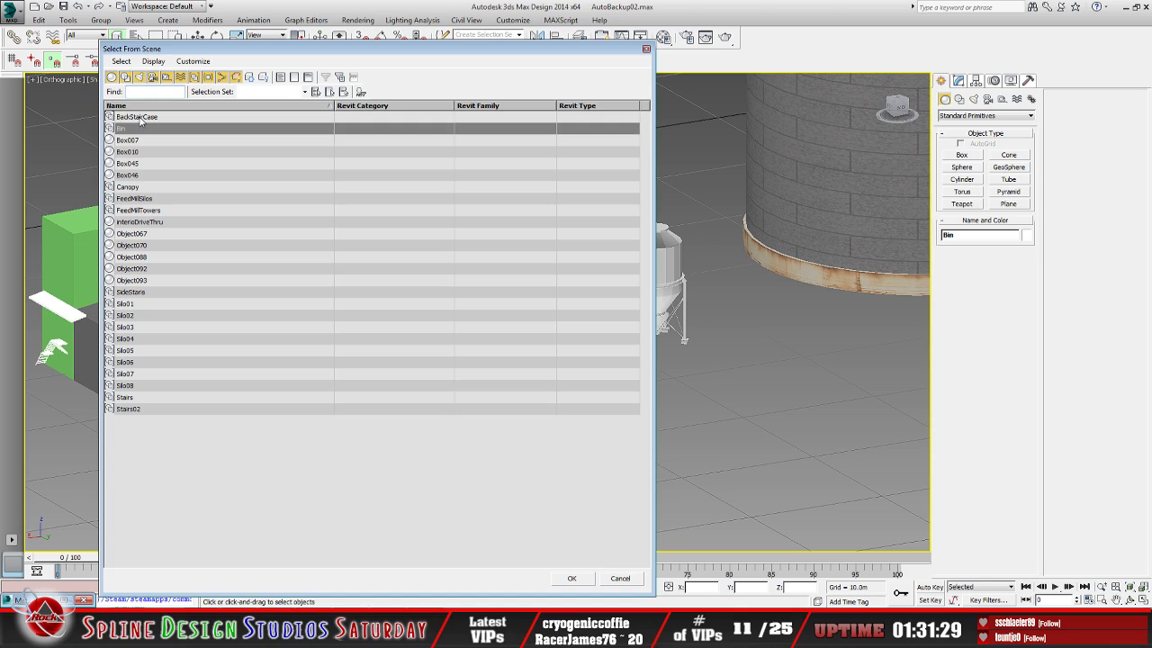
{"action": "left_click_drag", "start_coordinate": [139, 120], "coordinate": [139, 294]}
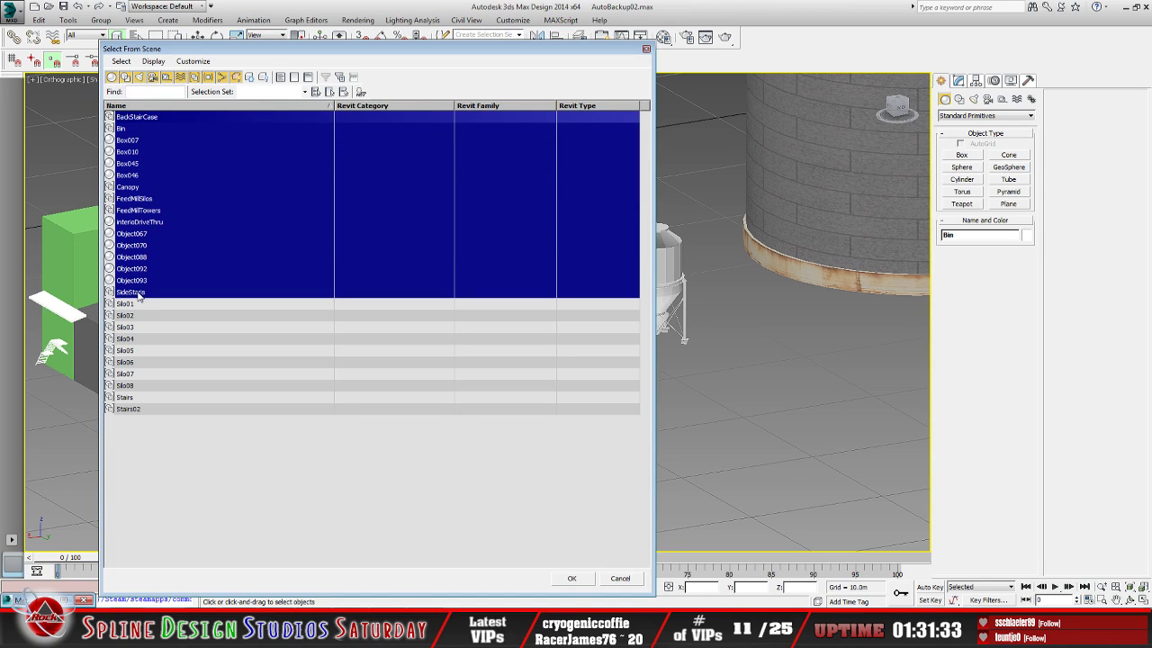
{"action": "left_click", "coordinate": [125, 398], "text": "ctrl"}
{"action": "left_click", "coordinate": [129, 409], "text": "ctrl"}
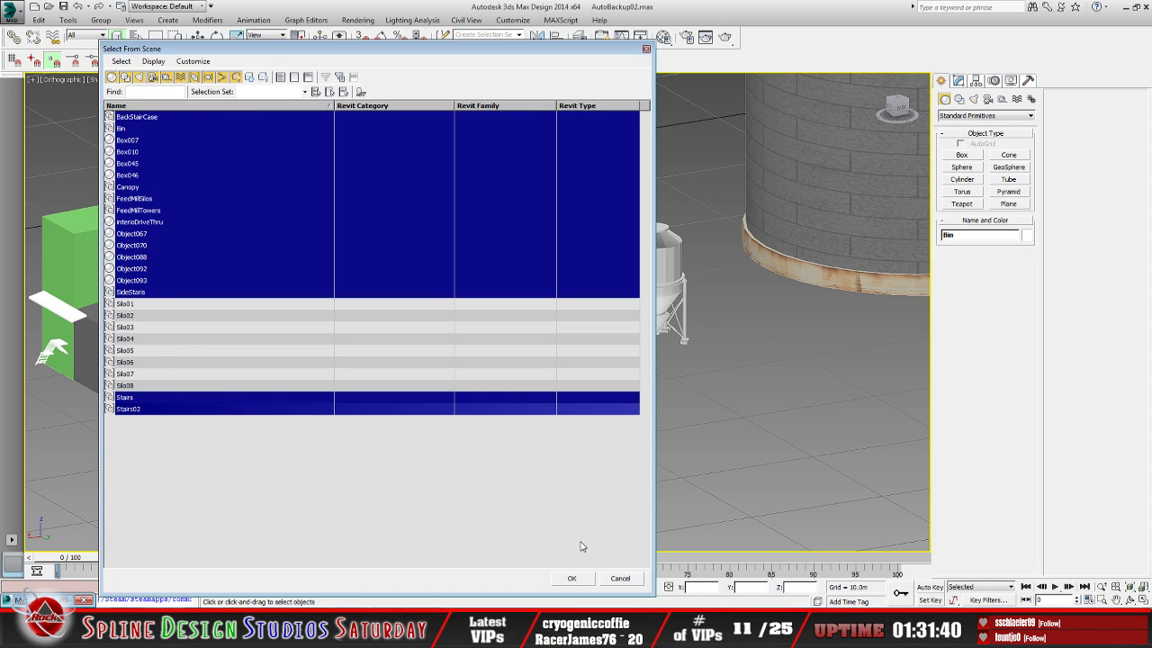
{"action": "left_click", "coordinate": [572, 578]}
{"action": "key", "text": "z"}
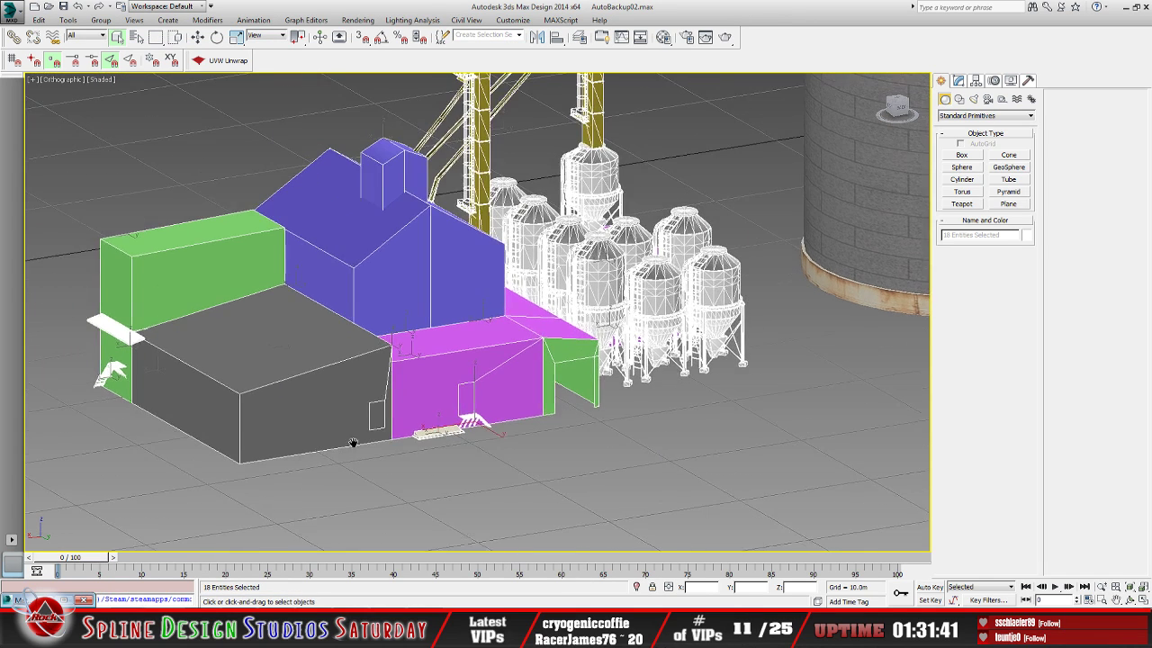
{"action": "left_click", "coordinate": [100, 19]}
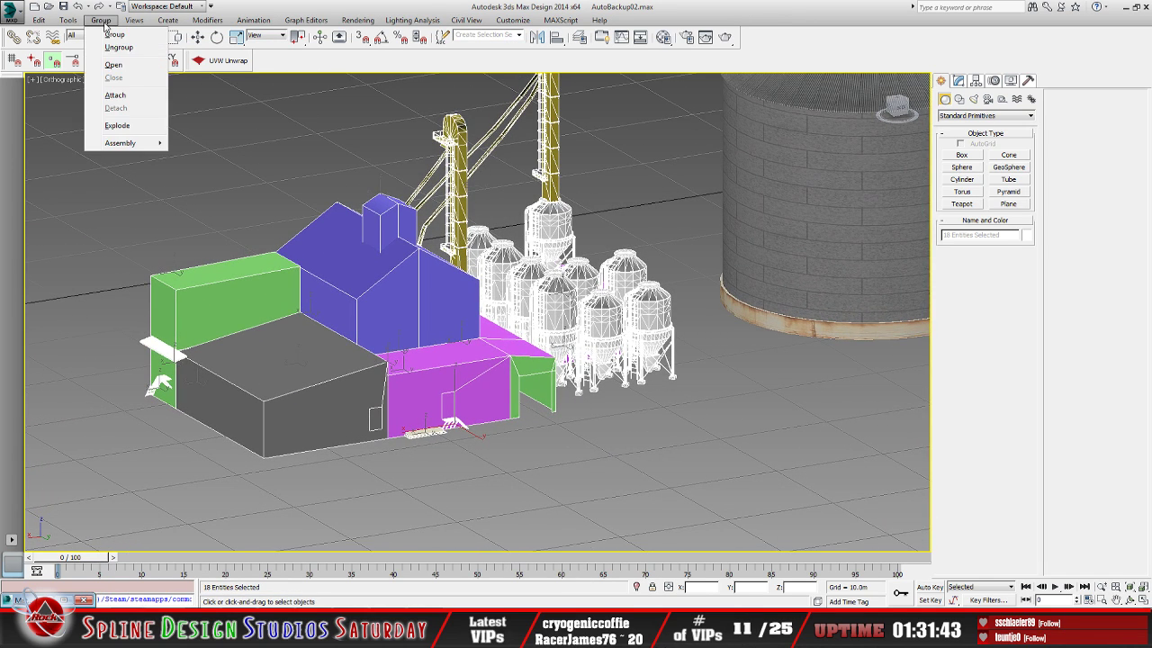
{"action": "left_click", "coordinate": [113, 35]}
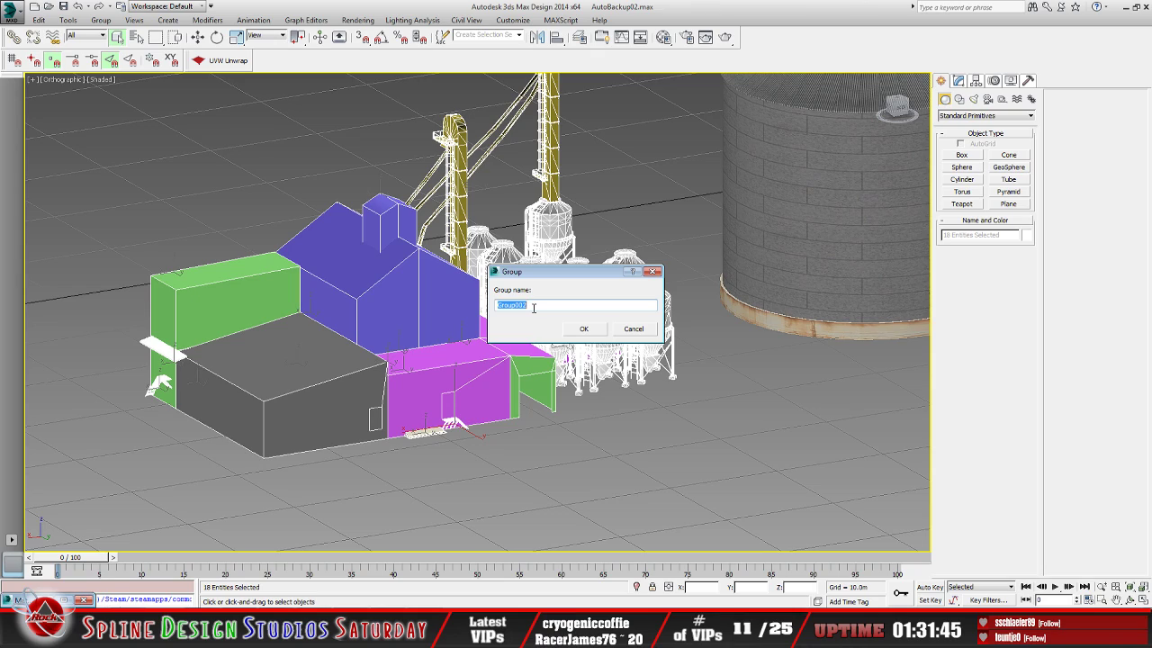
{"action": "type", "text": "FeedMill"}
{"action": "left_click", "coordinate": [580, 329]}
Check the scene's object list for remaining ungrouped objects and view the whole feed mill group
{"action": "left_click", "coordinate": [137, 37]}
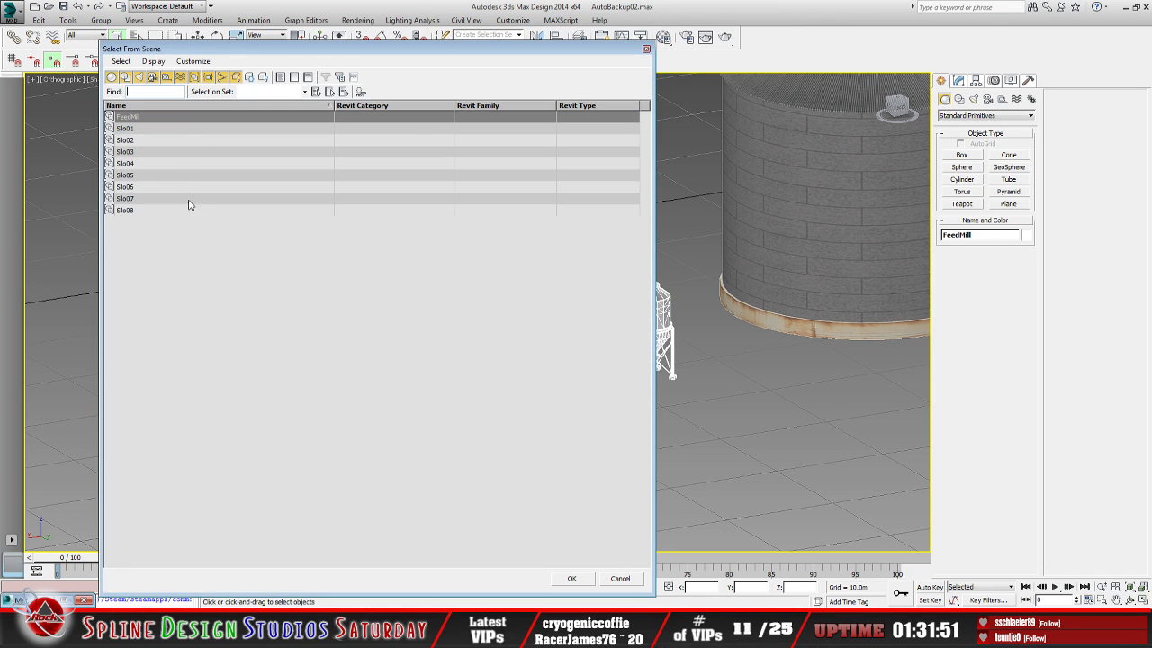
{"action": "left_click", "coordinate": [626, 577]}
{"action": "scroll", "coordinate": [149, 362], "scroll_direction": "down", "scroll_amount": 3}
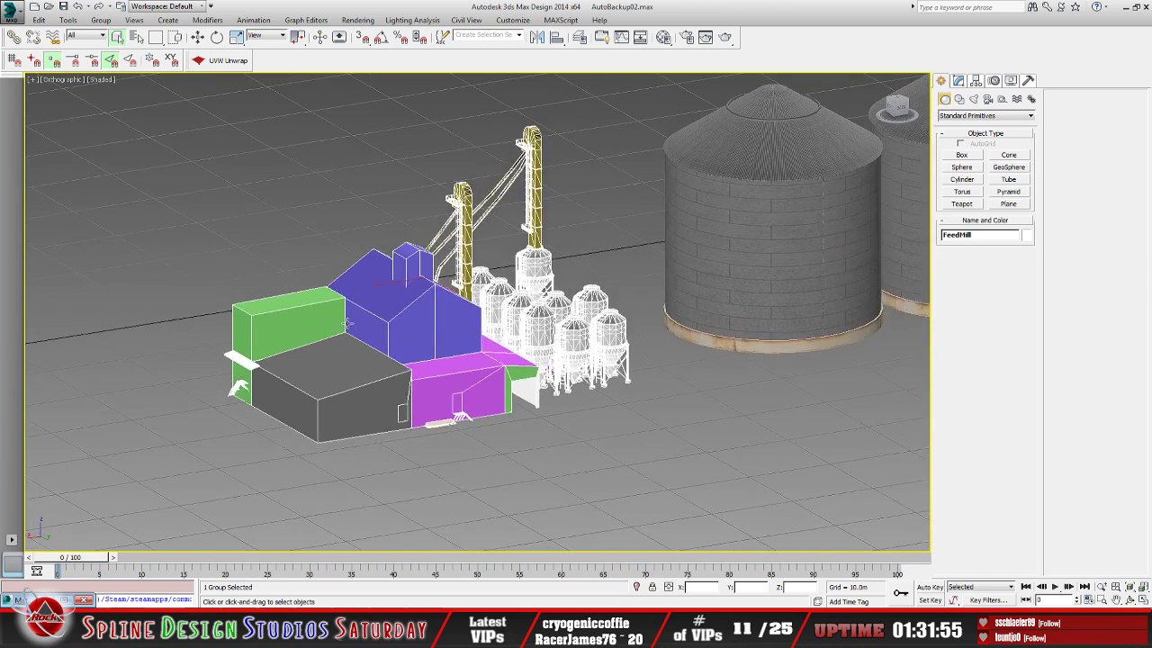
Unhide all hidden objects except Box004, grainSiloCentralBuilding02, ground_plane and SiloItems
{"action": "key", "text": "alt+h"}
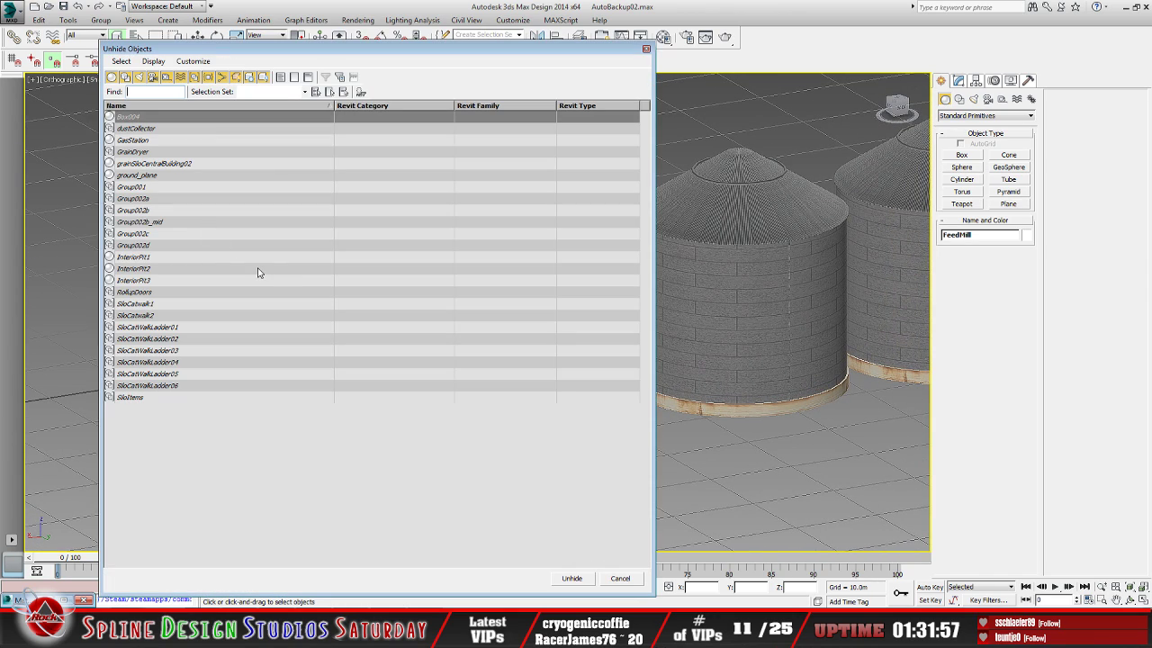
{"action": "left_click", "coordinate": [120, 61]}
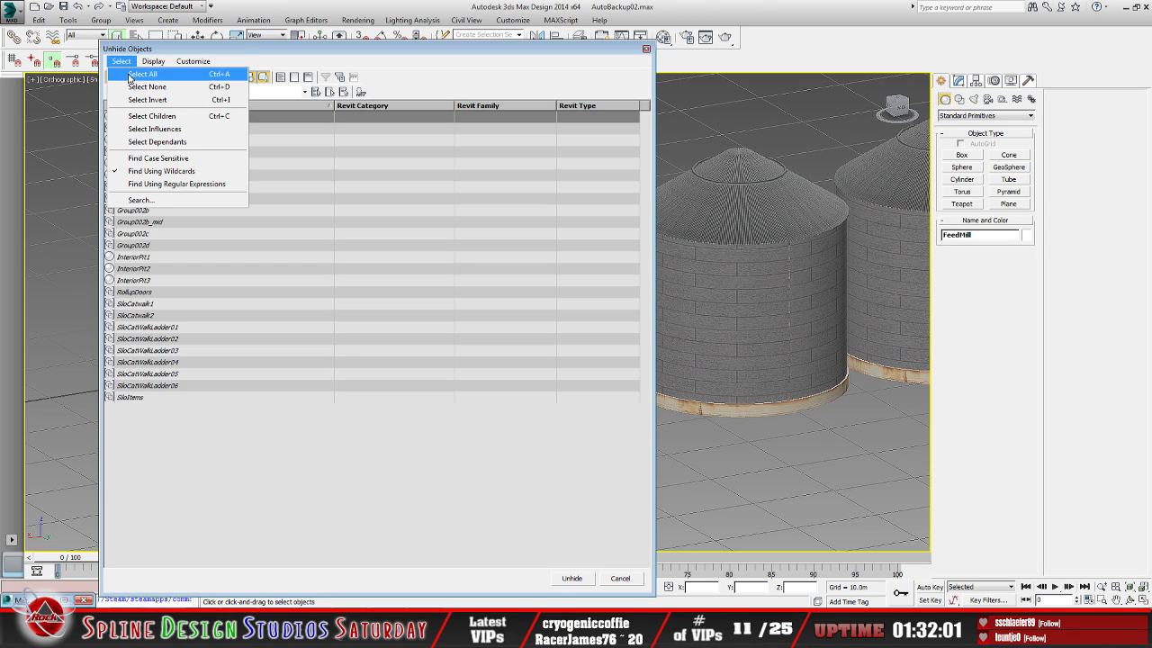
{"action": "left_click", "coordinate": [135, 73]}
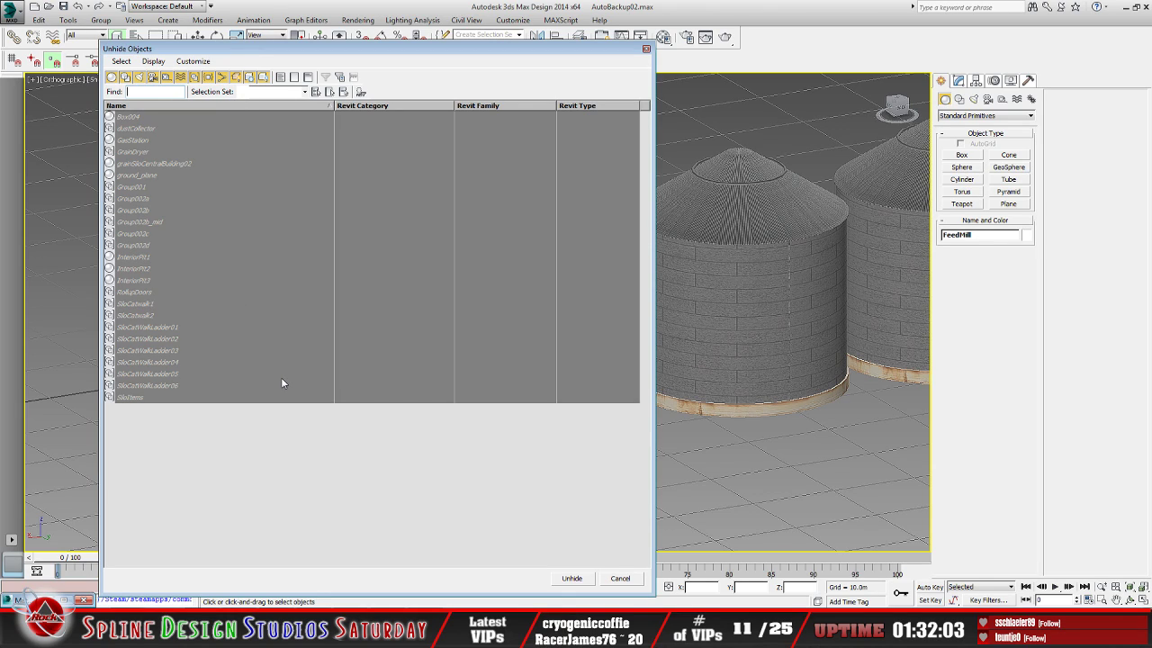
{"action": "left_click", "coordinate": [174, 163], "text": "ctrl"}
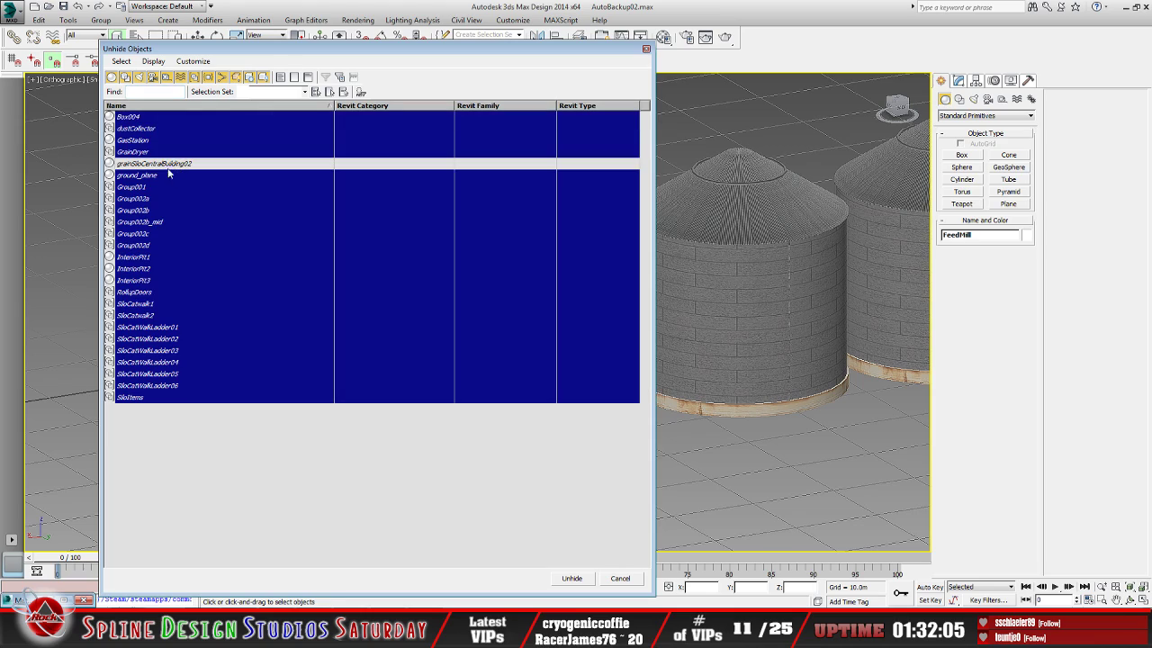
{"action": "left_click", "coordinate": [151, 177], "text": "ctrl"}
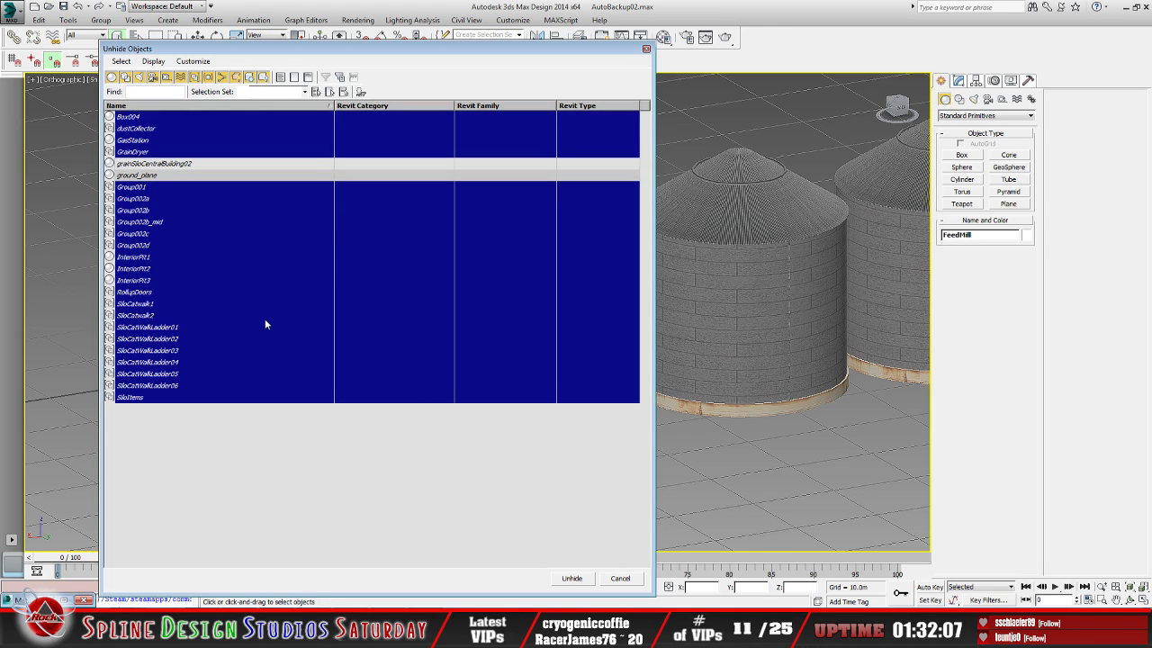
{"action": "left_click", "coordinate": [144, 399], "text": "ctrl"}
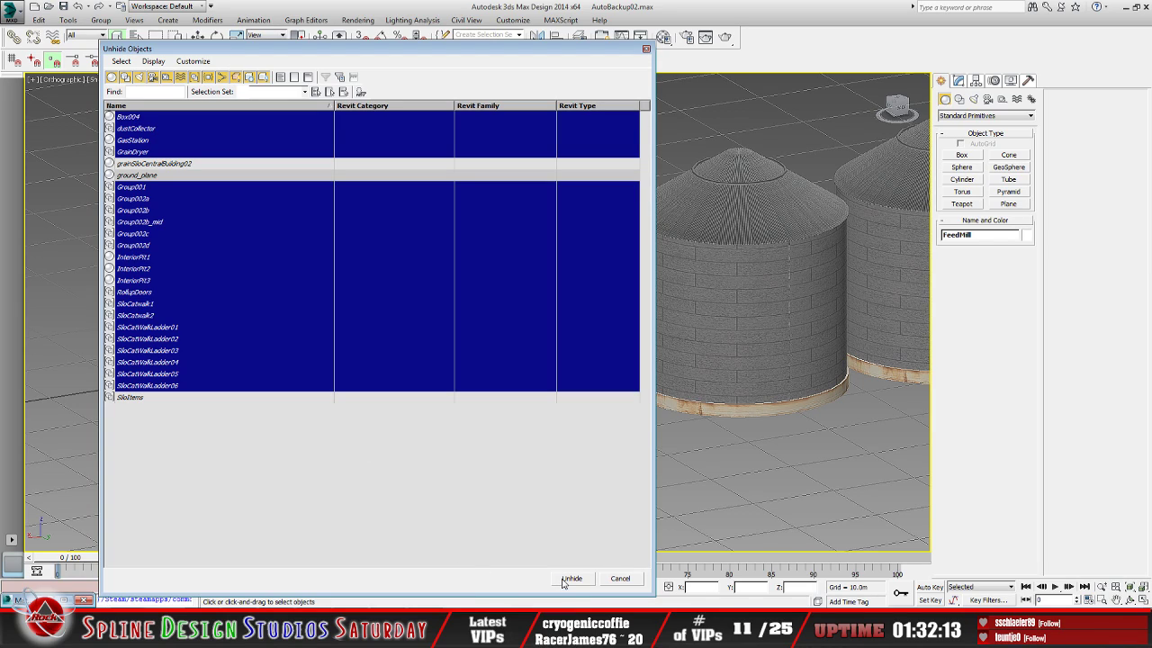
{"action": "left_click", "coordinate": [136, 118], "text": "ctrl"}
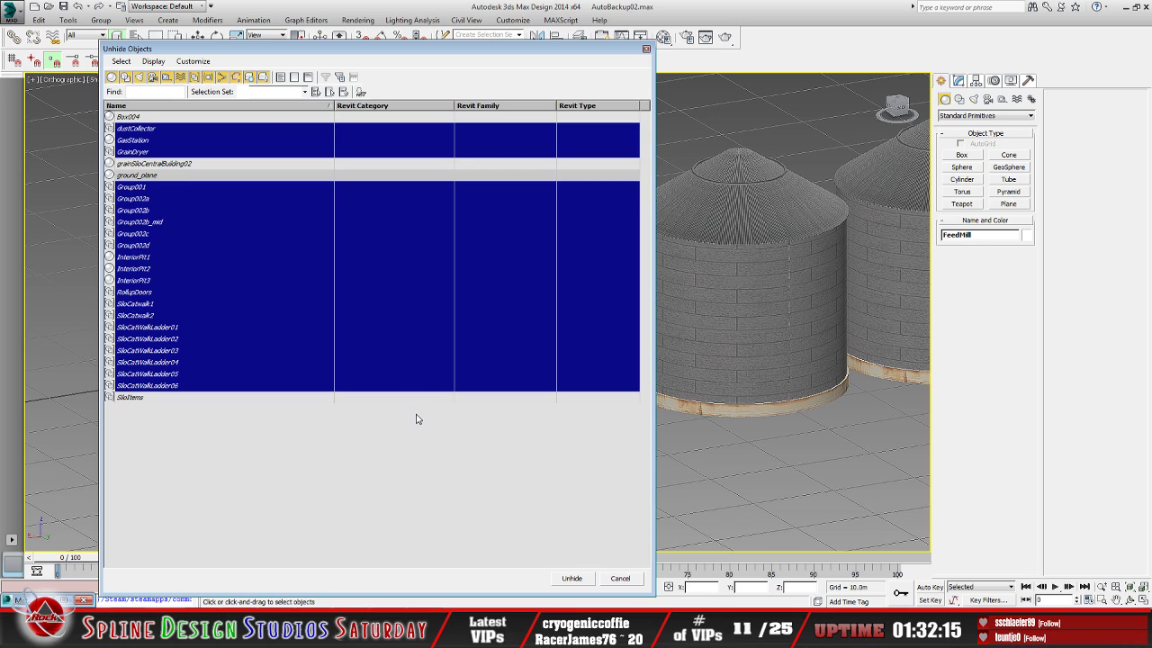
{"action": "left_click", "coordinate": [572, 578]}
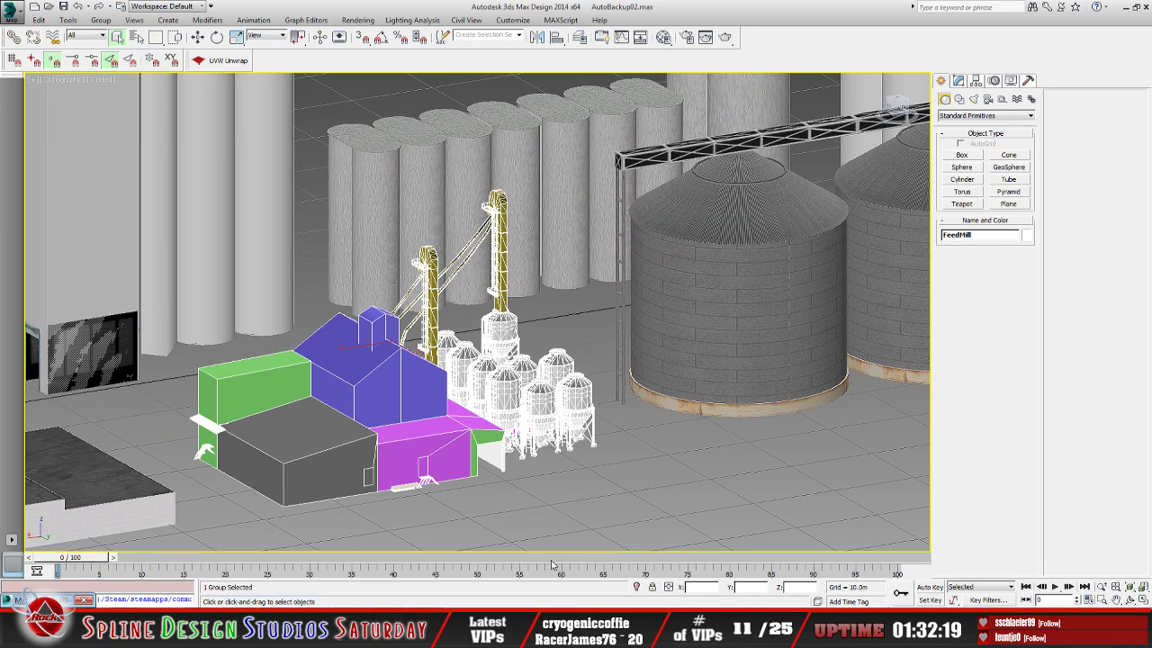
Select the concrete silo group at the far end of the elevator and bring up the concreteTower03_mat material's settings
{"action": "scroll", "coordinate": [342, 455], "scroll_direction": "down", "scroll_amount": 5}
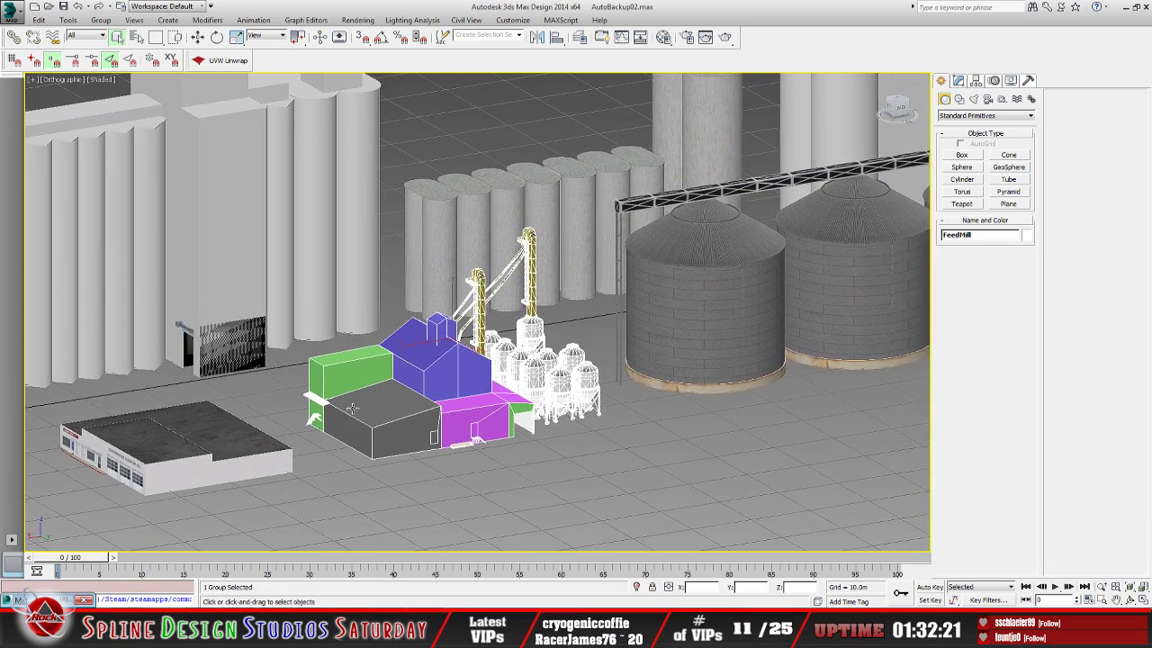
{"action": "middle_click_drag", "start_coordinate": [409, 401], "coordinate": [582, 491]}
{"action": "left_click", "coordinate": [203, 349]}
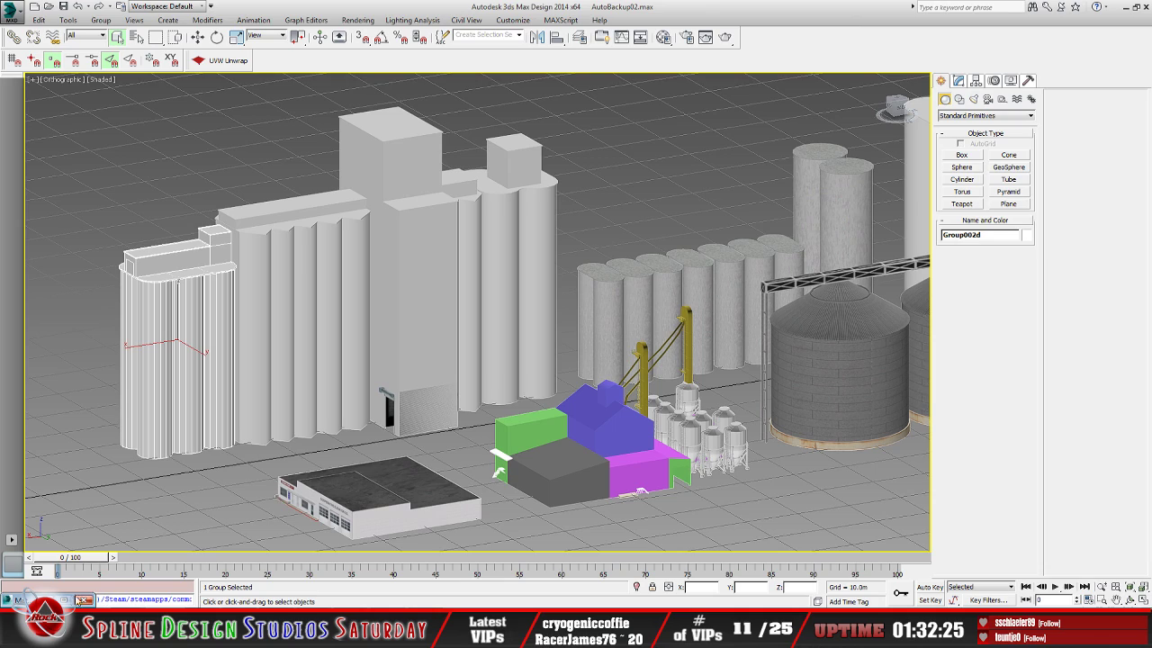
{"action": "key", "text": "m"}
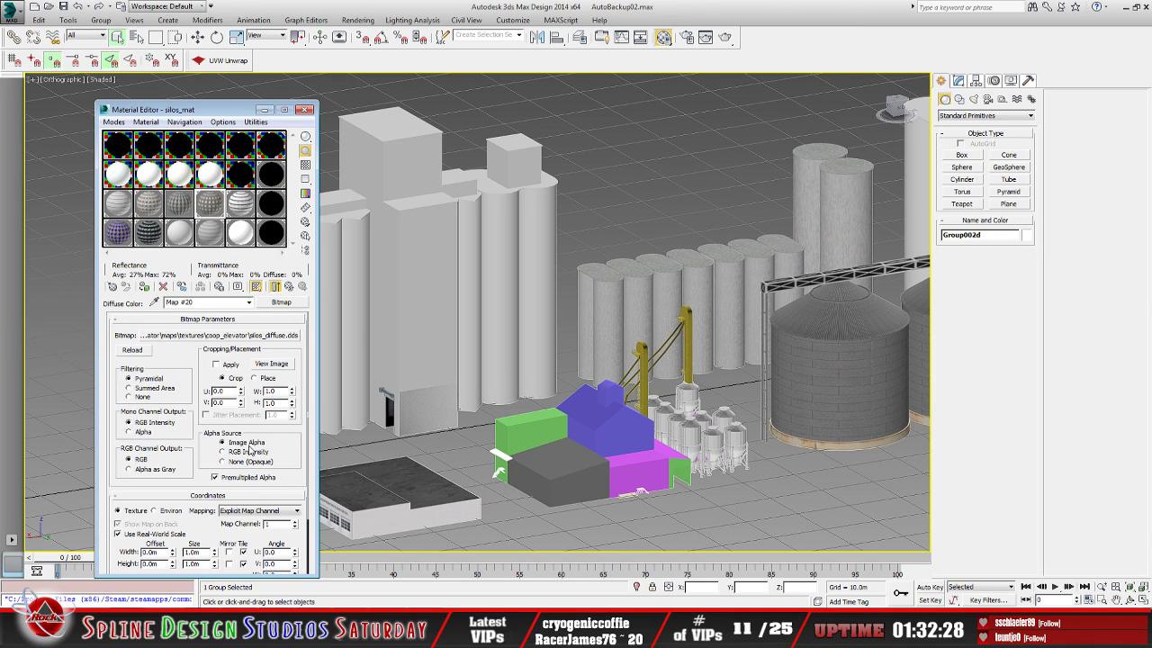
{"action": "left_click", "coordinate": [289, 286]}
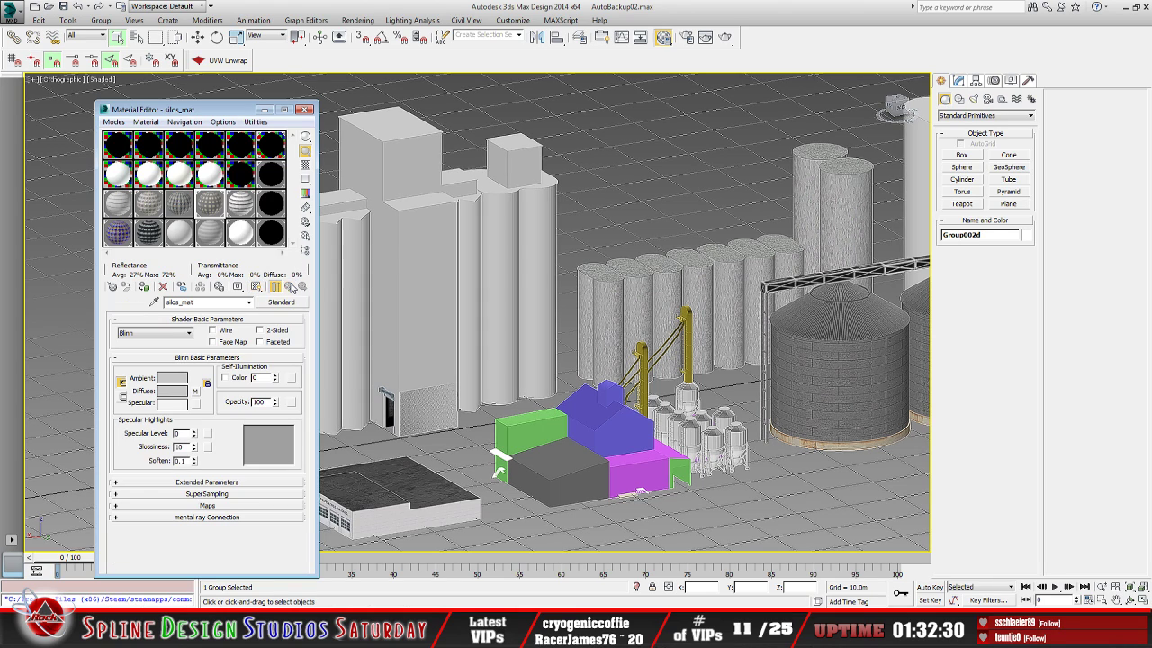
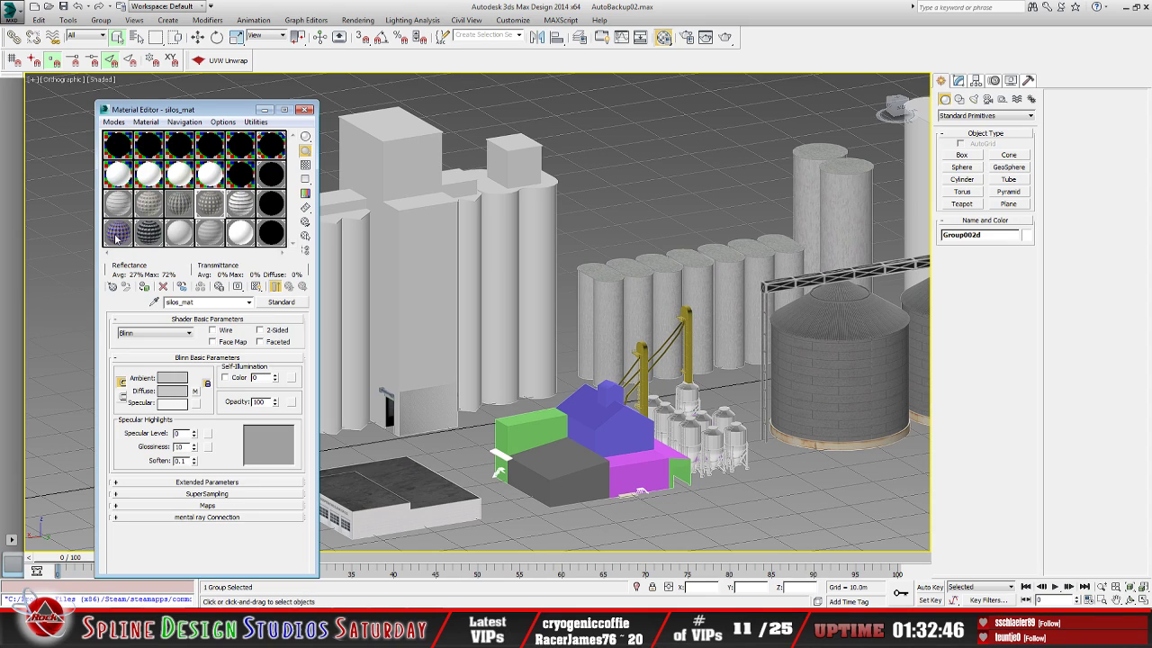
{"action": "left_click", "coordinate": [145, 233]}
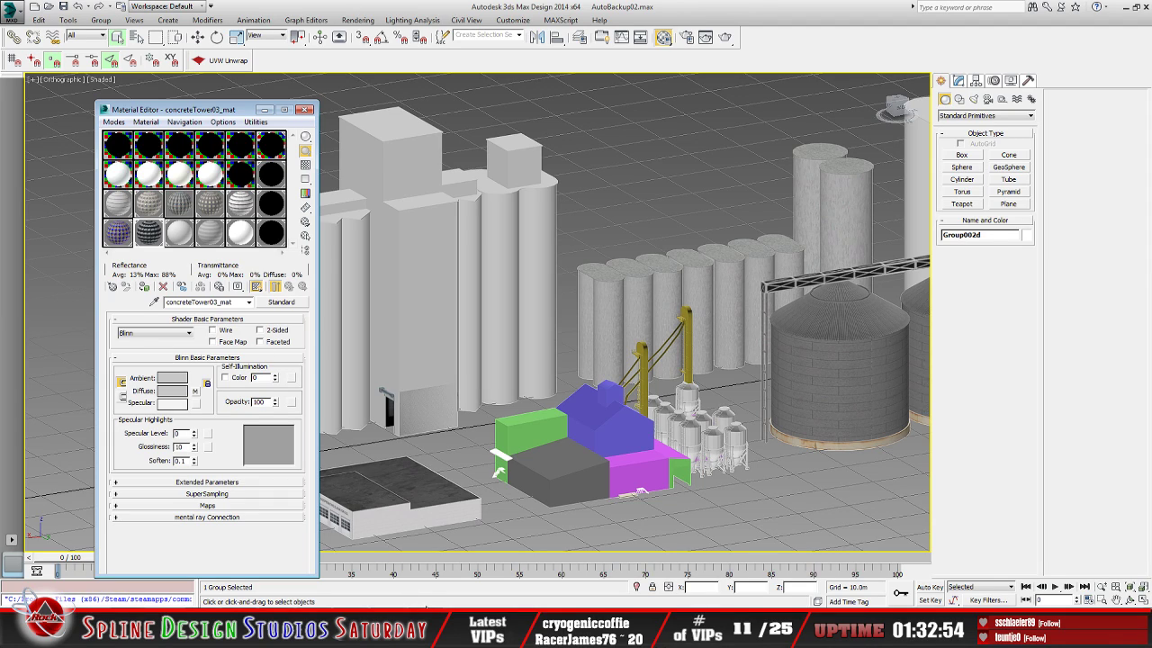
Switch to Paint Shop Pro and start opening an image file from the Desktop
{"action": "key", "text": "alt+Tab"}
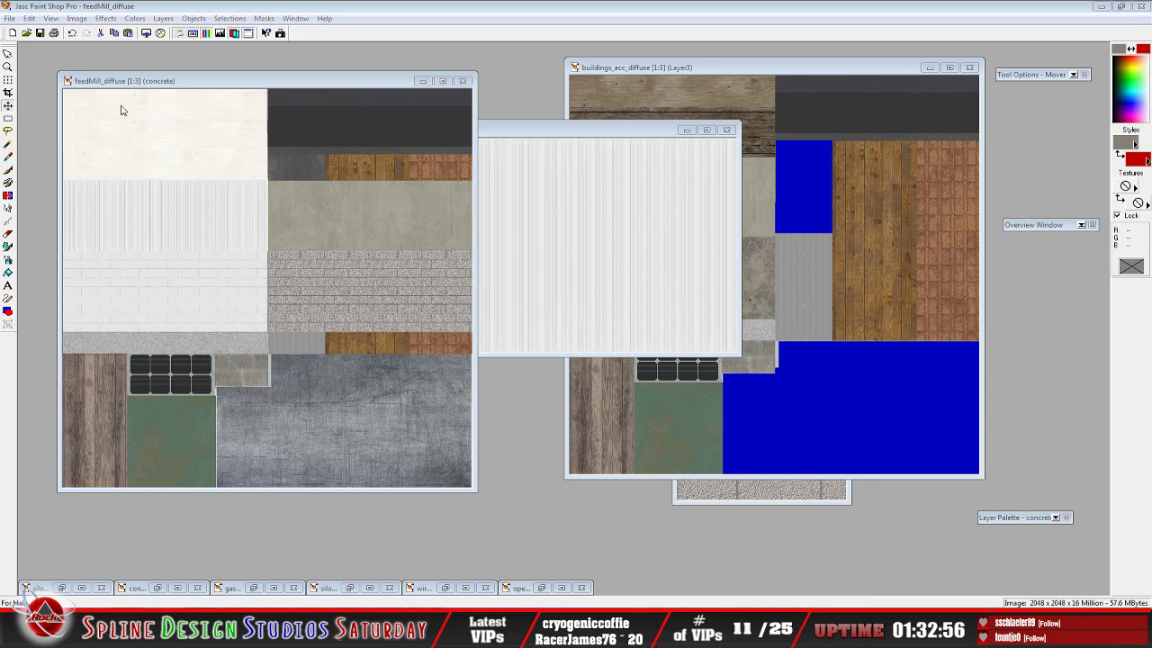
{"action": "key", "text": "ctrl+o"}
{"action": "left_click", "coordinate": [479, 151]}
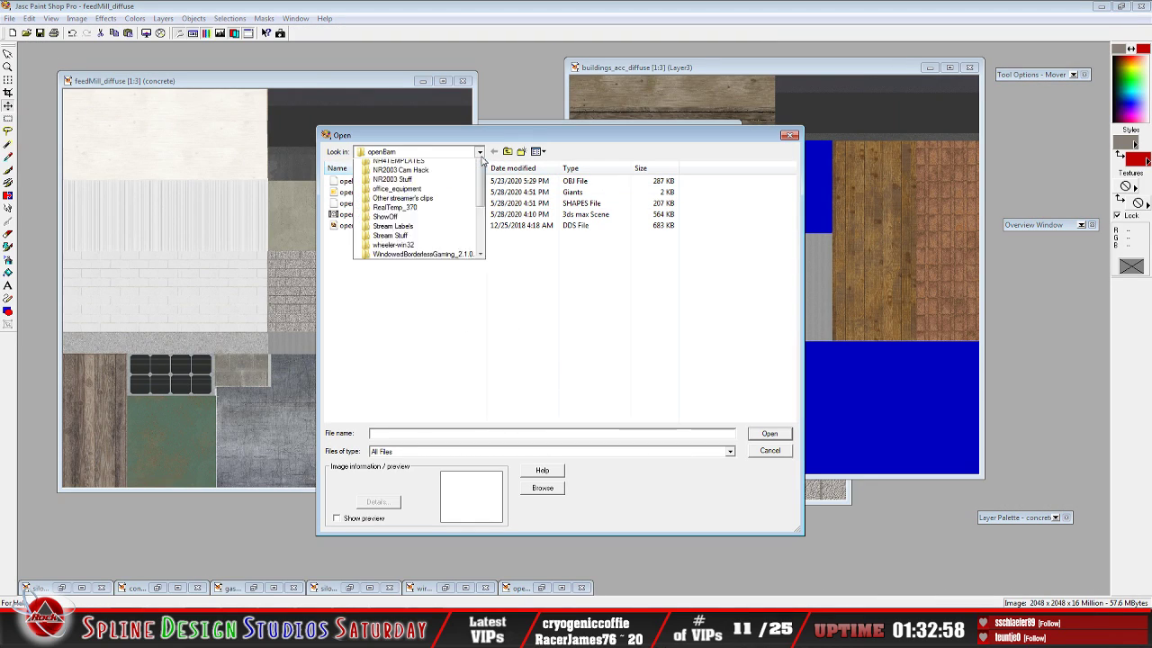
{"action": "left_click", "coordinate": [679, 405]}
{"action": "left_click", "coordinate": [480, 152]}
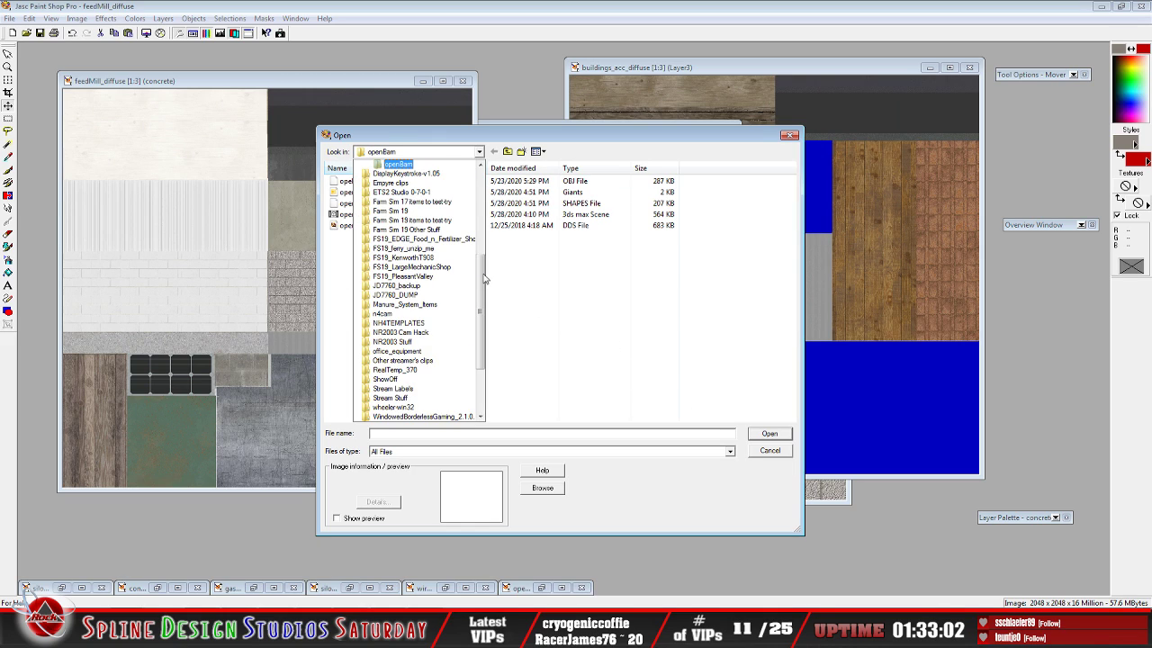
{"action": "scroll", "coordinate": [483, 279], "scroll_direction": "up", "scroll_amount": 7}
{"action": "left_click", "coordinate": [401, 165]}
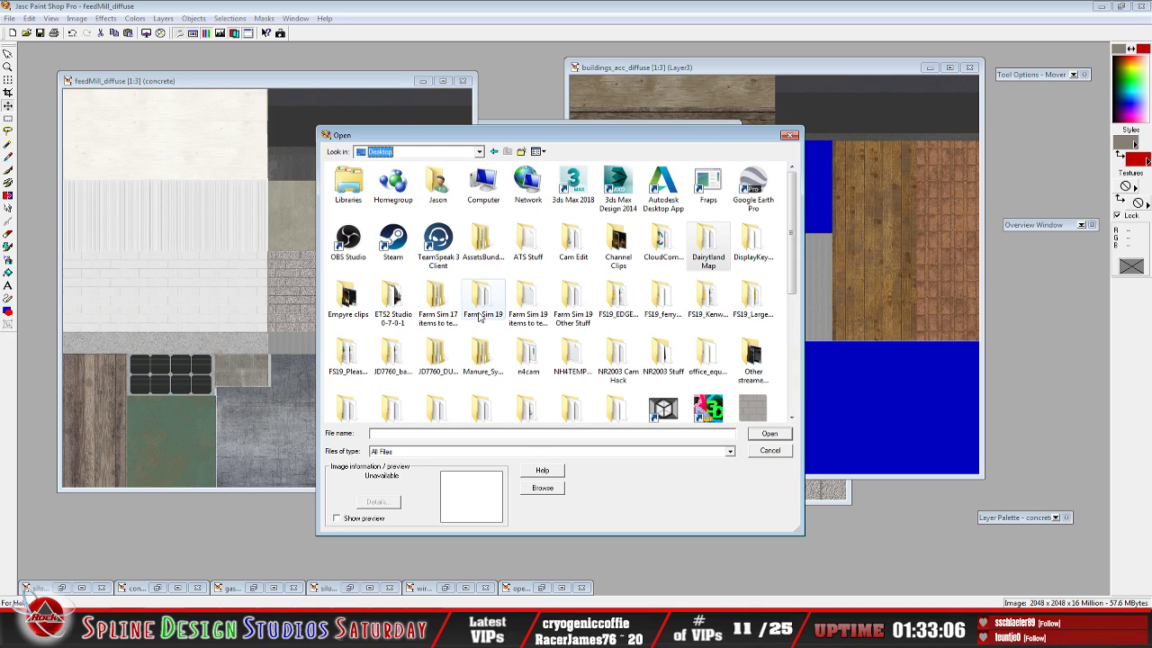
Browse through Farm Sim 19, Taylor Farms and pigeon_coop_elevator to the coop_elevator folder inside maps and textures
{"action": "double_click", "coordinate": [480, 317]}
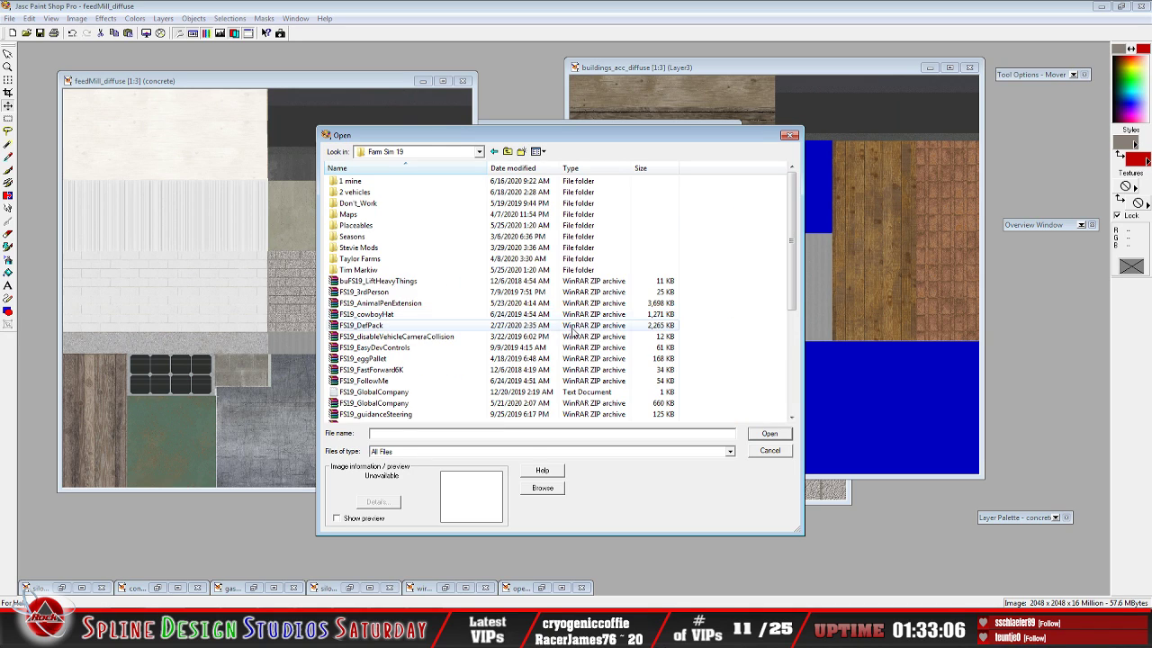
{"action": "double_click", "coordinate": [350, 215]}
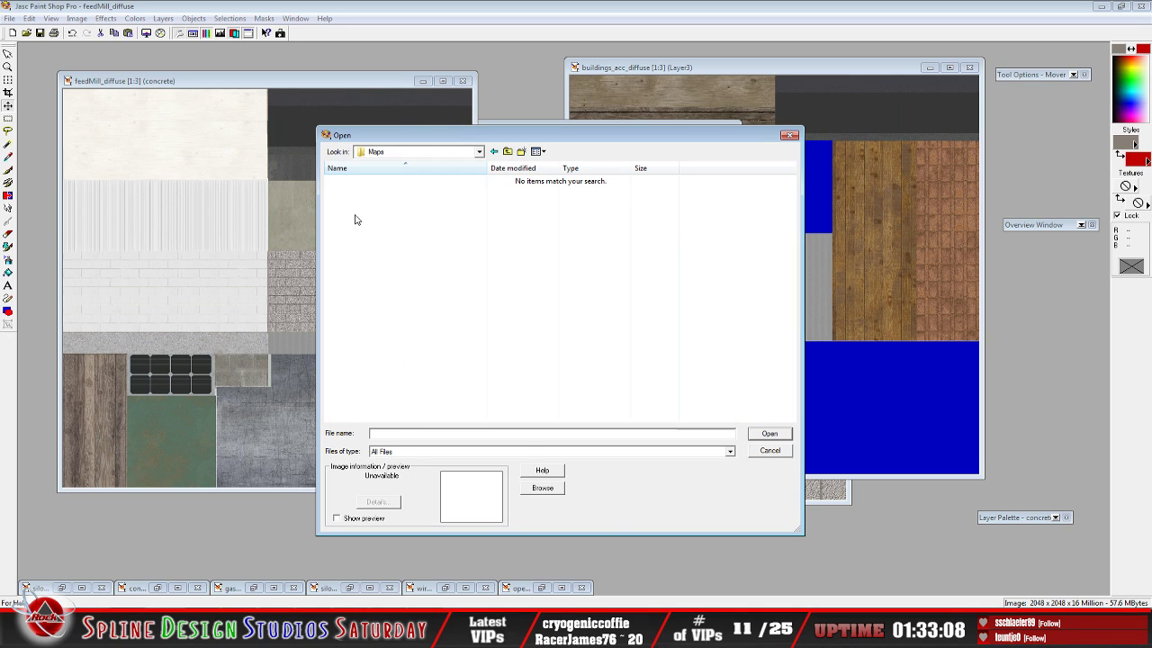
{"action": "left_click", "coordinate": [507, 151]}
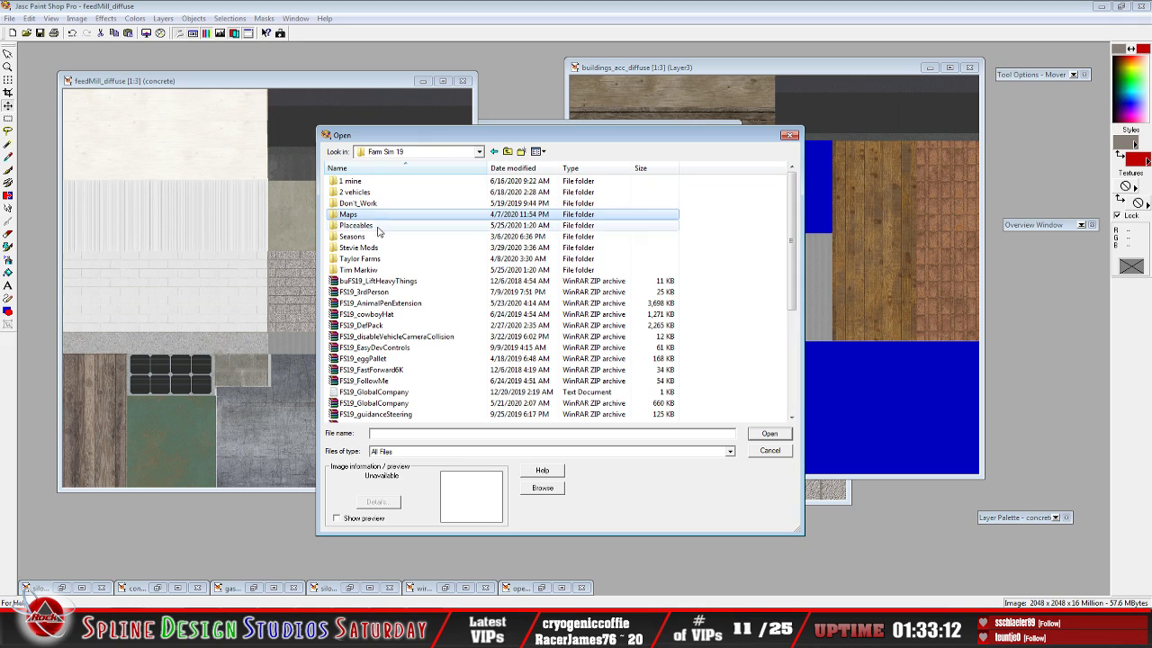
{"action": "double_click", "coordinate": [369, 259]}
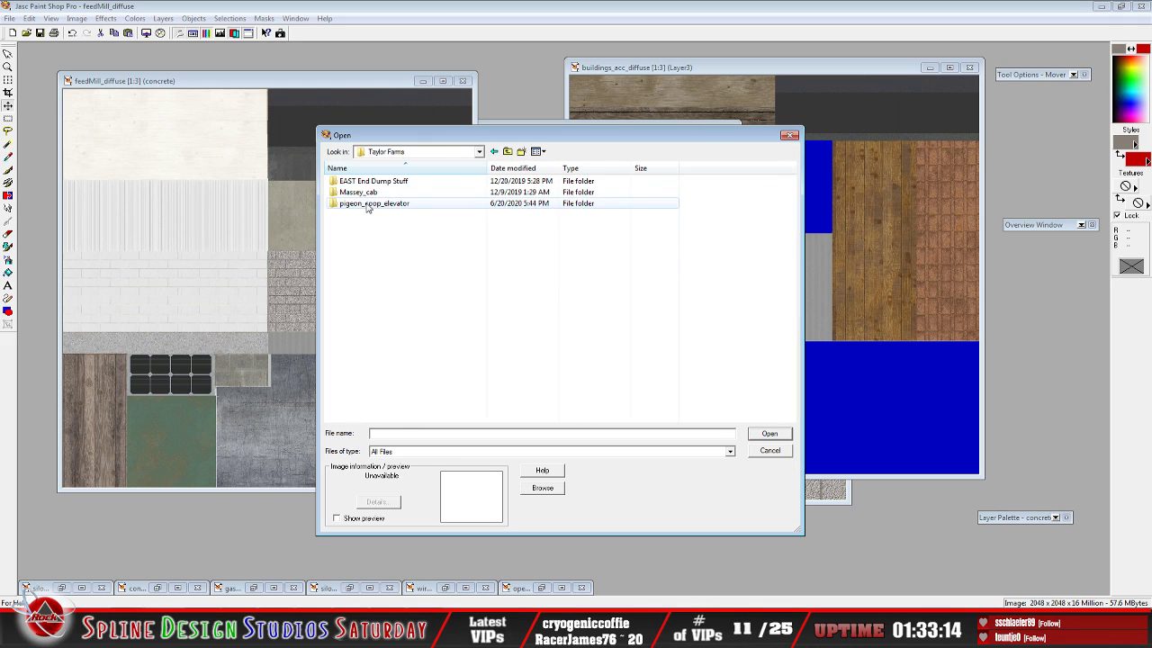
{"action": "double_click", "coordinate": [369, 203]}
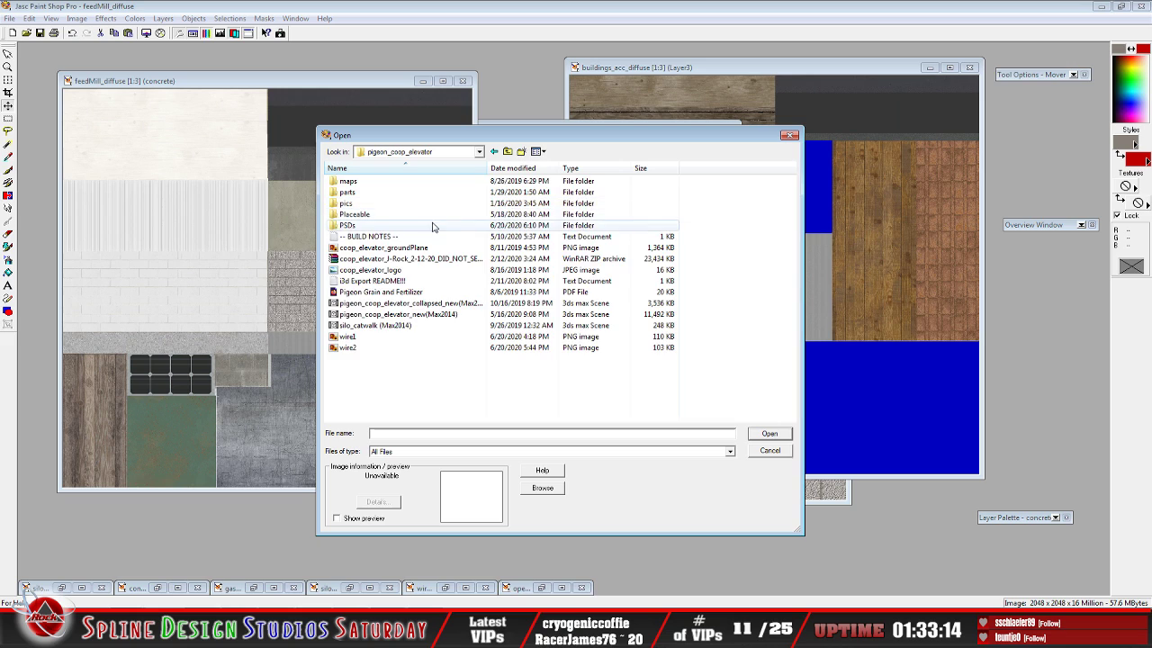
{"action": "double_click", "coordinate": [349, 181]}
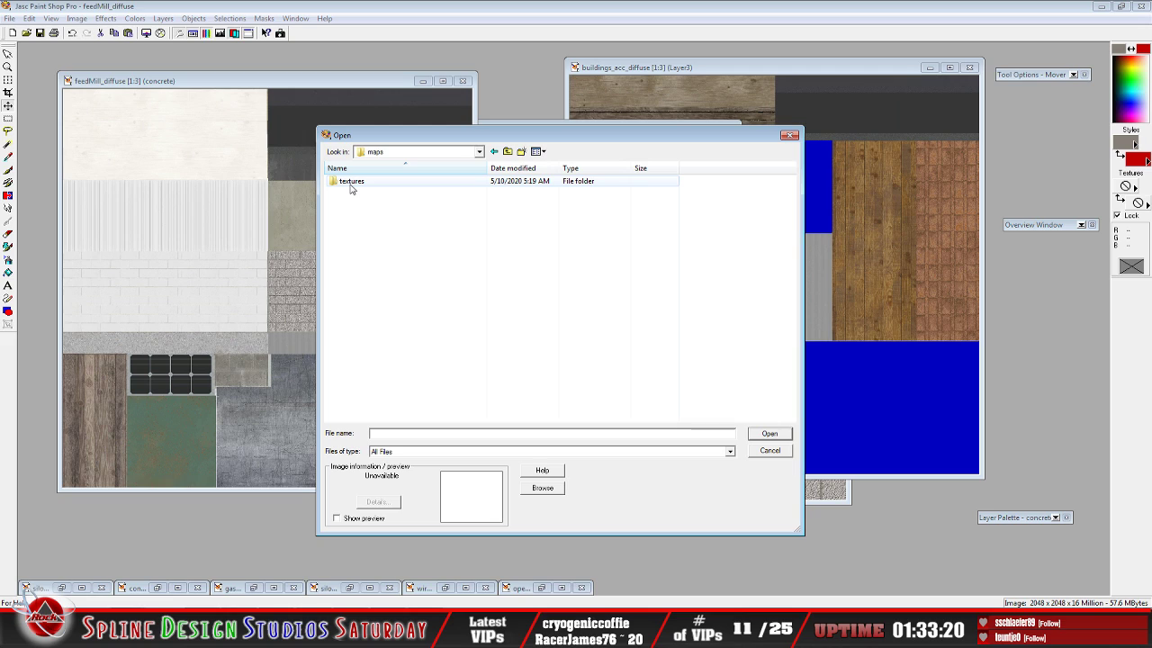
{"action": "double_click", "coordinate": [351, 185]}
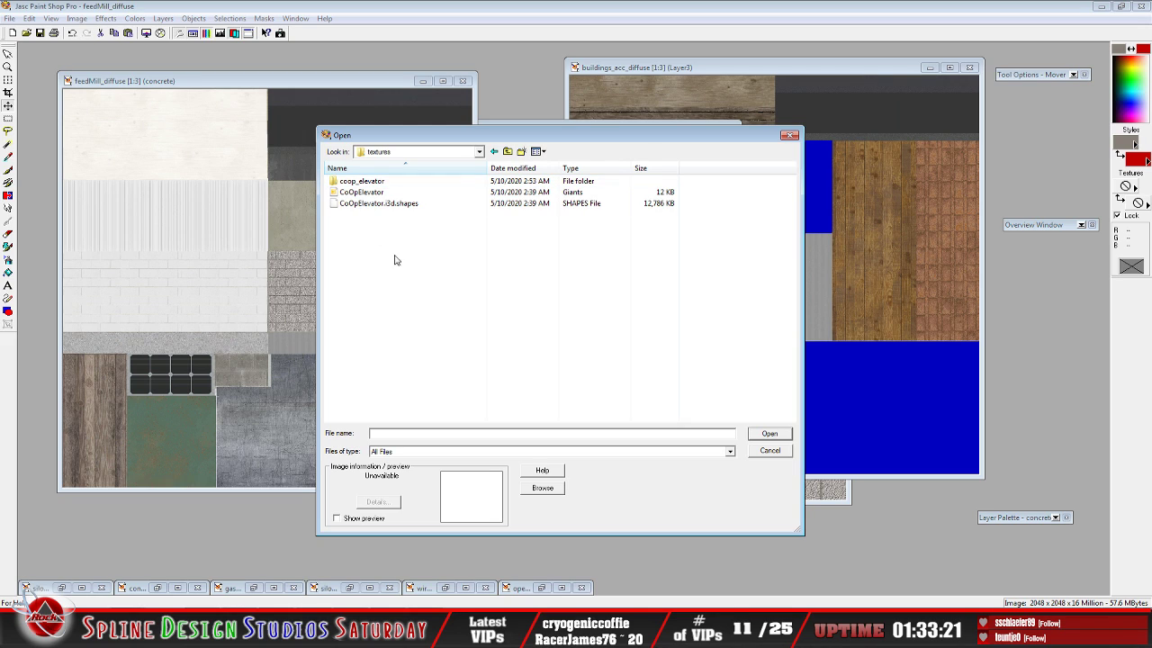
{"action": "double_click", "coordinate": [360, 181]}
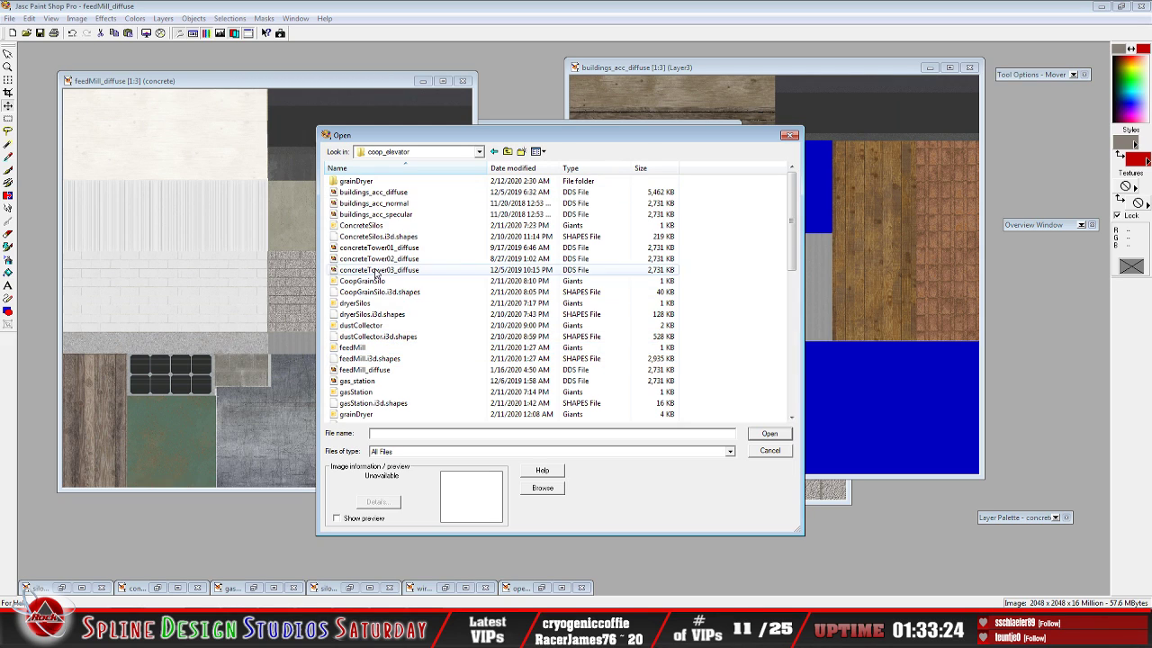
Open the concreteTower03_diffuse texture and move its image window slightly upward
{"action": "left_click", "coordinate": [376, 374]}
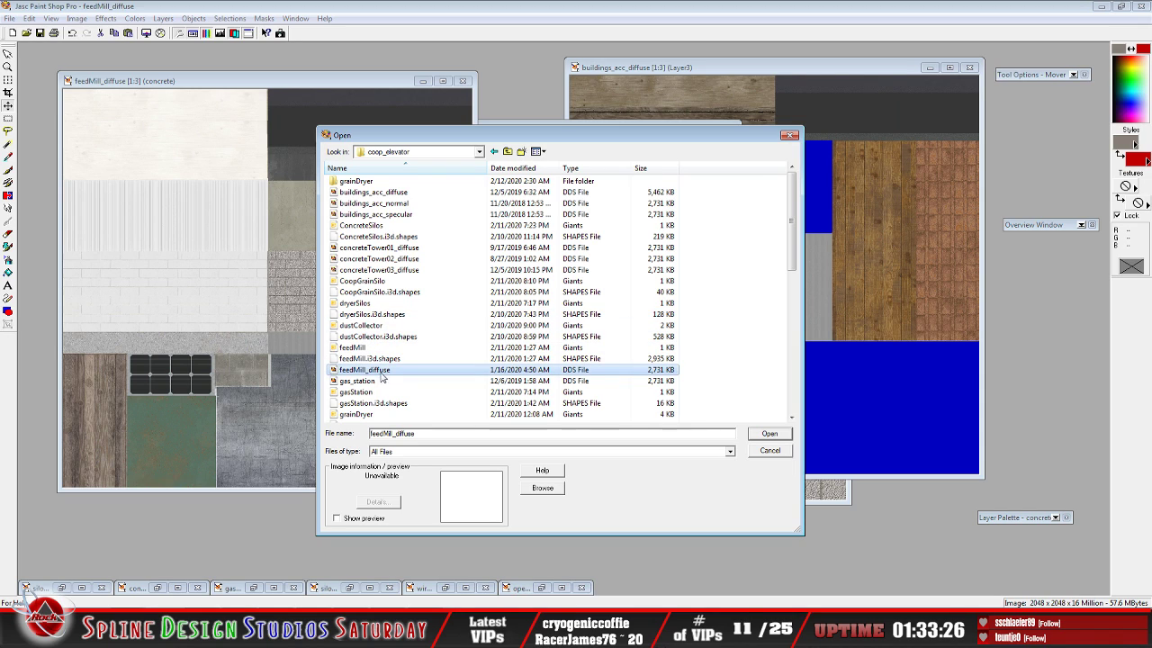
{"action": "scroll", "coordinate": [394, 394], "scroll_direction": "down", "scroll_amount": 5}
{"action": "scroll", "coordinate": [394, 394], "scroll_direction": "down", "scroll_amount": 3}
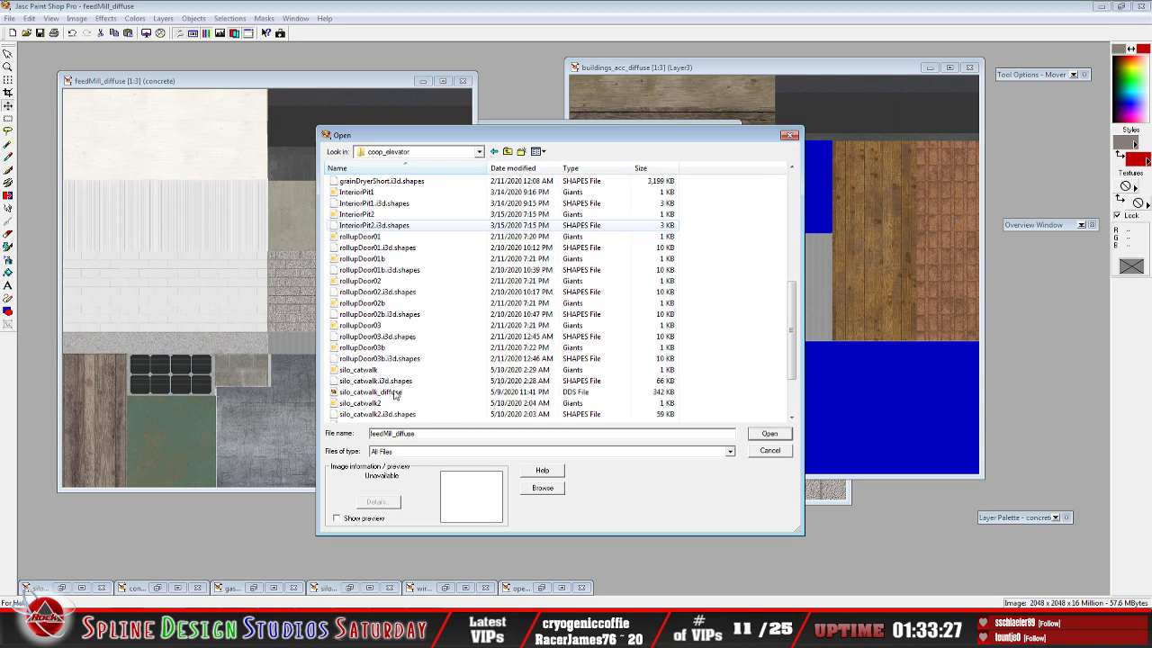
{"action": "scroll", "coordinate": [394, 394], "scroll_direction": "up", "scroll_amount": 8}
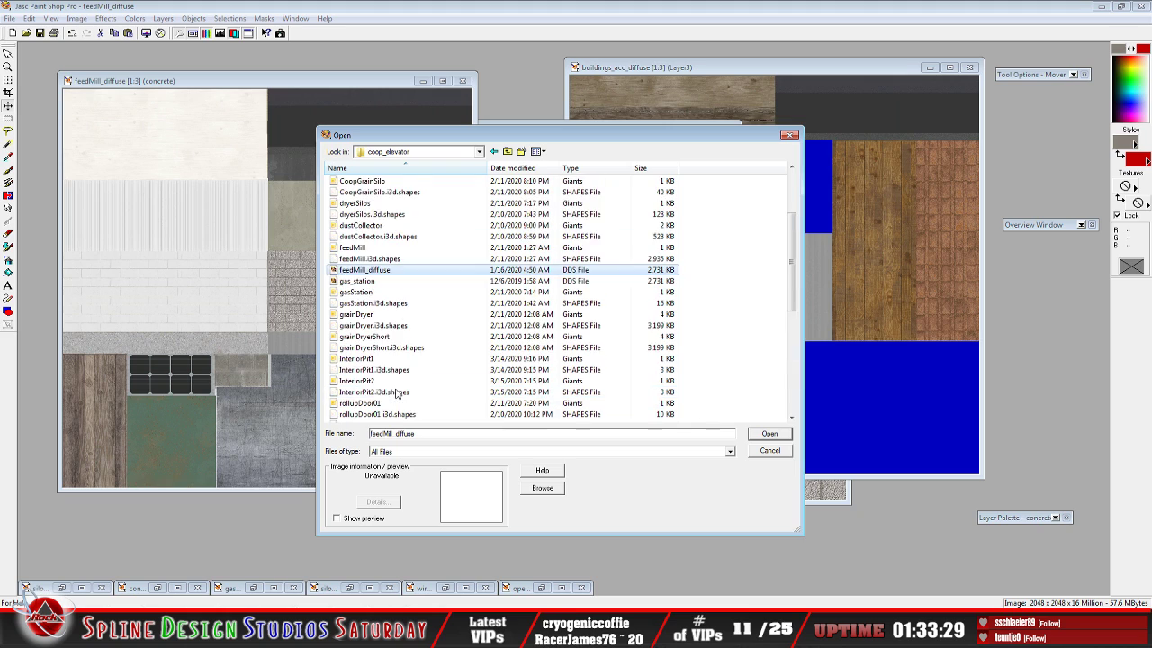
{"action": "left_click", "coordinate": [379, 269]}
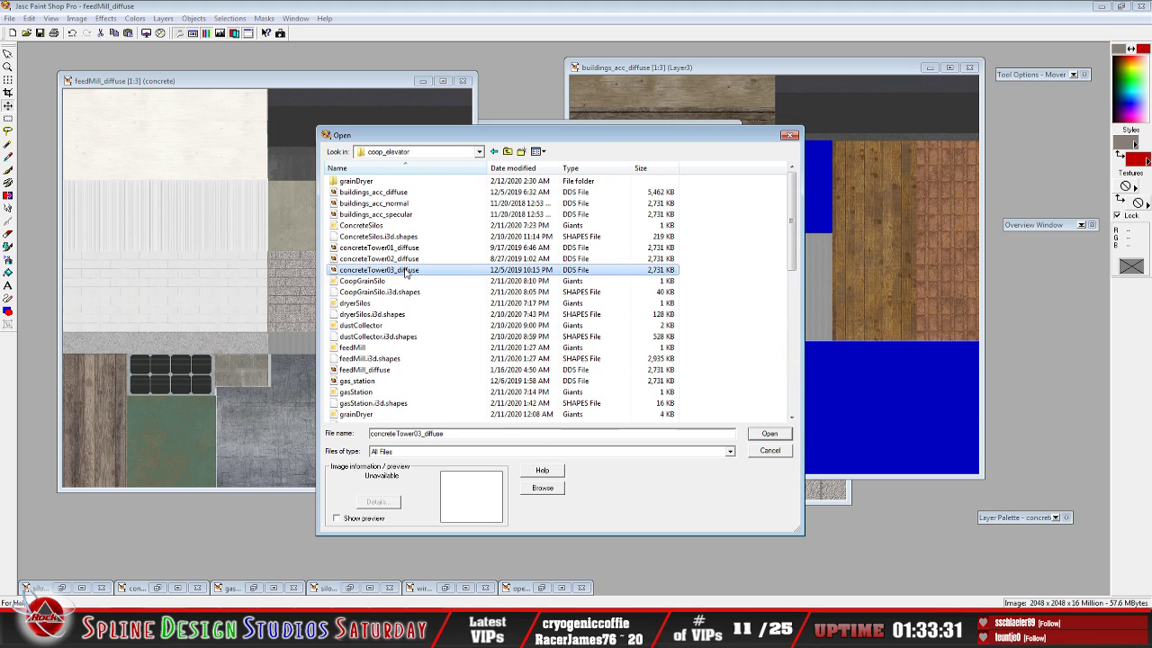
{"action": "left_click", "coordinate": [767, 433]}
{"action": "key", "text": "Return"}
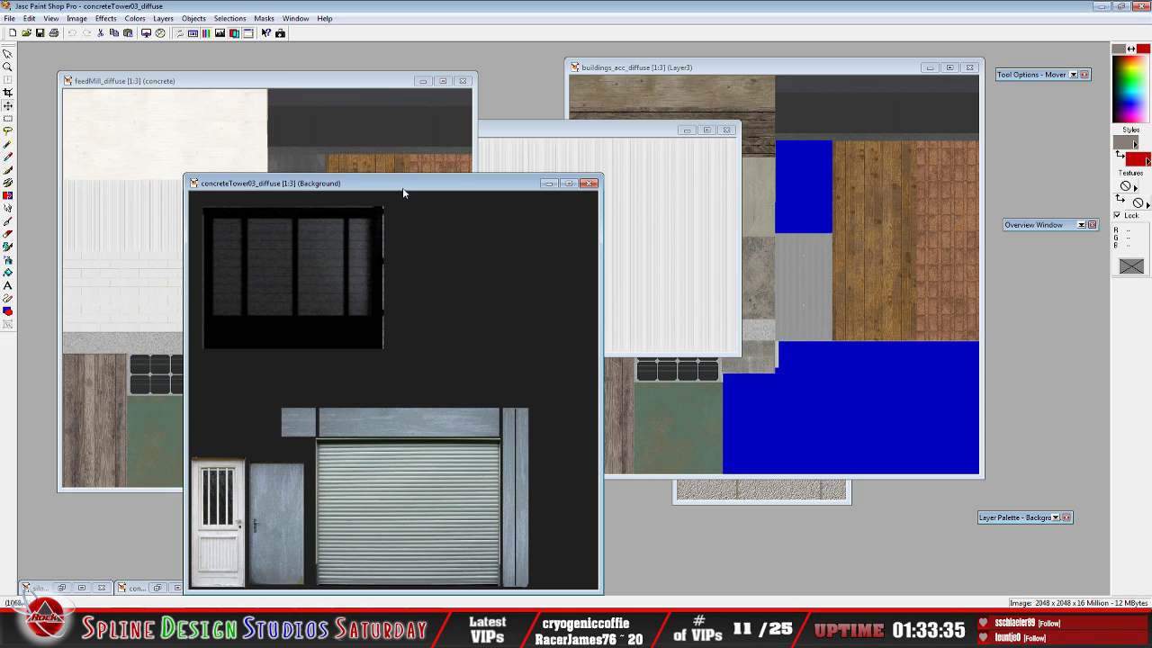
{"action": "left_click_drag", "start_coordinate": [402, 187], "coordinate": [391, 147]}
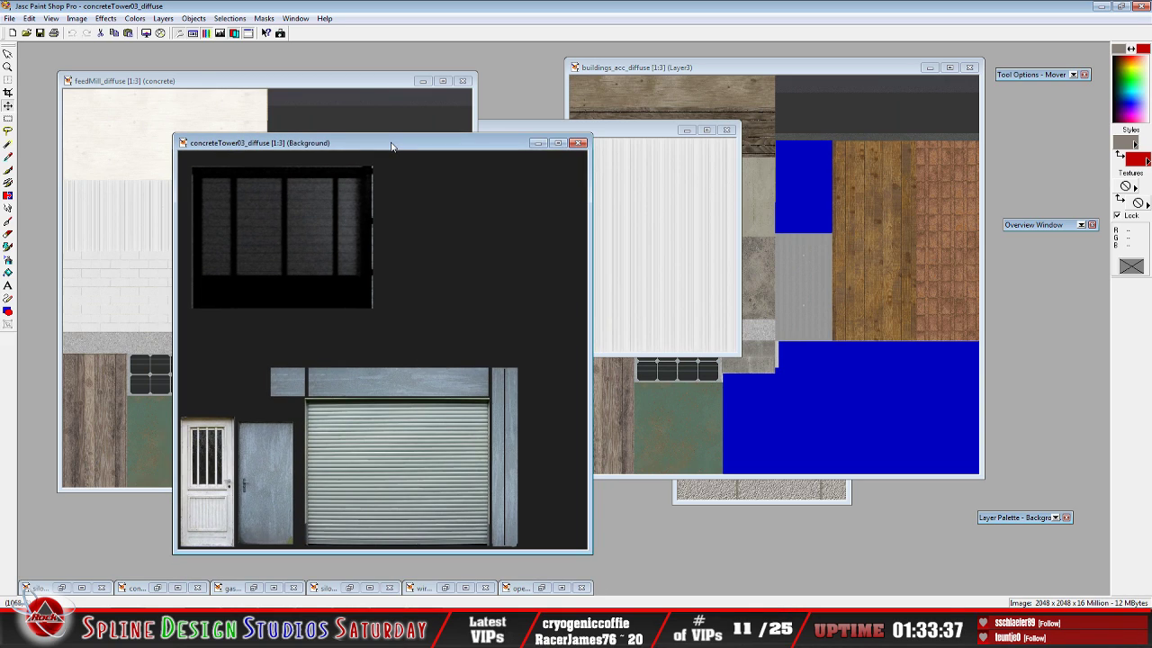
Open the concreteTower02_diffuse texture from the same folder with its MIP maps displayed
{"action": "left_click", "coordinate": [26, 33]}
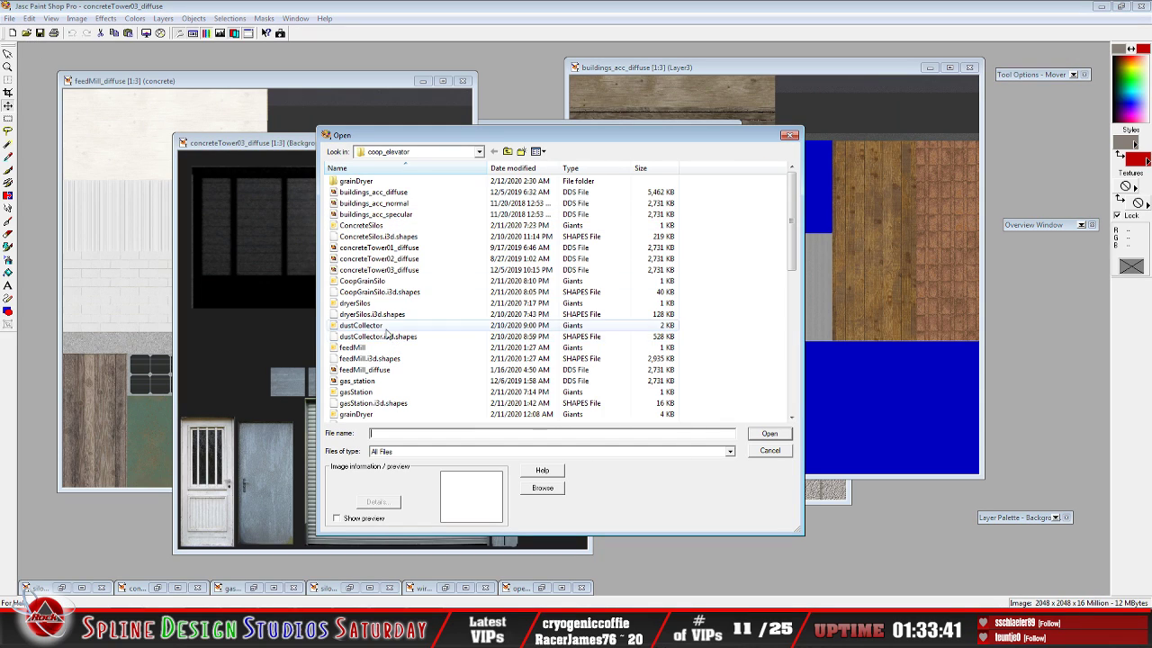
{"action": "left_click", "coordinate": [383, 258]}
{"action": "left_click", "coordinate": [767, 432]}
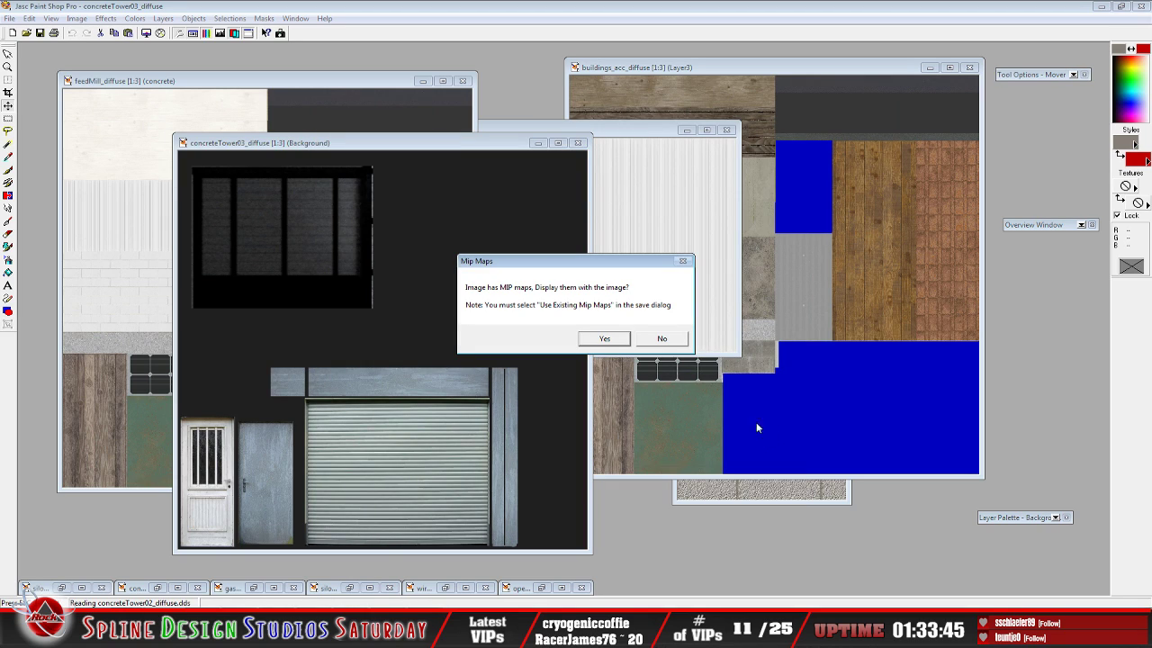
{"action": "left_click", "coordinate": [605, 338]}
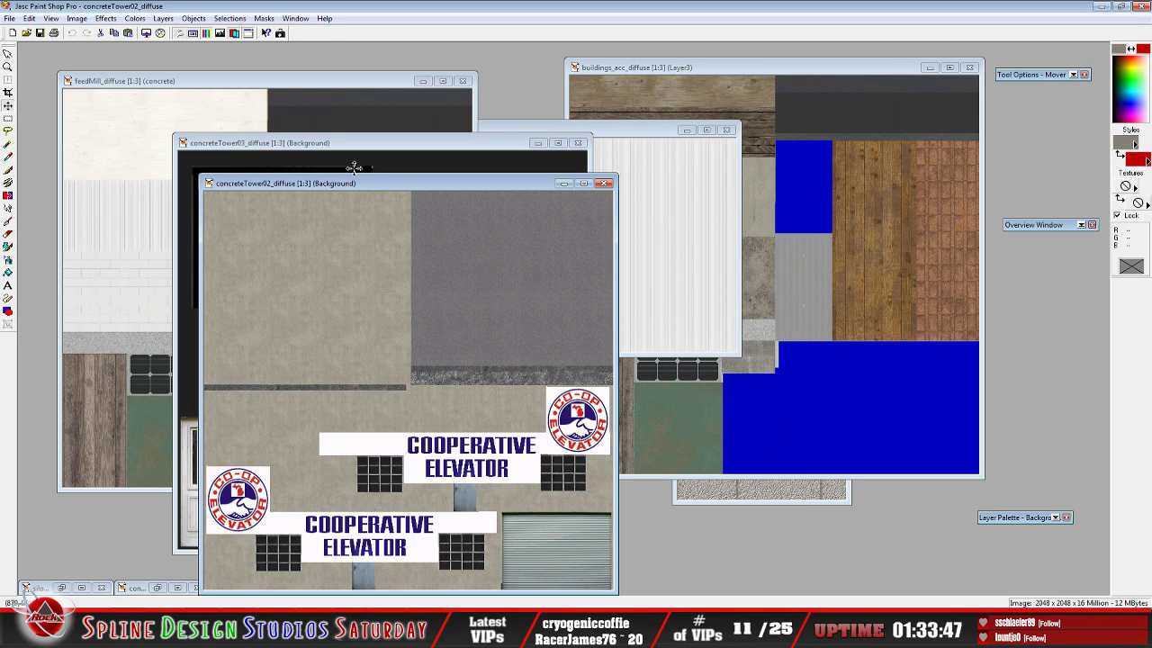
Shift the concreteTower02_diffuse image window up over concreteTower03_diffuse, and switch to 3ds Max with the Material Editor minimized
{"action": "left_click_drag", "start_coordinate": [371, 185], "coordinate": [351, 157]}
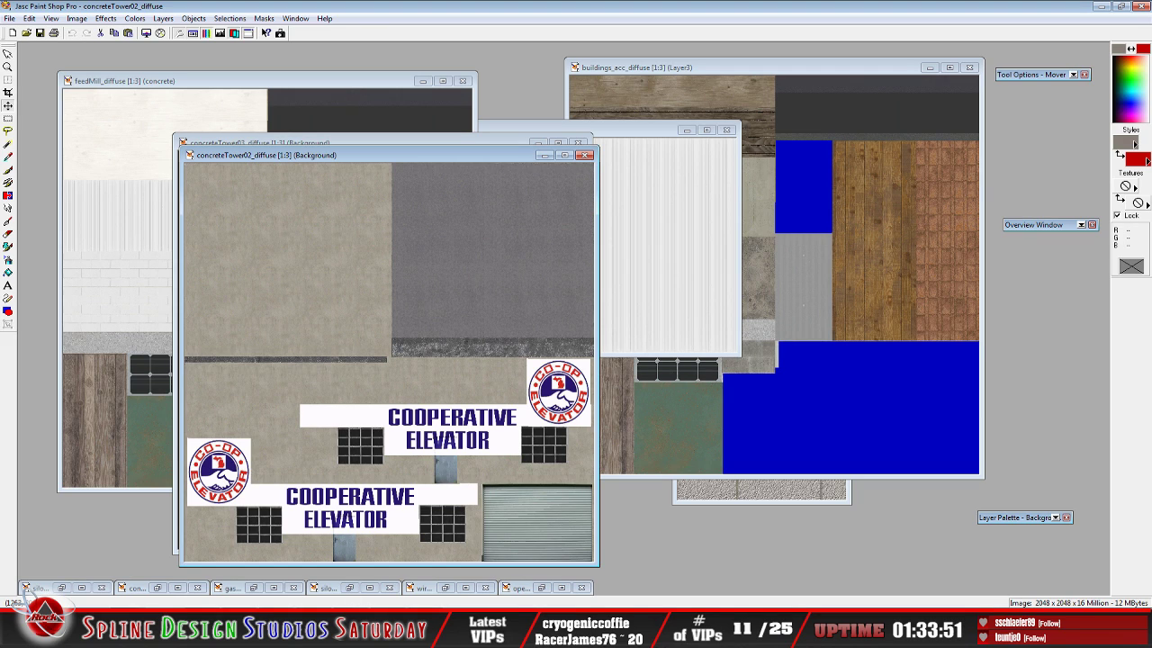
{"action": "key", "text": "alt+Tab"}
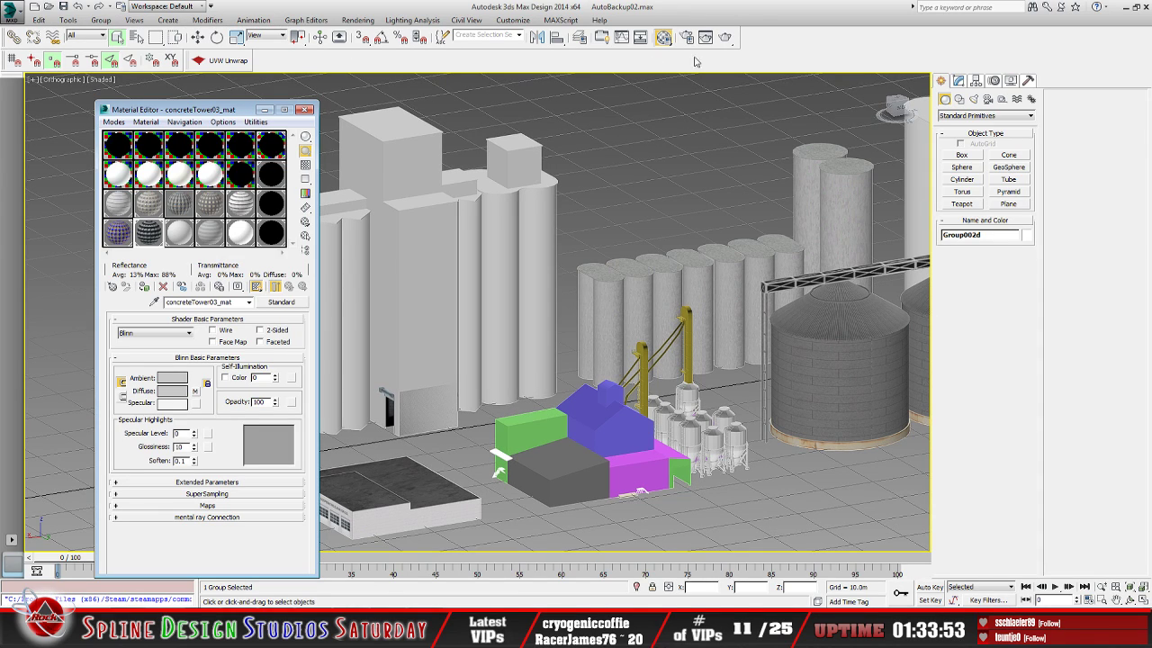
{"action": "left_click", "coordinate": [265, 109]}
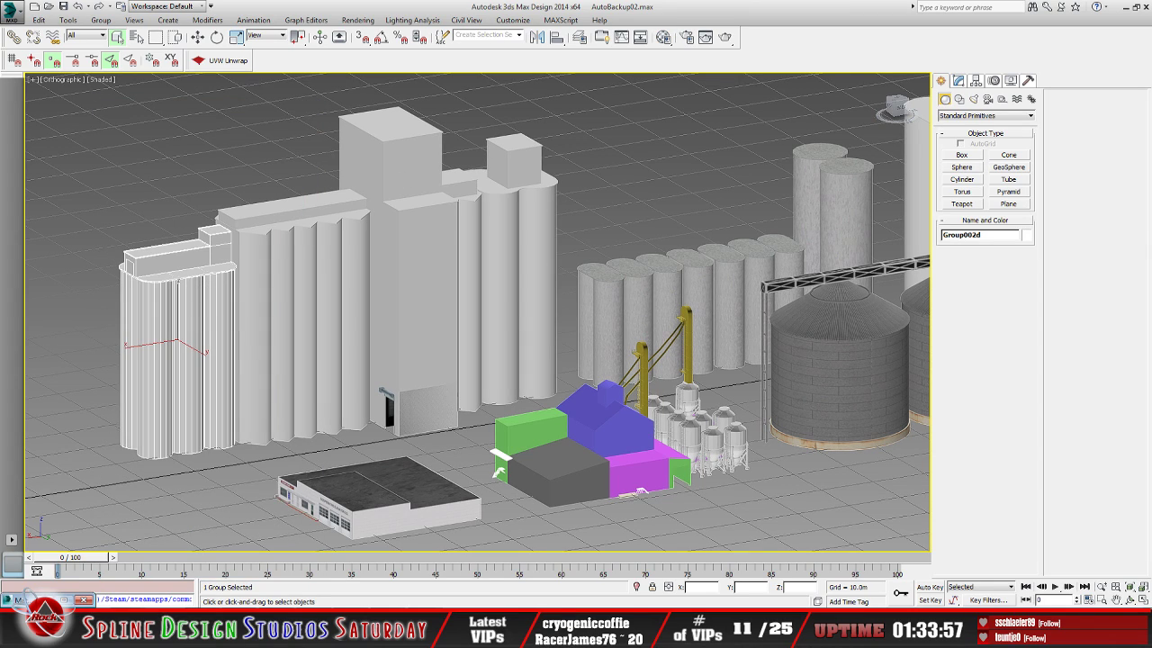
Apply concreteTower02_mat to the selected end silo group, Group002d, and show its texture in the viewport
{"action": "key", "text": "m"}
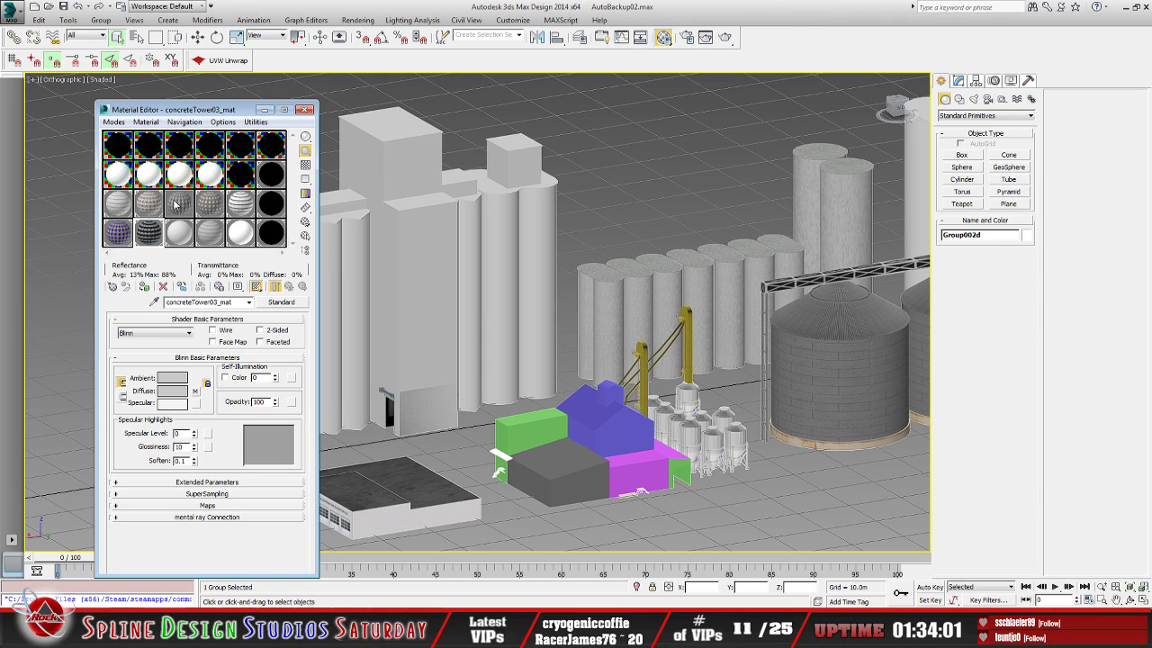
{"action": "left_click", "coordinate": [149, 206]}
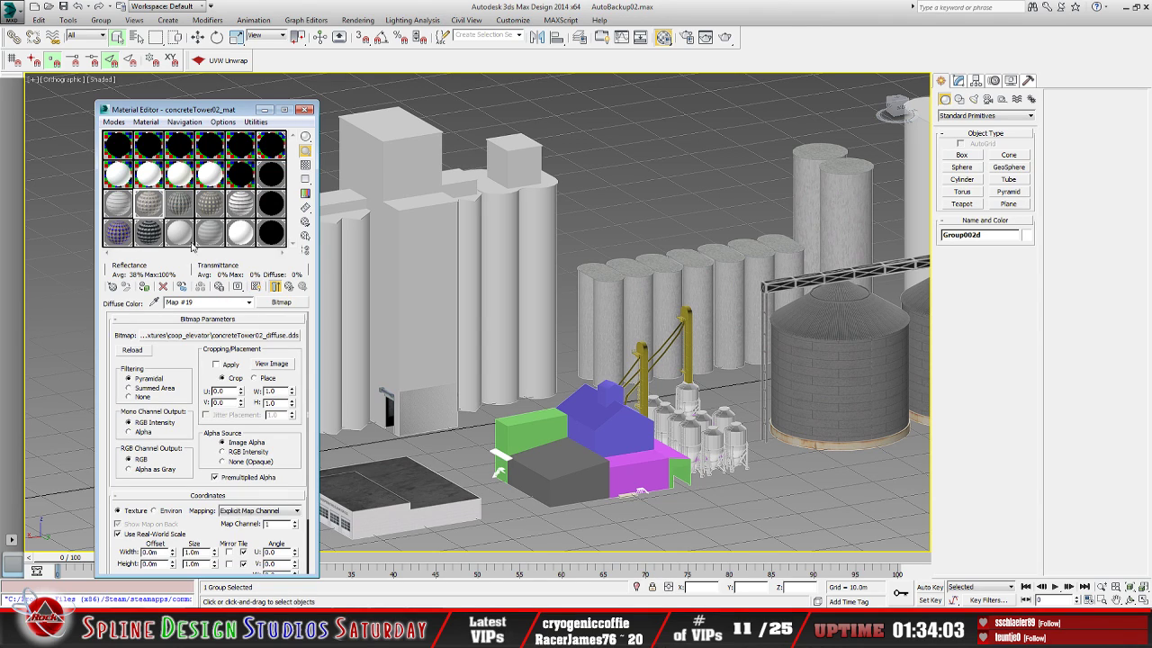
{"action": "left_click", "coordinate": [255, 287]}
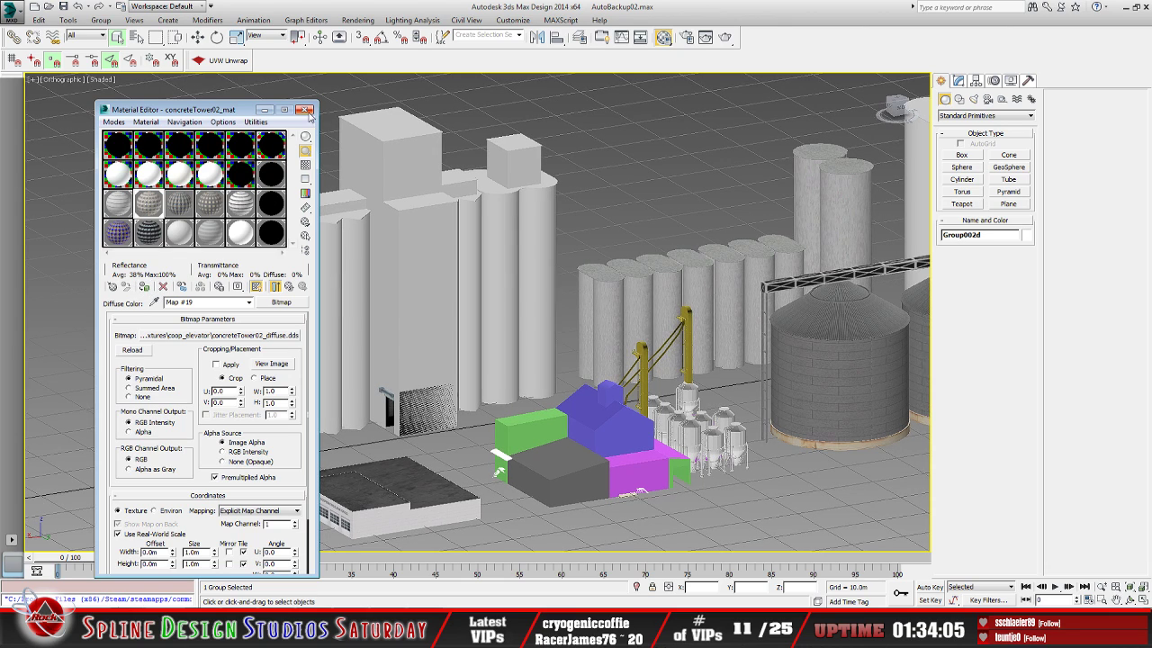
{"action": "left_click", "coordinate": [264, 110]}
{"action": "scroll", "coordinate": [330, 319], "scroll_direction": "up", "scroll_amount": 3}
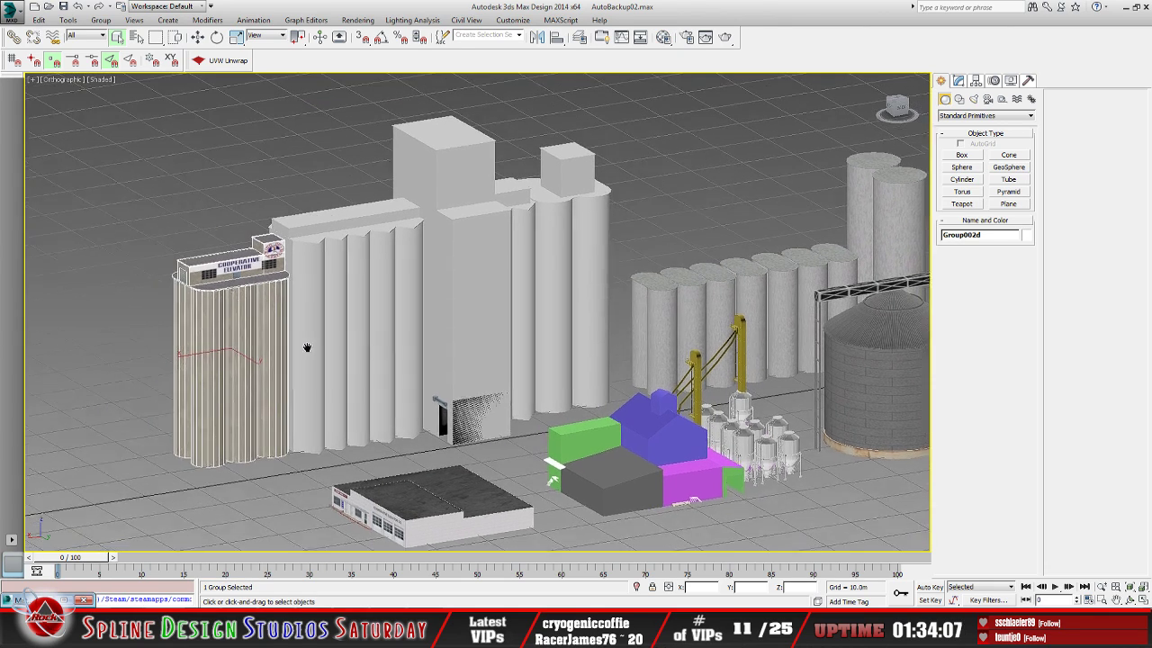
Apply concreteTower01_mat to the adjacent silo row, Group002c, with its texture shown, and move the Material Editor away from the towers
{"action": "left_click", "coordinate": [329, 319]}
{"action": "middle_click_drag", "start_coordinate": [392, 325], "coordinate": [310, 330], "text": "alt"}
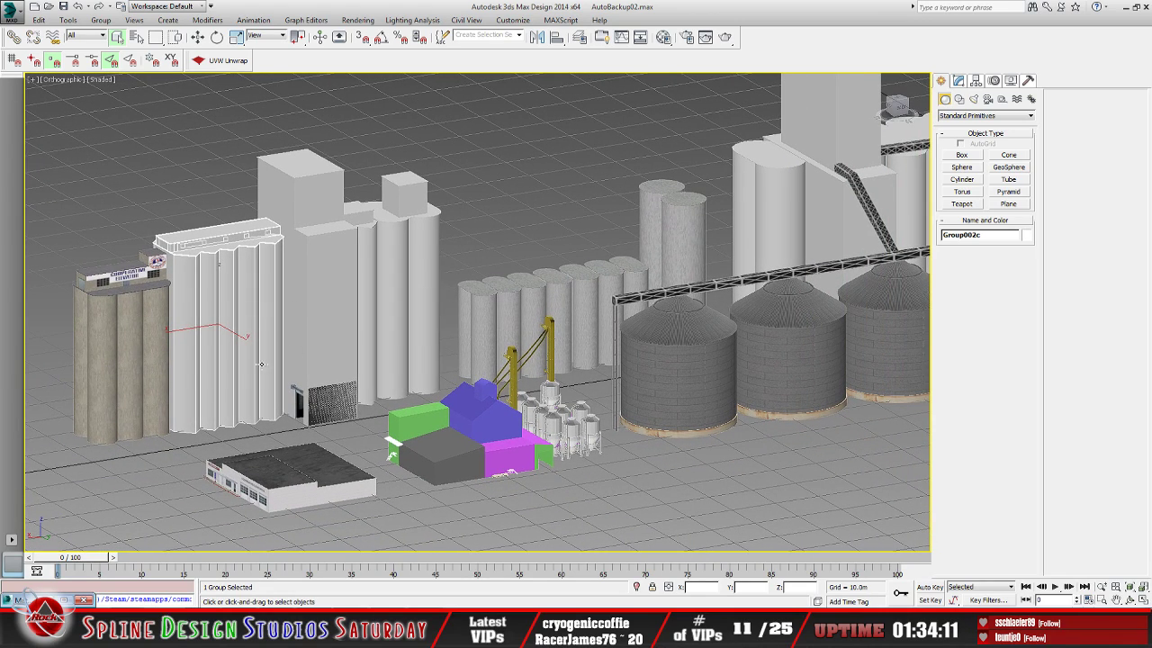
{"action": "key", "text": "m"}
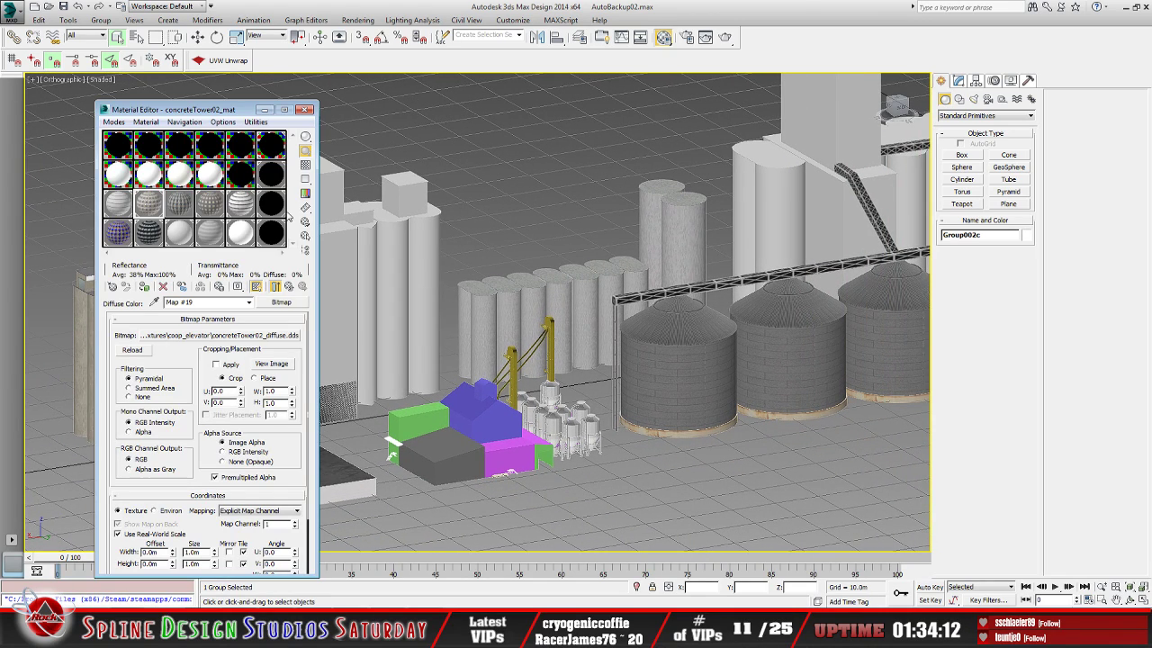
{"action": "left_click", "coordinate": [180, 203]}
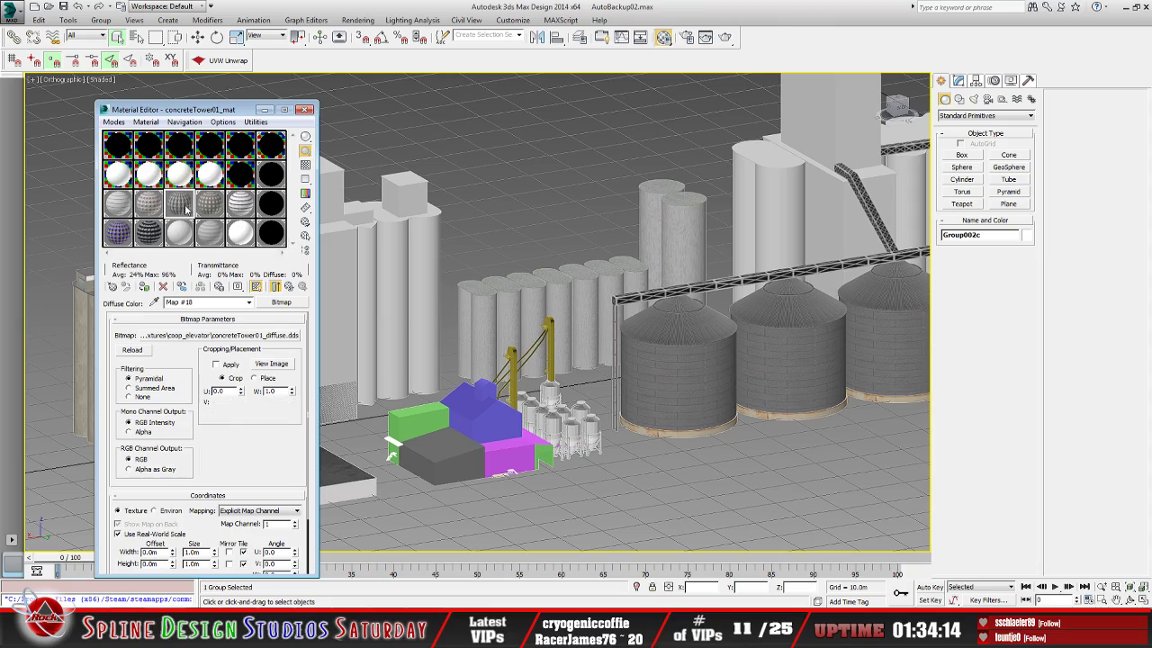
{"action": "left_click", "coordinate": [255, 286]}
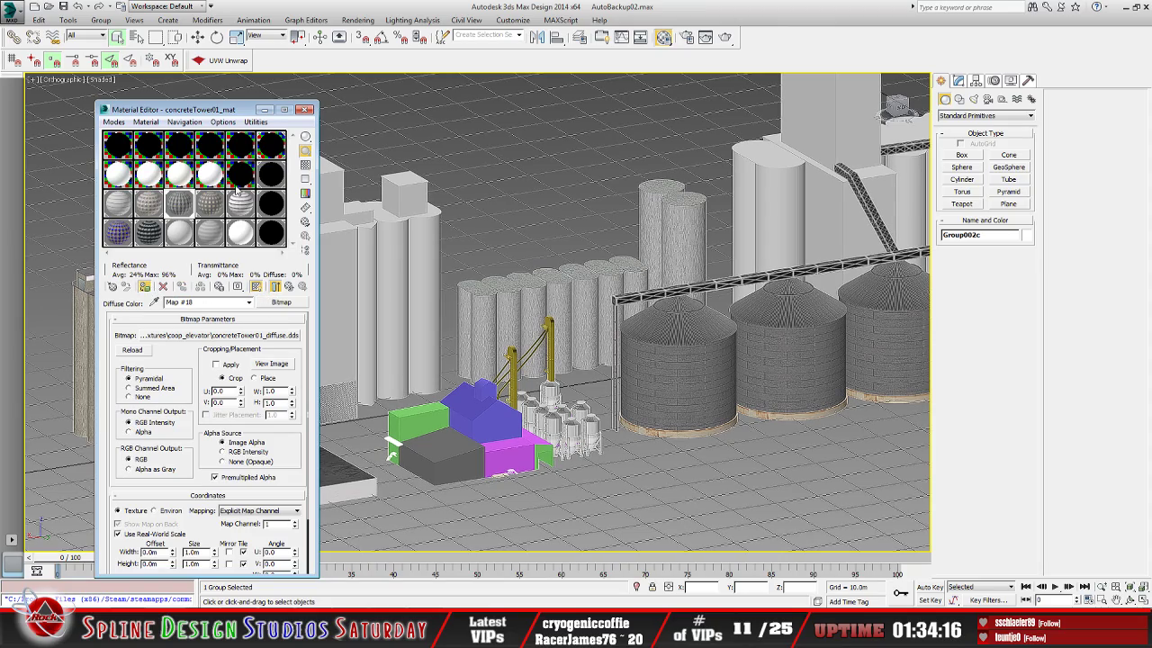
{"action": "left_click_drag", "start_coordinate": [254, 109], "coordinate": [667, 96]}
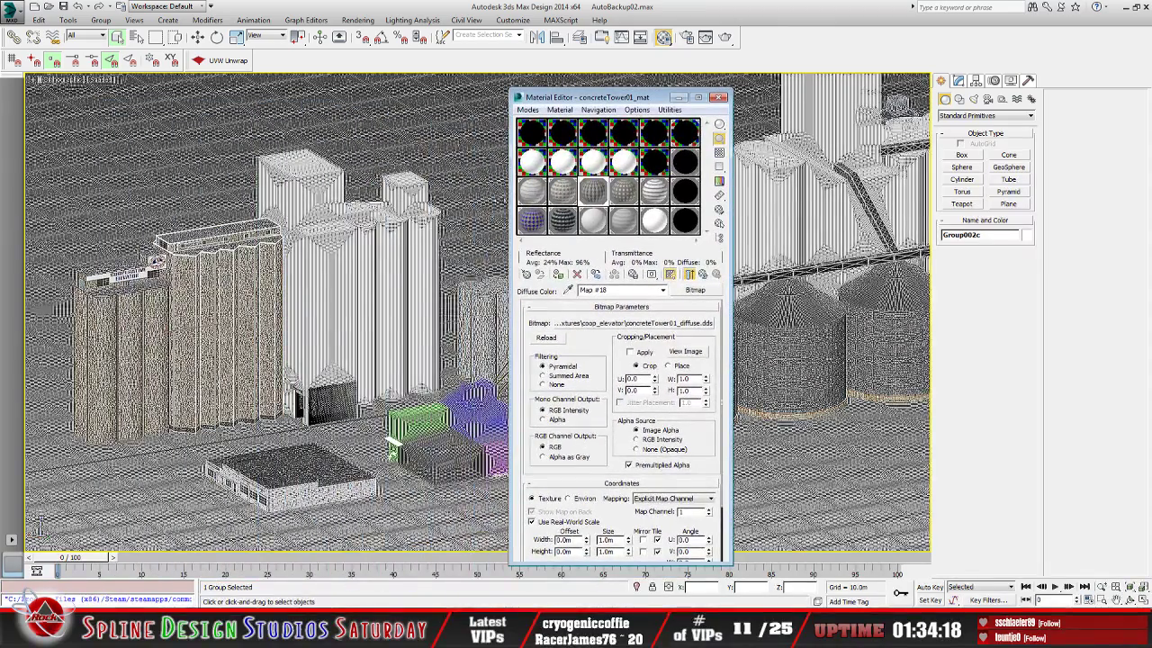
{"action": "scroll", "coordinate": [400, 261], "scroll_direction": "up", "scroll_amount": 2}
{"action": "scroll", "coordinate": [329, 329], "scroll_direction": "up", "scroll_amount": 2}
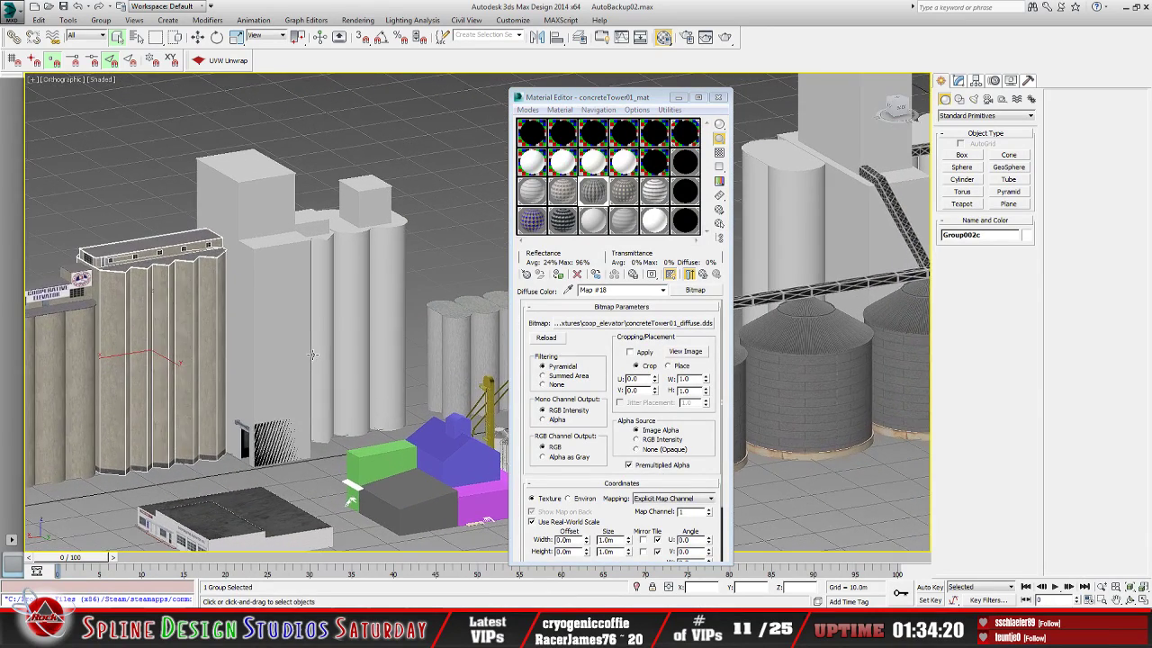
{"action": "scroll", "coordinate": [312, 356], "scroll_direction": "up", "scroll_amount": 1}
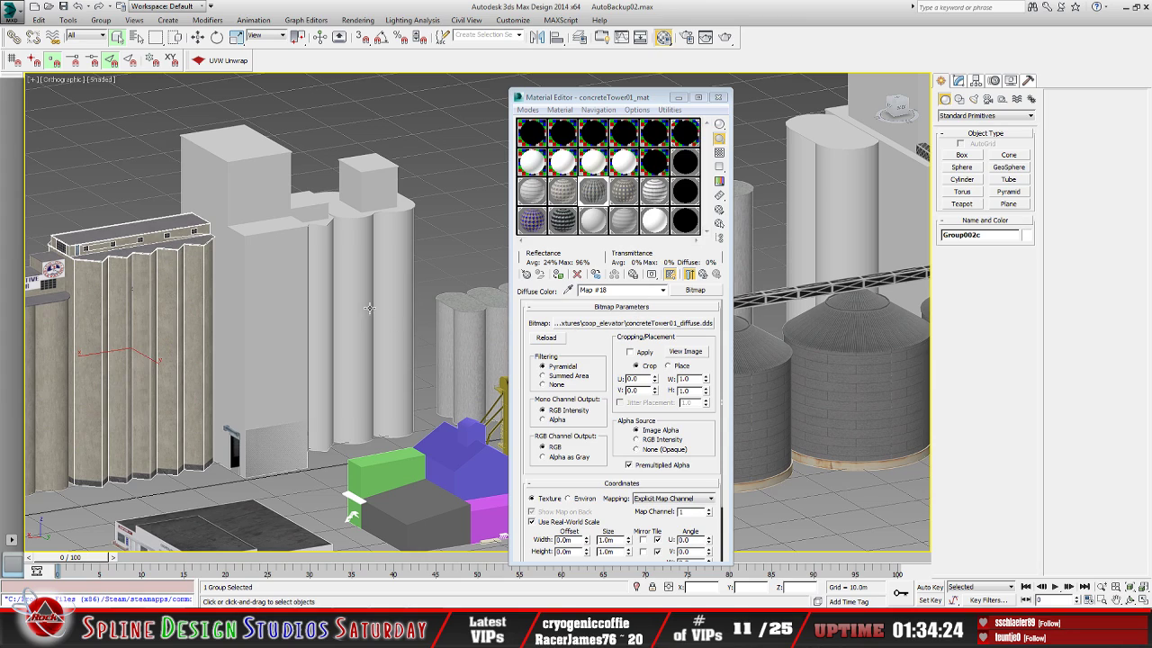
Apply concreteTower01_mat to the remaining concrete elevator groups Group002b_mid, Group002a and Group002b
{"action": "left_click", "coordinate": [275, 287]}
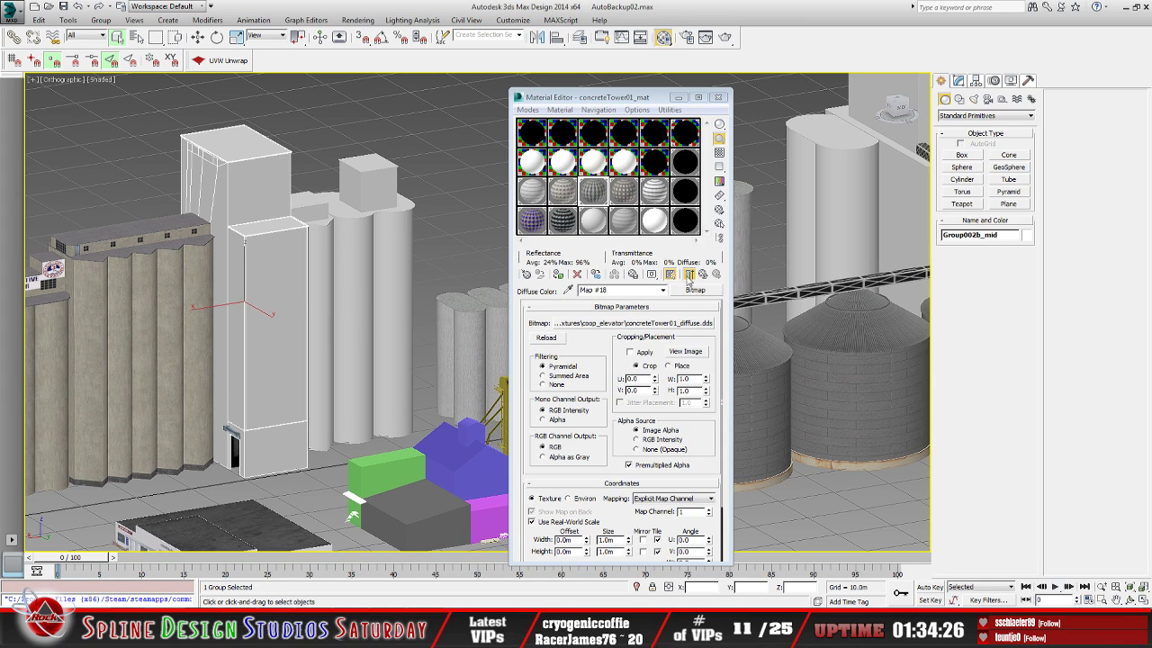
{"action": "left_click", "coordinate": [688, 276]}
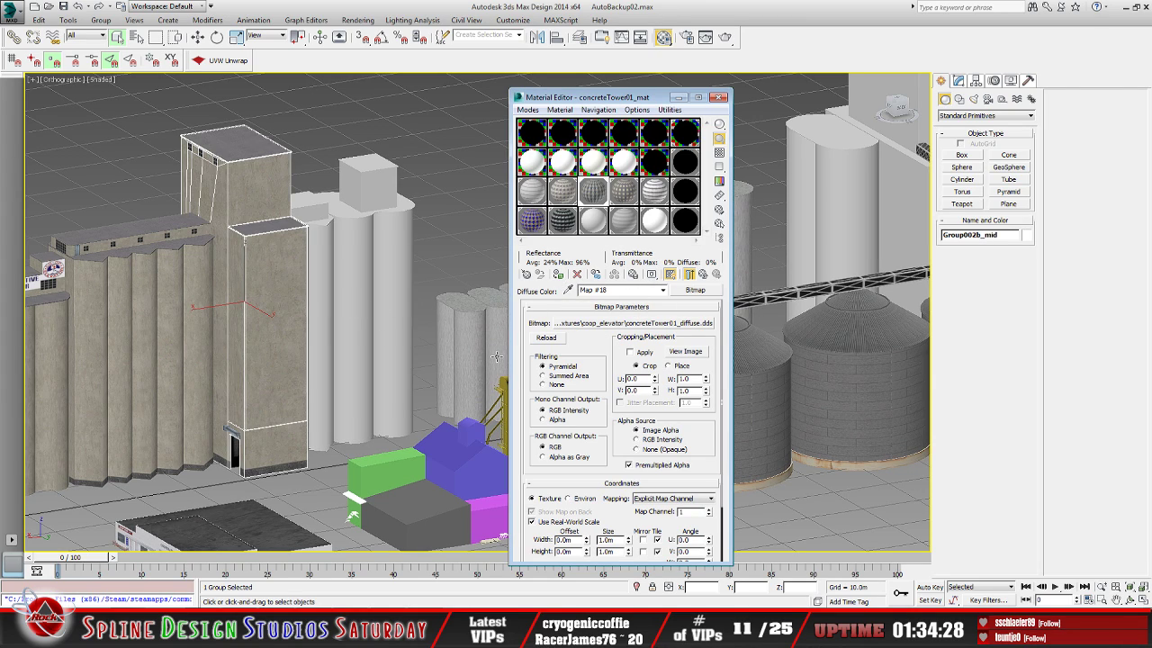
{"action": "left_click", "coordinate": [350, 320]}
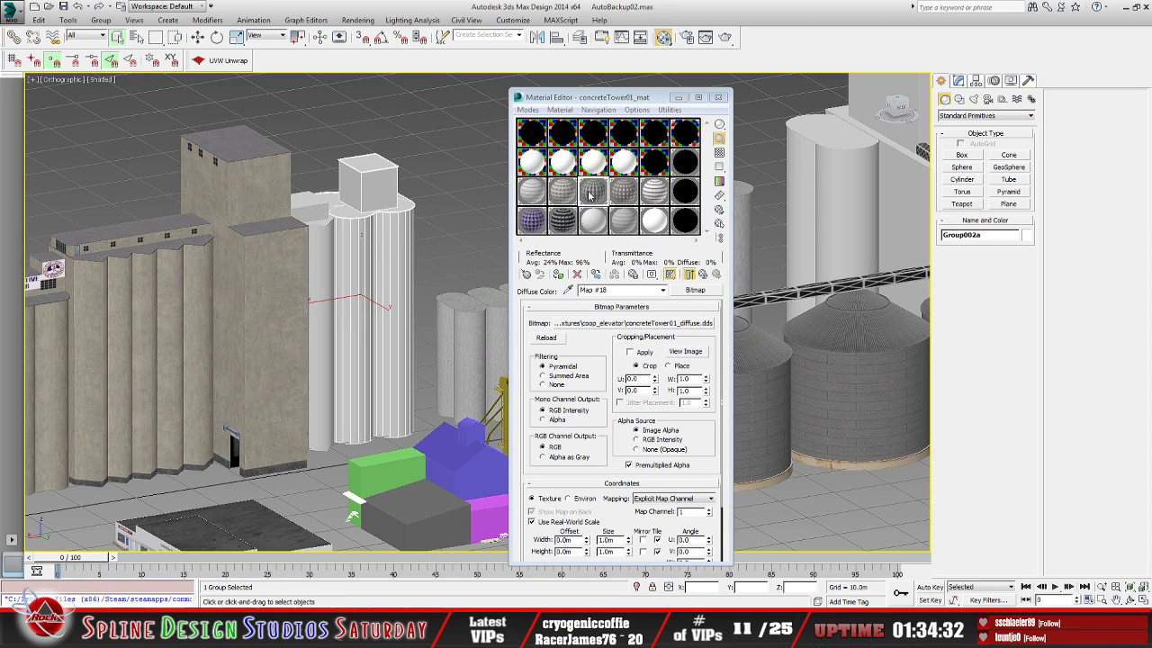
{"action": "left_click", "coordinate": [558, 274]}
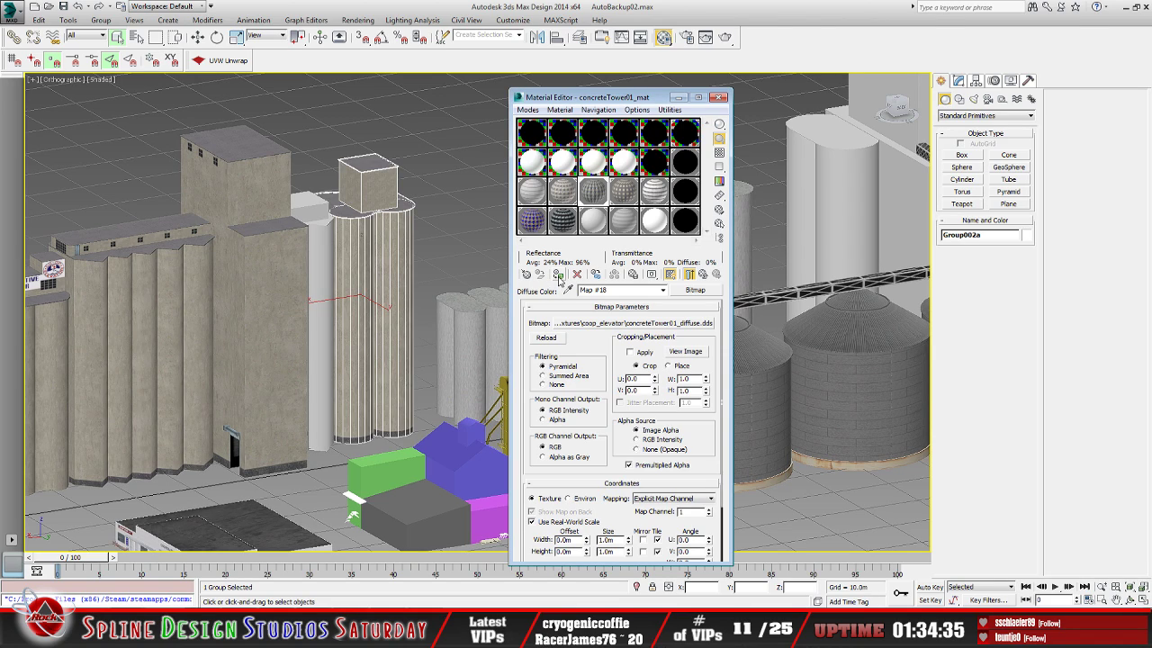
{"action": "left_click", "coordinate": [326, 253]}
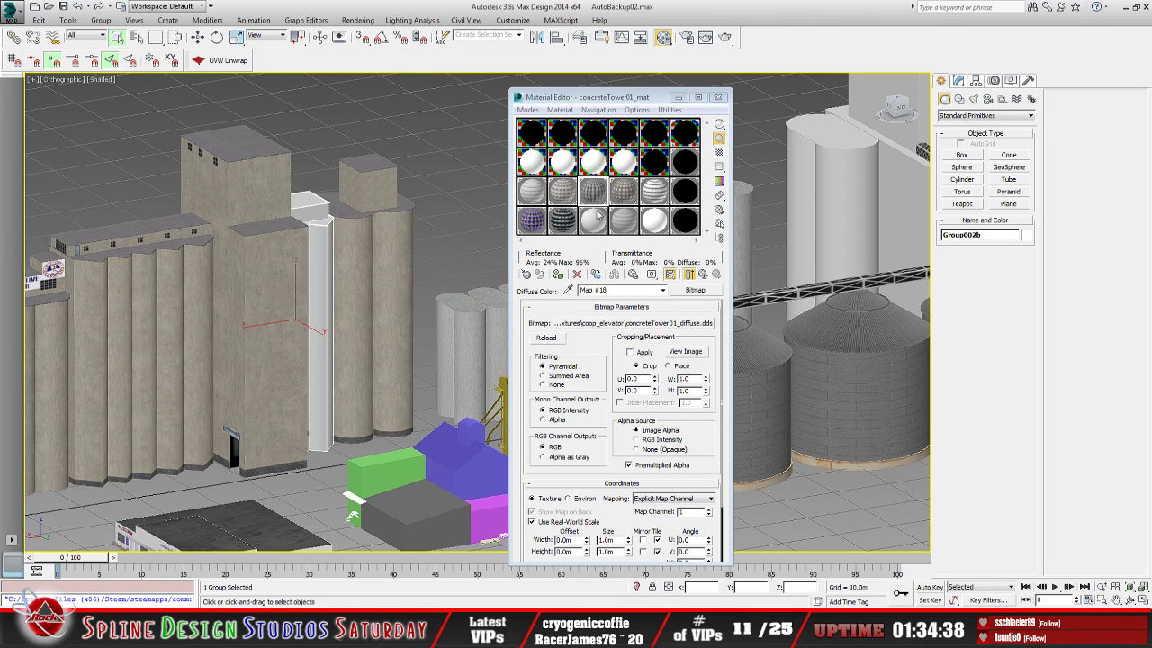
{"action": "left_click", "coordinate": [558, 275]}
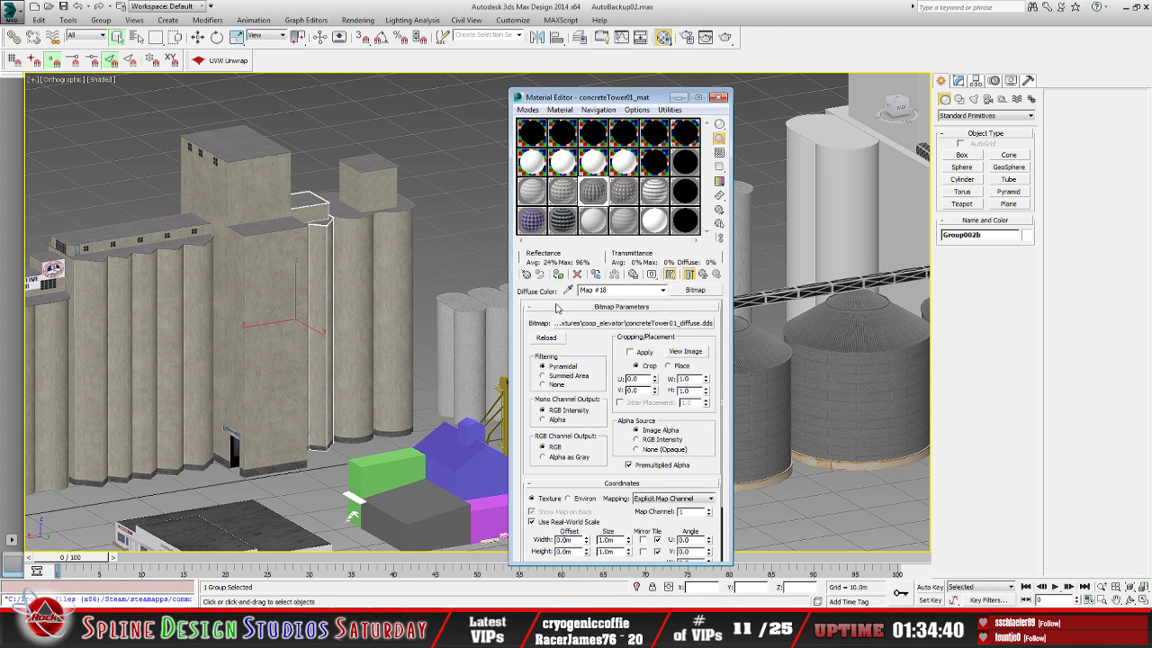
Apply the Galvanized material to the GrainDryer silo group and inspect its texture up close
{"action": "middle_click_drag", "start_coordinate": [421, 345], "coordinate": [263, 336]}
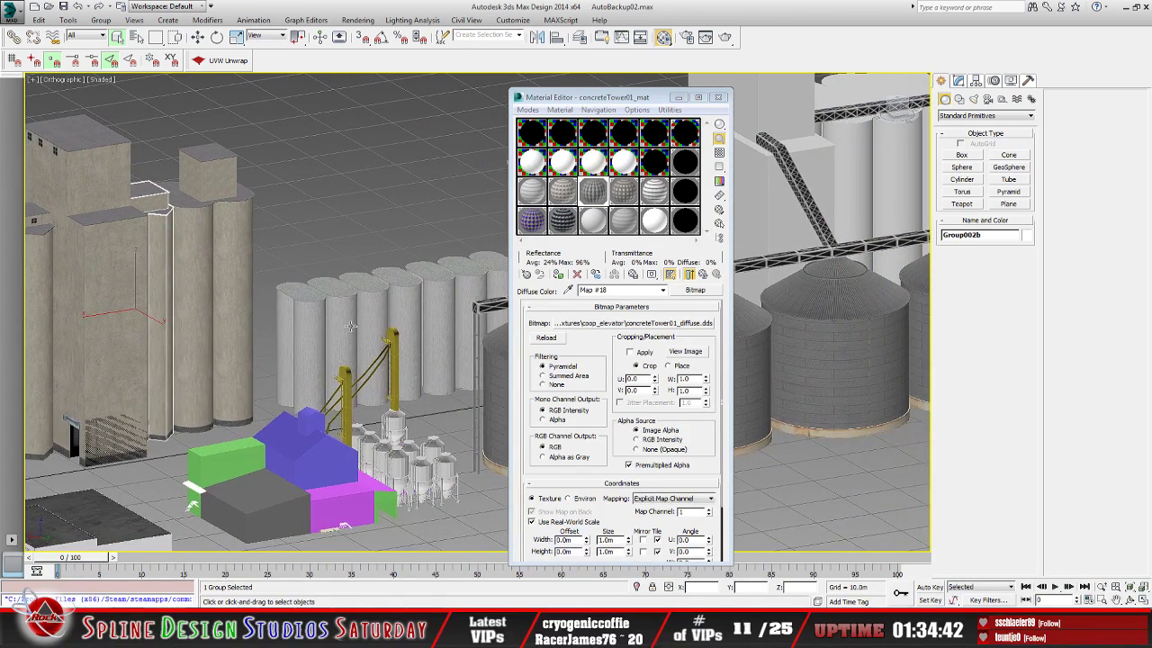
{"action": "left_click", "coordinate": [359, 319]}
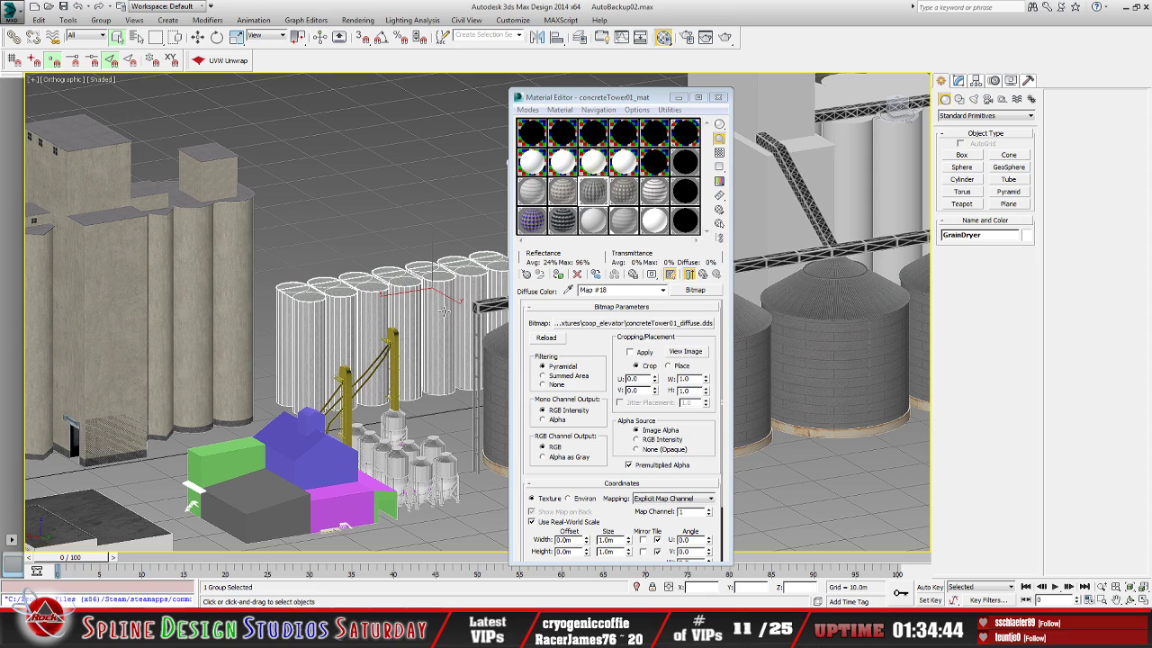
{"action": "left_click", "coordinate": [627, 226]}
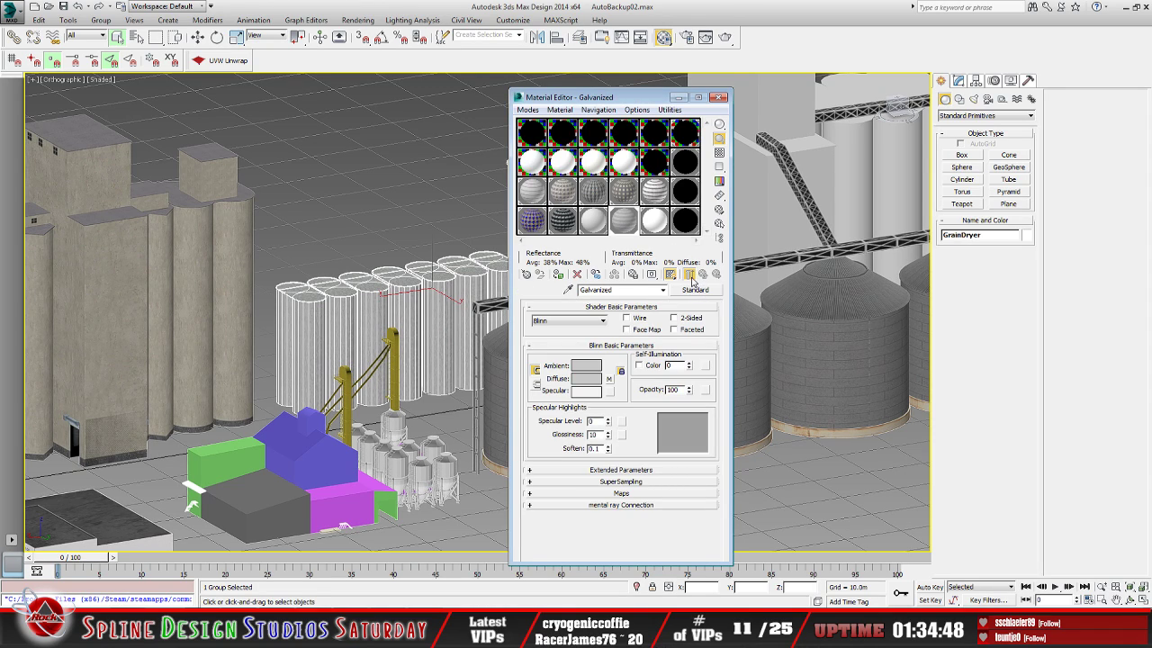
{"action": "left_click", "coordinate": [559, 275]}
{"action": "scroll", "coordinate": [335, 322], "scroll_direction": "up", "scroll_amount": 8}
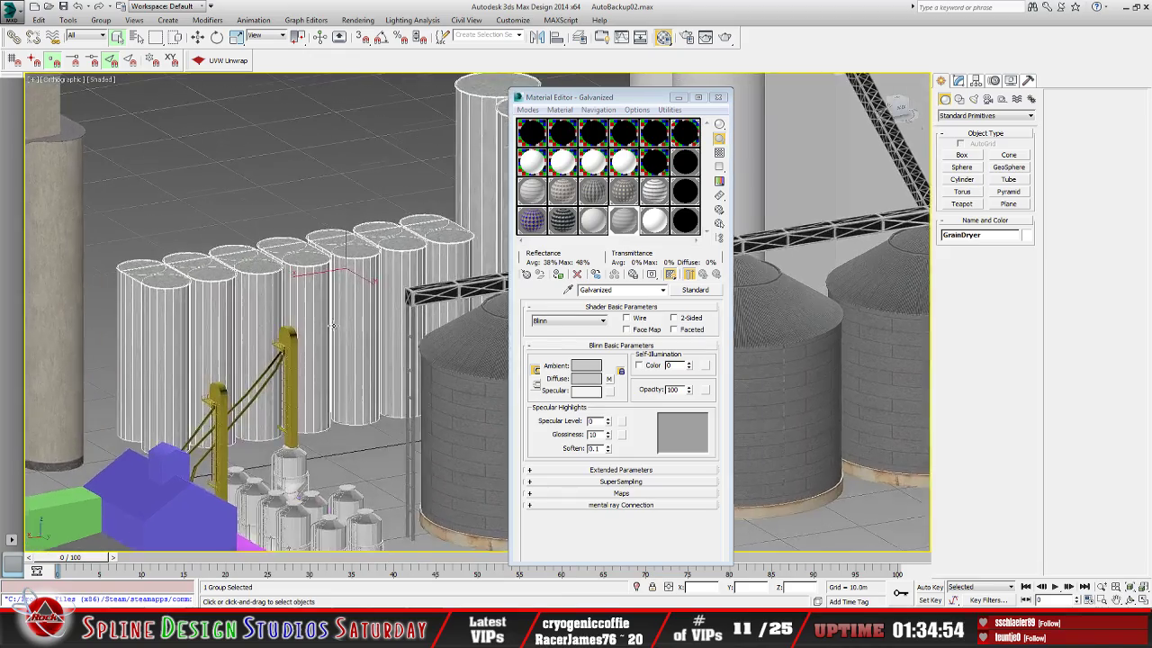
{"action": "scroll", "coordinate": [335, 323], "scroll_direction": "up", "scroll_amount": 5}
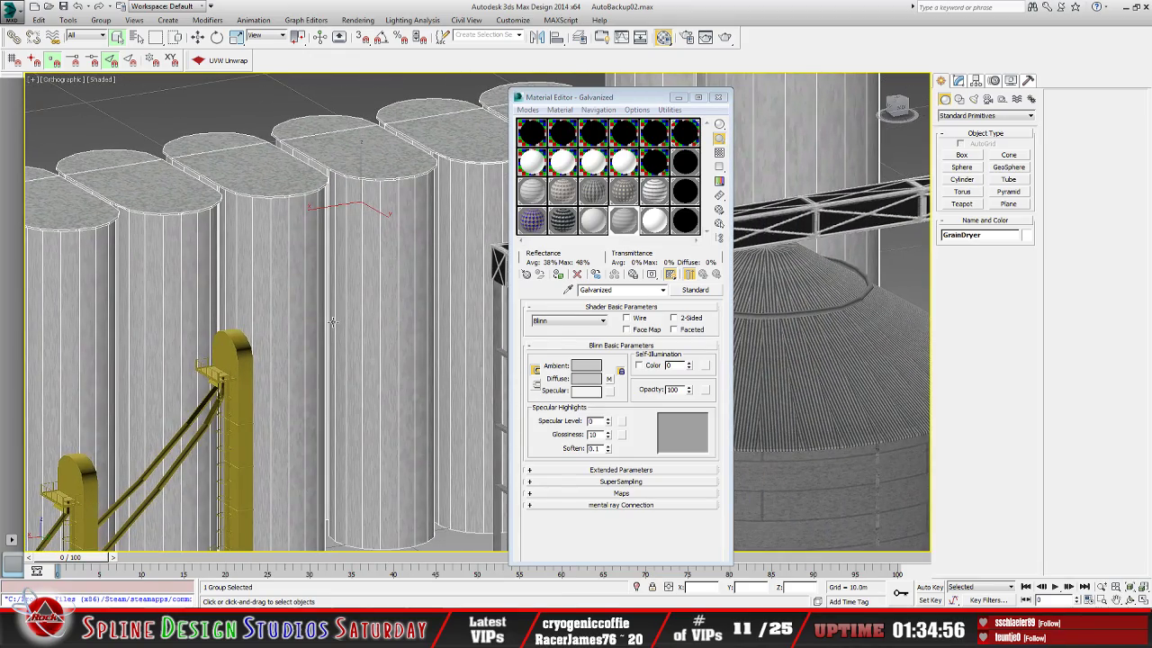
{"action": "scroll", "coordinate": [332, 321], "scroll_direction": "up", "scroll_amount": 8}
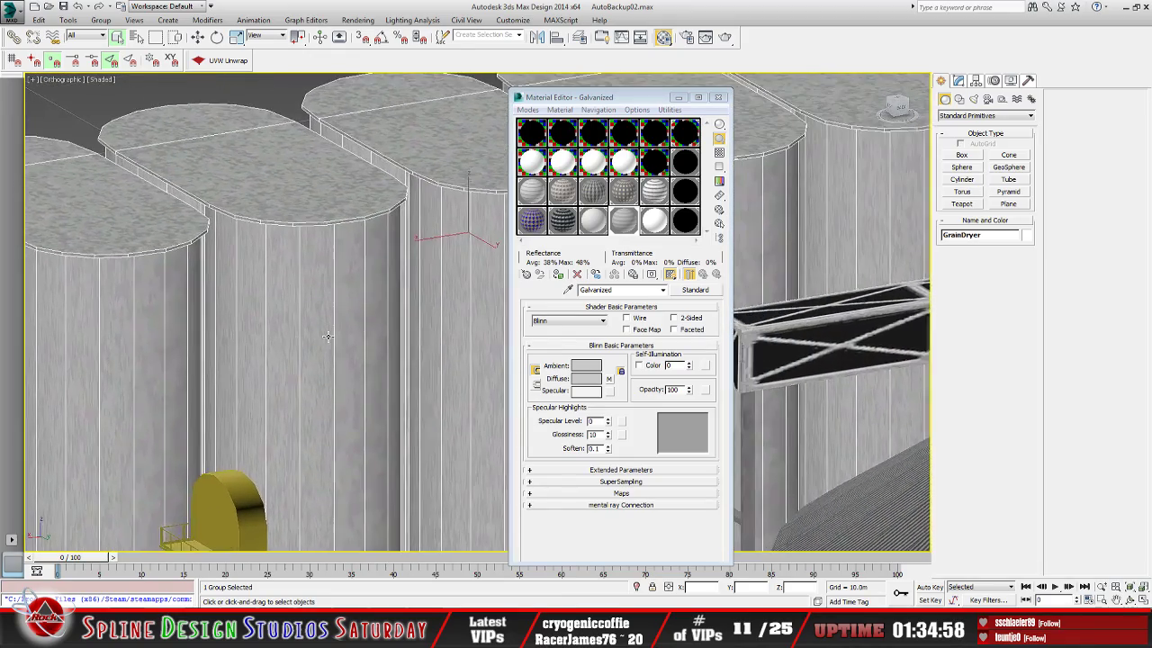
{"action": "scroll", "coordinate": [328, 336], "scroll_direction": "up", "scroll_amount": 2}
{"action": "scroll", "coordinate": [328, 337], "scroll_direction": "down", "scroll_amount": 6}
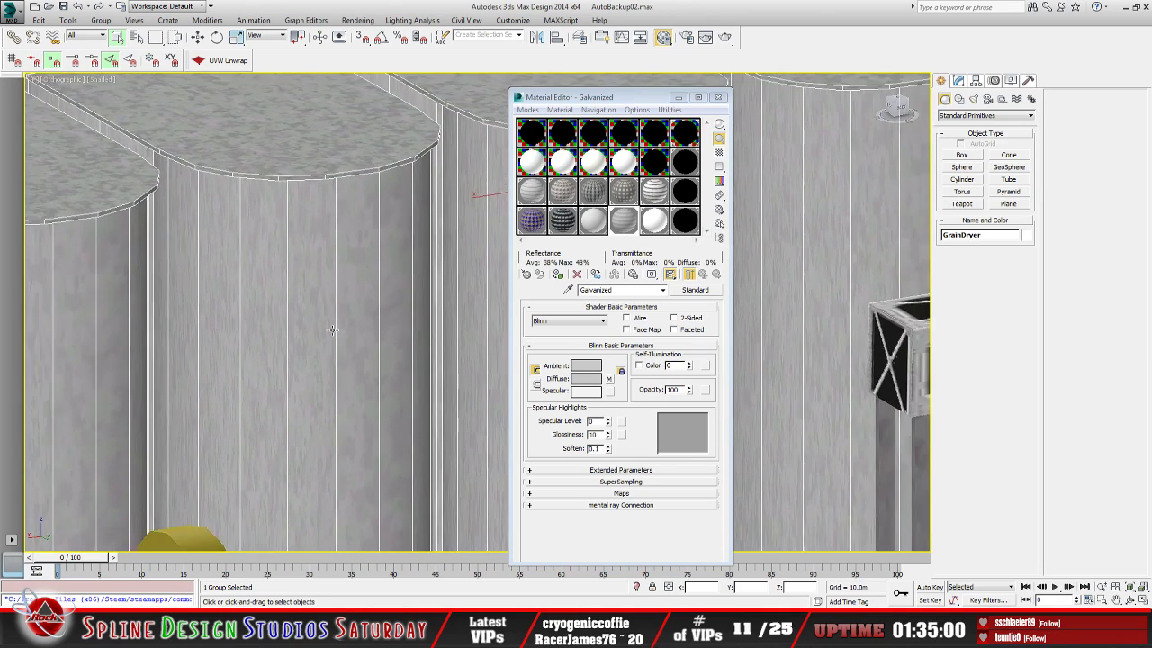
{"action": "scroll", "coordinate": [332, 329], "scroll_direction": "down", "scroll_amount": 4}
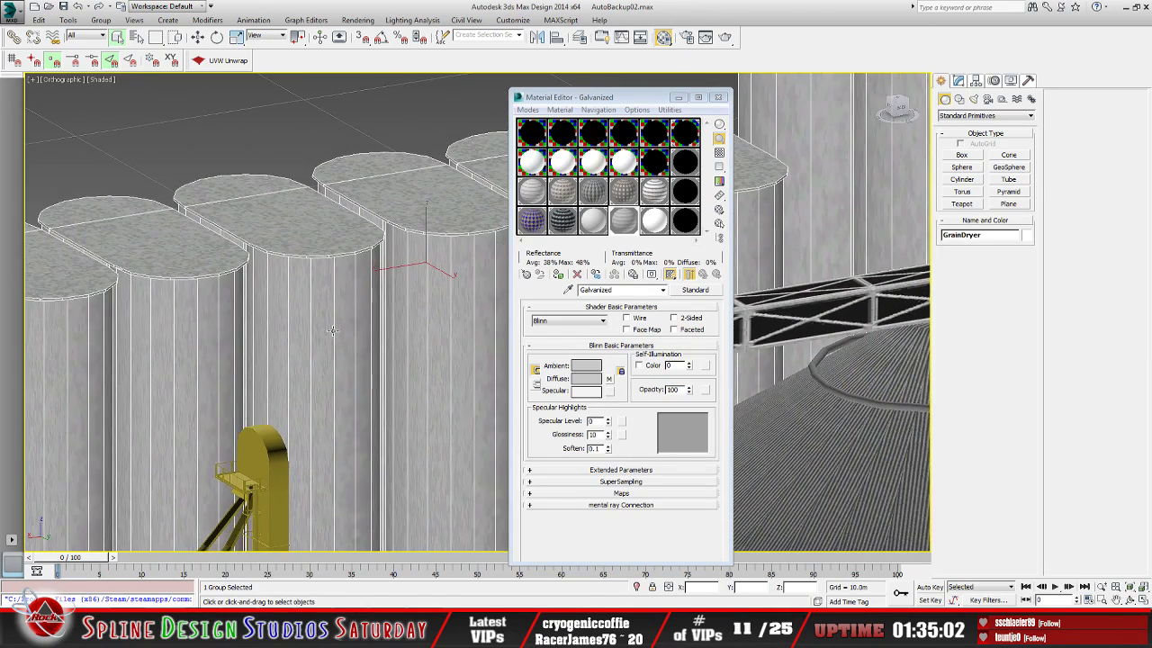
Try concreteTower03_mat on the GrainDryer silo group and reapply the Galvanized material
{"action": "left_click", "coordinate": [565, 221]}
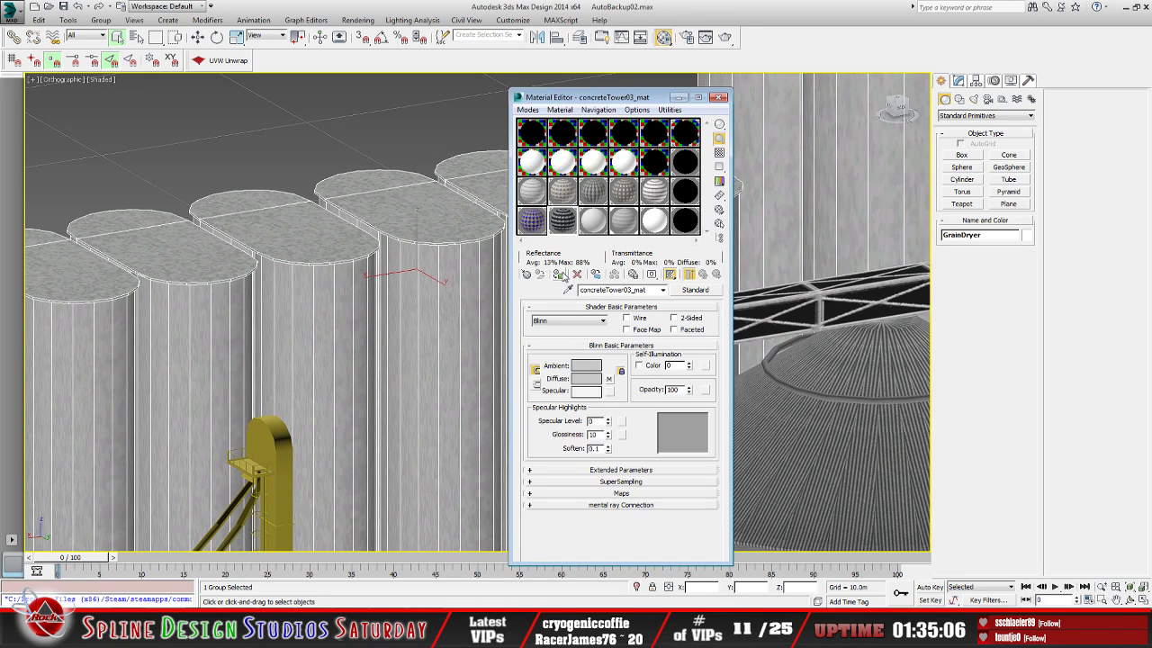
{"action": "left_click", "coordinate": [558, 274]}
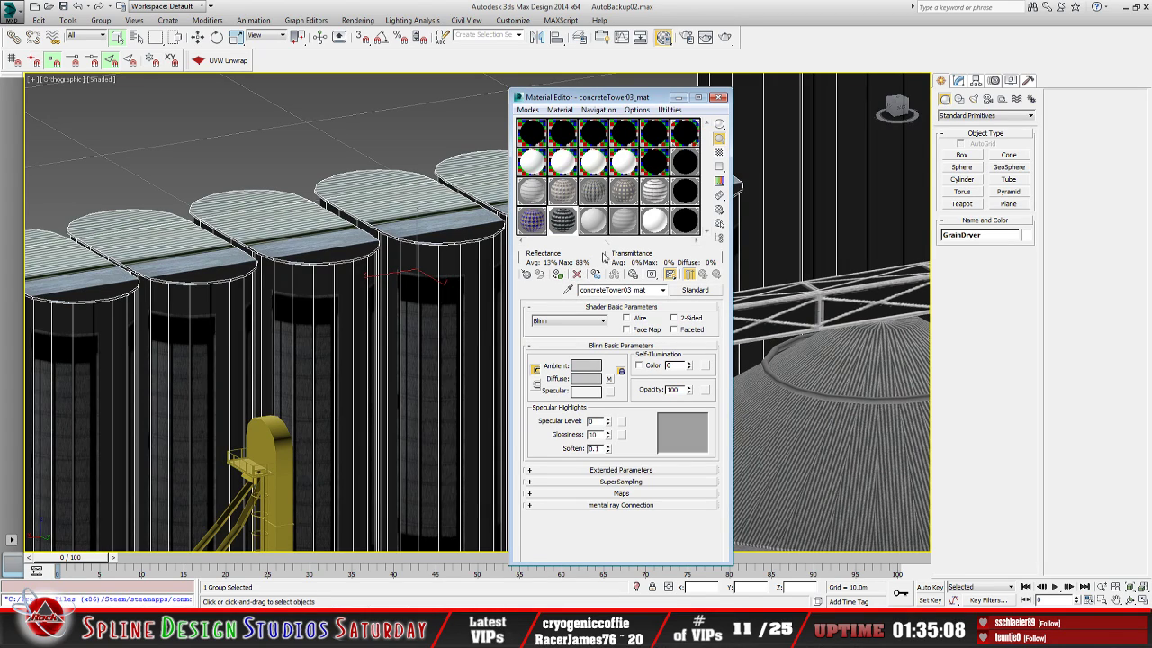
{"action": "left_click", "coordinate": [626, 222]}
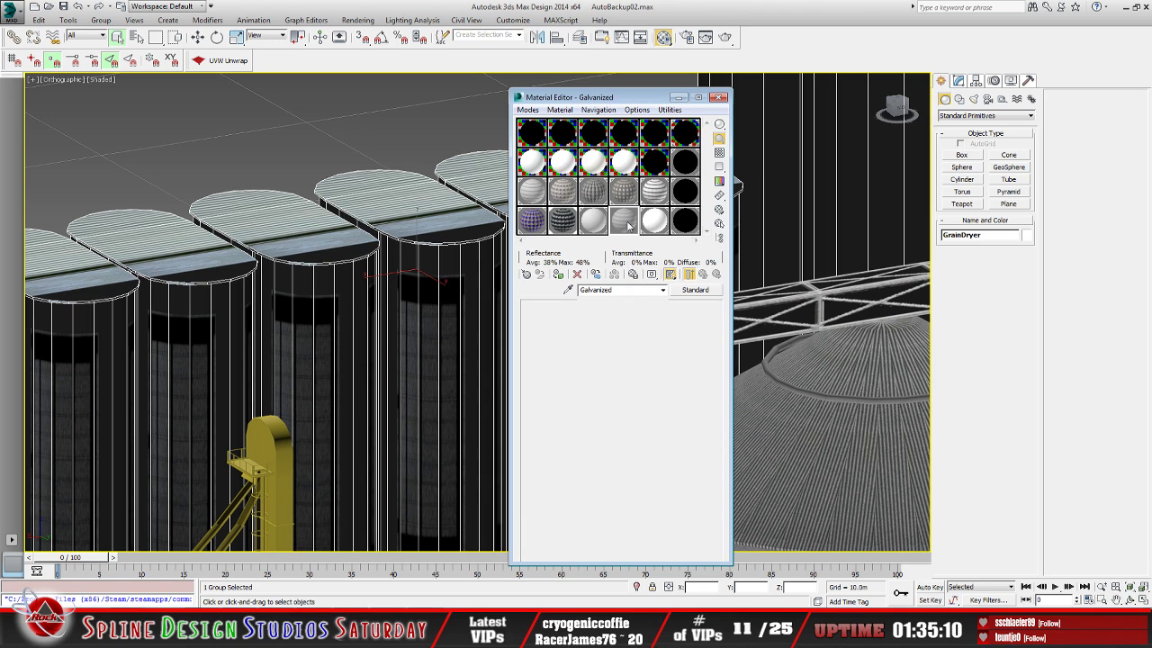
{"action": "left_click", "coordinate": [559, 275]}
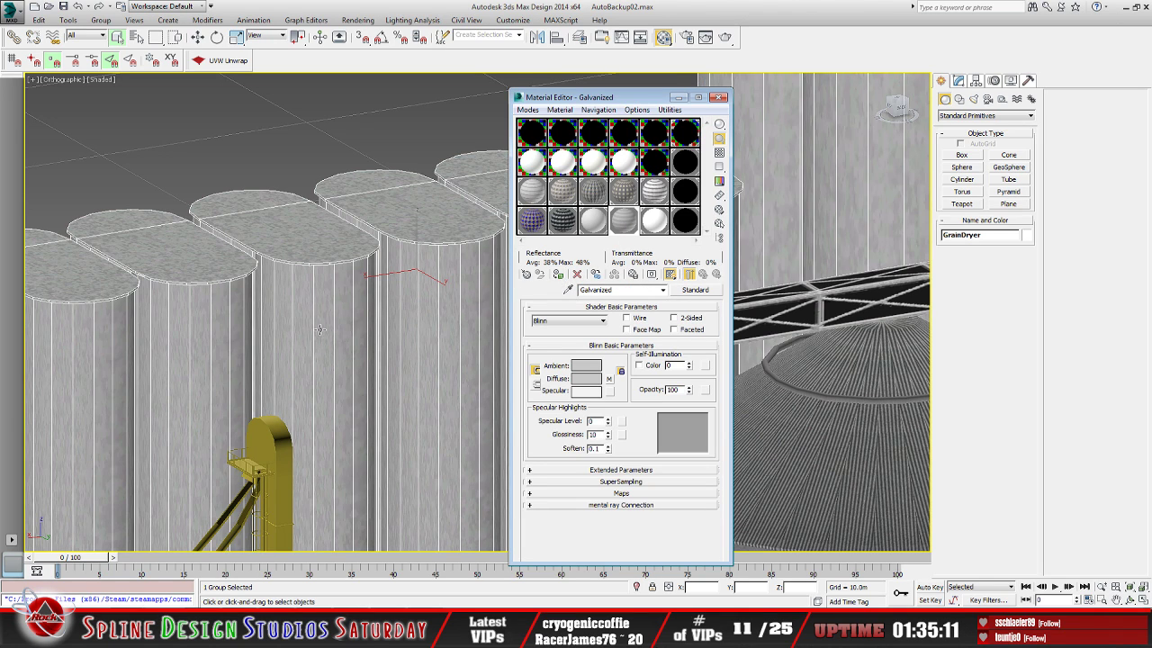
Apply concreteTower01_mat to the concrete elevator group Group001 behind the grain bins
{"action": "scroll", "coordinate": [319, 330], "scroll_direction": "down", "scroll_amount": 10}
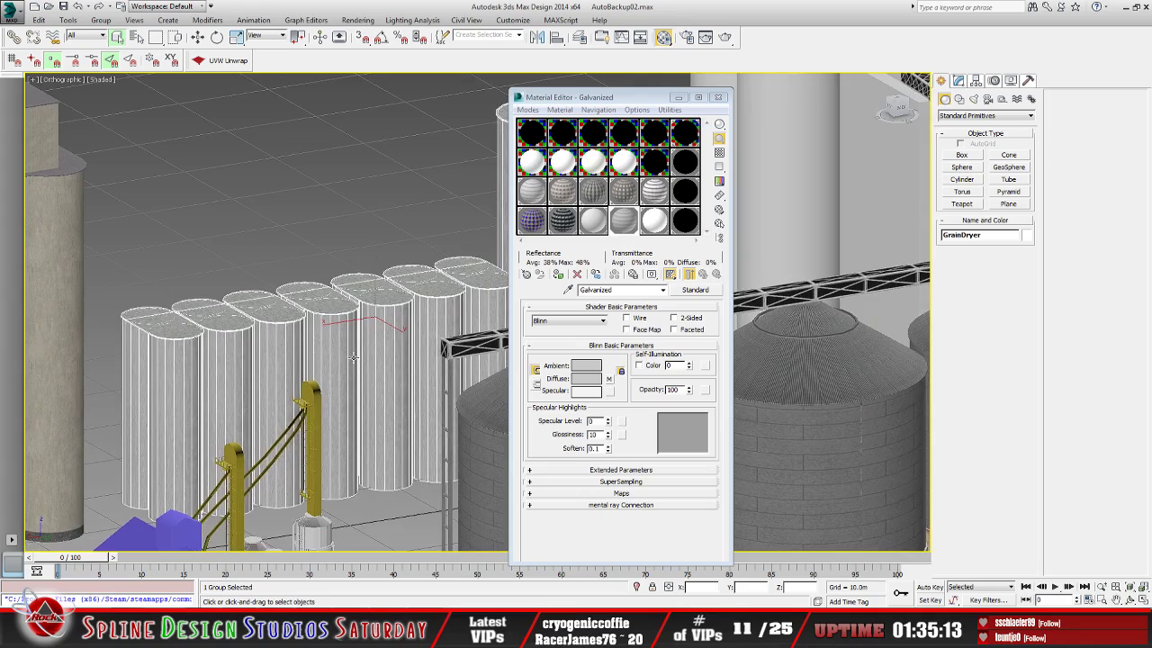
{"action": "scroll", "coordinate": [353, 358], "scroll_direction": "down", "scroll_amount": 8}
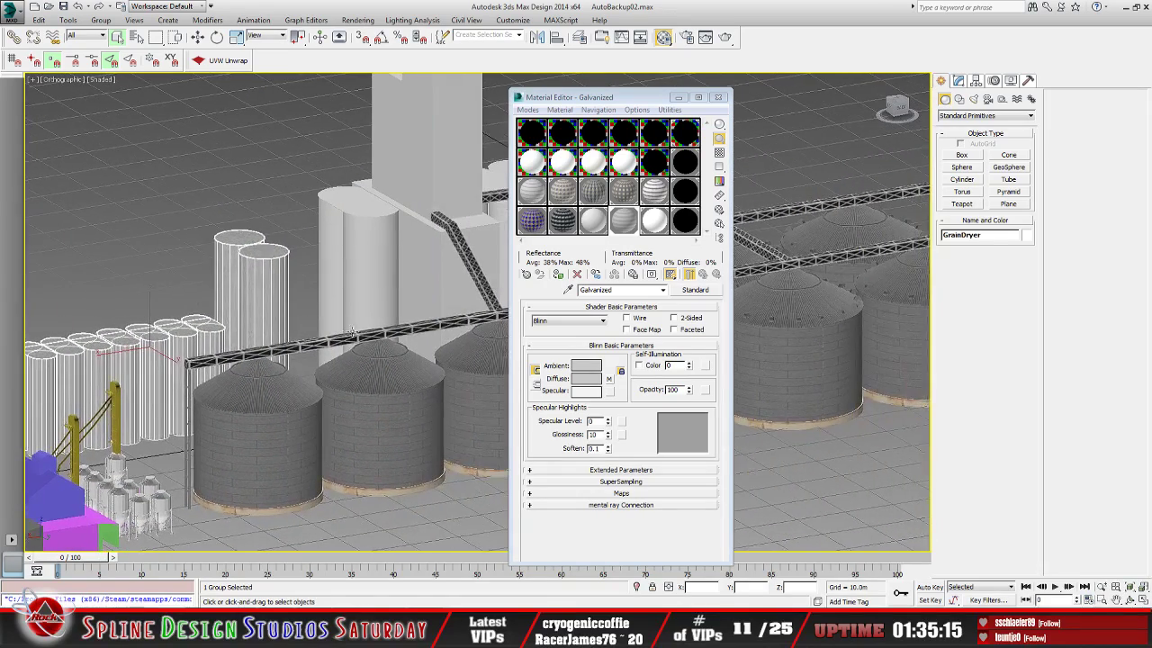
{"action": "middle_click_drag", "start_coordinate": [353, 333], "coordinate": [281, 349], "text": "alt"}
{"action": "left_click", "coordinate": [285, 301]}
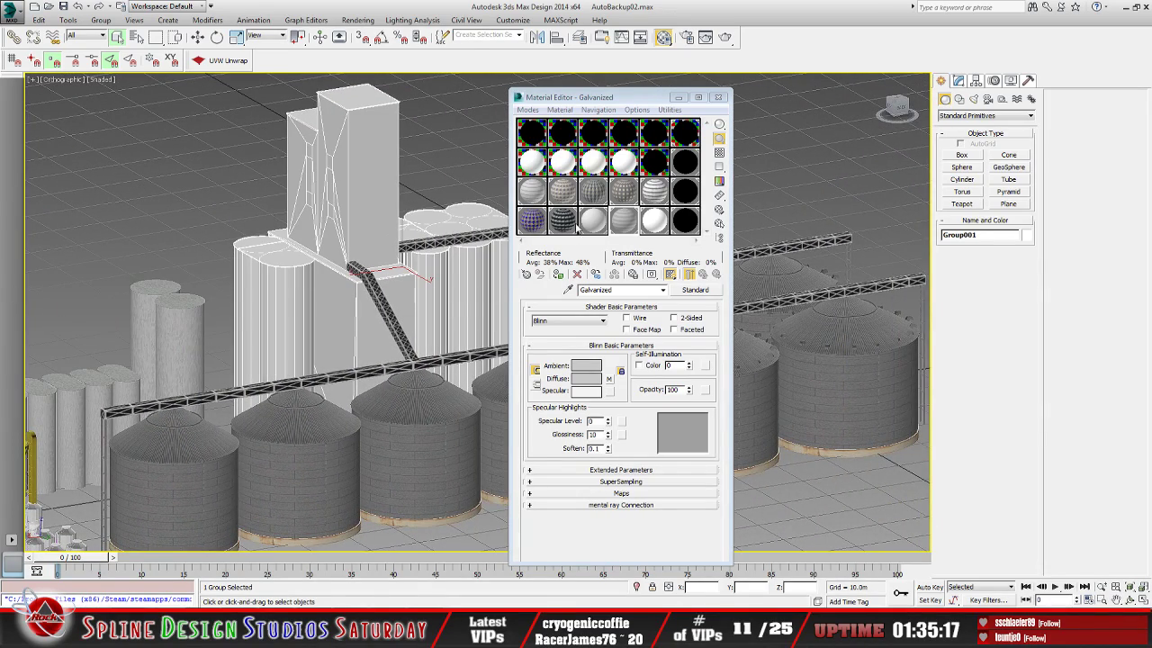
{"action": "left_click", "coordinate": [593, 192]}
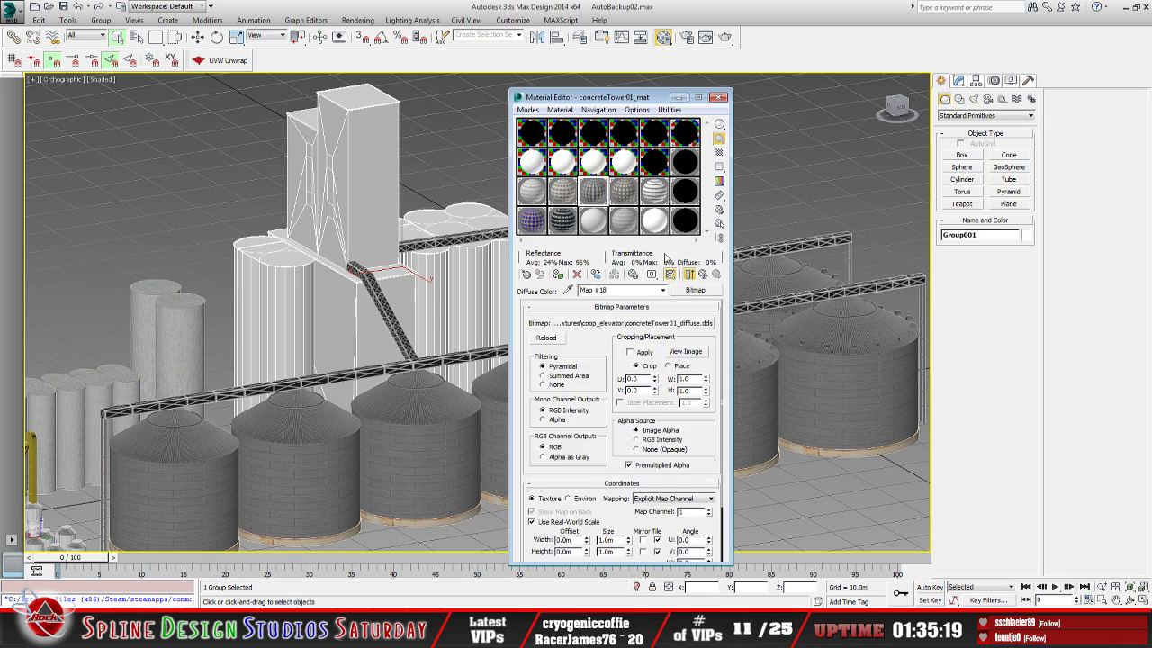
{"action": "left_click", "coordinate": [558, 275]}
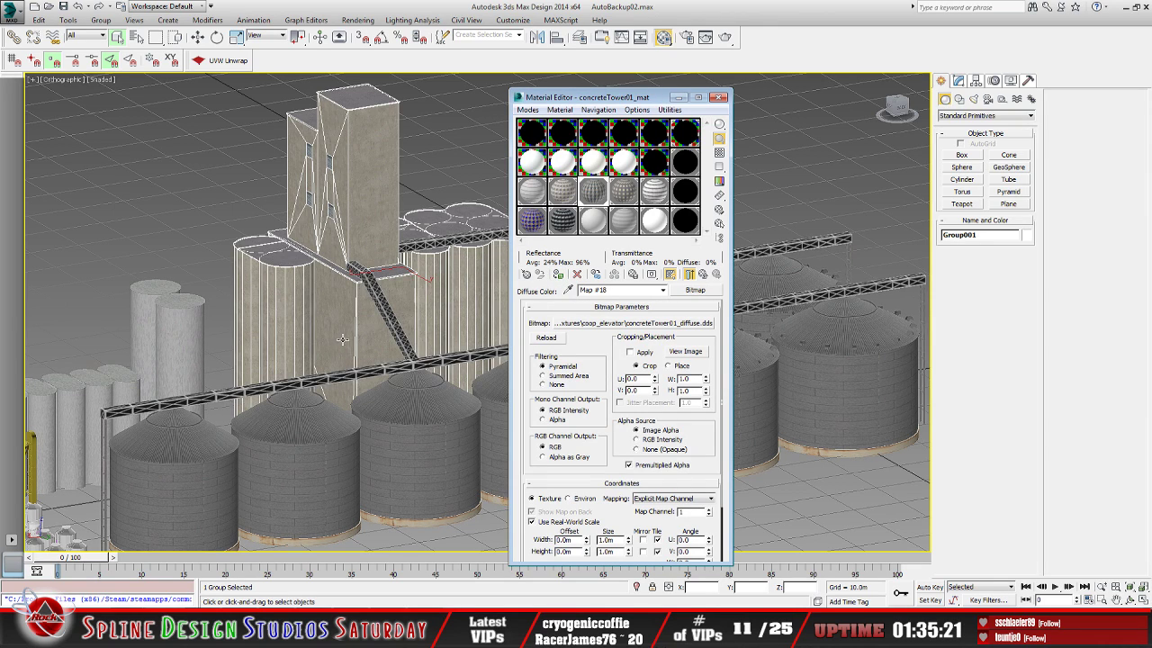
Apply concreteTower03_mat to InteriorPit1, the pit object at the base of the cooperative elevator
{"action": "middle_click_drag", "start_coordinate": [342, 339], "coordinate": [178, 371]}
{"action": "scroll", "coordinate": [267, 357], "scroll_direction": "down", "scroll_amount": 5}
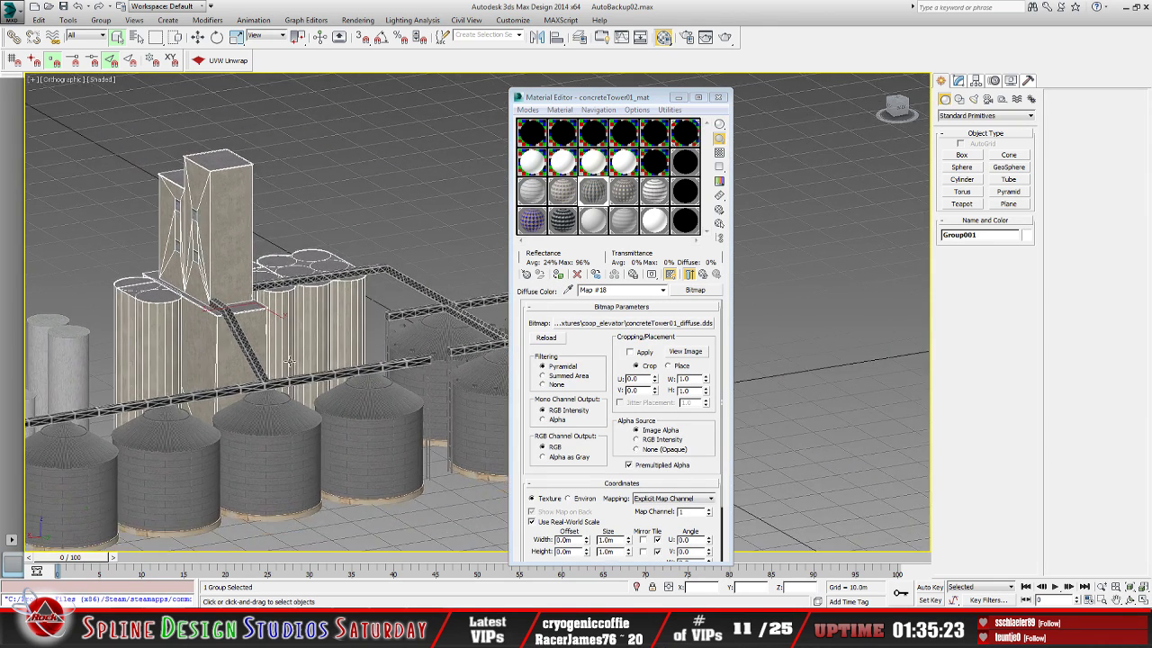
{"action": "middle_click_drag", "start_coordinate": [267, 357], "coordinate": [384, 351]}
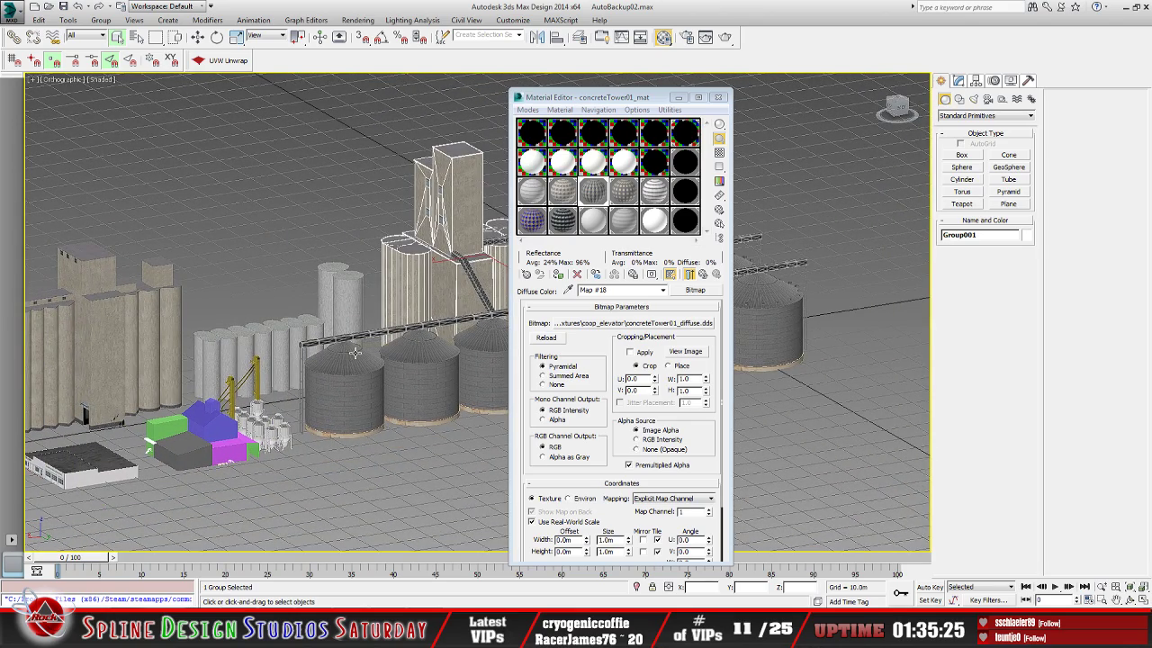
{"action": "middle_click_drag", "start_coordinate": [299, 396], "coordinate": [333, 358], "text": "alt"}
{"action": "scroll", "coordinate": [242, 405], "scroll_direction": "up", "scroll_amount": 6}
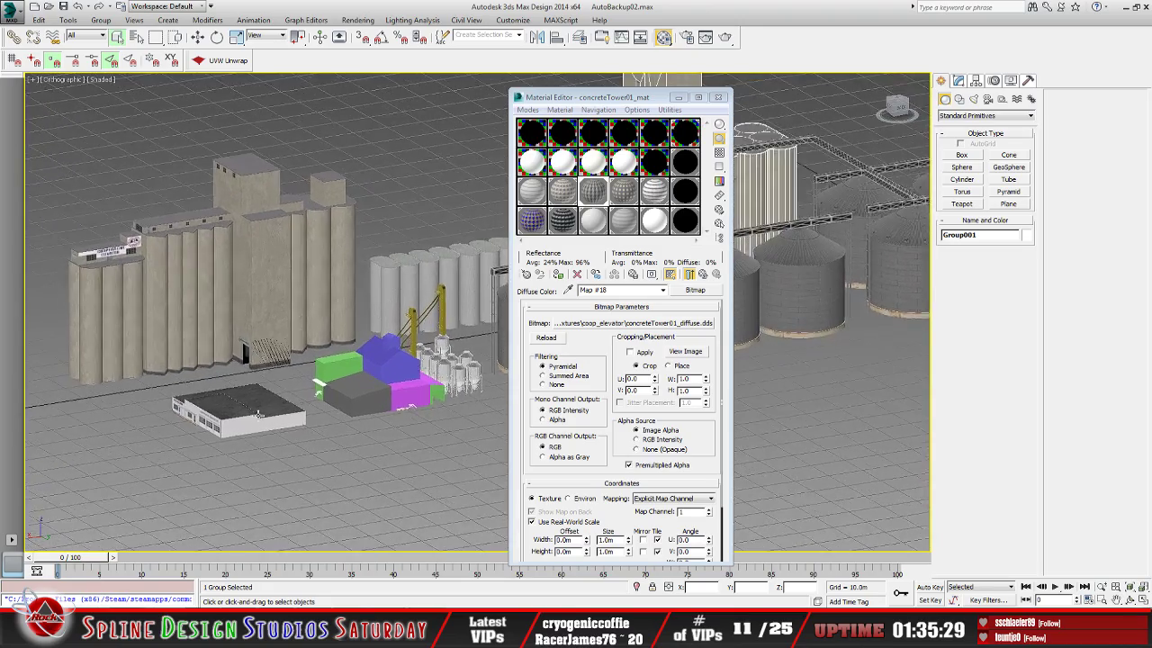
{"action": "scroll", "coordinate": [258, 415], "scroll_direction": "up", "scroll_amount": 8}
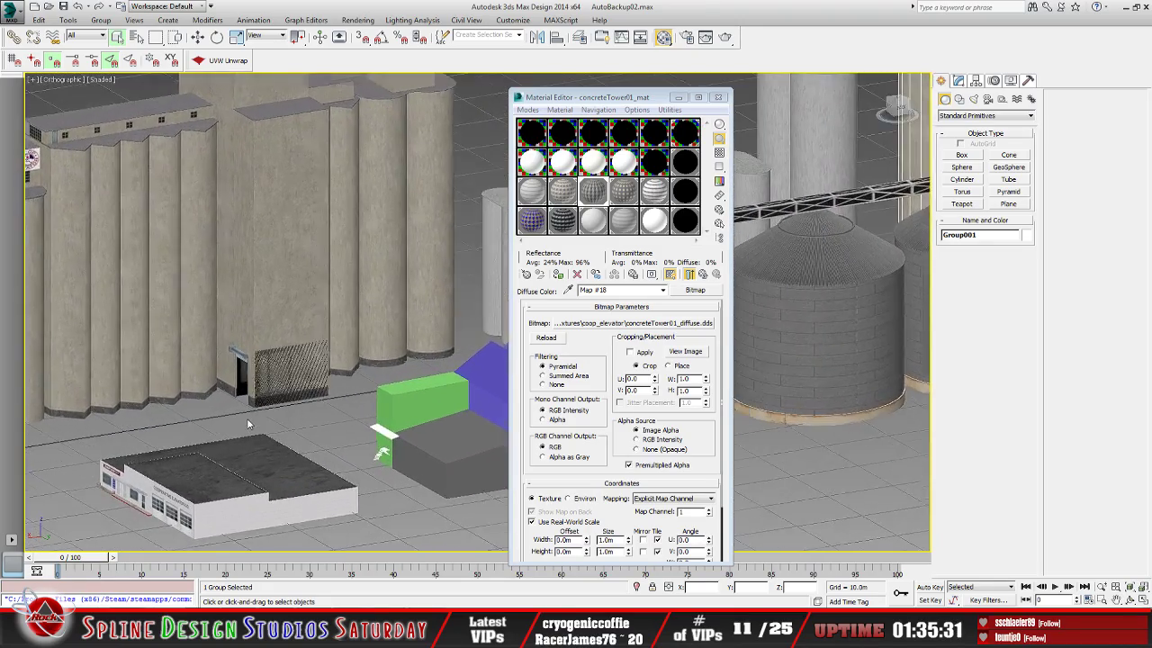
{"action": "scroll", "coordinate": [249, 420], "scroll_direction": "up", "scroll_amount": 2}
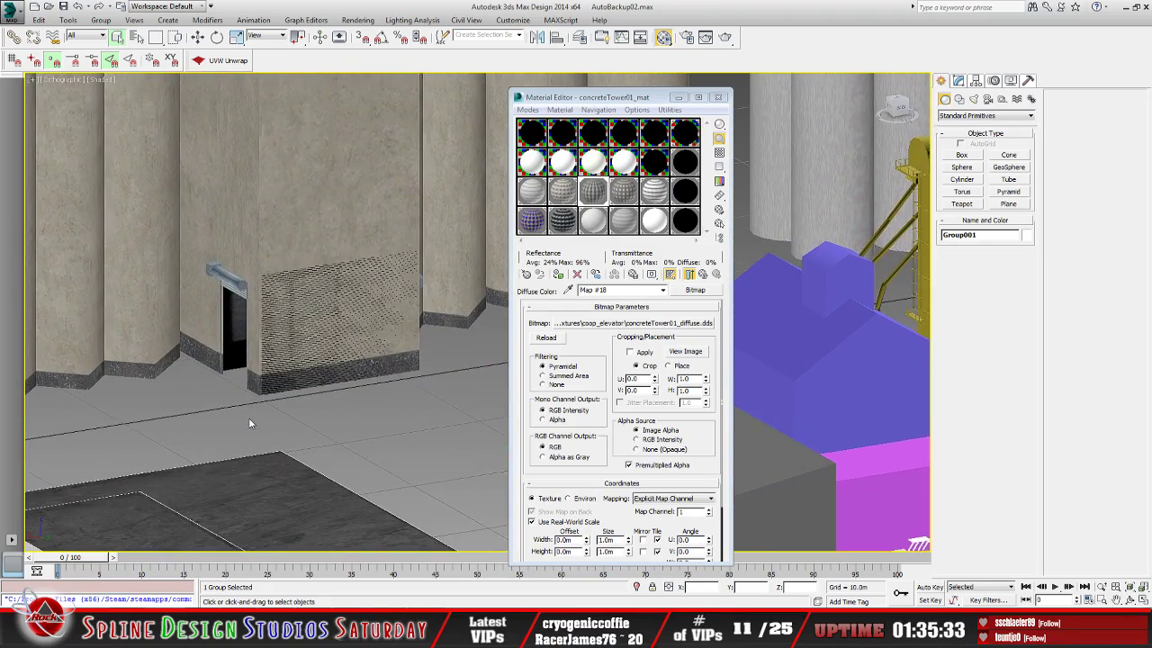
{"action": "left_click", "coordinate": [238, 316]}
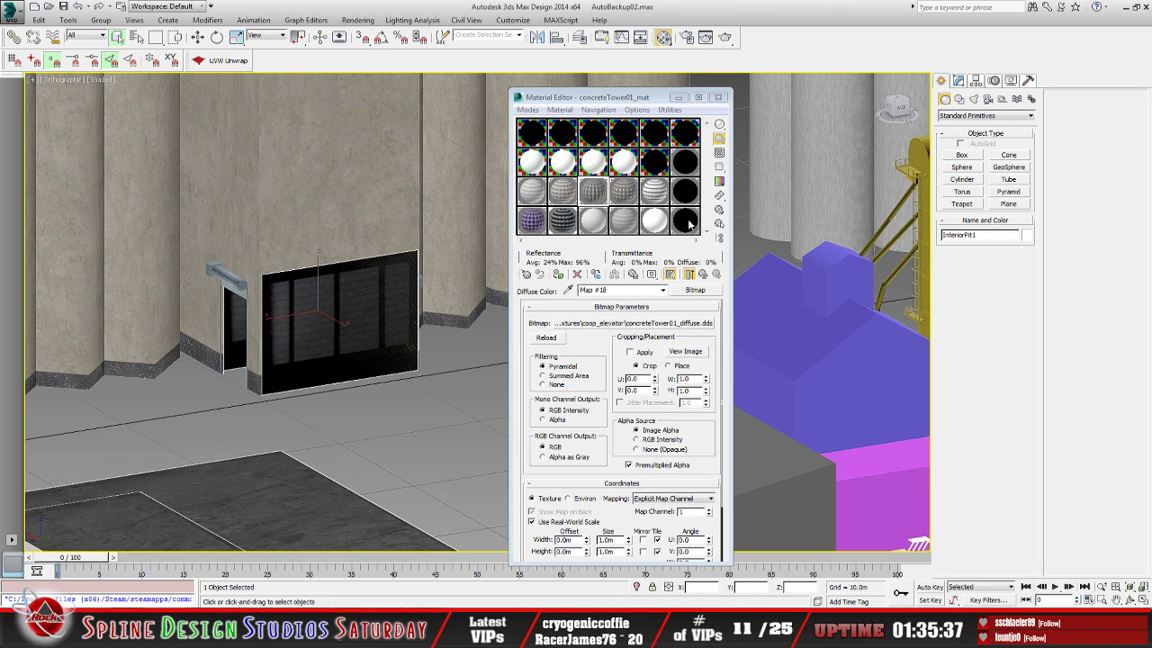
{"action": "left_click", "coordinate": [563, 225]}
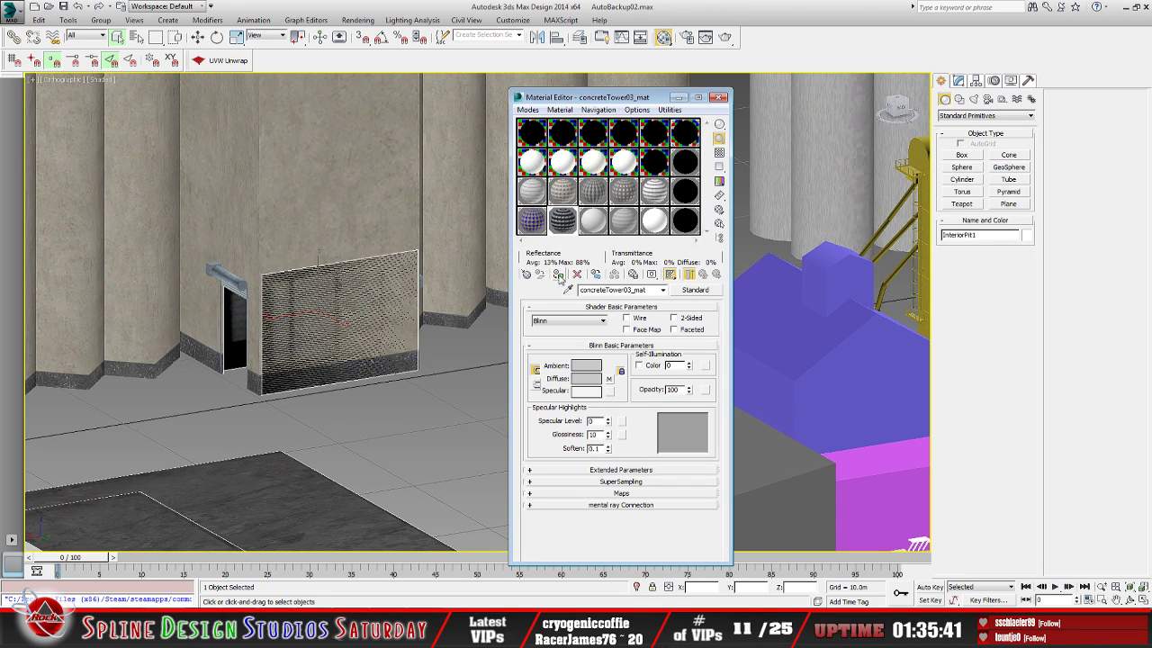
Apply concreteTower03_mat to the pit interiors InteriorPit2 and InteriorPit3 at the base of the Group001 tower
{"action": "middle_click_drag", "start_coordinate": [481, 335], "coordinate": [333, 355], "text": "alt"}
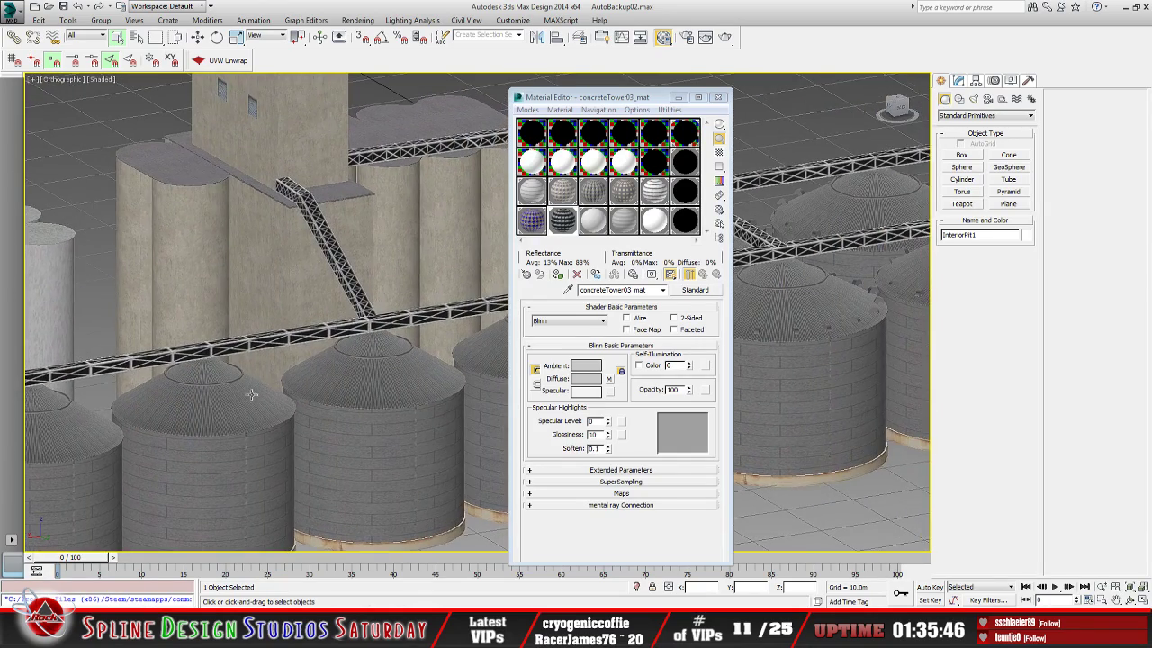
{"action": "left_click", "coordinate": [299, 285]}
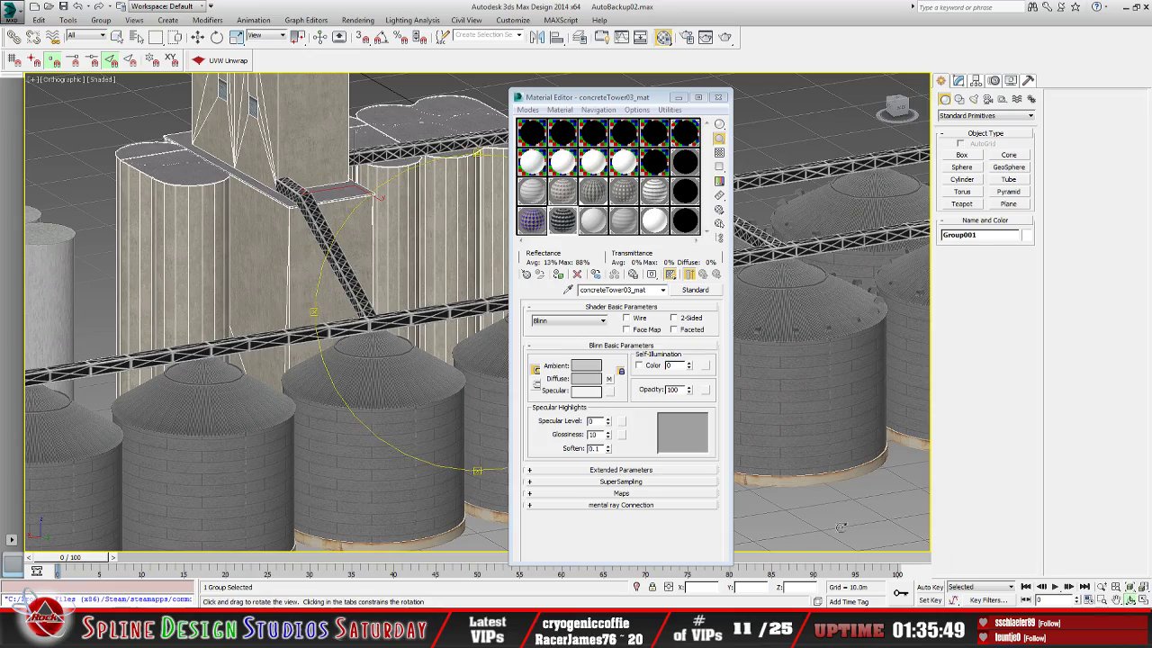
{"action": "middle_click_drag", "start_coordinate": [435, 333], "coordinate": [311, 262], "text": "alt"}
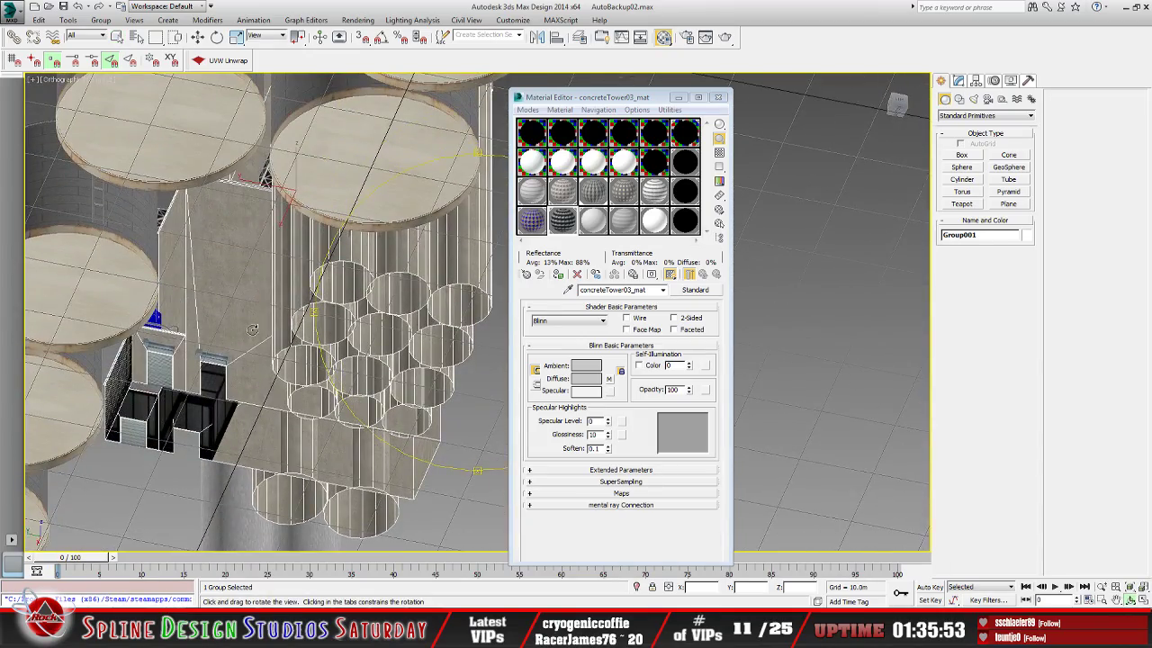
{"action": "middle_click_drag", "start_coordinate": [270, 306], "coordinate": [198, 142], "text": "alt"}
{"action": "left_click", "coordinate": [117, 36]}
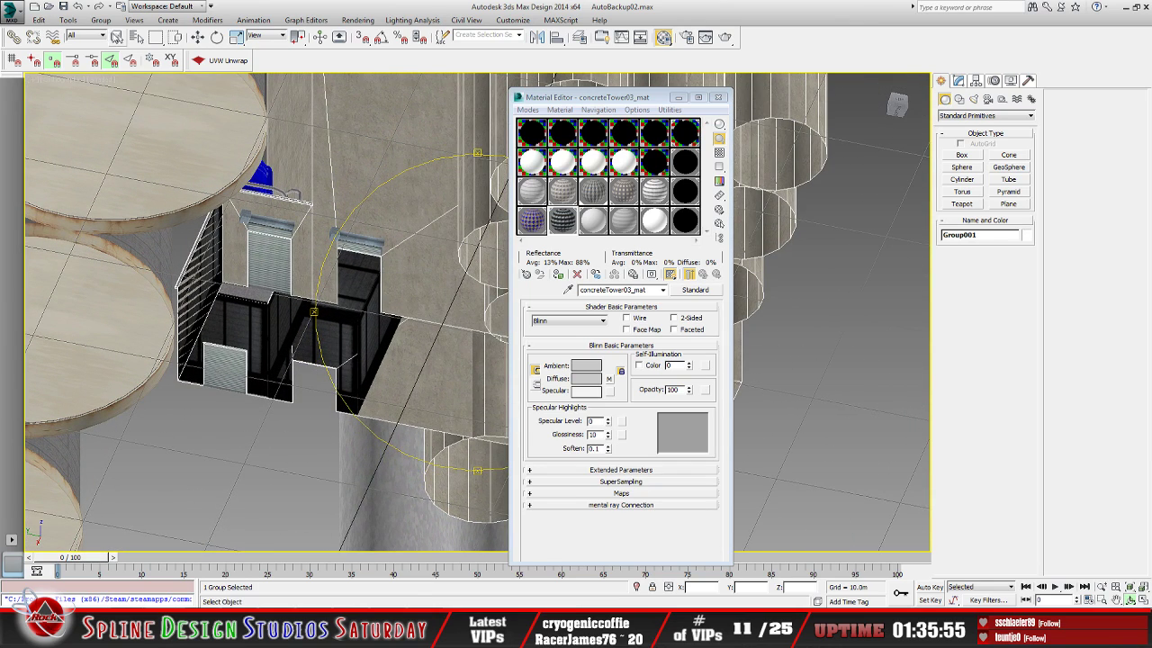
{"action": "left_click", "coordinate": [330, 337]}
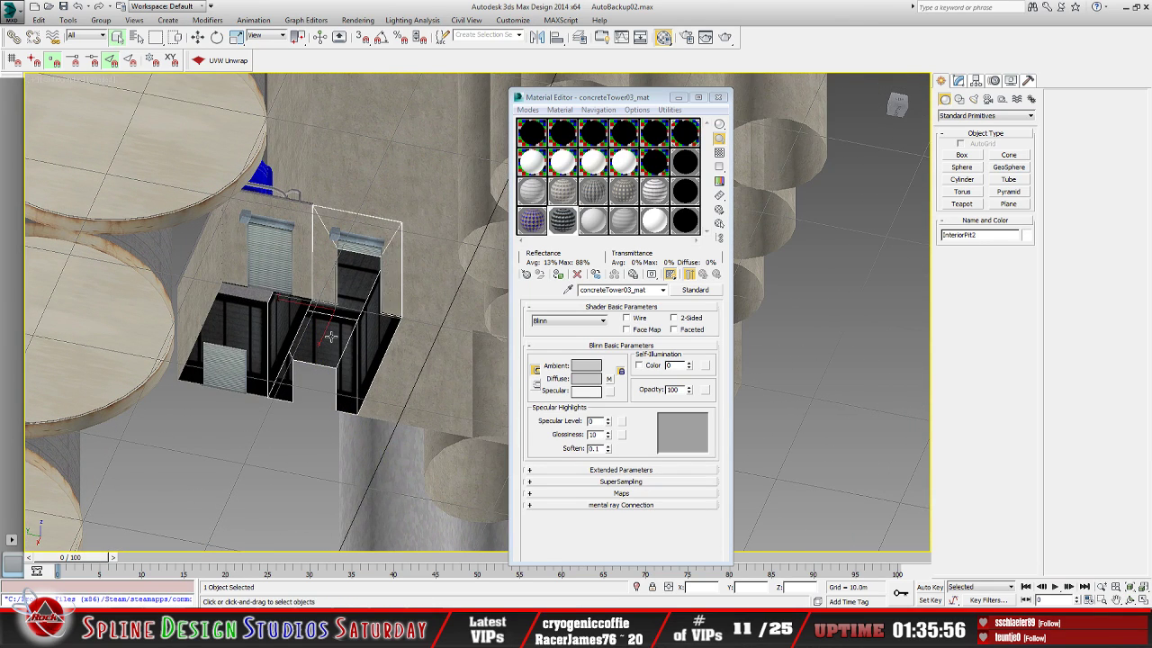
{"action": "left_click", "coordinate": [558, 275]}
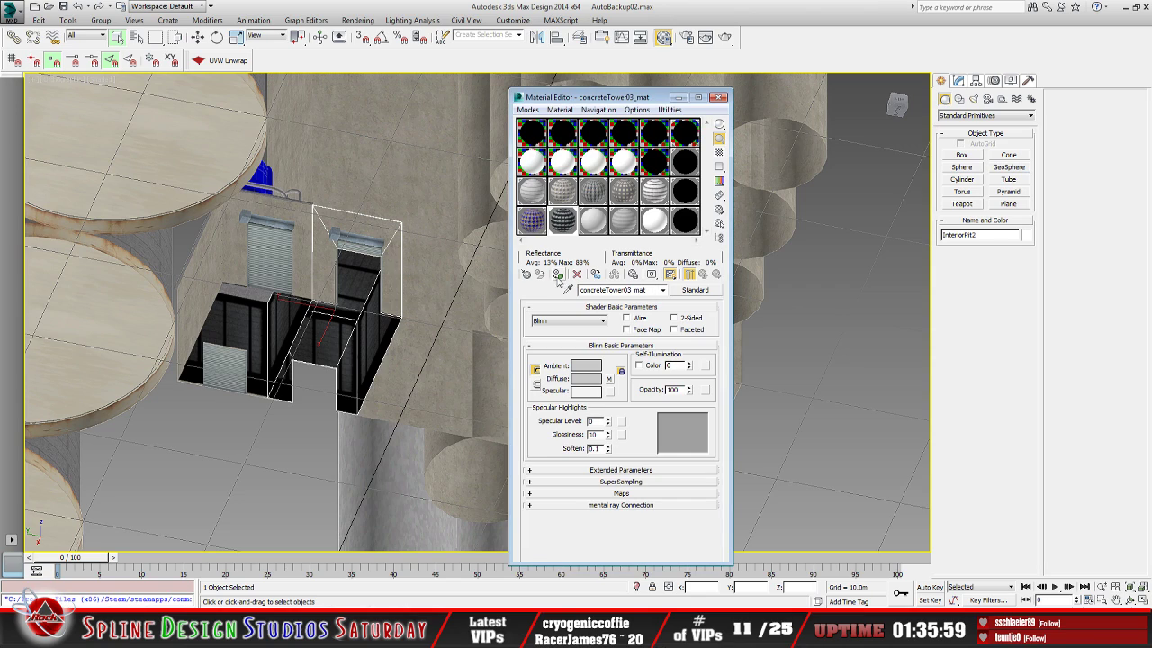
{"action": "left_click", "coordinate": [243, 349]}
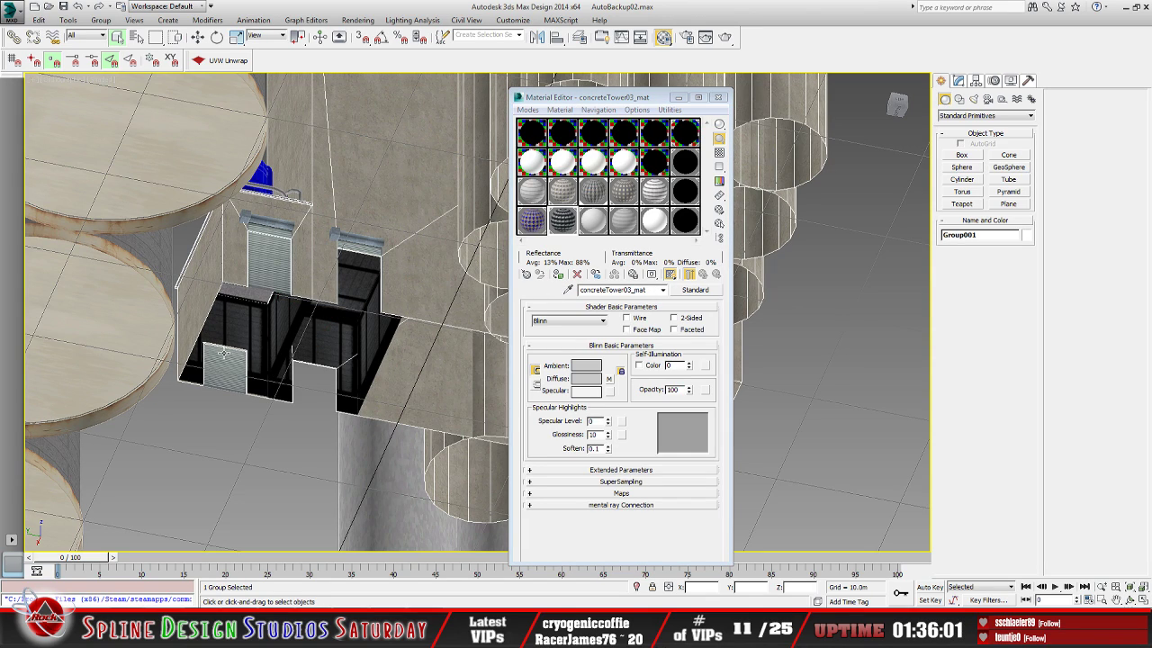
{"action": "left_click", "coordinate": [260, 342]}
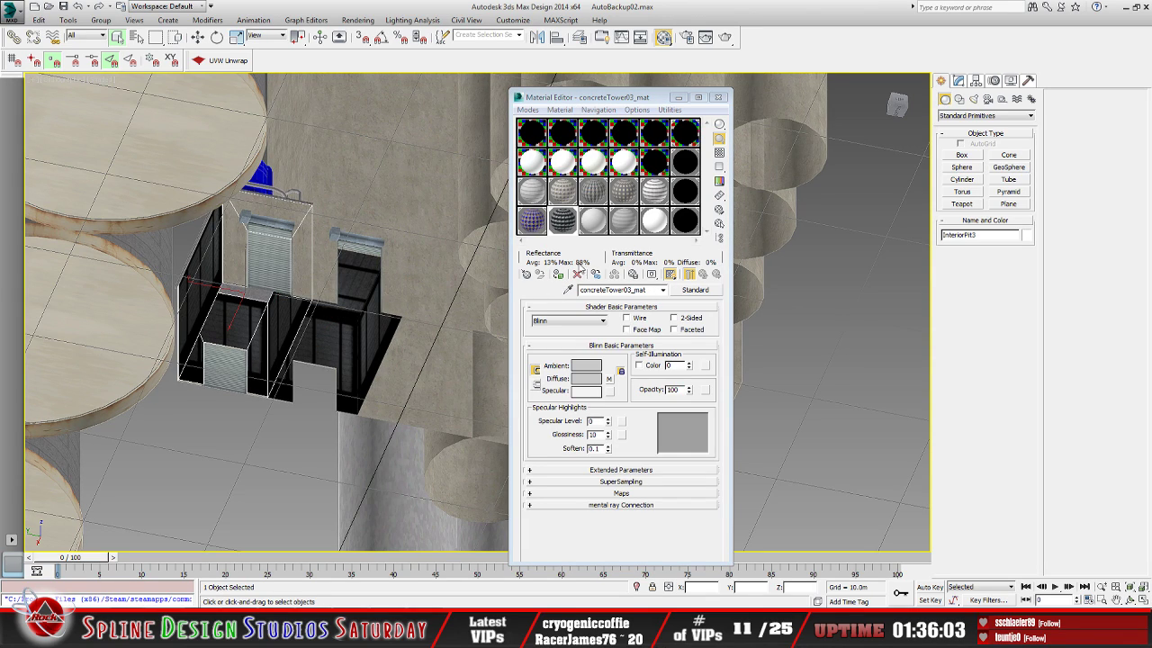
{"action": "left_click", "coordinate": [317, 331]}
{"action": "scroll", "coordinate": [317, 331], "scroll_direction": "down", "scroll_amount": 2}
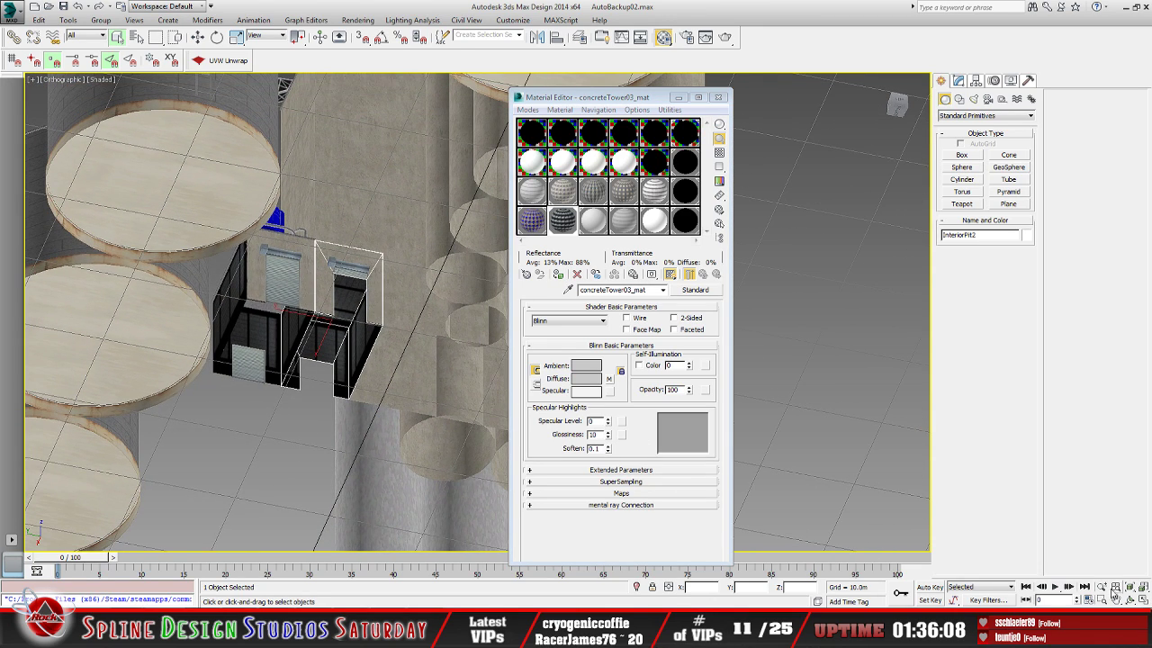
Minimize the Material Editor and select the FeedMill group with its hopper bins for inspection
{"action": "left_click", "coordinate": [1130, 601]}
{"action": "left_click_drag", "start_coordinate": [378, 284], "coordinate": [332, 377]}
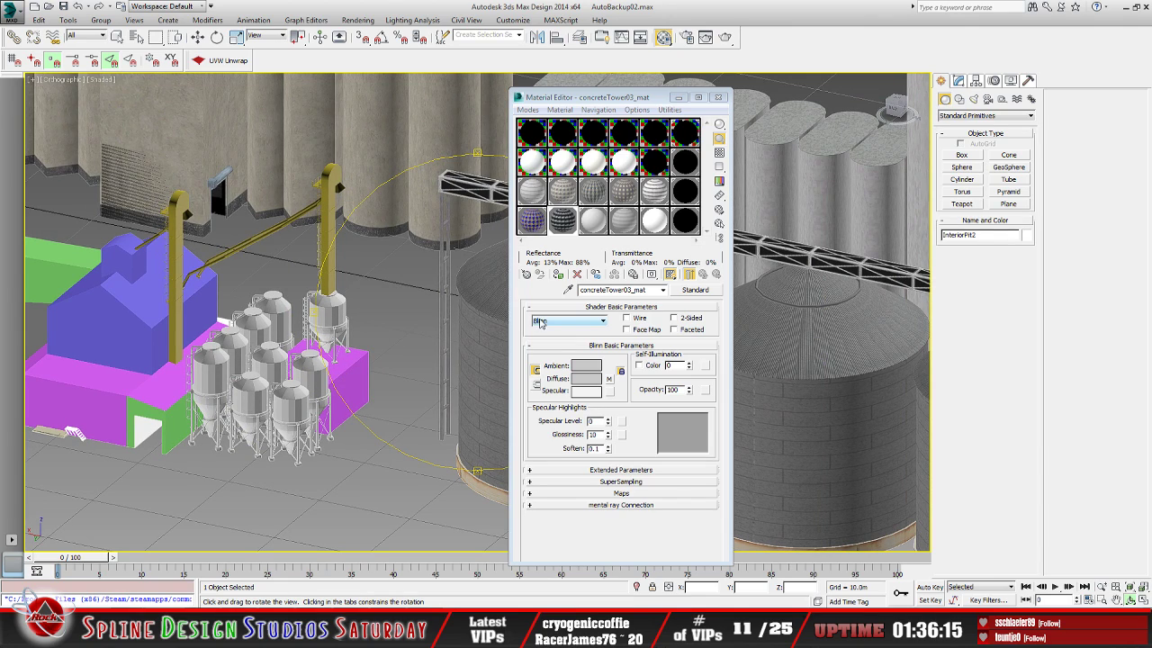
{"action": "scroll", "coordinate": [349, 324], "scroll_direction": "up", "scroll_amount": 5}
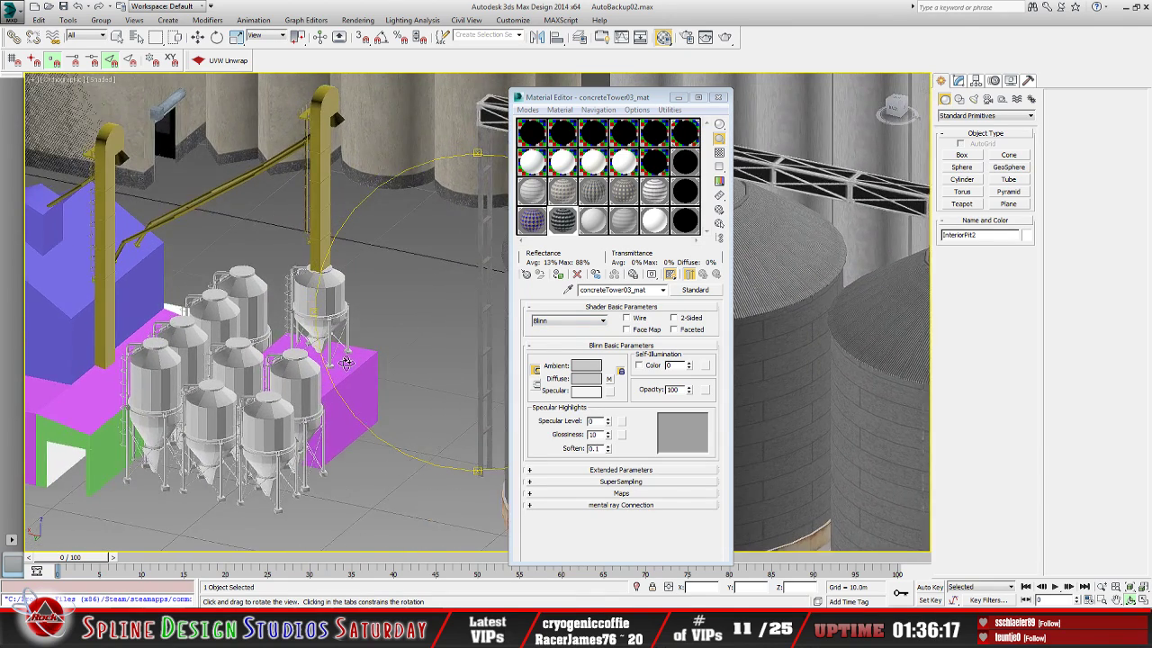
{"action": "scroll", "coordinate": [460, 326], "scroll_direction": "up", "scroll_amount": 2}
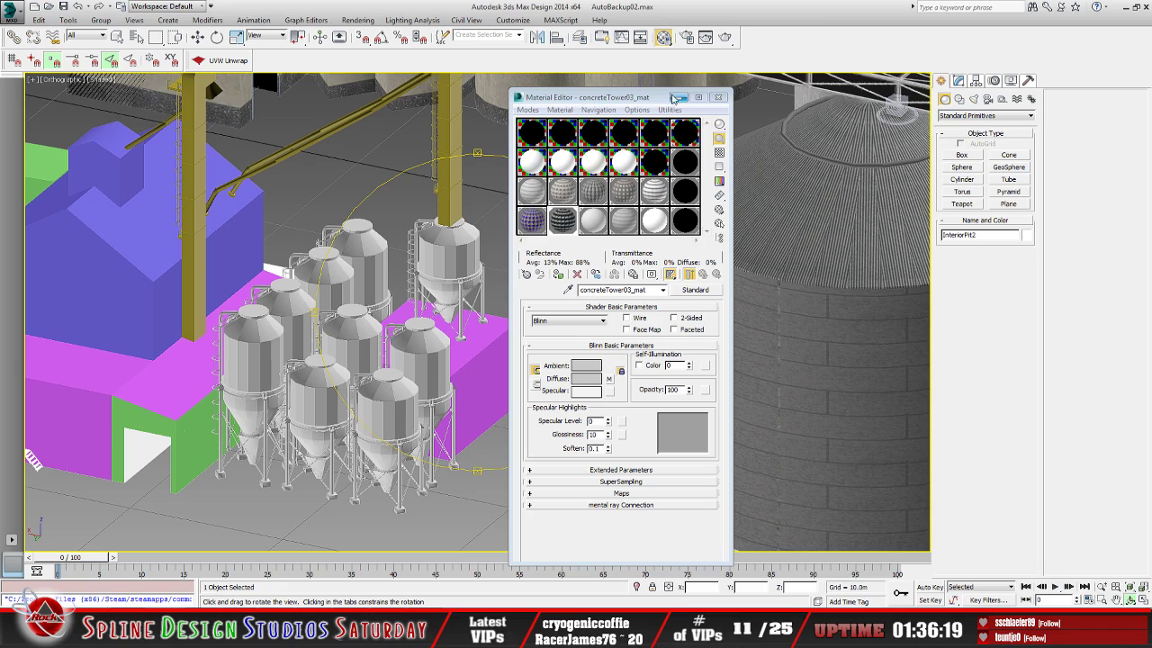
{"action": "left_click", "coordinate": [678, 97]}
{"action": "left_click_drag", "start_coordinate": [413, 369], "coordinate": [455, 327]}
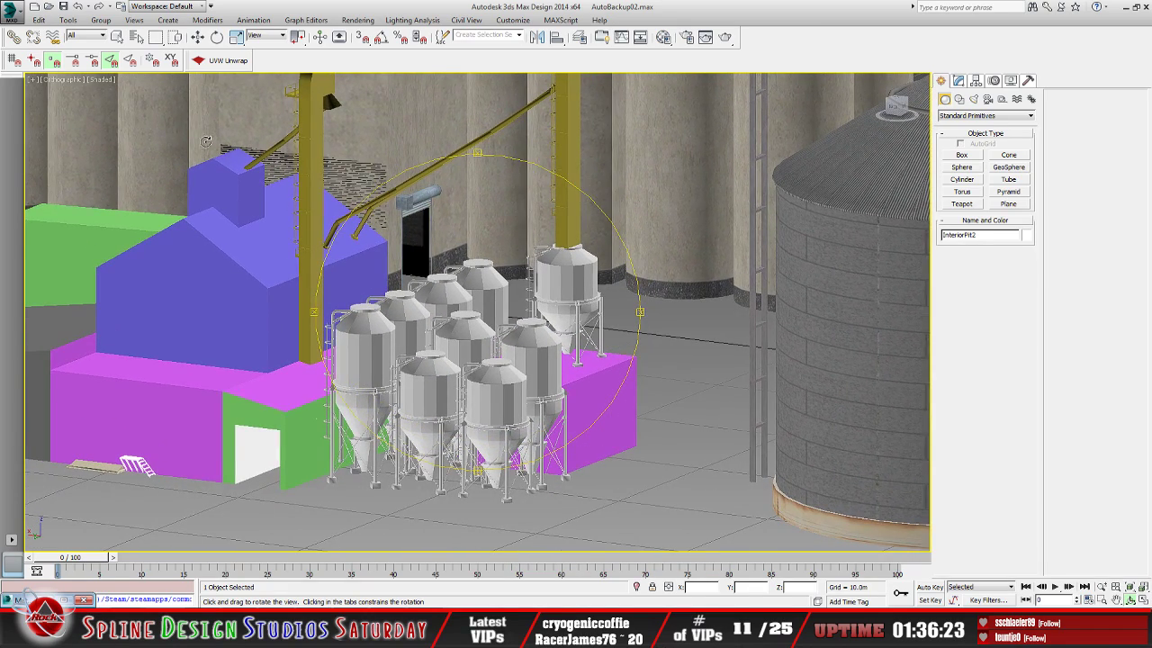
{"action": "left_click", "coordinate": [117, 36]}
{"action": "left_click", "coordinate": [441, 387]}
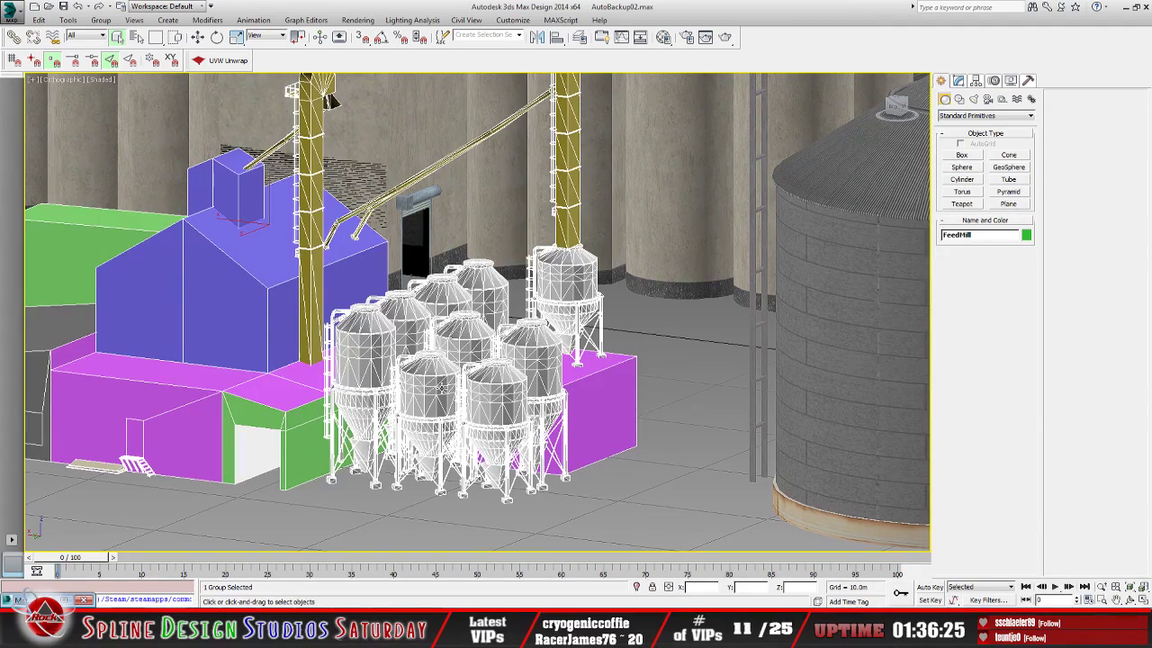
{"action": "scroll", "coordinate": [408, 378], "scroll_direction": "down", "scroll_amount": 8}
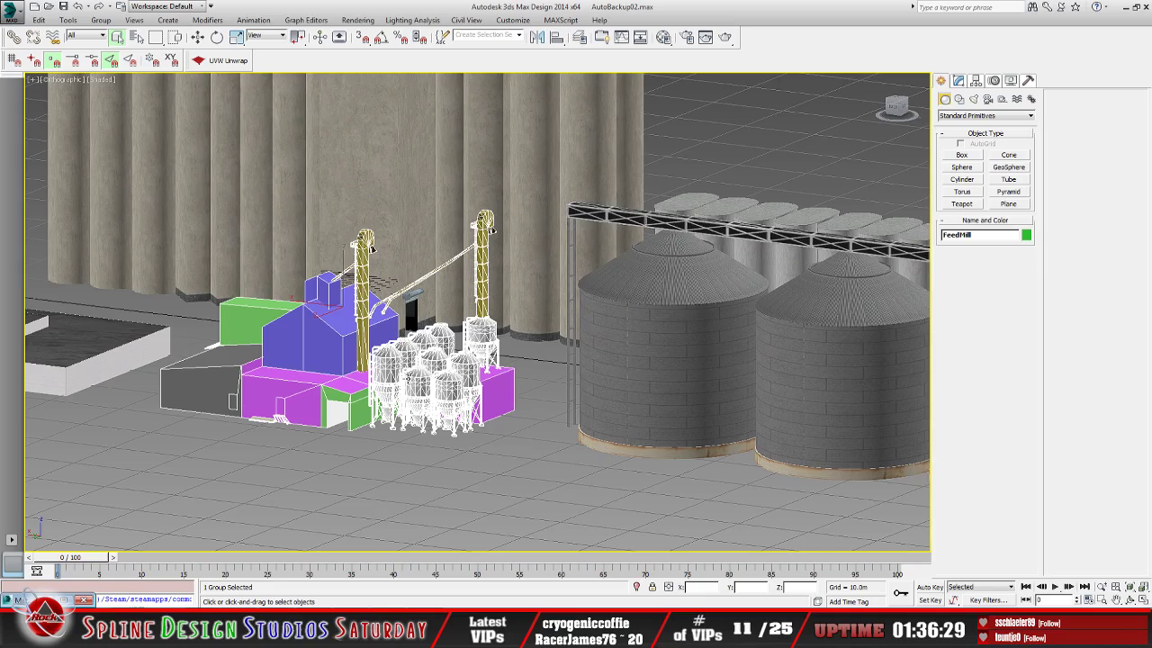
{"action": "scroll", "coordinate": [492, 230], "scroll_direction": "down", "scroll_amount": 3}
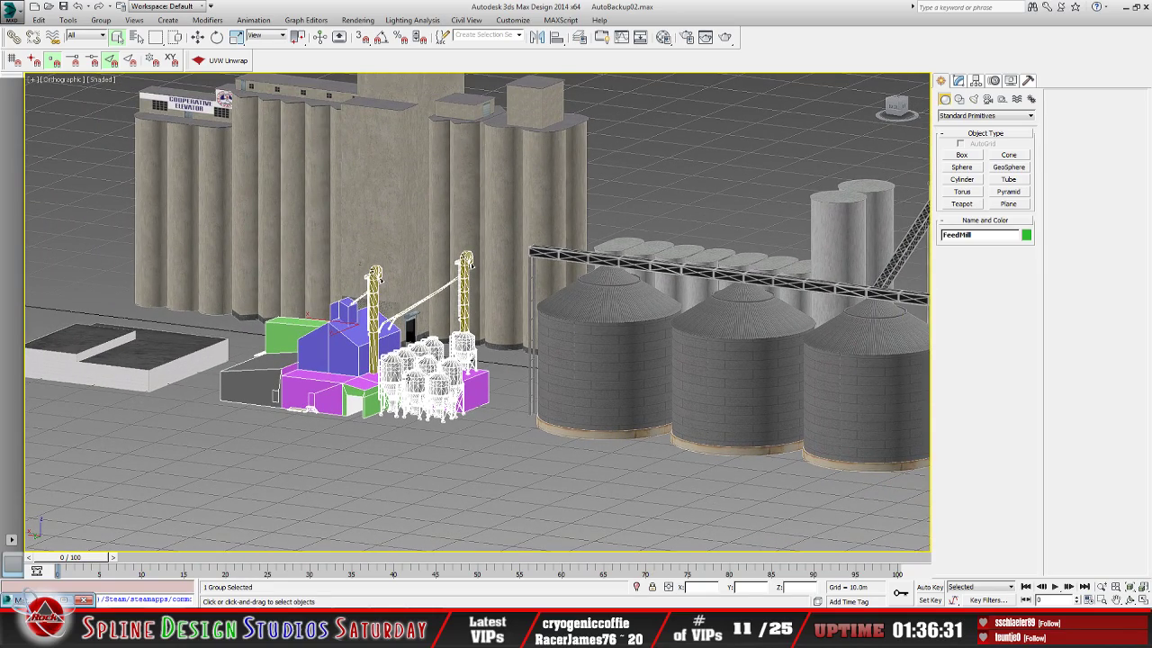
{"action": "middle_click_drag", "start_coordinate": [409, 380], "coordinate": [365, 374], "text": "alt"}
{"action": "left_click", "coordinate": [197, 262]}
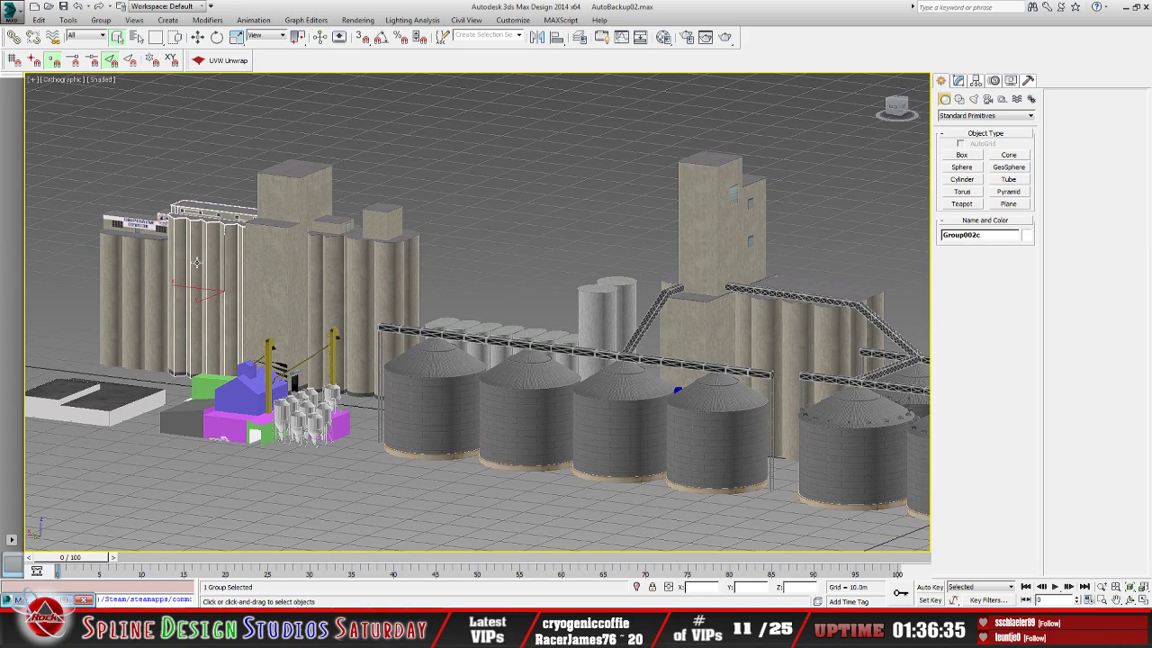
{"action": "left_click", "coordinate": [144, 276], "text": "ctrl"}
{"action": "left_click", "coordinate": [262, 283], "text": "ctrl"}
{"action": "left_click", "coordinate": [340, 284], "text": "ctrl"}
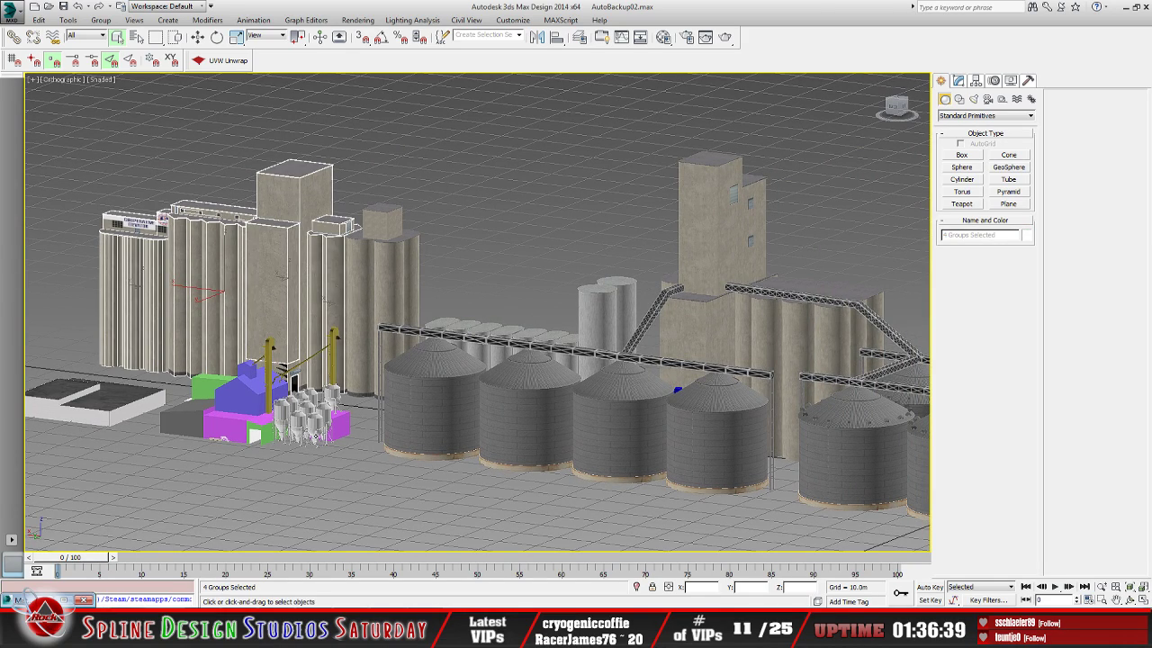
{"action": "left_click", "coordinate": [324, 454]}
Select the five adjoining concrete tower groups of the cooperative elevator together
{"action": "left_click", "coordinate": [126, 283]}
{"action": "left_click", "coordinate": [216, 292], "text": "ctrl"}
{"action": "left_click", "coordinate": [266, 291], "text": "ctrl"}
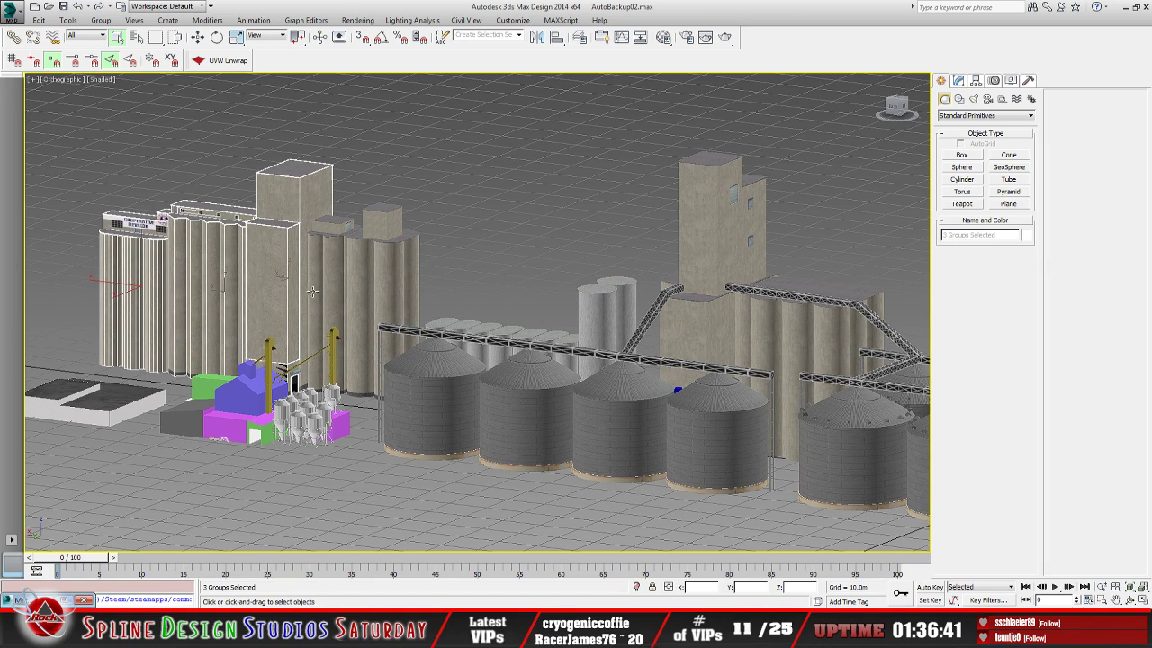
{"action": "left_click", "coordinate": [328, 290], "text": "ctrl"}
{"action": "left_click", "coordinate": [379, 286], "text": "ctrl"}
Add all eight round metal grain bins to the selected concrete tower groups
{"action": "left_click", "coordinate": [454, 370], "text": "ctrl"}
{"action": "left_click", "coordinate": [517, 389], "text": "ctrl"}
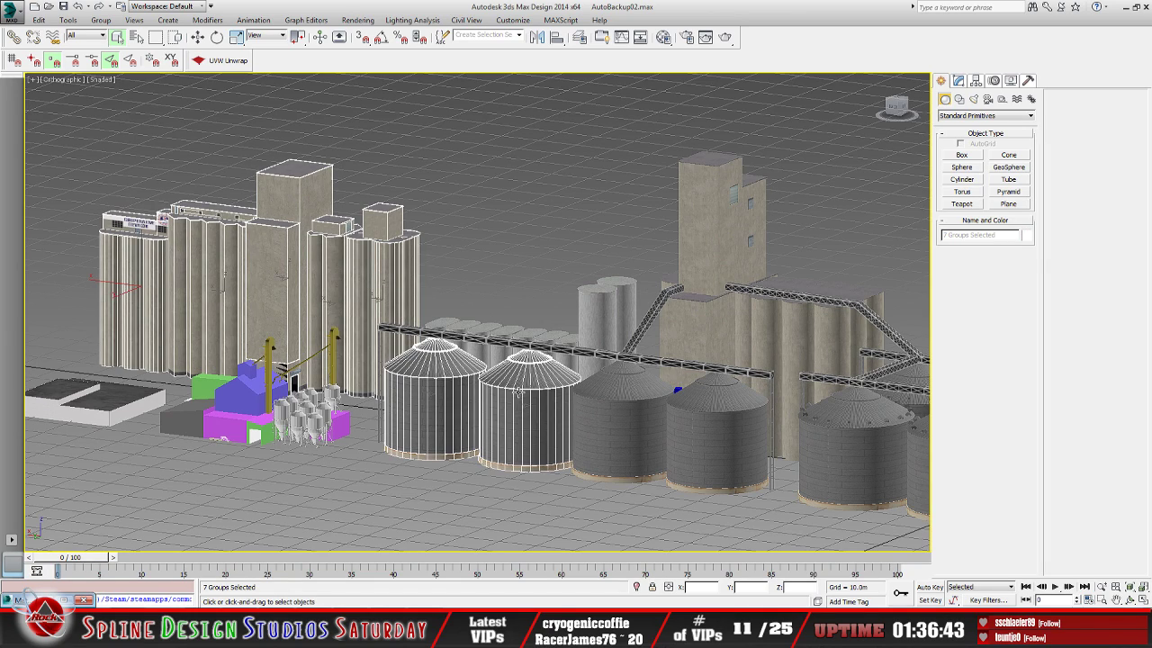
{"action": "left_click", "coordinate": [594, 415], "text": "ctrl"}
{"action": "left_click", "coordinate": [676, 426], "text": "ctrl"}
{"action": "left_click", "coordinate": [817, 438], "text": "ctrl"}
{"action": "middle_click_drag", "start_coordinate": [803, 430], "coordinate": [549, 389]}
{"action": "left_click", "coordinate": [711, 414], "text": "ctrl"}
{"action": "left_click", "coordinate": [781, 396], "text": "ctrl"}
{"action": "left_click", "coordinate": [663, 347], "text": "ctrl"}
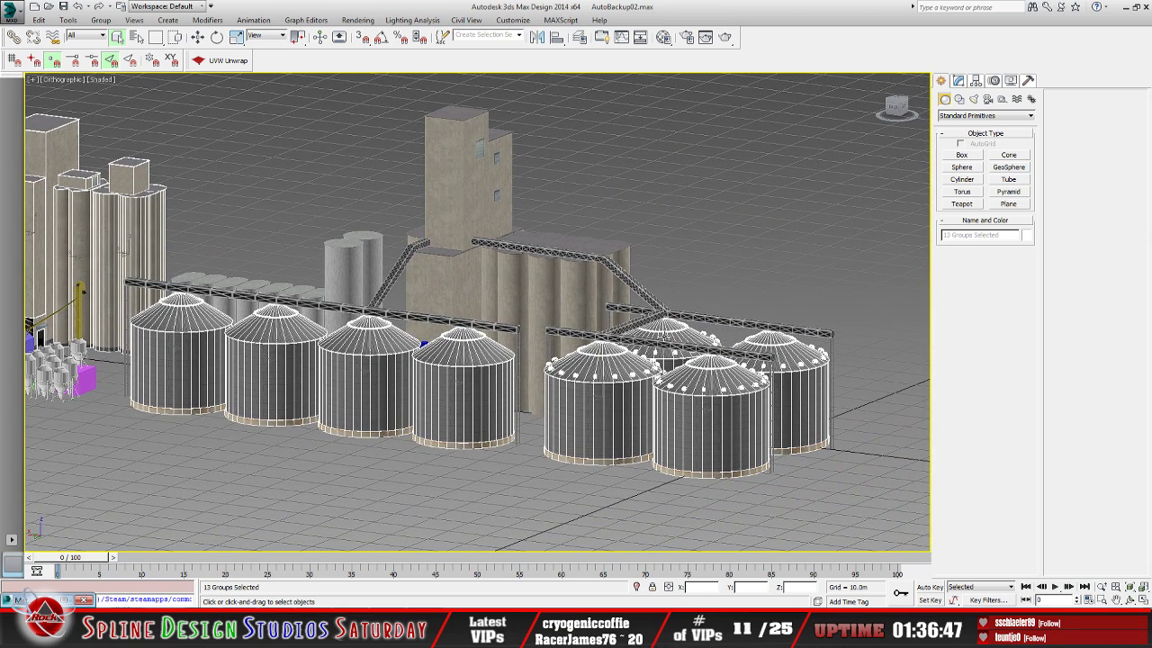
Add the overhead conveyors, the far concrete tower with its silos and the low open-top bunkers to the selection and delete everything selected
{"action": "left_click", "coordinate": [792, 329], "text": "ctrl"}
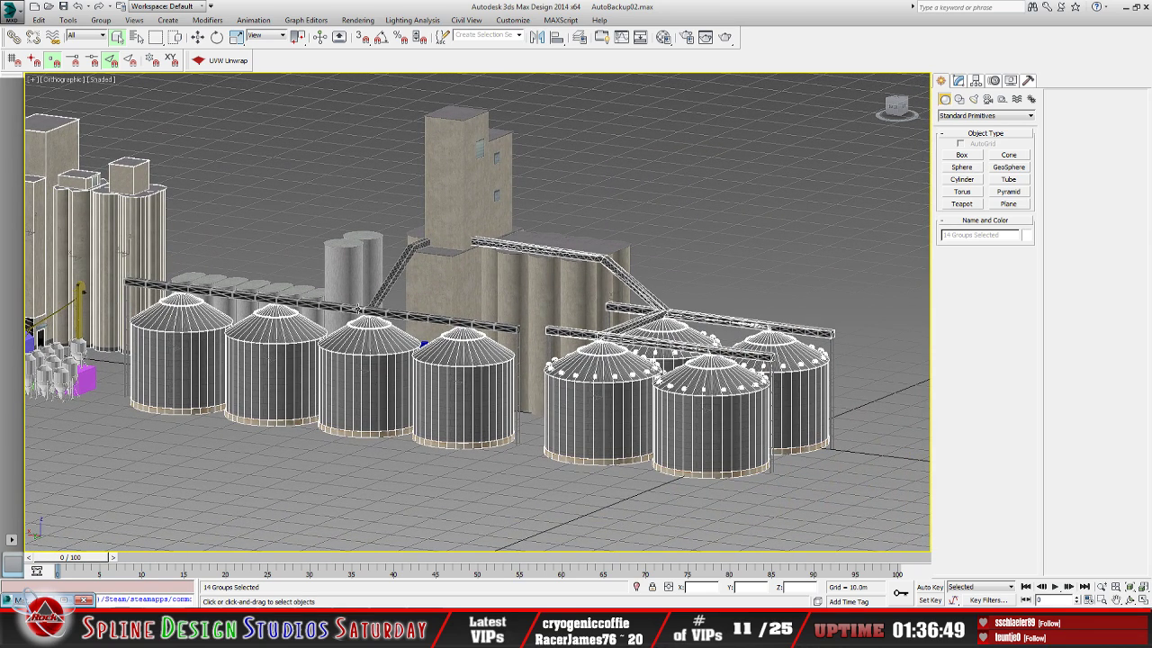
{"action": "left_click", "coordinate": [358, 309], "text": "ctrl"}
{"action": "left_click", "coordinate": [324, 288], "text": "ctrl"}
{"action": "left_click", "coordinate": [448, 212], "text": "ctrl"}
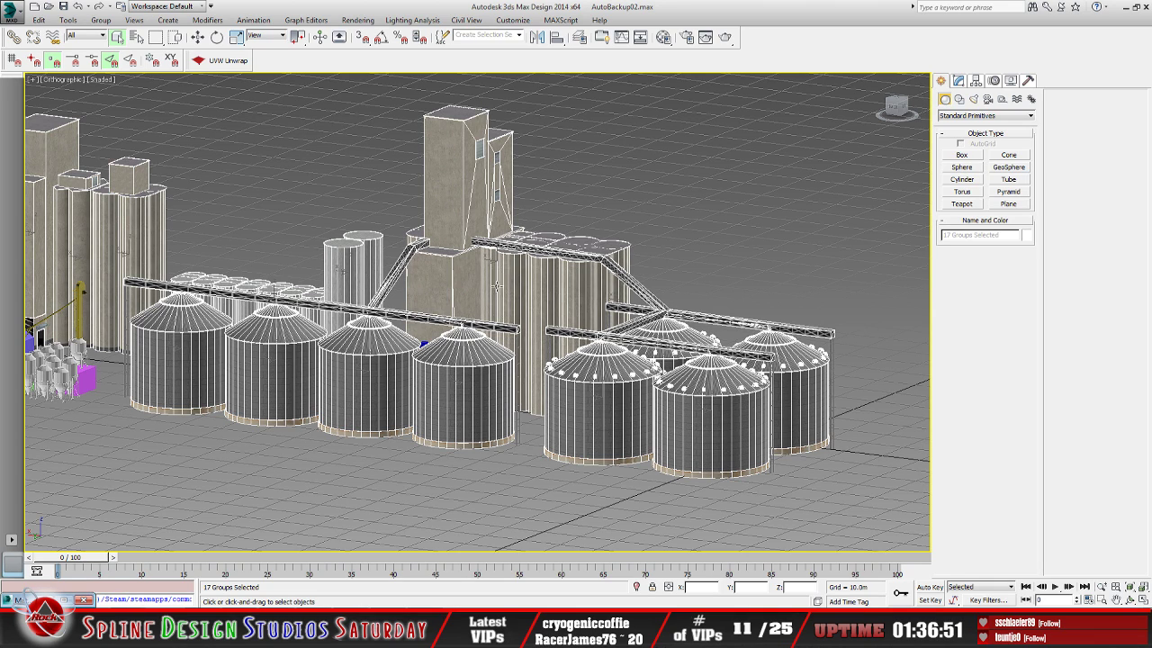
{"action": "middle_click_drag", "start_coordinate": [279, 331], "coordinate": [590, 330]}
{"action": "left_click", "coordinate": [149, 376], "text": "ctrl"}
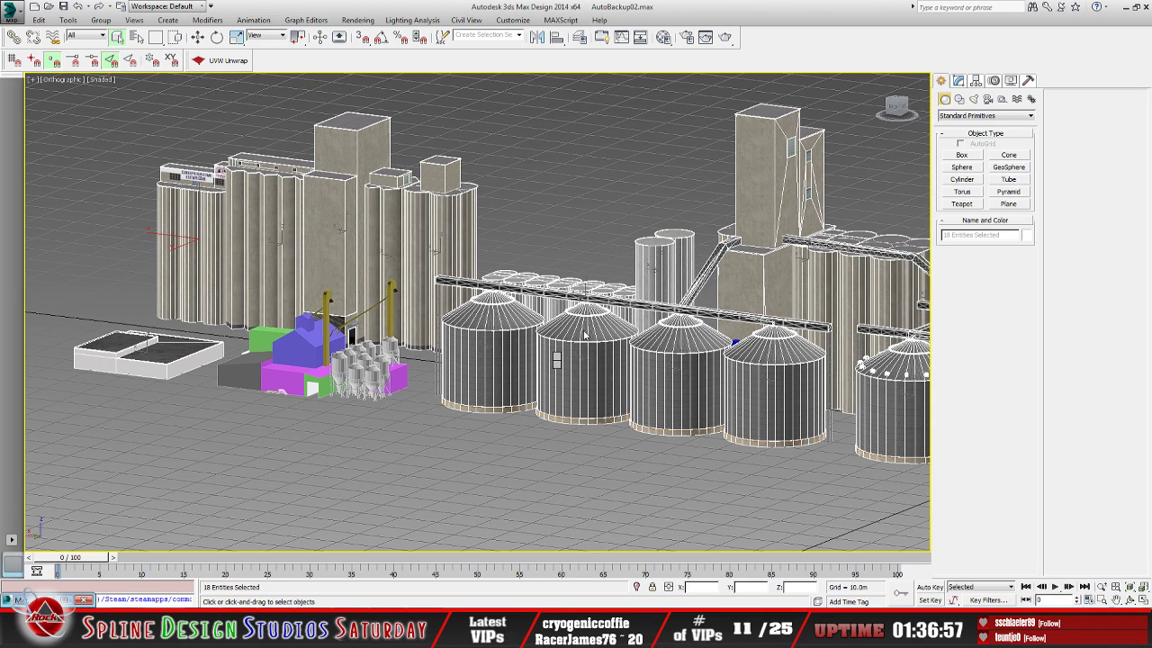
{"action": "key", "text": "Delete"}
Delete the black pit interiors, including the one behind the feed mill, together with the blue object above them
{"action": "left_click", "coordinate": [733, 385]}
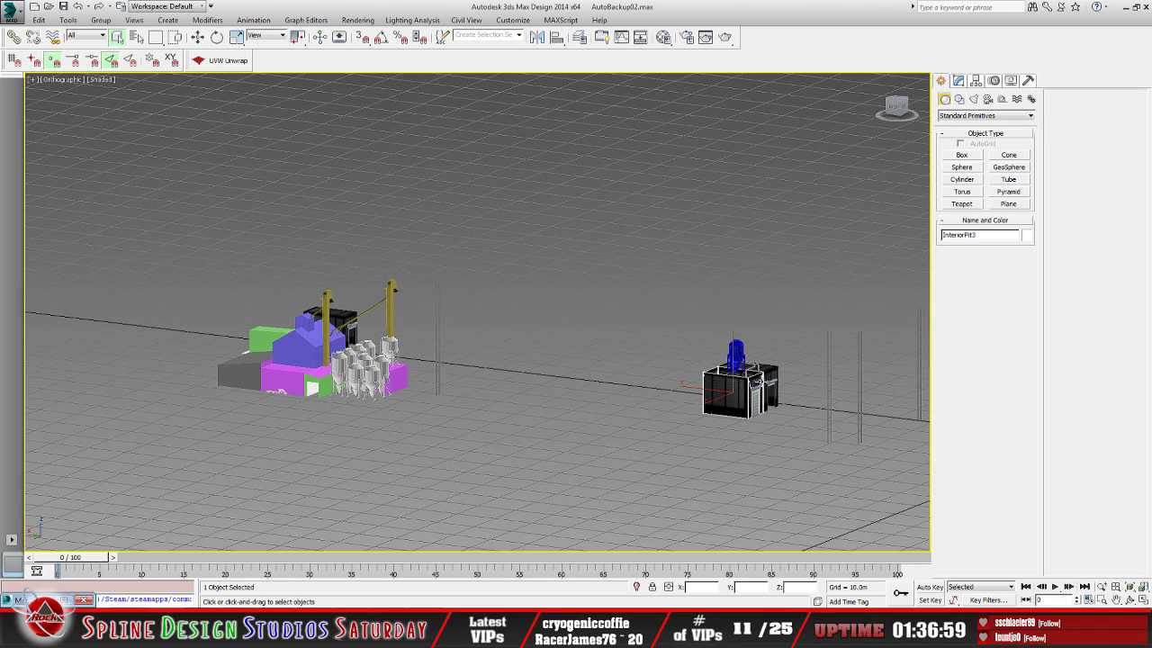
{"action": "left_click", "coordinate": [736, 358], "text": "ctrl"}
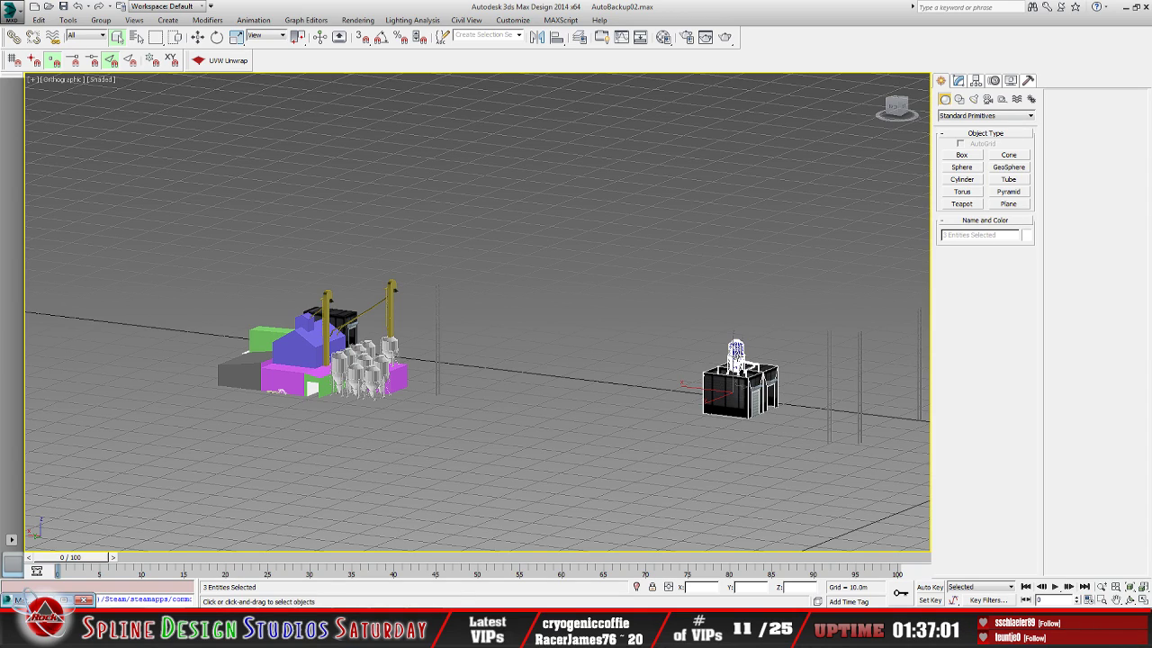
{"action": "left_click", "coordinate": [341, 320], "text": "ctrl"}
{"action": "key", "text": "Delete"}
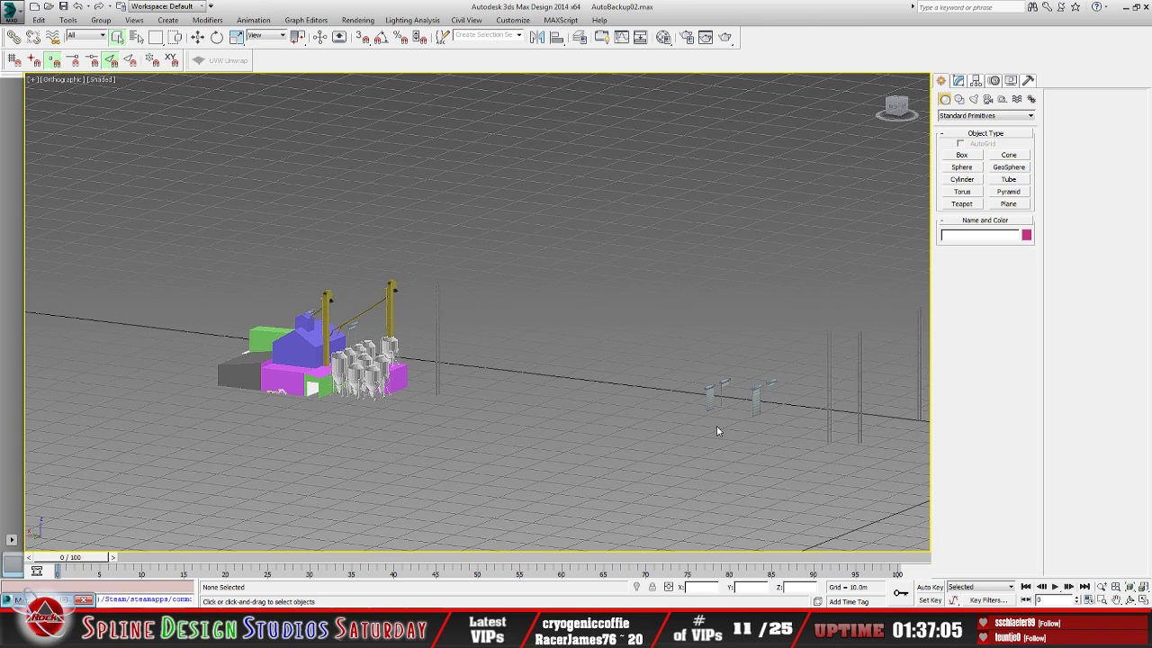
Delete the four freestanding silo catwalk ladders and the leftover frame pieces from the removed pits
{"action": "middle_click_drag", "start_coordinate": [717, 431], "coordinate": [592, 421]}
{"action": "left_click", "coordinate": [295, 346]}
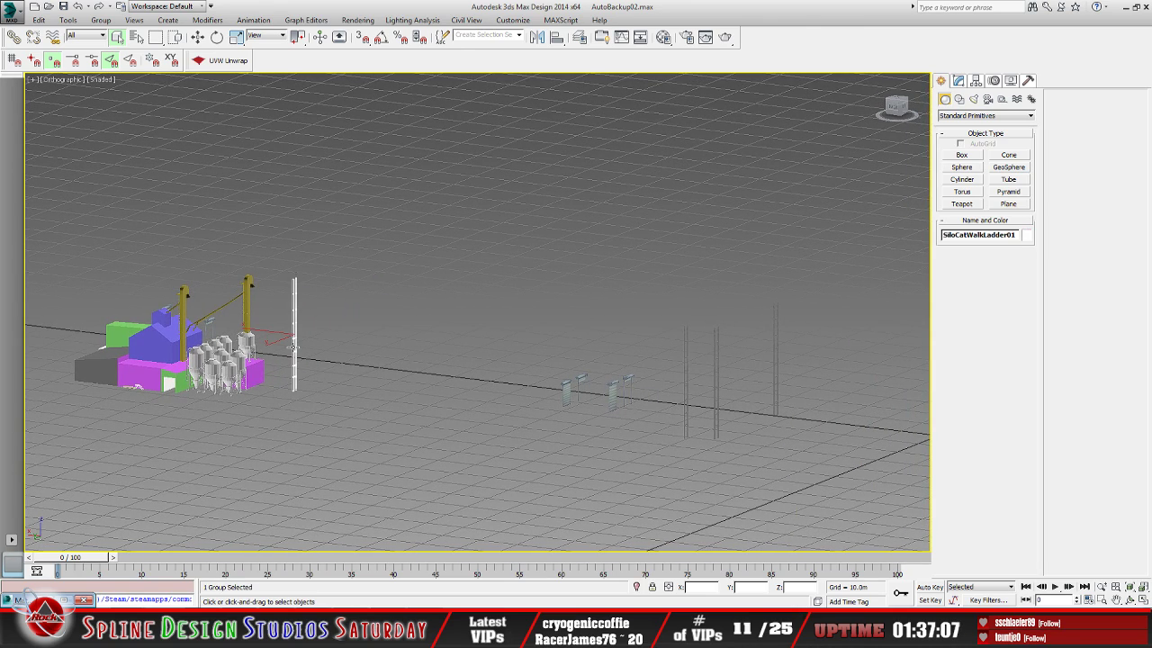
{"action": "left_click", "coordinate": [717, 391], "text": "ctrl"}
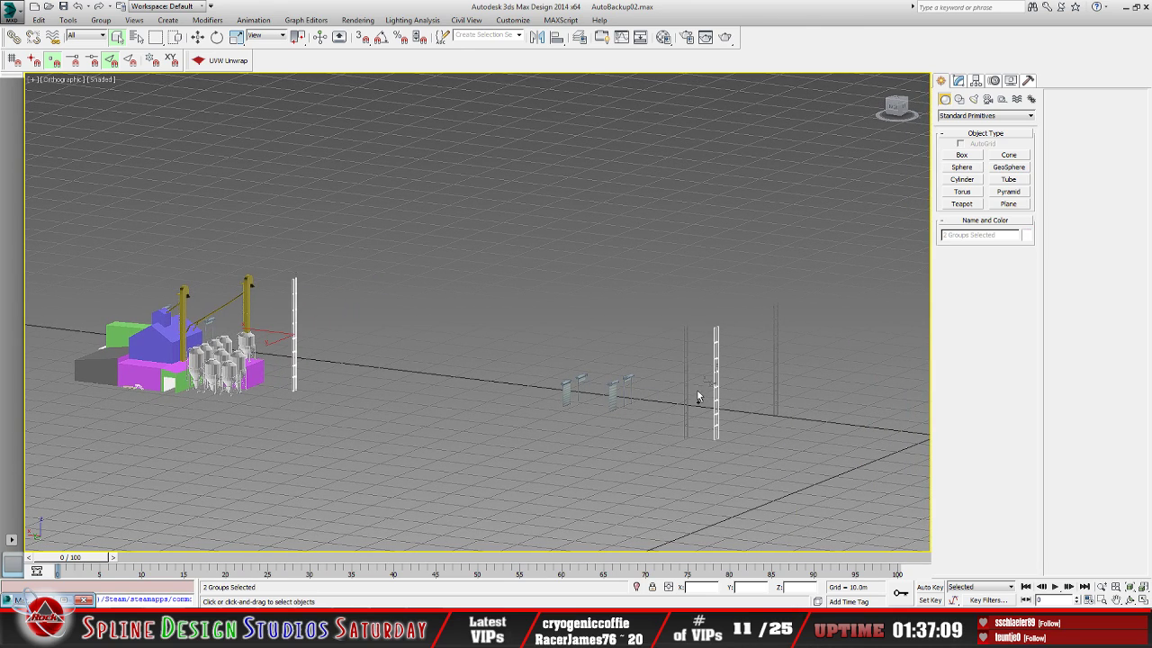
{"action": "left_click", "coordinate": [685, 387], "text": "ctrl"}
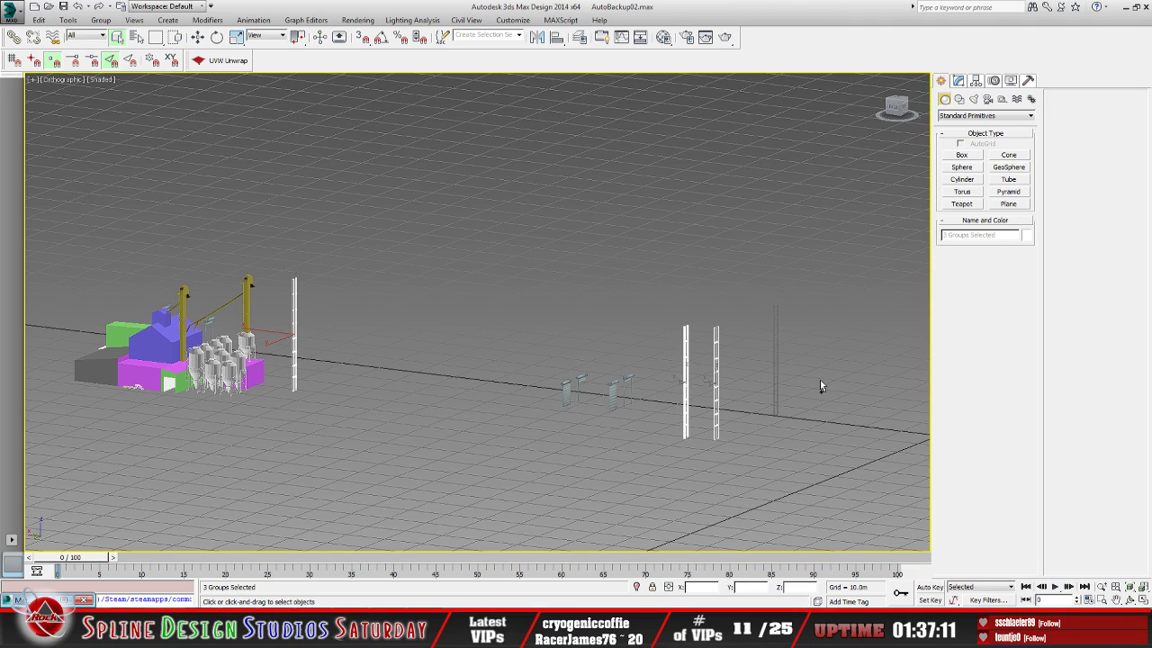
{"action": "left_click", "coordinate": [775, 368], "text": "ctrl"}
{"action": "left_click", "coordinate": [609, 394], "text": "ctrl"}
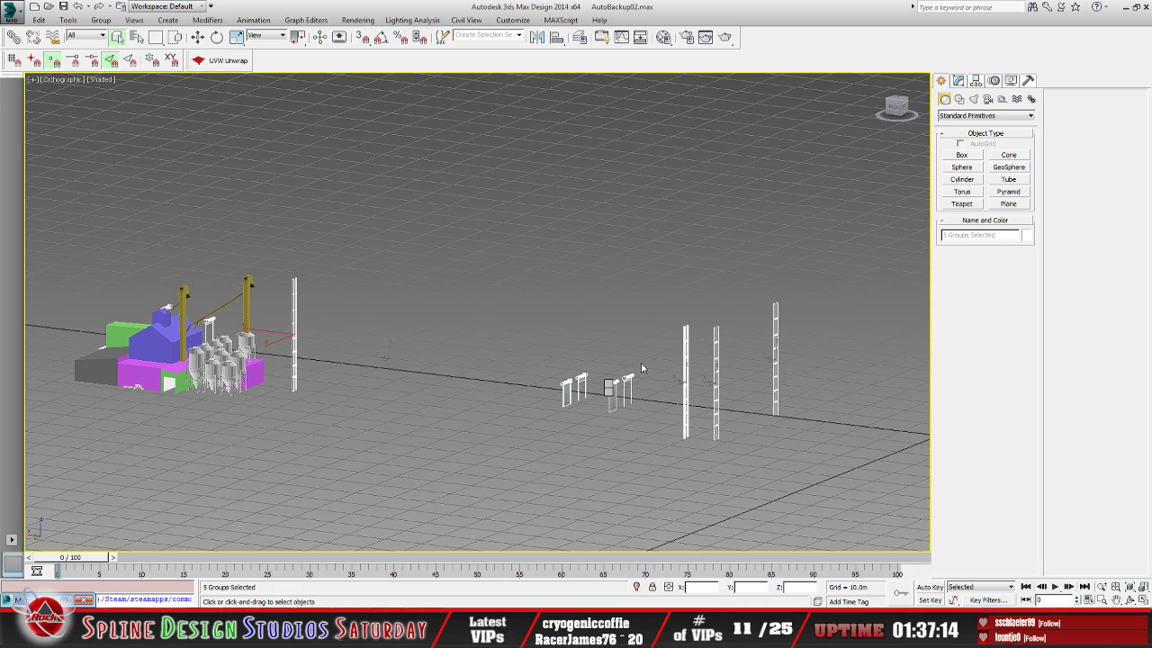
{"action": "key", "text": "Delete"}
Select the leftover groups SiloCatWalkLadder04 and SiloCatWalkLadder05 by name from the scene's object list
{"action": "middle_click_drag", "start_coordinate": [529, 395], "coordinate": [555, 396]}
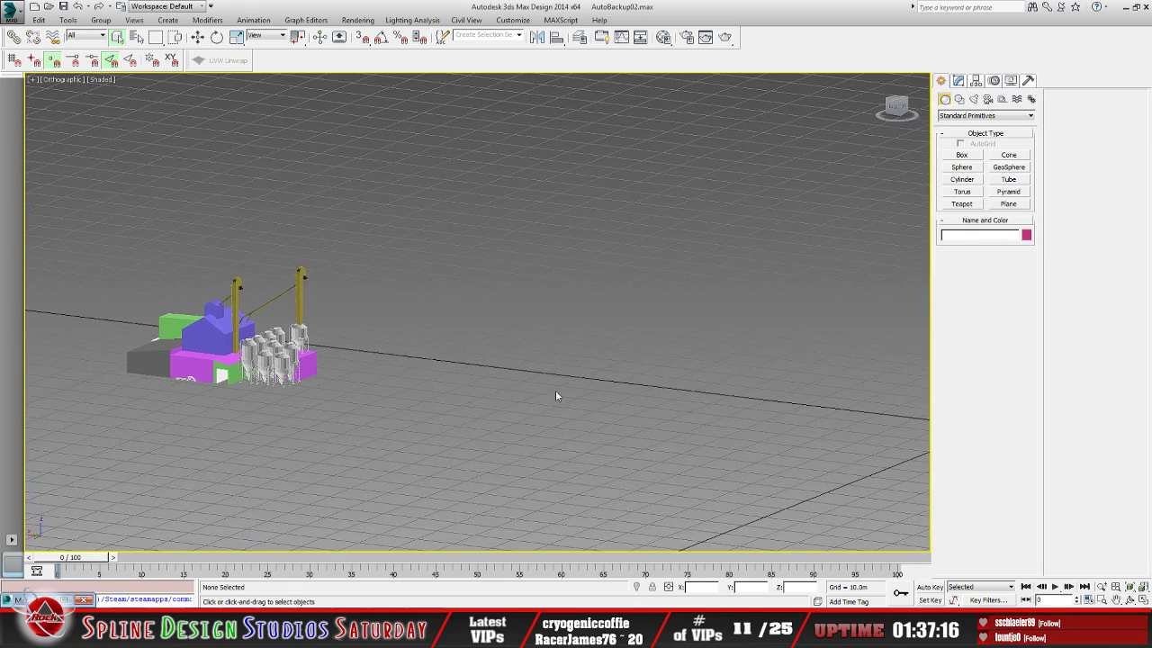
{"action": "left_click_drag", "start_coordinate": [475, 369], "coordinate": [469, 334]}
{"action": "scroll", "coordinate": [455, 321], "scroll_direction": "up", "scroll_amount": 3}
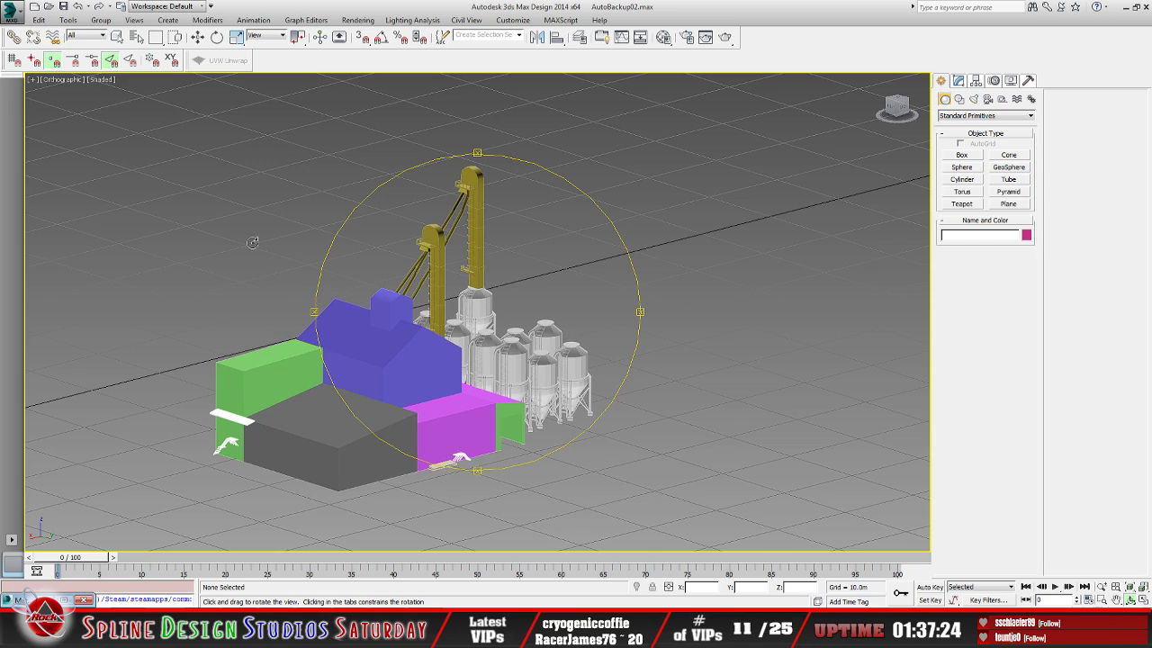
{"action": "left_click", "coordinate": [136, 37]}
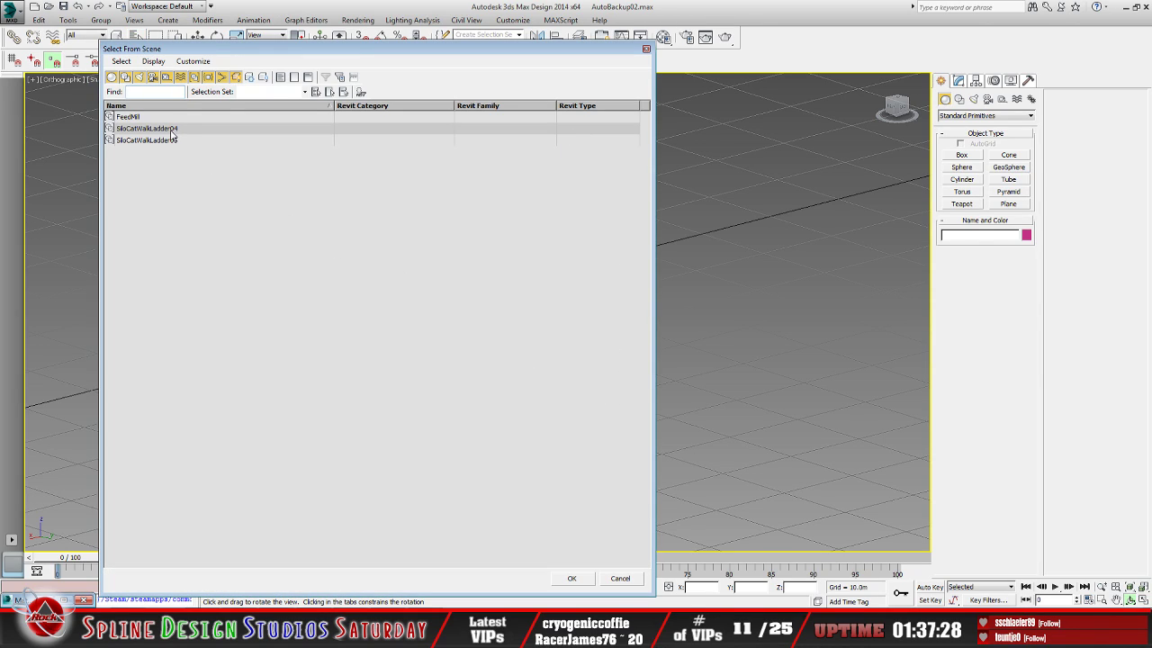
{"action": "left_click_drag", "start_coordinate": [171, 134], "coordinate": [282, 237]}
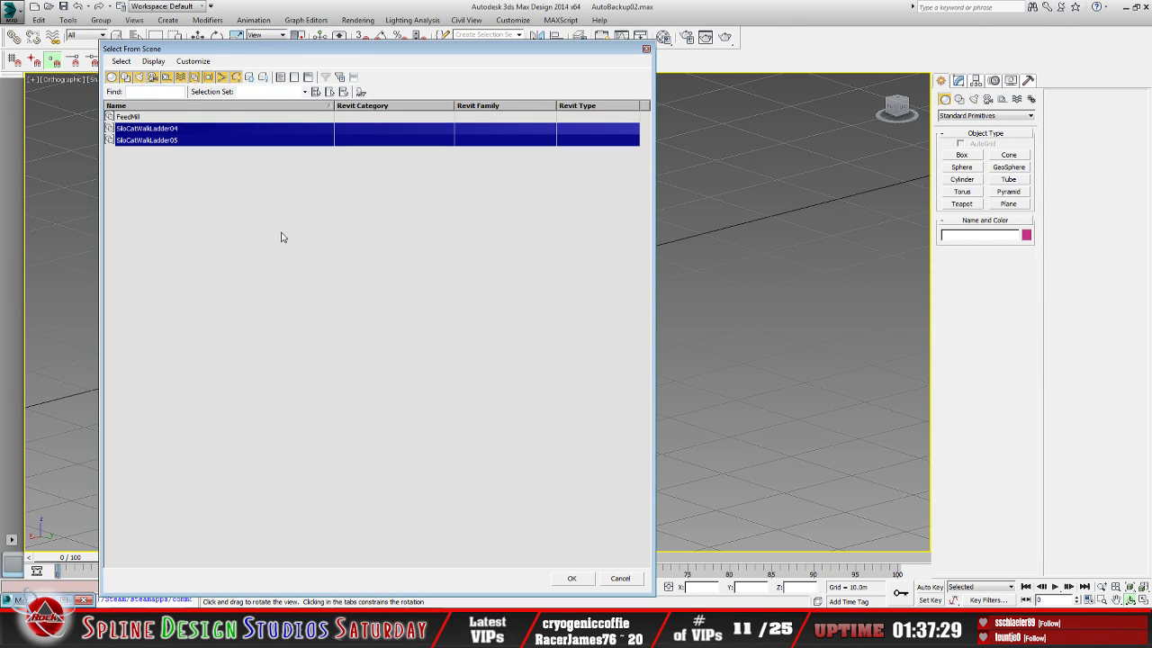
{"action": "left_click", "coordinate": [582, 580]}
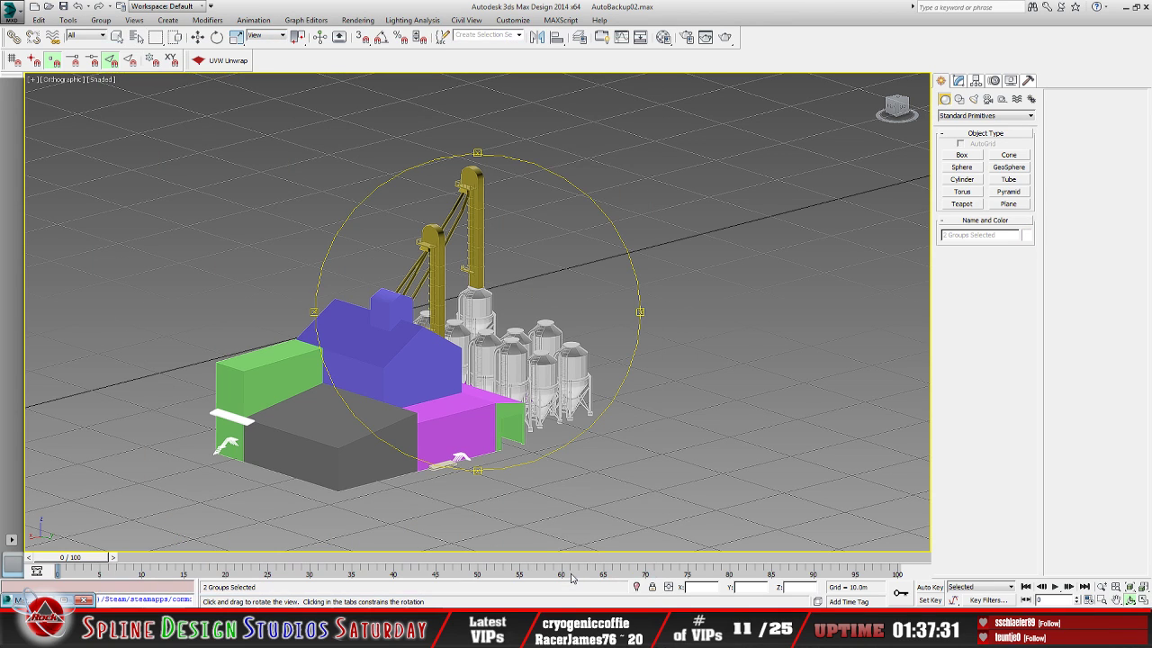
{"action": "left_click", "coordinate": [771, 340]}
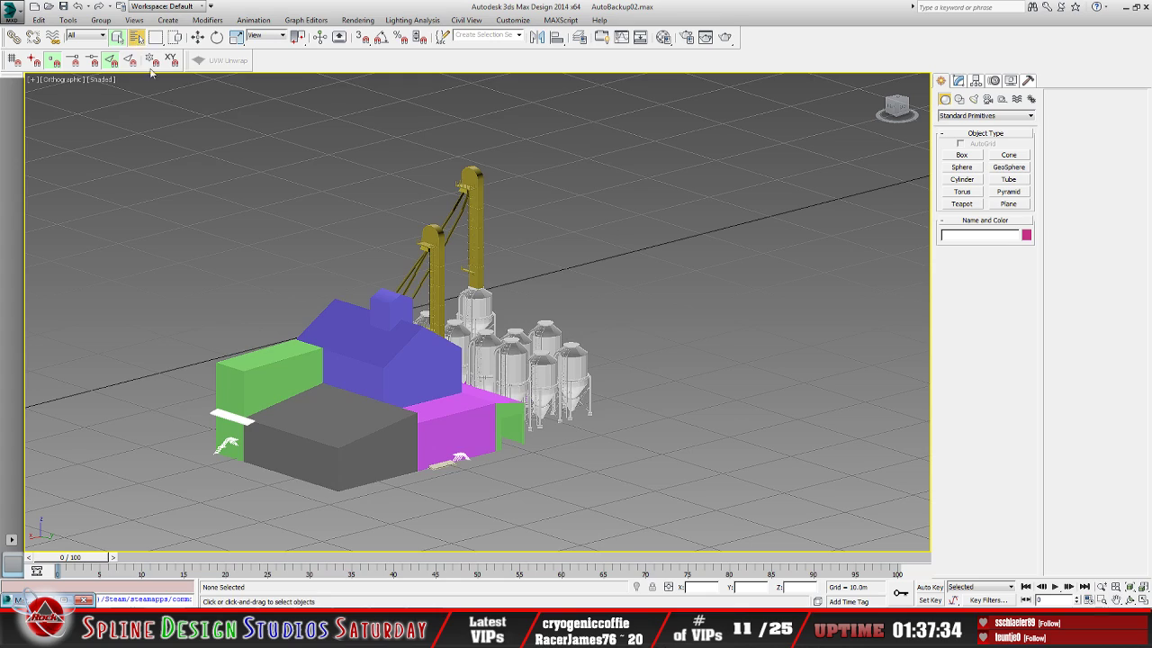
Select the FeedMill group by name and ungroup it into its component parts
{"action": "key", "text": "h"}
{"action": "left_click", "coordinate": [135, 117]}
{"action": "left_click", "coordinate": [568, 579]}
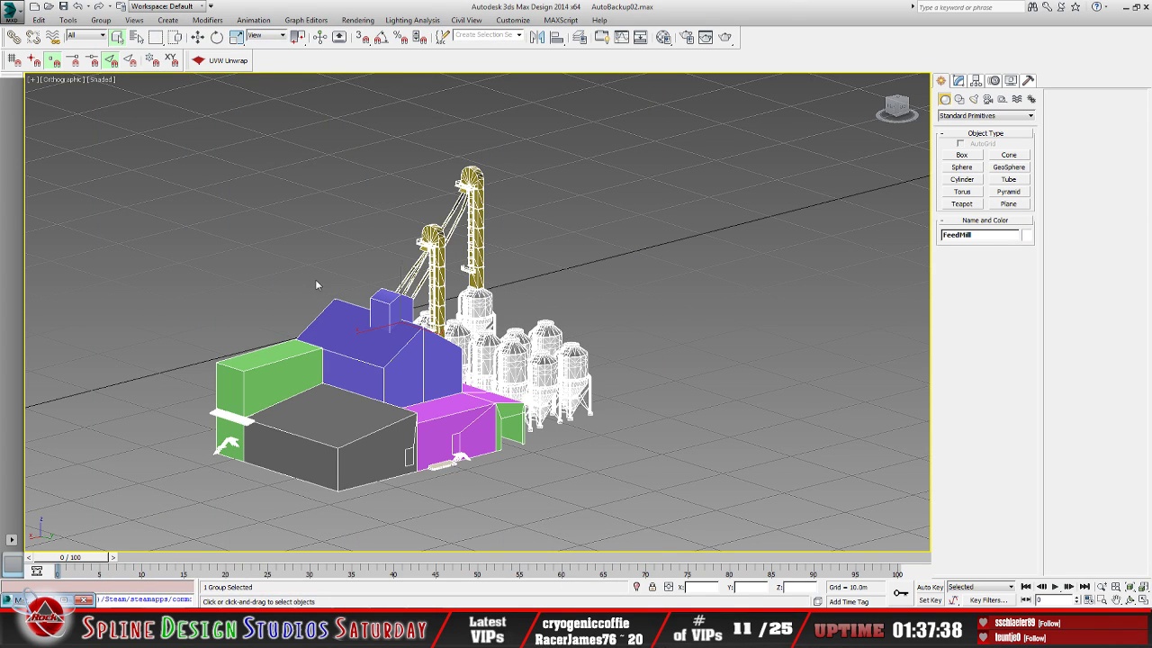
{"action": "middle_click_drag", "start_coordinate": [315, 285], "coordinate": [335, 283]}
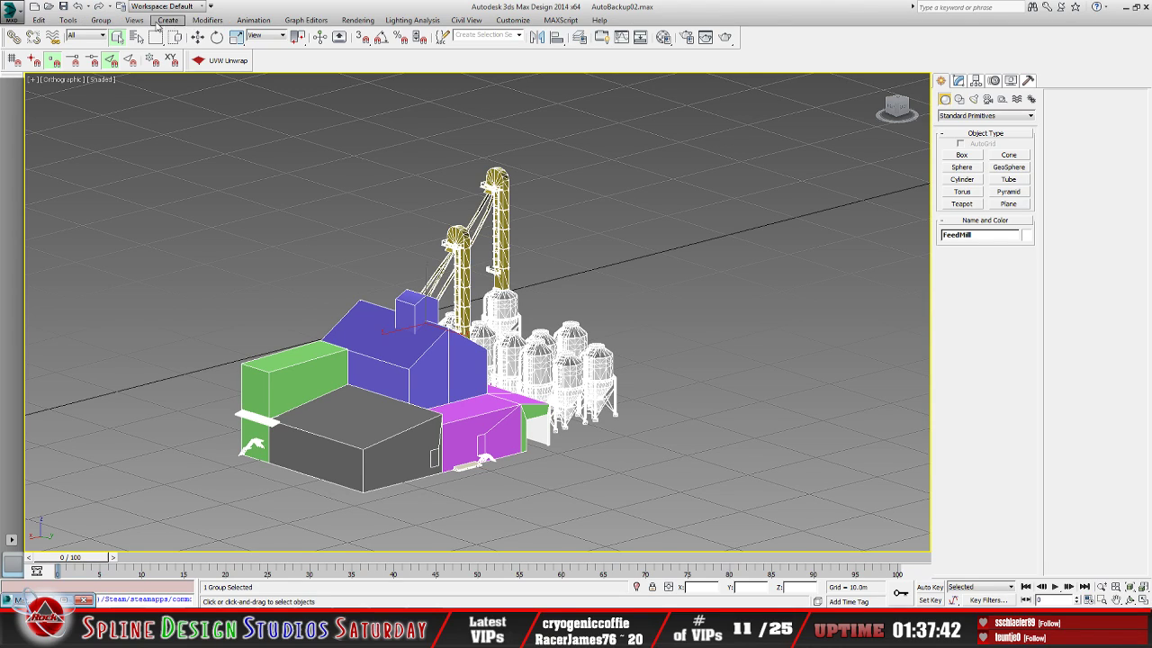
{"action": "left_click", "coordinate": [238, 36]}
{"action": "left_click", "coordinate": [101, 20]}
{"action": "left_click", "coordinate": [118, 44]}
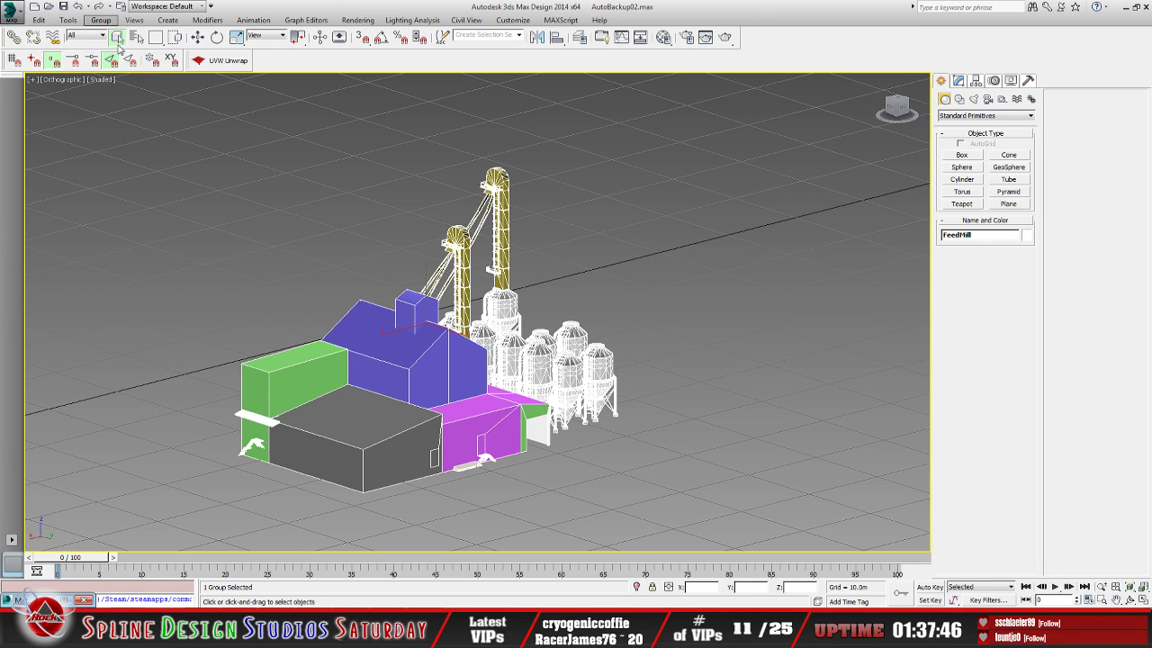
Select the FeedMillSilos group and relink the diffuse bitmap of feedMill_mat to feedMill_diffuse in the coop_elevator textures folder
{"action": "left_click", "coordinate": [539, 364]}
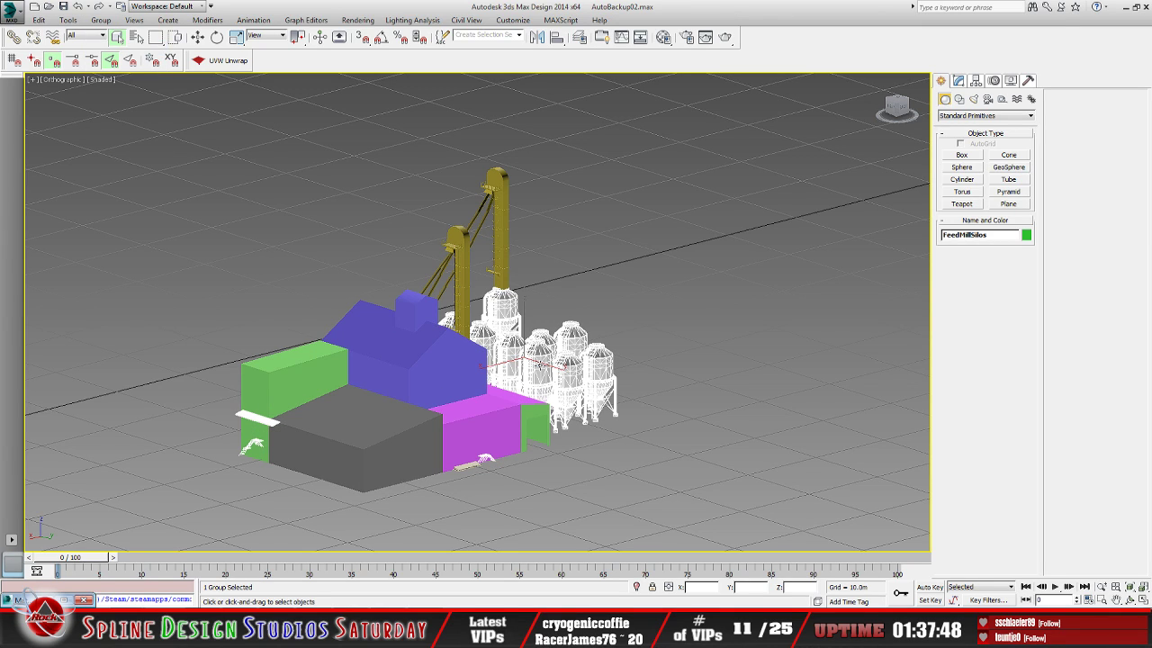
{"action": "scroll", "coordinate": [544, 367], "scroll_direction": "up", "scroll_amount": 4}
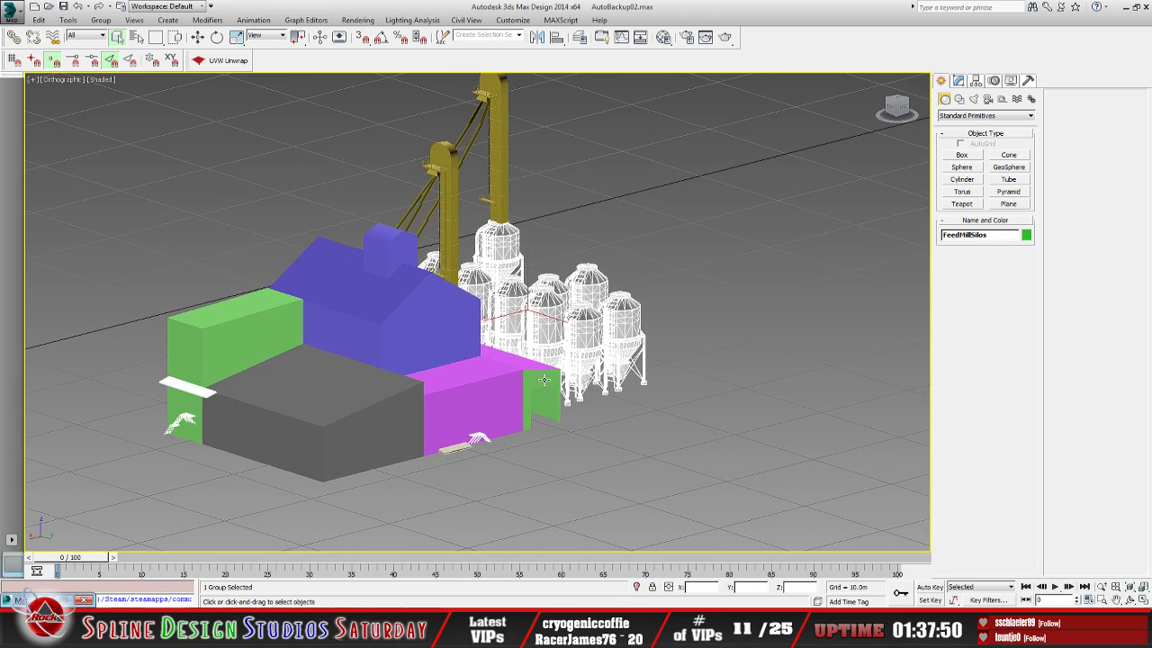
{"action": "key", "text": "m"}
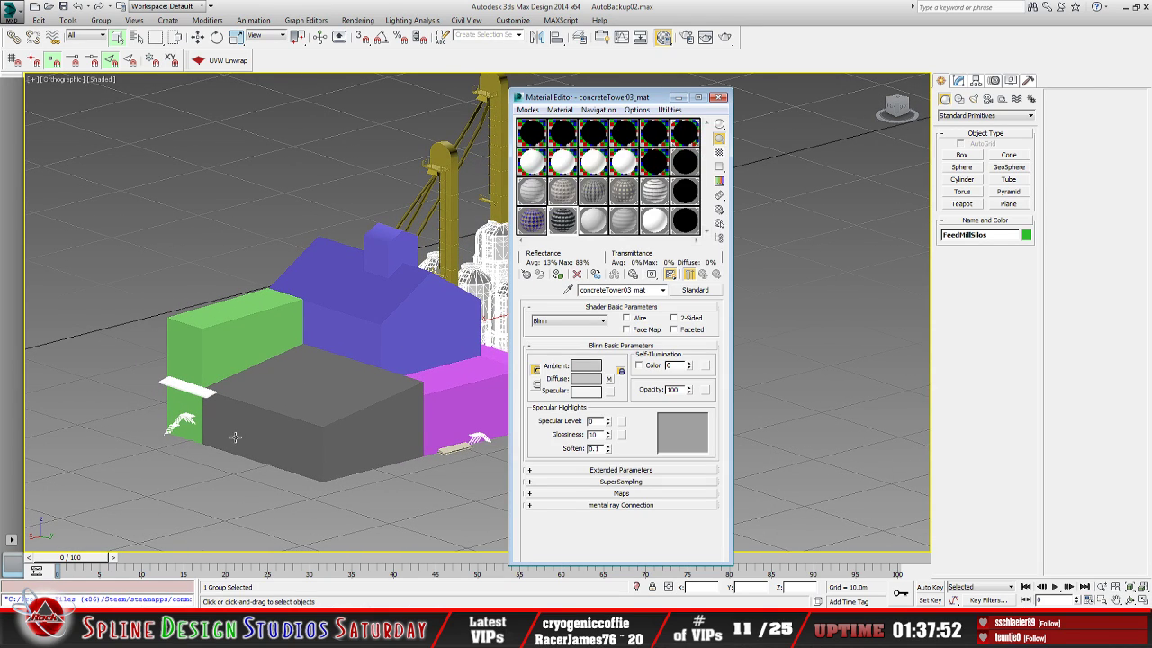
{"action": "left_click", "coordinate": [592, 225]}
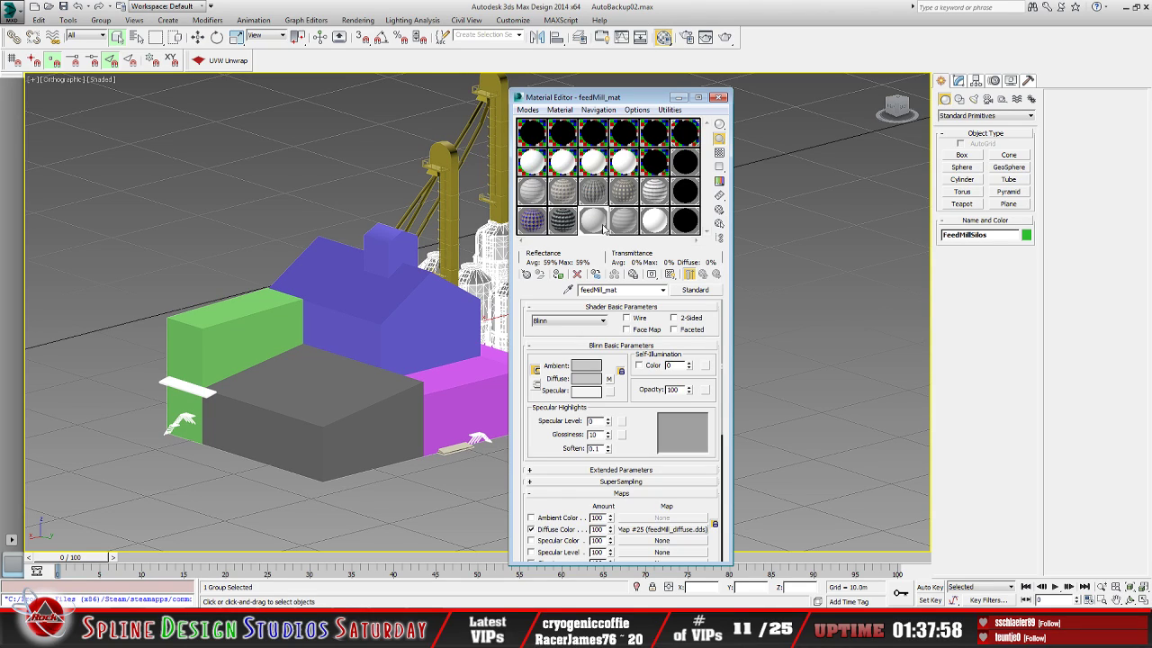
{"action": "left_click", "coordinate": [608, 378]}
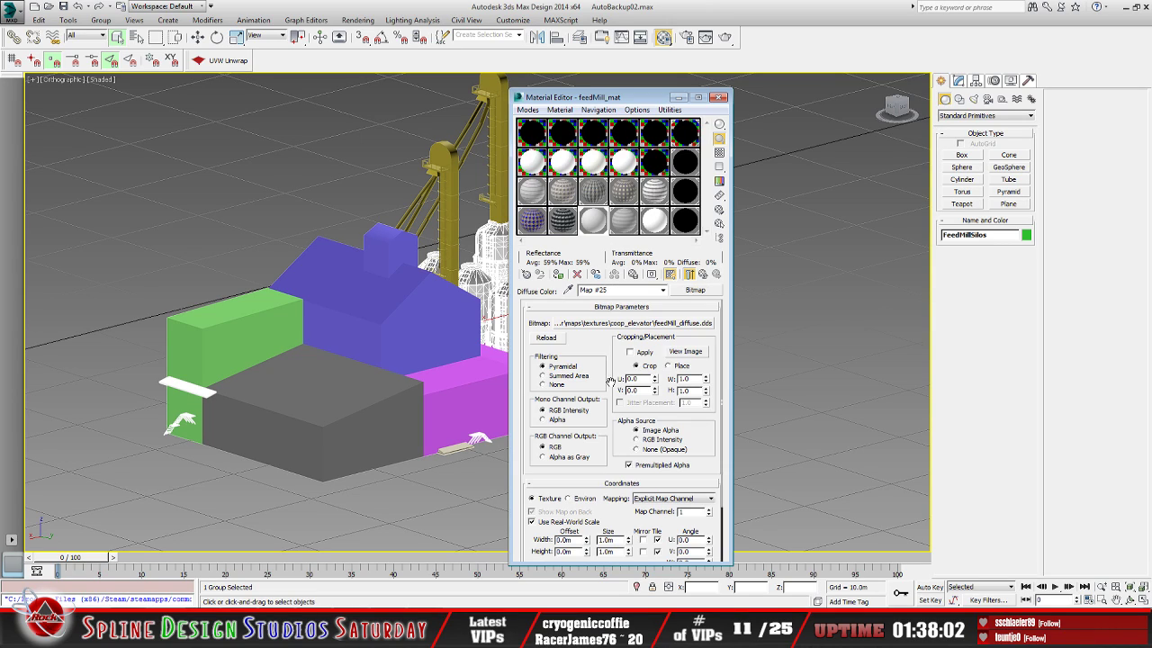
{"action": "left_click", "coordinate": [659, 325]}
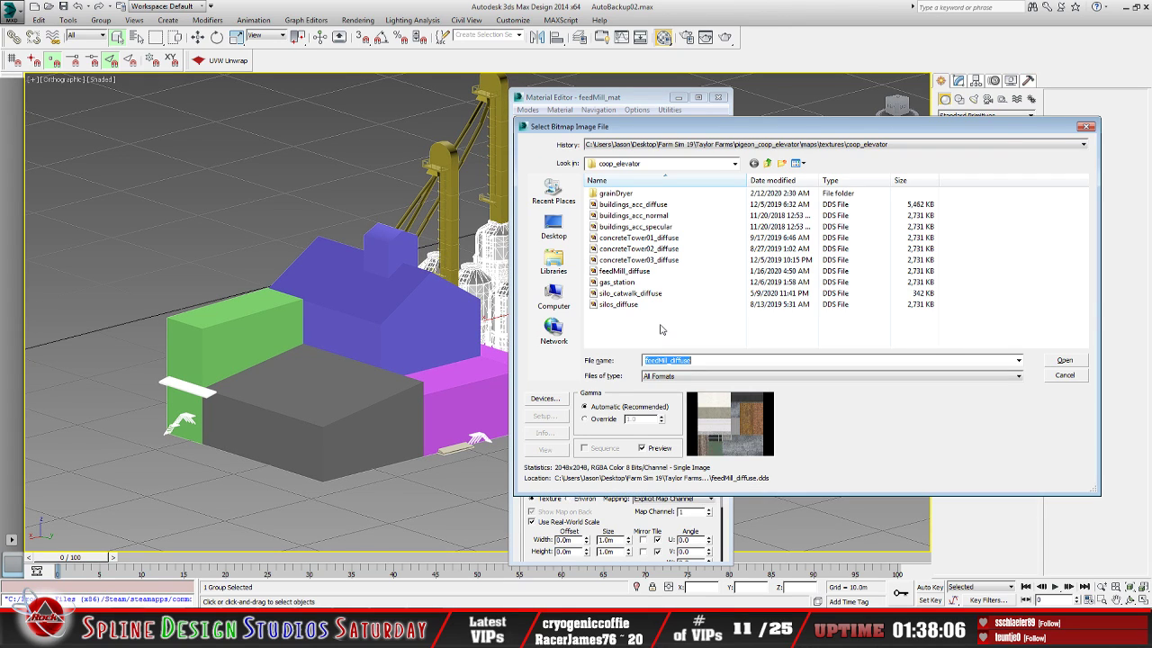
{"action": "left_click", "coordinate": [637, 272]}
{"action": "left_click", "coordinate": [1065, 361]}
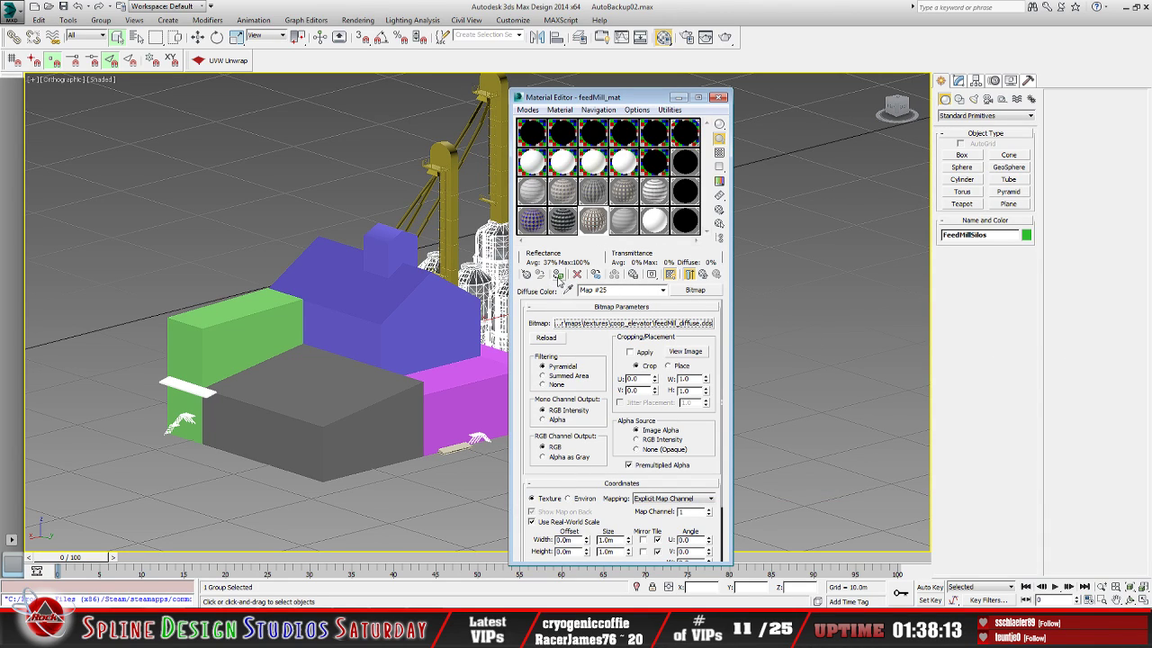
Assign feedMill_mat to the FeedMillSilos group, minimize the Material Editor and check the texture on the hopper bins up close
{"action": "left_click", "coordinate": [558, 275]}
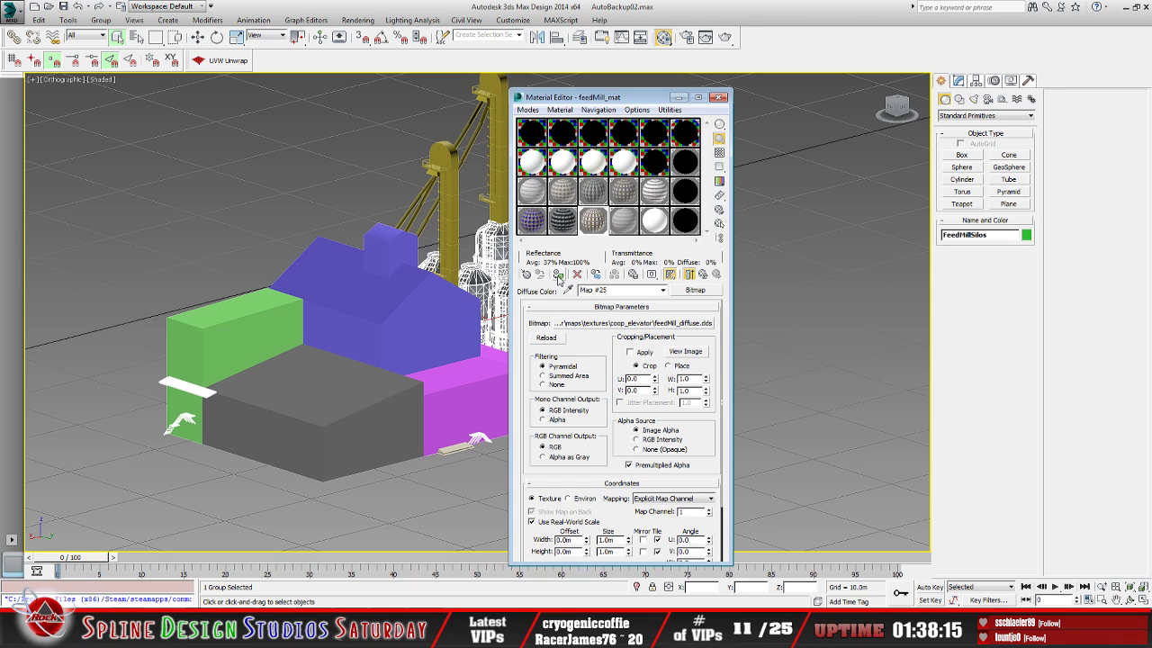
{"action": "left_click", "coordinate": [679, 97]}
{"action": "scroll", "coordinate": [531, 270], "scroll_direction": "up", "scroll_amount": 8}
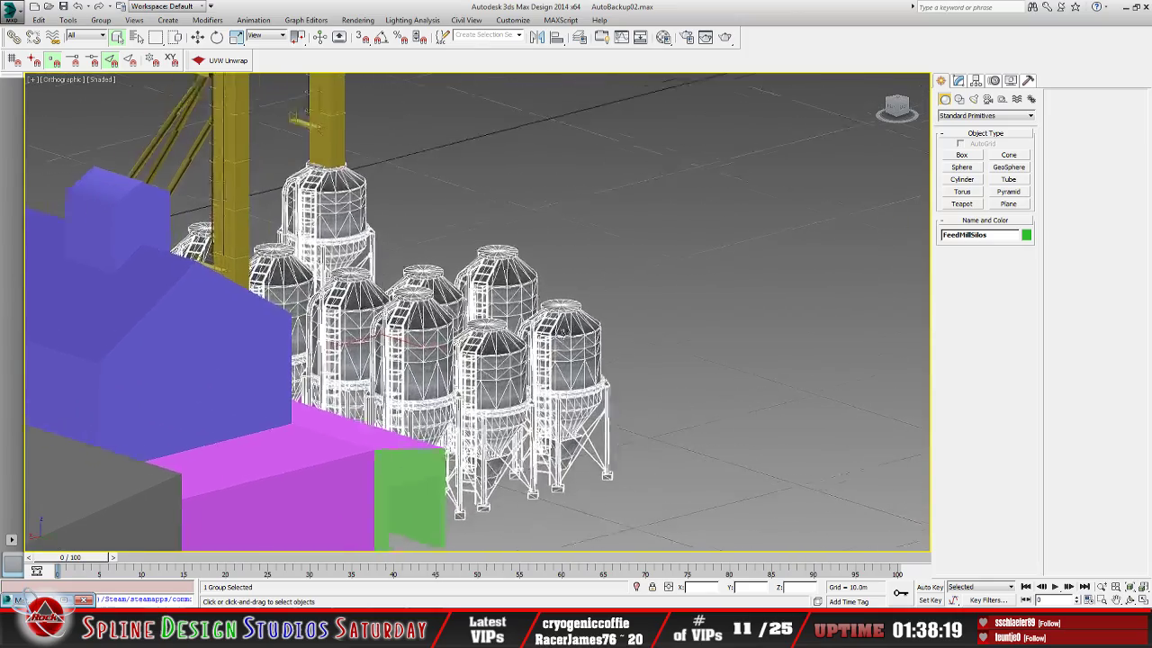
{"action": "scroll", "coordinate": [450, 467], "scroll_direction": "up", "scroll_amount": 6}
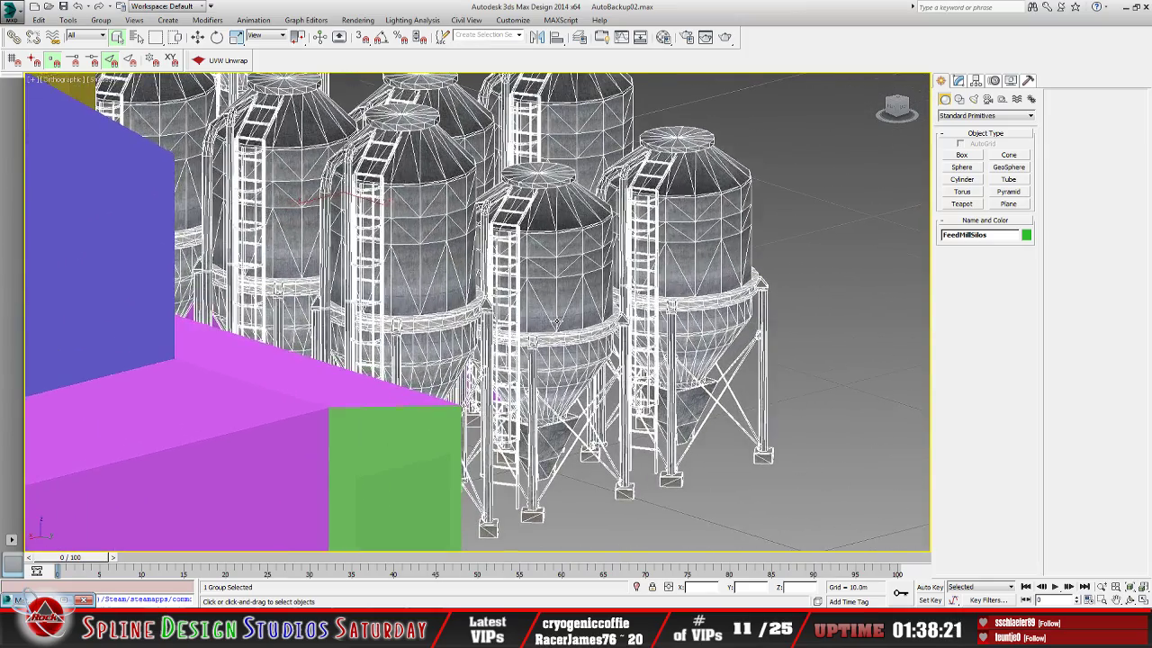
{"action": "scroll", "coordinate": [557, 321], "scroll_direction": "down", "scroll_amount": 4}
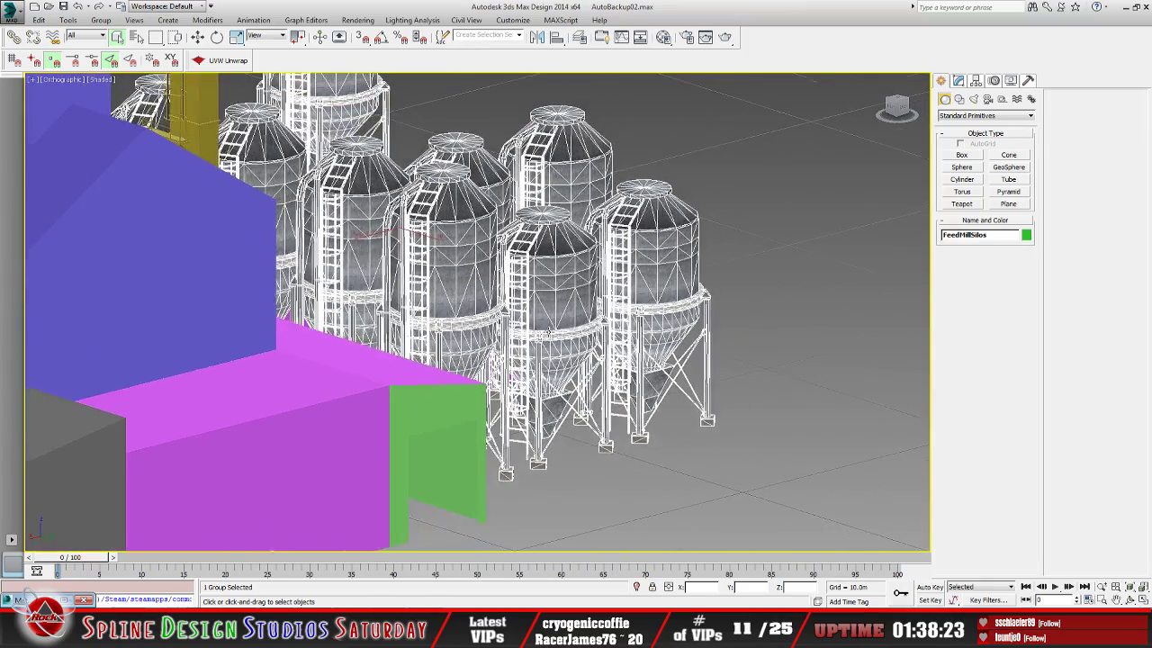
{"action": "scroll", "coordinate": [538, 351], "scroll_direction": "up", "scroll_amount": 4}
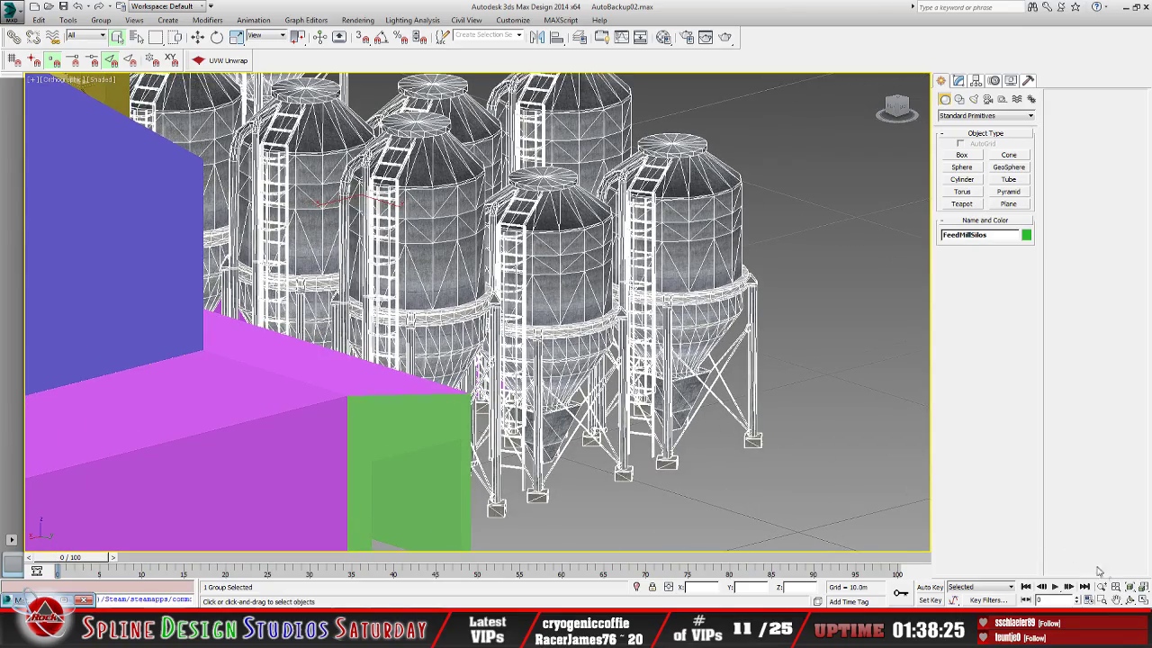
Ungroup FeedMillSilos into its individual hopper bins
{"action": "left_click", "coordinate": [1130, 598]}
{"action": "left_click_drag", "start_coordinate": [532, 340], "coordinate": [372, 362]}
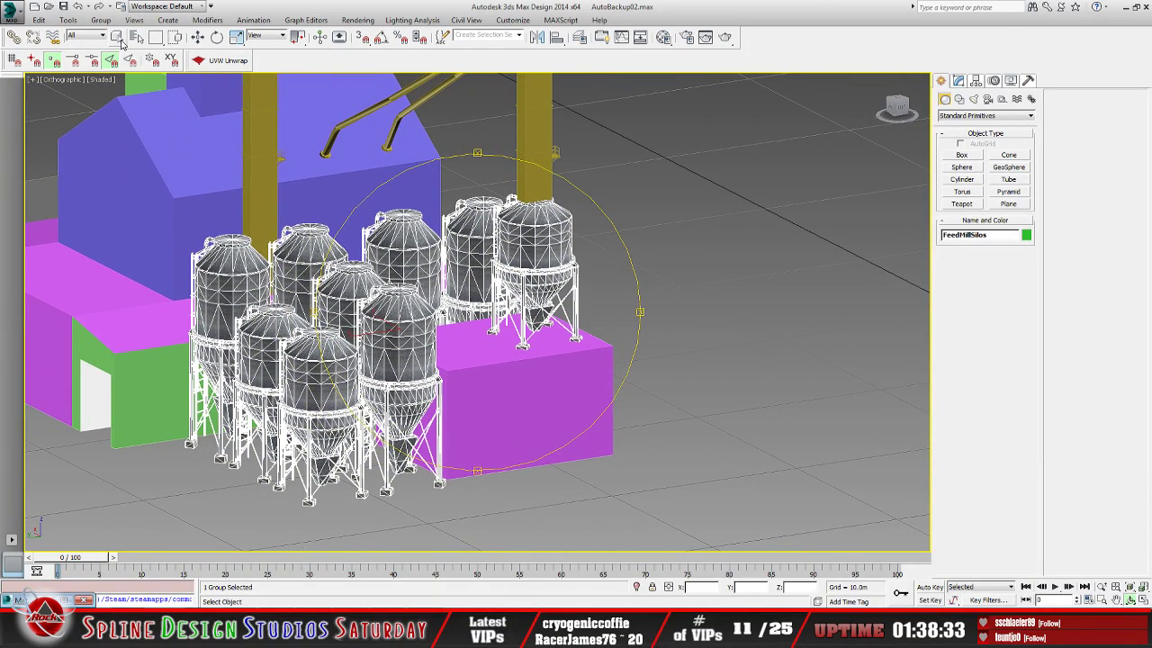
{"action": "left_click_drag", "start_coordinate": [372, 318], "coordinate": [490, 323]}
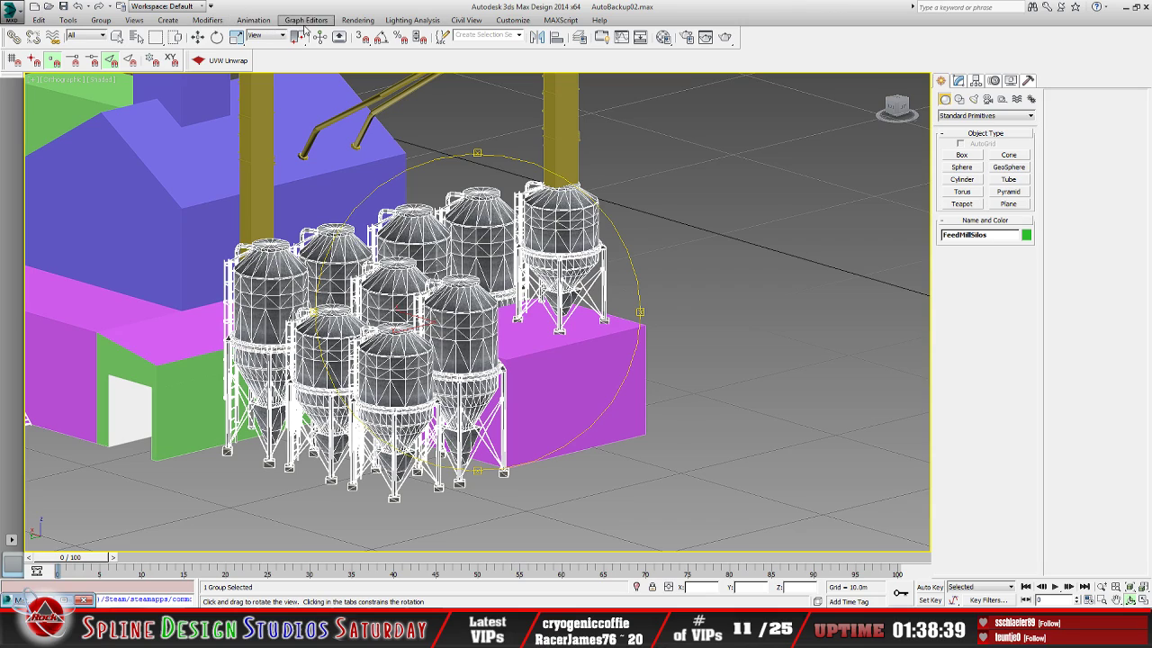
{"action": "left_click", "coordinate": [104, 25]}
{"action": "left_click", "coordinate": [111, 46]}
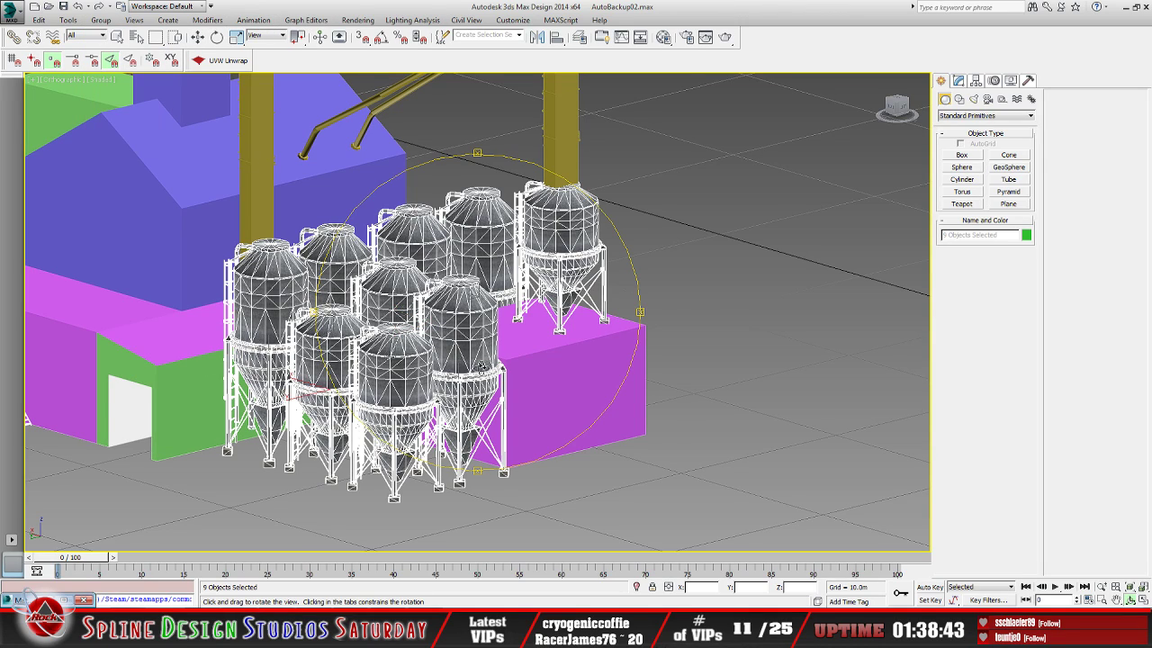
Add an Unwrap UVW modifier to the single hopper bin limeSilo003, open its UV editor and minimize the editor window
{"action": "key", "text": "q"}
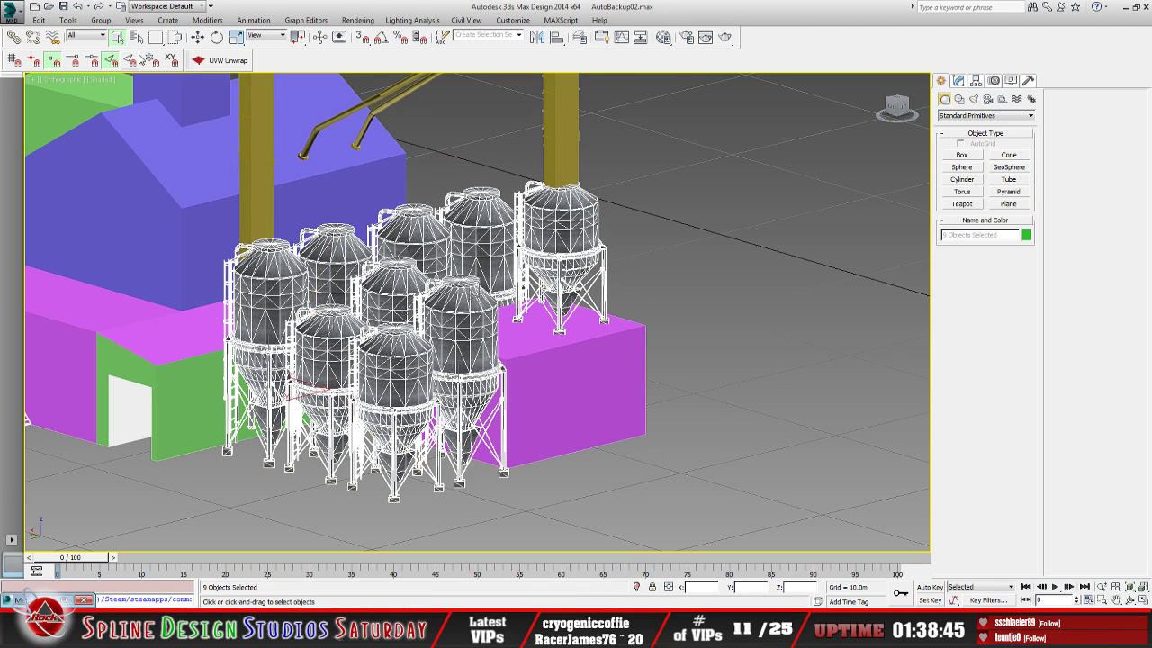
{"action": "left_click", "coordinate": [455, 345]}
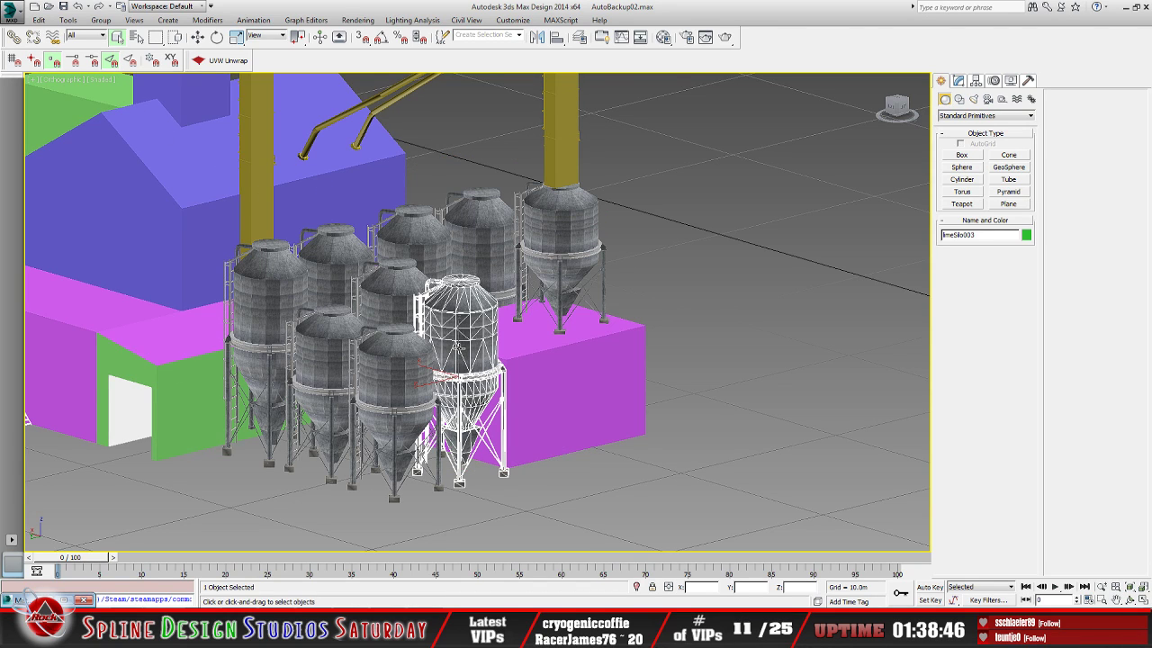
{"action": "left_click", "coordinate": [229, 61]}
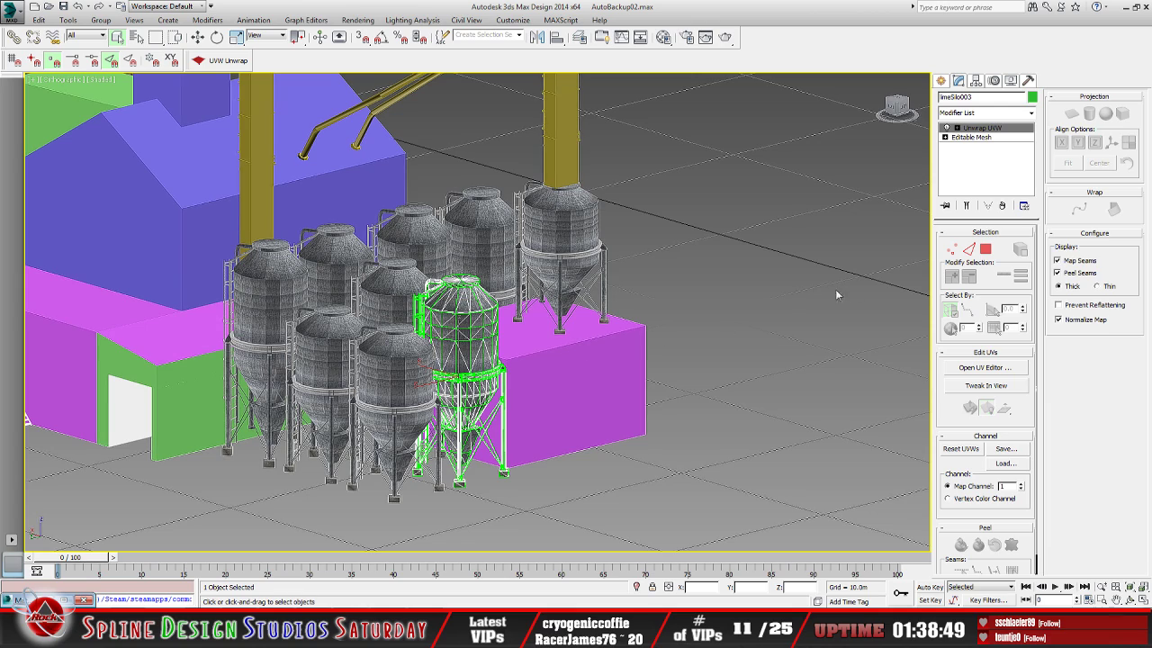
{"action": "left_click", "coordinate": [984, 368]}
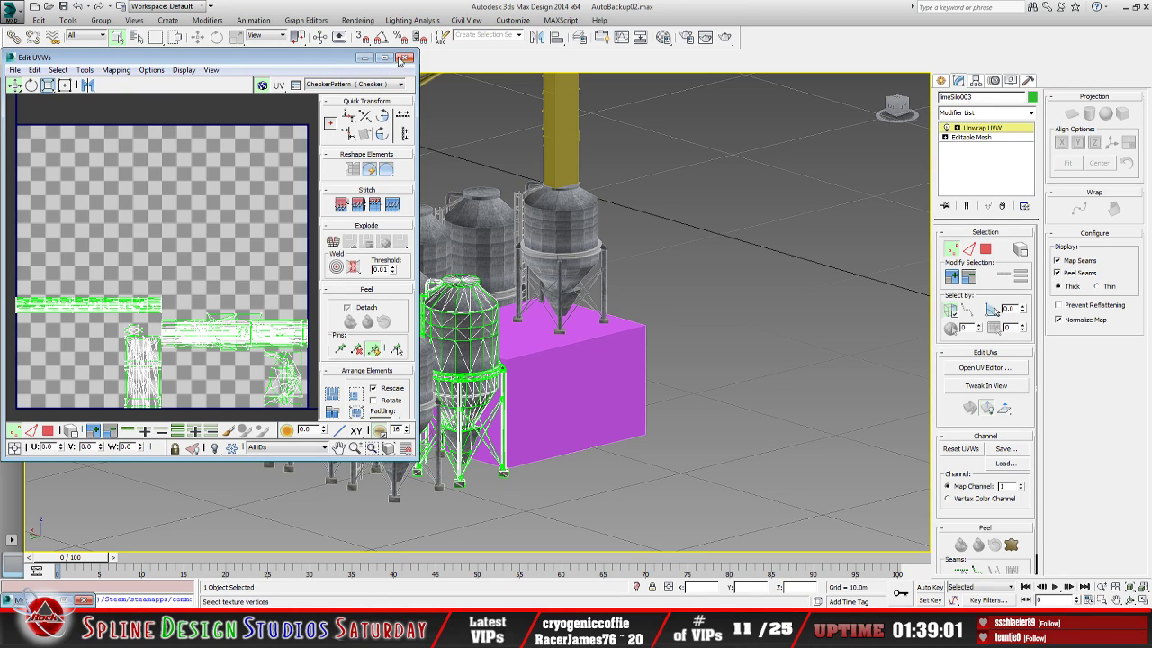
{"action": "left_click", "coordinate": [363, 58]}
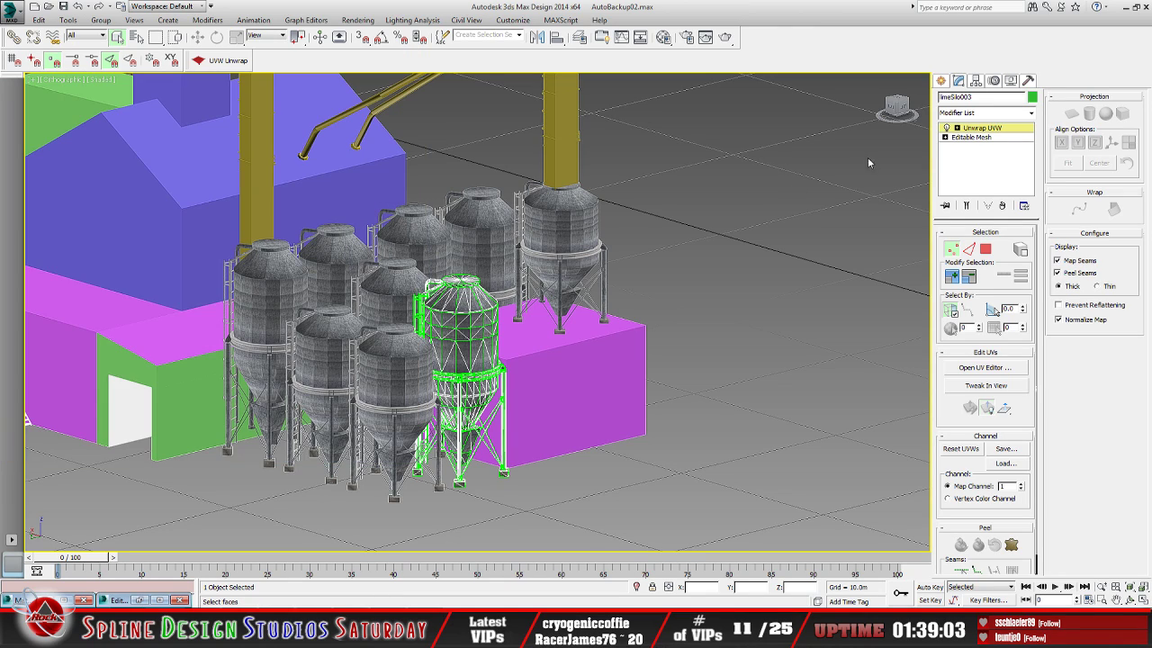
Collapse the selected silo's modifier stack, including Unwrap UVW, into an editable mesh and hold the scene as a safeguard
{"action": "left_click", "coordinate": [957, 128]}
{"action": "left_click", "coordinate": [981, 128]}
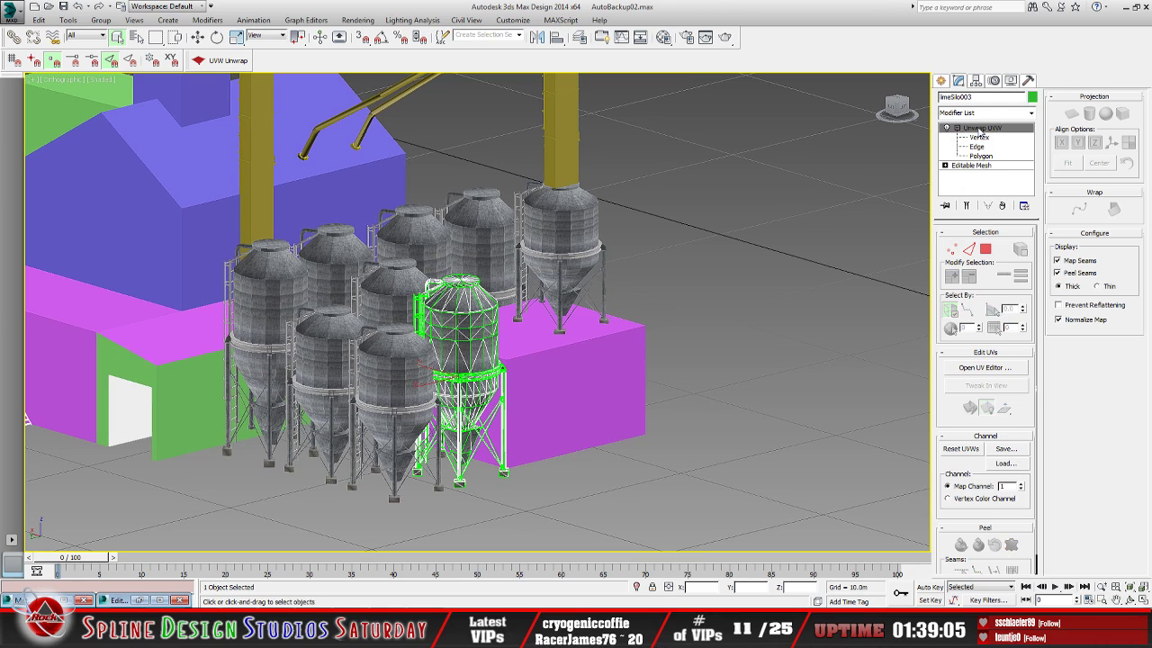
{"action": "right_click", "coordinate": [981, 128]}
{"action": "left_click", "coordinate": [1041, 244]}
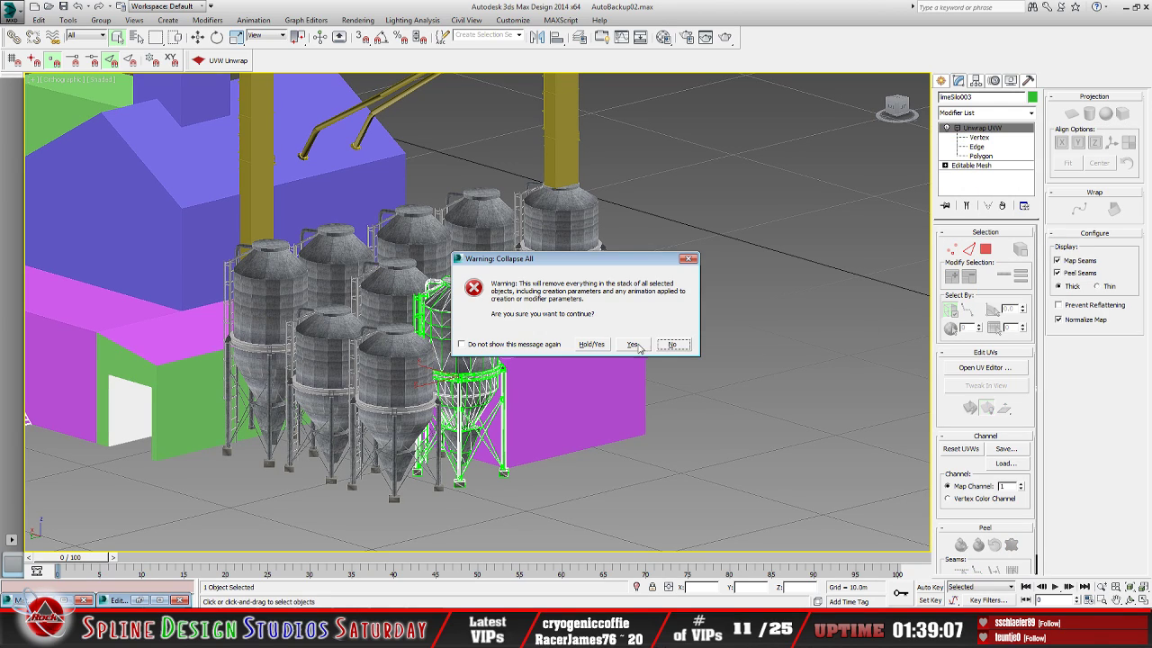
{"action": "left_click", "coordinate": [592, 345]}
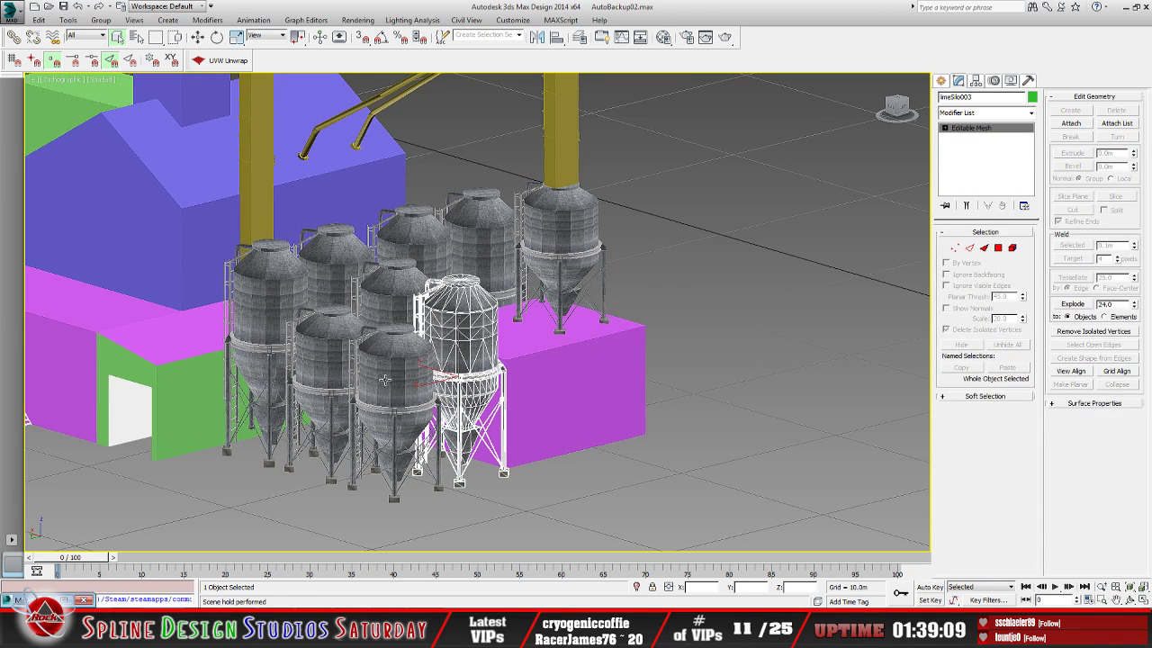
Add the other eight silos beside the mill to the selection so all nine are selected
{"action": "middle_click_drag", "start_coordinate": [579, 353], "coordinate": [374, 433], "text": "alt"}
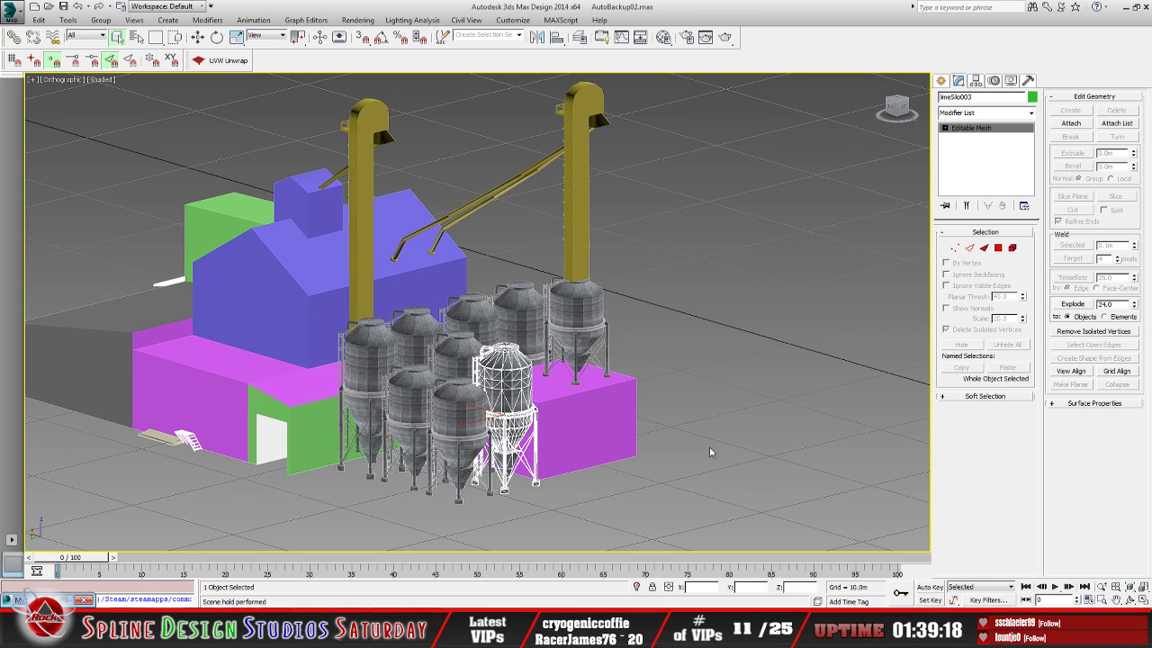
{"action": "left_click", "coordinate": [1128, 598]}
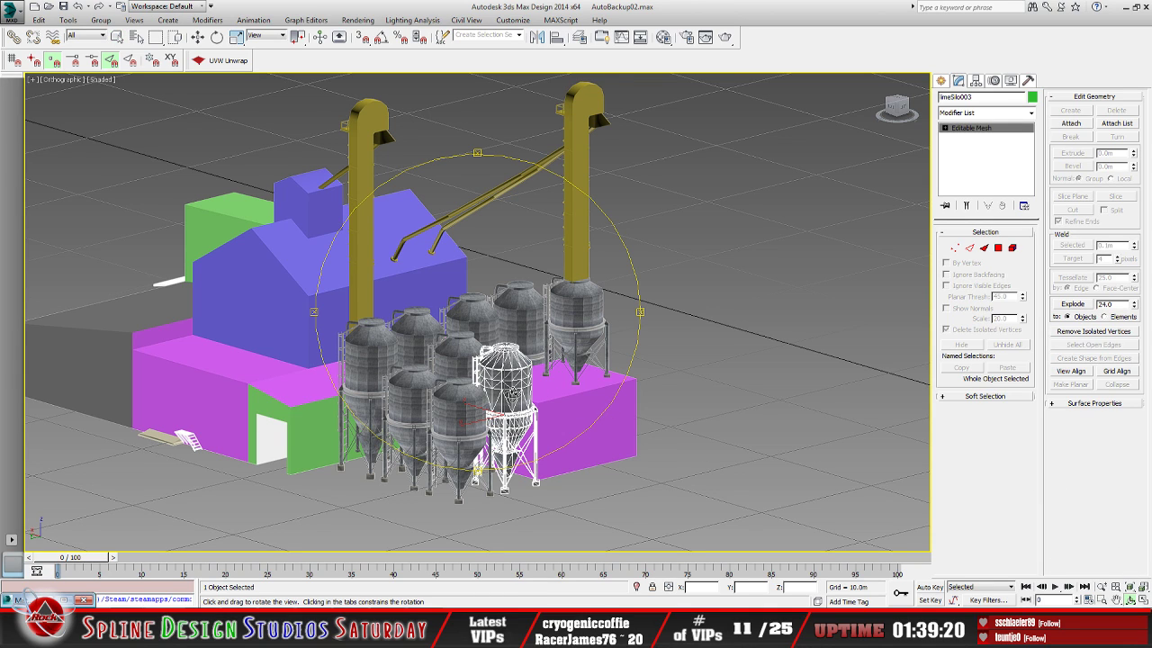
{"action": "left_click_drag", "start_coordinate": [513, 394], "coordinate": [538, 394]}
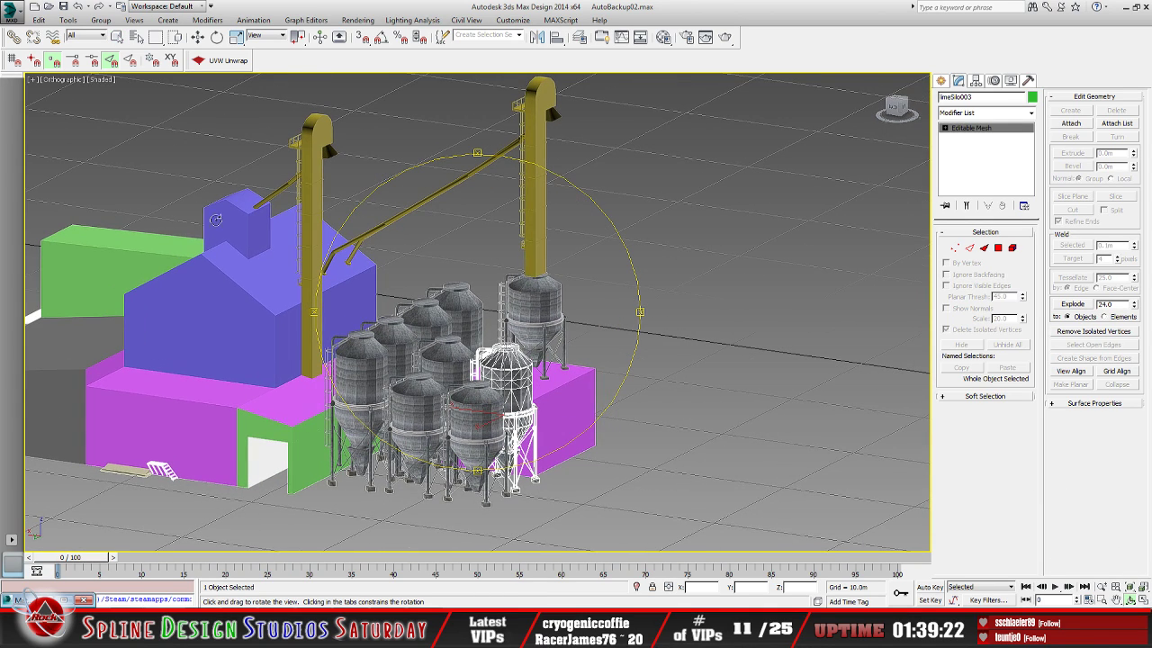
{"action": "left_click", "coordinate": [117, 37]}
{"action": "left_click", "coordinate": [486, 425], "text": "ctrl"}
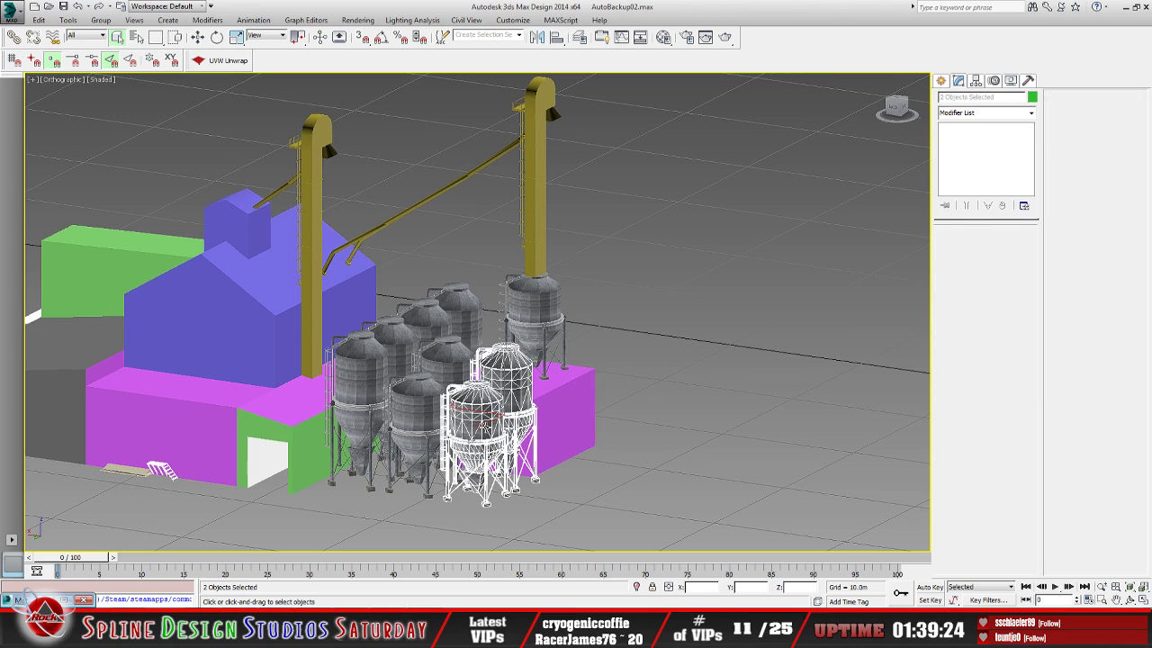
{"action": "left_click", "coordinate": [427, 410], "text": "ctrl"}
{"action": "left_click", "coordinate": [441, 360], "text": "ctrl"}
{"action": "left_click", "coordinate": [361, 370], "text": "ctrl"}
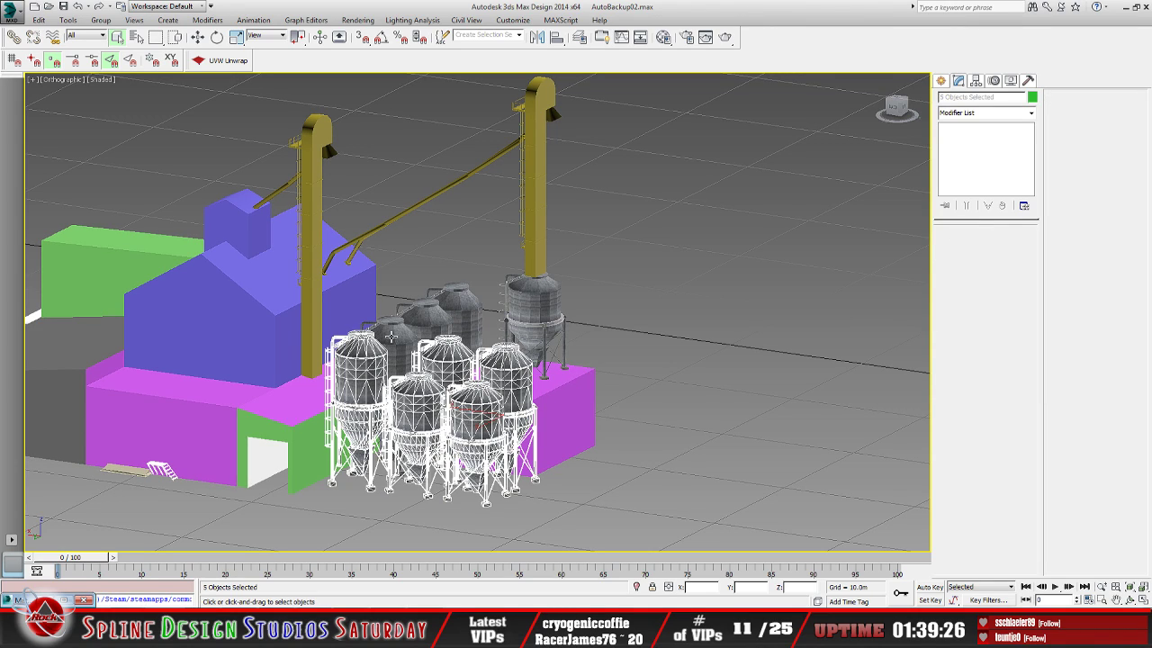
{"action": "left_click", "coordinate": [387, 334], "text": "ctrl"}
{"action": "left_click", "coordinate": [420, 312], "text": "ctrl"}
{"action": "left_click", "coordinate": [455, 306], "text": "ctrl"}
{"action": "left_click", "coordinate": [536, 302], "text": "ctrl"}
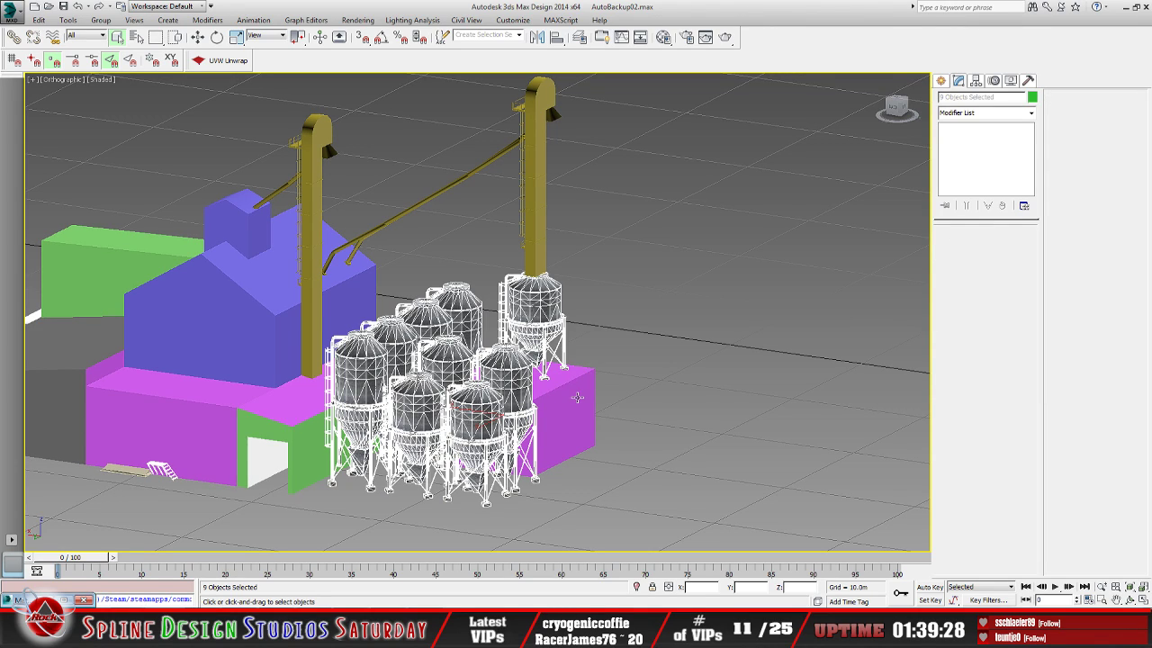
Group the nine selected silos under the name FeedMillSilos
{"action": "middle_click_drag", "start_coordinate": [578, 398], "coordinate": [612, 393]}
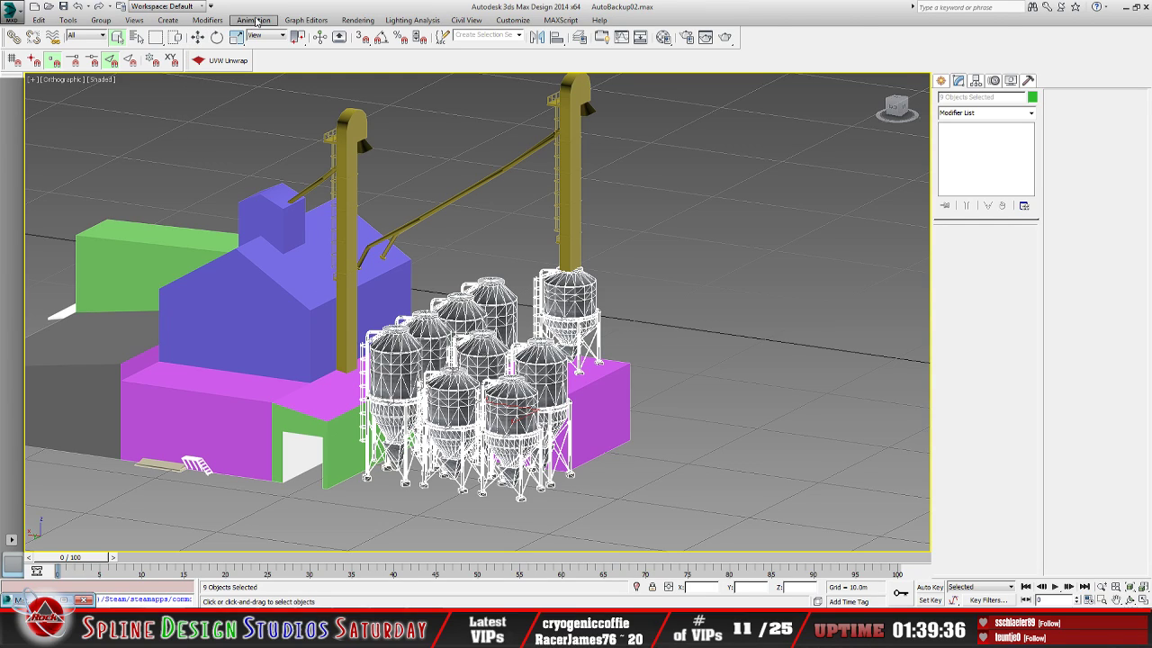
{"action": "left_click", "coordinate": [102, 19]}
{"action": "left_click", "coordinate": [114, 36]}
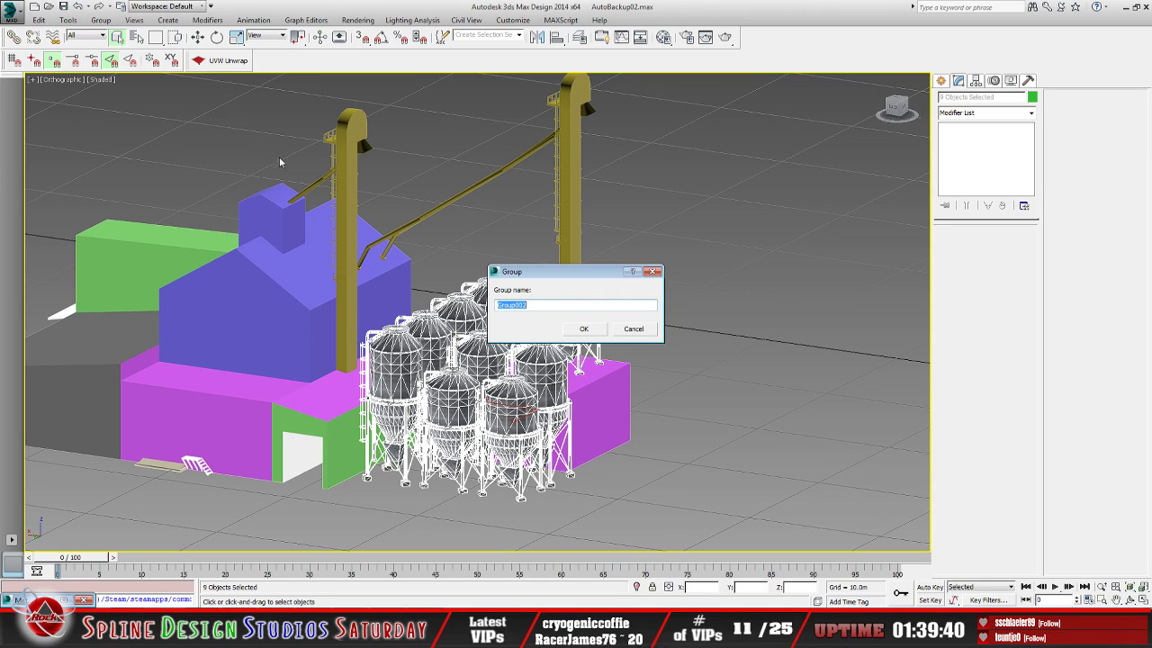
{"action": "type", "text": "FeedMillSilos"}
{"action": "left_click", "coordinate": [583, 328]}
{"action": "middle_click_drag", "start_coordinate": [412, 386], "coordinate": [337, 420], "text": "alt"}
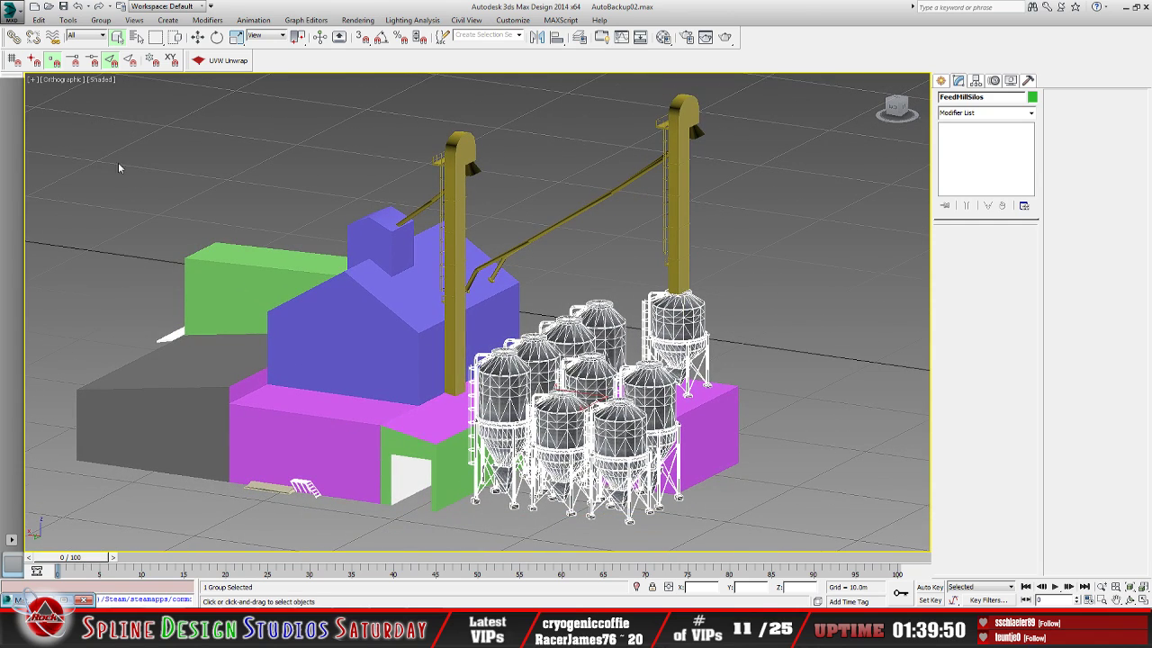
Save the scene in the pigeon_coop_elevator folder, overwriting the existing file pigeon_coop_elevator_new(Max2014)
{"action": "left_click", "coordinate": [13, 10]}
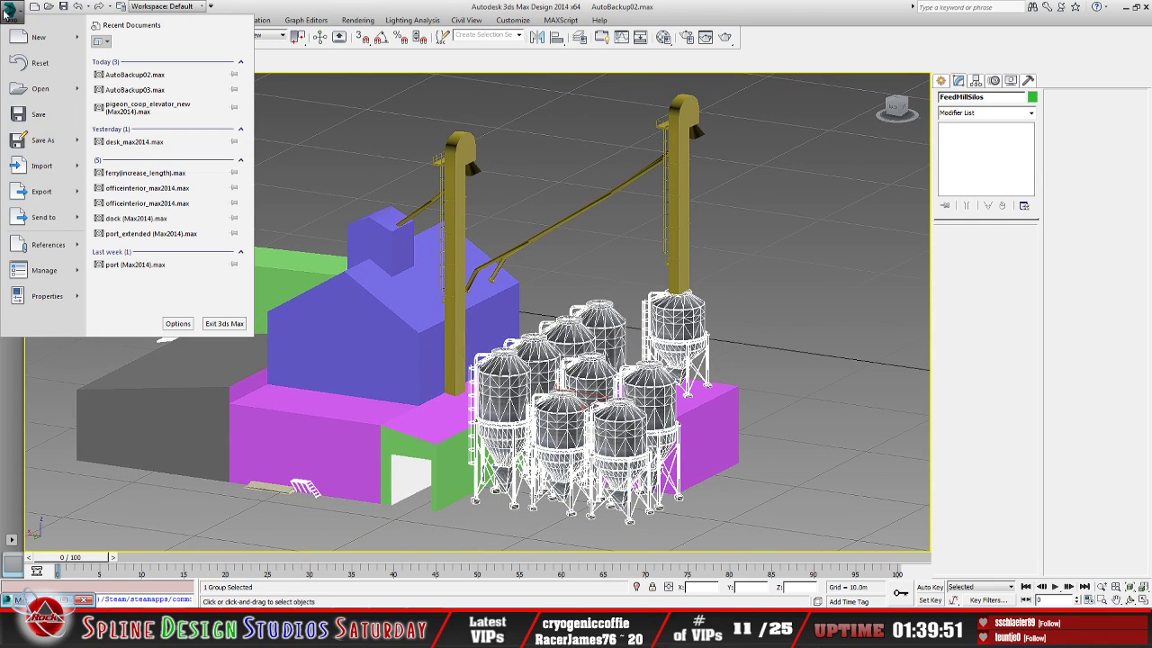
{"action": "left_click", "coordinate": [50, 141]}
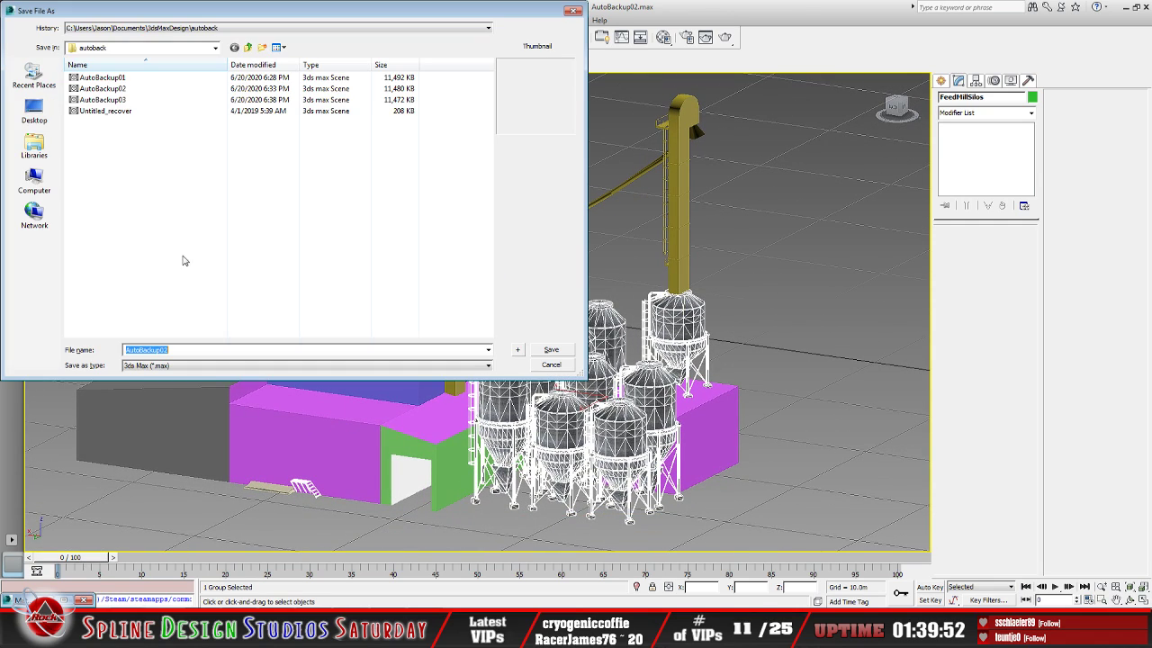
{"action": "left_click", "coordinate": [215, 48]}
{"action": "scroll", "coordinate": [214, 121], "scroll_direction": "up", "scroll_amount": 5}
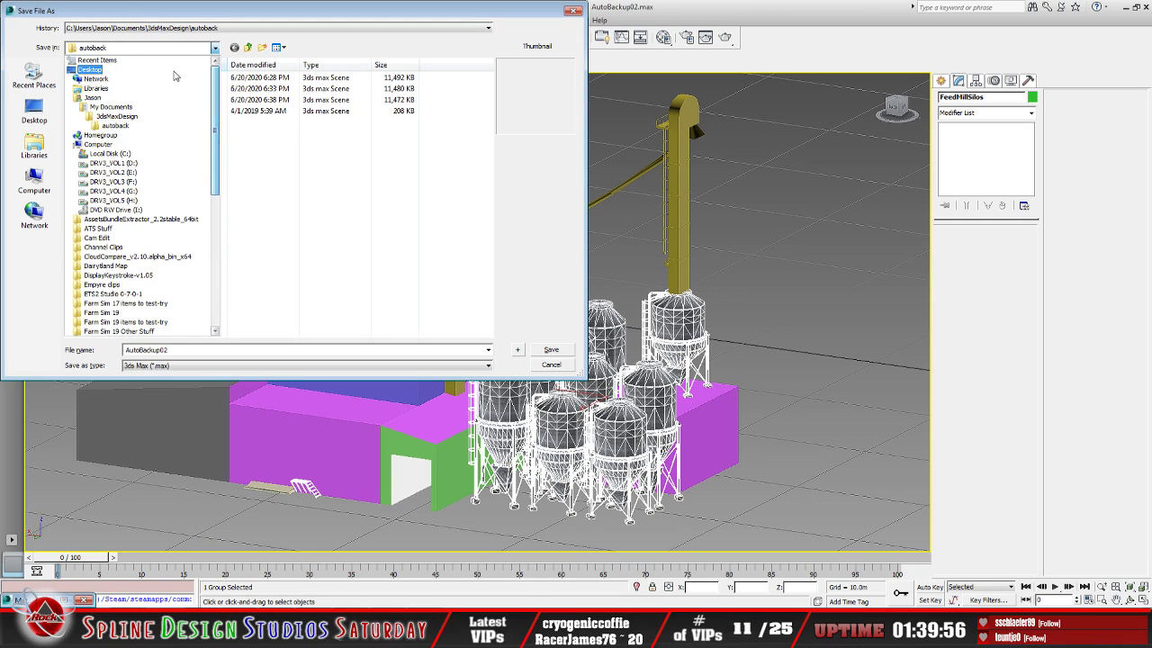
{"action": "left_click", "coordinate": [171, 72]}
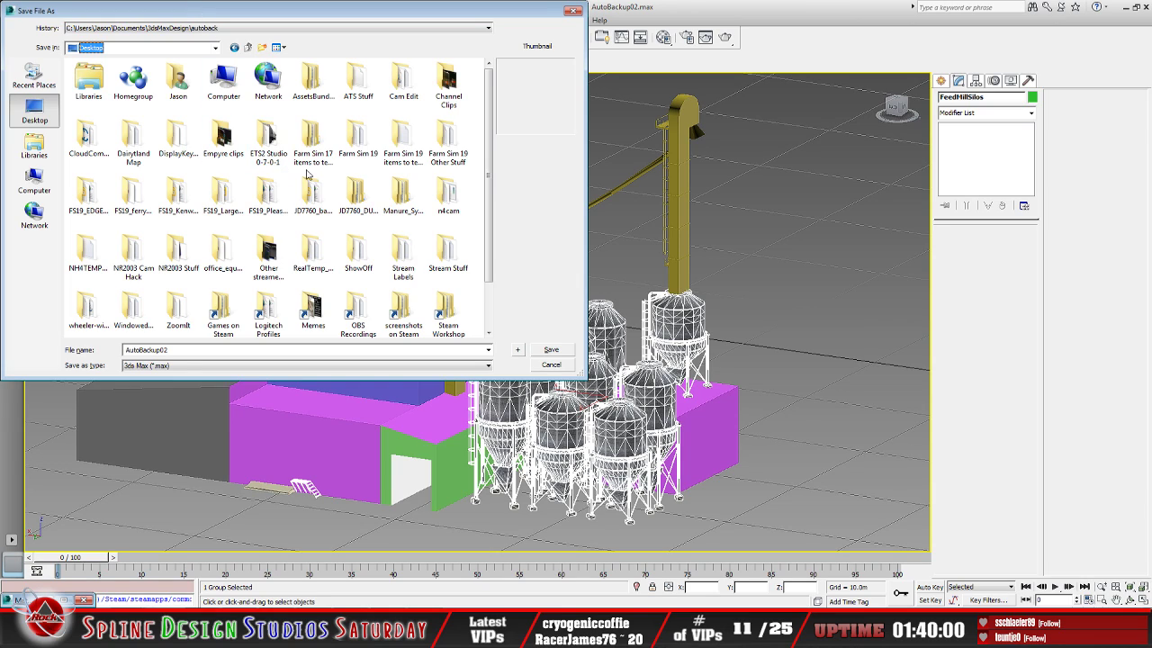
{"action": "double_click", "coordinate": [363, 146]}
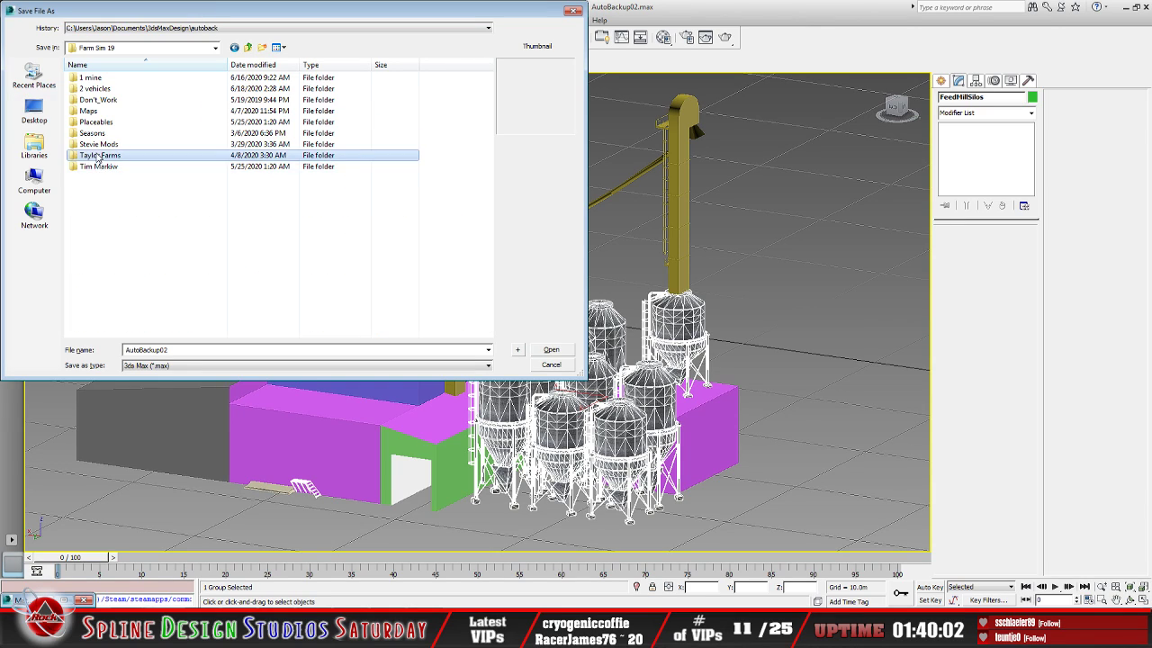
{"action": "double_click", "coordinate": [99, 169]}
{"action": "double_click", "coordinate": [135, 99]}
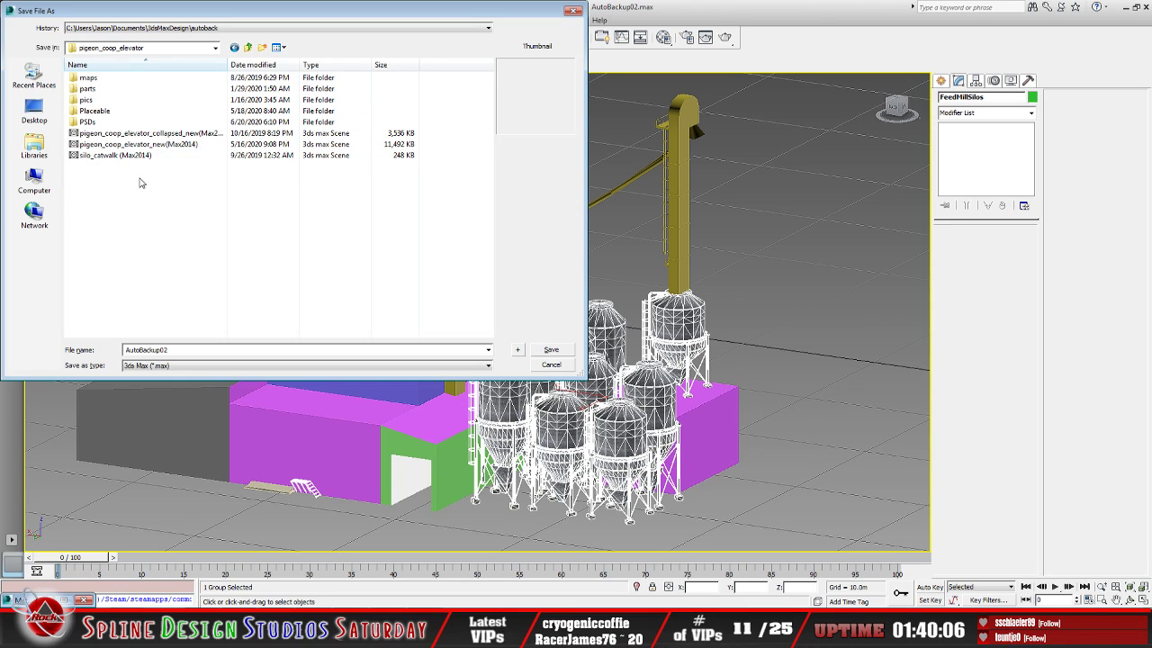
{"action": "left_click", "coordinate": [177, 146]}
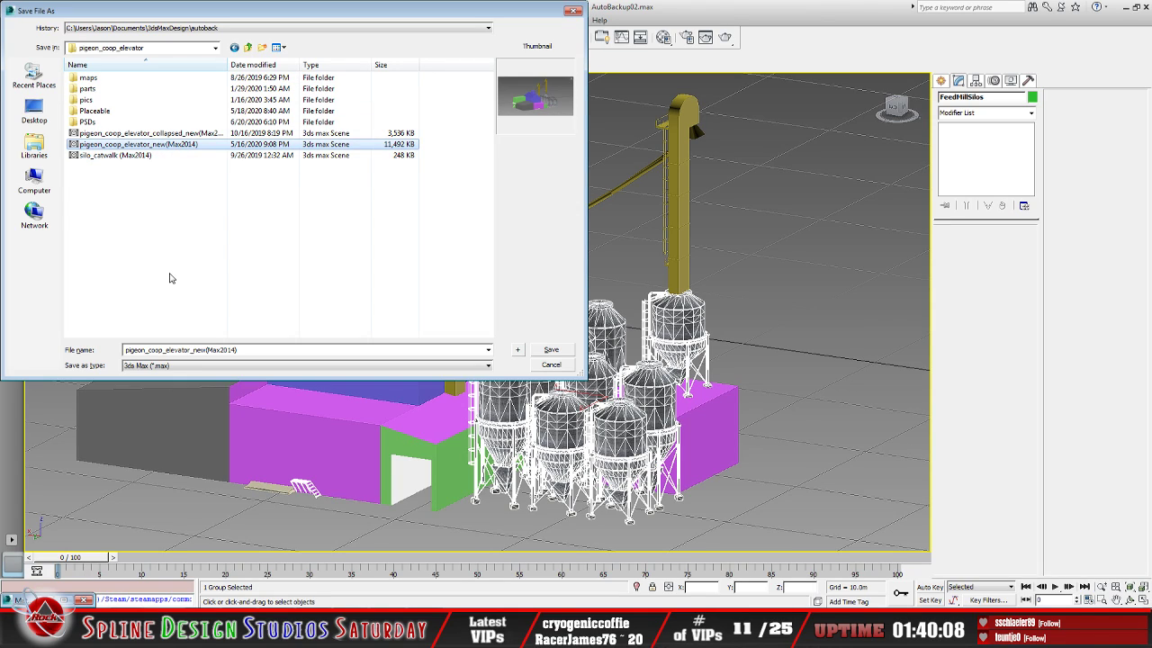
{"action": "left_click", "coordinate": [552, 350]}
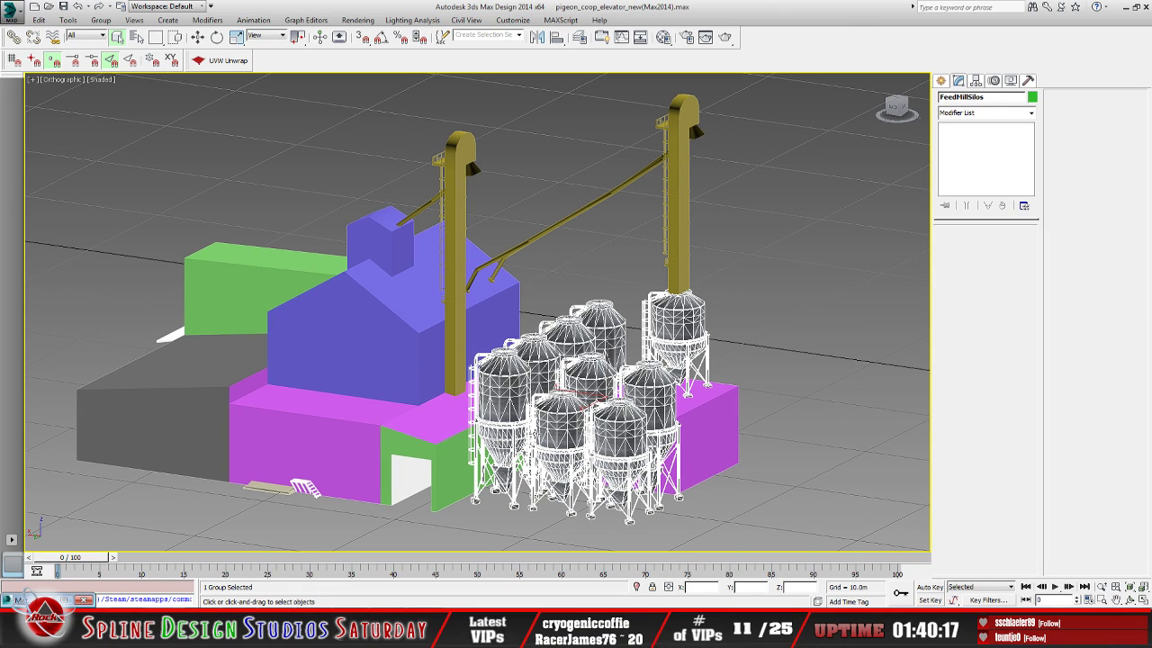
Detach the dark grey building's end wall polygon around the small door as a separate object with the default name
{"action": "left_click", "coordinate": [1137, 598]}
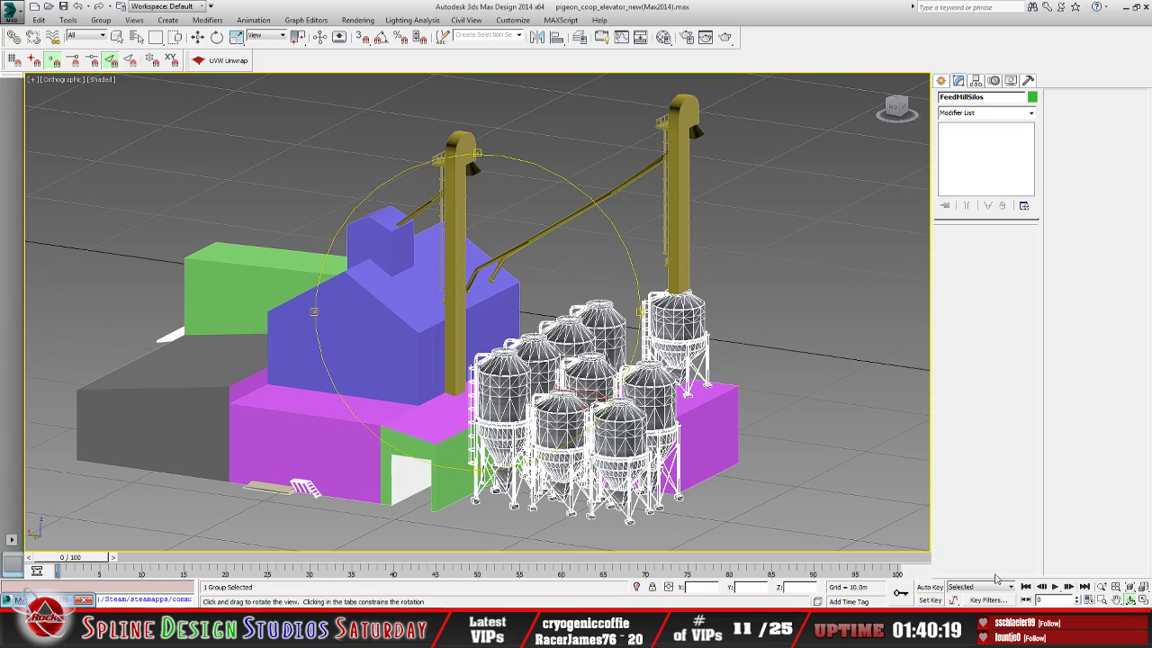
{"action": "left_click_drag", "start_coordinate": [409, 369], "coordinate": [515, 352]}
{"action": "key", "text": "q"}
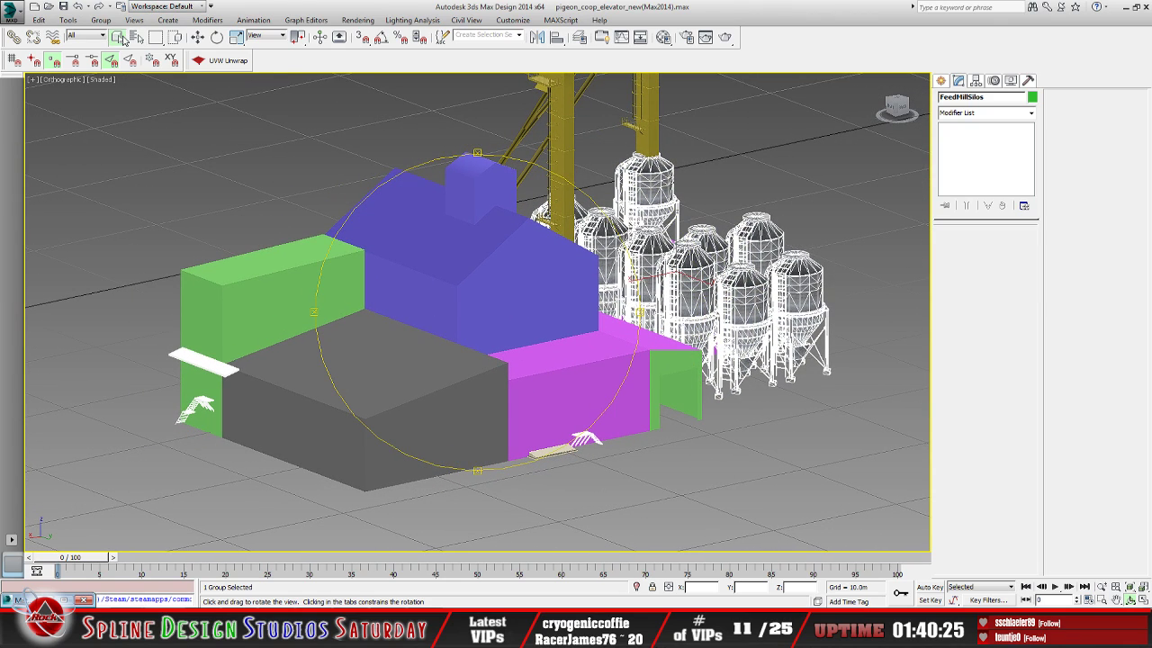
{"action": "left_click", "coordinate": [395, 403]}
{"action": "middle_click_drag", "start_coordinate": [411, 406], "coordinate": [390, 381]}
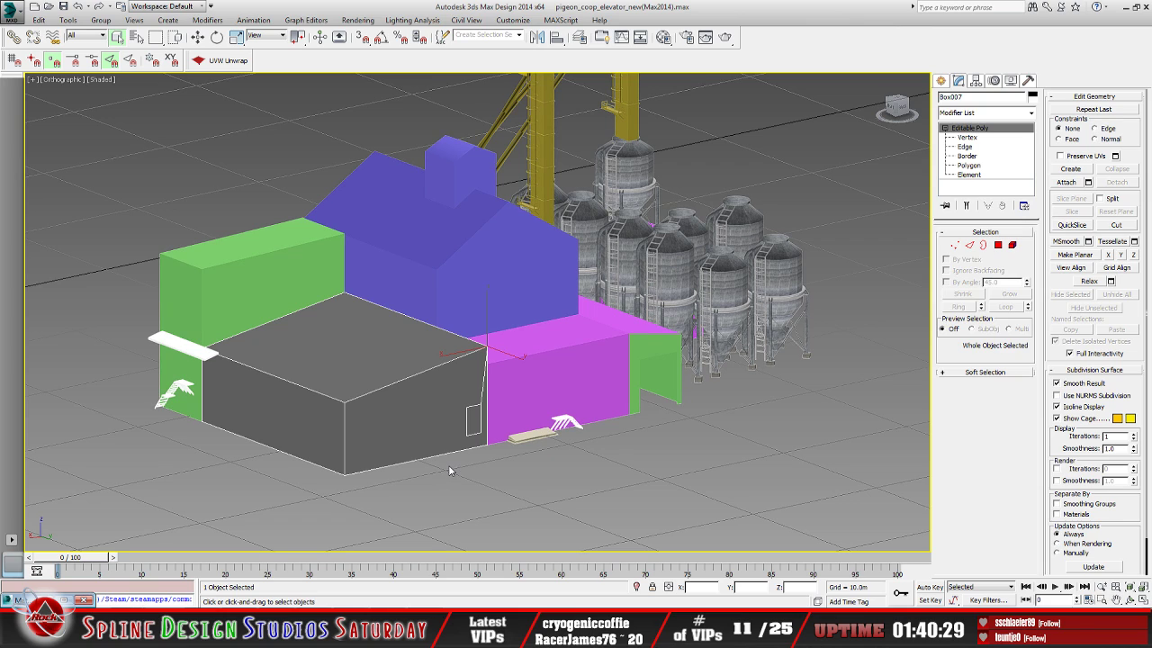
{"action": "scroll", "coordinate": [433, 377], "scroll_direction": "up", "scroll_amount": 5}
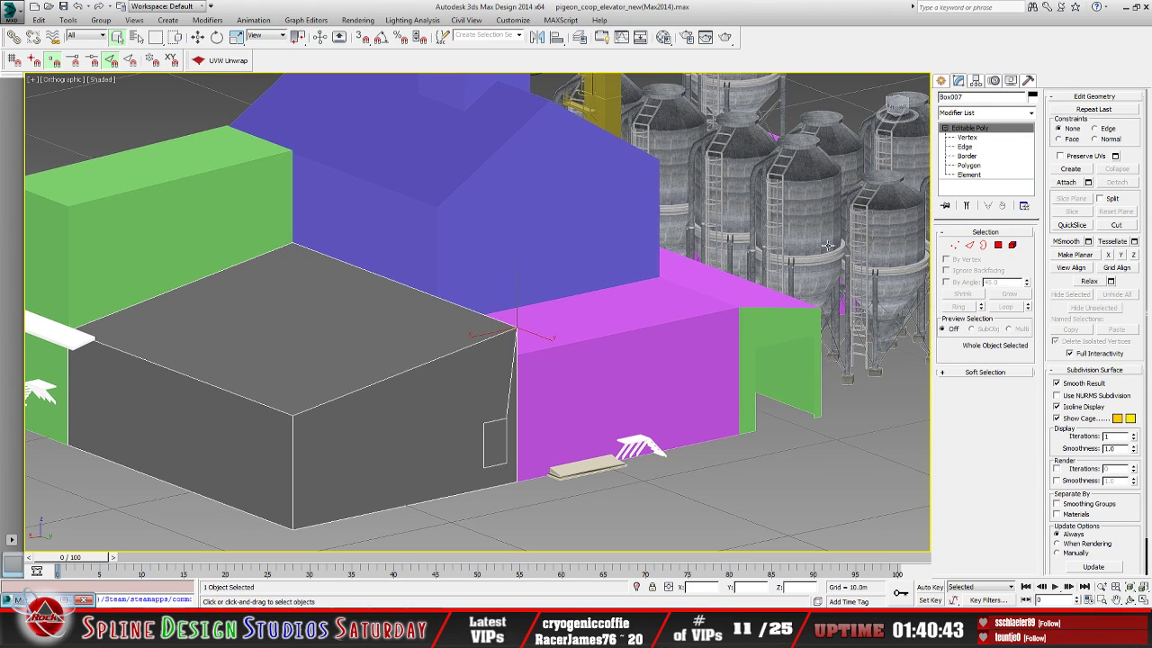
{"action": "left_click", "coordinate": [976, 81]}
{"action": "left_click", "coordinate": [958, 81]}
{"action": "left_click", "coordinate": [969, 165]}
{"action": "left_click", "coordinate": [495, 443]}
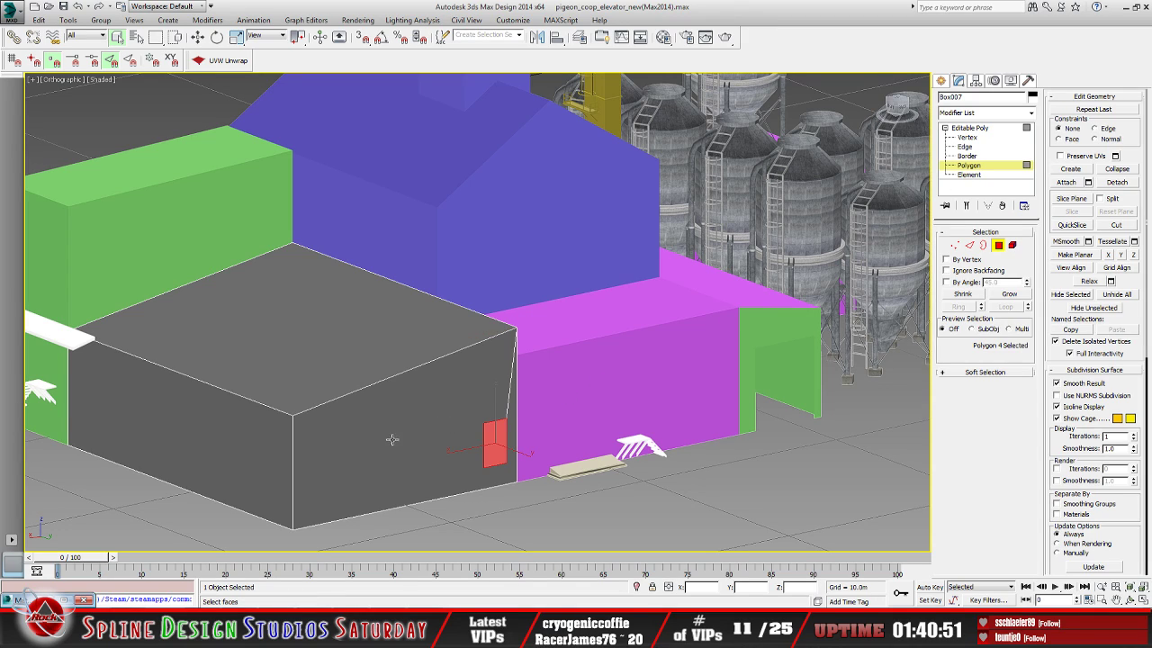
{"action": "left_click", "coordinate": [379, 443]}
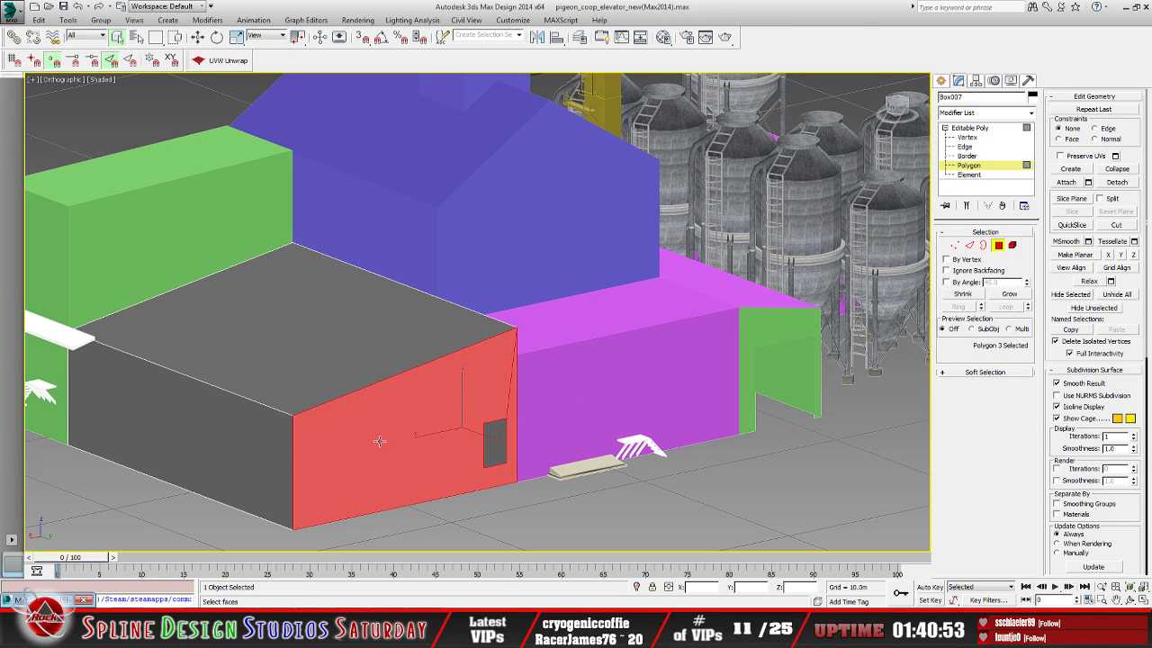
{"action": "left_click", "coordinate": [1123, 184]}
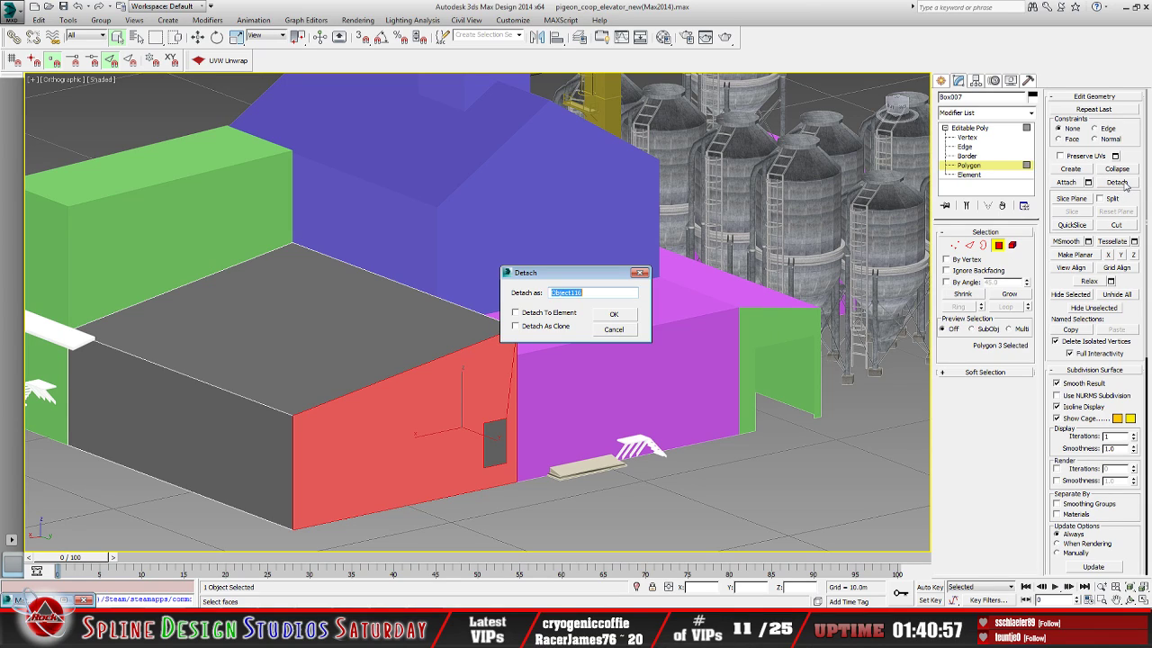
{"action": "left_click", "coordinate": [613, 313]}
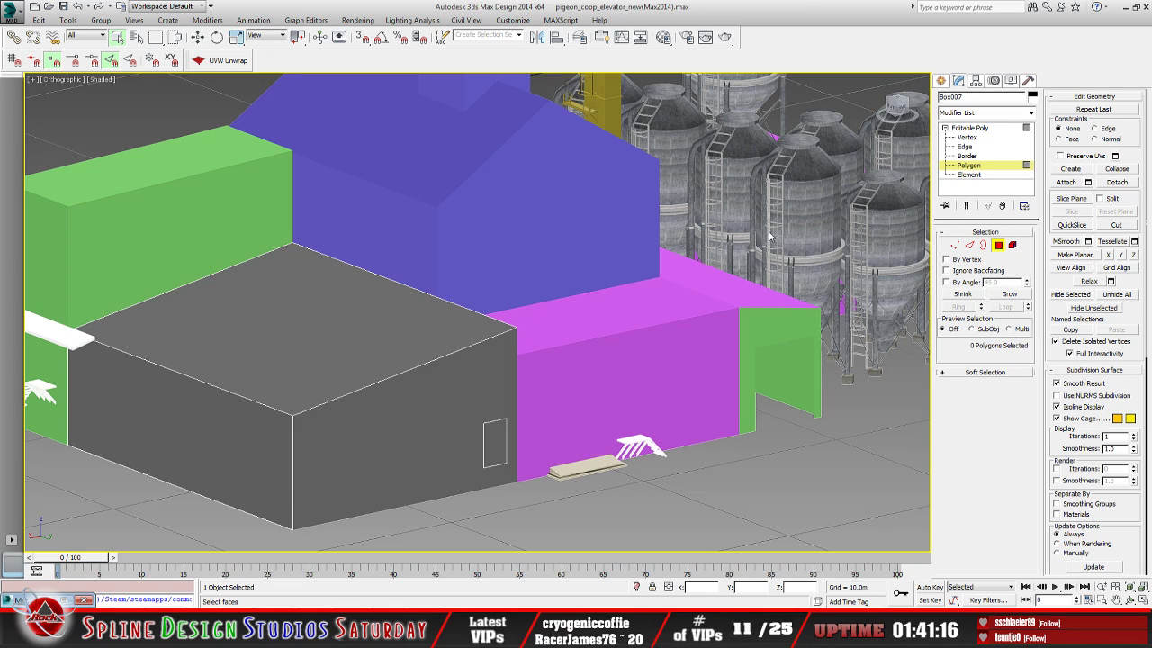
Leave polygon editing on the dark grey building and select the detached end wall
{"action": "left_click", "coordinate": [965, 129]}
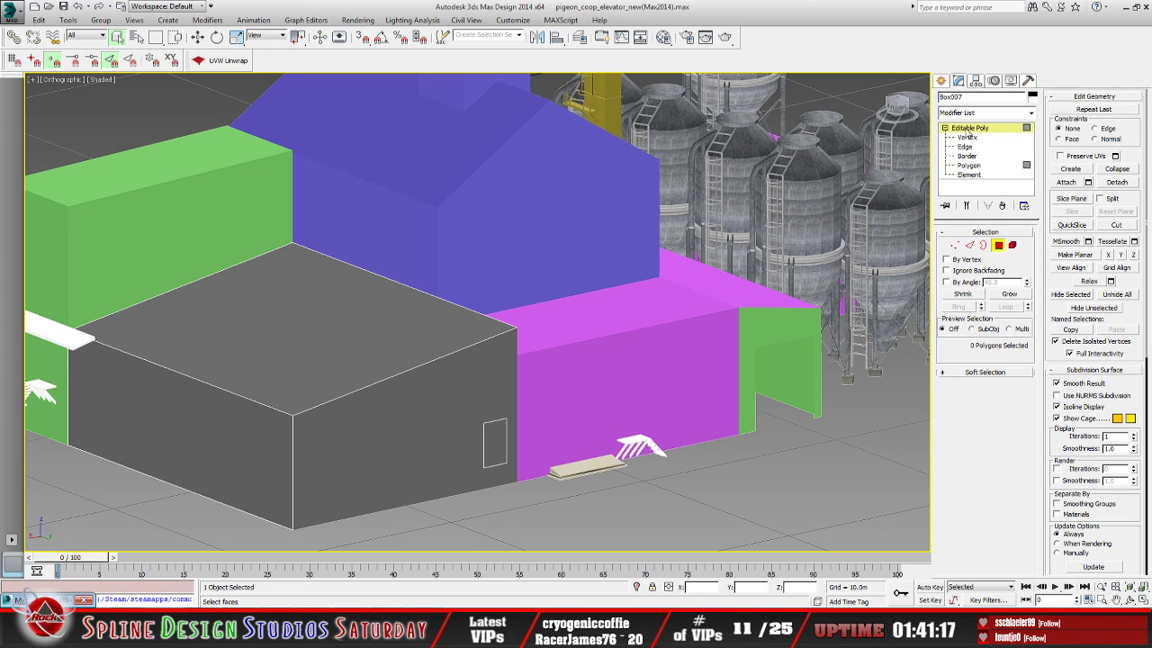
{"action": "left_click", "coordinate": [355, 425]}
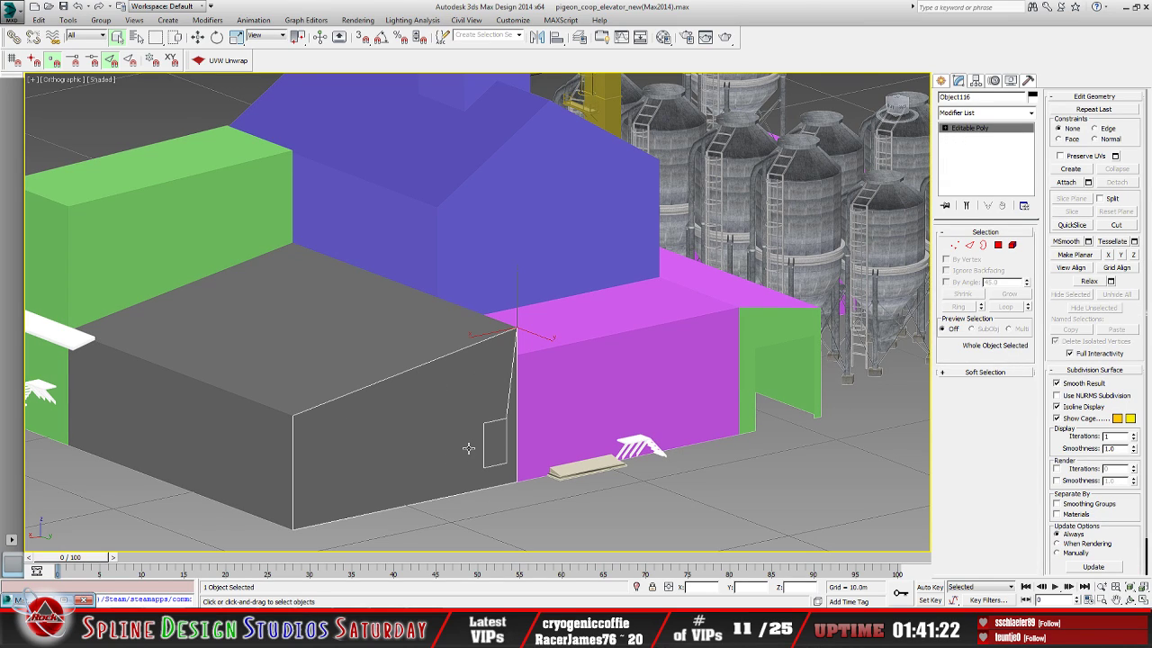
{"action": "left_click", "coordinate": [352, 454]}
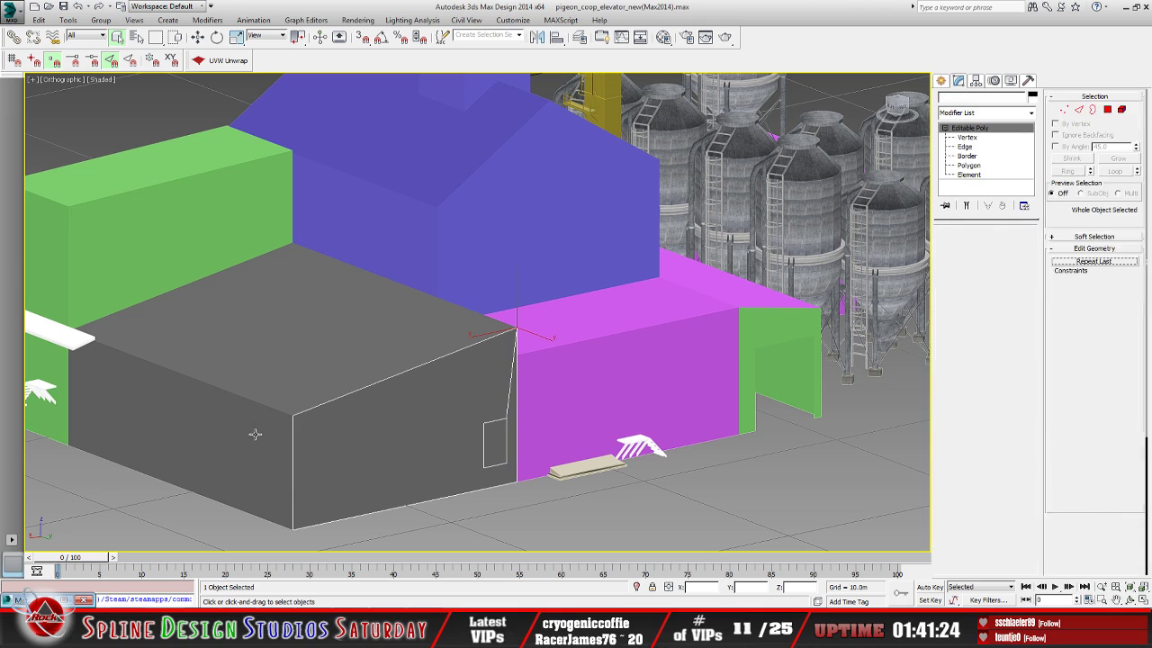
{"action": "left_click", "coordinate": [353, 455]}
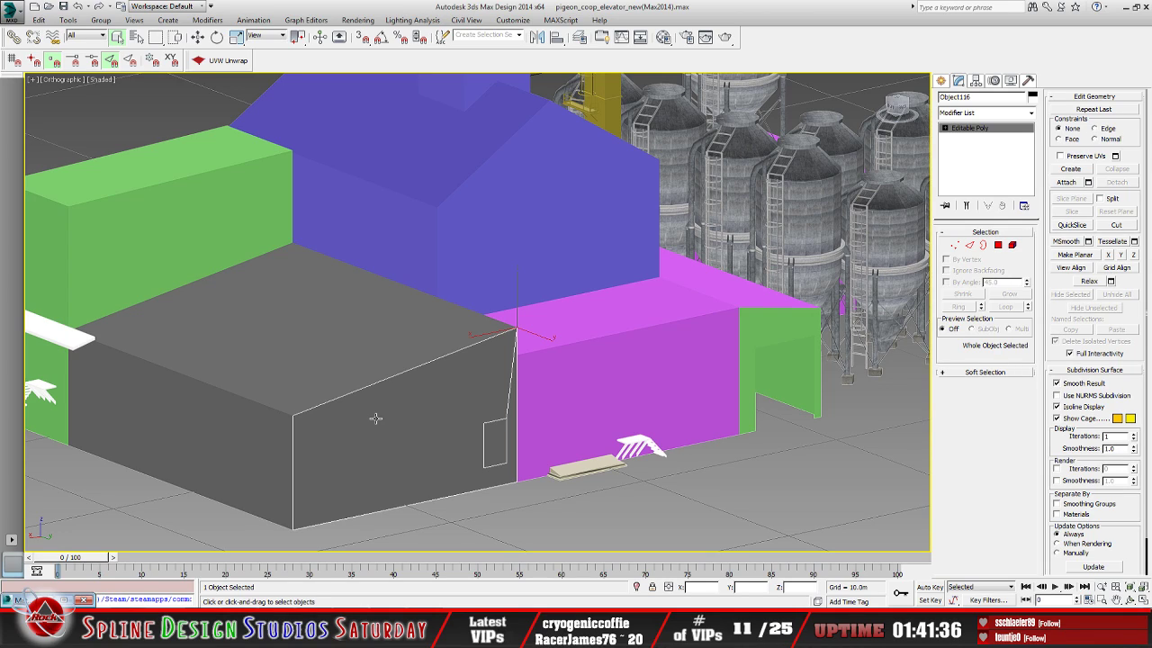
Turn on 3D snapping with the Cut tool active on the detached end wall
{"action": "key", "text": "q"}
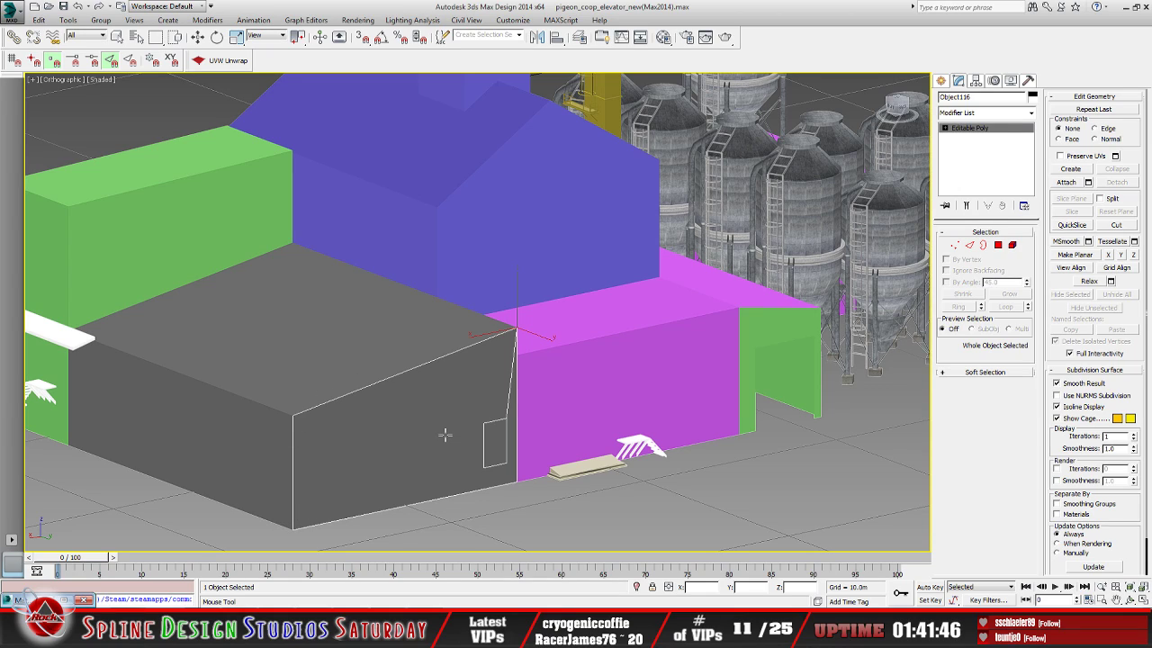
{"action": "key", "text": "w"}
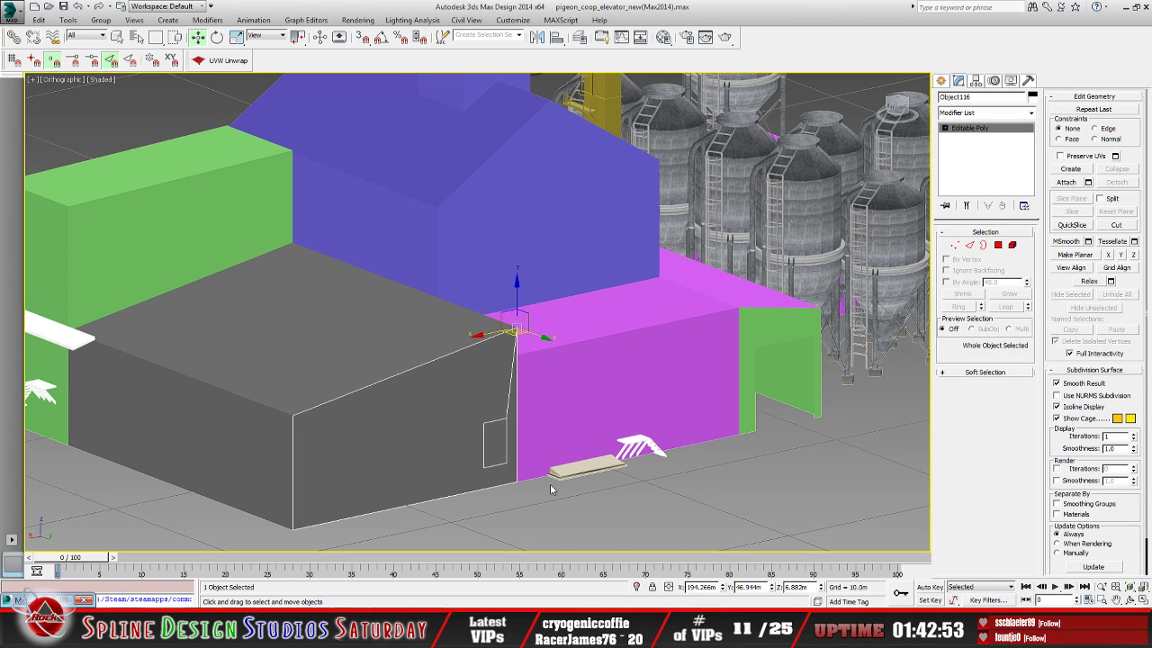
{"action": "left_click", "coordinate": [1116, 225]}
{"action": "left_click", "coordinate": [362, 37]}
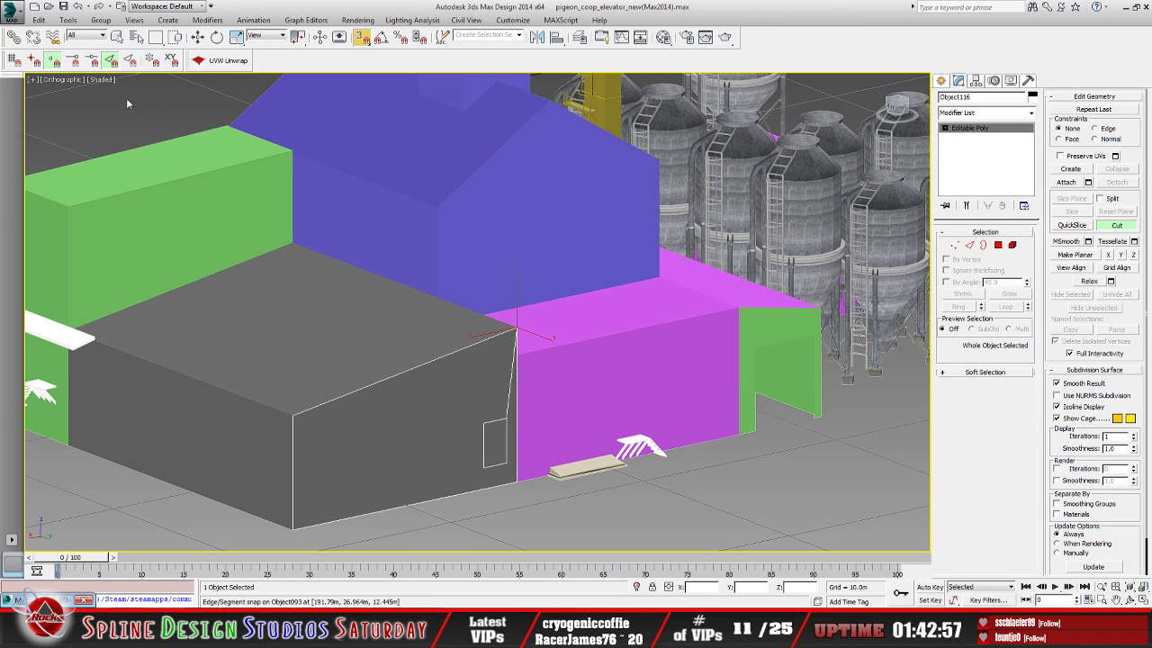
{"action": "left_click", "coordinate": [293, 415]}
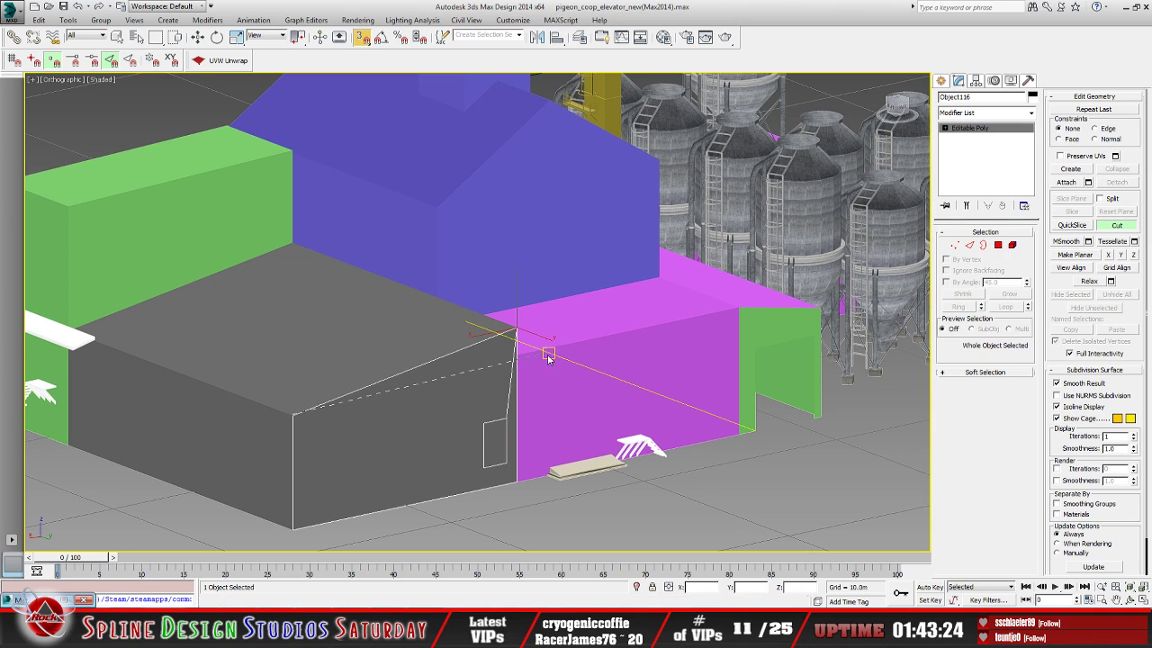
{"action": "right_click", "coordinate": [543, 369]}
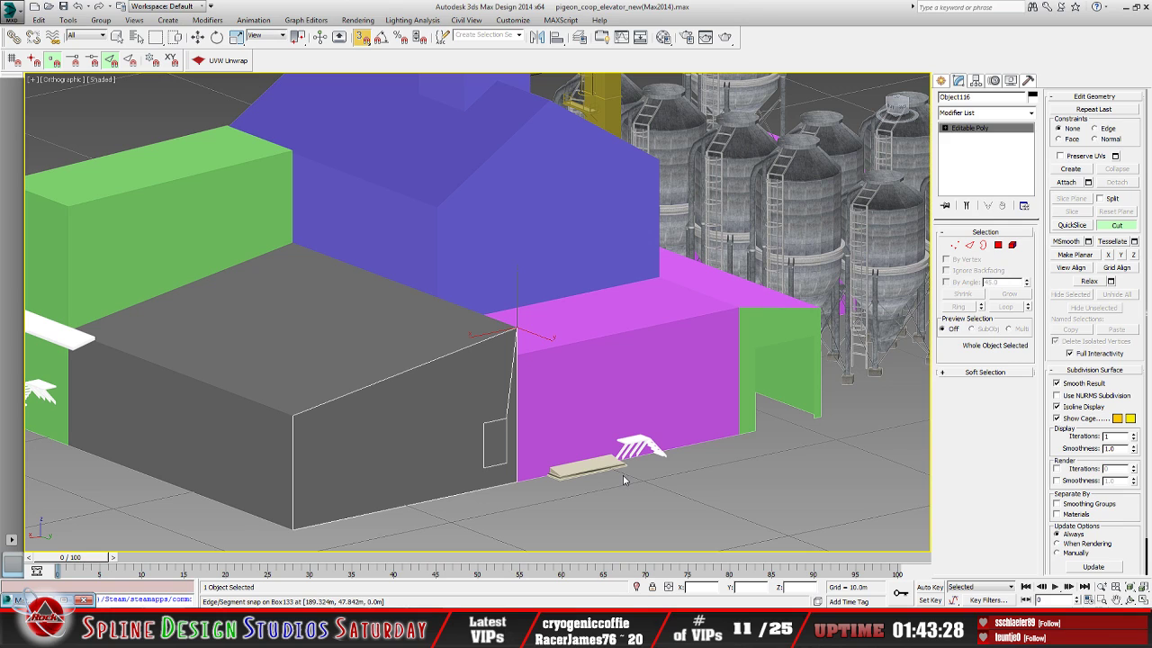
{"action": "key", "text": "w"}
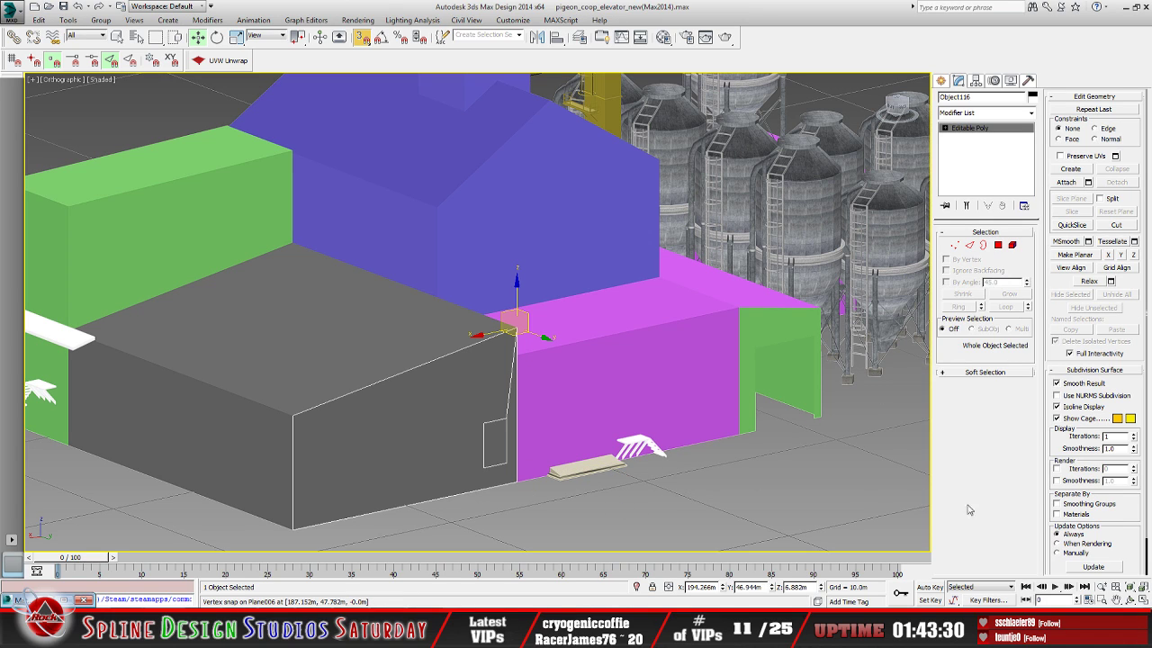
Cut the detached end wall from its edge at the magenta roof's eave height across to the wall's upper outer corner
{"action": "left_click", "coordinate": [1130, 599]}
{"action": "mouse_move", "coordinate": [494, 365]}
{"action": "left_mouse_down"}
{"action": "mouse_move", "coordinate": [422, 357]}
{"action": "mouse_move", "coordinate": [479, 370]}
{"action": "mouse_move", "coordinate": [509, 337]}
{"action": "mouse_move", "coordinate": [503, 365]}
{"action": "left_mouse_up"}
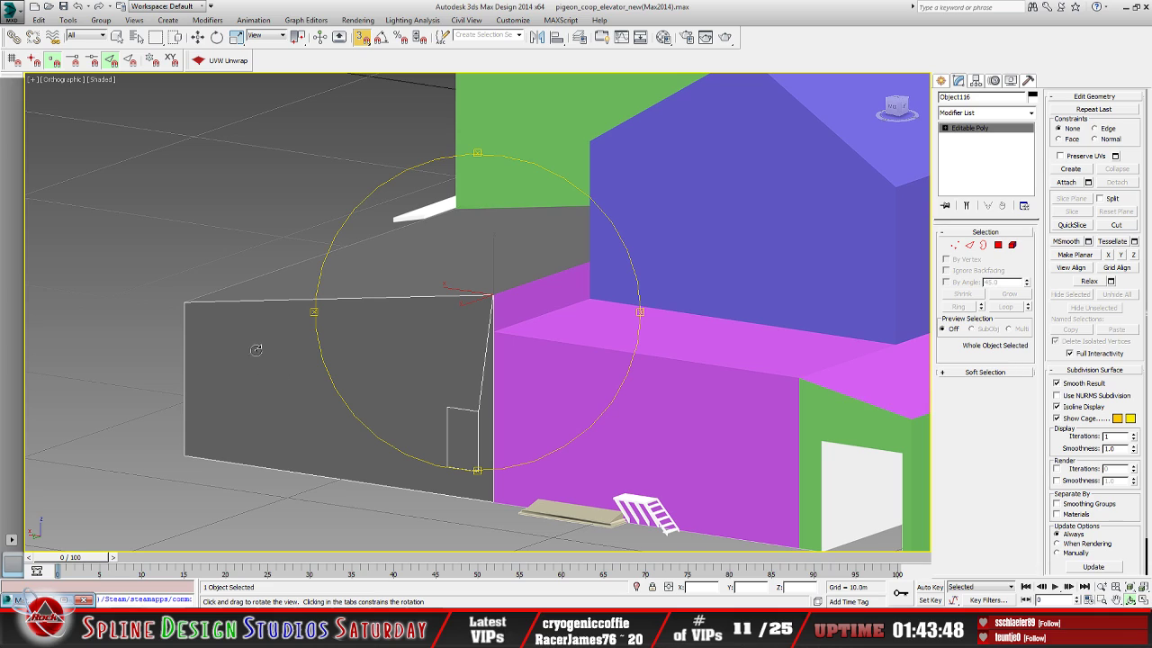
{"action": "left_click_drag", "start_coordinate": [450, 417], "coordinate": [513, 403]}
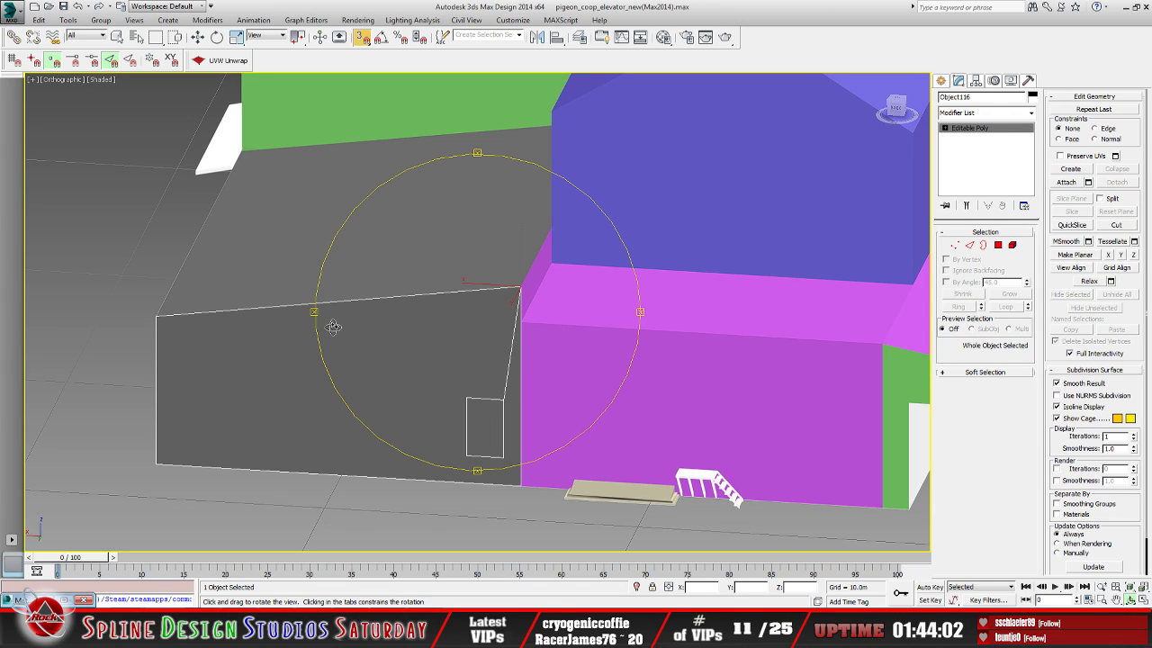
{"action": "left_click", "coordinate": [1119, 226]}
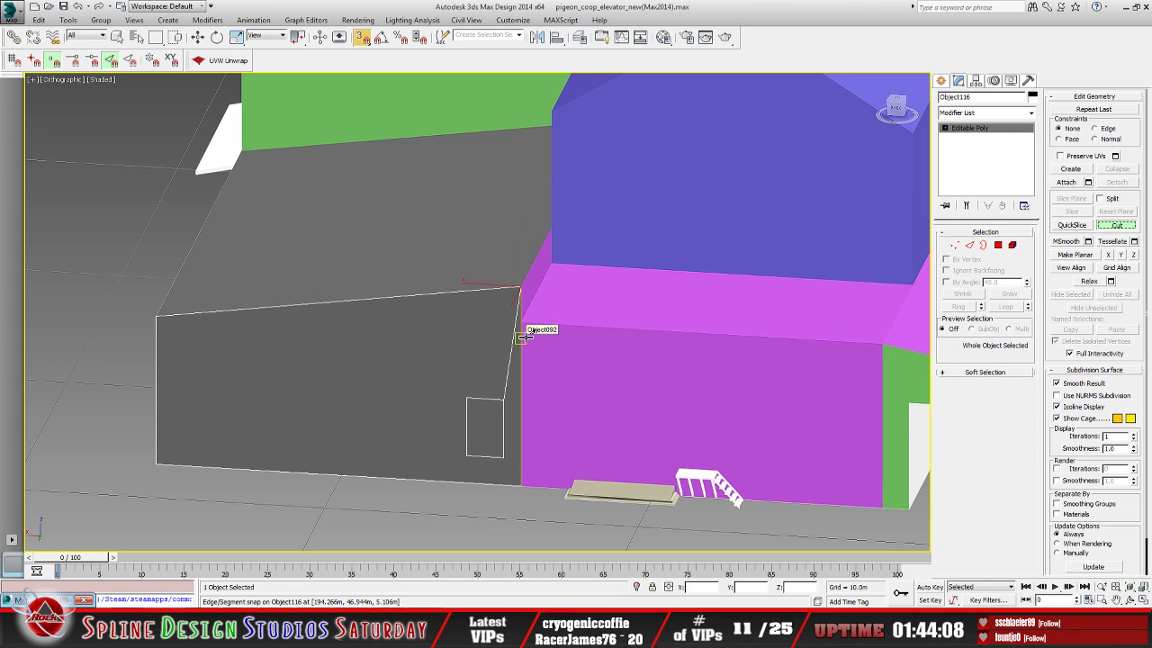
{"action": "scroll", "coordinate": [525, 335], "scroll_direction": "up", "scroll_amount": 1}
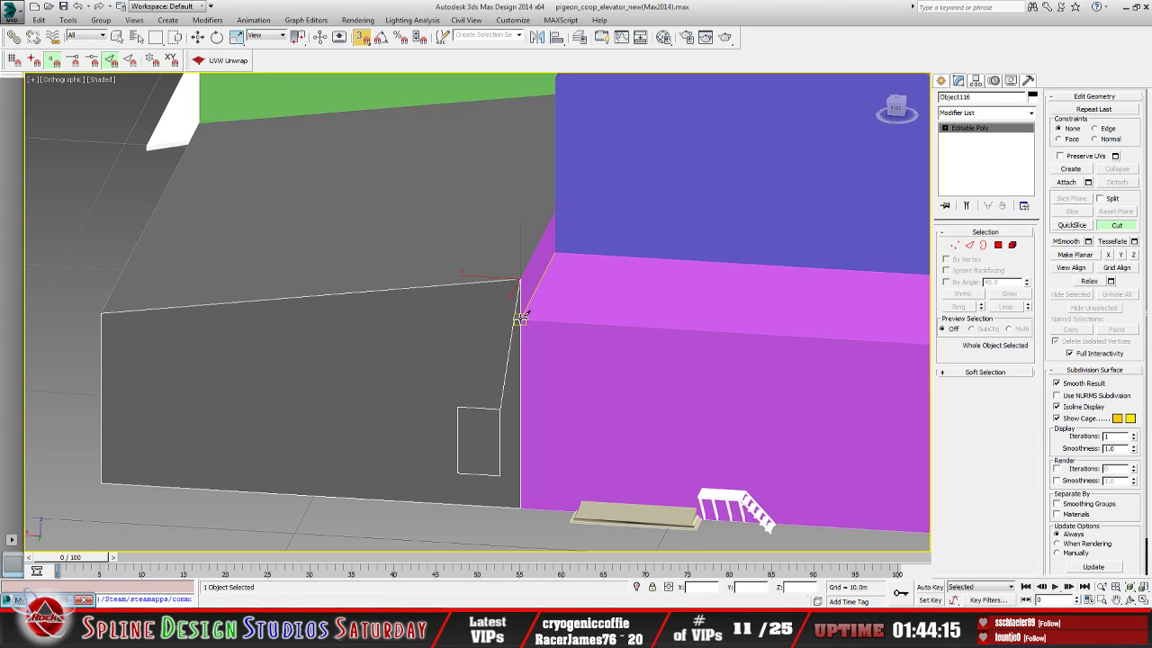
{"action": "left_click", "coordinate": [520, 318]}
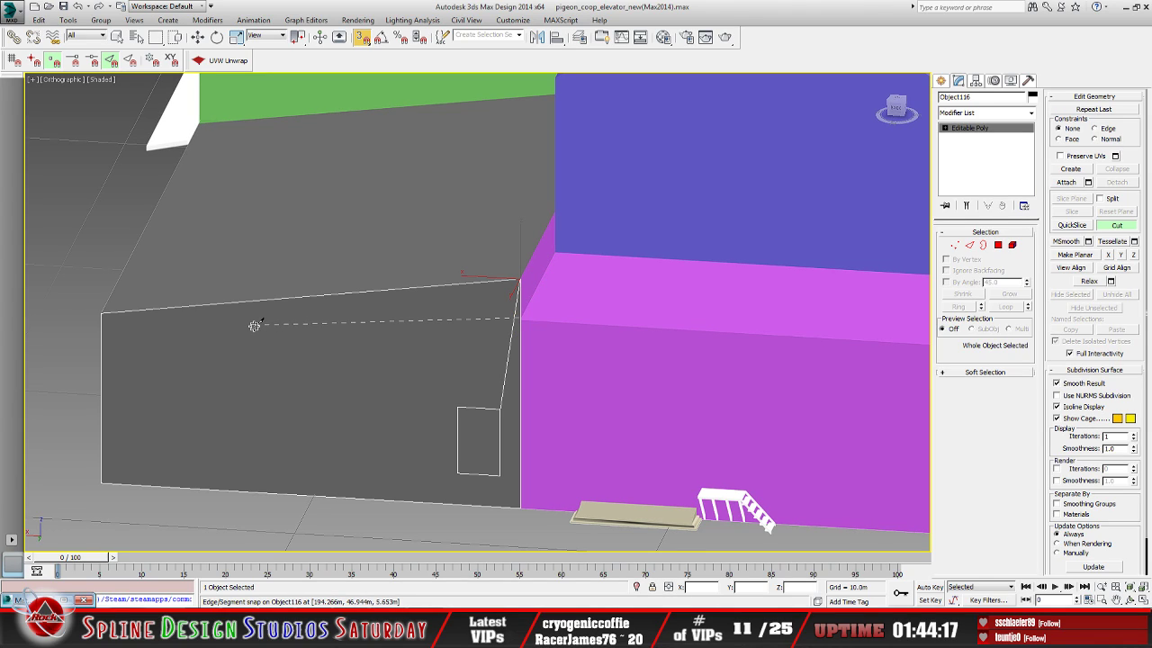
{"action": "left_click", "coordinate": [101, 316]}
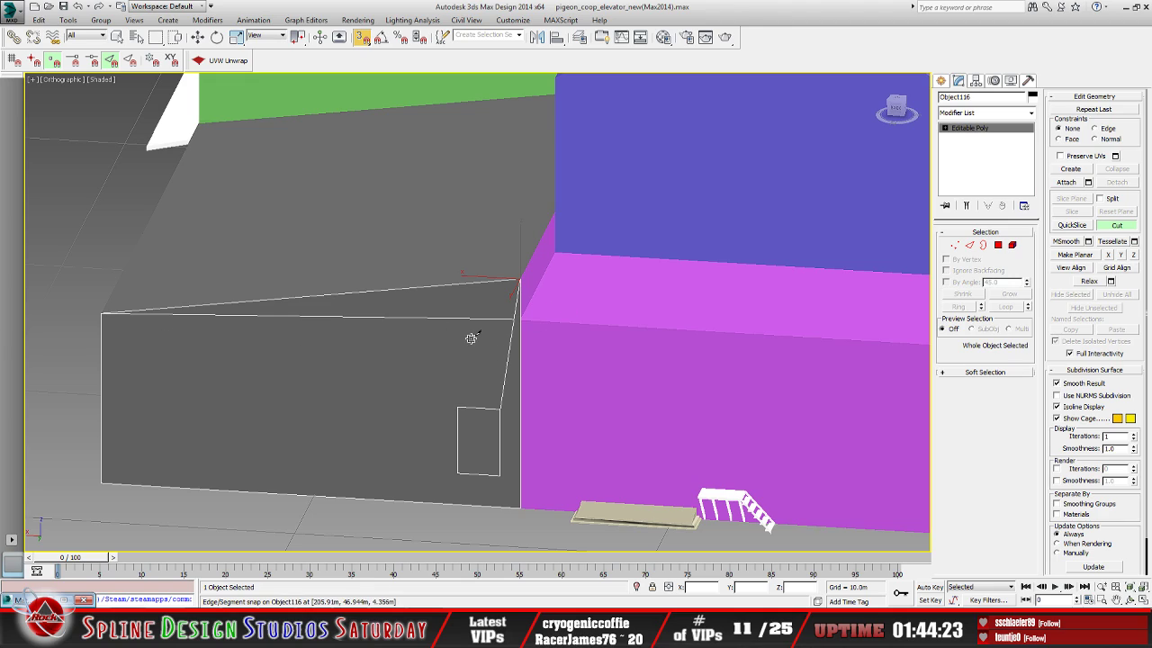
{"action": "middle_click_drag", "start_coordinate": [402, 406], "coordinate": [445, 412]}
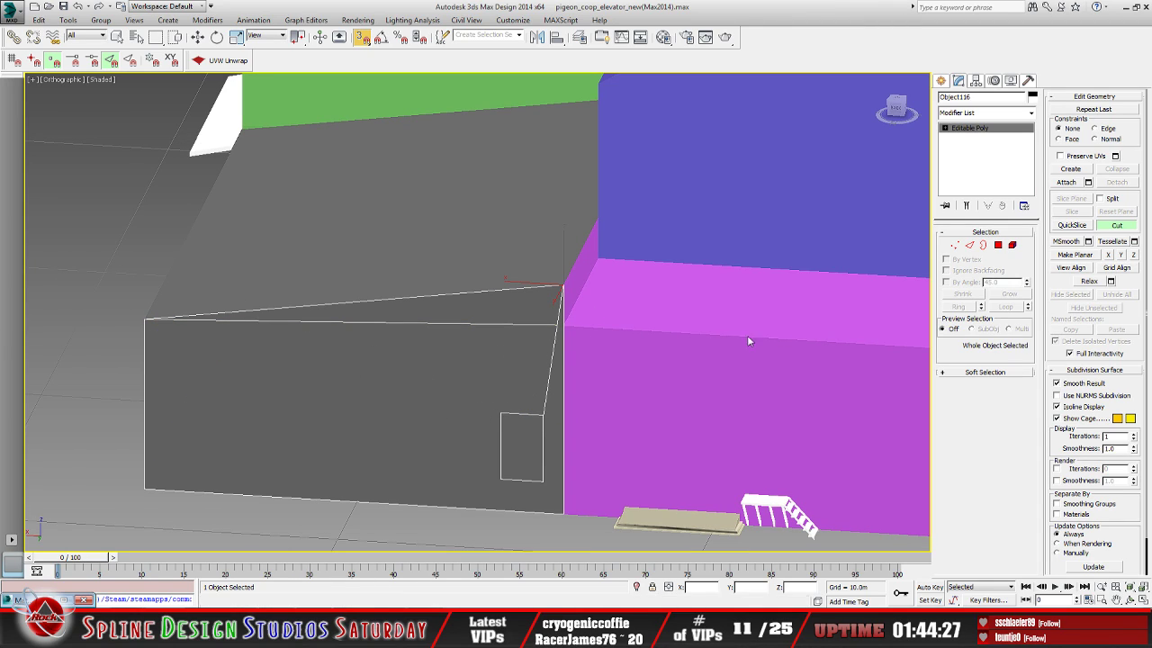
{"action": "left_click", "coordinate": [1117, 225]}
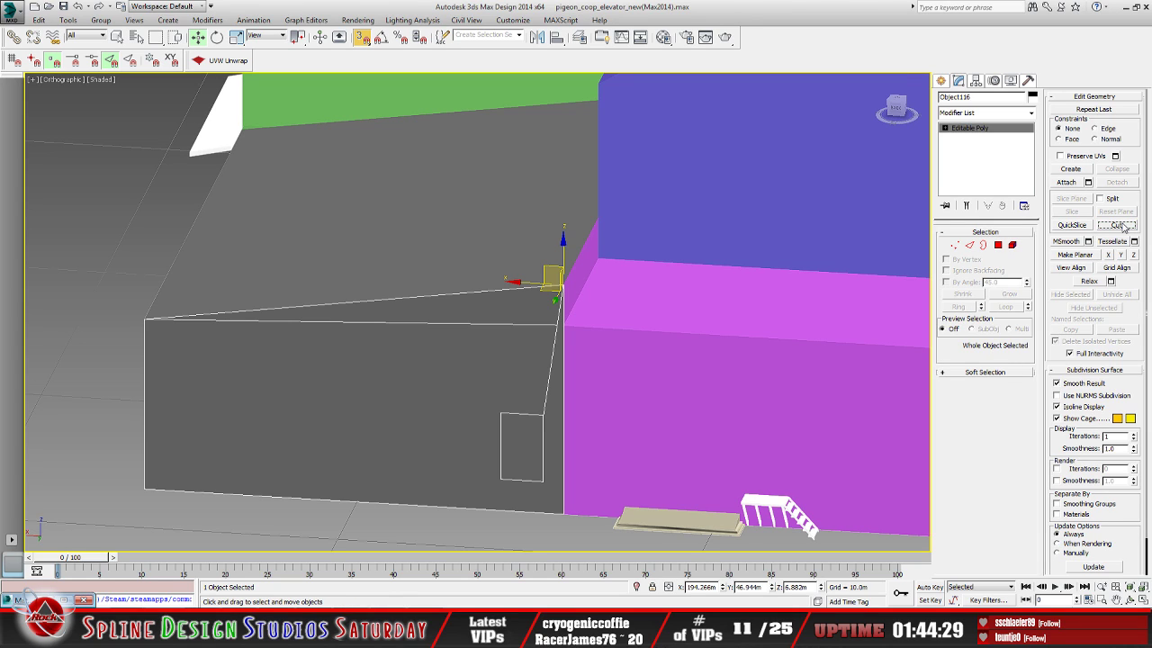
Turn off 3D snapping and switch the detached end wall to vertex editing
{"action": "middle_click_drag", "start_coordinate": [209, 360], "coordinate": [306, 393]}
{"action": "scroll", "coordinate": [306, 393], "scroll_direction": "up", "scroll_amount": 2}
{"action": "scroll", "coordinate": [306, 393], "scroll_direction": "up", "scroll_amount": 5}
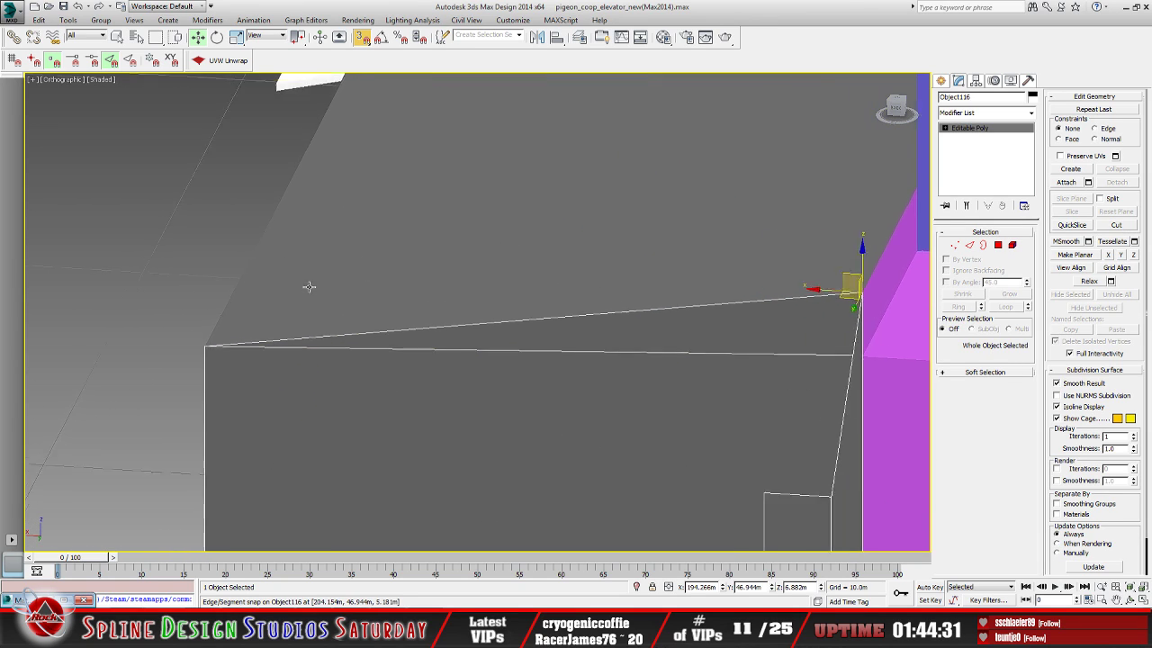
{"action": "left_click", "coordinate": [362, 36]}
{"action": "middle_click_drag", "start_coordinate": [205, 295], "coordinate": [347, 234]}
{"action": "left_click", "coordinate": [945, 128]}
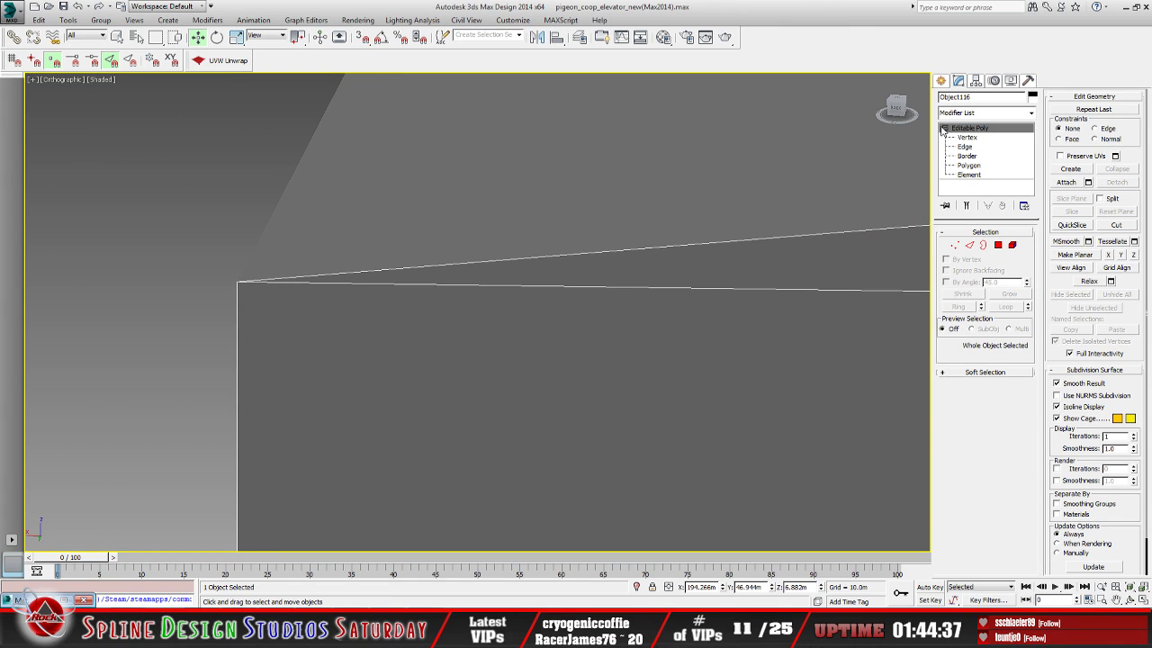
{"action": "left_click", "coordinate": [964, 137]}
Clear the vertex selection and examine the end wall's upper outer corner where the new cut meets the sloping top edge
{"action": "middle_click_drag", "start_coordinate": [258, 308], "coordinate": [416, 324]}
{"action": "middle_click_drag", "start_coordinate": [286, 326], "coordinate": [459, 341]}
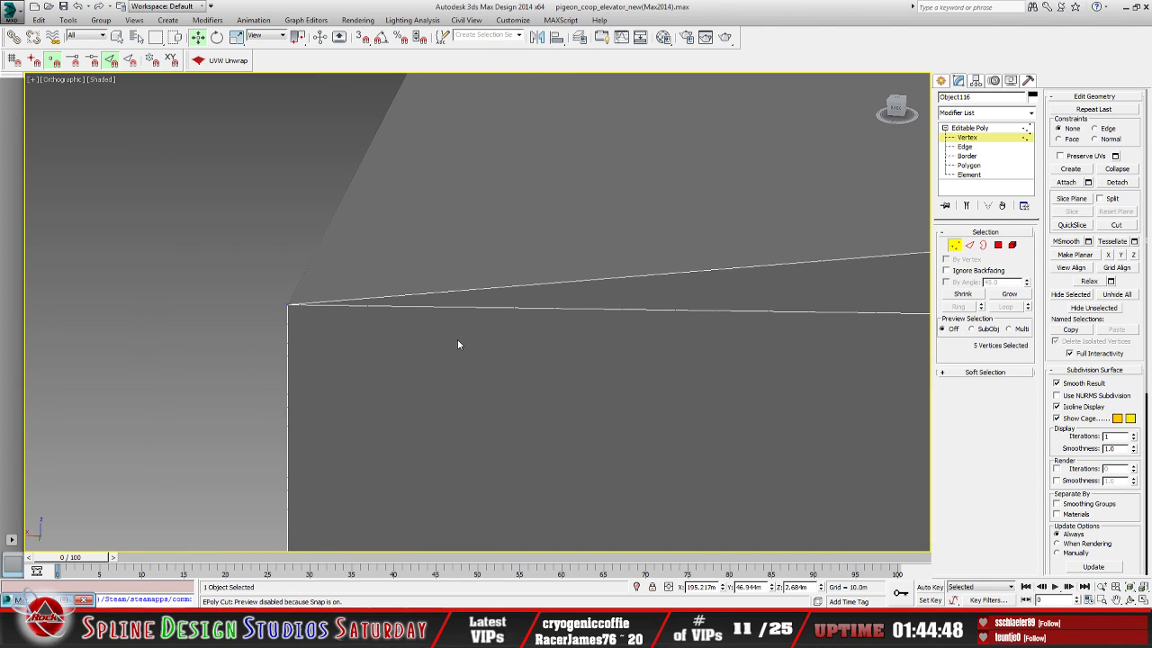
{"action": "middle_click_drag", "start_coordinate": [384, 330], "coordinate": [432, 350]}
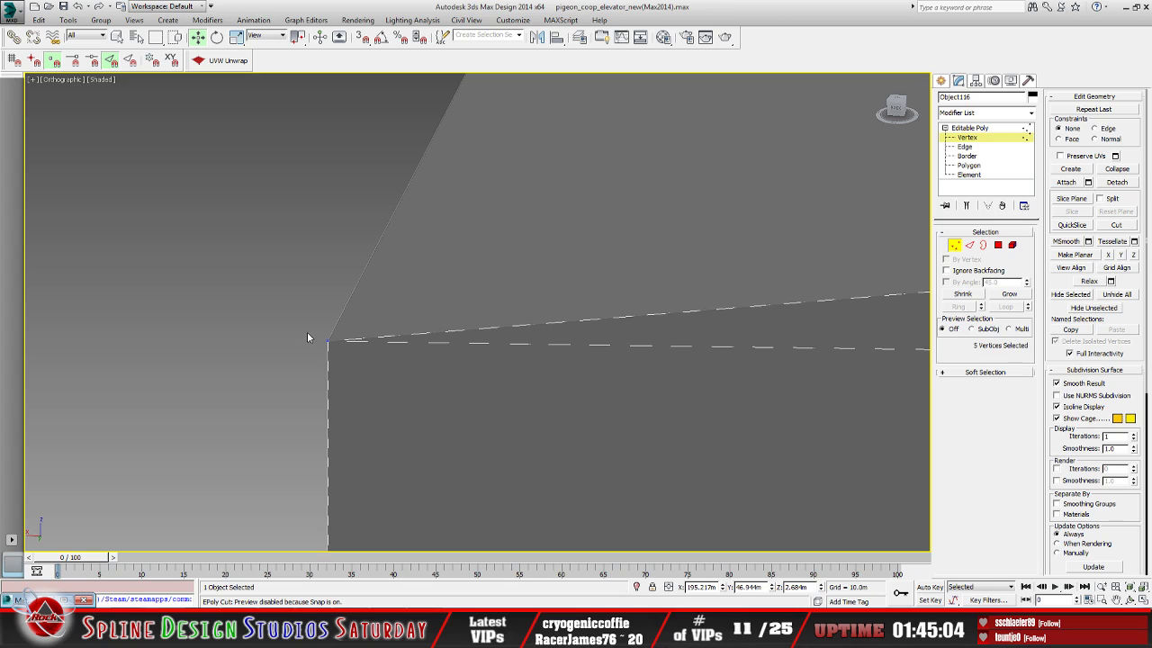
{"action": "left_click", "coordinate": [332, 367]}
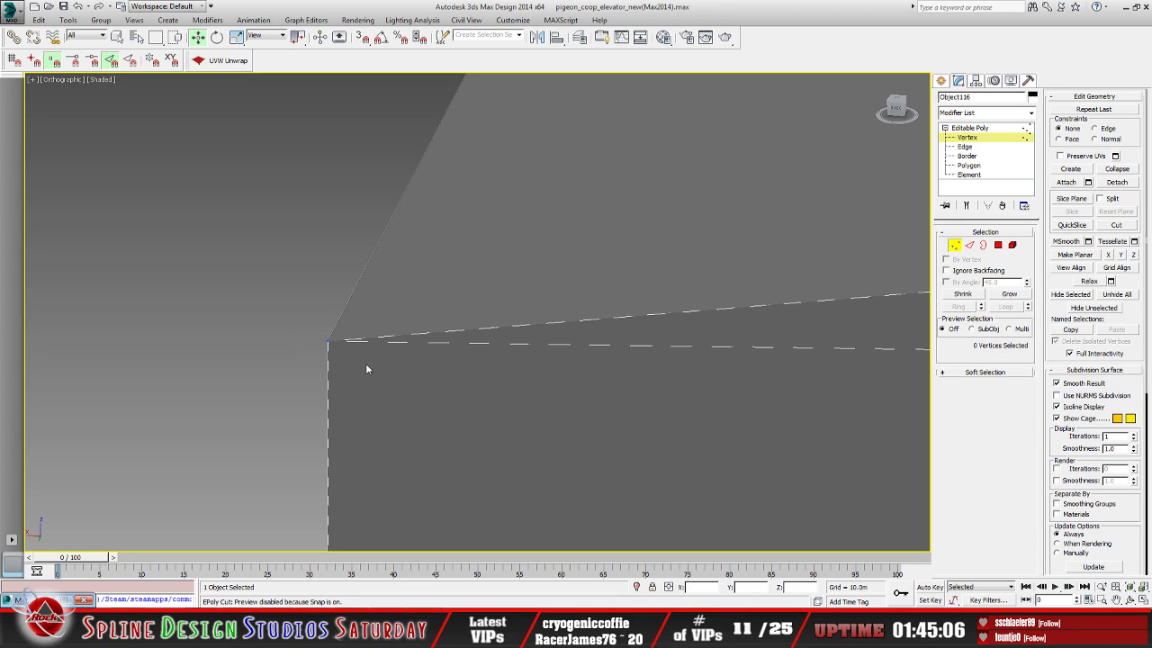
{"action": "scroll", "coordinate": [524, 414], "scroll_direction": "down", "scroll_amount": 3}
{"action": "scroll", "coordinate": [524, 415], "scroll_direction": "down", "scroll_amount": 4}
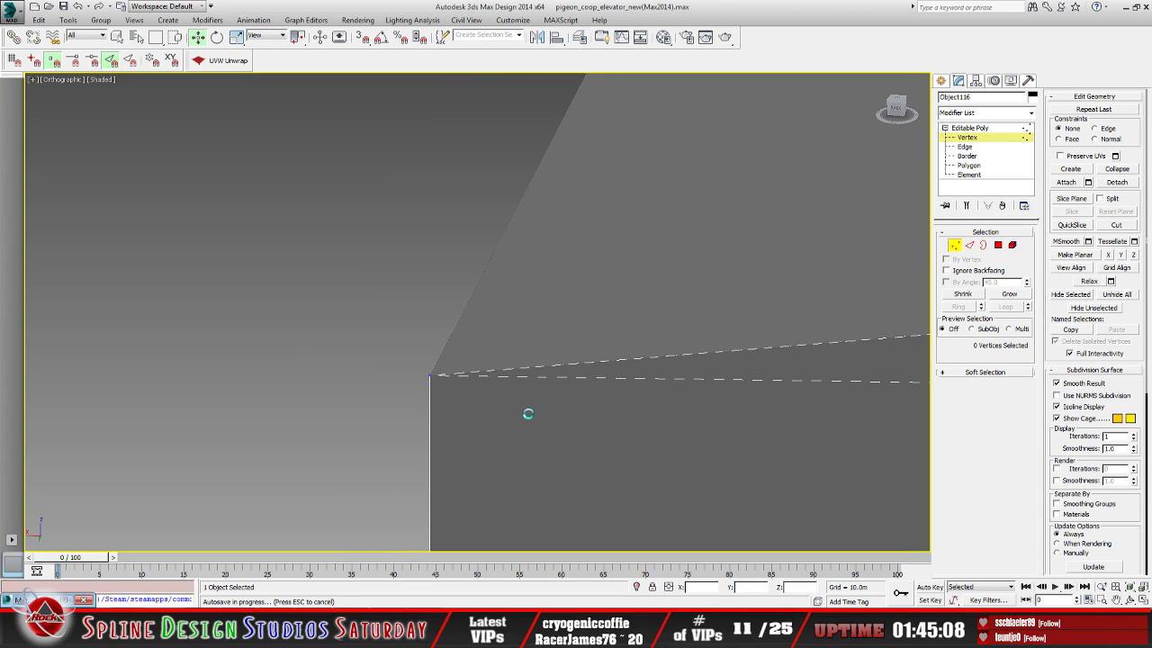
{"action": "scroll", "coordinate": [622, 396], "scroll_direction": "up", "scroll_amount": 2}
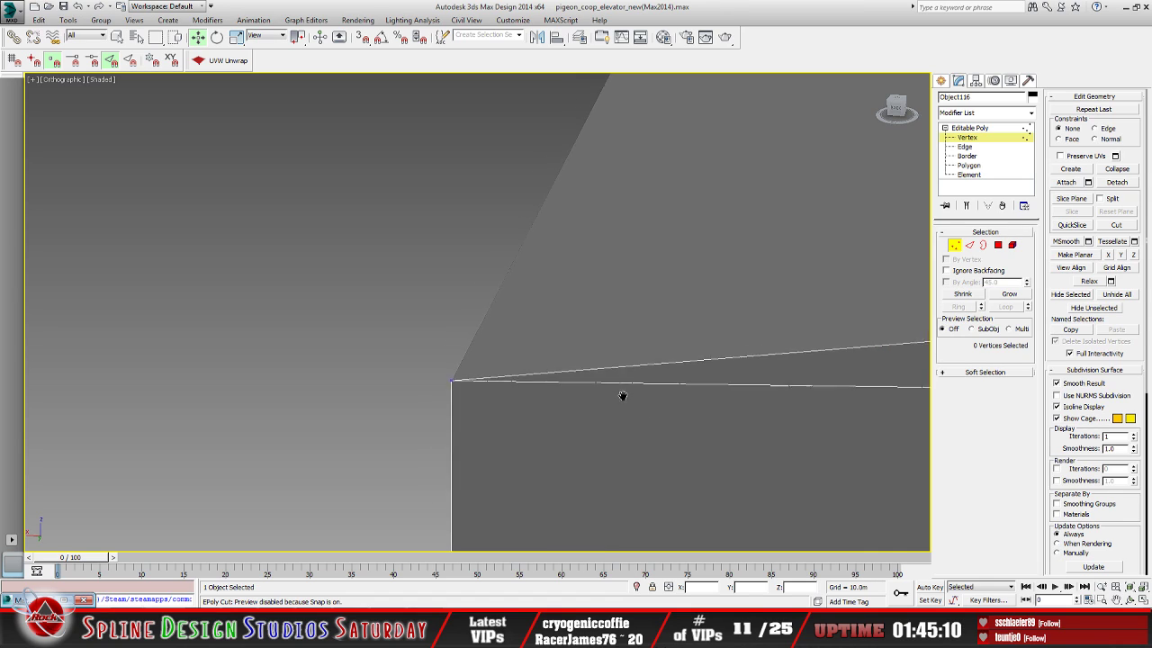
{"action": "middle_click_drag", "start_coordinate": [621, 396], "coordinate": [180, 300]}
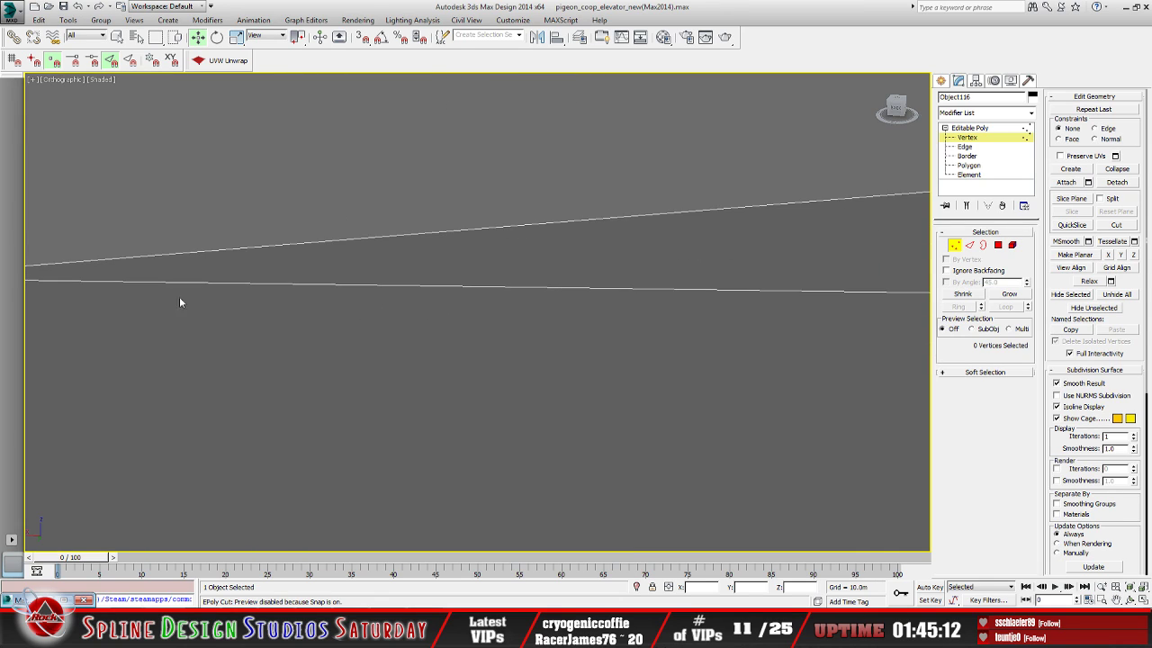
{"action": "middle_click_drag", "start_coordinate": [309, 317], "coordinate": [517, 344]}
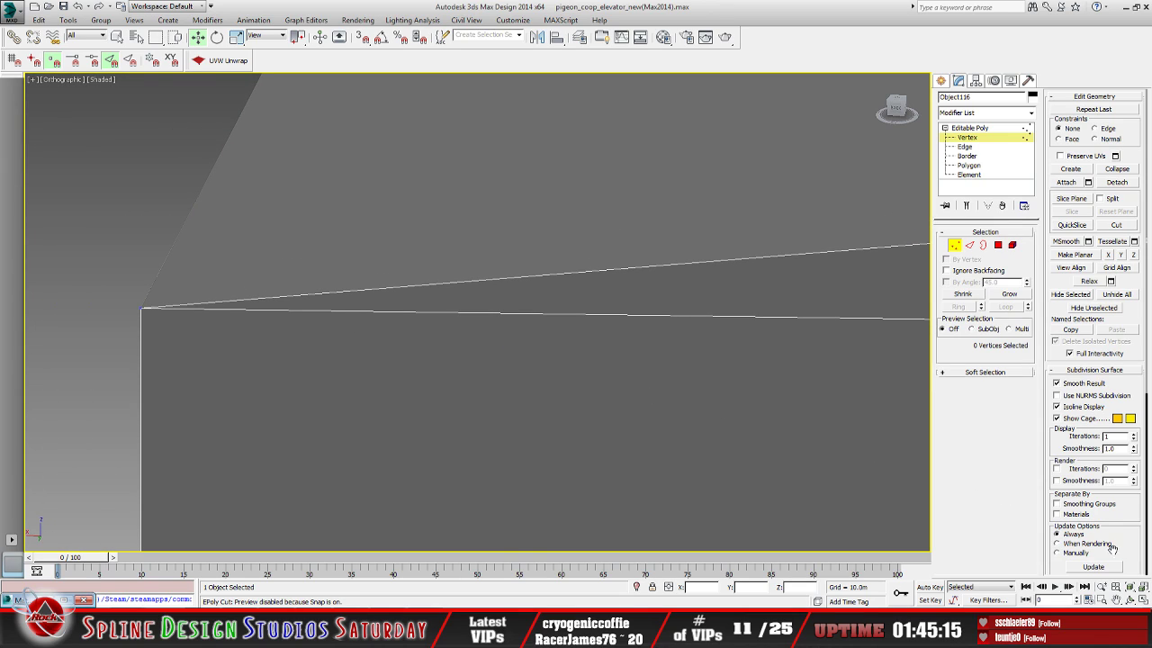
{"action": "left_click", "coordinate": [1130, 599]}
{"action": "left_click_drag", "start_coordinate": [433, 362], "coordinate": [415, 315]}
Leave vertex editing on the end wall and delete the original dark grey building
{"action": "left_click", "coordinate": [975, 128]}
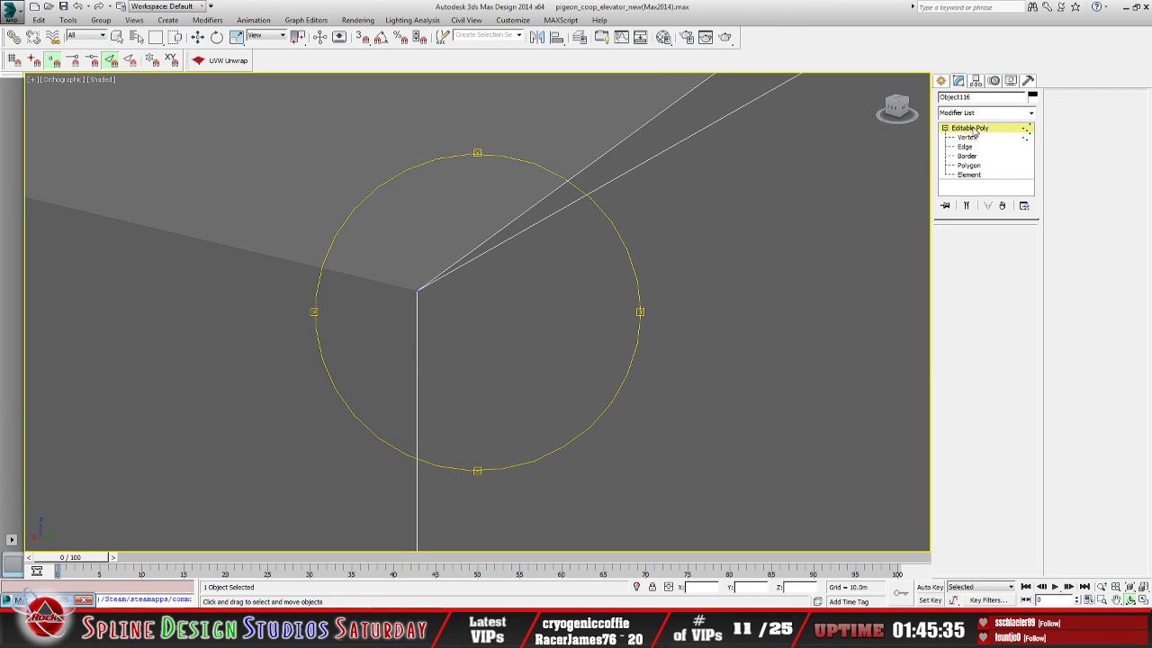
{"action": "key", "text": "w"}
{"action": "left_click", "coordinate": [330, 295]}
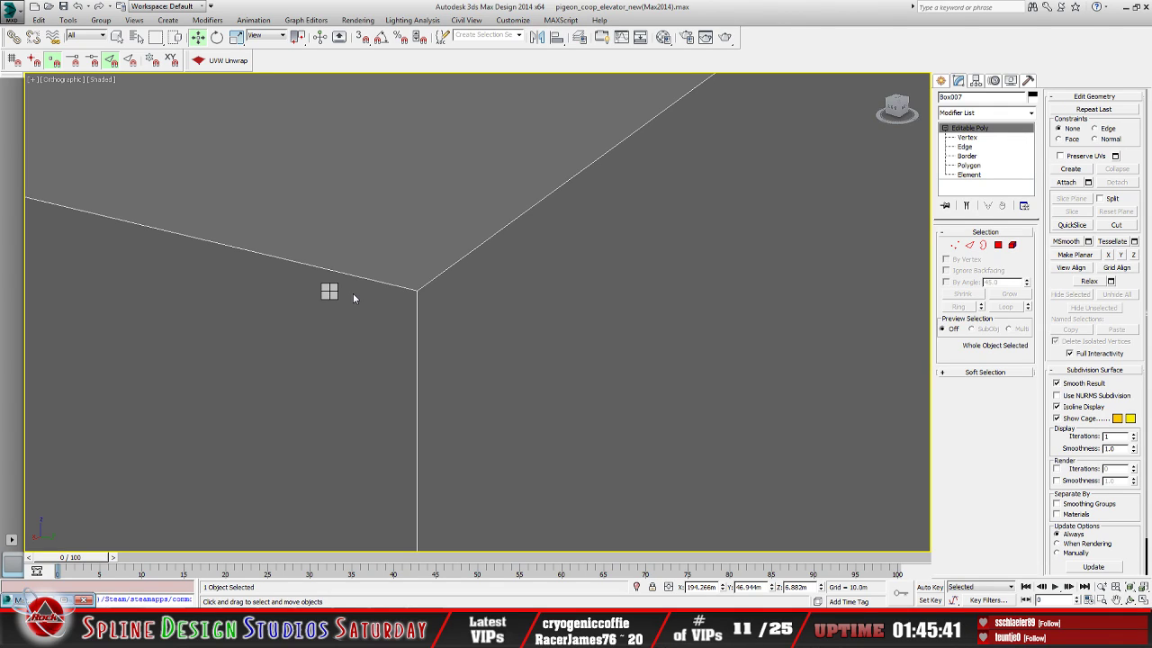
{"action": "key", "text": "Delete"}
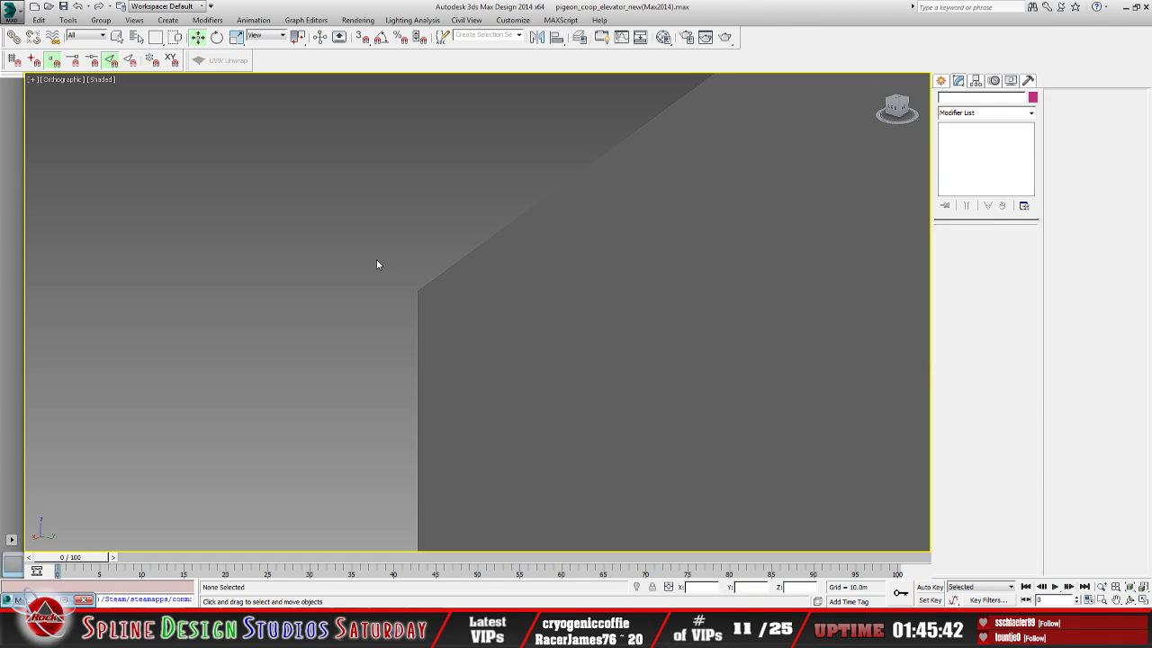
Select the detached end wall again and enter vertex editing
{"action": "left_click", "coordinate": [437, 312]}
{"action": "middle_click_drag", "start_coordinate": [441, 304], "coordinate": [430, 345]}
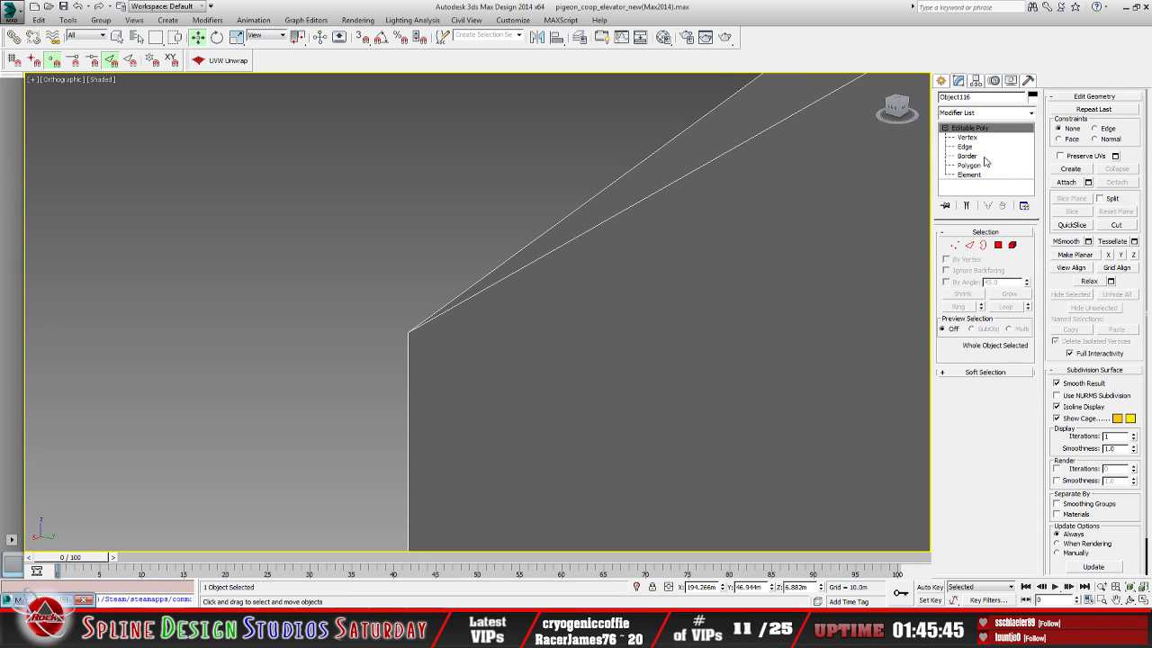
{"action": "key", "text": "alt+c"}
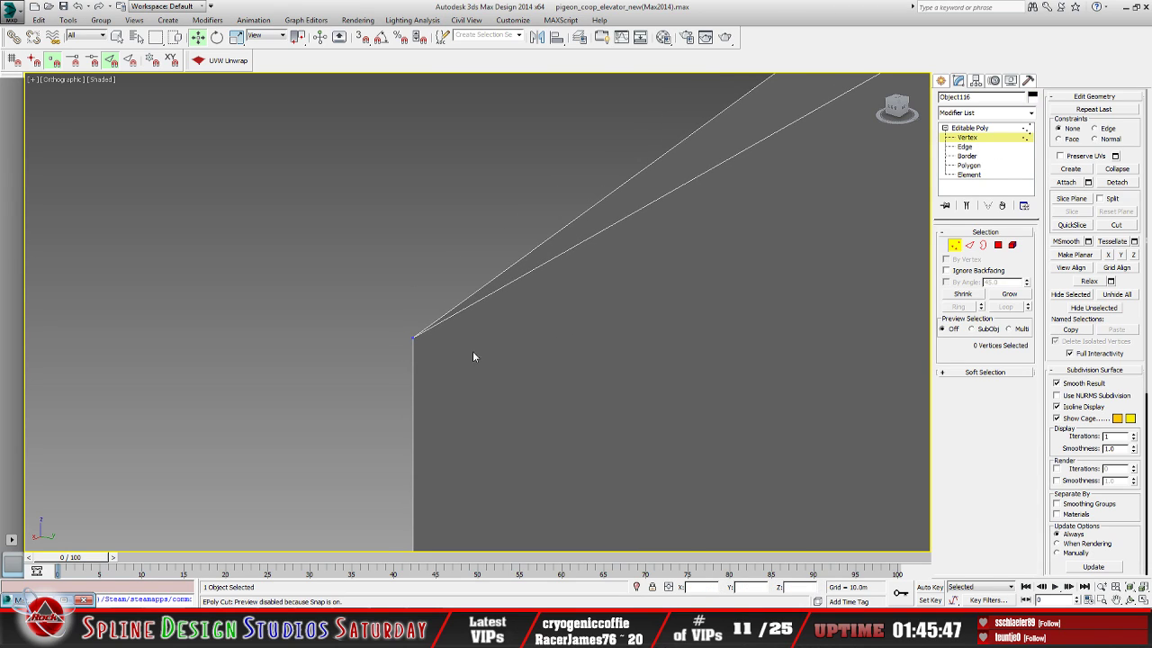
Examine the end wall's upper outer corner closely, where the cut edge and the sloping top edge converge
{"action": "scroll", "coordinate": [466, 334], "scroll_direction": "up", "scroll_amount": 2}
{"action": "scroll", "coordinate": [463, 319], "scroll_direction": "up", "scroll_amount": 5}
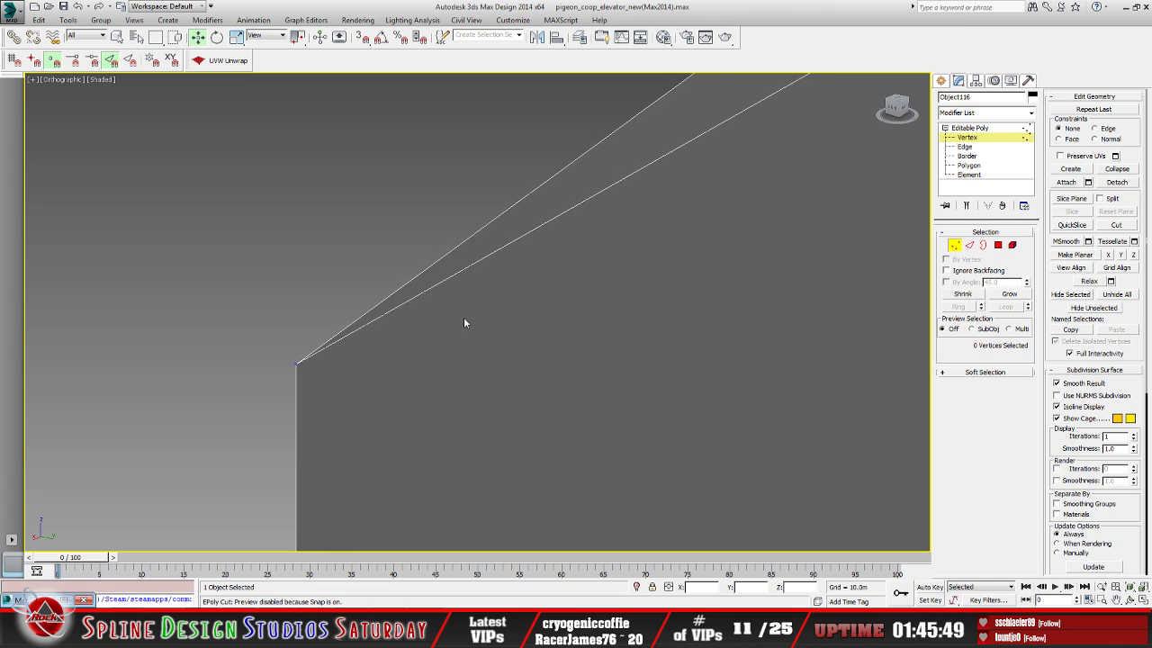
{"action": "middle_click_drag", "start_coordinate": [463, 321], "coordinate": [604, 278]}
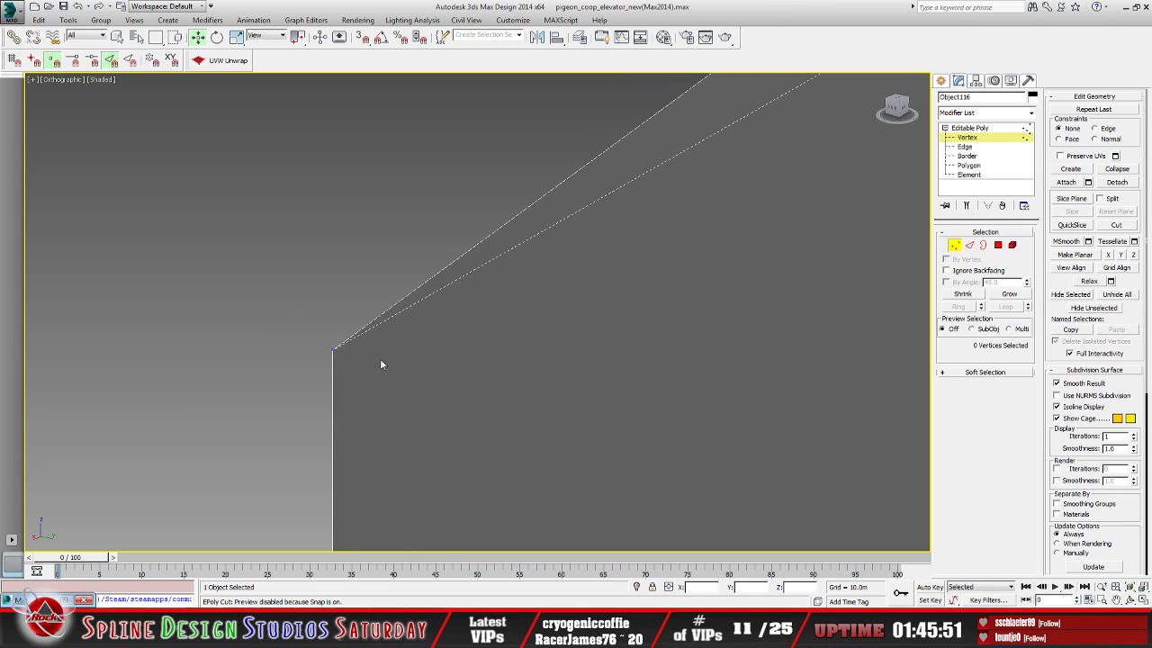
{"action": "scroll", "coordinate": [379, 358], "scroll_direction": "up", "scroll_amount": 3}
{"action": "scroll", "coordinate": [369, 345], "scroll_direction": "up", "scroll_amount": 3}
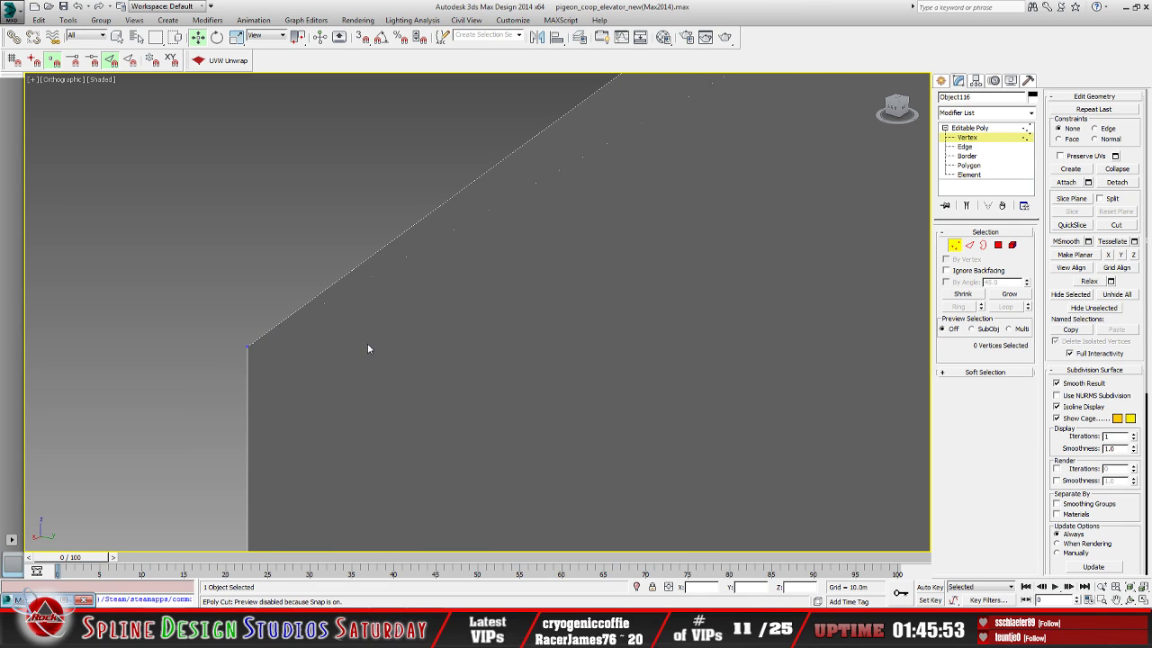
{"action": "middle_click_drag", "start_coordinate": [365, 342], "coordinate": [458, 369]}
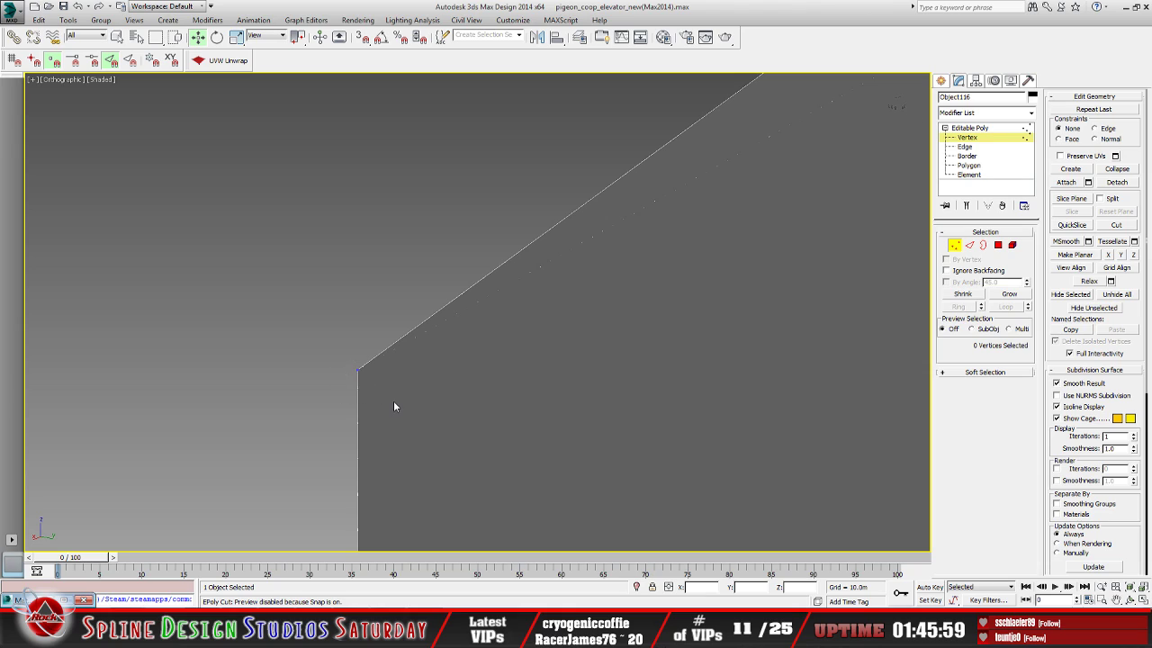
{"action": "left_click_drag", "start_coordinate": [344, 366], "coordinate": [401, 407]}
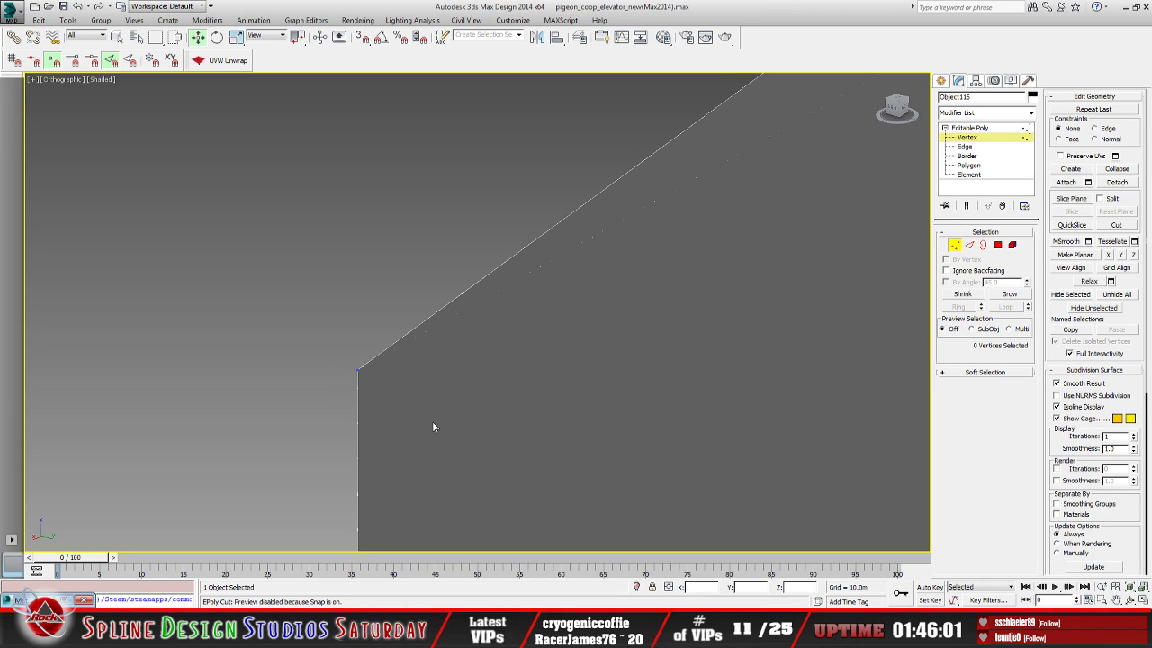
{"action": "scroll", "coordinate": [463, 391], "scroll_direction": "down", "scroll_amount": 4}
{"action": "scroll", "coordinate": [465, 397], "scroll_direction": "down", "scroll_amount": 1}
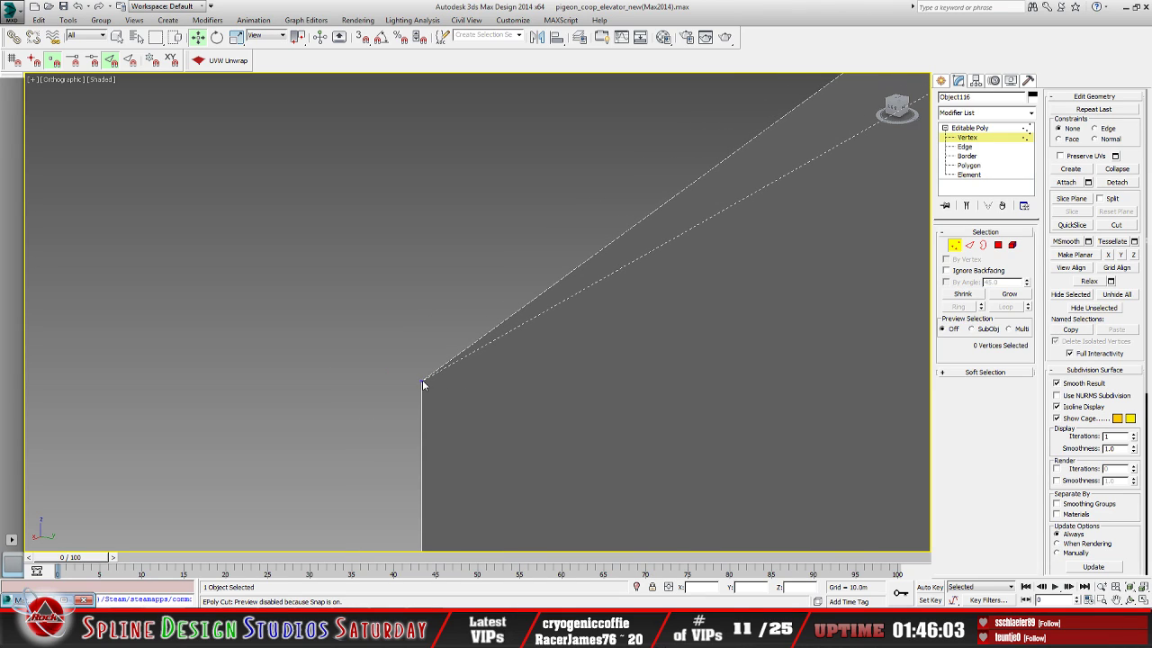
{"action": "scroll", "coordinate": [428, 404], "scroll_direction": "down", "scroll_amount": 1}
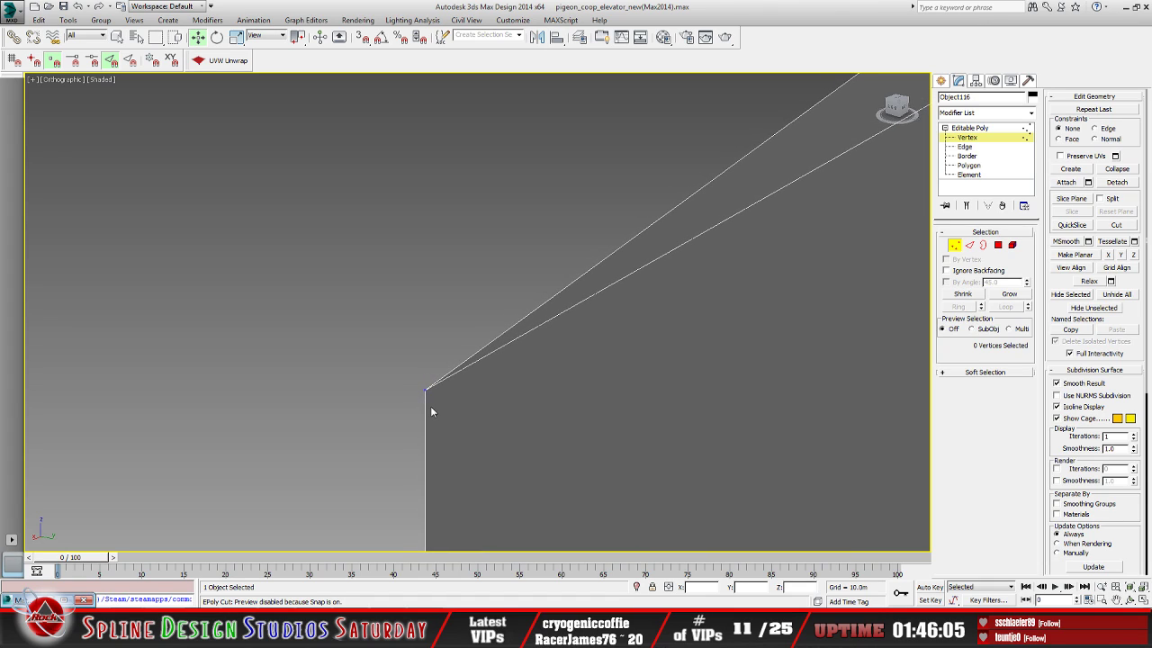
{"action": "scroll", "coordinate": [429, 405], "scroll_direction": "down", "scroll_amount": 1}
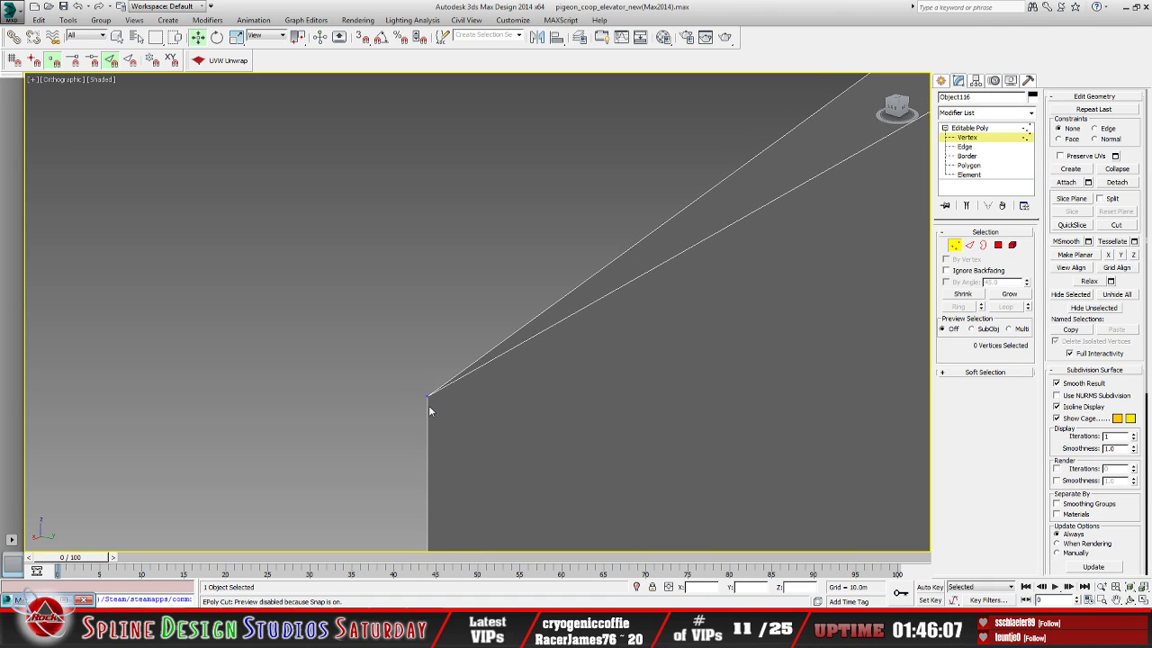
{"action": "middle_click_drag", "start_coordinate": [427, 396], "coordinate": [431, 404]}
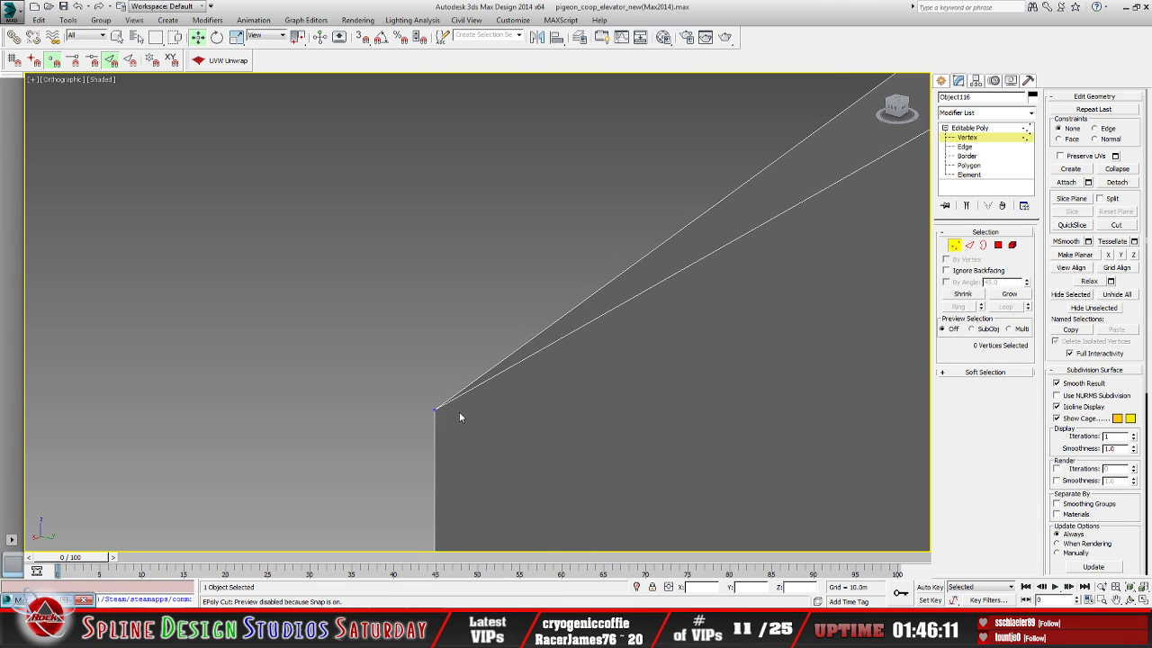
{"action": "middle_click_drag", "start_coordinate": [471, 419], "coordinate": [288, 325]}
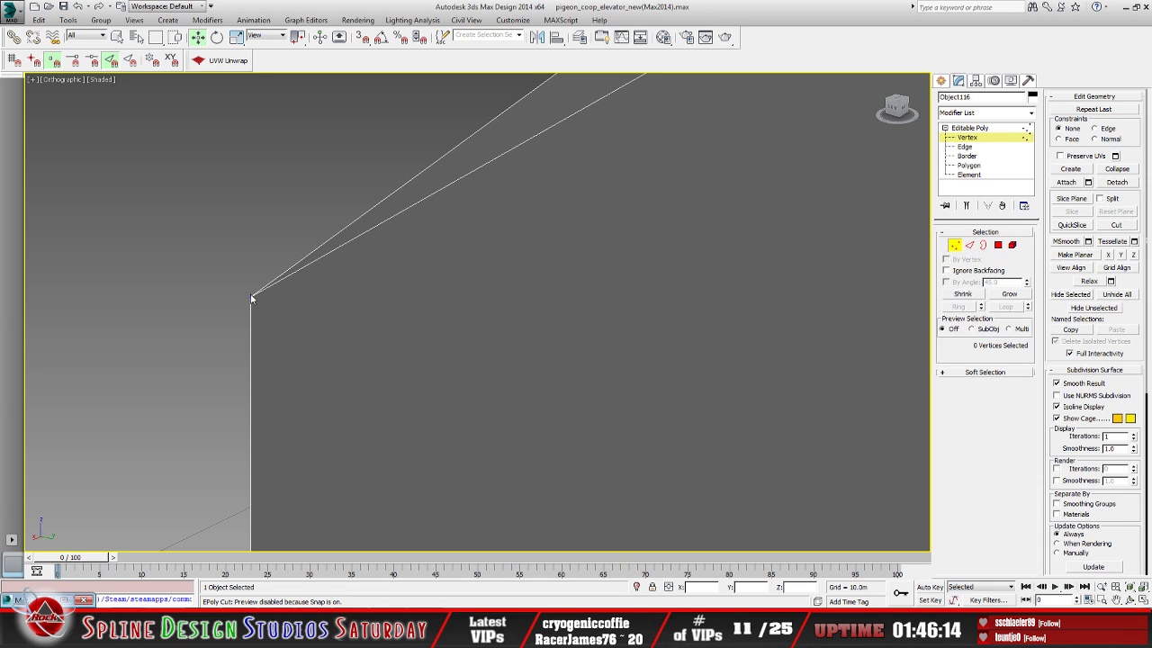
{"action": "middle_click_drag", "start_coordinate": [251, 299], "coordinate": [279, 355]}
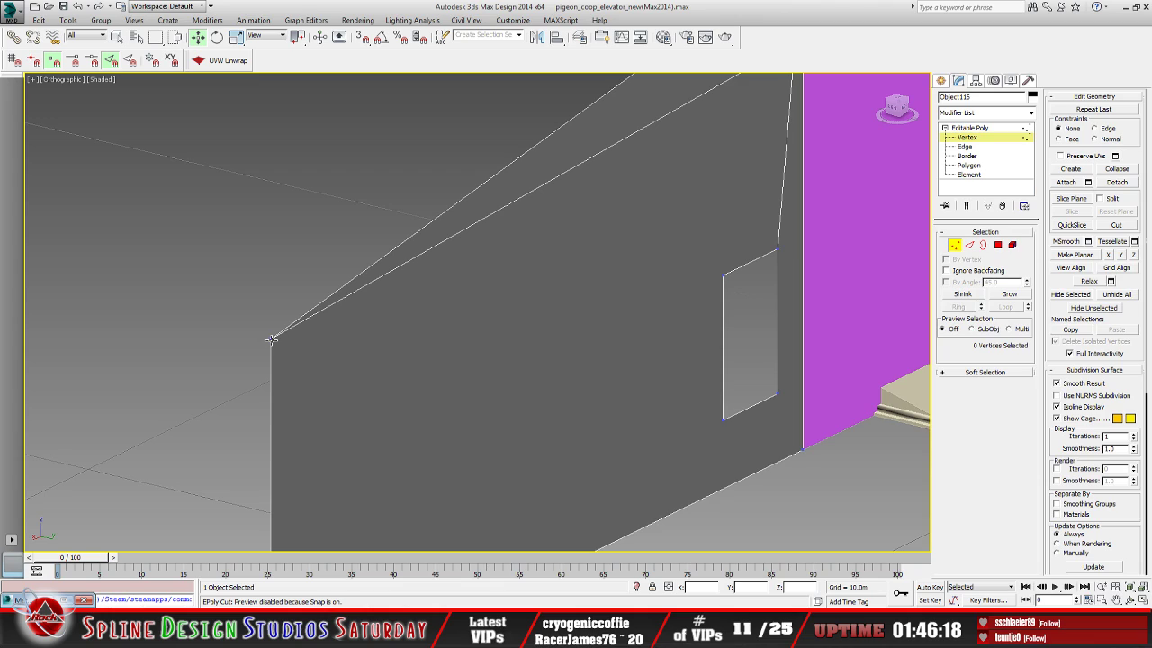
Check the end wall's upper outer corner for overlapping vertices by repeatedly selecting and deselecting the vertex there
{"action": "left_click", "coordinate": [271, 339]}
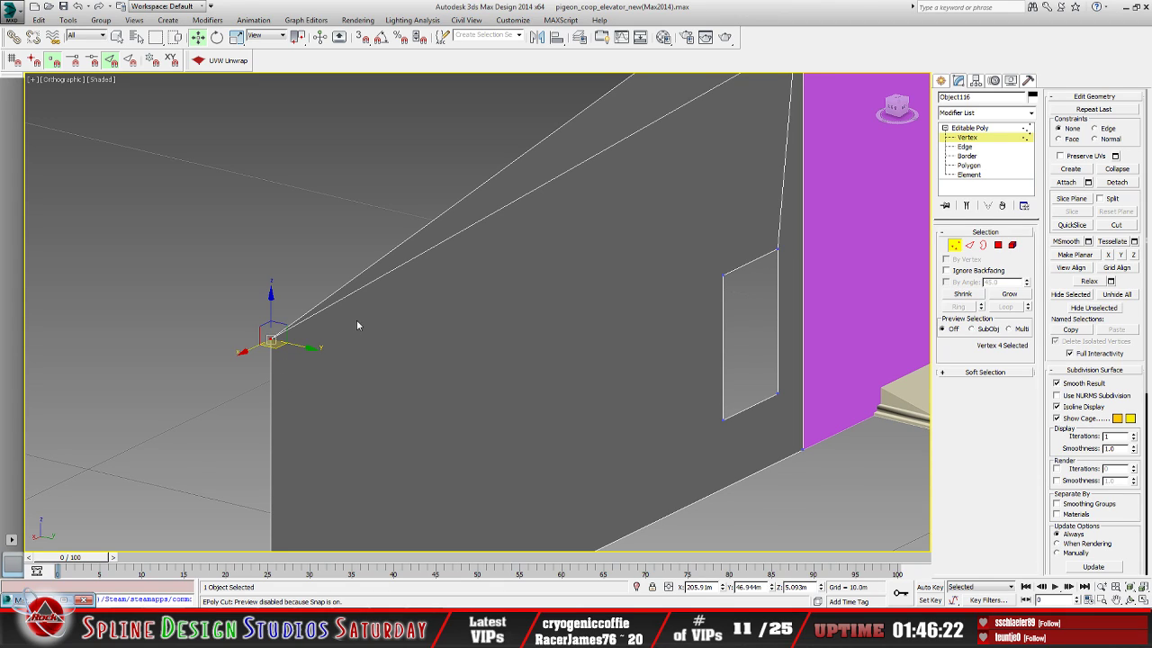
{"action": "middle_click_drag", "start_coordinate": [357, 324], "coordinate": [349, 412]}
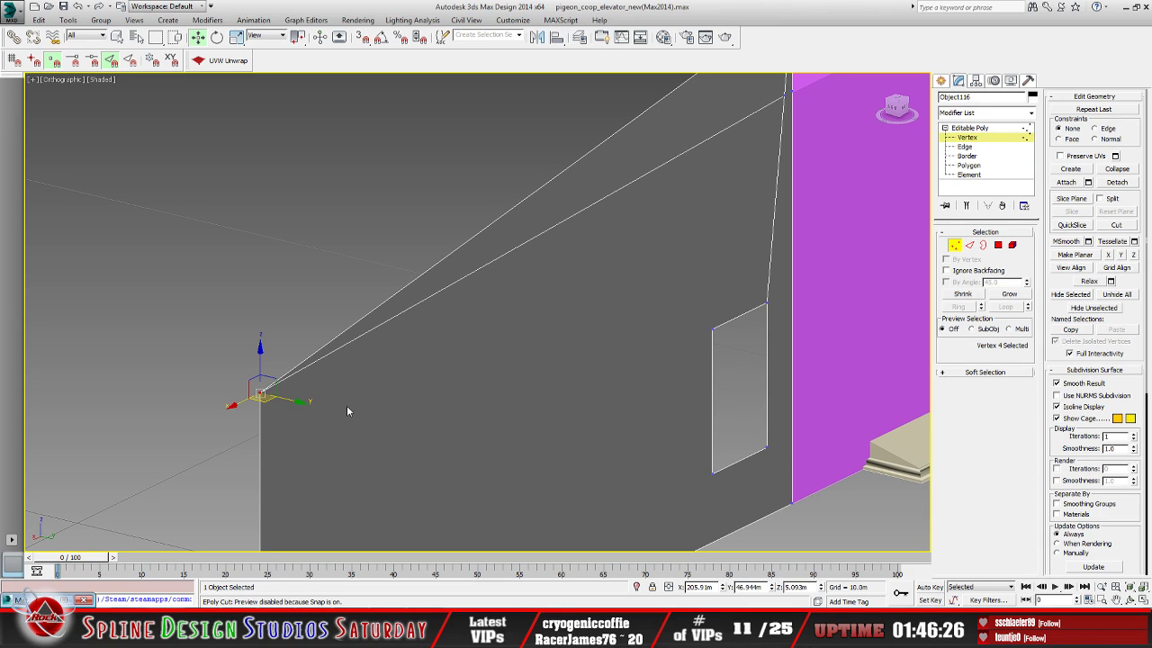
{"action": "left_click", "coordinate": [265, 417]}
{"action": "middle_click_drag", "start_coordinate": [265, 418], "coordinate": [291, 391]}
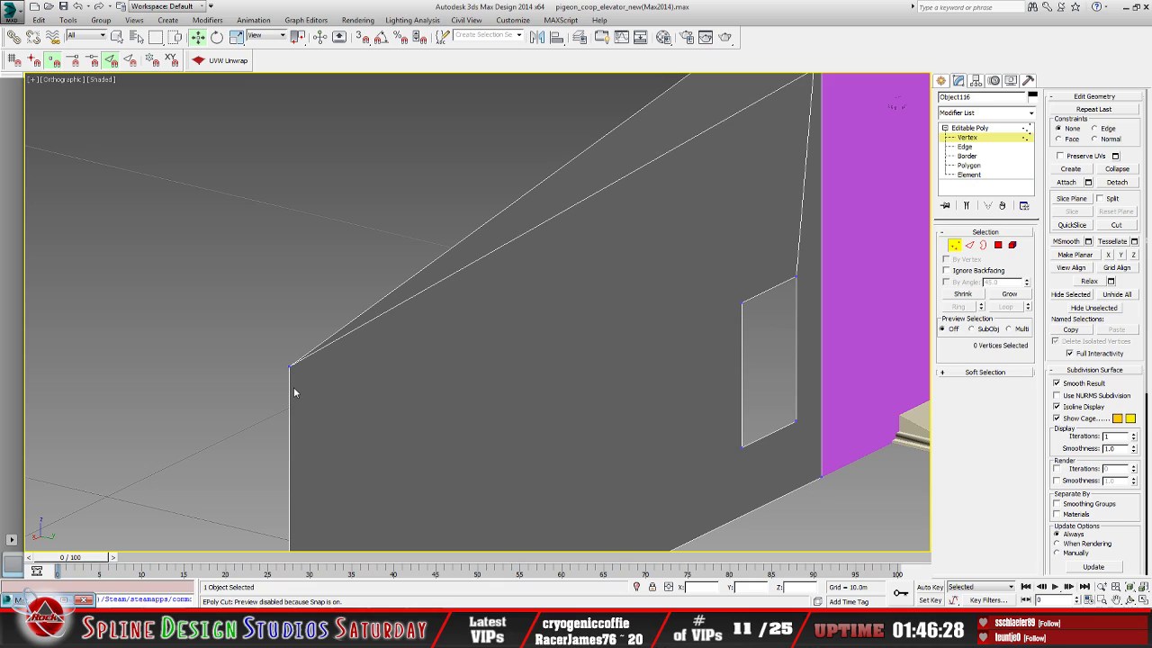
{"action": "left_click", "coordinate": [288, 364]}
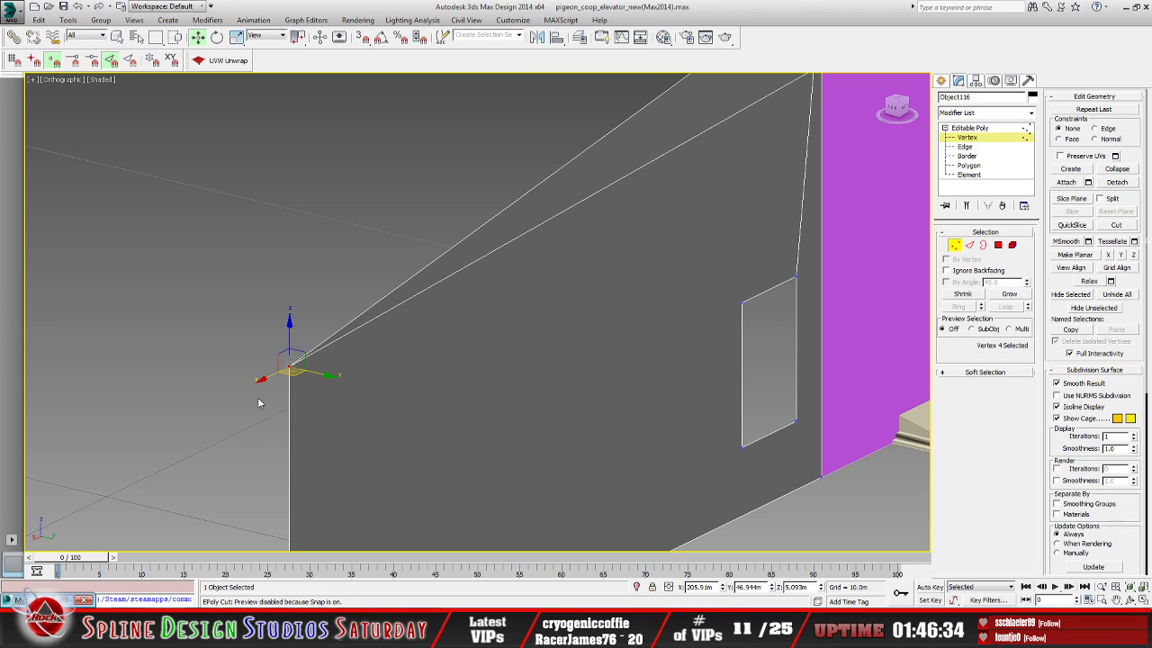
{"action": "left_click", "coordinate": [279, 401]}
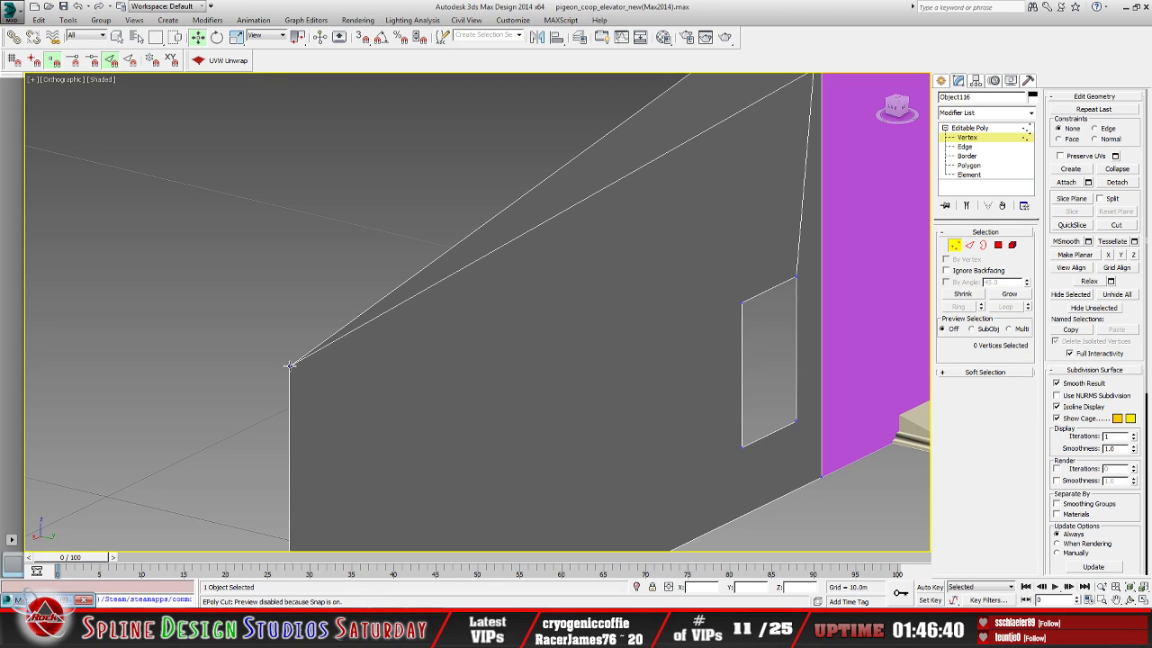
{"action": "left_click", "coordinate": [290, 364]}
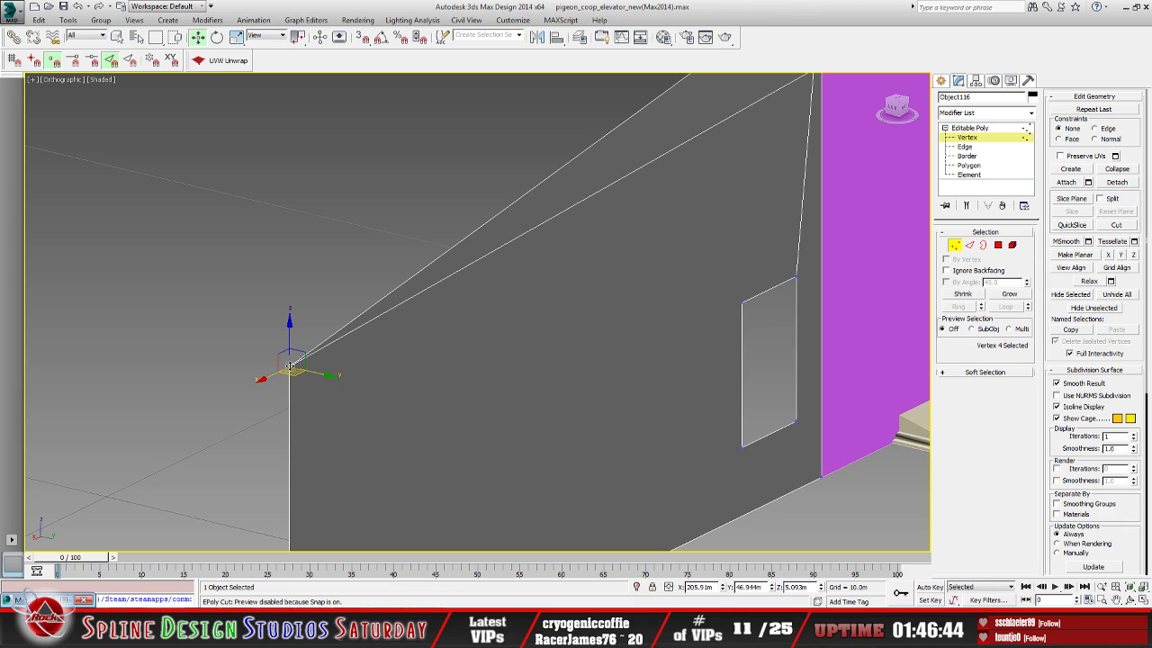
{"action": "left_click", "coordinate": [277, 387]}
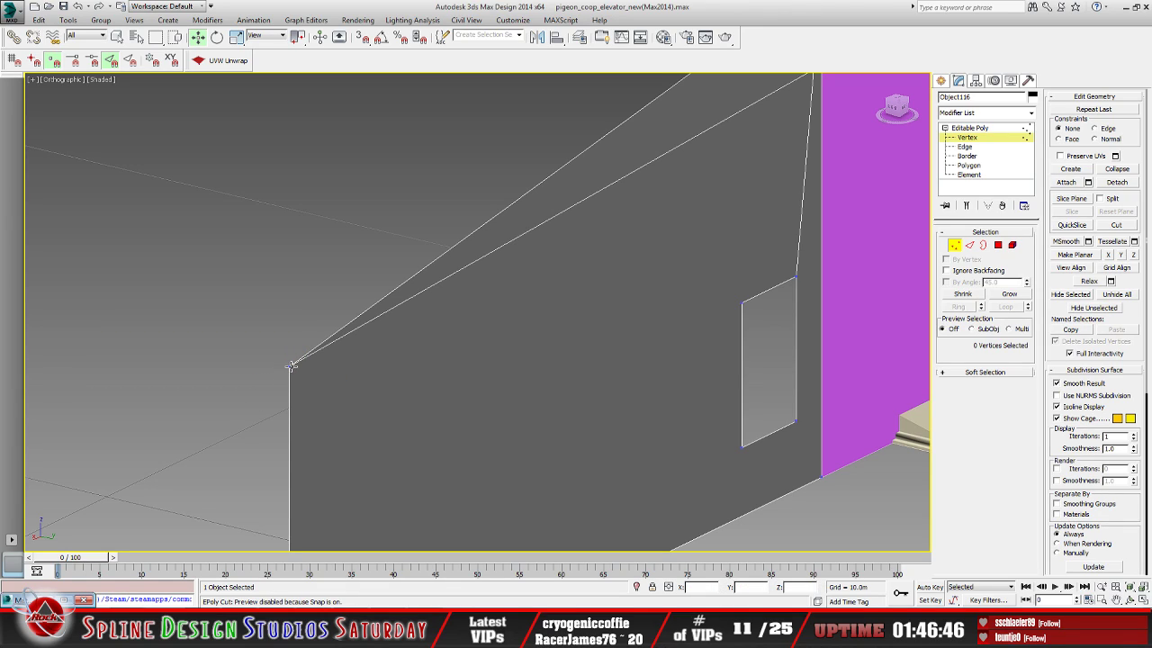
{"action": "left_click", "coordinate": [291, 365]}
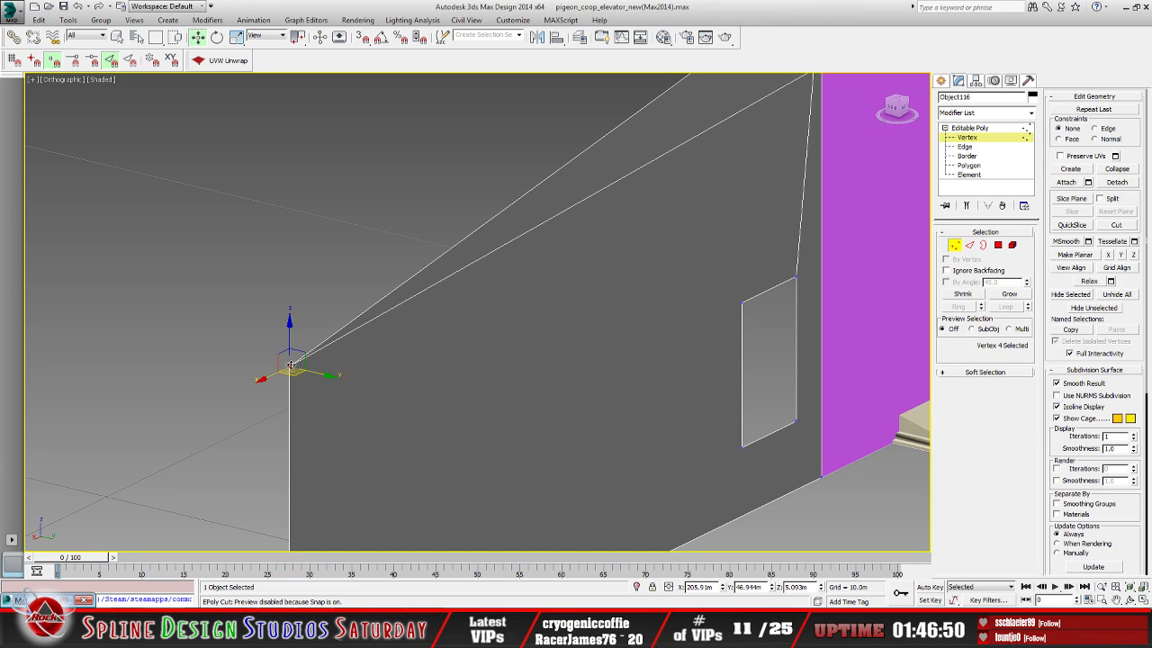
{"action": "left_click", "coordinate": [249, 405]}
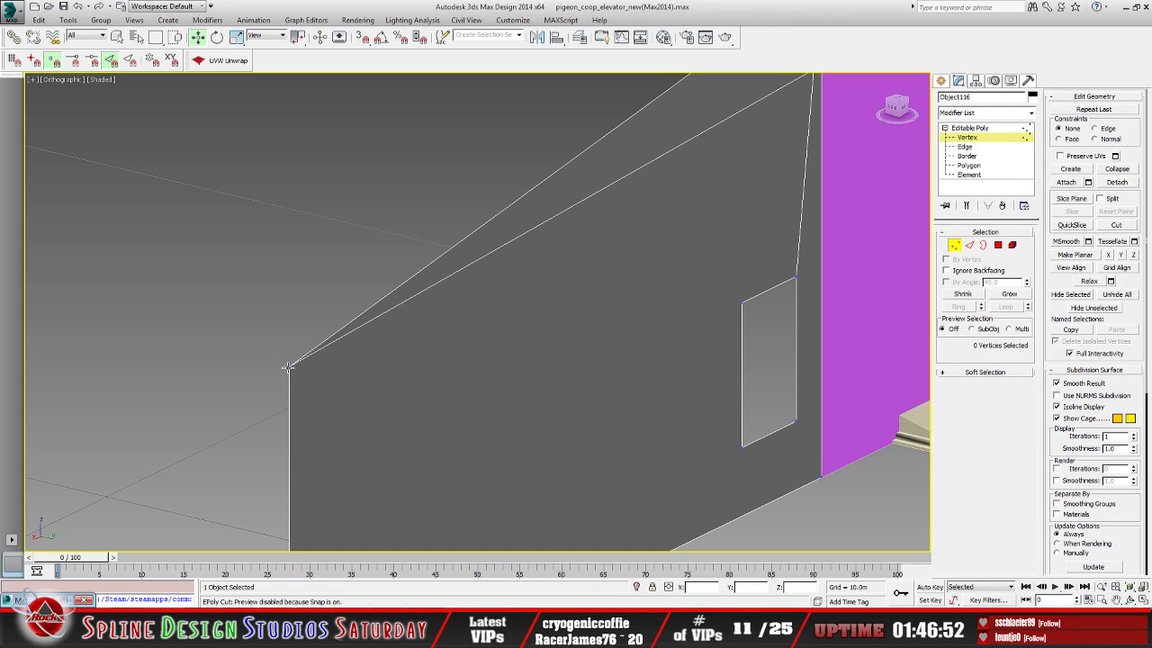
{"action": "left_click", "coordinate": [288, 366]}
{"action": "left_click", "coordinate": [275, 389]}
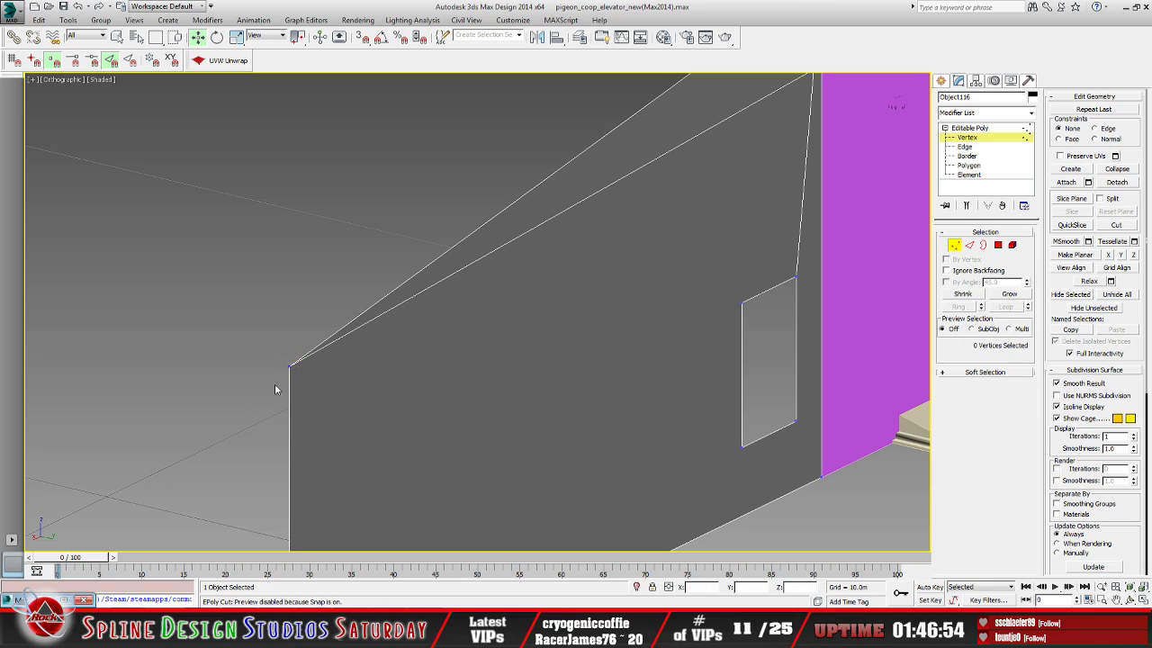
{"action": "left_click", "coordinate": [290, 366]}
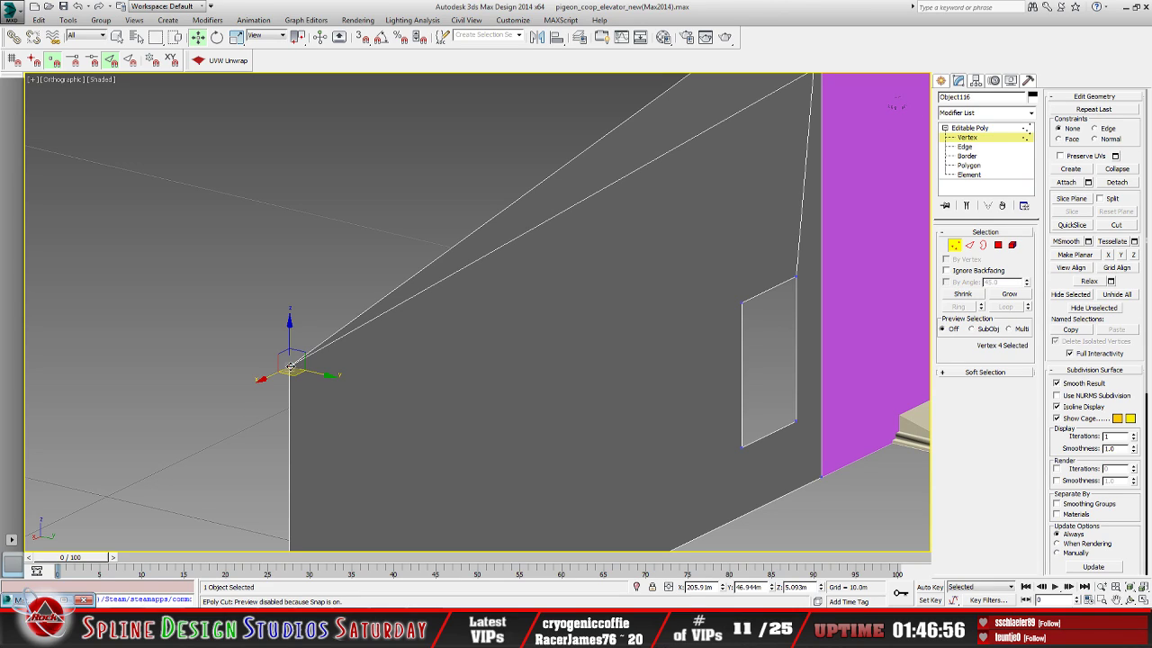
{"action": "left_click", "coordinate": [266, 422]}
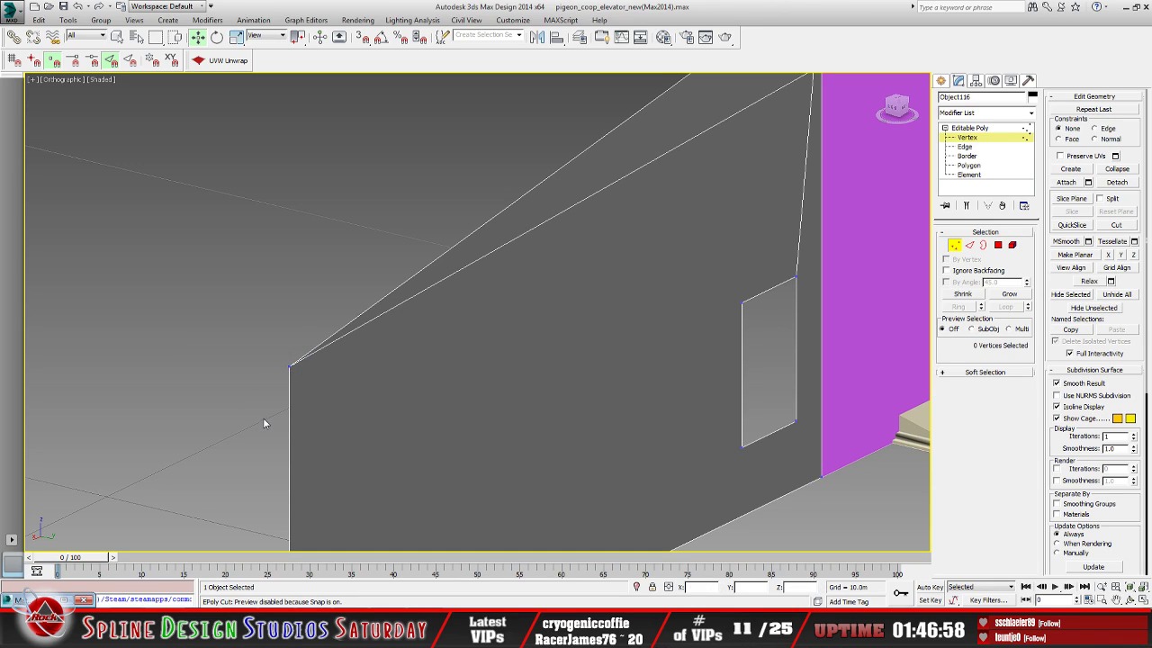
Inspect the cut's full run from the outer corner to the purple building, briefly selecting and clearing the corner vertex
{"action": "middle_click_drag", "start_coordinate": [265, 422], "coordinate": [283, 419]}
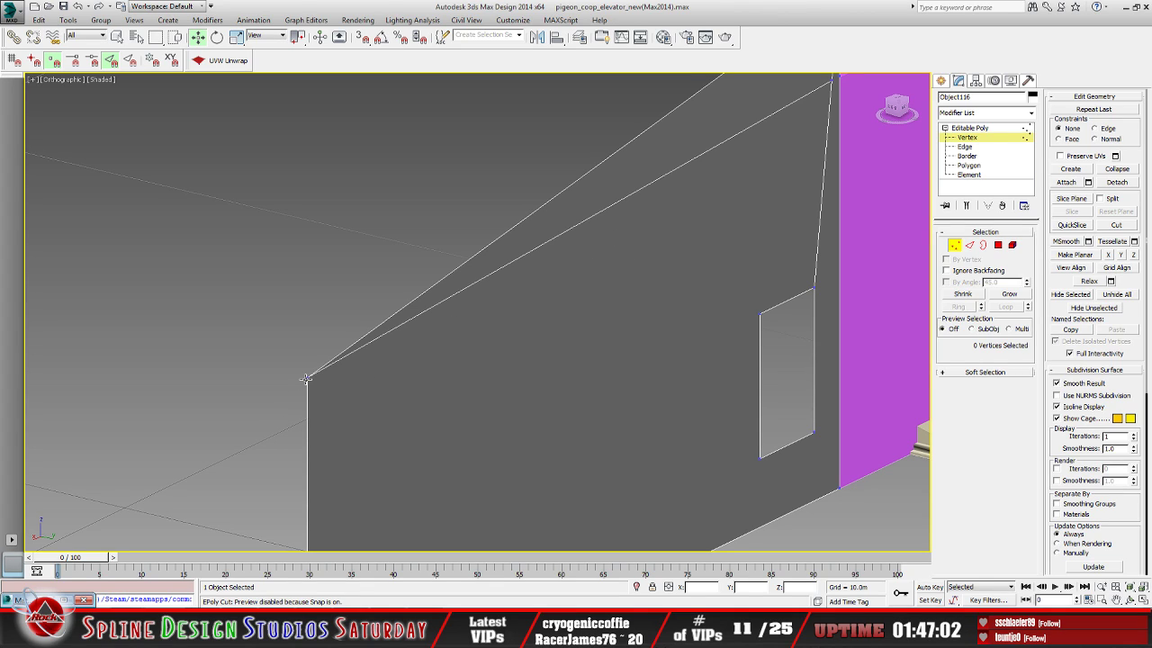
{"action": "middle_click_drag", "start_coordinate": [385, 373], "coordinate": [273, 410]}
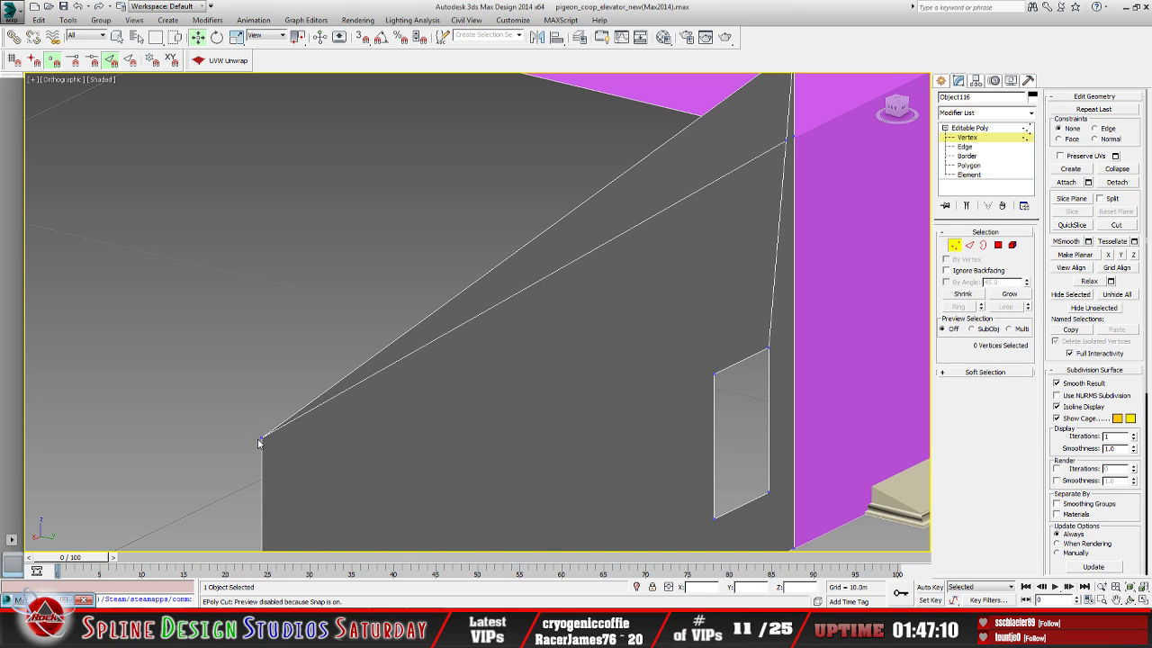
{"action": "scroll", "coordinate": [306, 423], "scroll_direction": "down", "scroll_amount": 5}
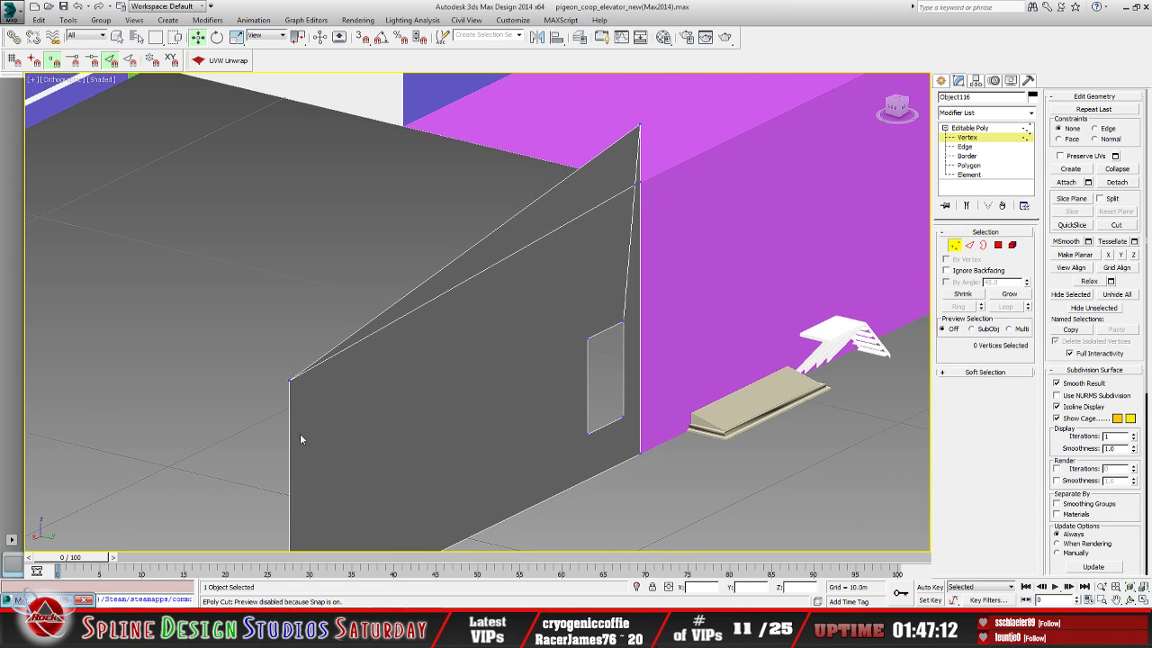
{"action": "middle_click_drag", "start_coordinate": [301, 436], "coordinate": [295, 382]}
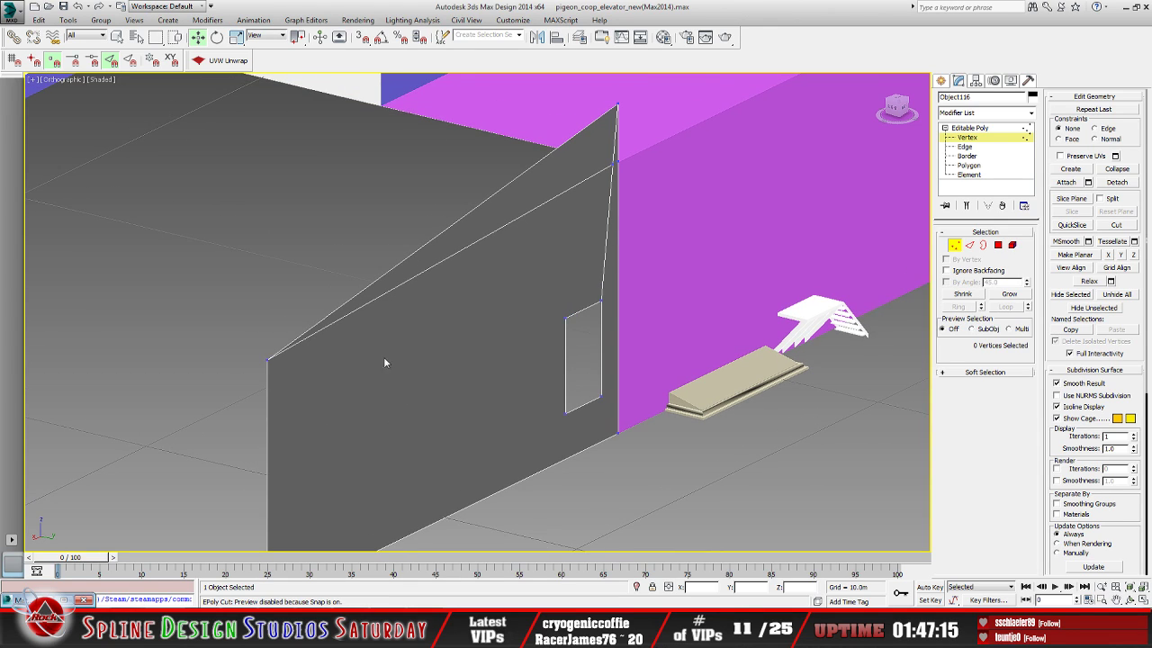
{"action": "middle_click_drag", "start_coordinate": [386, 360], "coordinate": [412, 340]}
{"action": "left_click", "coordinate": [203, 412]}
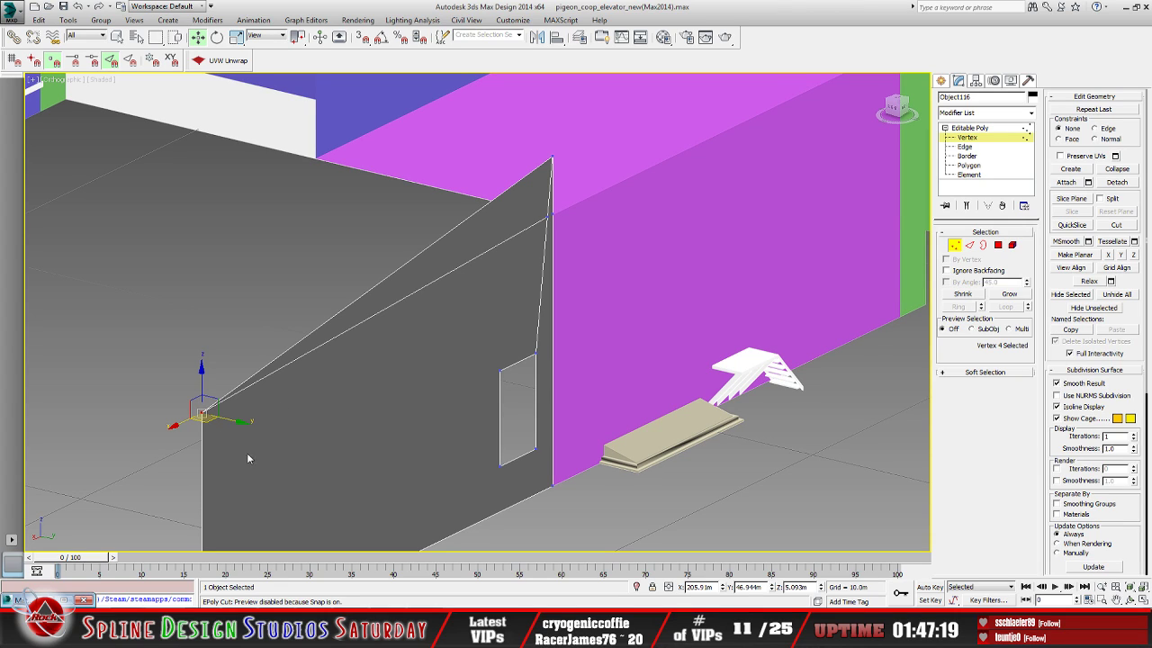
{"action": "left_click", "coordinate": [255, 459]}
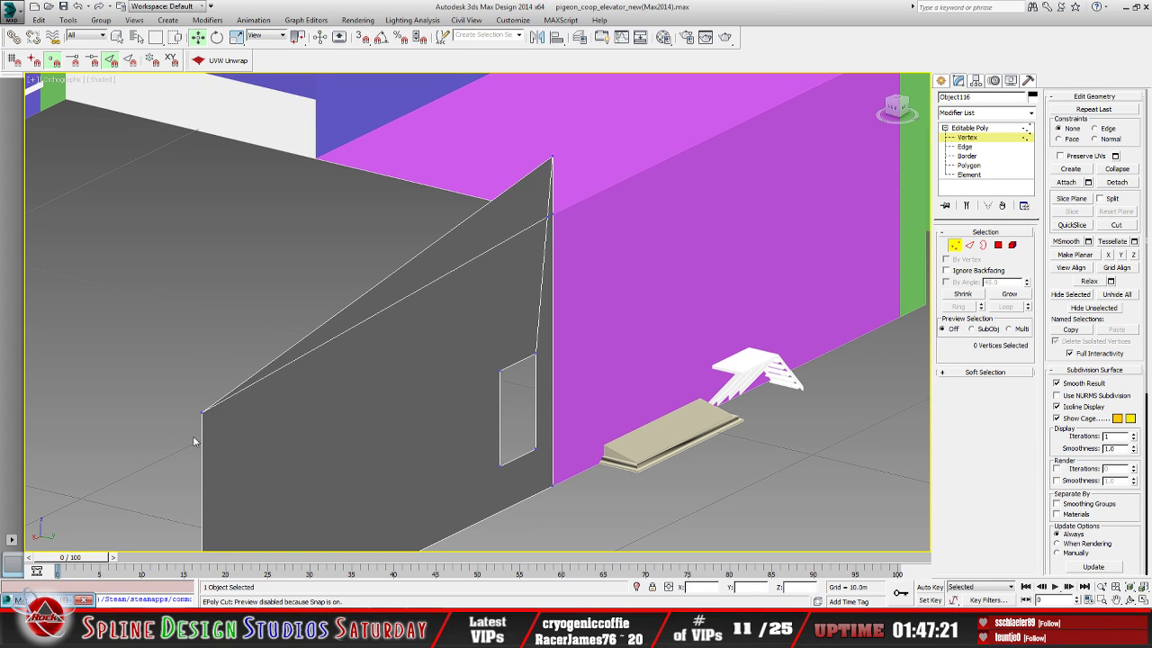
{"action": "middle_click_drag", "start_coordinate": [190, 448], "coordinate": [329, 405]}
{"action": "scroll", "coordinate": [346, 405], "scroll_direction": "up", "scroll_amount": 5}
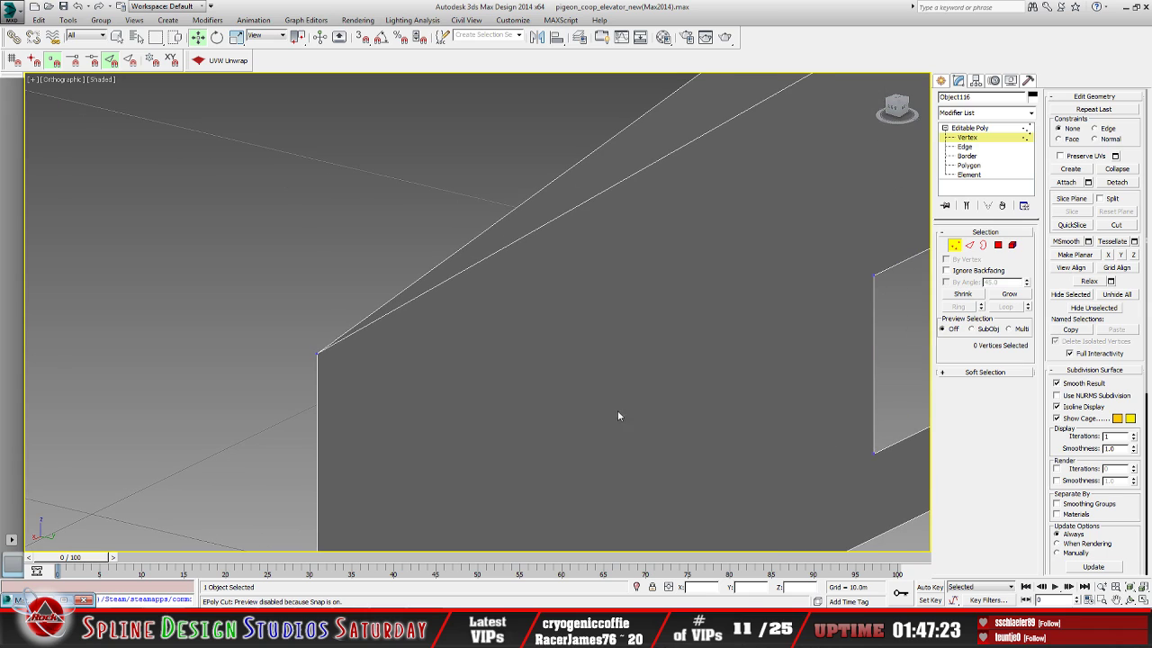
Select the upper outer corner vertex from the wall's reverse side and examine the converging edges from several angles
{"action": "left_click", "coordinate": [1129, 600]}
{"action": "left_click_drag", "start_coordinate": [479, 396], "coordinate": [512, 267]}
{"action": "left_click", "coordinate": [197, 37]}
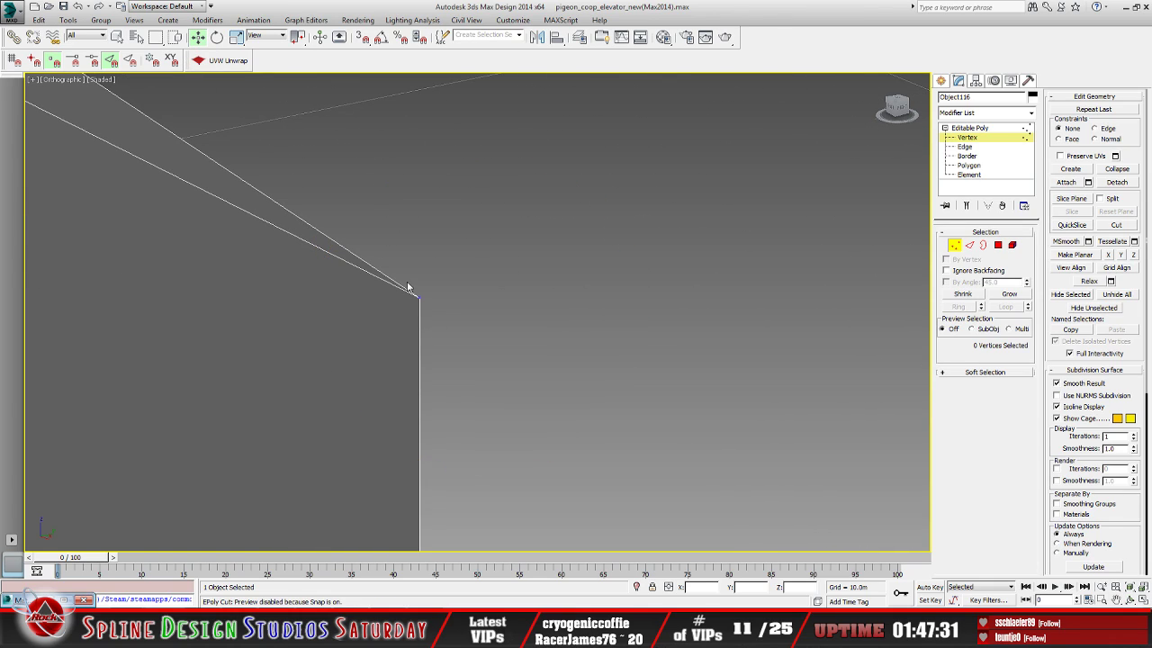
{"action": "left_click", "coordinate": [417, 297]}
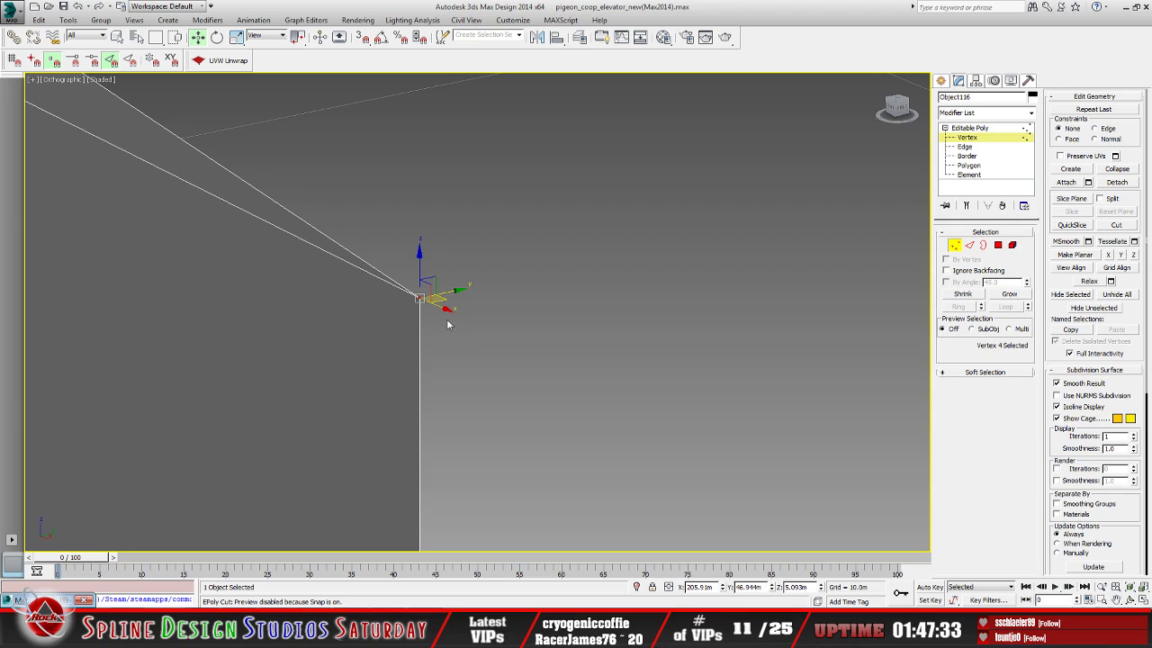
{"action": "middle_click_drag", "start_coordinate": [448, 324], "coordinate": [521, 337]}
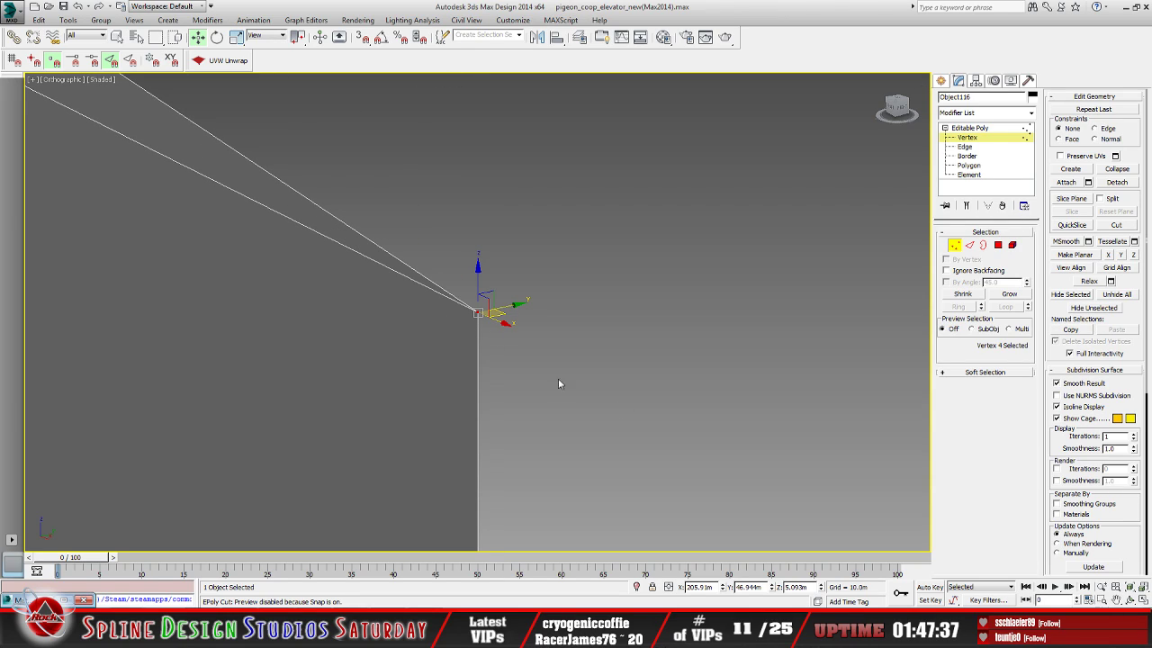
{"action": "left_click", "coordinate": [1130, 601]}
{"action": "left_click_drag", "start_coordinate": [547, 381], "coordinate": [398, 386]}
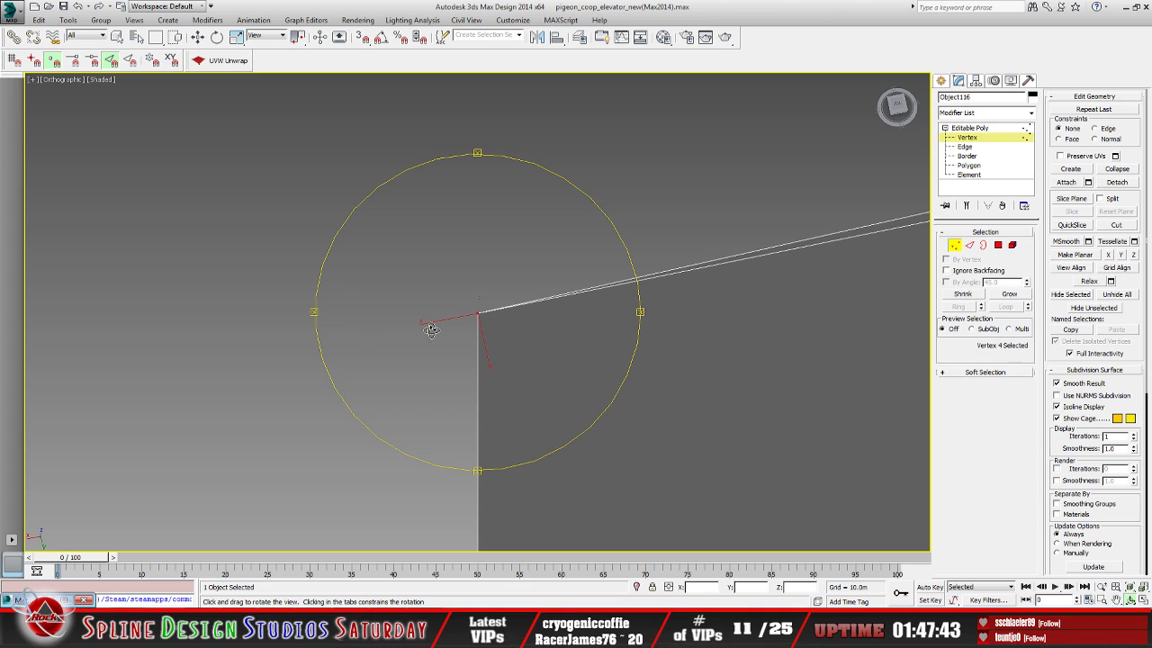
{"action": "left_click_drag", "start_coordinate": [429, 327], "coordinate": [437, 362]}
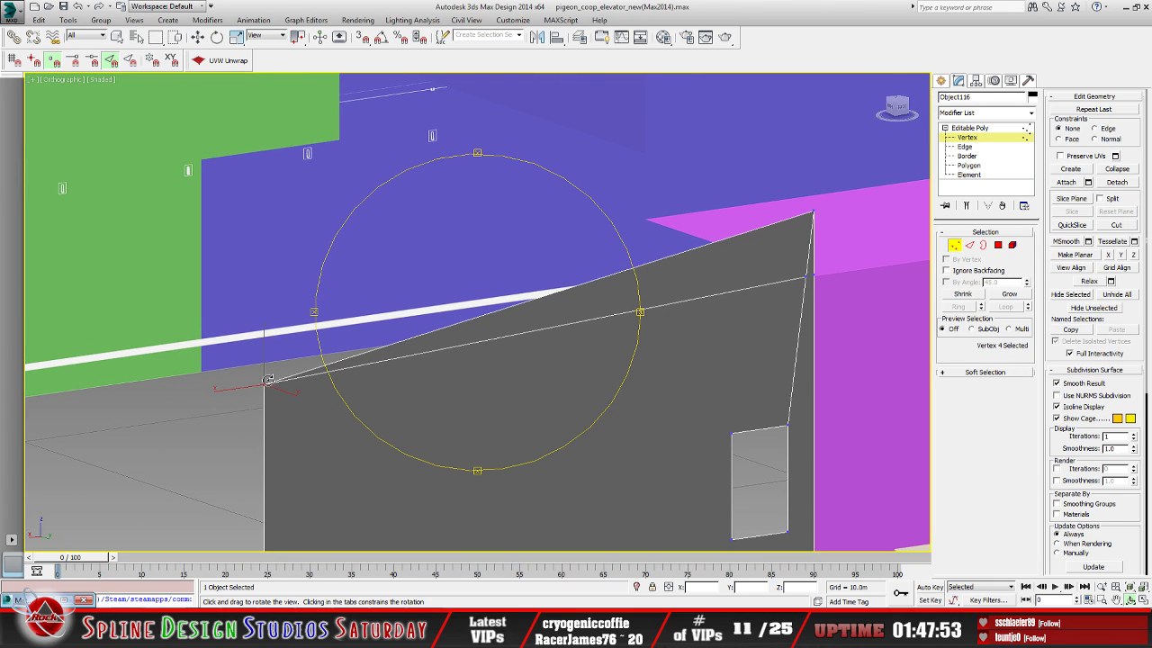
Copy the Z coordinate of the end wall's upper outer corner vertex and clear the vertex selection
{"action": "mouse_move", "coordinate": [407, 338]}
{"action": "left_mouse_down"}
{"action": "mouse_move", "coordinate": [504, 324]}
{"action": "mouse_move", "coordinate": [545, 367]}
{"action": "mouse_move", "coordinate": [537, 357]}
{"action": "mouse_move", "coordinate": [342, 356]}
{"action": "mouse_move", "coordinate": [399, 362]}
{"action": "mouse_move", "coordinate": [410, 340]}
{"action": "mouse_move", "coordinate": [332, 352]}
{"action": "mouse_move", "coordinate": [406, 345]}
{"action": "left_mouse_up"}
{"action": "key", "text": "w"}
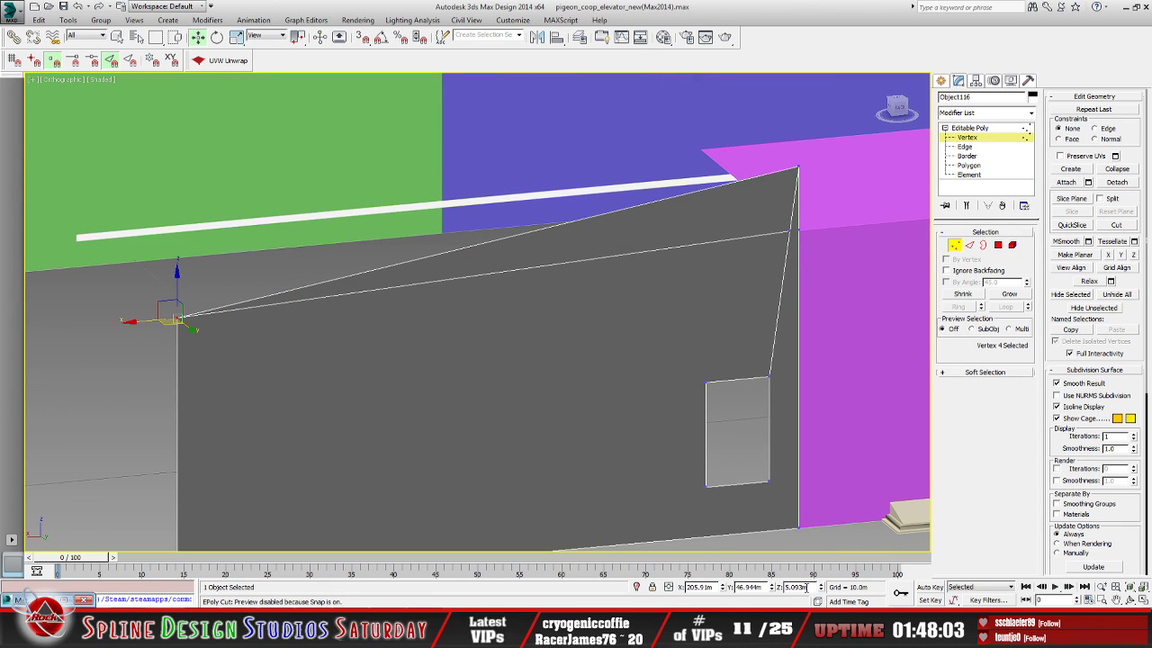
{"action": "right_click", "coordinate": [797, 423]}
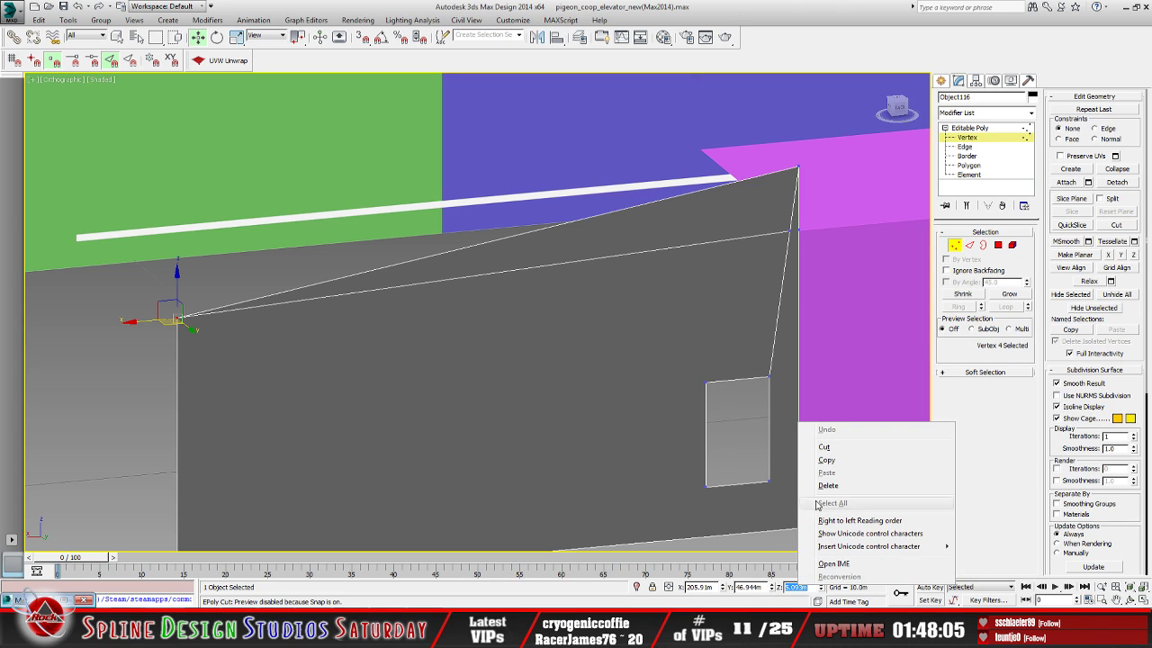
{"action": "left_click", "coordinate": [502, 409]}
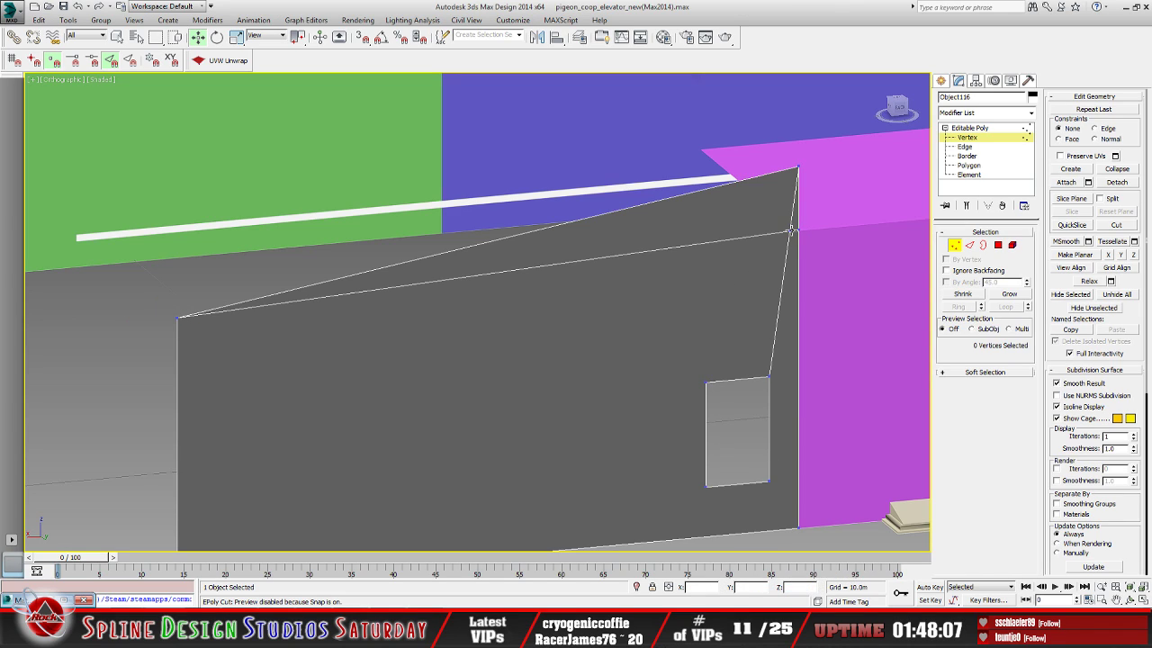
Lower the spare vertex on the end wall's vertical edge beside the purple building by pasting the copied Z value of 5.093 m
{"action": "middle_click_drag", "start_coordinate": [792, 229], "coordinate": [384, 404]}
{"action": "scroll", "coordinate": [391, 321], "scroll_direction": "up", "scroll_amount": 4}
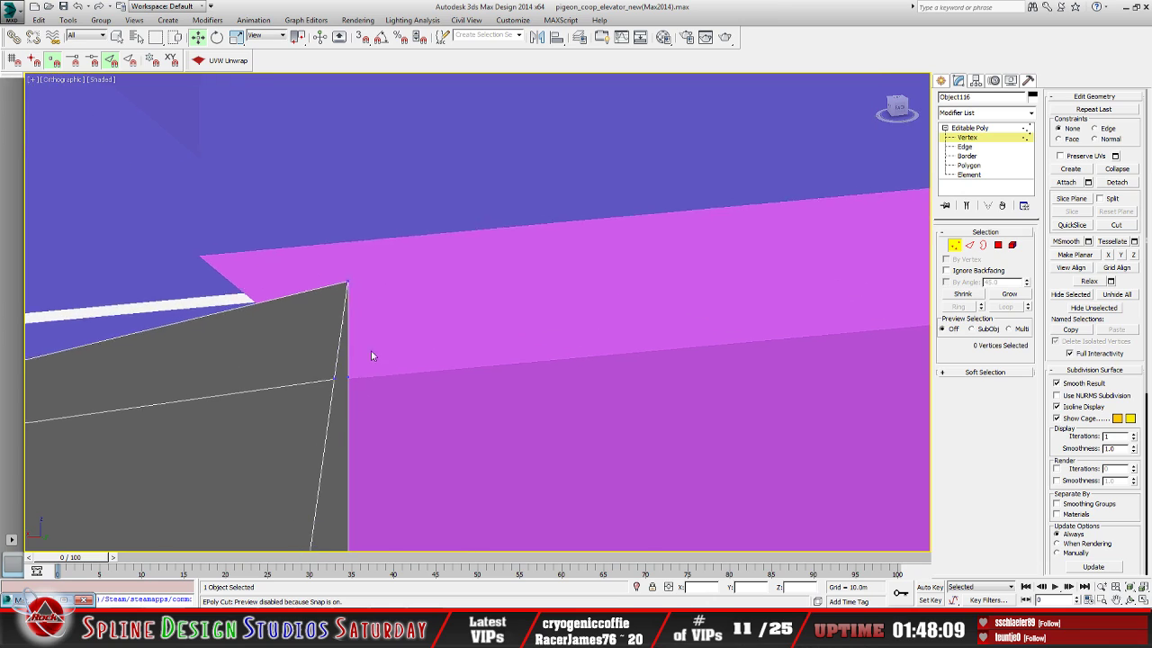
{"action": "scroll", "coordinate": [356, 365], "scroll_direction": "up", "scroll_amount": 4}
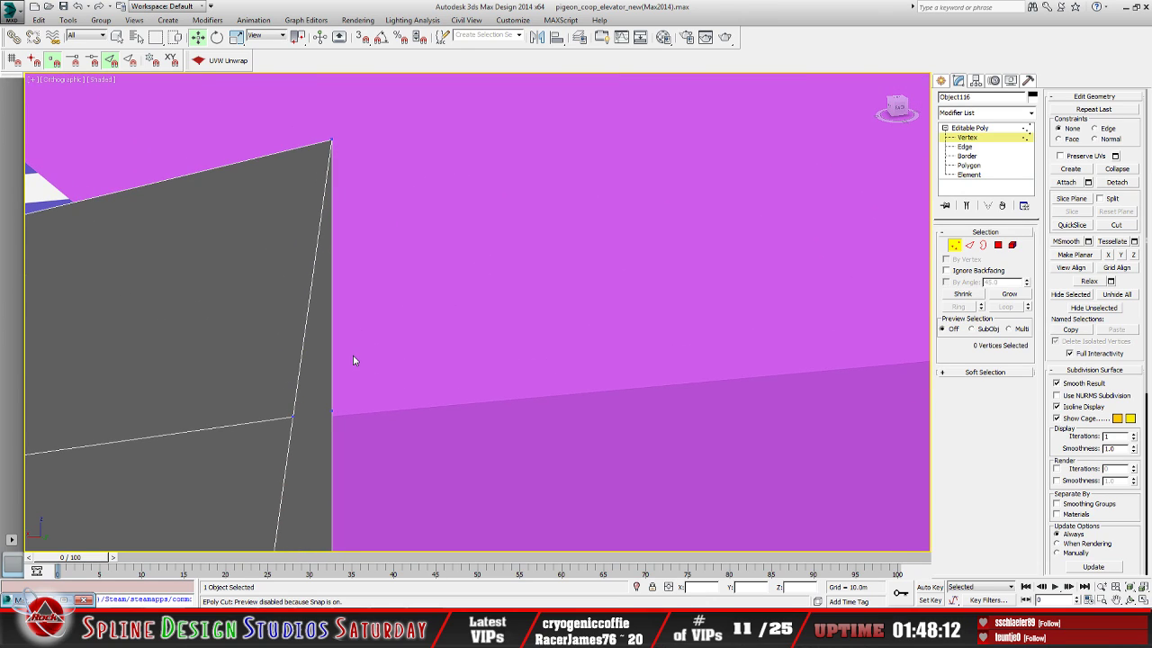
{"action": "left_click", "coordinate": [332, 413]}
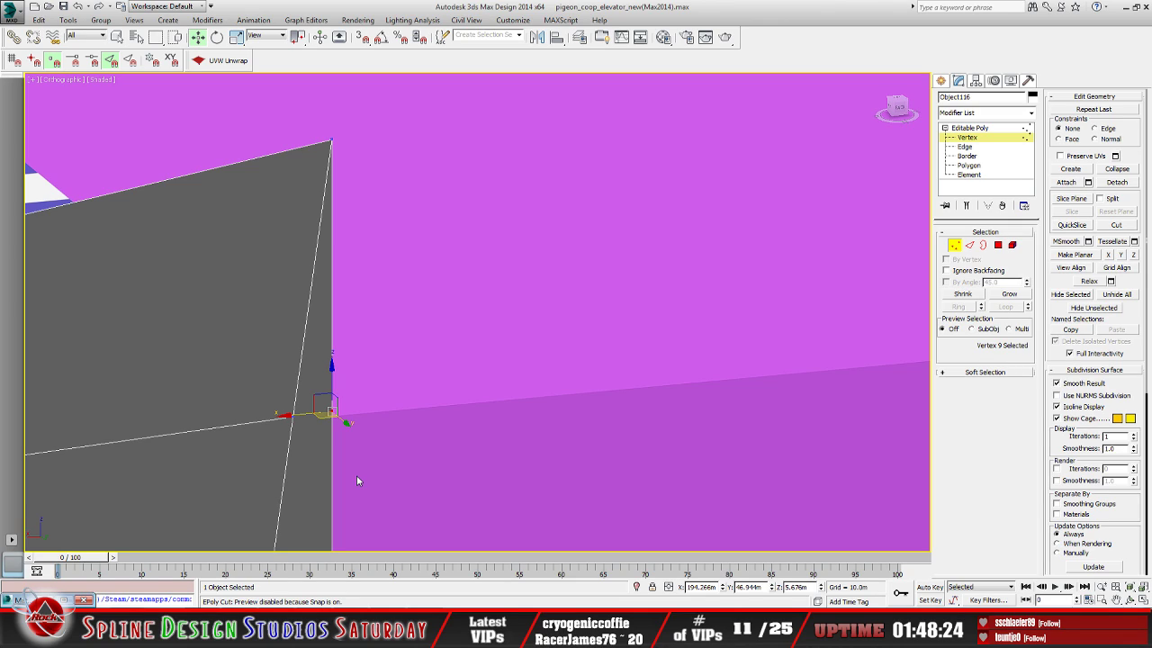
{"action": "left_click", "coordinate": [1130, 599]}
{"action": "left_click_drag", "start_coordinate": [411, 368], "coordinate": [499, 351]}
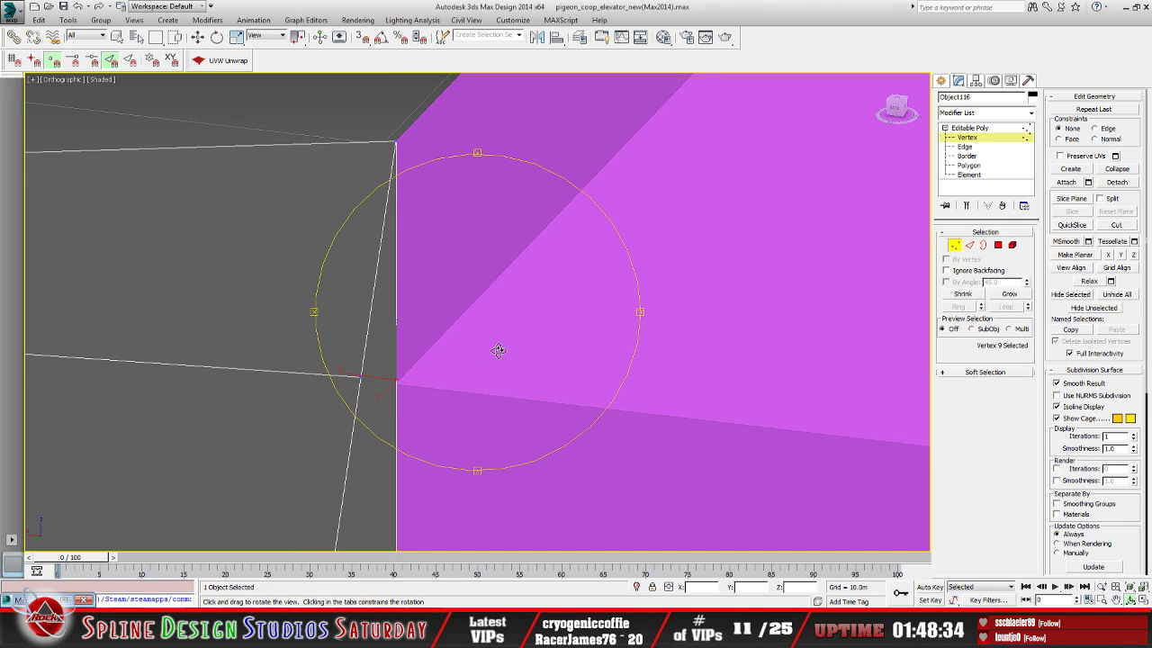
{"action": "left_click", "coordinate": [198, 37]}
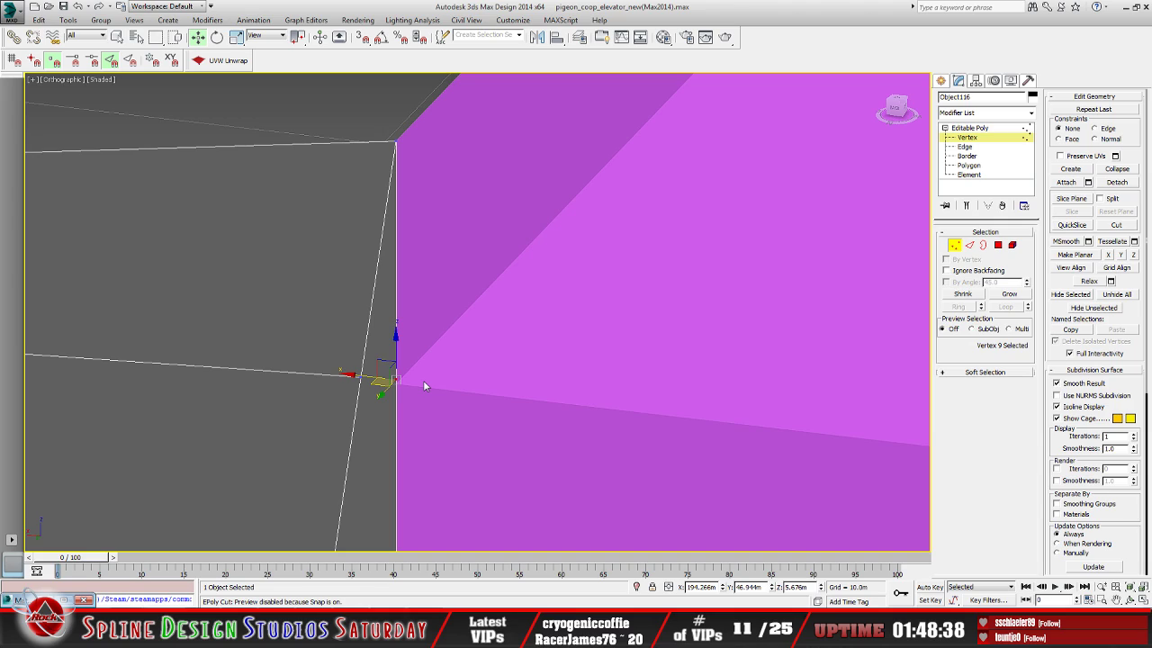
{"action": "double_click", "coordinate": [811, 588]}
{"action": "right_click", "coordinate": [798, 589]}
{"action": "left_click", "coordinate": [821, 477]}
{"action": "key", "text": "Return"}
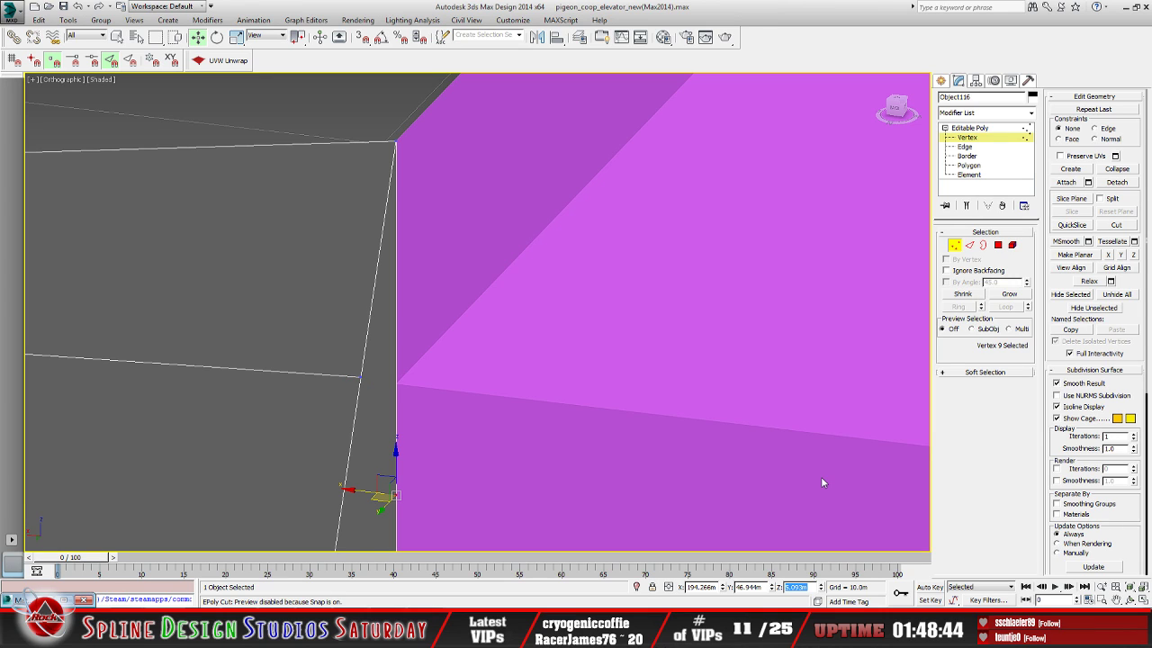
Reselect the end wall's upper outer corner vertex and copy its Z coordinate again
{"action": "scroll", "coordinate": [509, 154], "scroll_direction": "down", "scroll_amount": 4}
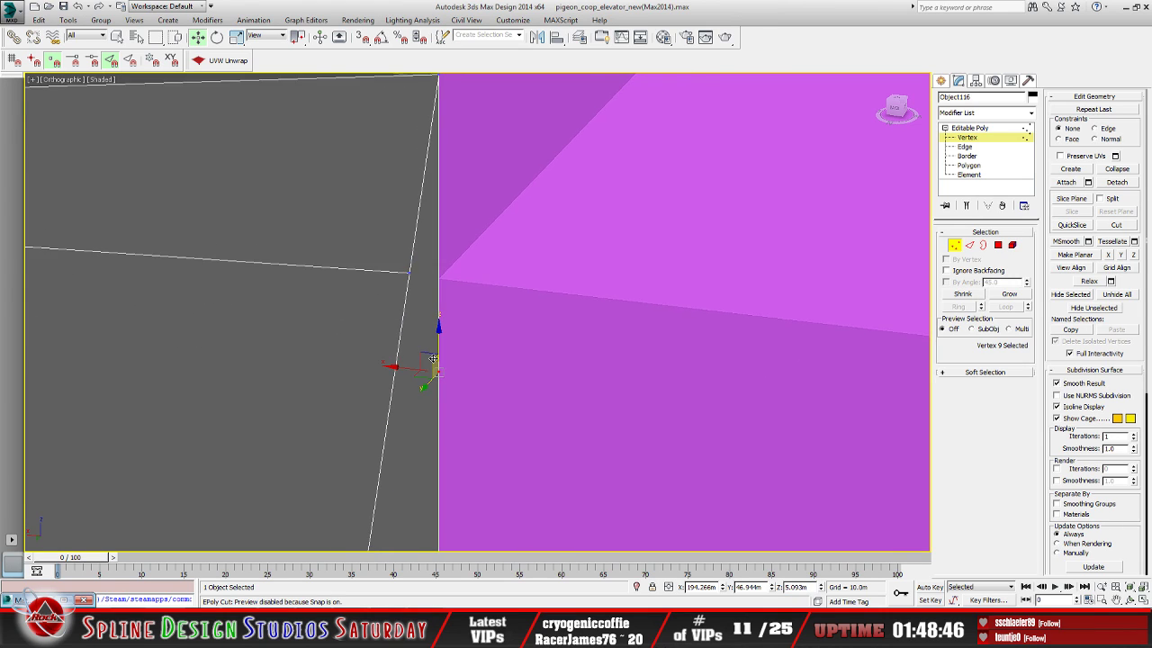
{"action": "scroll", "coordinate": [337, 403], "scroll_direction": "down", "scroll_amount": 4}
{"action": "middle_click_drag", "start_coordinate": [338, 403], "coordinate": [513, 358]}
{"action": "scroll", "coordinate": [513, 362], "scroll_direction": "down", "scroll_amount": 3}
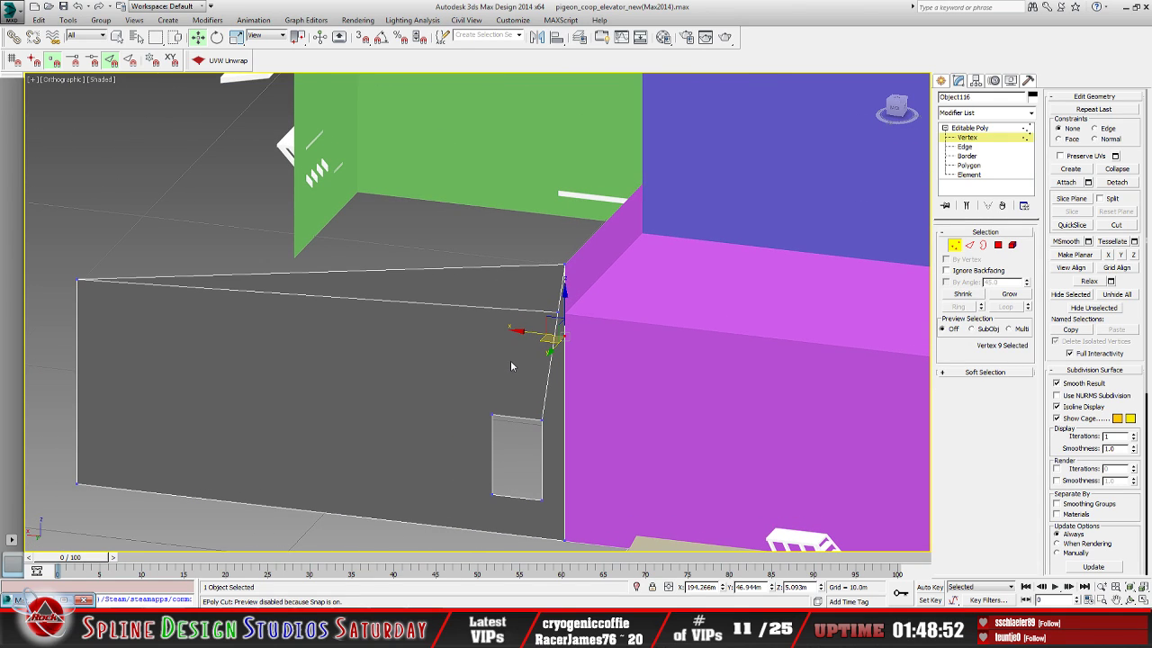
{"action": "left_click", "coordinate": [1128, 597]}
{"action": "mouse_move", "coordinate": [444, 378]}
{"action": "left_mouse_down"}
{"action": "mouse_move", "coordinate": [470, 372]}
{"action": "mouse_move", "coordinate": [446, 363]}
{"action": "left_mouse_up"}
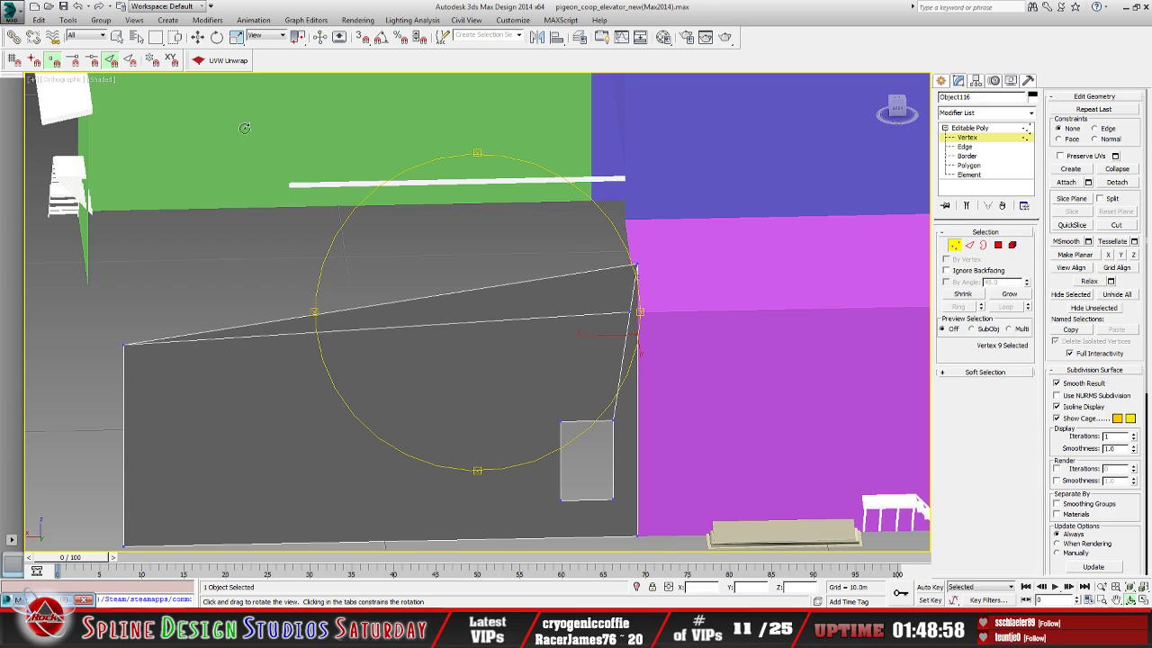
{"action": "key", "text": "w"}
{"action": "left_click", "coordinate": [125, 344]}
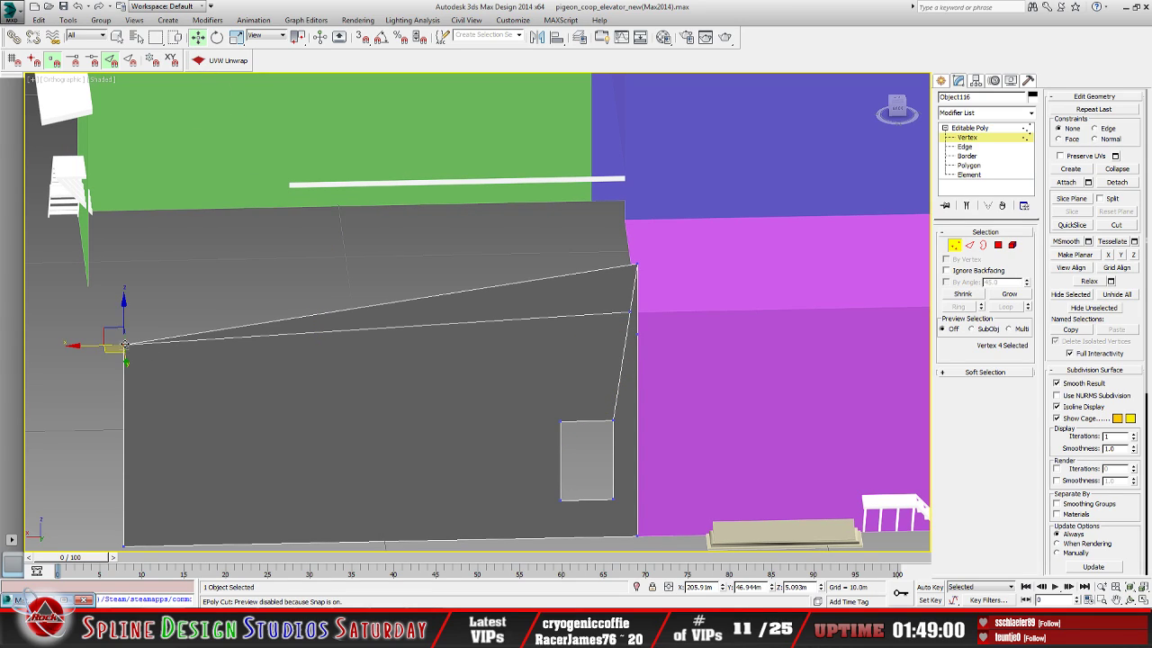
{"action": "left_click_drag", "start_coordinate": [811, 587], "coordinate": [783, 591]}
{"action": "right_click", "coordinate": [789, 589]}
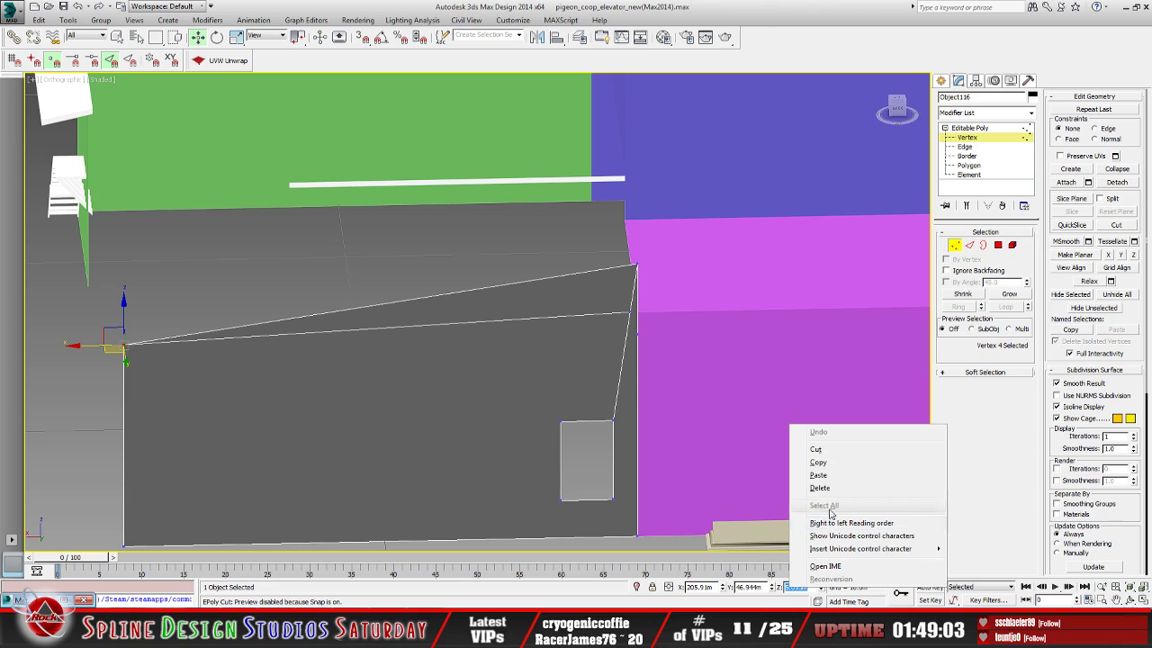
{"action": "left_click", "coordinate": [820, 462]}
Reapply the copied 5.093 m Z value to the vertex on the wall's vertical edge beside the purple building
{"action": "middle_click_drag", "start_coordinate": [593, 427], "coordinate": [550, 439]}
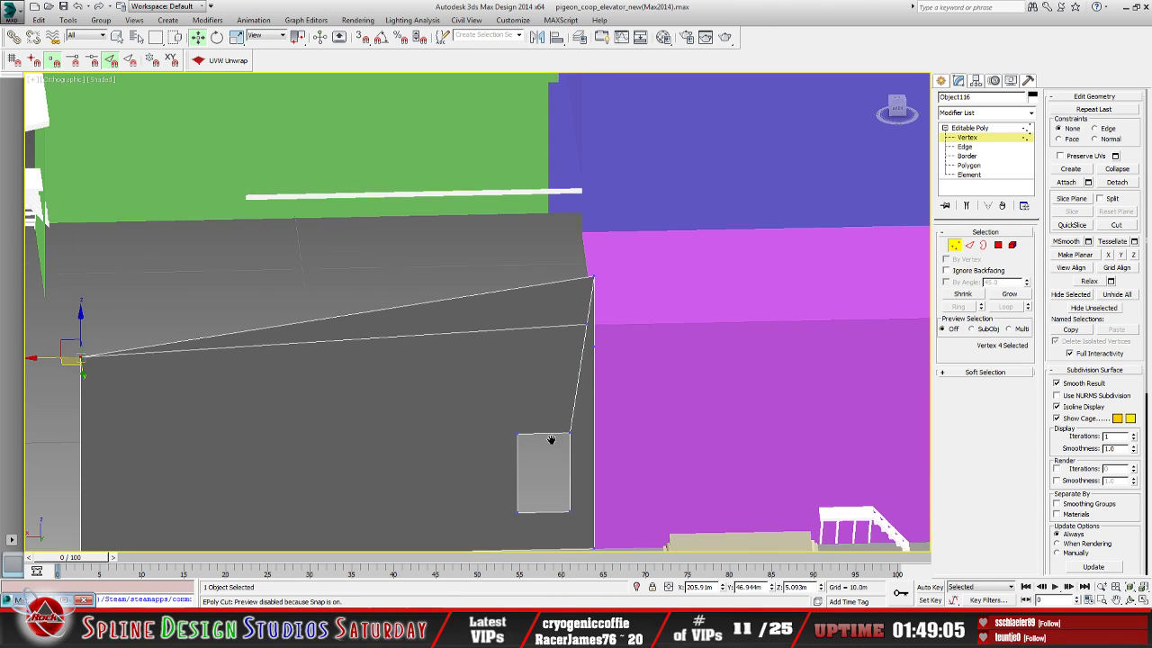
{"action": "left_click", "coordinate": [594, 349]}
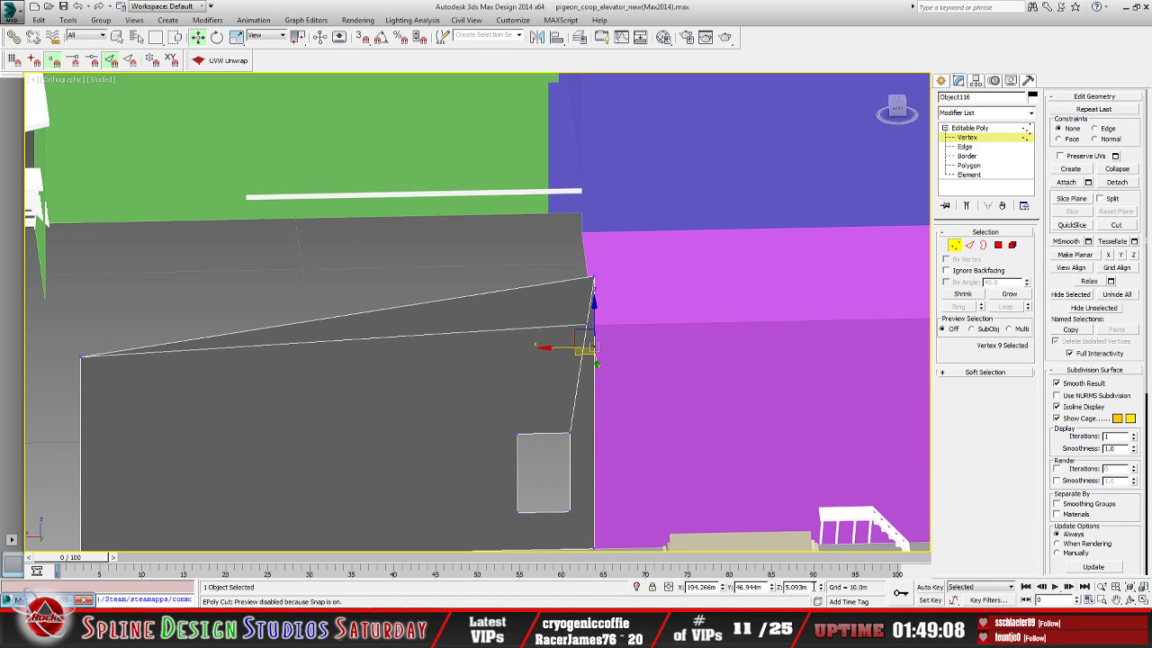
{"action": "right_click", "coordinate": [795, 588]}
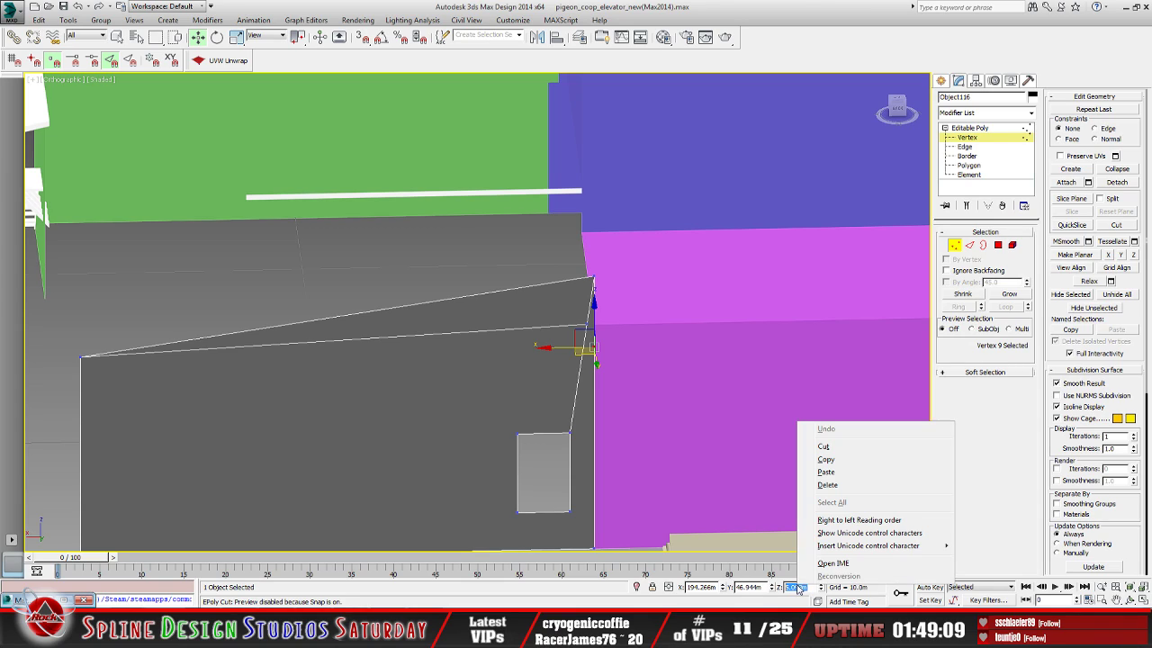
{"action": "left_click", "coordinate": [829, 471]}
{"action": "key", "text": "Return"}
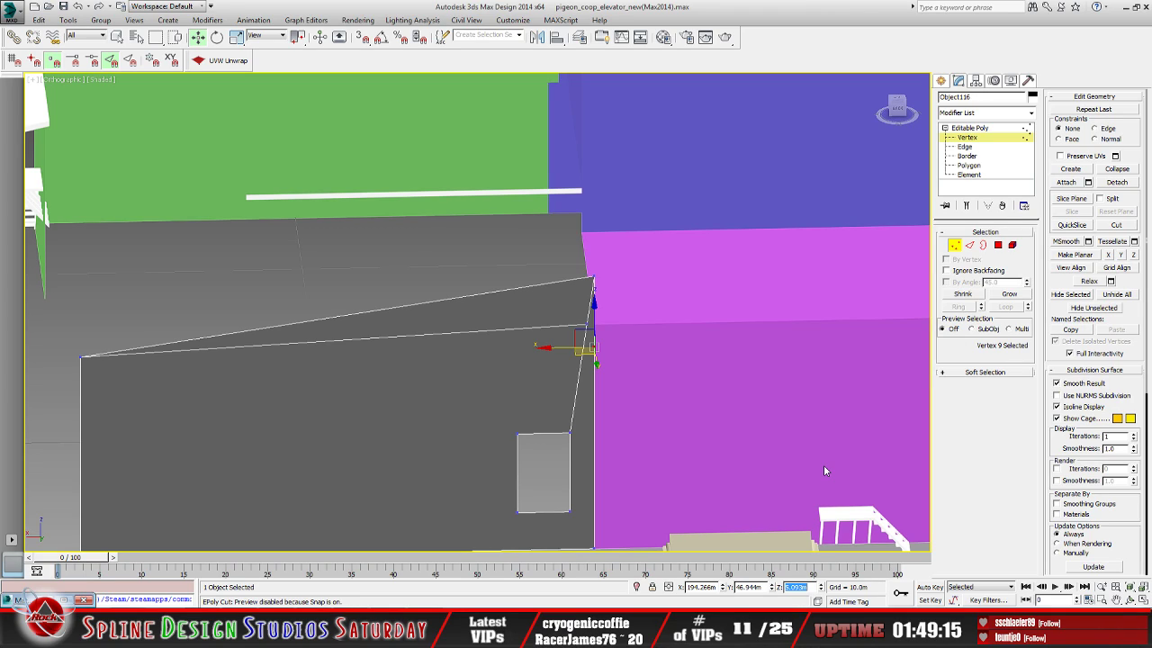
Move the vertex where the cut meets the diagonal edge onto the levelled vertex on the wall's vertical edge, using vertex snap
{"action": "left_click", "coordinate": [1129, 601]}
{"action": "left_click_drag", "start_coordinate": [532, 368], "coordinate": [524, 348]}
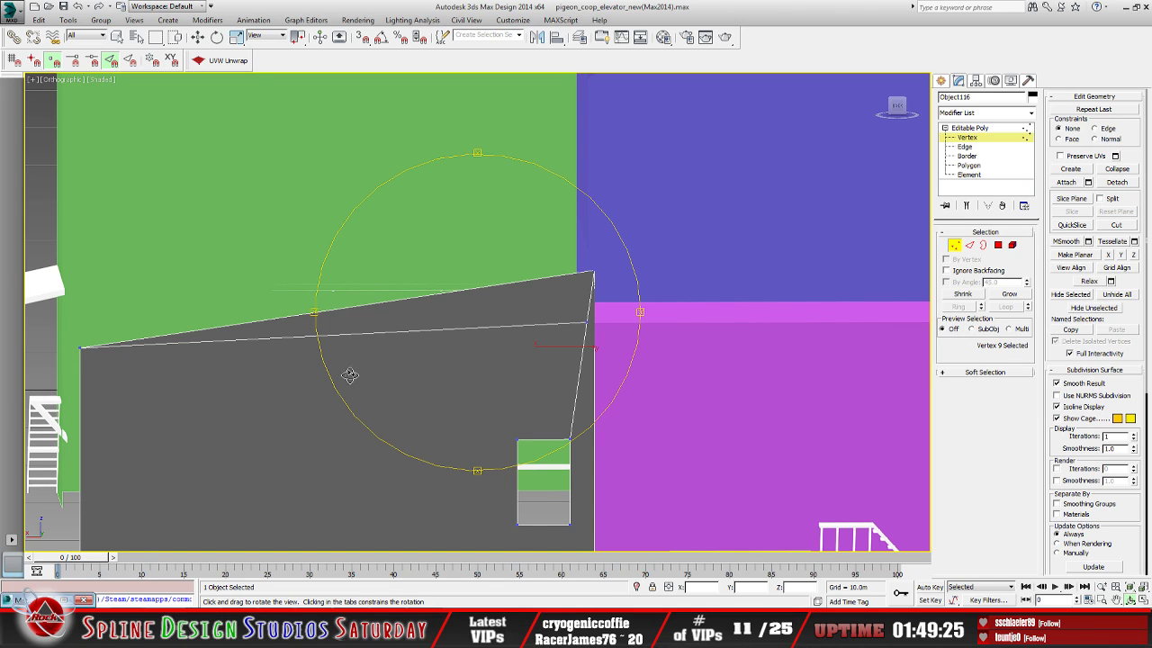
{"action": "left_click_drag", "start_coordinate": [350, 375], "coordinate": [417, 356]}
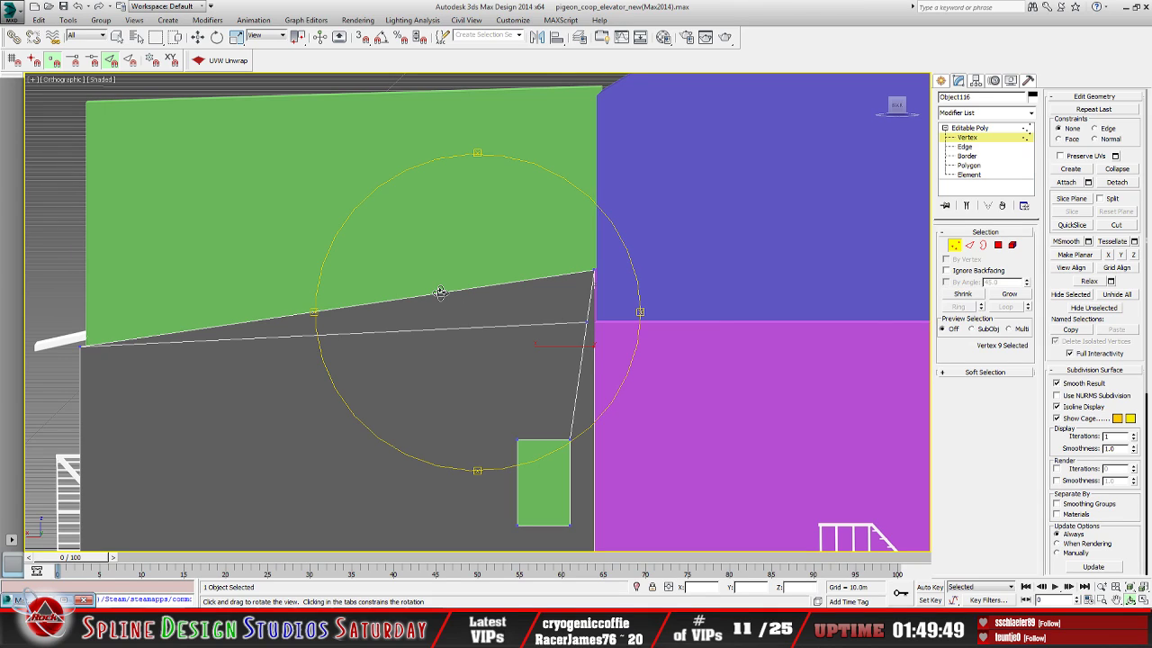
{"action": "left_click", "coordinate": [197, 37]}
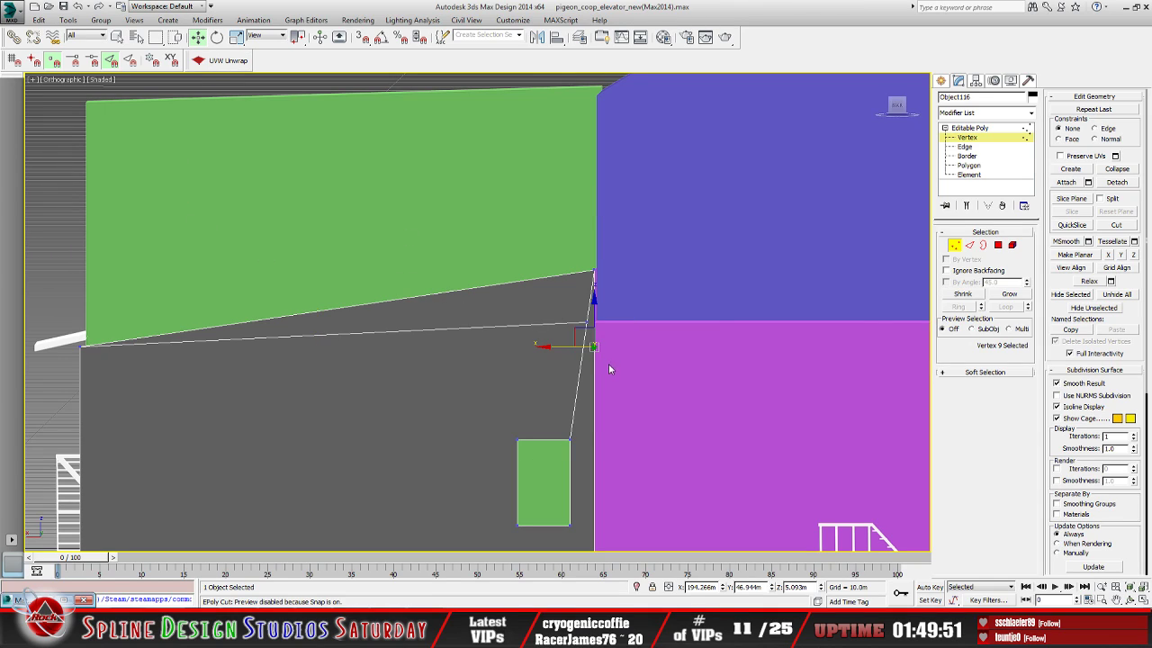
{"action": "left_click", "coordinate": [587, 321]}
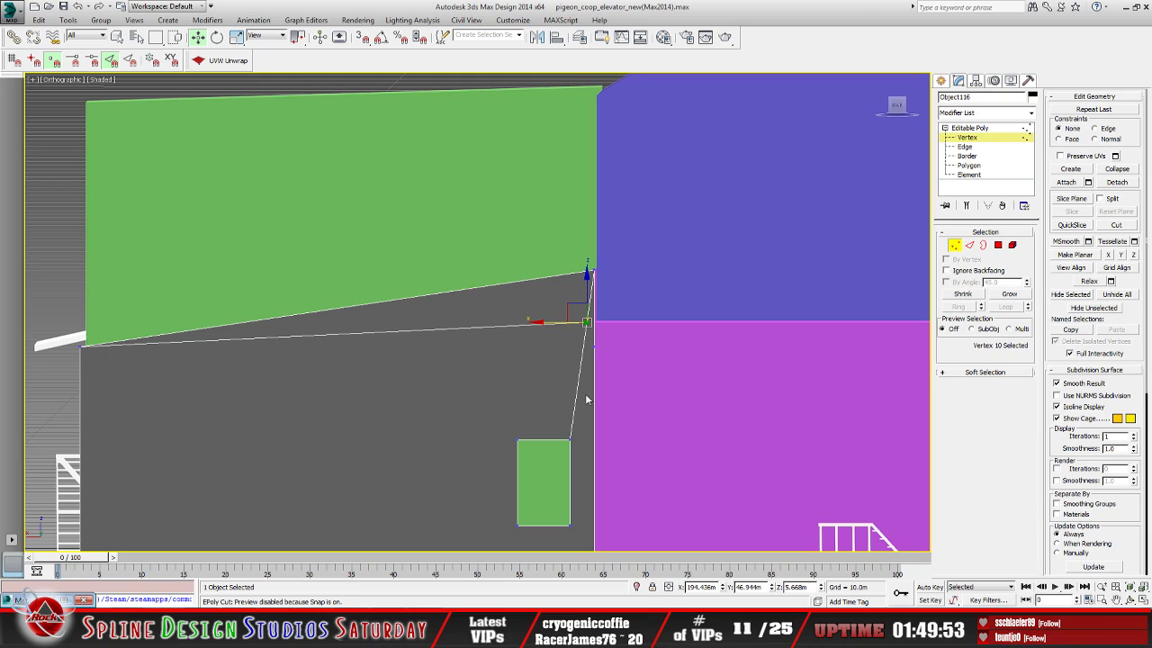
{"action": "left_click", "coordinate": [644, 297]}
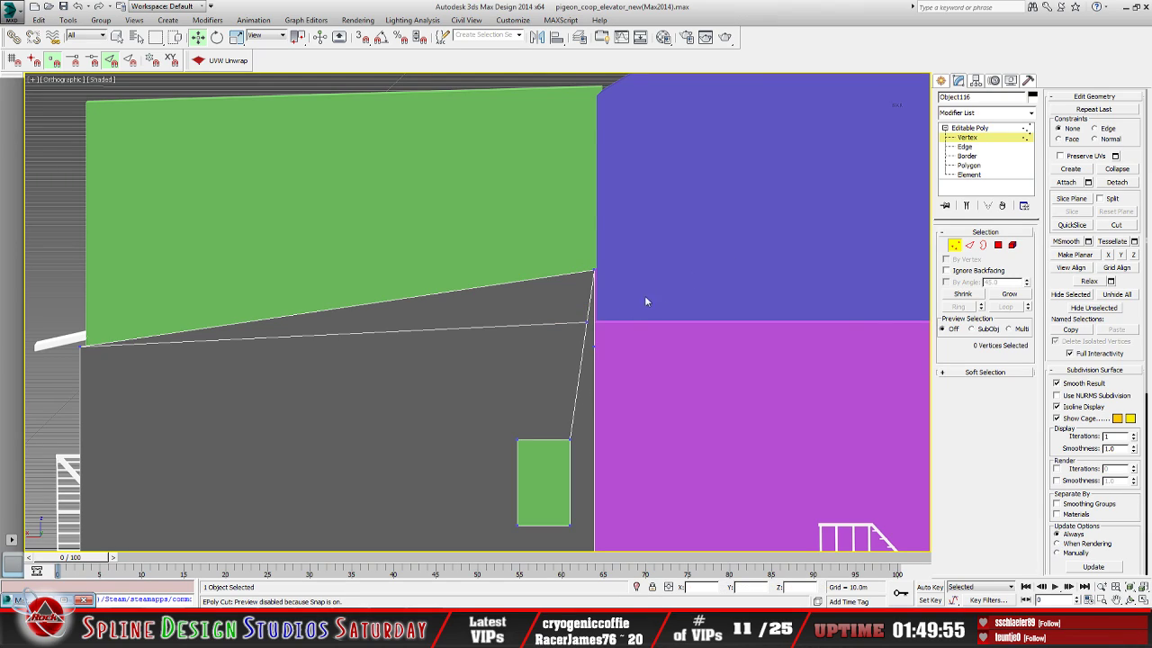
{"action": "left_click", "coordinate": [586, 321]}
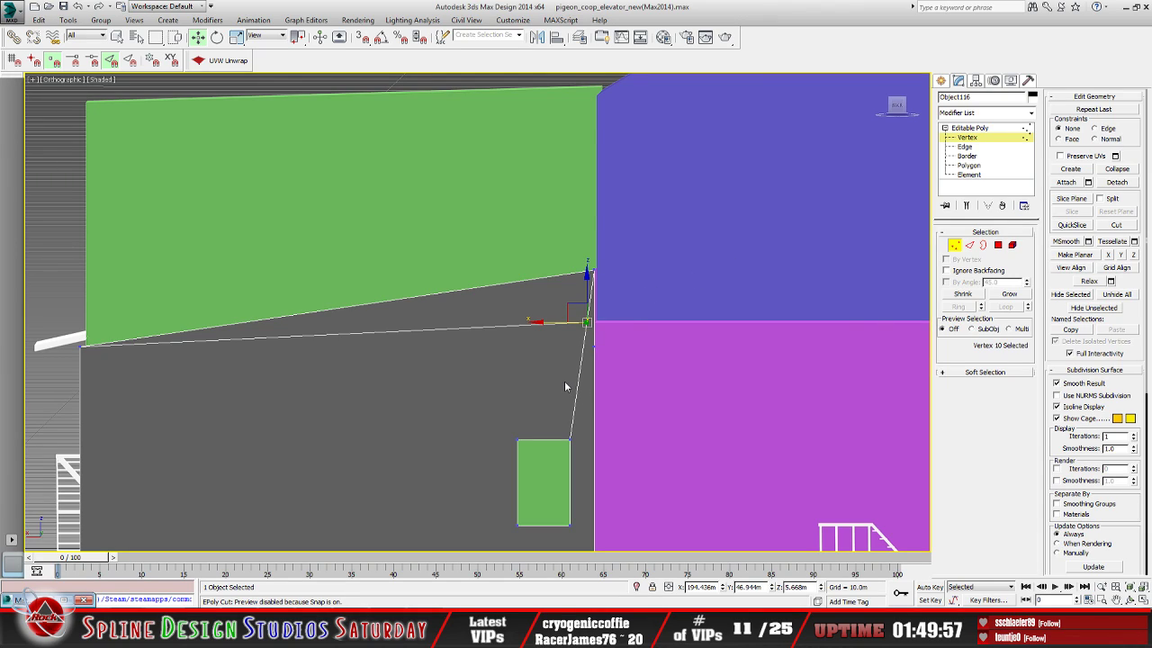
{"action": "left_click", "coordinate": [362, 36]}
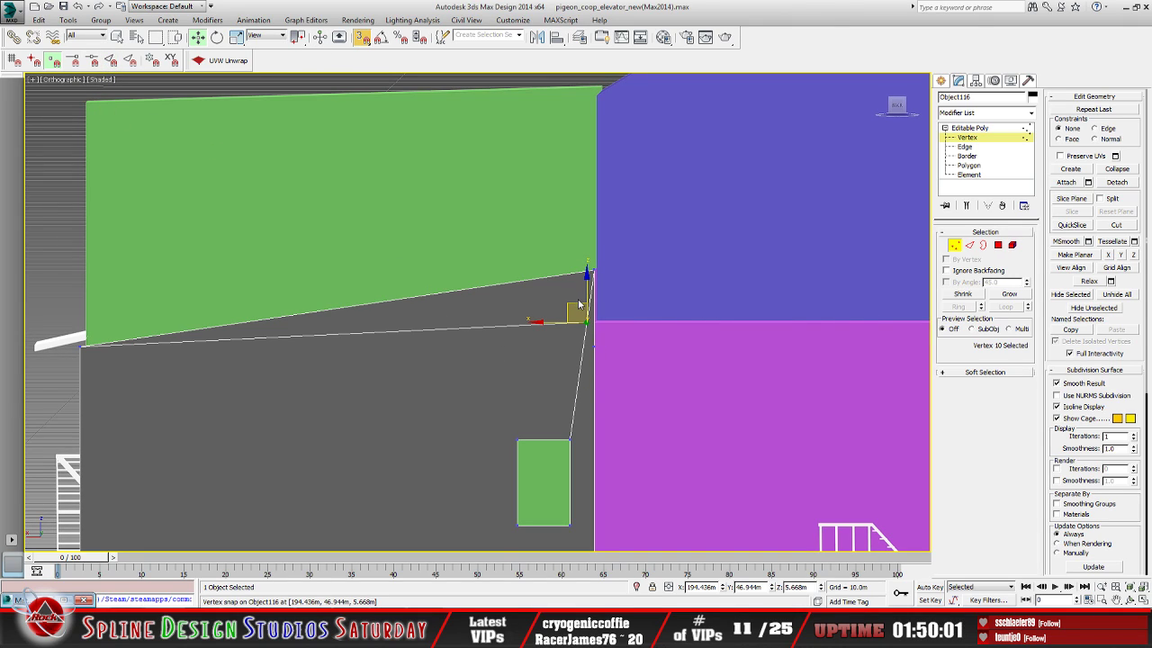
{"action": "left_click_drag", "start_coordinate": [579, 303], "coordinate": [590, 345]}
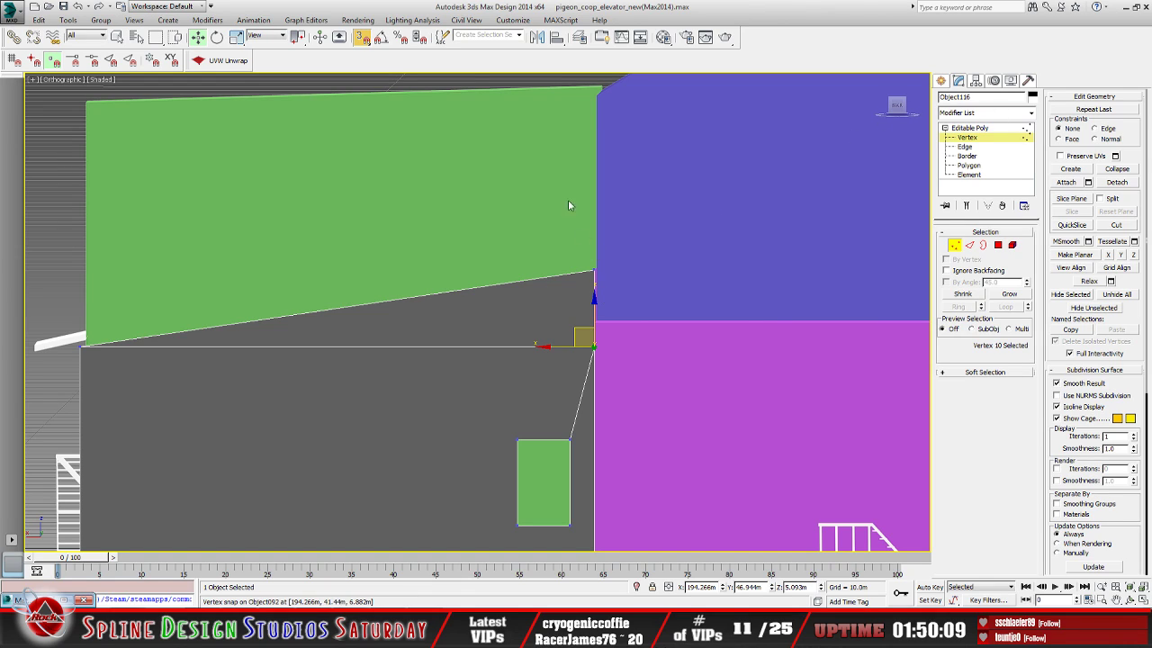
{"action": "key", "text": "alt+c"}
{"action": "scroll", "coordinate": [492, 305], "scroll_direction": "down", "scroll_amount": 5}
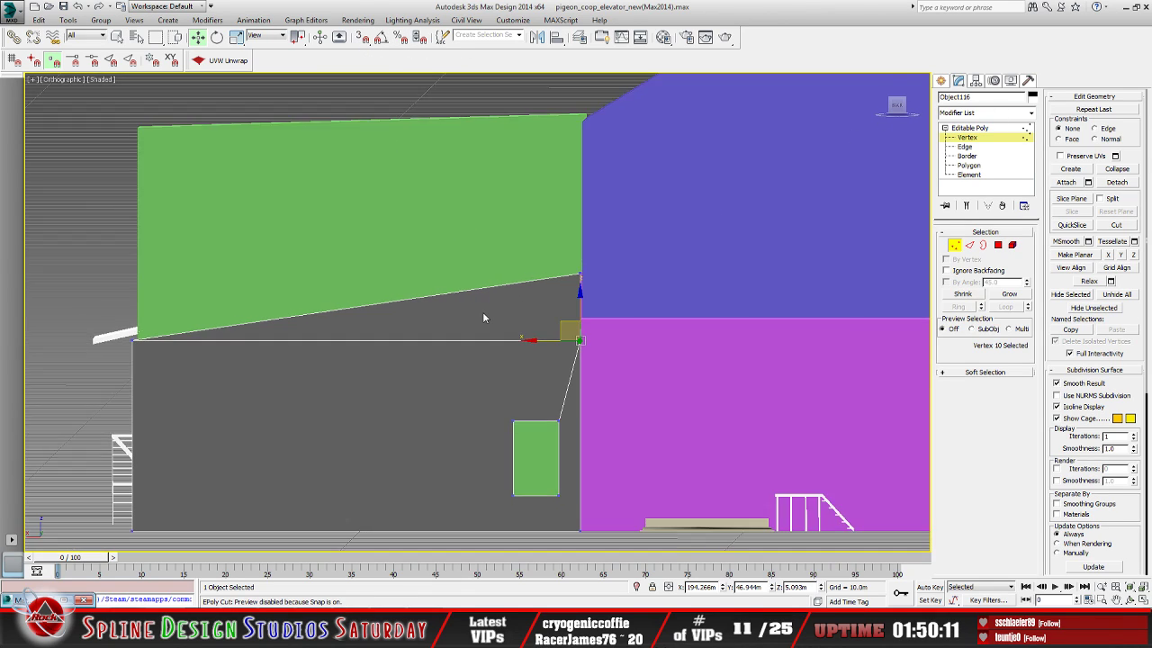
Leave vertex editing on the end wall and return to the whole object with the Move tool
{"action": "left_click", "coordinate": [1130, 599]}
{"action": "left_click_drag", "start_coordinate": [468, 358], "coordinate": [519, 383]}
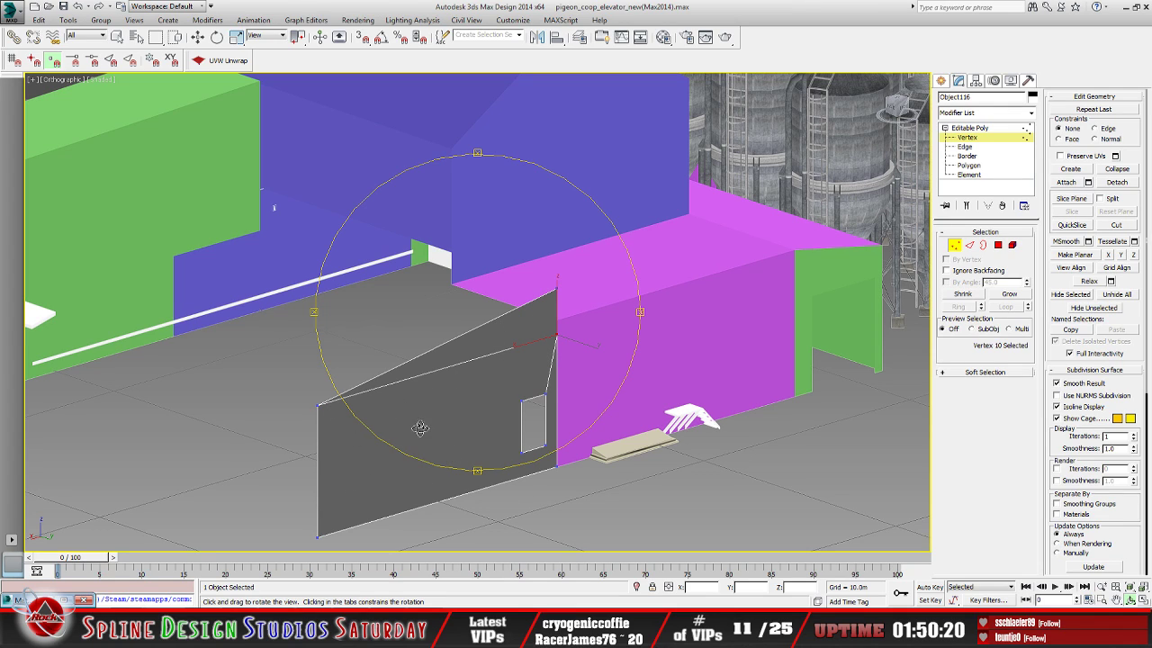
{"action": "left_click_drag", "start_coordinate": [417, 391], "coordinate": [451, 362]}
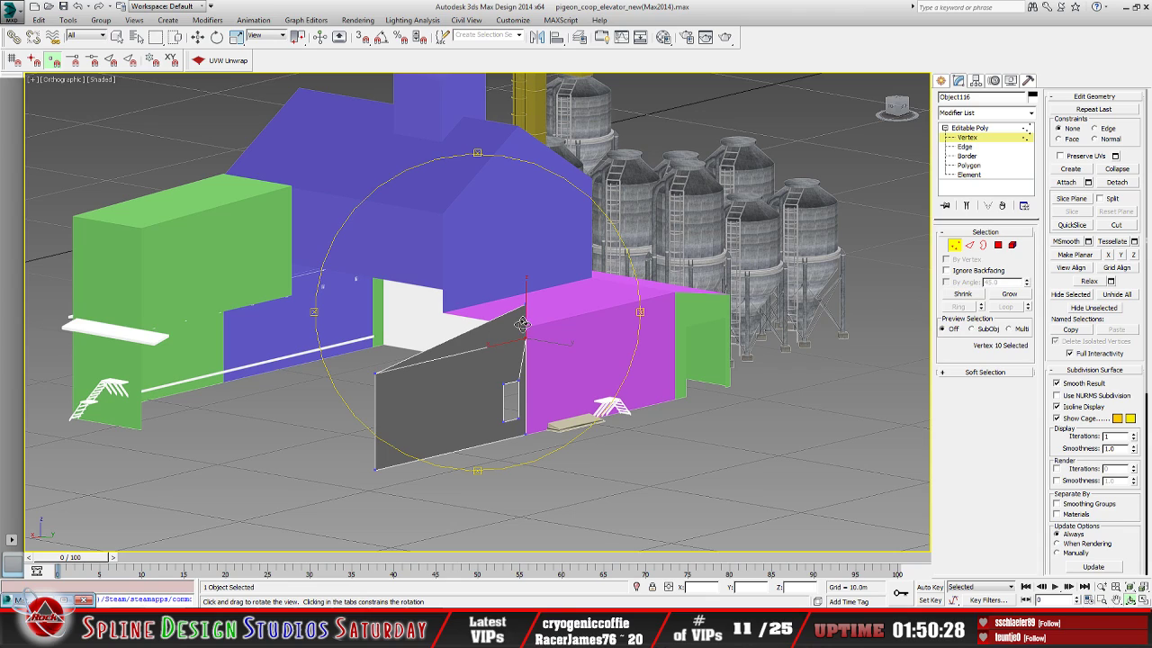
{"action": "left_click", "coordinate": [970, 128]}
{"action": "key", "text": "w"}
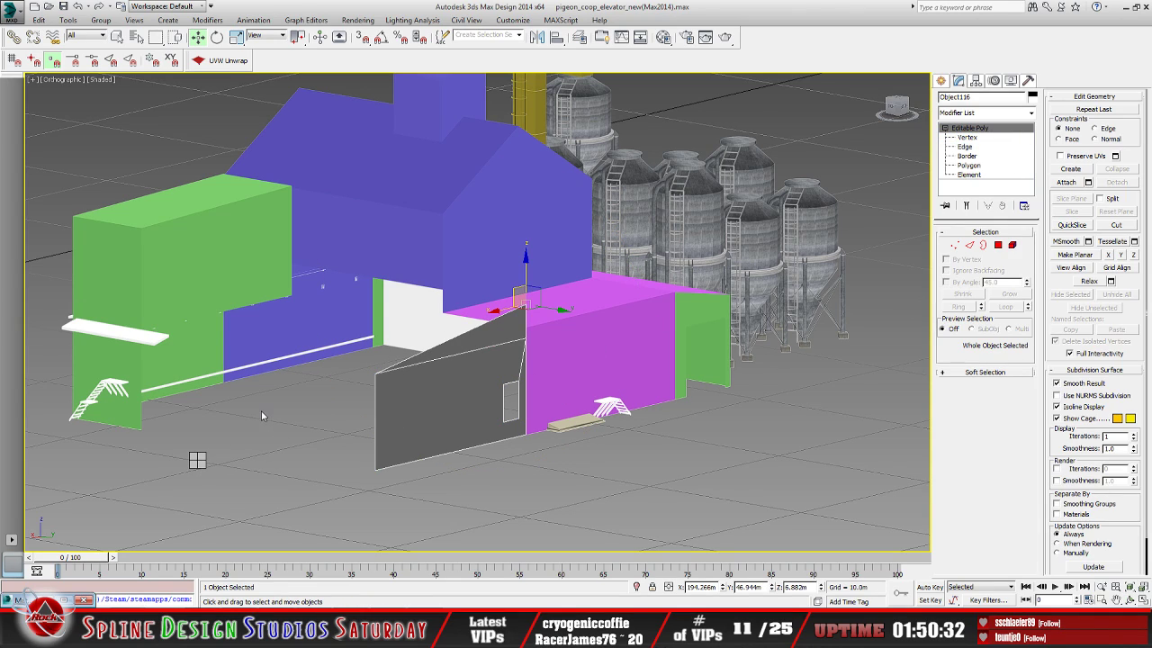
Unhide Box007 and select this grey building body together with the detached end wall
{"action": "key", "text": "alt+h"}
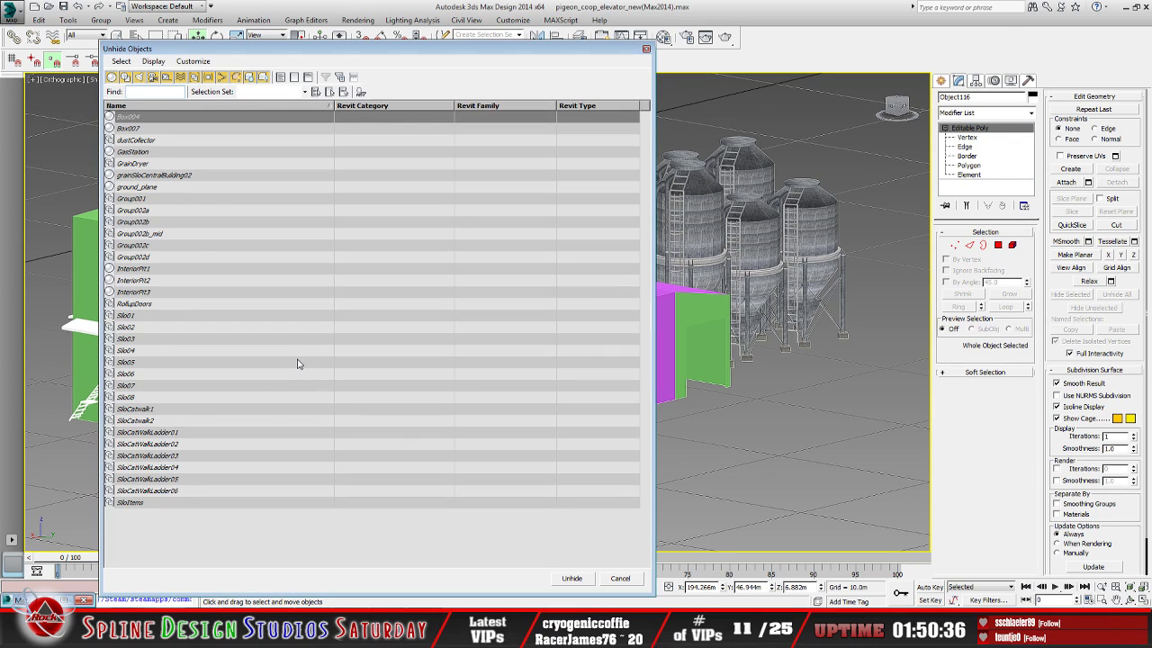
{"action": "left_click", "coordinate": [141, 128]}
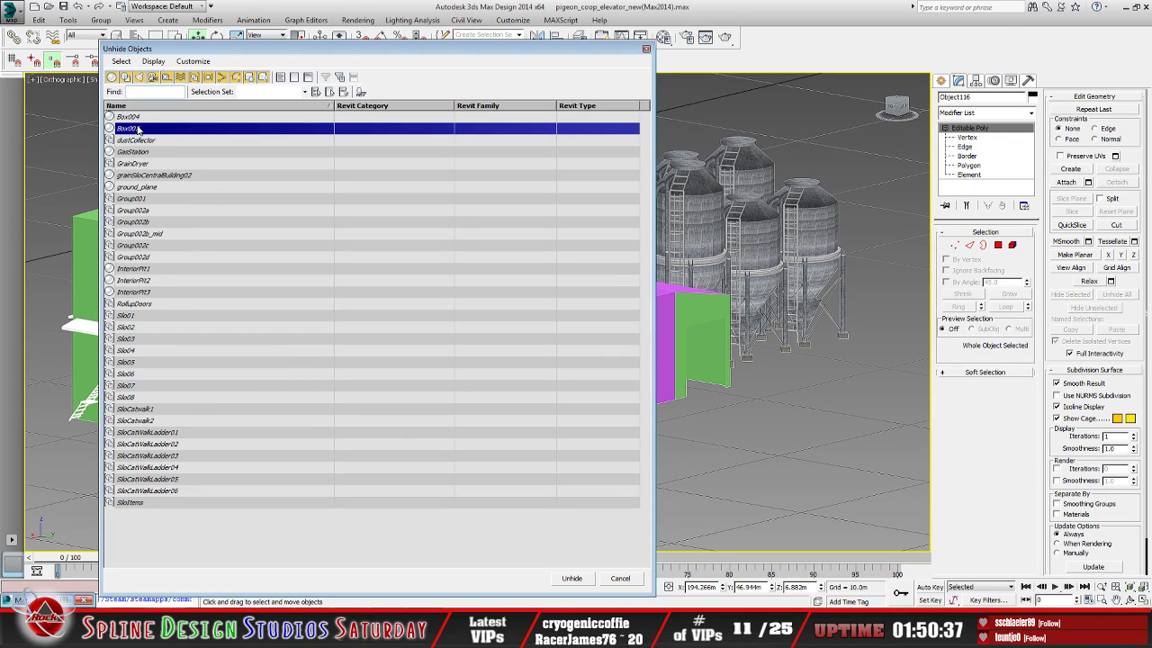
{"action": "left_click", "coordinate": [572, 578]}
{"action": "middle_click_drag", "start_coordinate": [350, 458], "coordinate": [392, 461], "text": "alt"}
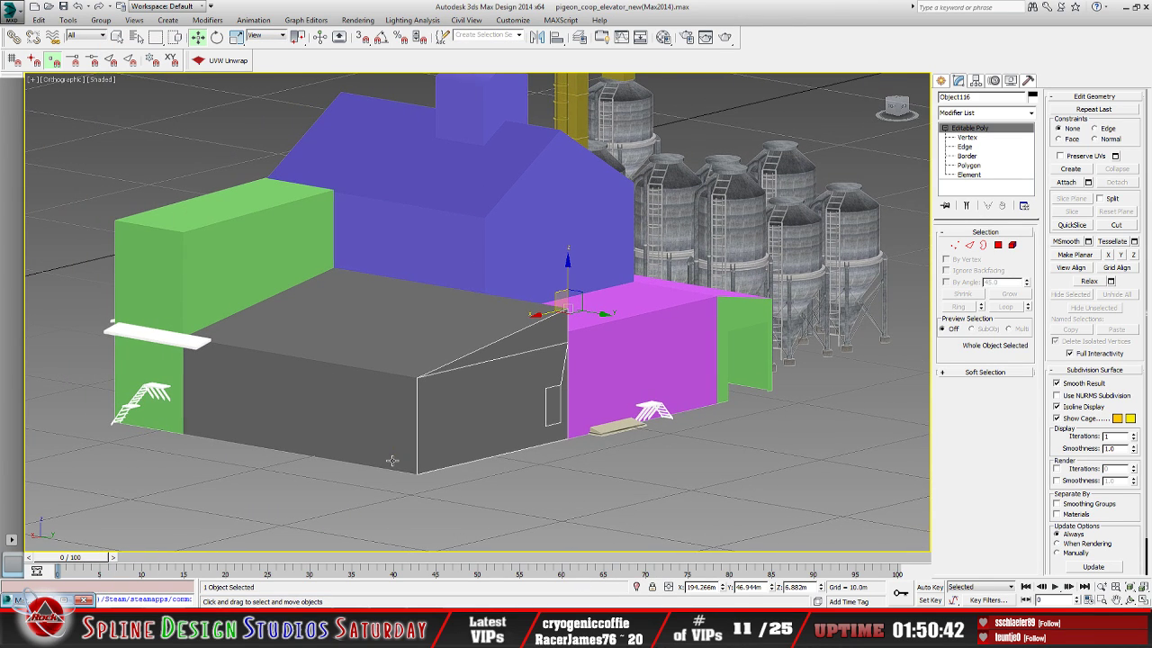
{"action": "left_click", "coordinate": [387, 405]}
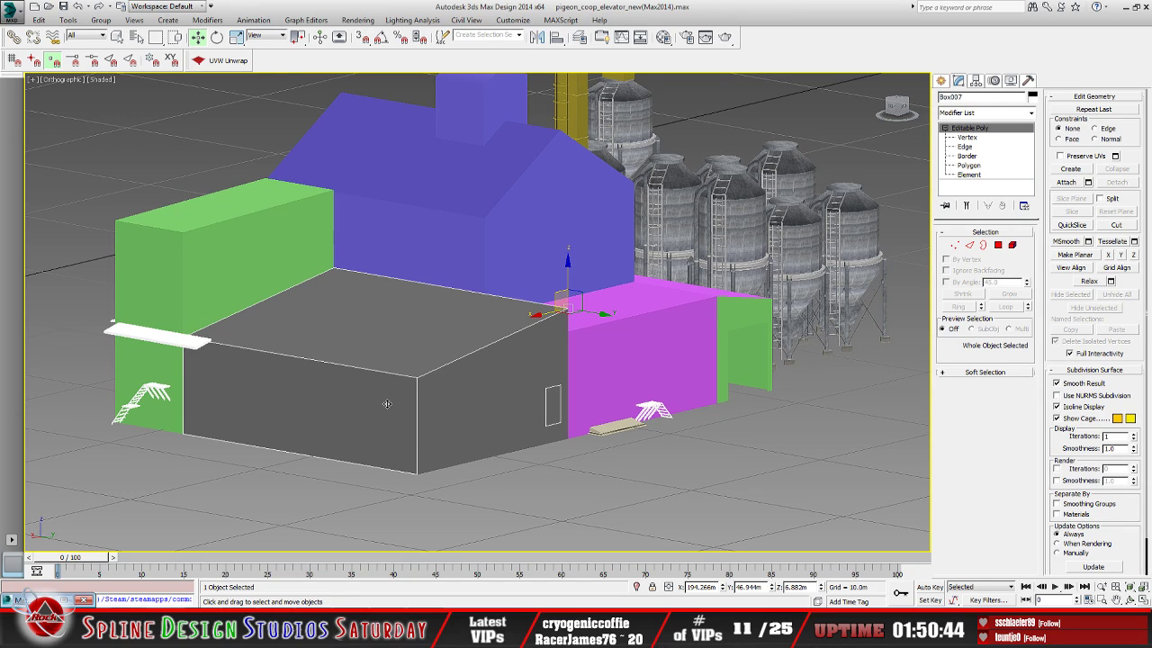
{"action": "left_click", "coordinate": [449, 416], "text": "ctrl"}
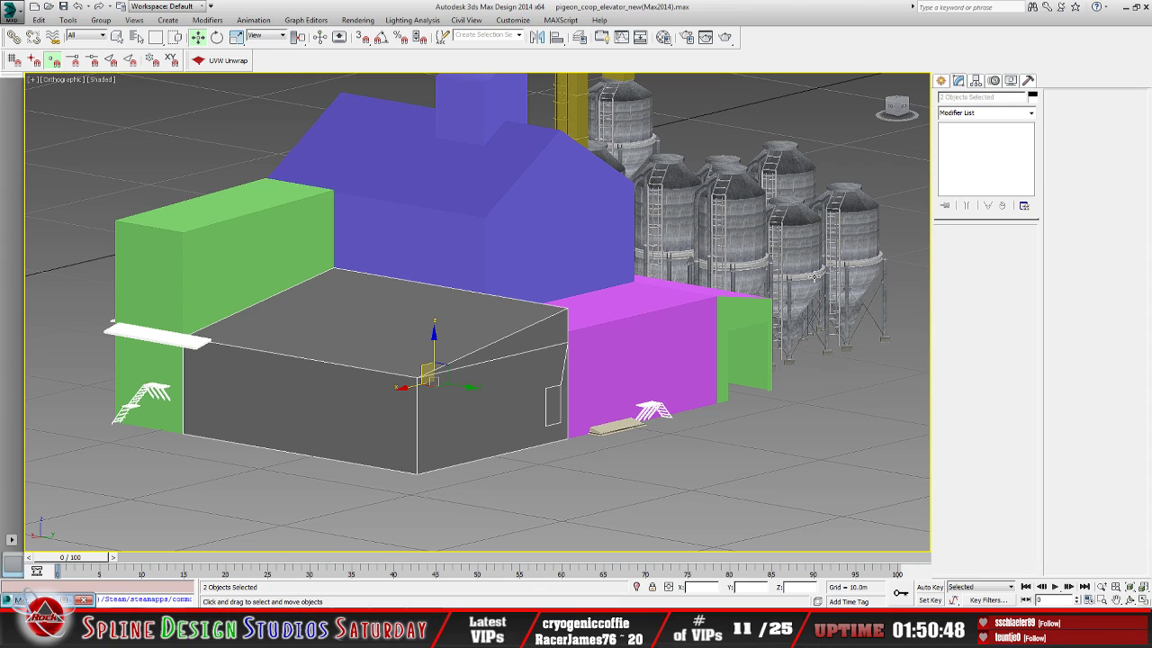
Collapse the selected grey building body and detached end wall into a single mesh object with the Collapse utility
{"action": "left_click", "coordinate": [1029, 81]}
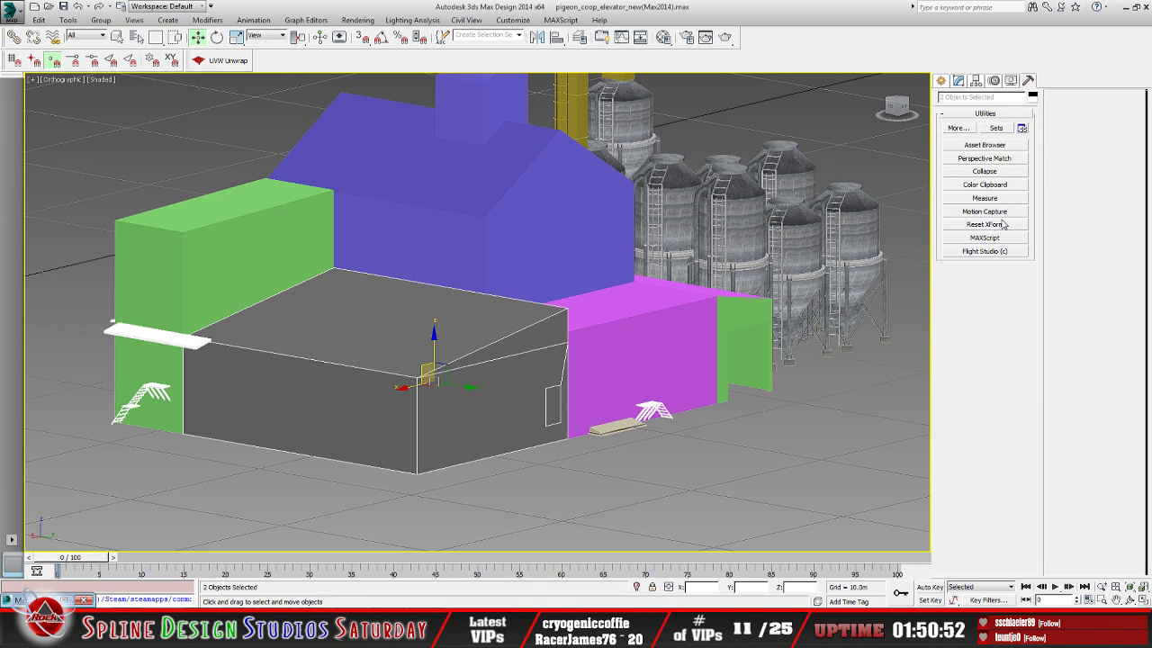
{"action": "left_click", "coordinate": [1004, 172]}
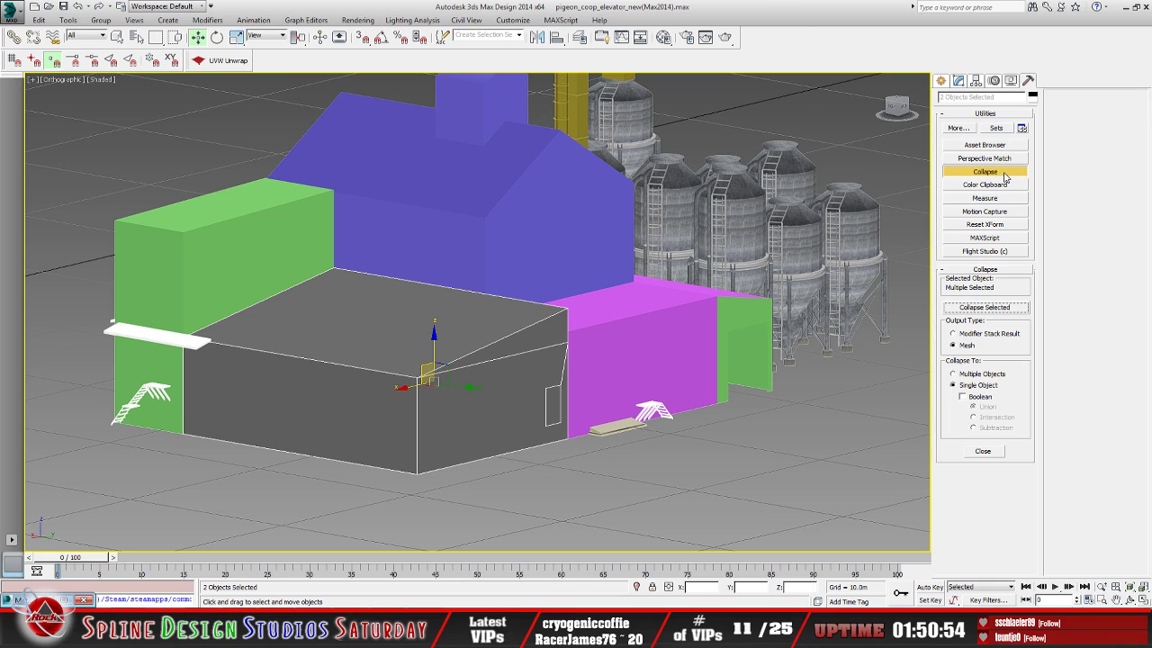
{"action": "left_click", "coordinate": [996, 308]}
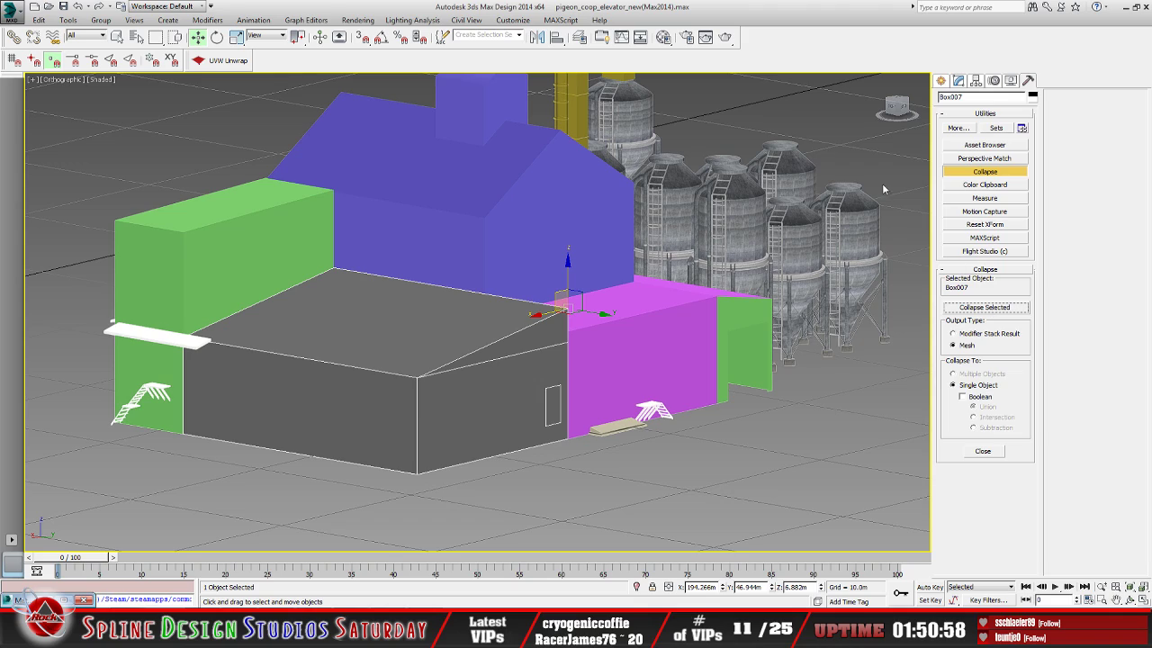
{"action": "left_click", "coordinate": [963, 172]}
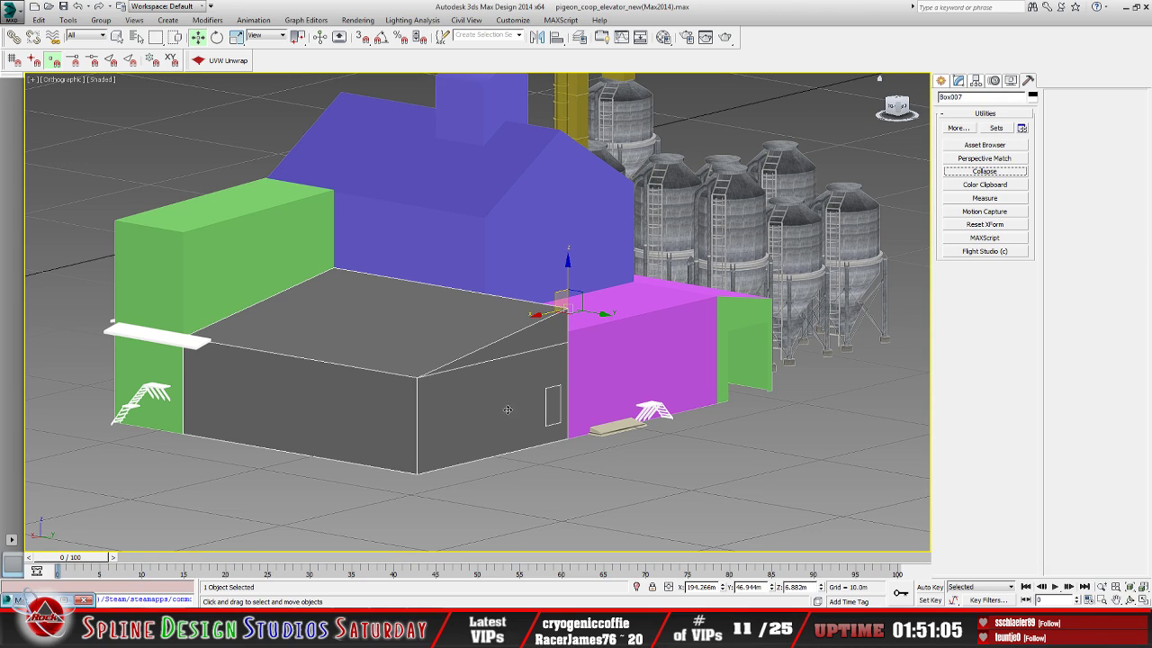
{"action": "left_click", "coordinate": [1030, 81]}
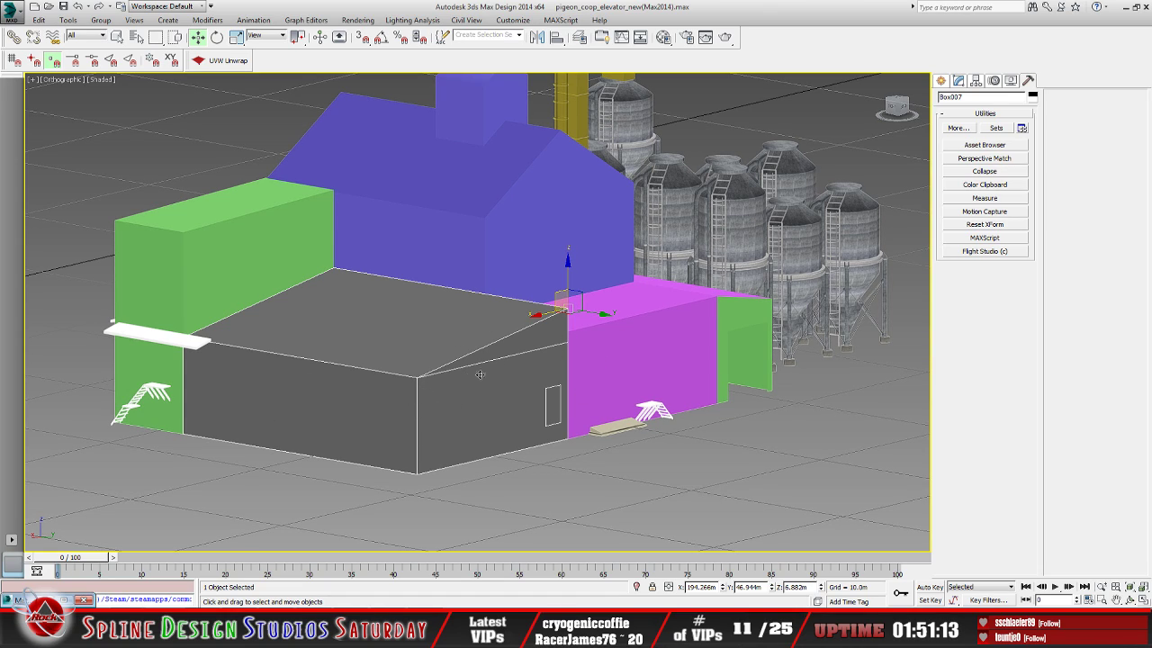
Center the pivot of the merged grey building on the object, leaving pivot-only adjustment when done
{"action": "left_click", "coordinate": [977, 81]}
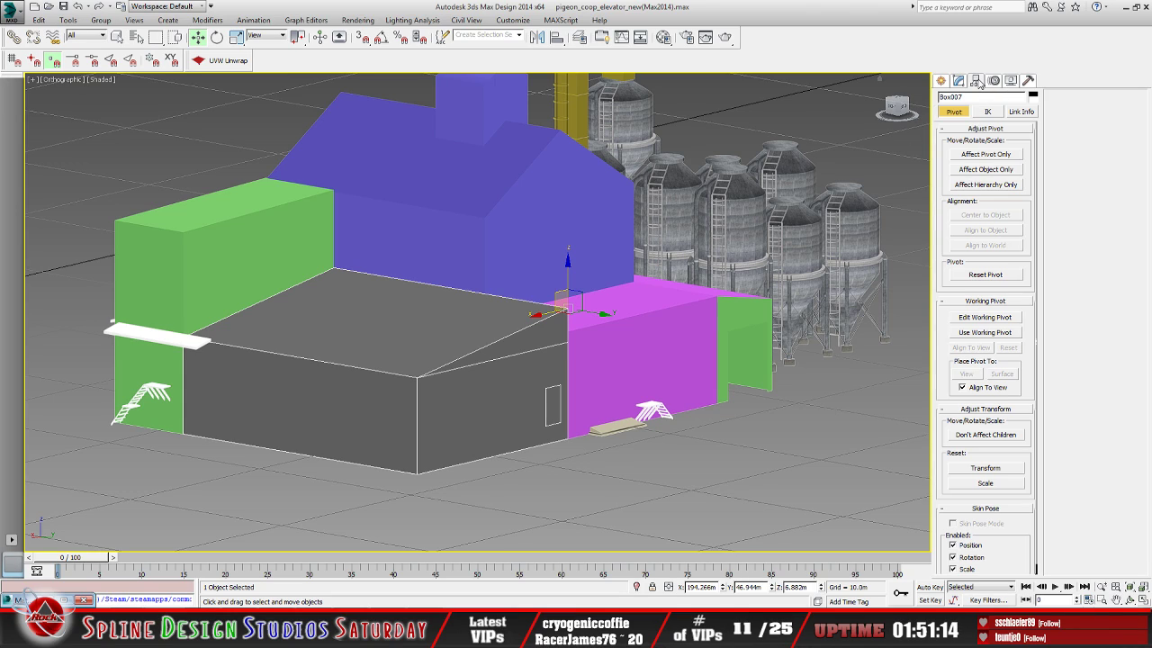
{"action": "left_click", "coordinate": [985, 155]}
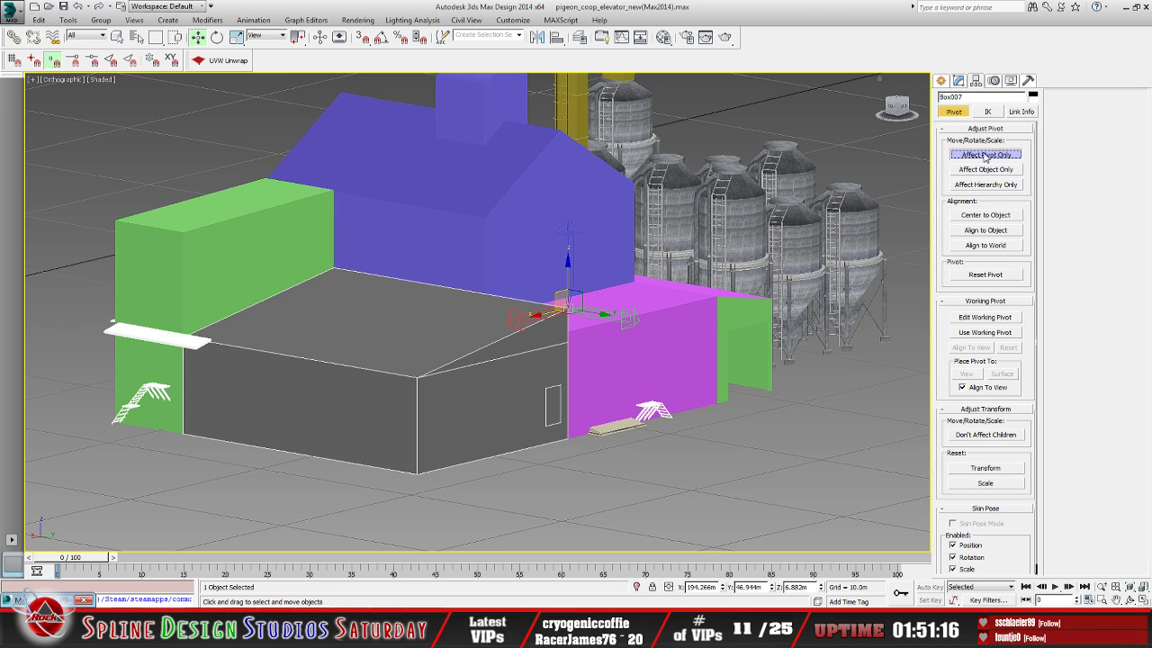
{"action": "left_click", "coordinate": [984, 216]}
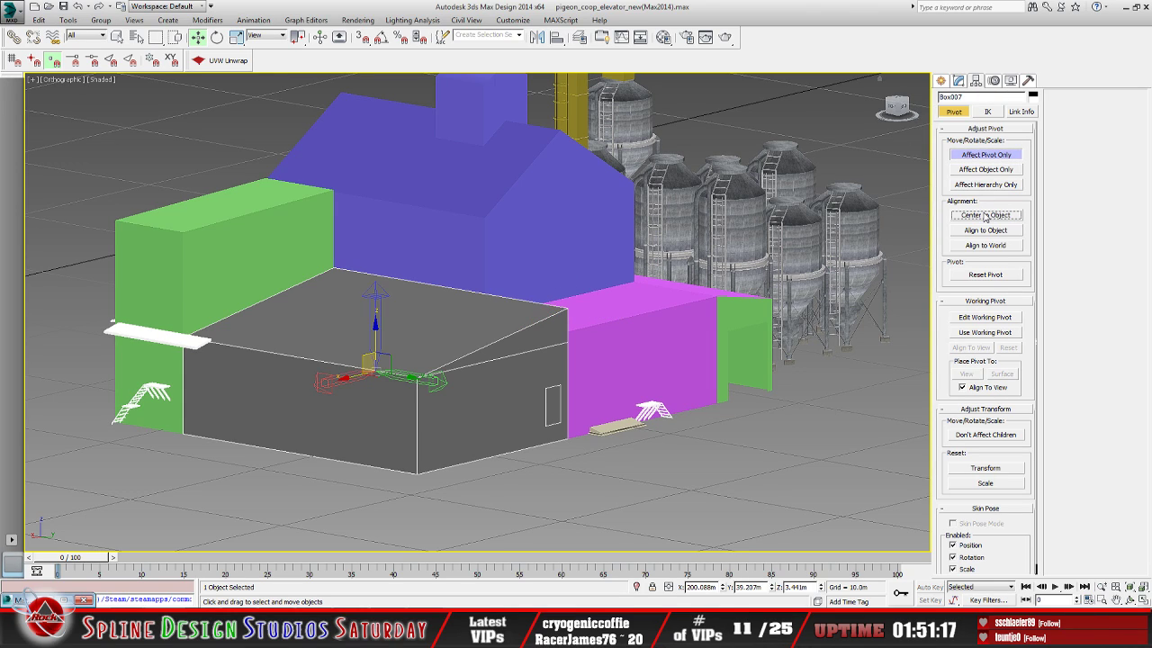
{"action": "left_click", "coordinate": [1001, 154]}
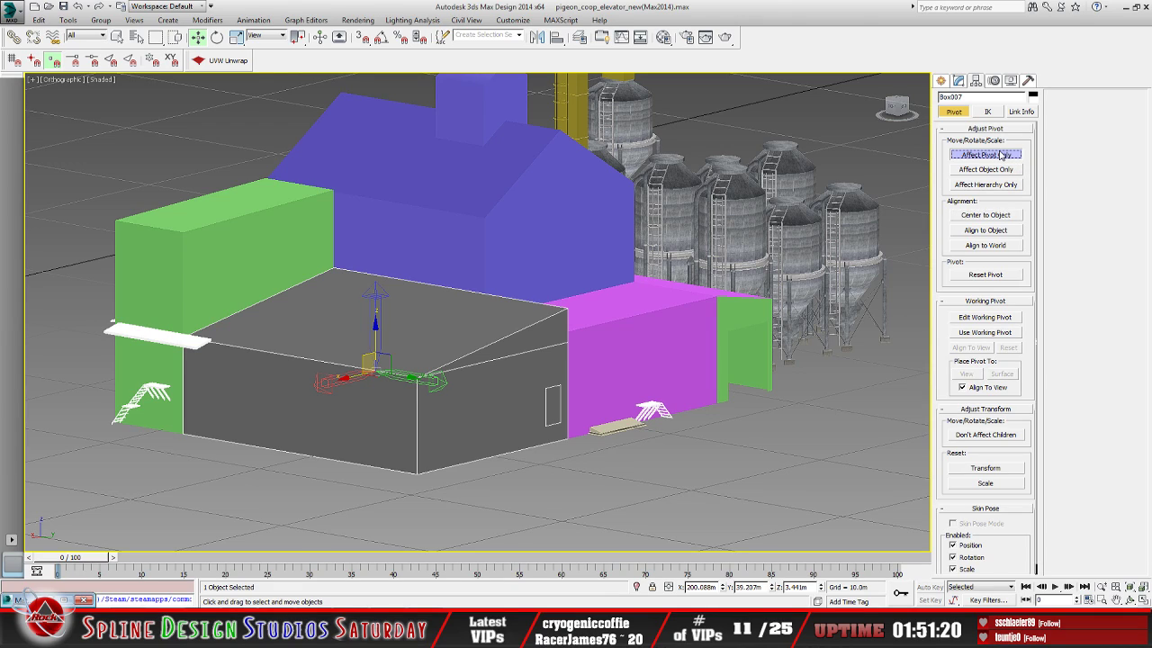
Reset the grey building's transform with Reset XForm and collapse its whole modifier stack, holding the scene first
{"action": "left_click", "coordinate": [1028, 81]}
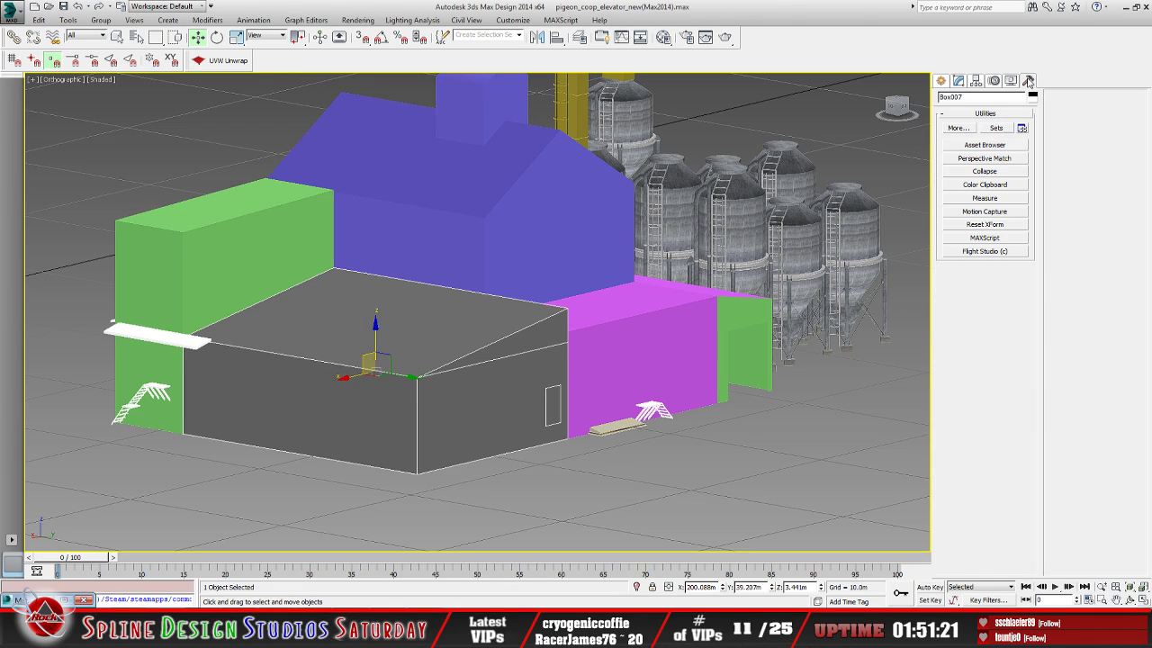
{"action": "left_click", "coordinate": [980, 225]}
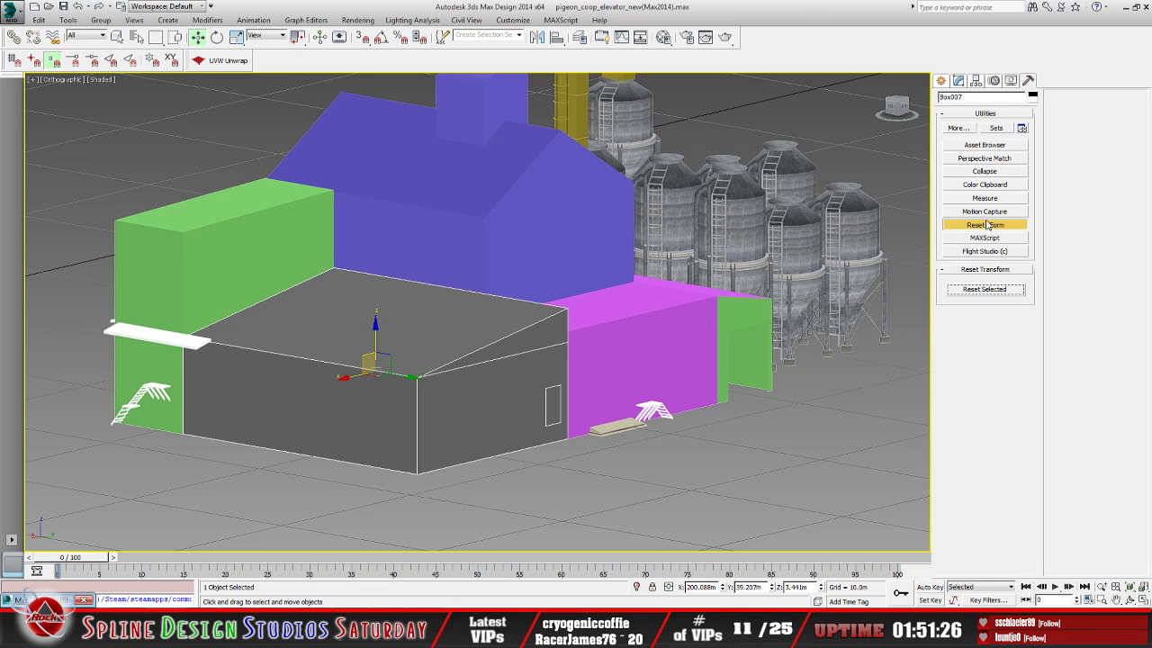
{"action": "left_click", "coordinate": [997, 290]}
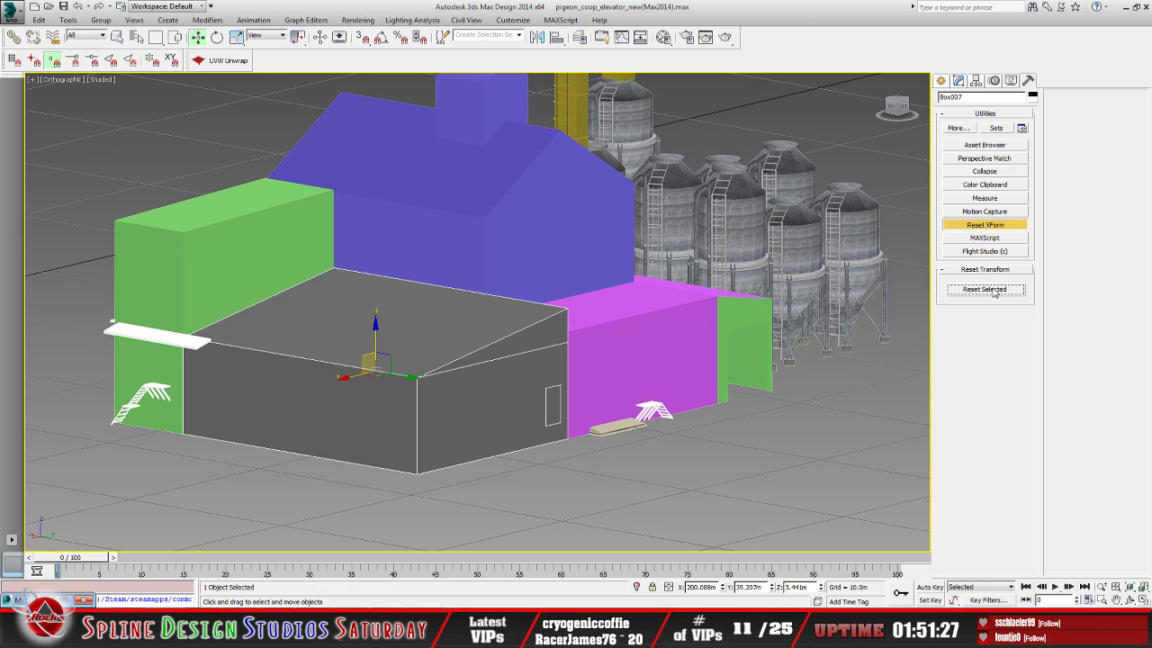
{"action": "left_click", "coordinate": [958, 81]}
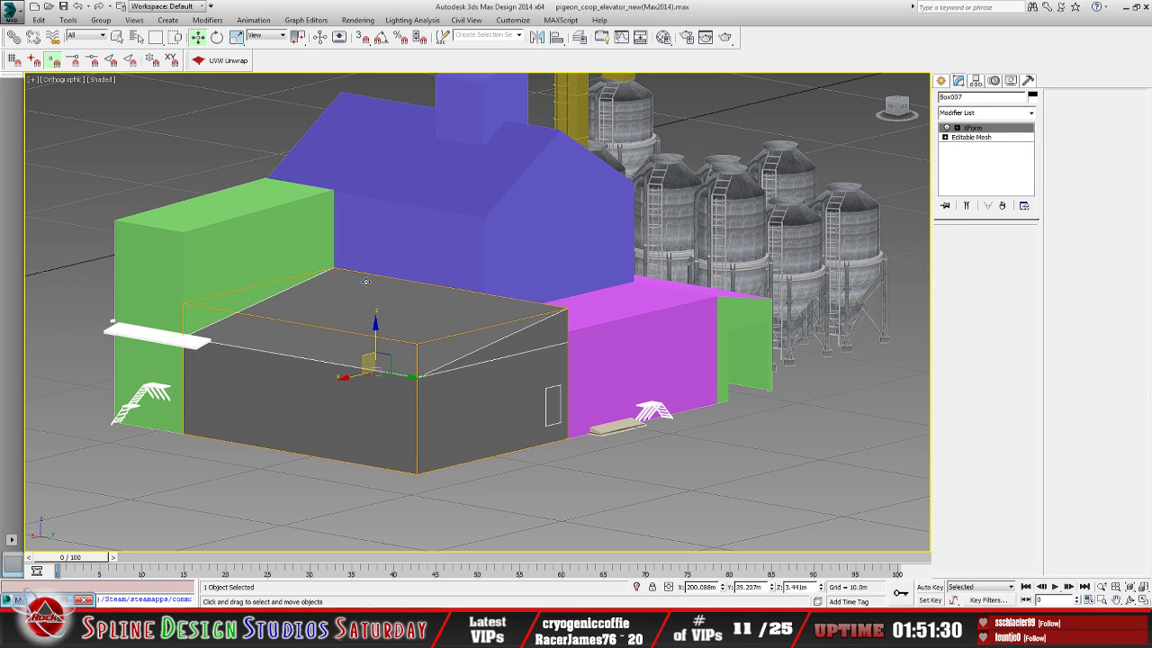
{"action": "right_click", "coordinate": [979, 129]}
{"action": "left_click", "coordinate": [1022, 241]}
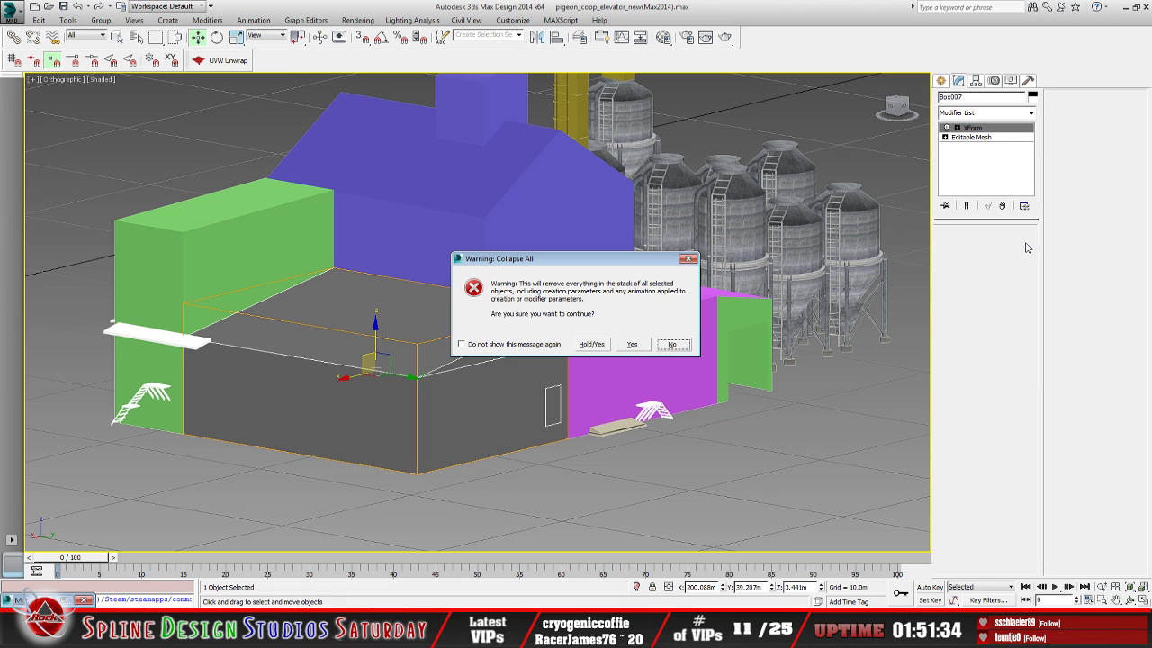
{"action": "left_click", "coordinate": [593, 345]}
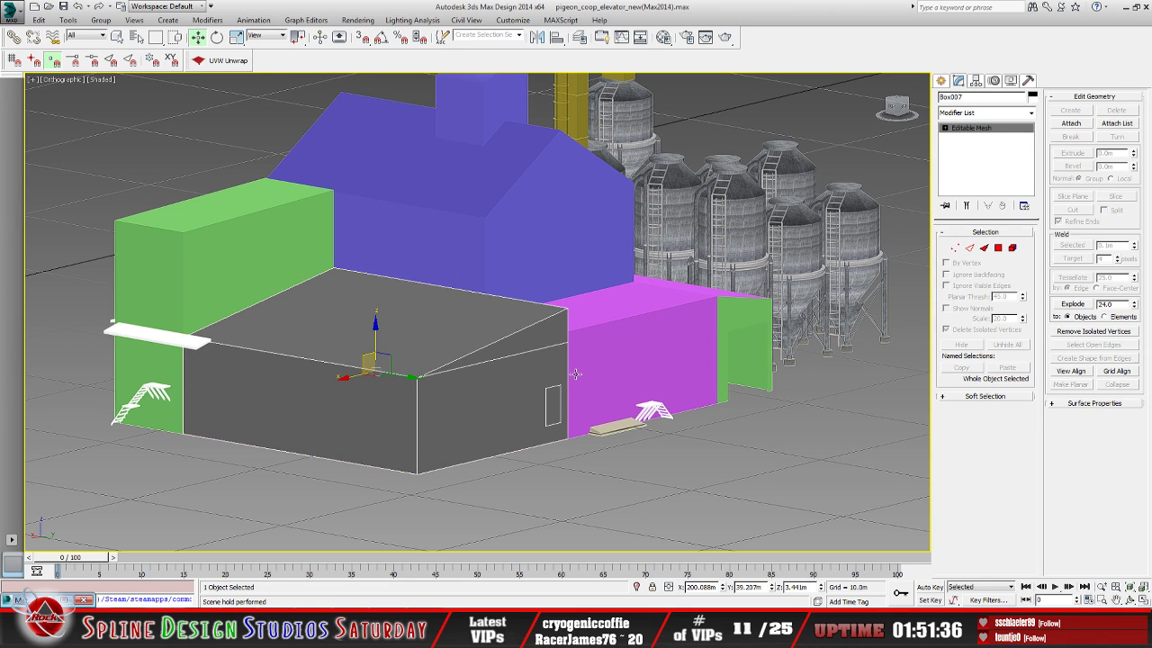
Review the existing sample materials in the Material Editor, from catwalk_mat and the concrete towers through buildings_acc_mat to Galvanized
{"action": "middle_click_drag", "start_coordinate": [576, 373], "coordinate": [583, 395]}
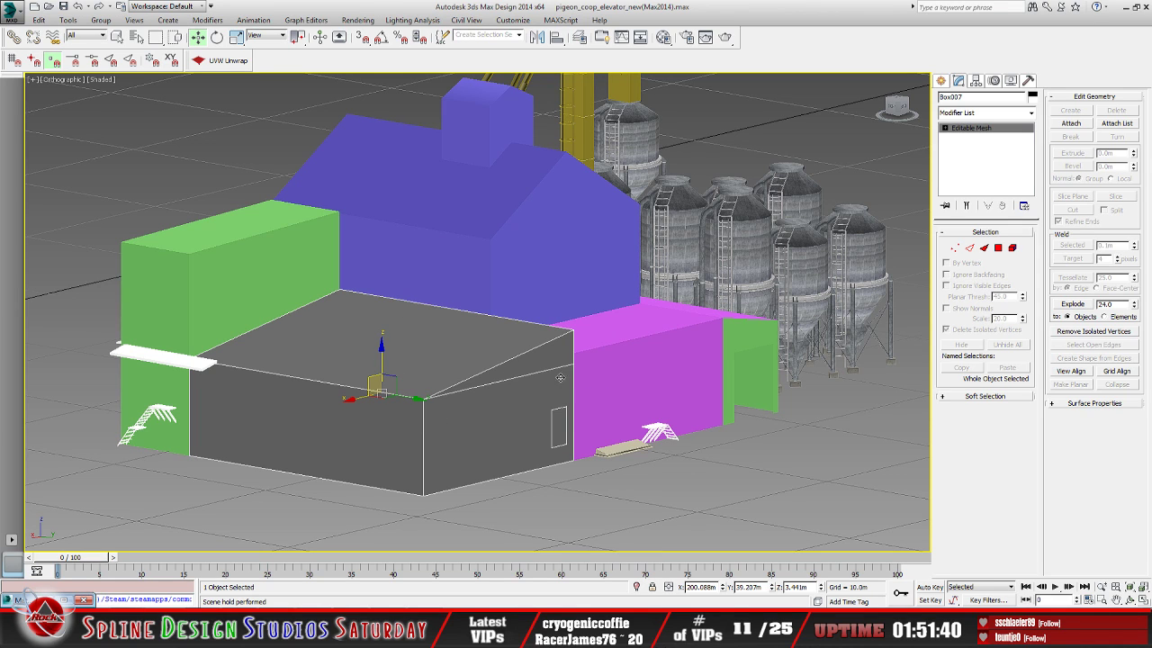
{"action": "left_click", "coordinate": [1131, 600]}
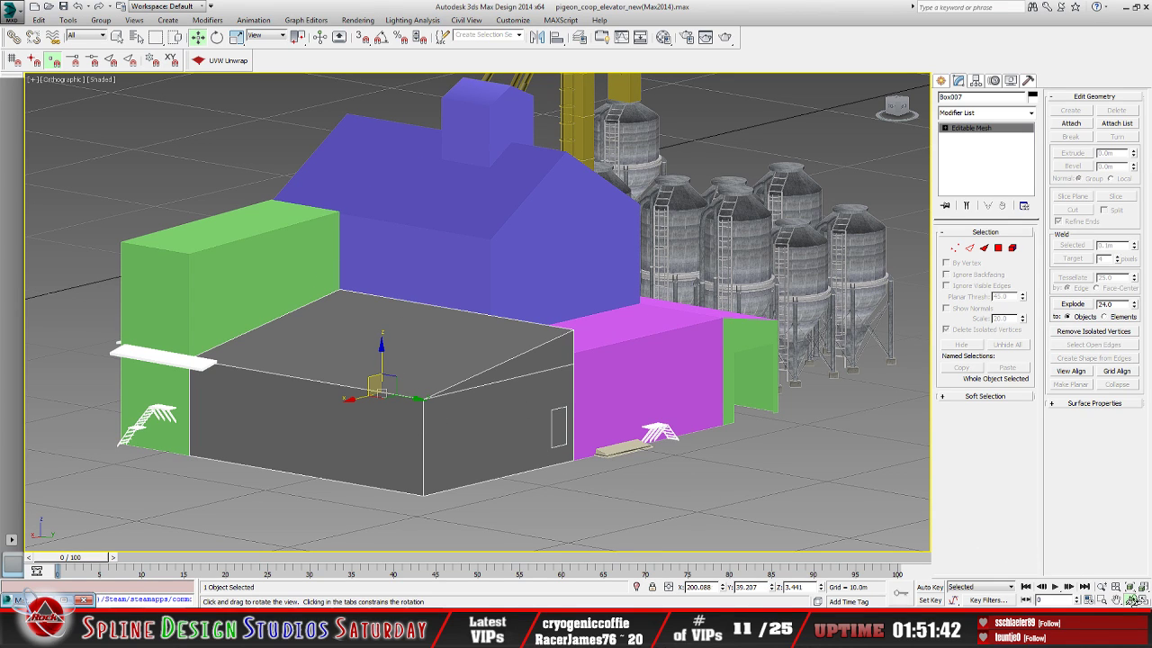
{"action": "mouse_move", "coordinate": [472, 399]}
{"action": "left_mouse_down"}
{"action": "mouse_move", "coordinate": [369, 398]}
{"action": "mouse_move", "coordinate": [421, 327]}
{"action": "mouse_move", "coordinate": [401, 355]}
{"action": "mouse_move", "coordinate": [421, 349]}
{"action": "mouse_move", "coordinate": [454, 394]}
{"action": "left_mouse_up"}
{"action": "key", "text": "m"}
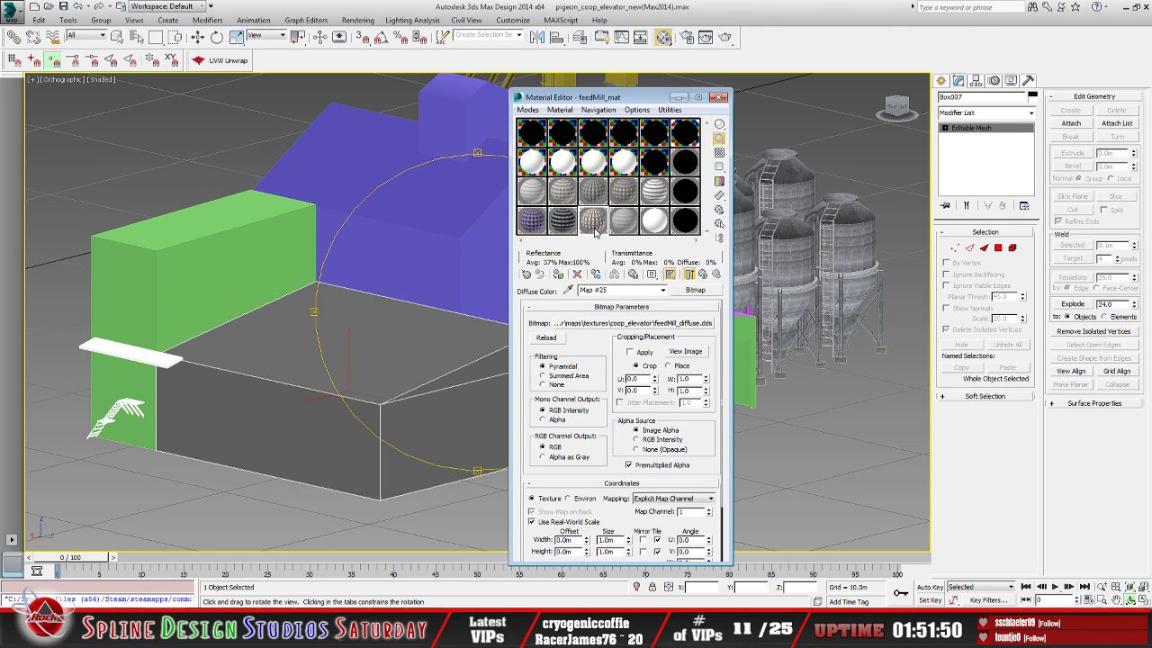
{"action": "left_click", "coordinate": [703, 274]}
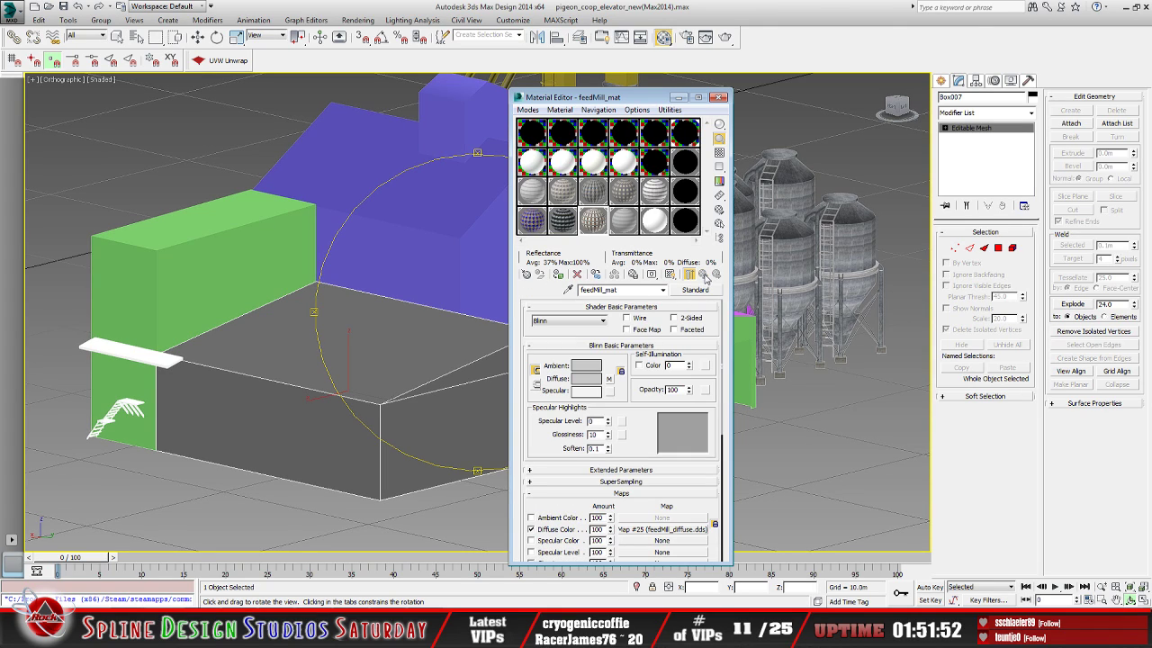
{"action": "left_click", "coordinate": [530, 190]}
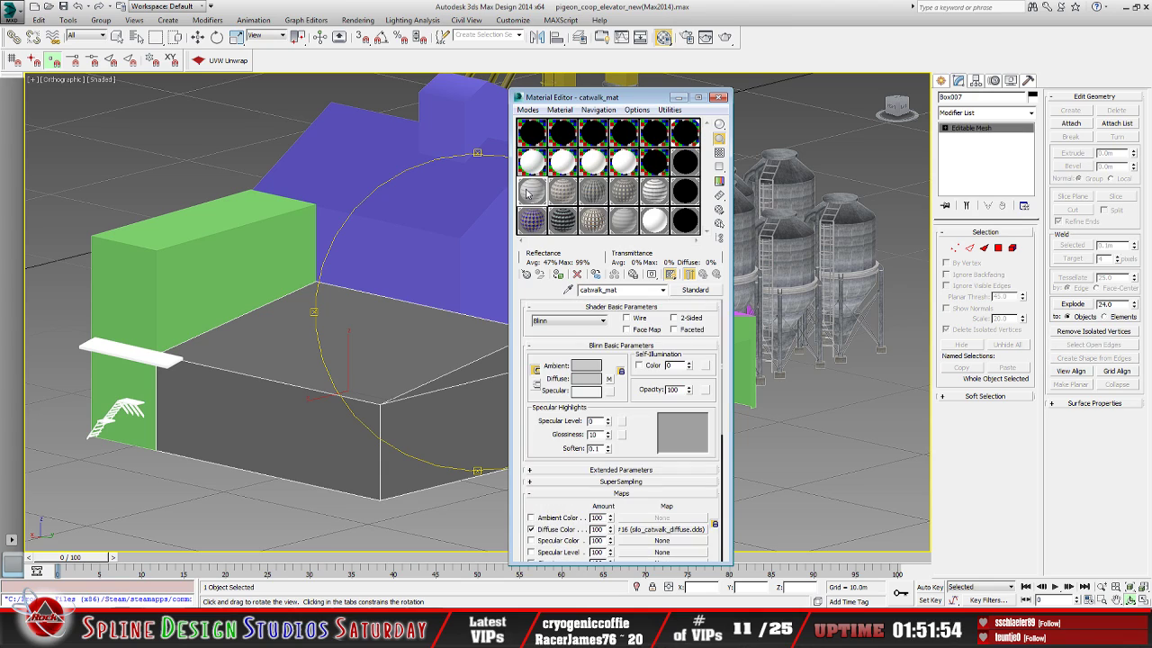
{"action": "left_click", "coordinate": [563, 191]}
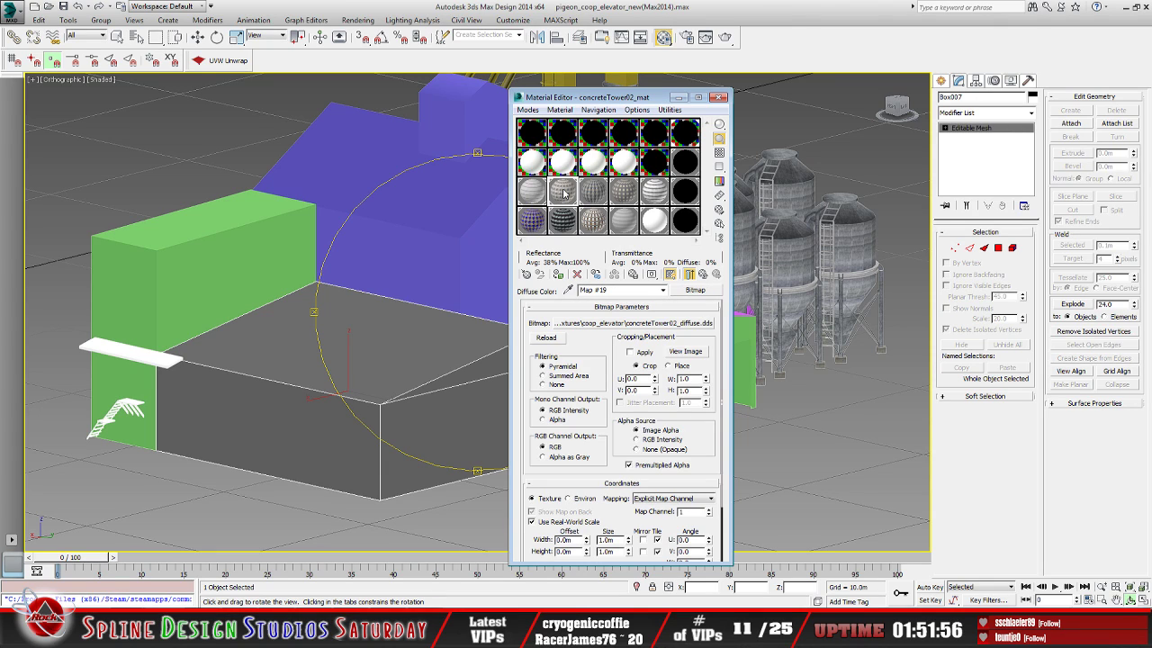
{"action": "left_click", "coordinate": [703, 275]}
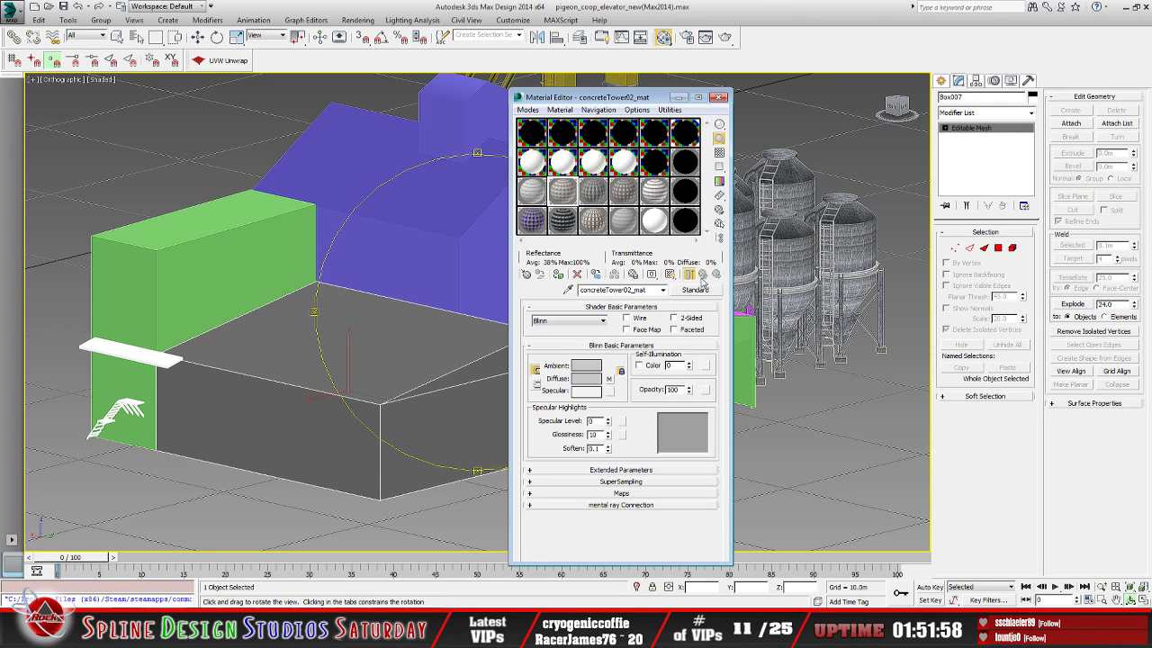
{"action": "left_click", "coordinate": [593, 200]}
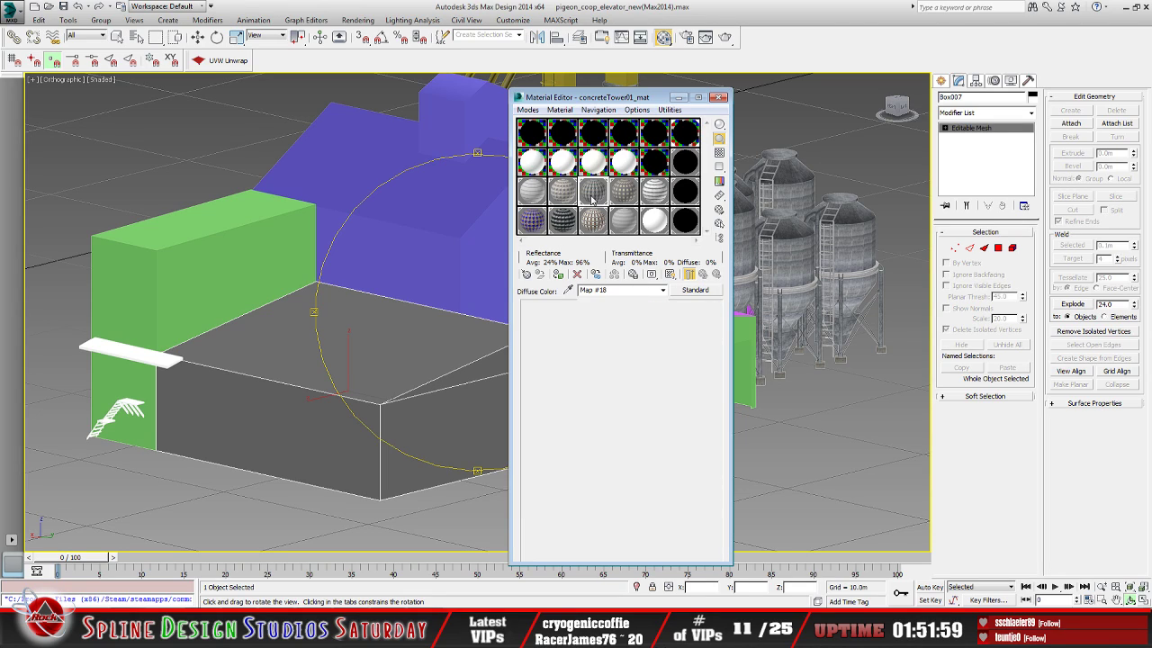
{"action": "left_click", "coordinate": [703, 274]}
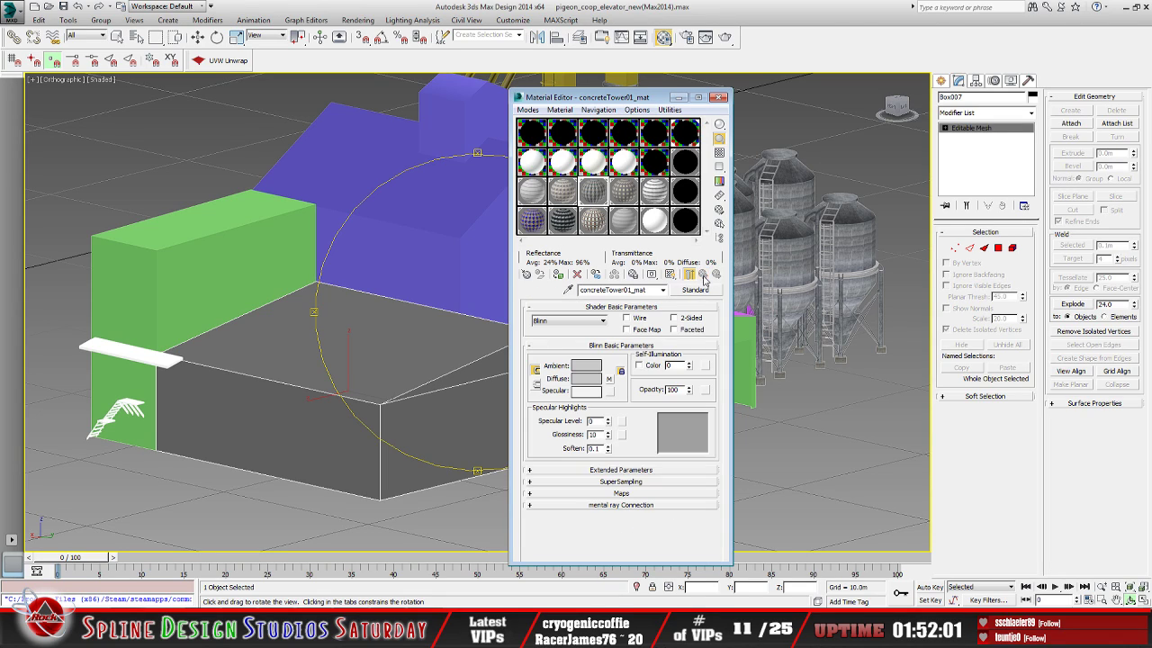
{"action": "left_click", "coordinate": [629, 204]}
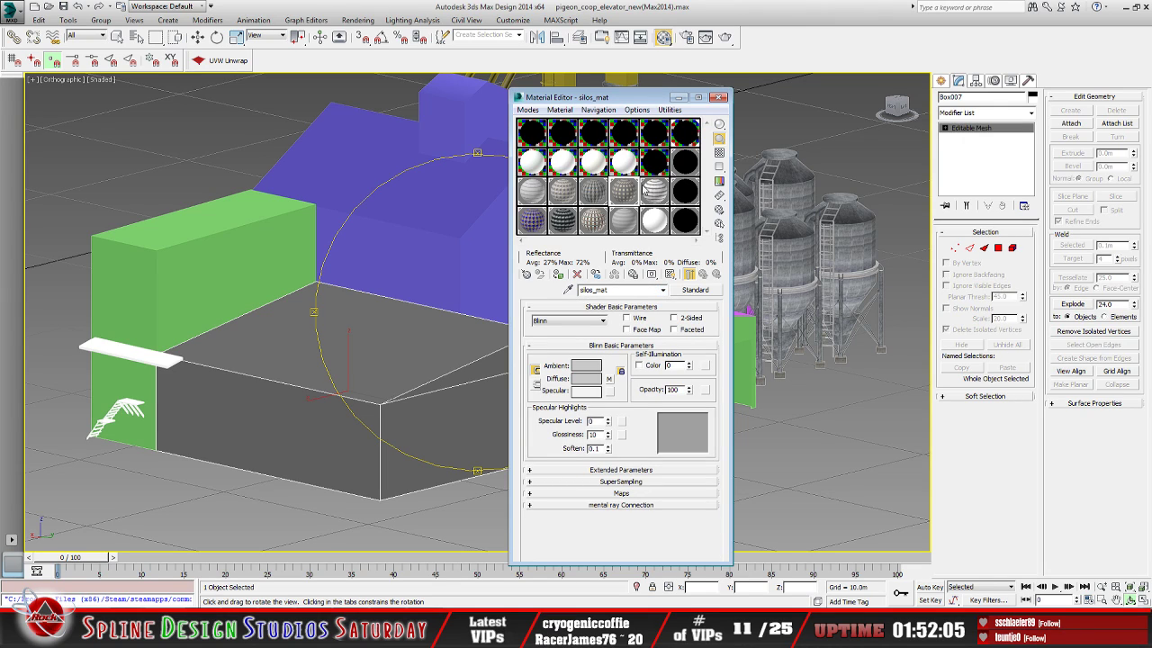
{"action": "left_click", "coordinate": [646, 191]}
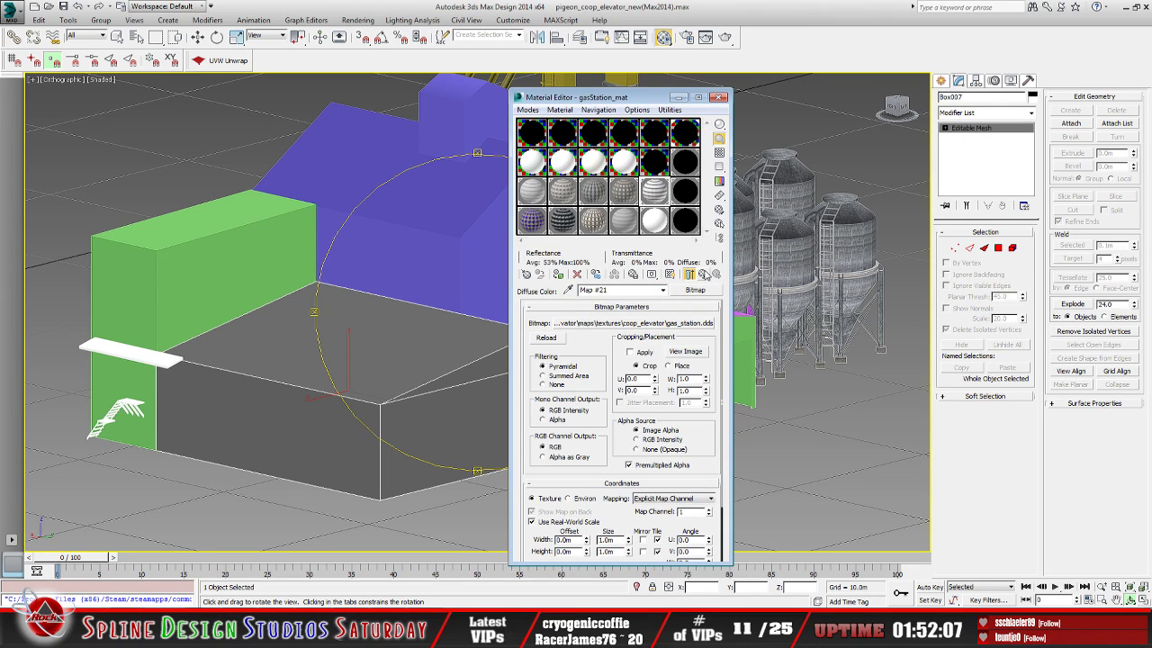
{"action": "left_click", "coordinate": [705, 274]}
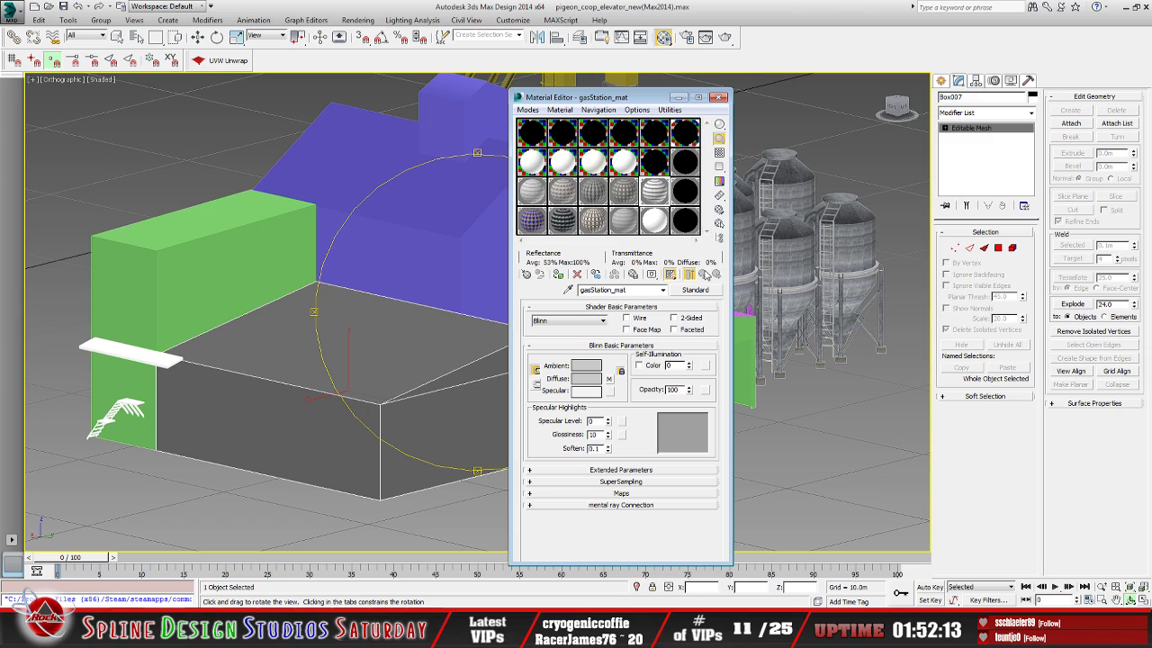
{"action": "left_click", "coordinate": [532, 221]}
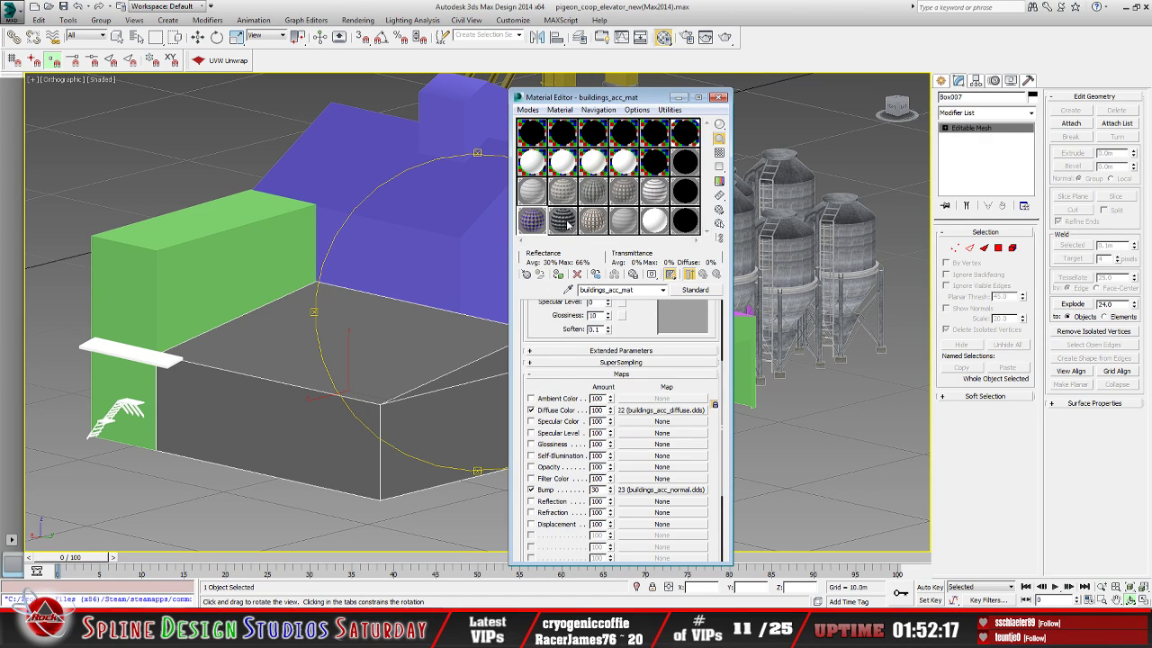
{"action": "left_click", "coordinate": [567, 225]}
{"action": "left_click", "coordinate": [594, 228]}
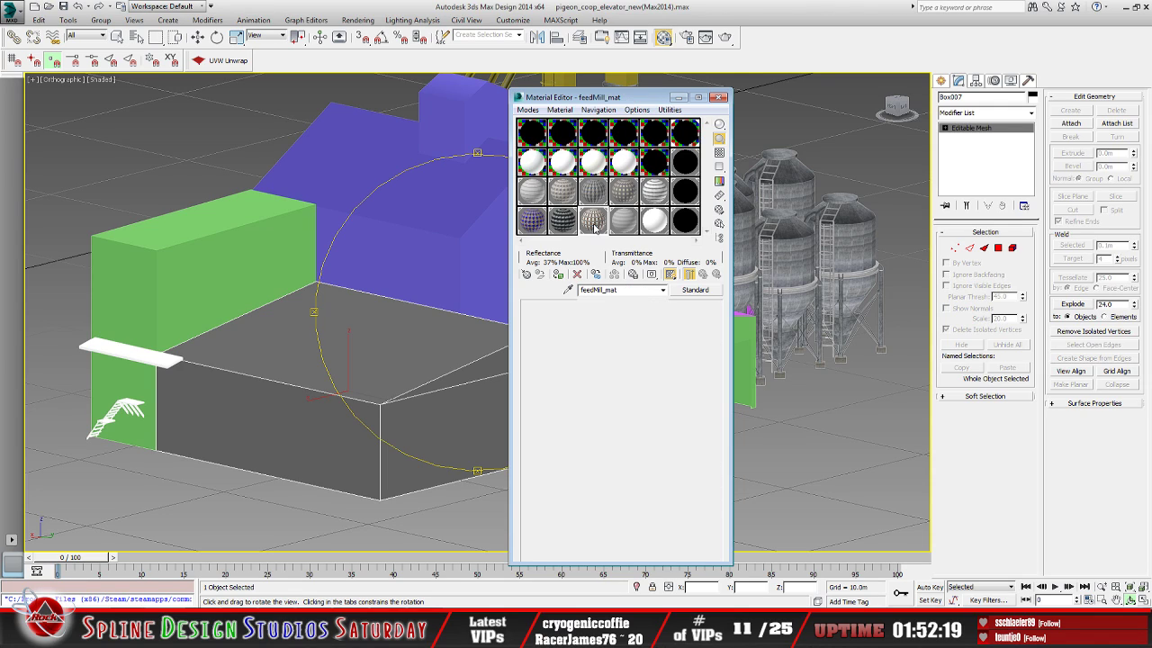
{"action": "left_click", "coordinate": [624, 225]}
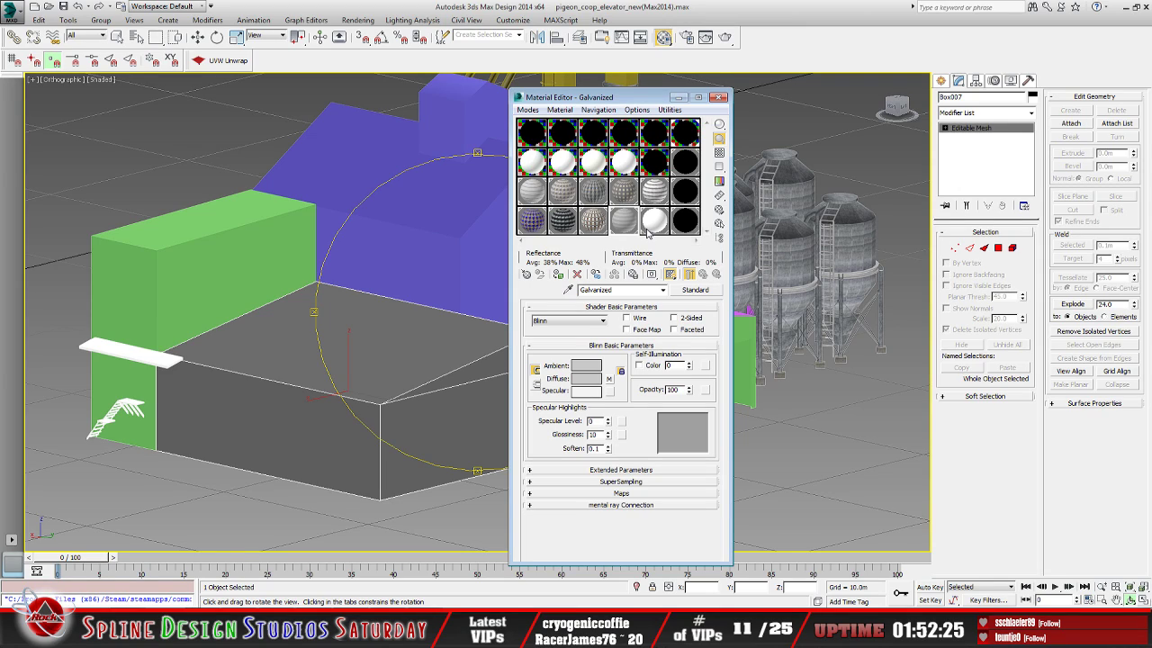
Assign feedMill_mat to the merged grey building and show its diffuse texture in the viewport
{"action": "left_click", "coordinate": [594, 225]}
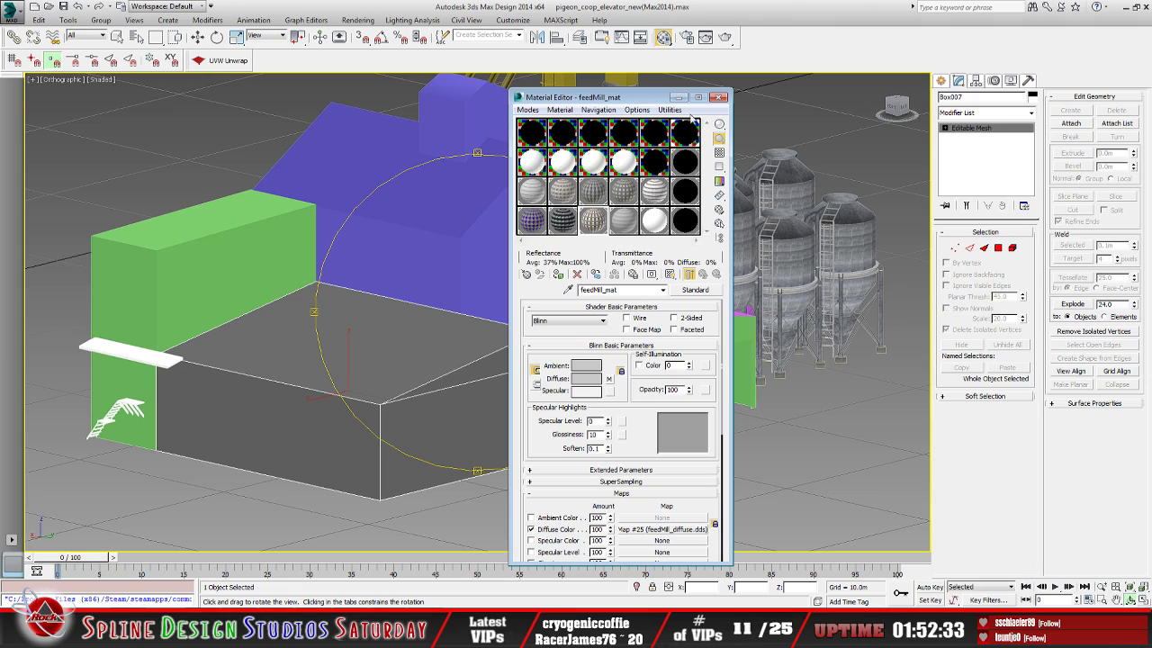
{"action": "left_click", "coordinate": [678, 96]}
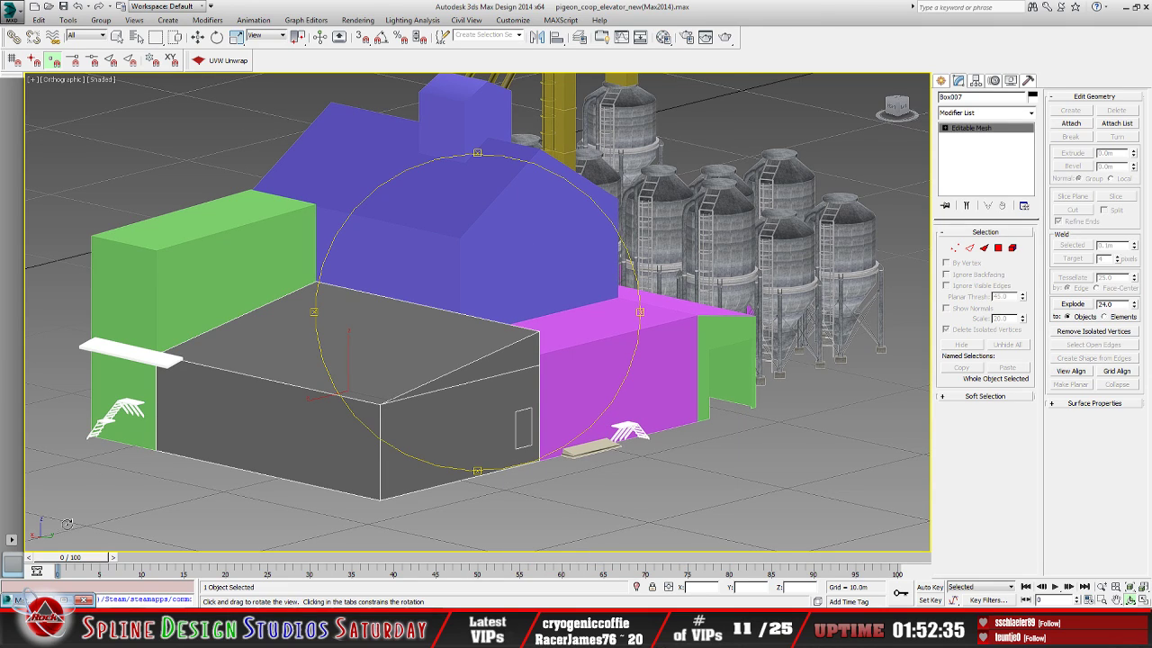
{"action": "key", "text": "m"}
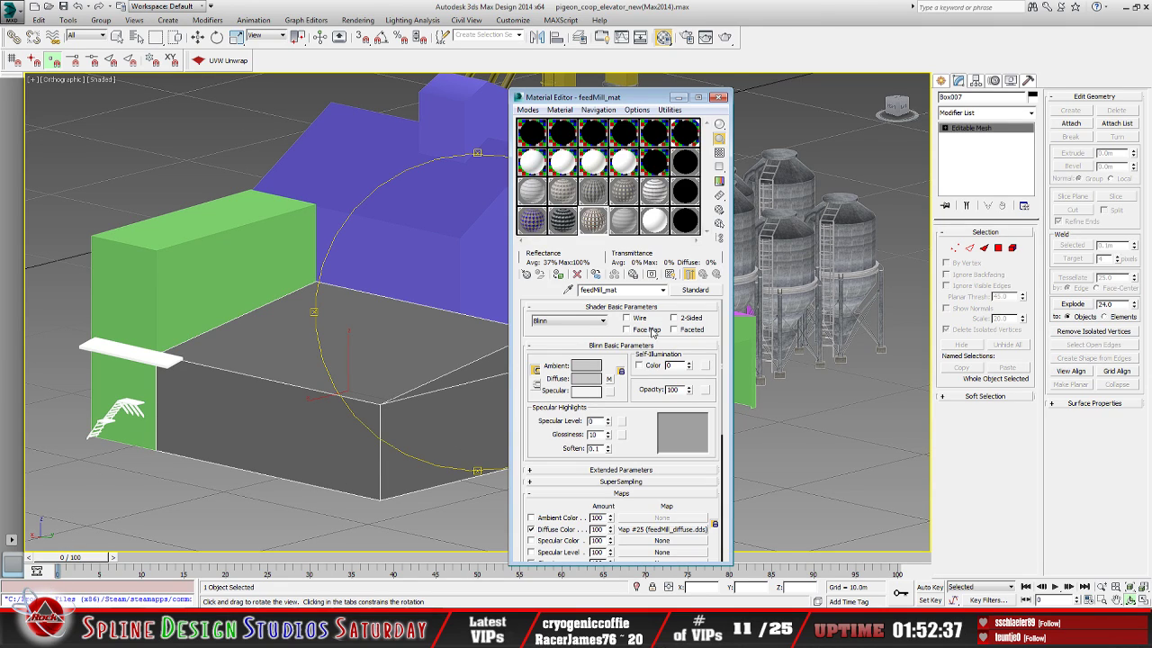
{"action": "left_click", "coordinate": [689, 276]}
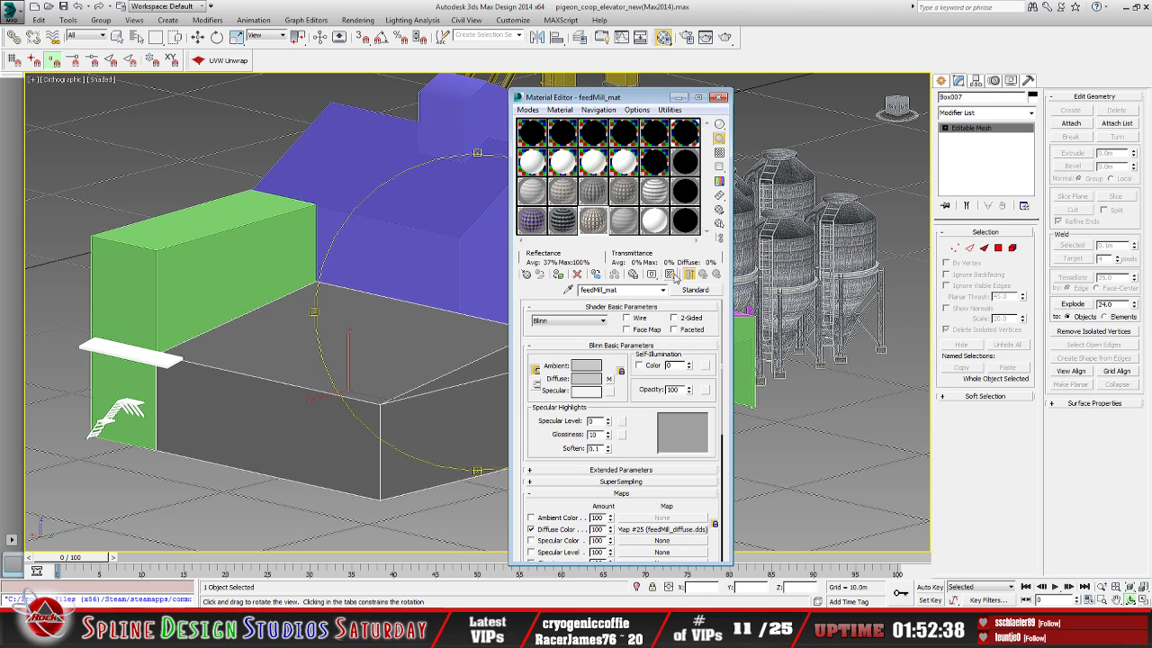
{"action": "left_click", "coordinate": [559, 276]}
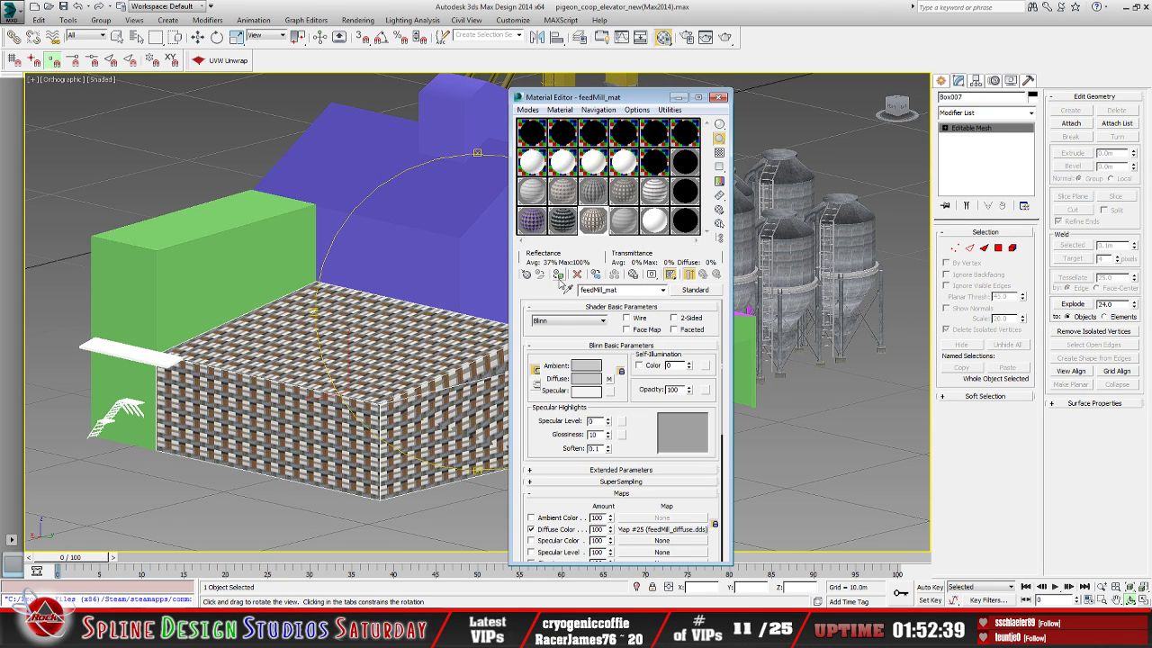
Apply an Unwrap UVW modifier to the grey feed mill building and open its UV editor
{"action": "left_click", "coordinate": [678, 96]}
{"action": "left_click_drag", "start_coordinate": [447, 343], "coordinate": [459, 377]}
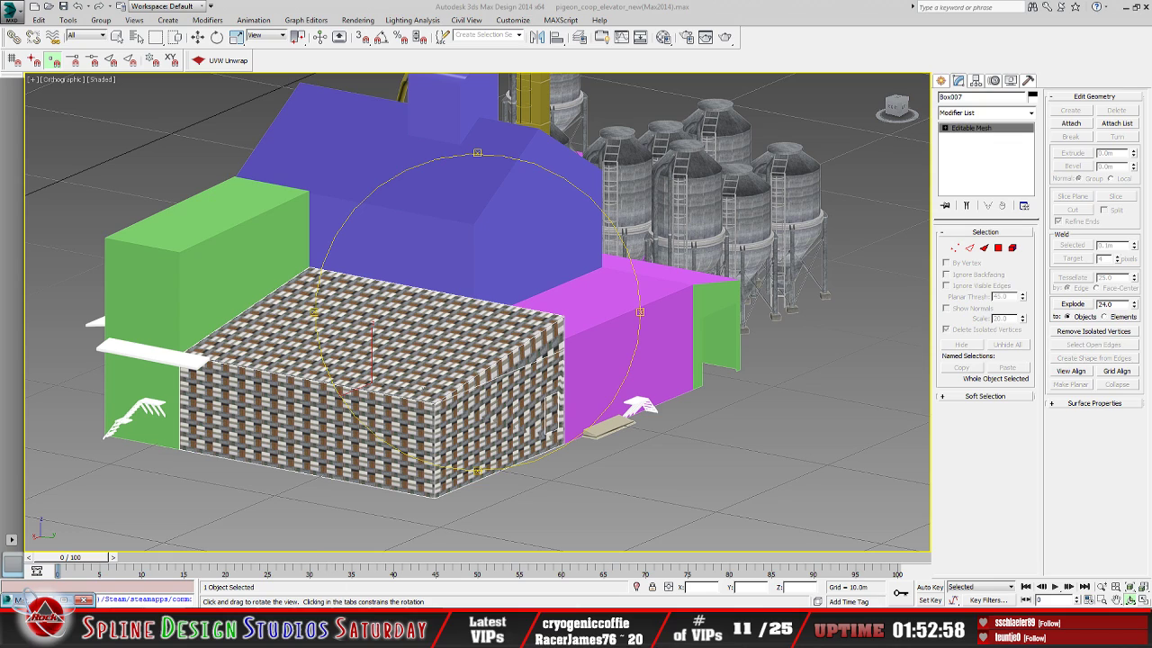
{"action": "left_click_drag", "start_coordinate": [457, 381], "coordinate": [421, 370]}
{"action": "left_click", "coordinate": [229, 63]}
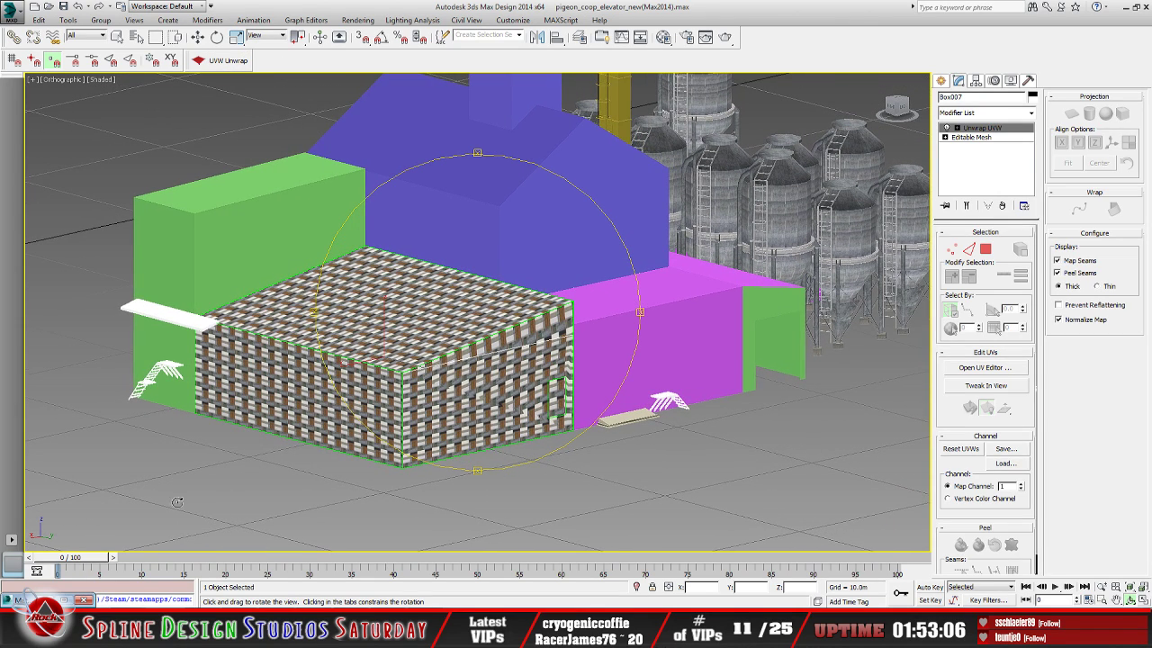
{"action": "left_click", "coordinate": [994, 370]}
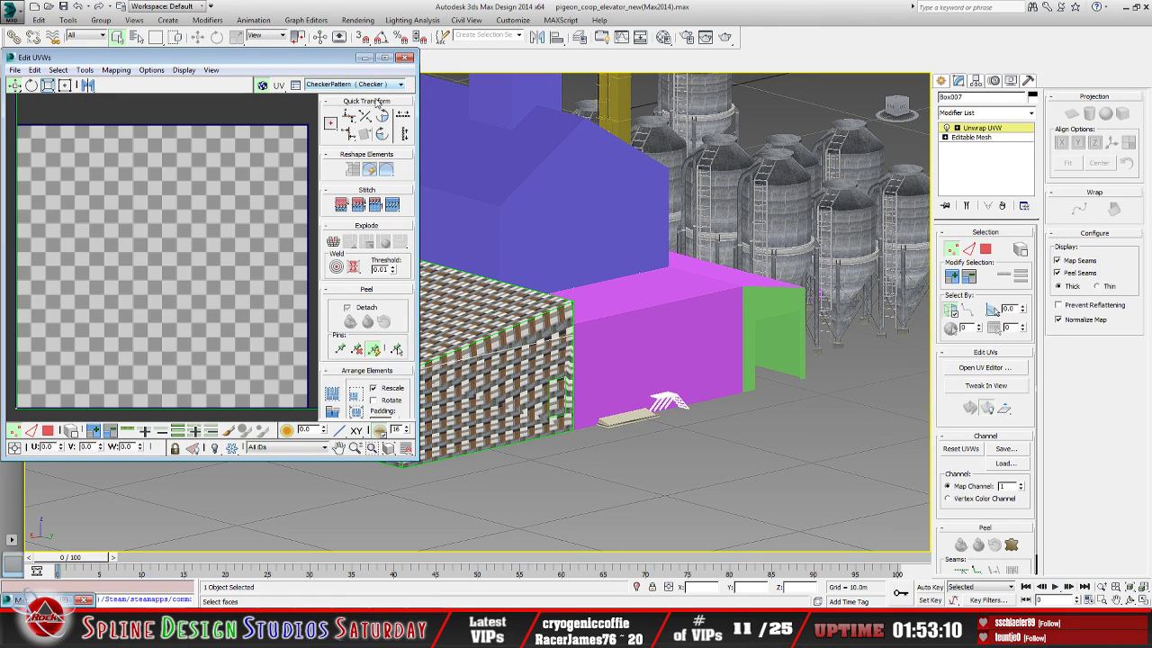
Show Map #25 (feedMill_diffuse.dds) as the UV editor background, enlarge the editor window and minimize it
{"action": "left_click", "coordinate": [400, 84]}
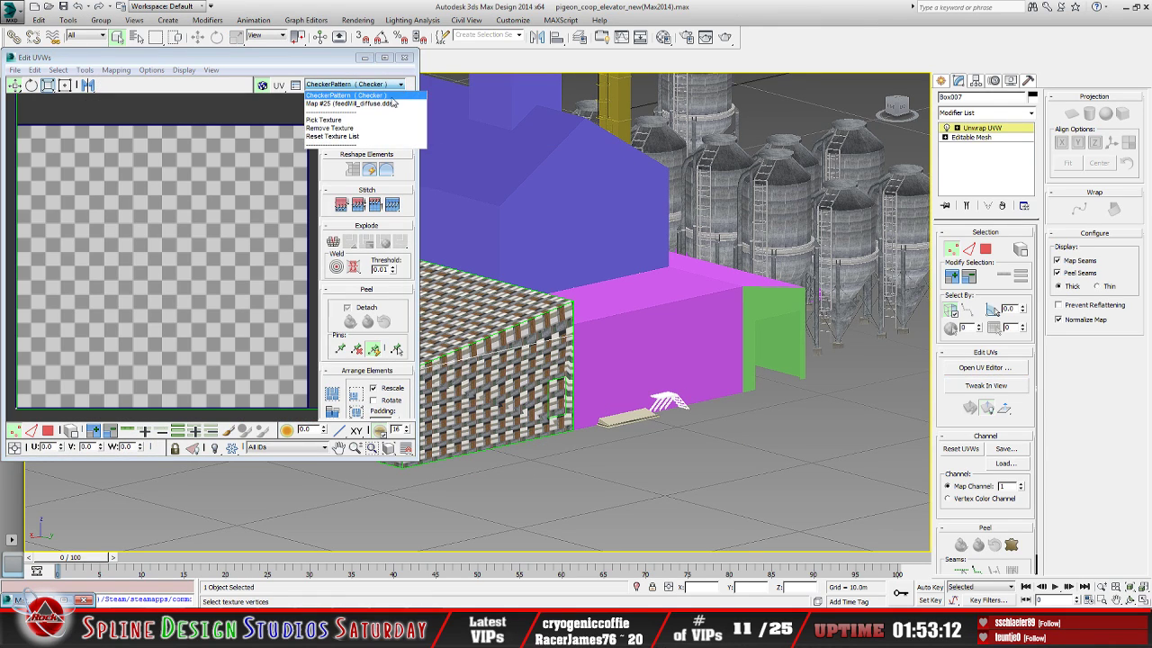
{"action": "left_click", "coordinate": [351, 101]}
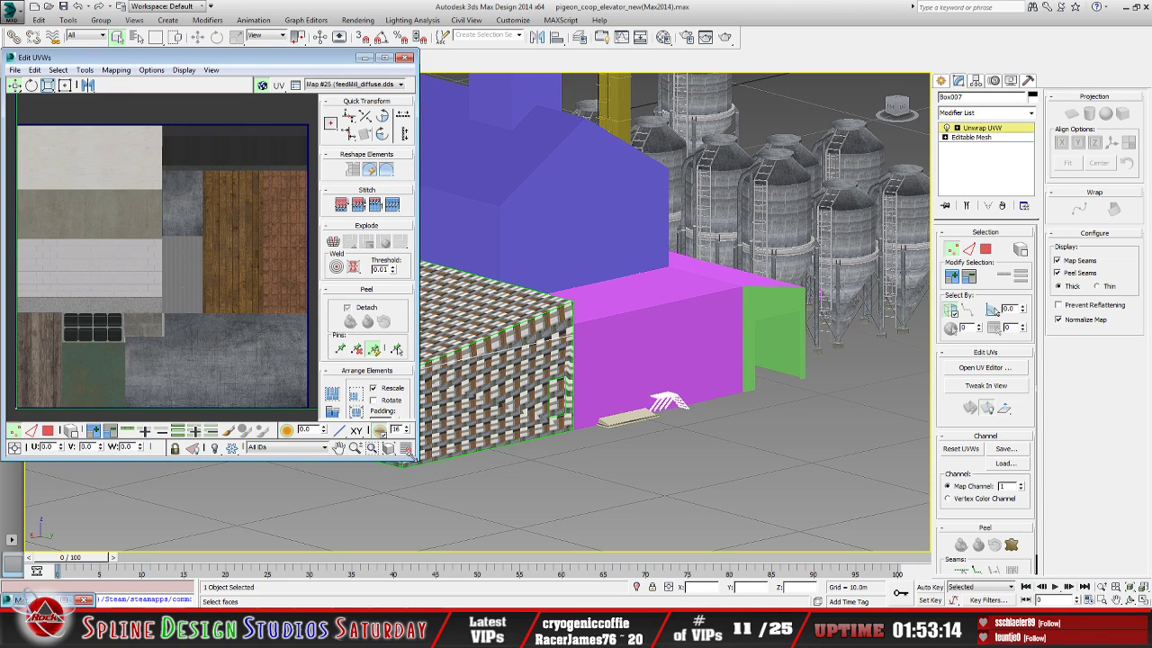
{"action": "left_click_drag", "start_coordinate": [414, 458], "coordinate": [548, 514]}
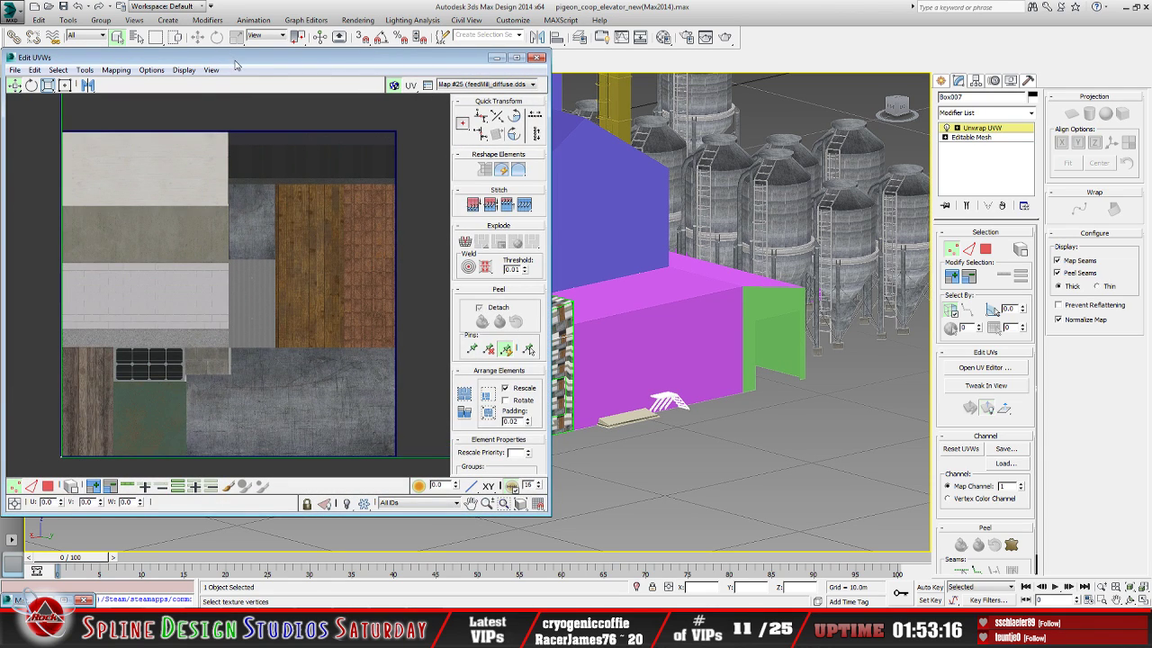
{"action": "left_click_drag", "start_coordinate": [236, 65], "coordinate": [263, 70]}
{"action": "left_click", "coordinate": [524, 62]}
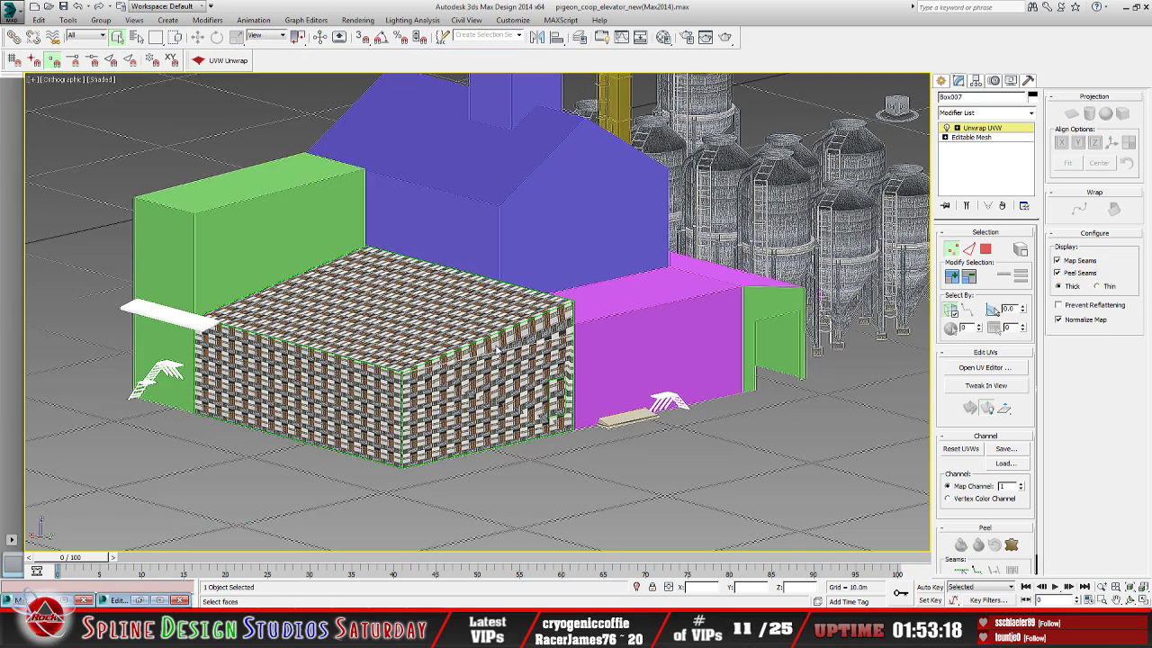
Switch to Paint Shop Pro and close the concreteTower02_diffuse and concreteTower03_diffuse images
{"action": "key", "text": "alt+Tab"}
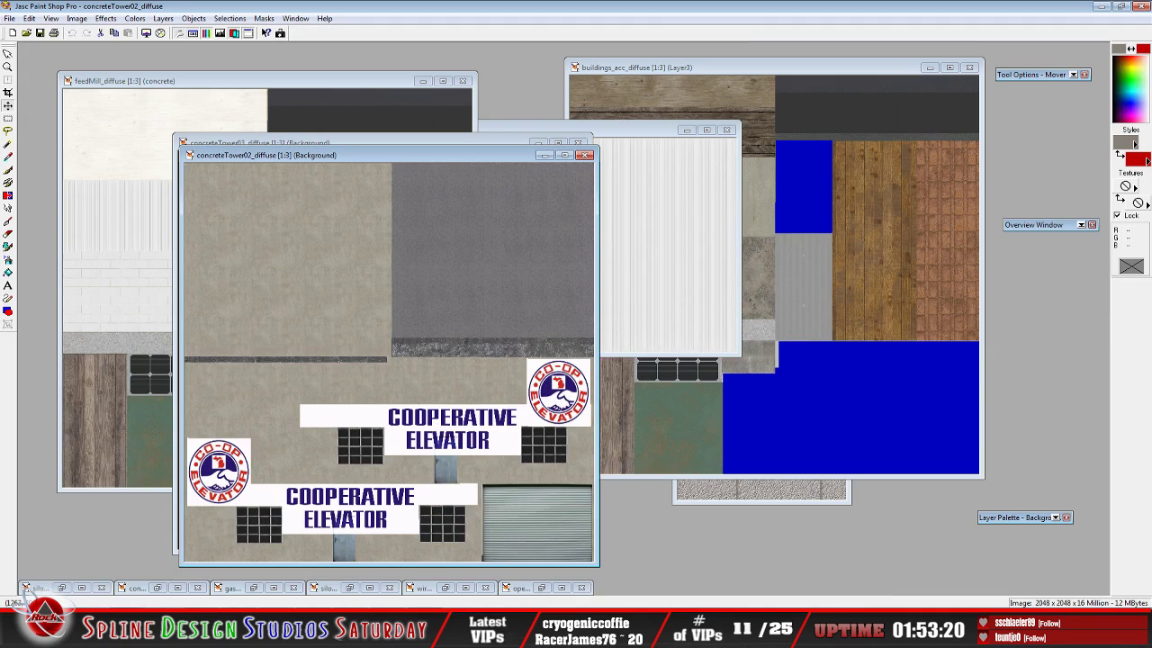
{"action": "left_click", "coordinate": [11, 18]}
{"action": "left_click", "coordinate": [32, 61]}
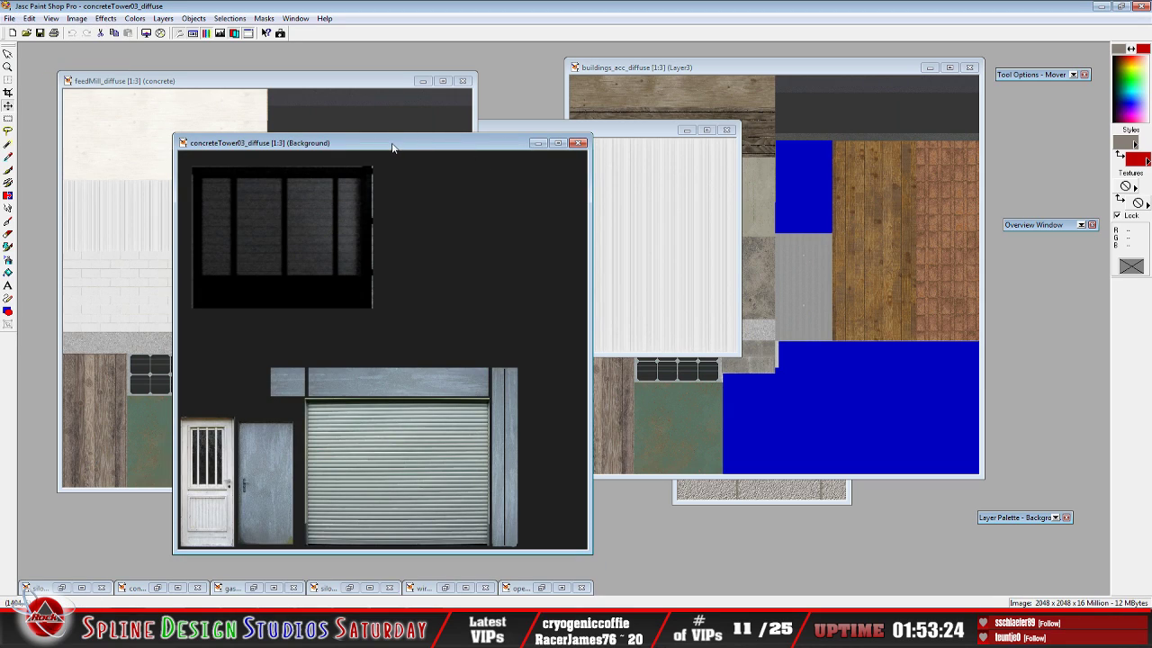
{"action": "left_click", "coordinate": [11, 18]}
{"action": "left_click", "coordinate": [41, 69]}
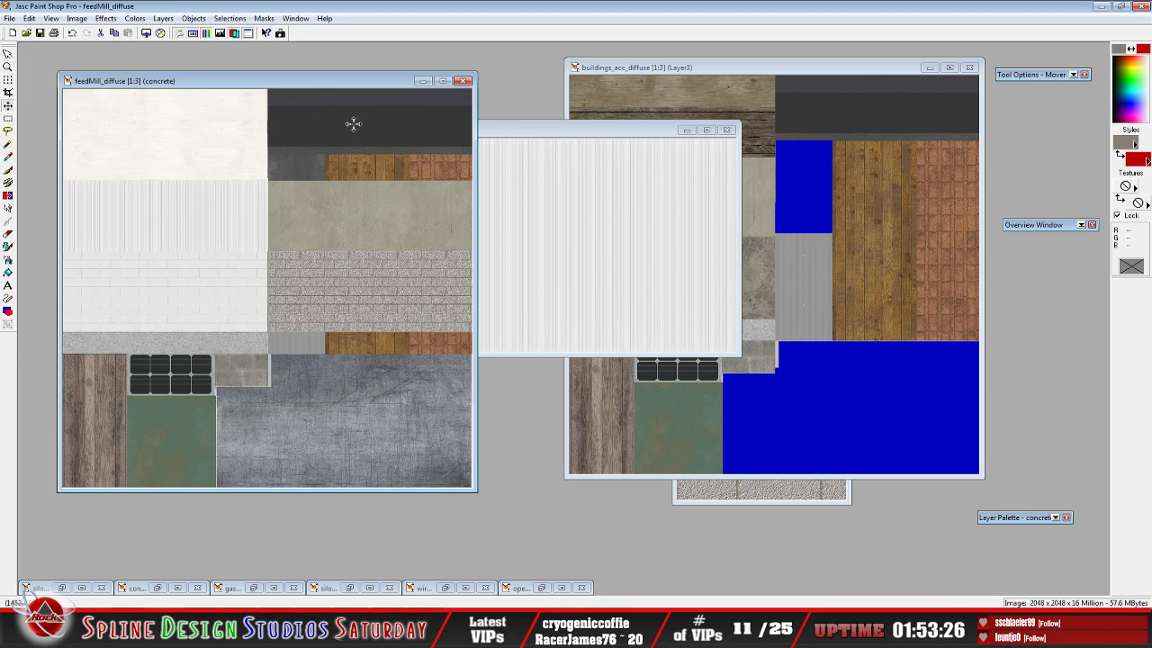
Restore and close the openBarn_01 and wire2 images, and look at silo_catwalk_diffuse before minimizing it again
{"action": "left_click", "coordinate": [542, 588]}
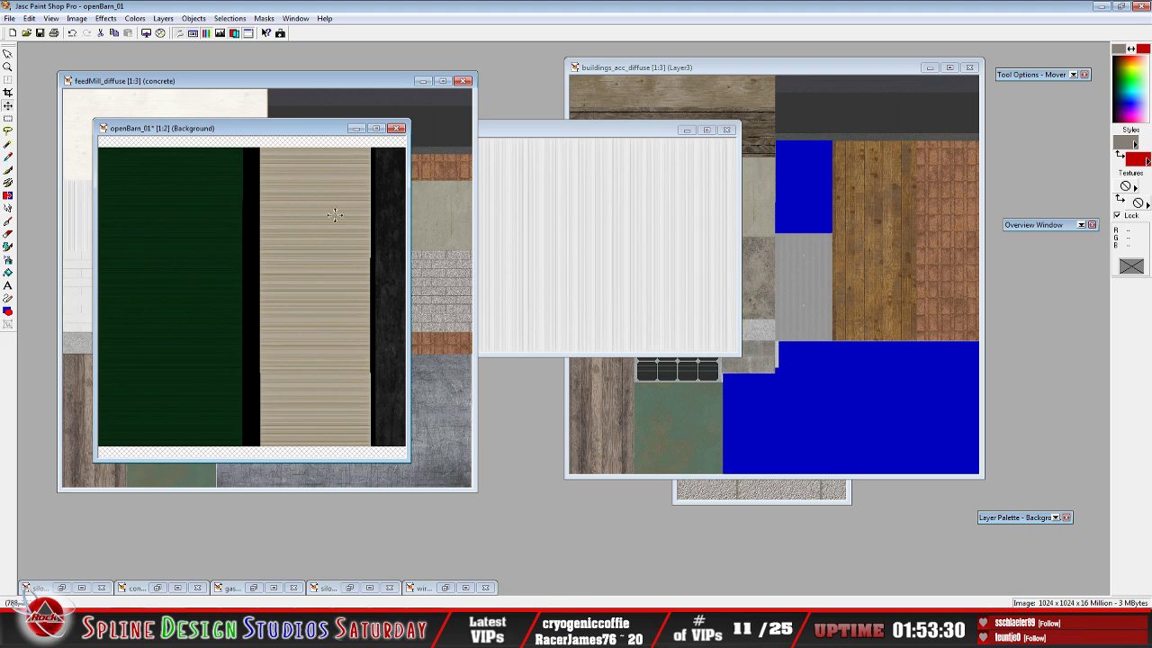
{"action": "left_click", "coordinate": [9, 18]}
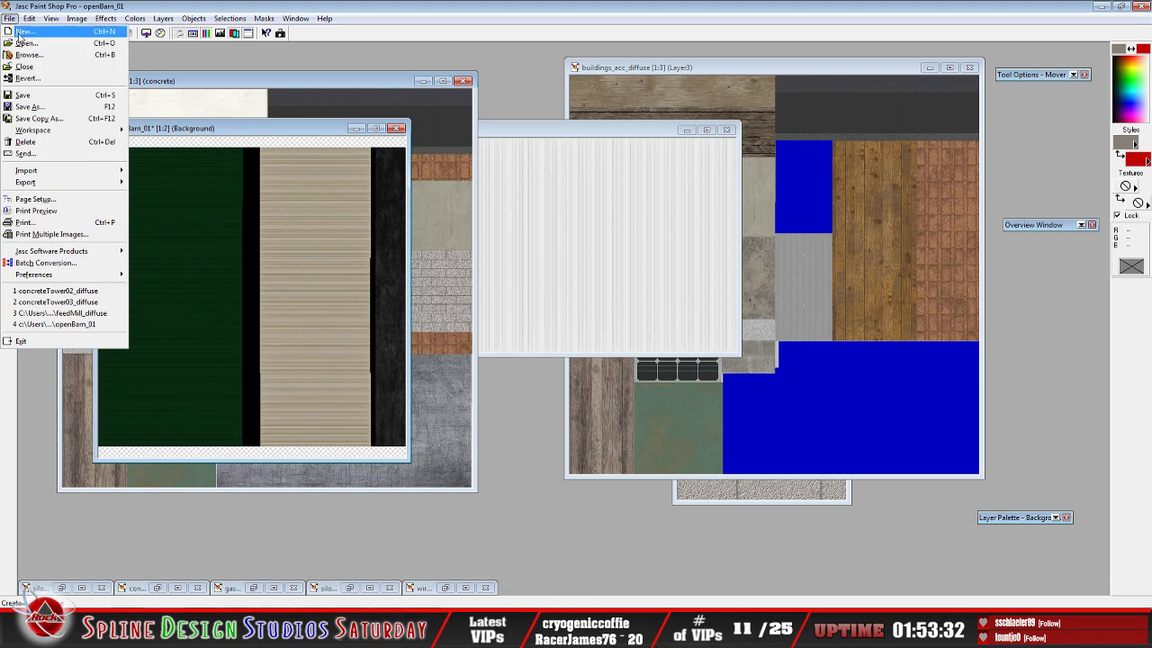
{"action": "left_click", "coordinate": [41, 68]}
{"action": "left_click", "coordinate": [587, 334]}
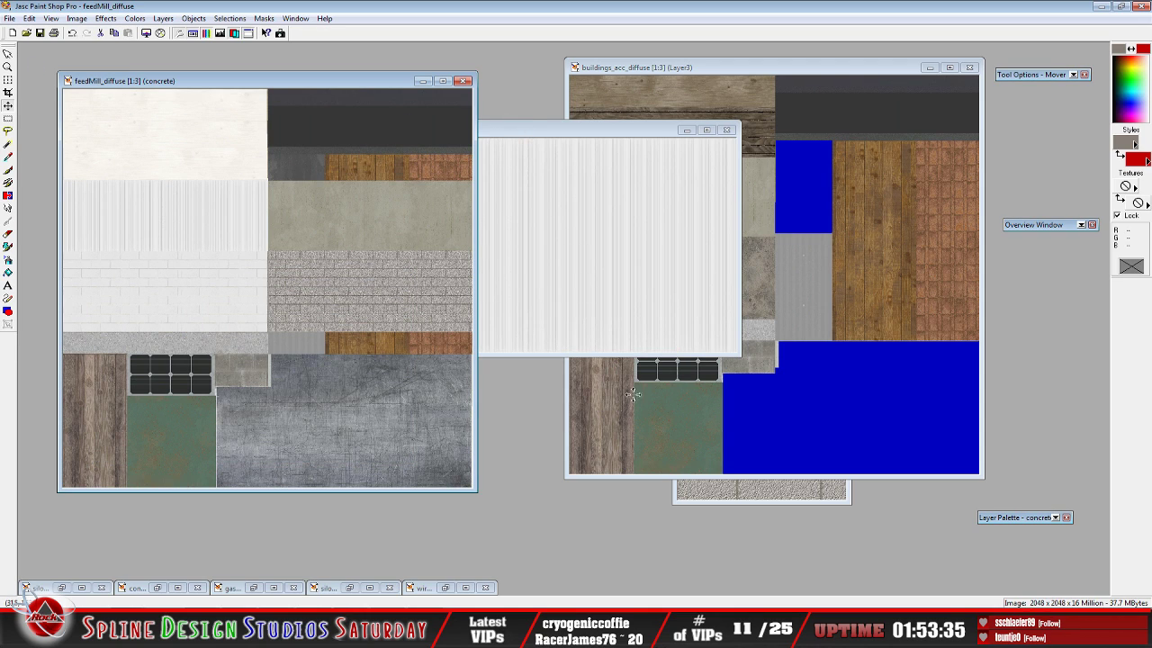
{"action": "left_click", "coordinate": [445, 588]}
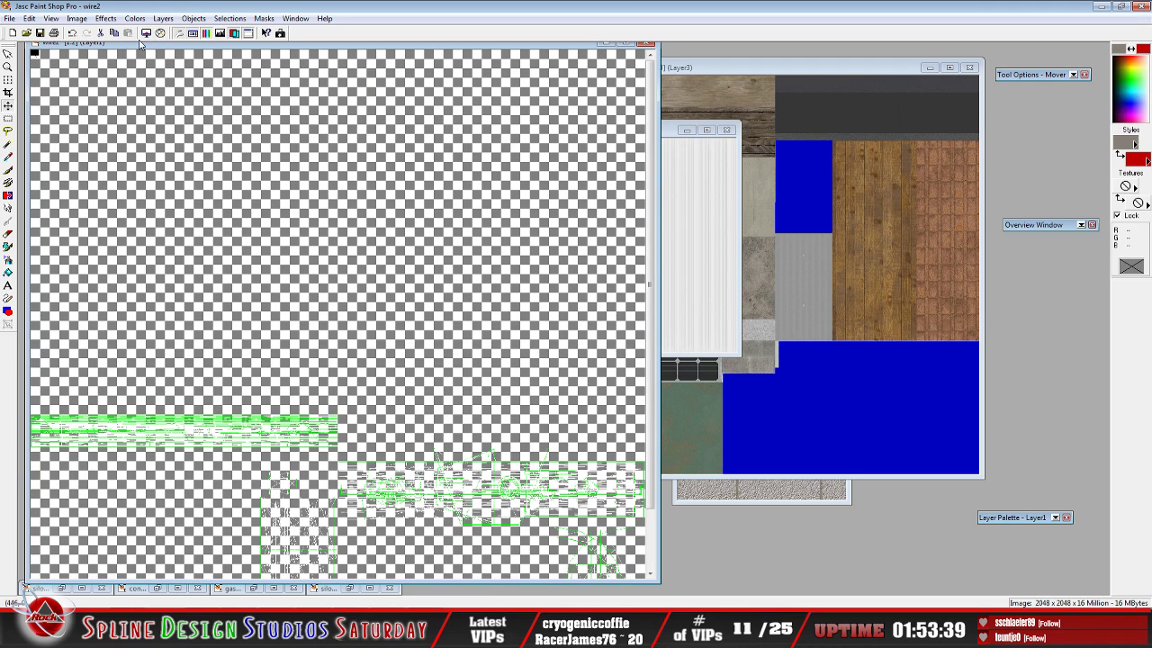
{"action": "left_click_drag", "start_coordinate": [140, 44], "coordinate": [150, 79]}
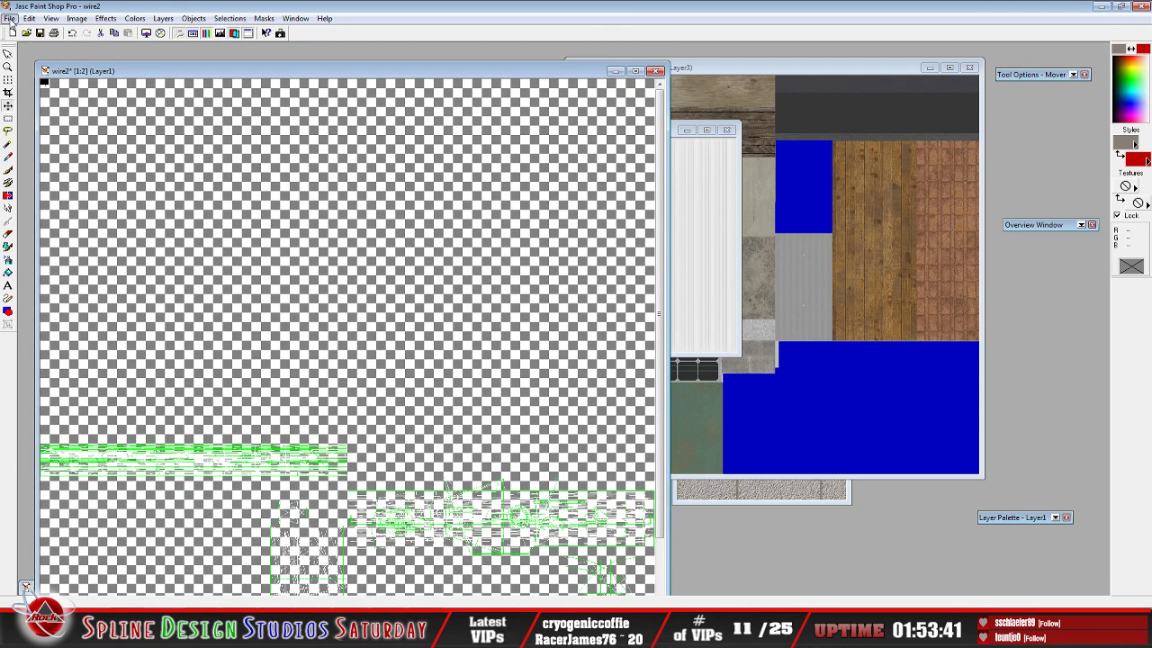
{"action": "left_click", "coordinate": [9, 18]}
{"action": "left_click", "coordinate": [27, 61]}
{"action": "left_click", "coordinate": [587, 335]}
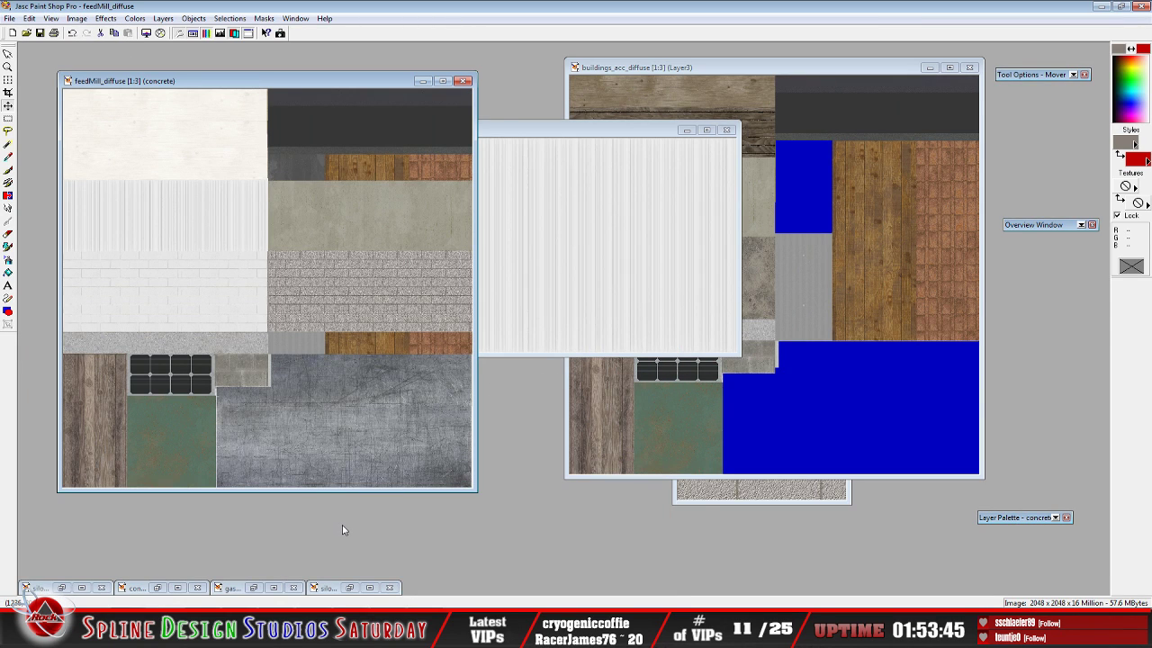
{"action": "left_click", "coordinate": [349, 587]}
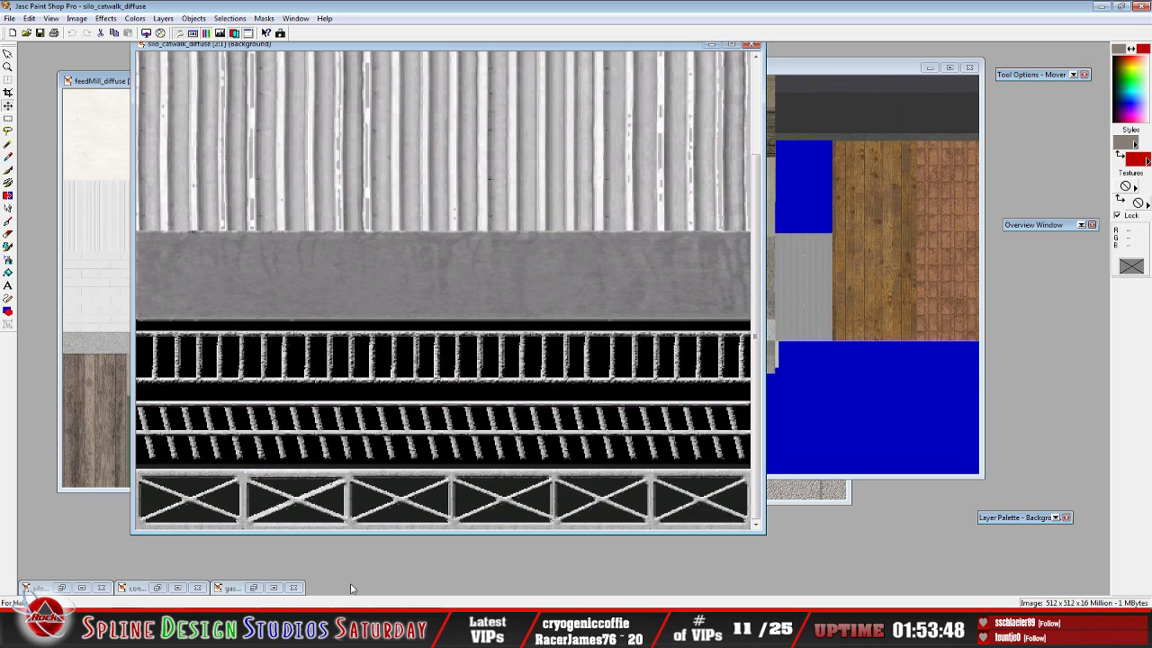
{"action": "left_click", "coordinate": [711, 44]}
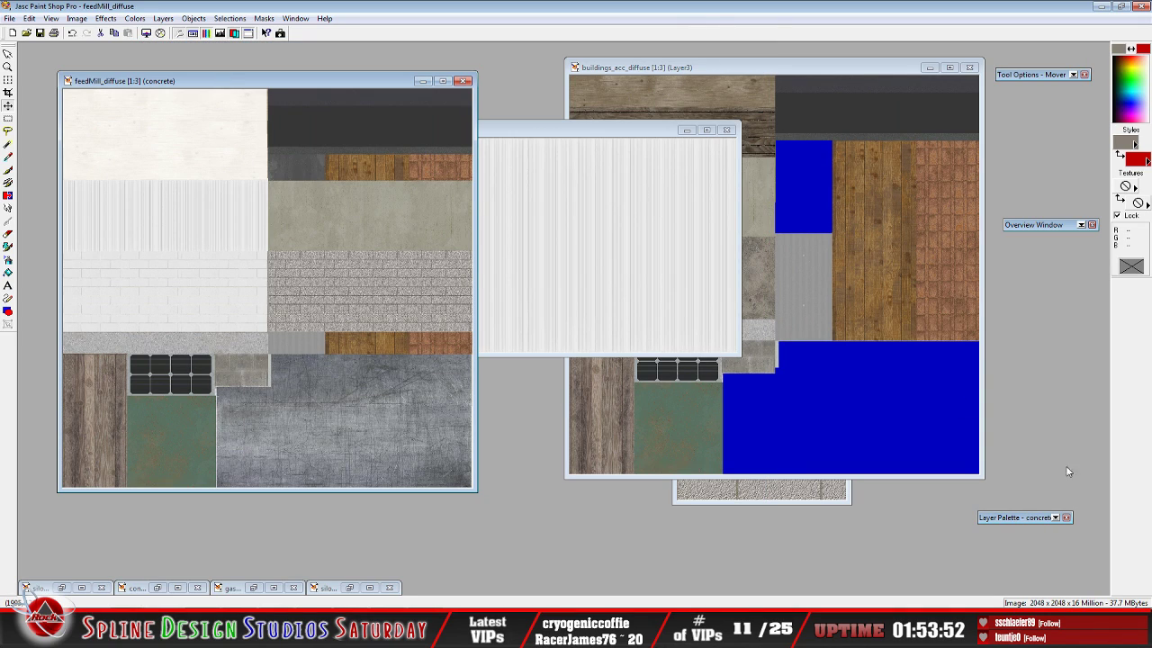
Save the layered feed mill texture as the Photoshop file feedMill_diffuse in the PSDs folder, replacing the existing file
{"action": "mouse_move", "coordinate": [1022, 520]}
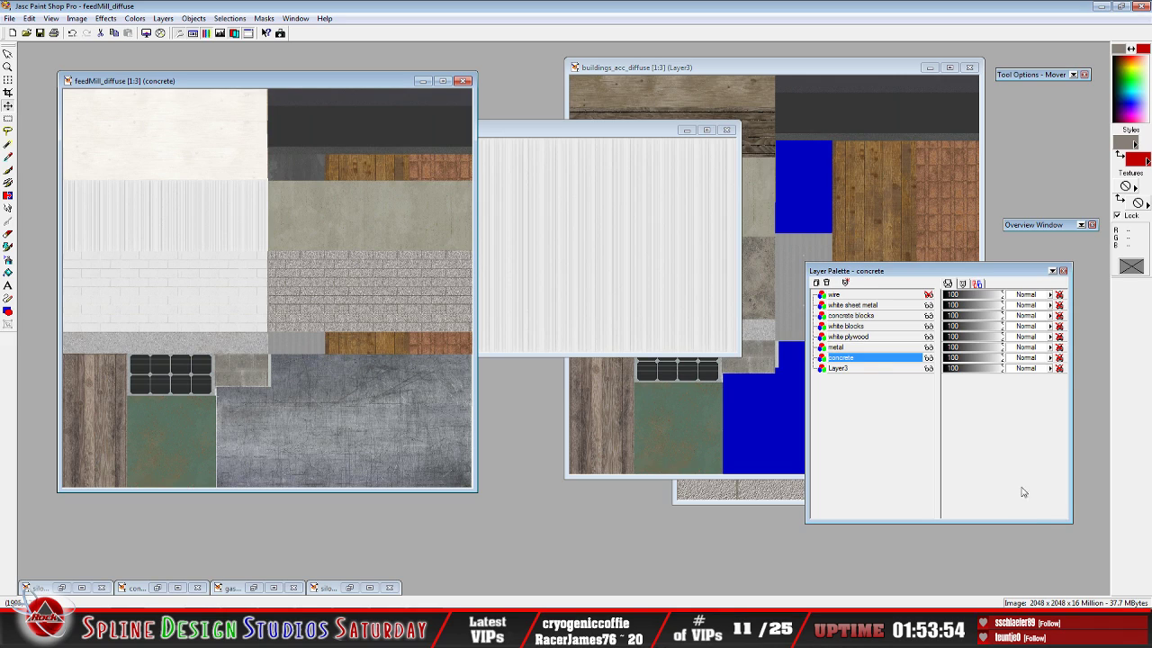
{"action": "left_click", "coordinate": [9, 18]}
{"action": "left_click", "coordinate": [31, 107]}
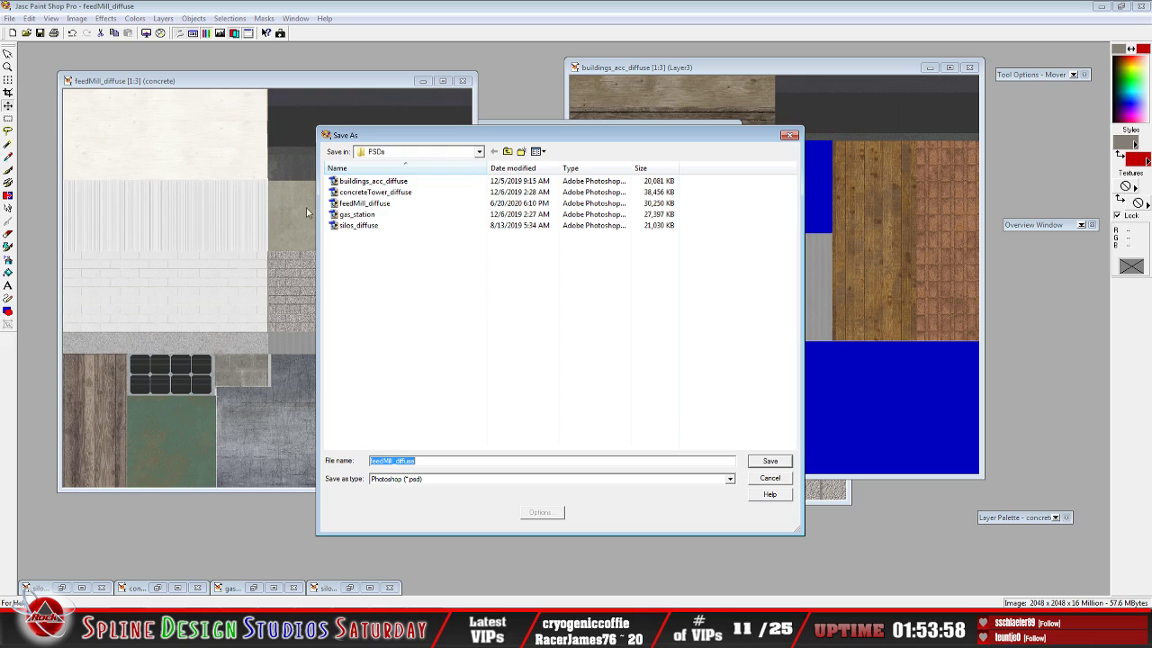
{"action": "left_click", "coordinate": [454, 460]}
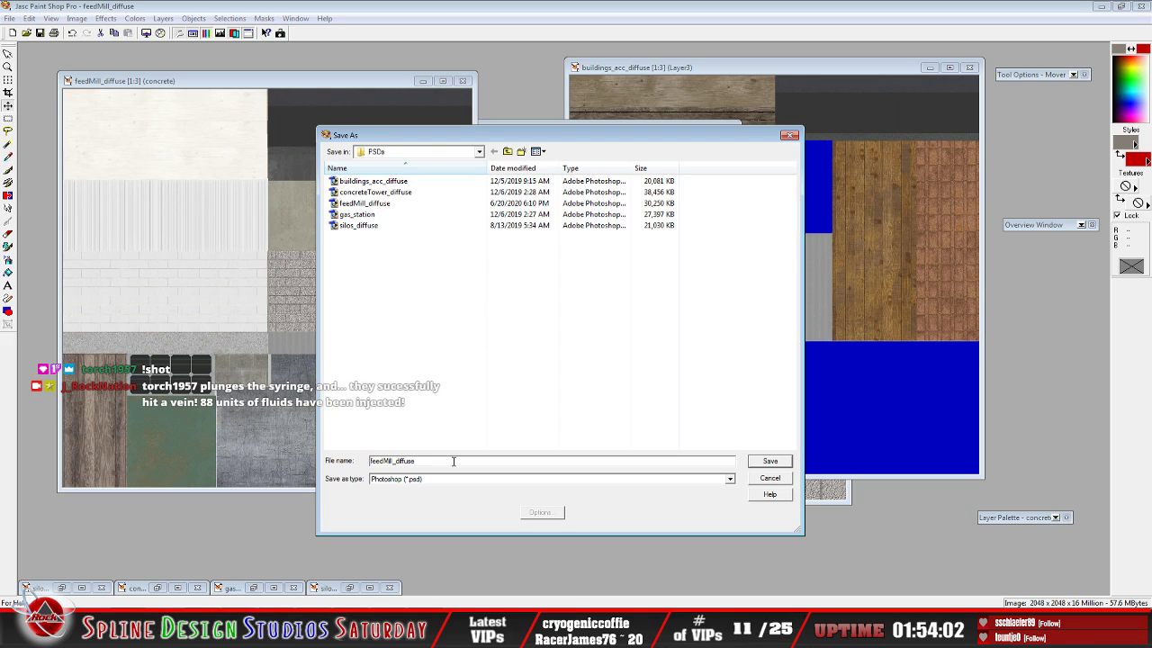
{"action": "left_click", "coordinate": [768, 463]}
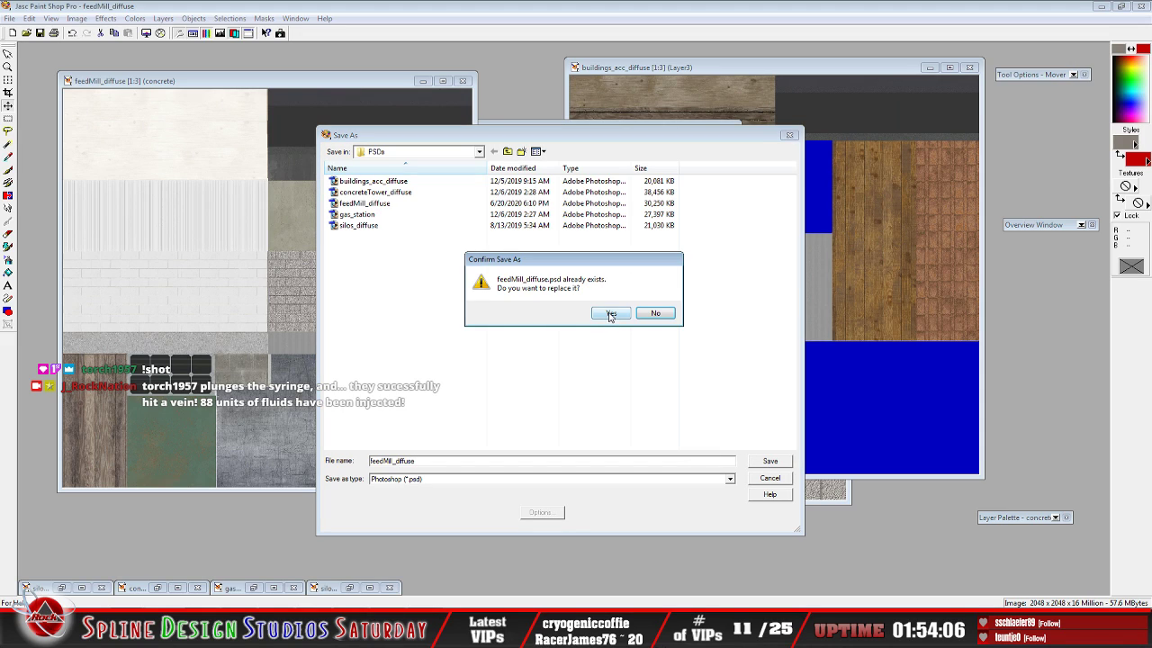
{"action": "left_click", "coordinate": [610, 314]}
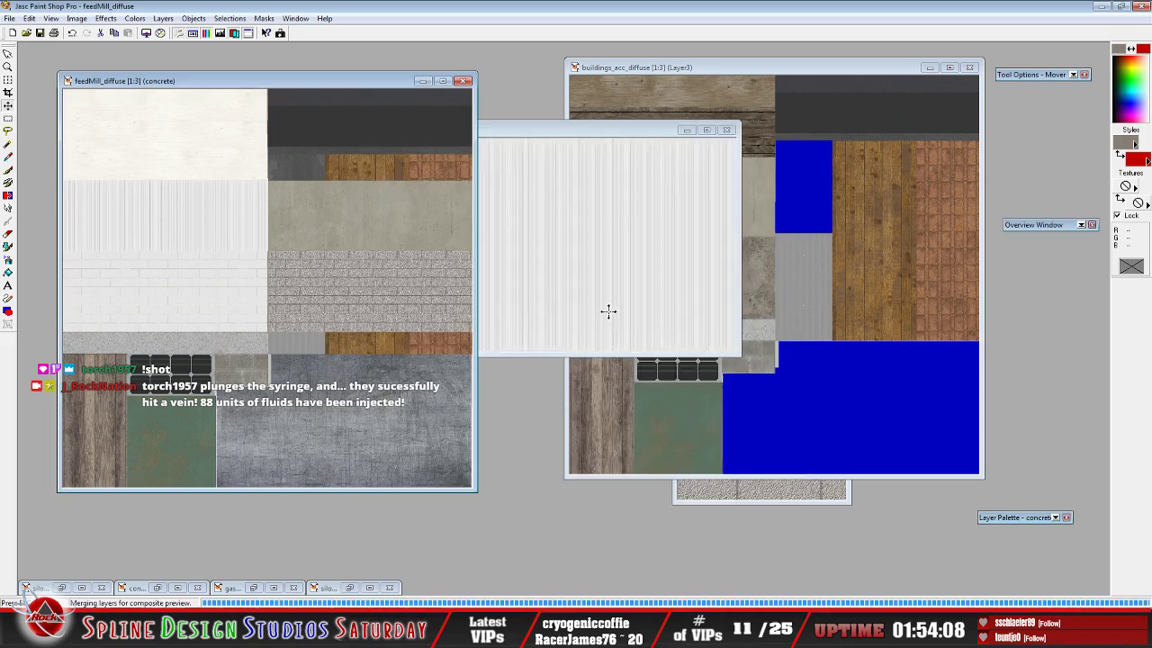
Flatten all layers of the feedMill_diffuse image into a single background
{"action": "left_click", "coordinate": [163, 18]}
{"action": "mouse_move", "coordinate": [270, 146]}
{"action": "left_click", "coordinate": [354, 147]}
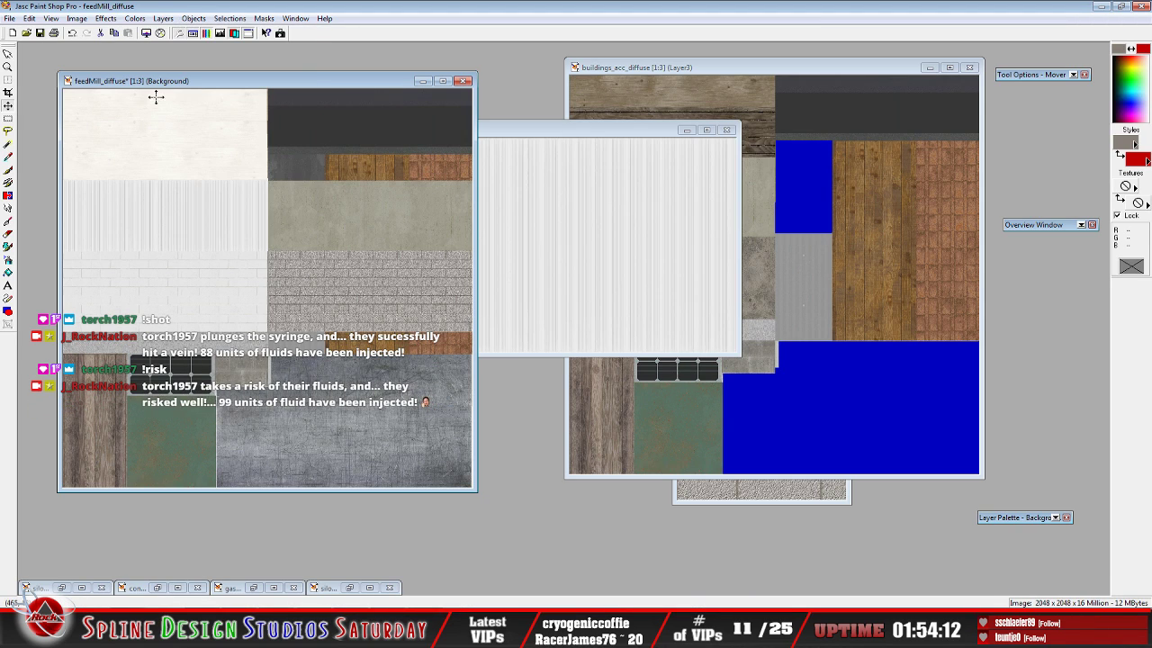
Start saving the flattened image under a new location, going to the coop_elevator folder inside maps and textures
{"action": "left_click", "coordinate": [9, 18]}
{"action": "left_click", "coordinate": [30, 106]}
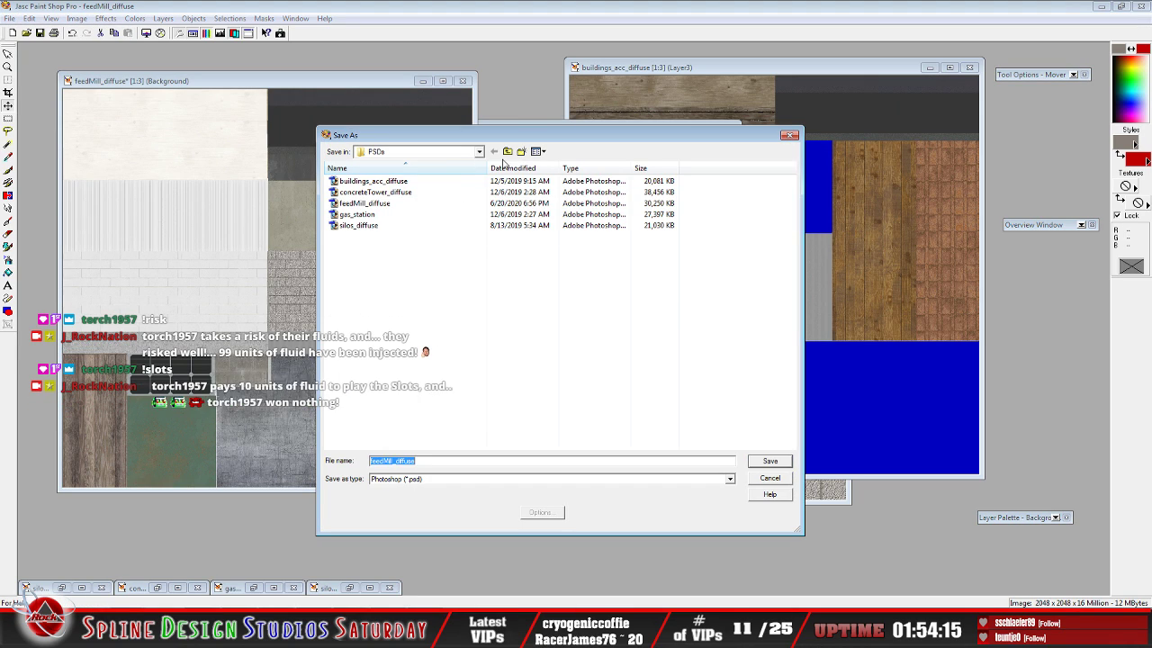
{"action": "left_click", "coordinate": [507, 151]}
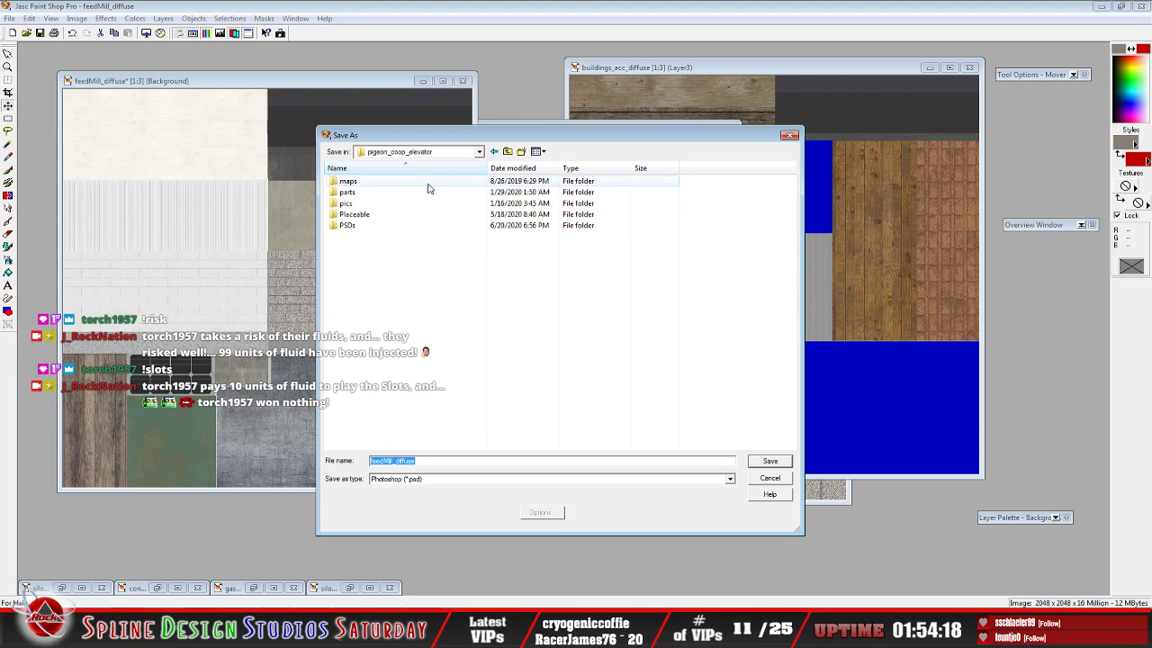
{"action": "left_click", "coordinate": [346, 184]}
{"action": "key", "text": "BackSpace"}
{"action": "left_click", "coordinate": [351, 183]}
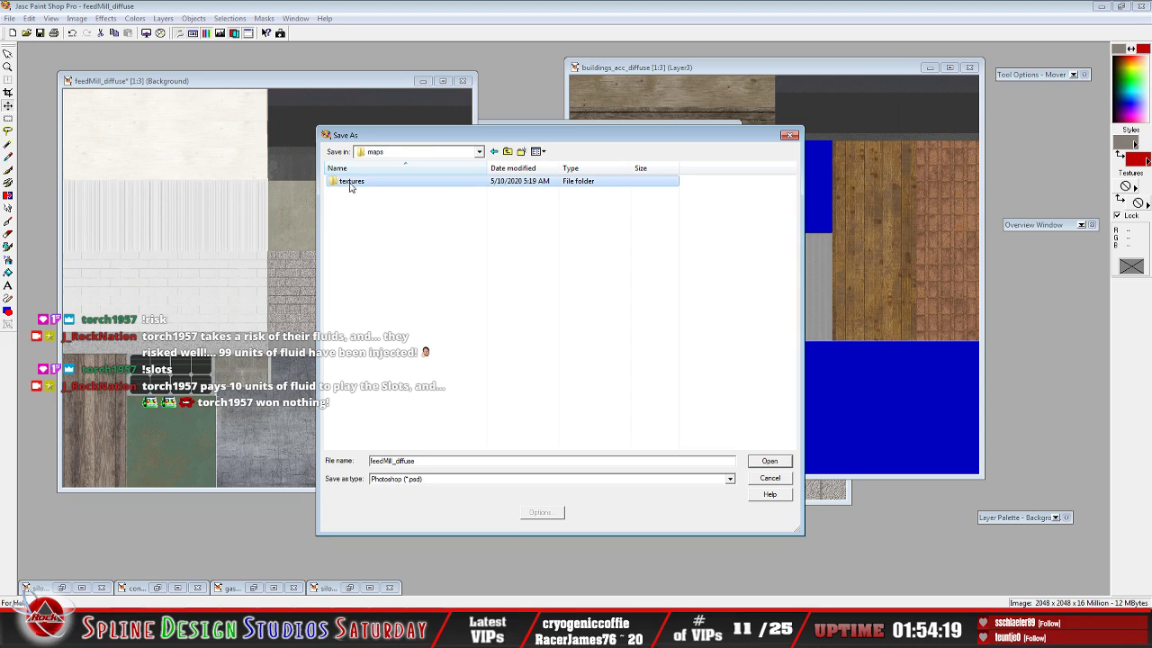
{"action": "double_click", "coordinate": [355, 183]}
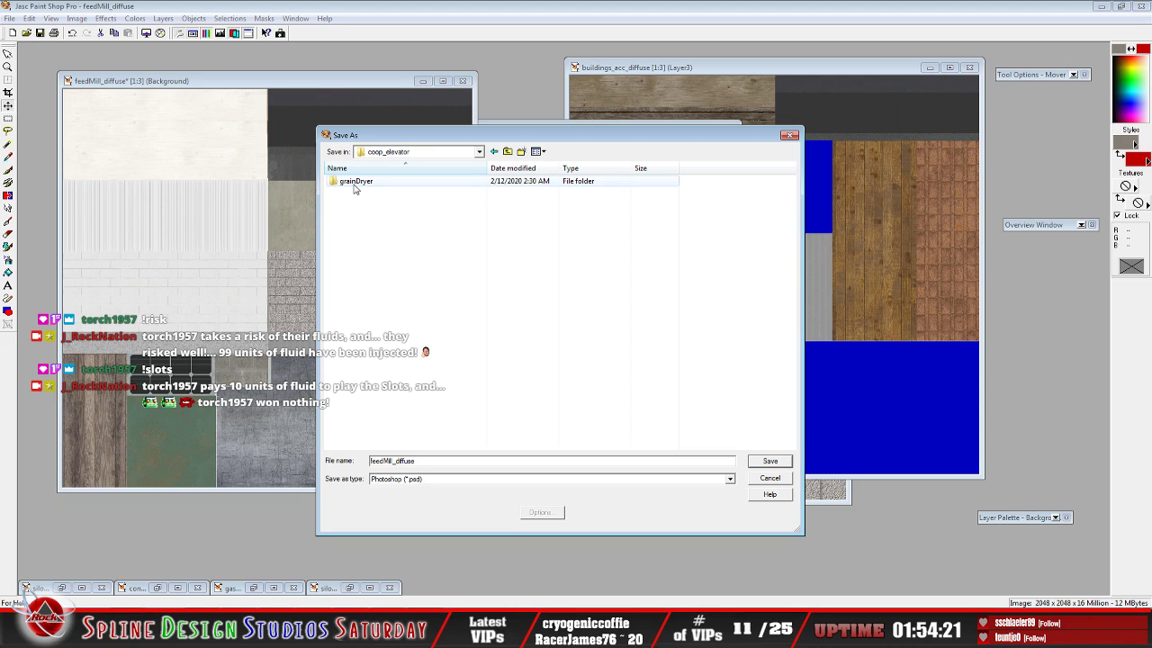
Save it as feedMill_diffuse in DDS format, replacing the existing file, using DXT1 RGB (No Alpha) with generated MIP maps
{"action": "left_click", "coordinate": [730, 479]}
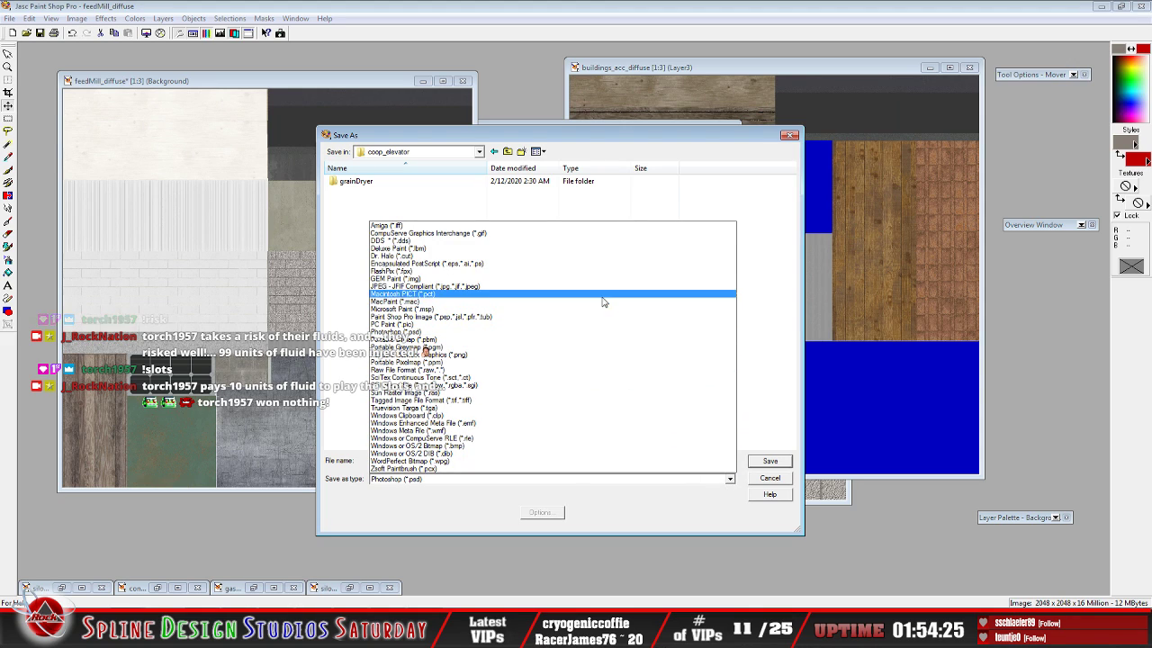
{"action": "left_click", "coordinate": [576, 241]}
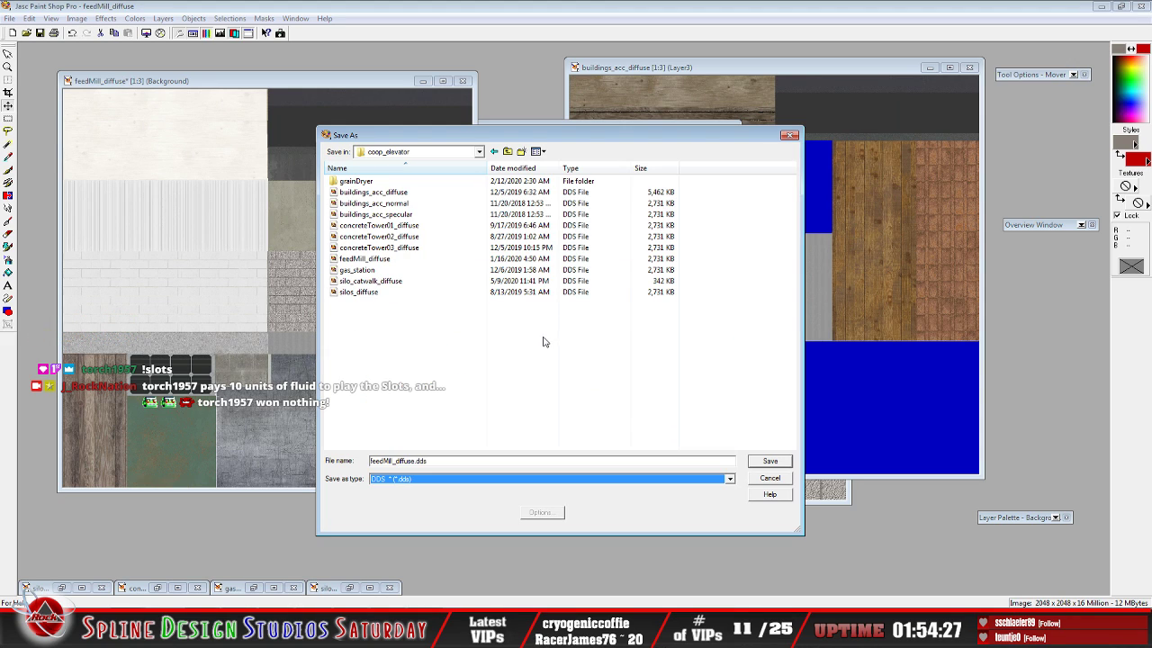
{"action": "left_click", "coordinate": [387, 259]}
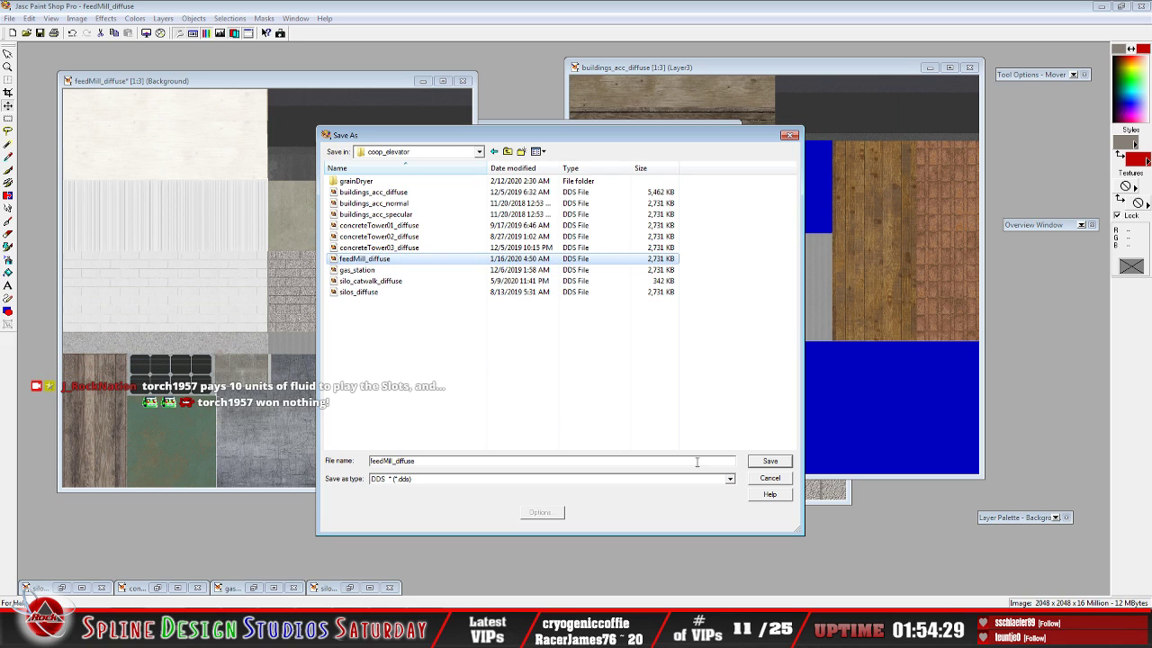
{"action": "left_click", "coordinate": [769, 461]}
{"action": "left_click", "coordinate": [610, 315]}
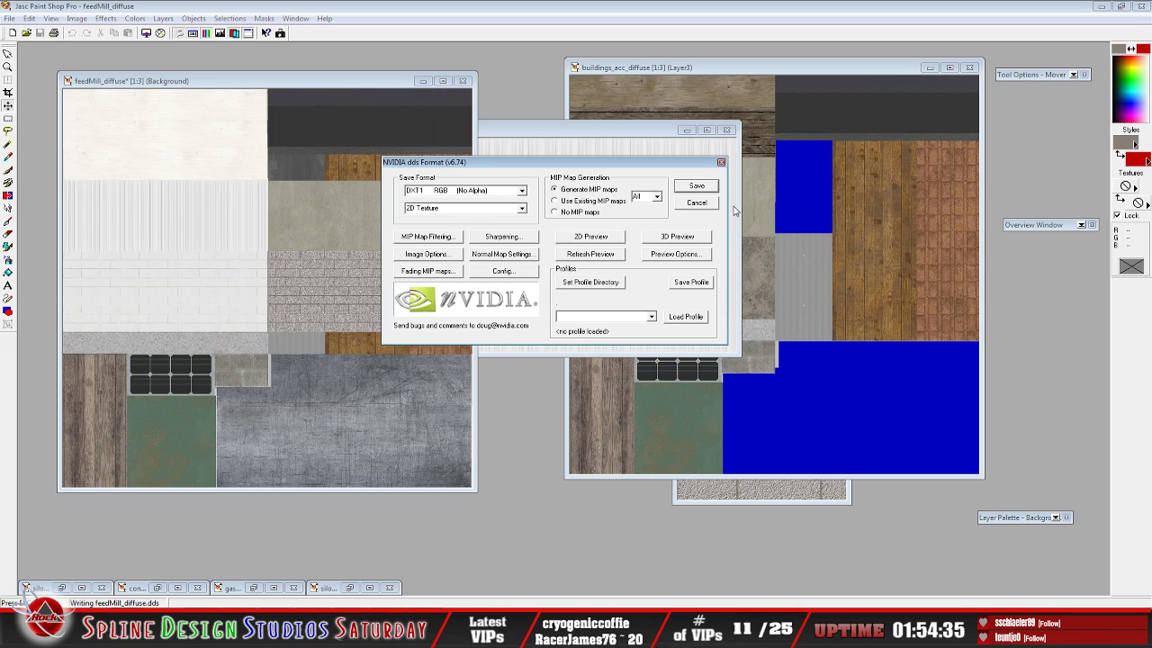
{"action": "left_click", "coordinate": [709, 189]}
Switch back to 3ds Max and reload the feedMill_diffuse.dds diffuse bitmap of feedMill_mat
{"action": "key", "text": "alt+Tab"}
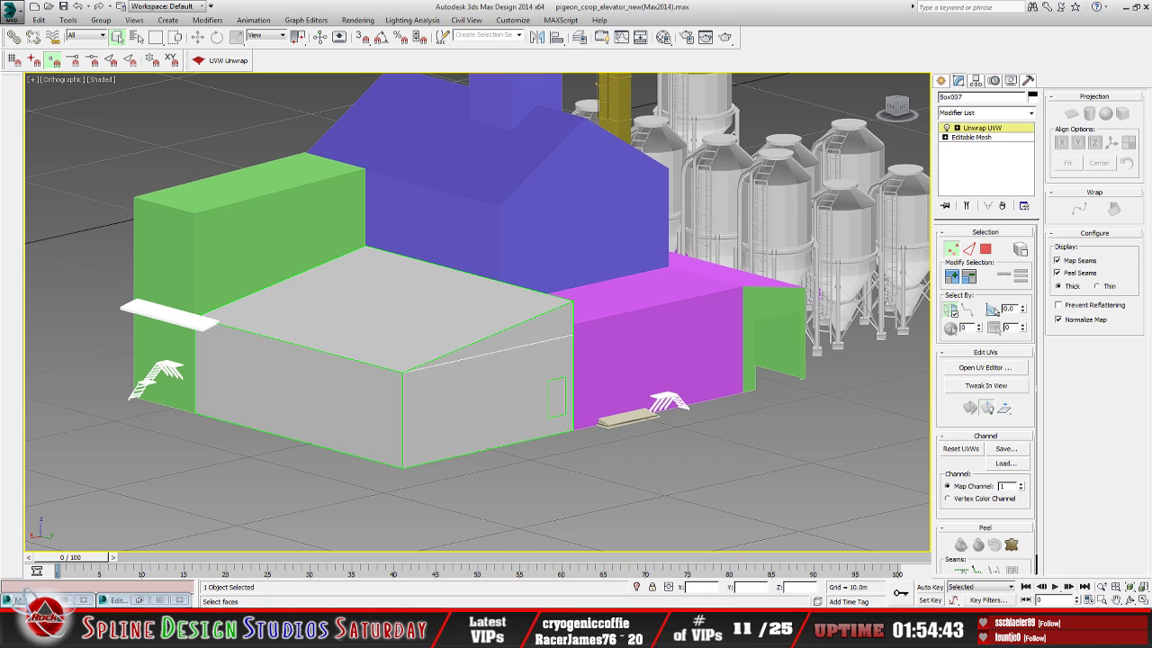
{"action": "key", "text": "m"}
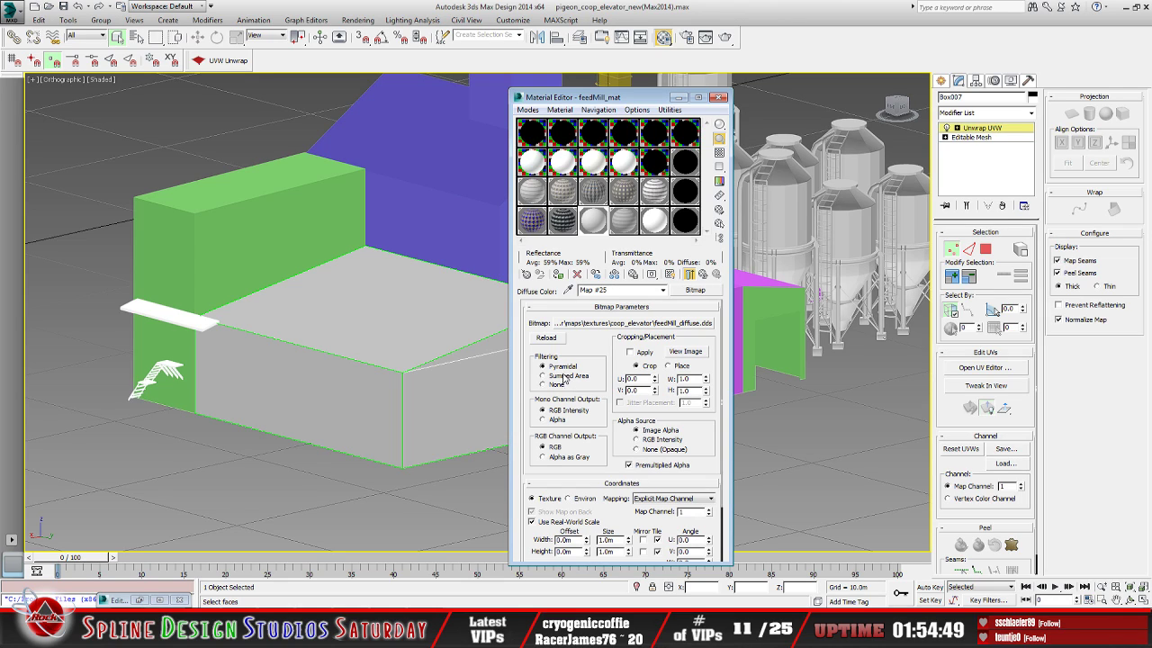
{"action": "left_click", "coordinate": [546, 339]}
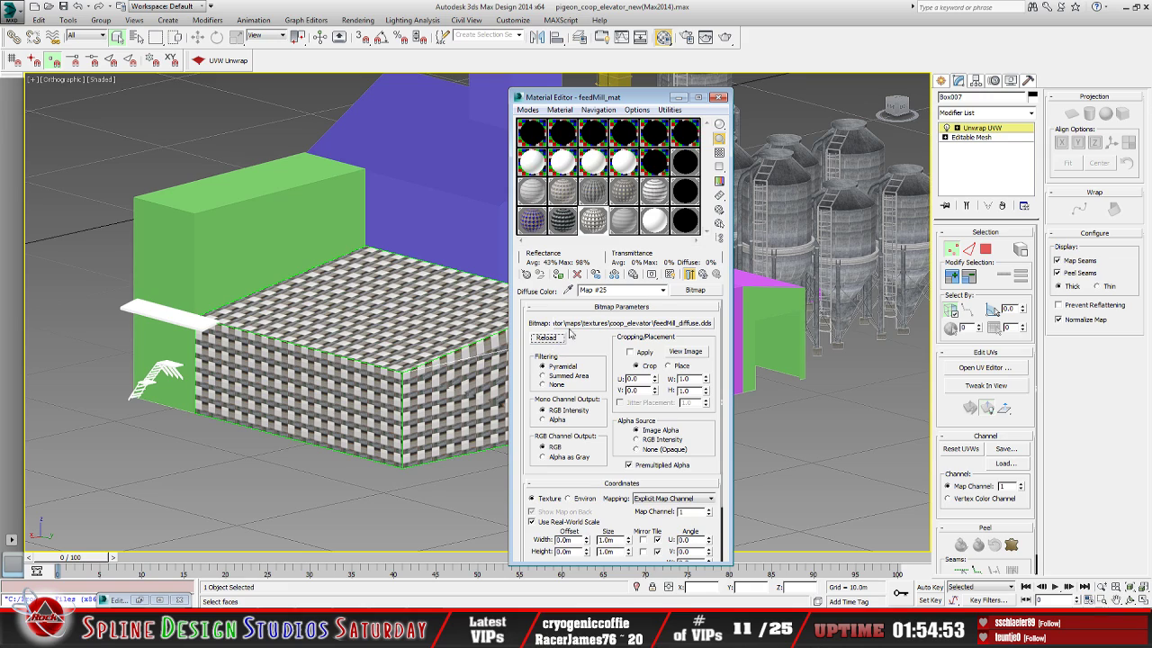
Show the feedMill_mat diffuse map shaded in the viewport, then minimize the Material Editor
{"action": "left_click", "coordinate": [671, 275]}
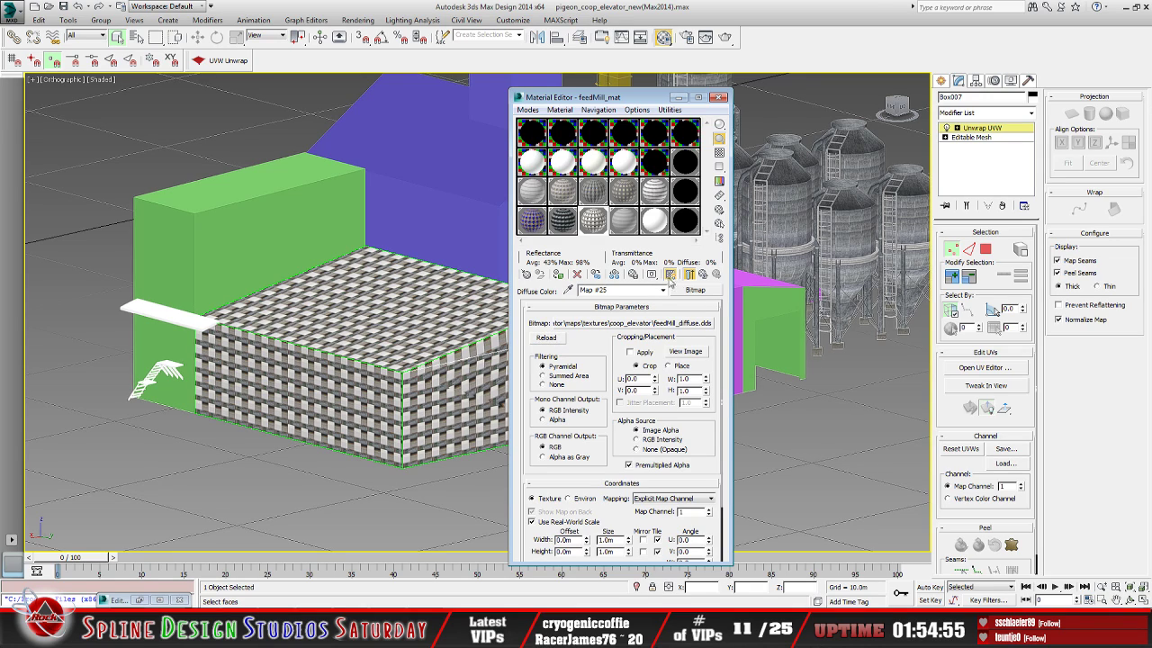
{"action": "left_click", "coordinate": [678, 97]}
{"action": "scroll", "coordinate": [360, 322], "scroll_direction": "down", "scroll_amount": 2}
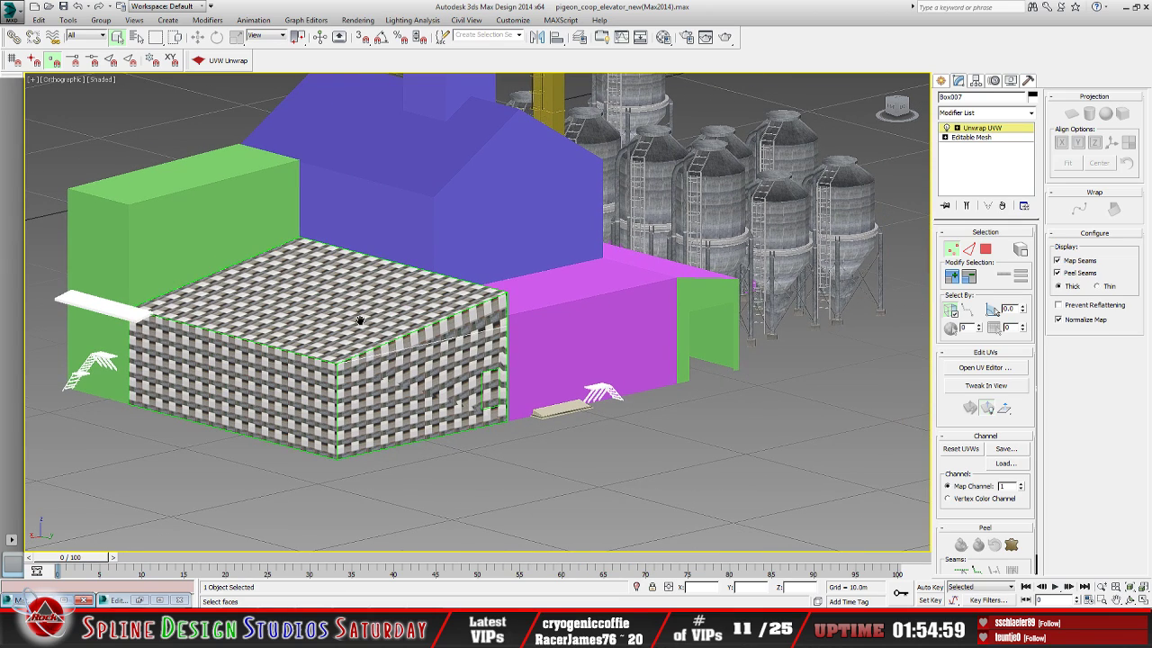
{"action": "middle_click_drag", "start_coordinate": [361, 330], "coordinate": [384, 347]}
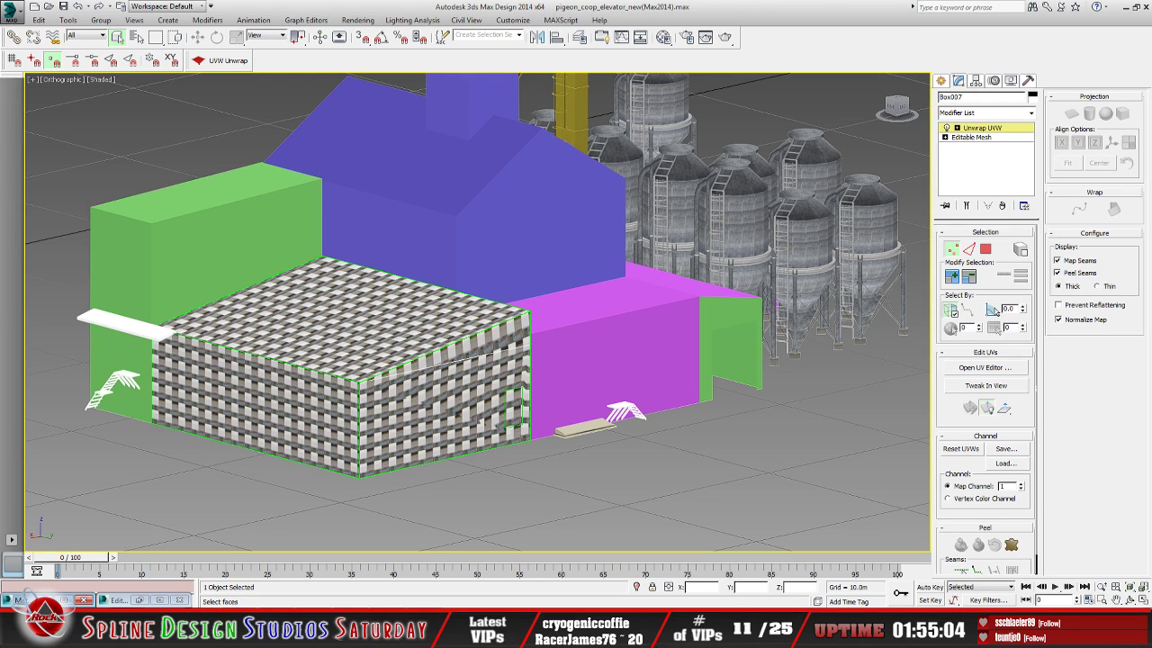
Update the map shown in the Edit UVWs background to the reloaded feedMill_diffuse texture, then minimize the UV editor
{"action": "left_click", "coordinate": [135, 599]}
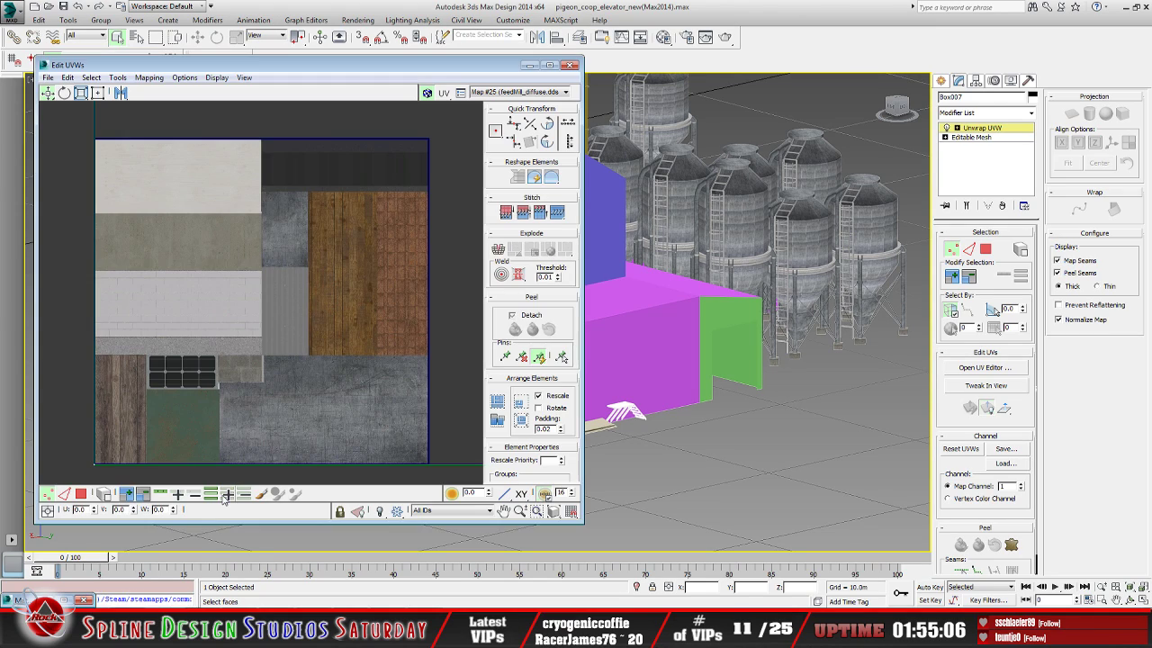
{"action": "left_click", "coordinate": [246, 78]}
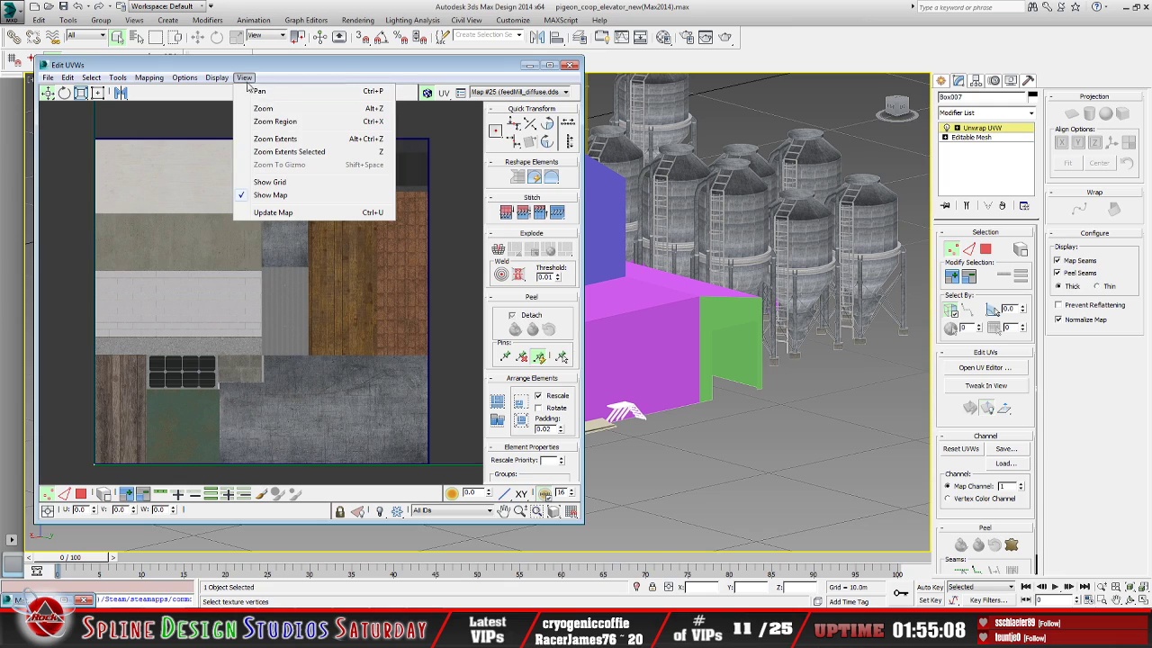
{"action": "left_click", "coordinate": [279, 216]}
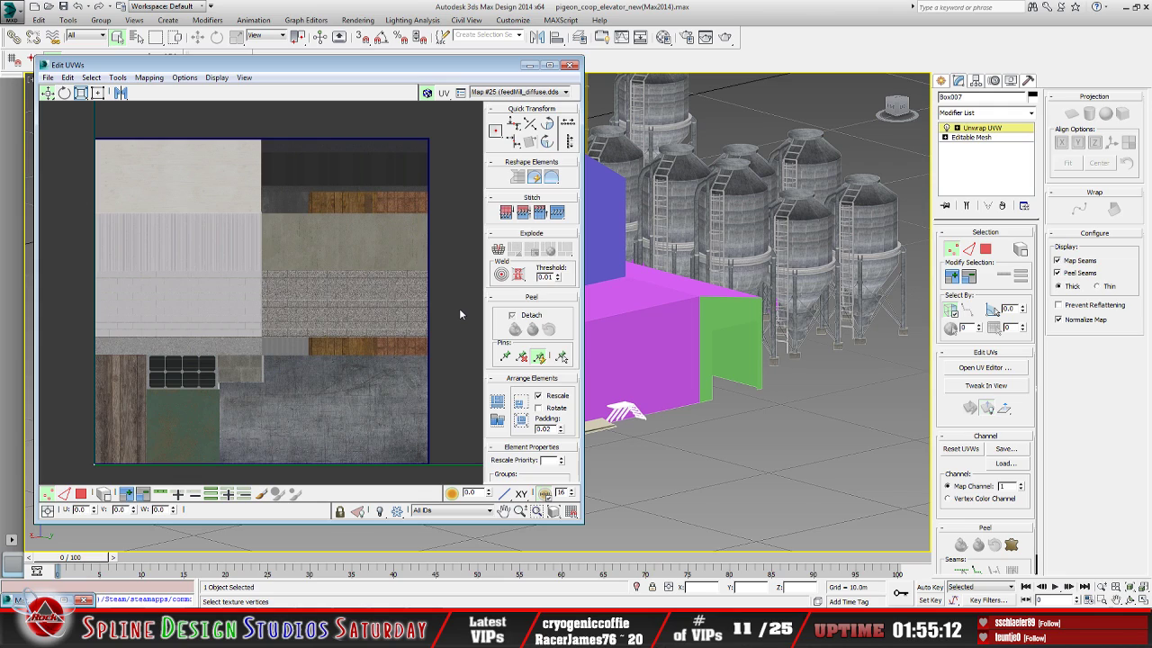
{"action": "left_click", "coordinate": [530, 65]}
Select the building's sloped end wall with the small rectangular opening at polygon level of the Unwrap UVW modifier
{"action": "left_click", "coordinate": [945, 128]}
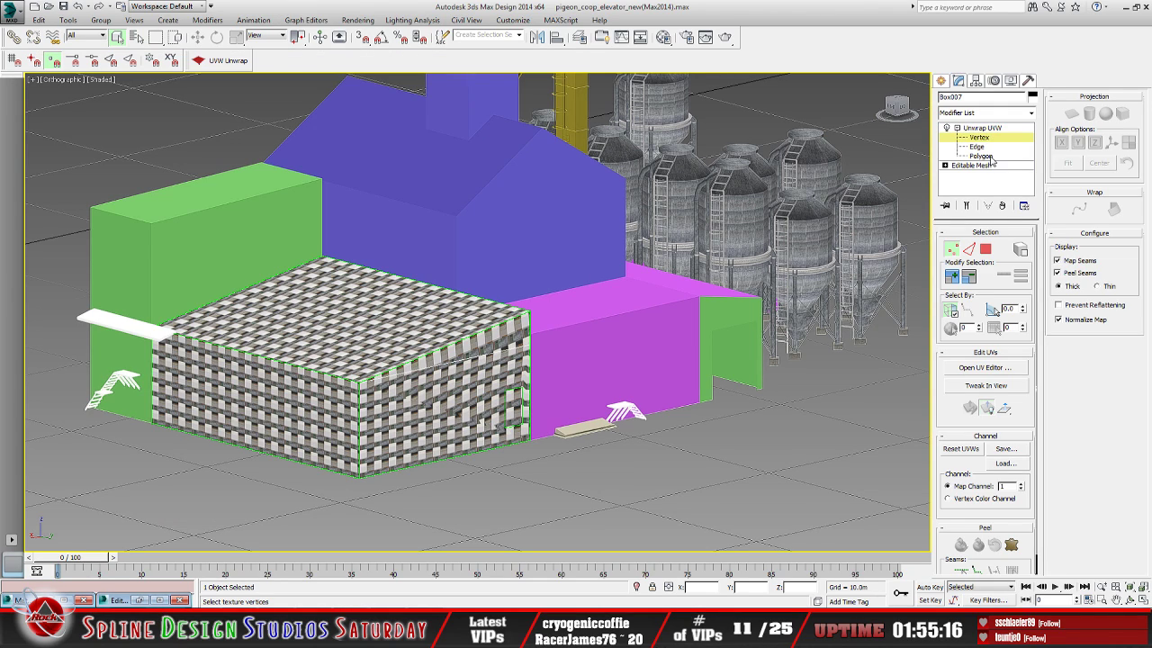
{"action": "left_click", "coordinate": [990, 156]}
{"action": "middle_click_drag", "start_coordinate": [528, 319], "coordinate": [562, 309]}
{"action": "scroll", "coordinate": [560, 311], "scroll_direction": "up", "scroll_amount": 8}
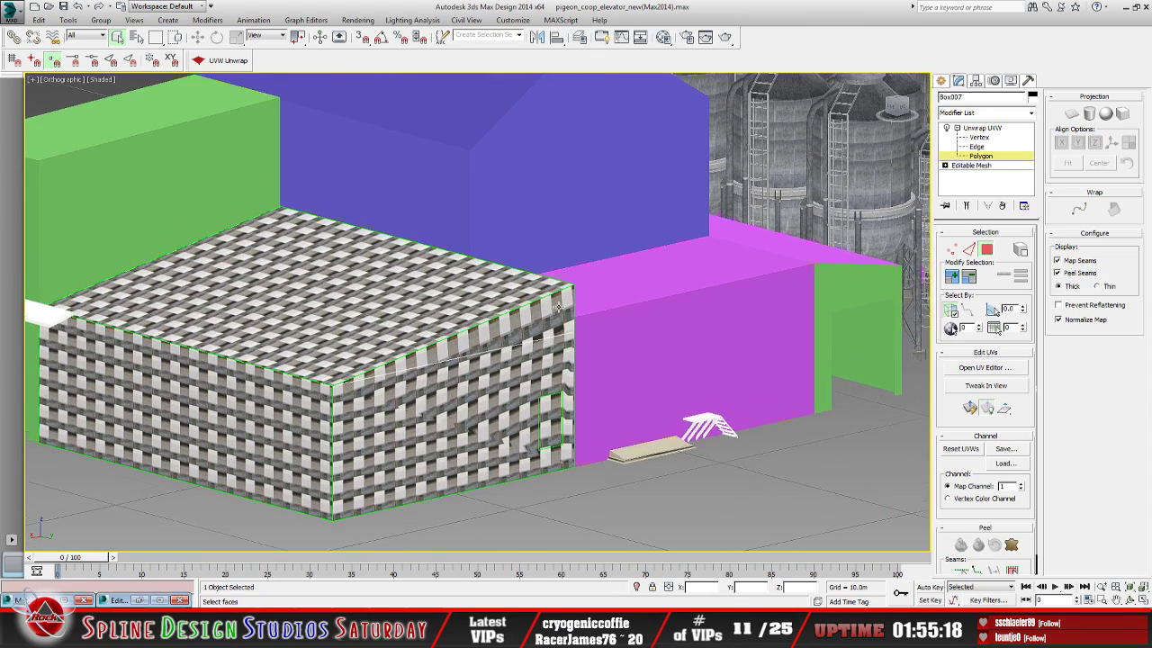
{"action": "left_click", "coordinate": [522, 331]}
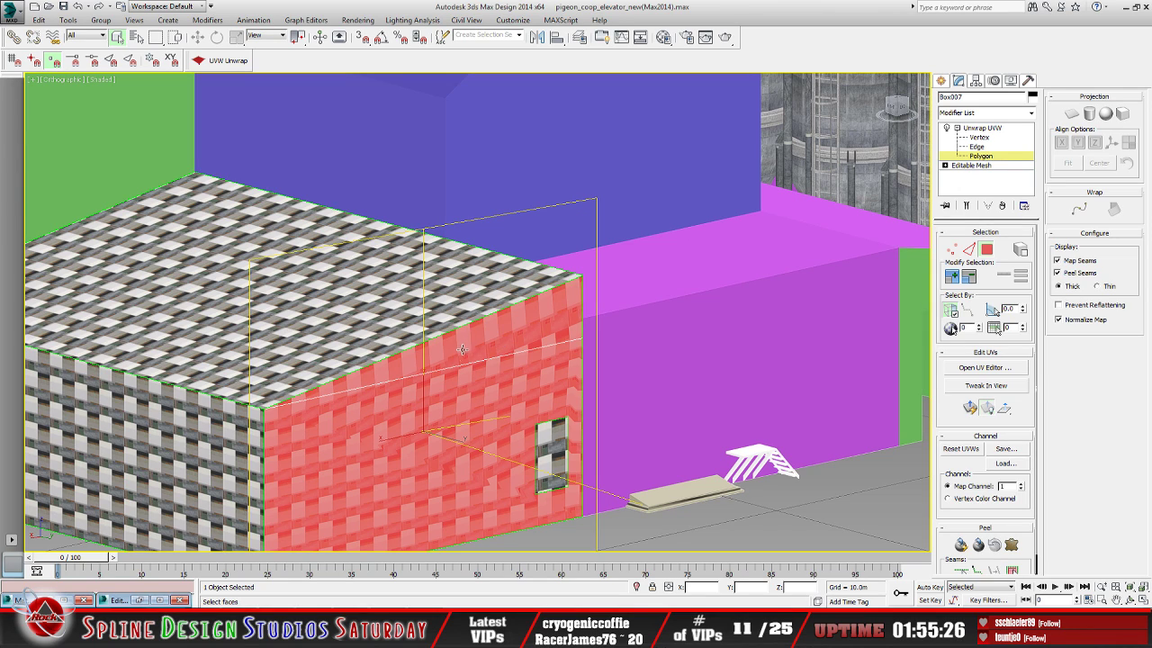
{"action": "middle_click_drag", "start_coordinate": [435, 392], "coordinate": [475, 314]}
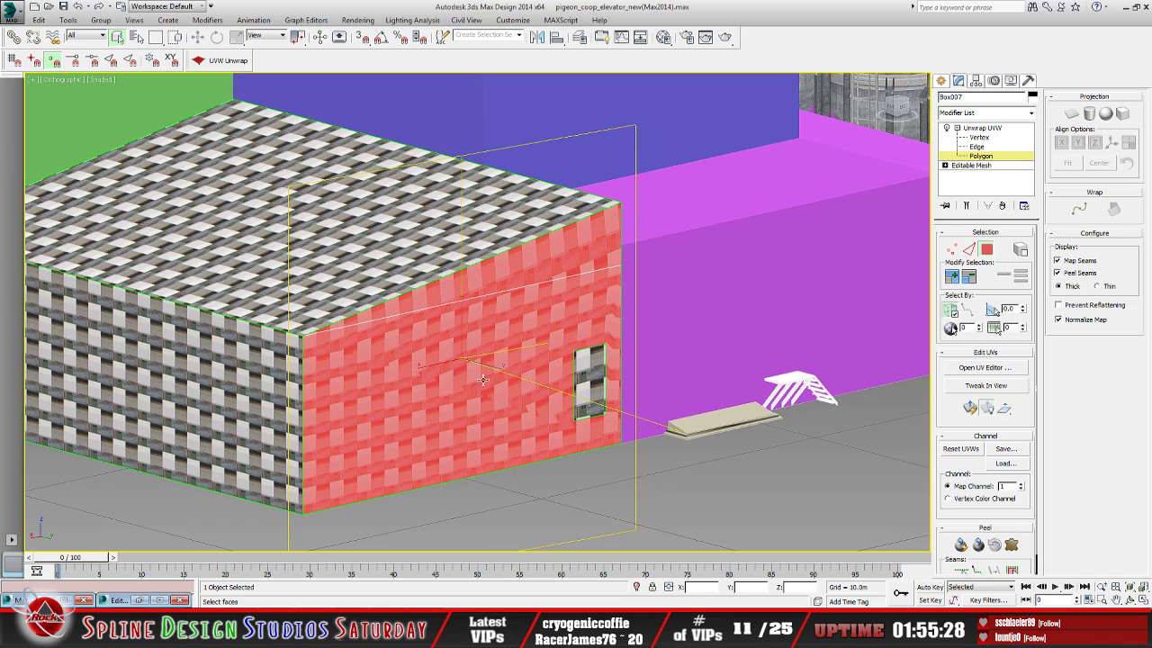
{"action": "left_click", "coordinate": [727, 520]}
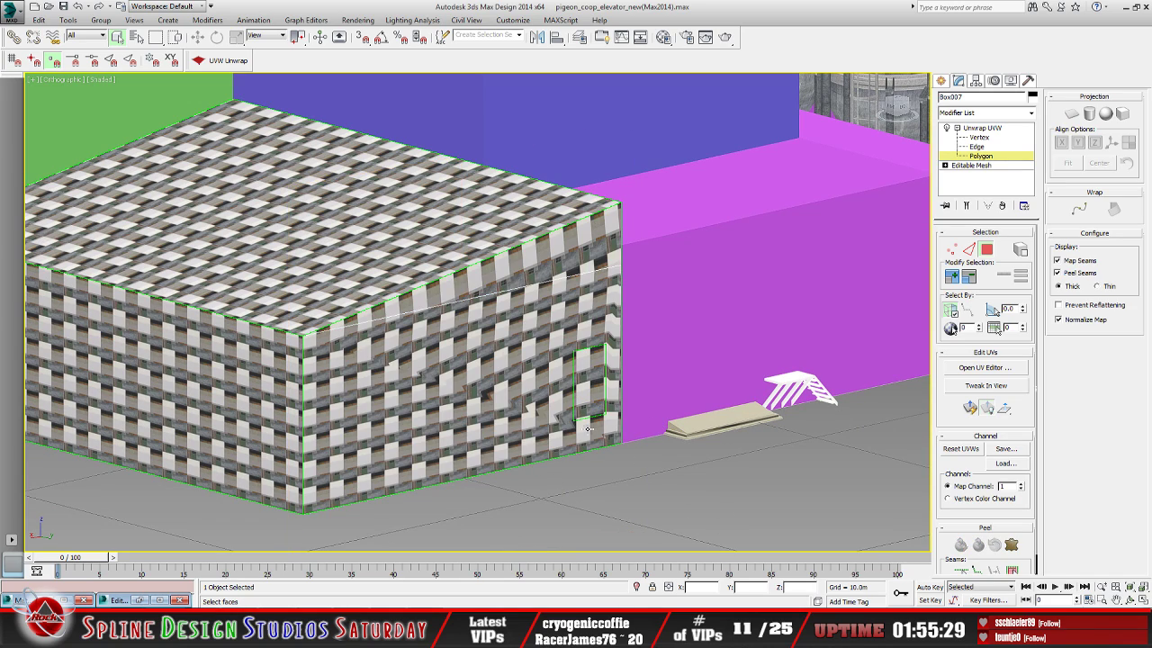
{"action": "left_click", "coordinate": [383, 315]}
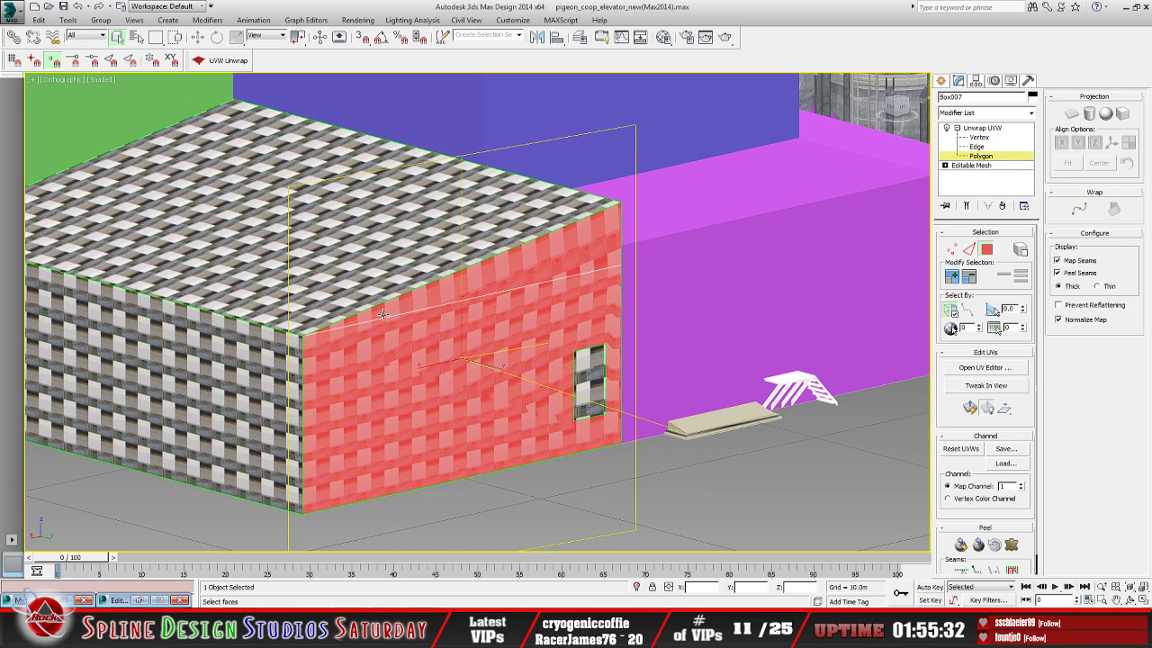
{"action": "left_click", "coordinate": [226, 416]}
{"action": "left_click", "coordinate": [339, 343]}
Examine the end wall's mapping from several angles, toggling polygon level off and on and keeping the wall polygons selected
{"action": "left_click", "coordinate": [1130, 600]}
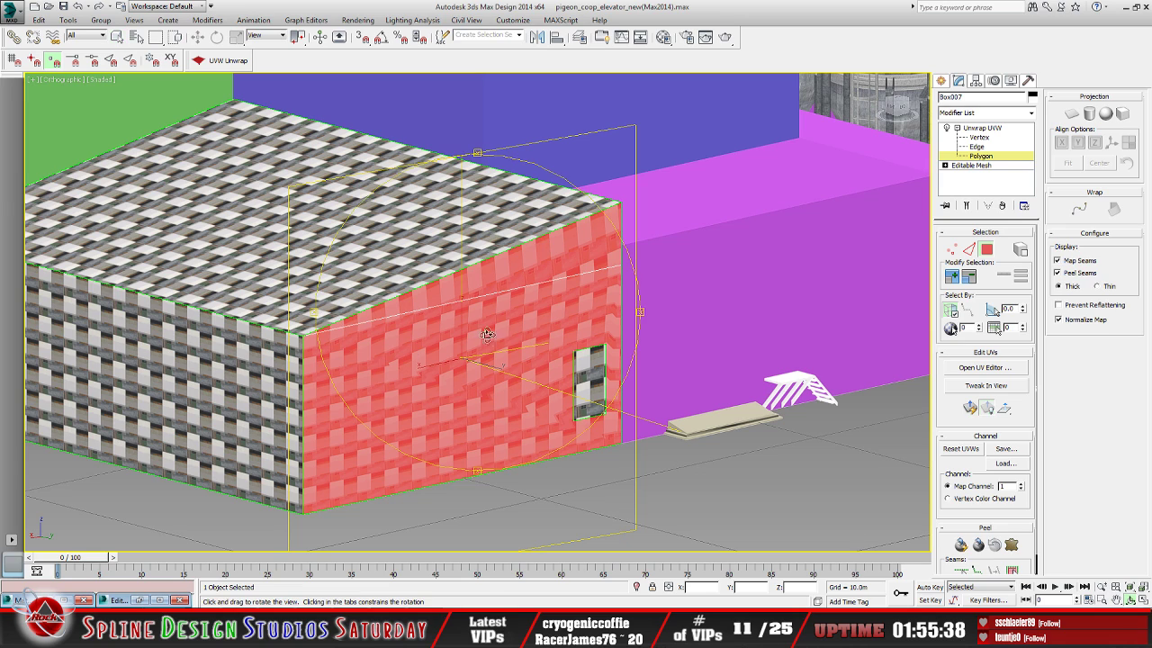
{"action": "mouse_move", "coordinate": [411, 354]}
{"action": "left_mouse_down"}
{"action": "mouse_move", "coordinate": [437, 340]}
{"action": "mouse_move", "coordinate": [402, 338]}
{"action": "left_mouse_up"}
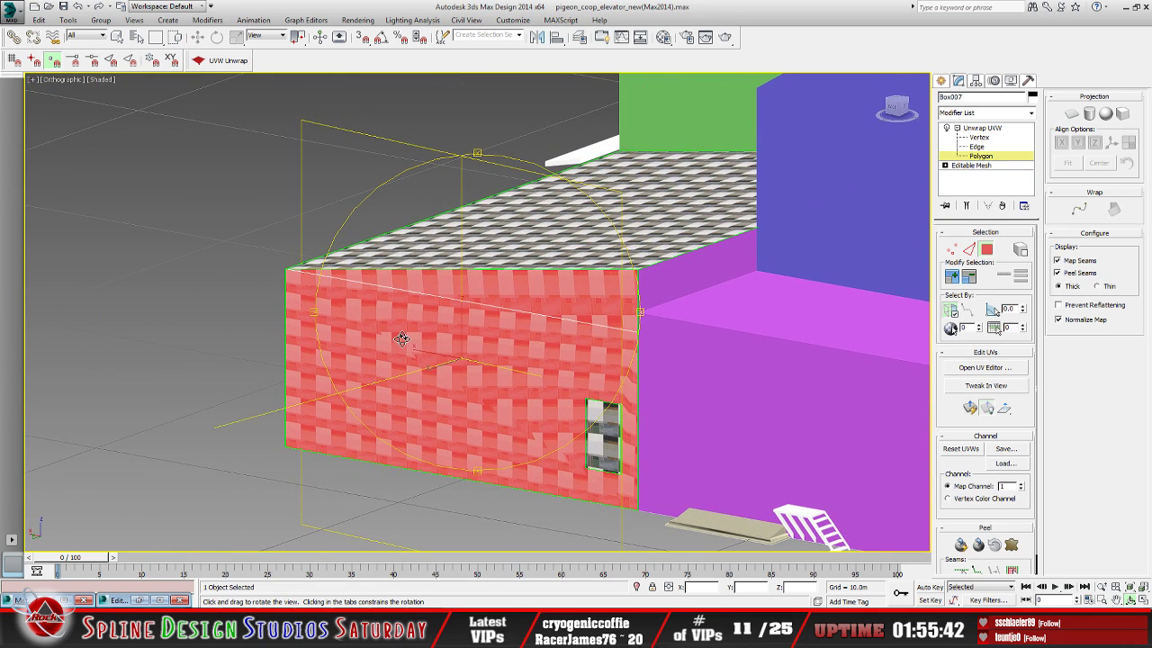
{"action": "left_click_drag", "start_coordinate": [402, 339], "coordinate": [434, 342]}
{"action": "left_click", "coordinate": [118, 38]}
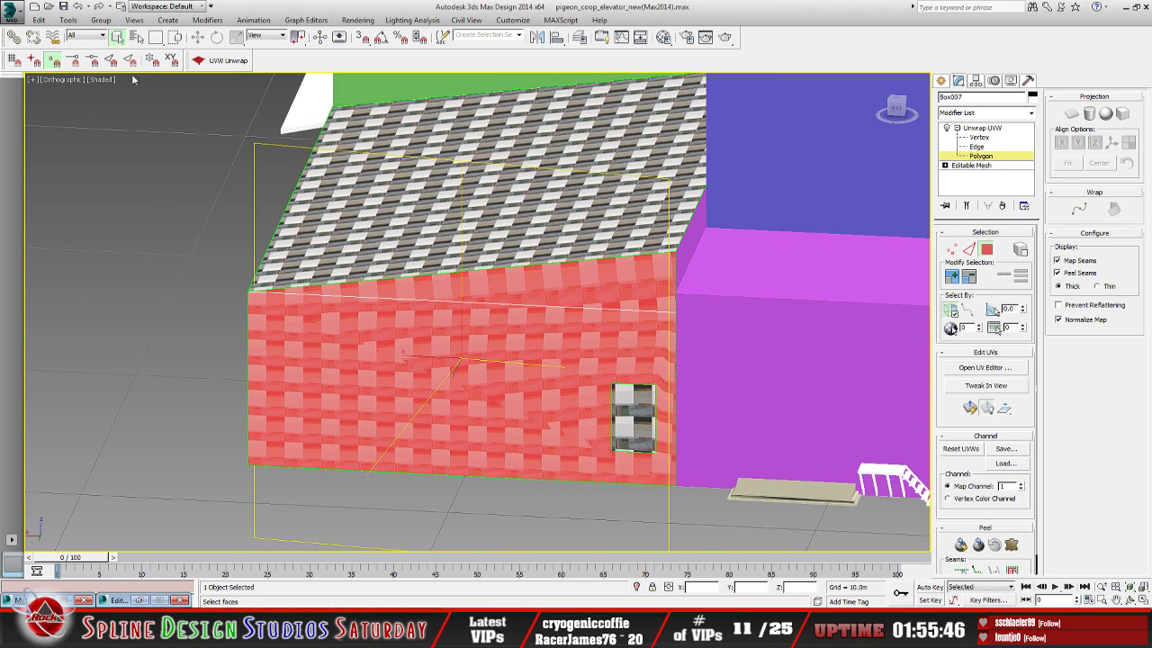
{"action": "left_click", "coordinate": [1129, 601]}
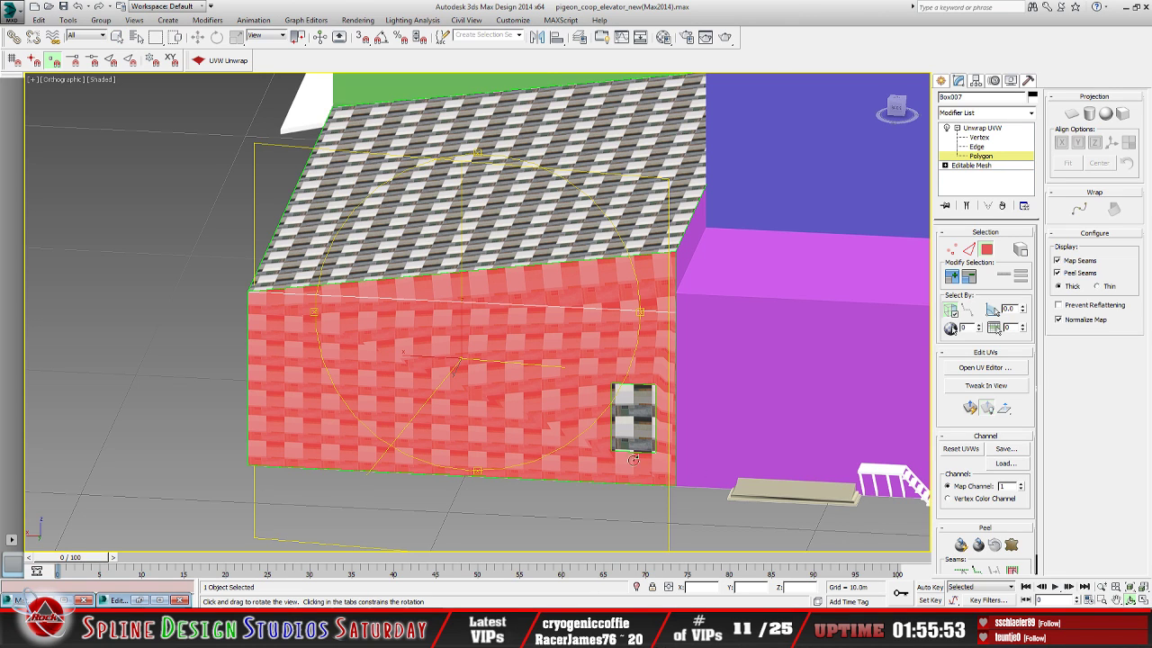
{"action": "left_click_drag", "start_coordinate": [557, 409], "coordinate": [453, 379]}
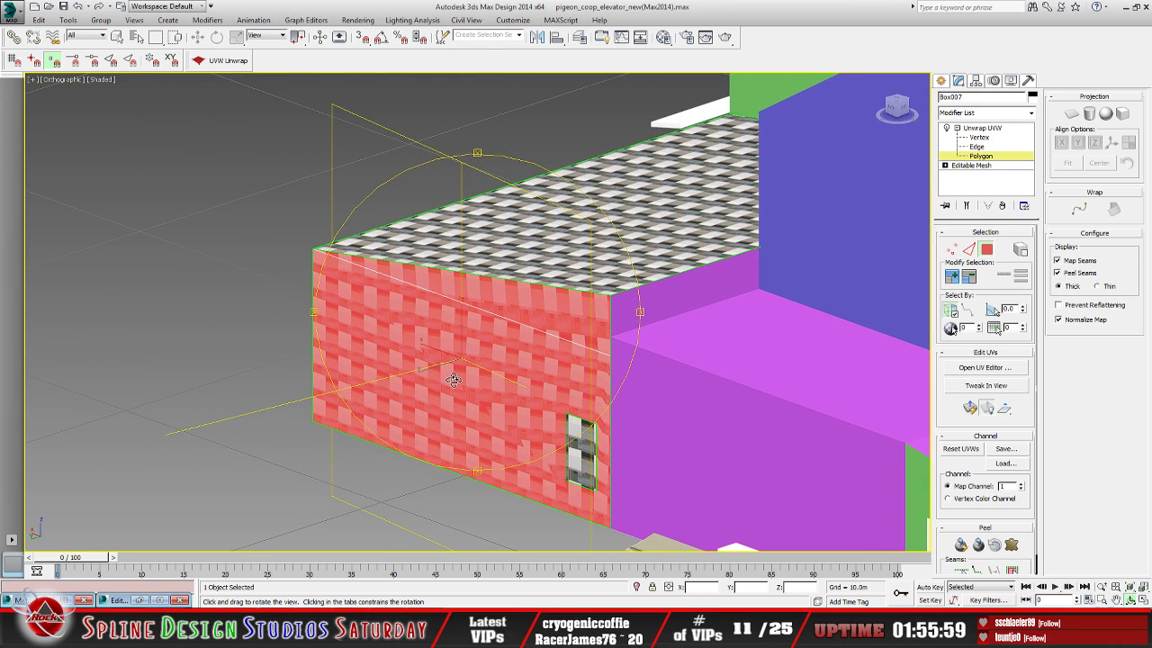
{"action": "left_click", "coordinate": [979, 128]}
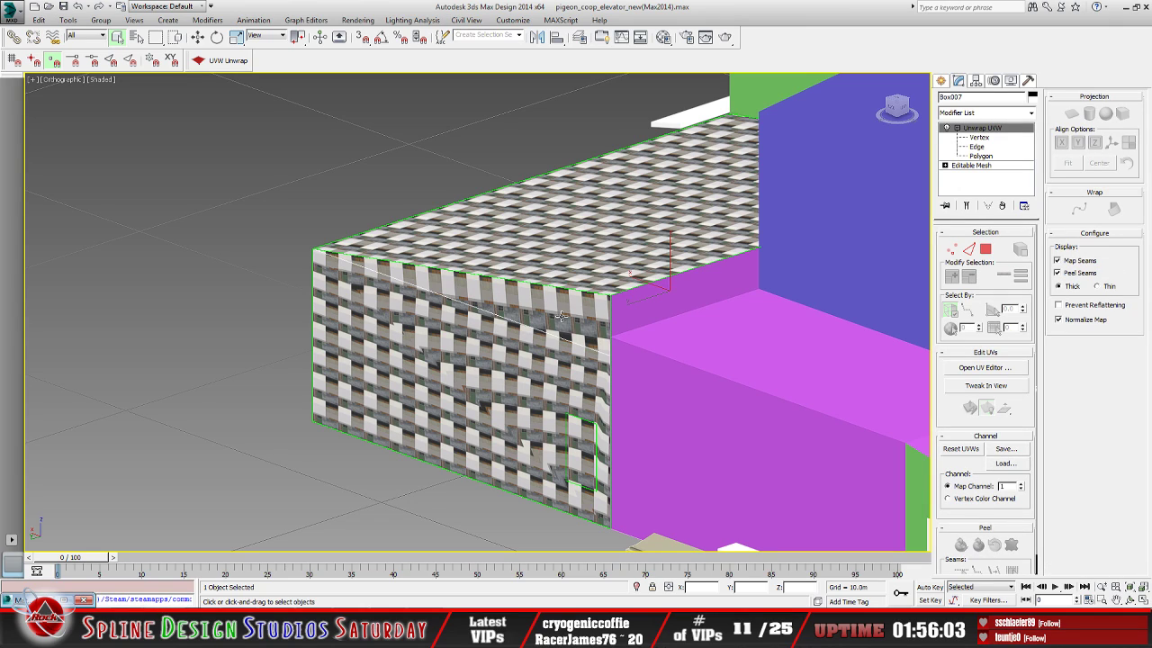
{"action": "left_click", "coordinate": [981, 155]}
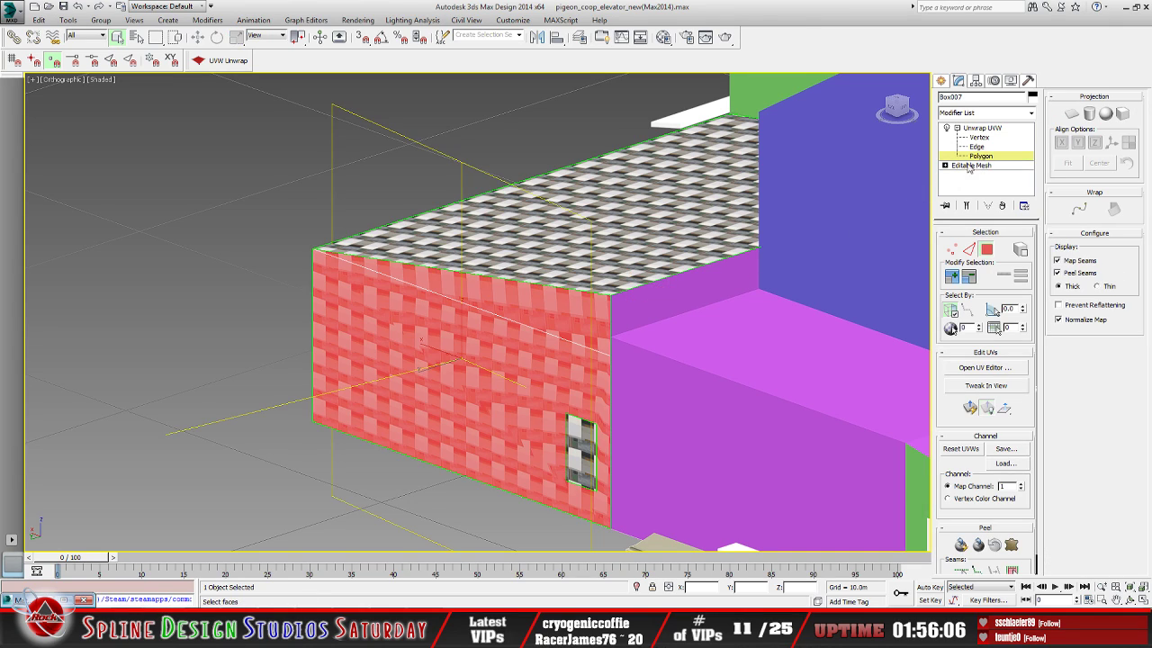
{"action": "left_click", "coordinate": [560, 280]}
{"action": "left_click", "coordinate": [617, 305]}
{"action": "left_click", "coordinate": [503, 399]}
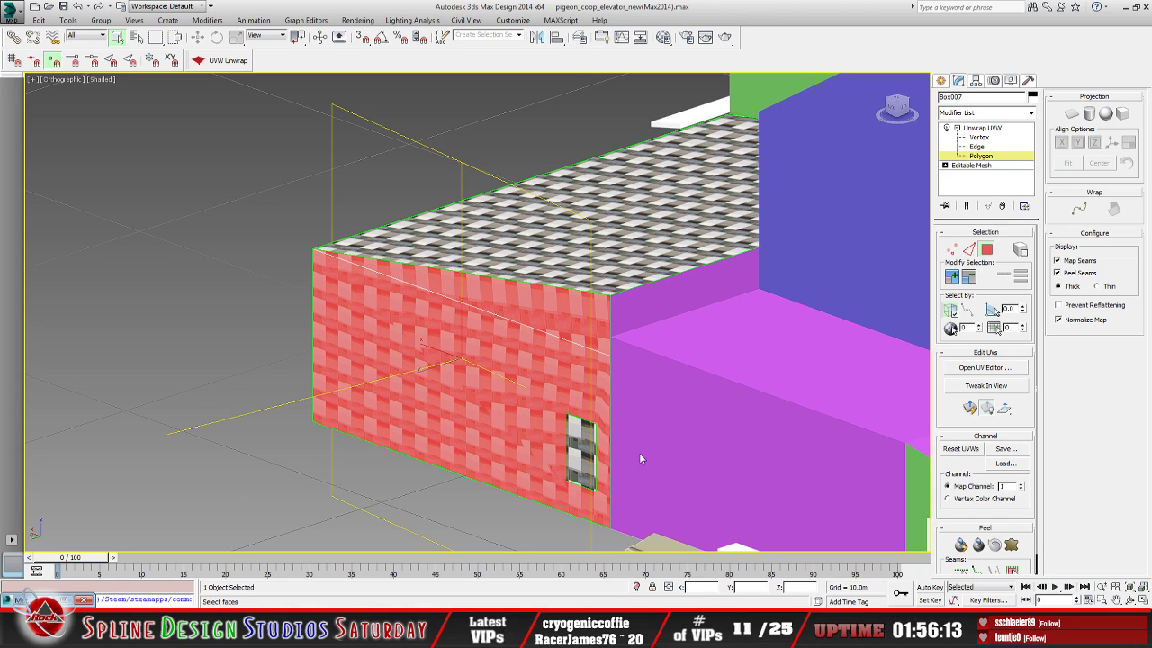
Open the UV editor and apply a Quick Planar Map to the selected end-wall polygons
{"action": "left_click", "coordinate": [984, 367]}
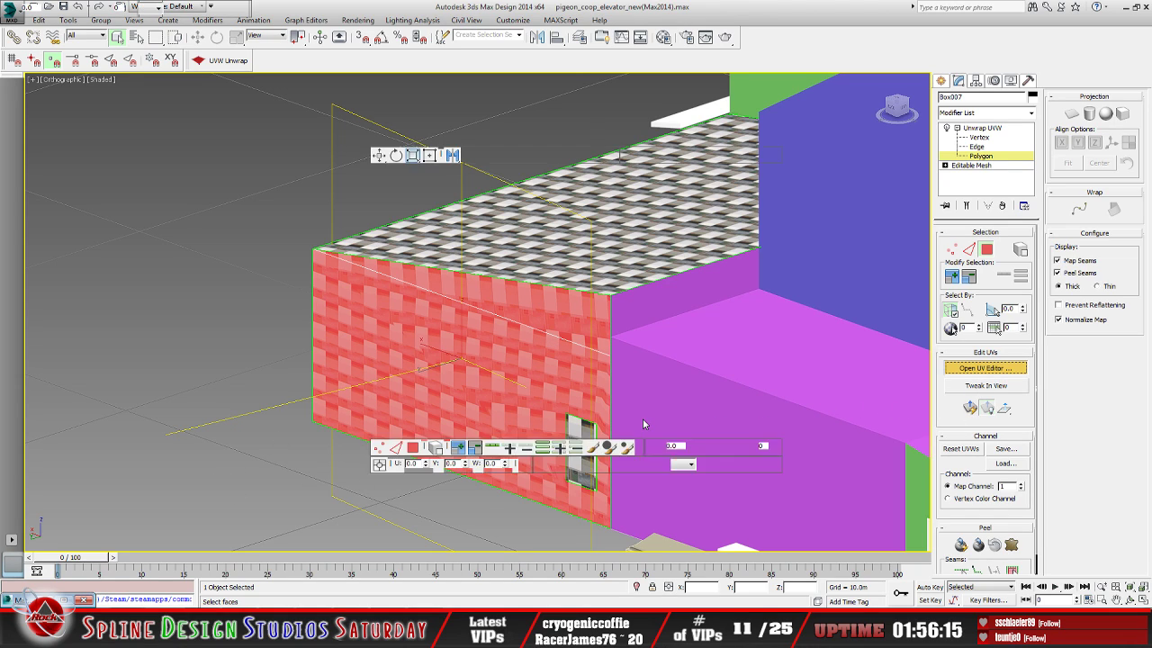
{"action": "scroll", "coordinate": [266, 322], "scroll_direction": "down", "scroll_amount": 3}
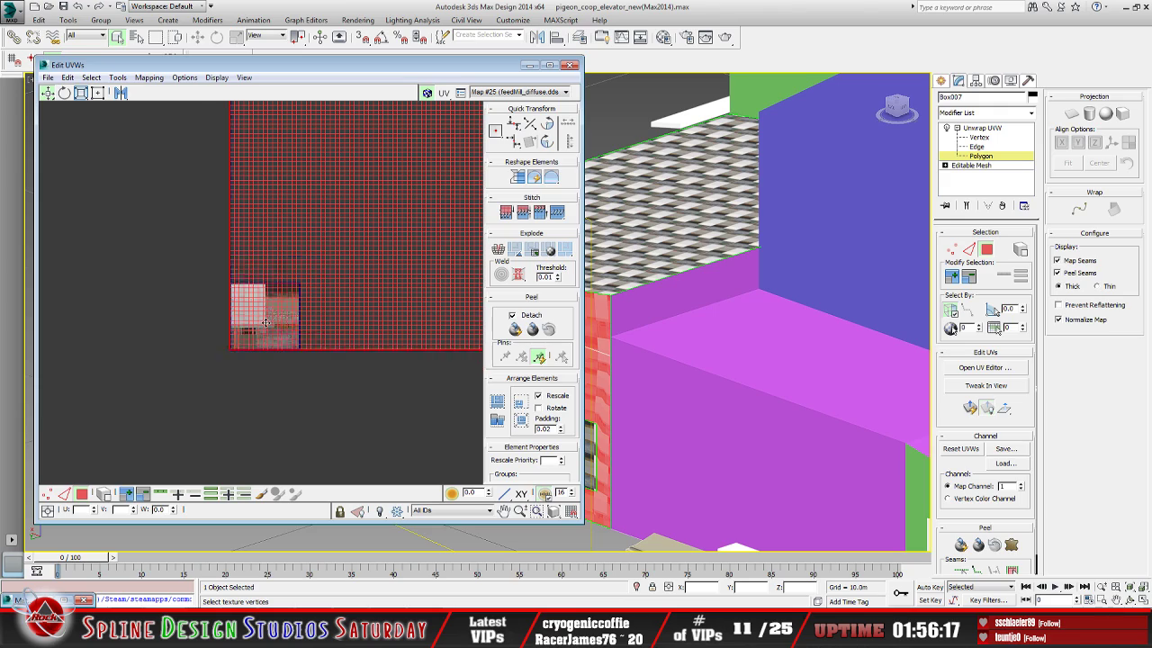
{"action": "scroll", "coordinate": [267, 321], "scroll_direction": "down", "scroll_amount": 5}
{"action": "middle_click_drag", "start_coordinate": [349, 312], "coordinate": [265, 343]}
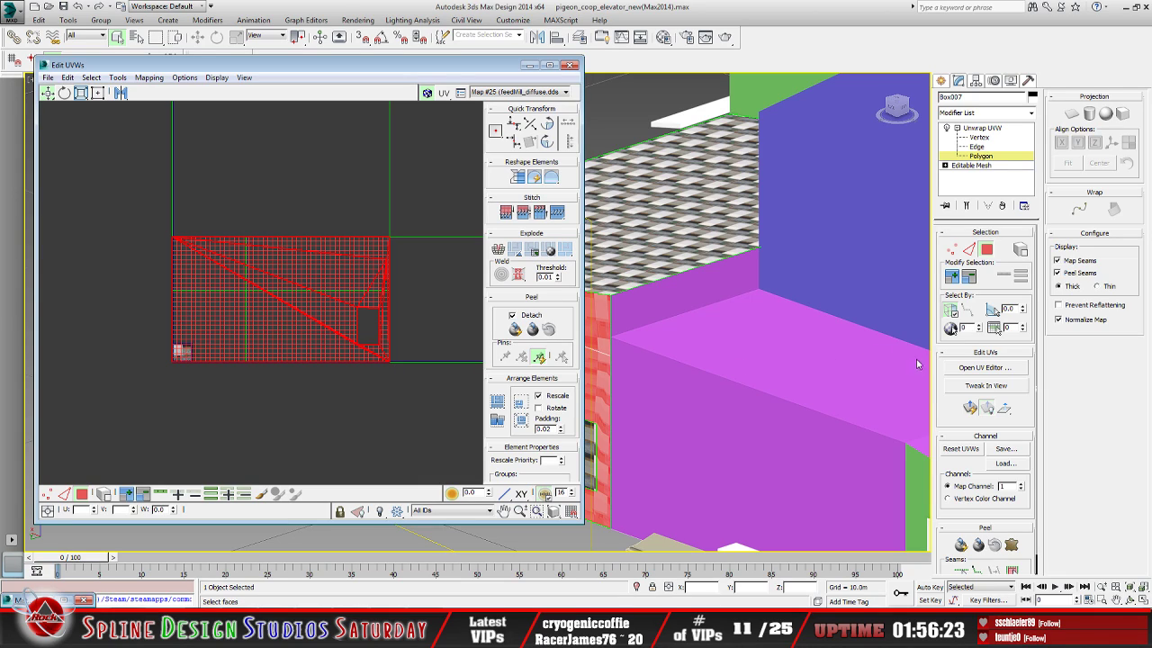
{"action": "left_click", "coordinate": [971, 408]}
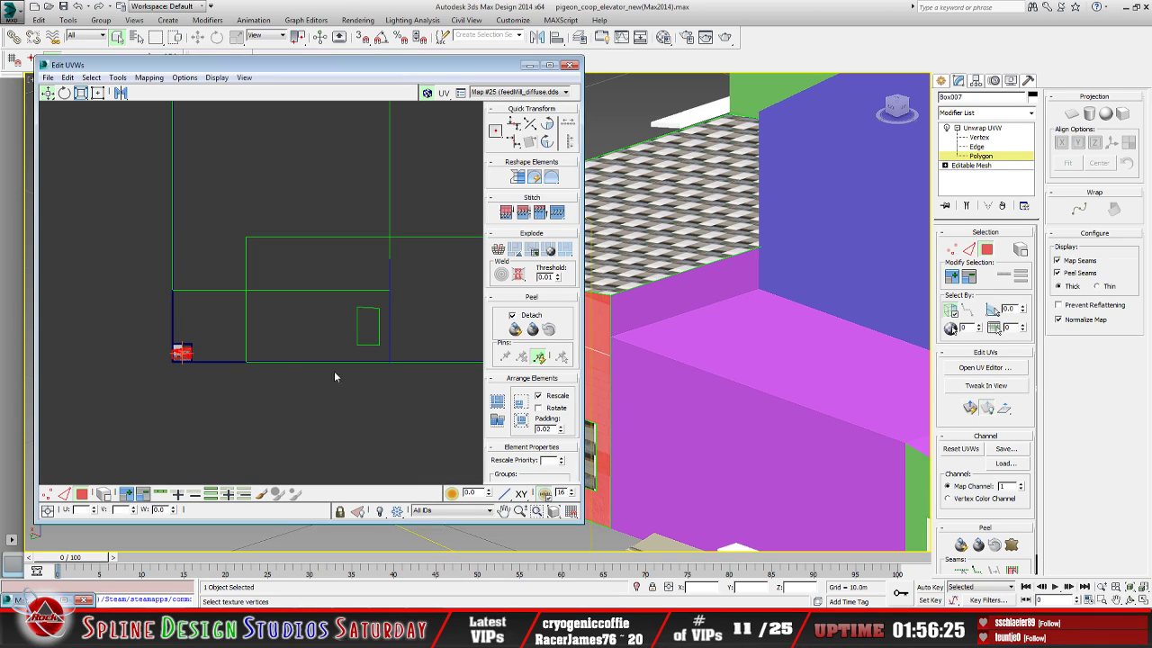
{"action": "middle_click_drag", "start_coordinate": [334, 371], "coordinate": [223, 338]}
{"action": "scroll", "coordinate": [307, 321], "scroll_direction": "up", "scroll_amount": 10}
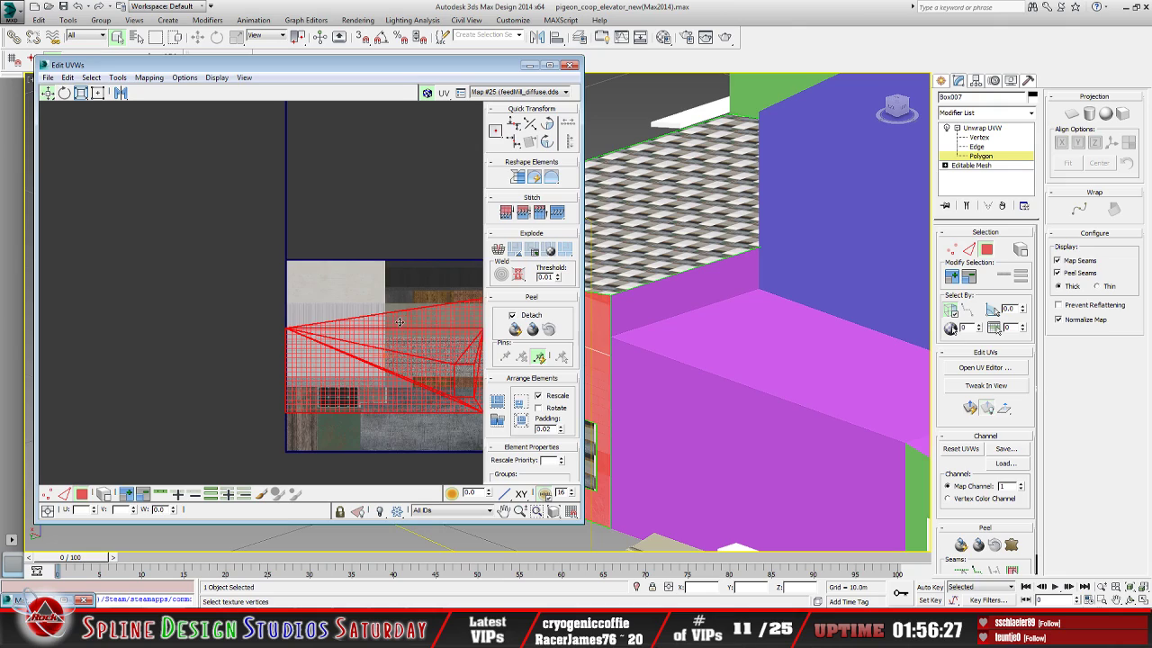
{"action": "middle_click_drag", "start_coordinate": [399, 322], "coordinate": [313, 298]}
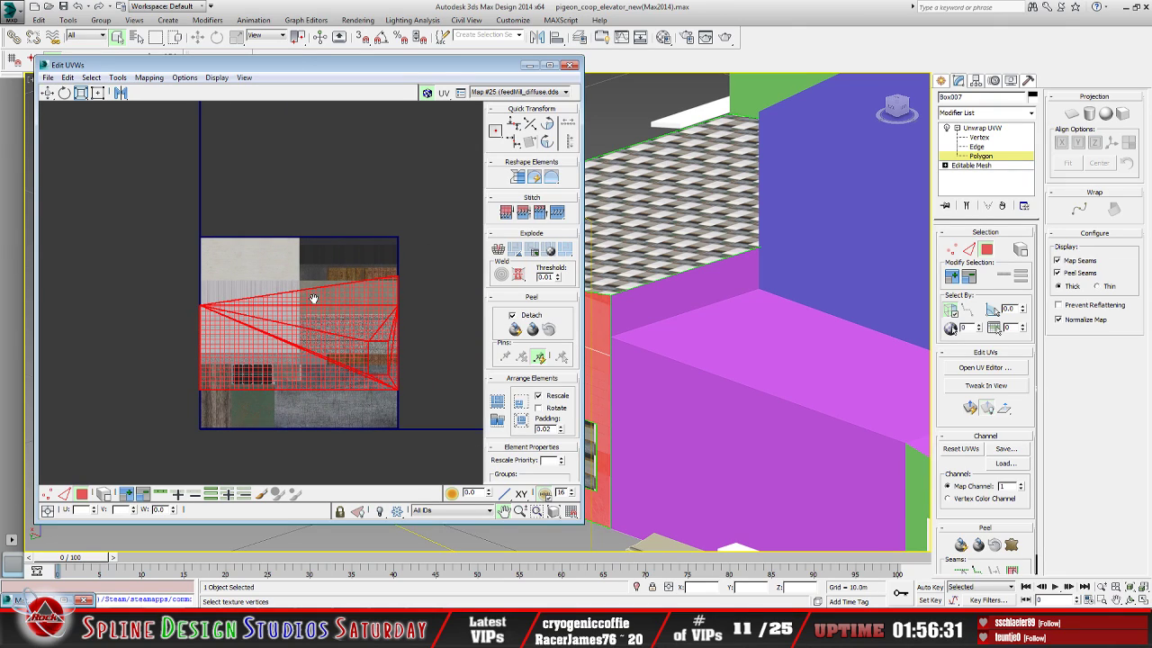
{"action": "scroll", "coordinate": [313, 298], "scroll_direction": "up", "scroll_amount": 3}
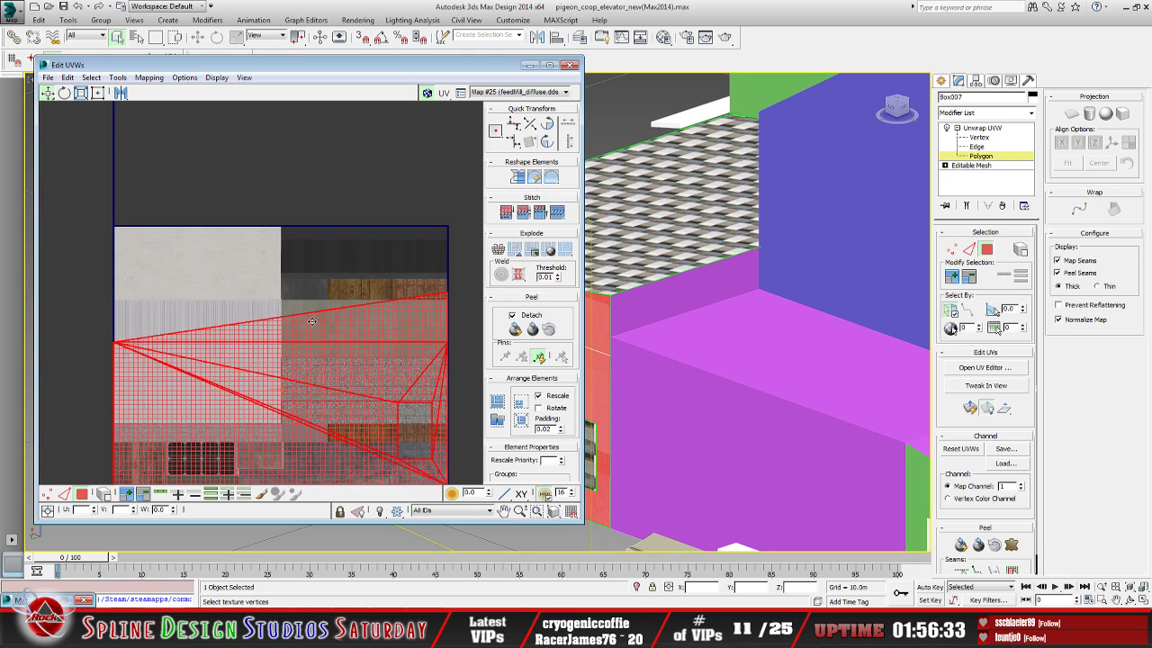
{"action": "middle_click_drag", "start_coordinate": [312, 322], "coordinate": [281, 301]}
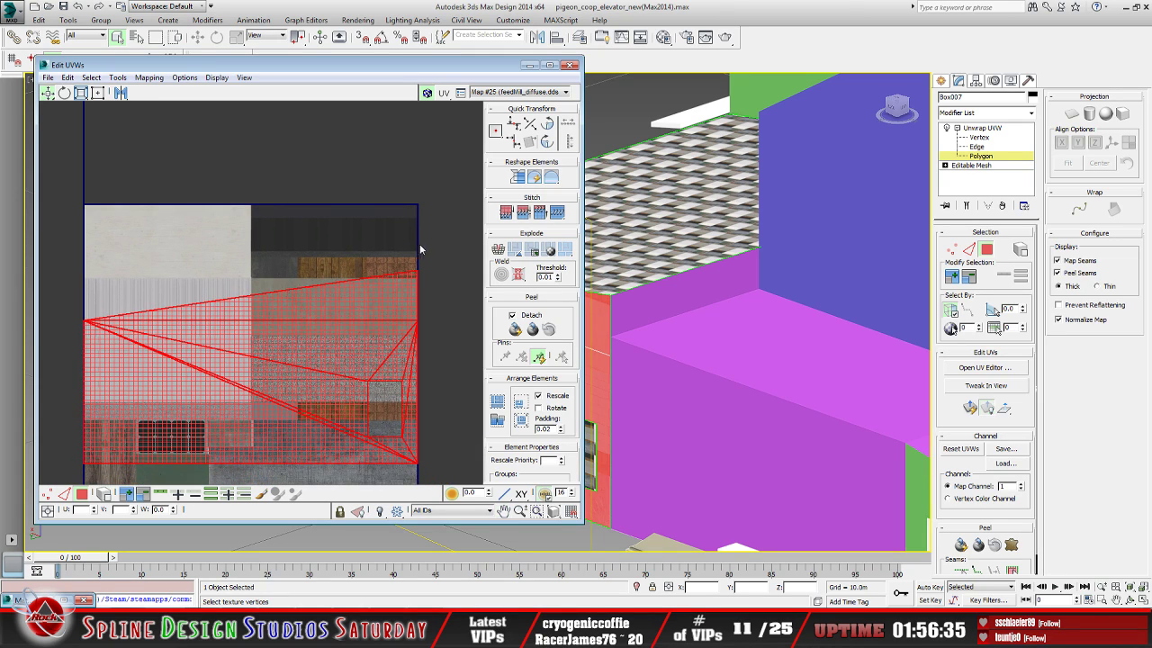
Examine how the end wall's UV outline lines up with both side edges of the texture, selecting its corner vertex on the texture's left edge
{"action": "left_click", "coordinate": [409, 266]}
{"action": "left_click", "coordinate": [345, 297]}
{"action": "left_click", "coordinate": [383, 316]}
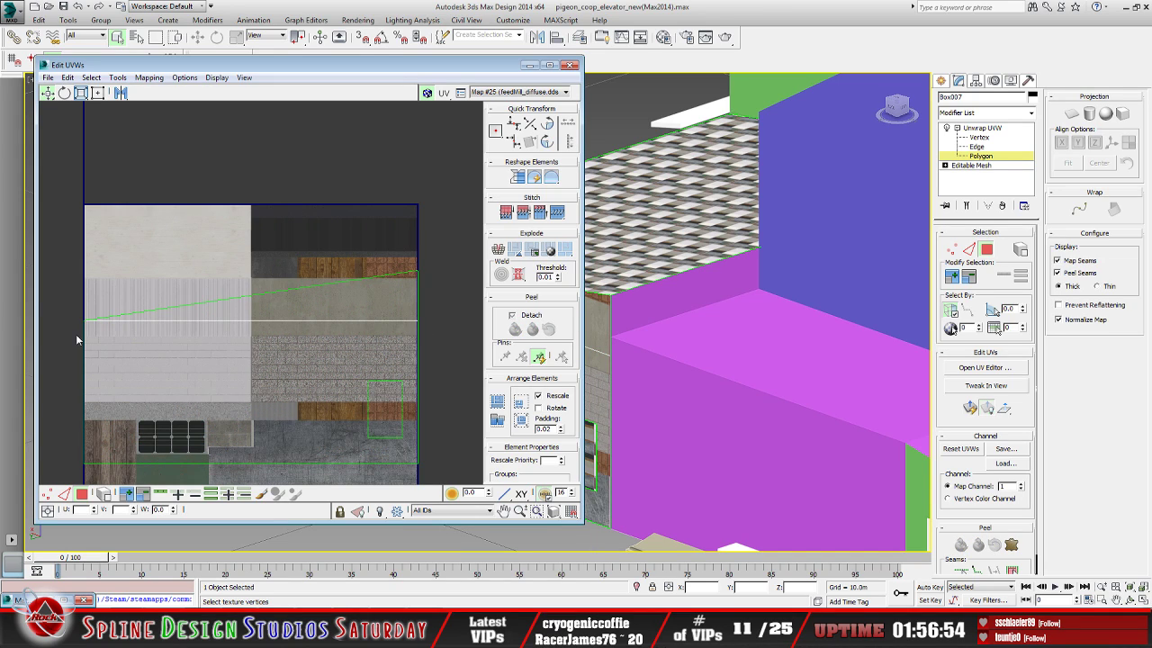
{"action": "scroll", "coordinate": [225, 315], "scroll_direction": "up", "scroll_amount": 6}
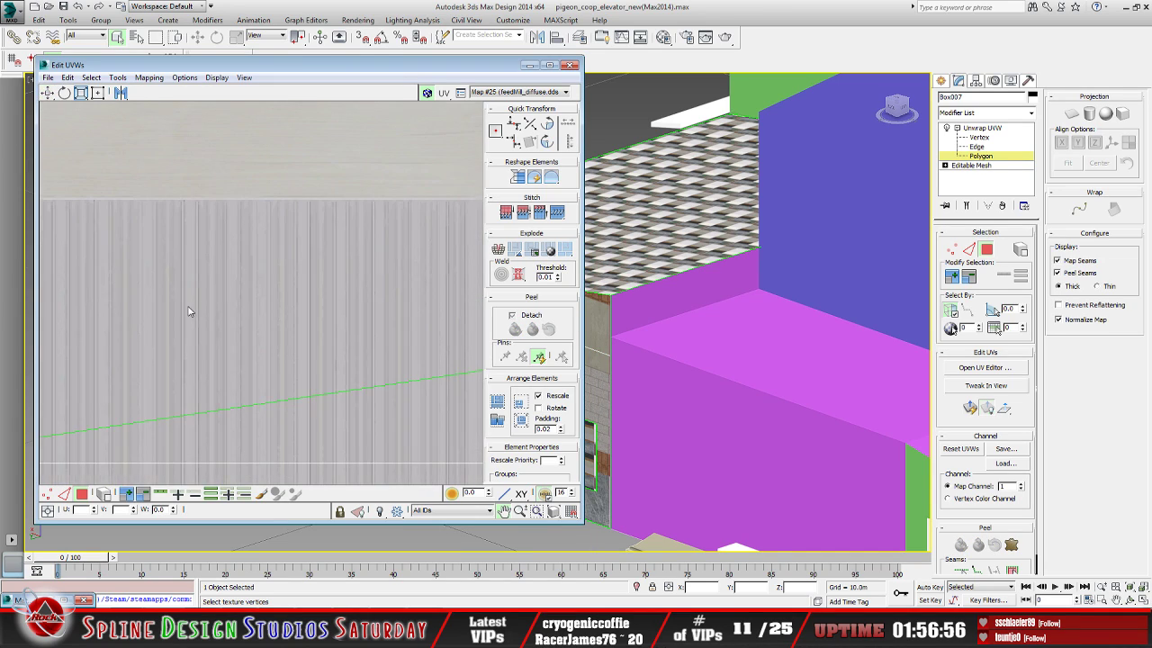
{"action": "scroll", "coordinate": [269, 288], "scroll_direction": "up", "scroll_amount": 4}
{"action": "key", "text": "w"}
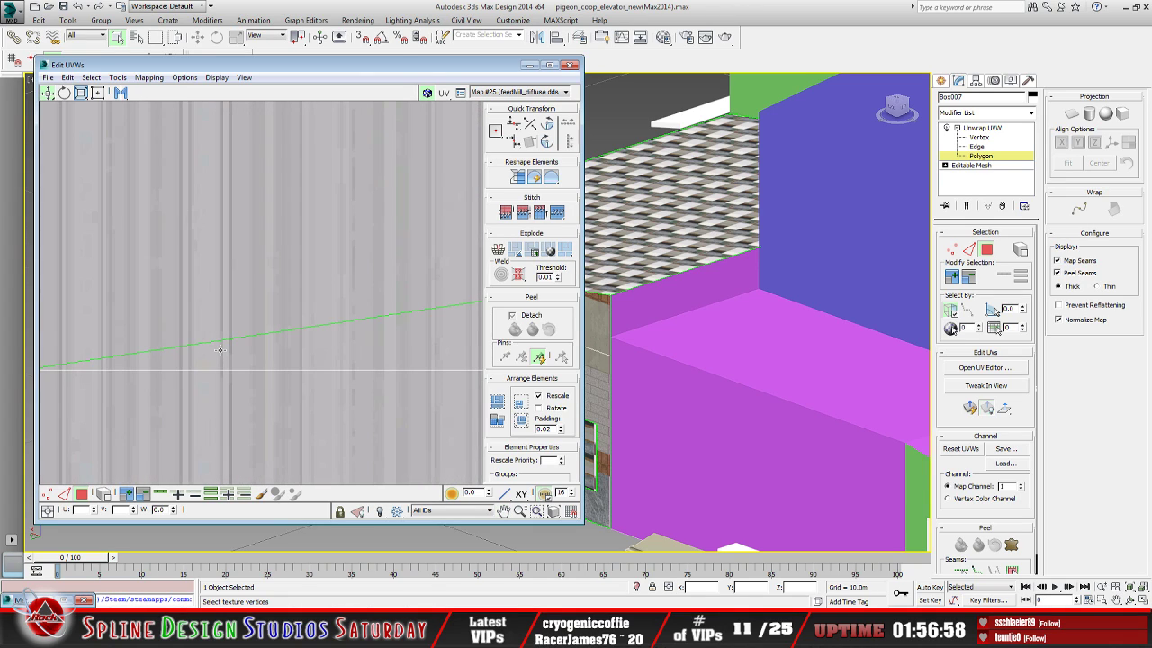
{"action": "middle_click_drag", "start_coordinate": [220, 349], "coordinate": [247, 357]}
{"action": "middle_click_drag", "start_coordinate": [248, 349], "coordinate": [330, 352]}
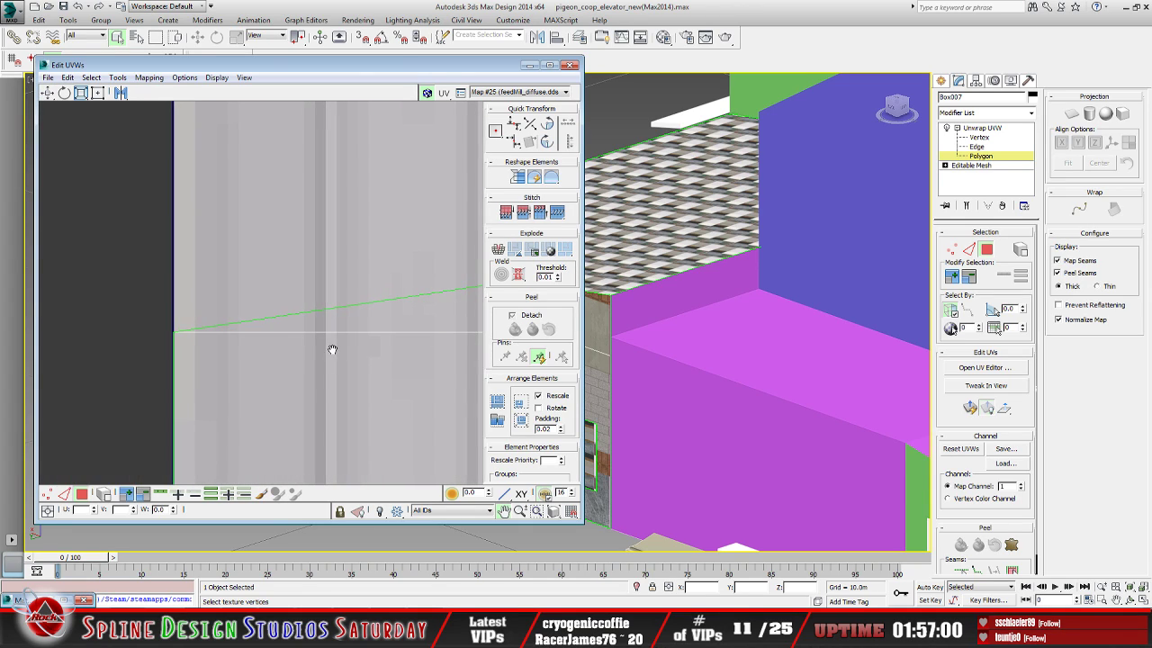
{"action": "middle_click_drag", "start_coordinate": [207, 332], "coordinate": [293, 341]}
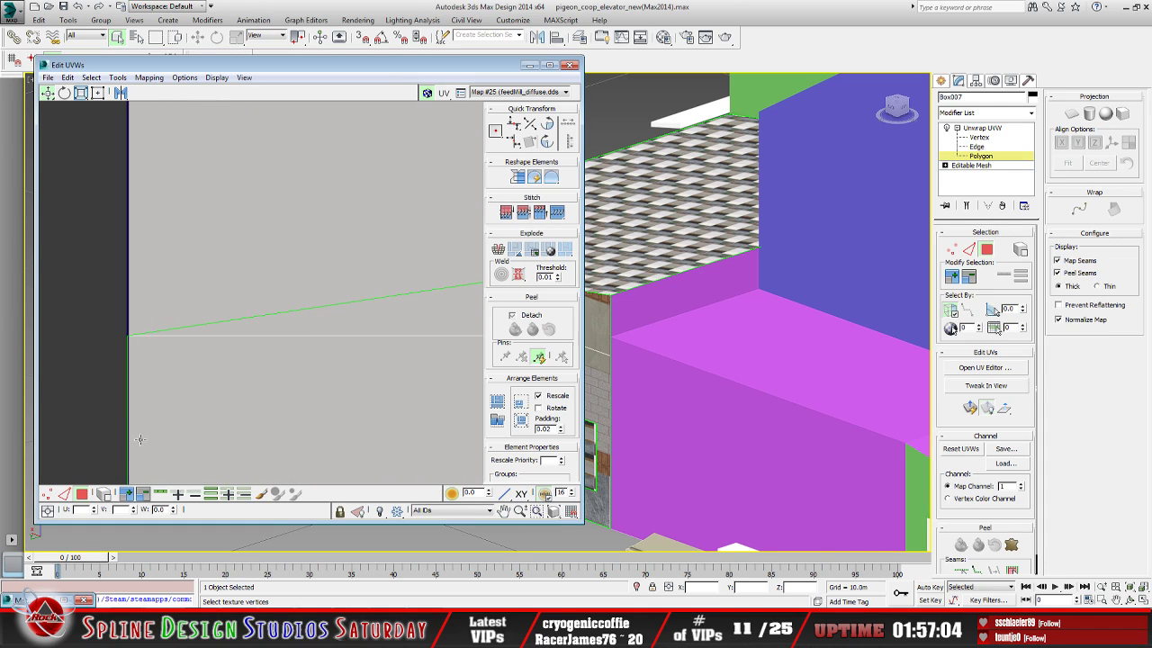
{"action": "key", "text": "1"}
{"action": "middle_click_drag", "start_coordinate": [139, 359], "coordinate": [177, 364]}
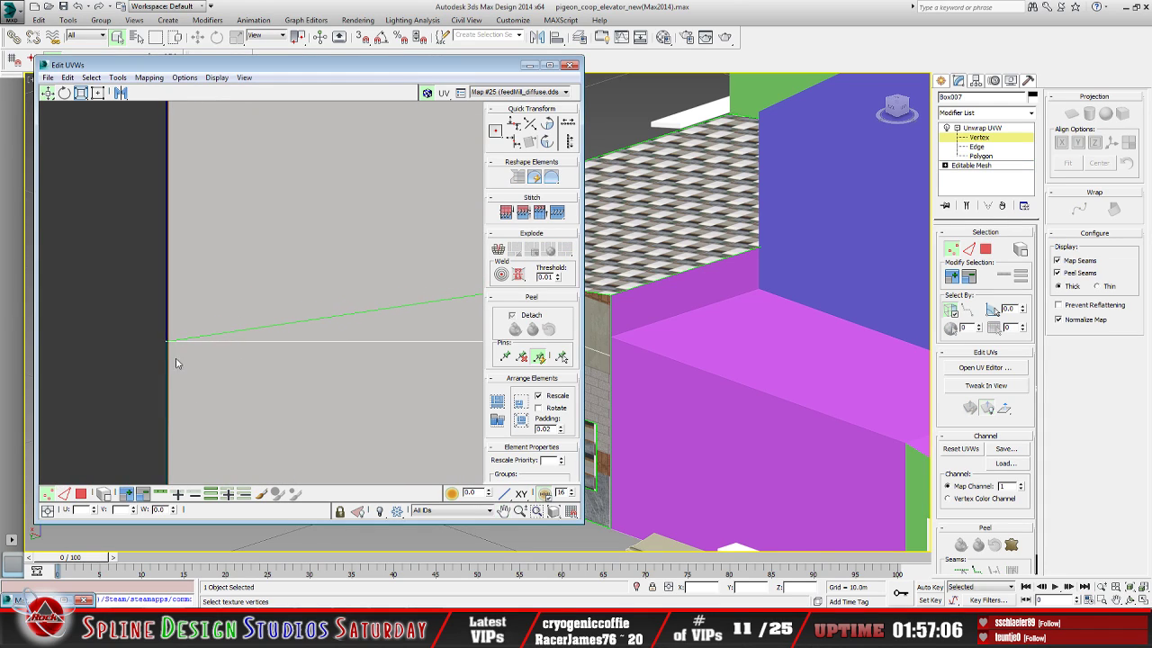
{"action": "left_click", "coordinate": [167, 341]}
{"action": "scroll", "coordinate": [174, 371], "scroll_direction": "up", "scroll_amount": 5}
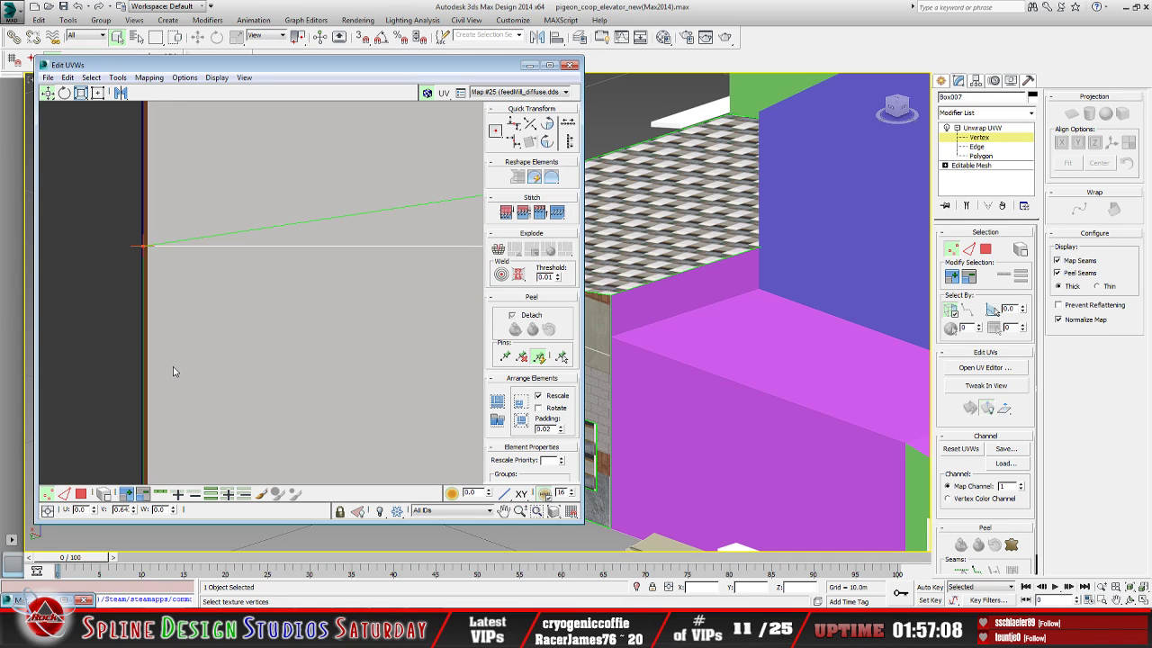
{"action": "middle_click_drag", "start_coordinate": [173, 366], "coordinate": [203, 468]}
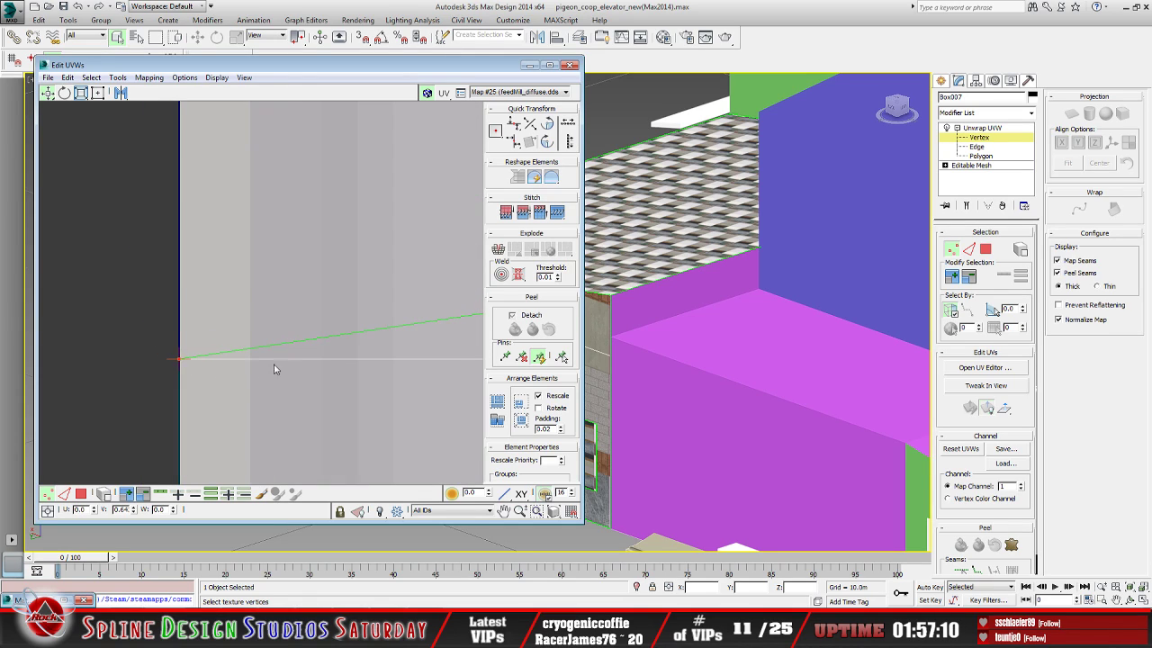
{"action": "middle_click_drag", "start_coordinate": [393, 365], "coordinate": [170, 342]}
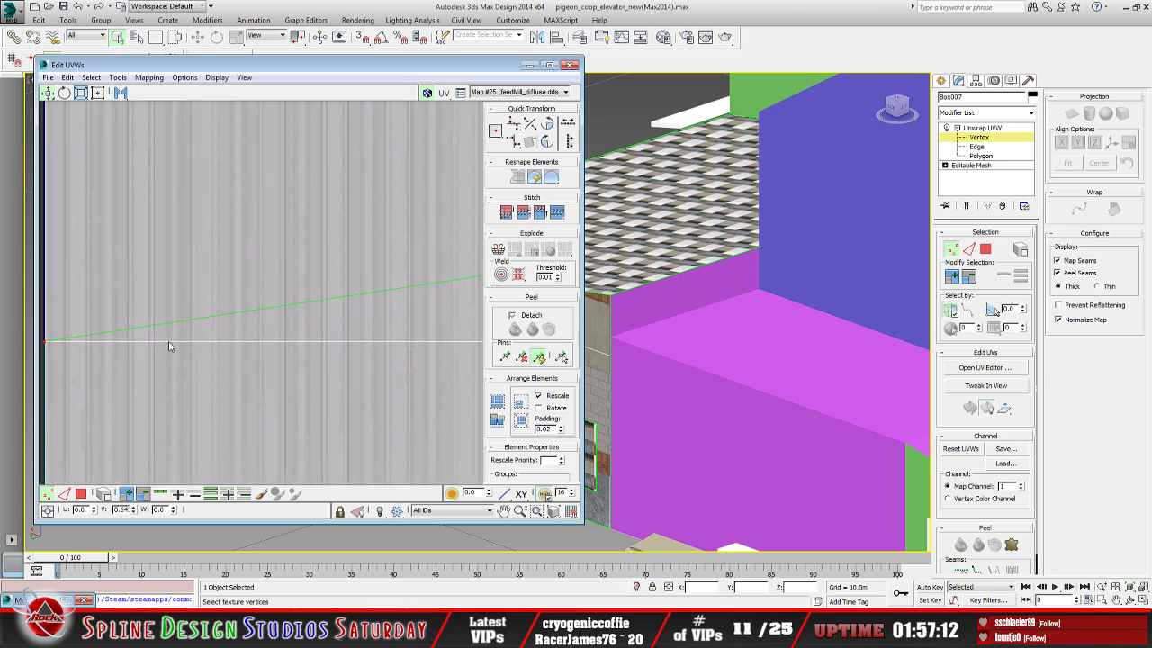
{"action": "scroll", "coordinate": [267, 345], "scroll_direction": "down", "scroll_amount": 5}
{"action": "scroll", "coordinate": [237, 334], "scroll_direction": "up", "scroll_amount": 8}
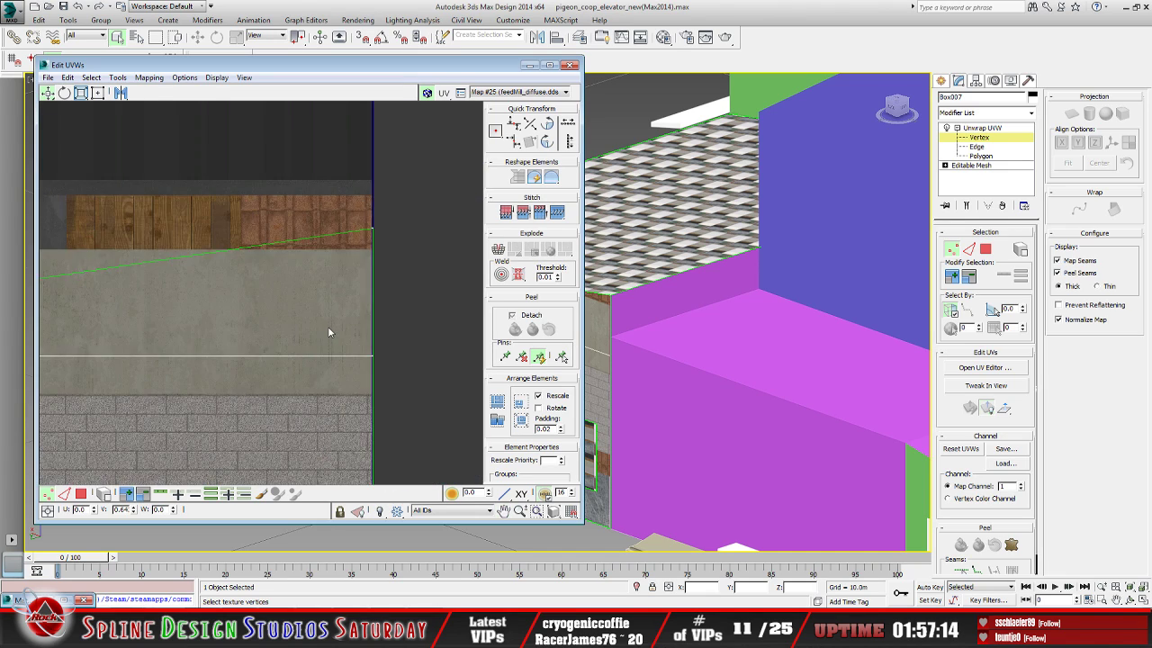
{"action": "middle_click_drag", "start_coordinate": [361, 329], "coordinate": [286, 311]}
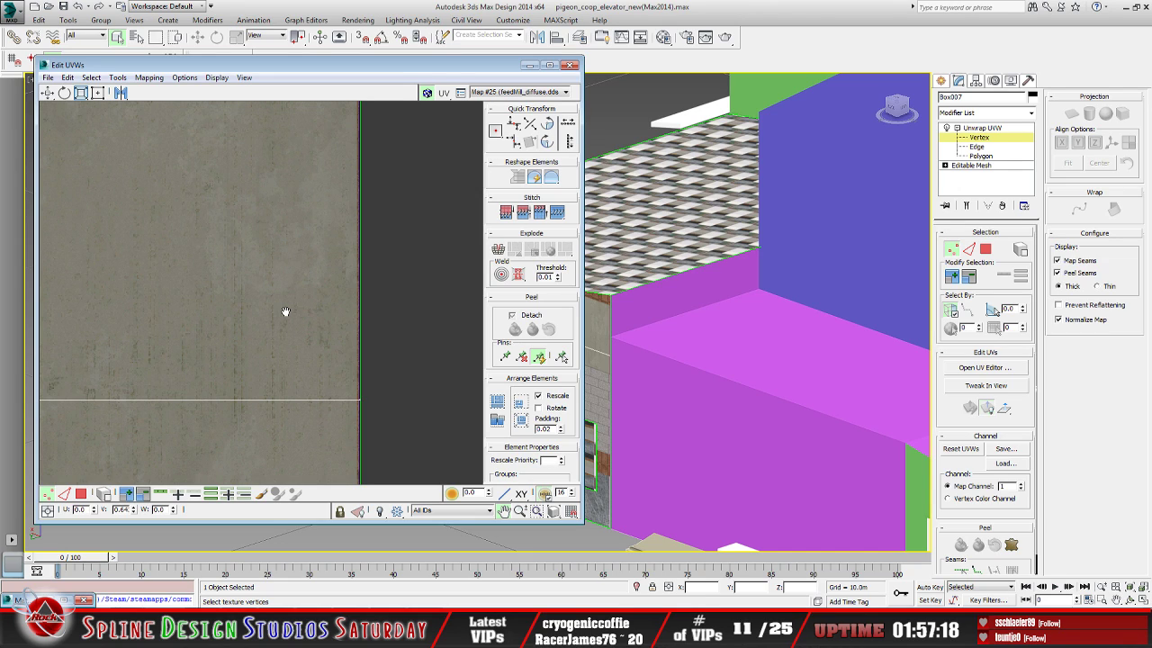
{"action": "scroll", "coordinate": [286, 315], "scroll_direction": "down", "scroll_amount": 5}
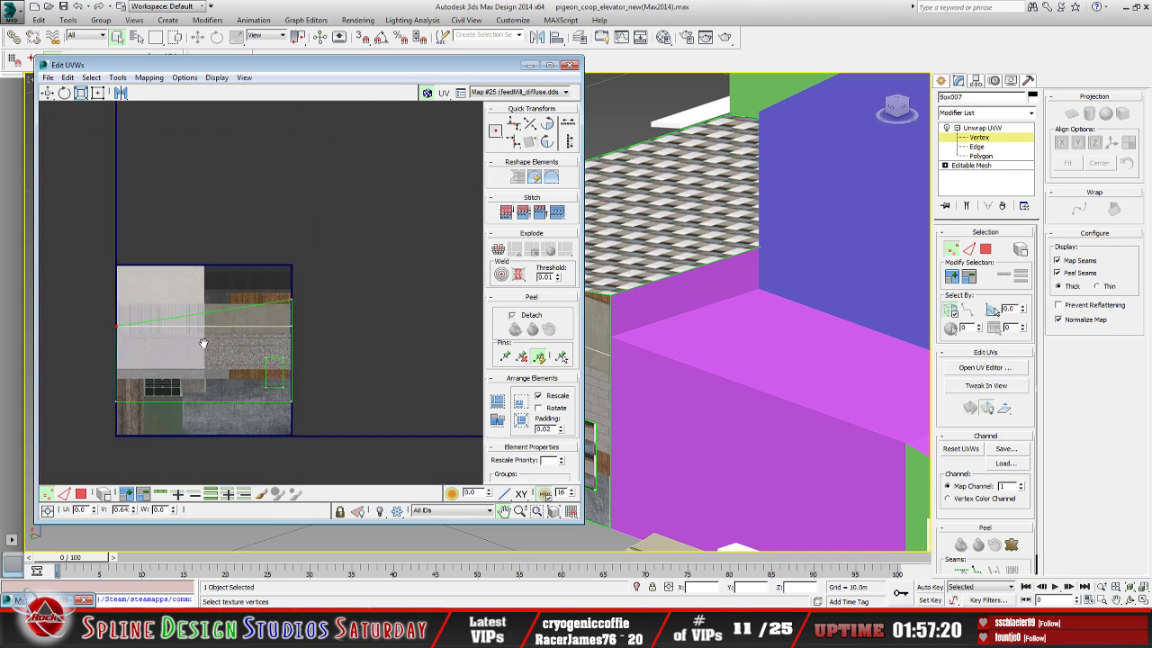
{"action": "middle_click_drag", "start_coordinate": [204, 343], "coordinate": [235, 340]}
Return to polygon level, minimize the UV editor, clear the wall selection and inspect the texture on the end wall
{"action": "key", "text": "3"}
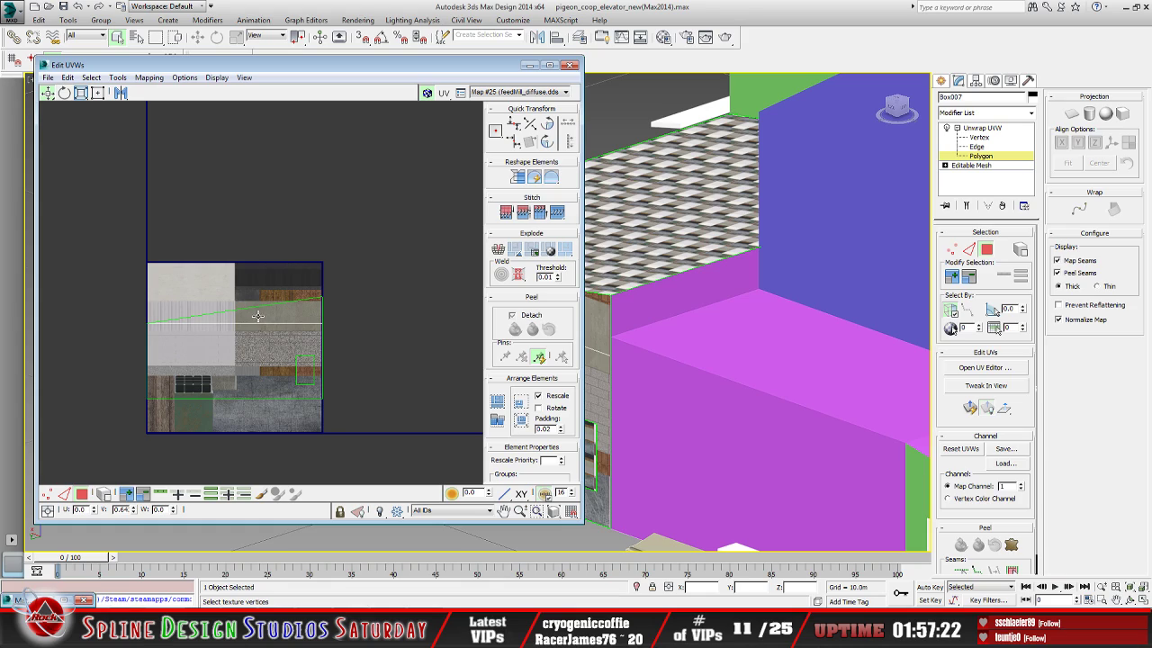
{"action": "left_click", "coordinate": [283, 313]}
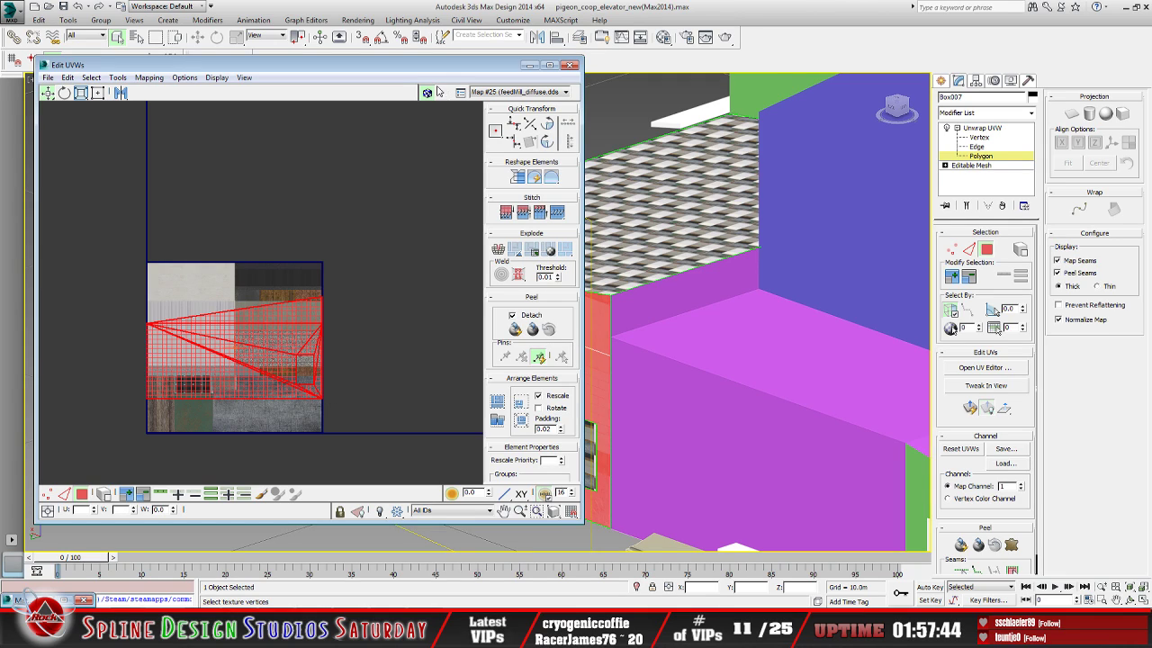
{"action": "left_click", "coordinate": [529, 64]}
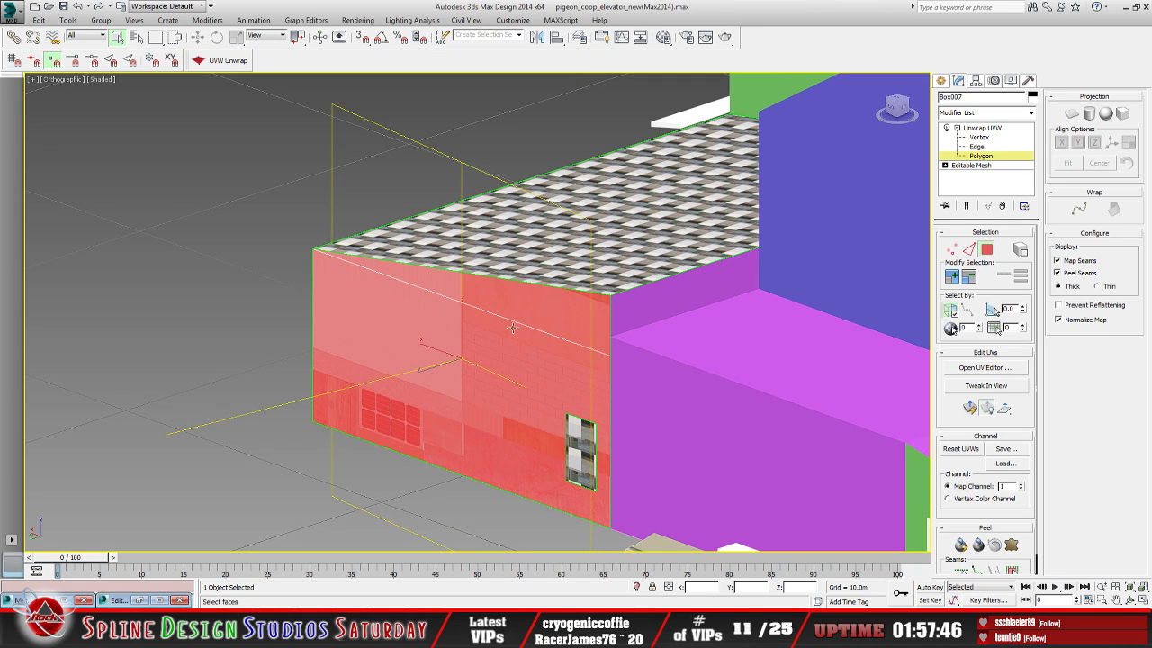
{"action": "left_click", "coordinate": [203, 349]}
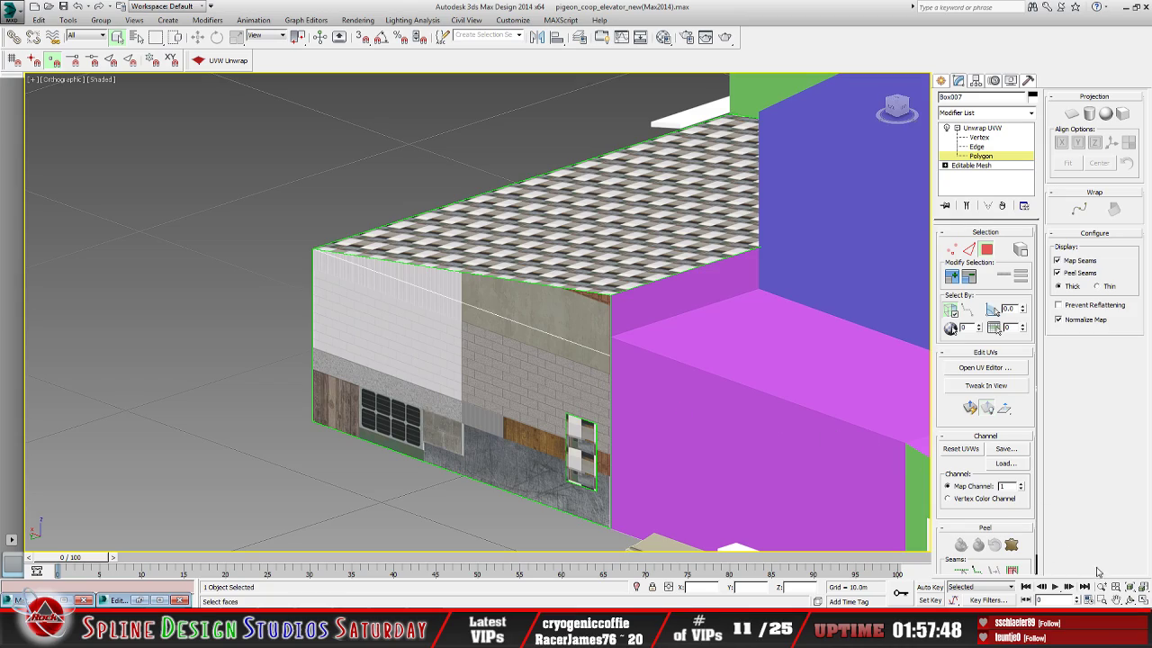
{"action": "left_click", "coordinate": [1130, 600]}
{"action": "left_click_drag", "start_coordinate": [687, 463], "coordinate": [420, 350]}
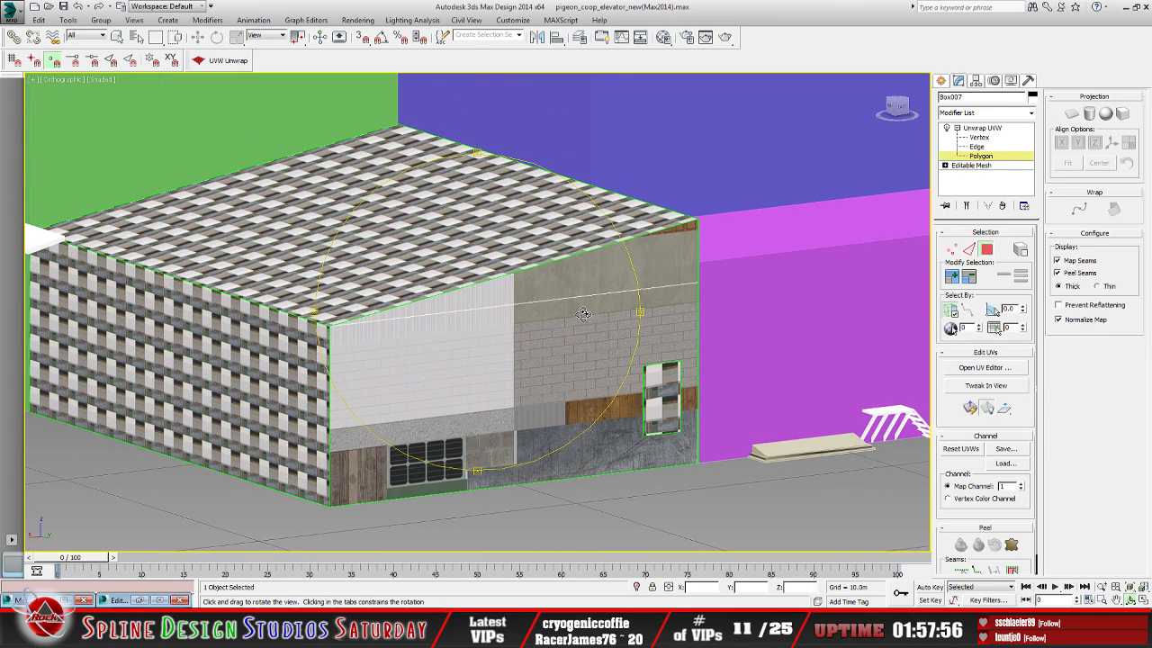
Collapse the building's entire modifier stack, including Unwrap UVW, holding the scene before continuing
{"action": "left_click", "coordinate": [981, 129]}
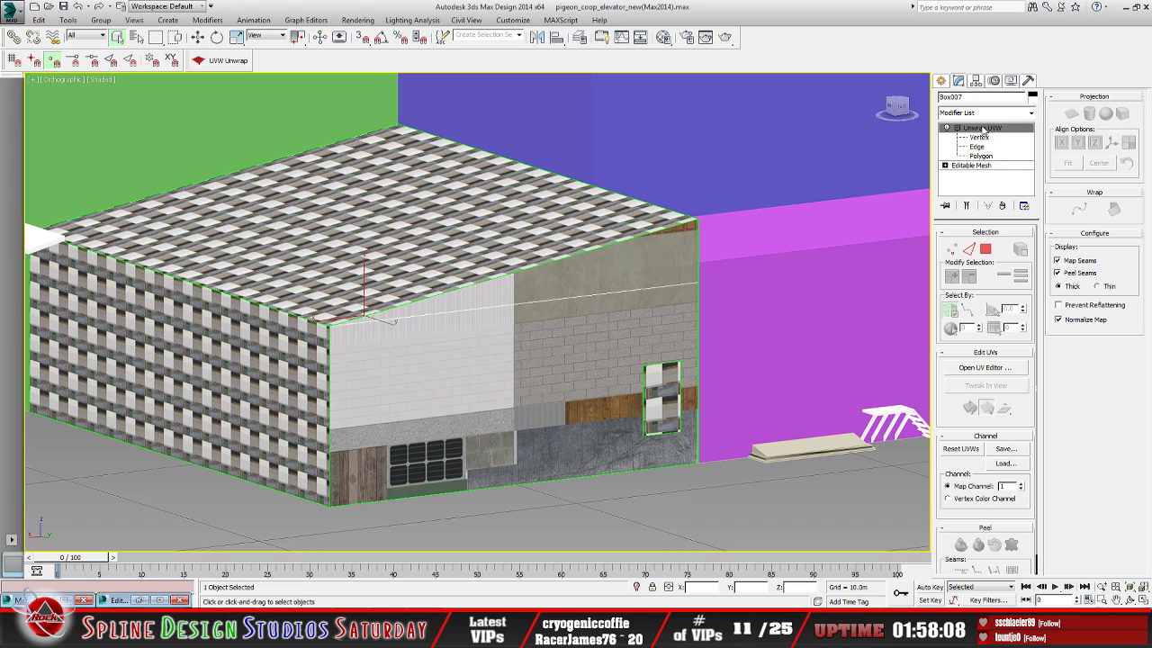
{"action": "right_click", "coordinate": [983, 129]}
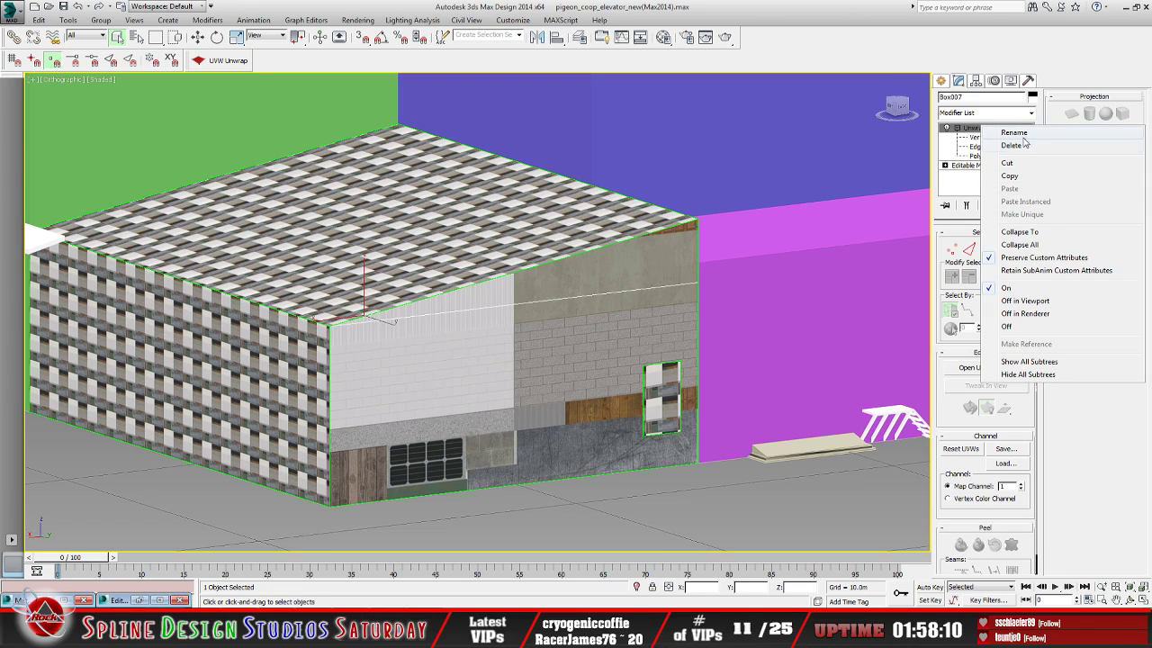
{"action": "left_click", "coordinate": [1037, 245]}
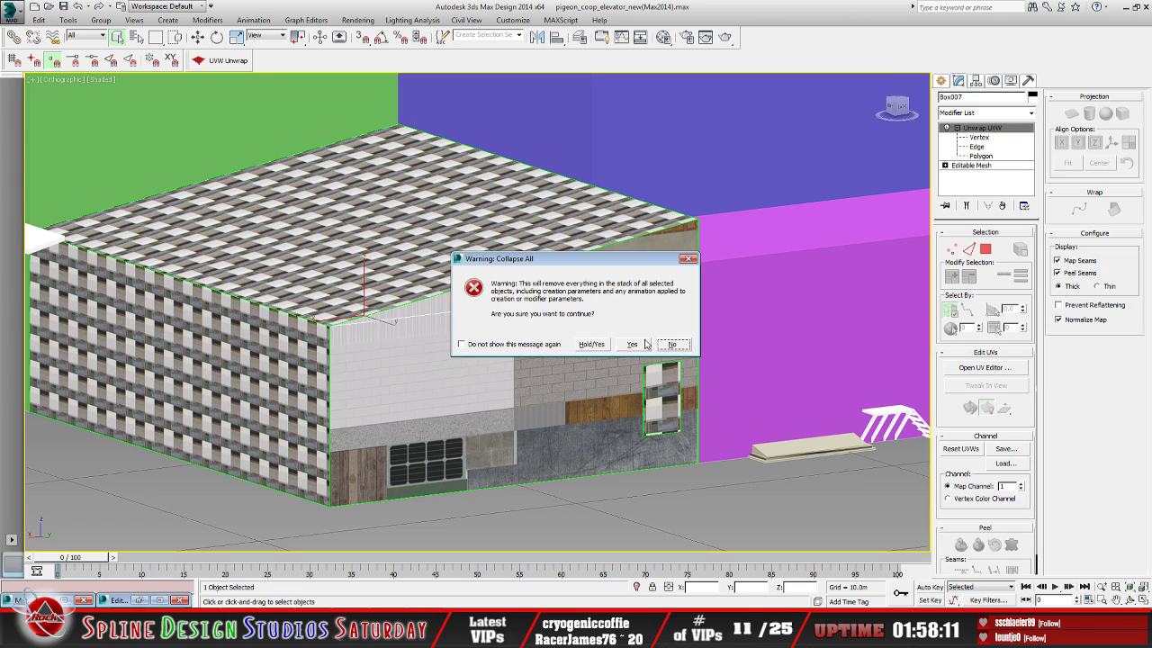
{"action": "left_click", "coordinate": [589, 345]}
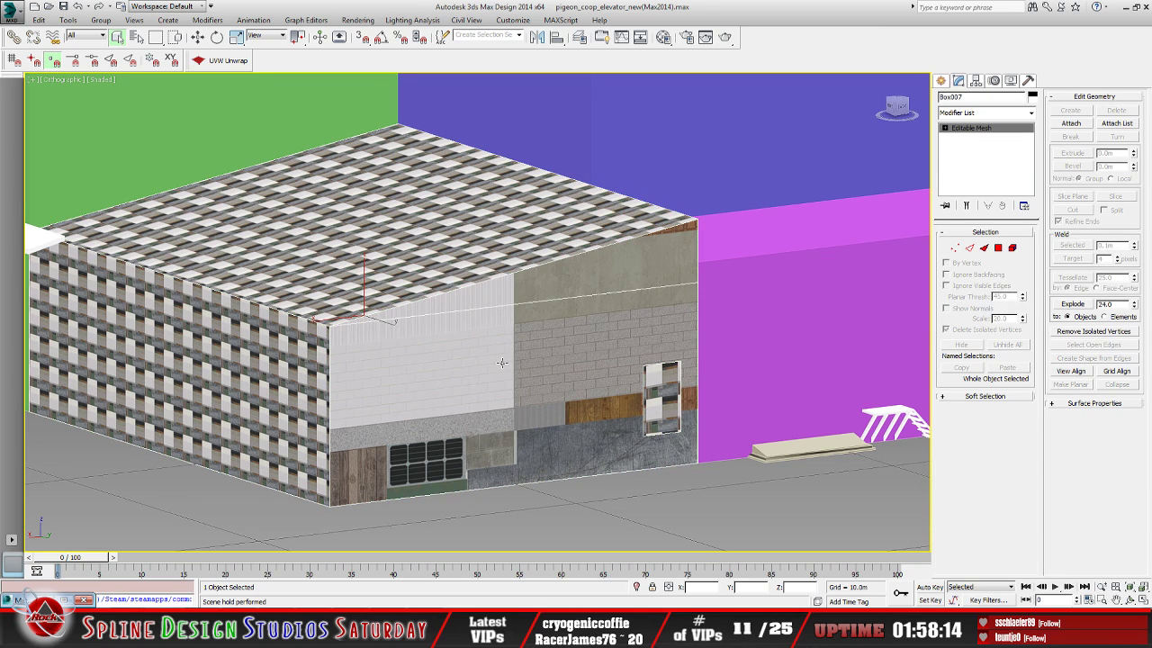
Convert the building to an Editable Poly and select the textured end wall at polygon level
{"action": "middle_click_drag", "start_coordinate": [502, 362], "coordinate": [613, 348]}
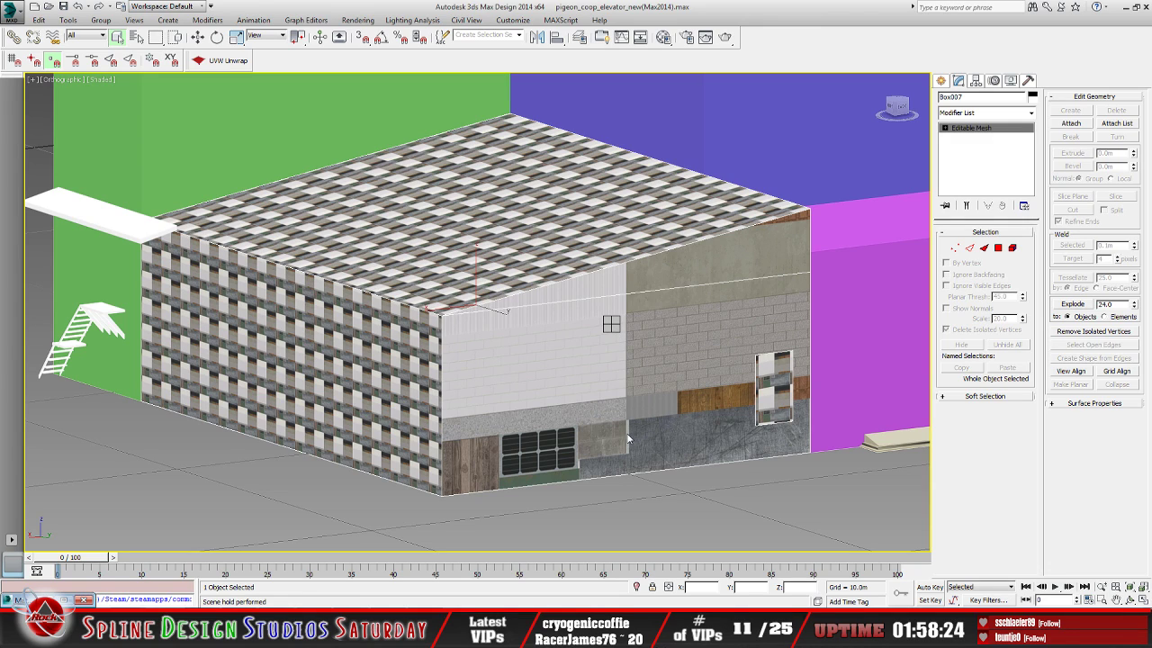
{"action": "key", "text": "alt+p"}
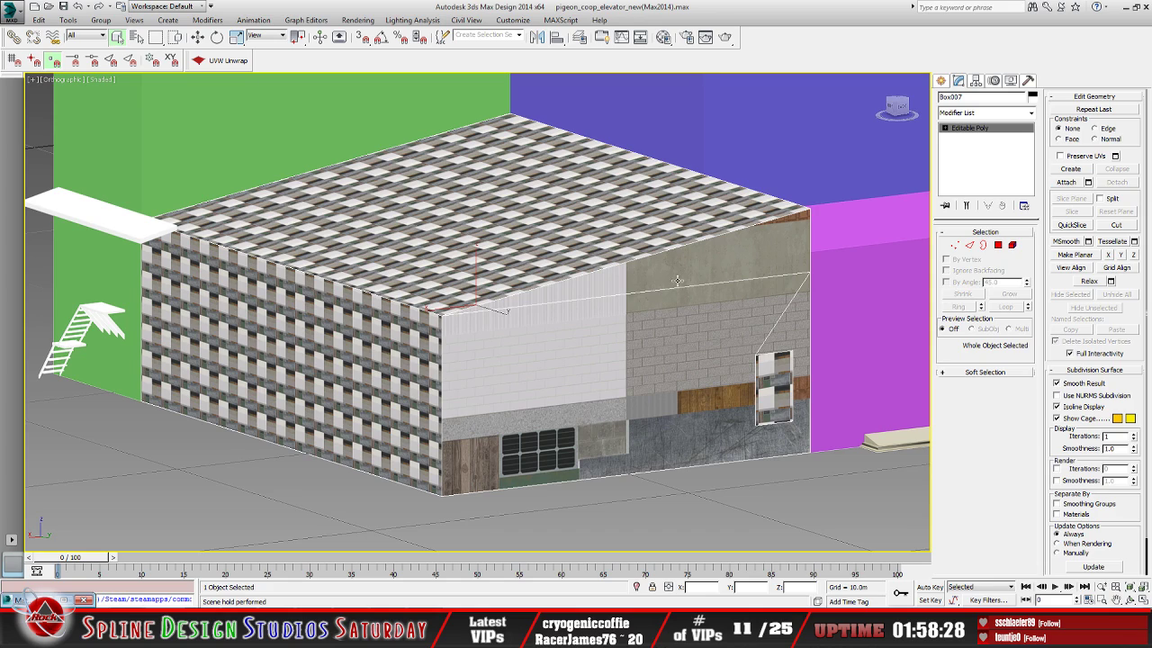
{"action": "left_click", "coordinate": [945, 127]}
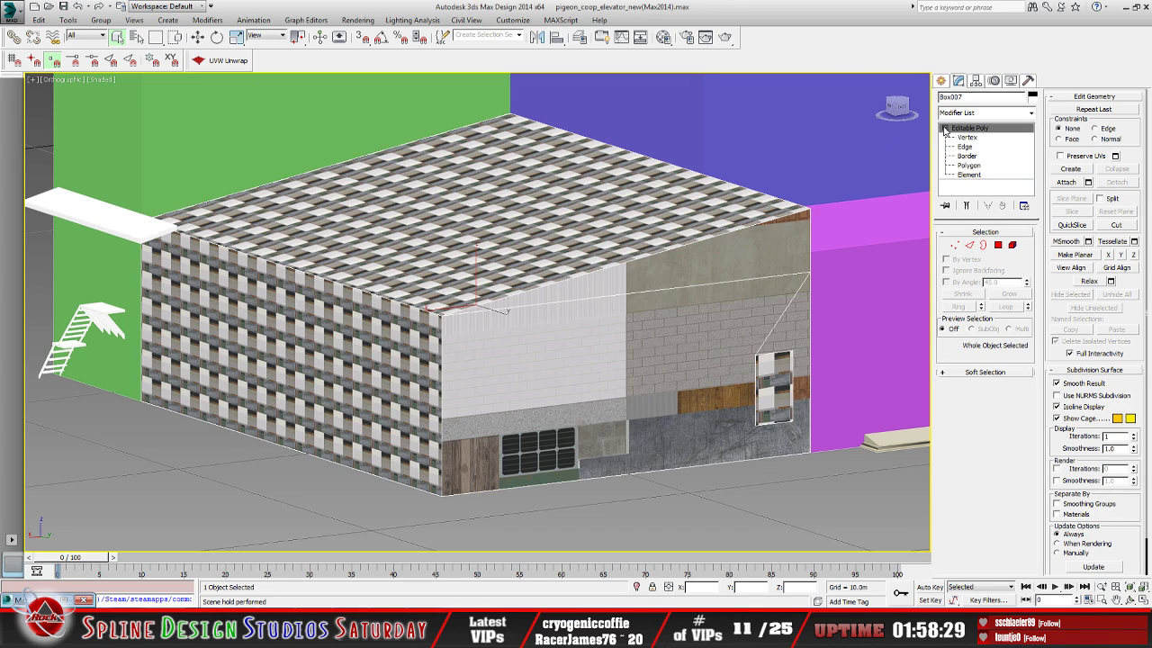
{"action": "left_click", "coordinate": [969, 166]}
{"action": "left_click", "coordinate": [702, 268]}
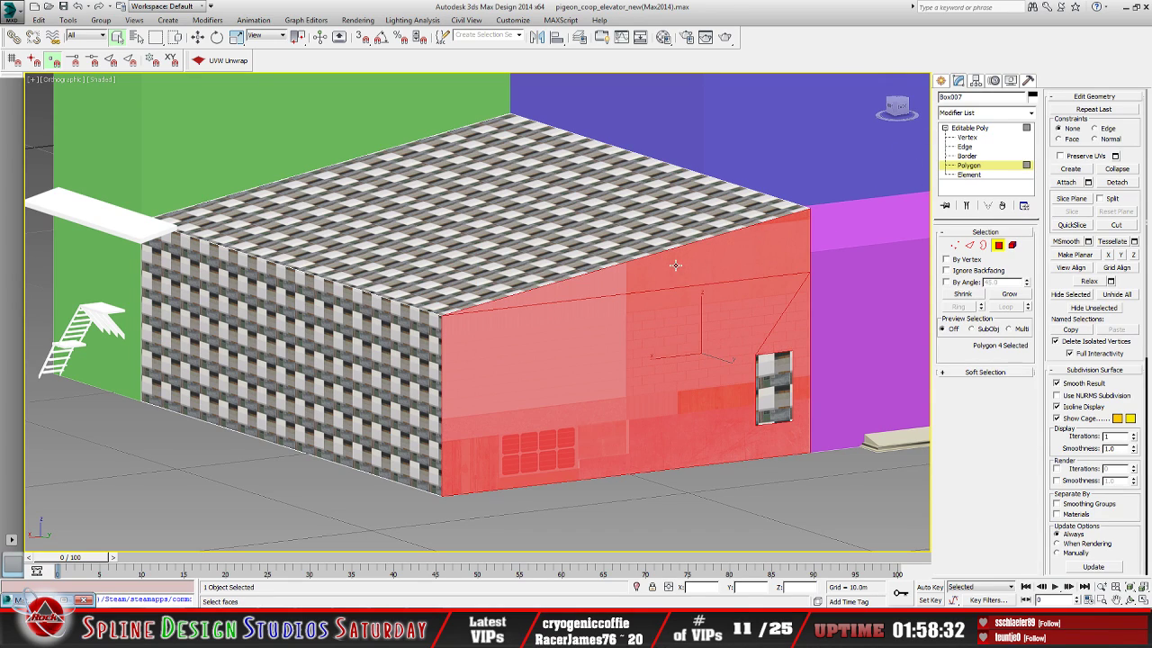
Examine the textured end wall from several angles, first with its polygon selected and again with polygon level off
{"action": "middle_click_drag", "start_coordinate": [675, 337], "coordinate": [505, 334]}
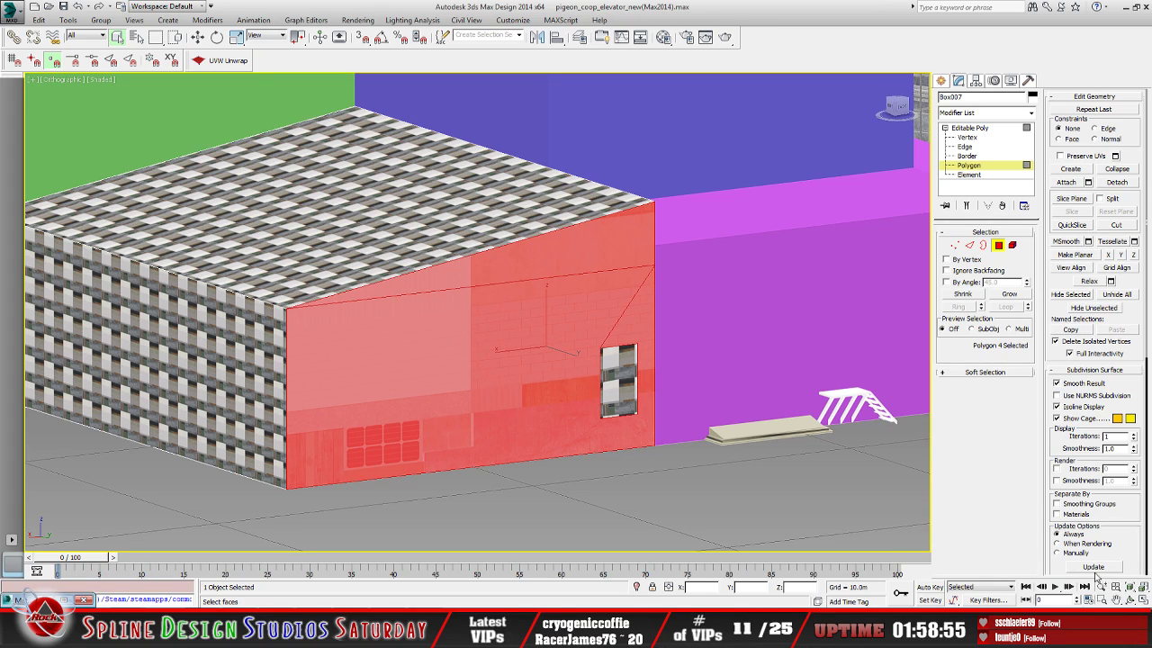
{"action": "left_click", "coordinate": [1131, 600]}
{"action": "left_click_drag", "start_coordinate": [531, 382], "coordinate": [474, 379]}
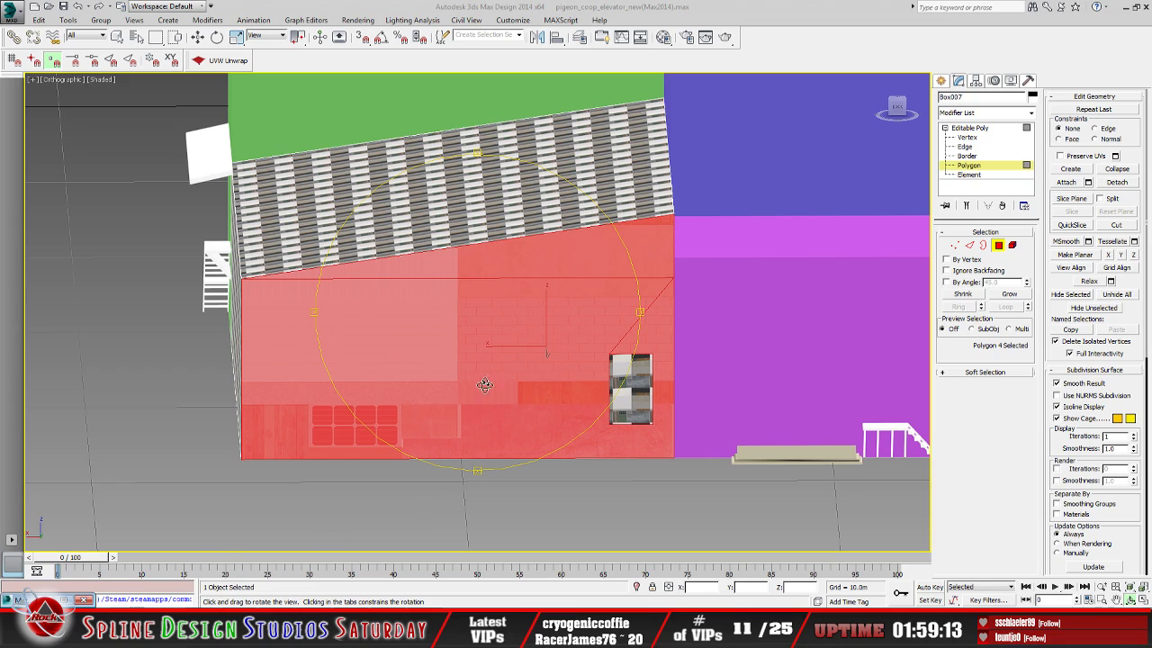
{"action": "left_click_drag", "start_coordinate": [476, 380], "coordinate": [501, 386]}
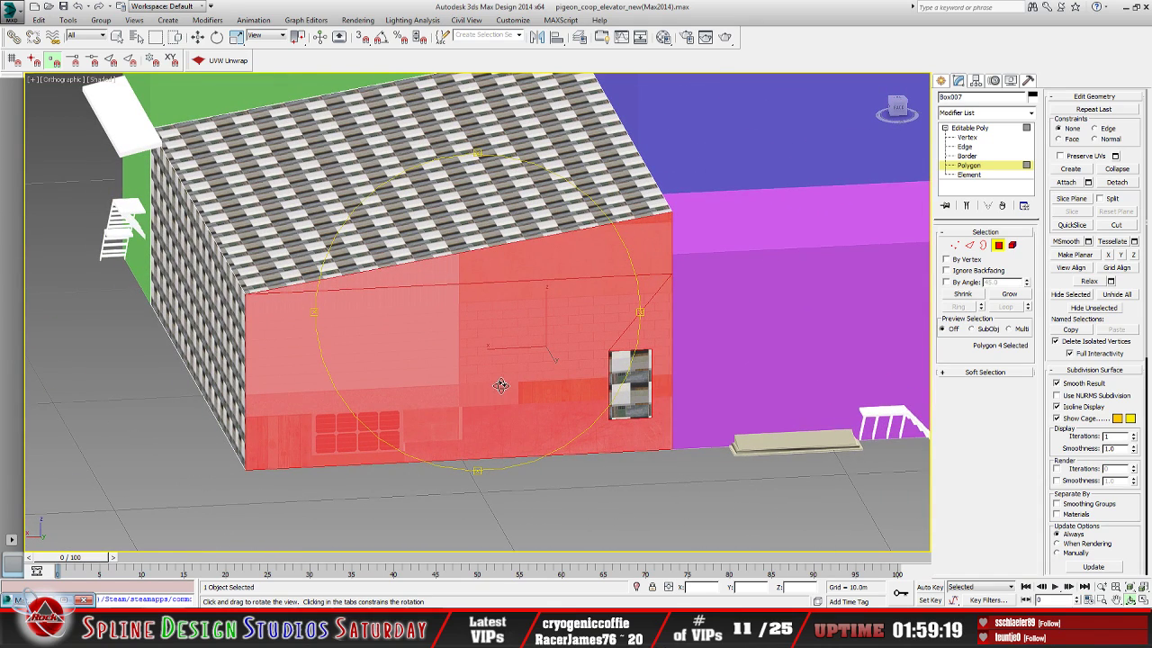
{"action": "left_click", "coordinate": [970, 128]}
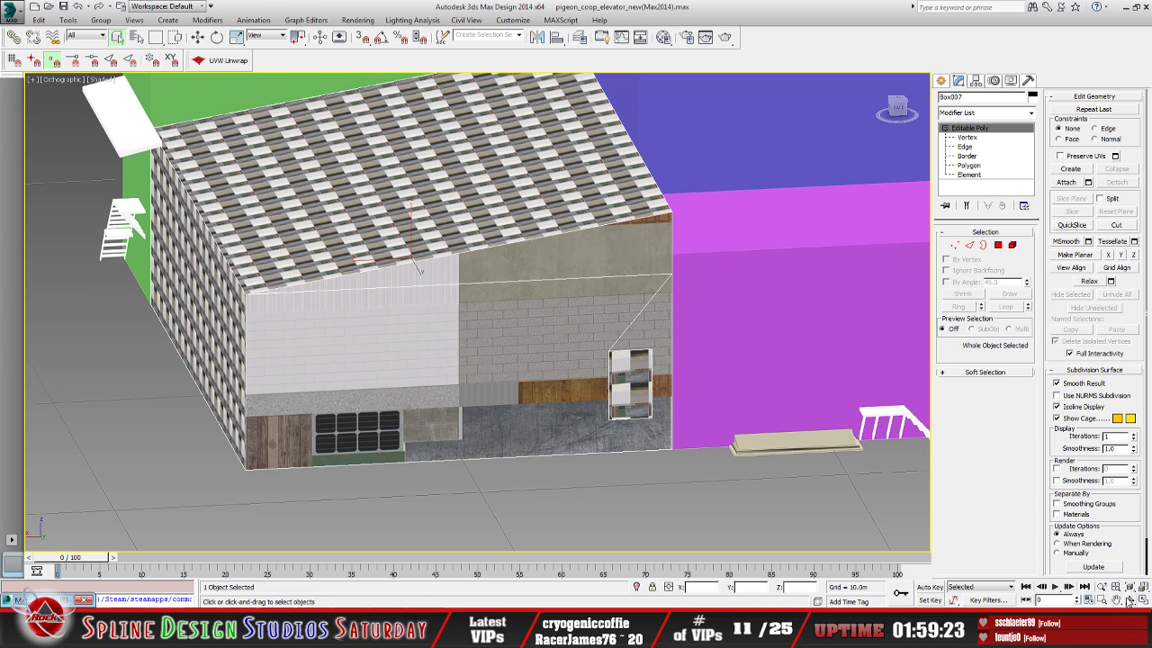
{"action": "left_click", "coordinate": [1118, 599]}
{"action": "left_click_drag", "start_coordinate": [502, 354], "coordinate": [511, 337]}
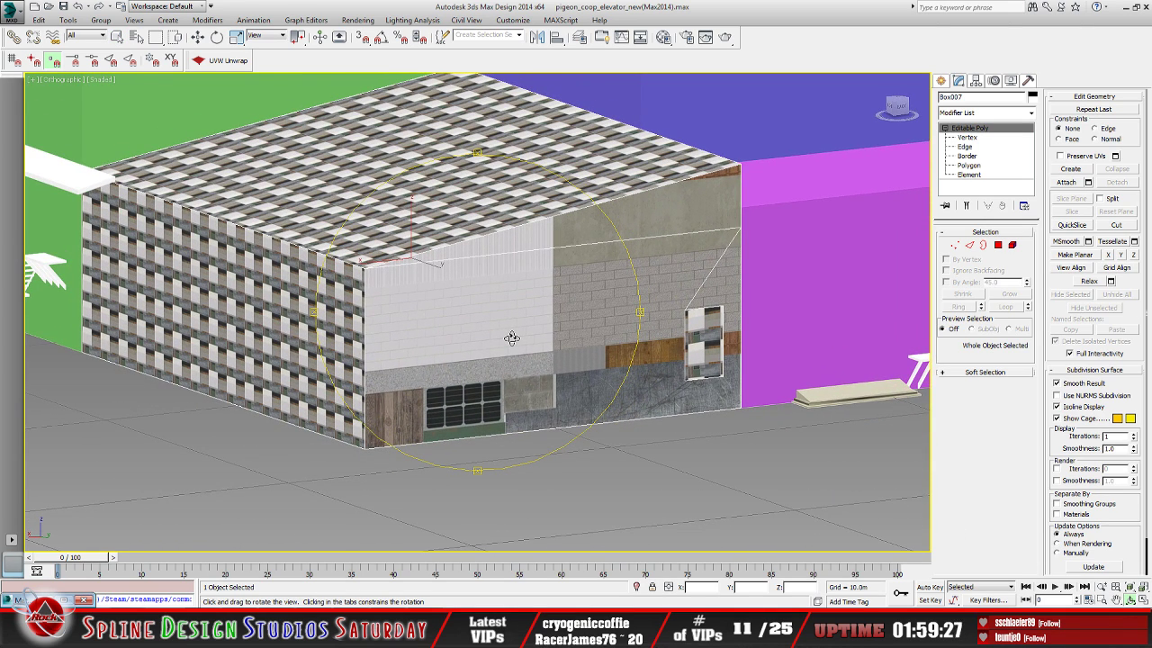
{"action": "left_click_drag", "start_coordinate": [511, 337], "coordinate": [476, 336]}
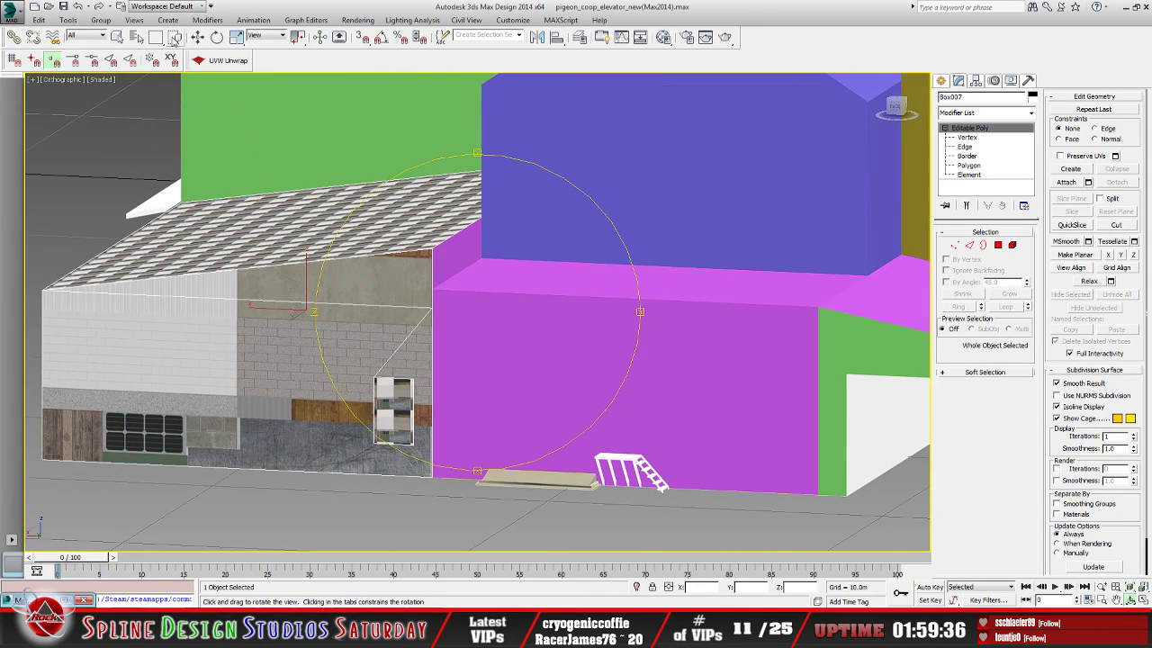
Delete the purple building section adjoining the textured end wall, and reselect the textured building
{"action": "left_click", "coordinate": [117, 37]}
{"action": "left_click", "coordinate": [514, 340]}
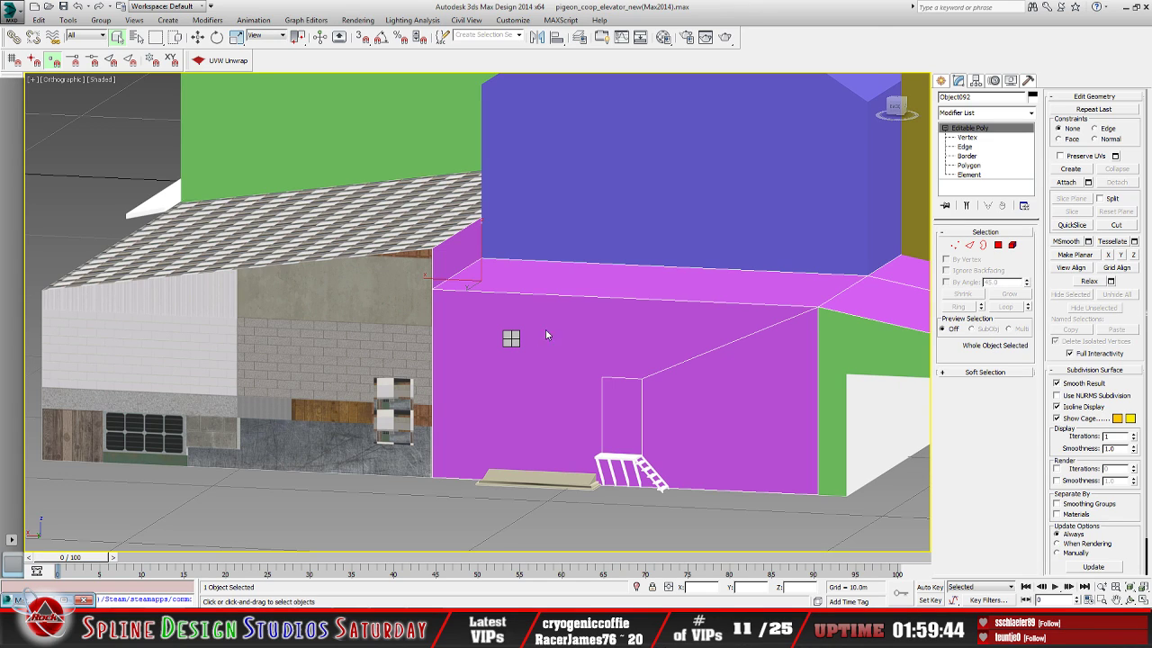
{"action": "key", "text": "Delete"}
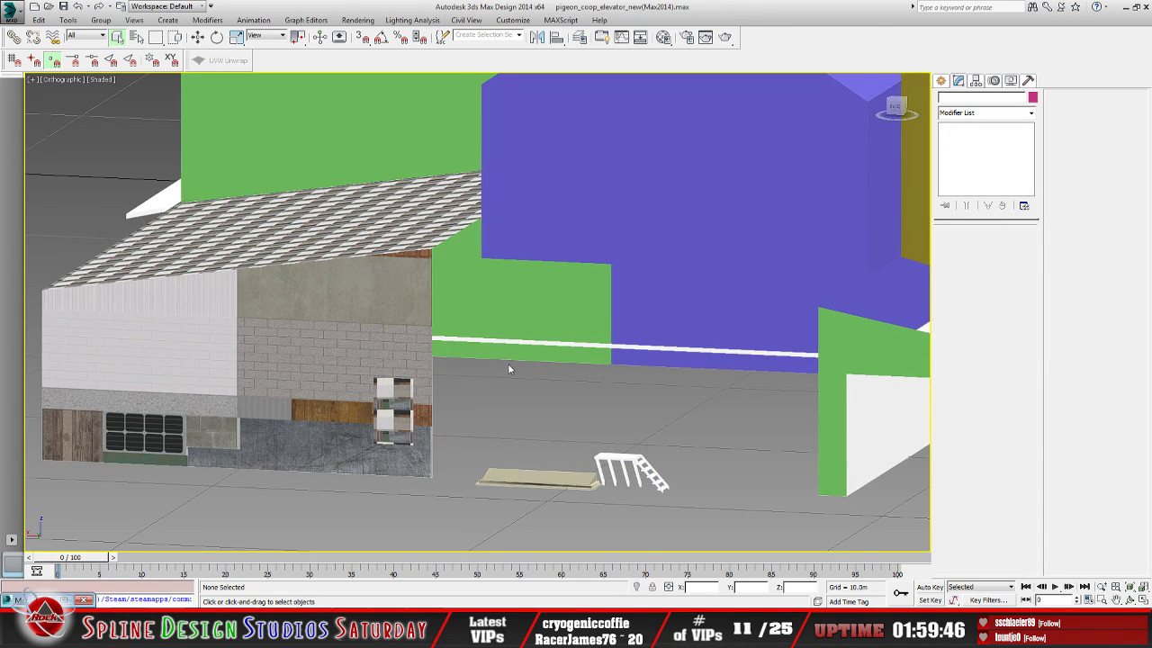
{"action": "middle_click_drag", "start_coordinate": [508, 362], "coordinate": [545, 362]}
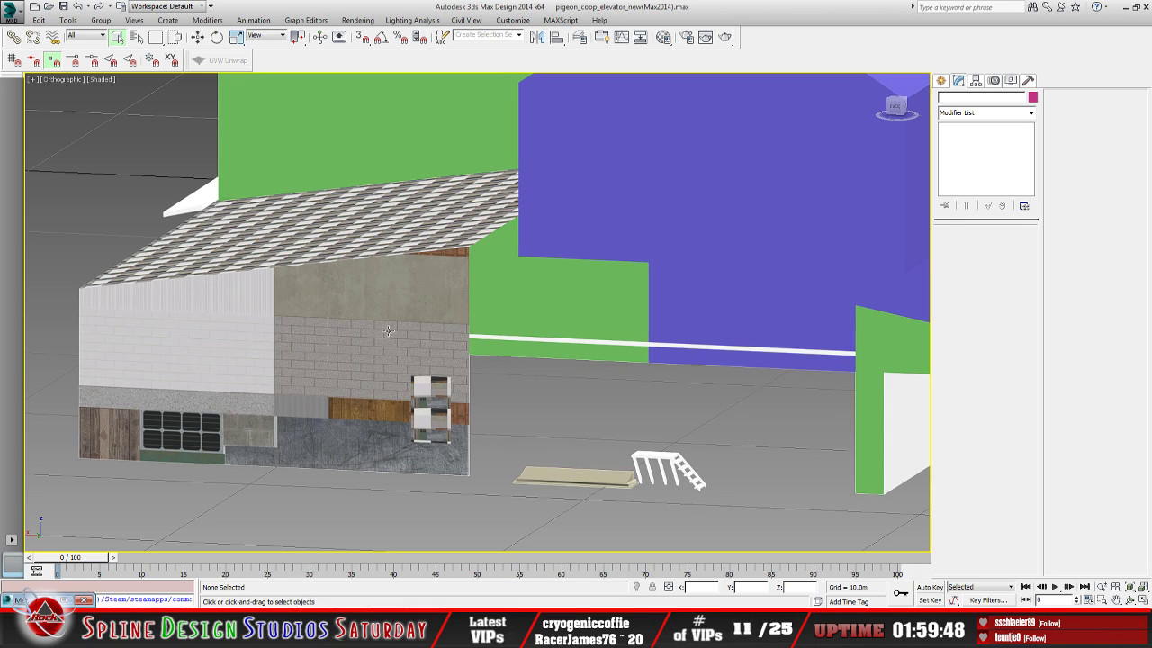
{"action": "left_click", "coordinate": [404, 304]}
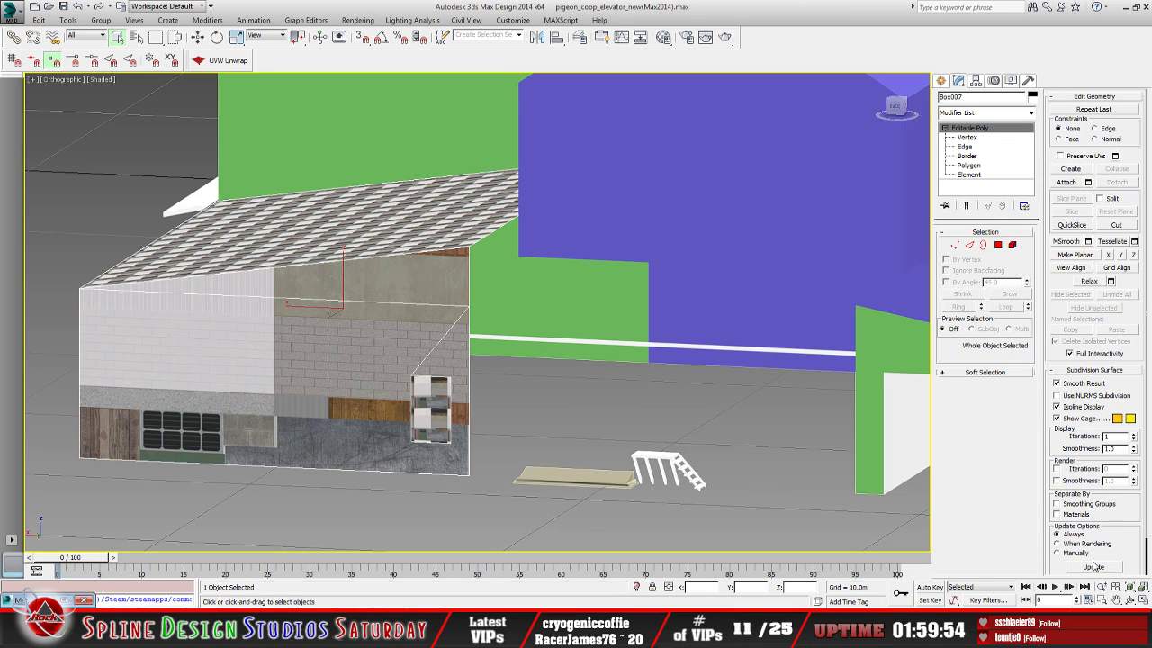
Examine the textured end wall and the adjoining roof and side wall from several angles
{"action": "left_click", "coordinate": [1131, 599]}
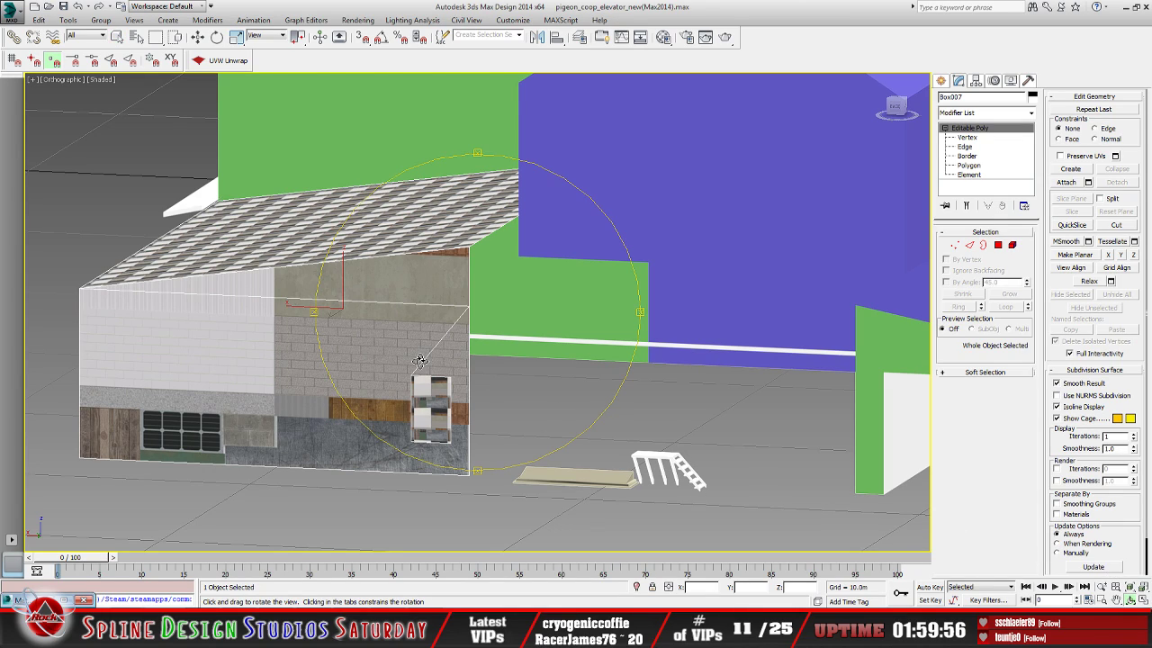
{"action": "left_click_drag", "start_coordinate": [420, 361], "coordinate": [489, 364]}
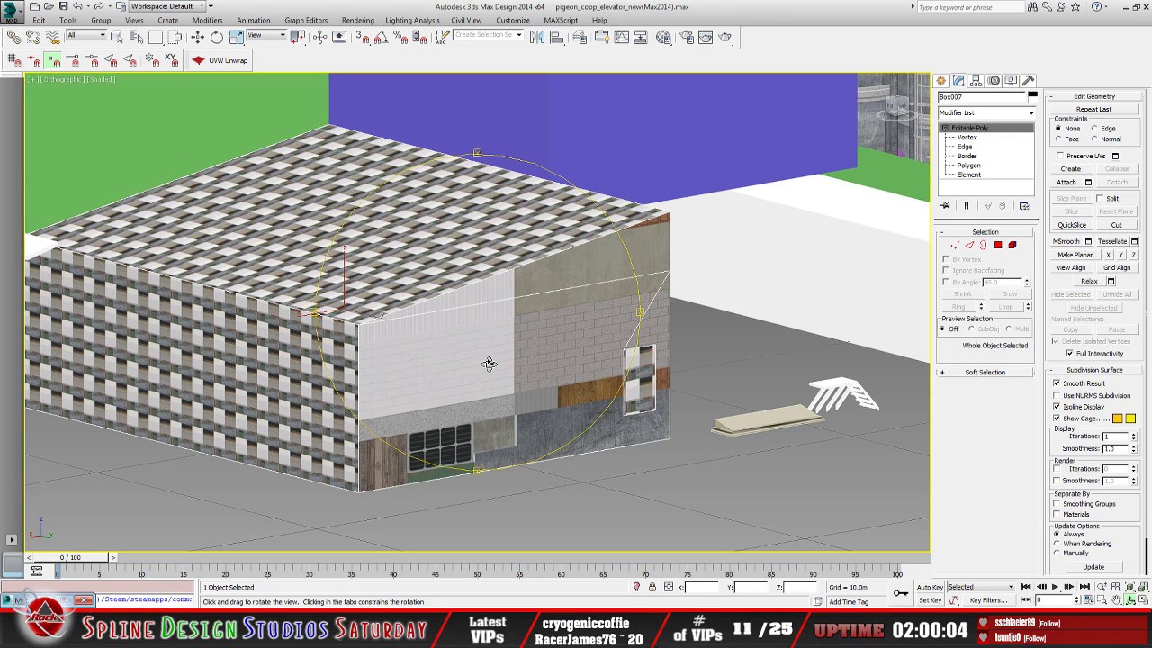
{"action": "left_click_drag", "start_coordinate": [488, 364], "coordinate": [494, 364]}
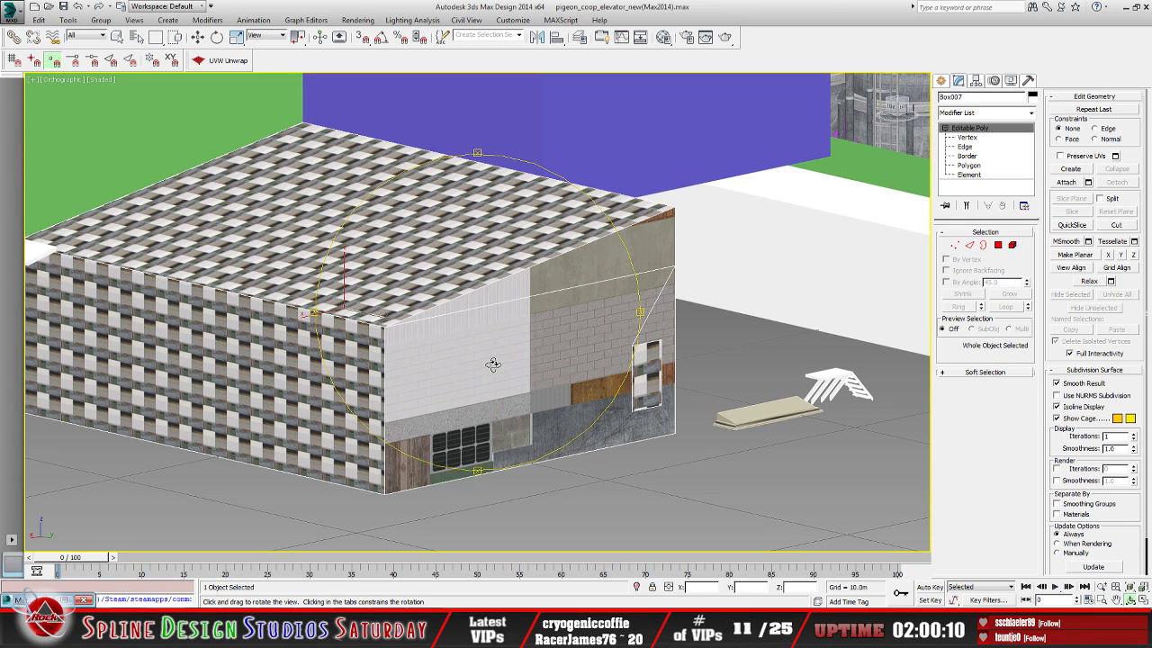
{"action": "left_click_drag", "start_coordinate": [505, 361], "coordinate": [401, 370]}
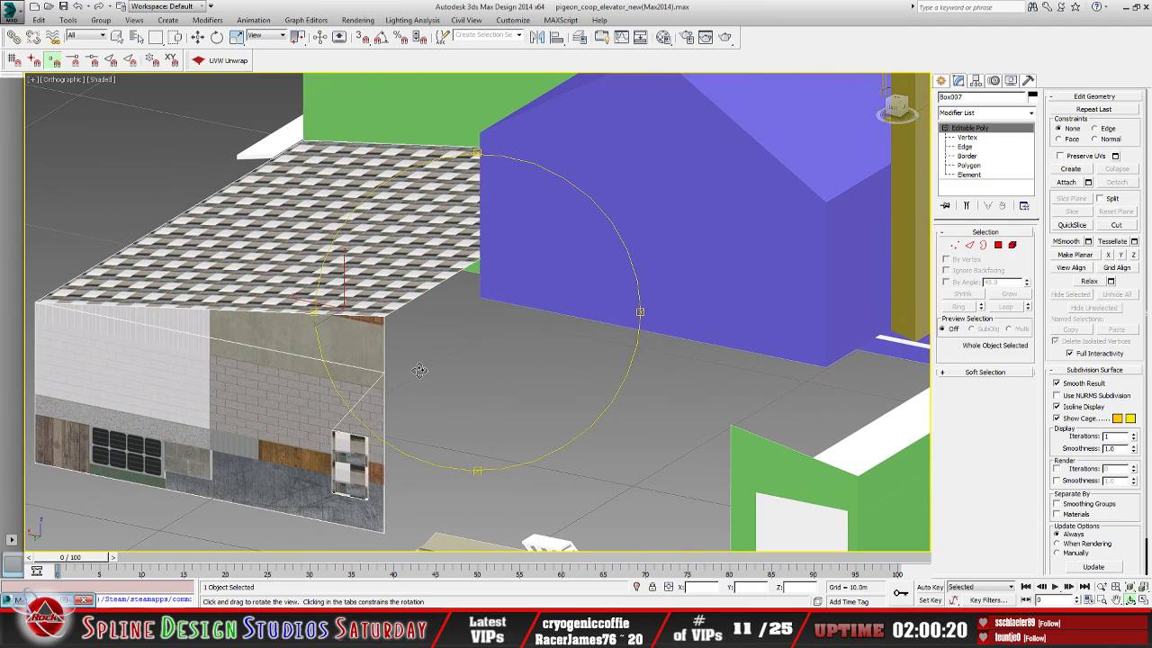
{"action": "left_click_drag", "start_coordinate": [420, 370], "coordinate": [594, 360]}
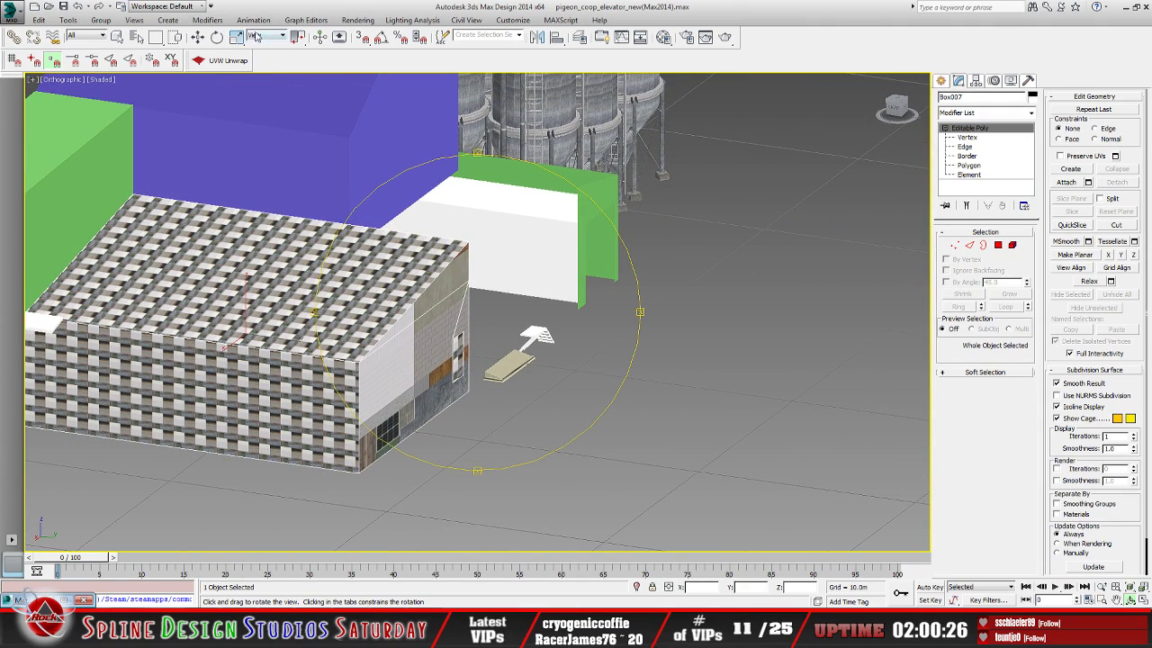
Draw a plane on the ground beyond the textured end wall, replacing the first attempt with a single-segment plane about 22.3 m by 17.6 m
{"action": "left_click", "coordinate": [168, 20]}
{"action": "mouse_move", "coordinate": [233, 36]}
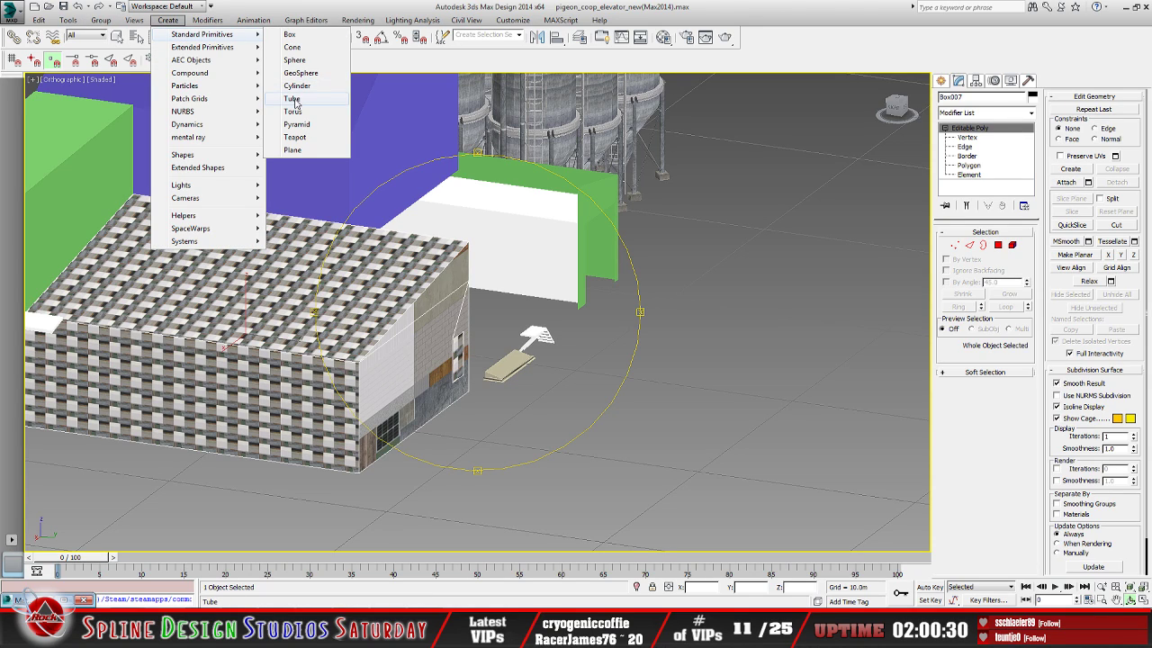
{"action": "left_click", "coordinate": [309, 150]}
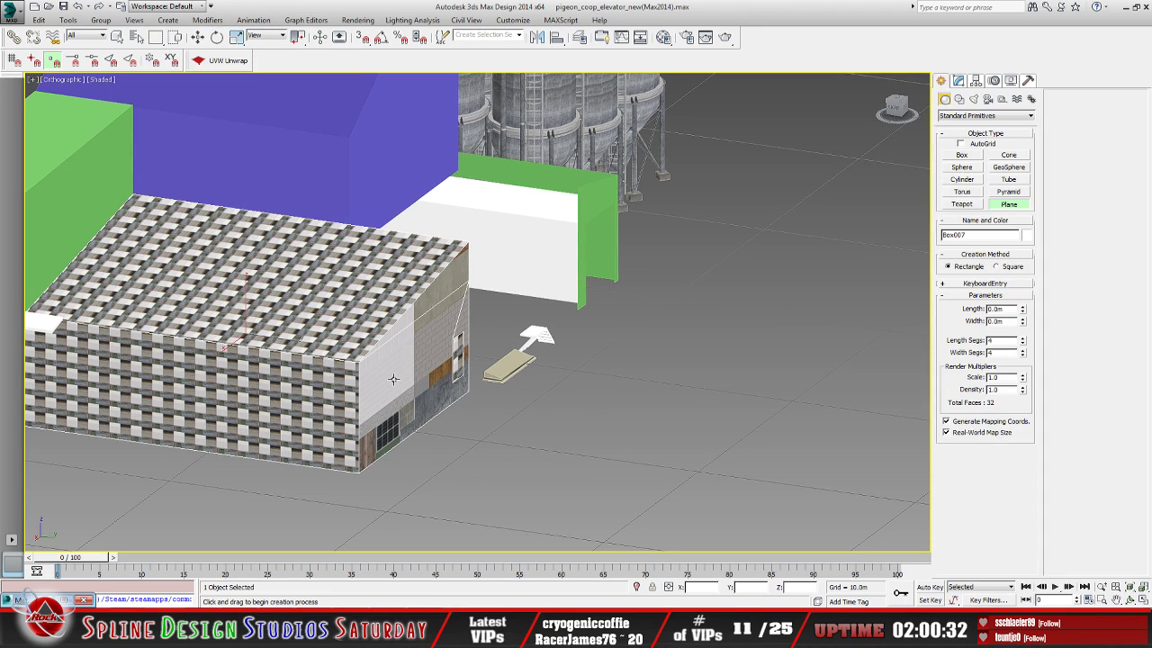
{"action": "middle_click_drag", "start_coordinate": [506, 432], "coordinate": [480, 278]}
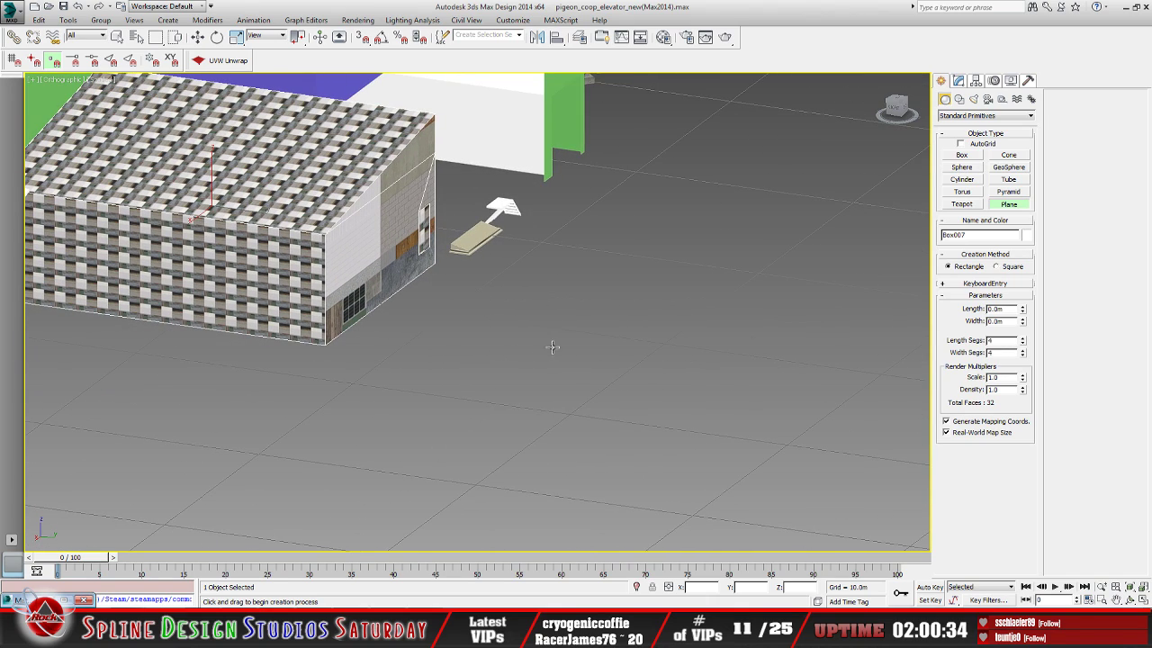
{"action": "left_click_drag", "start_coordinate": [533, 315], "coordinate": [744, 433]}
{"action": "middle_click_drag", "start_coordinate": [744, 433], "coordinate": [677, 411]}
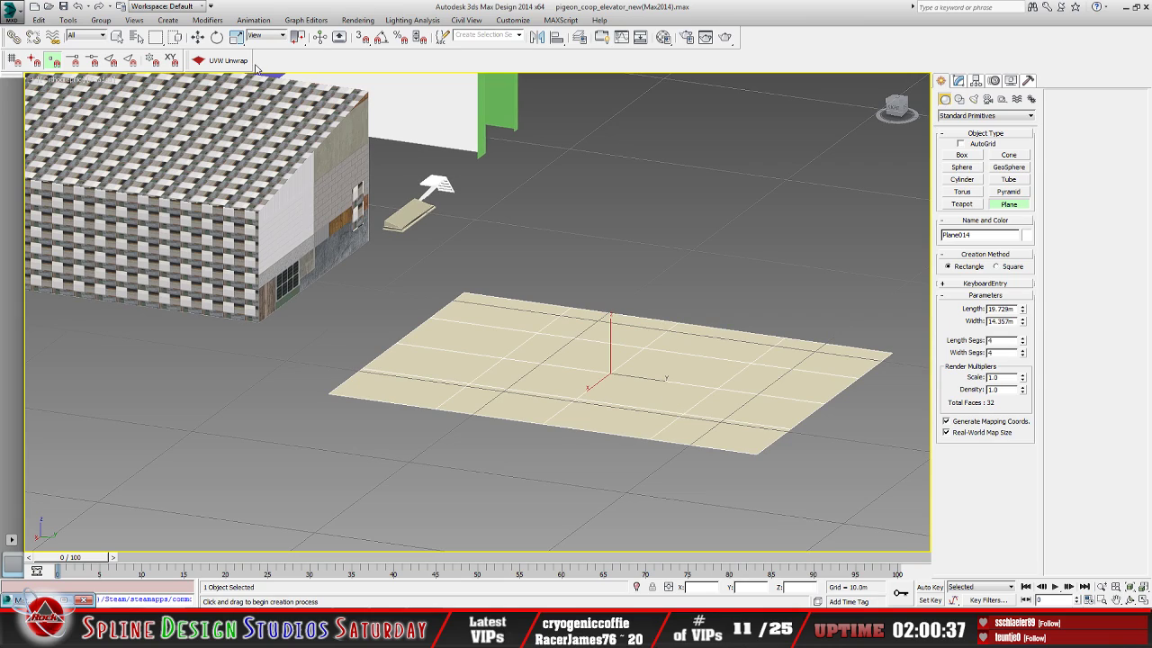
{"action": "key", "text": "Delete"}
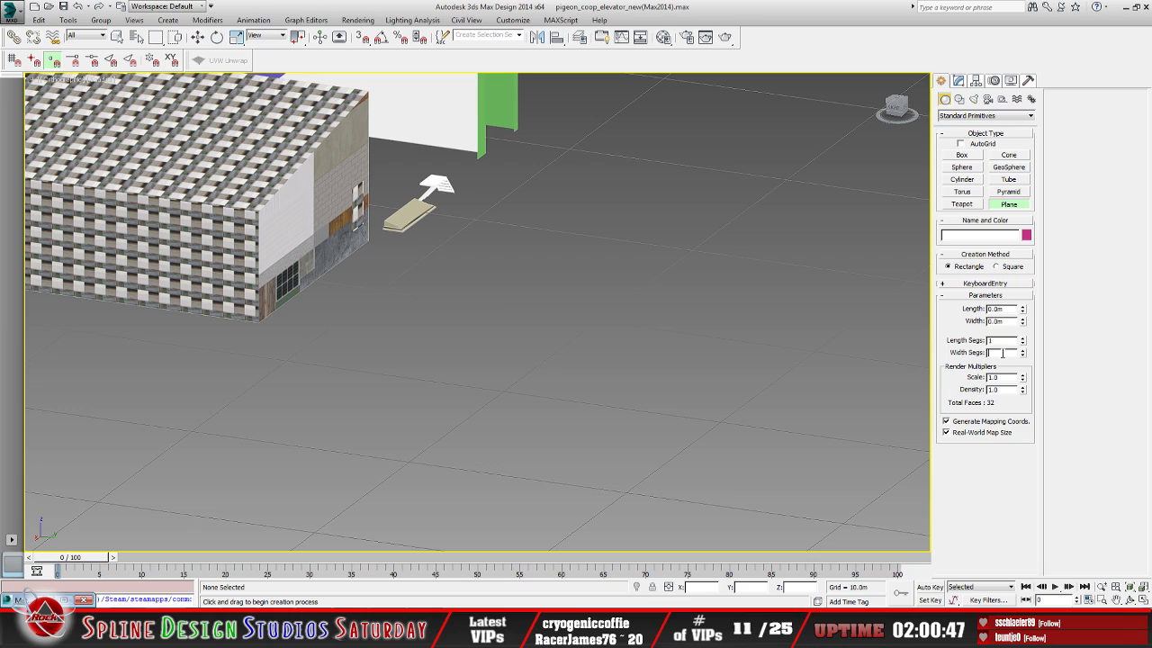
{"action": "type", "text": "1"}
{"action": "left_click_drag", "start_coordinate": [444, 283], "coordinate": [765, 475]}
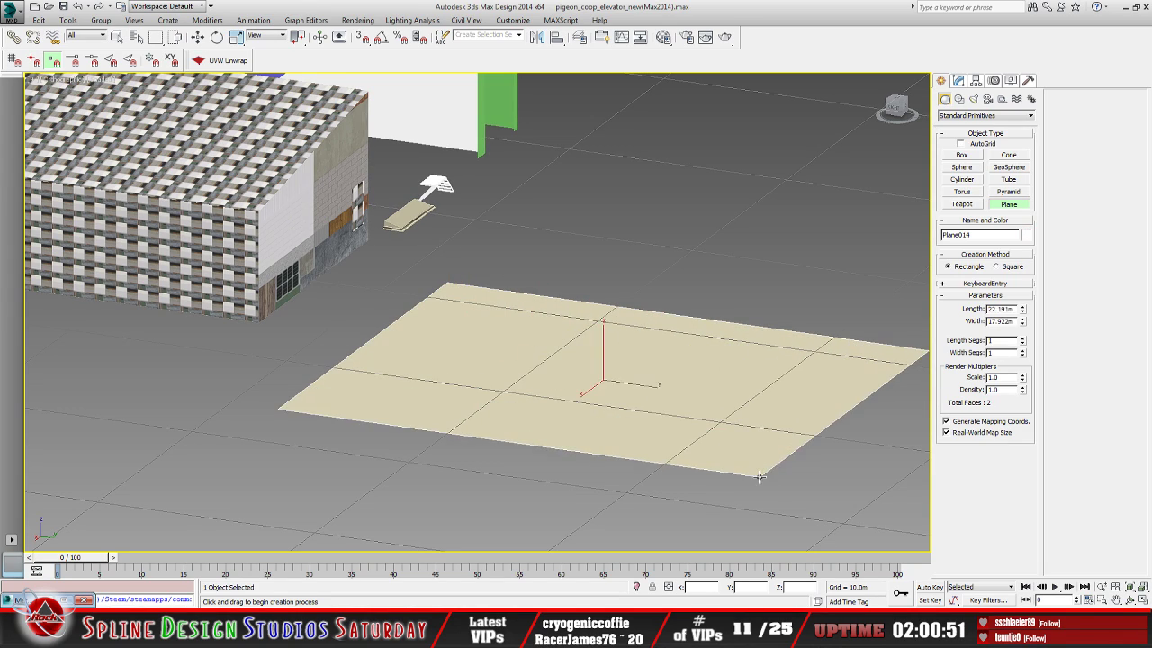
Raise the plane to about 4.86 m and shift it toward the building so it cuts horizontally through the textured end wall
{"action": "left_click", "coordinate": [197, 38]}
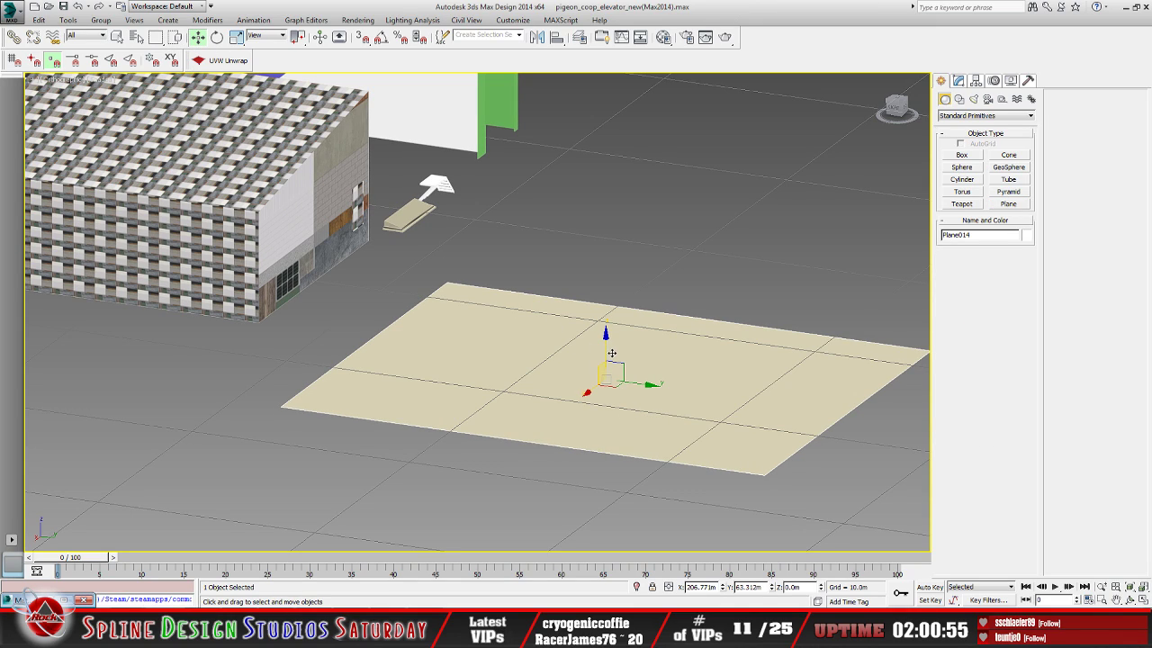
{"action": "left_click_drag", "start_coordinate": [611, 354], "coordinate": [436, 201]}
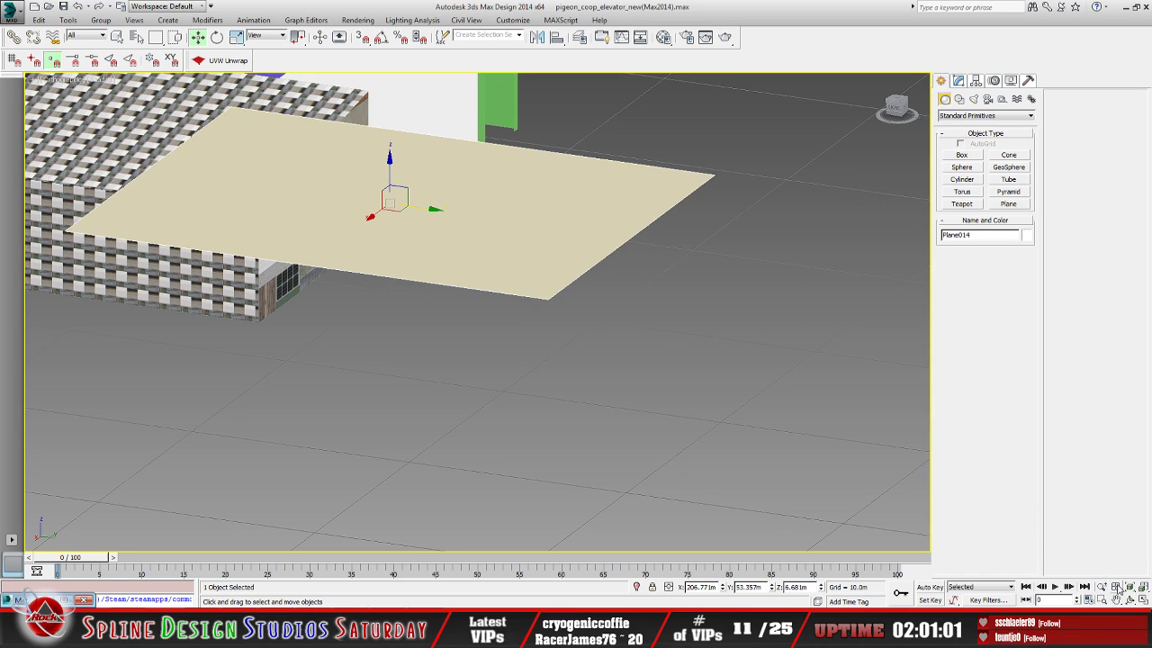
{"action": "left_click", "coordinate": [1130, 600]}
{"action": "left_click_drag", "start_coordinate": [476, 311], "coordinate": [397, 337]}
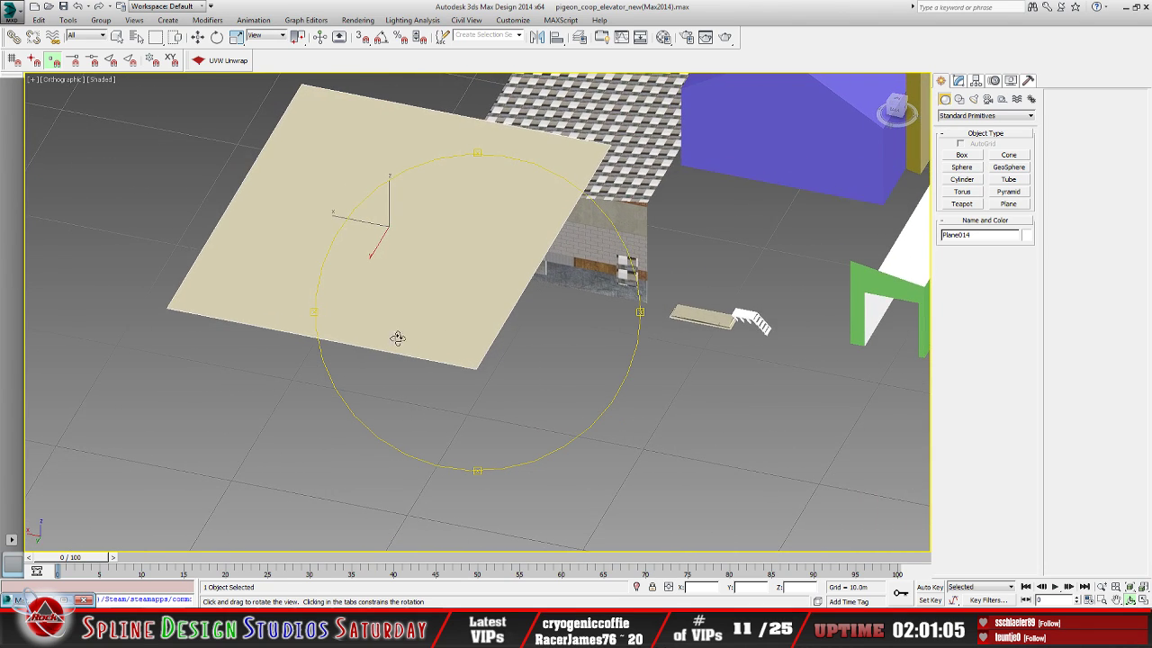
{"action": "left_click", "coordinate": [197, 37]}
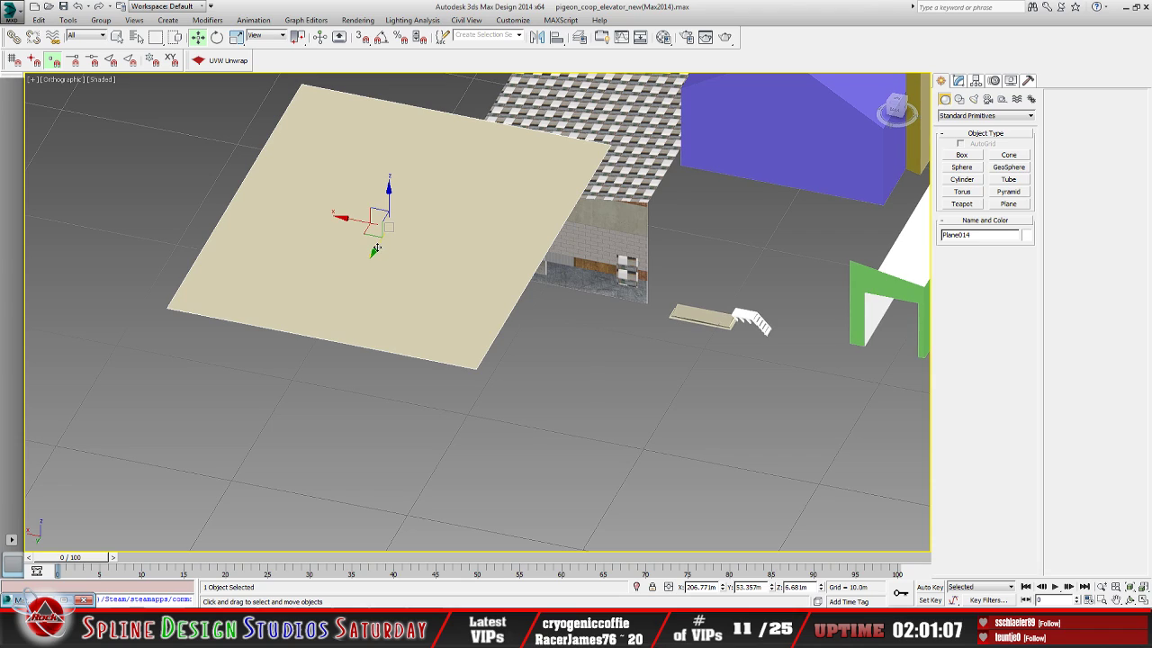
{"action": "left_click_drag", "start_coordinate": [382, 237], "coordinate": [469, 224]}
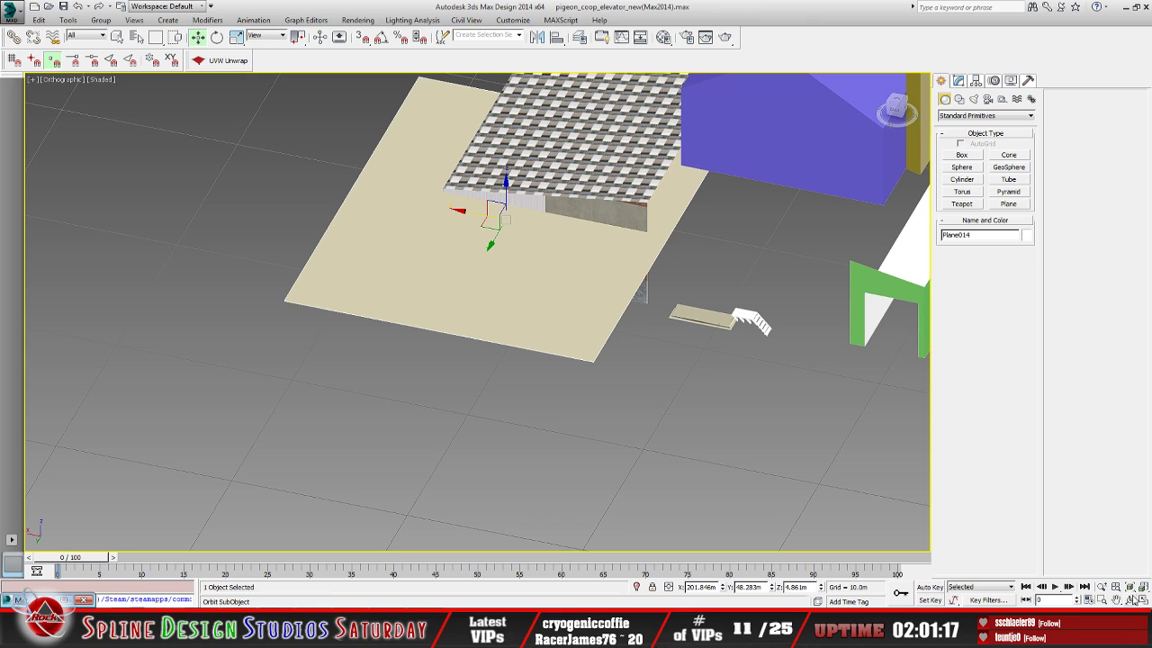
Examine from several angles where the plane intersects the textured end wall
{"action": "left_click", "coordinate": [1131, 600]}
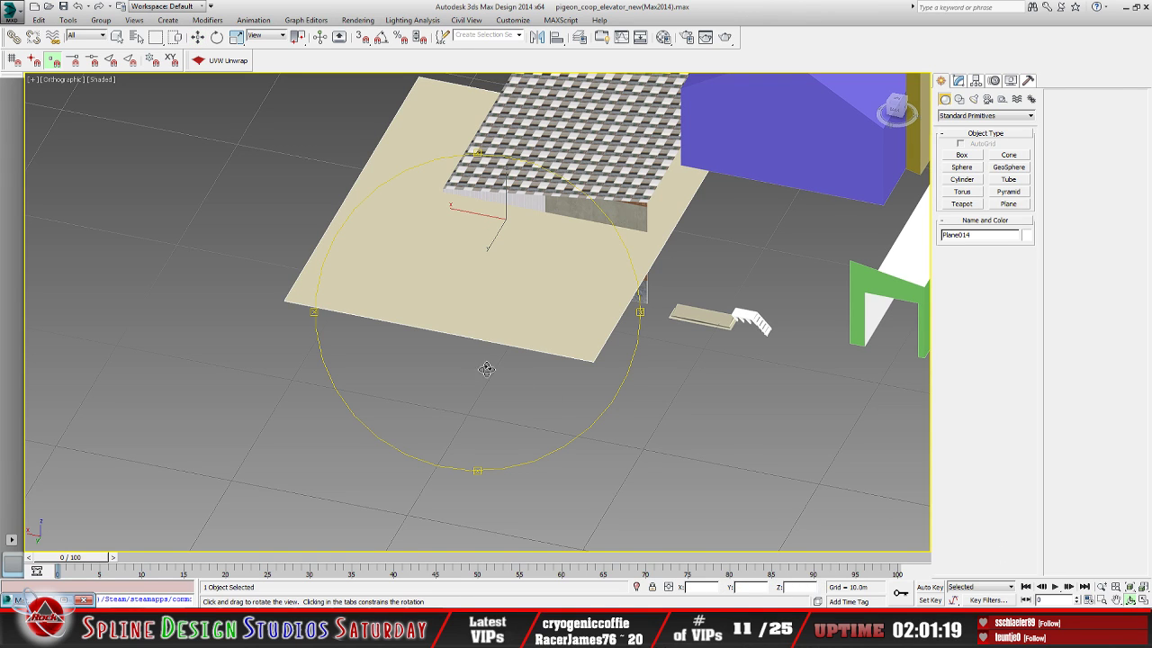
{"action": "left_click_drag", "start_coordinate": [487, 372], "coordinate": [494, 327]}
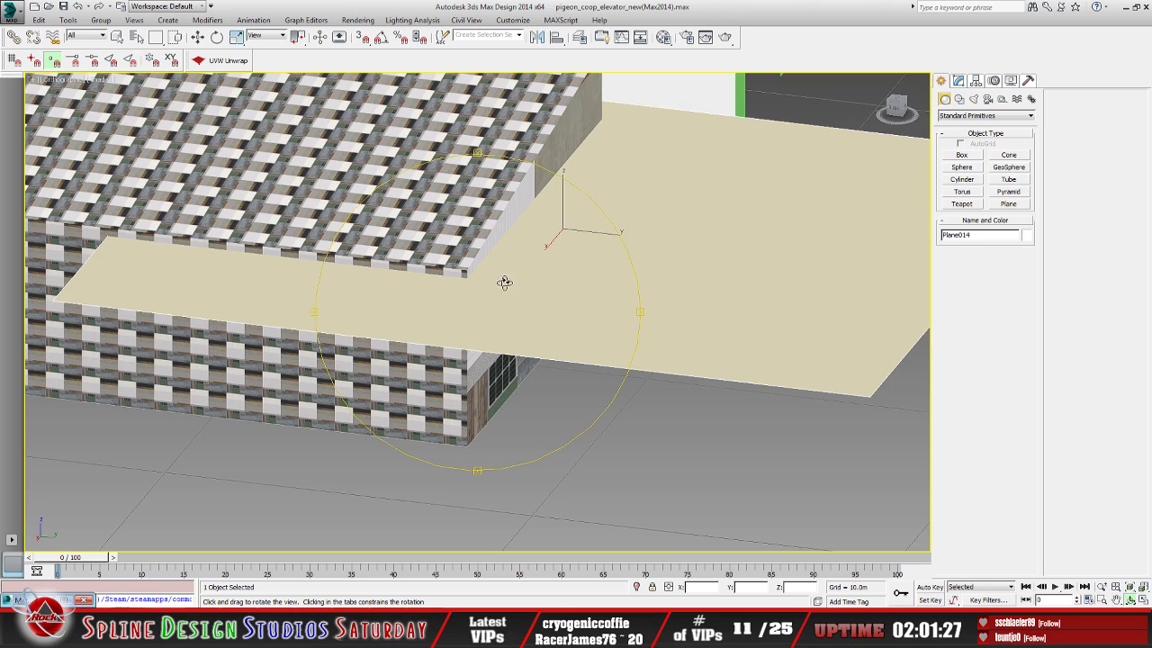
{"action": "left_click_drag", "start_coordinate": [504, 283], "coordinate": [470, 315]}
{"action": "key", "text": "w"}
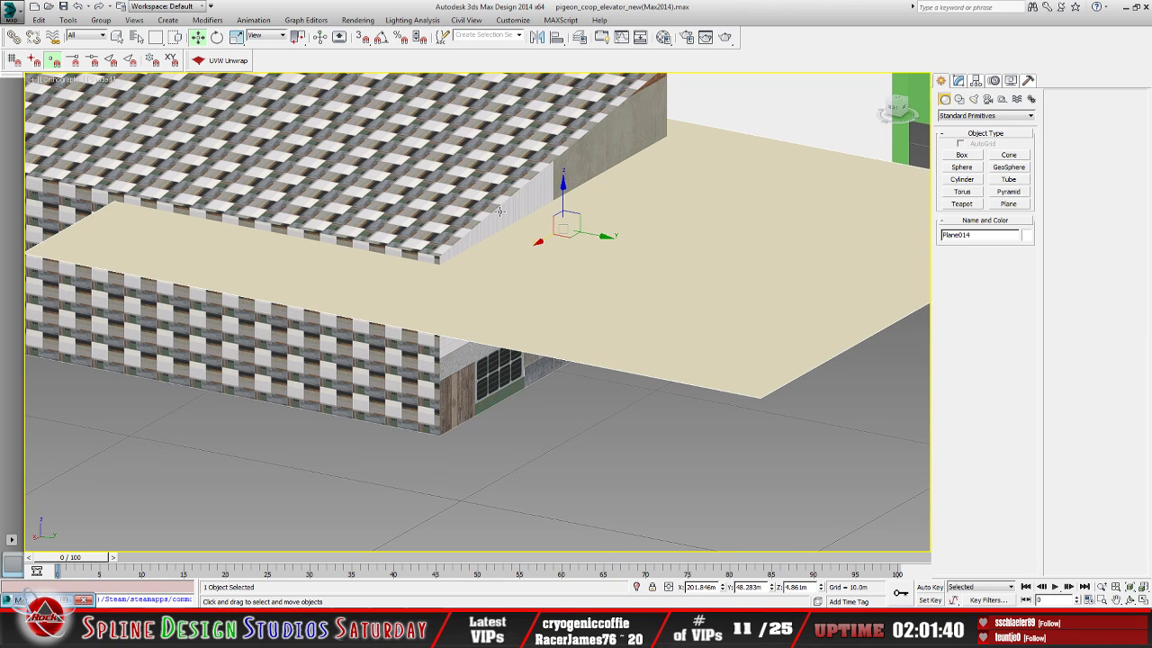
{"action": "middle_click_drag", "start_coordinate": [499, 211], "coordinate": [526, 189], "text": "alt"}
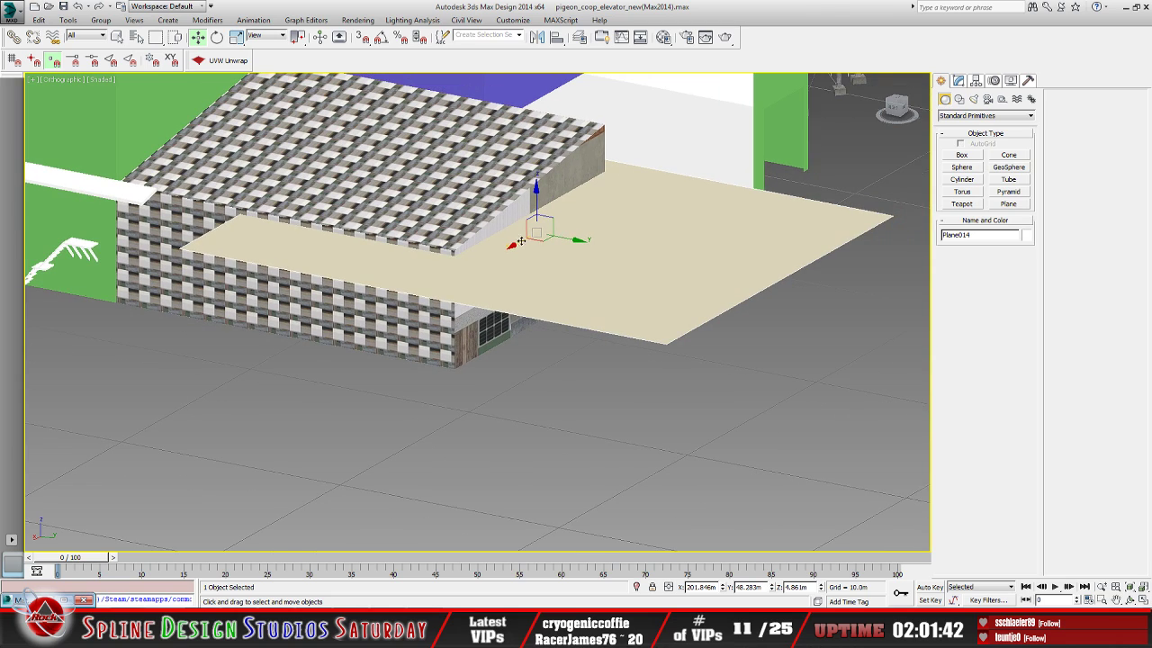
{"action": "middle_click_drag", "start_coordinate": [498, 281], "coordinate": [420, 309]}
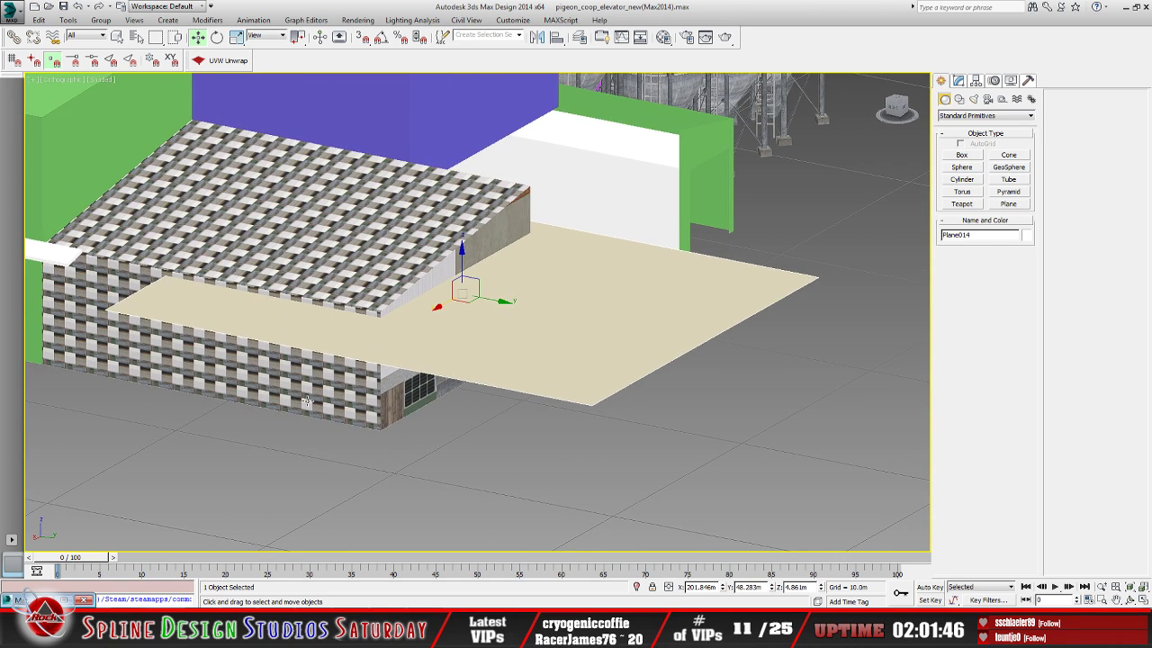
{"action": "middle_click_drag", "start_coordinate": [306, 400], "coordinate": [360, 234], "text": "ctrl+alt"}
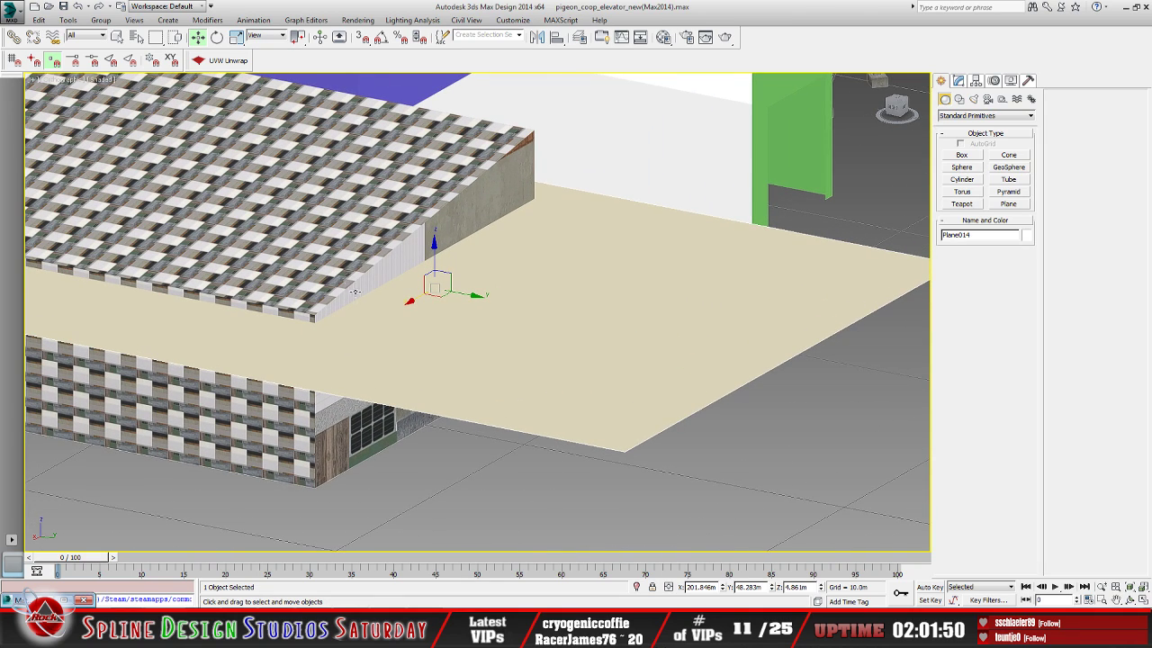
Detach the building's textured end wall polygon as a separate object with the default name, and leave polygon level
{"action": "left_click", "coordinate": [308, 312]}
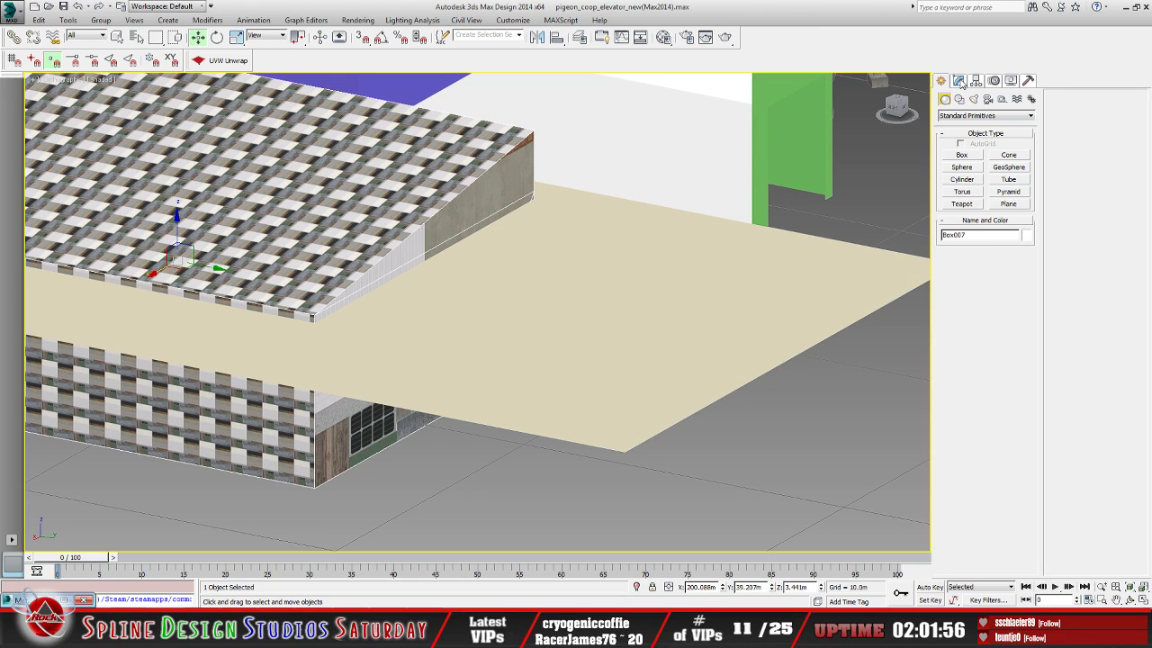
{"action": "left_click", "coordinate": [959, 81]}
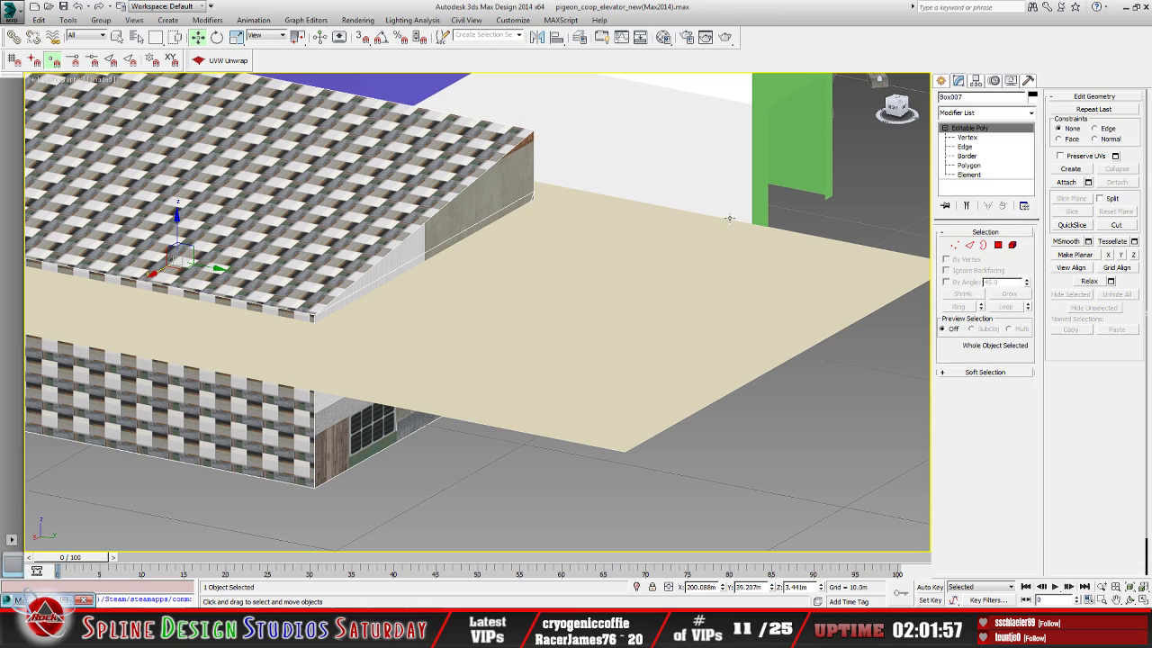
{"action": "left_click", "coordinate": [968, 166]}
{"action": "left_click", "coordinate": [360, 426]}
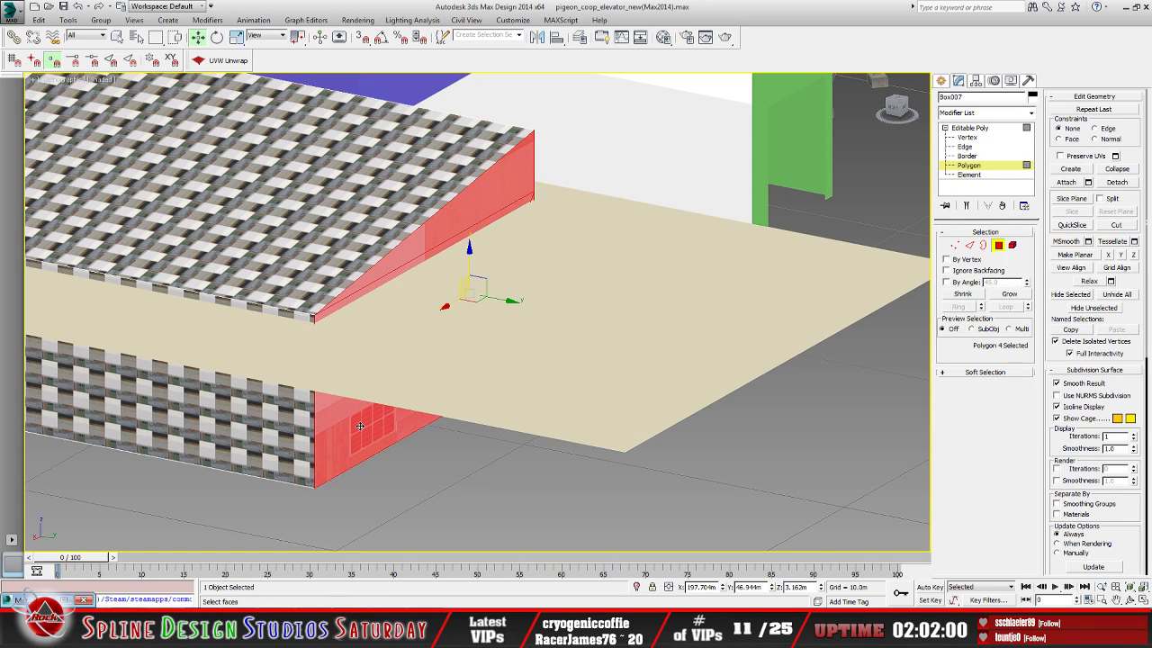
{"action": "left_click", "coordinate": [1122, 182]}
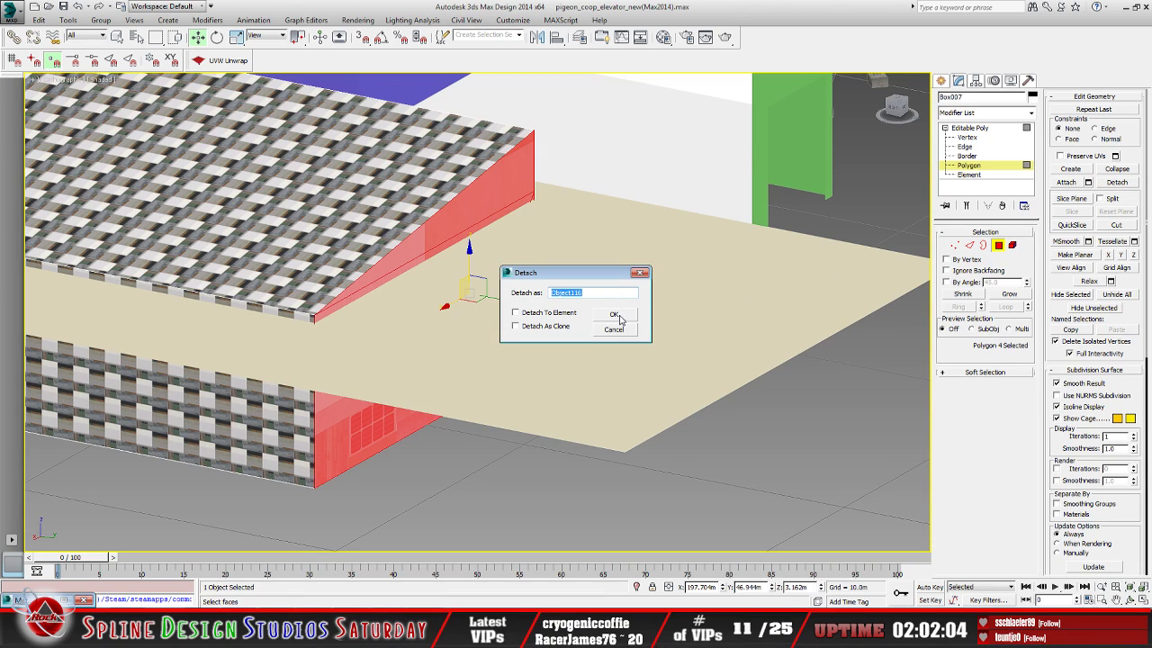
{"action": "left_click", "coordinate": [618, 316]}
{"action": "left_click", "coordinate": [970, 127]}
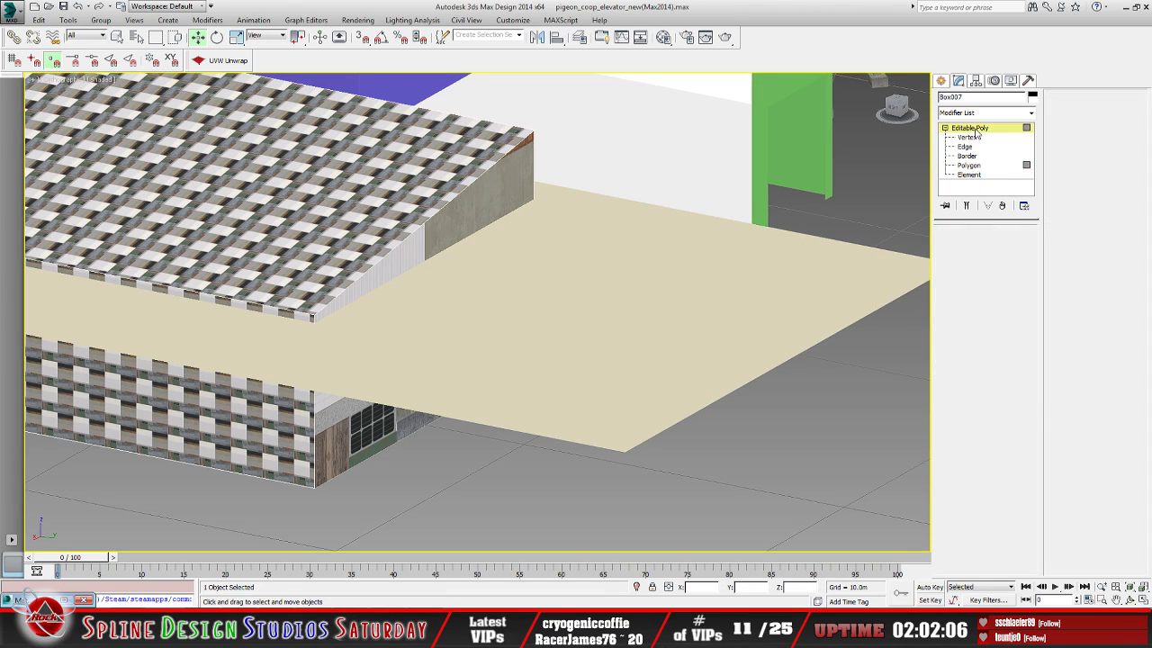
Move the plane outward from the building along the Y axis to about 54.04 m, keeping it through the end wall
{"action": "left_click", "coordinate": [417, 319]}
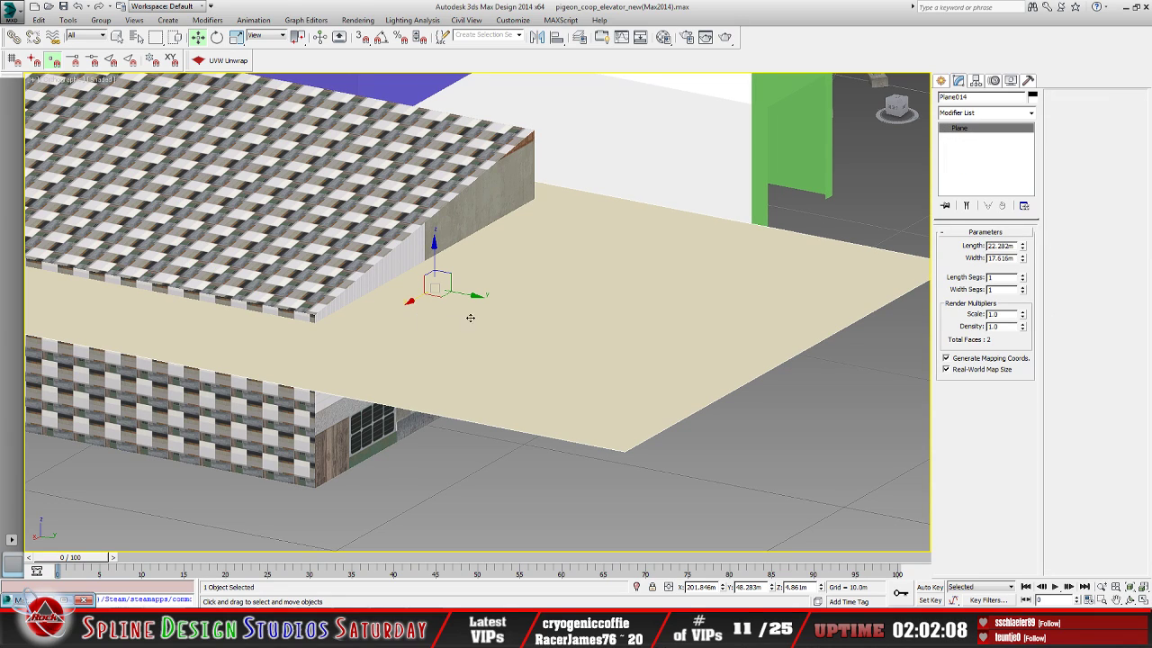
{"action": "left_click_drag", "start_coordinate": [475, 295], "coordinate": [650, 356]}
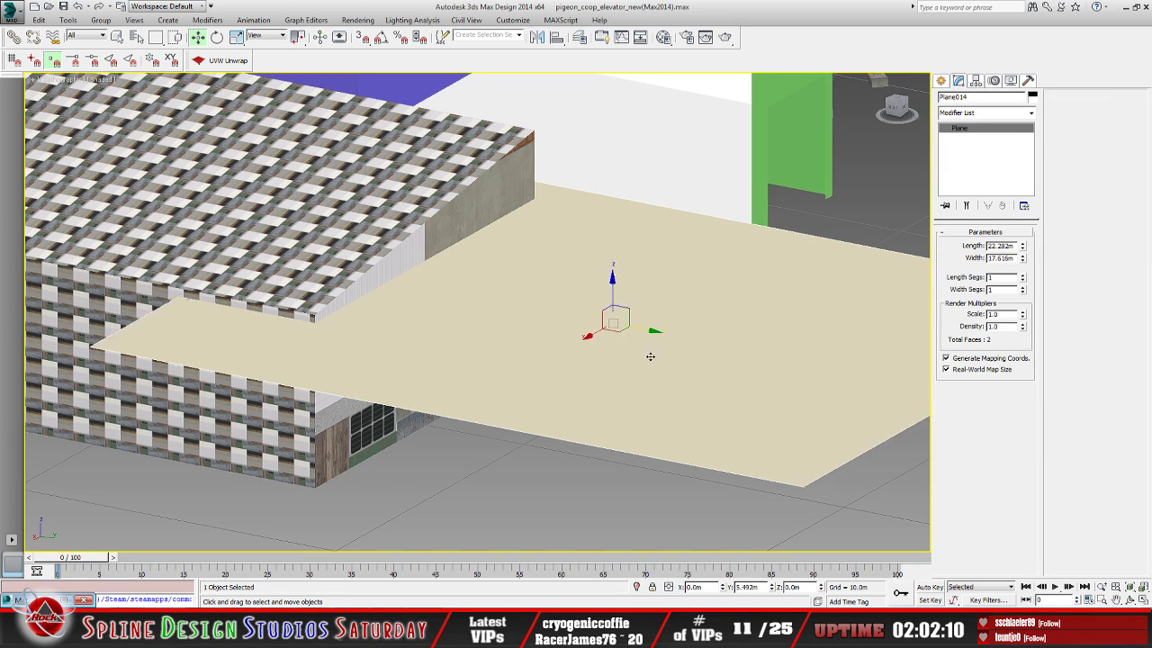
{"action": "scroll", "coordinate": [650, 360], "scroll_direction": "down", "scroll_amount": 4}
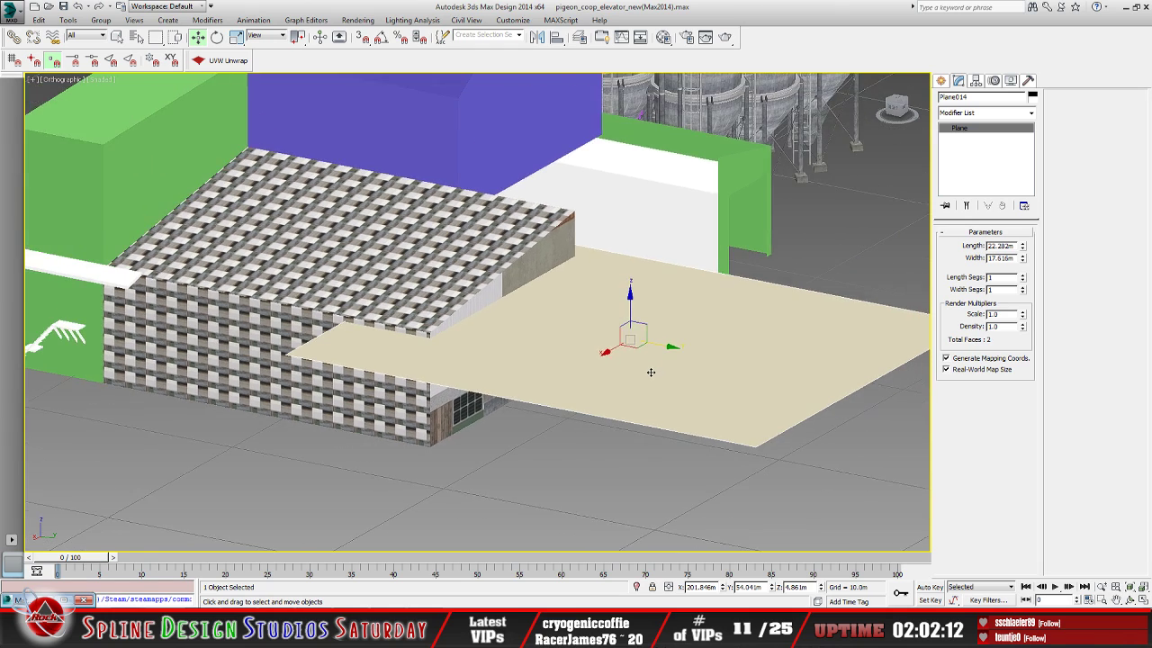
{"action": "middle_click_drag", "start_coordinate": [650, 372], "coordinate": [618, 380], "text": "alt"}
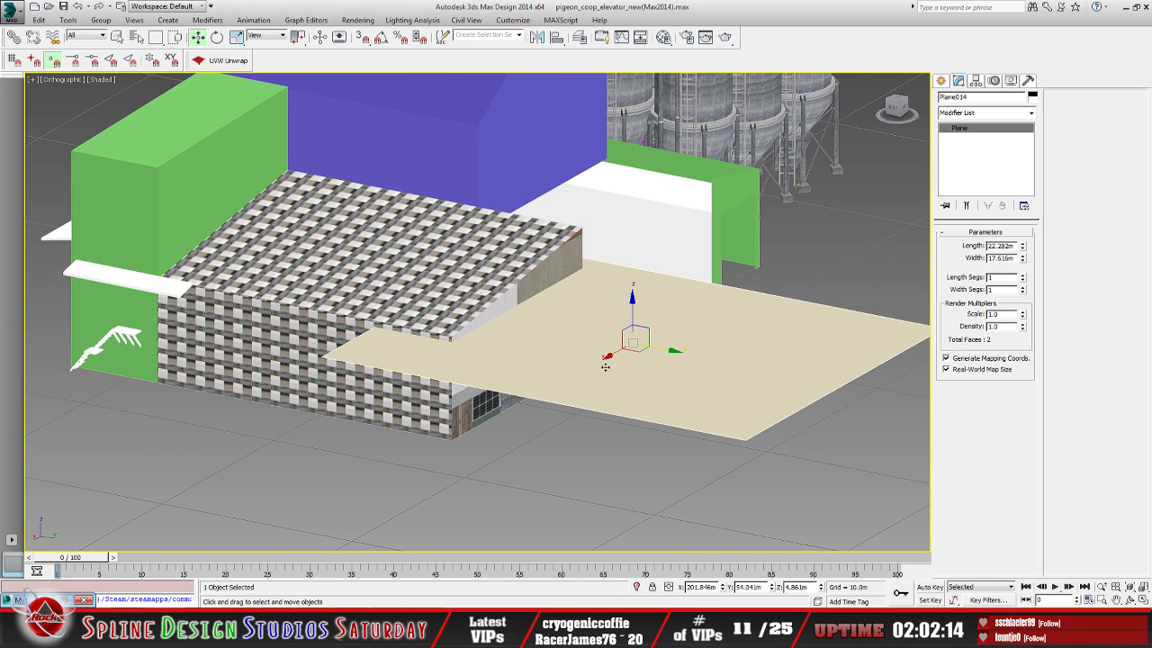
{"action": "scroll", "coordinate": [558, 370], "scroll_direction": "up", "scroll_amount": 4}
{"action": "scroll", "coordinate": [591, 360], "scroll_direction": "up", "scroll_amount": 1}
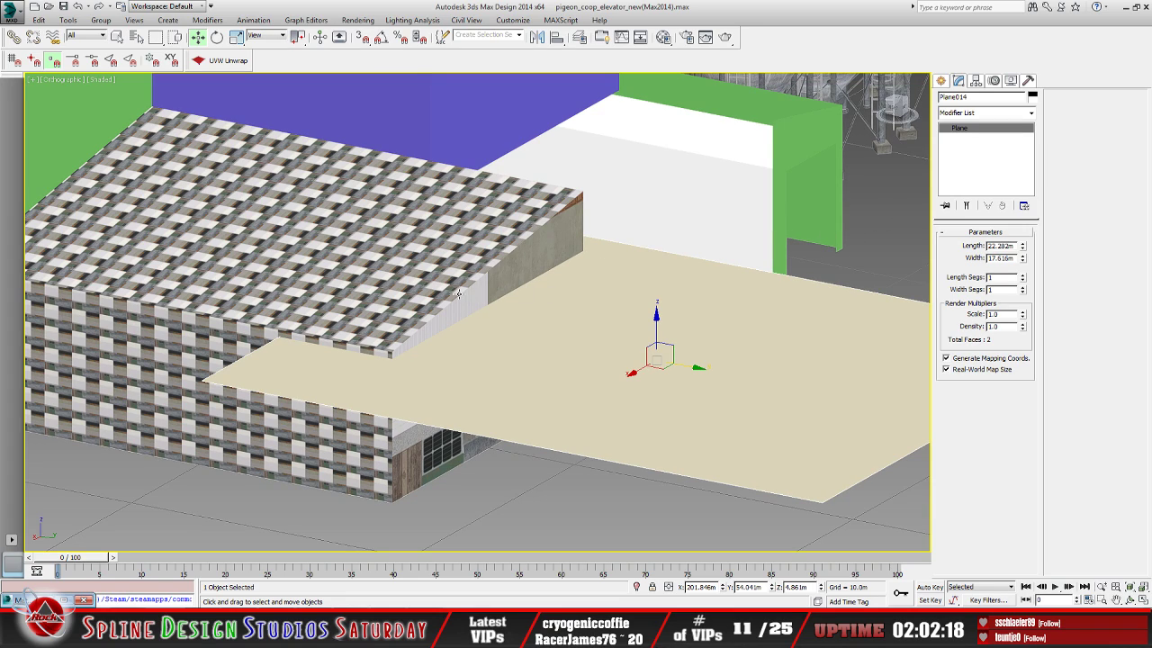
Convert the horizontal plane crossing the end wall to an editable poly
{"action": "left_click", "coordinate": [488, 295]}
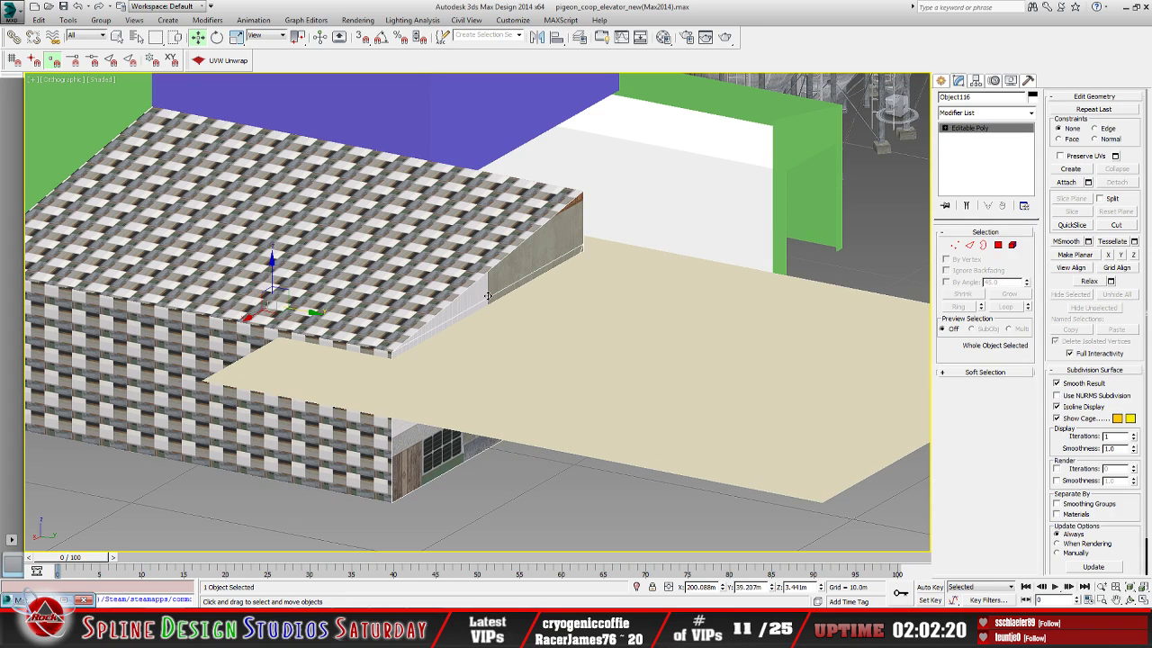
{"action": "left_click", "coordinate": [519, 312]}
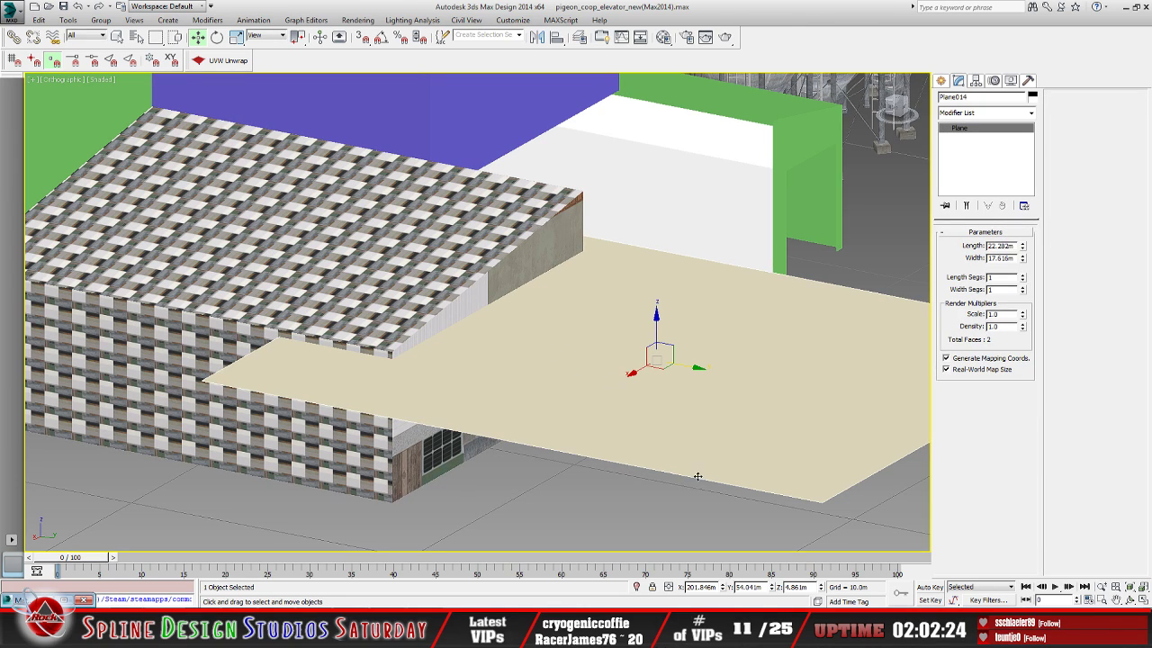
{"action": "key", "text": "alt+p"}
Copy the Z coordinate of the detached end wall's vertex at the low roof corner
{"action": "left_click", "coordinate": [472, 306]}
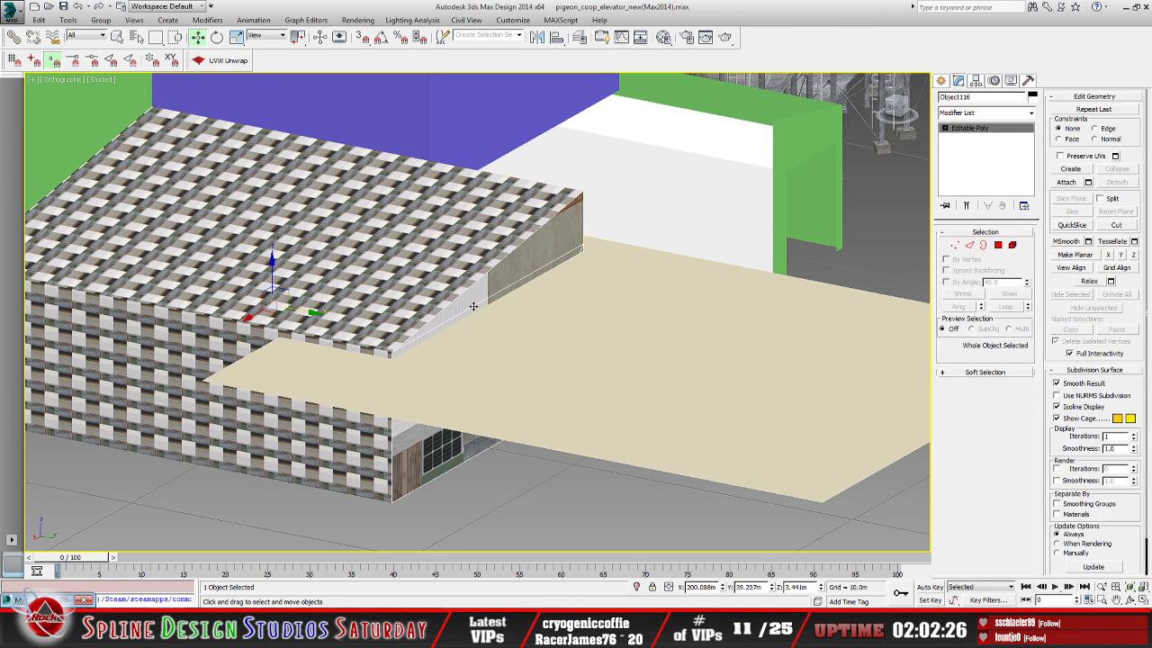
{"action": "left_click", "coordinate": [945, 129]}
{"action": "left_click", "coordinate": [966, 137]}
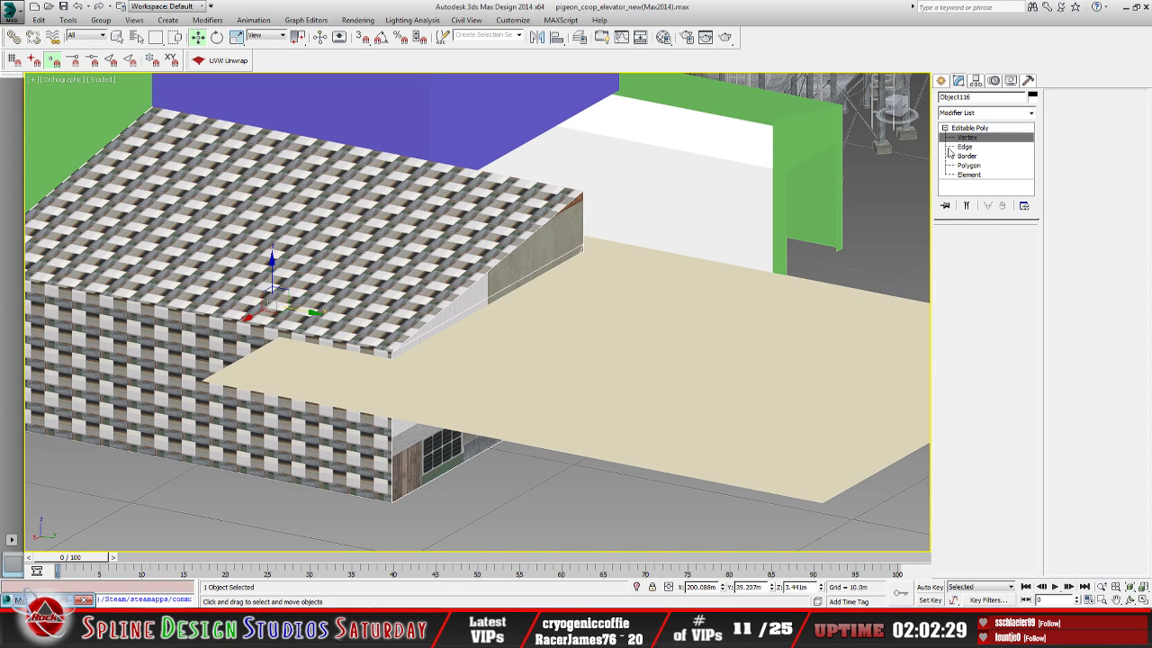
{"action": "left_click", "coordinate": [391, 352]}
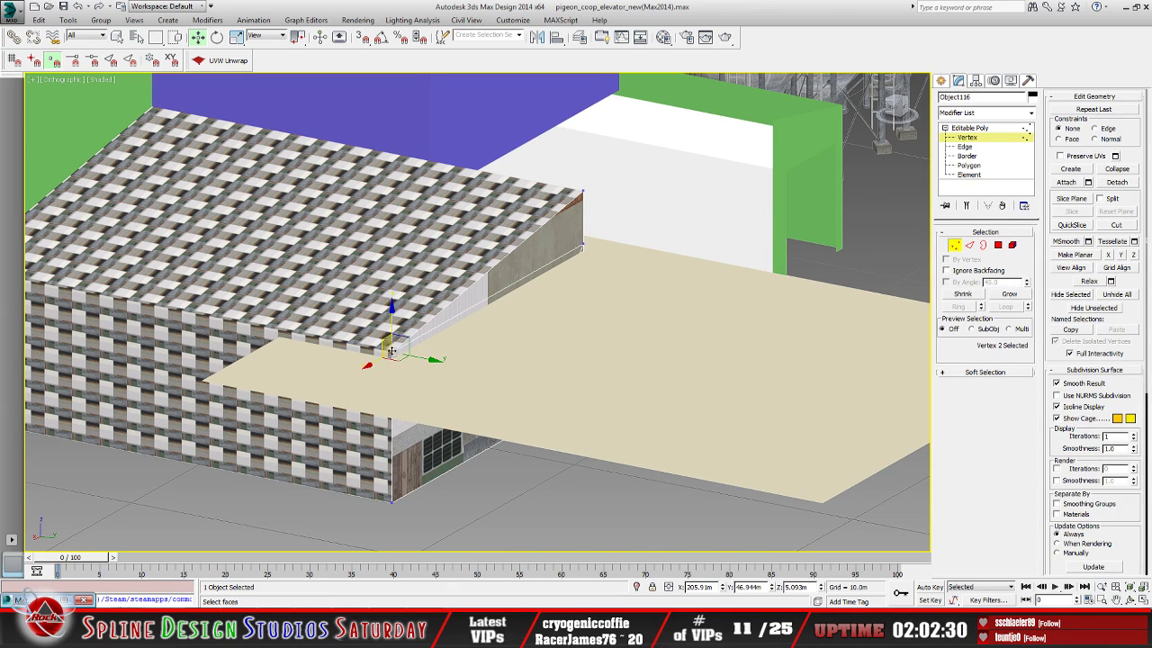
{"action": "left_click", "coordinate": [796, 587]}
{"action": "key", "text": "ctrl+c"}
{"action": "right_click", "coordinate": [796, 589]}
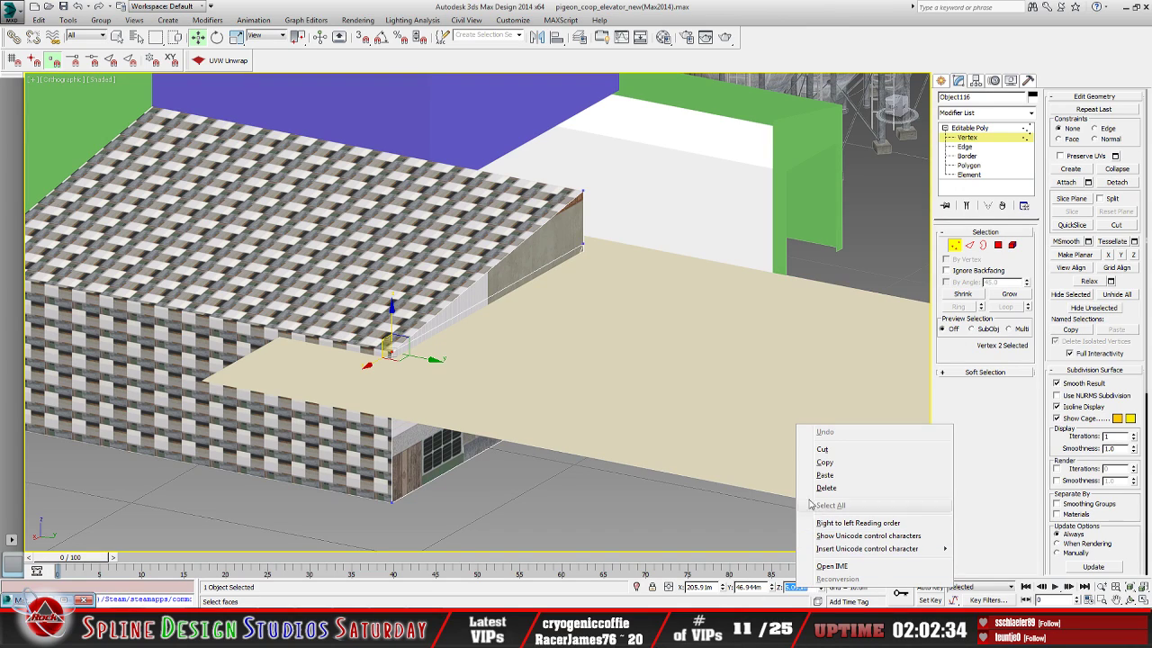
{"action": "left_click", "coordinate": [824, 463]}
{"action": "left_click", "coordinate": [531, 409]}
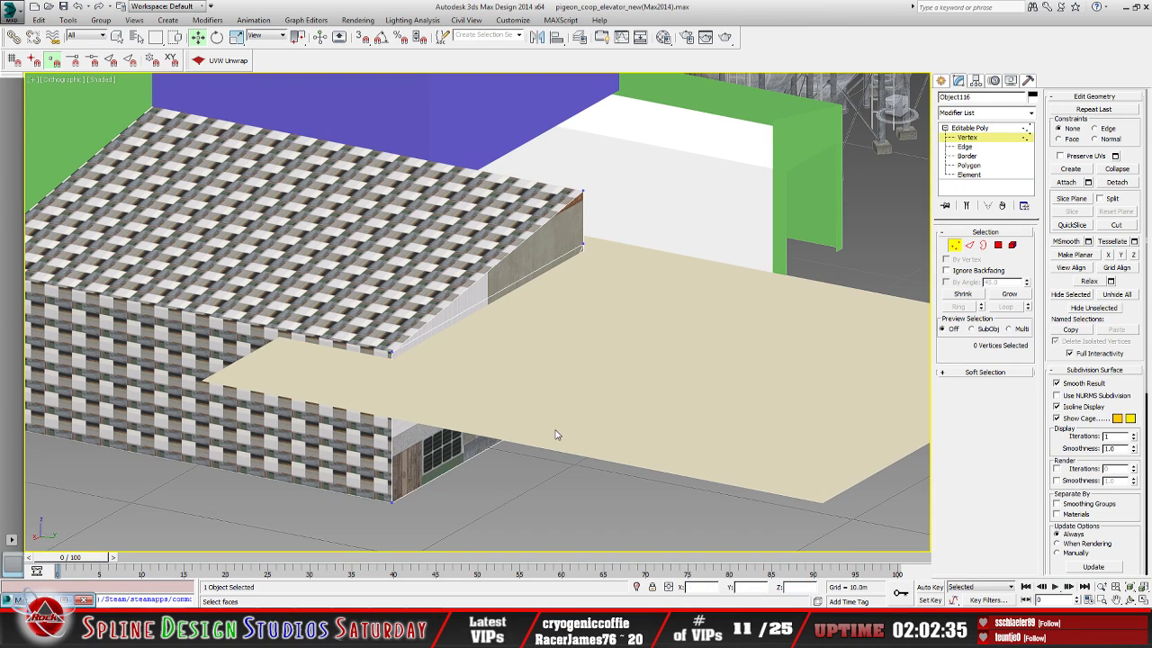
Leave the wall's vertex level and set the horizontal plane's Z position to the copied 5.093 m
{"action": "left_click", "coordinate": [970, 127]}
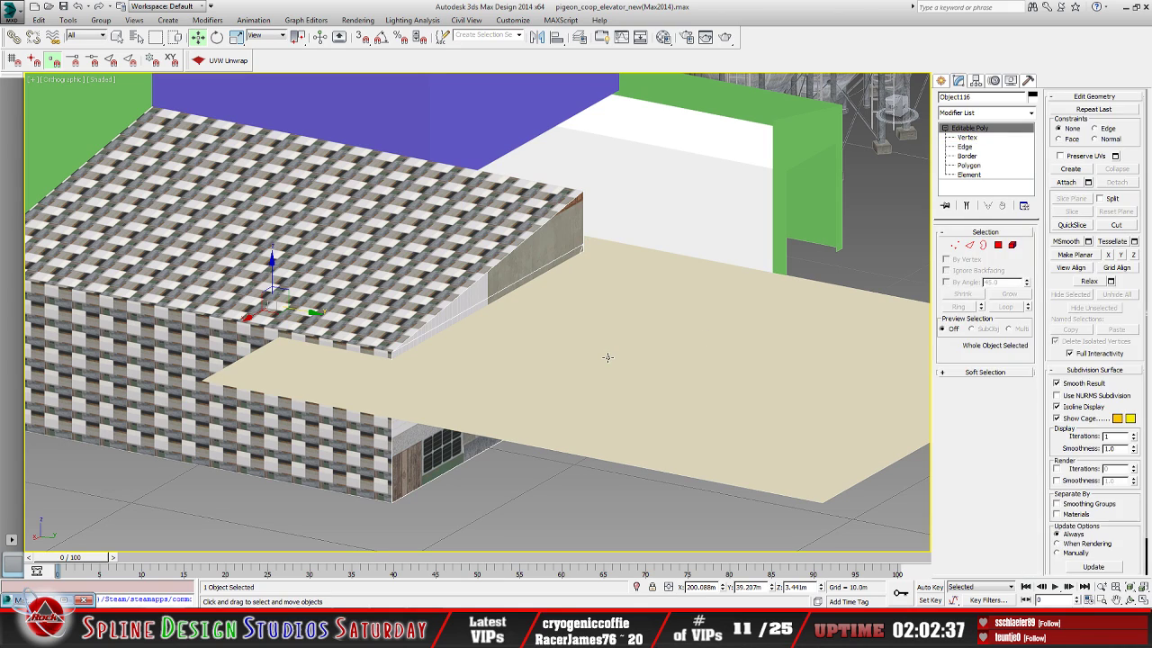
{"action": "left_click", "coordinate": [607, 358]}
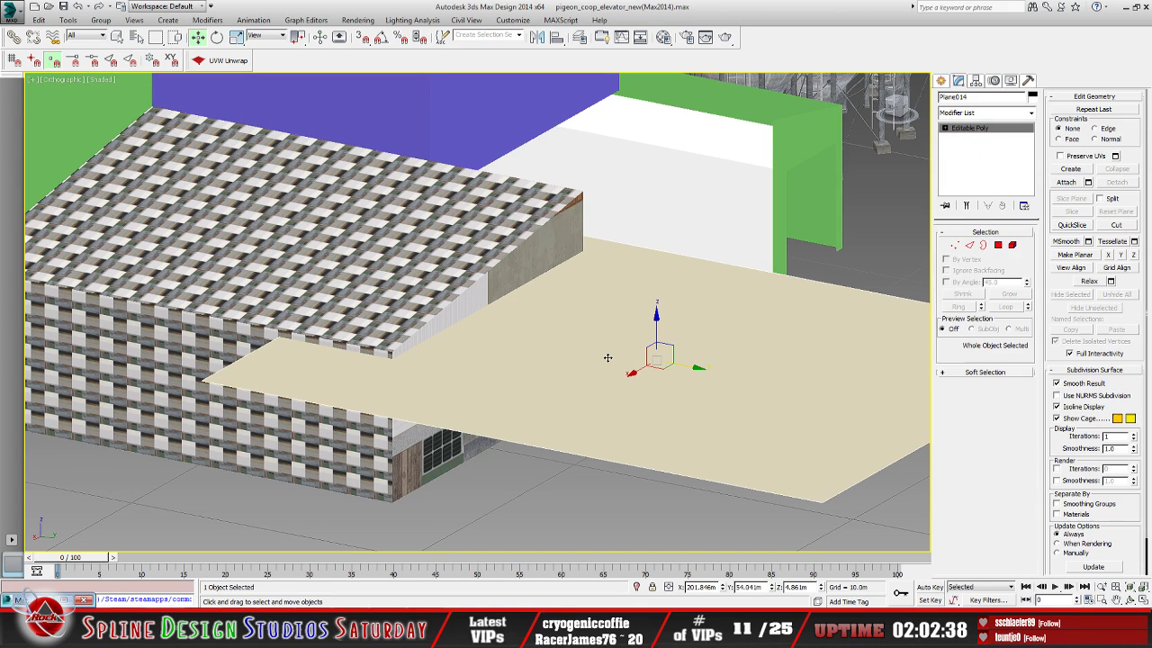
{"action": "double_click", "coordinate": [796, 587]}
{"action": "right_click", "coordinate": [801, 587]}
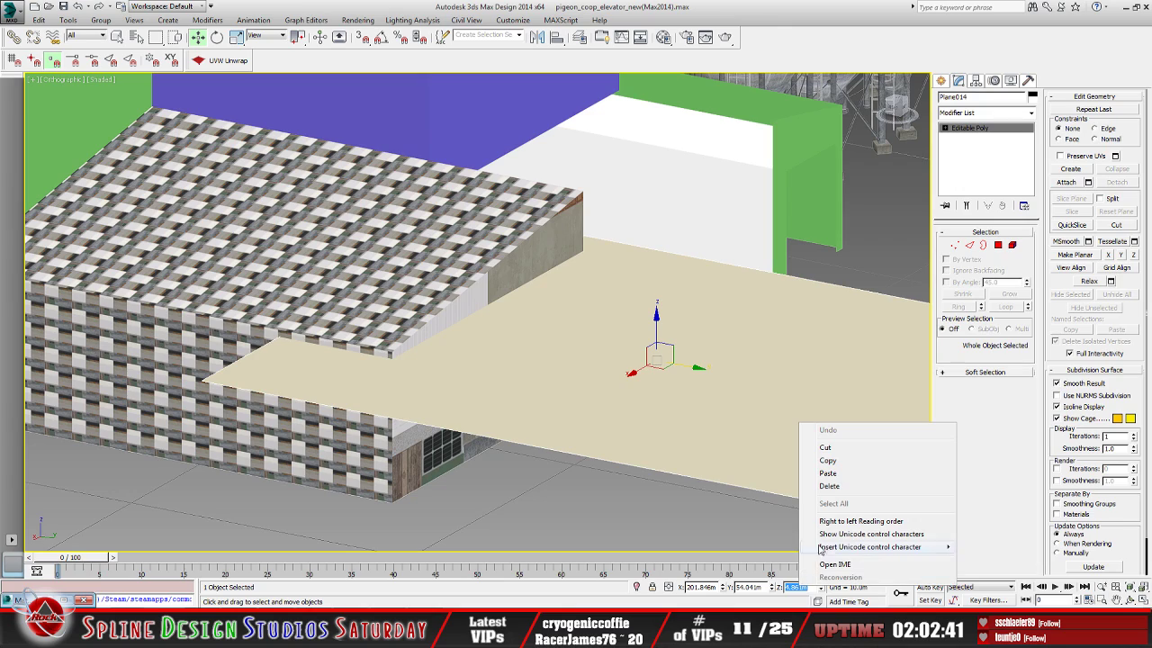
{"action": "left_click", "coordinate": [841, 477]}
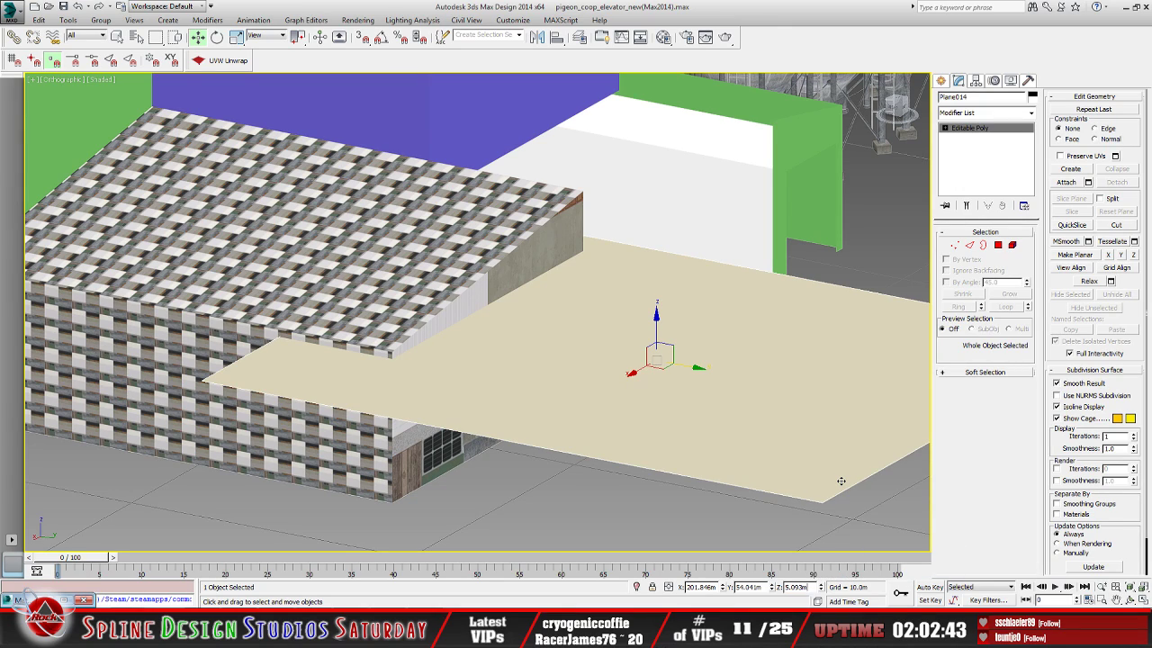
{"action": "key", "text": "Return"}
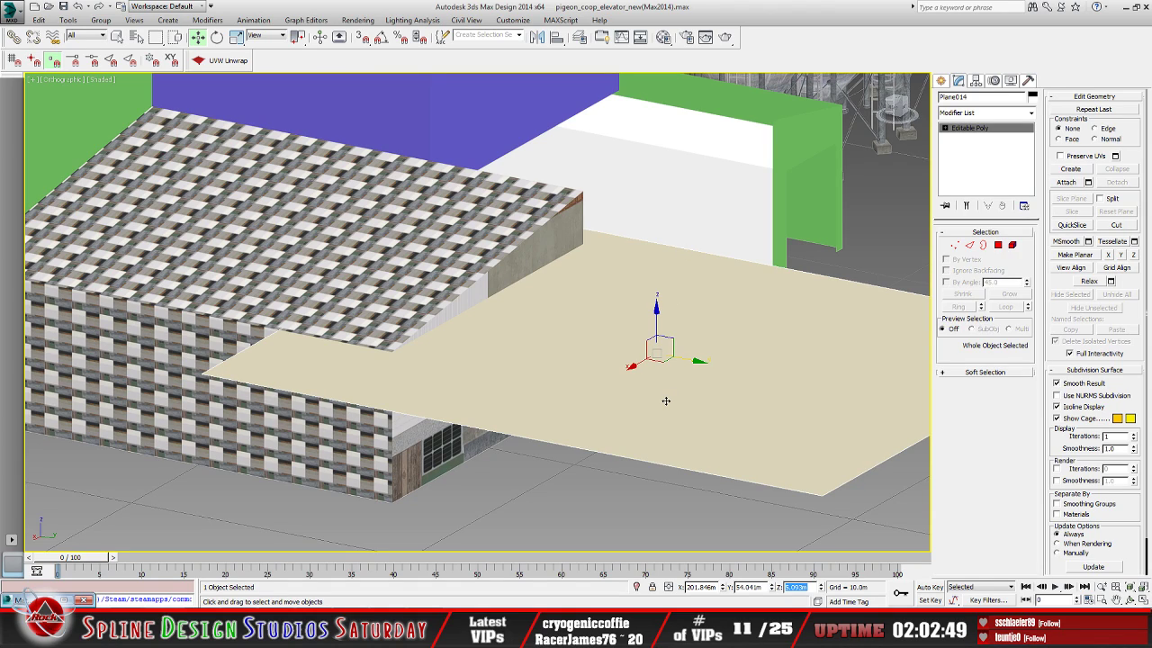
Cut the detached end wall with the plane using a Boolean Cut set to Refine, moving the plane in as operand B
{"action": "left_click", "coordinate": [432, 445]}
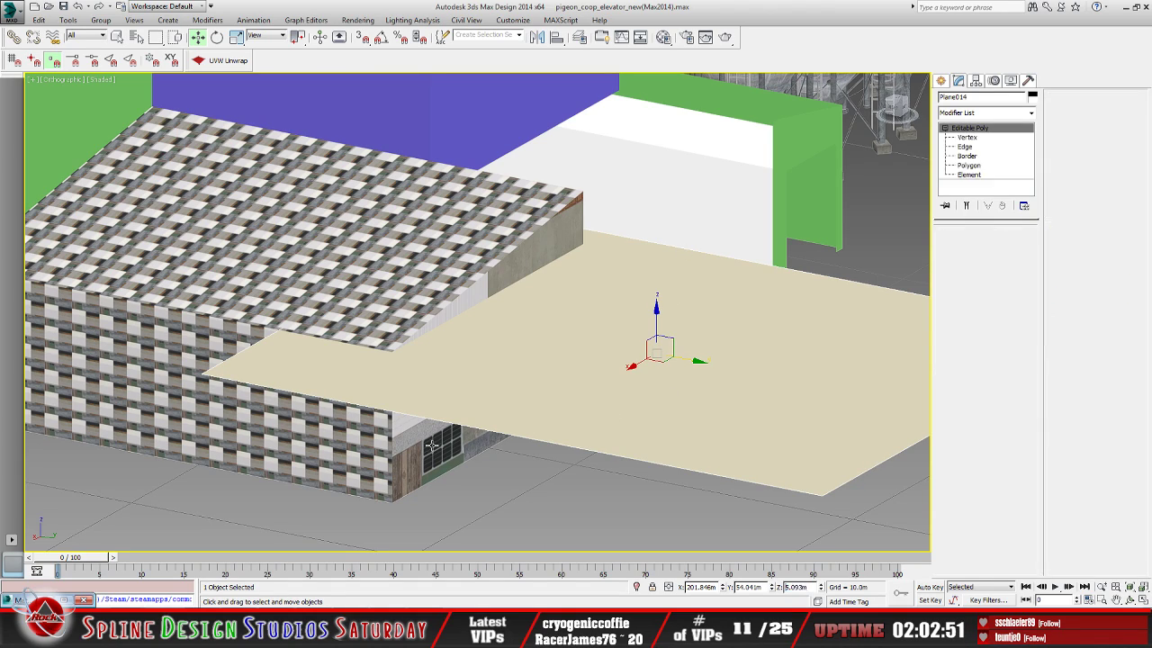
{"action": "left_click", "coordinate": [177, 21]}
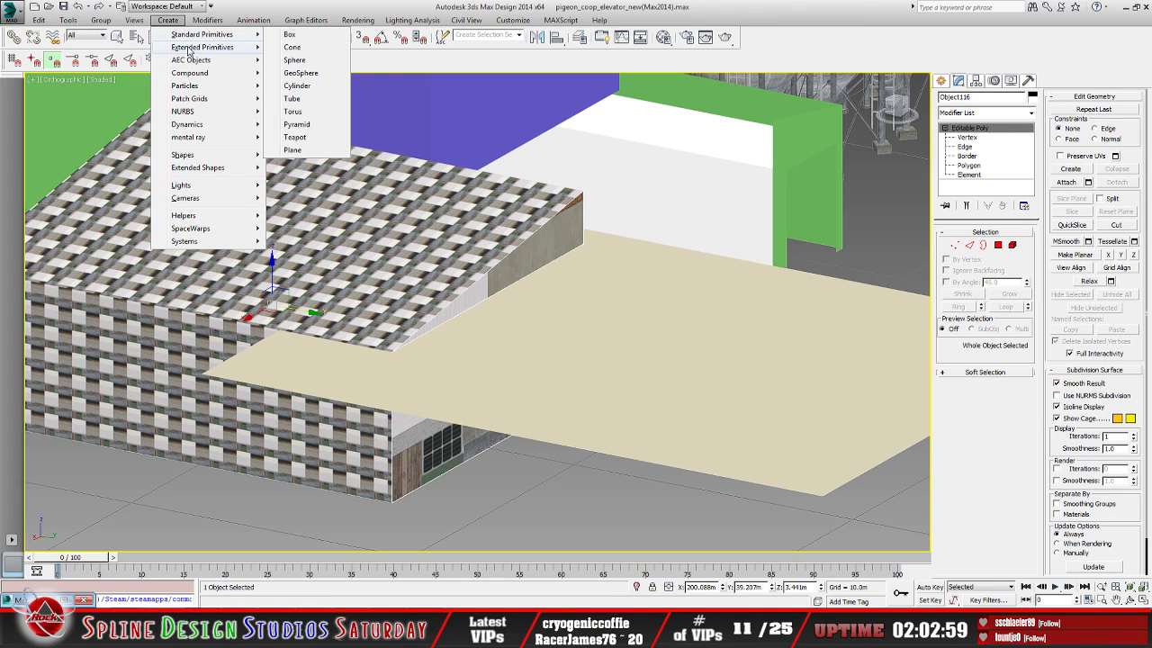
{"action": "mouse_move", "coordinate": [194, 77]}
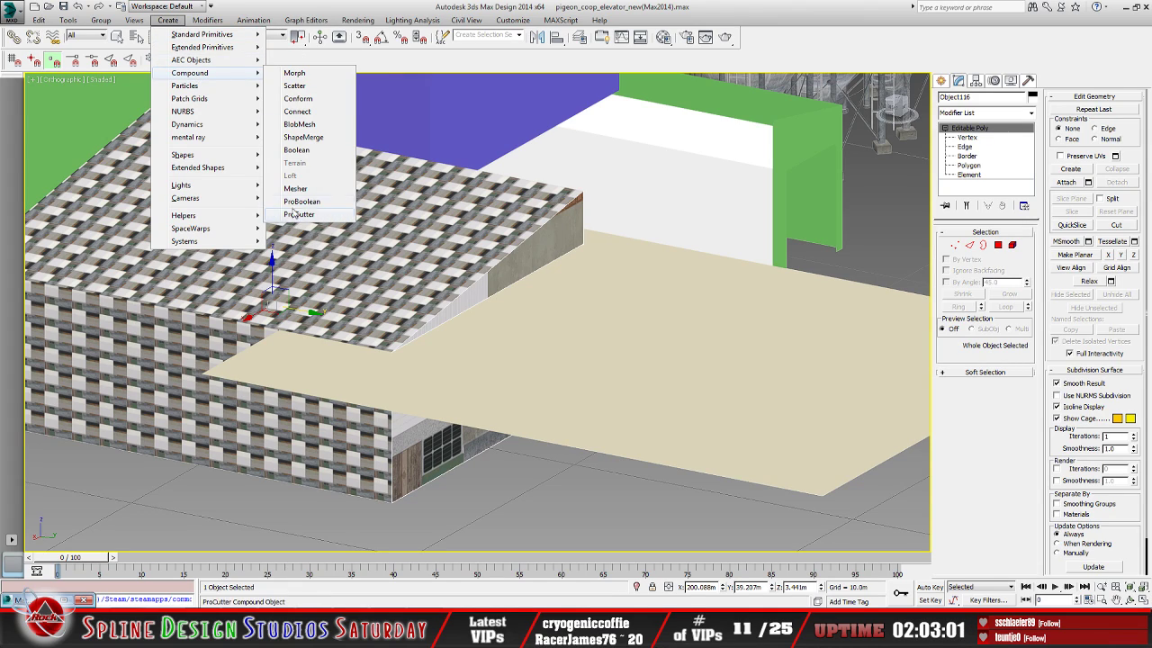
{"action": "left_click", "coordinate": [306, 153]}
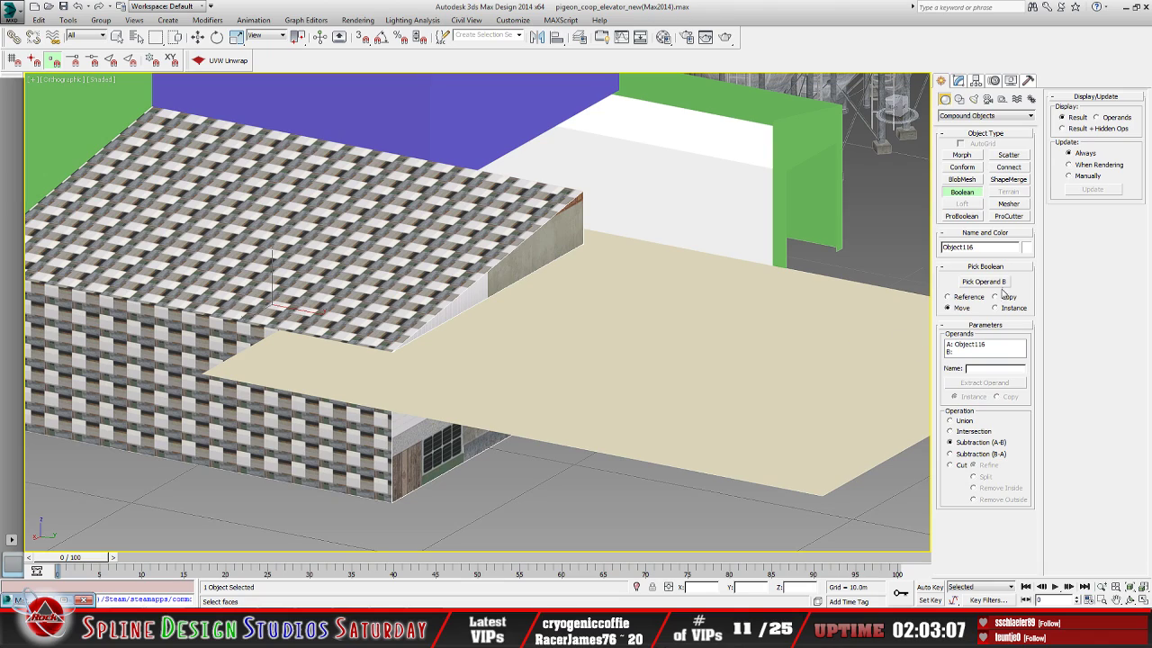
{"action": "left_click", "coordinate": [952, 465]}
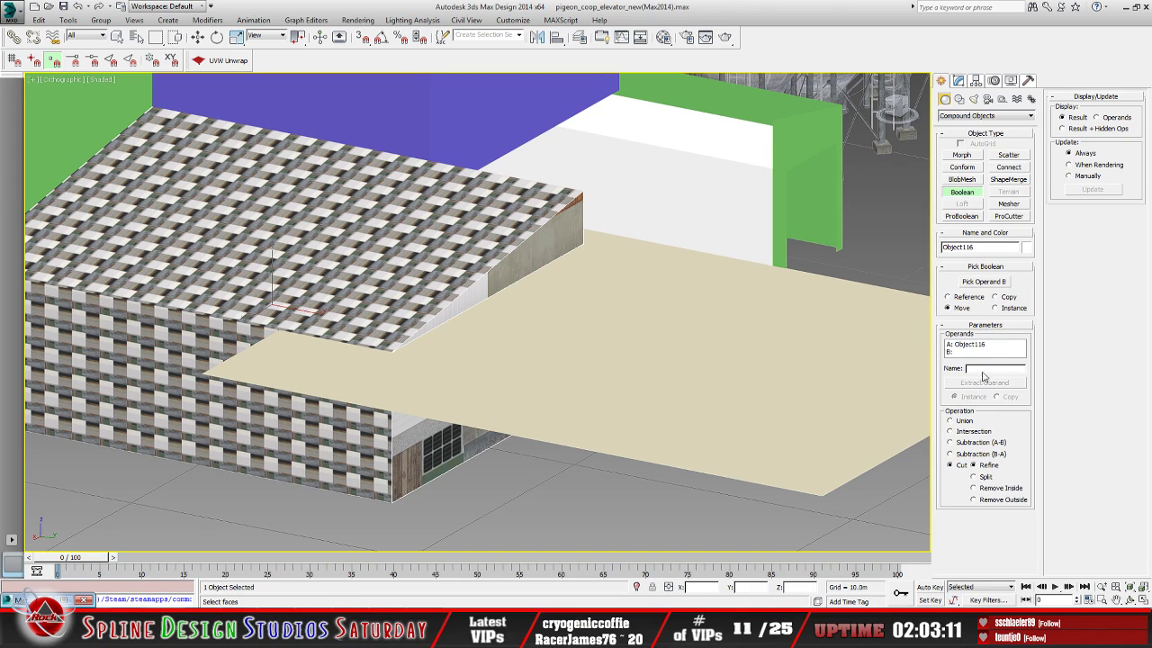
{"action": "left_click", "coordinate": [983, 284]}
{"action": "left_click", "coordinate": [604, 378]}
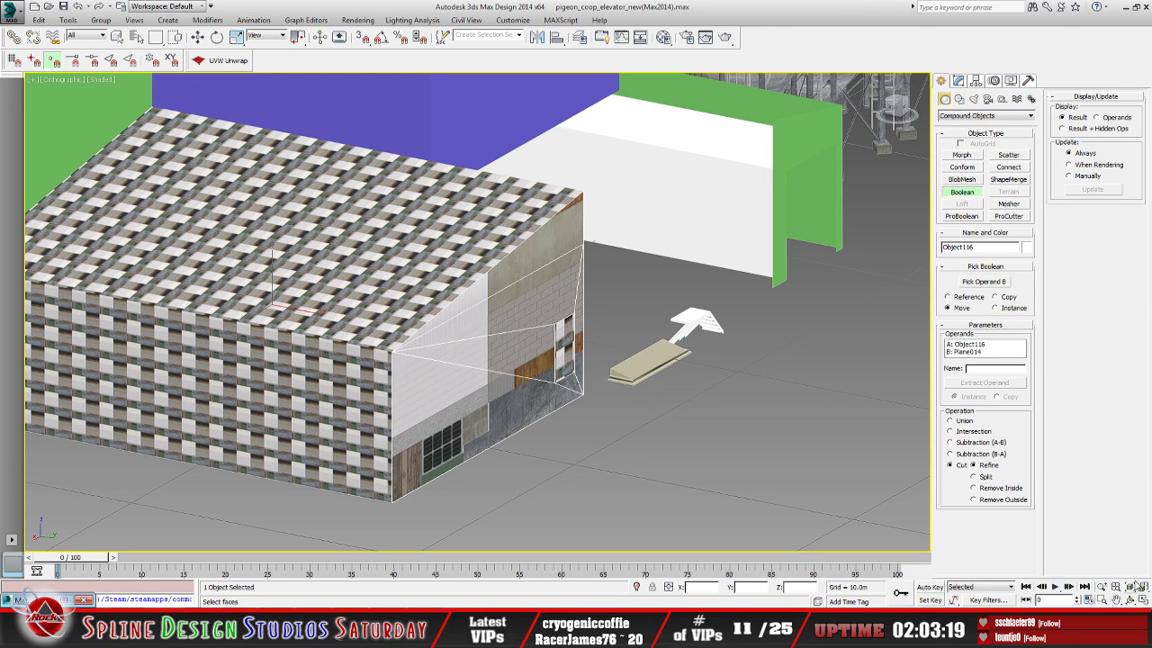
Convert the Boolean end wall to an editable poly
{"action": "left_click", "coordinate": [1132, 601]}
{"action": "left_click_drag", "start_coordinate": [468, 346], "coordinate": [421, 342]}
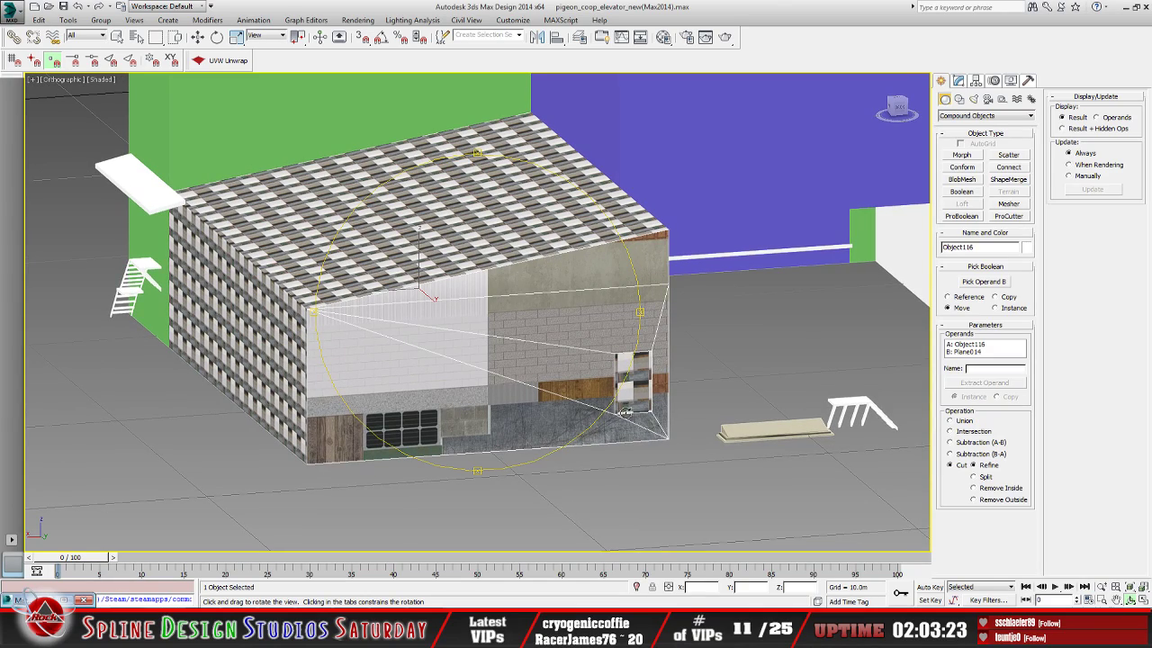
{"action": "left_click_drag", "start_coordinate": [594, 374], "coordinate": [486, 335]}
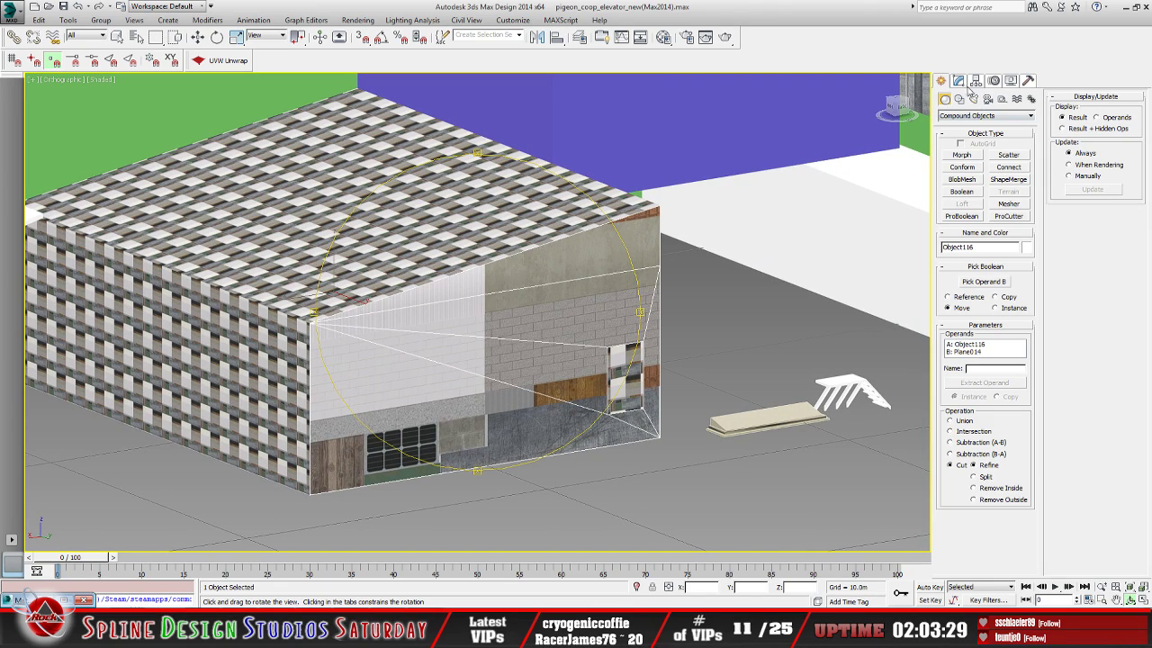
{"action": "left_click", "coordinate": [959, 81]}
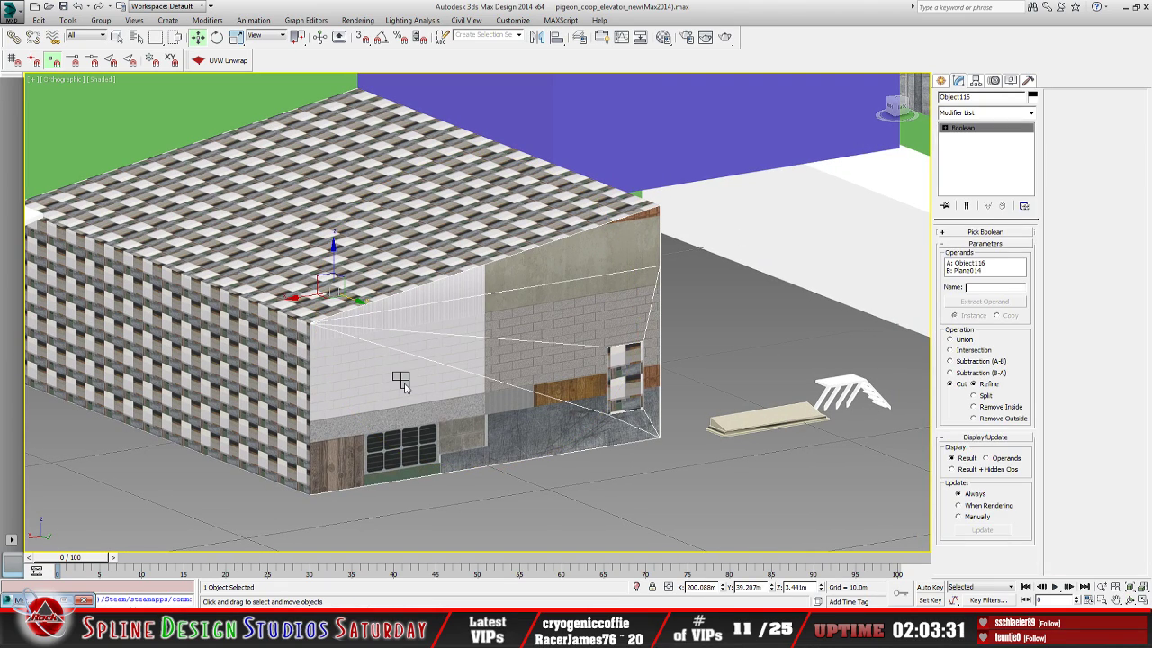
{"action": "right_click", "coordinate": [962, 128]}
{"action": "left_click", "coordinate": [948, 162]}
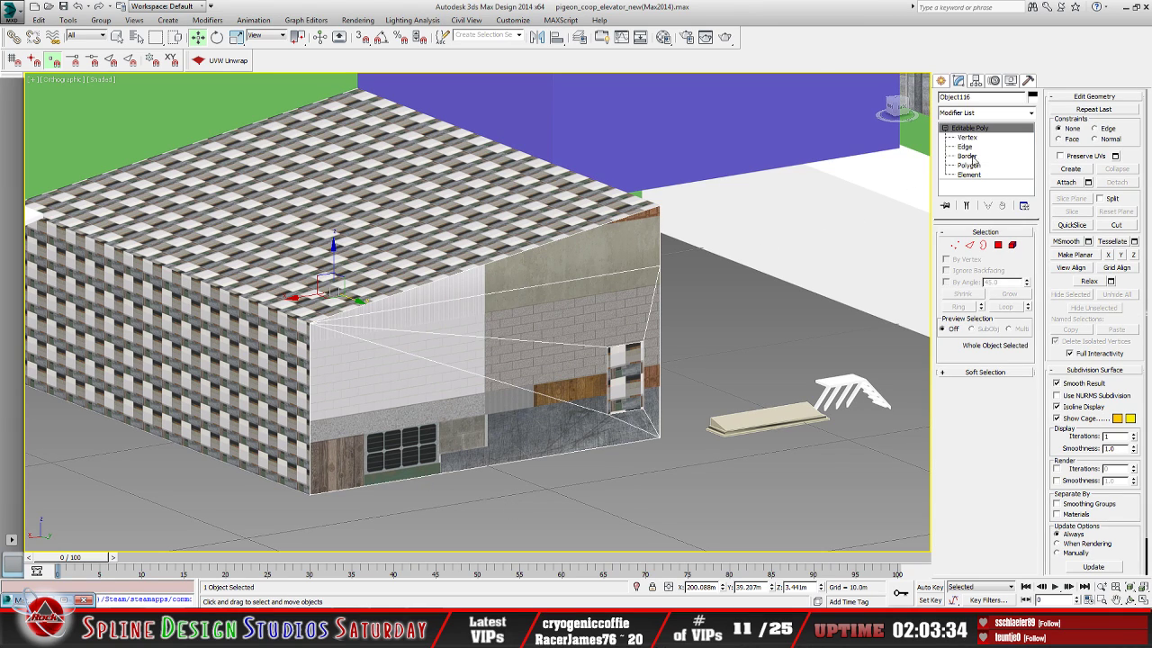
Examine the individual polygons of the cut end wall at polygon level, undoing trial selections, and leave polygon level
{"action": "left_click", "coordinate": [969, 164]}
{"action": "left_click", "coordinate": [505, 271]}
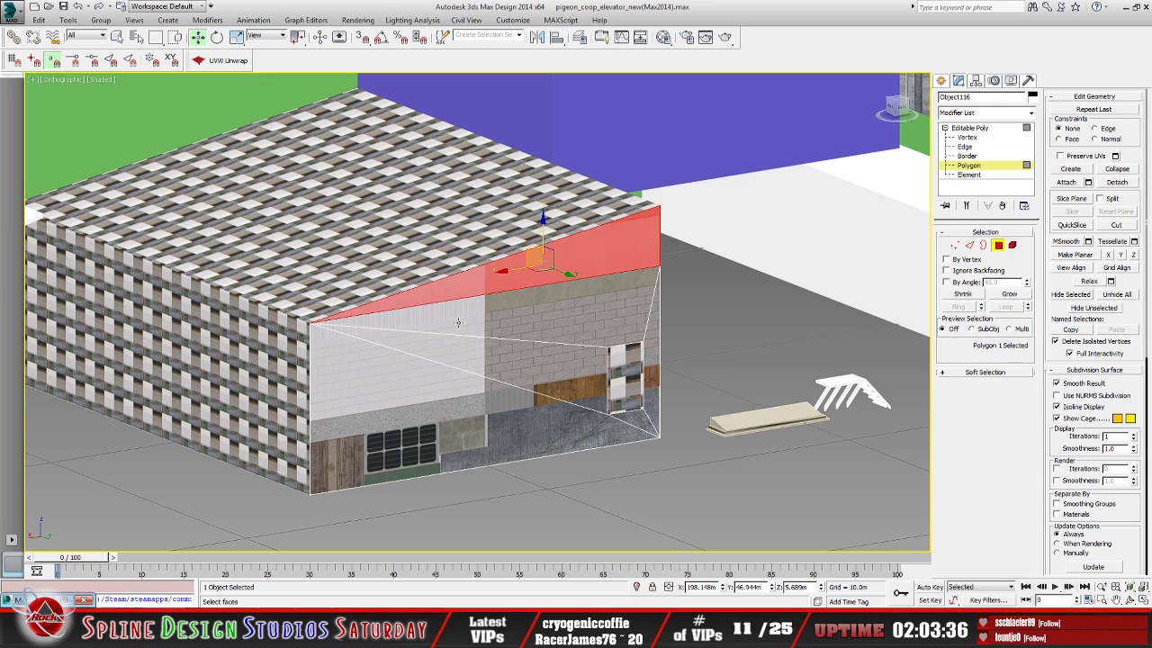
{"action": "left_click", "coordinate": [437, 316]}
{"action": "left_click", "coordinate": [422, 354]}
{"action": "left_click", "coordinate": [404, 383]}
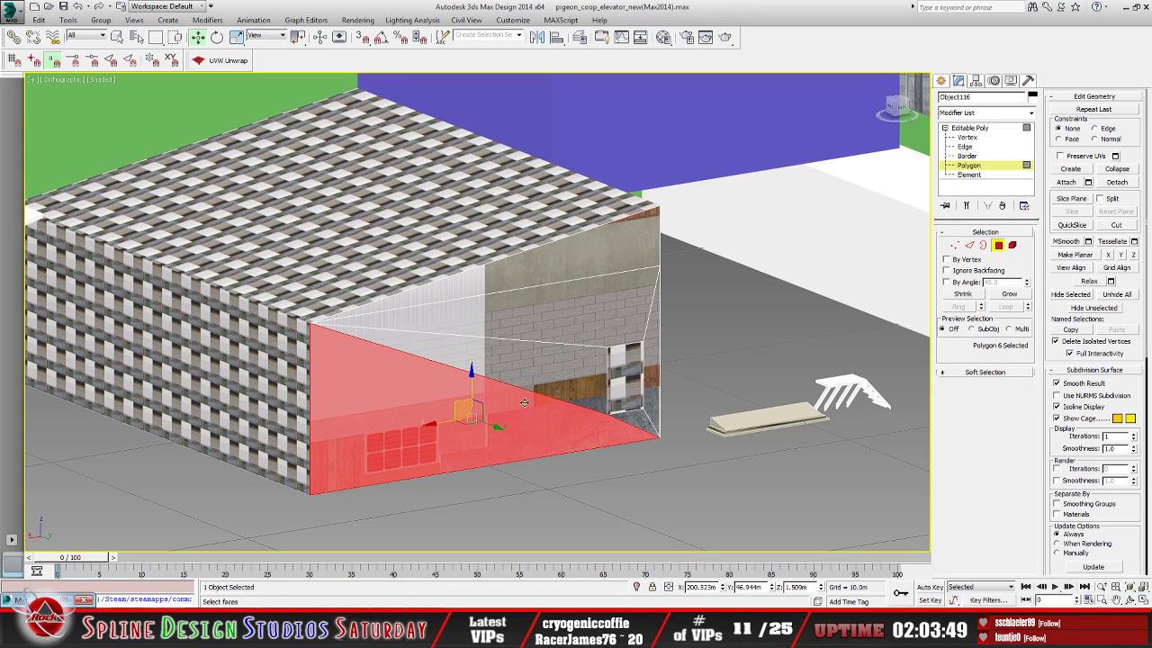
{"action": "left_click", "coordinate": [575, 353]}
{"action": "left_click", "coordinate": [640, 422]}
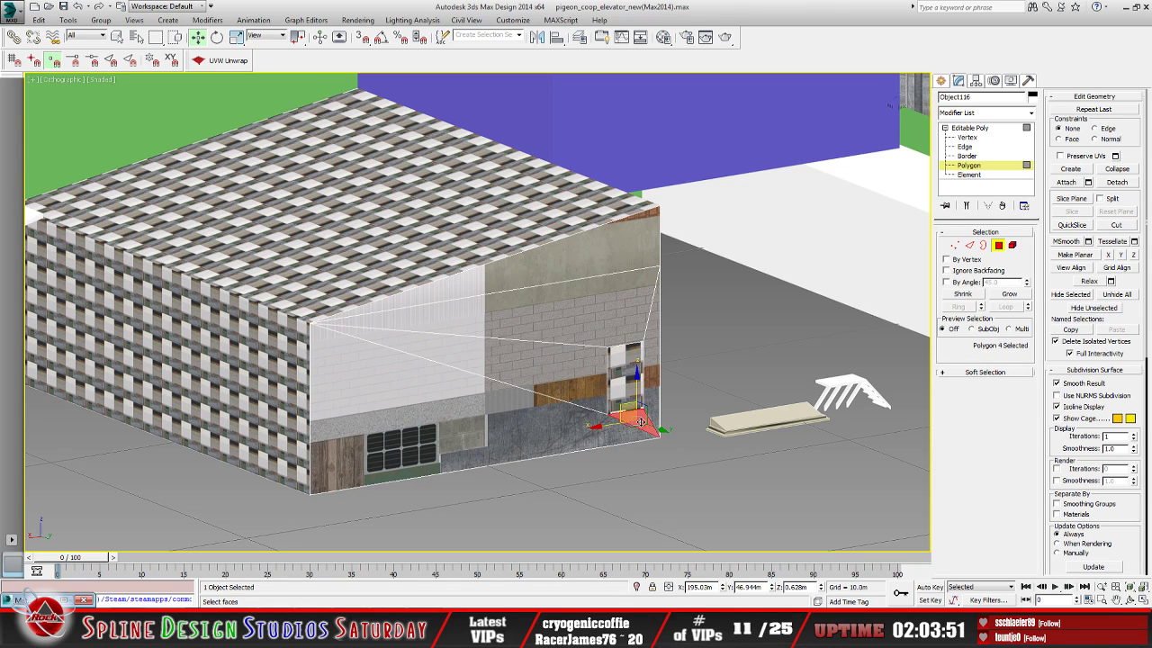
{"action": "left_click", "coordinate": [579, 338]}
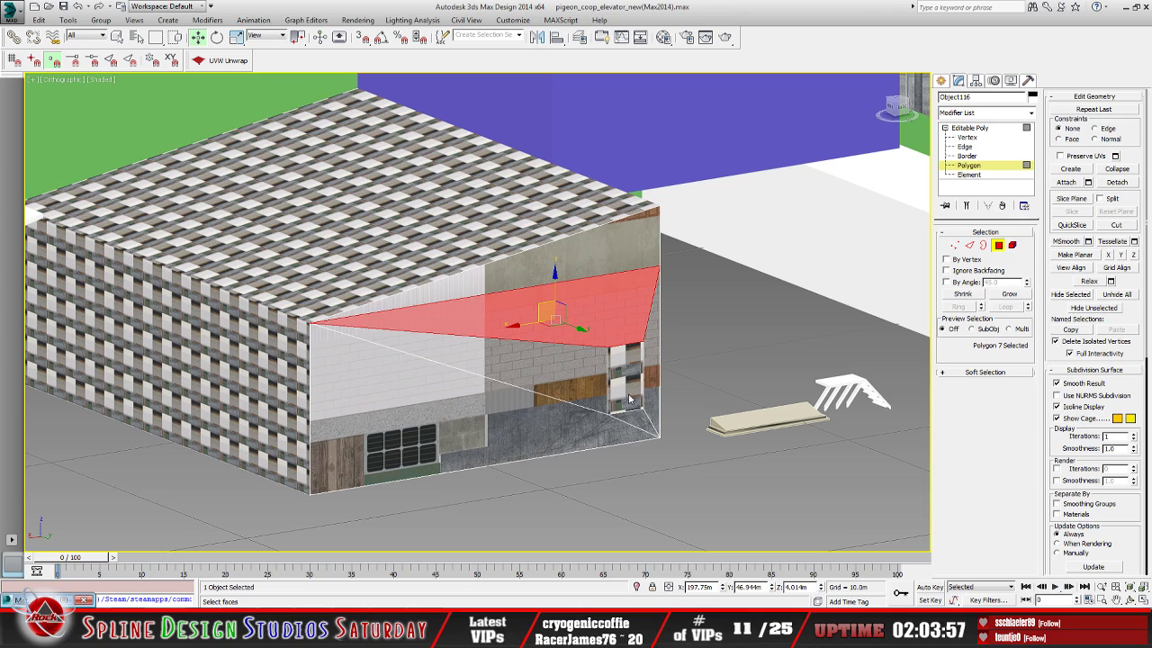
{"action": "key", "text": "ctrl+z"}
{"action": "key", "text": "ctrl+z"}
{"action": "key", "text": "ctrl+z"}
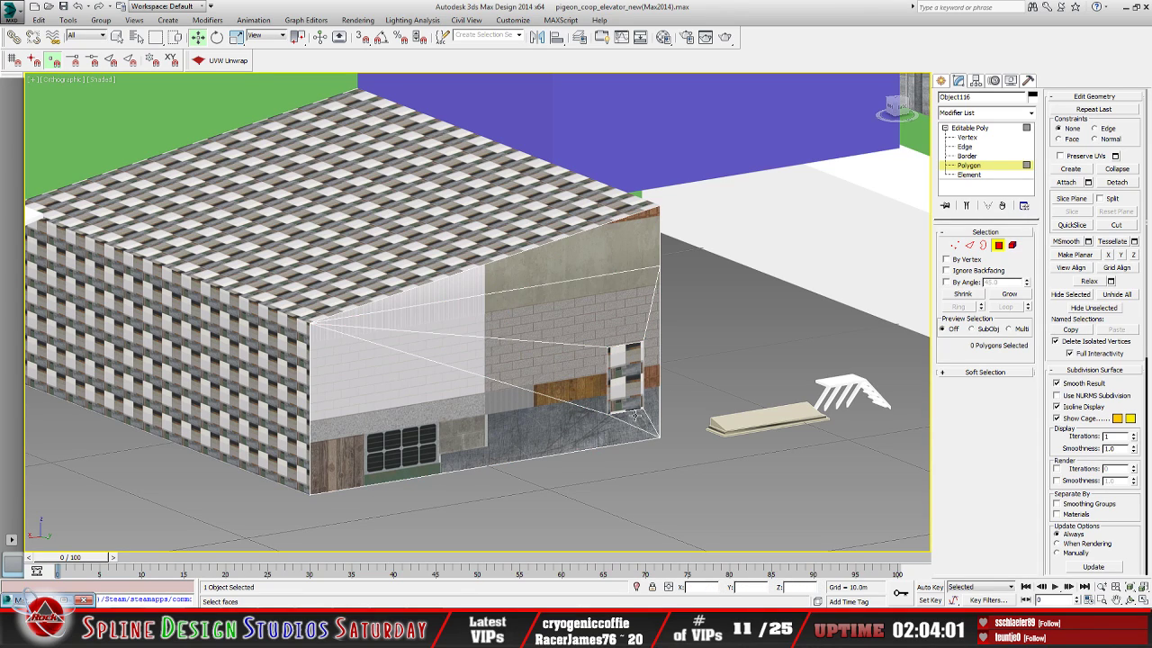
{"action": "left_click", "coordinate": [631, 317]}
{"action": "left_click", "coordinate": [569, 268]}
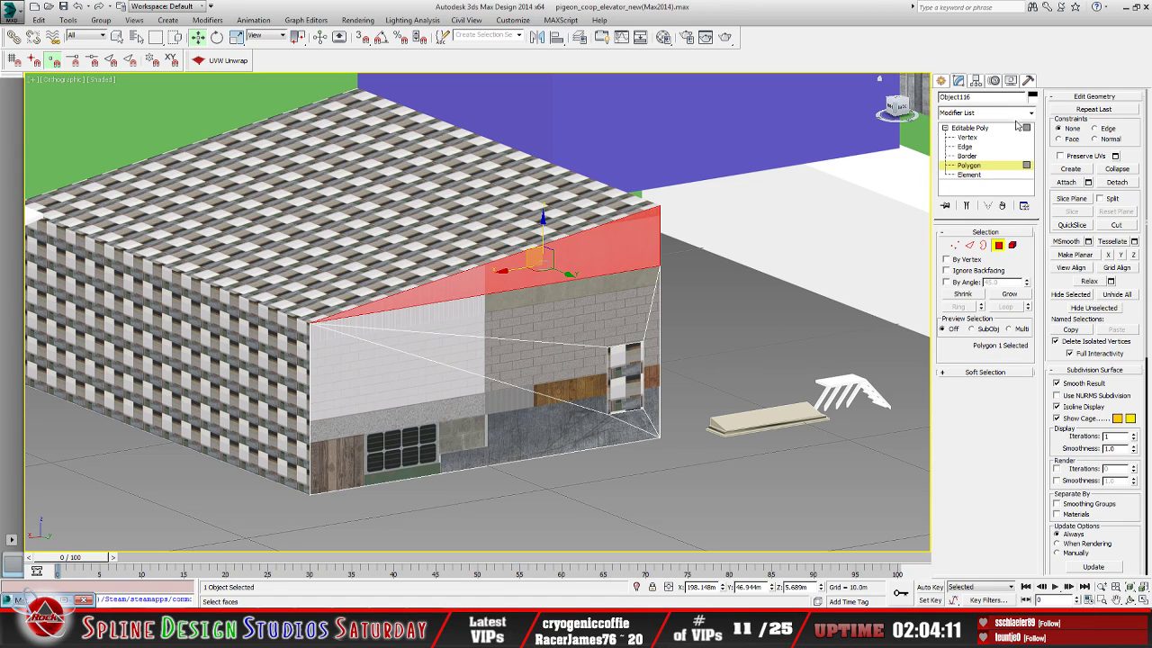
{"action": "left_click", "coordinate": [972, 128]}
Collapse the main building and the cut end wall into a single mesh object with the Collapse utility
{"action": "left_click", "coordinate": [303, 271]}
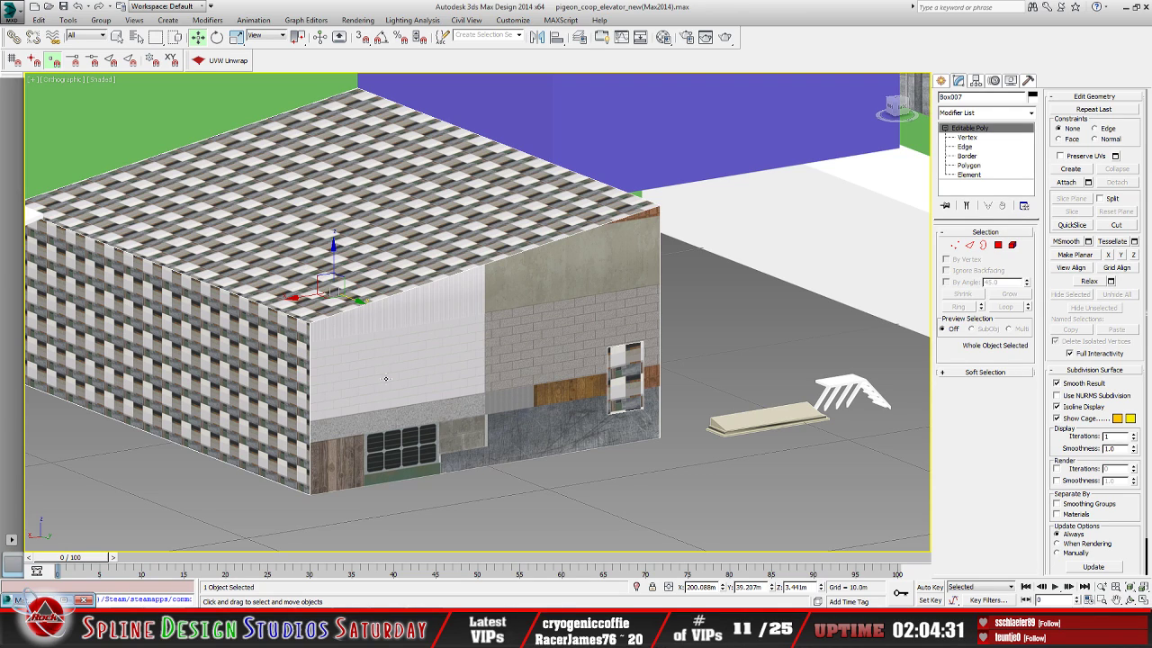
{"action": "left_click", "coordinate": [332, 338], "text": "ctrl"}
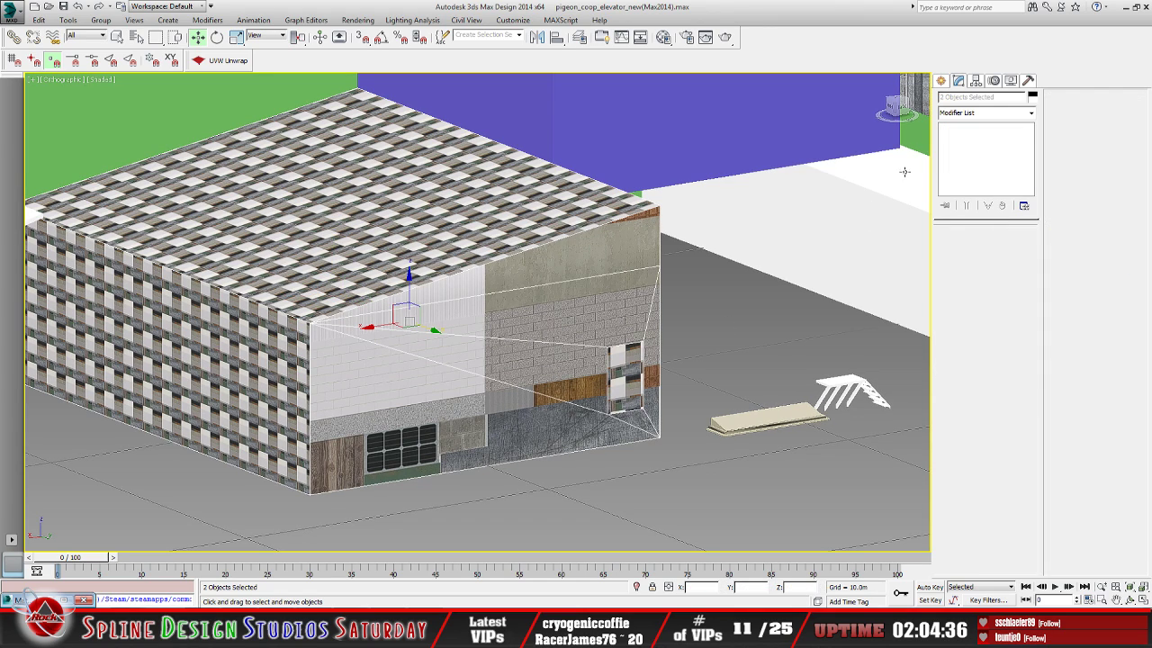
{"action": "left_click", "coordinate": [1028, 81]}
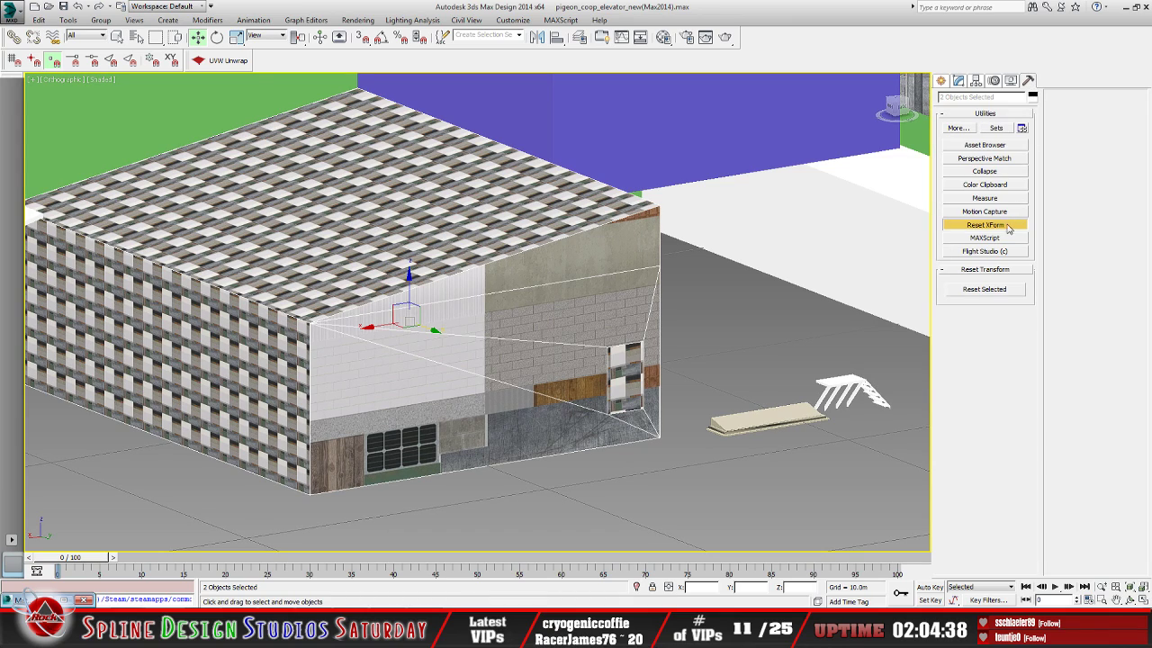
{"action": "left_click", "coordinate": [990, 173]}
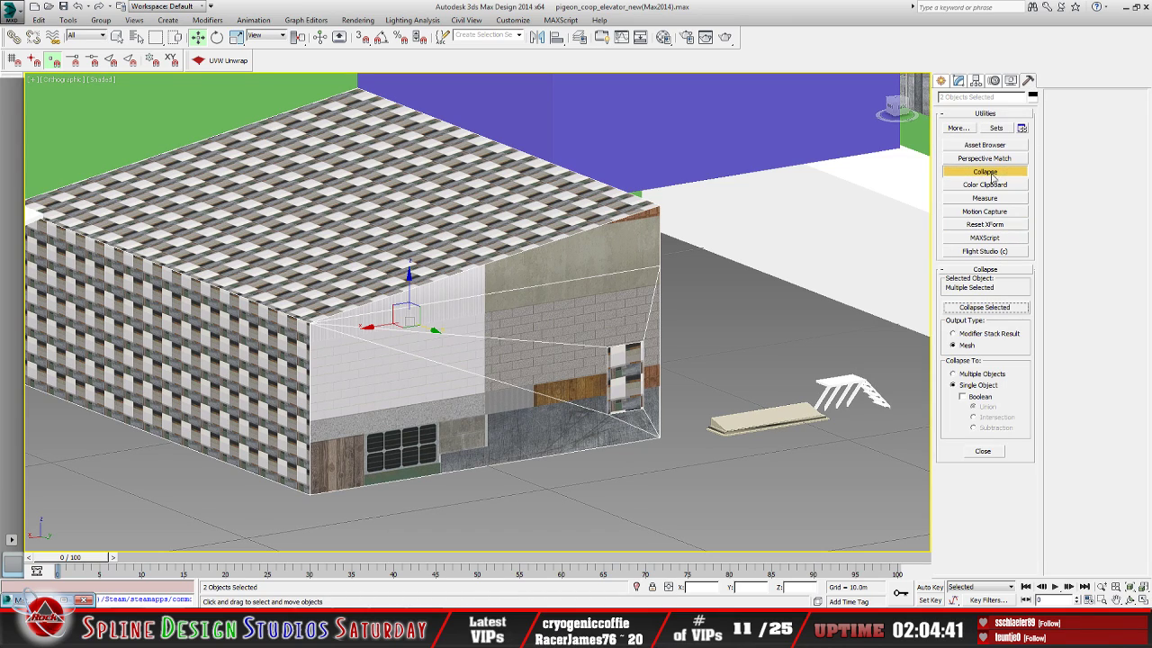
{"action": "left_click", "coordinate": [986, 308]}
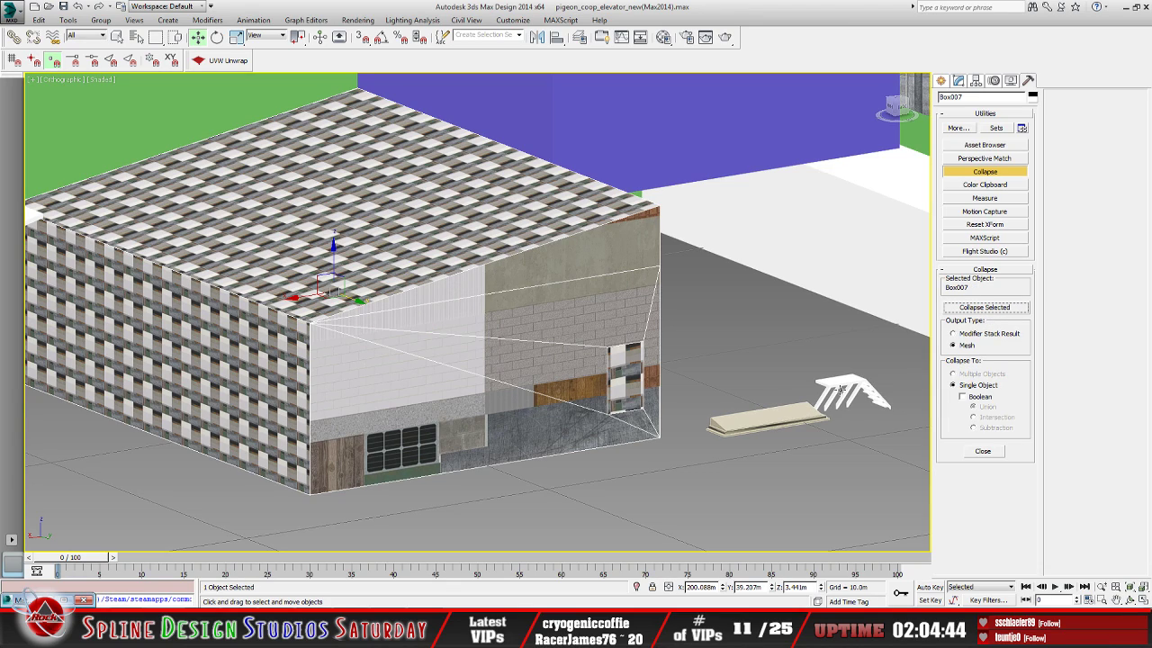
{"action": "left_click", "coordinate": [985, 171]}
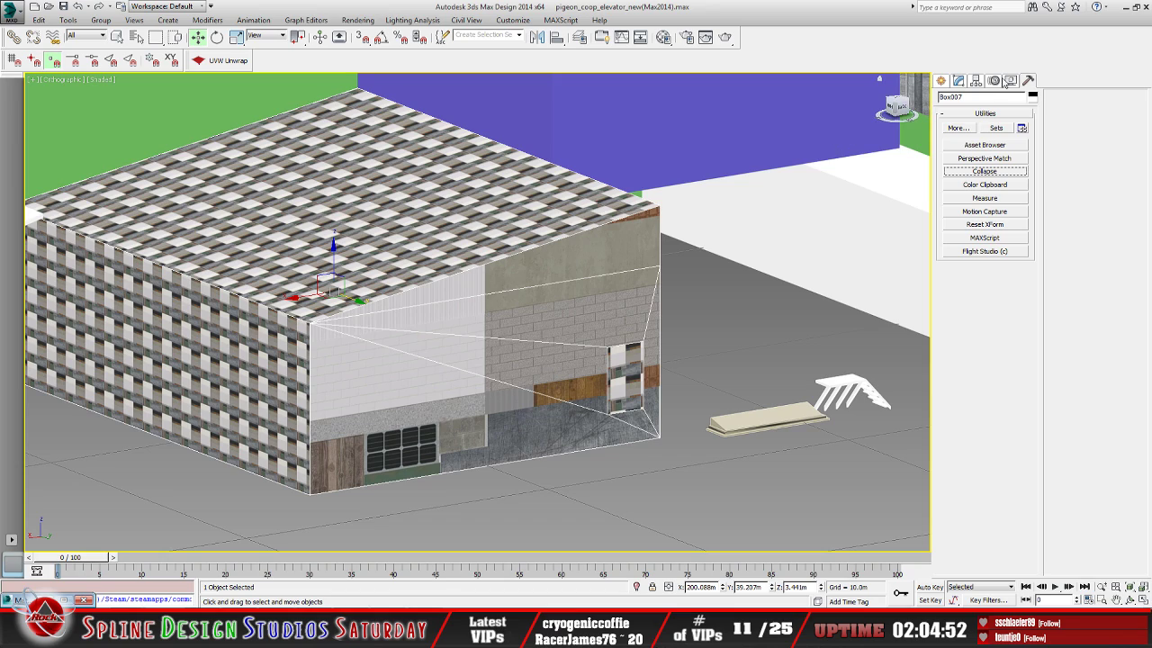
Center the merged building's pivot on the object with Affect Pivot Only, and leave pivot editing
{"action": "left_click", "coordinate": [979, 81]}
{"action": "left_click", "coordinate": [985, 154]}
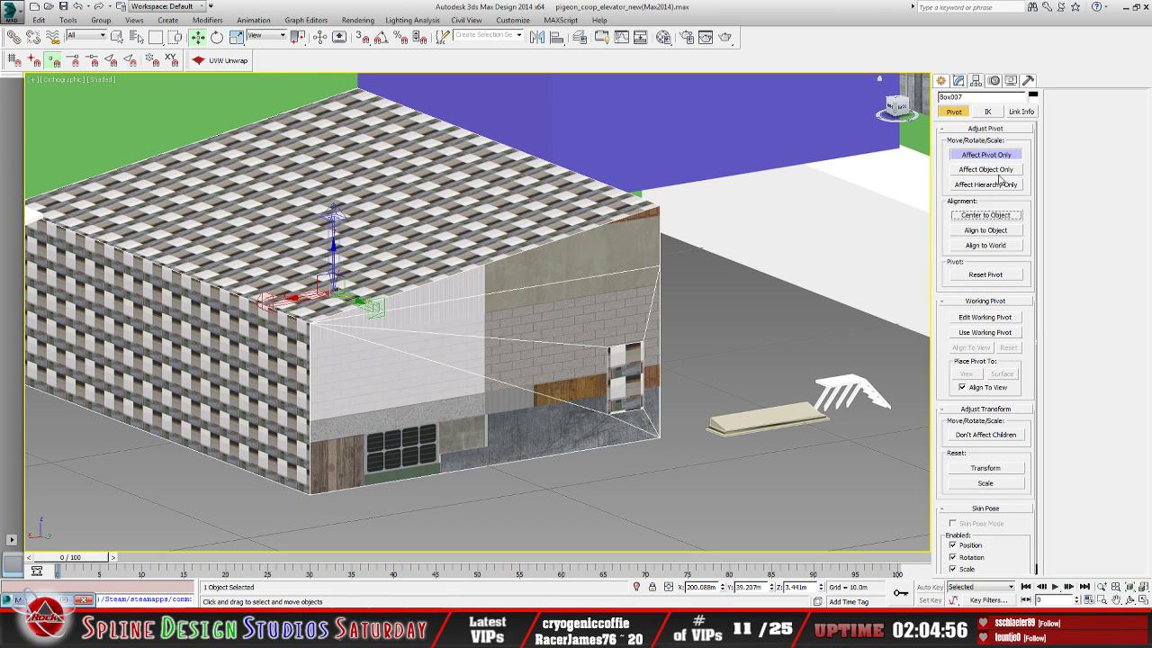
{"action": "left_click", "coordinate": [995, 219]}
{"action": "middle_click_drag", "start_coordinate": [458, 331], "coordinate": [507, 321]}
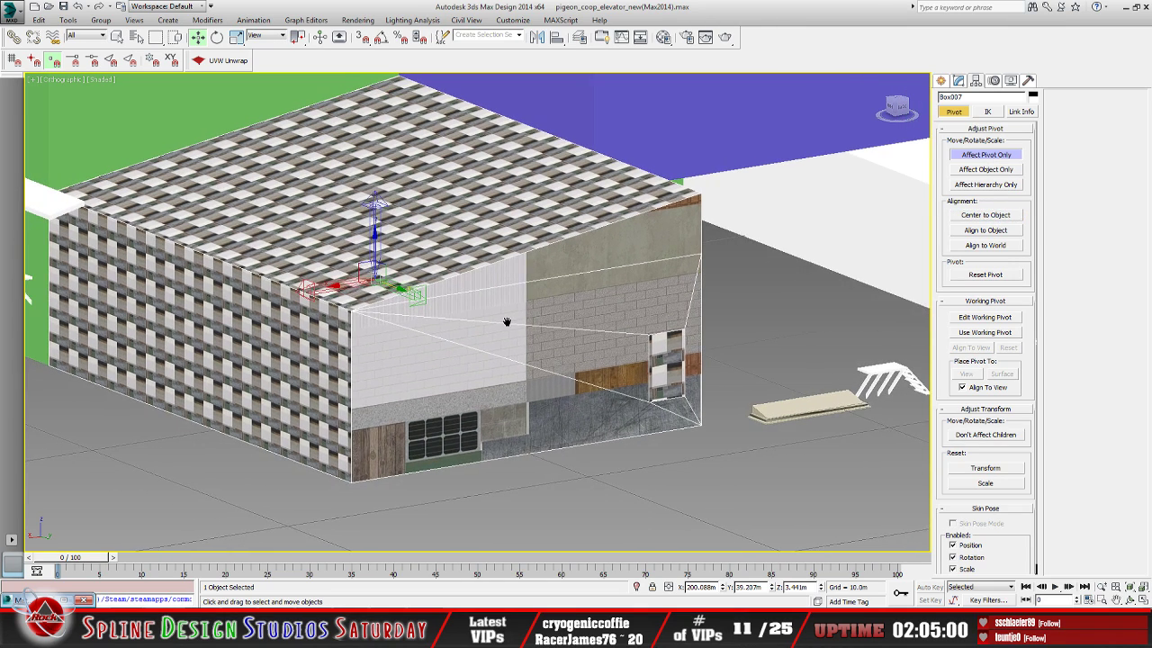
{"action": "left_click", "coordinate": [1130, 600]}
{"action": "left_click_drag", "start_coordinate": [408, 363], "coordinate": [459, 328]}
{"action": "left_click", "coordinate": [986, 154]}
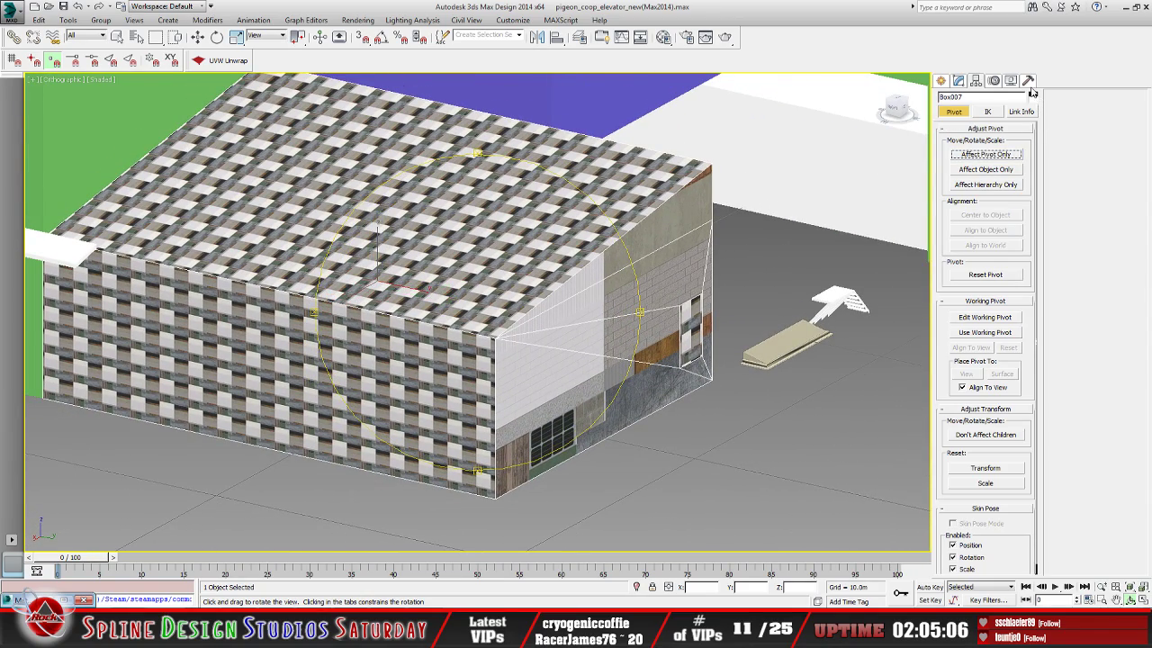
Reset the building's transform with the Reset XForm utility
{"action": "left_click", "coordinate": [1028, 81]}
{"action": "left_click", "coordinate": [978, 227]}
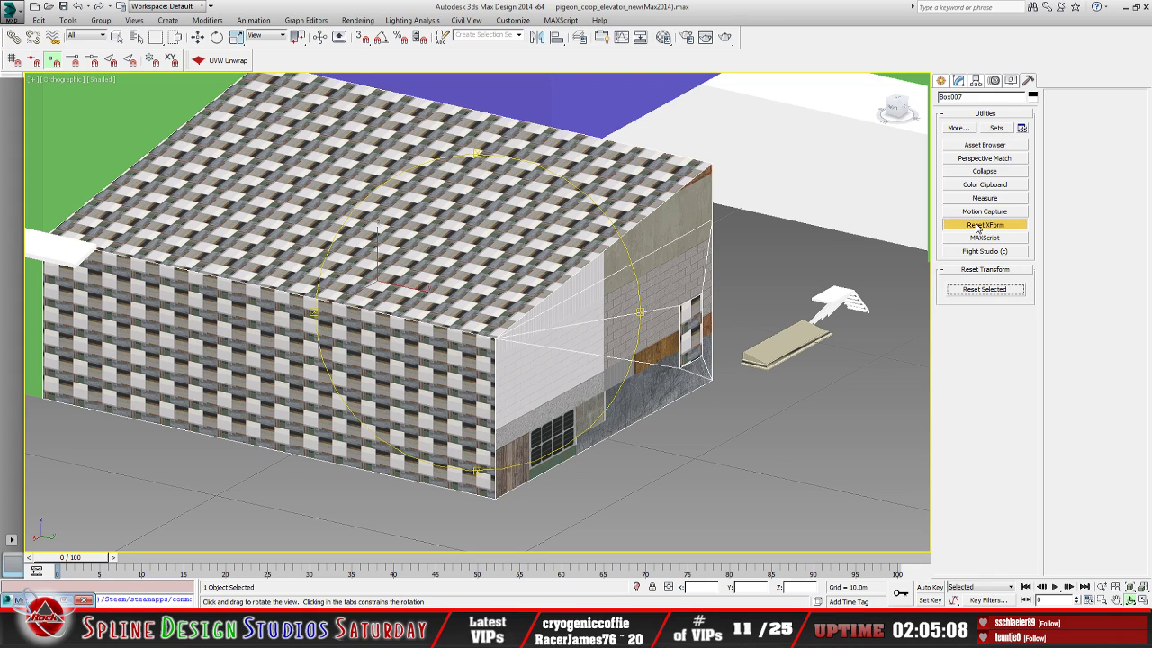
{"action": "left_click", "coordinate": [981, 289]}
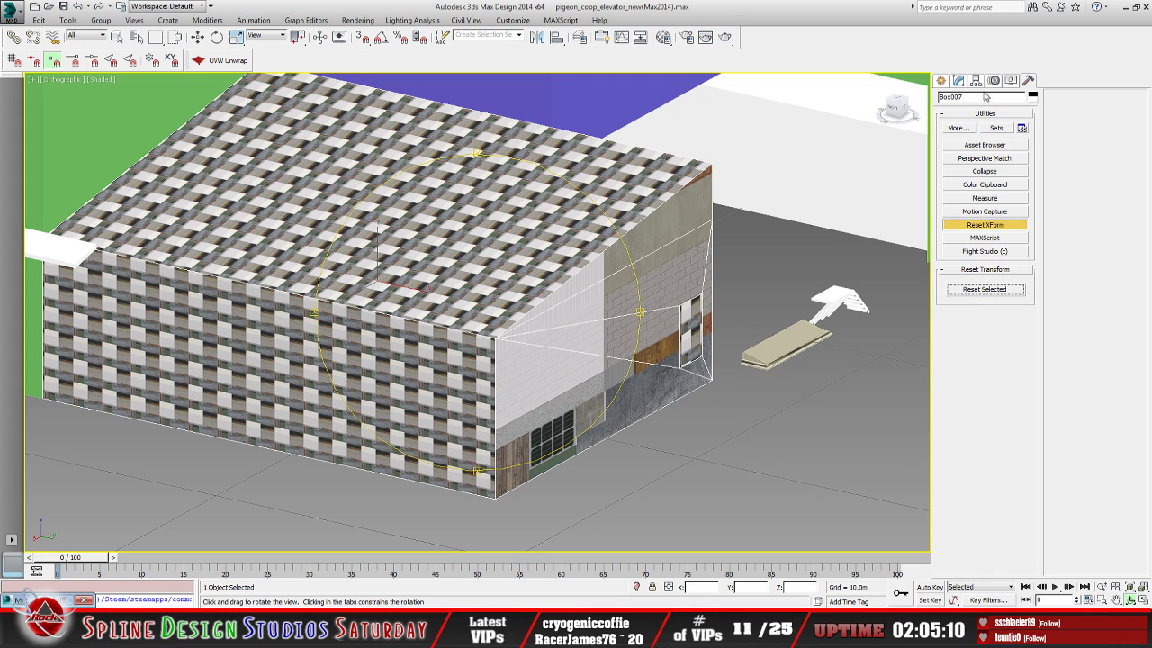
Collapse the building's whole modifier stack, including the XForm, holding the scene before accepting
{"action": "left_click", "coordinate": [958, 81]}
{"action": "left_click_drag", "start_coordinate": [560, 283], "coordinate": [545, 297]}
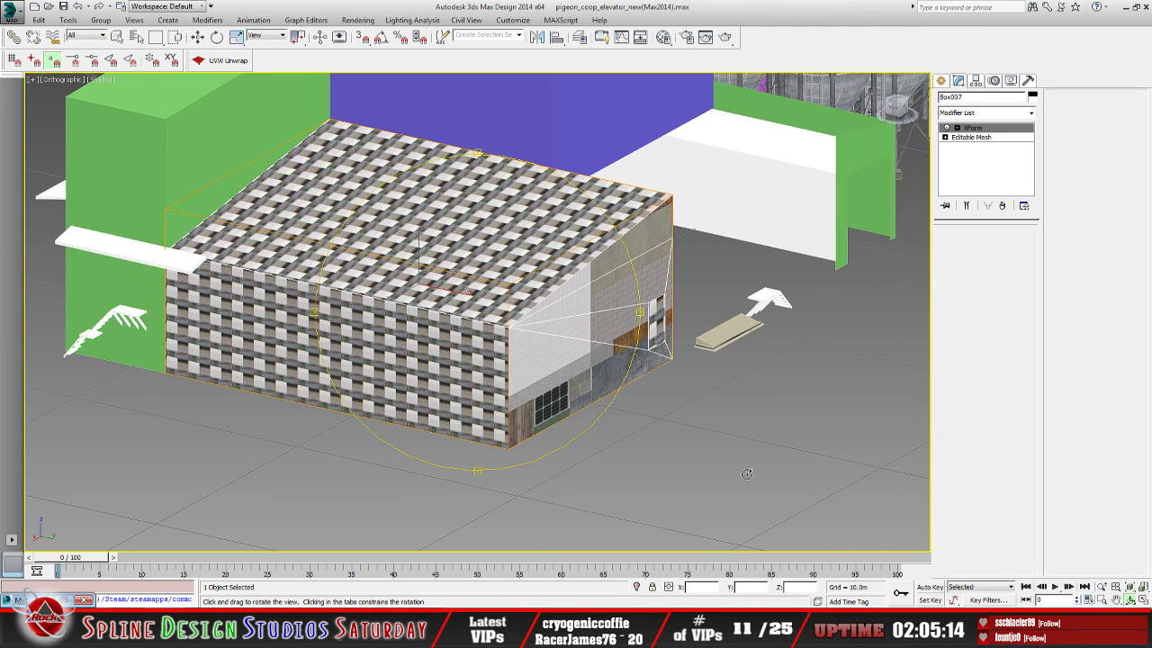
{"action": "left_click_drag", "start_coordinate": [576, 403], "coordinate": [474, 318]}
{"action": "right_click", "coordinate": [1001, 130]}
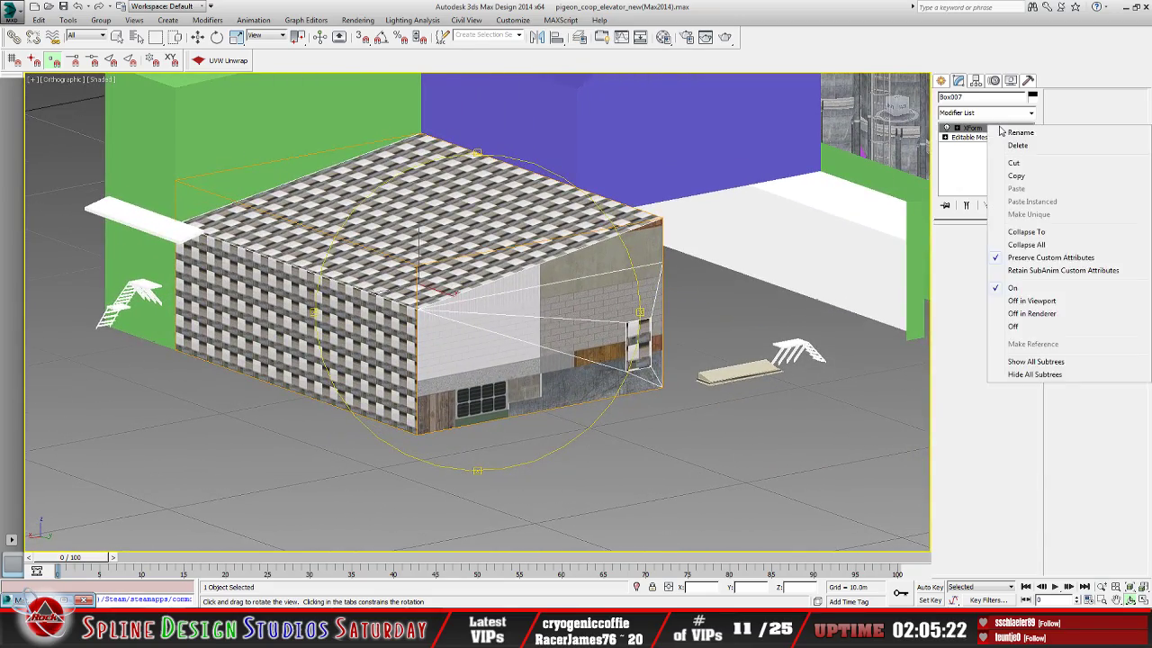
{"action": "left_click", "coordinate": [1034, 249]}
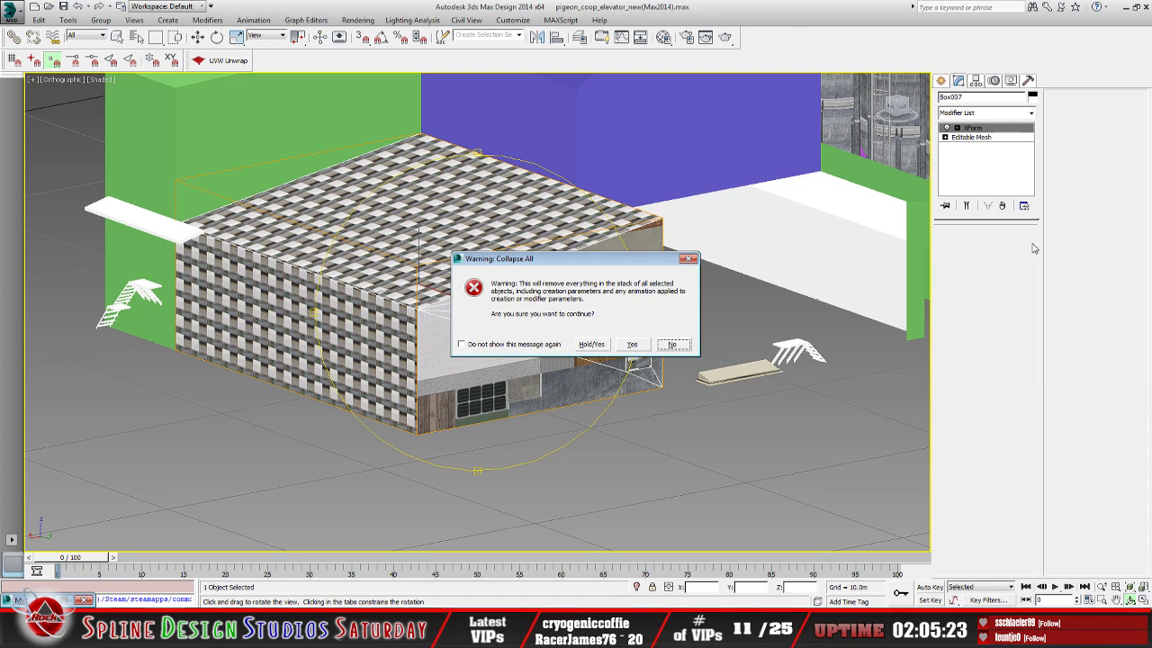
{"action": "left_click", "coordinate": [591, 345]}
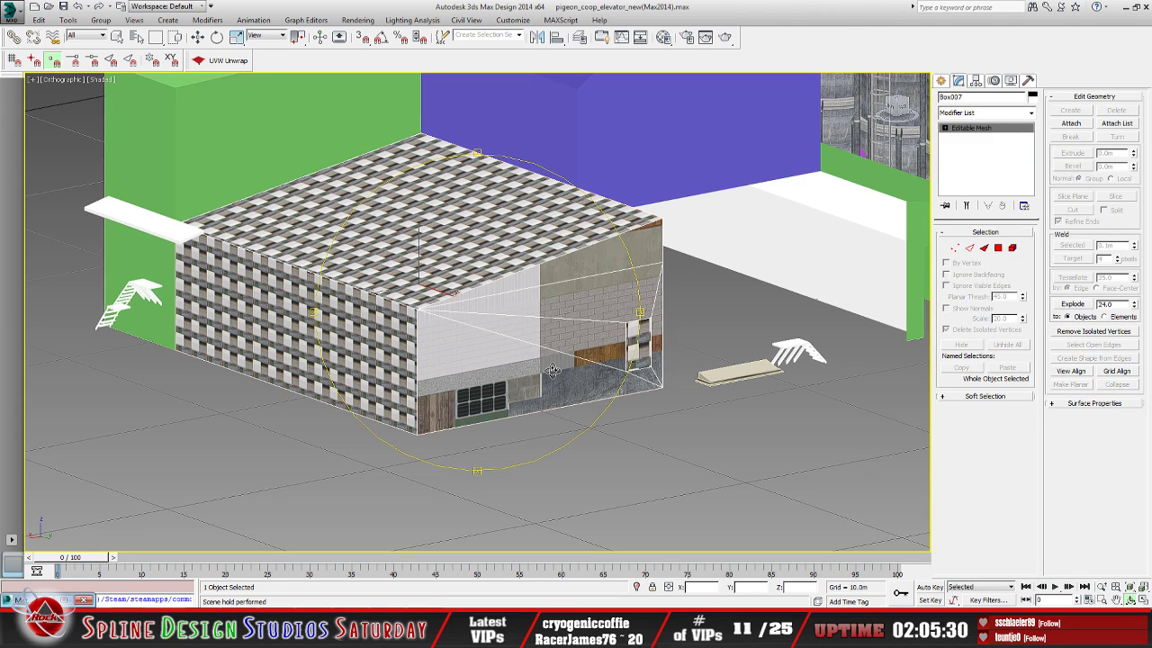
Convert the merged building mesh to an editable poly
{"action": "middle_click_drag", "start_coordinate": [531, 382], "coordinate": [442, 369], "text": "alt"}
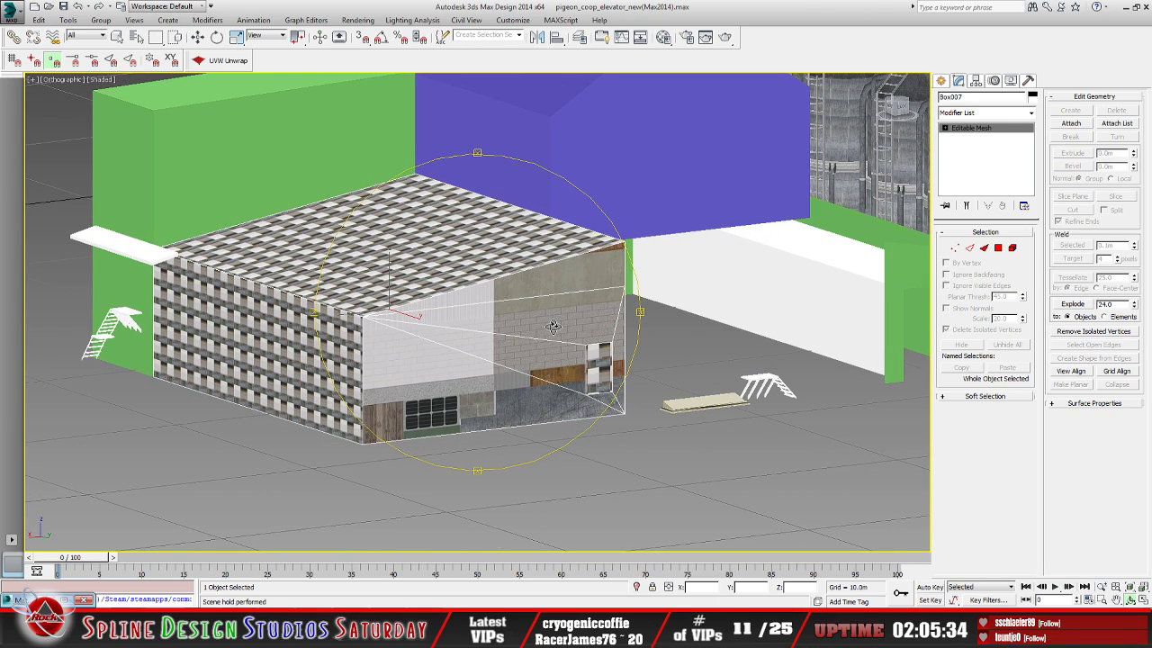
{"action": "key", "text": "w"}
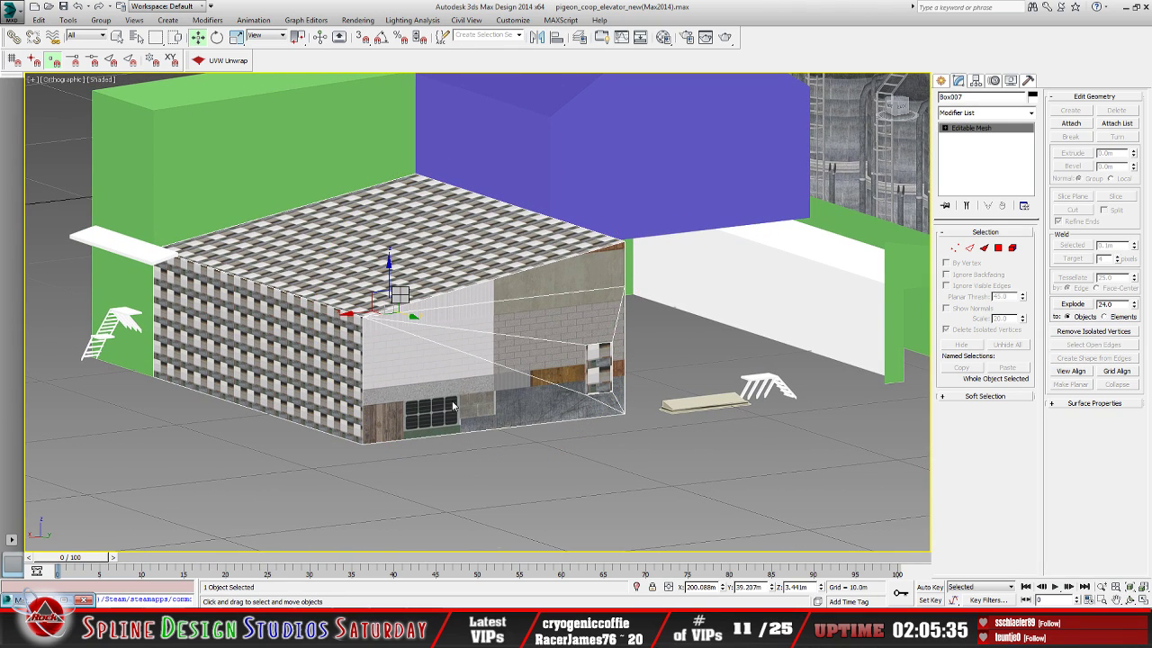
{"action": "right_click", "coordinate": [404, 319]}
{"action": "left_click", "coordinate": [289, 305]}
{"action": "middle_click_drag", "start_coordinate": [289, 304], "coordinate": [308, 341], "text": "alt"}
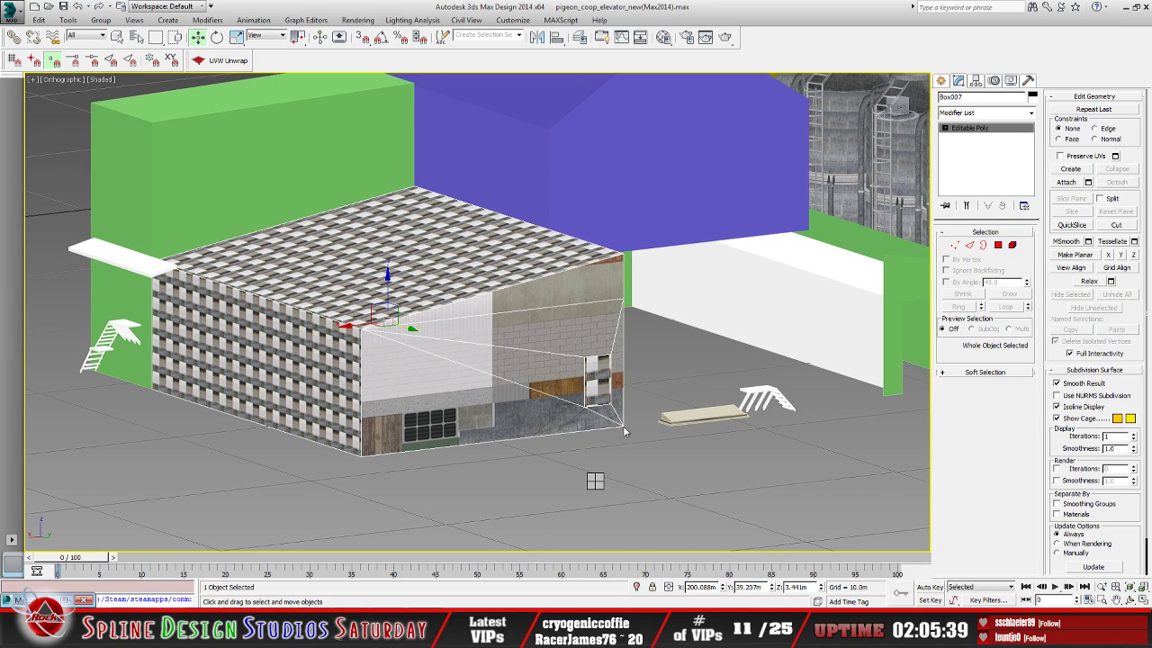
Unhide Object092 in the scene
{"action": "key", "text": "h"}
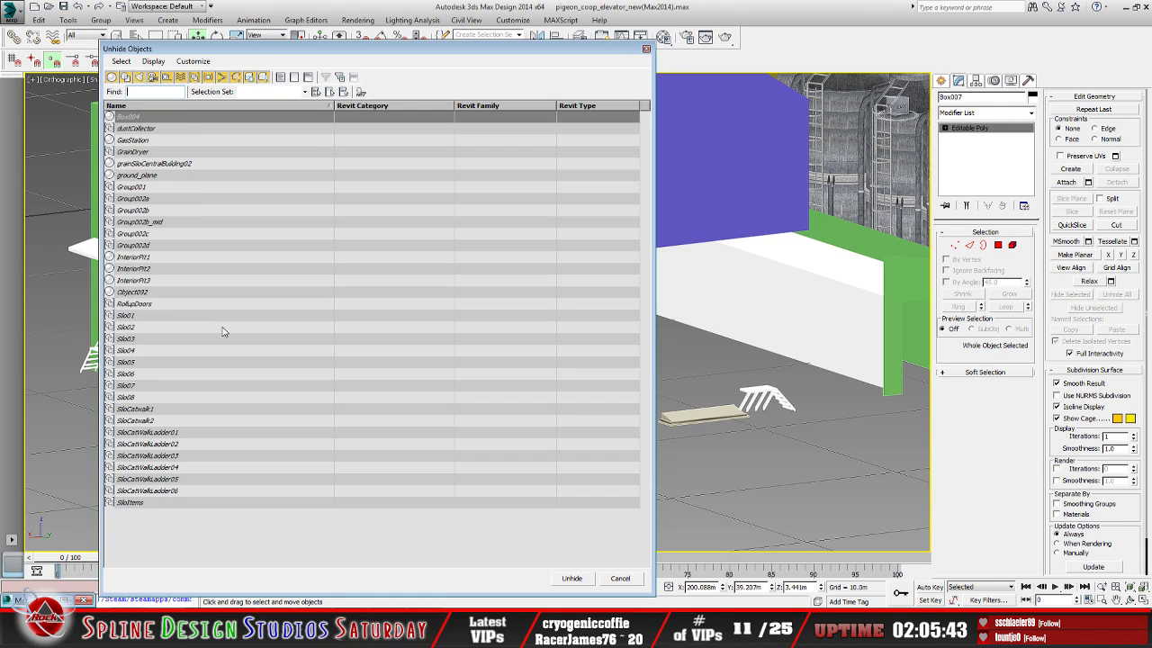
{"action": "left_click", "coordinate": [144, 292]}
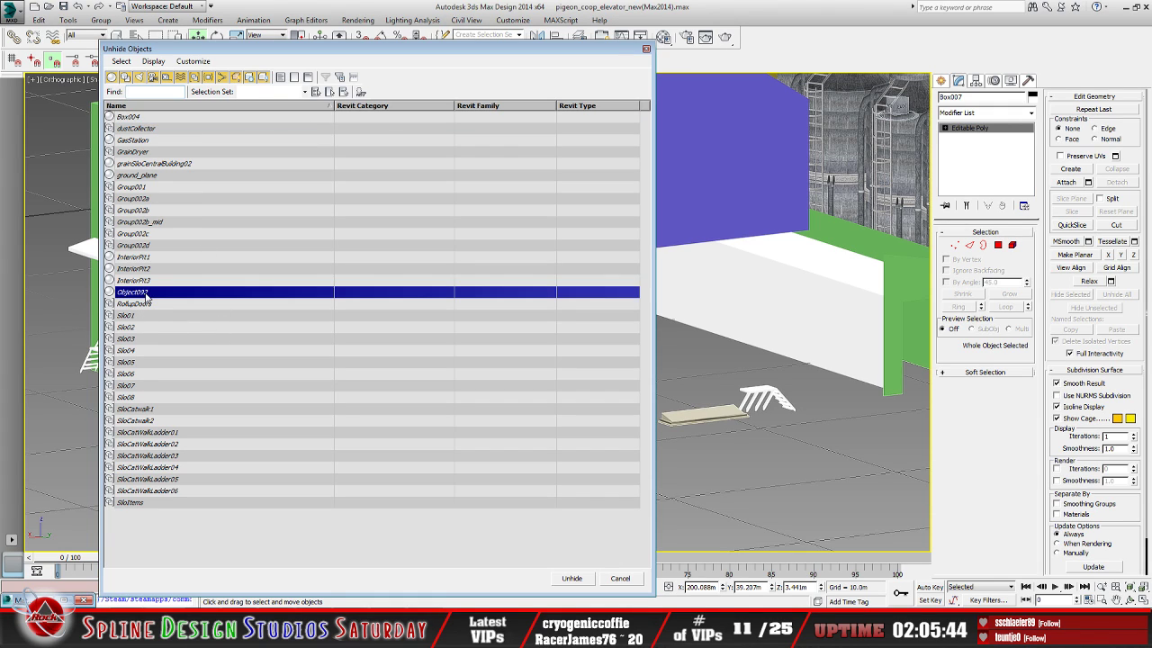
{"action": "left_click", "coordinate": [571, 578]}
{"action": "middle_click_drag", "start_coordinate": [536, 233], "coordinate": [538, 300], "text": "alt"}
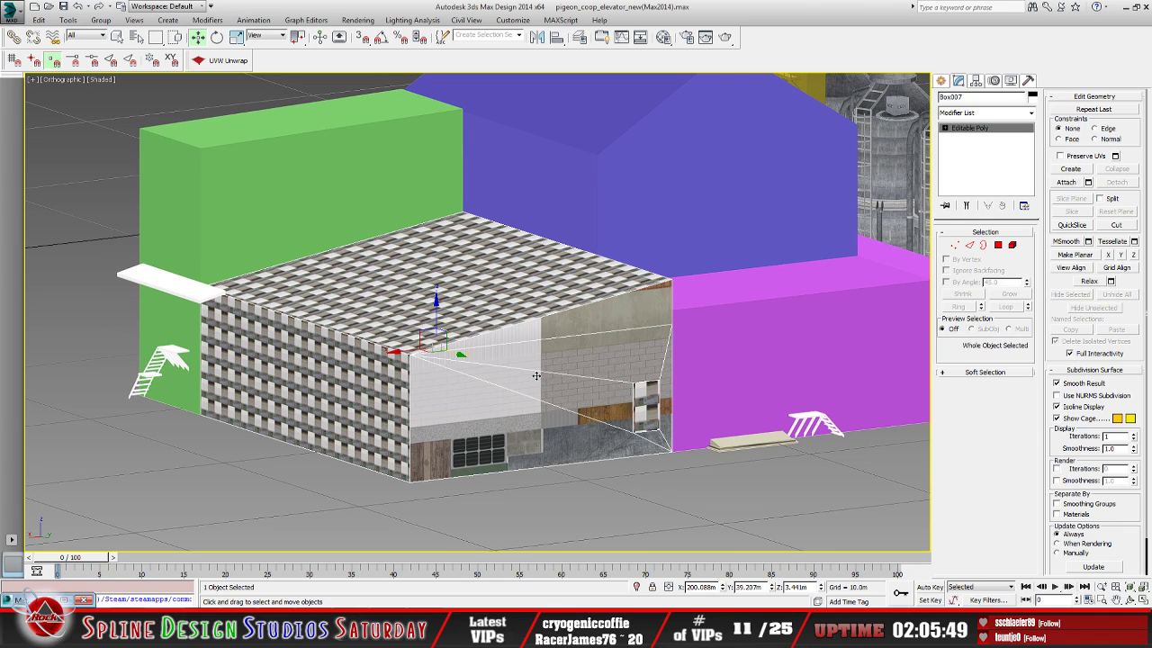
Apply an Unwrap UVW modifier to the building and show feedMill_diffuse.dds as the UV editor background
{"action": "left_click", "coordinate": [225, 60]}
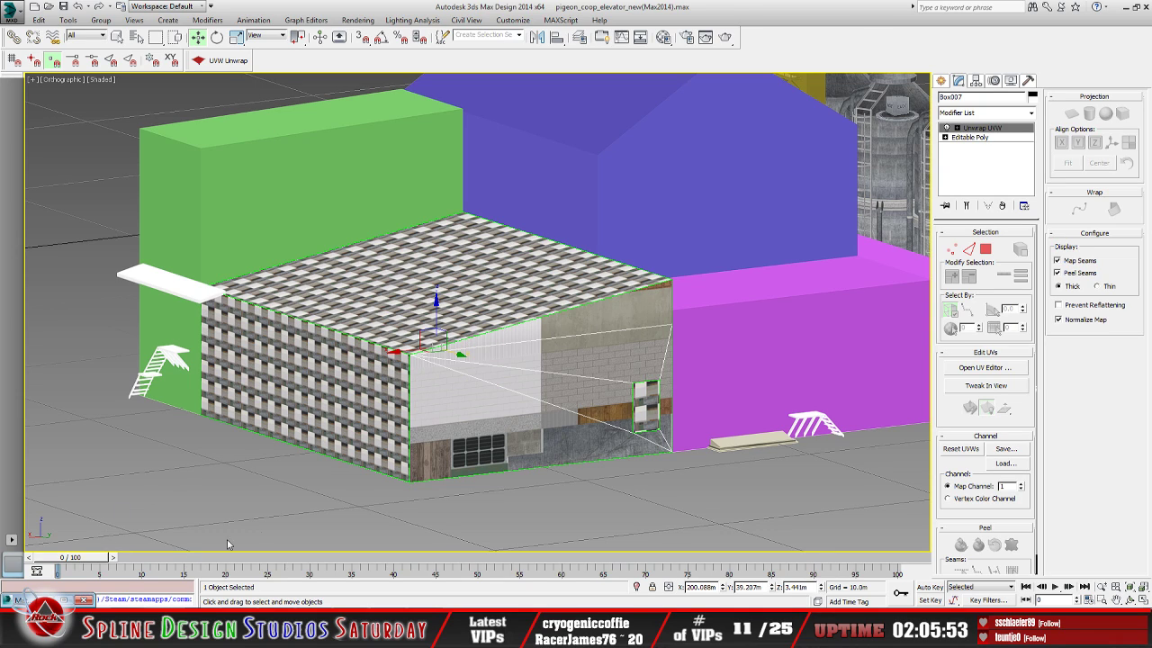
{"action": "left_click", "coordinate": [976, 368]}
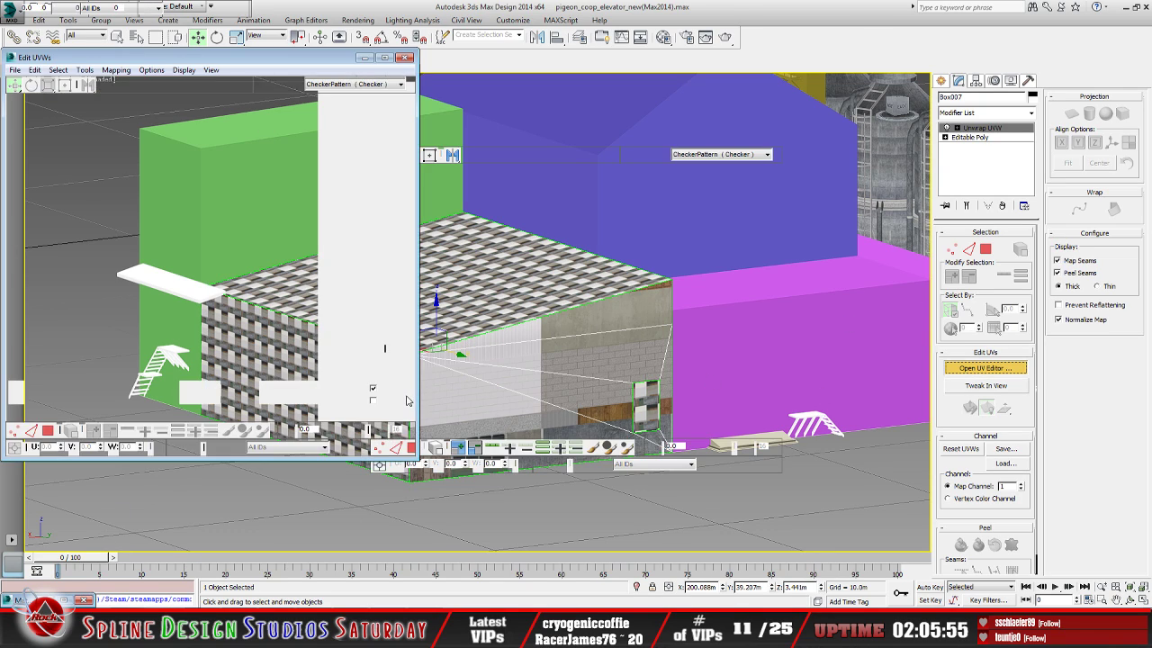
{"action": "left_click", "coordinate": [400, 85]}
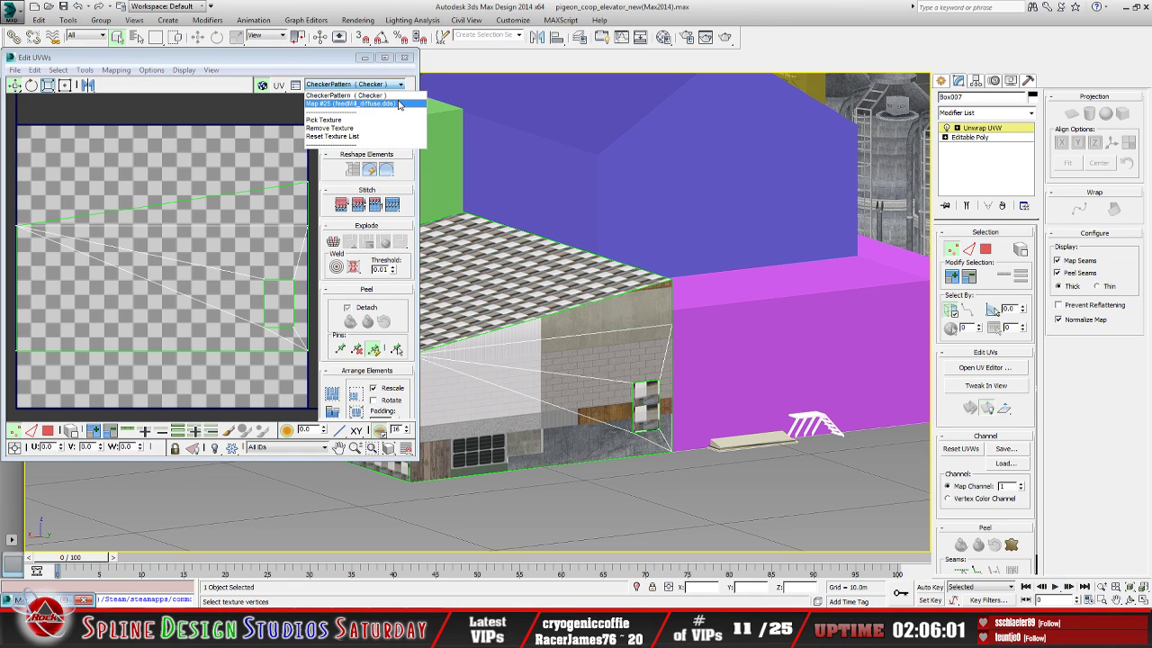
{"action": "left_click", "coordinate": [399, 105]}
{"action": "scroll", "coordinate": [227, 254], "scroll_direction": "down", "scroll_amount": 4}
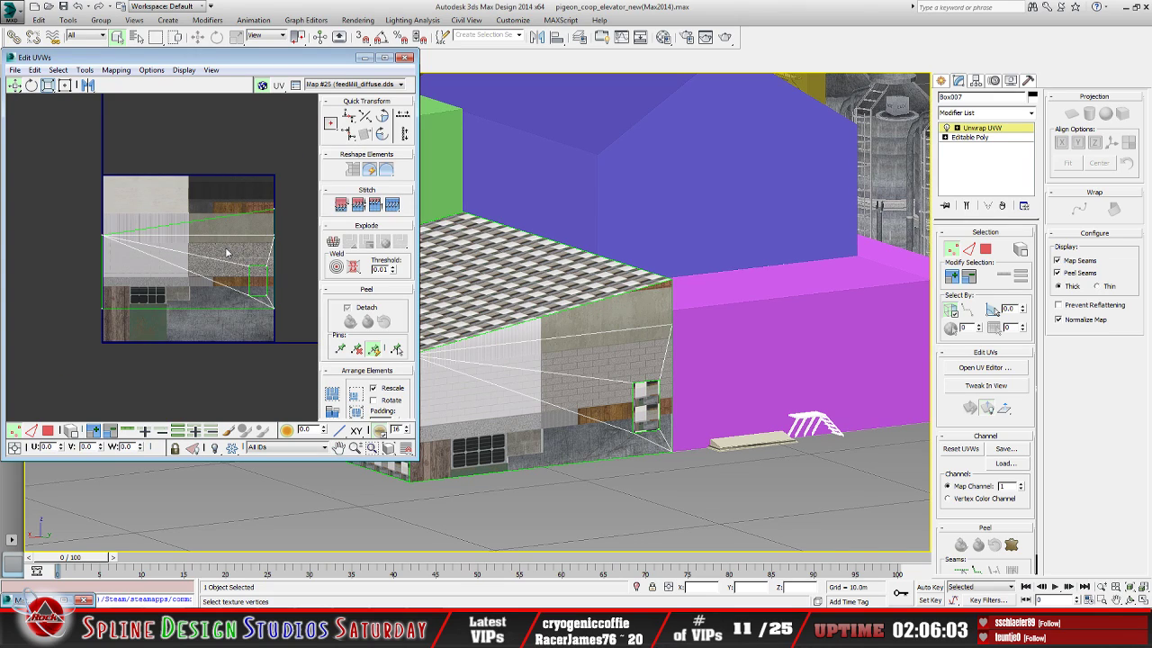
Select the end wall's upper triangular polygon at Unwrap polygon level and display only selected faces in the UV editor
{"action": "left_click", "coordinate": [506, 414]}
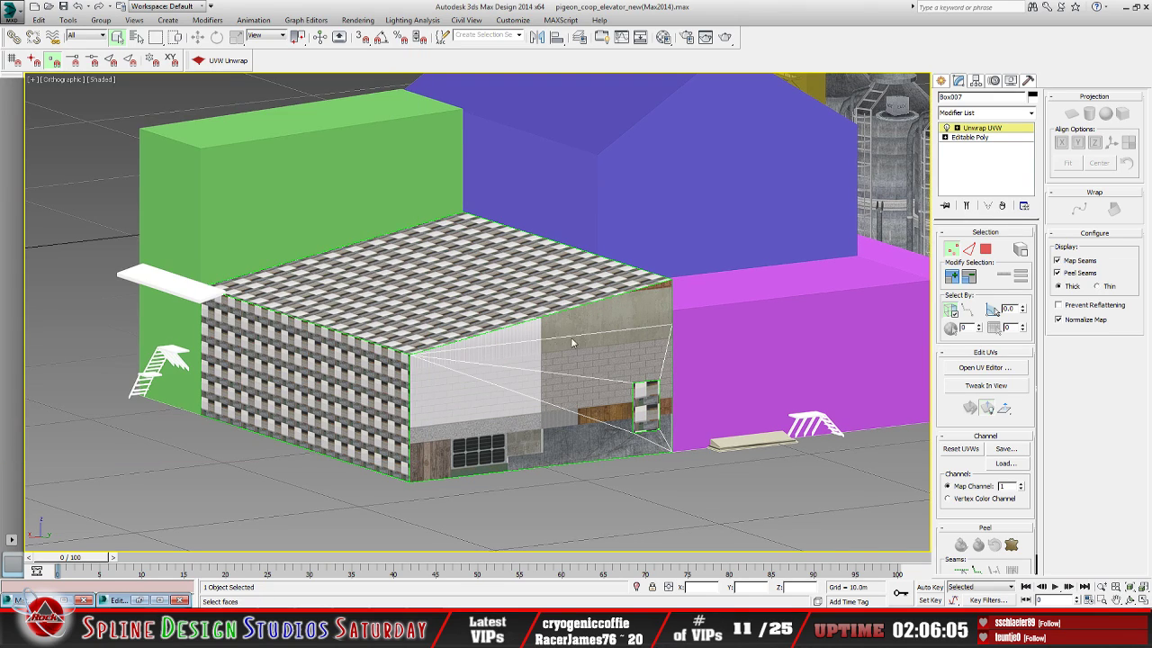
{"action": "left_click", "coordinate": [956, 131]}
{"action": "left_click", "coordinate": [981, 156]}
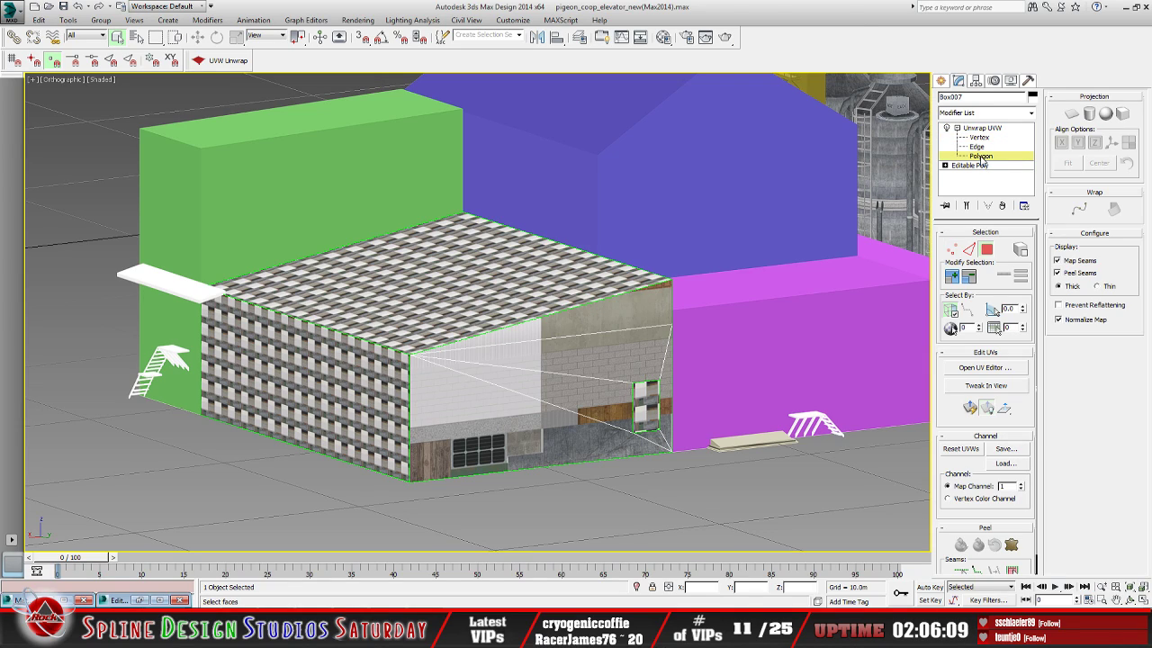
{"action": "left_click", "coordinate": [583, 329]}
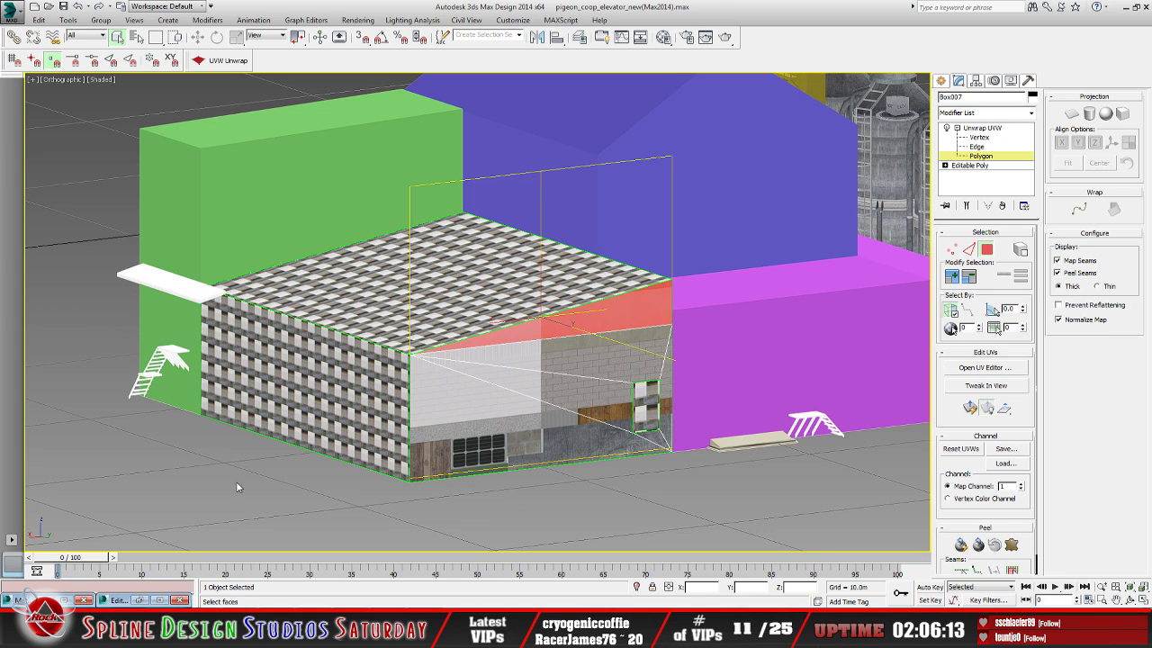
{"action": "left_click", "coordinate": [140, 599]}
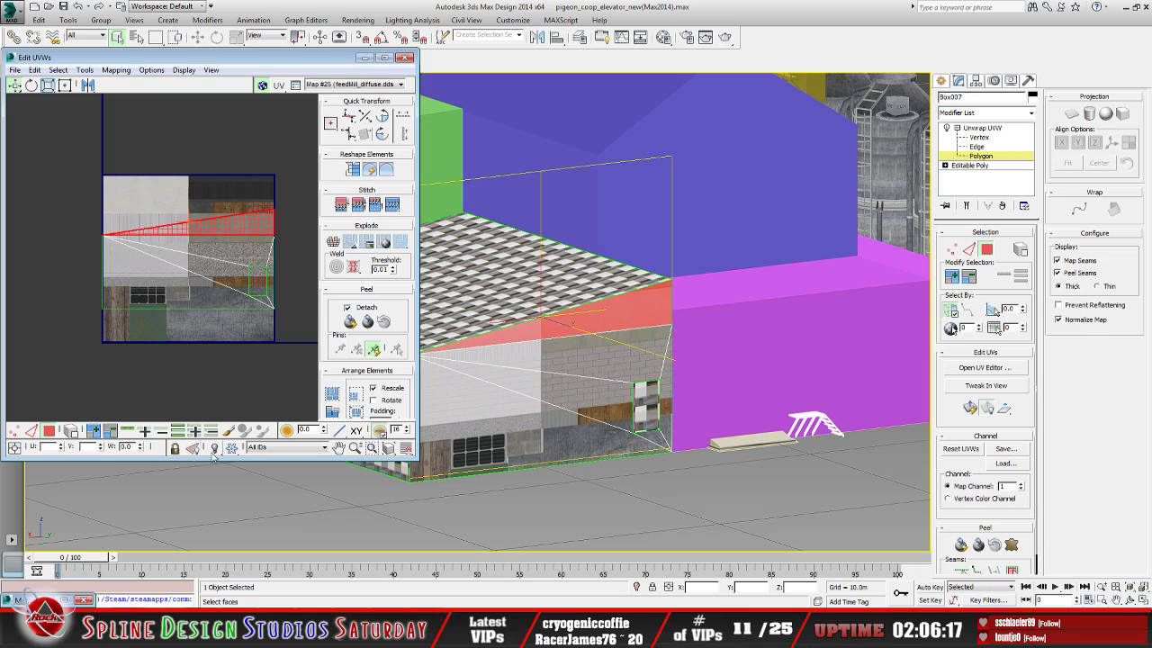
{"action": "left_click", "coordinate": [194, 448]}
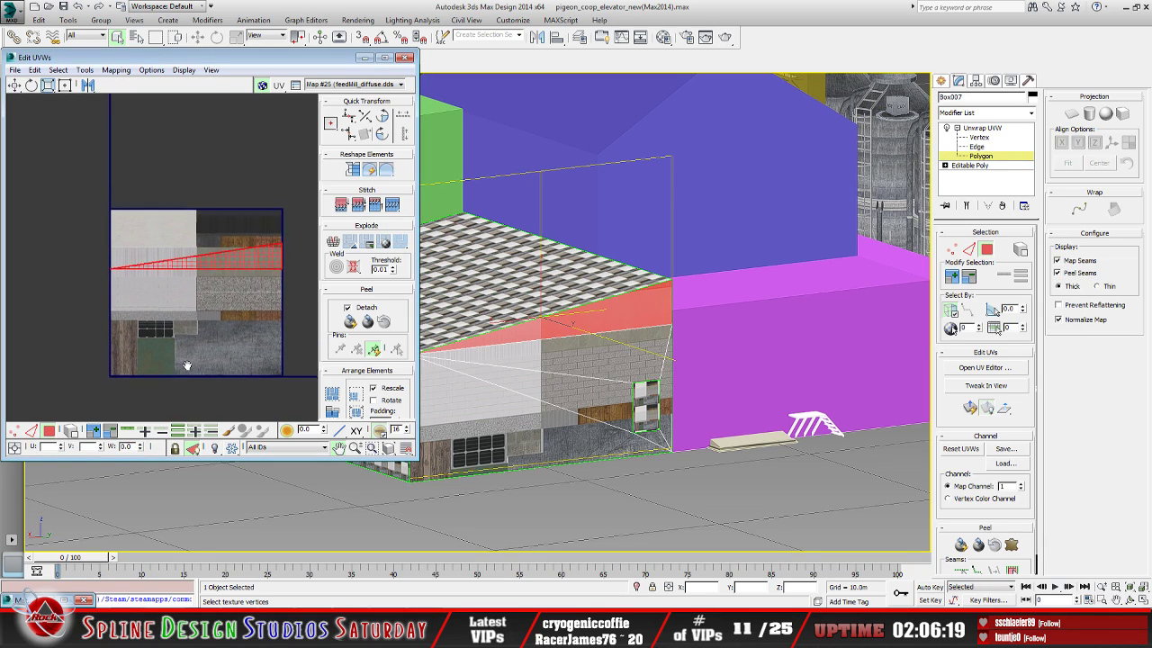
{"action": "scroll", "coordinate": [223, 281], "scroll_direction": "up", "scroll_amount": 2}
{"action": "scroll", "coordinate": [225, 284], "scroll_direction": "down", "scroll_amount": 3}
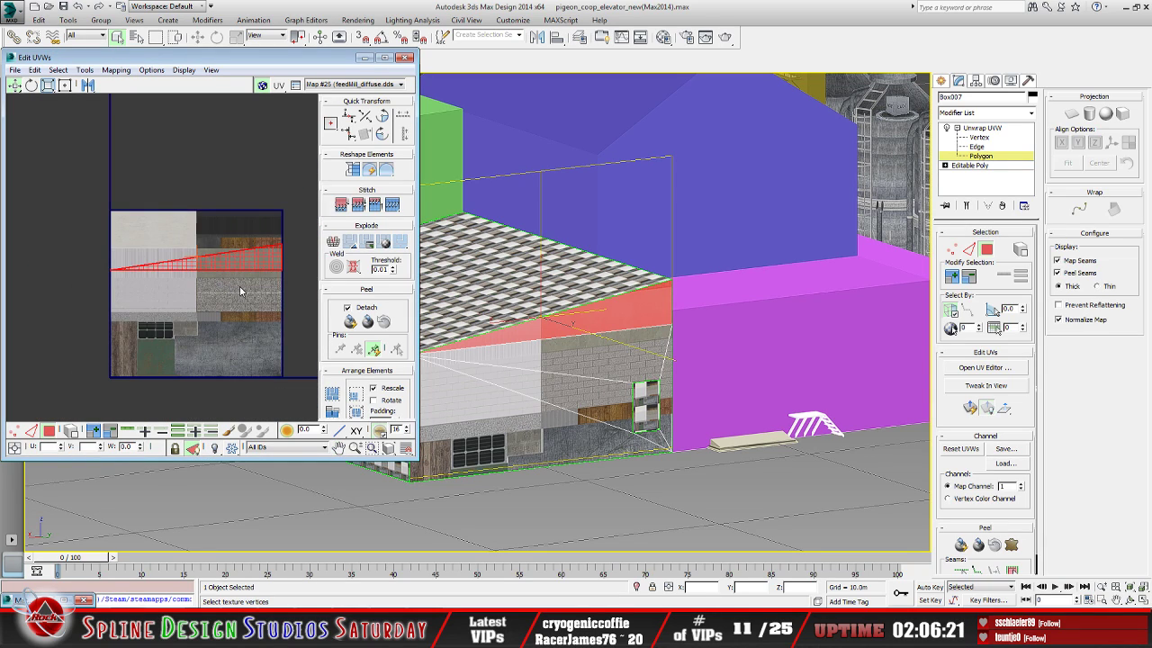
Narrow the triangle's UVs to about half the texture width in Freeform mode and move them onto the plain pale area along the texture's upper edge
{"action": "left_click", "coordinate": [67, 85]}
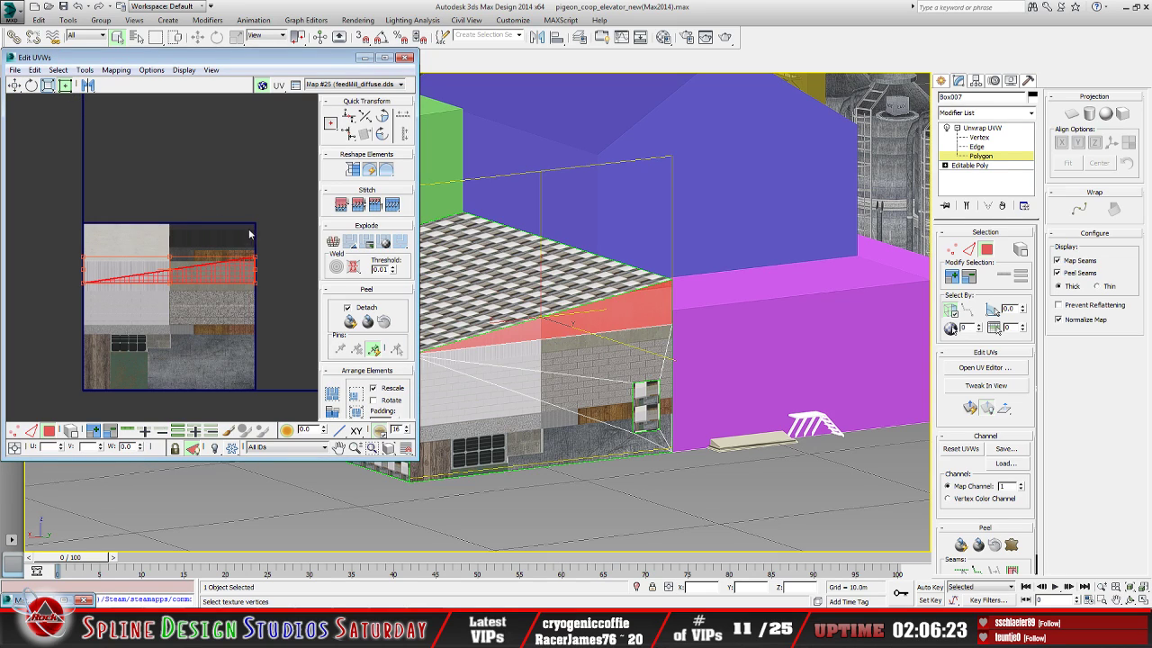
{"action": "left_click_drag", "start_coordinate": [253, 257], "coordinate": [173, 262]}
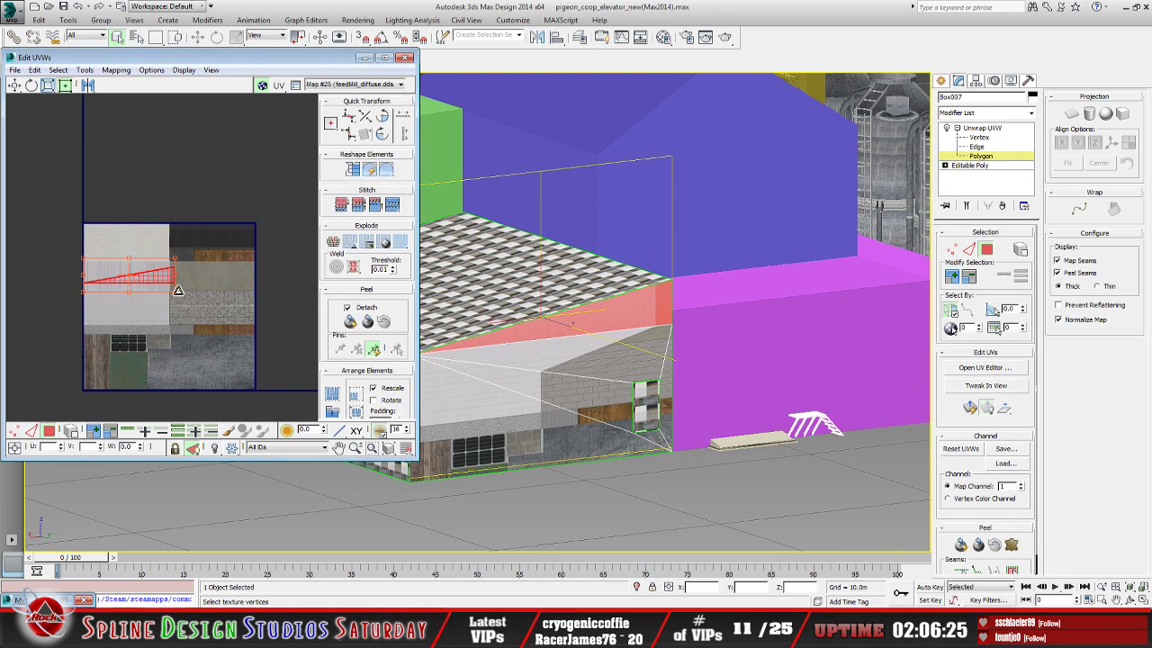
{"action": "scroll", "coordinate": [207, 279], "scroll_direction": "up", "scroll_amount": 3}
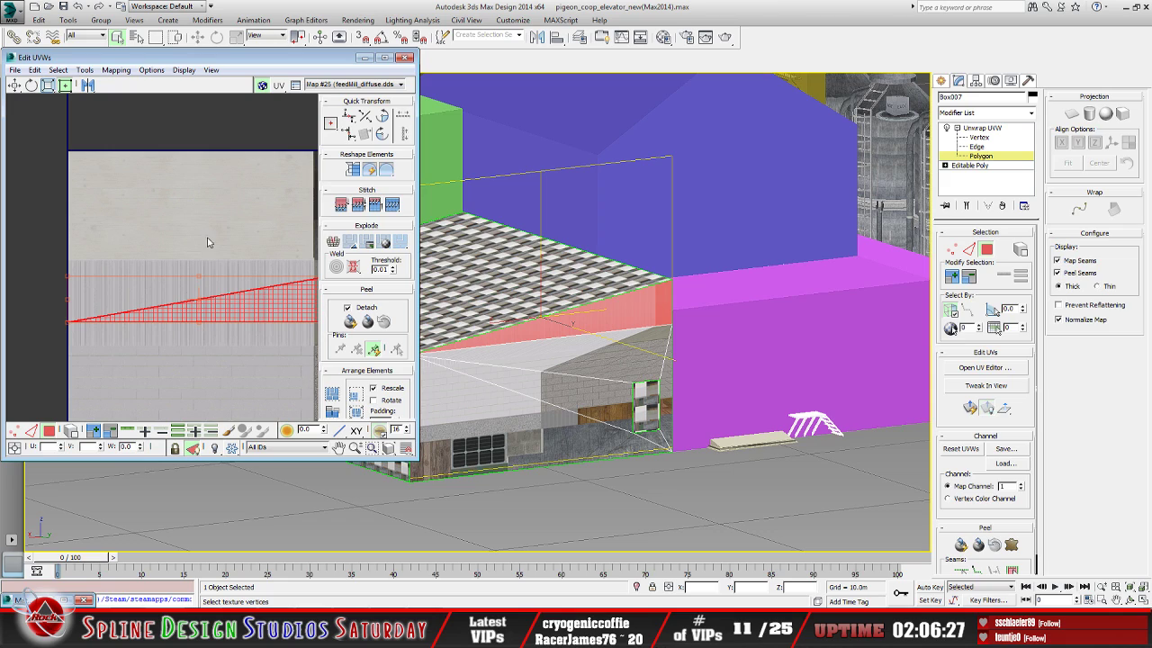
{"action": "middle_click_drag", "start_coordinate": [209, 262], "coordinate": [183, 252]}
{"action": "left_click_drag", "start_coordinate": [256, 288], "coordinate": [236, 167]}
{"action": "scroll", "coordinate": [258, 202], "scroll_direction": "up", "scroll_amount": 3}
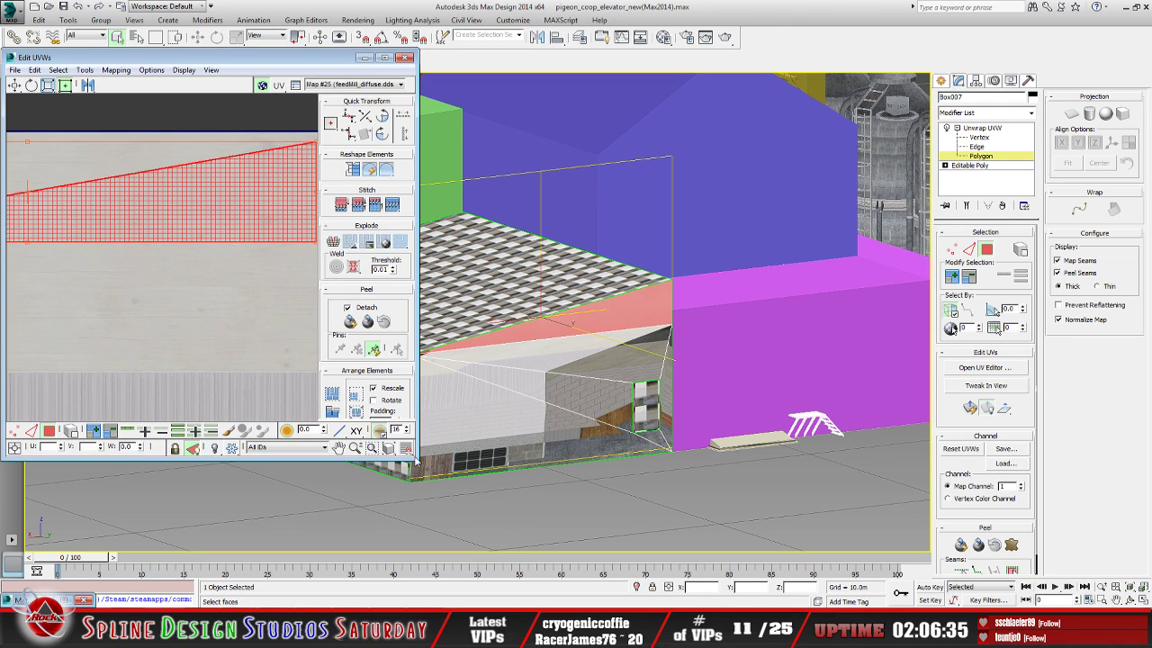
Enlarge the UV editor, fit the triangle's UVs within the side and upper borders of the pale texture area, and deselect them
{"action": "left_click_drag", "start_coordinate": [416, 457], "coordinate": [637, 517]}
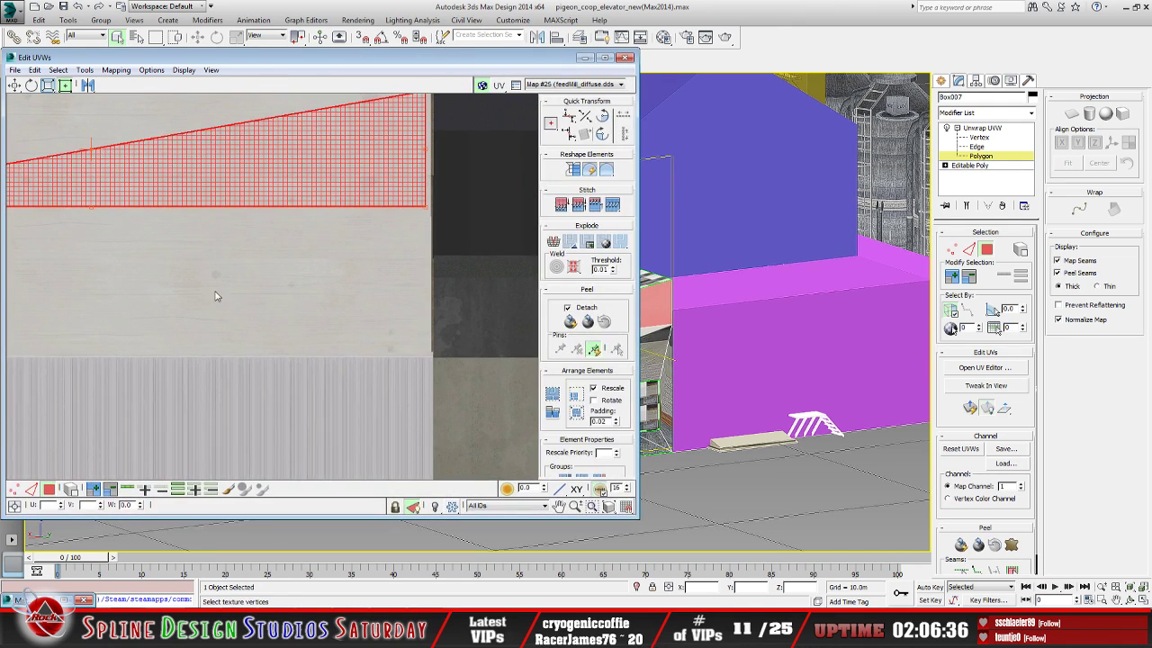
{"action": "middle_click_drag", "start_coordinate": [219, 296], "coordinate": [361, 376]}
{"action": "scroll", "coordinate": [283, 333], "scroll_direction": "down", "scroll_amount": 3}
{"action": "key", "text": "q"}
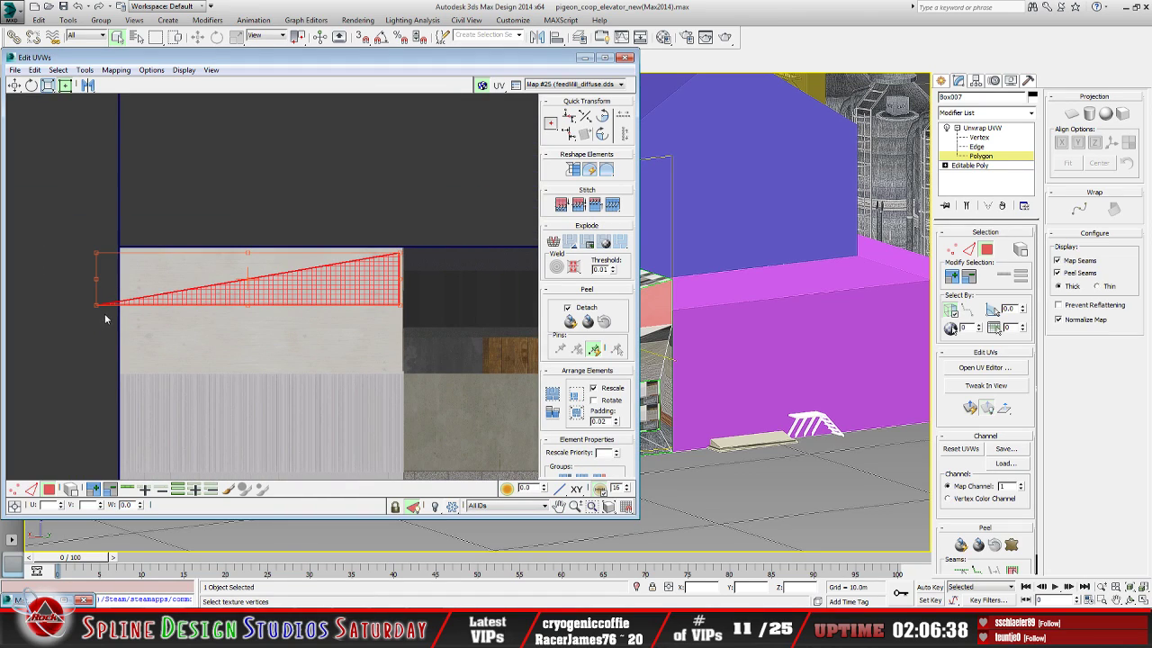
{"action": "left_click_drag", "start_coordinate": [95, 307], "coordinate": [122, 307]}
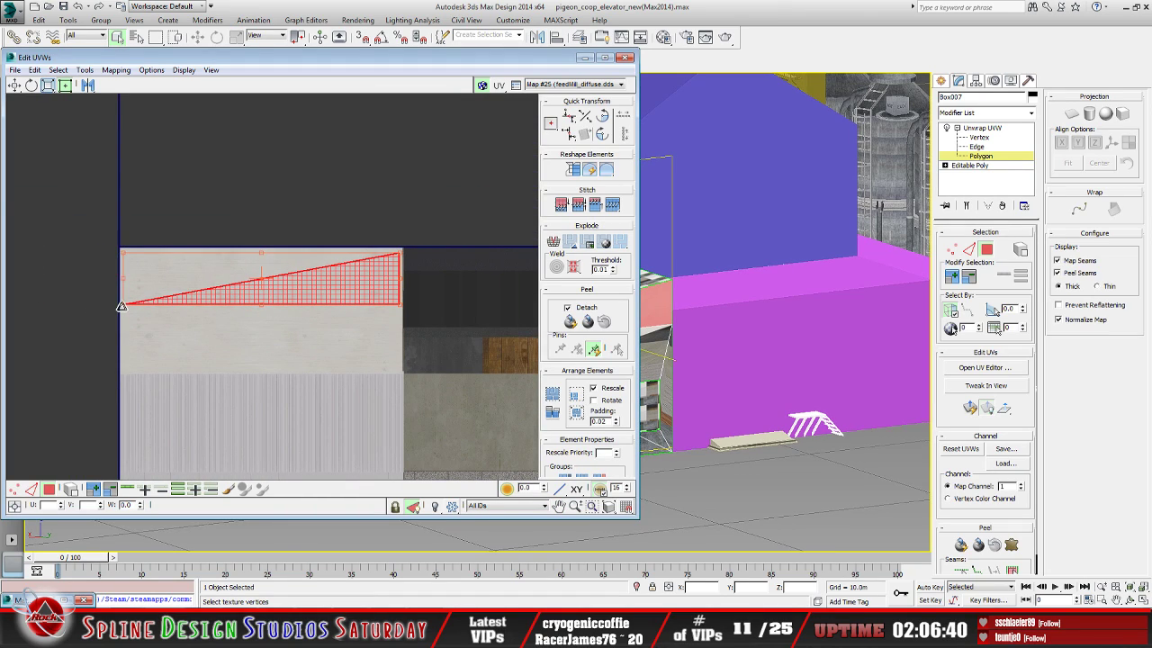
{"action": "left_click_drag", "start_coordinate": [126, 253], "coordinate": [125, 249]}
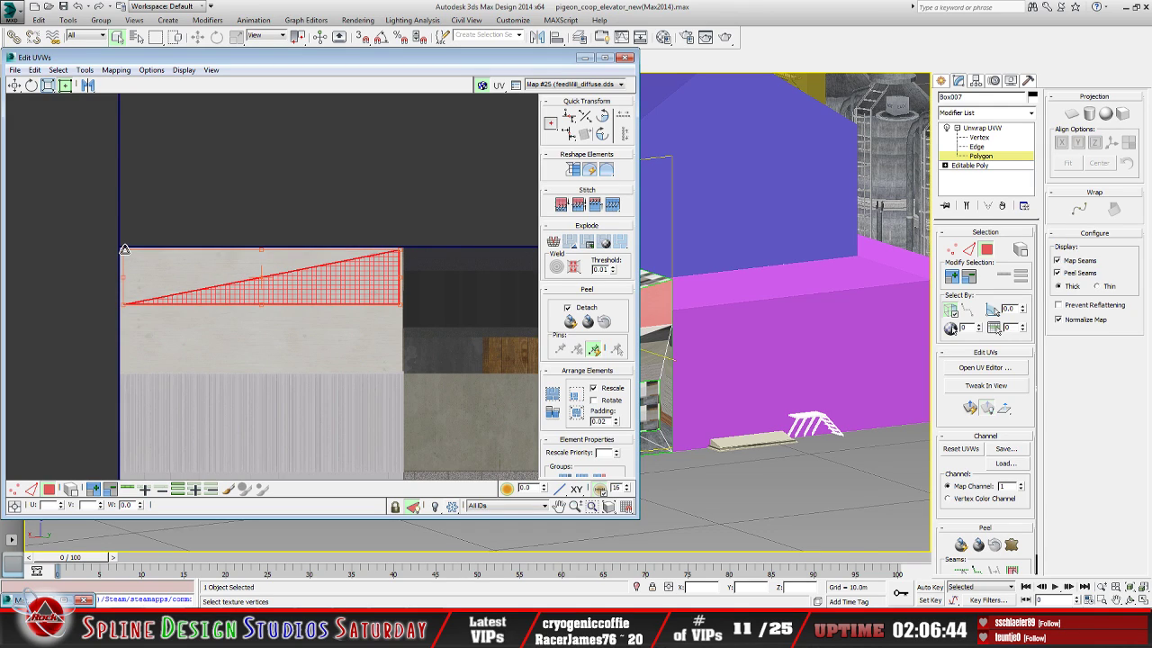
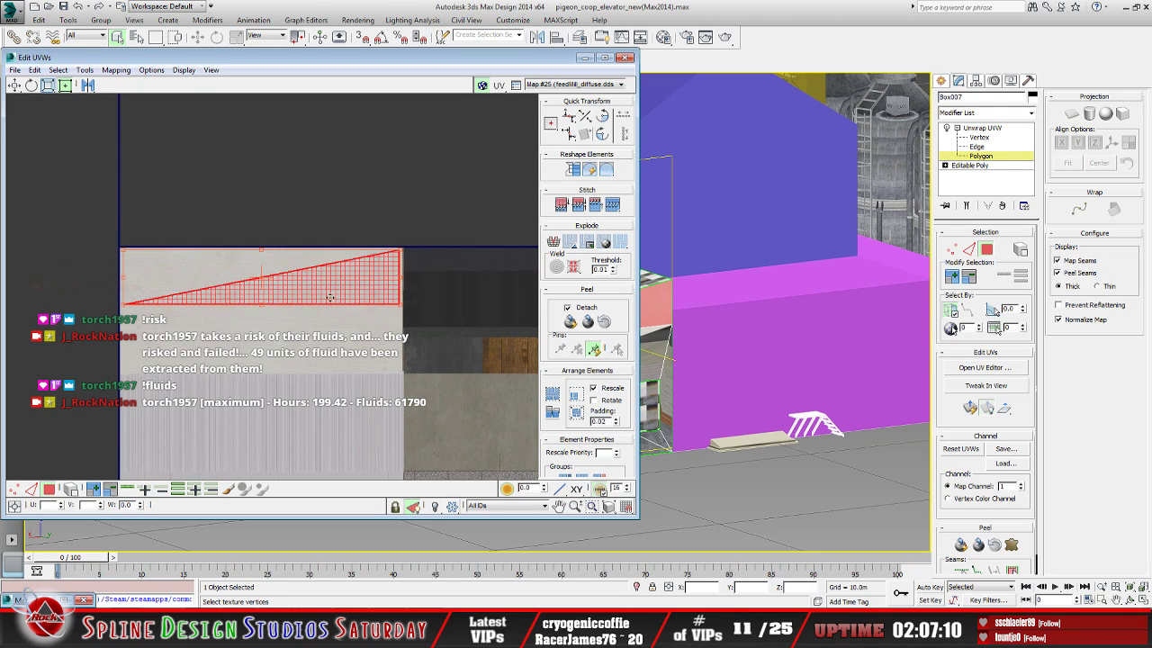
{"action": "left_click", "coordinate": [67, 296]}
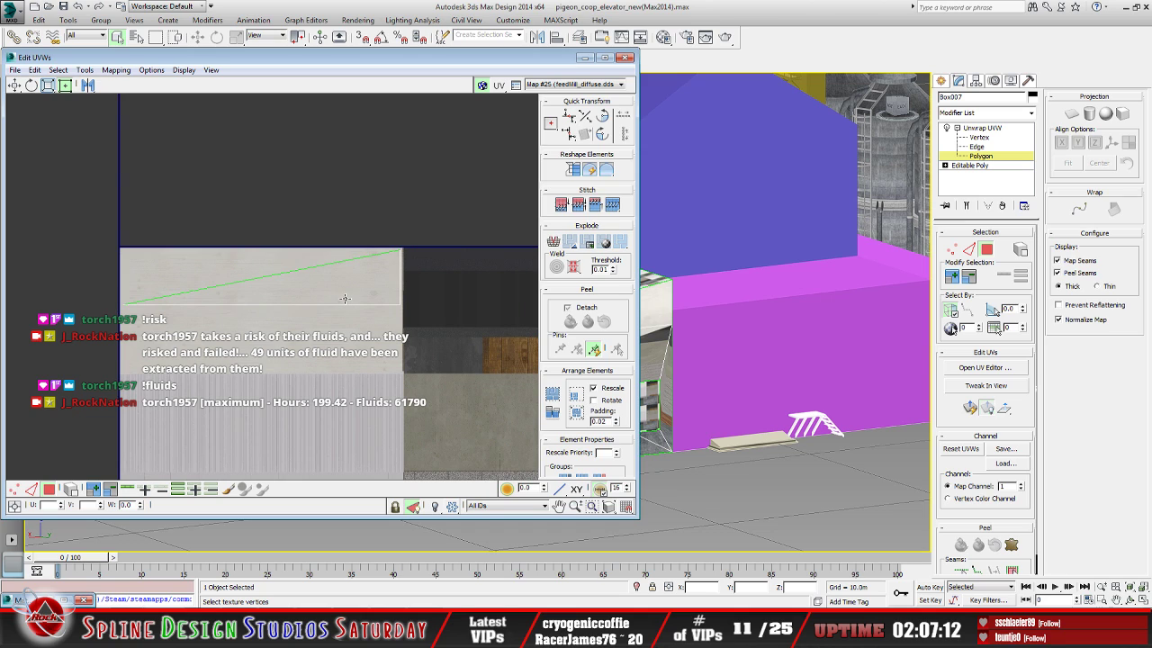
Minimize the UV editor and inspect the pale texture on the end wall's upper triangle up close in the viewport
{"action": "left_click", "coordinate": [585, 57]}
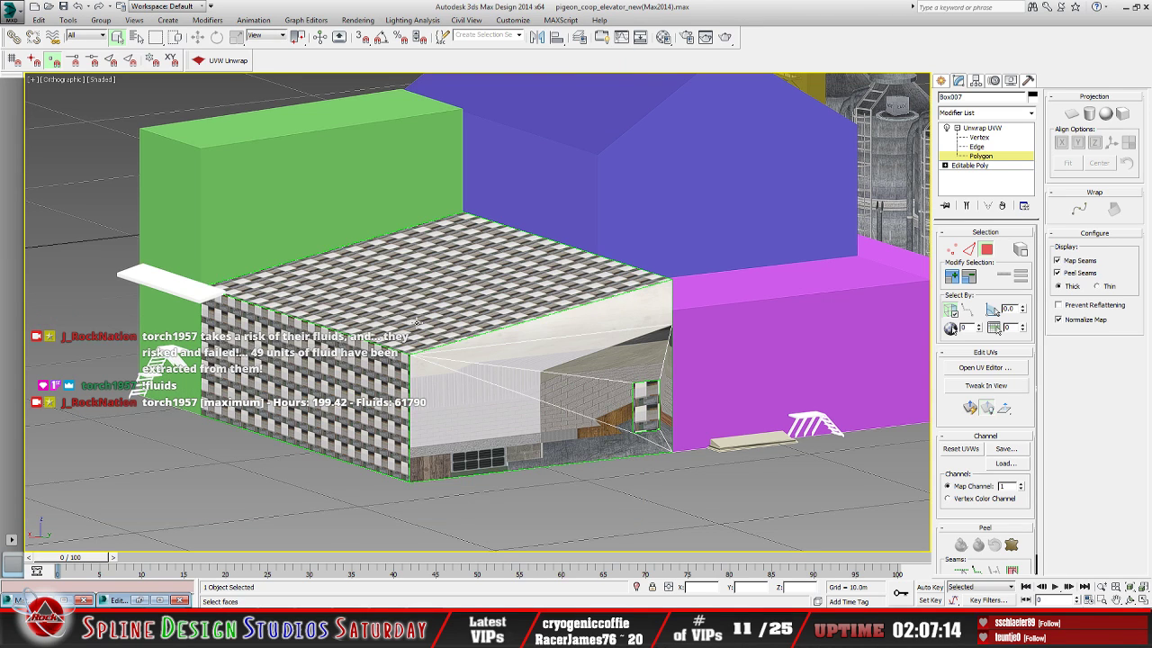
{"action": "scroll", "coordinate": [416, 322], "scroll_direction": "up", "scroll_amount": 5}
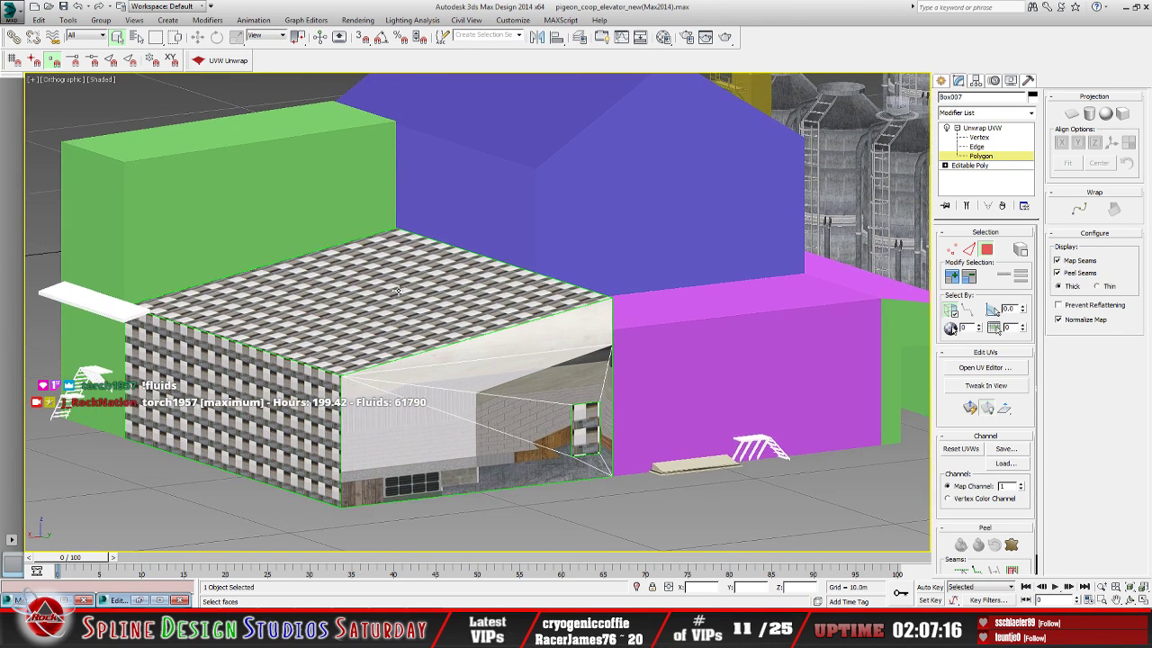
{"action": "scroll", "coordinate": [433, 319], "scroll_direction": "up", "scroll_amount": 6}
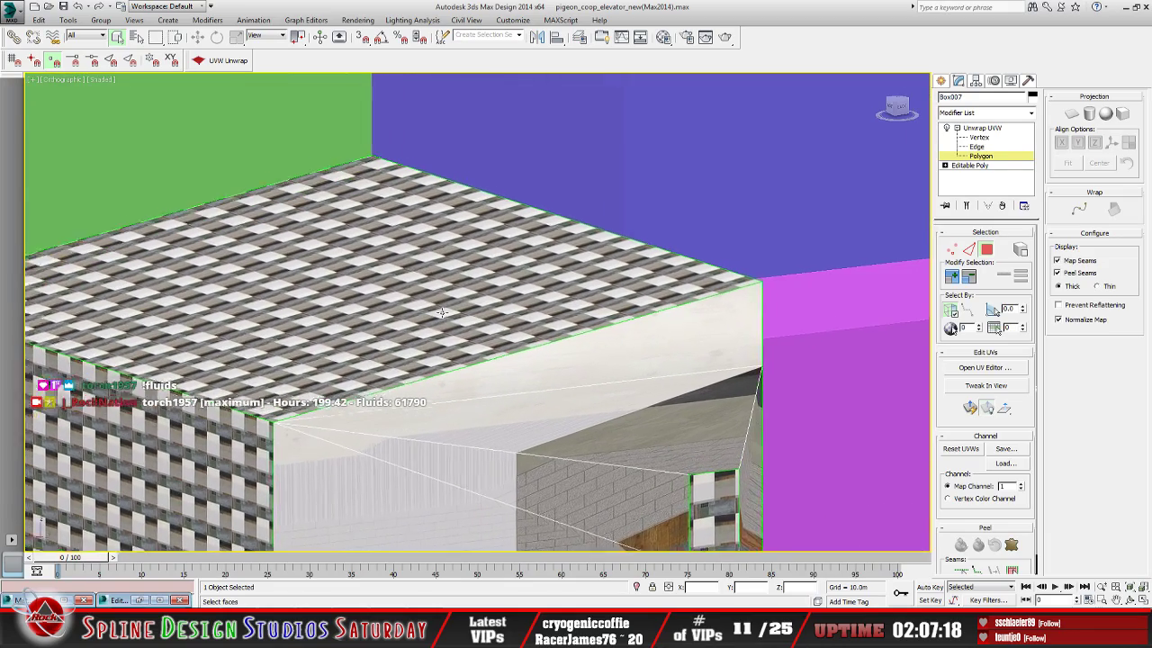
{"action": "middle_click_drag", "start_coordinate": [458, 318], "coordinate": [371, 199]}
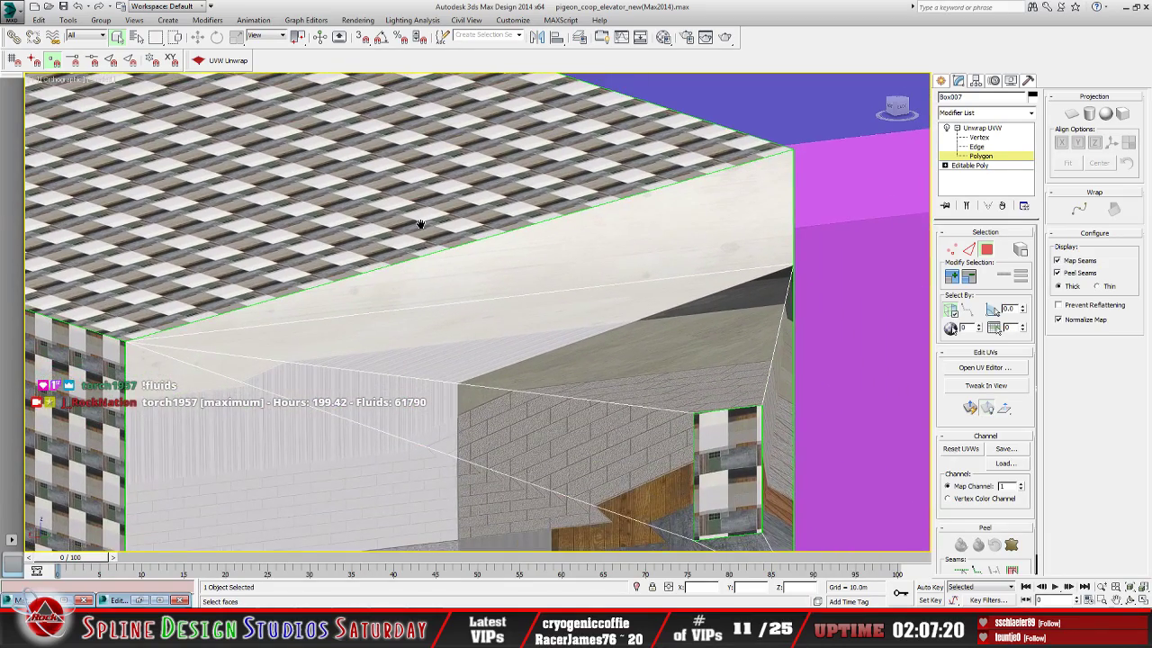
{"action": "scroll", "coordinate": [594, 260], "scroll_direction": "up", "scroll_amount": 5}
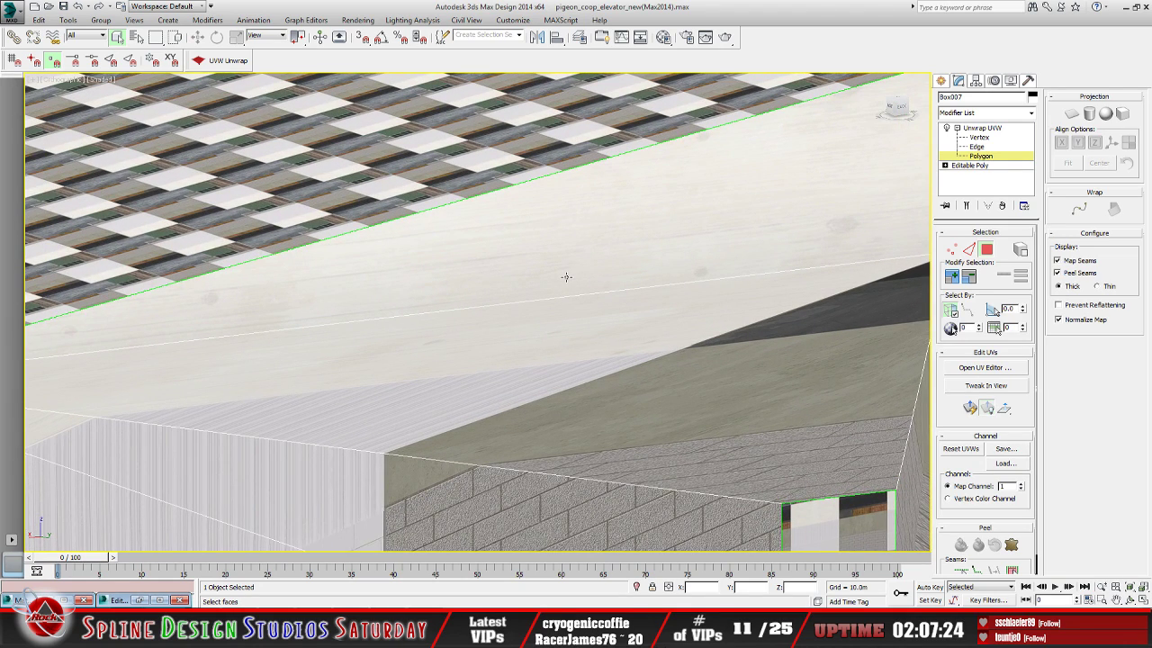
{"action": "scroll", "coordinate": [566, 276], "scroll_direction": "down", "scroll_amount": 1}
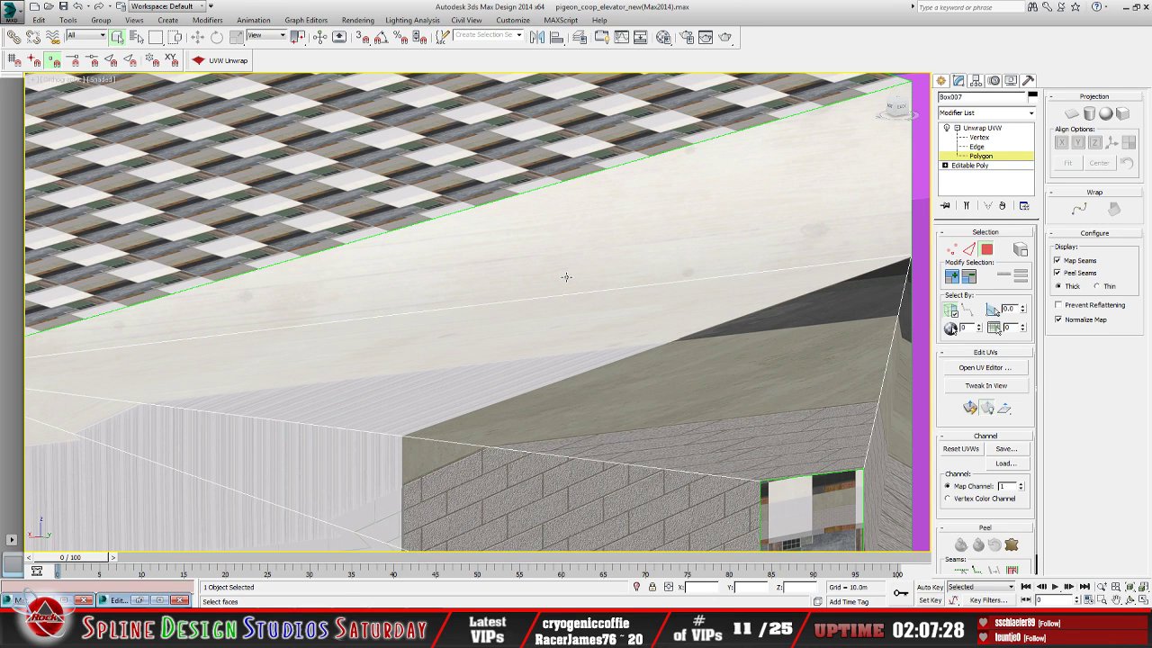
{"action": "scroll", "coordinate": [566, 276], "scroll_direction": "down", "scroll_amount": 4}
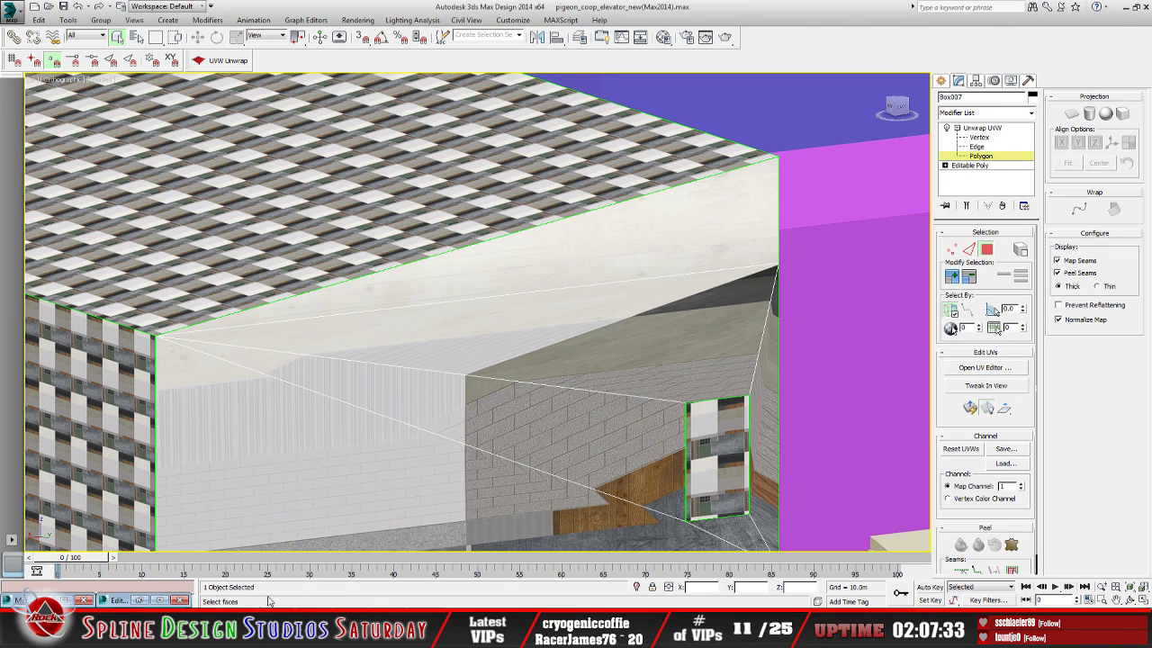
Restore the UV editor and examine how the triangle's UVs sit against the borders and wood grain of the pale texture area
{"action": "left_click", "coordinate": [138, 602]}
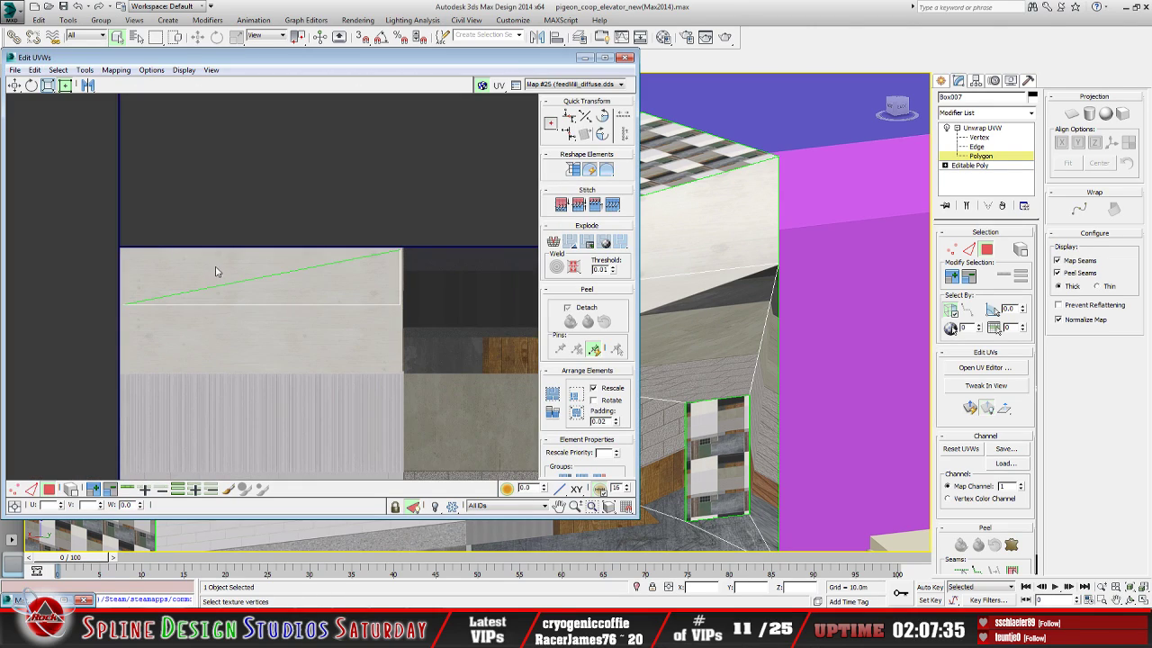
{"action": "scroll", "coordinate": [283, 263], "scroll_direction": "up", "scroll_amount": 4}
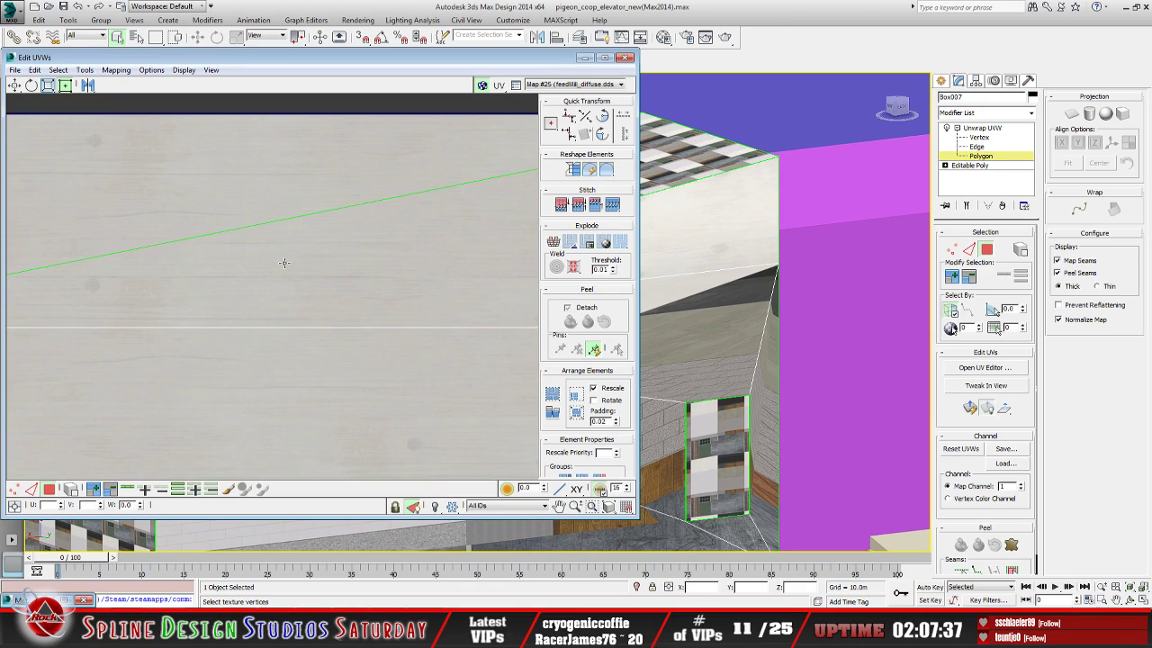
{"action": "scroll", "coordinate": [284, 262], "scroll_direction": "down", "scroll_amount": 1}
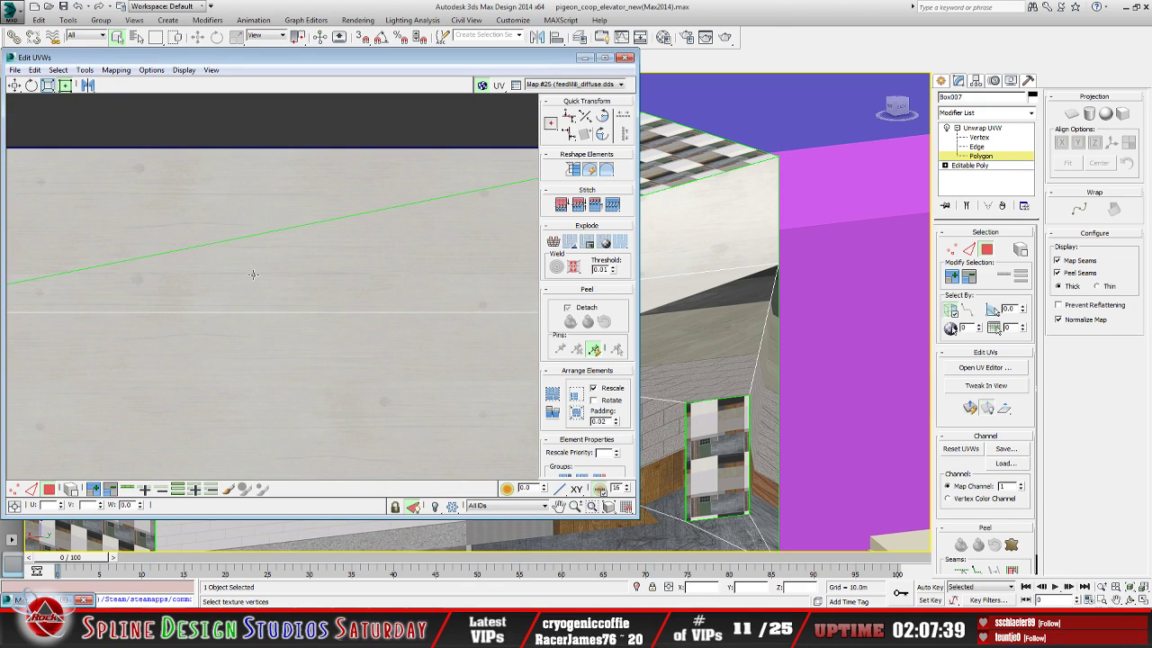
{"action": "scroll", "coordinate": [298, 270], "scroll_direction": "down", "scroll_amount": 2}
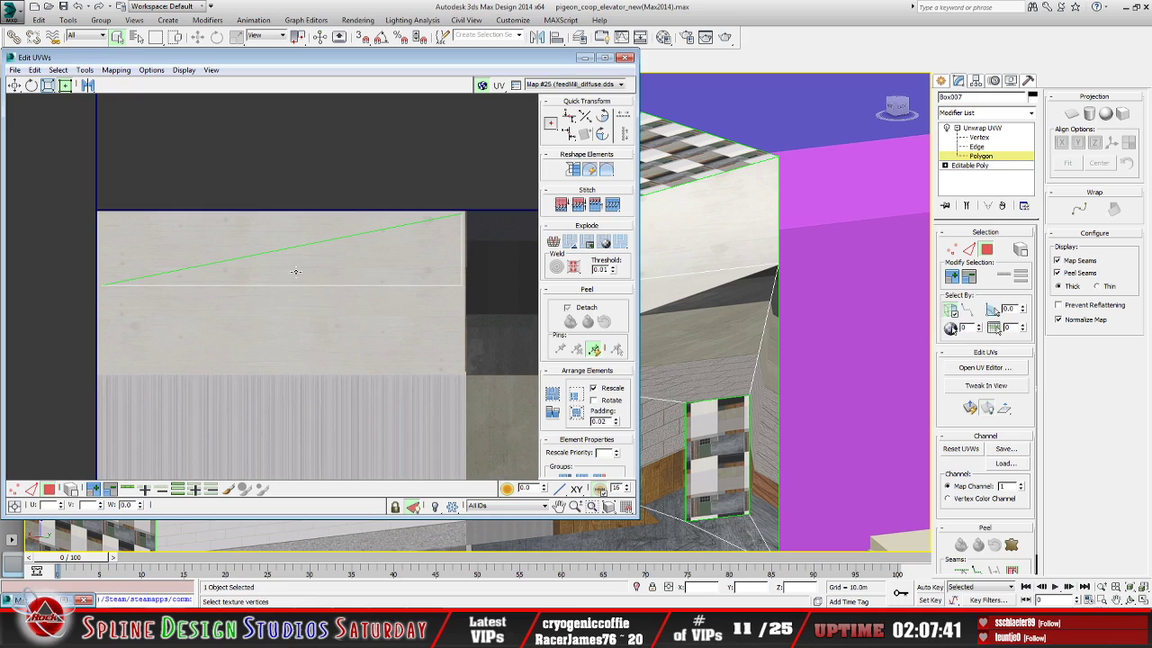
{"action": "middle_click_drag", "start_coordinate": [315, 275], "coordinate": [313, 268]}
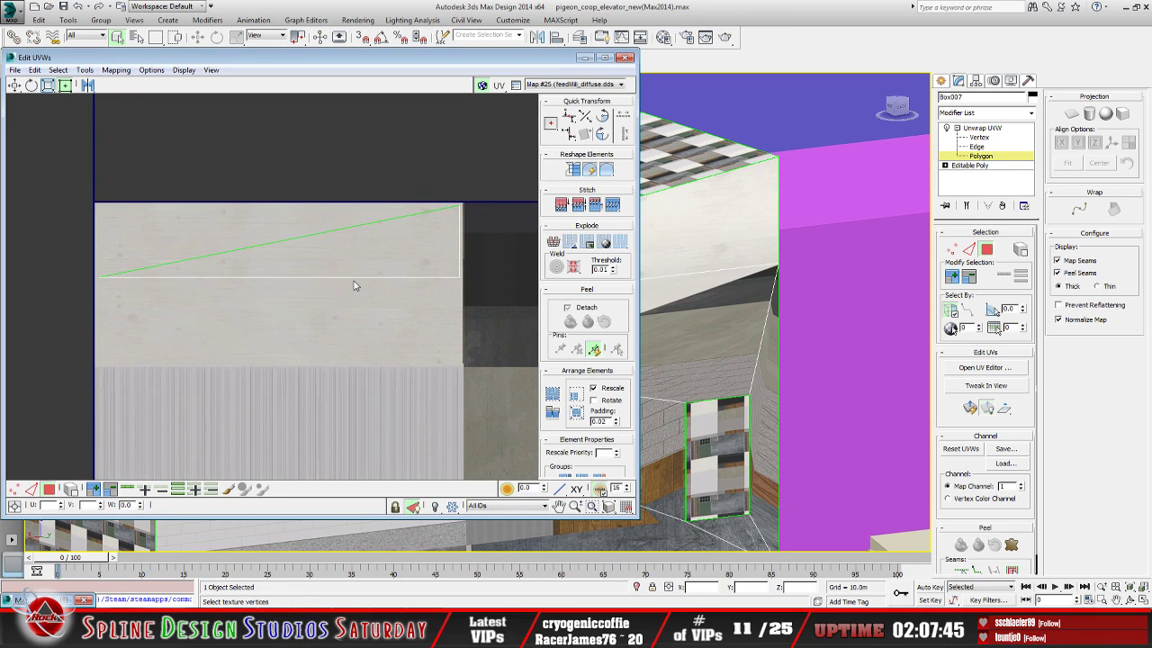
{"action": "scroll", "coordinate": [354, 286], "scroll_direction": "up", "scroll_amount": 5}
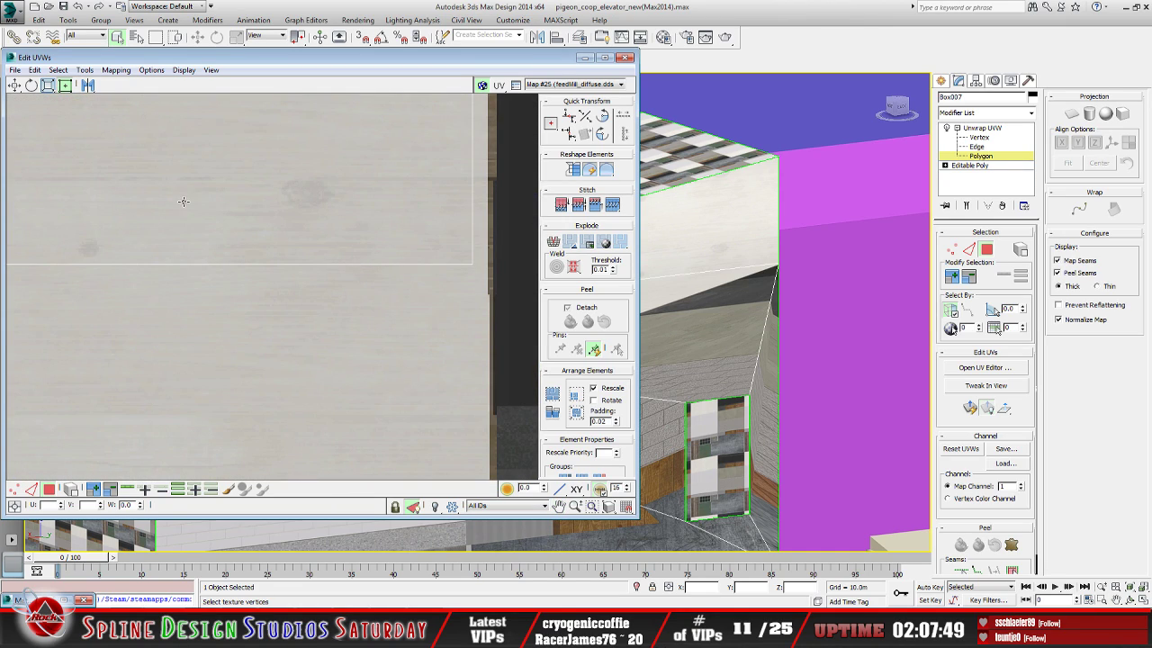
Switch to Paint Shop Pro and undo the layer merge in feedMill_diffuse to restore its separate layers
{"action": "scroll", "coordinate": [184, 205], "scroll_direction": "down", "scroll_amount": 1}
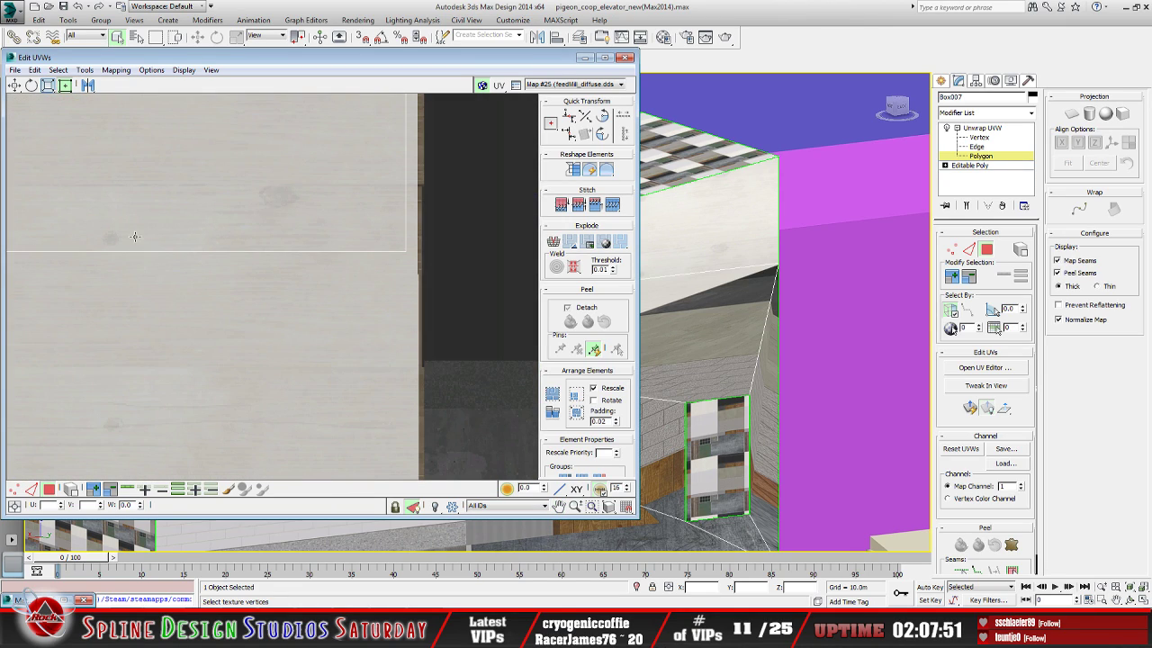
{"action": "scroll", "coordinate": [260, 238], "scroll_direction": "down", "scroll_amount": 2}
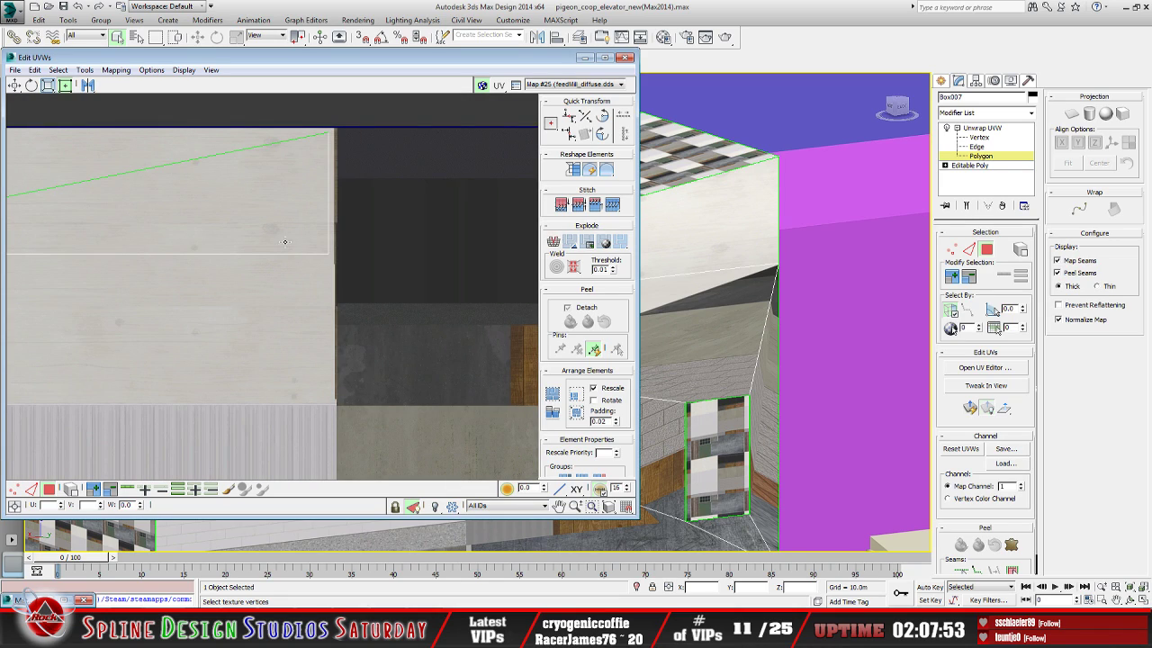
{"action": "scroll", "coordinate": [342, 212], "scroll_direction": "down", "scroll_amount": 3}
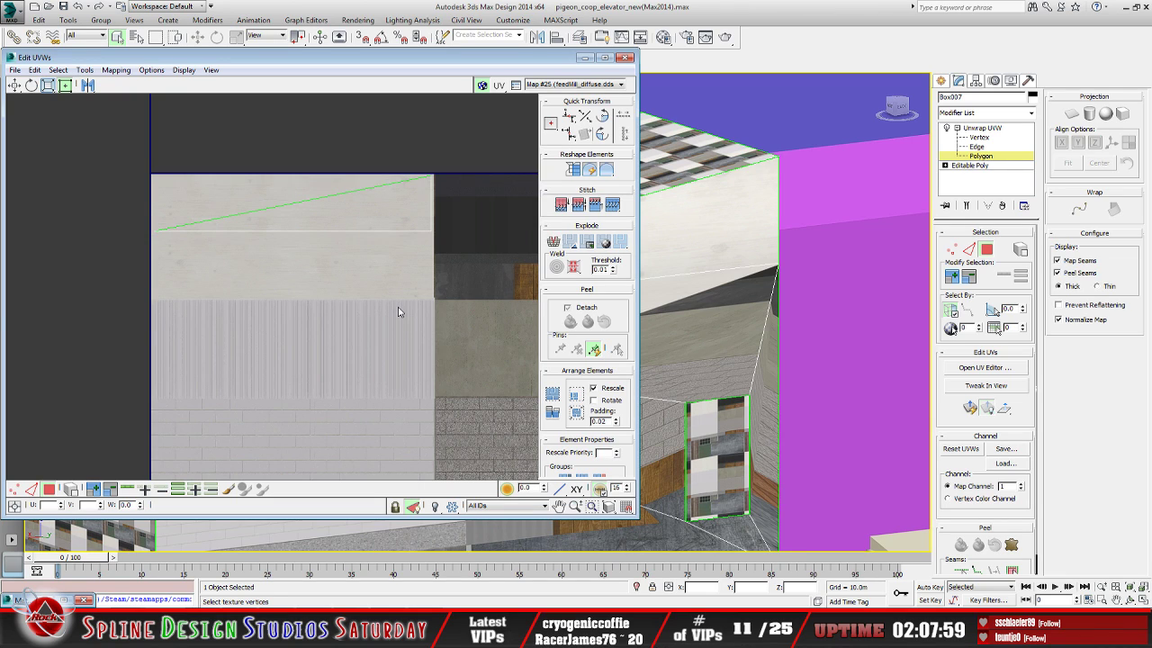
{"action": "key", "text": "alt+Tab"}
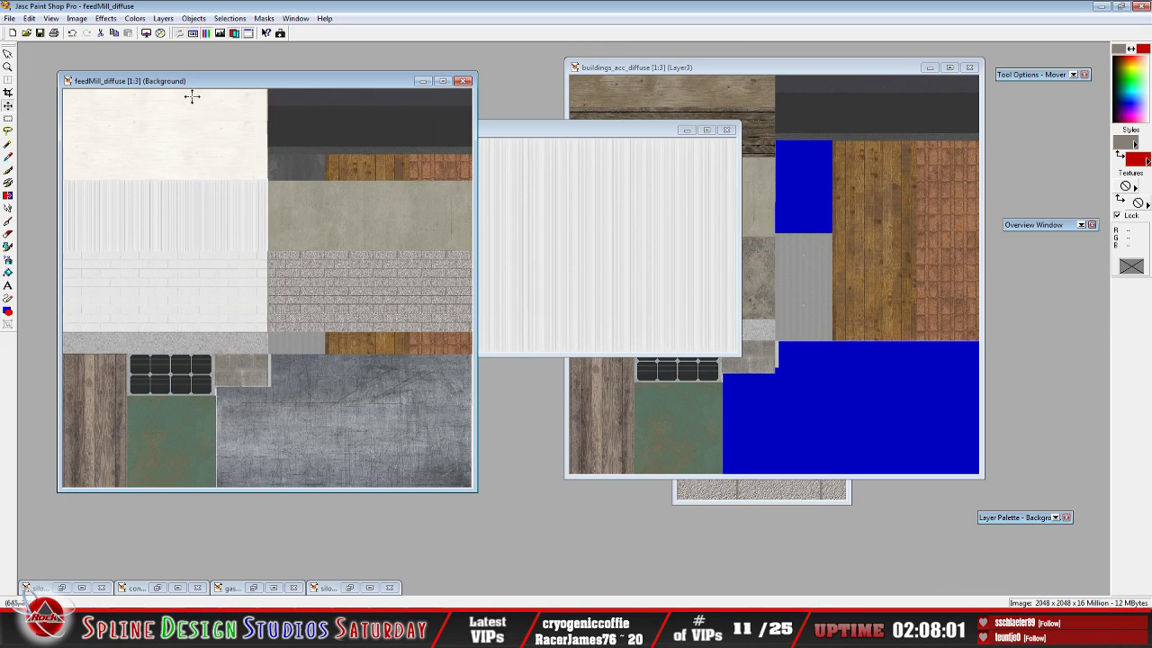
{"action": "key", "text": "ctrl+l"}
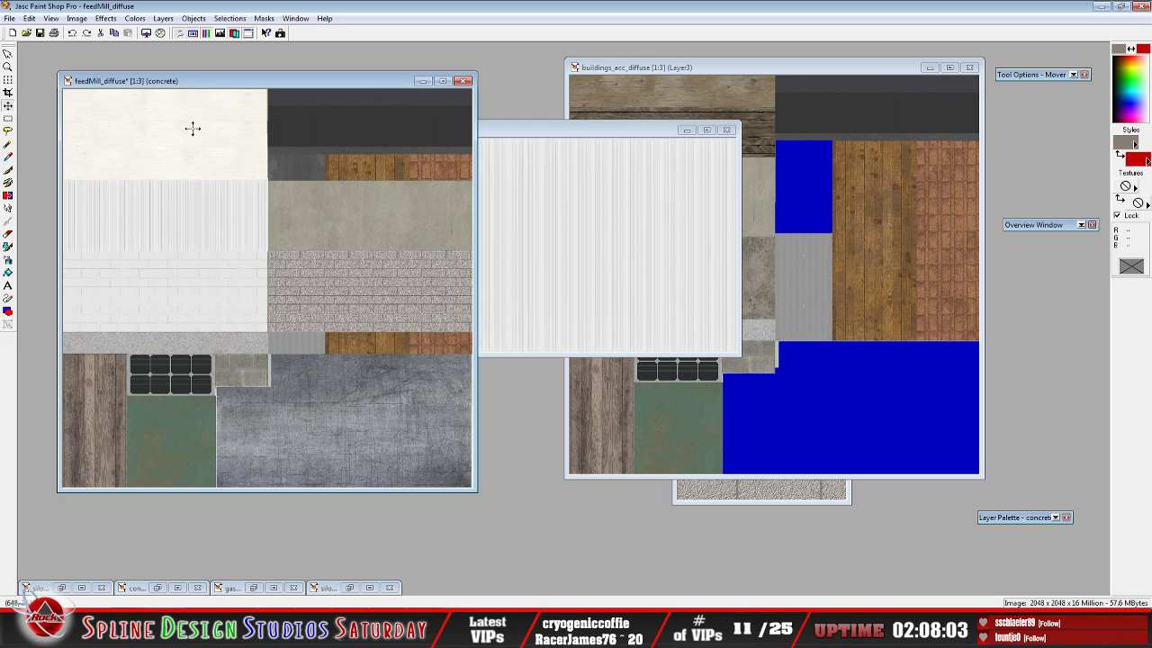
Check the white plywood layer by toggling its visibility off and on, and make it the active layer
{"action": "mouse_move", "coordinate": [1011, 518]}
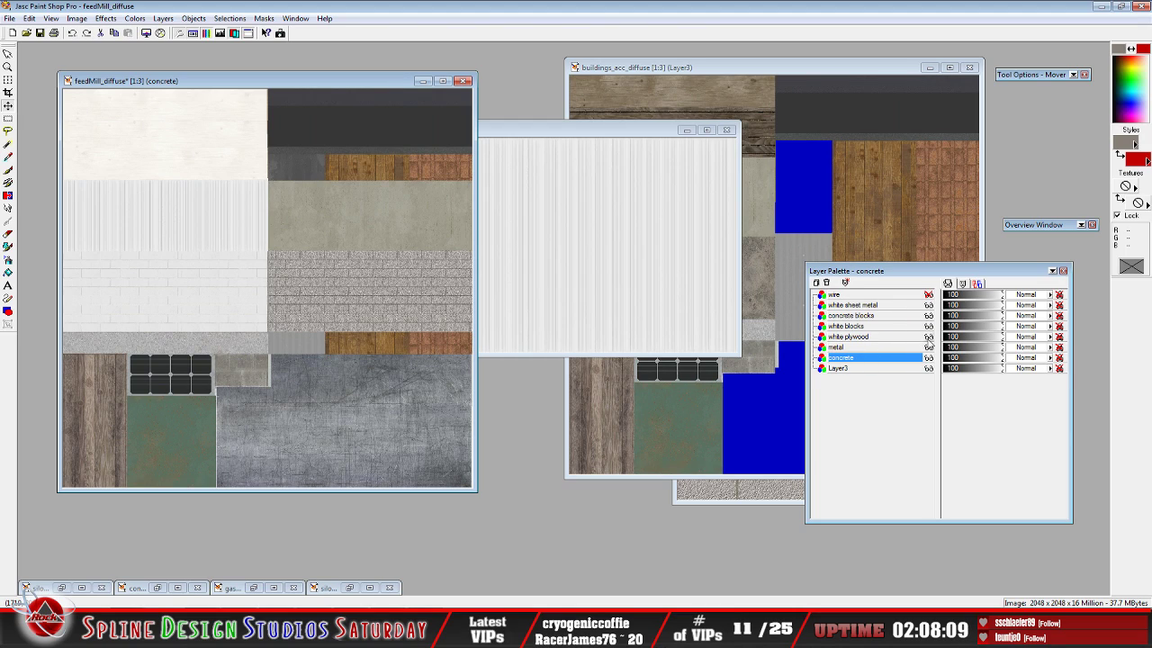
{"action": "left_click", "coordinate": [928, 337]}
{"action": "left_click", "coordinate": [929, 337]}
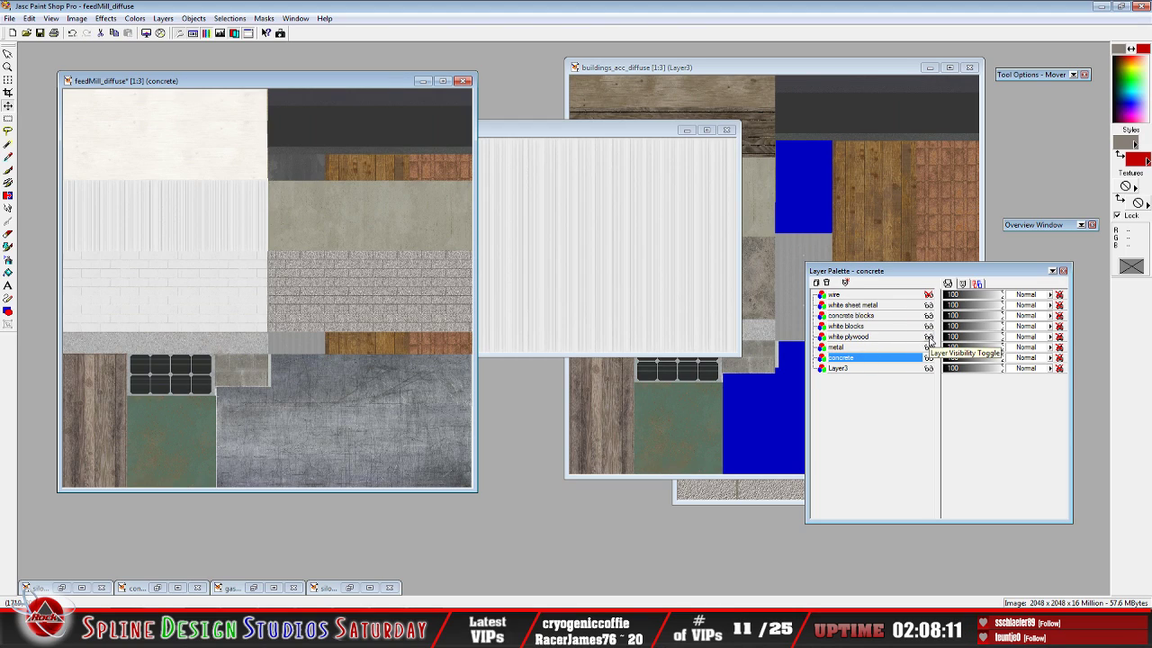
{"action": "left_click", "coordinate": [903, 338]}
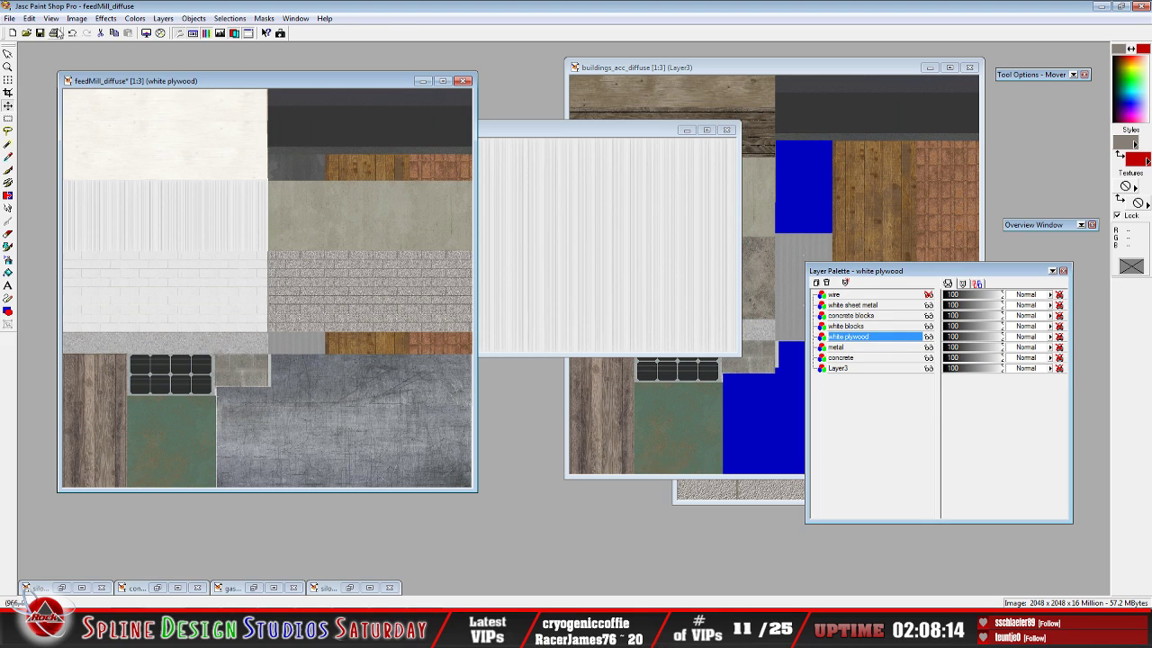
Copy the white plywood layer and paste it as a new image
{"action": "left_click", "coordinate": [29, 18]}
{"action": "left_click", "coordinate": [30, 18]}
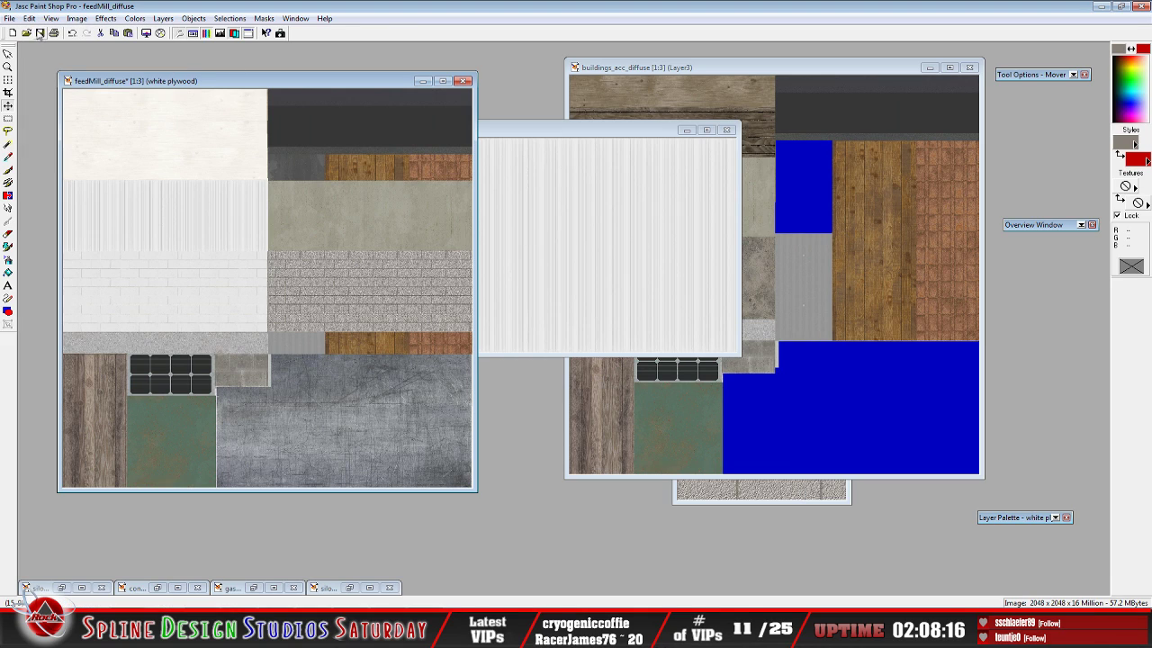
{"action": "left_click", "coordinate": [30, 18]}
{"action": "mouse_move", "coordinate": [45, 118]}
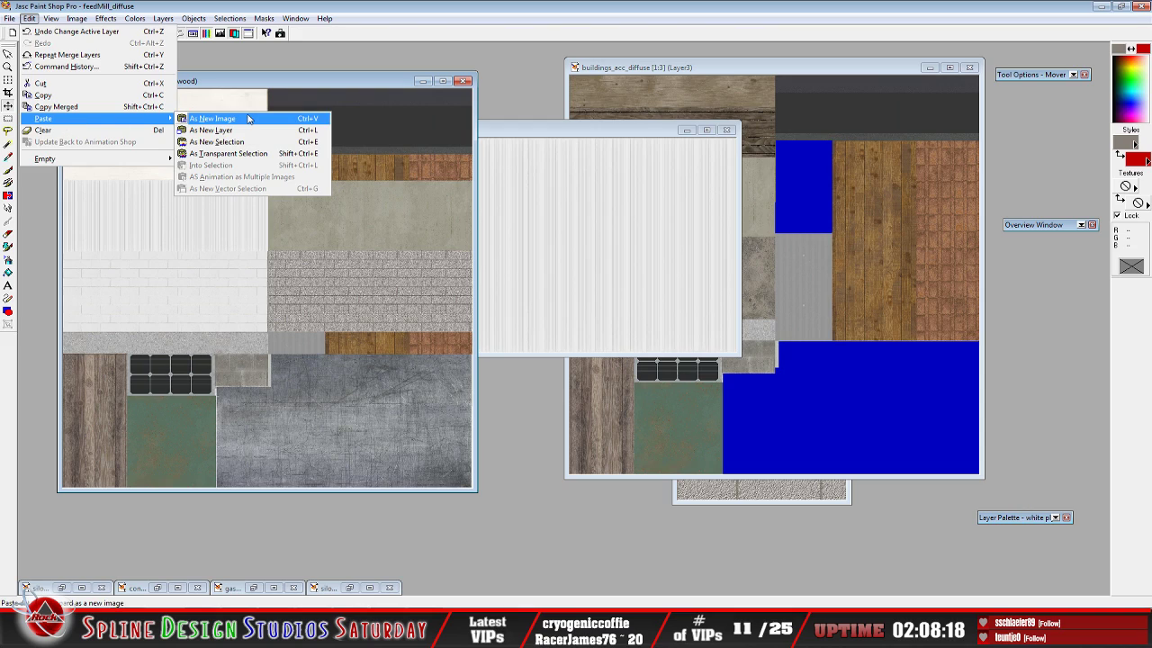
{"action": "left_click", "coordinate": [207, 113]}
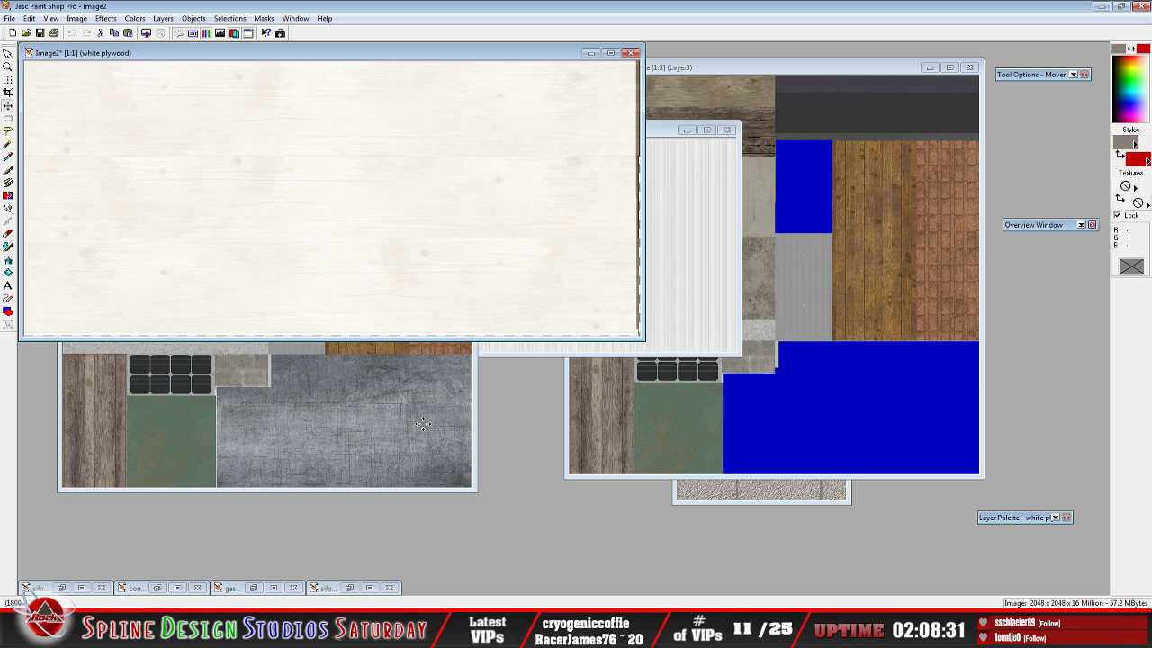
Rotate the new plywood image 90 degrees left with all layers included, and move its window clear of the edge
{"action": "left_click", "coordinate": [77, 18]}
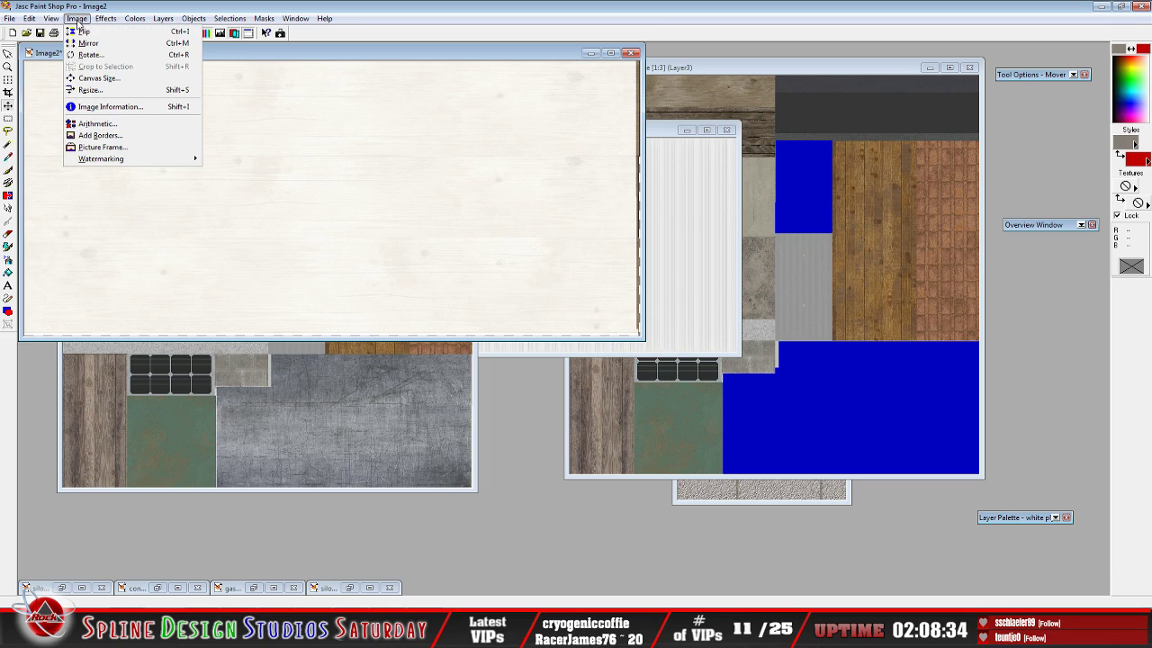
{"action": "left_click", "coordinate": [104, 56]}
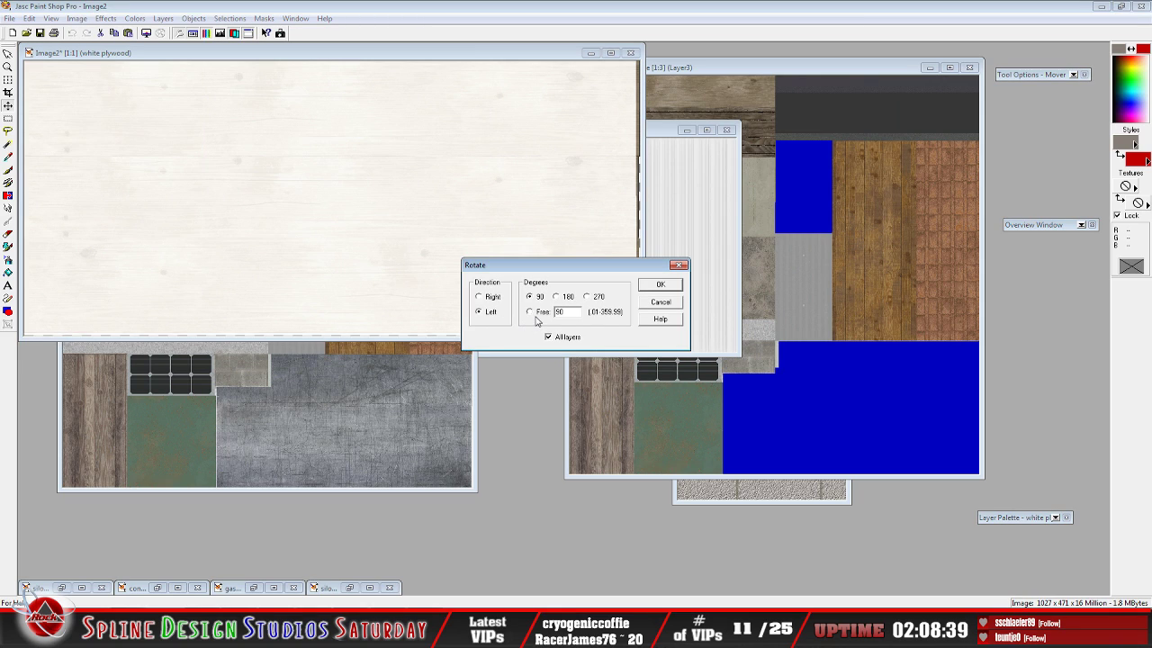
{"action": "left_click", "coordinate": [660, 284]}
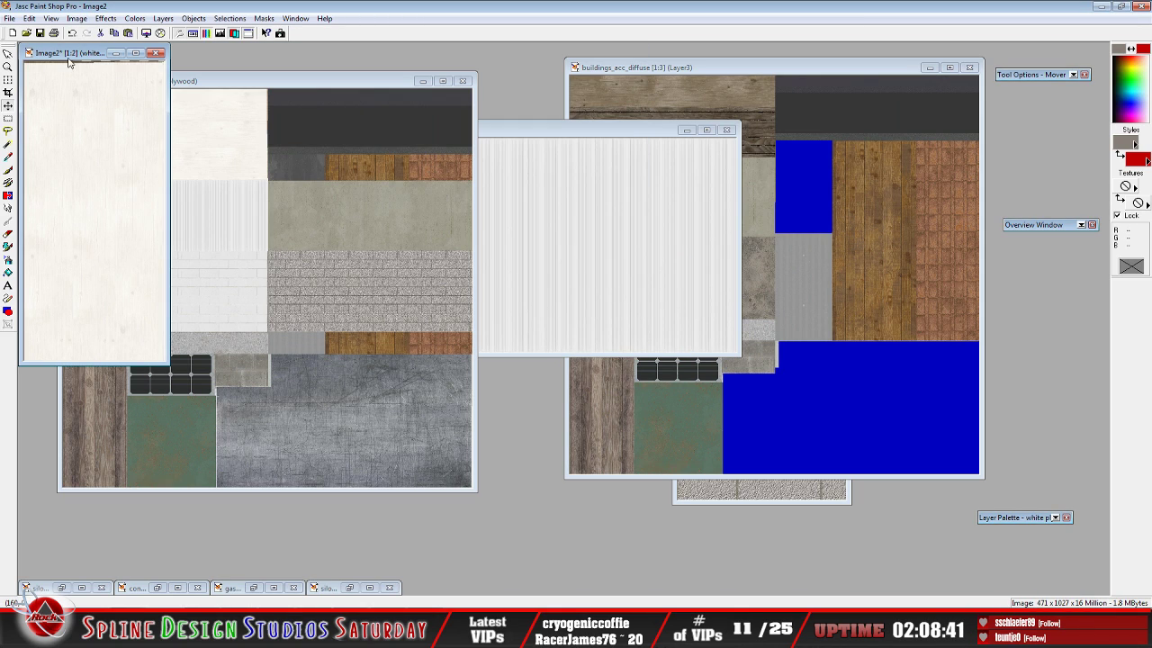
{"action": "left_click_drag", "start_coordinate": [69, 56], "coordinate": [185, 100]}
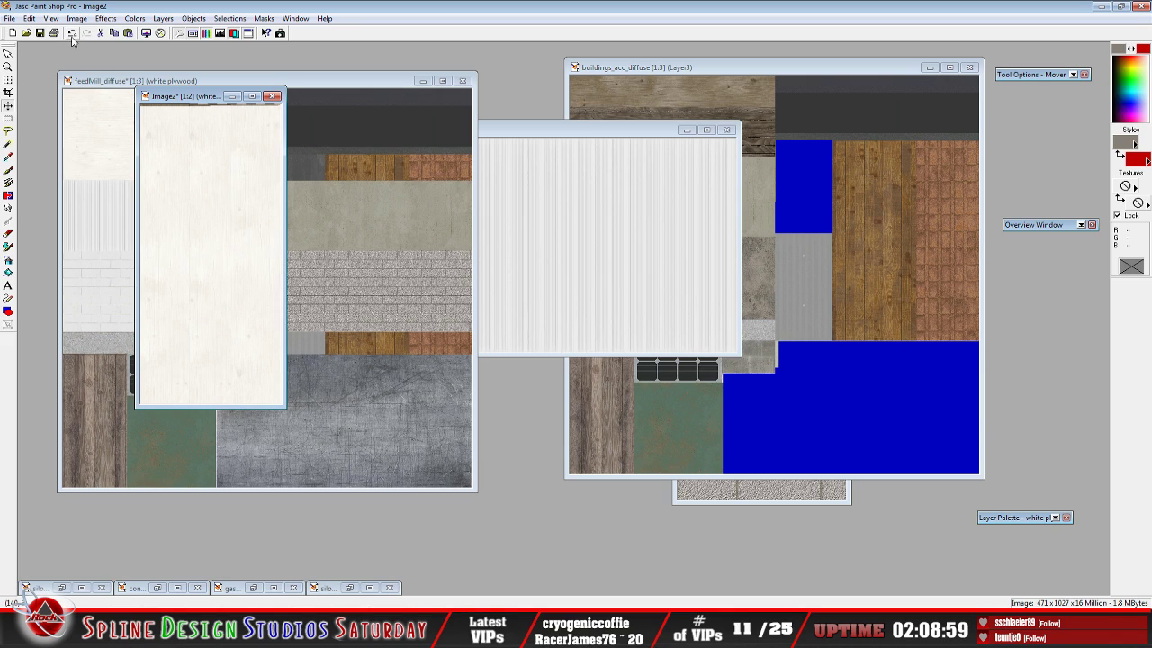
Copy the rotated plywood image and paste it as a new selection onto the white plywood layer of feedMill_diffuse
{"action": "left_click", "coordinate": [29, 18]}
{"action": "left_click", "coordinate": [61, 96]}
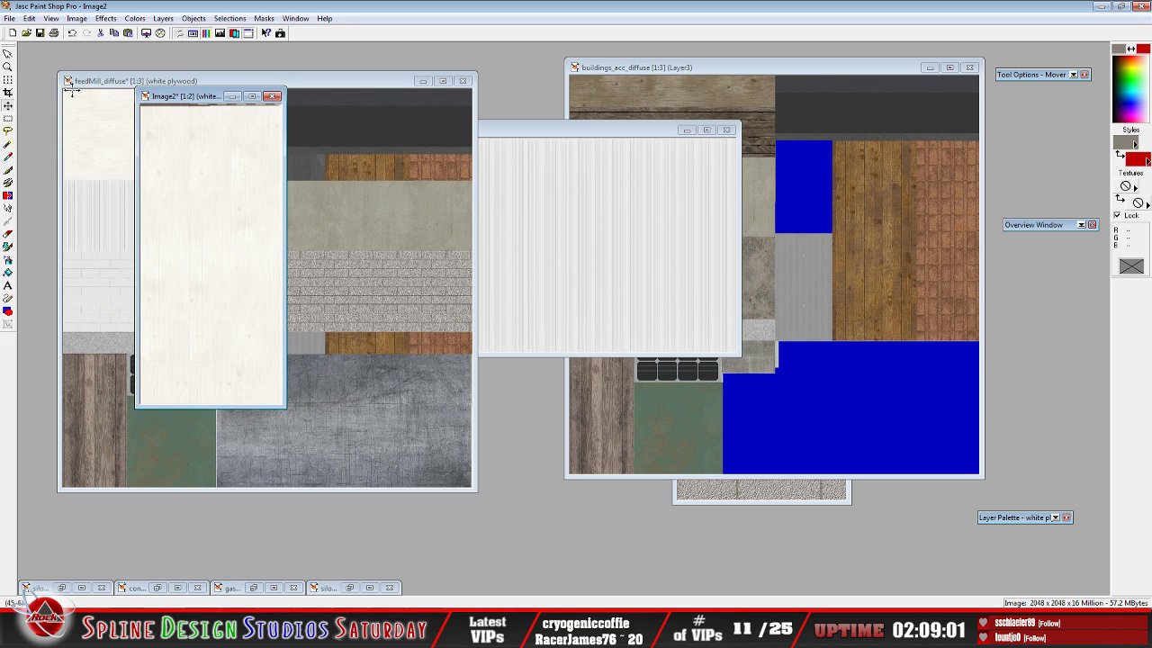
{"action": "left_click", "coordinate": [105, 82]}
{"action": "scroll", "coordinate": [182, 153], "scroll_direction": "up", "scroll_amount": 1}
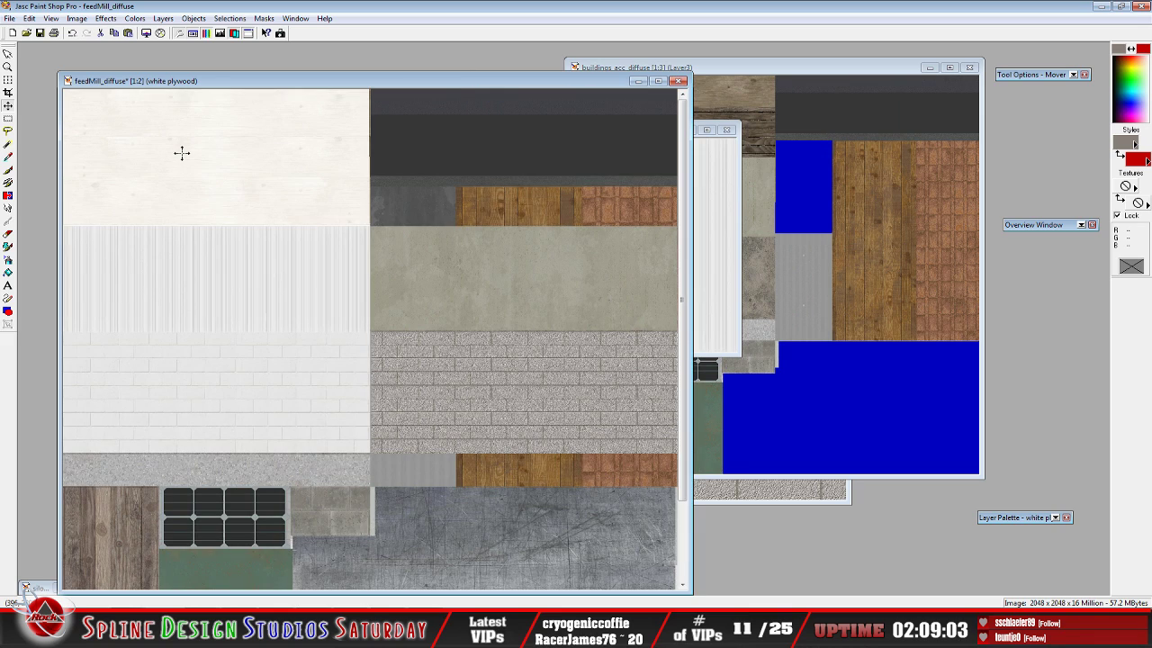
{"action": "left_click_drag", "start_coordinate": [239, 87], "coordinate": [293, 84]}
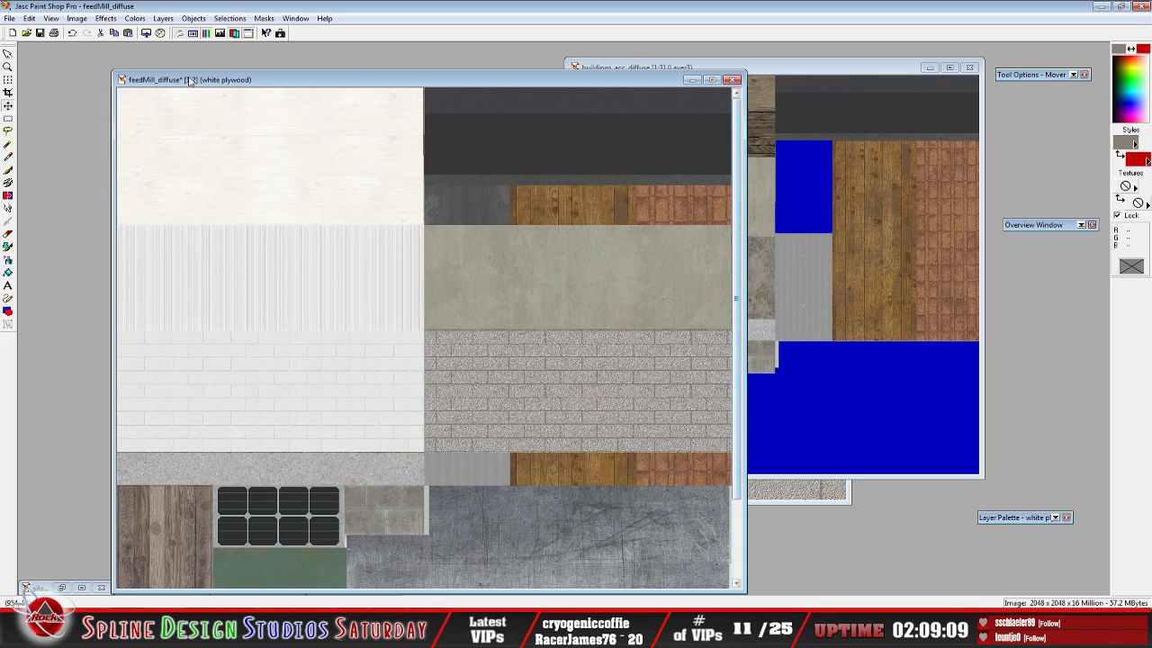
{"action": "left_click", "coordinate": [30, 18]}
{"action": "mouse_move", "coordinate": [70, 121]}
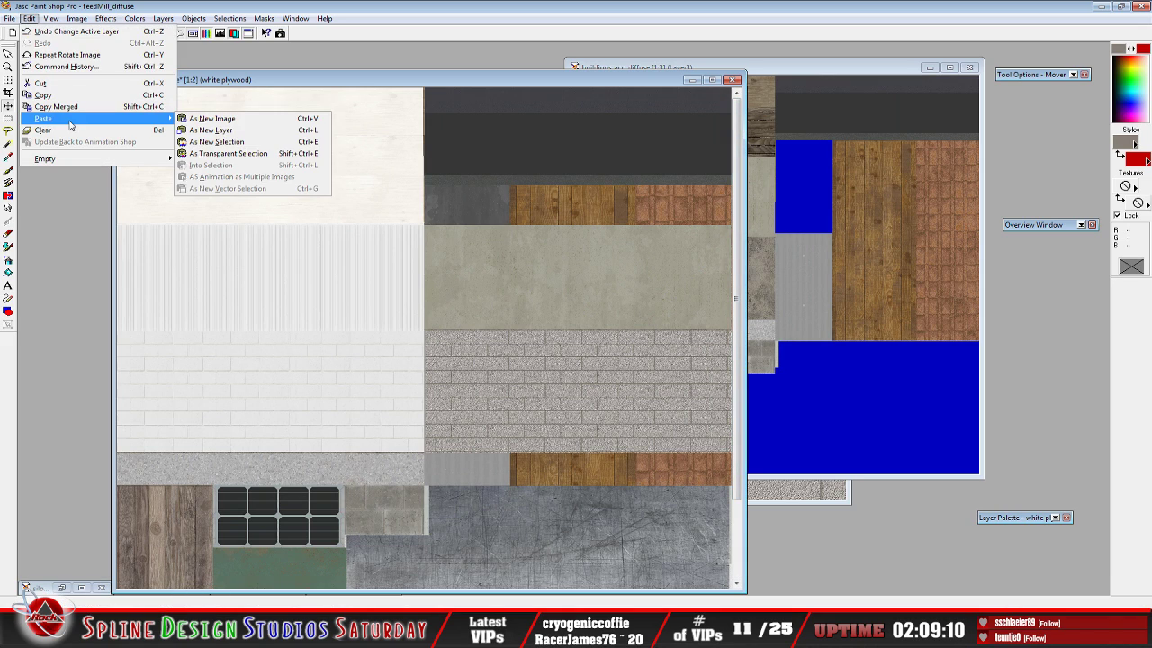
{"action": "left_click", "coordinate": [236, 141]}
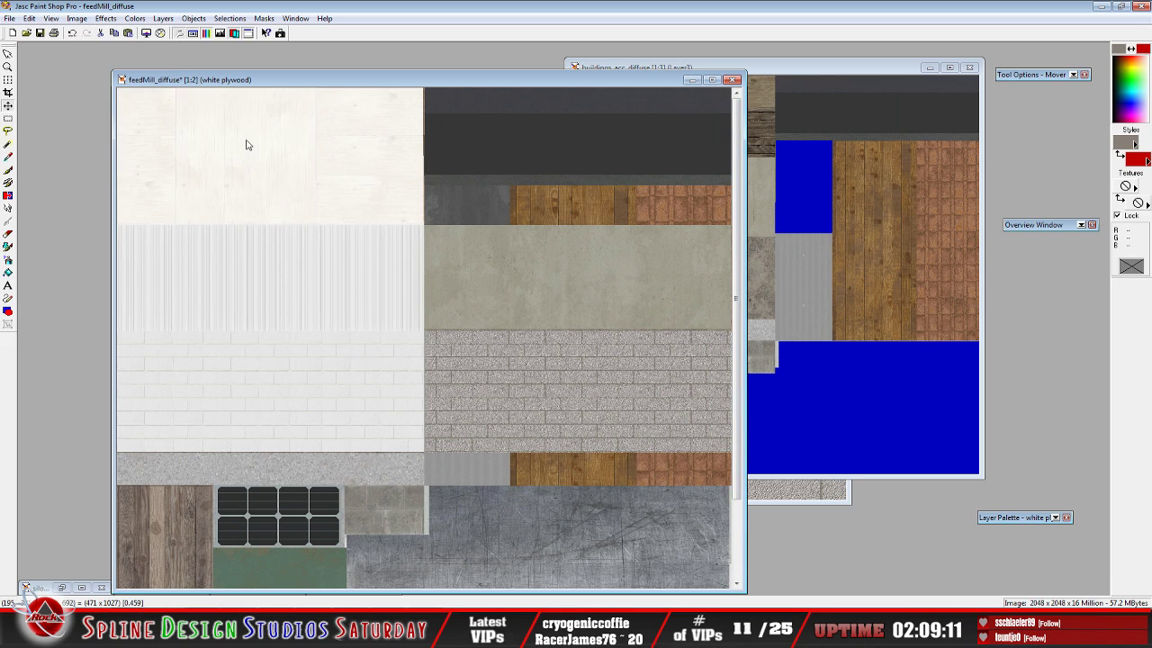
{"action": "left_click", "coordinate": [211, 241]}
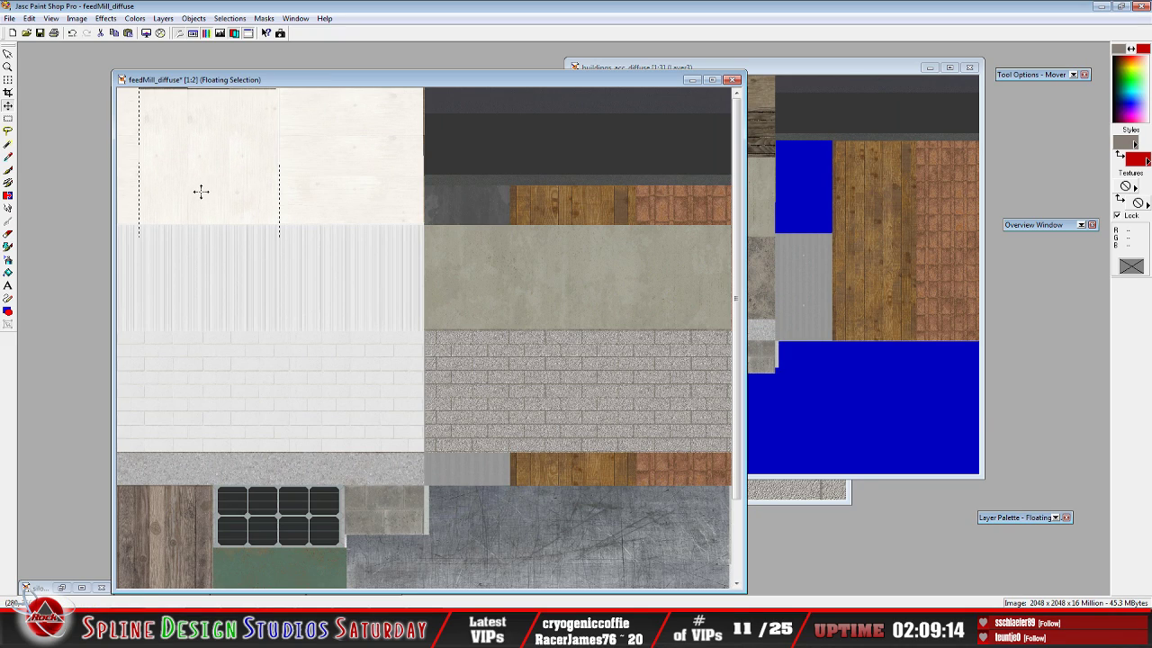
Align the floating vertical-grain plywood with the top-left corner of the texture and deselect it
{"action": "left_click", "coordinate": [7, 118]}
{"action": "mouse_move", "coordinate": [209, 170]}
{"action": "left_mouse_down"}
{"action": "mouse_move", "coordinate": [193, 146]}
{"action": "mouse_move", "coordinate": [221, 172]}
{"action": "mouse_move", "coordinate": [205, 168]}
{"action": "left_mouse_up"}
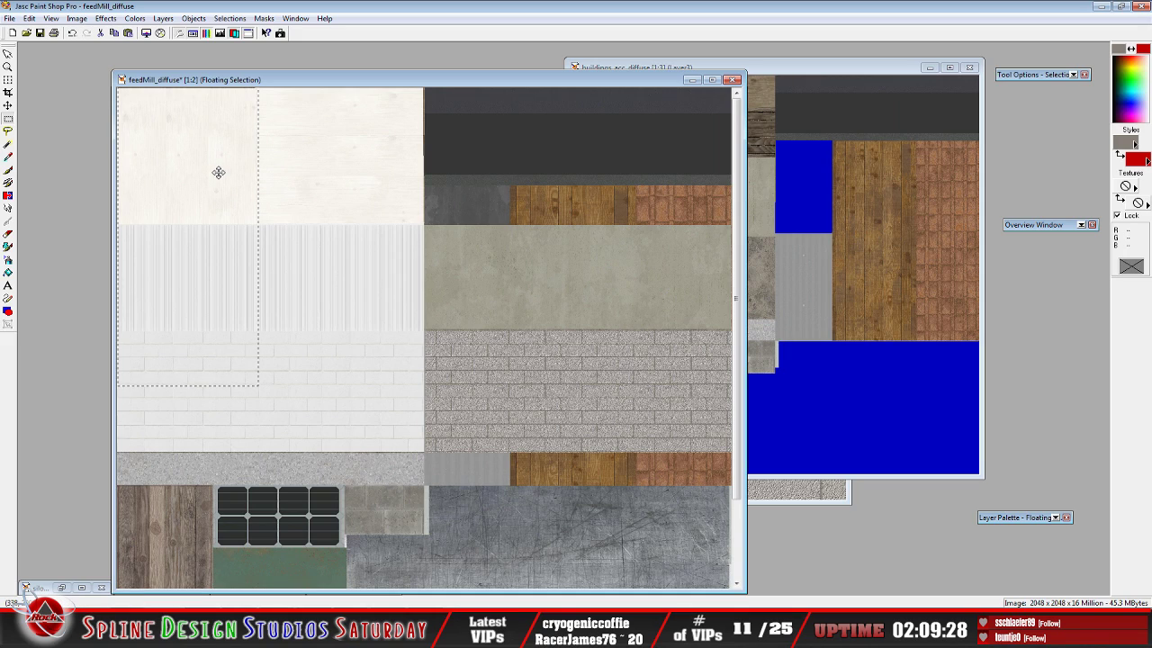
{"action": "key", "text": "ctrl+d"}
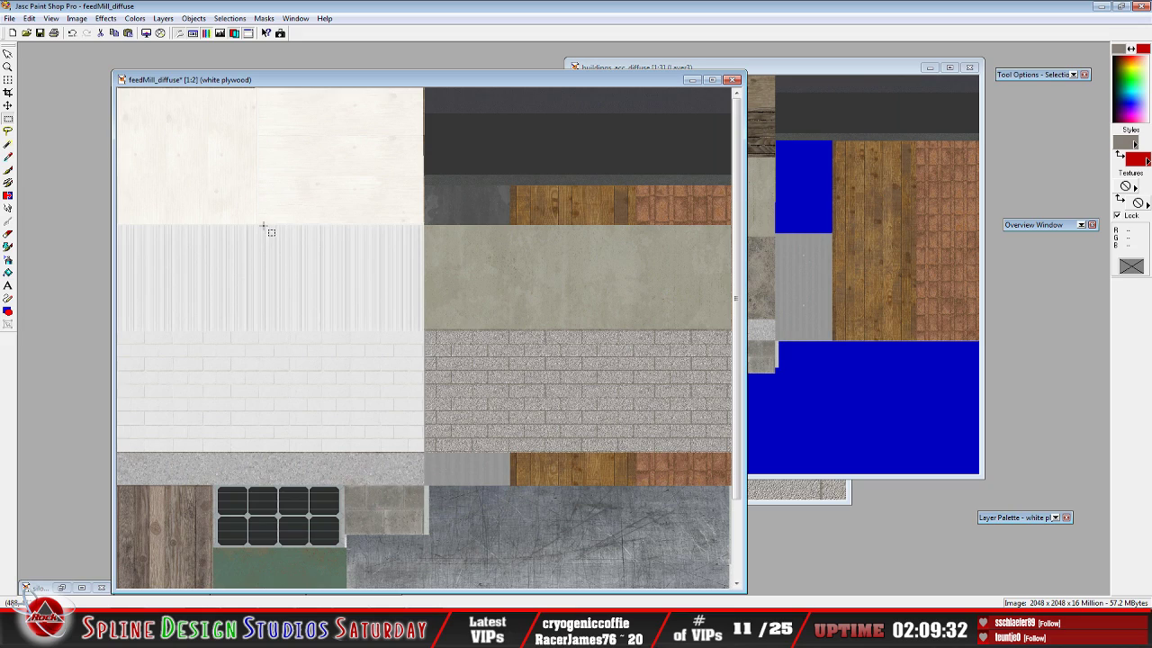
Clear the excess rotated plywood that extends below the white plywood area and inspect the trimmed edge
{"action": "left_click_drag", "start_coordinate": [265, 225], "coordinate": [120, 504]}
{"action": "scroll", "coordinate": [297, 243], "scroll_direction": "up", "scroll_amount": 2}
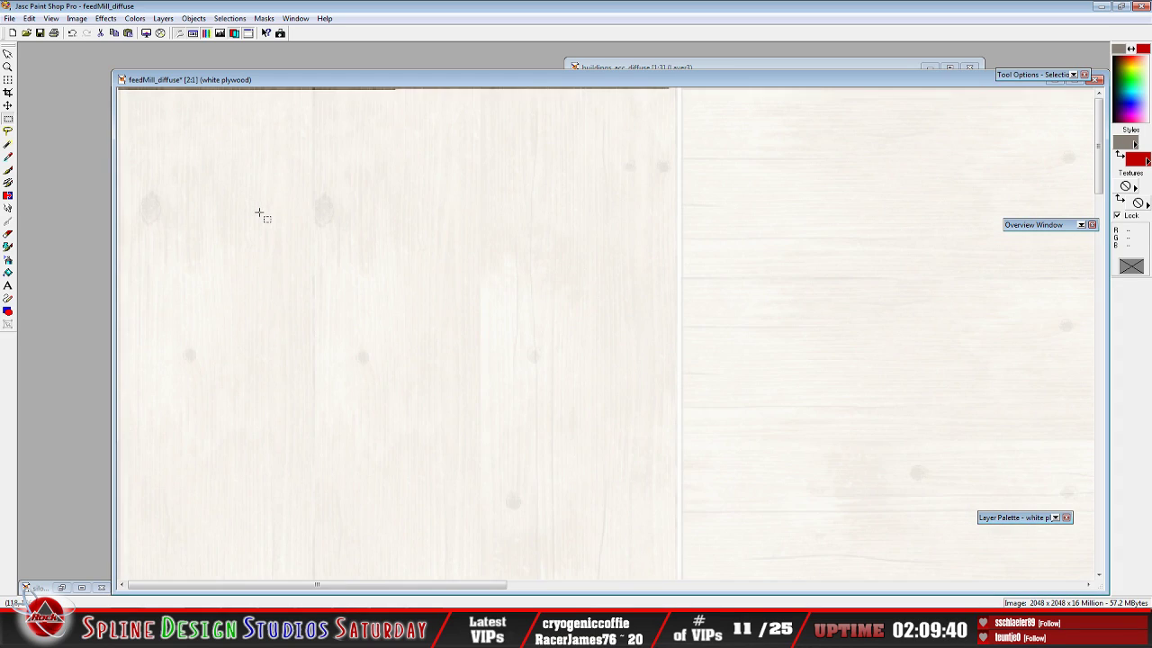
{"action": "scroll", "coordinate": [259, 213], "scroll_direction": "down", "scroll_amount": 1}
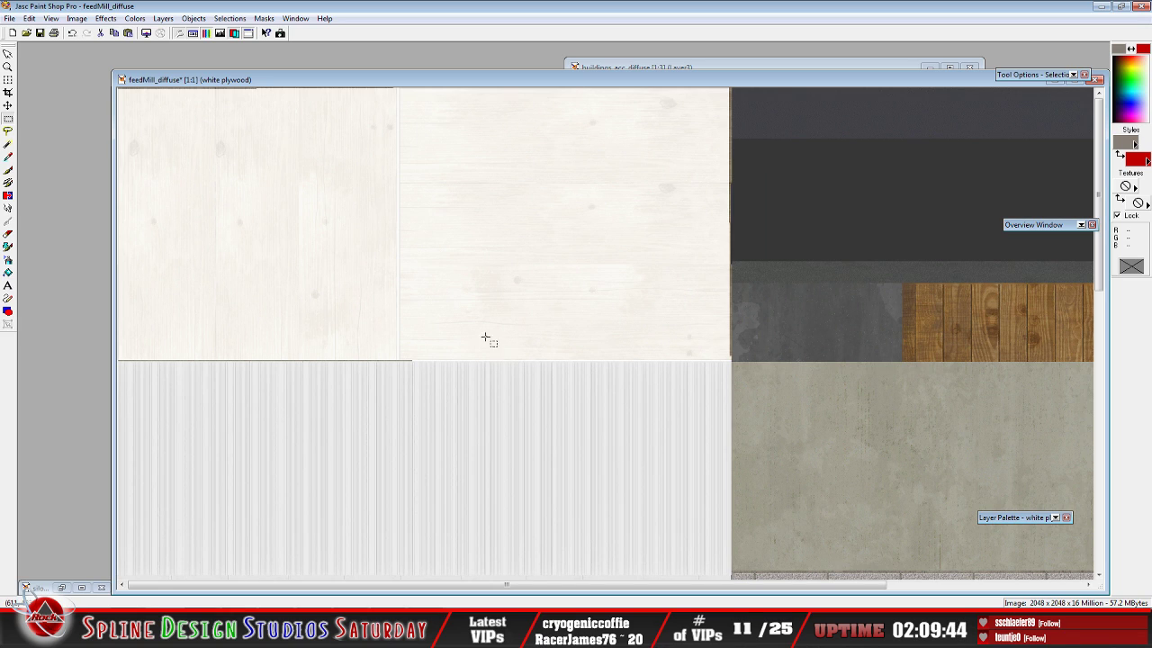
{"action": "scroll", "coordinate": [481, 334], "scroll_direction": "down", "scroll_amount": 1}
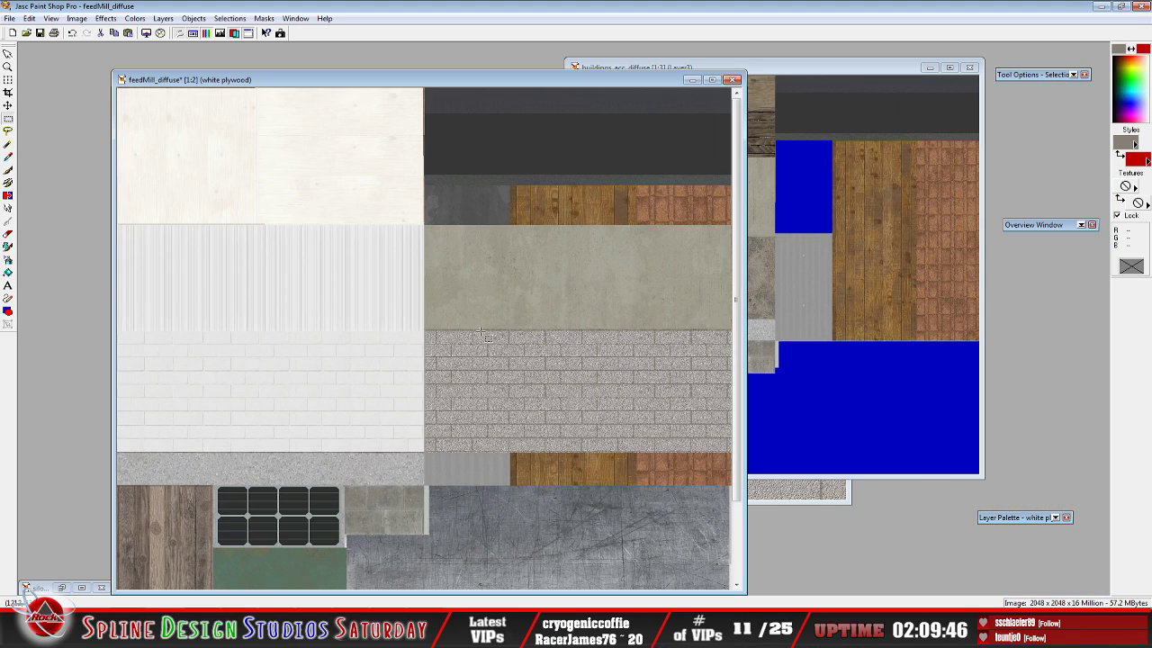
Select the lower part of the rotated plywood image, about 471 x 573 pixels, and copy it
{"action": "left_click_drag", "start_coordinate": [478, 85], "coordinate": [592, 124]}
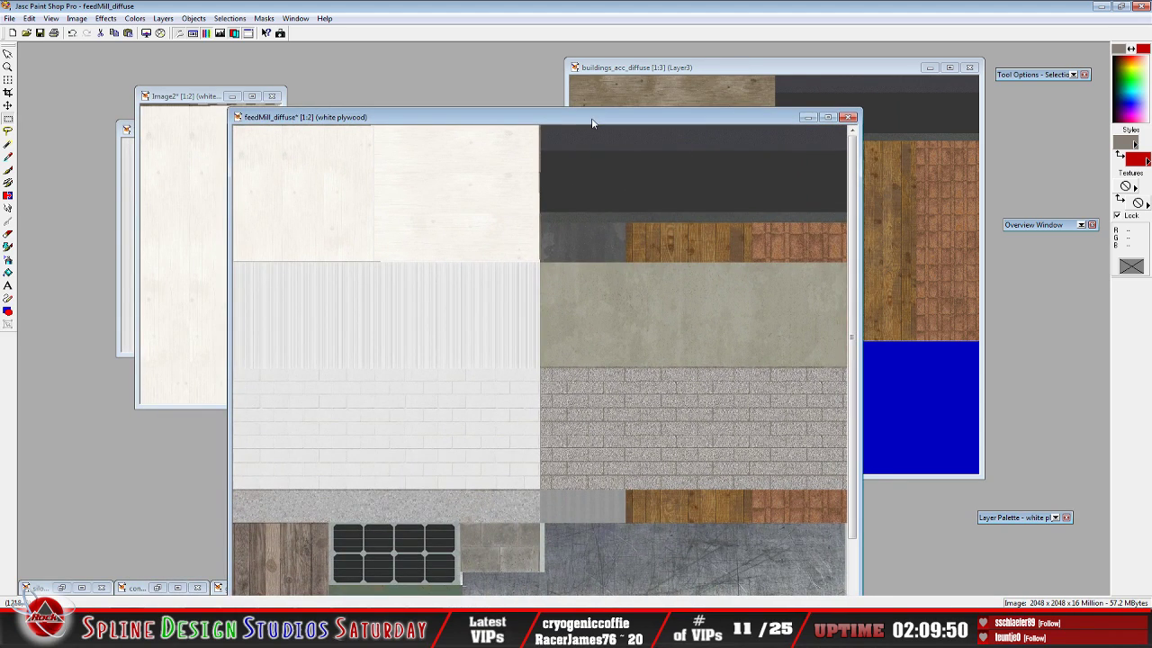
{"action": "left_click", "coordinate": [211, 198]}
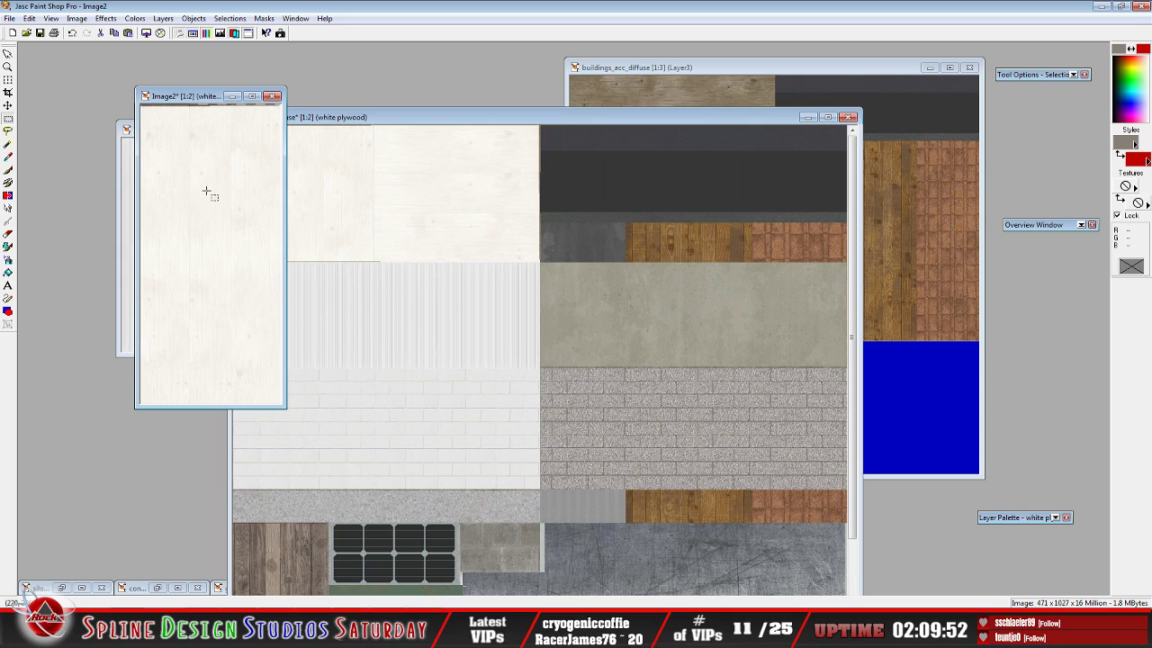
{"action": "left_click_drag", "start_coordinate": [135, 89], "coordinate": [94, 72]}
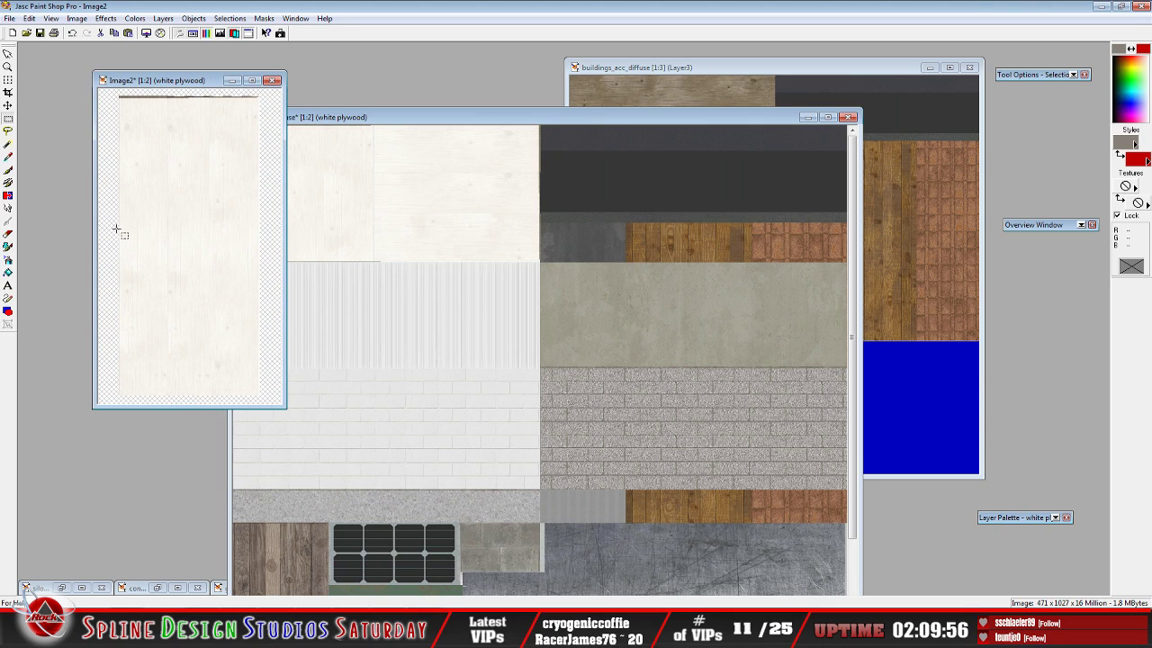
{"action": "left_click_drag", "start_coordinate": [116, 229], "coordinate": [372, 427]}
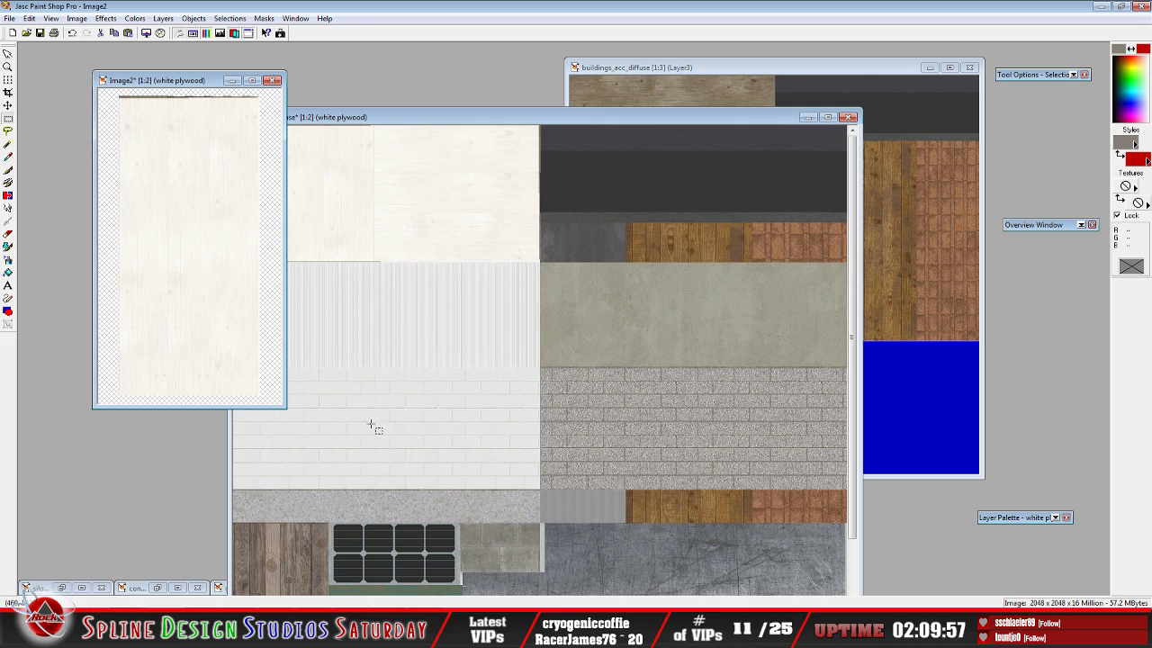
{"action": "left_click", "coordinate": [29, 18]}
{"action": "left_click", "coordinate": [54, 90]}
Paste the copied plywood piece as a new selection over the remaining horizontal-grain plywood in feedMill_diffuse
{"action": "left_click", "coordinate": [365, 135]}
{"action": "left_click", "coordinate": [374, 123]}
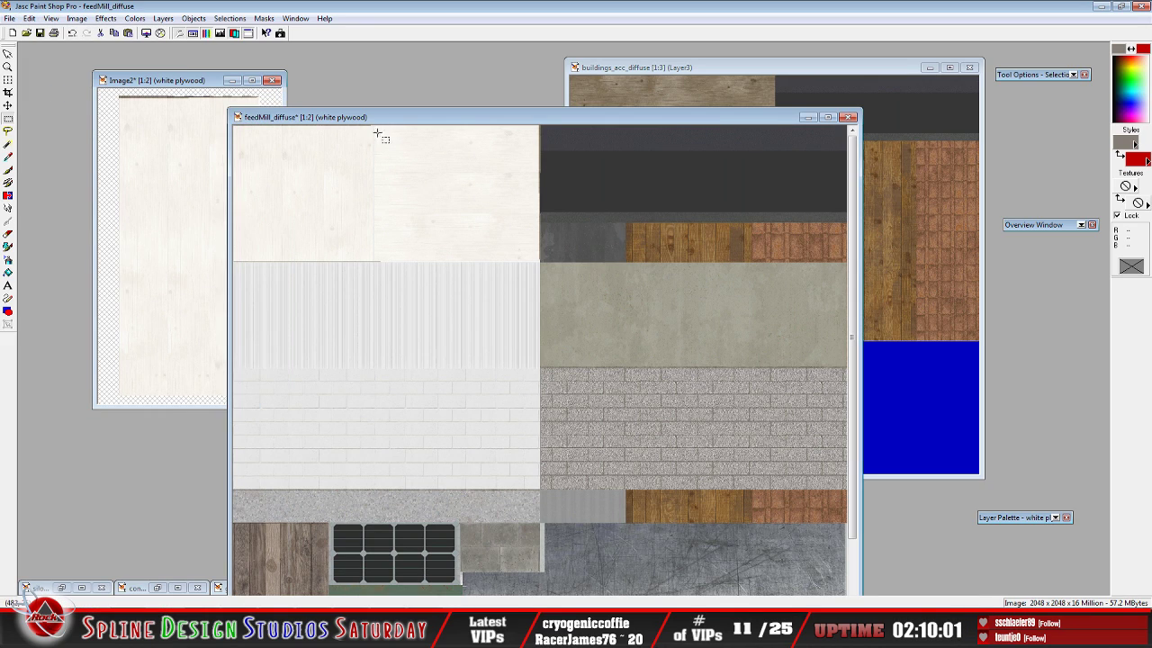
{"action": "left_click", "coordinate": [30, 18]}
{"action": "mouse_move", "coordinate": [43, 118]}
{"action": "left_click", "coordinate": [216, 141]}
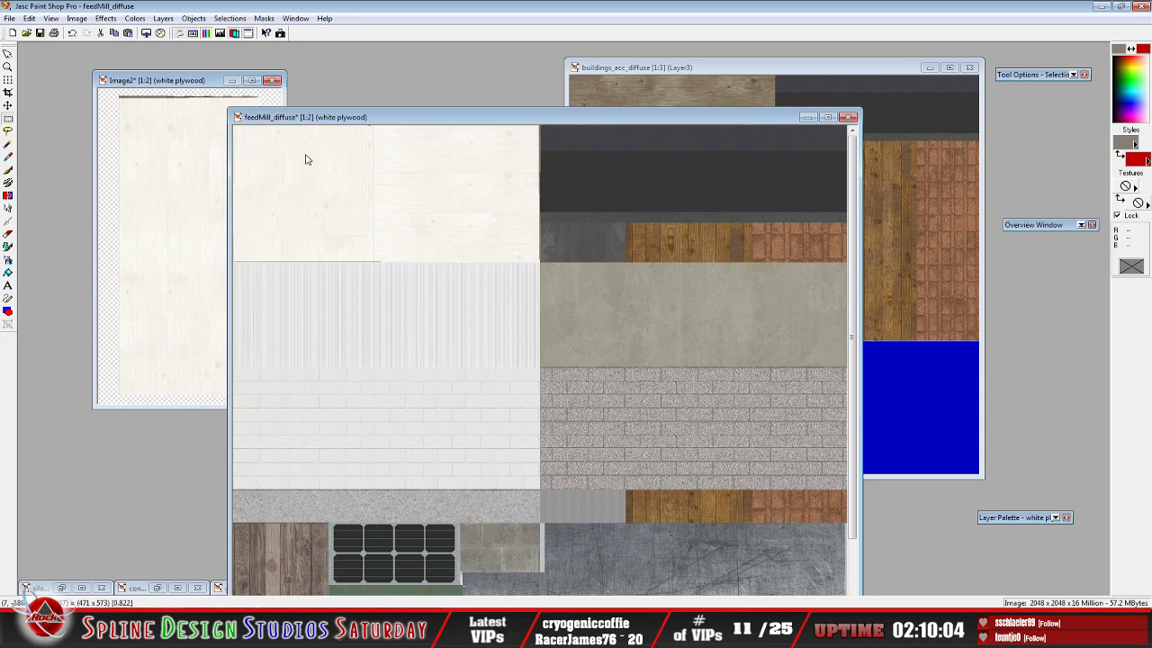
{"action": "left_click", "coordinate": [430, 192]}
Align the floating plywood piece flush with the first vertical-grain panel and the texture's upper edge, and deselect it
{"action": "scroll", "coordinate": [424, 198], "scroll_direction": "up", "scroll_amount": 1}
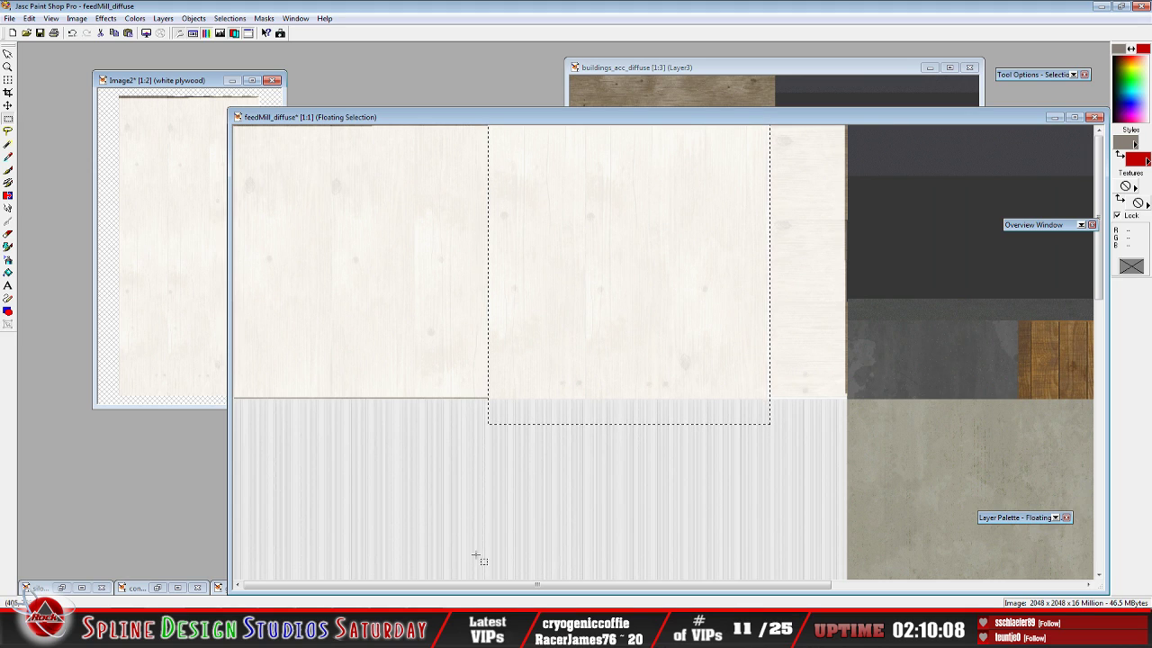
{"action": "left_click_drag", "start_coordinate": [600, 265], "coordinate": [627, 308]}
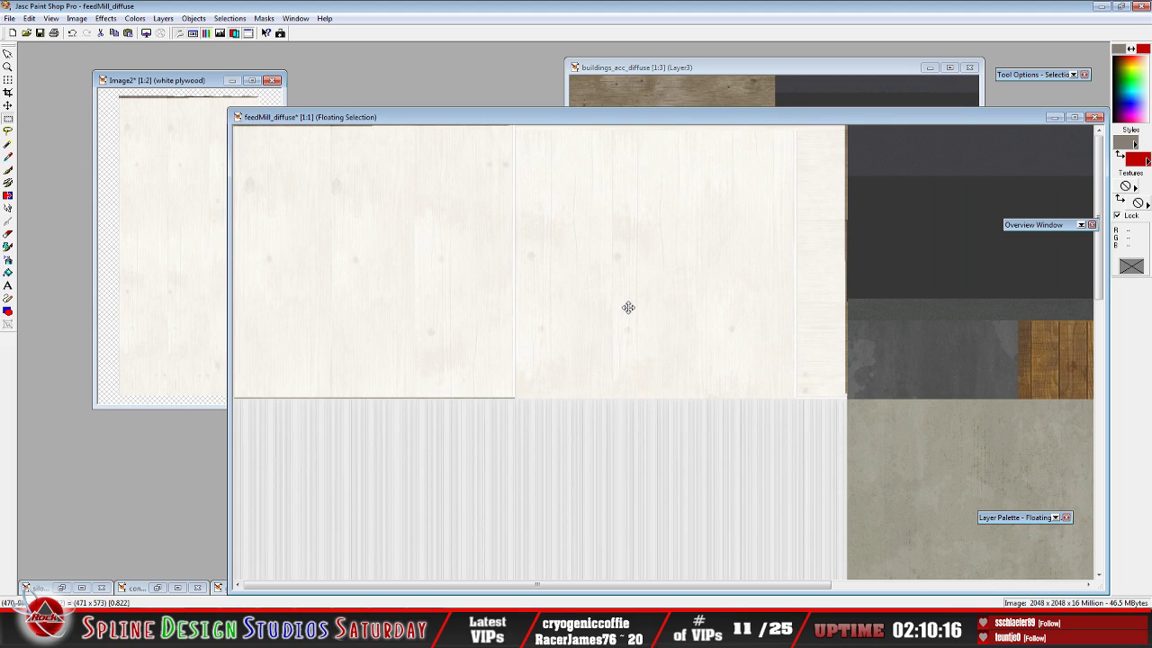
{"action": "scroll", "coordinate": [601, 229], "scroll_direction": "up", "scroll_amount": 1}
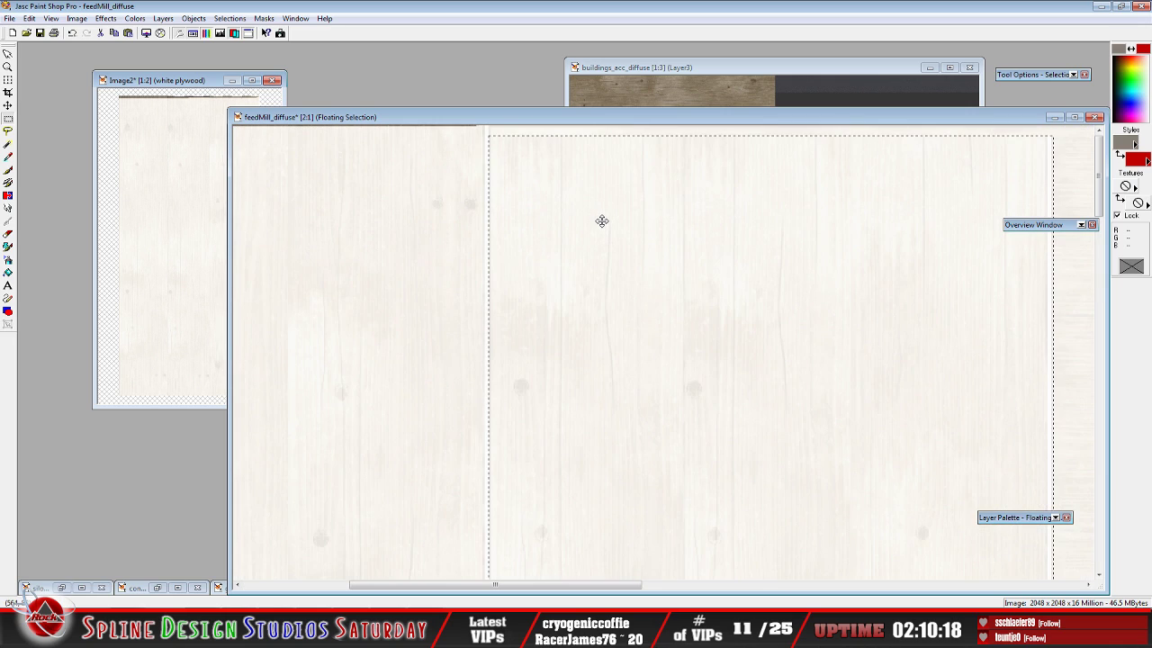
{"action": "left_click_drag", "start_coordinate": [596, 222], "coordinate": [592, 214]}
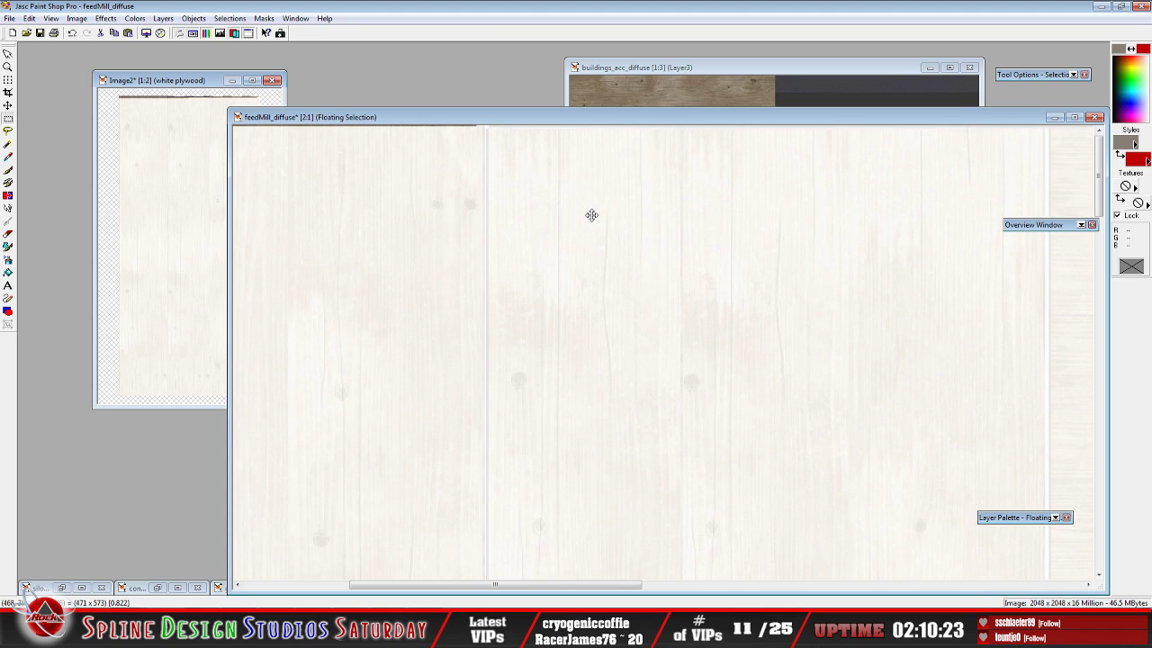
{"action": "left_click_drag", "start_coordinate": [591, 215], "coordinate": [590, 213]}
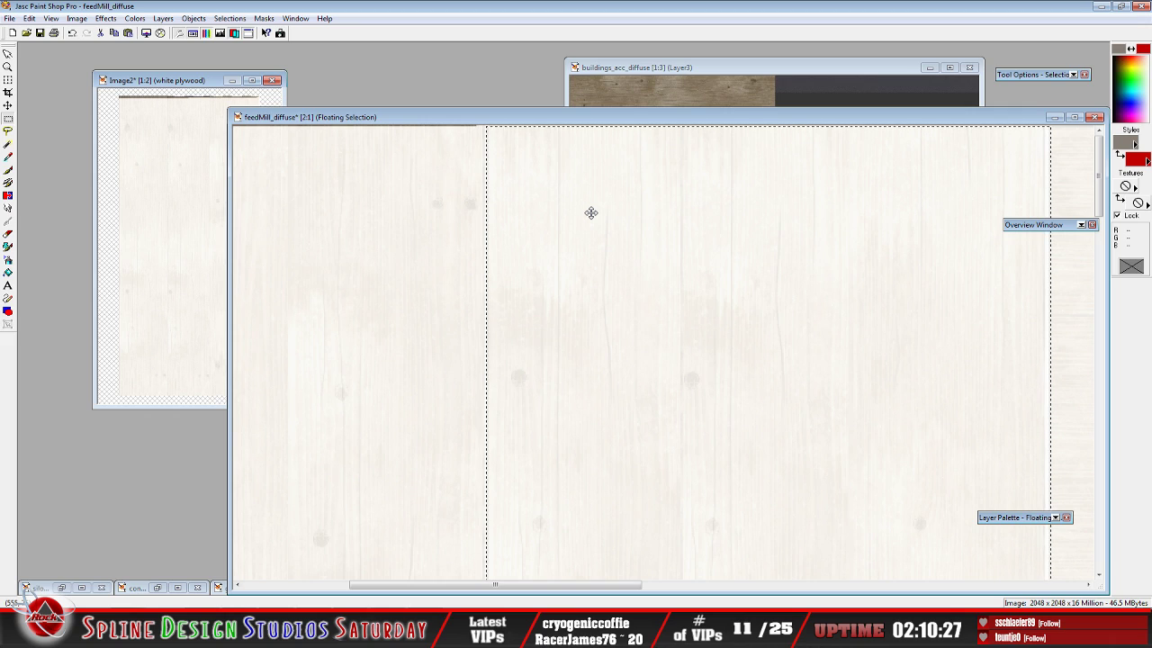
{"action": "key", "text": "ctrl+d"}
{"action": "scroll", "coordinate": [555, 387], "scroll_direction": "down", "scroll_amount": 1}
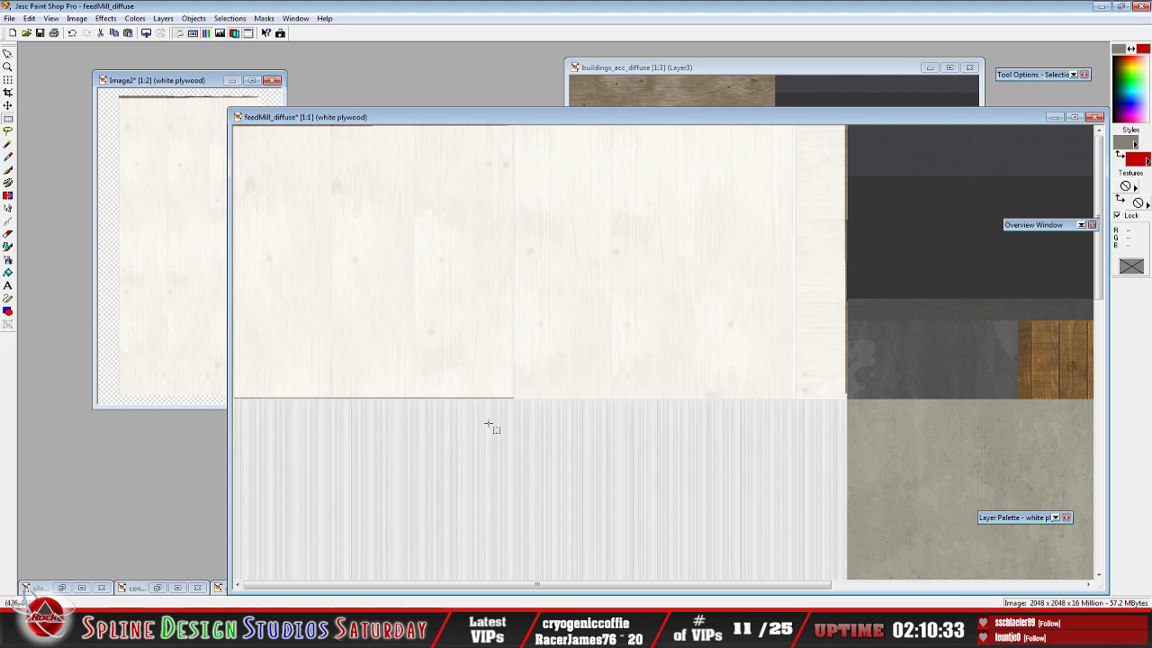
Start retouching the dark line beneath the first plywood panel with the Clone Brush, undo the last stroke and adjust the brush options
{"action": "scroll", "coordinate": [457, 407], "scroll_direction": "up", "scroll_amount": 1}
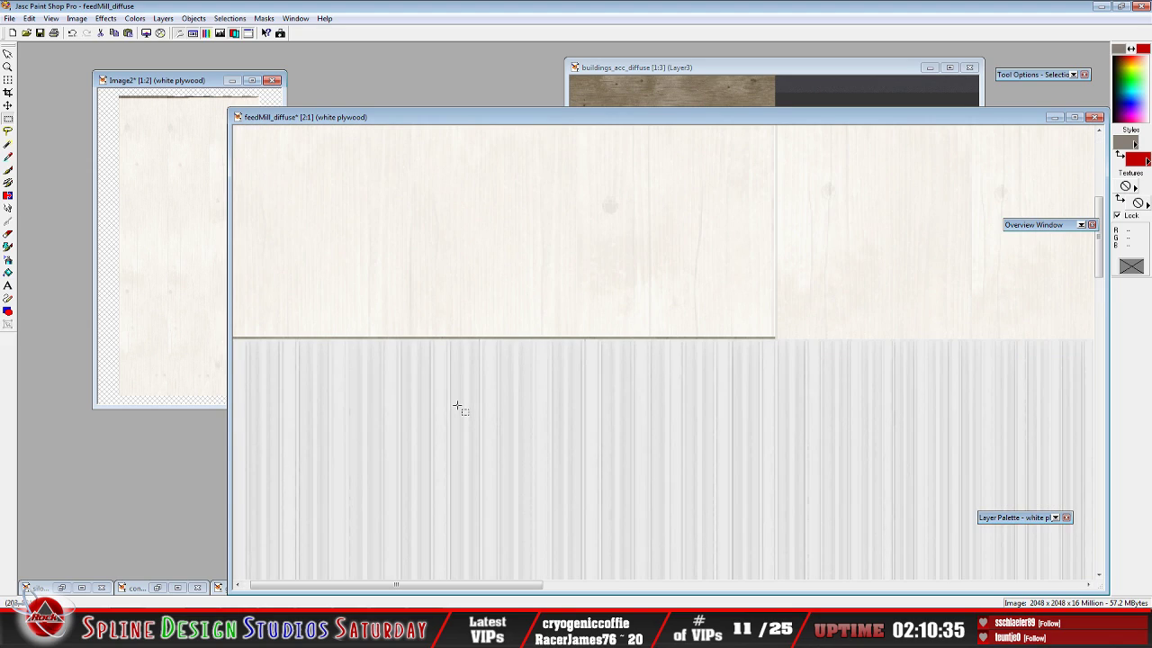
{"action": "left_click_drag", "start_coordinate": [487, 585], "coordinate": [538, 585]}
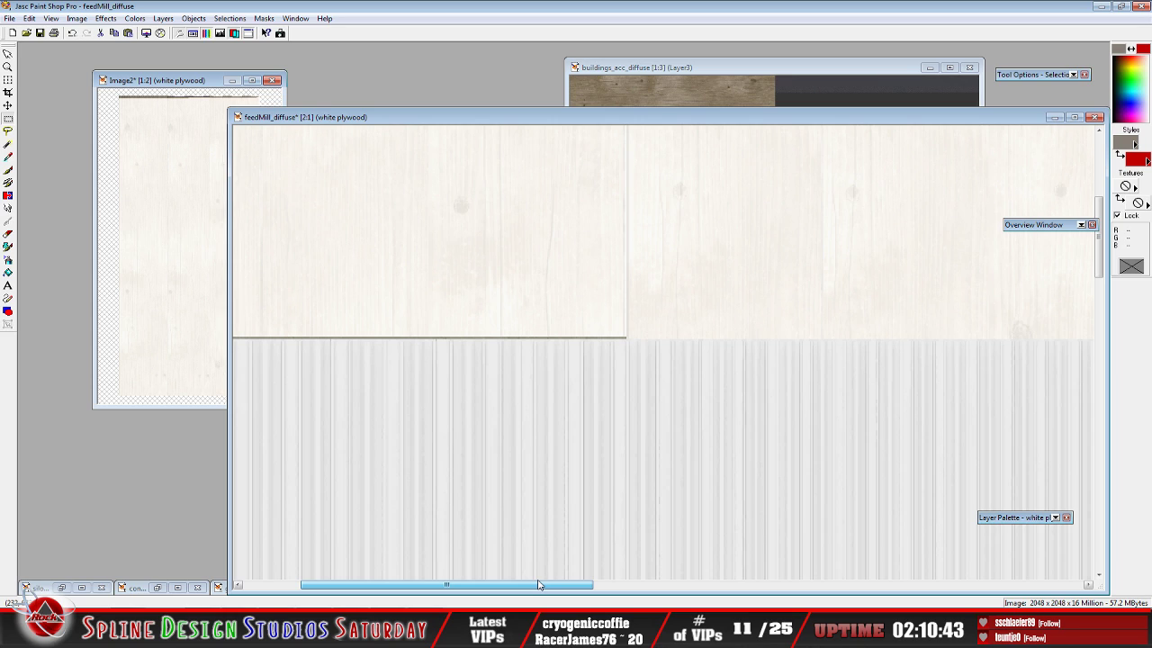
{"action": "left_click_drag", "start_coordinate": [538, 585], "coordinate": [455, 585]}
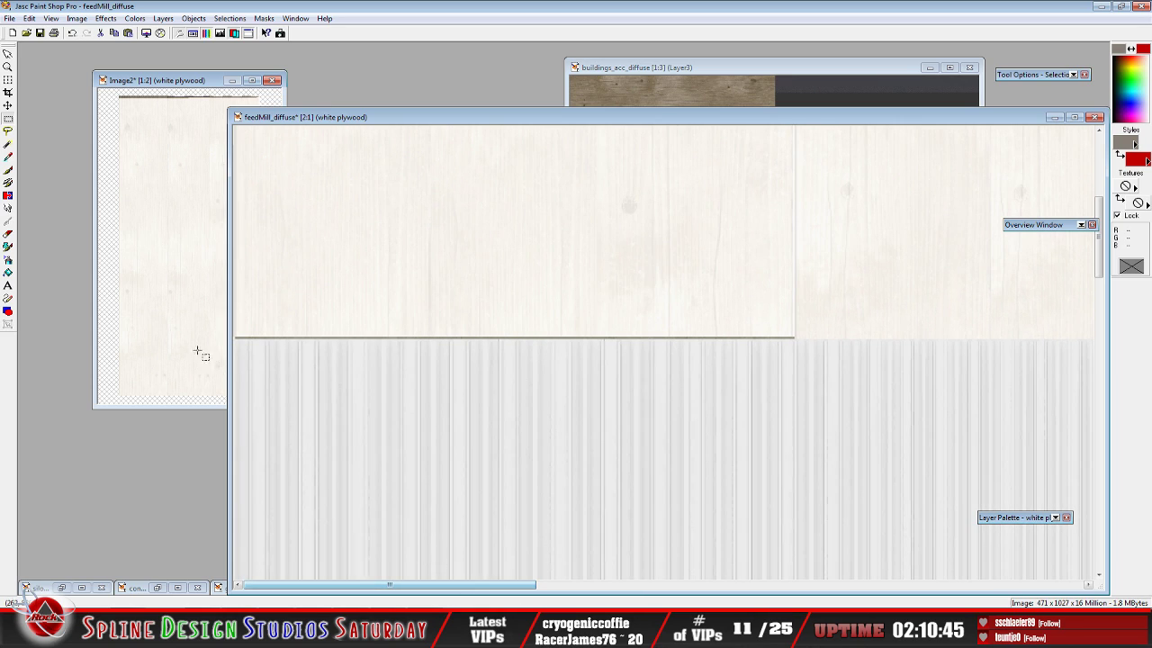
{"action": "left_click", "coordinate": [8, 184]}
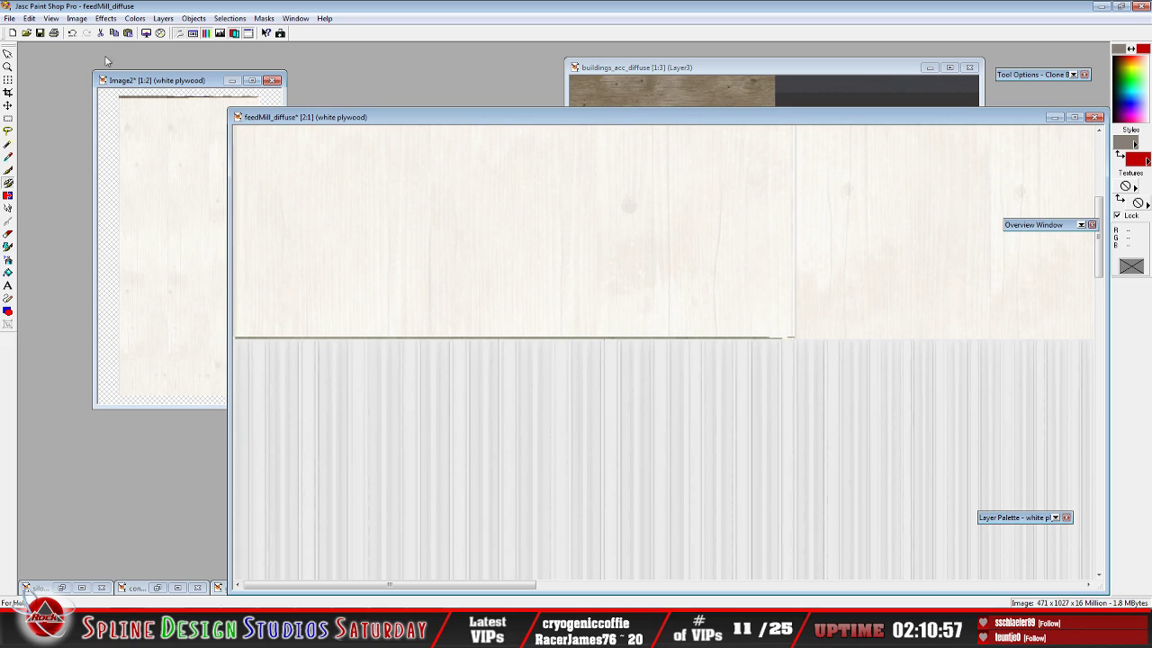
{"action": "left_click", "coordinate": [72, 36]}
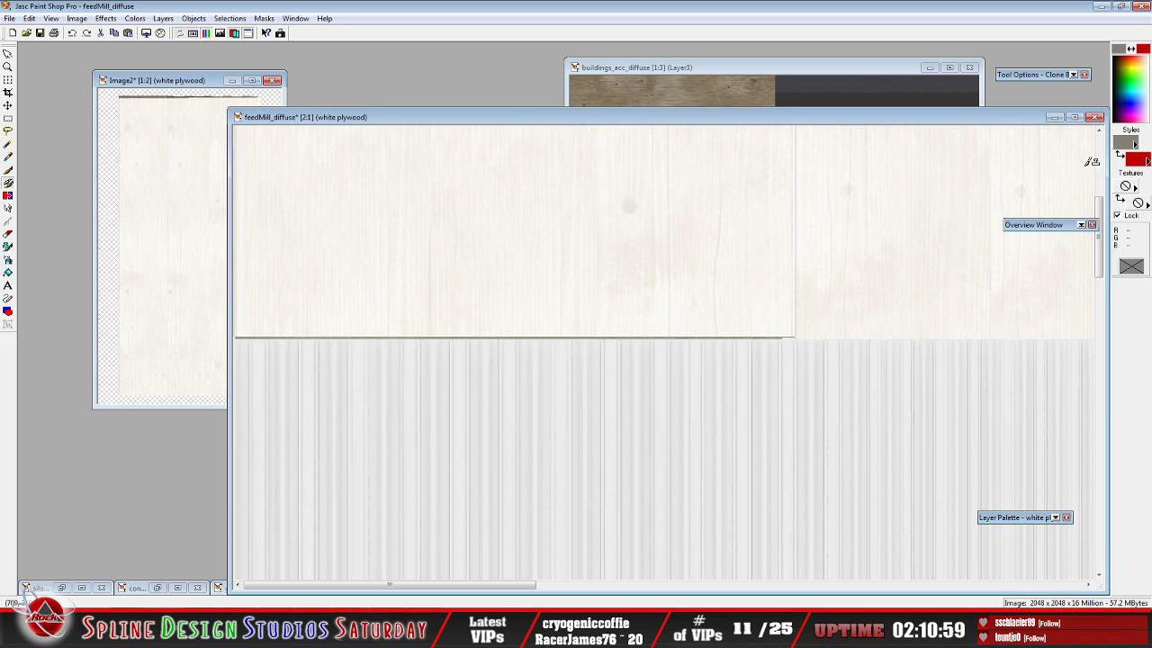
{"action": "mouse_move", "coordinate": [1033, 73]}
{"action": "left_click", "coordinate": [1043, 133]}
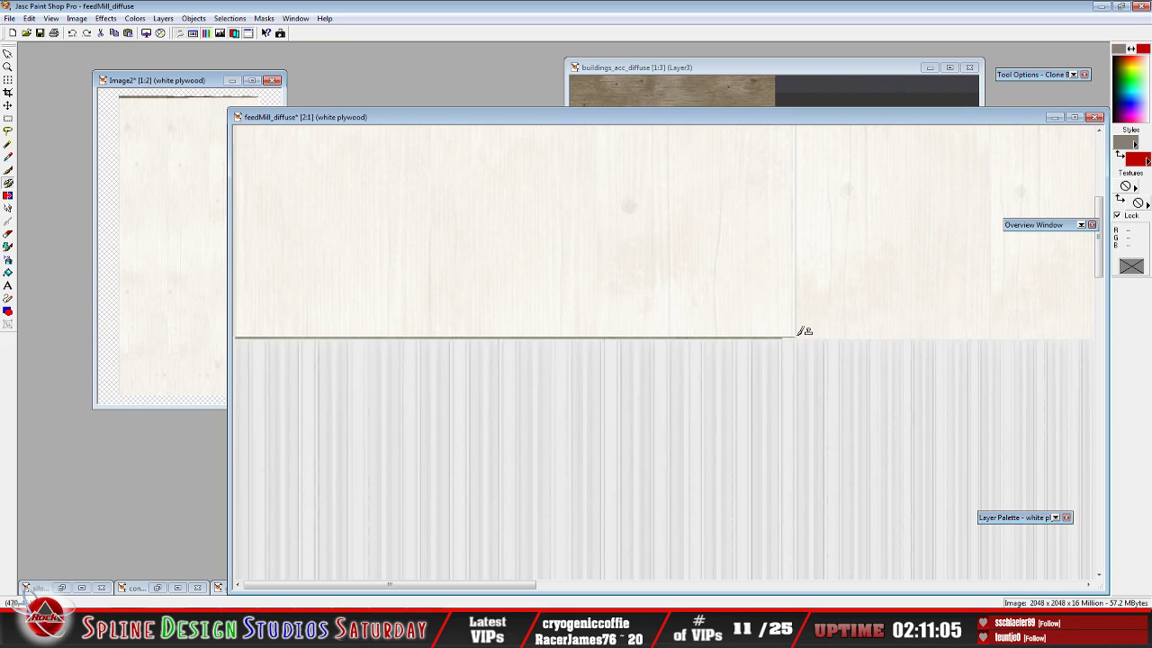
Clone clean plywood over the remaining dark line along the lower edge of the first panel, working towards the texture's left edge
{"action": "mouse_move", "coordinate": [791, 331]}
{"action": "left_mouse_down"}
{"action": "mouse_move", "coordinate": [755, 336]}
{"action": "mouse_move", "coordinate": [785, 335]}
{"action": "mouse_move", "coordinate": [719, 331]}
{"action": "left_mouse_up"}
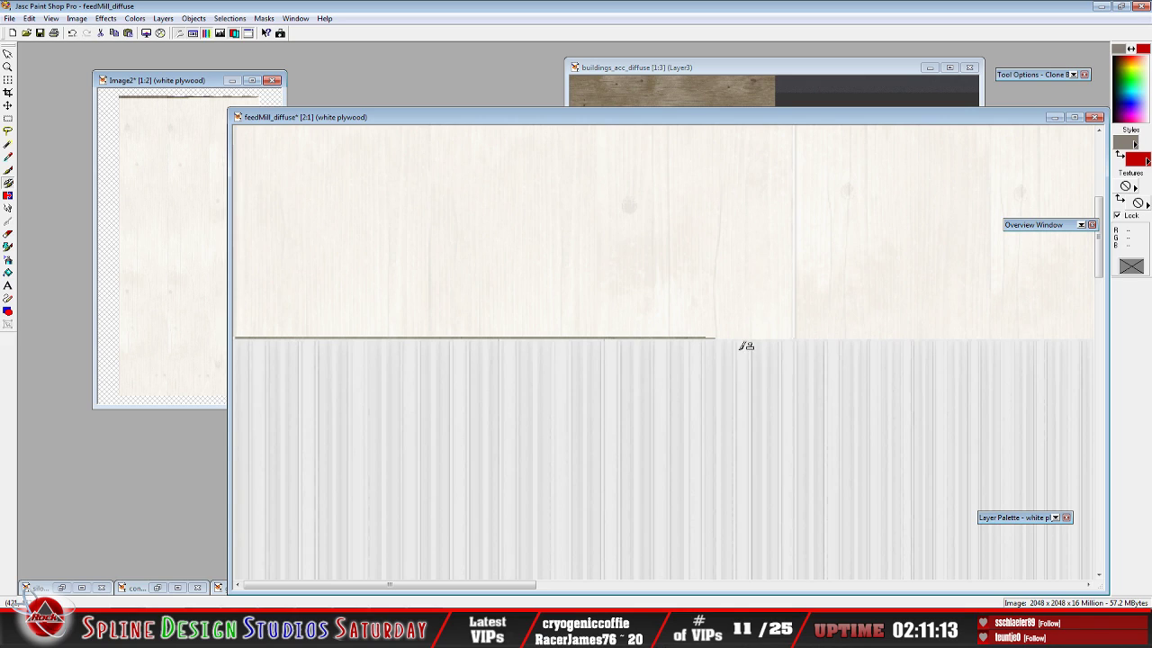
{"action": "left_click_drag", "start_coordinate": [711, 332], "coordinate": [677, 333]}
{"action": "left_click_drag", "start_coordinate": [679, 332], "coordinate": [630, 334]}
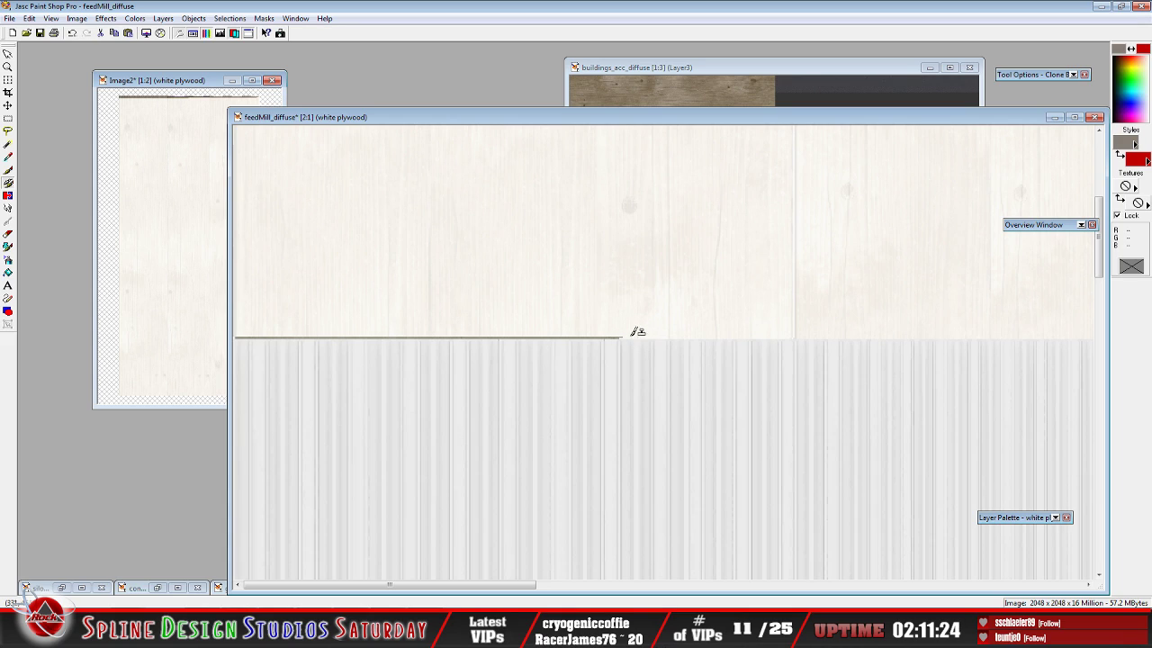
{"action": "mouse_move", "coordinate": [627, 330]}
{"action": "left_mouse_down"}
{"action": "mouse_move", "coordinate": [584, 329]}
{"action": "mouse_move", "coordinate": [629, 336]}
{"action": "mouse_move", "coordinate": [415, 337]}
{"action": "mouse_move", "coordinate": [445, 335]}
{"action": "mouse_move", "coordinate": [407, 335]}
{"action": "left_mouse_up"}
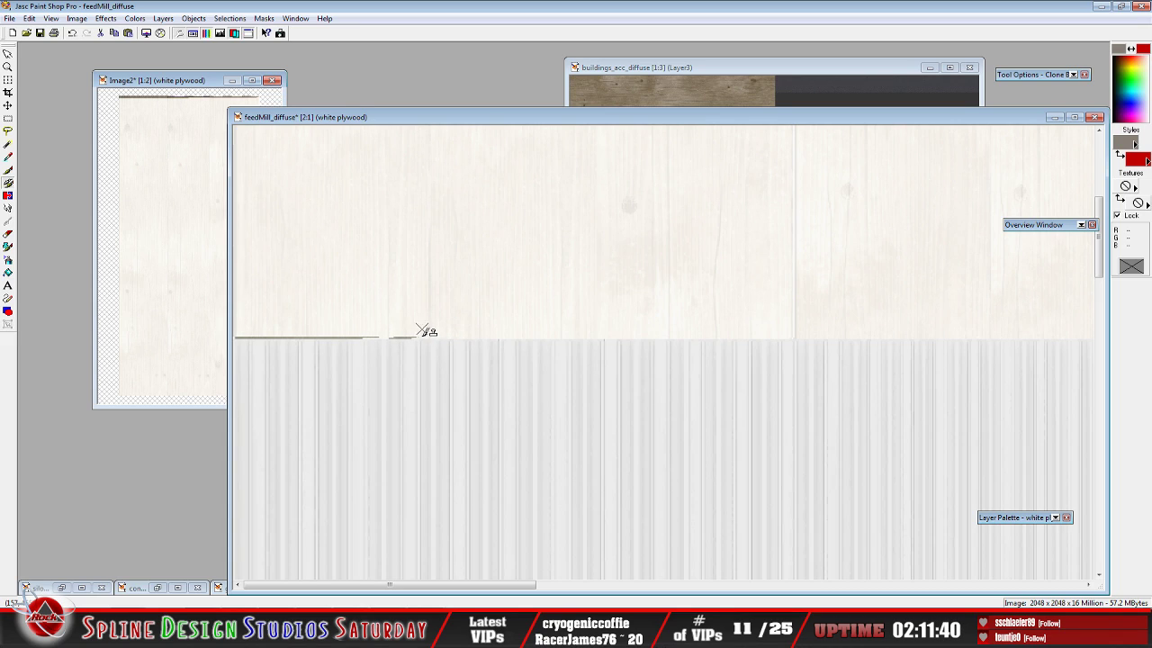
{"action": "mouse_move", "coordinate": [427, 332]}
{"action": "left_mouse_down"}
{"action": "mouse_move", "coordinate": [379, 337]}
{"action": "mouse_move", "coordinate": [419, 337]}
{"action": "mouse_move", "coordinate": [382, 336]}
{"action": "mouse_move", "coordinate": [411, 333]}
{"action": "left_mouse_up"}
{"action": "left_click", "coordinate": [367, 336]}
{"action": "left_click_drag", "start_coordinate": [315, 333], "coordinate": [270, 332]}
{"action": "left_click_drag", "start_coordinate": [369, 335], "coordinate": [236, 339]}
Select the lower part of the rotated plywood in Image2, about 471 x 519 pixels, and copy it
{"action": "scroll", "coordinate": [375, 325], "scroll_direction": "down", "scroll_amount": 2}
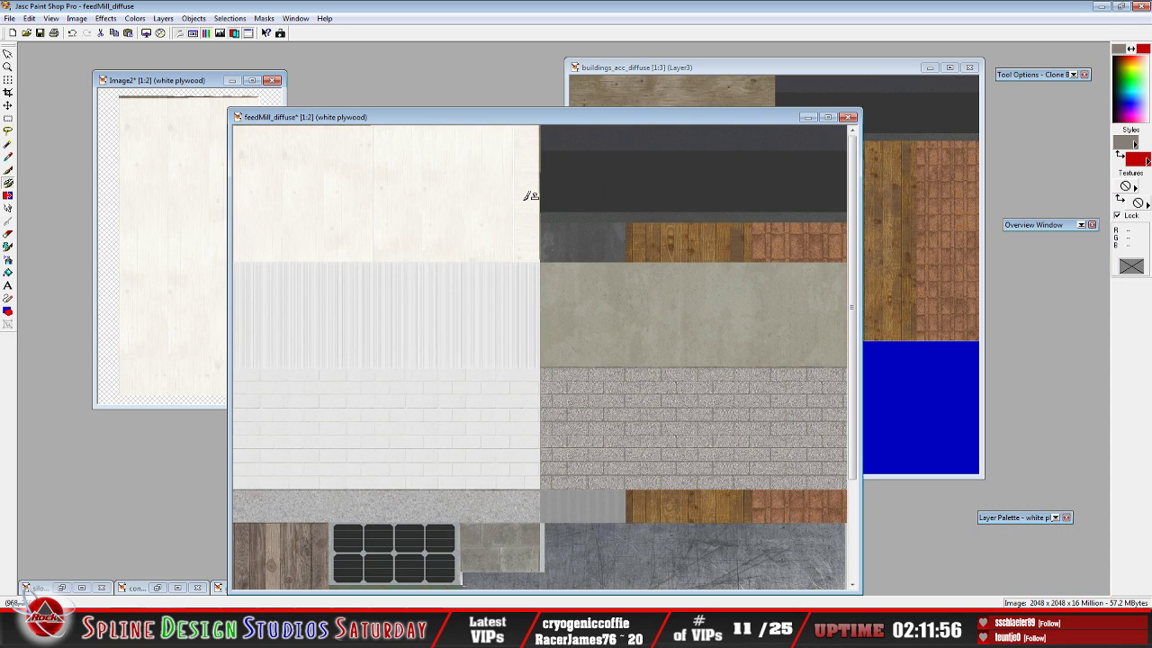
{"action": "left_click", "coordinate": [178, 85]}
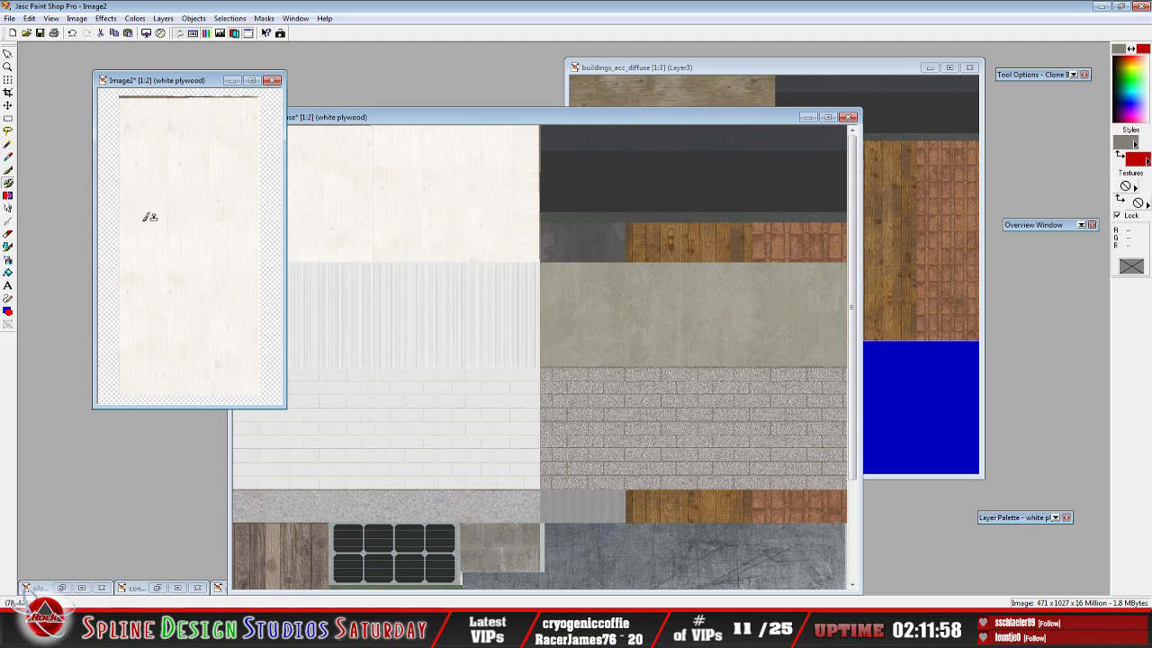
{"action": "left_click", "coordinate": [7, 118]}
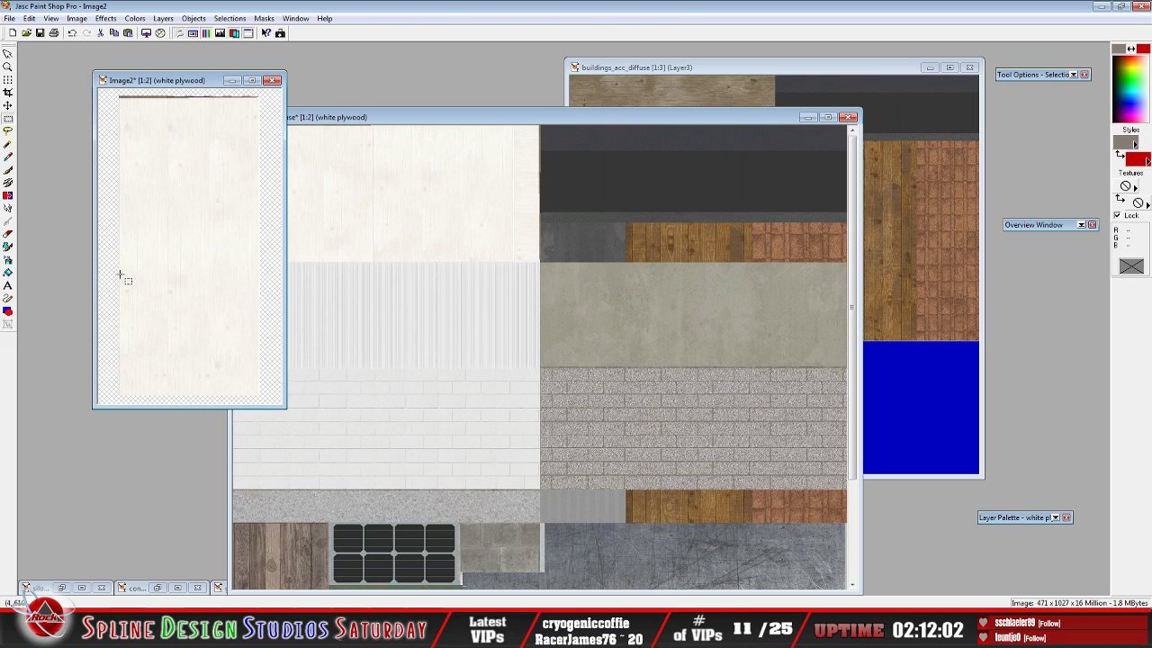
{"action": "left_click_drag", "start_coordinate": [110, 245], "coordinate": [314, 418]}
{"action": "left_click", "coordinate": [29, 18]}
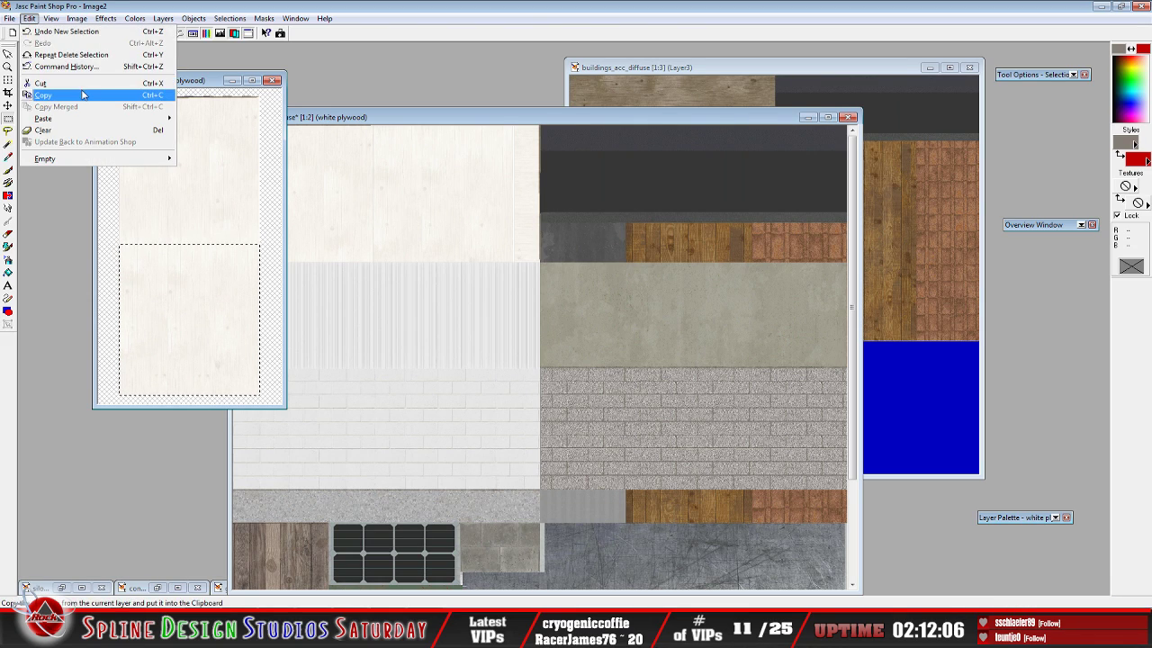
{"action": "left_click", "coordinate": [85, 95]}
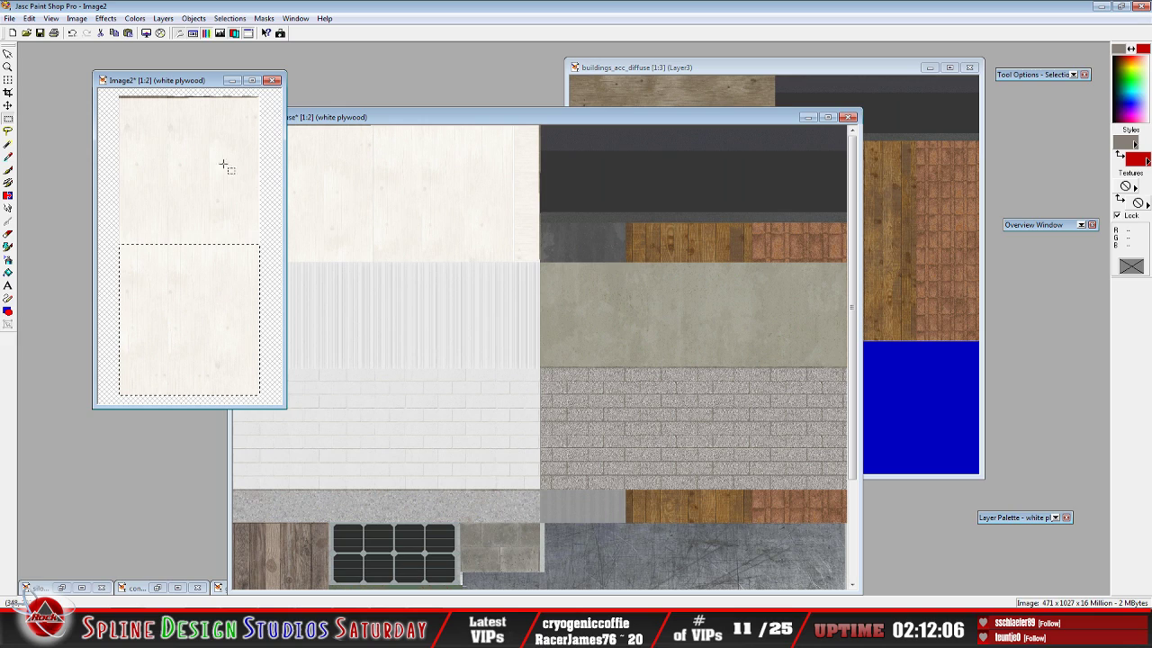
Paste the copied plywood as a new selection near the remaining horizontal-grain strip in feedMill_diffuse
{"action": "left_click", "coordinate": [472, 117]}
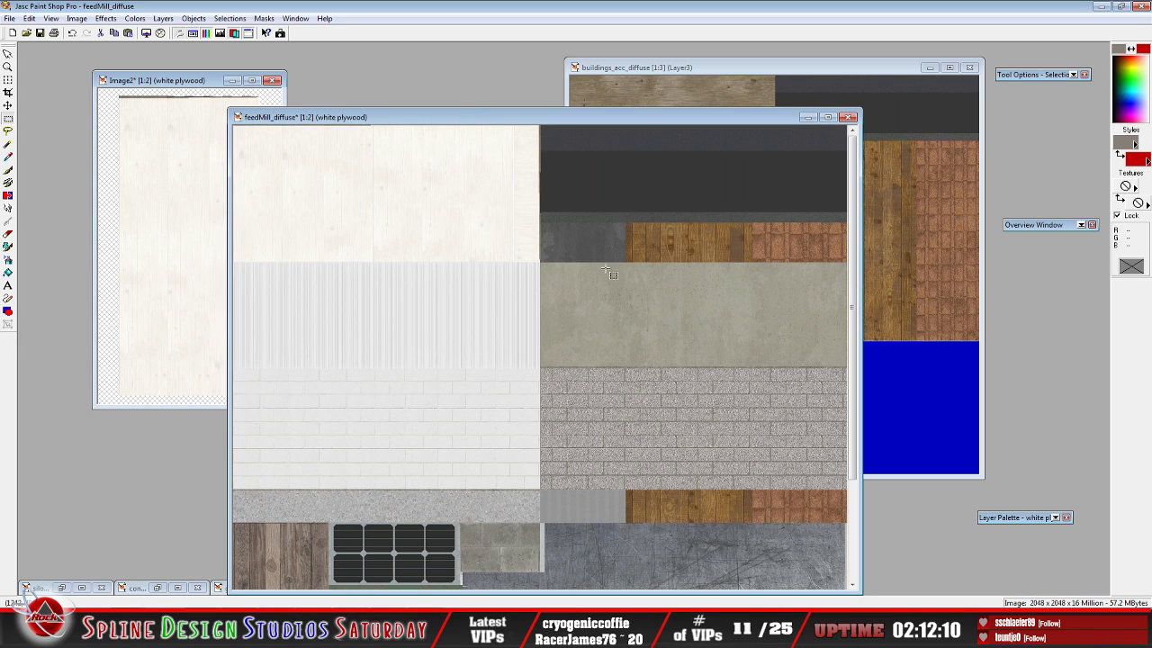
{"action": "scroll", "coordinate": [608, 262], "scroll_direction": "up", "scroll_amount": 1}
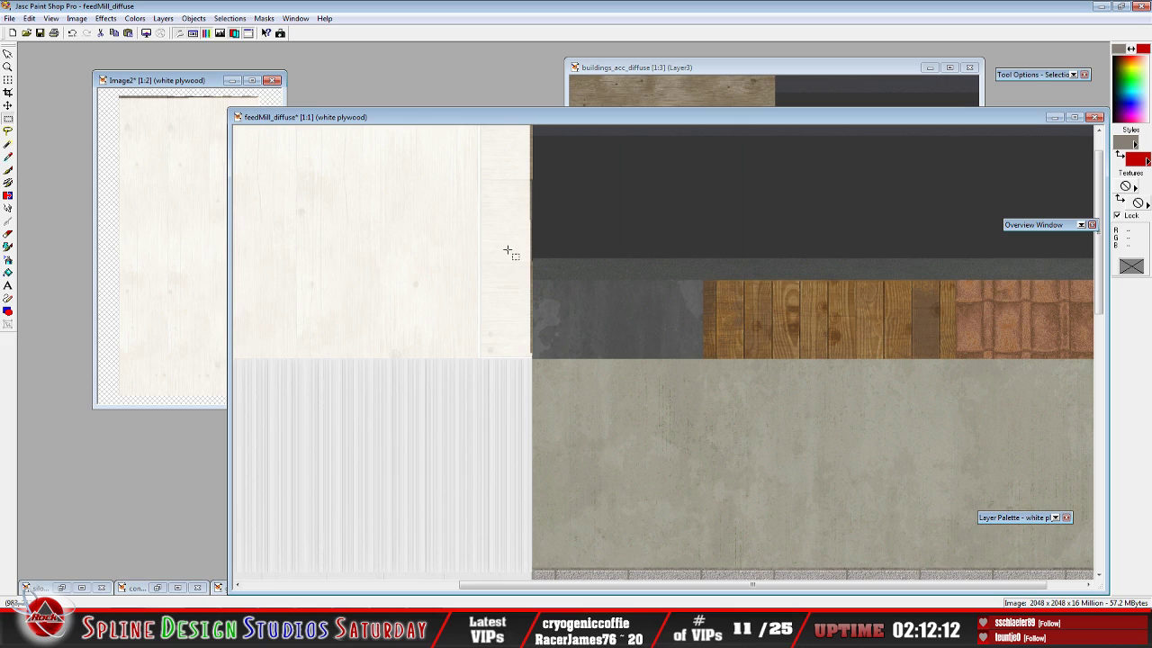
{"action": "left_click", "coordinate": [30, 18]}
{"action": "mouse_move", "coordinate": [78, 122]}
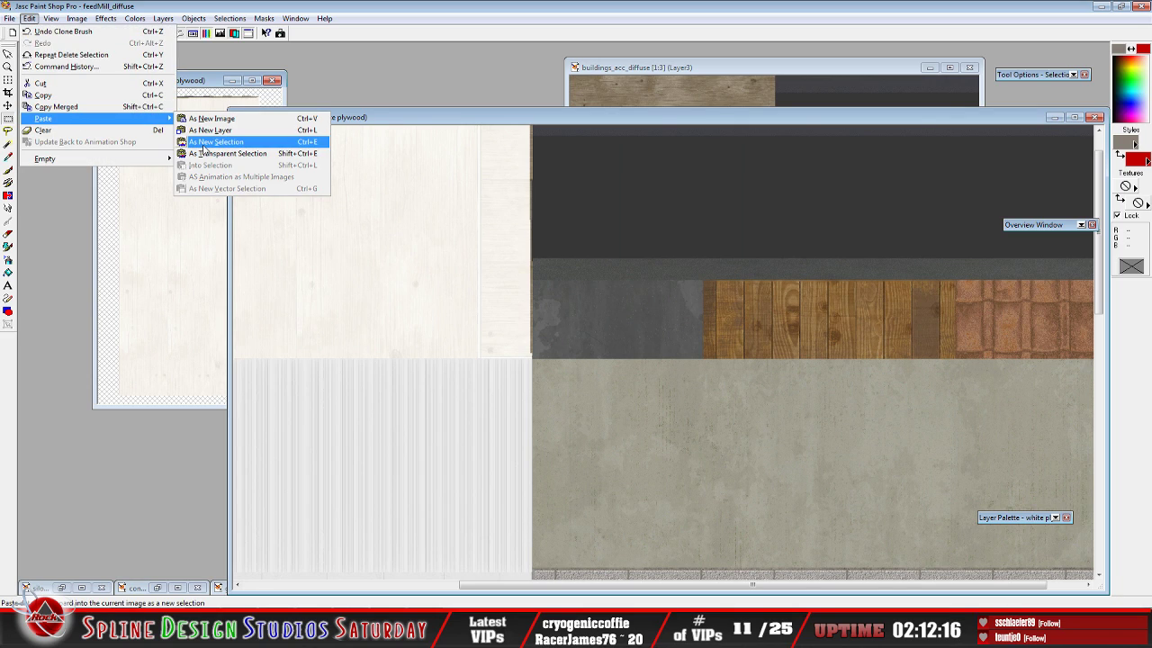
{"action": "left_click", "coordinate": [204, 146]}
{"action": "left_click", "coordinate": [605, 330]}
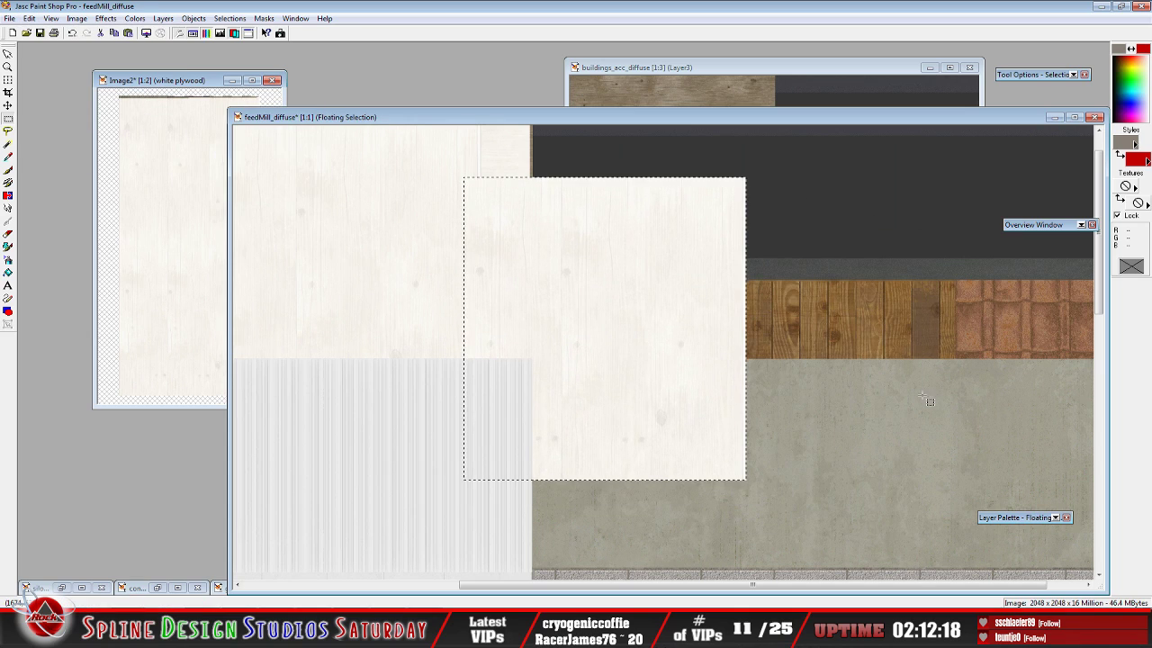
Align the floating plywood beside the second panel at the texture's upper edge, covering the horizontal-grain strip, and deselect it
{"action": "scroll", "coordinate": [1087, 342], "scroll_direction": "up", "scroll_amount": 1}
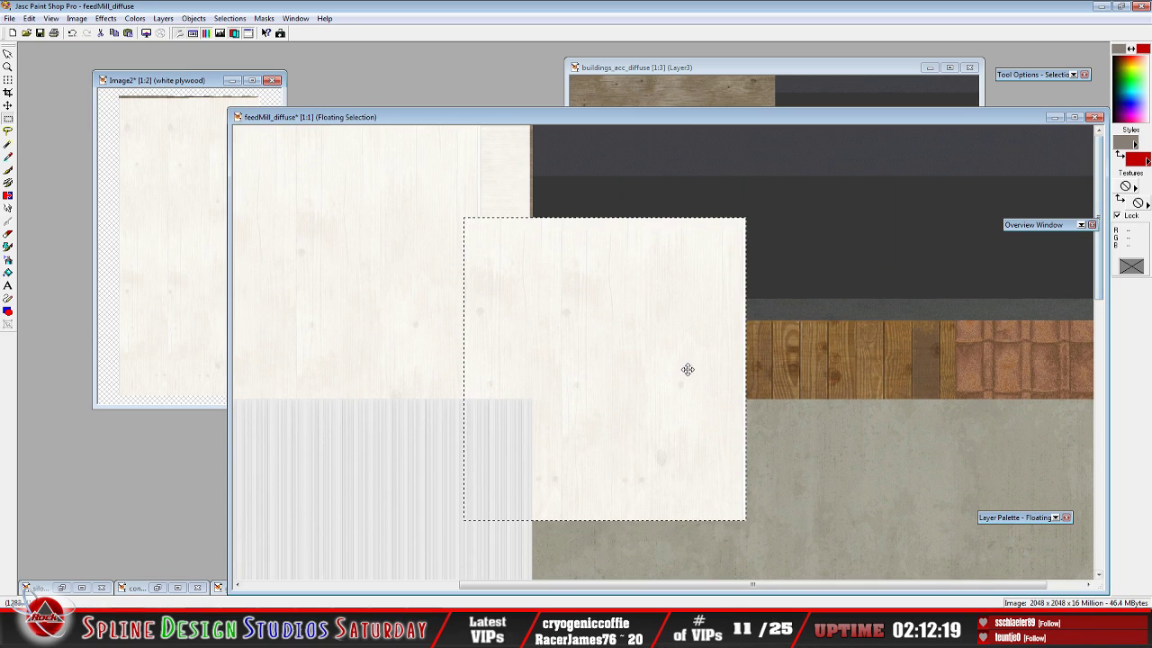
{"action": "left_click_drag", "start_coordinate": [687, 368], "coordinate": [687, 268]}
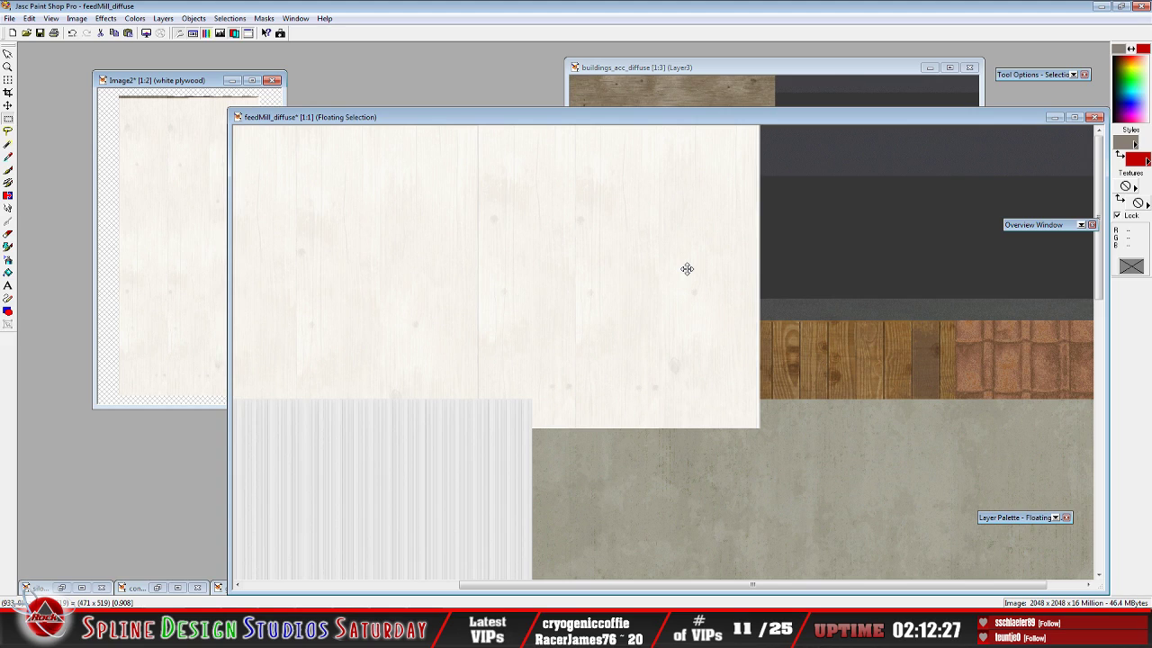
{"action": "key", "text": "ctrl+d"}
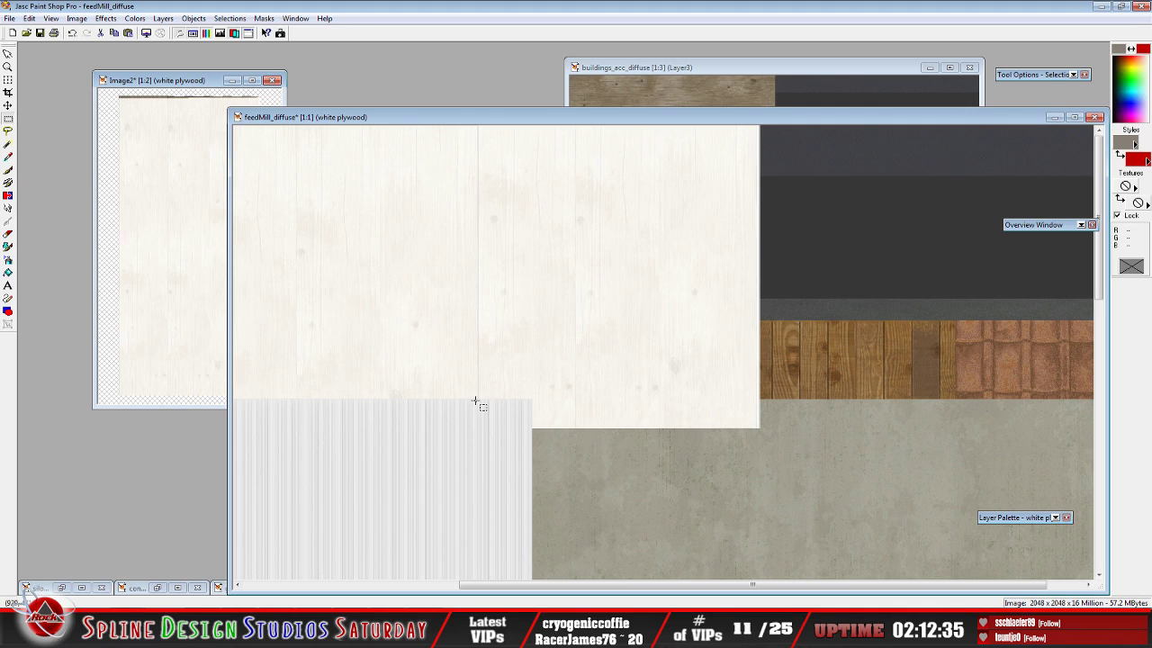
Delete the excess plywood extending below the white plywood area and over the dark and wood textures beside it
{"action": "left_click_drag", "start_coordinate": [475, 401], "coordinate": [843, 463]}
{"action": "key", "text": "Delete"}
{"action": "key", "text": "ctrl+d"}
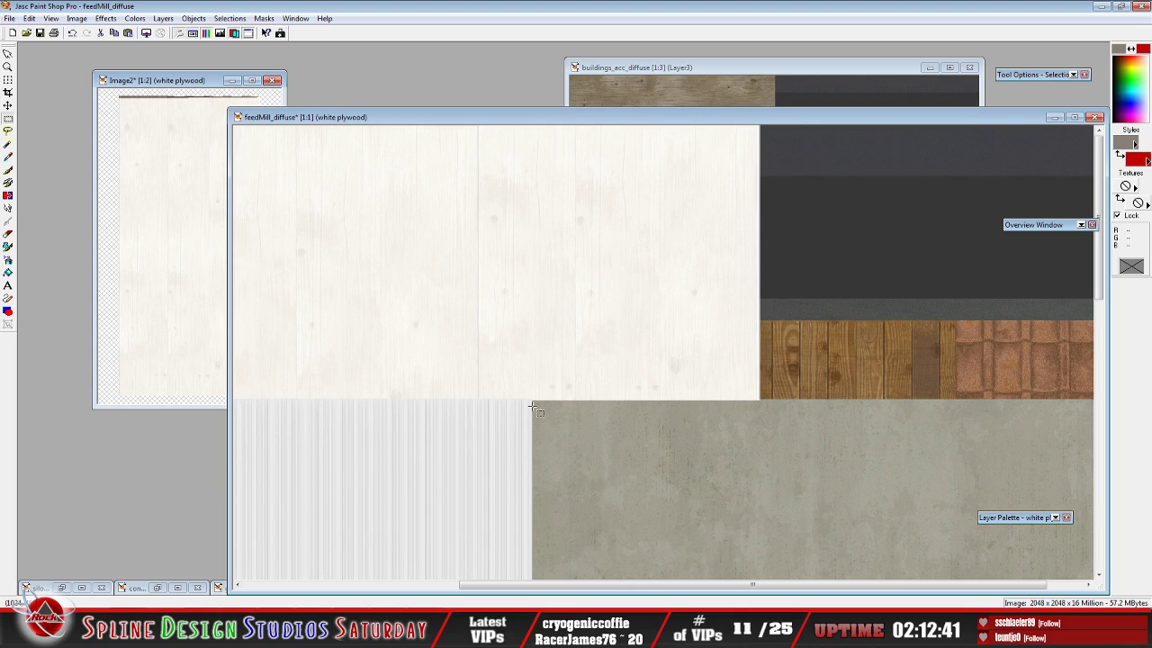
{"action": "left_click_drag", "start_coordinate": [532, 406], "coordinate": [860, 125]}
{"action": "key", "text": "Delete"}
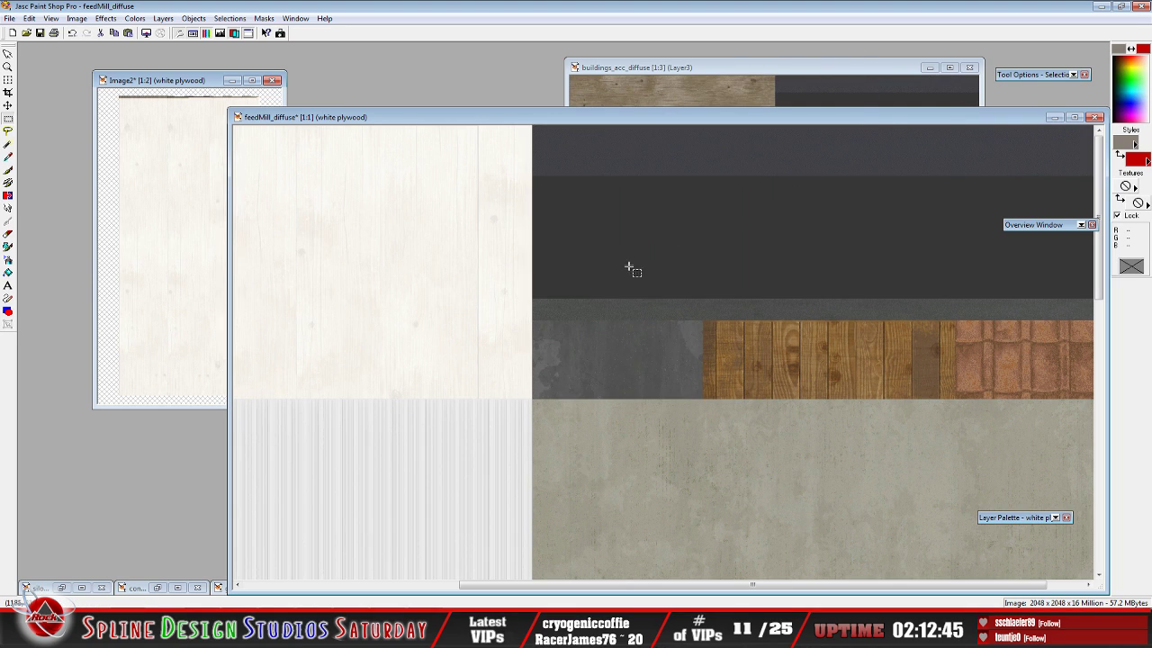
{"action": "key", "text": "minus"}
{"action": "key", "text": "plus"}
{"action": "key", "text": "plus"}
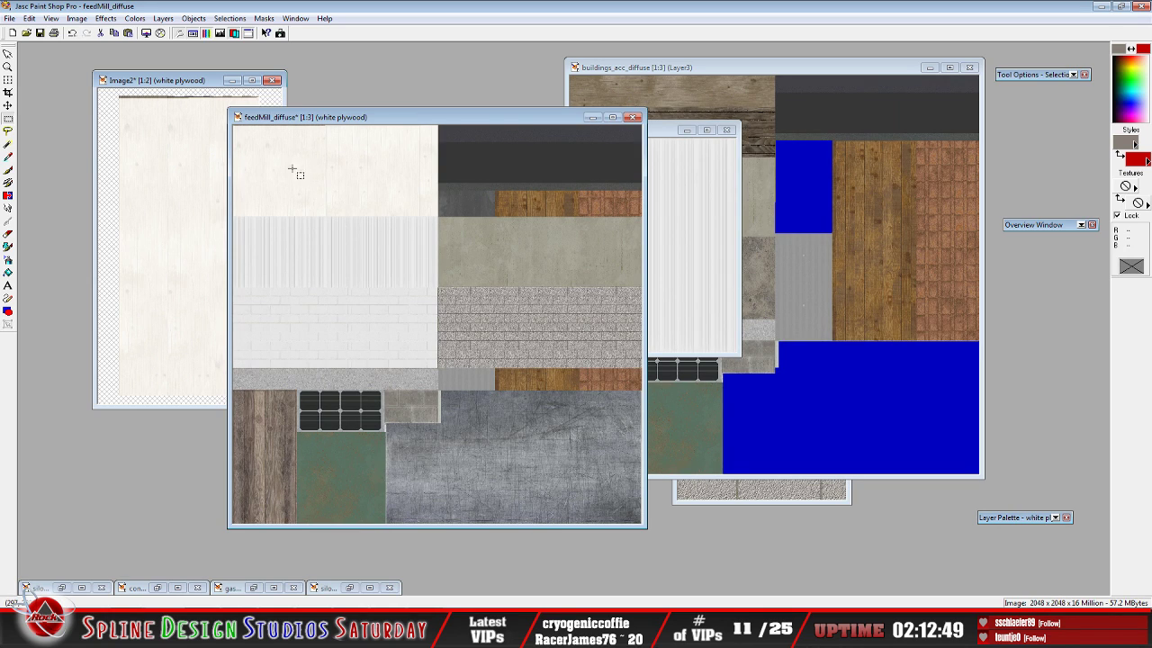
Merge all layers of feedMill_diffuse into a single background
{"action": "left_click_drag", "start_coordinate": [379, 124], "coordinate": [402, 130]}
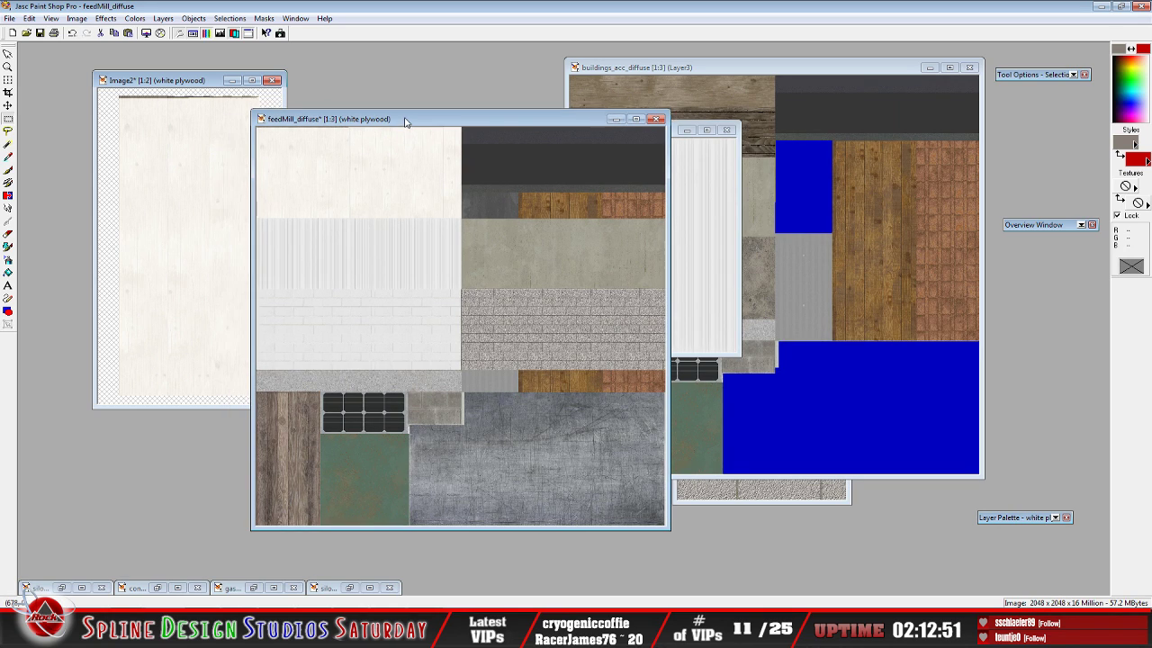
{"action": "mouse_move", "coordinate": [1024, 521]}
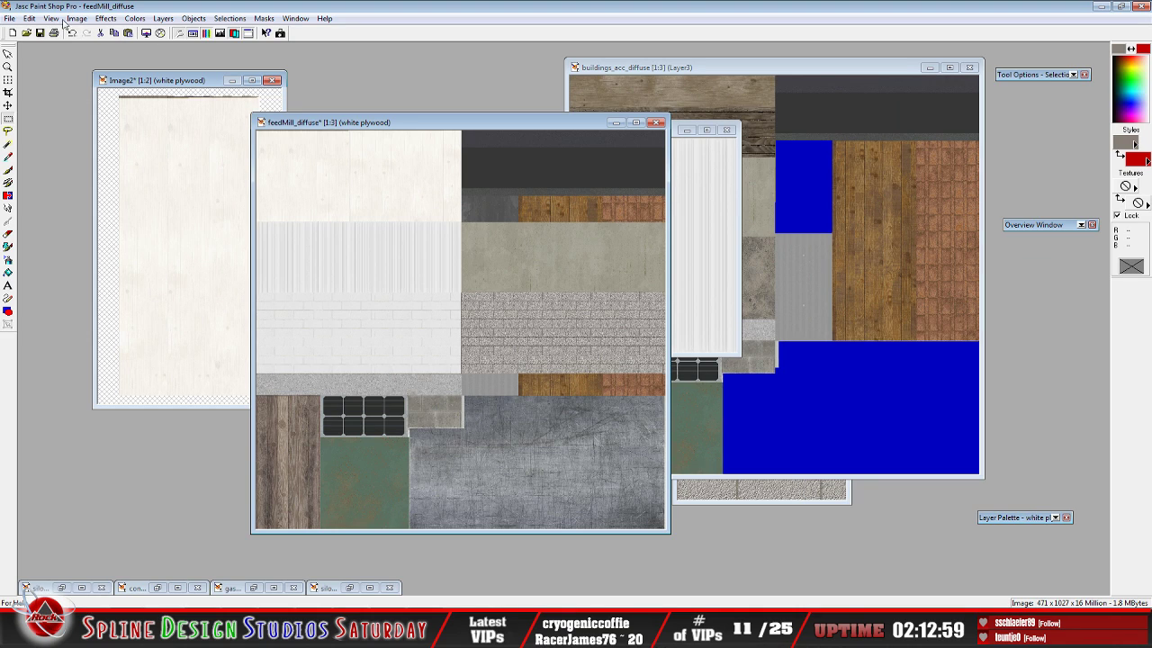
{"action": "left_click", "coordinate": [163, 18]}
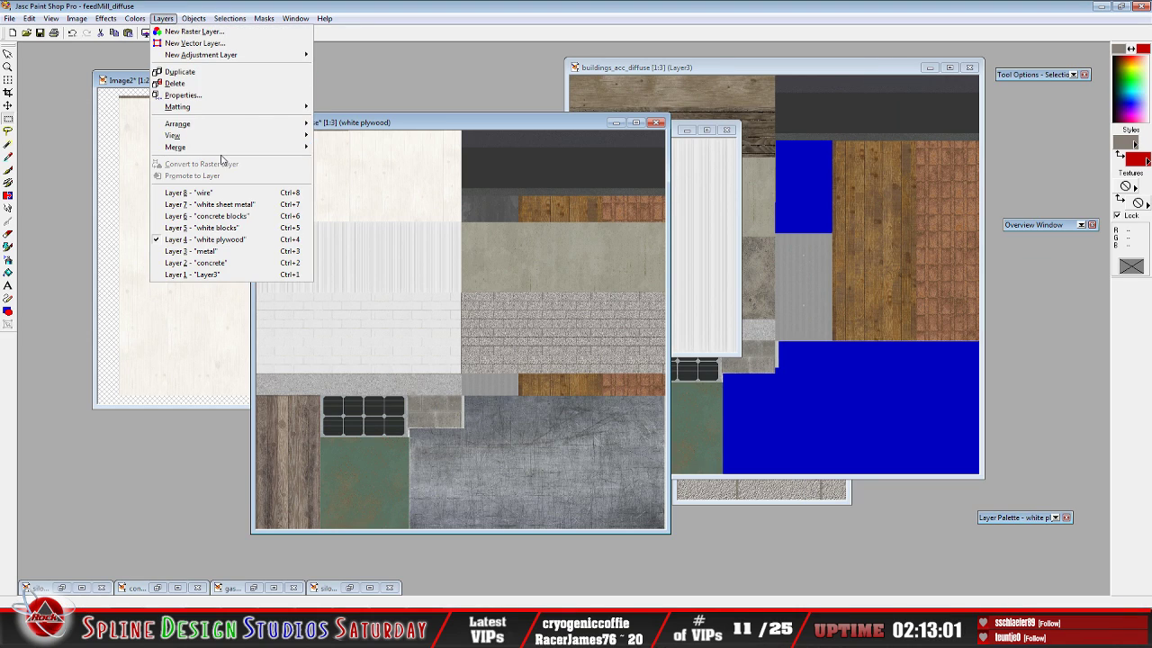
{"action": "mouse_move", "coordinate": [220, 149]}
{"action": "left_click", "coordinate": [353, 147]}
Save the image over the existing feedMill_diffuse DDS file as a DXT1 RGB (No Alpha) 2D texture with generated MIP maps
{"action": "left_click", "coordinate": [9, 18]}
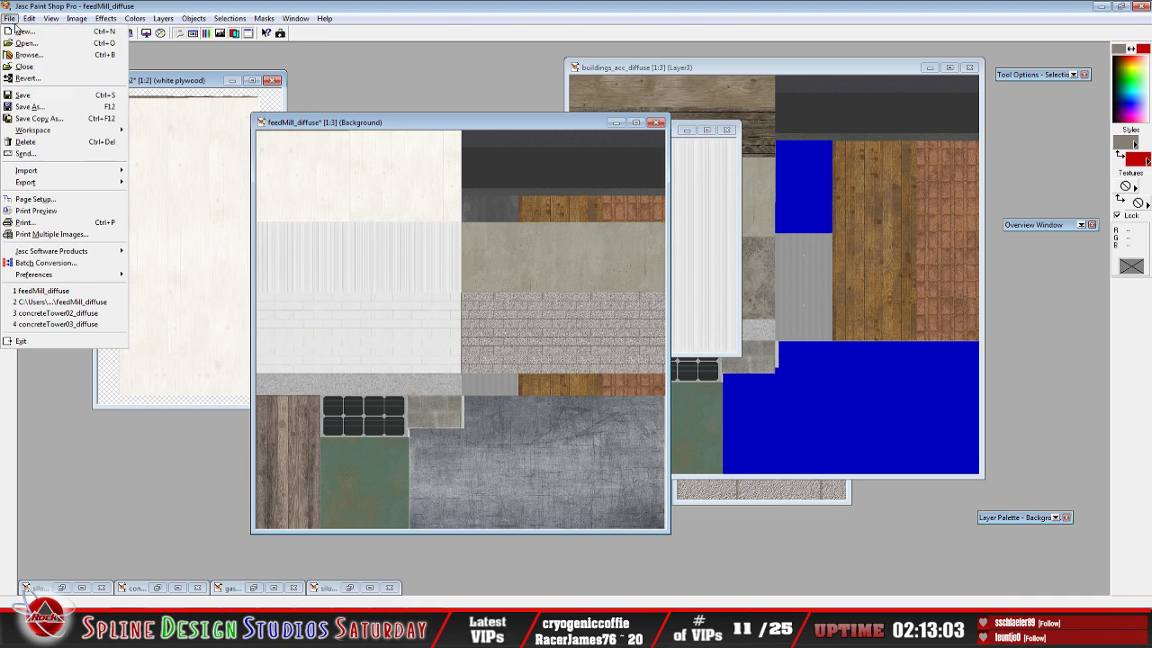
{"action": "left_click", "coordinate": [29, 107]}
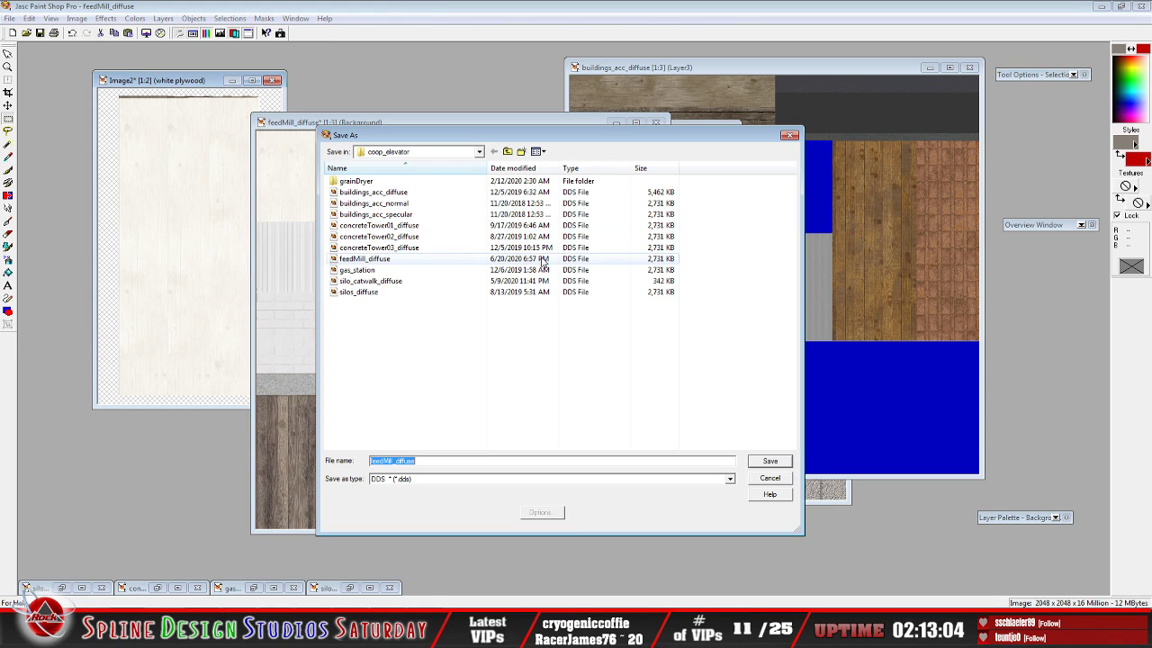
{"action": "left_click", "coordinate": [465, 460]}
{"action": "left_click", "coordinate": [769, 460]}
{"action": "left_click", "coordinate": [610, 314]}
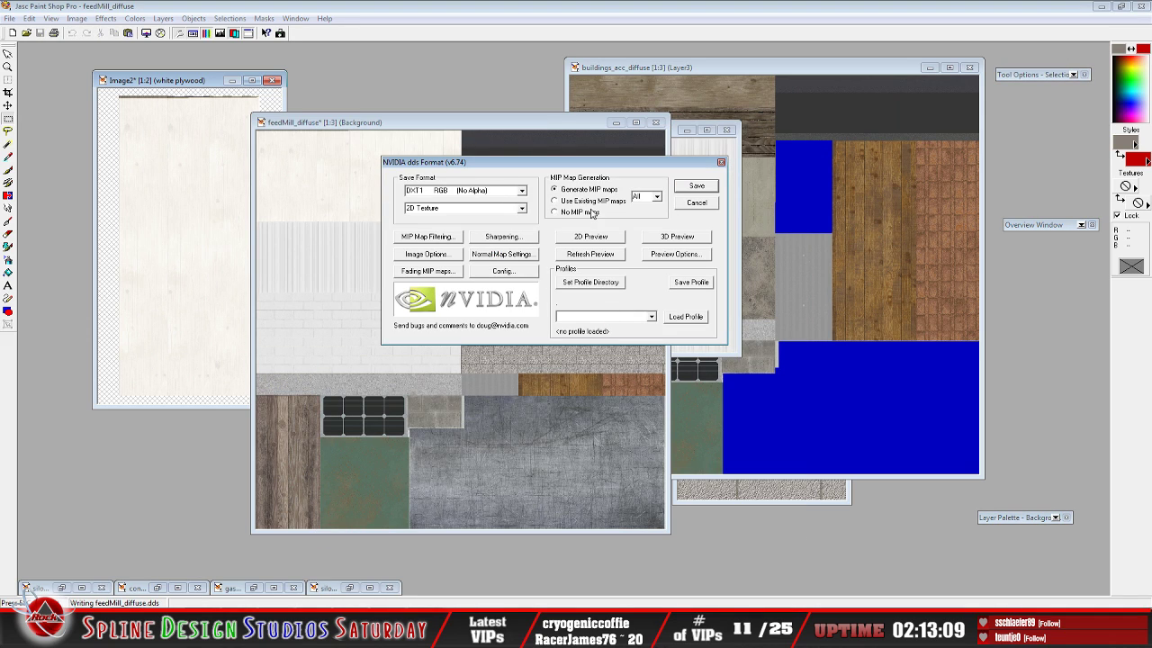
{"action": "left_click", "coordinate": [696, 185]}
Switch to 3ds Max and reload the feedMill_diffuse.dds diffuse bitmap of the feedMill_mat material
{"action": "key", "text": "alt+Tab"}
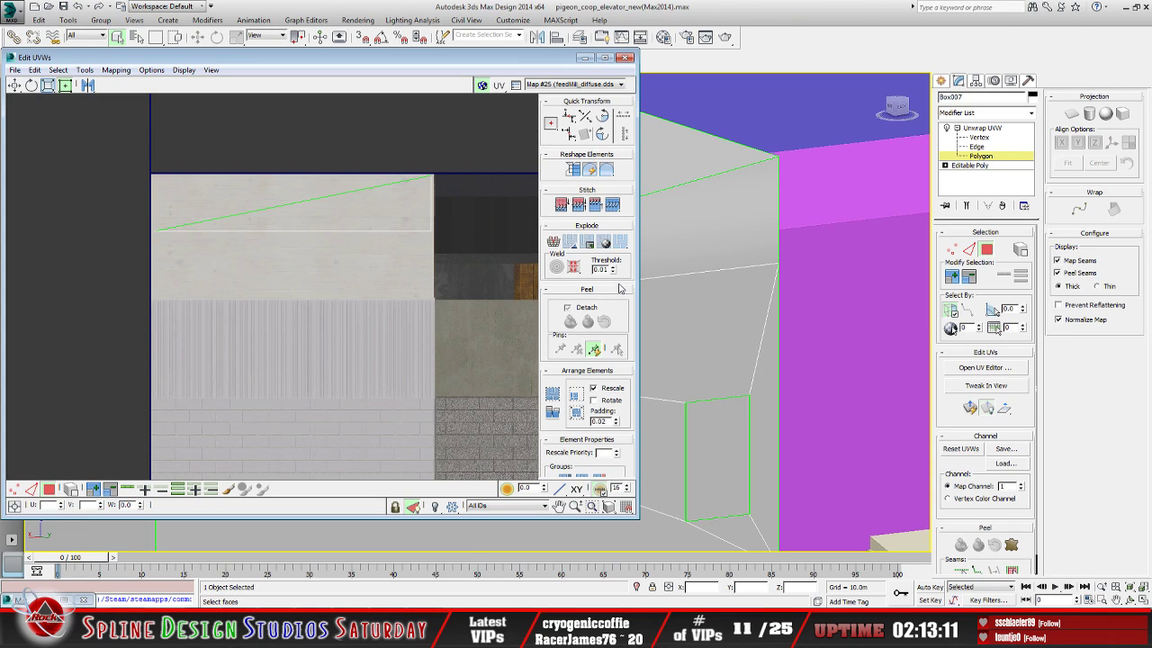
{"action": "left_click", "coordinate": [212, 71]}
{"action": "left_click", "coordinate": [242, 205]}
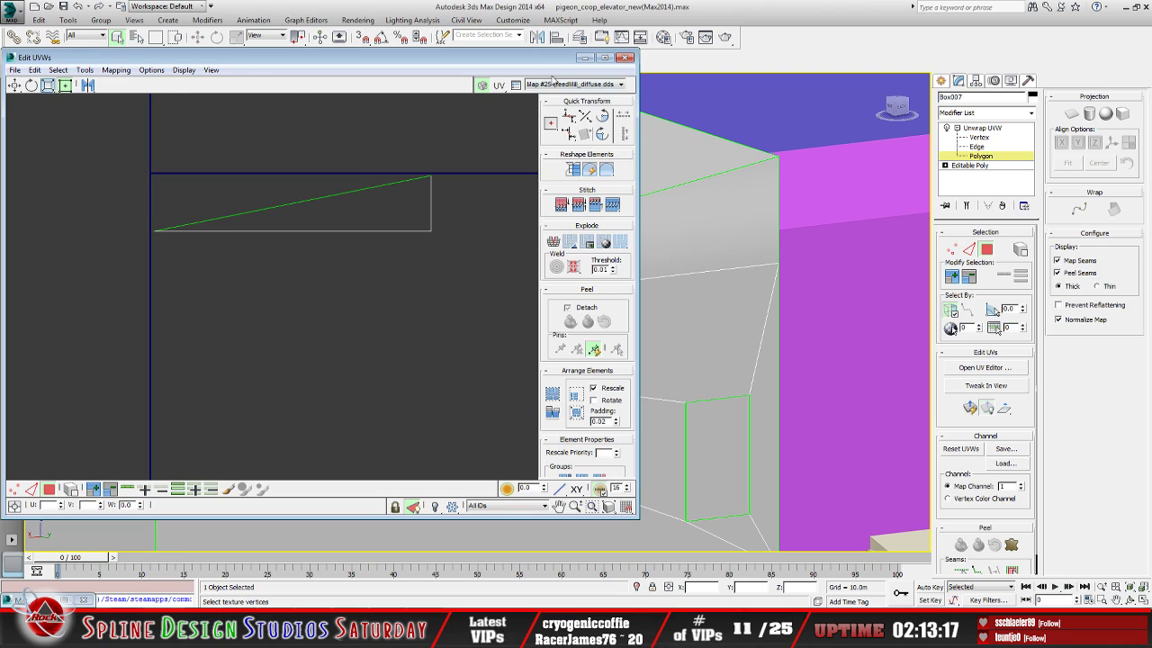
{"action": "left_click", "coordinate": [585, 57]}
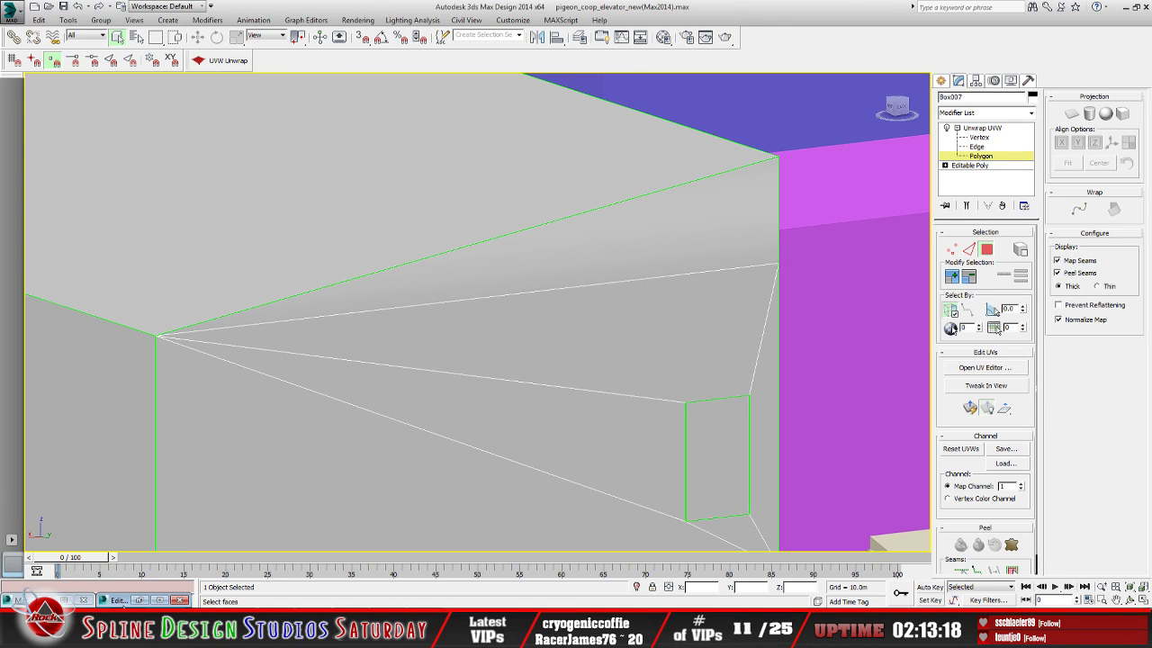
{"action": "key", "text": "m"}
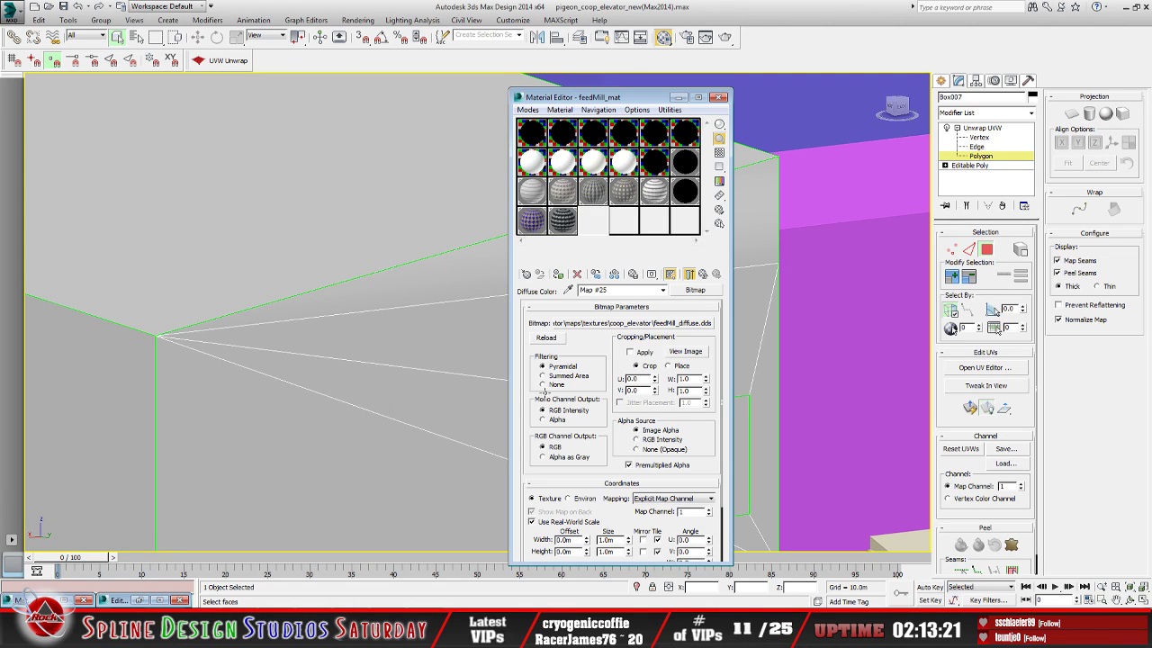
{"action": "left_click", "coordinate": [549, 339]}
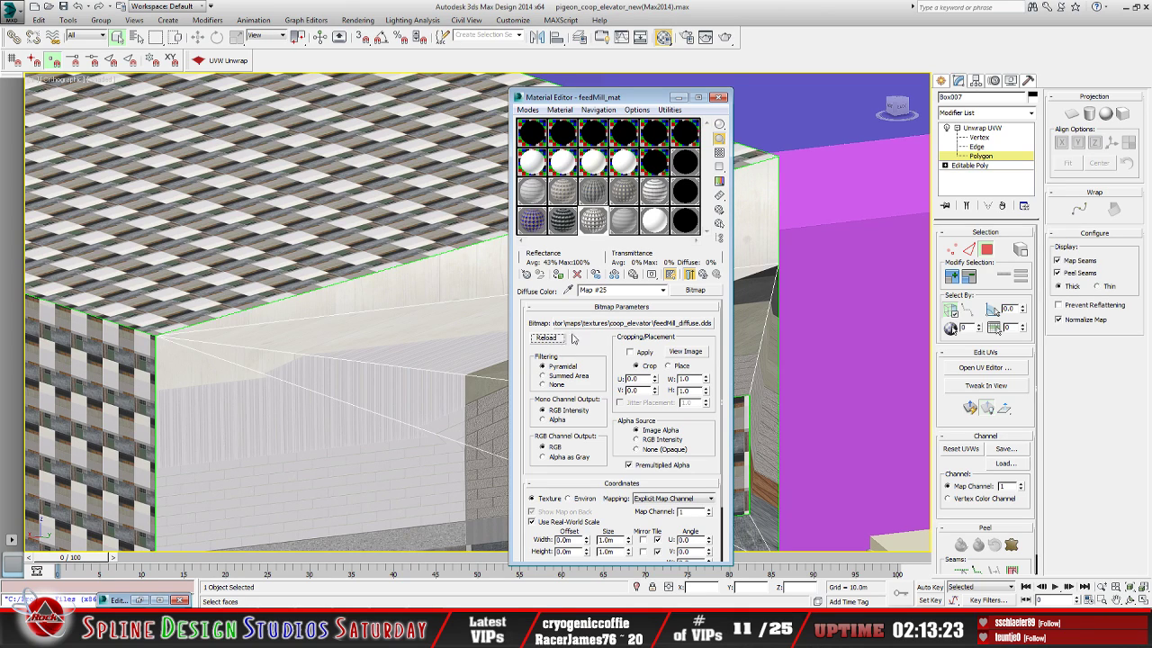
{"action": "left_click", "coordinate": [680, 97]}
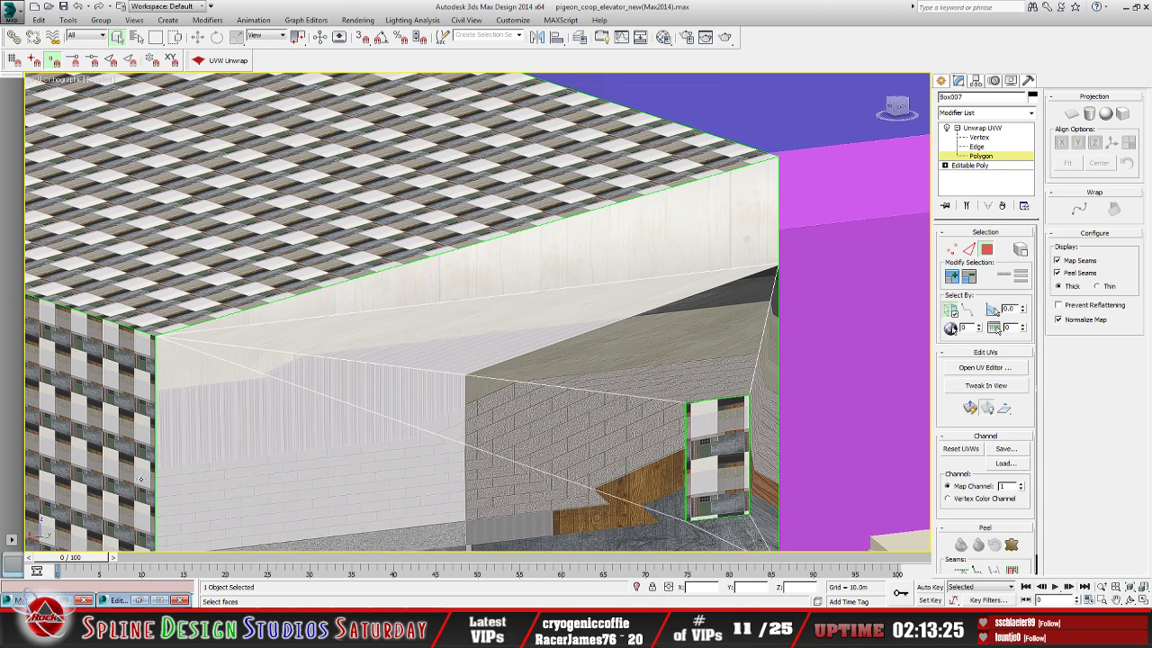
Update the background map in the UV editor to the reloaded feedMill_diffuse texture
{"action": "left_click", "coordinate": [139, 600]}
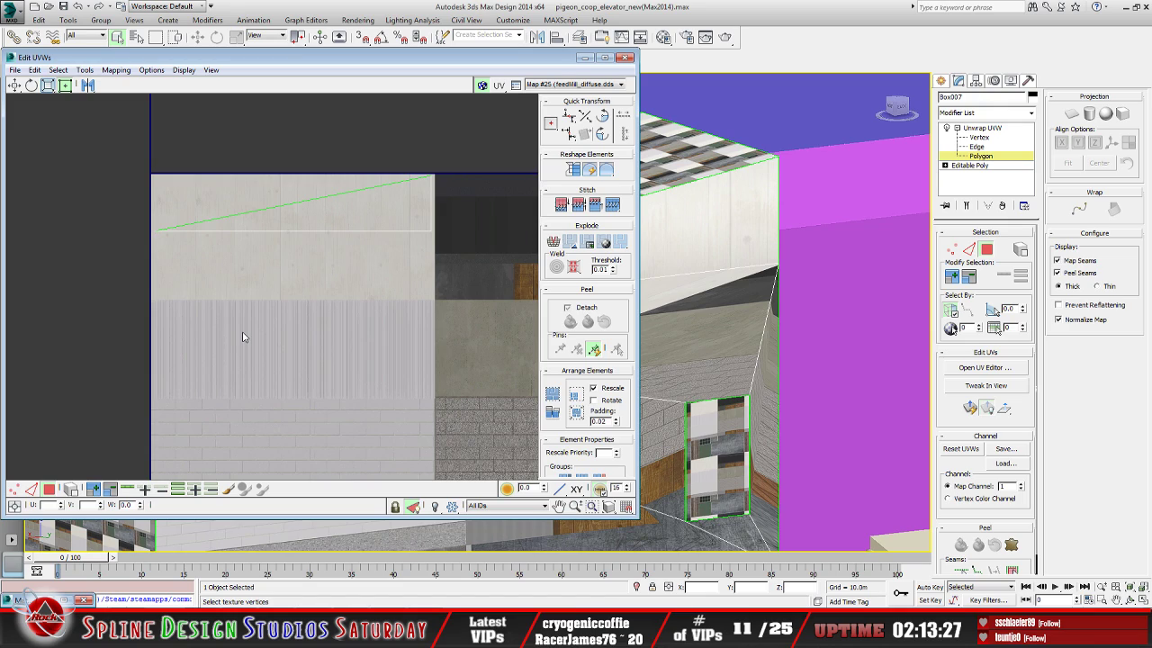
{"action": "left_click", "coordinate": [214, 71]}
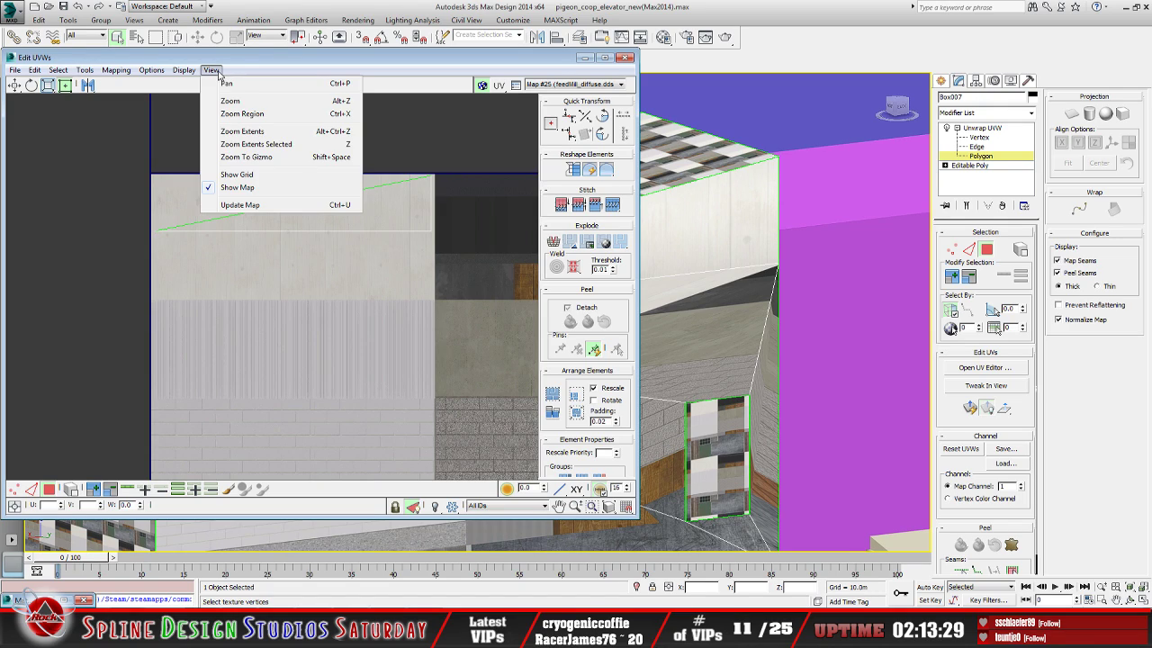
{"action": "left_click", "coordinate": [241, 207]}
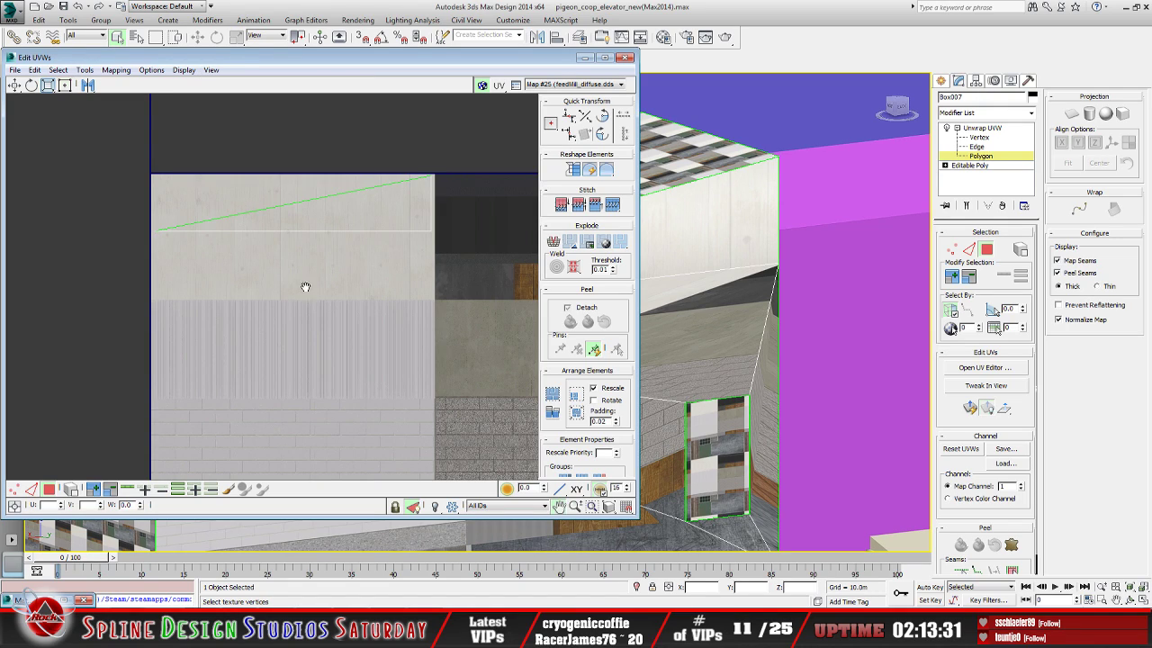
Examine the plywood grain behind the upper wall's UVs and on the triangular wall section of the building
{"action": "scroll", "coordinate": [303, 275], "scroll_direction": "up", "scroll_amount": 3}
{"action": "scroll", "coordinate": [304, 269], "scroll_direction": "up", "scroll_amount": 1}
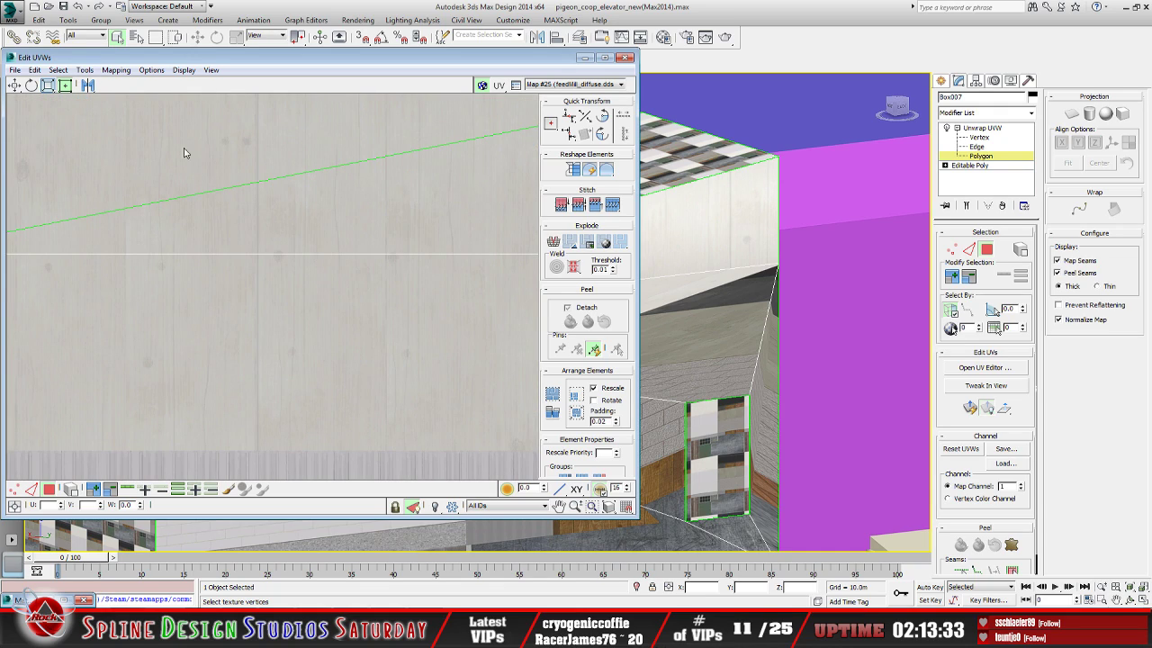
{"action": "scroll", "coordinate": [217, 275], "scroll_direction": "down", "scroll_amount": 2}
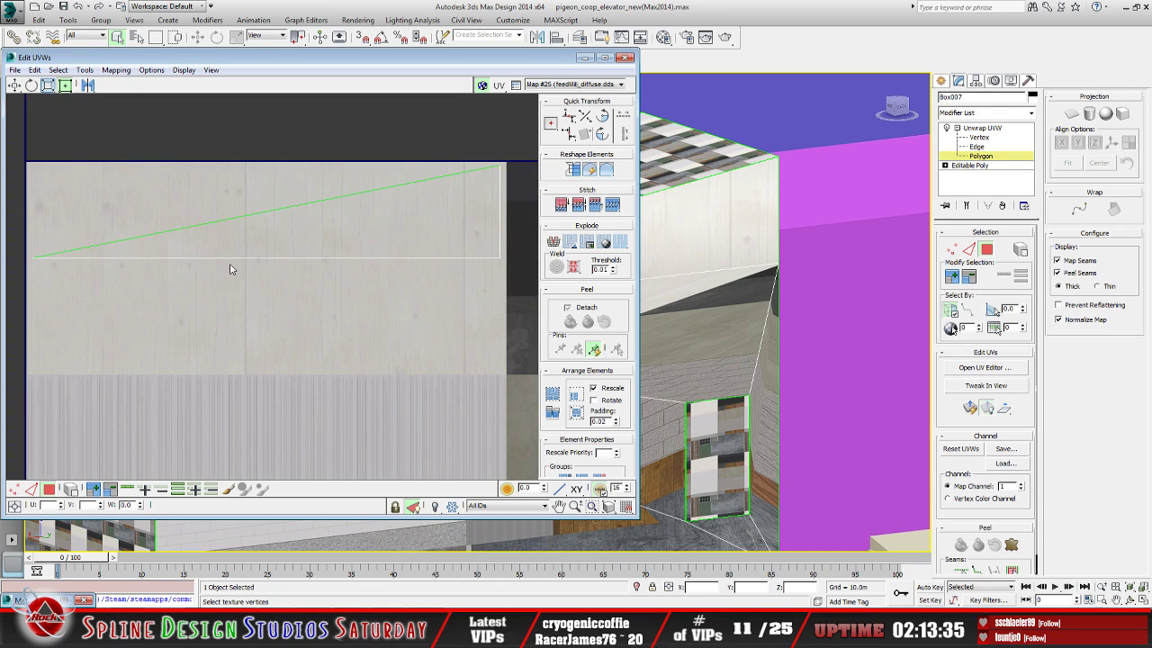
{"action": "left_click", "coordinate": [583, 59]}
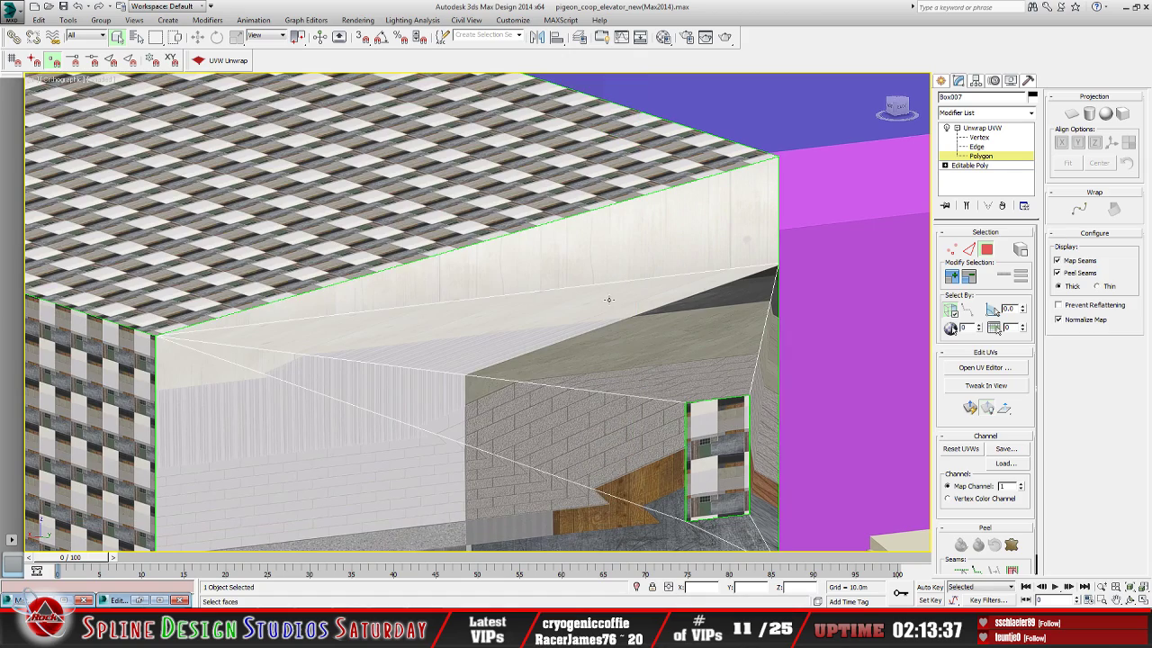
{"action": "scroll", "coordinate": [525, 319], "scroll_direction": "up", "scroll_amount": 5}
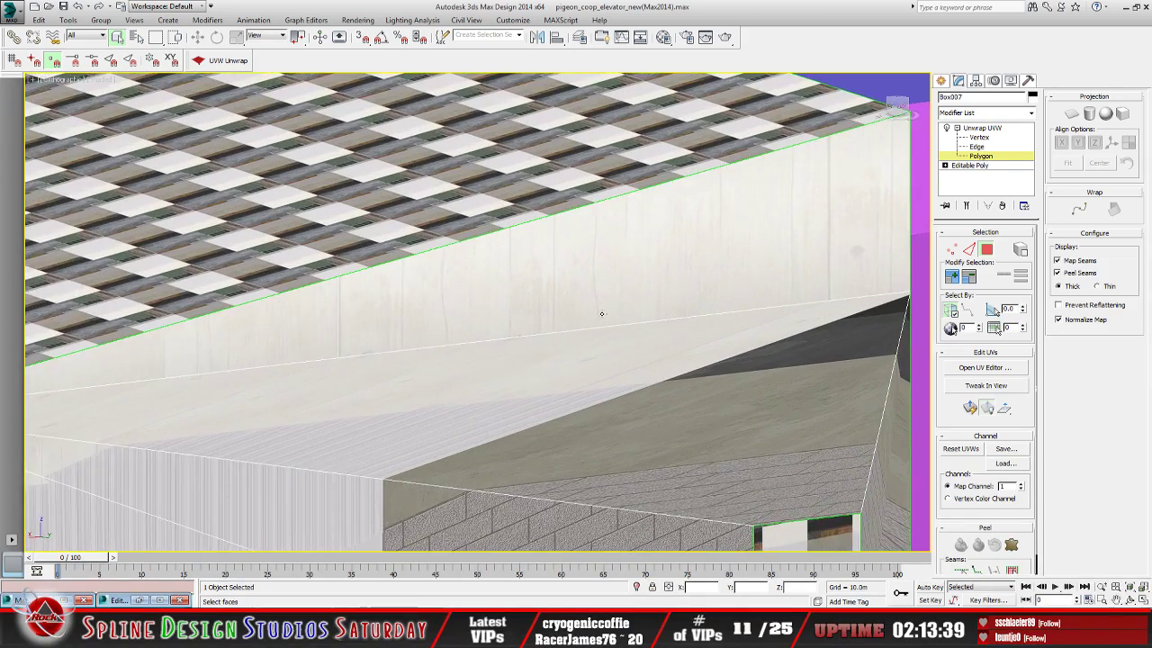
{"action": "scroll", "coordinate": [588, 325], "scroll_direction": "up", "scroll_amount": 1}
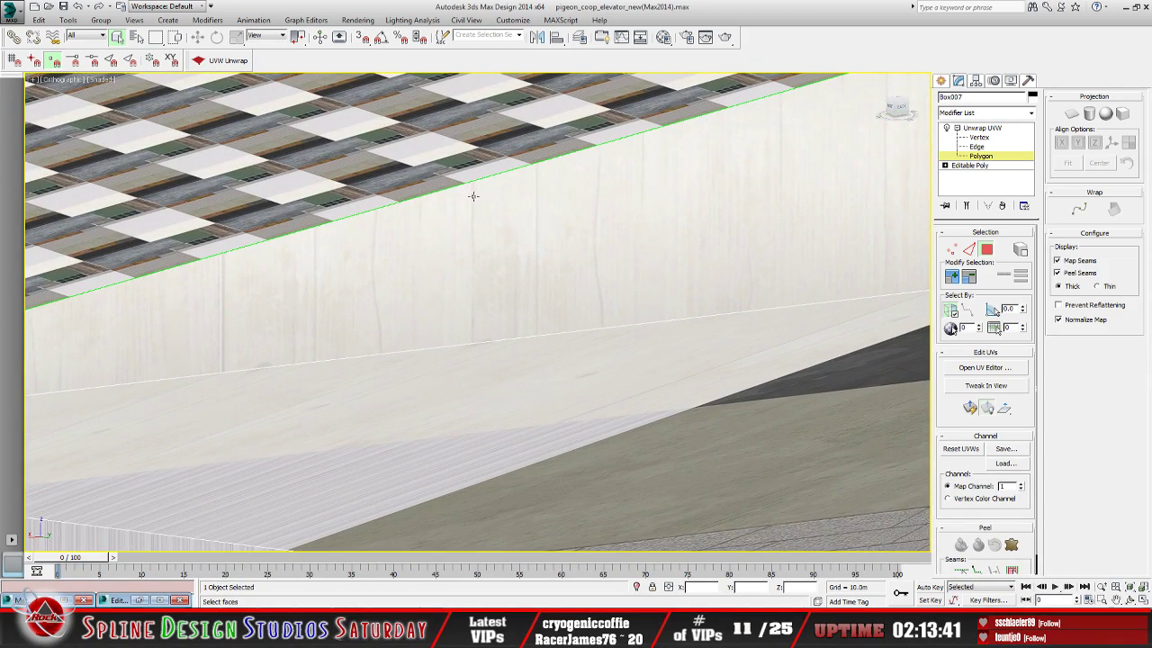
{"action": "scroll", "coordinate": [504, 281], "scroll_direction": "down", "scroll_amount": 5}
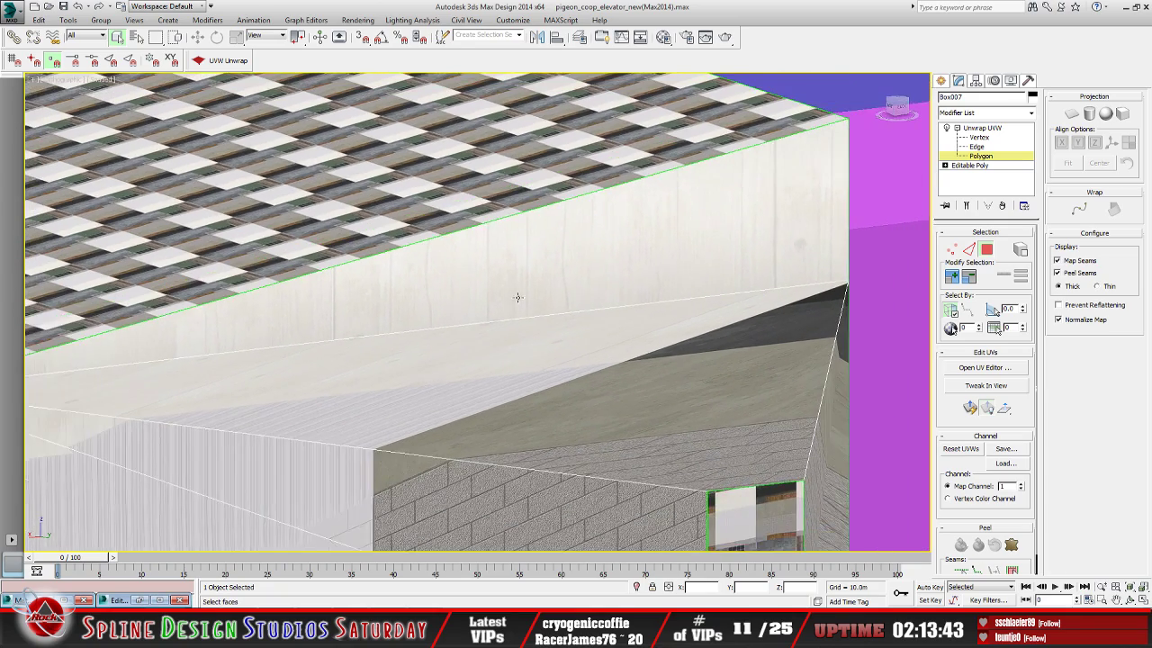
{"action": "scroll", "coordinate": [521, 297], "scroll_direction": "down", "scroll_amount": 3}
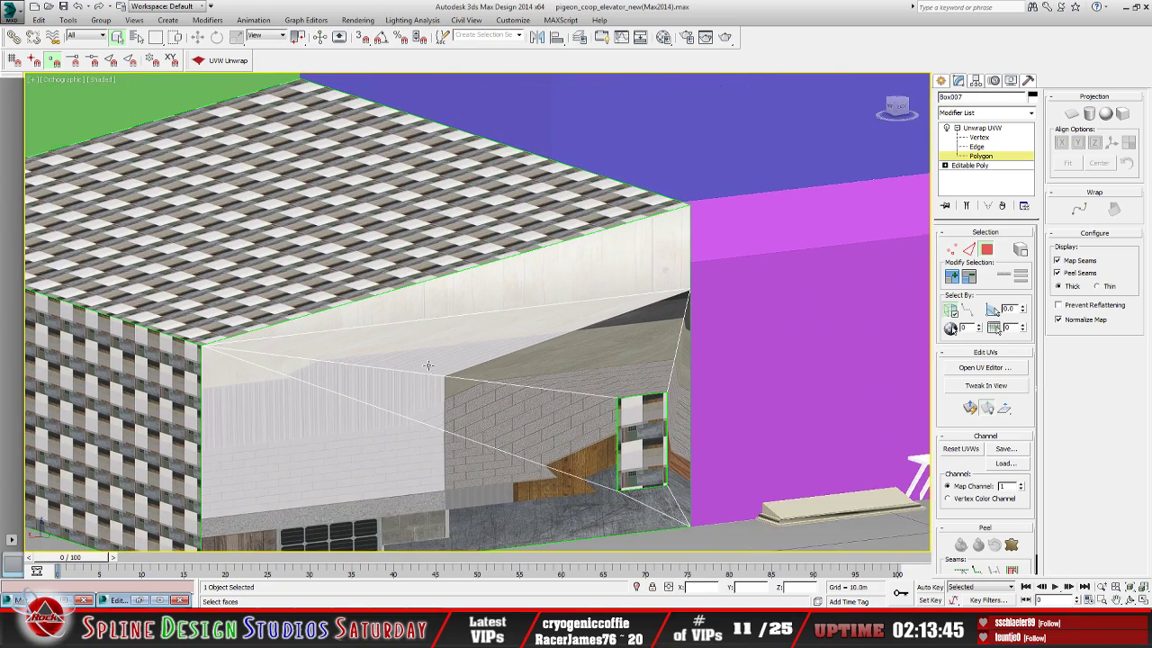
{"action": "scroll", "coordinate": [469, 306], "scroll_direction": "up", "scroll_amount": 3}
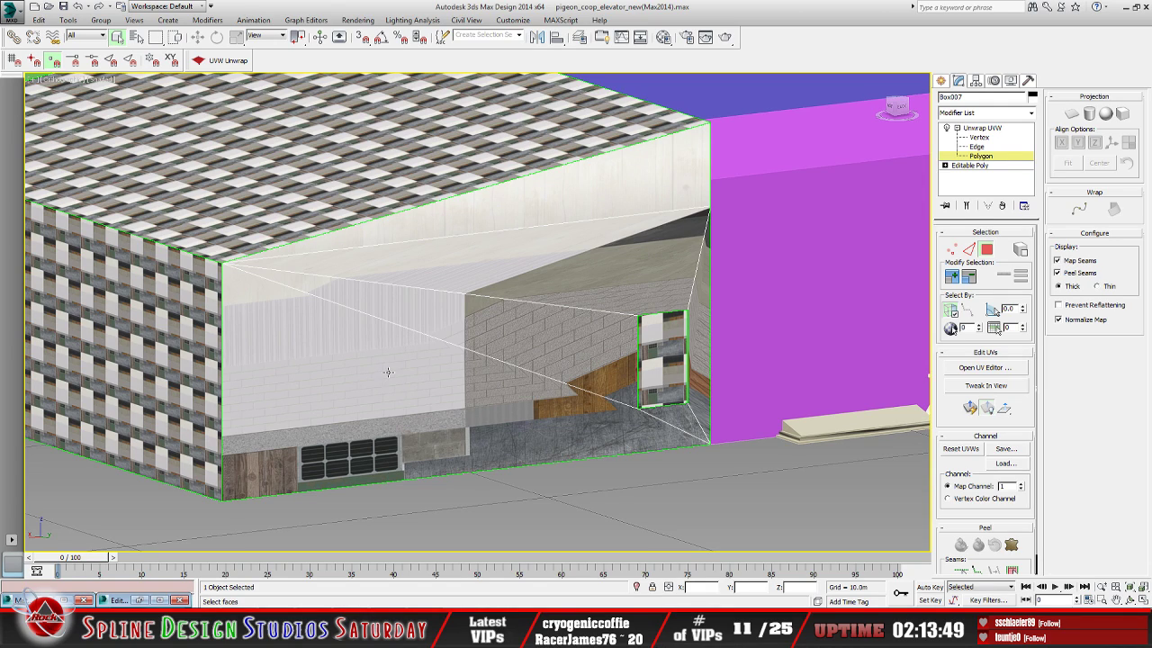
{"action": "left_click", "coordinate": [299, 392]}
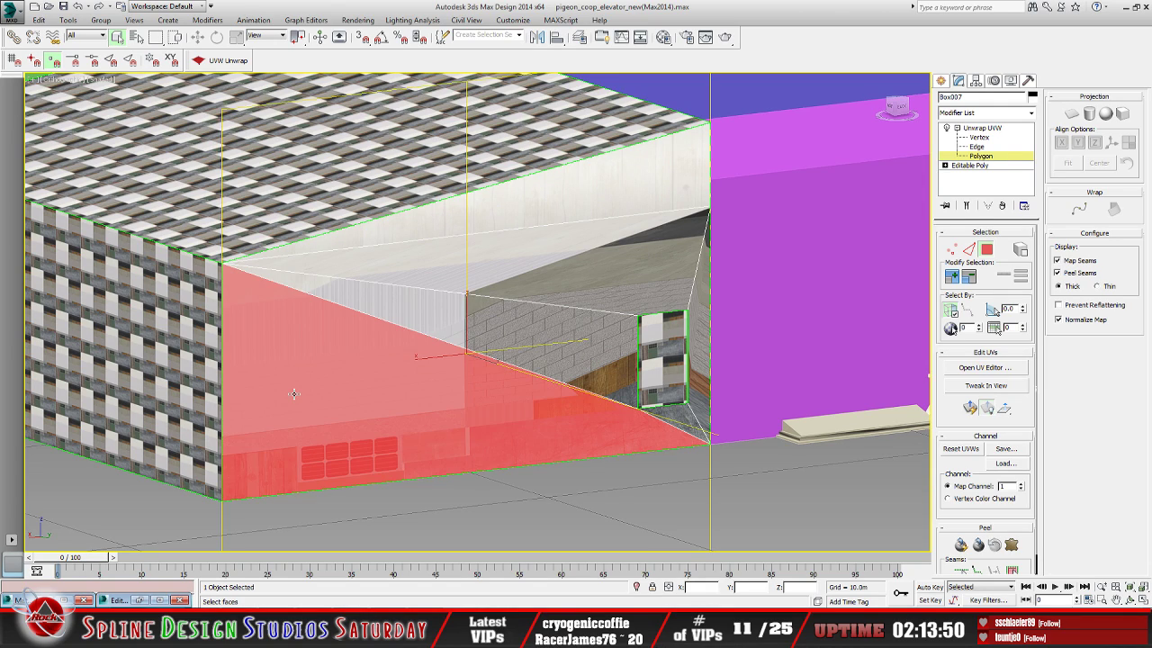
{"action": "left_click", "coordinate": [478, 312], "text": "ctrl"}
{"action": "left_click", "coordinate": [525, 272], "text": "ctrl"}
{"action": "left_click", "coordinate": [699, 292], "text": "ctrl"}
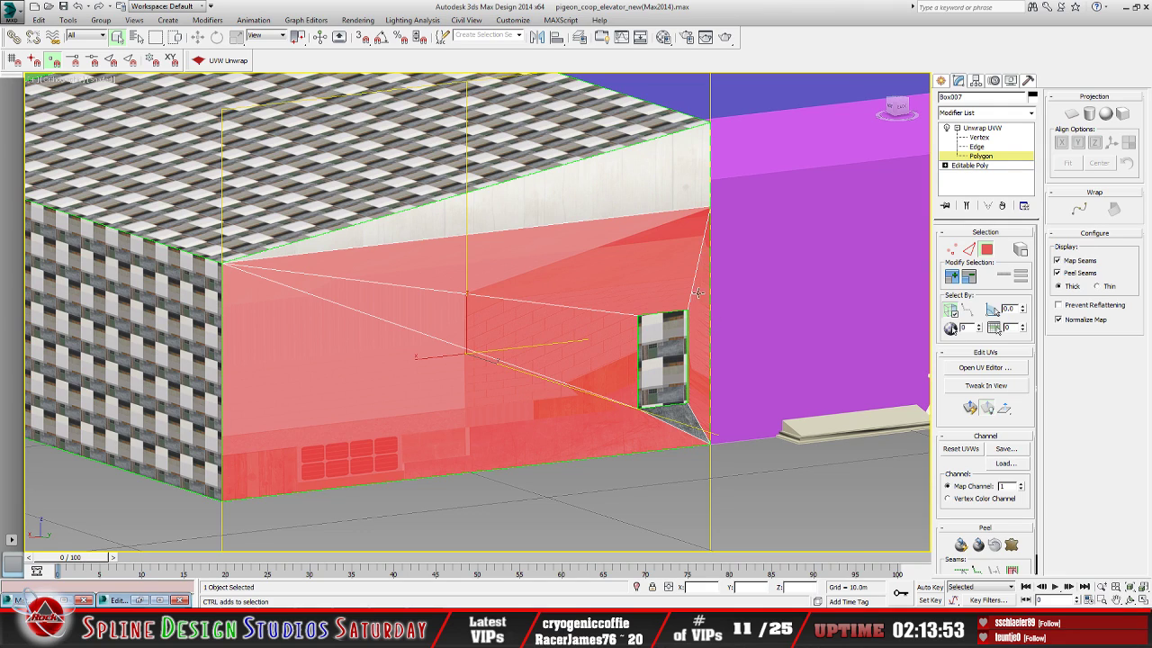
{"action": "left_click", "coordinate": [682, 416], "text": "ctrl"}
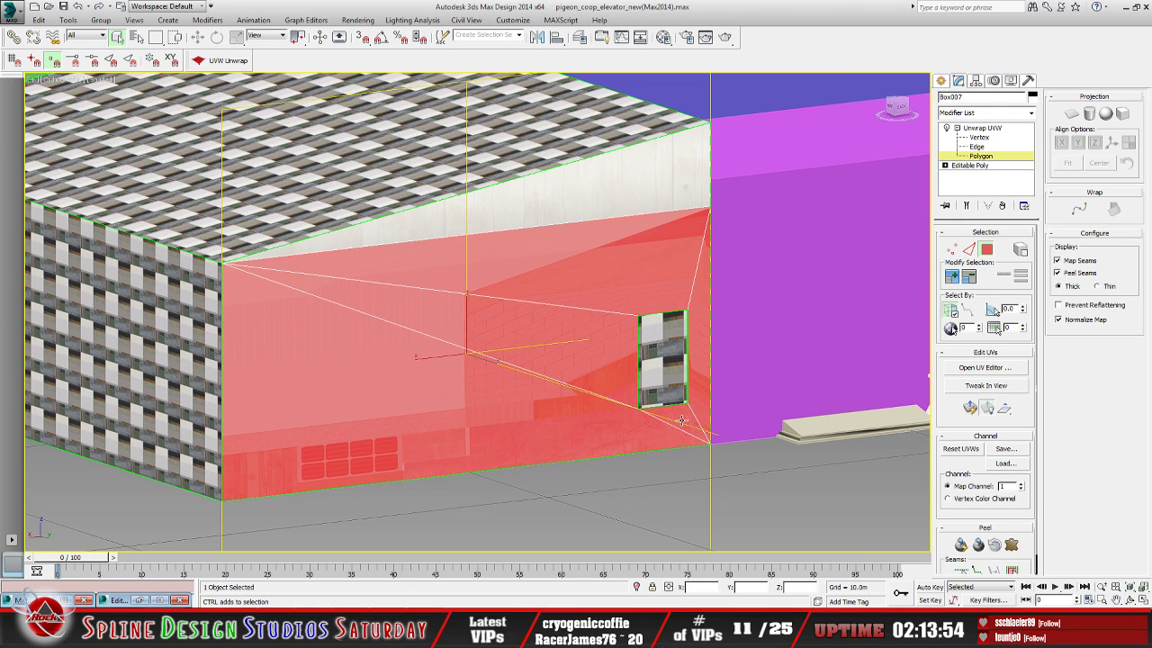
{"action": "left_click", "coordinate": [653, 357]}
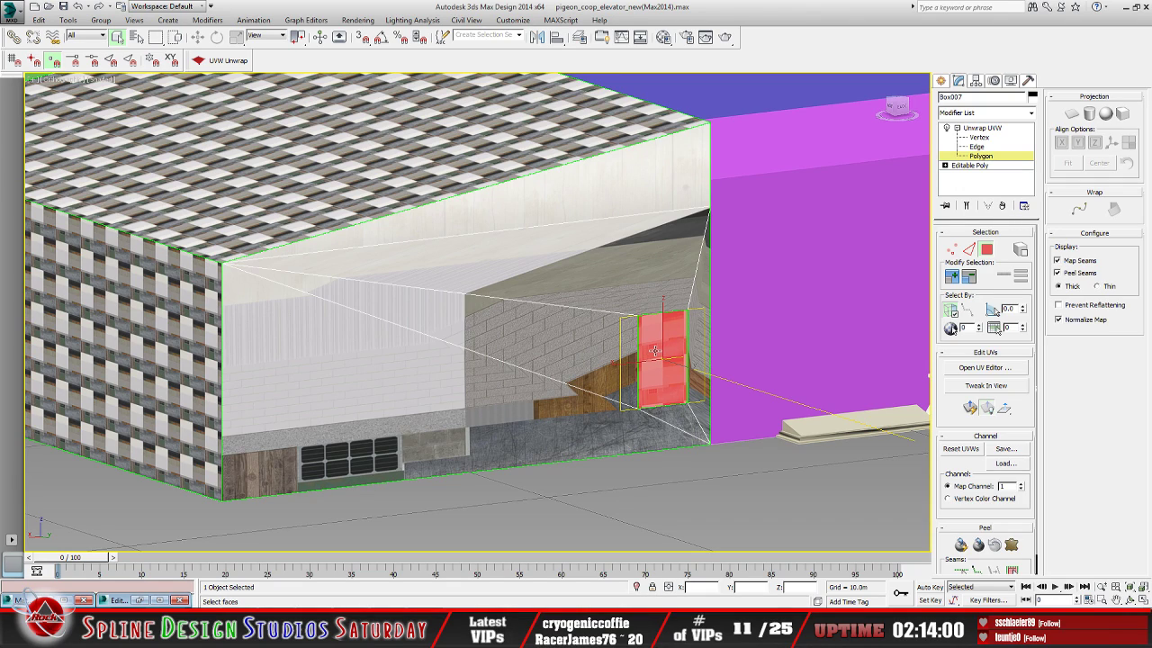
Select all front wall polygons below the triangular plywood section and around the door, leaving out the door polygon
{"action": "left_click", "coordinate": [462, 439]}
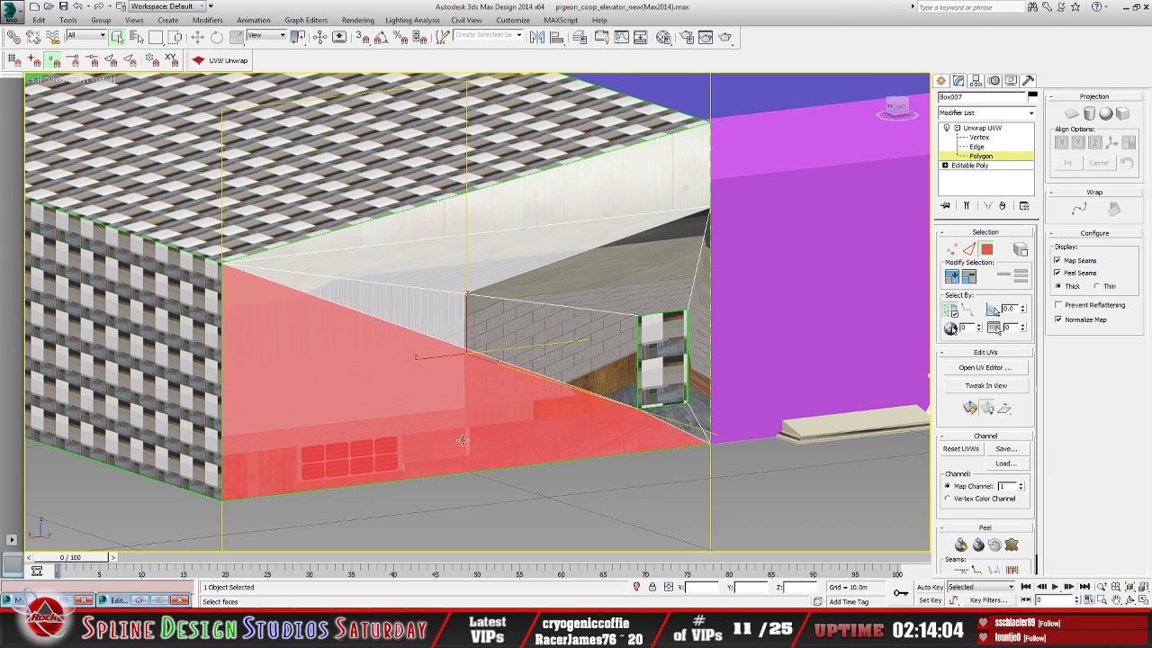
{"action": "left_click", "coordinate": [549, 338], "text": "ctrl"}
{"action": "left_click", "coordinate": [571, 291], "text": "ctrl"}
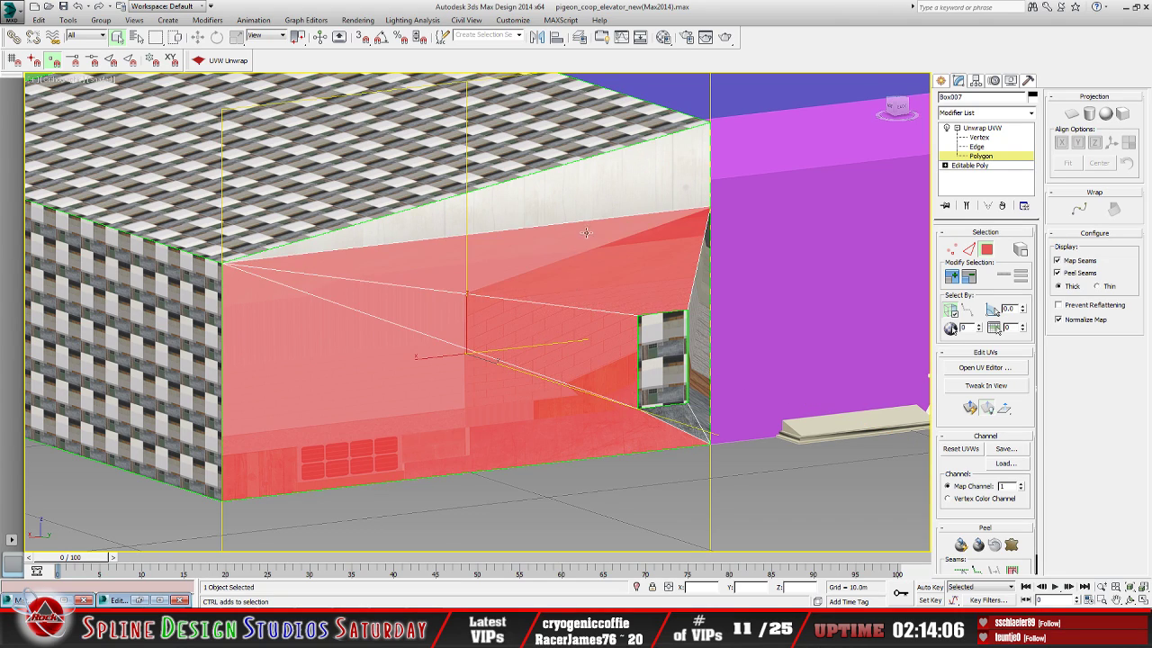
{"action": "left_click", "coordinate": [696, 330], "text": "ctrl"}
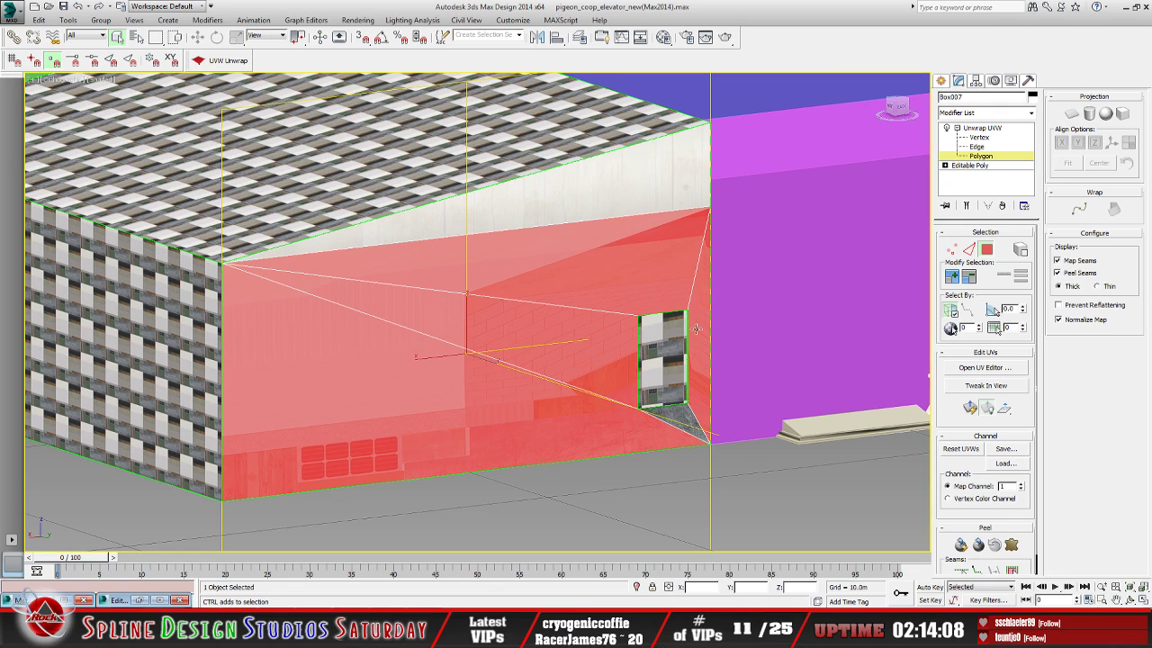
{"action": "left_click", "coordinate": [679, 415], "text": "ctrl"}
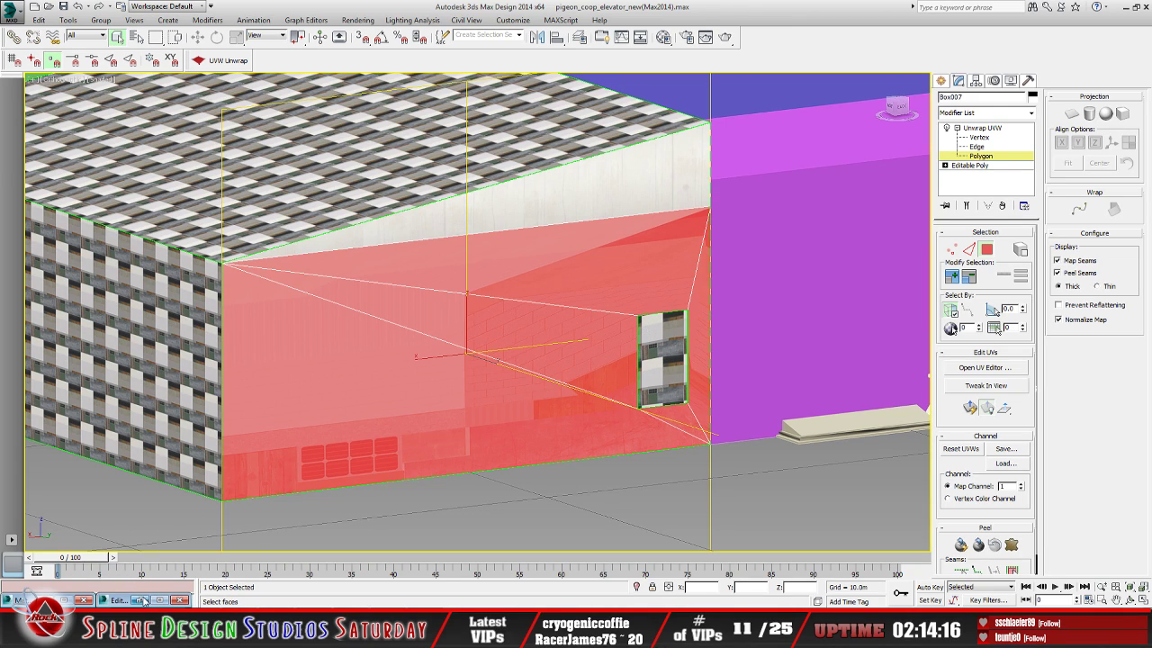
Apply a quick planar map to the selected front wall polygons with the UV editor open
{"action": "left_click", "coordinate": [141, 600]}
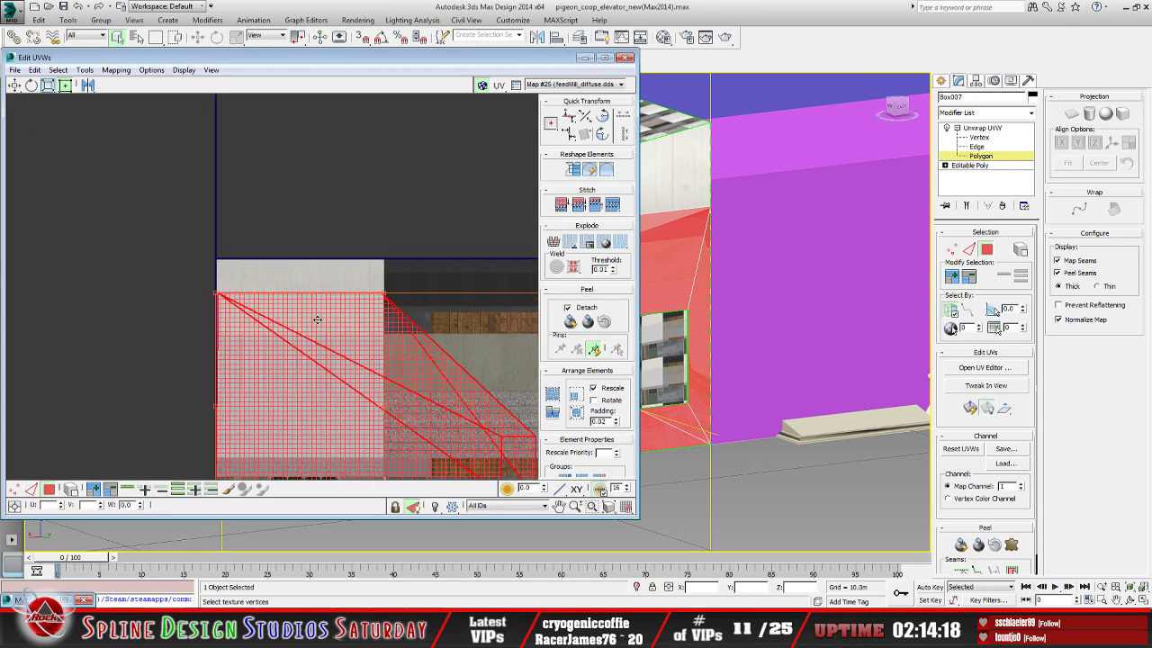
{"action": "scroll", "coordinate": [318, 320], "scroll_direction": "down", "scroll_amount": 4}
{"action": "scroll", "coordinate": [335, 349], "scroll_direction": "up", "scroll_amount": 3}
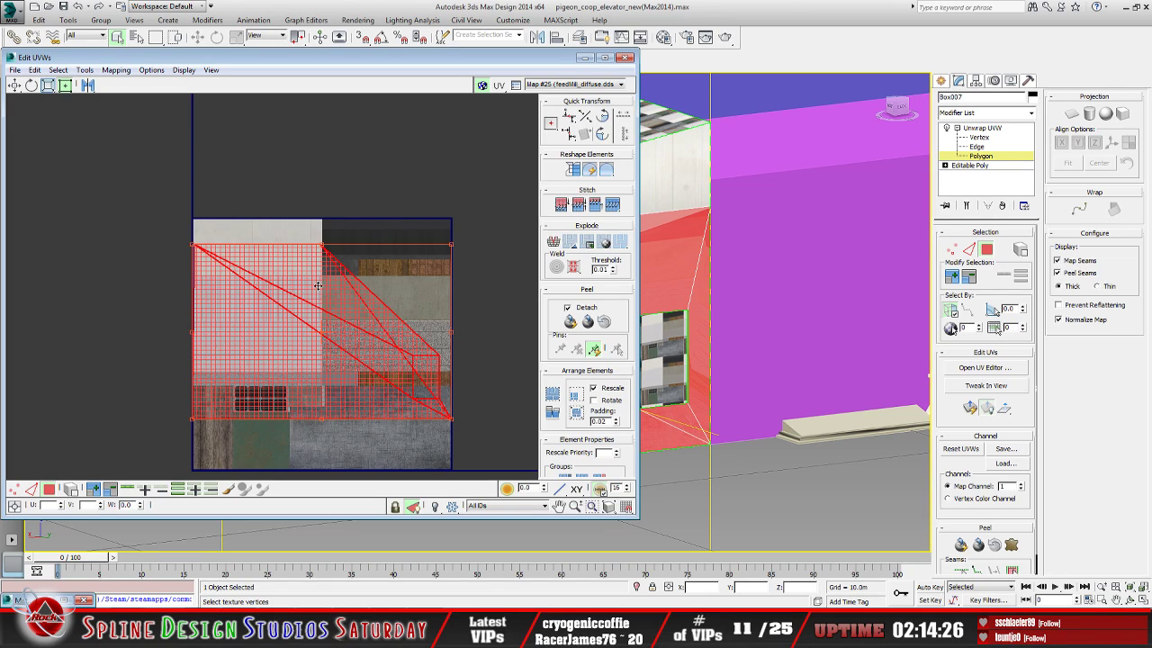
{"action": "left_click", "coordinate": [553, 394]}
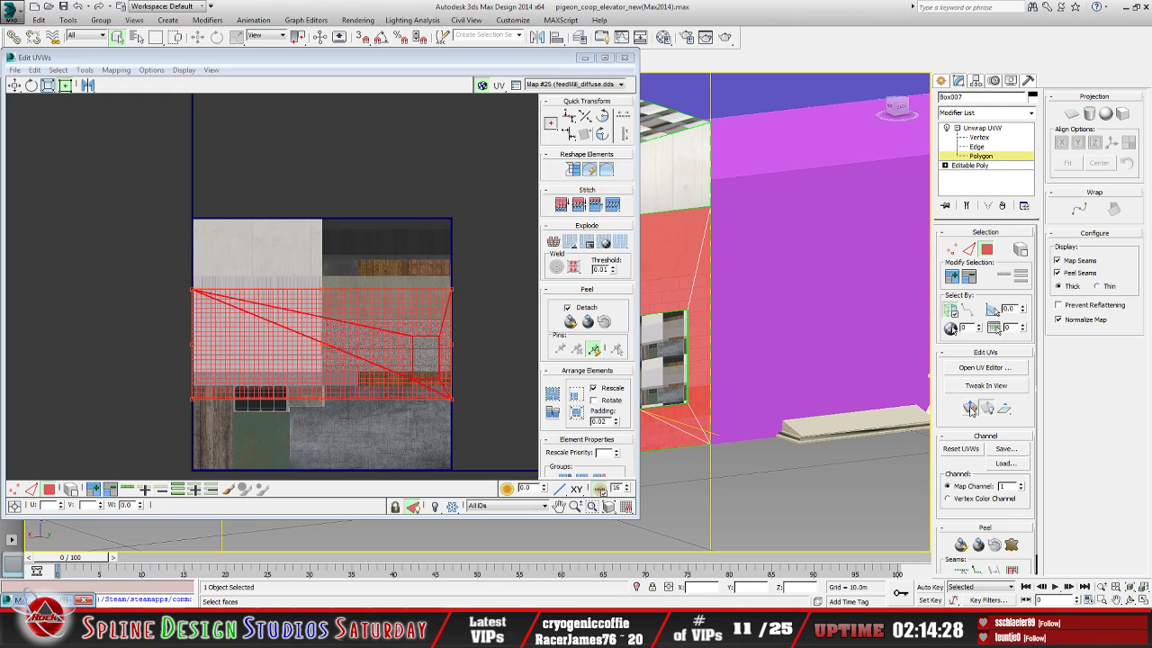
Scale the front wall's UVs down so they fit within the white block area of the texture
{"action": "middle_click_drag", "start_coordinate": [380, 356], "coordinate": [372, 353]}
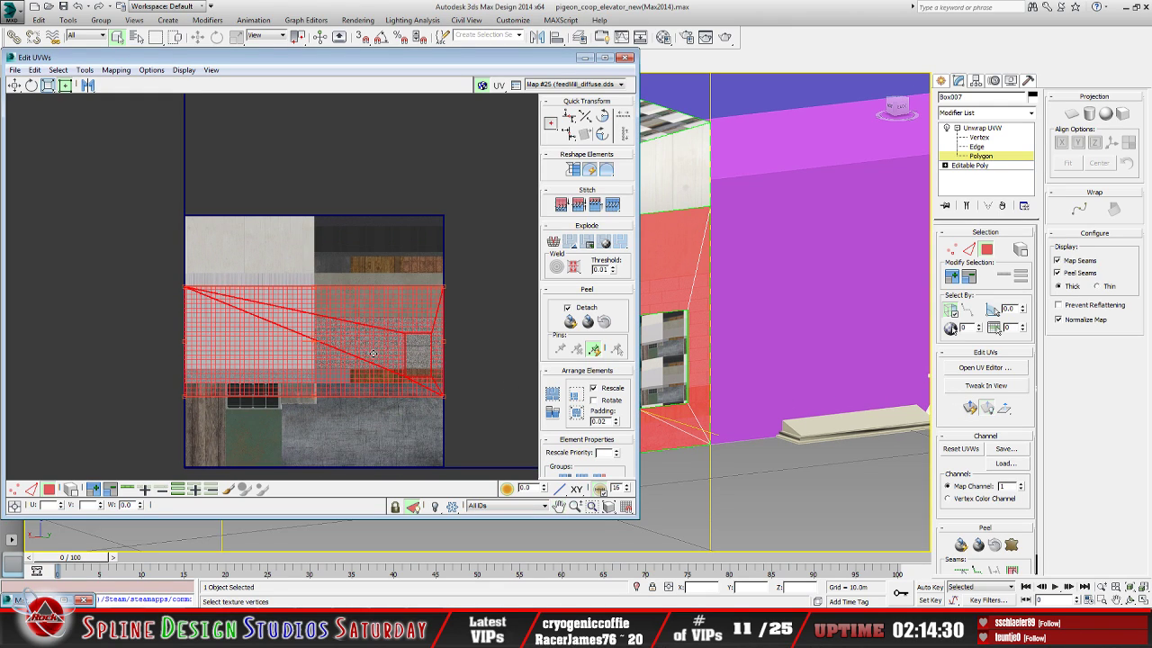
{"action": "left_click_drag", "start_coordinate": [440, 393], "coordinate": [317, 367]}
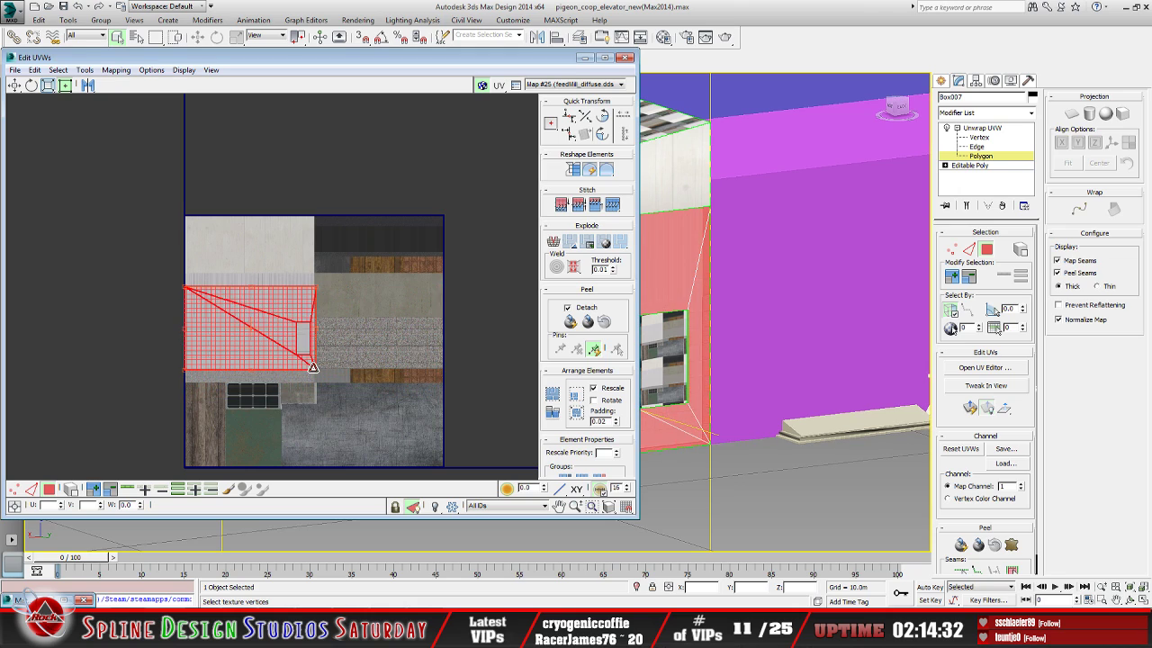
{"action": "scroll", "coordinate": [301, 337], "scroll_direction": "up", "scroll_amount": 5}
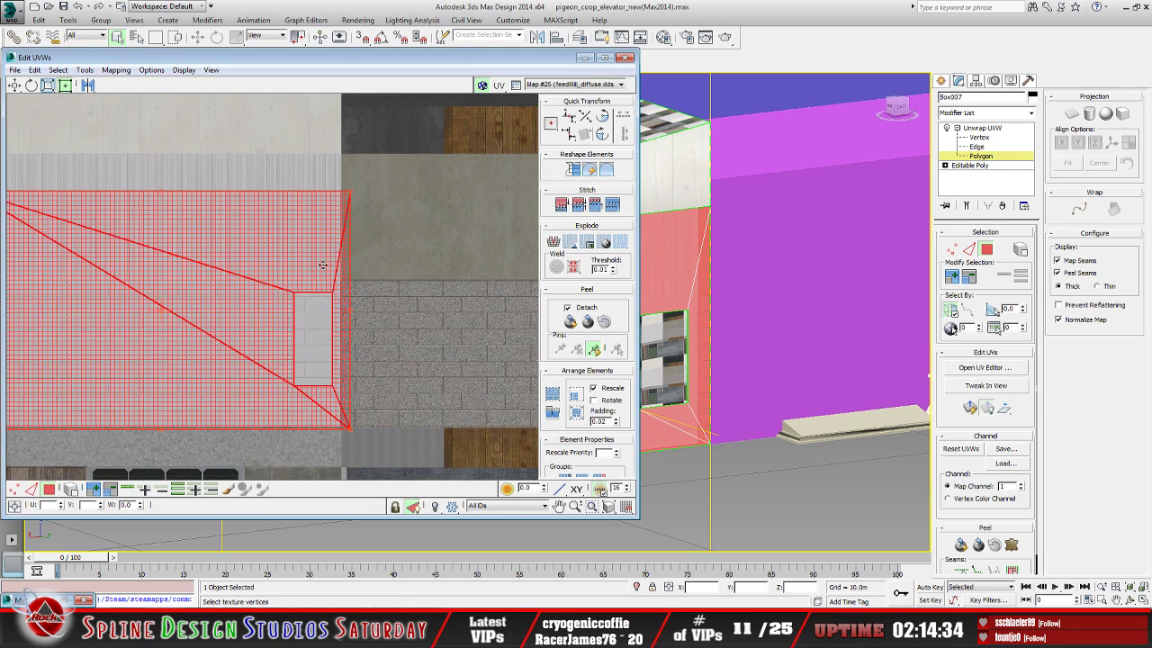
{"action": "left_click_drag", "start_coordinate": [347, 192], "coordinate": [314, 286]}
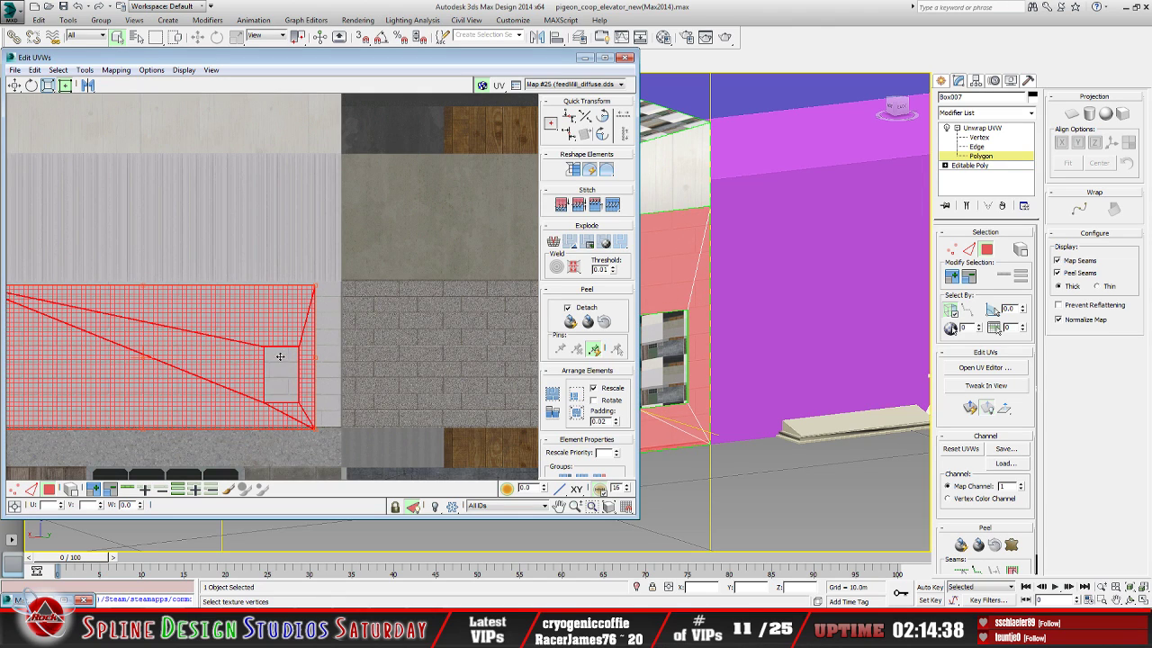
Stretch the front wall's UVs sideways so their upper right corner meets the right and top edges of the white block texture
{"action": "scroll", "coordinate": [295, 346], "scroll_direction": "down", "scroll_amount": 4}
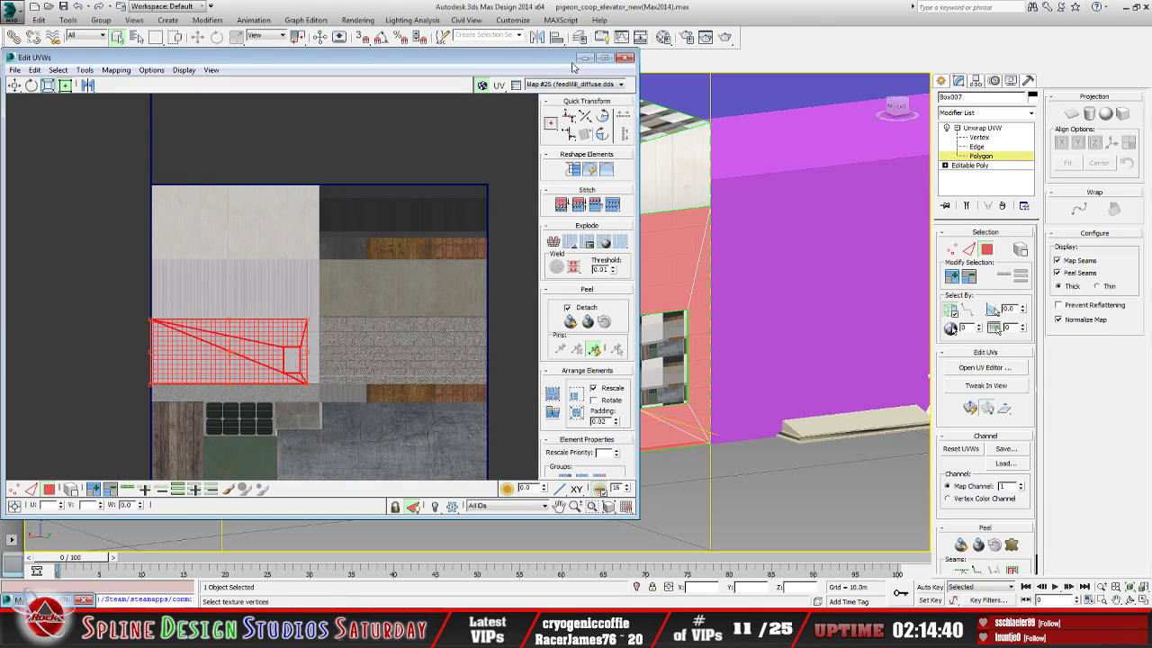
{"action": "scroll", "coordinate": [330, 195], "scroll_direction": "up", "scroll_amount": 4}
{"action": "left_click_drag", "start_coordinate": [439, 51], "coordinate": [605, 88]}
{"action": "scroll", "coordinate": [428, 353], "scroll_direction": "up", "scroll_amount": 5}
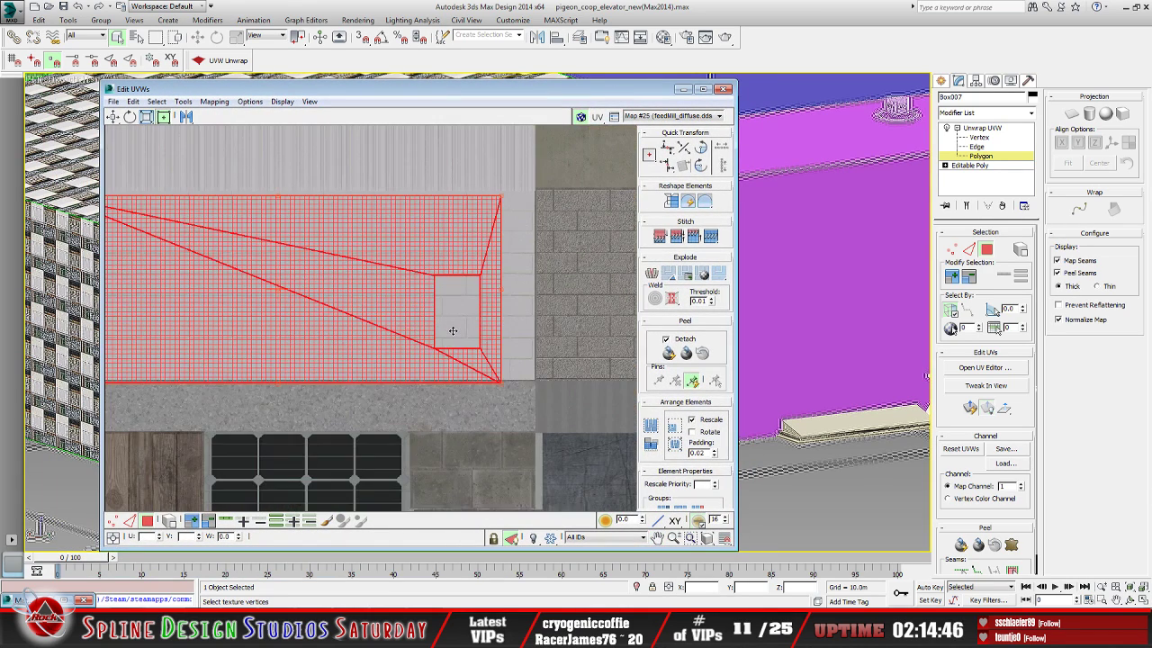
{"action": "middle_click_drag", "start_coordinate": [464, 323], "coordinate": [419, 363]}
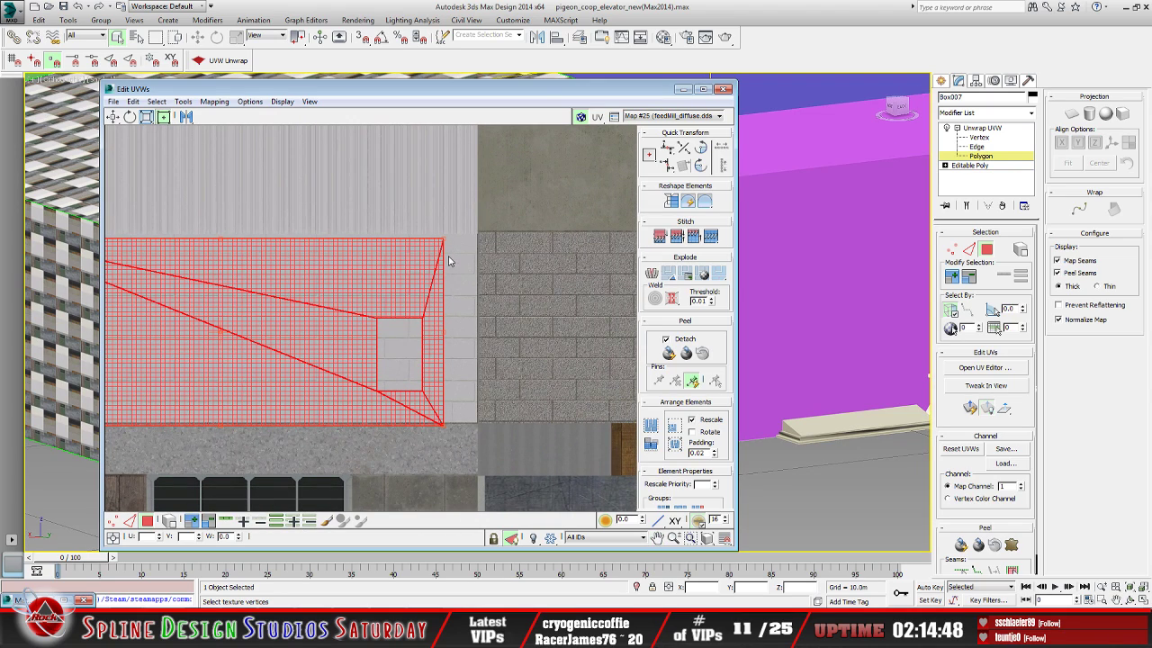
{"action": "scroll", "coordinate": [479, 299], "scroll_direction": "up", "scroll_amount": 2}
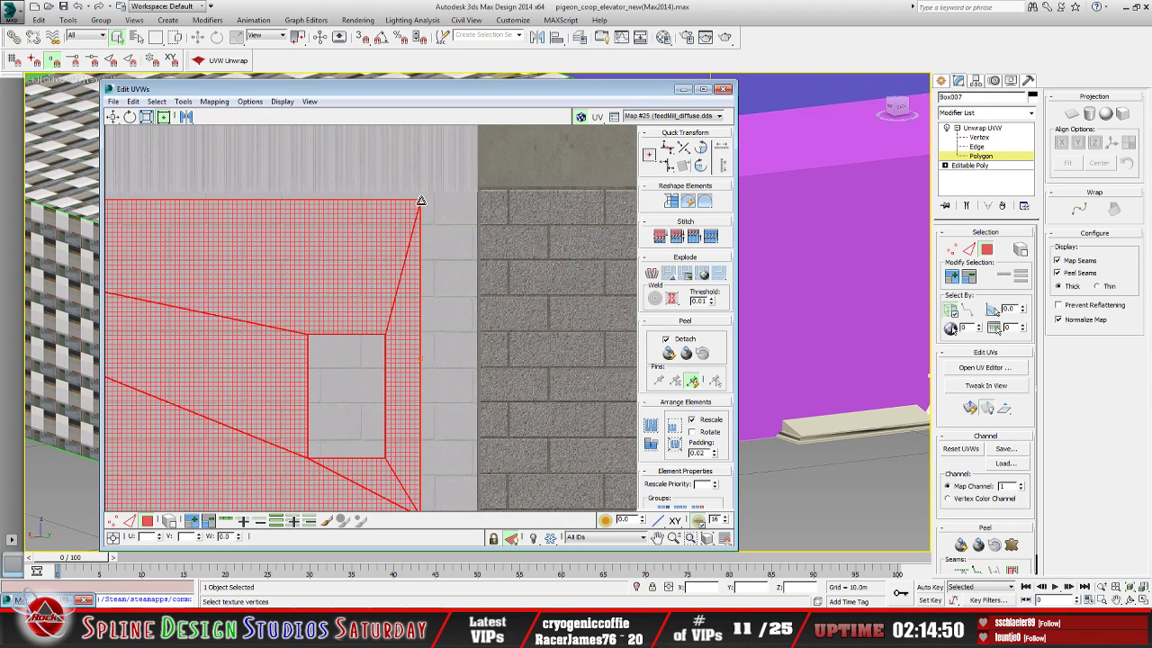
{"action": "left_click_drag", "start_coordinate": [421, 201], "coordinate": [473, 195]}
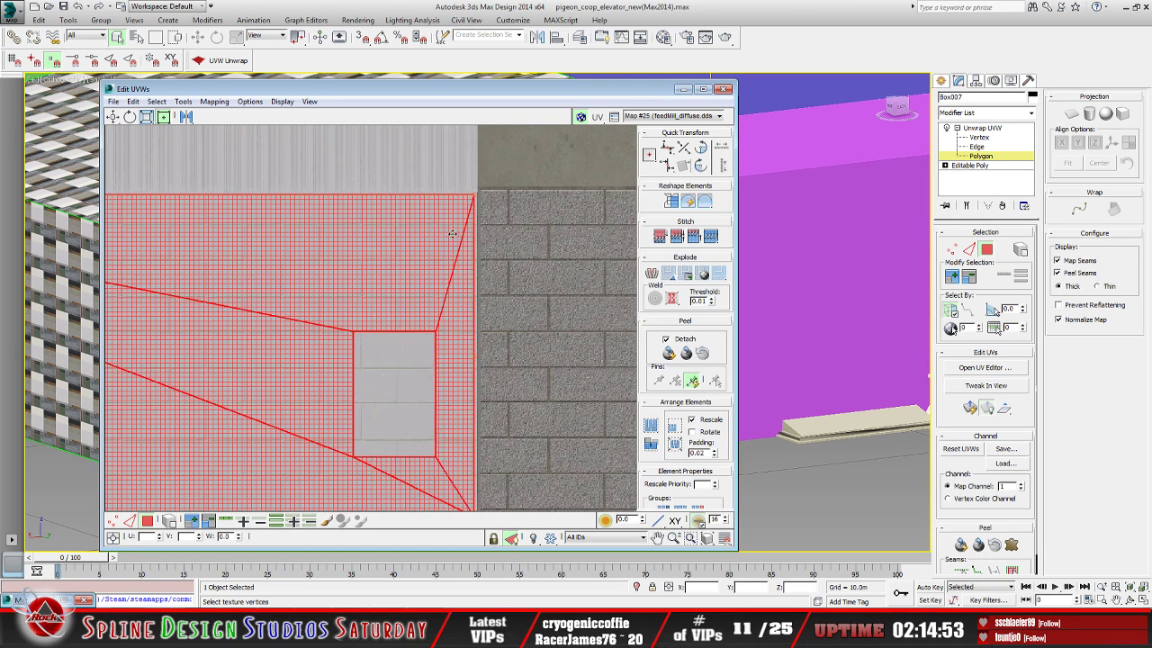
Adjust the lower right corner of the front wall's UVs to sit on the bottom edge of the white block texture
{"action": "middle_click_drag", "start_coordinate": [428, 402], "coordinate": [422, 207]}
{"action": "scroll", "coordinate": [448, 357], "scroll_direction": "up", "scroll_amount": 4}
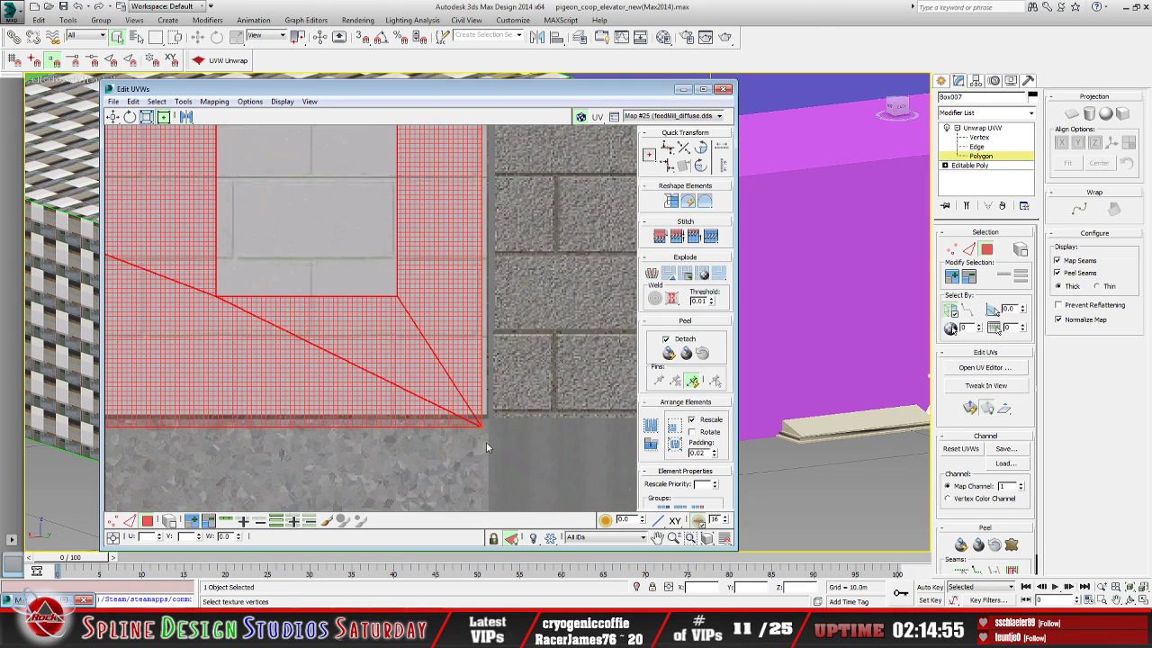
{"action": "left_click_drag", "start_coordinate": [480, 423], "coordinate": [482, 411]}
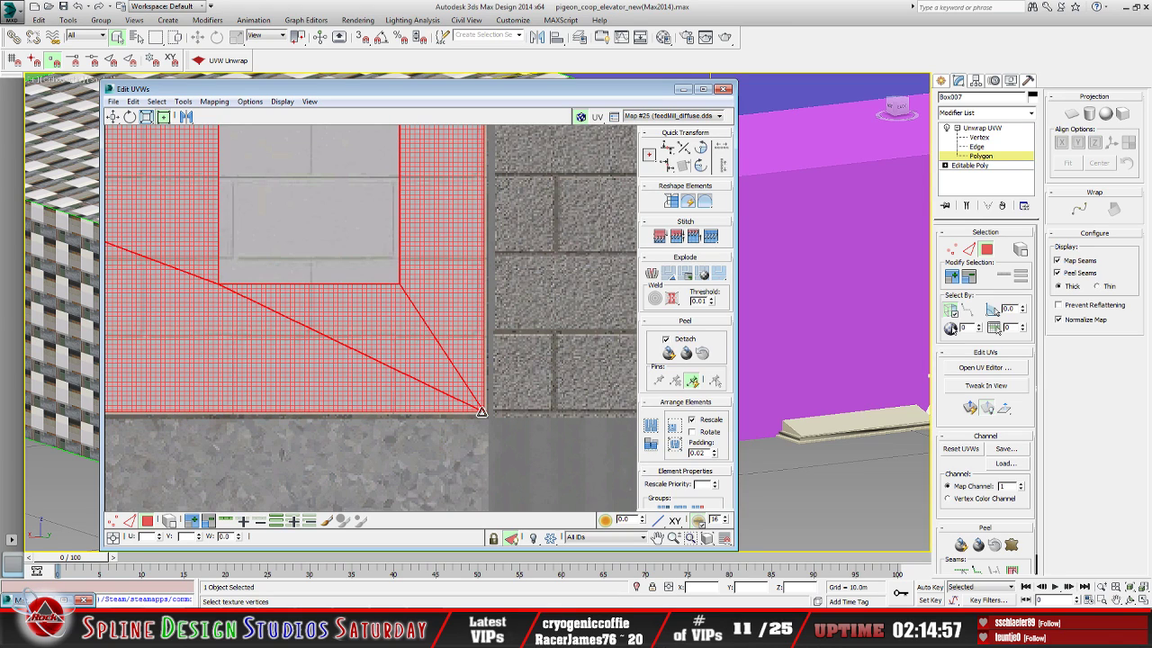
{"action": "scroll", "coordinate": [400, 362], "scroll_direction": "down", "scroll_amount": 6}
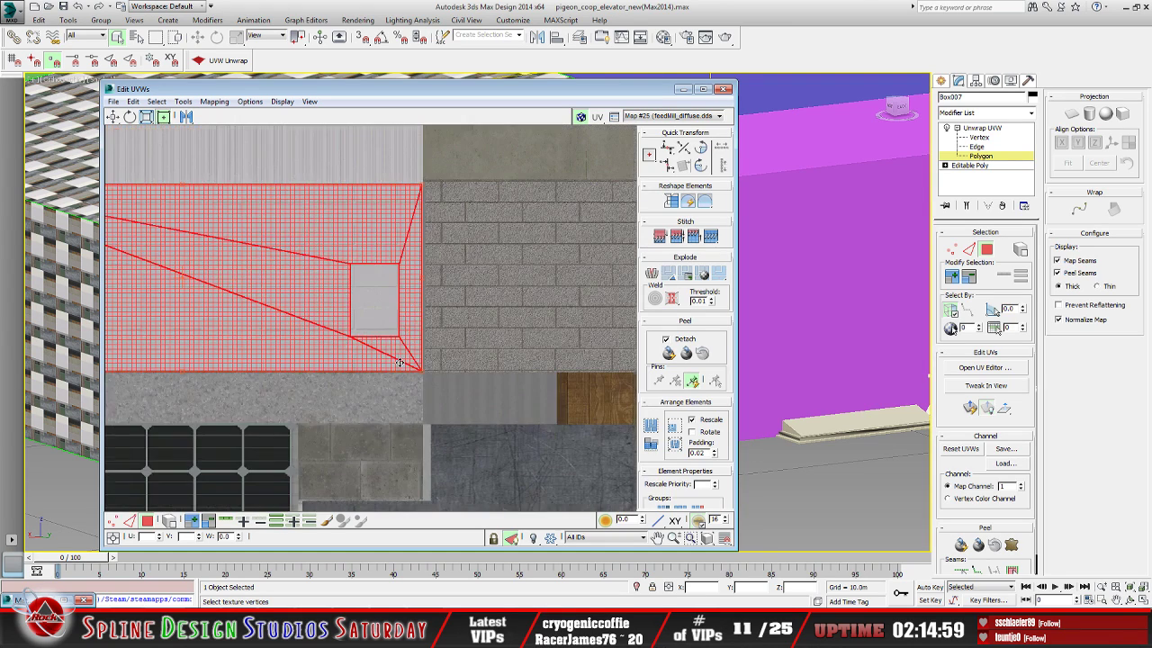
Align the upper left corner of the front wall's UVs with the white block area's corner and clear the UV selection
{"action": "middle_click_drag", "start_coordinate": [401, 363], "coordinate": [532, 352]}
{"action": "scroll", "coordinate": [351, 354], "scroll_direction": "down", "scroll_amount": 1}
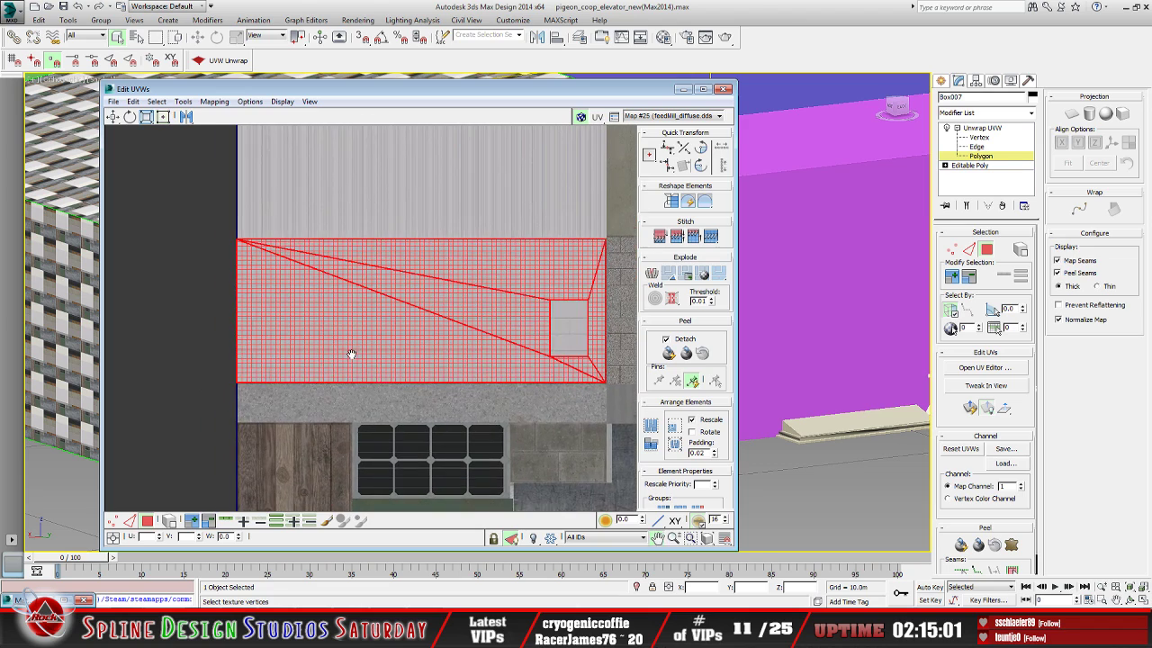
{"action": "middle_click_drag", "start_coordinate": [351, 354], "coordinate": [303, 311]}
{"action": "scroll", "coordinate": [303, 311], "scroll_direction": "up", "scroll_amount": 3}
{"action": "middle_click_drag", "start_coordinate": [226, 267], "coordinate": [304, 331]}
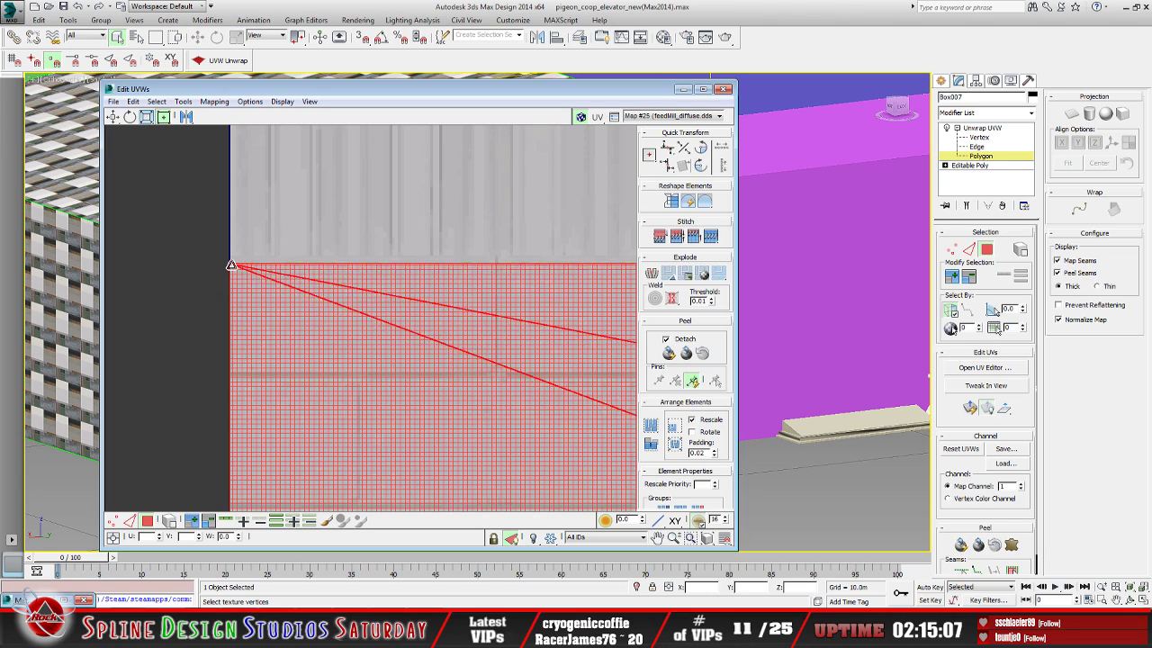
{"action": "left_click_drag", "start_coordinate": [231, 267], "coordinate": [234, 261]}
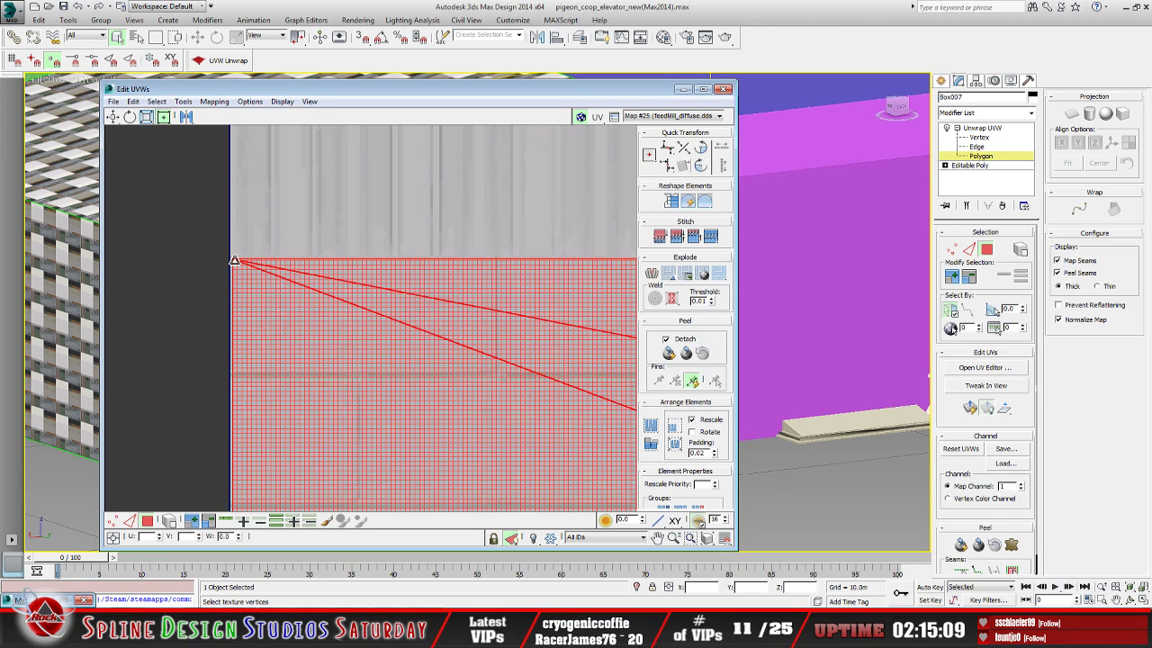
{"action": "scroll", "coordinate": [270, 297], "scroll_direction": "down", "scroll_amount": 3}
{"action": "scroll", "coordinate": [286, 324], "scroll_direction": "down", "scroll_amount": 3}
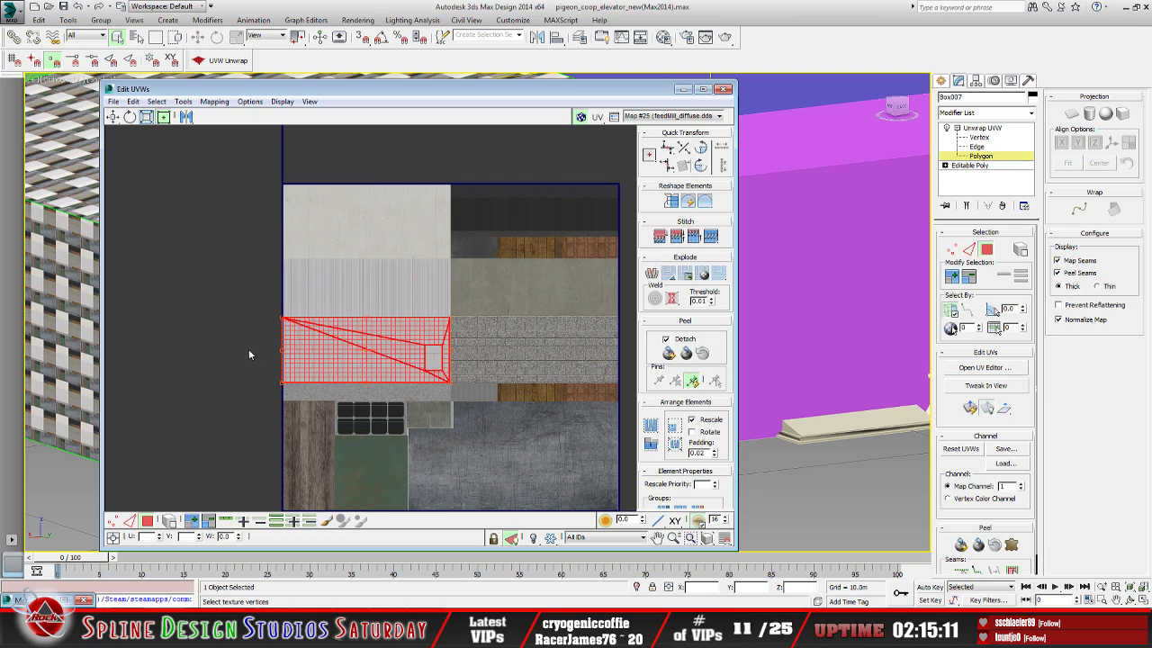
{"action": "left_click", "coordinate": [249, 349]}
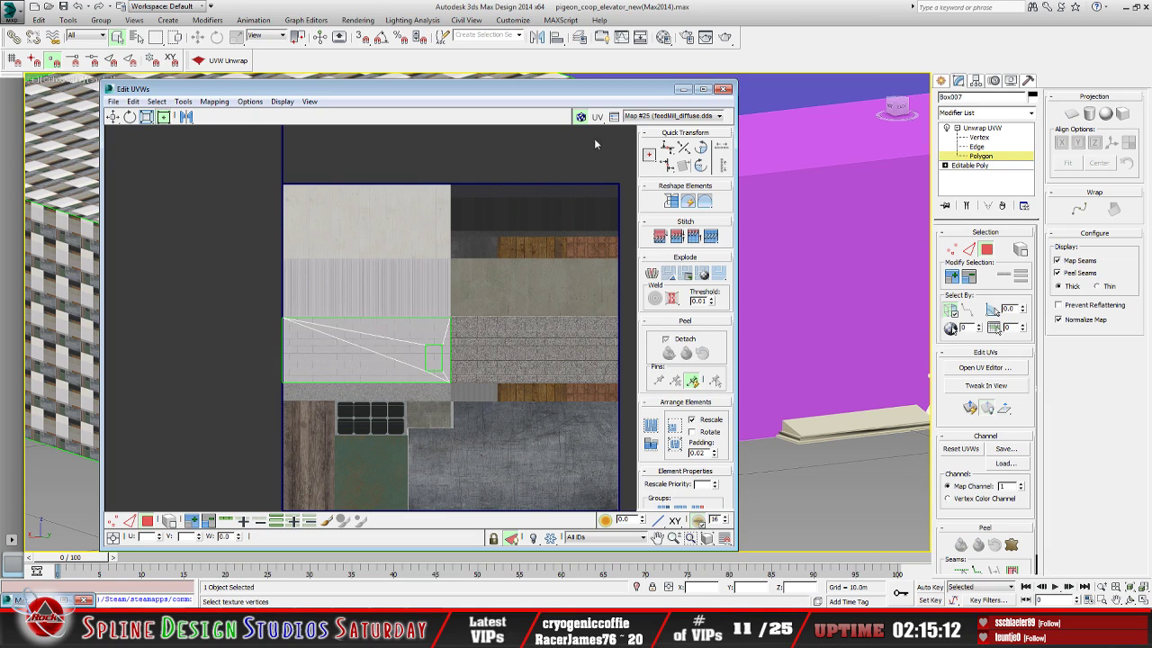
Check the mapped front wall with the UV editor minimized, and select the building's sloped roof polygon
{"action": "left_click", "coordinate": [682, 90]}
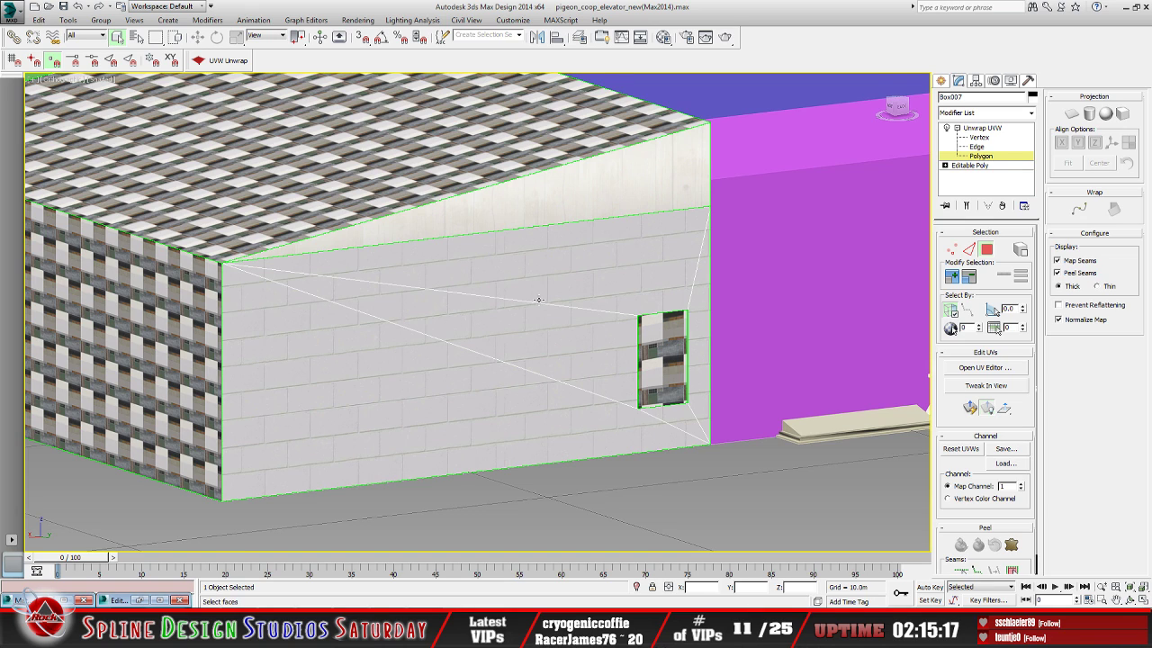
{"action": "scroll", "coordinate": [538, 299], "scroll_direction": "down", "scroll_amount": 3}
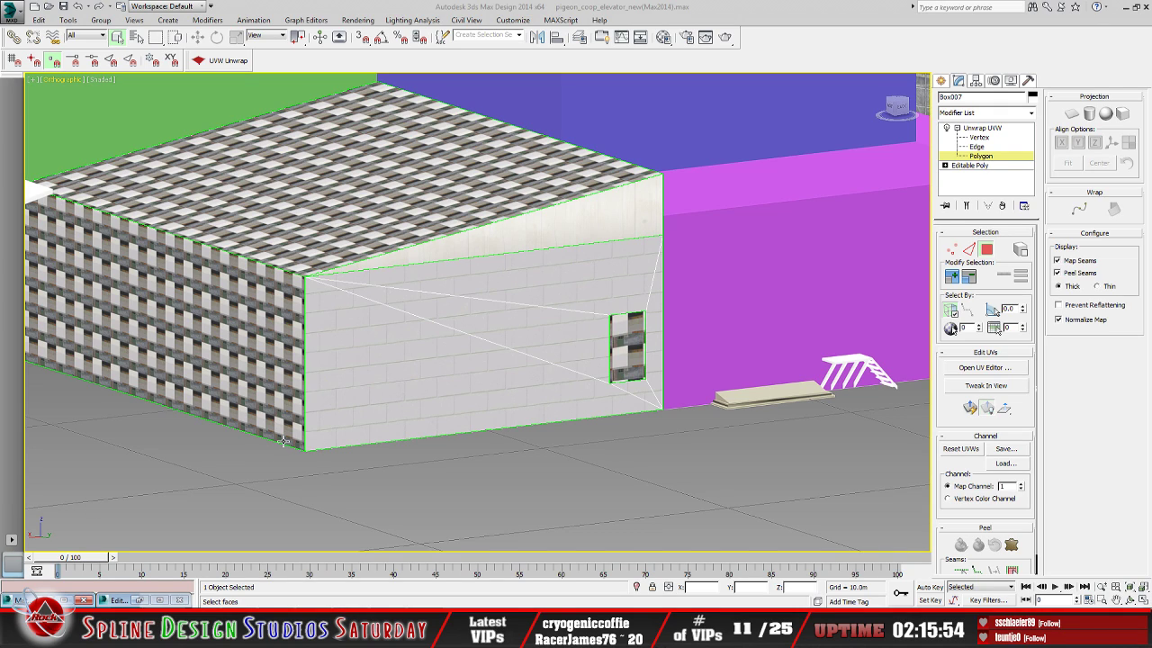
{"action": "middle_click_drag", "start_coordinate": [284, 441], "coordinate": [316, 444]}
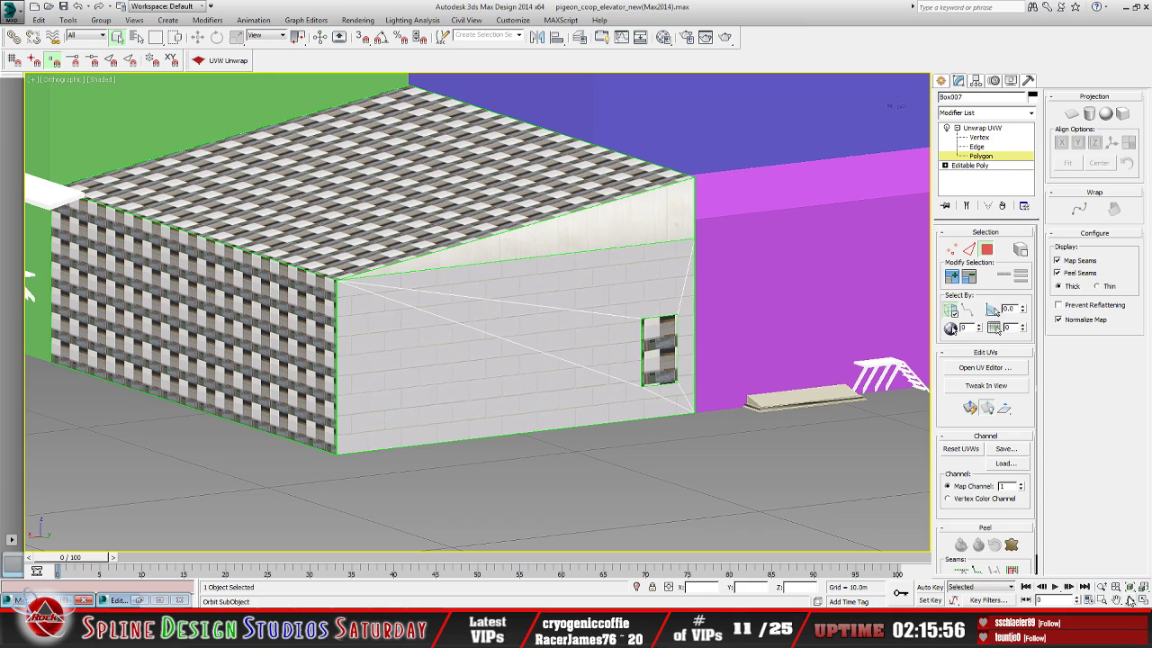
{"action": "left_click", "coordinate": [1130, 601]}
{"action": "left_click_drag", "start_coordinate": [470, 332], "coordinate": [415, 356]}
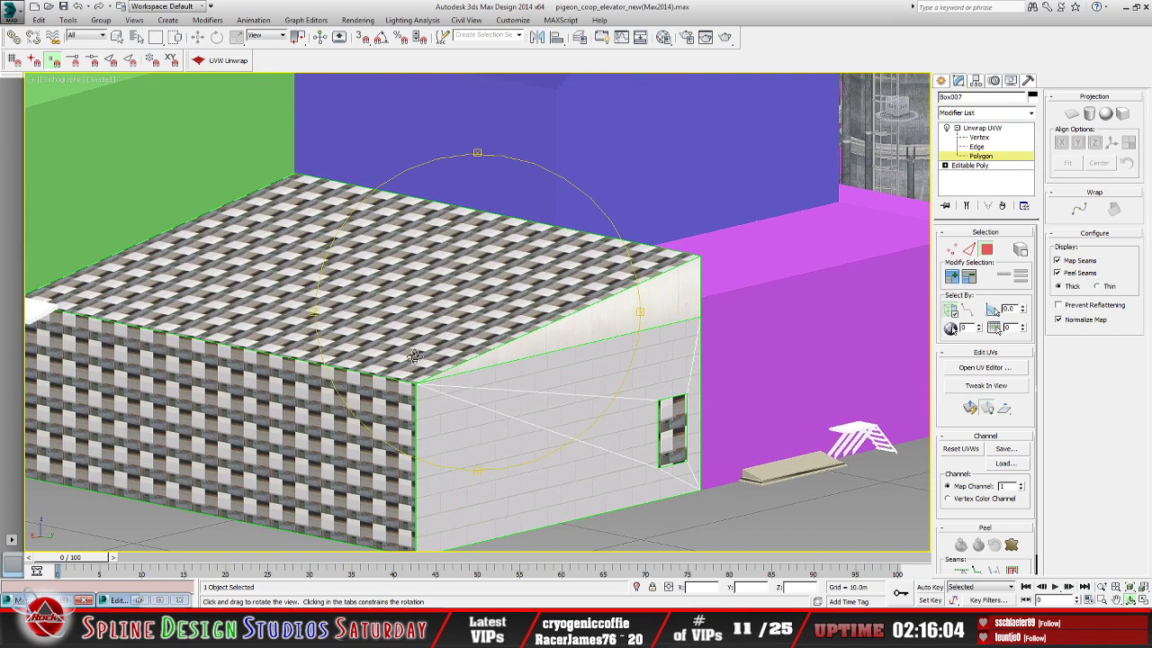
{"action": "left_click_drag", "start_coordinate": [435, 287], "coordinate": [507, 340]}
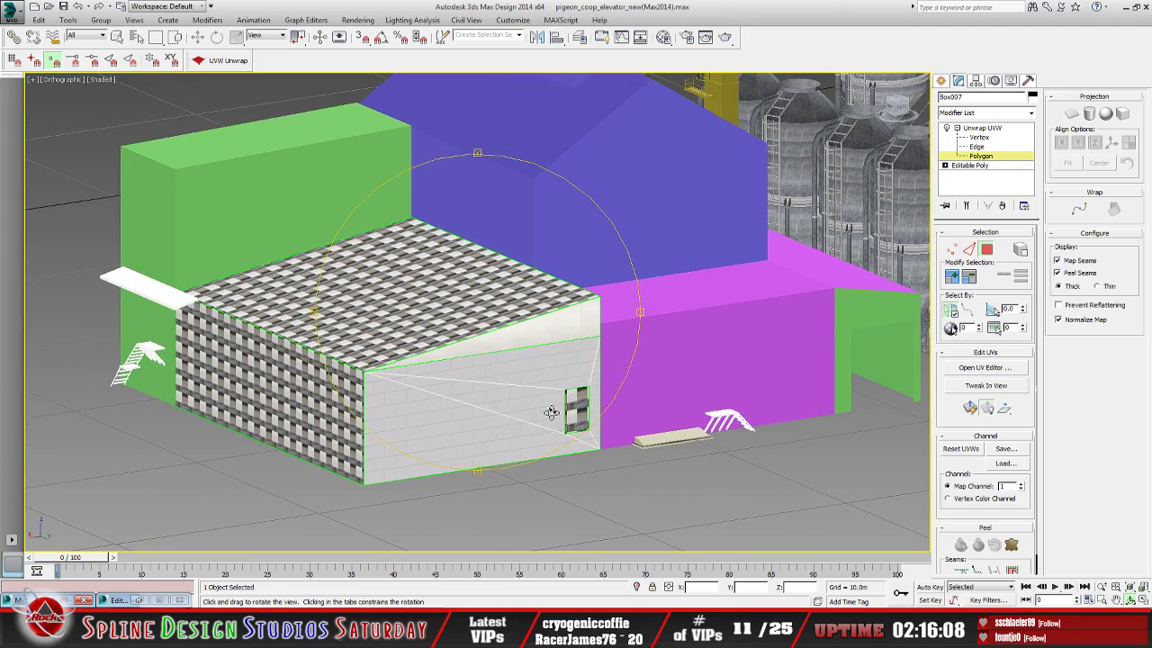
{"action": "left_click_drag", "start_coordinate": [424, 380], "coordinate": [494, 361]}
{"action": "left_click", "coordinate": [118, 38]}
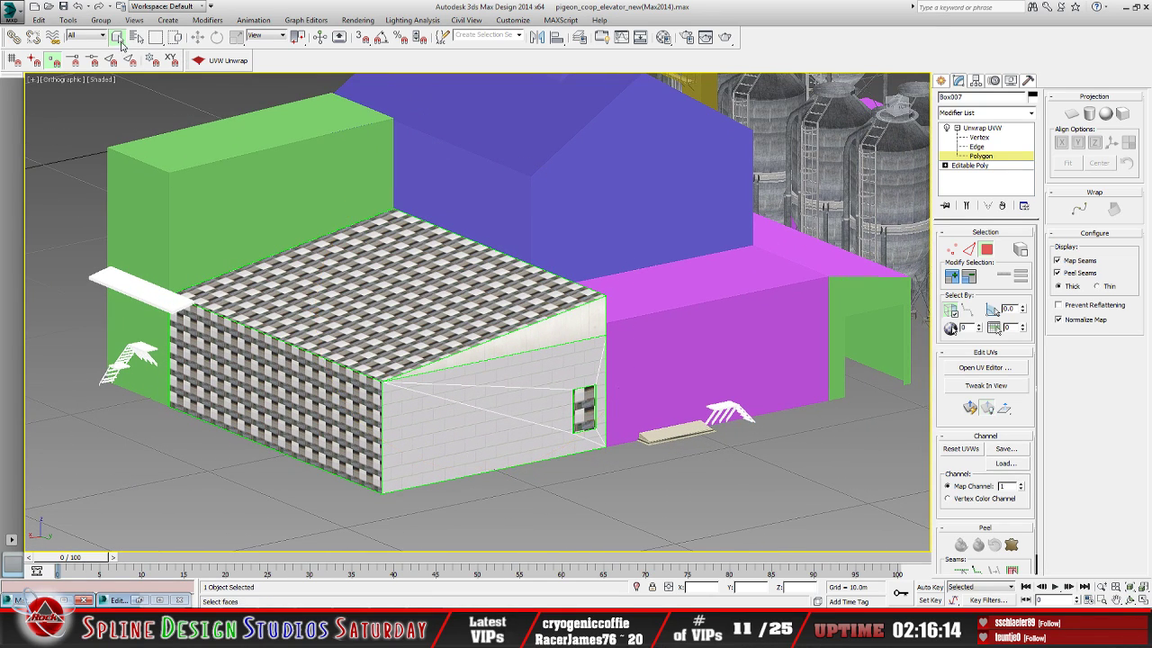
{"action": "left_click", "coordinate": [424, 312]}
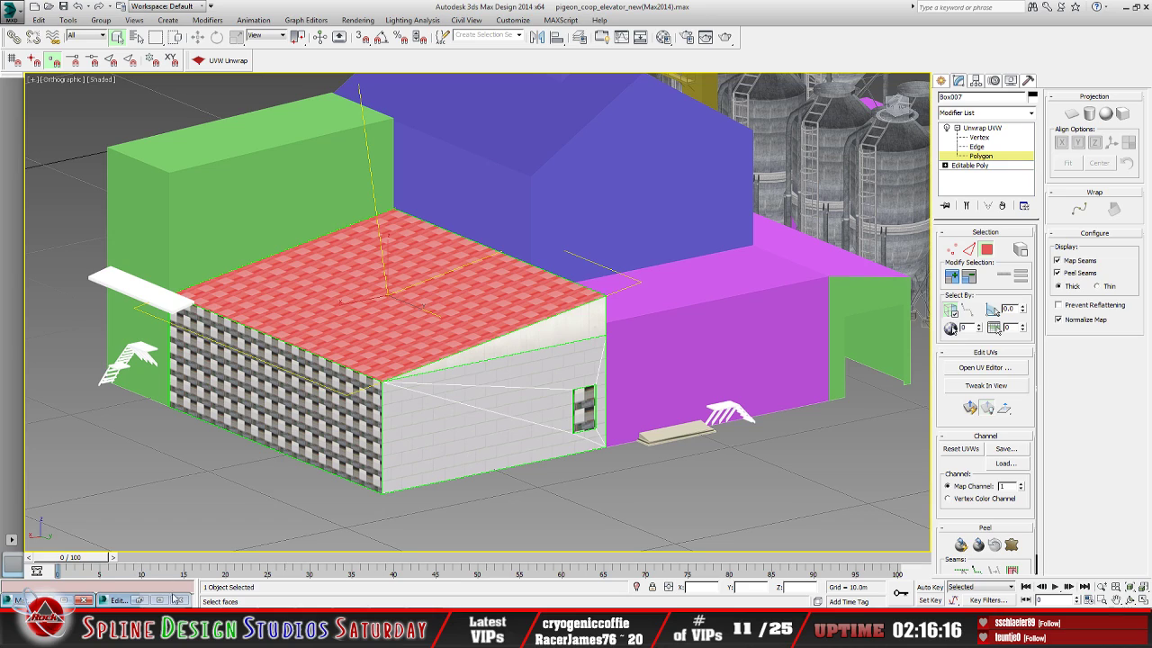
Restore the UV editor and apply a quick planar map to the selected roof polygon
{"action": "left_click", "coordinate": [139, 601]}
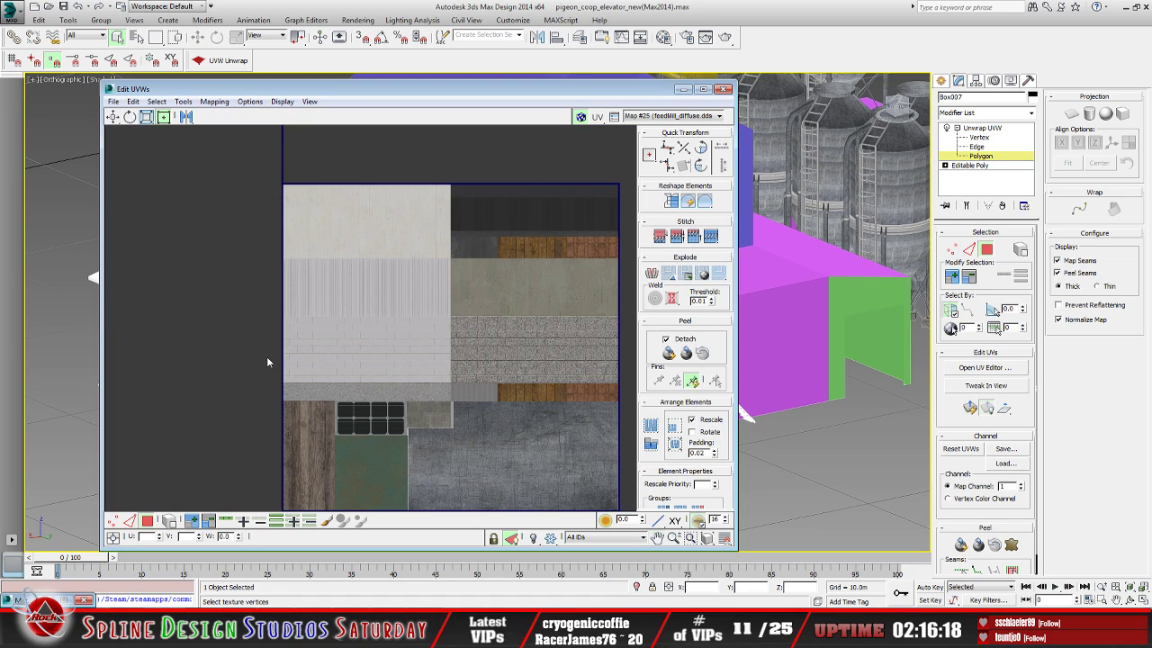
{"action": "scroll", "coordinate": [266, 361], "scroll_direction": "down", "scroll_amount": 8}
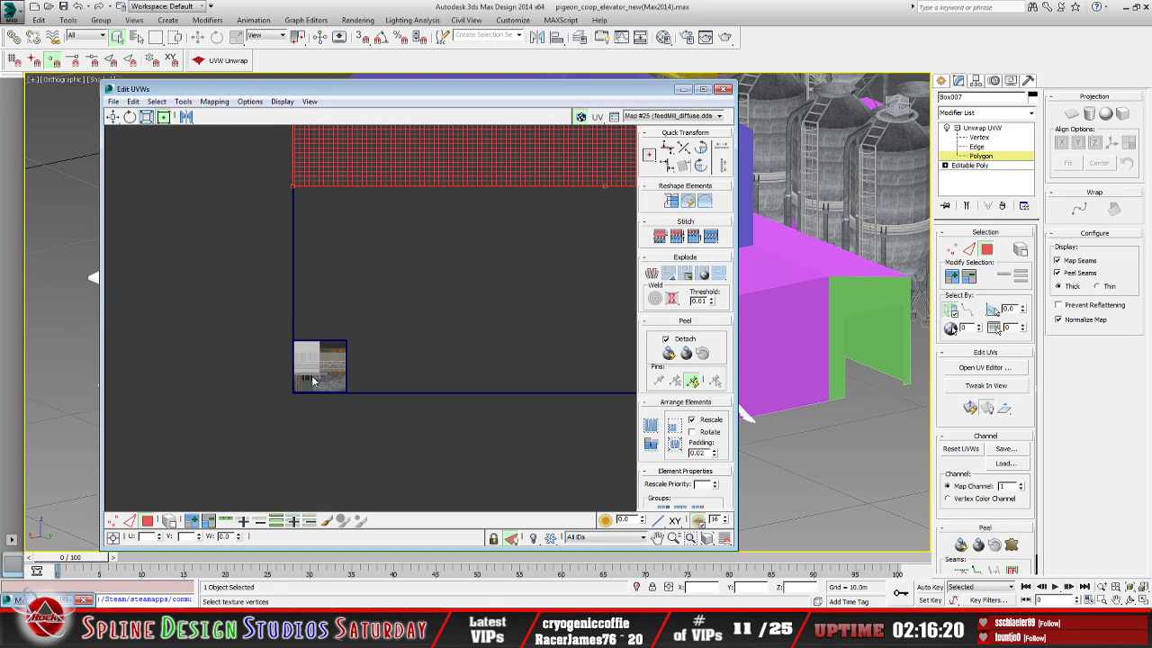
{"action": "scroll", "coordinate": [311, 379], "scroll_direction": "up", "scroll_amount": 5}
{"action": "scroll", "coordinate": [310, 378], "scroll_direction": "down", "scroll_amount": 7}
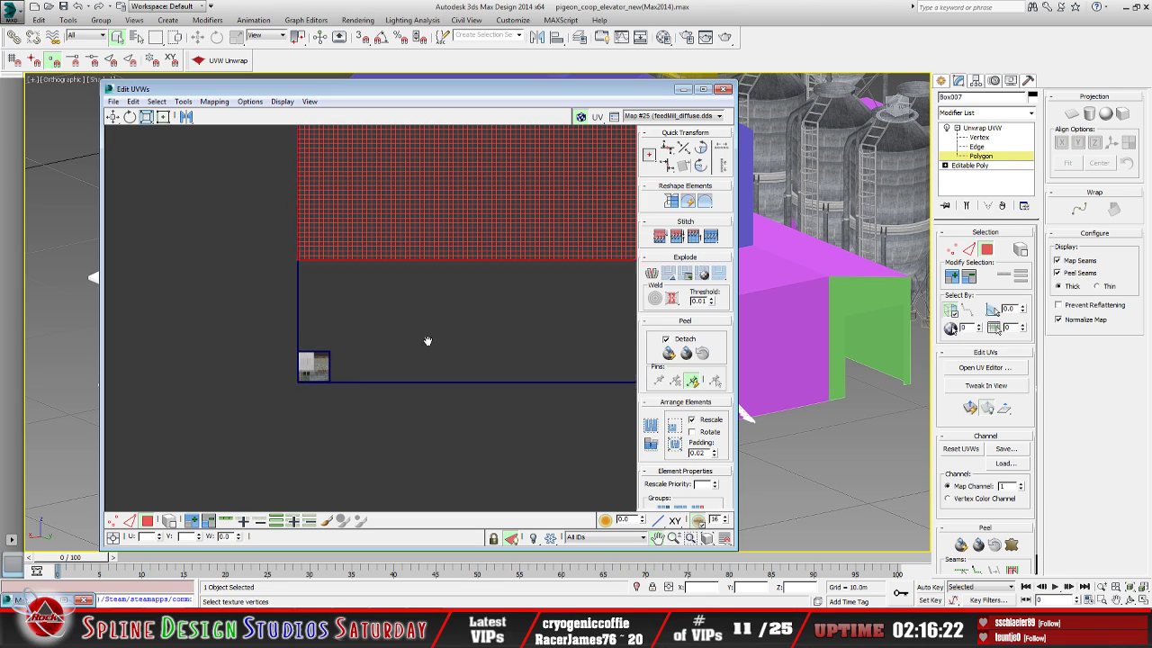
{"action": "middle_click_drag", "start_coordinate": [428, 341], "coordinate": [373, 432]}
{"action": "left_click", "coordinate": [987, 407]}
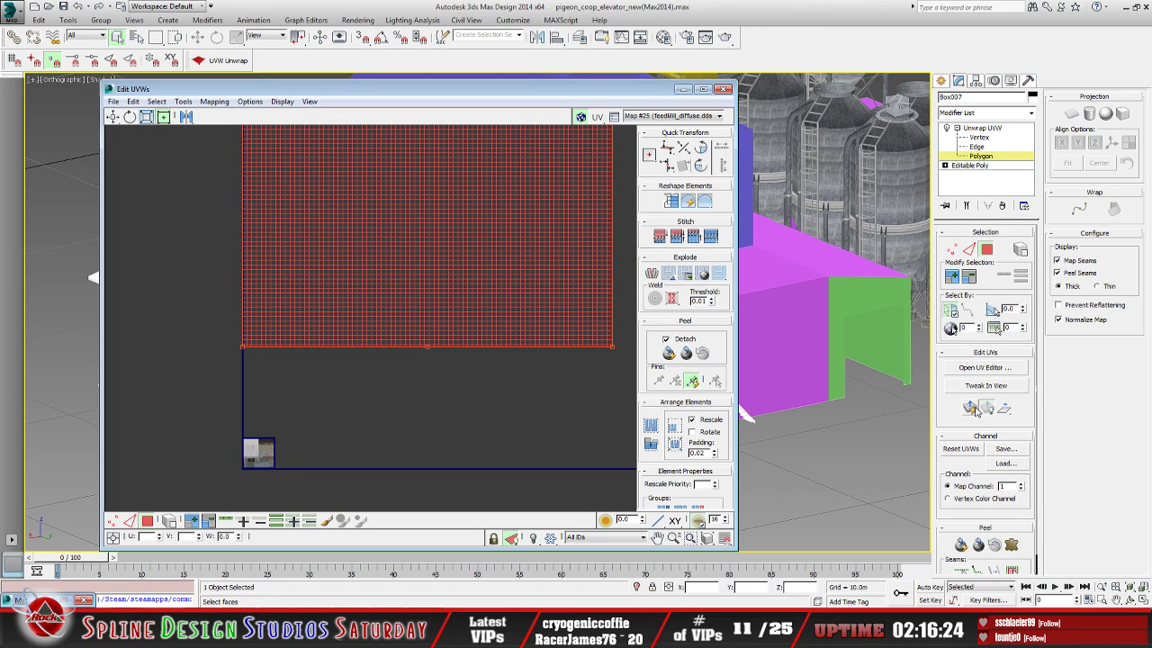
Scale the roof's UVs down and move them roughly into the light corrugated metal area between the plywood and white block textures
{"action": "scroll", "coordinate": [264, 377], "scroll_direction": "up", "scroll_amount": 3}
{"action": "scroll", "coordinate": [303, 326], "scroll_direction": "up", "scroll_amount": 4}
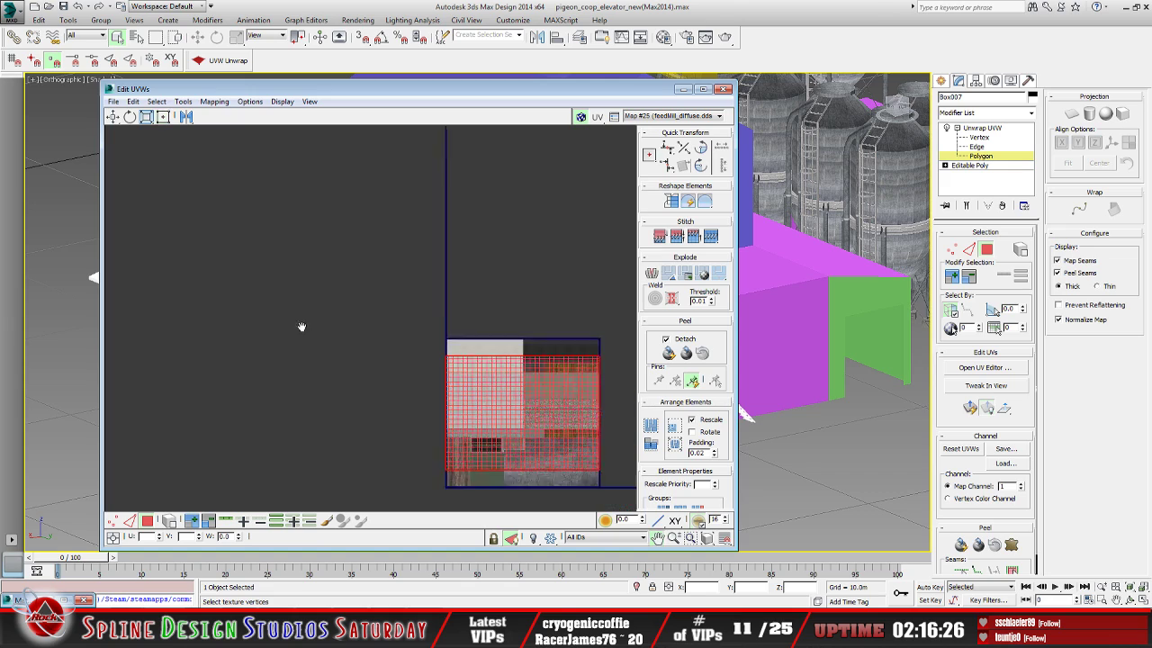
{"action": "scroll", "coordinate": [420, 383], "scroll_direction": "down", "scroll_amount": 2}
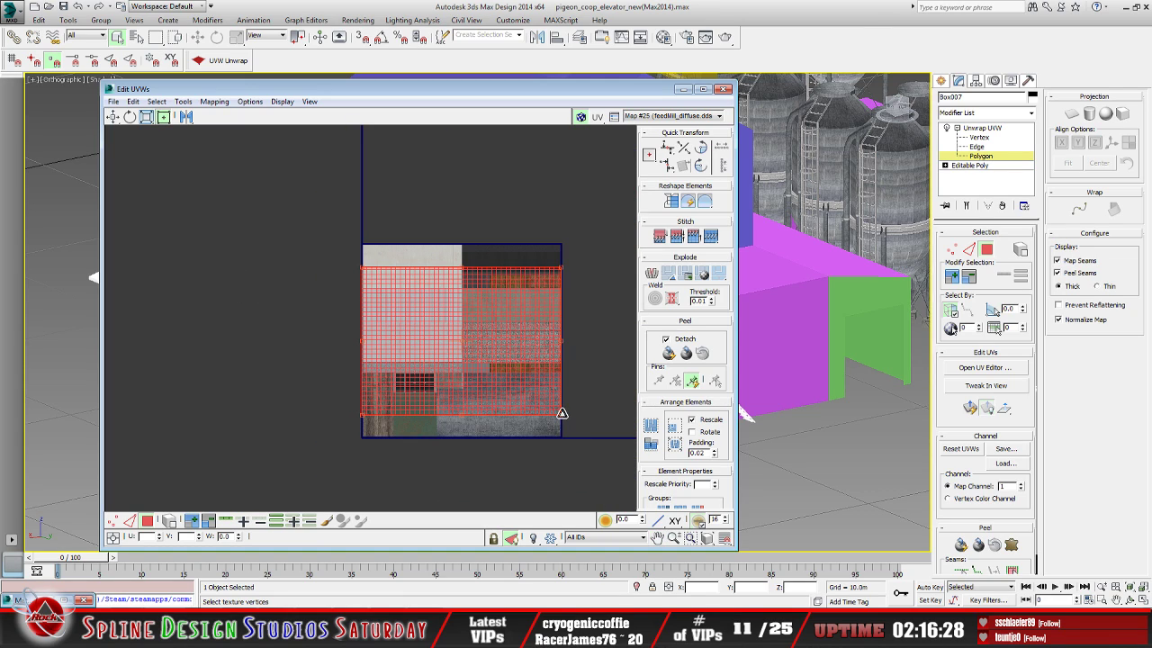
{"action": "left_click_drag", "start_coordinate": [562, 416], "coordinate": [453, 353]}
{"action": "scroll", "coordinate": [465, 352], "scroll_direction": "up", "scroll_amount": 3}
{"action": "scroll", "coordinate": [465, 352], "scroll_direction": "up", "scroll_amount": 2}
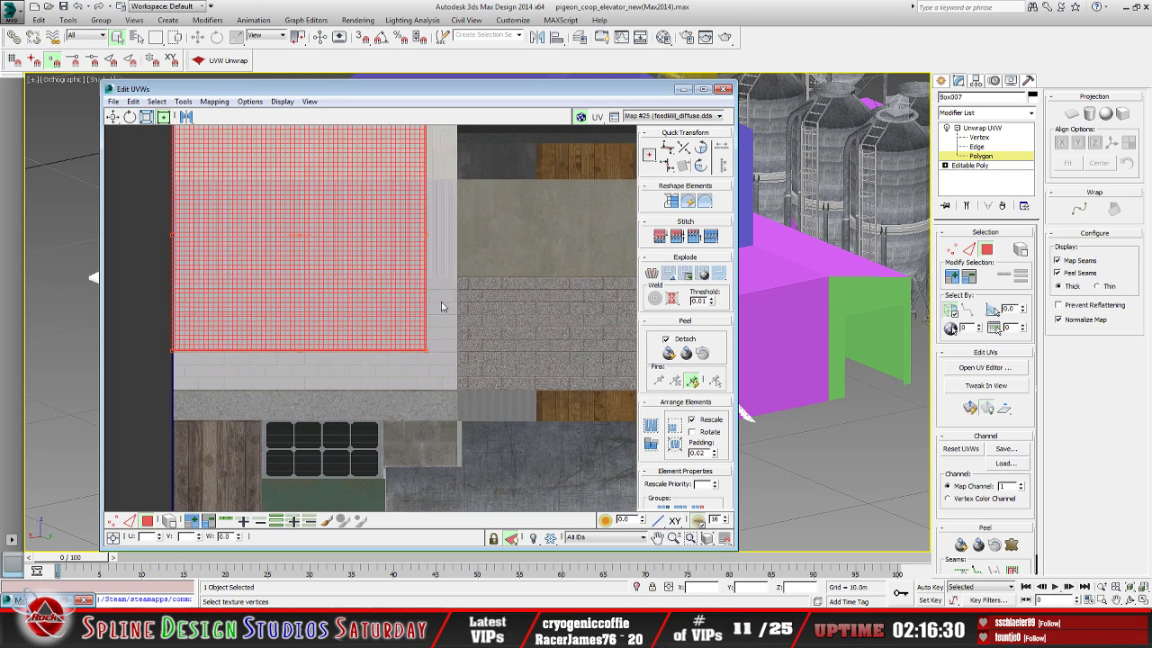
{"action": "scroll", "coordinate": [444, 307], "scroll_direction": "up", "scroll_amount": 2}
{"action": "left_click_drag", "start_coordinate": [432, 194], "coordinate": [423, 239]}
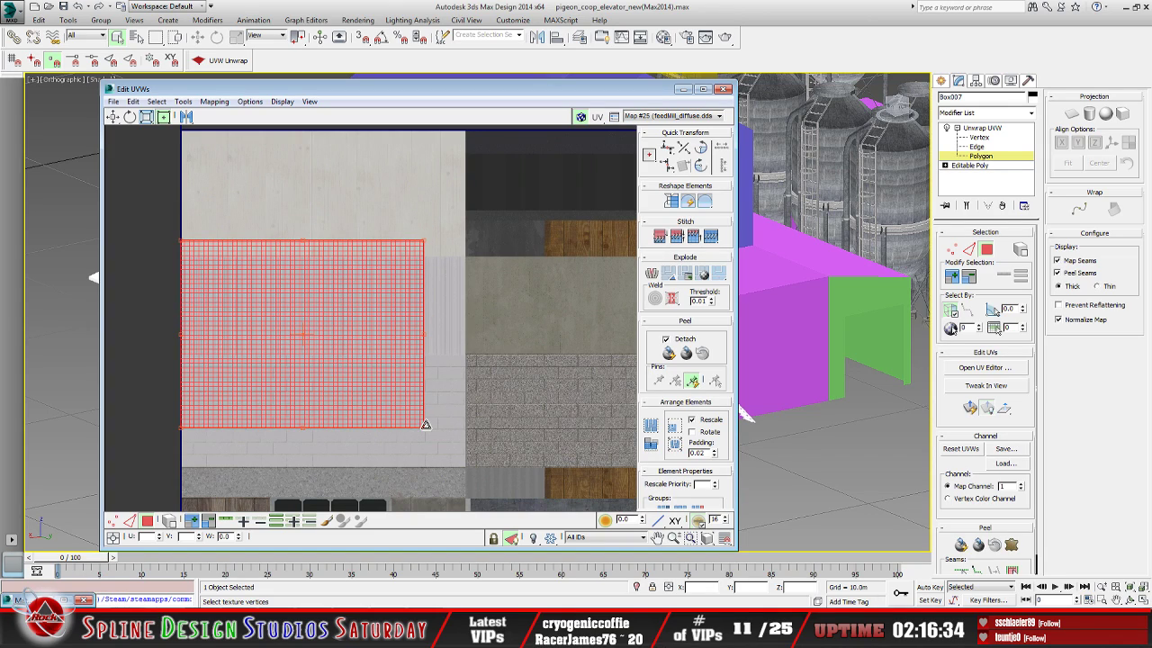
{"action": "left_click_drag", "start_coordinate": [423, 427], "coordinate": [447, 353]}
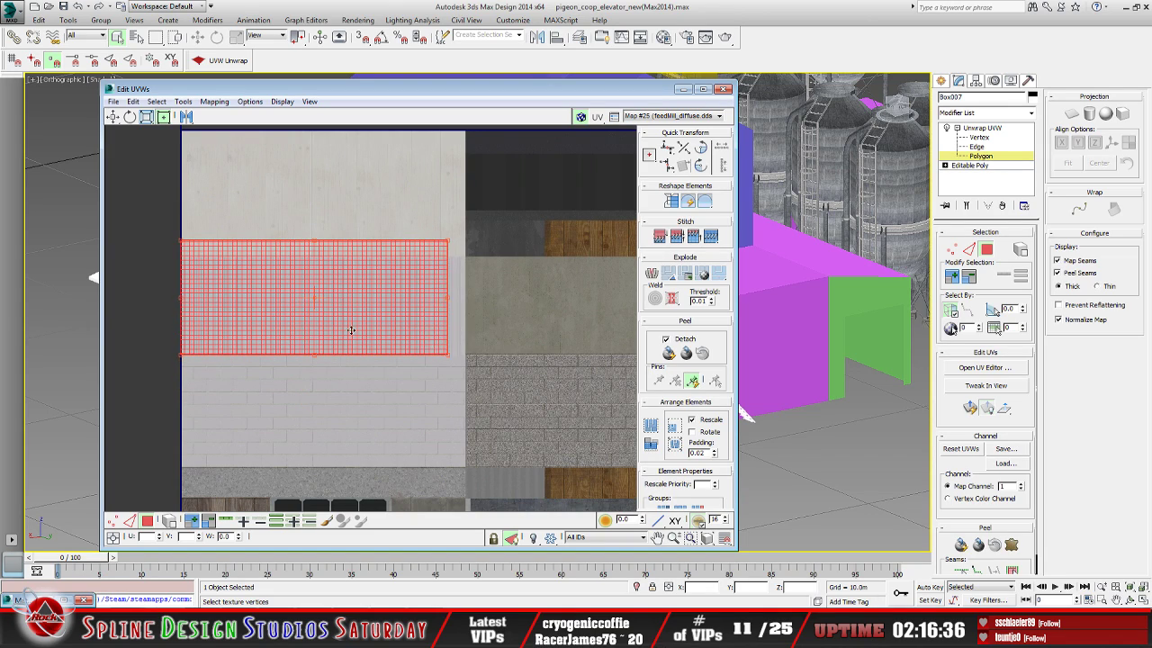
{"action": "left_click_drag", "start_coordinate": [180, 240], "coordinate": [202, 258]}
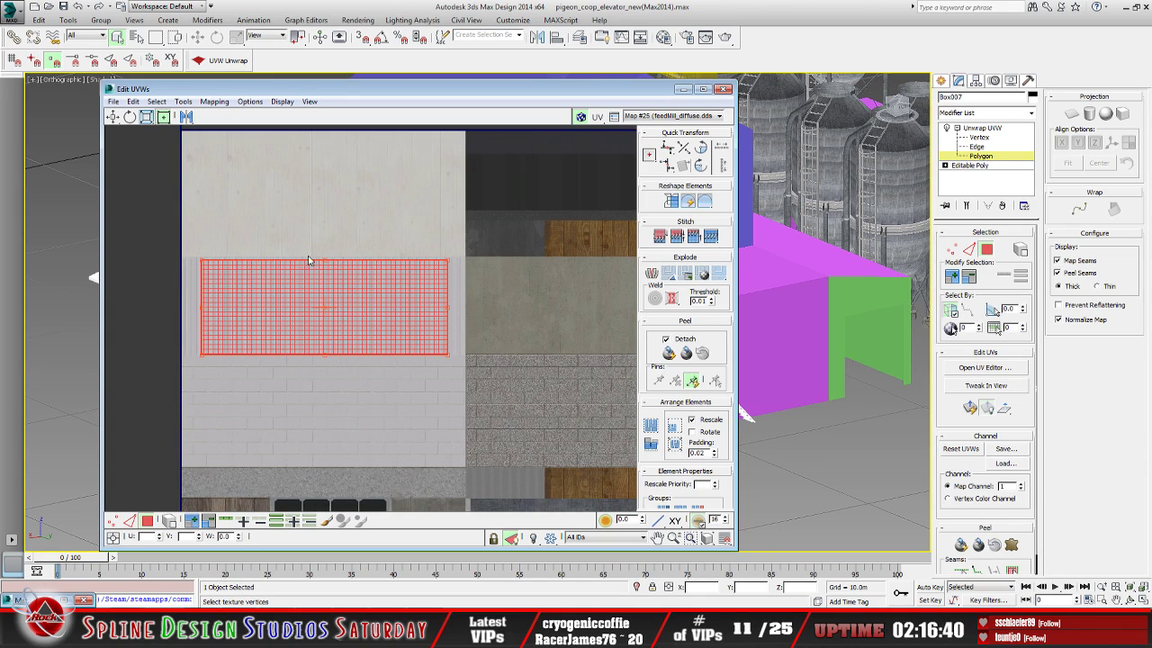
Stretch the roof's UV corners to the edges of the corrugated metal texture area, and clear the UV selection
{"action": "scroll", "coordinate": [330, 340], "scroll_direction": "up", "scroll_amount": 5}
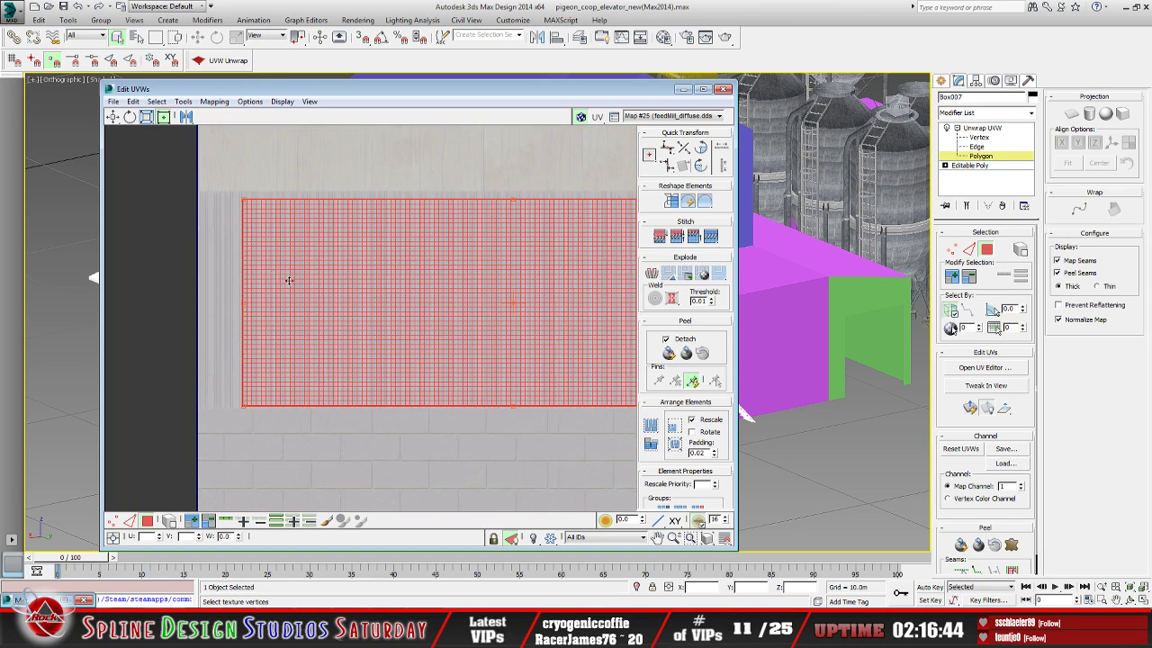
{"action": "scroll", "coordinate": [314, 306], "scroll_direction": "up", "scroll_amount": 3}
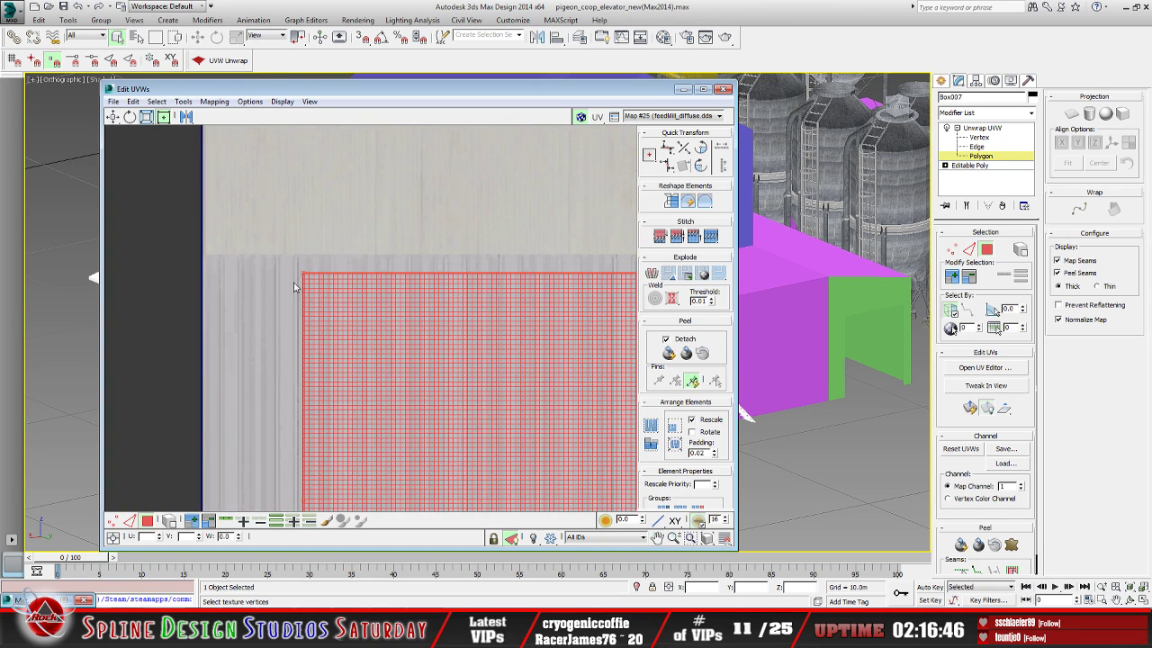
{"action": "left_click_drag", "start_coordinate": [302, 274], "coordinate": [289, 307]}
{"action": "middle_click_drag", "start_coordinate": [289, 308], "coordinate": [270, 351]}
{"action": "scroll", "coordinate": [356, 351], "scroll_direction": "up", "scroll_amount": 3}
{"action": "scroll", "coordinate": [372, 376], "scroll_direction": "down", "scroll_amount": 1}
{"action": "scroll", "coordinate": [372, 376], "scroll_direction": "down", "scroll_amount": 1}
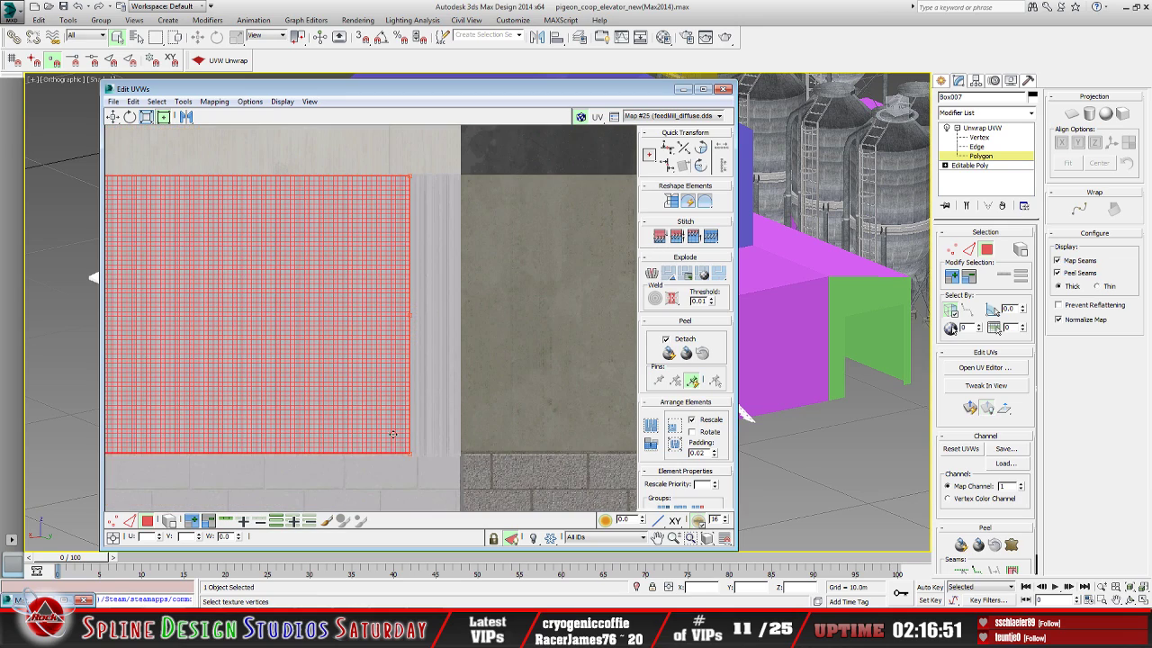
{"action": "left_click_drag", "start_coordinate": [410, 460], "coordinate": [458, 446]}
{"action": "scroll", "coordinate": [432, 425], "scroll_direction": "down", "scroll_amount": 3}
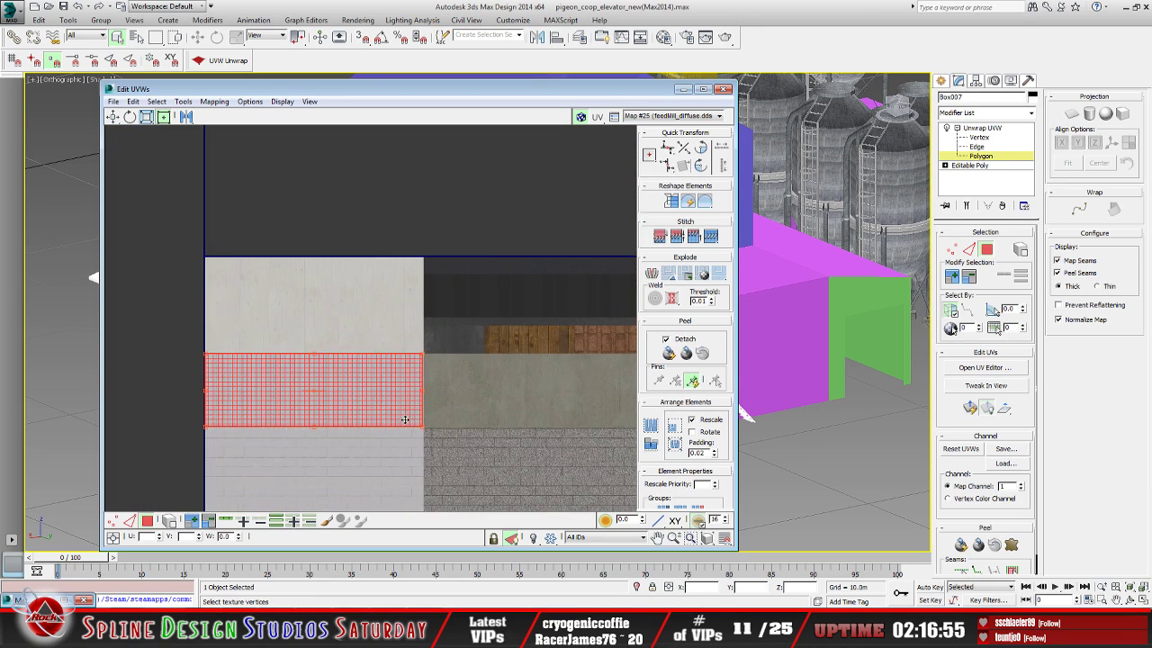
{"action": "left_click", "coordinate": [175, 395]}
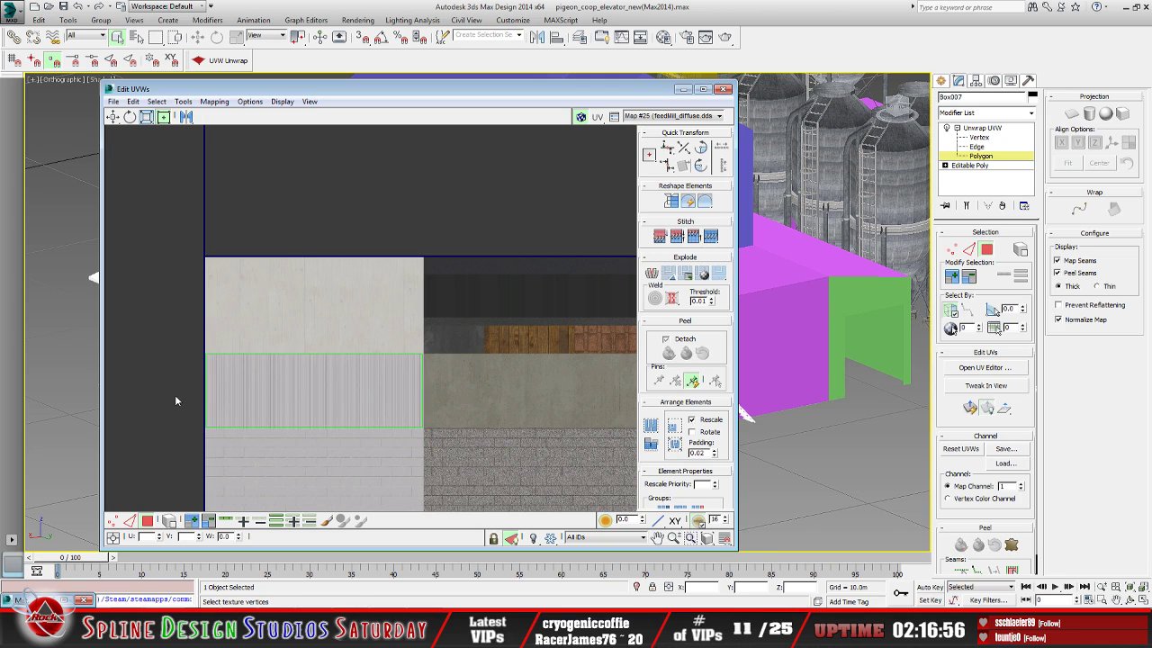
Minimize the UV editor and examine the mapped metal roof and the concrete block pattern on the building's front wall
{"action": "left_click", "coordinate": [683, 89]}
{"action": "middle_click_drag", "start_coordinate": [616, 381], "coordinate": [526, 297]}
{"action": "scroll", "coordinate": [469, 315], "scroll_direction": "up", "scroll_amount": 6}
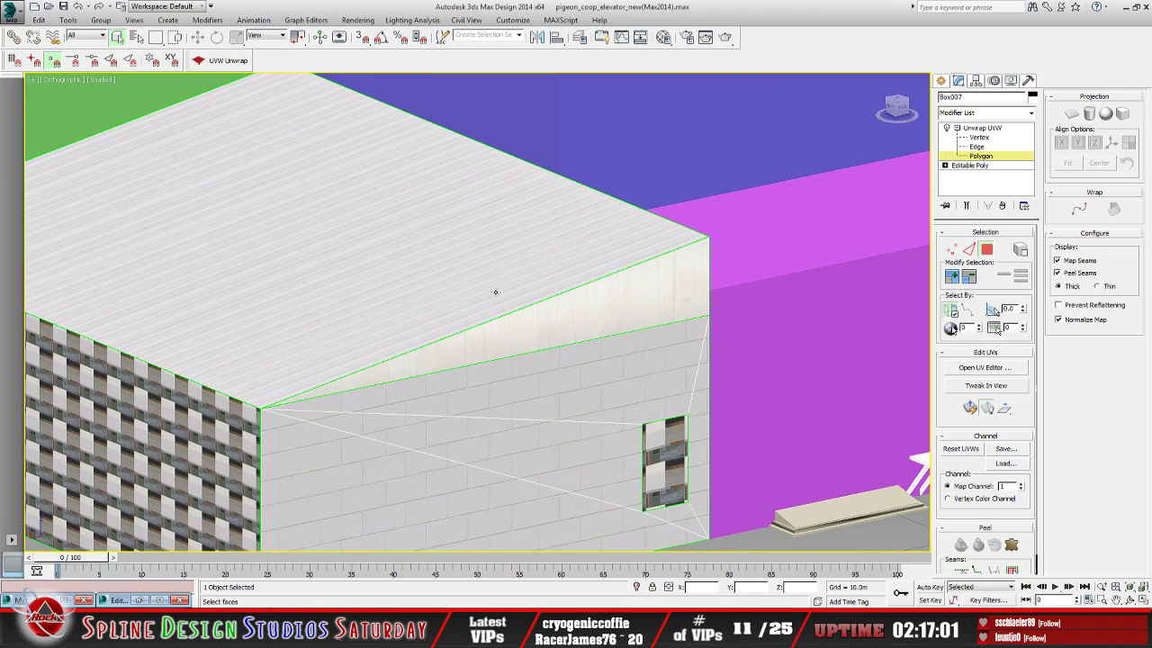
{"action": "scroll", "coordinate": [495, 292], "scroll_direction": "down", "scroll_amount": 5}
{"action": "middle_click_drag", "start_coordinate": [524, 377], "coordinate": [550, 340]}
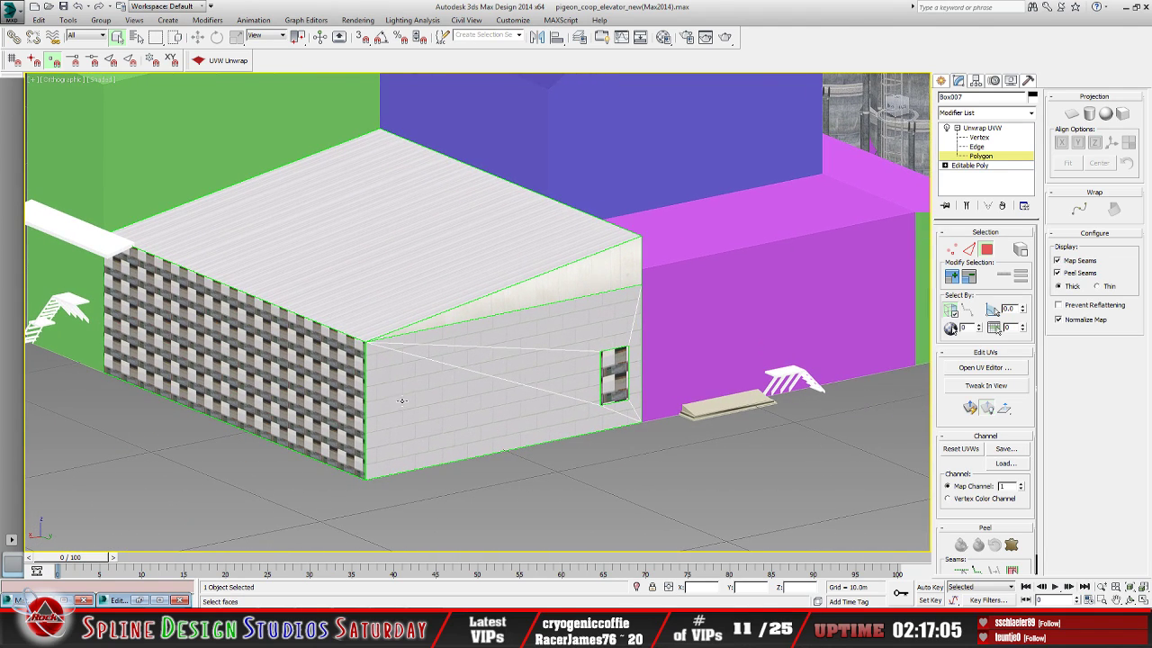
{"action": "scroll", "coordinate": [403, 401], "scroll_direction": "up", "scroll_amount": 7}
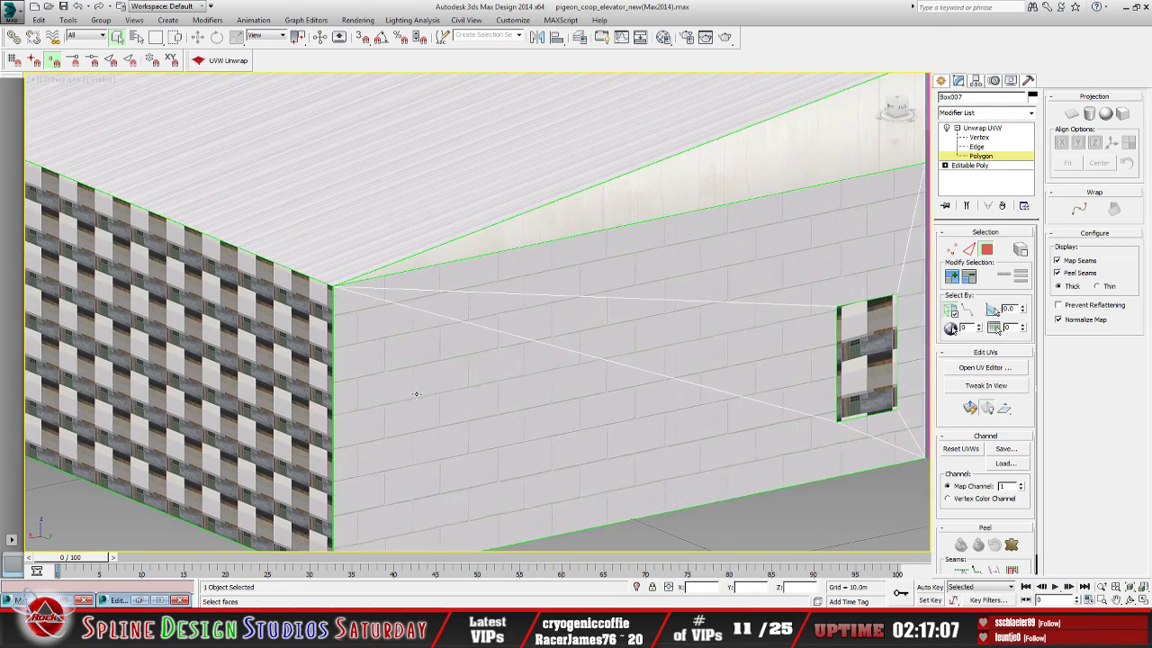
{"action": "scroll", "coordinate": [417, 394], "scroll_direction": "up", "scroll_amount": 2}
{"action": "scroll", "coordinate": [388, 329], "scroll_direction": "up", "scroll_amount": 3}
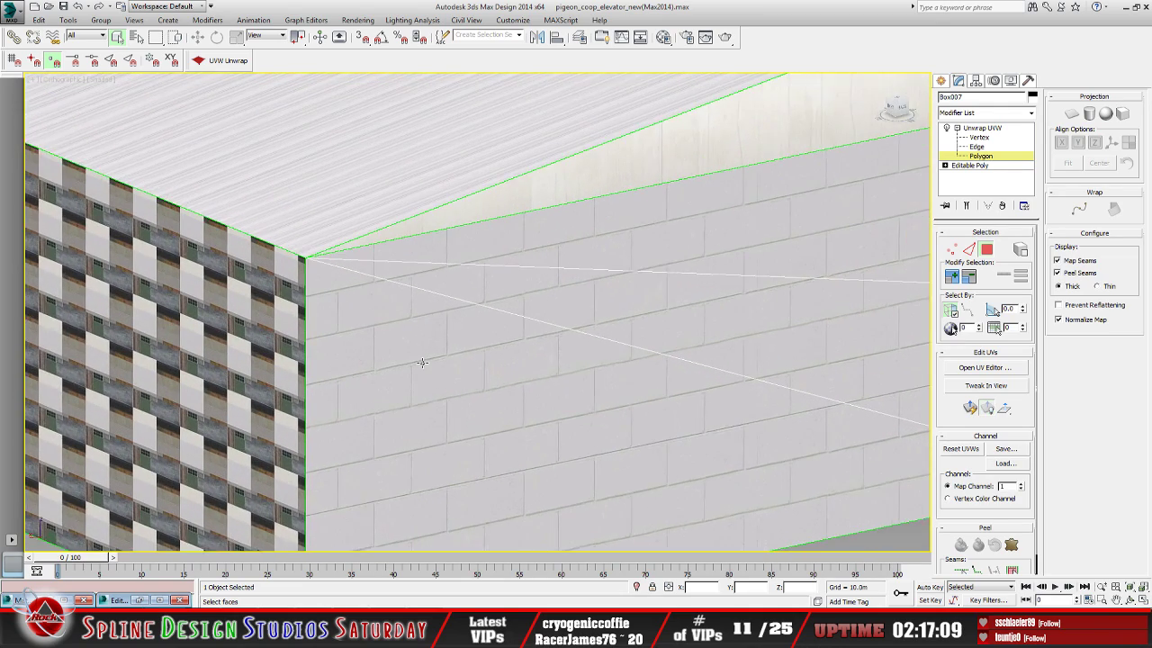
{"action": "scroll", "coordinate": [424, 340], "scroll_direction": "down", "scroll_amount": 3}
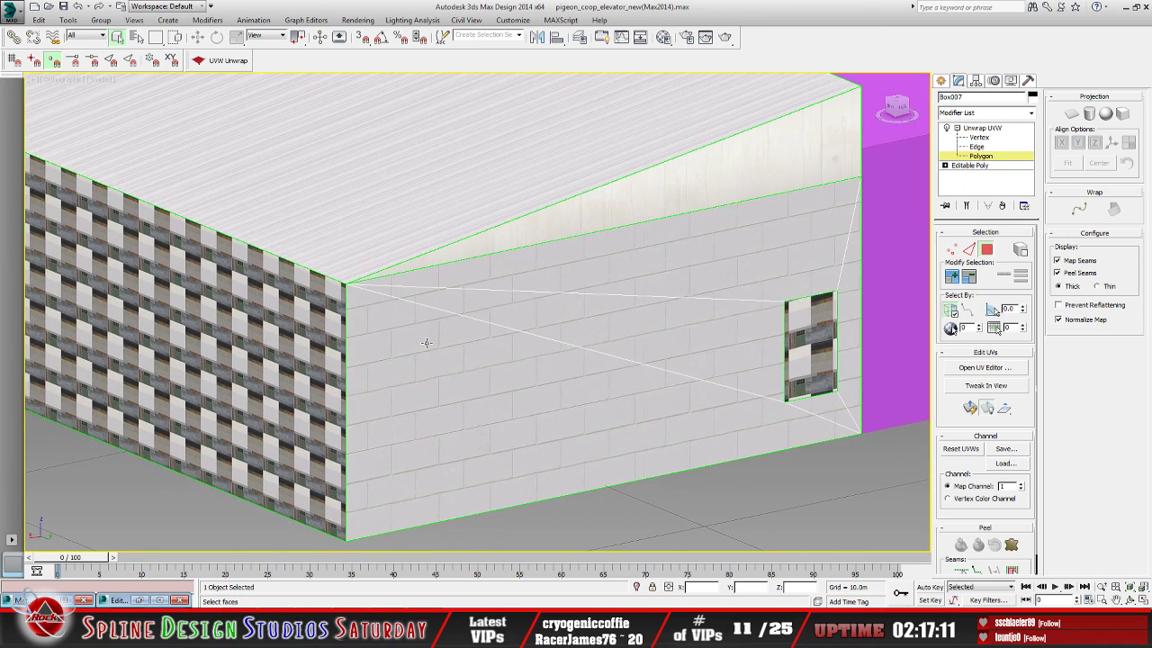
{"action": "scroll", "coordinate": [427, 342], "scroll_direction": "down", "scroll_amount": 2}
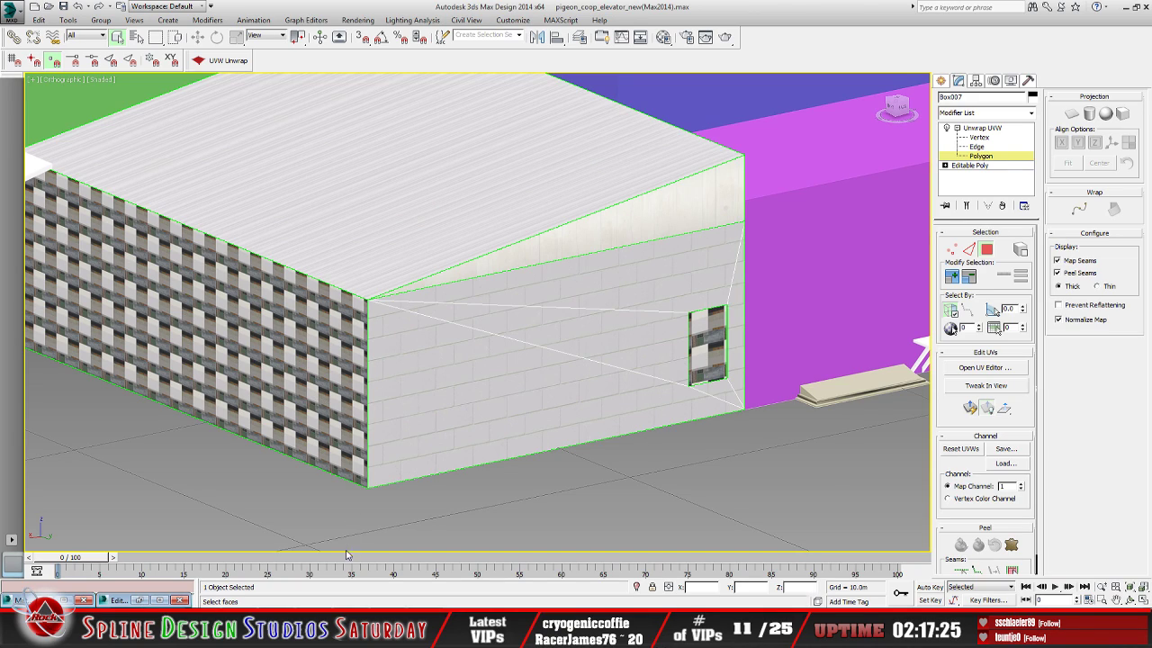
Switch to Paint Shop Pro, minimize the feedMill_diffuse image, and return to 3ds Max to examine the block wall
{"action": "key", "text": "alt+Tab"}
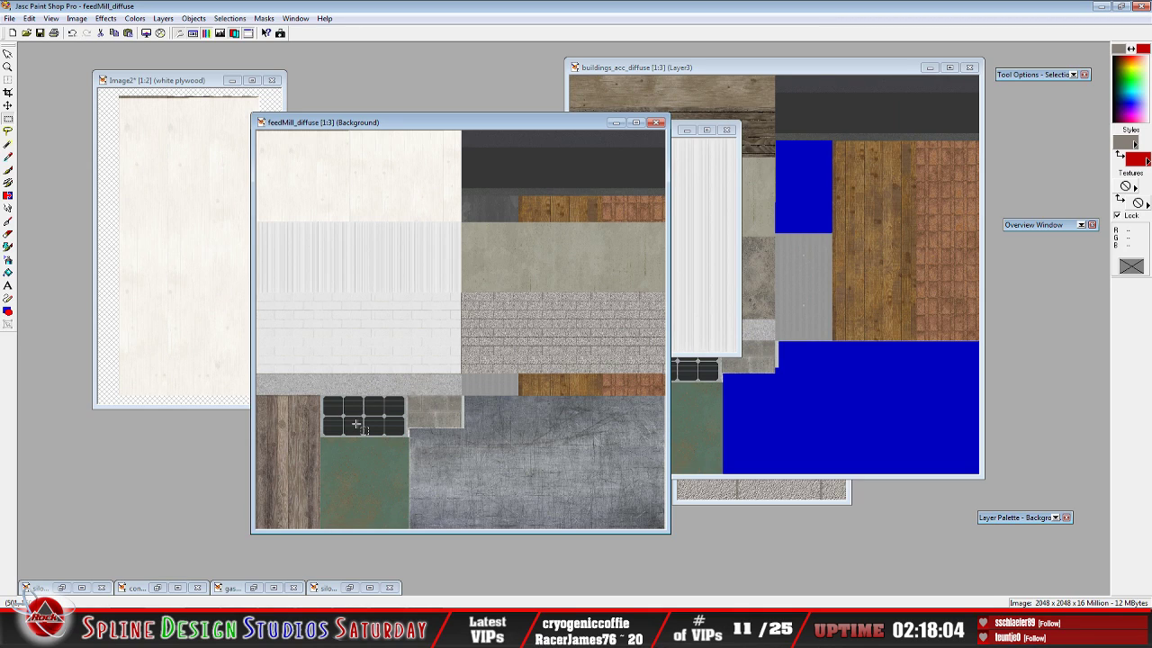
{"action": "left_click", "coordinate": [616, 123]}
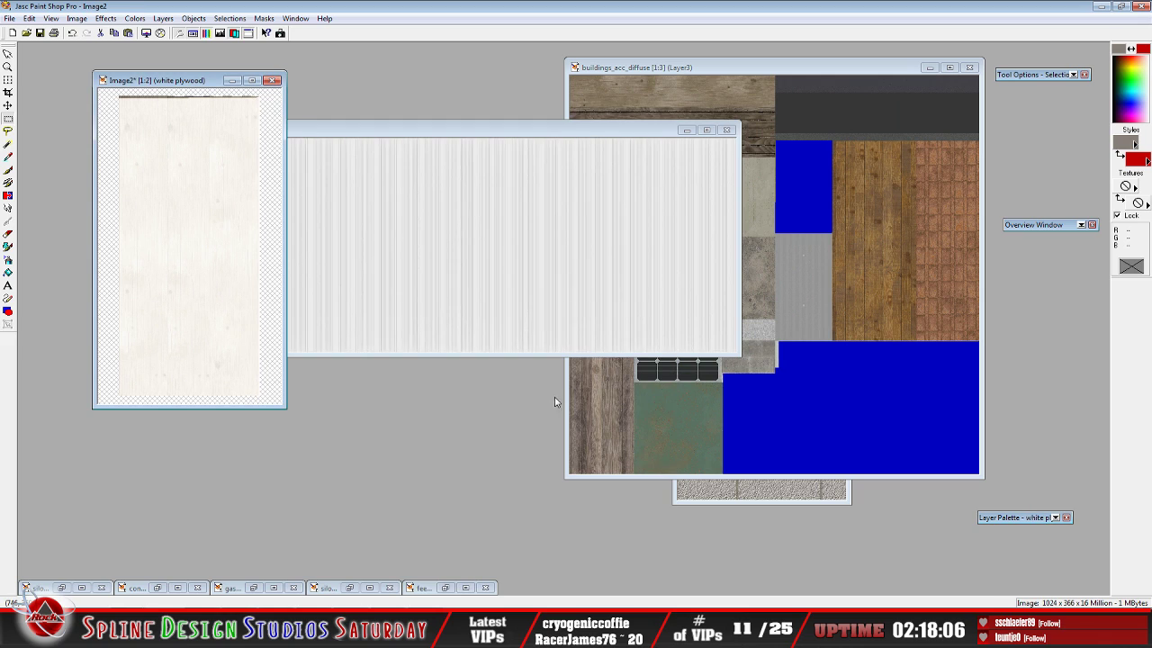
{"action": "left_click", "coordinate": [389, 633]}
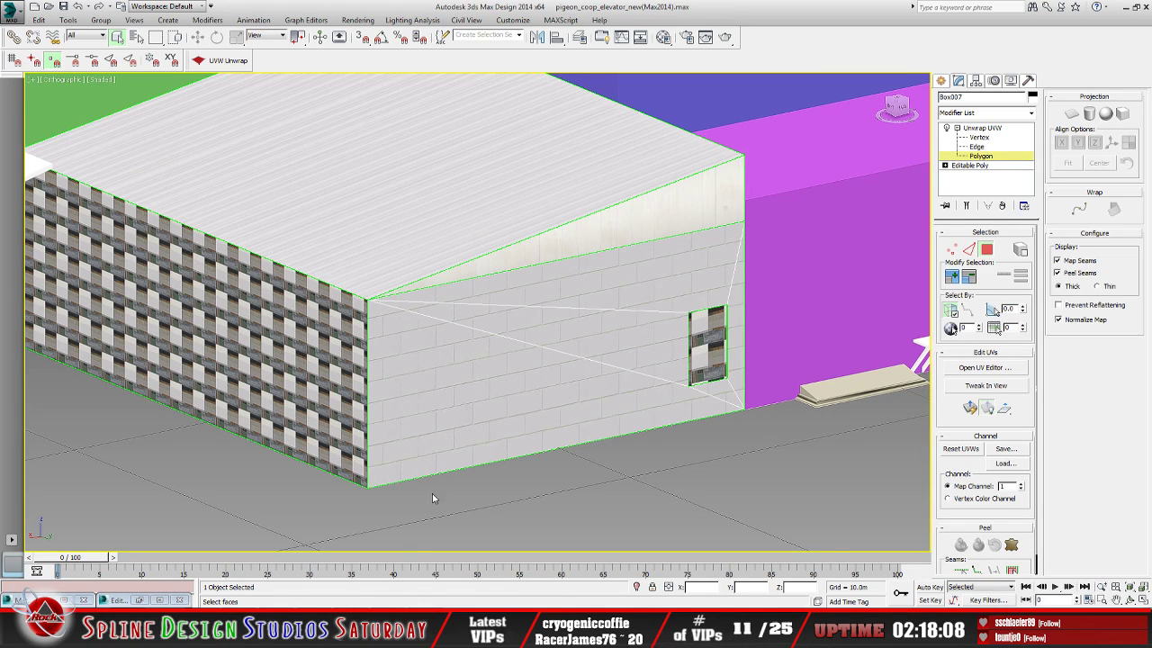
{"action": "middle_click_drag", "start_coordinate": [458, 429], "coordinate": [437, 465], "text": "alt"}
{"action": "scroll", "coordinate": [419, 413], "scroll_direction": "up", "scroll_amount": 2}
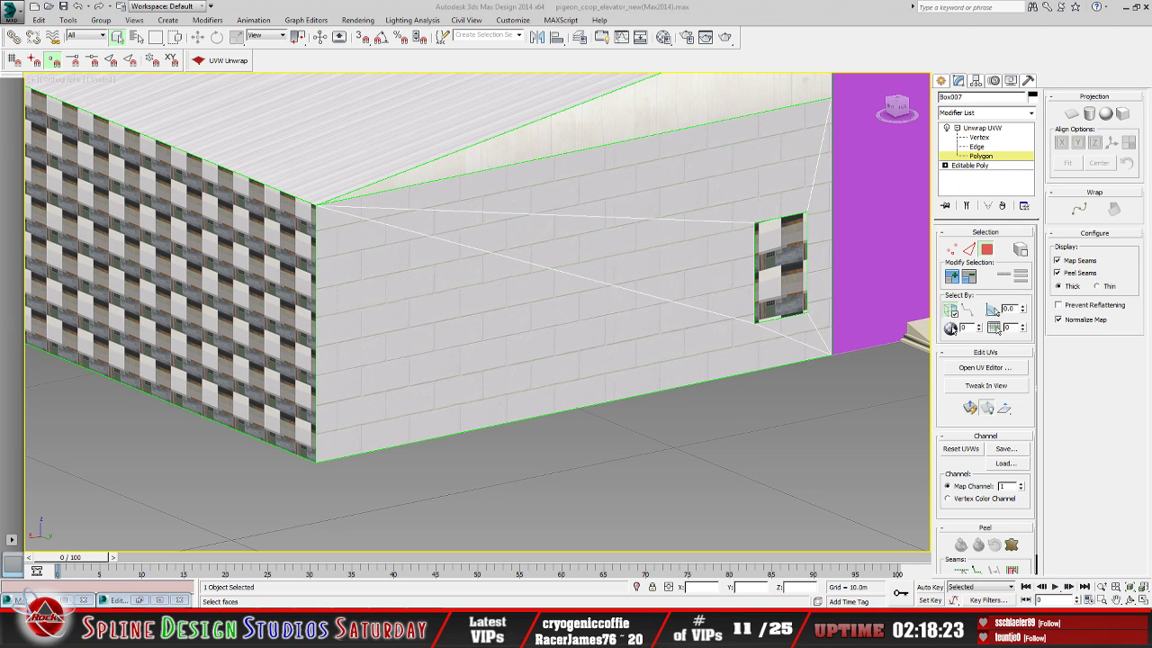
Switch to the web browser and search for "standard concrete block size" in a new tab
{"action": "left_click", "coordinate": [135, 601]}
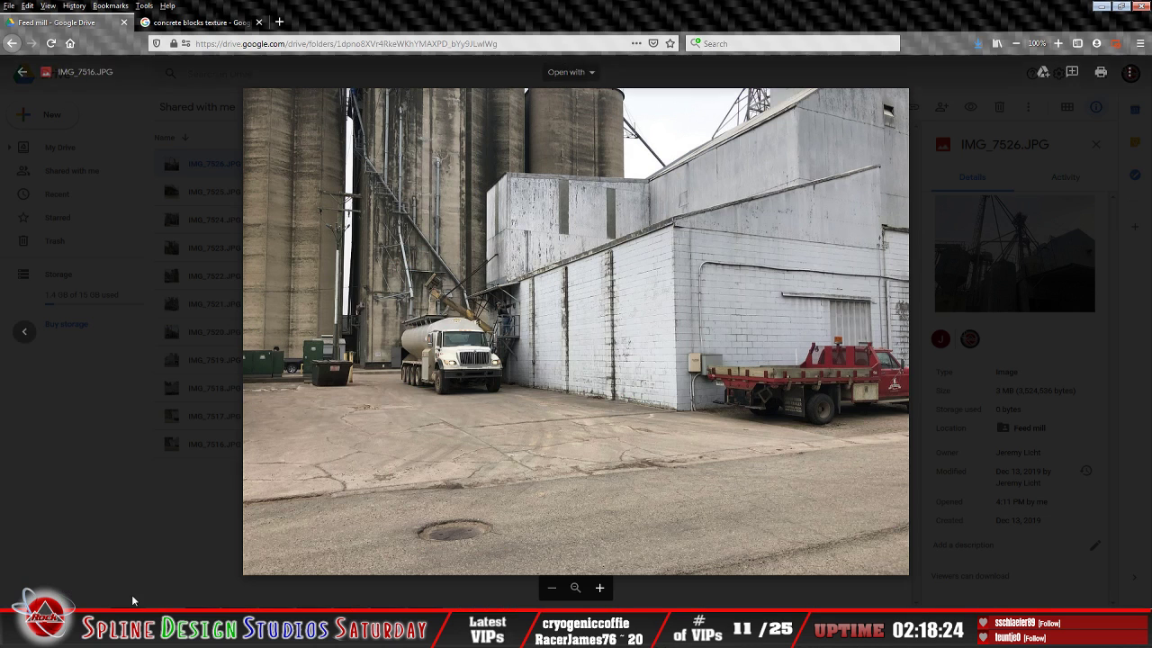
{"action": "left_click", "coordinate": [195, 21]}
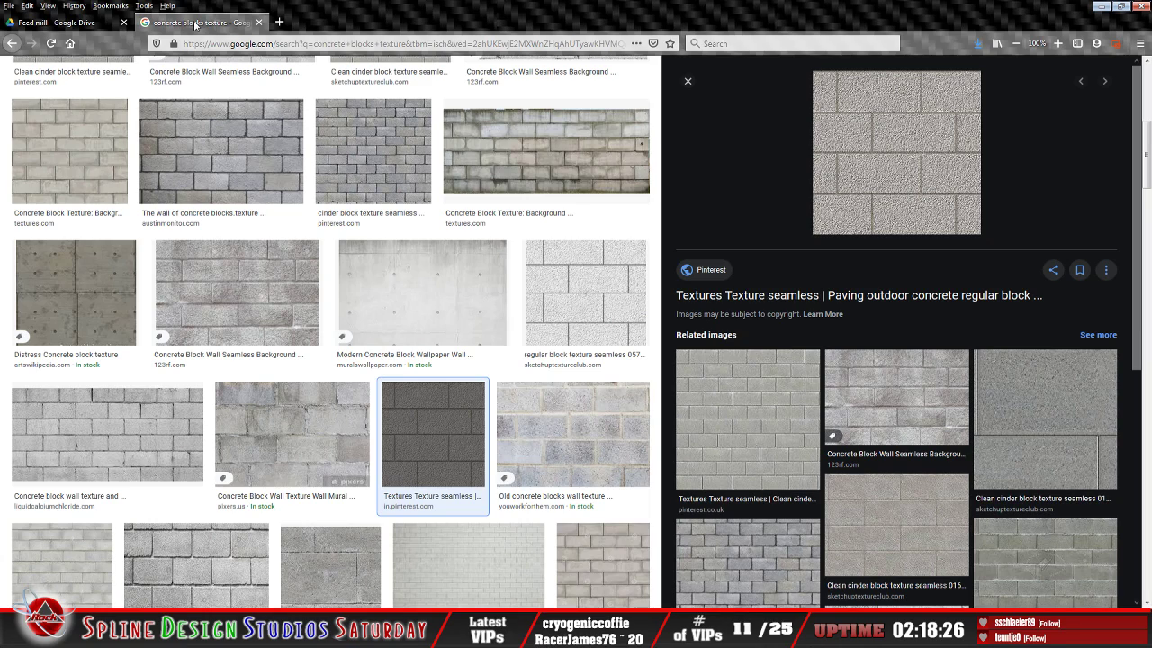
{"action": "left_click", "coordinate": [279, 22]}
{"action": "left_click", "coordinate": [399, 109]}
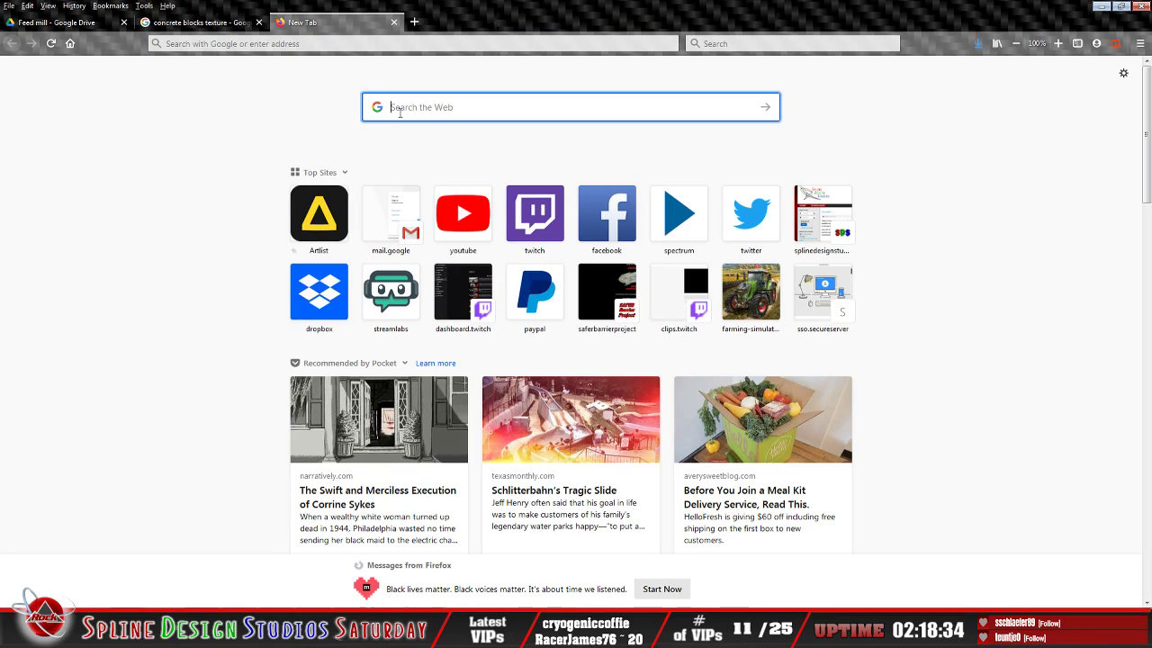
{"action": "type", "text": "st"}
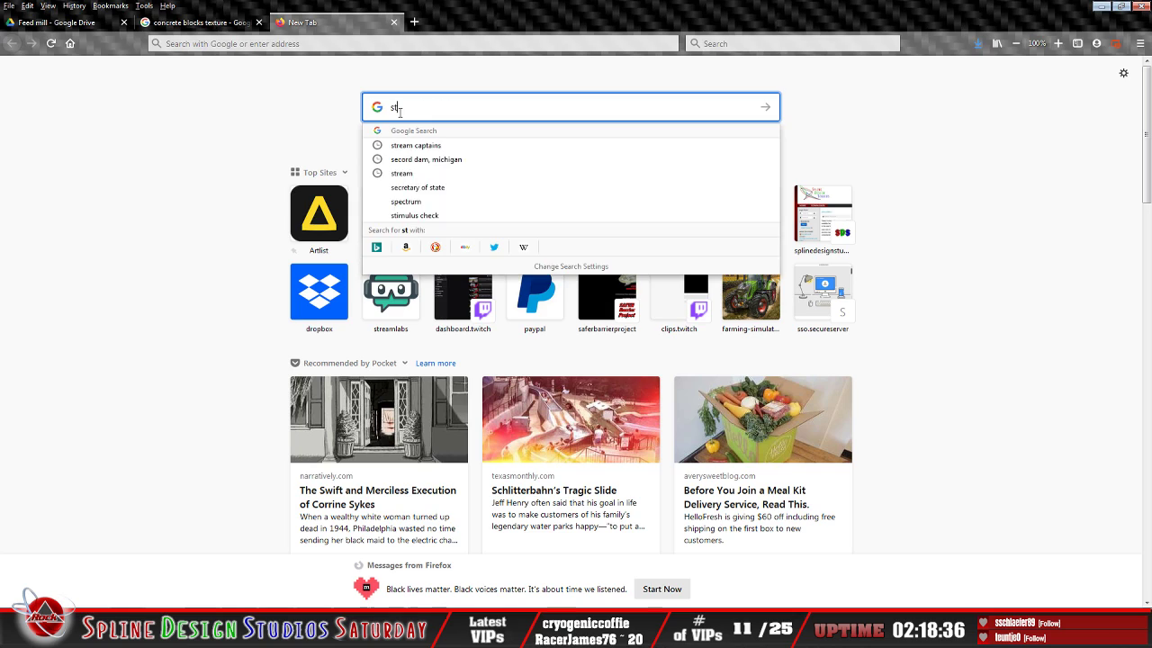
{"action": "type", "text": "andard"}
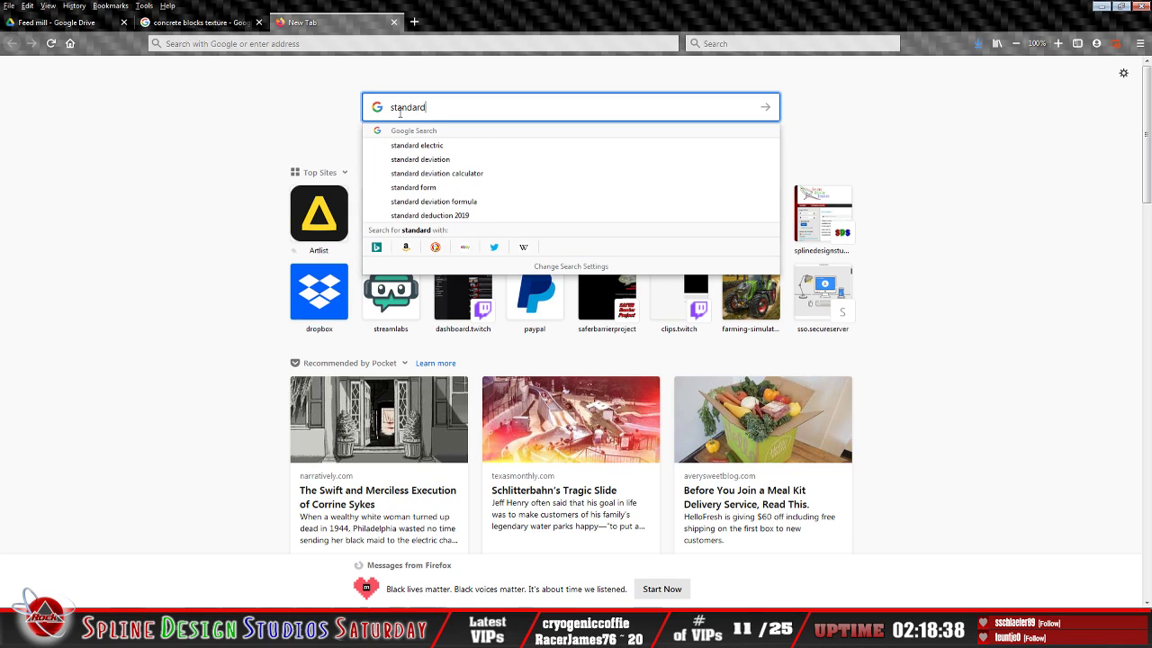
{"action": "type", "text": " concr"}
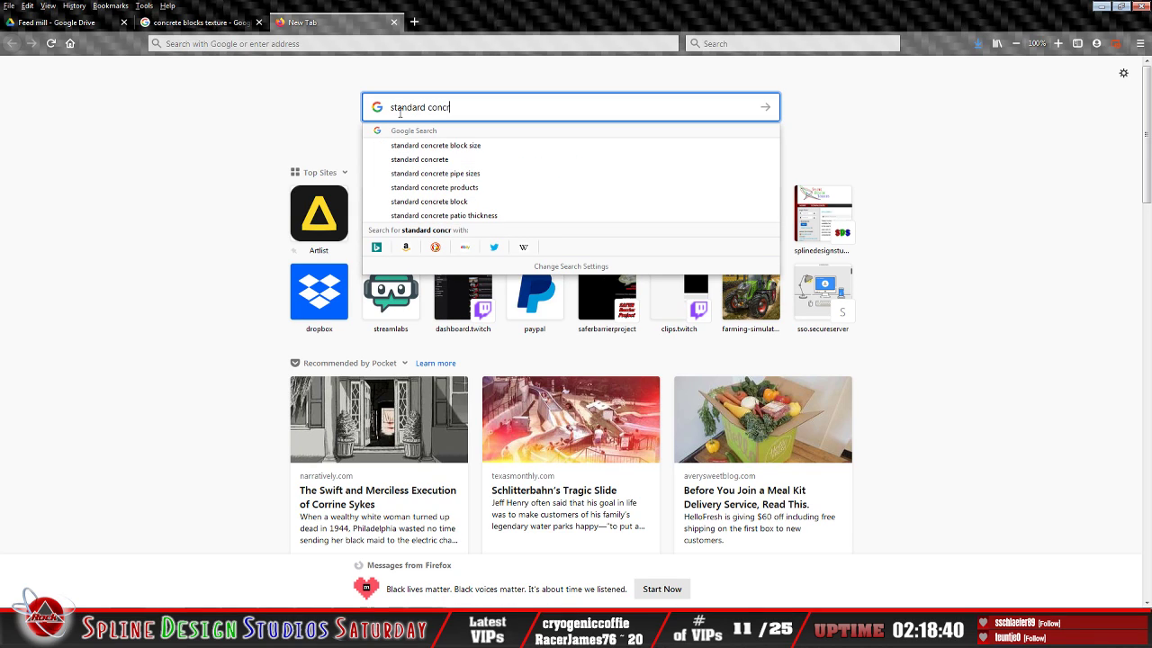
{"action": "type", "text": "ete blo"}
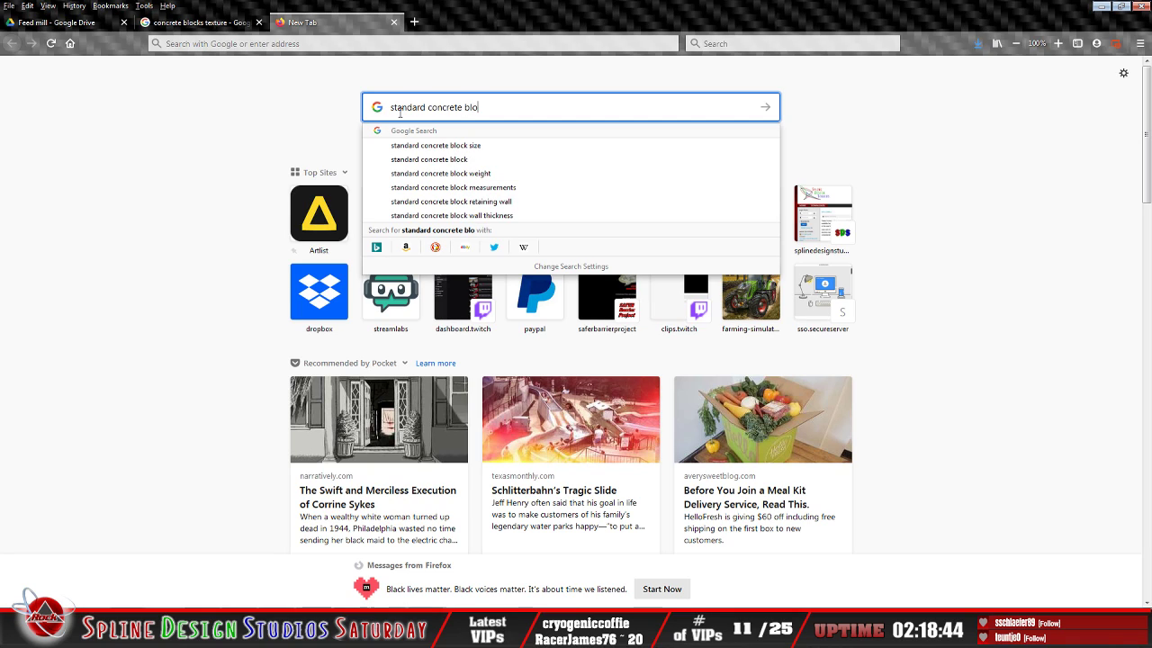
{"action": "type", "text": "ck"}
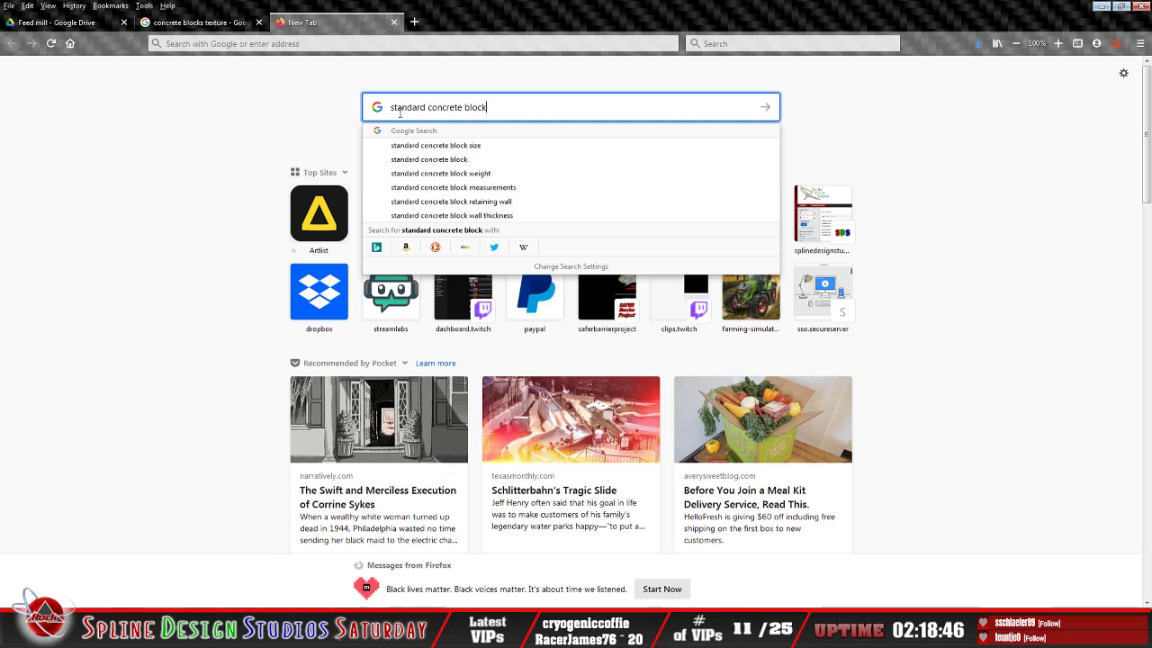
{"action": "type", "text": " size"}
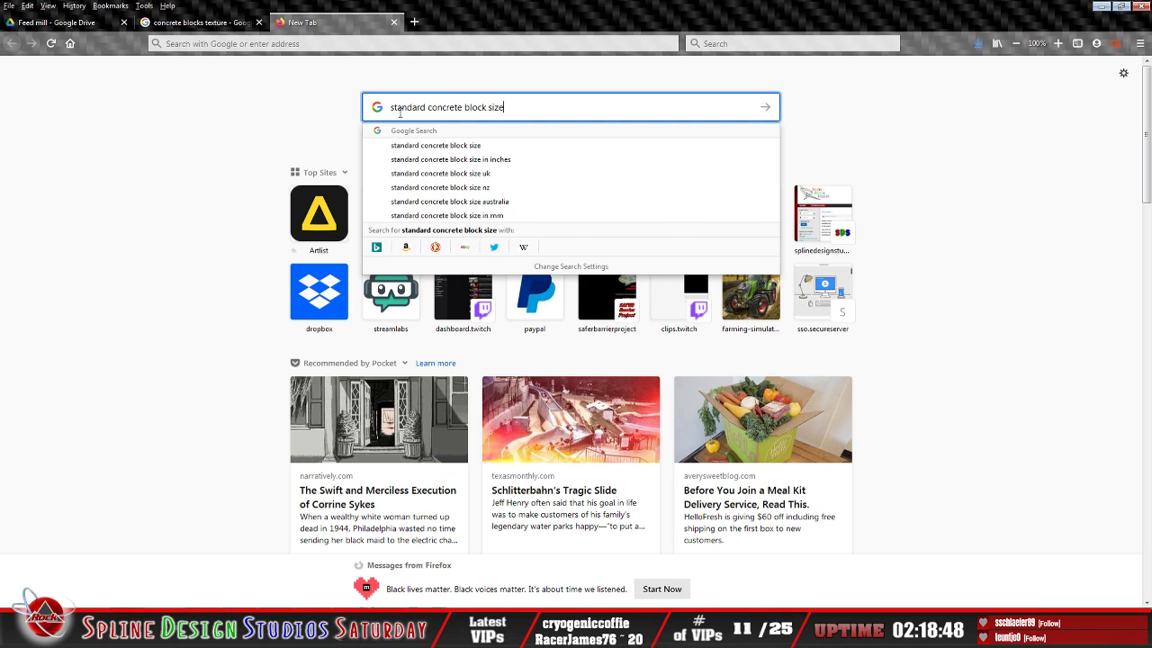
{"action": "key", "text": "Return"}
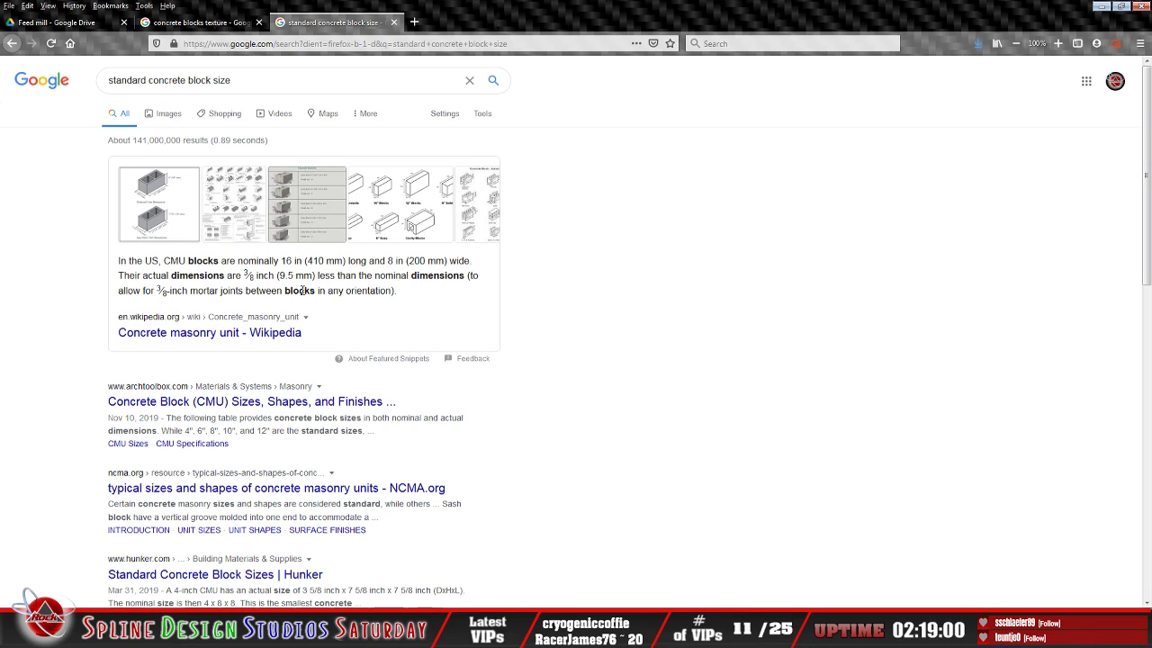
Examine the concrete block size images, open and close the NCMA masonry unit page, and return to the web results
{"action": "key", "text": "Return"}
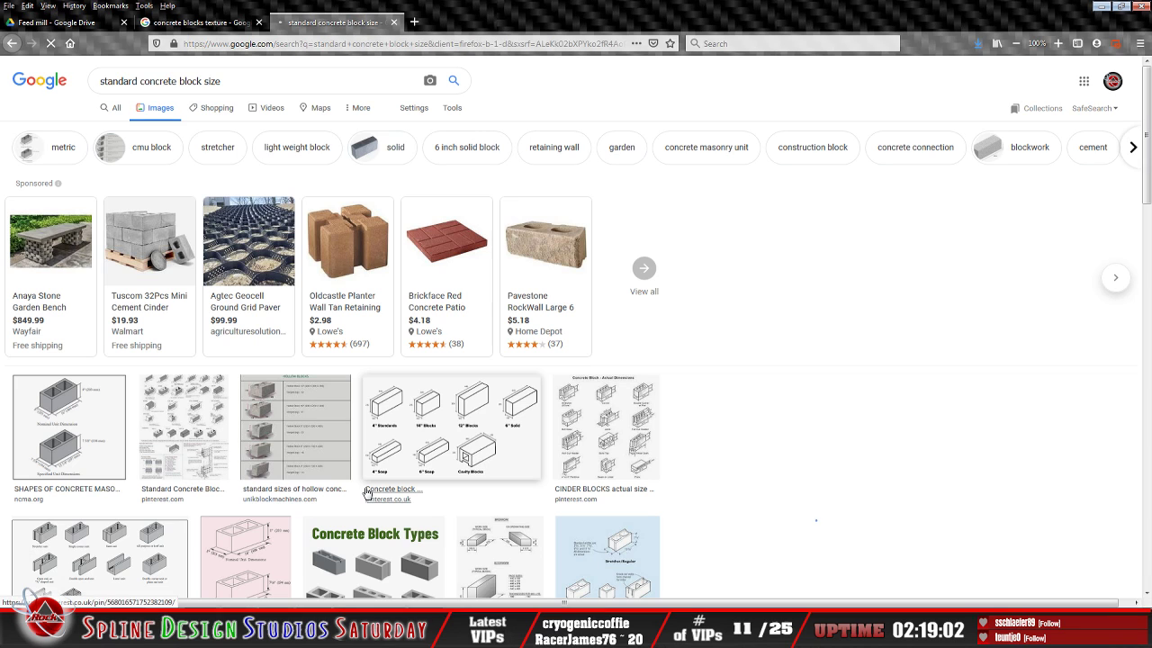
{"action": "left_click", "coordinate": [364, 492]}
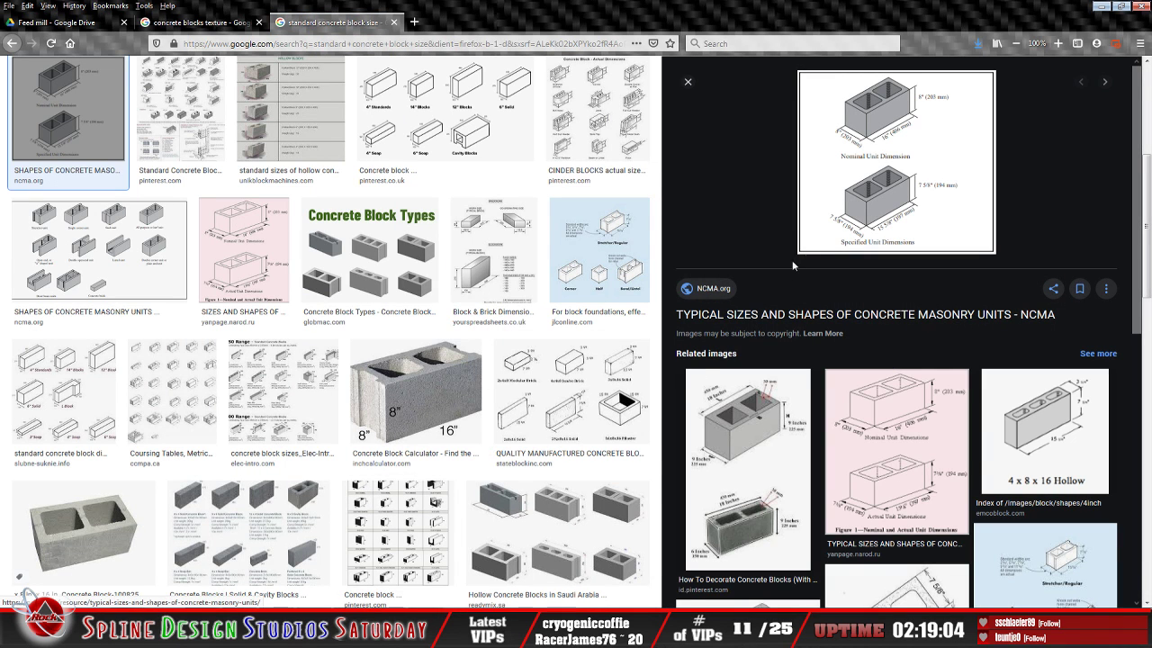
{"action": "left_click", "coordinate": [814, 315]}
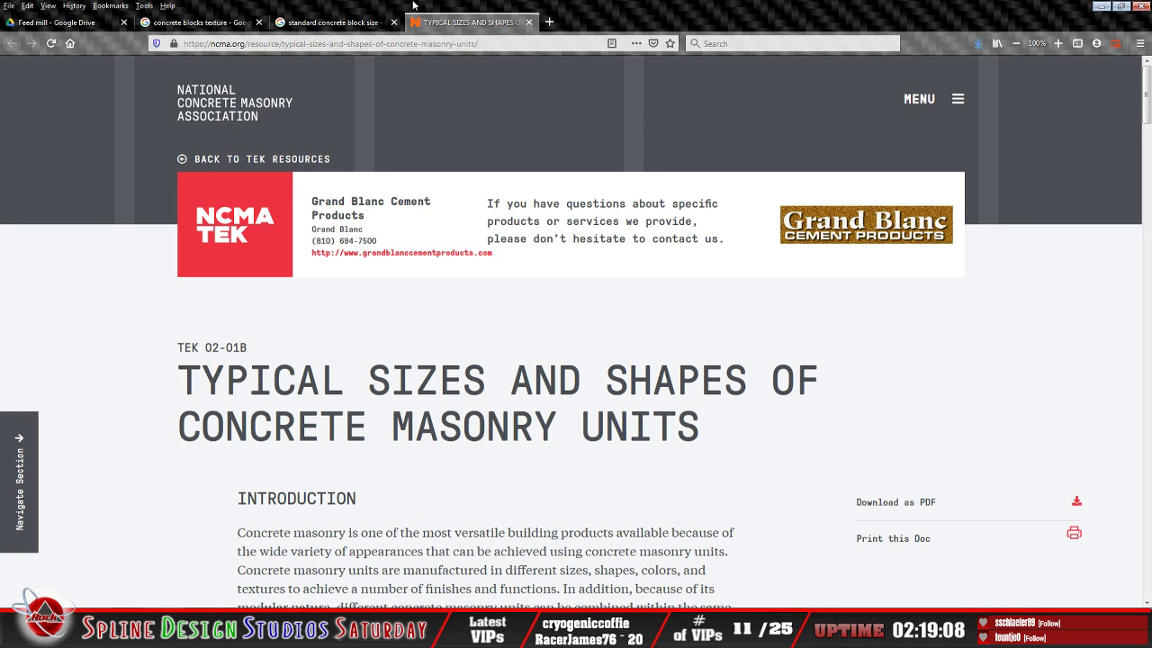
{"action": "left_click", "coordinate": [529, 21]}
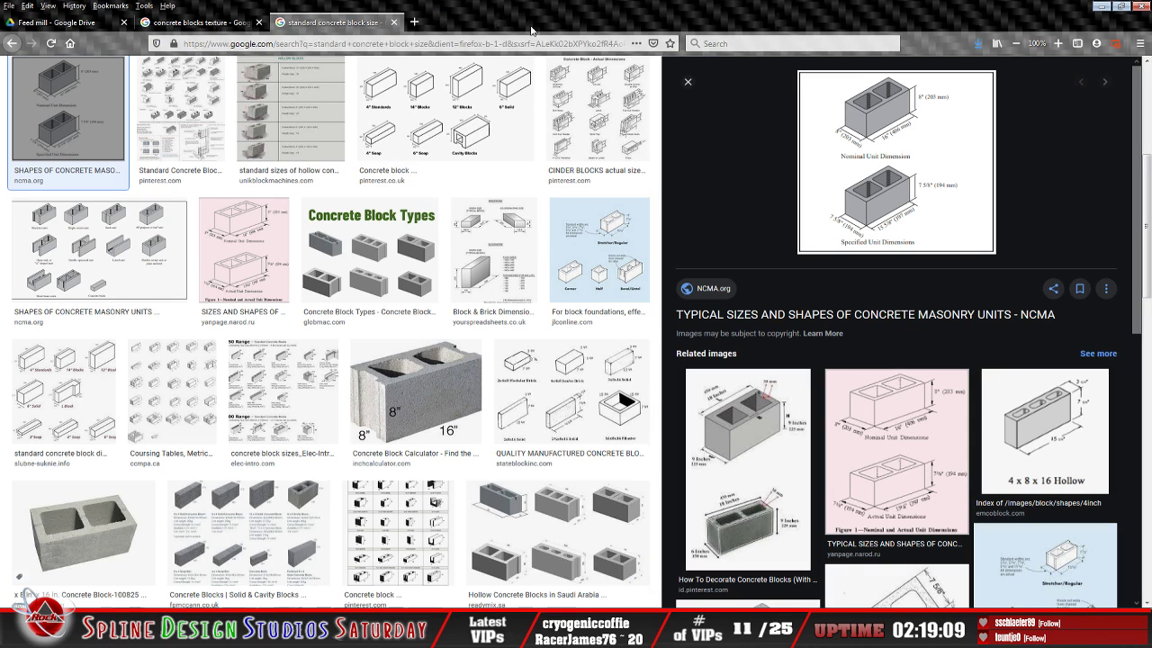
{"action": "left_click", "coordinate": [13, 43]}
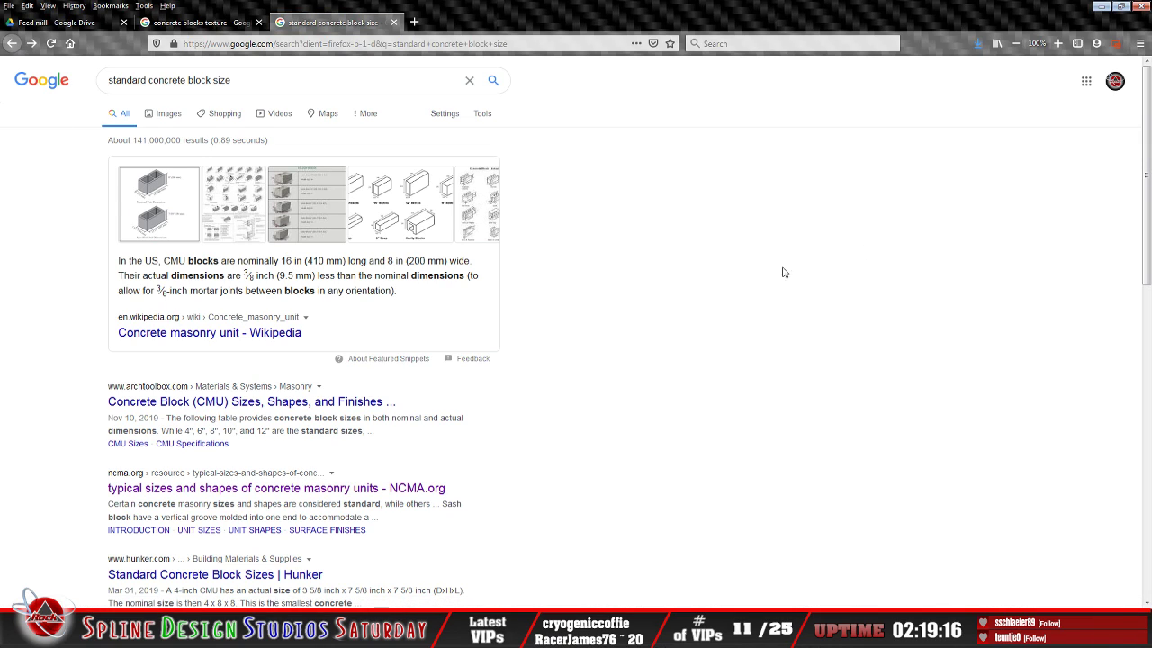
Return to 3ds Max and create a box about 0.76 m long, 1.03 m wide and 0.43 m high before the block wall
{"action": "left_click", "coordinate": [1104, 7]}
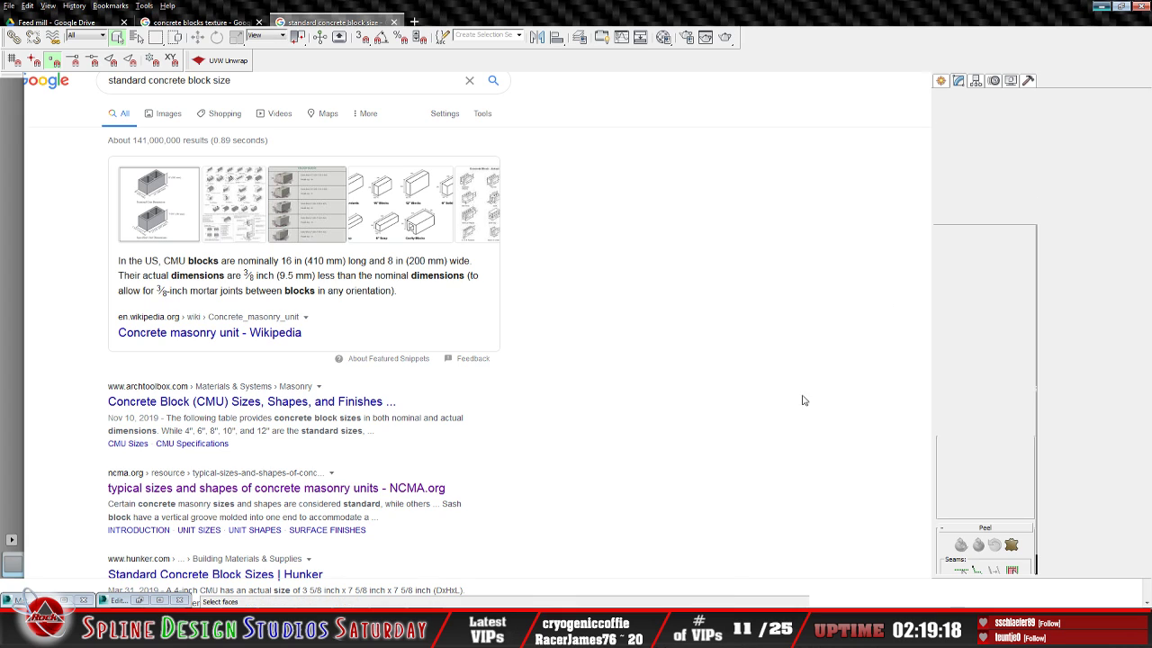
{"action": "middle_click_drag", "start_coordinate": [415, 498], "coordinate": [454, 457], "text": "alt"}
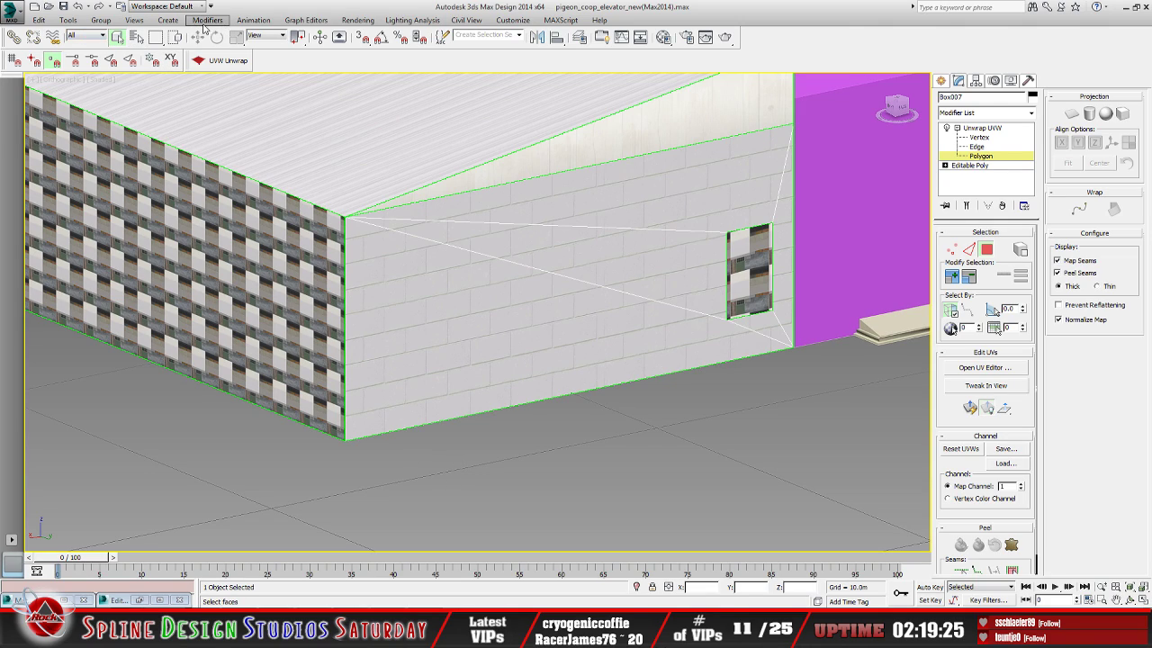
{"action": "left_click", "coordinate": [168, 20]}
{"action": "mouse_move", "coordinate": [216, 34]}
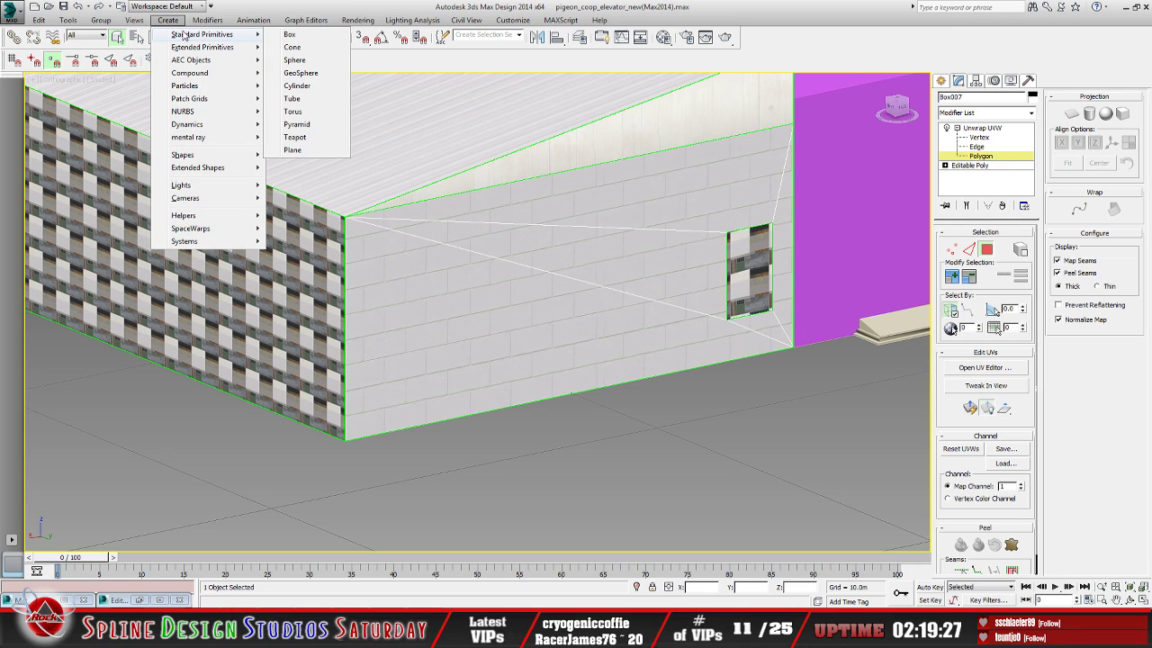
{"action": "left_click", "coordinate": [282, 36]}
{"action": "mouse_move", "coordinate": [412, 475]}
{"action": "left_mouse_down"}
{"action": "mouse_move", "coordinate": [430, 479]}
{"action": "mouse_move", "coordinate": [407, 472]}
{"action": "left_mouse_up"}
{"action": "left_click", "coordinate": [401, 453]}
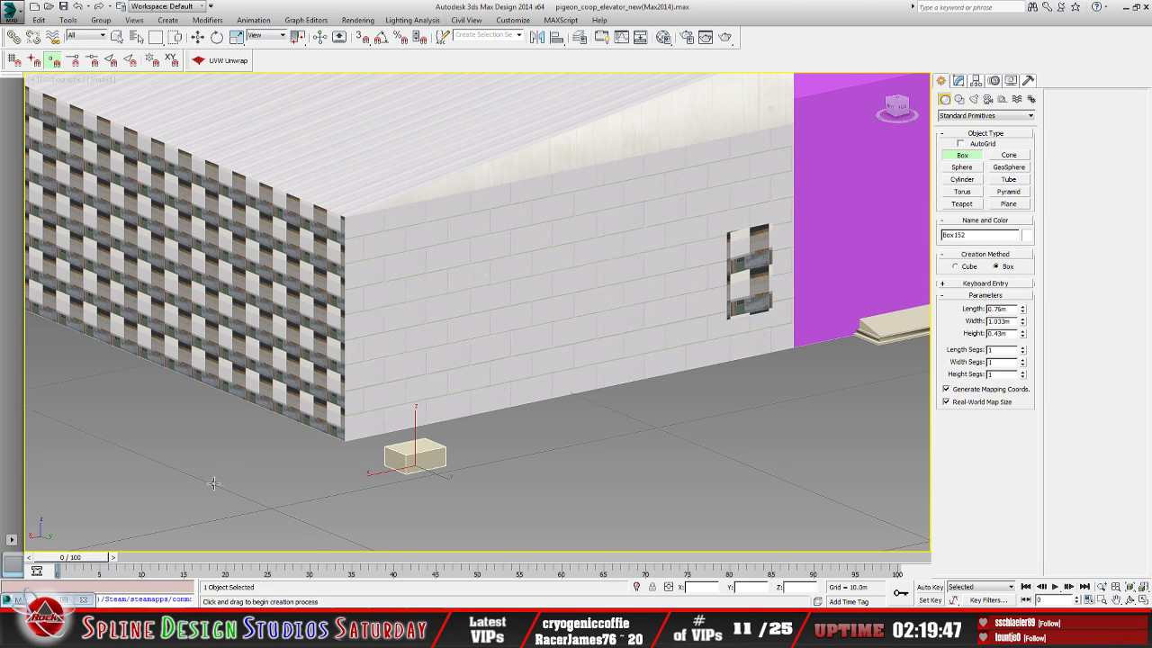
Switch back to the browser and replace the block size query with a search for "inches to meters"
{"action": "key", "text": "alt+Tab"}
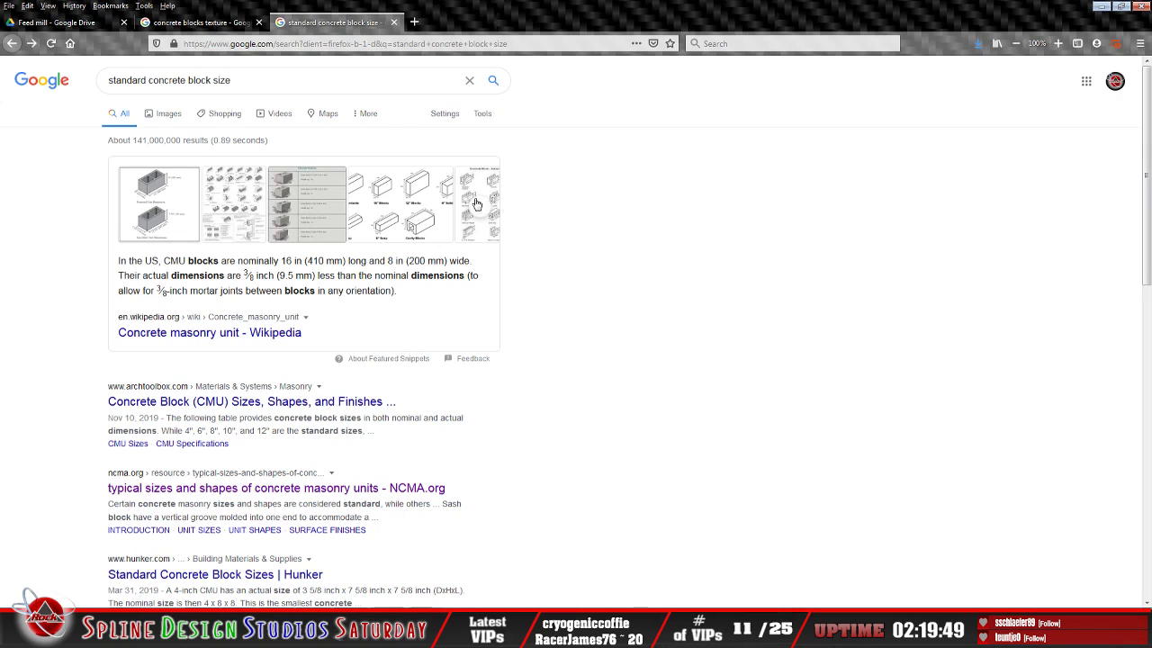
{"action": "left_click", "coordinate": [304, 86]}
{"action": "key", "text": "BackSpace"}
{"action": "key", "text": "BackSpace"}
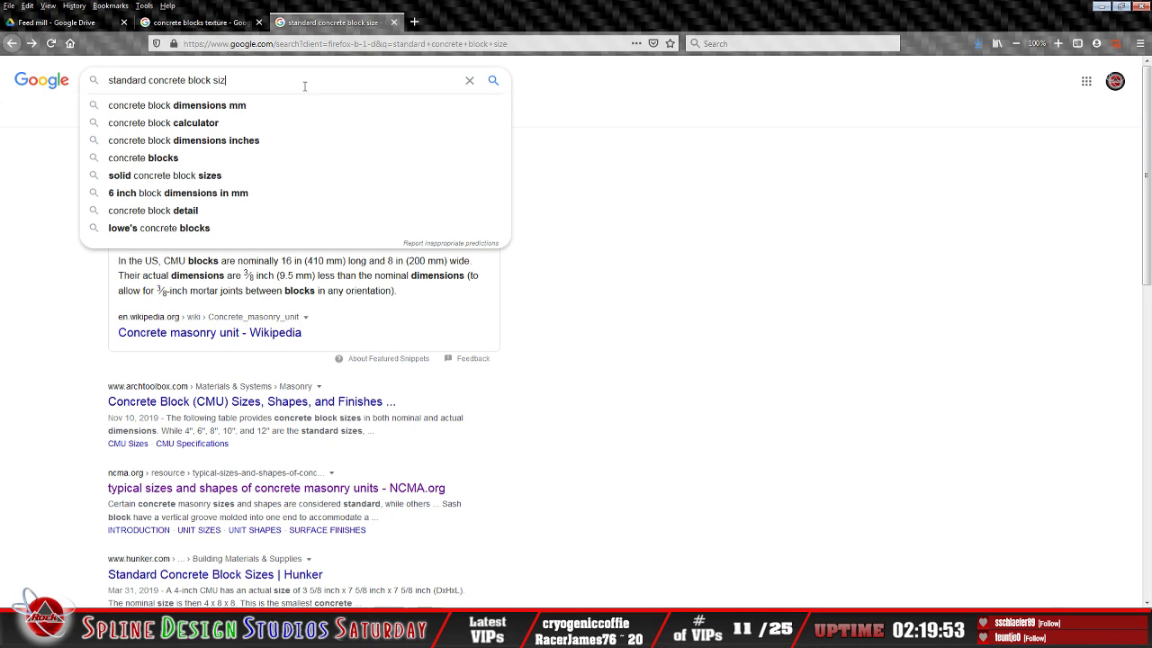
{"action": "key", "text": "BackSpace"}
{"action": "key", "text": "BackSpace"}
{"action": "key", "text": "BackSpace"}
{"action": "key", "text": "BackSpace"}
{"action": "key", "text": "BackSpace"}
{"action": "key", "text": "BackSpace"}
{"action": "key", "text": "BackSpace"}
{"action": "key", "text": "BackSpace"}
{"action": "key", "text": "BackSpace"}
{"action": "key", "text": "BackSpace"}
{"action": "key", "text": "BackSpace"}
{"action": "key", "text": "BackSpace"}
{"action": "key", "text": "BackSpace"}
{"action": "key", "text": "BackSpace"}
{"action": "key", "text": "BackSpace"}
{"action": "key", "text": "BackSpace"}
{"action": "key", "text": "BackSpace"}
{"action": "key", "text": "BackSpace"}
{"action": "key", "text": "BackSpace"}
{"action": "key", "text": "BackSpace"}
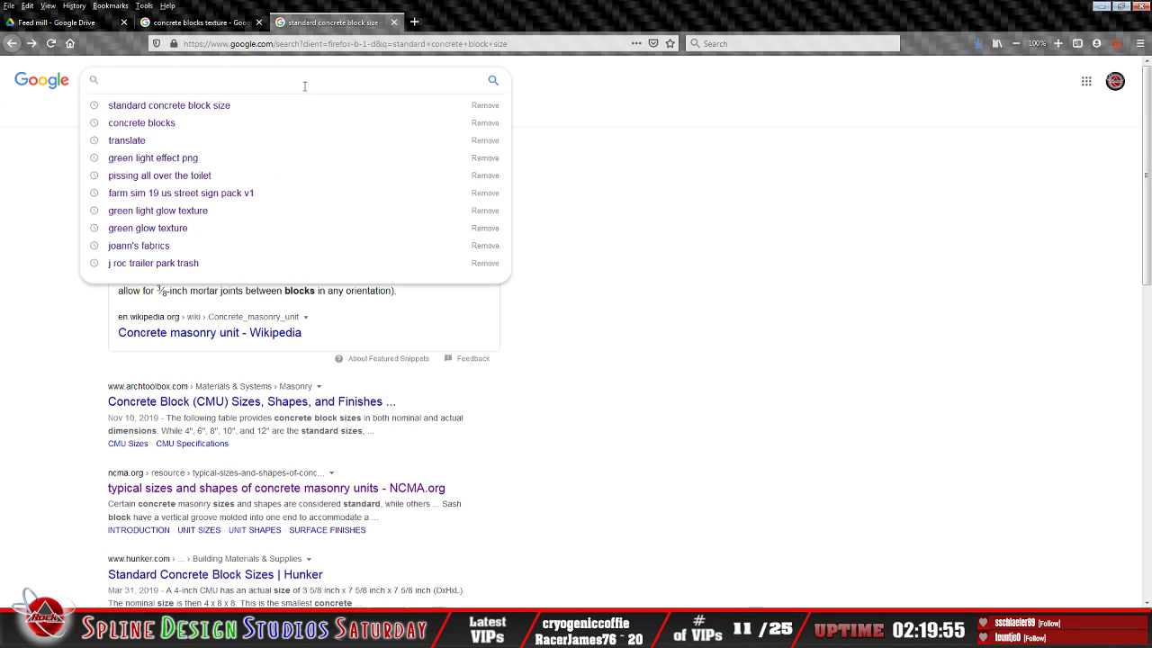
{"action": "type", "text": "inches to m"}
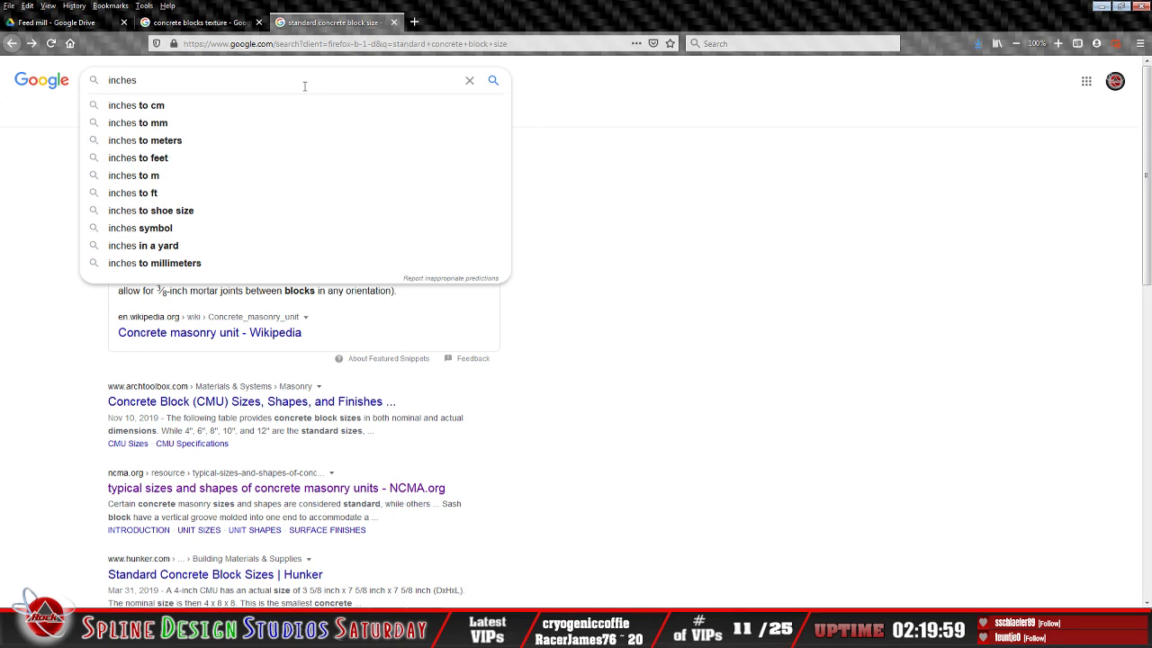
{"action": "type", "text": "ers"}
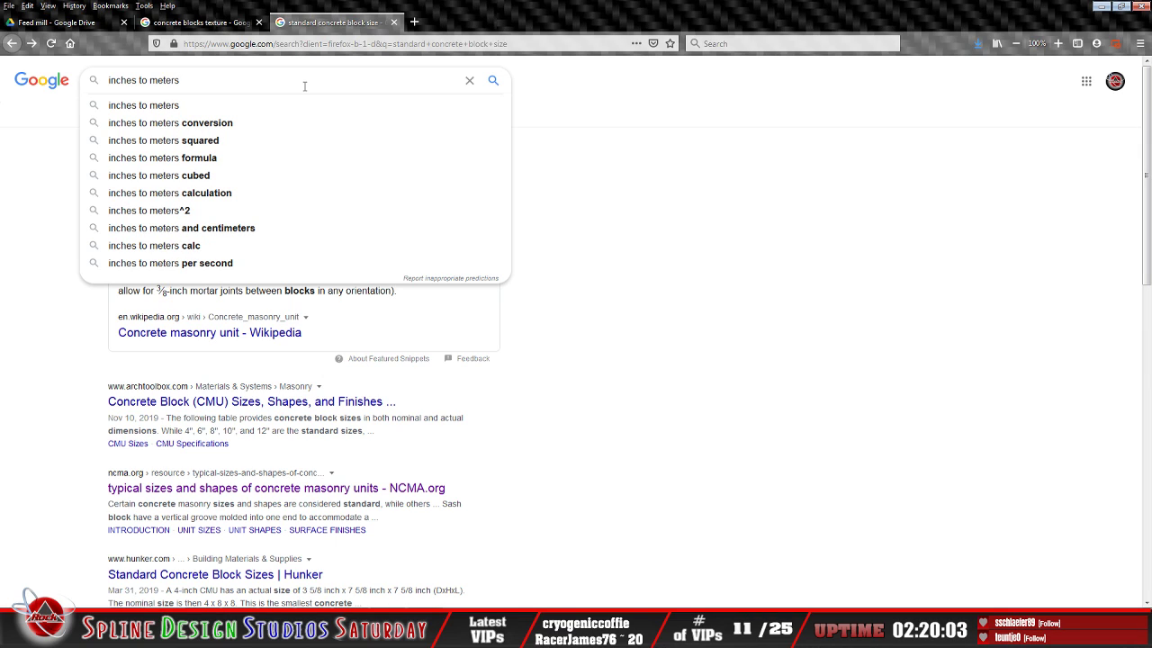
{"action": "key", "text": "Return"}
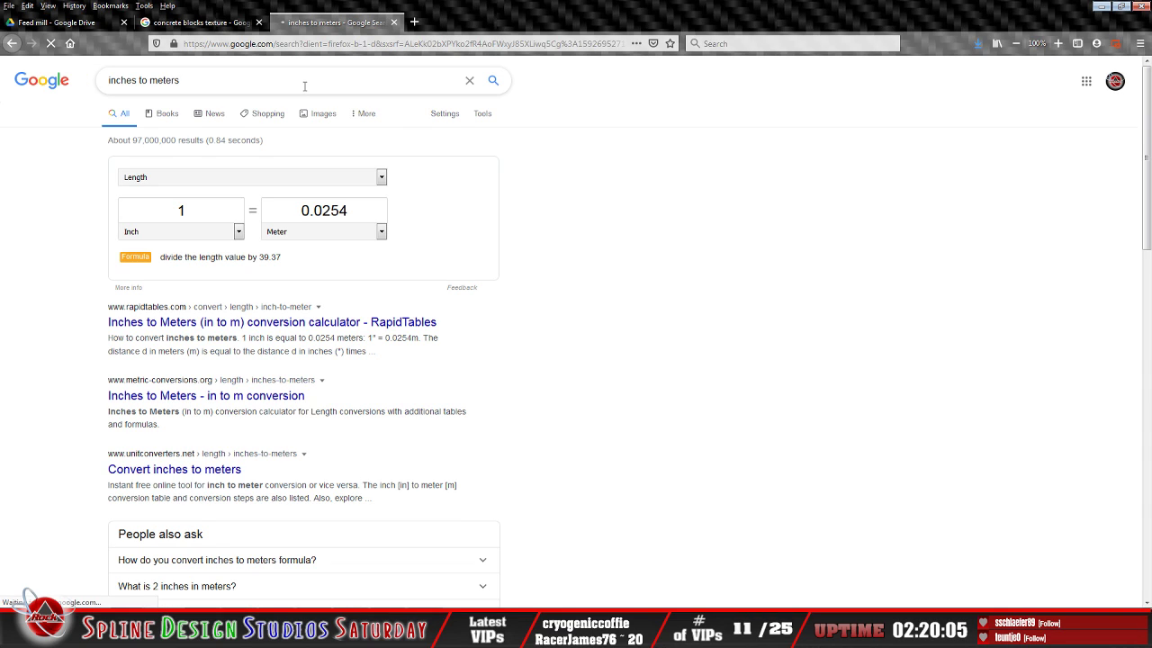
Convert 16 inches to meters and copy the converted value
{"action": "left_click", "coordinate": [198, 211]}
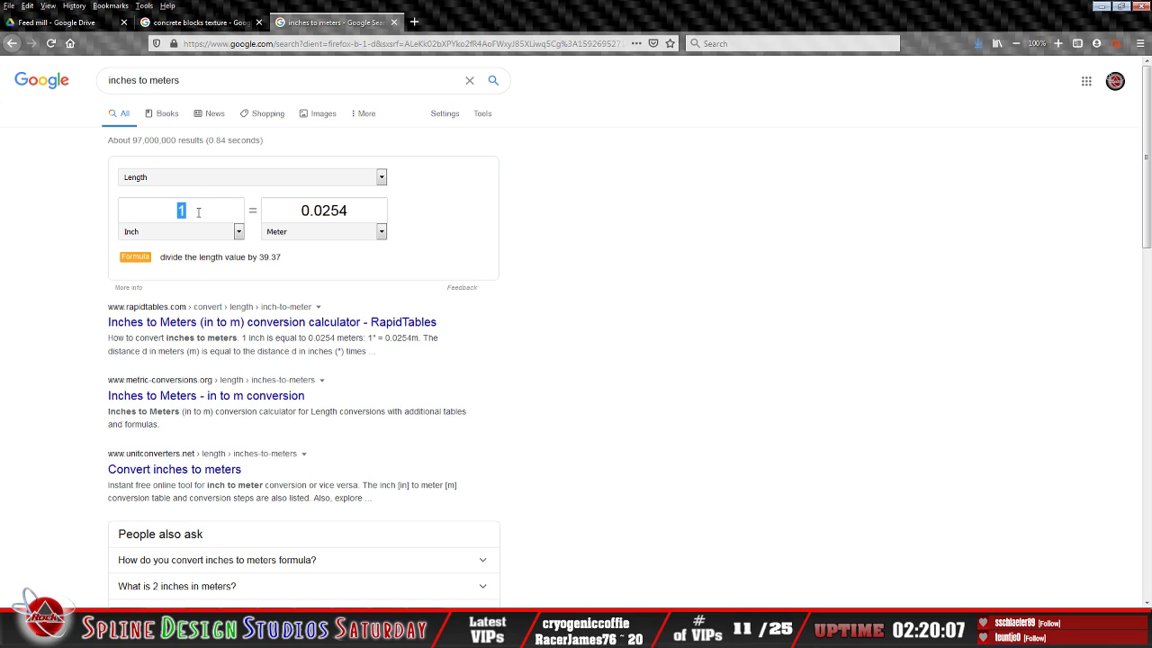
{"action": "type", "text": "16"}
{"action": "left_click_drag", "start_coordinate": [367, 211], "coordinate": [287, 205]}
{"action": "right_click", "coordinate": [333, 216]}
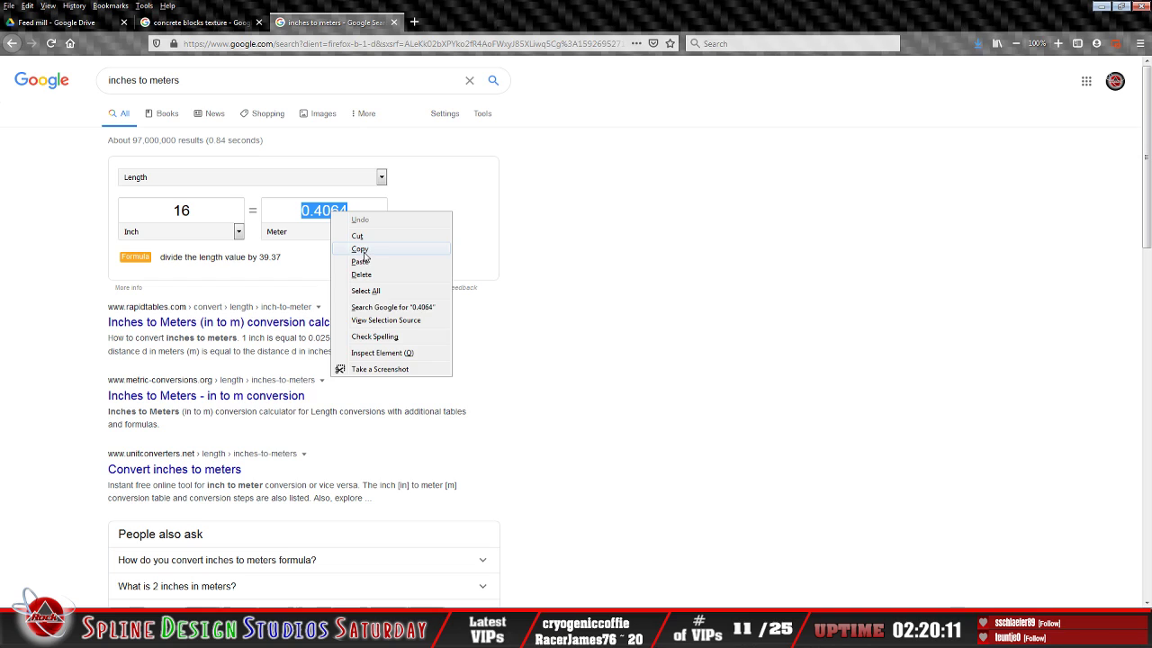
{"action": "left_click", "coordinate": [359, 248]}
{"action": "left_click", "coordinate": [699, 216]}
Return to 3ds Max and set the box's width to the copied 0.4064 m
{"action": "key", "text": "alt+Tab"}
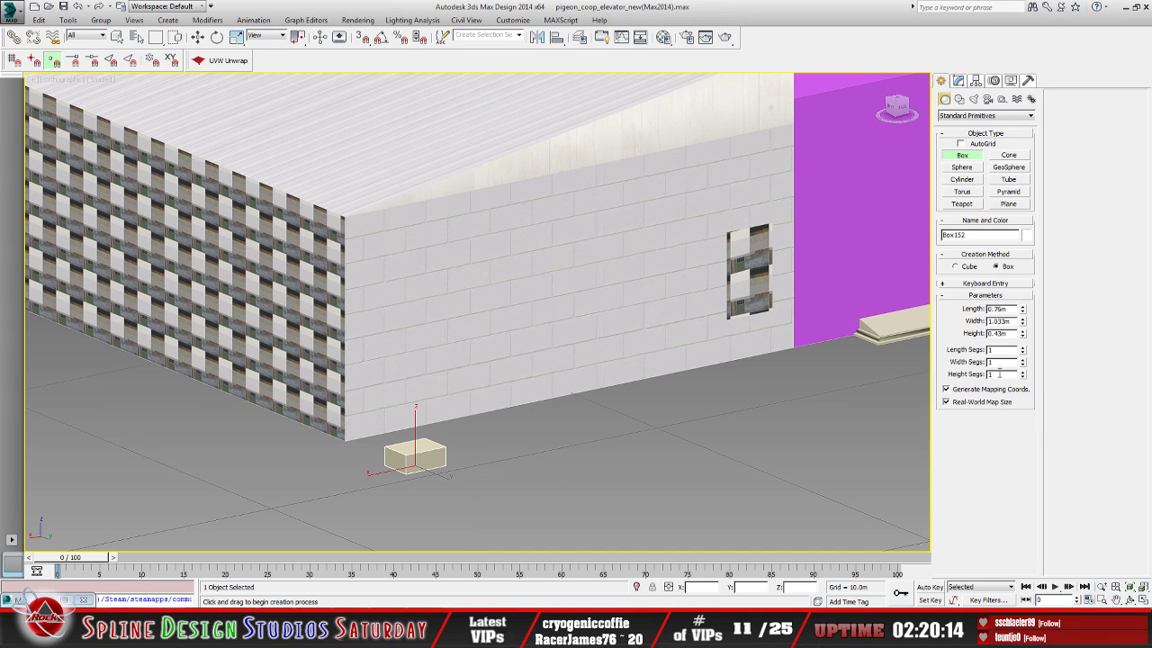
{"action": "left_click_drag", "start_coordinate": [1012, 321], "coordinate": [977, 326]}
{"action": "right_click", "coordinate": [1003, 323]}
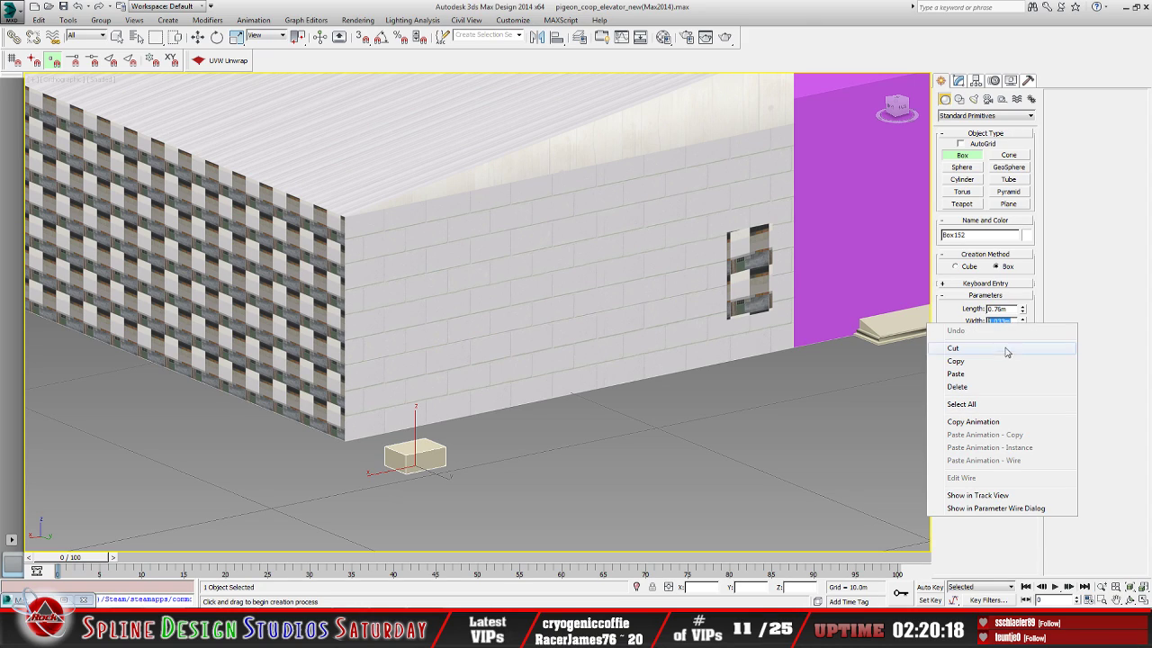
{"action": "left_click", "coordinate": [997, 374]}
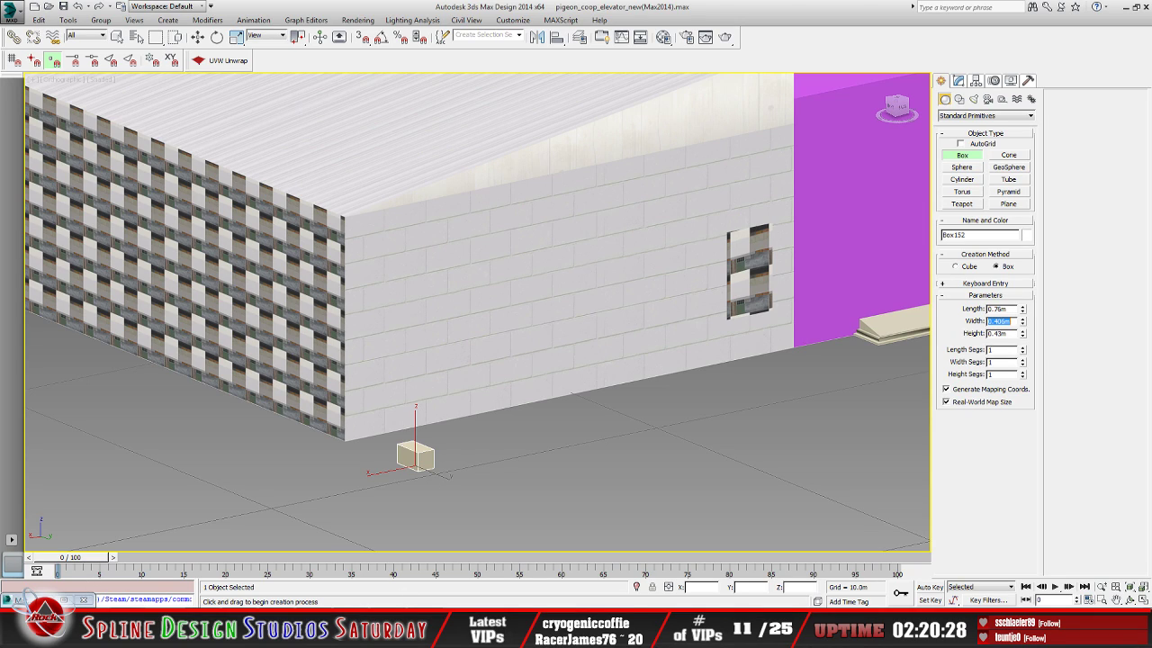
{"action": "key", "text": "Return"}
Switch back to the browser, convert 8 inches to meters and copy the converted value
{"action": "left_click", "coordinate": [133, 599]}
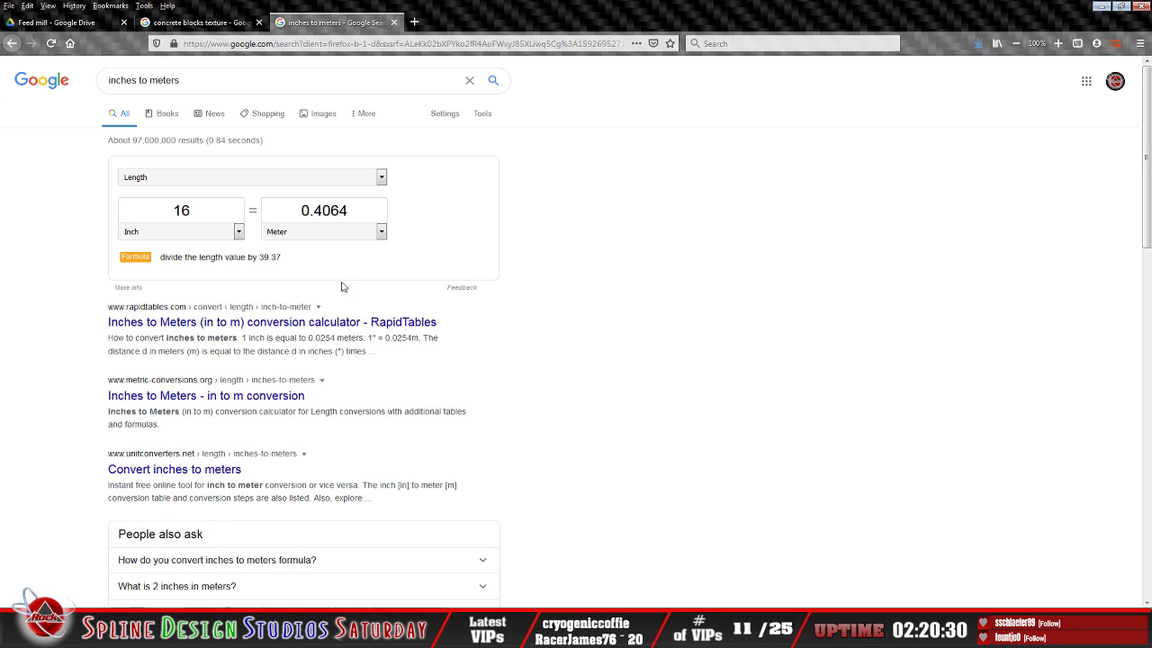
{"action": "double_click", "coordinate": [206, 214]}
{"action": "key", "text": "BackSpace"}
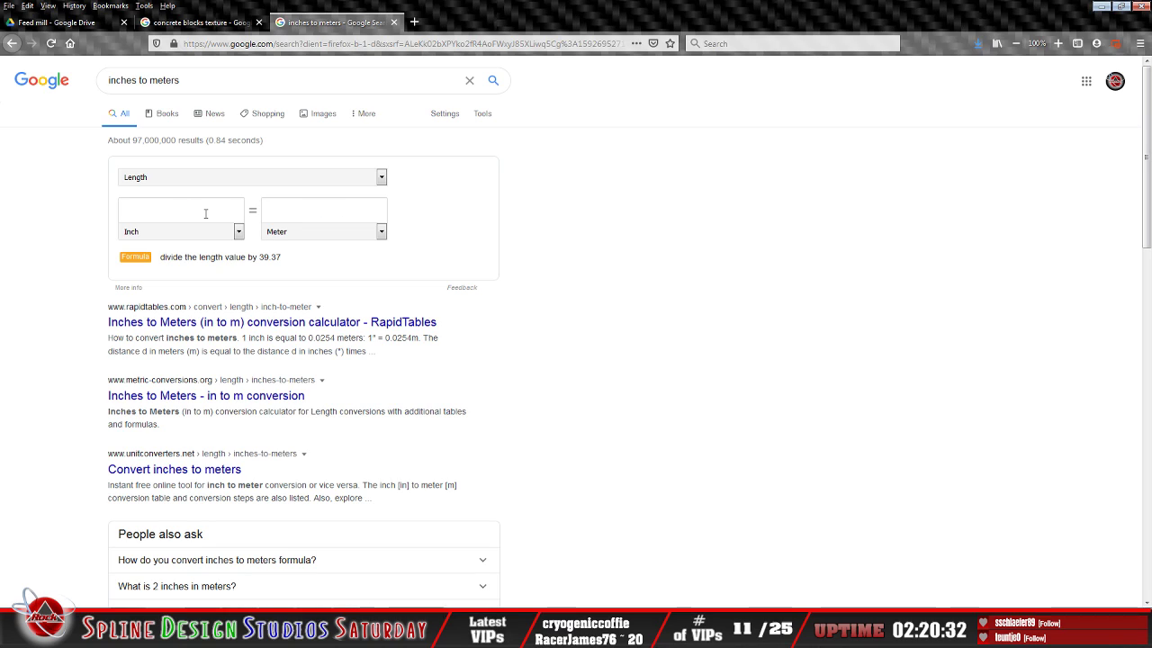
{"action": "type", "text": "8"}
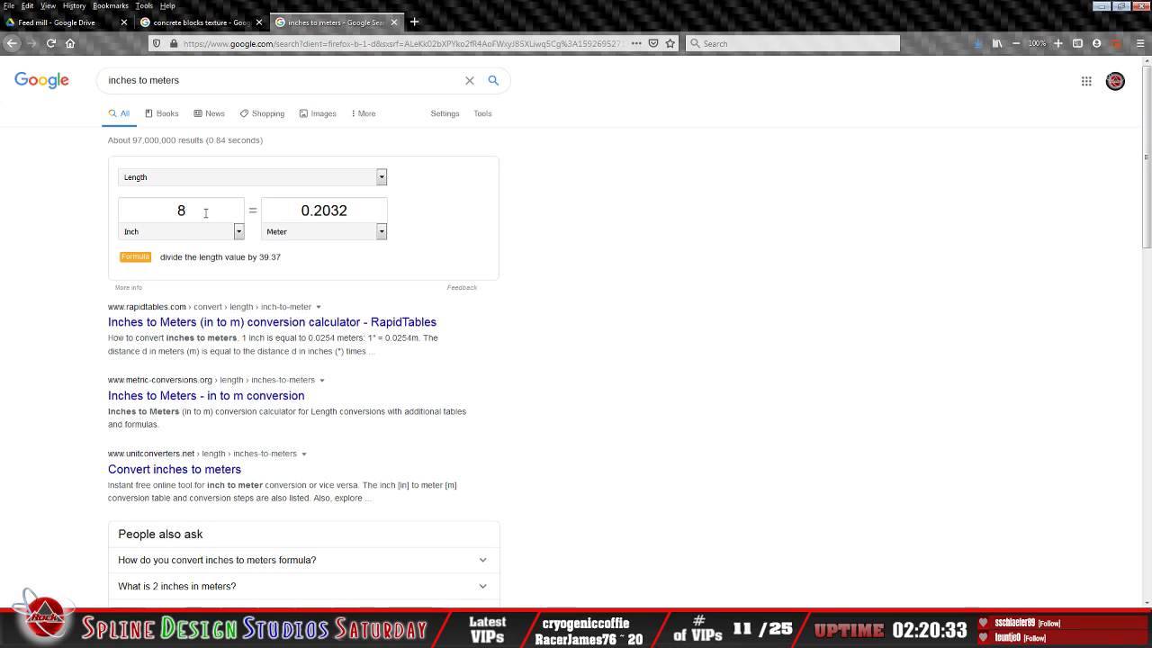
{"action": "double_click", "coordinate": [347, 210]}
{"action": "right_click", "coordinate": [311, 212]}
{"action": "left_click", "coordinate": [374, 254]}
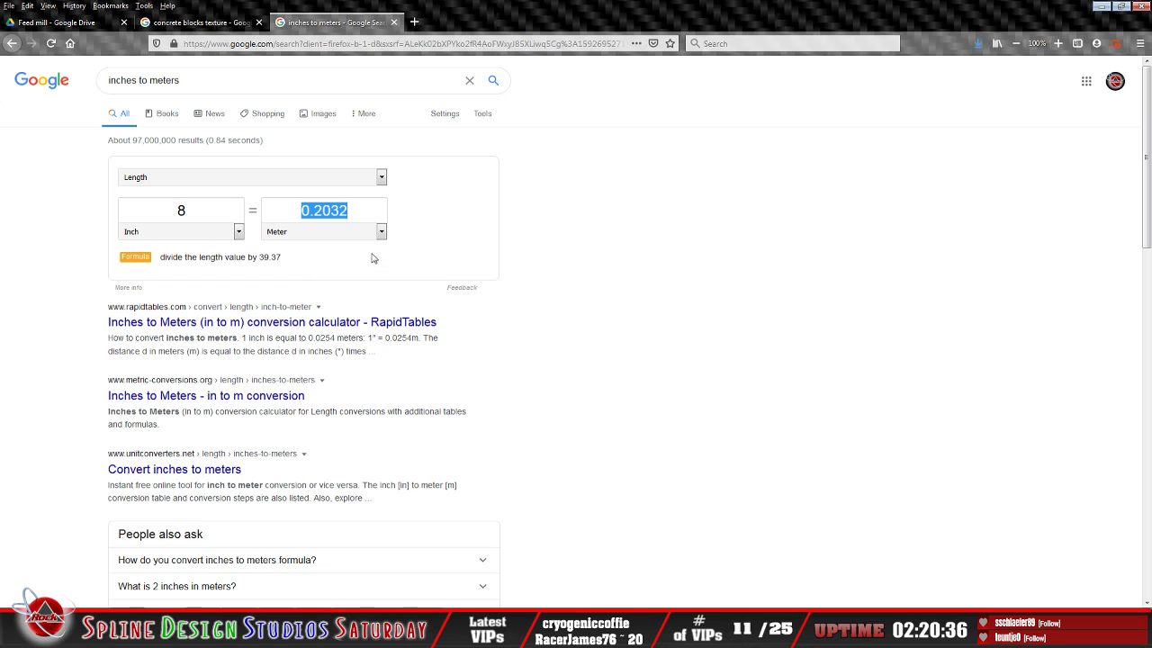
{"action": "left_click", "coordinate": [602, 290]}
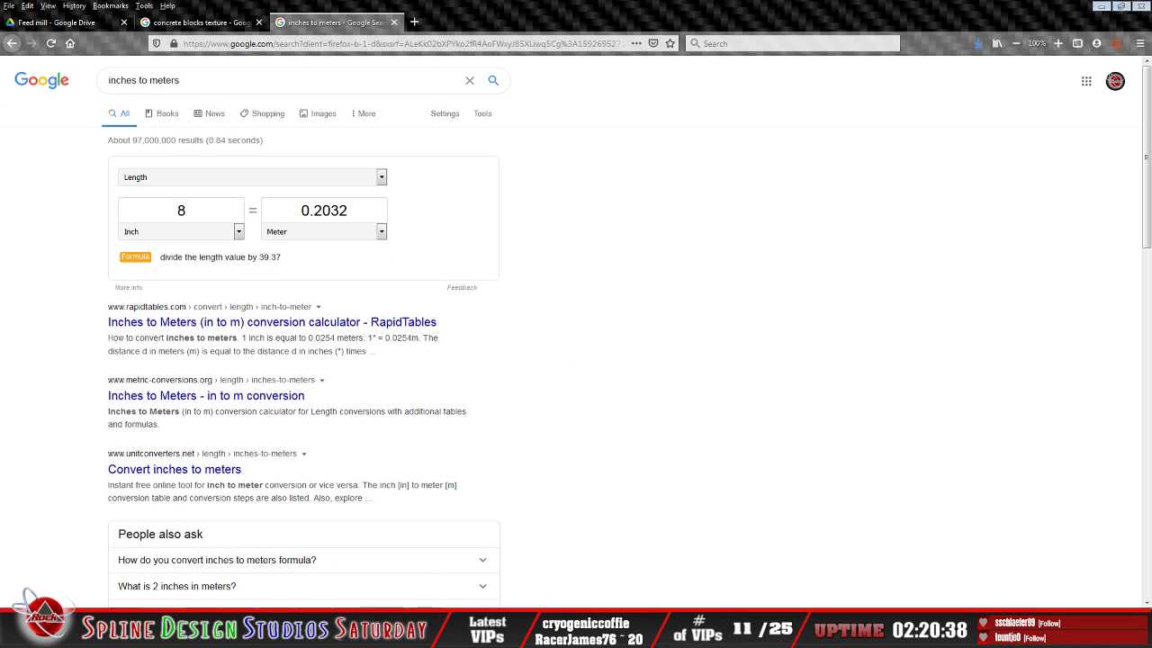
Return to 3ds Max and set both the box's height and length to the copied 0.2032 m
{"action": "key", "text": "alt+Tab"}
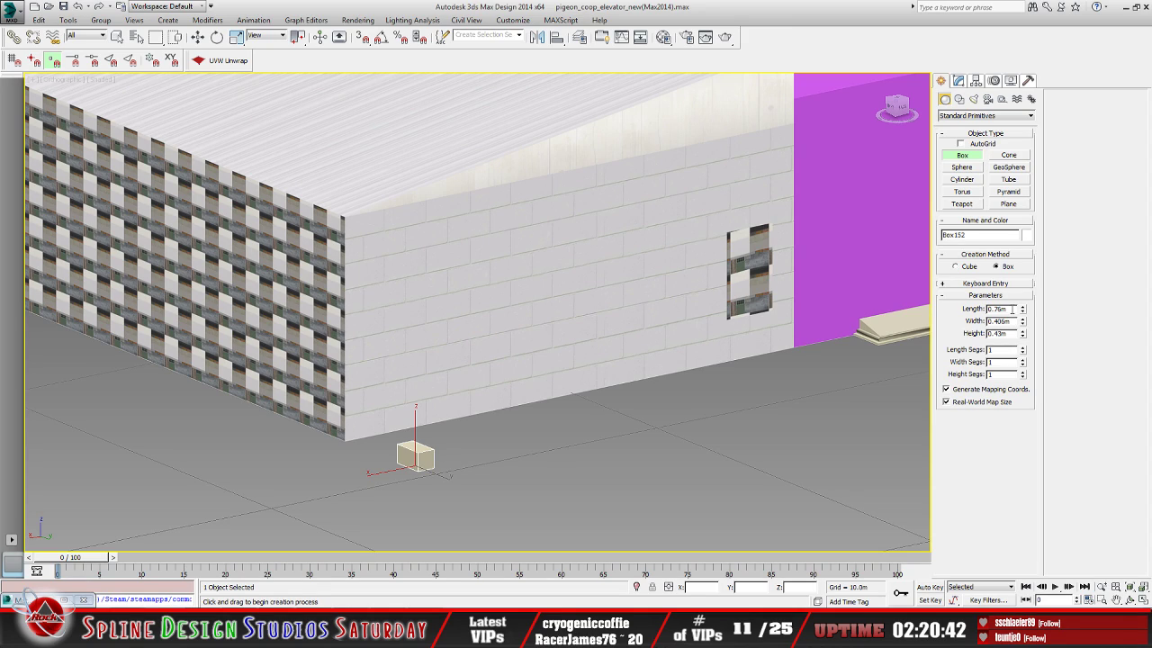
{"action": "left_click_drag", "start_coordinate": [1006, 334], "coordinate": [979, 334]}
{"action": "right_click", "coordinate": [1000, 337]}
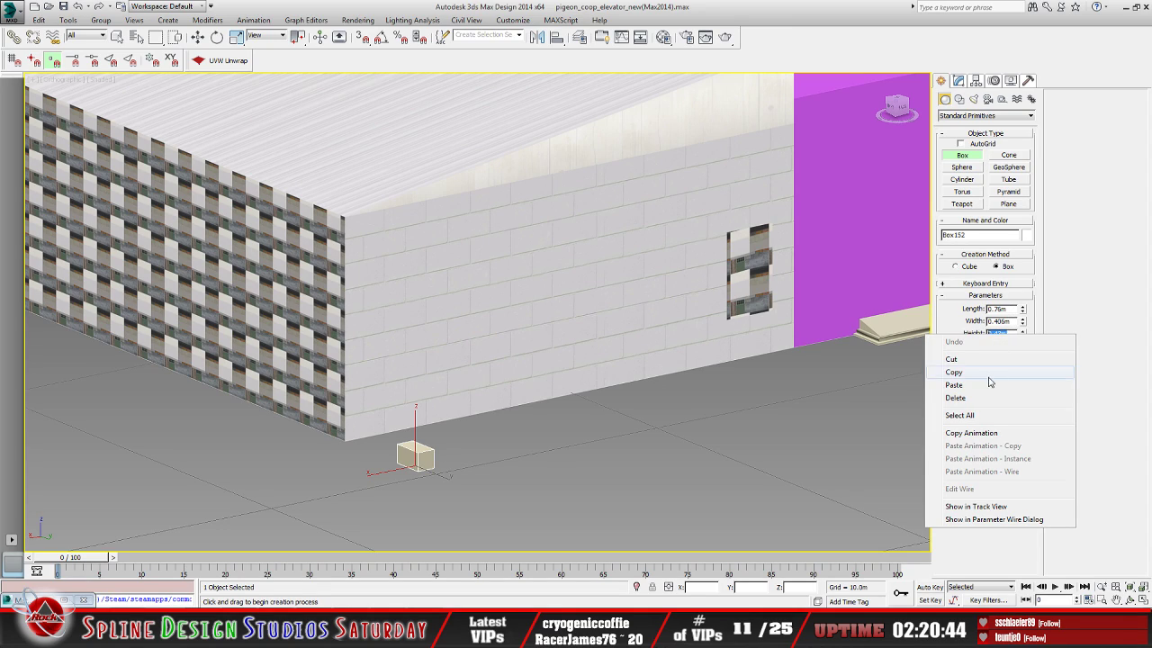
{"action": "left_click", "coordinate": [985, 387]}
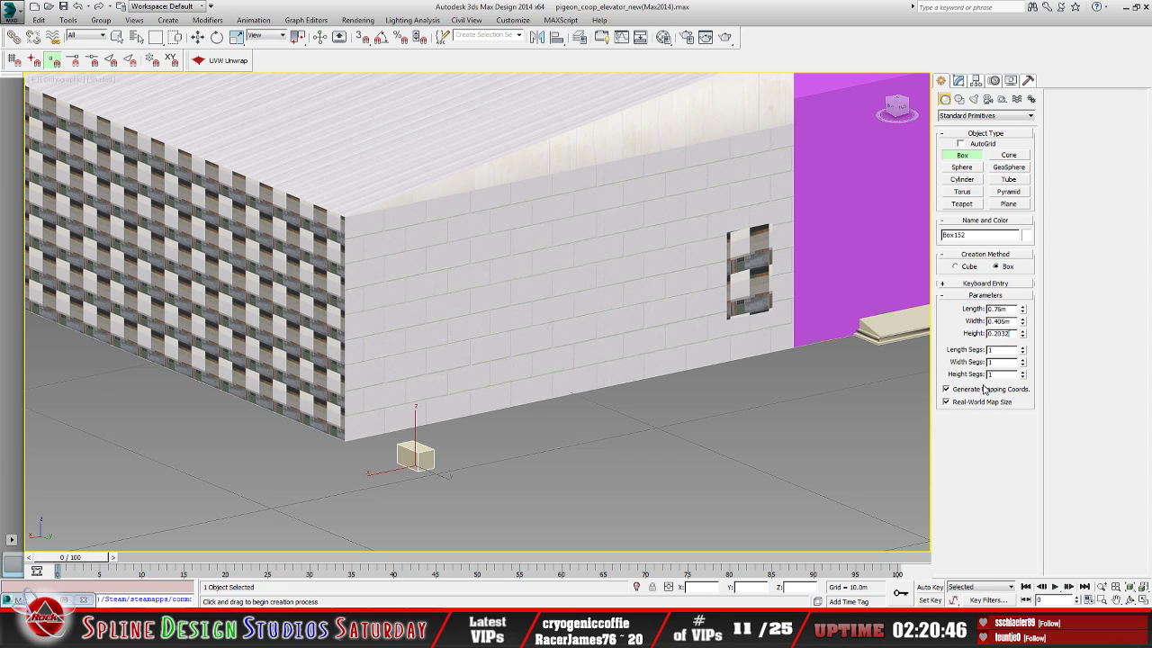
{"action": "key", "text": "Return"}
{"action": "left_click", "coordinate": [993, 308]}
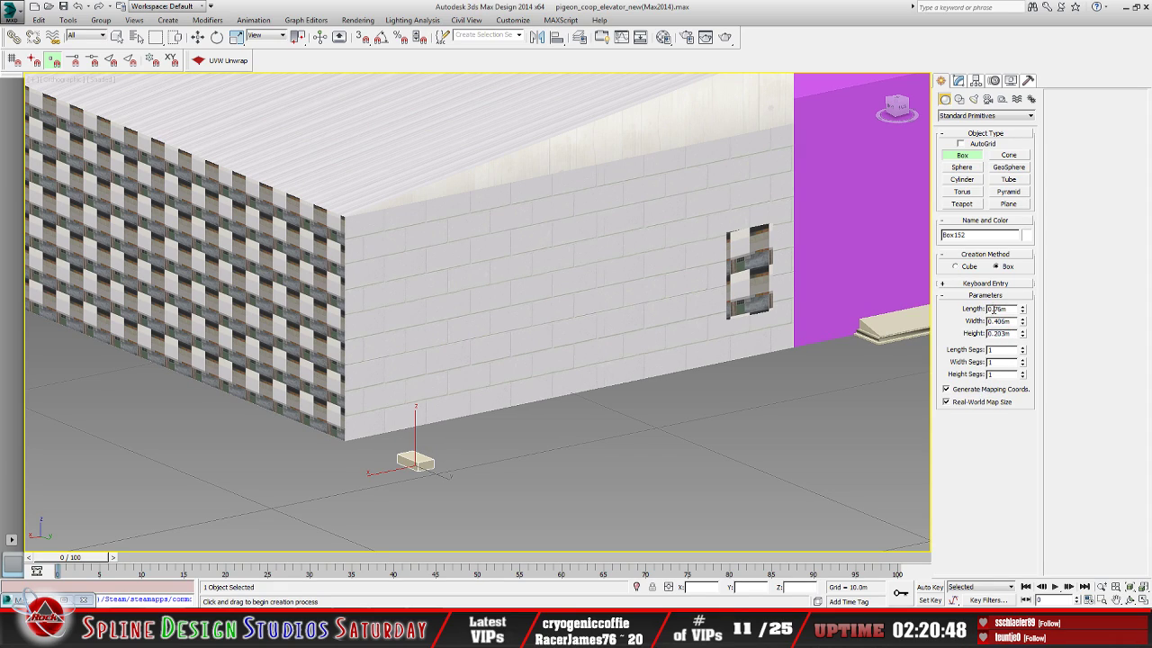
{"action": "double_click", "coordinate": [1010, 309]}
{"action": "right_click", "coordinate": [1006, 309]}
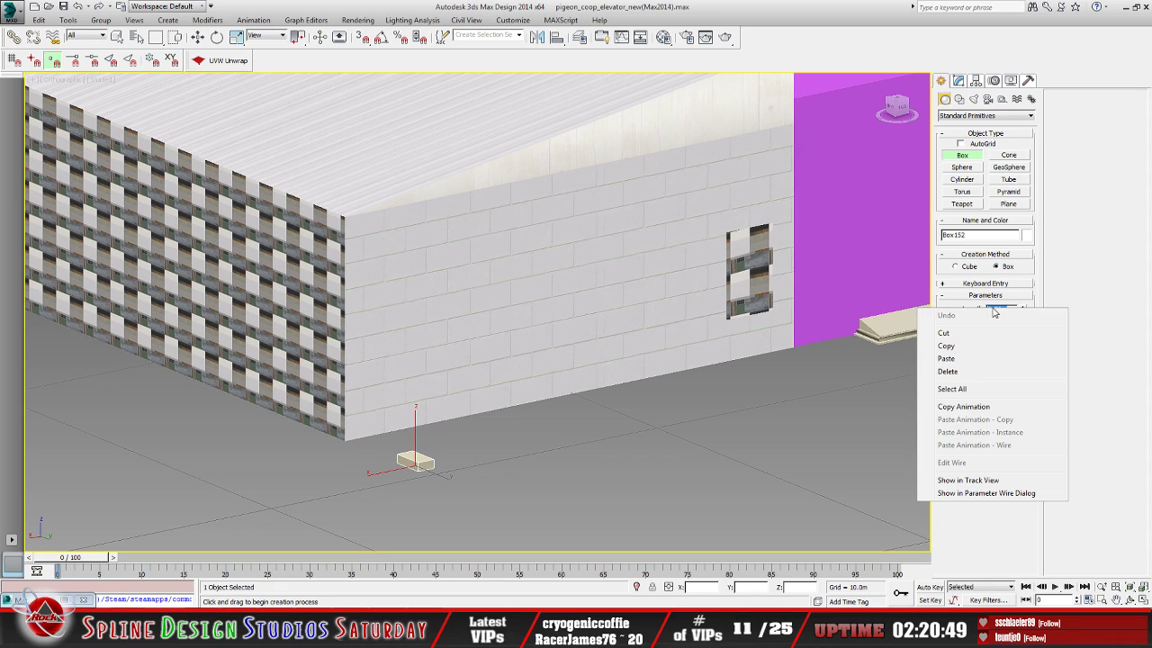
{"action": "left_click", "coordinate": [990, 360]}
{"action": "key", "text": "Return"}
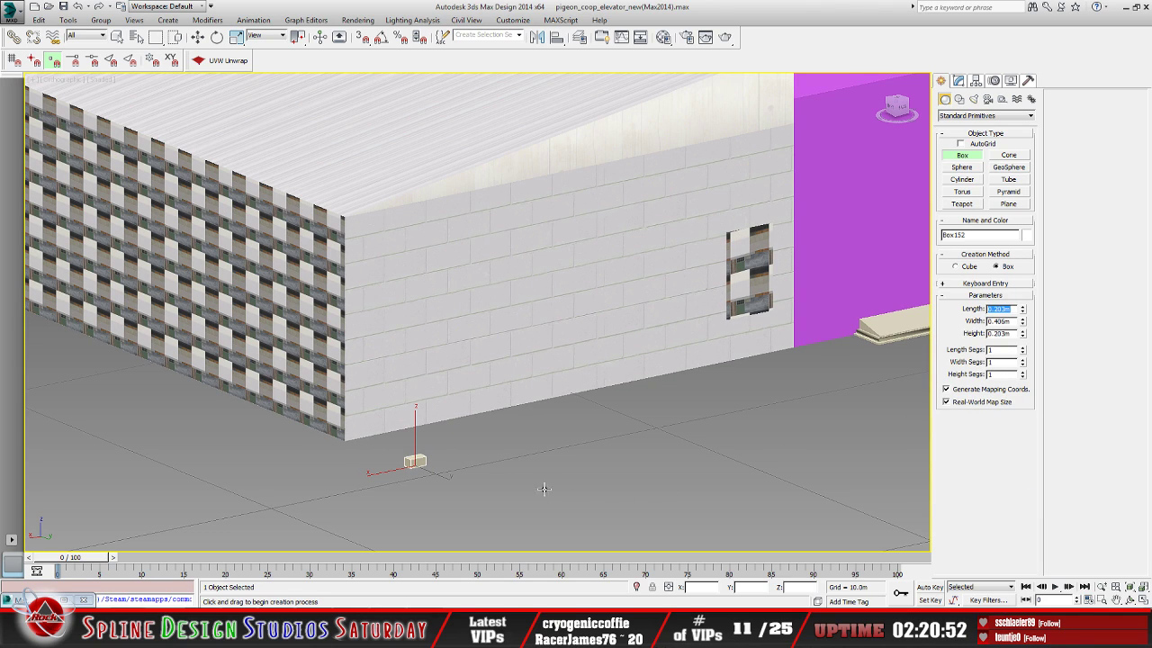
Move the block-sized box up against the base of the block wall, beside the building's front corner
{"action": "middle_click_drag", "start_coordinate": [545, 490], "coordinate": [520, 426]}
{"action": "scroll", "coordinate": [520, 426], "scroll_direction": "up", "scroll_amount": 10}
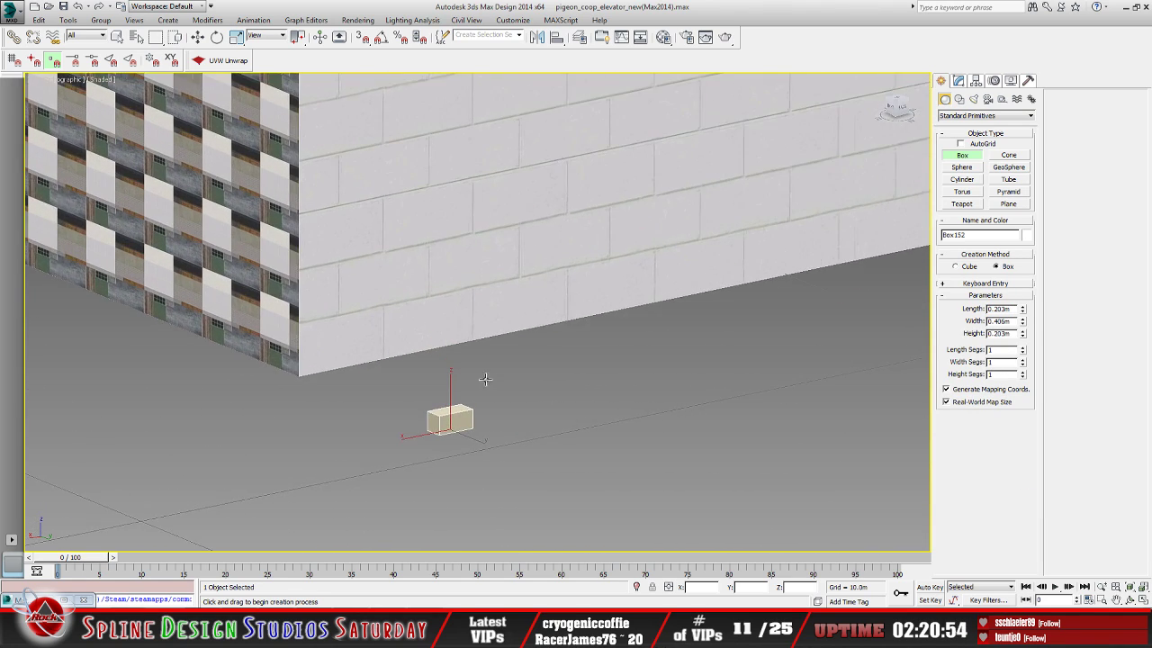
{"action": "scroll", "coordinate": [483, 385], "scroll_direction": "up", "scroll_amount": 1}
{"action": "scroll", "coordinate": [467, 430], "scroll_direction": "up", "scroll_amount": 1}
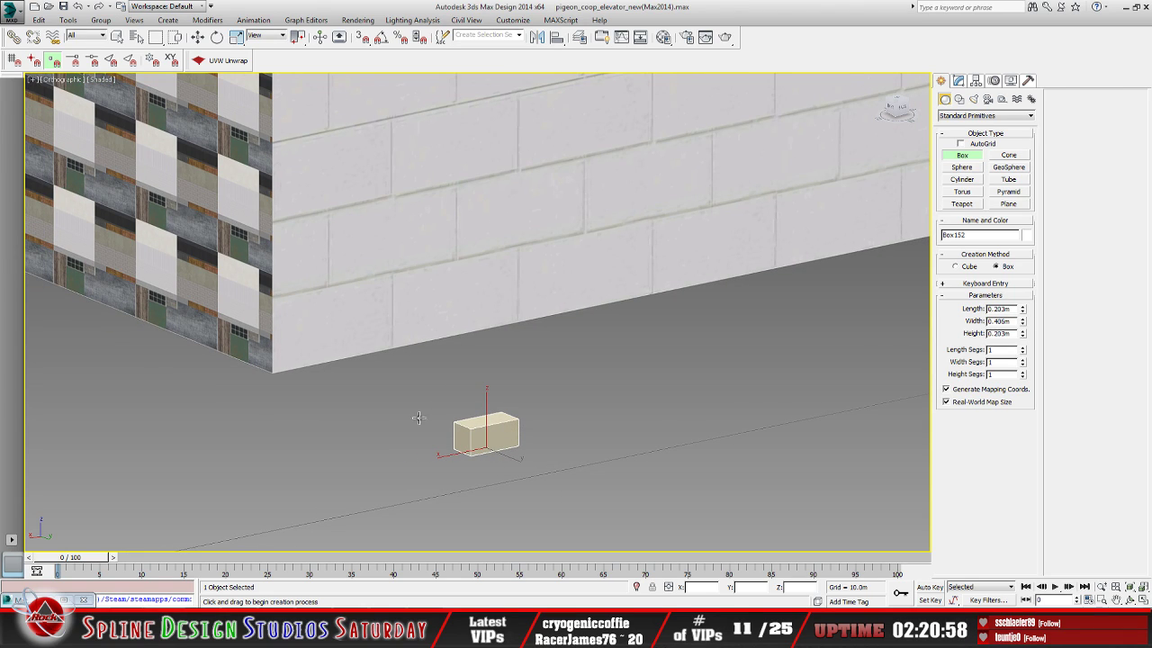
{"action": "scroll", "coordinate": [297, 328], "scroll_direction": "down", "scroll_amount": 3}
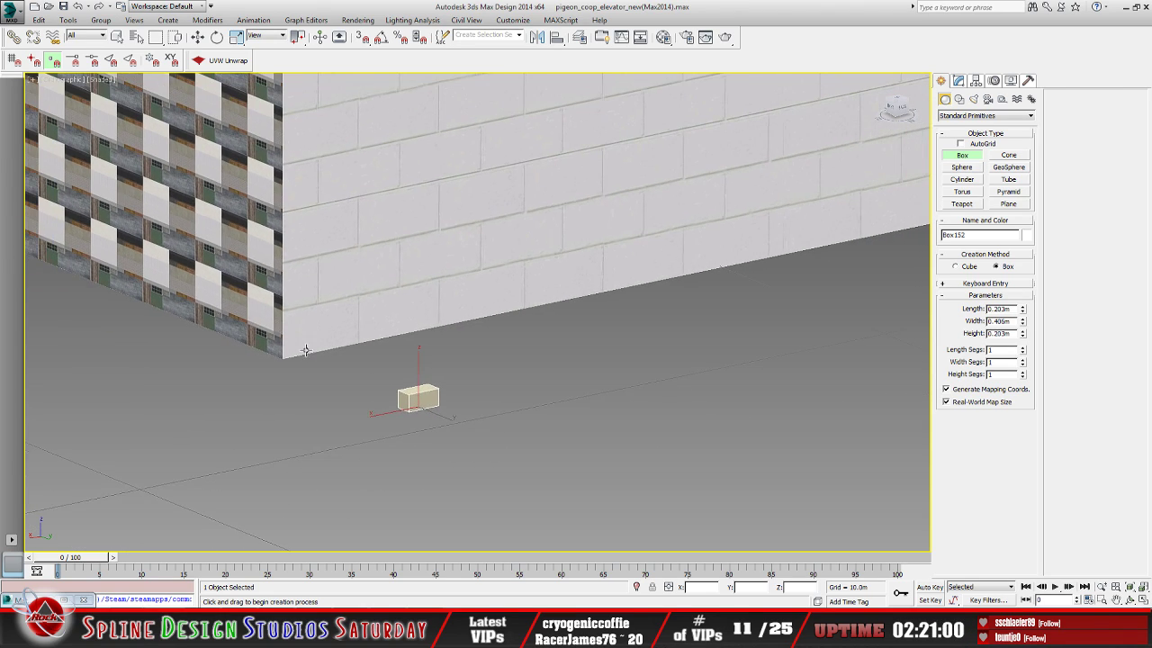
{"action": "scroll", "coordinate": [342, 340], "scroll_direction": "down", "scroll_amount": 3}
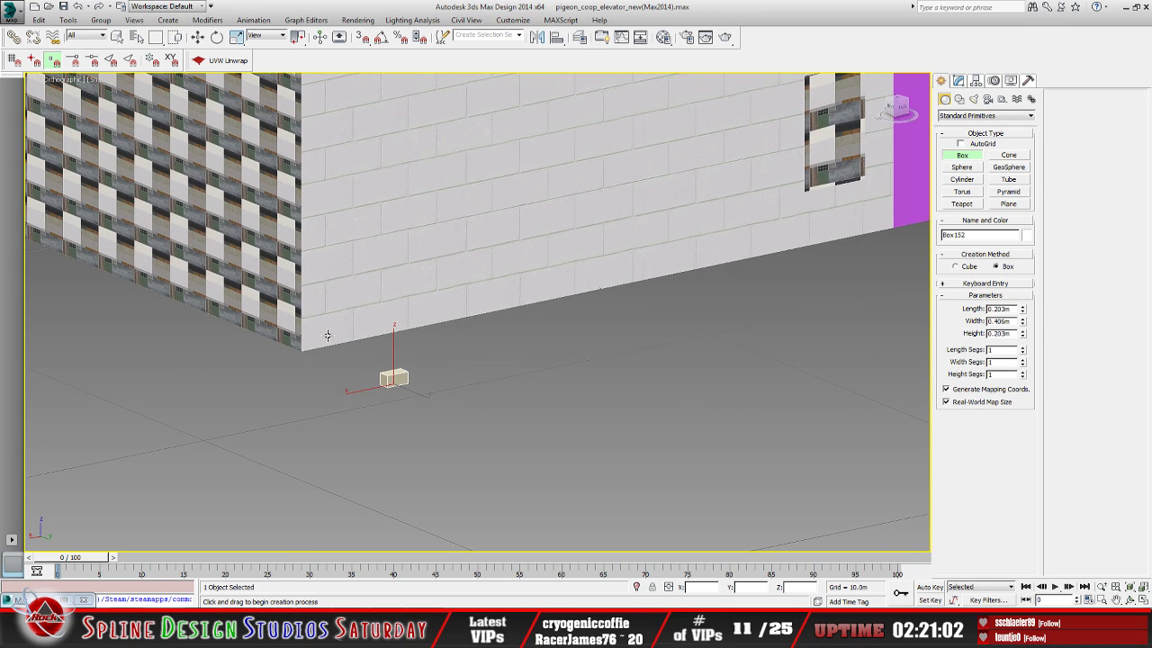
{"action": "left_click", "coordinate": [197, 36]}
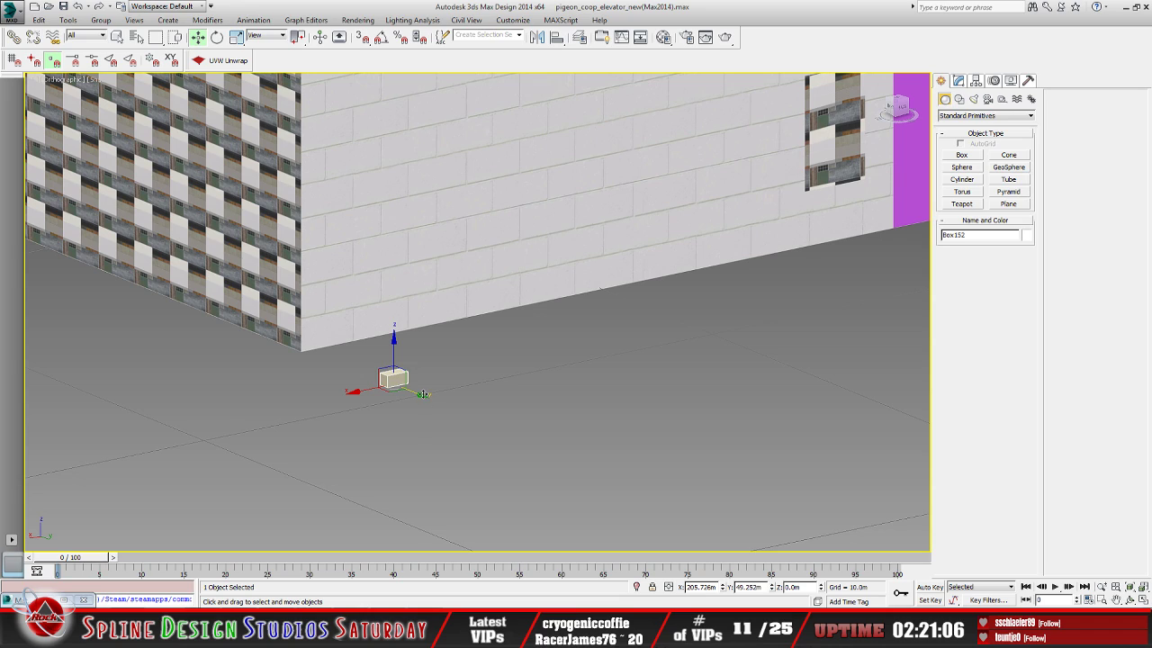
{"action": "left_click_drag", "start_coordinate": [427, 398], "coordinate": [322, 316]}
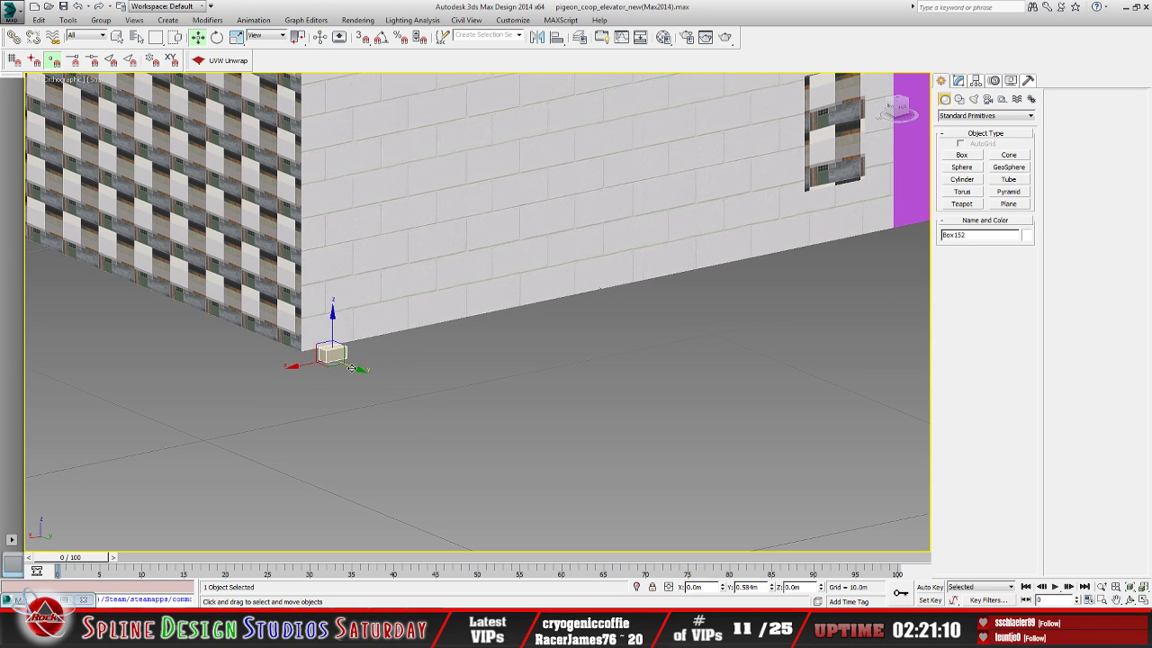
{"action": "left_click_drag", "start_coordinate": [333, 360], "coordinate": [336, 362]}
Examine the wall's block texture against the reference box from close up and from farther away
{"action": "scroll", "coordinate": [311, 333], "scroll_direction": "up", "scroll_amount": 3}
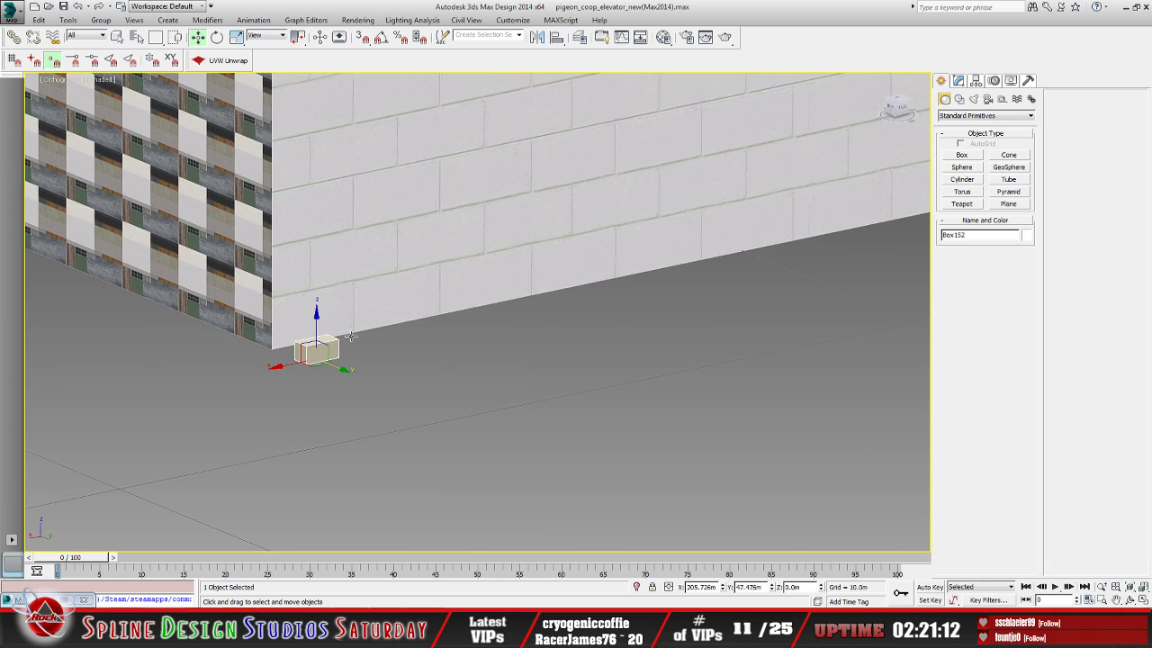
{"action": "scroll", "coordinate": [360, 396], "scroll_direction": "up", "scroll_amount": 4}
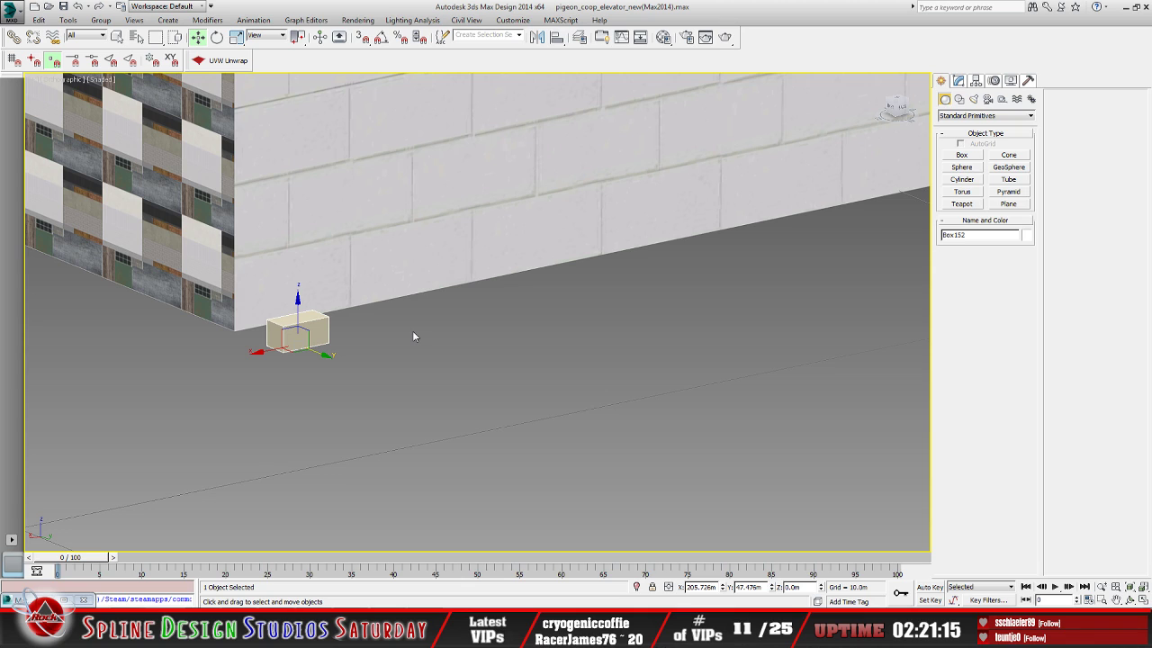
{"action": "middle_click_drag", "start_coordinate": [413, 331], "coordinate": [515, 412], "text": "alt"}
{"action": "scroll", "coordinate": [432, 421], "scroll_direction": "down", "scroll_amount": 5}
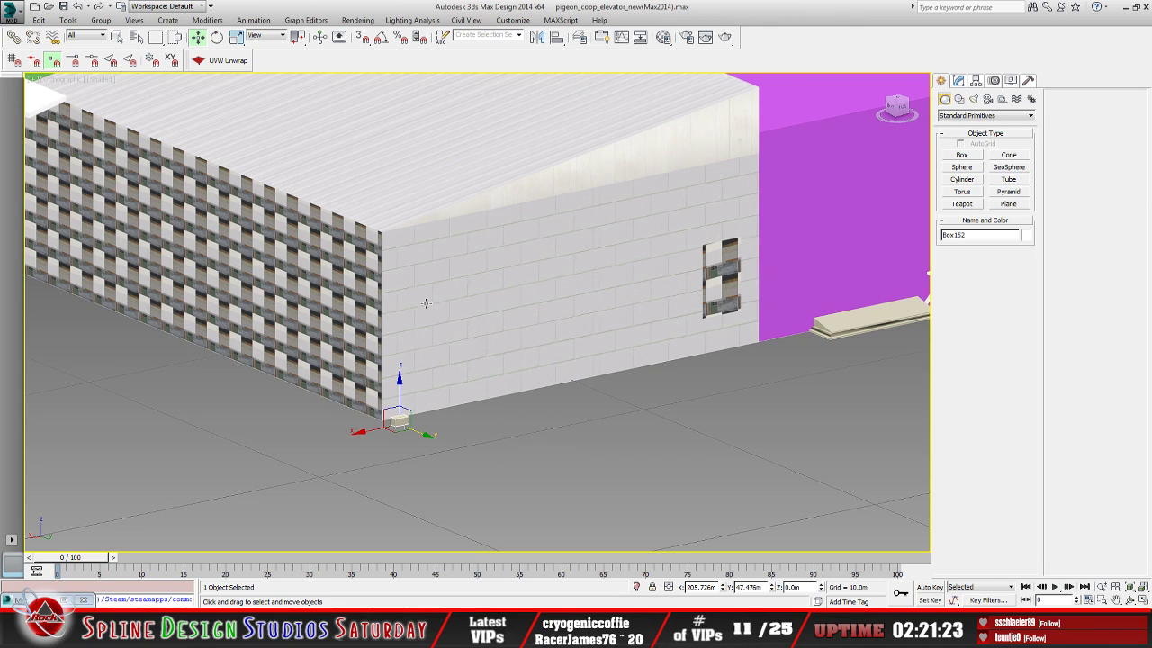
{"action": "middle_click_drag", "start_coordinate": [438, 431], "coordinate": [475, 425]}
{"action": "scroll", "coordinate": [478, 417], "scroll_direction": "up", "scroll_amount": 2}
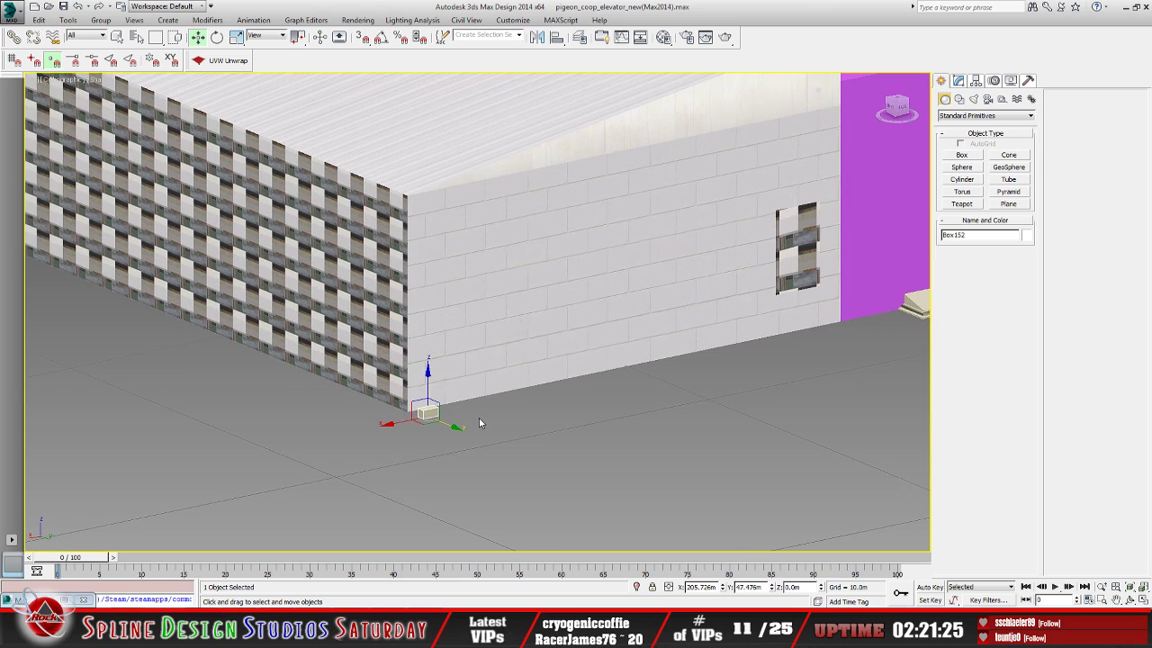
{"action": "scroll", "coordinate": [479, 421], "scroll_direction": "up", "scroll_amount": 3}
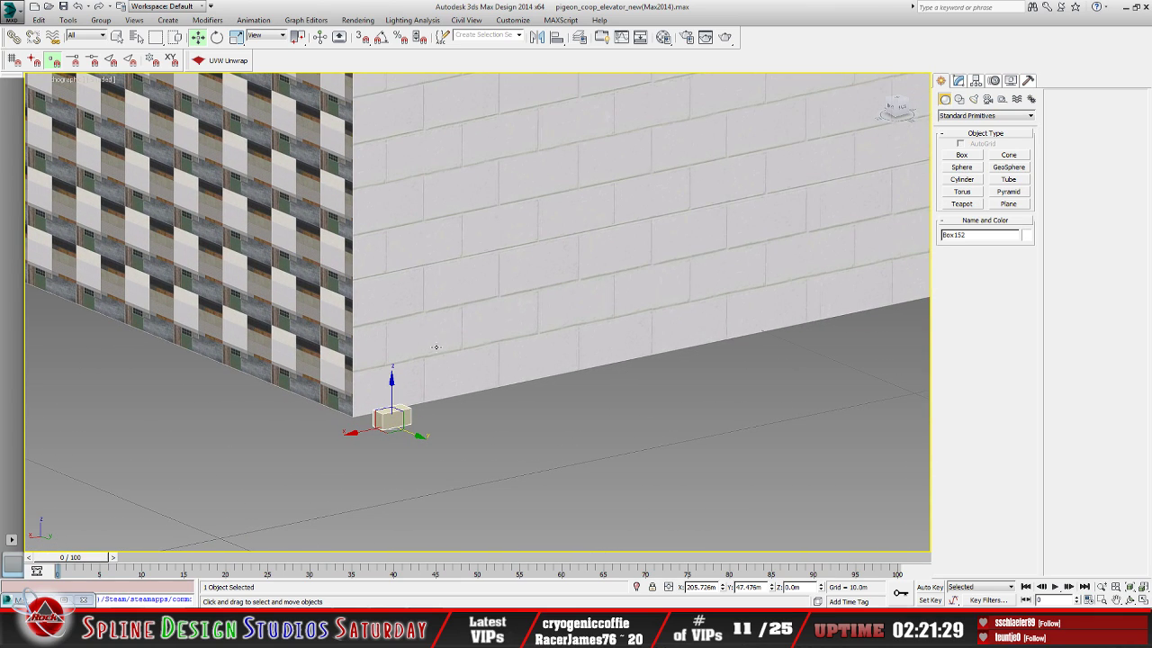
{"action": "scroll", "coordinate": [437, 347], "scroll_direction": "down", "scroll_amount": 4}
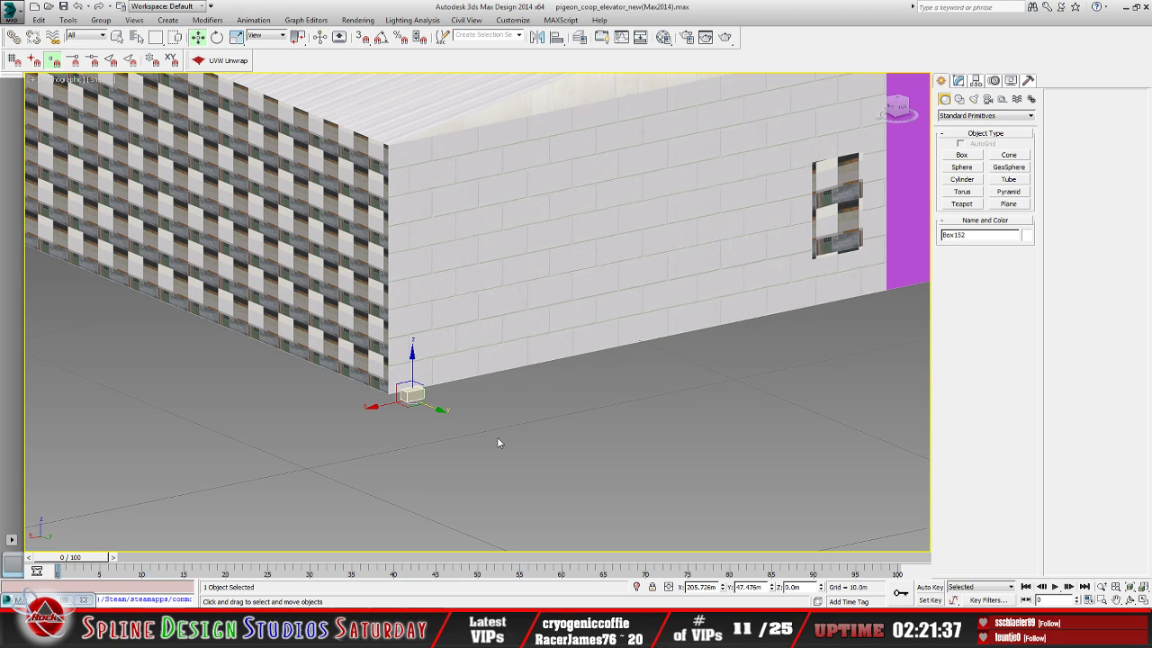
{"action": "scroll", "coordinate": [497, 438], "scroll_direction": "down", "scroll_amount": 3}
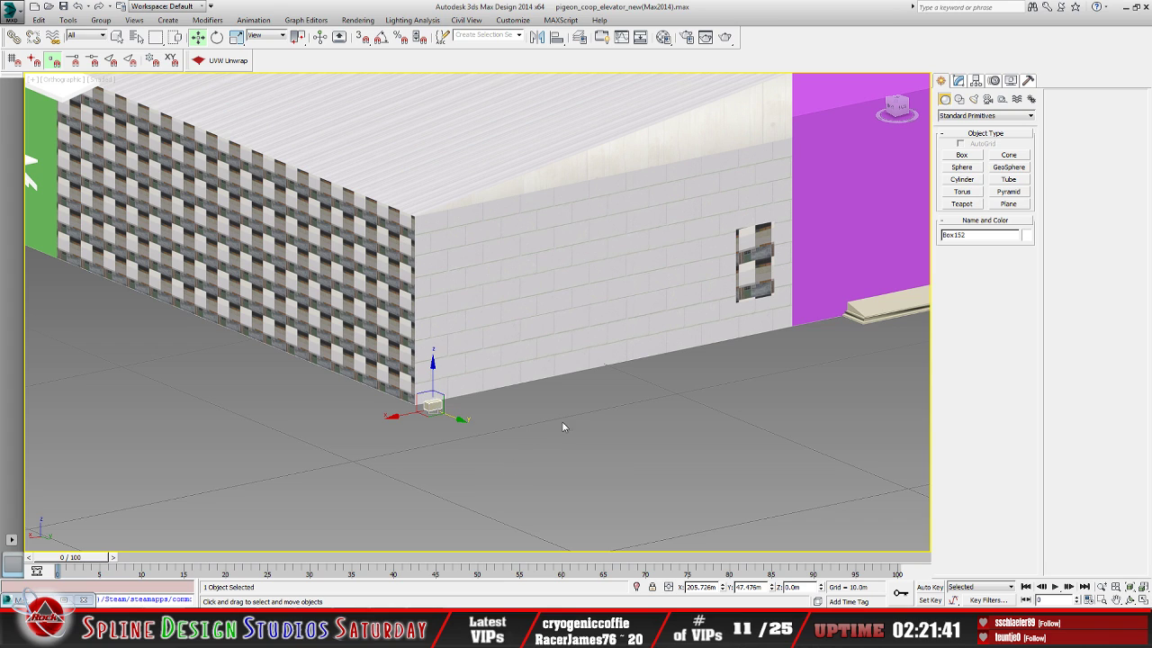
{"action": "scroll", "coordinate": [343, 345], "scroll_direction": "down", "scroll_amount": 5}
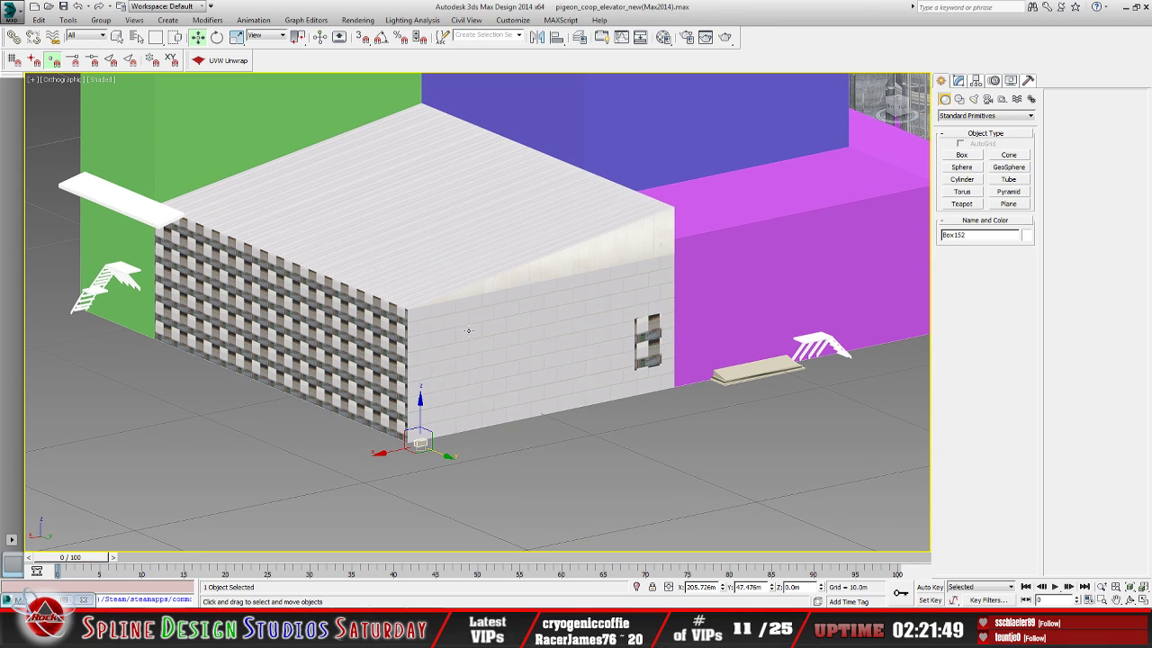
Select the textured building and activate polygon selection in its Unwrap UVW modifier
{"action": "left_click", "coordinate": [1131, 599]}
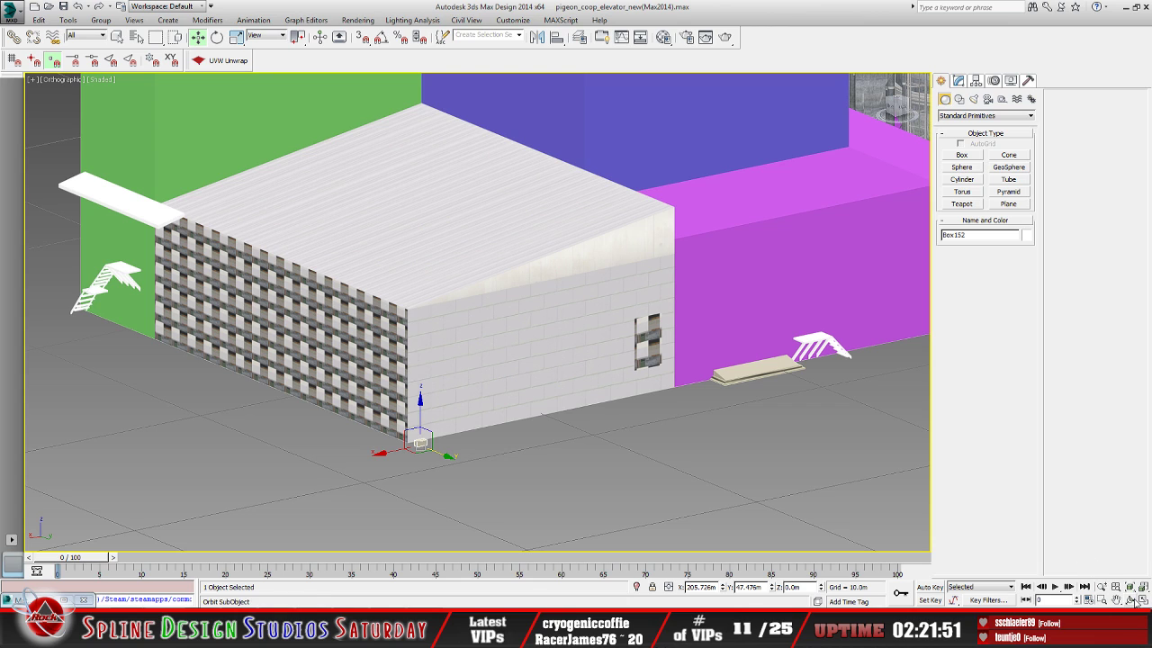
{"action": "mouse_move", "coordinate": [490, 396]}
{"action": "left_mouse_down"}
{"action": "mouse_move", "coordinate": [465, 375]}
{"action": "mouse_move", "coordinate": [527, 365]}
{"action": "mouse_move", "coordinate": [515, 367]}
{"action": "mouse_move", "coordinate": [530, 386]}
{"action": "mouse_move", "coordinate": [498, 390]}
{"action": "left_mouse_up"}
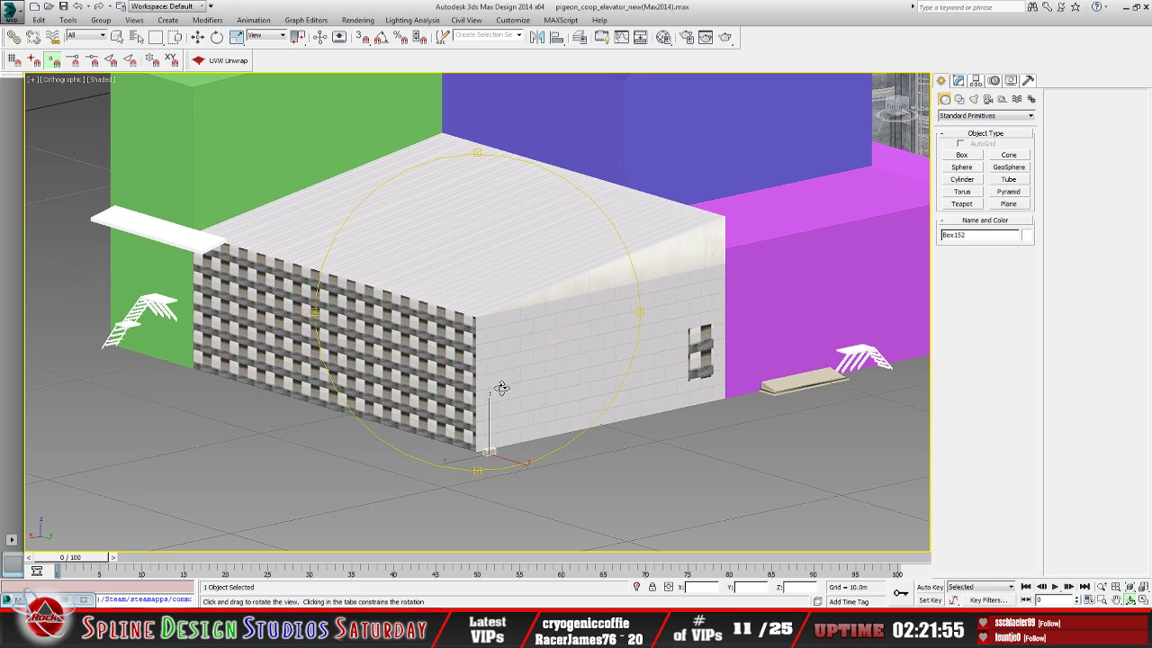
{"action": "left_click", "coordinate": [117, 37]}
{"action": "left_click", "coordinate": [431, 351]}
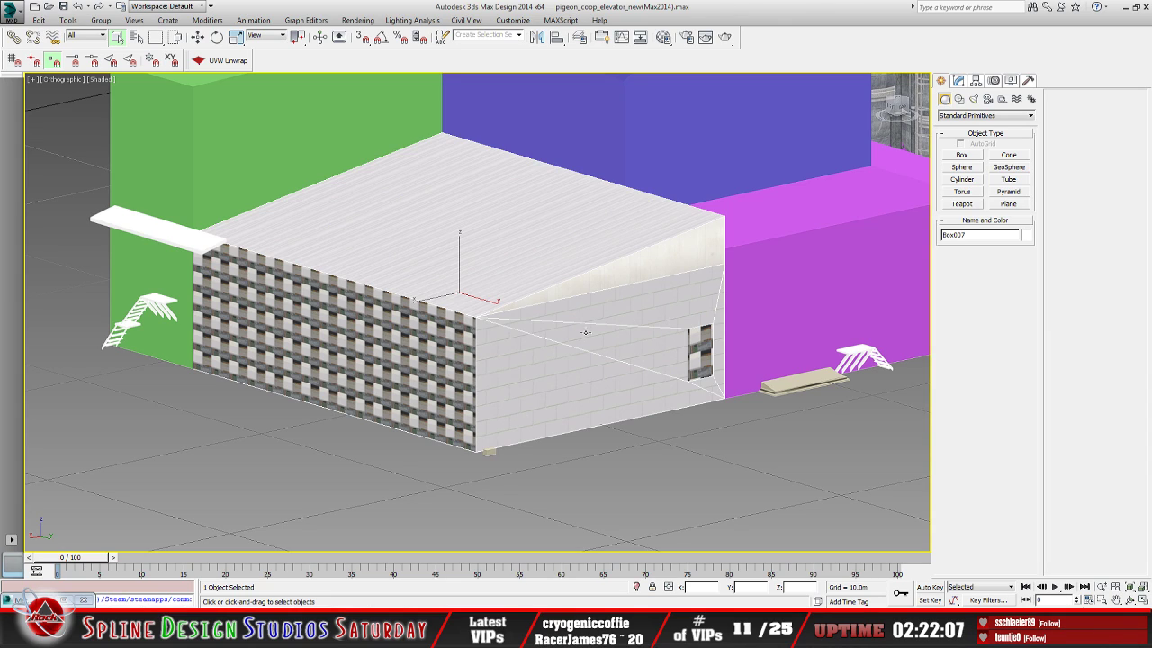
{"action": "left_click", "coordinate": [959, 82]}
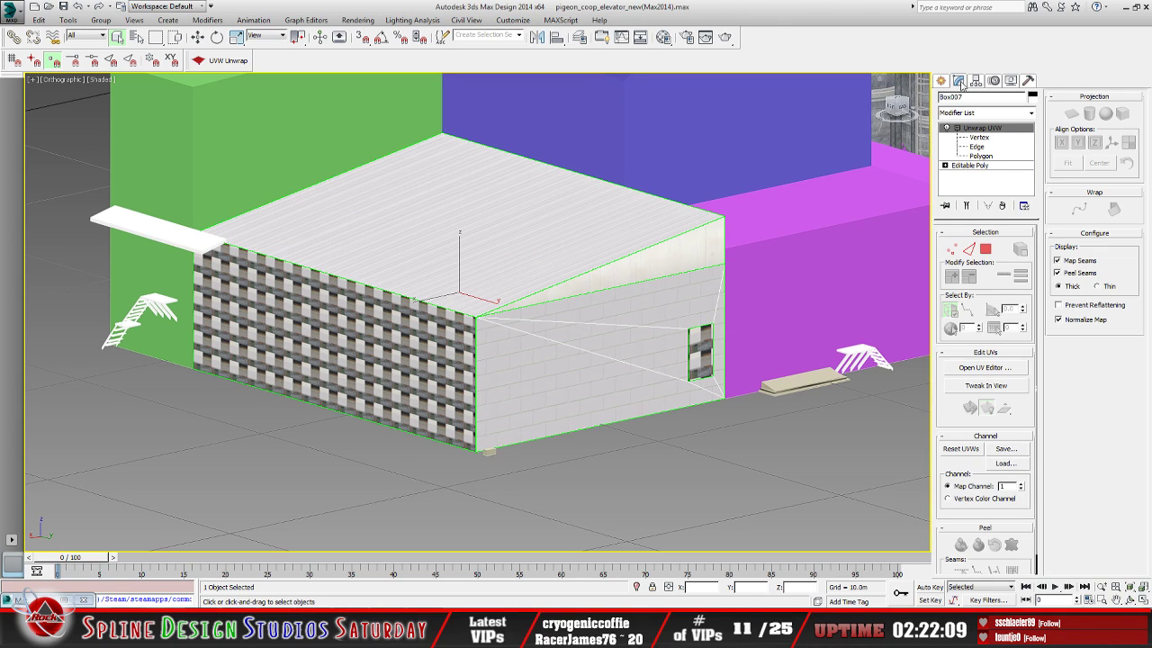
{"action": "left_click", "coordinate": [983, 156]}
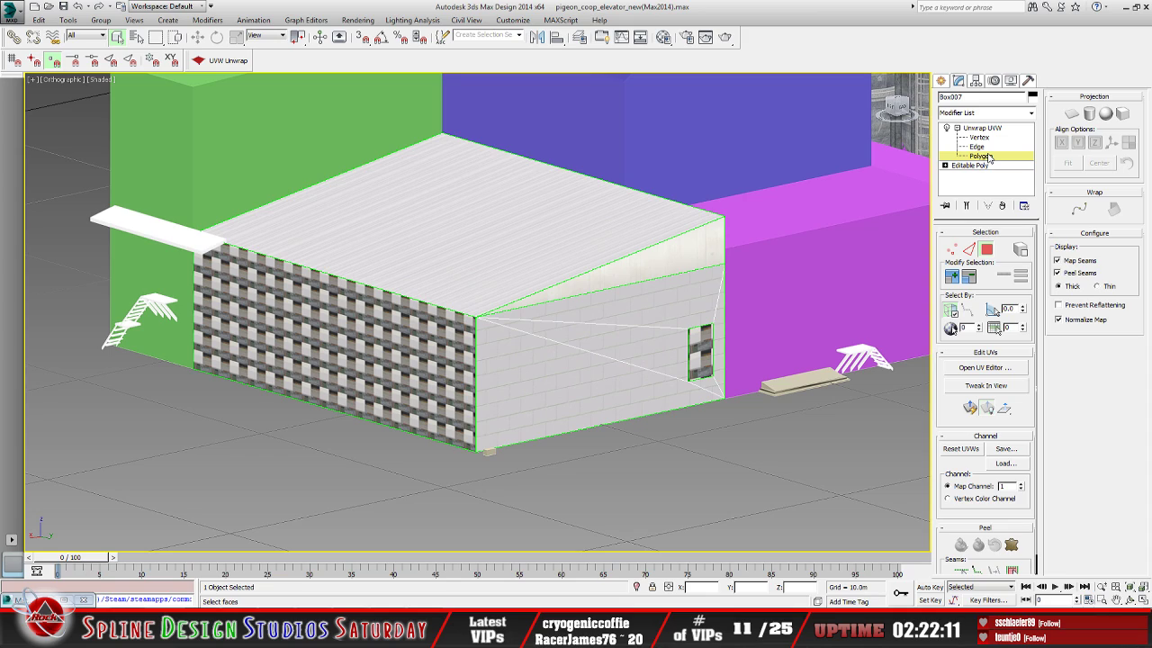
Select the long side wall that still has the checkered texture, open it in the UV editor and apply a quick planar map
{"action": "left_click", "coordinate": [407, 374]}
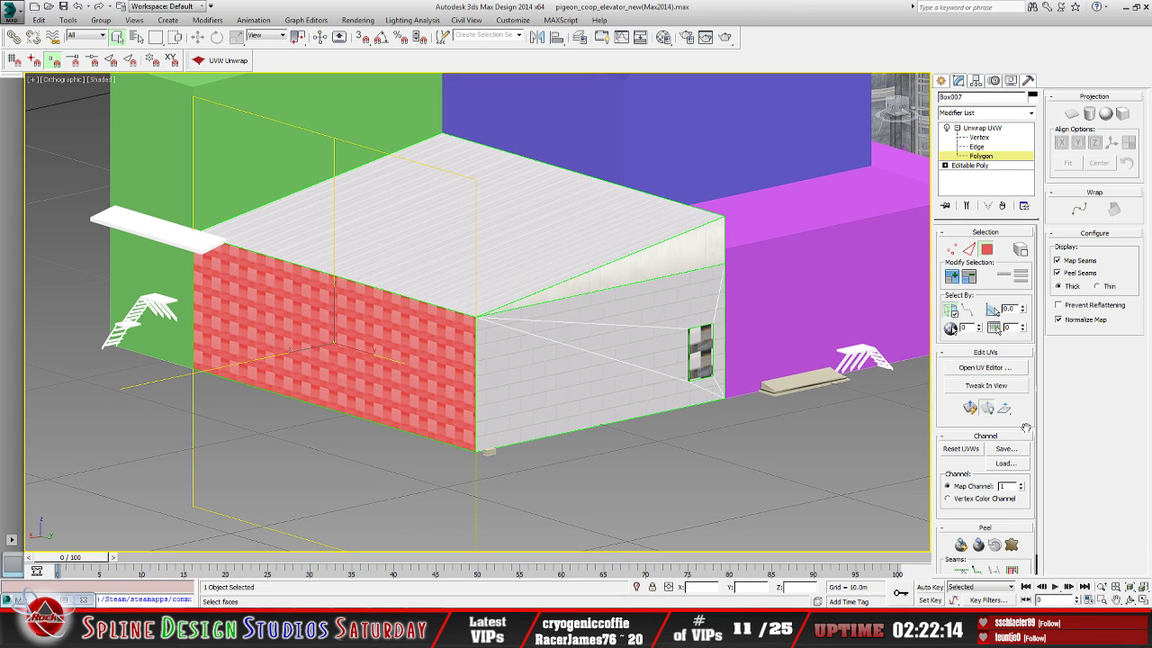
{"action": "left_click", "coordinate": [979, 368]}
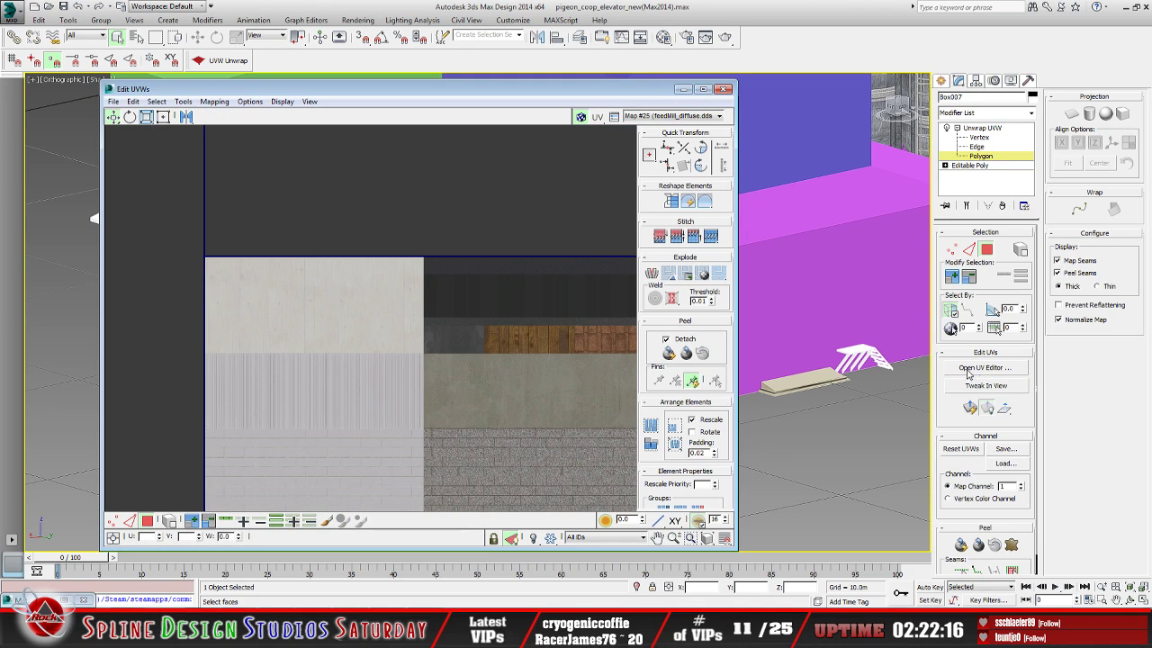
{"action": "scroll", "coordinate": [309, 339], "scroll_direction": "down", "scroll_amount": 5}
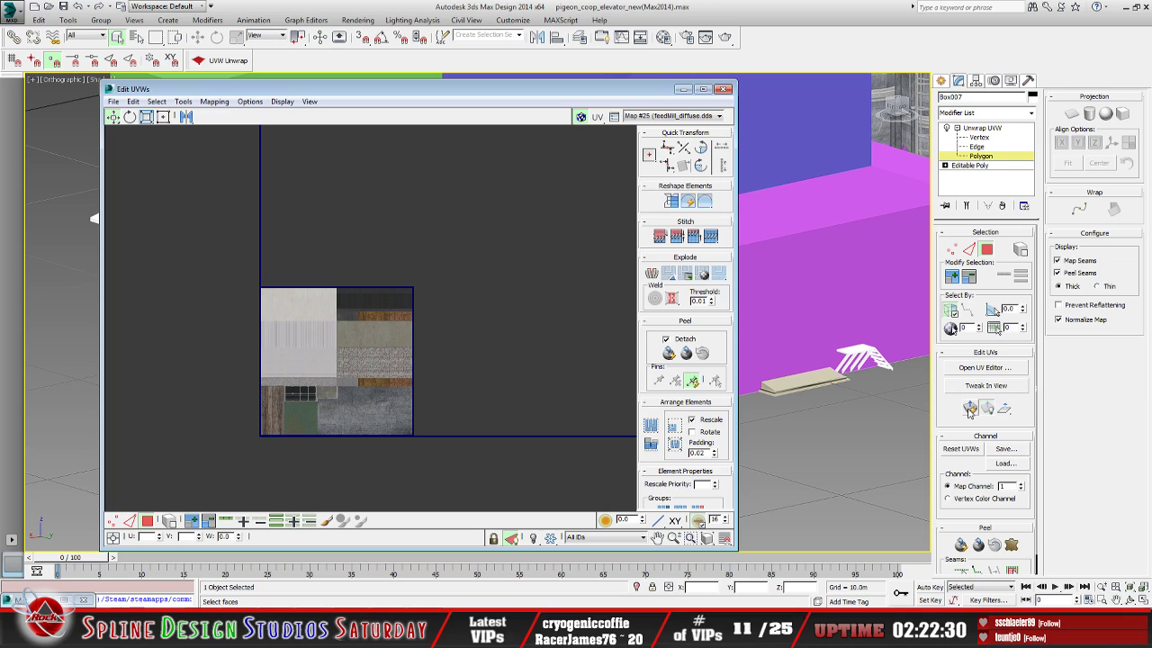
{"action": "left_click", "coordinate": [970, 408]}
{"action": "scroll", "coordinate": [322, 338], "scroll_direction": "up", "scroll_amount": 5}
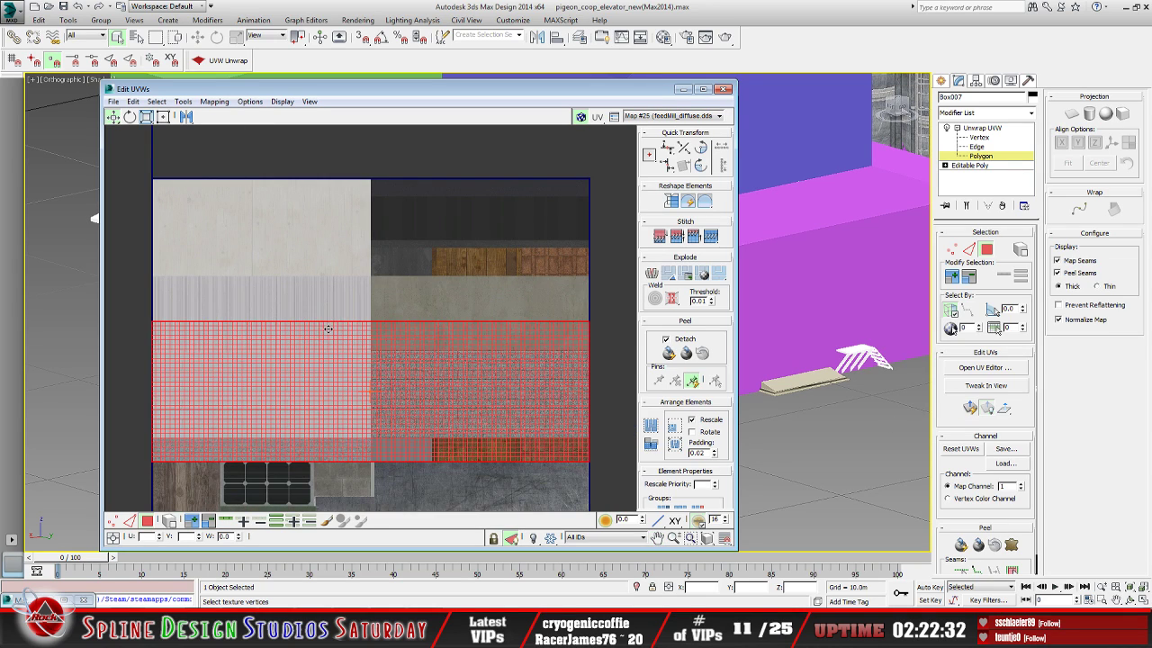
Scale the wall's UV shell in freeform mode onto the light block strip, fitting its upper-right corner to the strip's corner
{"action": "left_click", "coordinate": [163, 117]}
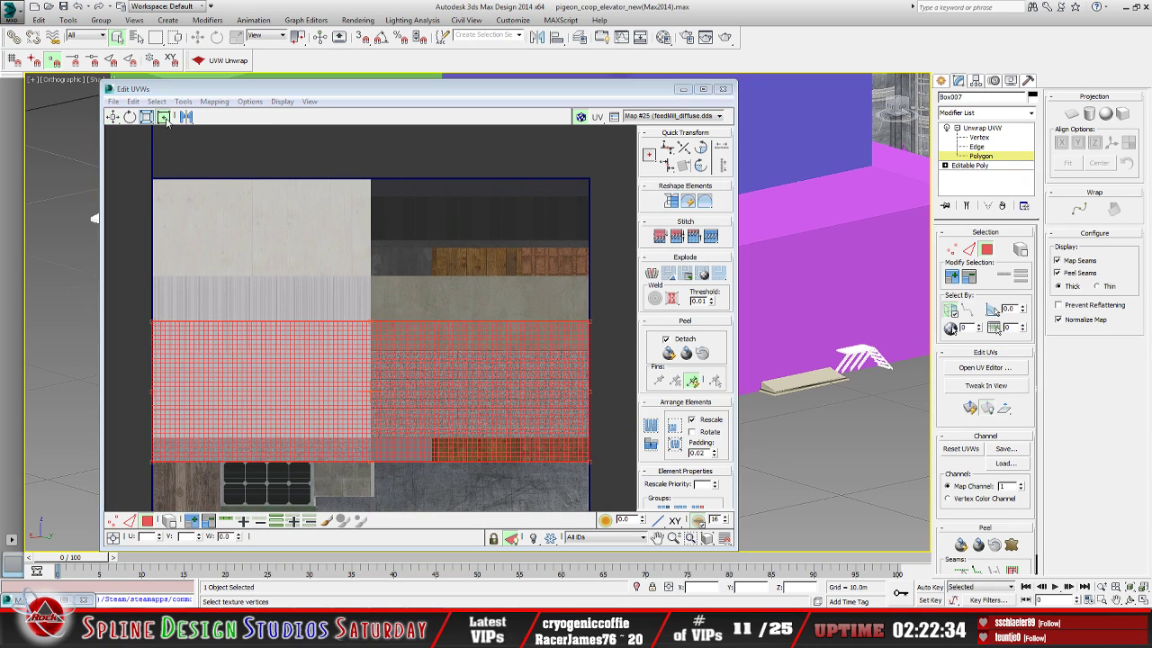
{"action": "left_click_drag", "start_coordinate": [589, 462], "coordinate": [361, 436]}
{"action": "scroll", "coordinate": [376, 397], "scroll_direction": "up", "scroll_amount": 3}
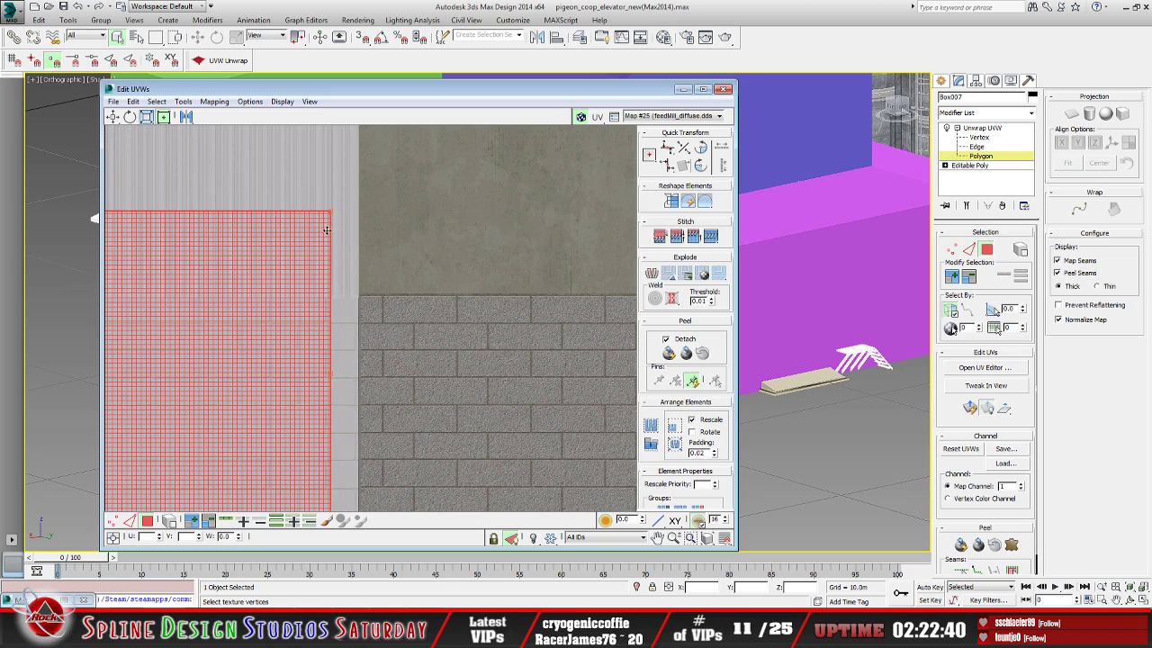
{"action": "left_click_drag", "start_coordinate": [332, 208], "coordinate": [353, 297]}
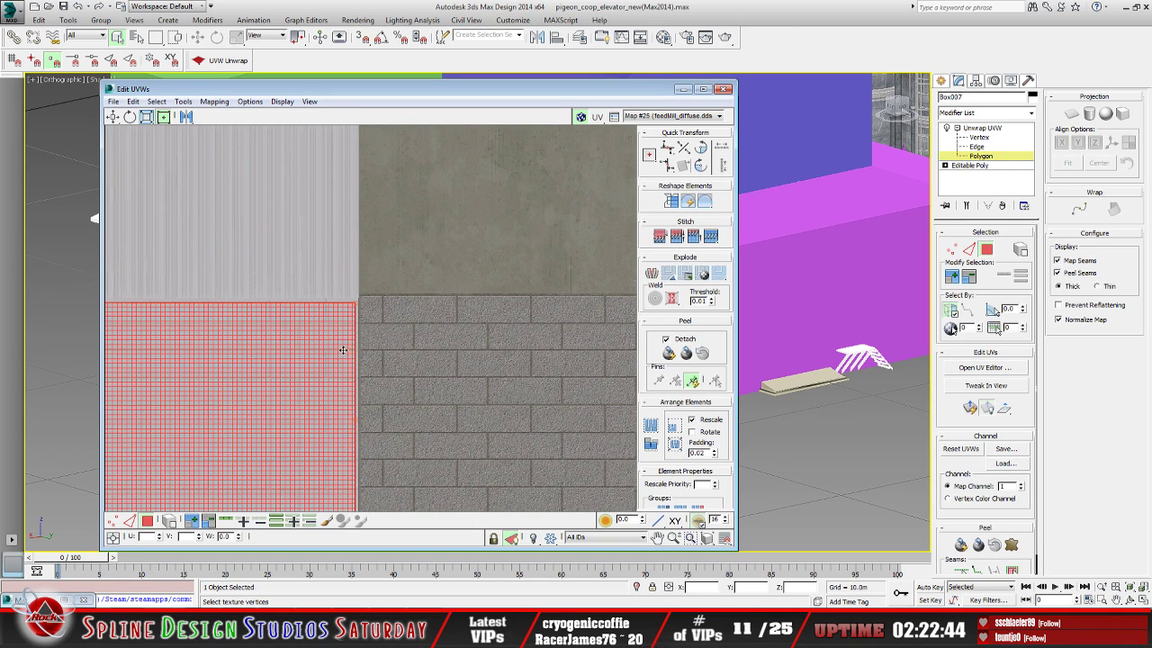
{"action": "scroll", "coordinate": [344, 336], "scroll_direction": "up", "scroll_amount": 4}
{"action": "middle_click_drag", "start_coordinate": [340, 397], "coordinate": [327, 427]}
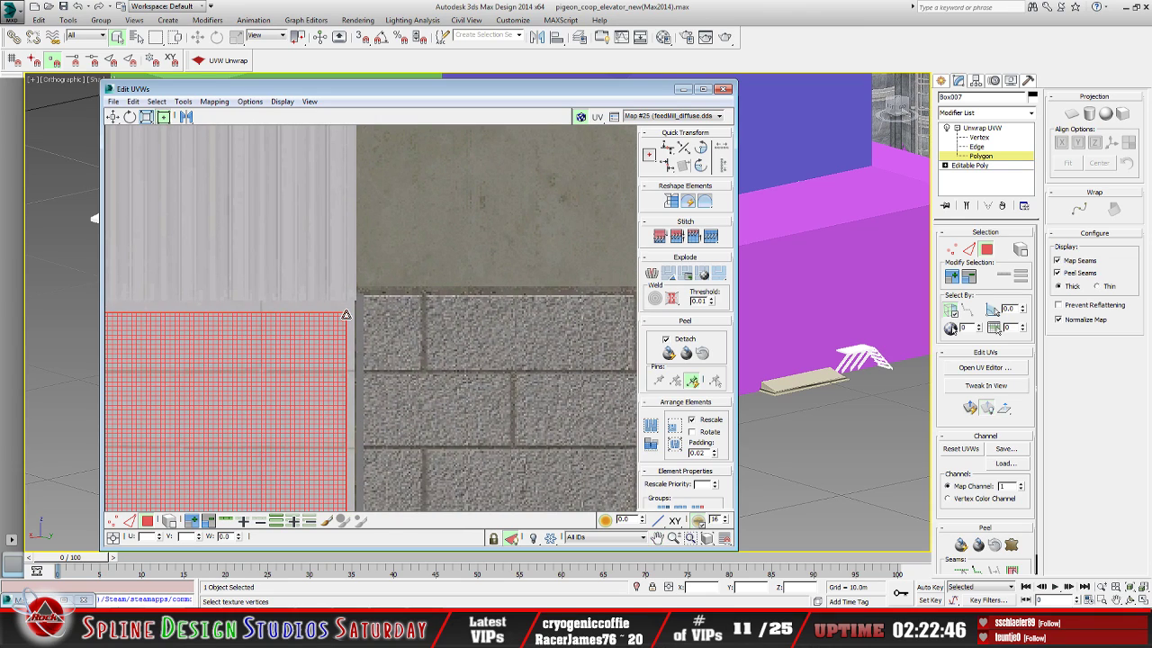
{"action": "left_click_drag", "start_coordinate": [347, 315], "coordinate": [351, 304]}
Adjust the UV shell's upper-left corner to the left edge of the light block strip and deselect the shell
{"action": "scroll", "coordinate": [365, 350], "scroll_direction": "down", "scroll_amount": 5}
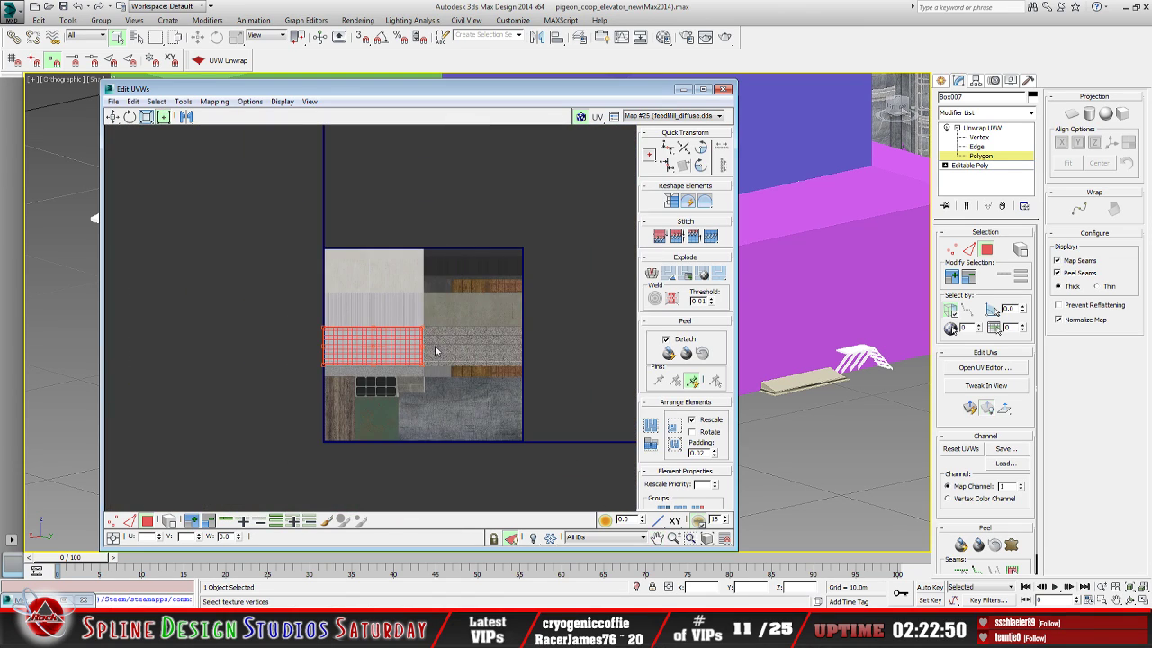
{"action": "scroll", "coordinate": [385, 365], "scroll_direction": "up", "scroll_amount": 6}
{"action": "middle_click_drag", "start_coordinate": [385, 360], "coordinate": [479, 372]}
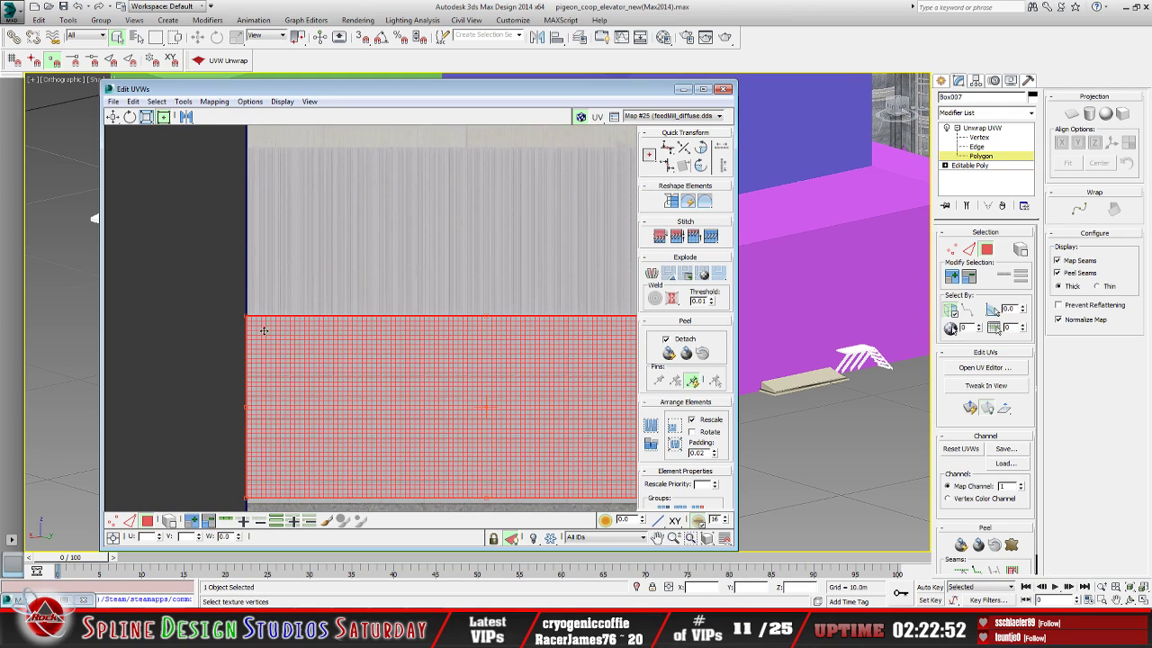
{"action": "scroll", "coordinate": [287, 345], "scroll_direction": "up", "scroll_amount": 2}
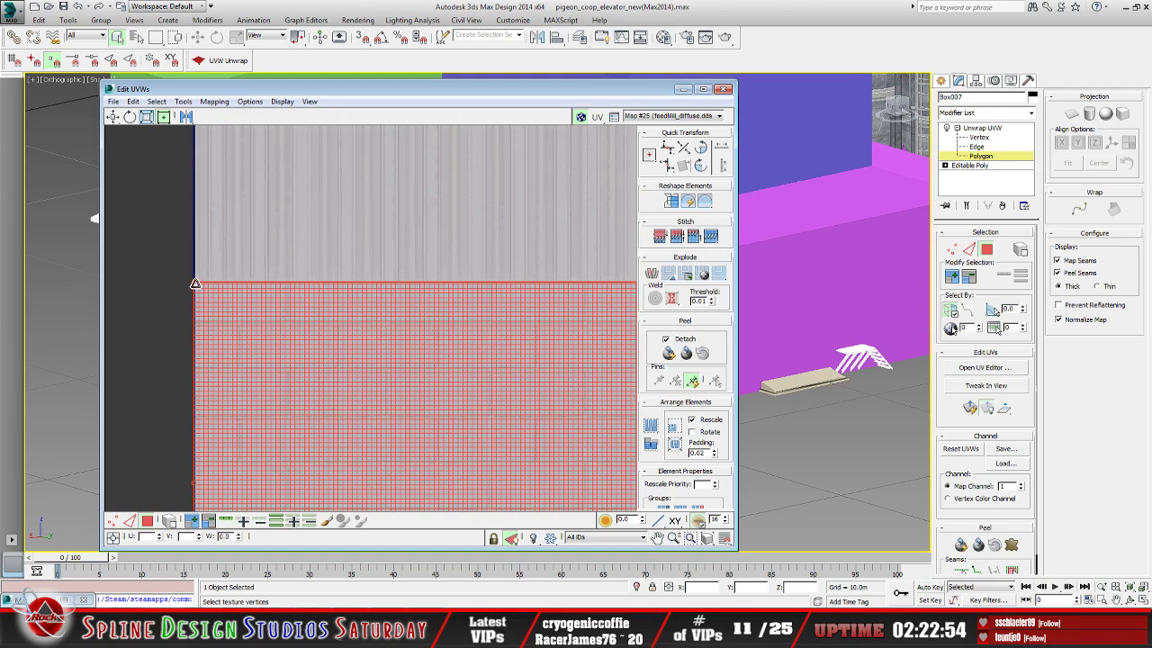
{"action": "mouse_move", "coordinate": [205, 290]}
{"action": "left_mouse_down"}
{"action": "mouse_move", "coordinate": [211, 340]}
{"action": "mouse_move", "coordinate": [200, 285]}
{"action": "left_mouse_up"}
{"action": "scroll", "coordinate": [265, 354], "scroll_direction": "down", "scroll_amount": 5}
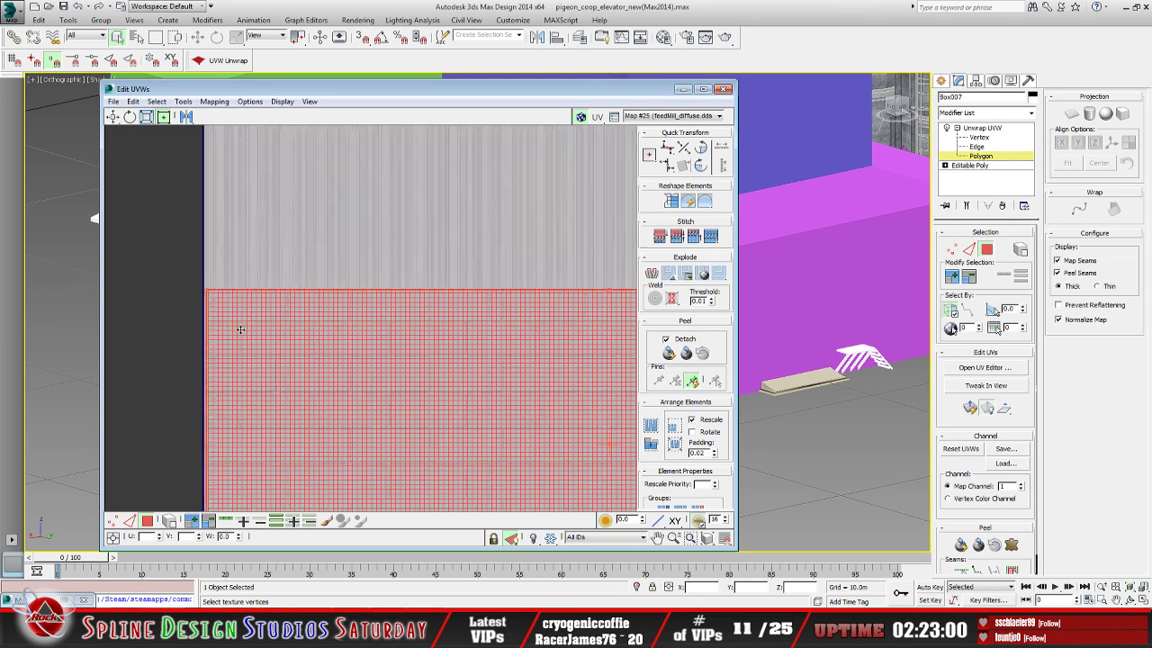
{"action": "left_click", "coordinate": [165, 351]}
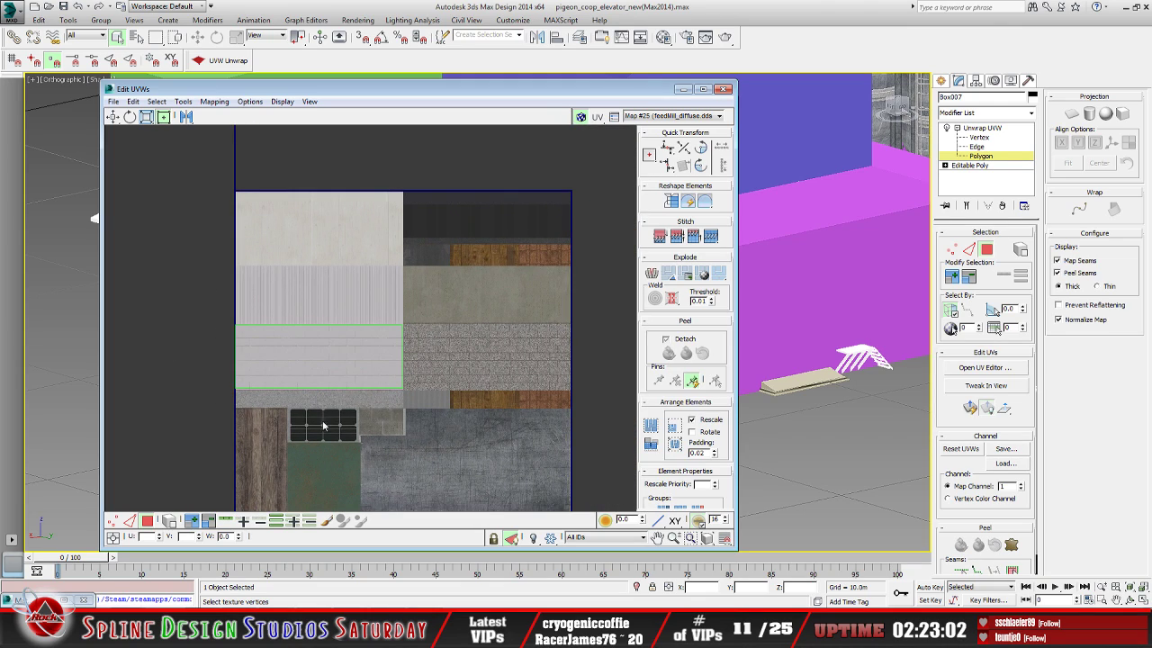
Examine how the block courses of the two walls line up at the building's front corner, beside the reference box
{"action": "left_click", "coordinate": [683, 89]}
{"action": "scroll", "coordinate": [479, 336], "scroll_direction": "up", "scroll_amount": 7}
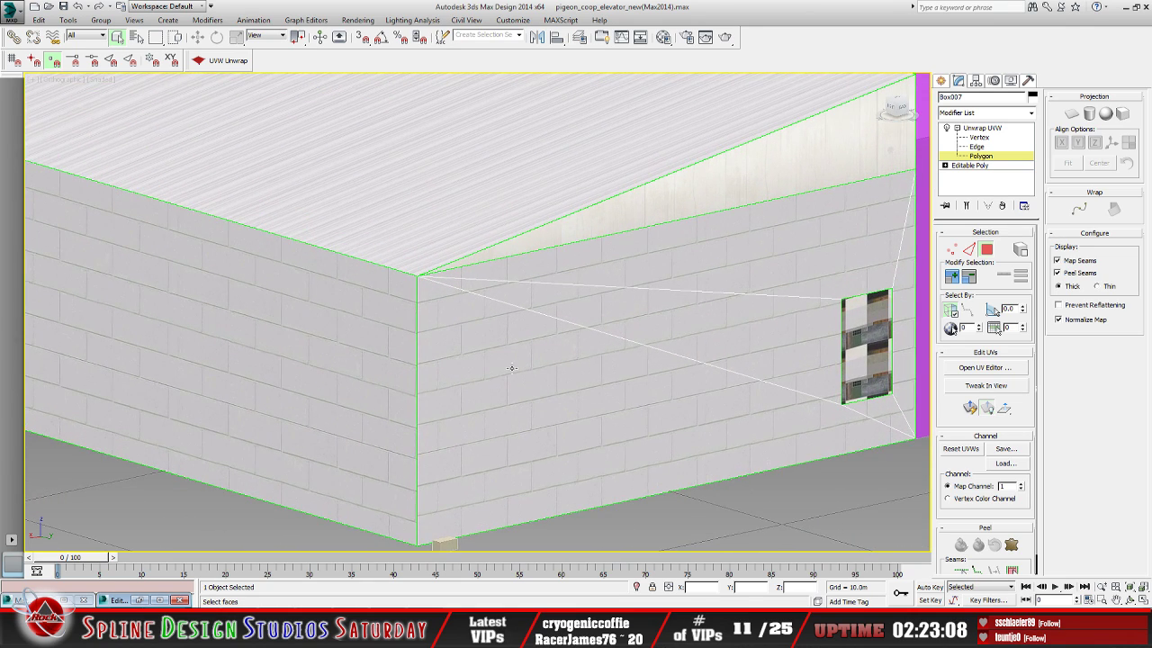
{"action": "scroll", "coordinate": [513, 364], "scroll_direction": "up", "scroll_amount": 2}
{"action": "scroll", "coordinate": [511, 367], "scroll_direction": "up", "scroll_amount": 3}
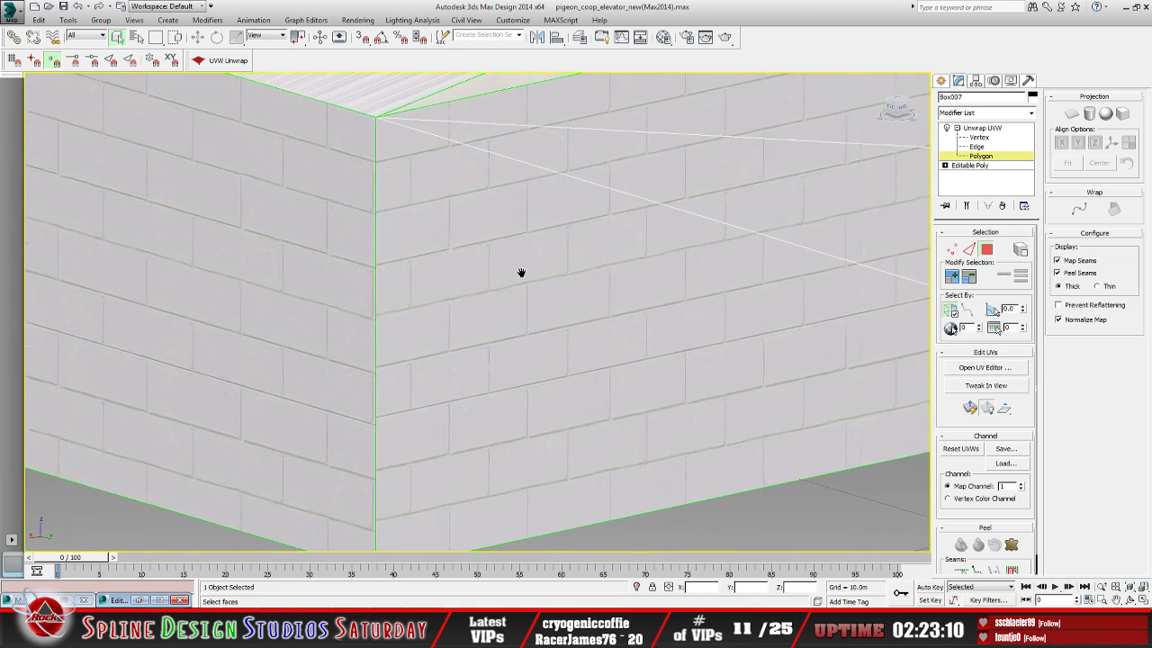
{"action": "middle_click_drag", "start_coordinate": [368, 454], "coordinate": [407, 359]}
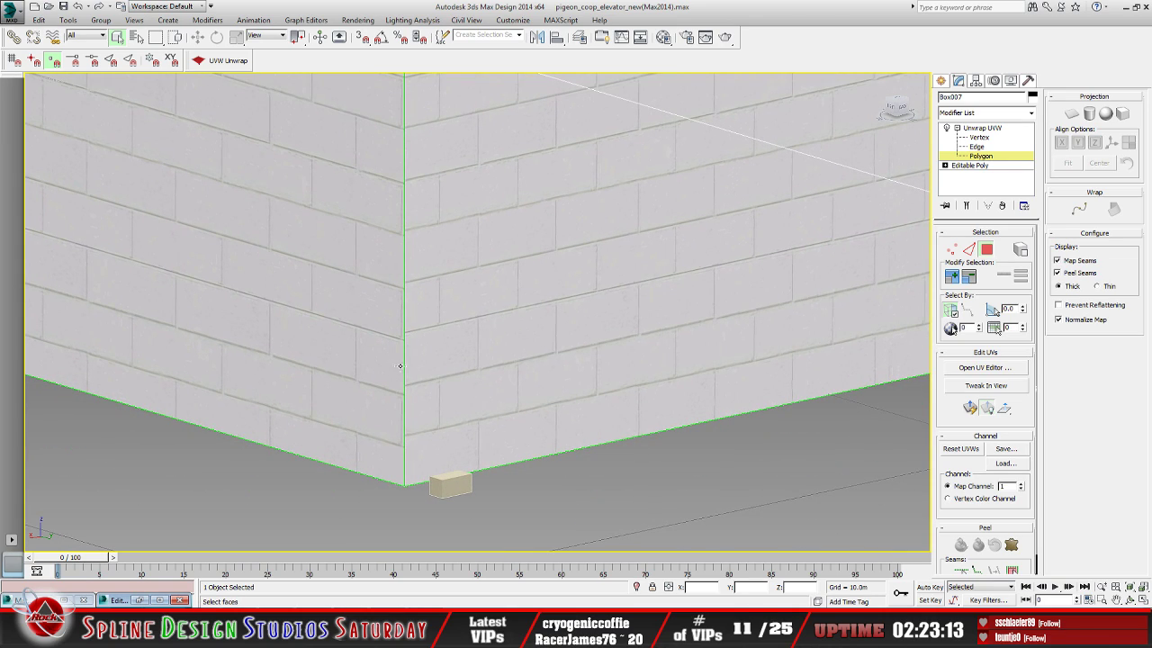
{"action": "middle_click_drag", "start_coordinate": [402, 143], "coordinate": [432, 336]}
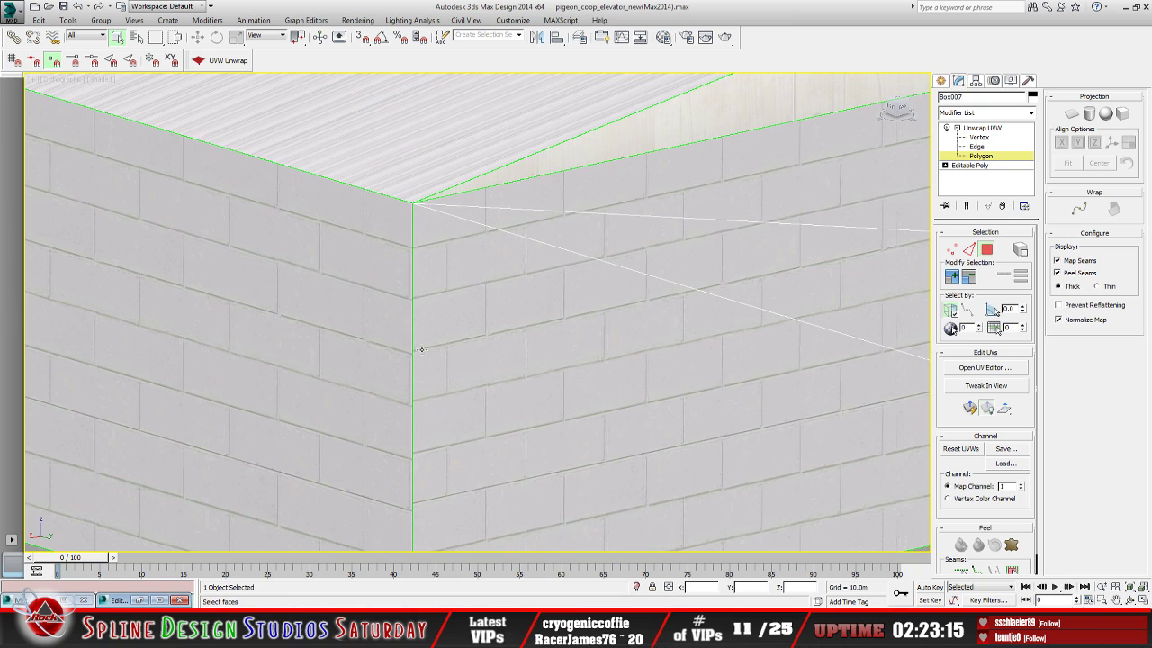
{"action": "scroll", "coordinate": [423, 355], "scroll_direction": "down", "scroll_amount": 4}
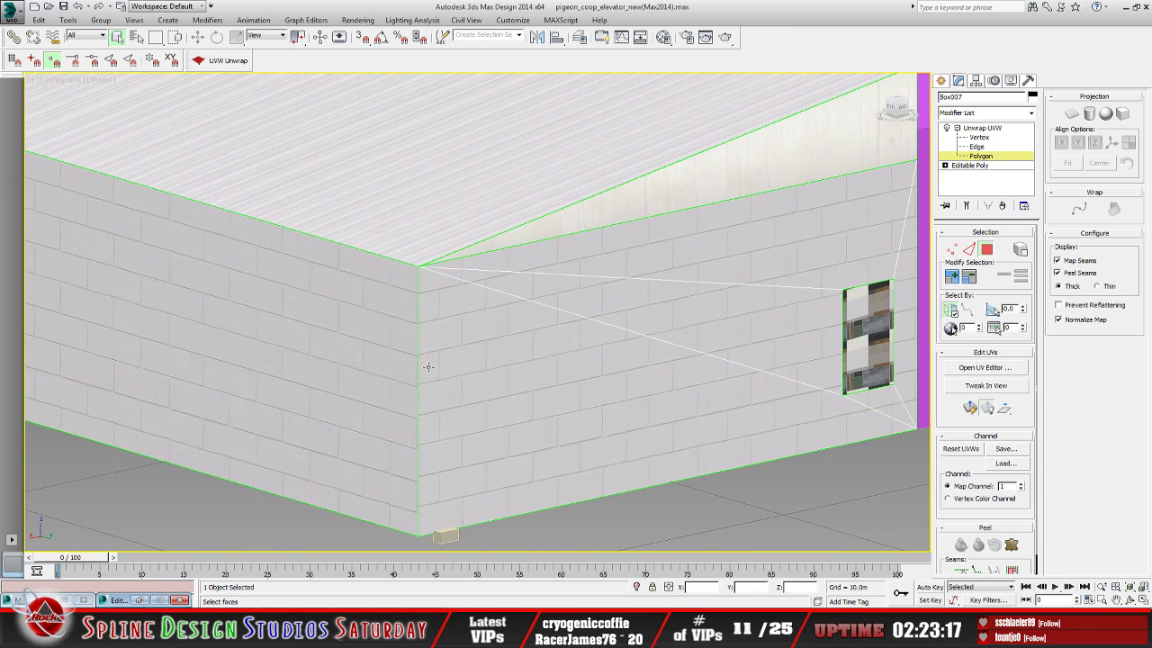
{"action": "scroll", "coordinate": [428, 366], "scroll_direction": "down", "scroll_amount": 3}
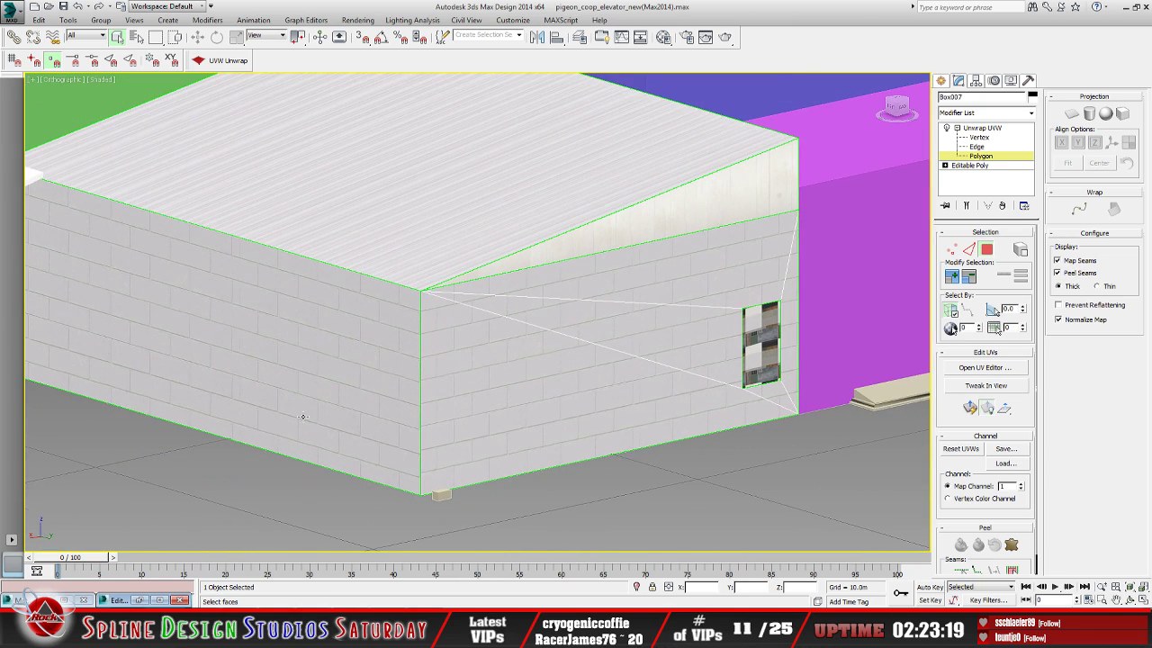
{"action": "scroll", "coordinate": [306, 417], "scroll_direction": "down", "scroll_amount": 2}
{"action": "scroll", "coordinate": [323, 409], "scroll_direction": "down", "scroll_amount": 1}
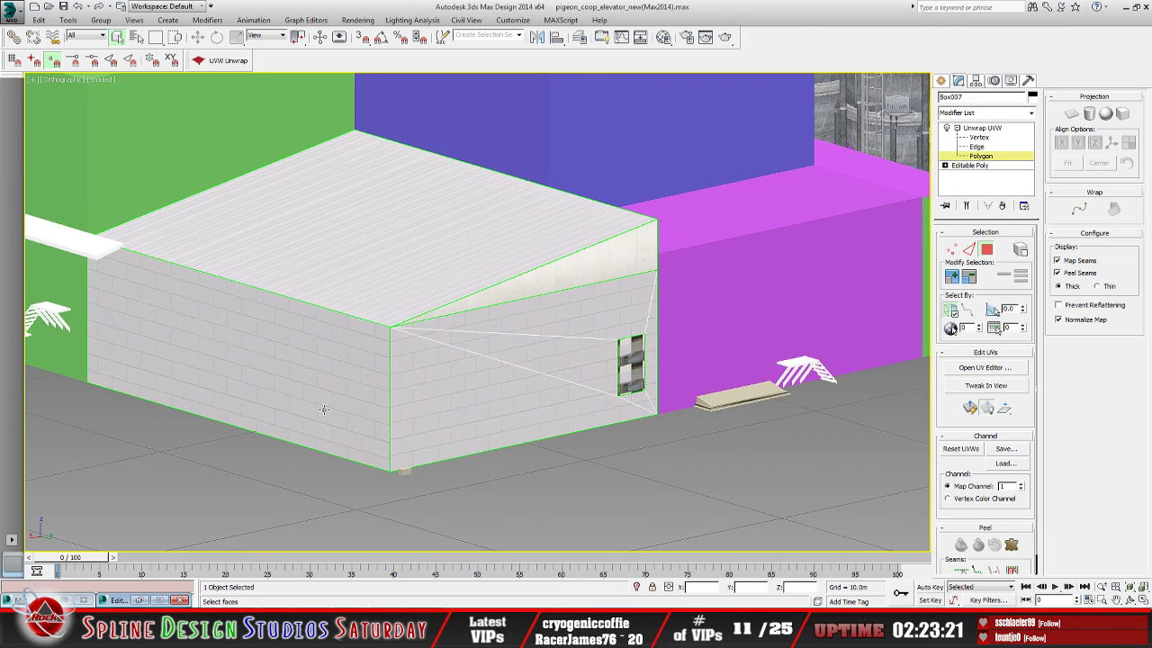
Reselect the side wall's UV shell and stretch its lower-right corner down to the bottom edge of the light block strip
{"action": "left_click", "coordinate": [136, 601]}
{"action": "scroll", "coordinate": [324, 409], "scroll_direction": "up", "scroll_amount": 5}
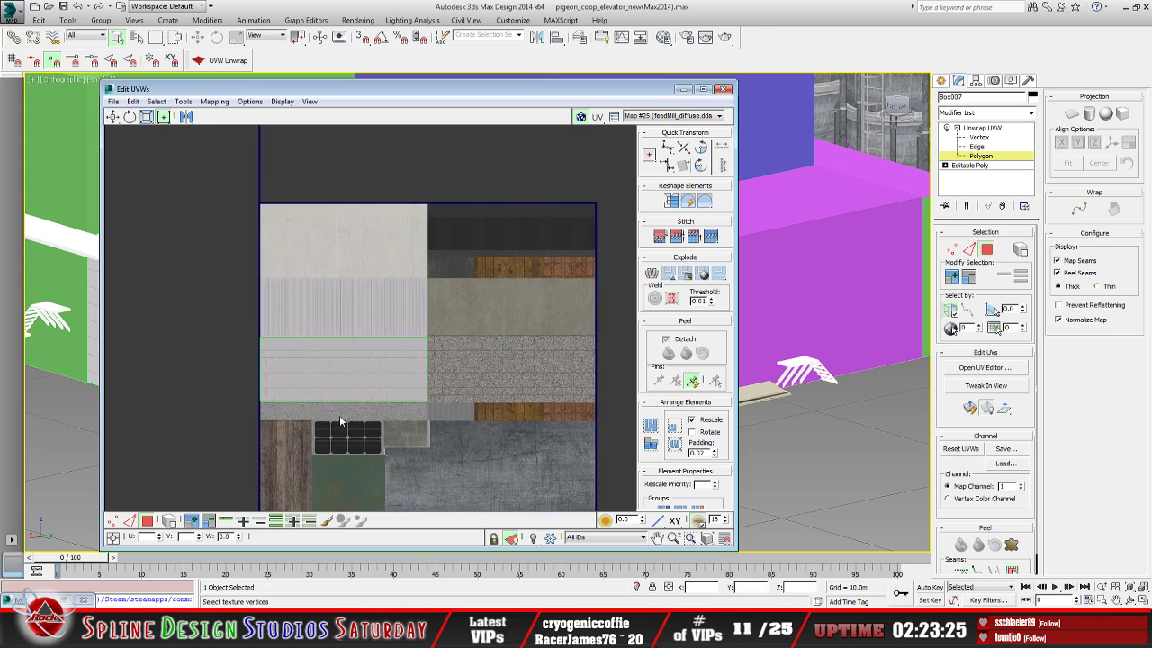
{"action": "scroll", "coordinate": [438, 392], "scroll_direction": "up", "scroll_amount": 5}
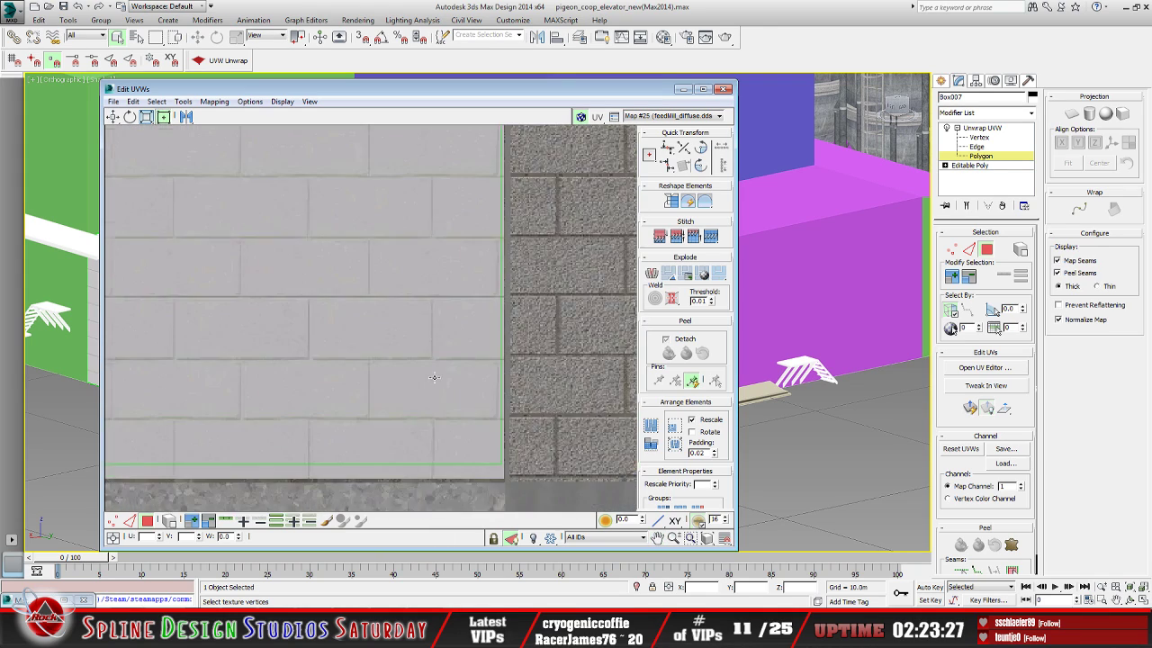
{"action": "left_click", "coordinate": [400, 313]}
{"action": "scroll", "coordinate": [401, 314], "scroll_direction": "down", "scroll_amount": 5}
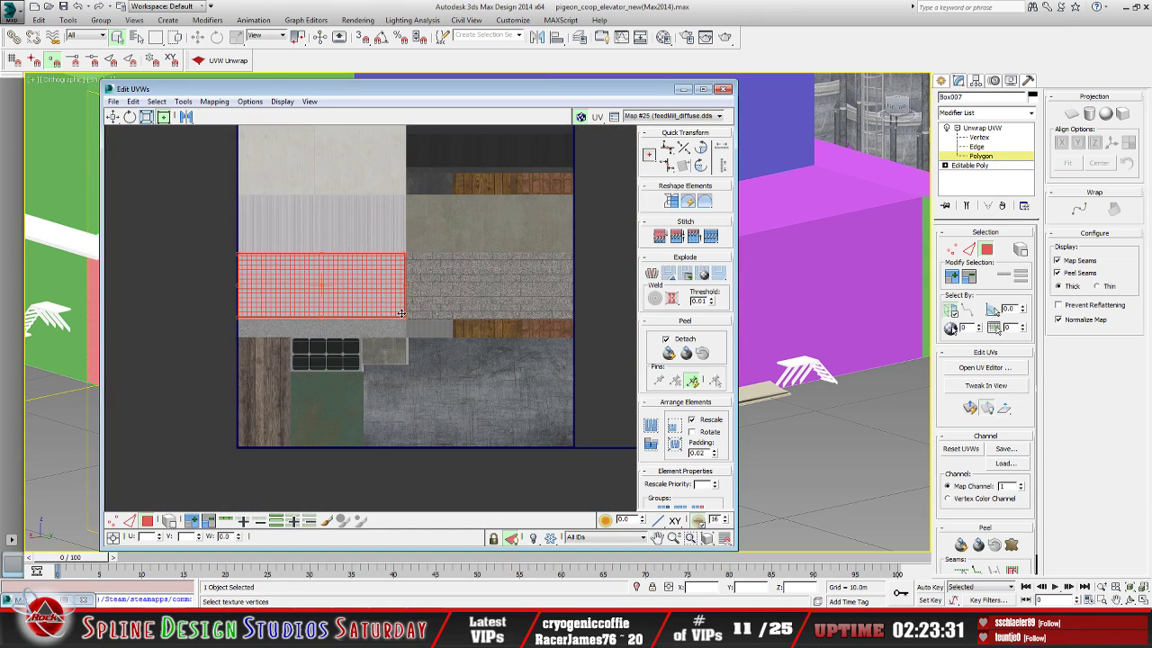
{"action": "scroll", "coordinate": [402, 313], "scroll_direction": "up", "scroll_amount": 10}
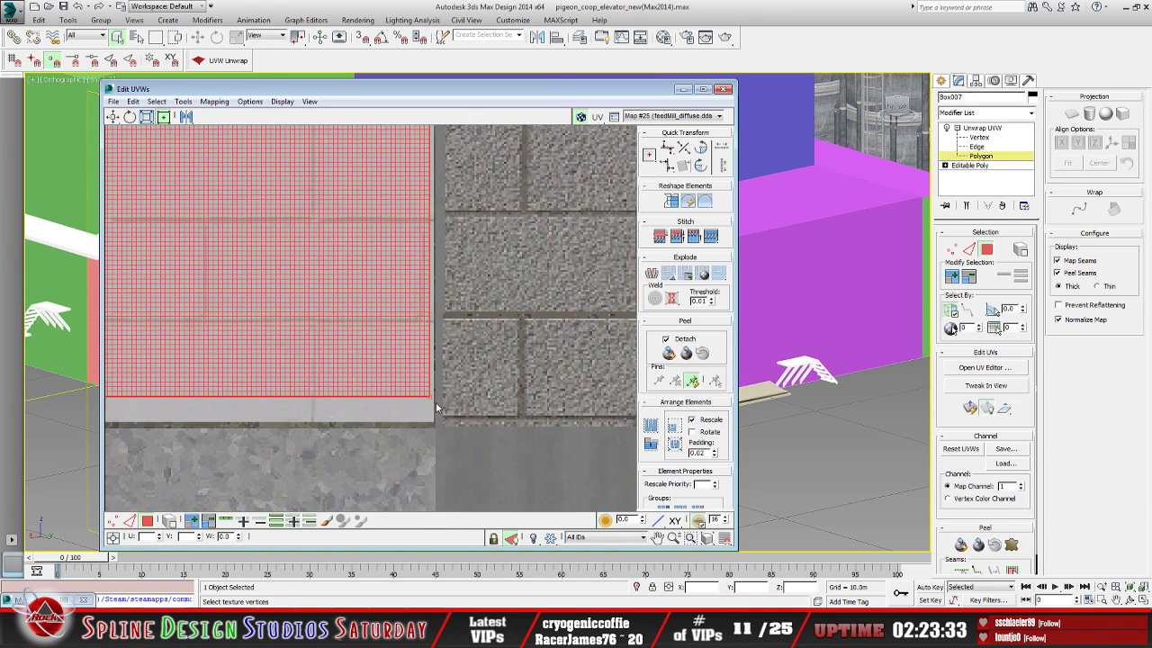
{"action": "left_click_drag", "start_coordinate": [428, 397], "coordinate": [432, 417]}
Pull the UV shell's upper-right corner slightly inward, clear of the dark pixels at the block strip's right edge
{"action": "scroll", "coordinate": [404, 417], "scroll_direction": "down", "scroll_amount": 2}
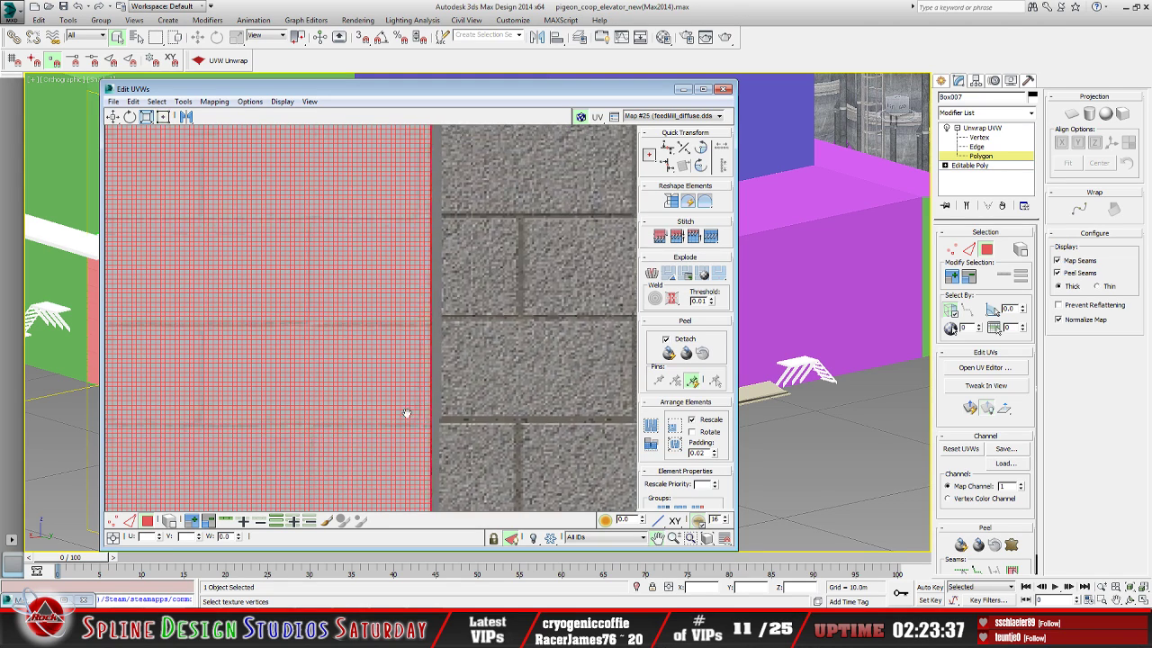
{"action": "scroll", "coordinate": [334, 340], "scroll_direction": "down", "scroll_amount": 3}
{"action": "middle_click_drag", "start_coordinate": [335, 340], "coordinate": [359, 396]}
{"action": "scroll", "coordinate": [375, 247], "scroll_direction": "up", "scroll_amount": 6}
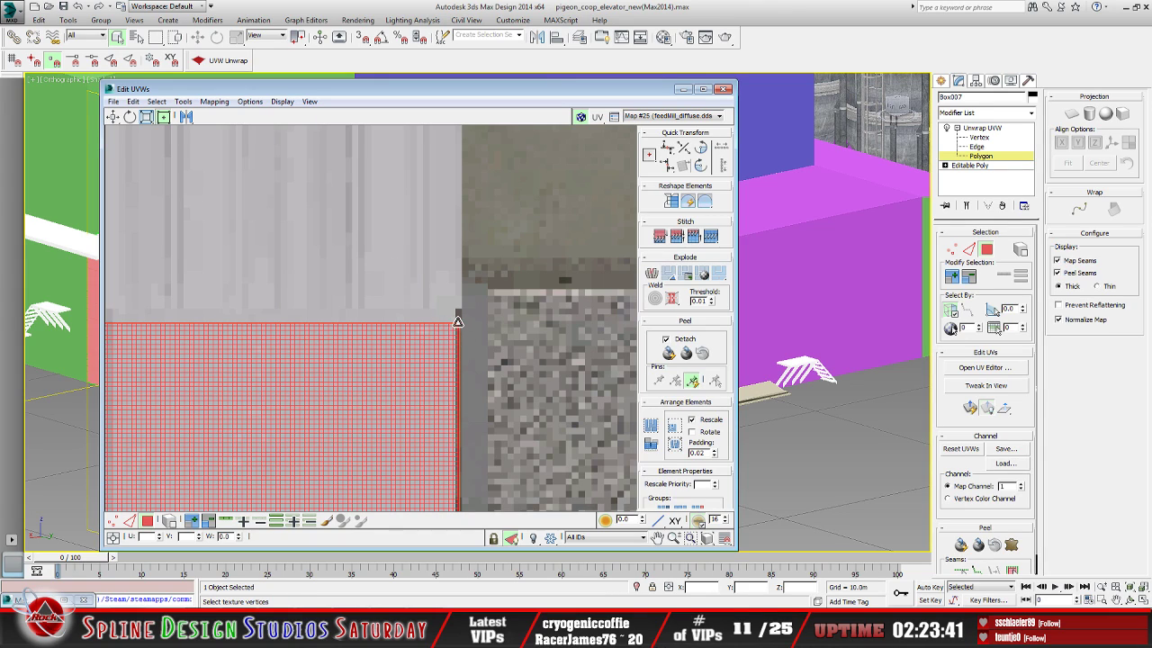
{"action": "left_click_drag", "start_coordinate": [458, 322], "coordinate": [451, 322]}
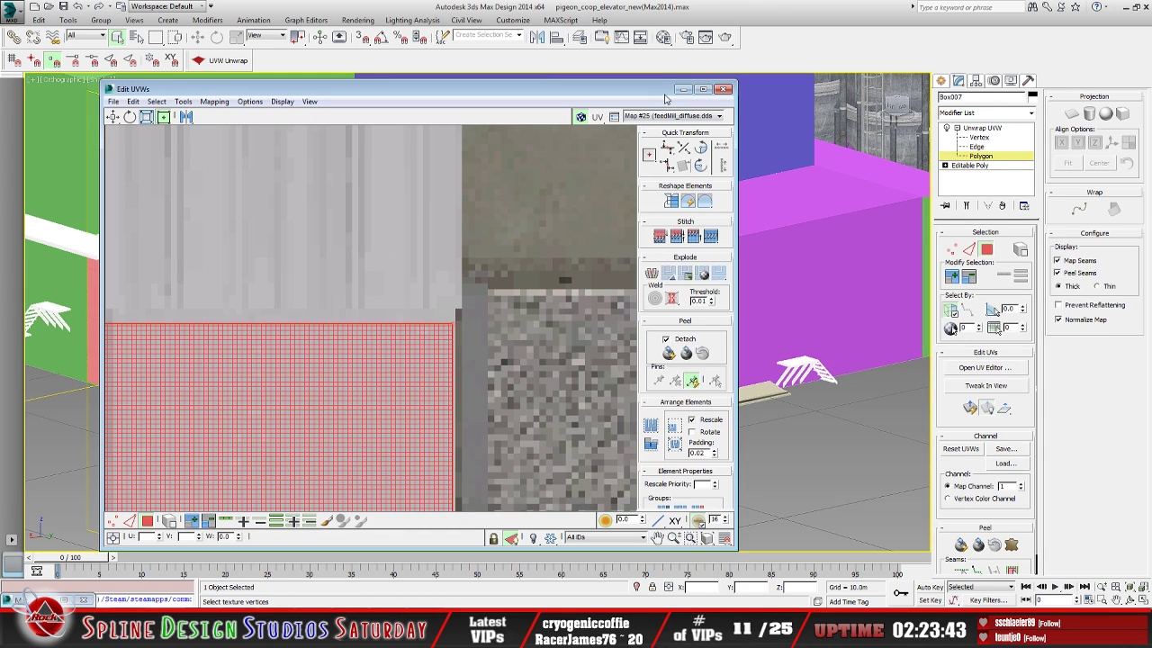
Deselect the wall and examine the block joints around the front corner from close up and from farther away
{"action": "left_click", "coordinate": [683, 89]}
{"action": "middle_click_drag", "start_coordinate": [552, 250], "coordinate": [506, 253], "text": "alt"}
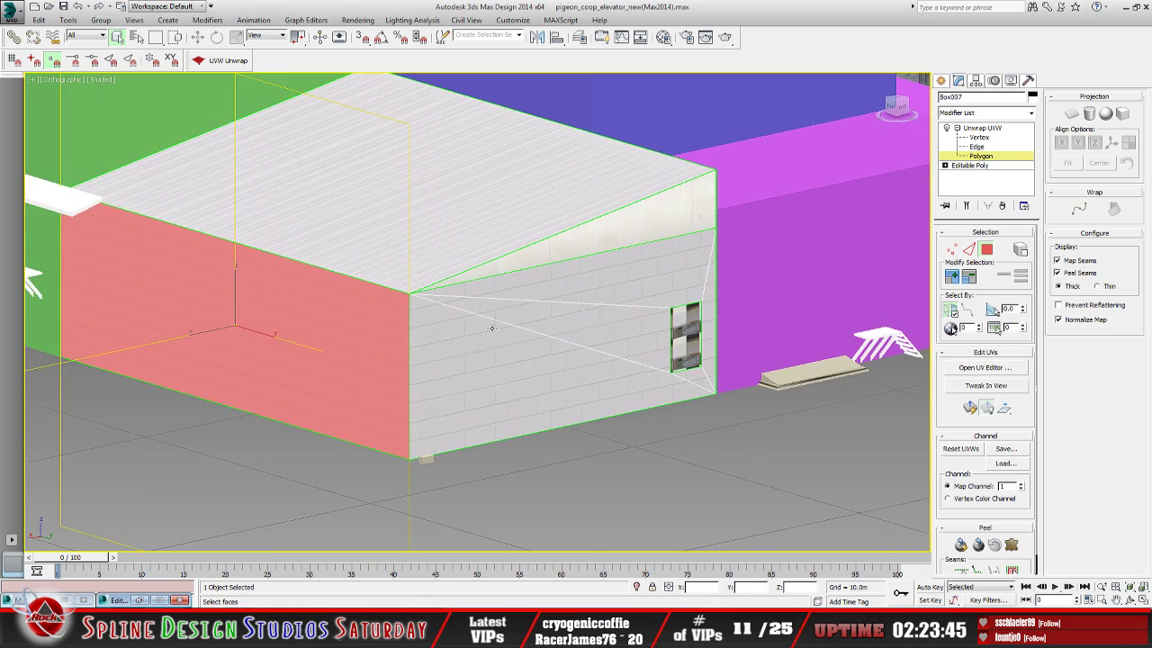
{"action": "middle_click_drag", "start_coordinate": [491, 328], "coordinate": [405, 342], "text": "alt"}
{"action": "left_click", "coordinate": [219, 527]}
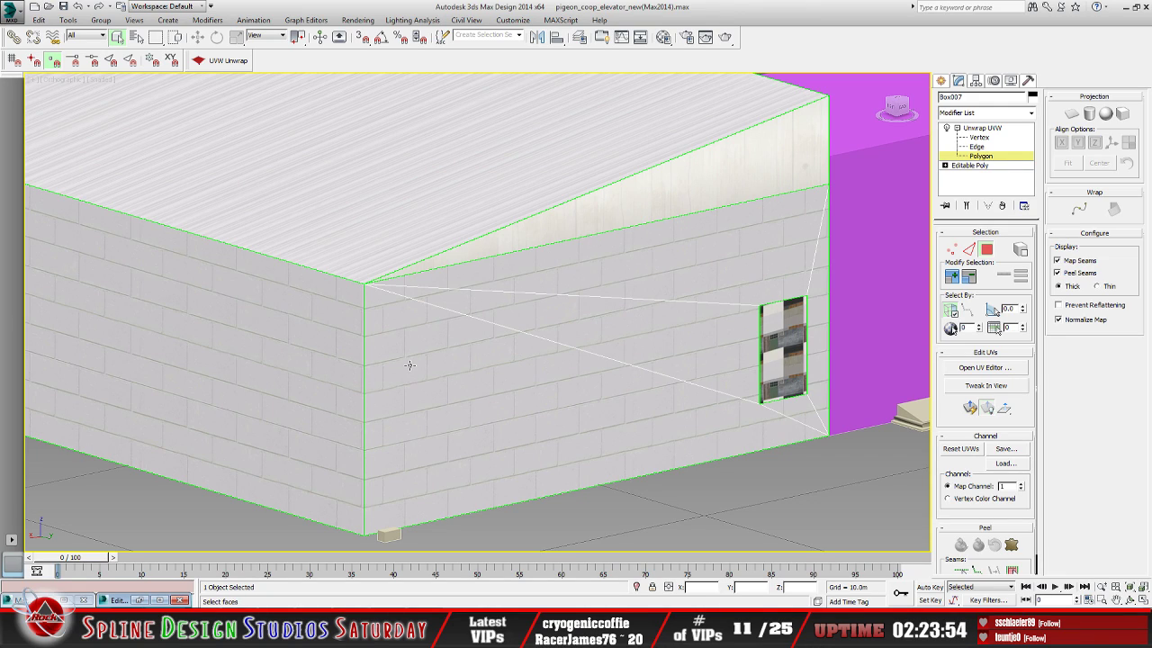
{"action": "scroll", "coordinate": [409, 365], "scroll_direction": "down", "scroll_amount": 8}
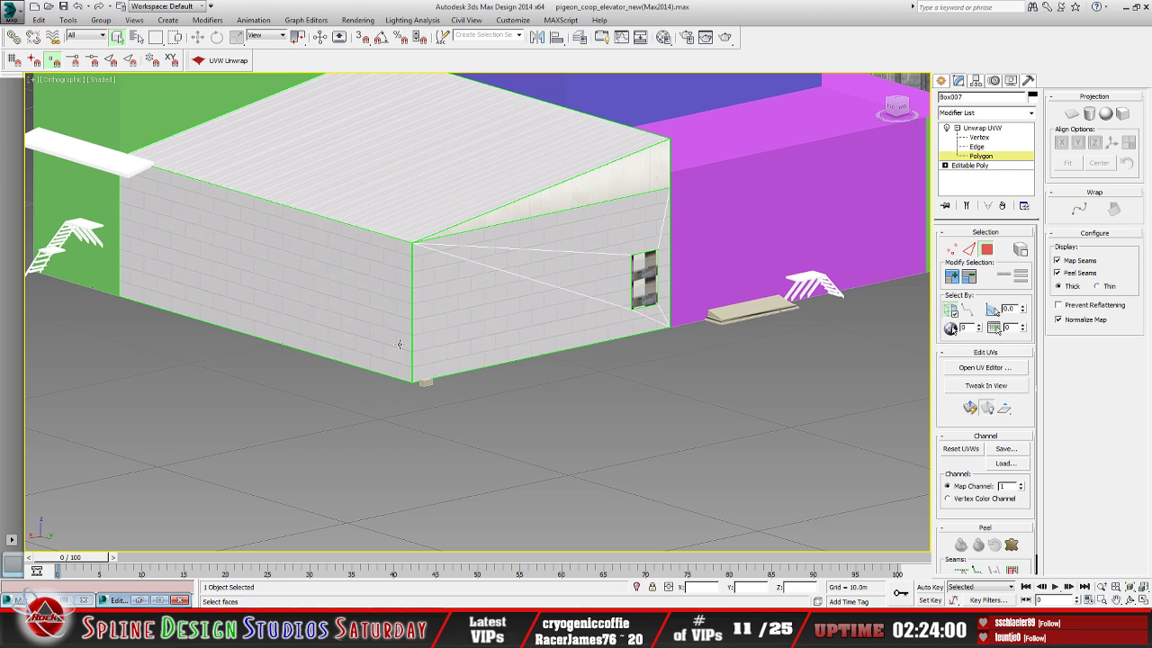
{"action": "scroll", "coordinate": [400, 344], "scroll_direction": "up", "scroll_amount": 8}
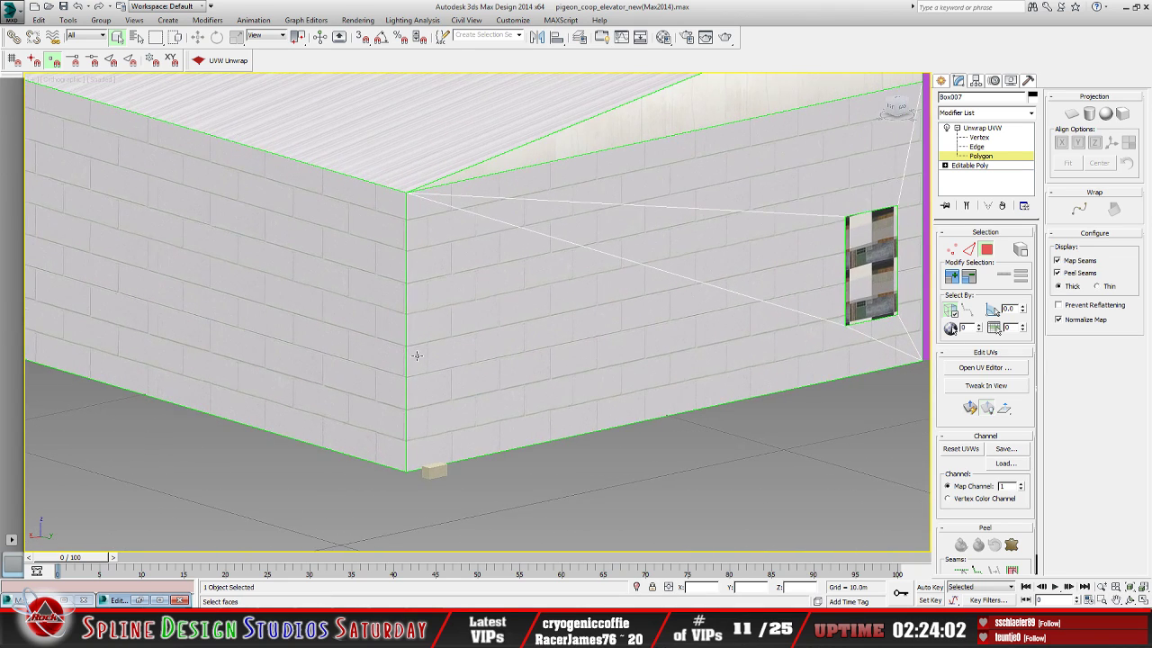
{"action": "scroll", "coordinate": [416, 356], "scroll_direction": "up", "scroll_amount": 8}
{"action": "scroll", "coordinate": [408, 336], "scroll_direction": "up", "scroll_amount": 2}
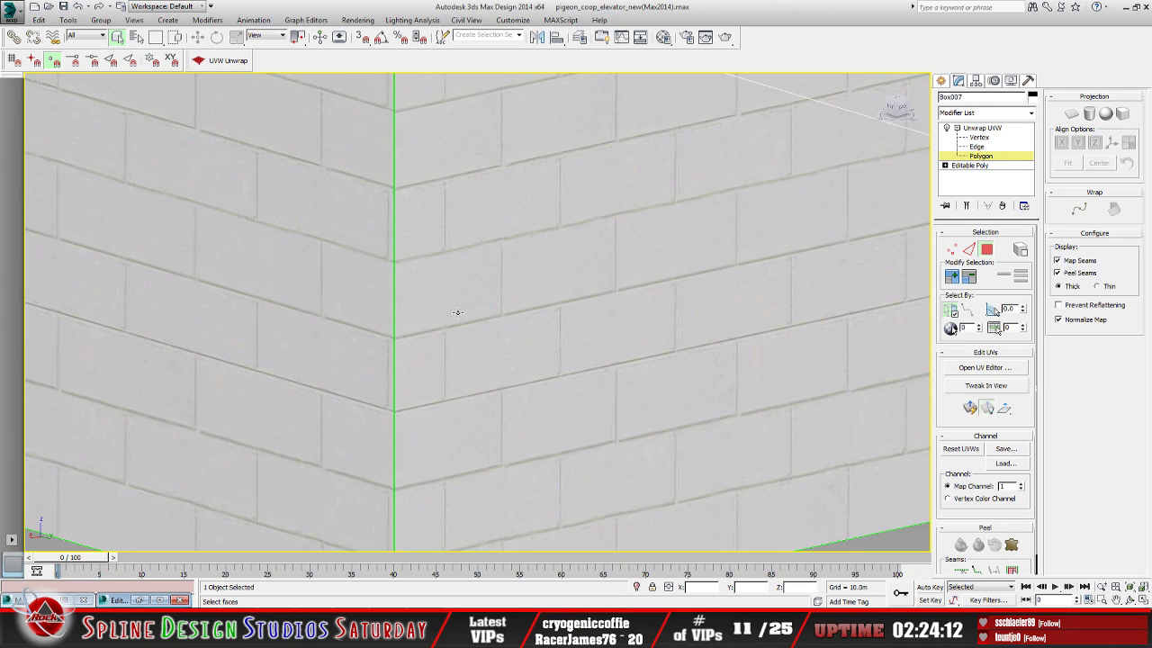
{"action": "scroll", "coordinate": [457, 312], "scroll_direction": "down", "scroll_amount": 2}
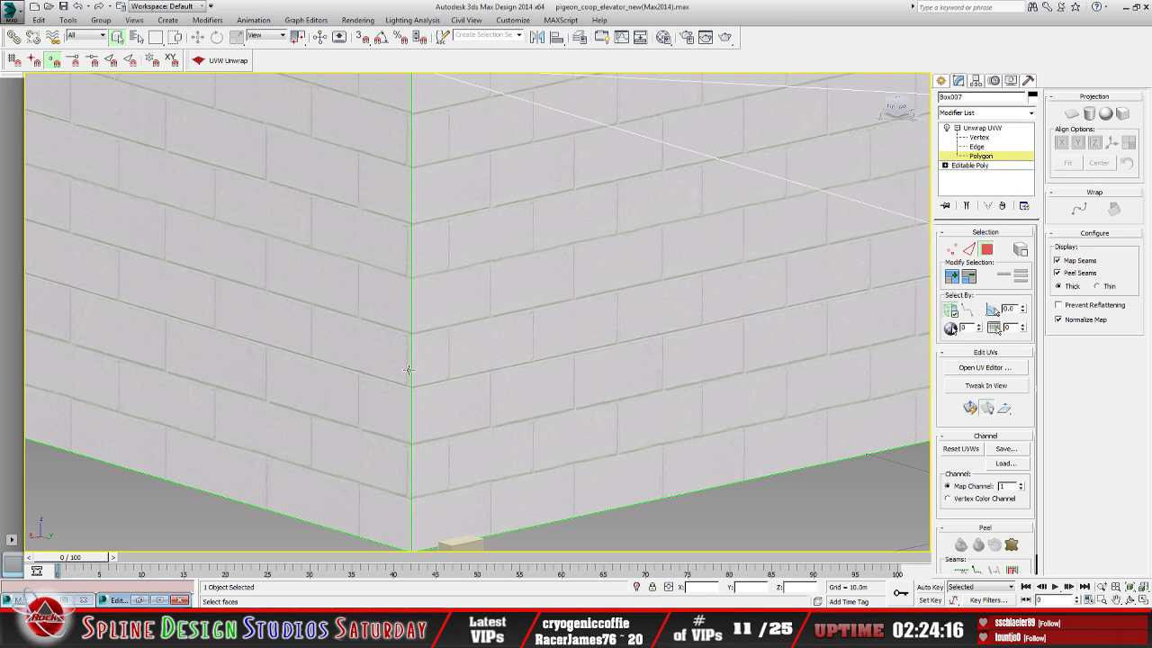
{"action": "scroll", "coordinate": [444, 369], "scroll_direction": "down", "scroll_amount": 2}
{"action": "scroll", "coordinate": [445, 369], "scroll_direction": "down", "scroll_amount": 8}
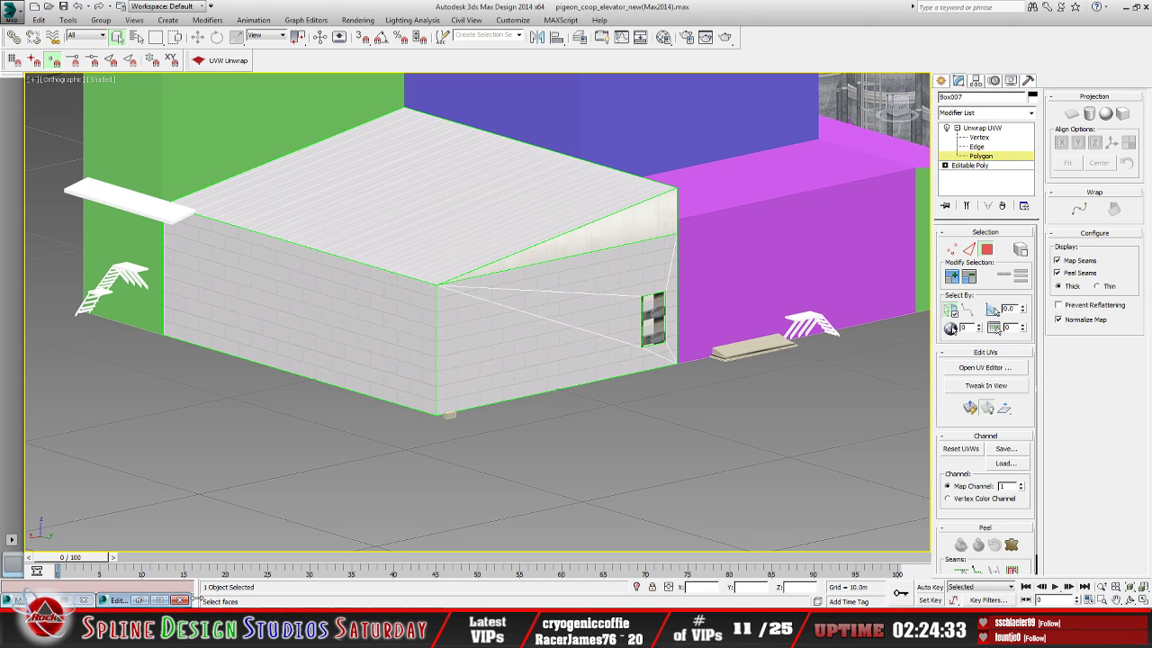
Bring back the UV editor and move the plain wall shell's upper-right vertex onto the matching corner of the window wall's shell
{"action": "left_click", "coordinate": [139, 600]}
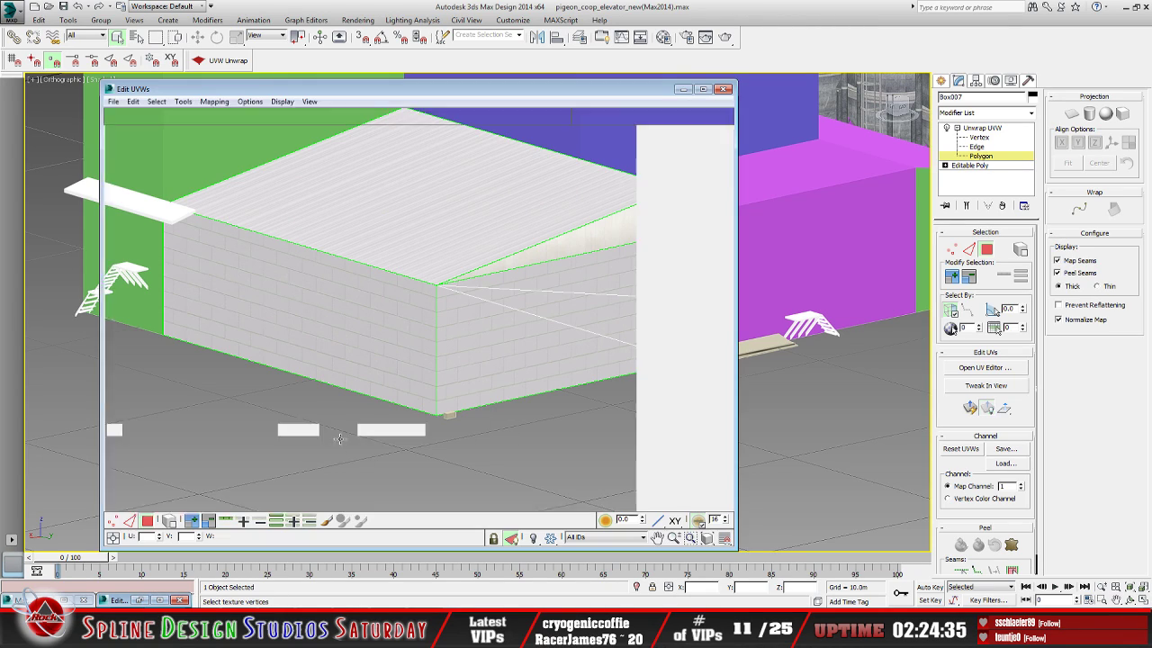
{"action": "scroll", "coordinate": [384, 366], "scroll_direction": "down", "scroll_amount": 4}
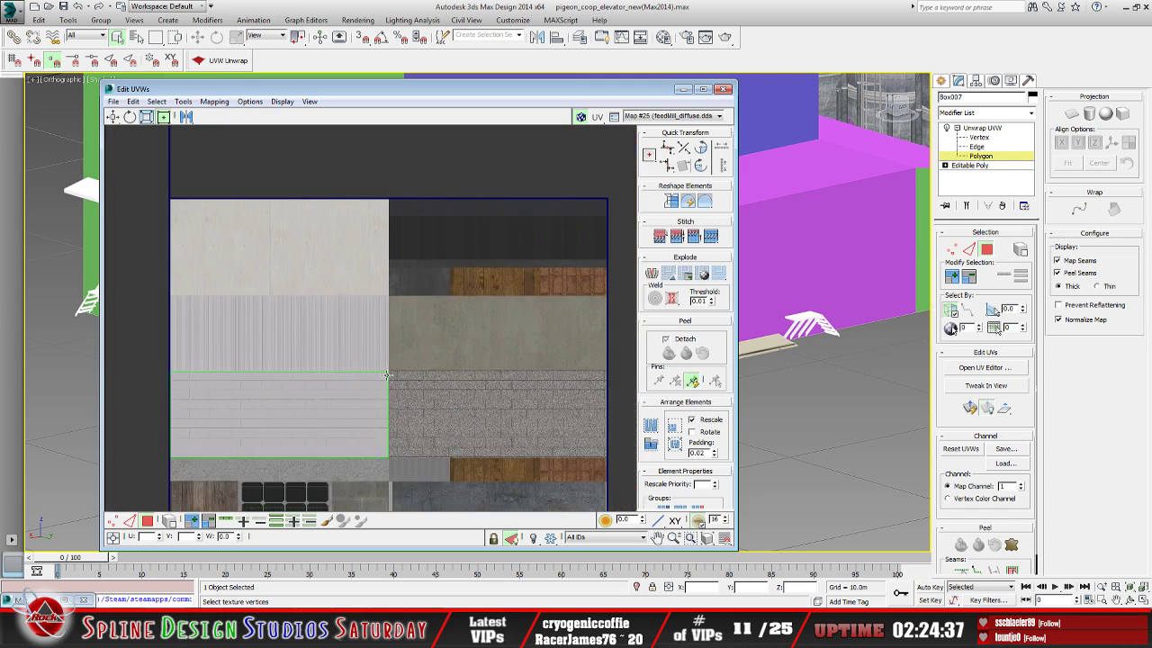
{"action": "scroll", "coordinate": [469, 361], "scroll_direction": "up", "scroll_amount": 6}
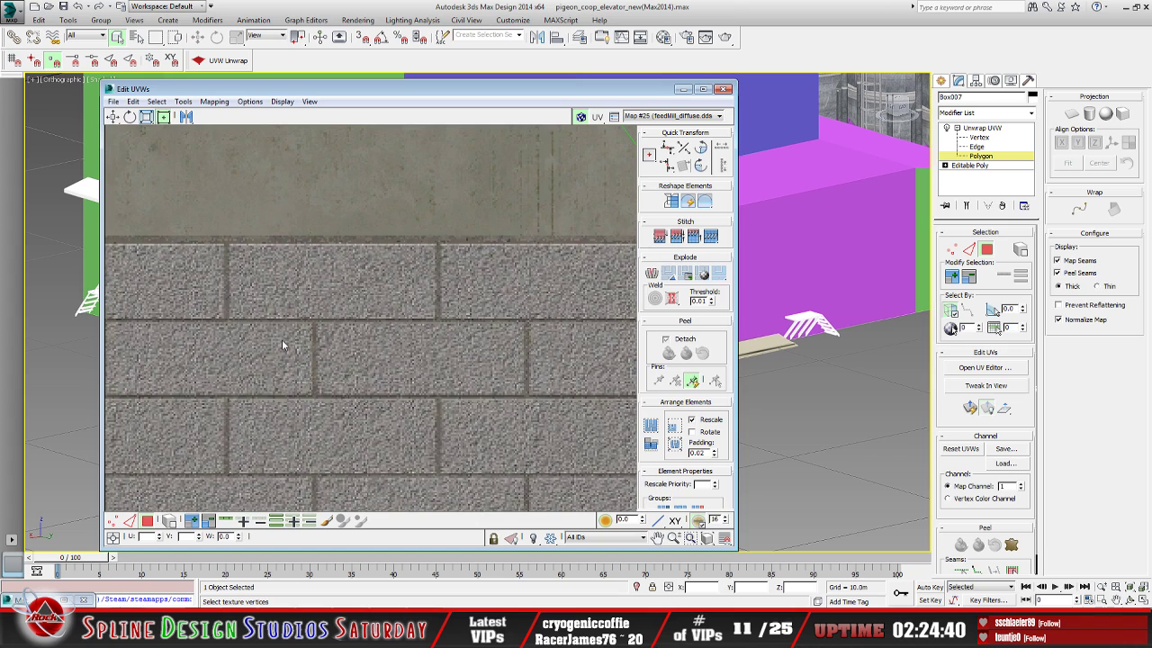
{"action": "scroll", "coordinate": [281, 339], "scroll_direction": "down", "scroll_amount": 3}
{"action": "middle_click_drag", "start_coordinate": [252, 352], "coordinate": [472, 331]}
{"action": "scroll", "coordinate": [409, 322], "scroll_direction": "up", "scroll_amount": 3}
{"action": "scroll", "coordinate": [408, 322], "scroll_direction": "up", "scroll_amount": 5}
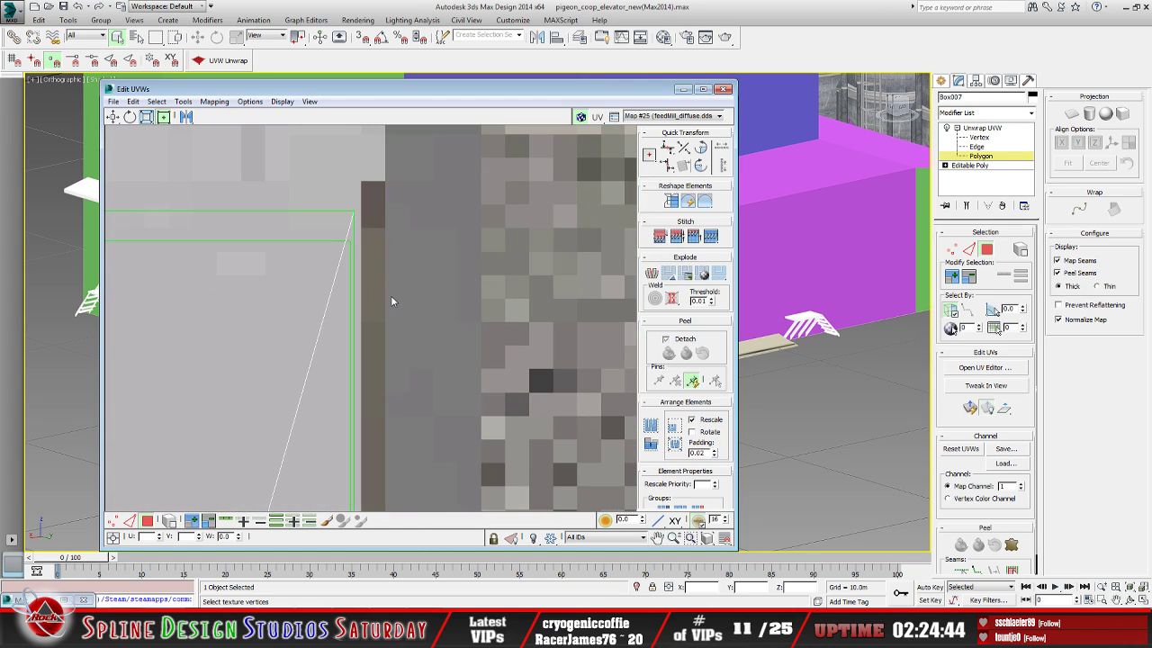
{"action": "middle_click_drag", "start_coordinate": [344, 249], "coordinate": [368, 306]}
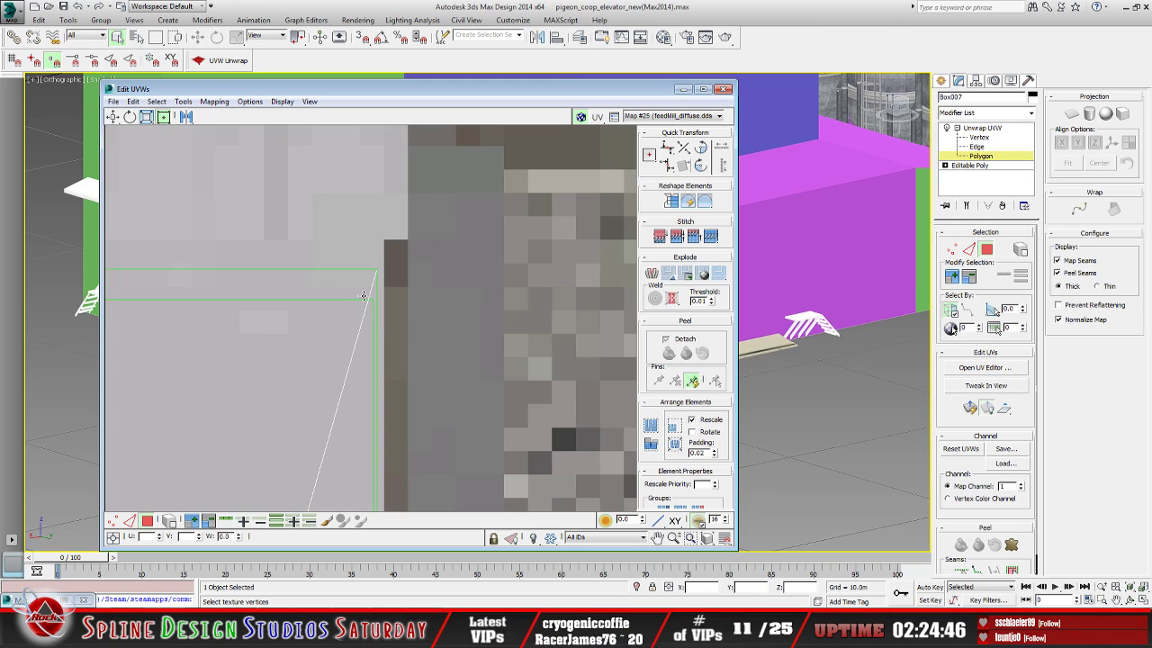
{"action": "left_click", "coordinate": [113, 521]}
{"action": "left_click", "coordinate": [373, 298]}
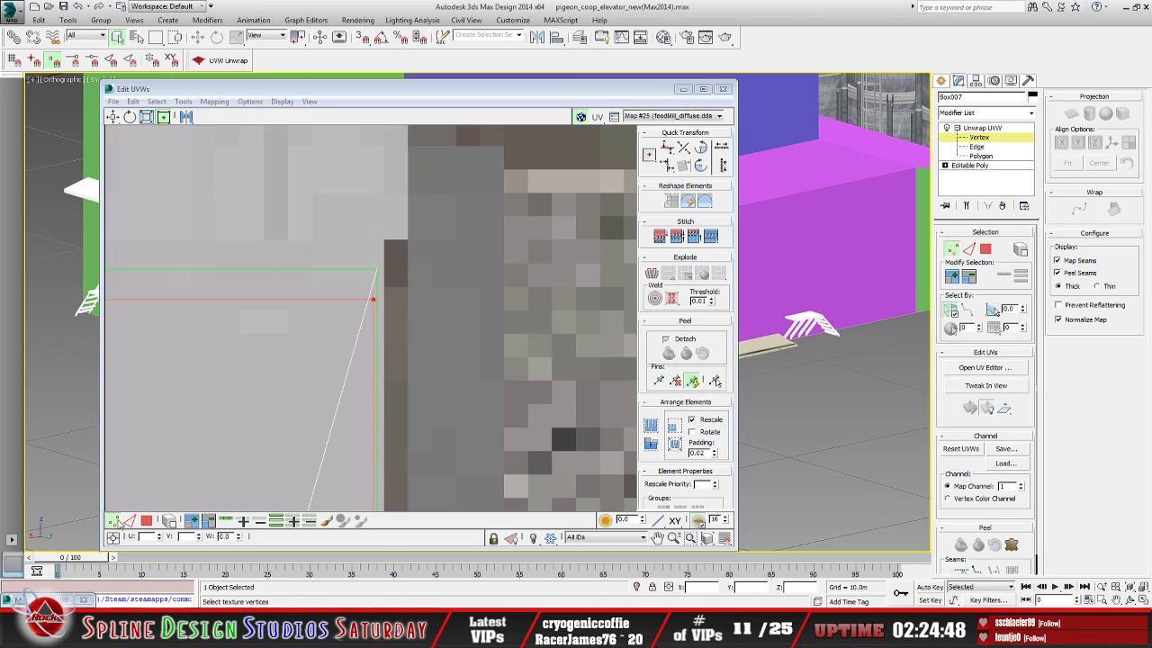
{"action": "left_click", "coordinate": [370, 306]}
{"action": "left_click", "coordinate": [372, 299]}
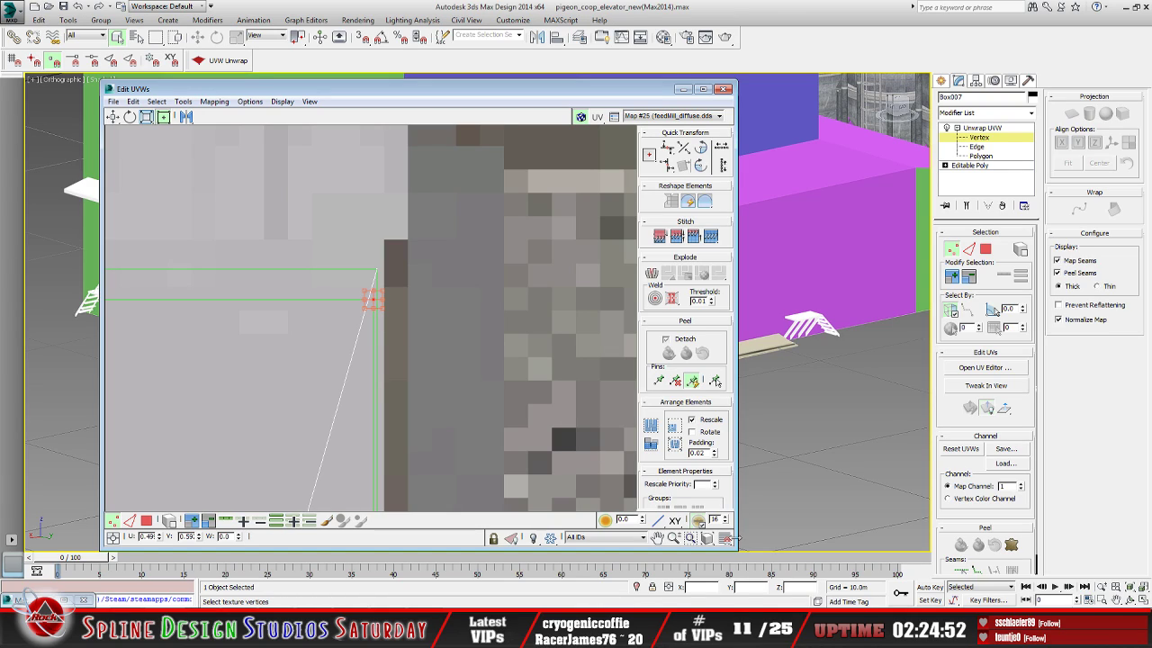
{"action": "left_click_drag", "start_coordinate": [376, 302], "coordinate": [376, 264]}
Move the plain wall shell's upper-left vertex outward, close to the window wall shell's corner at the block strip's top edge
{"action": "scroll", "coordinate": [285, 345], "scroll_direction": "down", "scroll_amount": 5}
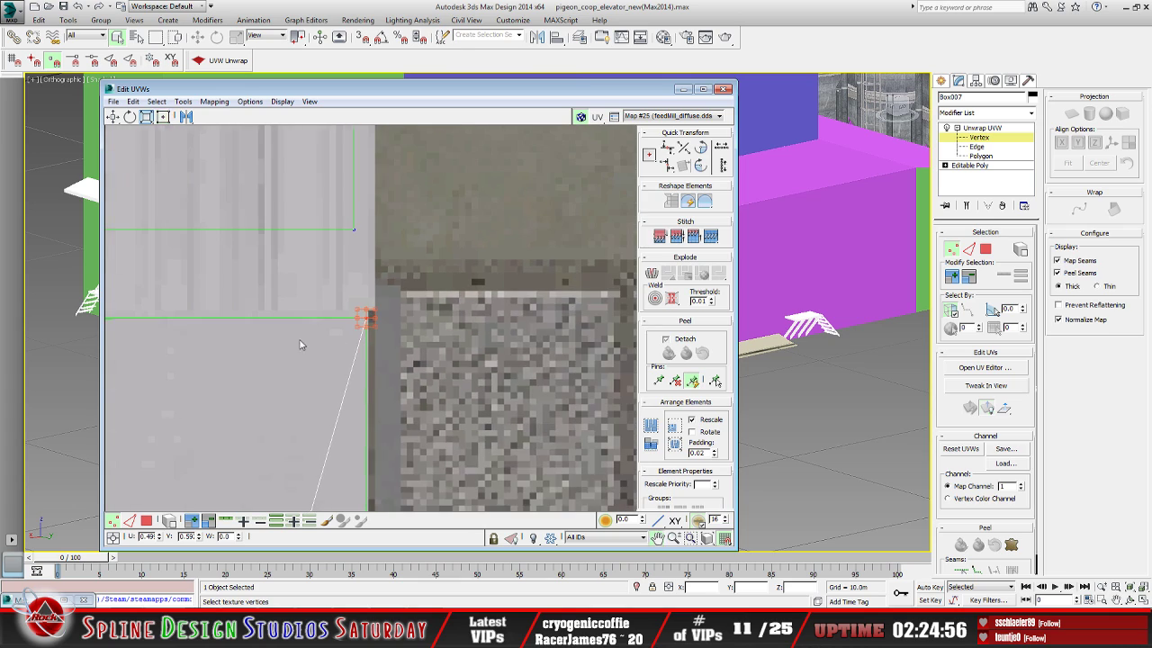
{"action": "scroll", "coordinate": [285, 346], "scroll_direction": "up", "scroll_amount": 3}
{"action": "scroll", "coordinate": [370, 347], "scroll_direction": "down", "scroll_amount": 2}
{"action": "scroll", "coordinate": [279, 378], "scroll_direction": "up", "scroll_amount": 2}
{"action": "middle_click_drag", "start_coordinate": [280, 378], "coordinate": [528, 382]}
{"action": "scroll", "coordinate": [314, 380], "scroll_direction": "down", "scroll_amount": 2}
{"action": "scroll", "coordinate": [298, 381], "scroll_direction": "down", "scroll_amount": 2}
{"action": "scroll", "coordinate": [386, 386], "scroll_direction": "up", "scroll_amount": 2}
{"action": "middle_click_drag", "start_coordinate": [386, 386], "coordinate": [338, 380]}
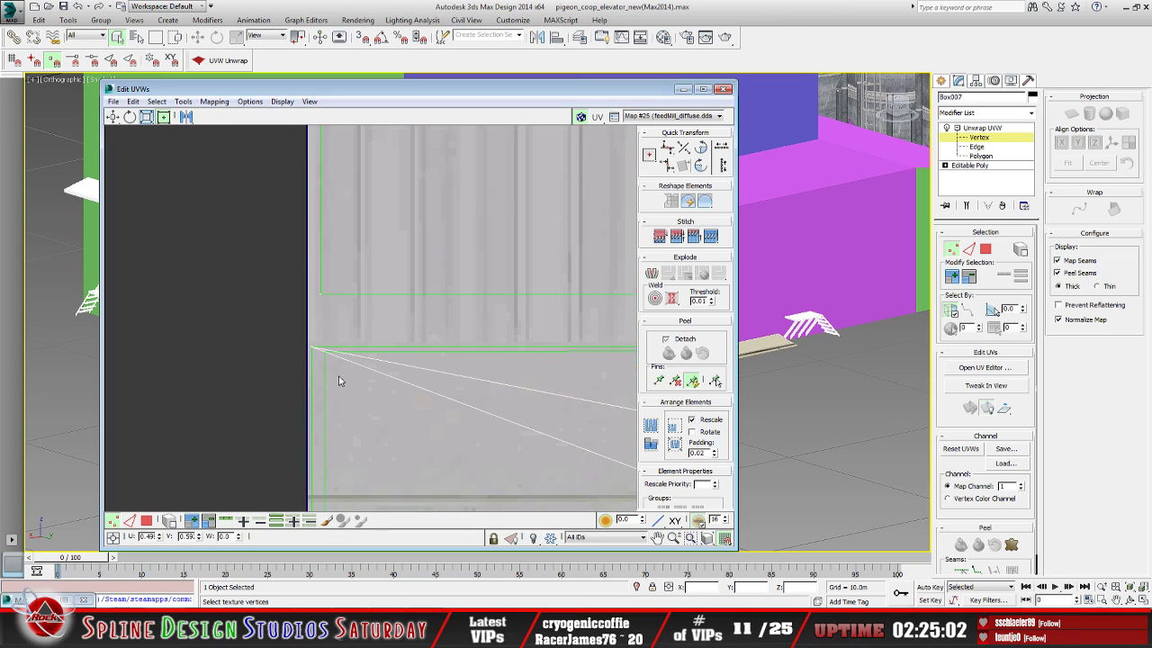
{"action": "scroll", "coordinate": [337, 378], "scroll_direction": "down", "scroll_amount": 2}
{"action": "scroll", "coordinate": [321, 388], "scroll_direction": "up", "scroll_amount": 3}
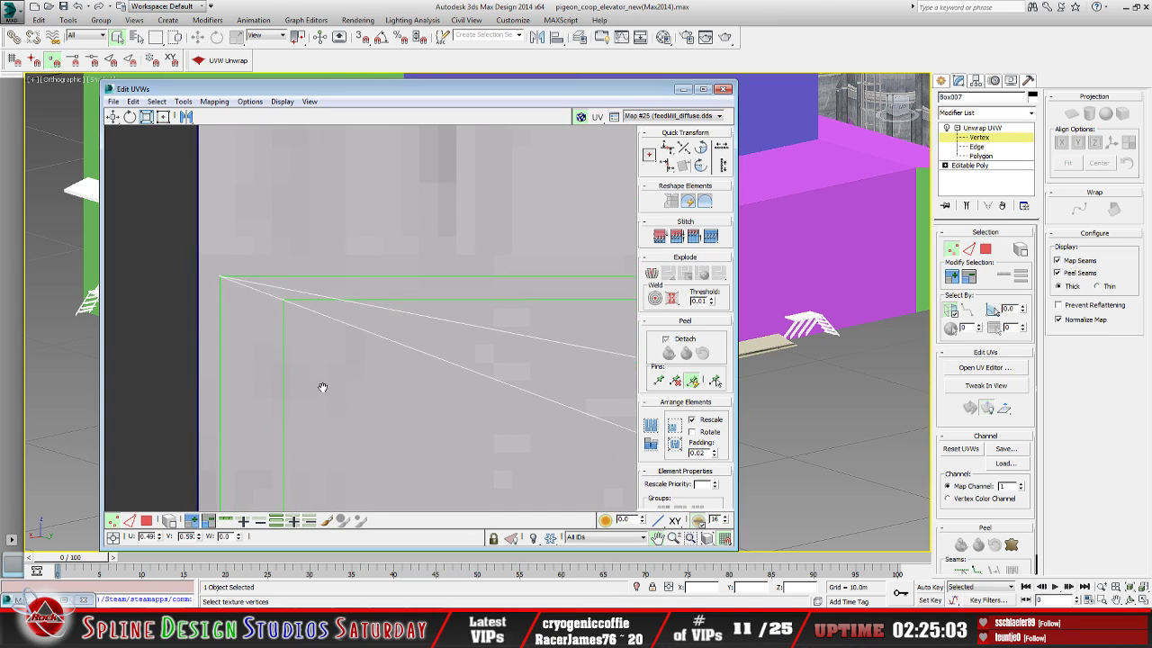
{"action": "left_click", "coordinate": [285, 313]}
{"action": "left_click_drag", "start_coordinate": [287, 315], "coordinate": [241, 303]}
{"action": "left_click", "coordinate": [243, 327]}
{"action": "left_click", "coordinate": [238, 300]}
{"action": "left_click_drag", "start_coordinate": [239, 299], "coordinate": [221, 293]}
Shift the plain wall shell's lower-left vertex outward to the window wall shell's lower-left corner
{"action": "middle_click_drag", "start_coordinate": [222, 292], "coordinate": [330, 348]}
{"action": "scroll", "coordinate": [326, 360], "scroll_direction": "up", "scroll_amount": 3}
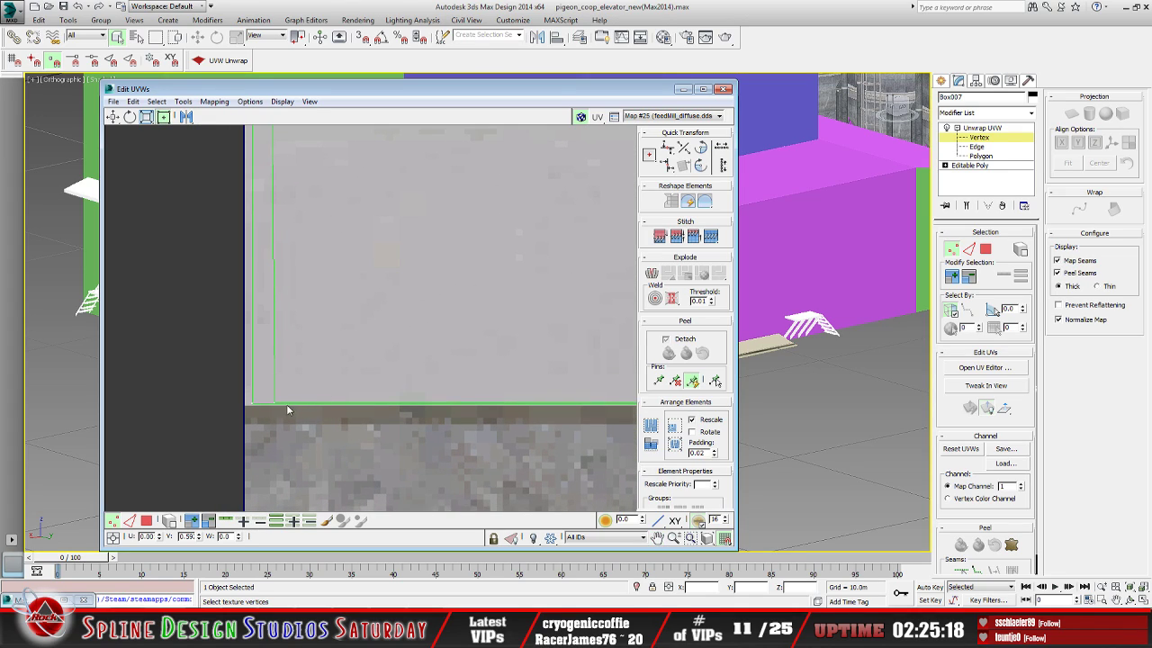
{"action": "left_click_drag", "start_coordinate": [274, 404], "coordinate": [253, 404]}
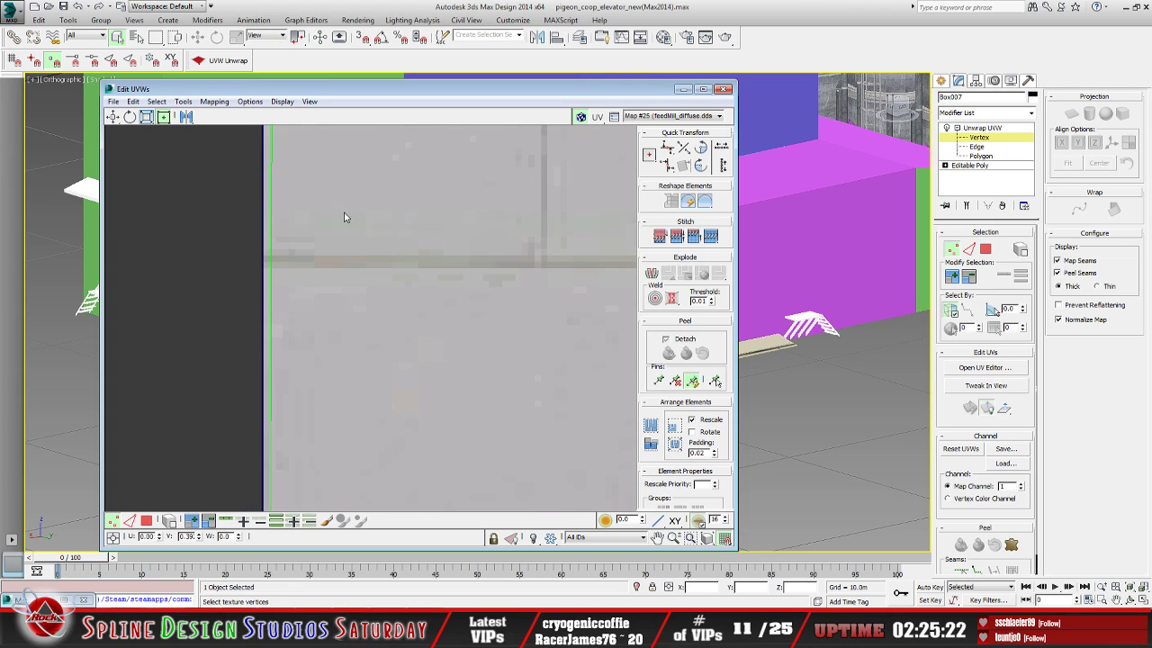
Try to reposition the plain wall shell's upper-left vertex at the window wall shell's corner, and undo the misplaced move
{"action": "middle_click_drag", "start_coordinate": [351, 198], "coordinate": [348, 290]}
{"action": "middle_click_drag", "start_coordinate": [359, 214], "coordinate": [355, 334]}
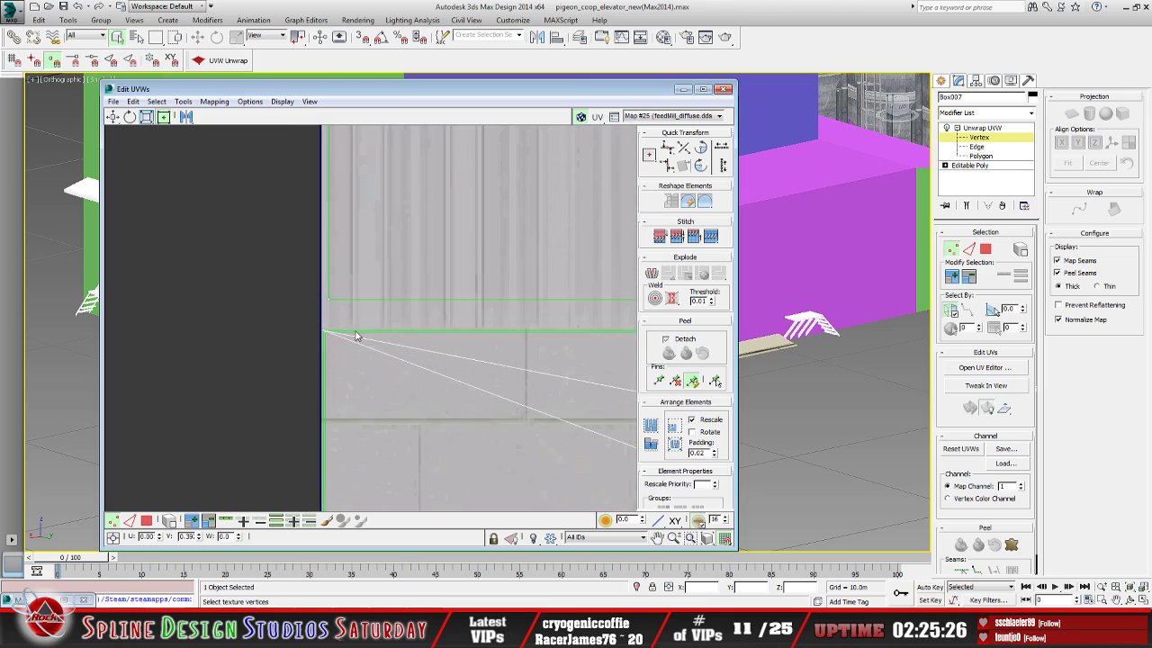
{"action": "scroll", "coordinate": [352, 334], "scroll_direction": "up", "scroll_amount": 3}
{"action": "scroll", "coordinate": [322, 363], "scroll_direction": "up", "scroll_amount": 1}
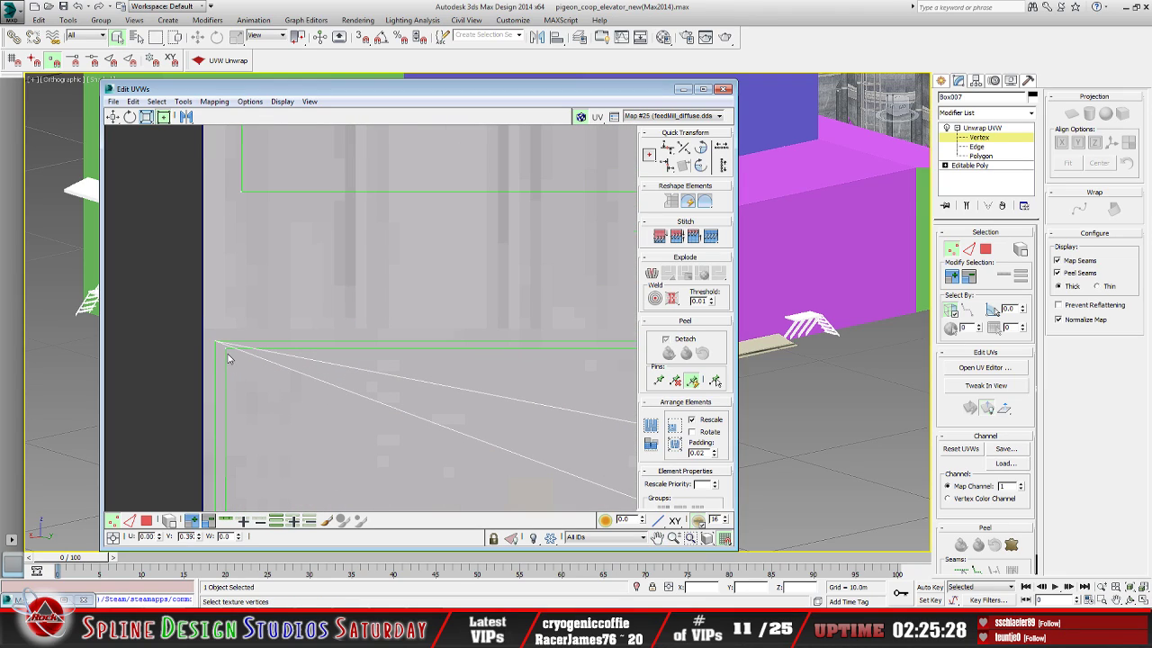
{"action": "left_click_drag", "start_coordinate": [228, 350], "coordinate": [237, 358]}
{"action": "mouse_move", "coordinate": [231, 349]}
{"action": "left_mouse_down"}
{"action": "mouse_move", "coordinate": [222, 343]}
{"action": "mouse_move", "coordinate": [248, 360]}
{"action": "left_mouse_up"}
{"action": "left_click", "coordinate": [260, 384]}
{"action": "mouse_move", "coordinate": [232, 343]}
{"action": "left_mouse_down"}
{"action": "mouse_move", "coordinate": [249, 367]}
{"action": "mouse_move", "coordinate": [210, 334]}
{"action": "mouse_move", "coordinate": [228, 363]}
{"action": "left_mouse_up"}
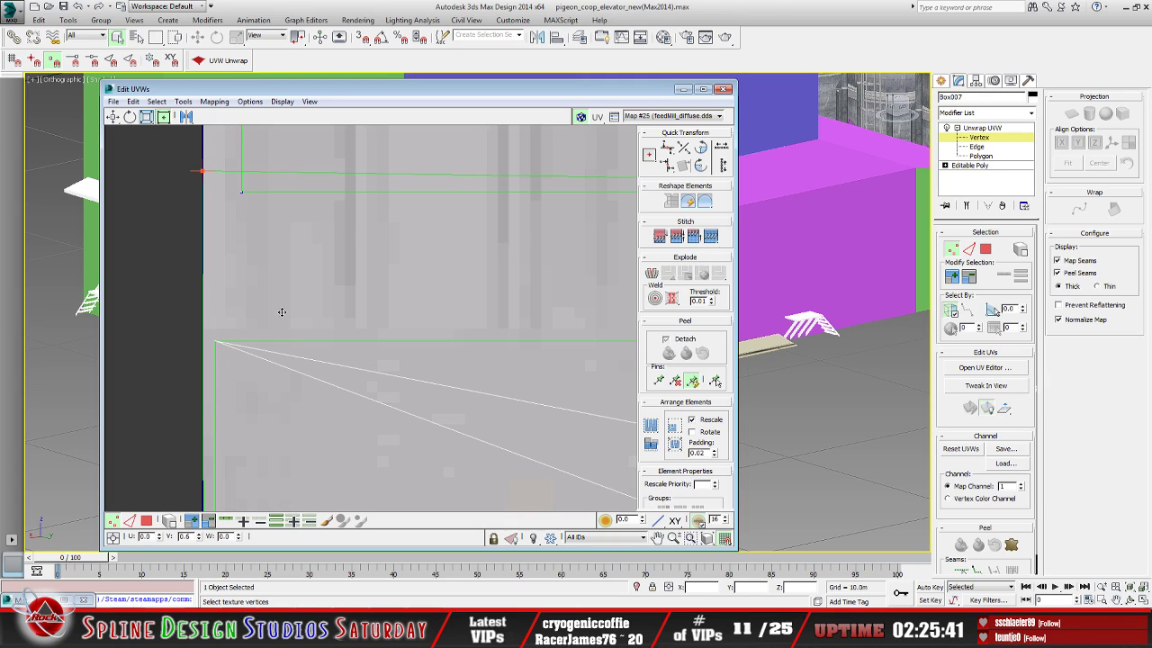
{"action": "left_click_drag", "start_coordinate": [398, 419], "coordinate": [303, 387]}
{"action": "key", "text": "ctrl+z"}
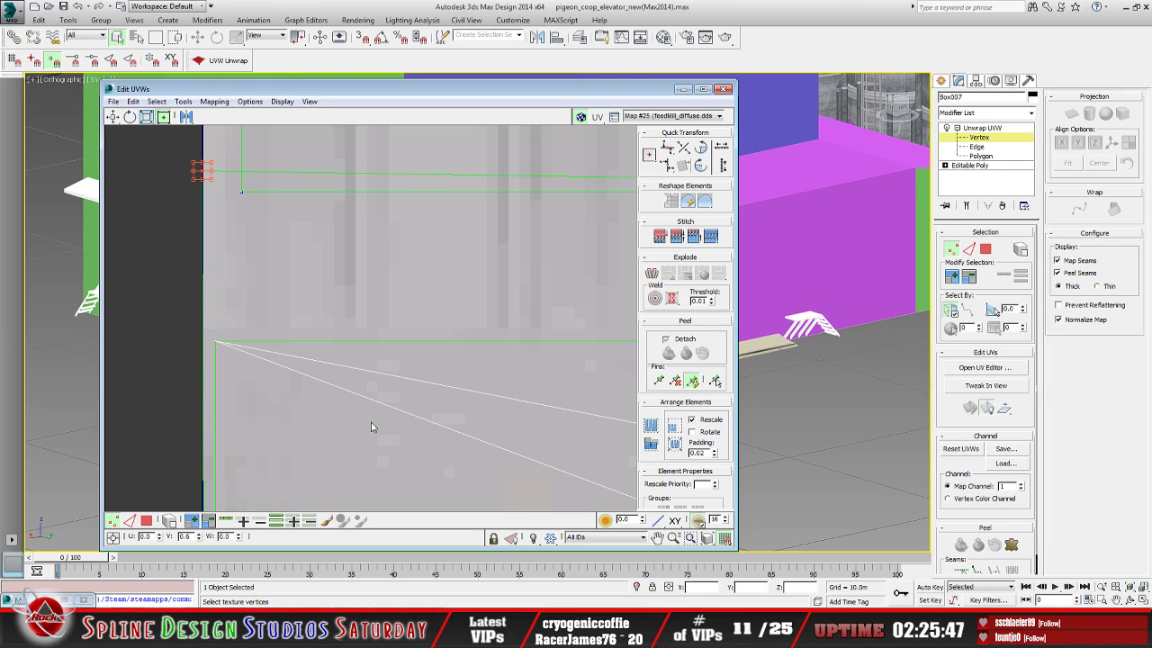
Nudge the plain wall shell's upper-left vertex to within a short distance of the window wall shell's upper-left corner
{"action": "scroll", "coordinate": [372, 423], "scroll_direction": "down", "scroll_amount": 5}
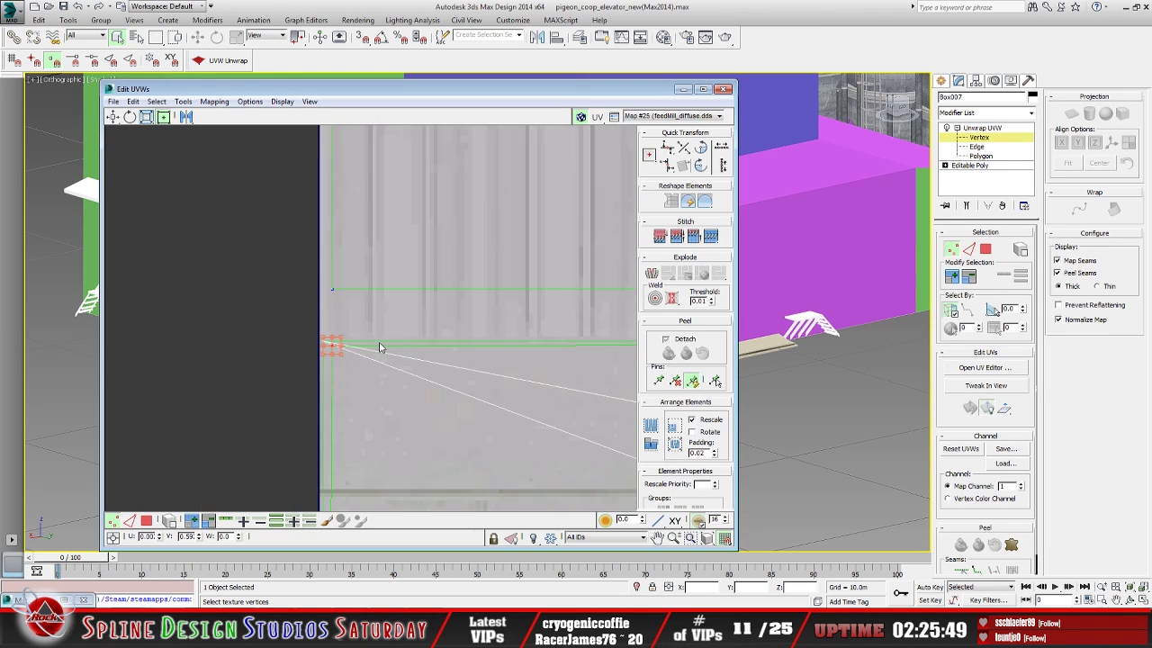
{"action": "scroll", "coordinate": [361, 245], "scroll_direction": "down", "scroll_amount": 4}
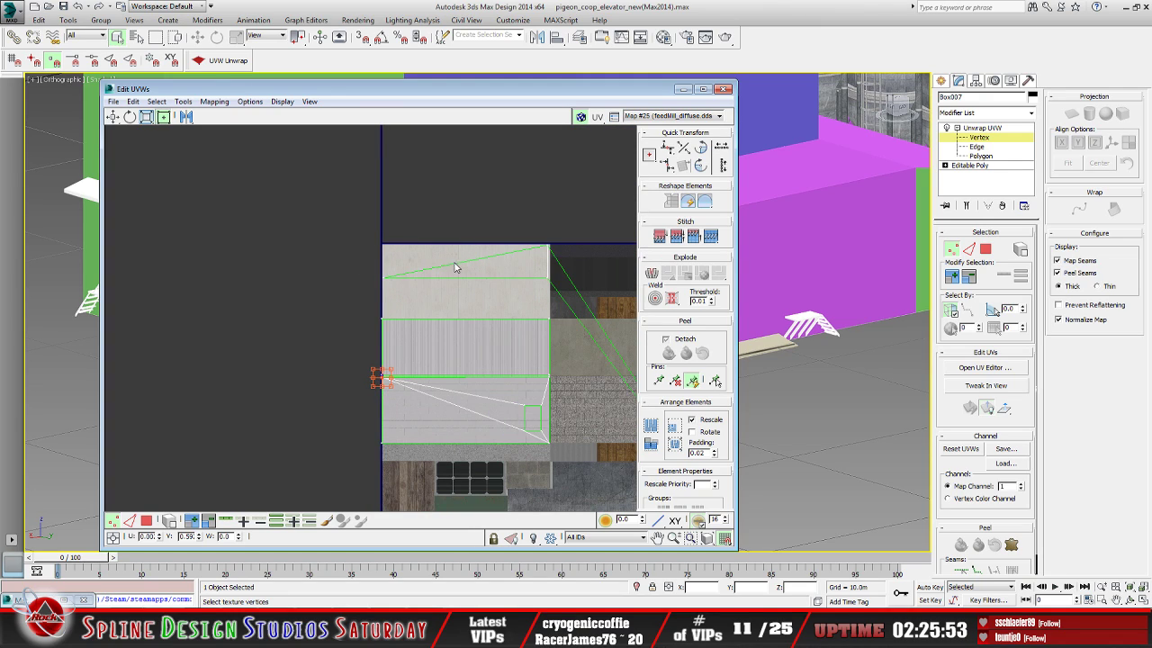
{"action": "scroll", "coordinate": [404, 381], "scroll_direction": "up", "scroll_amount": 8}
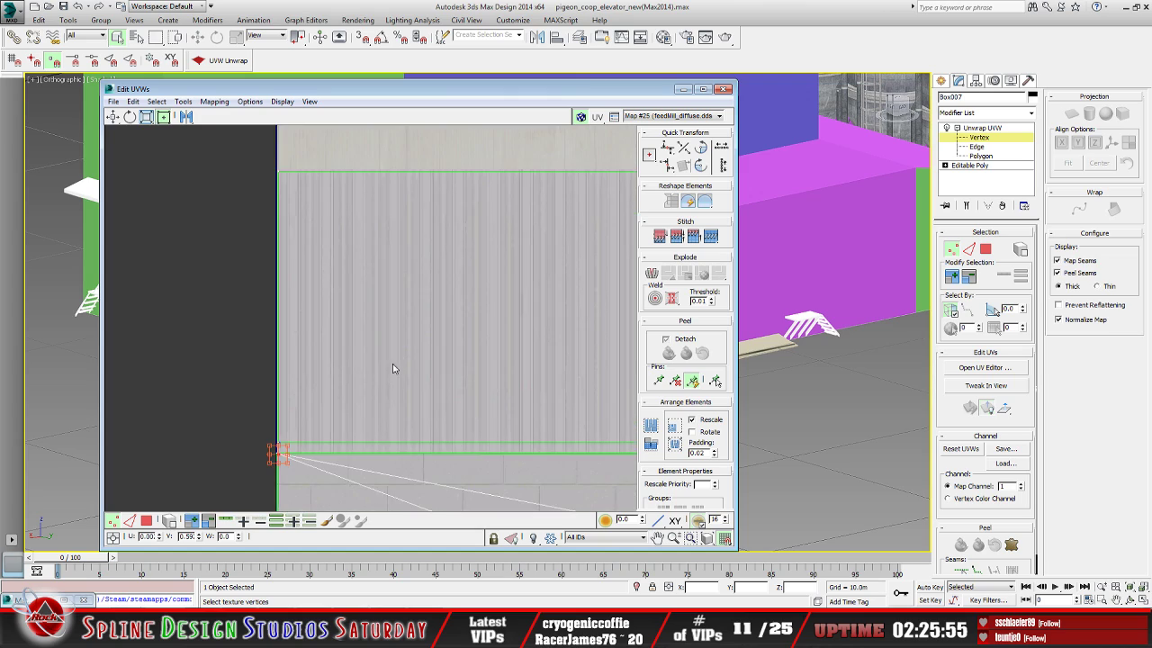
{"action": "scroll", "coordinate": [413, 372], "scroll_direction": "down", "scroll_amount": 2}
{"action": "scroll", "coordinate": [311, 360], "scroll_direction": "up", "scroll_amount": 3}
{"action": "middle_click_drag", "start_coordinate": [311, 360], "coordinate": [442, 383]}
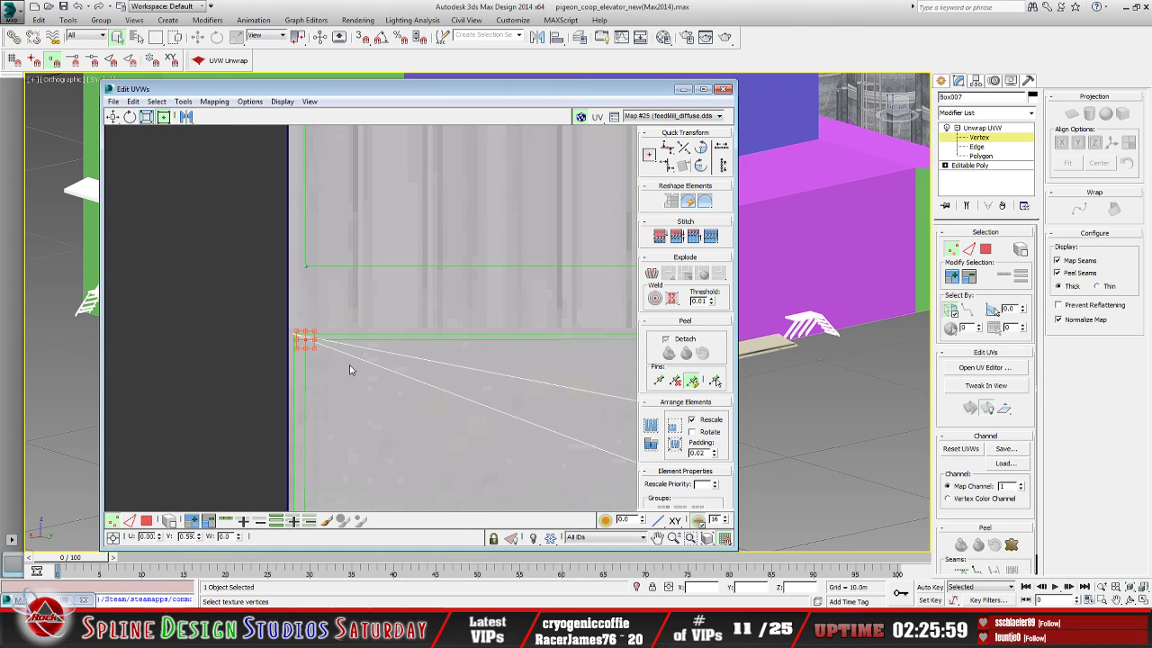
{"action": "left_click", "coordinate": [375, 411]}
{"action": "mouse_move", "coordinate": [306, 338]}
{"action": "left_mouse_down"}
{"action": "mouse_move", "coordinate": [319, 336]}
{"action": "mouse_move", "coordinate": [300, 335]}
{"action": "left_mouse_up"}
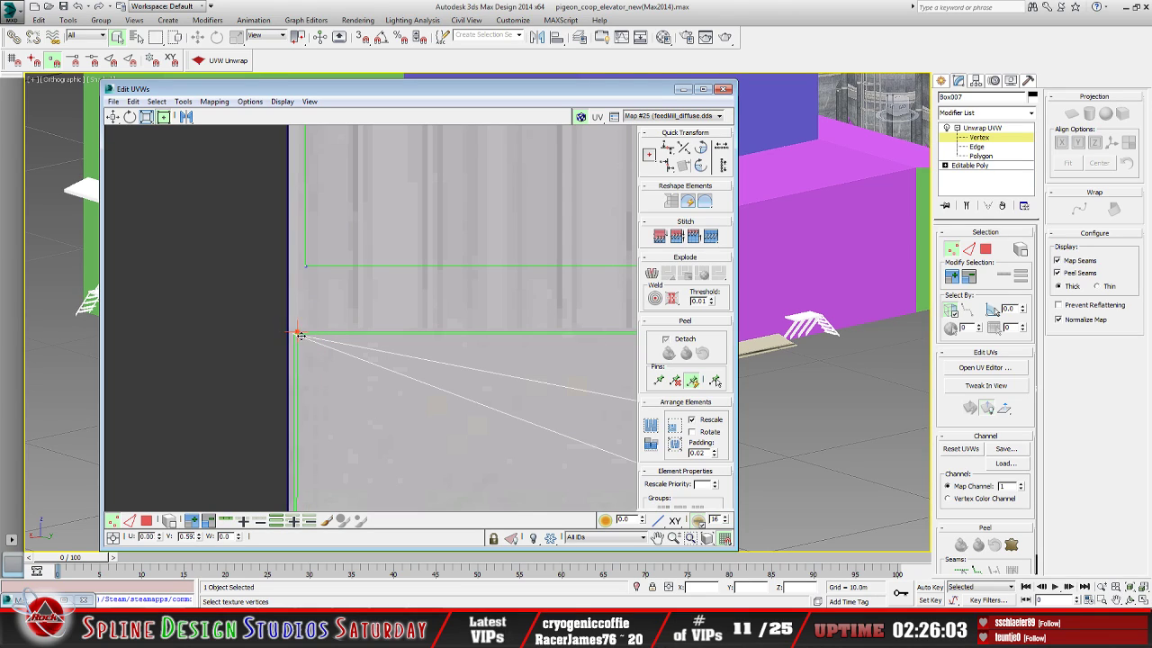
{"action": "scroll", "coordinate": [328, 369], "scroll_direction": "up", "scroll_amount": 4}
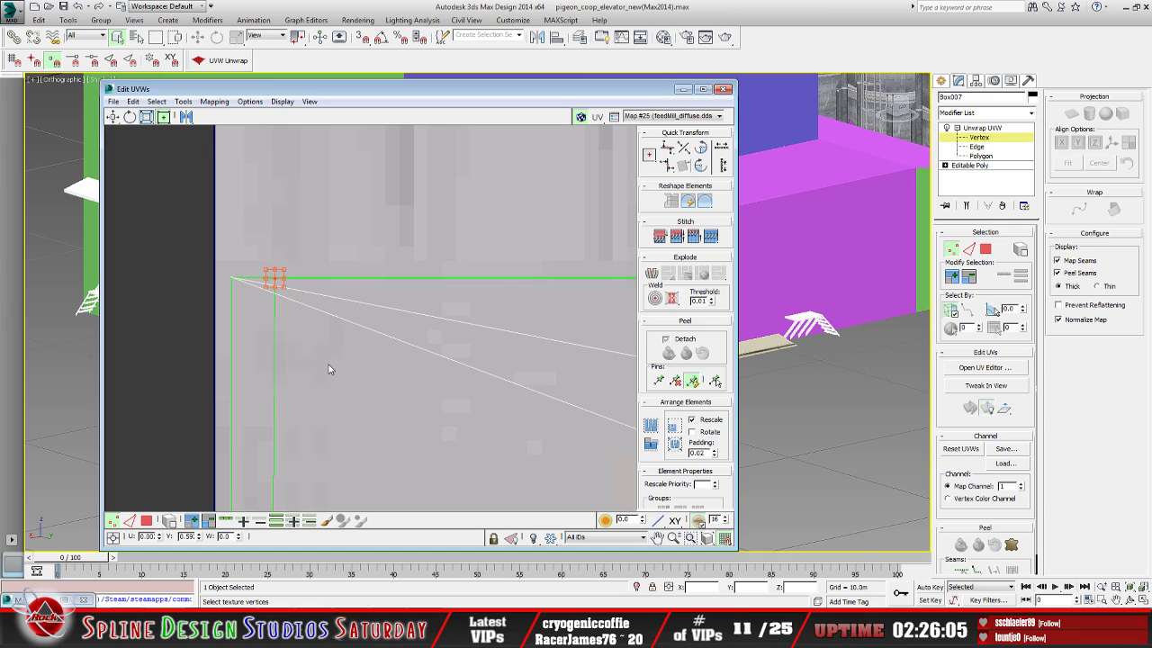
{"action": "middle_click_drag", "start_coordinate": [329, 369], "coordinate": [364, 421]}
{"action": "left_click_drag", "start_coordinate": [309, 337], "coordinate": [281, 339]}
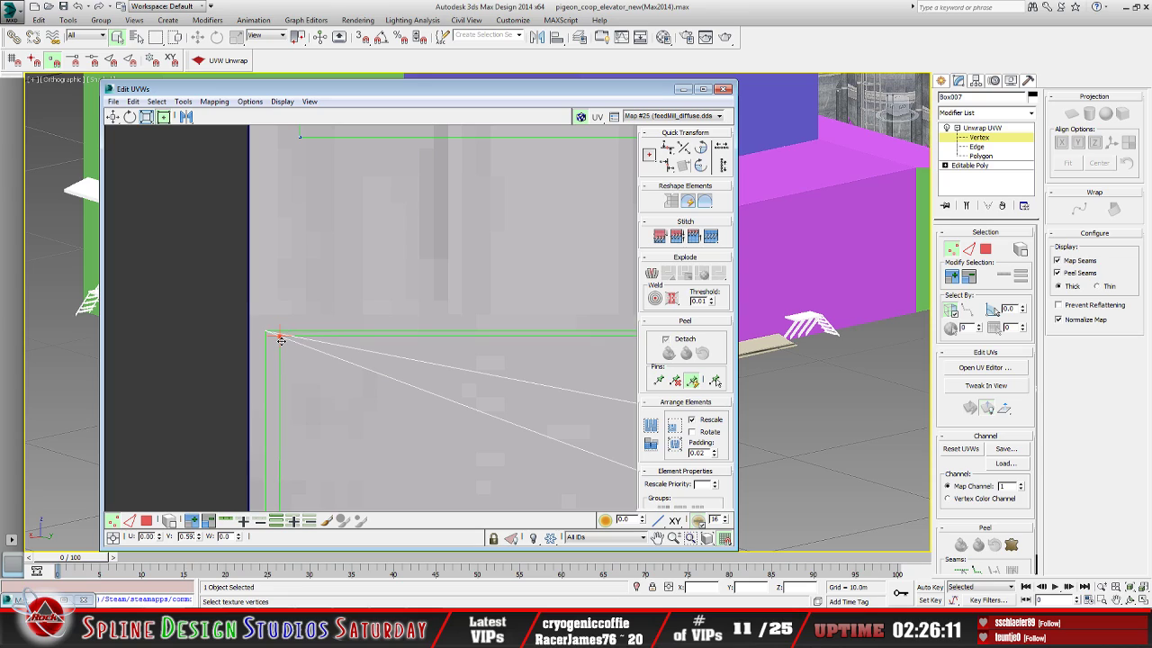
Fine-tune the upper-left vertex at close range until it coincides exactly with the window wall shell's corner
{"action": "left_click", "coordinate": [283, 345]}
{"action": "left_click", "coordinate": [282, 342]}
{"action": "left_click_drag", "start_coordinate": [283, 340], "coordinate": [271, 335]}
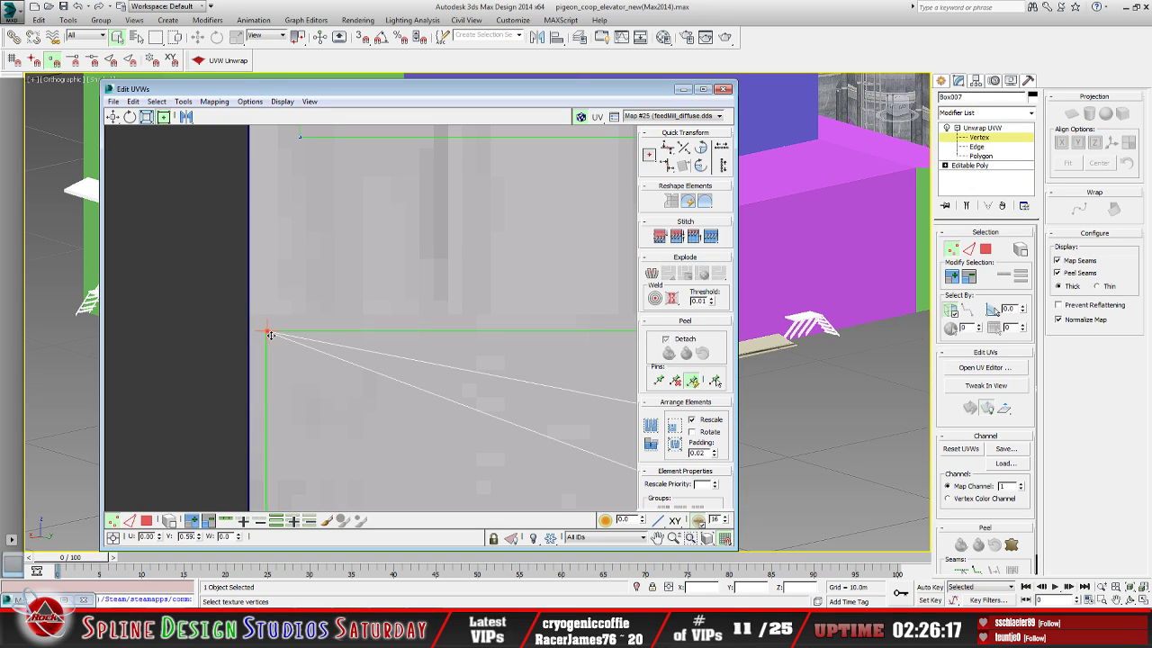
{"action": "scroll", "coordinate": [311, 378], "scroll_direction": "up", "scroll_amount": 5}
{"action": "middle_click_drag", "start_coordinate": [291, 362], "coordinate": [556, 496]}
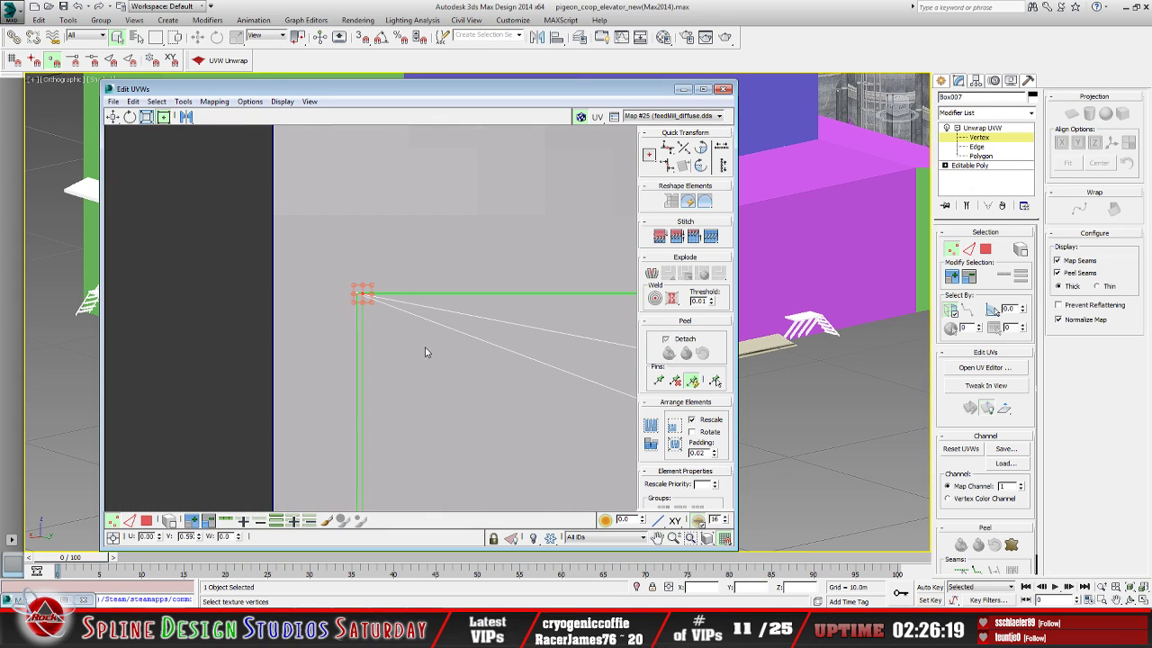
{"action": "scroll", "coordinate": [435, 290], "scroll_direction": "up", "scroll_amount": 3}
{"action": "mouse_move", "coordinate": [275, 301]}
{"action": "left_mouse_down"}
{"action": "mouse_move", "coordinate": [291, 313]}
{"action": "mouse_move", "coordinate": [261, 302]}
{"action": "left_mouse_up"}
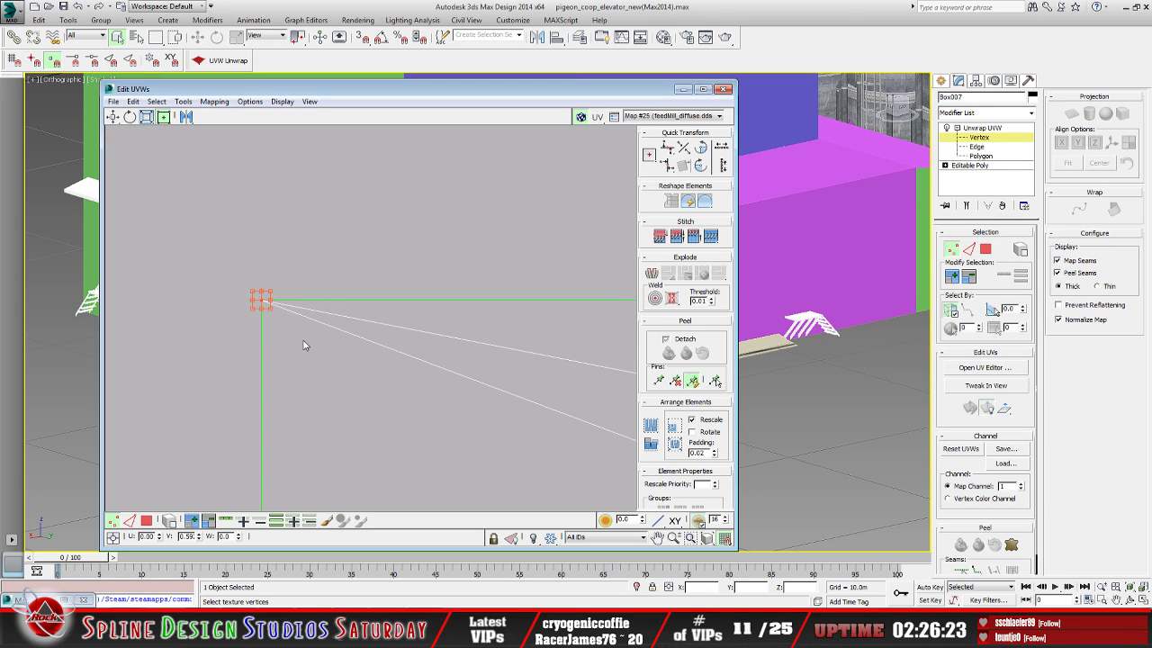
Place the plain wall shell's lower-right vertex exactly on the window wall shell's lower-right corner
{"action": "scroll", "coordinate": [303, 346], "scroll_direction": "down", "scroll_amount": 2}
{"action": "middle_click_drag", "start_coordinate": [334, 383], "coordinate": [378, 133]}
{"action": "scroll", "coordinate": [371, 297], "scroll_direction": "down", "scroll_amount": 4}
{"action": "scroll", "coordinate": [351, 309], "scroll_direction": "up", "scroll_amount": 6}
{"action": "scroll", "coordinate": [396, 298], "scroll_direction": "up", "scroll_amount": 5}
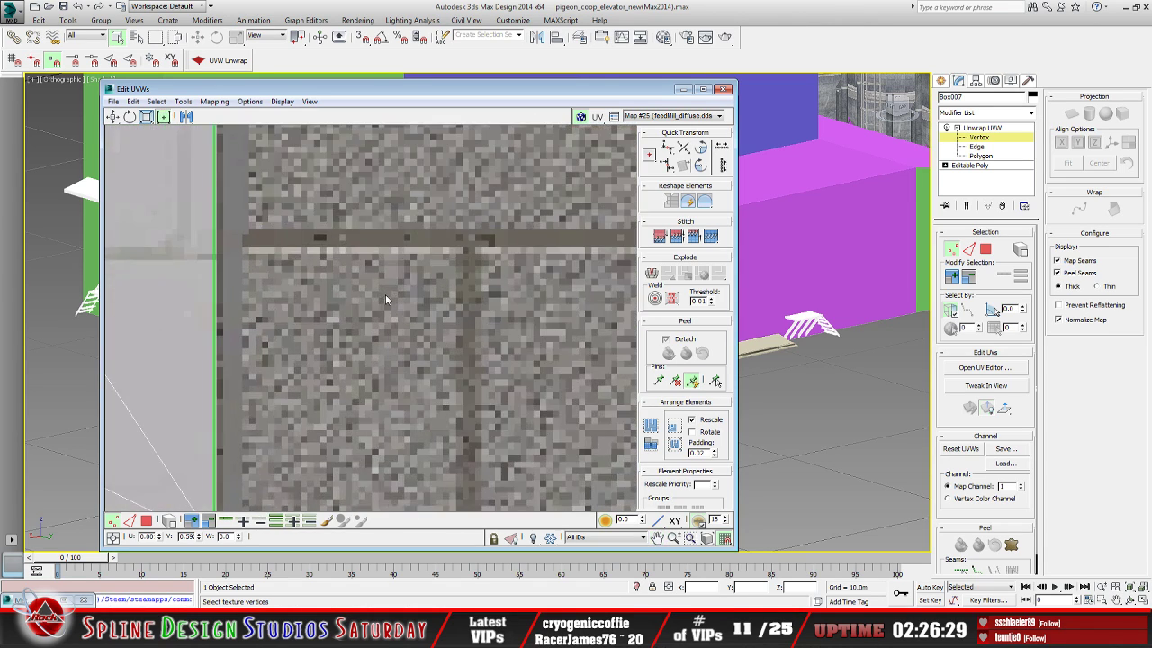
{"action": "scroll", "coordinate": [385, 298], "scroll_direction": "down", "scroll_amount": 3}
{"action": "middle_click_drag", "start_coordinate": [392, 277], "coordinate": [410, 177]}
{"action": "scroll", "coordinate": [351, 266], "scroll_direction": "up", "scroll_amount": 4}
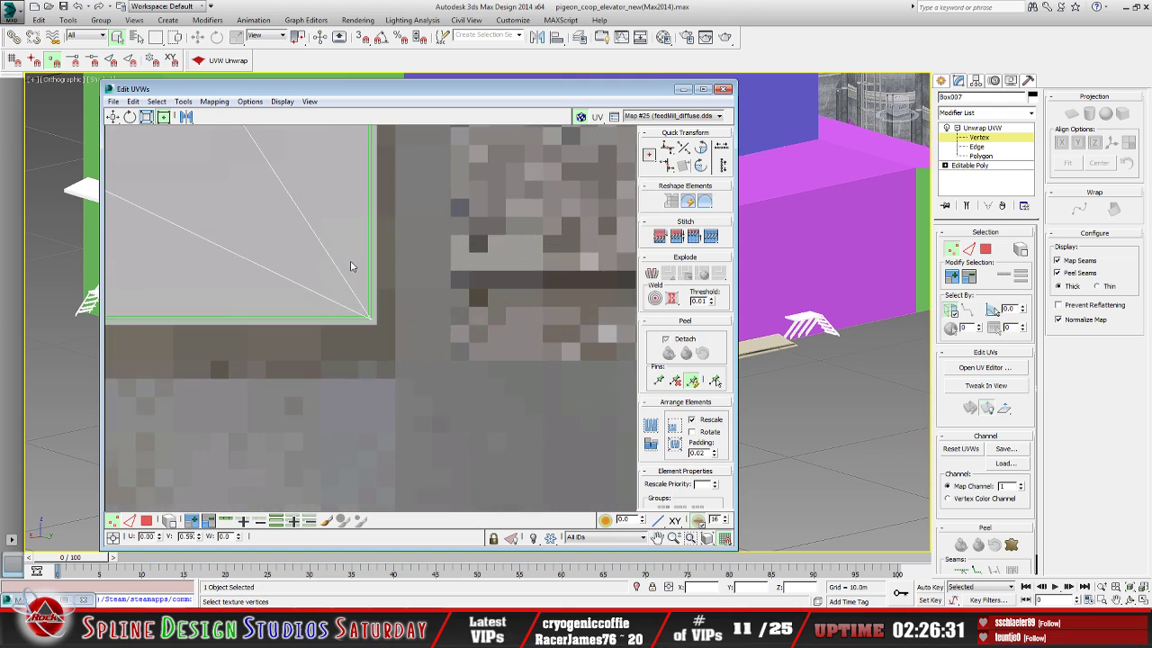
{"action": "scroll", "coordinate": [351, 266], "scroll_direction": "up", "scroll_amount": 2}
{"action": "left_click", "coordinate": [389, 387]}
{"action": "left_click_drag", "start_coordinate": [390, 388], "coordinate": [355, 365]}
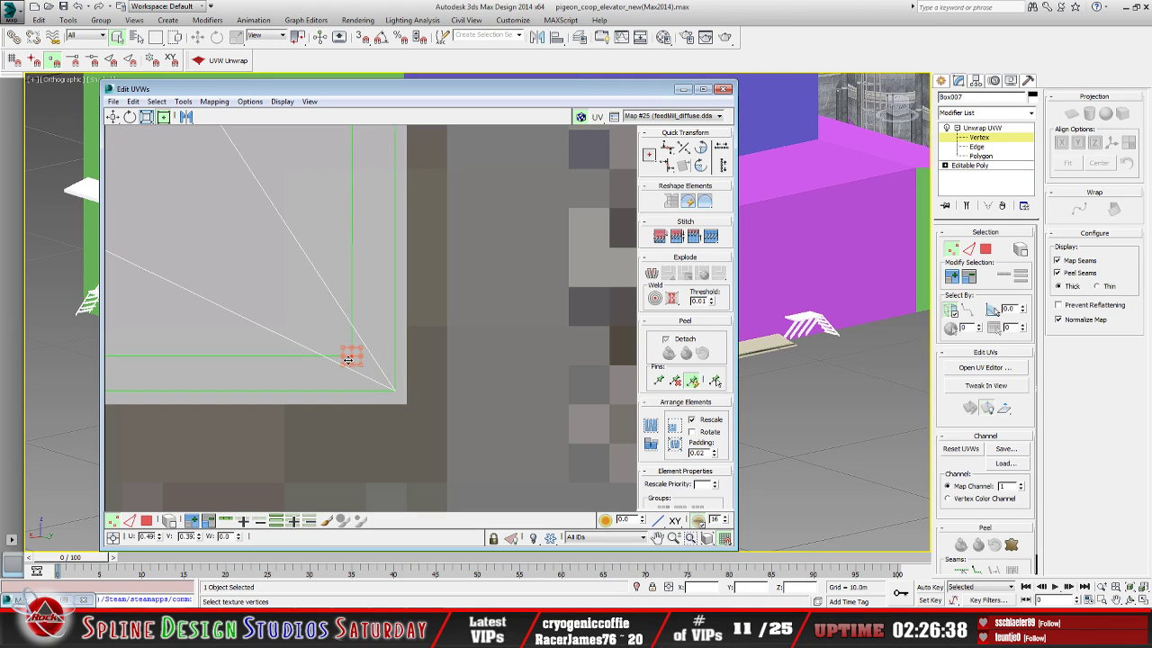
{"action": "scroll", "coordinate": [374, 363], "scroll_direction": "up", "scroll_amount": 2}
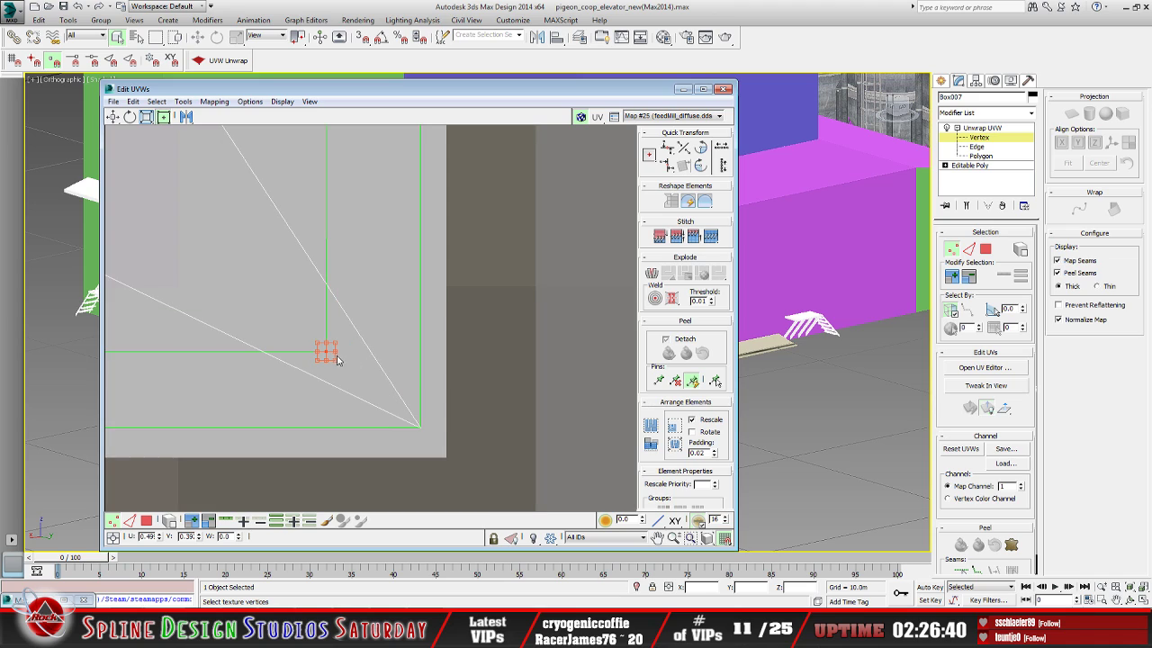
{"action": "left_click_drag", "start_coordinate": [338, 360], "coordinate": [422, 436]}
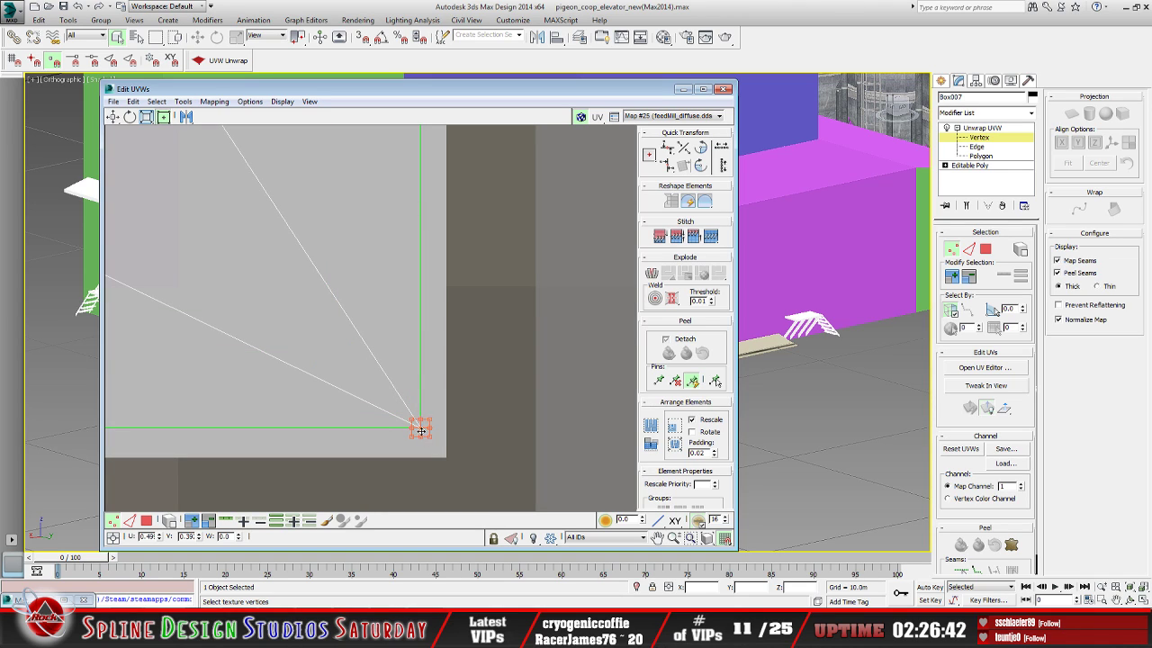
Examine the overlapping wall shells along the edges of the light block strip
{"action": "scroll", "coordinate": [347, 288], "scroll_direction": "down", "scroll_amount": 2}
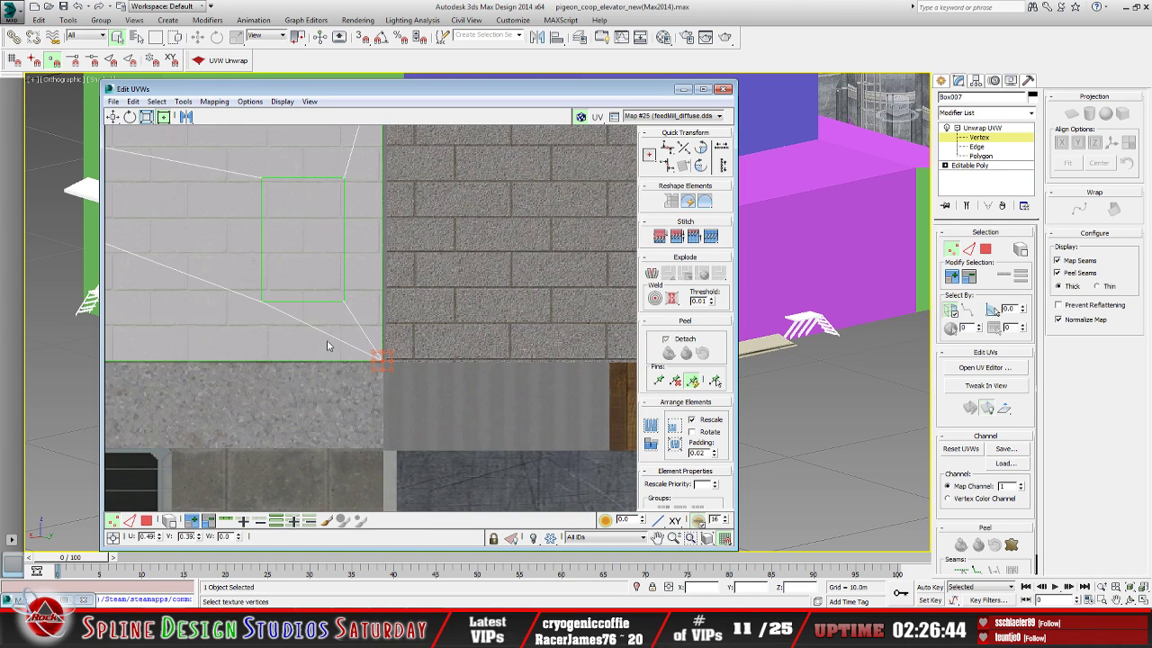
{"action": "middle_click_drag", "start_coordinate": [270, 261], "coordinate": [330, 308]}
{"action": "scroll", "coordinate": [388, 309], "scroll_direction": "down", "scroll_amount": 5}
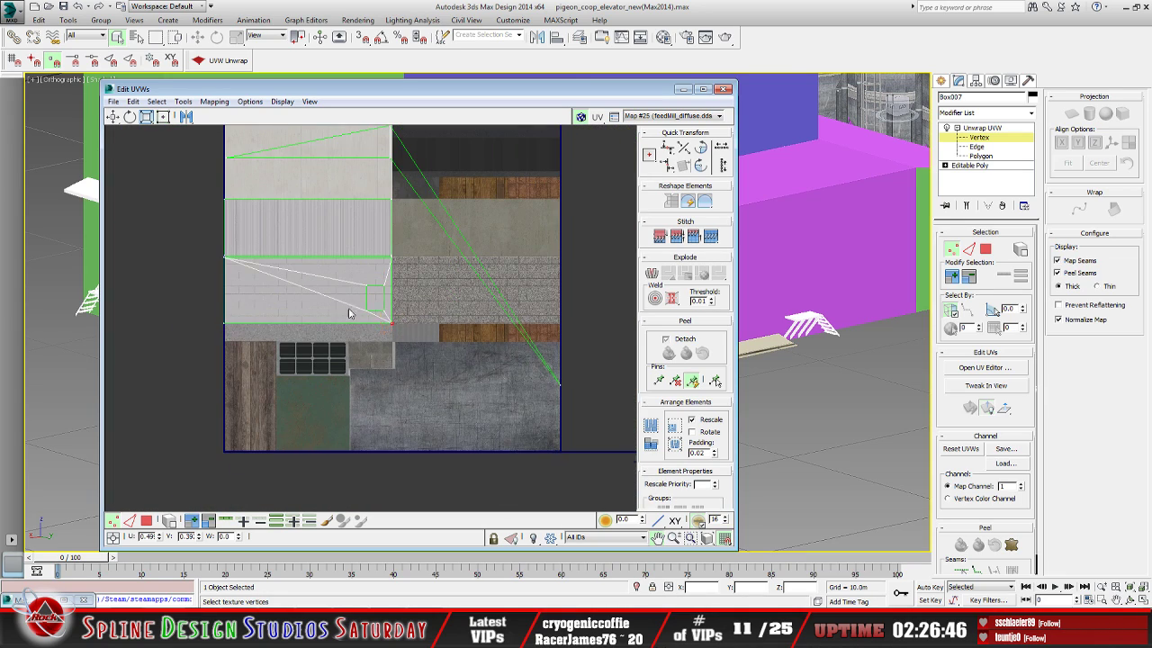
{"action": "scroll", "coordinate": [256, 362], "scroll_direction": "up", "scroll_amount": 5}
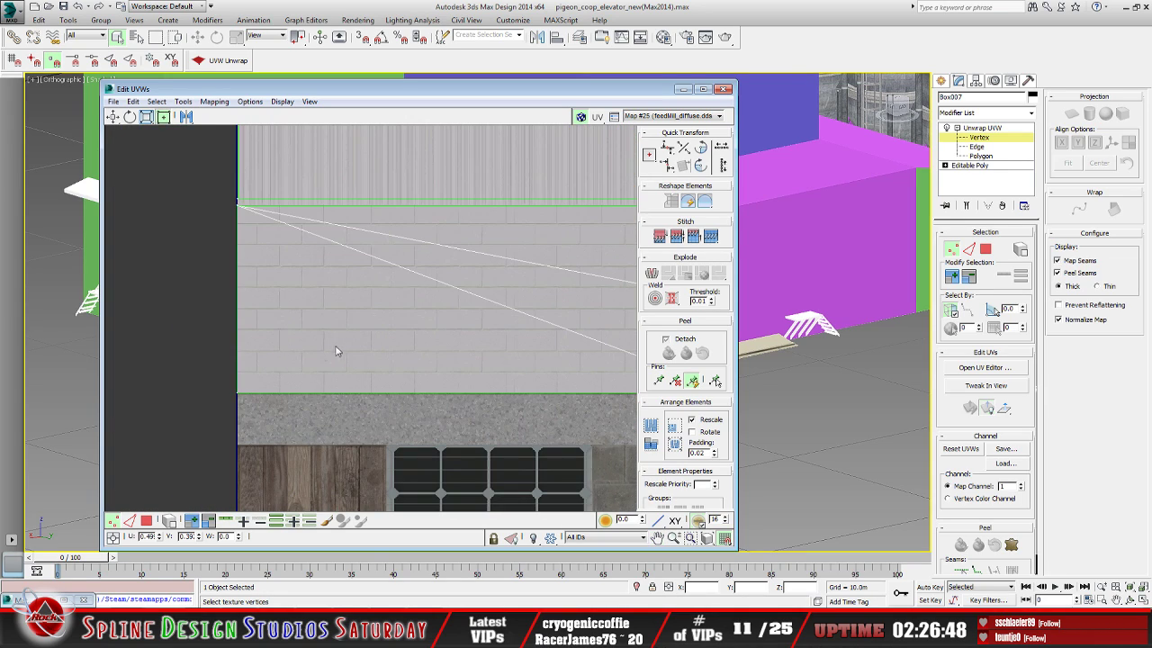
{"action": "scroll", "coordinate": [311, 365], "scroll_direction": "up", "scroll_amount": 2}
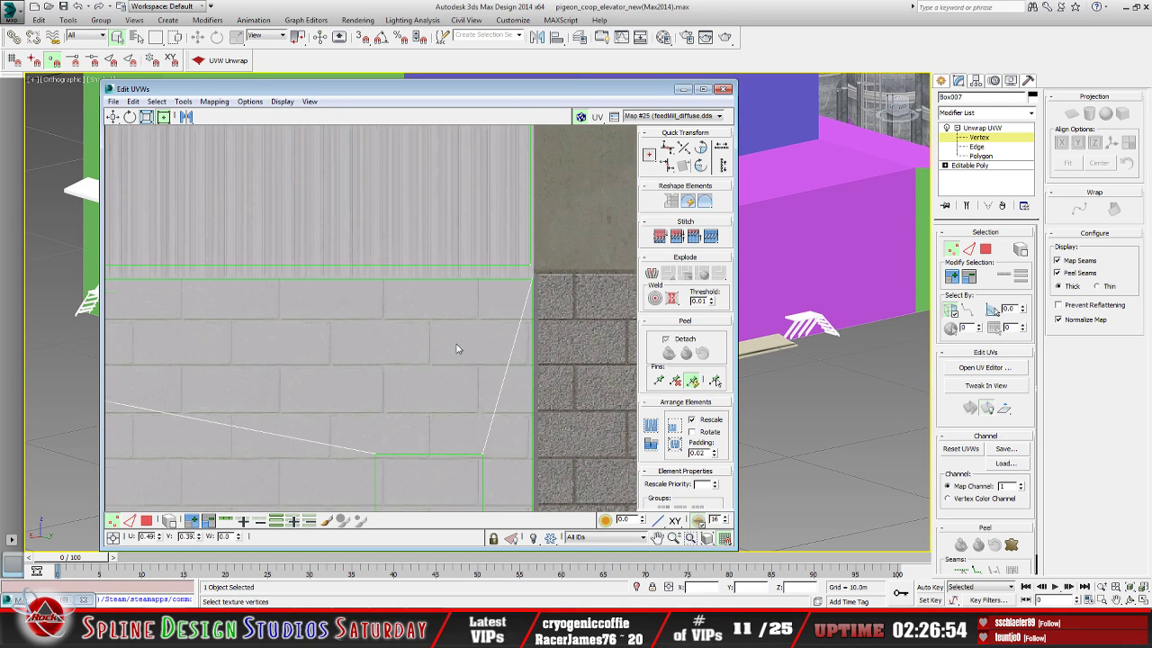
Examine the block courses on both walls around the building's front corner in the viewport
{"action": "scroll", "coordinate": [456, 348], "scroll_direction": "down", "scroll_amount": 3}
{"action": "scroll", "coordinate": [457, 336], "scroll_direction": "down", "scroll_amount": 2}
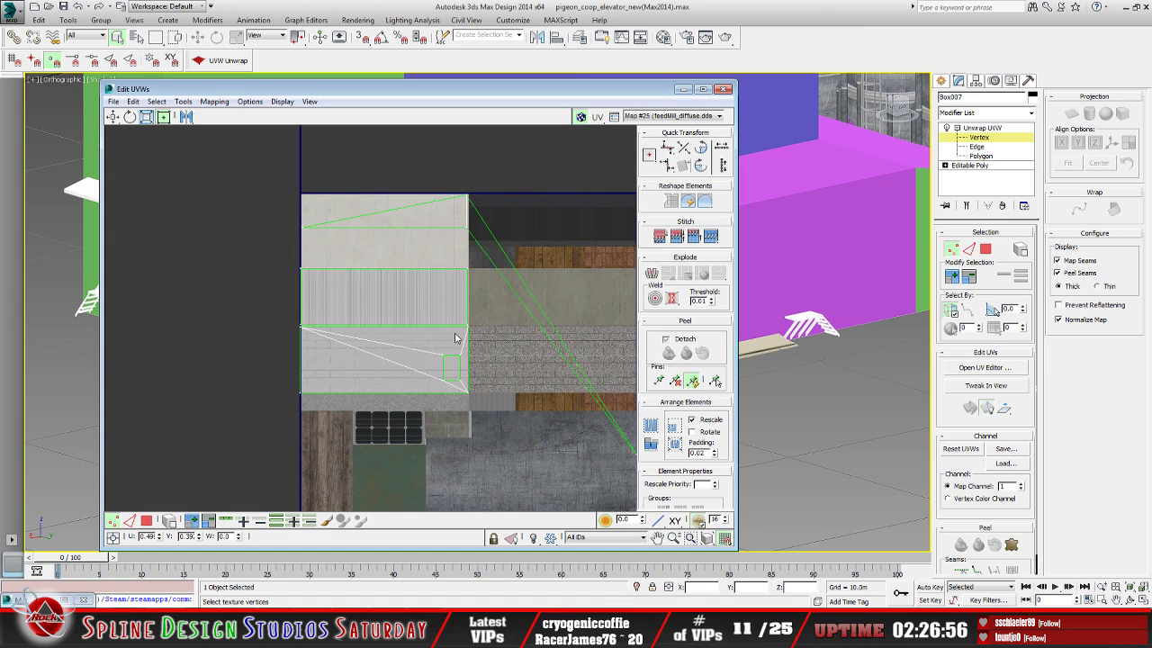
{"action": "left_click", "coordinate": [683, 90]}
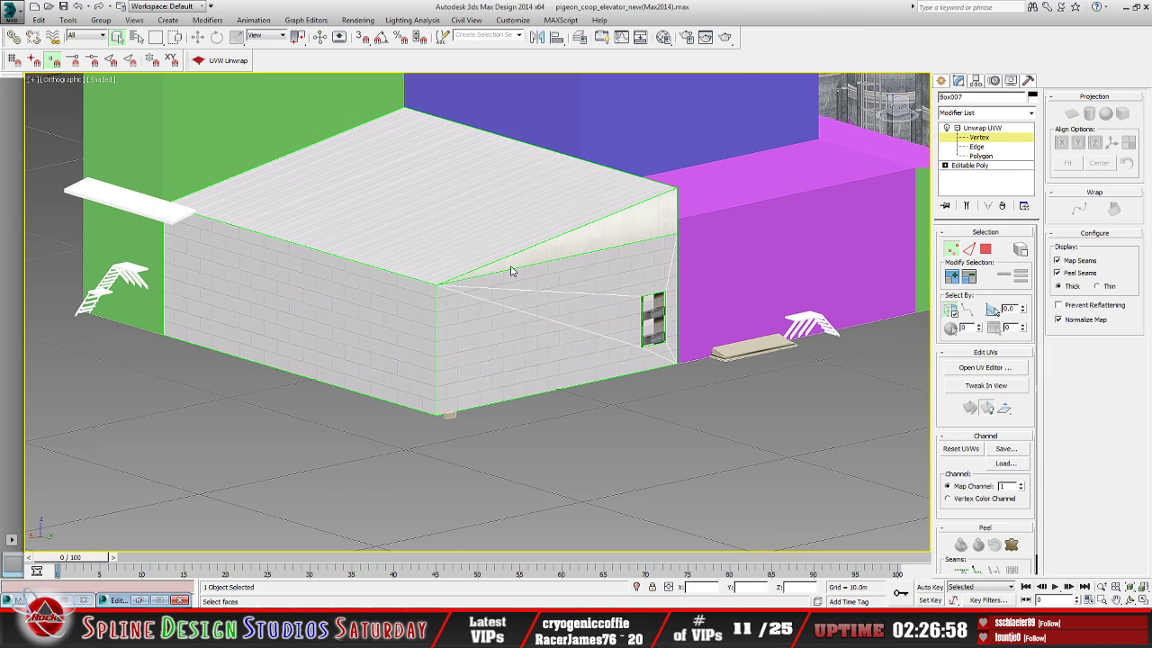
{"action": "middle_click_drag", "start_coordinate": [493, 285], "coordinate": [468, 292]}
{"action": "scroll", "coordinate": [457, 336], "scroll_direction": "up", "scroll_amount": 8}
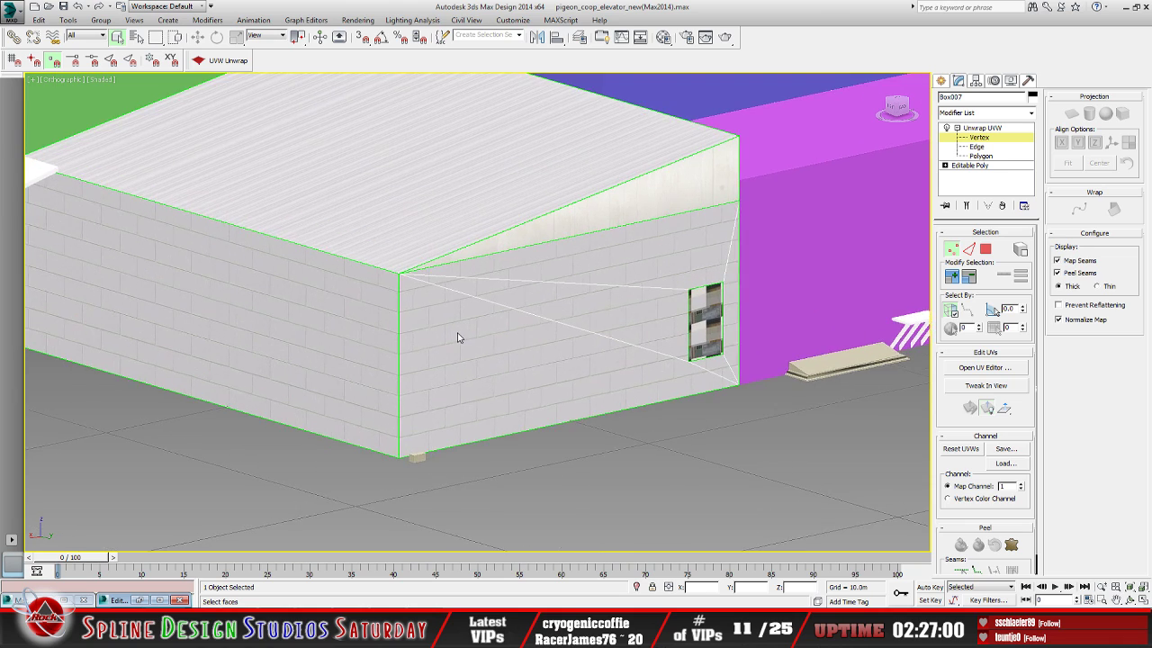
{"action": "scroll", "coordinate": [460, 338], "scroll_direction": "up", "scroll_amount": 5}
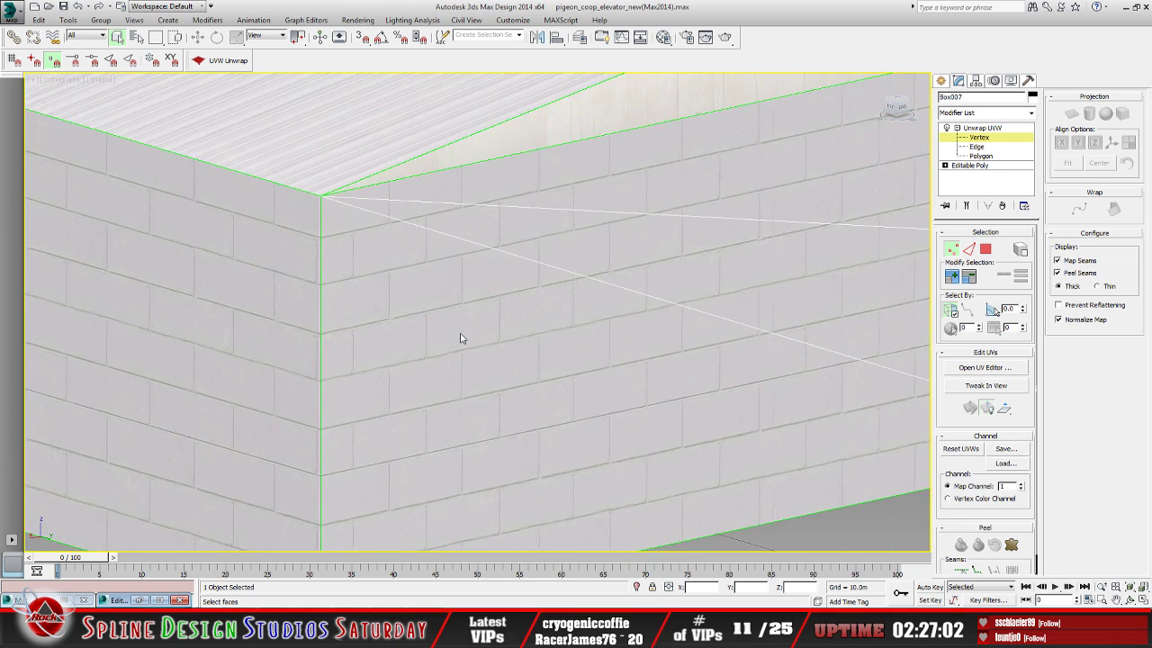
{"action": "scroll", "coordinate": [460, 339], "scroll_direction": "down", "scroll_amount": 10}
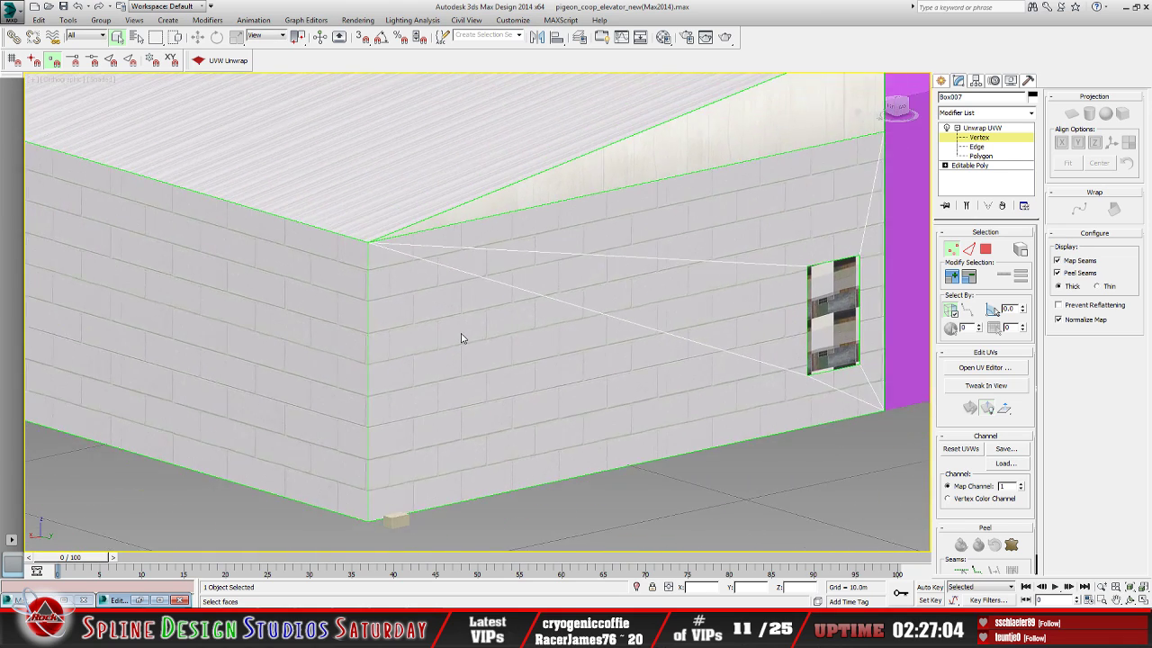
{"action": "scroll", "coordinate": [461, 342], "scroll_direction": "down", "scroll_amount": 2}
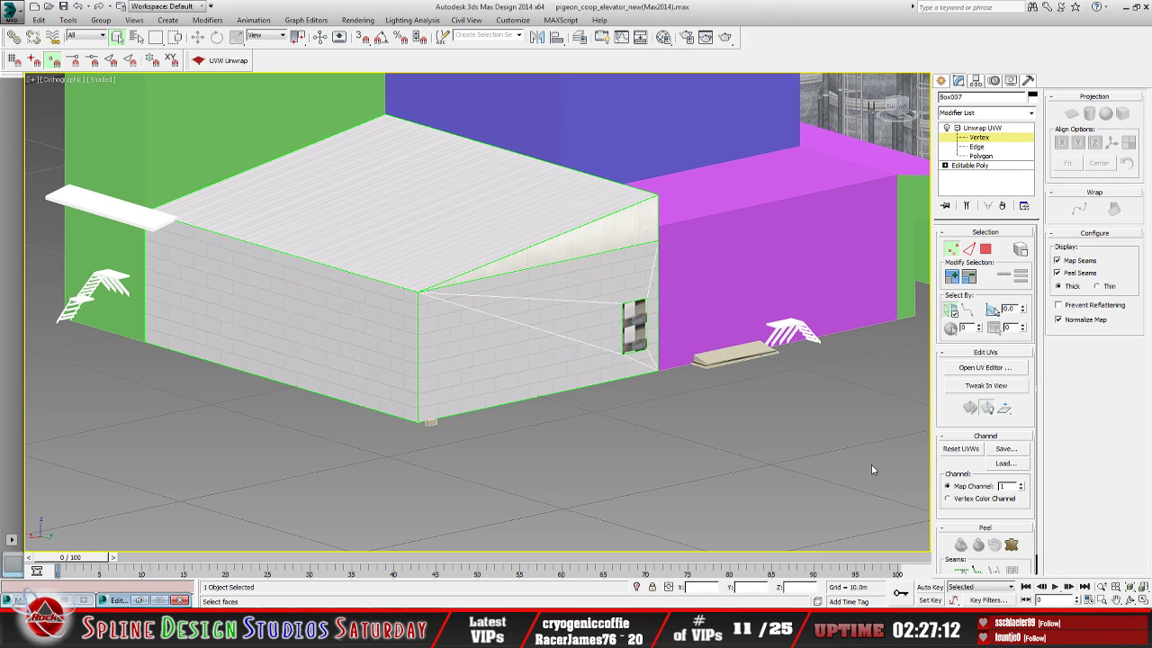
Select the recessed window polygon in the block wall and apply a quick planar map to it
{"action": "left_click", "coordinate": [1130, 599]}
{"action": "left_click_drag", "start_coordinate": [545, 372], "coordinate": [578, 340]}
{"action": "scroll", "coordinate": [463, 357], "scroll_direction": "up", "scroll_amount": 5}
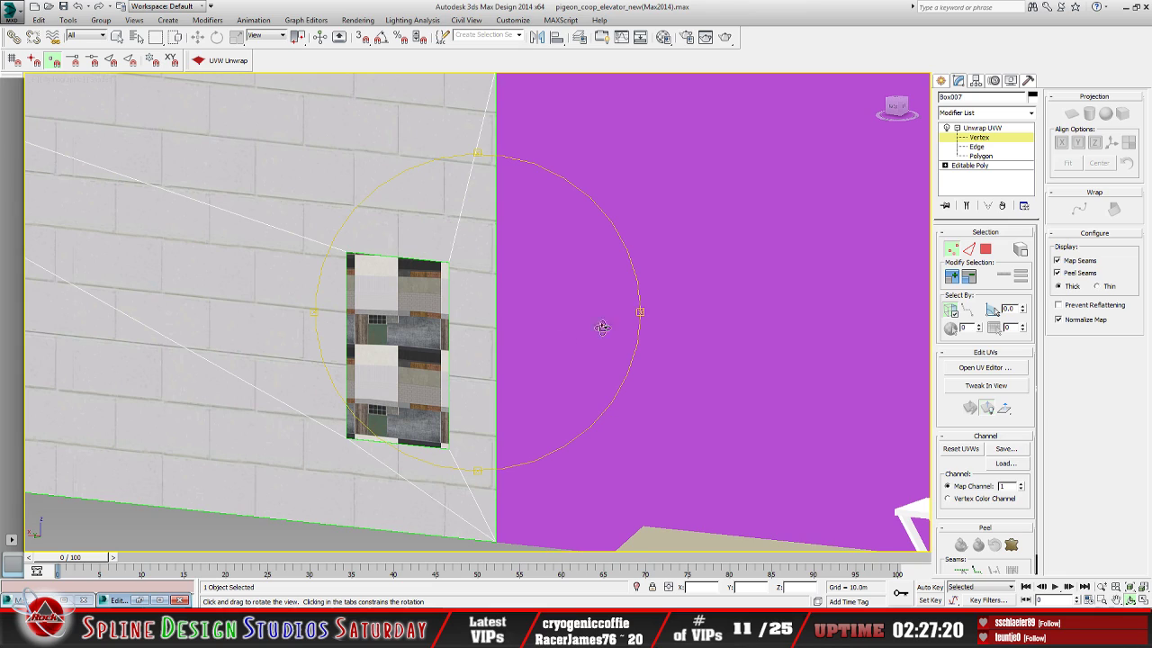
{"action": "key", "text": "3"}
{"action": "left_click", "coordinate": [408, 357]}
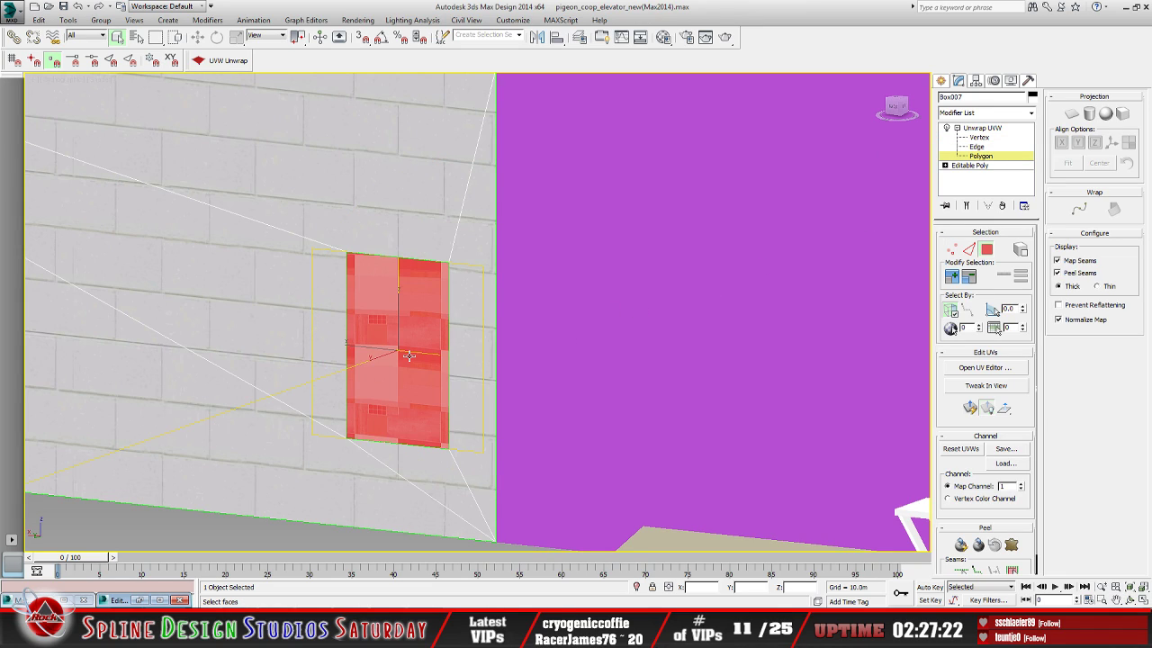
{"action": "left_click", "coordinate": [139, 601]}
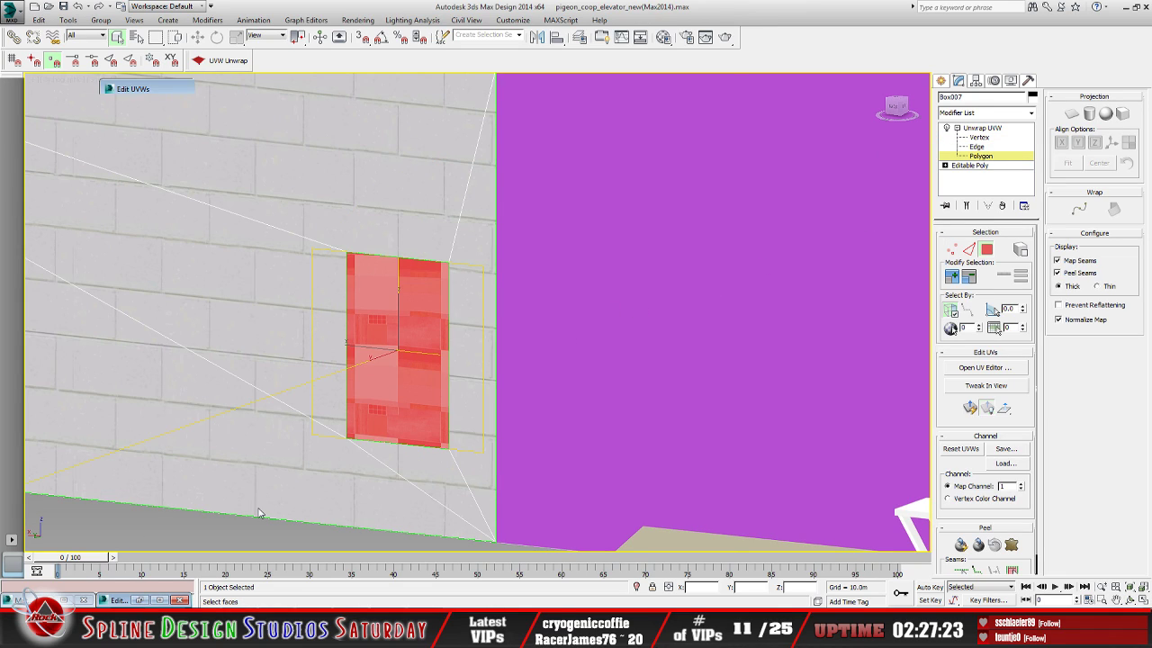
{"action": "scroll", "coordinate": [381, 362], "scroll_direction": "down", "scroll_amount": 2}
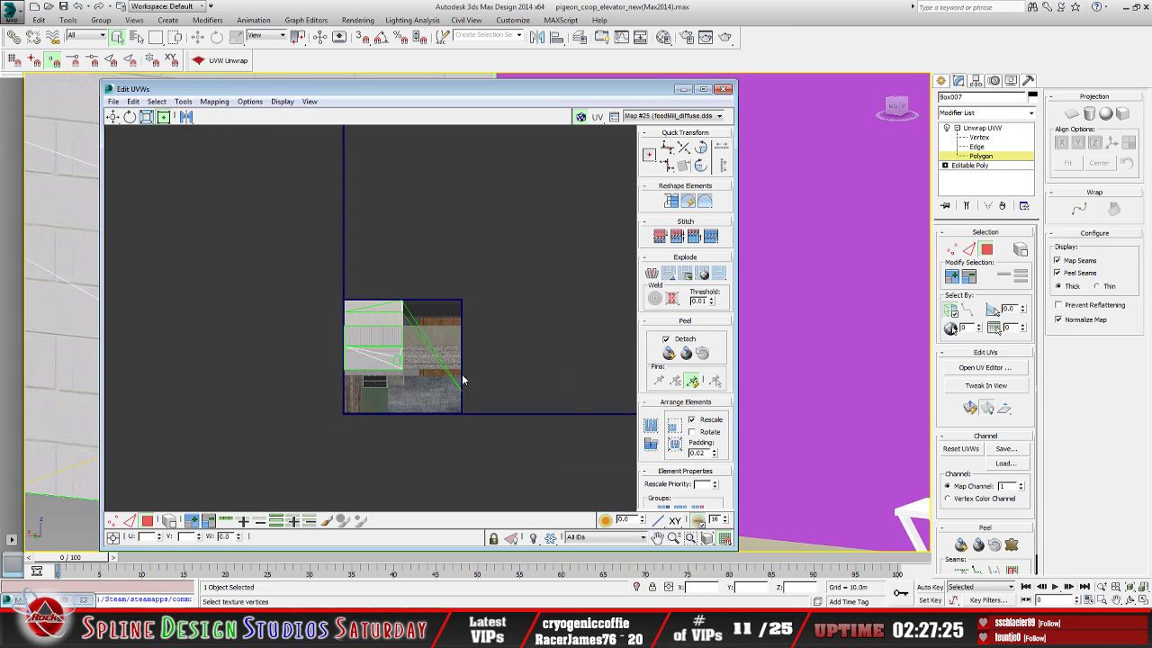
{"action": "left_click", "coordinate": [971, 408]}
{"action": "middle_click_drag", "start_coordinate": [336, 393], "coordinate": [331, 385]}
{"action": "scroll", "coordinate": [380, 384], "scroll_direction": "up", "scroll_amount": 5}
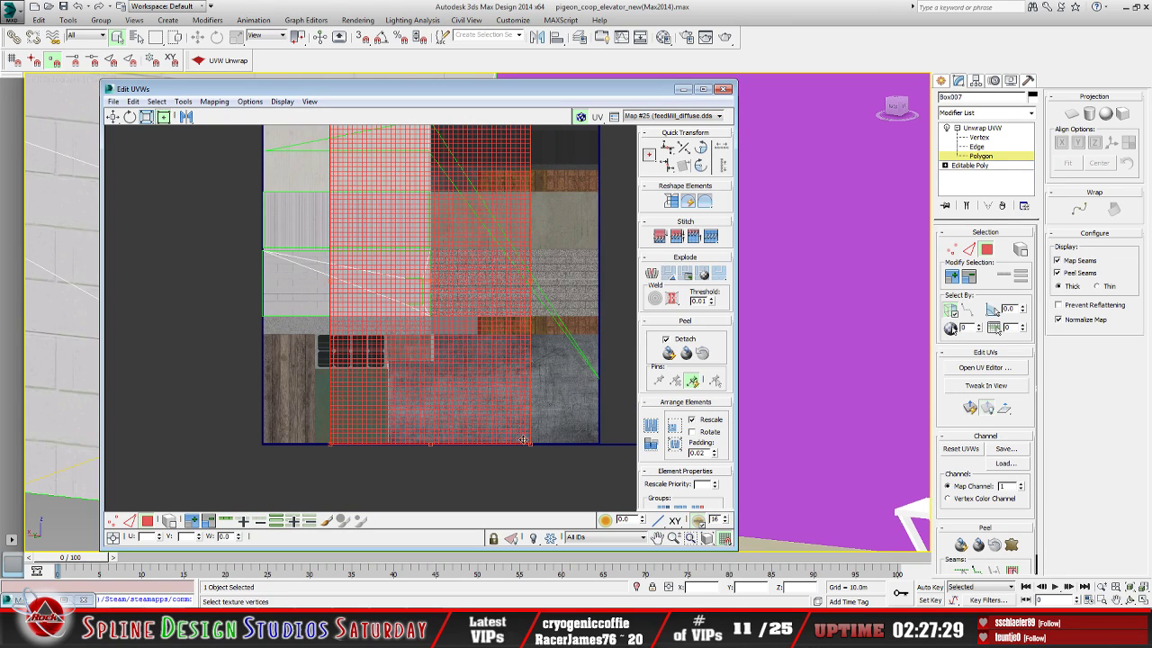
Scale the window panel's UV shell down and fit it roughly over the window opening in the block wall shell
{"action": "left_click_drag", "start_coordinate": [529, 445], "coordinate": [440, 299]}
{"action": "middle_click_drag", "start_coordinate": [441, 299], "coordinate": [411, 401]}
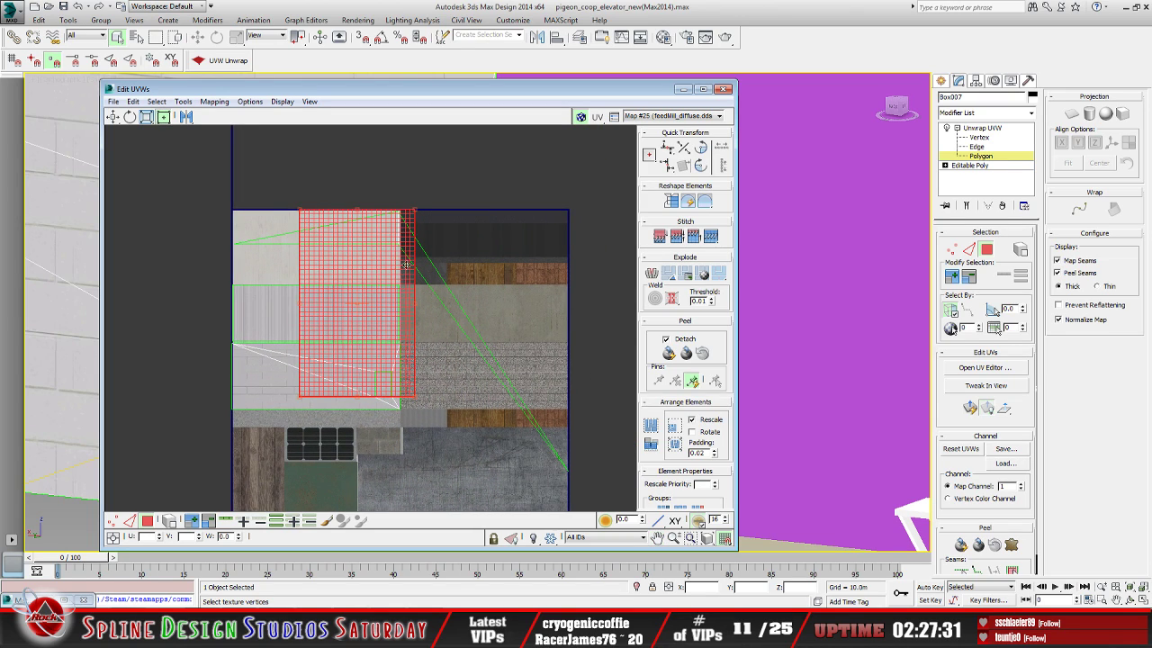
{"action": "left_click_drag", "start_coordinate": [412, 213], "coordinate": [364, 335]}
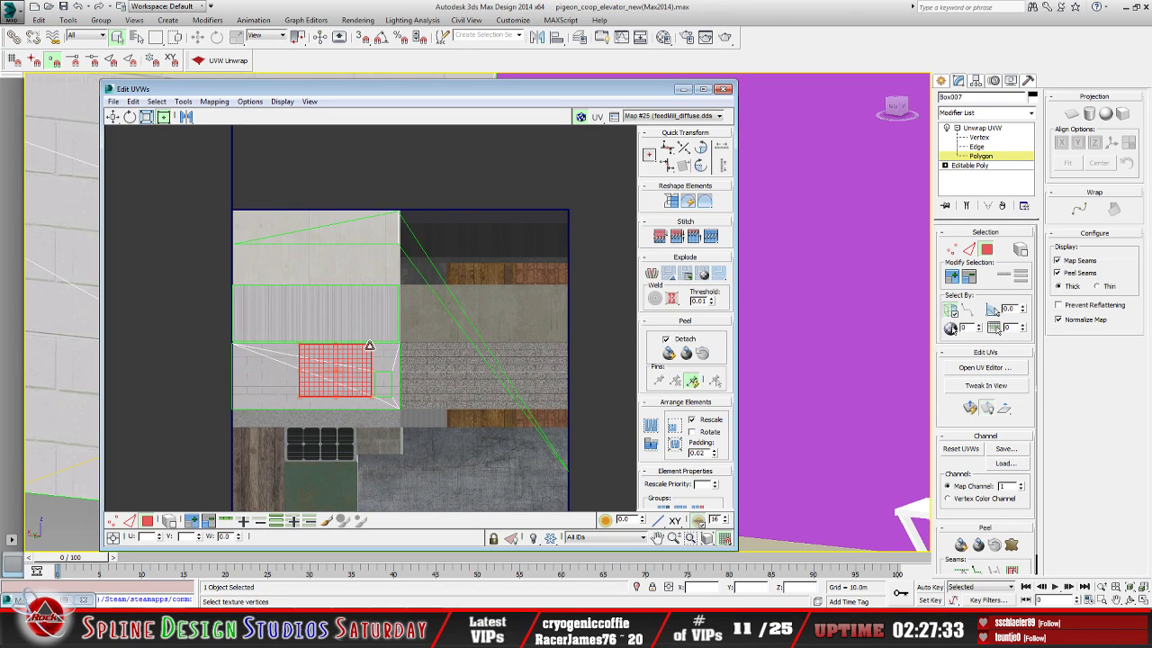
{"action": "scroll", "coordinate": [369, 346], "scroll_direction": "up", "scroll_amount": 3}
{"action": "scroll", "coordinate": [390, 357], "scroll_direction": "up", "scroll_amount": 2}
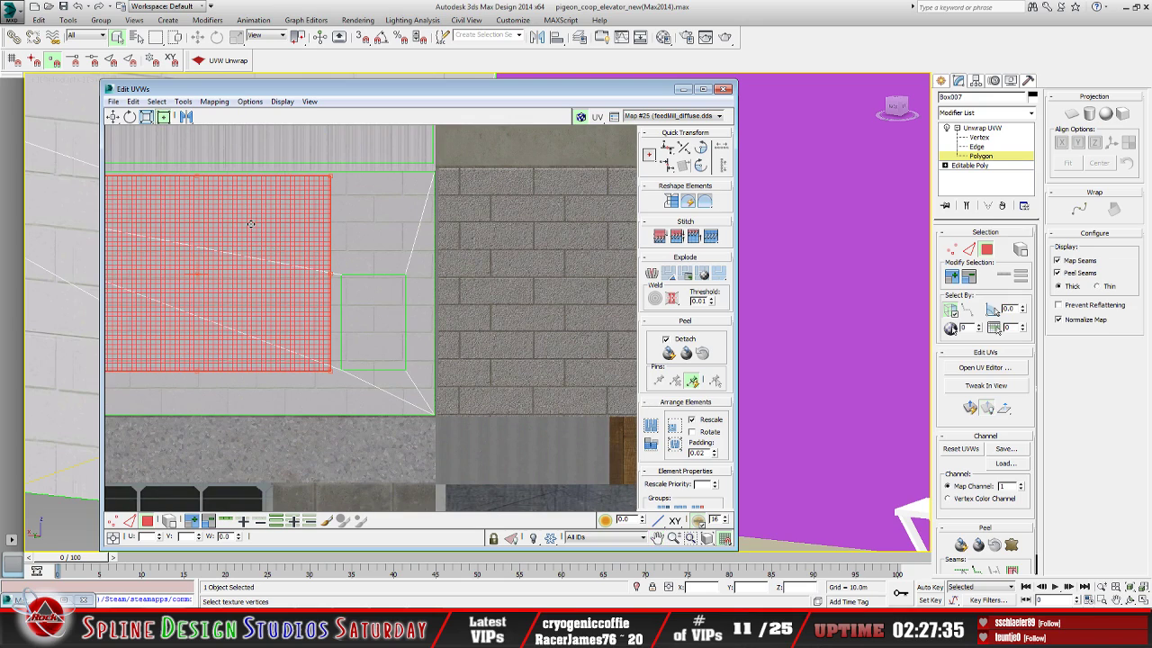
{"action": "left_click_drag", "start_coordinate": [251, 224], "coordinate": [326, 324]}
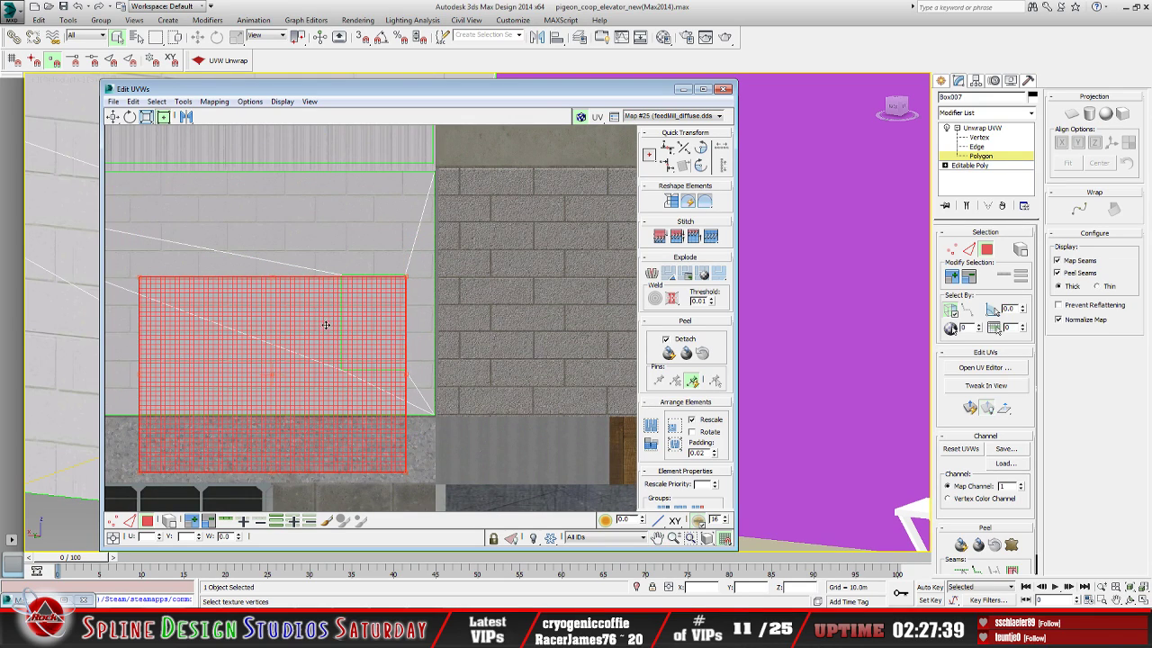
{"action": "left_click_drag", "start_coordinate": [137, 473], "coordinate": [340, 372]}
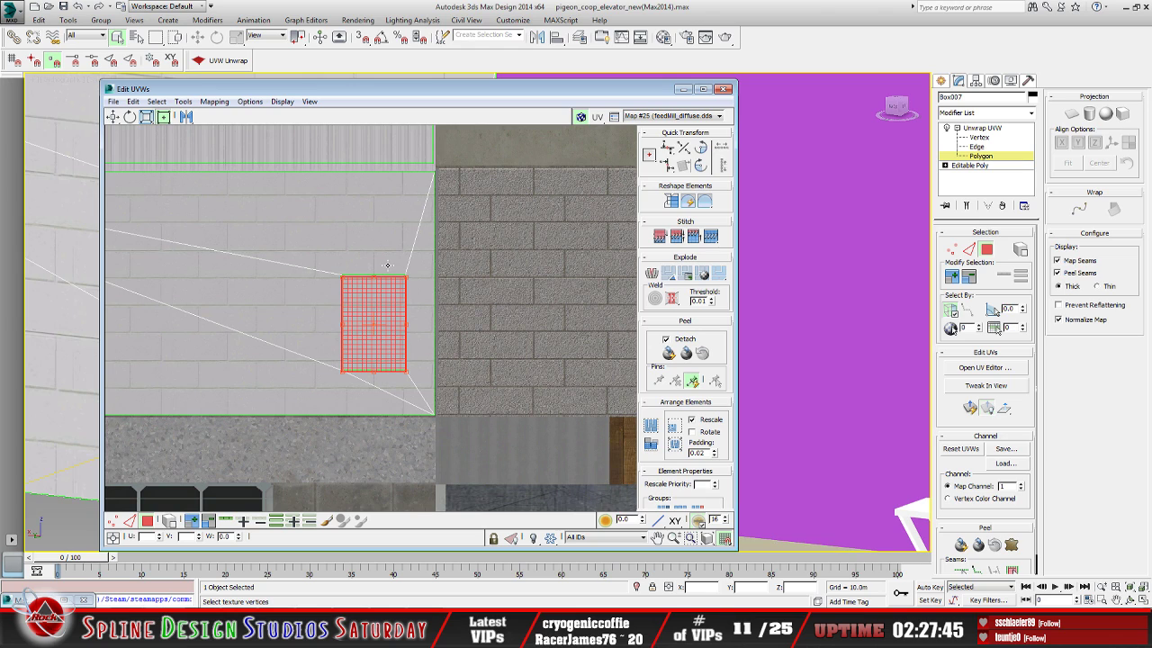
Refine the window shell's lower-left and upper-right corners so its edges sit closer to the window opening's outline
{"action": "scroll", "coordinate": [390, 367], "scroll_direction": "up", "scroll_amount": 2}
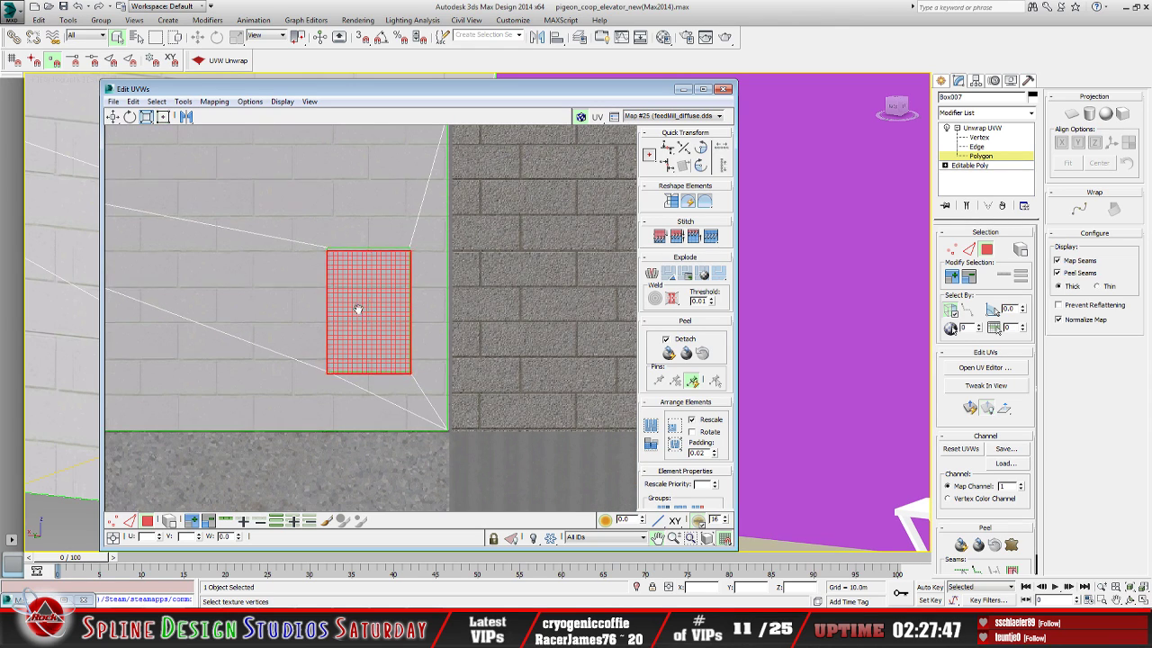
{"action": "middle_click_drag", "start_coordinate": [359, 312], "coordinate": [314, 306]}
{"action": "scroll", "coordinate": [347, 287], "scroll_direction": "down", "scroll_amount": 2}
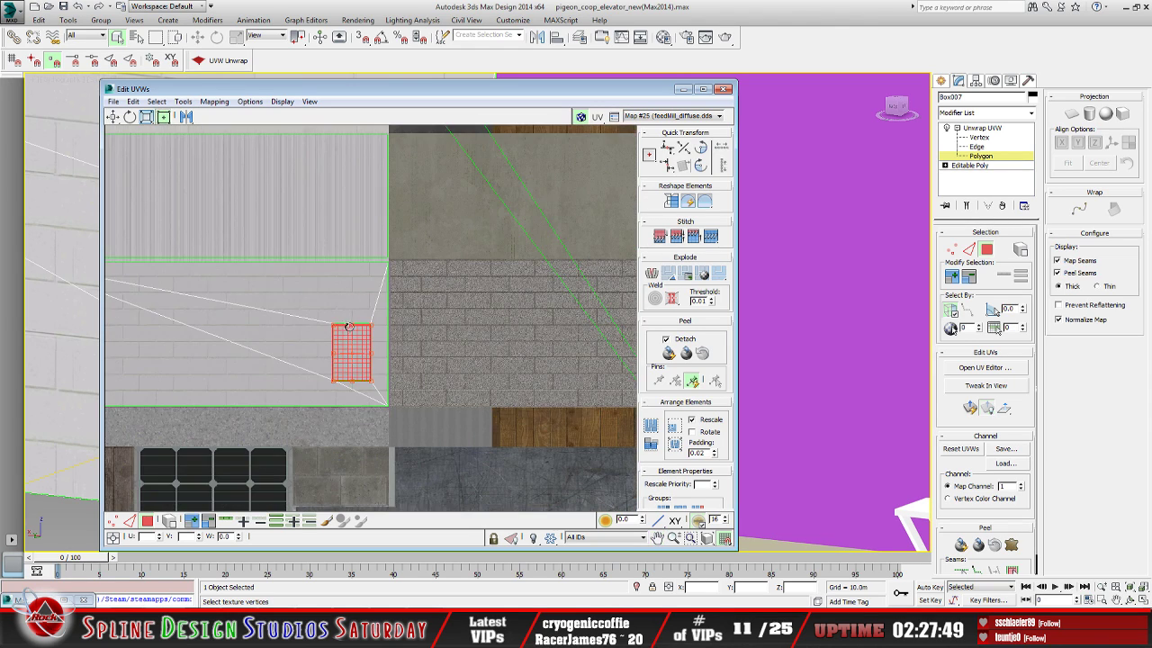
{"action": "scroll", "coordinate": [355, 306], "scroll_direction": "up", "scroll_amount": 5}
{"action": "middle_click_drag", "start_coordinate": [355, 298], "coordinate": [381, 200]}
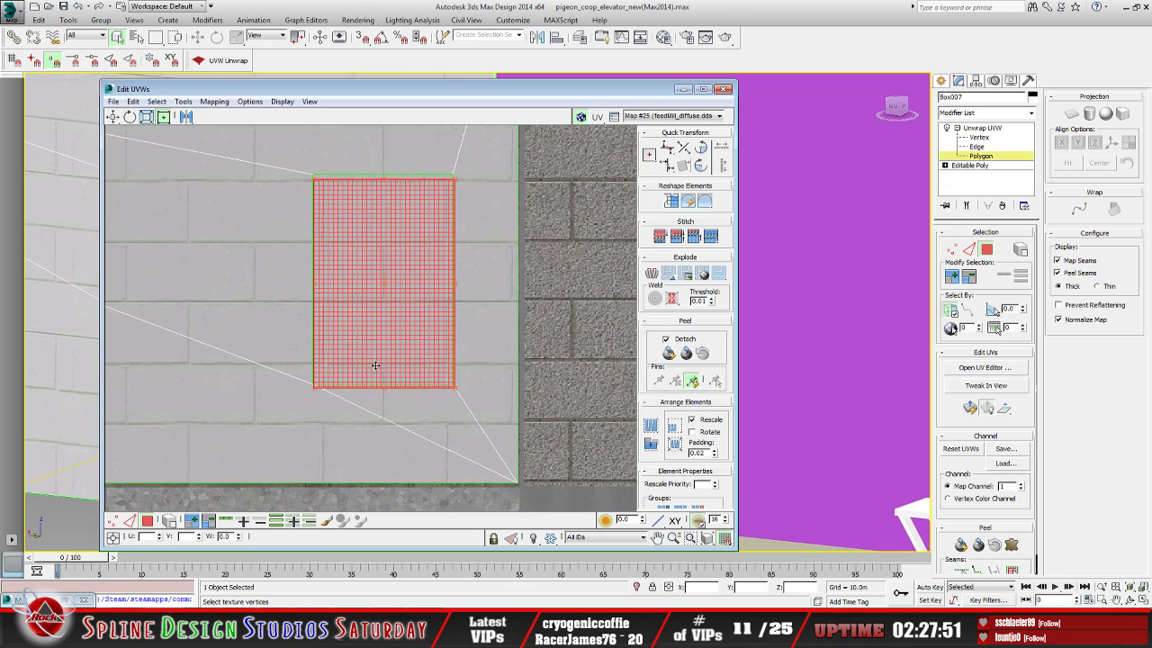
{"action": "scroll", "coordinate": [375, 367], "scroll_direction": "up", "scroll_amount": 2}
{"action": "left_click_drag", "start_coordinate": [275, 405], "coordinate": [275, 398]}
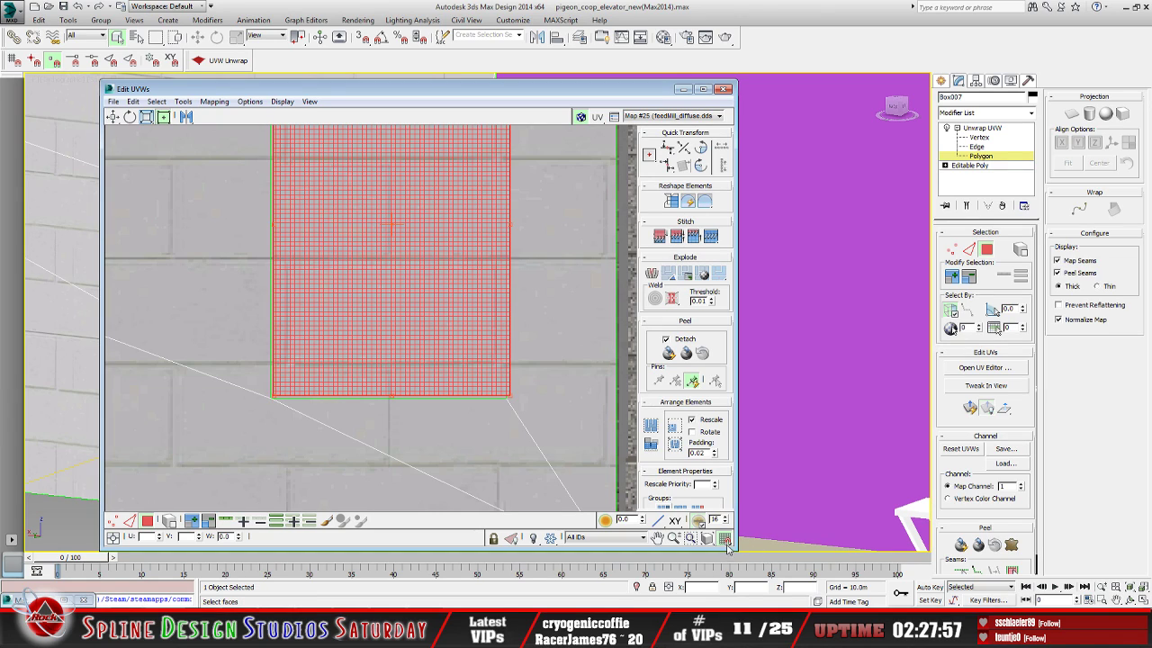
{"action": "middle_click_drag", "start_coordinate": [483, 147], "coordinate": [462, 274]}
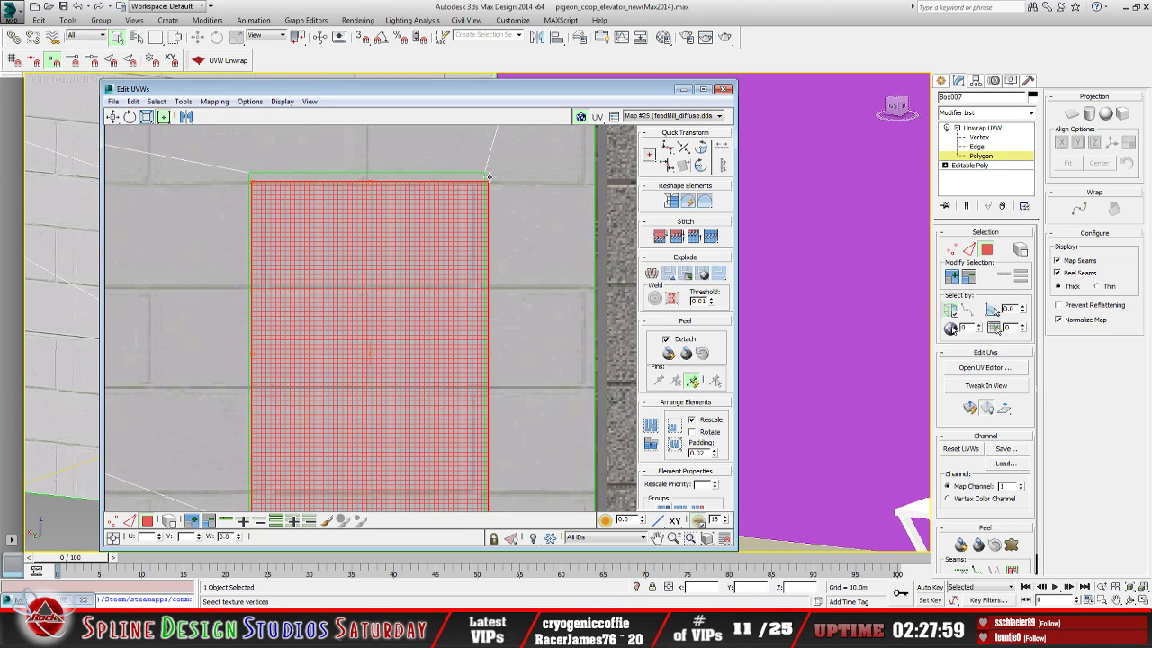
{"action": "left_click_drag", "start_coordinate": [490, 182], "coordinate": [478, 173]}
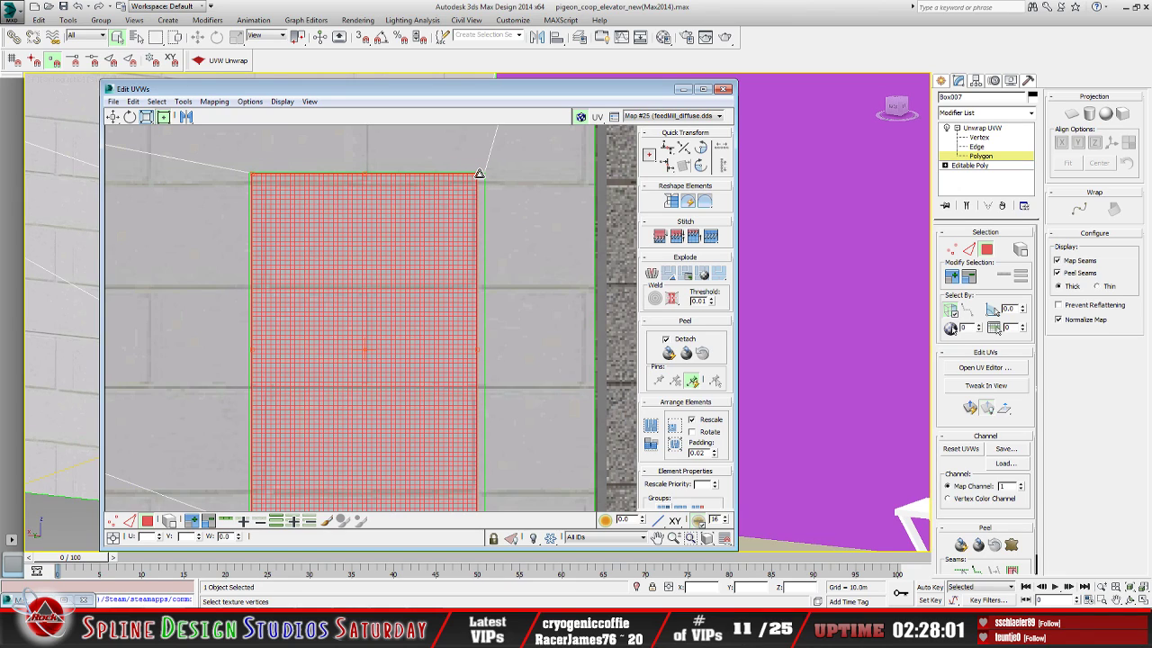
Fit the window shell's upper-left and upper-right corners to the upper corners of the window opening at close range
{"action": "scroll", "coordinate": [430, 200], "scroll_direction": "up", "scroll_amount": 3}
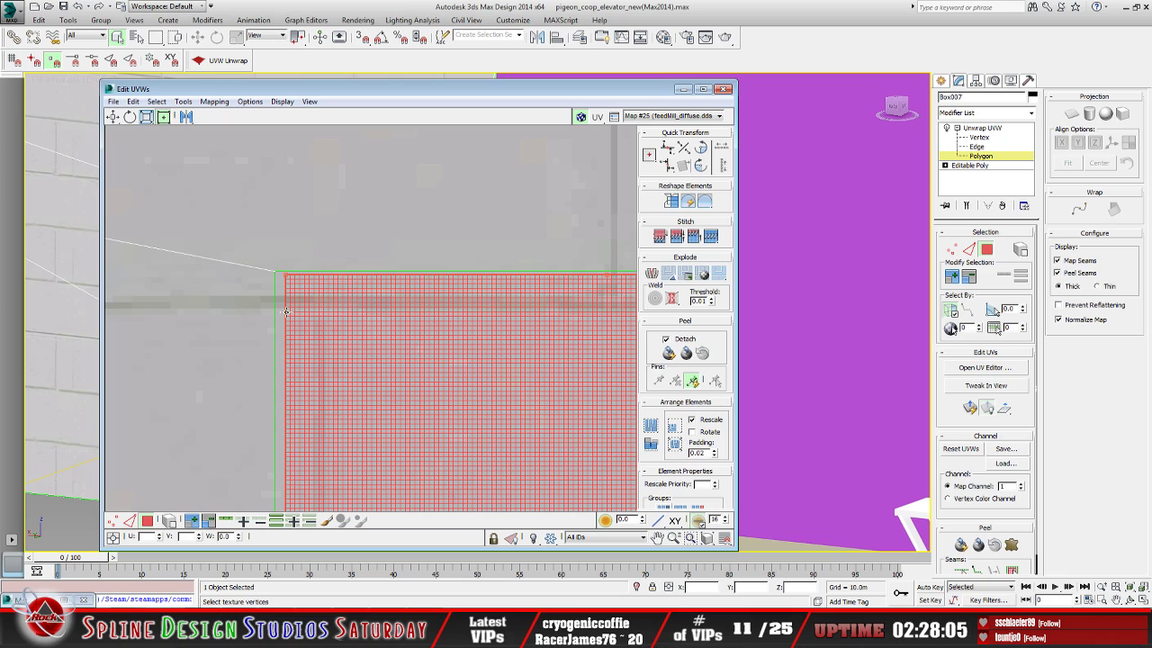
{"action": "scroll", "coordinate": [288, 310], "scroll_direction": "up", "scroll_amount": 3}
{"action": "left_click_drag", "start_coordinate": [284, 210], "coordinate": [255, 203]}
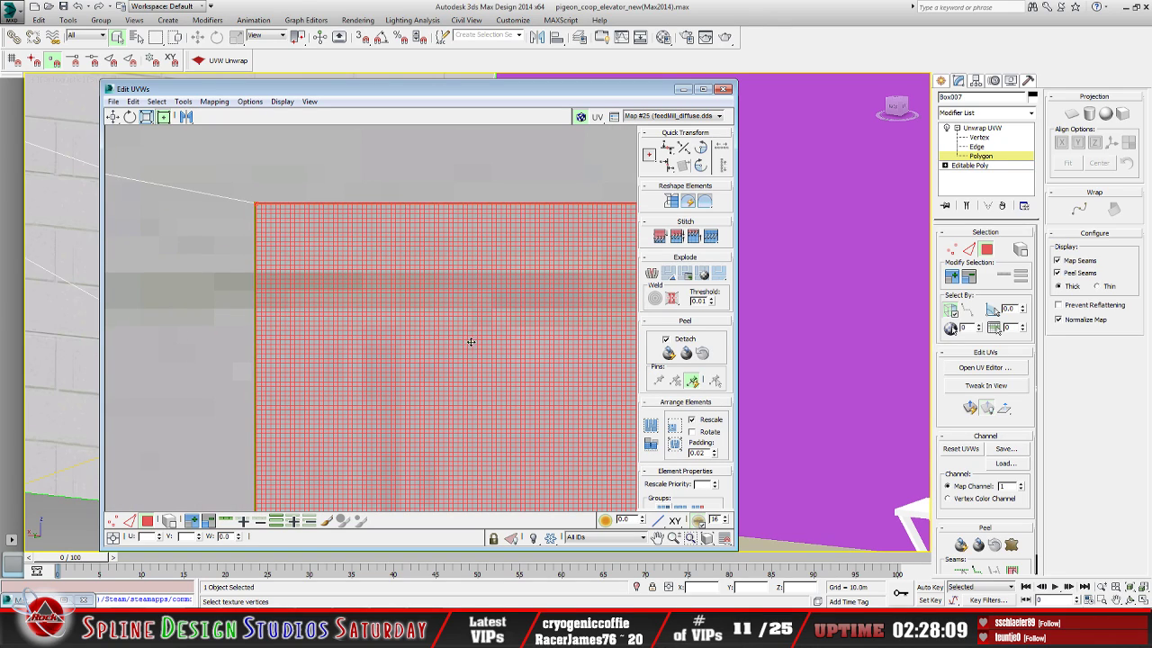
{"action": "scroll", "coordinate": [470, 337], "scroll_direction": "up", "scroll_amount": 2}
{"action": "scroll", "coordinate": [477, 301], "scroll_direction": "down", "scroll_amount": 2}
{"action": "middle_click_drag", "start_coordinate": [461, 310], "coordinate": [319, 331]}
{"action": "scroll", "coordinate": [401, 329], "scroll_direction": "up", "scroll_amount": 2}
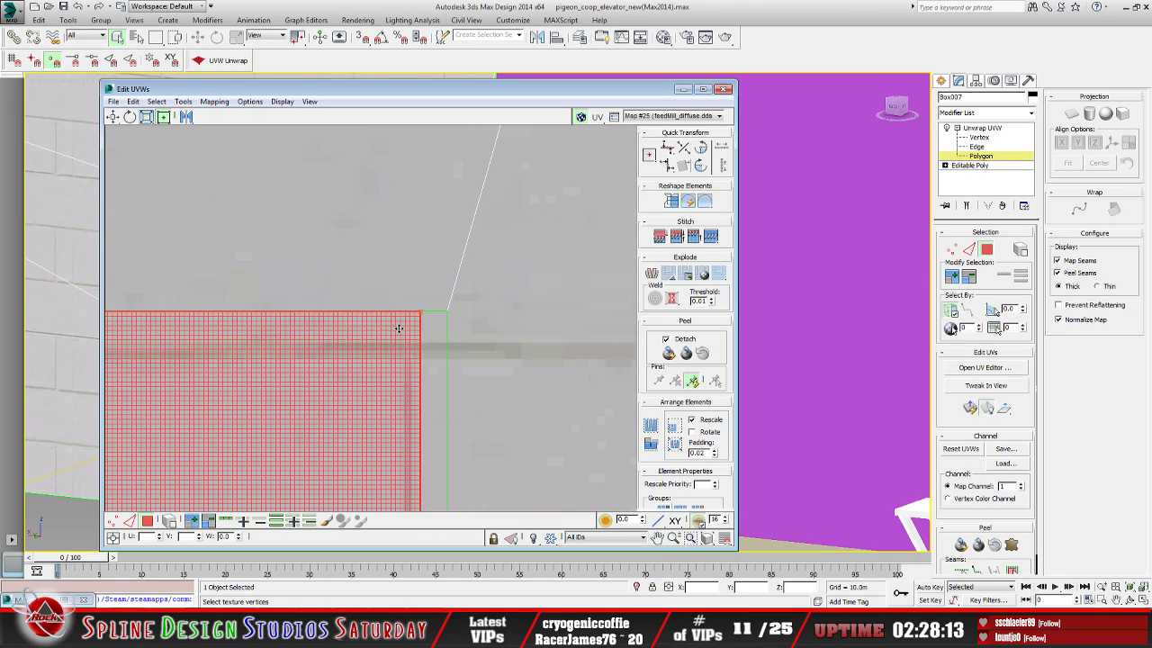
{"action": "middle_click_drag", "start_coordinate": [432, 304], "coordinate": [453, 307]}
{"action": "left_click_drag", "start_coordinate": [453, 307], "coordinate": [476, 303]}
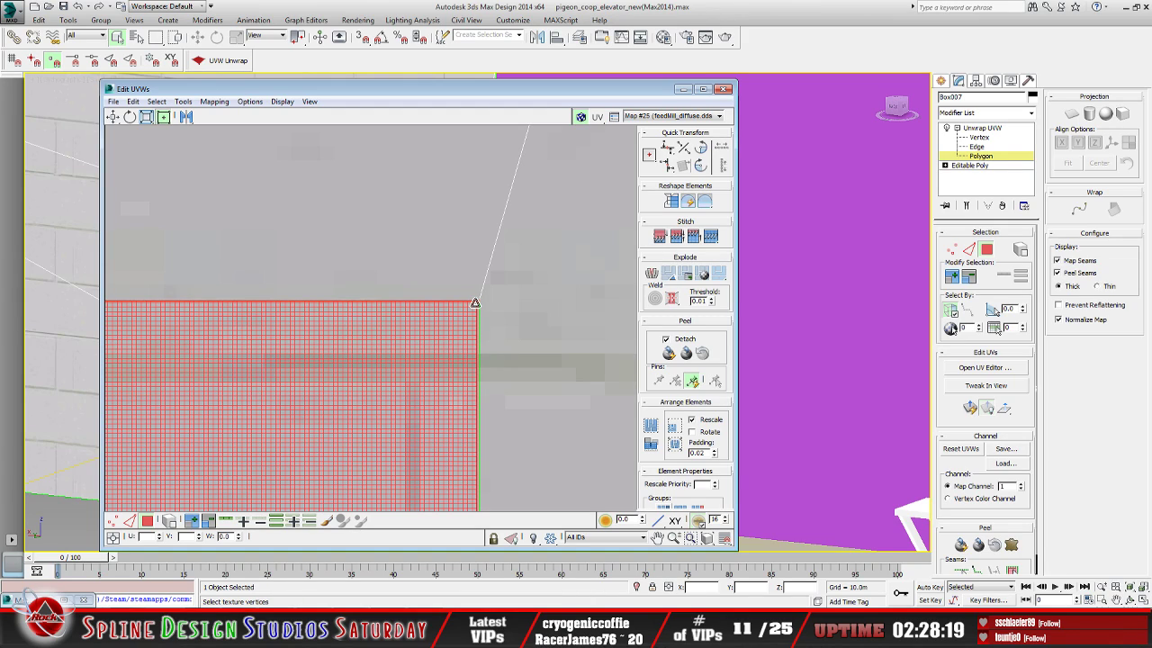
Fit the window shell's lower-right and lower-left corners to the lower corners of the window opening at close range
{"action": "scroll", "coordinate": [458, 386], "scroll_direction": "down", "scroll_amount": 4}
{"action": "middle_click_drag", "start_coordinate": [458, 385], "coordinate": [427, 331]}
{"action": "scroll", "coordinate": [425, 354], "scroll_direction": "up", "scroll_amount": 5}
{"action": "left_click_drag", "start_coordinate": [292, 413], "coordinate": [290, 423]}
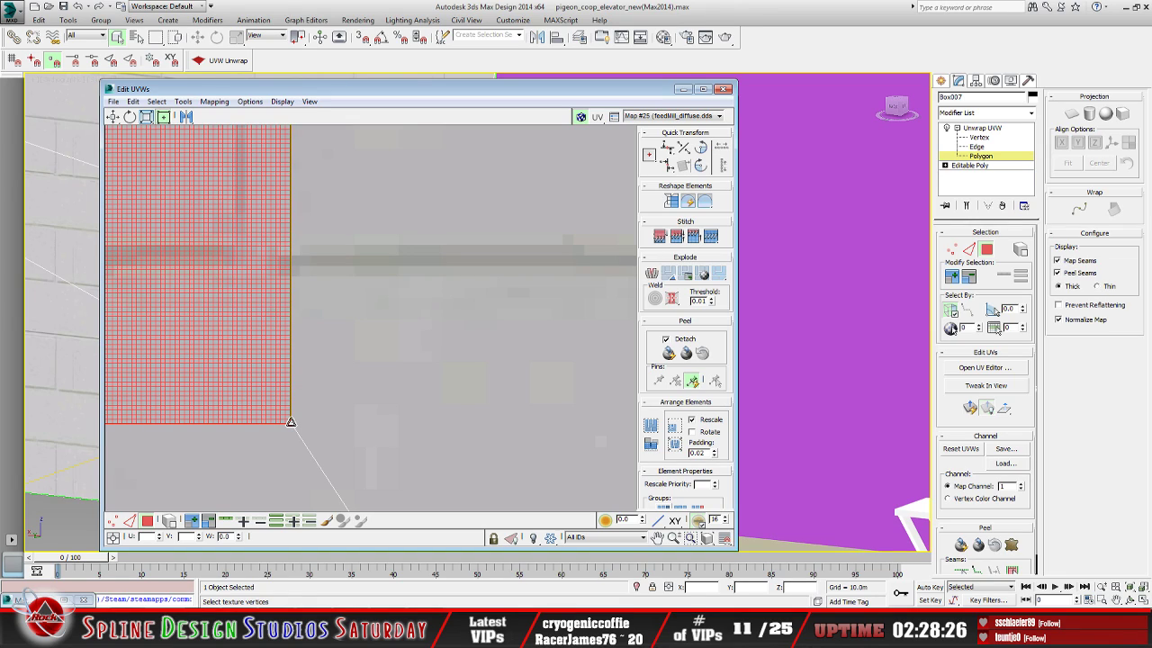
{"action": "middle_click_drag", "start_coordinate": [291, 420], "coordinate": [405, 400]}
{"action": "middle_click_drag", "start_coordinate": [108, 402], "coordinate": [270, 408]}
{"action": "left_click_drag", "start_coordinate": [286, 405], "coordinate": [281, 405]}
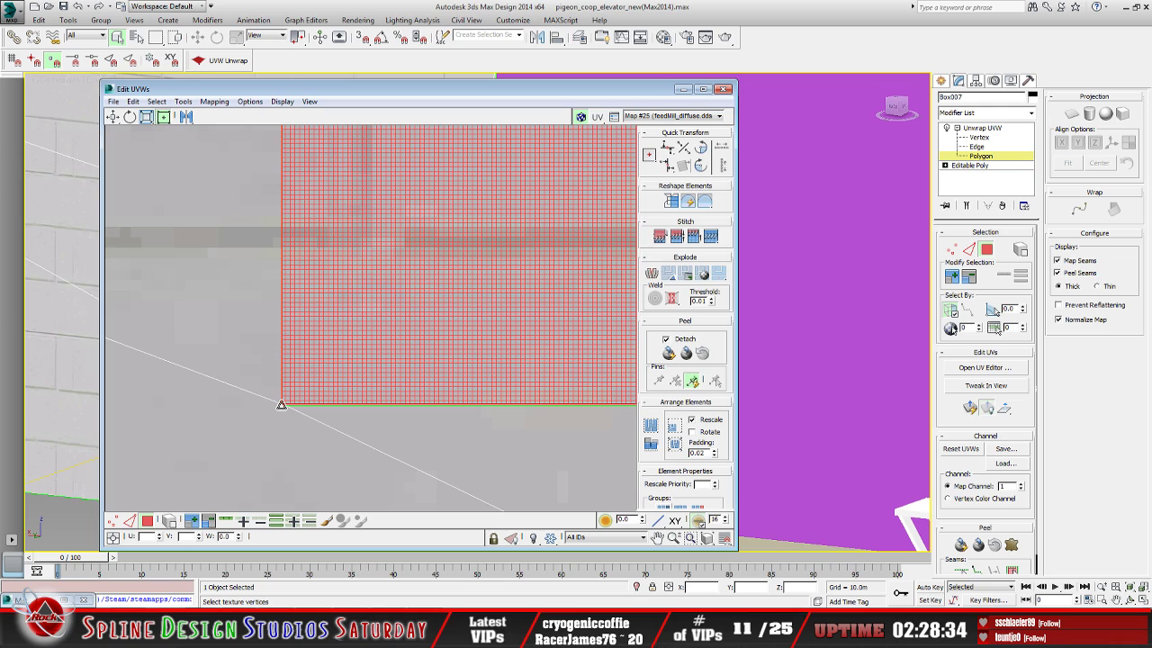
Move the window shell off the block strip onto the light corrugated metal strip, near that strip's right end
{"action": "scroll", "coordinate": [282, 405], "scroll_direction": "down", "scroll_amount": 10}
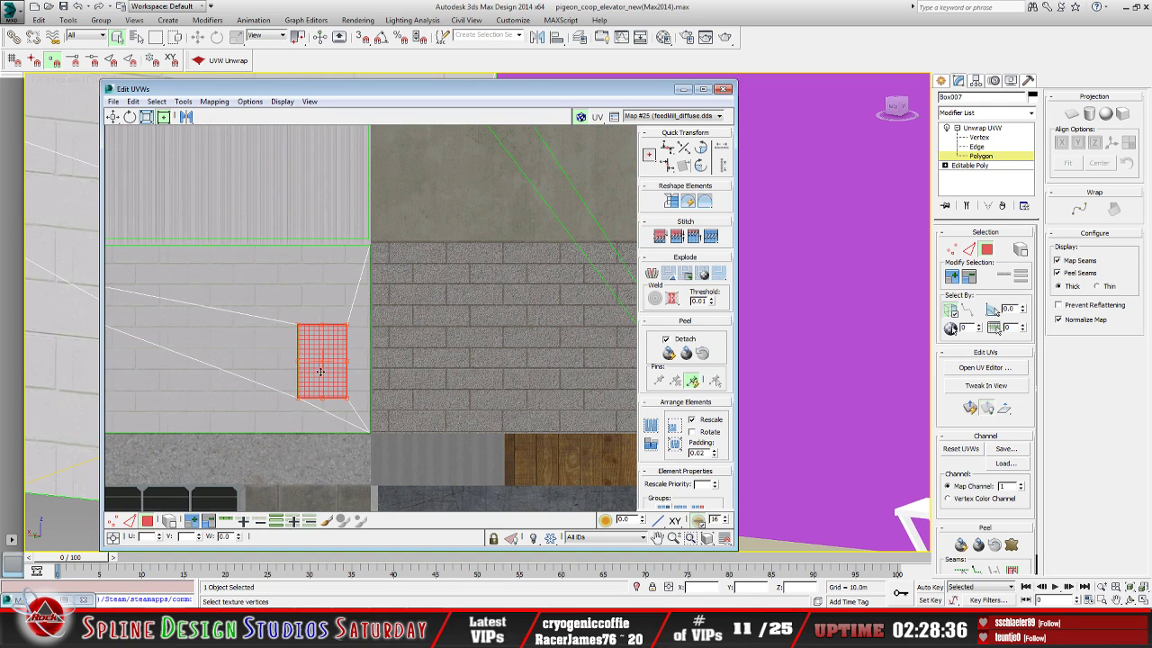
{"action": "left_click_drag", "start_coordinate": [330, 355], "coordinate": [309, 185]}
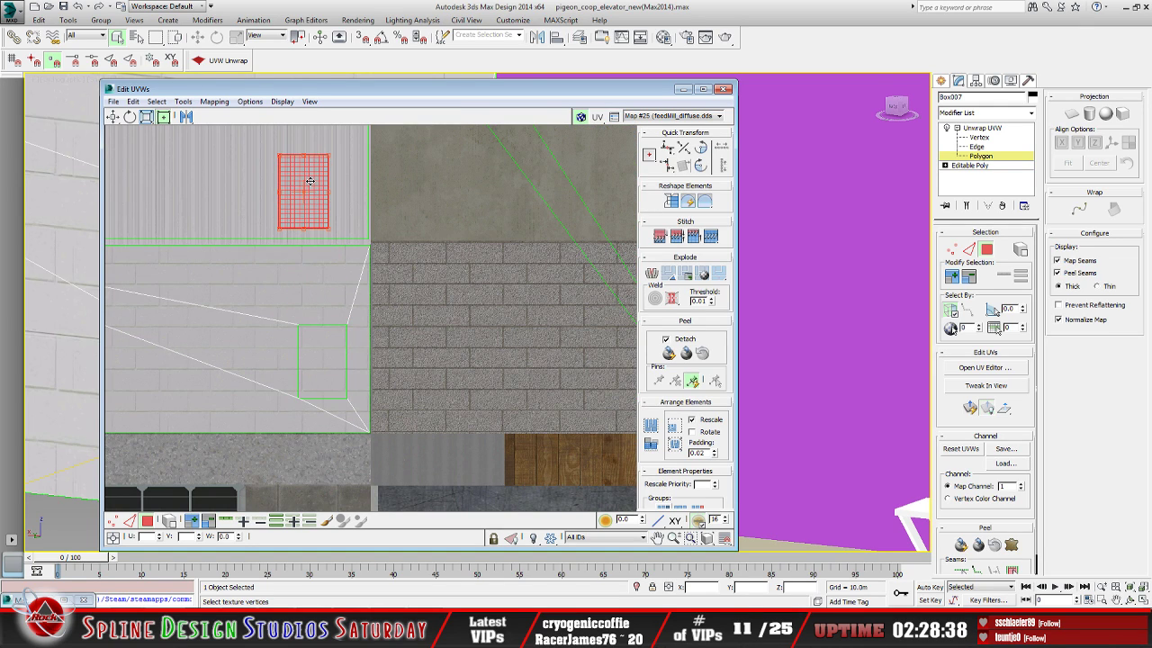
{"action": "scroll", "coordinate": [325, 229], "scroll_direction": "down", "scroll_amount": 3}
{"action": "middle_click_drag", "start_coordinate": [331, 235], "coordinate": [309, 332]}
{"action": "scroll", "coordinate": [330, 297], "scroll_direction": "up", "scroll_amount": 3}
{"action": "scroll", "coordinate": [329, 297], "scroll_direction": "down", "scroll_amount": 3}
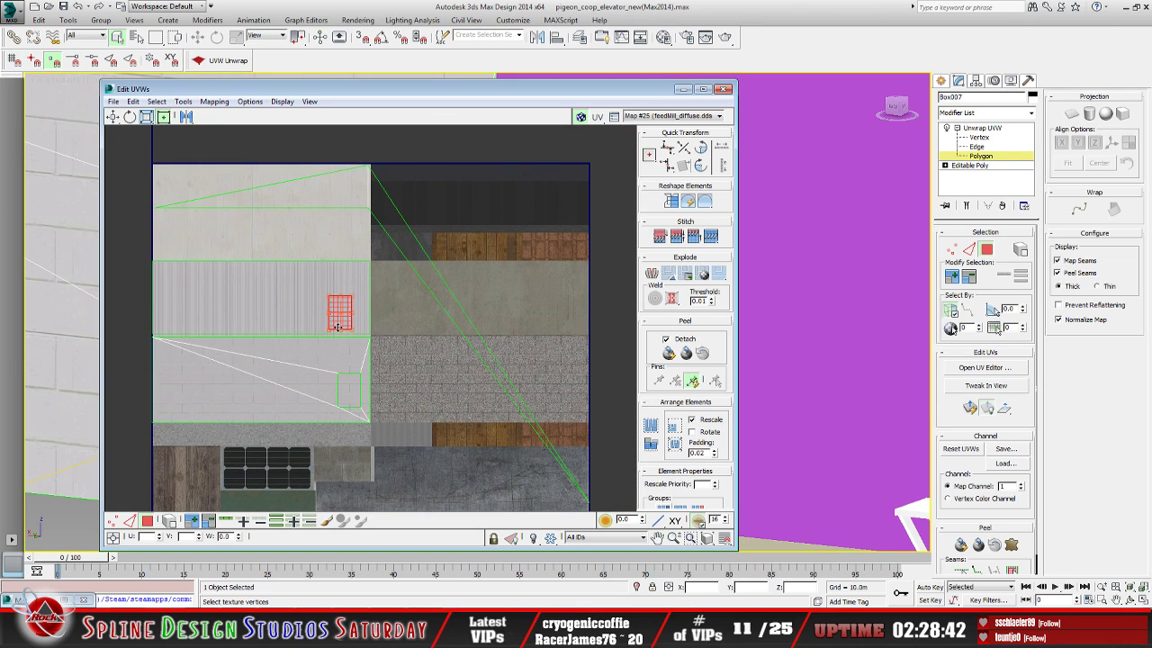
{"action": "scroll", "coordinate": [337, 327], "scroll_direction": "up", "scroll_amount": 4}
{"action": "left_click_drag", "start_coordinate": [342, 314], "coordinate": [372, 314]}
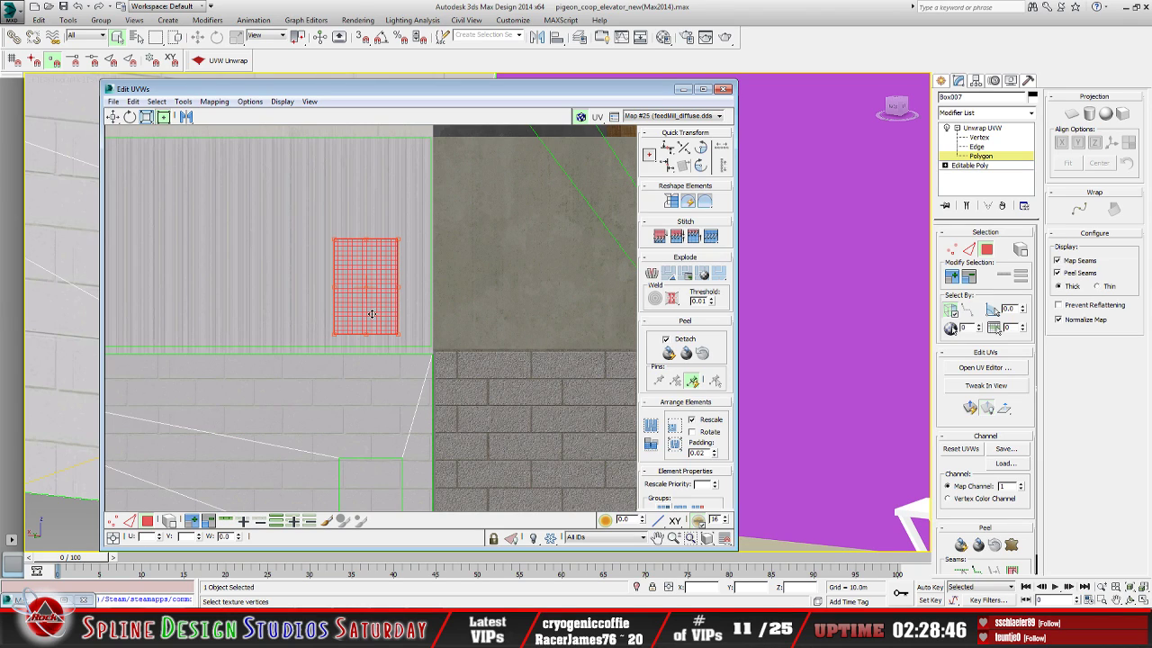
{"action": "scroll", "coordinate": [367, 329], "scroll_direction": "down", "scroll_amount": 6}
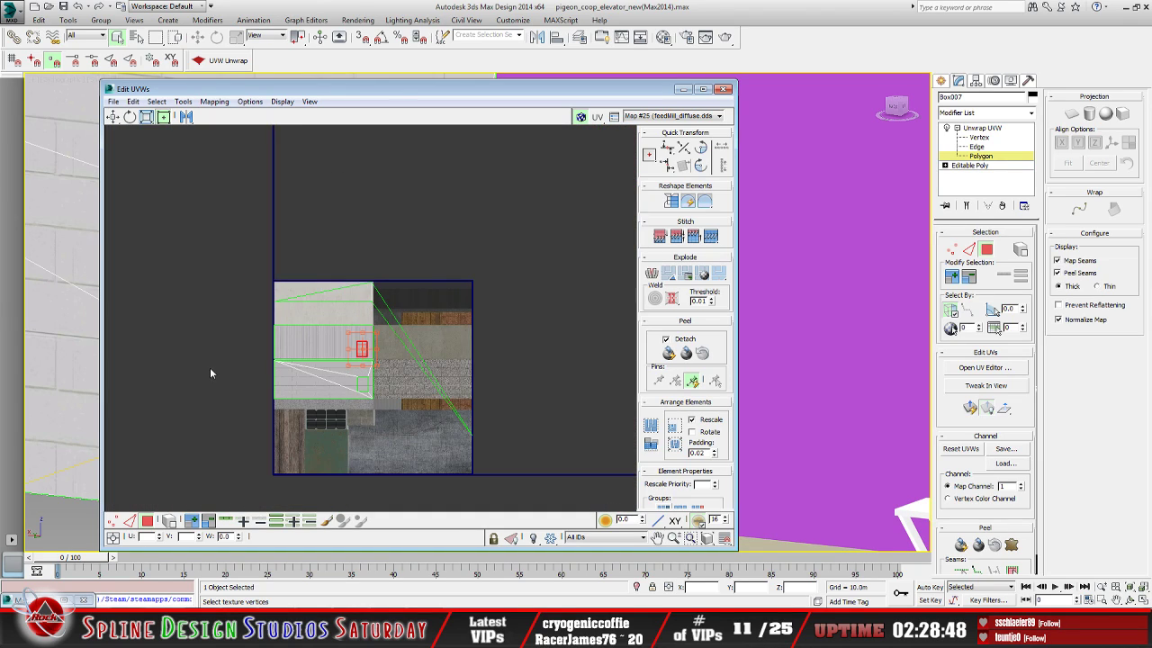
Inspect the corrugated metal texture on the window panel in the viewport
{"action": "left_click", "coordinate": [683, 89]}
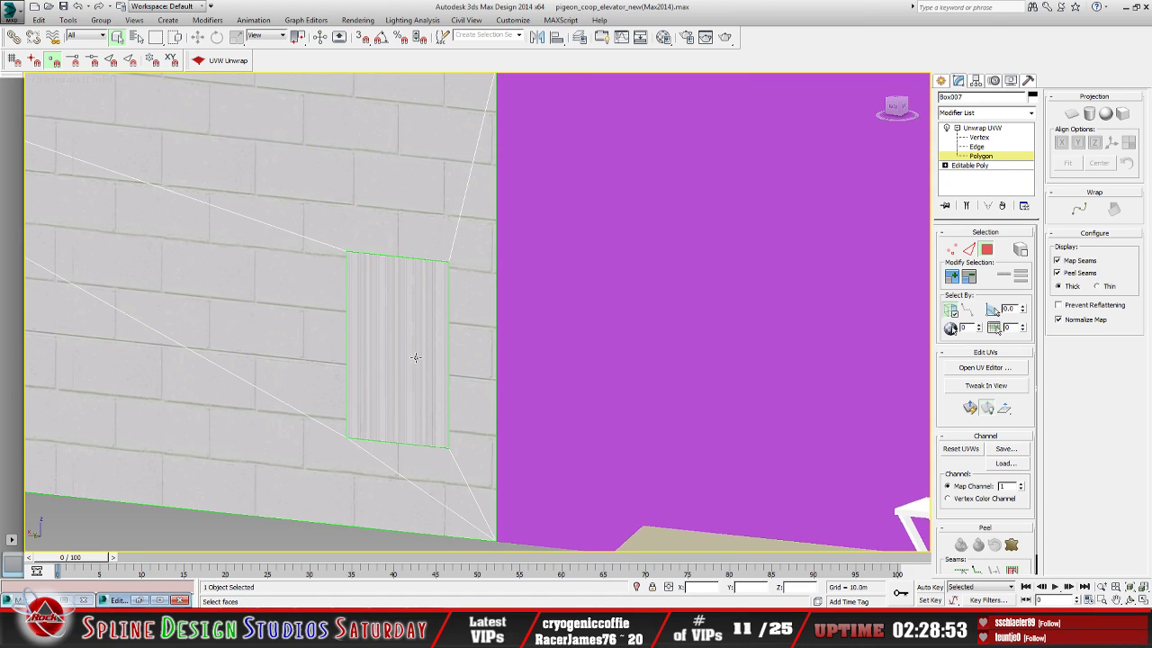
{"action": "scroll", "coordinate": [409, 342], "scroll_direction": "up", "scroll_amount": 4}
{"action": "scroll", "coordinate": [403, 387], "scroll_direction": "down", "scroll_amount": 2}
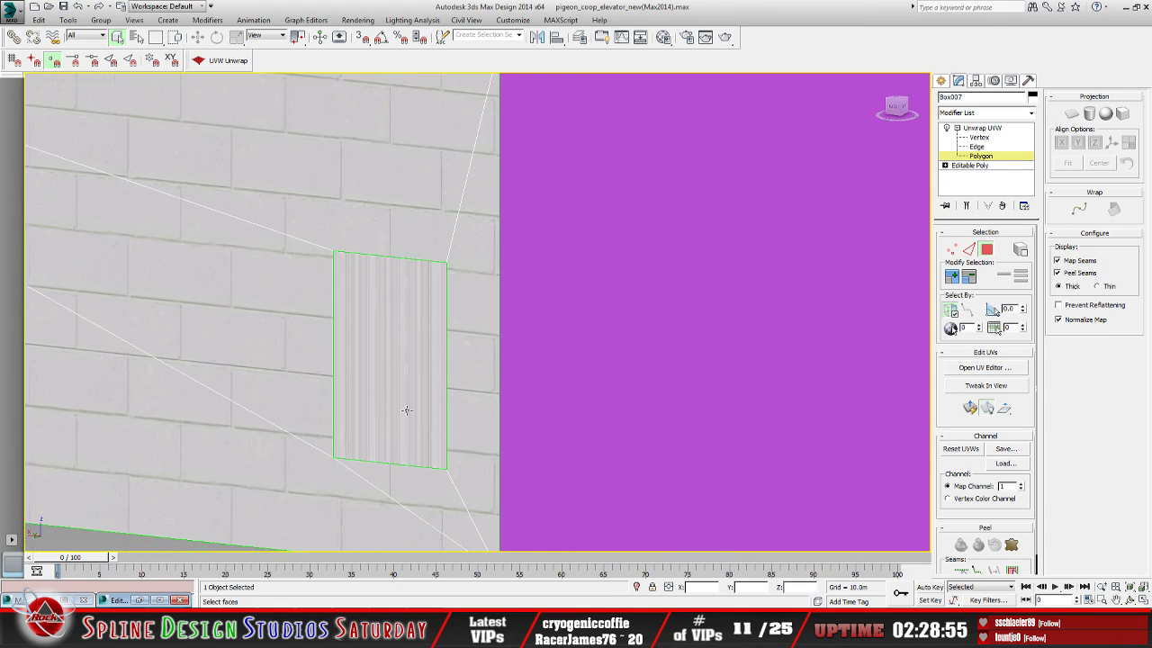
Switch to the Feed mill Google Drive photos in the browser and study the building's block walls, corrugated window panel and adjoining lower building
{"action": "scroll", "coordinate": [407, 336], "scroll_direction": "down", "scroll_amount": 3}
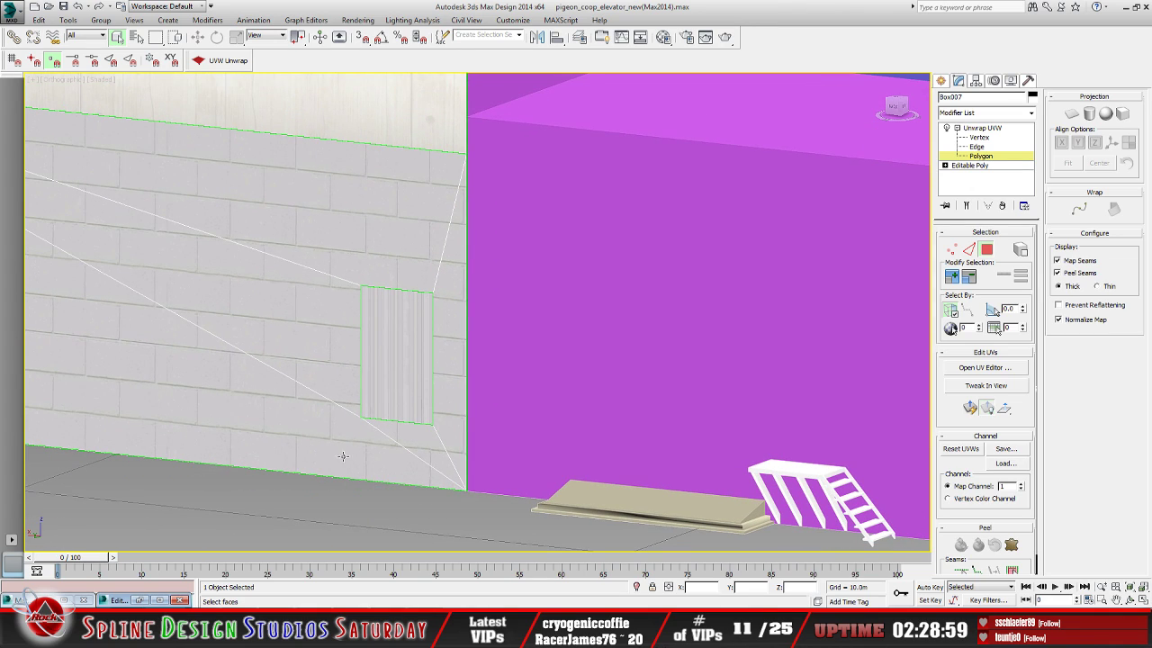
{"action": "left_click", "coordinate": [133, 601]}
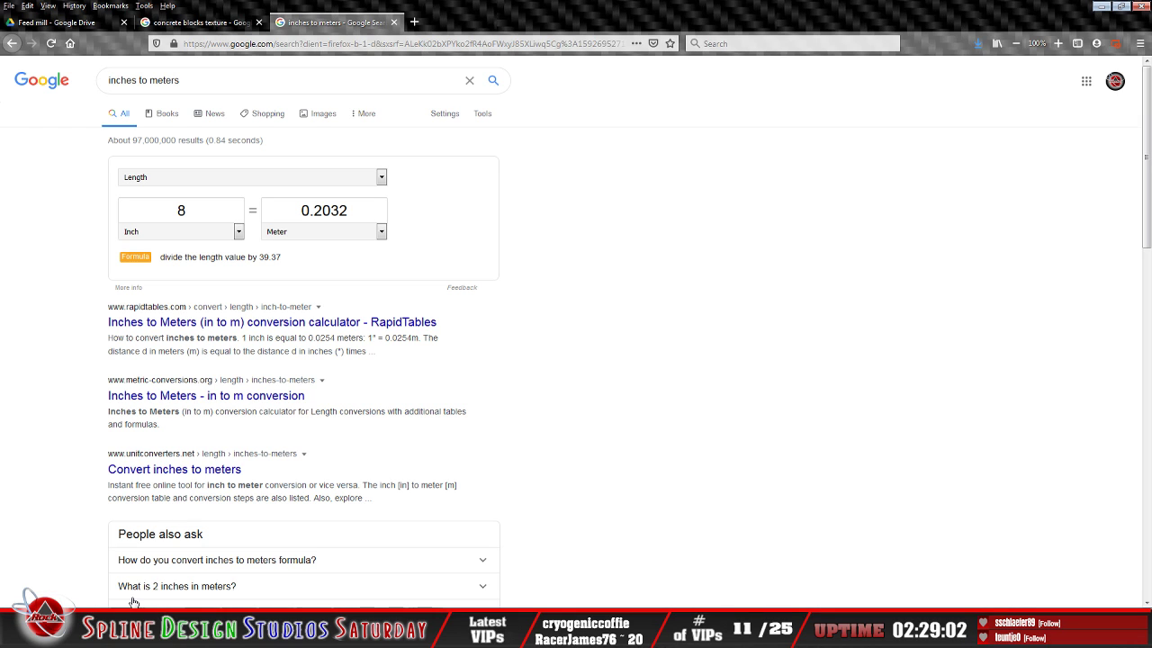
{"action": "left_click", "coordinate": [79, 22]}
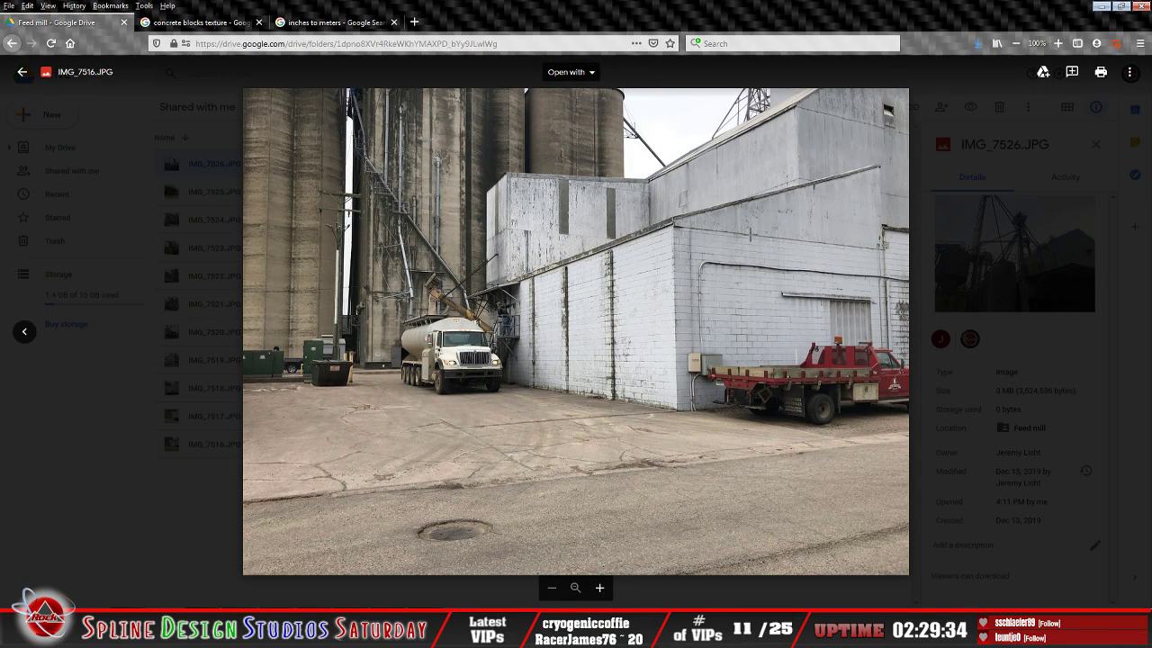
{"action": "left_click", "coordinate": [26, 333]}
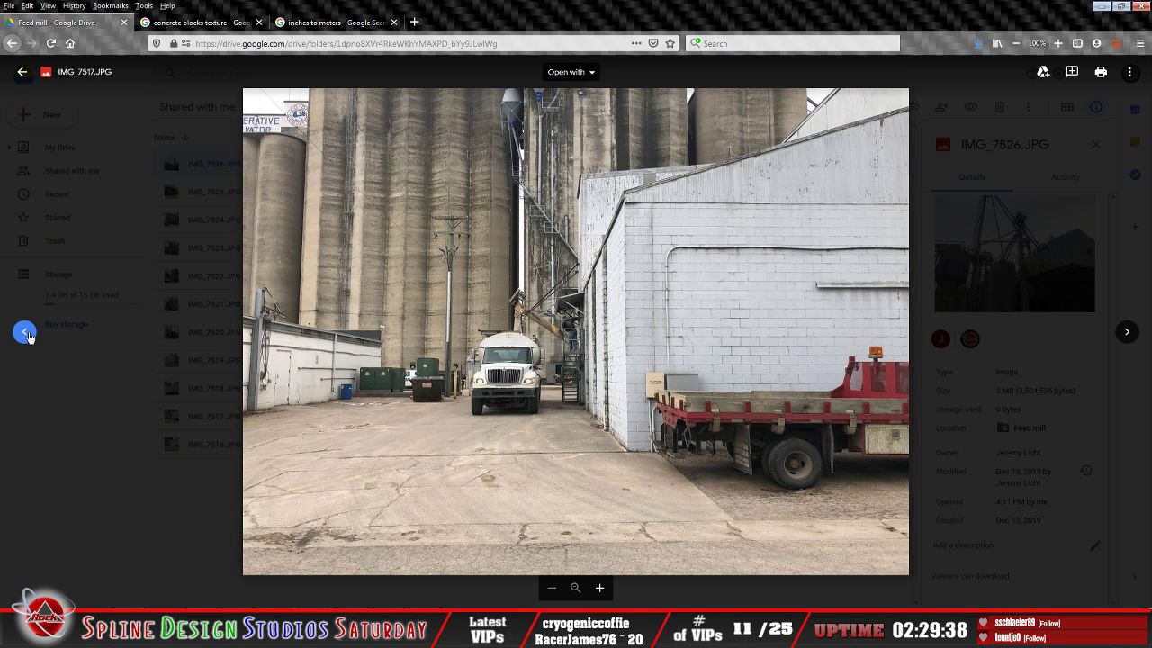
{"action": "left_click", "coordinate": [26, 333]}
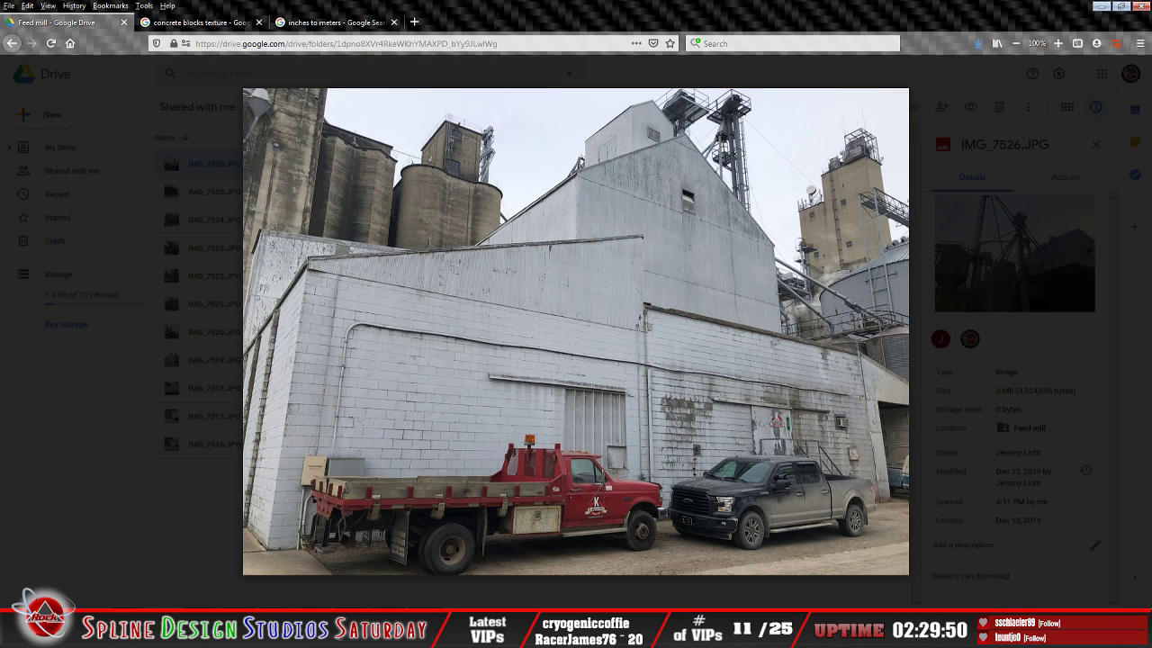
{"action": "left_click", "coordinate": [1102, 7]}
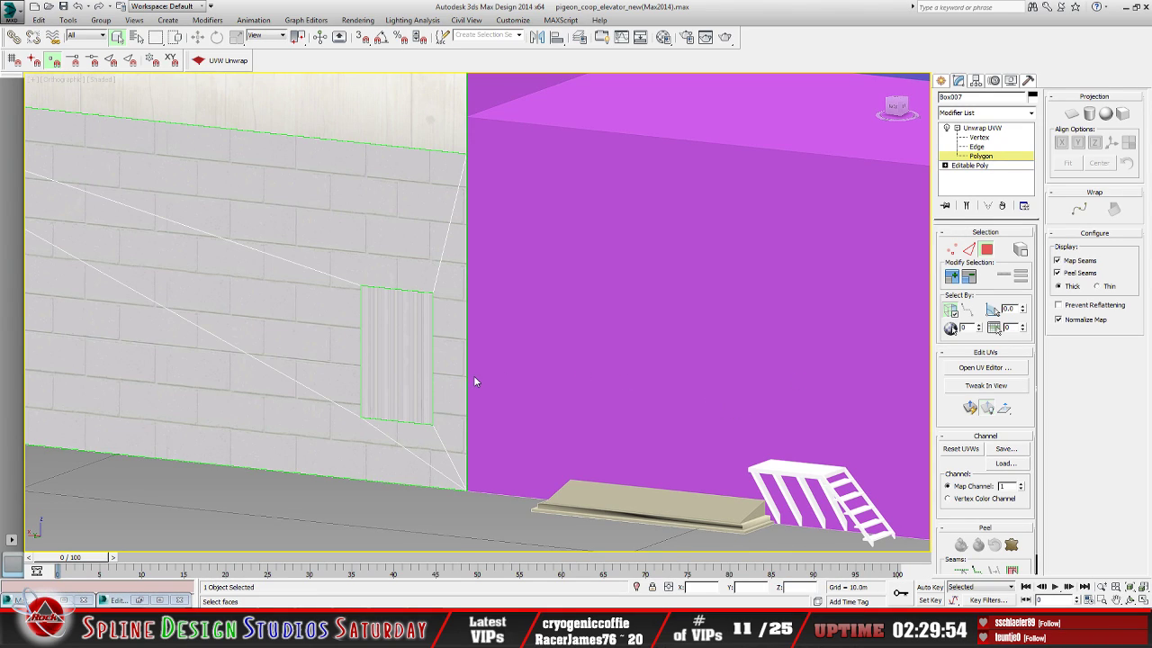
Finish polygon editing on the block building and assign feedMill_mat to the adjoining purple building with the doorway outline
{"action": "scroll", "coordinate": [476, 383], "scroll_direction": "down", "scroll_amount": 8}
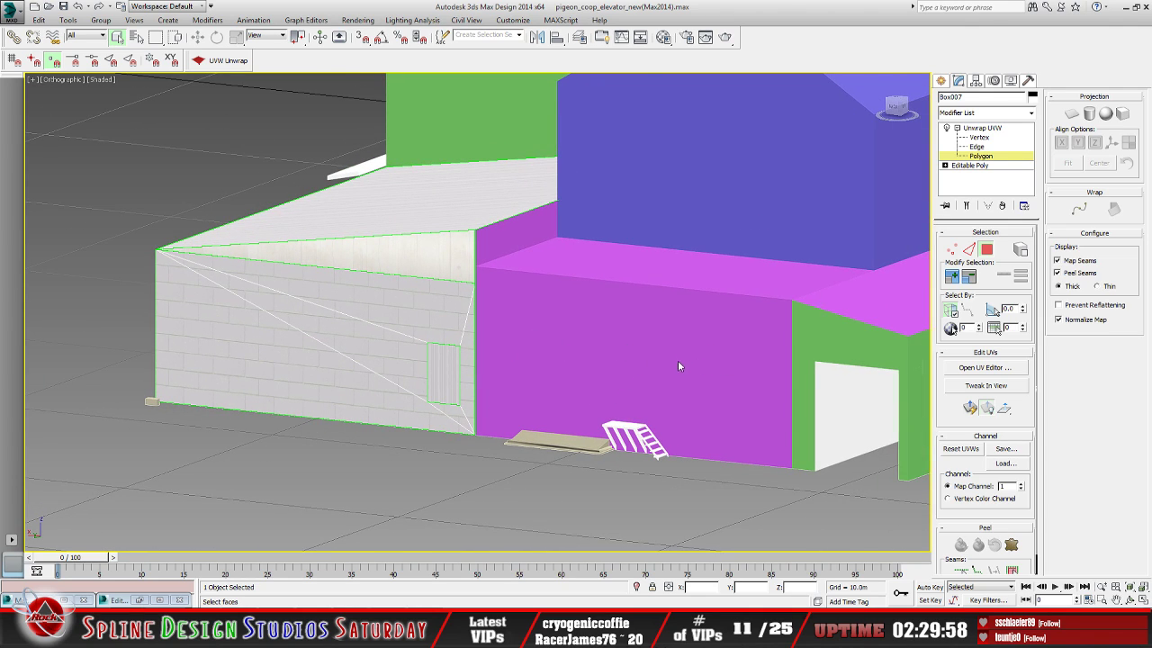
{"action": "middle_click_drag", "start_coordinate": [679, 363], "coordinate": [606, 347]}
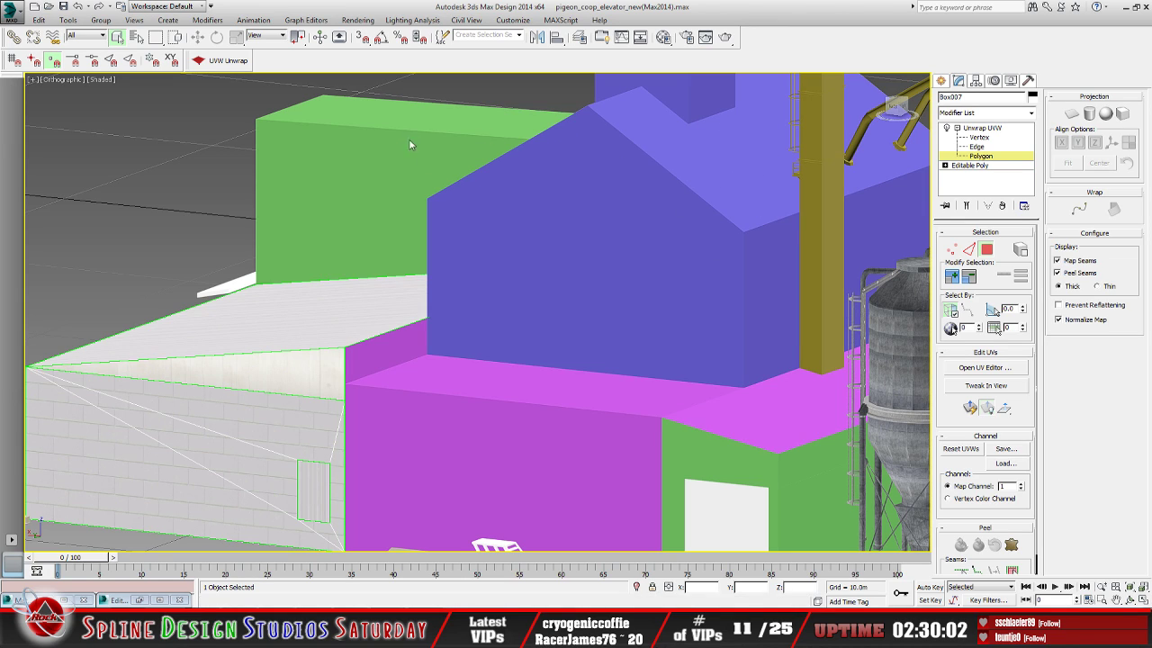
{"action": "middle_click_drag", "start_coordinate": [689, 397], "coordinate": [480, 276]}
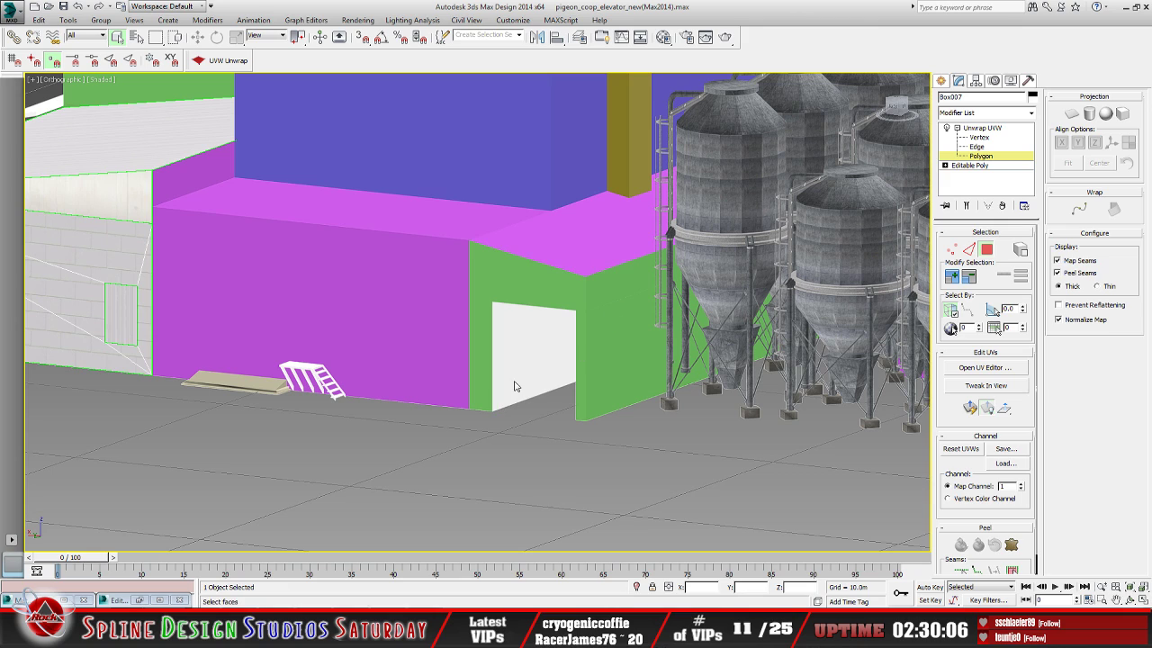
{"action": "middle_click_drag", "start_coordinate": [514, 386], "coordinate": [570, 442]}
{"action": "middle_click_drag", "start_coordinate": [389, 417], "coordinate": [560, 418]}
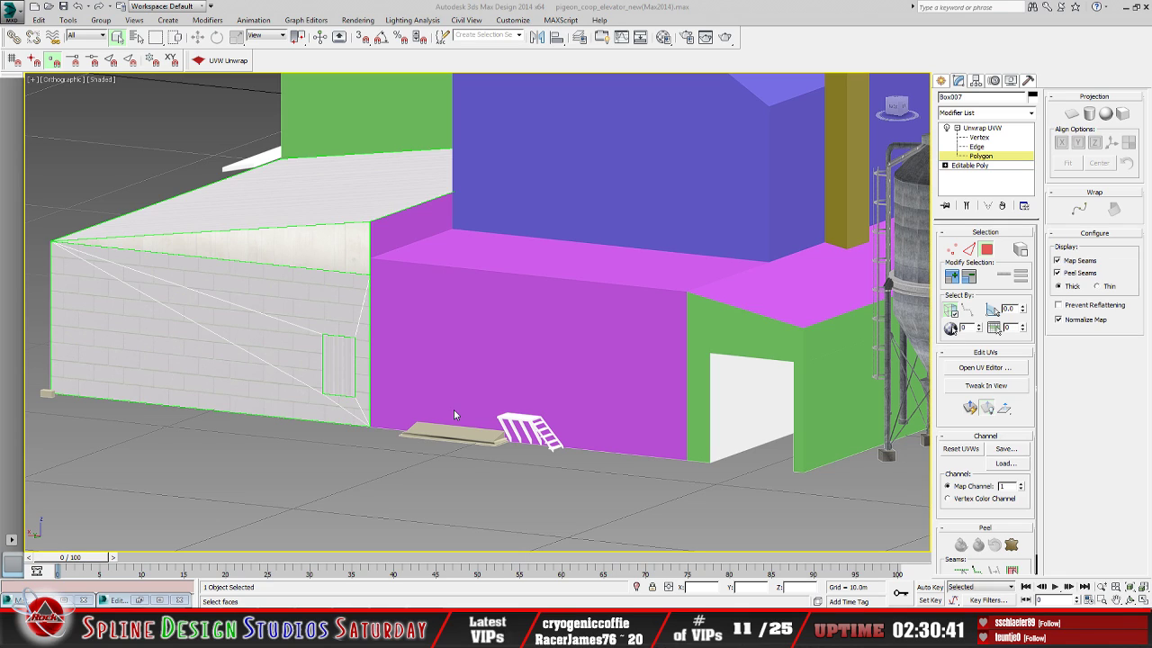
{"action": "middle_click_drag", "start_coordinate": [570, 362], "coordinate": [491, 392]}
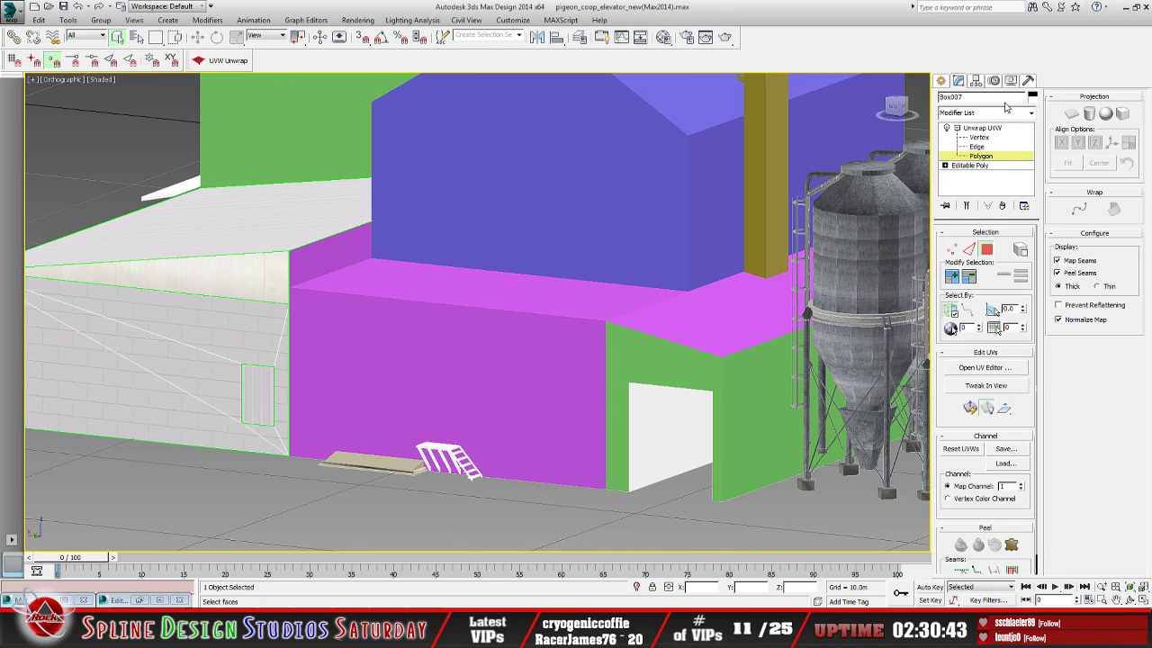
{"action": "left_click", "coordinate": [981, 128]}
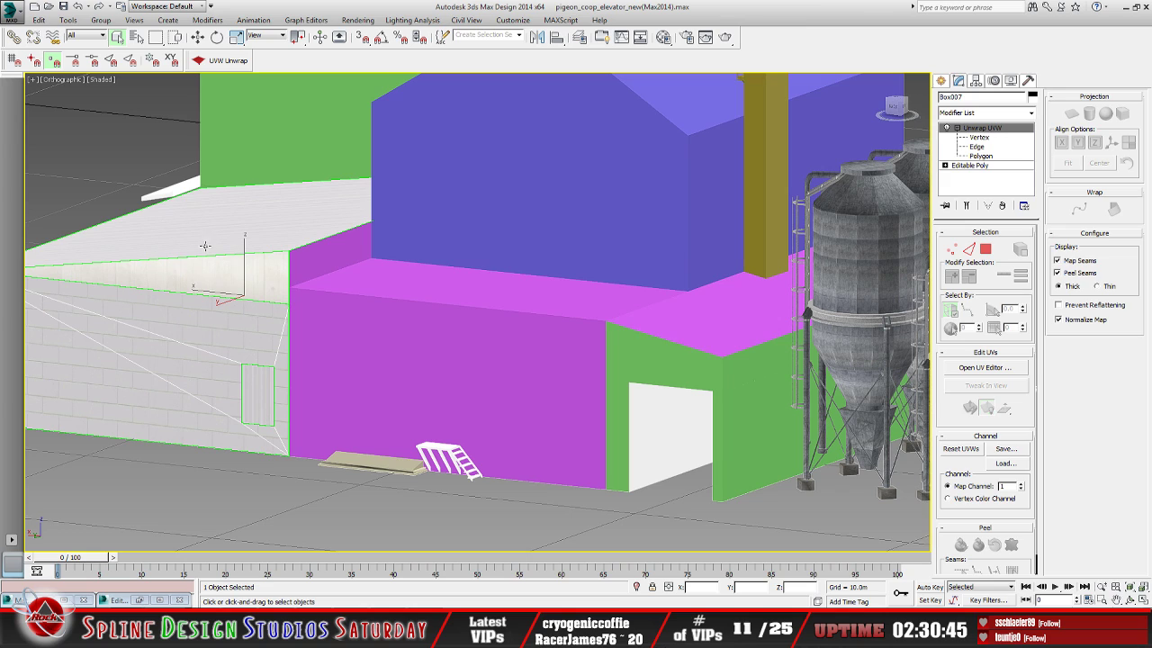
{"action": "middle_click_drag", "start_coordinate": [207, 268], "coordinate": [356, 253]}
{"action": "middle_click_drag", "start_coordinate": [375, 335], "coordinate": [251, 310]}
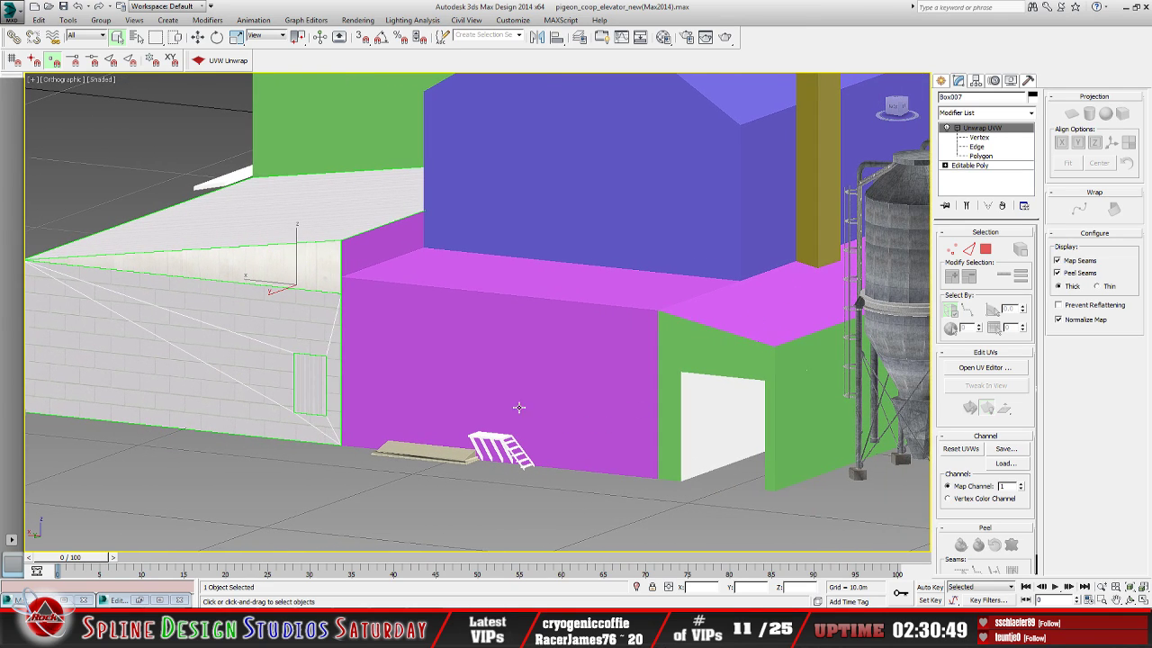
{"action": "left_click", "coordinate": [409, 325]}
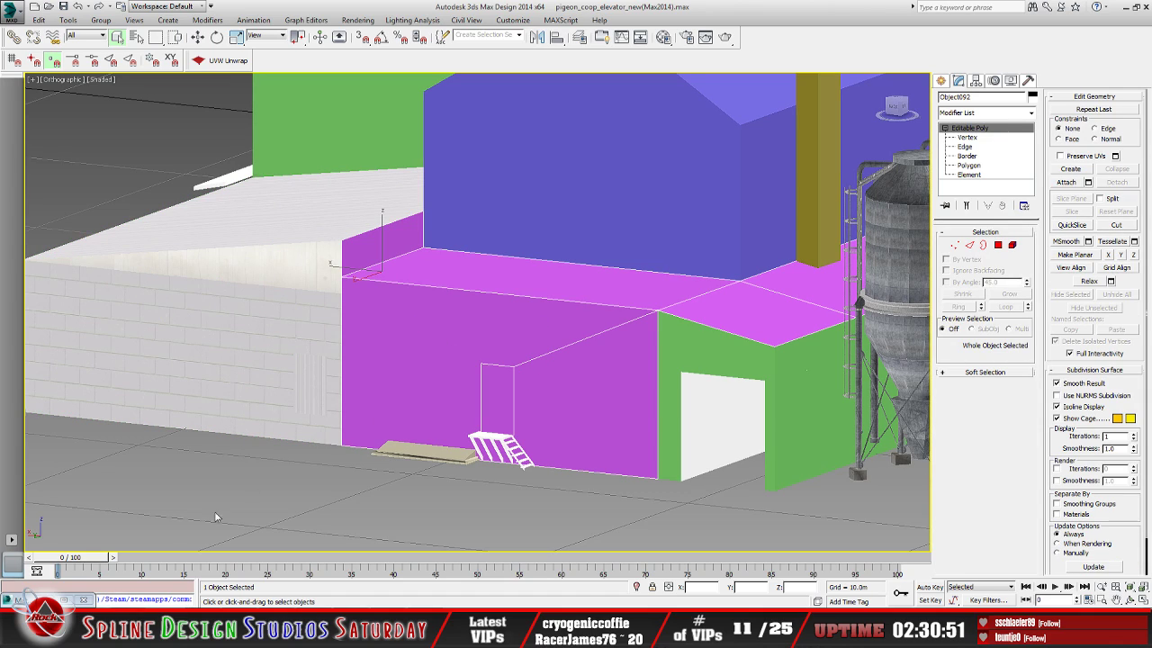
{"action": "key", "text": "m"}
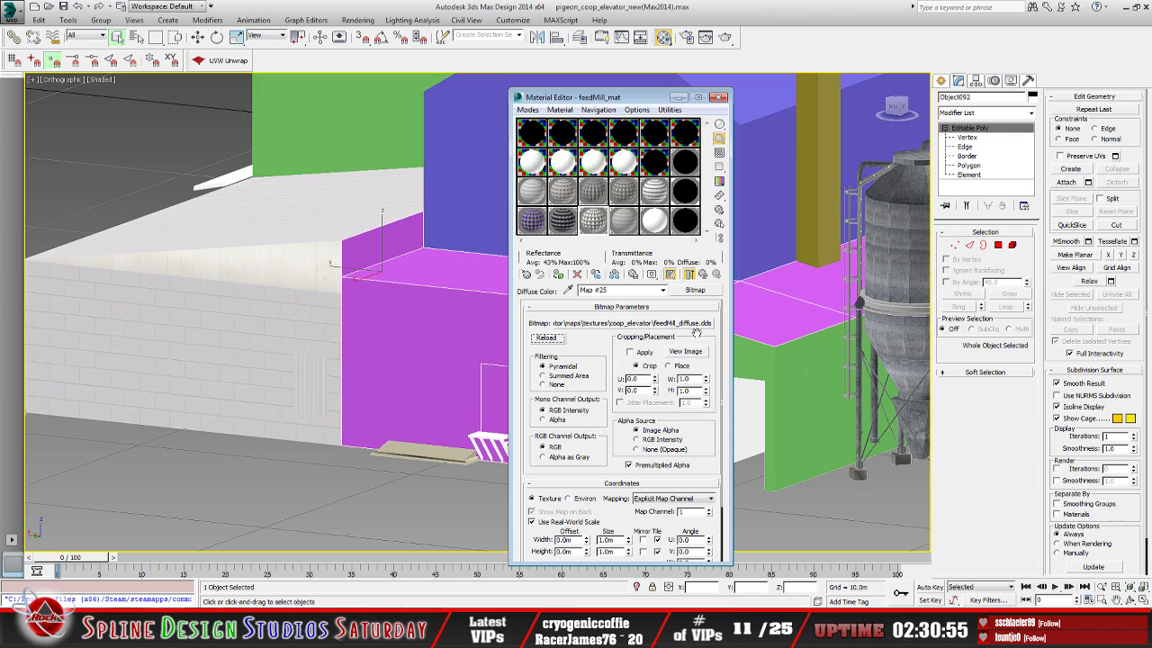
{"action": "left_click", "coordinate": [558, 274]}
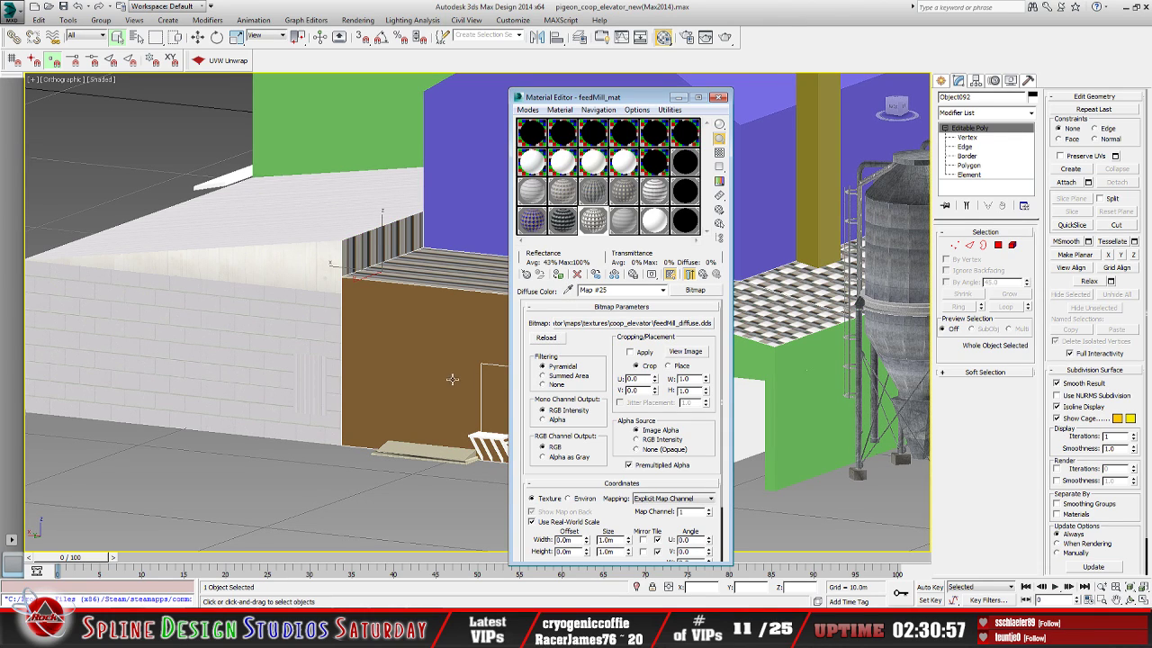
{"action": "left_click", "coordinate": [677, 97]}
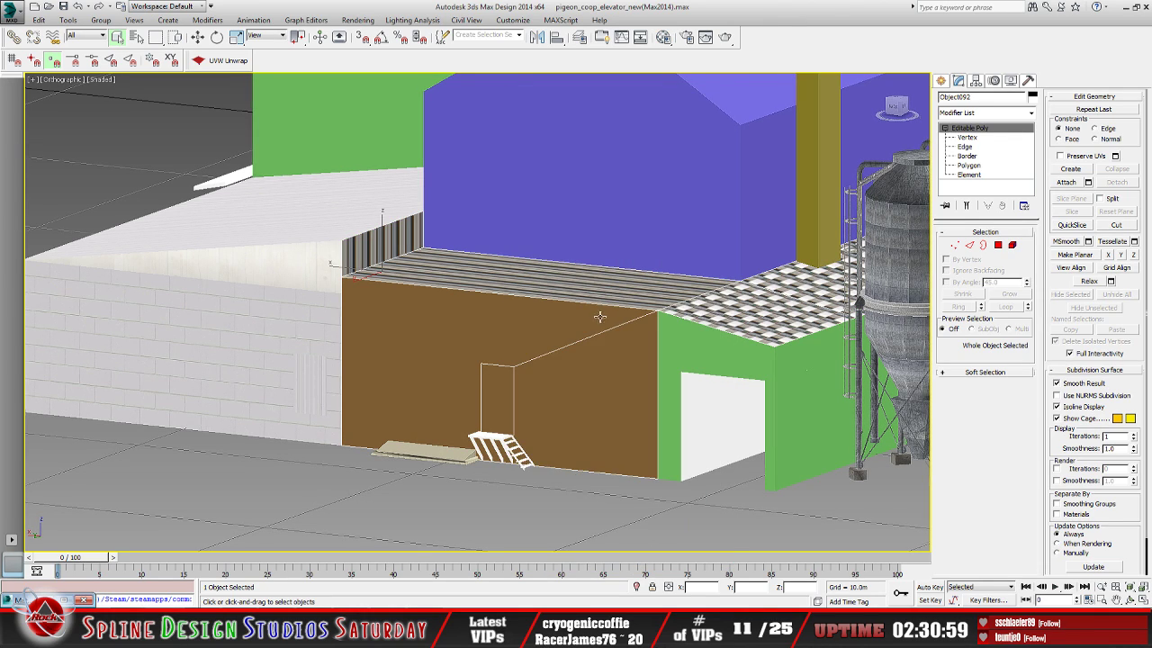
Examine the newly textured building's front wall and roofs against the neighbouring block wall and the green extension
{"action": "scroll", "coordinate": [492, 306], "scroll_direction": "up", "scroll_amount": 2}
{"action": "scroll", "coordinate": [491, 306], "scroll_direction": "down", "scroll_amount": 1}
{"action": "middle_click_drag", "start_coordinate": [491, 306], "coordinate": [413, 354]}
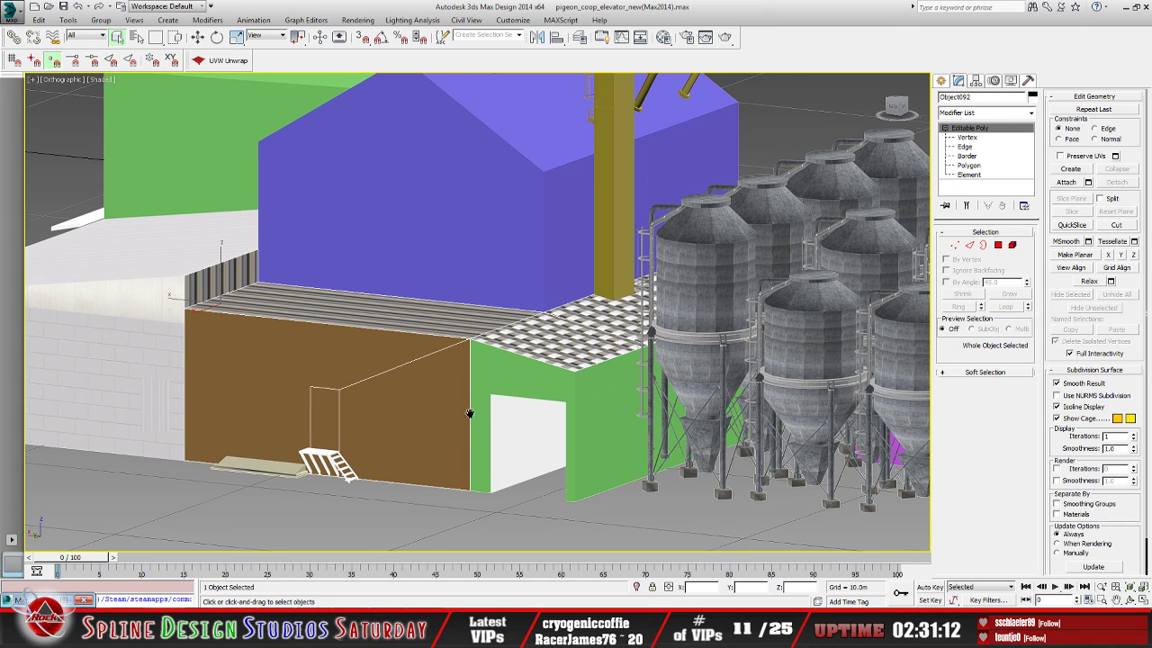
{"action": "middle_click_drag", "start_coordinate": [469, 413], "coordinate": [513, 411]}
{"action": "middle_click_drag", "start_coordinate": [286, 412], "coordinate": [304, 402]}
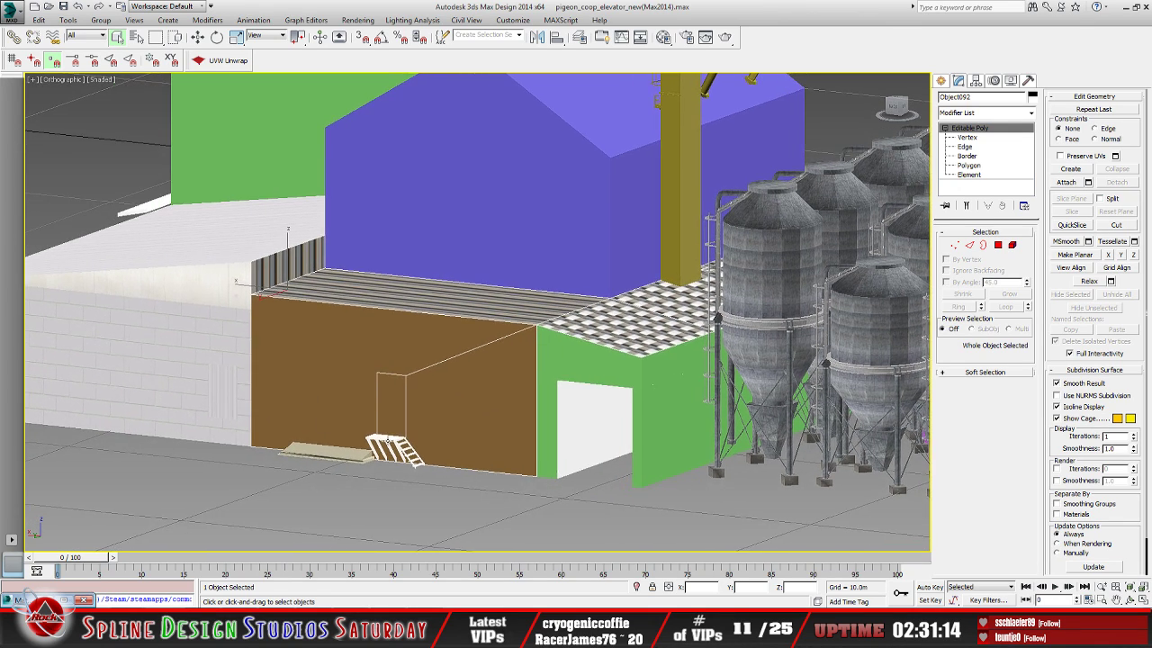
{"action": "scroll", "coordinate": [396, 445], "scroll_direction": "up", "scroll_amount": 3}
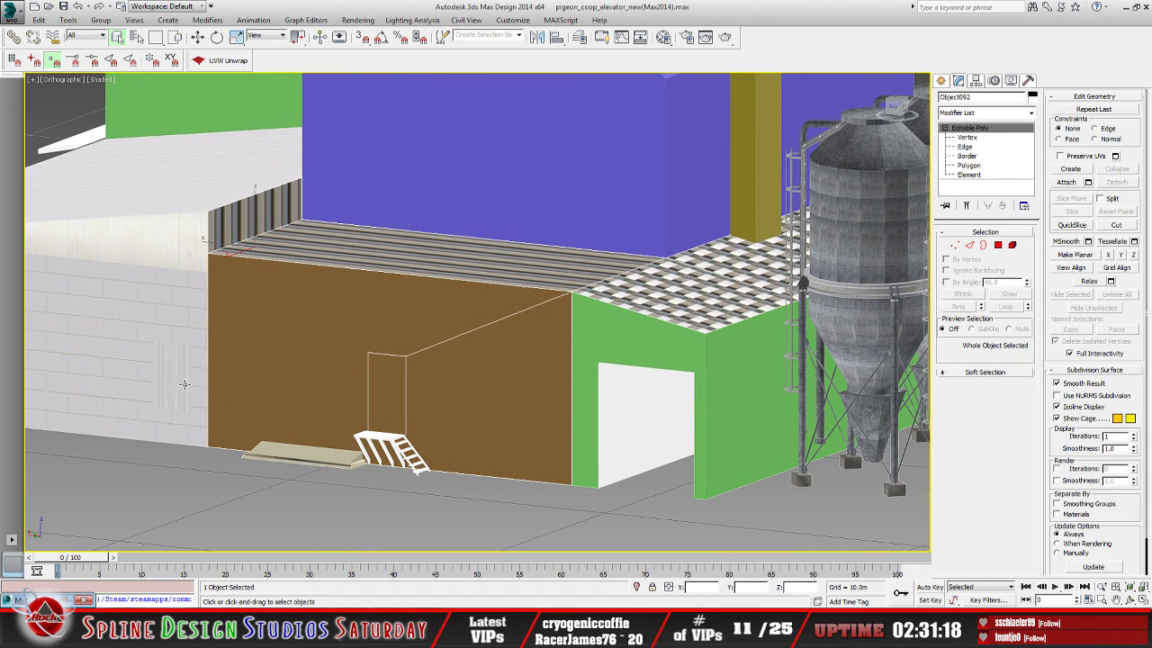
{"action": "middle_click_drag", "start_coordinate": [184, 385], "coordinate": [396, 404]}
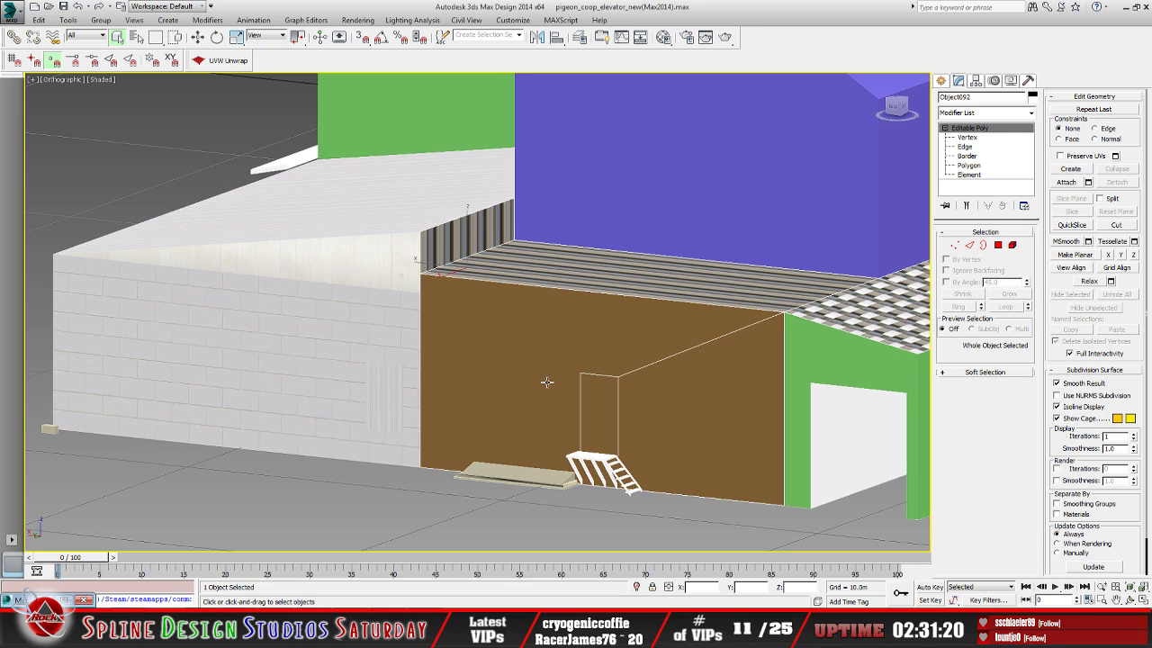
{"action": "middle_click_drag", "start_coordinate": [546, 382], "coordinate": [437, 378]}
{"action": "mouse_move", "coordinate": [523, 393]}
{"action": "middle_mouse_down"}
{"action": "mouse_move", "coordinate": [512, 406]}
{"action": "mouse_move", "coordinate": [403, 406]}
{"action": "middle_mouse_up"}
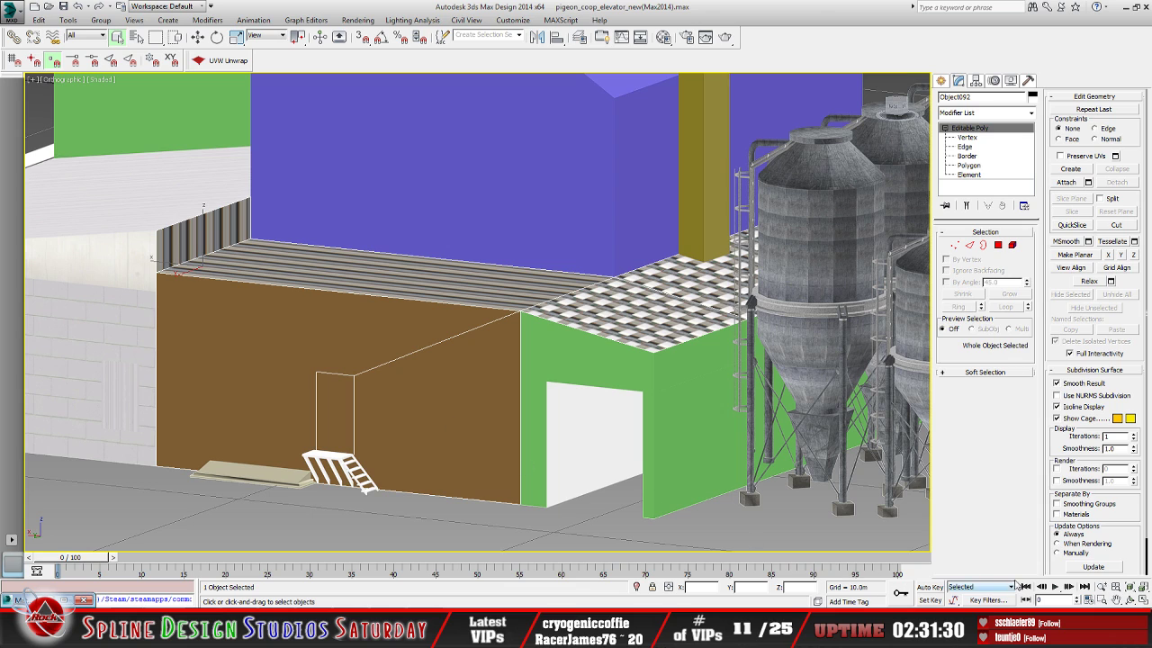
View the building's front wall head-on, add Unwrap UVW to it and show feedMill_diffuse.dds in an enlarged UV editor
{"action": "left_click", "coordinate": [1130, 599]}
{"action": "left_click_drag", "start_coordinate": [488, 378], "coordinate": [525, 378]}
{"action": "left_click_drag", "start_coordinate": [457, 363], "coordinate": [407, 364]}
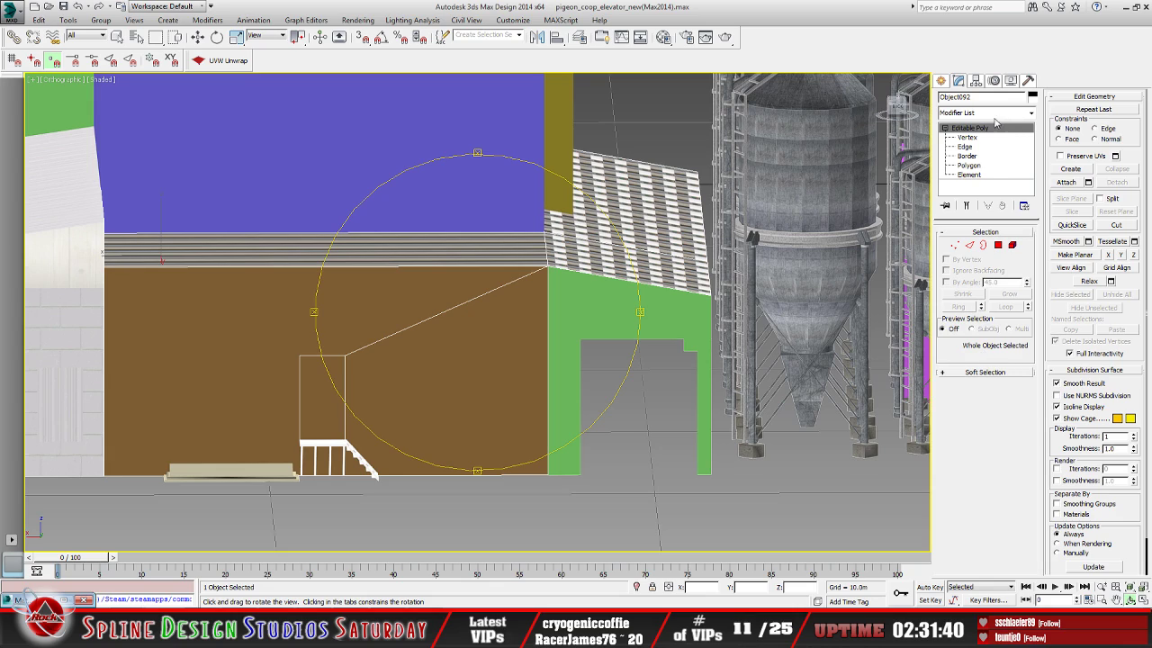
{"action": "left_click", "coordinate": [220, 61]}
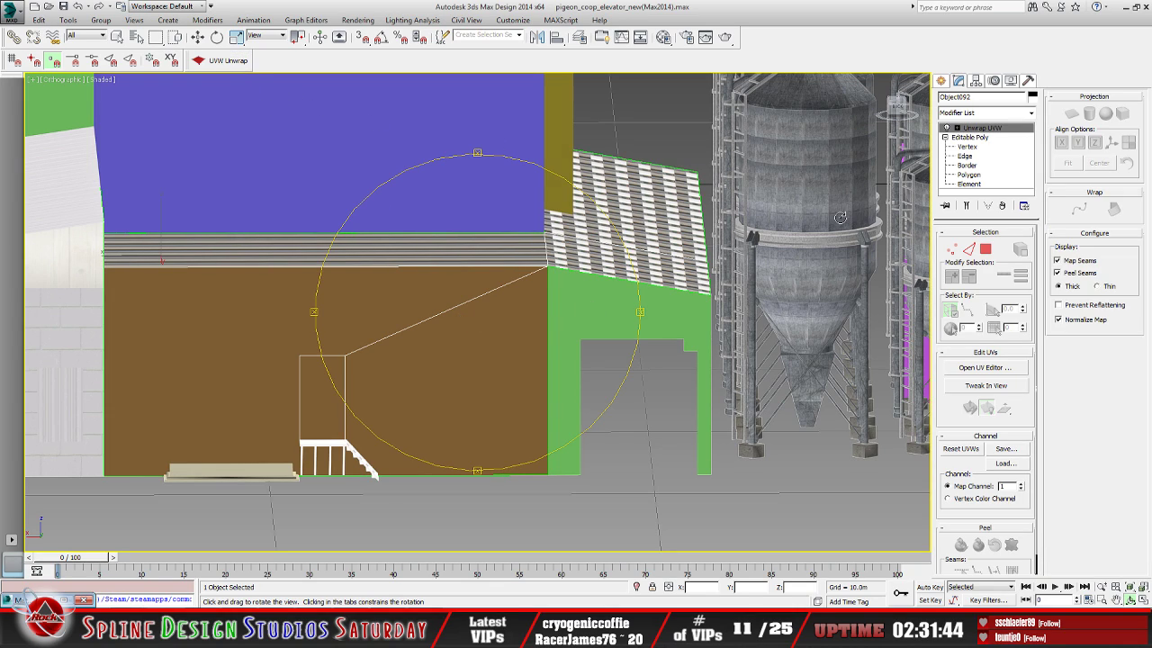
{"action": "left_click", "coordinate": [982, 368]}
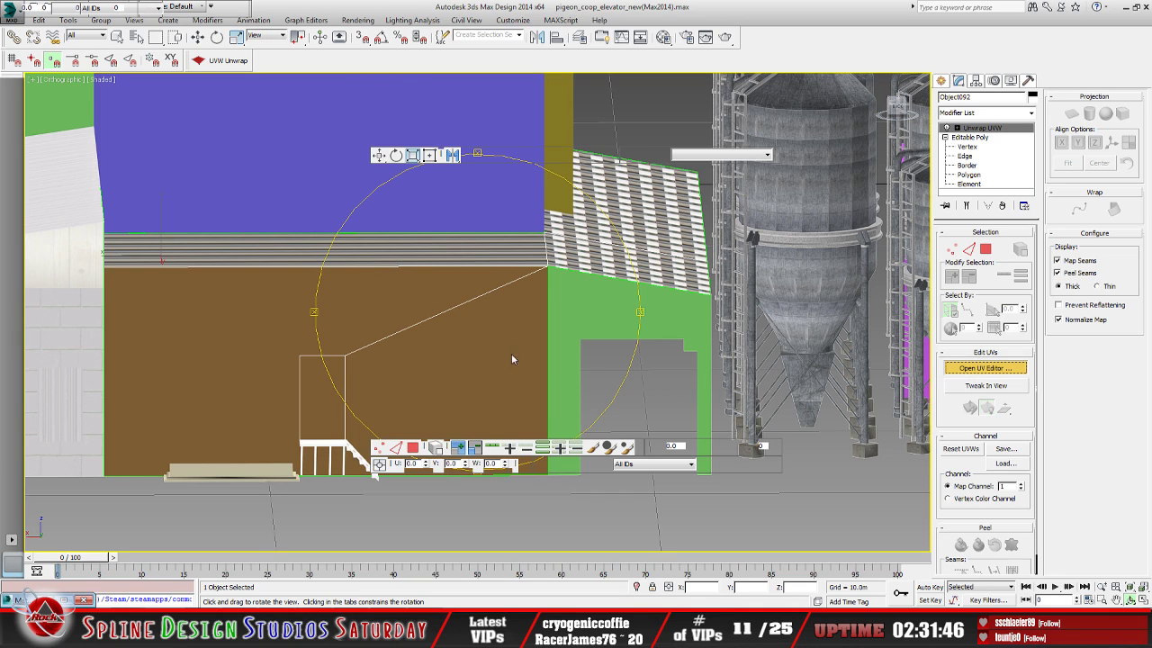
{"action": "left_click", "coordinate": [401, 85]}
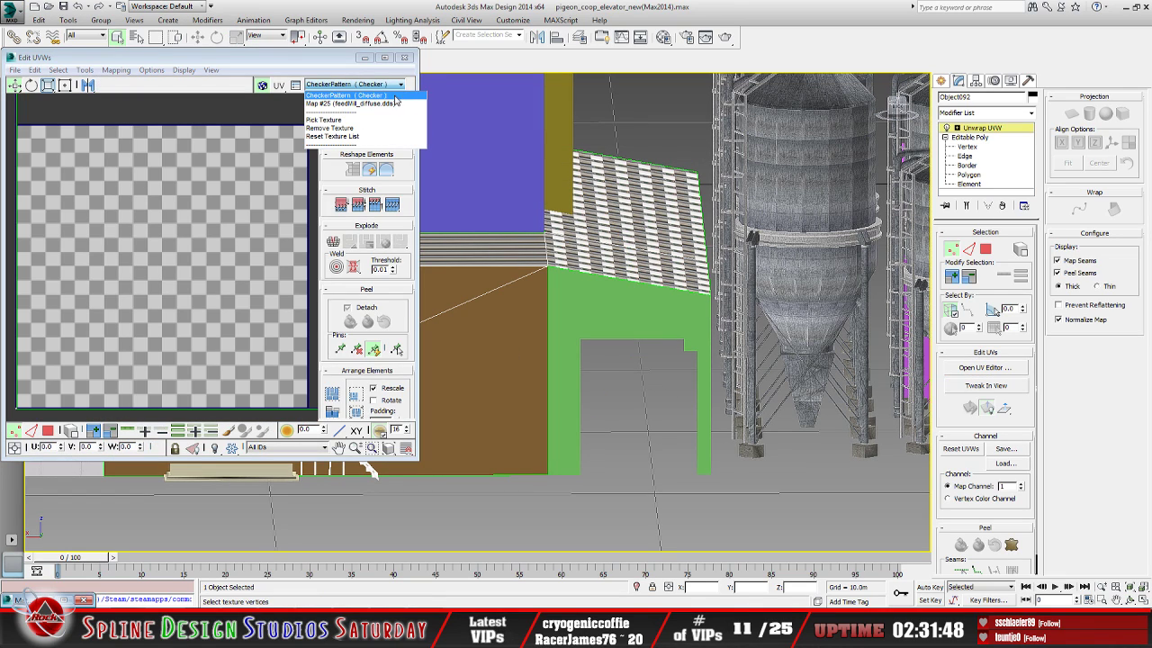
{"action": "left_click", "coordinate": [360, 98]}
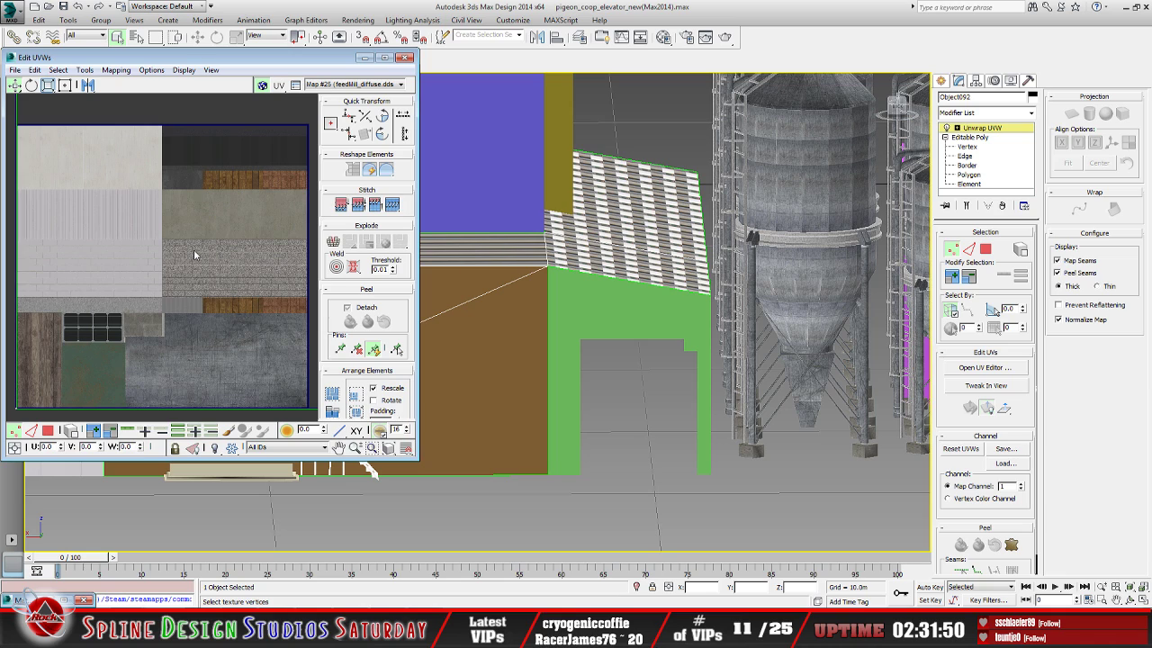
{"action": "scroll", "coordinate": [193, 249], "scroll_direction": "down", "scroll_amount": 7}
{"action": "scroll", "coordinate": [194, 249], "scroll_direction": "up", "scroll_amount": 2}
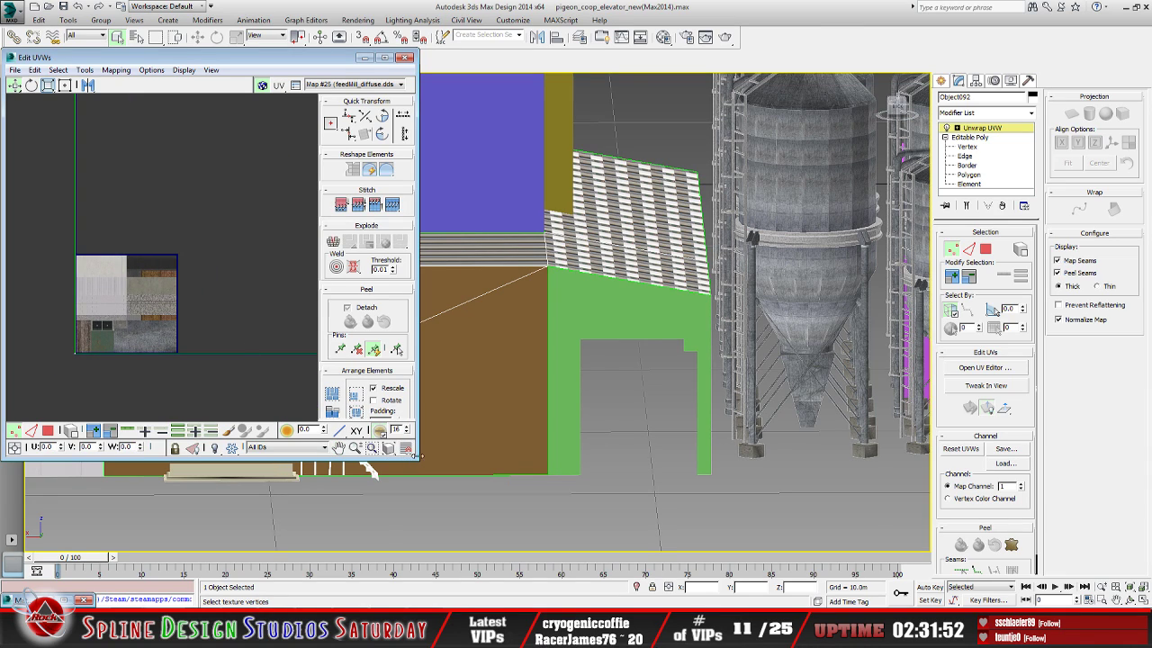
{"action": "left_click_drag", "start_coordinate": [417, 459], "coordinate": [690, 537]}
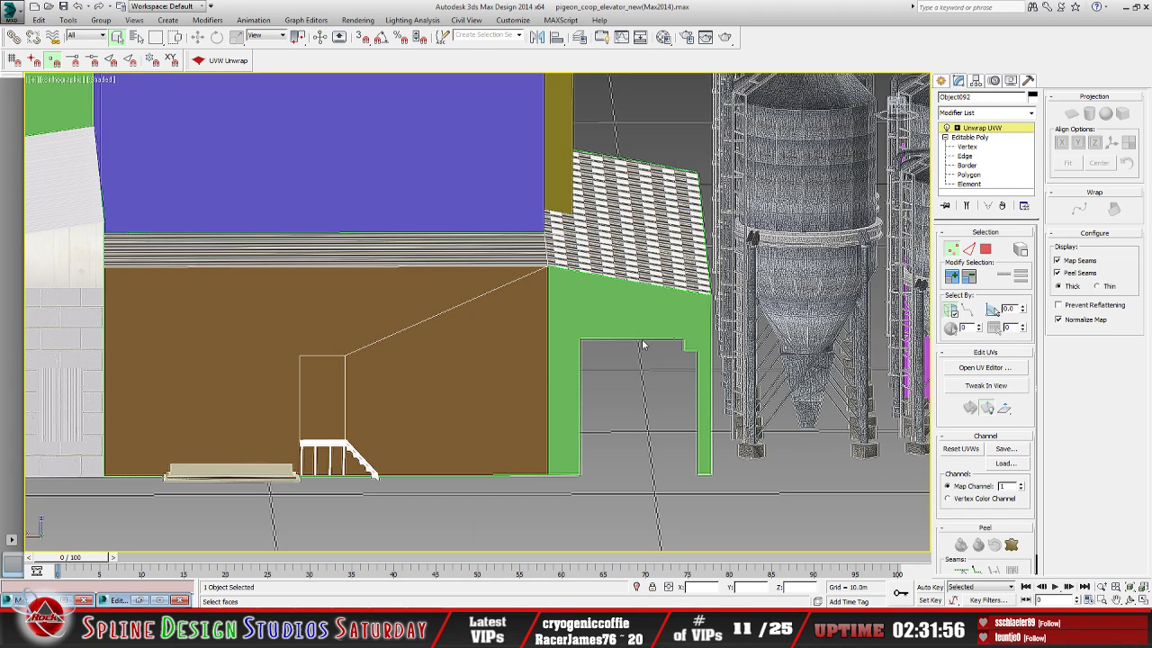
Select the front wall polygon surrounding the doorway and flatten its UVs onto the texture sheet with Quick Planar Map
{"action": "middle_click_drag", "start_coordinate": [429, 360], "coordinate": [573, 351]}
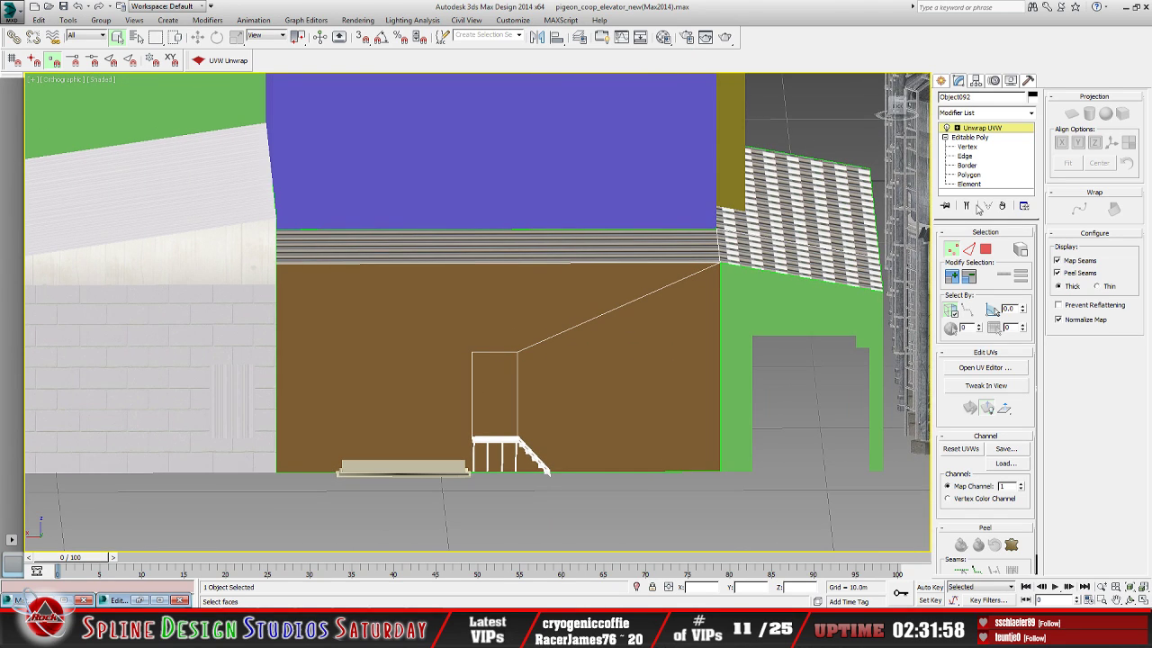
{"action": "left_click", "coordinate": [958, 128]}
{"action": "left_click", "coordinate": [981, 156]}
{"action": "left_click", "coordinate": [374, 349]}
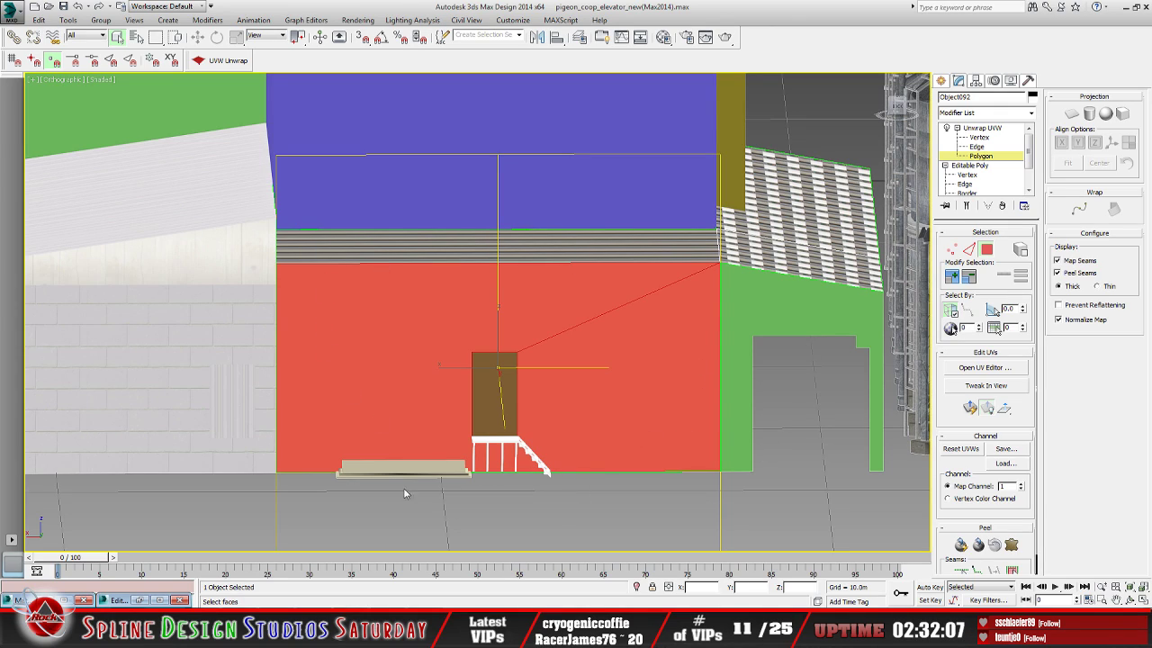
{"action": "left_click", "coordinate": [140, 599]}
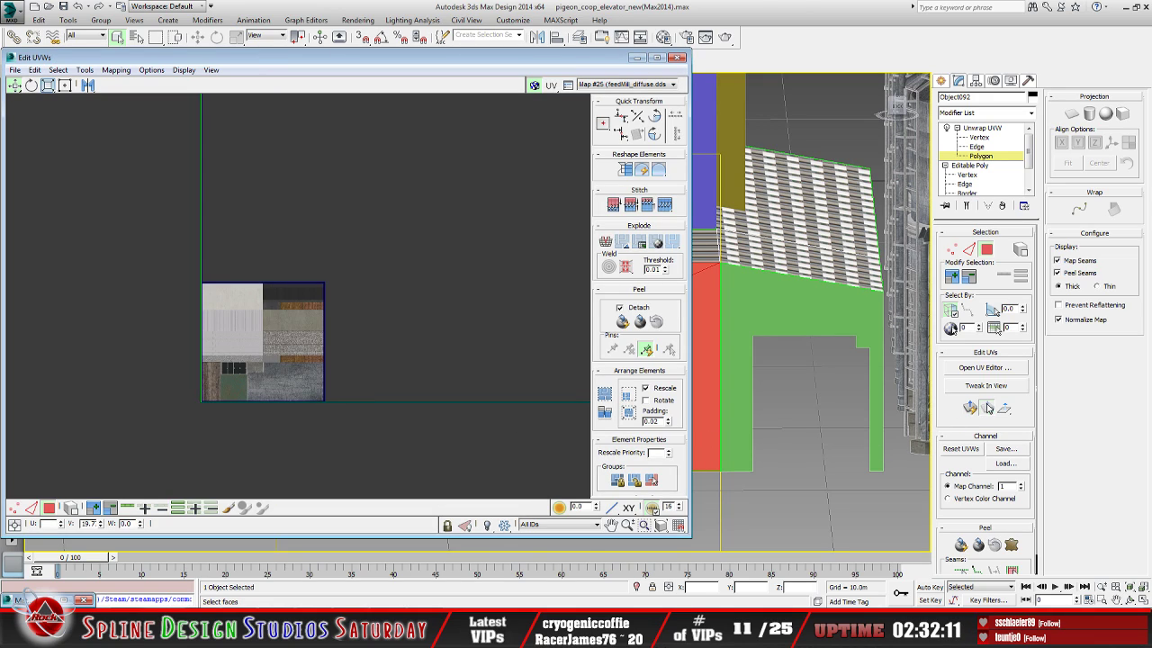
{"action": "left_click", "coordinate": [970, 407]}
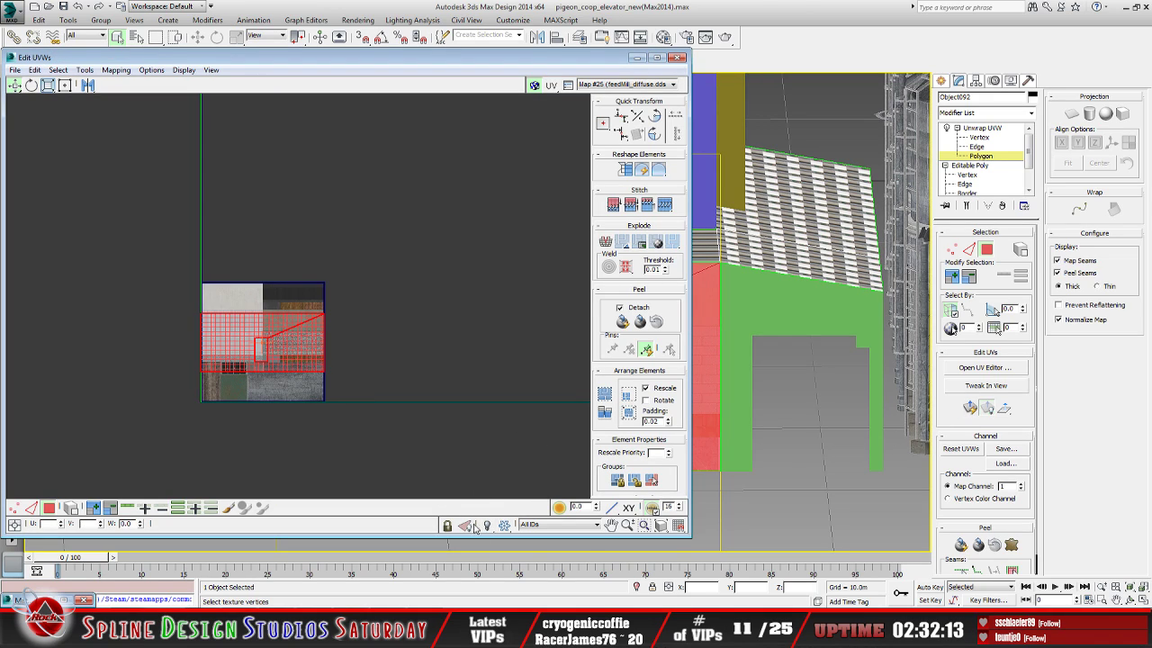
{"action": "middle_click_drag", "start_coordinate": [356, 382], "coordinate": [363, 404]}
{"action": "scroll", "coordinate": [354, 396], "scroll_direction": "up", "scroll_amount": 3}
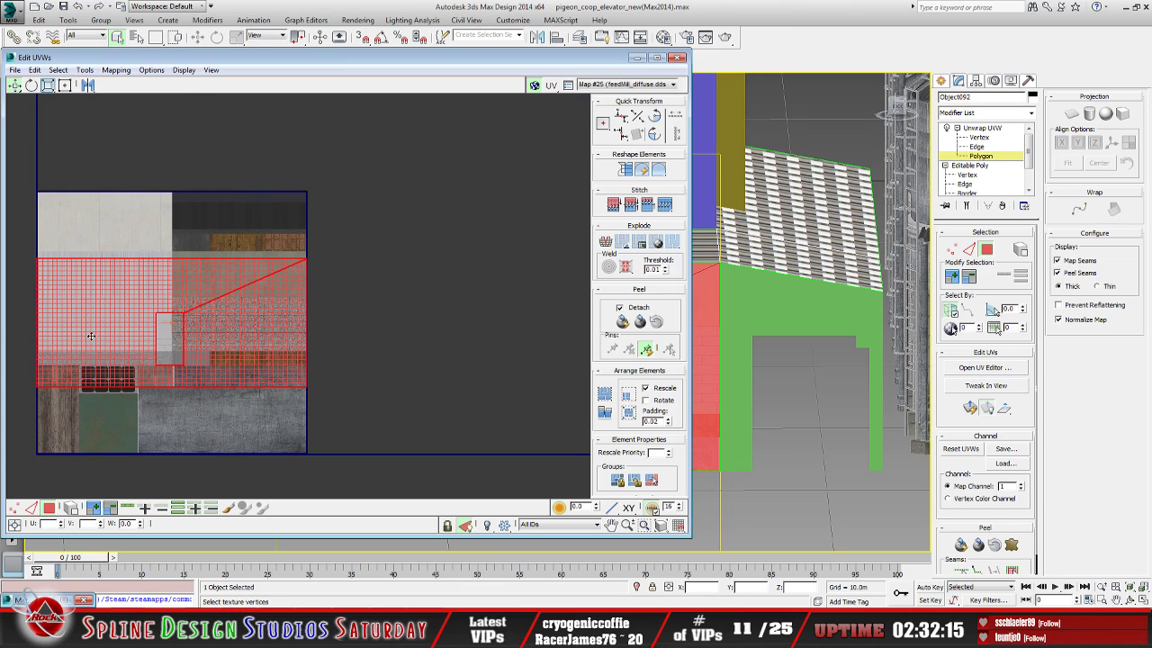
{"action": "middle_click_drag", "start_coordinate": [218, 360], "coordinate": [323, 365]}
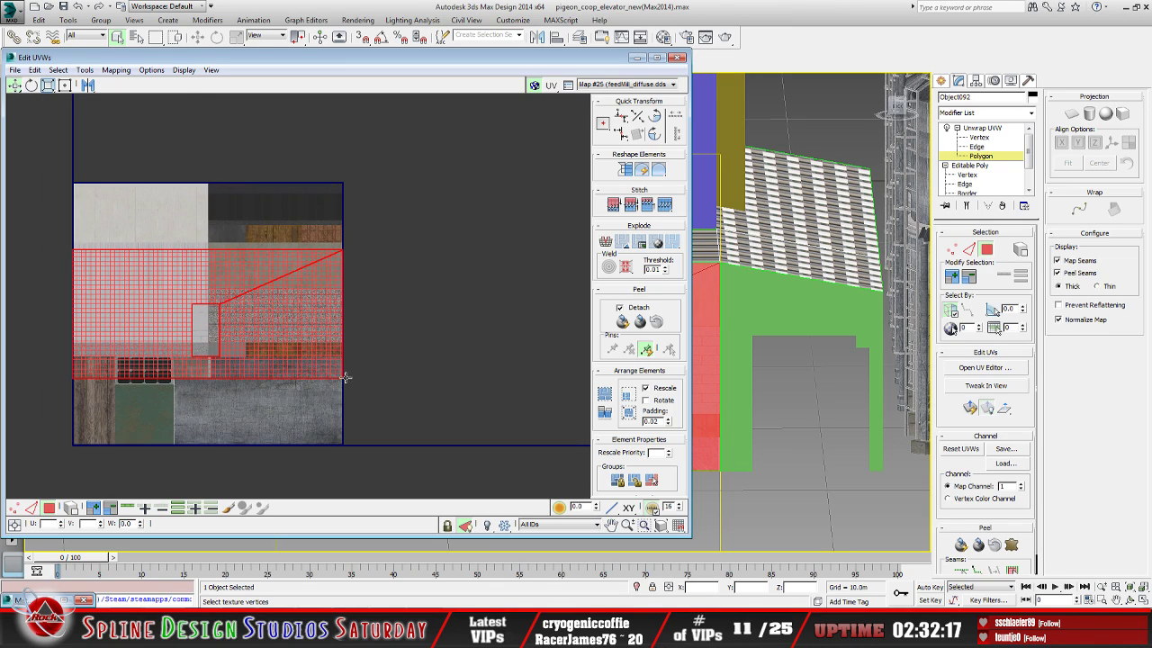
Scale the front wall's UV shell down with the freeform gizmo to fit roughly inside the white block strip of the texture sheet
{"action": "key", "text": "q"}
{"action": "left_click_drag", "start_coordinate": [343, 377], "coordinate": [205, 346]}
{"action": "scroll", "coordinate": [231, 322], "scroll_direction": "up", "scroll_amount": 2}
{"action": "middle_click_drag", "start_coordinate": [231, 322], "coordinate": [390, 314]}
{"action": "scroll", "coordinate": [390, 314], "scroll_direction": "down", "scroll_amount": 1}
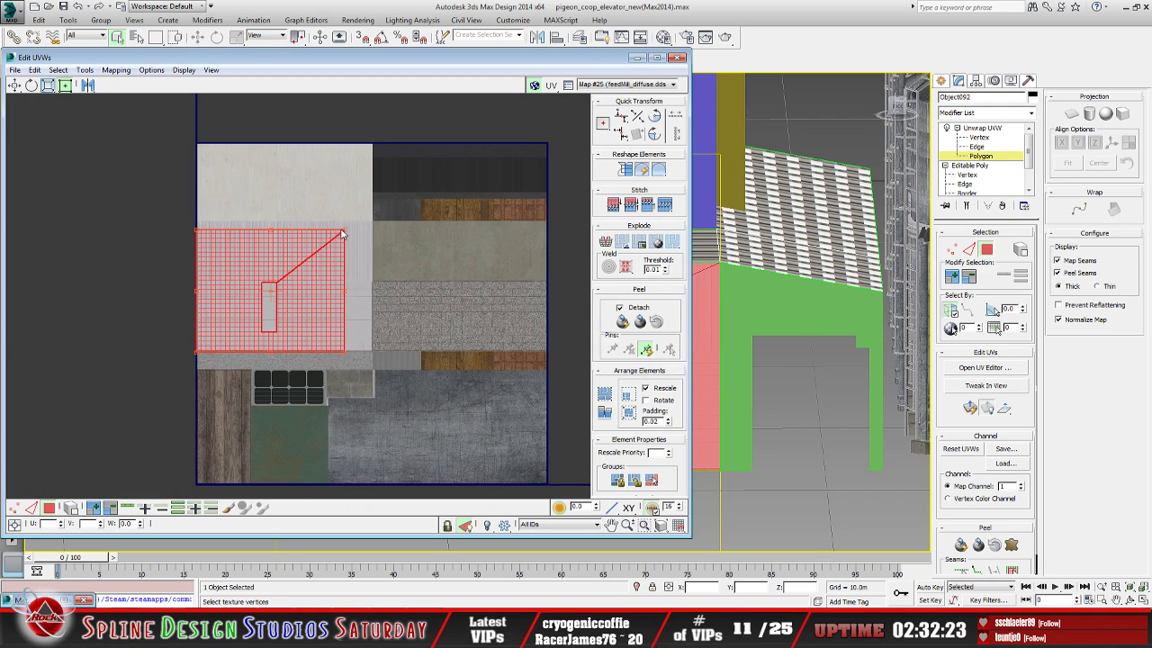
{"action": "left_click_drag", "start_coordinate": [342, 233], "coordinate": [369, 291]}
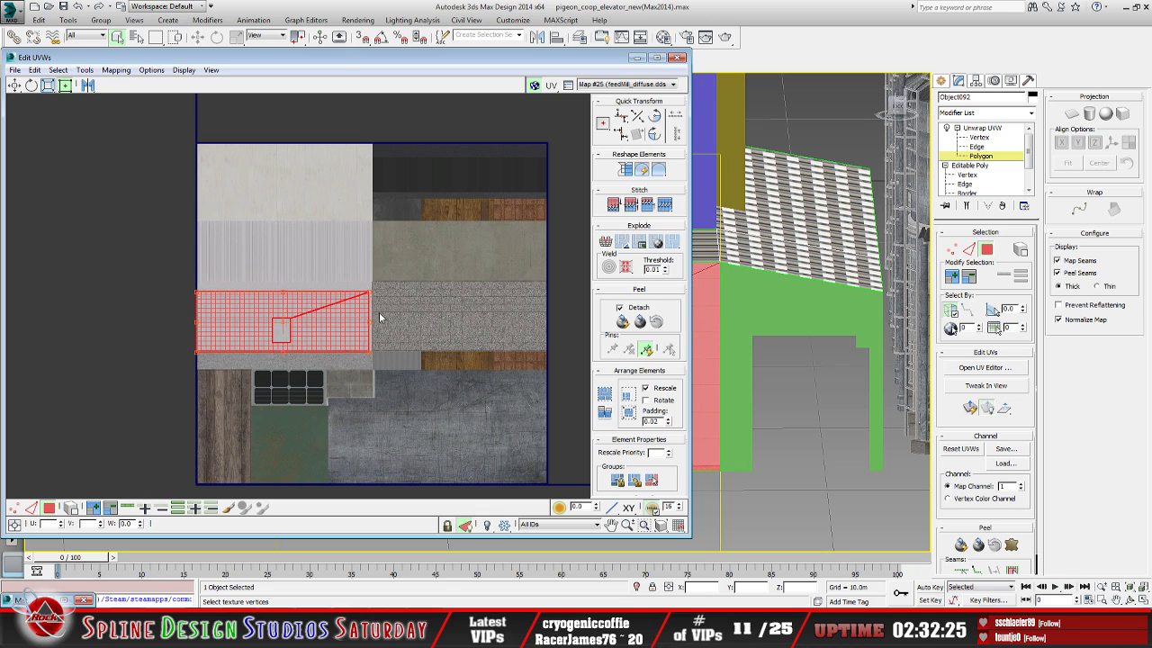
Stretch the shell's upper-right corner to the upper-right corner of the white block texture, just below the corrugated strip
{"action": "scroll", "coordinate": [379, 309], "scroll_direction": "up", "scroll_amount": 3}
{"action": "middle_click_drag", "start_coordinate": [385, 304], "coordinate": [420, 283]}
{"action": "scroll", "coordinate": [420, 282], "scroll_direction": "up", "scroll_amount": 1}
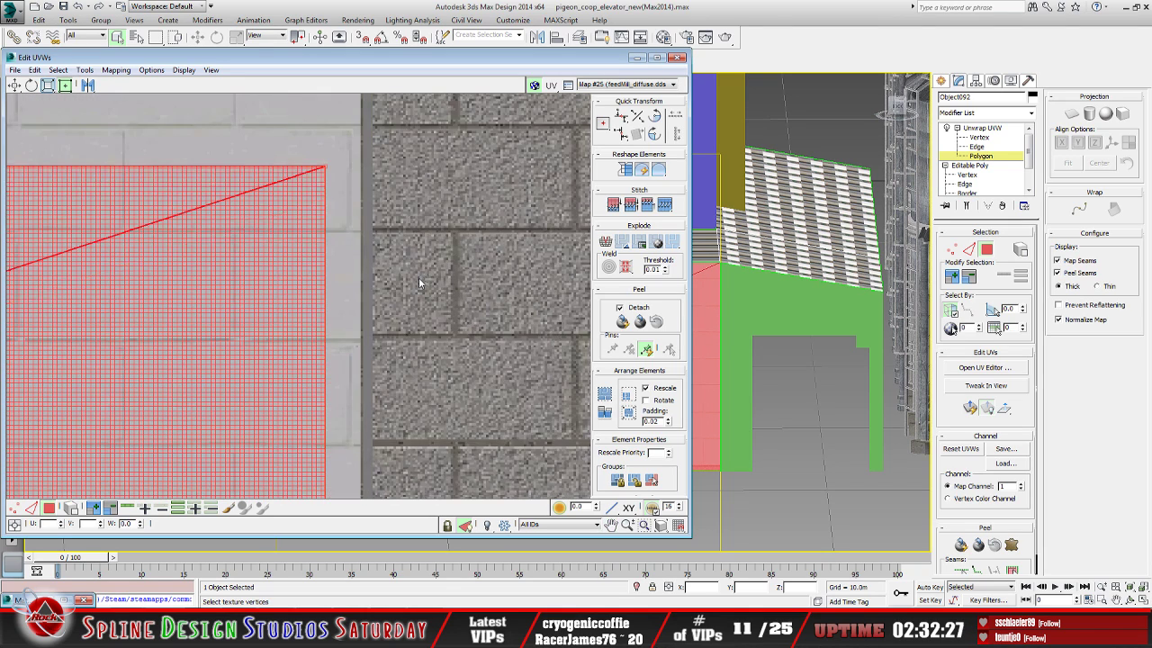
{"action": "middle_click_drag", "start_coordinate": [292, 200], "coordinate": [315, 440]}
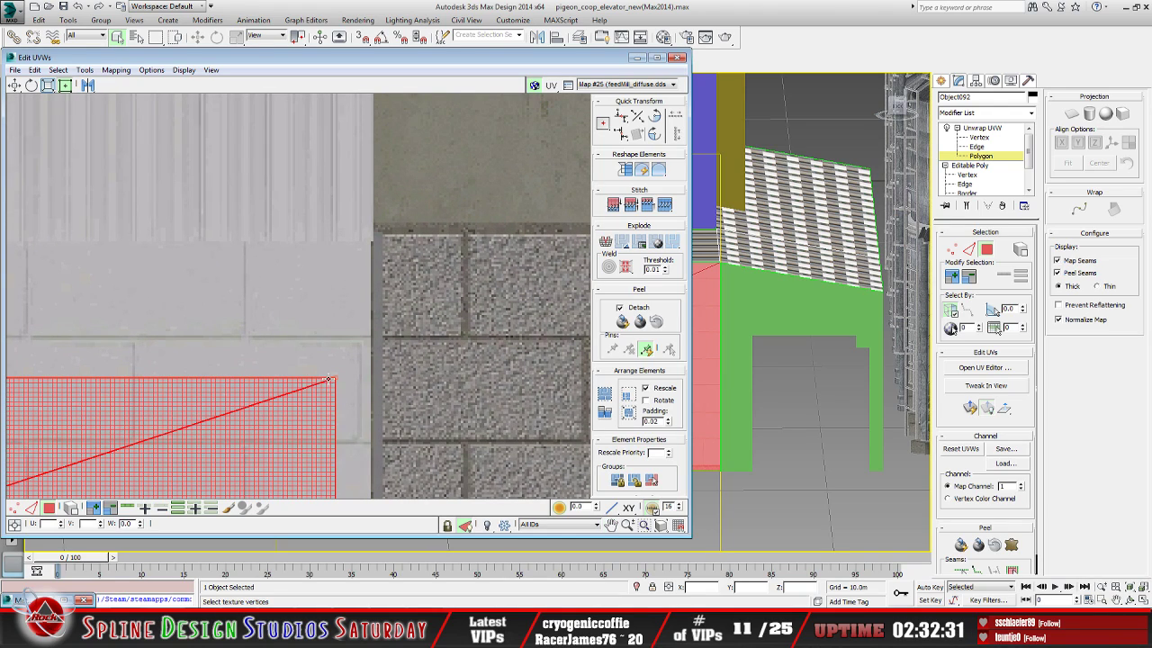
{"action": "left_click_drag", "start_coordinate": [336, 377], "coordinate": [368, 243]}
Fit the shell's two left corners to the left edge of the white block texture, between the corrugated and concrete strips
{"action": "scroll", "coordinate": [368, 244], "scroll_direction": "down", "scroll_amount": 2}
{"action": "middle_click_drag", "start_coordinate": [445, 322], "coordinate": [301, 326]}
{"action": "scroll", "coordinate": [297, 322], "scroll_direction": "up", "scroll_amount": 3}
{"action": "scroll", "coordinate": [293, 318], "scroll_direction": "up", "scroll_amount": 2}
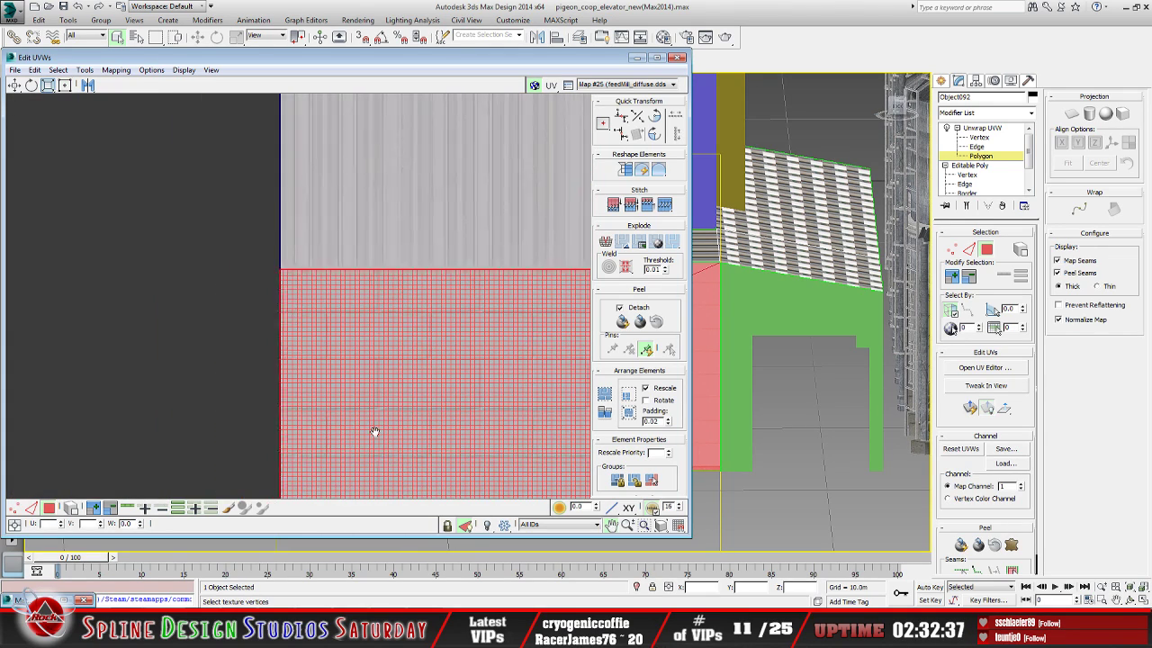
{"action": "mouse_move", "coordinate": [218, 205]}
{"action": "left_mouse_down"}
{"action": "mouse_move", "coordinate": [250, 390]}
{"action": "mouse_move", "coordinate": [225, 199]}
{"action": "left_mouse_up"}
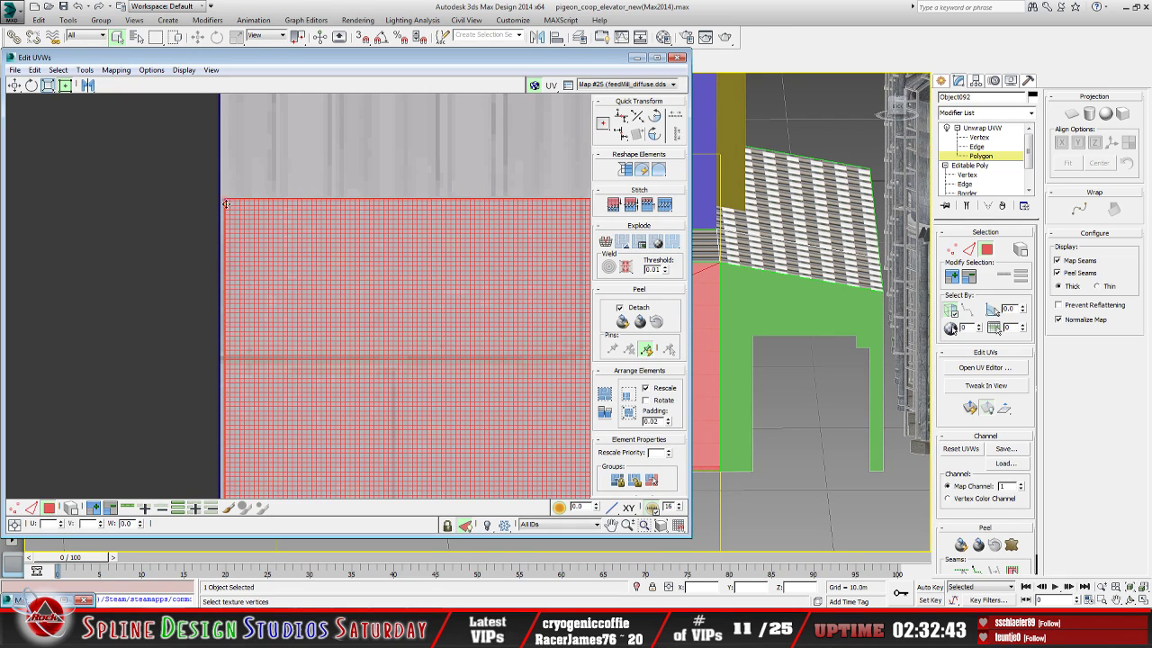
{"action": "middle_click_drag", "start_coordinate": [225, 200], "coordinate": [270, 257]}
{"action": "middle_click_drag", "start_coordinate": [314, 373], "coordinate": [276, 252]}
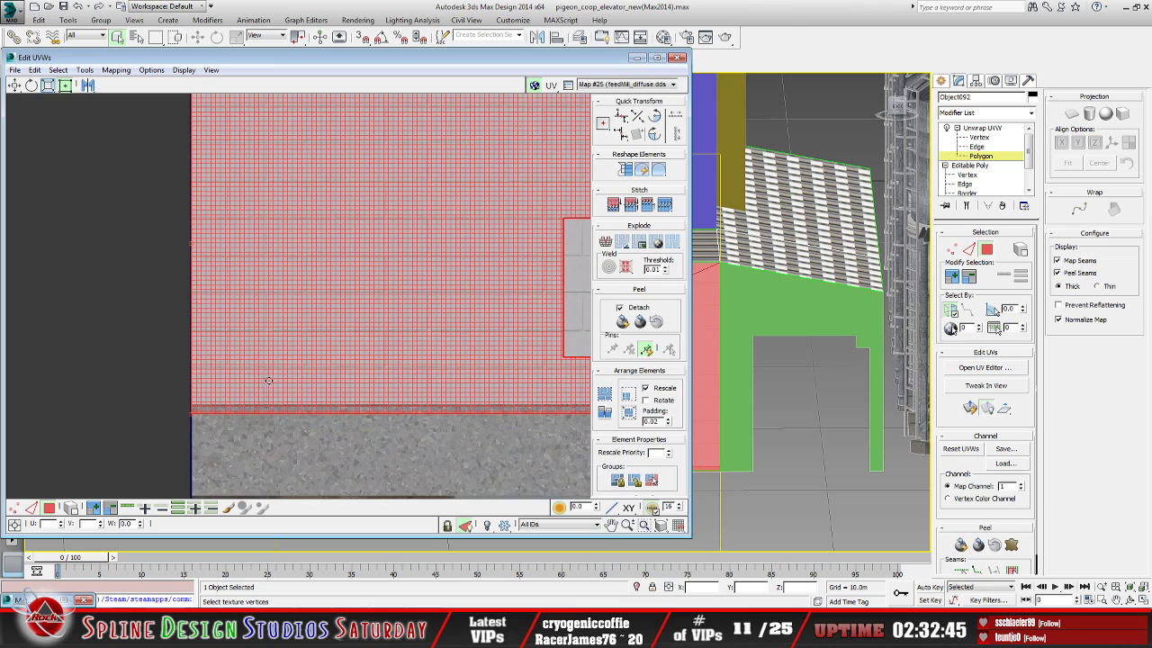
{"action": "left_click_drag", "start_coordinate": [191, 411], "coordinate": [194, 405]}
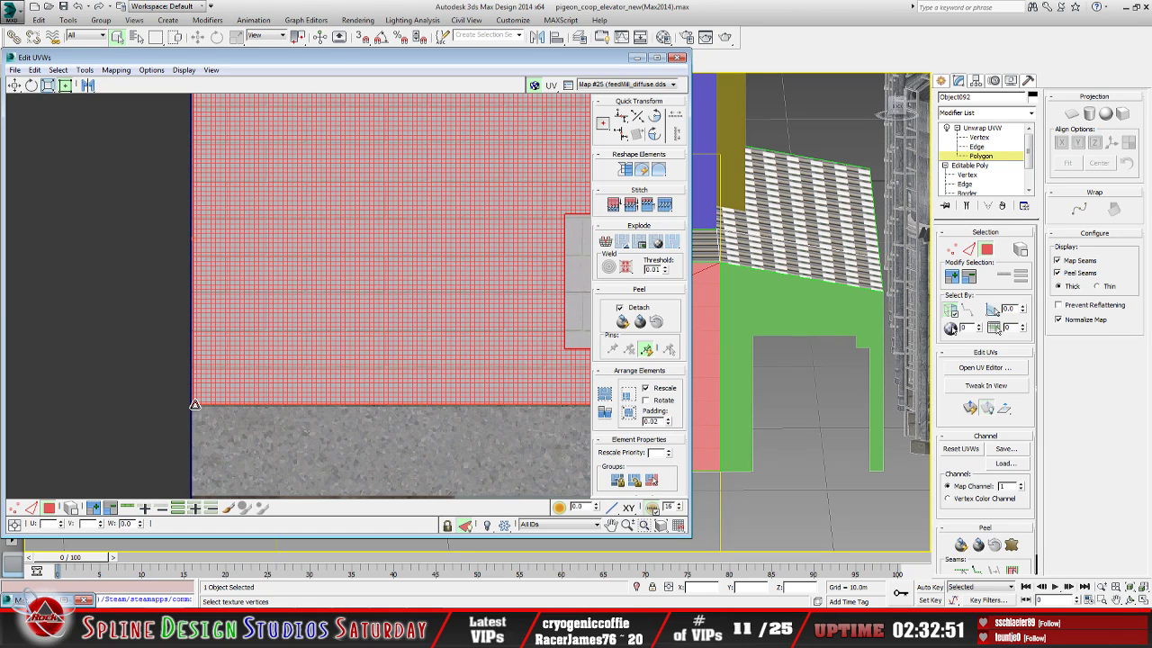
Inspect the shell's bottom edge and lower-right corner against the borders of the white block texture
{"action": "scroll", "coordinate": [297, 411], "scroll_direction": "up", "scroll_amount": 3}
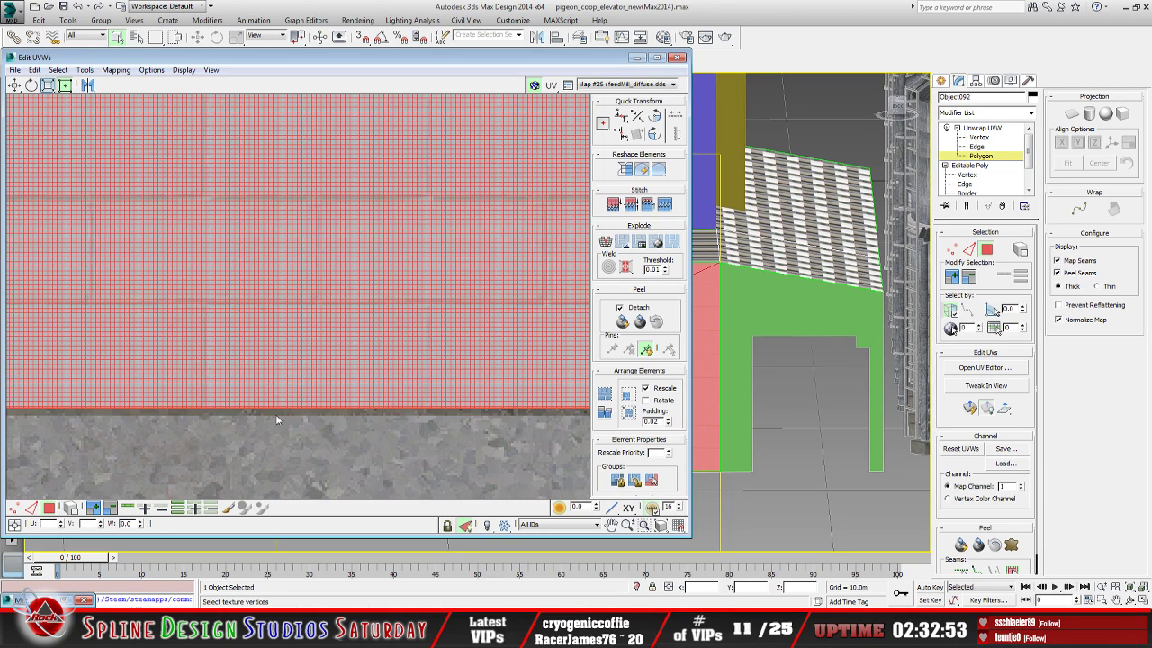
{"action": "scroll", "coordinate": [279, 417], "scroll_direction": "down", "scroll_amount": 4}
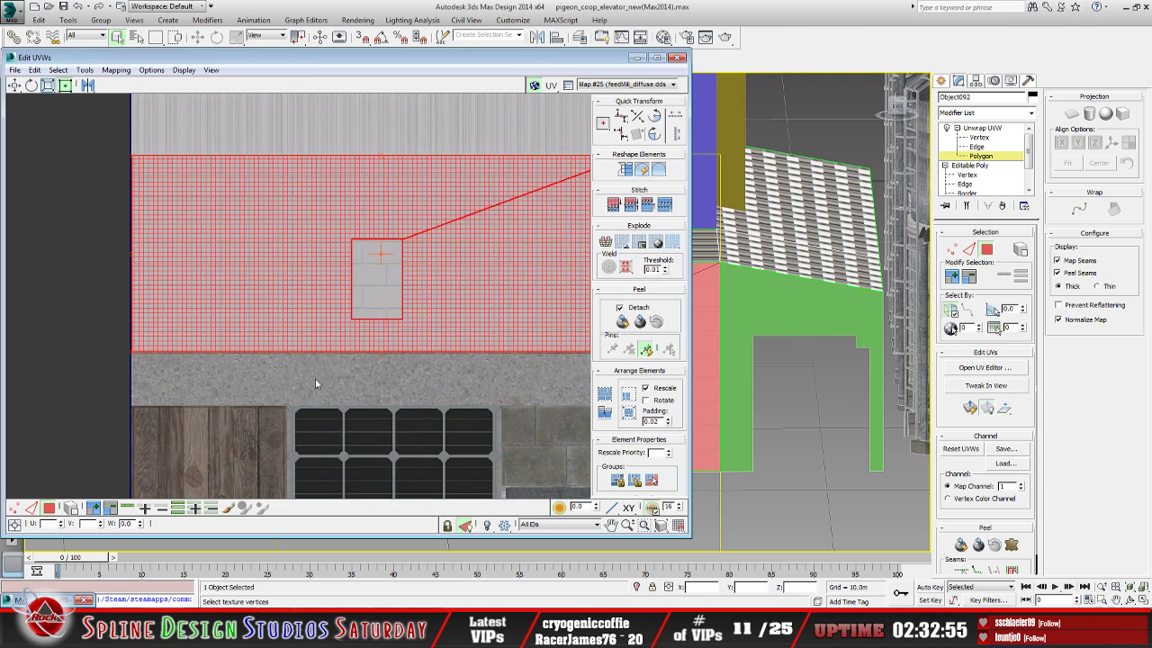
{"action": "middle_click_drag", "start_coordinate": [444, 383], "coordinate": [296, 377]}
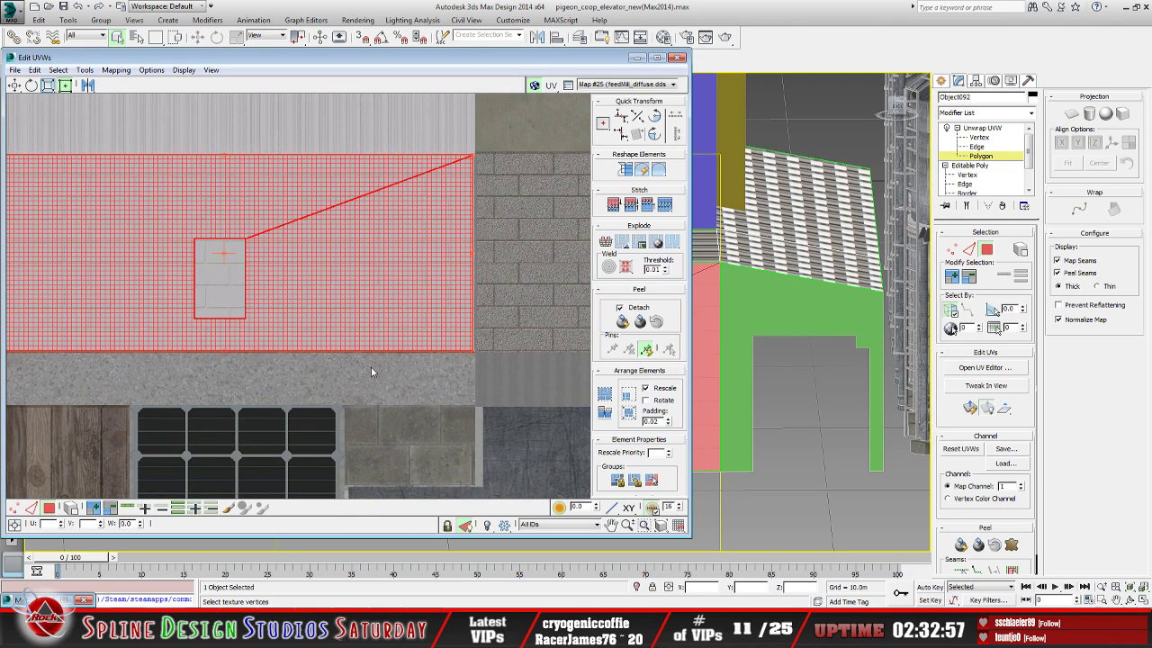
{"action": "scroll", "coordinate": [360, 387], "scroll_direction": "up", "scroll_amount": 5}
{"action": "scroll", "coordinate": [293, 390], "scroll_direction": "down", "scroll_amount": 2}
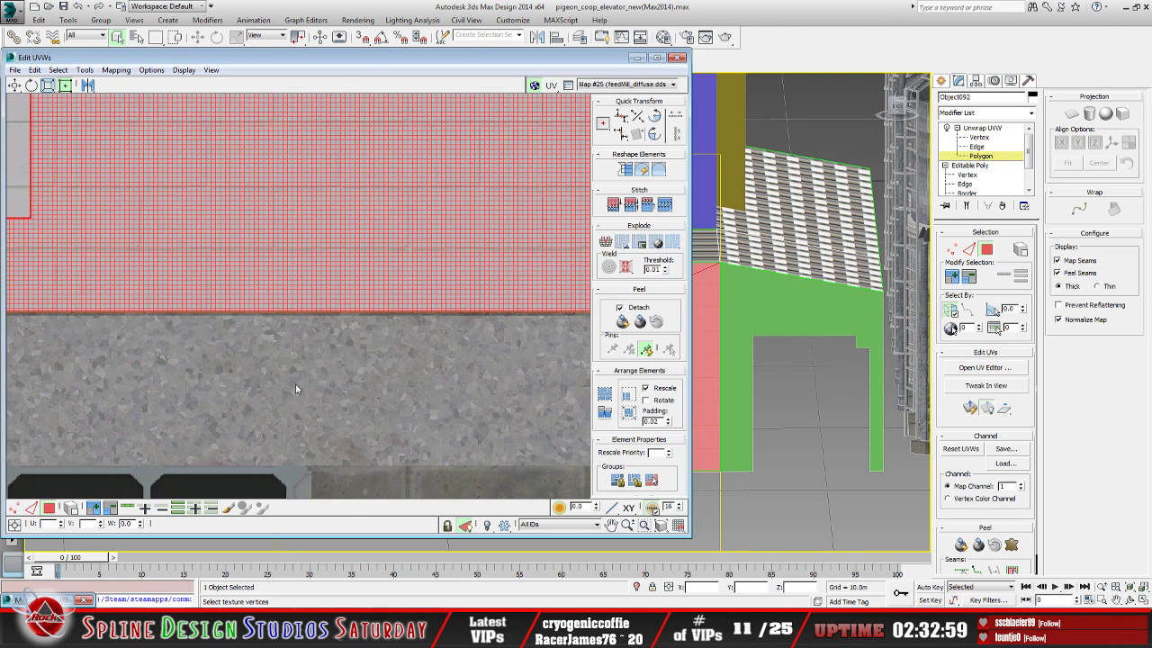
{"action": "scroll", "coordinate": [353, 385], "scroll_direction": "down", "scroll_amount": 3}
{"action": "scroll", "coordinate": [382, 360], "scroll_direction": "up", "scroll_amount": 3}
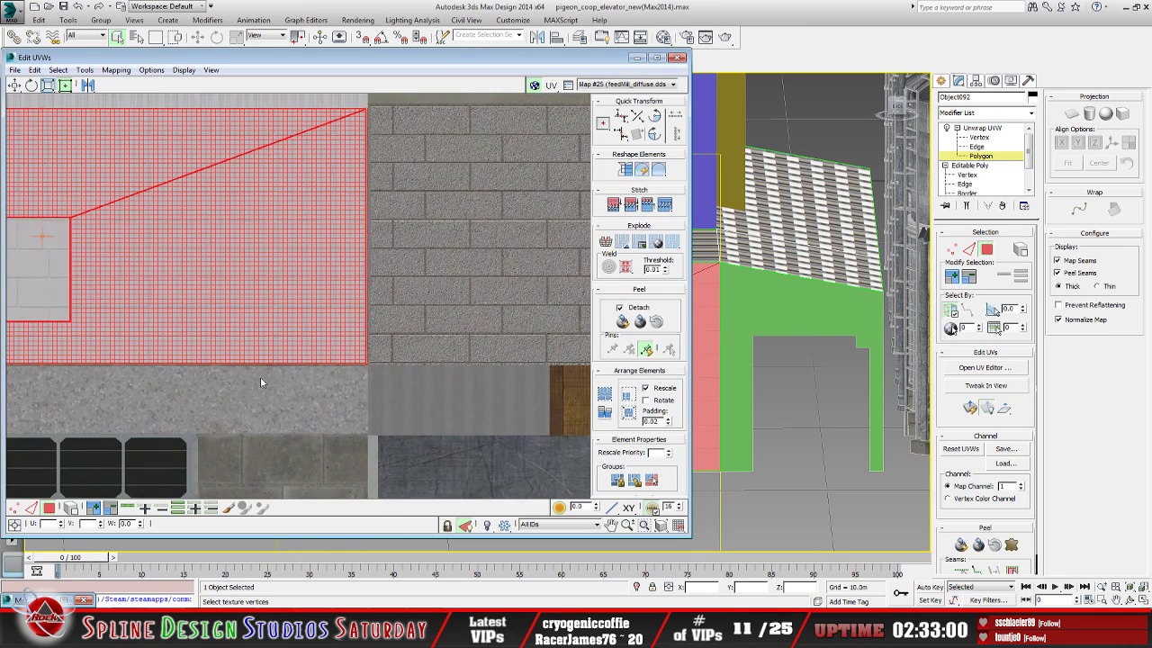
{"action": "scroll", "coordinate": [359, 353], "scroll_direction": "up", "scroll_amount": 2}
{"action": "scroll", "coordinate": [359, 353], "scroll_direction": "up", "scroll_amount": 4}
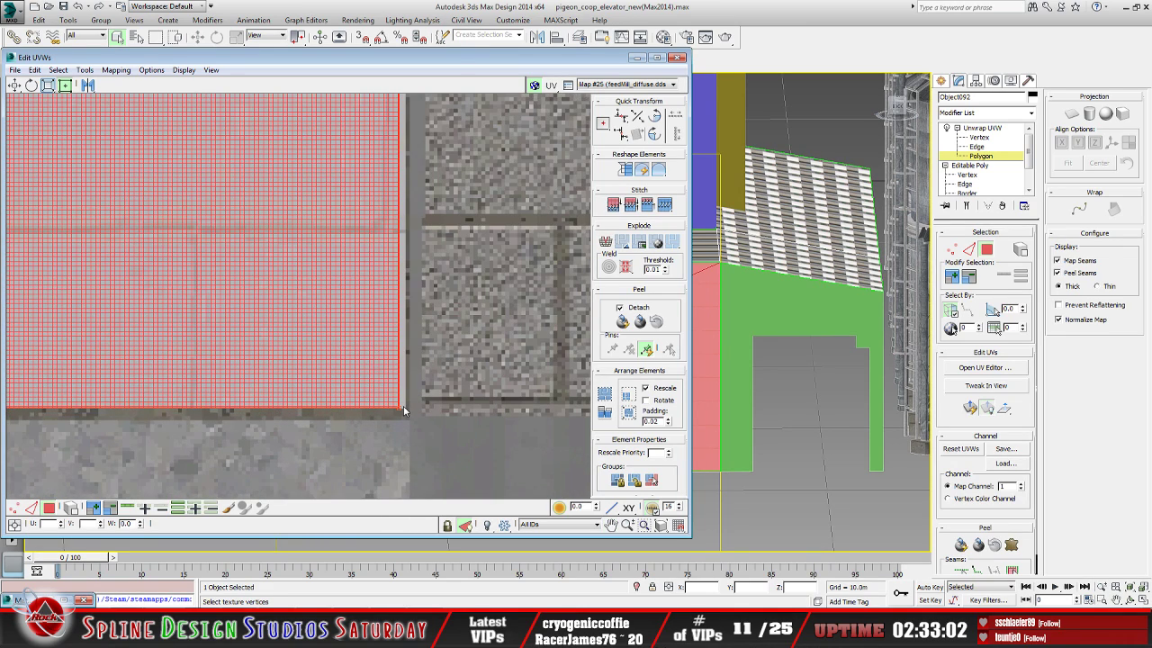
{"action": "scroll", "coordinate": [387, 211], "scroll_direction": "down", "scroll_amount": 2}
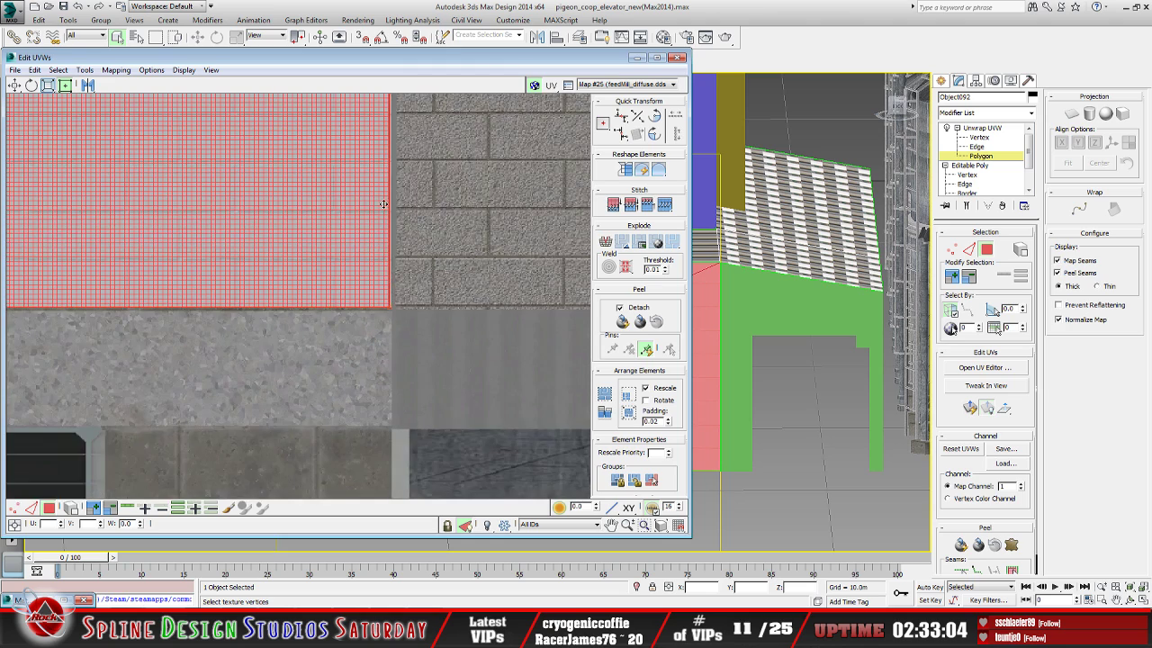
Nudge the shell's right edge outward at its upper corner to meet the white block texture's border
{"action": "scroll", "coordinate": [387, 211], "scroll_direction": "up", "scroll_amount": 2}
{"action": "middle_click_drag", "start_coordinate": [386, 211], "coordinate": [339, 358]}
{"action": "scroll", "coordinate": [339, 358], "scroll_direction": "up", "scroll_amount": 3}
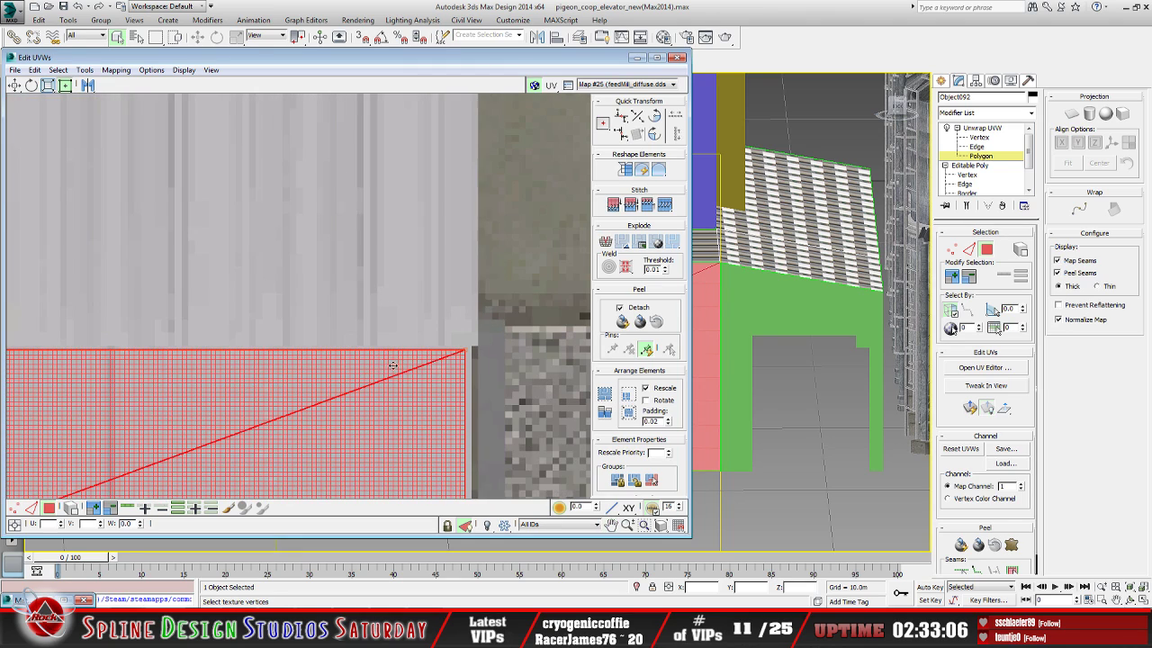
{"action": "left_click_drag", "start_coordinate": [461, 352], "coordinate": [467, 351]}
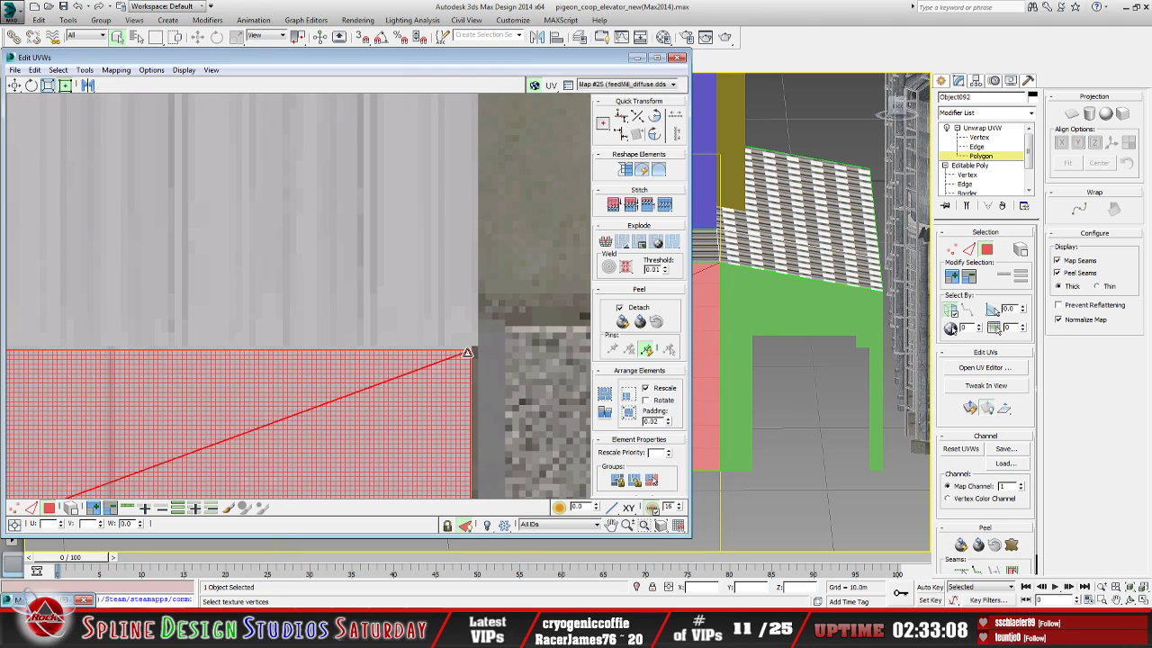
{"action": "scroll", "coordinate": [431, 362], "scroll_direction": "down", "scroll_amount": 1}
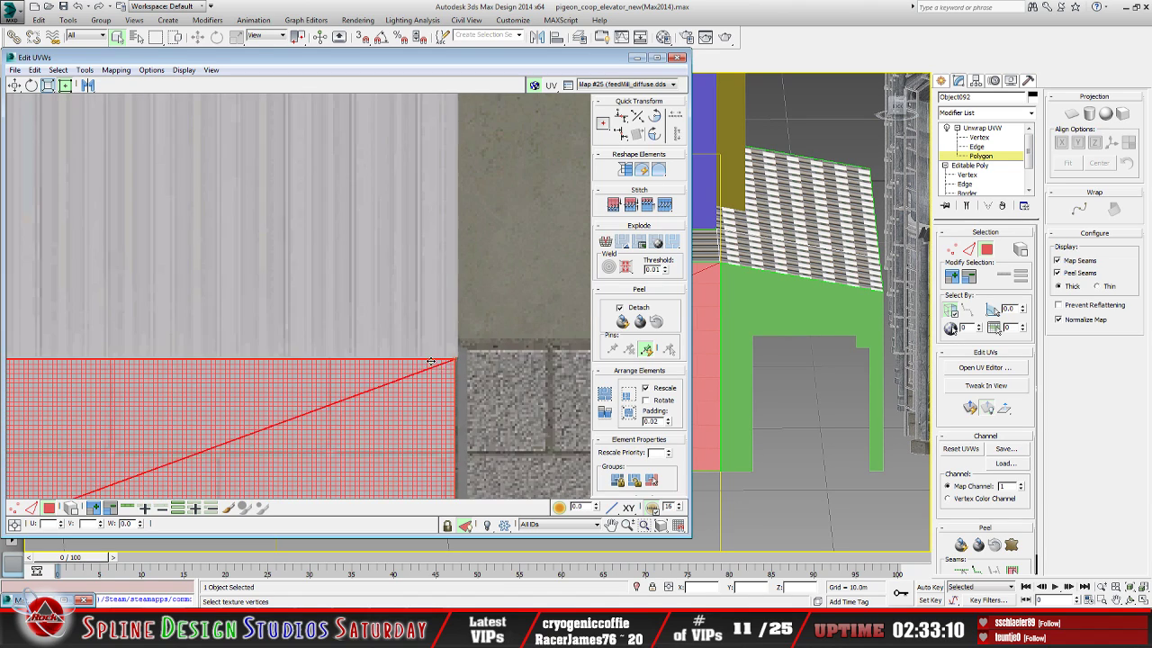
Deselect the wall UVs, minimize the UV editor and compare the wall's block courses with the neighbouring block building
{"action": "scroll", "coordinate": [431, 362], "scroll_direction": "down", "scroll_amount": 5}
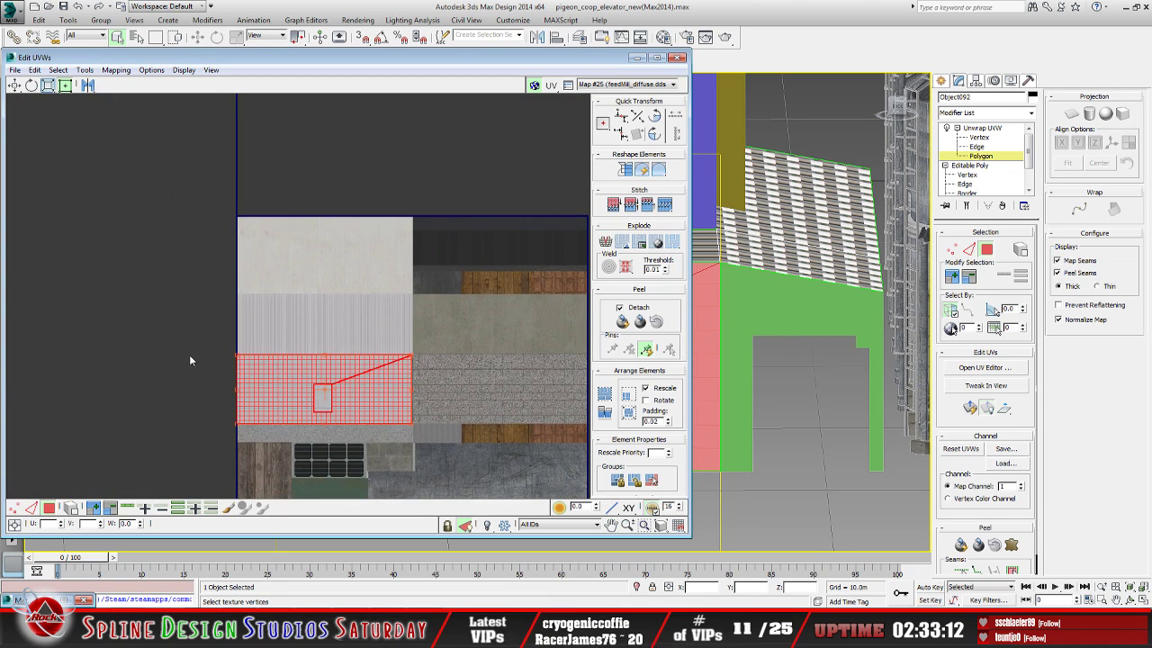
{"action": "left_click", "coordinate": [192, 361]}
{"action": "left_click", "coordinate": [636, 58]}
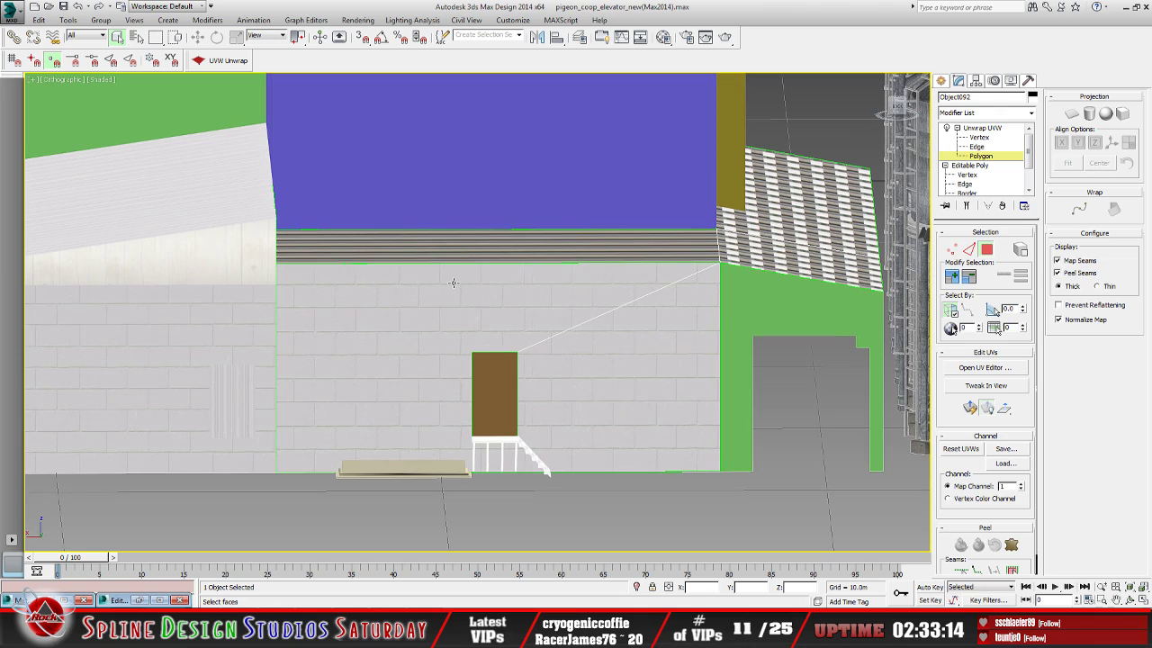
{"action": "middle_click_drag", "start_coordinate": [386, 300], "coordinate": [440, 311]}
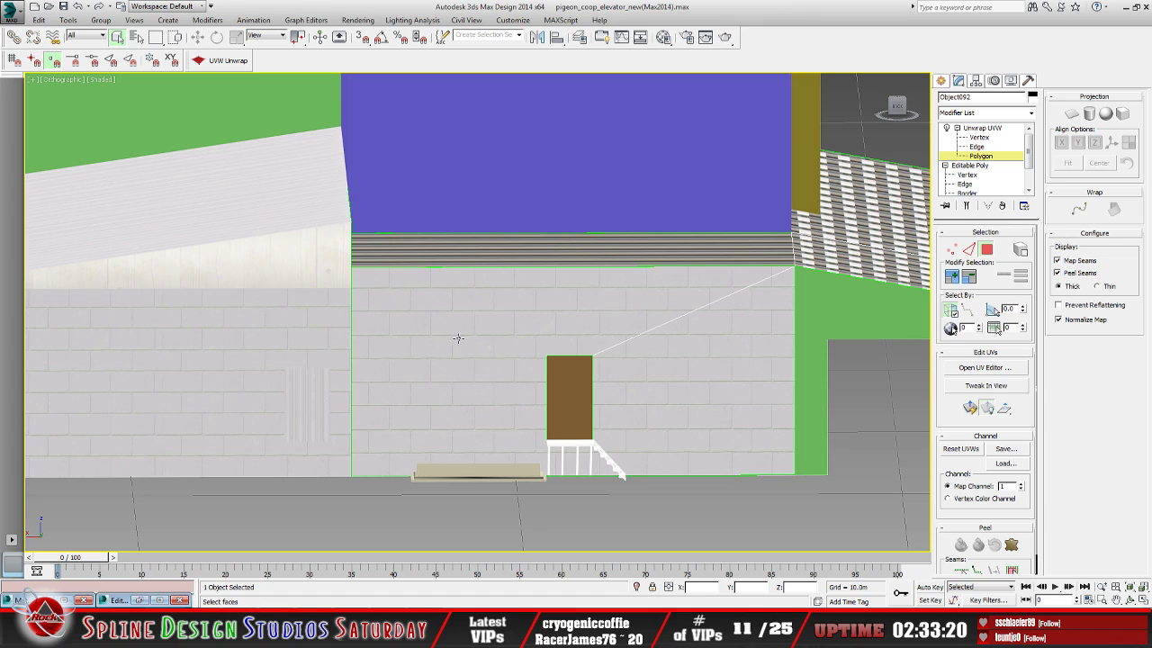
{"action": "middle_click_drag", "start_coordinate": [354, 392], "coordinate": [460, 298]}
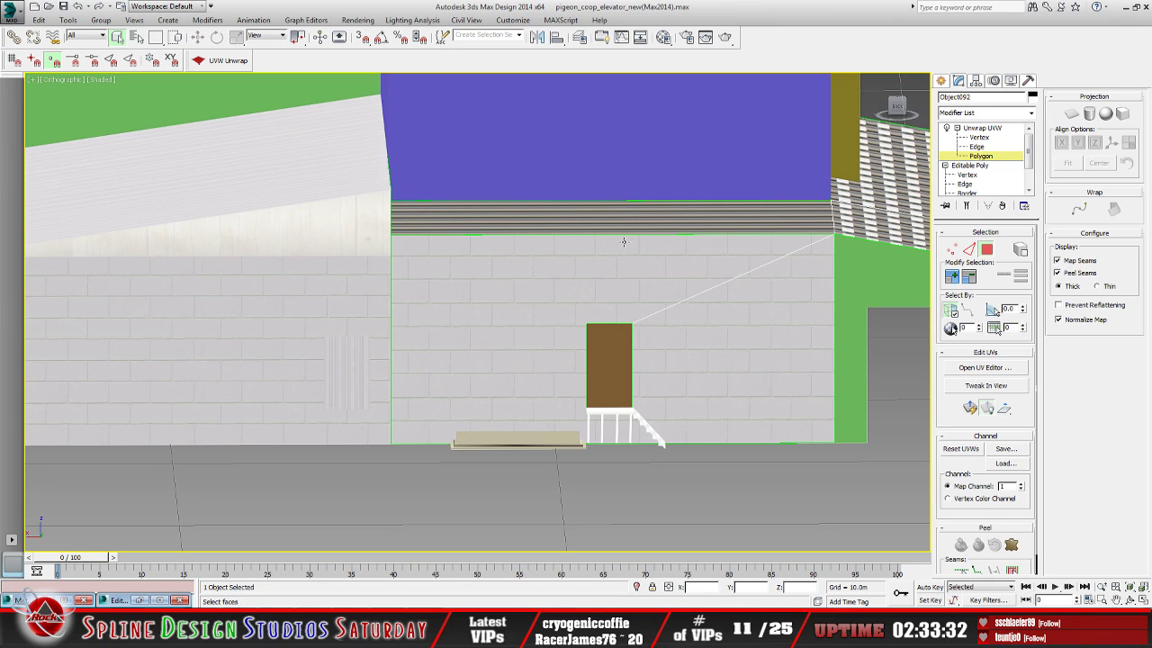
{"action": "middle_click_drag", "start_coordinate": [569, 279], "coordinate": [623, 273]}
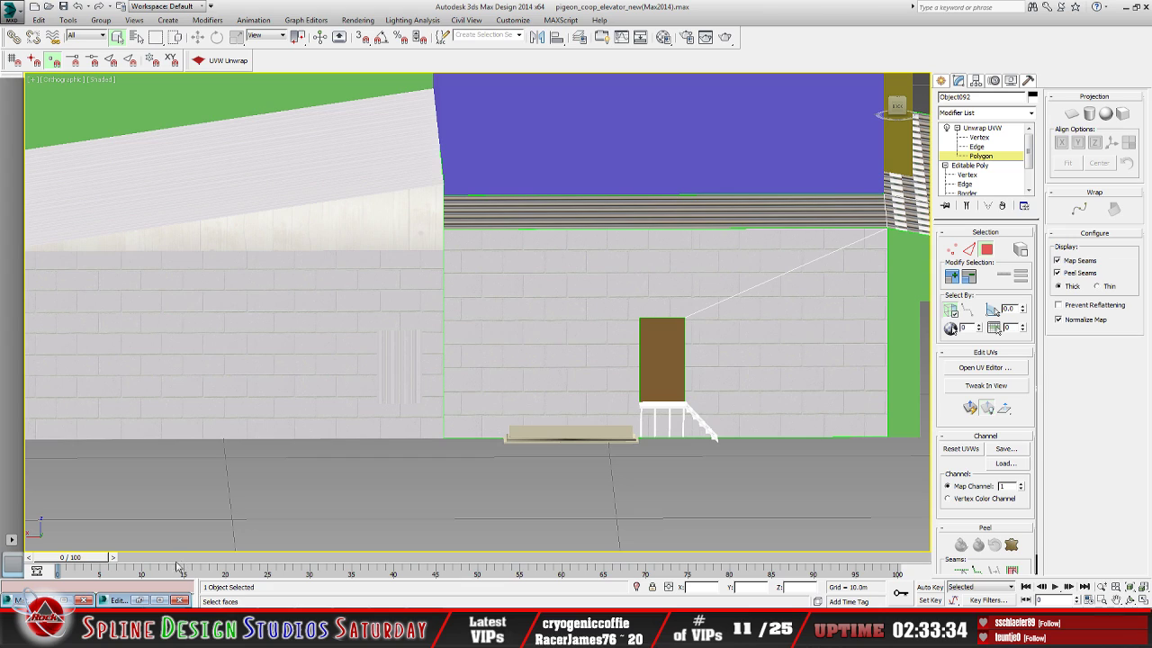
Check the block walls in reference photo IMG_7526.JPG in the browser, look into Paint Shop Pro and return to 3ds Max
{"action": "left_click", "coordinate": [127, 599]}
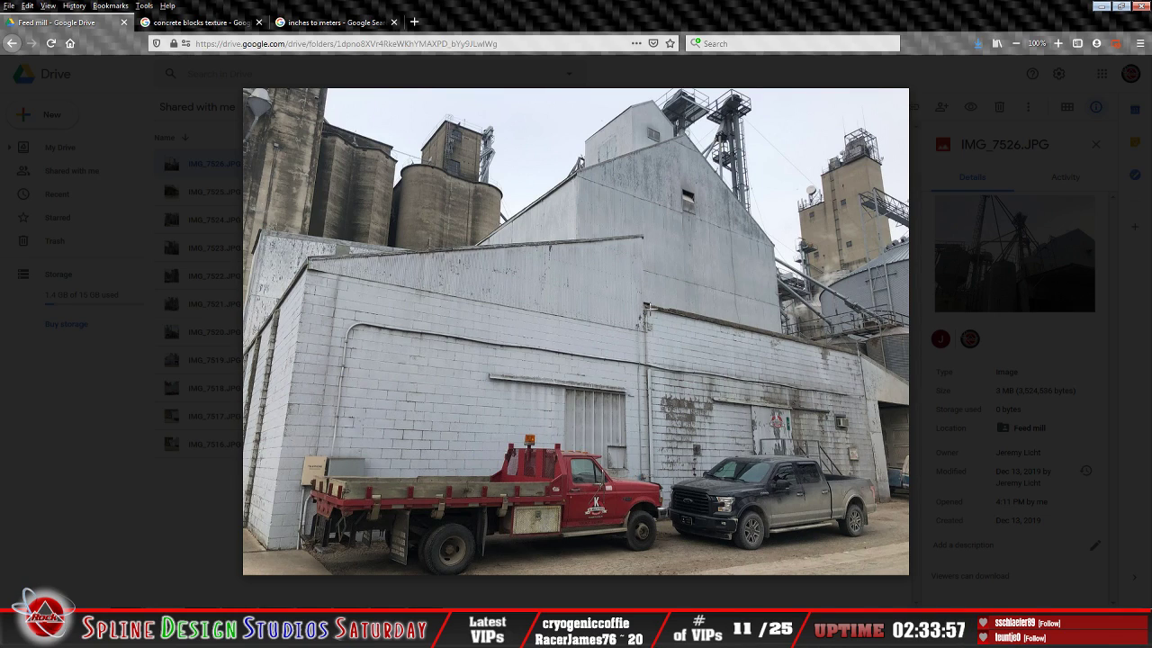
{"action": "key", "text": "alt+Tab"}
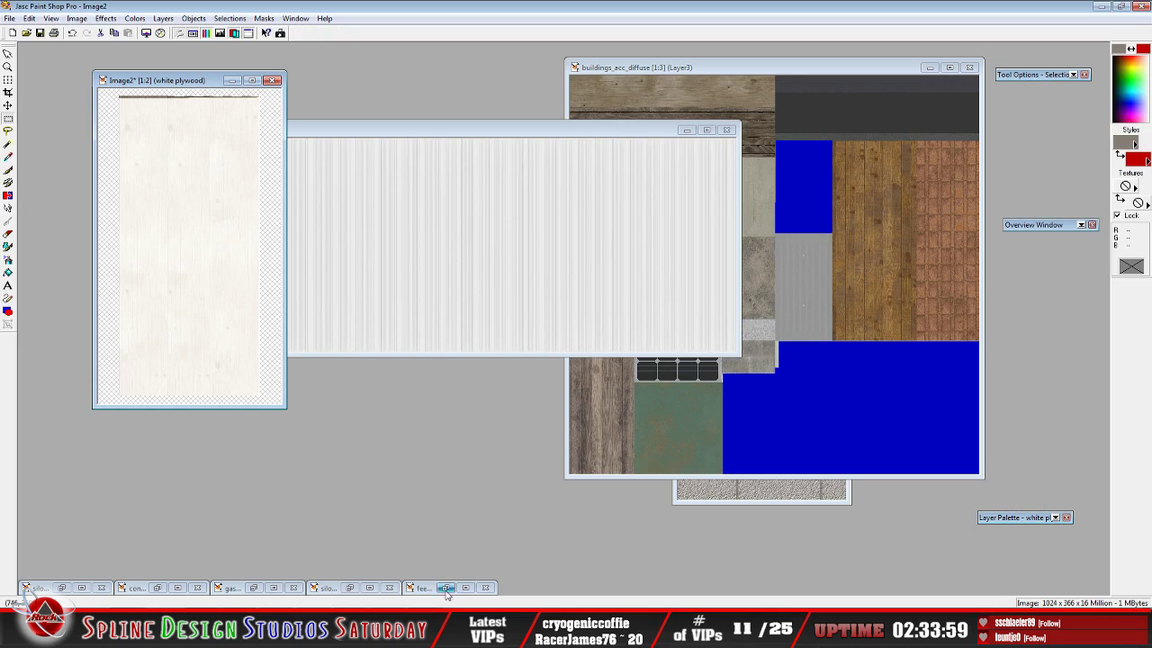
{"action": "key", "text": "alt+Tab"}
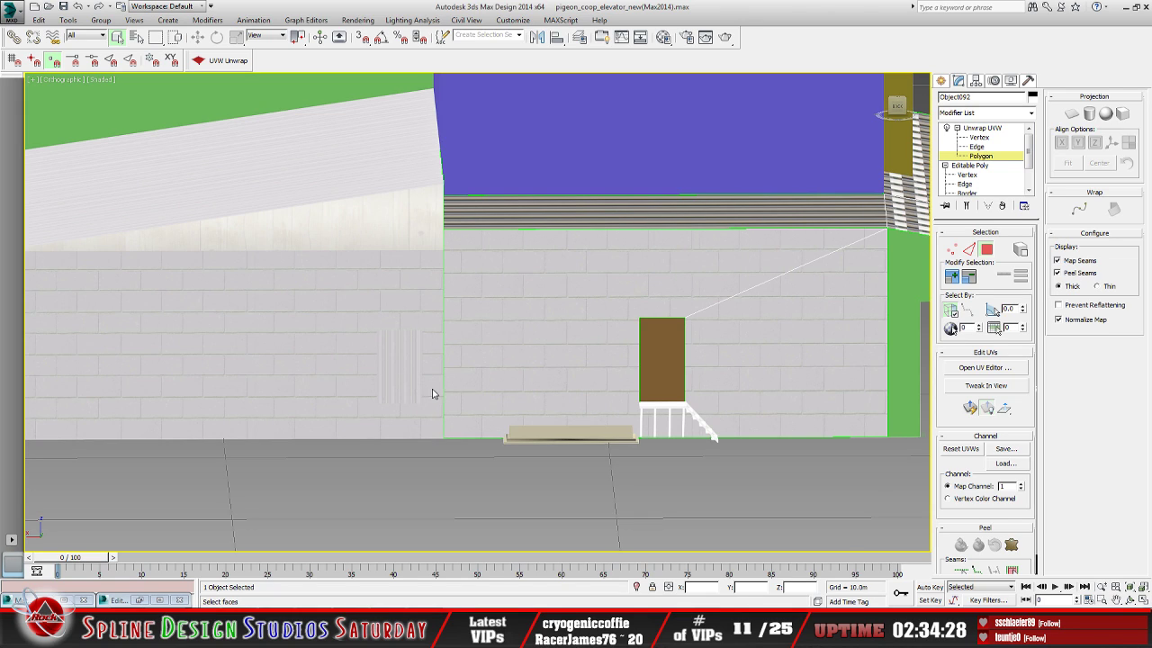
Examine how the block rows of the two buildings line up where their front walls meet
{"action": "middle_click_drag", "start_coordinate": [432, 393], "coordinate": [588, 393]}
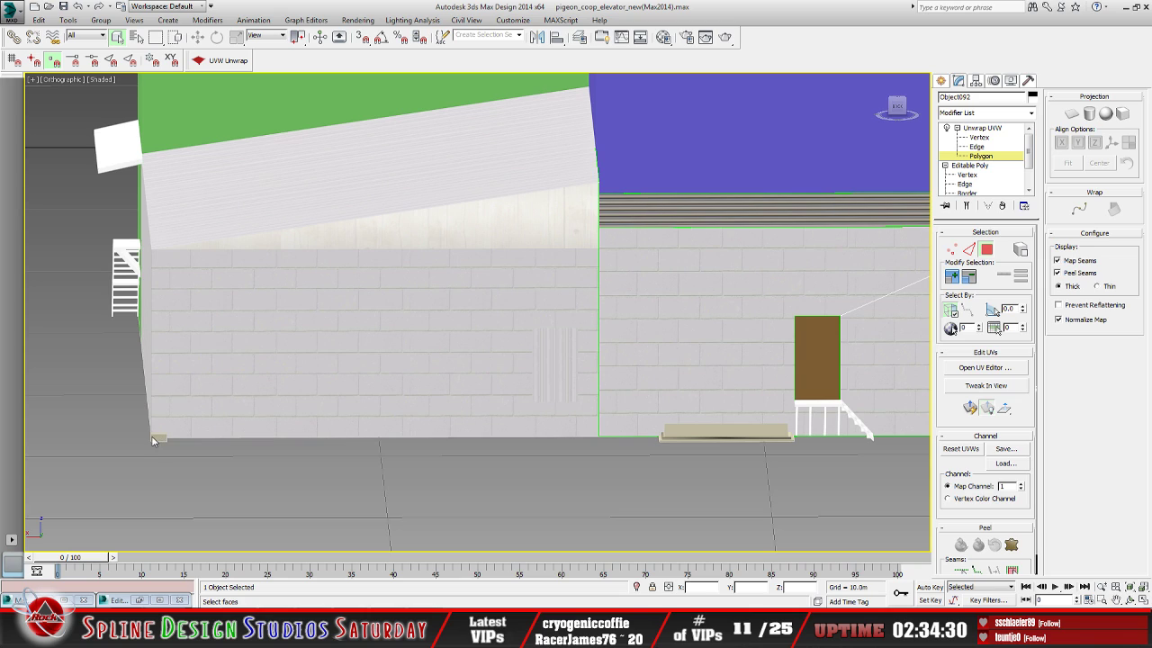
{"action": "middle_click_drag", "start_coordinate": [558, 386], "coordinate": [444, 390]}
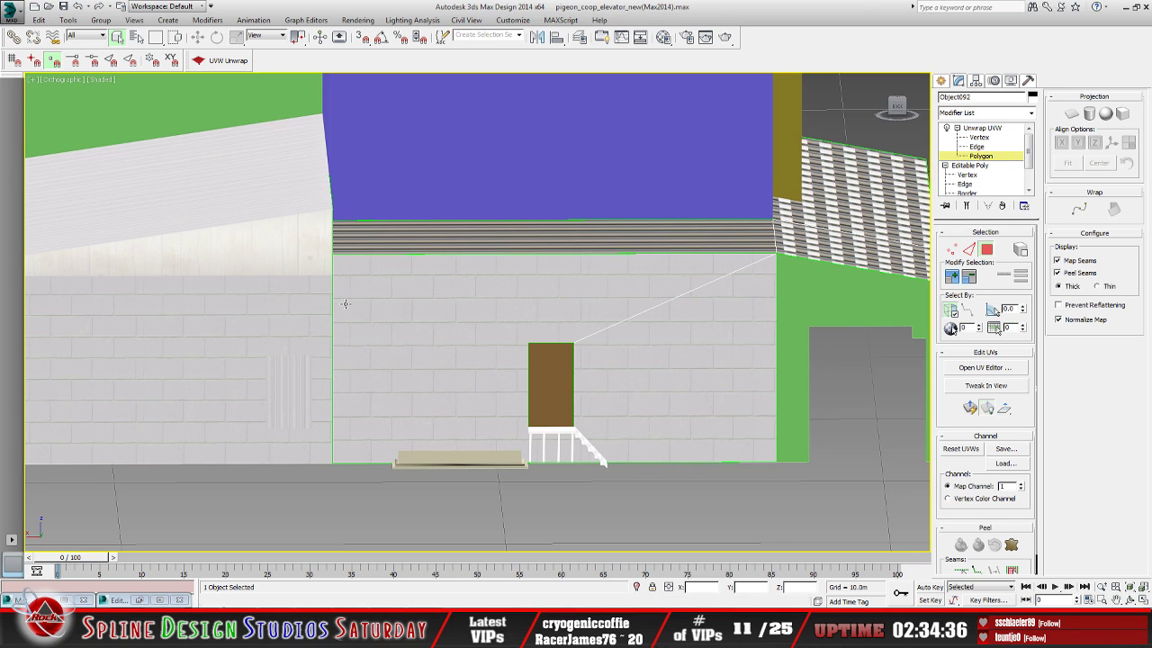
{"action": "scroll", "coordinate": [424, 381], "scroll_direction": "up", "scroll_amount": 4}
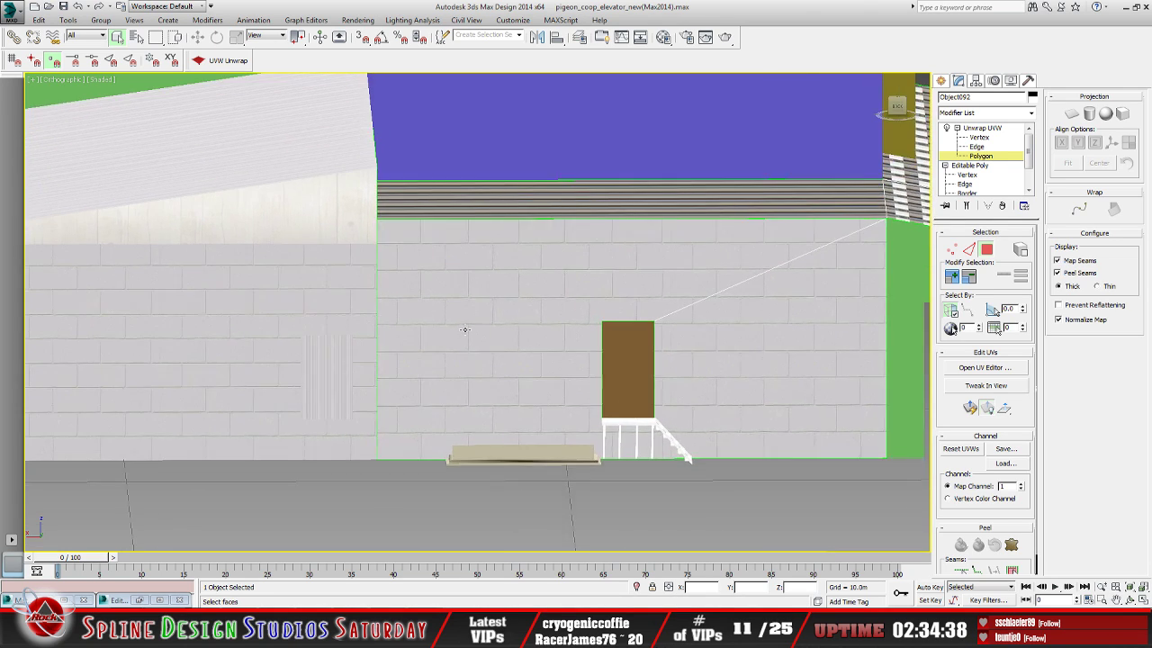
{"action": "scroll", "coordinate": [466, 330], "scroll_direction": "up", "scroll_amount": 1}
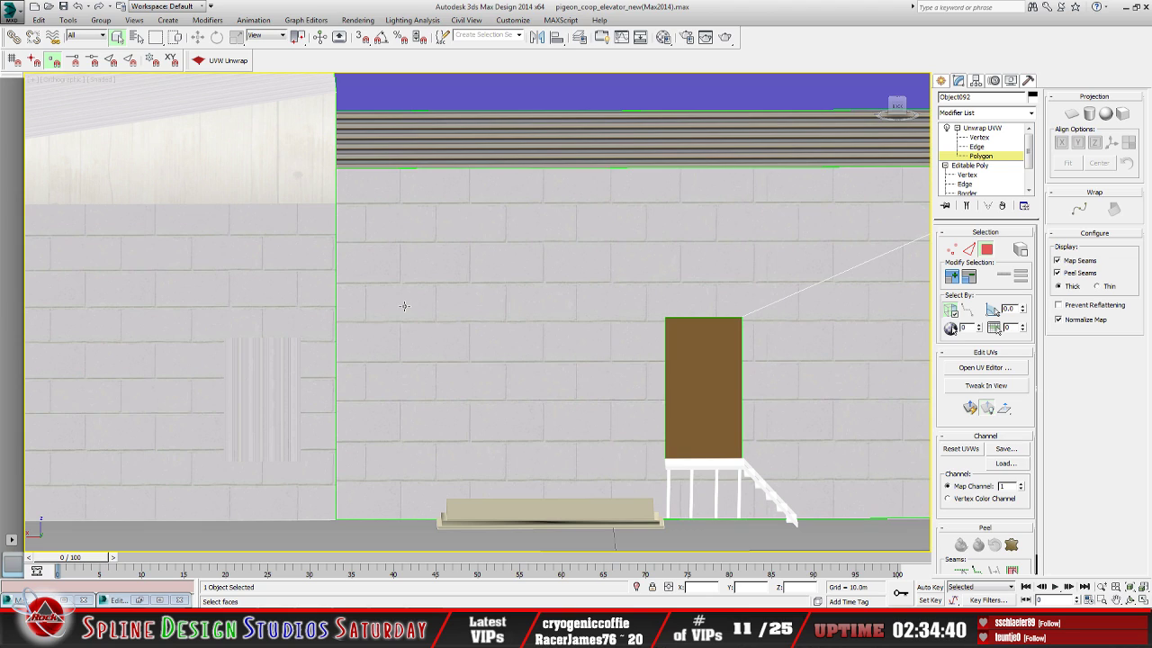
Restore the UV editor, zoom in on the wall shell over the block texture and move the editor window clear of the wall
{"action": "left_click", "coordinate": [135, 599]}
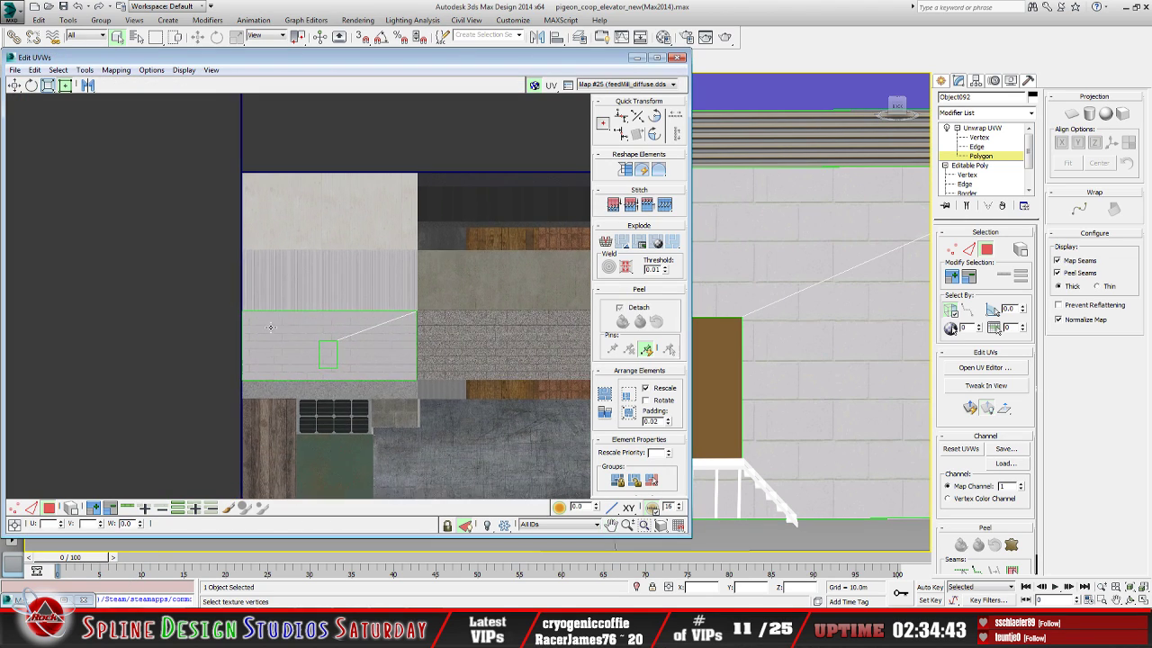
{"action": "scroll", "coordinate": [270, 328], "scroll_direction": "up", "scroll_amount": 6}
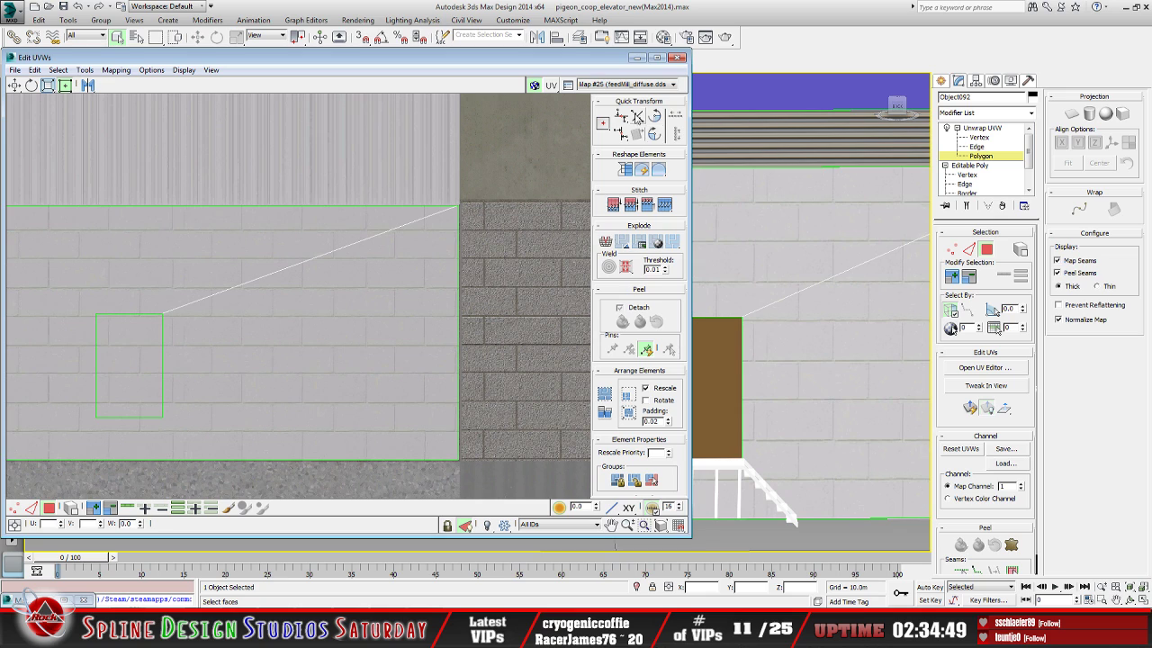
{"action": "left_click_drag", "start_coordinate": [529, 58], "coordinate": [3, 115]}
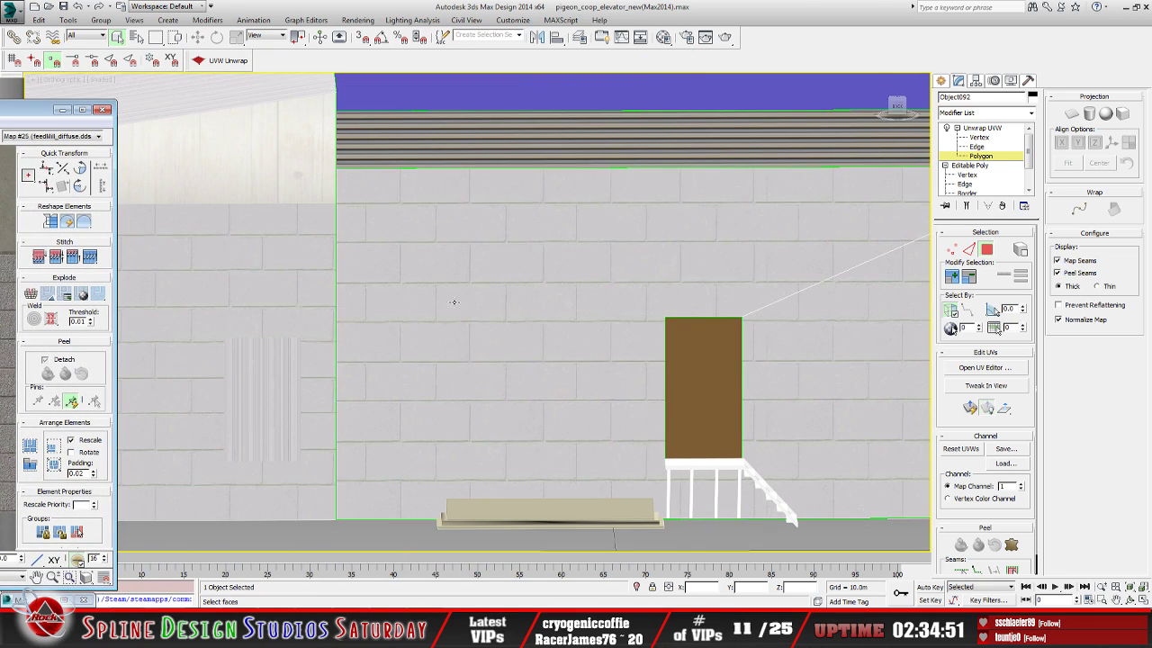
Place the UV editor beside the building view and select the whole block-wall UV polygon, with selected-face shading off
{"action": "middle_click_drag", "start_coordinate": [399, 301], "coordinate": [707, 319]}
{"action": "left_click_drag", "start_coordinate": [54, 109], "coordinate": [277, 109]}
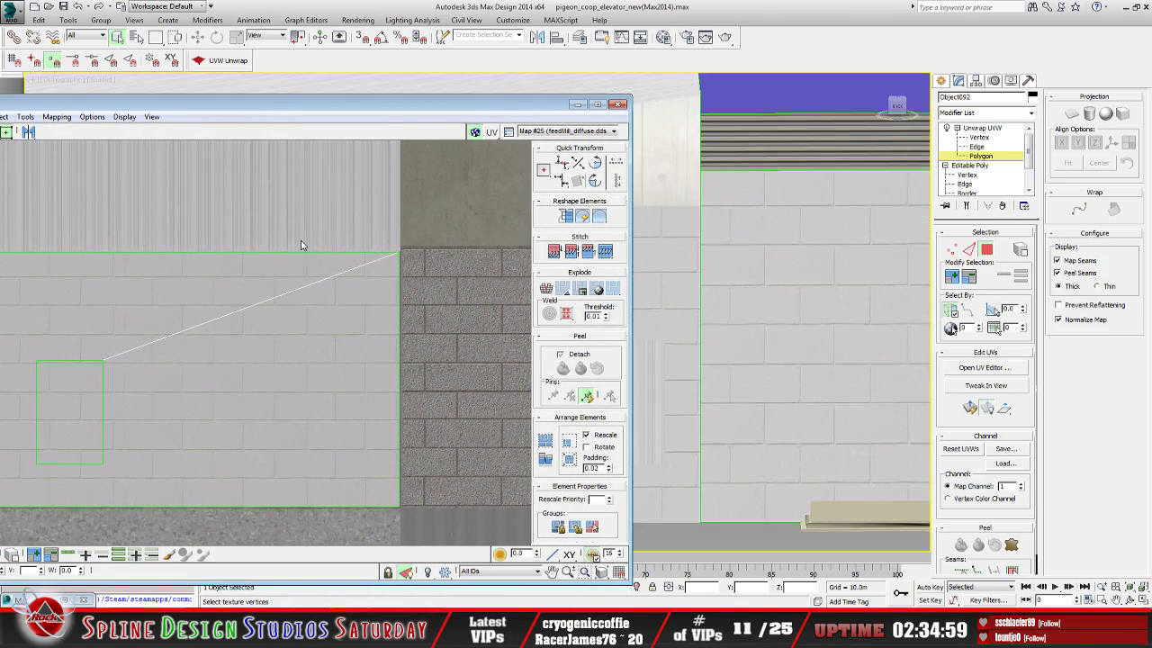
{"action": "middle_click_drag", "start_coordinate": [718, 309], "coordinate": [803, 314]}
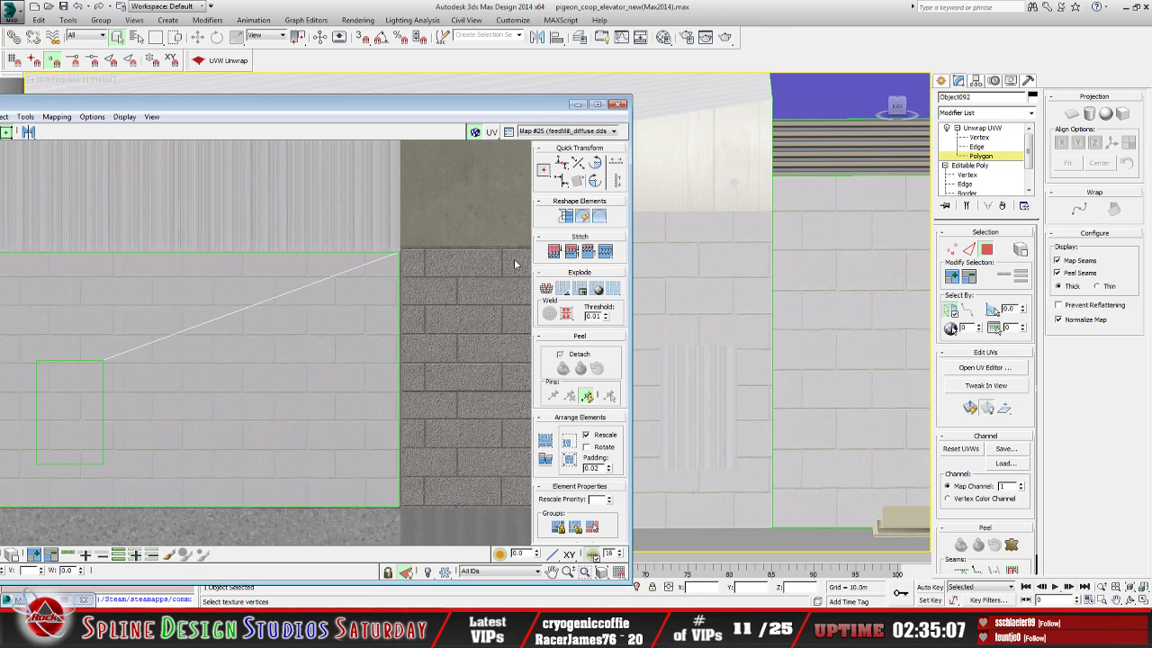
{"action": "scroll", "coordinate": [354, 312], "scroll_direction": "down", "scroll_amount": 3}
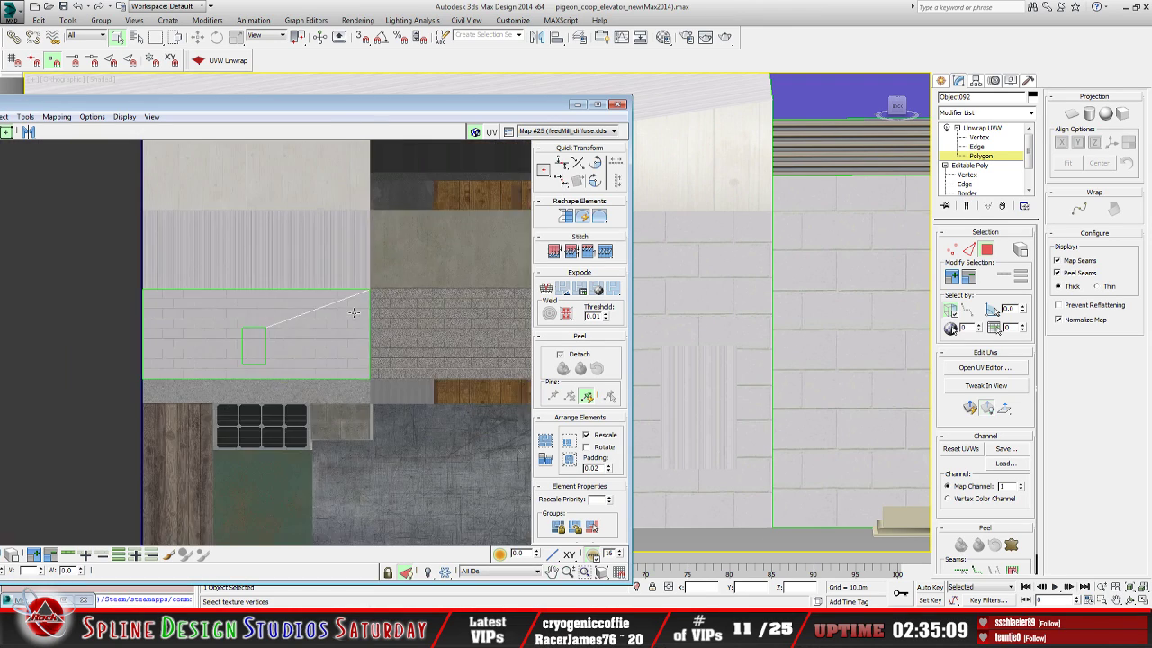
{"action": "middle_click_drag", "start_coordinate": [114, 399], "coordinate": [178, 399]}
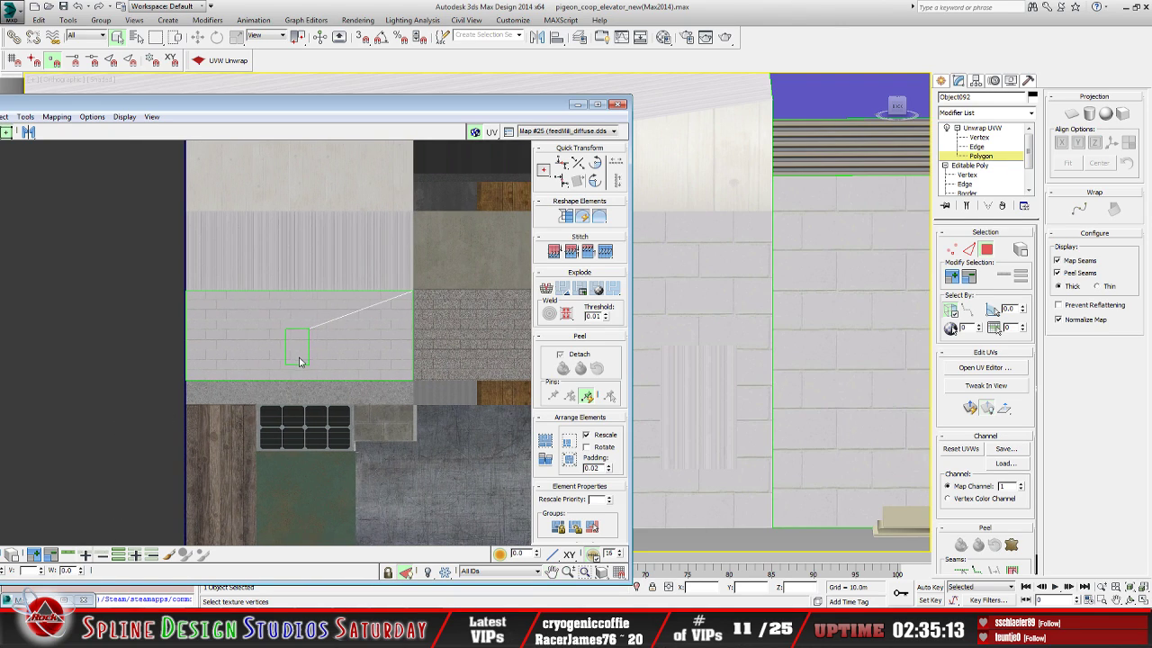
{"action": "key", "text": "ctrl+a"}
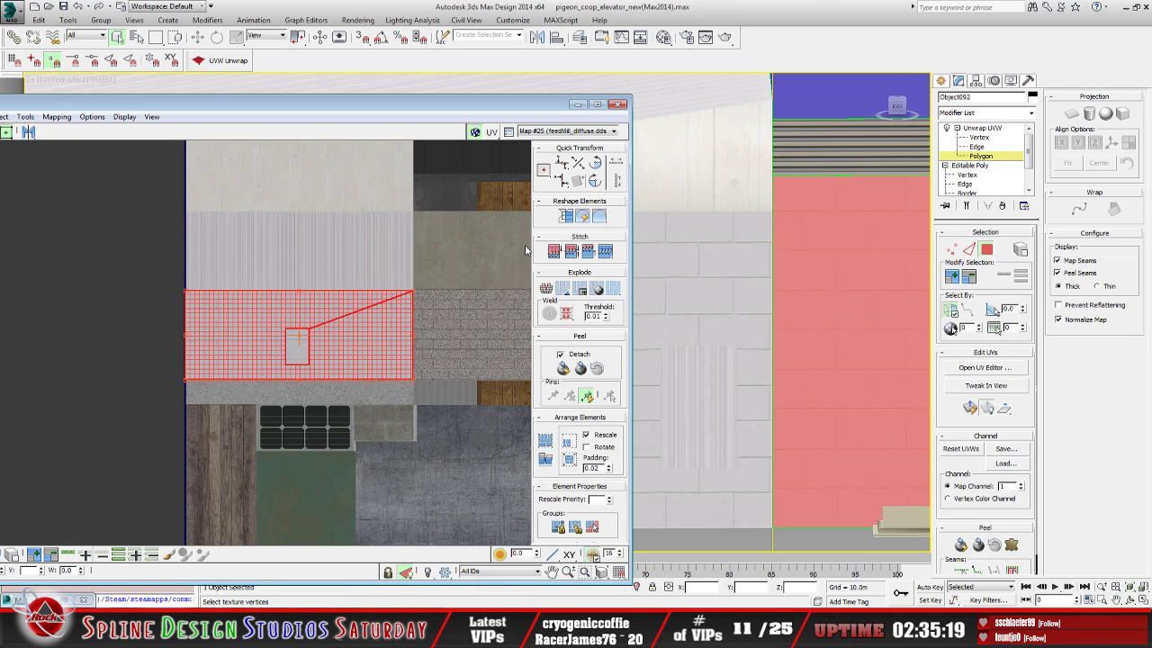
{"action": "key", "text": "F2"}
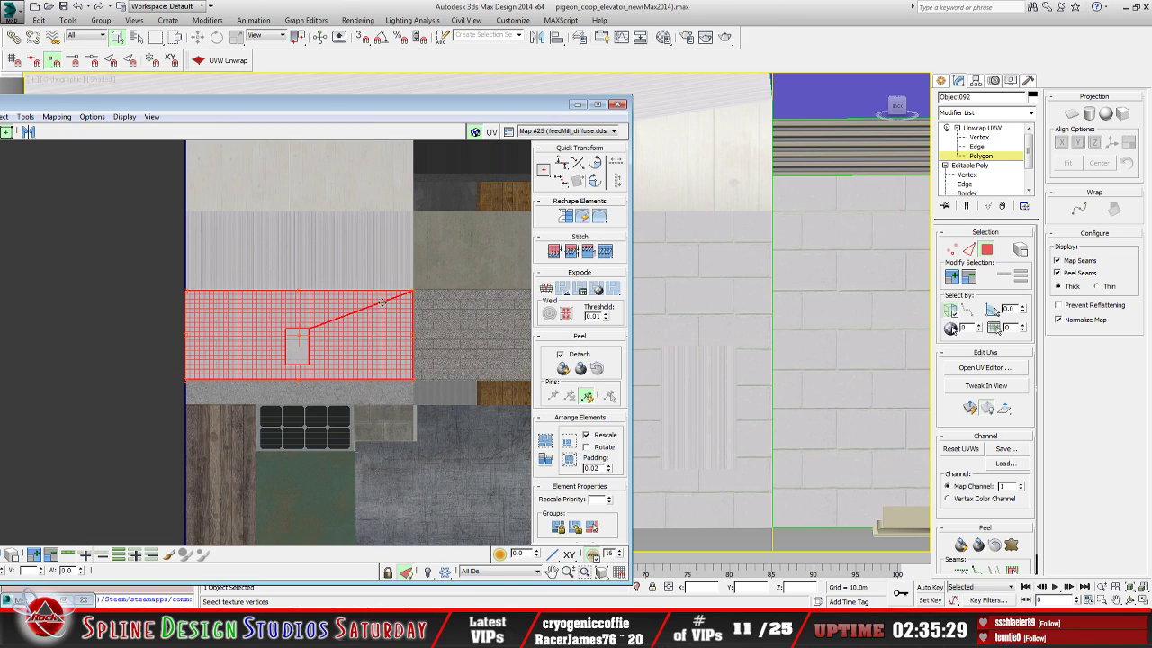
Try different heights for the block wall's UV shell over the light block texture by rescaling it from its corners
{"action": "scroll", "coordinate": [343, 315], "scroll_direction": "up", "scroll_amount": 3}
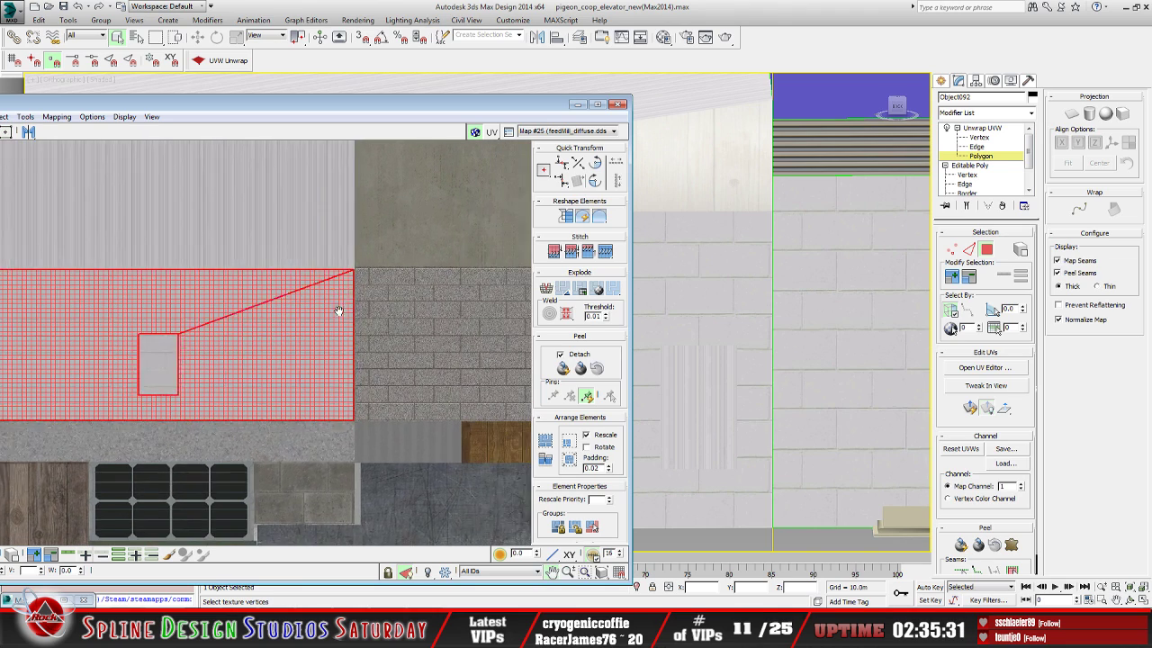
{"action": "scroll", "coordinate": [343, 315], "scroll_direction": "up", "scroll_amount": 2}
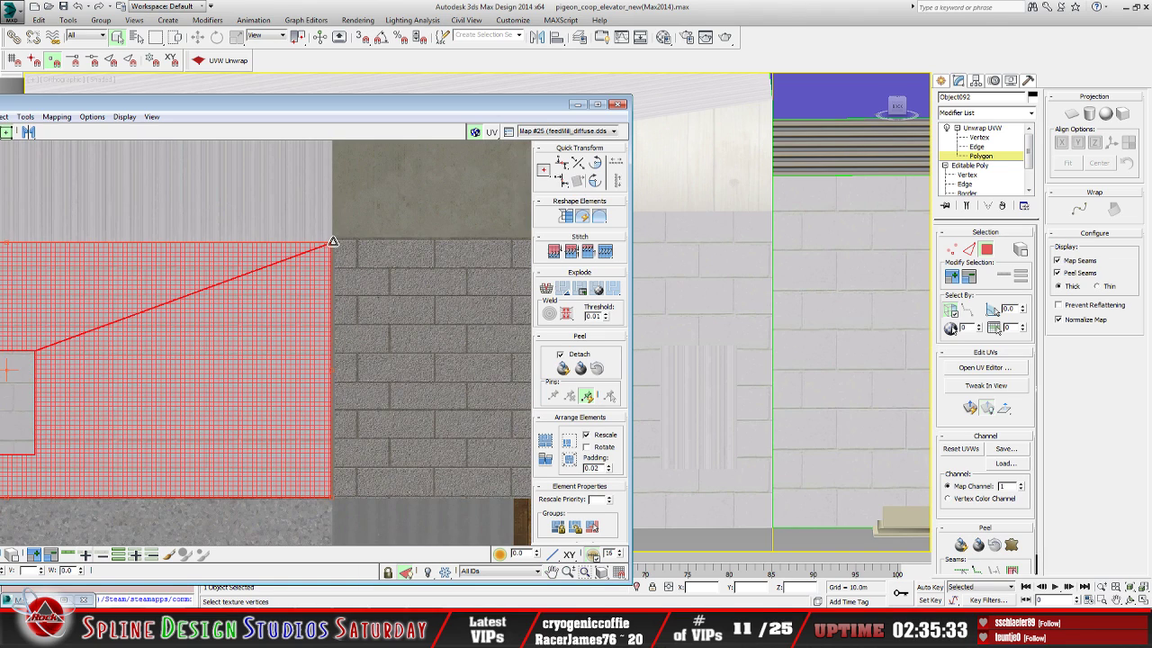
{"action": "mouse_move", "coordinate": [333, 243]}
{"action": "left_mouse_down"}
{"action": "mouse_move", "coordinate": [330, 268]}
{"action": "mouse_move", "coordinate": [331, 221]}
{"action": "left_mouse_up"}
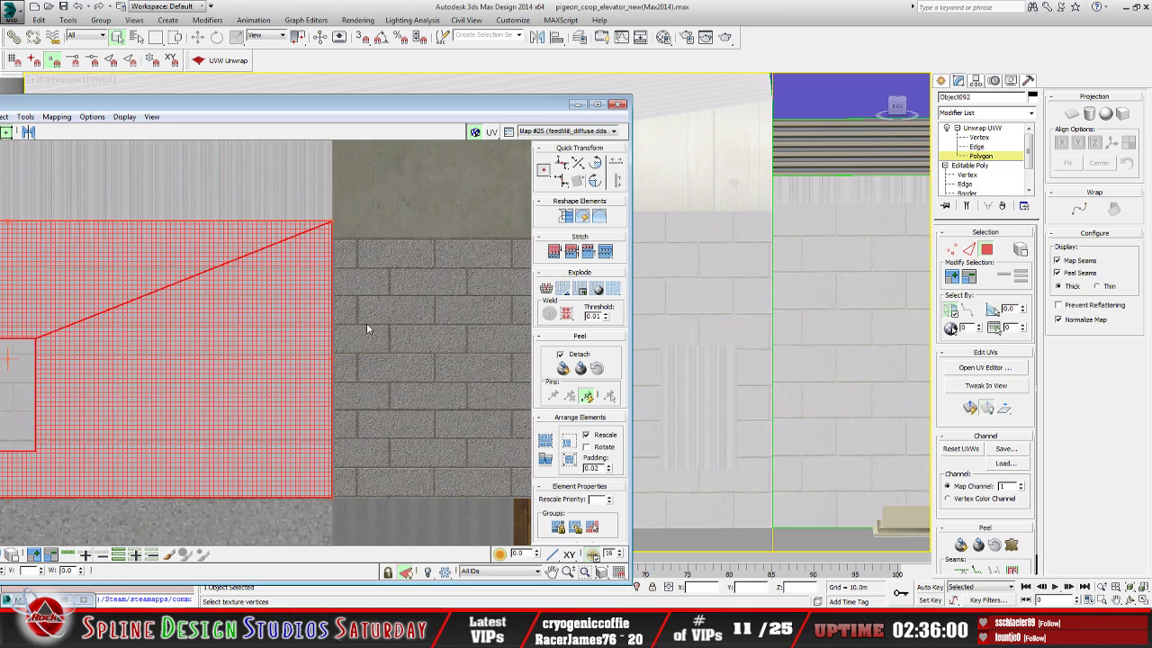
{"action": "left_click_drag", "start_coordinate": [330, 223], "coordinate": [327, 269]}
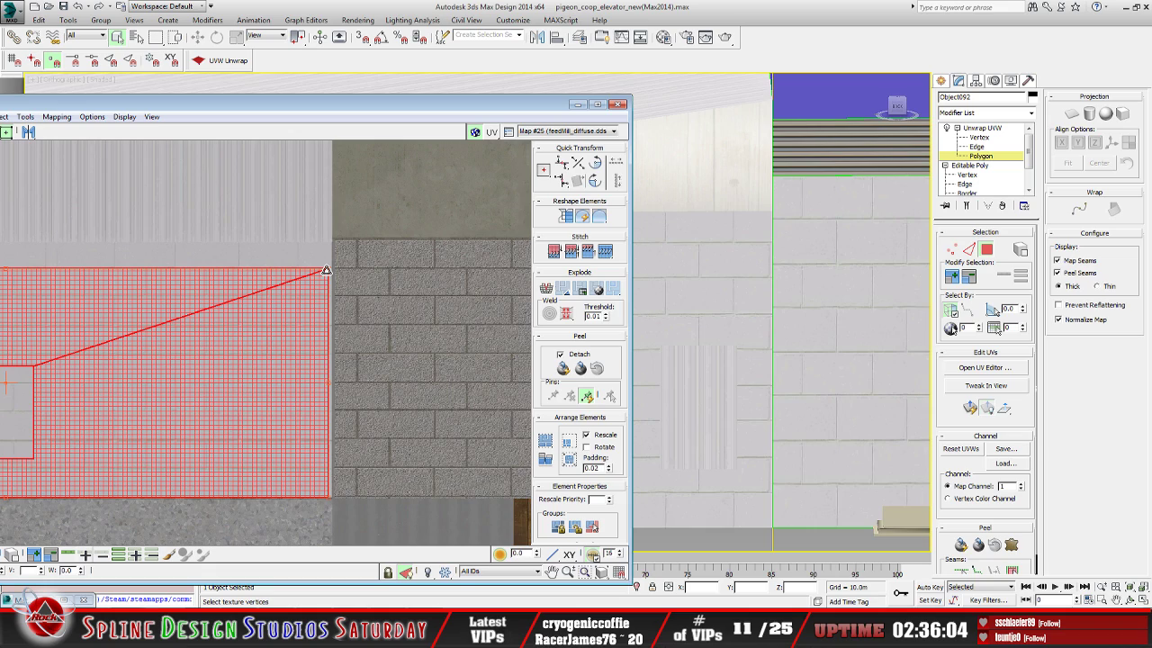
{"action": "left_click_drag", "start_coordinate": [325, 497], "coordinate": [325, 493]}
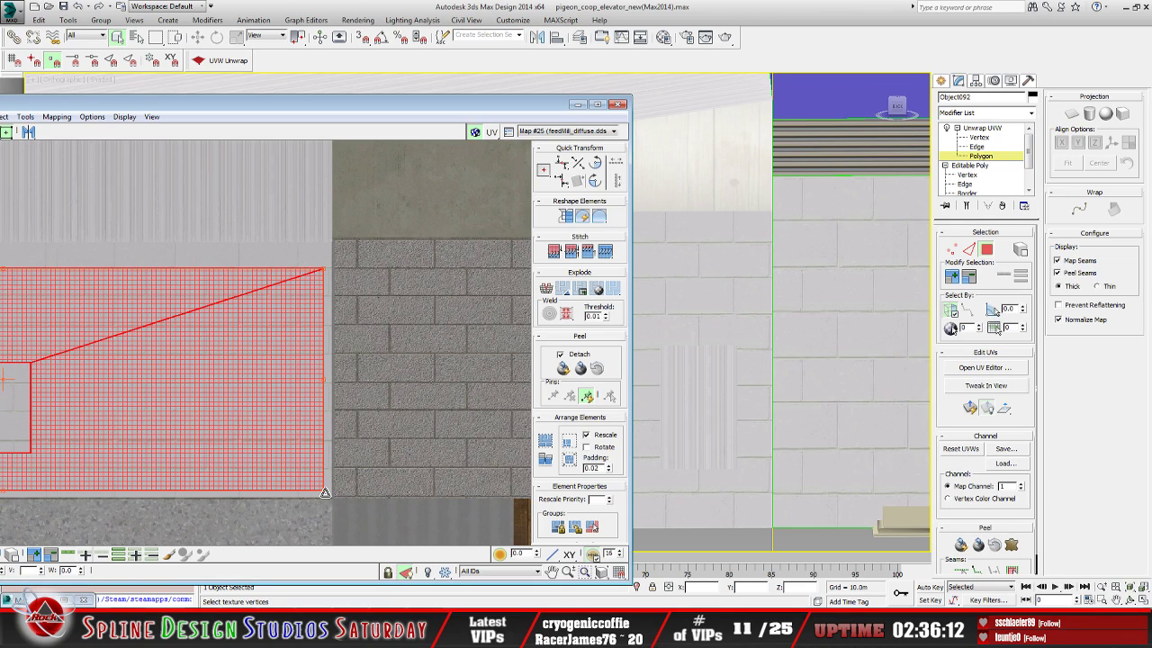
{"action": "mouse_move", "coordinate": [325, 492]}
{"action": "left_mouse_down"}
{"action": "mouse_move", "coordinate": [325, 481]}
{"action": "mouse_move", "coordinate": [327, 499]}
{"action": "left_mouse_up"}
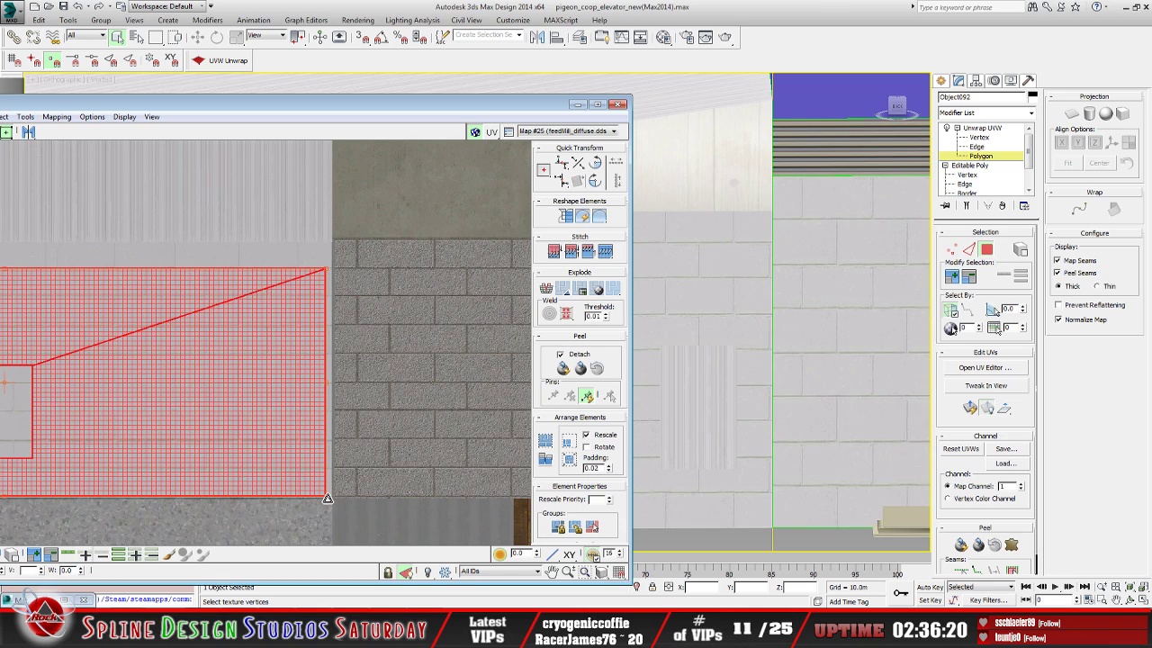
Rescale the wall's UV shell to fill the light block texture, with its upper corner just inside the dark brick boundary
{"action": "scroll", "coordinate": [328, 498], "scroll_direction": "down", "scroll_amount": 4}
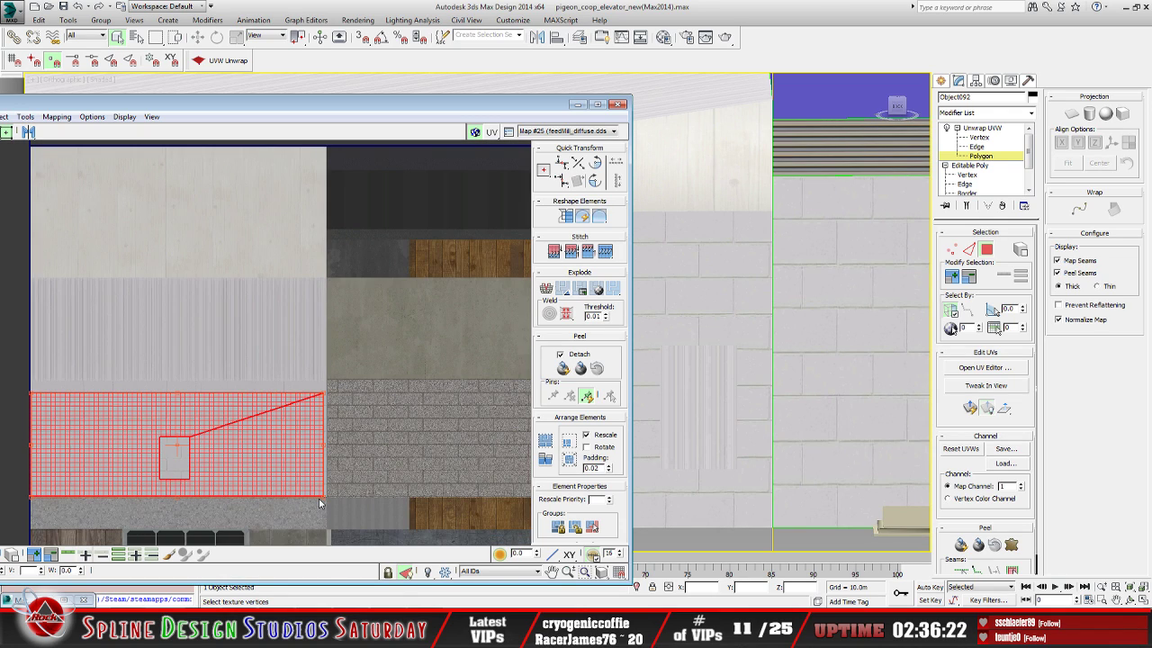
{"action": "scroll", "coordinate": [340, 484], "scroll_direction": "down", "scroll_amount": 2}
{"action": "middle_click_drag", "start_coordinate": [236, 462], "coordinate": [254, 377]}
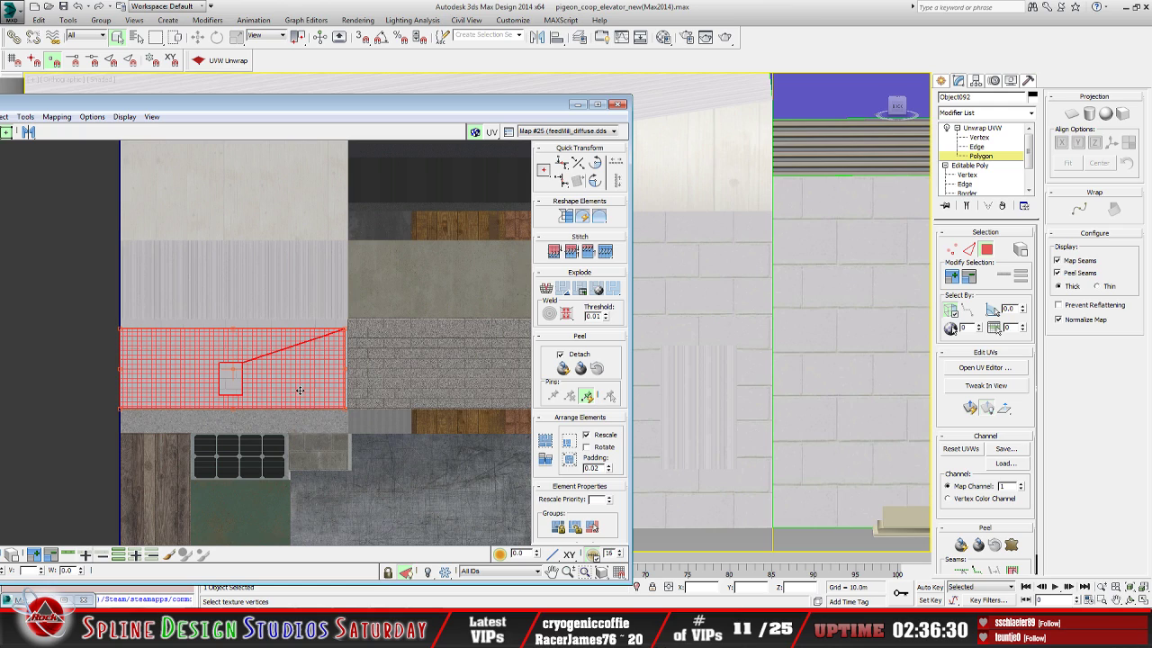
{"action": "middle_click_drag", "start_coordinate": [373, 375], "coordinate": [283, 398]}
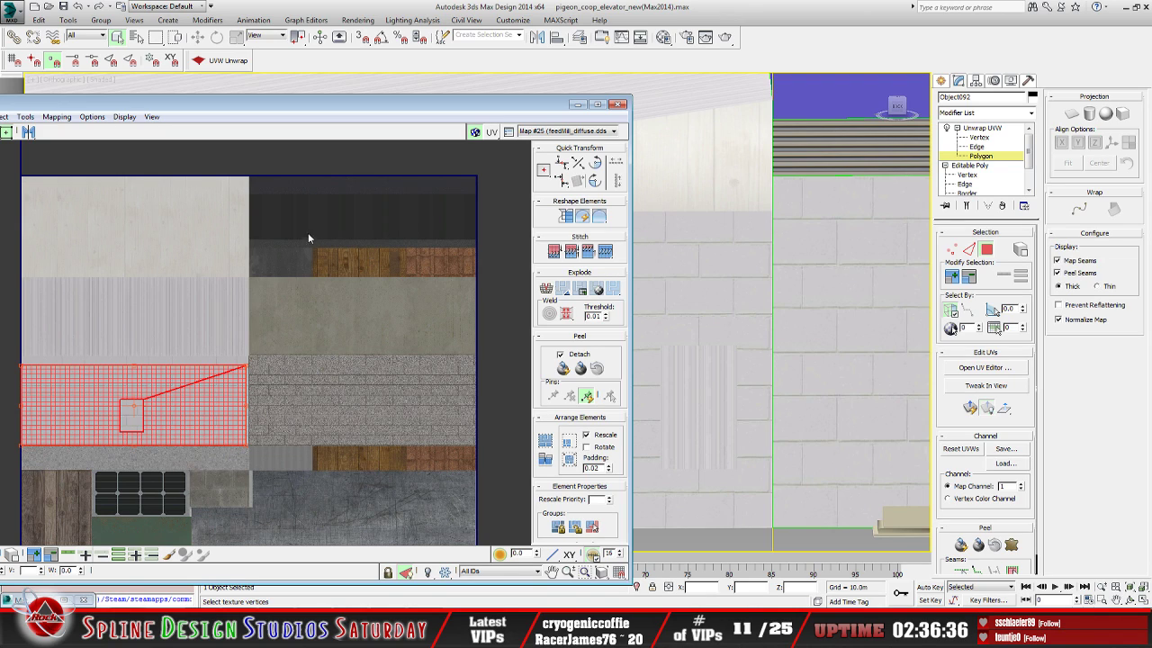
{"action": "middle_click_drag", "start_coordinate": [306, 361], "coordinate": [368, 291]}
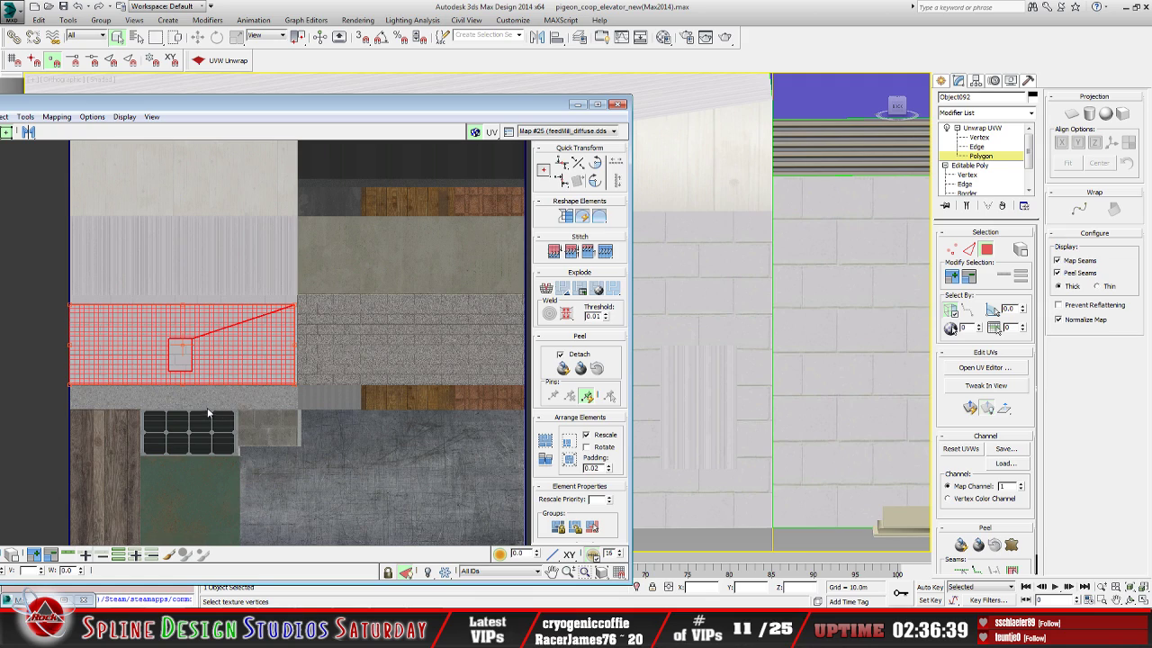
{"action": "middle_click_drag", "start_coordinate": [156, 392], "coordinate": [213, 390]}
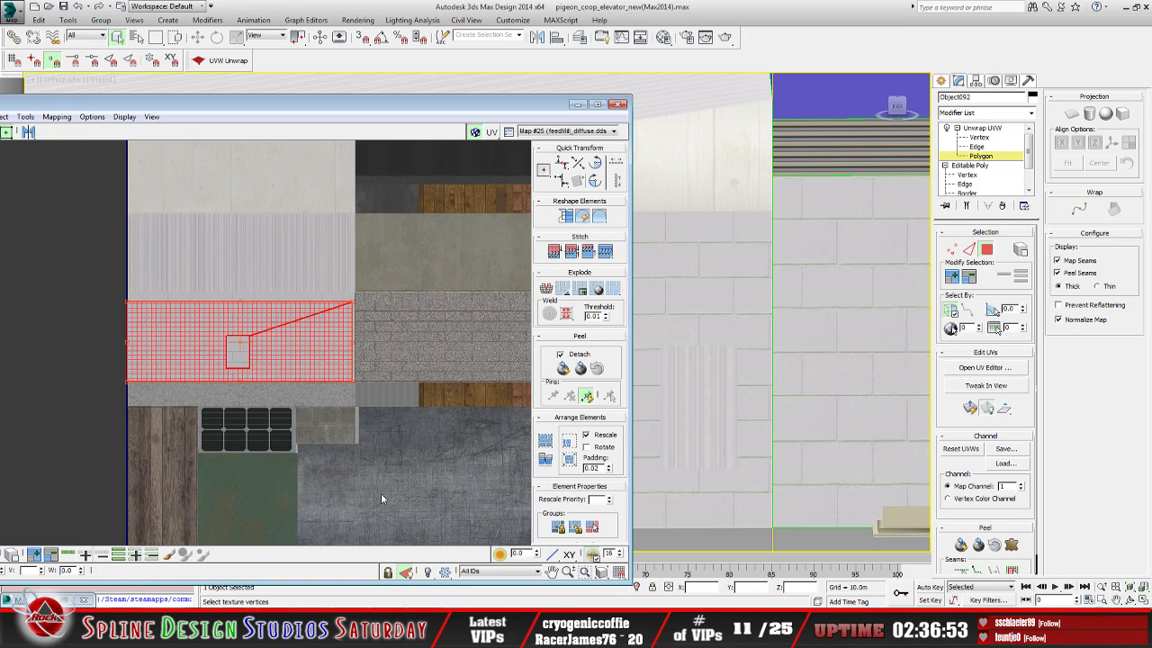
{"action": "scroll", "coordinate": [324, 396], "scroll_direction": "up", "scroll_amount": 5}
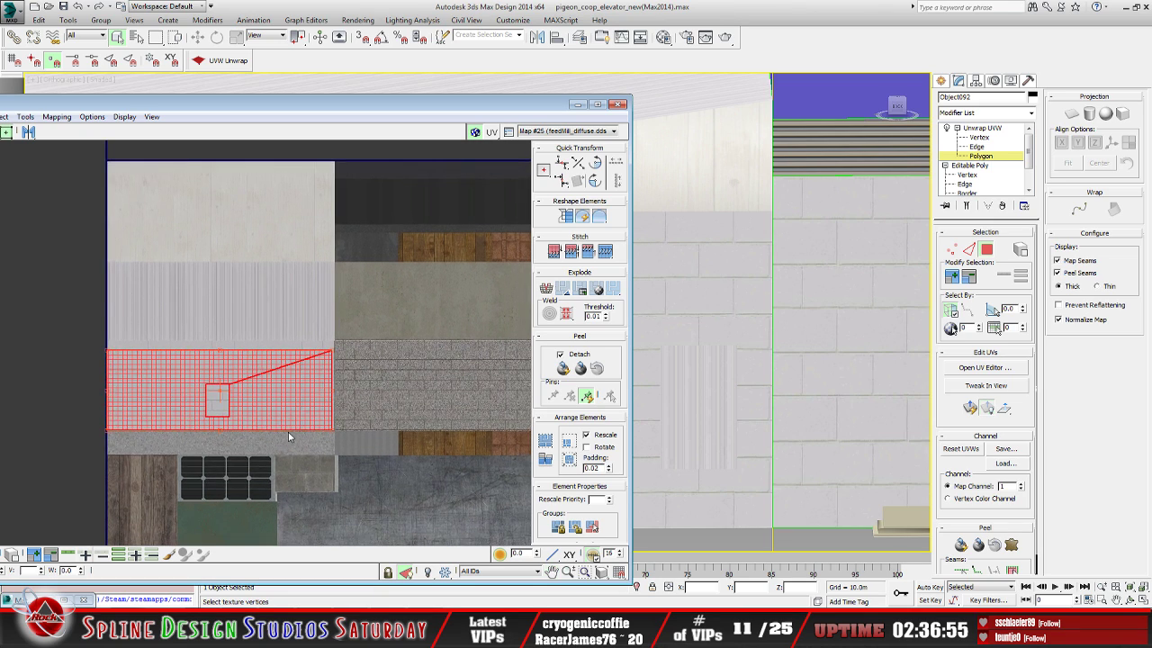
{"action": "middle_click_drag", "start_coordinate": [320, 355], "coordinate": [362, 437]}
{"action": "left_click_drag", "start_coordinate": [314, 309], "coordinate": [322, 263]}
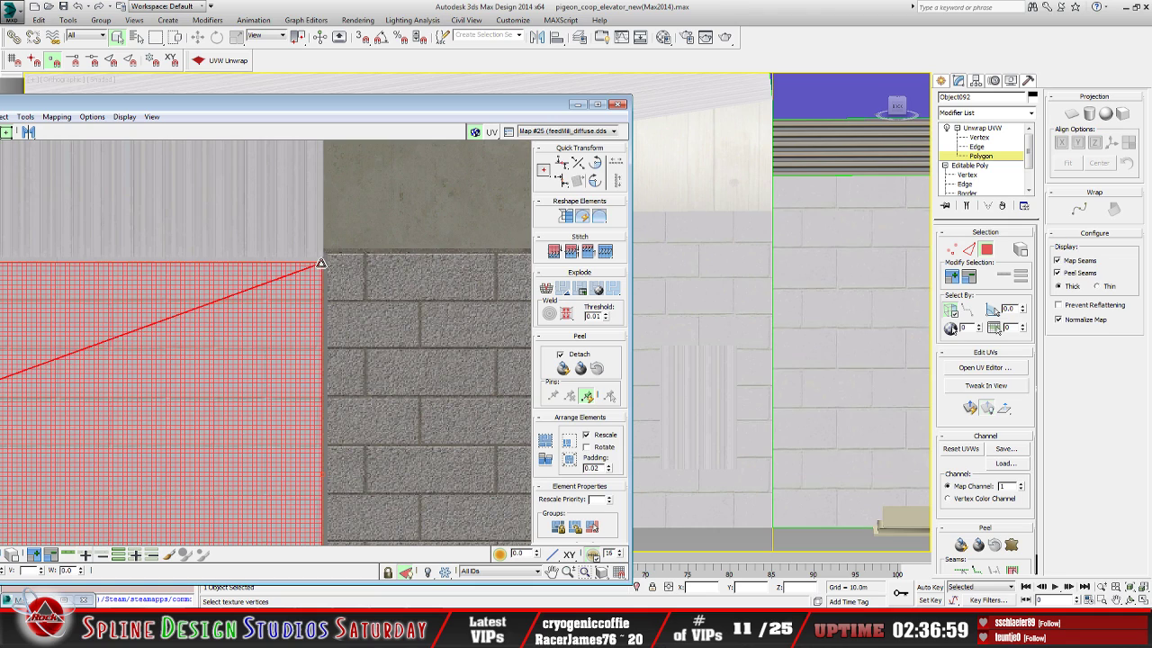
{"action": "left_click_drag", "start_coordinate": [323, 261], "coordinate": [318, 262]}
Check the wall shell's edges and corners against the light block texture's borders, and clear the UV selection
{"action": "scroll", "coordinate": [342, 335], "scroll_direction": "down", "scroll_amount": 5}
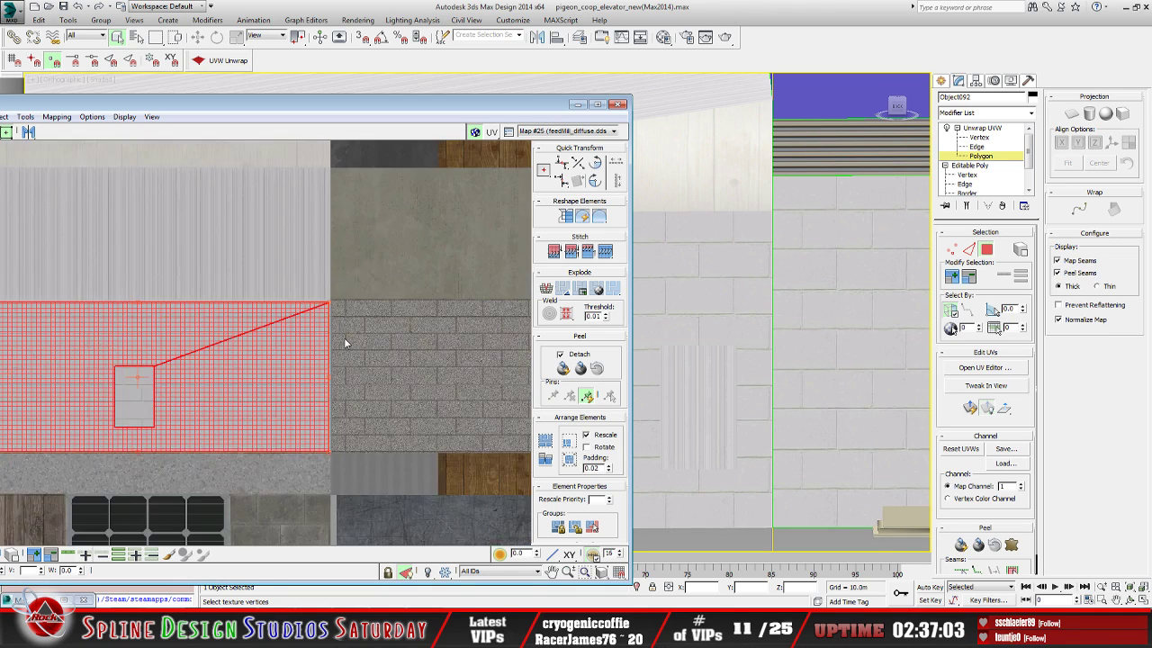
{"action": "scroll", "coordinate": [288, 385], "scroll_direction": "up", "scroll_amount": 6}
{"action": "scroll", "coordinate": [288, 385], "scroll_direction": "down", "scroll_amount": 4}
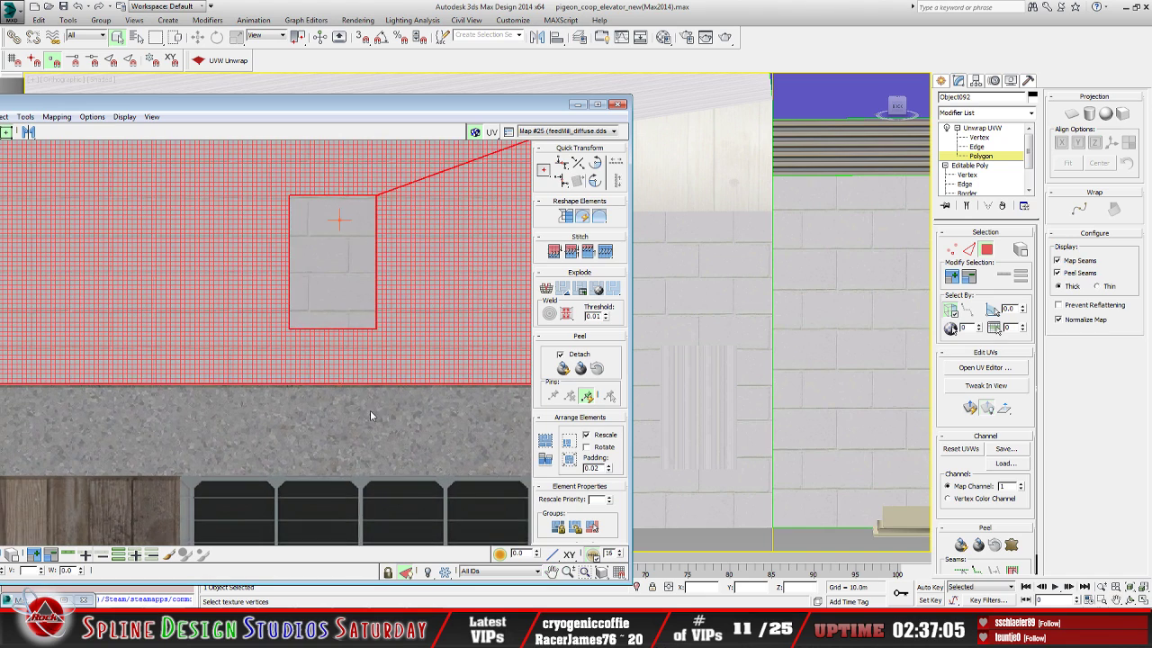
{"action": "scroll", "coordinate": [206, 408], "scroll_direction": "up", "scroll_amount": 5}
{"action": "scroll", "coordinate": [204, 406], "scroll_direction": "up", "scroll_amount": 2}
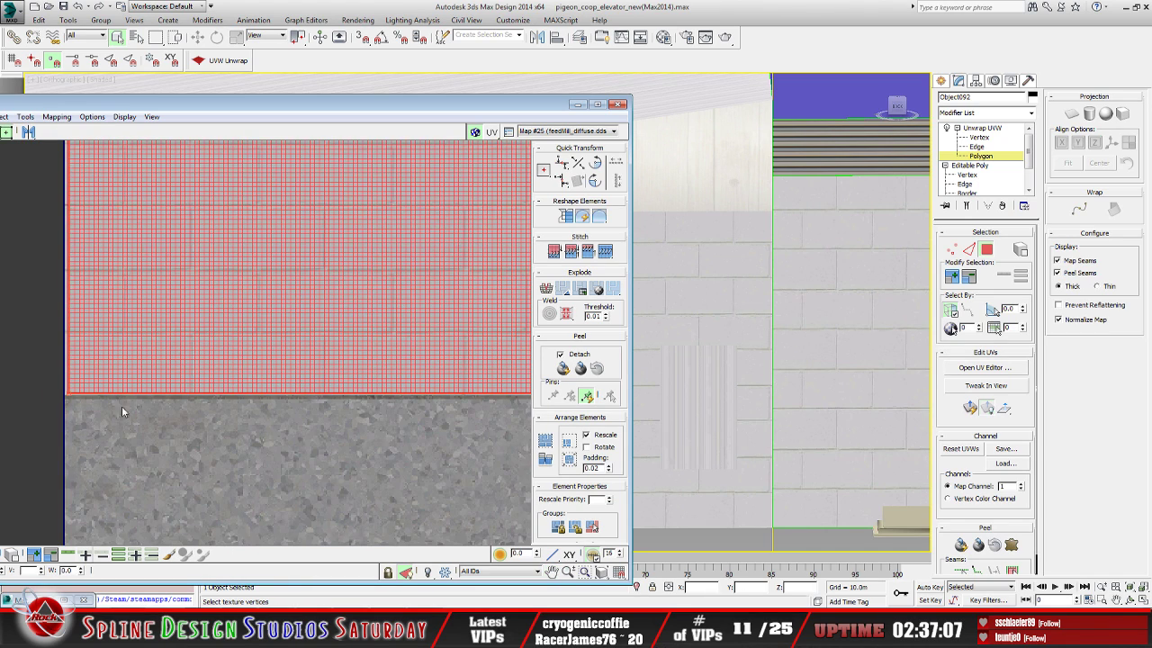
{"action": "scroll", "coordinate": [90, 394], "scroll_direction": "down", "scroll_amount": 3}
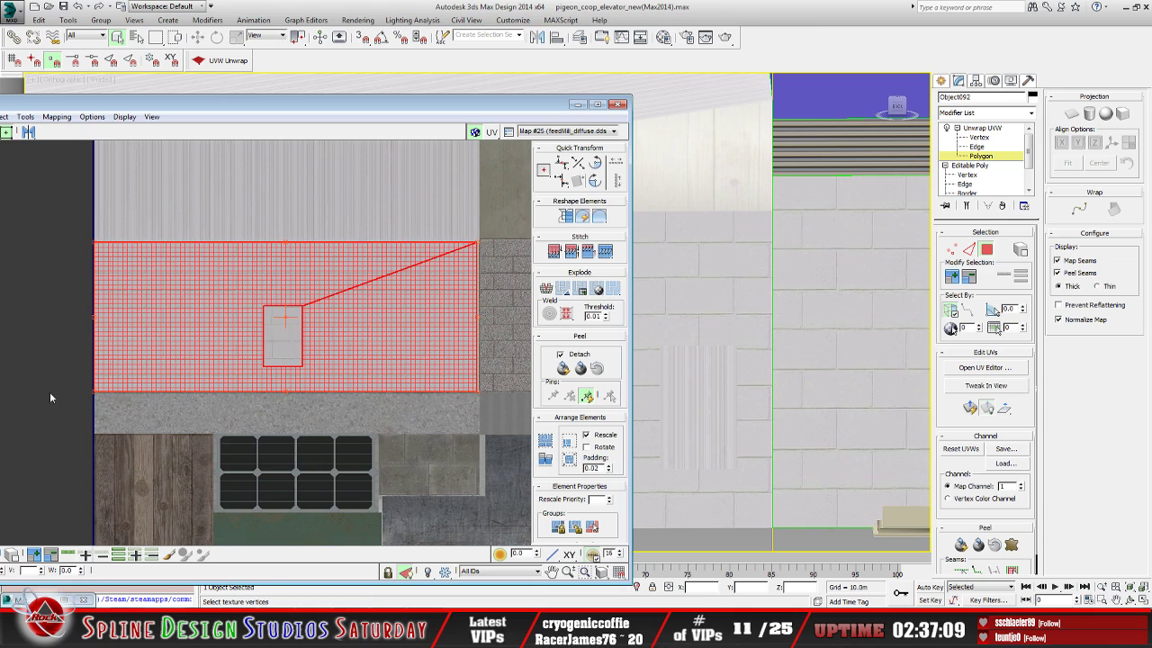
{"action": "left_click", "coordinate": [58, 389]}
{"action": "middle_click_drag", "start_coordinate": [255, 349], "coordinate": [201, 406]}
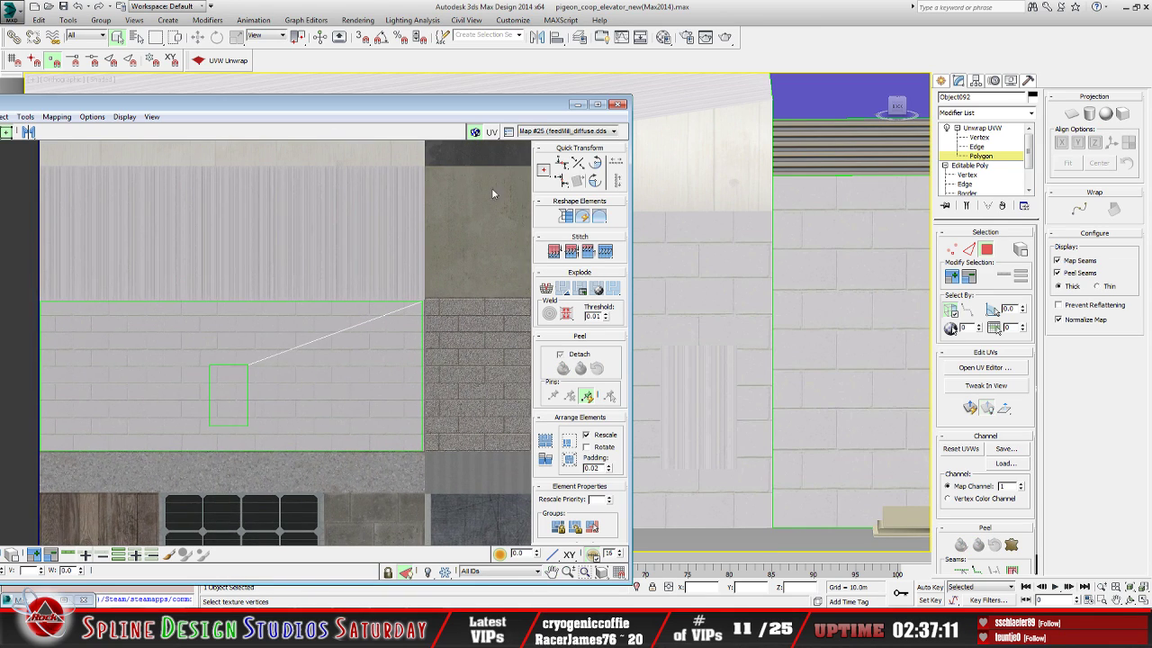
Put the UV editor away and examine the wall's block pattern against the adjoining wall and around the door
{"action": "left_click", "coordinate": [647, 317]}
{"action": "middle_click_drag", "start_coordinate": [678, 326], "coordinate": [625, 309]}
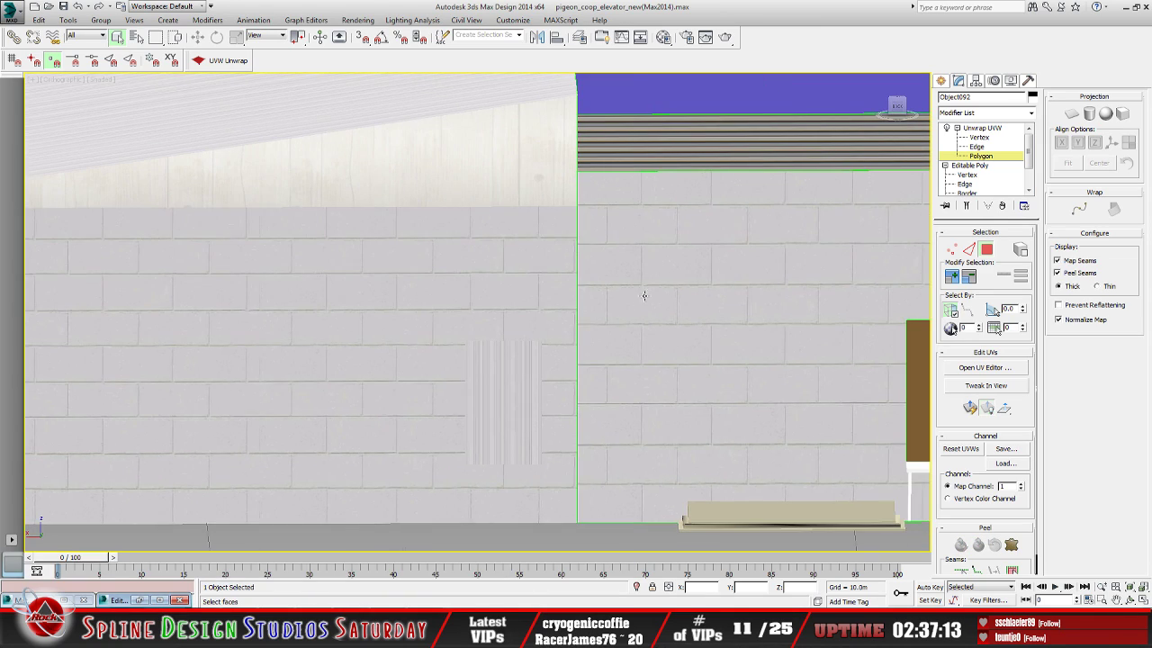
{"action": "scroll", "coordinate": [625, 310], "scroll_direction": "down", "scroll_amount": 5}
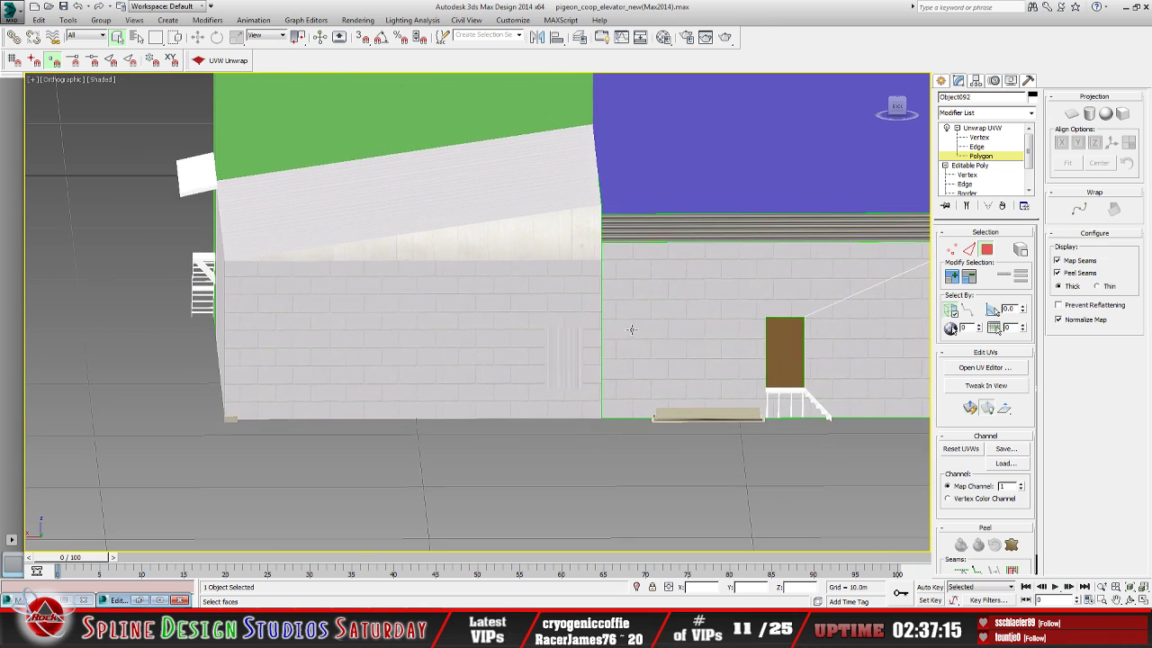
{"action": "middle_click_drag", "start_coordinate": [733, 332], "coordinate": [535, 382]}
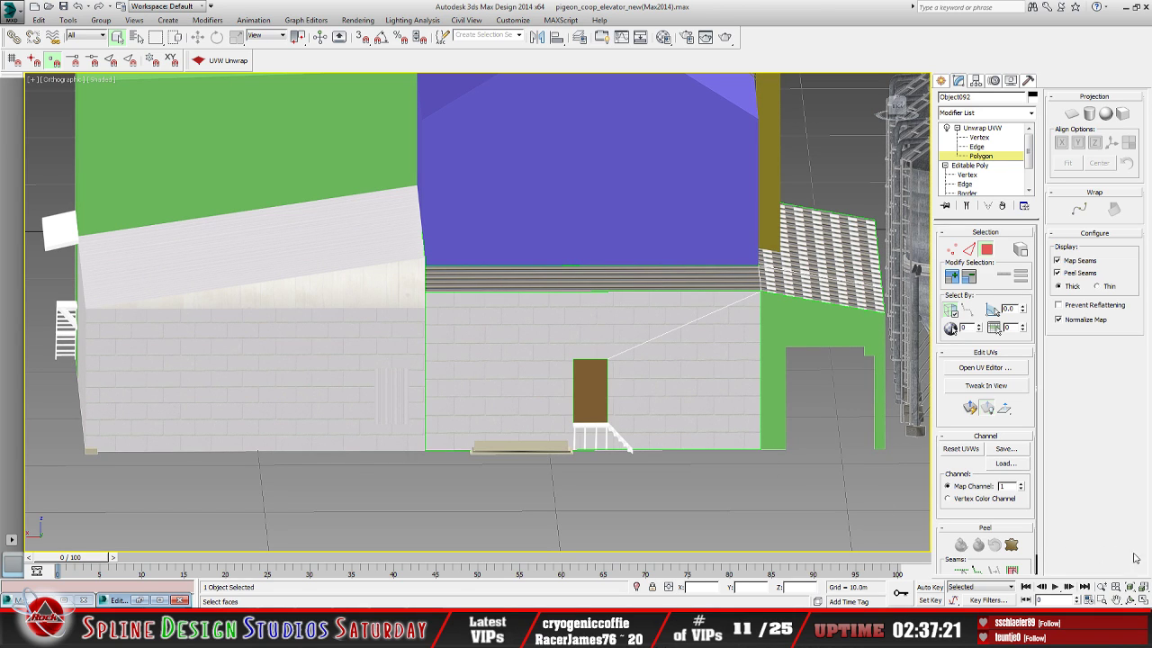
{"action": "middle_click_drag", "start_coordinate": [530, 369], "coordinate": [459, 402], "text": "alt"}
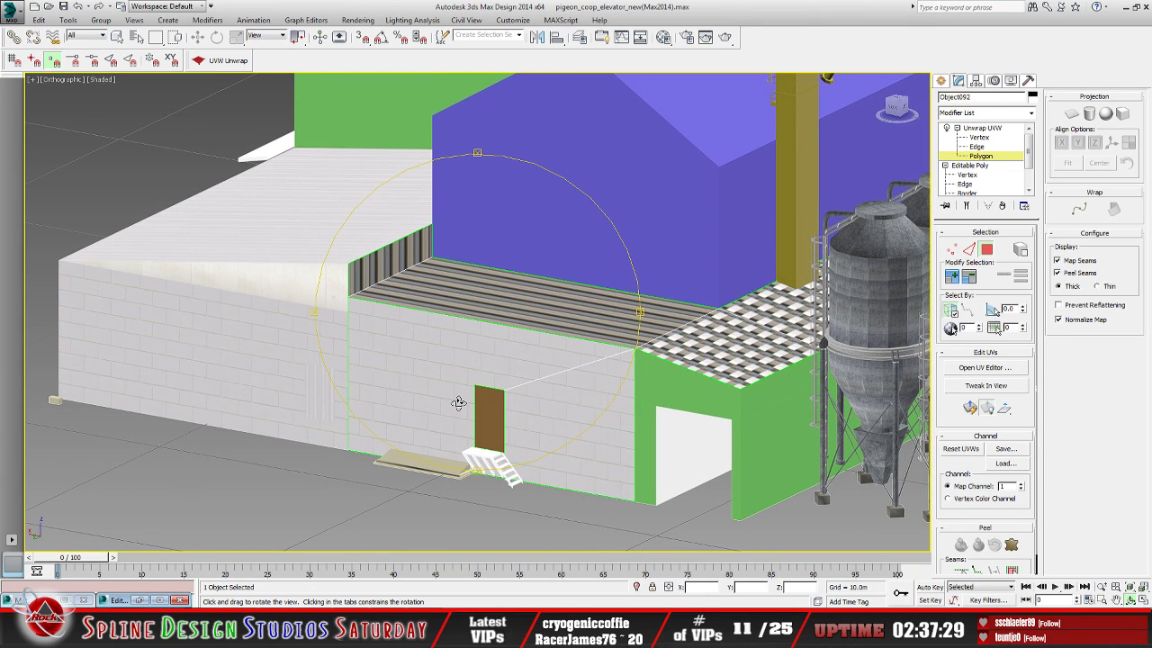
{"action": "scroll", "coordinate": [468, 387], "scroll_direction": "up", "scroll_amount": 5}
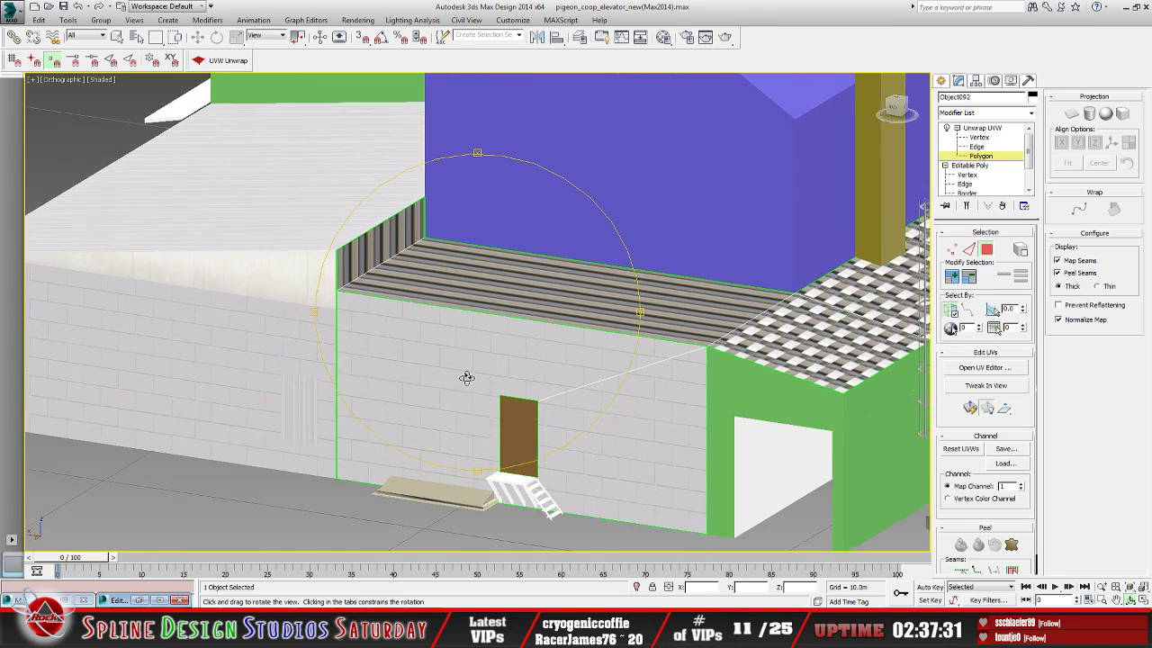
{"action": "middle_click_drag", "start_coordinate": [468, 377], "coordinate": [393, 309]}
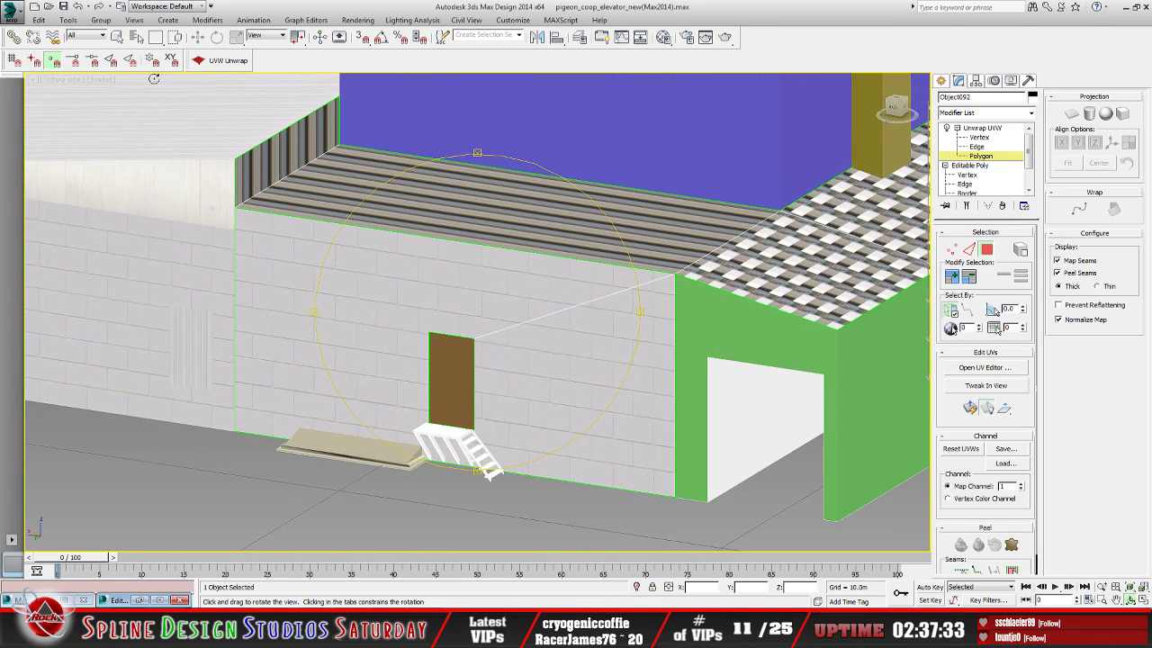
Select the brown door's polygon and bring the UV editor back, showing the entire texture sheet
{"action": "left_click", "coordinate": [117, 37]}
{"action": "left_click", "coordinate": [452, 389]}
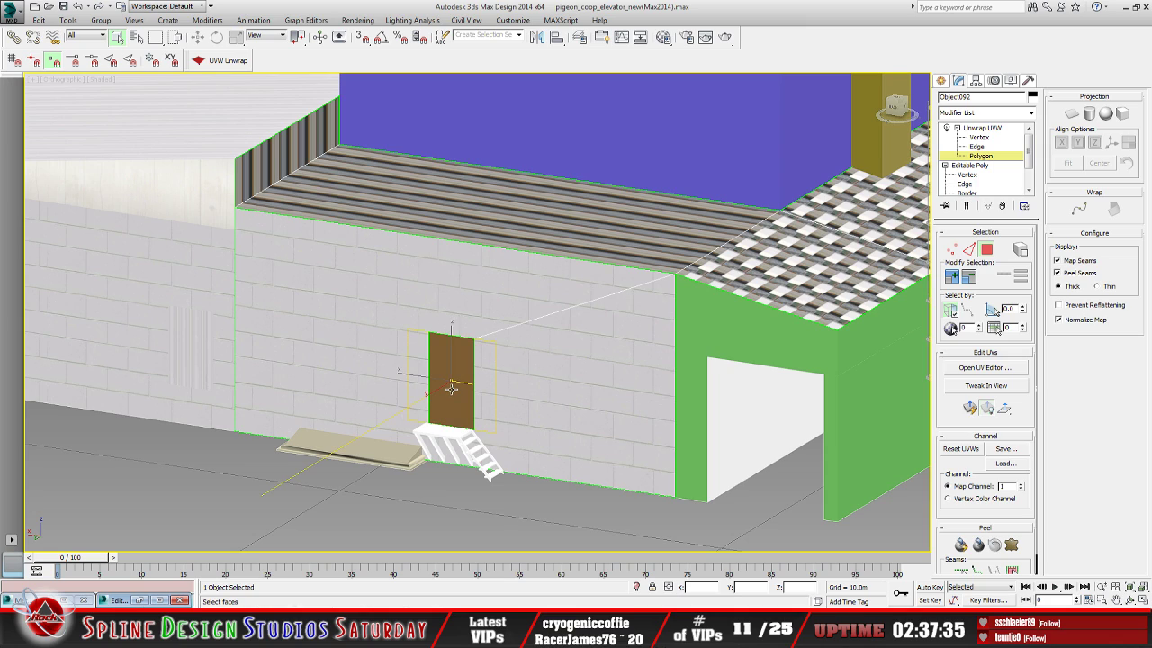
{"action": "left_click", "coordinate": [141, 601]}
{"action": "scroll", "coordinate": [270, 365], "scroll_direction": "down", "scroll_amount": 5}
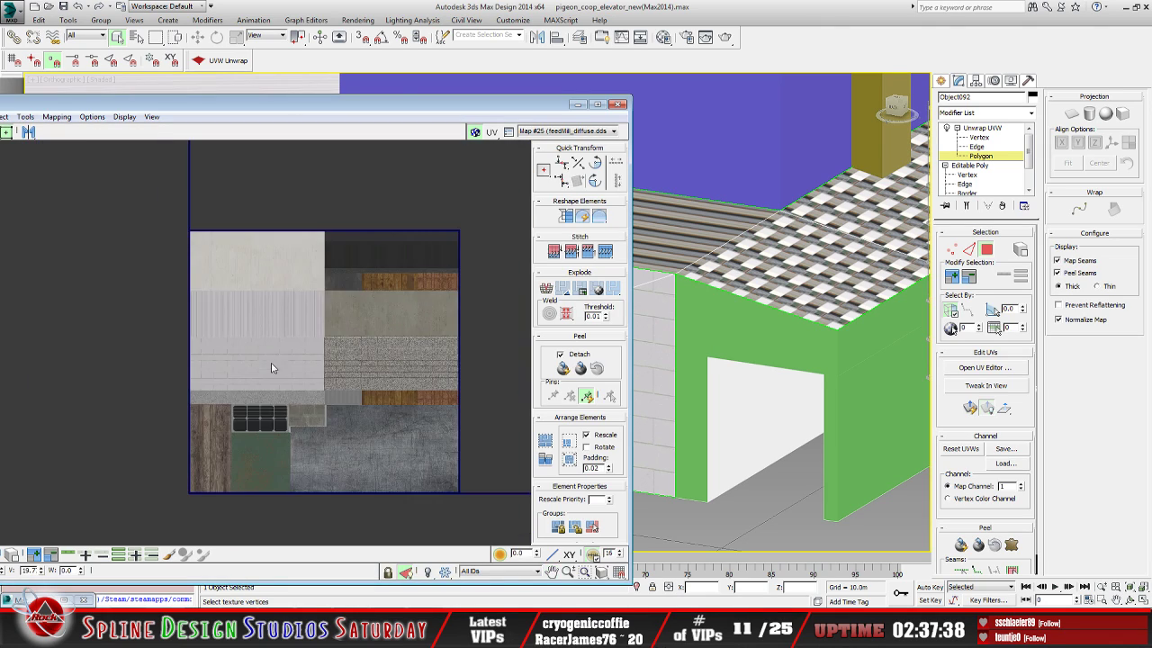
Planar-map the door's polygon and shrink its UV shell onto the light block texture over the wall shell's door opening
{"action": "left_click", "coordinate": [902, 411]}
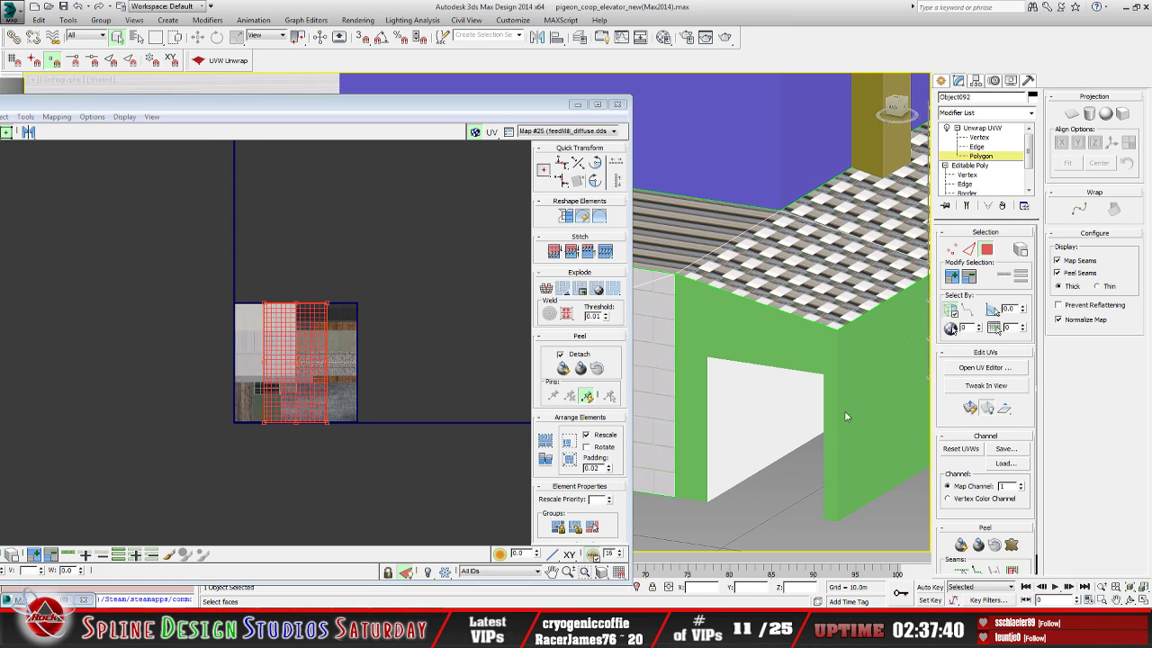
{"action": "scroll", "coordinate": [369, 387], "scroll_direction": "up", "scroll_amount": 4}
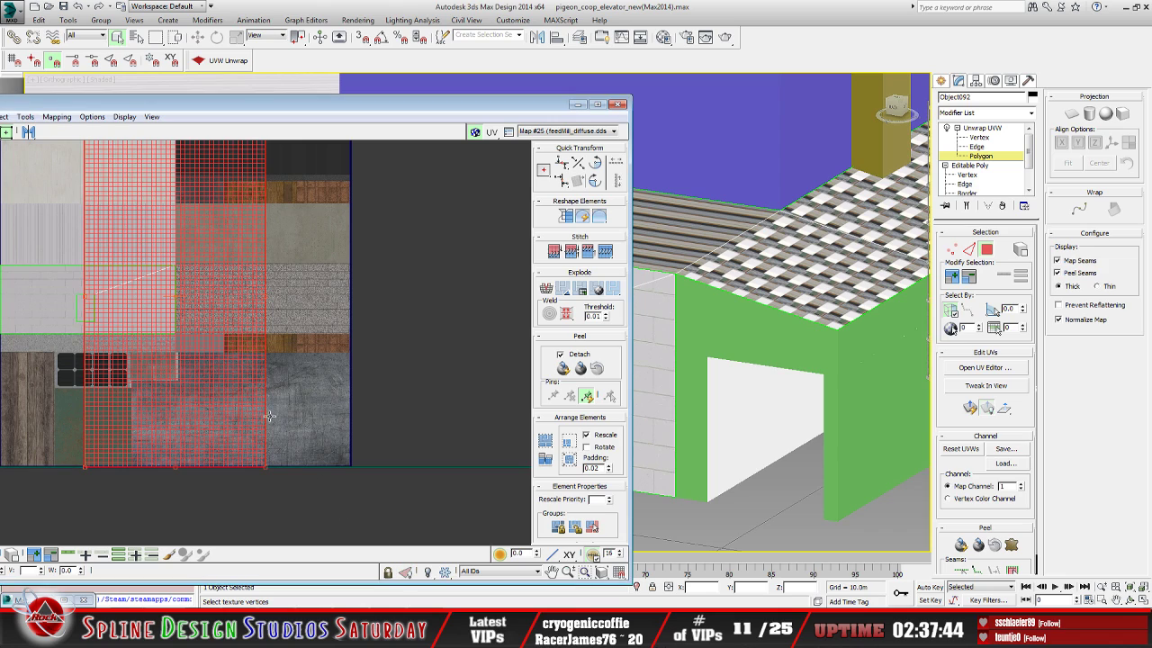
{"action": "middle_click_drag", "start_coordinate": [269, 417], "coordinate": [365, 441]}
{"action": "left_click_drag", "start_coordinate": [357, 489], "coordinate": [269, 326]}
{"action": "middle_click_drag", "start_coordinate": [282, 322], "coordinate": [327, 389]}
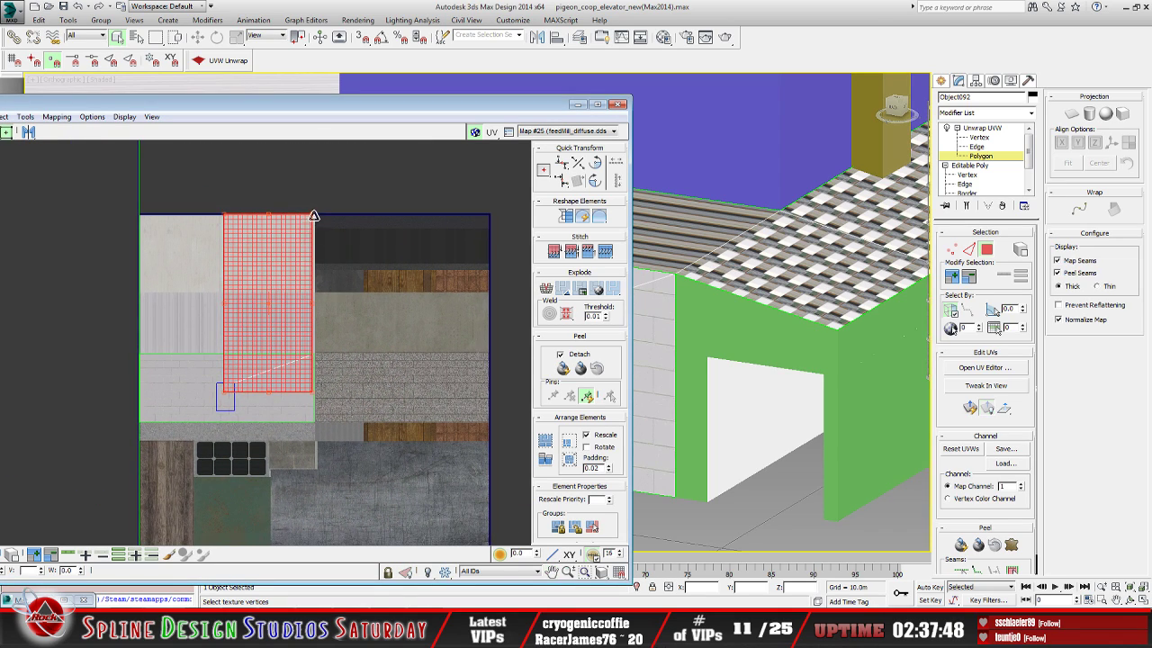
{"action": "left_click_drag", "start_coordinate": [314, 217], "coordinate": [249, 375]}
{"action": "scroll", "coordinate": [251, 366], "scroll_direction": "up", "scroll_amount": 5}
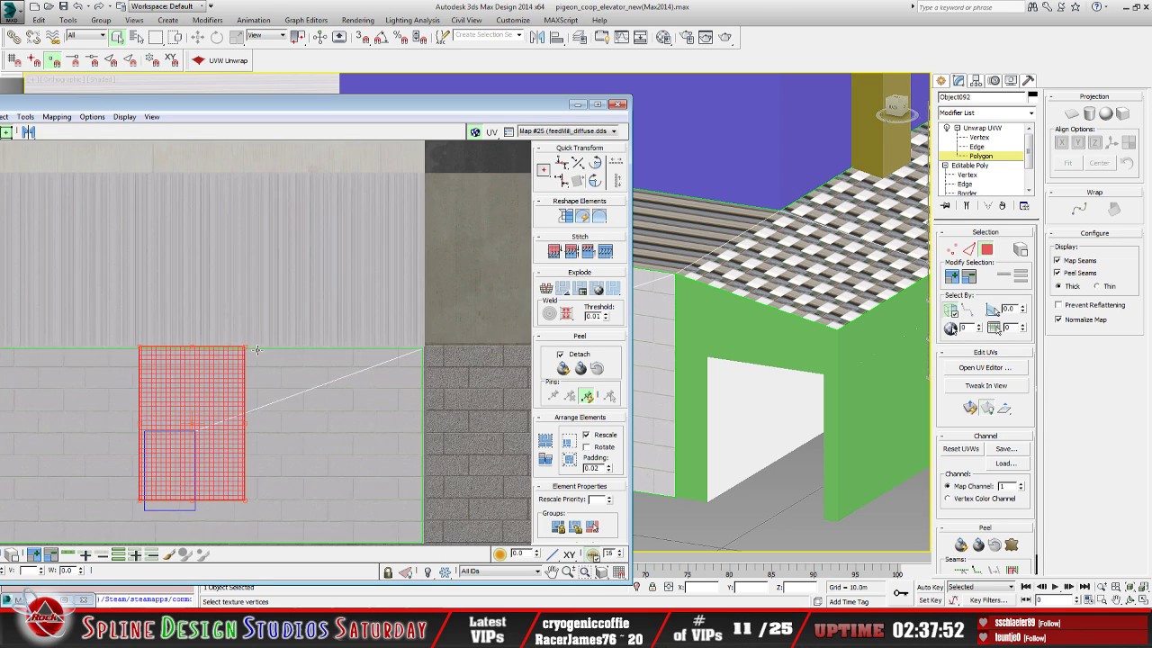
Resize the door's UV shell so its upper corners coincide with the door opening's outline in the wall shell
{"action": "left_click_drag", "start_coordinate": [268, 268], "coordinate": [226, 331]}
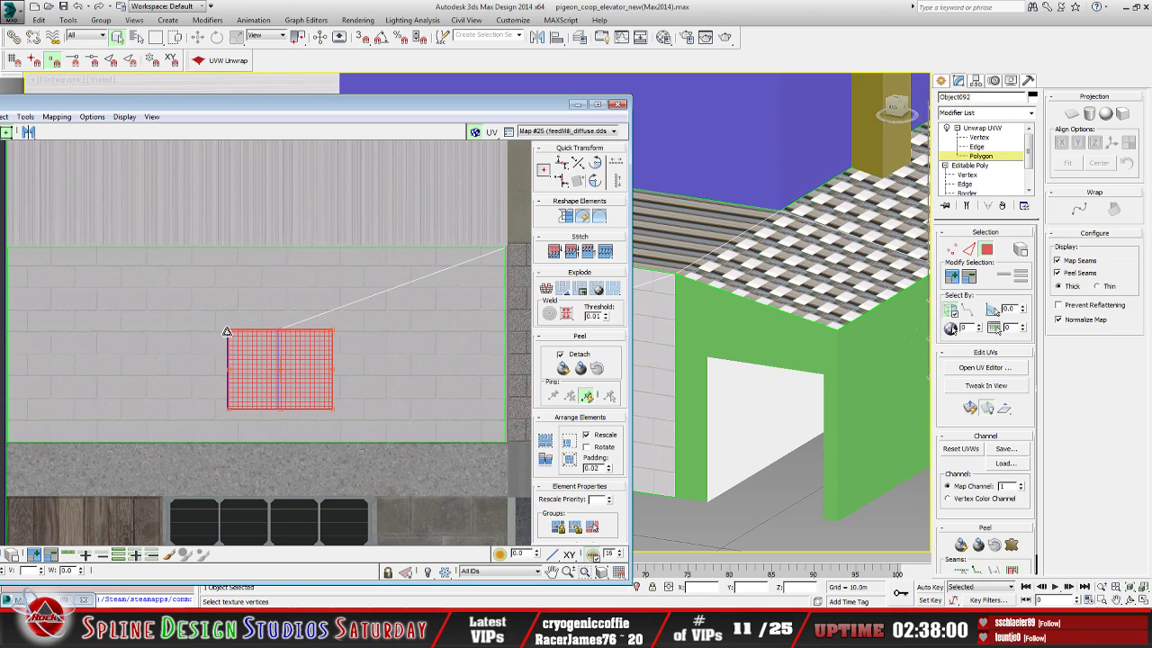
{"action": "left_click_drag", "start_coordinate": [332, 331], "coordinate": [276, 331]}
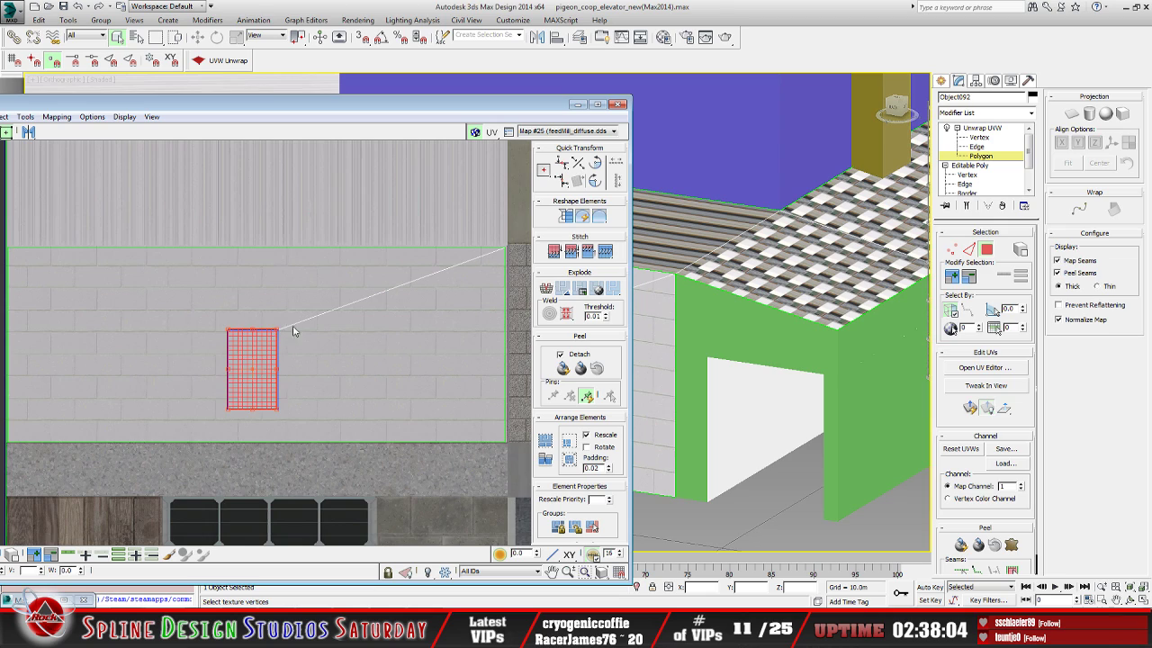
{"action": "scroll", "coordinate": [290, 329], "scroll_direction": "up", "scroll_amount": 10}
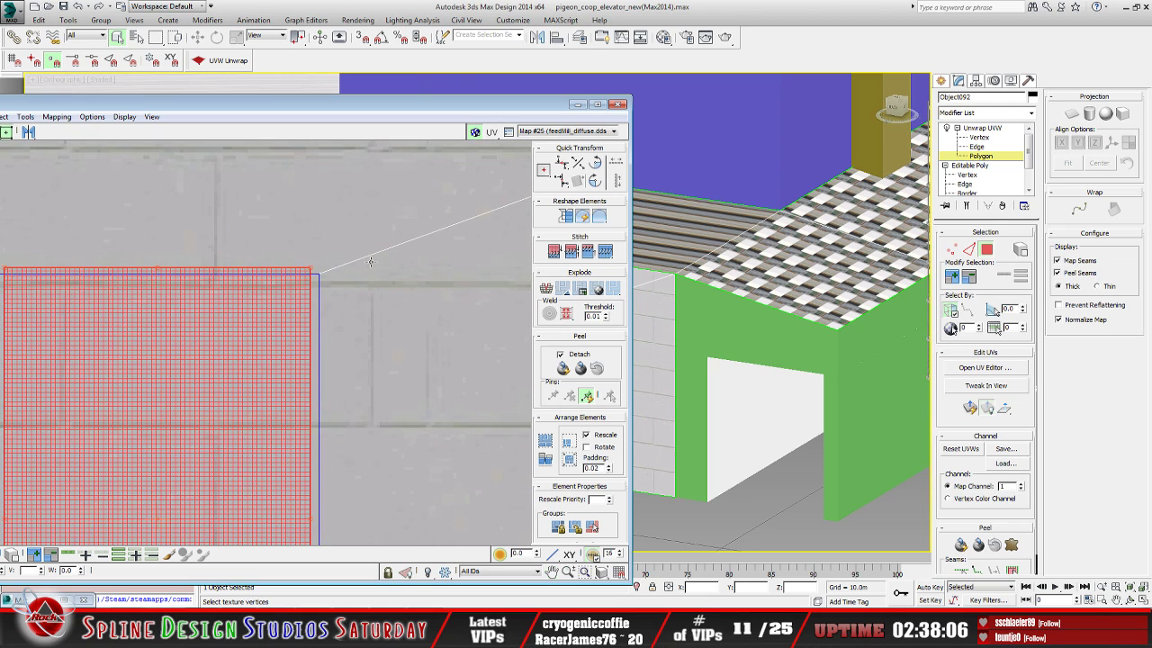
{"action": "left_click_drag", "start_coordinate": [309, 269], "coordinate": [317, 273]}
{"action": "middle_click_drag", "start_coordinate": [316, 273], "coordinate": [272, 268]}
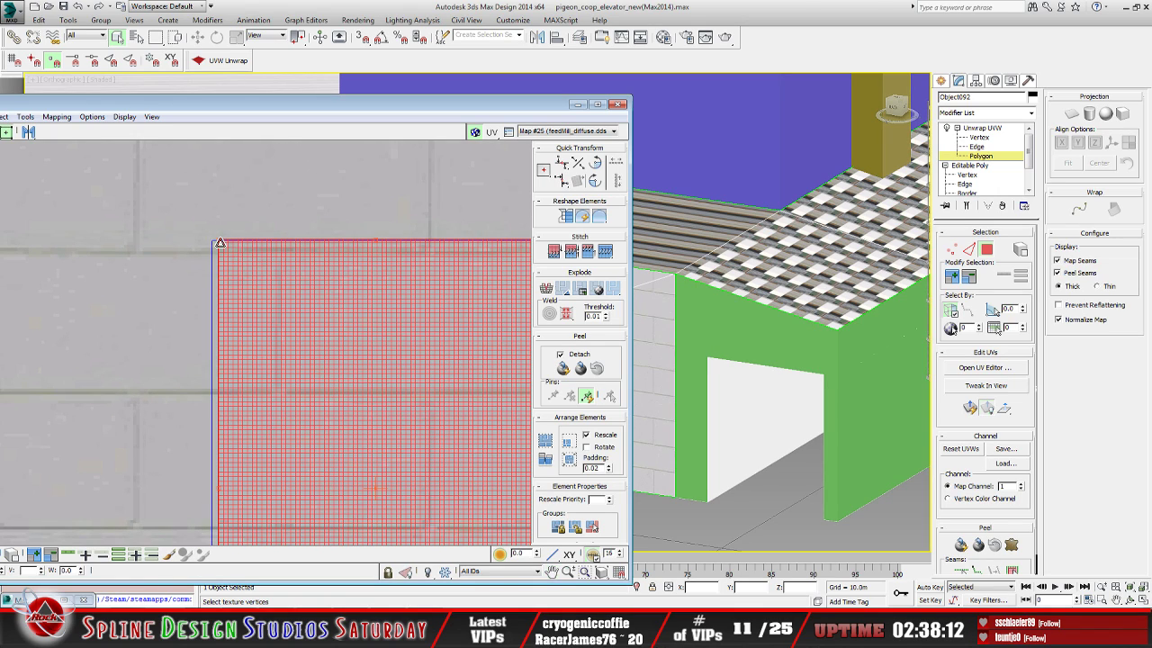
{"action": "left_click_drag", "start_coordinate": [219, 245], "coordinate": [213, 244]}
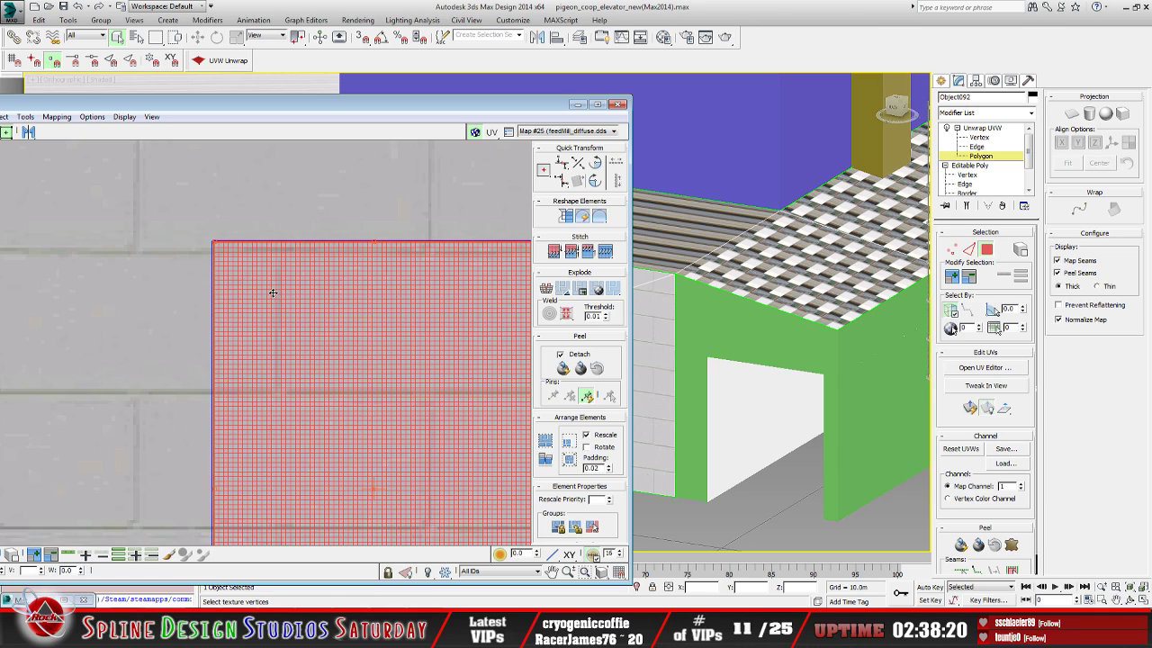
Align the lower edge of the door's UV shell with the opening's bottom outline and check both lower corners
{"action": "scroll", "coordinate": [270, 290], "scroll_direction": "down", "scroll_amount": 5}
{"action": "scroll", "coordinate": [358, 386], "scroll_direction": "up", "scroll_amount": 3}
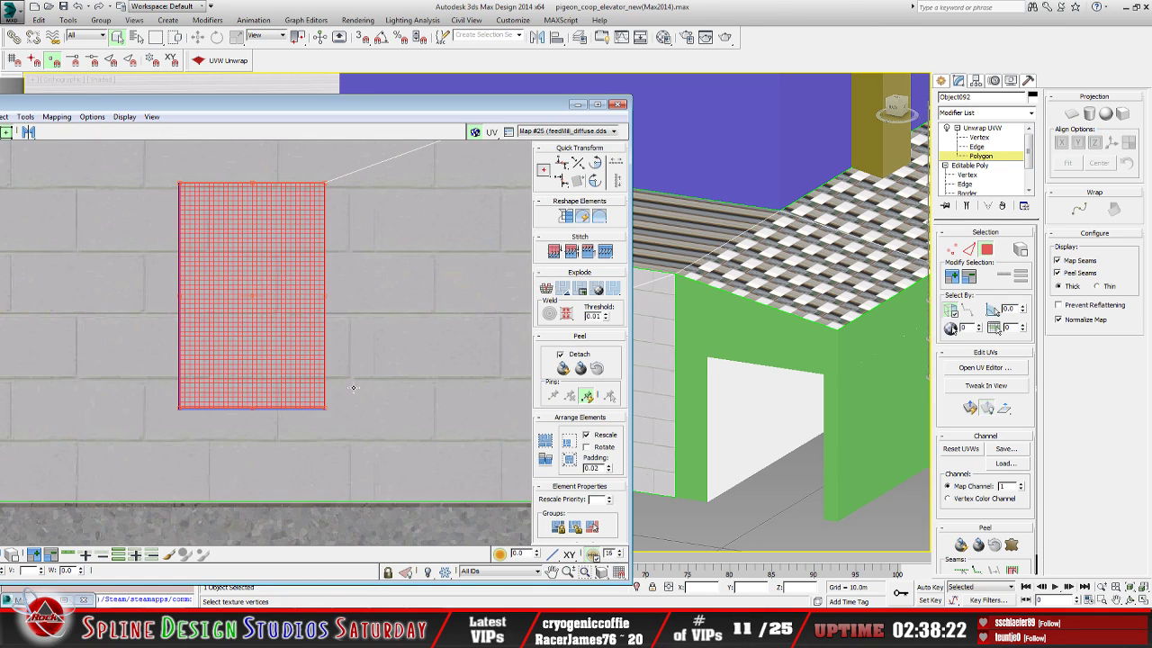
{"action": "scroll", "coordinate": [329, 410], "scroll_direction": "up", "scroll_amount": 3}
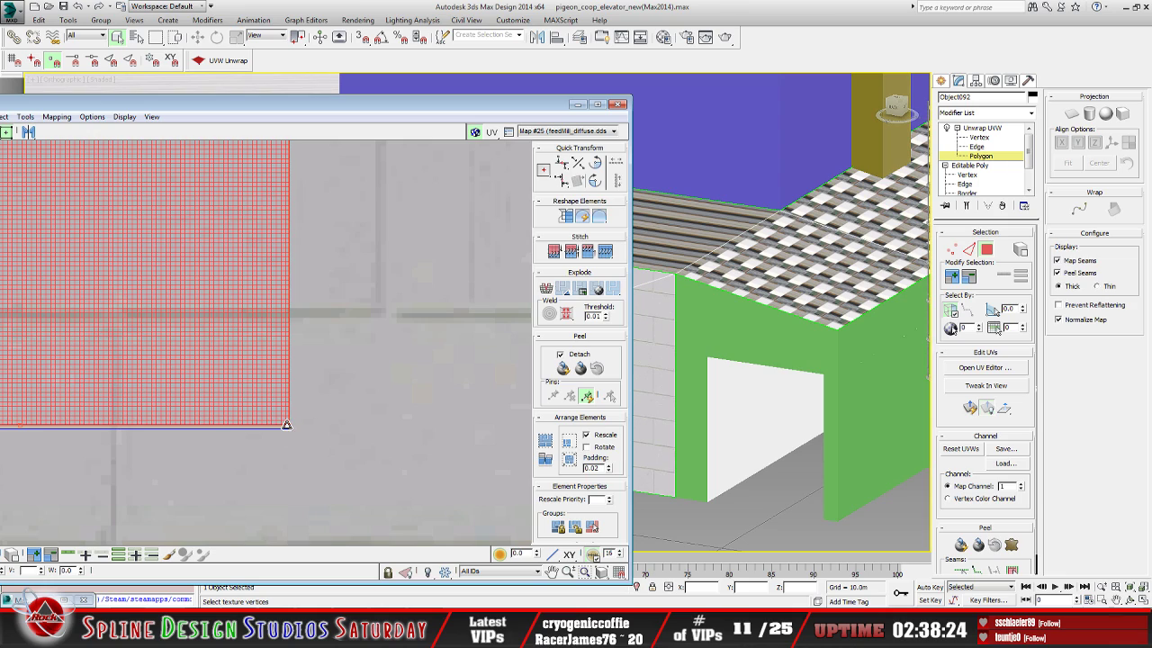
{"action": "left_click_drag", "start_coordinate": [286, 425], "coordinate": [286, 428]}
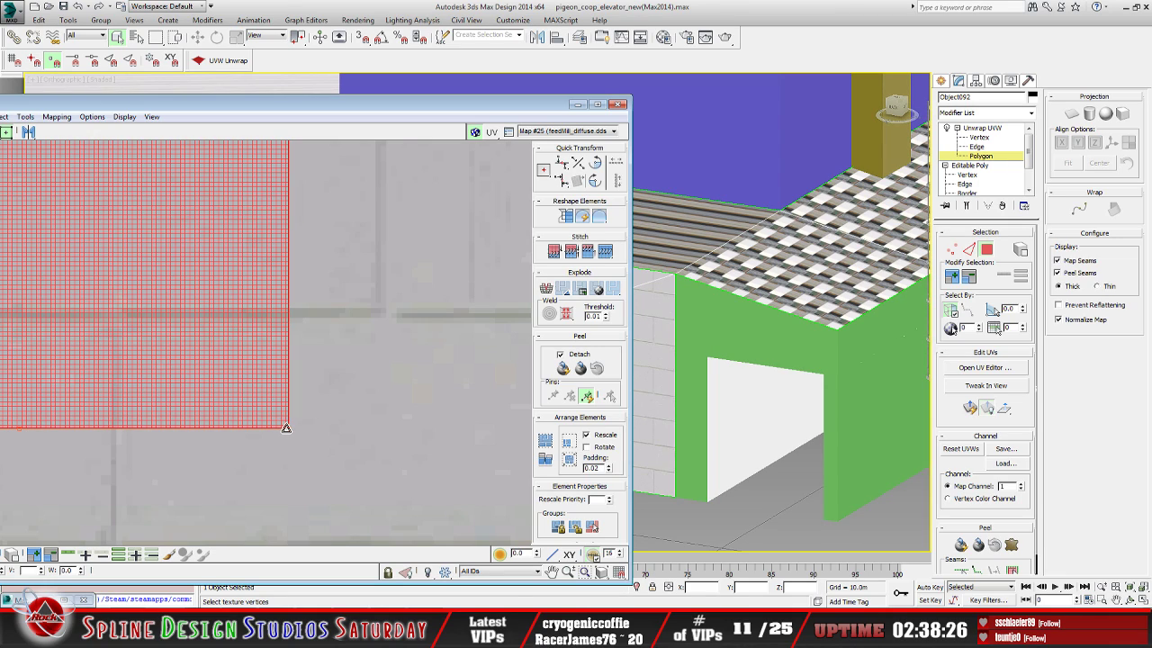
{"action": "middle_click_drag", "start_coordinate": [191, 408], "coordinate": [382, 413]}
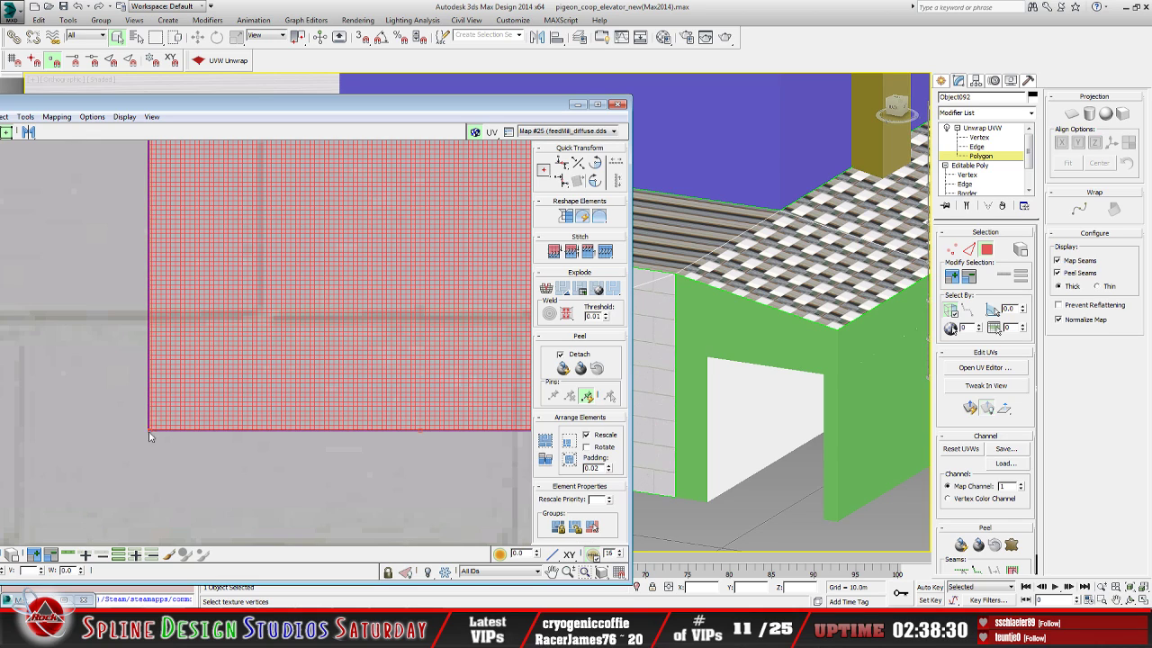
Move the door's UV shell up from the block texture onto the light corrugated metal texture
{"action": "scroll", "coordinate": [218, 372], "scroll_direction": "down", "scroll_amount": 3}
{"action": "scroll", "coordinate": [217, 371], "scroll_direction": "down", "scroll_amount": 4}
{"action": "middle_click_drag", "start_coordinate": [239, 324], "coordinate": [232, 354]}
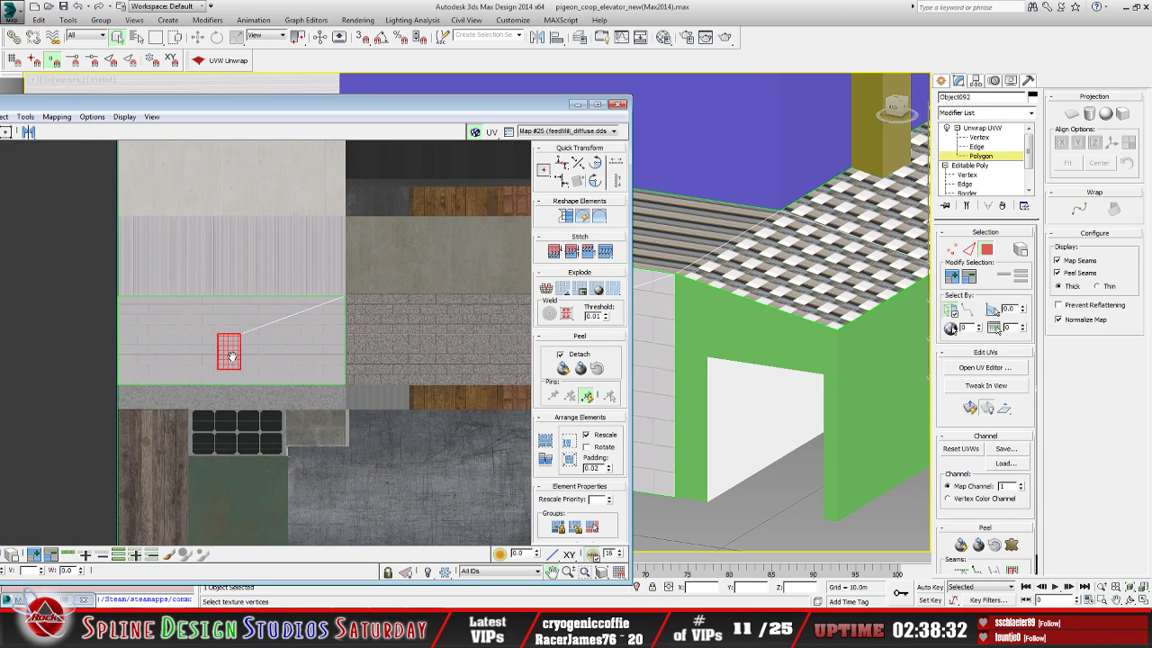
{"action": "left_click_drag", "start_coordinate": [231, 348], "coordinate": [240, 265]}
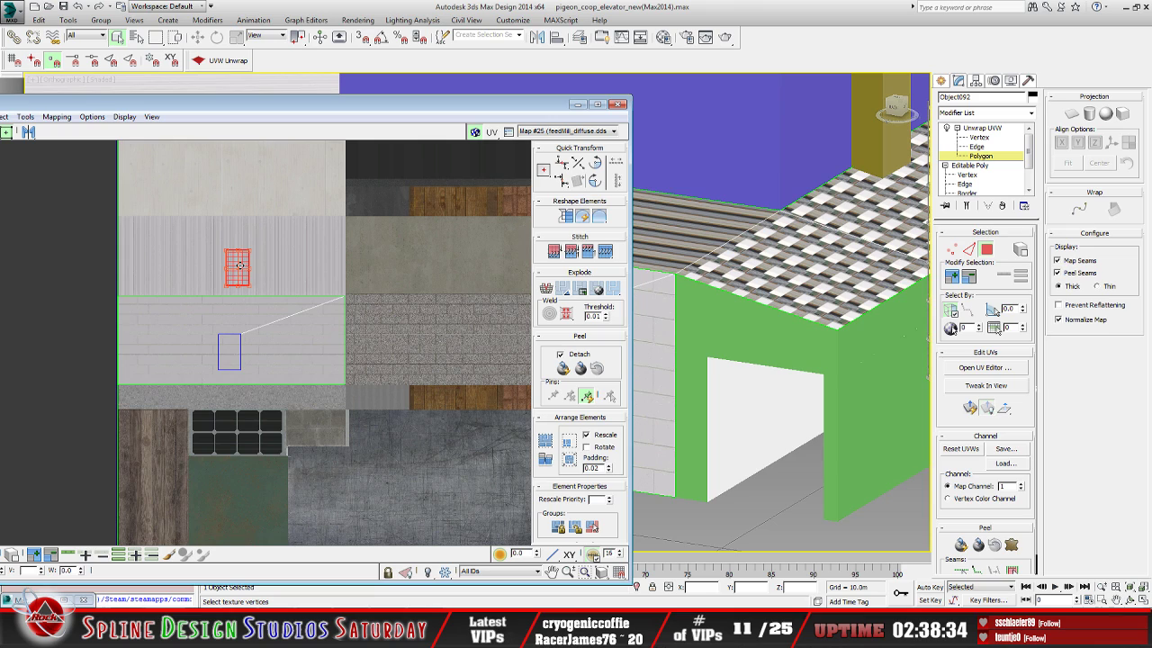
{"action": "scroll", "coordinate": [250, 312], "scroll_direction": "up", "scroll_amount": 5}
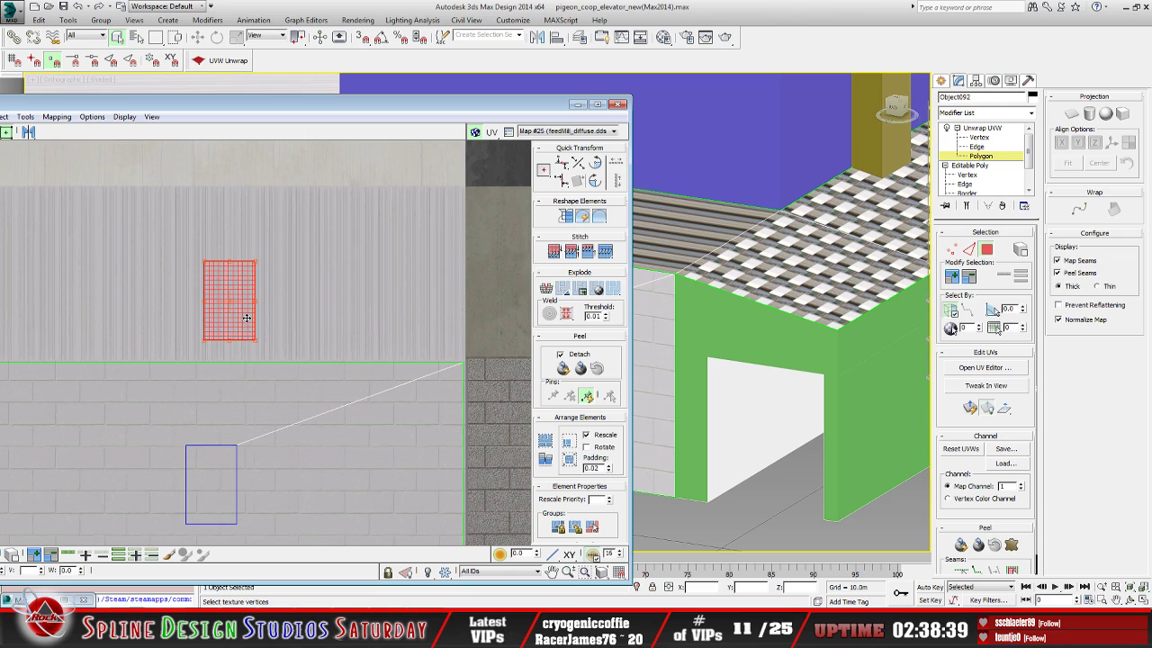
{"action": "left_click_drag", "start_coordinate": [247, 317], "coordinate": [223, 316]}
{"action": "scroll", "coordinate": [226, 321], "scroll_direction": "down", "scroll_amount": 6}
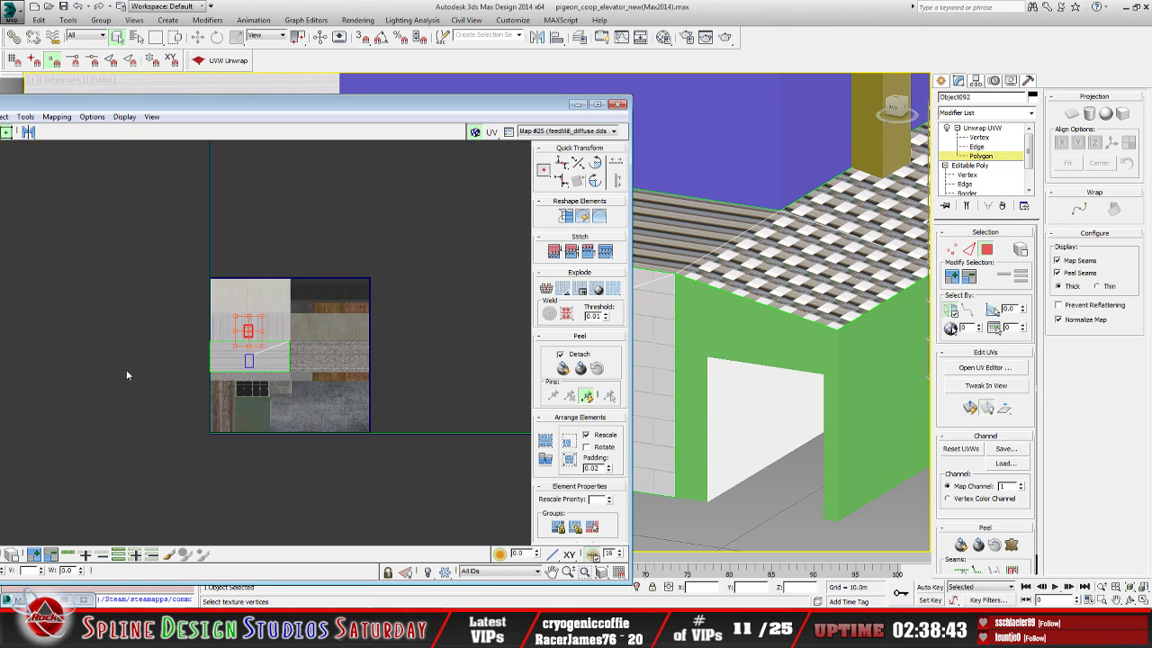
Put the UV editor away and examine the door's corrugated texture and the surrounding block wall in the viewport
{"action": "left_click", "coordinate": [577, 105]}
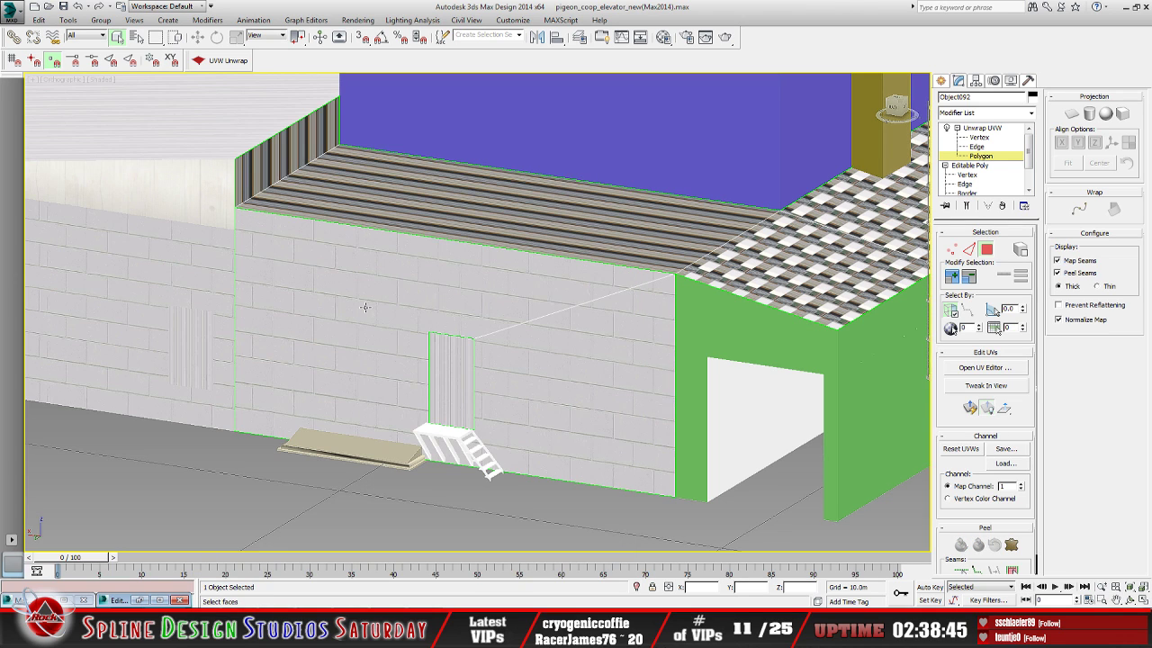
{"action": "middle_click_drag", "start_coordinate": [435, 354], "coordinate": [424, 363]}
{"action": "scroll", "coordinate": [424, 364], "scroll_direction": "up", "scroll_amount": 5}
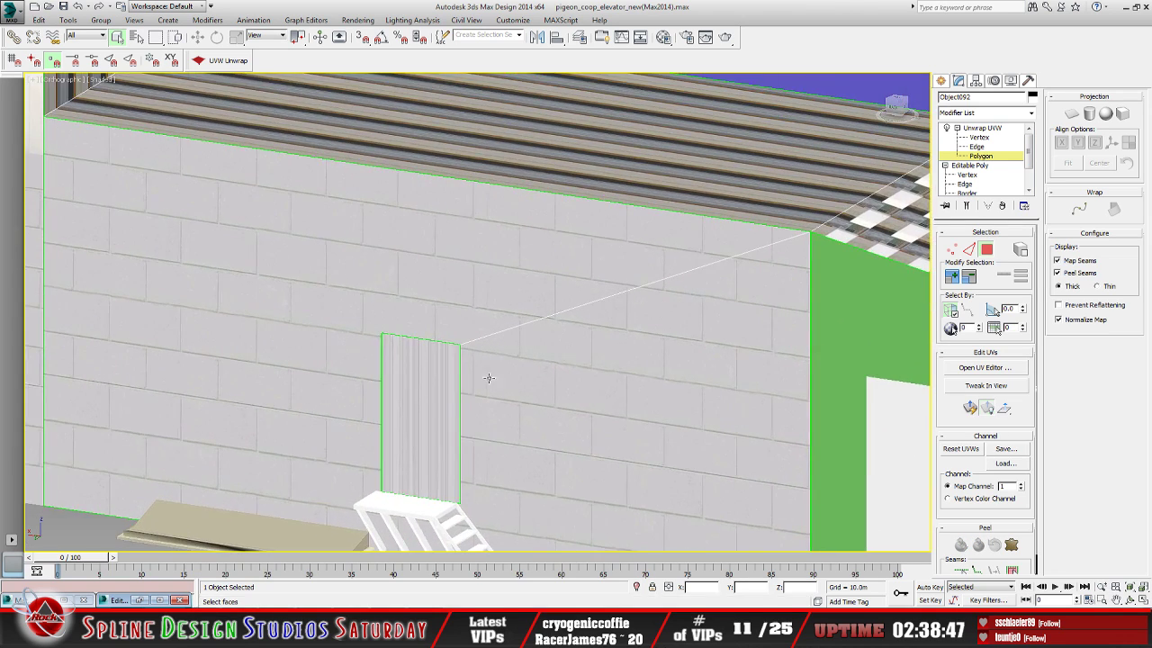
{"action": "scroll", "coordinate": [414, 421], "scroll_direction": "down", "scroll_amount": 5}
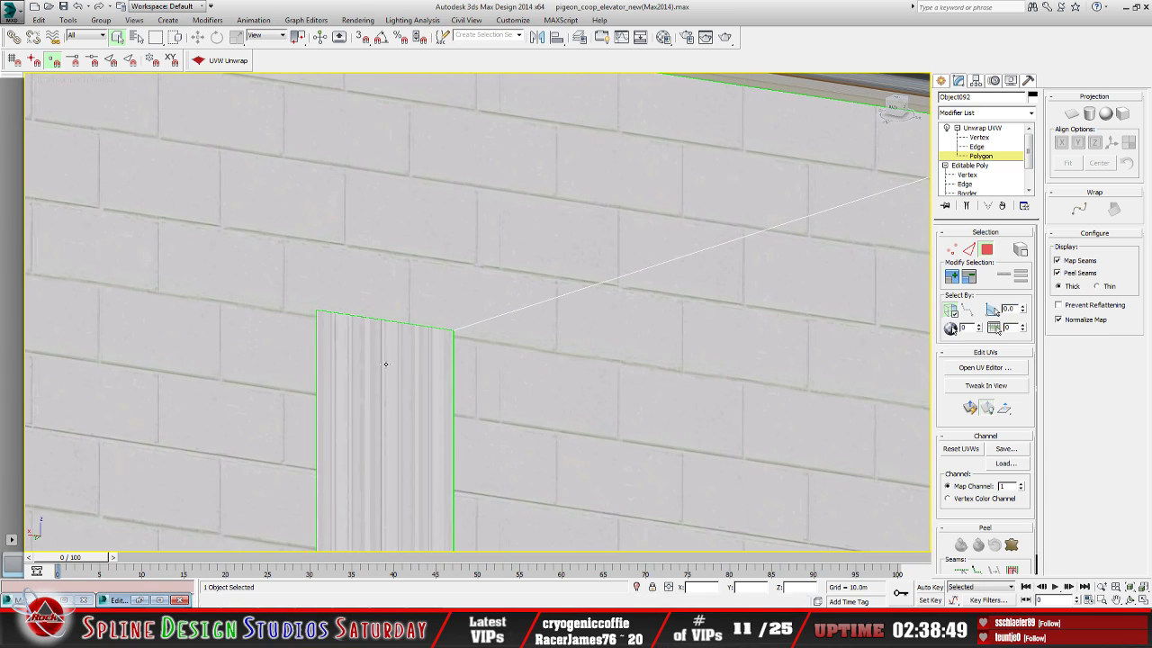
{"action": "scroll", "coordinate": [395, 390], "scroll_direction": "down", "scroll_amount": 5}
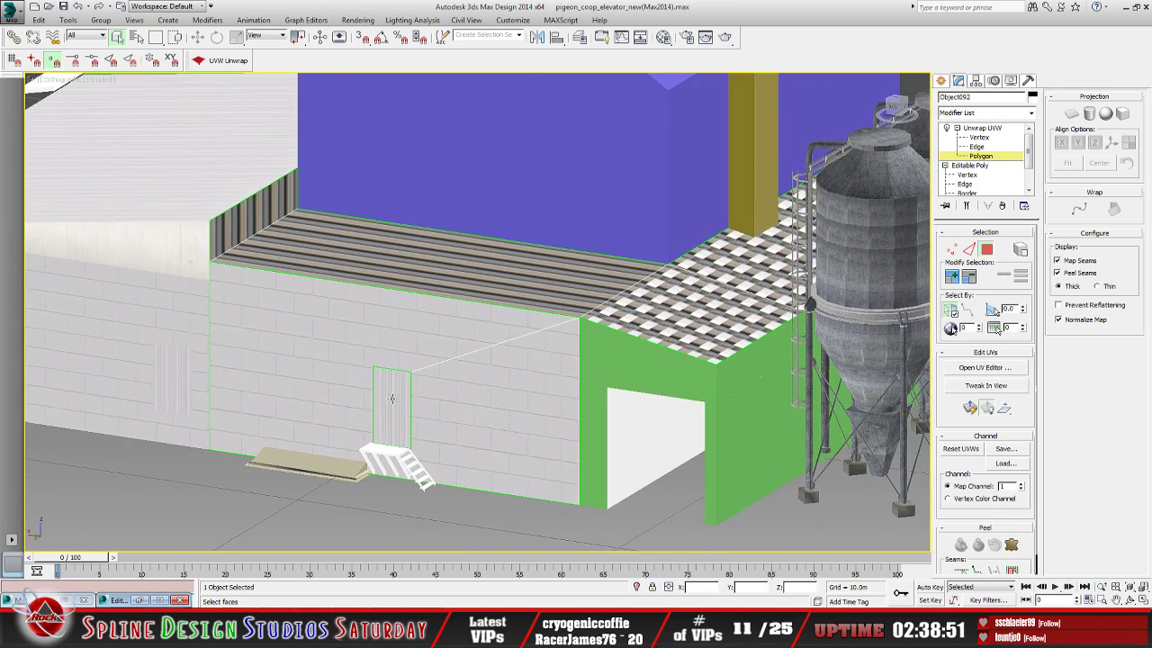
{"action": "middle_click_drag", "start_coordinate": [209, 385], "coordinate": [428, 409], "text": "alt"}
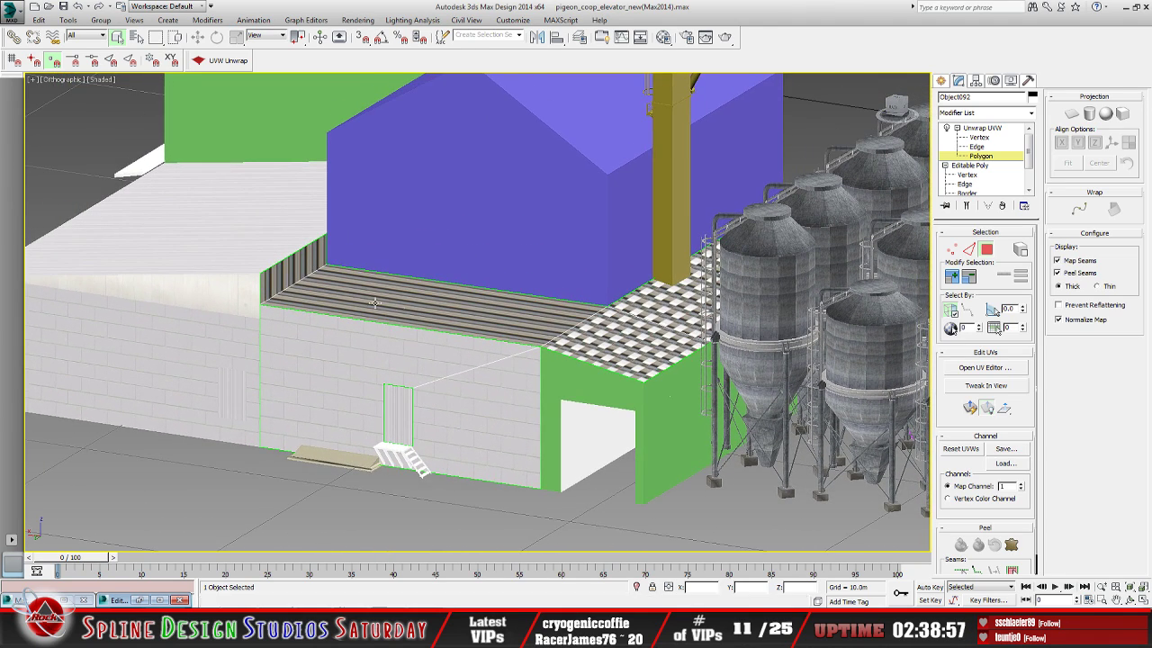
Select the short striped wall strip between the two roof levels and planar-map it in the UV editor
{"action": "left_click", "coordinate": [282, 280]}
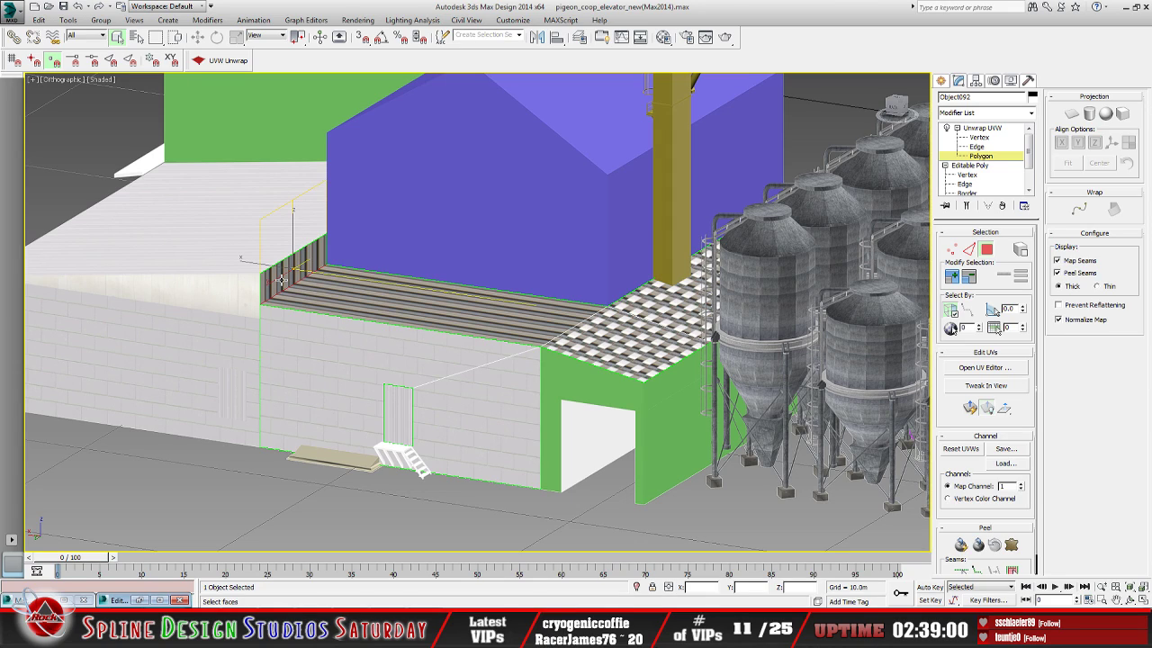
{"action": "left_click", "coordinate": [282, 280]}
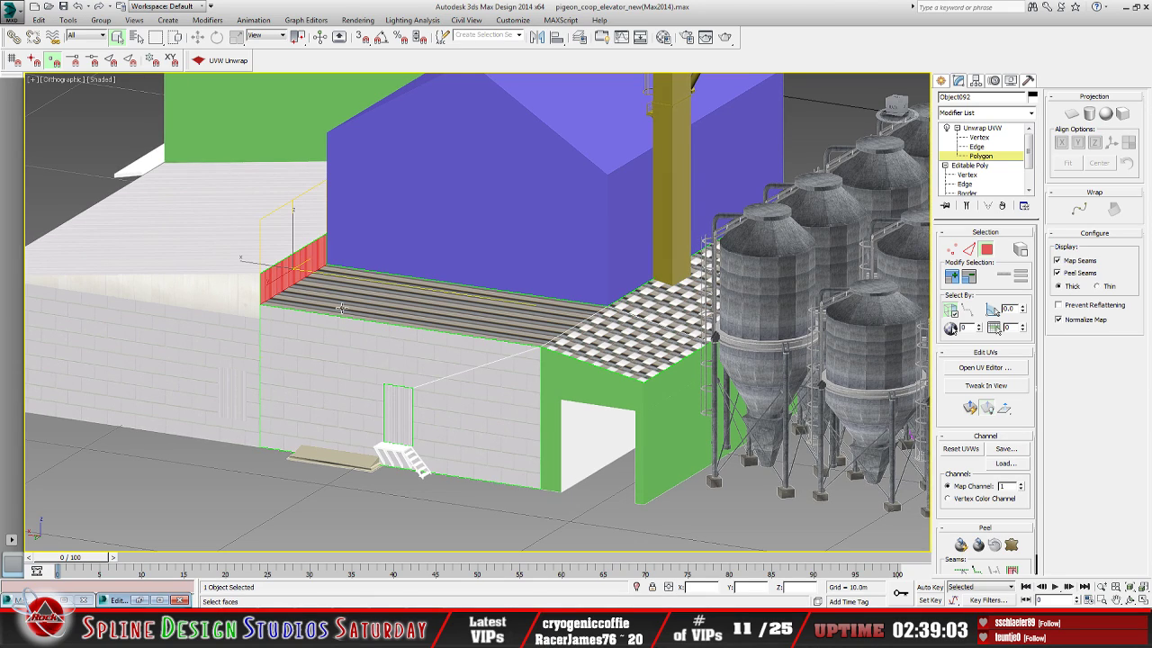
{"action": "left_click", "coordinate": [140, 600]}
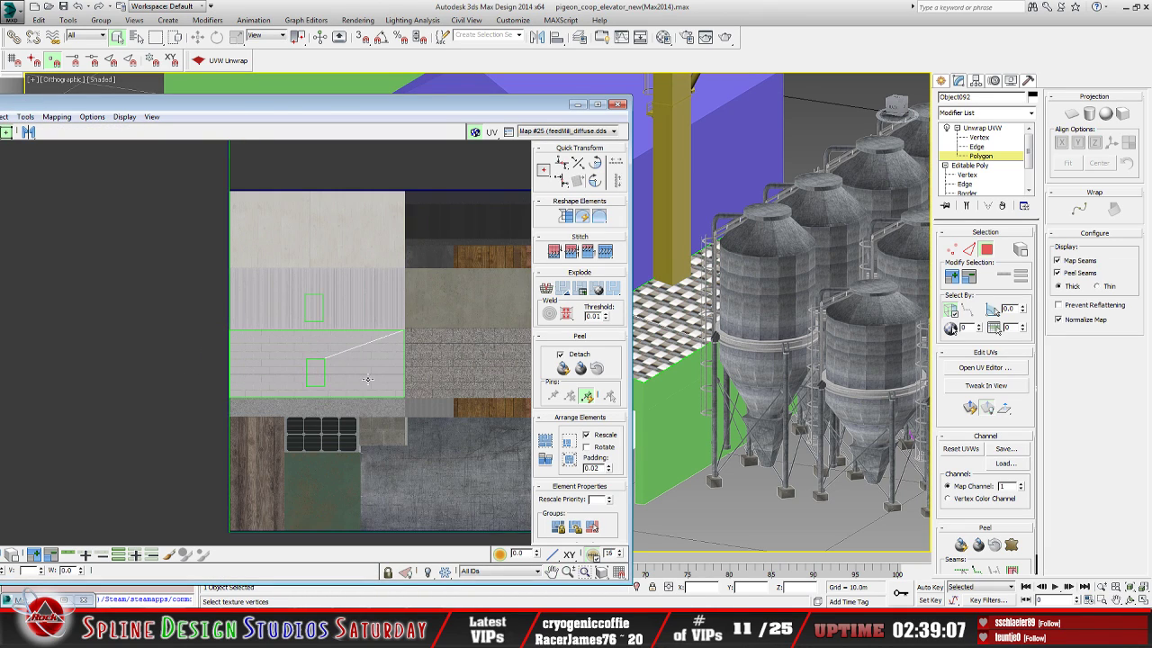
{"action": "left_click", "coordinate": [970, 408]}
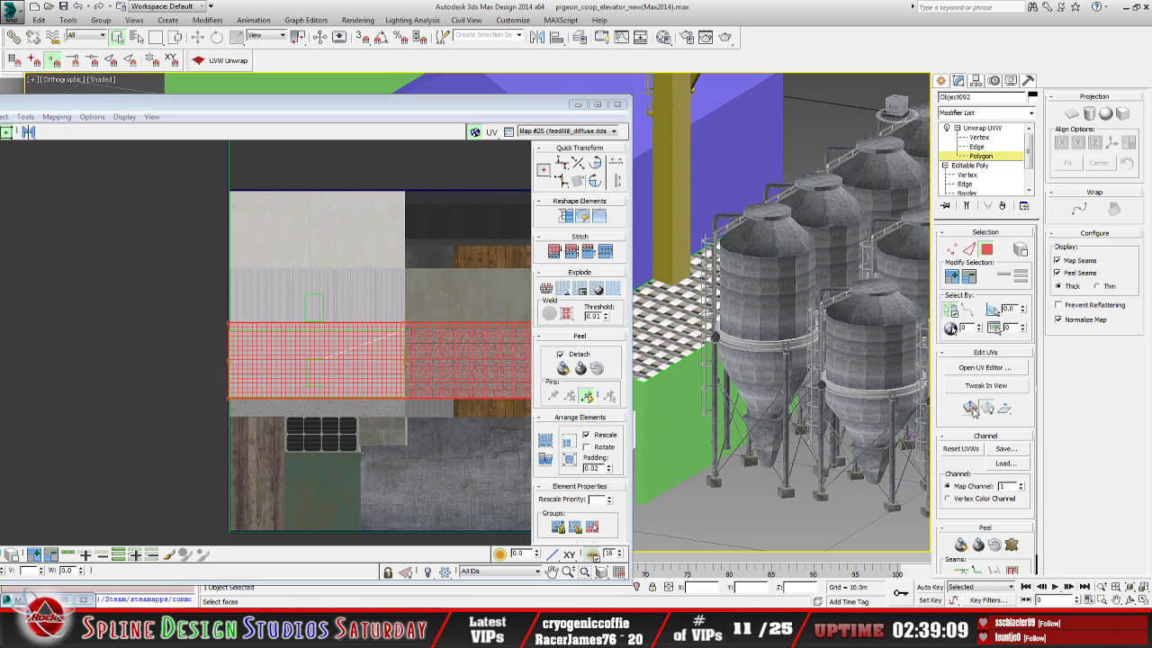
Scale down the wall strip's UV shell and place it on the light wood plank texture above the corrugated metal
{"action": "middle_click_drag", "start_coordinate": [425, 385], "coordinate": [243, 375]}
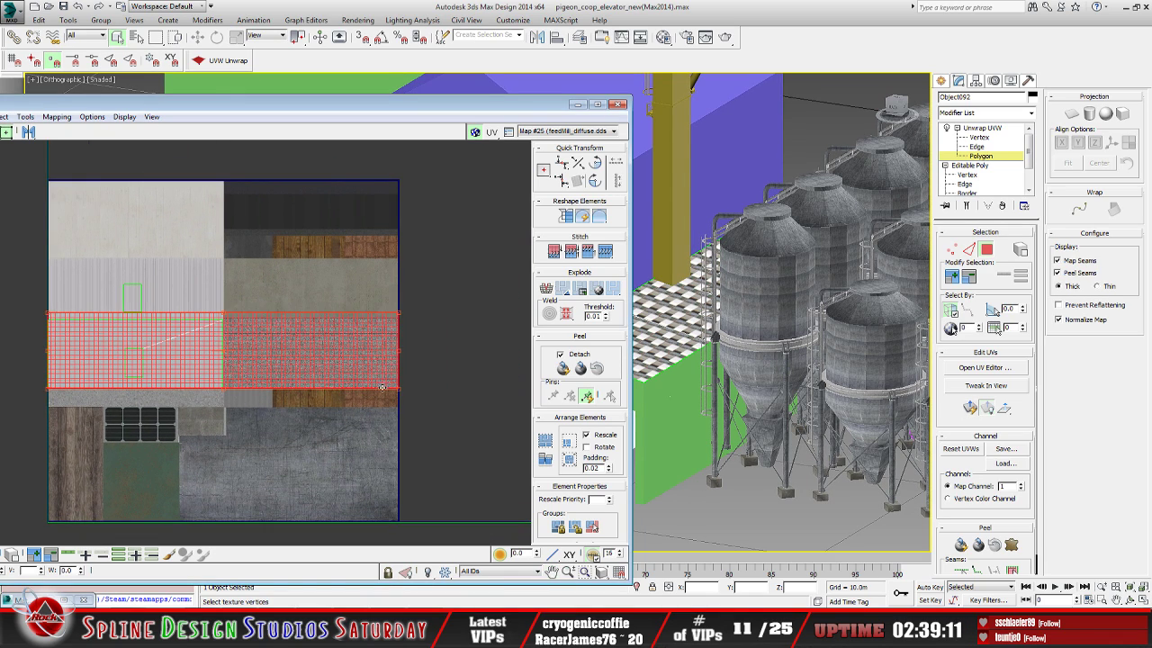
{"action": "left_click_drag", "start_coordinate": [399, 390], "coordinate": [186, 236]}
{"action": "scroll", "coordinate": [197, 268], "scroll_direction": "up", "scroll_amount": 5}
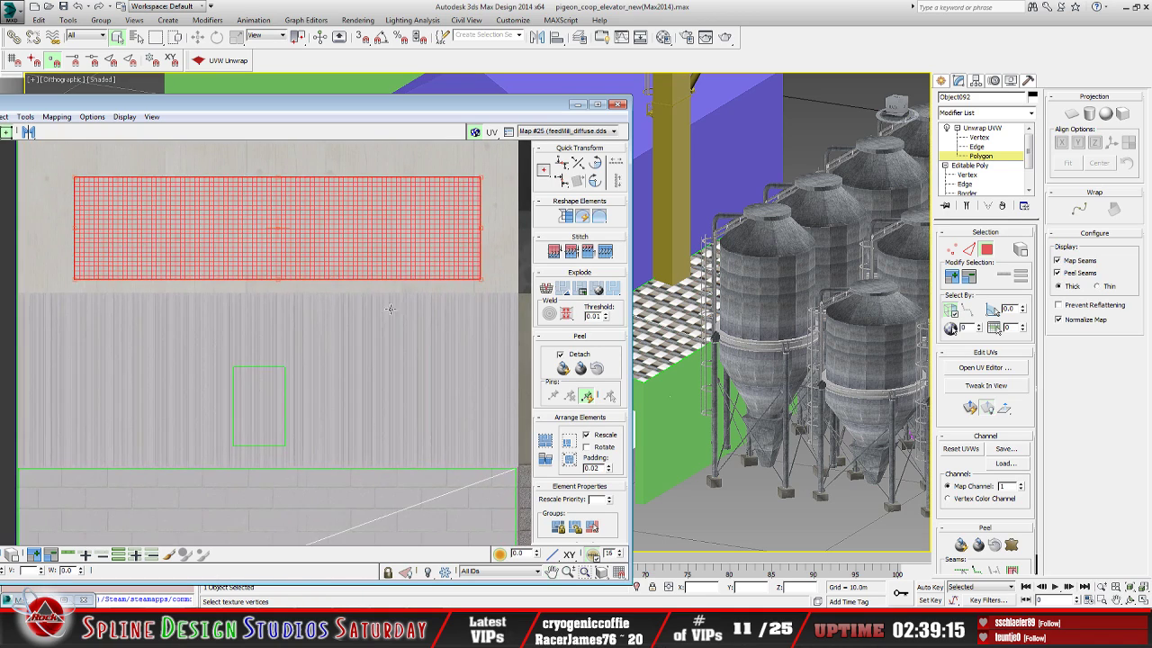
{"action": "scroll", "coordinate": [420, 319], "scroll_direction": "down", "scroll_amount": 2}
{"action": "left_click_drag", "start_coordinate": [378, 277], "coordinate": [350, 280]}
Show only the selected face's UVs and fit the strip's shell against the wood plank texture's lower and left borders
{"action": "left_click", "coordinate": [406, 572]}
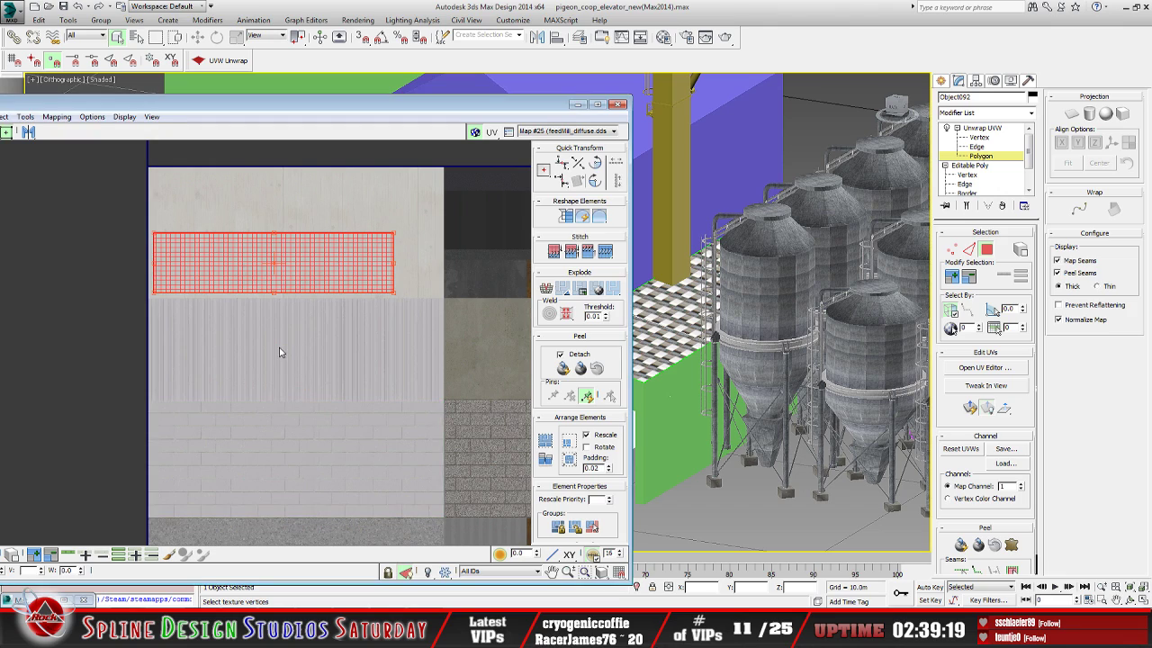
{"action": "scroll", "coordinate": [270, 315], "scroll_direction": "up", "scroll_amount": 3}
{"action": "scroll", "coordinate": [282, 343], "scroll_direction": "down", "scroll_amount": 1}
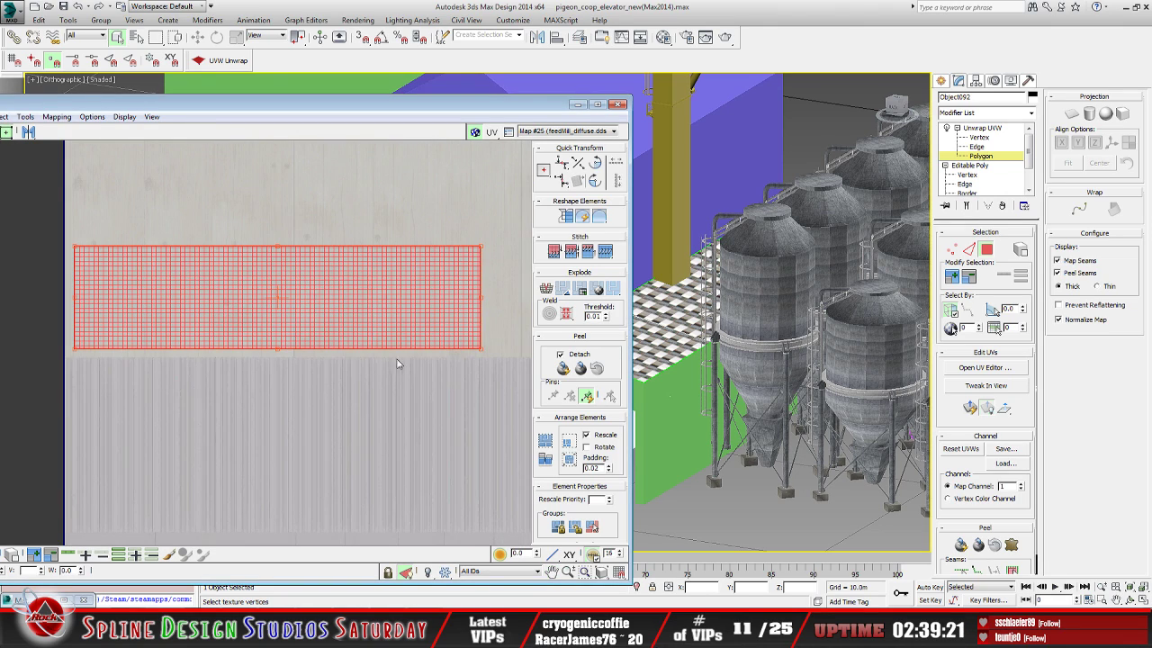
{"action": "left_click_drag", "start_coordinate": [483, 351], "coordinate": [459, 352]}
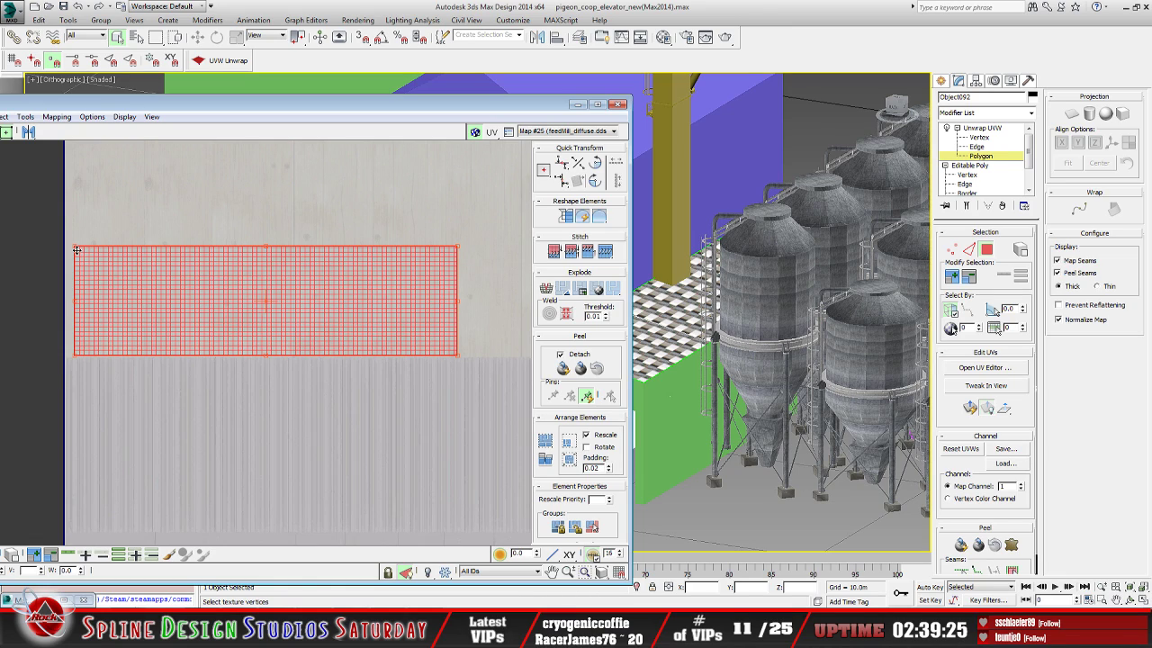
{"action": "left_click_drag", "start_coordinate": [75, 246], "coordinate": [67, 245]}
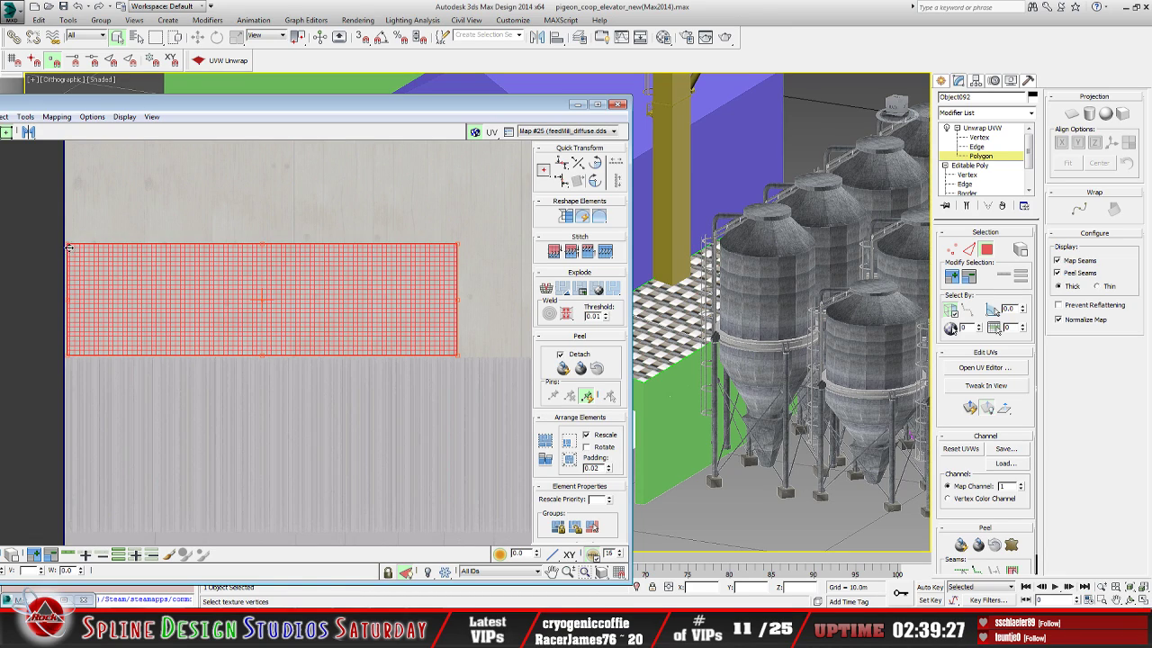
Put the UV editor away, clear the face selection and examine the strip's wood planks against the adjoining wall
{"action": "scroll", "coordinate": [180, 315], "scroll_direction": "down", "scroll_amount": 2}
{"action": "left_click", "coordinate": [577, 106]}
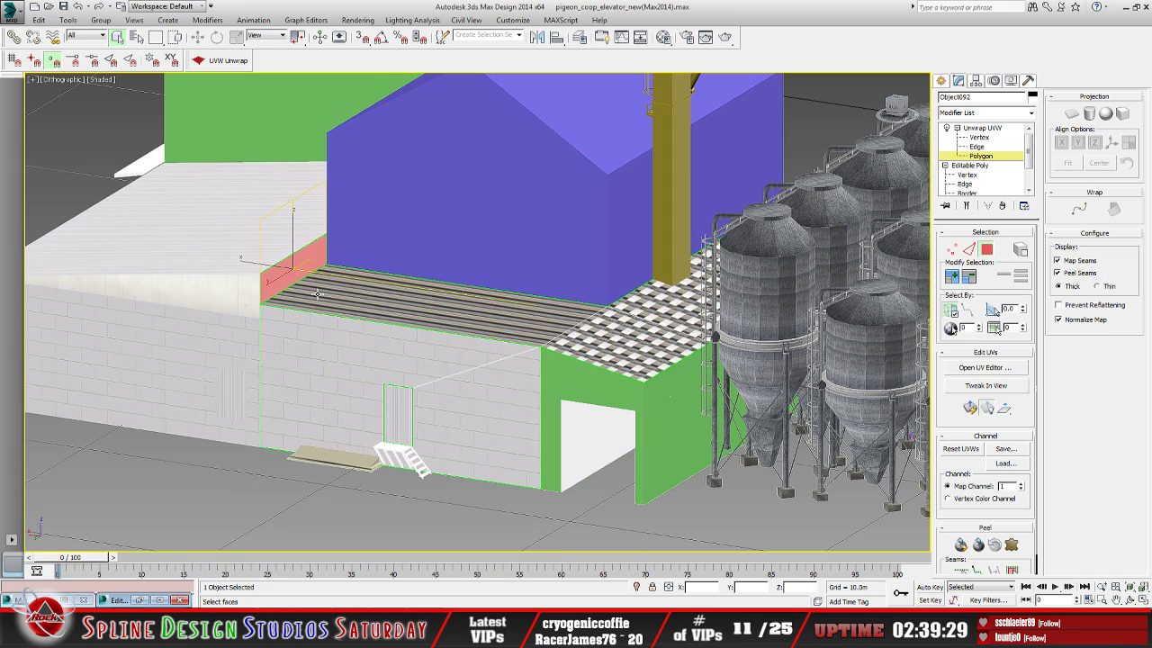
{"action": "scroll", "coordinate": [373, 306], "scroll_direction": "up", "scroll_amount": 6}
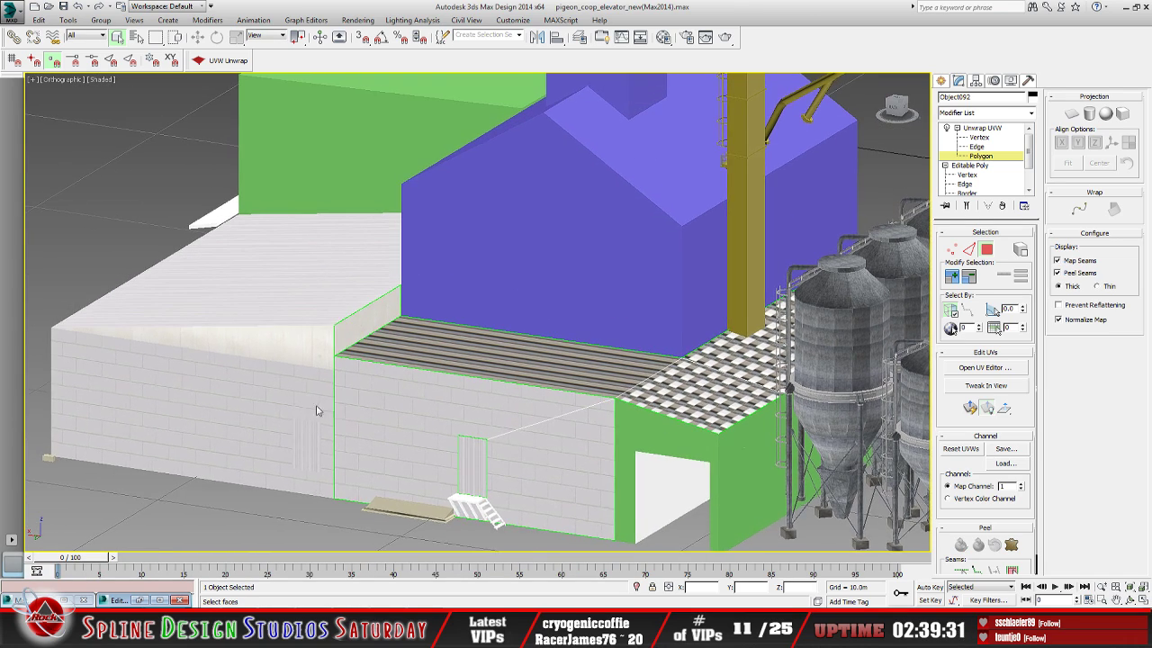
{"action": "scroll", "coordinate": [372, 306], "scroll_direction": "up", "scroll_amount": 6}
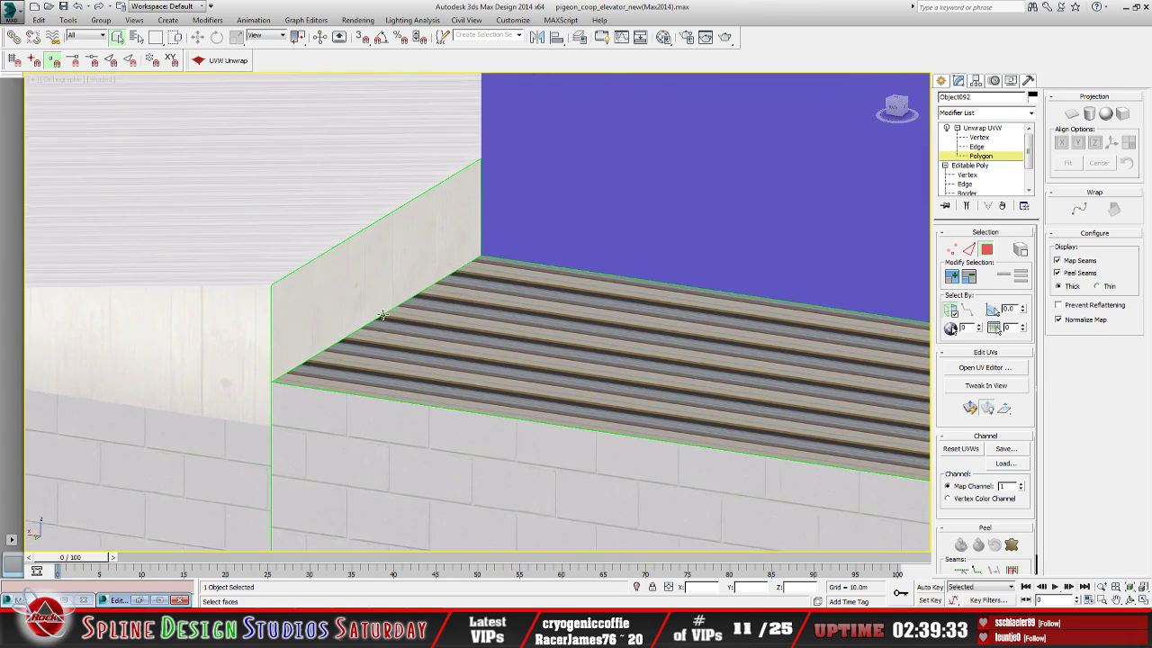
Check how the low roof is divided into faces by selecting its striped and checkered sections one at a time
{"action": "scroll", "coordinate": [378, 317], "scroll_direction": "up", "scroll_amount": 2}
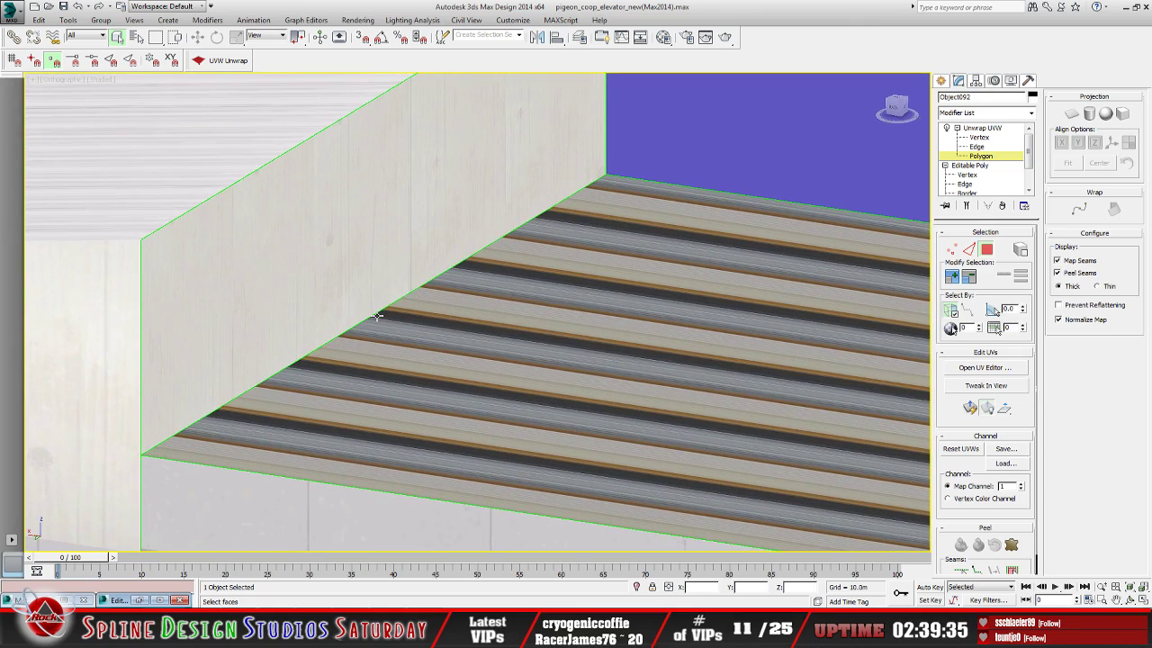
{"action": "scroll", "coordinate": [378, 316], "scroll_direction": "down", "scroll_amount": 4}
{"action": "scroll", "coordinate": [378, 317], "scroll_direction": "down", "scroll_amount": 5}
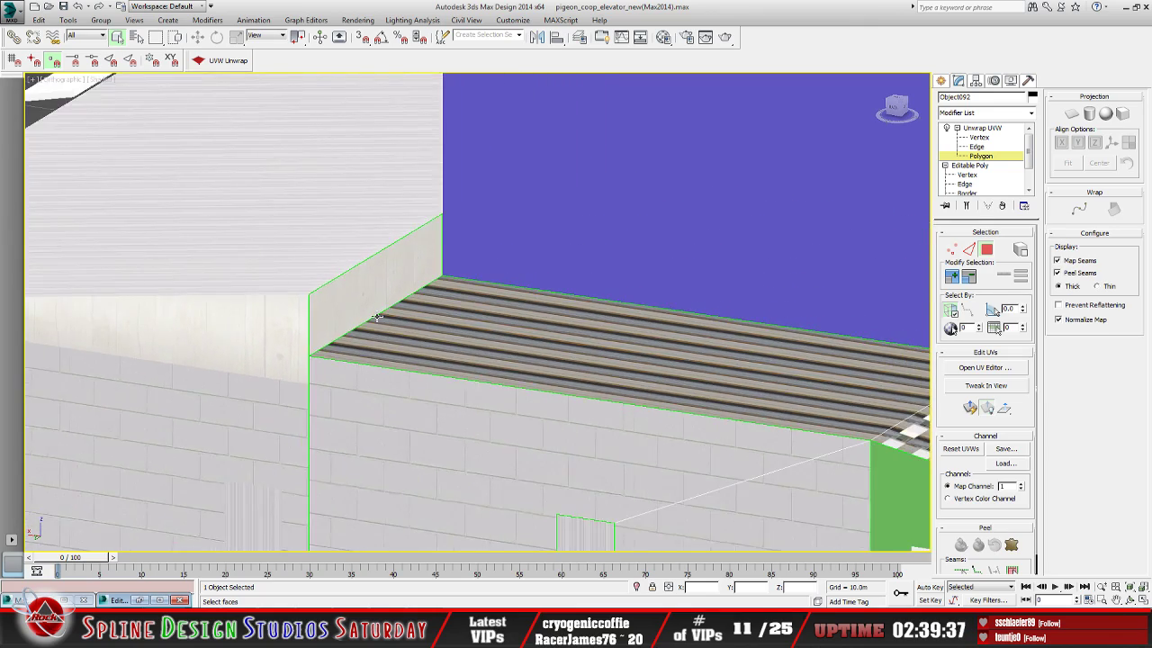
{"action": "scroll", "coordinate": [378, 317], "scroll_direction": "down", "scroll_amount": 4}
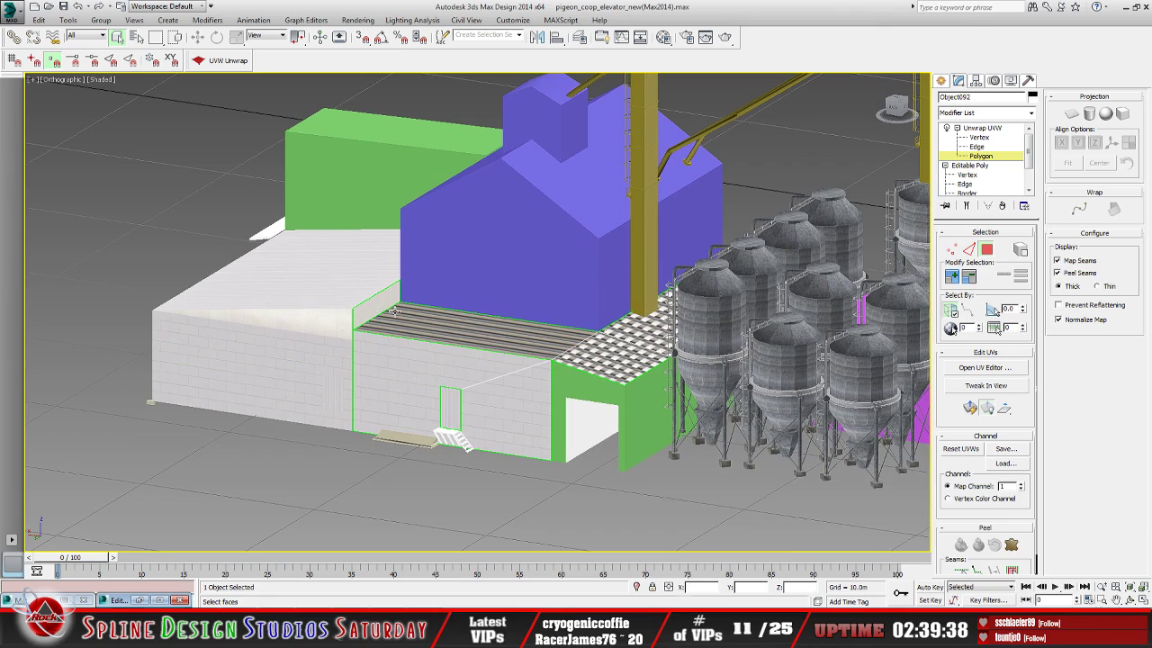
{"action": "left_click", "coordinate": [438, 320]}
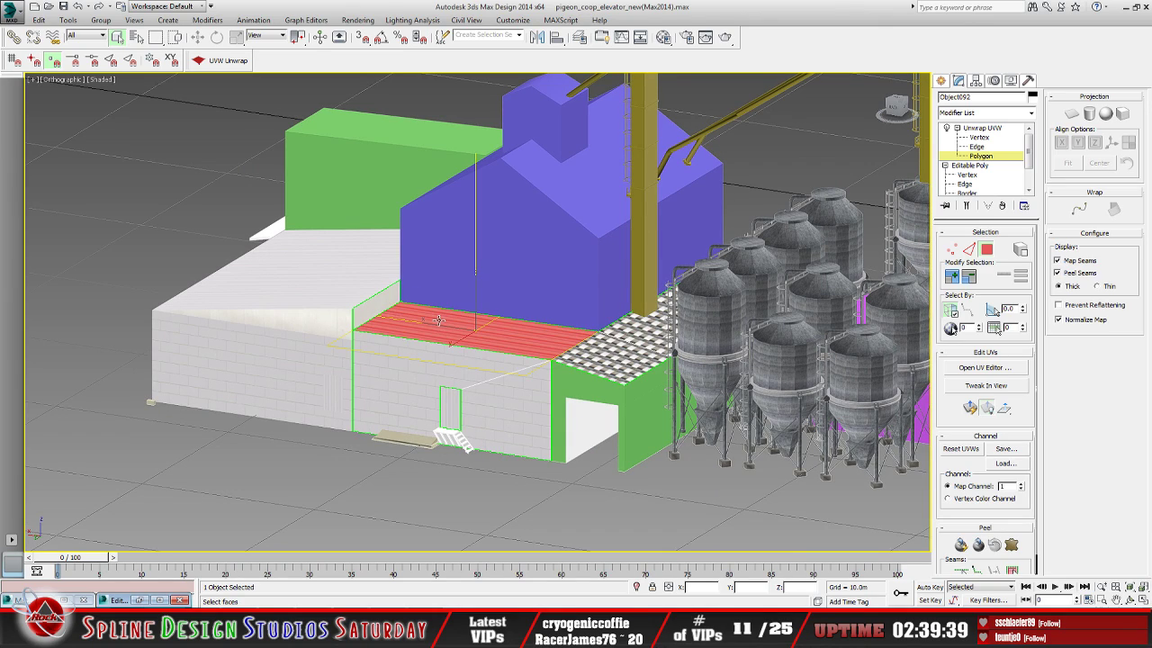
{"action": "left_click", "coordinate": [587, 356]}
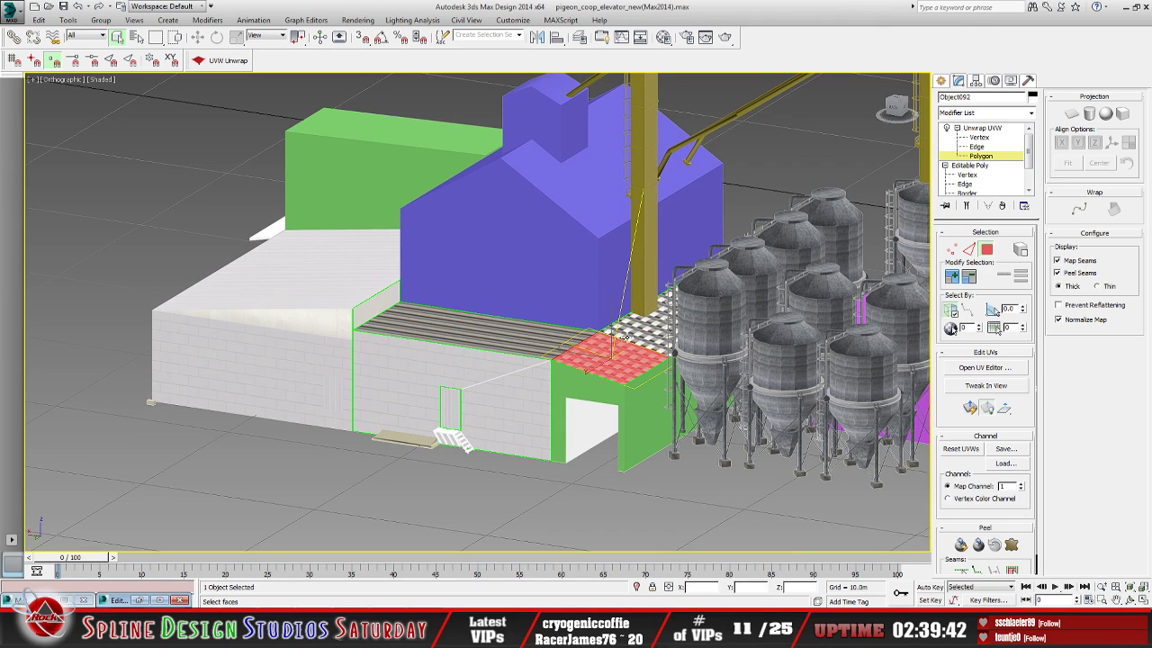
{"action": "left_click", "coordinate": [627, 336]}
{"action": "left_click", "coordinate": [587, 361]}
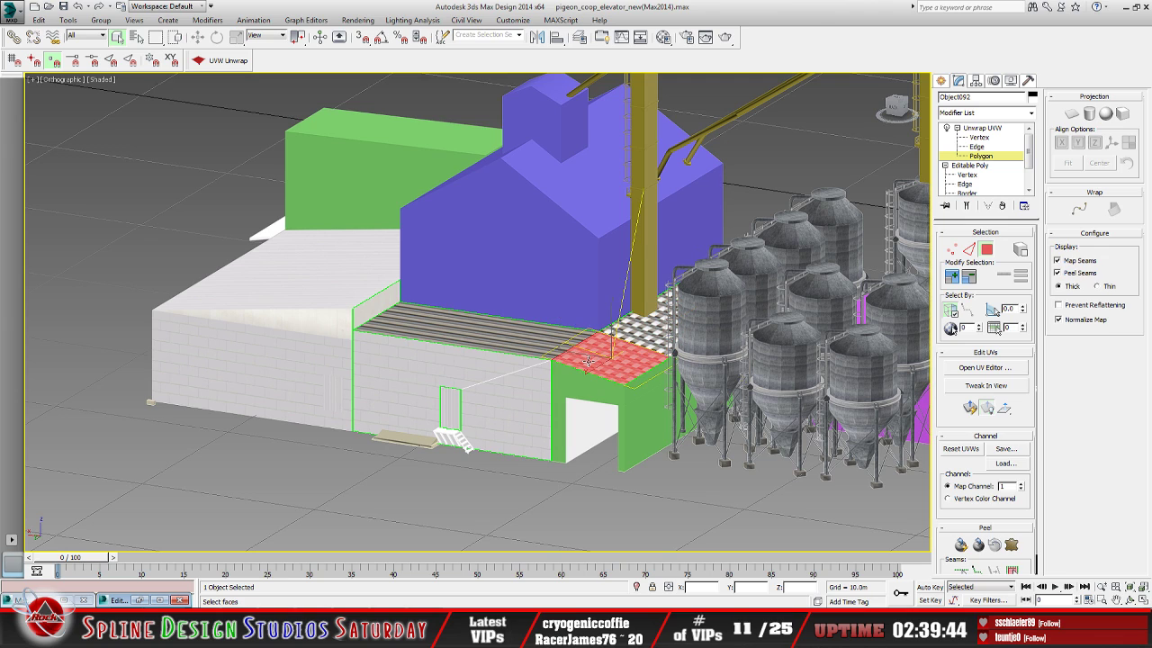
{"action": "left_click", "coordinate": [516, 340]}
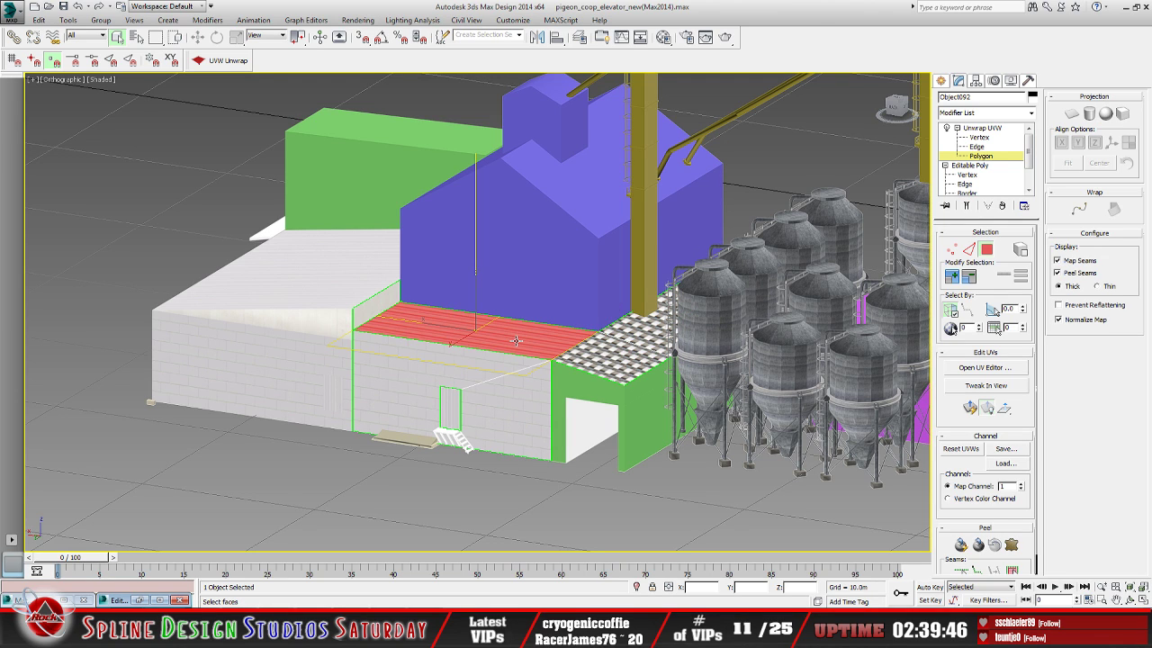
{"action": "scroll", "coordinate": [585, 342], "scroll_direction": "up", "scroll_amount": 5}
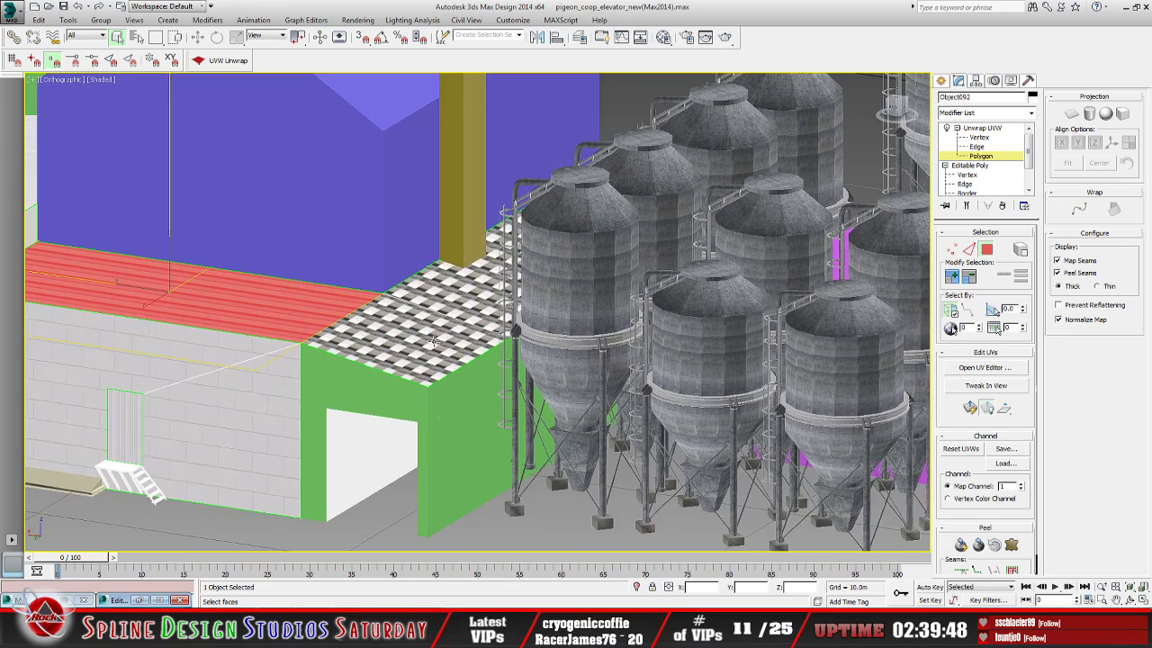
{"action": "scroll", "coordinate": [436, 341], "scroll_direction": "up", "scroll_amount": 4}
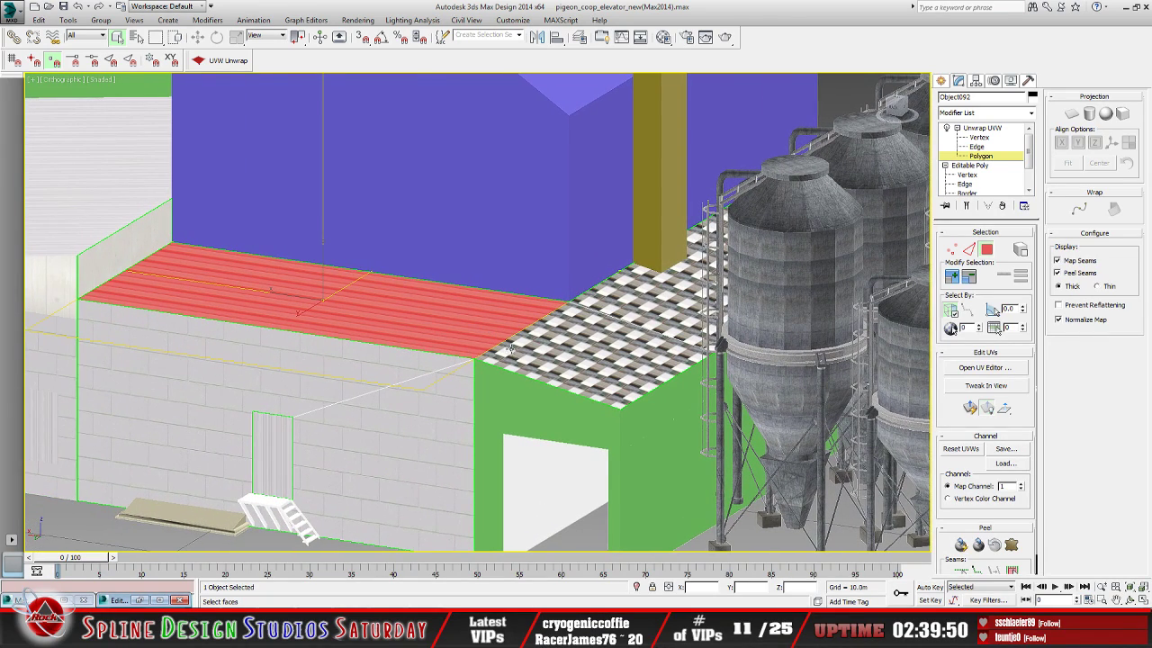
{"action": "left_click", "coordinate": [624, 383]}
{"action": "left_click", "coordinate": [465, 333]}
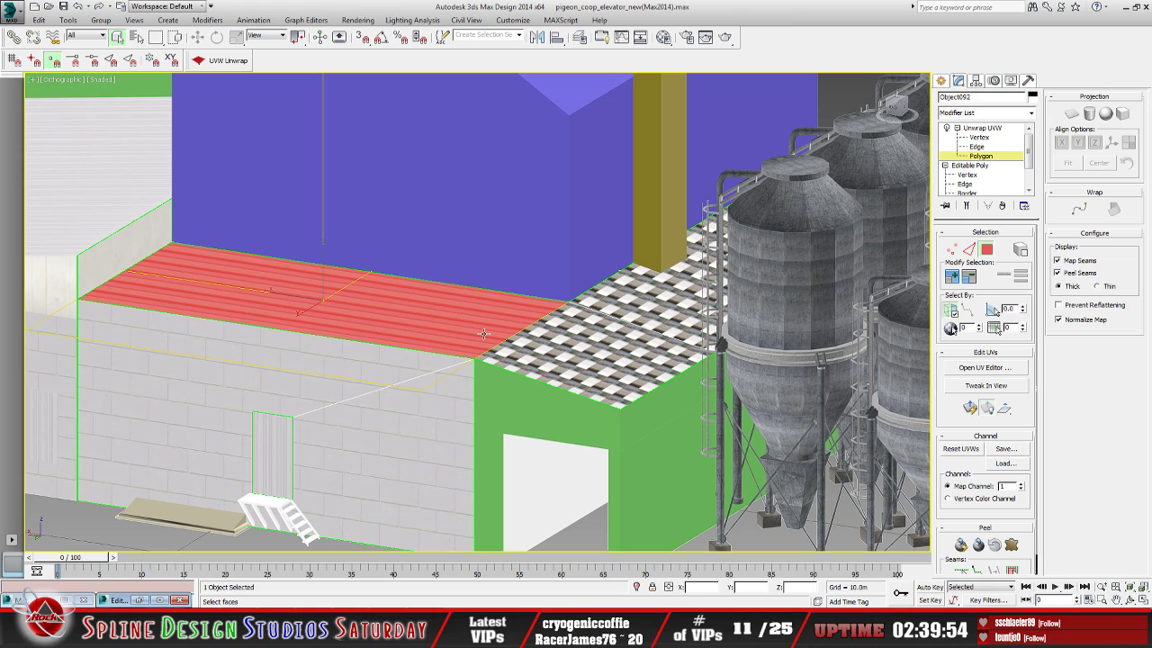
{"action": "left_click", "coordinate": [637, 330]}
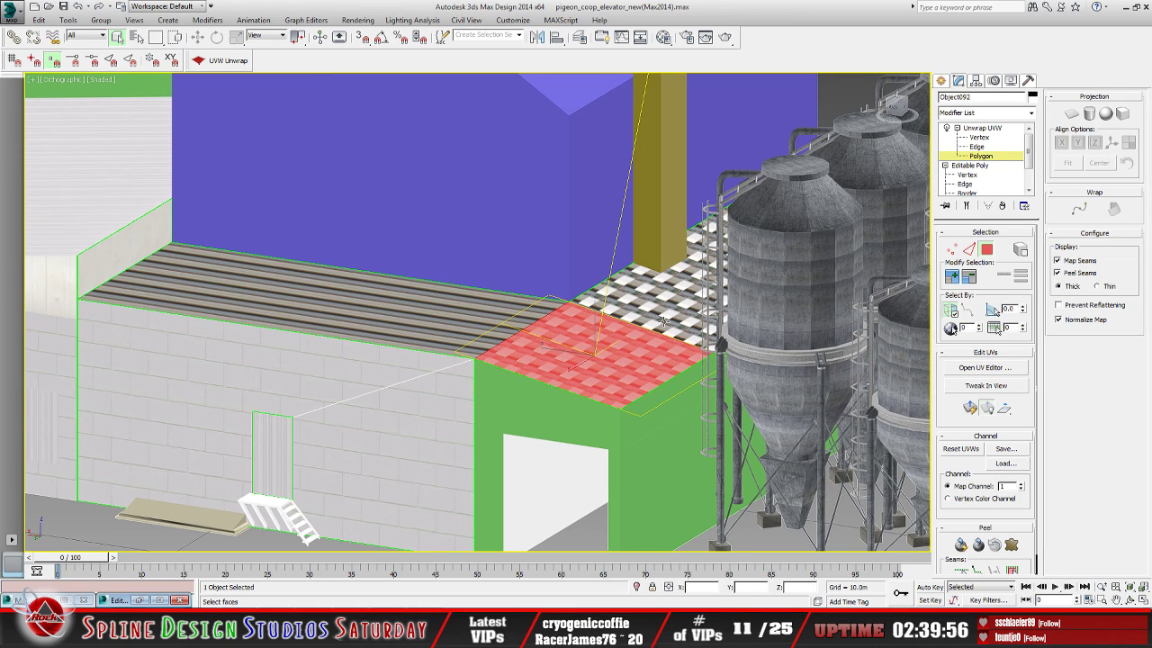
Select the long striped roof face together with the adjoining checkered face over the drive-through, and bring up their UVs in the UV editor
{"action": "left_click", "coordinate": [462, 318]}
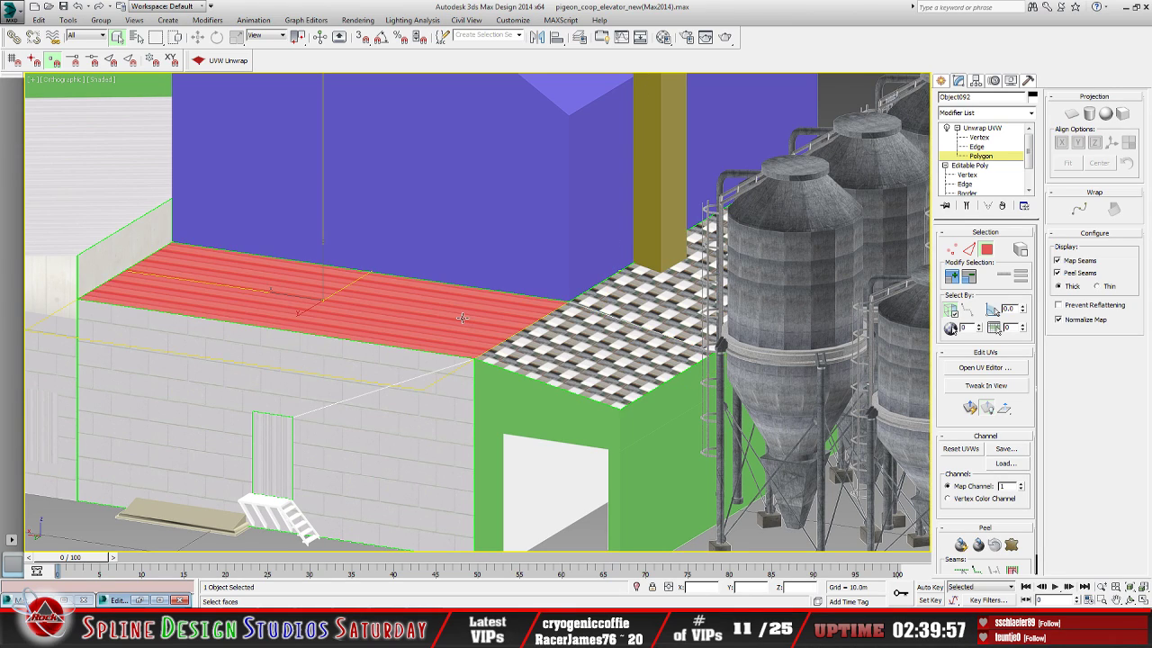
{"action": "left_click", "coordinate": [593, 385], "text": "ctrl"}
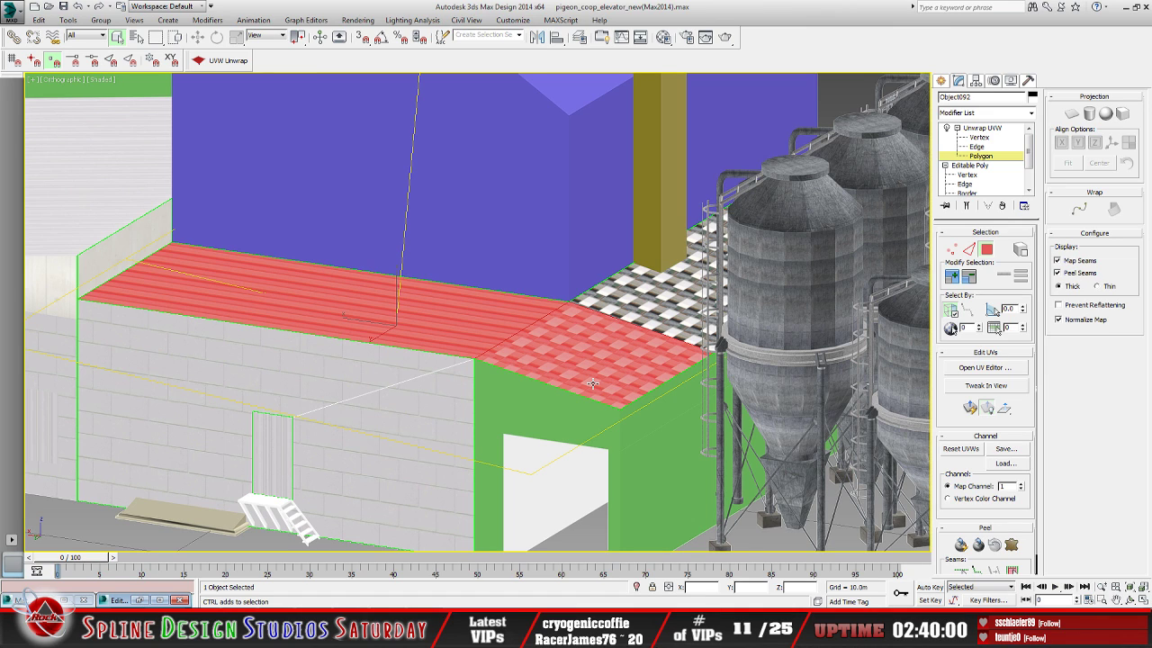
{"action": "scroll", "coordinate": [558, 355], "scroll_direction": "down", "scroll_amount": 6}
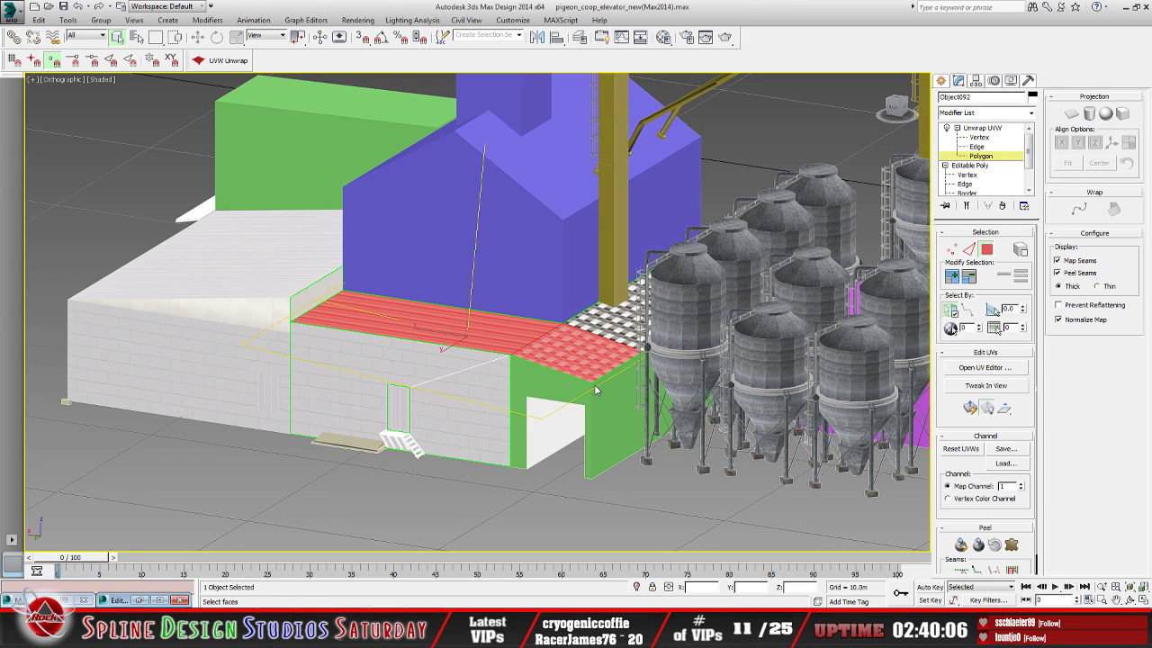
{"action": "left_click", "coordinate": [144, 601]}
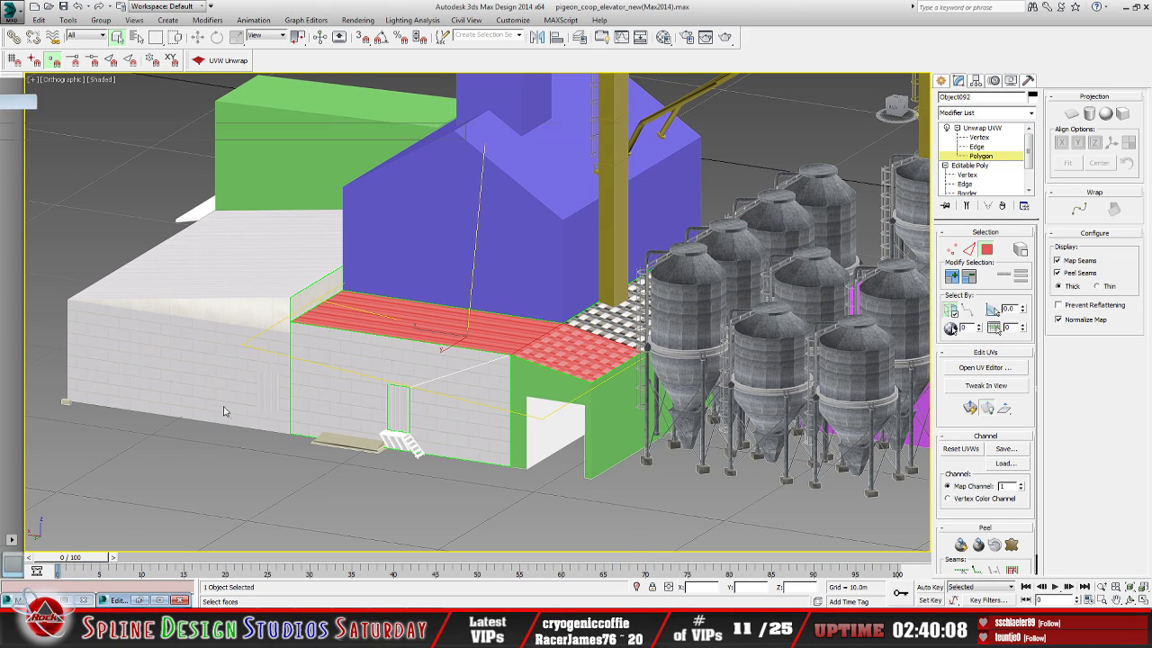
{"action": "middle_click_drag", "start_coordinate": [252, 378], "coordinate": [267, 337]}
{"action": "scroll", "coordinate": [279, 378], "scroll_direction": "down", "scroll_amount": 5}
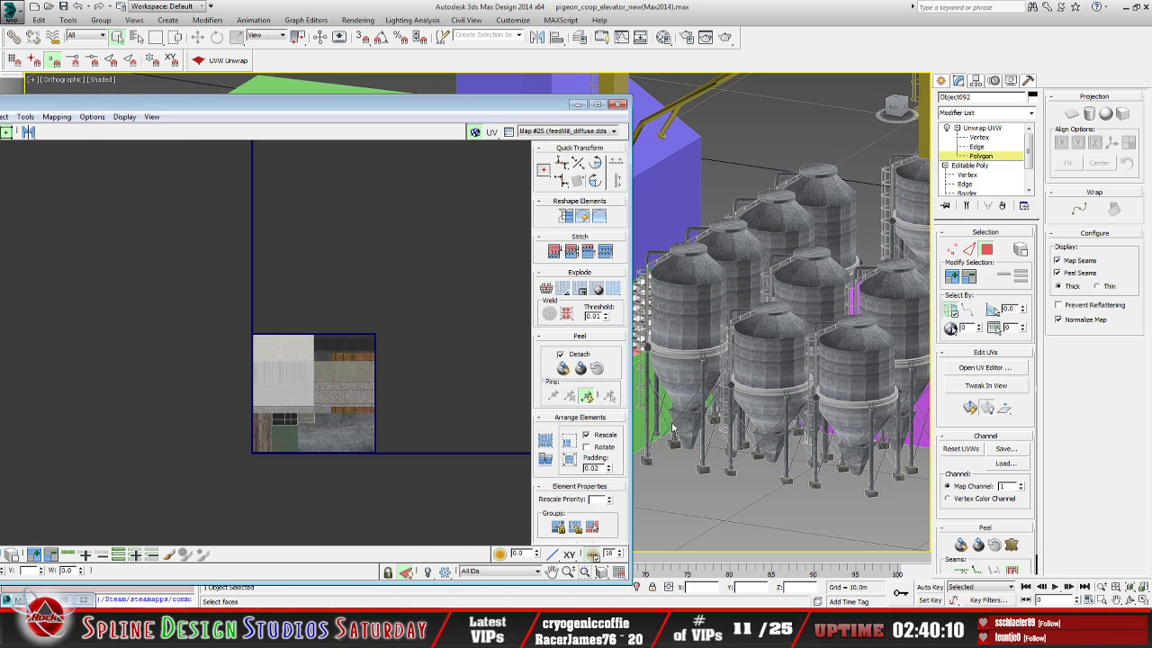
{"action": "scroll", "coordinate": [351, 391], "scroll_direction": "up", "scroll_amount": 3}
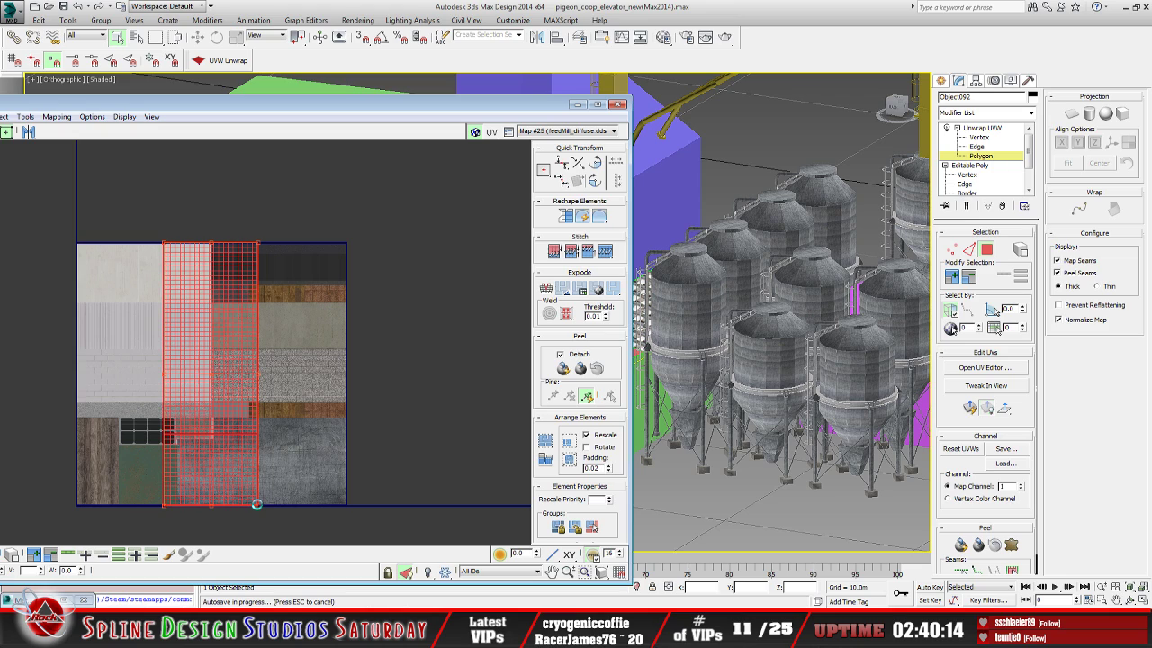
Scale down the two roof faces' UV shell proportionally and move it onto the light corrugated metal texture
{"action": "left_click_drag", "start_coordinate": [257, 504], "coordinate": [209, 359]}
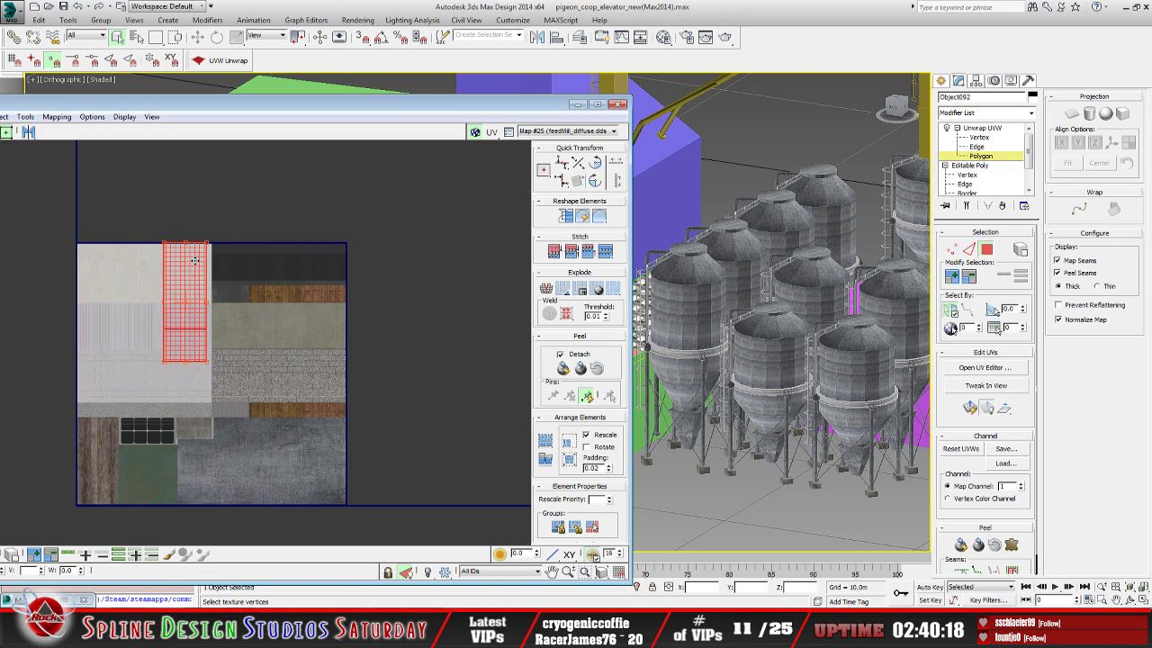
{"action": "left_click_drag", "start_coordinate": [204, 243], "coordinate": [123, 317]}
{"action": "scroll", "coordinate": [123, 324], "scroll_direction": "up", "scroll_amount": 5}
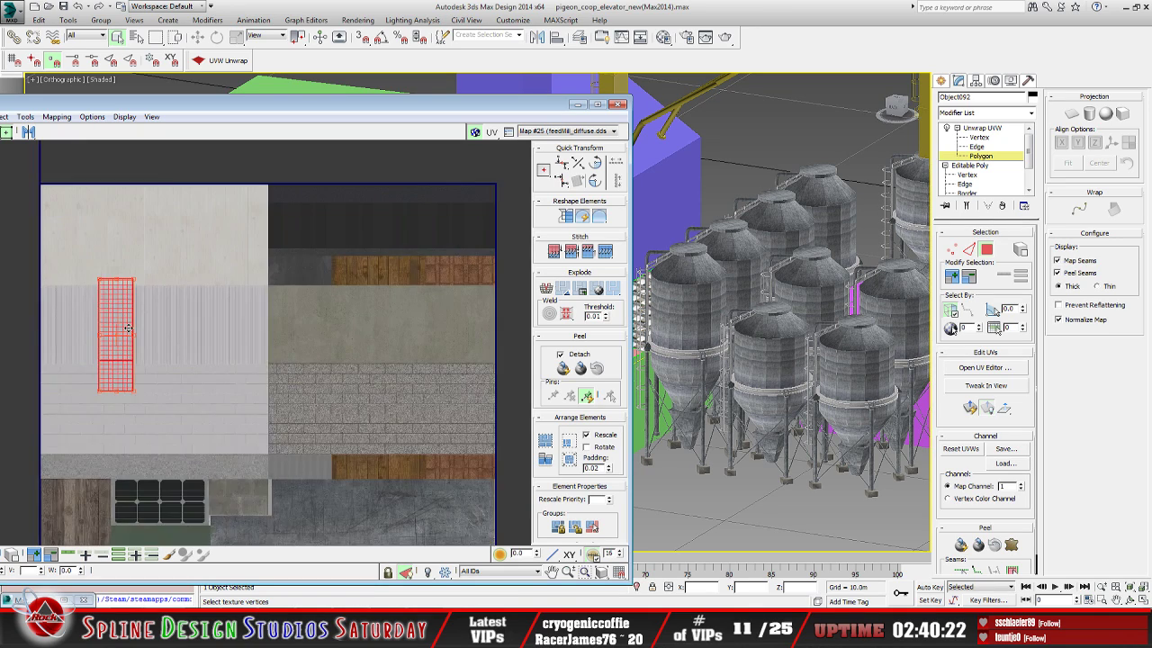
{"action": "middle_click_drag", "start_coordinate": [160, 333], "coordinate": [336, 333]}
Fit the roof shell to the height of the corrugated metal band and align it with the texture's left border
{"action": "left_click_drag", "start_coordinate": [310, 442], "coordinate": [302, 398]}
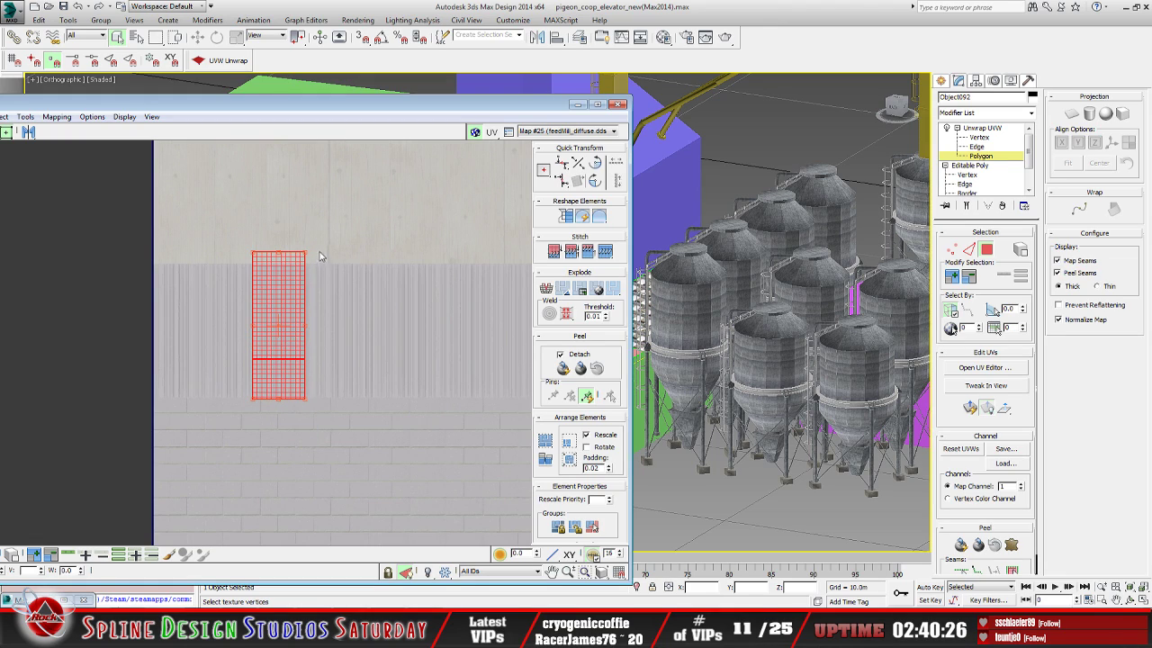
{"action": "left_click_drag", "start_coordinate": [302, 251], "coordinate": [297, 266]}
{"action": "left_click_drag", "start_coordinate": [289, 323], "coordinate": [203, 322]}
{"action": "scroll", "coordinate": [203, 322], "scroll_direction": "up", "scroll_amount": 4}
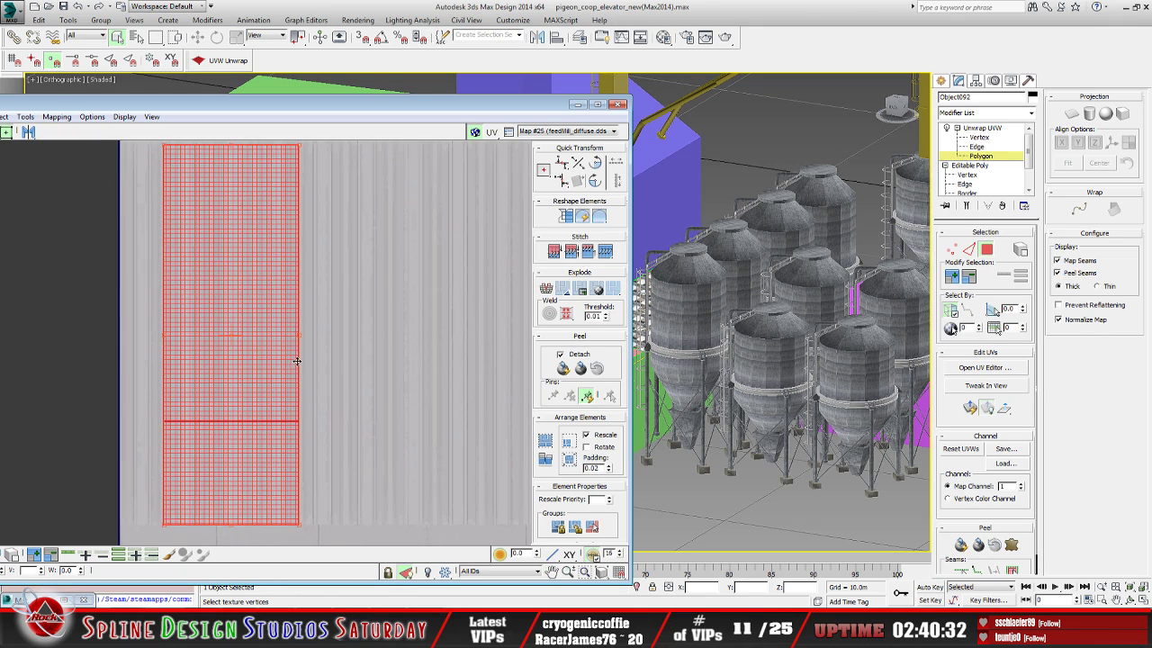
{"action": "left_click_drag", "start_coordinate": [193, 194], "coordinate": [165, 194]}
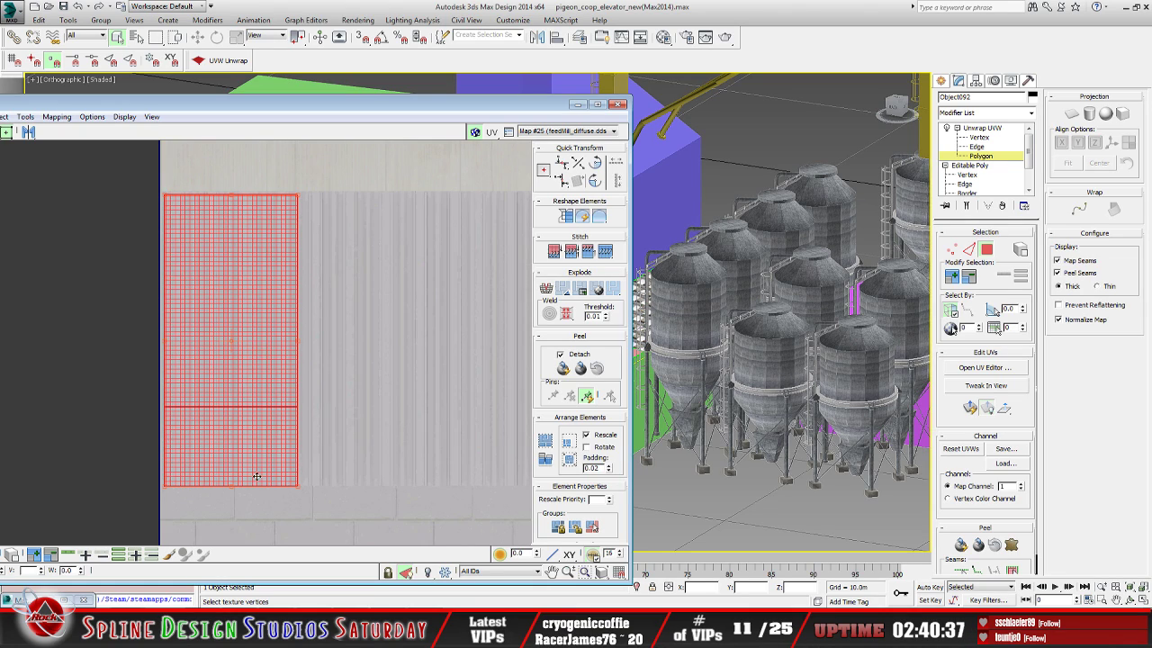
Clear the selection, put the UV editor away and examine the roof's corrugated metal against the neighbouring roof and walls from several angles
{"action": "left_click", "coordinate": [109, 450]}
{"action": "left_click", "coordinate": [577, 104]}
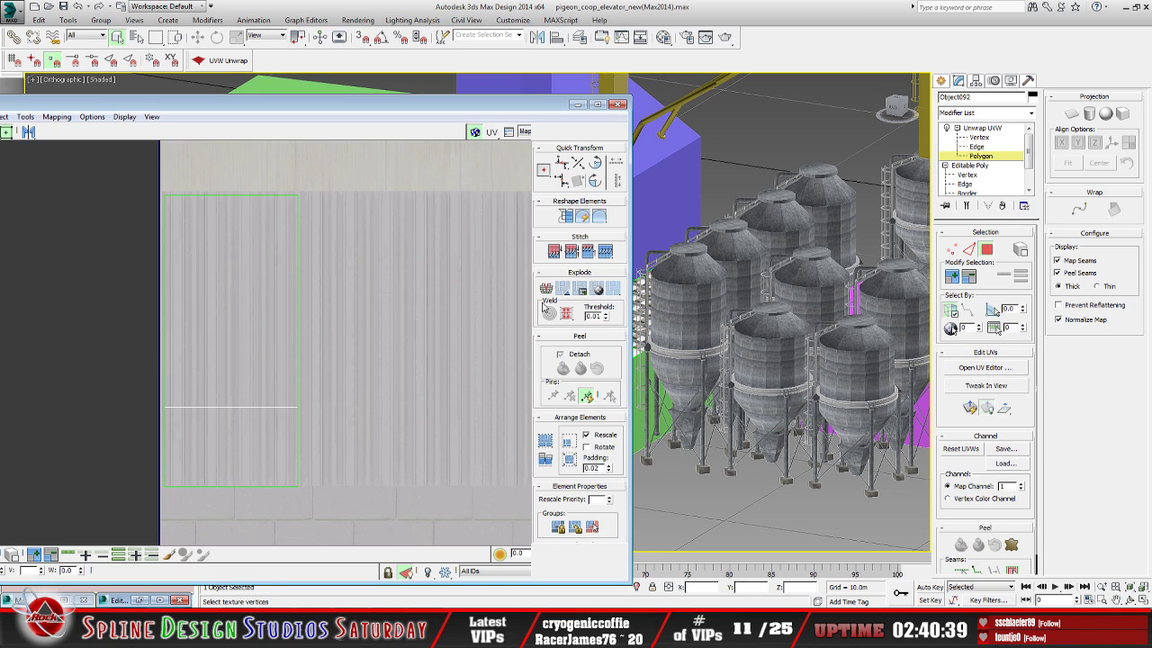
{"action": "middle_click_drag", "start_coordinate": [538, 315], "coordinate": [504, 351]}
{"action": "scroll", "coordinate": [516, 324], "scroll_direction": "up", "scroll_amount": 2}
{"action": "scroll", "coordinate": [502, 324], "scroll_direction": "up", "scroll_amount": 4}
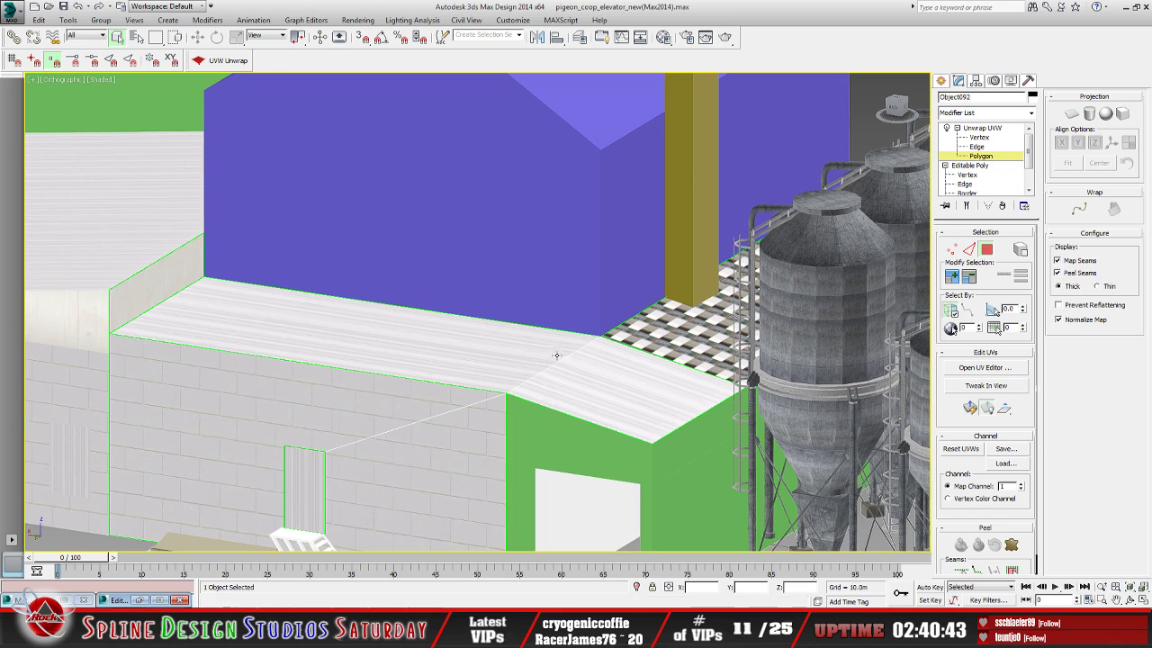
{"action": "scroll", "coordinate": [432, 365], "scroll_direction": "down", "scroll_amount": 6}
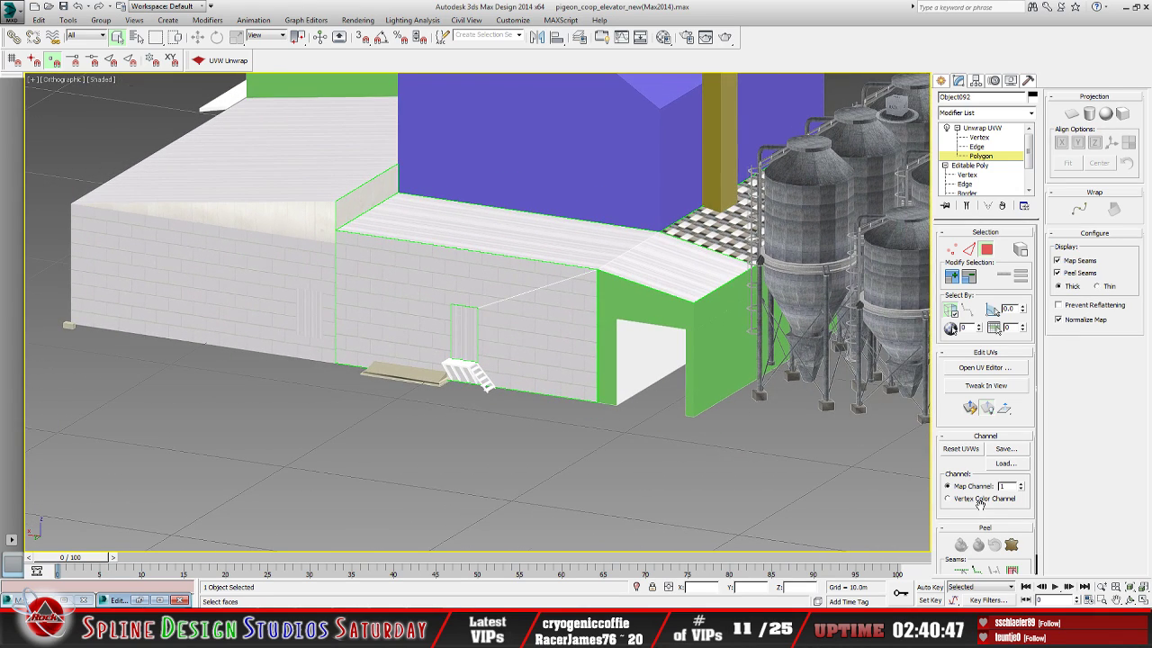
{"action": "left_click", "coordinate": [1131, 599]}
{"action": "left_click_drag", "start_coordinate": [519, 390], "coordinate": [564, 391]}
{"action": "left_click_drag", "start_coordinate": [444, 336], "coordinate": [481, 342]}
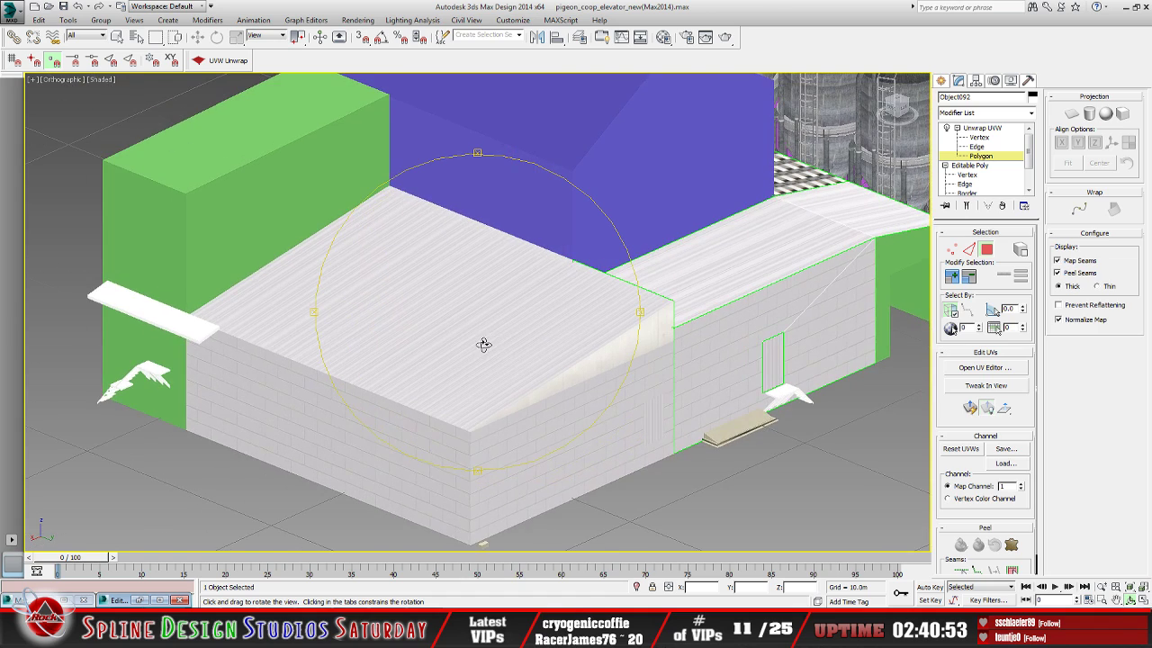
{"action": "left_click_drag", "start_coordinate": [474, 387], "coordinate": [420, 391]}
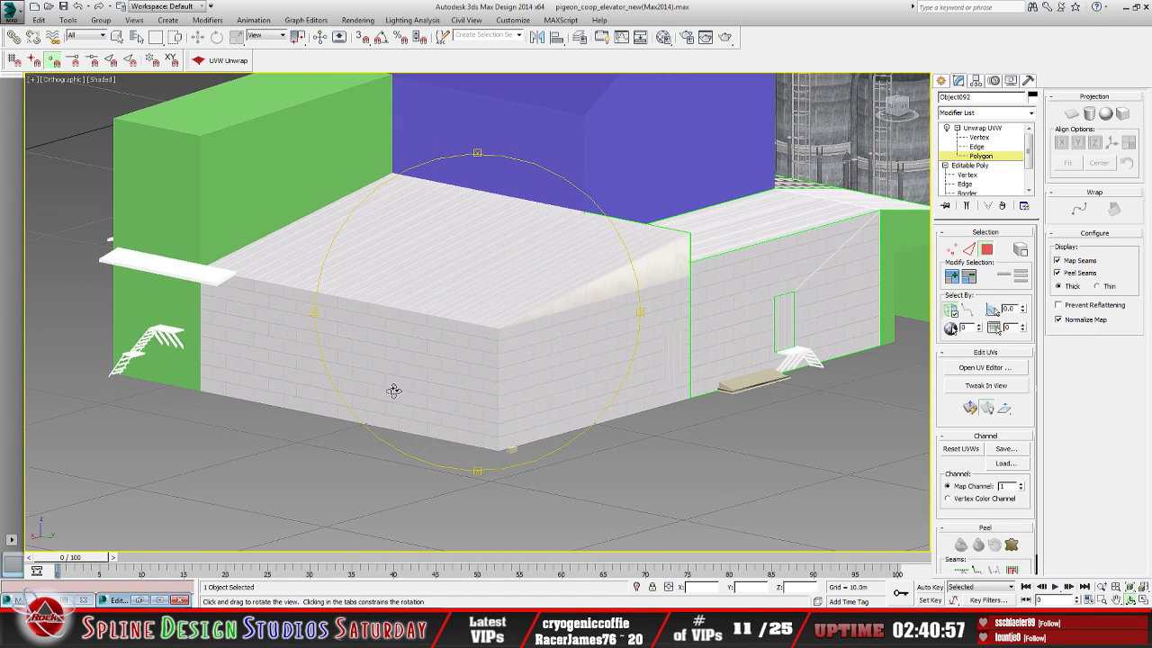
{"action": "left_click_drag", "start_coordinate": [490, 422], "coordinate": [483, 424]}
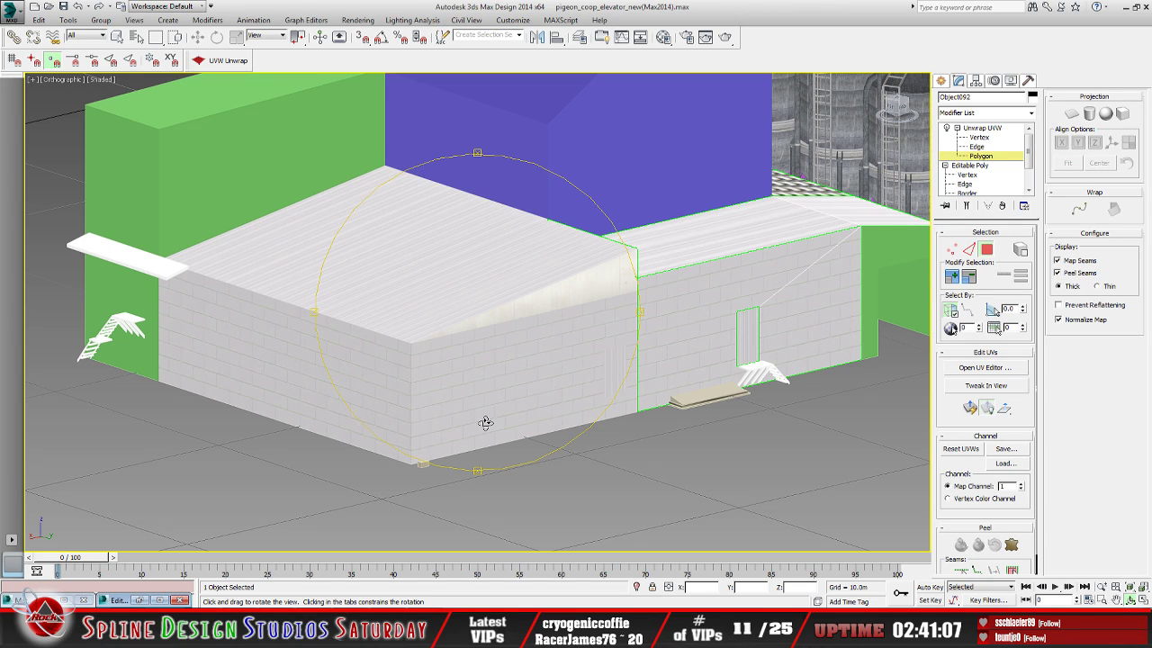
{"action": "mouse_move", "coordinate": [552, 399]}
{"action": "left_mouse_down"}
{"action": "mouse_move", "coordinate": [398, 381]}
{"action": "mouse_move", "coordinate": [540, 375]}
{"action": "mouse_move", "coordinate": [528, 404]}
{"action": "mouse_move", "coordinate": [563, 389]}
{"action": "mouse_move", "coordinate": [548, 373]}
{"action": "mouse_move", "coordinate": [543, 395]}
{"action": "left_mouse_up"}
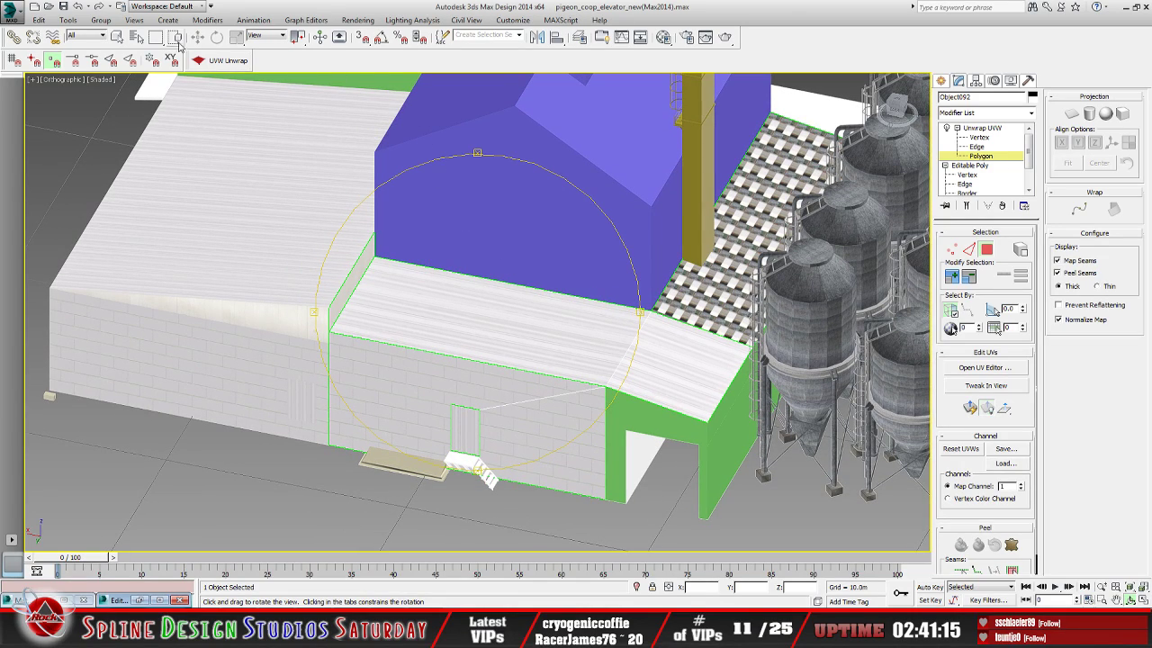
Select the remaining checkered roof face beside the silos and planar-map it with the UV editor open
{"action": "left_click", "coordinate": [135, 37]}
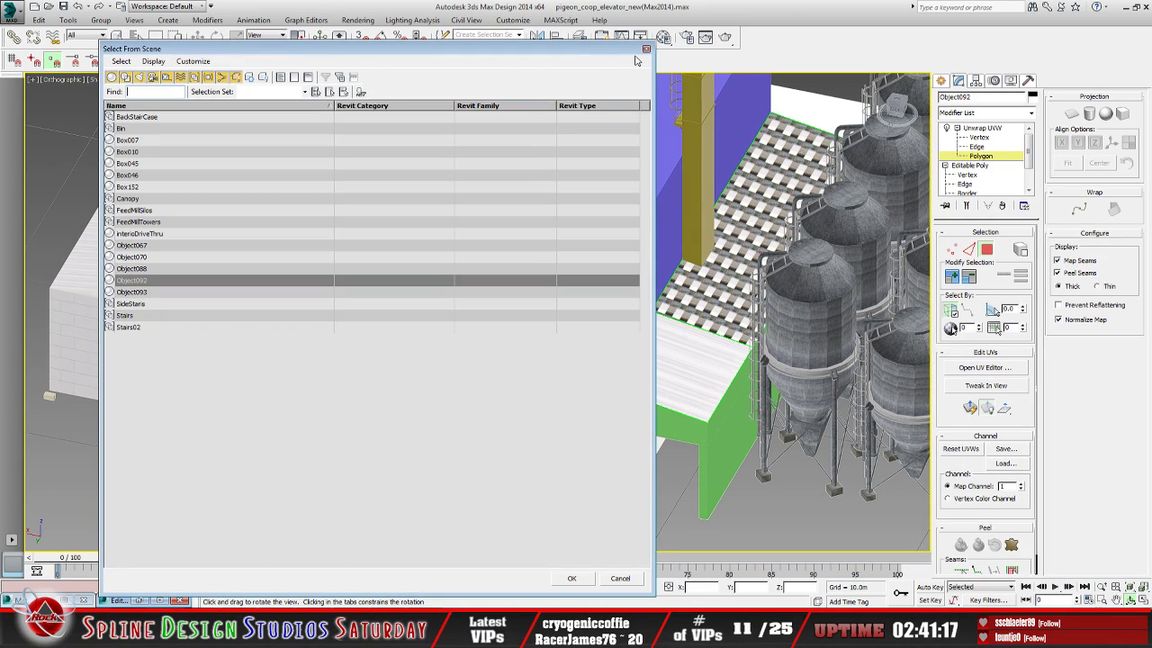
{"action": "left_click", "coordinate": [620, 578]}
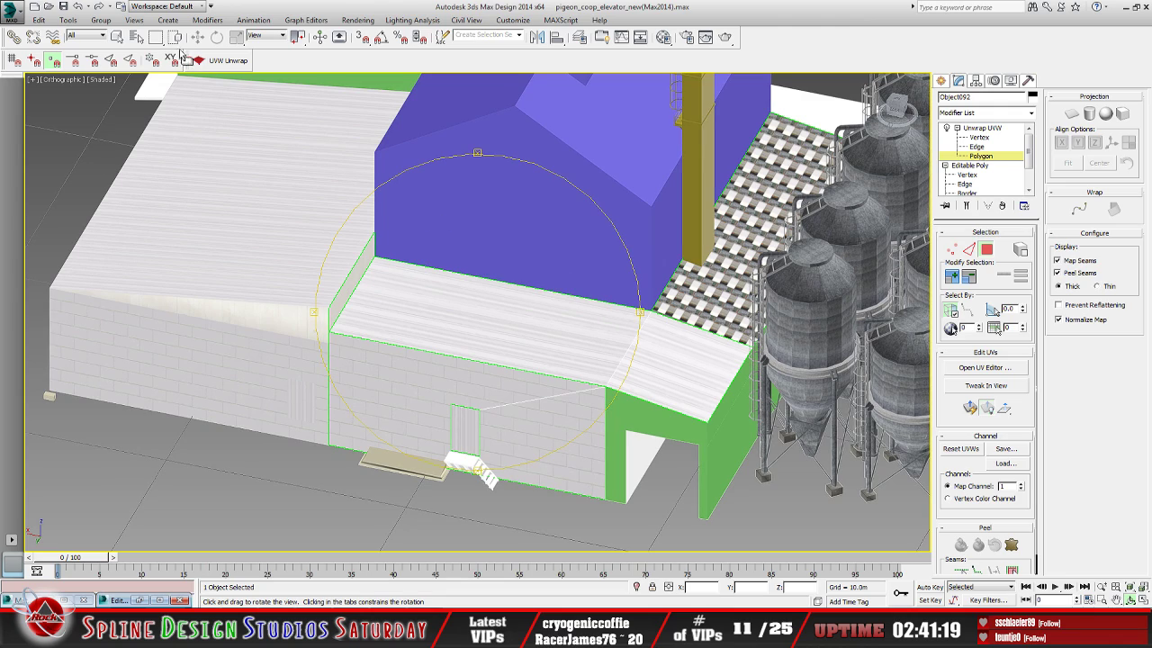
{"action": "left_click", "coordinate": [121, 40]}
{"action": "left_click", "coordinate": [722, 304]}
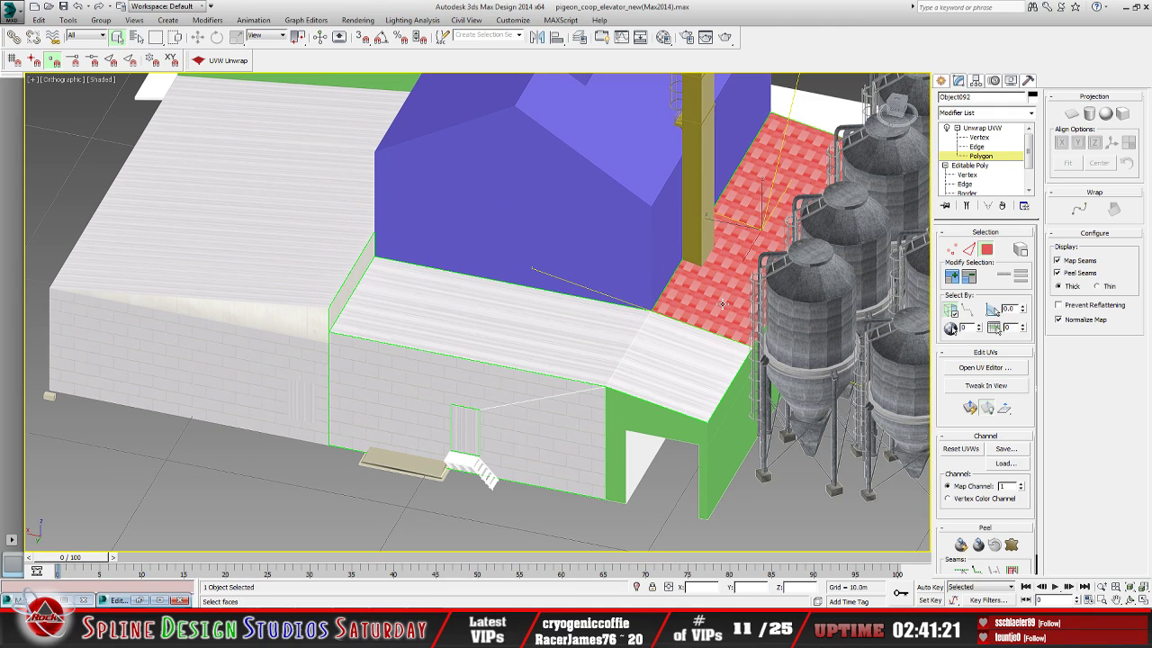
{"action": "left_click", "coordinate": [140, 600]}
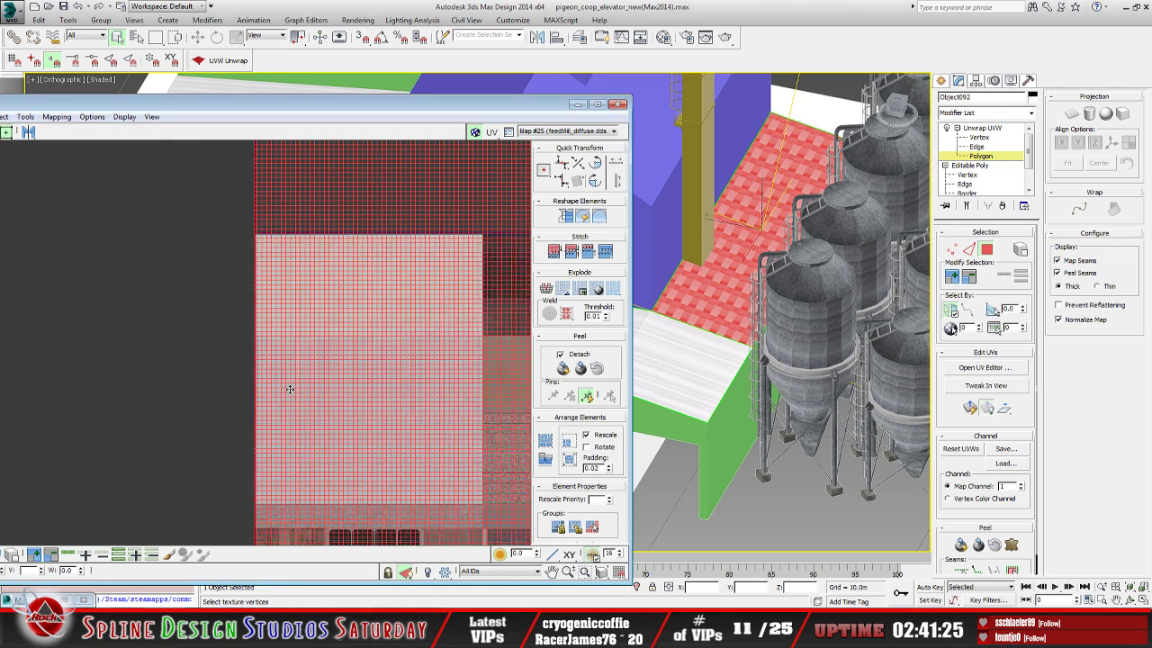
{"action": "scroll", "coordinate": [289, 388], "scroll_direction": "down", "scroll_amount": 10}
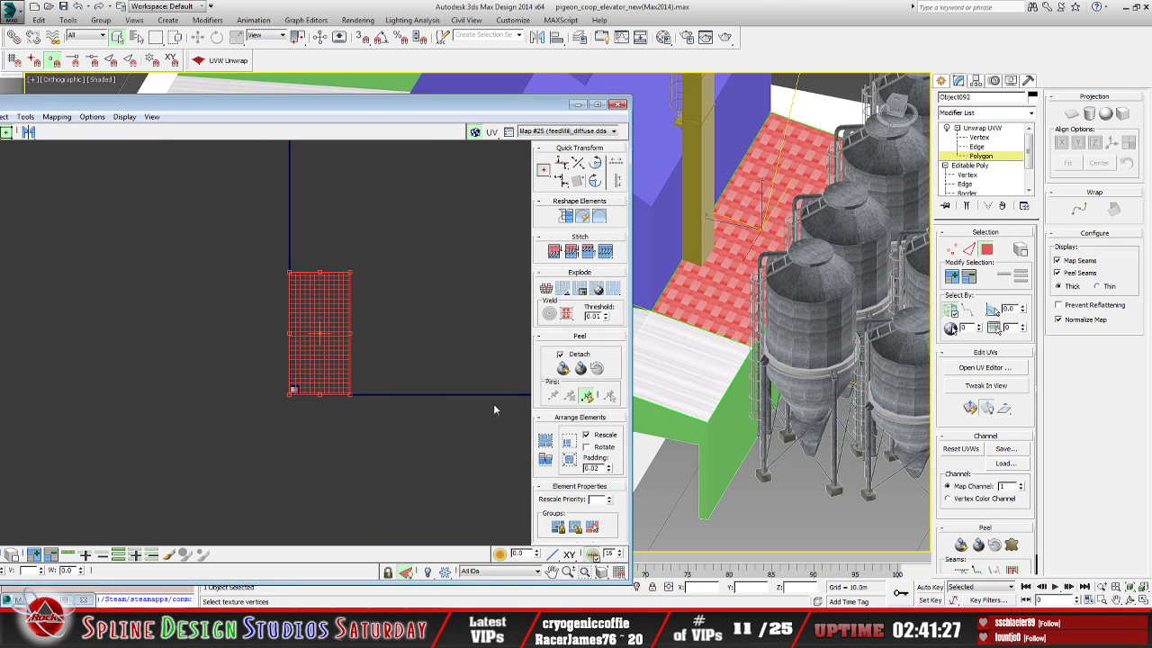
{"action": "left_click", "coordinate": [970, 409]}
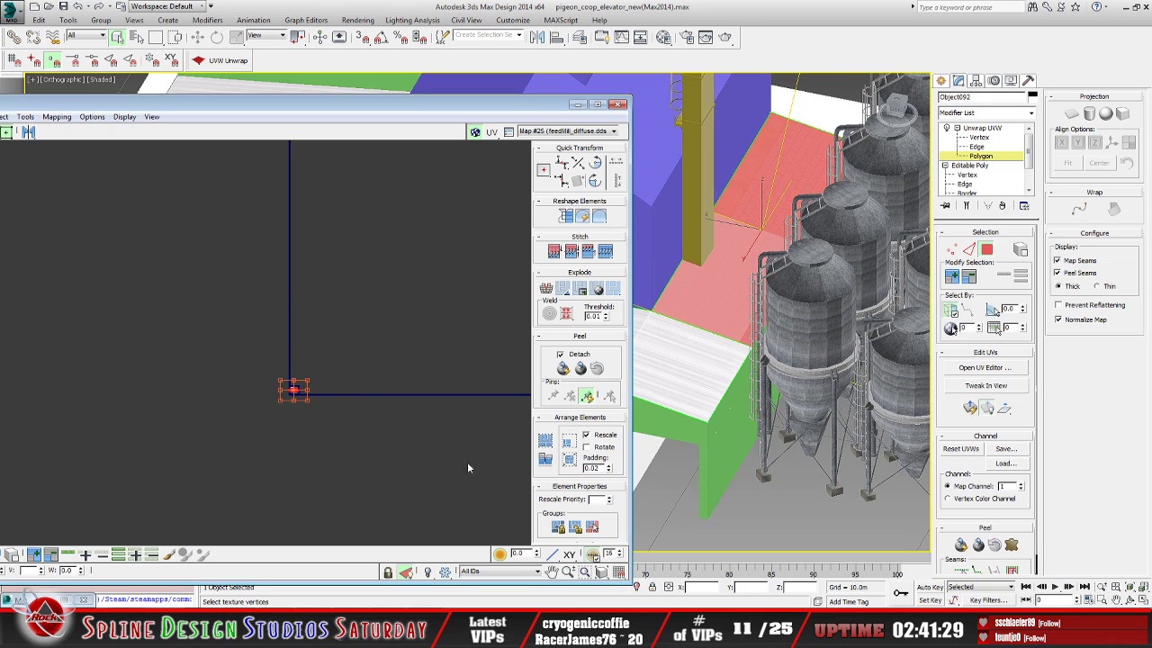
Move the silo-side roof face's UV shell onto the light corrugated metal texture and scale it down proportionally to fit that area's width
{"action": "scroll", "coordinate": [302, 374], "scroll_direction": "up", "scroll_amount": 10}
{"action": "scroll", "coordinate": [302, 375], "scroll_direction": "up", "scroll_amount": 3}
{"action": "middle_click_drag", "start_coordinate": [252, 365], "coordinate": [366, 420]}
{"action": "left_click_drag", "start_coordinate": [363, 406], "coordinate": [374, 350]}
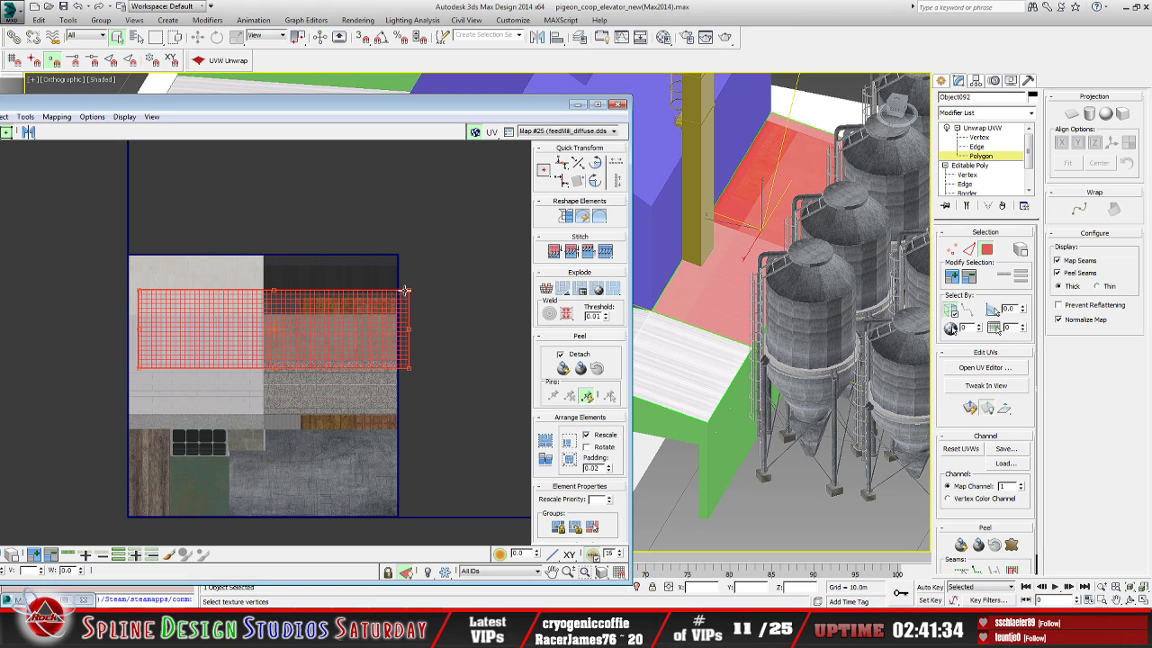
{"action": "left_click_drag", "start_coordinate": [408, 293], "coordinate": [253, 319]}
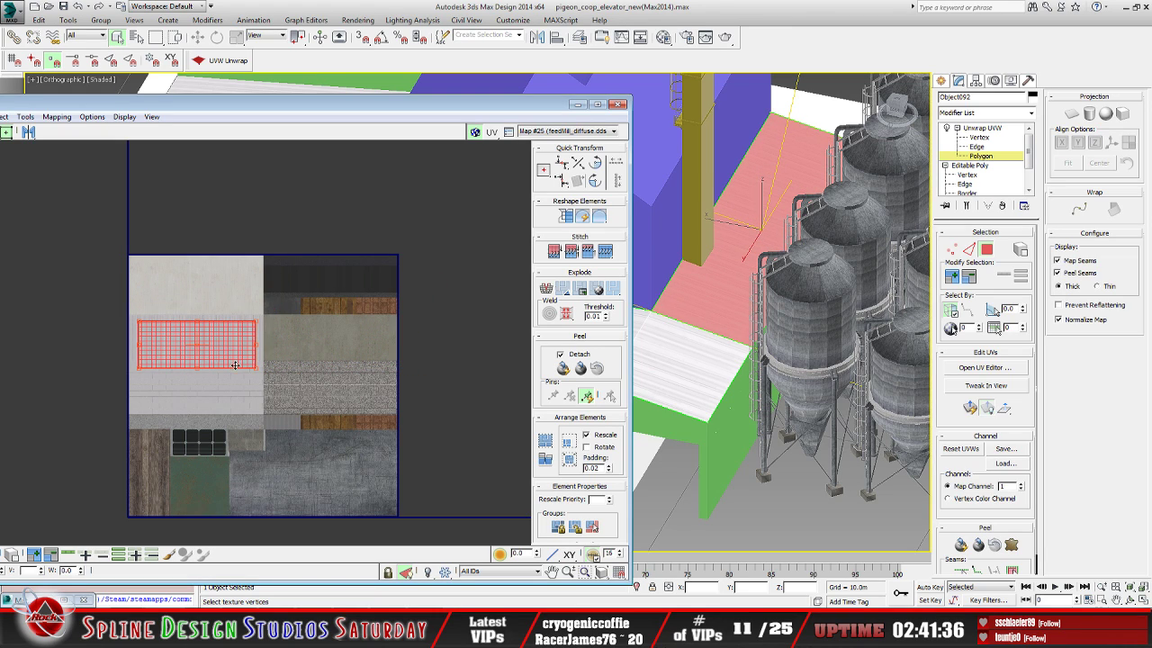
Stretch the roof shell to fill the full width and height of the light corrugated metal band
{"action": "key", "text": "z"}
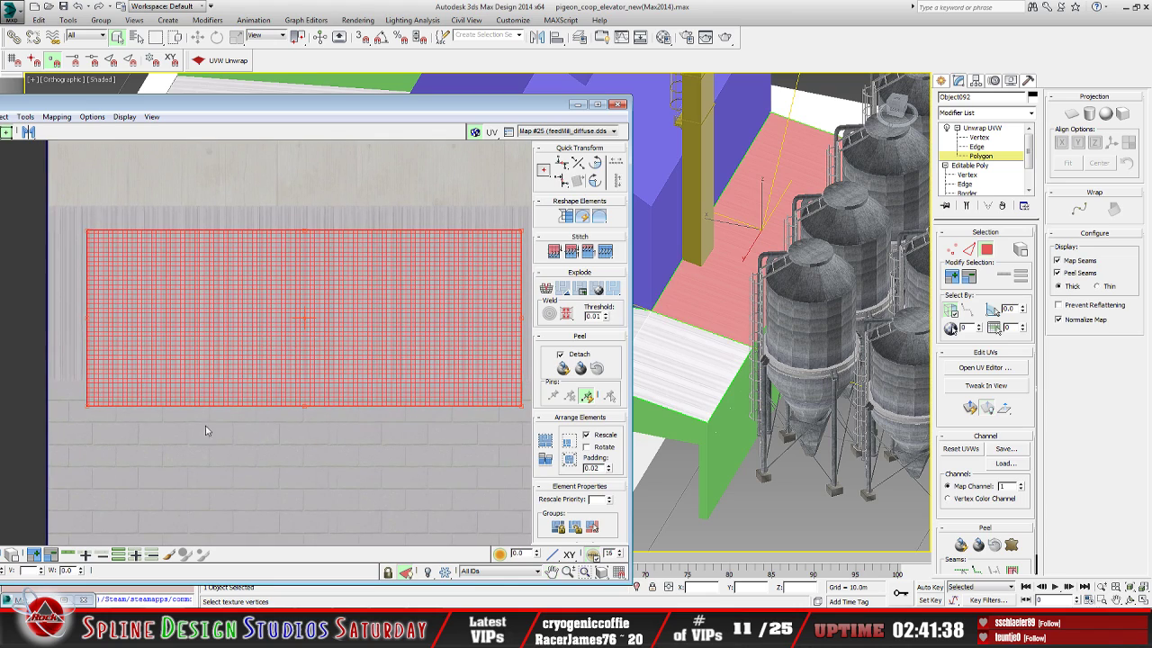
{"action": "left_click_drag", "start_coordinate": [88, 407], "coordinate": [126, 381]}
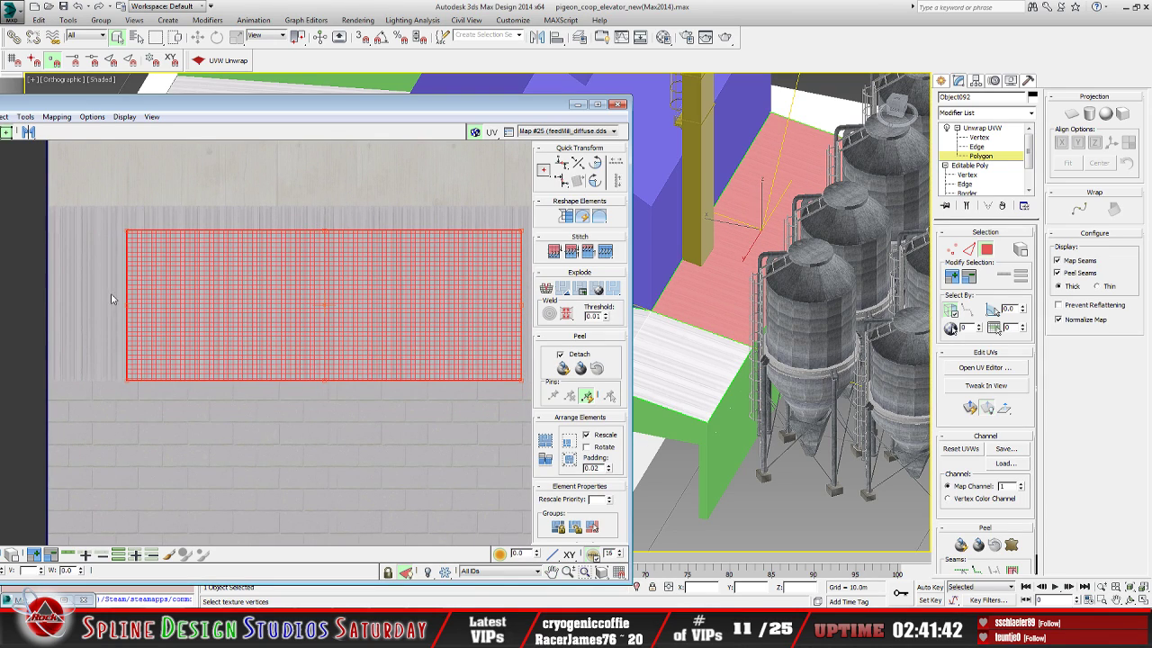
{"action": "left_click_drag", "start_coordinate": [128, 231], "coordinate": [51, 208]}
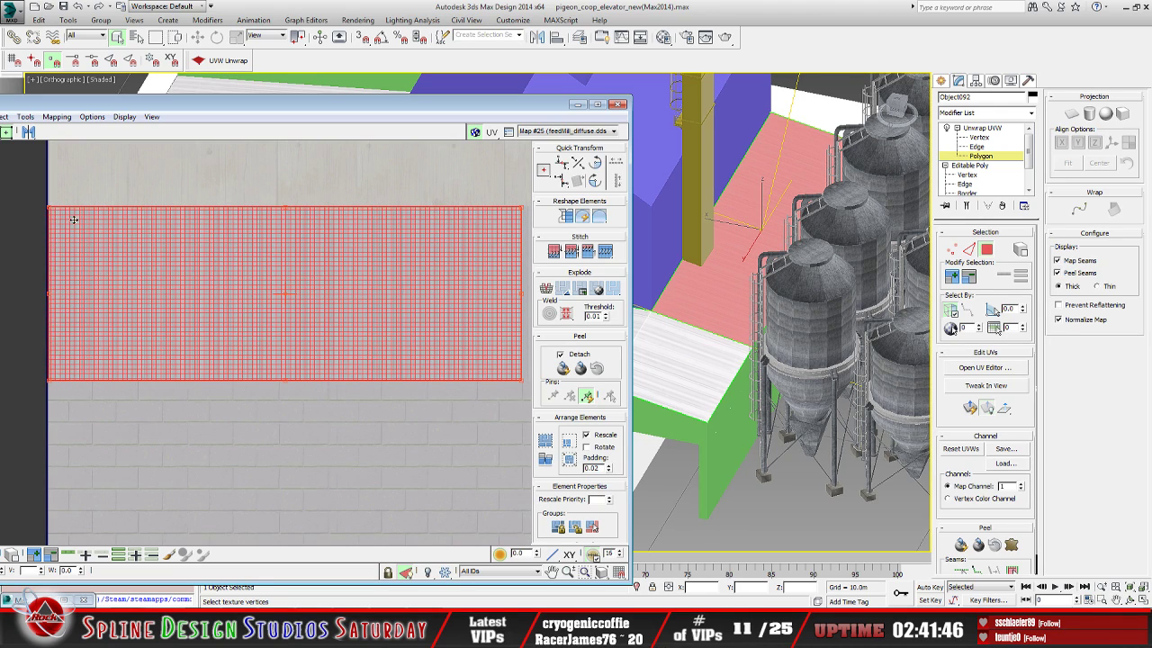
{"action": "middle_click_drag", "start_coordinate": [373, 296], "coordinate": [440, 428]}
{"action": "left_click_drag", "start_coordinate": [440, 428], "coordinate": [457, 424]}
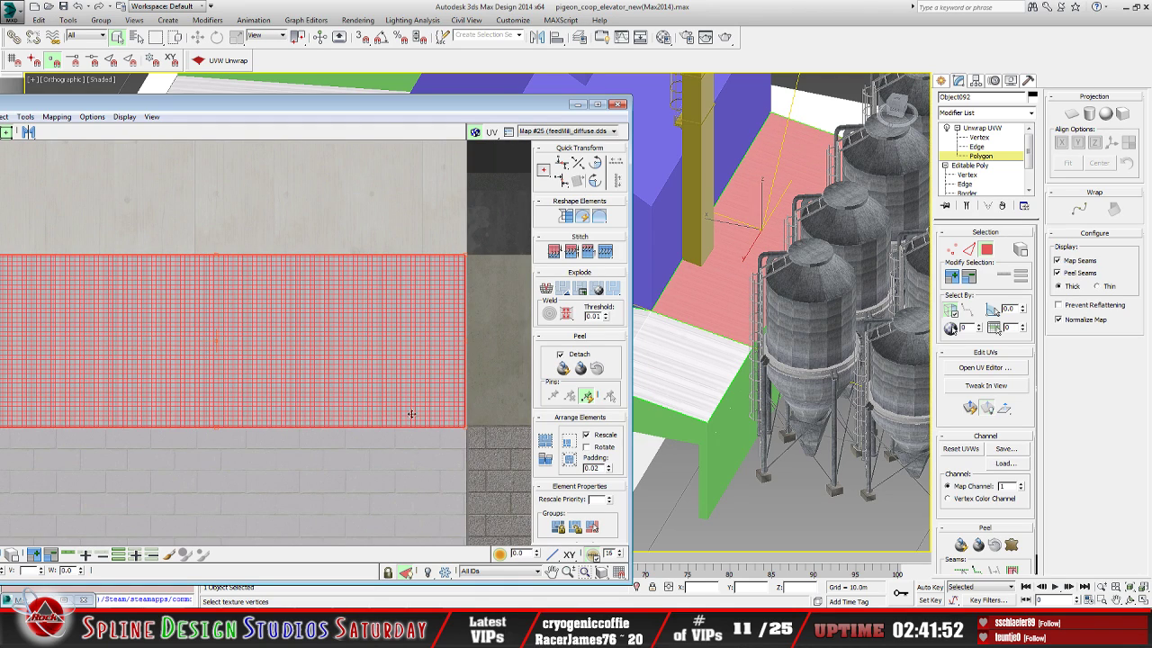
Narrow the roof shell from its left side so that edge meets the neighbouring roof shell within the corrugated metal band
{"action": "scroll", "coordinate": [330, 416], "scroll_direction": "down", "scroll_amount": 3}
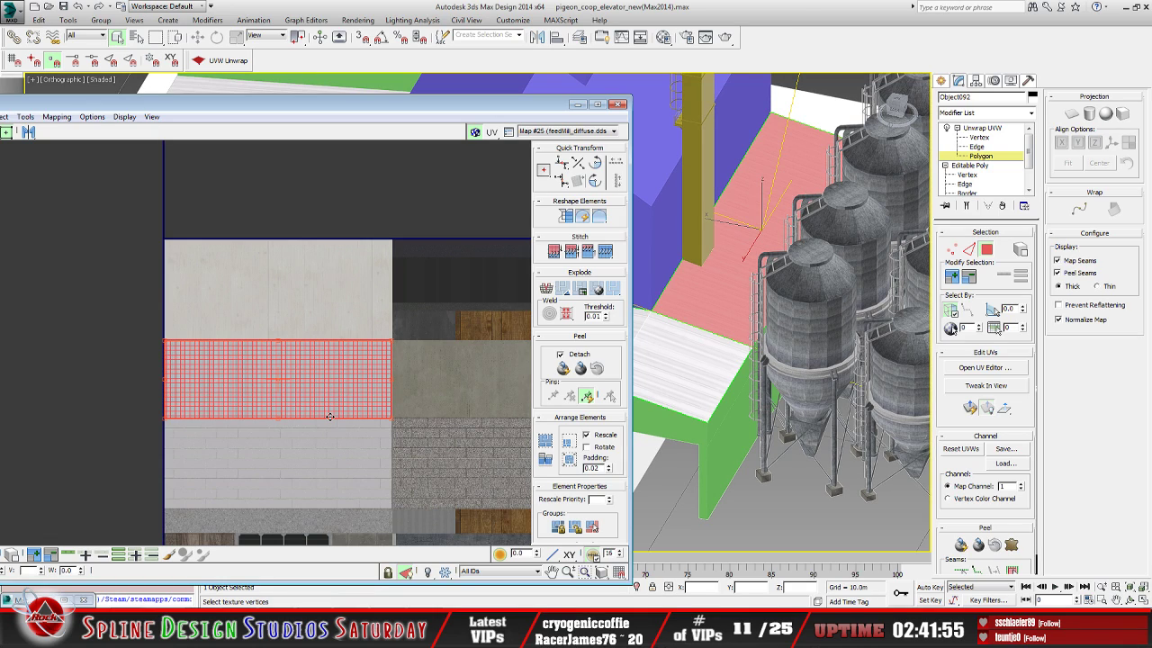
{"action": "left_click_drag", "start_coordinate": [167, 340], "coordinate": [220, 342]}
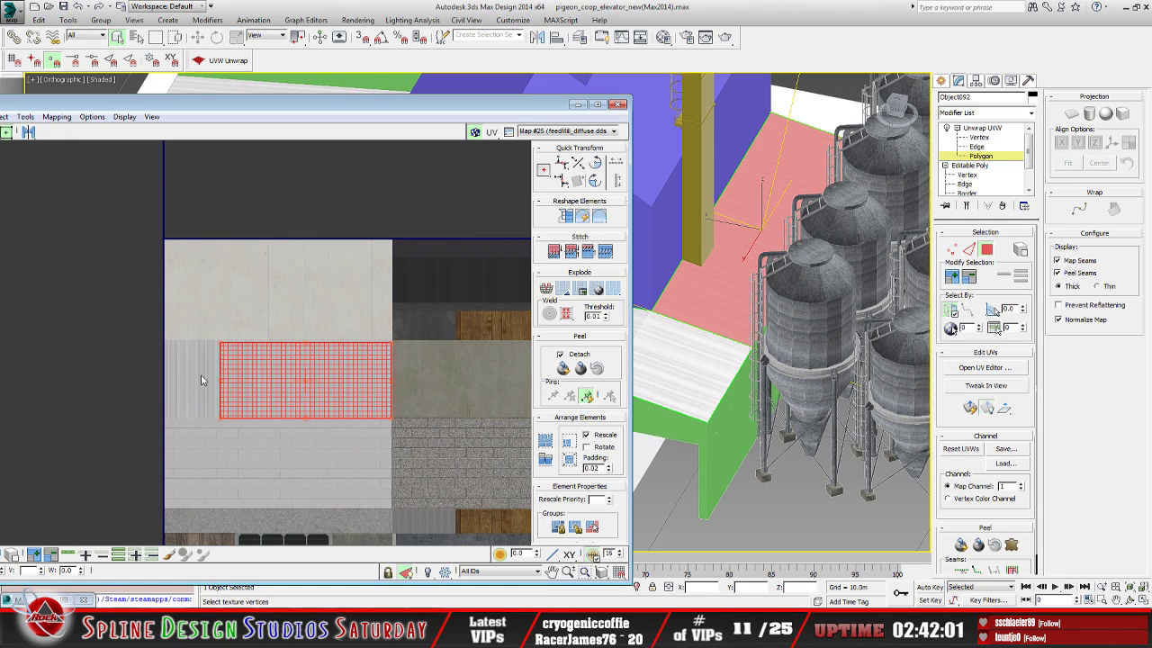
{"action": "middle_click_drag", "start_coordinate": [313, 382], "coordinate": [302, 381]}
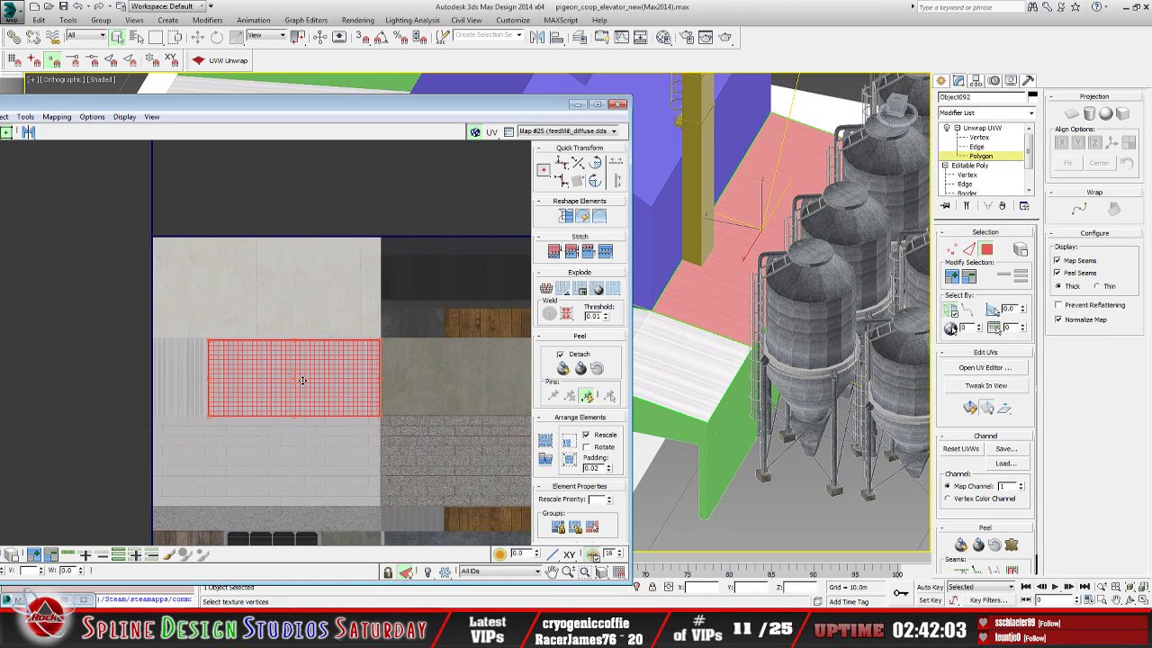
{"action": "scroll", "coordinate": [262, 409], "scroll_direction": "up", "scroll_amount": 4}
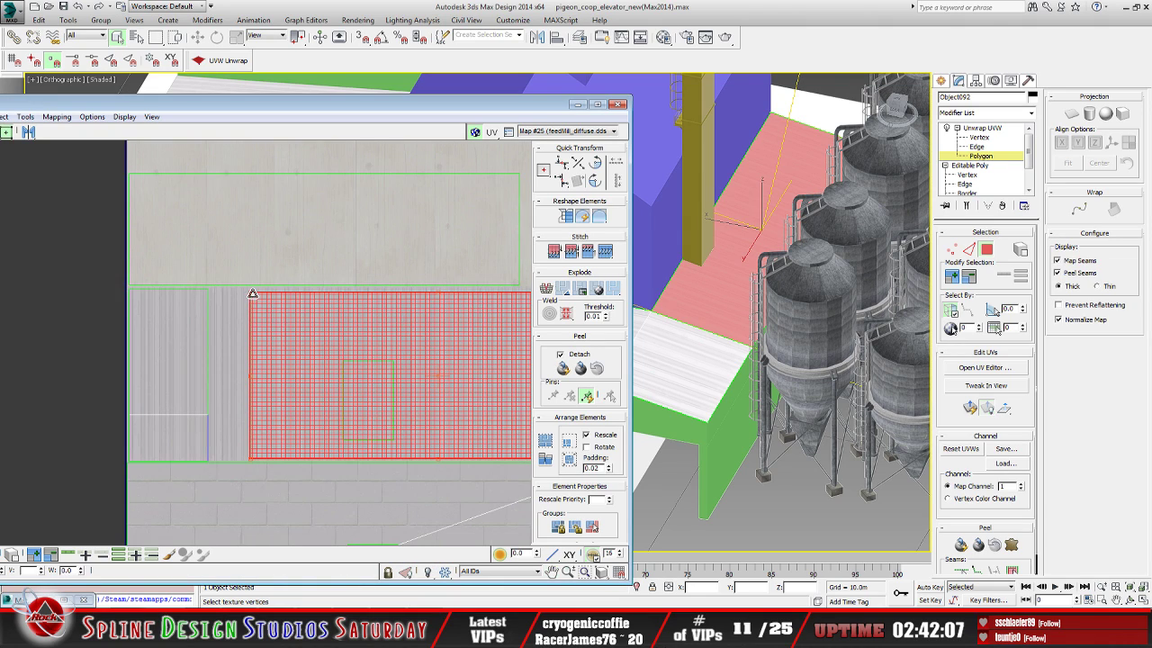
{"action": "left_click_drag", "start_coordinate": [250, 289], "coordinate": [209, 287]}
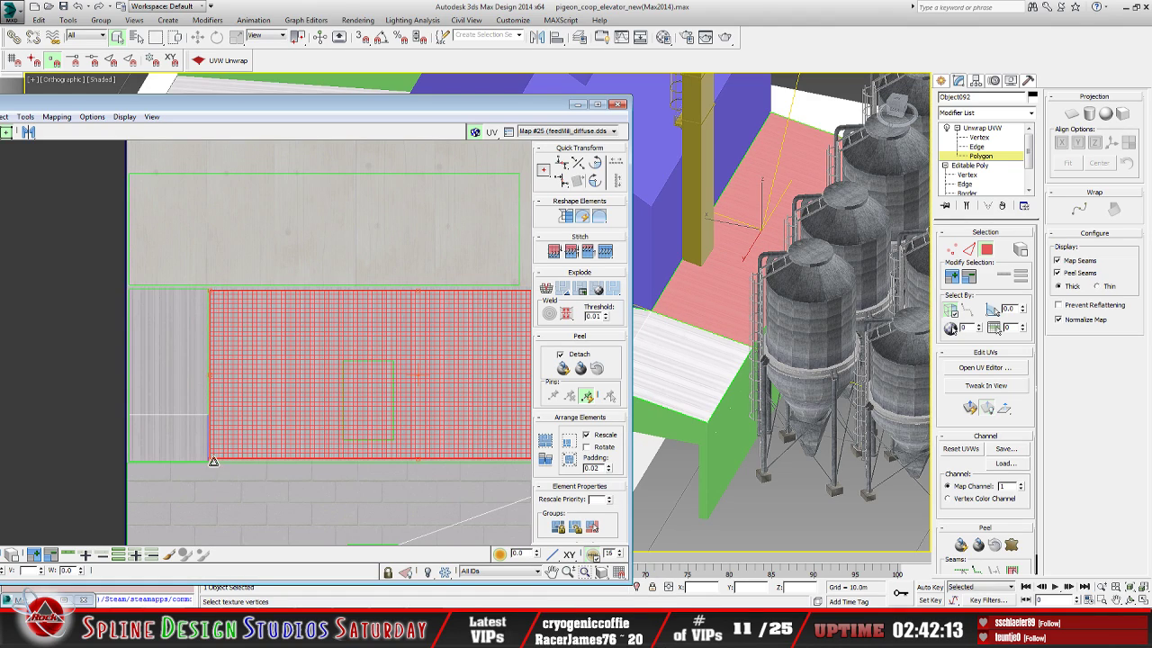
{"action": "left_click_drag", "start_coordinate": [210, 457], "coordinate": [210, 458]}
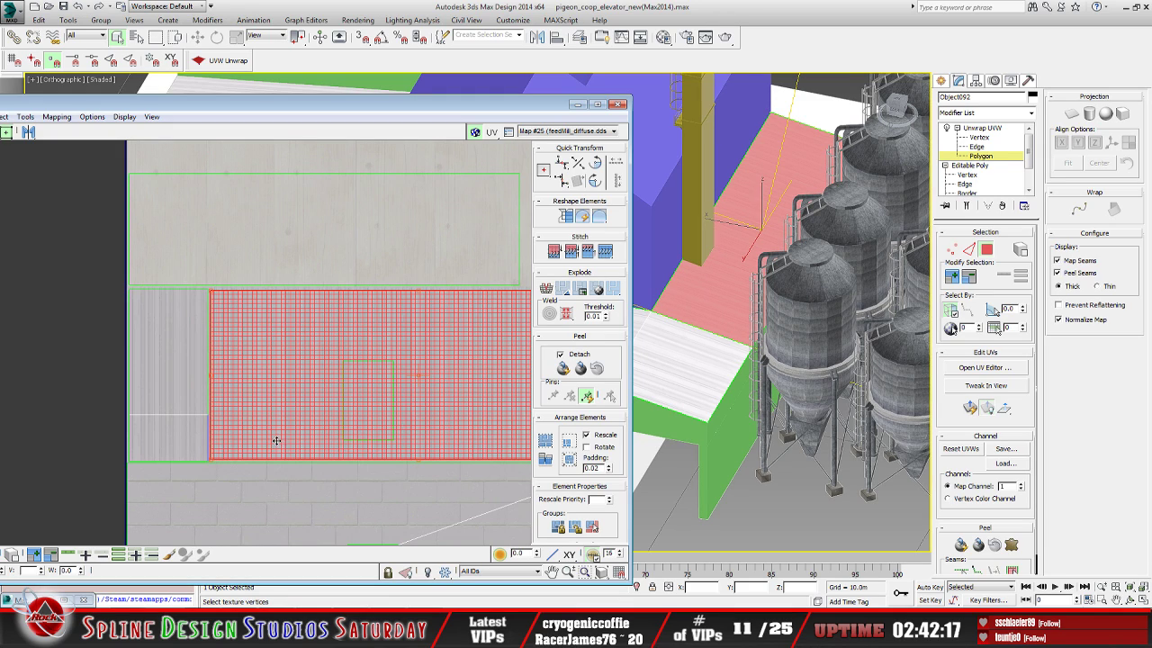
{"action": "scroll", "coordinate": [288, 440], "scroll_direction": "down", "scroll_amount": 2}
{"action": "scroll", "coordinate": [278, 417], "scroll_direction": "down", "scroll_amount": 2}
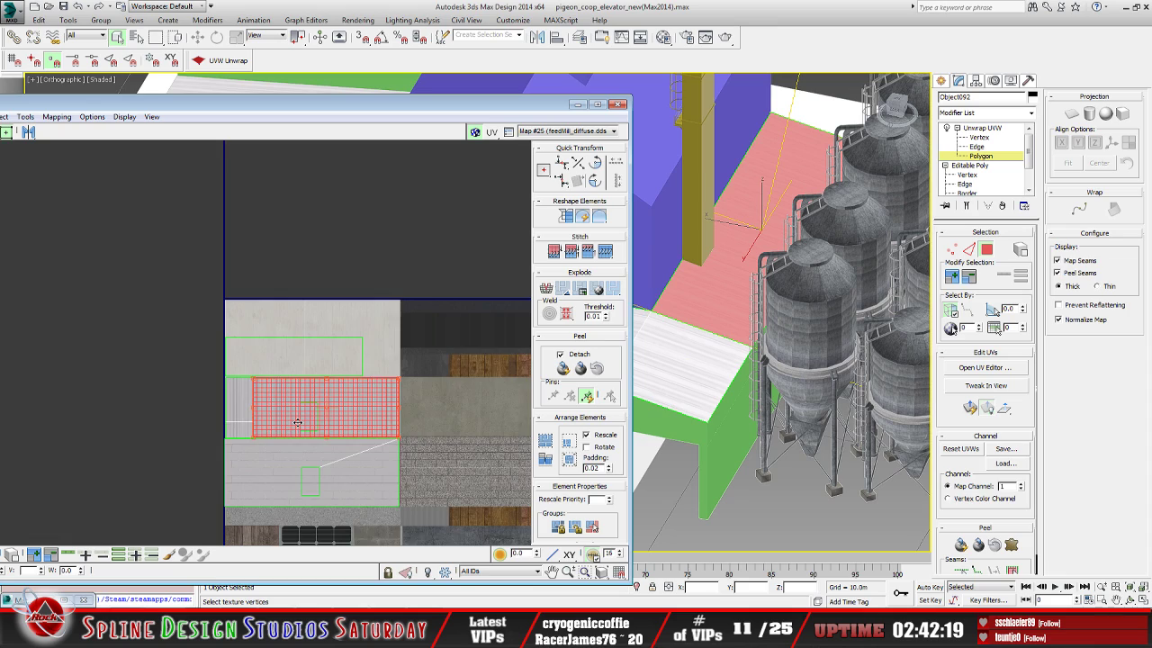
{"action": "middle_click_drag", "start_coordinate": [297, 422], "coordinate": [302, 400]}
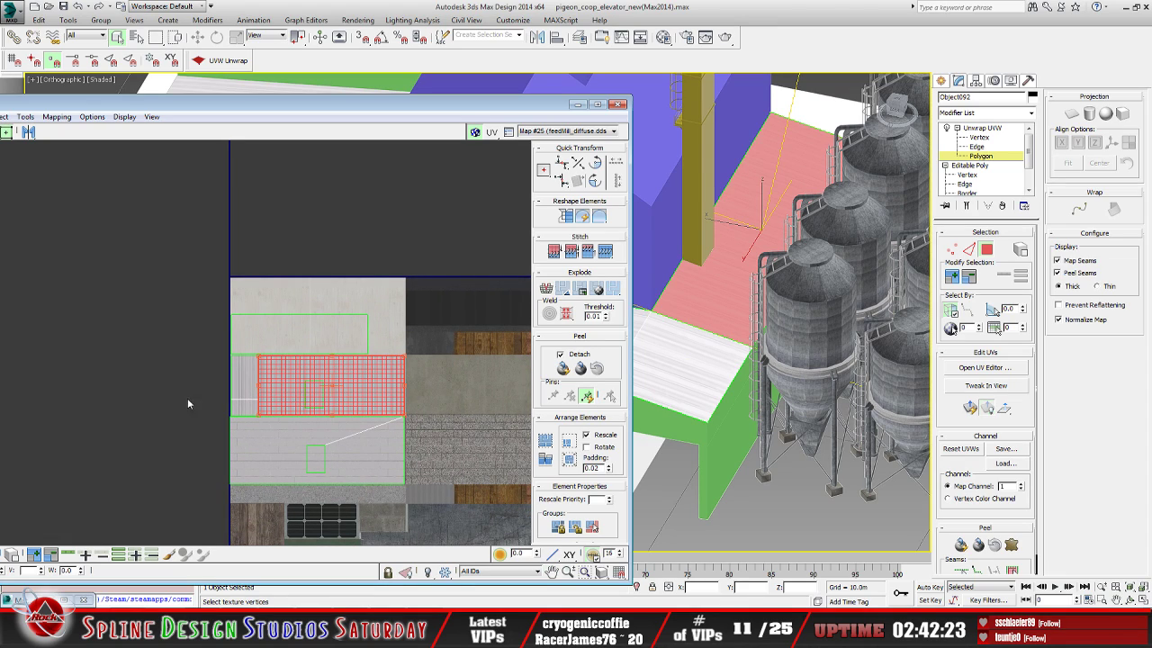
Clear the selection, put the UV editor away and examine the textured roofs and block walls from several angles
{"action": "left_click", "coordinate": [203, 488]}
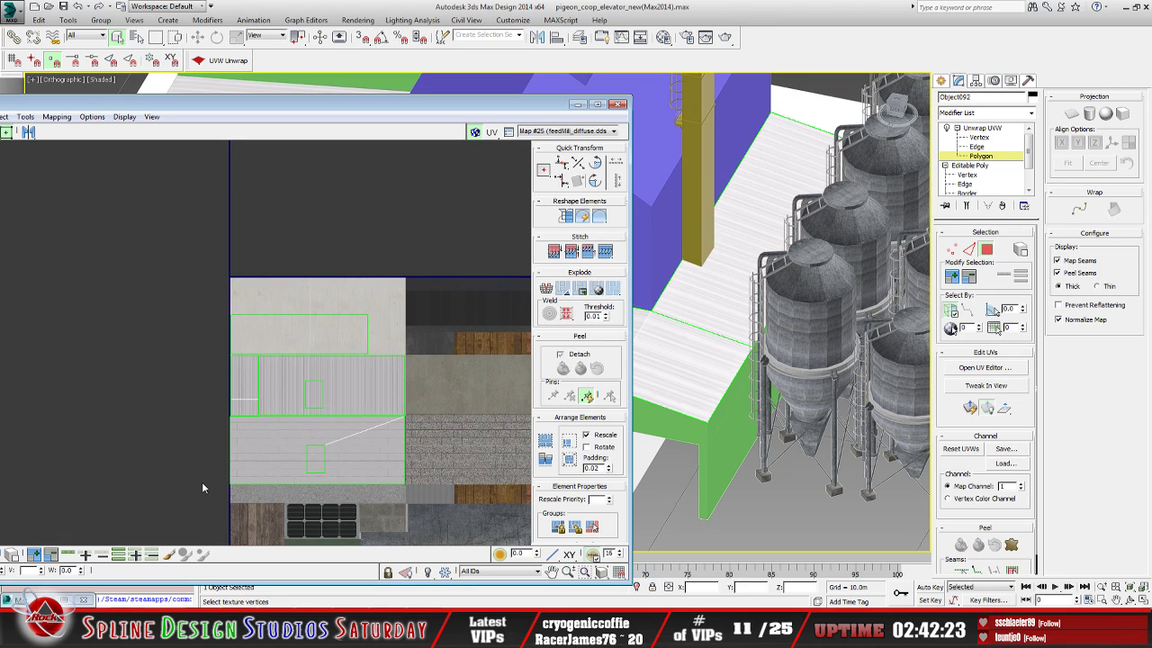
{"action": "left_click", "coordinate": [579, 106]}
{"action": "scroll", "coordinate": [532, 351], "scroll_direction": "up", "scroll_amount": 1}
{"action": "middle_click_drag", "start_coordinate": [532, 352], "coordinate": [711, 334]}
{"action": "left_click", "coordinate": [1140, 601]}
{"action": "left_click_drag", "start_coordinate": [496, 385], "coordinate": [465, 432]}
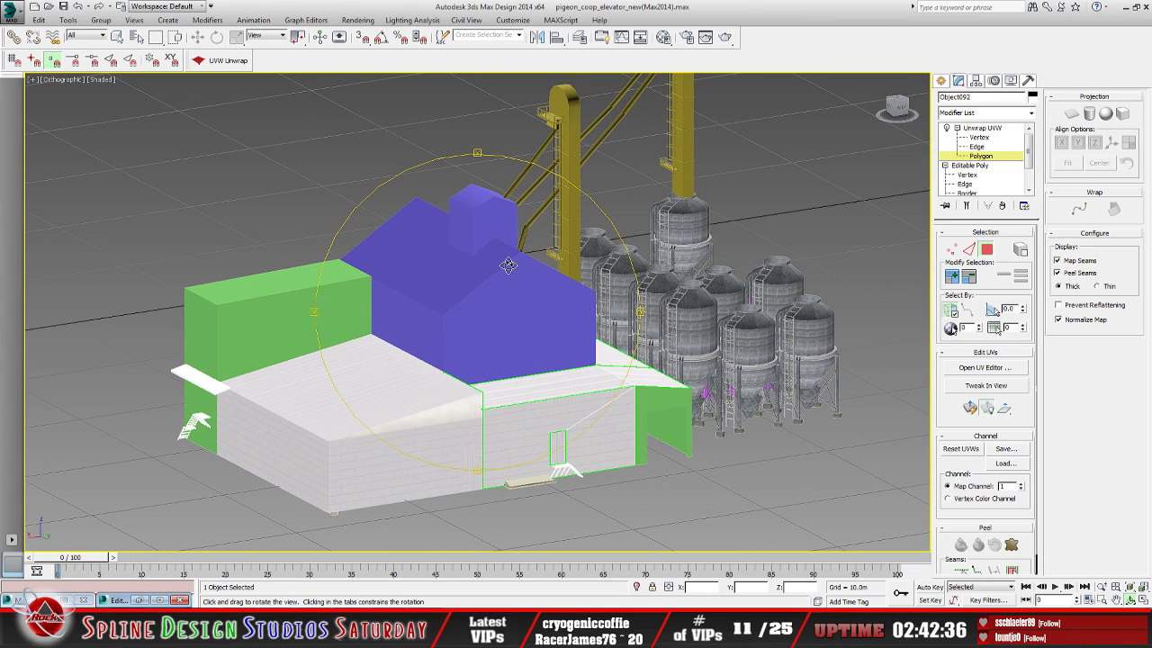
{"action": "left_click_drag", "start_coordinate": [470, 381], "coordinate": [459, 363]}
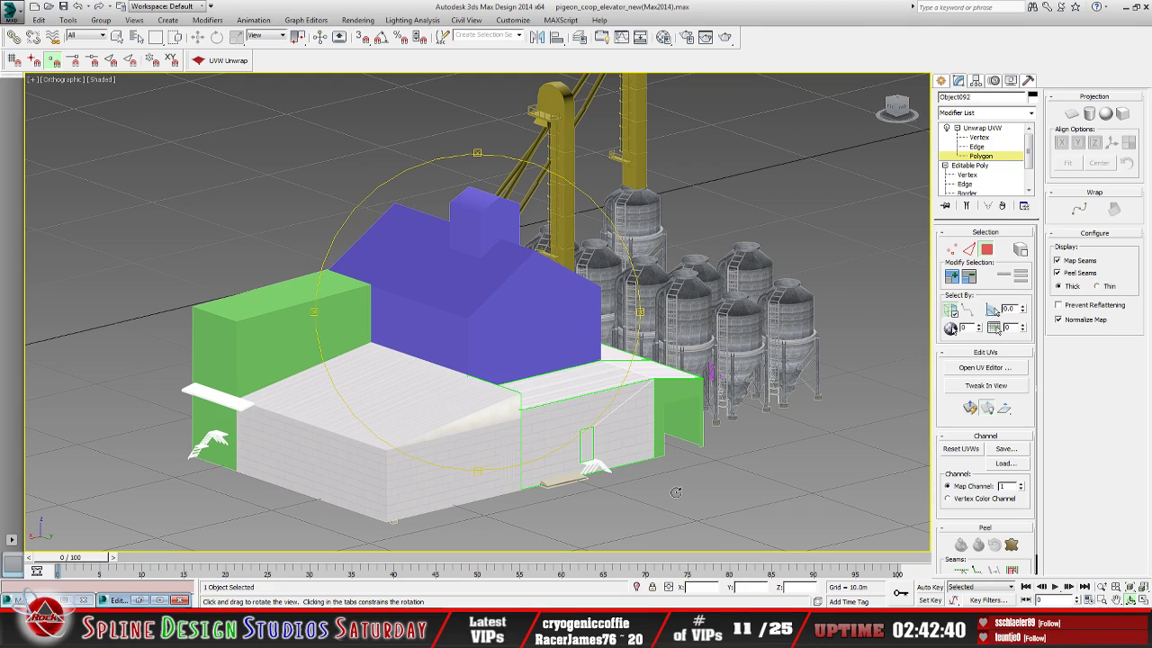
{"action": "left_click_drag", "start_coordinate": [525, 373], "coordinate": [391, 450]}
{"action": "mouse_move", "coordinate": [445, 408]}
{"action": "left_mouse_down"}
{"action": "mouse_move", "coordinate": [540, 399]}
{"action": "mouse_move", "coordinate": [437, 398]}
{"action": "left_mouse_up"}
Leave the unwrap's polygon selection and delete the FeedMillSilos group beside the building
{"action": "left_click", "coordinate": [984, 128]}
{"action": "key", "text": "q"}
{"action": "left_click", "coordinate": [706, 314]}
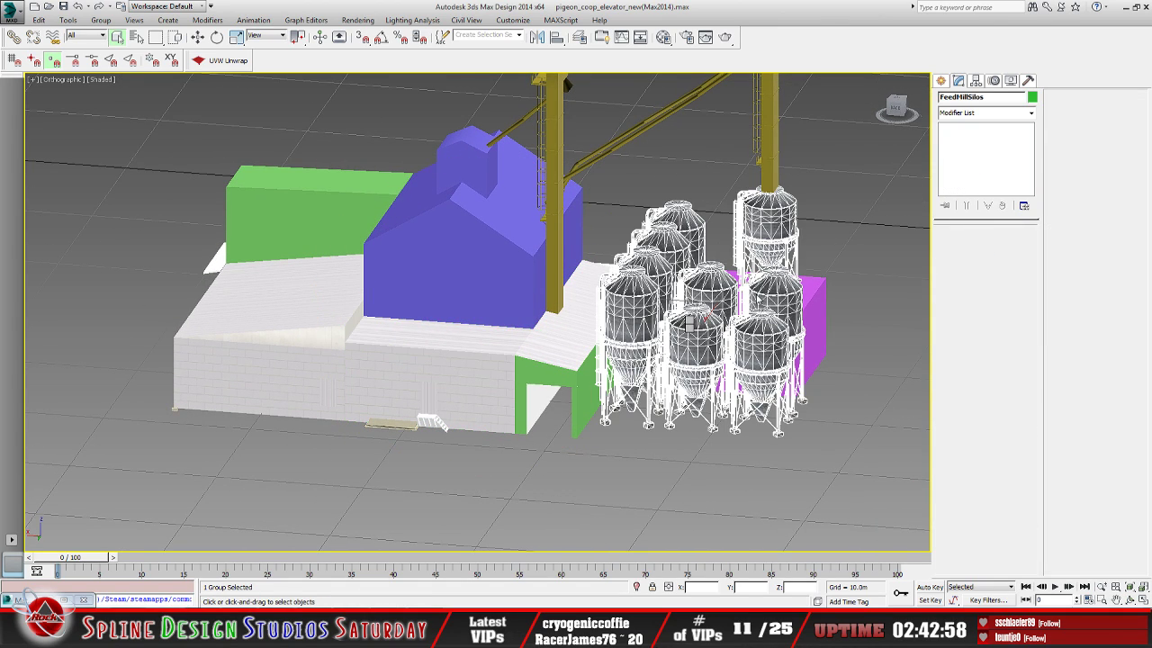
{"action": "key", "text": "Delete"}
{"action": "middle_click_drag", "start_coordinate": [689, 344], "coordinate": [702, 354]}
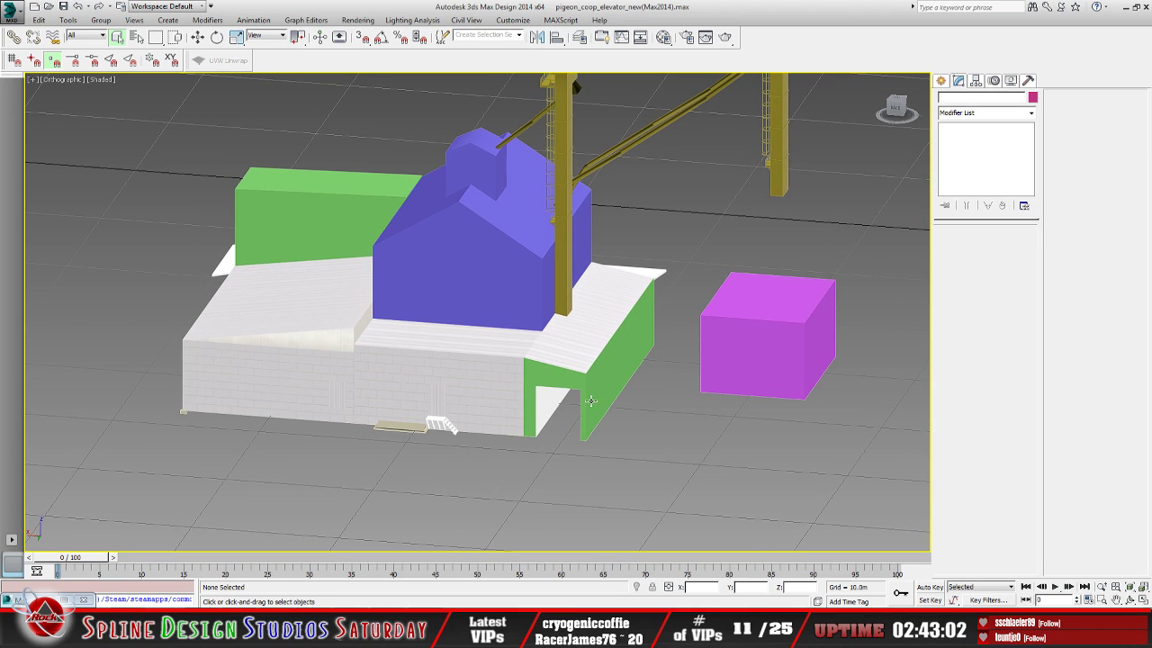
Switch to the browser, examine the feed mill reference photos IMG_7519.JPG and IMG_7520.JPG showing the drive-through bay, and return to 3ds Max
{"action": "left_click", "coordinate": [124, 596]}
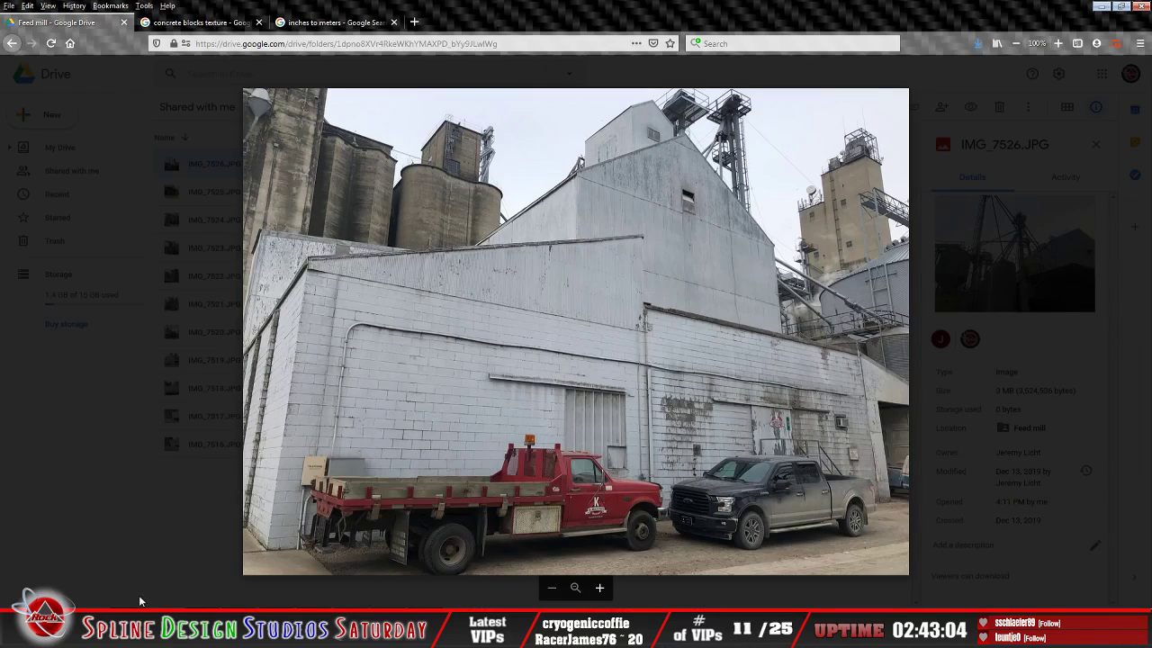
{"action": "left_click", "coordinate": [24, 331]}
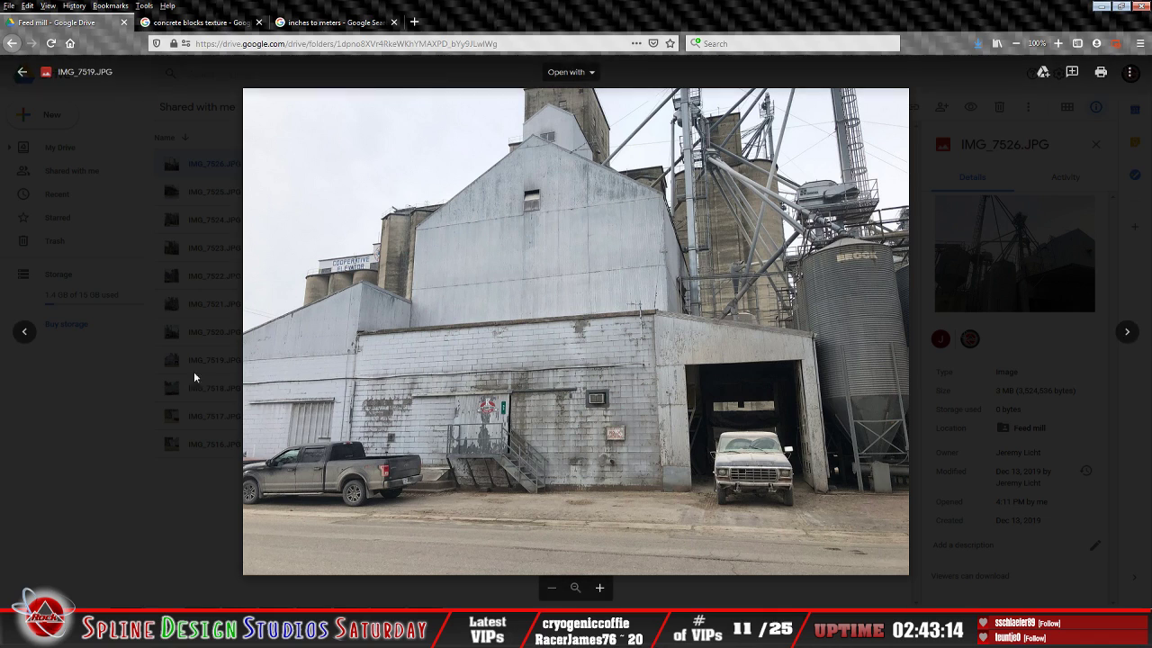
{"action": "left_click", "coordinate": [25, 333]}
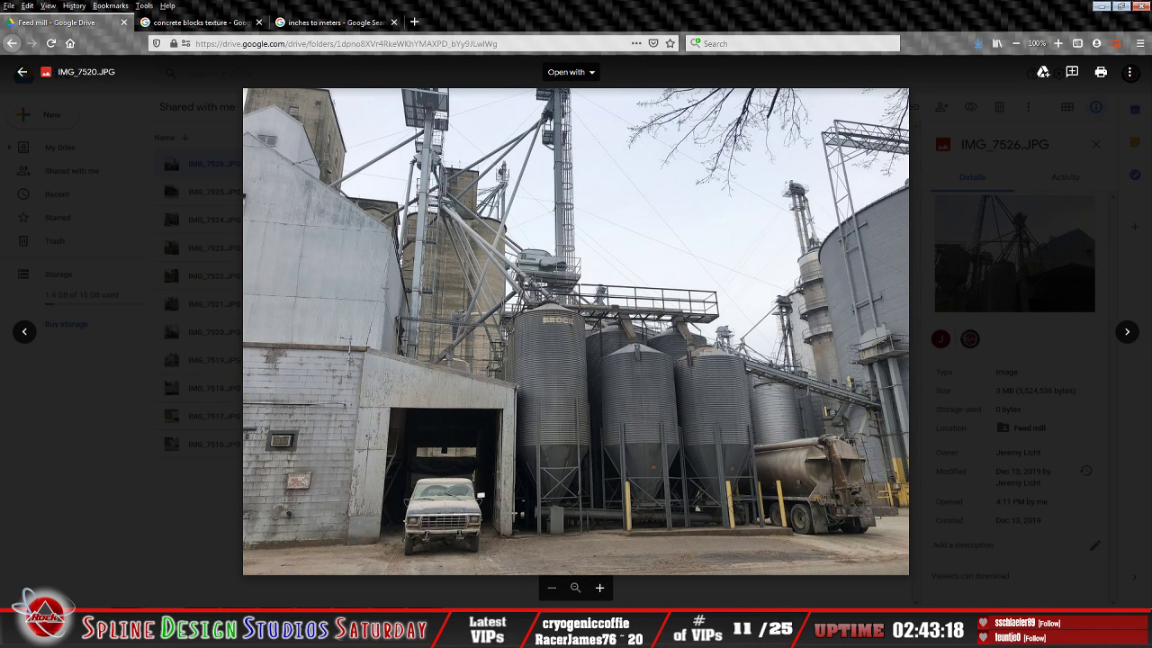
{"action": "left_click", "coordinate": [1102, 8]}
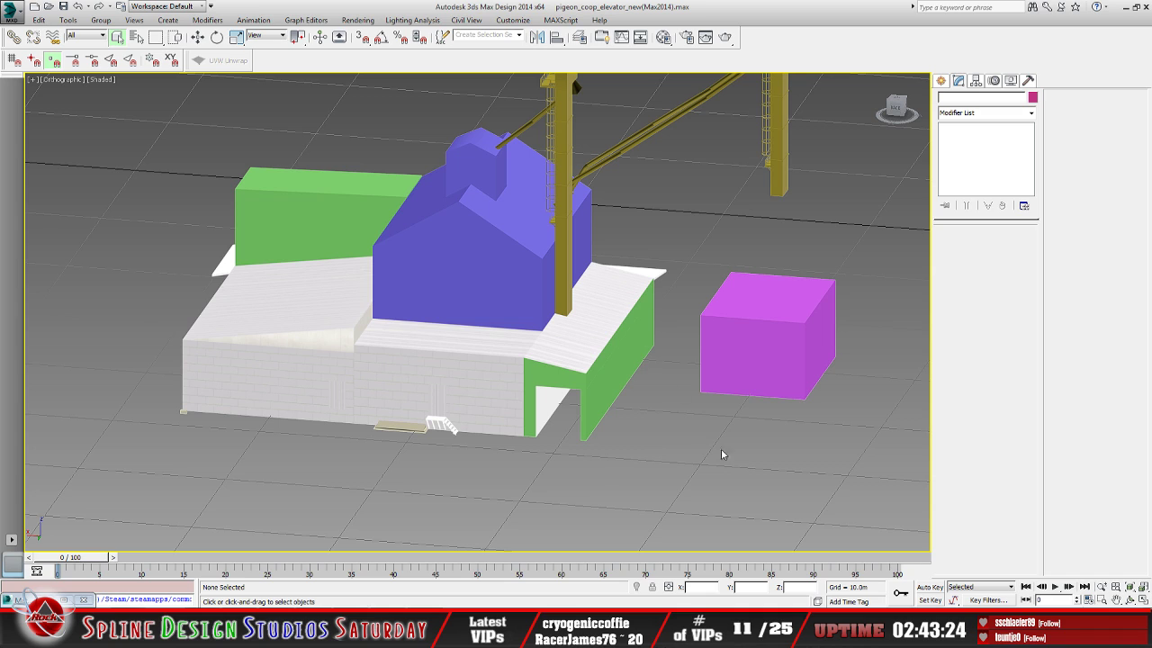
Select the green drive-through bay walls at the building's end and assign the feedMill_mat material to them
{"action": "left_click", "coordinate": [1130, 599]}
{"action": "left_click_drag", "start_coordinate": [630, 356], "coordinate": [366, 348]}
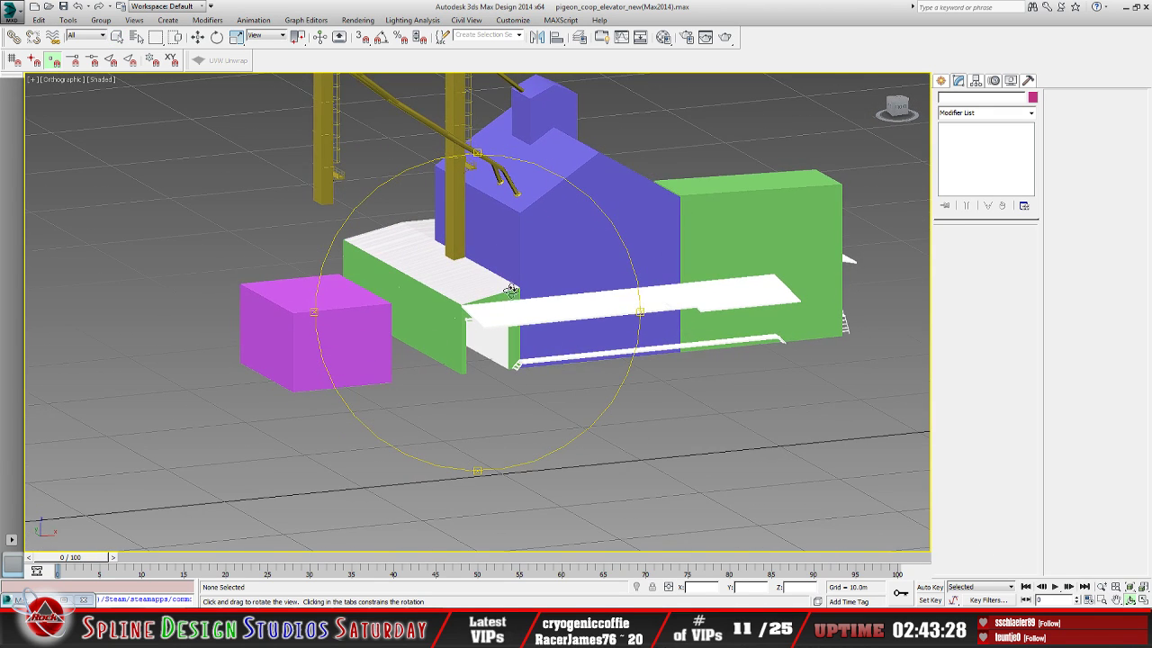
{"action": "left_click_drag", "start_coordinate": [498, 293], "coordinate": [478, 354]}
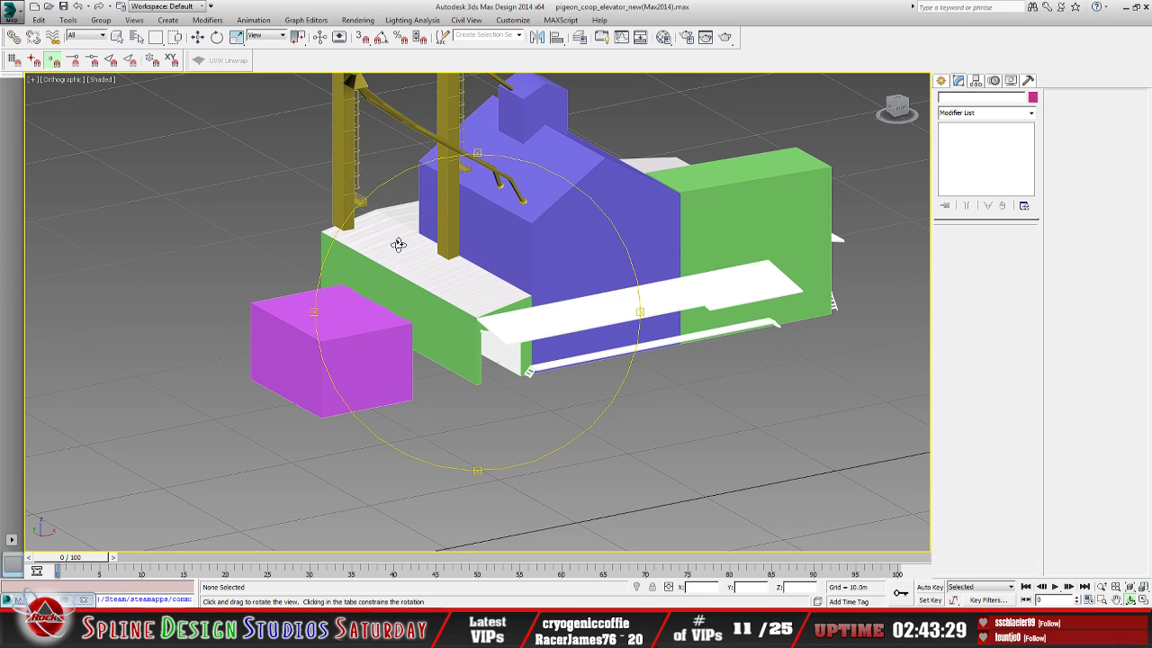
{"action": "left_click_drag", "start_coordinate": [454, 261], "coordinate": [443, 348]}
{"action": "left_click_drag", "start_coordinate": [456, 363], "coordinate": [547, 352]}
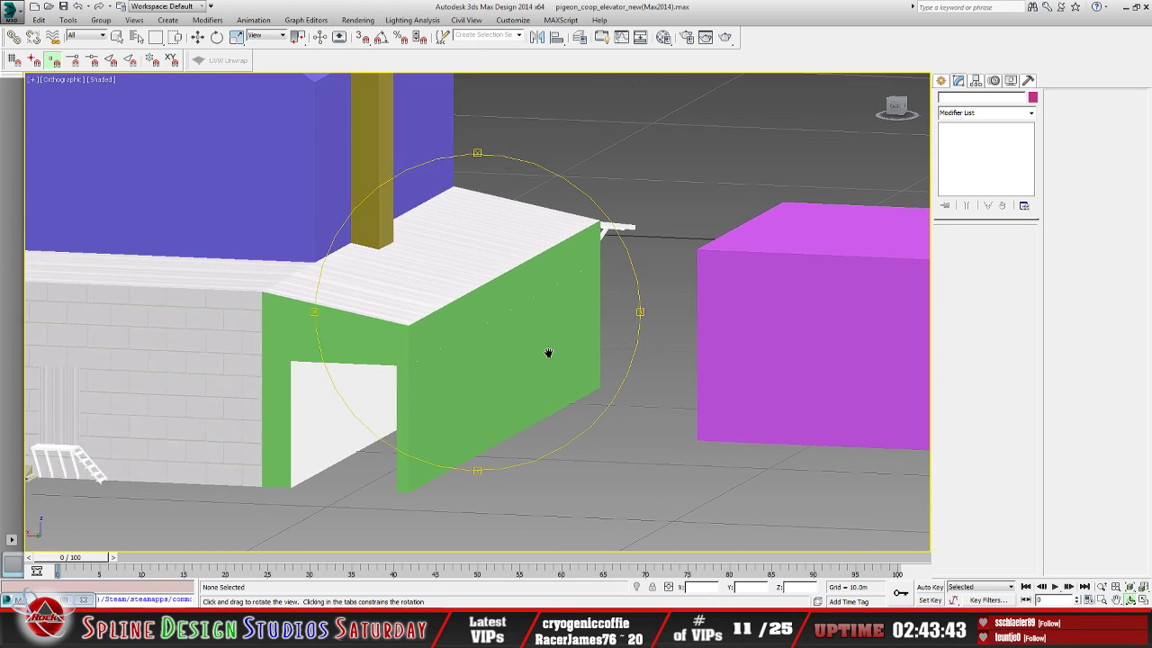
{"action": "key", "text": "q"}
{"action": "left_click", "coordinate": [398, 381]}
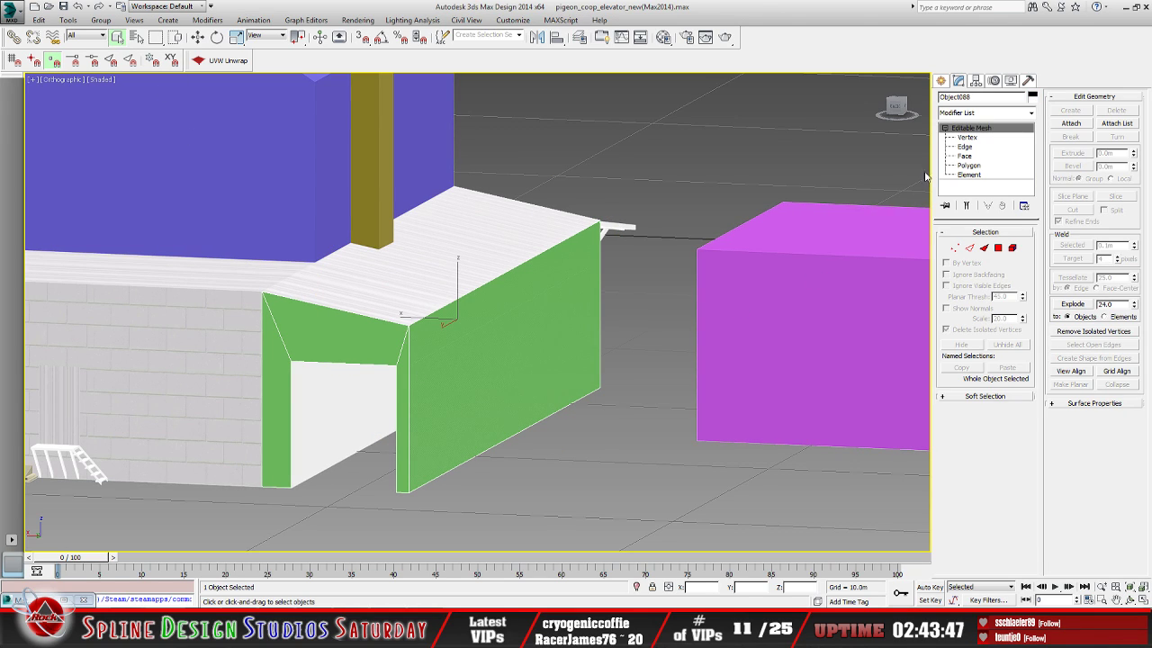
{"action": "middle_click_drag", "start_coordinate": [463, 377], "coordinate": [498, 370], "text": "alt"}
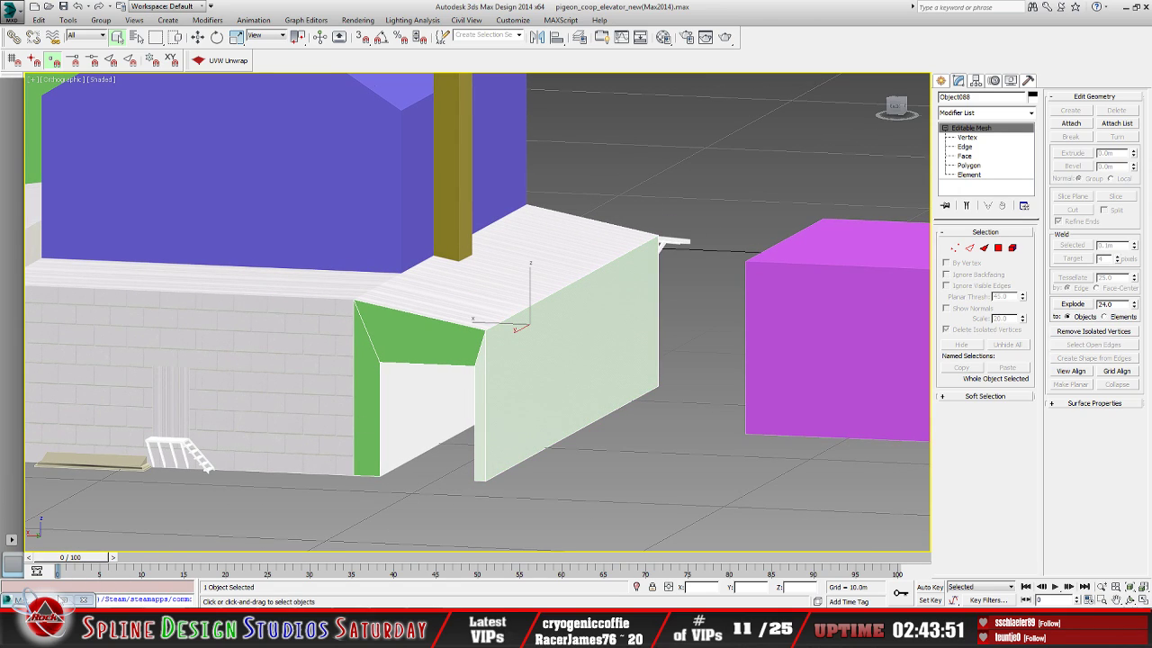
{"action": "key", "text": "m"}
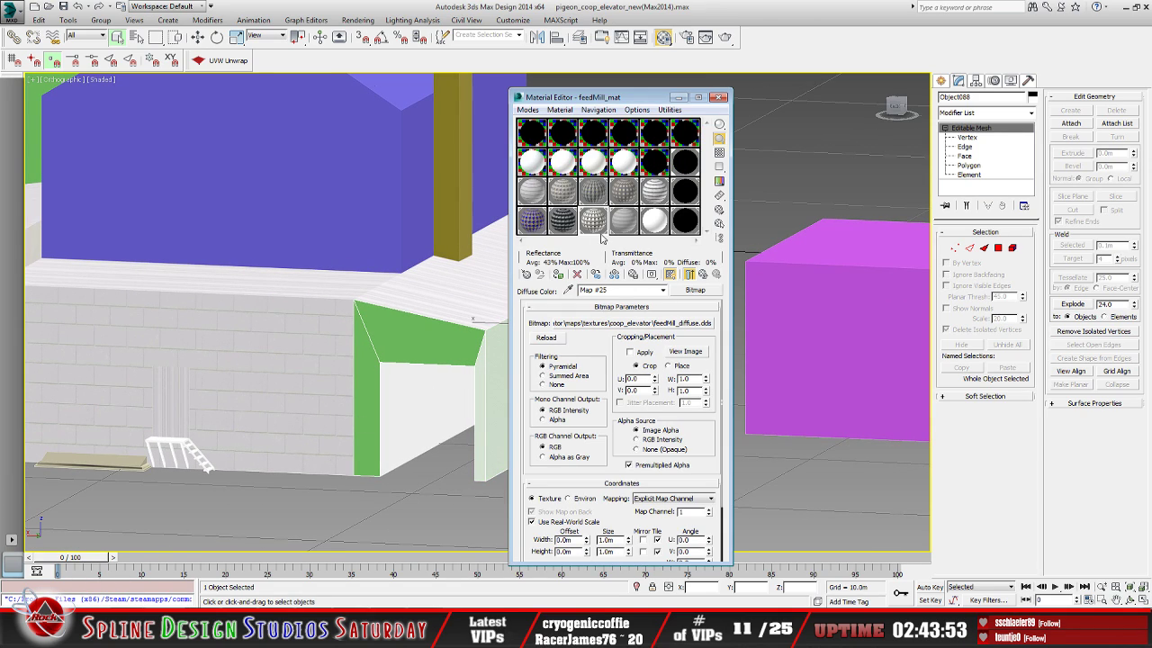
{"action": "left_click", "coordinate": [558, 275]}
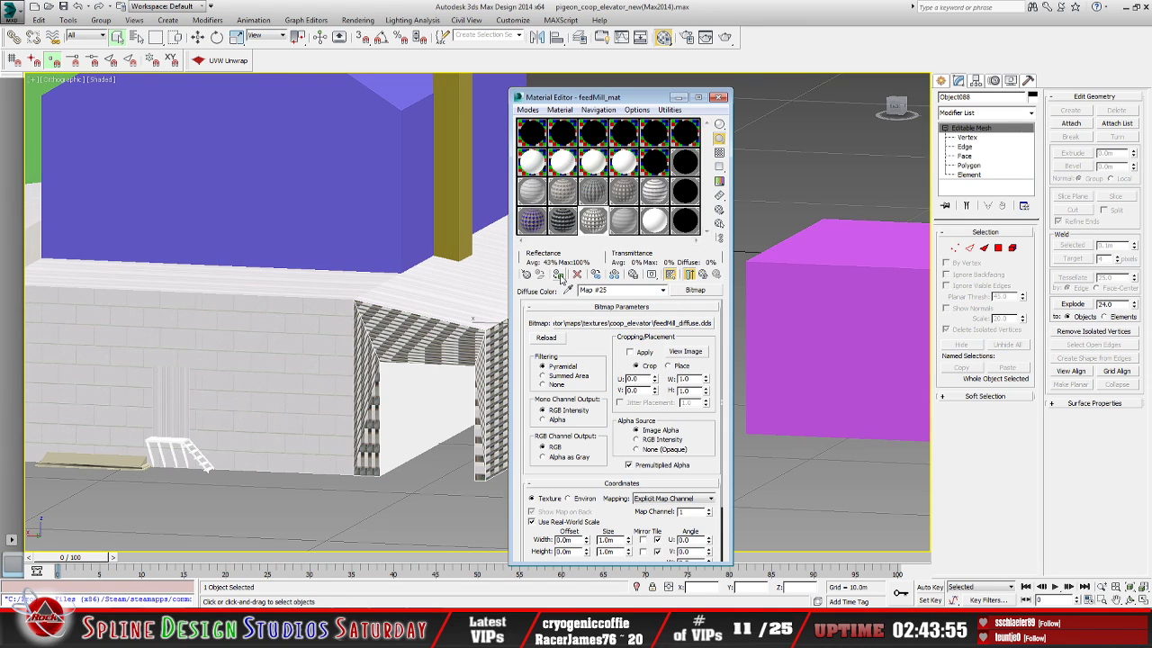
{"action": "left_click", "coordinate": [679, 98]}
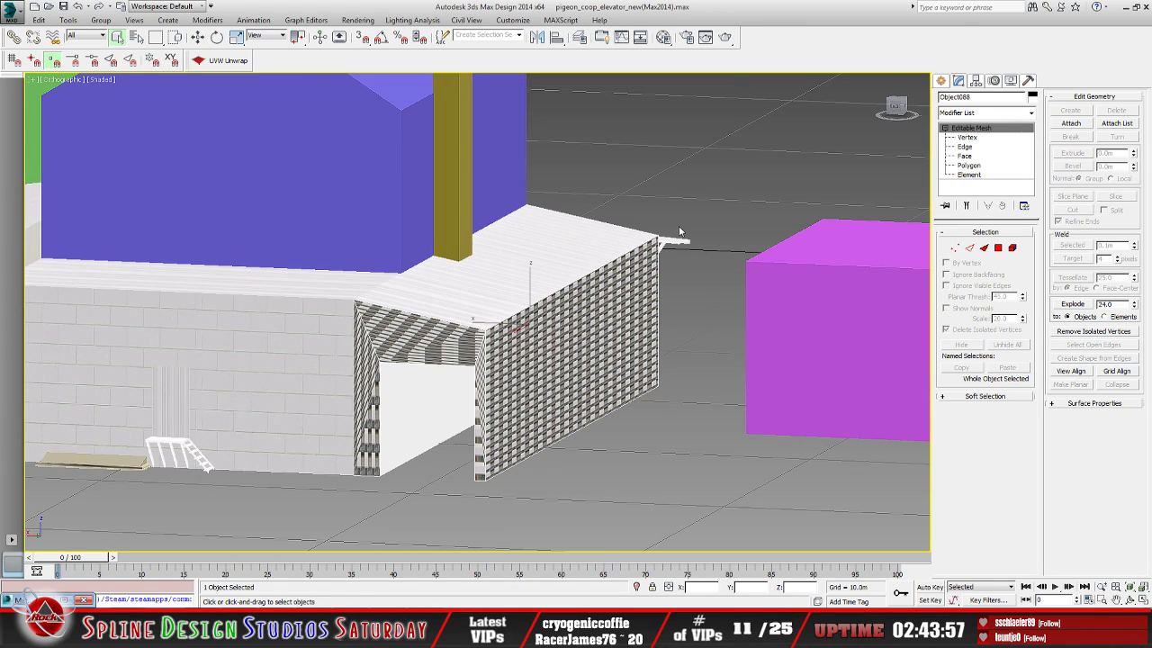
Add an Unwrap UVW modifier to the drive-through bay walls and show their UVs against the feedMill_diffuse map
{"action": "left_click", "coordinate": [222, 60]}
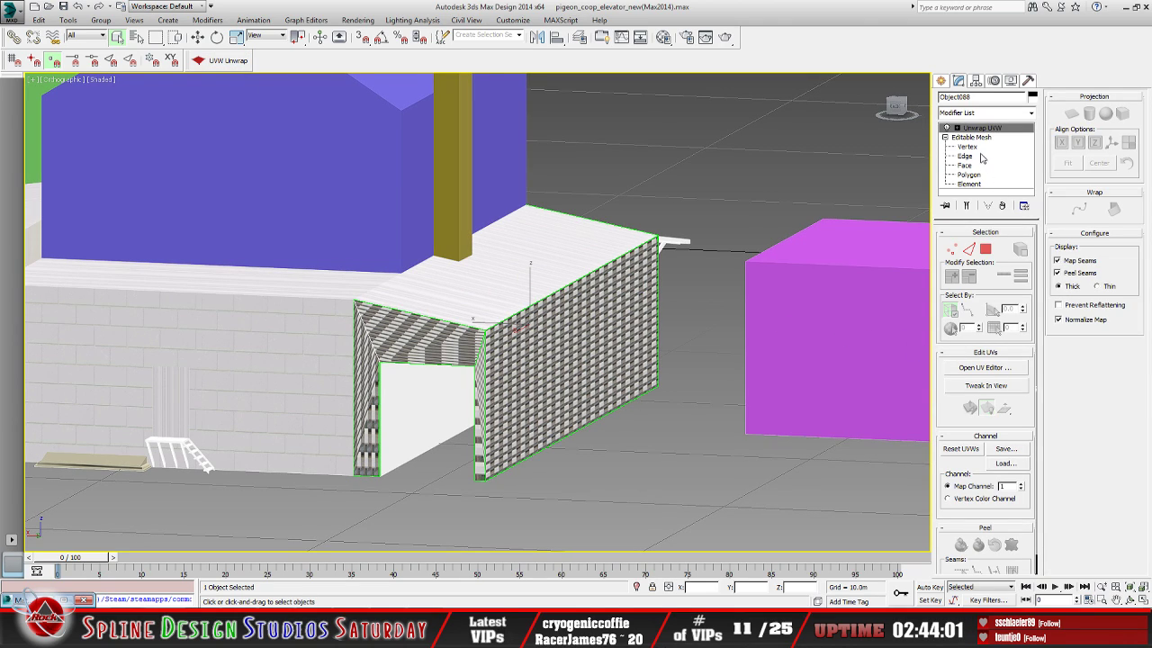
{"action": "left_click", "coordinate": [958, 128]}
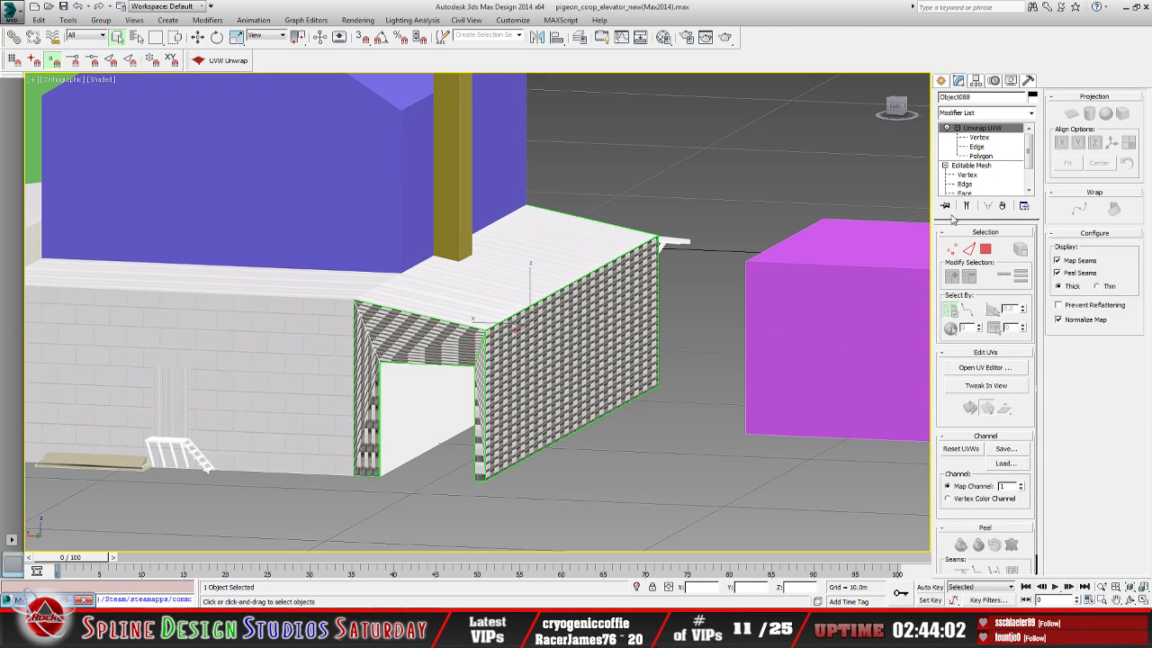
{"action": "left_click", "coordinate": [984, 367]}
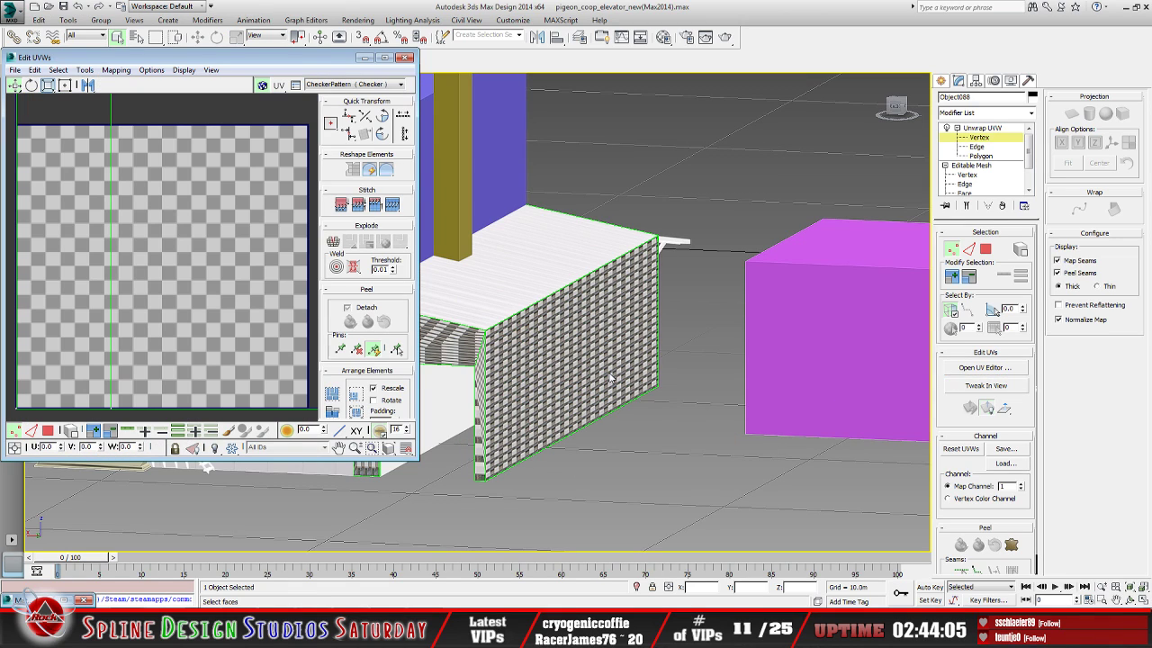
{"action": "left_click", "coordinate": [400, 84]}
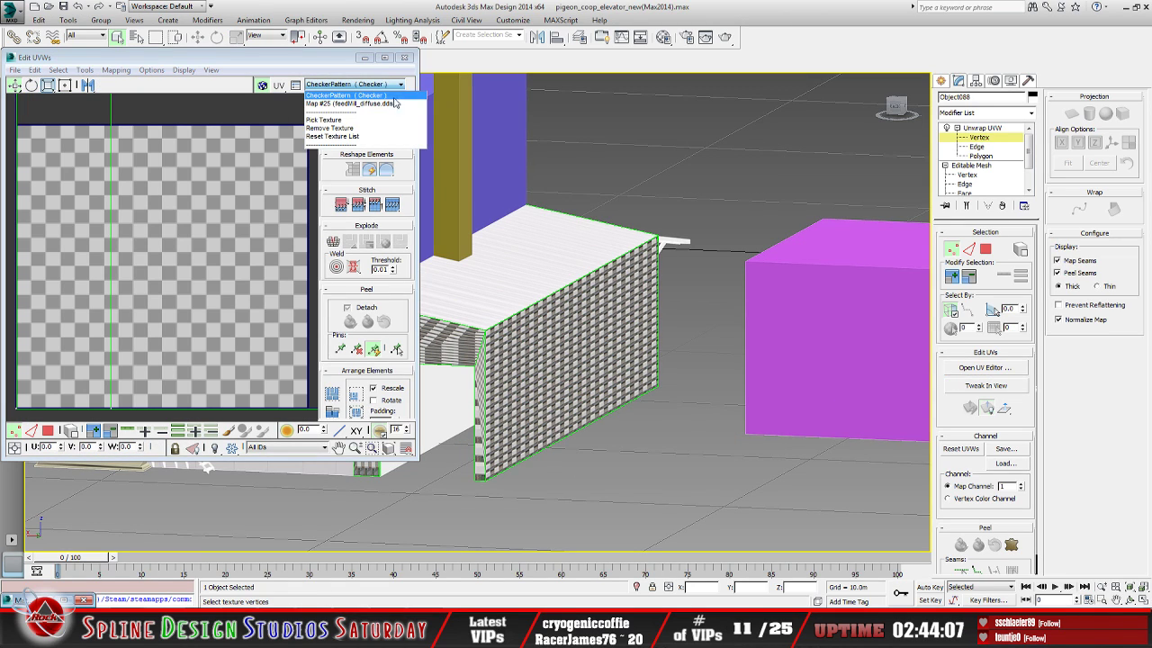
{"action": "left_click", "coordinate": [392, 105]}
{"action": "scroll", "coordinate": [170, 259], "scroll_direction": "down", "scroll_amount": 5}
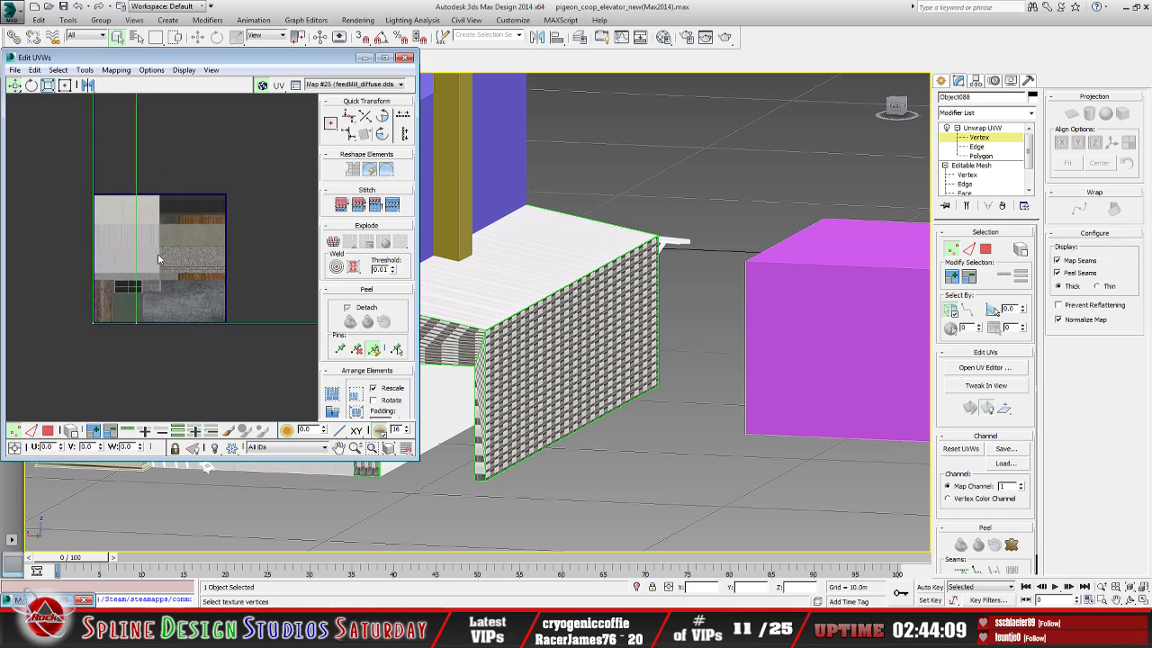
{"action": "scroll", "coordinate": [154, 279], "scroll_direction": "up", "scroll_amount": 6}
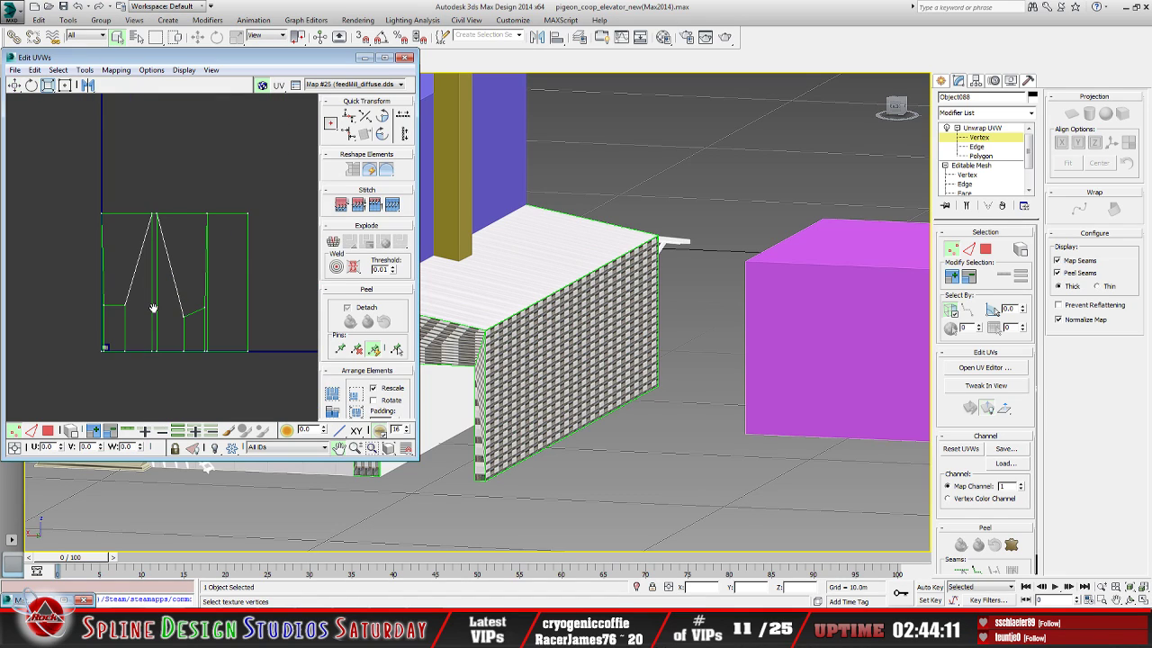
{"action": "left_click", "coordinate": [364, 58]}
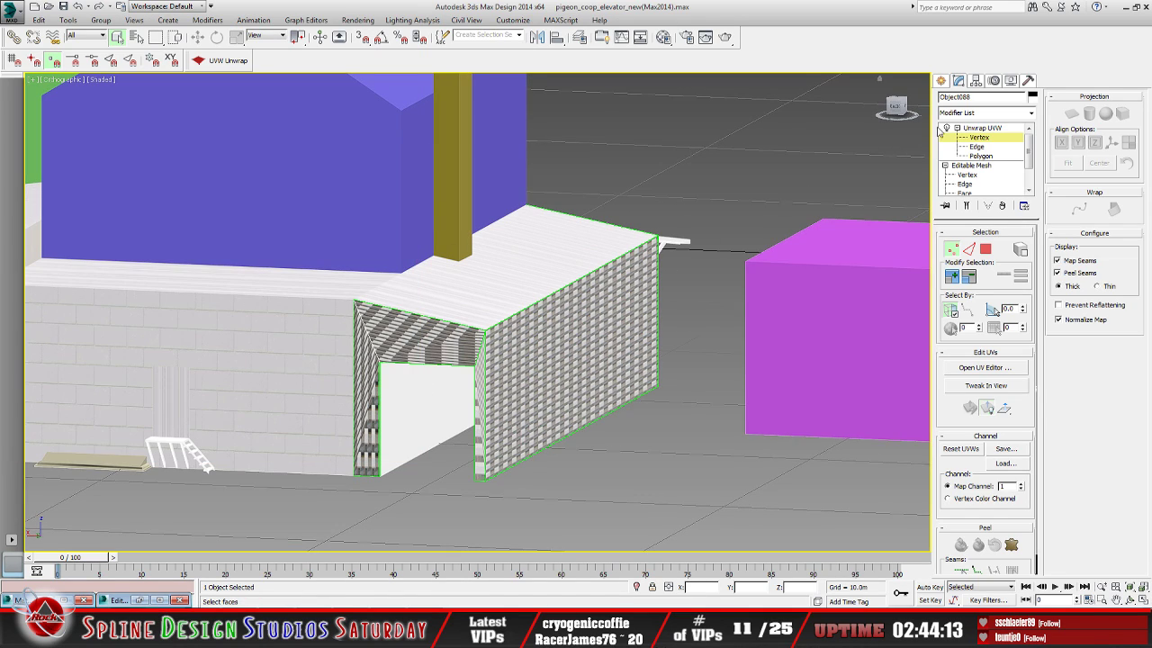
{"action": "left_click", "coordinate": [985, 132]}
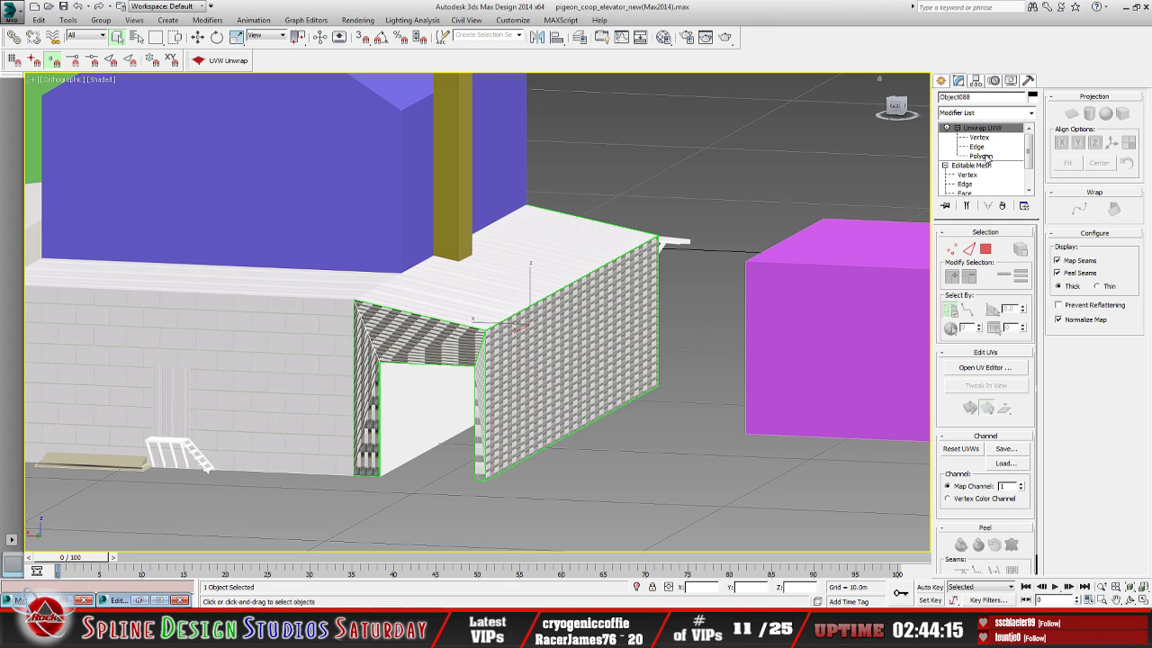
Examine how the adjoining block-wall section's UVs are laid out on the feedMill_diffuse sheet, and leave its unwrap's polygon selection
{"action": "middle_click_drag", "start_coordinate": [345, 307], "coordinate": [56, 445], "text": "alt"}
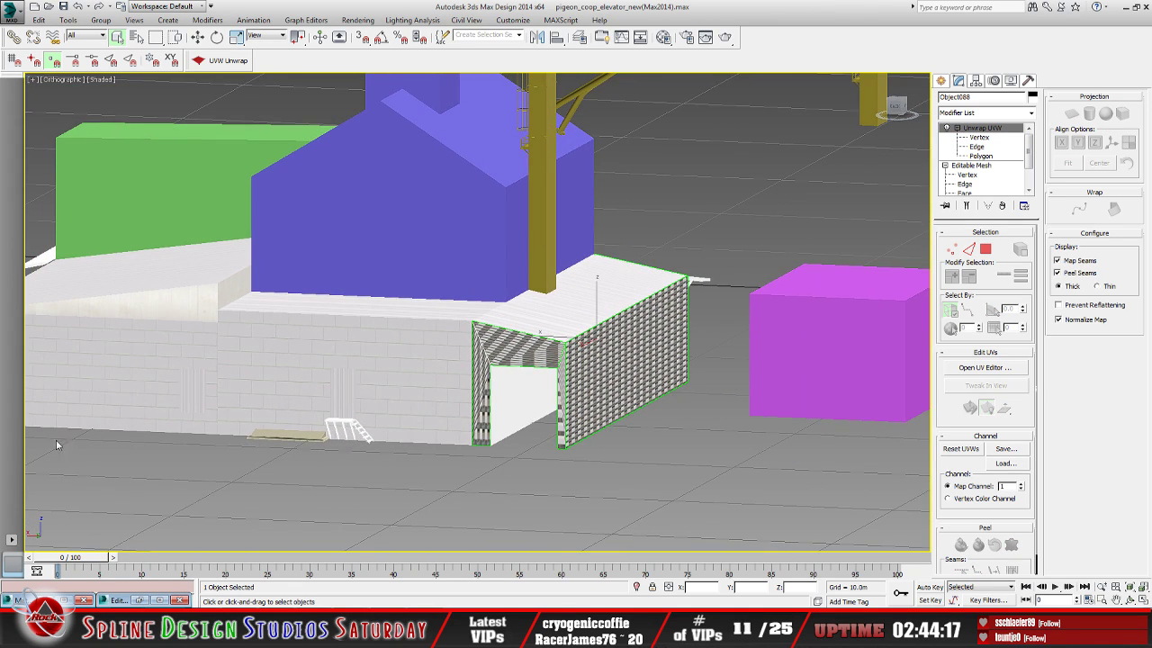
{"action": "left_click", "coordinate": [276, 343]}
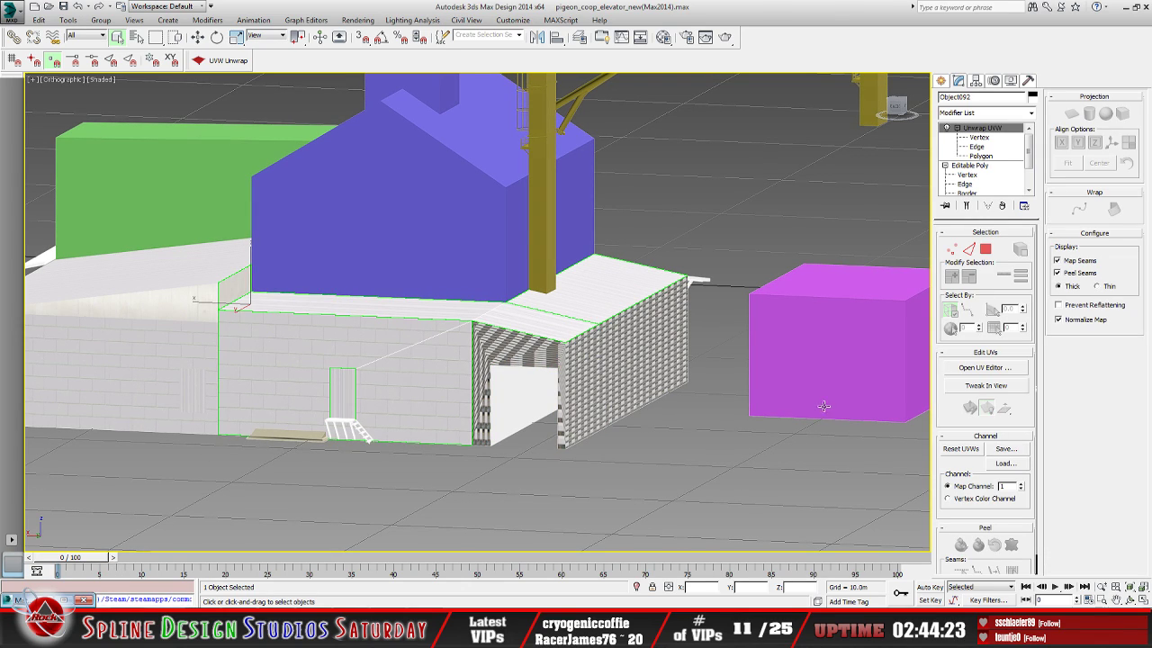
{"action": "left_click", "coordinate": [976, 368]}
{"action": "scroll", "coordinate": [317, 371], "scroll_direction": "down", "scroll_amount": 4}
{"action": "scroll", "coordinate": [400, 379], "scroll_direction": "up", "scroll_amount": 3}
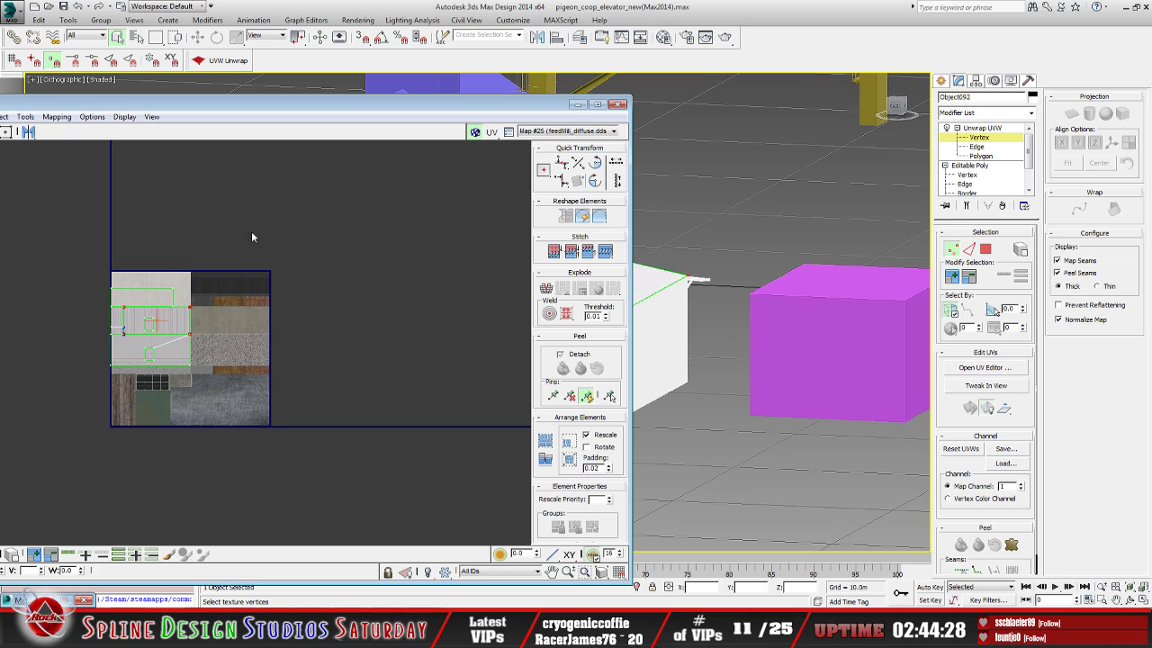
{"action": "scroll", "coordinate": [353, 270], "scroll_direction": "down", "scroll_amount": 5}
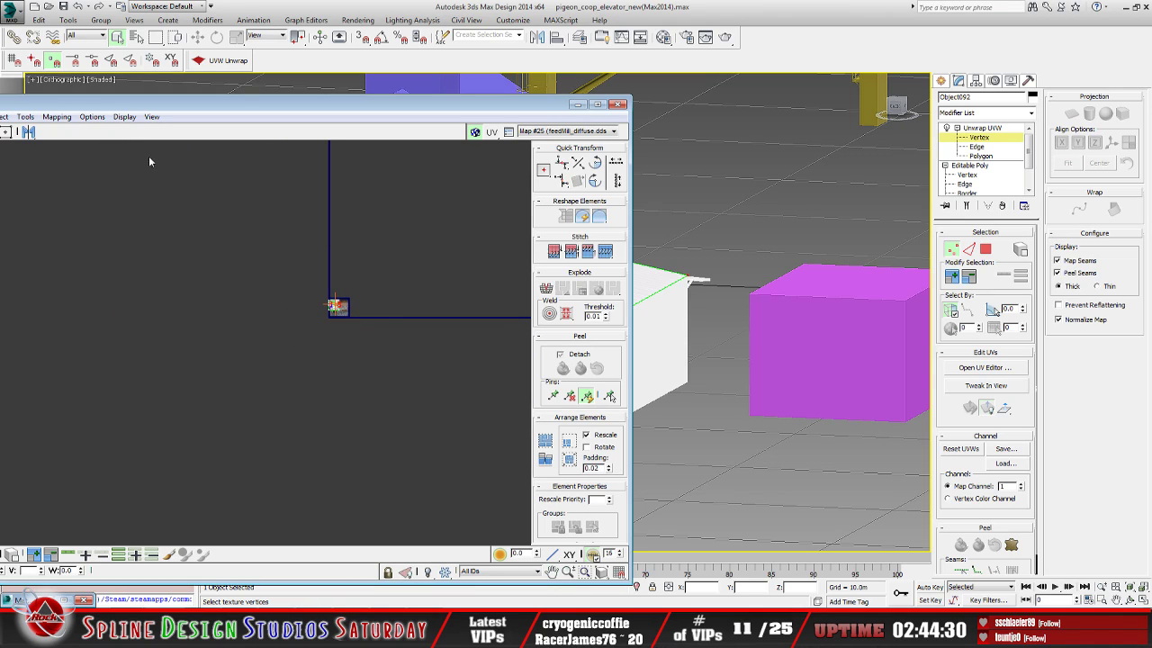
{"action": "middle_click_drag", "start_coordinate": [115, 200], "coordinate": [113, 250]}
{"action": "left_click_drag", "start_coordinate": [177, 107], "coordinate": [267, 75]}
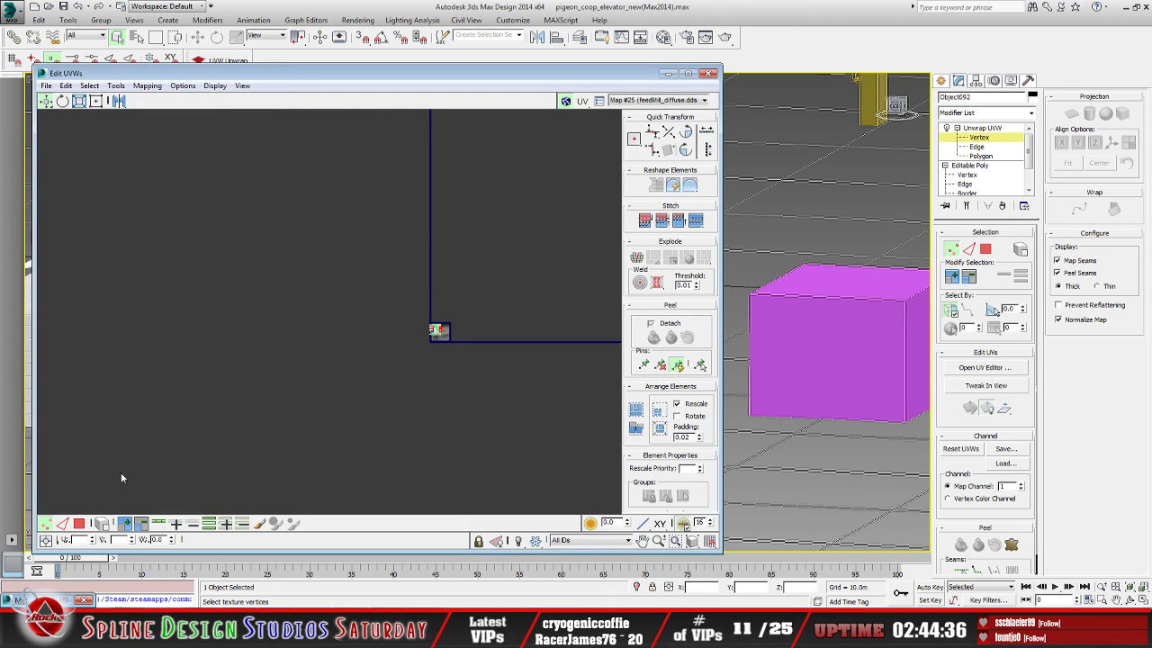
{"action": "key", "text": "3"}
{"action": "middle_click_drag", "start_coordinate": [421, 397], "coordinate": [346, 404]}
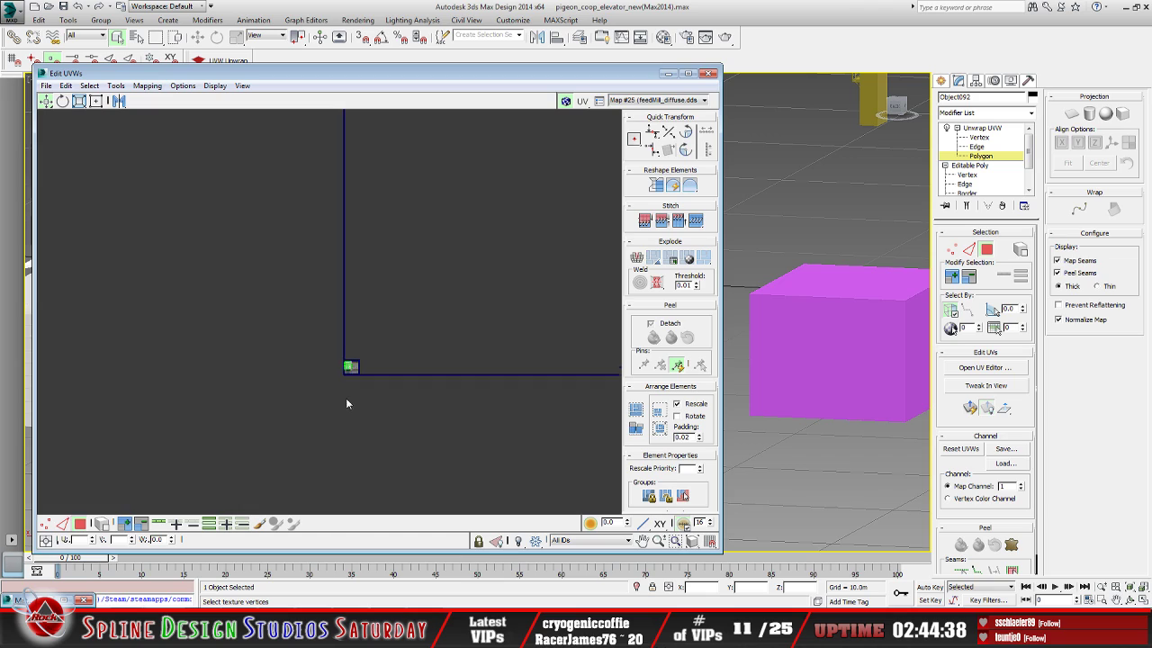
{"action": "scroll", "coordinate": [347, 401], "scroll_direction": "up", "scroll_amount": 3}
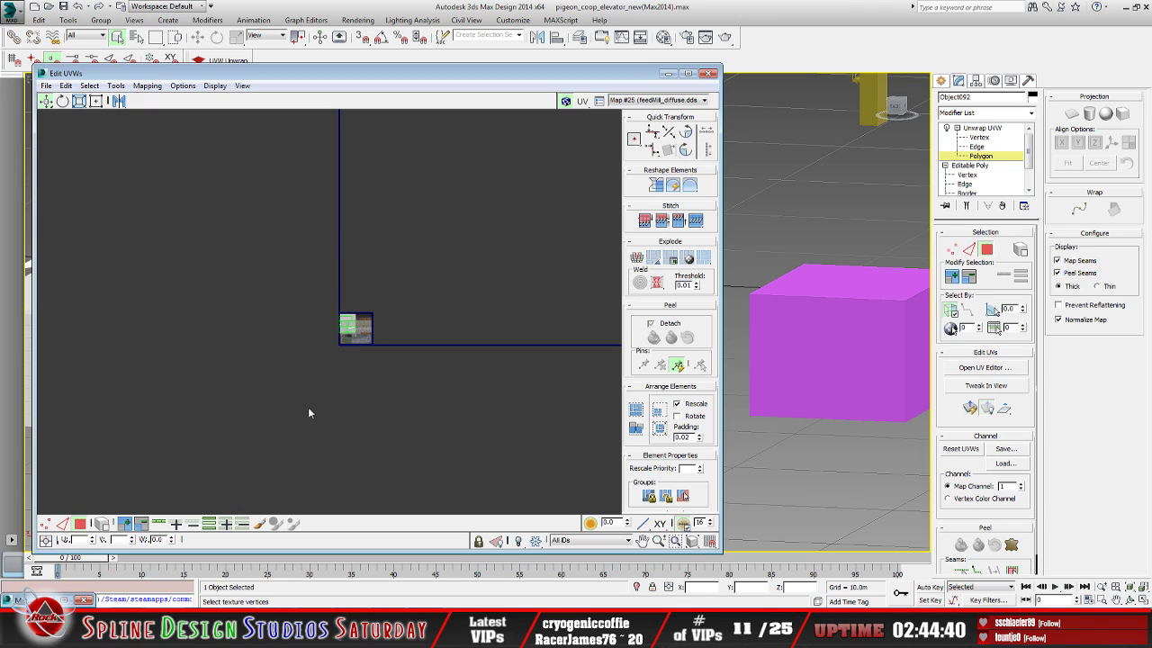
{"action": "scroll", "coordinate": [371, 363], "scroll_direction": "up", "scroll_amount": 10}
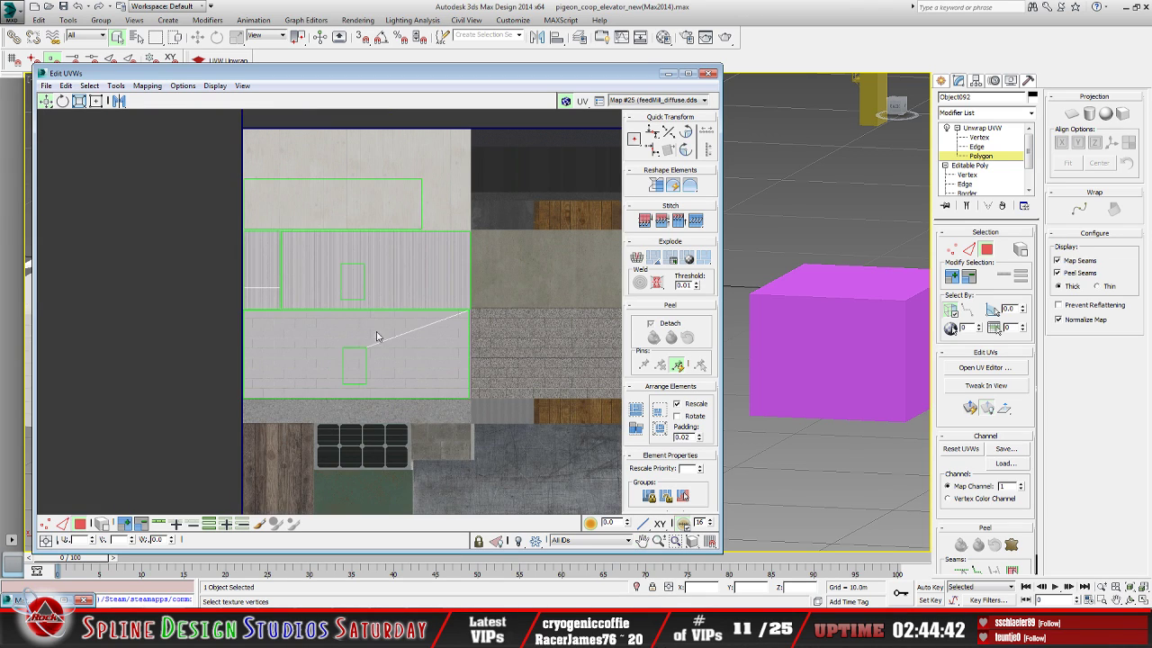
{"action": "scroll", "coordinate": [433, 360], "scroll_direction": "up", "scroll_amount": 2}
{"action": "scroll", "coordinate": [433, 360], "scroll_direction": "down", "scroll_amount": 4}
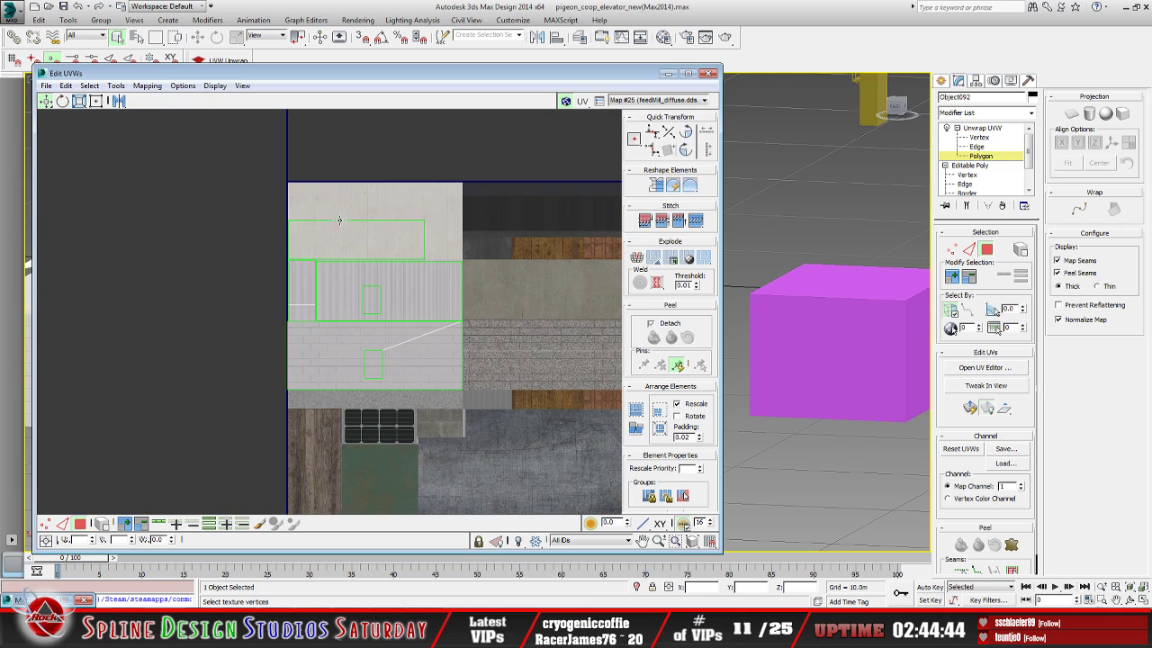
{"action": "left_click", "coordinate": [667, 73]}
{"action": "middle_click_drag", "start_coordinate": [540, 304], "coordinate": [322, 376]}
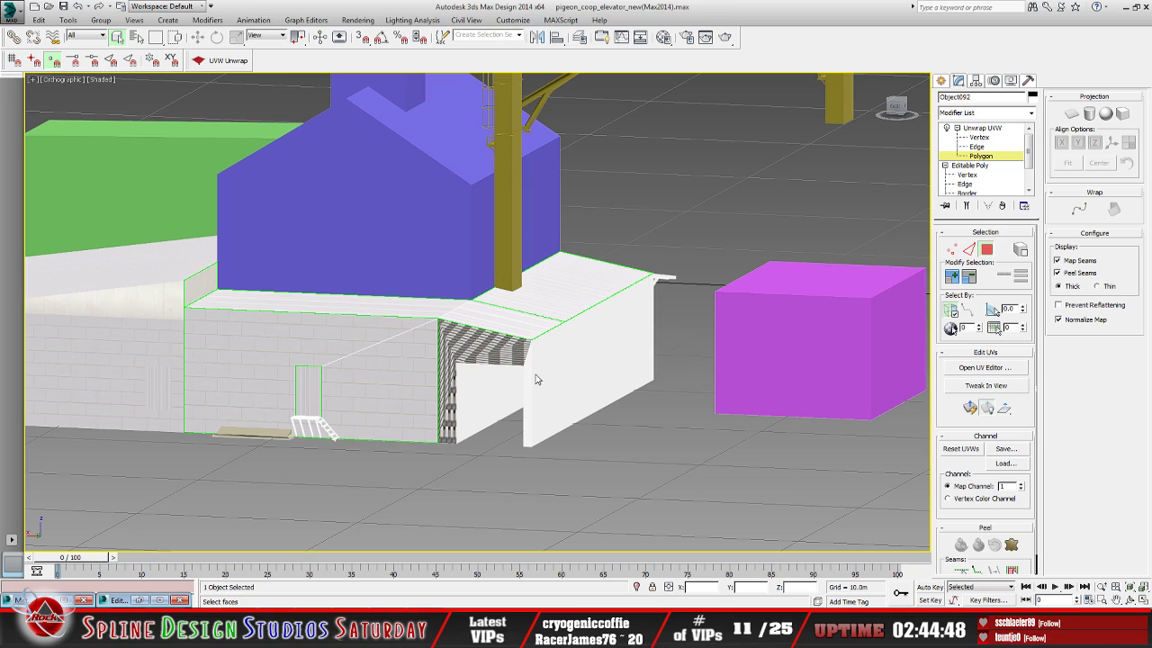
{"action": "left_click", "coordinate": [980, 129]}
Select the header and both side post faces of the bay's front frame in the unwrap, and clear that selection
{"action": "left_click", "coordinate": [530, 371]}
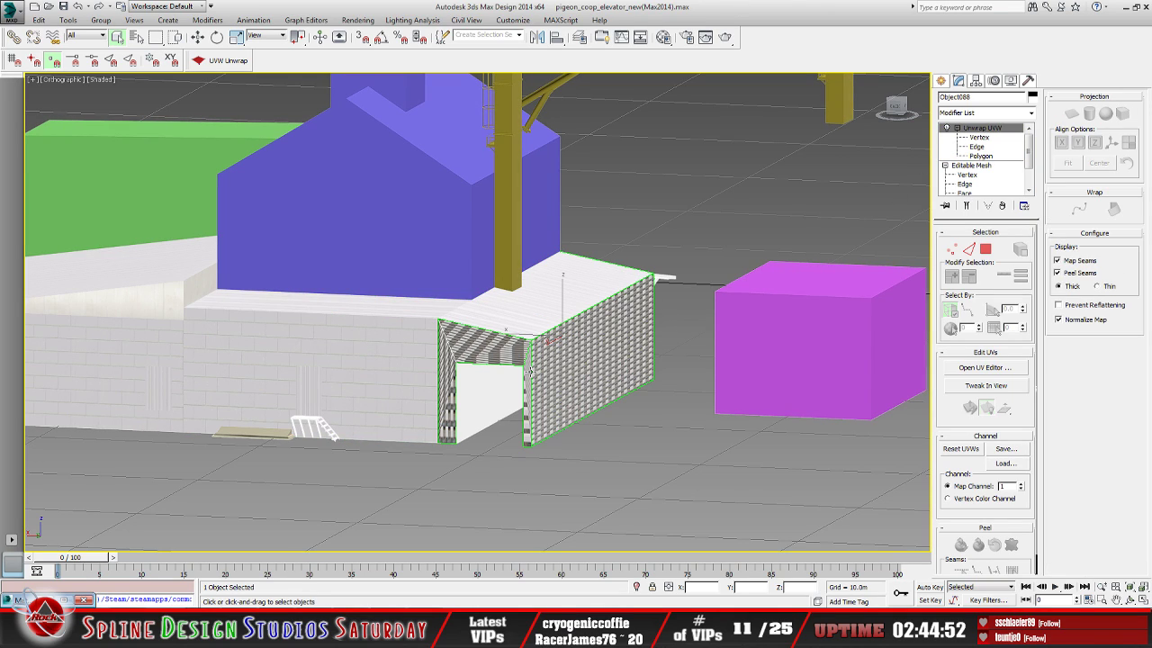
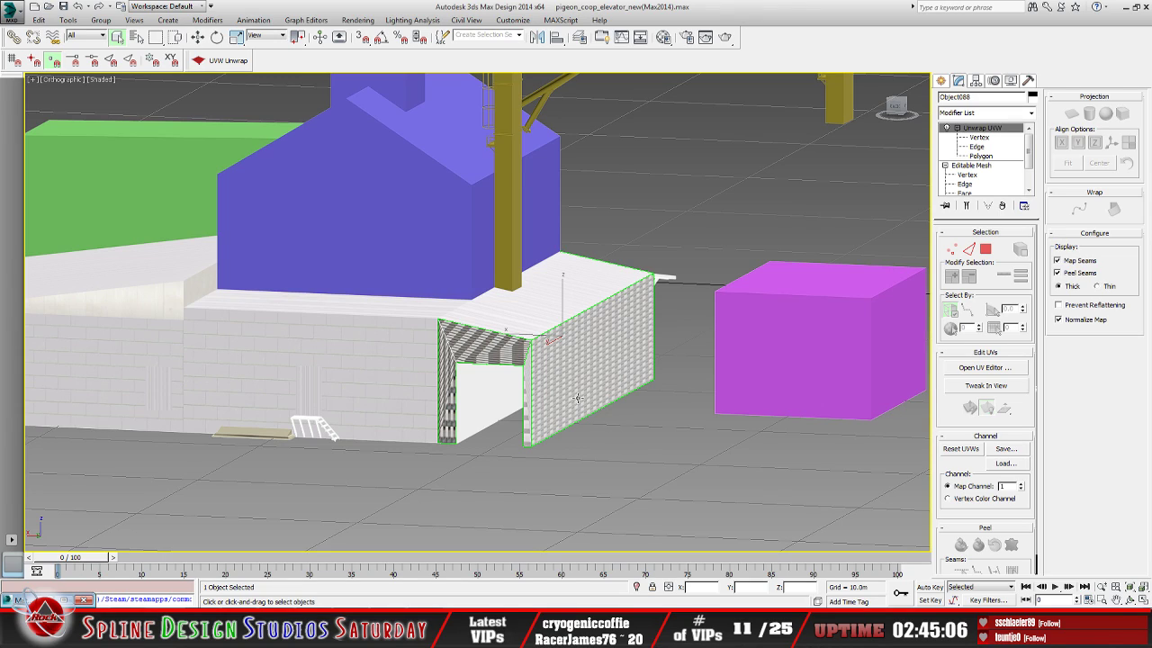
{"action": "left_click", "coordinate": [980, 156]}
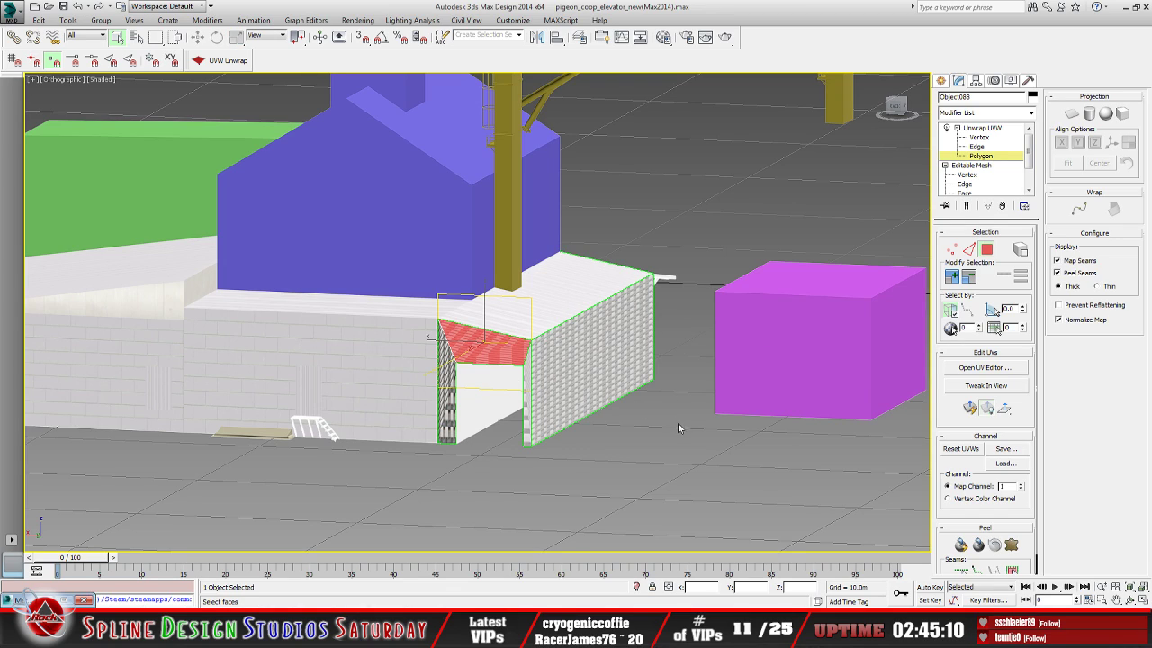
{"action": "left_click", "coordinate": [459, 357]}
{"action": "left_click", "coordinate": [465, 354]}
{"action": "left_click", "coordinate": [450, 391], "text": "ctrl"}
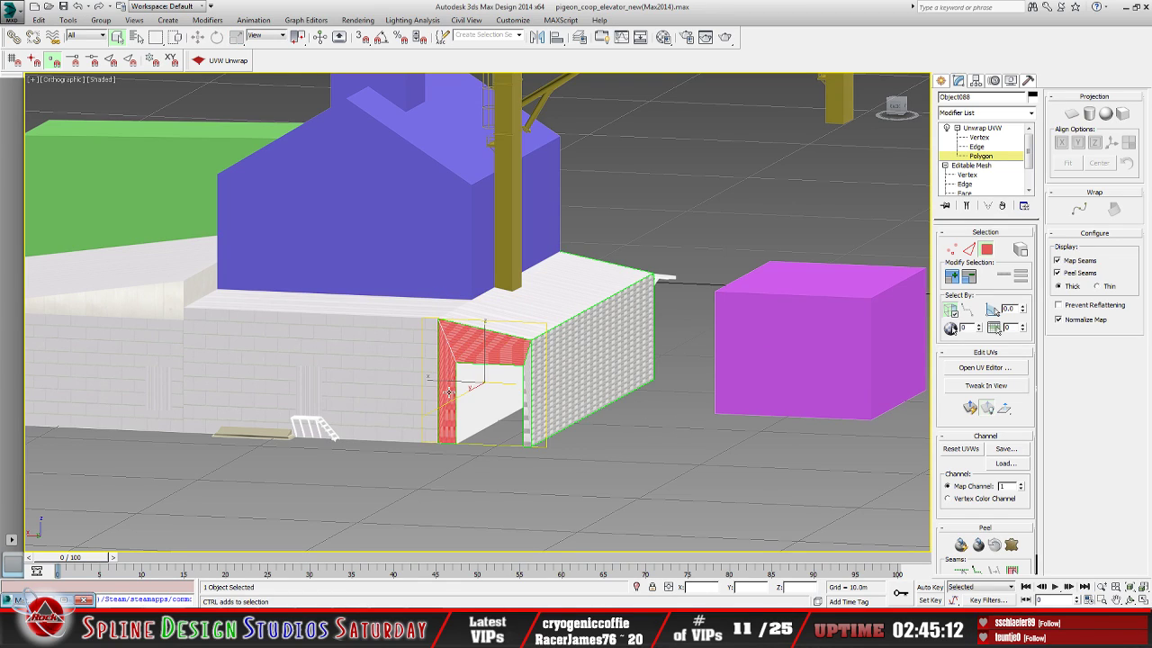
{"action": "left_click", "coordinate": [527, 397], "text": "ctrl"}
{"action": "scroll", "coordinate": [531, 399], "scroll_direction": "up", "scroll_amount": 6}
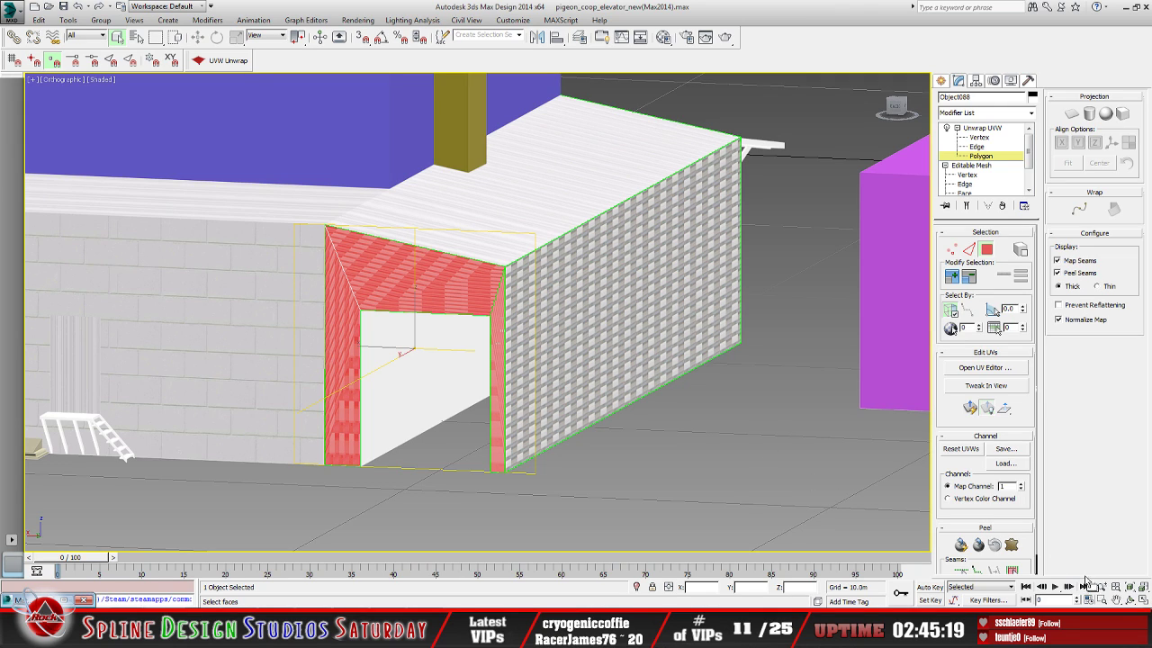
{"action": "left_click", "coordinate": [1129, 600]}
{"action": "left_click_drag", "start_coordinate": [543, 387], "coordinate": [480, 381]}
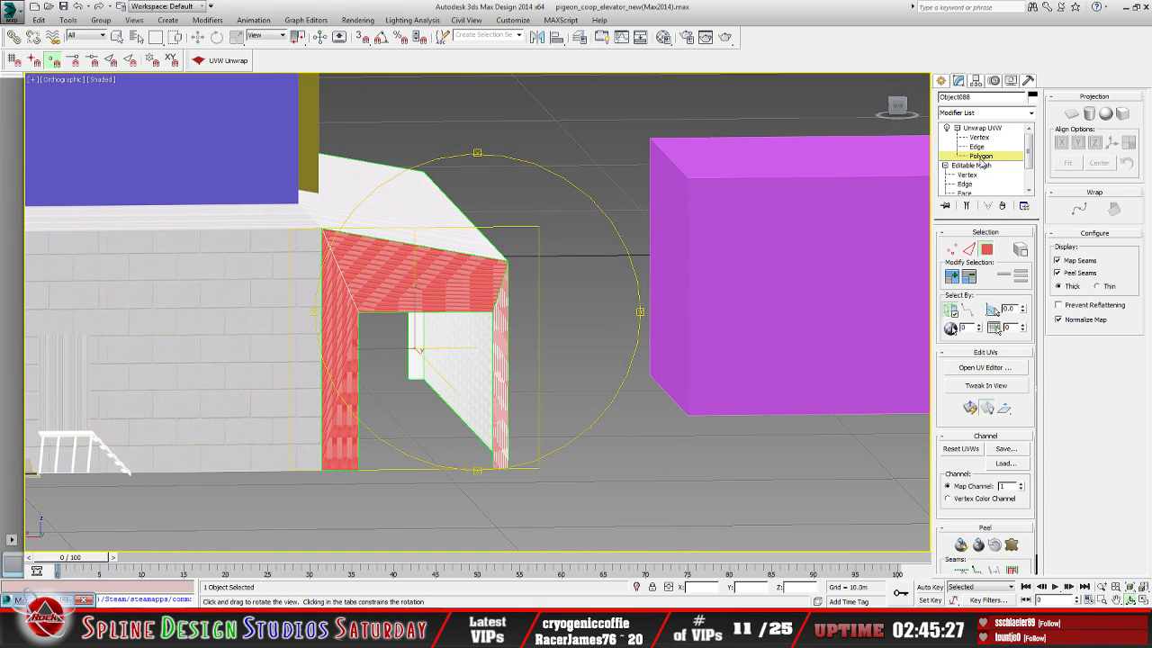
{"action": "left_click", "coordinate": [117, 37]}
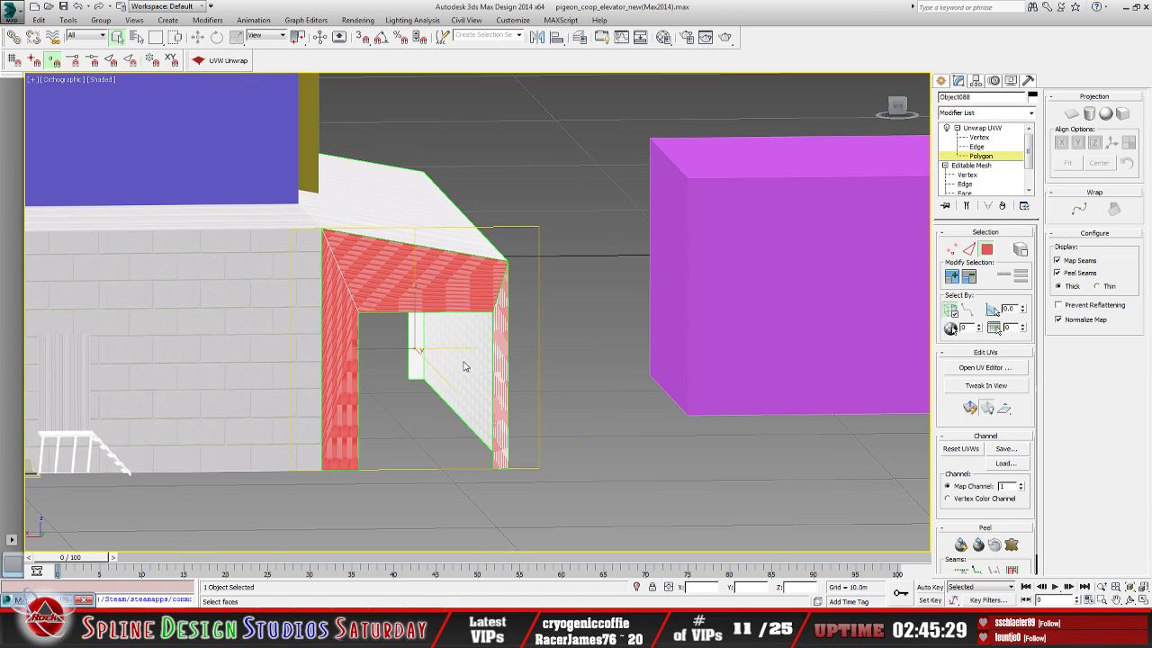
{"action": "left_click", "coordinate": [477, 368]}
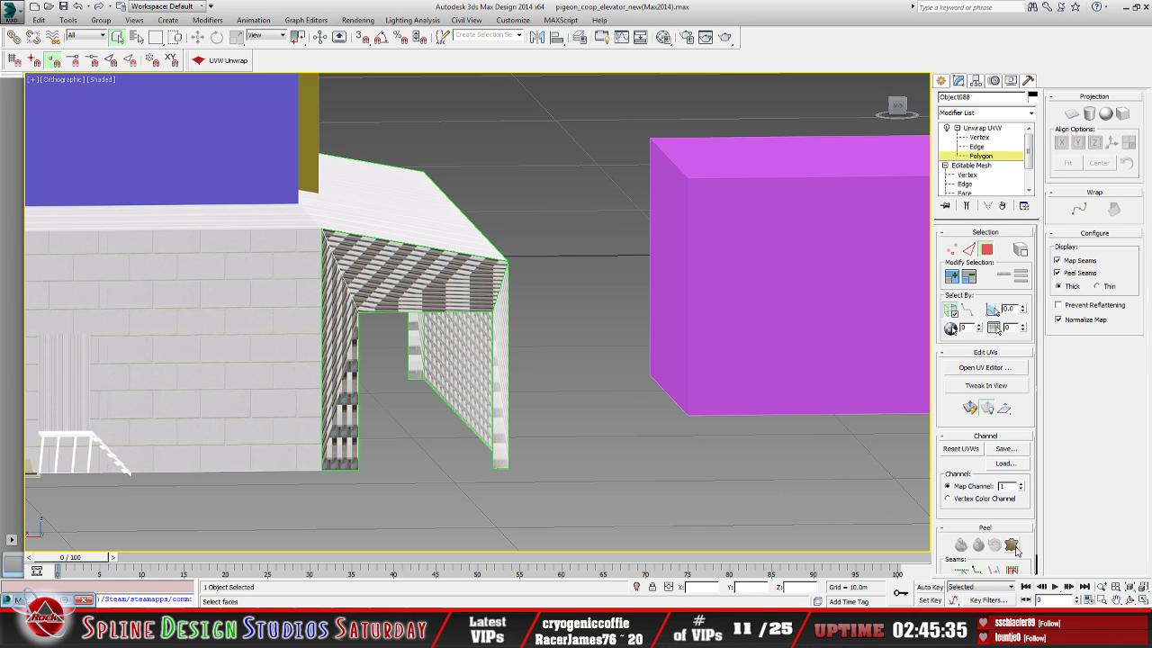
Select the bay's large outer side wall face in the unwrap and return to the whole object
{"action": "left_click", "coordinate": [1131, 600]}
{"action": "left_click_drag", "start_coordinate": [528, 378], "coordinate": [336, 280]}
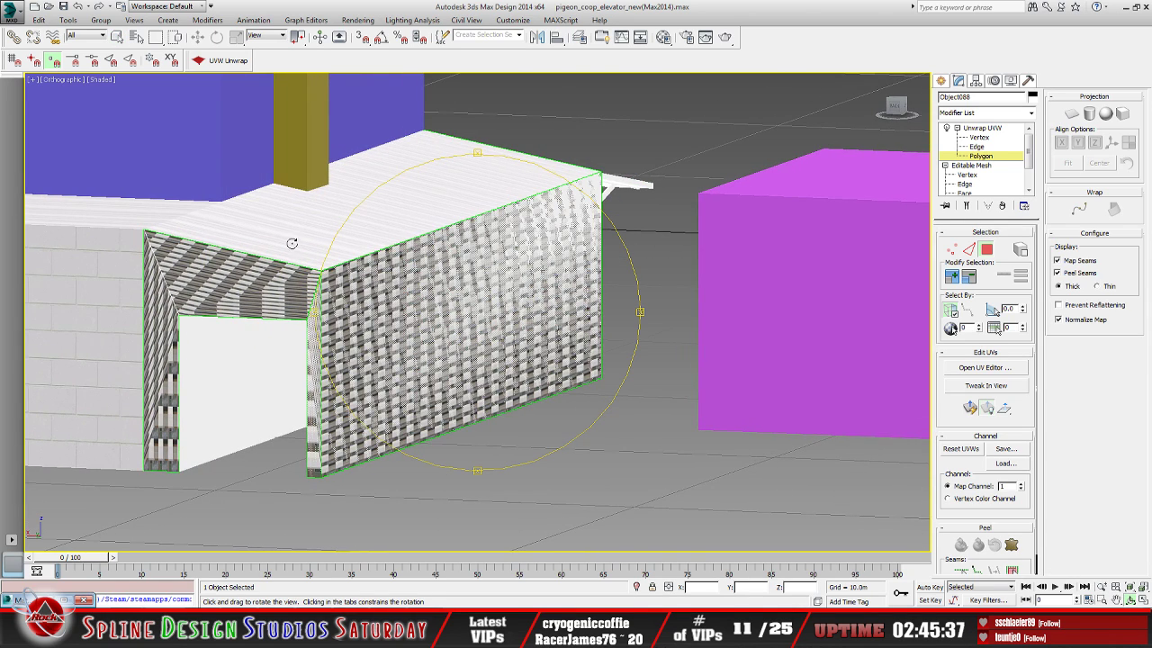
{"action": "left_click", "coordinate": [117, 36]}
{"action": "left_click", "coordinate": [432, 340]}
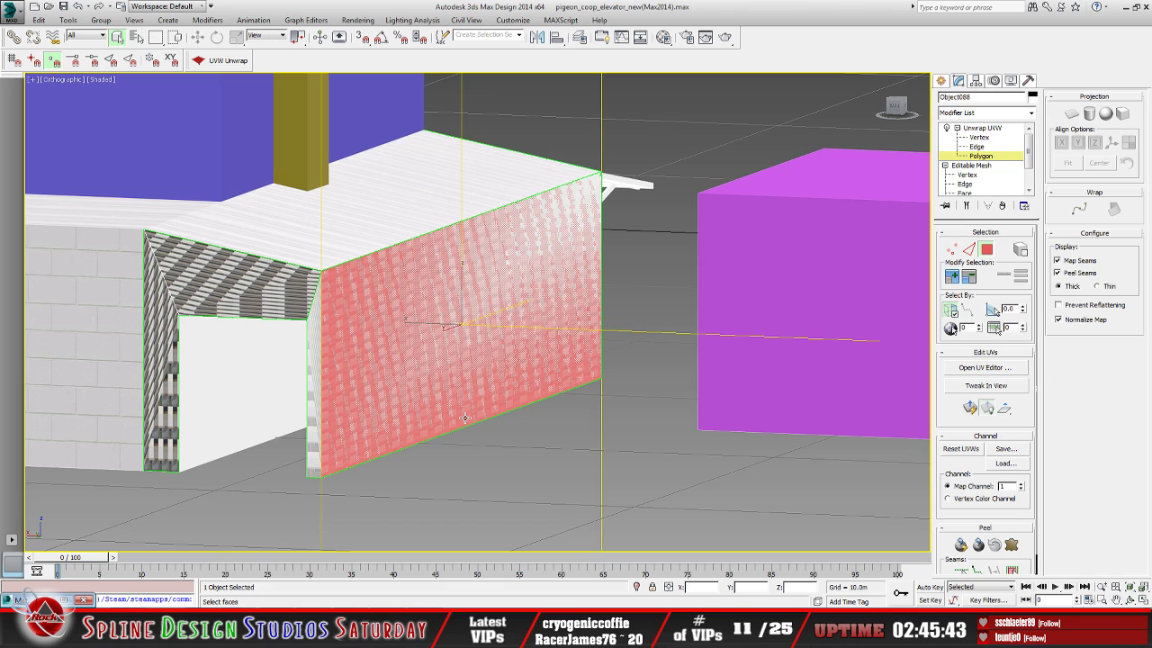
{"action": "left_click", "coordinate": [986, 129]}
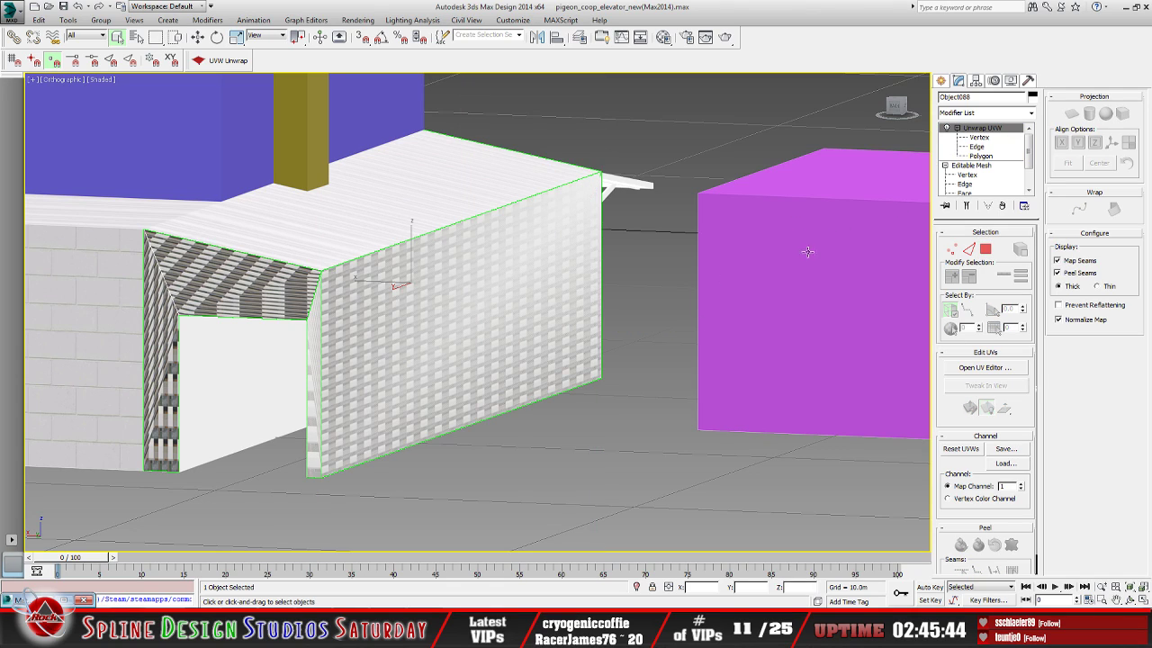
Remove the interioDriveThru object from the view inside the bay and inspect the open passage from several angles
{"action": "left_click", "coordinate": [234, 377]}
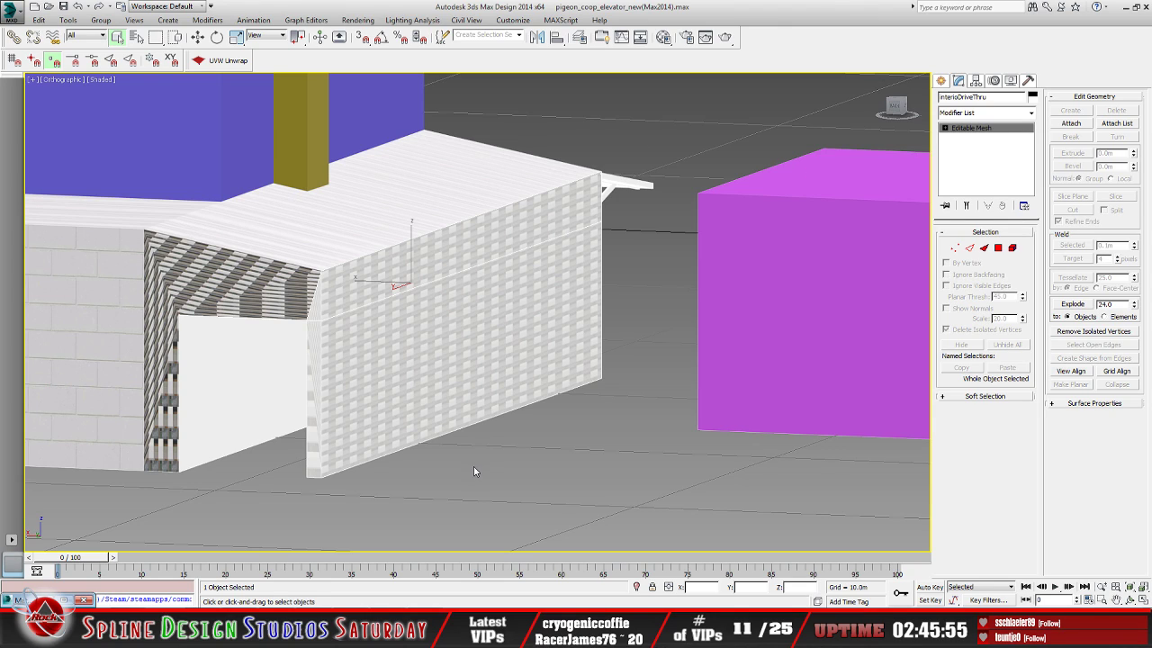
{"action": "left_click", "coordinate": [494, 435]}
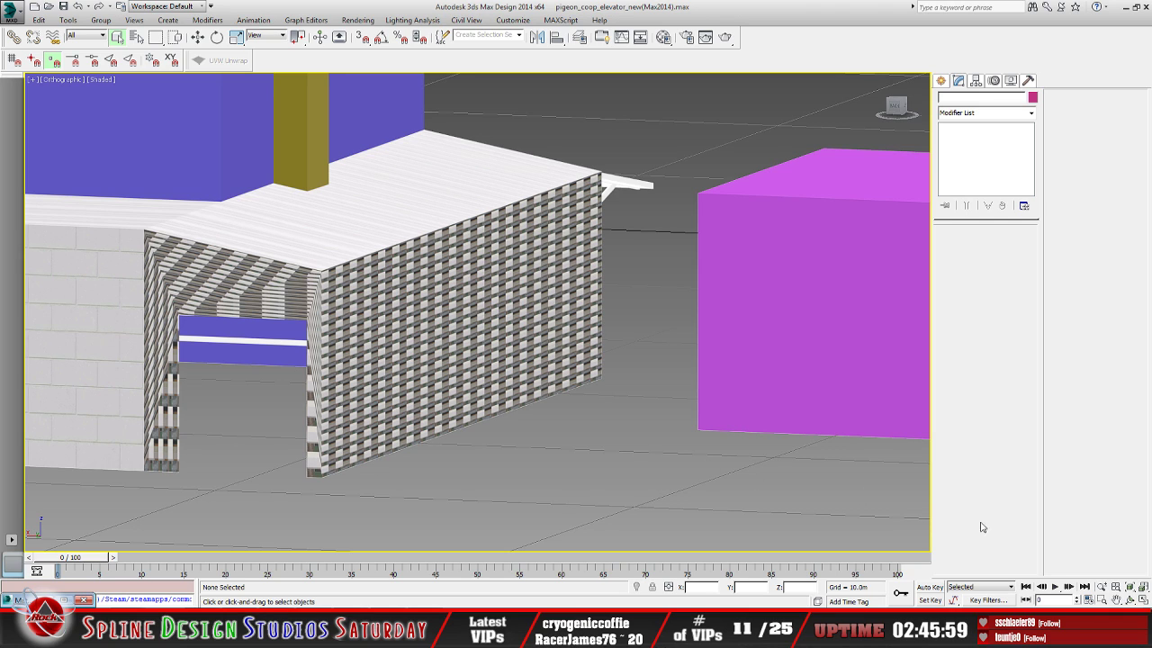
{"action": "left_click", "coordinate": [1130, 600]}
{"action": "left_click_drag", "start_coordinate": [421, 329], "coordinate": [325, 353]}
{"action": "left_click_drag", "start_coordinate": [527, 364], "coordinate": [484, 371]}
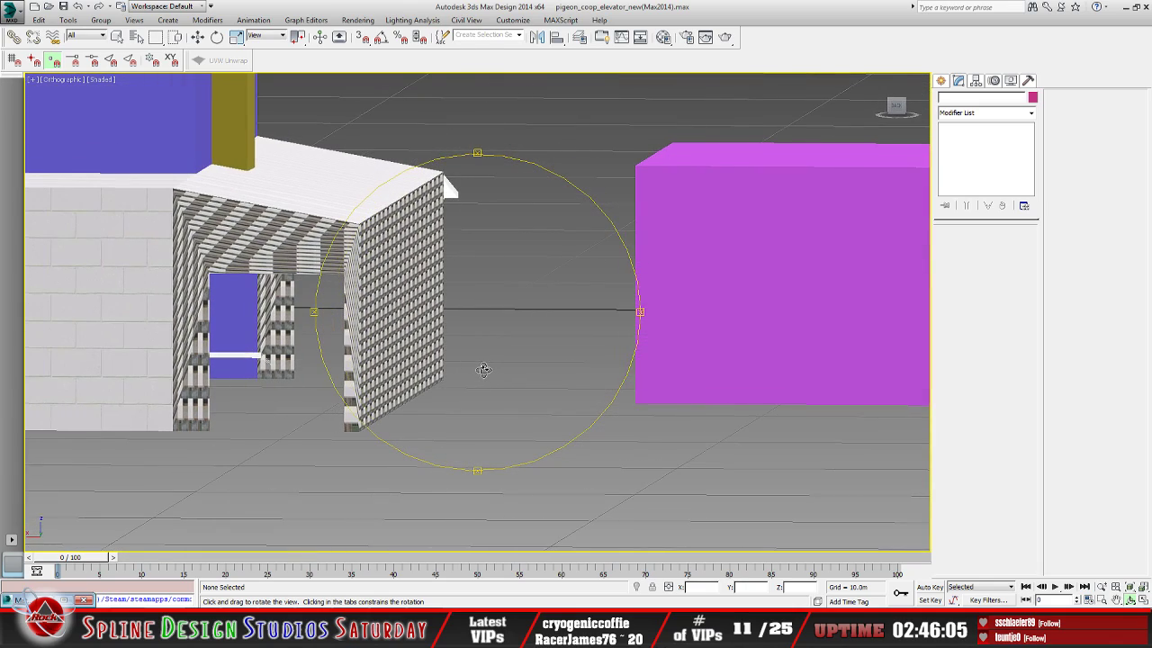
{"action": "left_click_drag", "start_coordinate": [384, 310], "coordinate": [487, 358]}
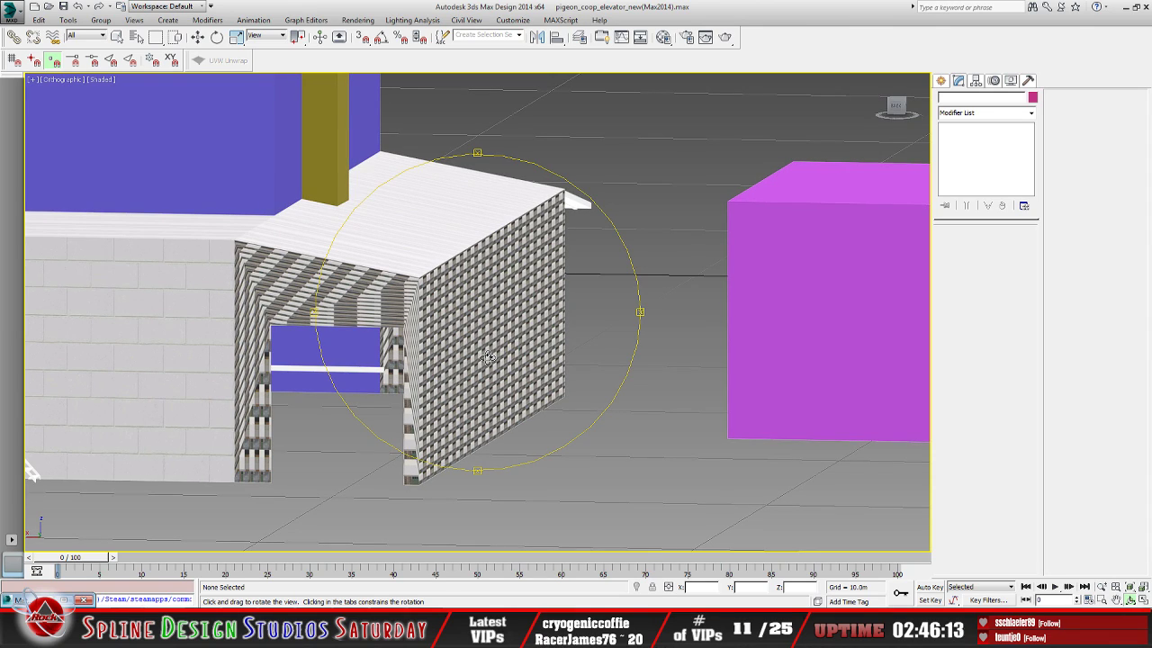
Select the drive-through bay walls and, in their unwrap, select the front frame's header and both side post faces
{"action": "left_click", "coordinate": [117, 36]}
{"action": "left_click", "coordinate": [418, 351]}
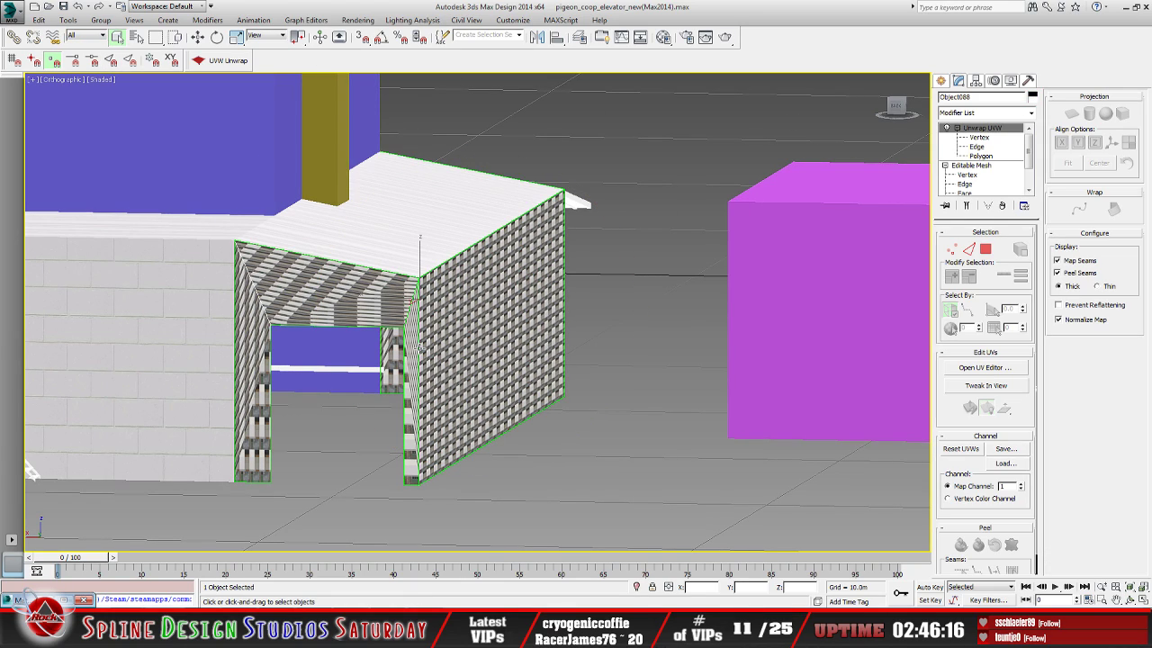
{"action": "left_click", "coordinate": [981, 155]}
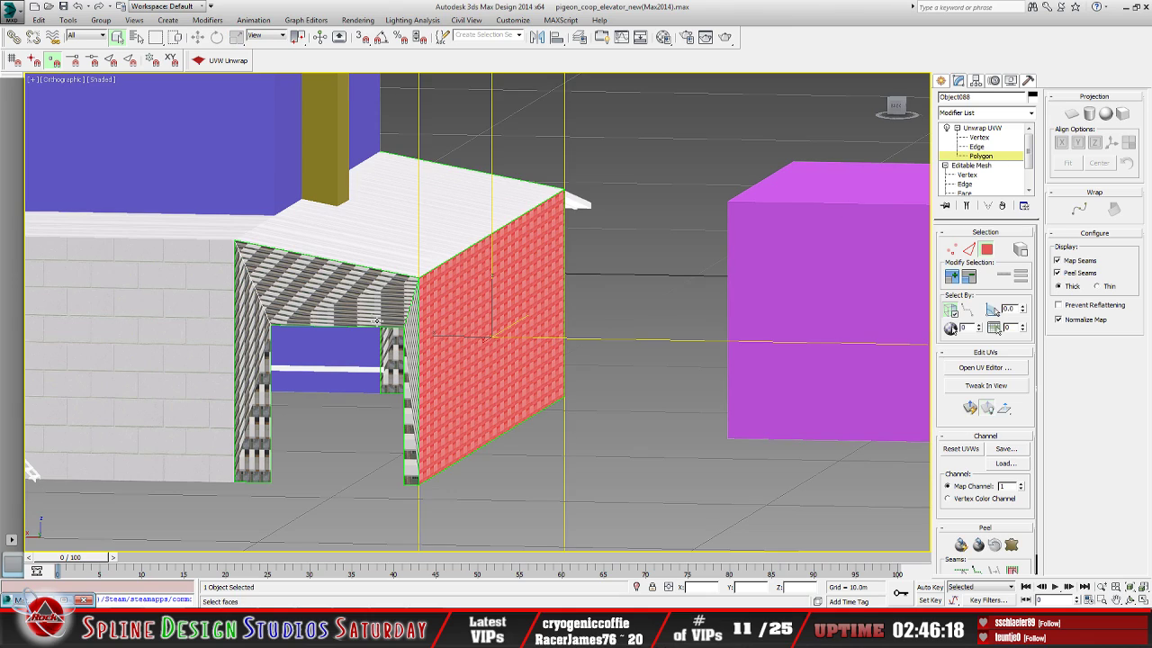
{"action": "left_click", "coordinate": [354, 306]}
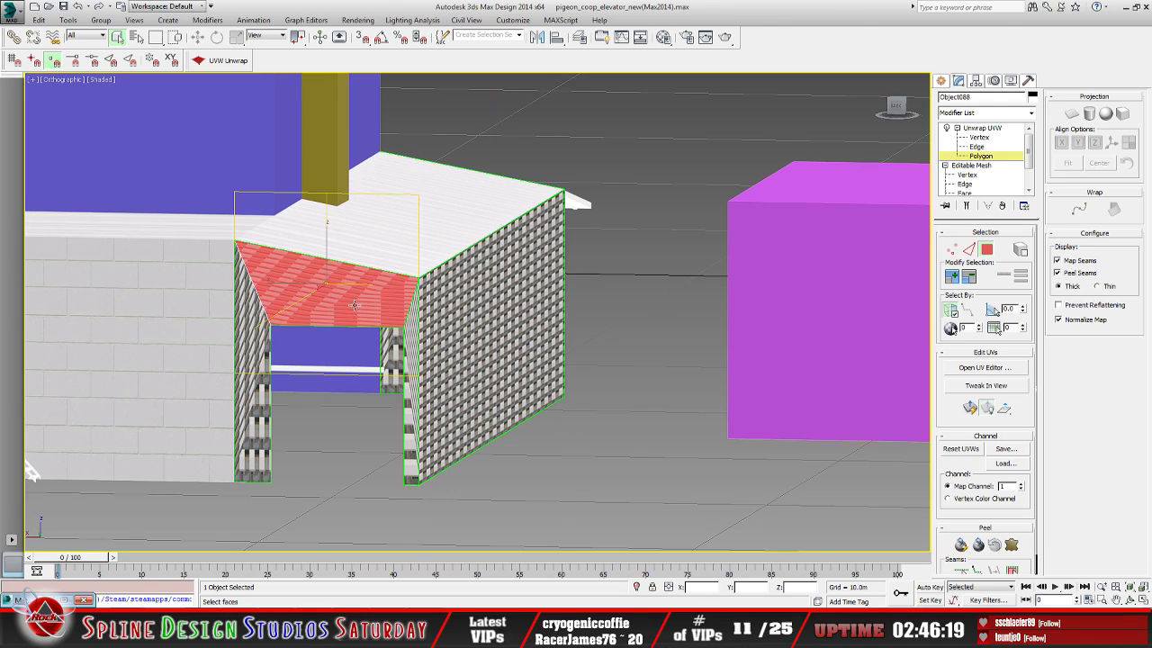
{"action": "left_click", "coordinate": [411, 343], "text": "ctrl"}
{"action": "left_click", "coordinate": [260, 334], "text": "ctrl"}
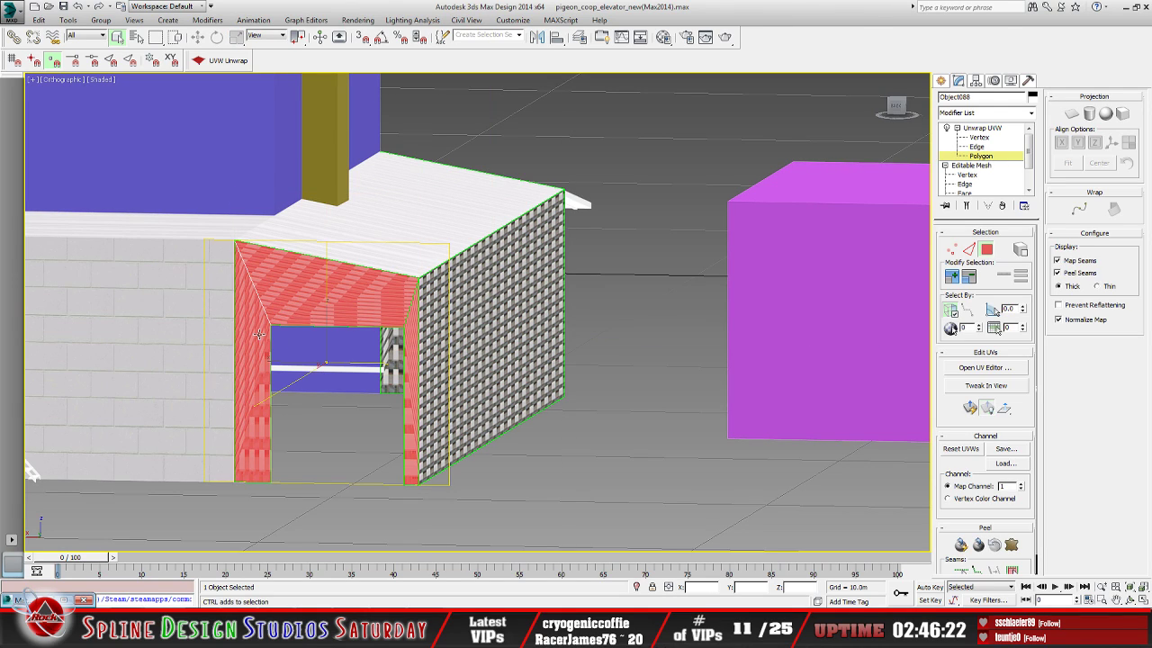
Open the UV editor with the feedMill_diffuse background and planar-map the selected front frame faces
{"action": "left_click", "coordinate": [981, 368]}
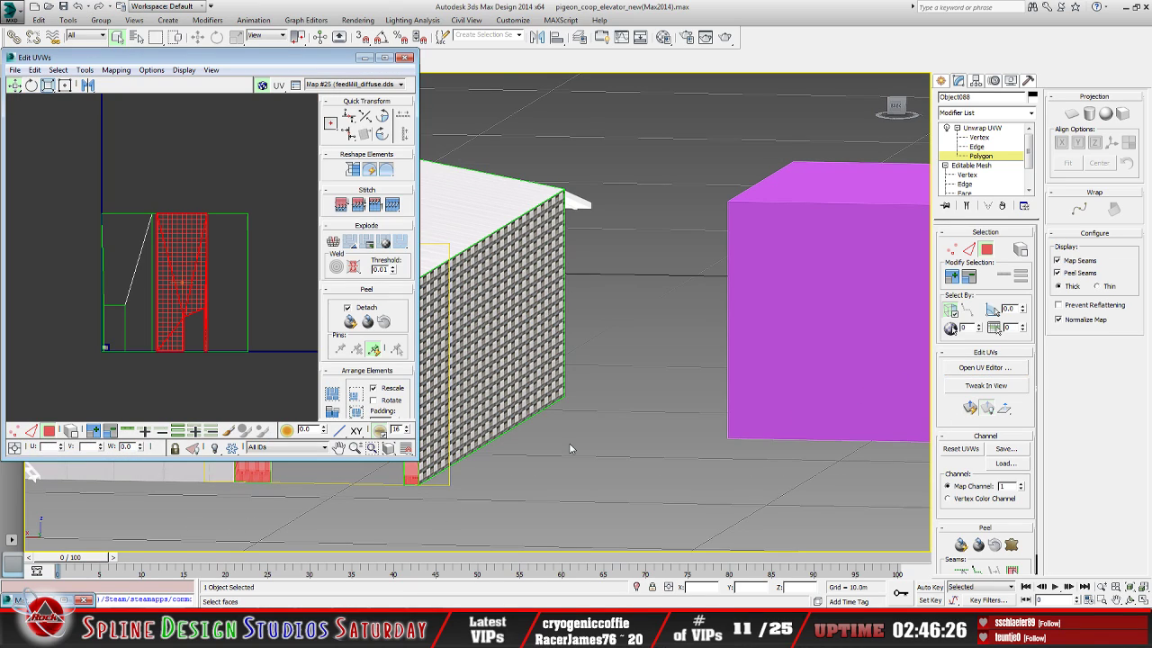
{"action": "left_click", "coordinate": [401, 84]}
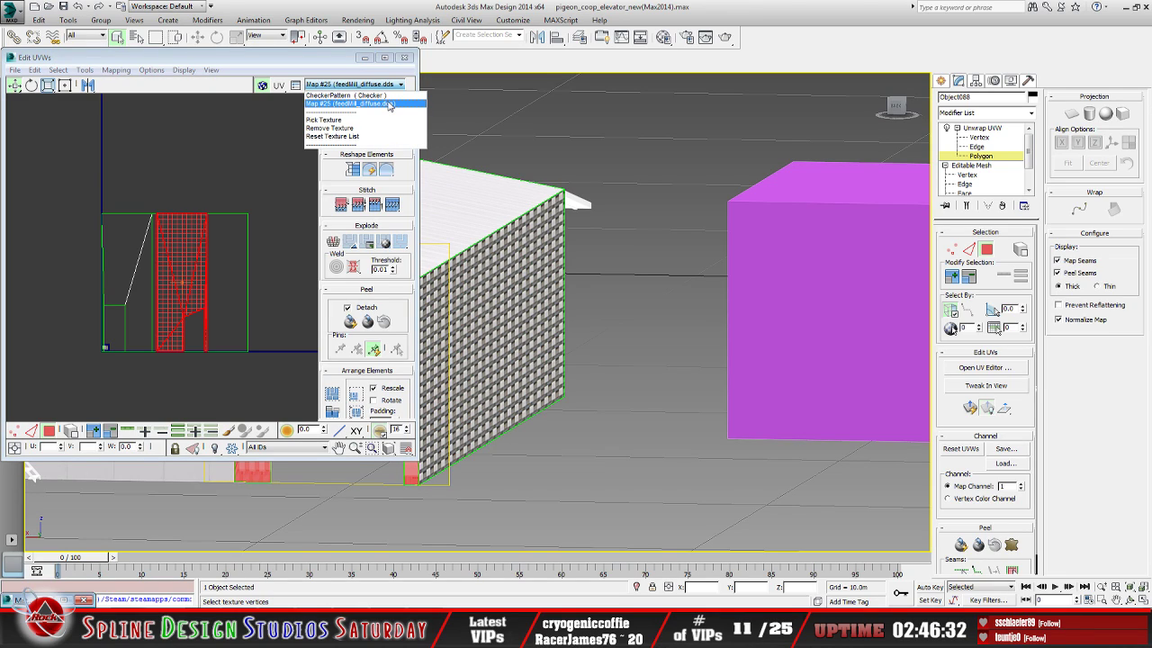
{"action": "left_click", "coordinate": [389, 104]}
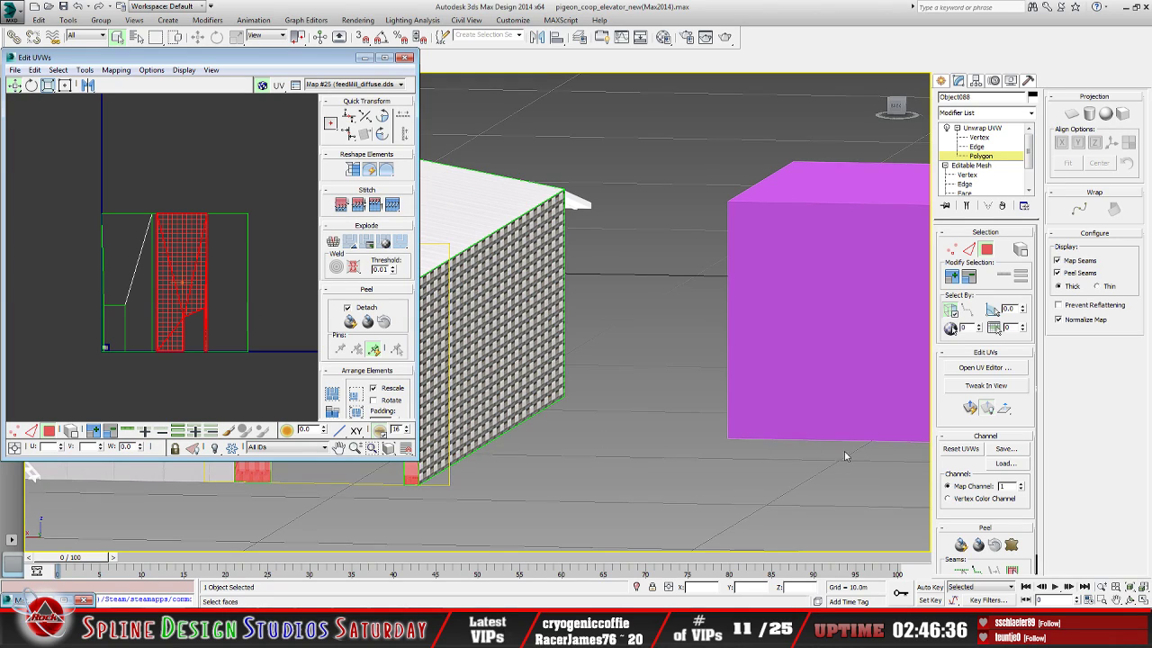
{"action": "left_click", "coordinate": [970, 408]}
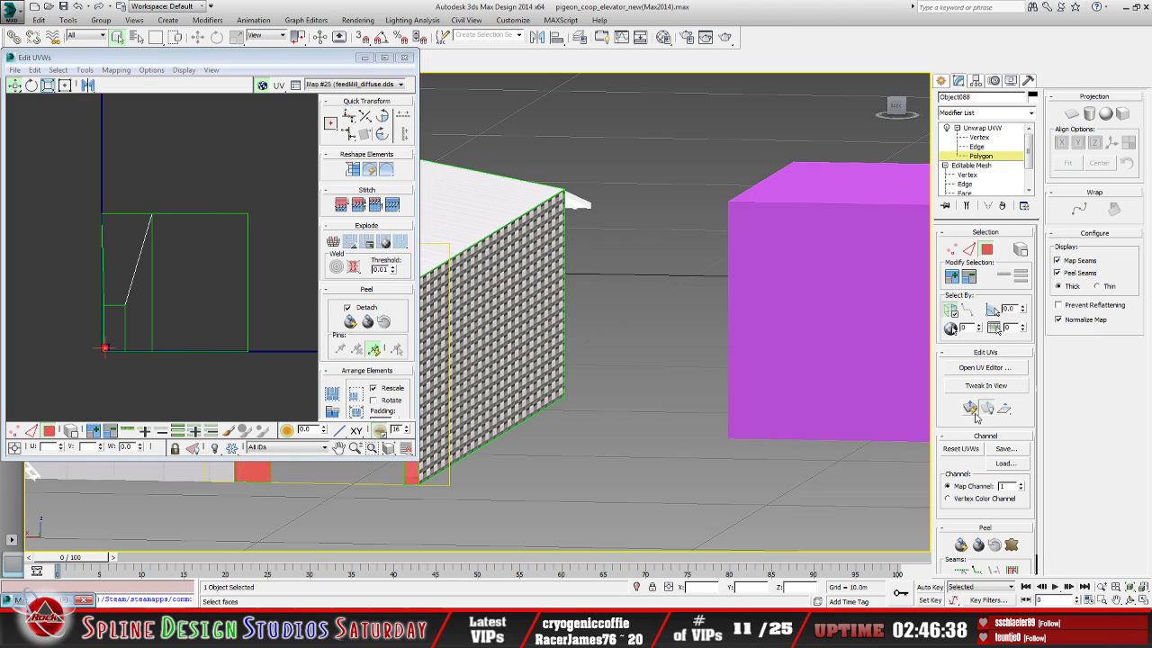
{"action": "scroll", "coordinate": [175, 318], "scroll_direction": "up", "scroll_amount": 5}
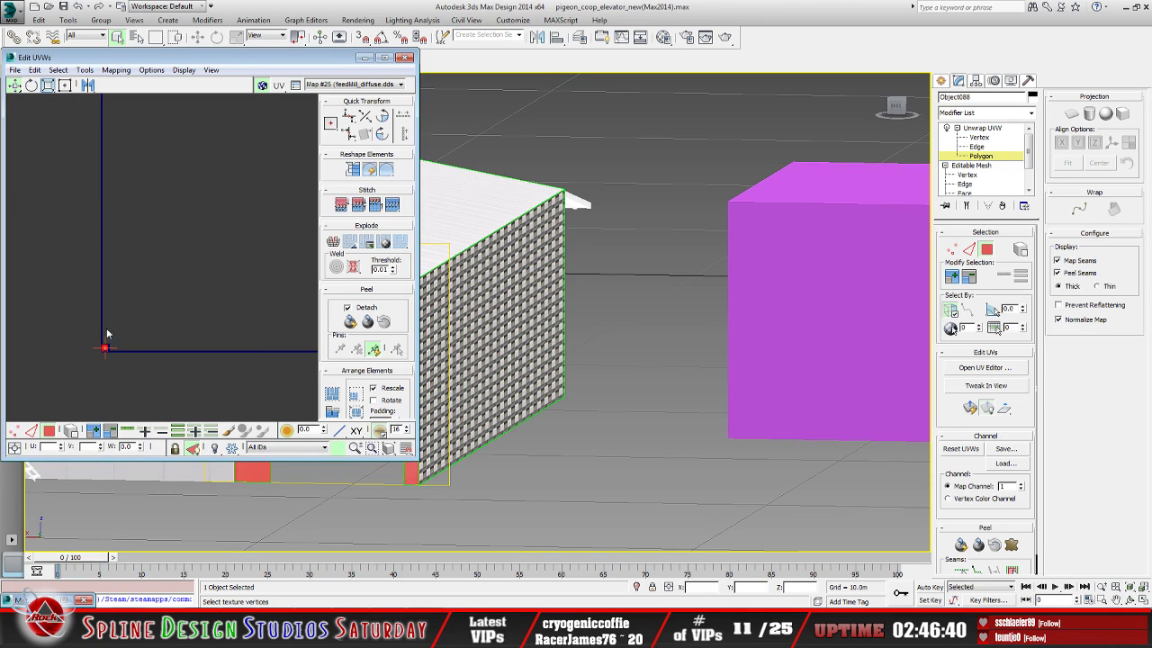
{"action": "scroll", "coordinate": [175, 318], "scroll_direction": "down", "scroll_amount": 6}
{"action": "scroll", "coordinate": [180, 306], "scroll_direction": "up", "scroll_amount": 2}
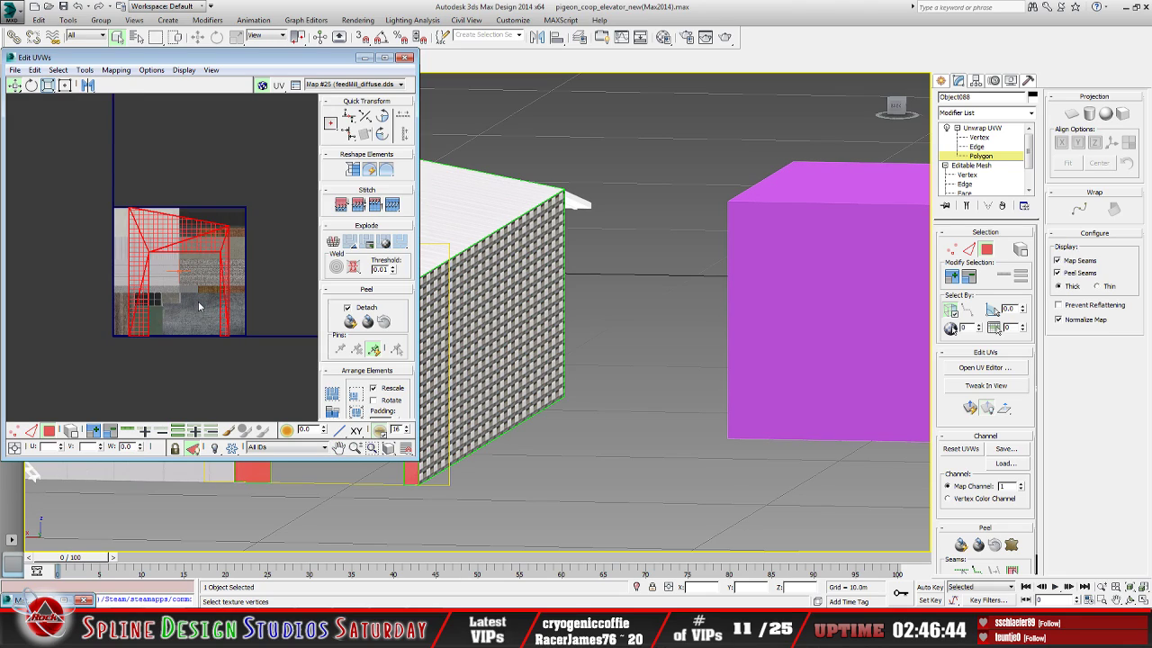
{"action": "scroll", "coordinate": [200, 307], "scroll_direction": "up", "scroll_amount": 3}
{"action": "scroll", "coordinate": [198, 306], "scroll_direction": "down", "scroll_amount": 2}
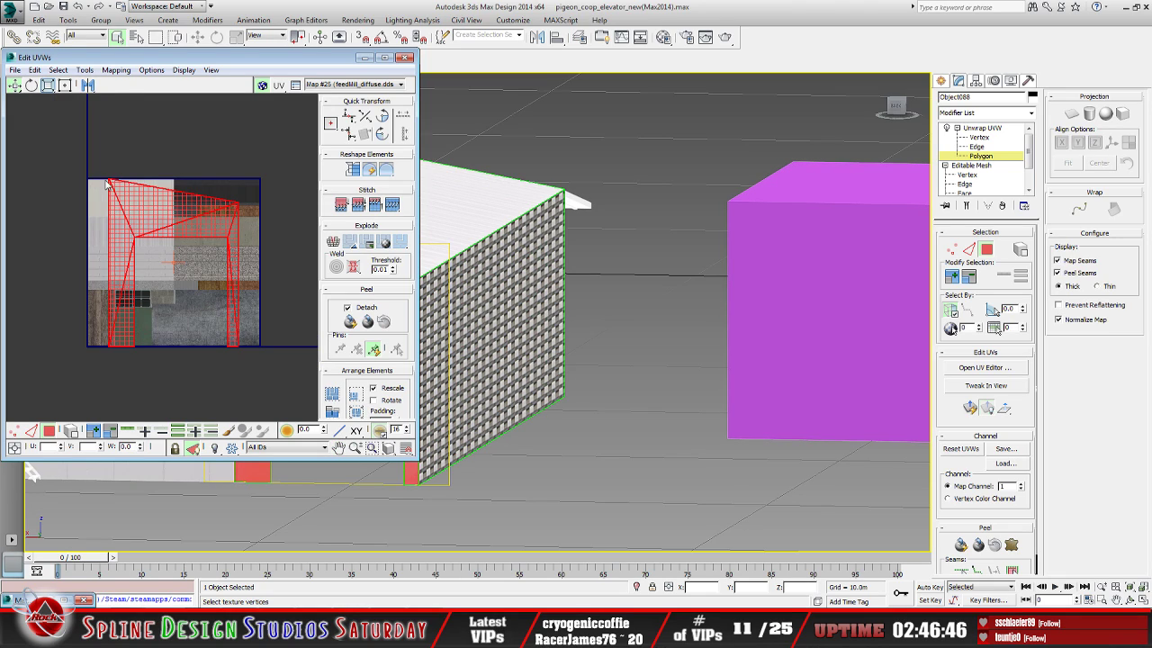
Enlarge the UV editor window and shrink the frame's UVs to about half size towards the texture sheet's upper edge
{"action": "left_click_drag", "start_coordinate": [415, 460], "coordinate": [603, 545]}
{"action": "scroll", "coordinate": [342, 368], "scroll_direction": "up", "scroll_amount": 3}
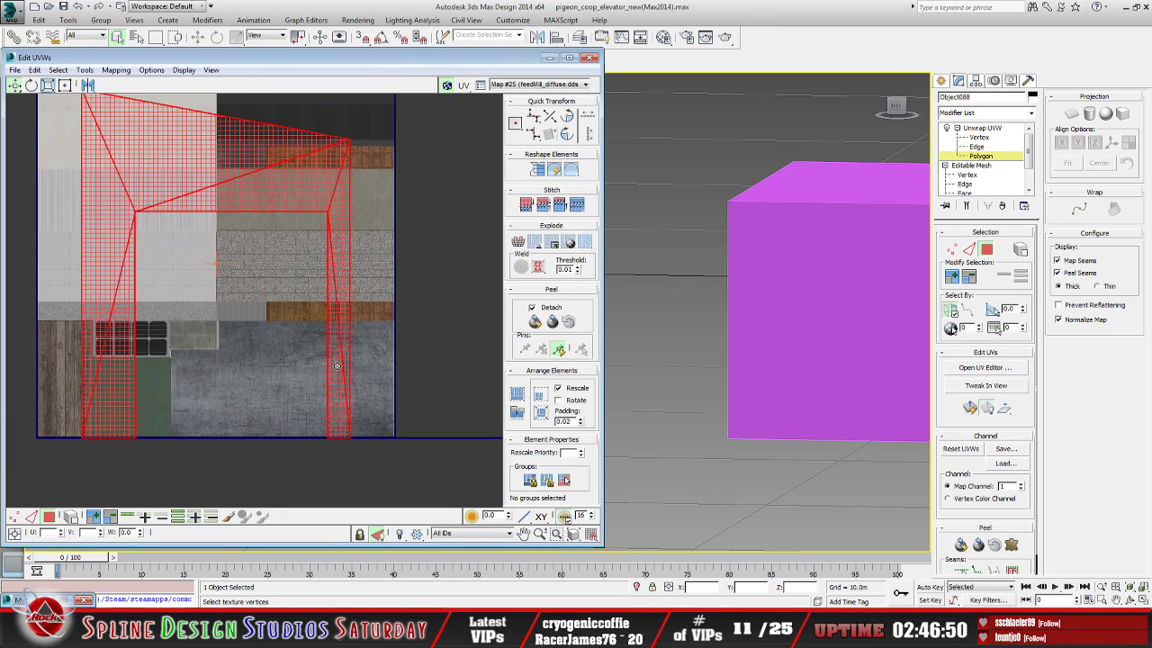
{"action": "scroll", "coordinate": [341, 364], "scroll_direction": "down", "scroll_amount": 2}
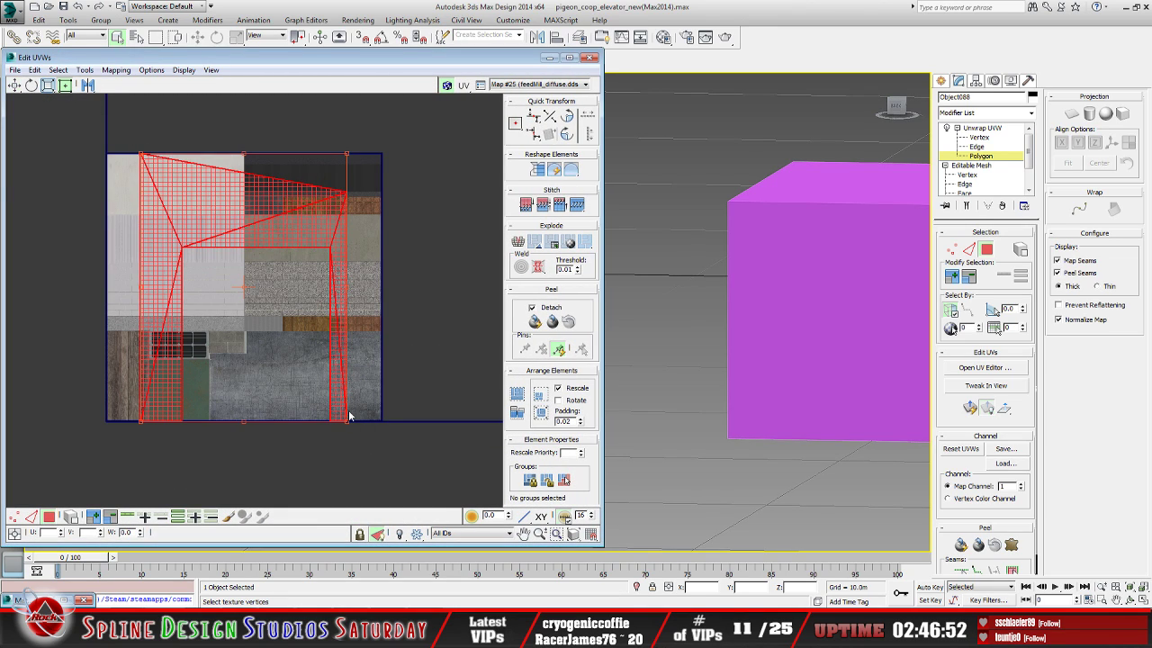
{"action": "left_click_drag", "start_coordinate": [343, 419], "coordinate": [280, 275]}
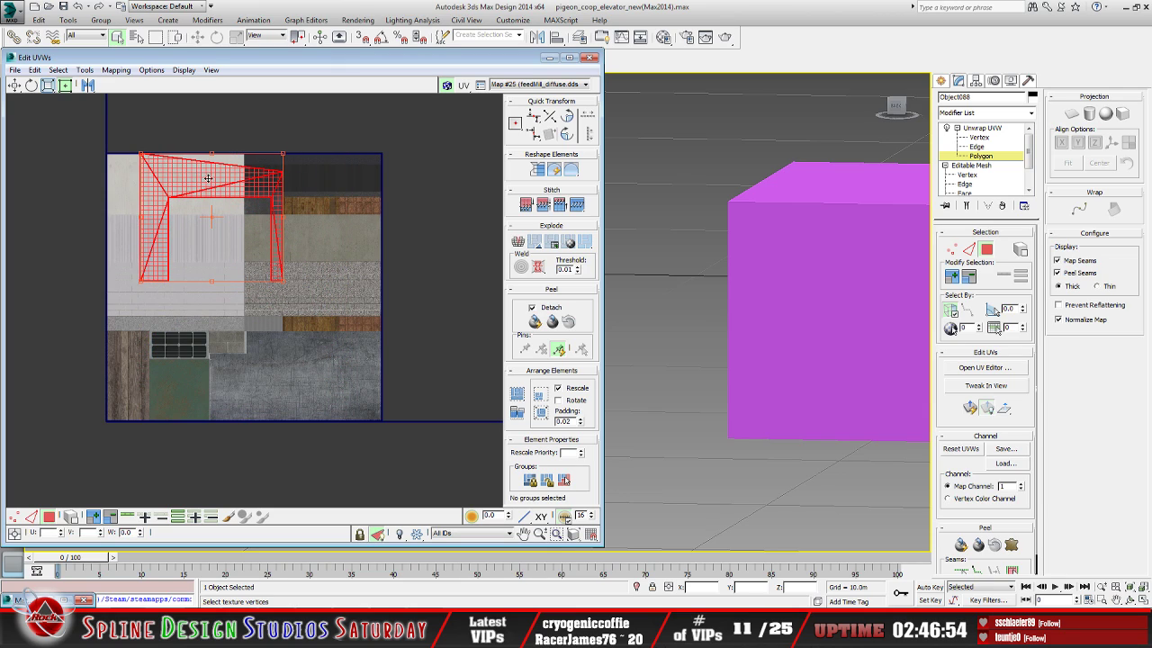
{"action": "scroll", "coordinate": [226, 331], "scroll_direction": "up", "scroll_amount": 2}
{"action": "middle_click_drag", "start_coordinate": [268, 295], "coordinate": [342, 400]}
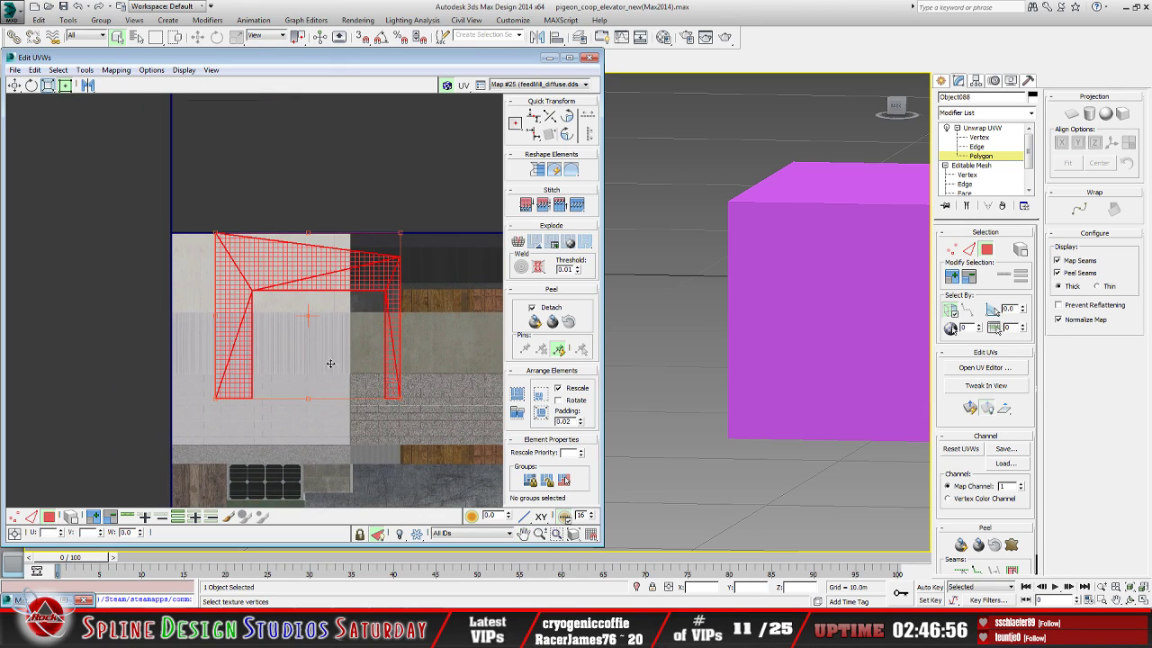
Fit the frame's UVs into the upper-left corner of the sheet's pale plank area, narrowing them and matching the area's height
{"action": "mouse_move", "coordinate": [216, 233]}
{"action": "left_mouse_down"}
{"action": "mouse_move", "coordinate": [244, 282]}
{"action": "mouse_move", "coordinate": [314, 332]}
{"action": "mouse_move", "coordinate": [219, 249]}
{"action": "left_mouse_up"}
{"action": "scroll", "coordinate": [220, 257], "scroll_direction": "up", "scroll_amount": 3}
{"action": "scroll", "coordinate": [353, 402], "scroll_direction": "down", "scroll_amount": 1}
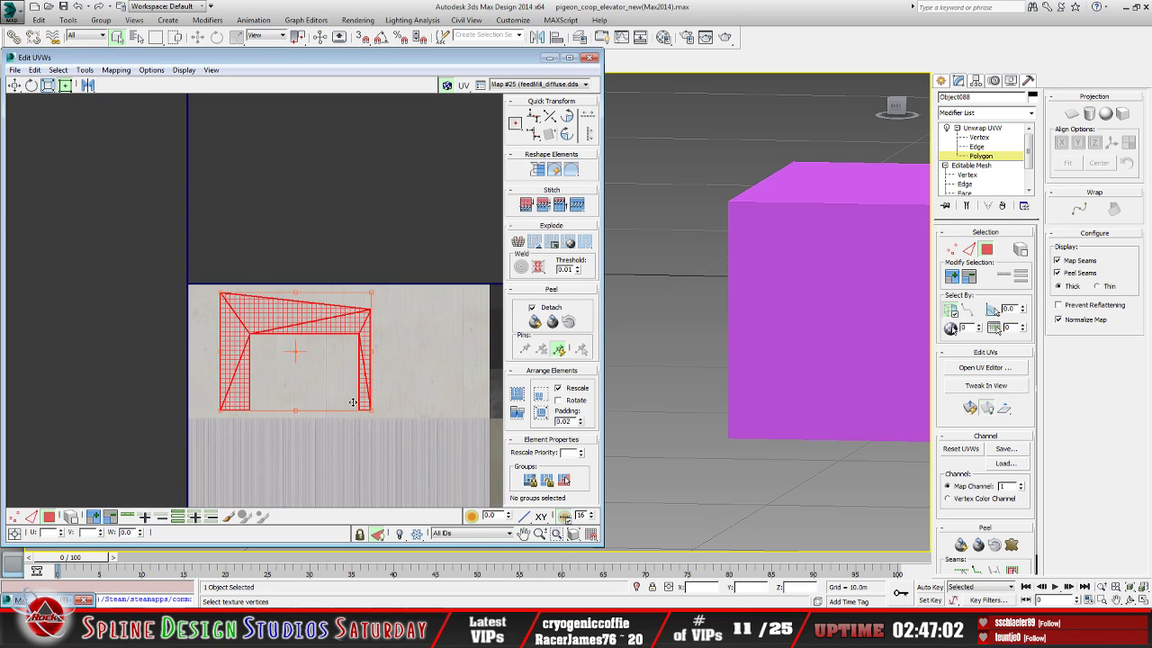
{"action": "scroll", "coordinate": [263, 374], "scroll_direction": "up", "scroll_amount": 1}
{"action": "left_click_drag", "start_coordinate": [206, 266], "coordinate": [167, 257]}
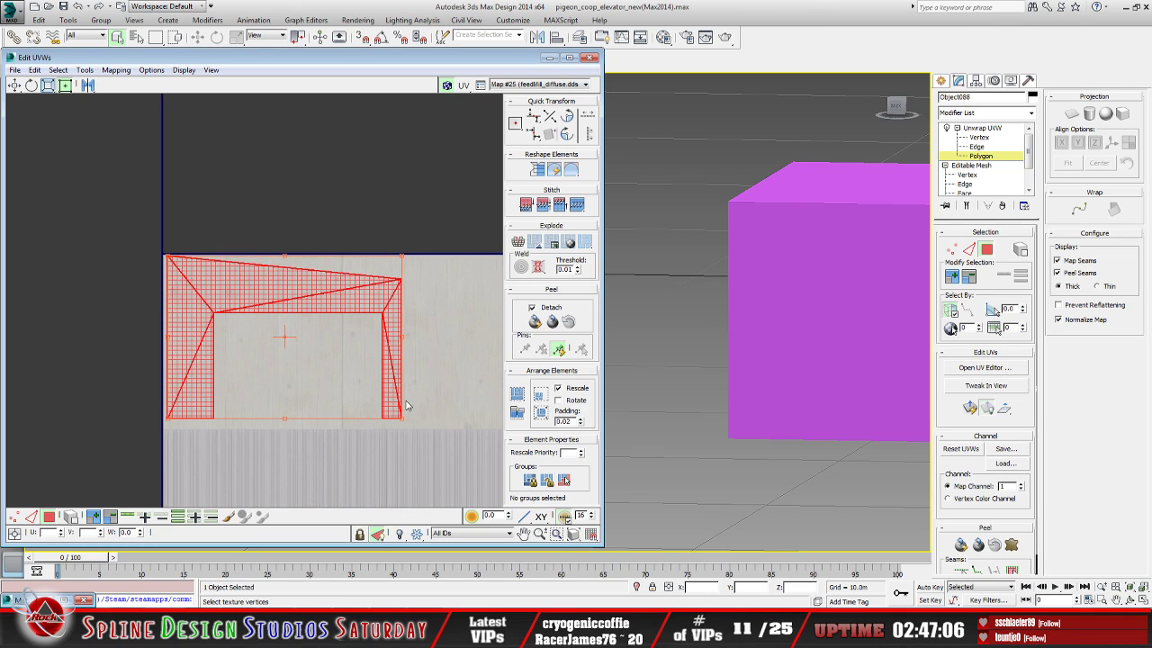
{"action": "left_click_drag", "start_coordinate": [399, 418], "coordinate": [303, 426]}
{"action": "left_click_drag", "start_coordinate": [167, 254], "coordinate": [165, 256]}
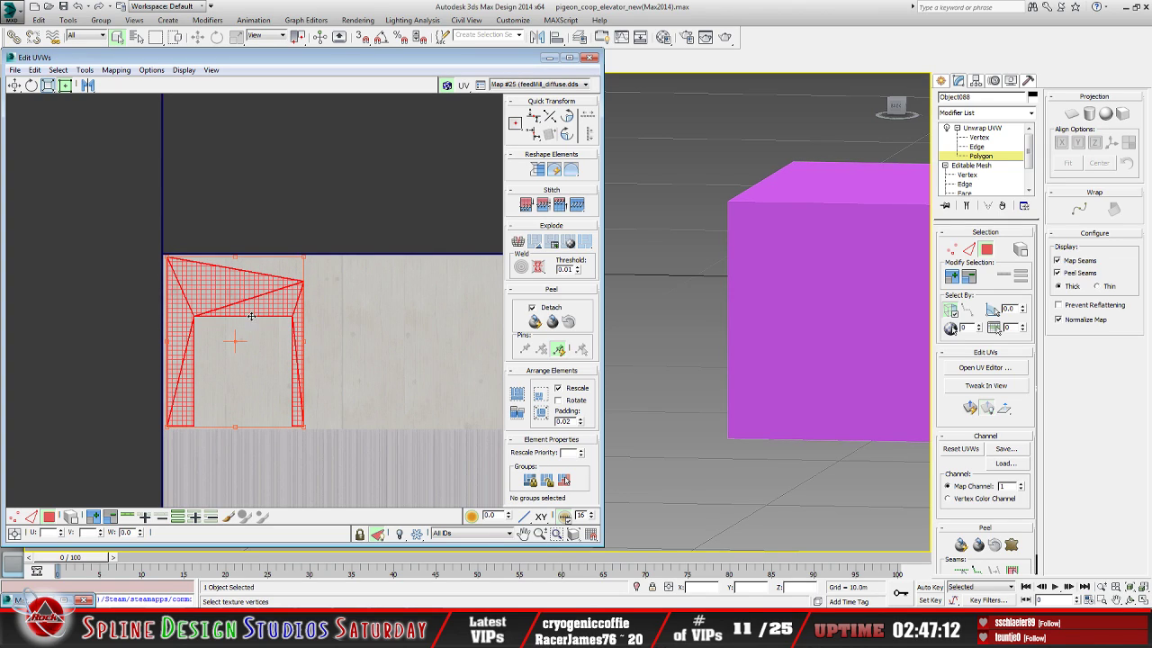
Clear the UV selection, minimise the UV editor and inspect the plank texture on the bay's front frame beside the outer side wall
{"action": "left_click", "coordinate": [156, 372]}
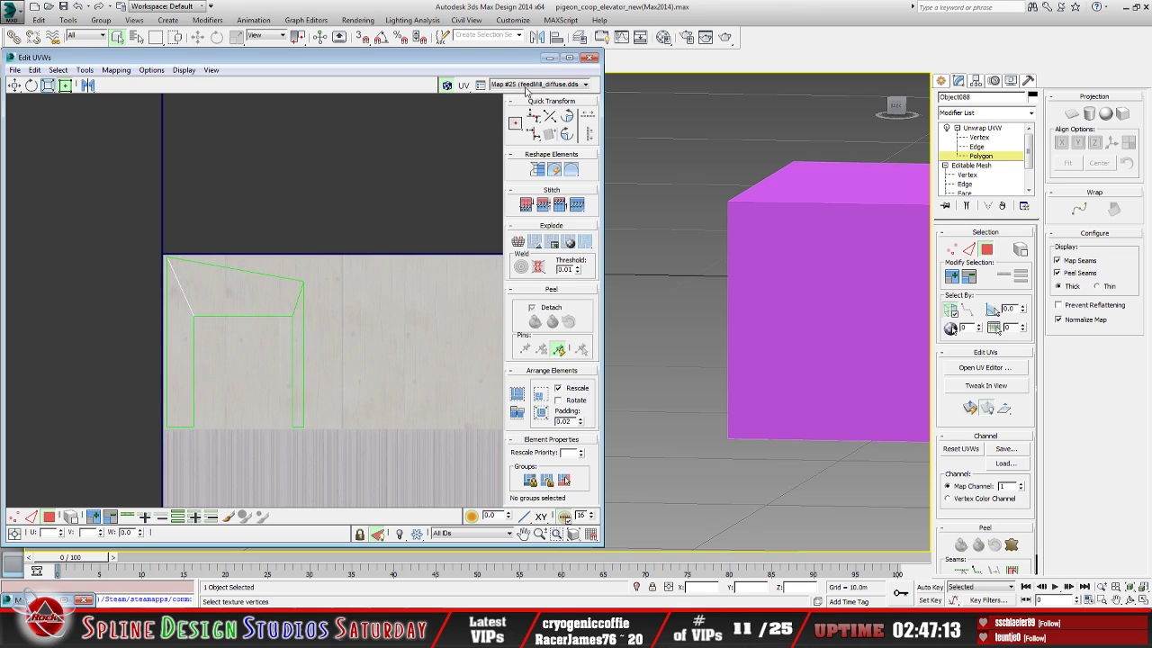
{"action": "left_click", "coordinate": [549, 57]}
{"action": "middle_click_drag", "start_coordinate": [547, 397], "coordinate": [540, 402]}
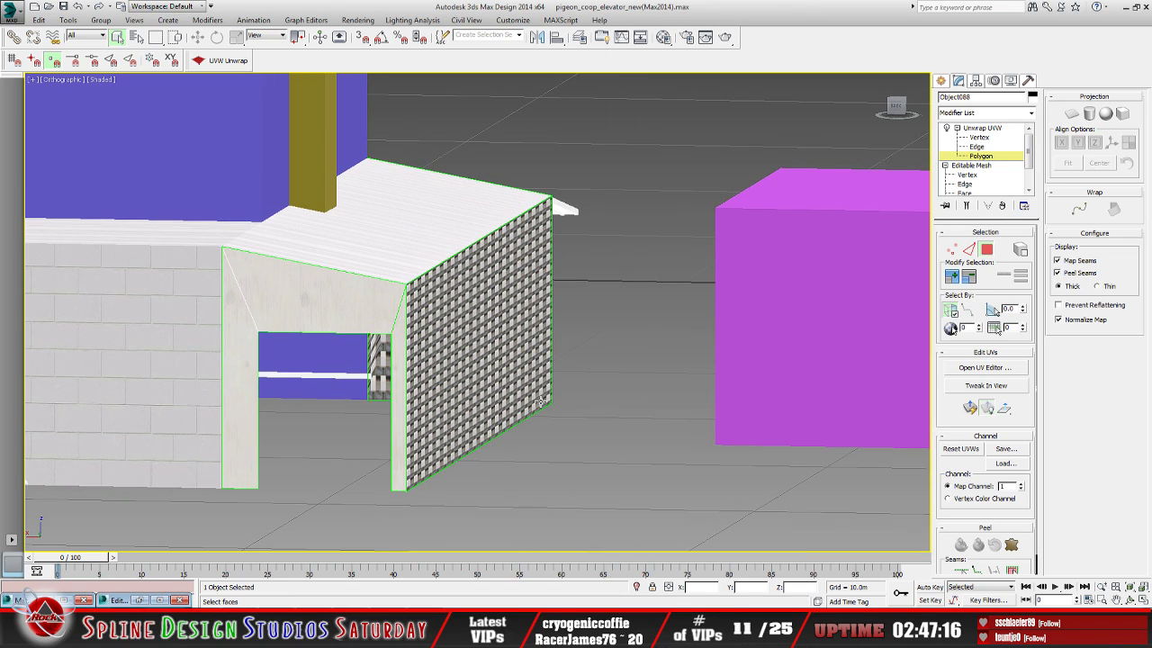
{"action": "left_click", "coordinate": [448, 384]}
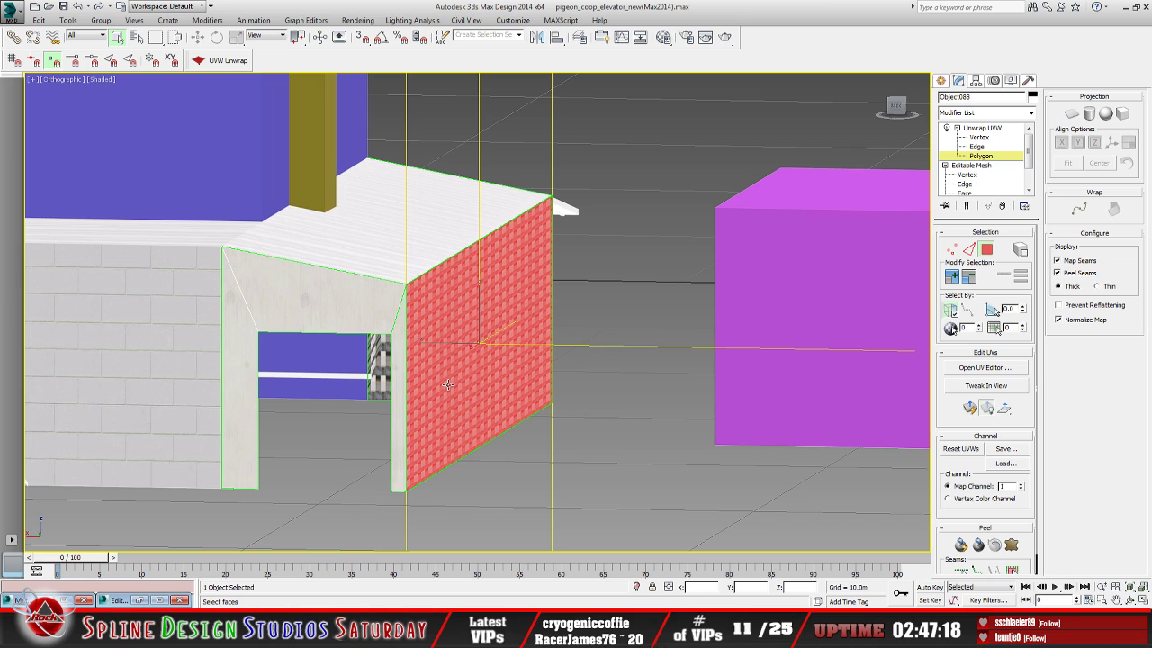
{"action": "middle_click_drag", "start_coordinate": [444, 390], "coordinate": [538, 368]}
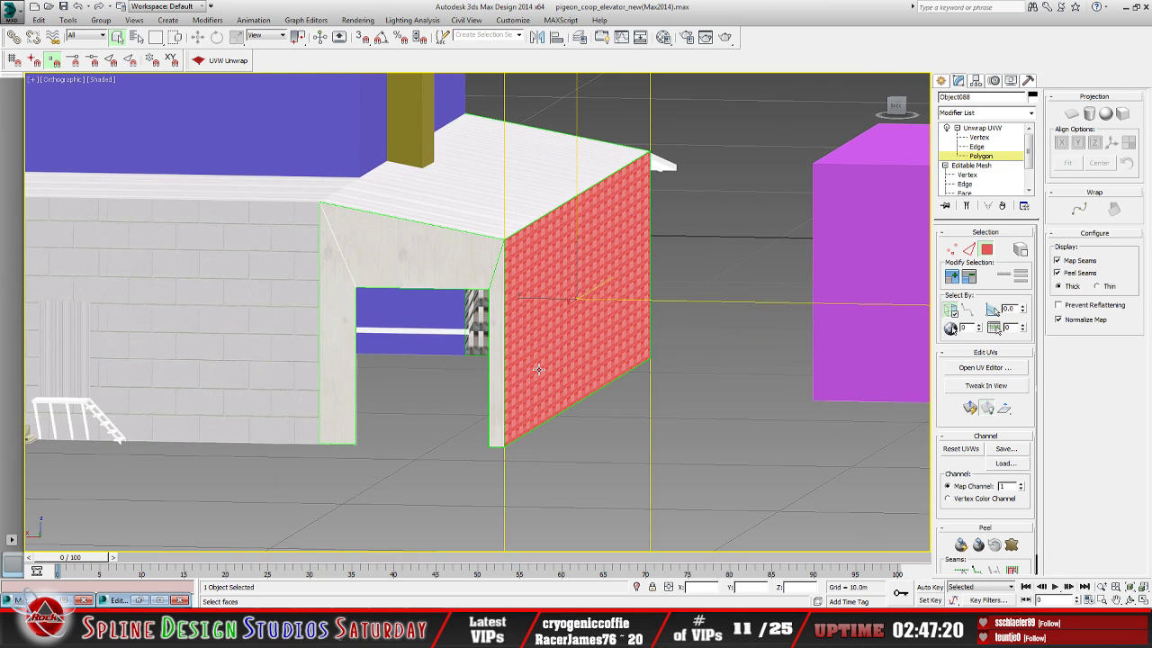
{"action": "scroll", "coordinate": [467, 386], "scroll_direction": "up", "scroll_amount": 5}
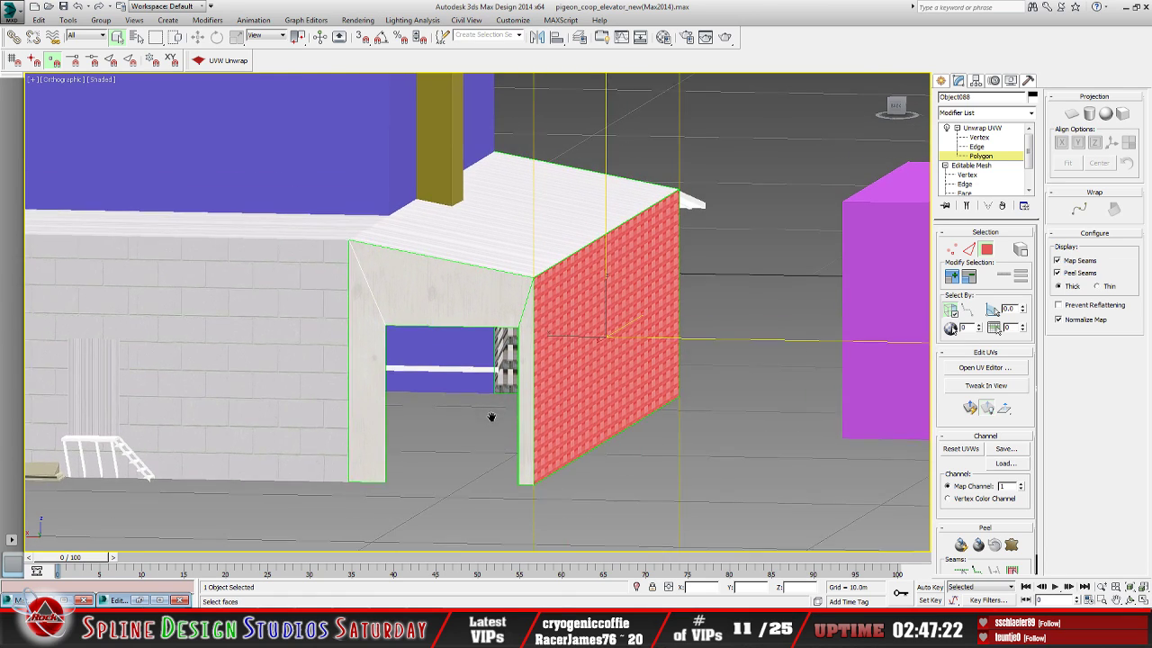
{"action": "scroll", "coordinate": [499, 397], "scroll_direction": "up", "scroll_amount": 2}
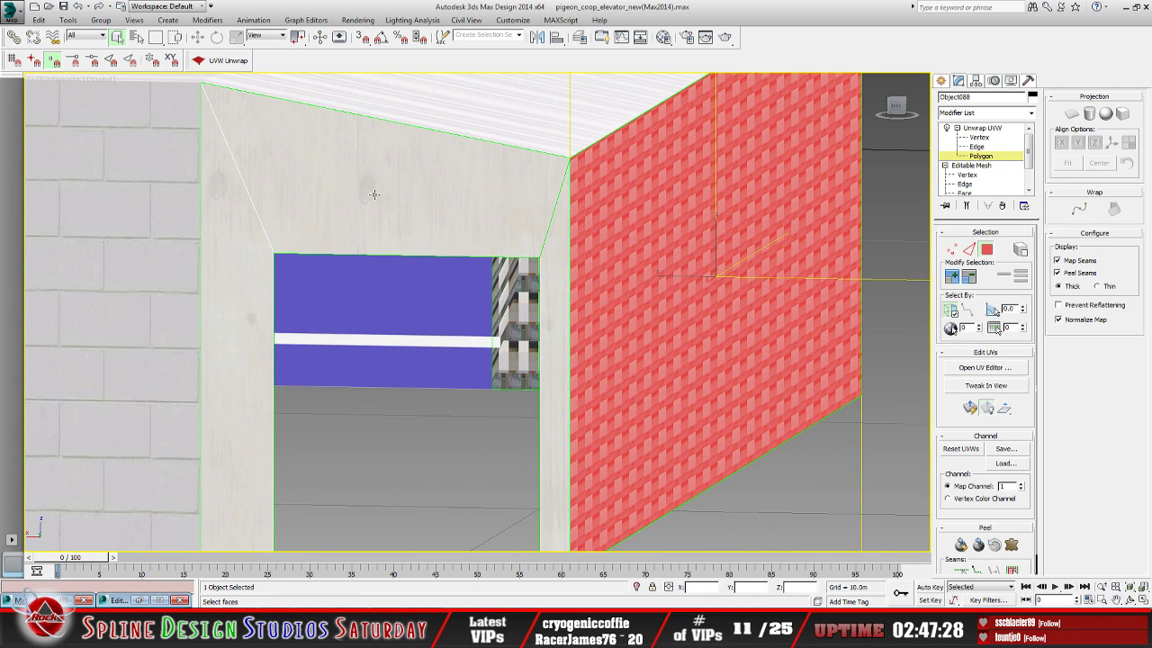
{"action": "scroll", "coordinate": [426, 306], "scroll_direction": "down", "scroll_amount": 2}
{"action": "middle_click_drag", "start_coordinate": [425, 306], "coordinate": [400, 288], "text": "alt"}
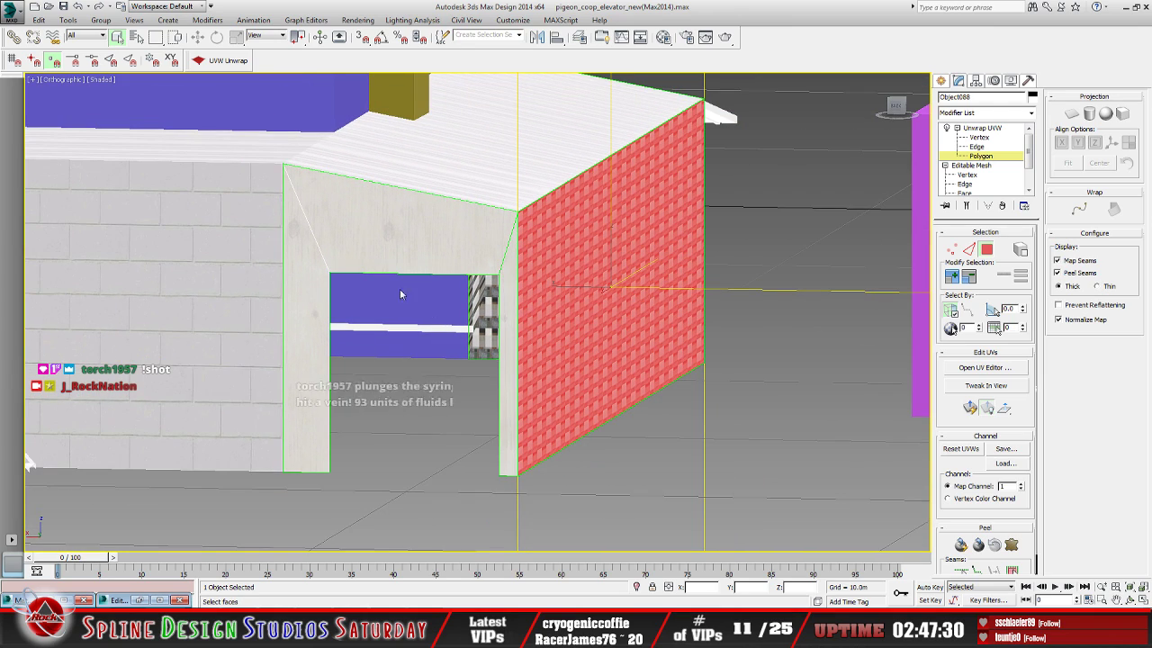
Reselect the front frame's header and both side post faces and bring the UV editor back up
{"action": "left_click", "coordinate": [311, 315]}
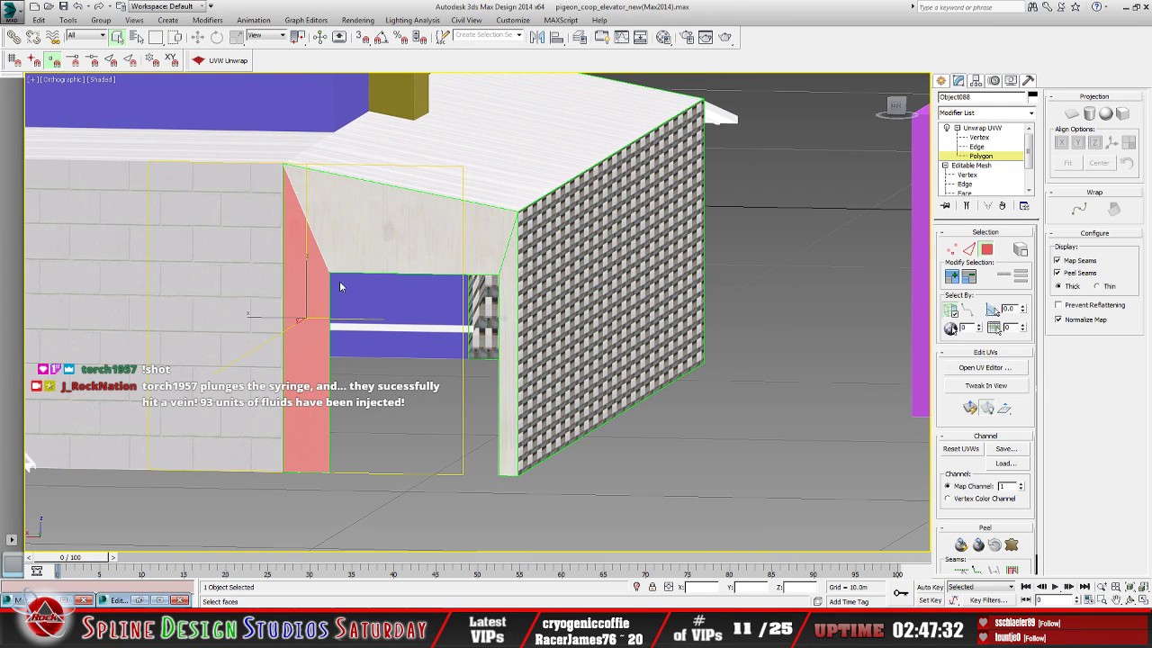
{"action": "left_click", "coordinate": [407, 257], "text": "ctrl"}
{"action": "left_click", "coordinate": [508, 331], "text": "ctrl"}
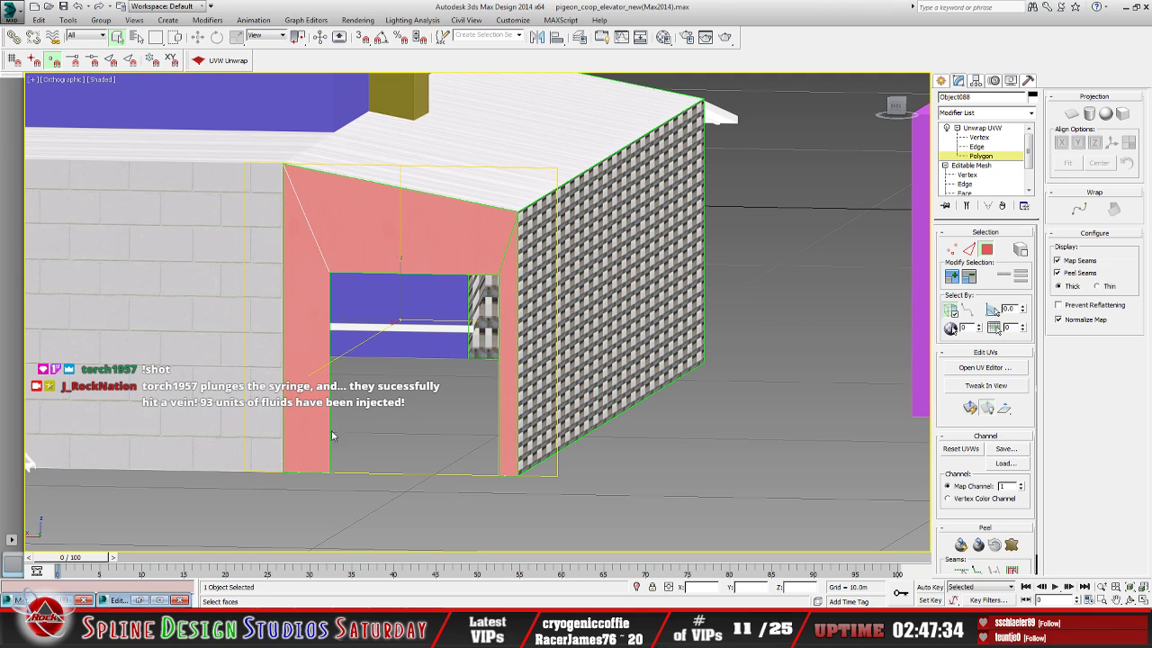
{"action": "key", "text": "ctrl+e"}
Examine the frame's UV placement in the pale plank area against the neighbouring areas of the feedMill_diffuse sheet
{"action": "scroll", "coordinate": [340, 334], "scroll_direction": "down", "scroll_amount": 5}
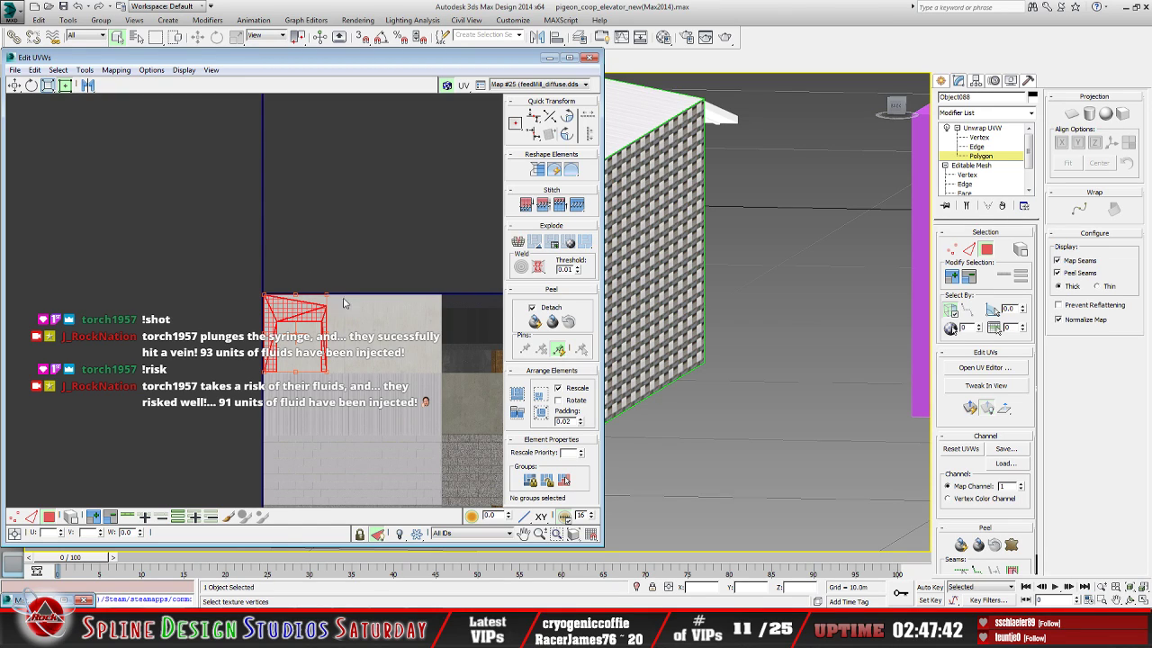
{"action": "scroll", "coordinate": [342, 297], "scroll_direction": "up", "scroll_amount": 5}
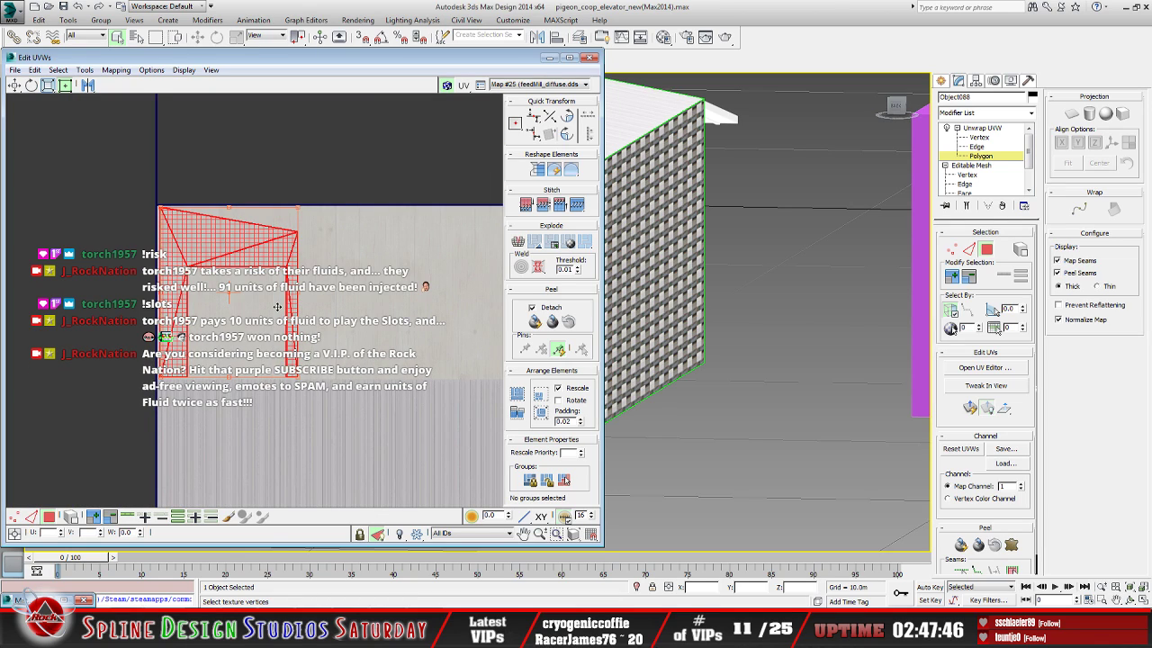
{"action": "middle_click_drag", "start_coordinate": [286, 308], "coordinate": [244, 318]}
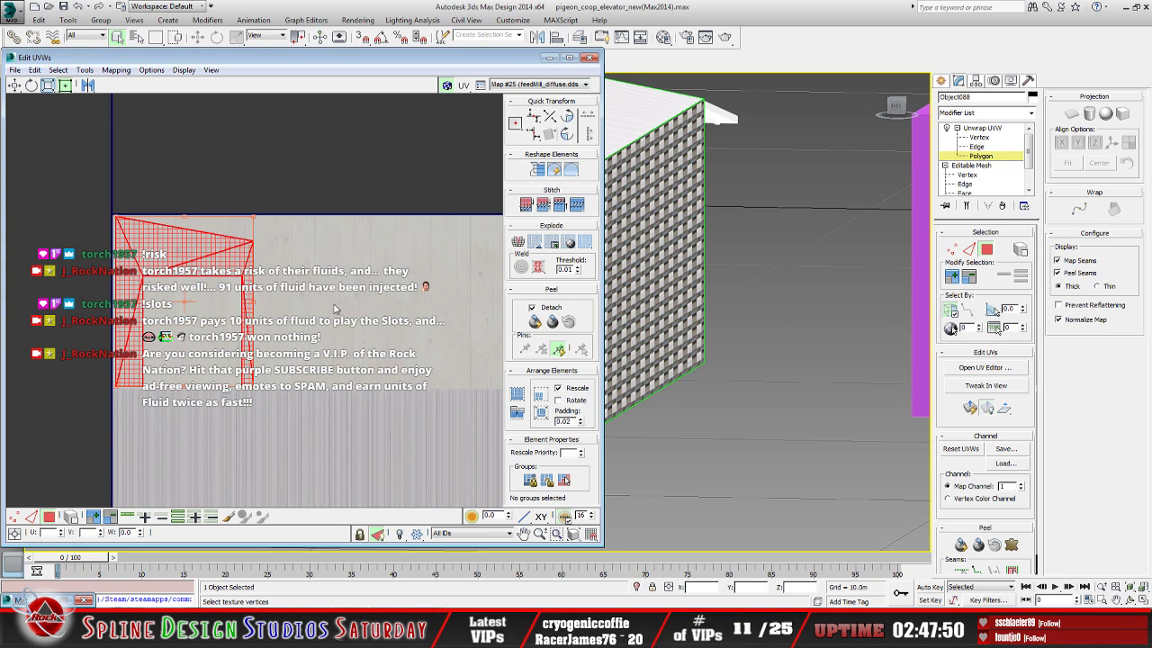
{"action": "scroll", "coordinate": [297, 297], "scroll_direction": "up", "scroll_amount": 2}
{"action": "scroll", "coordinate": [290, 307], "scroll_direction": "down", "scroll_amount": 3}
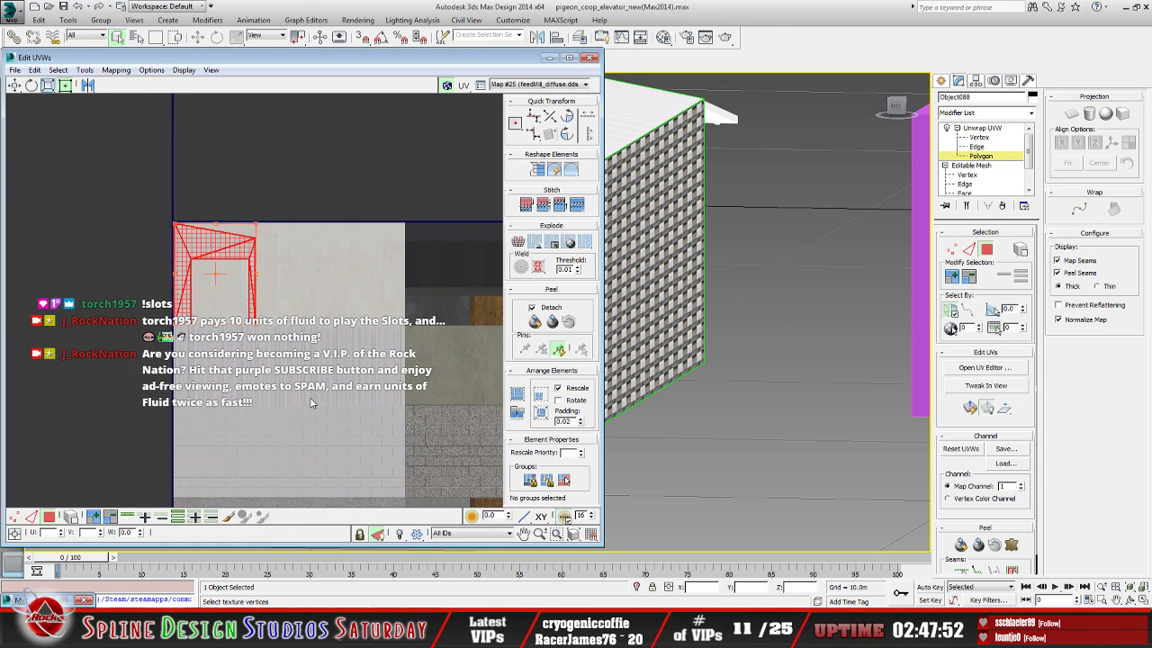
{"action": "middle_click_drag", "start_coordinate": [313, 399], "coordinate": [321, 353]}
{"action": "scroll", "coordinate": [299, 326], "scroll_direction": "down", "scroll_amount": 2}
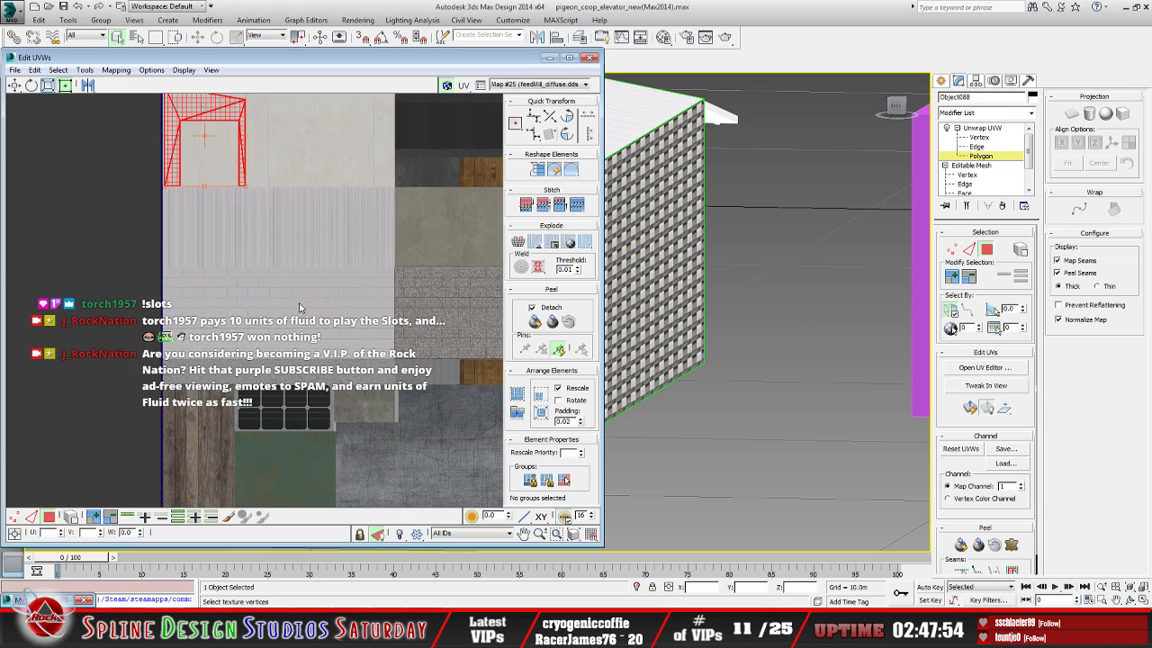
{"action": "middle_click_drag", "start_coordinate": [229, 206], "coordinate": [253, 218]}
{"action": "scroll", "coordinate": [302, 296], "scroll_direction": "up", "scroll_amount": 1}
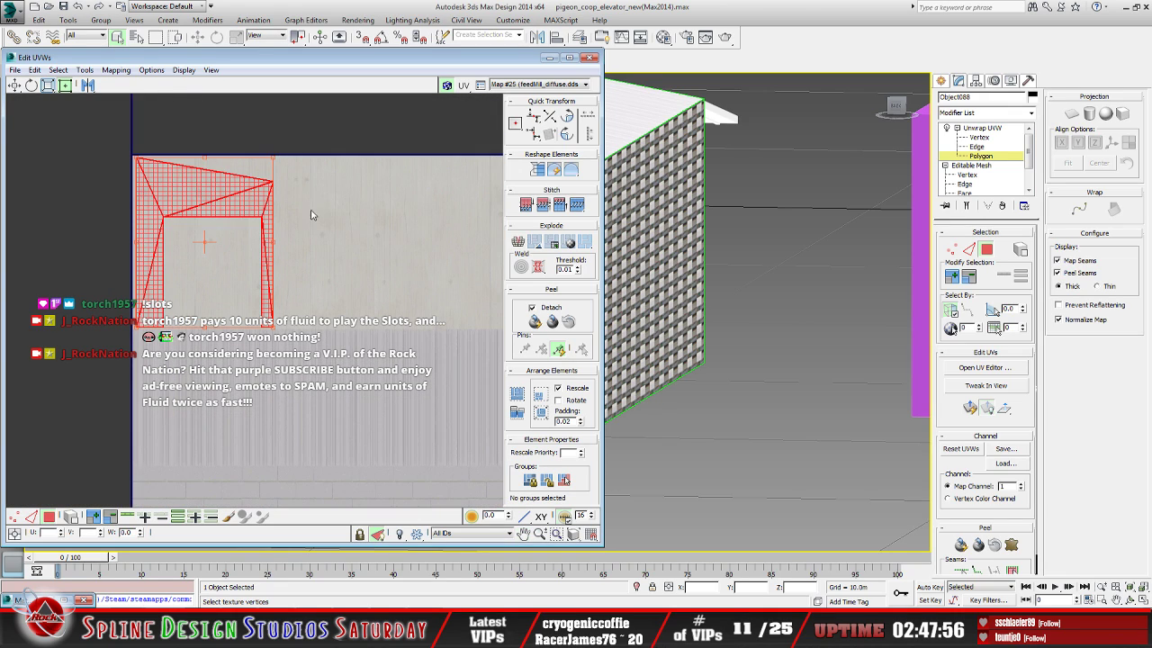
{"action": "middle_click_drag", "start_coordinate": [347, 288], "coordinate": [280, 307]}
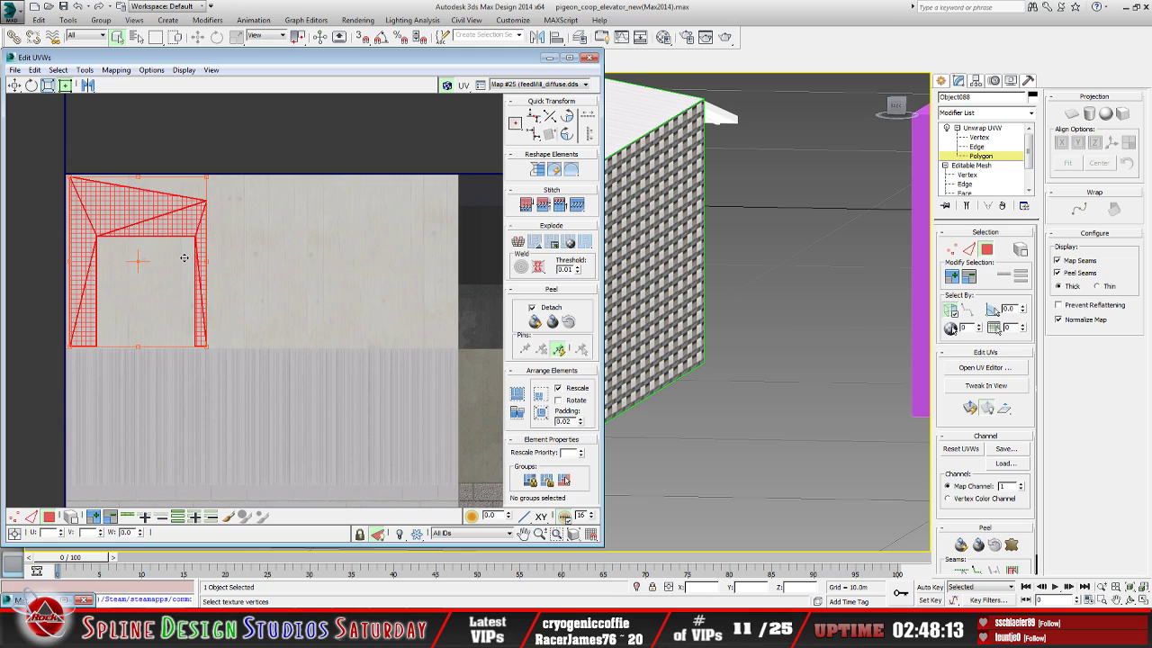
{"action": "scroll", "coordinate": [184, 258], "scroll_direction": "down", "scroll_amount": 5}
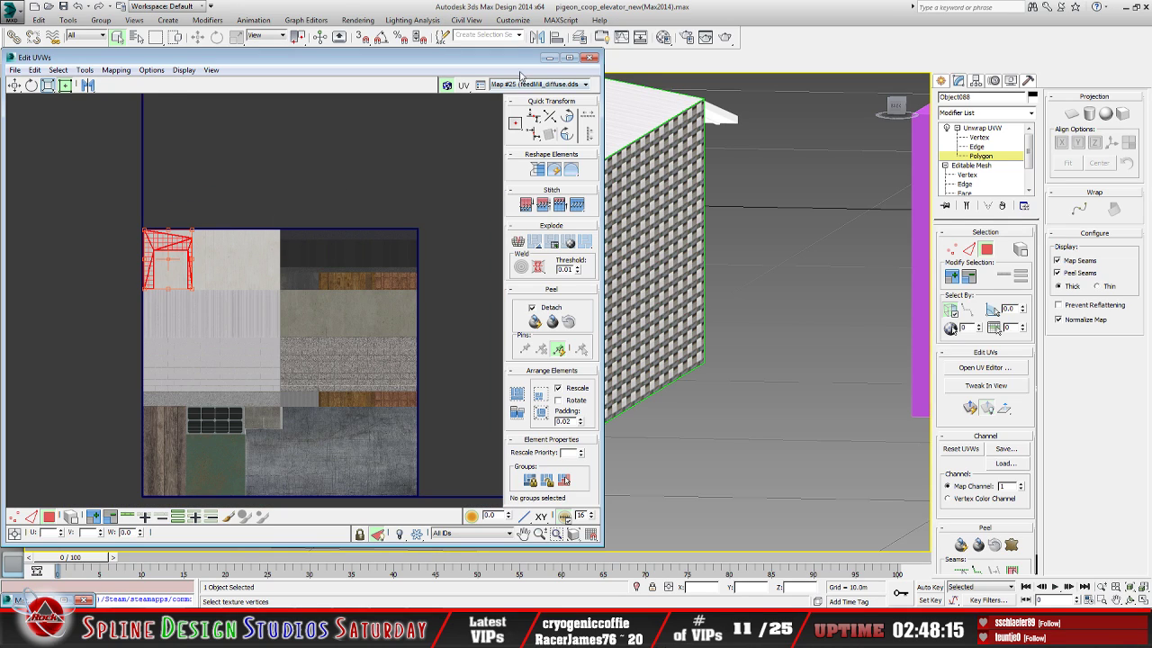
Select the drive-through bay's outer side wall face and apply a quick planar map to it
{"action": "left_click", "coordinate": [549, 57]}
{"action": "middle_click_drag", "start_coordinate": [345, 364], "coordinate": [326, 376]}
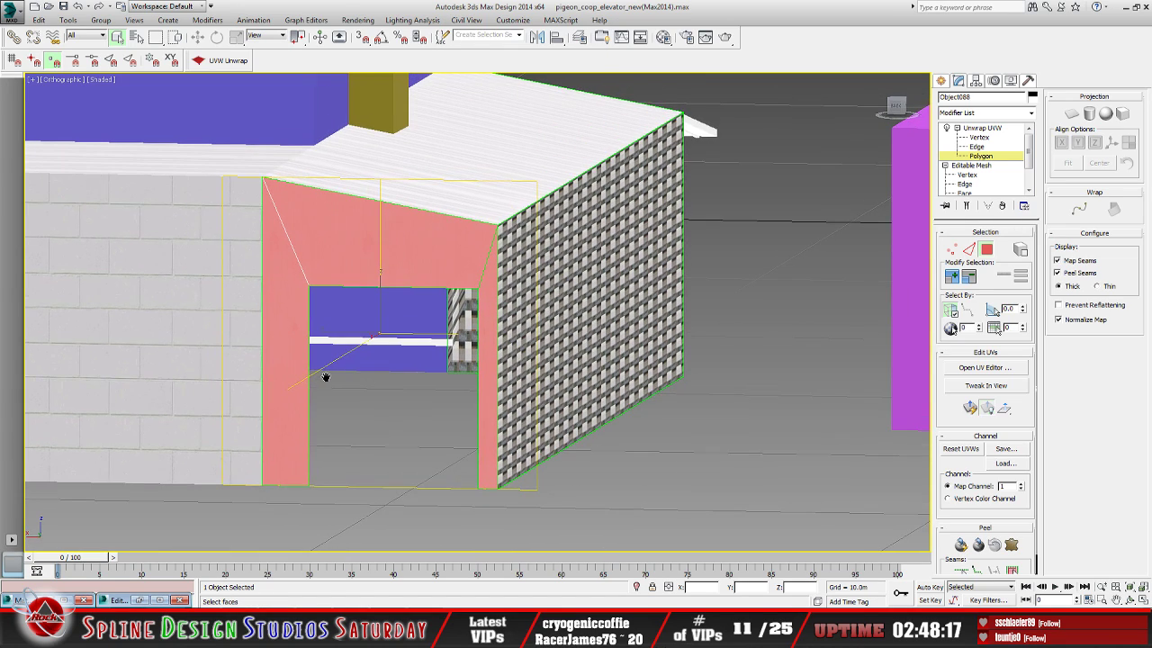
{"action": "left_click", "coordinate": [542, 326]}
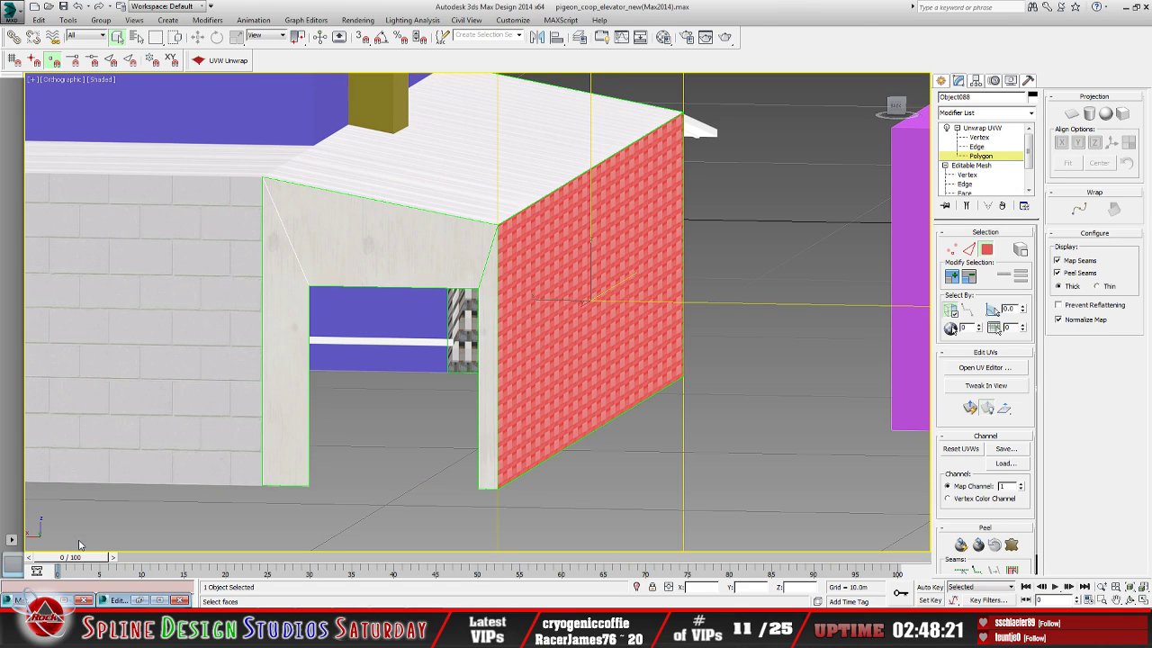
{"action": "left_click", "coordinate": [140, 600]}
{"action": "scroll", "coordinate": [271, 343], "scroll_direction": "down", "scroll_amount": 6}
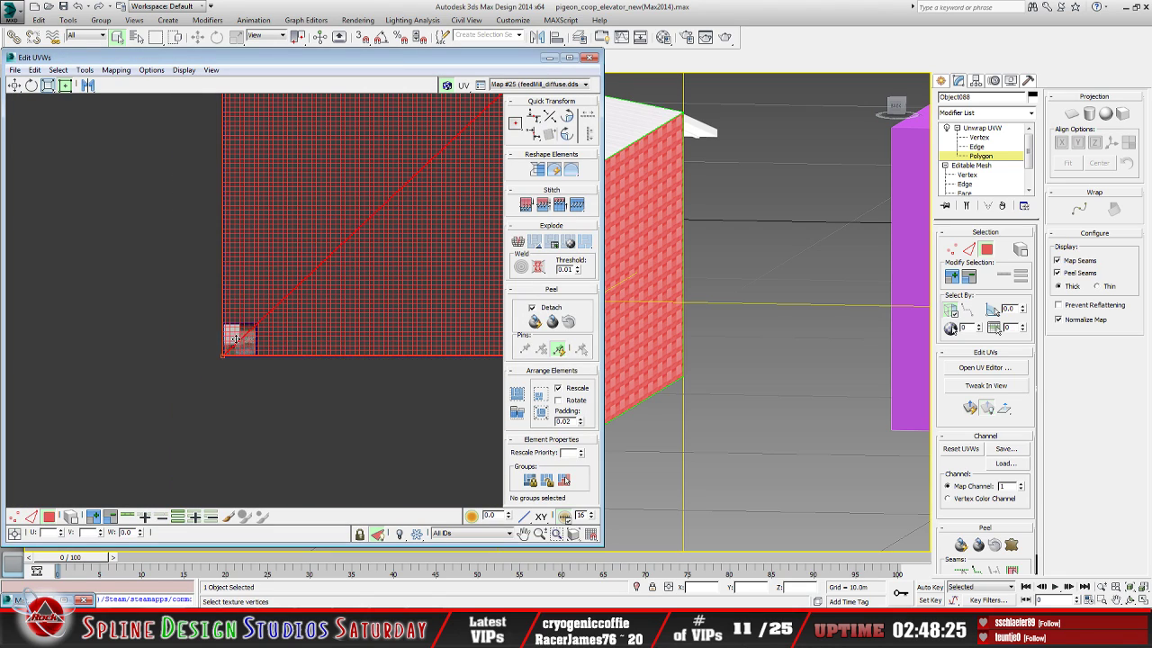
{"action": "left_click", "coordinate": [970, 408]}
{"action": "scroll", "coordinate": [254, 344], "scroll_direction": "up", "scroll_amount": 6}
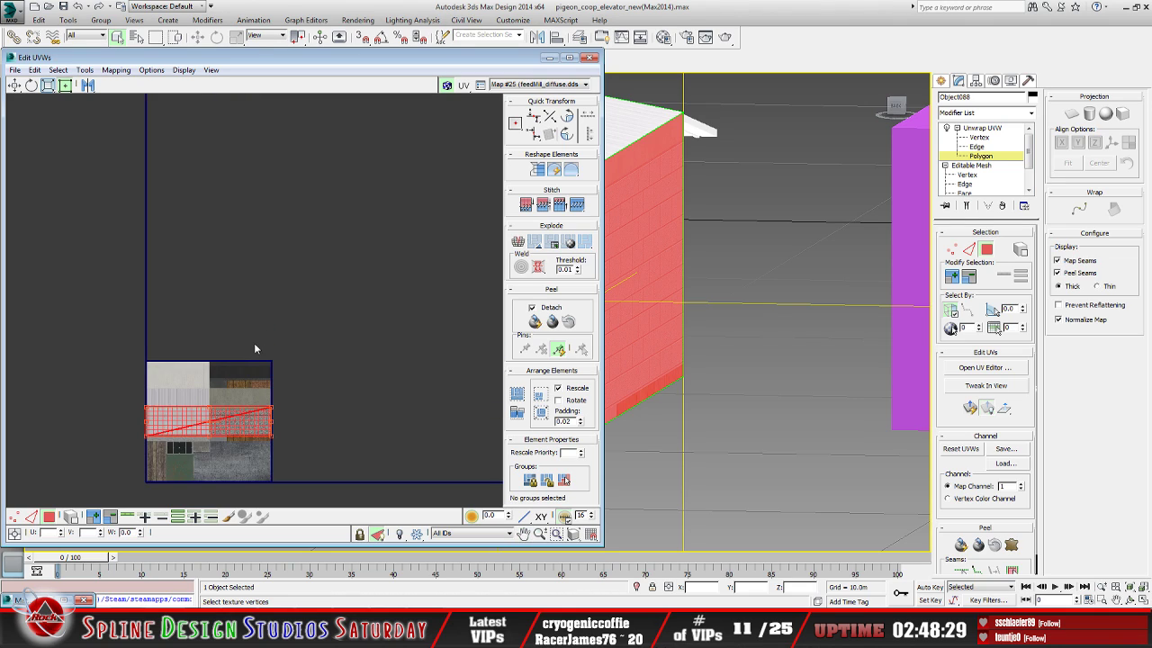
Move the outer side wall's UVs onto the pale plank area and reduce their width and height to fit it
{"action": "middle_click_drag", "start_coordinate": [194, 401], "coordinate": [285, 360]}
{"action": "left_click_drag", "start_coordinate": [243, 411], "coordinate": [247, 306]}
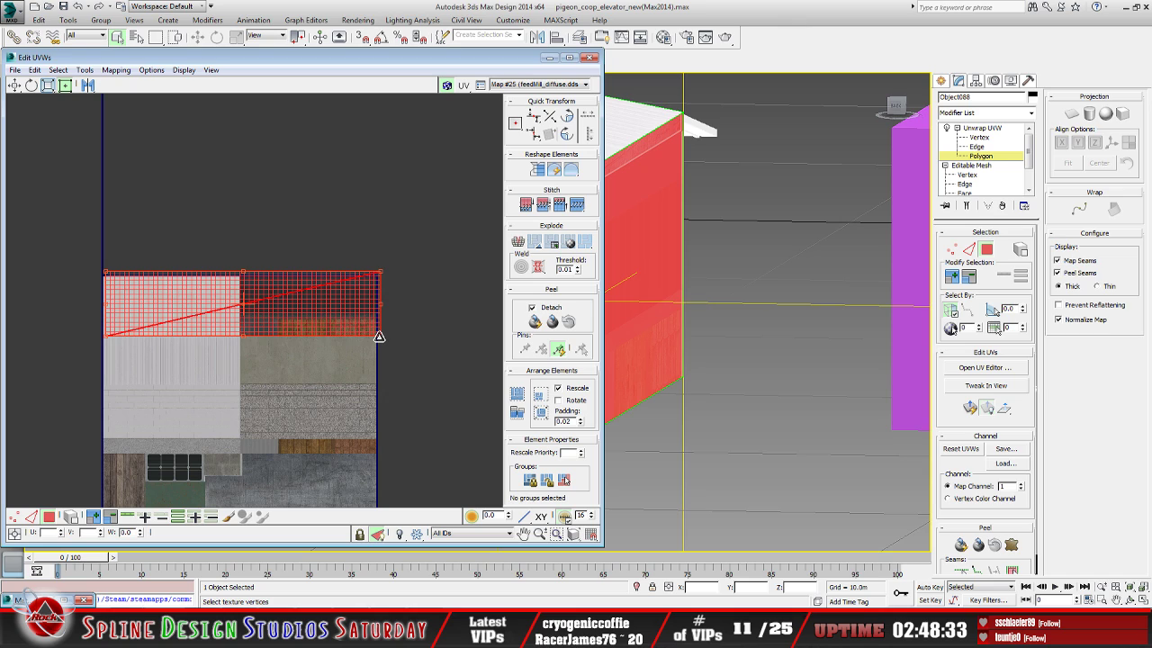
{"action": "left_click_drag", "start_coordinate": [380, 336], "coordinate": [239, 331]}
{"action": "scroll", "coordinate": [239, 329], "scroll_direction": "down", "scroll_amount": 2}
{"action": "scroll", "coordinate": [242, 326], "scroll_direction": "up", "scroll_amount": 6}
{"action": "scroll", "coordinate": [242, 323], "scroll_direction": "down", "scroll_amount": 4}
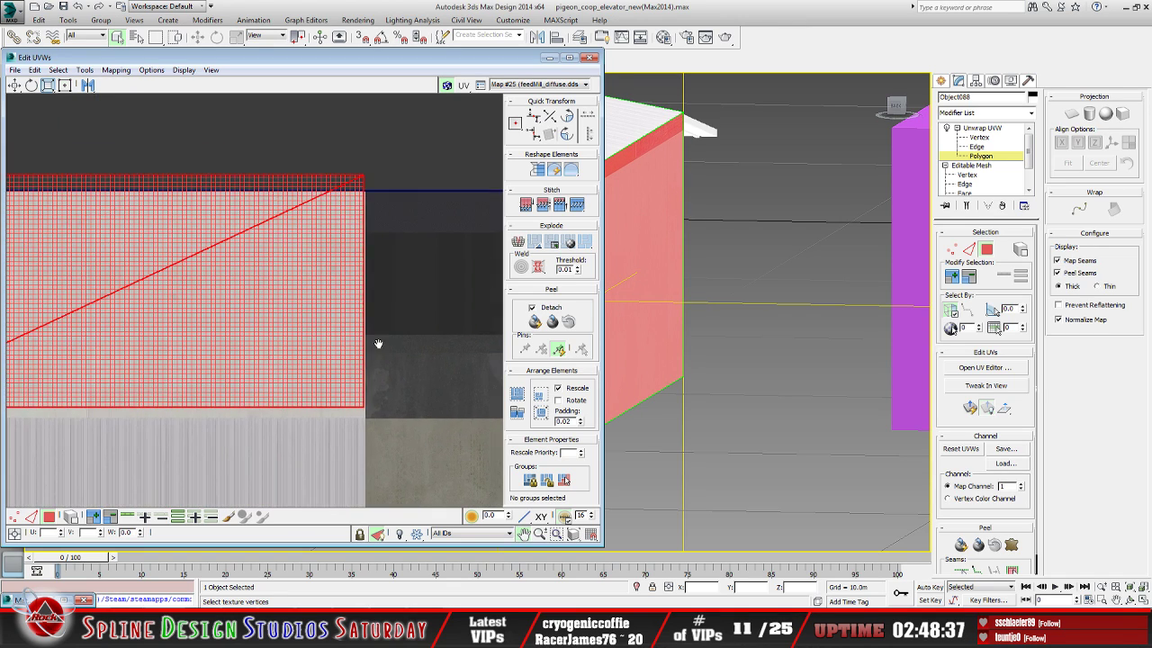
{"action": "left_click_drag", "start_coordinate": [293, 362], "coordinate": [291, 365]}
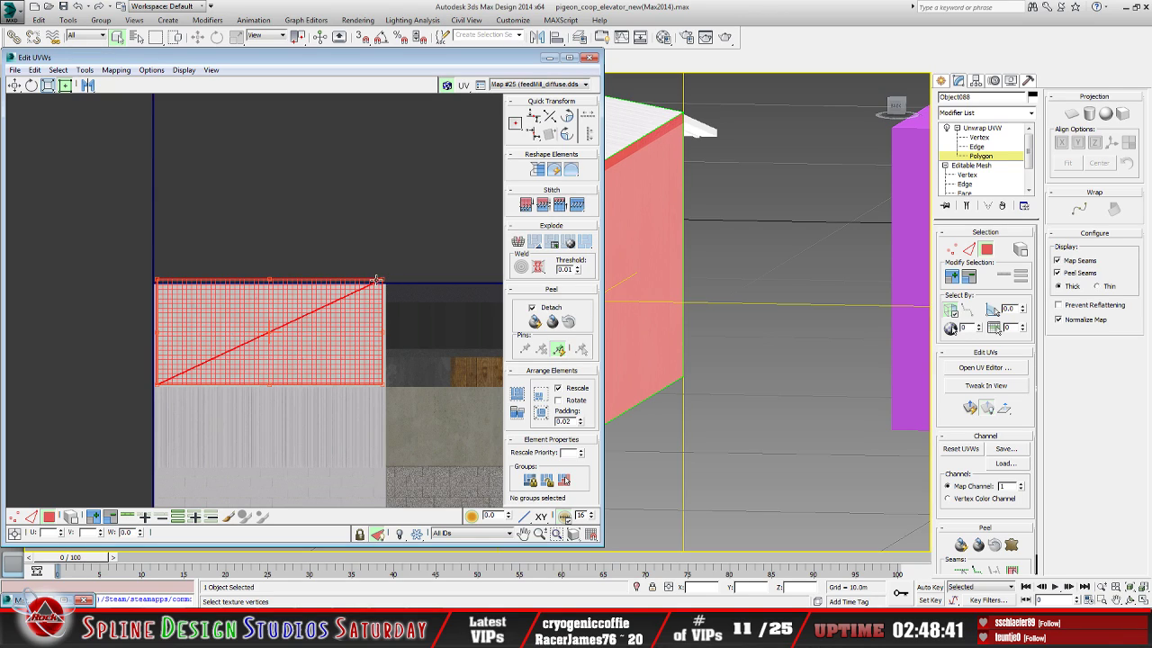
{"action": "left_click_drag", "start_coordinate": [379, 282], "coordinate": [380, 289]}
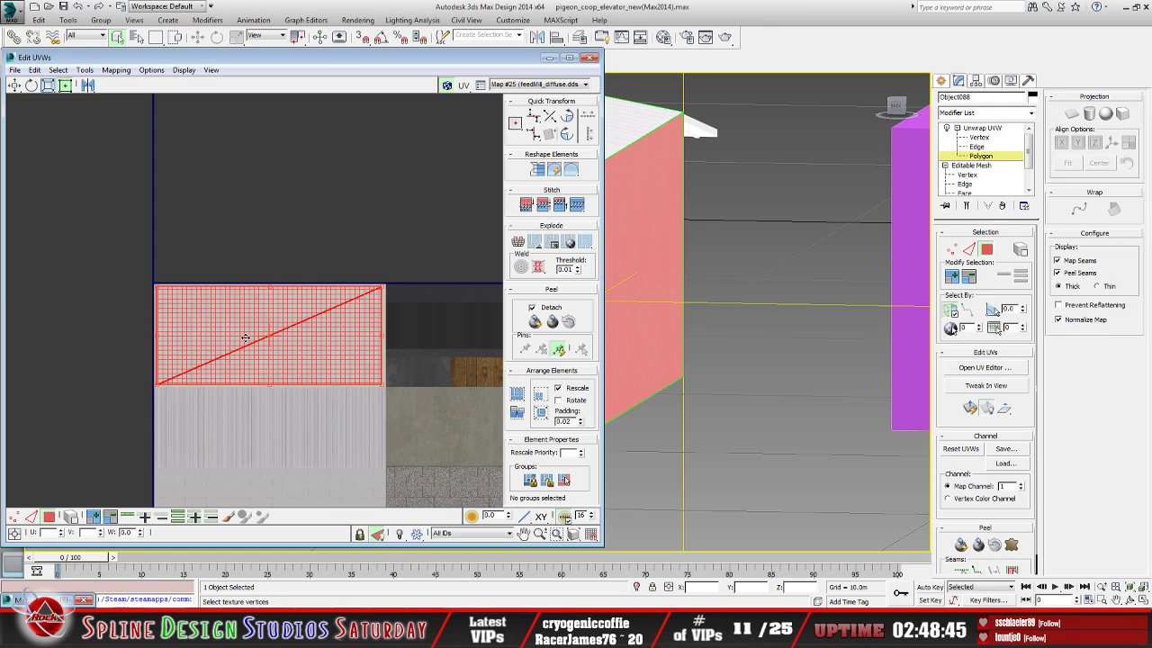
Fine-tune the outer side wall's UV corners so they sit just inside the pale plank area's edges
{"action": "middle_click_drag", "start_coordinate": [306, 351], "coordinate": [288, 372]}
{"action": "scroll", "coordinate": [358, 389], "scroll_direction": "up", "scroll_amount": 6}
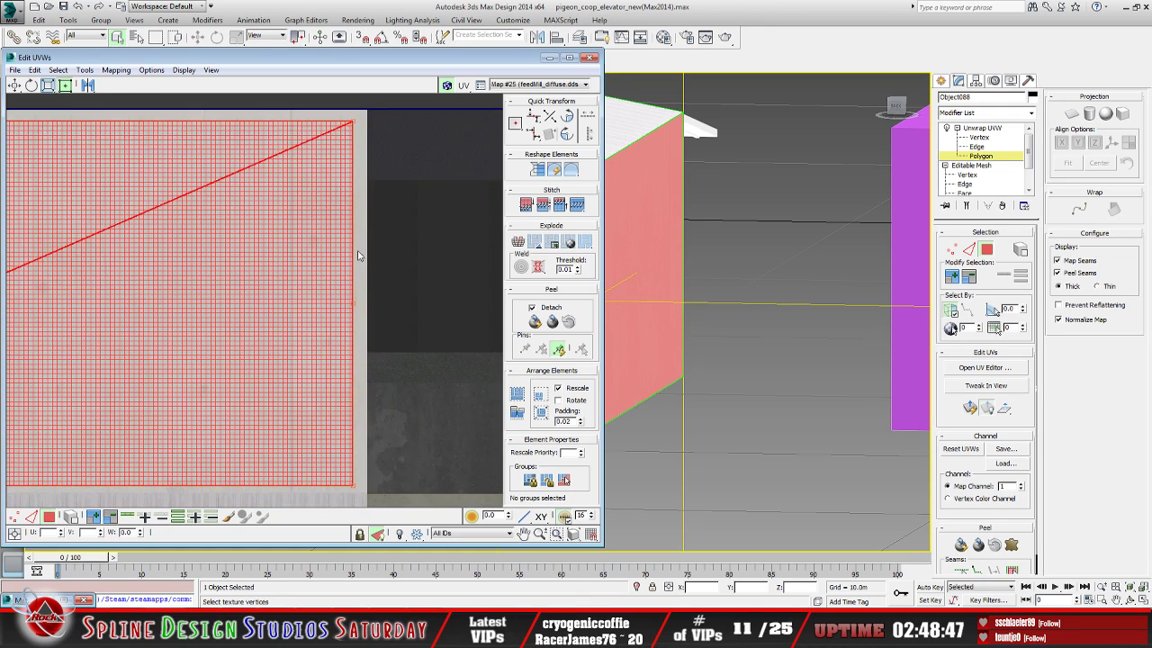
{"action": "left_click_drag", "start_coordinate": [351, 159], "coordinate": [360, 152]}
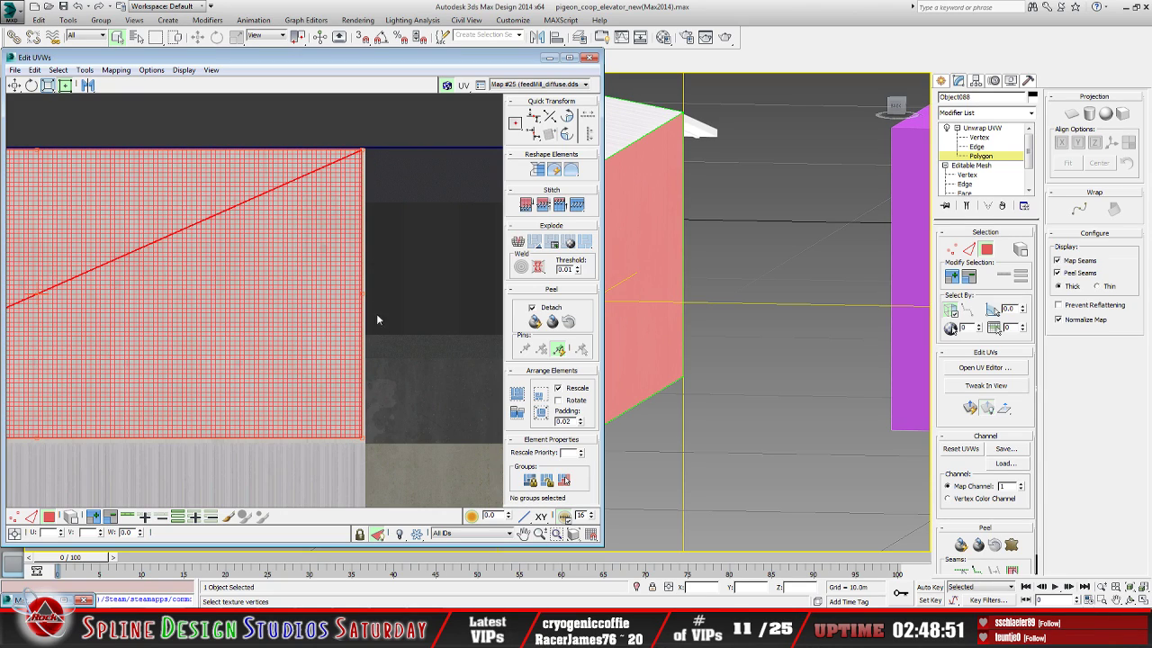
{"action": "left_click_drag", "start_coordinate": [360, 438], "coordinate": [358, 438]}
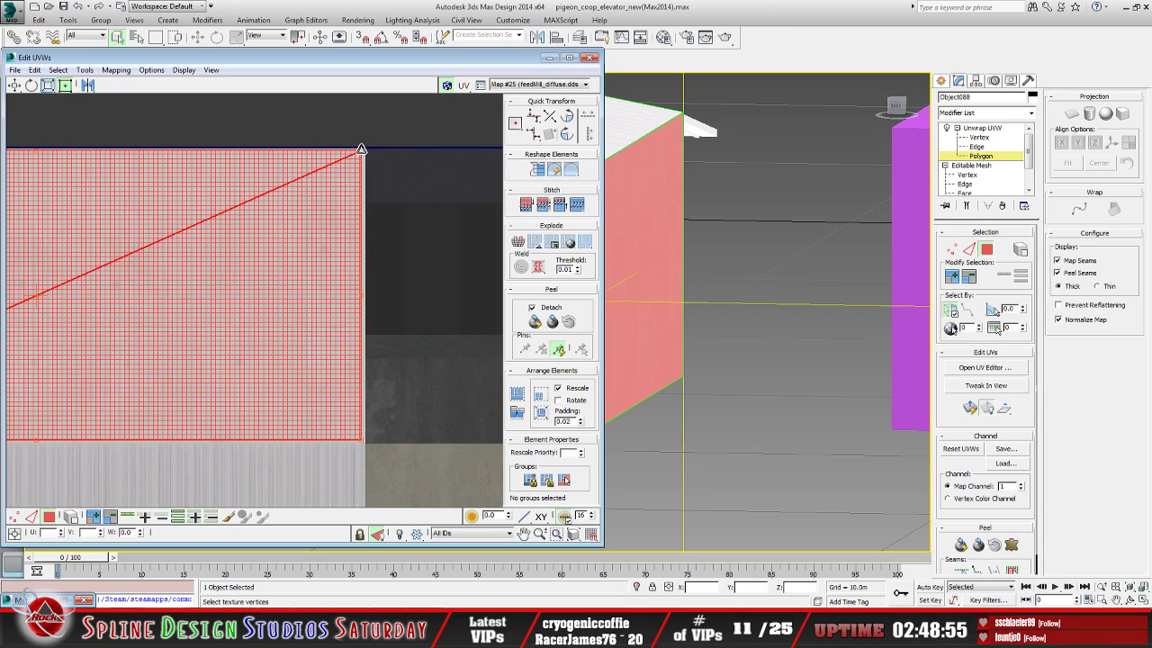
{"action": "scroll", "coordinate": [345, 252], "scroll_direction": "down", "scroll_amount": 5}
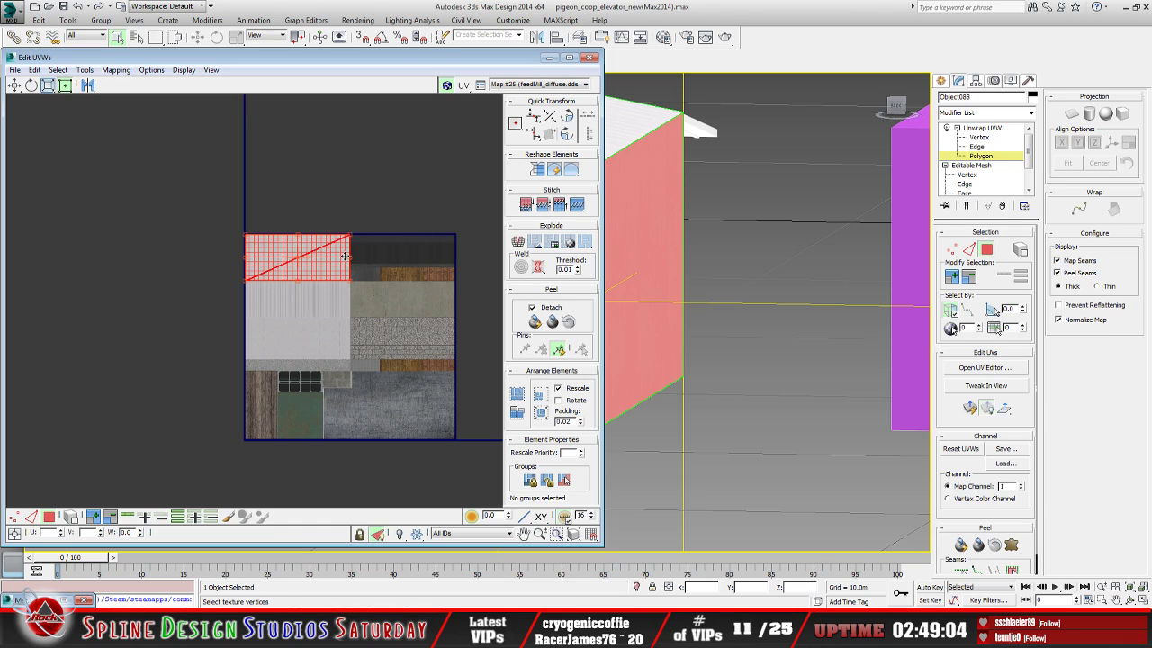
{"action": "scroll", "coordinate": [334, 308], "scroll_direction": "down", "scroll_amount": 3}
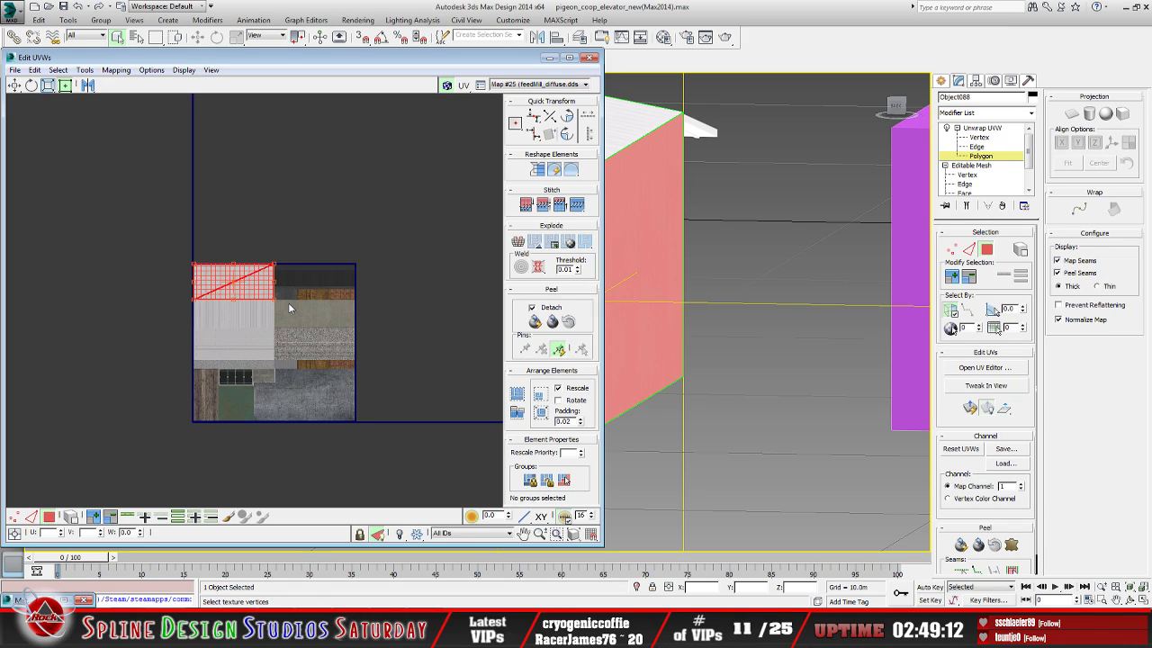
{"action": "scroll", "coordinate": [284, 305], "scroll_direction": "up", "scroll_amount": 5}
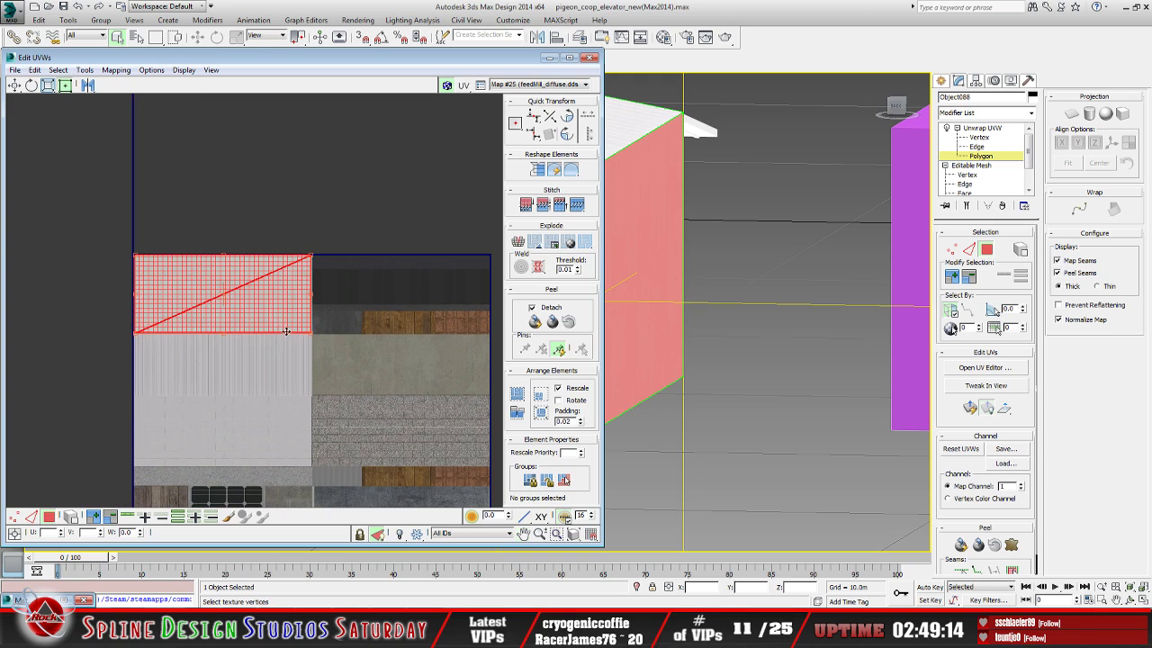
{"action": "scroll", "coordinate": [314, 275], "scroll_direction": "down", "scroll_amount": 1}
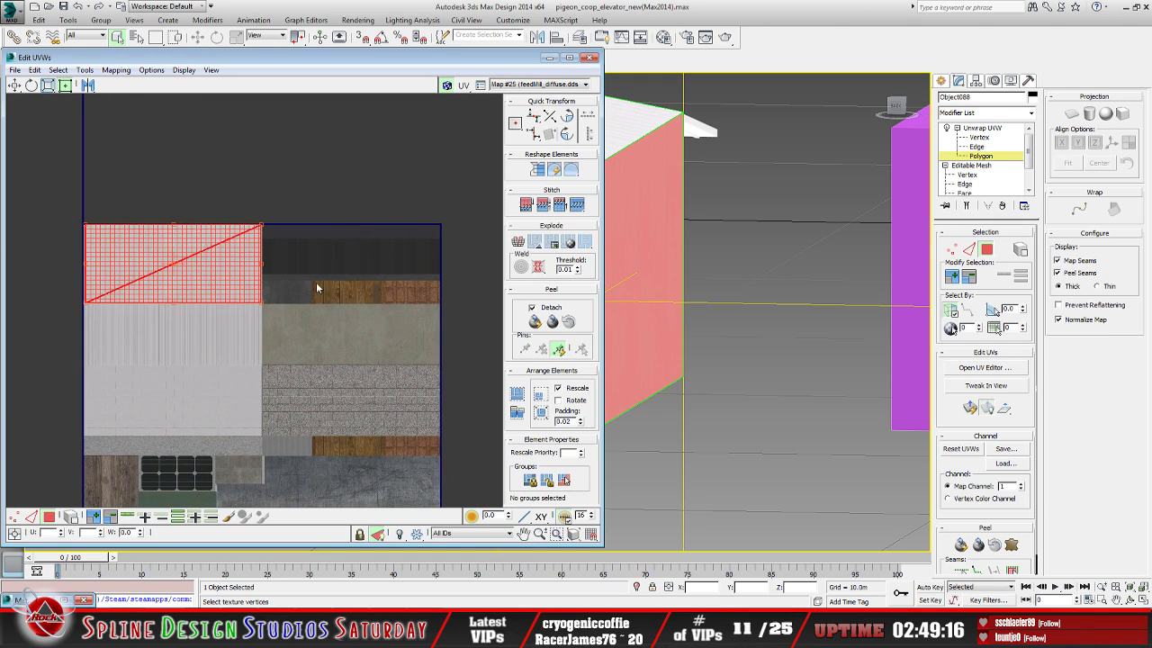
{"action": "scroll", "coordinate": [298, 321], "scroll_direction": "down", "scroll_amount": 4}
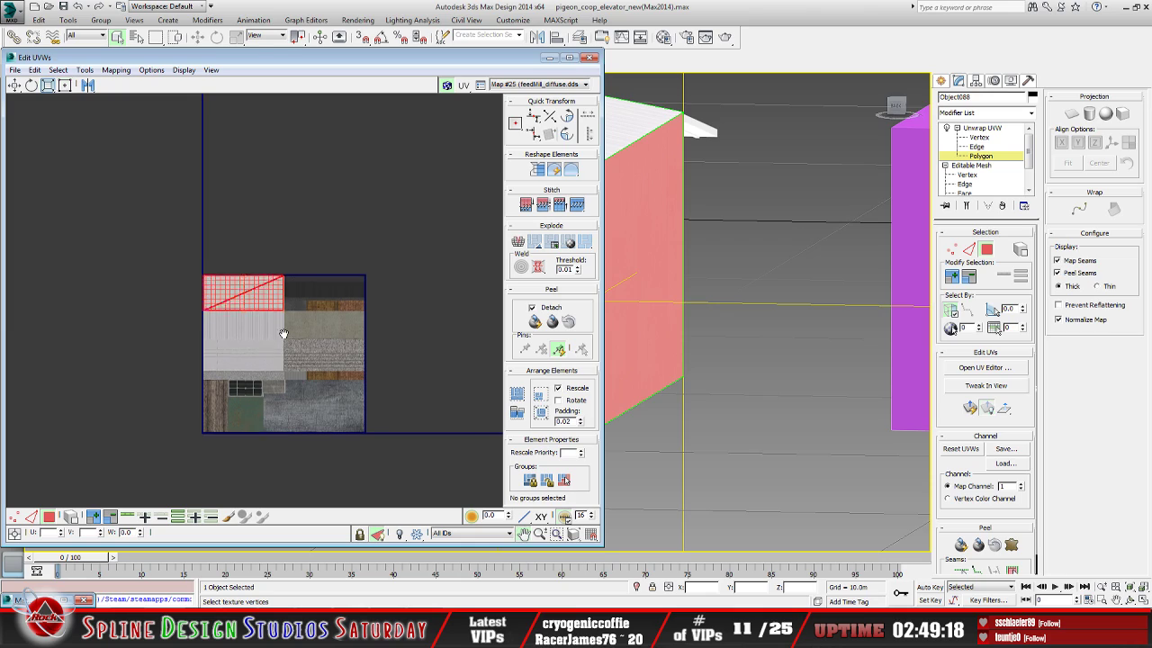
{"action": "middle_click_drag", "start_coordinate": [196, 343], "coordinate": [192, 304]}
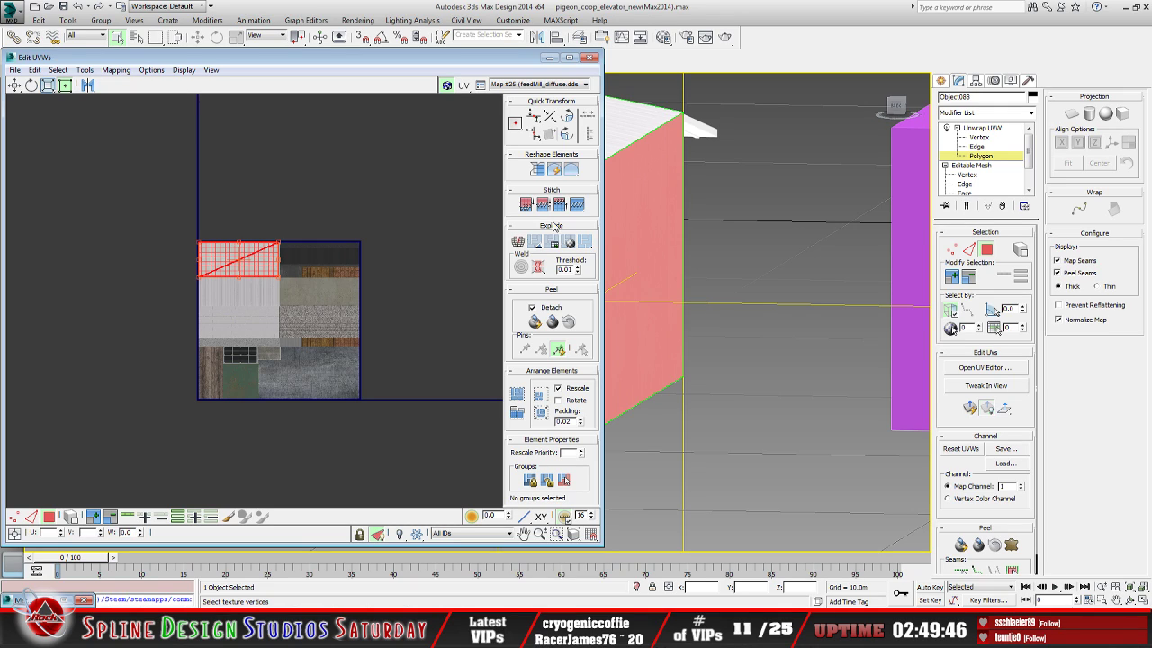
Minimise the UV editor and select the bay's rear frame faces: the header and both side posts
{"action": "left_click", "coordinate": [550, 57]}
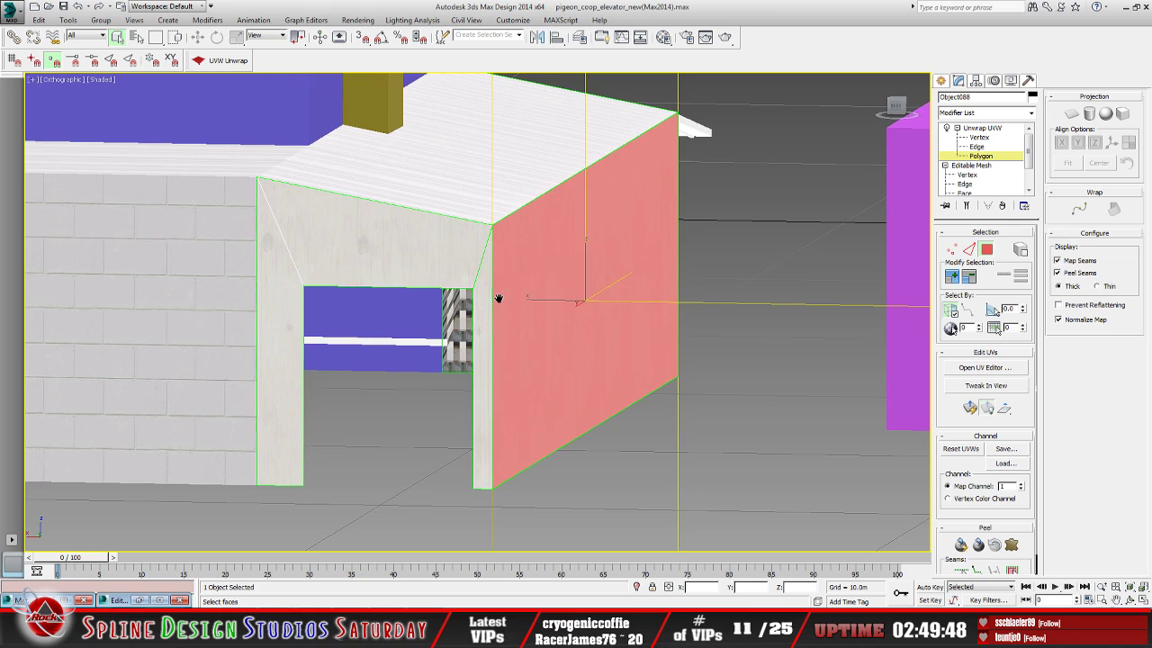
{"action": "scroll", "coordinate": [499, 297], "scroll_direction": "down", "scroll_amount": 4}
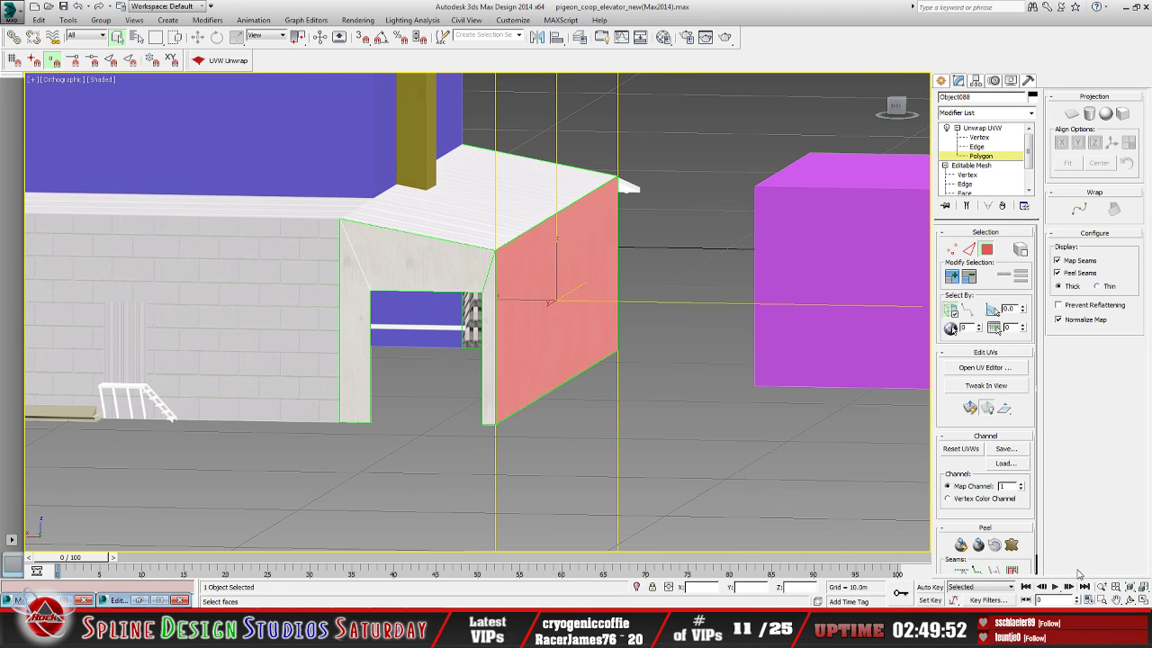
{"action": "left_click", "coordinate": [1129, 599]}
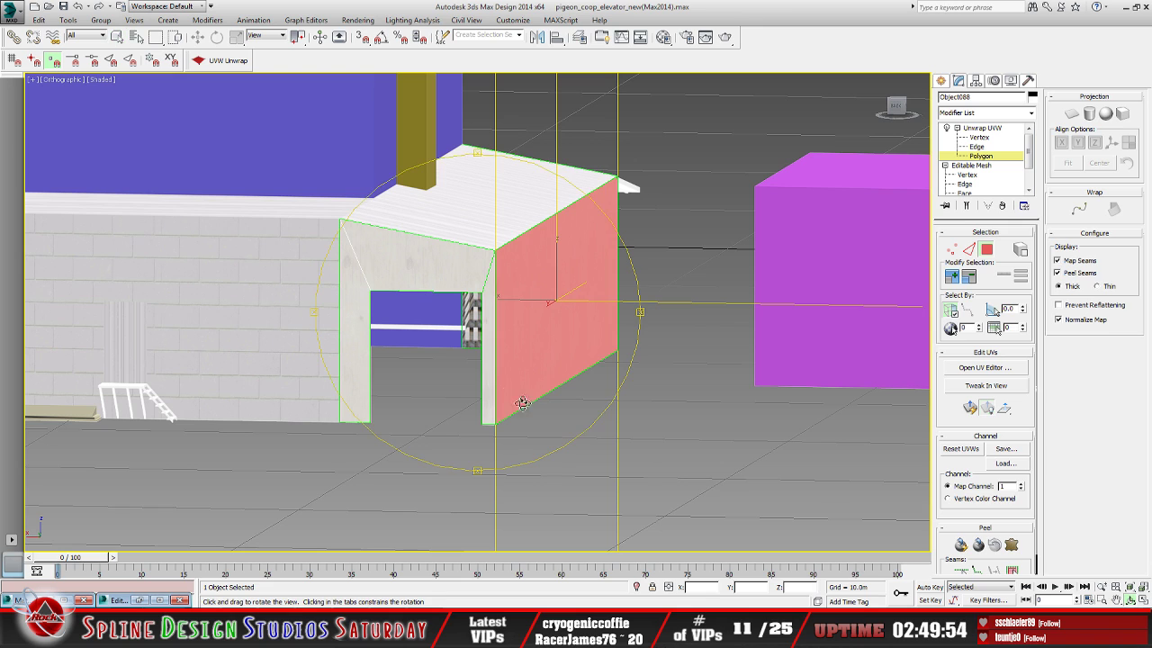
{"action": "left_click_drag", "start_coordinate": [502, 377], "coordinate": [472, 385]}
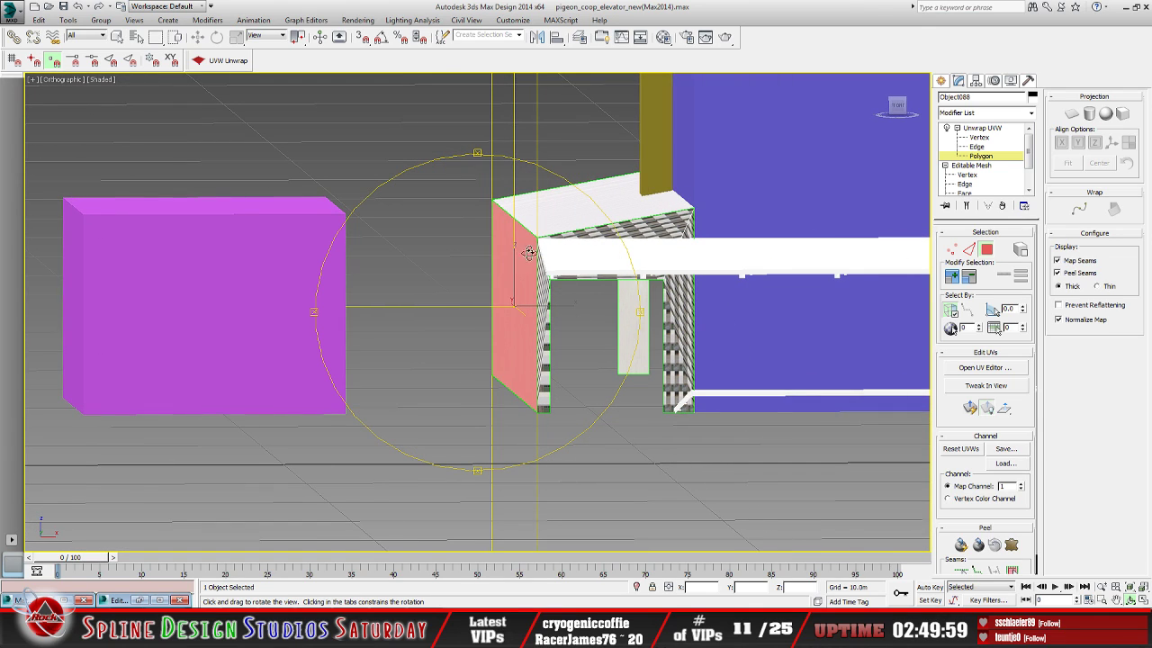
{"action": "left_click_drag", "start_coordinate": [498, 344], "coordinate": [553, 309]}
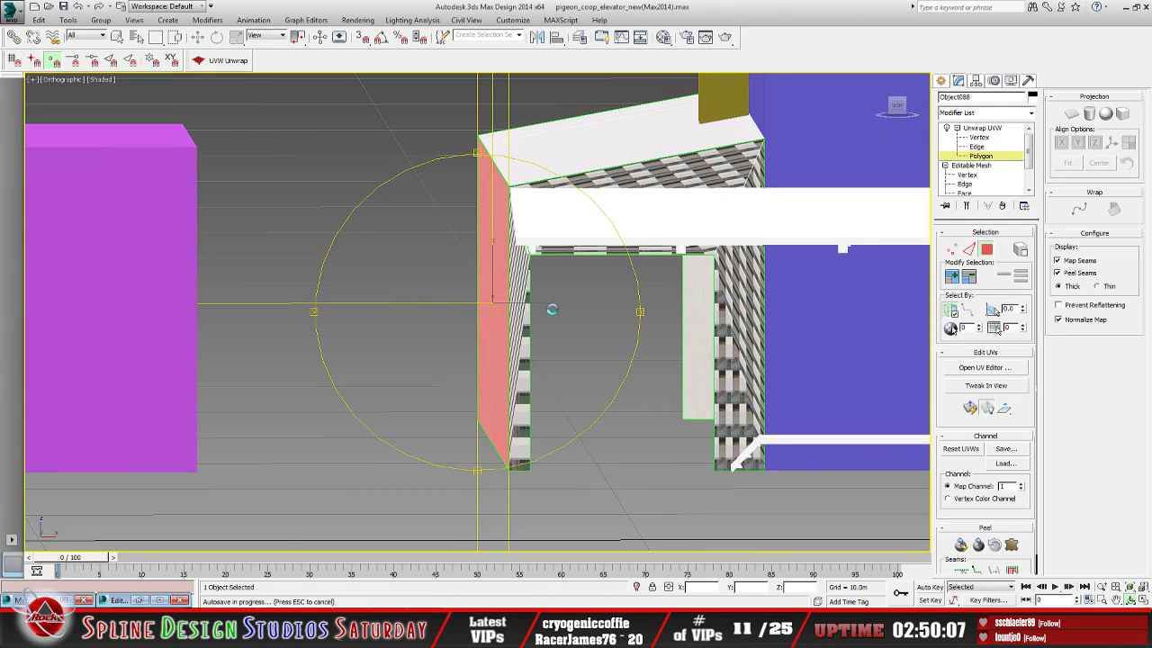
{"action": "left_click", "coordinate": [117, 36]}
{"action": "left_click", "coordinate": [664, 162]}
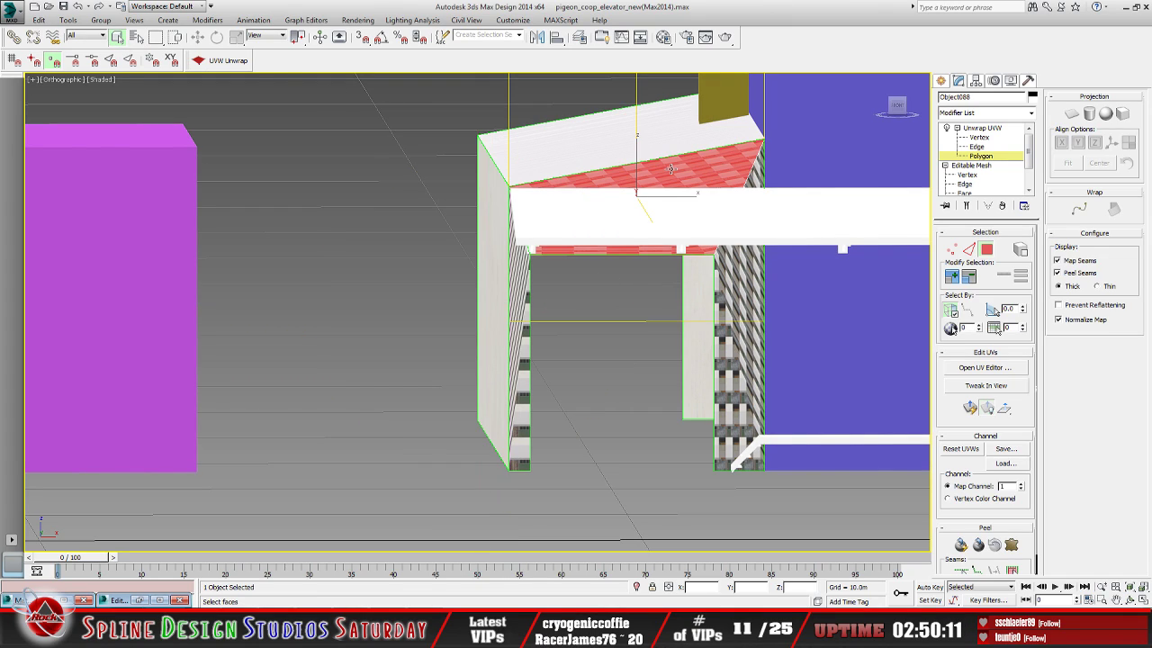
{"action": "left_click", "coordinate": [759, 197], "text": "ctrl"}
{"action": "left_click", "coordinate": [522, 300], "text": "ctrl"}
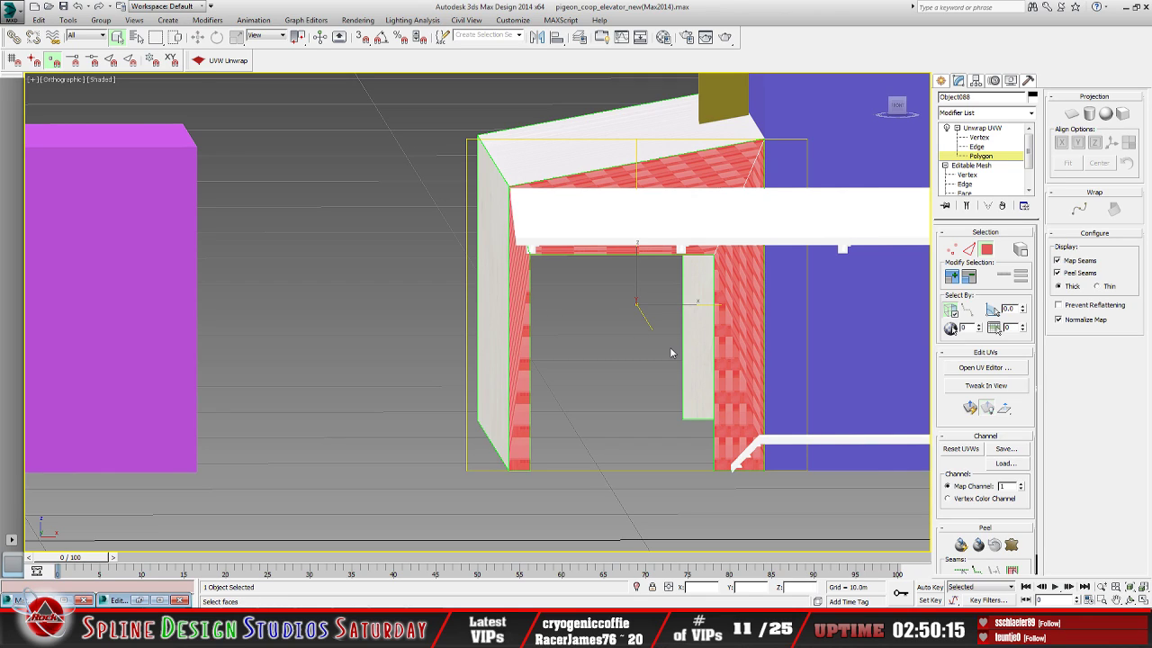
Planar-map the rear frame in the UV editor, mirror its UVs horizontally and display the unselected faces' UVs as well
{"action": "left_click", "coordinate": [126, 600]}
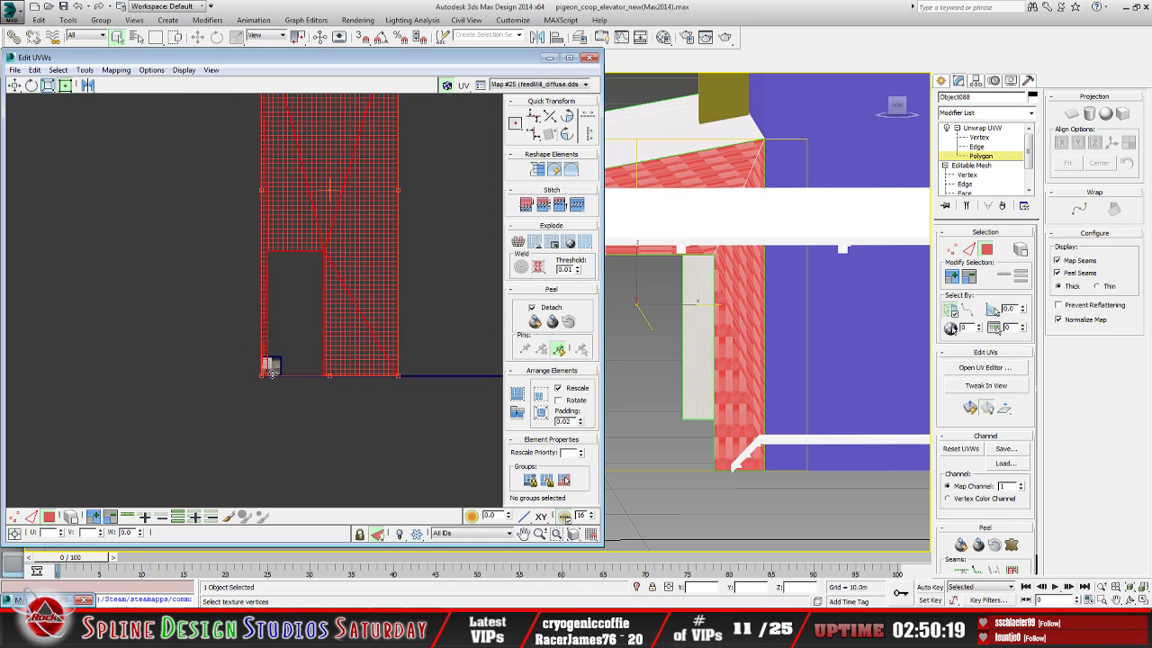
{"action": "left_click", "coordinate": [970, 407]}
{"action": "scroll", "coordinate": [254, 444], "scroll_direction": "up", "scroll_amount": 10}
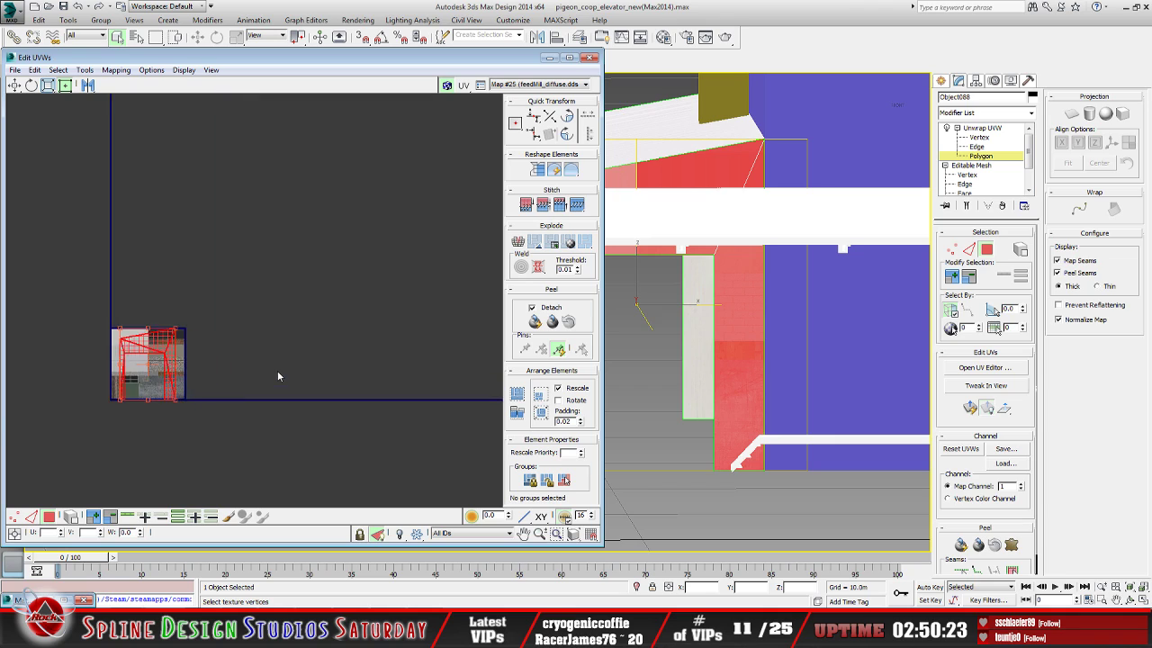
{"action": "scroll", "coordinate": [252, 367], "scroll_direction": "up", "scroll_amount": 5}
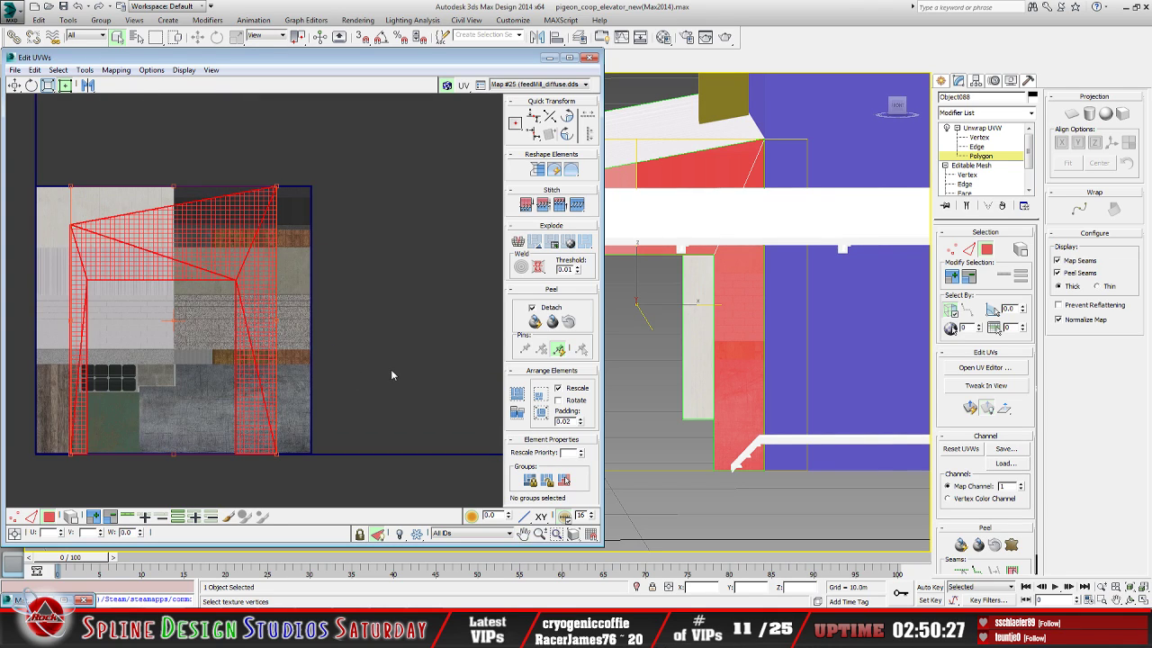
{"action": "left_click", "coordinate": [89, 85]}
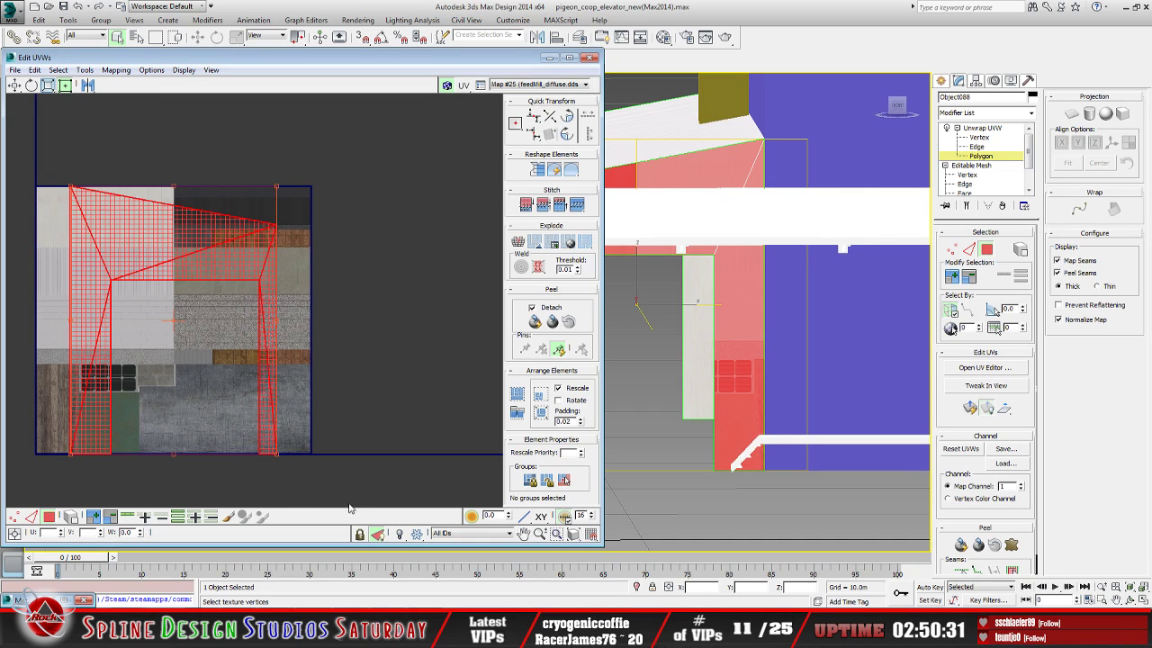
{"action": "left_click", "coordinate": [378, 534]}
{"action": "middle_click_drag", "start_coordinate": [171, 405], "coordinate": [194, 405]}
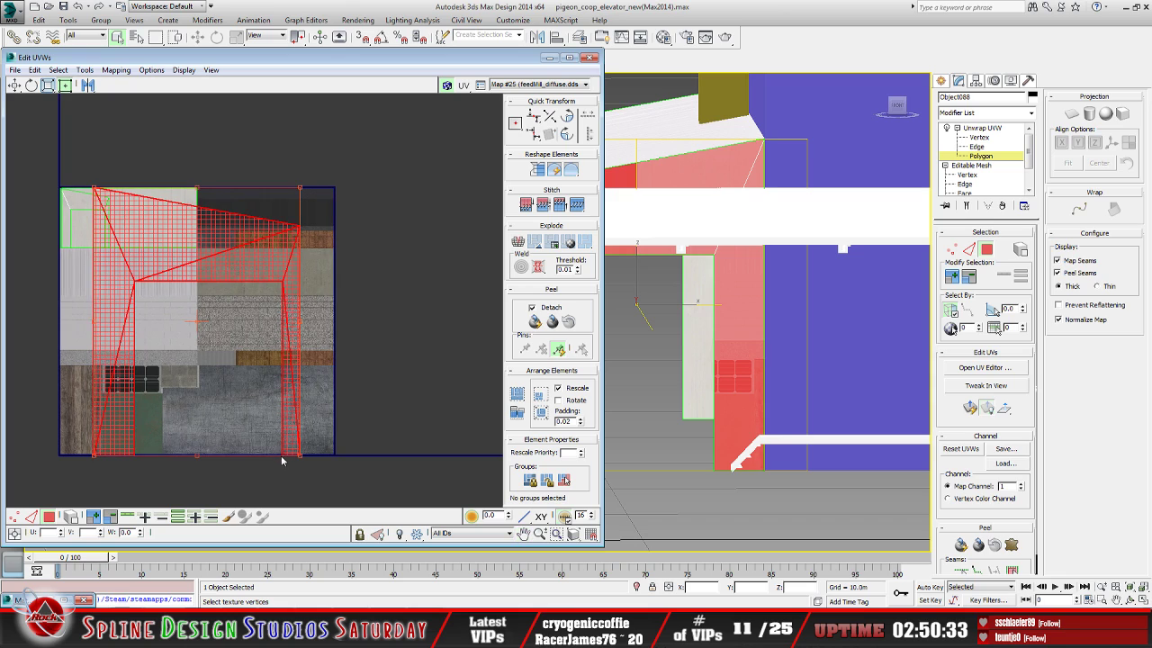
Scale the rear frame's UVs down proportionally and move them over the front frame's UVs in the pale plank area
{"action": "left_click_drag", "start_coordinate": [300, 457], "coordinate": [162, 257]}
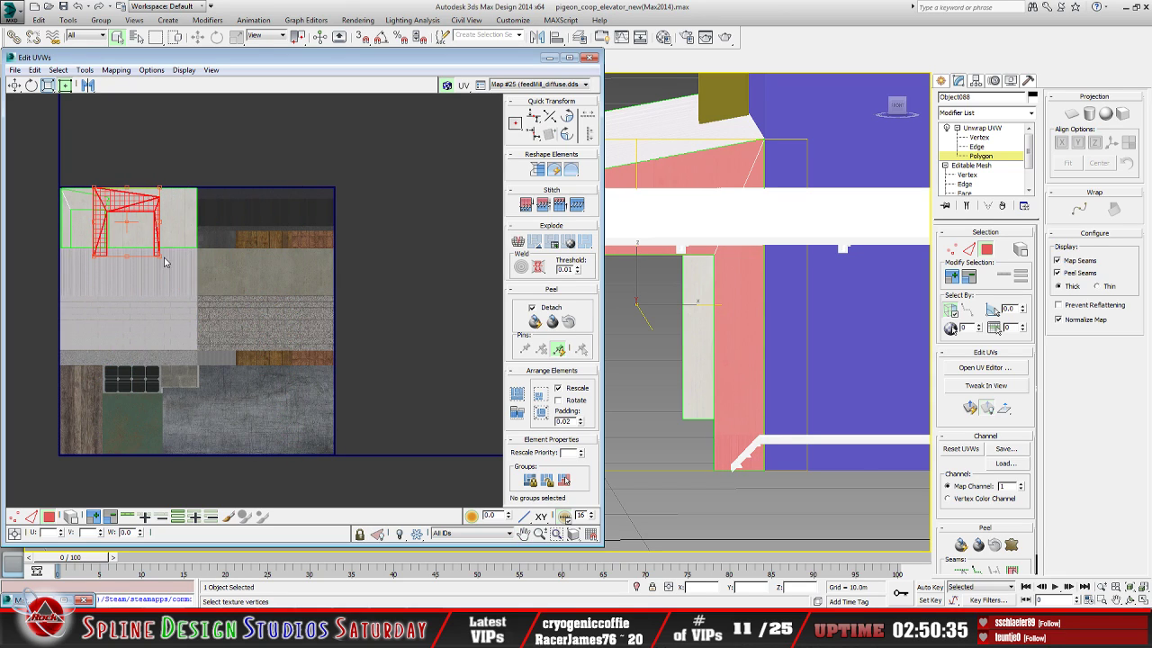
{"action": "middle_click_drag", "start_coordinate": [202, 282], "coordinate": [299, 348]}
{"action": "key", "text": "ctrl+shift+f"}
{"action": "scroll", "coordinate": [298, 348], "scroll_direction": "up", "scroll_amount": 4}
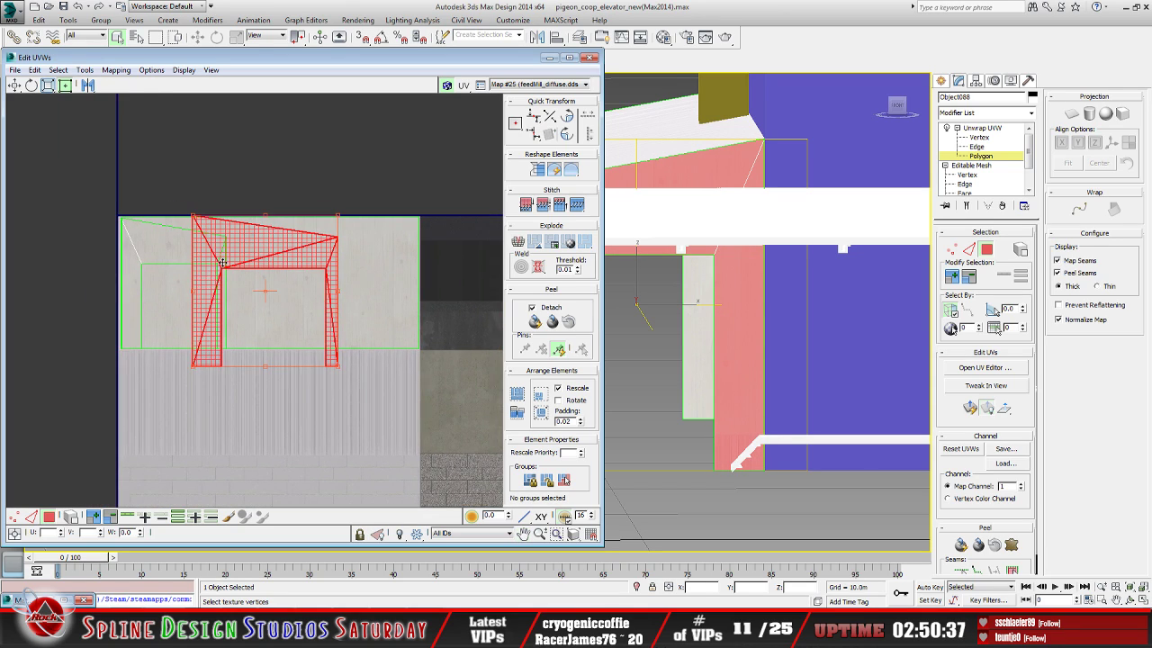
{"action": "left_click_drag", "start_coordinate": [224, 248], "coordinate": [157, 251]}
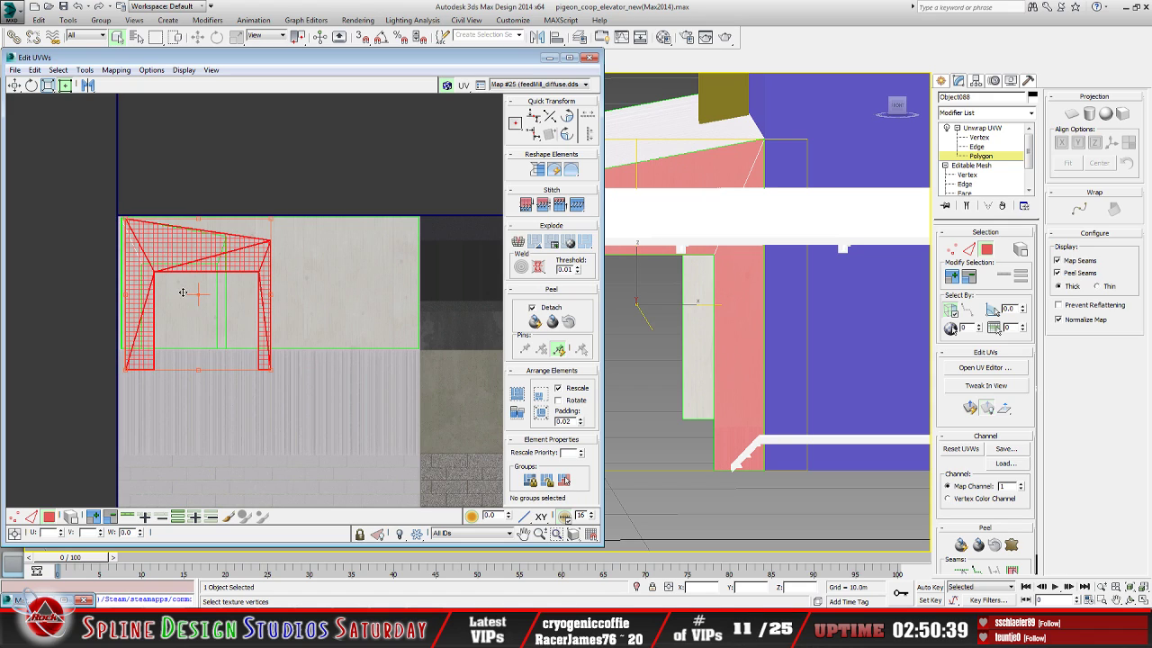
Scale the rear frame's UVs down further and bring their tall-end upper corner closer to the front frame's outline
{"action": "scroll", "coordinate": [184, 291], "scroll_direction": "up", "scroll_amount": 3}
{"action": "left_click_drag", "start_coordinate": [372, 465], "coordinate": [268, 413]}
{"action": "middle_click_drag", "start_coordinate": [268, 413], "coordinate": [362, 493]}
{"action": "scroll", "coordinate": [193, 237], "scroll_direction": "up", "scroll_amount": 3}
{"action": "middle_click_drag", "start_coordinate": [192, 236], "coordinate": [232, 285]}
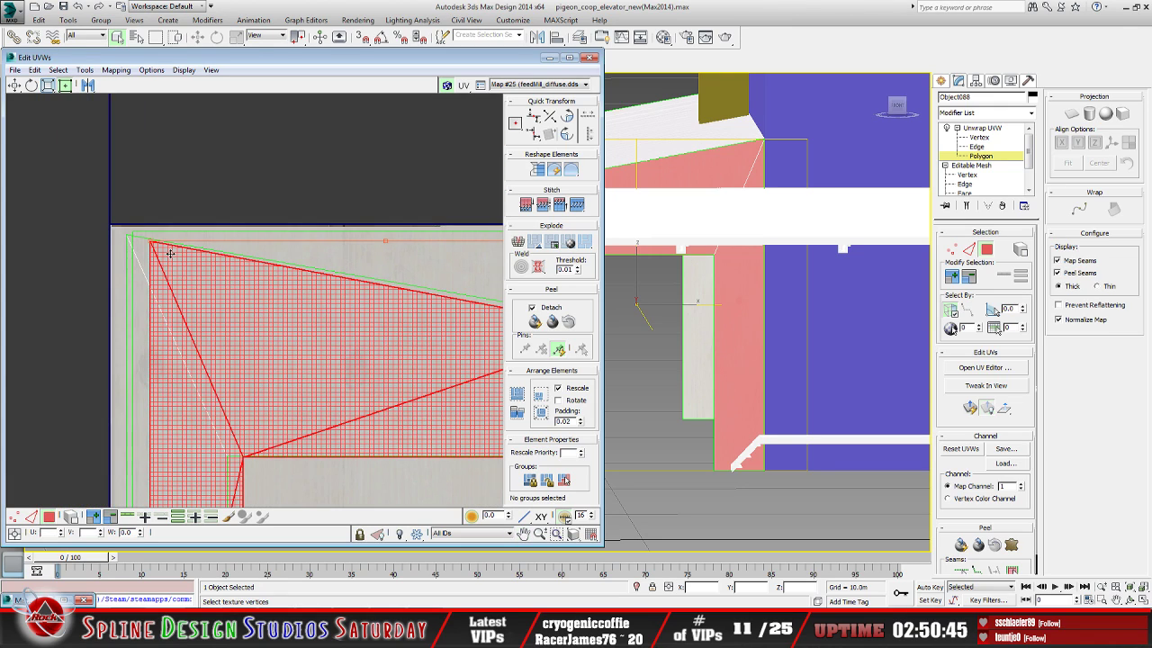
{"action": "scroll", "coordinate": [151, 248], "scroll_direction": "up", "scroll_amount": 1}
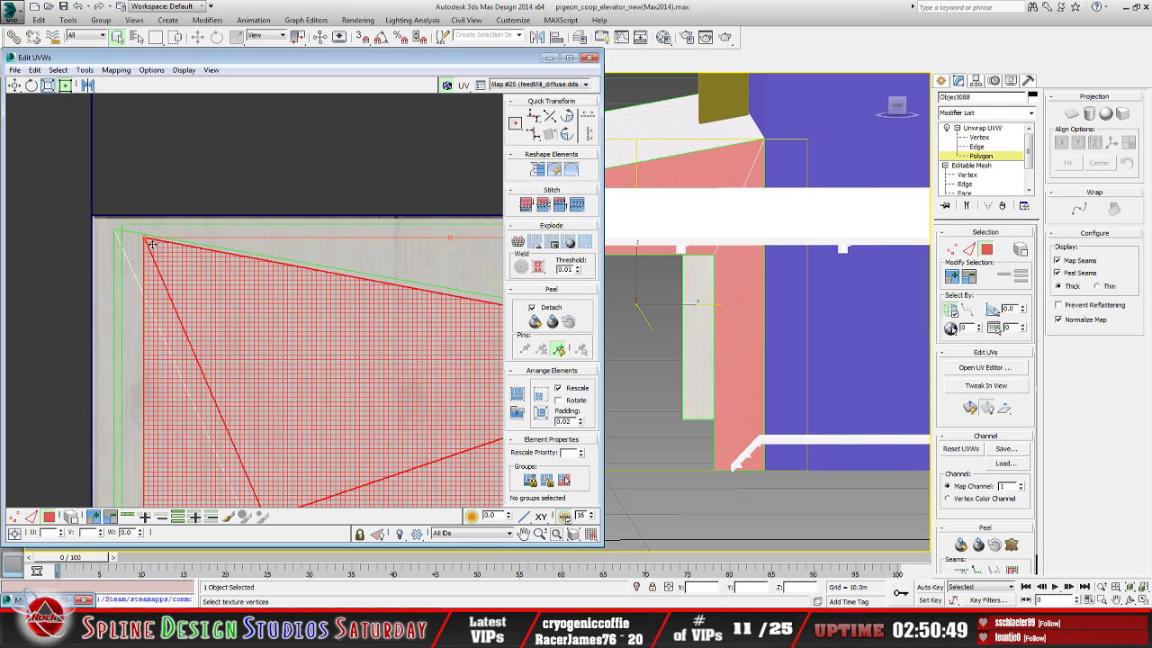
{"action": "mouse_move", "coordinate": [143, 238]}
{"action": "left_mouse_down"}
{"action": "mouse_move", "coordinate": [116, 232]}
{"action": "mouse_move", "coordinate": [134, 294]}
{"action": "mouse_move", "coordinate": [103, 224]}
{"action": "mouse_move", "coordinate": [128, 239]}
{"action": "mouse_move", "coordinate": [103, 224]}
{"action": "mouse_move", "coordinate": [122, 238]}
{"action": "left_mouse_up"}
Stretch the rear frame's UVs at the short post's lower outer corner towards the front frame's bottom edge
{"action": "scroll", "coordinate": [174, 319], "scroll_direction": "down", "scroll_amount": 2}
{"action": "middle_click_drag", "start_coordinate": [270, 329], "coordinate": [207, 202]}
{"action": "middle_click_drag", "start_coordinate": [465, 498], "coordinate": [331, 348]}
{"action": "scroll", "coordinate": [297, 387], "scroll_direction": "up", "scroll_amount": 6}
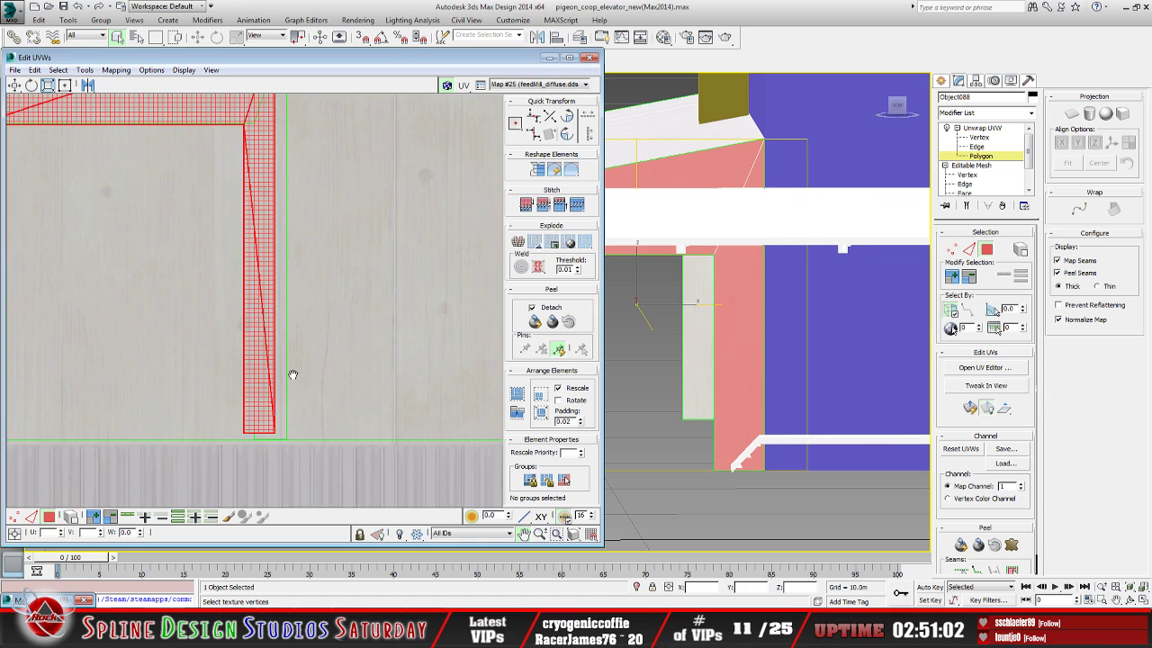
{"action": "middle_click_drag", "start_coordinate": [277, 400], "coordinate": [302, 249]}
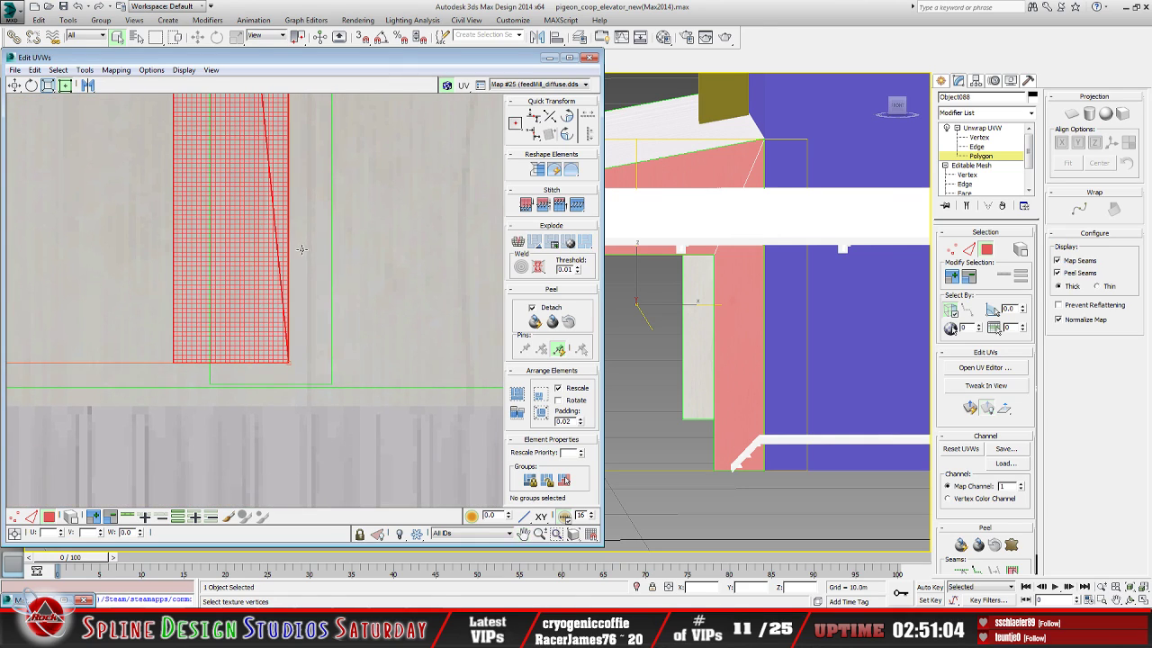
{"action": "left_click_drag", "start_coordinate": [289, 362], "coordinate": [320, 381]}
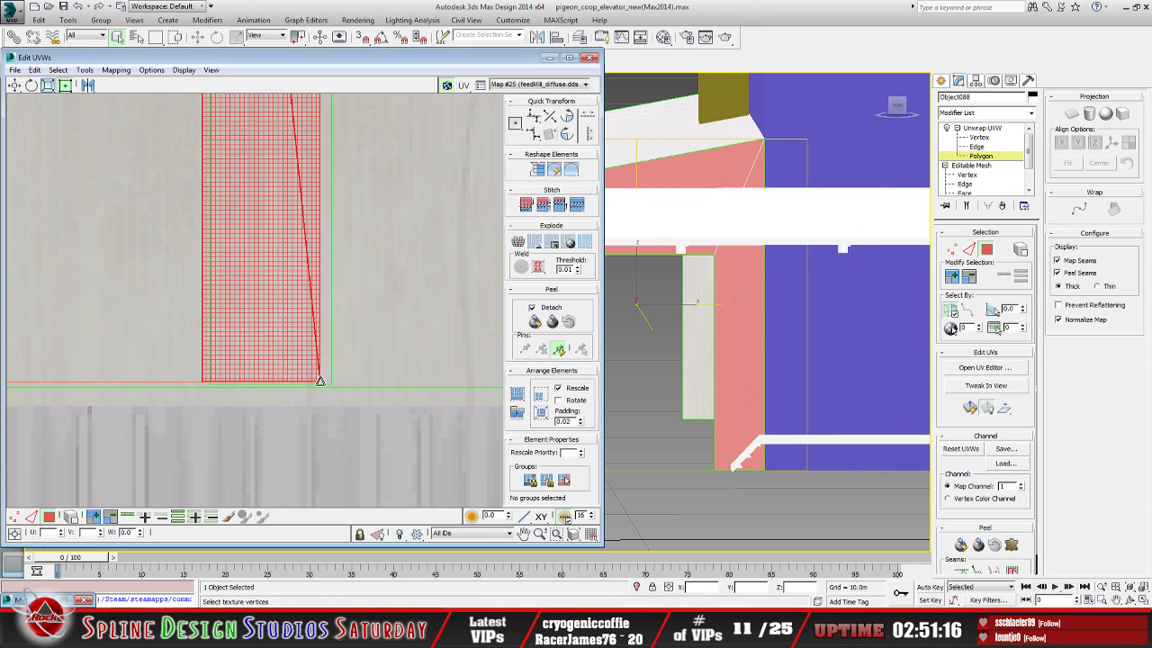
Switch to vertex editing and move the short post's lower outer UV vertex onto the front frame's matching corner
{"action": "scroll", "coordinate": [341, 395], "scroll_direction": "up", "scroll_amount": 4}
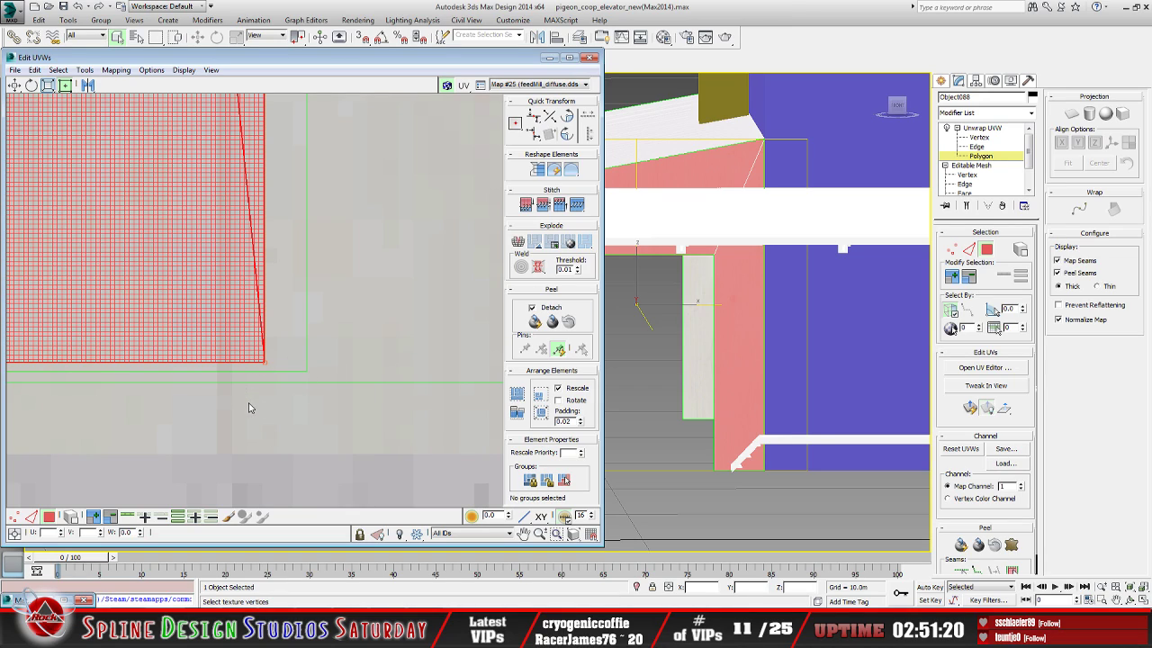
{"action": "left_click", "coordinate": [244, 431]}
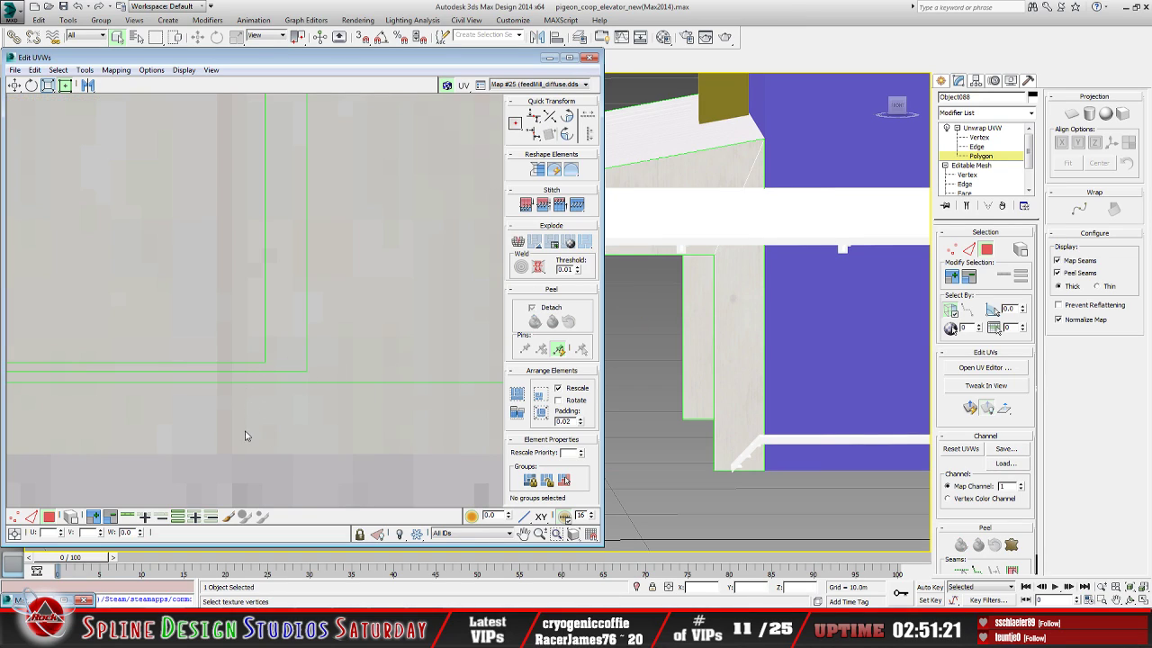
{"action": "left_click", "coordinate": [14, 519]}
{"action": "left_click", "coordinate": [263, 372]}
{"action": "left_click", "coordinate": [264, 364]}
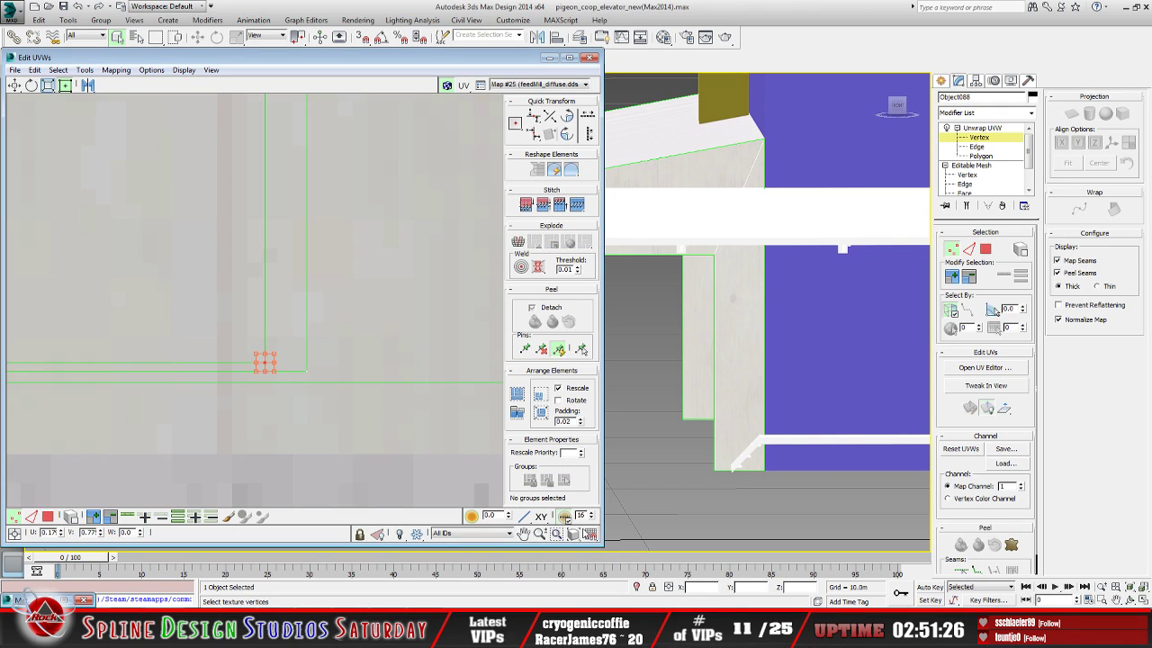
{"action": "left_click_drag", "start_coordinate": [264, 363], "coordinate": [308, 370]}
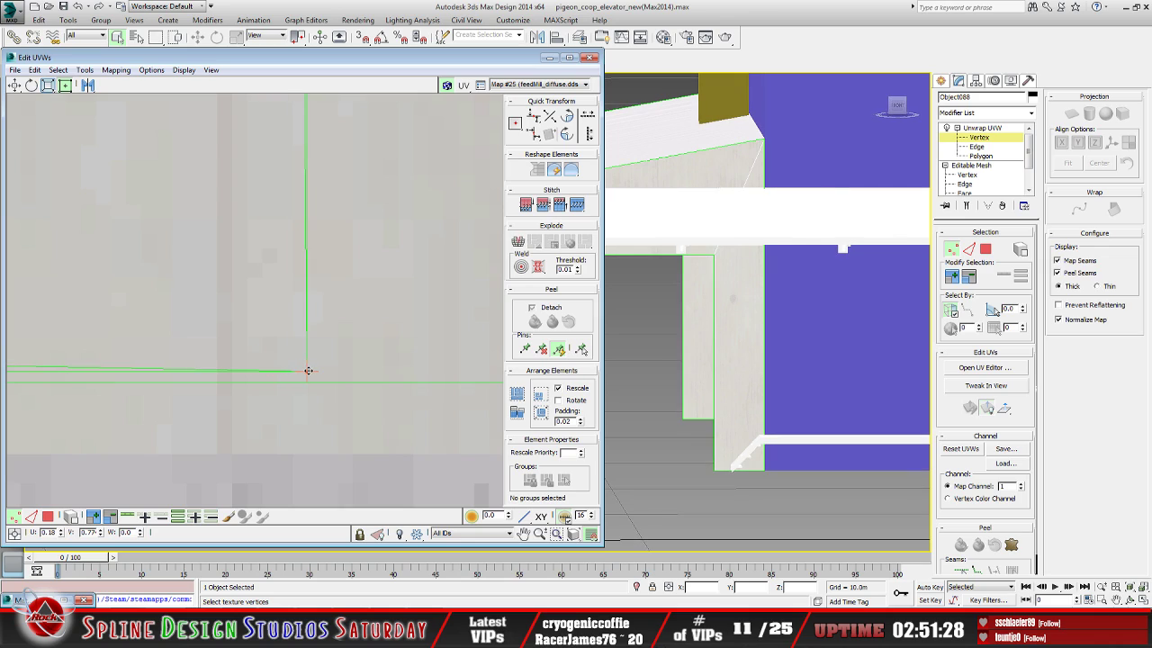
Shift the short post's lower inner UV vertex towards the front frame's matching corner
{"action": "scroll", "coordinate": [270, 364], "scroll_direction": "down", "scroll_amount": 3}
{"action": "middle_click_drag", "start_coordinate": [185, 373], "coordinate": [304, 372]}
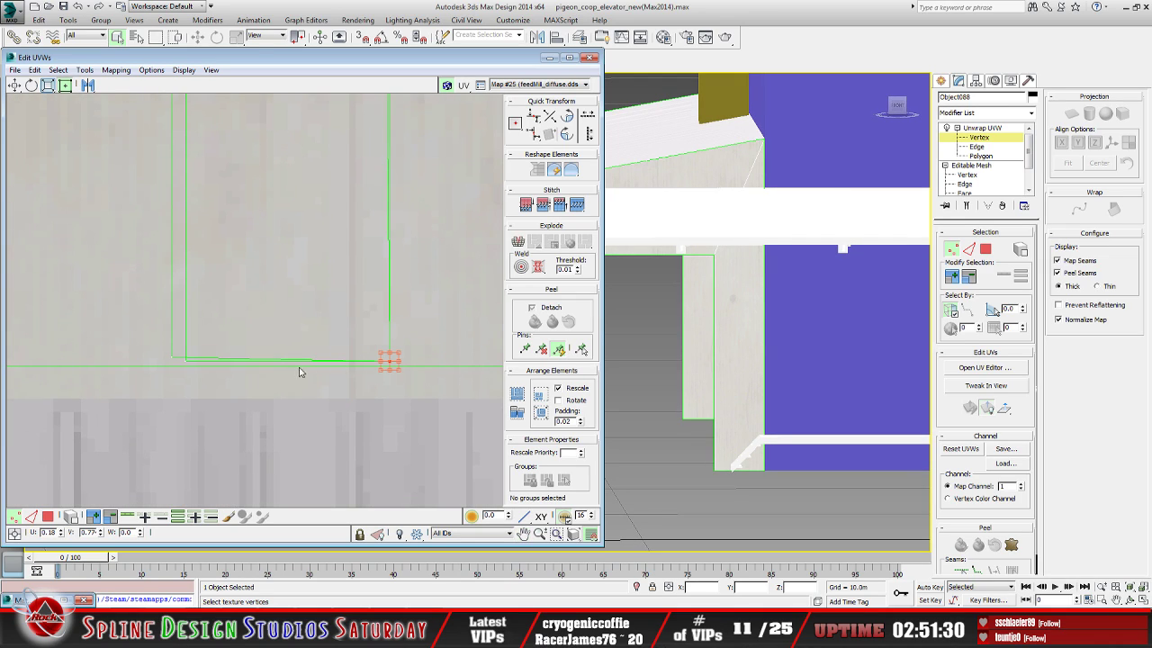
{"action": "left_click", "coordinate": [173, 358]}
{"action": "left_click_drag", "start_coordinate": [173, 358], "coordinate": [203, 358]}
{"action": "scroll", "coordinate": [202, 358], "scroll_direction": "up", "scroll_amount": 2}
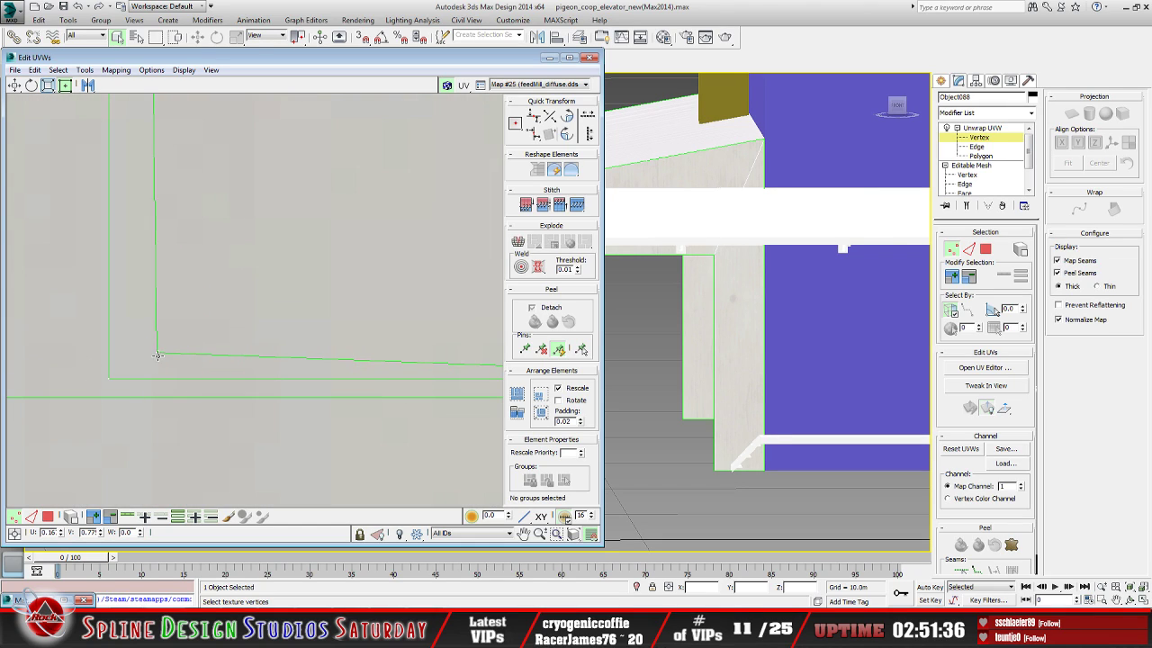
{"action": "left_click", "coordinate": [160, 356]}
{"action": "left_click_drag", "start_coordinate": [165, 360], "coordinate": [111, 379]}
{"action": "key", "text": "ctrl+z"}
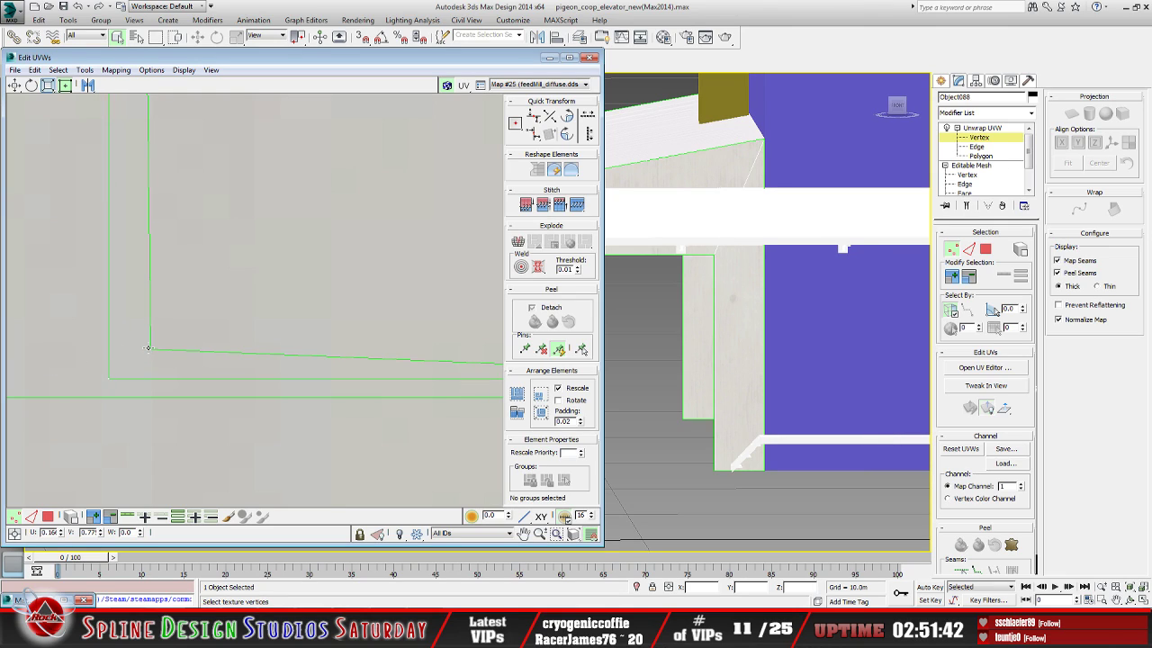
Place the short post's lower inner UV vertex precisely on the front frame's corner
{"action": "mouse_move", "coordinate": [155, 353]}
{"action": "left_mouse_down"}
{"action": "mouse_move", "coordinate": [108, 381]}
{"action": "mouse_move", "coordinate": [141, 360]}
{"action": "mouse_move", "coordinate": [144, 369]}
{"action": "mouse_move", "coordinate": [141, 356]}
{"action": "mouse_move", "coordinate": [131, 372]}
{"action": "mouse_move", "coordinate": [141, 369]}
{"action": "left_mouse_up"}
{"action": "scroll", "coordinate": [159, 378], "scroll_direction": "up", "scroll_amount": 5}
{"action": "middle_click_drag", "start_coordinate": [162, 374], "coordinate": [301, 363]}
{"action": "scroll", "coordinate": [437, 381], "scroll_direction": "up", "scroll_amount": 2}
{"action": "left_click", "coordinate": [263, 353]}
{"action": "left_click", "coordinate": [267, 342]}
{"action": "middle_click_drag", "start_coordinate": [267, 335], "coordinate": [155, 405]}
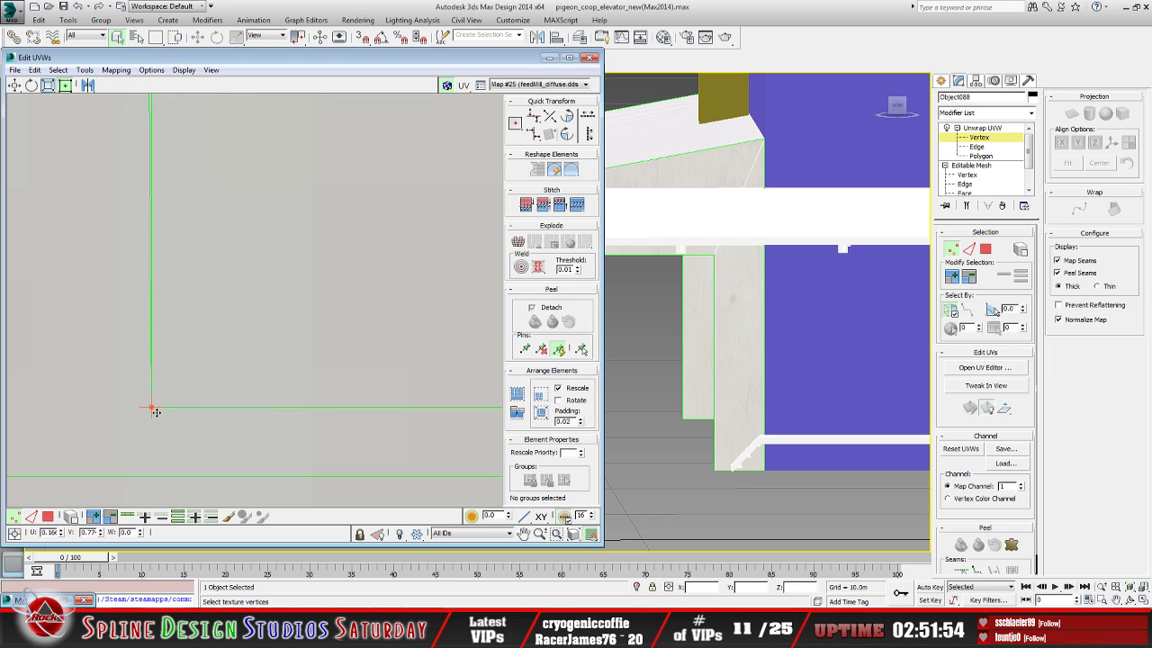
Move the rear frame's inner corner UV vertices, where the header meets the short post, onto the front frame's inner corner
{"action": "scroll", "coordinate": [230, 360], "scroll_direction": "down", "scroll_amount": 4}
{"action": "scroll", "coordinate": [230, 370], "scroll_direction": "down", "scroll_amount": 3}
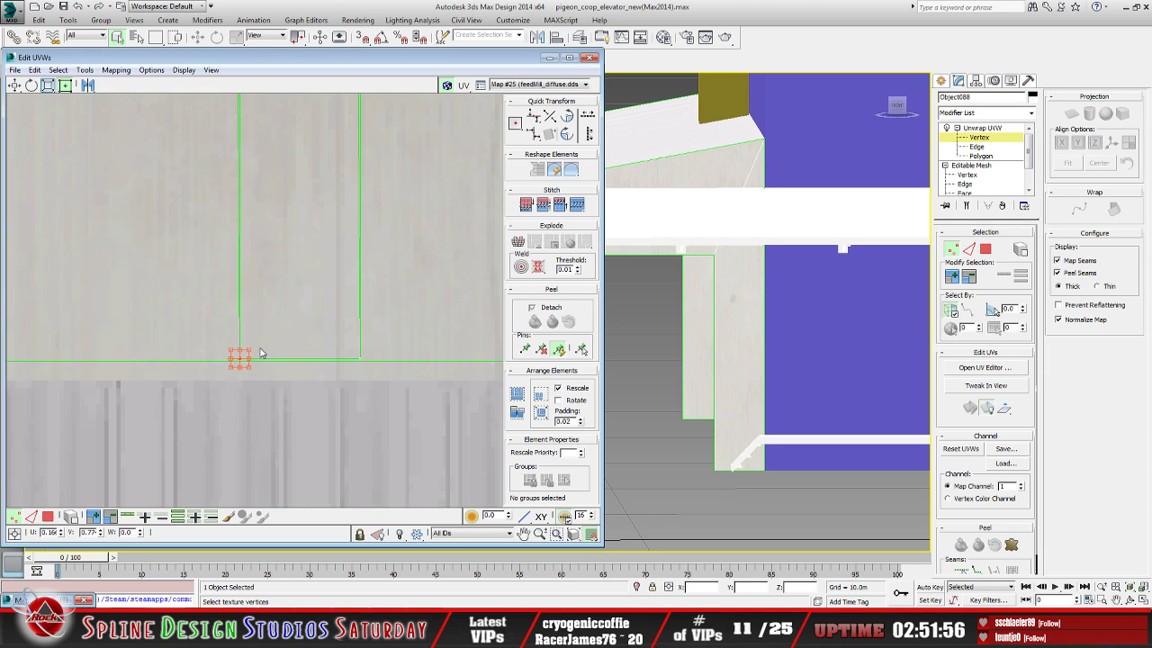
{"action": "mouse_move", "coordinate": [264, 346]}
{"action": "middle_mouse_down"}
{"action": "mouse_move", "coordinate": [268, 393]}
{"action": "mouse_move", "coordinate": [296, 390]}
{"action": "mouse_move", "coordinate": [275, 228]}
{"action": "mouse_move", "coordinate": [268, 349]}
{"action": "middle_mouse_up"}
{"action": "scroll", "coordinate": [267, 316], "scroll_direction": "up", "scroll_amount": 1}
{"action": "scroll", "coordinate": [267, 316], "scroll_direction": "down", "scroll_amount": 2}
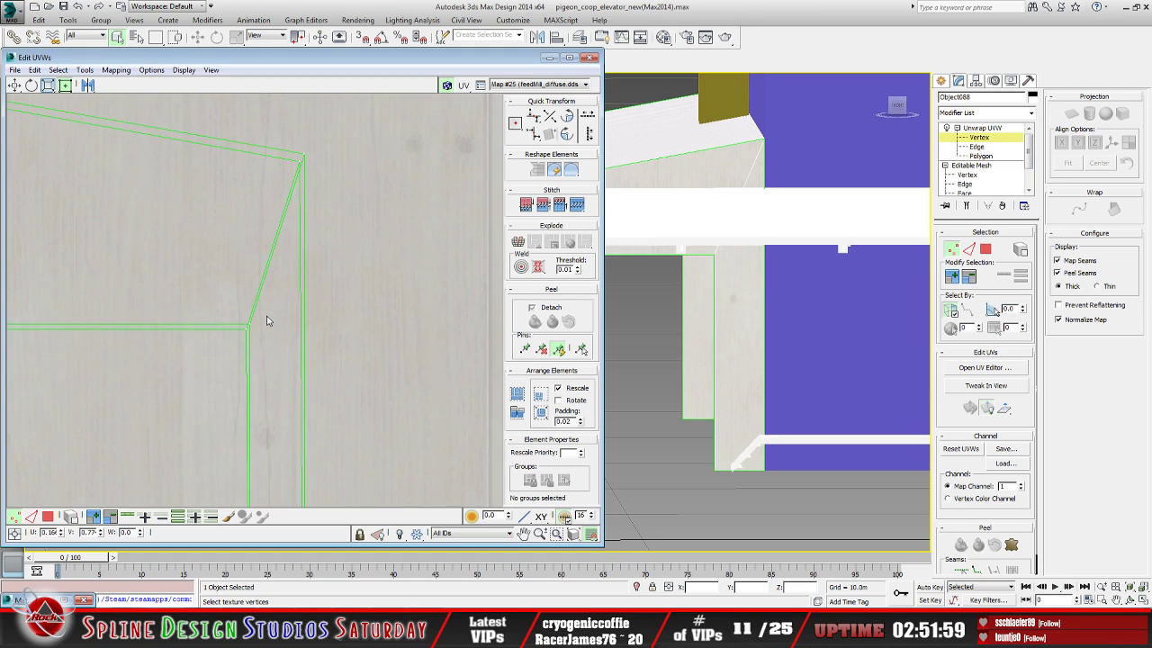
{"action": "scroll", "coordinate": [264, 292], "scroll_direction": "up", "scroll_amount": 1}
{"action": "middle_click_drag", "start_coordinate": [264, 292], "coordinate": [278, 323]}
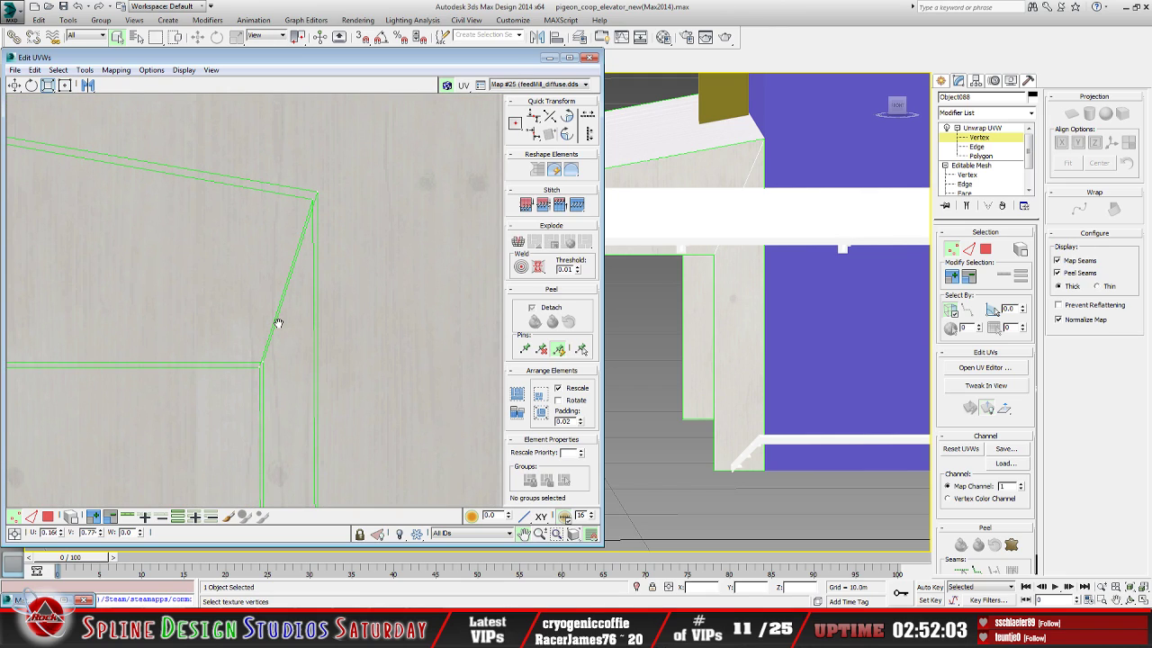
{"action": "scroll", "coordinate": [278, 319], "scroll_direction": "up", "scroll_amount": 4}
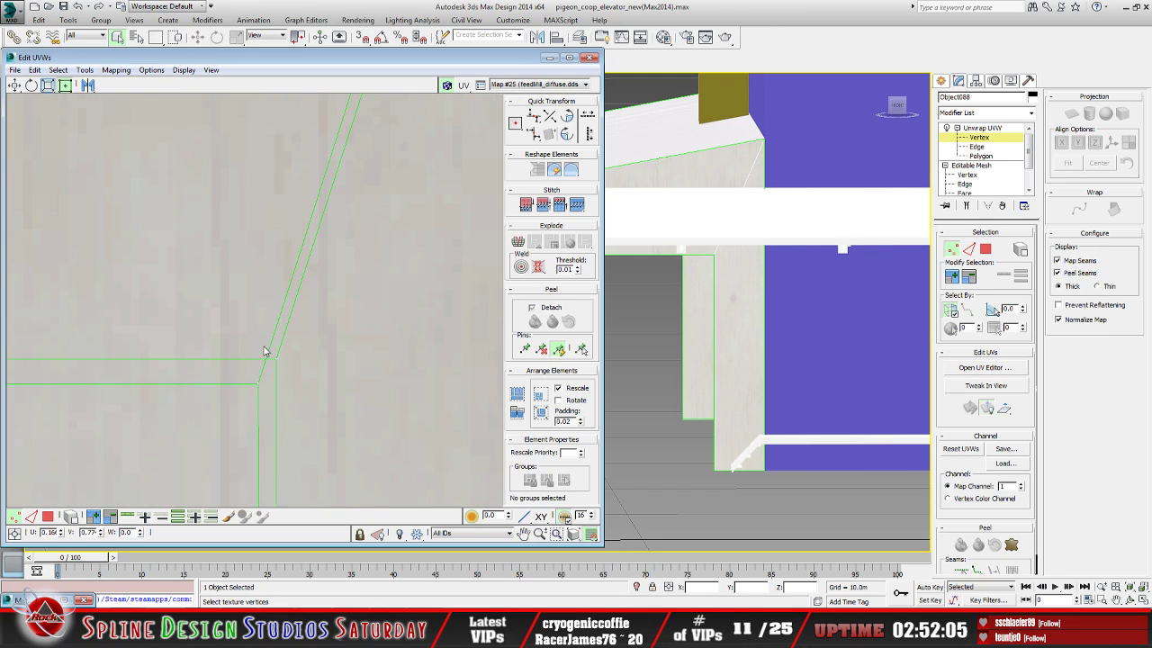
{"action": "left_click", "coordinate": [256, 383]}
{"action": "left_click_drag", "start_coordinate": [265, 387], "coordinate": [278, 359]}
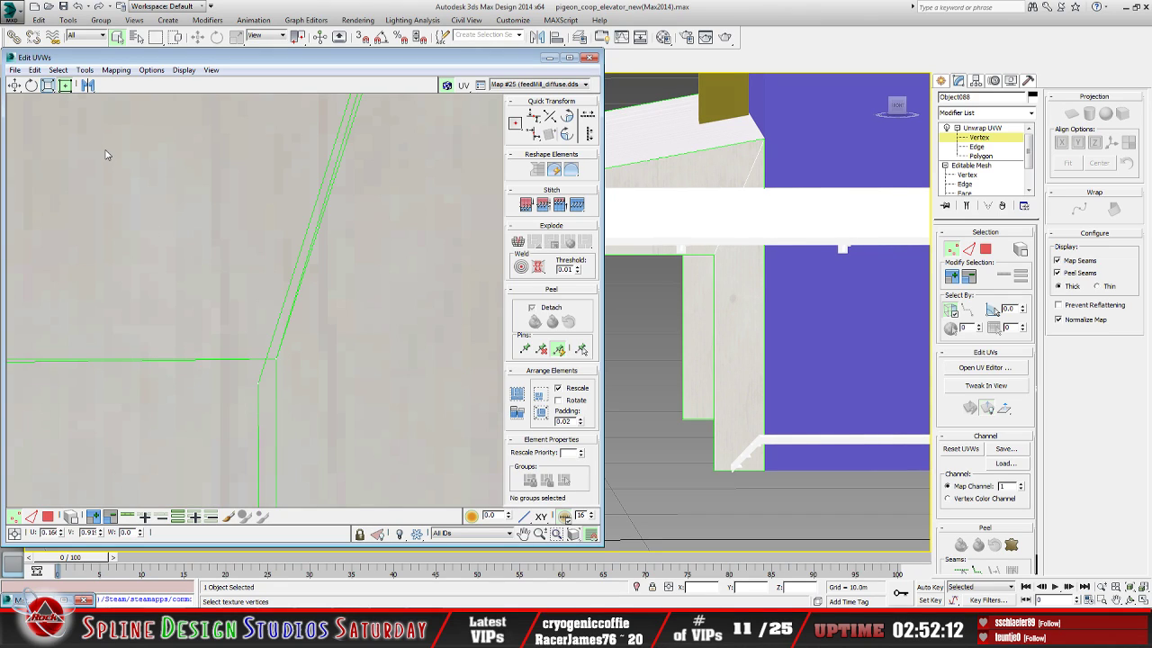
{"action": "key", "text": "ctrl+z"}
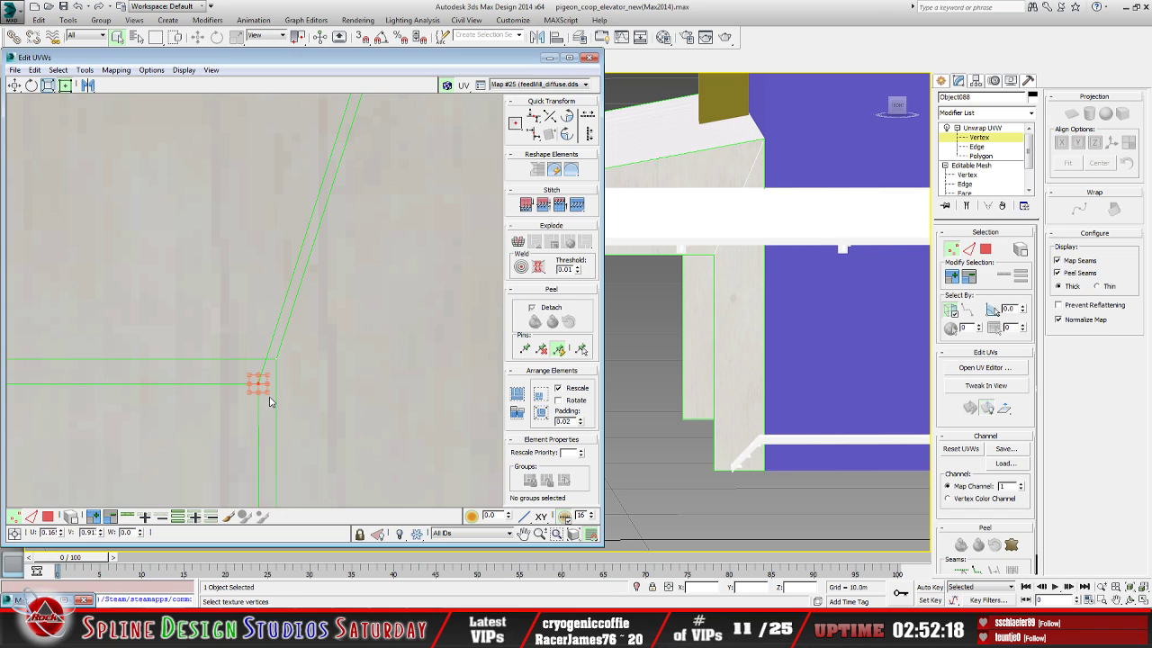
{"action": "left_click_drag", "start_coordinate": [260, 386], "coordinate": [276, 359]}
Move the rear header's upper outer UV vertex above the short post onto the front frame's matching corner
{"action": "middle_click_drag", "start_coordinate": [176, 344], "coordinate": [260, 319]}
{"action": "scroll", "coordinate": [188, 340], "scroll_direction": "up", "scroll_amount": 2}
{"action": "scroll", "coordinate": [265, 319], "scroll_direction": "down", "scroll_amount": 2}
{"action": "scroll", "coordinate": [252, 257], "scroll_direction": "up", "scroll_amount": 2}
{"action": "scroll", "coordinate": [294, 198], "scroll_direction": "up", "scroll_amount": 2}
{"action": "scroll", "coordinate": [283, 234], "scroll_direction": "down", "scroll_amount": 3}
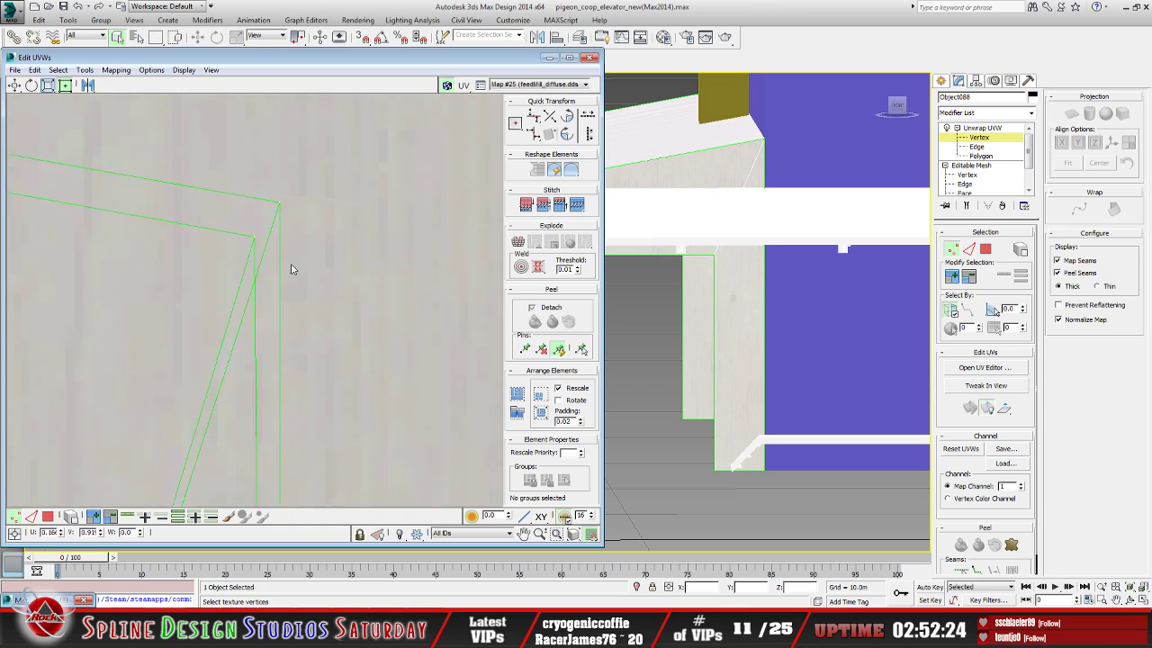
{"action": "left_click_drag", "start_coordinate": [230, 226], "coordinate": [277, 185]}
Move the rear header's tall-end upper UV vertex closer to the front frame's corner
{"action": "middle_click_drag", "start_coordinate": [276, 186], "coordinate": [270, 308]}
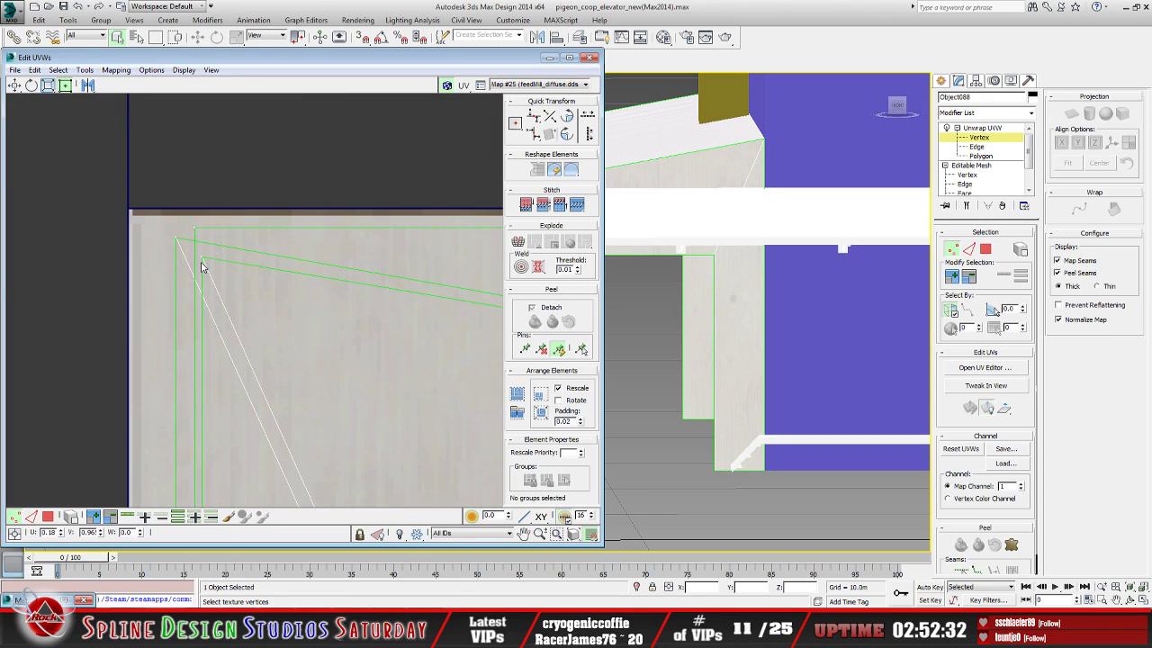
{"action": "mouse_move", "coordinate": [226, 270]}
{"action": "left_mouse_down"}
{"action": "mouse_move", "coordinate": [169, 244]}
{"action": "mouse_move", "coordinate": [225, 270]}
{"action": "left_mouse_up"}
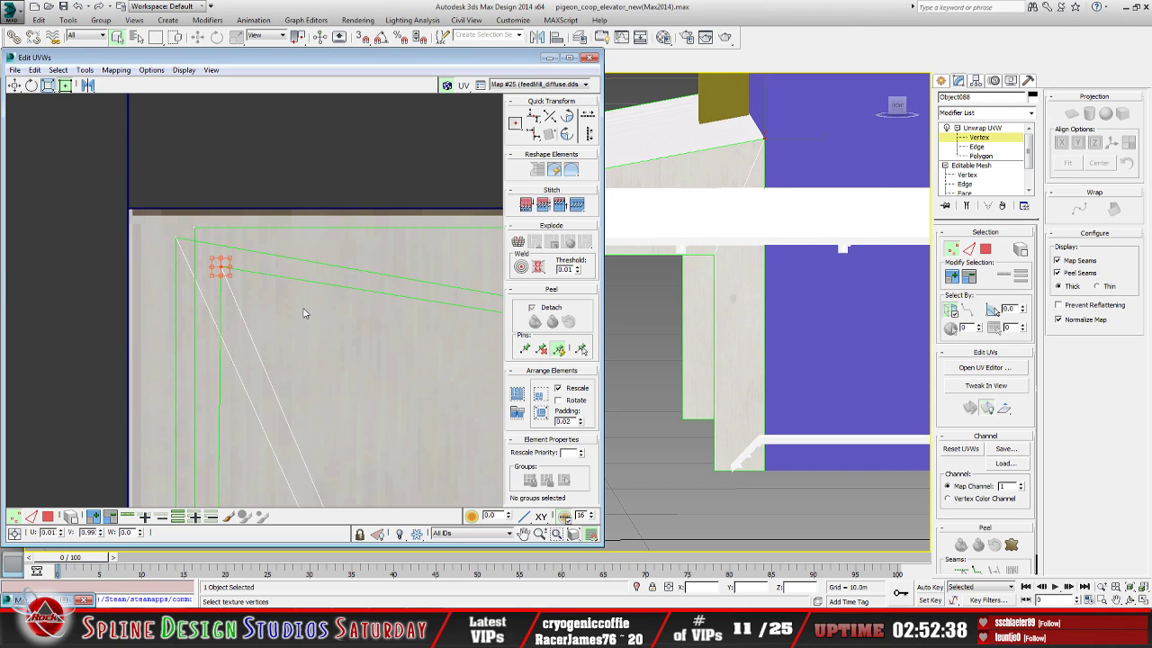
{"action": "scroll", "coordinate": [276, 311], "scroll_direction": "up", "scroll_amount": 3}
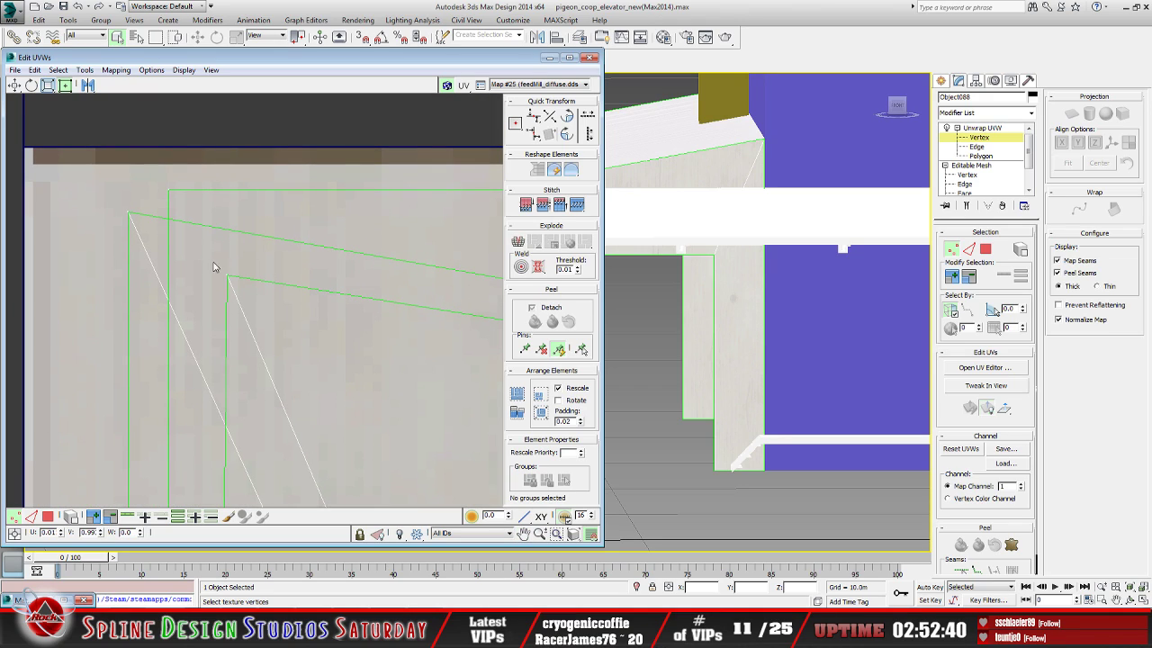
{"action": "left_click_drag", "start_coordinate": [229, 279], "coordinate": [178, 259]}
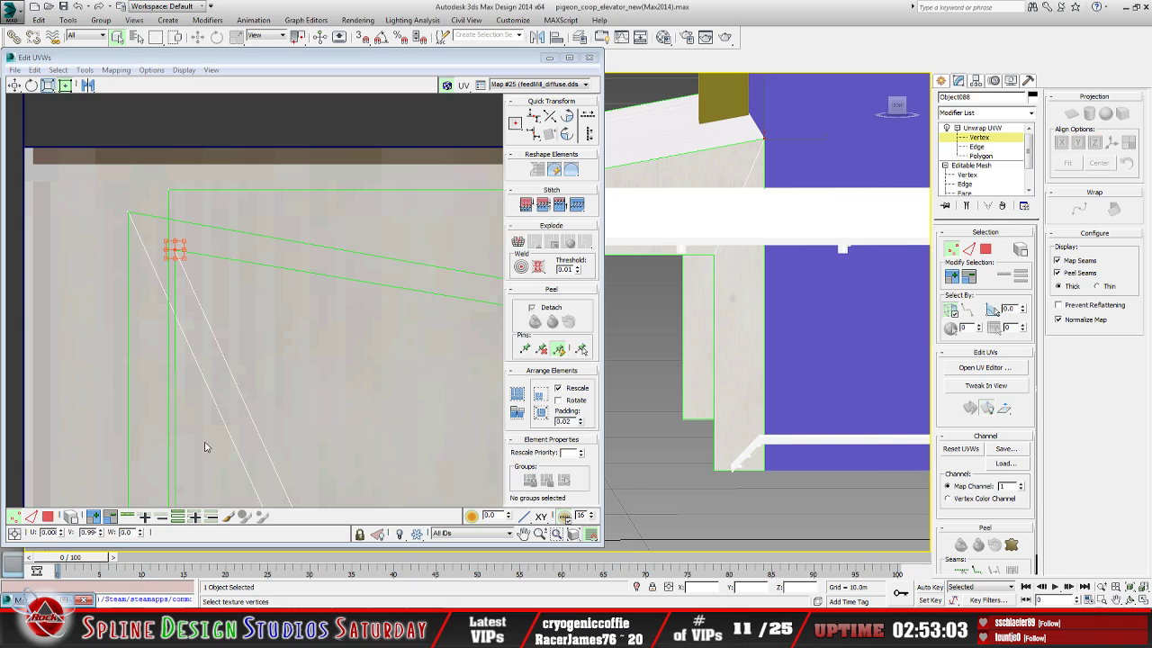
{"action": "left_click", "coordinate": [212, 261]}
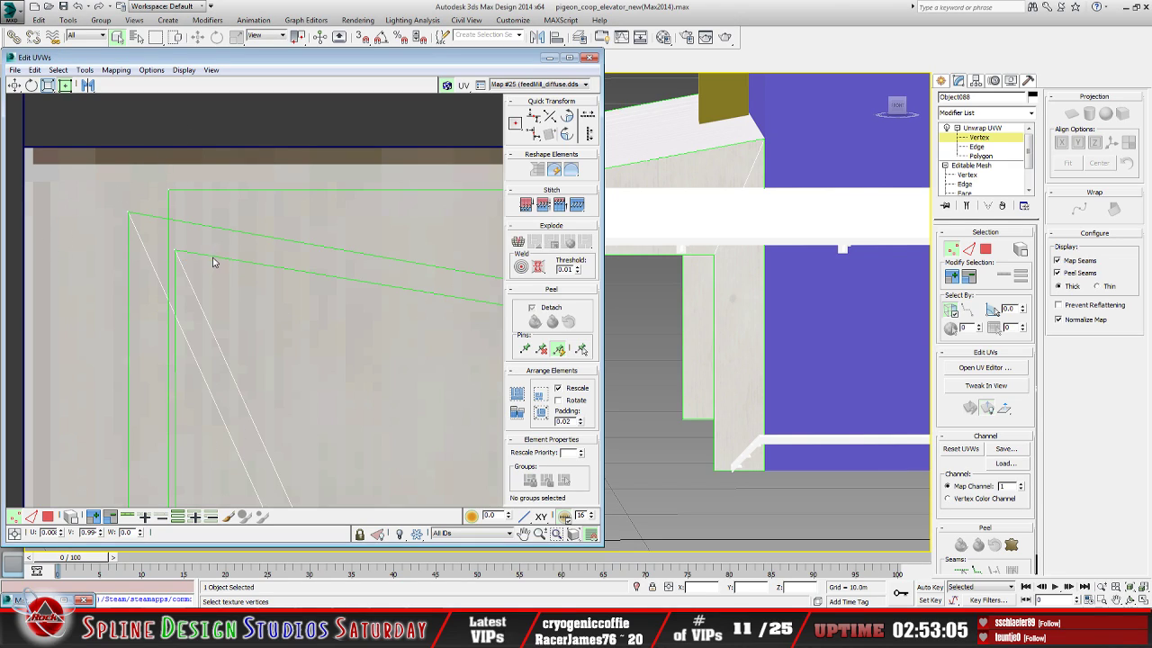
{"action": "left_click", "coordinate": [174, 249]}
{"action": "left_click_drag", "start_coordinate": [175, 249], "coordinate": [159, 244]}
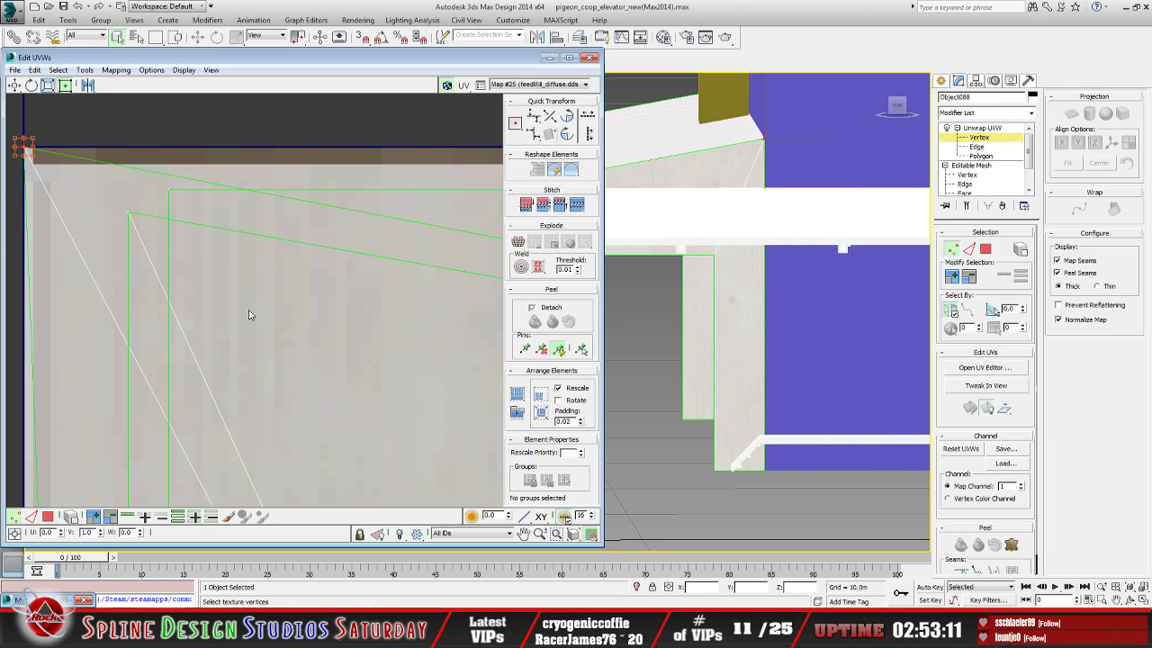
{"action": "key", "text": "ctrl+z"}
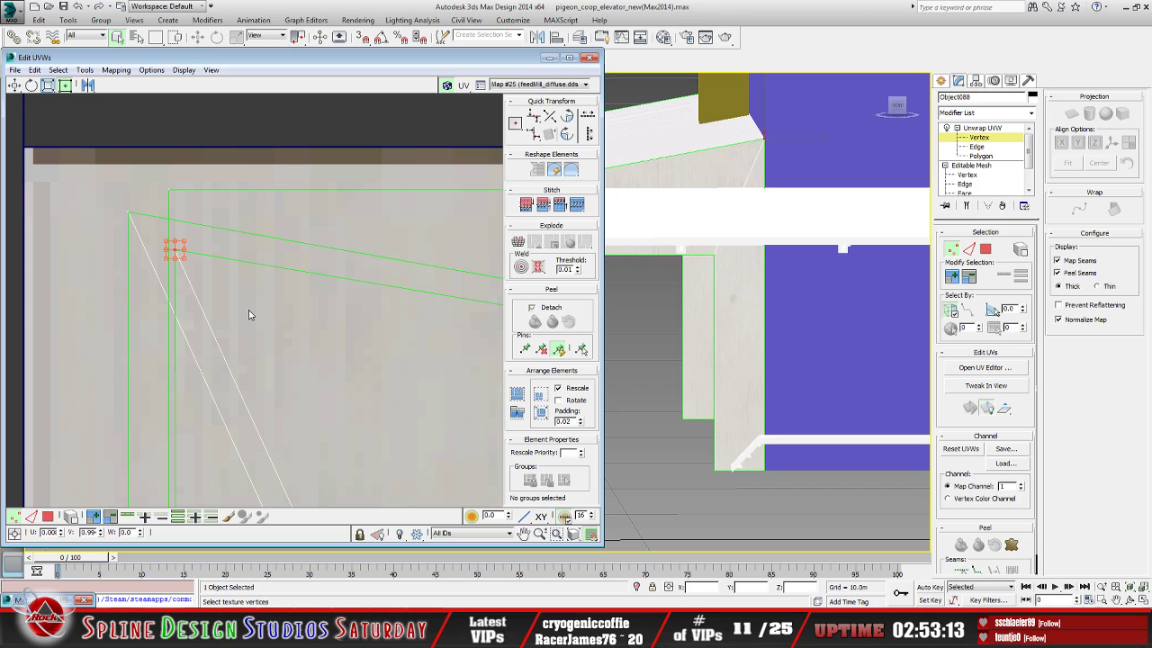
Place the rear header's tall-end upper UV vertex on the front frame's matching corner
{"action": "scroll", "coordinate": [252, 319], "scroll_direction": "down", "scroll_amount": 3}
{"action": "left_click", "coordinate": [108, 304]}
{"action": "left_click", "coordinate": [216, 284]}
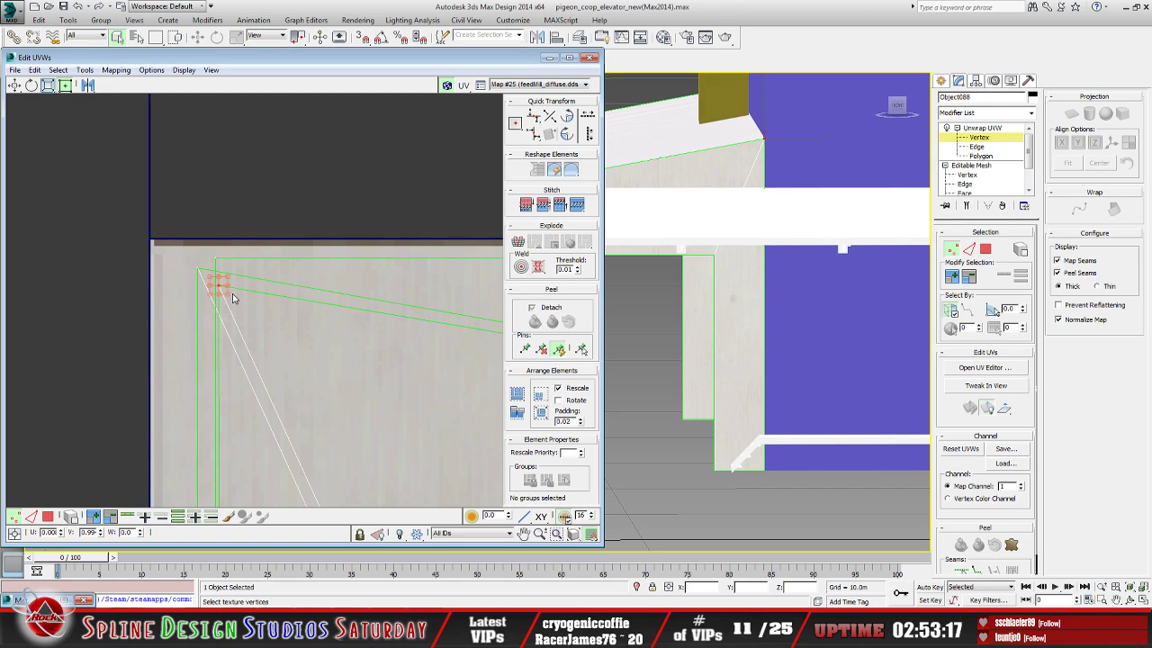
{"action": "left_click_drag", "start_coordinate": [216, 284], "coordinate": [198, 269]}
Examine how the rear and front frame UVs line up at the tall-end upper corner and along the post below
{"action": "middle_click_drag", "start_coordinate": [220, 337], "coordinate": [256, 382]}
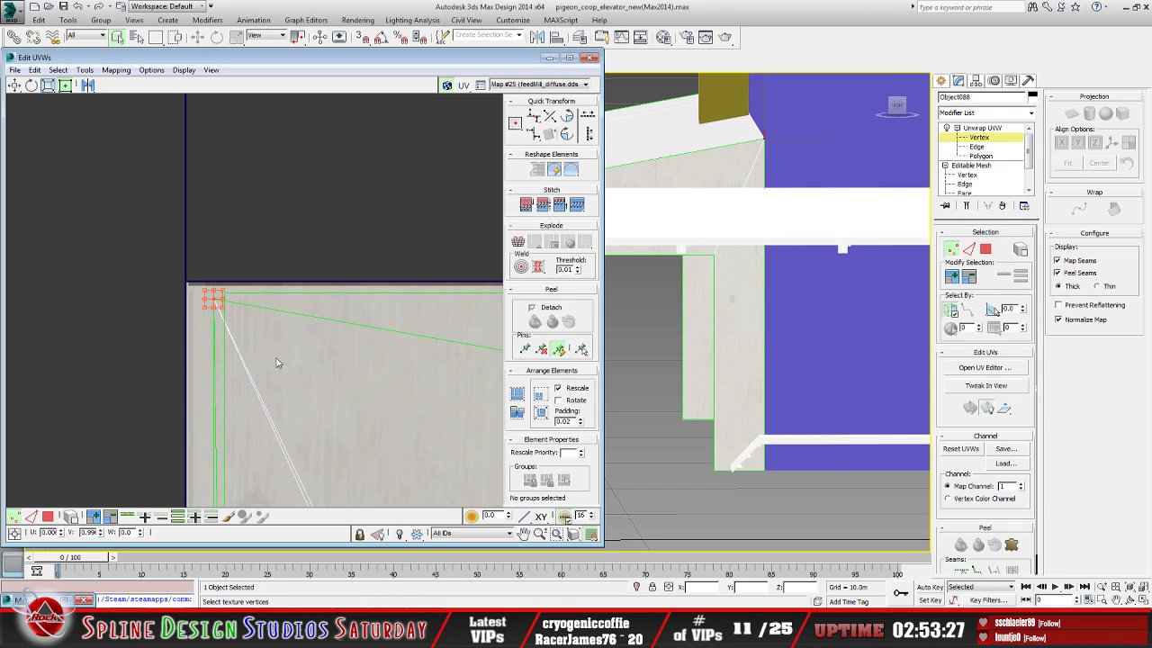
{"action": "middle_click_drag", "start_coordinate": [282, 372], "coordinate": [291, 381]}
{"action": "middle_click_drag", "start_coordinate": [265, 341], "coordinate": [309, 375]}
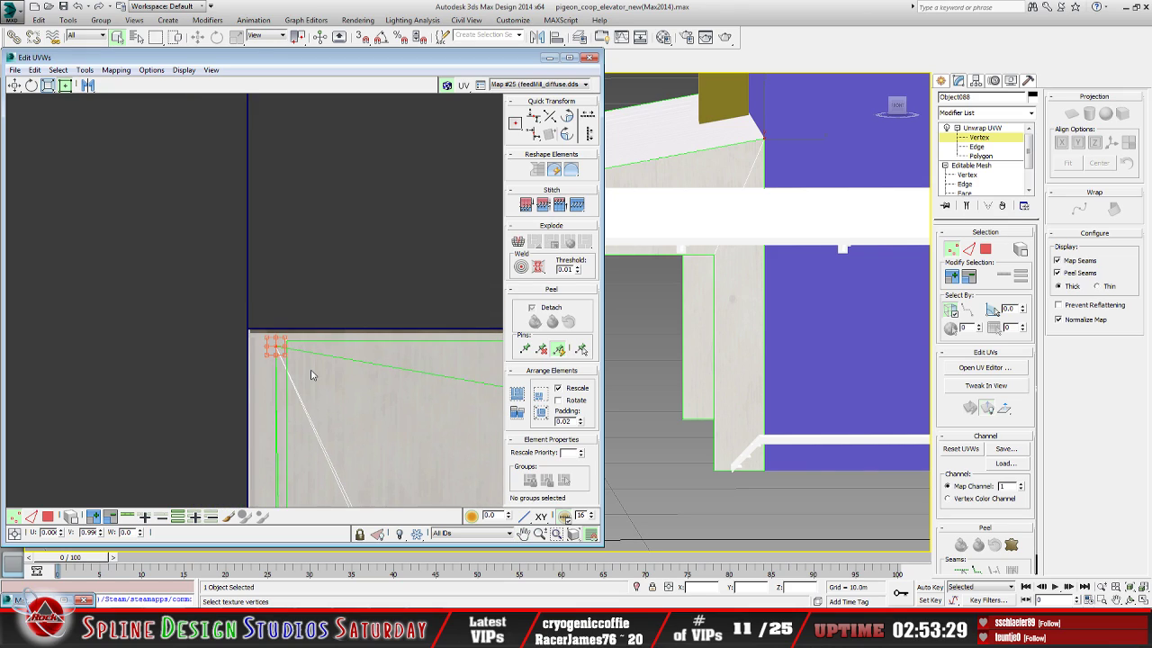
{"action": "scroll", "coordinate": [311, 363], "scroll_direction": "up", "scroll_amount": 2}
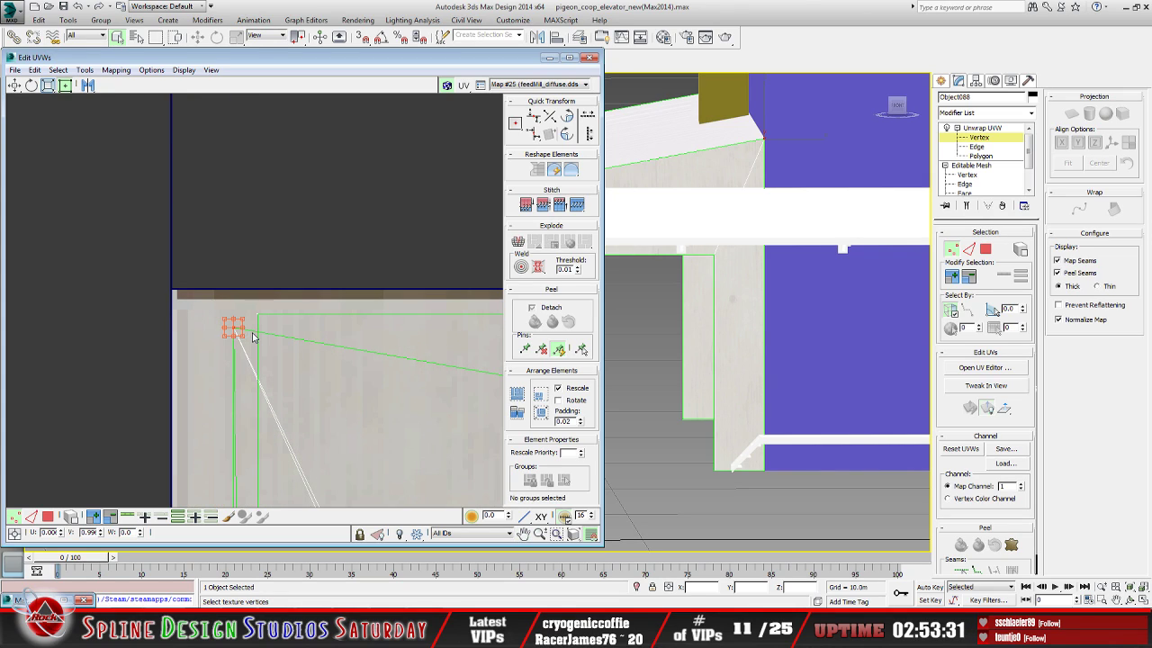
{"action": "scroll", "coordinate": [254, 340], "scroll_direction": "down", "scroll_amount": 2}
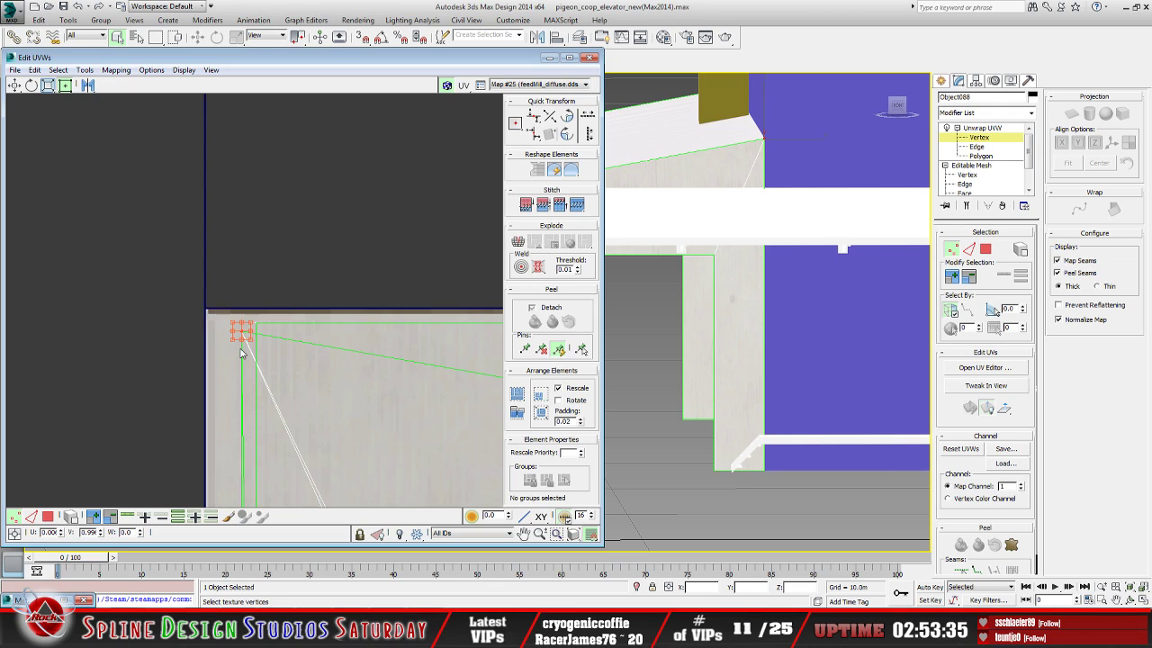
{"action": "scroll", "coordinate": [241, 351], "scroll_direction": "up", "scroll_amount": 2}
{"action": "scroll", "coordinate": [303, 382], "scroll_direction": "up", "scroll_amount": 2}
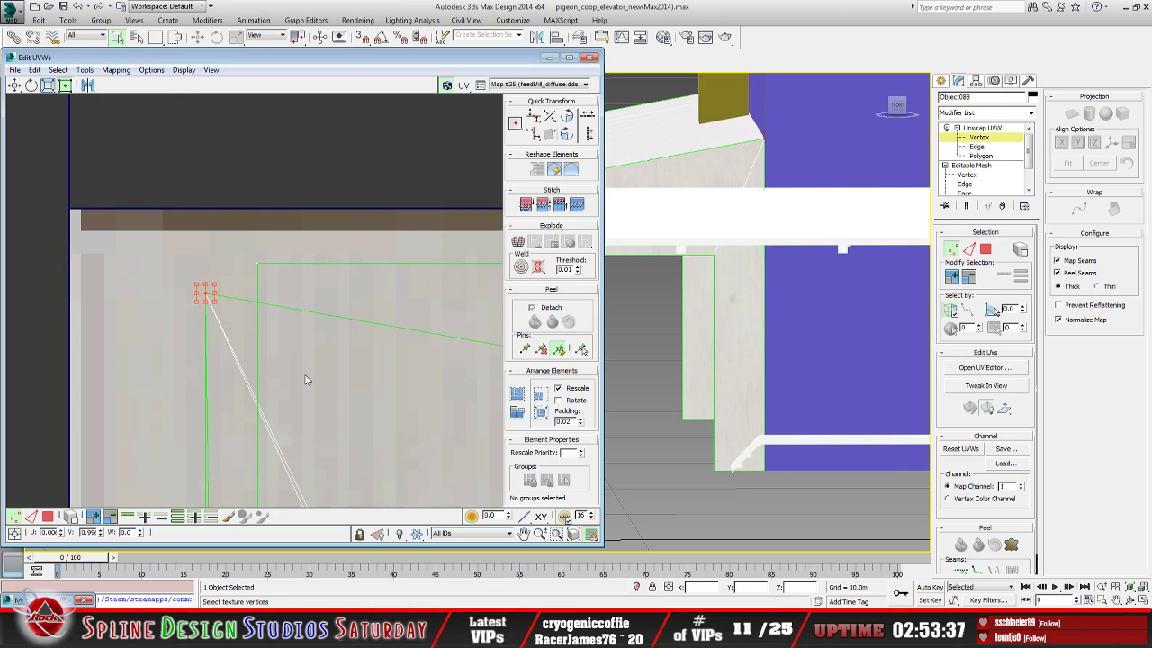
{"action": "scroll", "coordinate": [306, 387], "scroll_direction": "down", "scroll_amount": 3}
{"action": "middle_click_drag", "start_coordinate": [314, 402], "coordinate": [286, 293]}
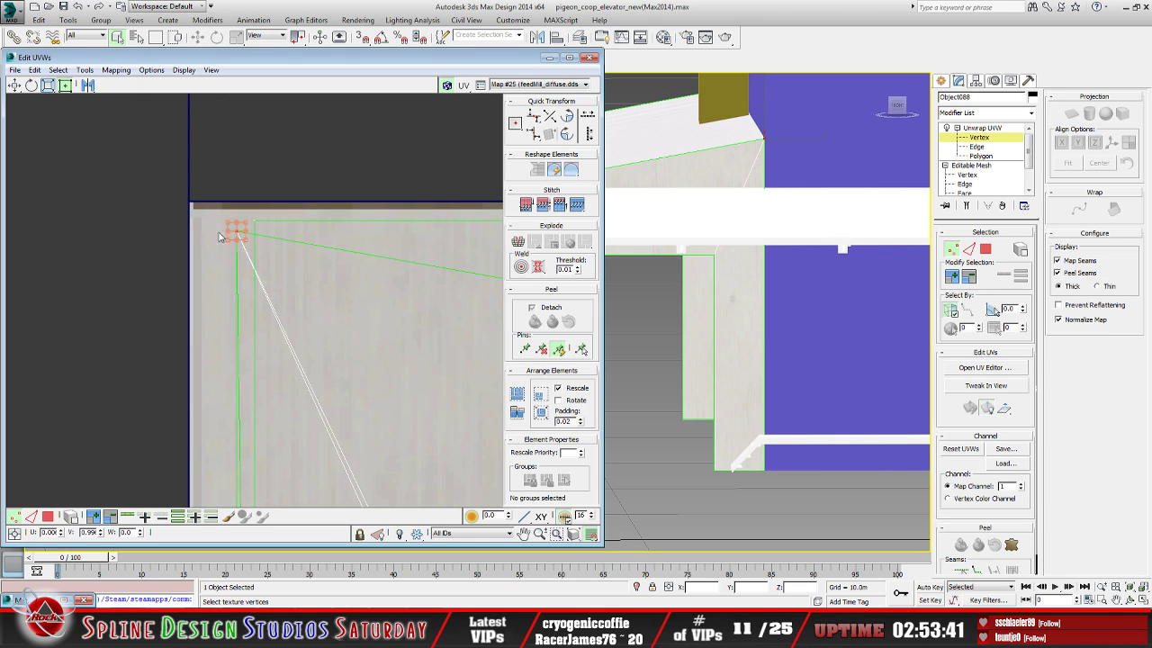
{"action": "middle_click_drag", "start_coordinate": [292, 339], "coordinate": [265, 254]}
{"action": "scroll", "coordinate": [297, 320], "scroll_direction": "up", "scroll_amount": 3}
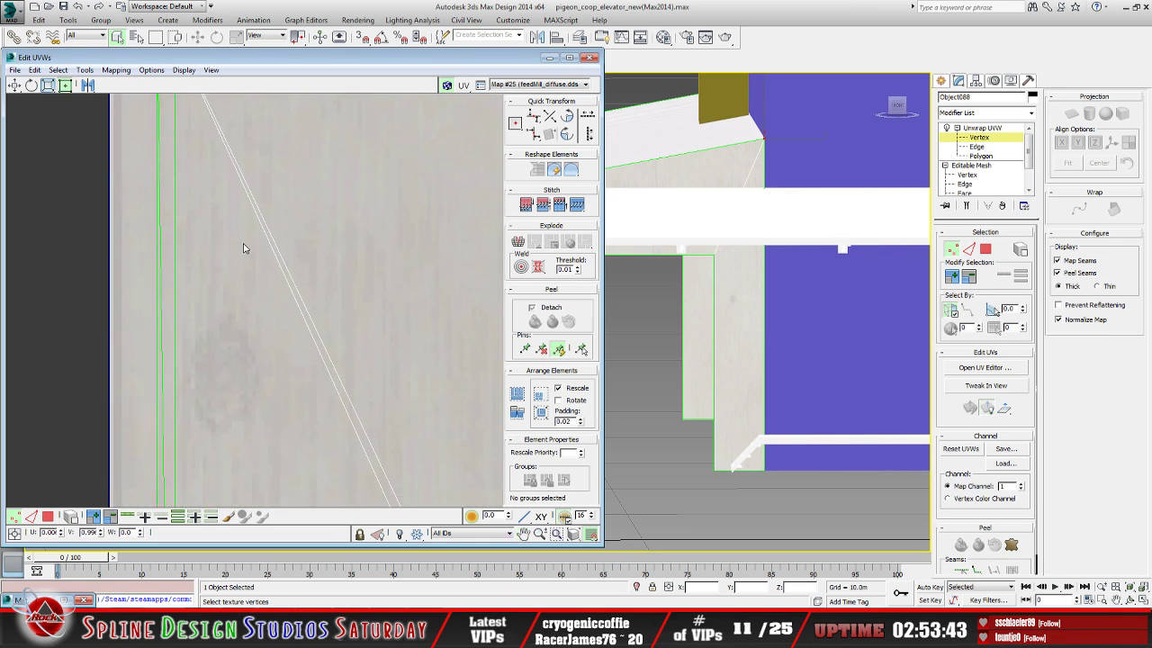
Select the header's inner-corner UV vertex at the tall post and try to move it onto the overlapping frame's corner
{"action": "scroll", "coordinate": [300, 327], "scroll_direction": "down", "scroll_amount": 8}
{"action": "scroll", "coordinate": [309, 308], "scroll_direction": "up", "scroll_amount": 5}
{"action": "middle_click_drag", "start_coordinate": [308, 300], "coordinate": [316, 372]}
{"action": "scroll", "coordinate": [292, 378], "scroll_direction": "up", "scroll_amount": 2}
{"action": "mouse_move", "coordinate": [237, 330]}
{"action": "left_mouse_down"}
{"action": "mouse_move", "coordinate": [272, 361]}
{"action": "mouse_move", "coordinate": [196, 309]}
{"action": "mouse_move", "coordinate": [233, 338]}
{"action": "left_mouse_up"}
{"action": "scroll", "coordinate": [229, 331], "scroll_direction": "up", "scroll_amount": 2}
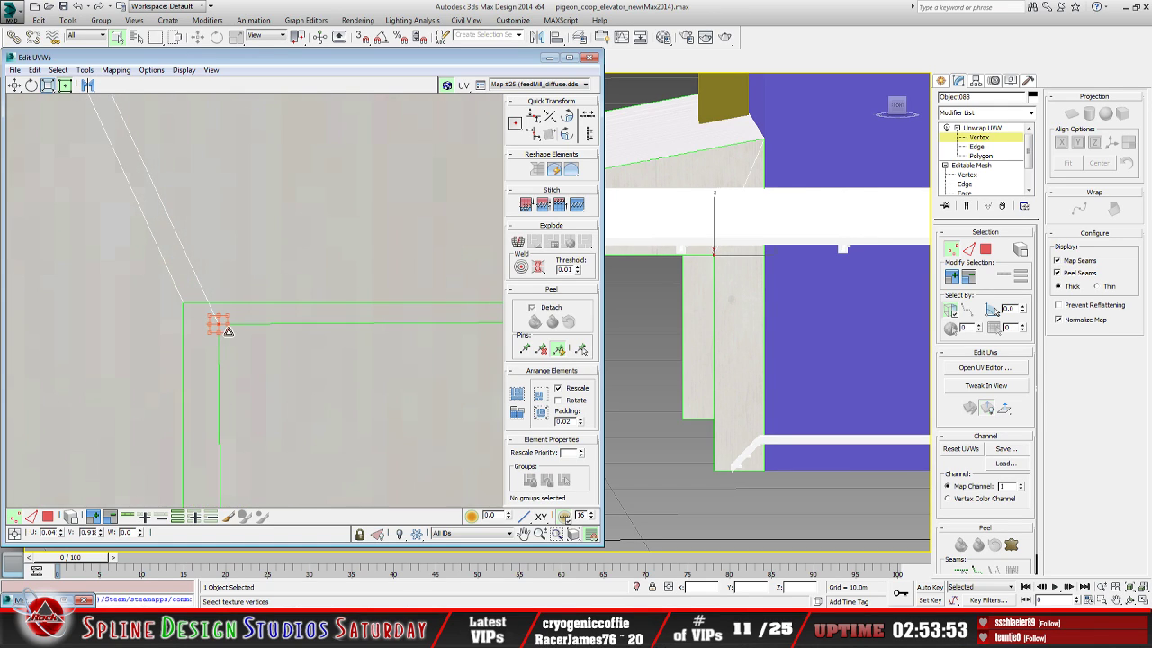
{"action": "scroll", "coordinate": [228, 331], "scroll_direction": "up", "scroll_amount": 2}
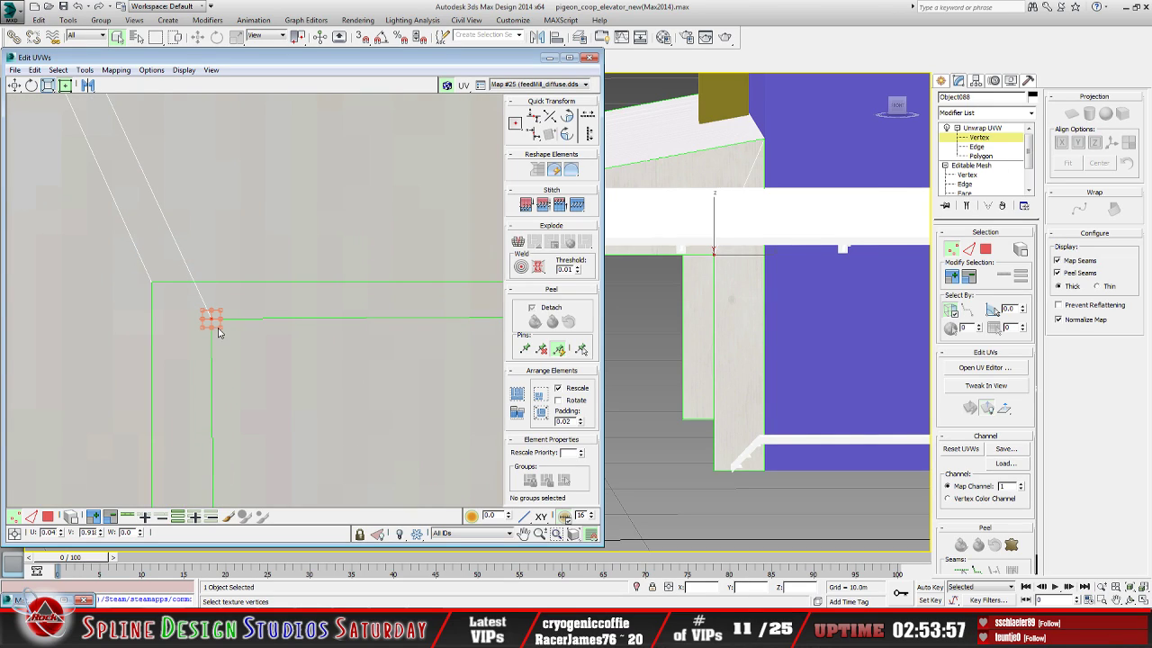
{"action": "left_click_drag", "start_coordinate": [219, 326], "coordinate": [178, 297]}
{"action": "middle_click_drag", "start_coordinate": [178, 297], "coordinate": [199, 327]}
{"action": "scroll", "coordinate": [198, 326], "scroll_direction": "up", "scroll_amount": 3}
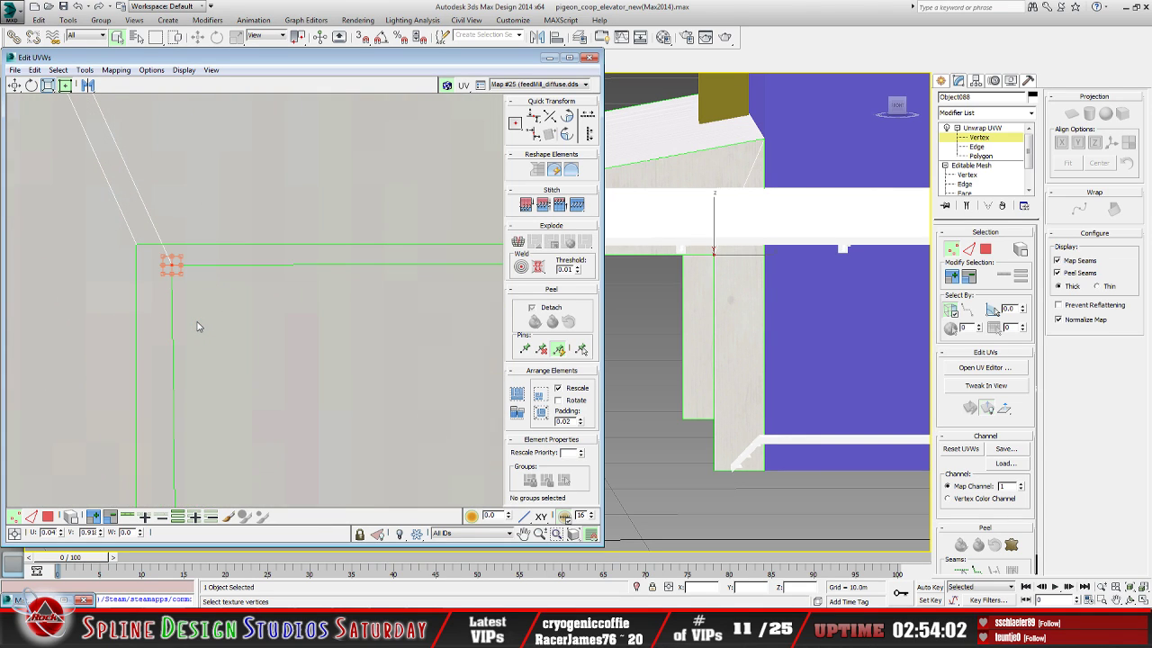
Try again to align the header's inner-corner UV vertex at the tall post, and revert the misplaced move
{"action": "left_click", "coordinate": [172, 264]}
{"action": "left_click", "coordinate": [172, 261]}
{"action": "left_click", "coordinate": [207, 303]}
{"action": "left_click", "coordinate": [173, 266]}
{"action": "mouse_move", "coordinate": [178, 274]}
{"action": "left_mouse_down"}
{"action": "mouse_move", "coordinate": [145, 259]}
{"action": "mouse_move", "coordinate": [188, 279]}
{"action": "left_mouse_up"}
{"action": "scroll", "coordinate": [243, 315], "scroll_direction": "down", "scroll_amount": 4}
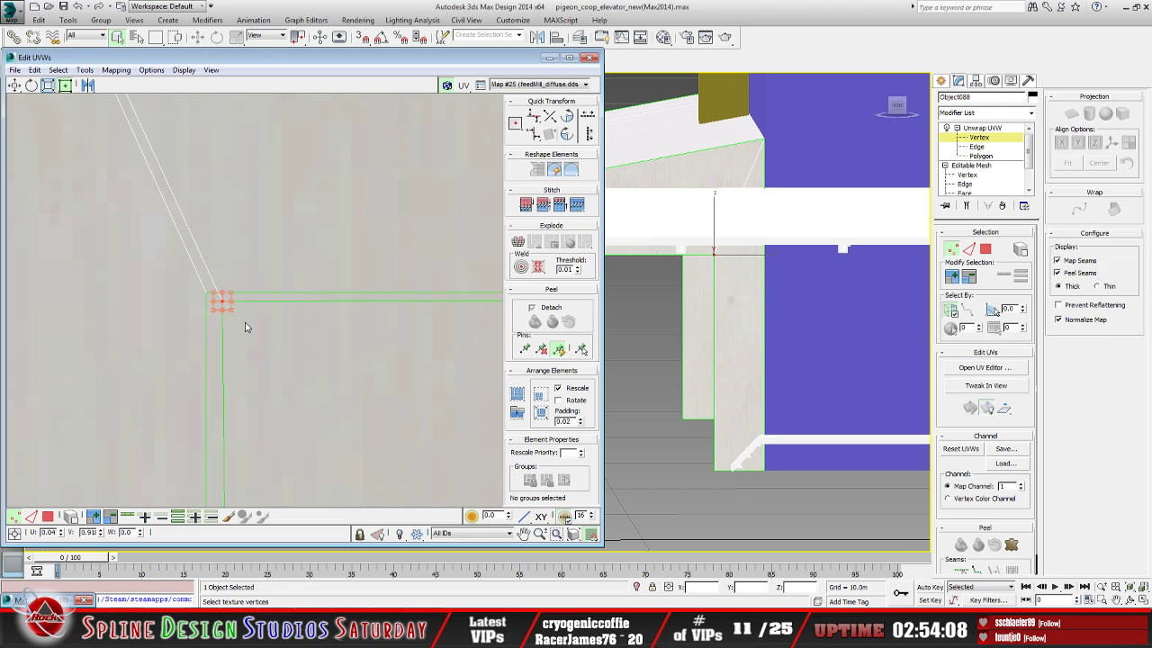
{"action": "scroll", "coordinate": [247, 326], "scroll_direction": "up", "scroll_amount": 5}
{"action": "left_click", "coordinate": [217, 282]}
{"action": "mouse_move", "coordinate": [141, 222]}
{"action": "left_mouse_down"}
{"action": "mouse_move", "coordinate": [183, 255]}
{"action": "mouse_move", "coordinate": [127, 215]}
{"action": "left_mouse_up"}
{"action": "scroll", "coordinate": [193, 295], "scroll_direction": "down", "scroll_amount": 3}
{"action": "middle_click_drag", "start_coordinate": [319, 372], "coordinate": [319, 336]}
{"action": "key", "text": "ctrl+f"}
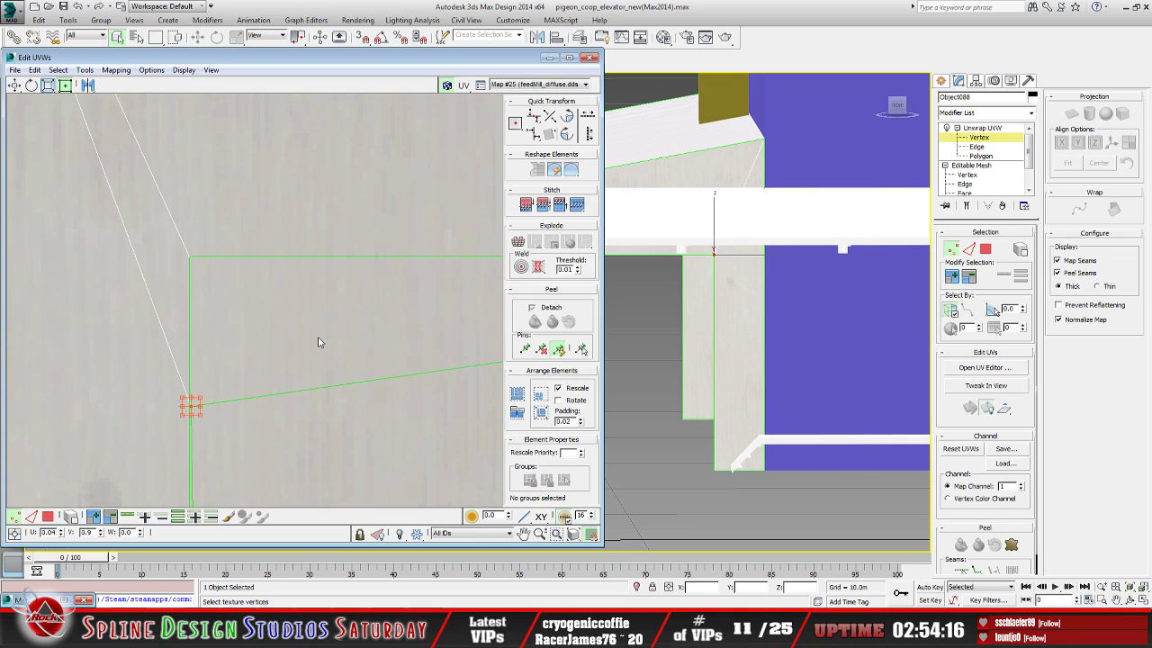
{"action": "type", "text": "1"}
{"action": "key", "text": "Return"}
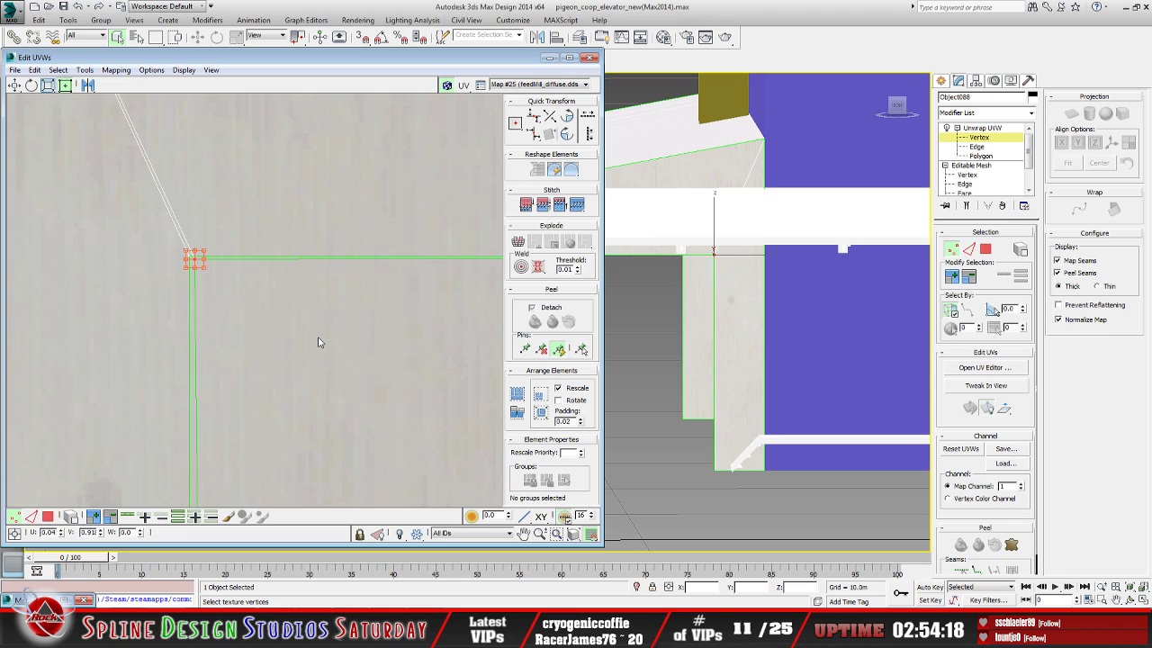
Place the header's inner-corner UV vertex at the tall post exactly on the overlapping frame's matching corner
{"action": "middle_click_drag", "start_coordinate": [241, 301], "coordinate": [319, 412]}
{"action": "scroll", "coordinate": [239, 370], "scroll_direction": "up", "scroll_amount": 2}
{"action": "left_click_drag", "start_coordinate": [301, 394], "coordinate": [217, 348]}
{"action": "scroll", "coordinate": [251, 381], "scroll_direction": "down", "scroll_amount": 3}
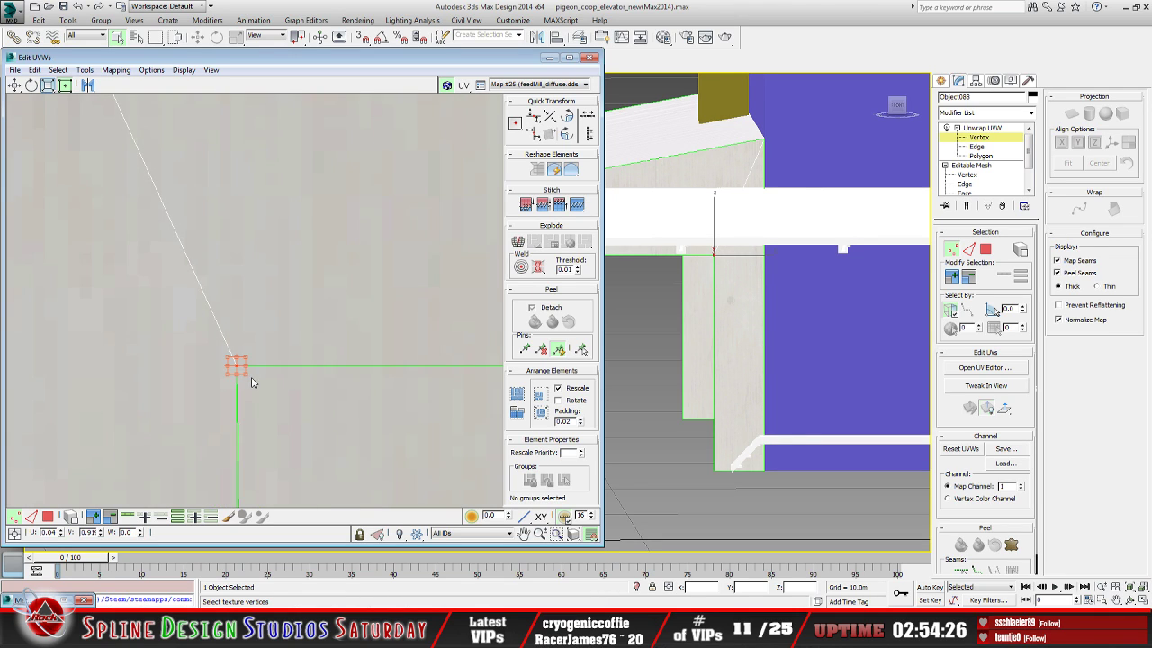
Move the tall post's inner bottom UV vertex close to the overlapping frame's matching bottom corner
{"action": "scroll", "coordinate": [285, 350], "scroll_direction": "up", "scroll_amount": 1}
{"action": "scroll", "coordinate": [288, 355], "scroll_direction": "down", "scroll_amount": 3}
{"action": "middle_click_drag", "start_coordinate": [303, 366], "coordinate": [236, 303]}
{"action": "scroll", "coordinate": [305, 354], "scroll_direction": "up", "scroll_amount": 2}
{"action": "scroll", "coordinate": [305, 354], "scroll_direction": "up", "scroll_amount": 2}
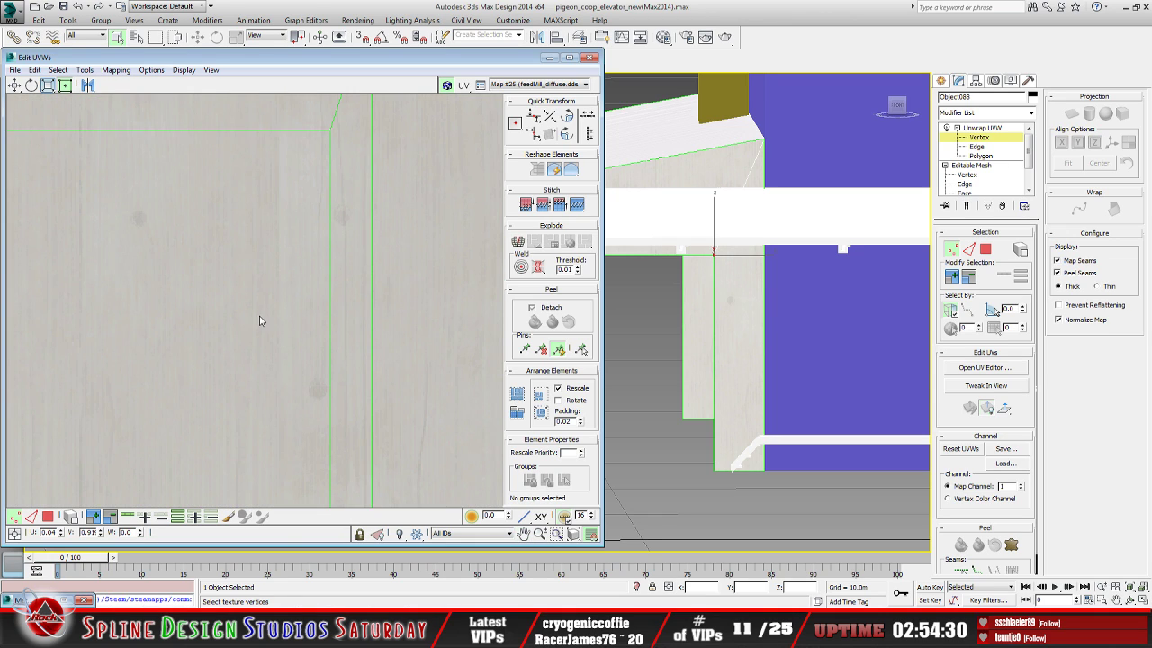
{"action": "scroll", "coordinate": [210, 357], "scroll_direction": "down", "scroll_amount": 2}
{"action": "scroll", "coordinate": [262, 372], "scroll_direction": "up", "scroll_amount": 1}
{"action": "scroll", "coordinate": [262, 371], "scroll_direction": "up", "scroll_amount": 2}
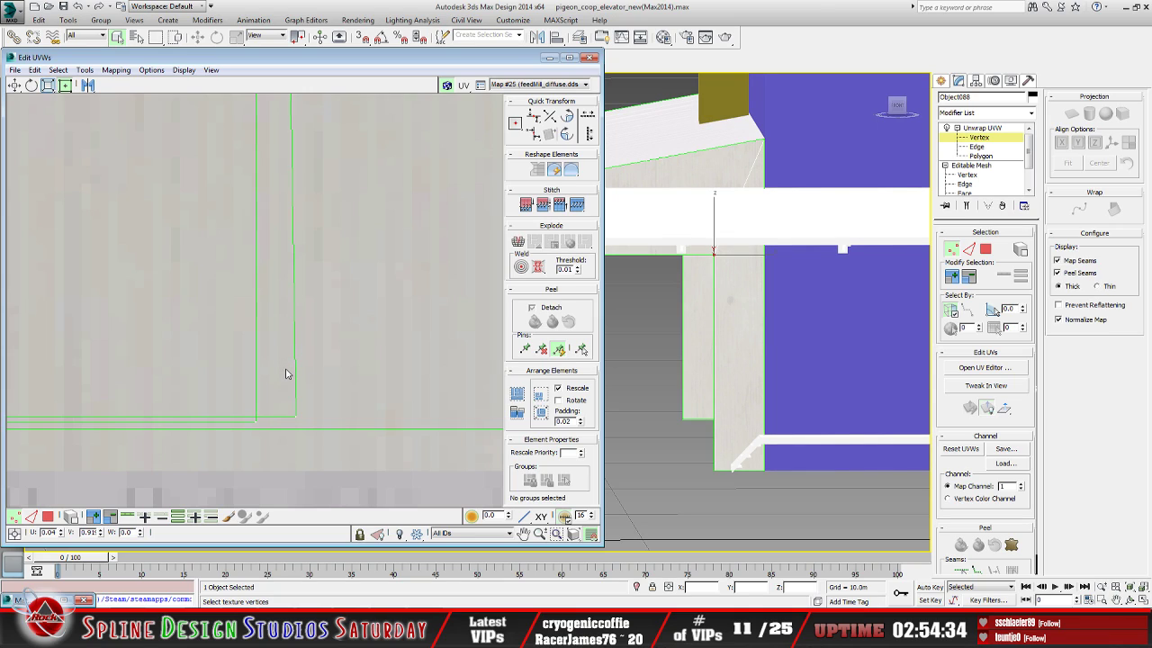
{"action": "left_click_drag", "start_coordinate": [250, 412], "coordinate": [262, 434]}
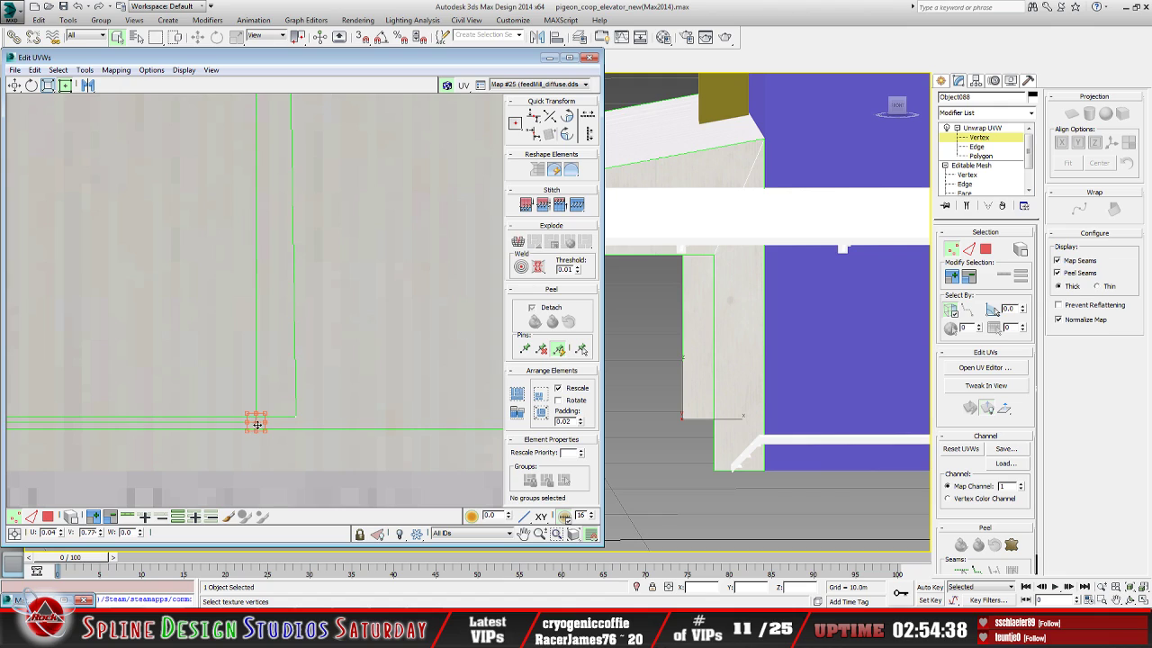
{"action": "left_click_drag", "start_coordinate": [259, 422], "coordinate": [281, 405]}
{"action": "scroll", "coordinate": [301, 427], "scroll_direction": "up", "scroll_amount": 3}
{"action": "scroll", "coordinate": [300, 425], "scroll_direction": "down", "scroll_amount": 2}
{"action": "scroll", "coordinate": [301, 425], "scroll_direction": "up", "scroll_amount": 3}
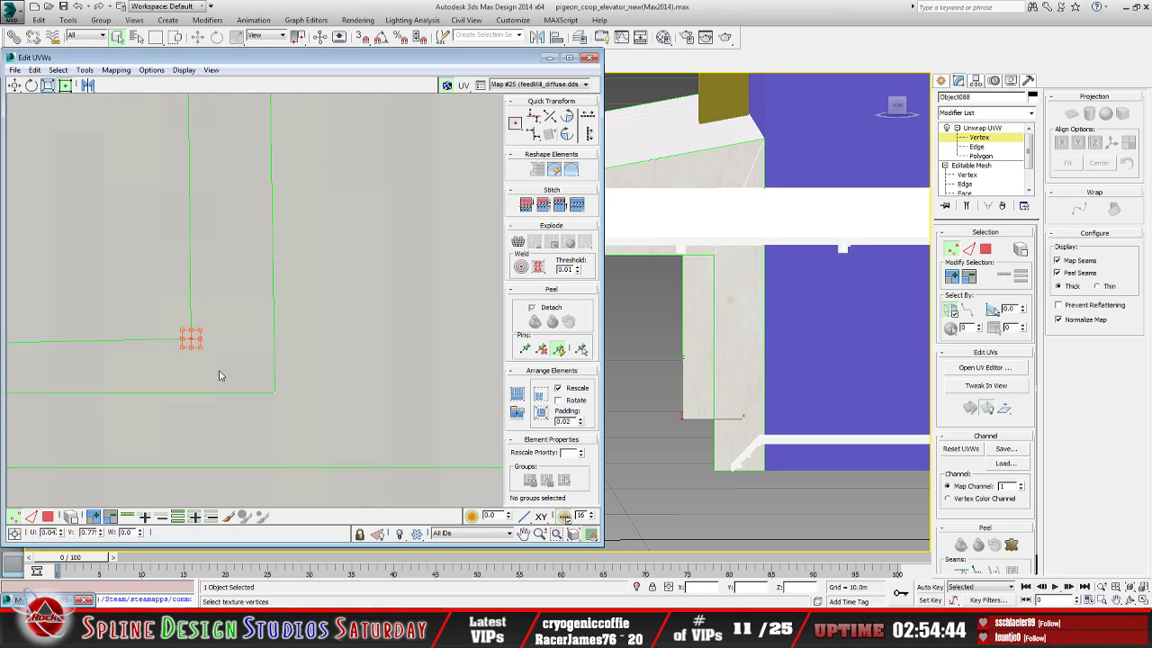
{"action": "left_click_drag", "start_coordinate": [195, 342], "coordinate": [287, 398]}
{"action": "scroll", "coordinate": [290, 400], "scroll_direction": "down", "scroll_amount": 3}
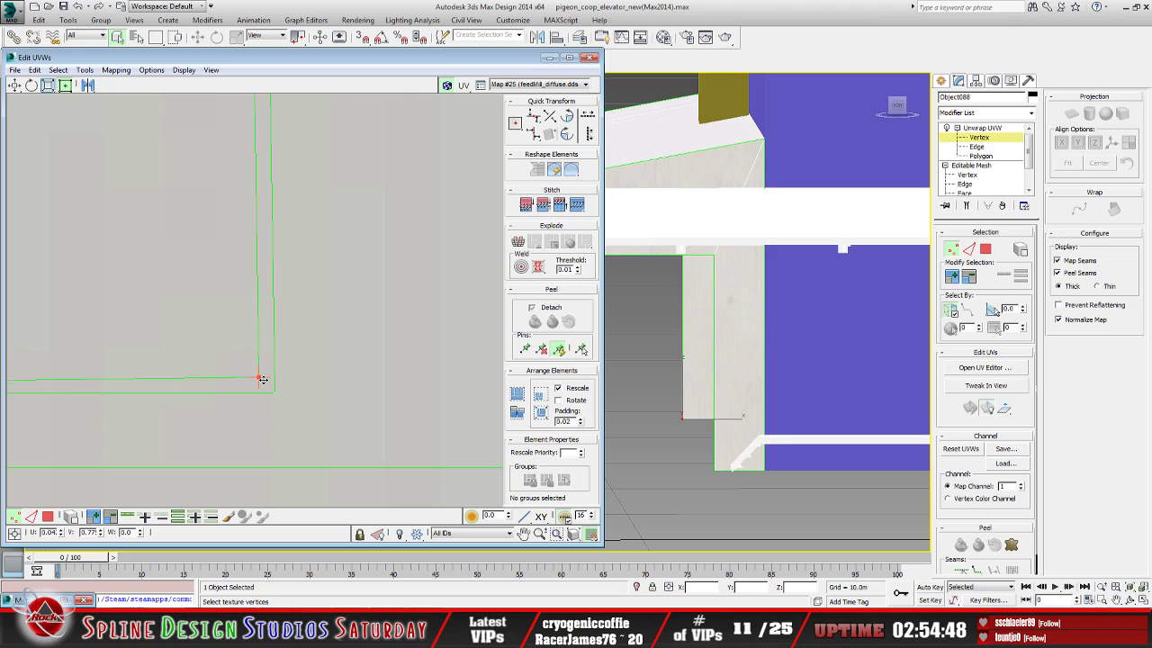
Place the tall post's inner bottom UV vertex on the overlapping frame's matching corner
{"action": "left_click", "coordinate": [341, 401]}
{"action": "mouse_move", "coordinate": [258, 379]}
{"action": "left_mouse_down"}
{"action": "mouse_move", "coordinate": [289, 401]}
{"action": "mouse_move", "coordinate": [271, 391]}
{"action": "left_mouse_up"}
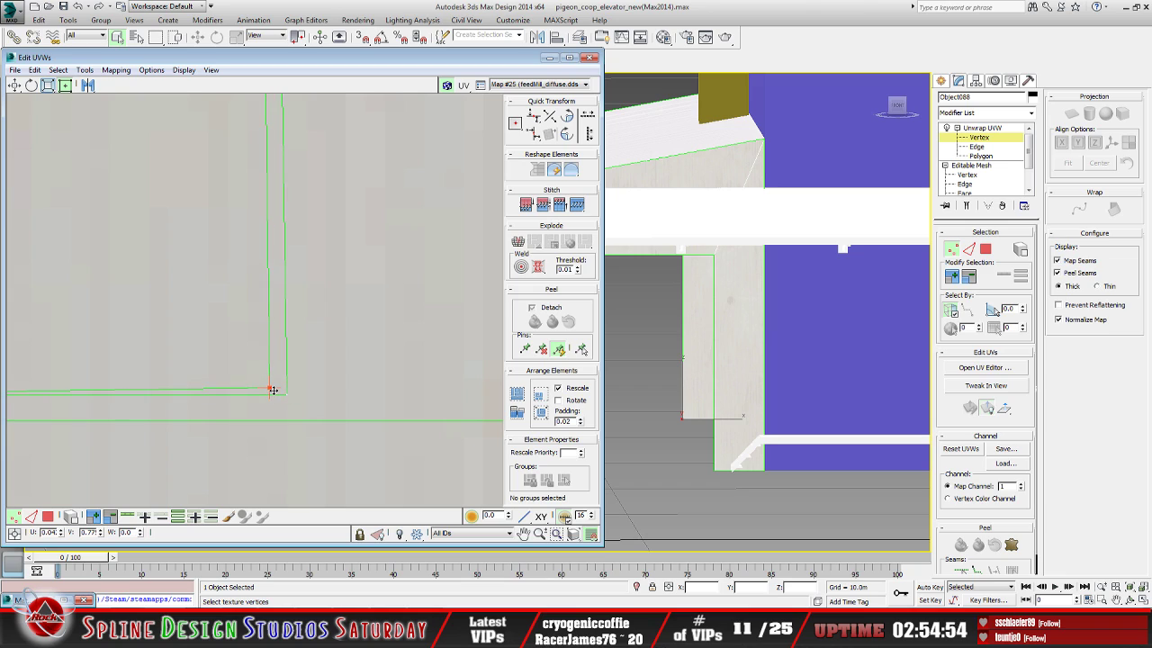
{"action": "scroll", "coordinate": [288, 408], "scroll_direction": "down", "scroll_amount": 2}
{"action": "left_click", "coordinate": [289, 450]}
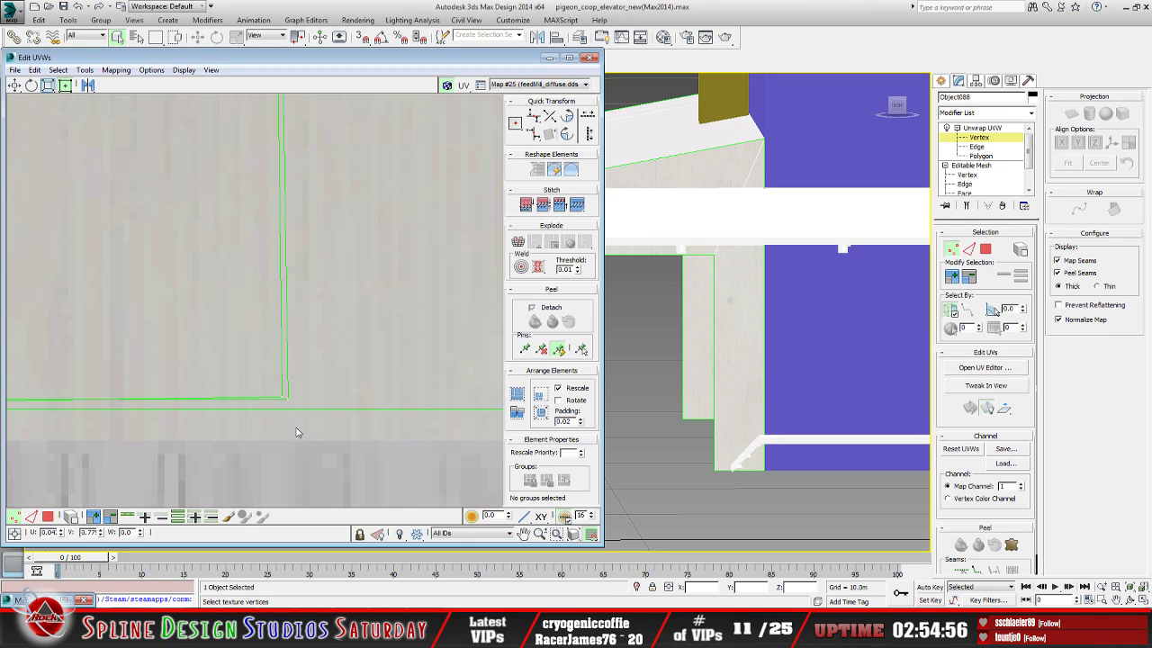
{"action": "scroll", "coordinate": [302, 407], "scroll_direction": "up", "scroll_amount": 3}
{"action": "mouse_move", "coordinate": [186, 344]}
{"action": "left_mouse_down"}
{"action": "mouse_move", "coordinate": [216, 371]}
{"action": "mouse_move", "coordinate": [219, 361]}
{"action": "mouse_move", "coordinate": [221, 378]}
{"action": "mouse_move", "coordinate": [234, 368]}
{"action": "left_mouse_up"}
{"action": "scroll", "coordinate": [202, 433], "scroll_direction": "down", "scroll_amount": 1}
{"action": "scroll", "coordinate": [202, 433], "scroll_direction": "down", "scroll_amount": 3}
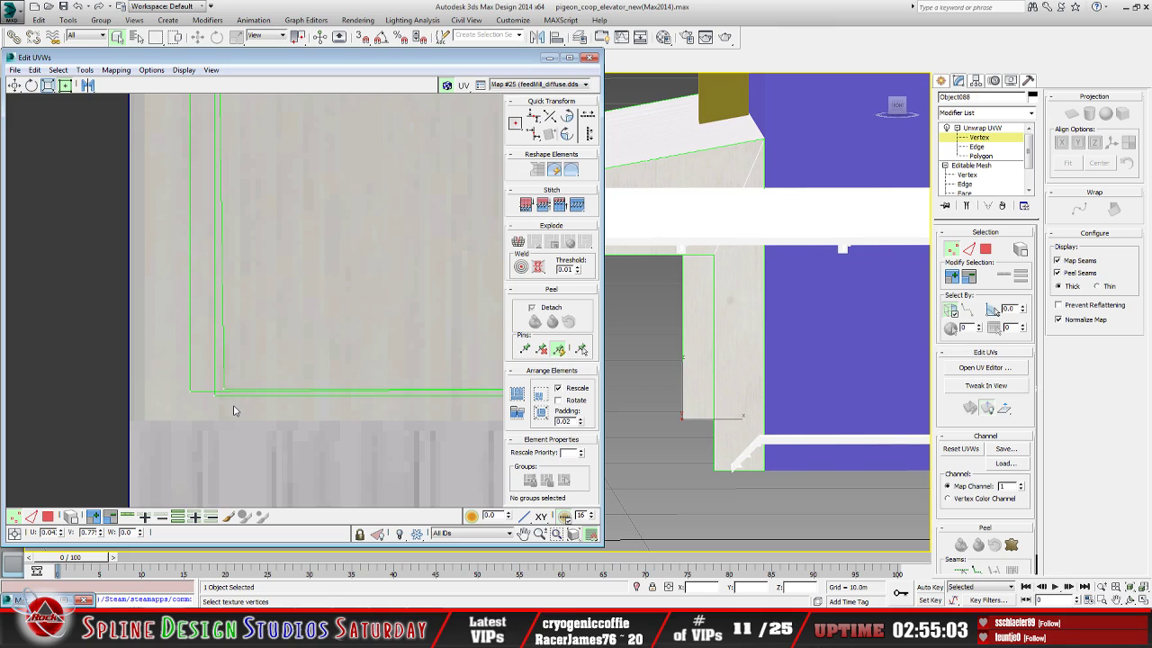
Move the tall post's outer bottom UV vertex closer to the overlapping frame's bottom corner
{"action": "scroll", "coordinate": [259, 358], "scroll_direction": "down", "scroll_amount": 2}
{"action": "scroll", "coordinate": [255, 367], "scroll_direction": "down", "scroll_amount": 1}
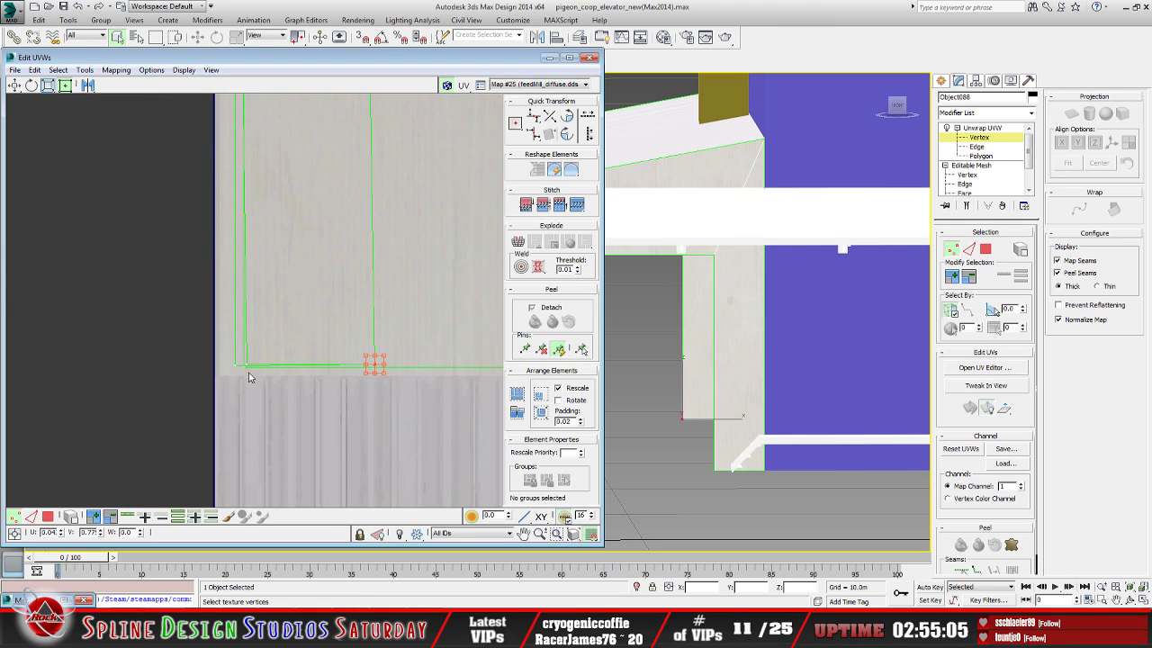
{"action": "scroll", "coordinate": [265, 360], "scroll_direction": "up", "scroll_amount": 5}
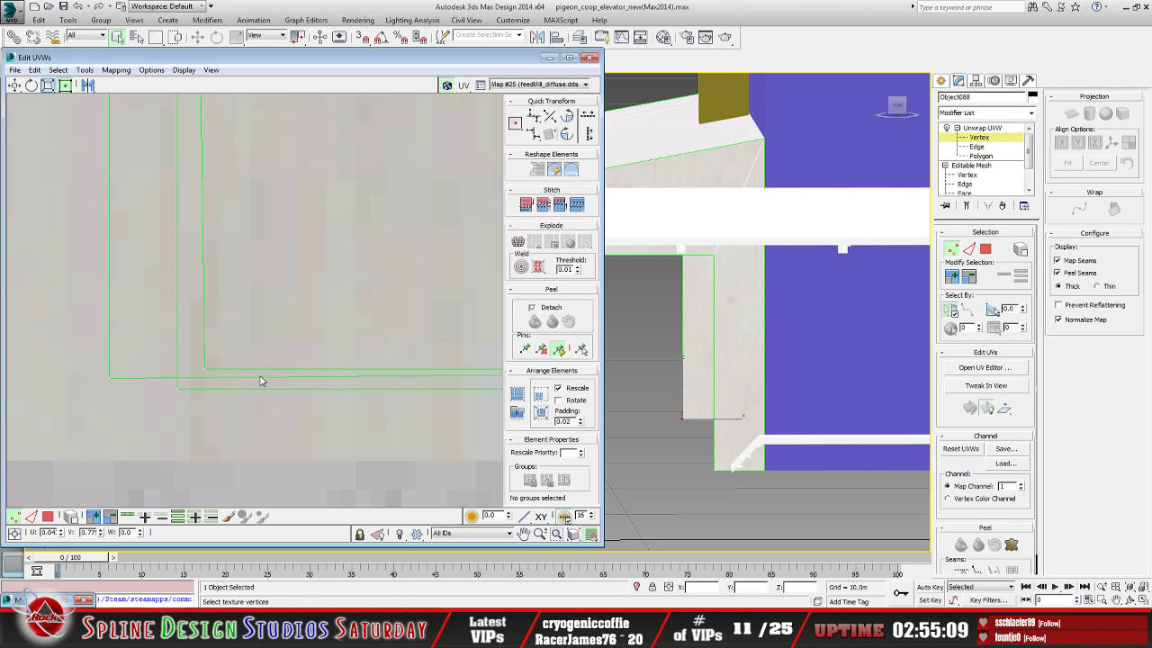
{"action": "left_click_drag", "start_coordinate": [199, 363], "coordinate": [225, 386]}
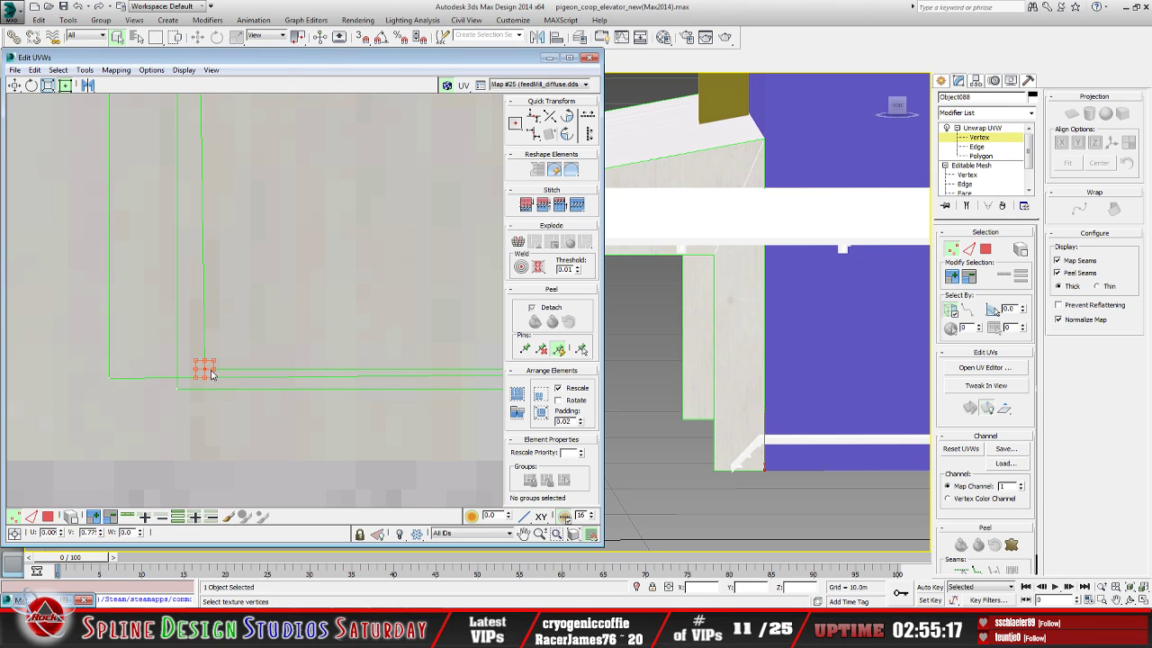
{"action": "mouse_move", "coordinate": [208, 369]}
{"action": "left_mouse_down"}
{"action": "mouse_move", "coordinate": [159, 392]}
{"action": "mouse_move", "coordinate": [183, 387]}
{"action": "mouse_move", "coordinate": [210, 357]}
{"action": "mouse_move", "coordinate": [226, 378]}
{"action": "mouse_move", "coordinate": [174, 398]}
{"action": "mouse_move", "coordinate": [213, 352]}
{"action": "left_mouse_up"}
{"action": "left_click", "coordinate": [195, 433]}
{"action": "scroll", "coordinate": [218, 408], "scroll_direction": "up", "scroll_amount": 3}
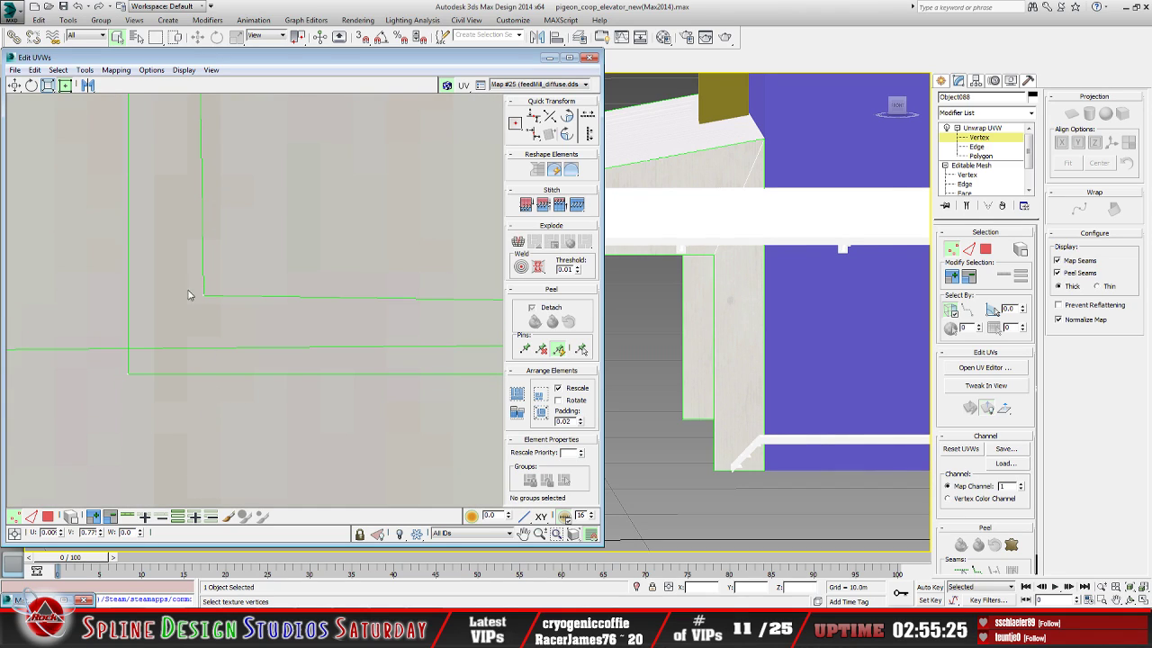
{"action": "left_click_drag", "start_coordinate": [206, 299], "coordinate": [175, 316]}
{"action": "scroll", "coordinate": [182, 348], "scroll_direction": "up", "scroll_amount": 2}
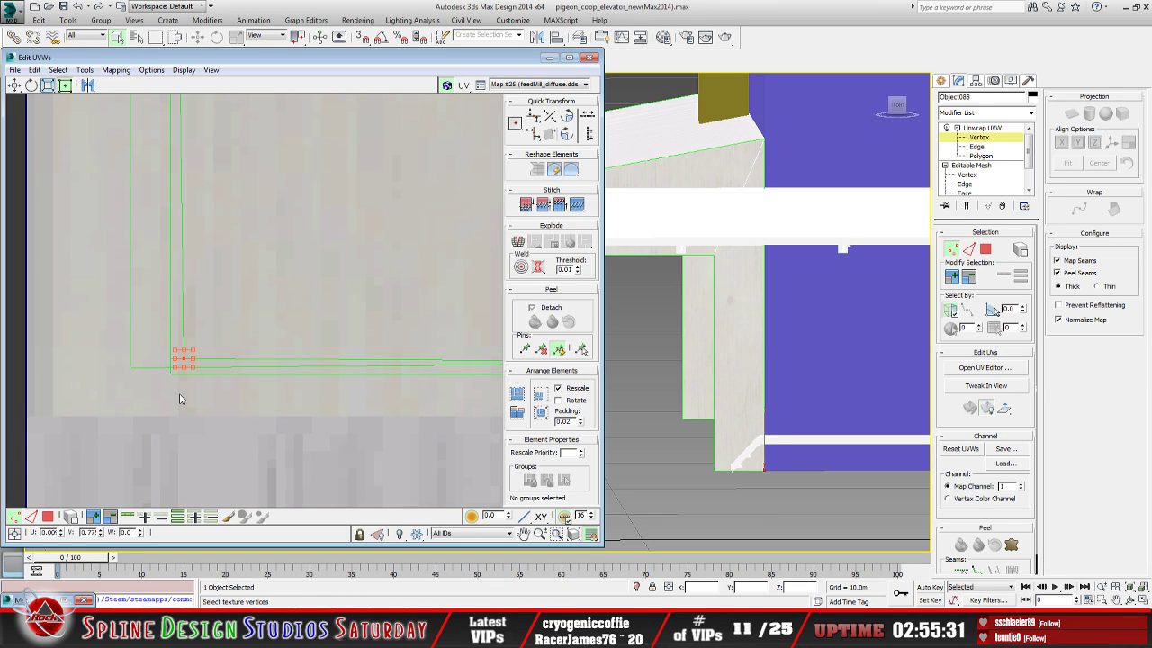
Try to place the tall post's outer bottom UV vertex on the overlapping frame's corner, and revert the move
{"action": "scroll", "coordinate": [185, 391], "scroll_direction": "up", "scroll_amount": 2}
{"action": "left_click_drag", "start_coordinate": [190, 337], "coordinate": [157, 354]}
{"action": "scroll", "coordinate": [178, 377], "scroll_direction": "down", "scroll_amount": 1}
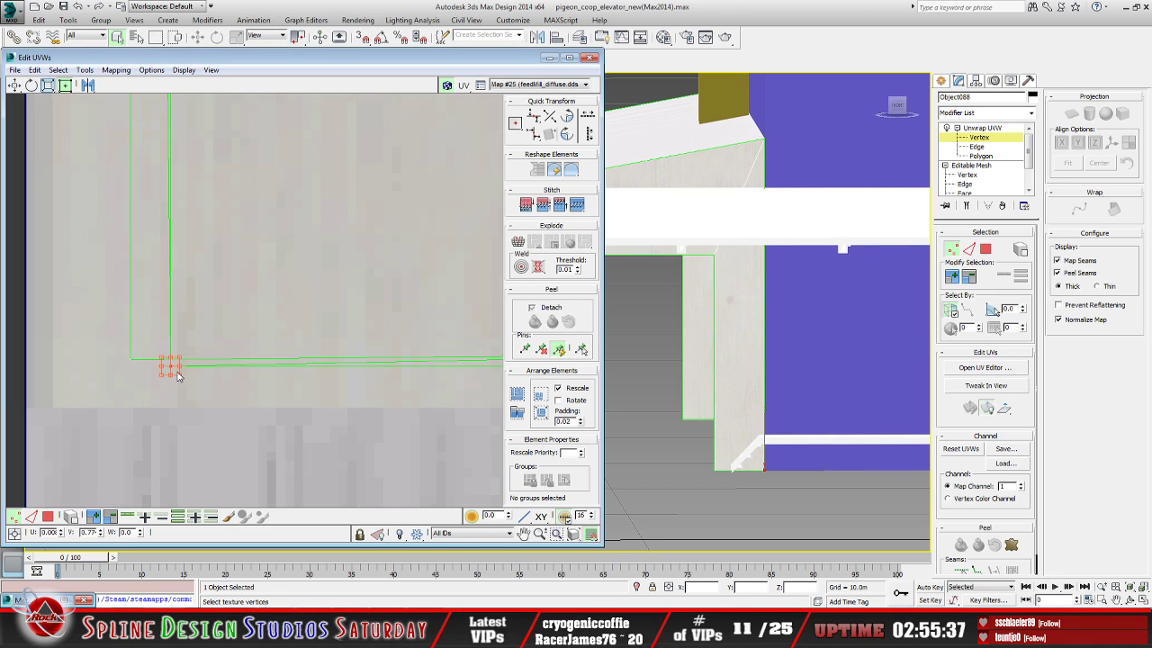
{"action": "scroll", "coordinate": [358, 393], "scroll_direction": "up", "scroll_amount": 2}
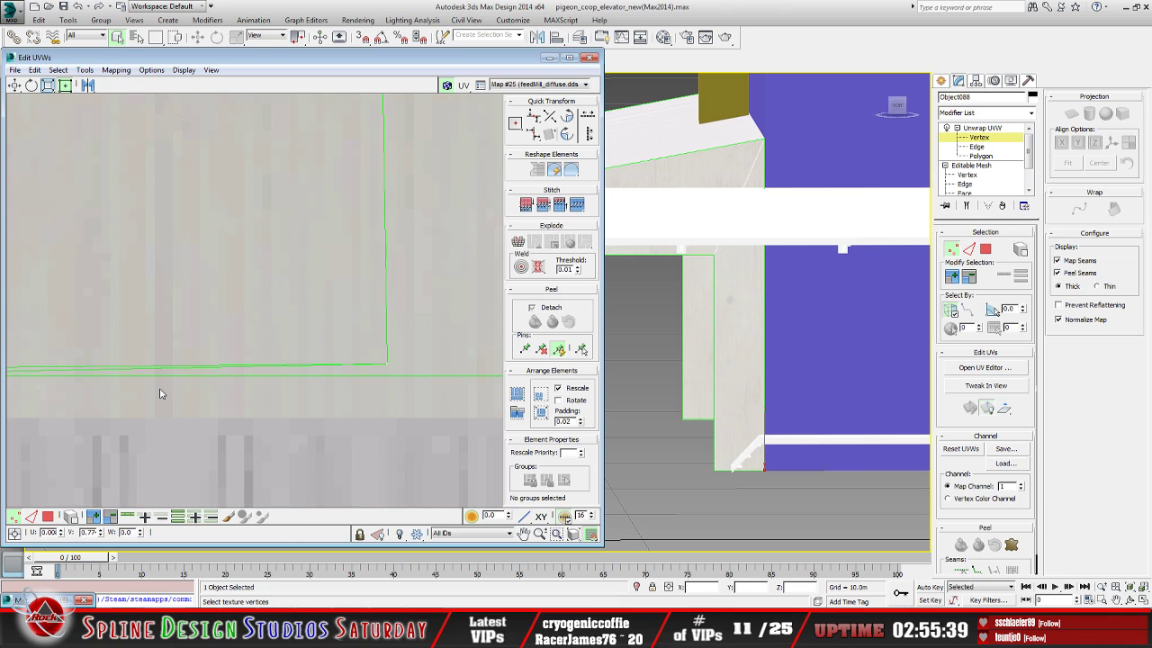
{"action": "middle_click_drag", "start_coordinate": [129, 391], "coordinate": [274, 415]}
{"action": "key", "text": "Right"}
{"action": "key", "text": "Up"}
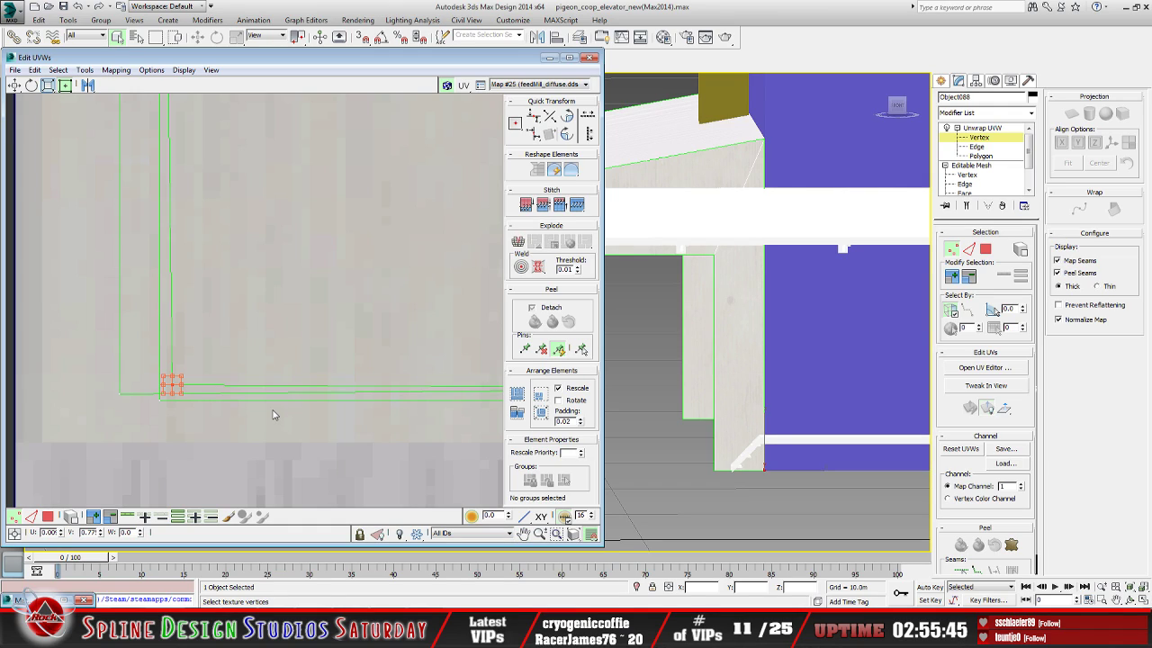
{"action": "left_click", "coordinate": [161, 398]}
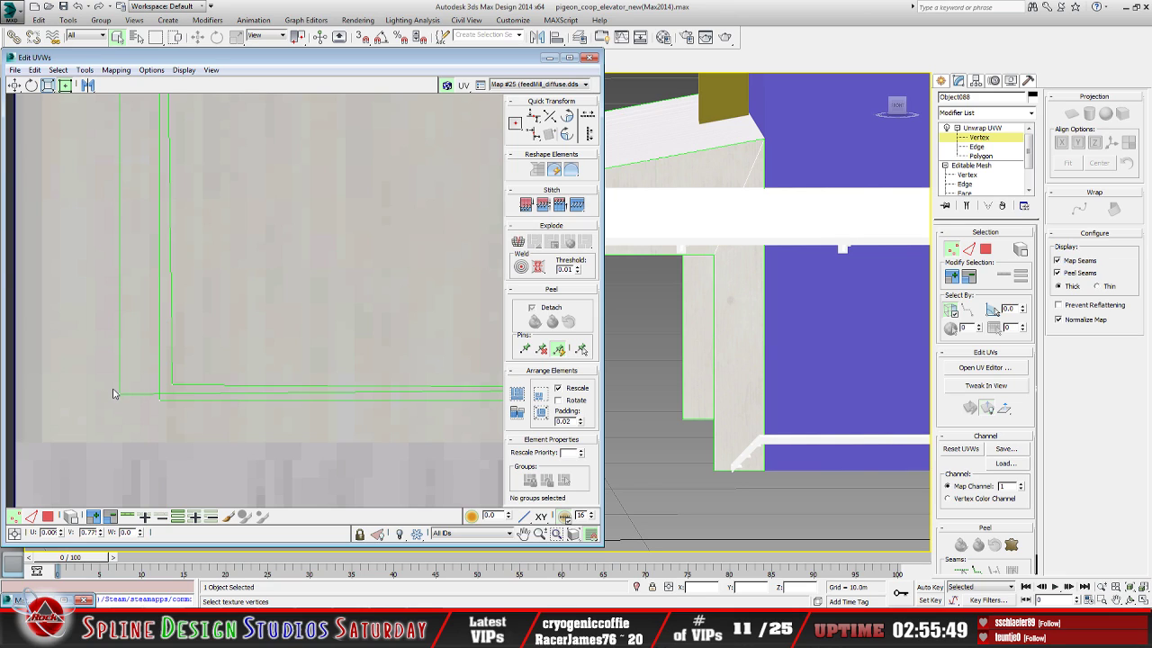
Select the tall post's UV polygon to check which outline it follows at the outer bottom corner, and clear the selection
{"action": "scroll", "coordinate": [144, 383], "scroll_direction": "down", "scroll_amount": 2}
{"action": "scroll", "coordinate": [189, 296], "scroll_direction": "down", "scroll_amount": 2}
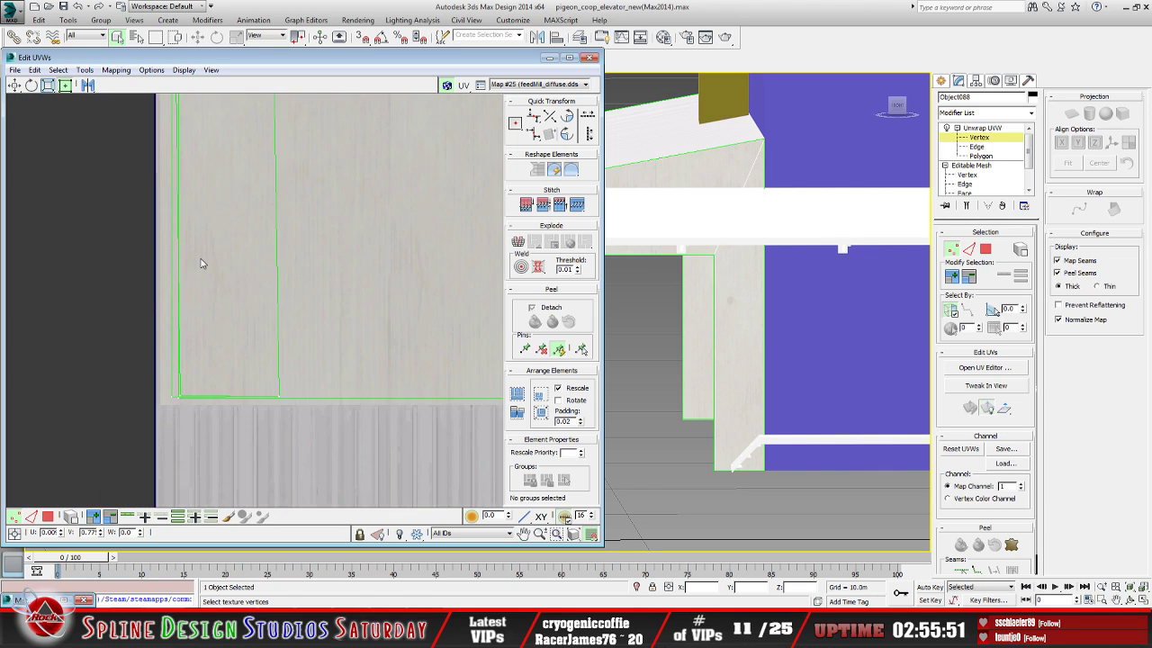
{"action": "scroll", "coordinate": [202, 263], "scroll_direction": "down", "scroll_amount": 1}
{"action": "middle_click_drag", "start_coordinate": [211, 213], "coordinate": [206, 298]}
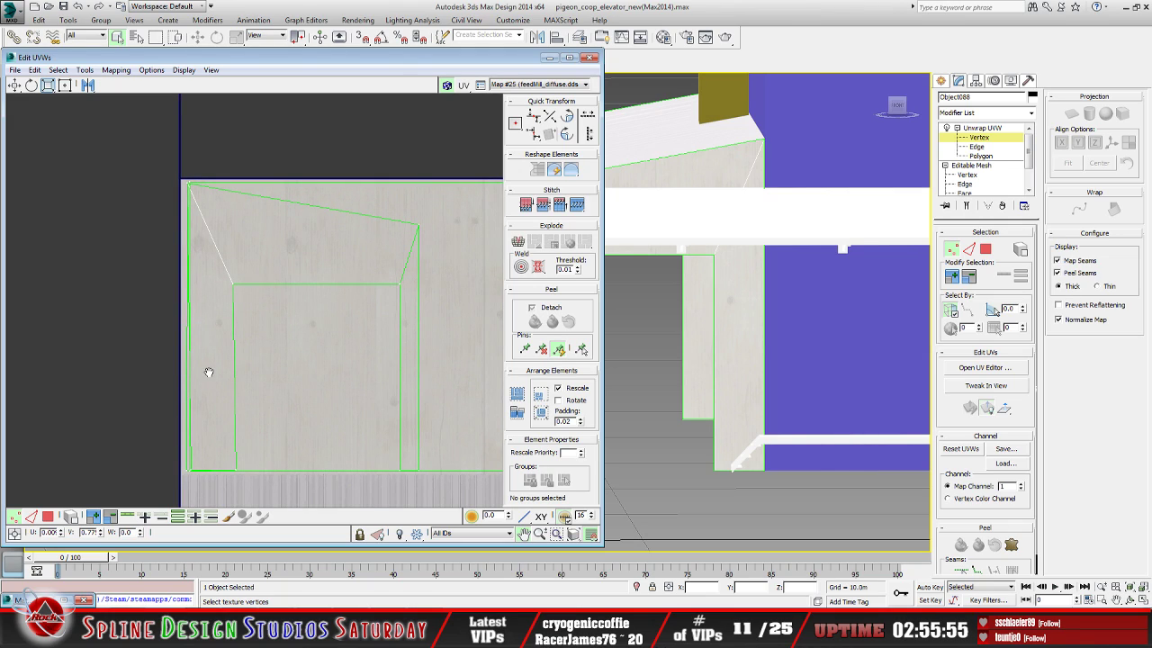
{"action": "left_click", "coordinate": [47, 516]}
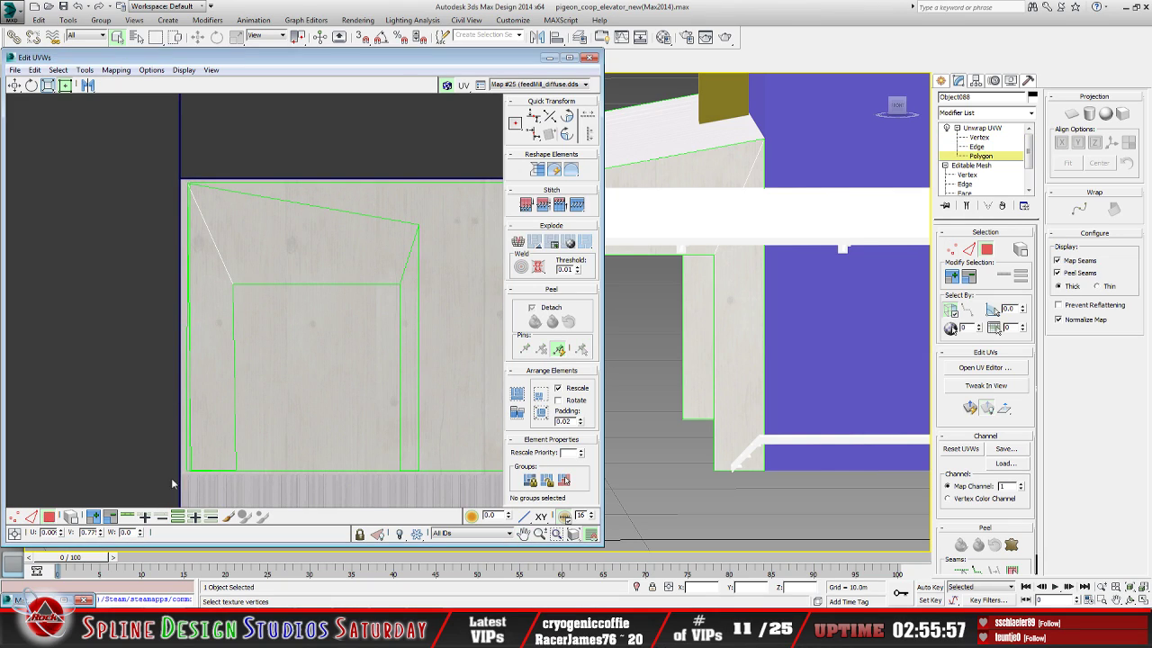
{"action": "left_click", "coordinate": [219, 432]}
{"action": "middle_click_drag", "start_coordinate": [218, 435], "coordinate": [220, 292]}
{"action": "scroll", "coordinate": [225, 297], "scroll_direction": "up", "scroll_amount": 5}
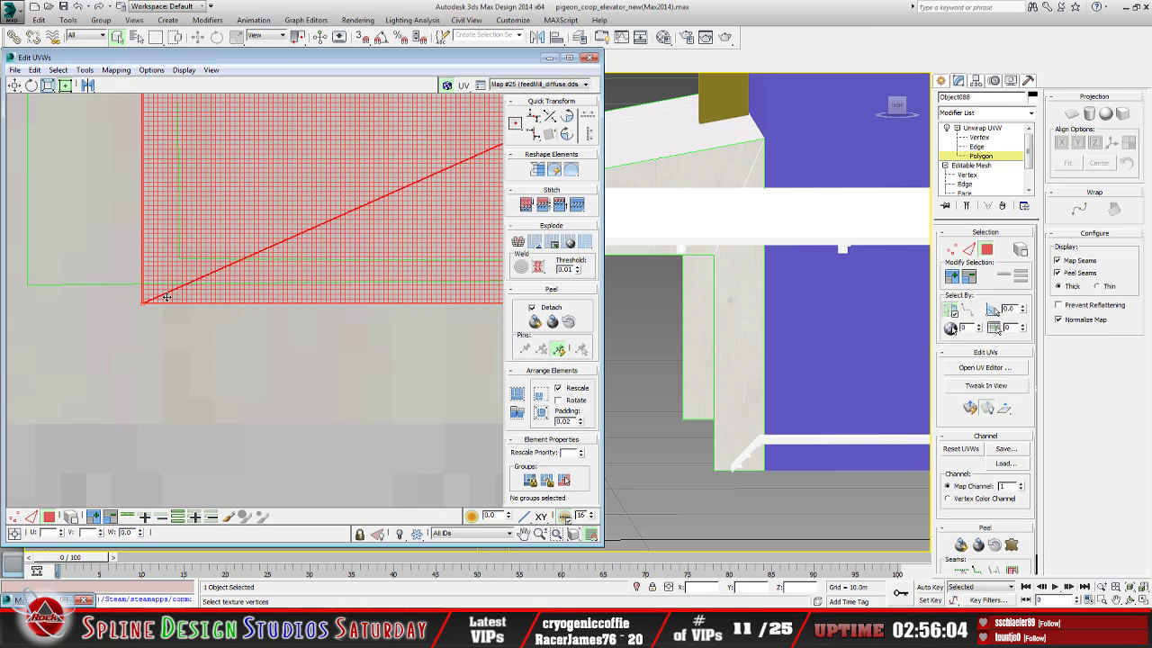
{"action": "left_click", "coordinate": [160, 359]}
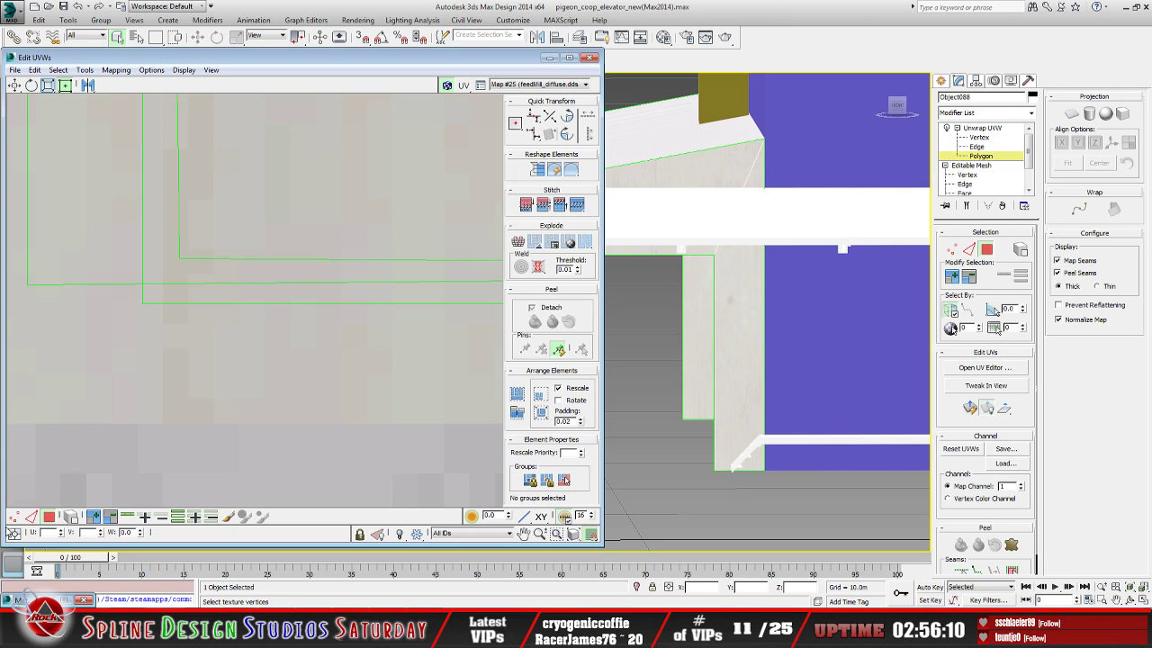
Return to vertex selection and place the tall post's outer bottom UV vertex on the overlapping frame's matching corner
{"action": "key", "text": "1"}
{"action": "left_click_drag", "start_coordinate": [174, 254], "coordinate": [308, 317]}
{"action": "right_click", "coordinate": [308, 316]}
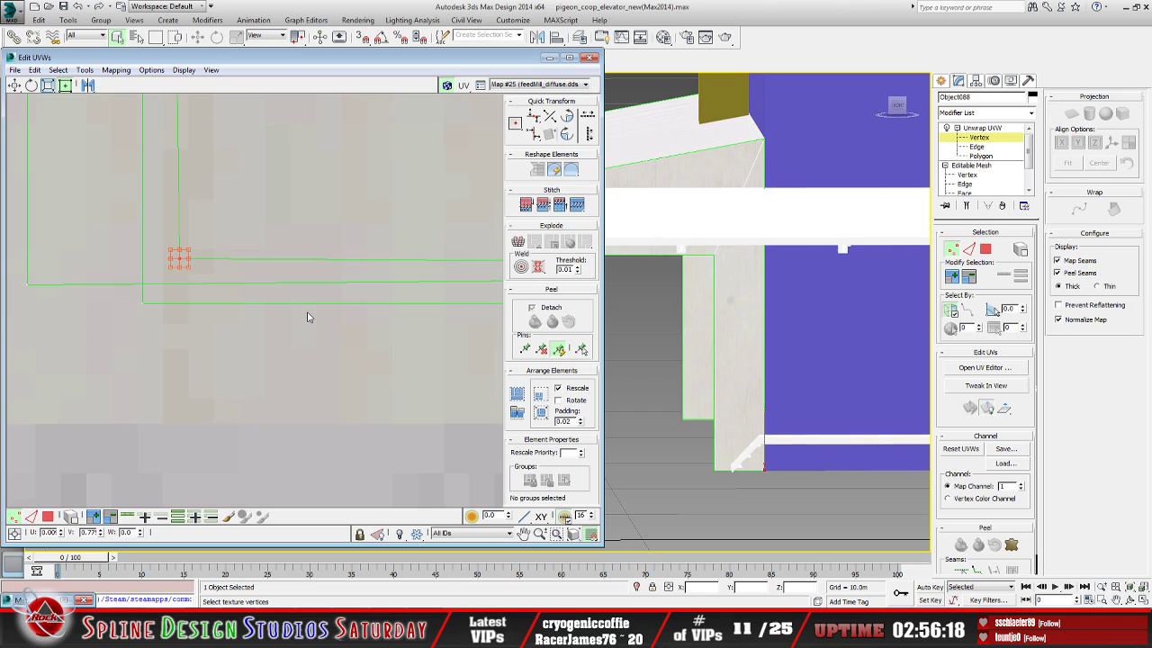
{"action": "scroll", "coordinate": [308, 316], "scroll_direction": "down", "scroll_amount": 3}
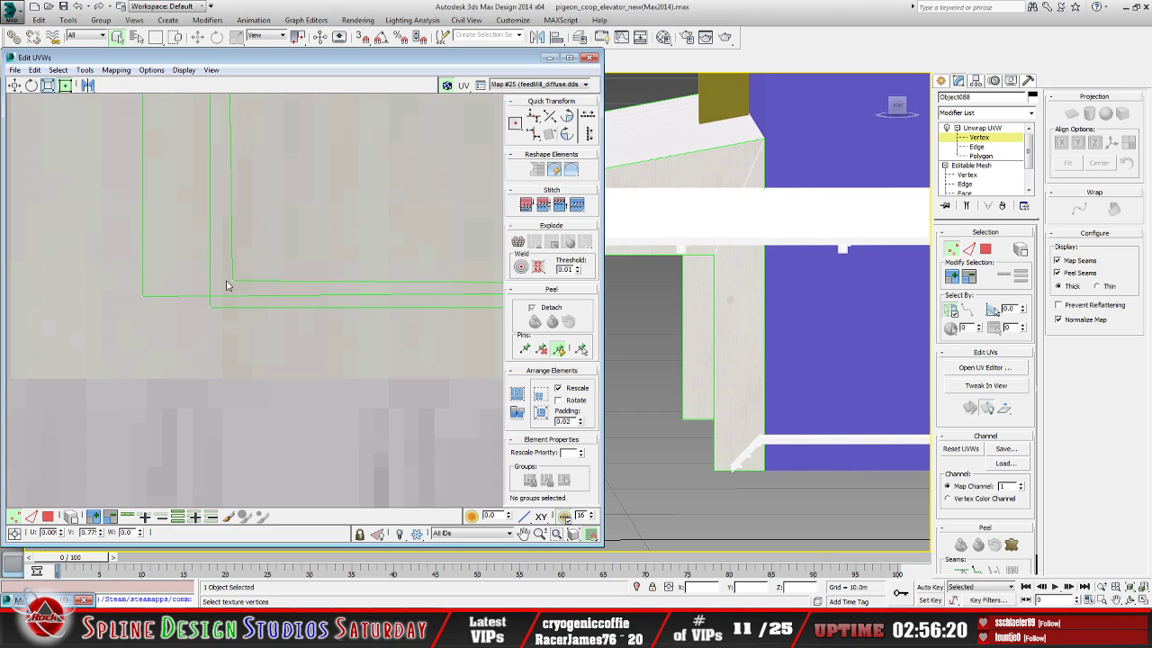
{"action": "left_click_drag", "start_coordinate": [234, 282], "coordinate": [129, 342]}
{"action": "middle_click_drag", "start_coordinate": [300, 339], "coordinate": [72, 363]}
{"action": "scroll", "coordinate": [72, 364], "scroll_direction": "down", "scroll_amount": 2}
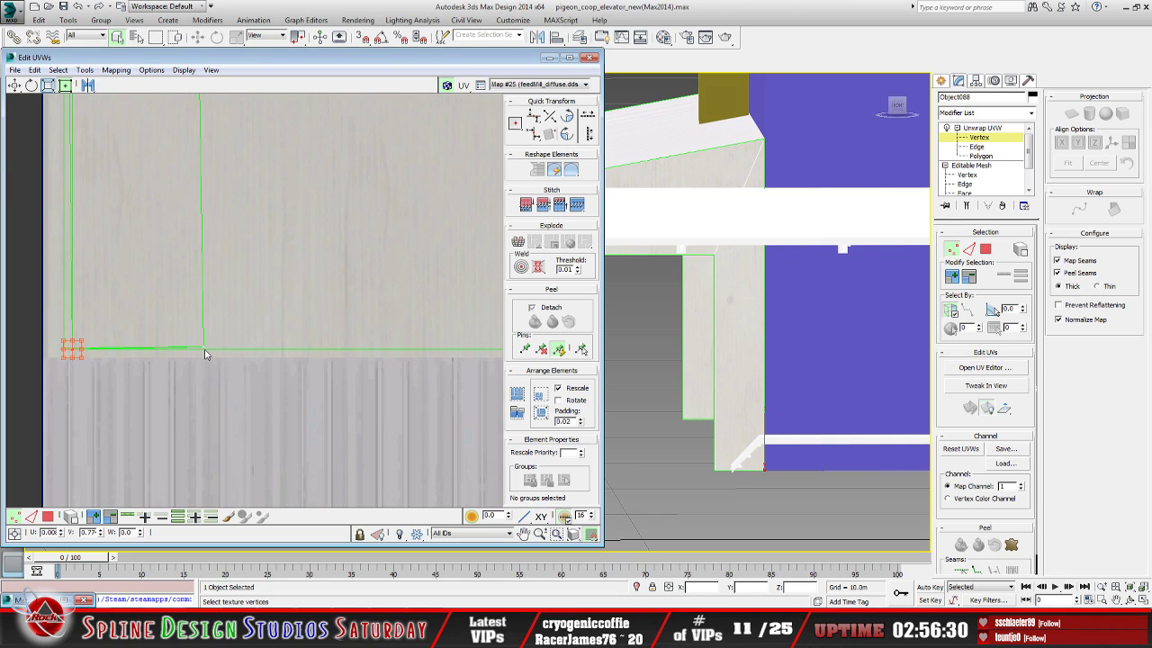
Check the frame UVs along the bottom edge and minimize the UV editor to expose the drive-through bay model
{"action": "scroll", "coordinate": [219, 338], "scroll_direction": "down", "scroll_amount": 3}
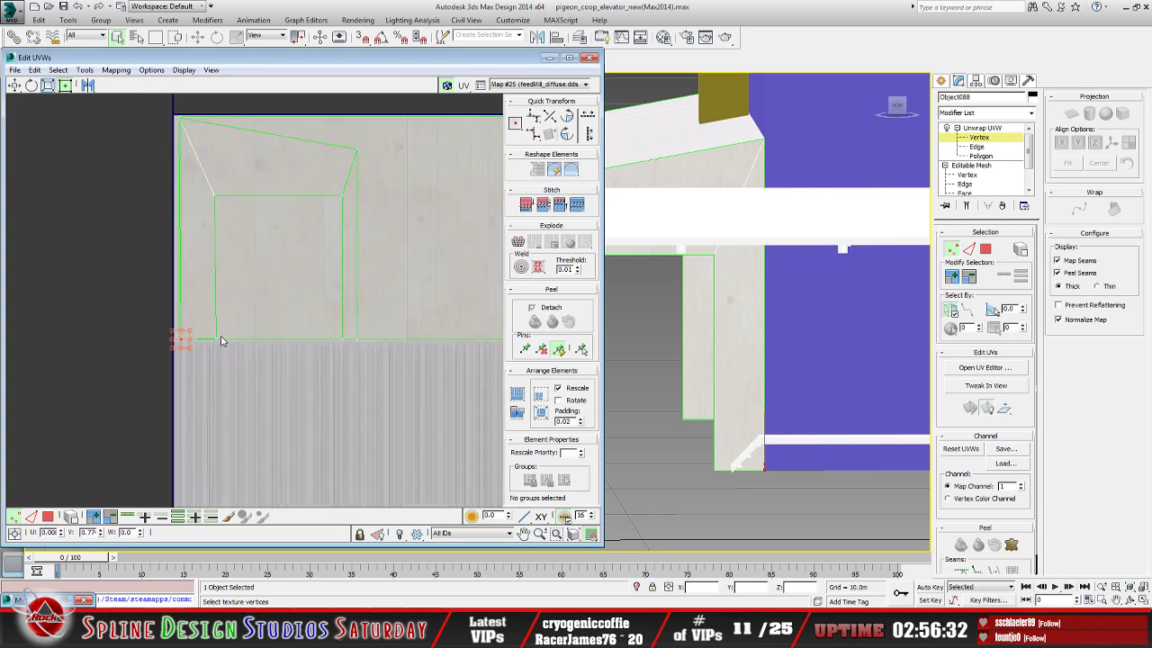
{"action": "scroll", "coordinate": [273, 355], "scroll_direction": "up", "scroll_amount": 3}
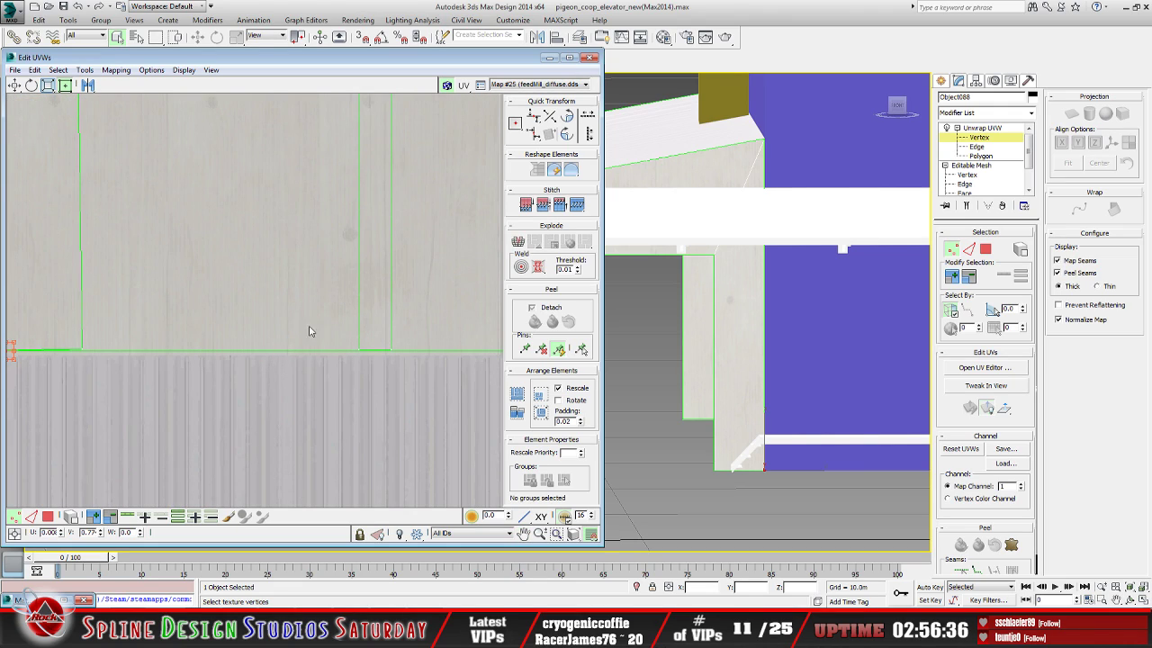
{"action": "left_click", "coordinate": [549, 57]}
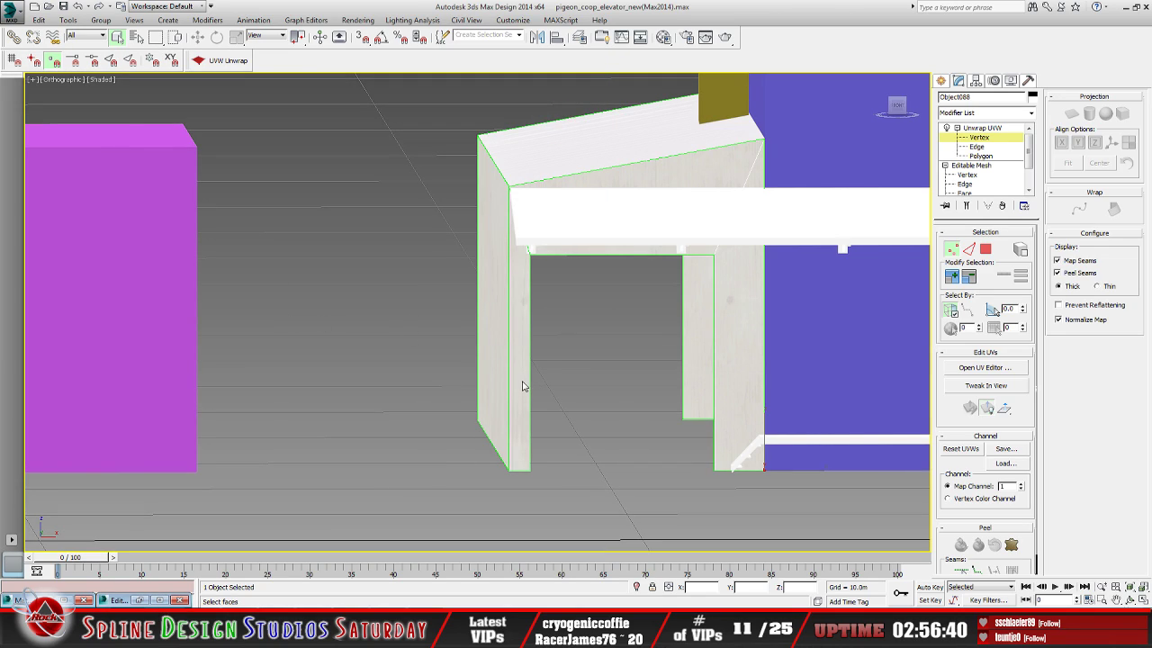
Switch to polygon selection and select the three faces framing the drive-through bay's rear opening
{"action": "left_click", "coordinate": [977, 146]}
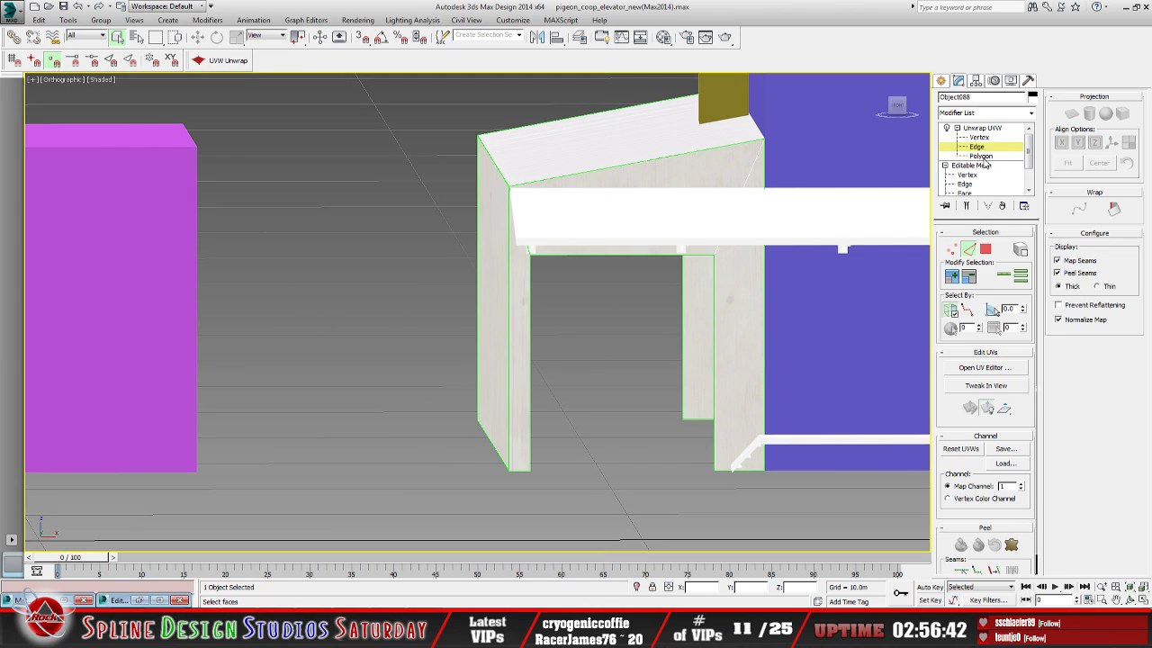
{"action": "left_click", "coordinate": [980, 156]}
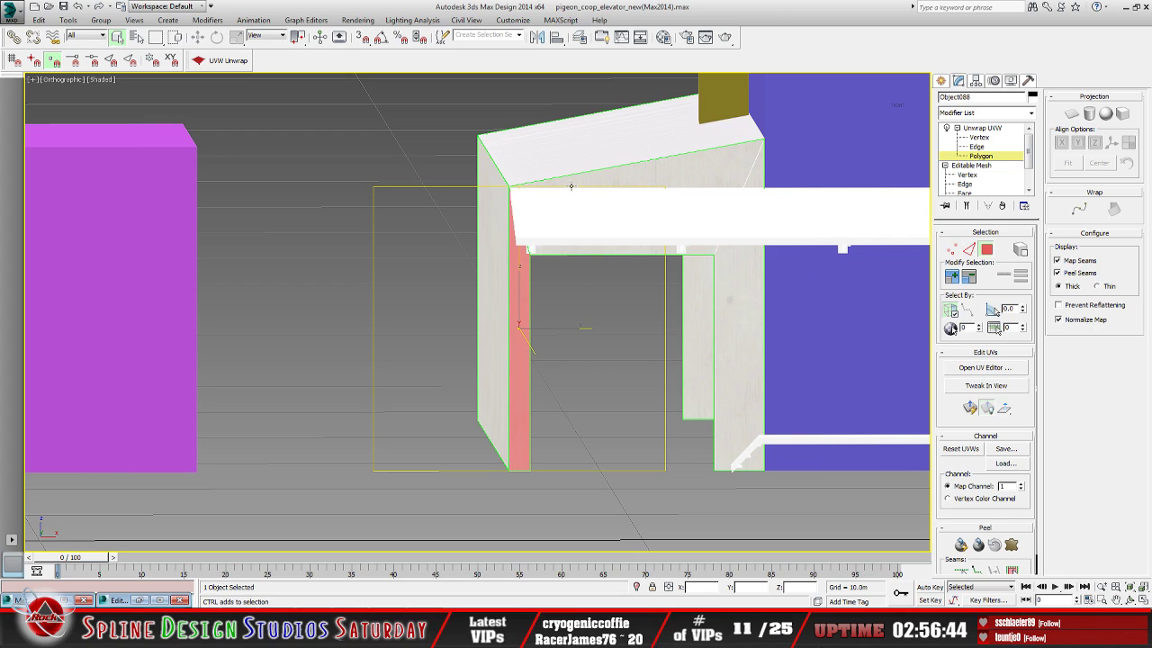
{"action": "left_click", "coordinate": [612, 174], "text": "ctrl"}
{"action": "left_click", "coordinate": [729, 328], "text": "ctrl"}
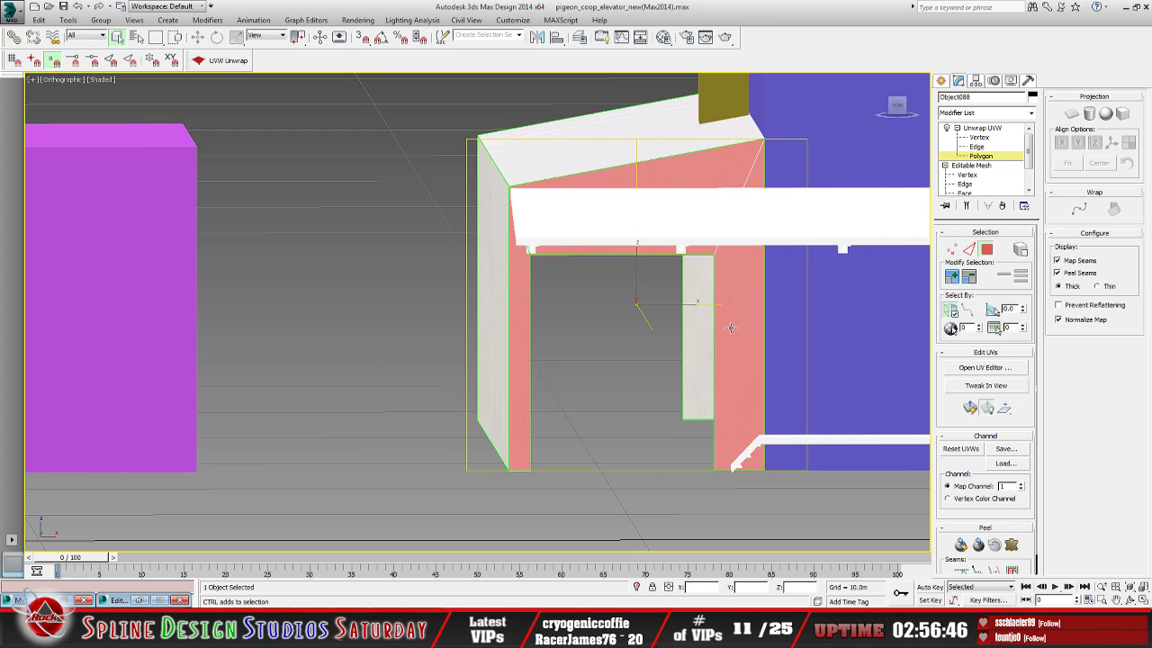
Add the three faces framing the bay's opposite opening to the selection and restore the UV editor
{"action": "left_click", "coordinate": [1129, 599]}
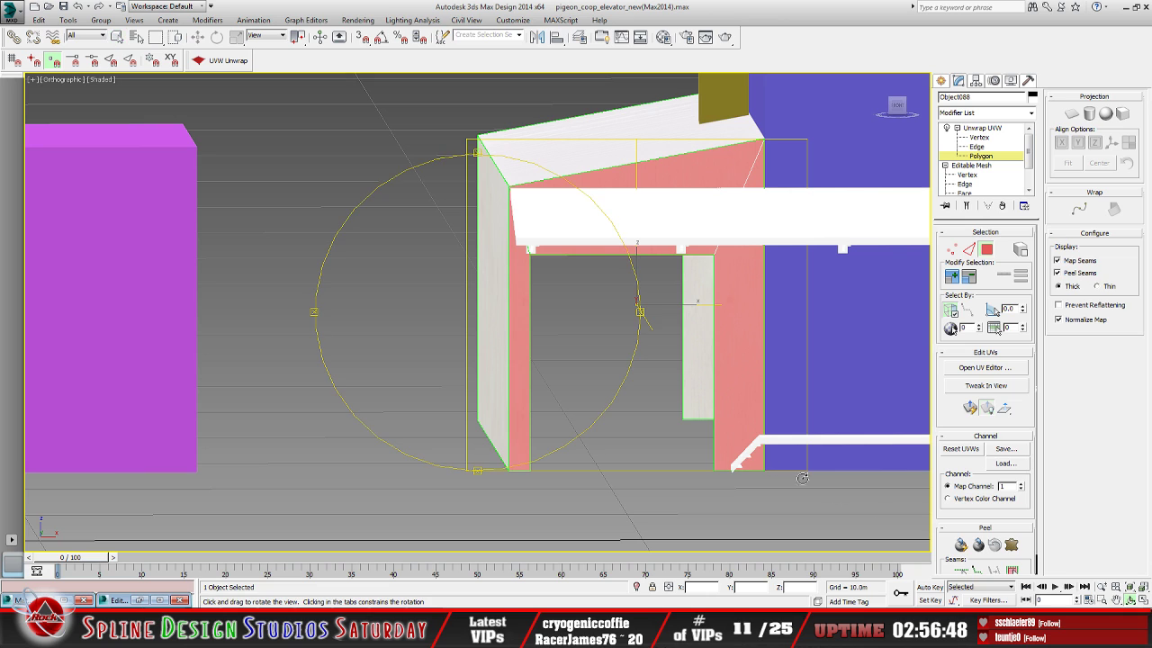
{"action": "left_click_drag", "start_coordinate": [464, 365], "coordinate": [660, 366]}
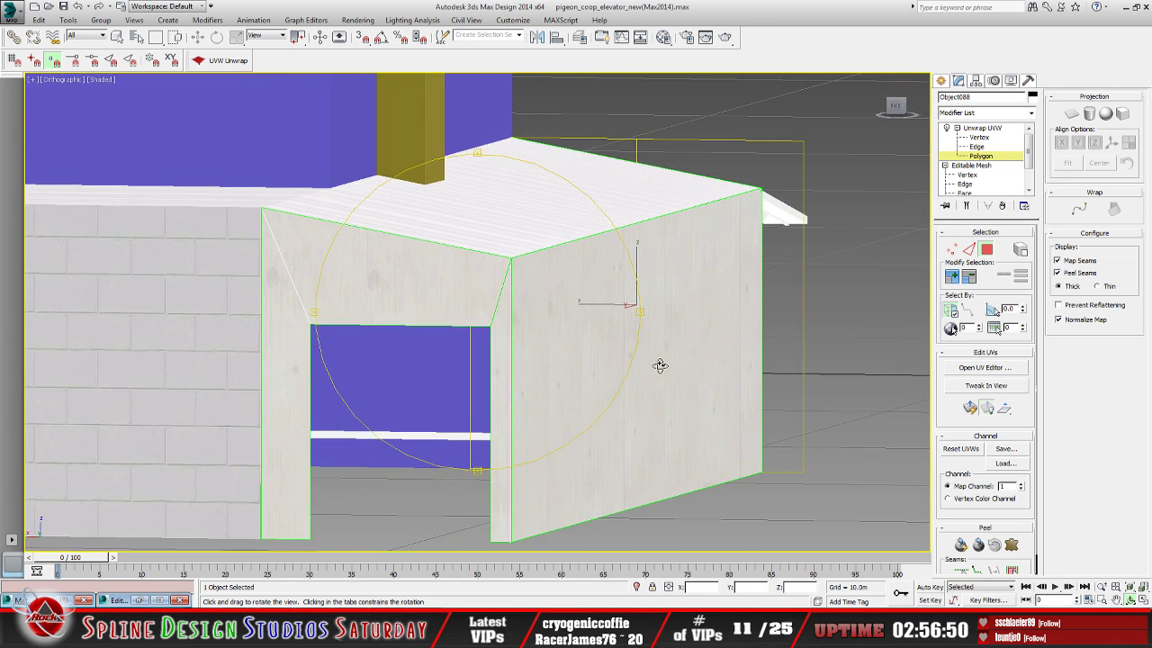
{"action": "left_click", "coordinate": [117, 37]}
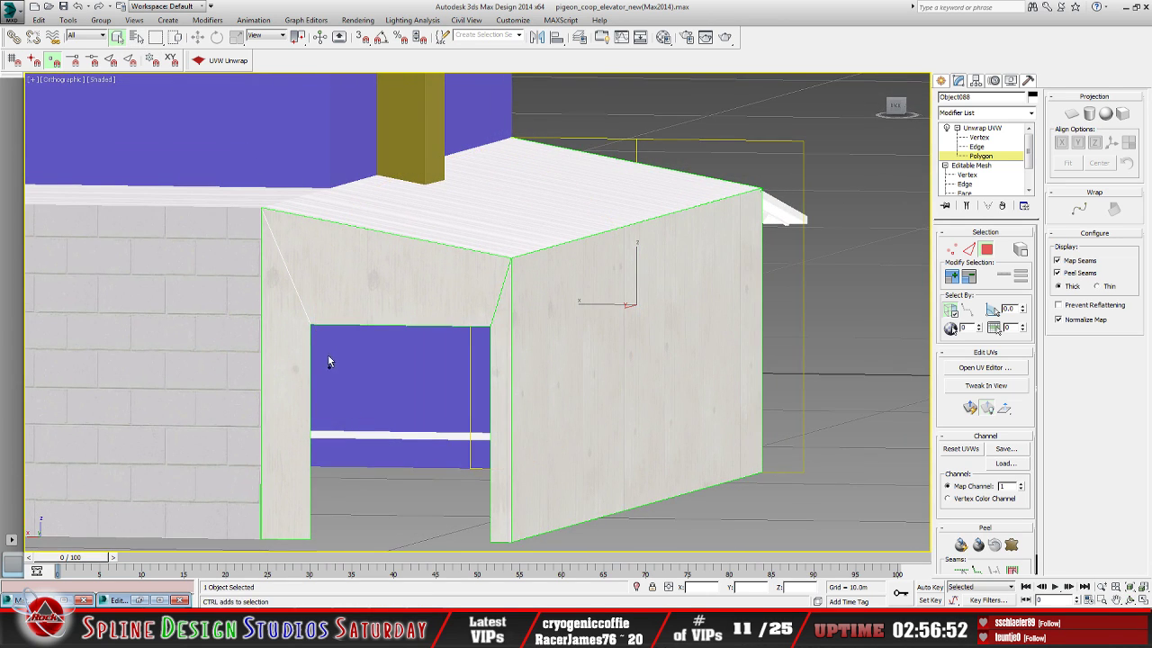
{"action": "left_click", "coordinate": [268, 346]}
{"action": "left_click", "coordinate": [500, 315], "text": "ctrl"}
{"action": "left_click", "coordinate": [507, 359], "text": "ctrl"}
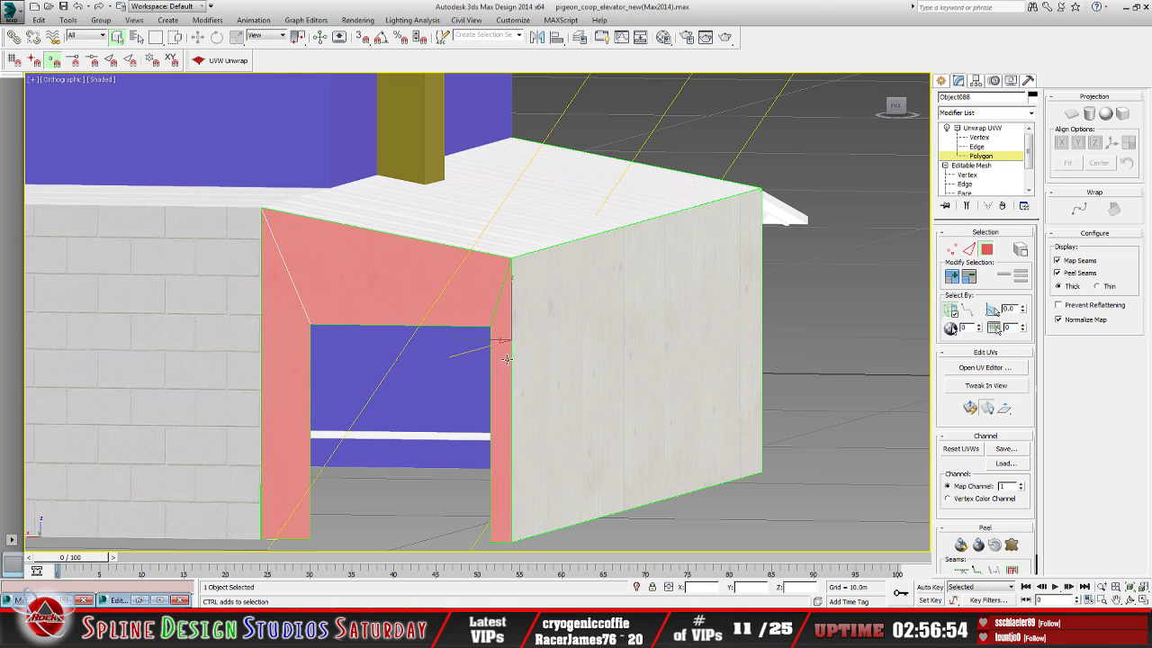
{"action": "left_click", "coordinate": [141, 600]}
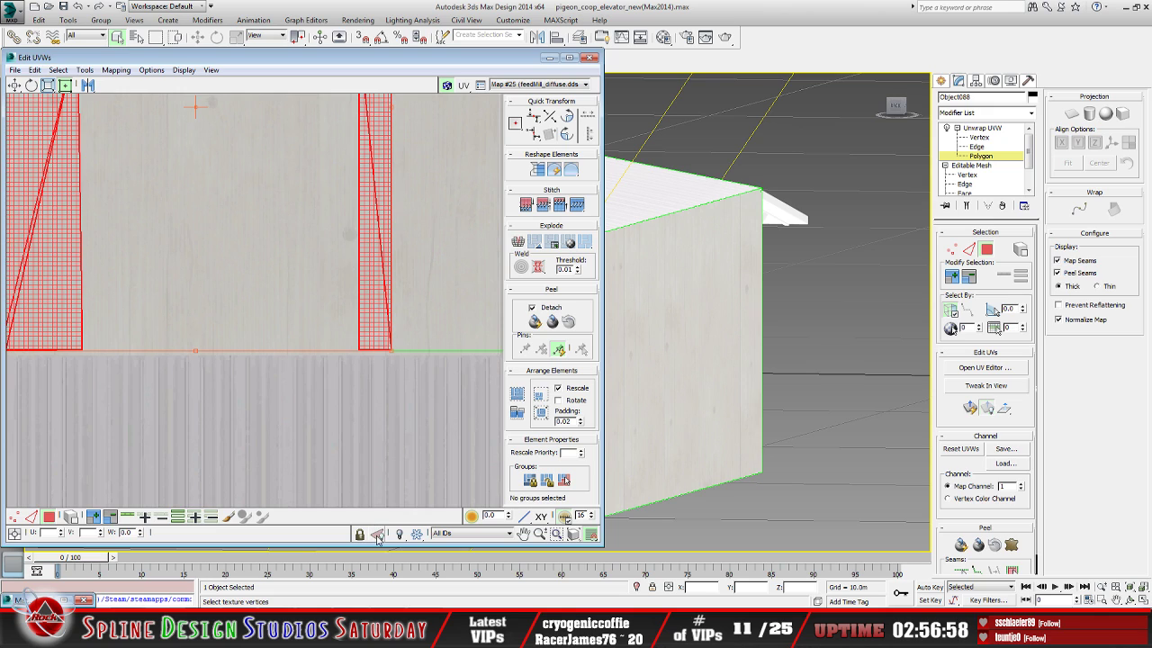
Limit the UV editor to the selected frame faces, clear the face selection and return to vertex selection
{"action": "scroll", "coordinate": [225, 381], "scroll_direction": "up", "scroll_amount": 5}
{"action": "left_click_drag", "start_coordinate": [137, 308], "coordinate": [162, 342]}
{"action": "middle_click_drag", "start_coordinate": [163, 348], "coordinate": [157, 314]}
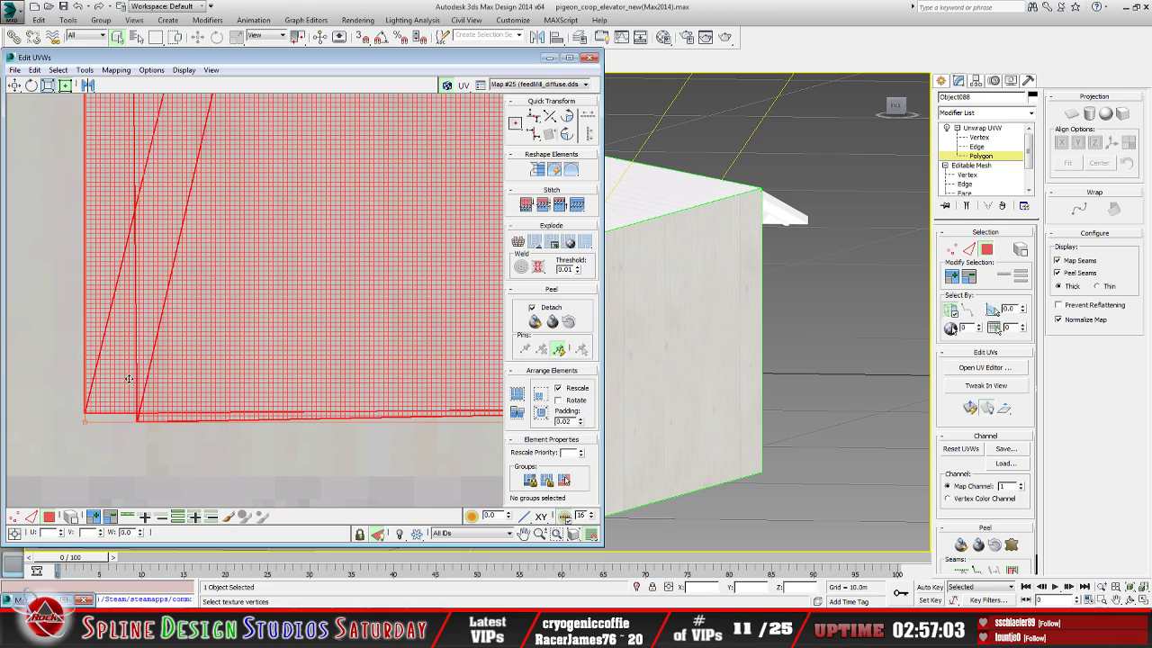
{"action": "left_click", "coordinate": [84, 446]}
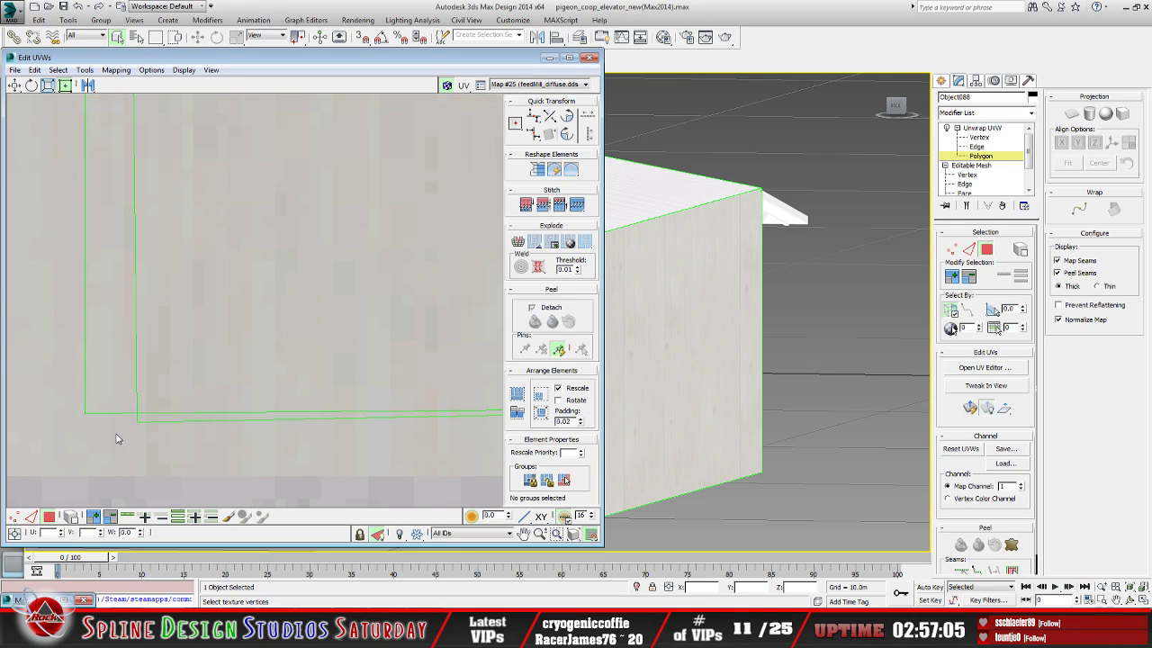
{"action": "left_click", "coordinate": [14, 517]}
Move the tall post's stray outer bottom UV vertex onto the overlapping frame's corner, undoing a misplaced first move
{"action": "left_click", "coordinate": [71, 415]}
{"action": "mouse_move", "coordinate": [62, 404]}
{"action": "left_mouse_down"}
{"action": "mouse_move", "coordinate": [108, 440]}
{"action": "mouse_move", "coordinate": [91, 416]}
{"action": "mouse_move", "coordinate": [147, 423]}
{"action": "mouse_move", "coordinate": [134, 423]}
{"action": "mouse_move", "coordinate": [132, 441]}
{"action": "mouse_move", "coordinate": [95, 412]}
{"action": "mouse_move", "coordinate": [118, 450]}
{"action": "mouse_move", "coordinate": [123, 421]}
{"action": "mouse_move", "coordinate": [141, 425]}
{"action": "mouse_move", "coordinate": [117, 421]}
{"action": "mouse_move", "coordinate": [111, 437]}
{"action": "left_mouse_up"}
{"action": "scroll", "coordinate": [114, 448], "scroll_direction": "down", "scroll_amount": 2}
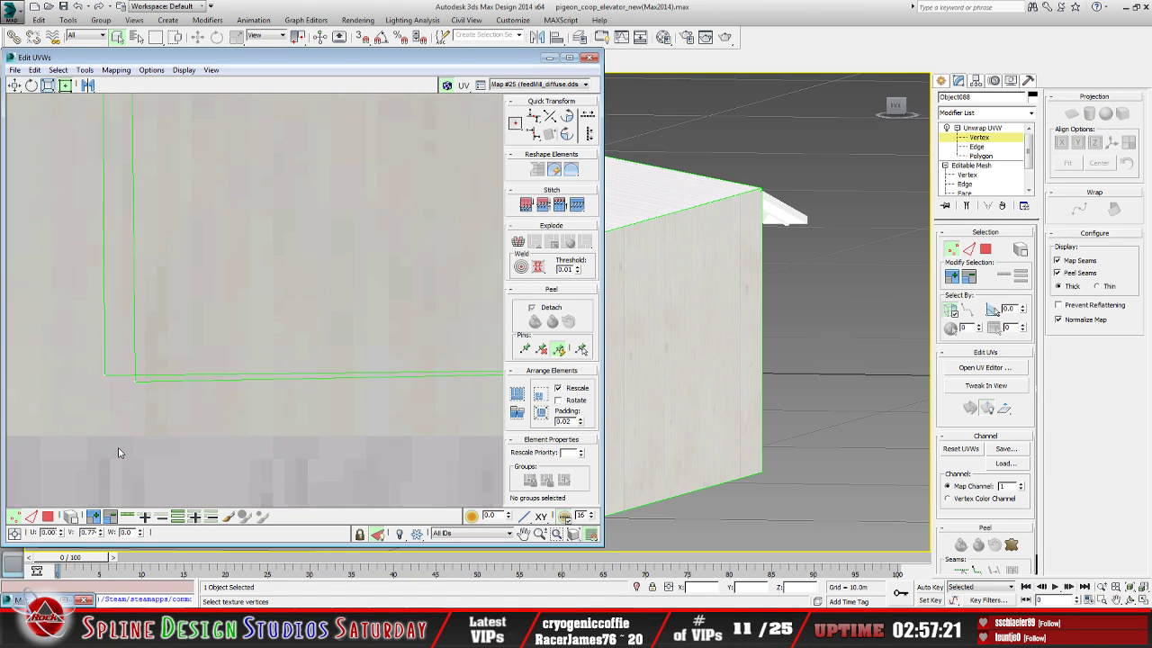
{"action": "scroll", "coordinate": [118, 452], "scroll_direction": "up", "scroll_amount": 2}
{"action": "left_click_drag", "start_coordinate": [69, 276], "coordinate": [333, 338]}
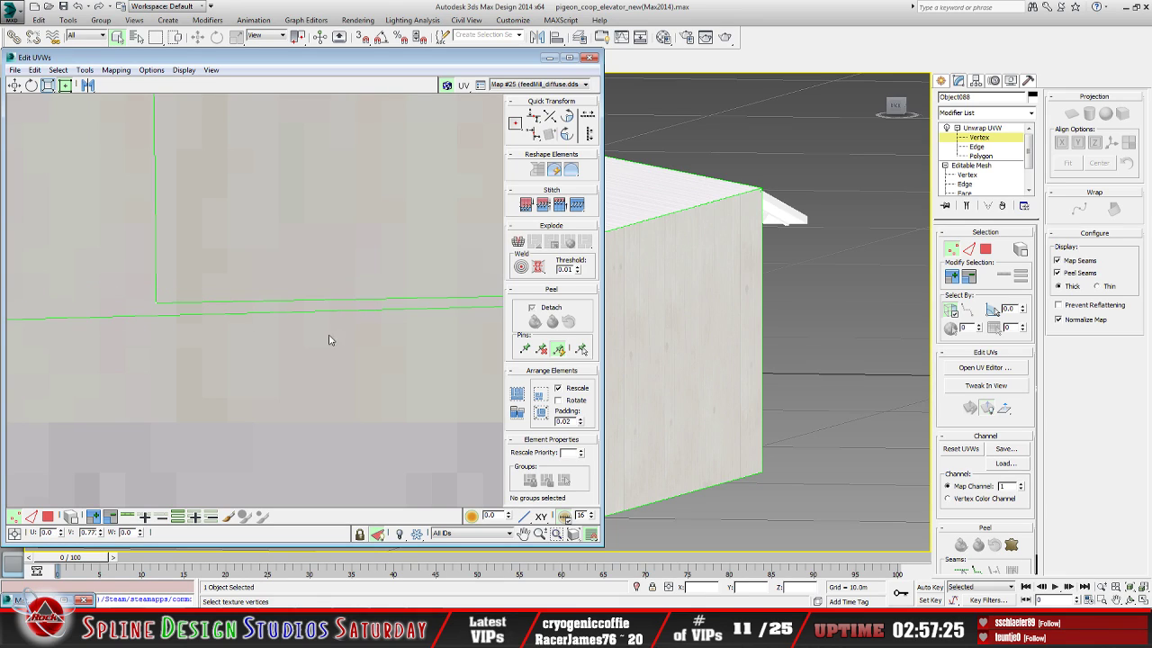
{"action": "key", "text": "ctrl+z"}
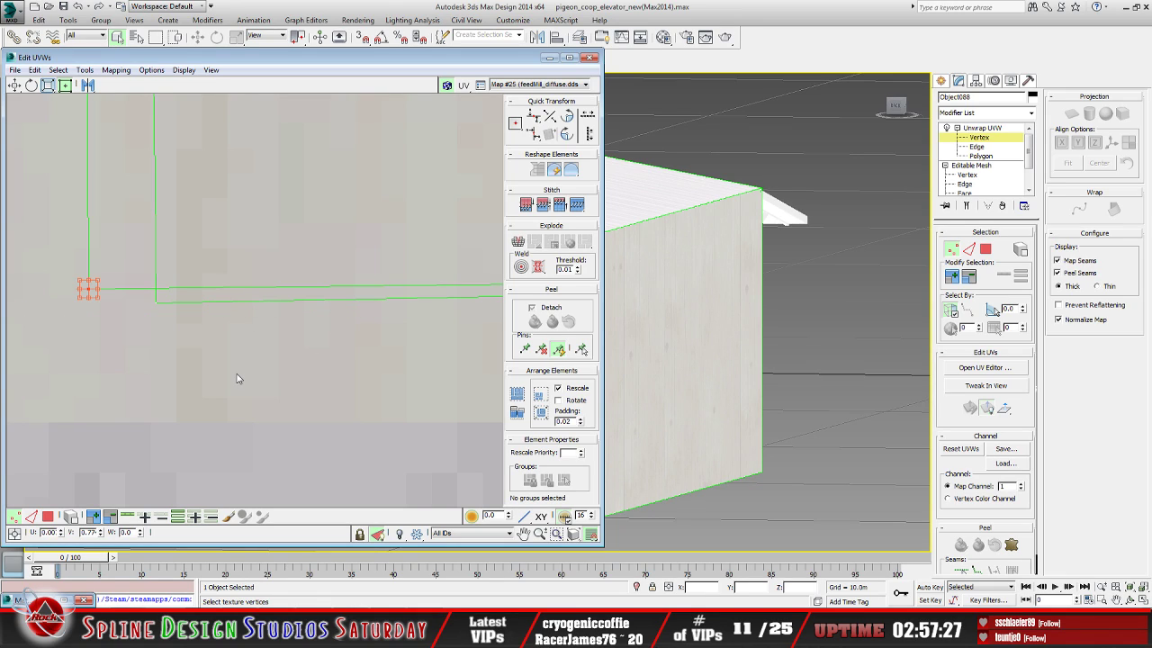
{"action": "scroll", "coordinate": [236, 379], "scroll_direction": "down", "scroll_amount": 2}
{"action": "left_click_drag", "start_coordinate": [167, 337], "coordinate": [199, 343]}
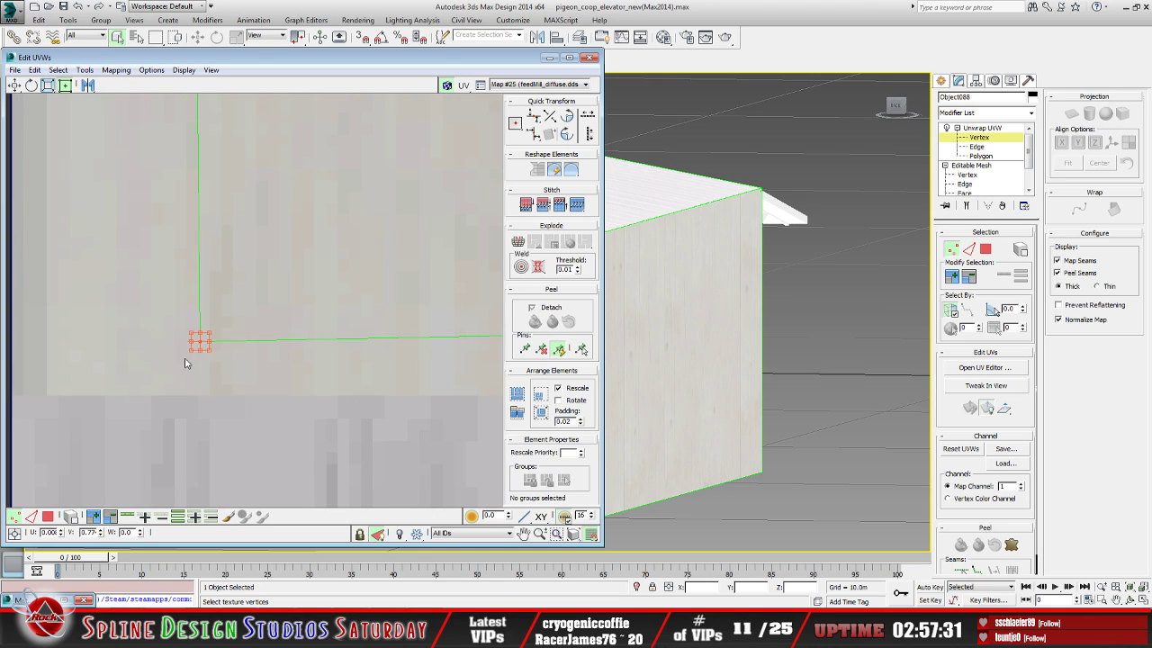
Check the overlapping frame outlines for alignment along both posts and the sloped top edge, and minimize the UV editor
{"action": "scroll", "coordinate": [197, 351], "scroll_direction": "down", "scroll_amount": 2}
{"action": "middle_click_drag", "start_coordinate": [327, 296], "coordinate": [309, 352]}
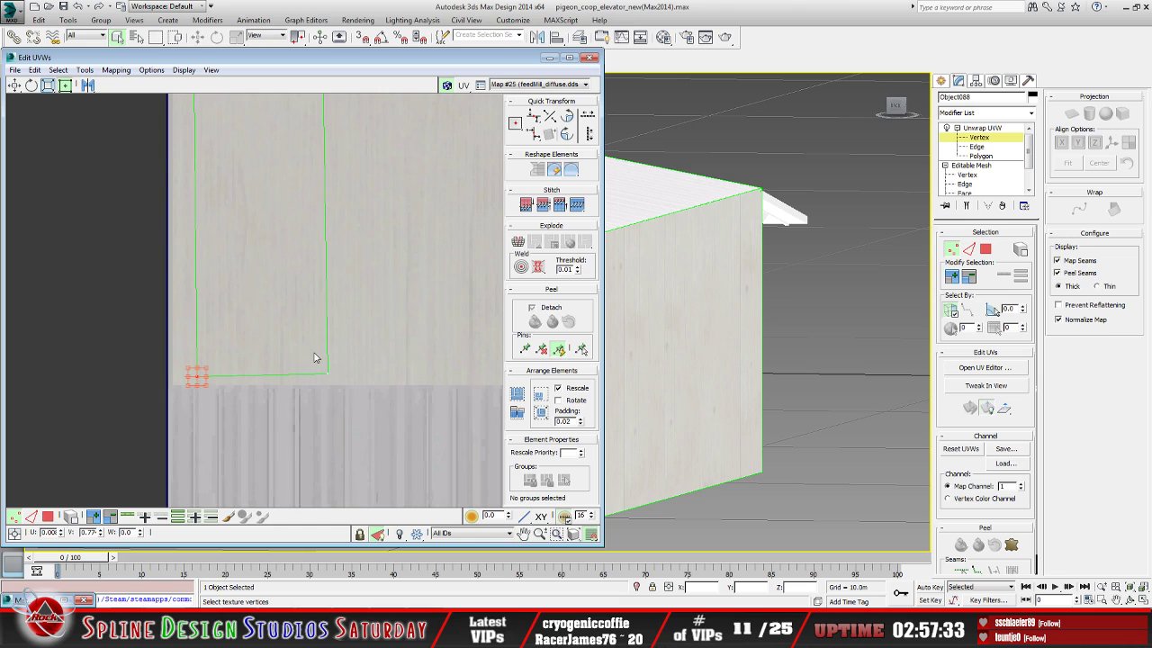
{"action": "scroll", "coordinate": [314, 378], "scroll_direction": "up", "scroll_amount": 2}
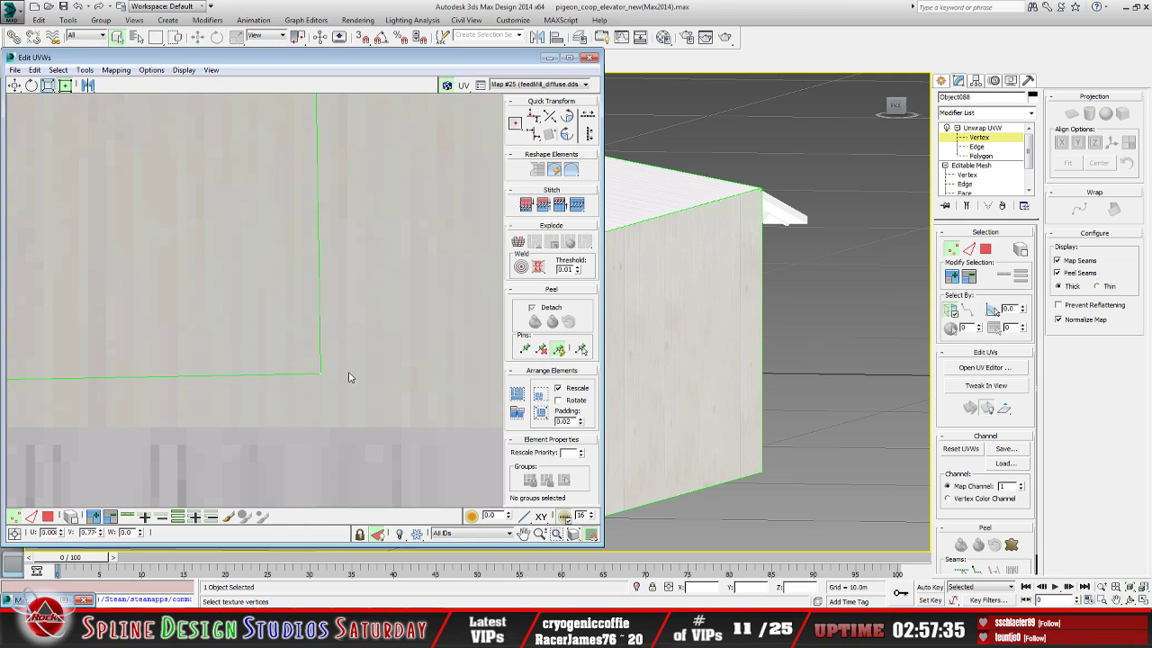
{"action": "middle_click_drag", "start_coordinate": [348, 379], "coordinate": [296, 371]}
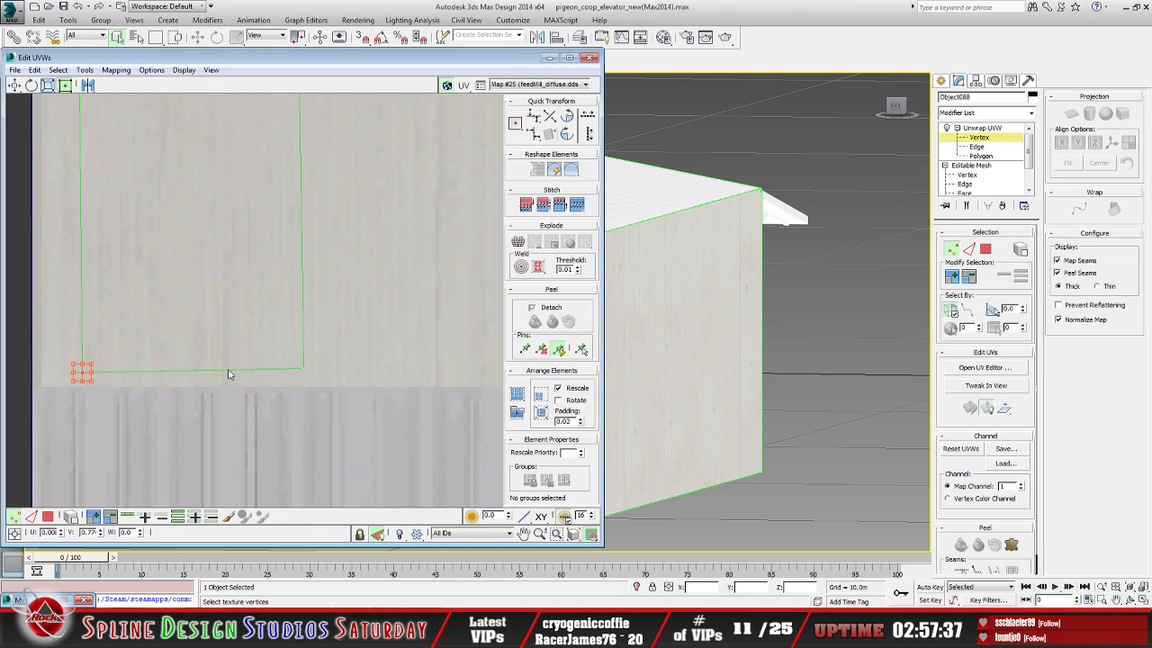
{"action": "scroll", "coordinate": [286, 293], "scroll_direction": "down", "scroll_amount": 4}
{"action": "middle_click_drag", "start_coordinate": [303, 300], "coordinate": [272, 405]}
{"action": "scroll", "coordinate": [244, 372], "scroll_direction": "up", "scroll_amount": 5}
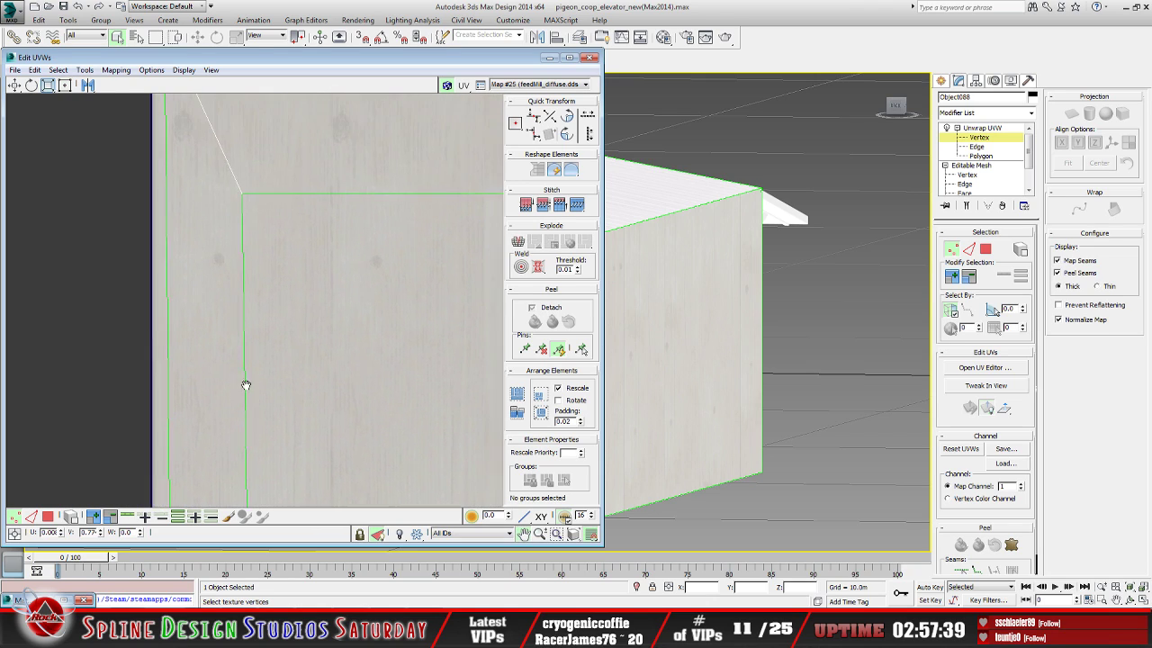
{"action": "scroll", "coordinate": [229, 225], "scroll_direction": "down", "scroll_amount": 2}
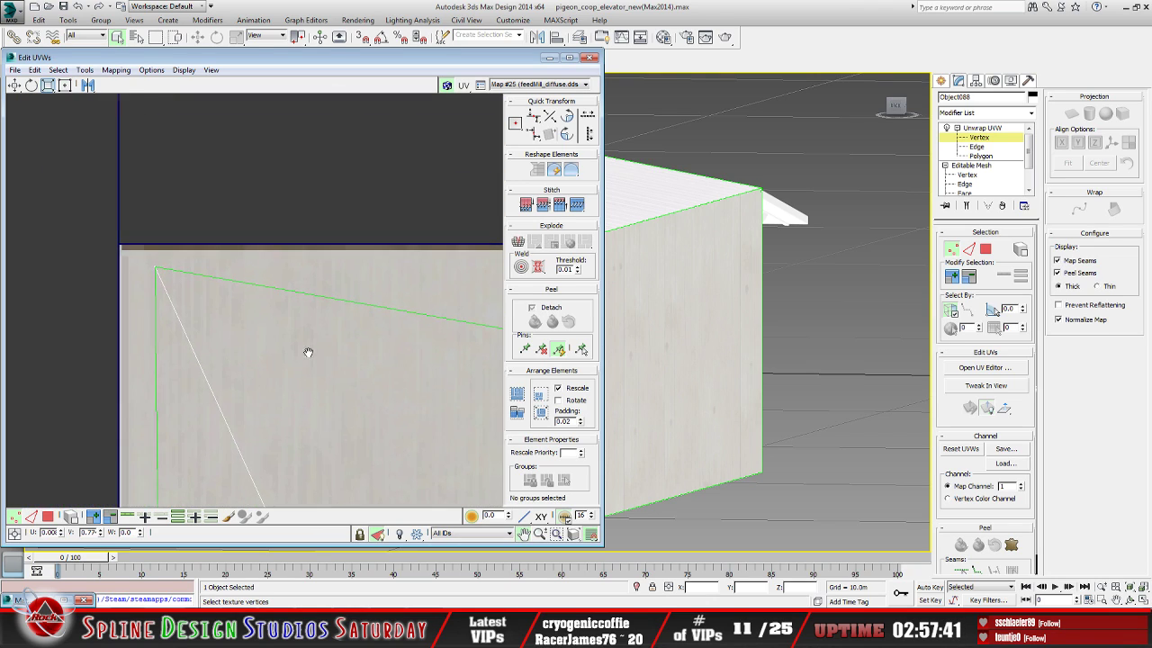
{"action": "scroll", "coordinate": [216, 323], "scroll_direction": "down", "scroll_amount": 1}
{"action": "scroll", "coordinate": [264, 342], "scroll_direction": "up", "scroll_amount": 3}
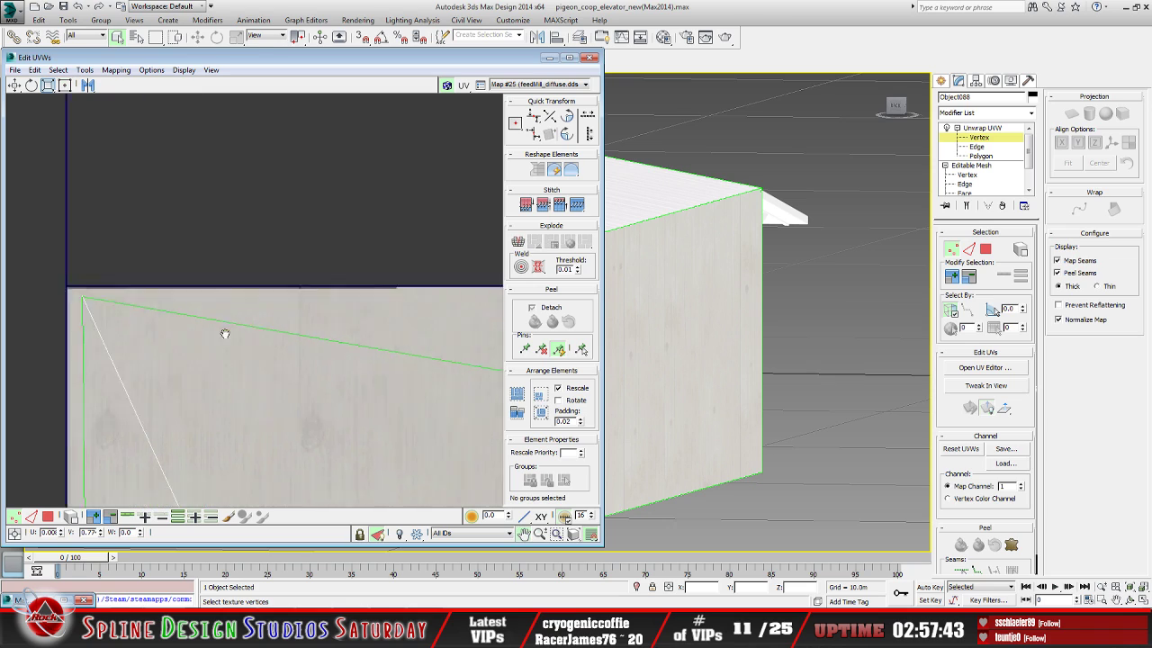
{"action": "scroll", "coordinate": [291, 313], "scroll_direction": "up", "scroll_amount": 1}
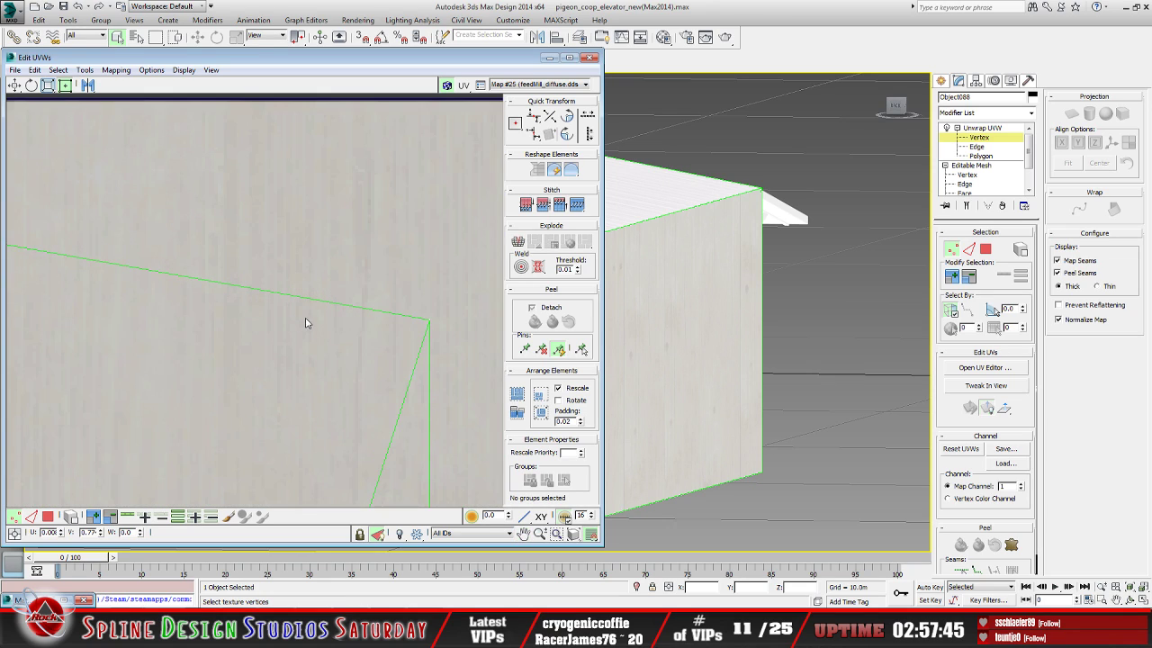
{"action": "scroll", "coordinate": [305, 323], "scroll_direction": "down", "scroll_amount": 2}
{"action": "scroll", "coordinate": [315, 334], "scroll_direction": "up", "scroll_amount": 3}
{"action": "scroll", "coordinate": [270, 271], "scroll_direction": "down", "scroll_amount": 1}
{"action": "scroll", "coordinate": [272, 288], "scroll_direction": "down", "scroll_amount": 2}
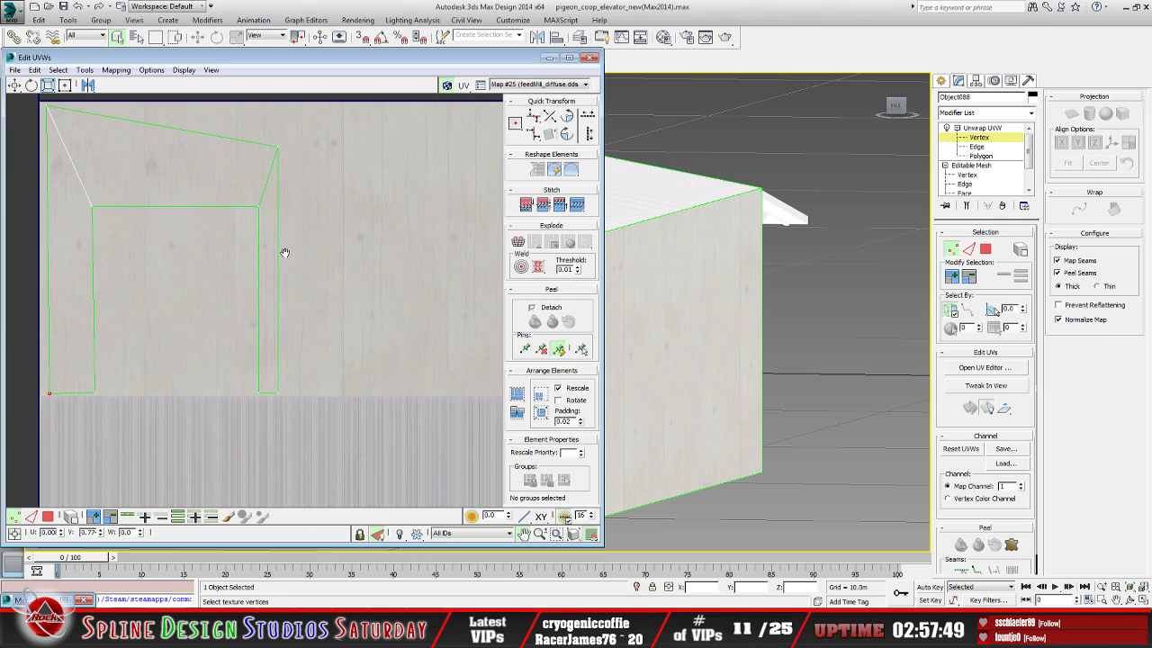
{"action": "scroll", "coordinate": [288, 305], "scroll_direction": "up", "scroll_amount": 3}
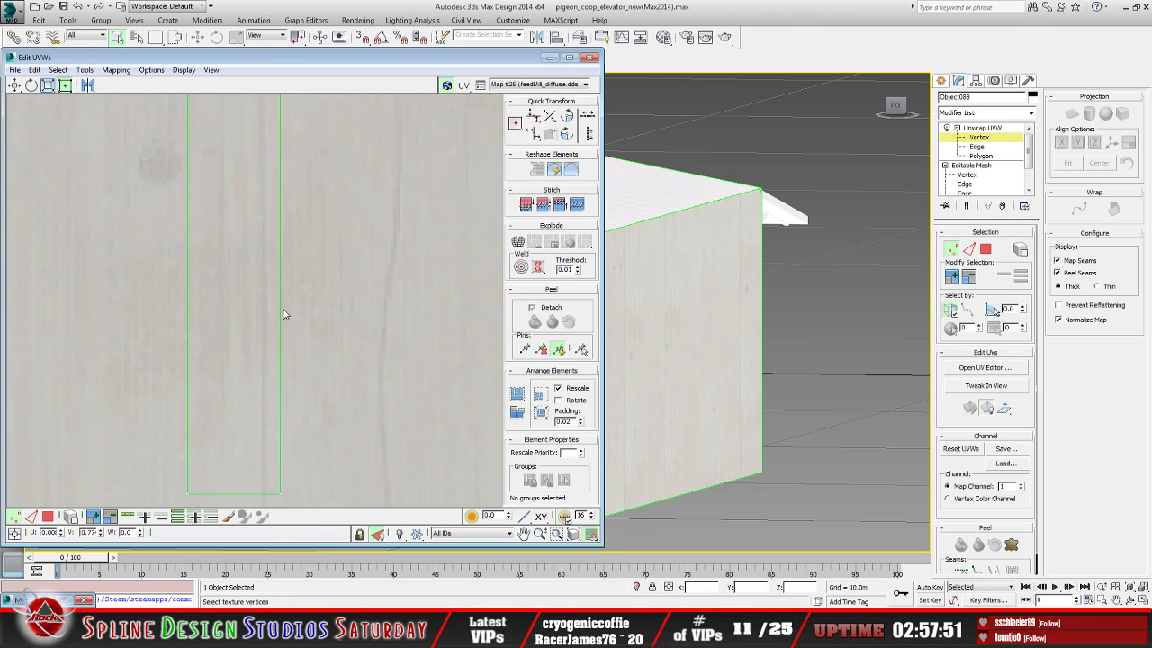
{"action": "scroll", "coordinate": [286, 306], "scroll_direction": "down", "scroll_amount": 3}
{"action": "scroll", "coordinate": [288, 301], "scroll_direction": "up", "scroll_amount": 1}
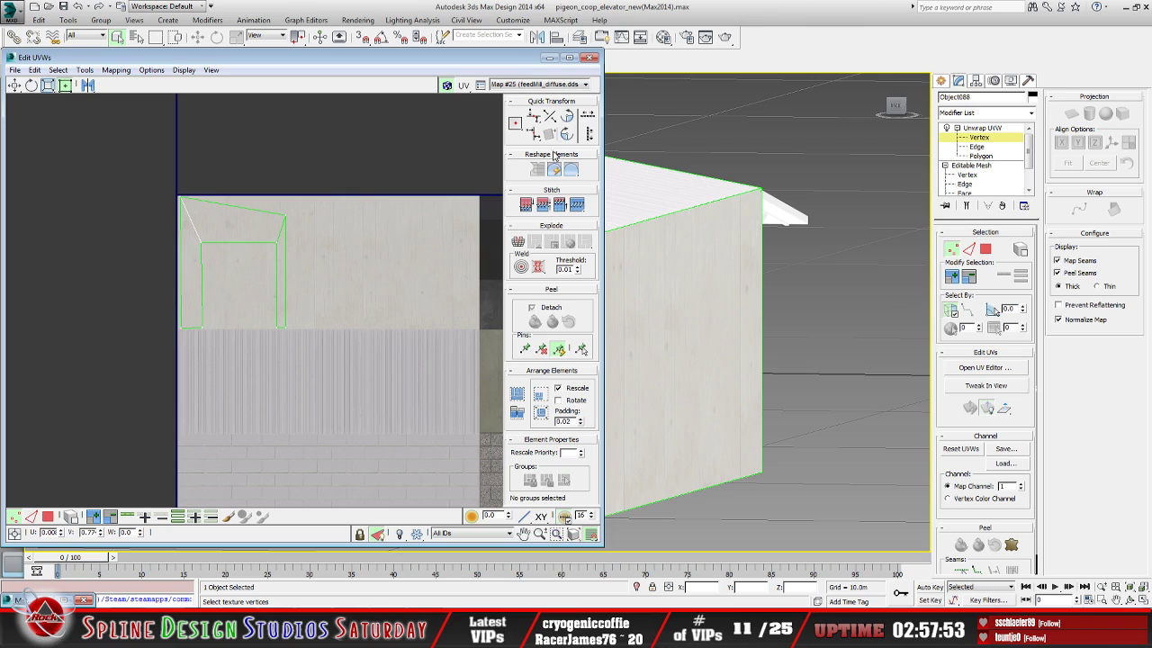
{"action": "left_click", "coordinate": [548, 57]}
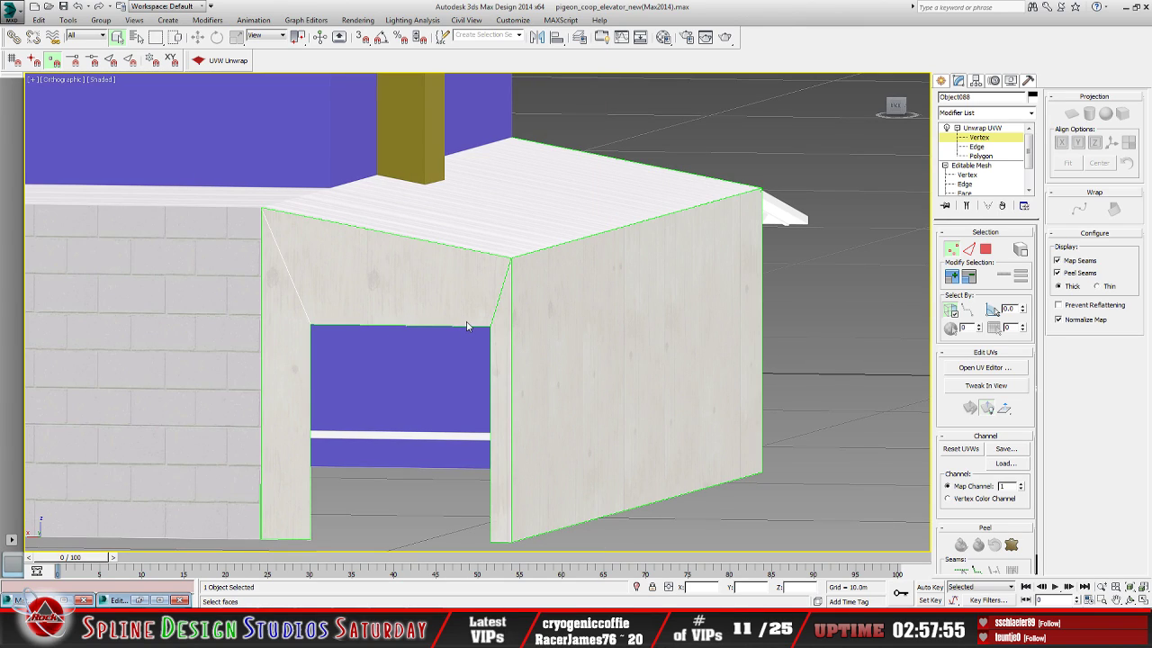
Leave vertex editing and hide the drive-through bay shell and the blue gabled building
{"action": "left_click", "coordinate": [1130, 600]}
{"action": "left_click_drag", "start_coordinate": [477, 345], "coordinate": [452, 378]}
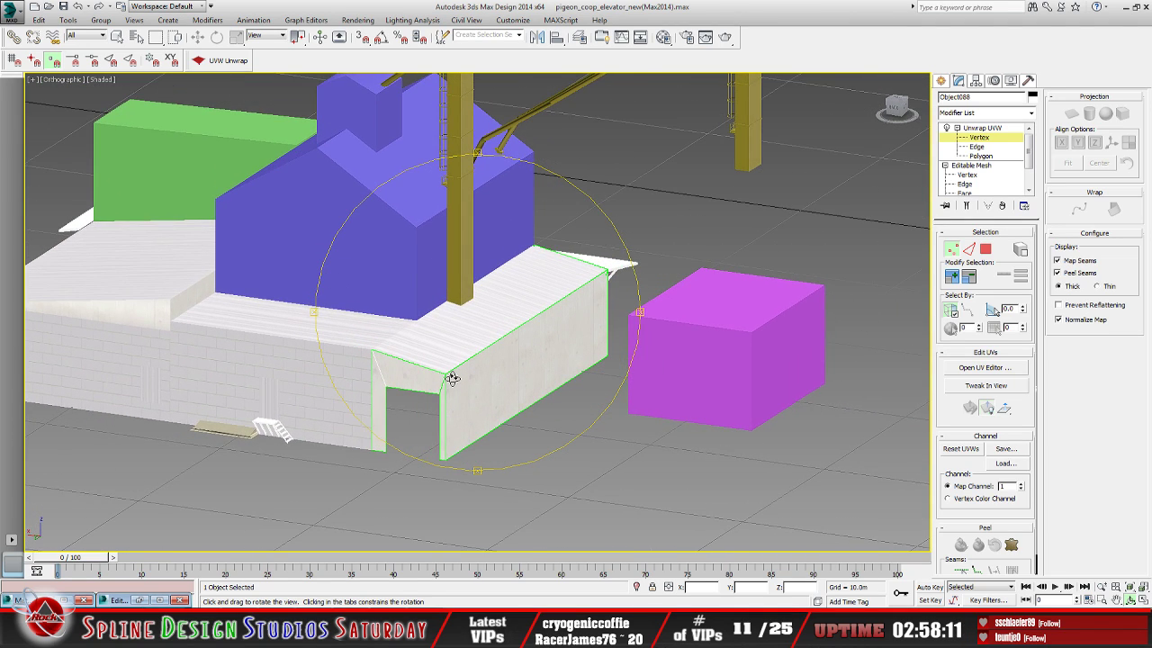
{"action": "left_click", "coordinate": [980, 128]}
{"action": "left_click", "coordinate": [462, 362]}
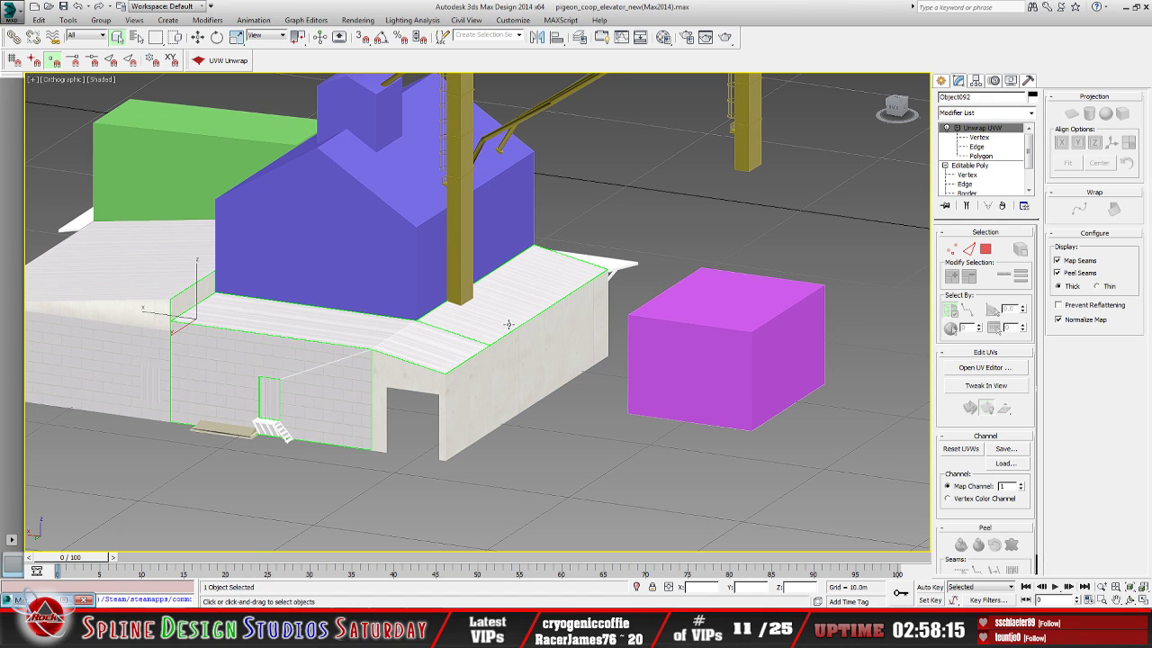
{"action": "left_click", "coordinate": [490, 398]}
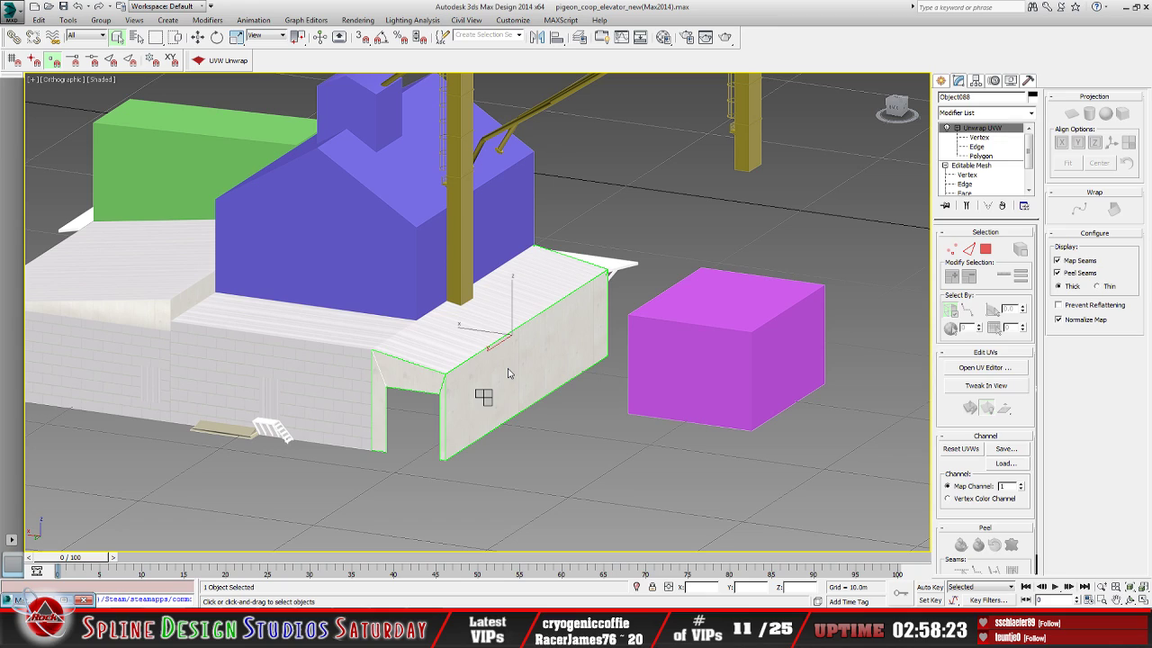
{"action": "key", "text": "Delete"}
{"action": "left_click", "coordinate": [413, 264]}
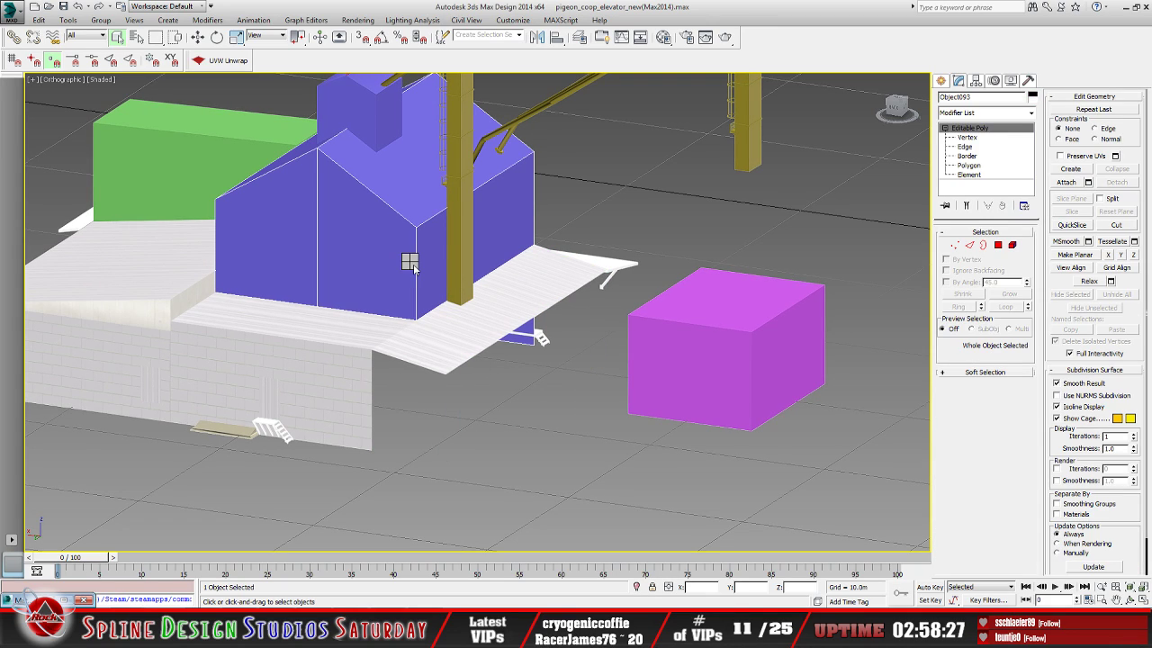
{"action": "key", "text": "Delete"}
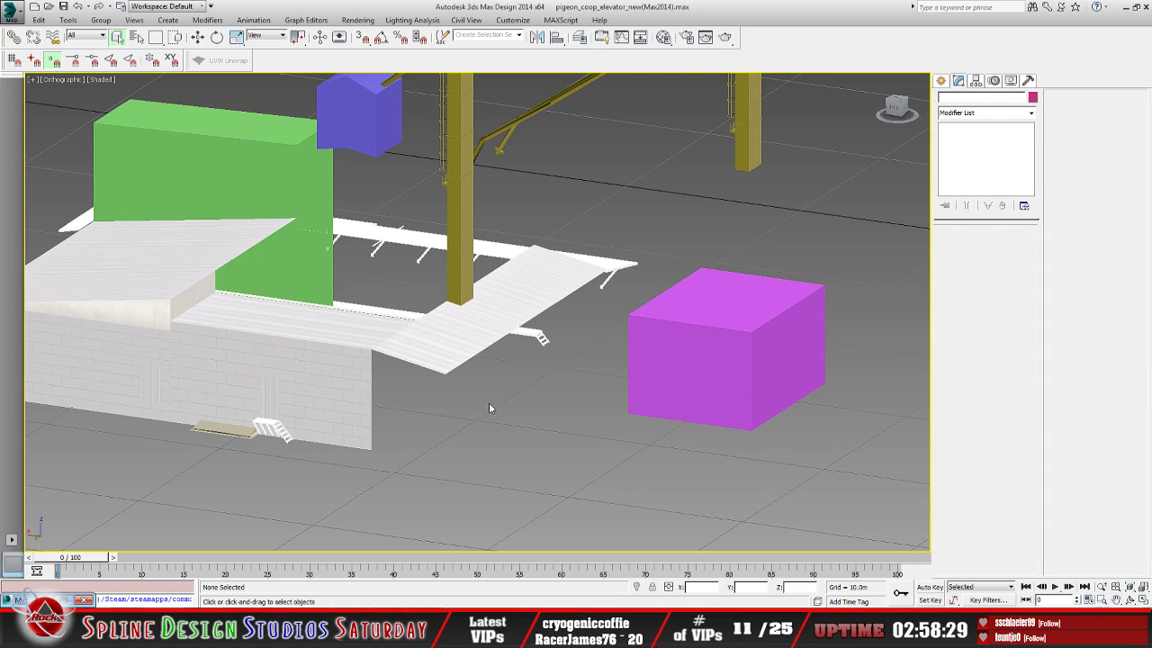
Unhide the InteriorDriveThru object and bring its open end into close view
{"action": "key", "text": "ctrl+shift+h"}
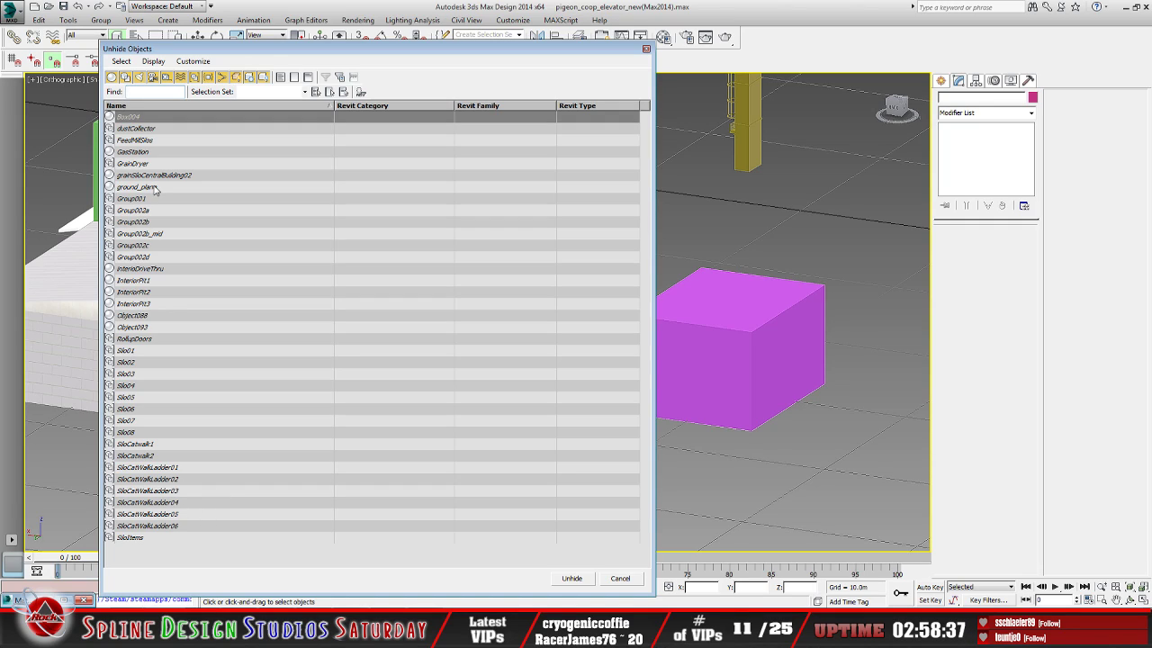
{"action": "left_click", "coordinate": [153, 270]}
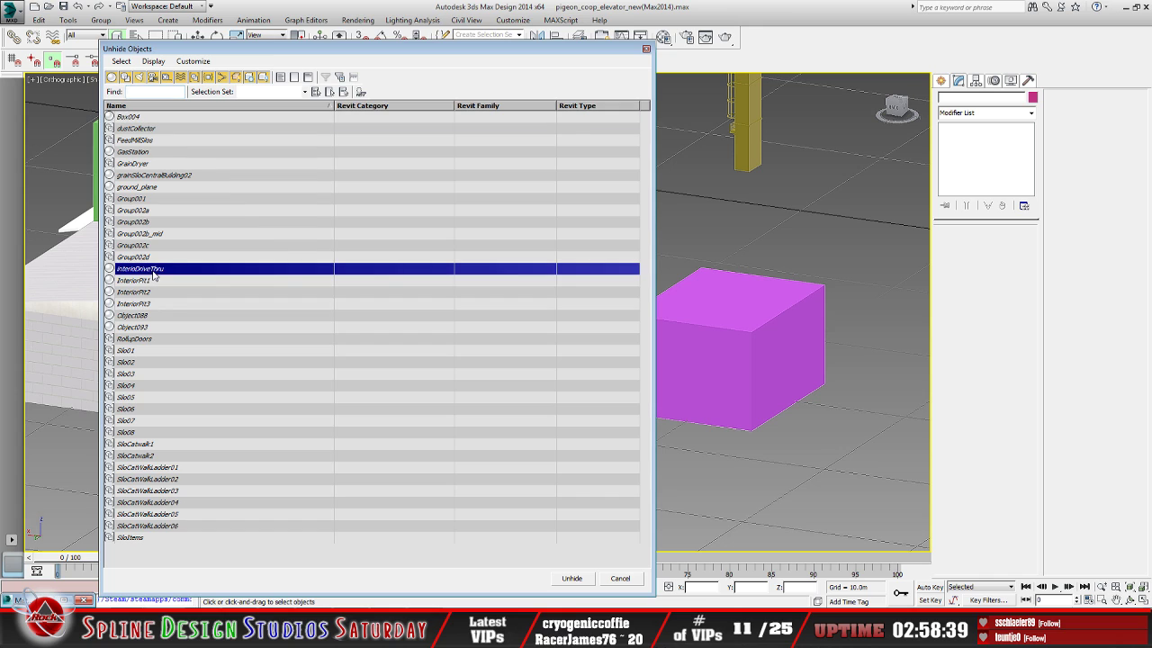
{"action": "left_click", "coordinate": [571, 578]}
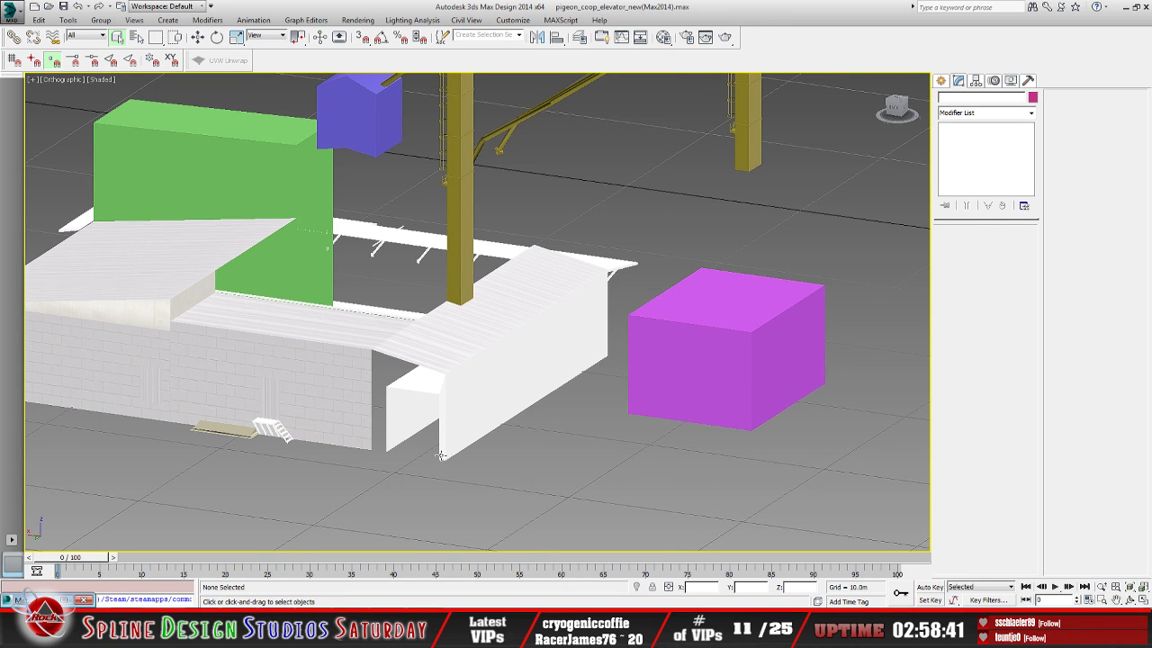
{"action": "middle_click_drag", "start_coordinate": [456, 458], "coordinate": [464, 469]}
{"action": "scroll", "coordinate": [464, 440], "scroll_direction": "up", "scroll_amount": 5}
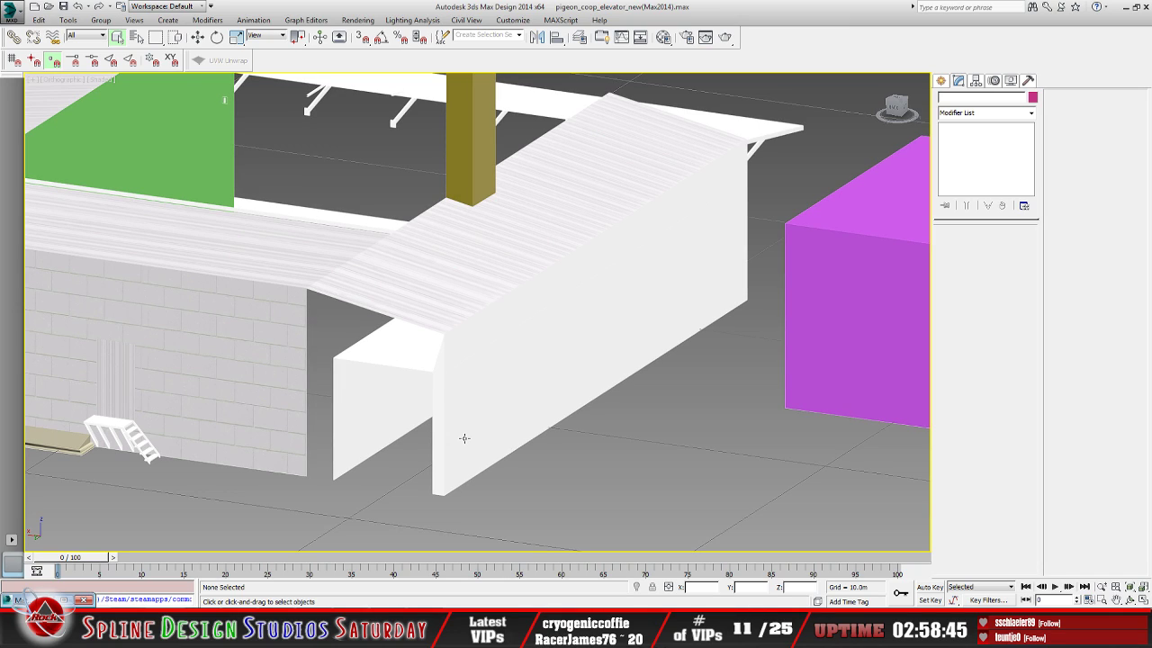
{"action": "left_click", "coordinate": [1131, 599]}
{"action": "left_click_drag", "start_coordinate": [543, 405], "coordinate": [494, 381]}
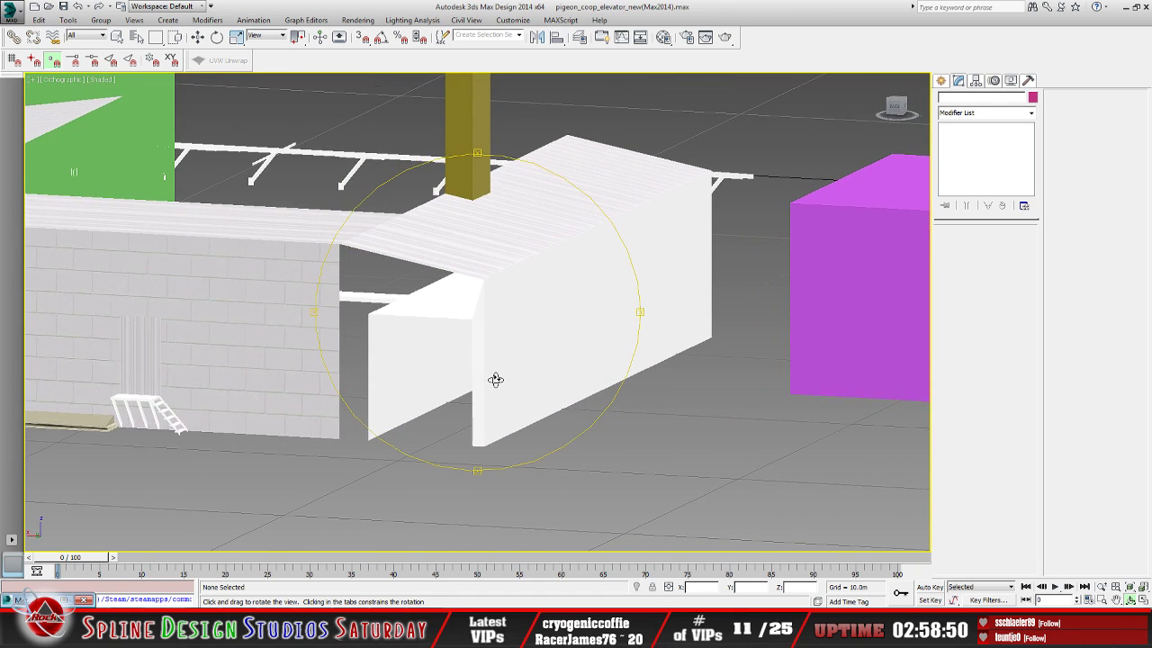
Render the current view of the drive-through interior and close the rendered image
{"action": "left_click", "coordinate": [357, 20]}
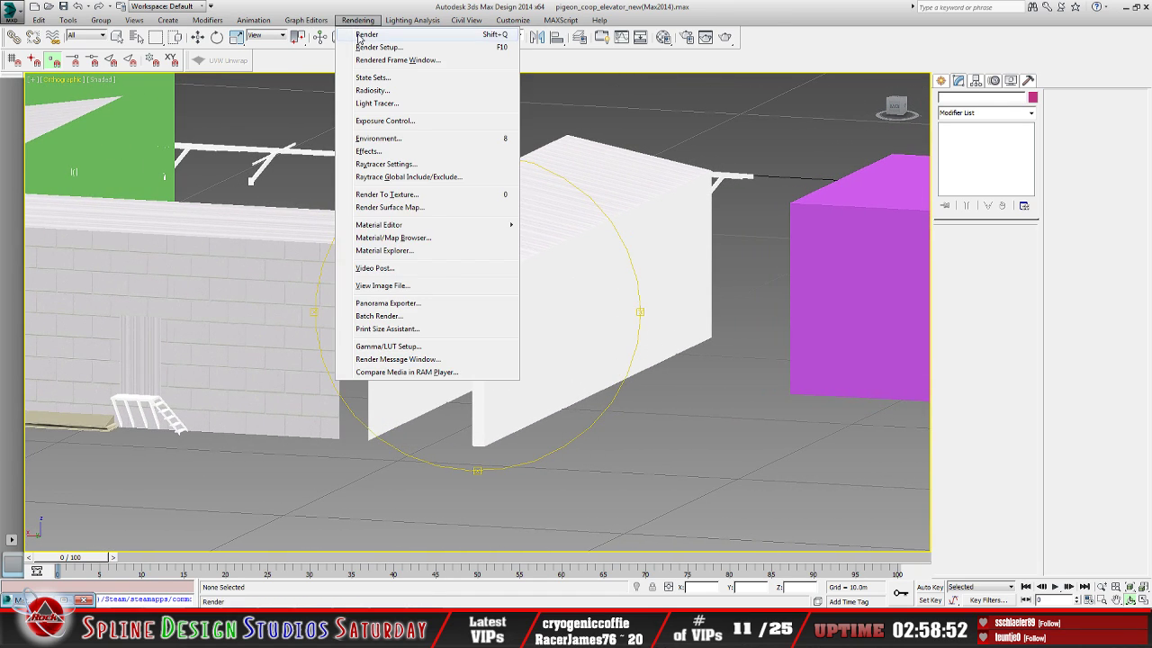
{"action": "left_click", "coordinate": [360, 33]}
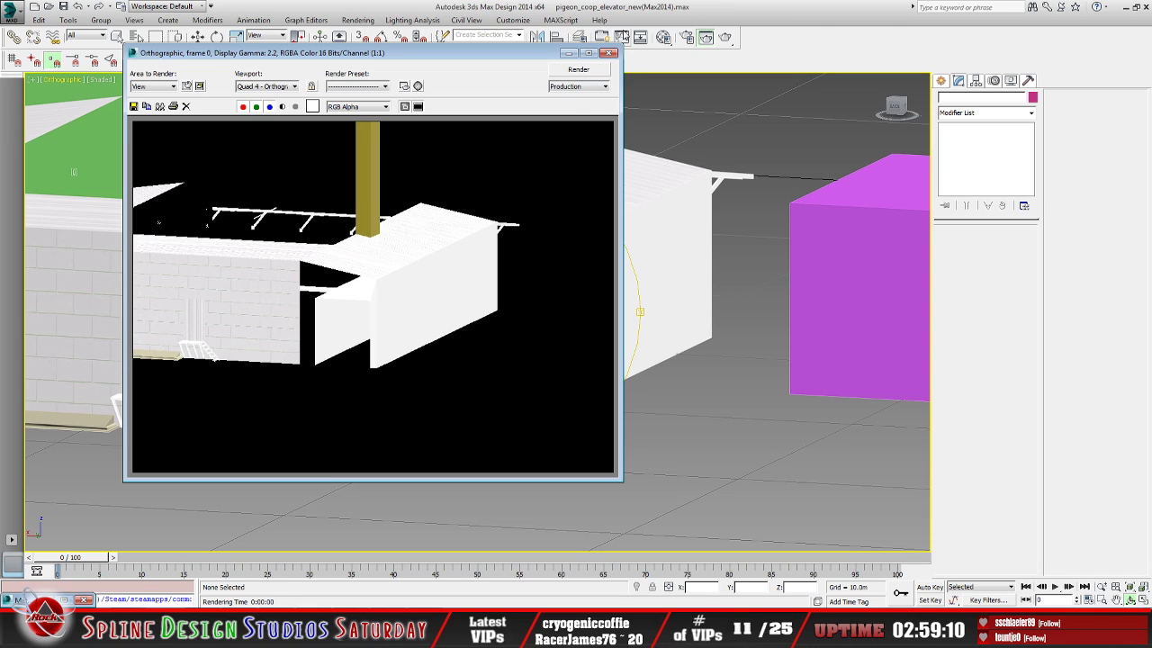
{"action": "left_click", "coordinate": [610, 53]}
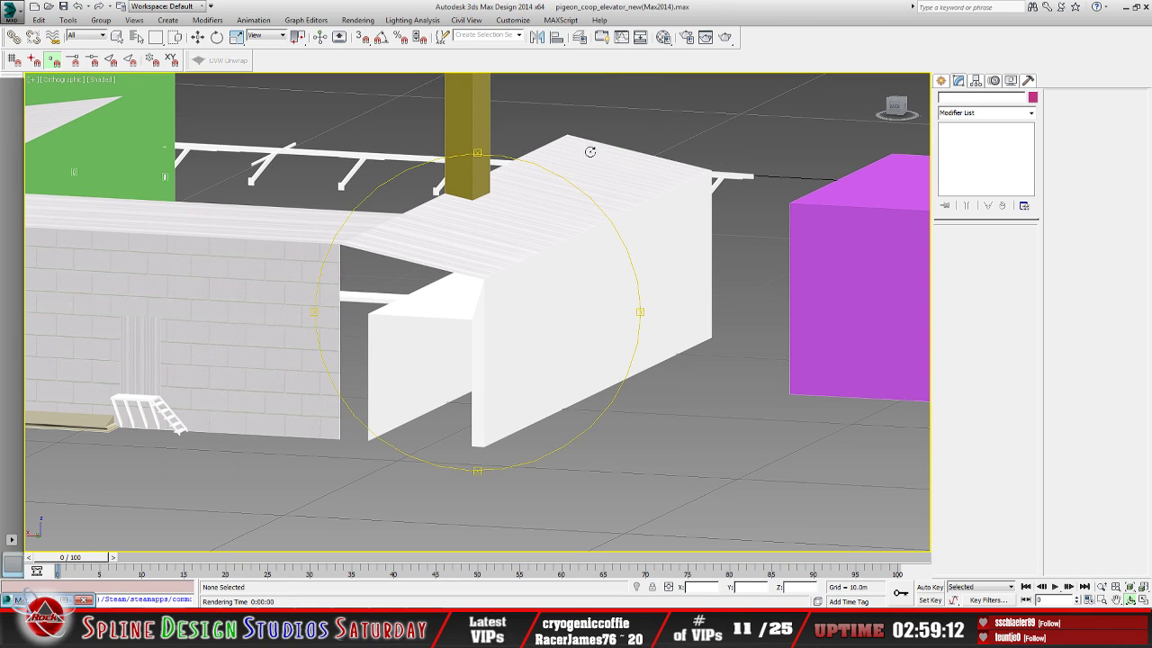
Enter polygon editing on the drive-through interior object and select its long outer side wall
{"action": "left_click", "coordinate": [118, 38]}
{"action": "left_click", "coordinate": [525, 345]}
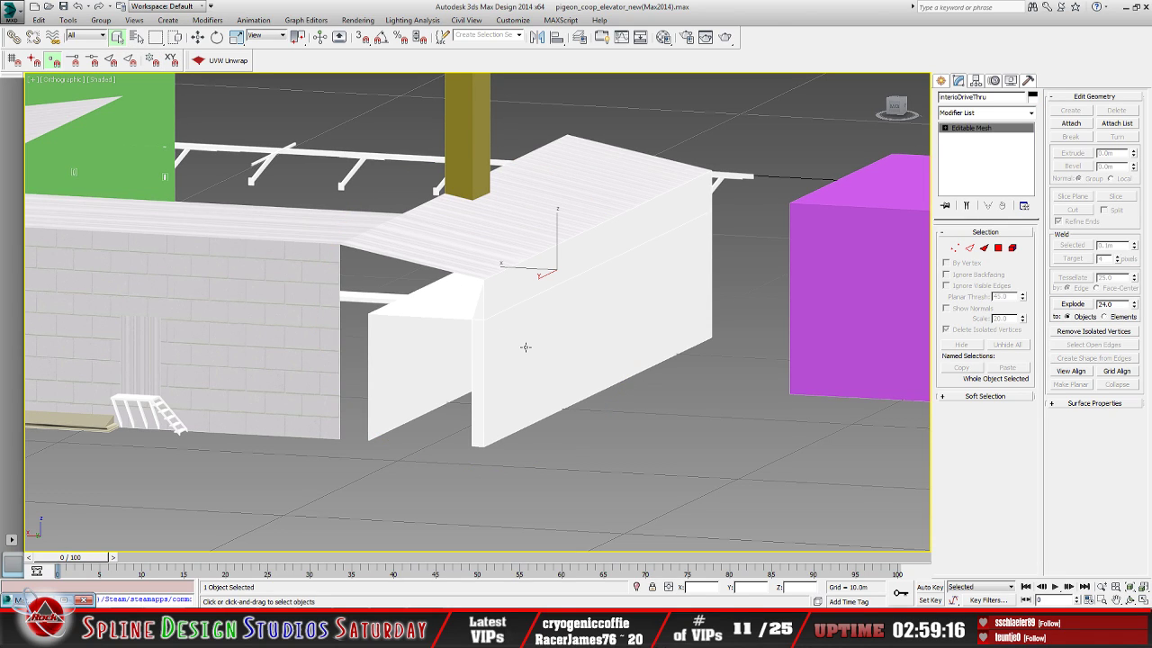
{"action": "left_click", "coordinate": [945, 128]}
{"action": "left_click", "coordinate": [968, 166]}
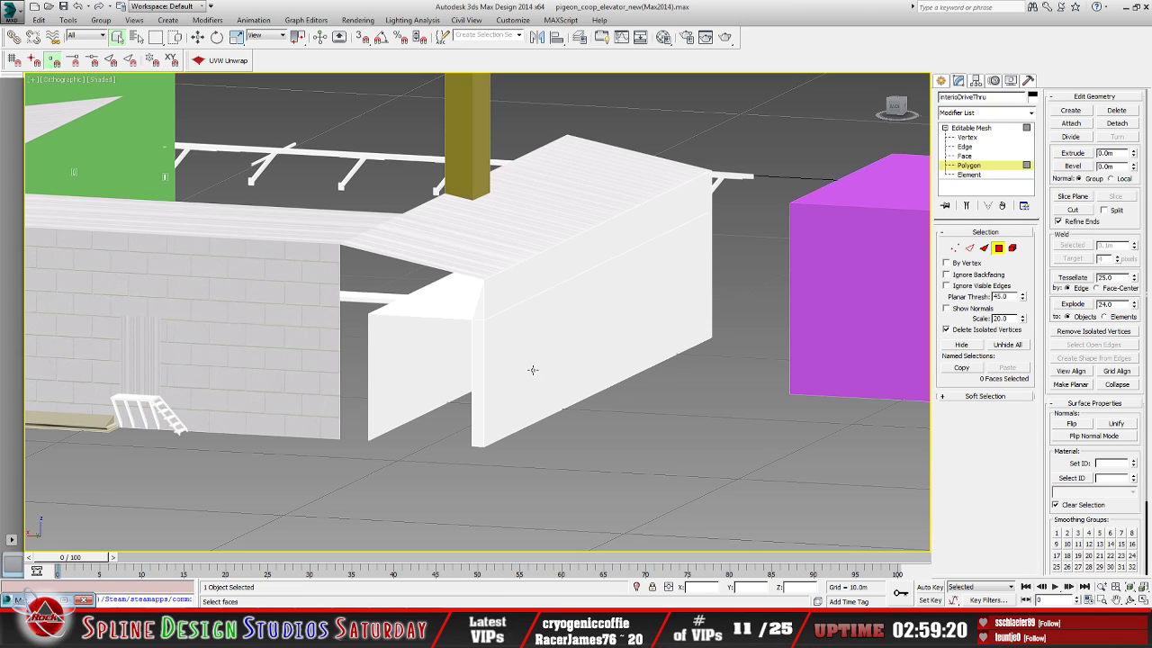
{"action": "left_click", "coordinate": [527, 371]}
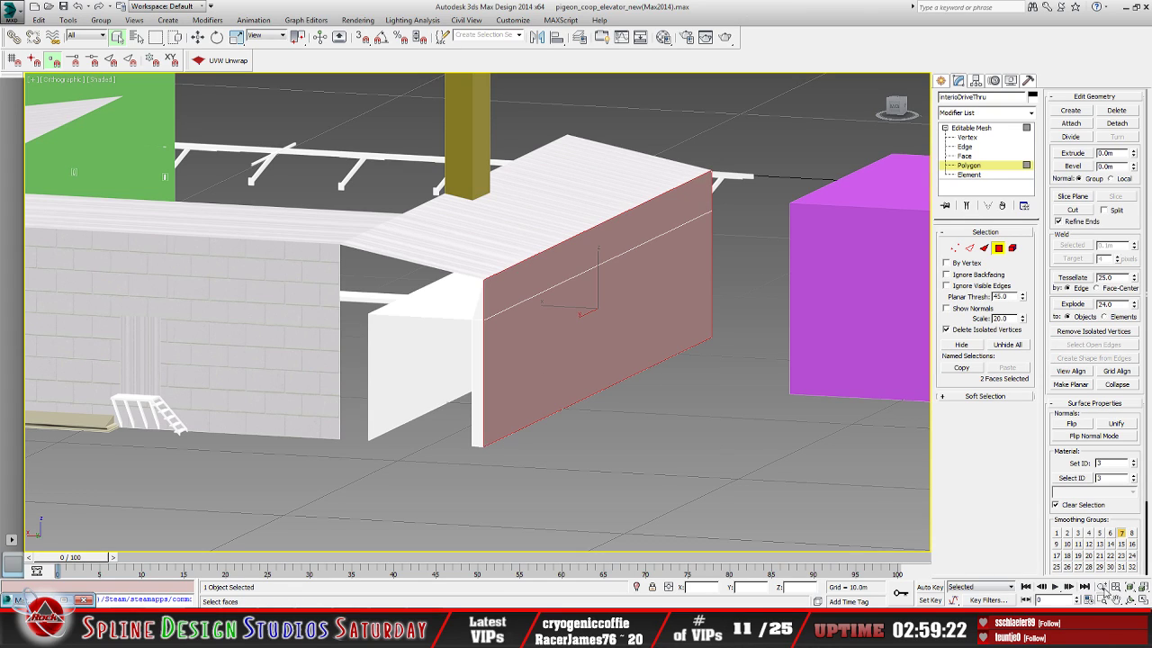
View the interior from its open end and select the narrow far-end strip of the tall side wall
{"action": "left_click", "coordinate": [1128, 601]}
{"action": "left_click_drag", "start_coordinate": [572, 379], "coordinate": [458, 358]}
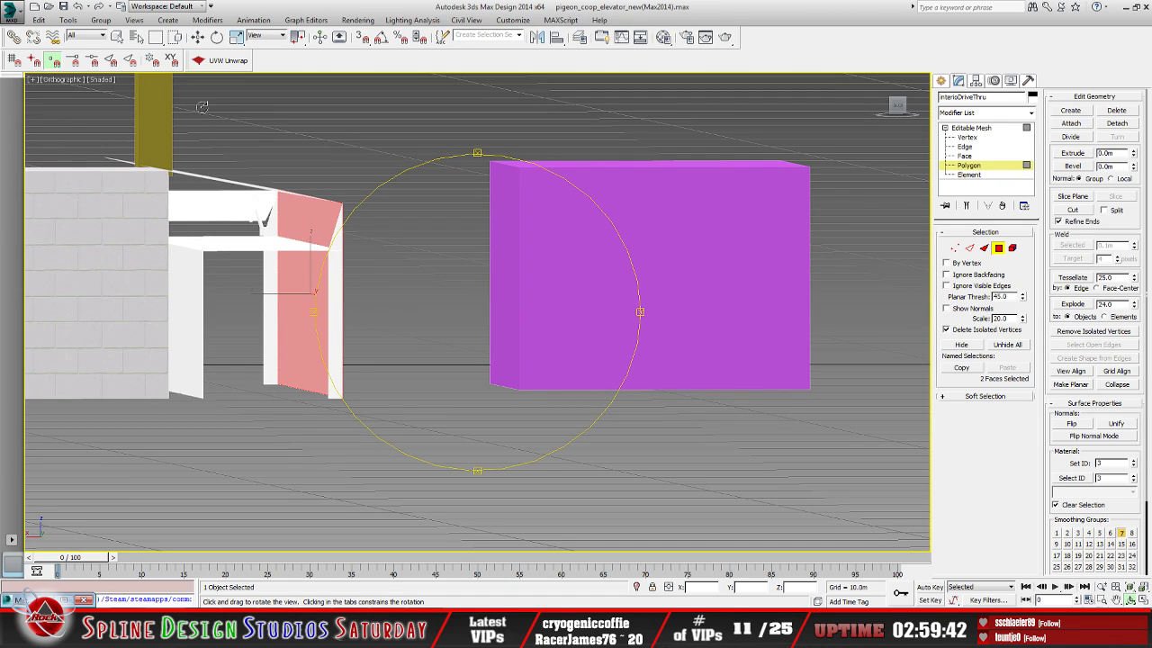
{"action": "left_click", "coordinate": [117, 36]}
{"action": "left_click", "coordinate": [347, 354]}
{"action": "left_click", "coordinate": [313, 339]}
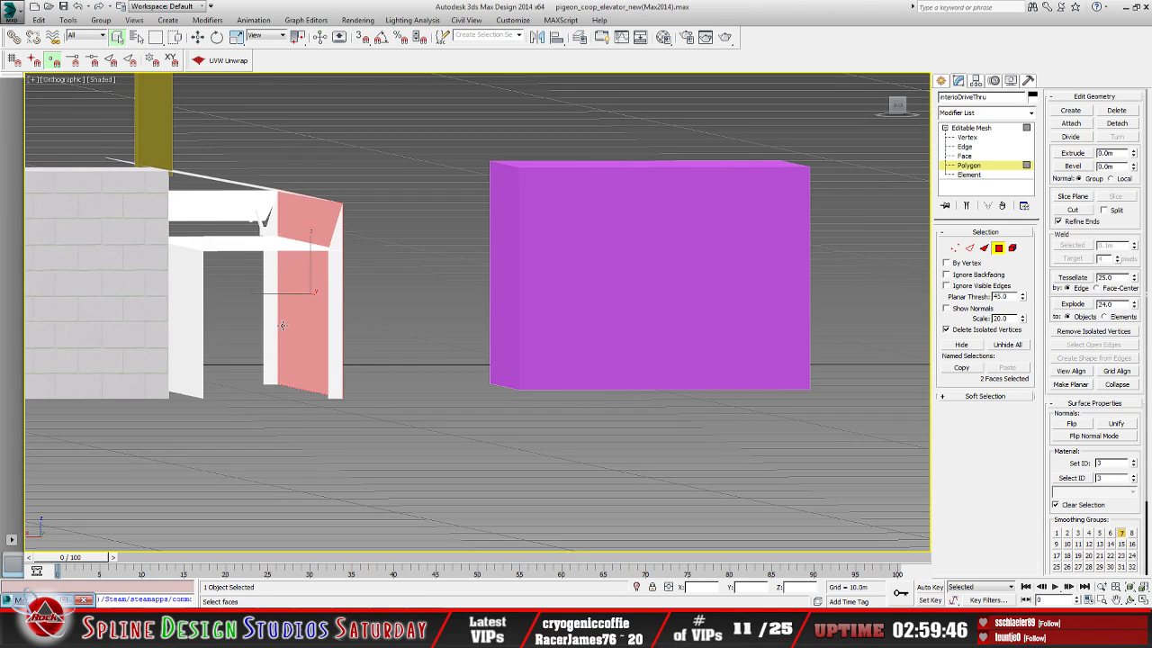
{"action": "left_click", "coordinate": [268, 304]}
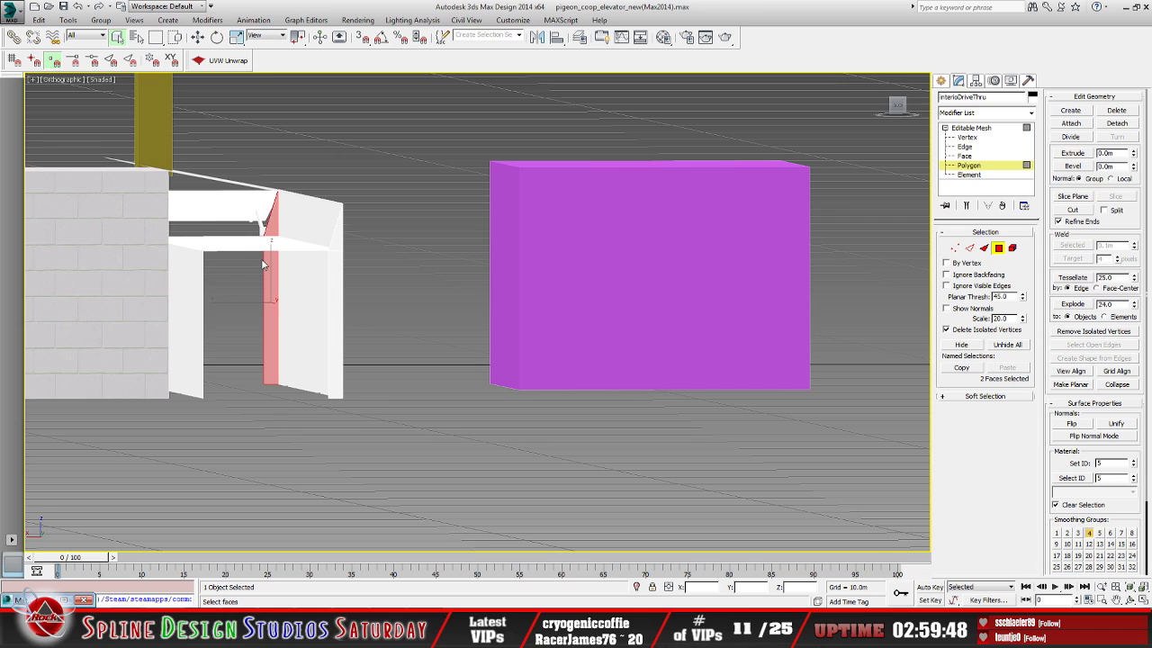
Check the interior from below by selecting its ceiling polygon and the narrow wall-end strip
{"action": "left_click", "coordinate": [1131, 599]}
{"action": "left_click_drag", "start_coordinate": [426, 351], "coordinate": [459, 364]}
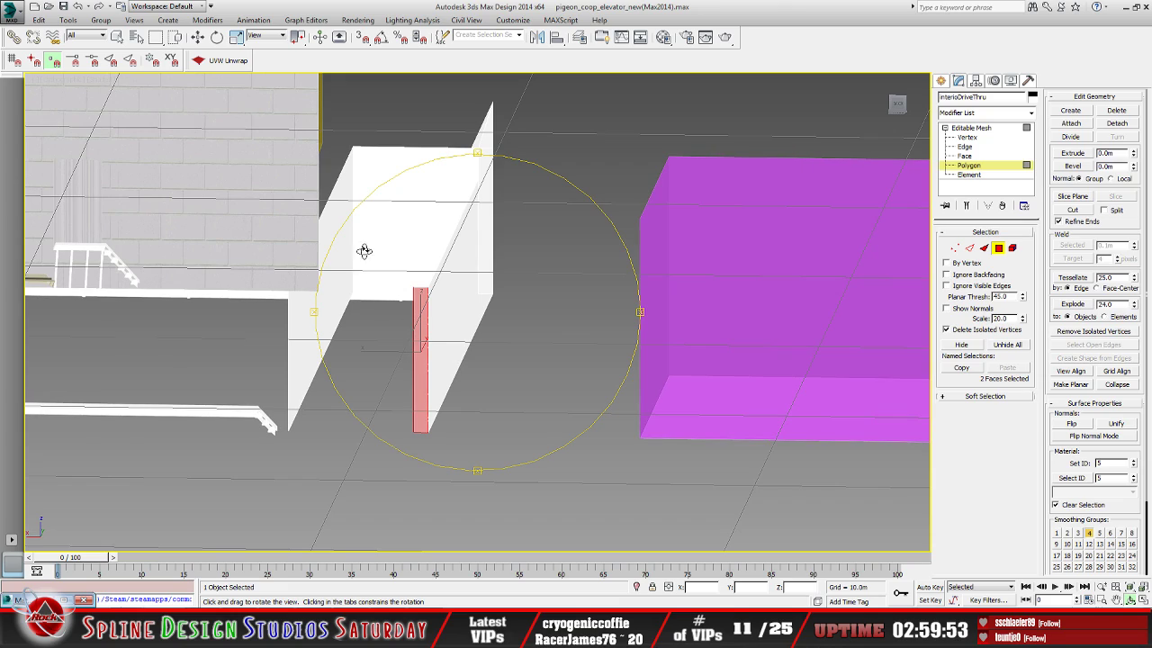
{"action": "left_click", "coordinate": [117, 37]}
{"action": "left_click", "coordinate": [404, 240]}
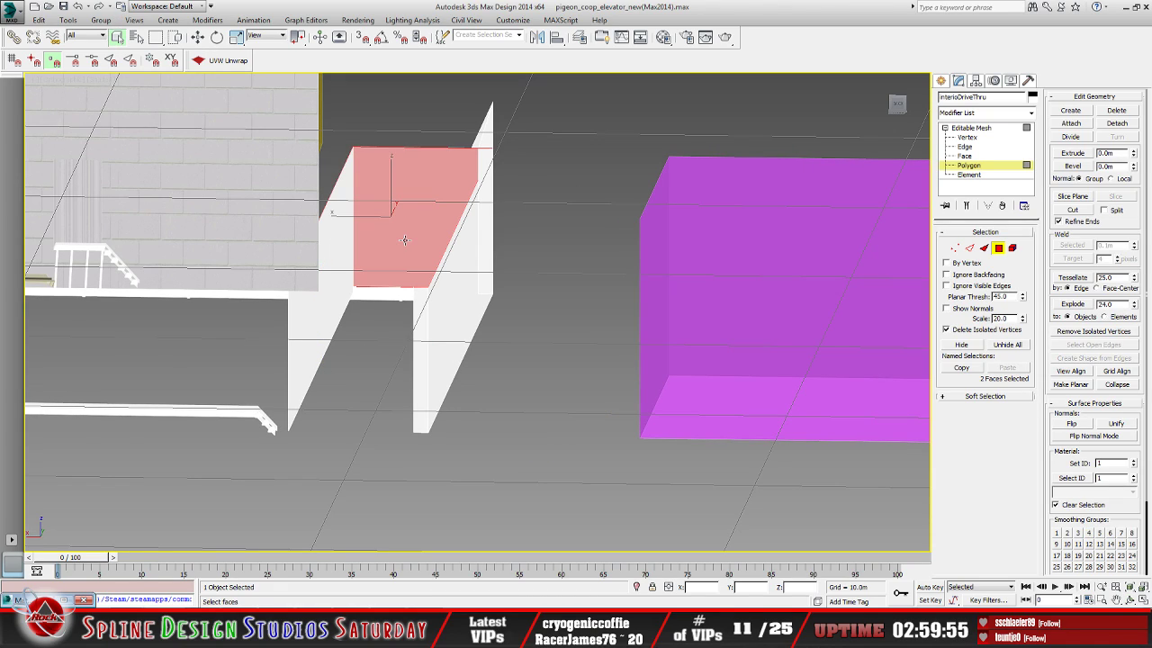
{"action": "left_click", "coordinate": [405, 301]}
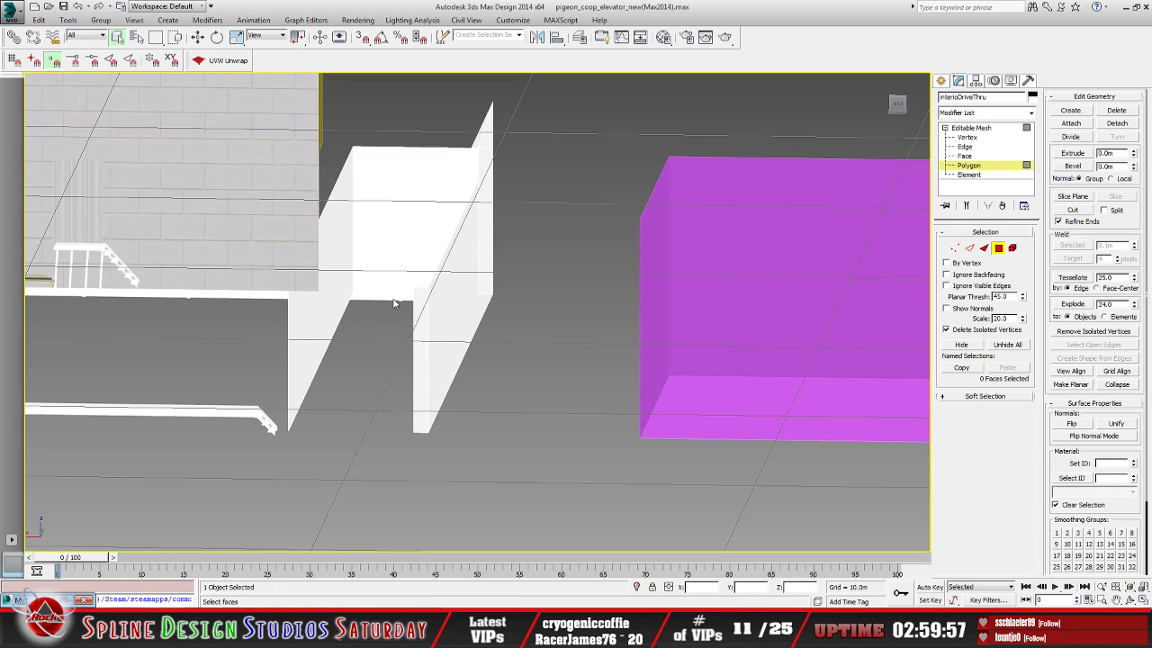
{"action": "left_click", "coordinate": [418, 345]}
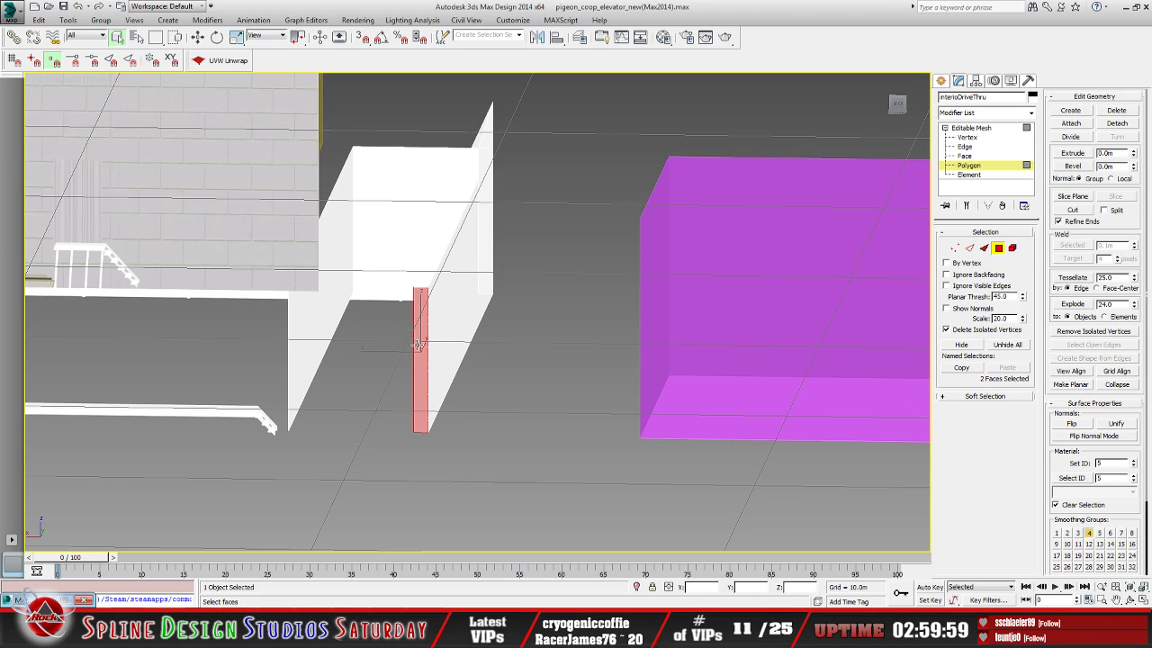
{"action": "left_click", "coordinate": [383, 299]}
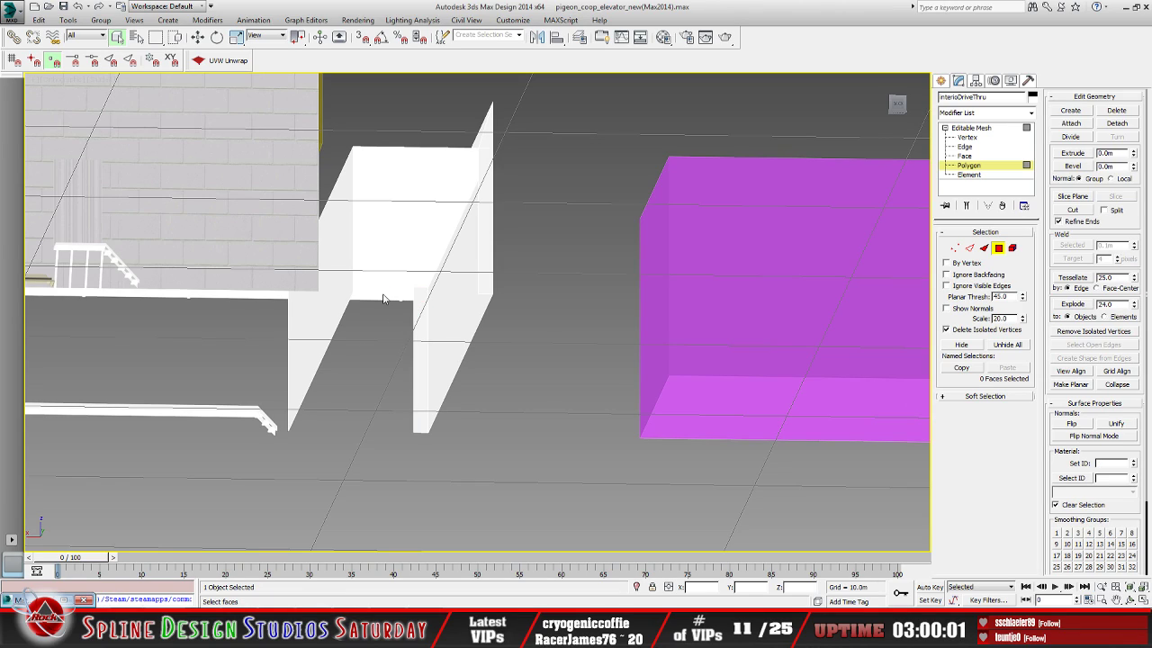
Check the interior's two long walls by selecting the short inner wall and the tall side wall
{"action": "left_click", "coordinate": [1130, 599]}
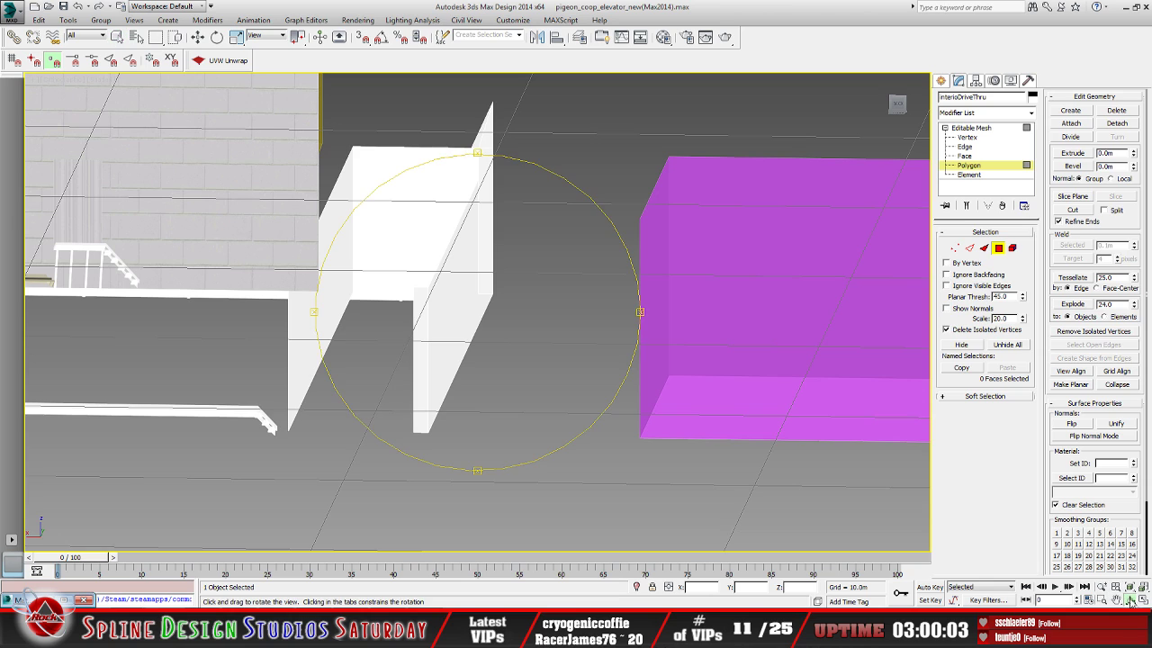
{"action": "mouse_move", "coordinate": [500, 353]}
{"action": "left_mouse_down"}
{"action": "mouse_move", "coordinate": [485, 344]}
{"action": "mouse_move", "coordinate": [489, 358]}
{"action": "left_mouse_up"}
{"action": "left_click", "coordinate": [117, 36]}
{"action": "left_click", "coordinate": [321, 299]}
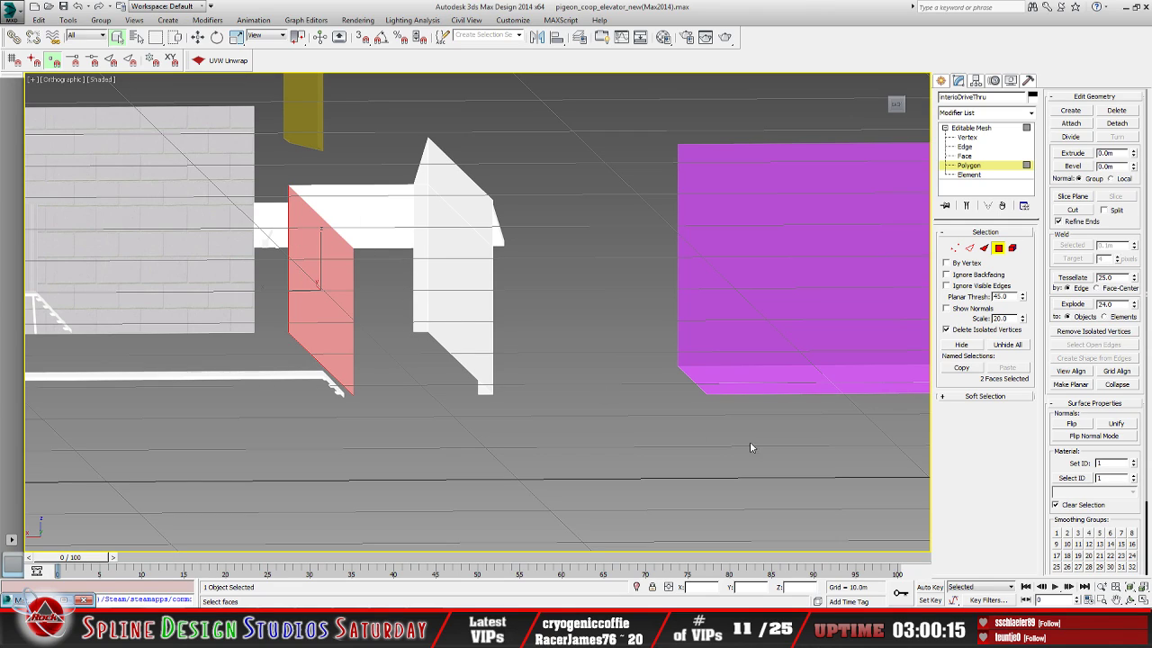
{"action": "left_click", "coordinate": [1130, 599]}
{"action": "left_click_drag", "start_coordinate": [490, 363], "coordinate": [477, 330]}
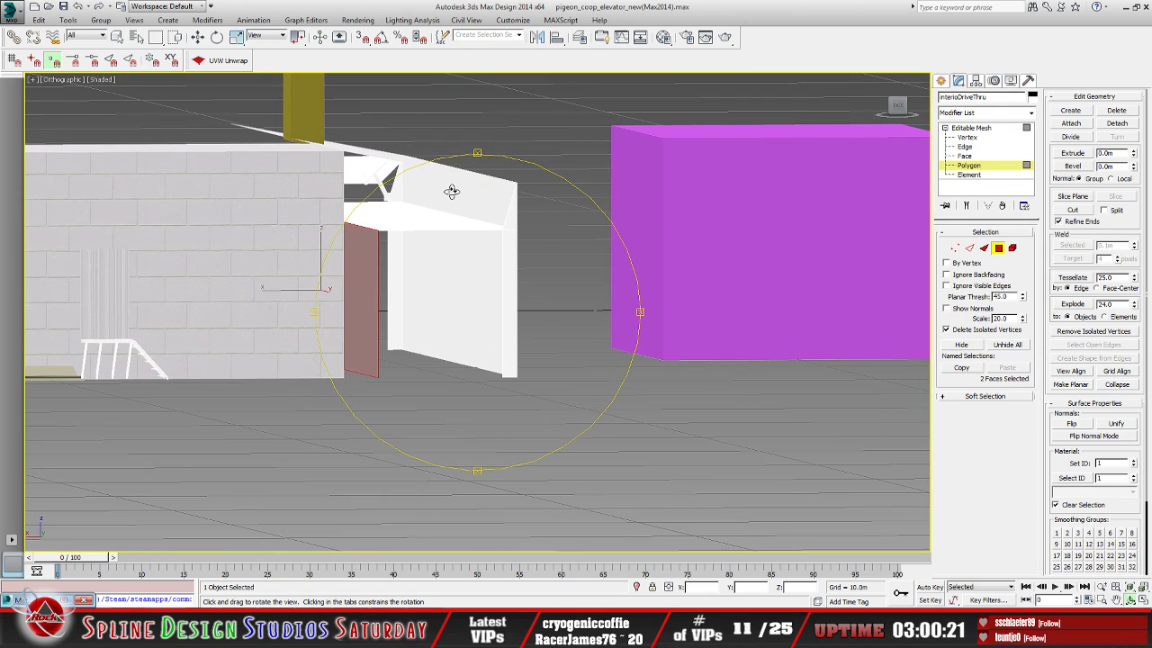
{"action": "left_click", "coordinate": [117, 36]}
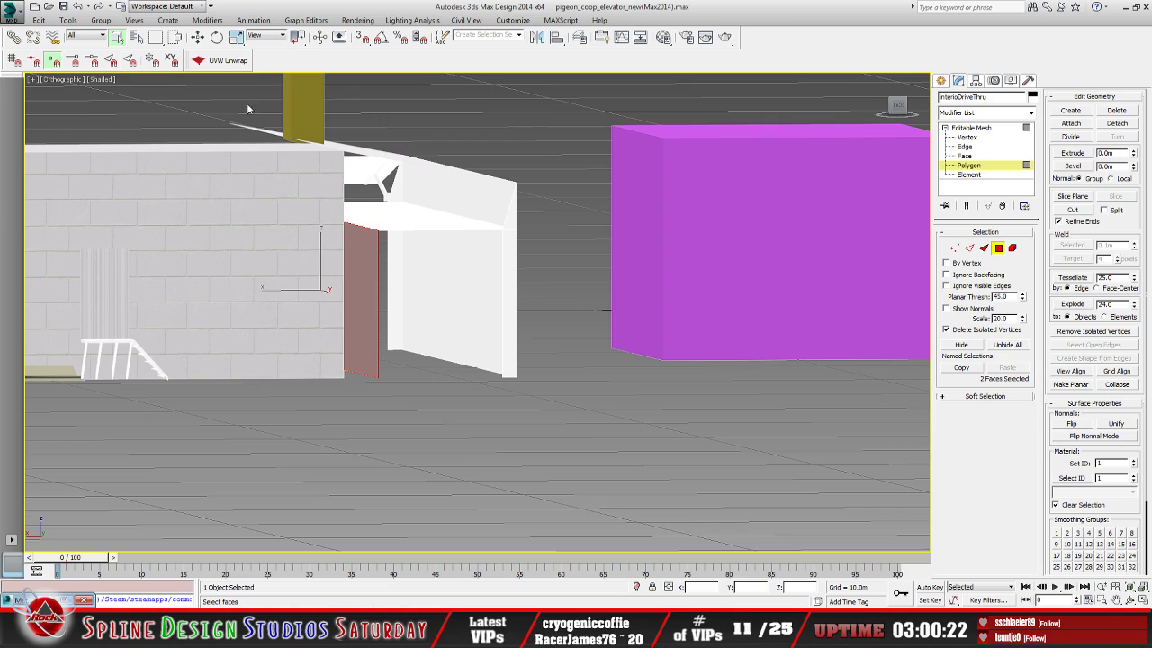
{"action": "left_click", "coordinate": [458, 206]}
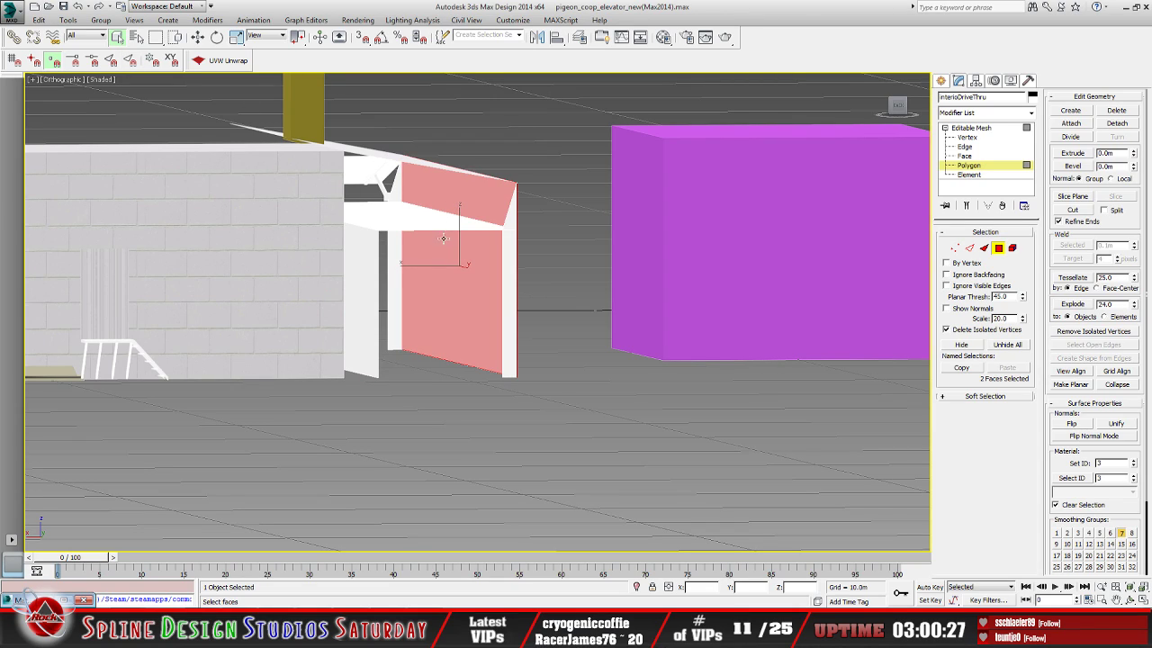
View the interior from the opposite end and select its narrow wall-end strip and its ceiling polygon
{"action": "left_click", "coordinate": [1133, 600]}
{"action": "left_click_drag", "start_coordinate": [552, 336], "coordinate": [597, 304]}
{"action": "left_click_drag", "start_coordinate": [480, 200], "coordinate": [493, 266]}
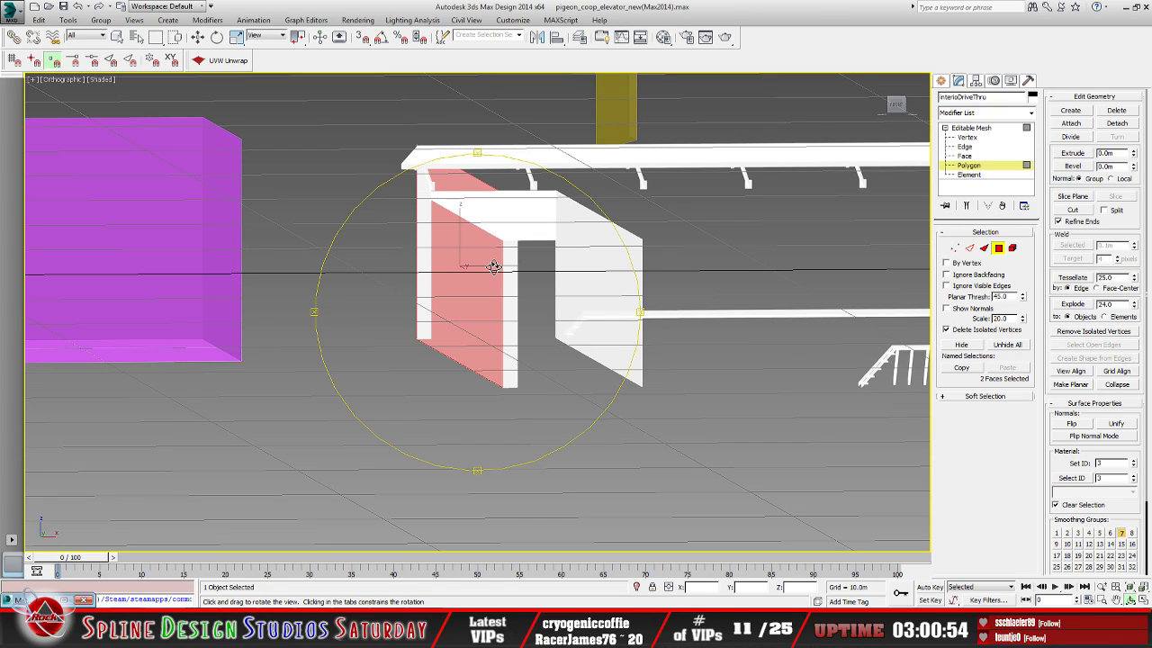
{"action": "left_click", "coordinate": [118, 37]}
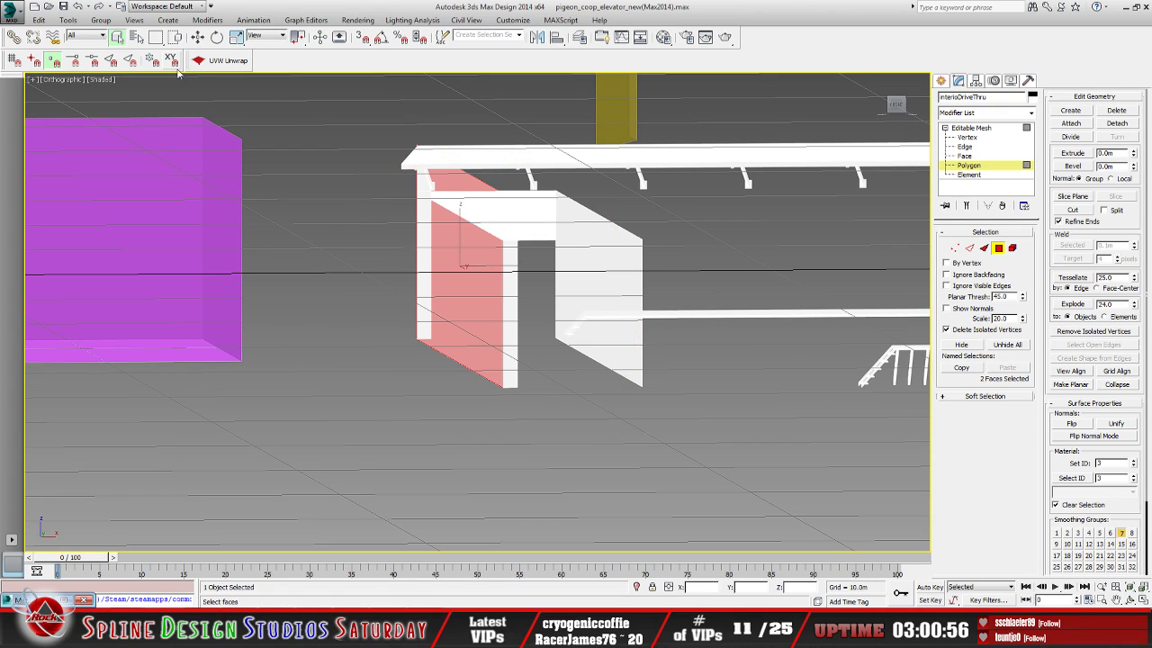
{"action": "left_click", "coordinate": [509, 332]}
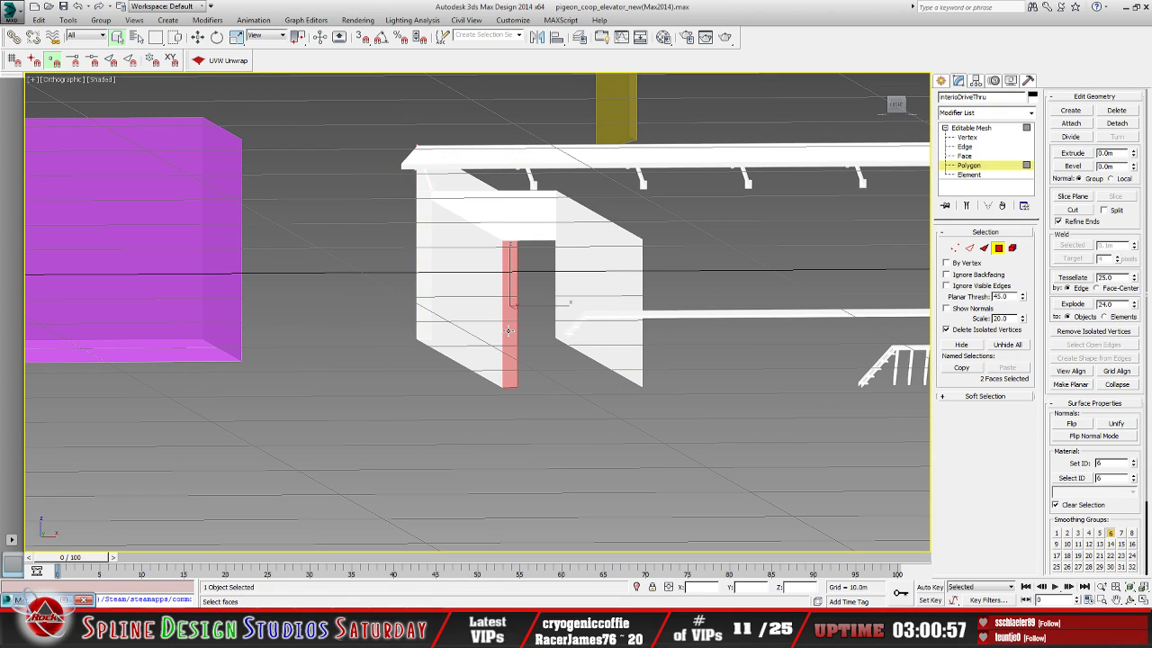
{"action": "left_click", "coordinate": [522, 221]}
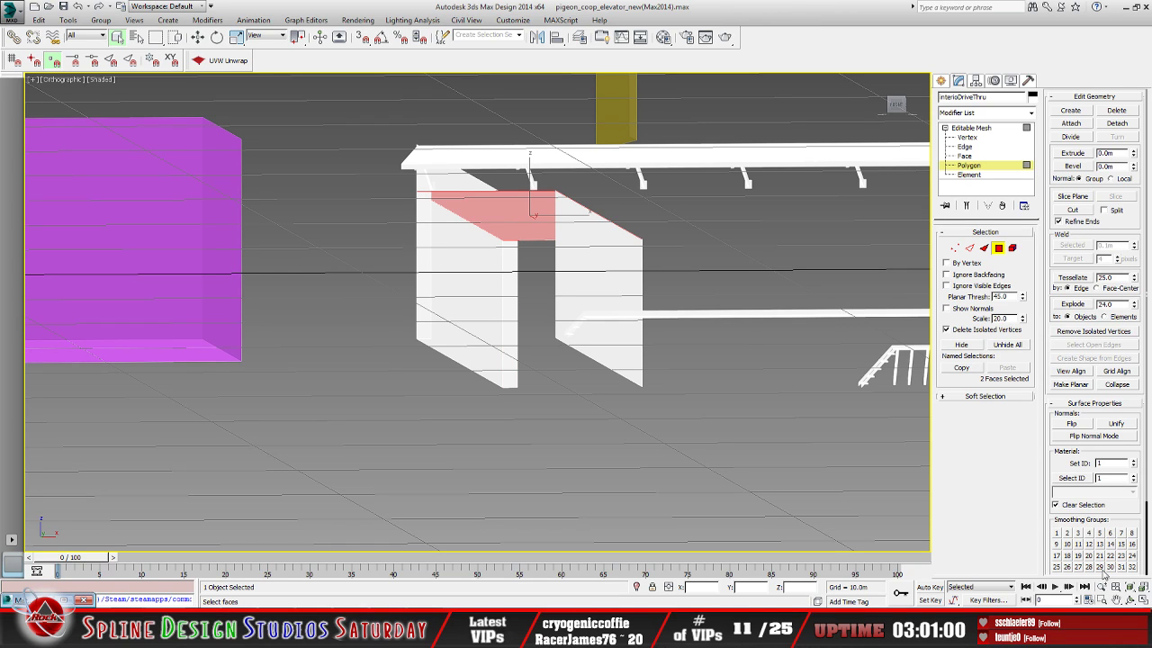
Examine the ceiling and walls from several angles, return to the outer side wall, and leave polygon editing
{"action": "left_click", "coordinate": [1130, 600]}
{"action": "left_click_drag", "start_coordinate": [565, 345], "coordinate": [496, 351]}
{"action": "left_click_drag", "start_coordinate": [414, 209], "coordinate": [398, 236]}
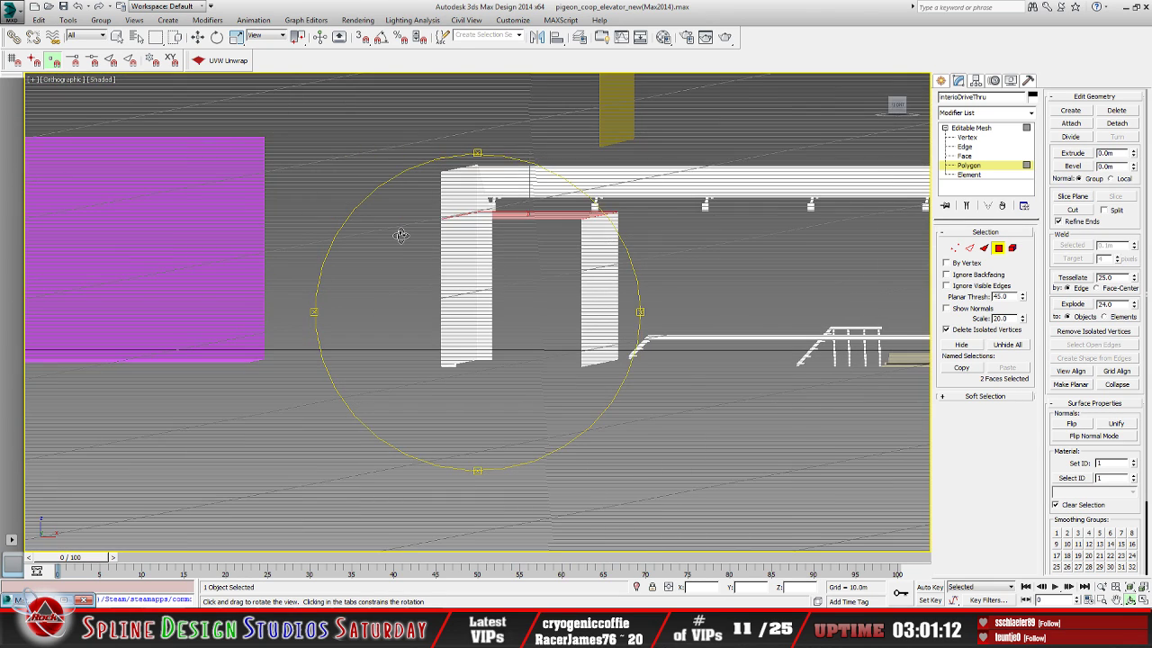
{"action": "left_click_drag", "start_coordinate": [474, 159], "coordinate": [498, 290]}
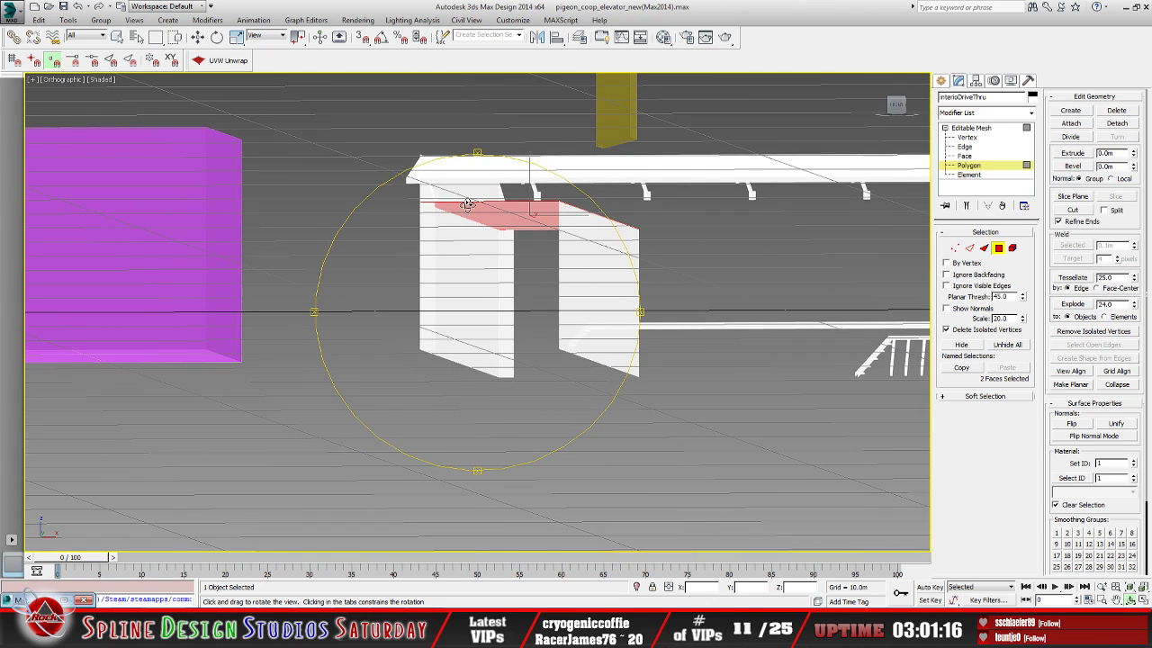
{"action": "left_click_drag", "start_coordinate": [485, 241], "coordinate": [475, 314]}
{"action": "left_click_drag", "start_coordinate": [463, 260], "coordinate": [521, 324]}
{"action": "scroll", "coordinate": [437, 188], "scroll_direction": "up", "scroll_amount": 5}
{"action": "left_click", "coordinate": [972, 128]}
{"action": "right_click", "coordinate": [714, 306]}
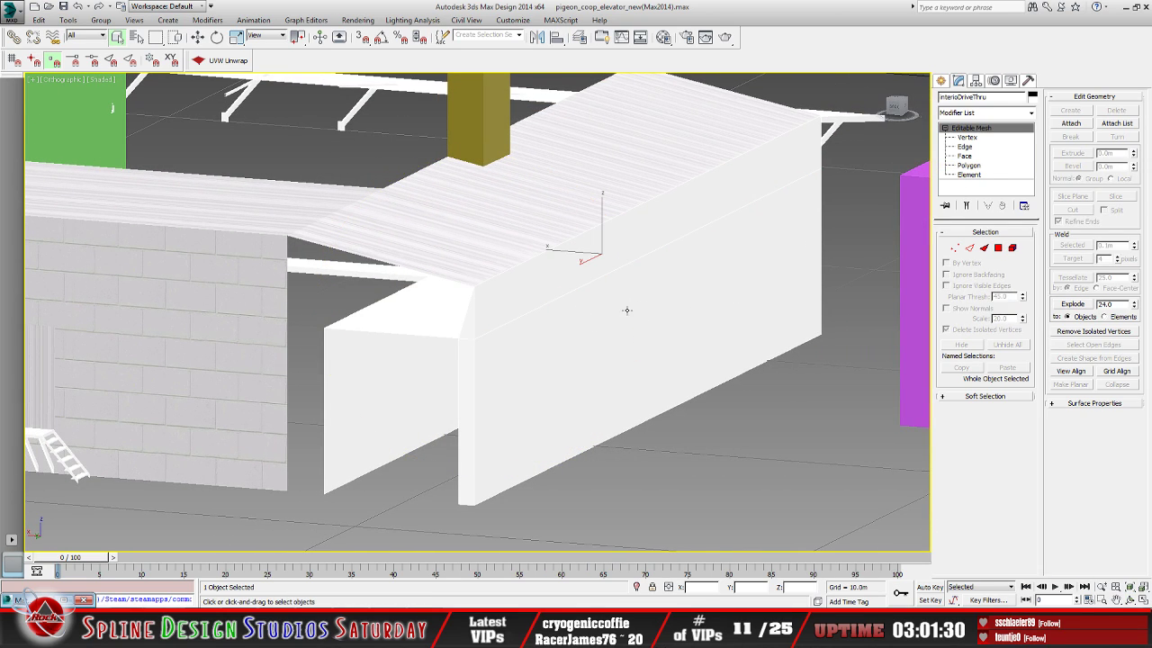
Unhide Object093 and bring the whole feed mill into view
{"action": "scroll", "coordinate": [597, 279], "scroll_direction": "down", "scroll_amount": 4}
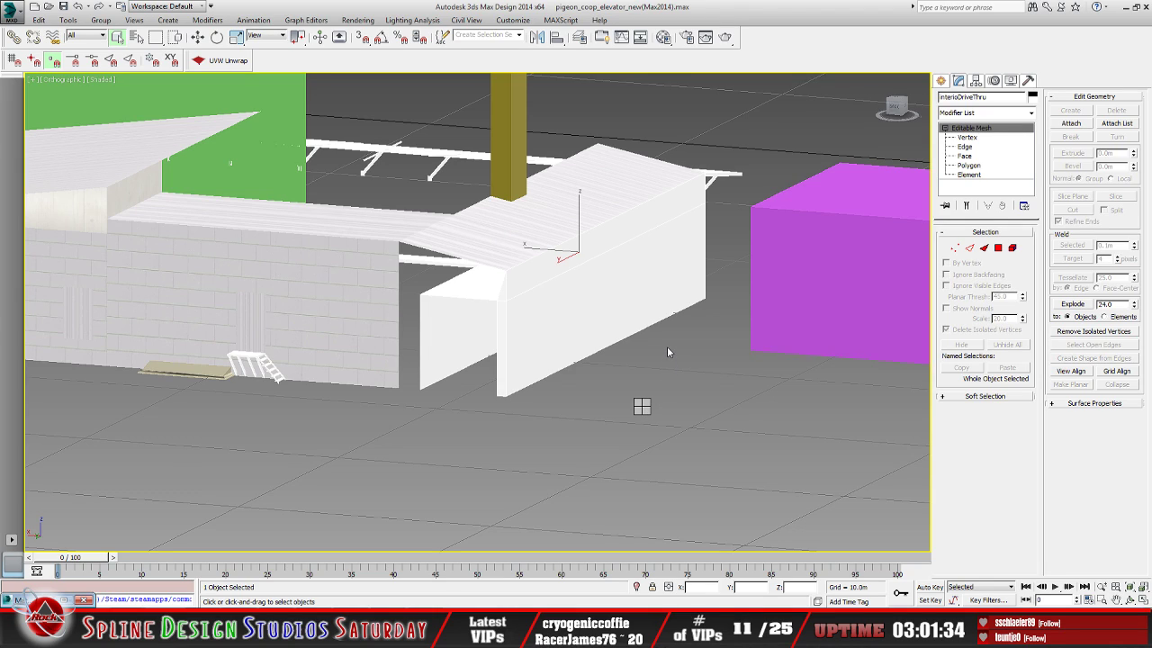
{"action": "key", "text": "shift+h"}
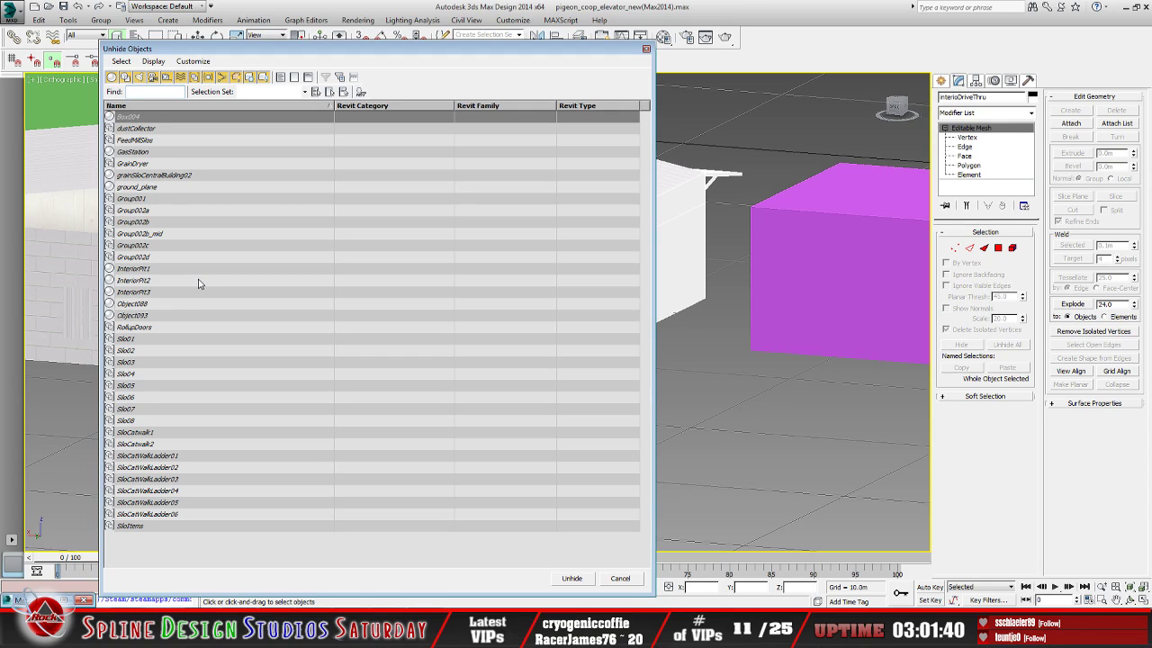
{"action": "left_click", "coordinate": [144, 316]}
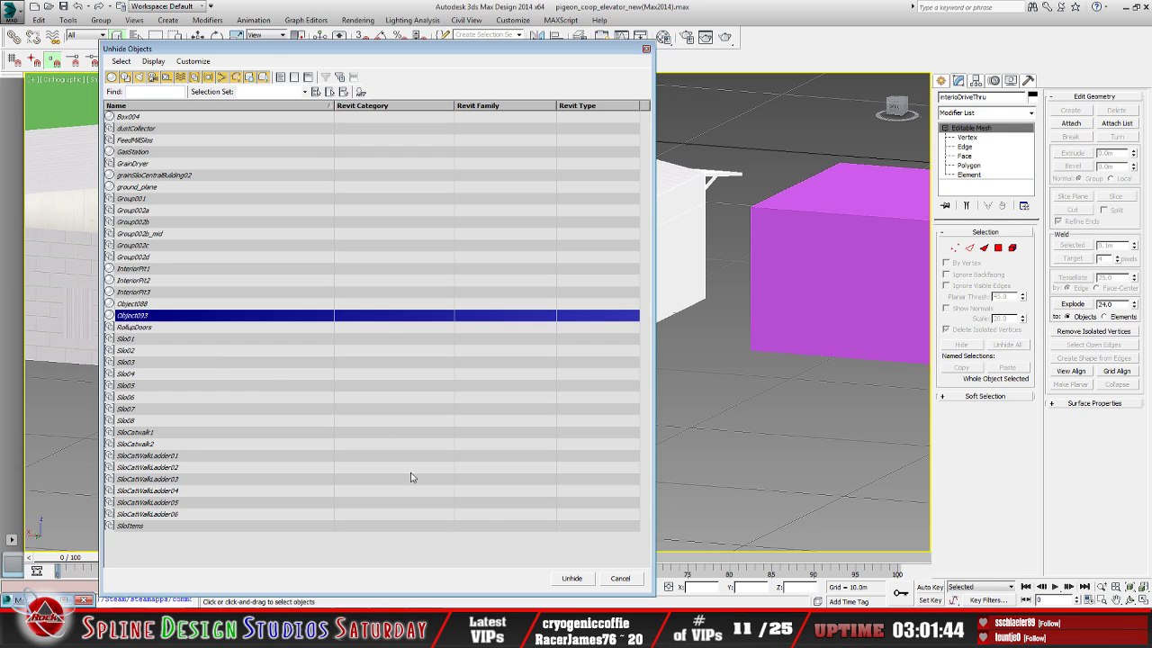
{"action": "left_click", "coordinate": [573, 580]}
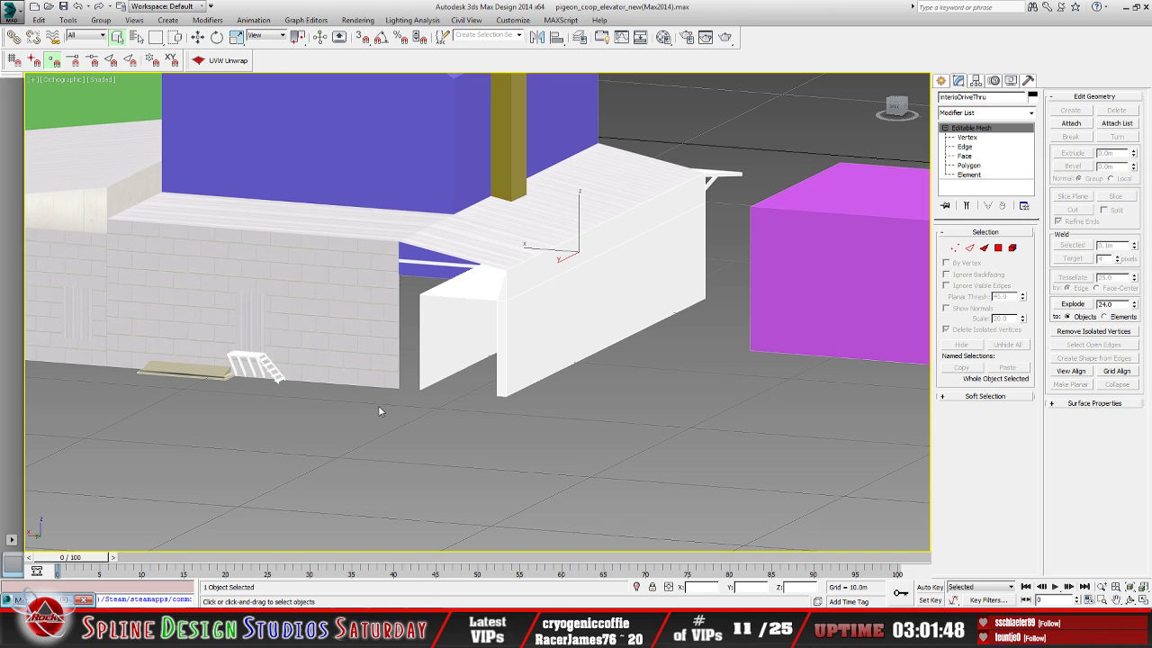
{"action": "middle_click_drag", "start_coordinate": [354, 401], "coordinate": [603, 453], "text": "alt"}
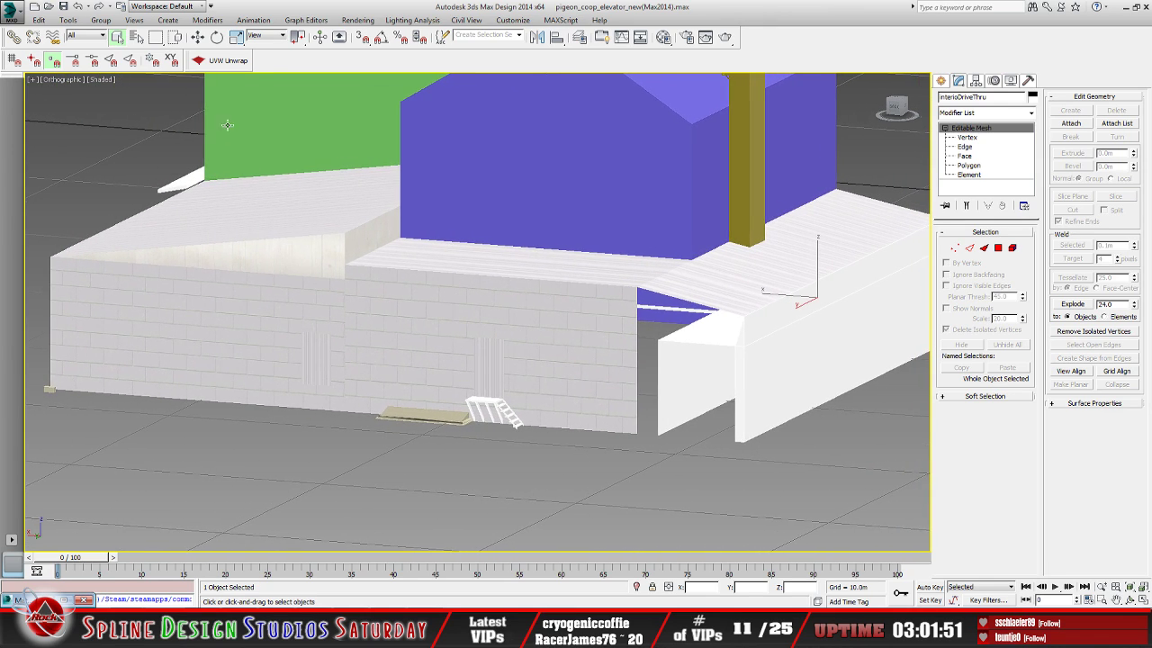
Select Object093 by name from the scene list and hide the blue gabled building
{"action": "left_click", "coordinate": [136, 36]}
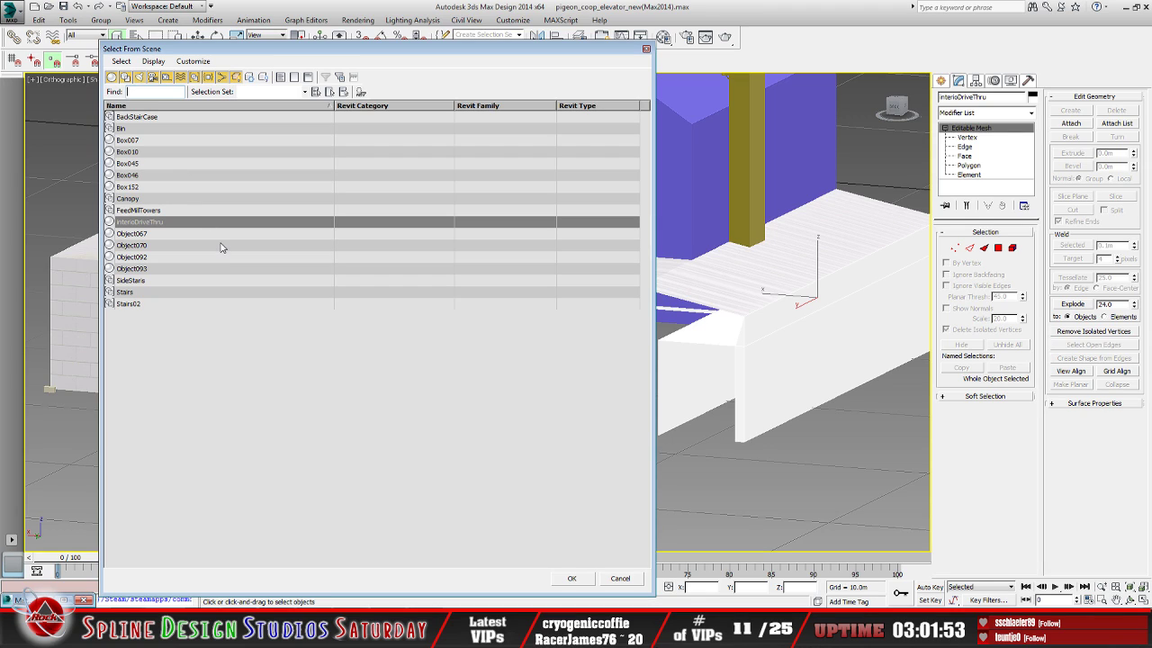
{"action": "left_click", "coordinate": [133, 269]}
{"action": "left_click", "coordinate": [573, 580]}
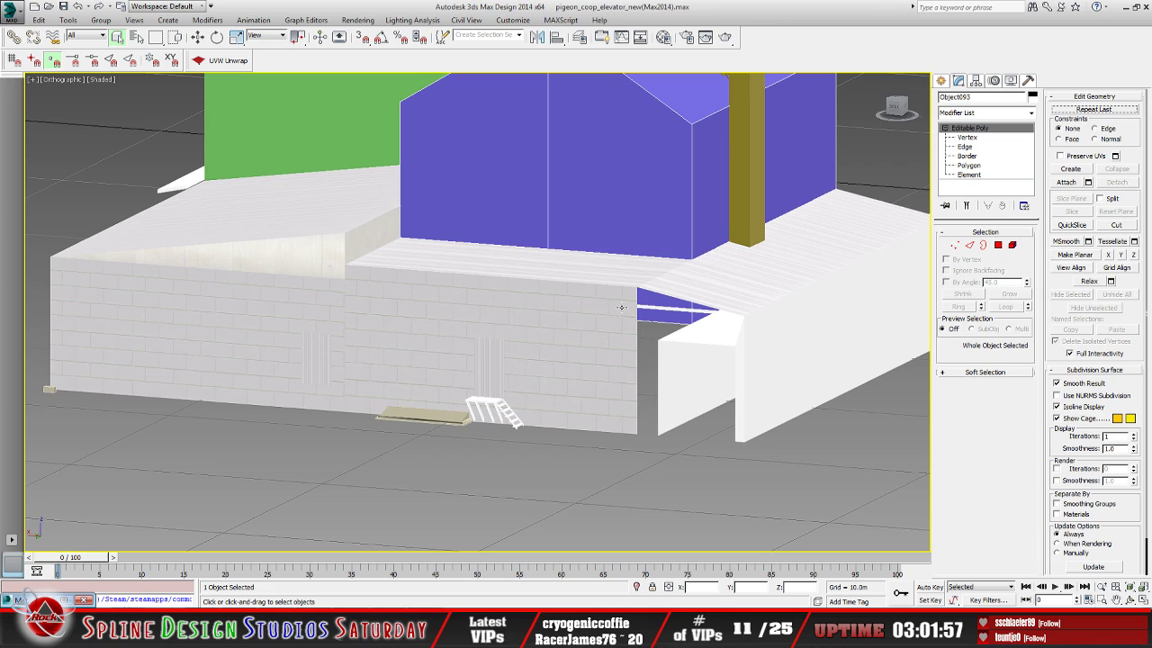
{"action": "middle_click_drag", "start_coordinate": [621, 307], "coordinate": [479, 414]}
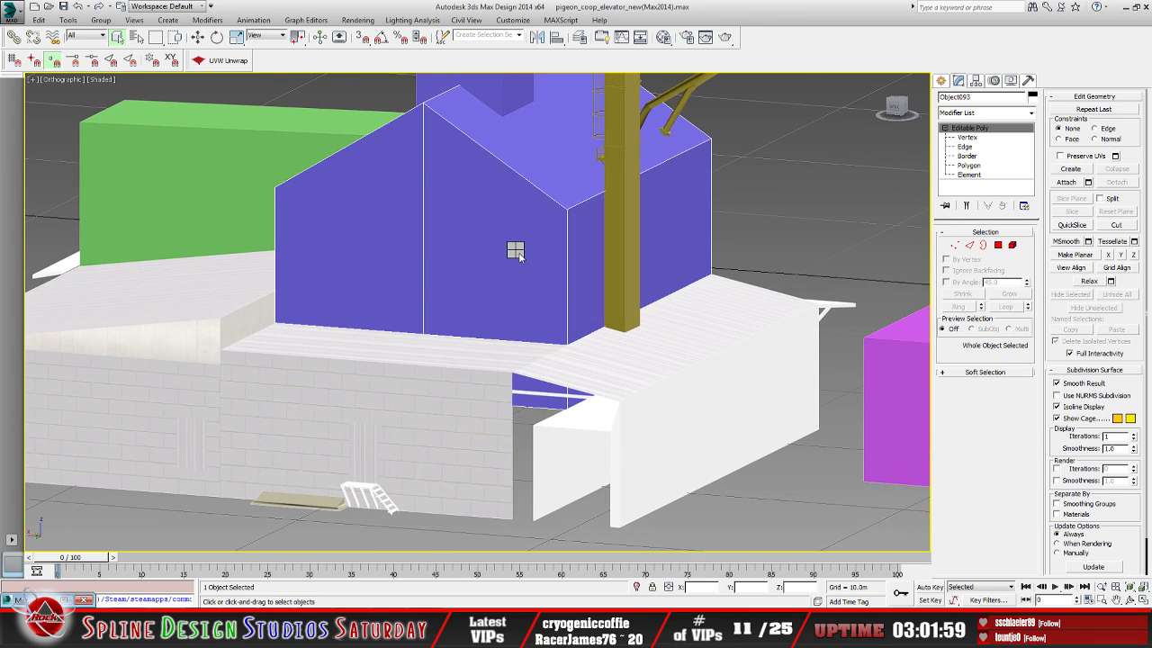
{"action": "key", "text": "Delete"}
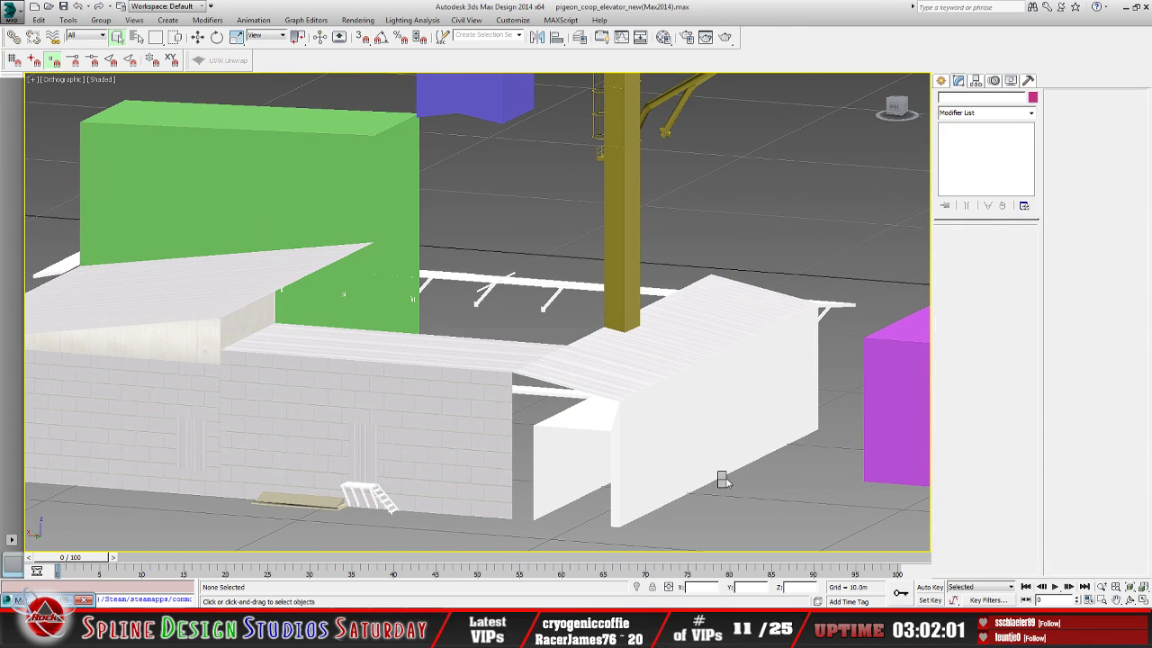
Unhide Object088, the drive-through bay shell, and select it in the scene
{"action": "key", "text": "shift+h"}
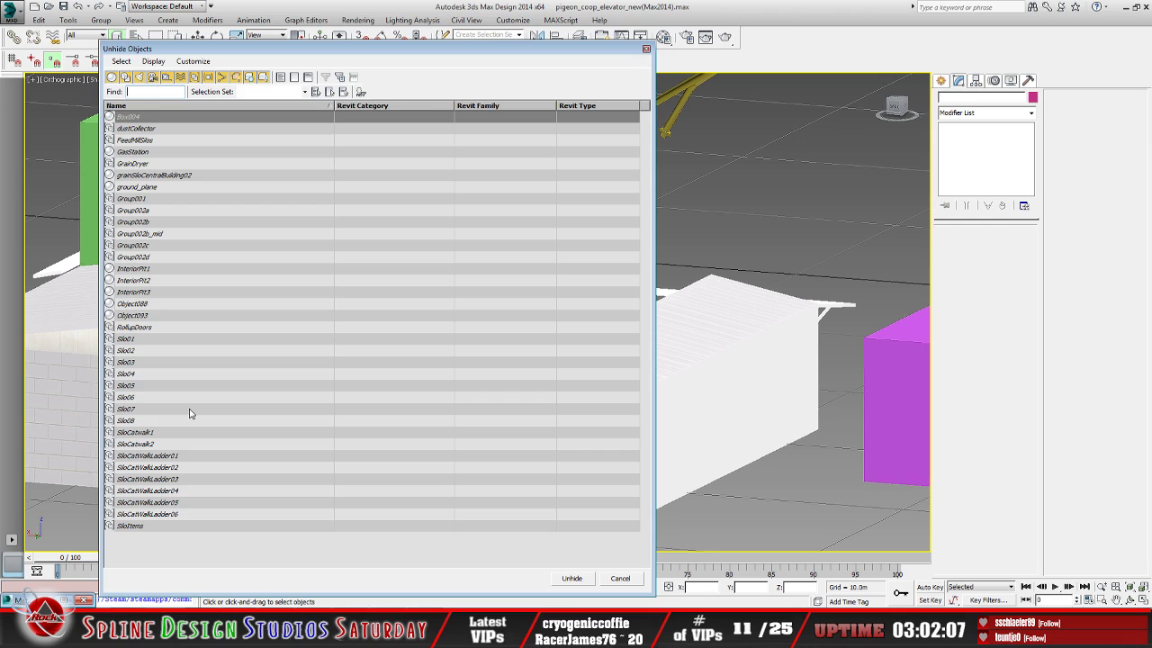
{"action": "left_click", "coordinate": [144, 317]}
{"action": "left_click", "coordinate": [131, 304]}
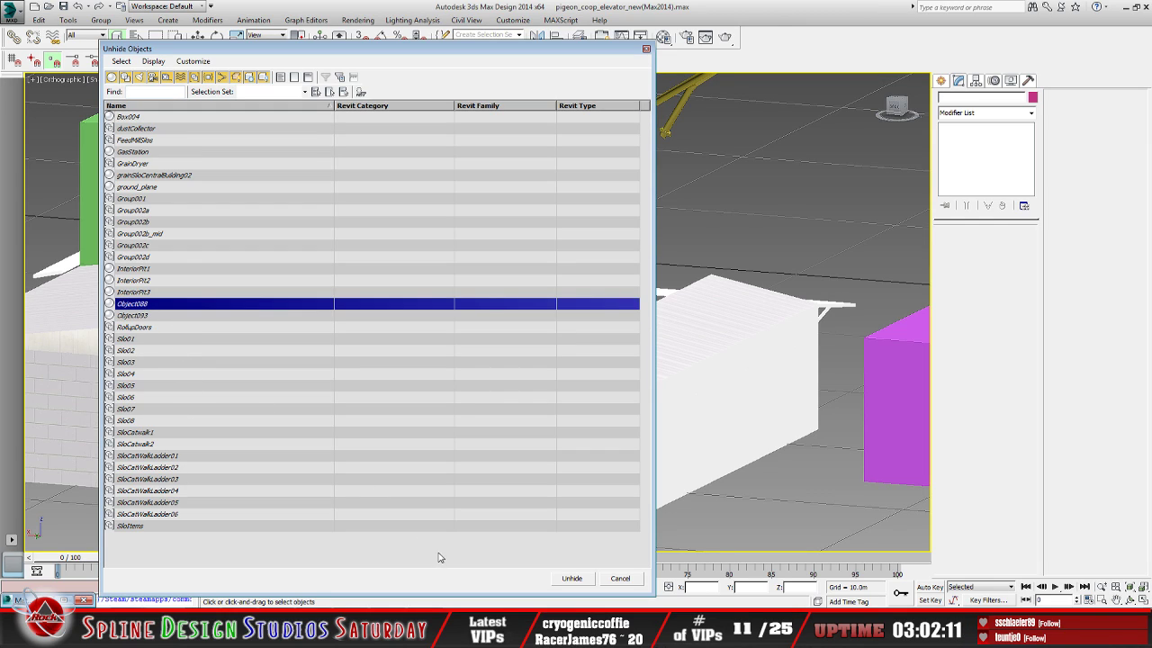
{"action": "left_click", "coordinate": [572, 578]}
{"action": "scroll", "coordinate": [478, 453], "scroll_direction": "up", "scroll_amount": 3}
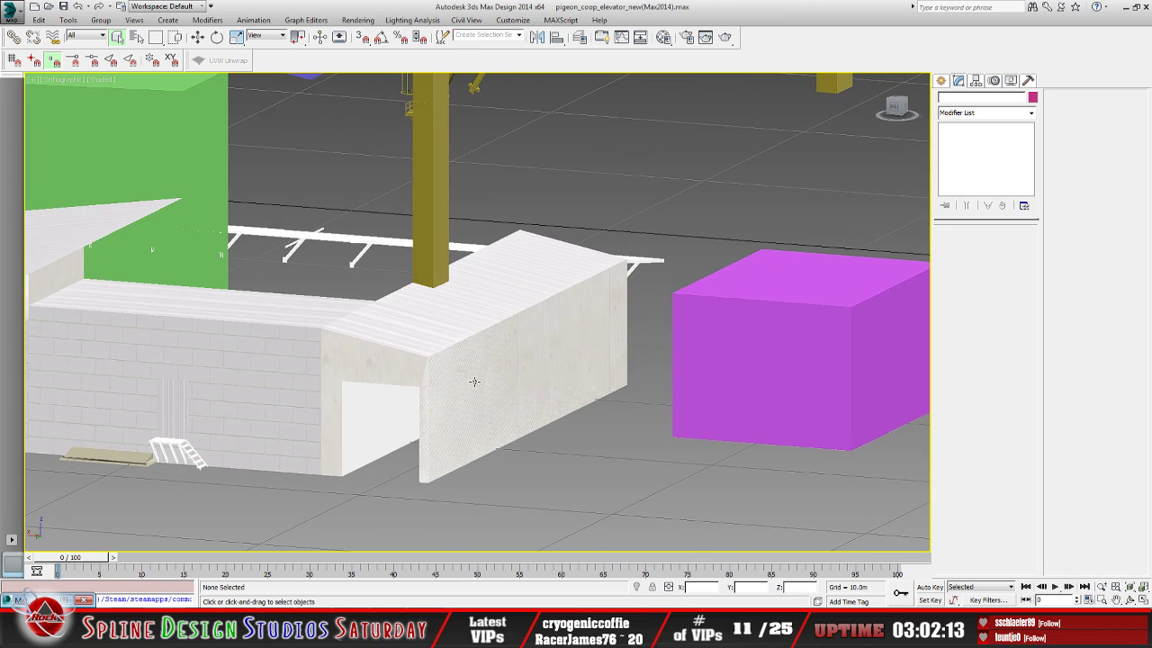
{"action": "left_click", "coordinate": [530, 345]}
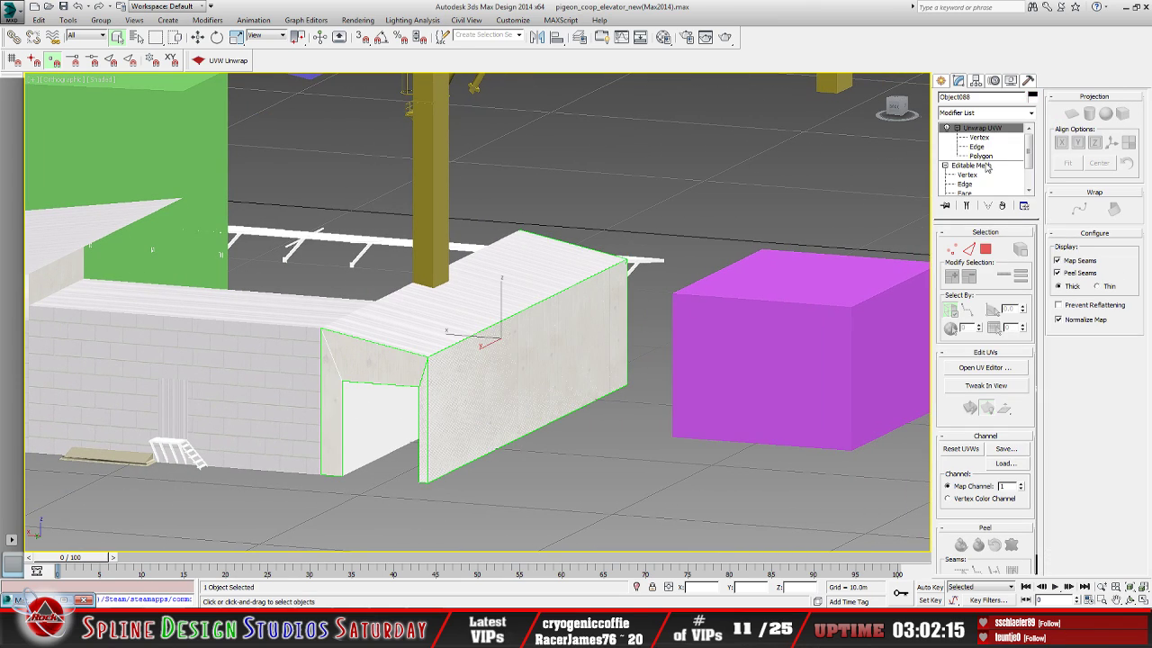
Select the outer side wall polygon in Unwrap UVW and examine the wall's thickness and opening from several angles
{"action": "left_click", "coordinate": [983, 156]}
{"action": "left_click", "coordinate": [524, 391]}
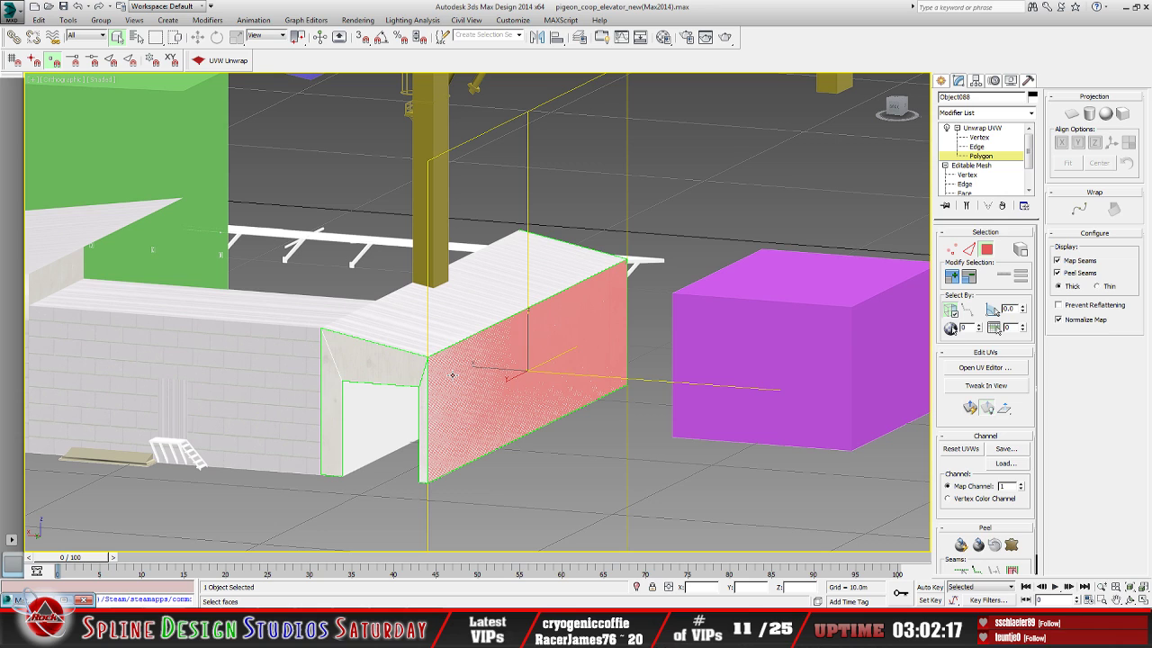
{"action": "left_click", "coordinate": [1129, 599]}
{"action": "left_click_drag", "start_coordinate": [594, 373], "coordinate": [511, 375]}
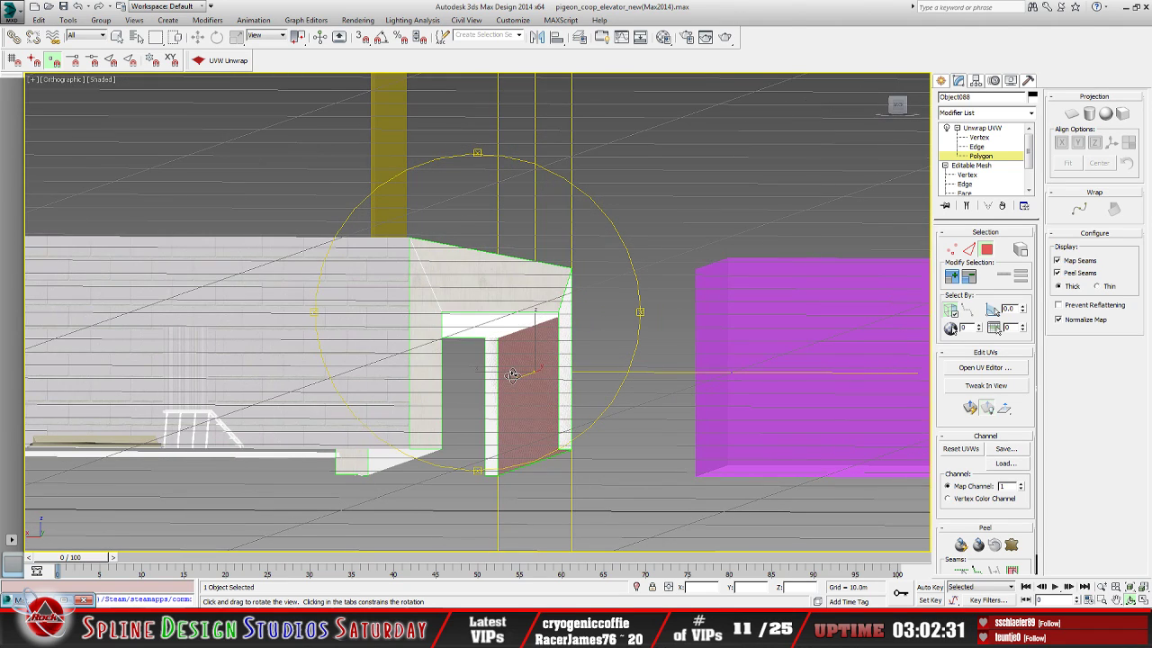
{"action": "left_click_drag", "start_coordinate": [552, 335], "coordinate": [523, 368]}
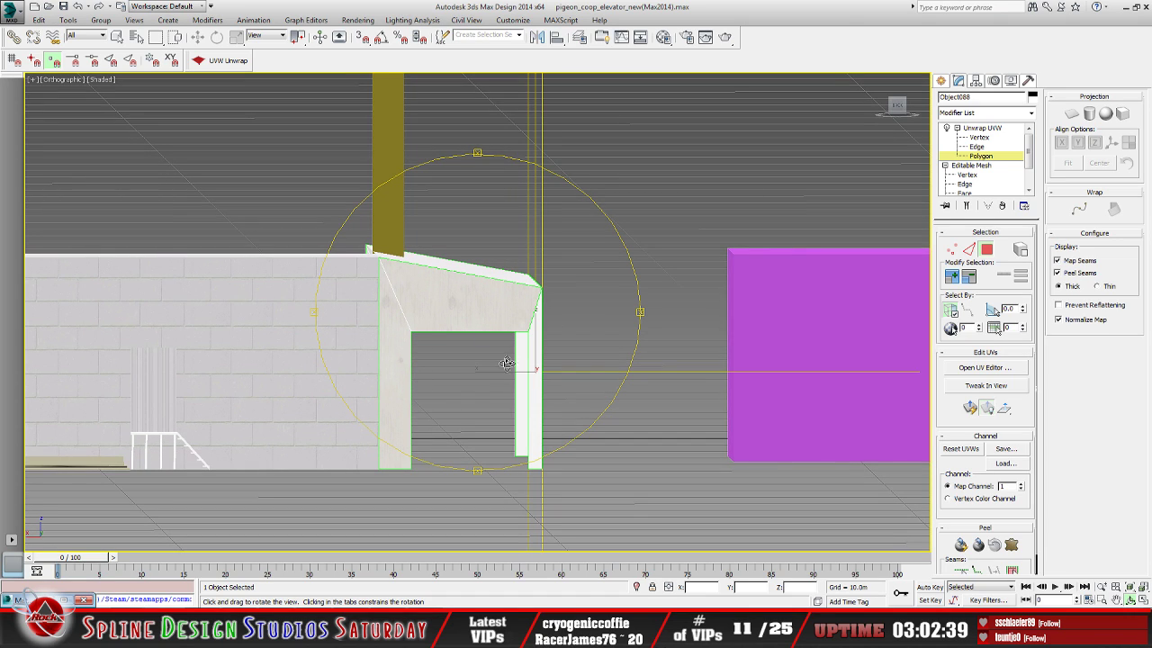
{"action": "left_click_drag", "start_coordinate": [475, 425], "coordinate": [522, 412]}
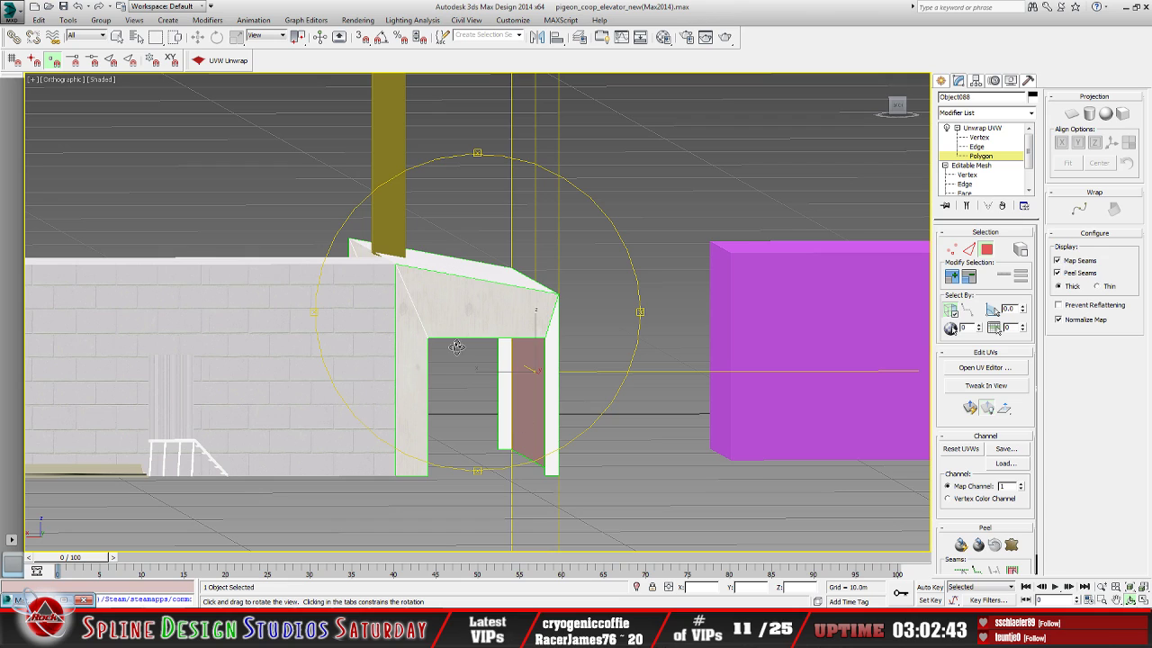
{"action": "left_click_drag", "start_coordinate": [454, 347], "coordinate": [489, 357]}
{"action": "left_click_drag", "start_coordinate": [462, 267], "coordinate": [527, 354]}
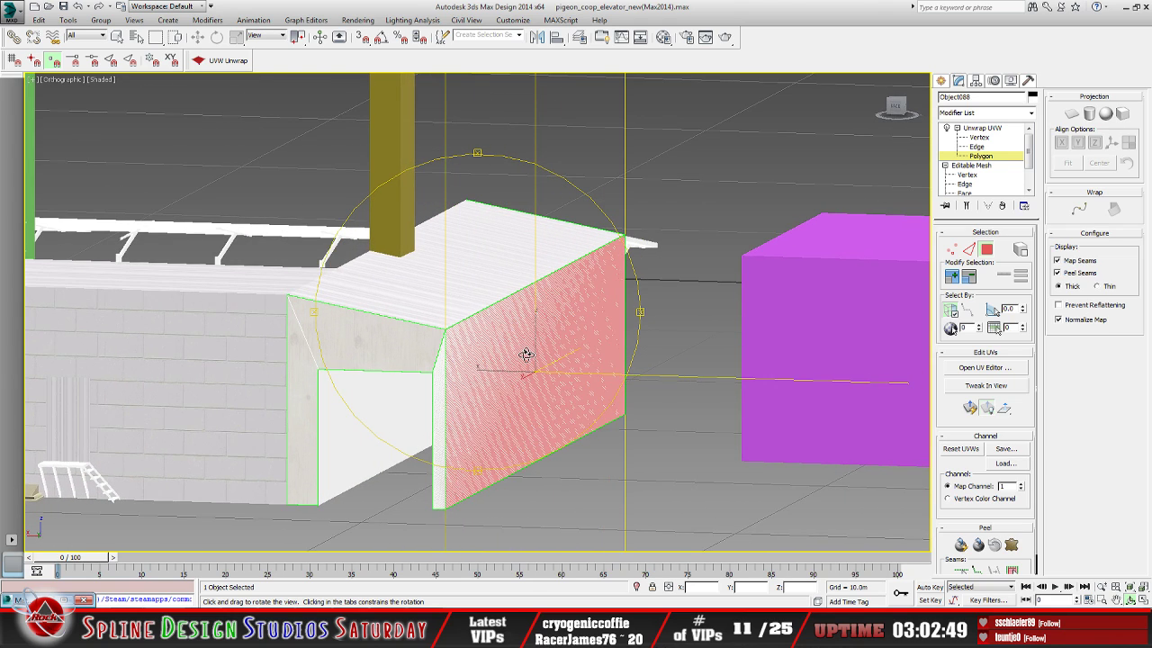
{"action": "left_click_drag", "start_coordinate": [575, 347], "coordinate": [528, 363]}
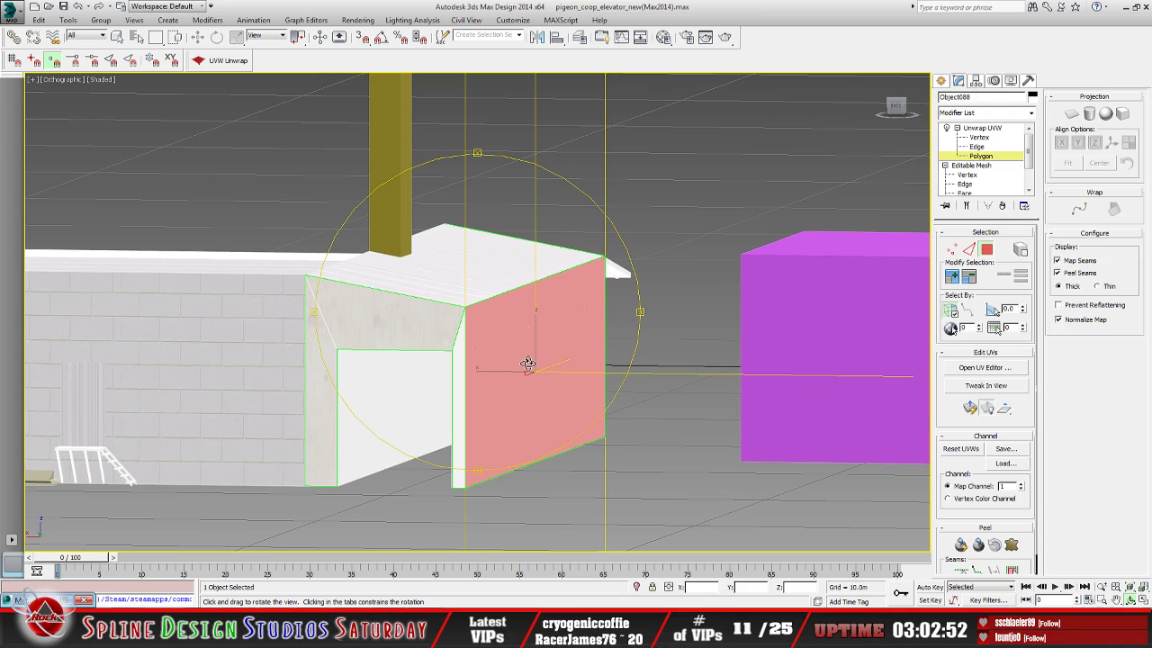
Delete the textured drive-through shell object and select the plain white interior drive-through mesh behind it
{"action": "left_click", "coordinate": [982, 127]}
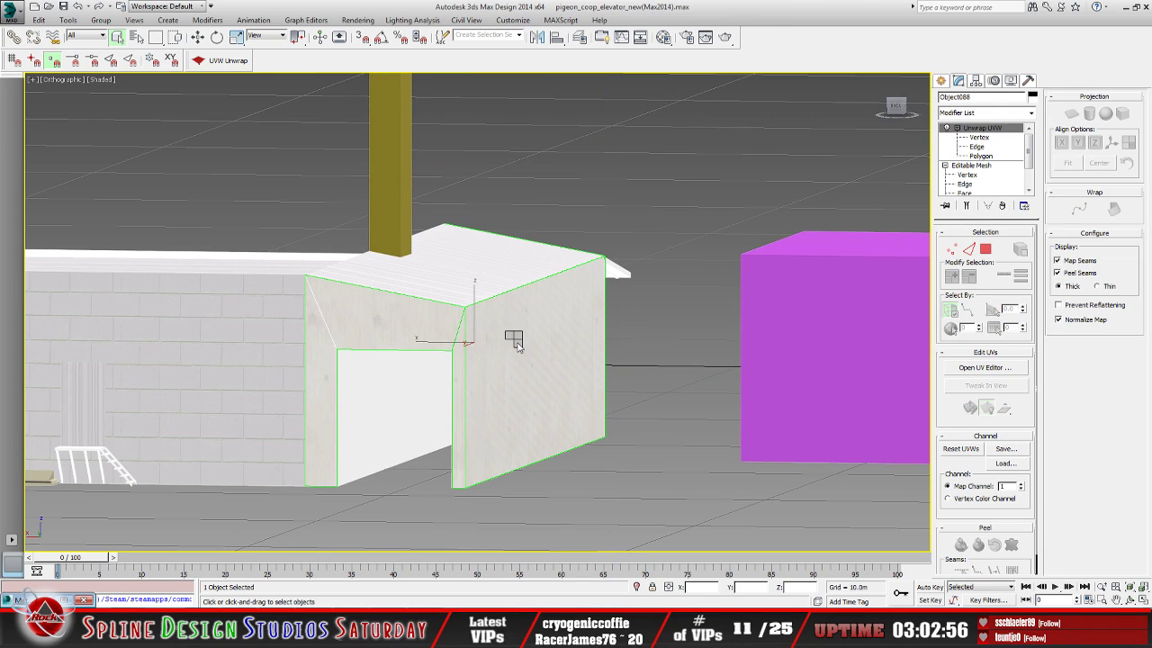
{"action": "key", "text": "Delete"}
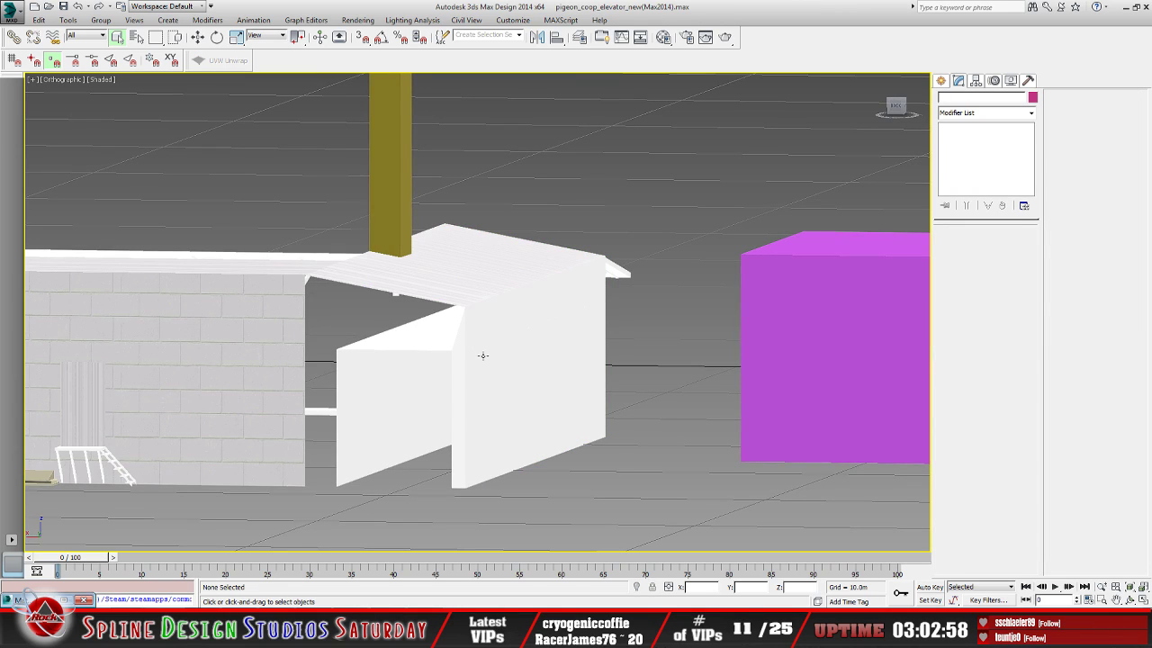
{"action": "left_click", "coordinate": [491, 354]}
{"action": "scroll", "coordinate": [495, 356], "scroll_direction": "up", "scroll_amount": 5}
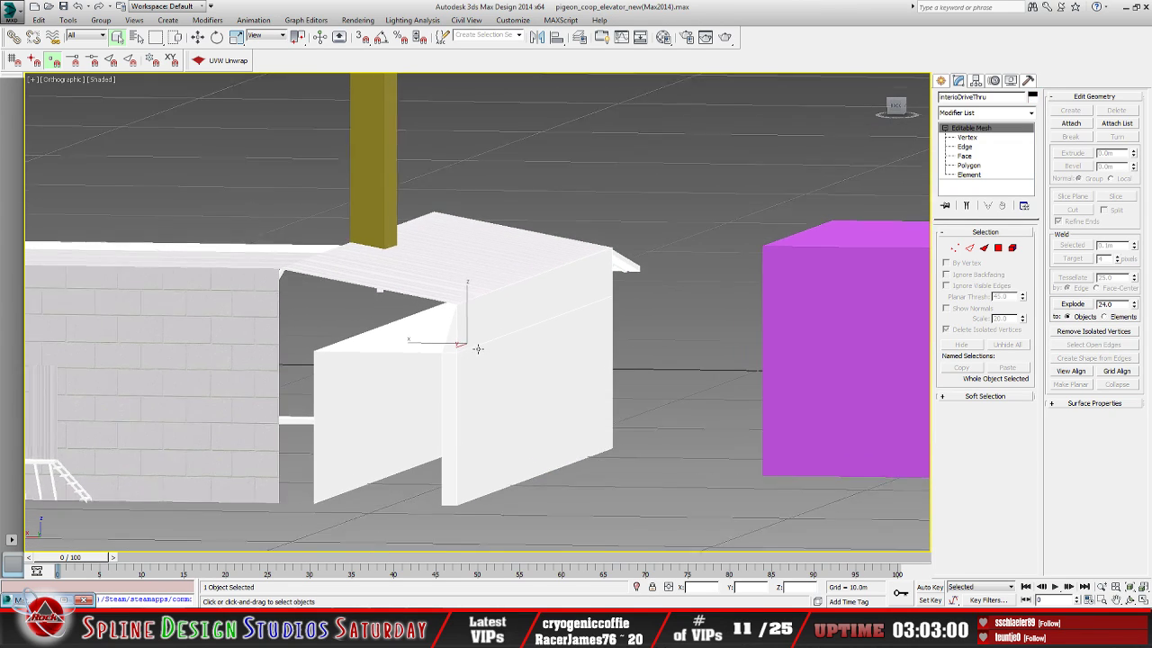
{"action": "scroll", "coordinate": [507, 354], "scroll_direction": "up", "scroll_amount": 3}
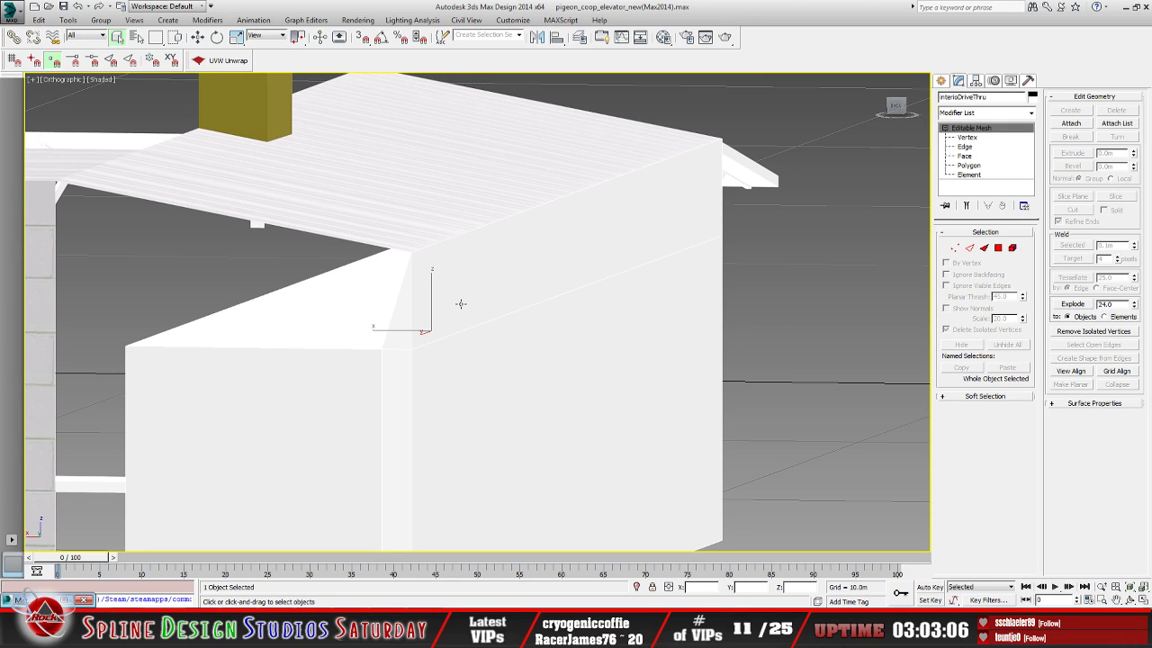
{"action": "scroll", "coordinate": [461, 303], "scroll_direction": "down", "scroll_amount": 5}
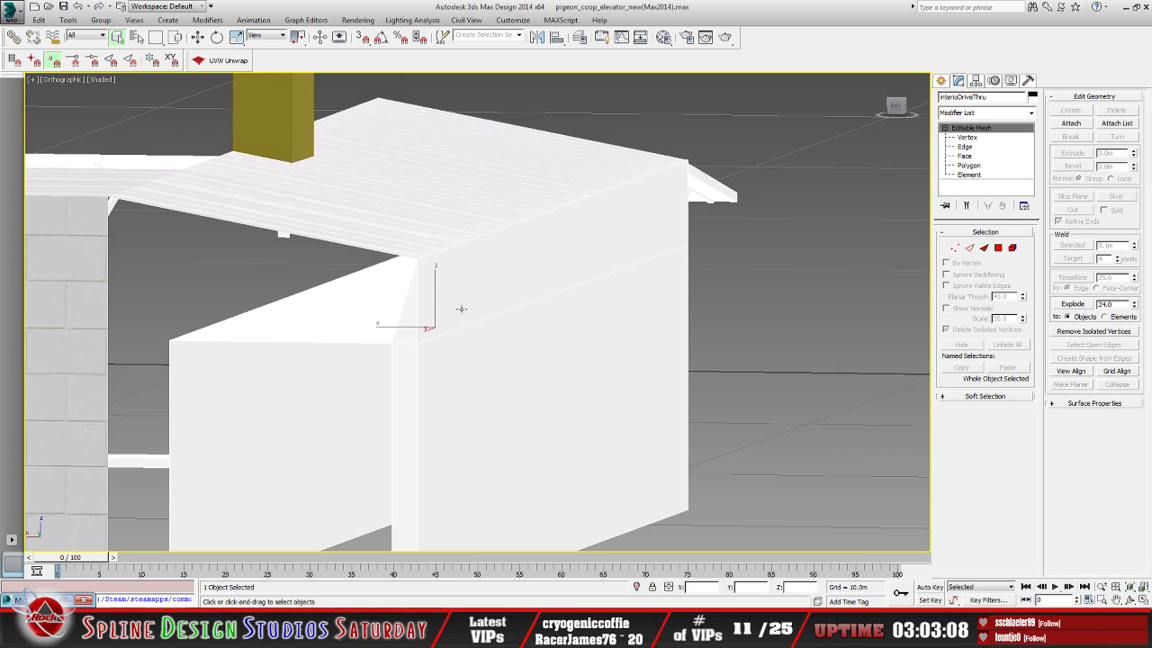
Select the outer side wall polygons of the interior mesh and inspect how they meet the opening's upper corner
{"action": "key", "text": "4"}
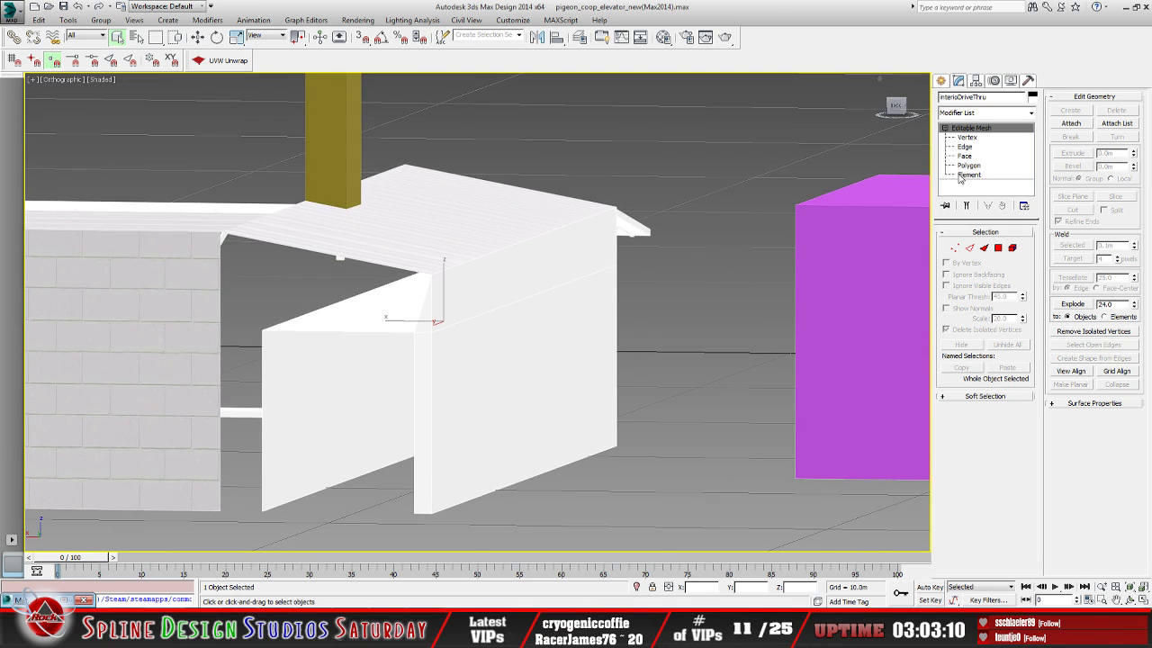
{"action": "left_click", "coordinate": [396, 306]}
{"action": "left_click", "coordinate": [482, 291]}
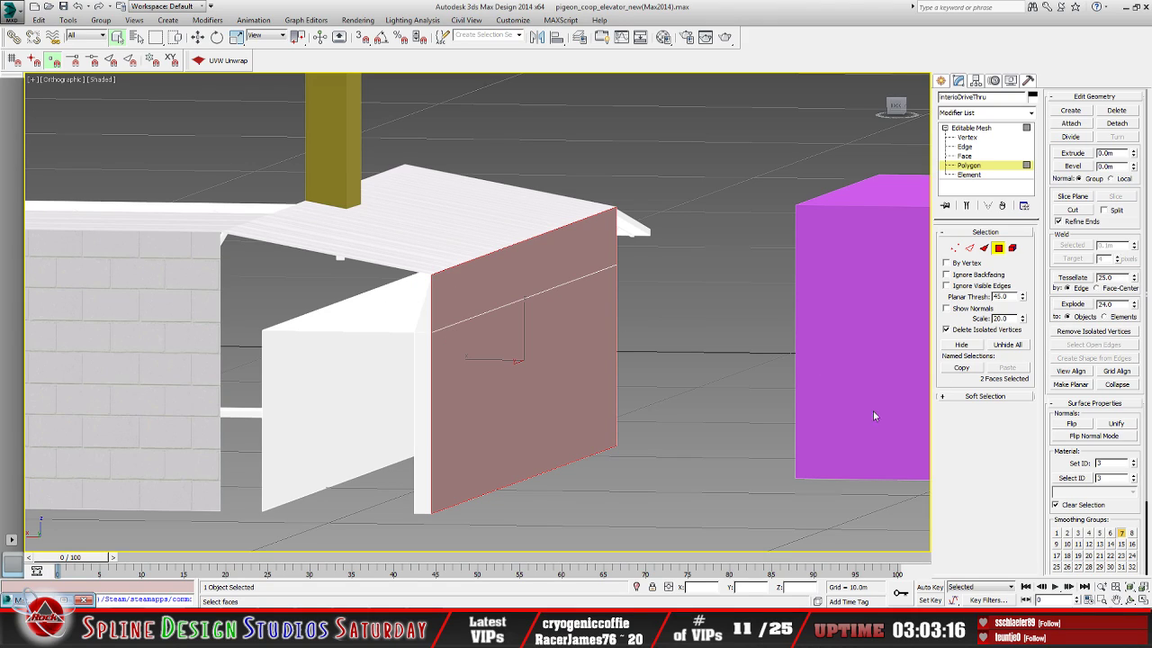
{"action": "left_click", "coordinate": [1123, 599]}
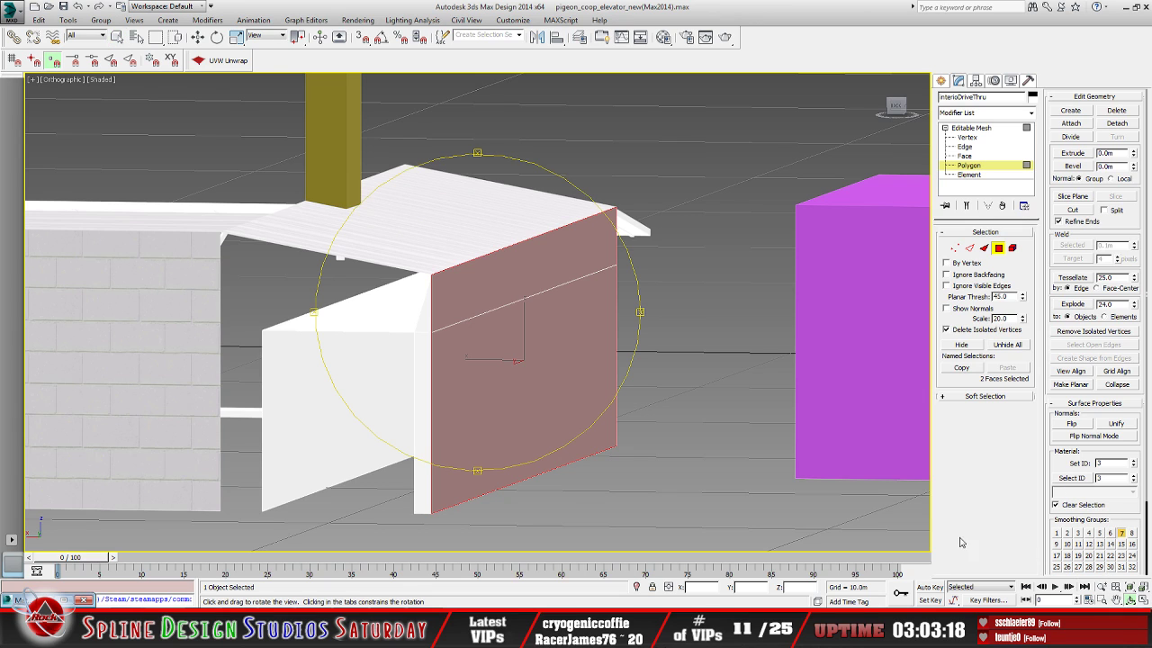
{"action": "left_click_drag", "start_coordinate": [516, 376], "coordinate": [532, 375]}
{"action": "left_click_drag", "start_coordinate": [624, 295], "coordinate": [551, 301]}
Lower the first outer top corner vertex to Z 3.673 m, copying the height from the opening's inner corner vertex
{"action": "left_click", "coordinate": [967, 137]}
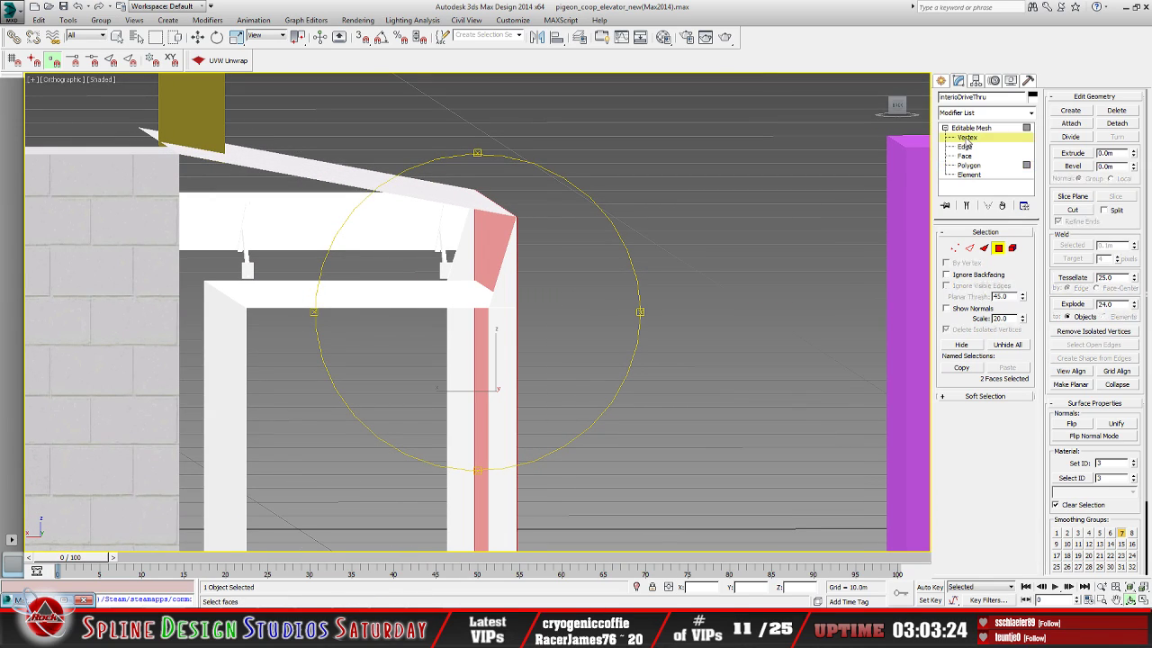
{"action": "left_click", "coordinate": [517, 216]}
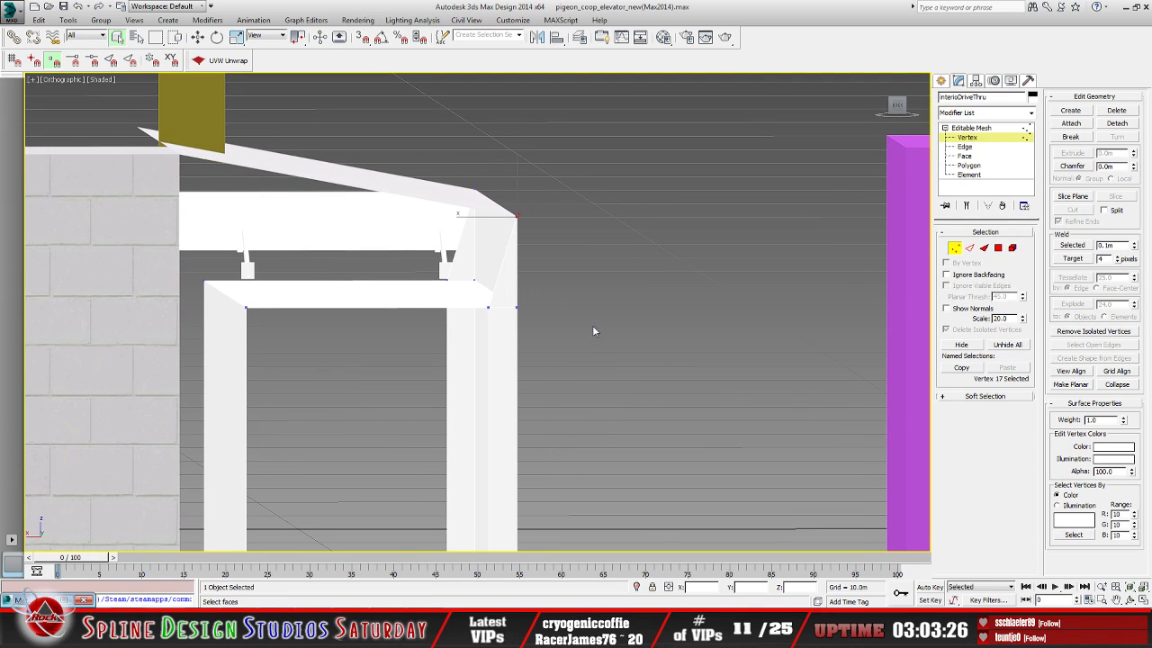
{"action": "left_click", "coordinate": [487, 307]}
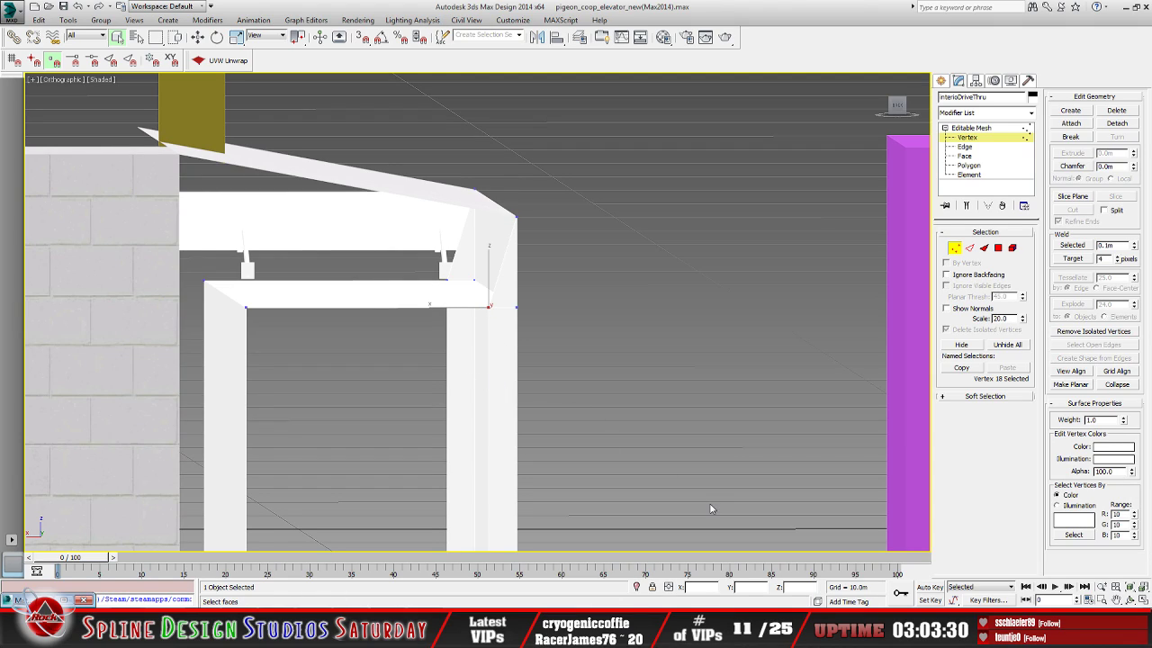
{"action": "left_click", "coordinate": [197, 37]}
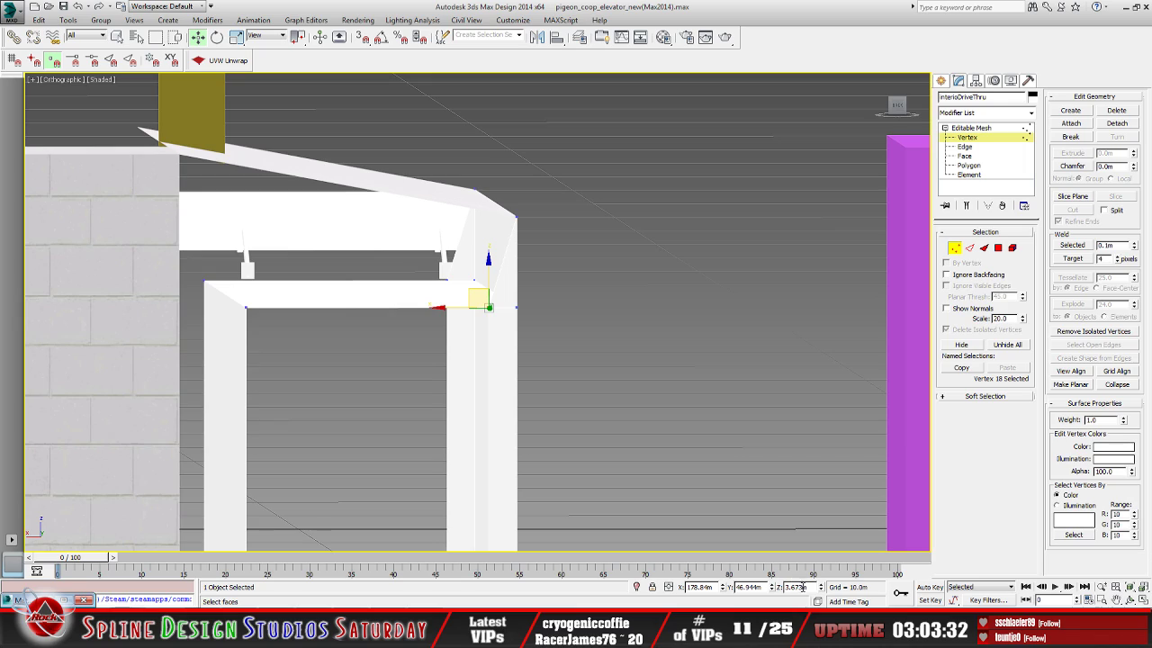
{"action": "double_click", "coordinate": [811, 587]}
{"action": "right_click", "coordinate": [797, 587]}
{"action": "left_click", "coordinate": [839, 462]}
{"action": "left_click", "coordinate": [631, 379]}
{"action": "left_click", "coordinate": [516, 217]}
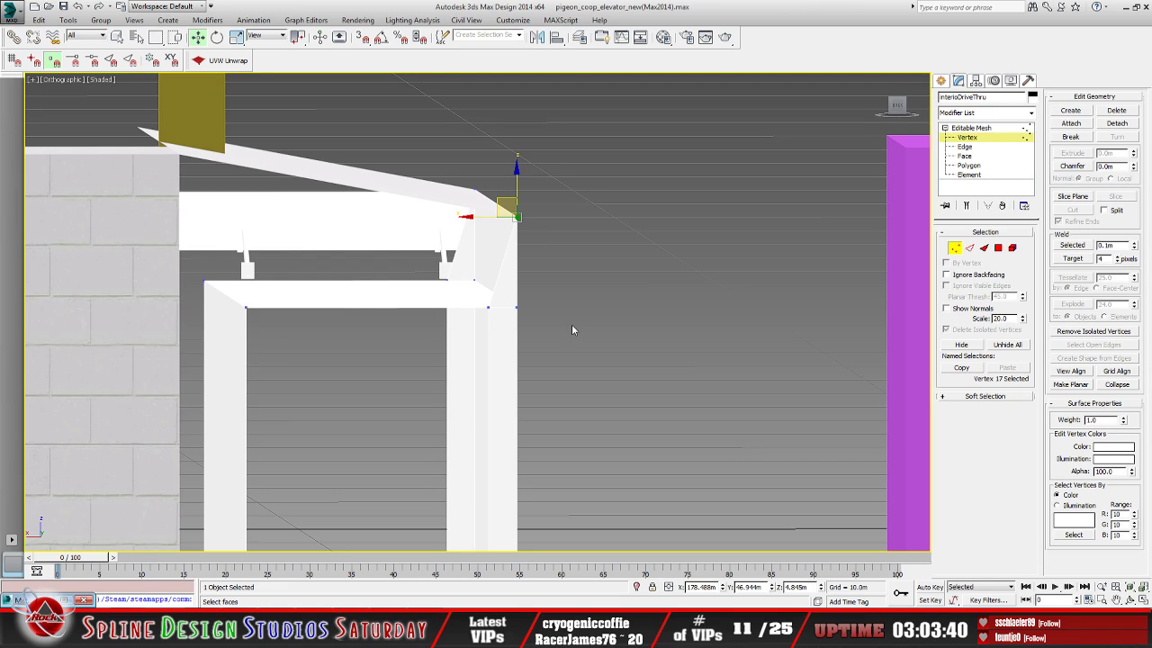
{"action": "left_click_drag", "start_coordinate": [815, 589], "coordinate": [780, 589]}
{"action": "right_click", "coordinate": [801, 590]}
{"action": "left_click", "coordinate": [837, 475]}
{"action": "key", "text": "Return"}
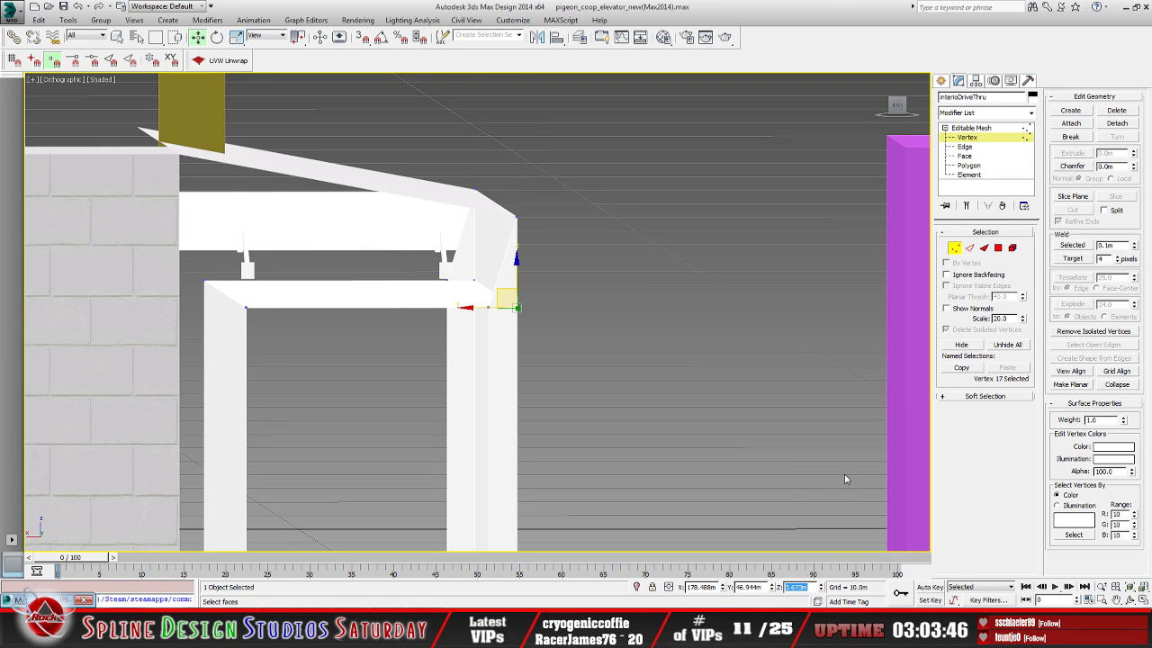
Lower the remaining vertex under the roof at the same outer corner to the copied Z height of 3.673 m
{"action": "left_click", "coordinate": [1131, 600]}
{"action": "left_click_drag", "start_coordinate": [504, 360], "coordinate": [460, 362]}
{"action": "scroll", "coordinate": [481, 371], "scroll_direction": "up", "scroll_amount": 4}
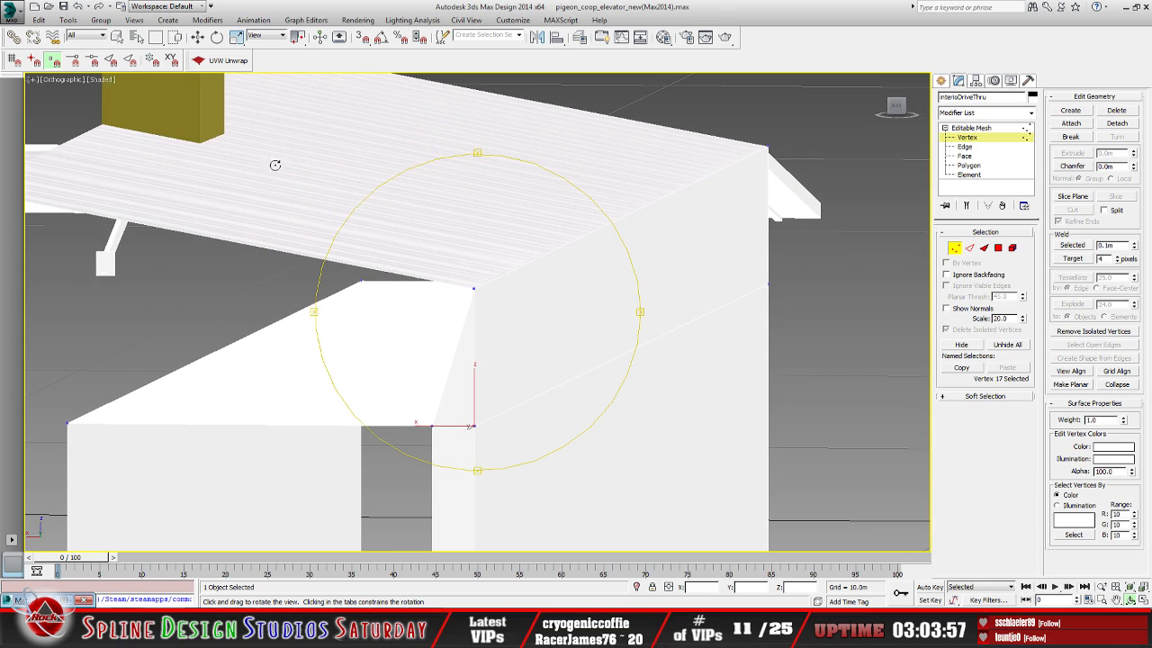
{"action": "left_click", "coordinate": [197, 37]}
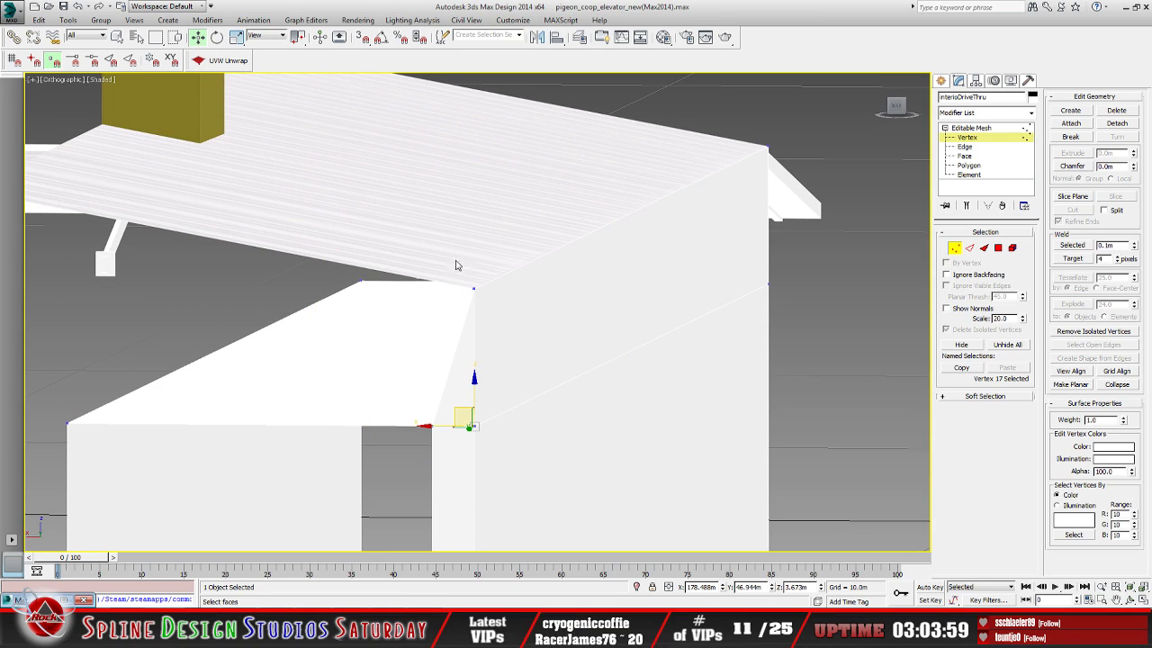
{"action": "left_click", "coordinate": [473, 287]}
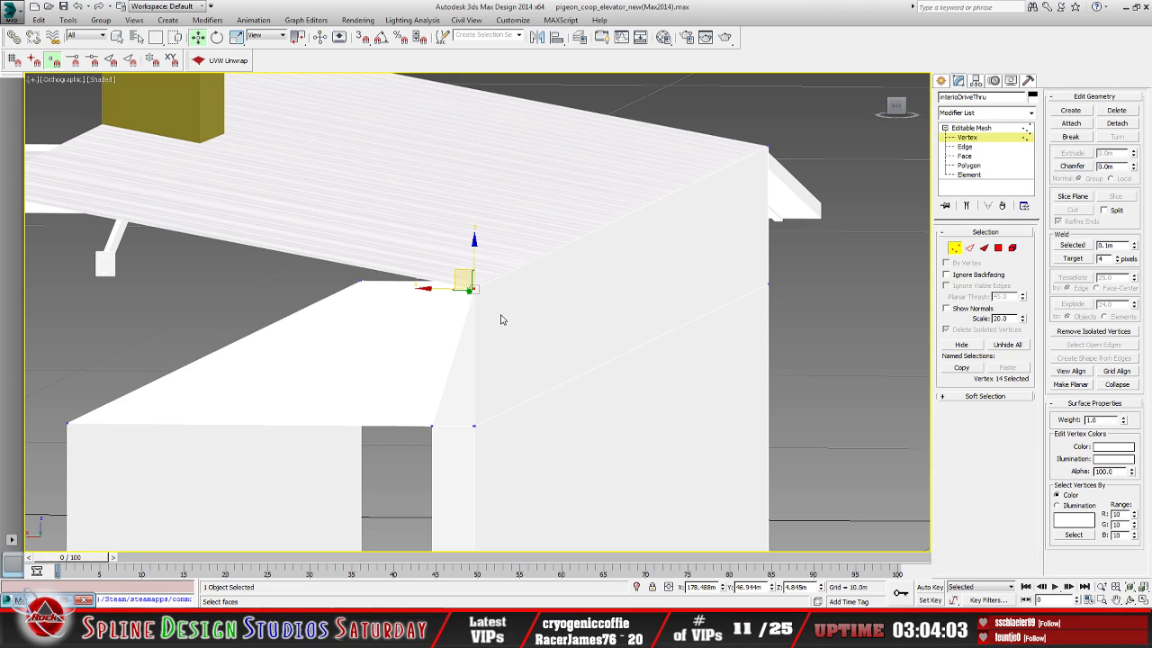
{"action": "double_click", "coordinate": [816, 587]}
{"action": "right_click", "coordinate": [797, 587]}
{"action": "left_click", "coordinate": [841, 479]}
{"action": "key", "text": "Return"}
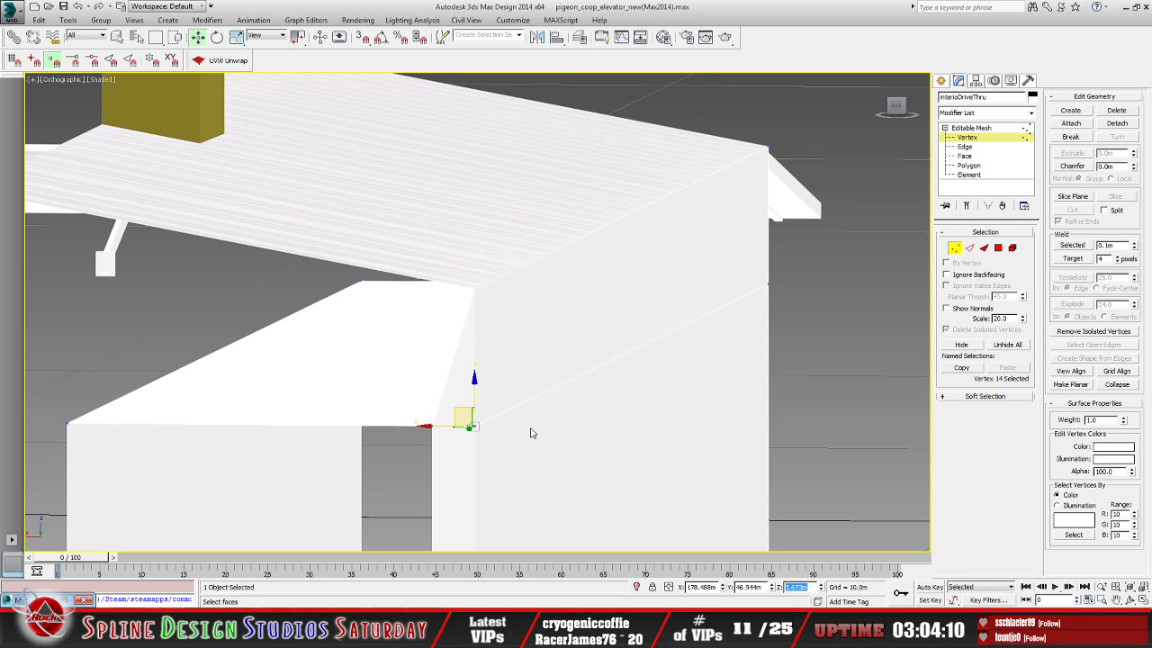
Select the outer side wall polygons again and examine the wall's faces from outside and through the opening
{"action": "middle_click_drag", "start_coordinate": [531, 433], "coordinate": [485, 406]}
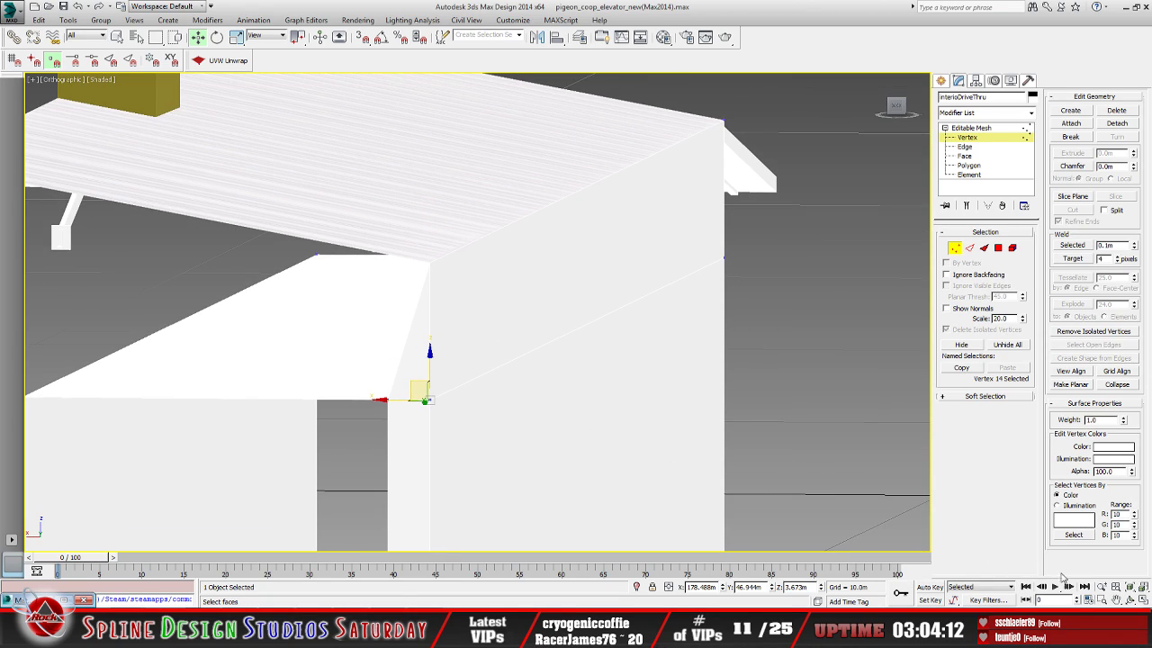
{"action": "left_click", "coordinate": [969, 166]}
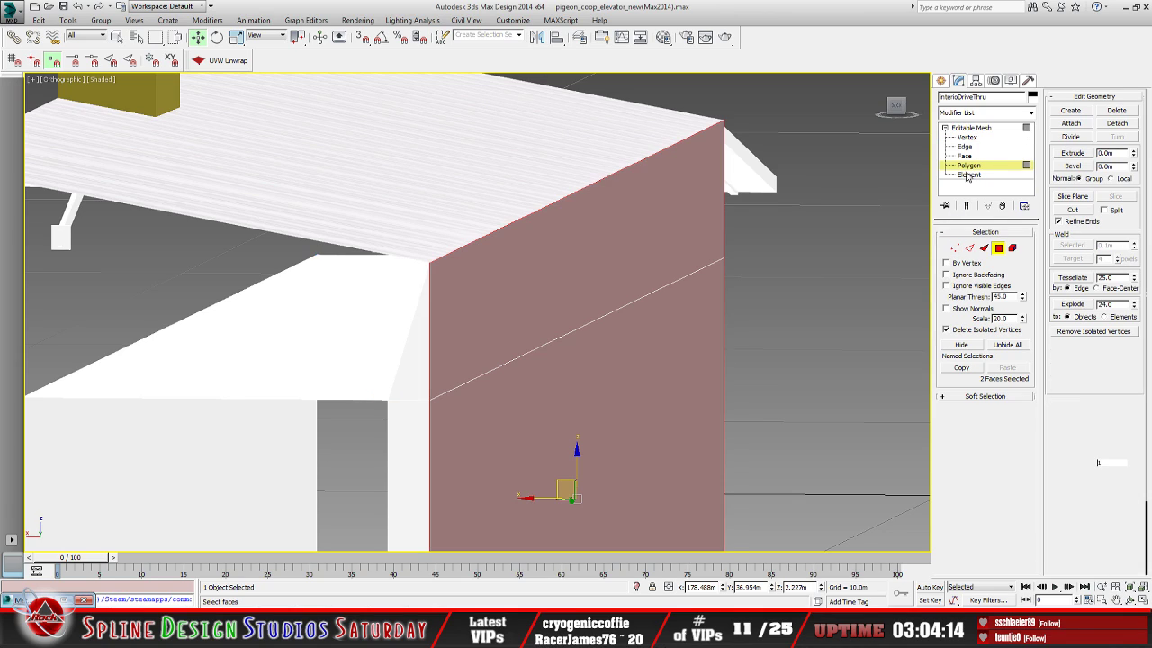
{"action": "left_click", "coordinate": [504, 294]}
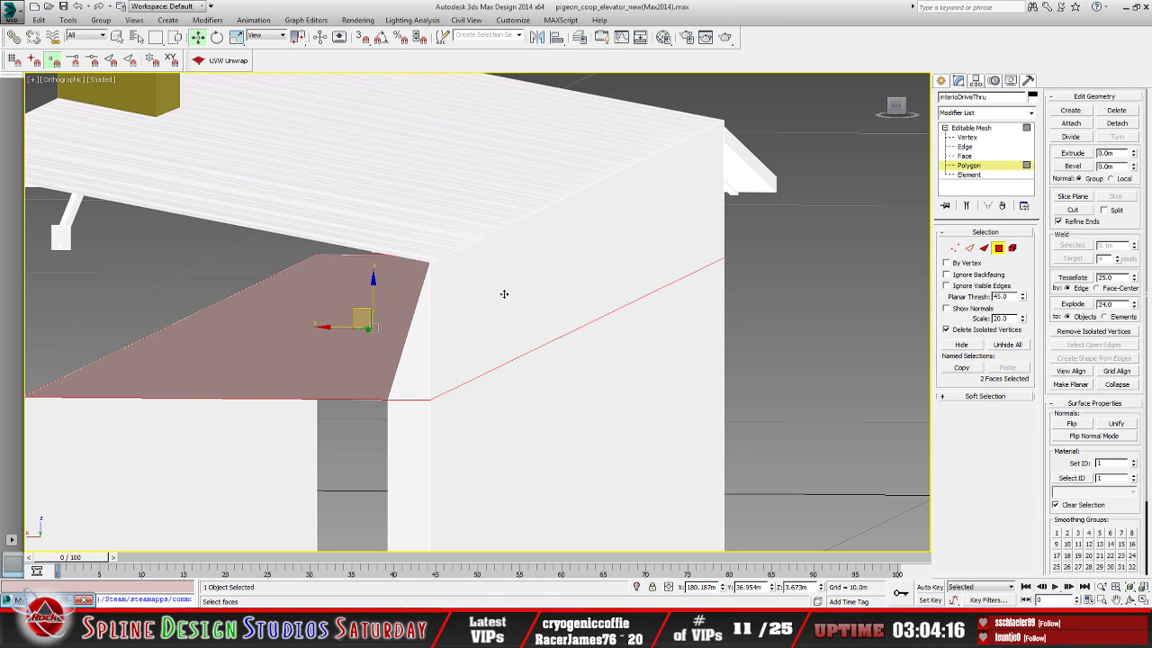
{"action": "left_click", "coordinate": [483, 435]}
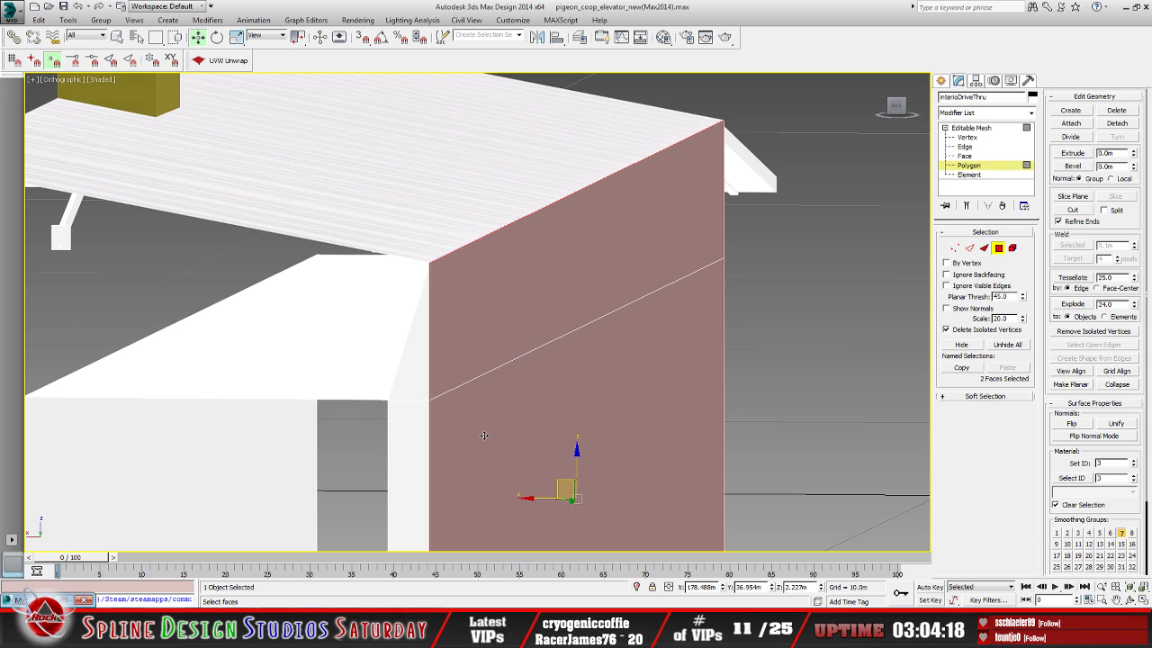
{"action": "left_click", "coordinate": [1130, 600]}
{"action": "left_click_drag", "start_coordinate": [429, 381], "coordinate": [450, 374]}
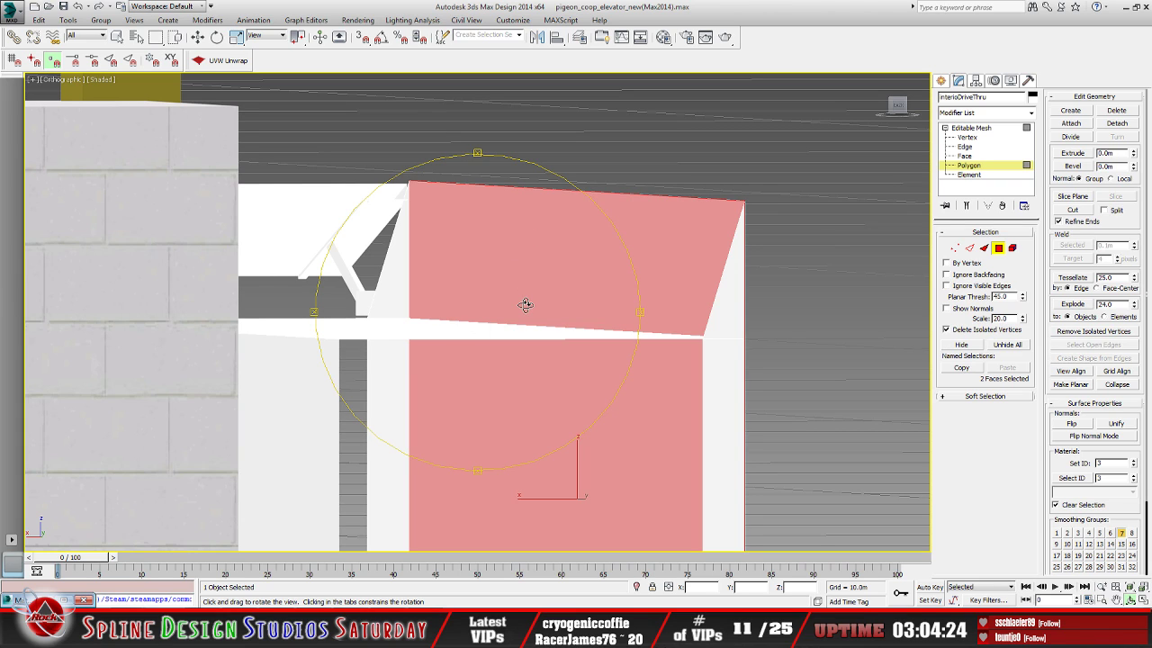
{"action": "left_click_drag", "start_coordinate": [540, 297], "coordinate": [569, 312]}
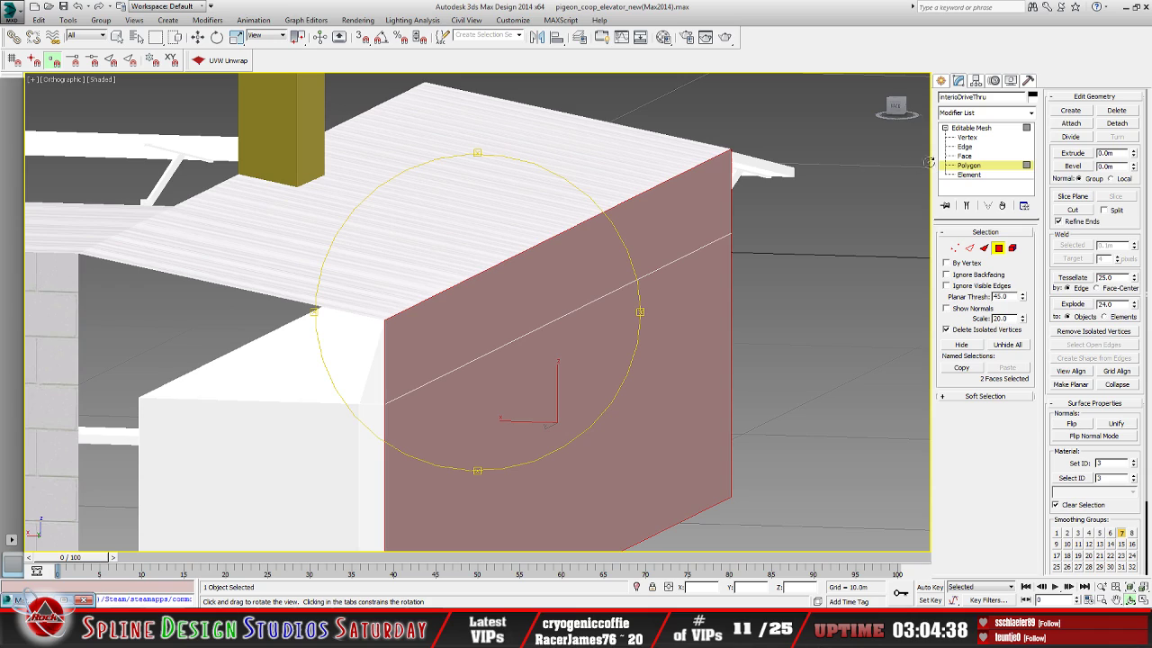
Check the lowered outer corner vertex and select the adjoining ceiling and inner side wall polygons to identify the faces at that corner
{"action": "left_click", "coordinate": [968, 138]}
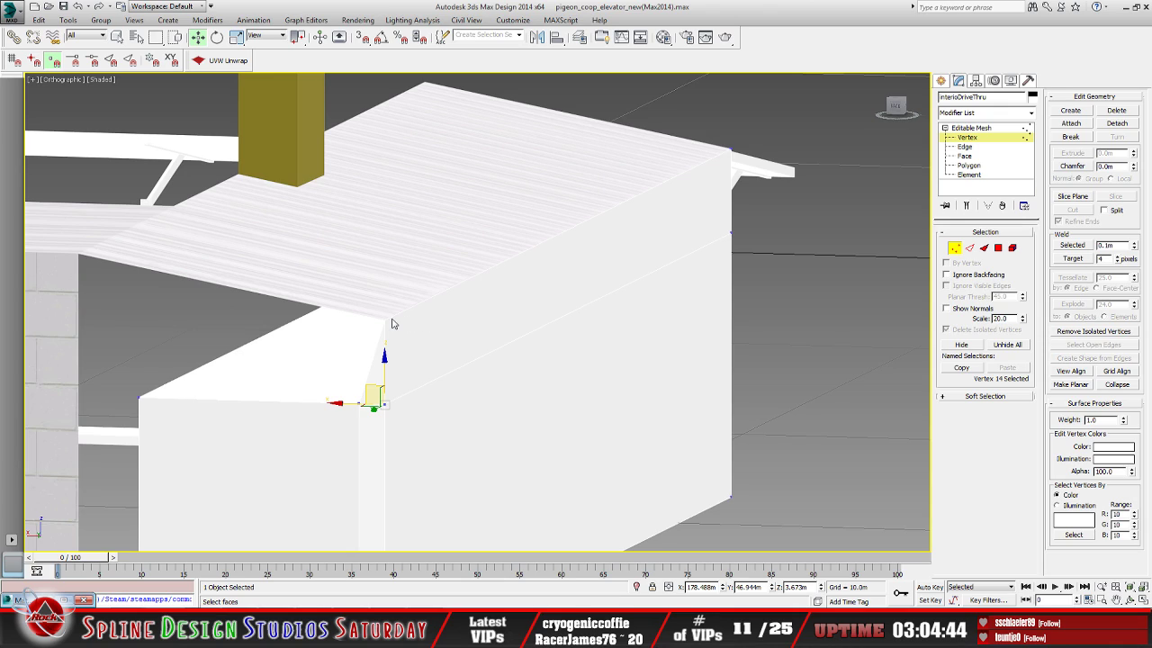
{"action": "left_click", "coordinate": [972, 166]}
{"action": "left_click", "coordinate": [460, 306]}
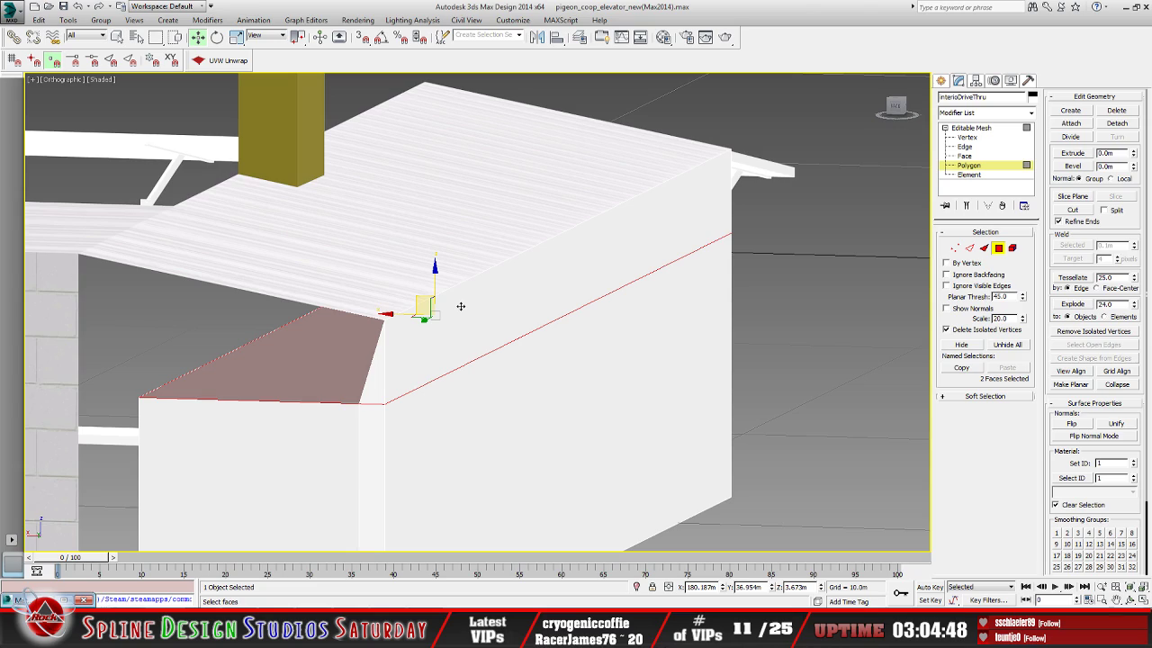
{"action": "key", "text": "ctrl+z"}
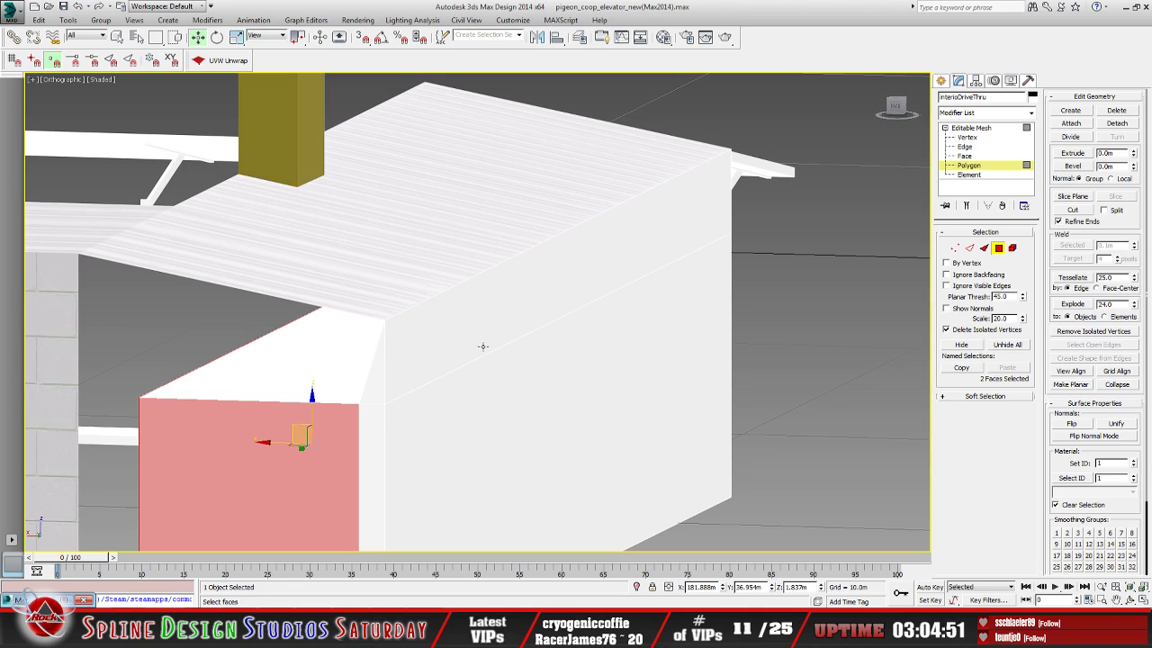
Delete the narrow end-cap polygons that close the outer side wall's thickness at the near end of the opening
{"action": "scroll", "coordinate": [481, 352], "scroll_direction": "down", "scroll_amount": 5}
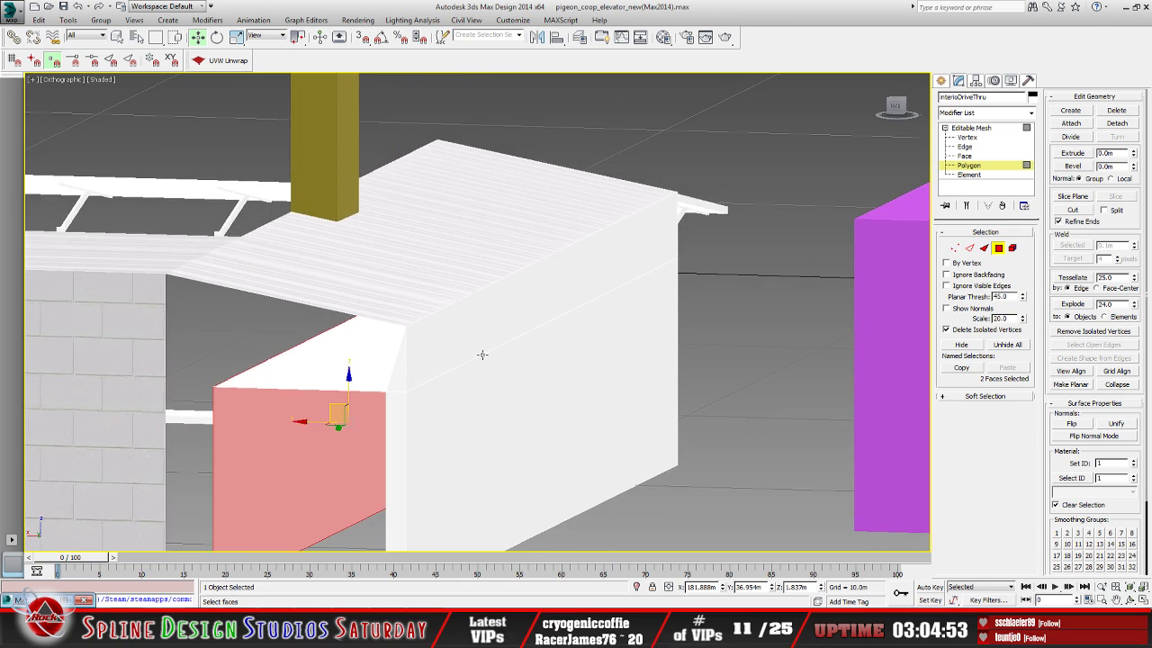
{"action": "scroll", "coordinate": [450, 423], "scroll_direction": "up", "scroll_amount": 5}
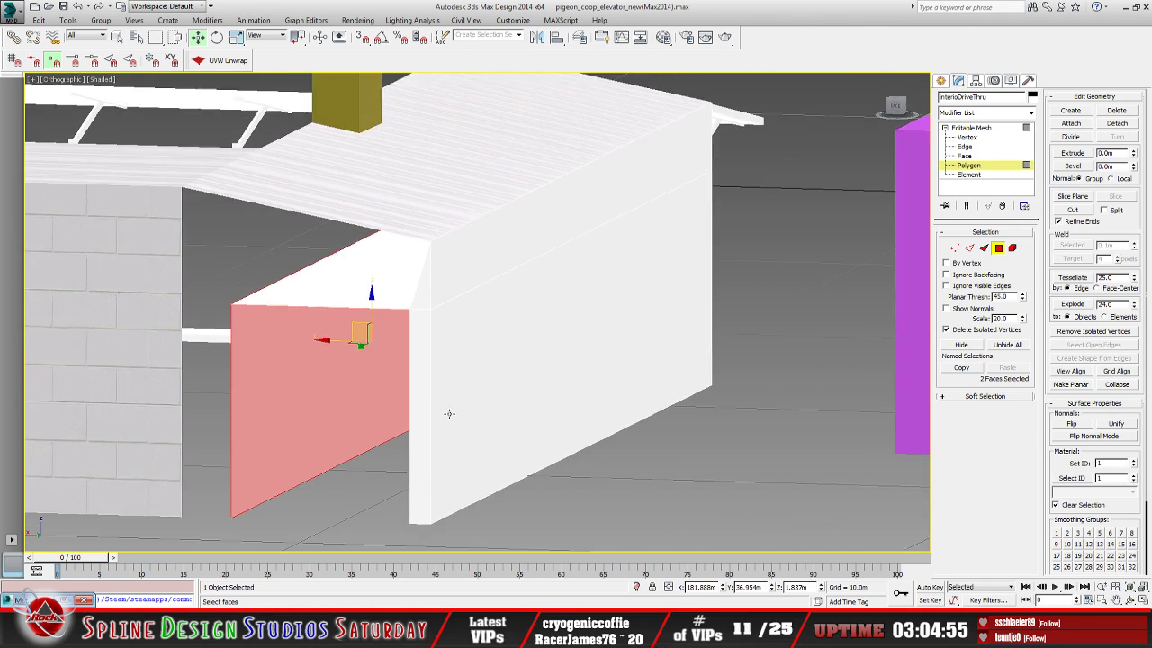
{"action": "left_click", "coordinate": [414, 362]}
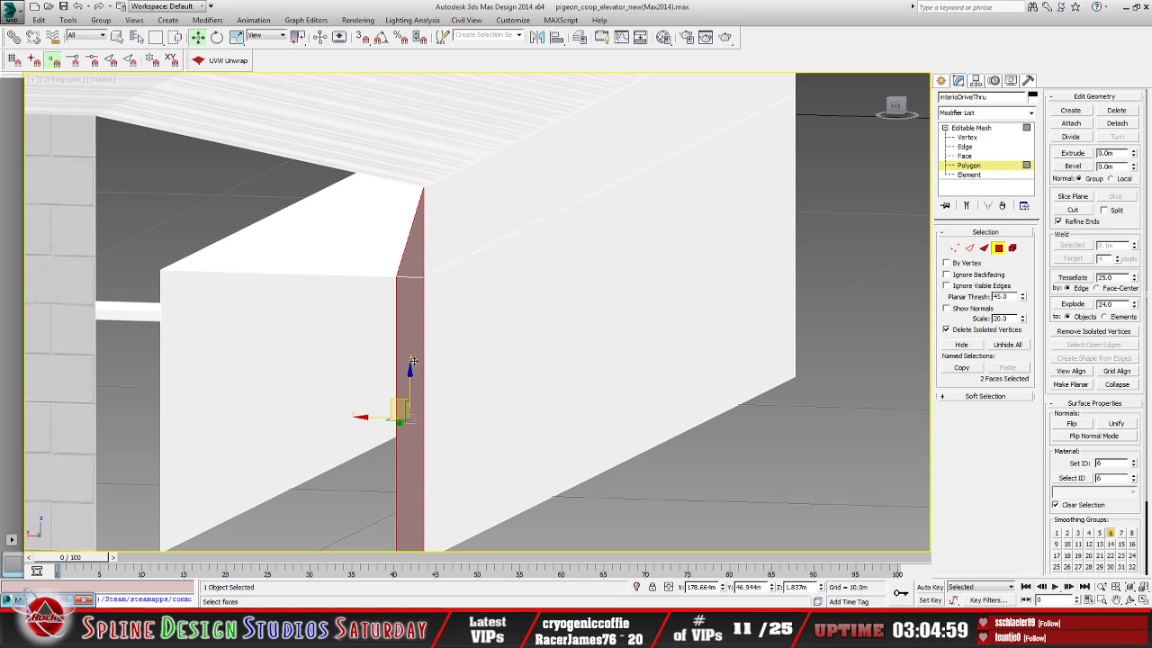
{"action": "key", "text": "Delete"}
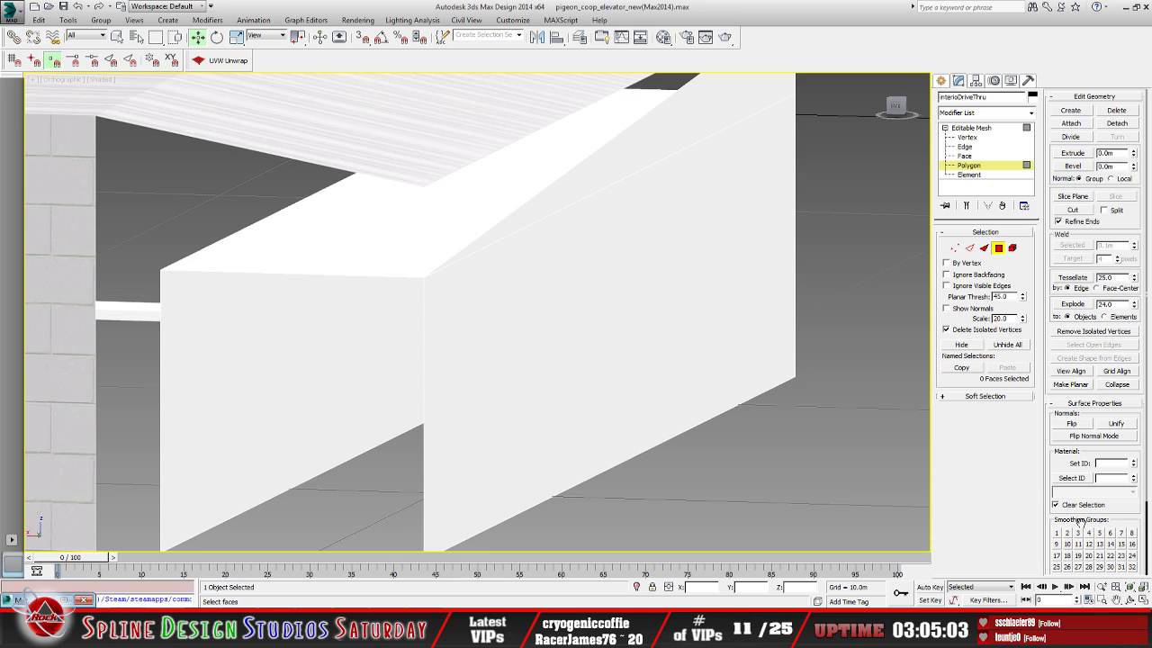
Delete the matching narrow end-cap polygons of the outer side wall at the opposite end of the drive-through
{"action": "left_click", "coordinate": [1129, 601]}
{"action": "left_click_drag", "start_coordinate": [498, 331], "coordinate": [448, 341]}
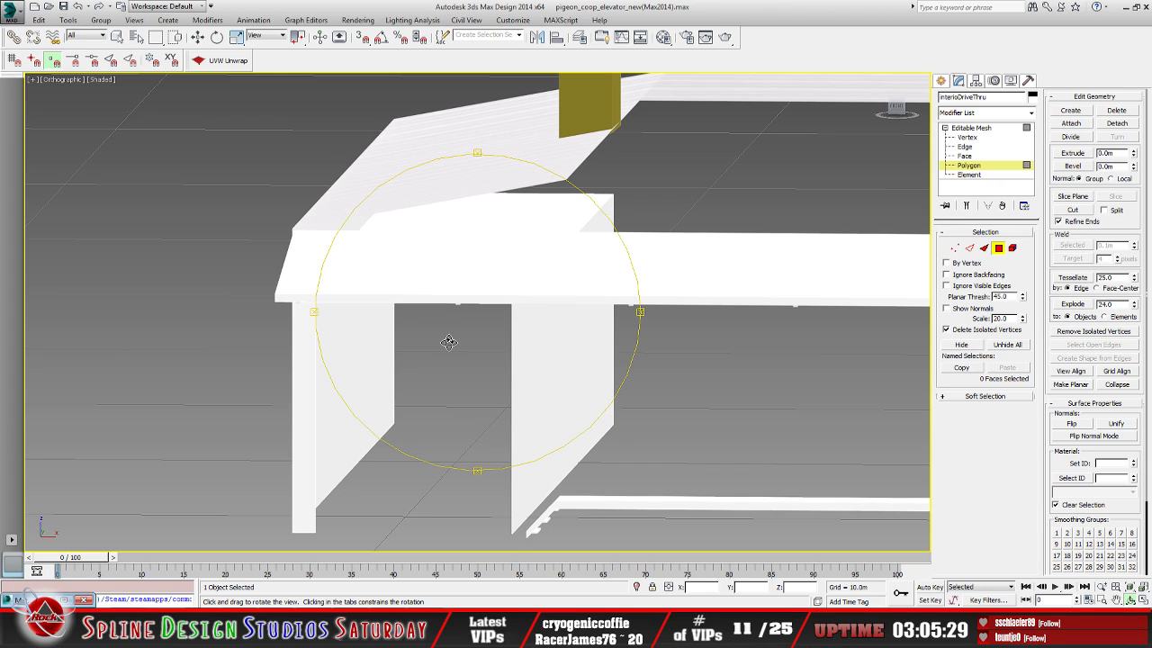
{"action": "left_click_drag", "start_coordinate": [445, 342], "coordinate": [455, 316]}
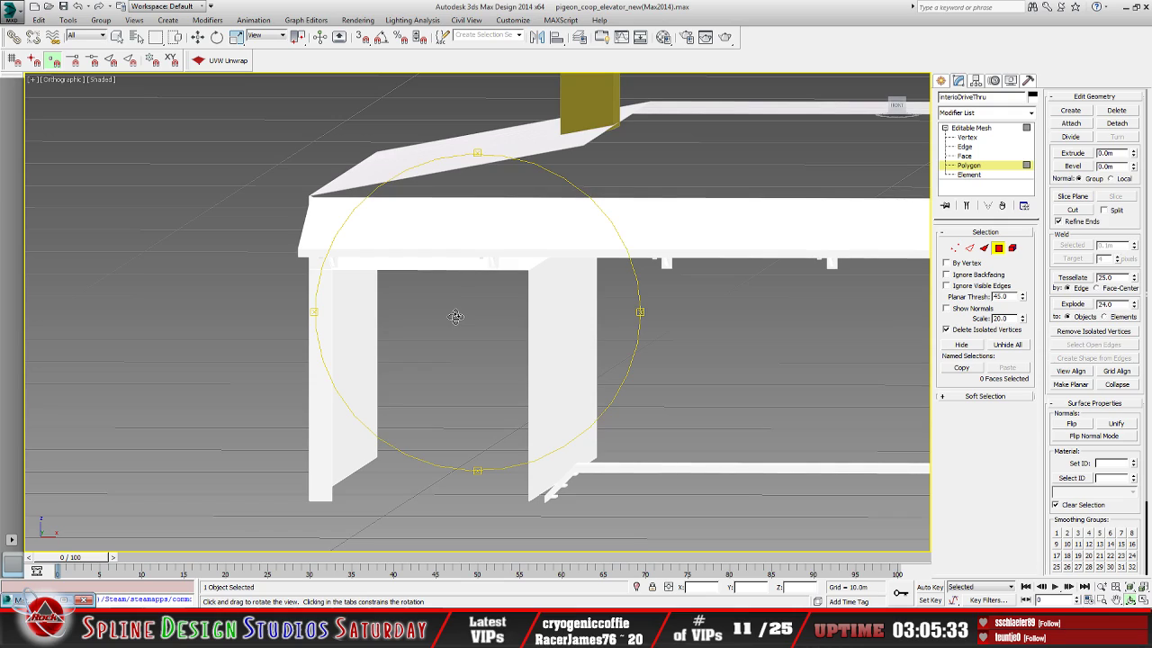
{"action": "left_click", "coordinate": [117, 36]}
{"action": "left_click", "coordinate": [319, 467]}
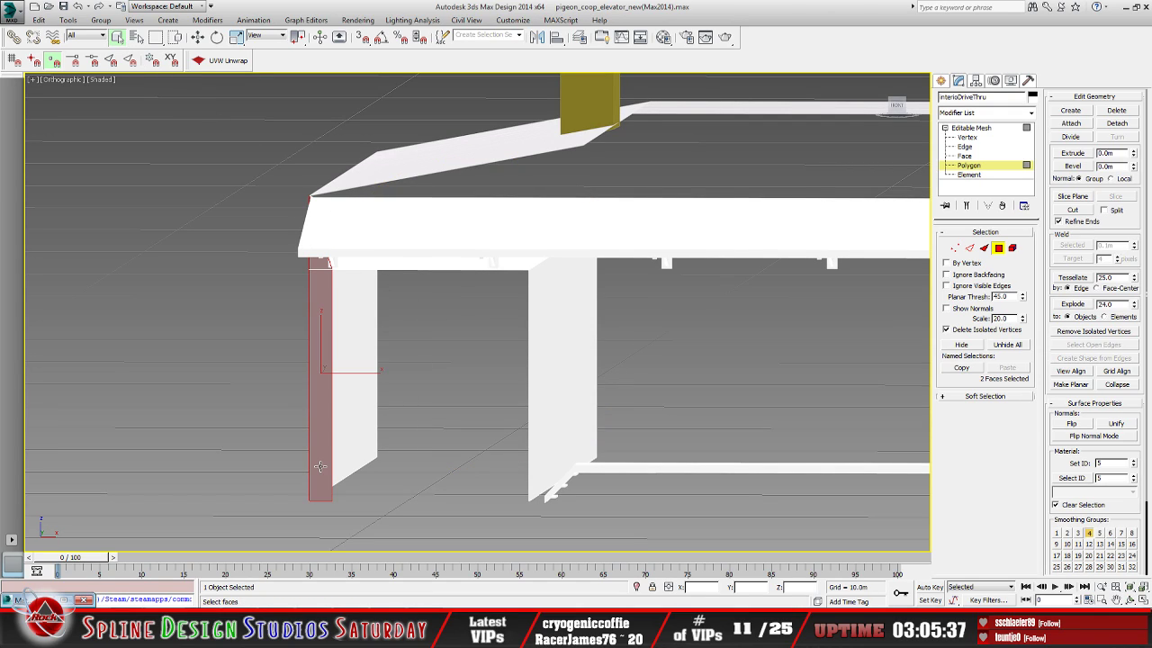
{"action": "left_click", "coordinate": [319, 466], "text": "alt"}
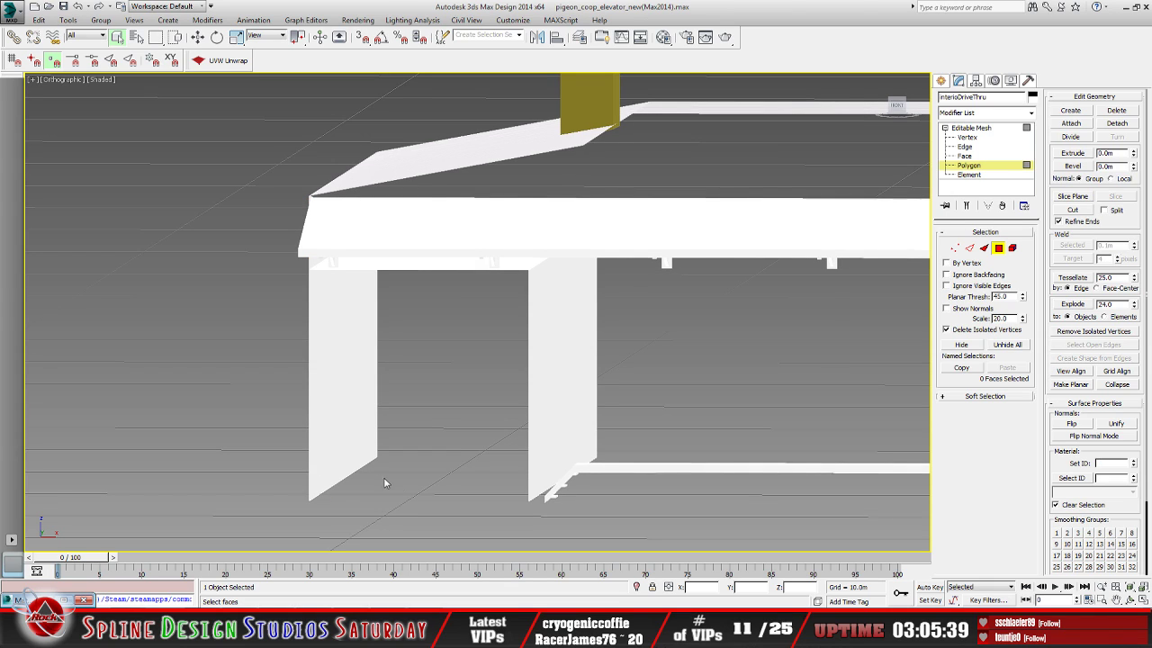
Select the outer side wall polygons and examine the wall's sloping upper edge from both ends
{"action": "left_click", "coordinate": [1129, 599]}
{"action": "left_click_drag", "start_coordinate": [450, 390], "coordinate": [466, 393]}
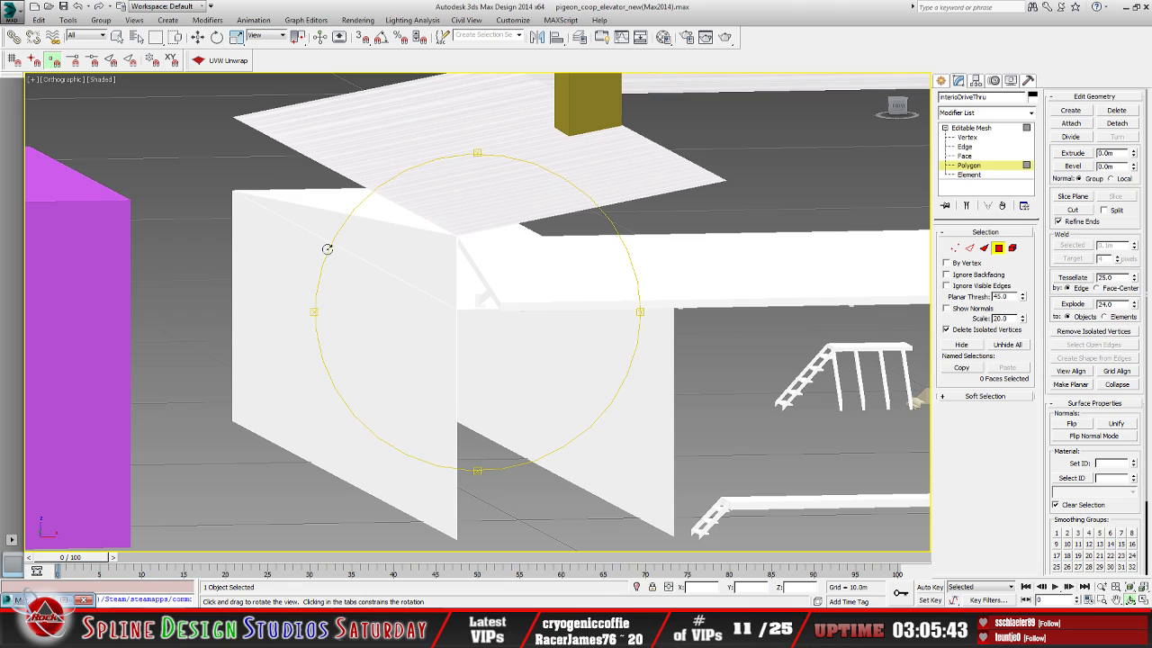
{"action": "left_click", "coordinate": [118, 39]}
{"action": "left_click", "coordinate": [436, 266]}
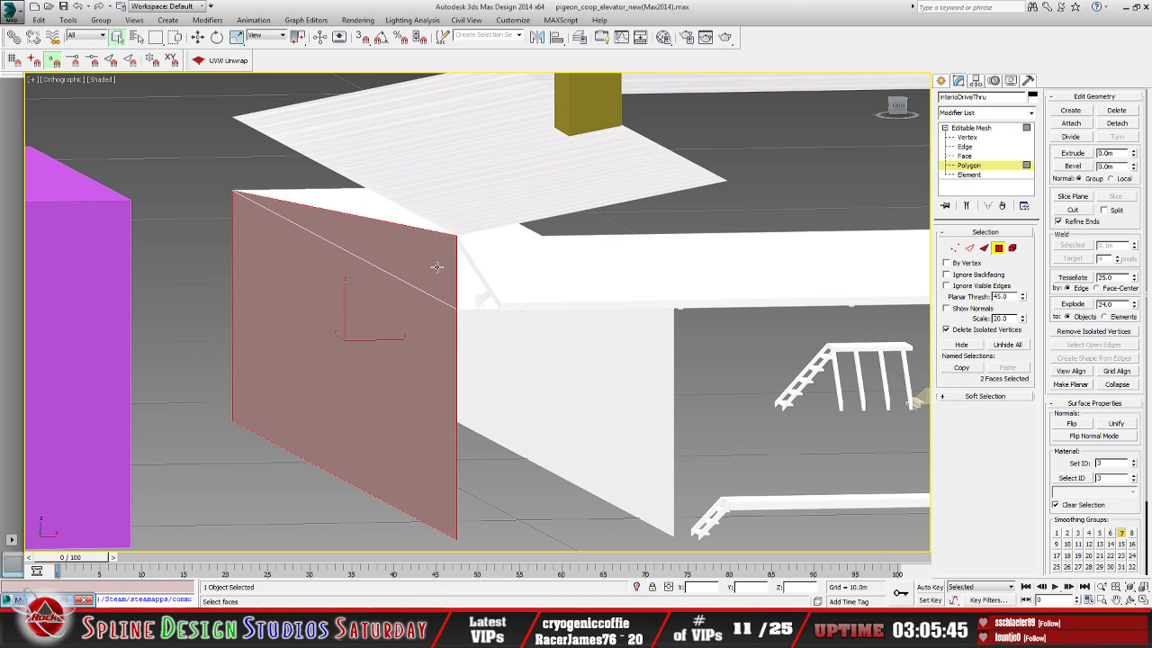
{"action": "left_click", "coordinate": [1129, 600]}
{"action": "left_click_drag", "start_coordinate": [442, 350], "coordinate": [612, 348]}
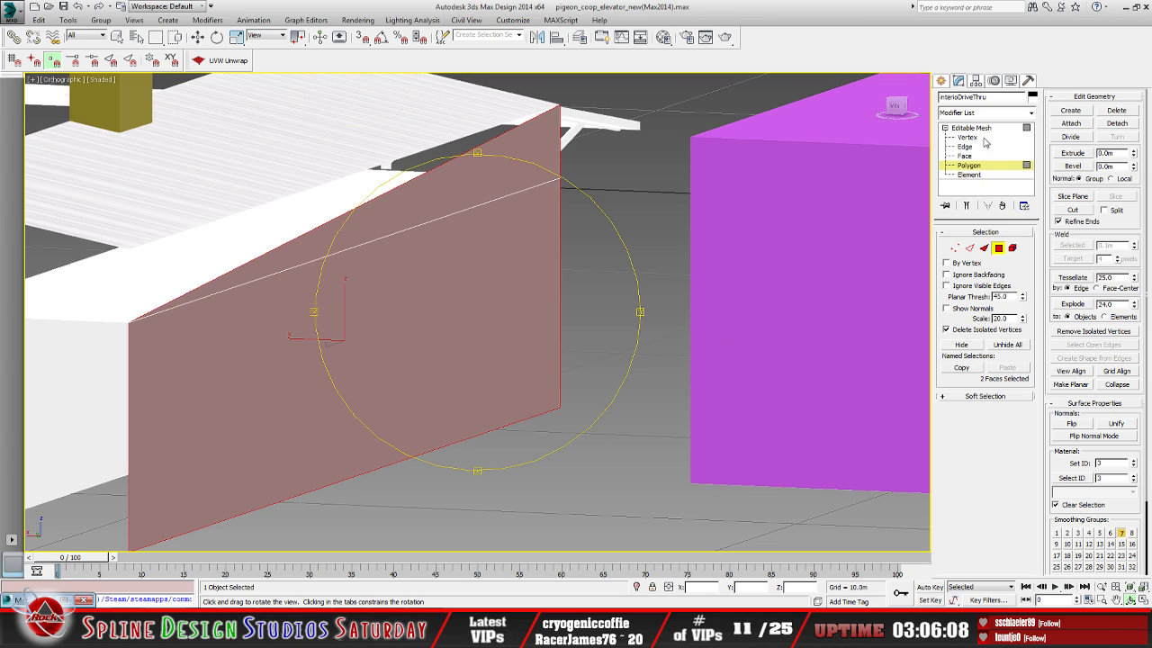
Compare the coordinates of the outer wall's near top vertex and the lower of the two far top corner vertices
{"action": "left_click", "coordinate": [979, 140]}
{"action": "left_click", "coordinate": [137, 349]}
{"action": "left_click", "coordinate": [128, 322]}
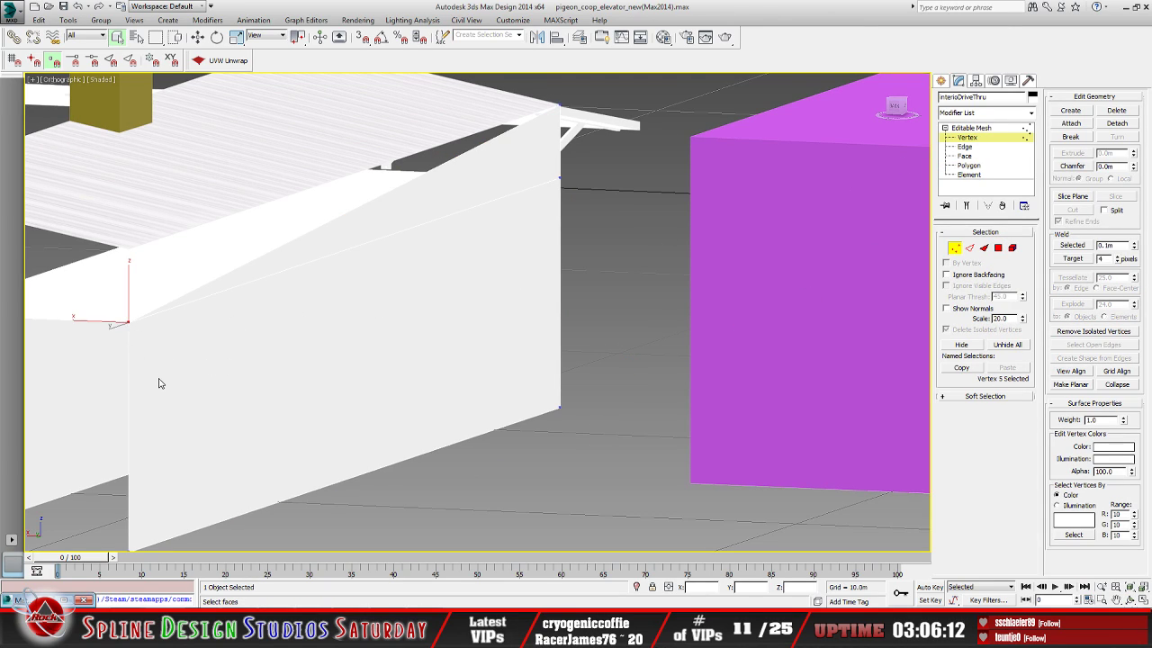
{"action": "left_click", "coordinate": [197, 36]}
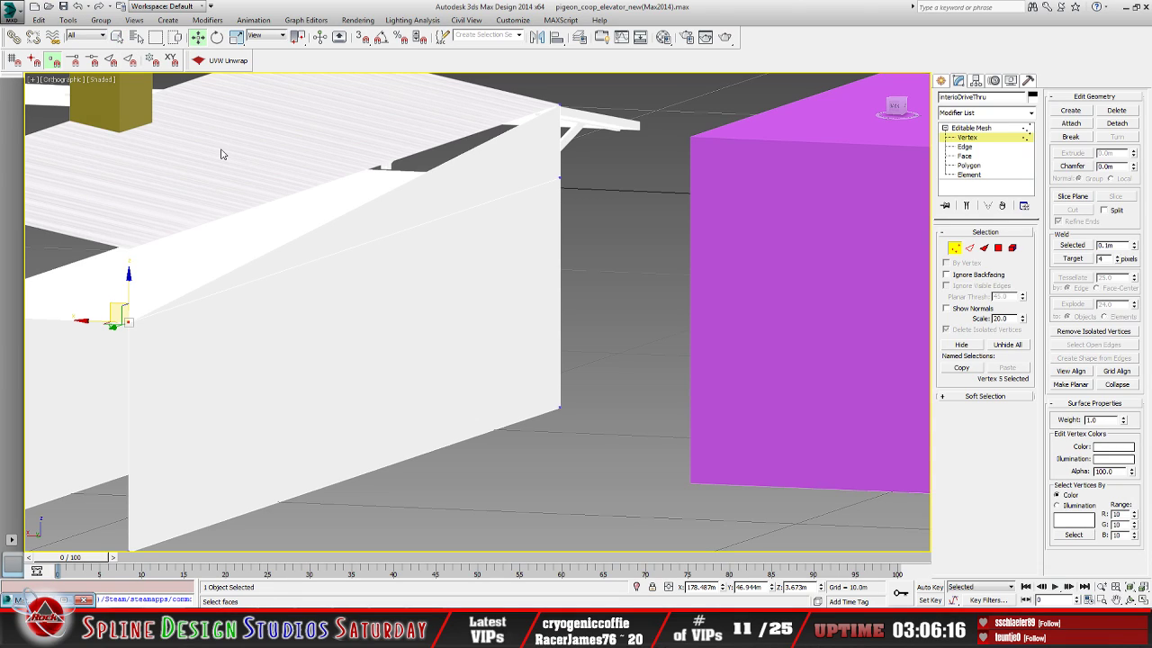
{"action": "left_click", "coordinate": [558, 177]}
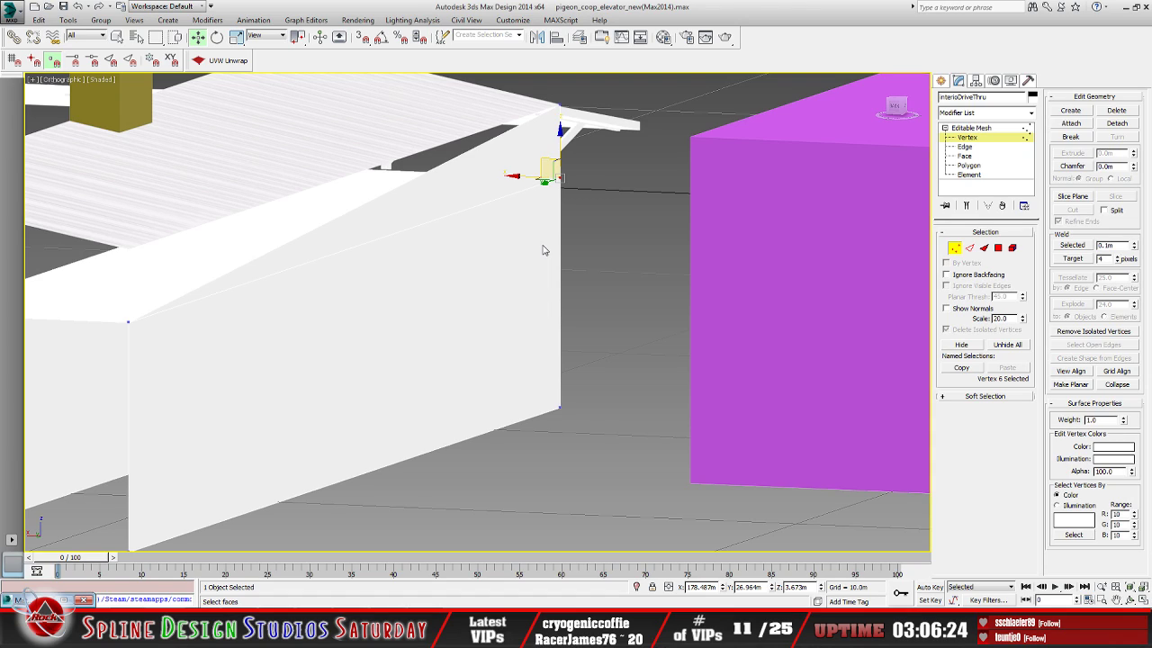
{"action": "left_click", "coordinate": [127, 322]}
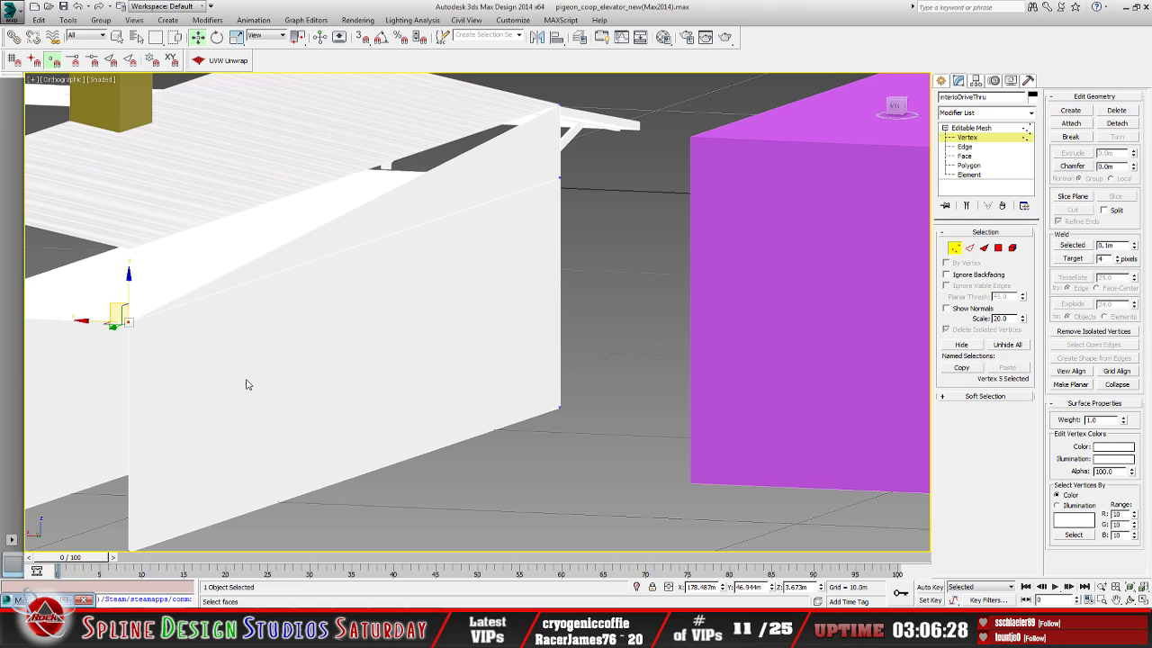
{"action": "left_click", "coordinate": [559, 177]}
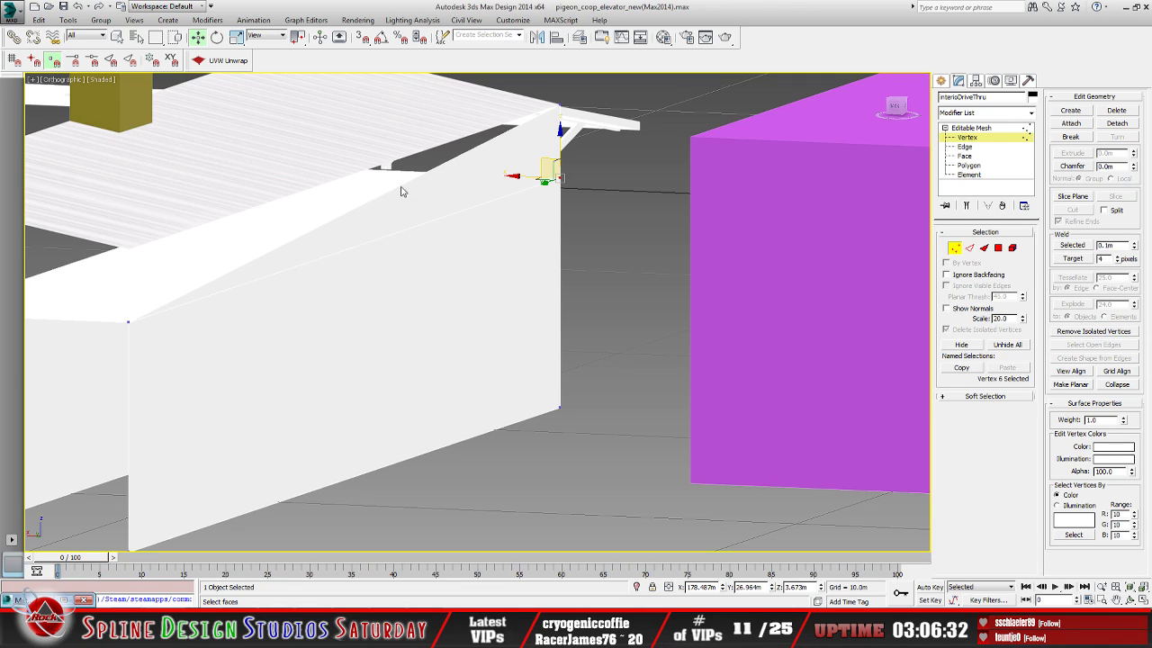
Lower the outer wall's far top corner vertex to Z 3.673 m, copying the height from the vertex directly below it
{"action": "middle_click_drag", "start_coordinate": [406, 249], "coordinate": [463, 245]}
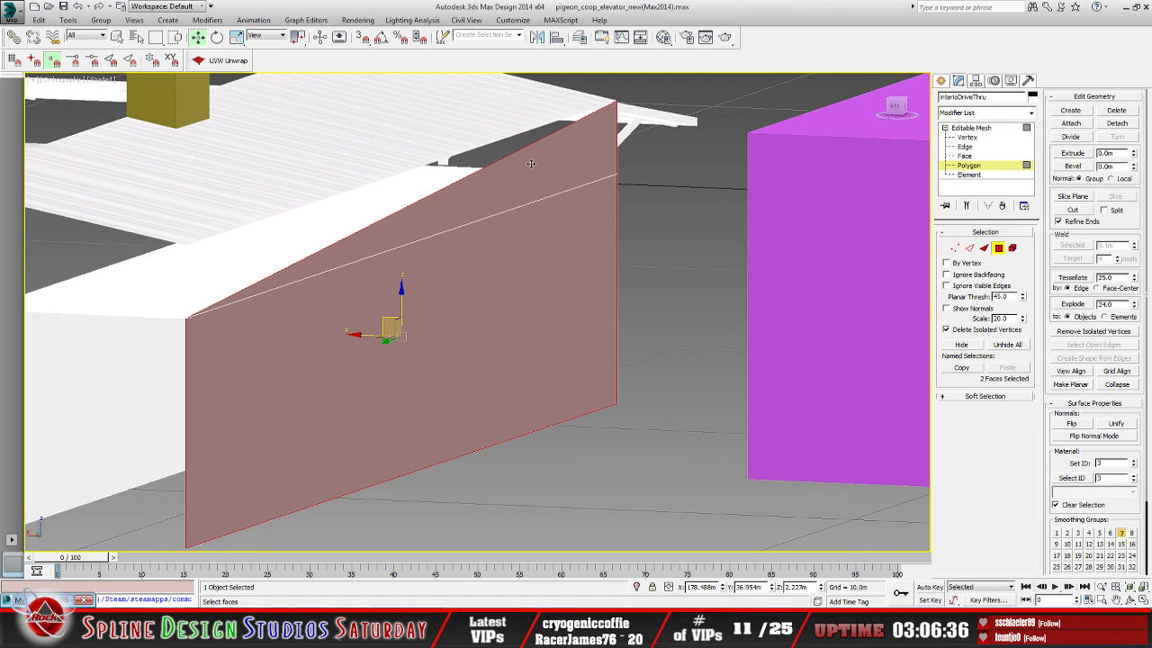
{"action": "middle_click_drag", "start_coordinate": [640, 165], "coordinate": [623, 223]}
{"action": "left_click", "coordinate": [967, 138]}
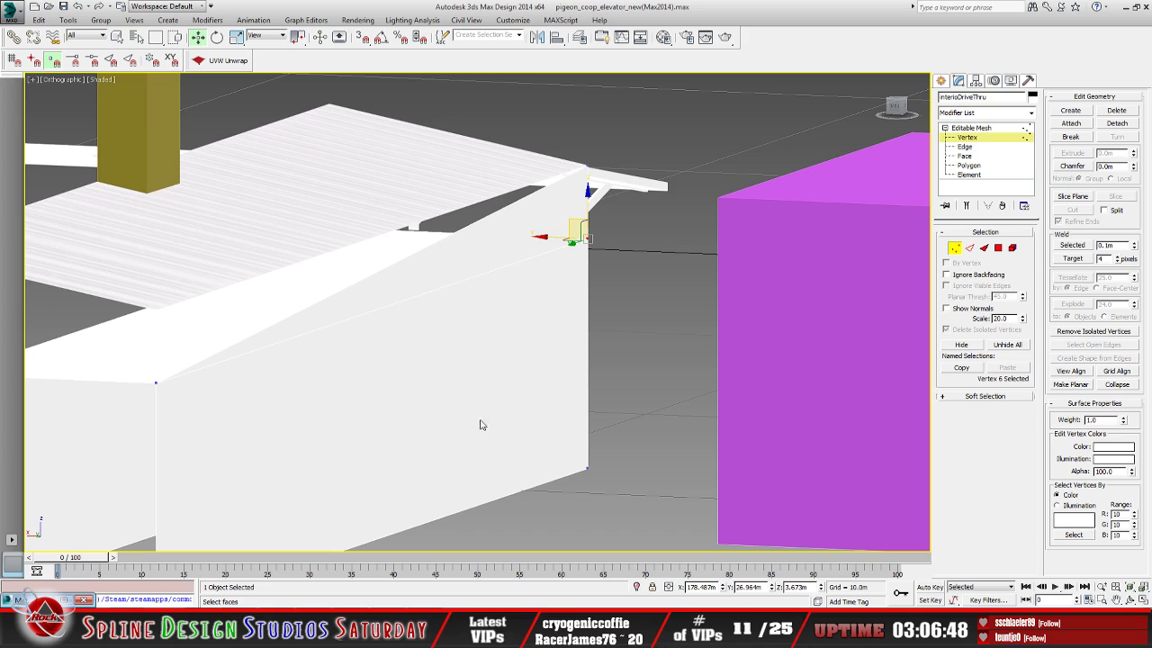
{"action": "left_click", "coordinate": [587, 165]}
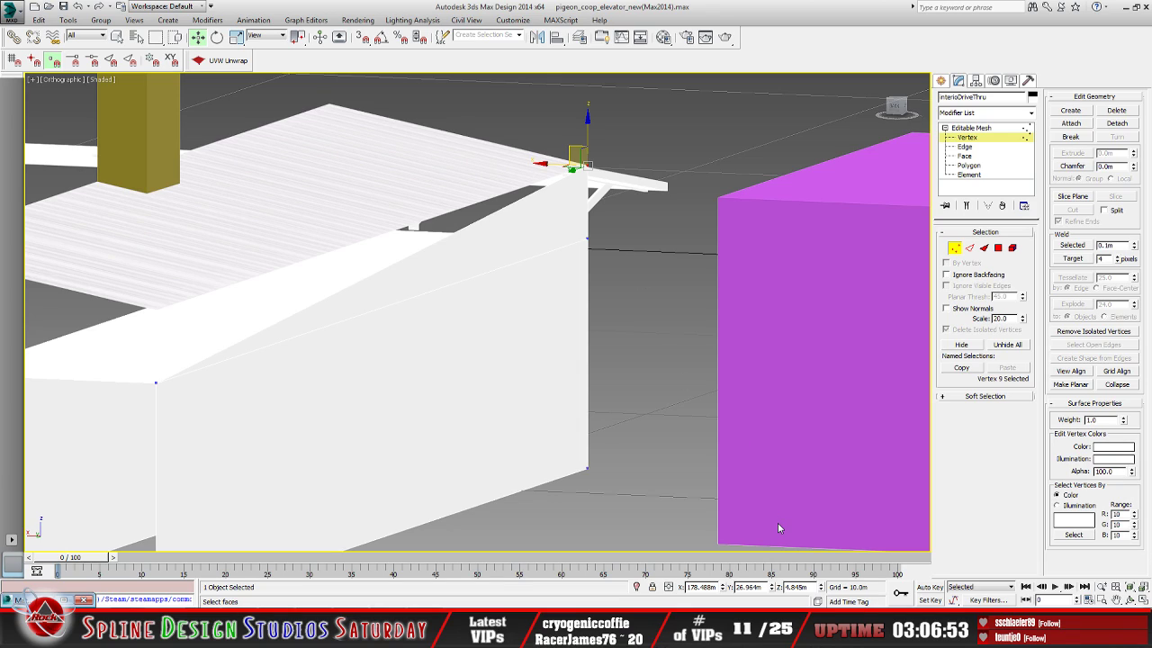
{"action": "left_click", "coordinate": [587, 238]}
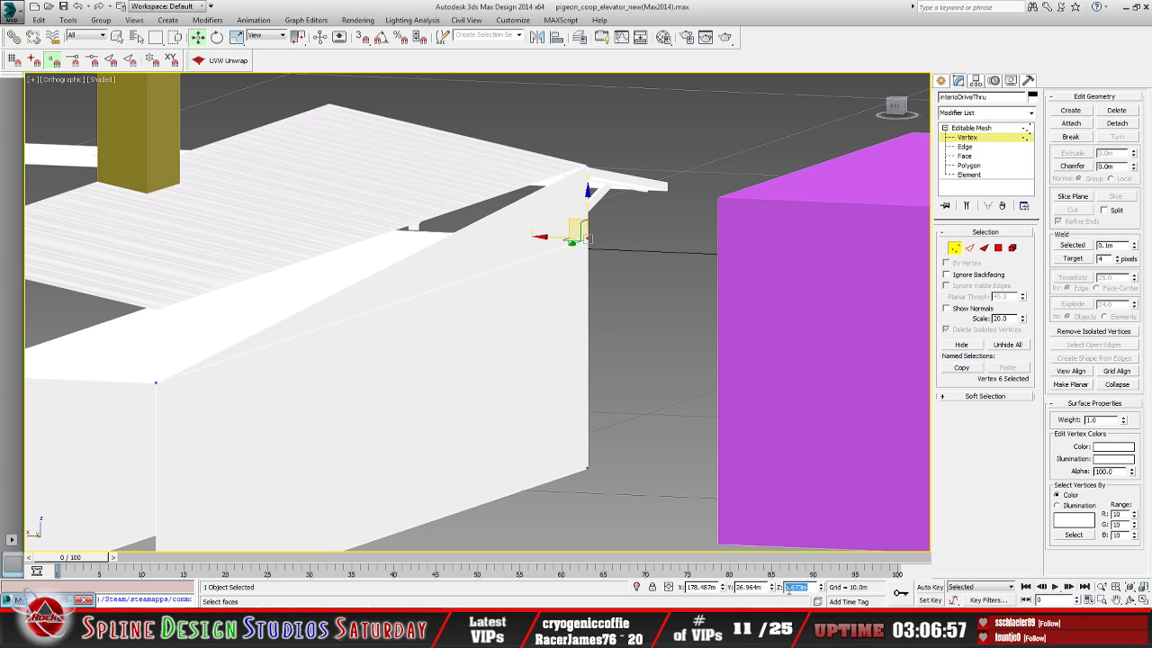
{"action": "right_click", "coordinate": [789, 587]}
{"action": "left_click", "coordinate": [819, 462]}
{"action": "key", "text": "ctrl+z"}
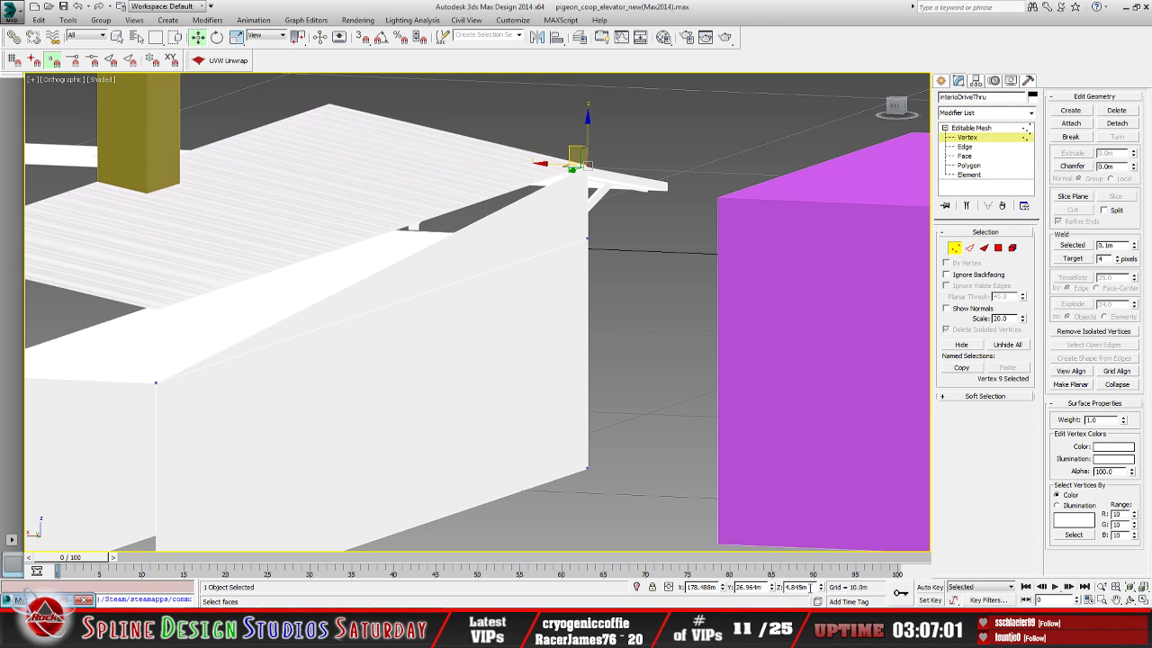
{"action": "right_click", "coordinate": [789, 587]}
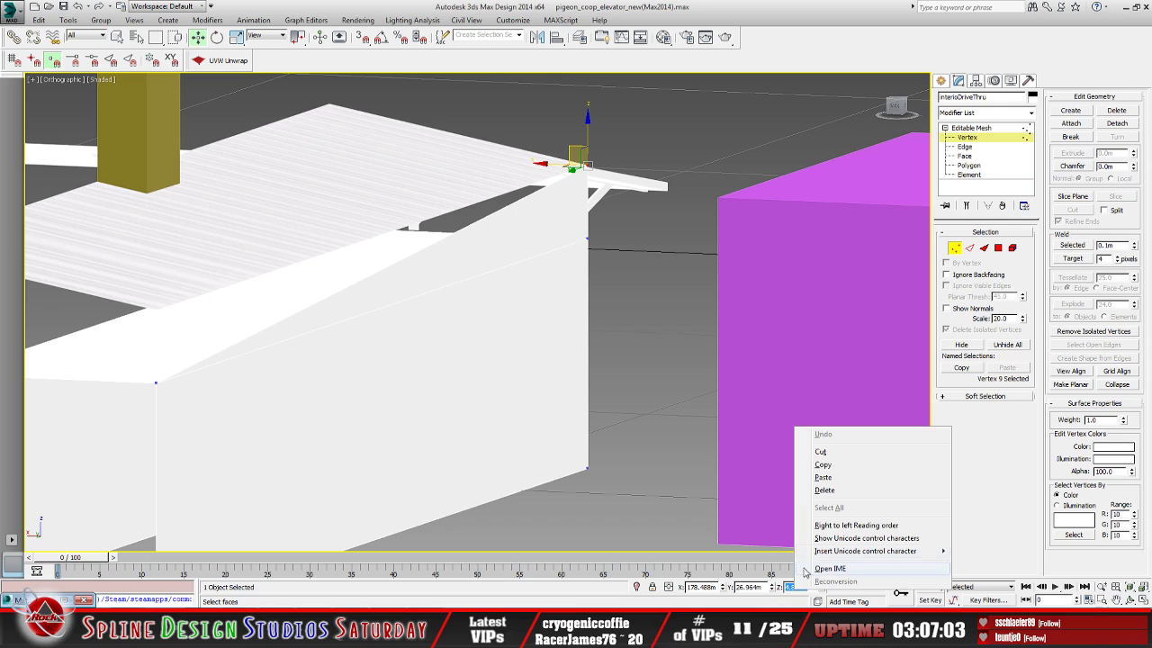
{"action": "left_click", "coordinate": [833, 479]}
{"action": "key", "text": "Return"}
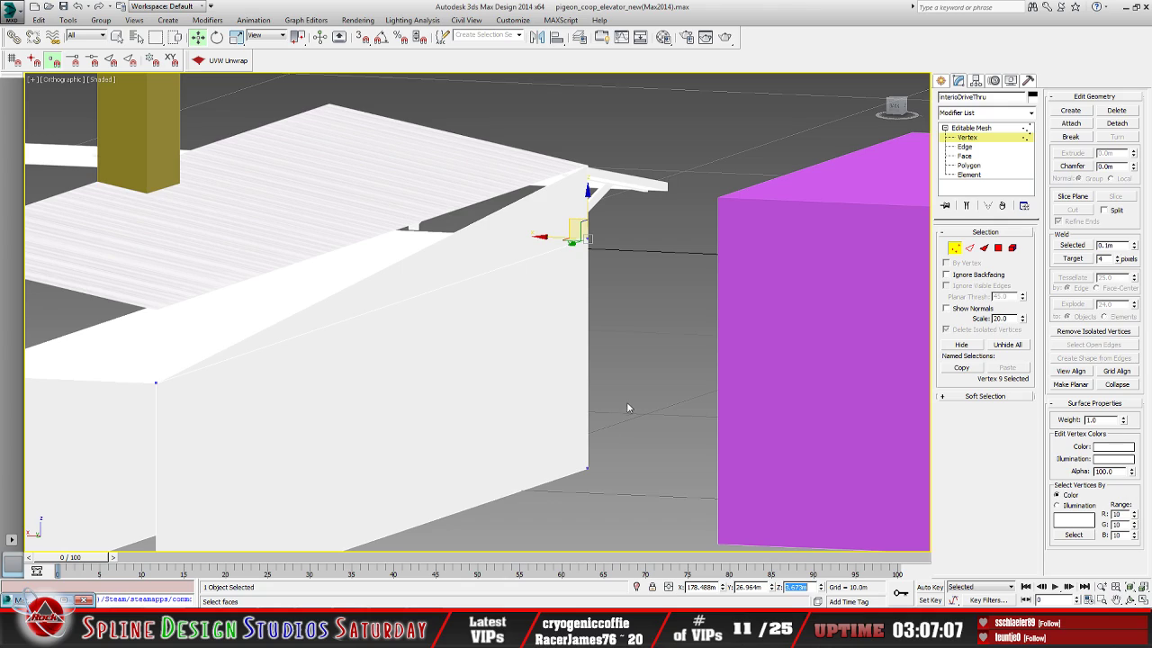
{"action": "left_click", "coordinate": [615, 288]}
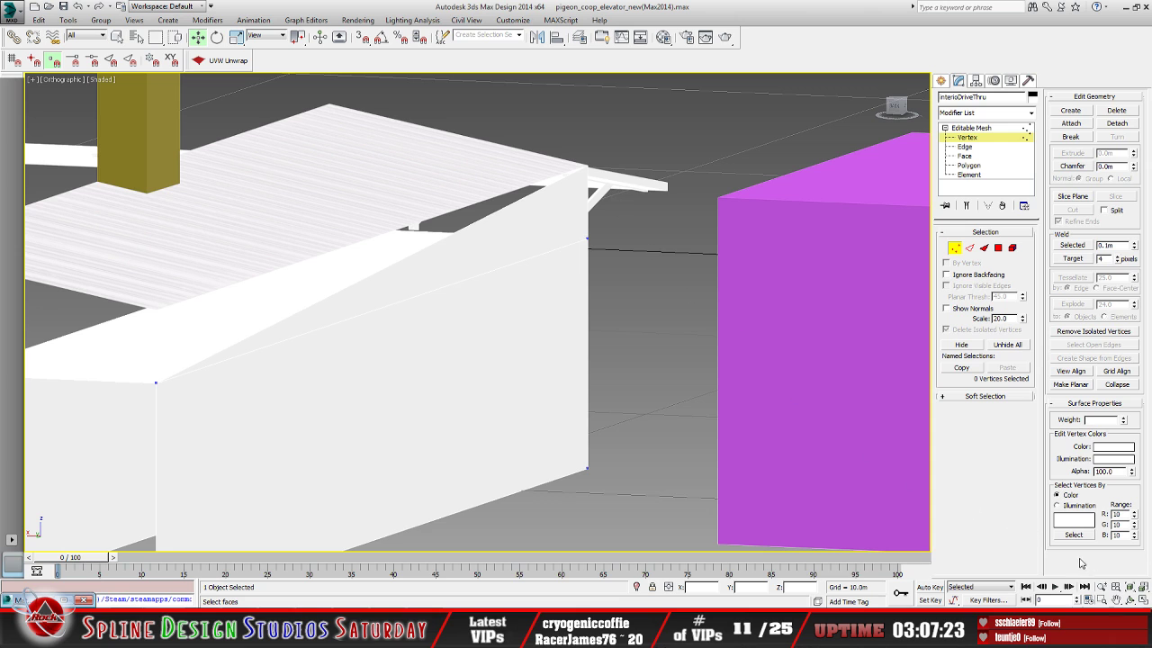
Inspect the drive-through from both ends and render the orthographic view to check the outer wall and ceiling
{"action": "left_click", "coordinate": [1131, 596]}
{"action": "left_click_drag", "start_coordinate": [525, 334], "coordinate": [357, 265]}
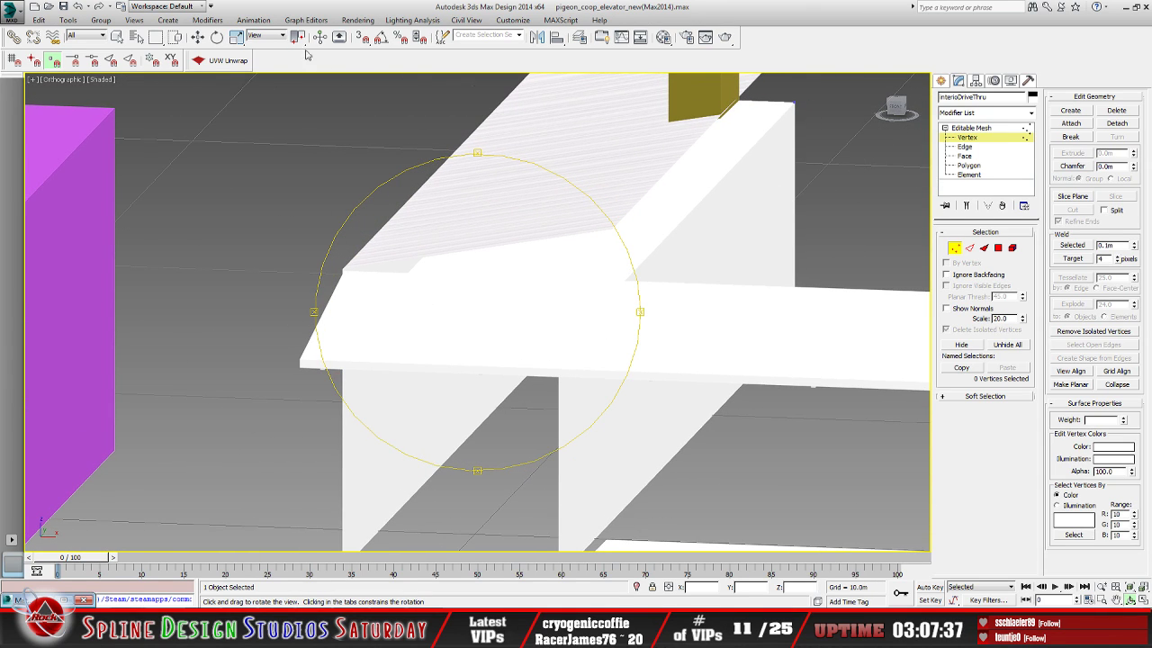
{"action": "left_click", "coordinate": [197, 37]}
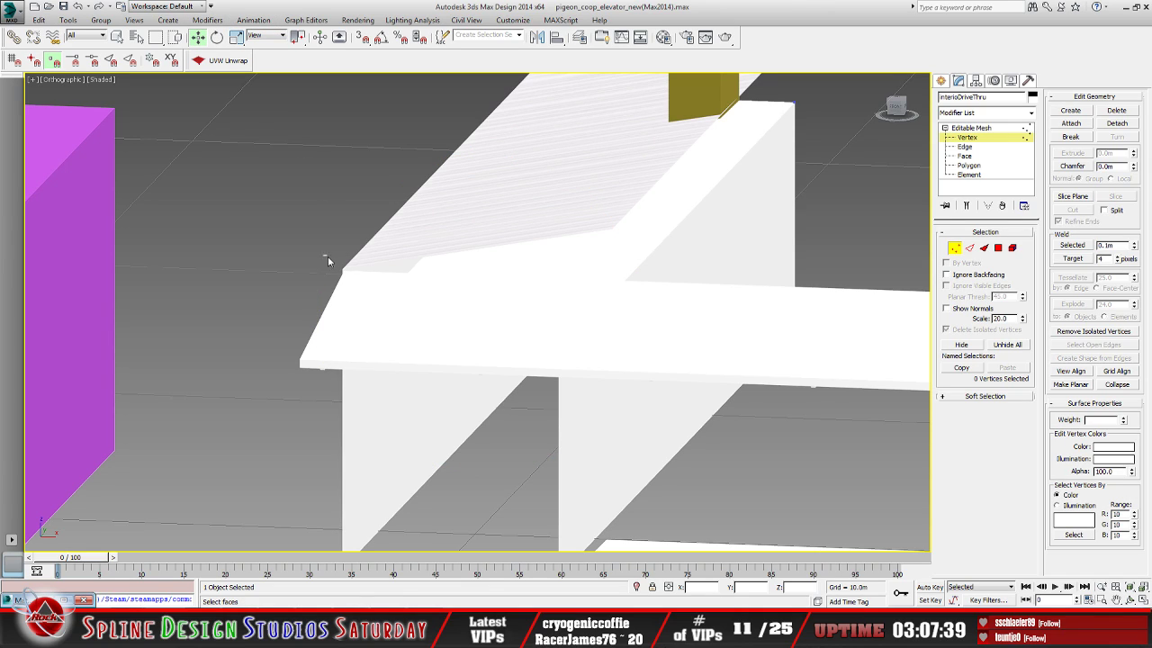
{"action": "left_click", "coordinate": [1130, 599]}
{"action": "left_click_drag", "start_coordinate": [463, 314], "coordinate": [559, 287]}
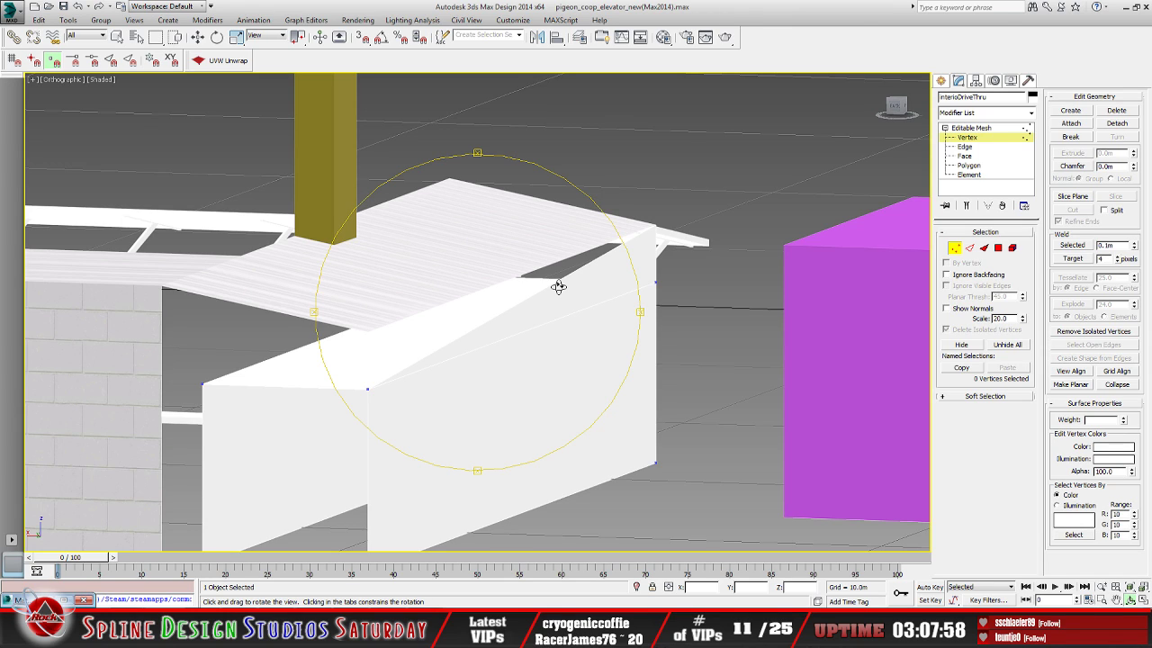
{"action": "left_click_drag", "start_coordinate": [575, 295], "coordinate": [522, 306]}
{"action": "left_click", "coordinate": [357, 19]}
{"action": "left_click", "coordinate": [370, 31]}
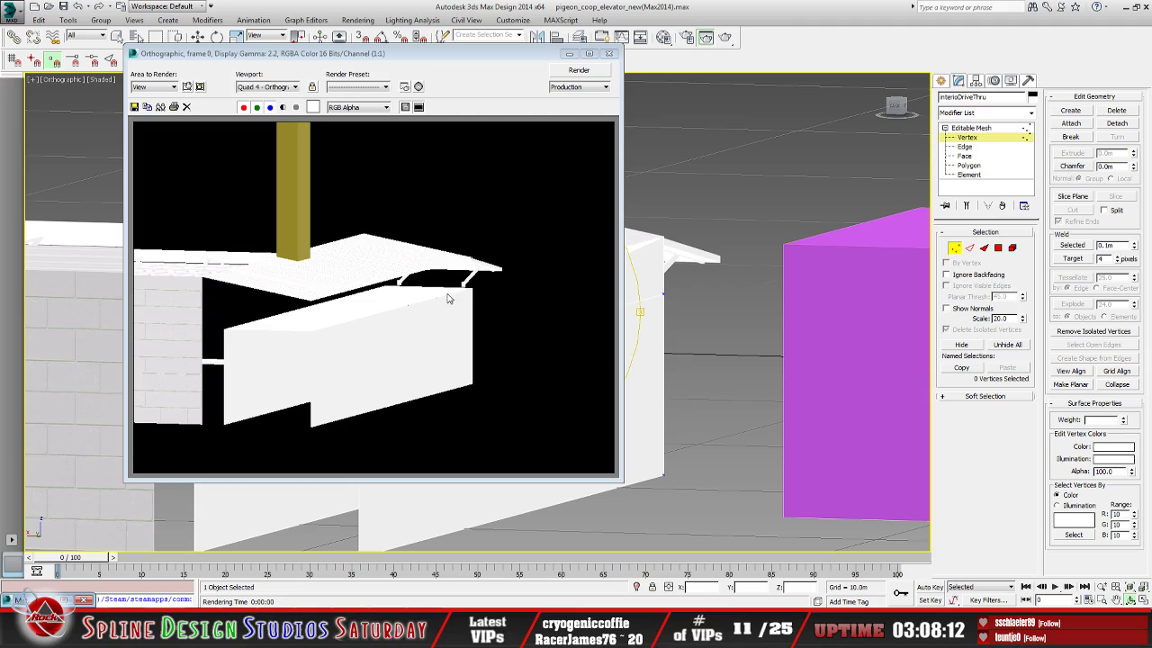
{"action": "left_click", "coordinate": [609, 53]}
Select the outer side wall polygons and examine the opened wall and ceiling up close and from a distance
{"action": "middle_click_drag", "start_coordinate": [527, 316], "coordinate": [440, 313], "text": "alt"}
{"action": "left_click", "coordinate": [117, 37]}
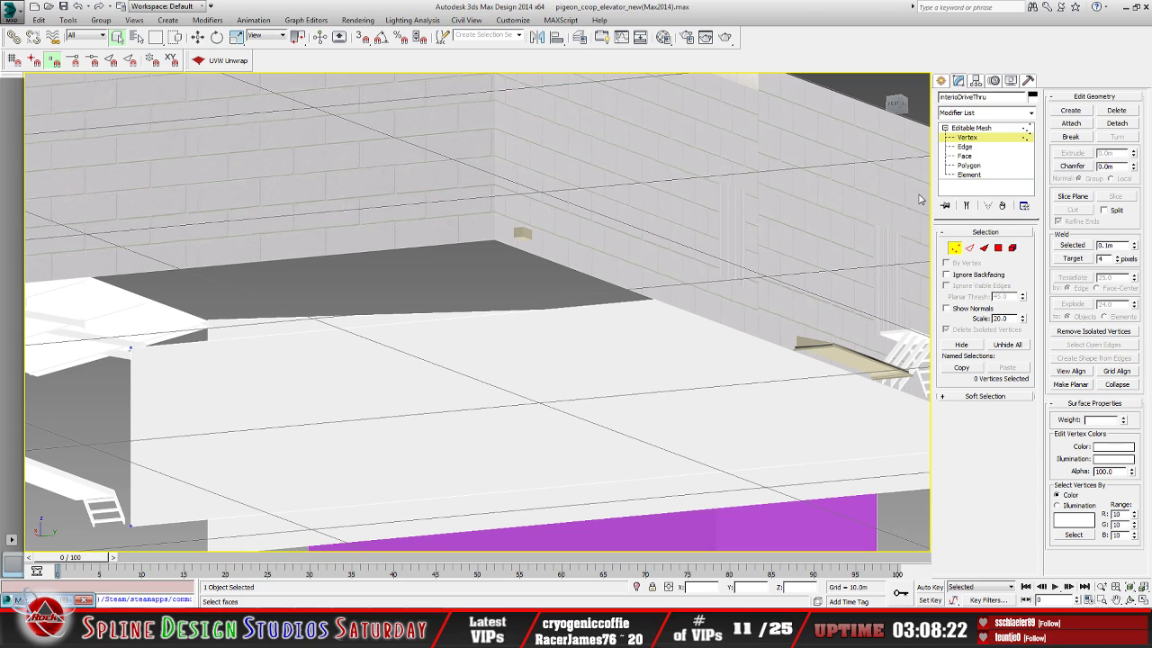
{"action": "left_click", "coordinate": [969, 165]}
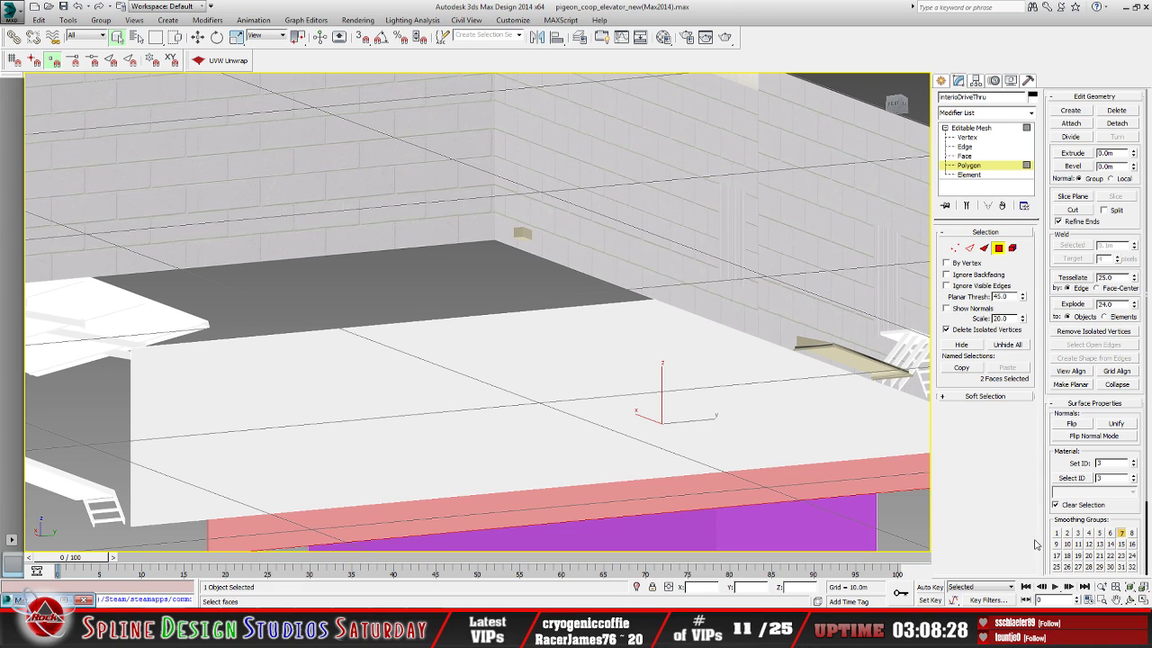
{"action": "left_click", "coordinate": [1115, 586]}
{"action": "mouse_move", "coordinate": [519, 360]}
{"action": "left_mouse_down"}
{"action": "mouse_move", "coordinate": [495, 378]}
{"action": "mouse_move", "coordinate": [360, 368]}
{"action": "mouse_move", "coordinate": [368, 352]}
{"action": "mouse_move", "coordinate": [324, 386]}
{"action": "mouse_move", "coordinate": [393, 370]}
{"action": "mouse_move", "coordinate": [391, 326]}
{"action": "mouse_move", "coordinate": [450, 334]}
{"action": "mouse_move", "coordinate": [447, 306]}
{"action": "mouse_move", "coordinate": [512, 338]}
{"action": "mouse_move", "coordinate": [535, 335]}
{"action": "mouse_move", "coordinate": [505, 330]}
{"action": "mouse_move", "coordinate": [465, 353]}
{"action": "mouse_move", "coordinate": [465, 337]}
{"action": "mouse_move", "coordinate": [457, 389]}
{"action": "mouse_move", "coordinate": [549, 365]}
{"action": "mouse_move", "coordinate": [532, 359]}
{"action": "left_mouse_up"}
Leave polygon editing on the interior drive-through mesh and unhide Object088
{"action": "left_click", "coordinate": [971, 128]}
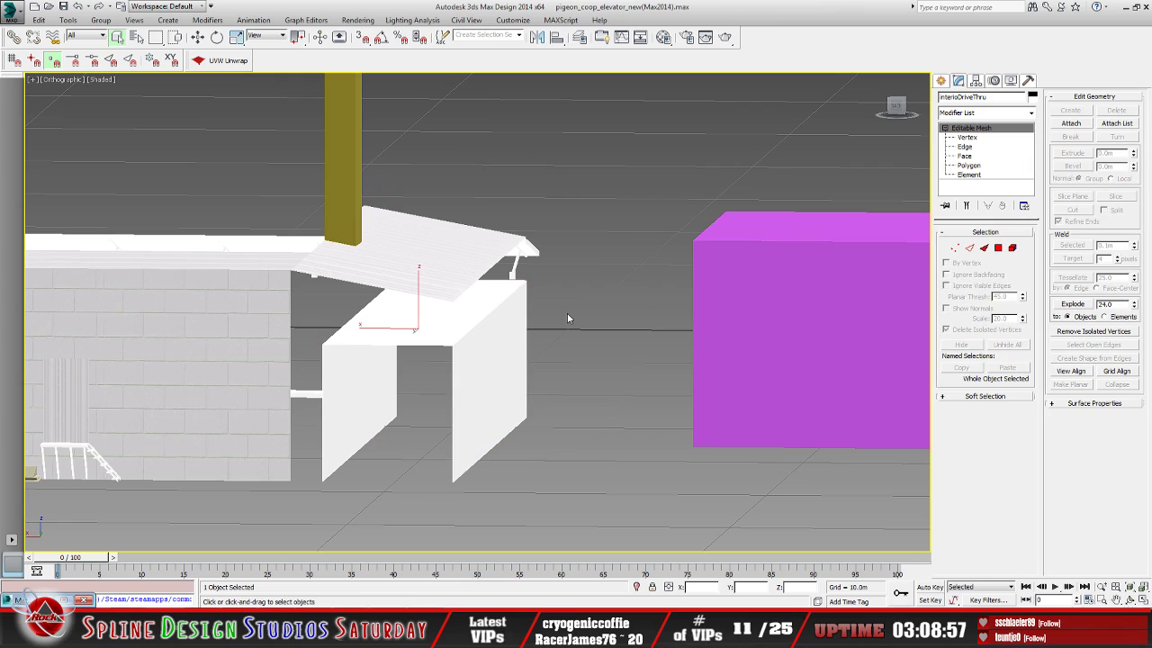
{"action": "key", "text": "shift+h"}
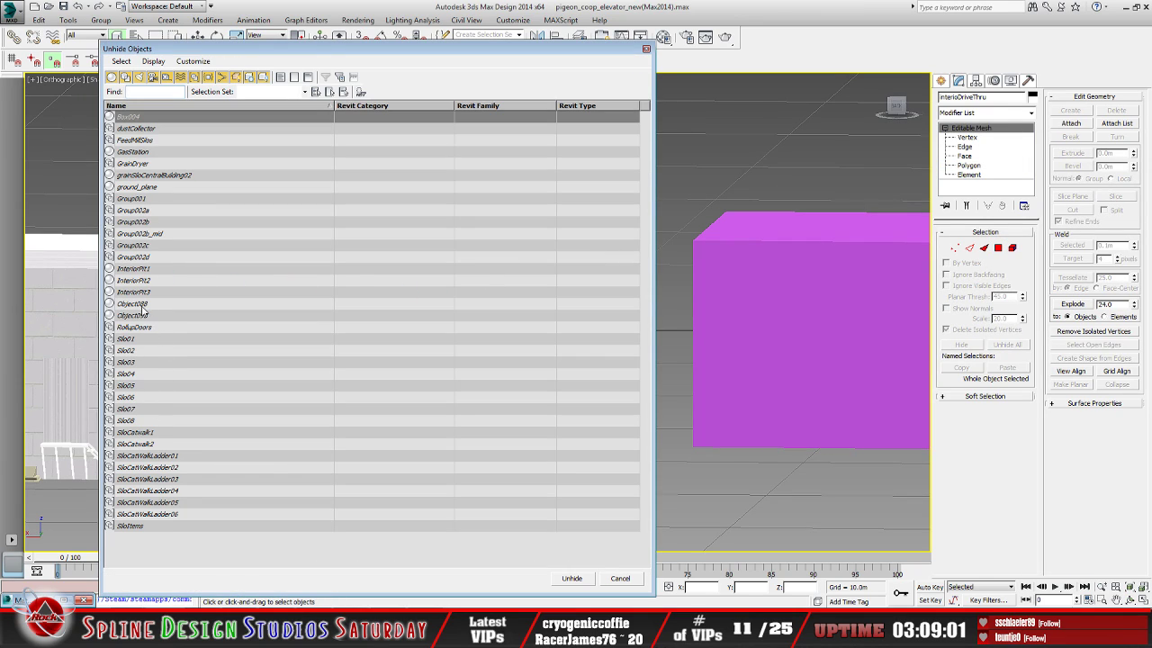
{"action": "left_click", "coordinate": [135, 304]}
{"action": "left_click", "coordinate": [572, 579]}
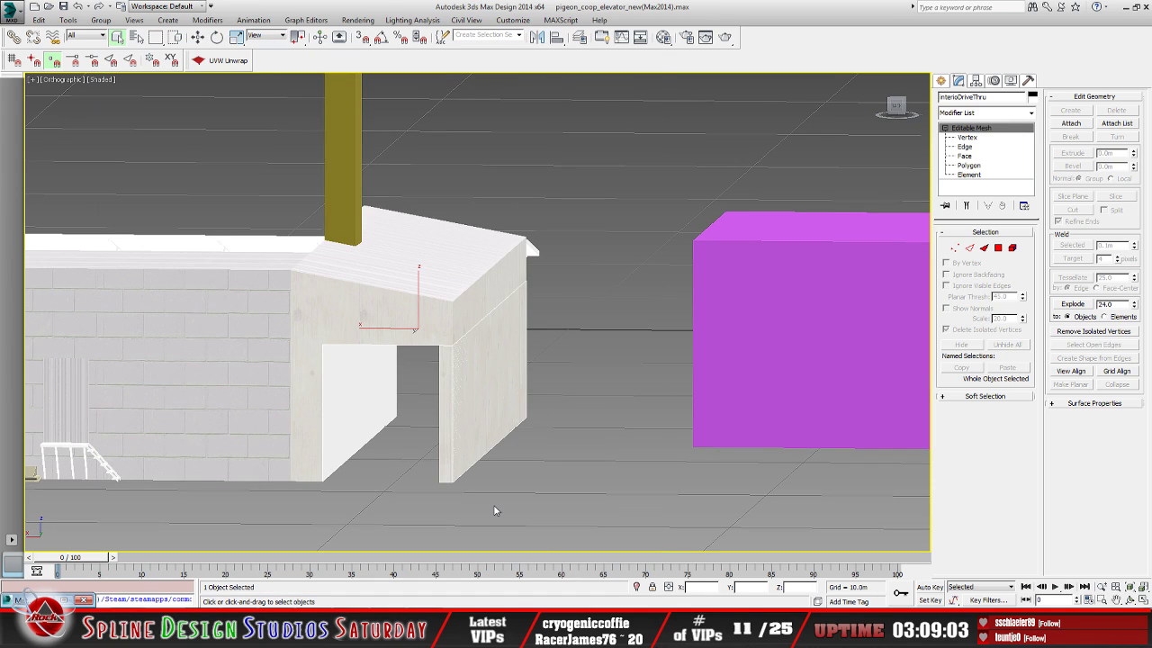
Inspect the drive-through opening and outer wall from both ends, and render the view of the railing end
{"action": "left_click", "coordinate": [1130, 599]}
{"action": "left_click_drag", "start_coordinate": [496, 378], "coordinate": [452, 294]}
{"action": "scroll", "coordinate": [455, 357], "scroll_direction": "up", "scroll_amount": 4}
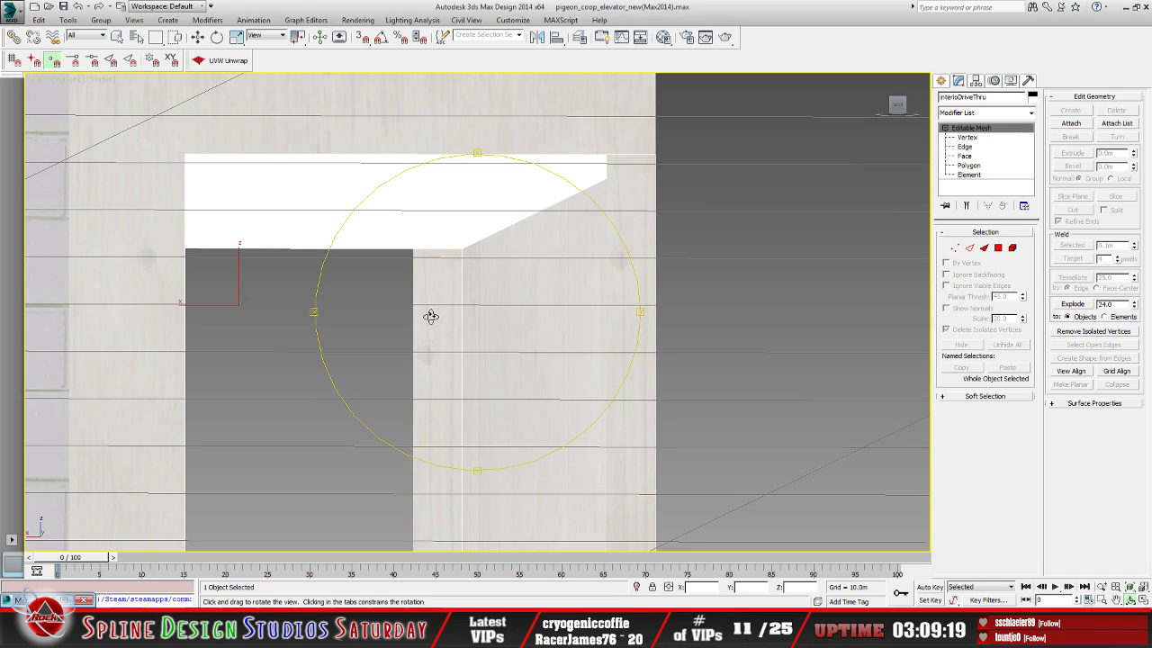
{"action": "left_click_drag", "start_coordinate": [435, 321], "coordinate": [431, 323]}
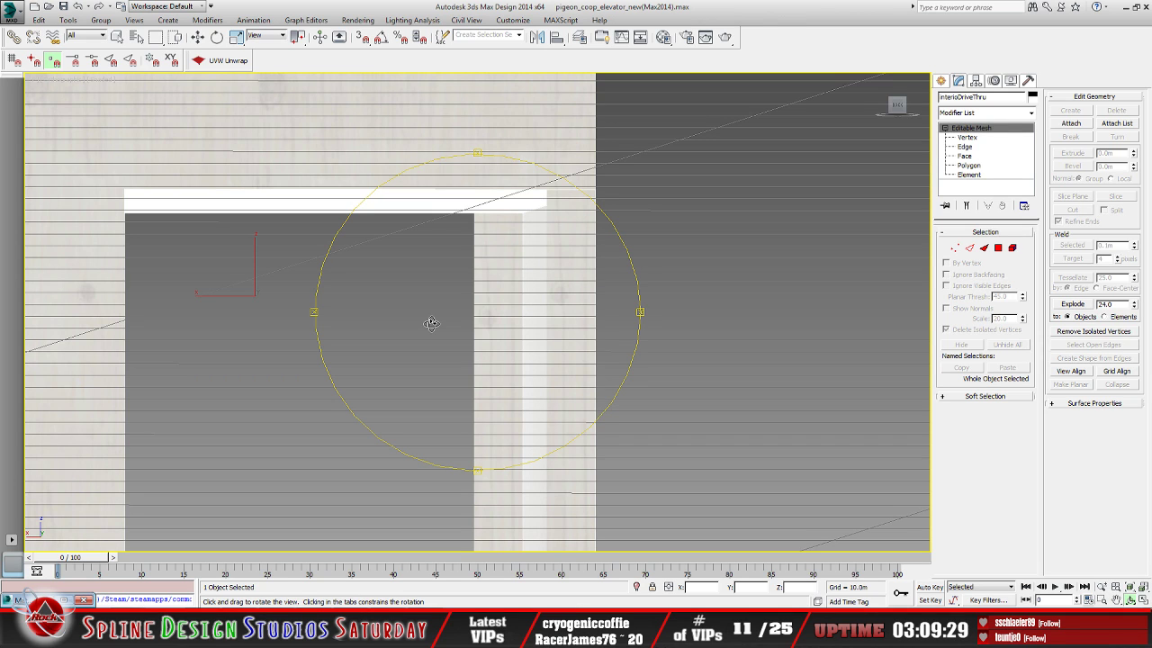
{"action": "left_click_drag", "start_coordinate": [431, 323], "coordinate": [520, 373]}
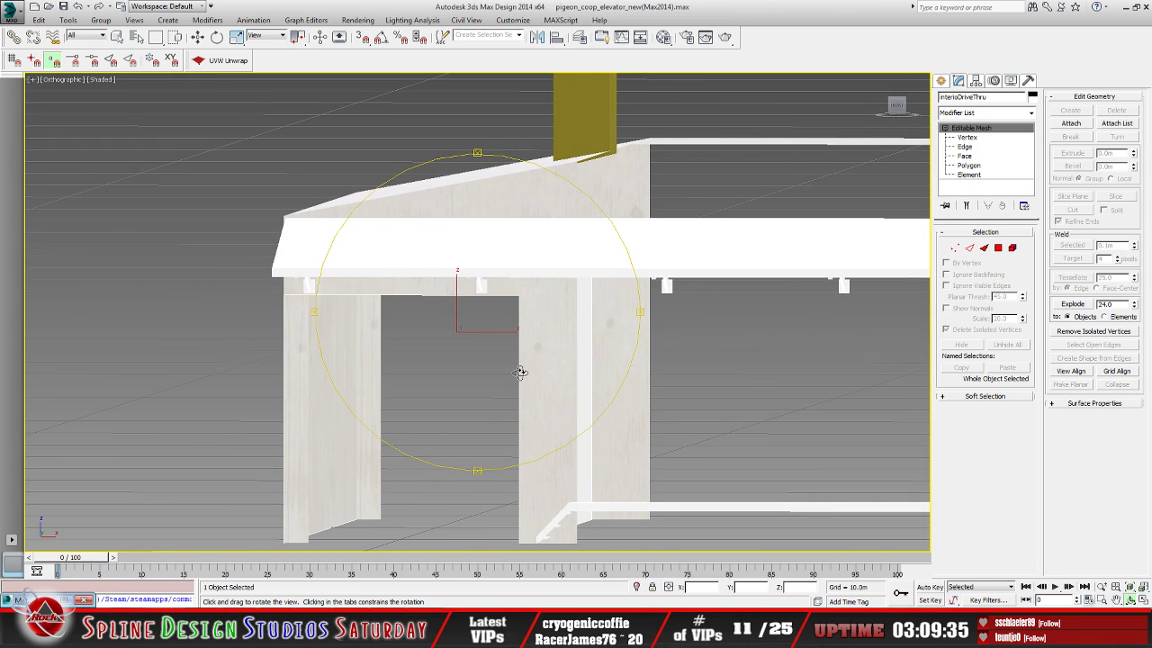
{"action": "middle_click_drag", "start_coordinate": [451, 412], "coordinate": [488, 406]}
{"action": "left_click_drag", "start_coordinate": [488, 407], "coordinate": [464, 376]}
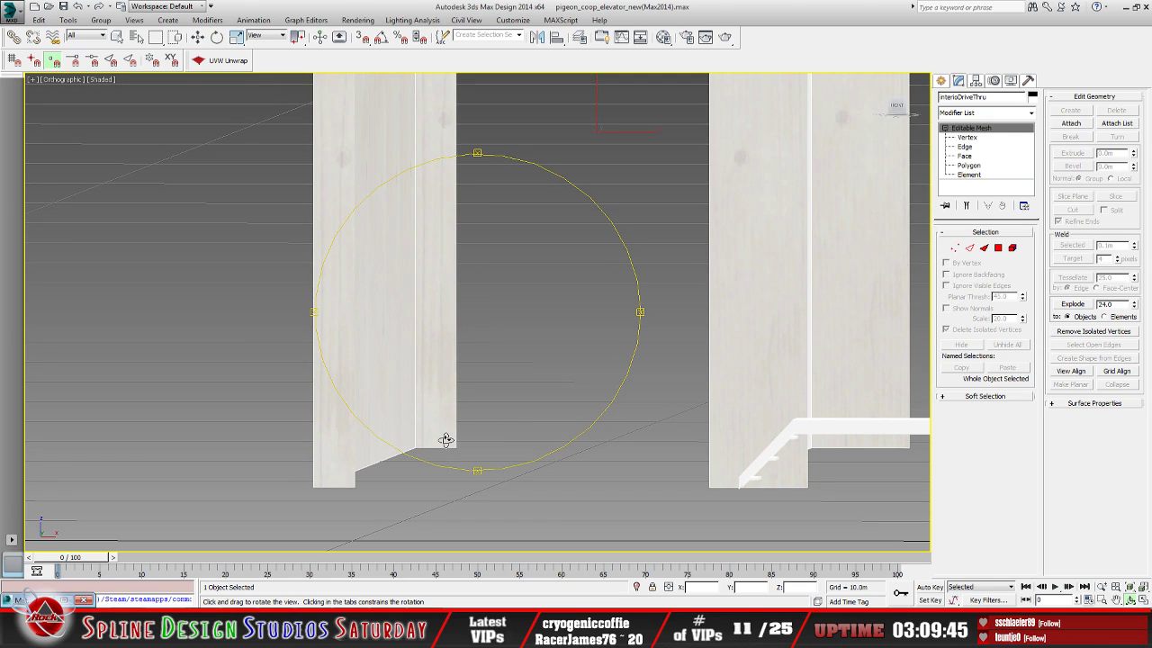
{"action": "middle_click_drag", "start_coordinate": [473, 396], "coordinate": [457, 422]}
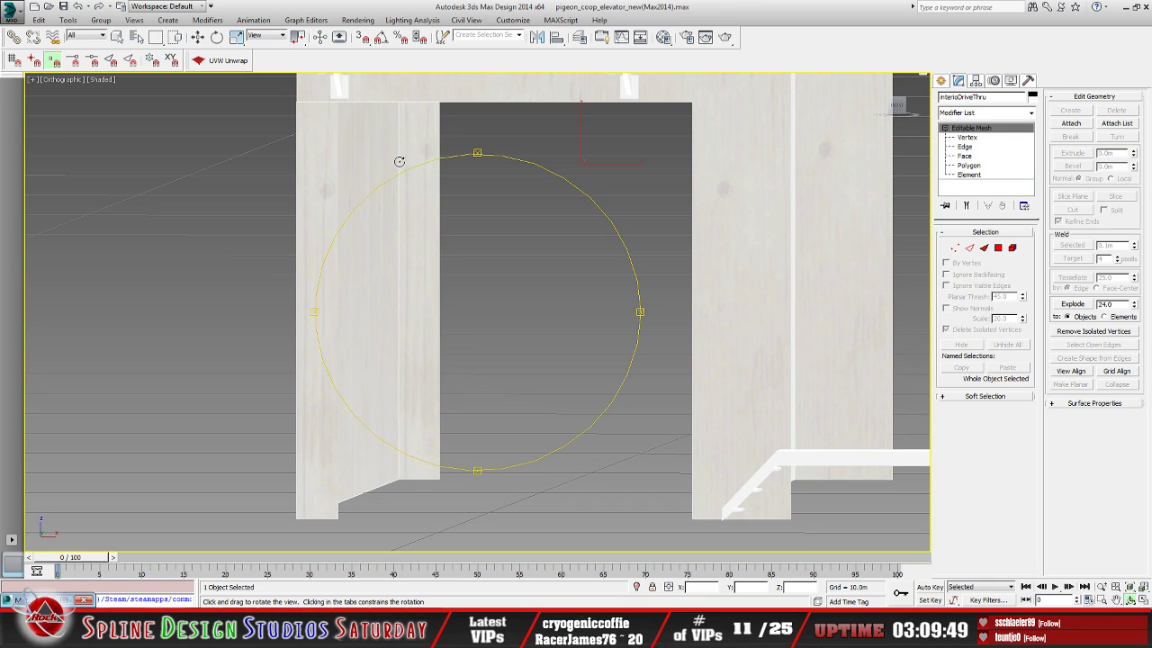
{"action": "left_click", "coordinate": [357, 20]}
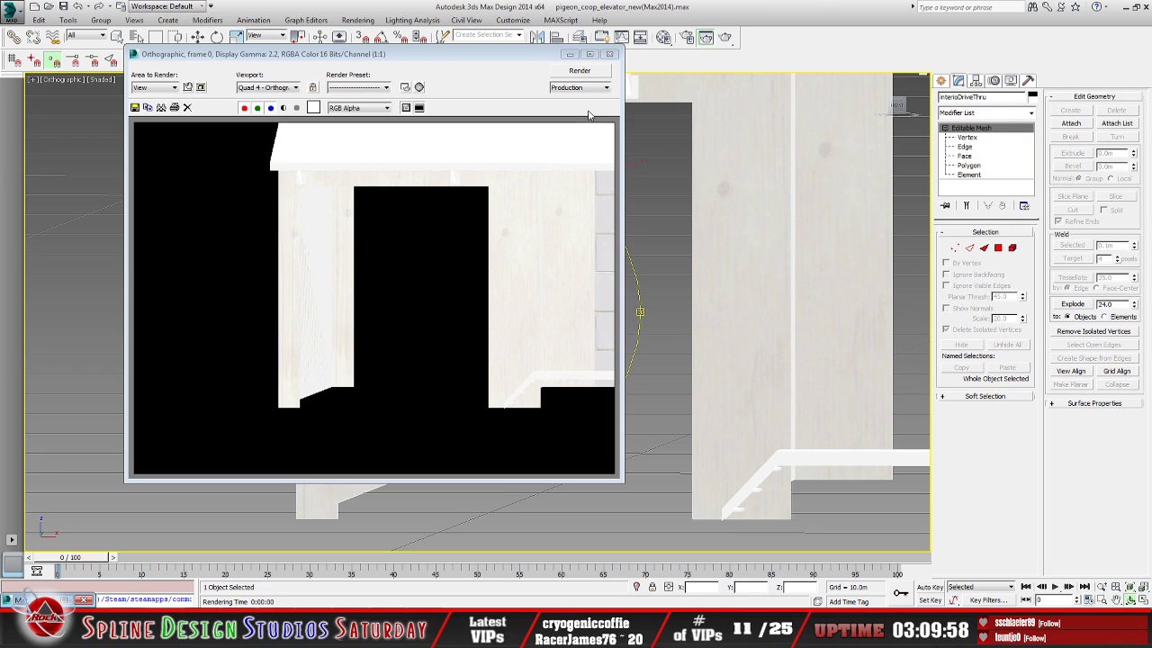
{"action": "left_click", "coordinate": [610, 56]}
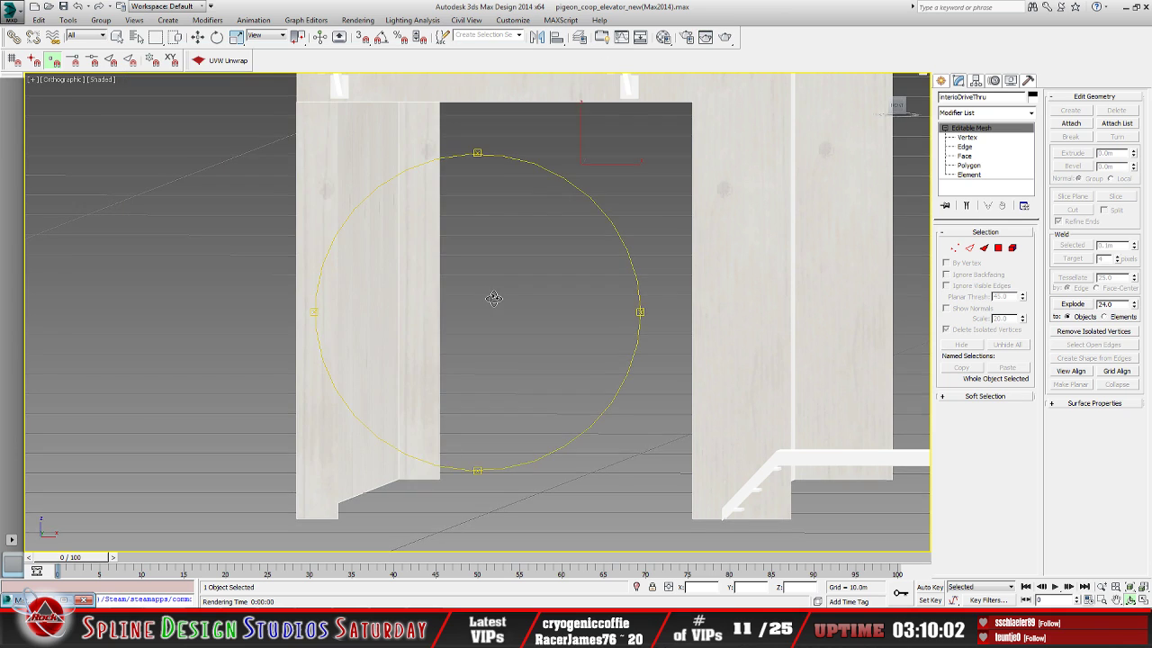
Examine the outer wall's inner side from the block-wall end of the drive-through and render that view
{"action": "scroll", "coordinate": [381, 303], "scroll_direction": "up", "scroll_amount": 5}
{"action": "scroll", "coordinate": [311, 296], "scroll_direction": "down", "scroll_amount": 5}
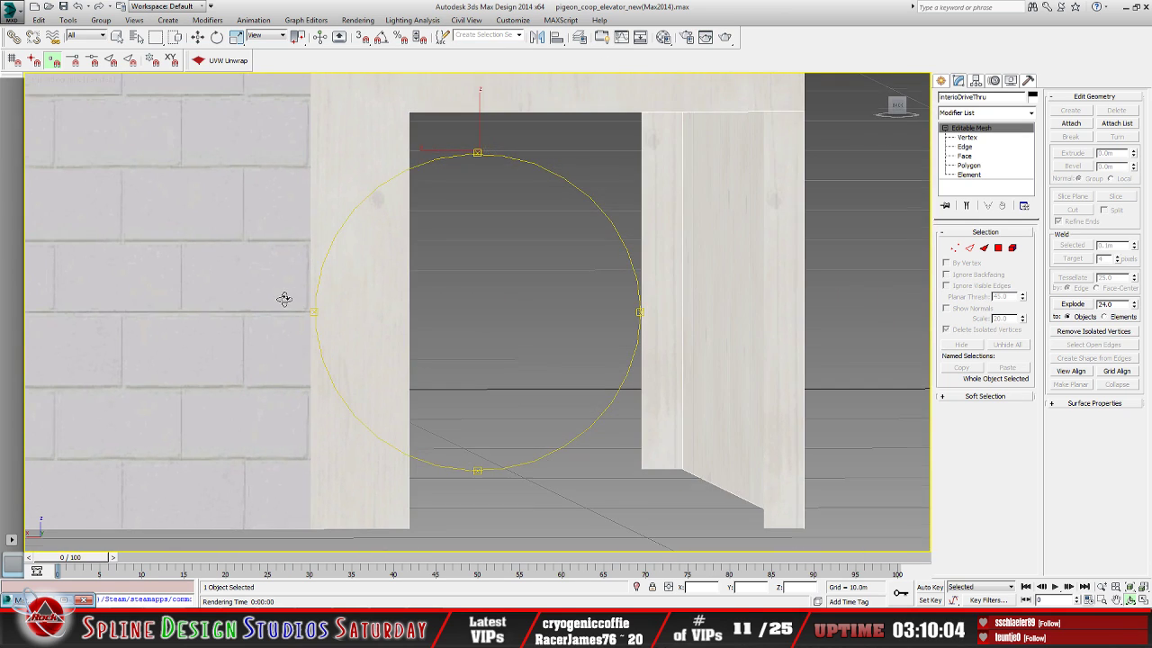
{"action": "left_click_drag", "start_coordinate": [333, 294], "coordinate": [392, 316]}
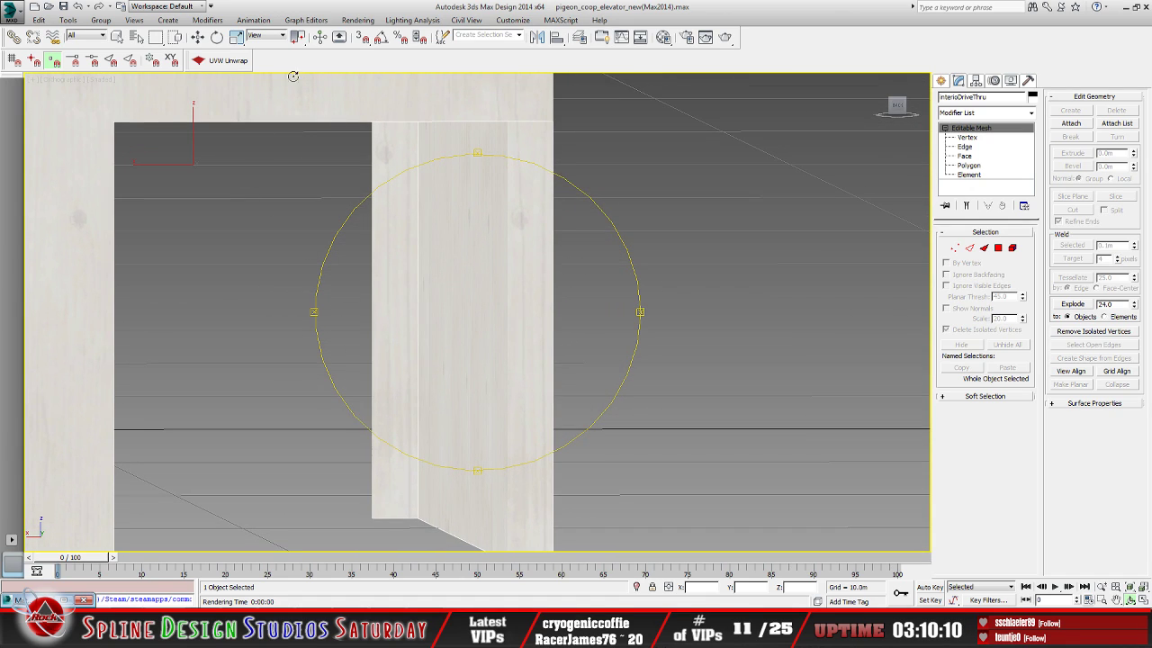
{"action": "left_click", "coordinate": [357, 19]}
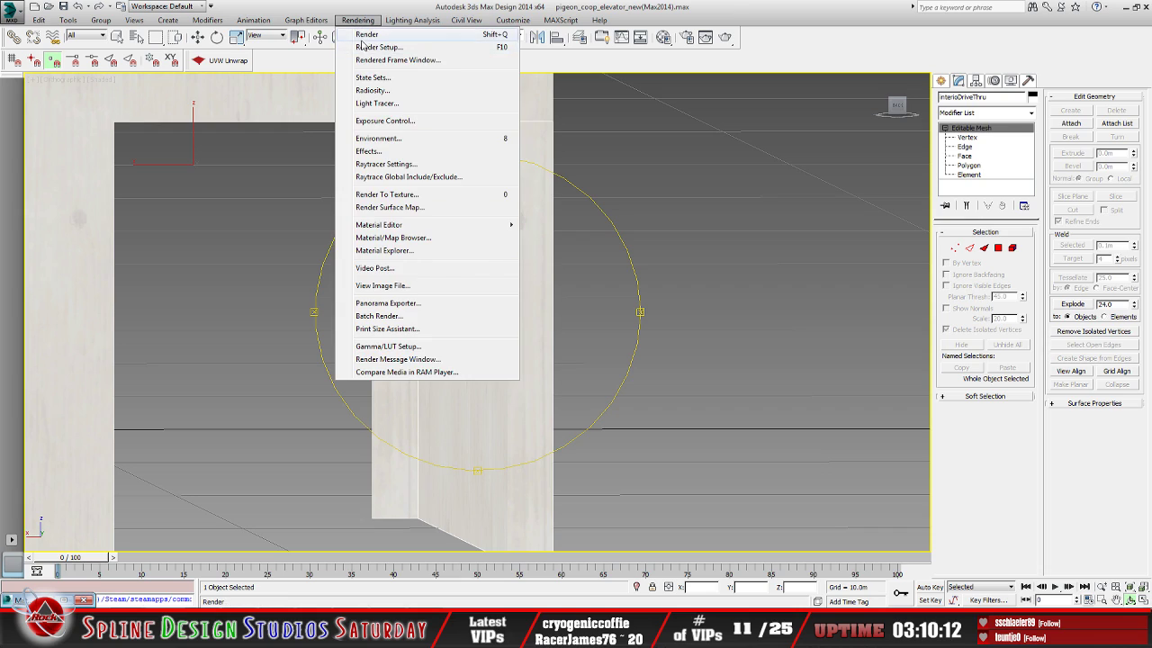
{"action": "left_click", "coordinate": [364, 32]}
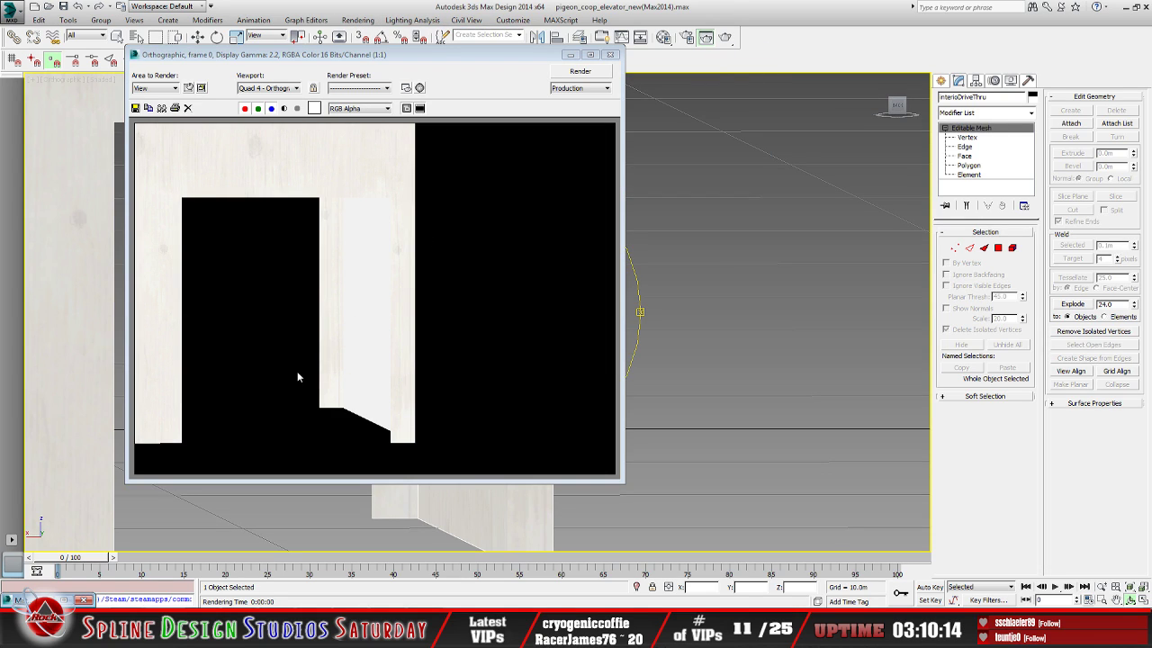
{"action": "left_click", "coordinate": [610, 54]}
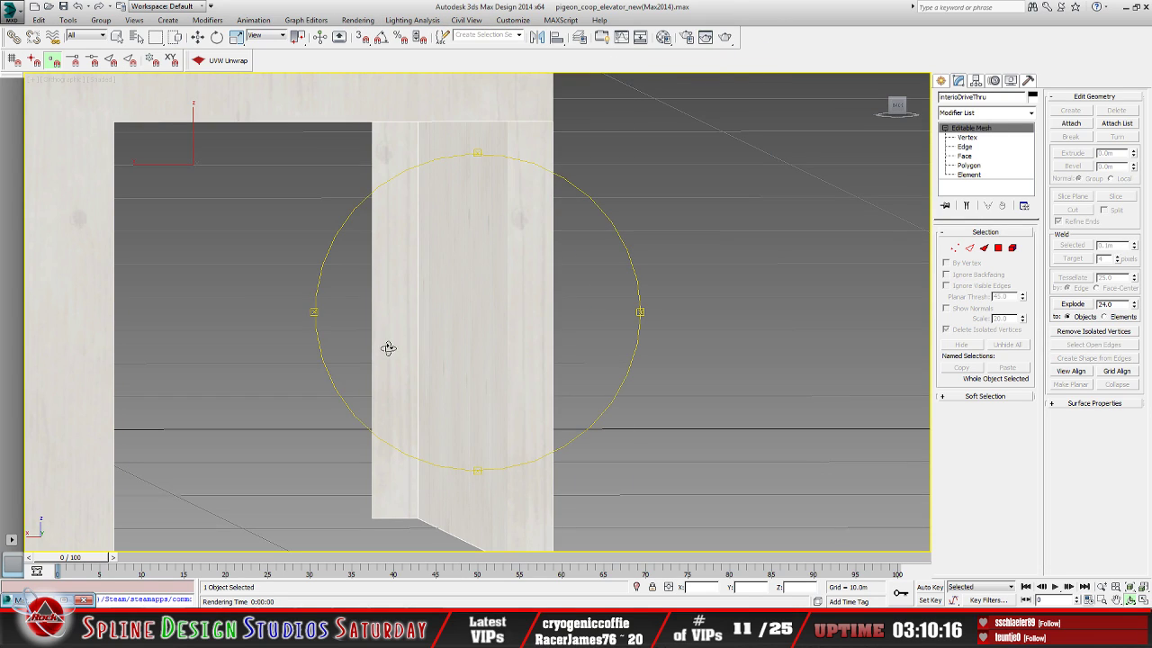
Clear the interior mesh's polygon selection and examine the outer wall's end faces from below and from the railing end
{"action": "left_click", "coordinate": [968, 166]}
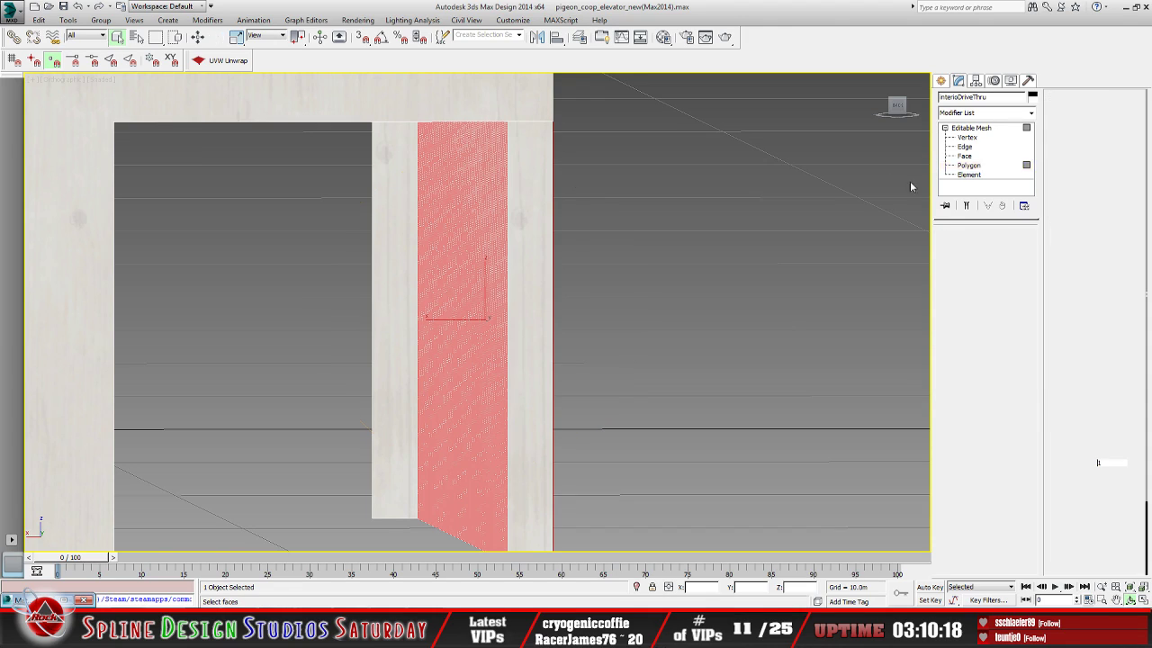
{"action": "left_click", "coordinate": [391, 301]}
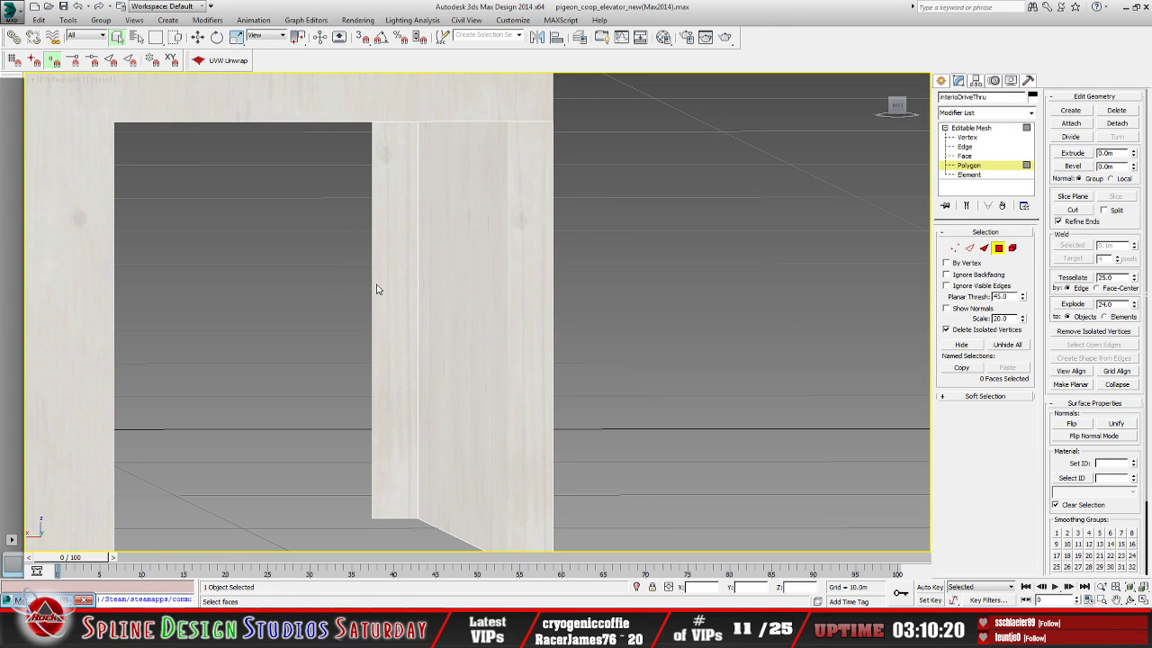
{"action": "scroll", "coordinate": [393, 321], "scroll_direction": "down", "scroll_amount": 3}
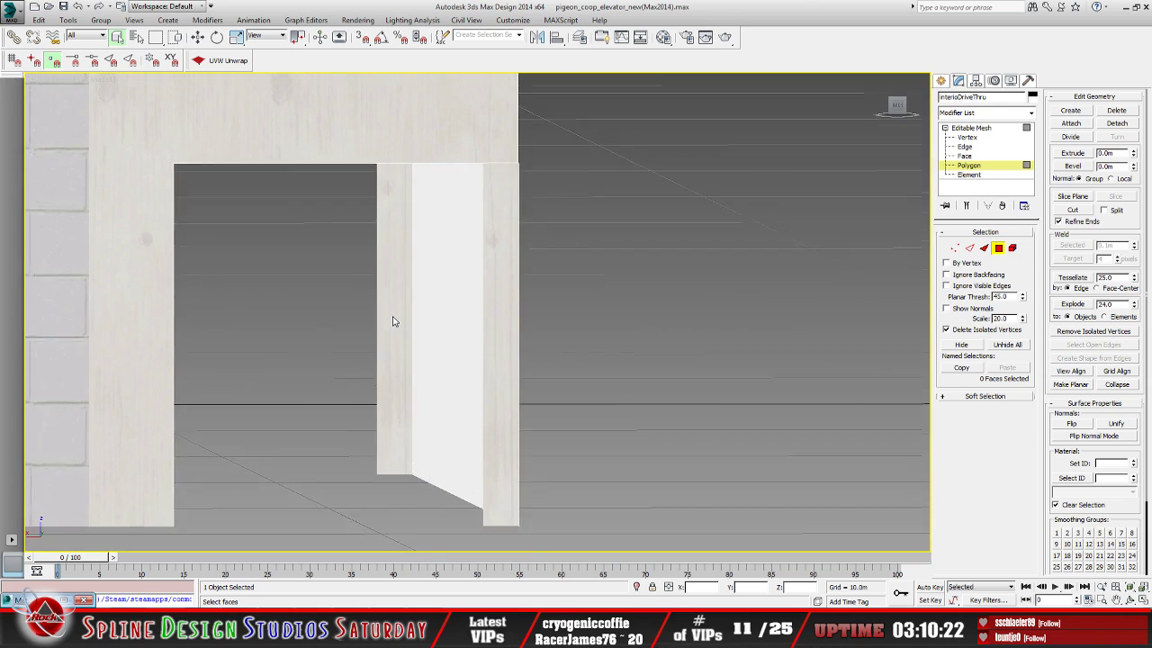
{"action": "left_click", "coordinate": [1130, 599]}
{"action": "left_click_drag", "start_coordinate": [399, 336], "coordinate": [419, 319]}
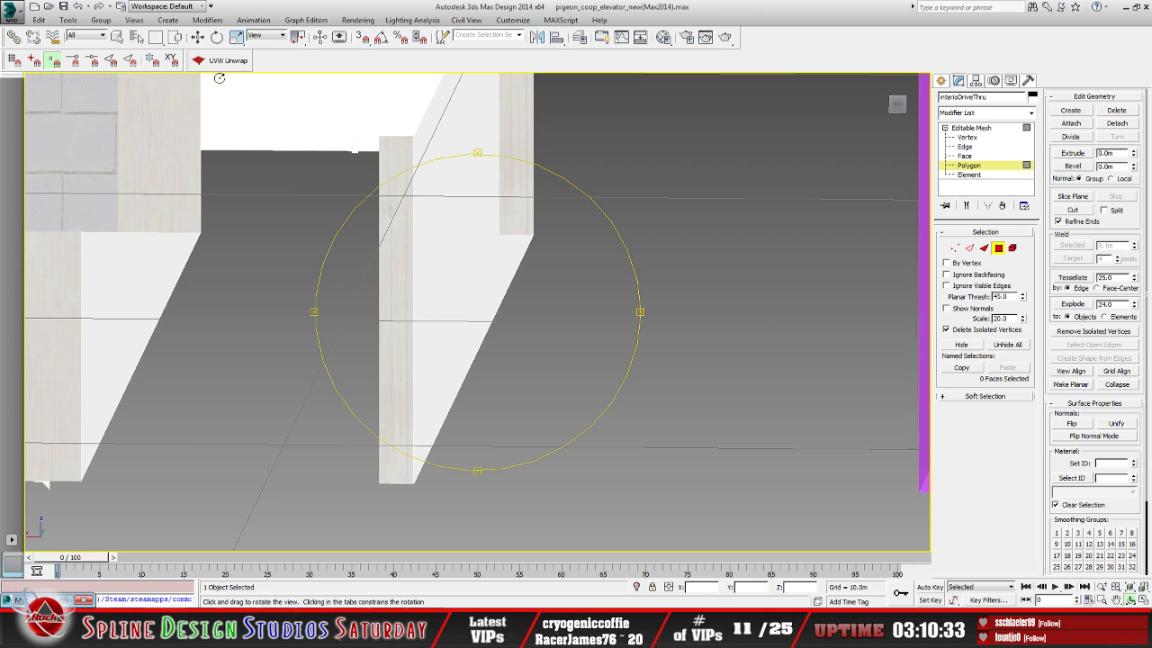
{"action": "left_click", "coordinate": [117, 37]}
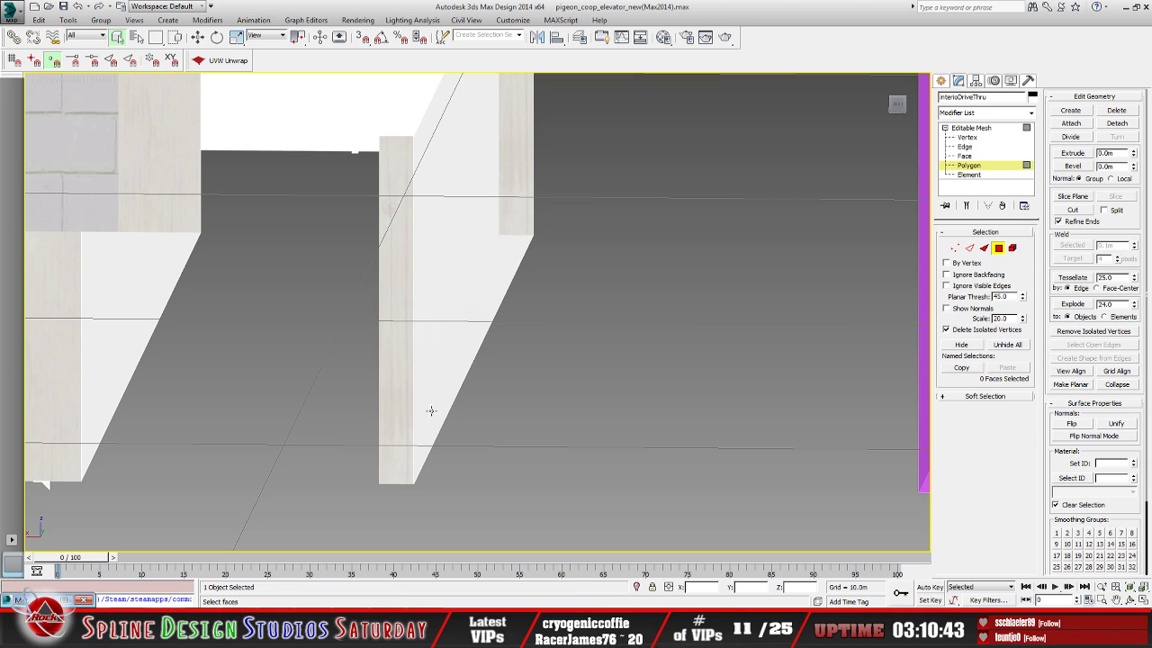
{"action": "left_click", "coordinate": [1130, 599]}
{"action": "left_click_drag", "start_coordinate": [464, 359], "coordinate": [452, 337]}
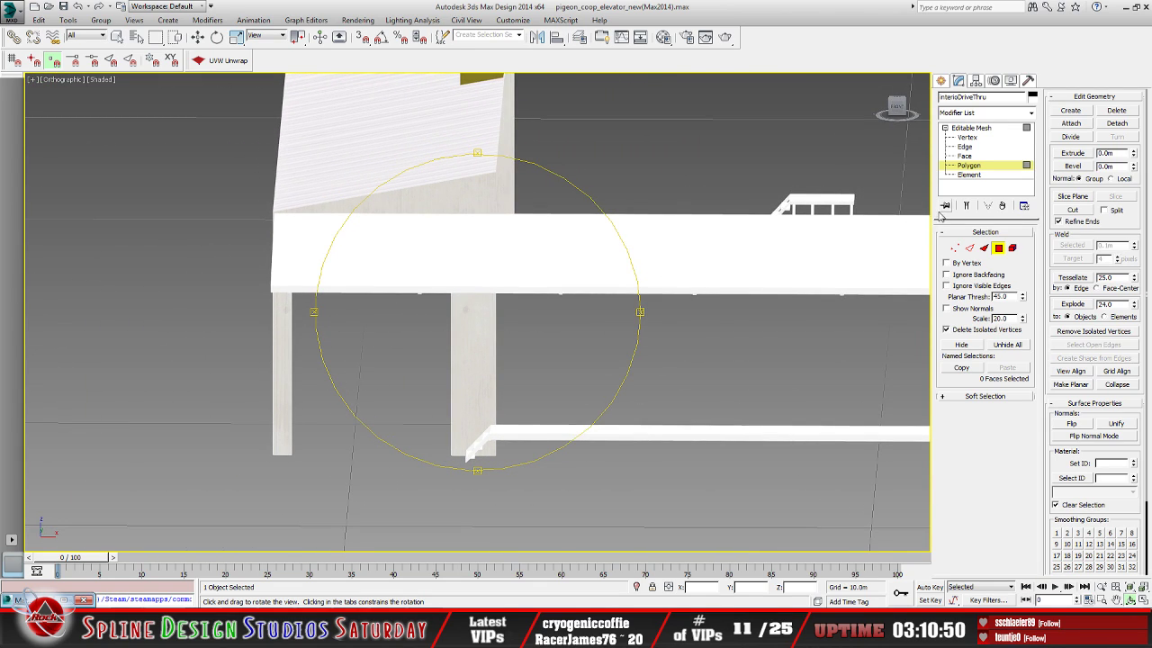
{"action": "left_click", "coordinate": [117, 37]}
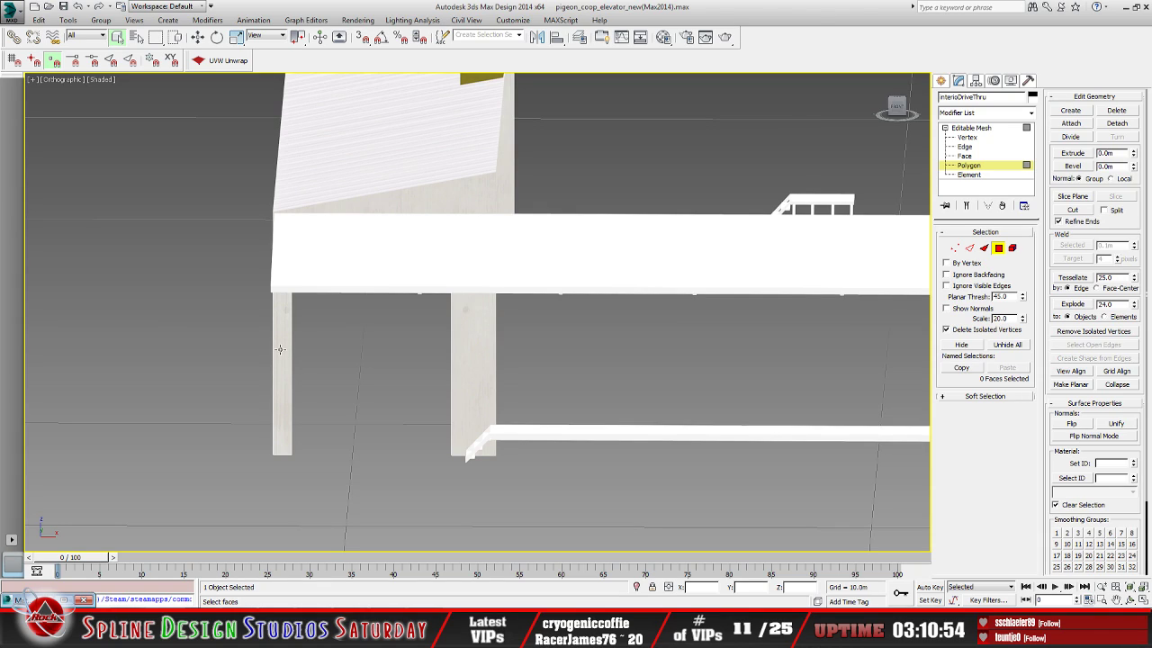
Switch to Object088 and select the narrow end face of its outer wall at the Unwrap UVW polygon level
{"action": "left_click", "coordinate": [979, 128]}
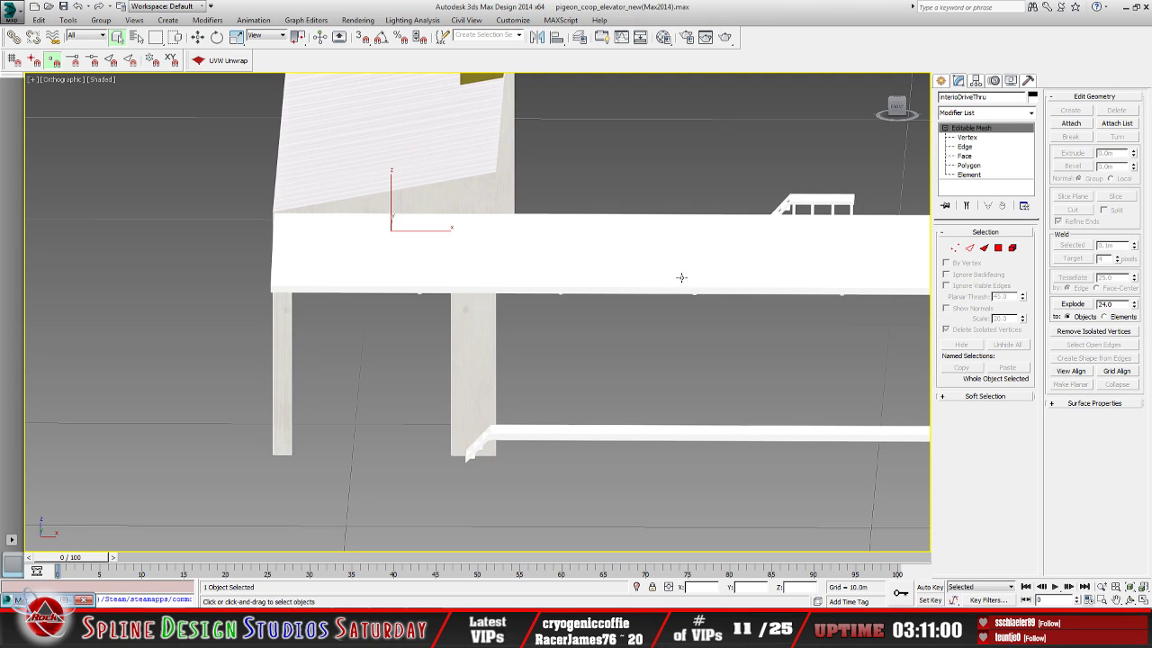
{"action": "left_click", "coordinate": [286, 334]}
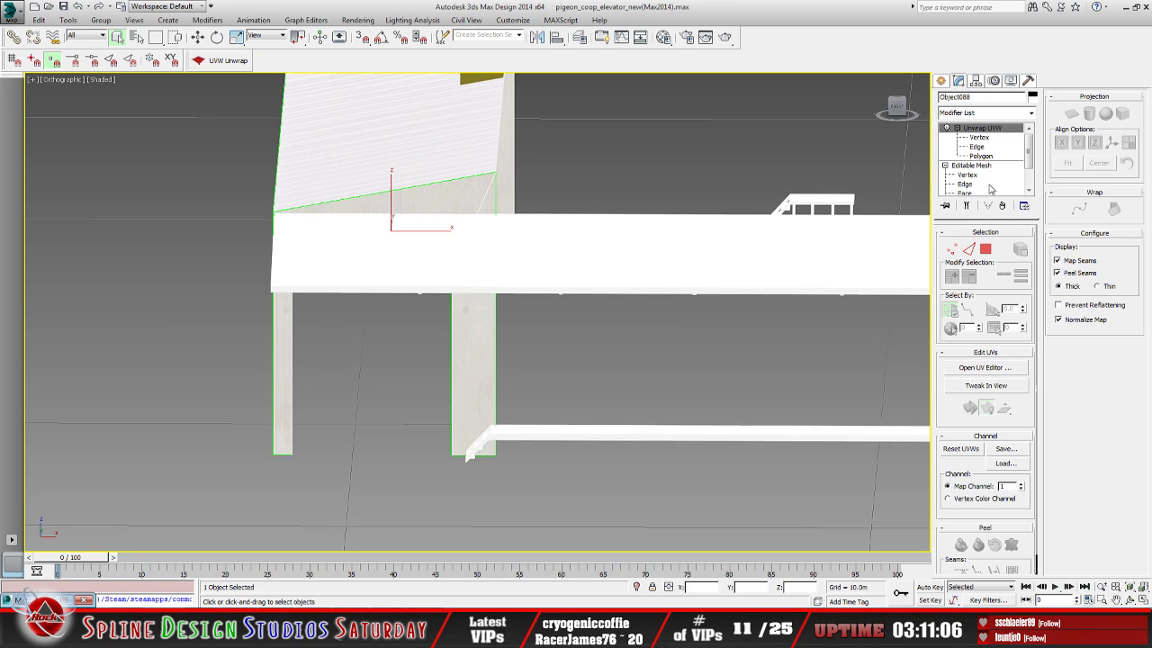
{"action": "left_click", "coordinate": [980, 155]}
{"action": "left_click", "coordinate": [286, 369]}
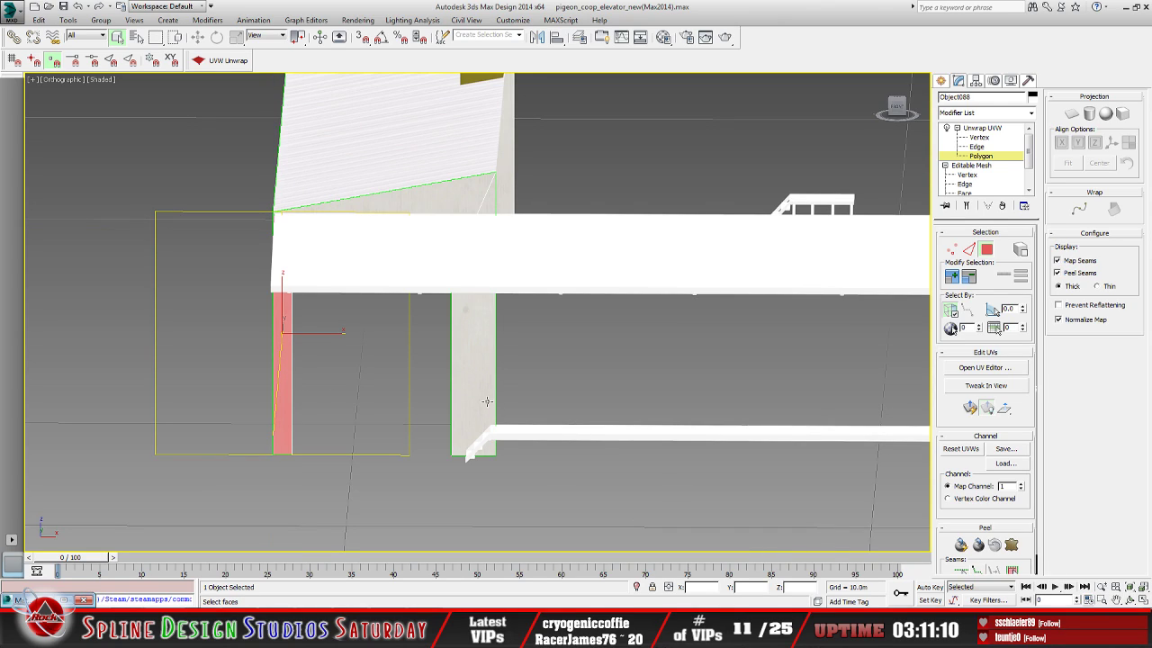
View the selected outer wall end face from the opposite side and deselect it
{"action": "left_click", "coordinate": [1129, 585]}
{"action": "left_click_drag", "start_coordinate": [432, 386], "coordinate": [230, 256]}
{"action": "left_click", "coordinate": [102, 36]}
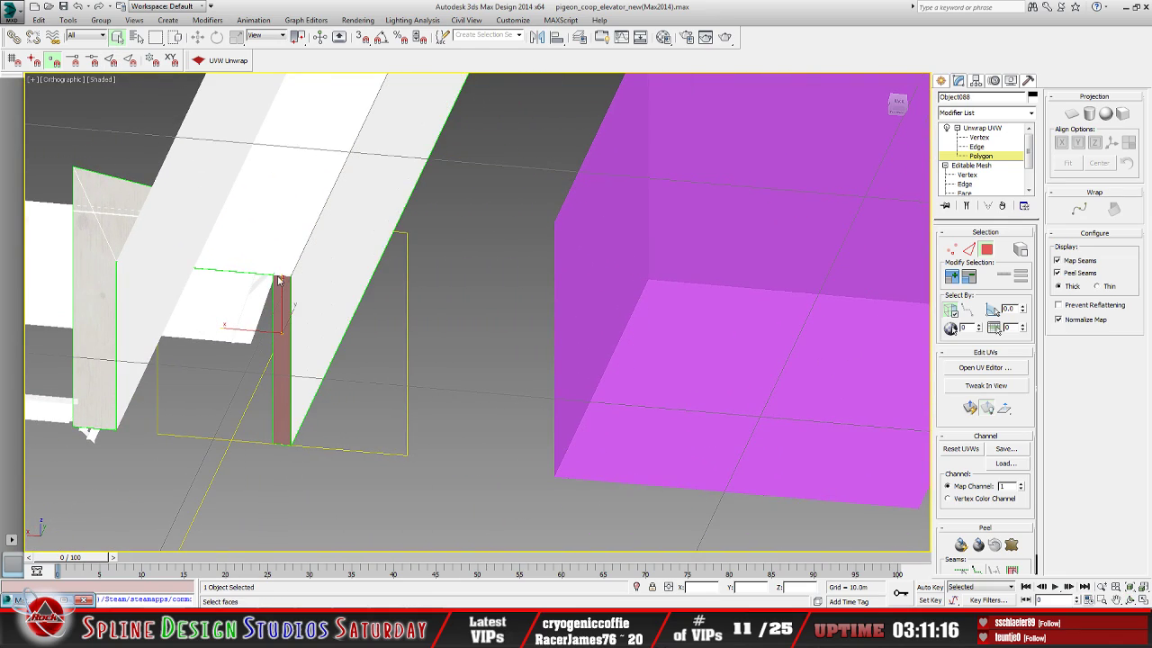
{"action": "left_click", "coordinate": [283, 355], "text": "alt"}
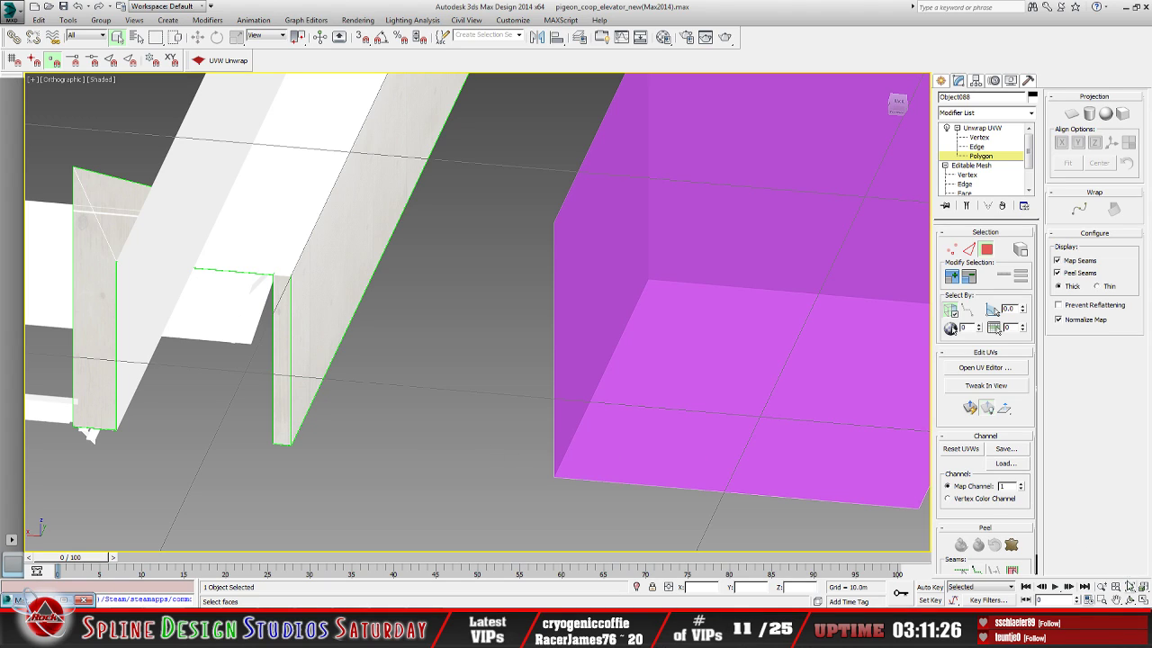
Examine where Object088's outer wall faces overlap the interior mesh, from below and from outside the drive-through
{"action": "left_click", "coordinate": [1131, 599]}
{"action": "left_click_drag", "start_coordinate": [473, 352], "coordinate": [497, 351]}
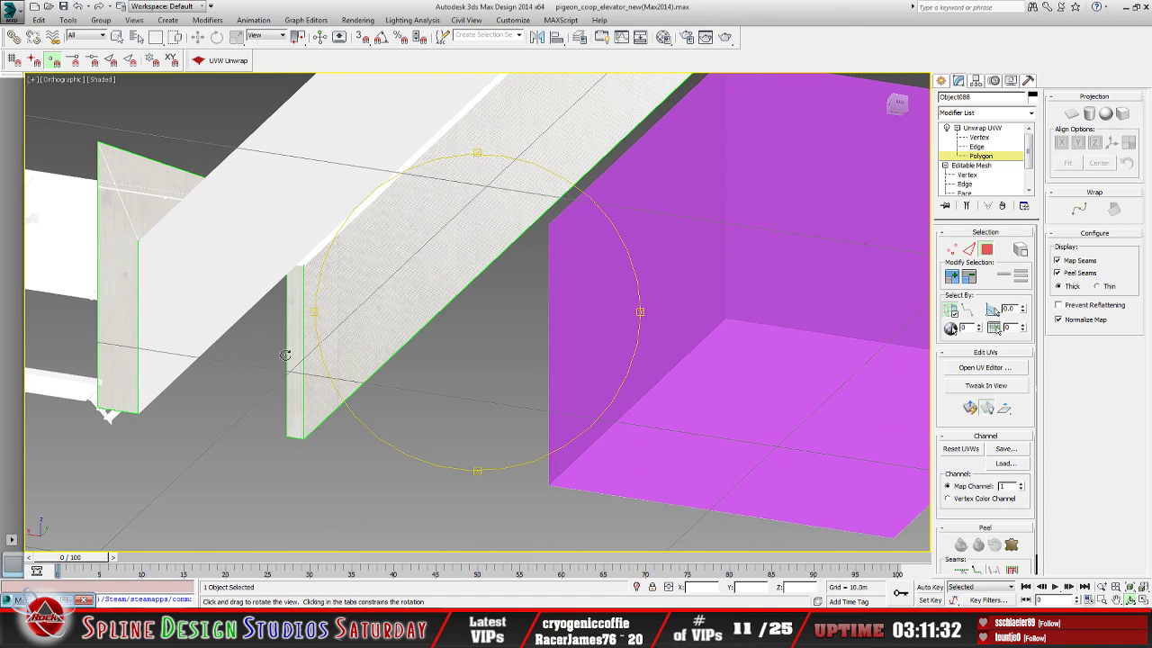
{"action": "left_click_drag", "start_coordinate": [338, 364], "coordinate": [342, 327]}
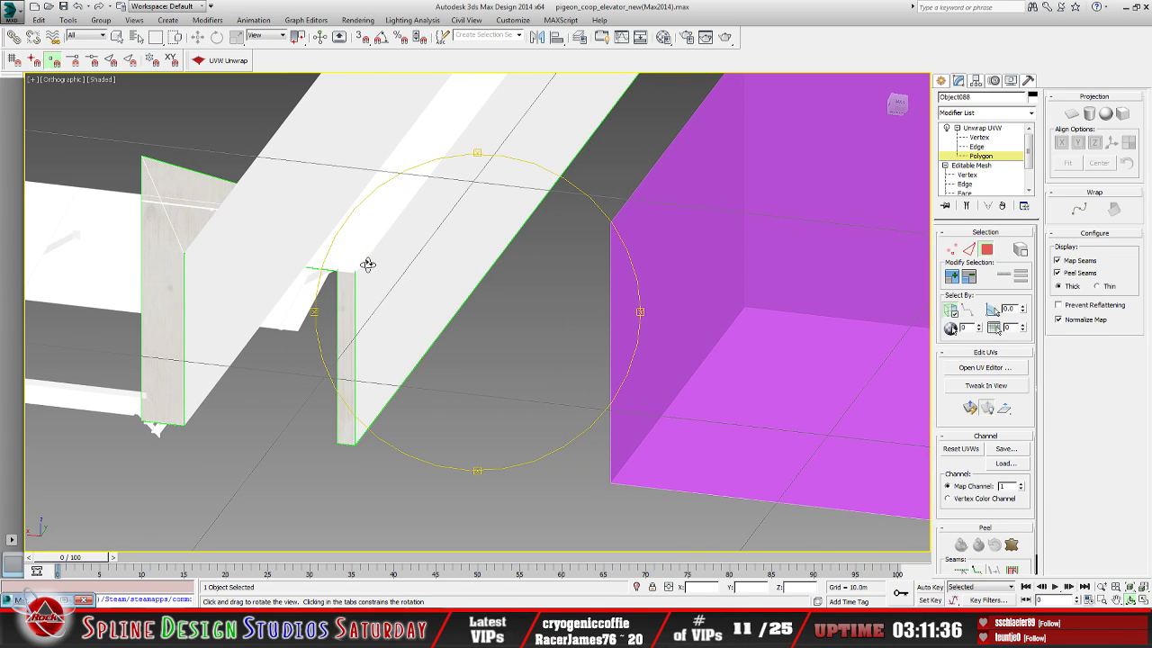
{"action": "mouse_move", "coordinate": [422, 388]}
{"action": "left_mouse_down"}
{"action": "mouse_move", "coordinate": [436, 381]}
{"action": "mouse_move", "coordinate": [405, 375]}
{"action": "mouse_move", "coordinate": [424, 317]}
{"action": "mouse_move", "coordinate": [414, 334]}
{"action": "mouse_move", "coordinate": [441, 429]}
{"action": "mouse_move", "coordinate": [484, 425]}
{"action": "mouse_move", "coordinate": [450, 375]}
{"action": "mouse_move", "coordinate": [424, 369]}
{"action": "left_mouse_up"}
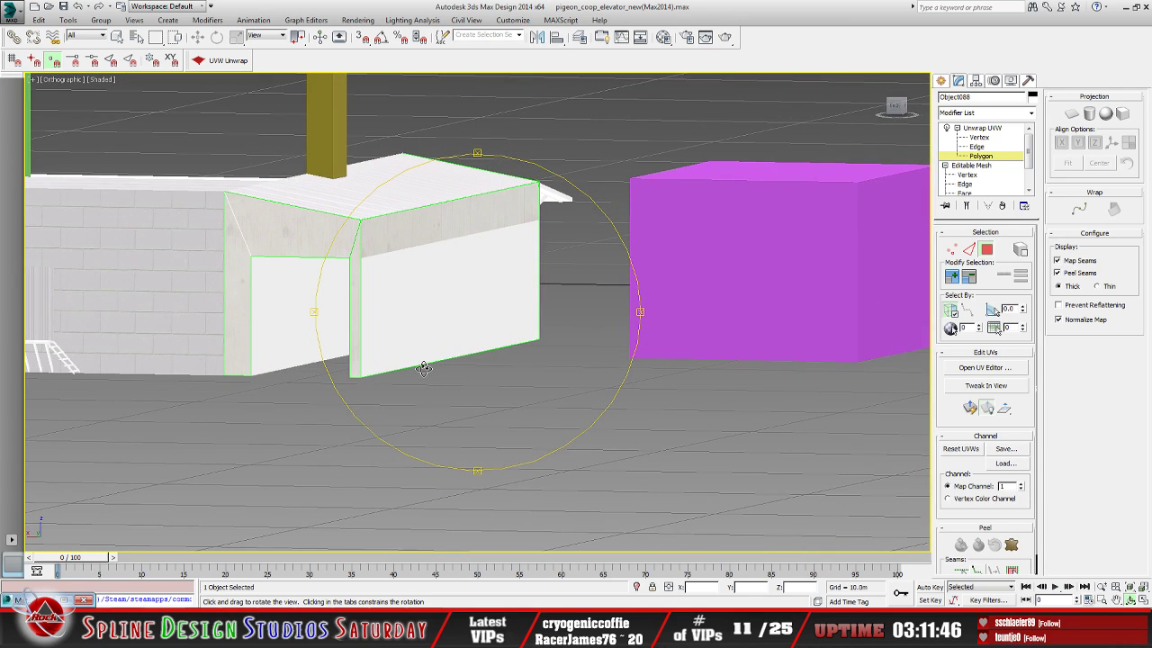
{"action": "left_click_drag", "start_coordinate": [495, 240], "coordinate": [474, 275]}
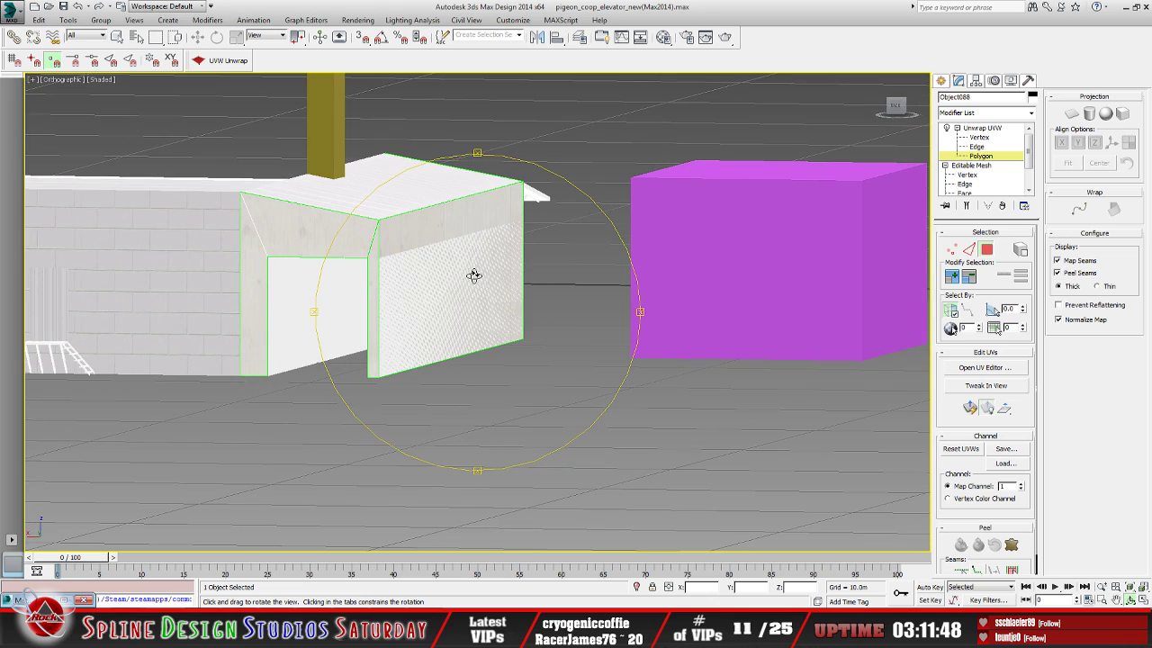
{"action": "left_click_drag", "start_coordinate": [406, 316], "coordinate": [423, 316]}
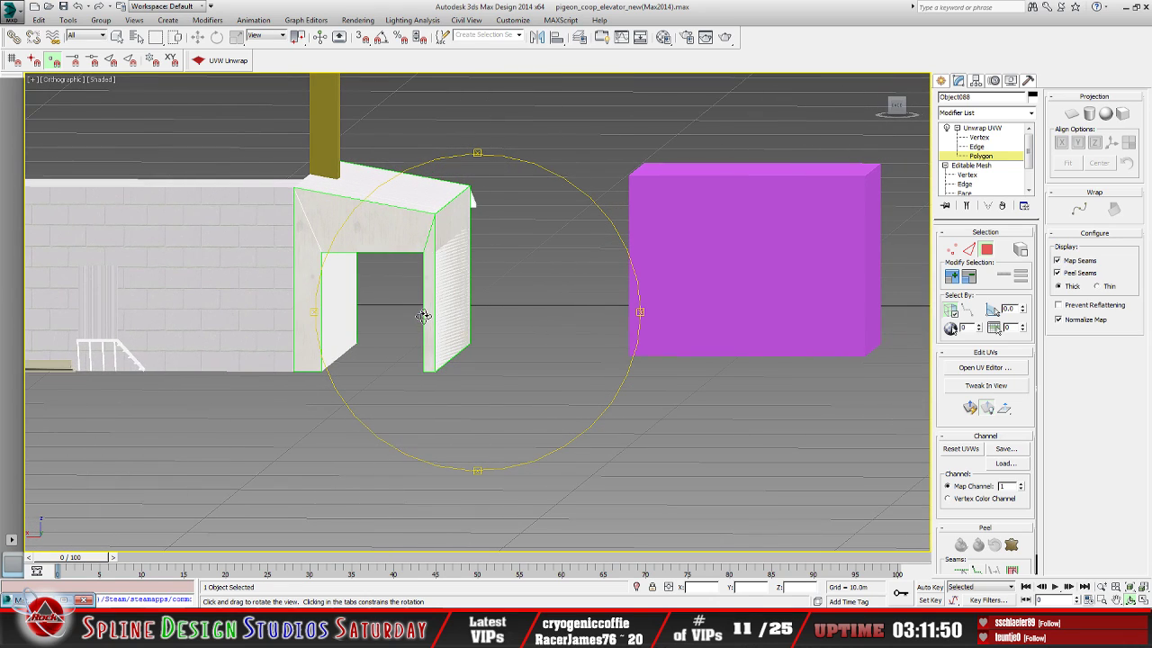
{"action": "left_click_drag", "start_coordinate": [363, 250], "coordinate": [447, 345]}
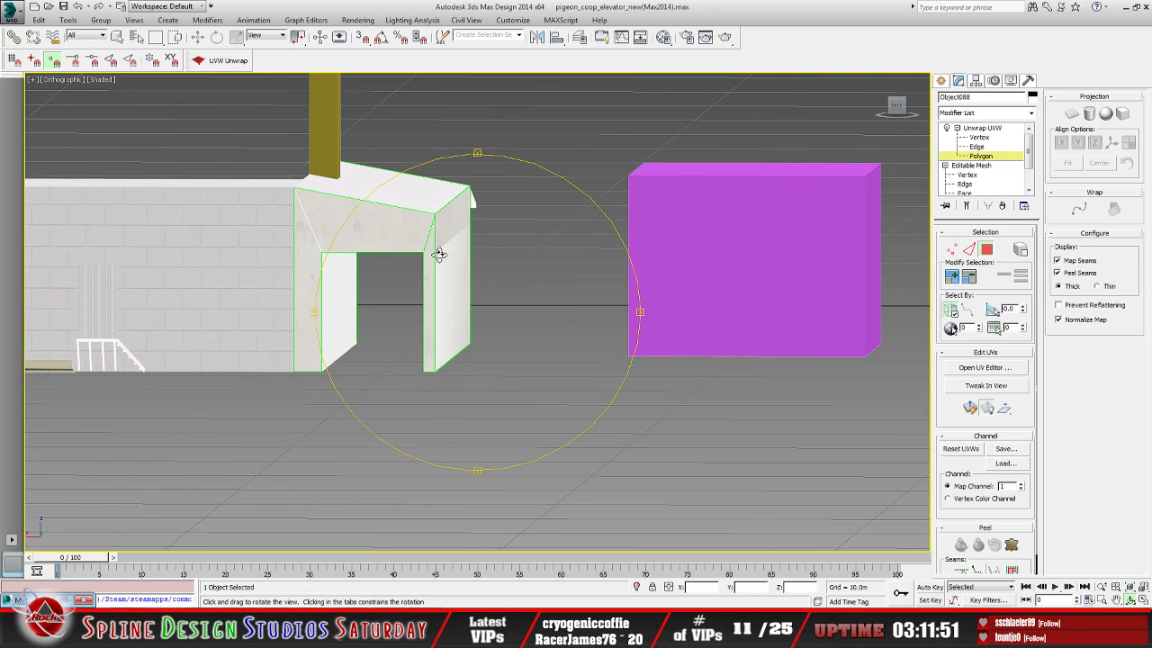
{"action": "mouse_move", "coordinate": [440, 255]}
{"action": "left_mouse_down"}
{"action": "mouse_move", "coordinate": [447, 309]}
{"action": "mouse_move", "coordinate": [440, 259]}
{"action": "left_mouse_up"}
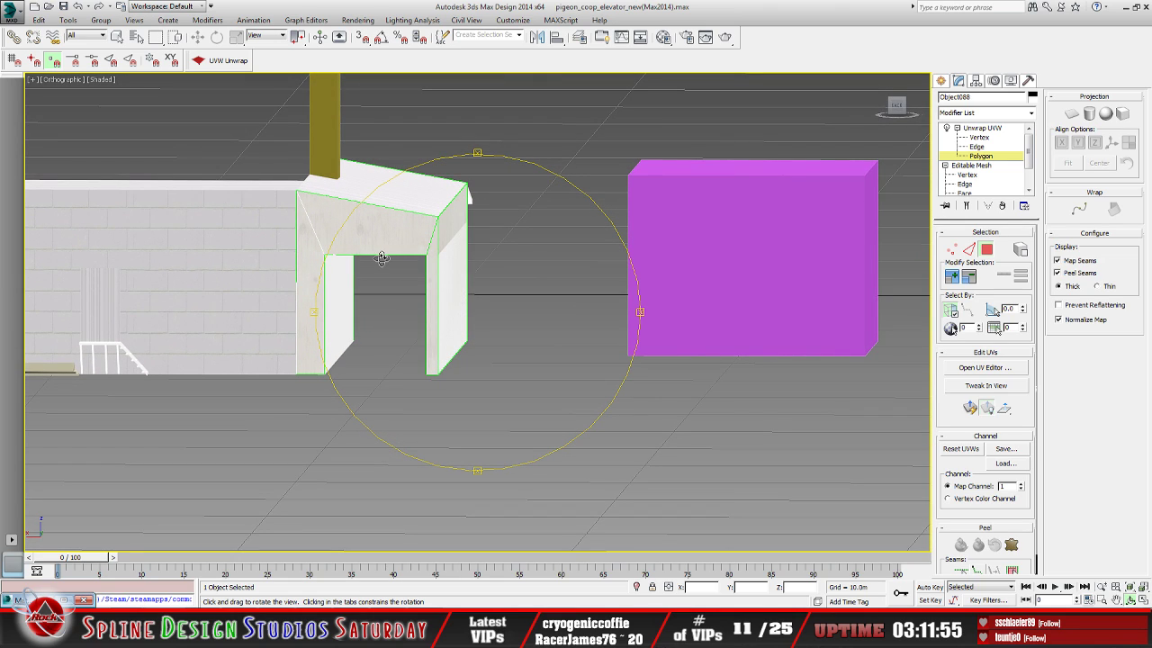
{"action": "left_click_drag", "start_coordinate": [466, 339], "coordinate": [381, 309]}
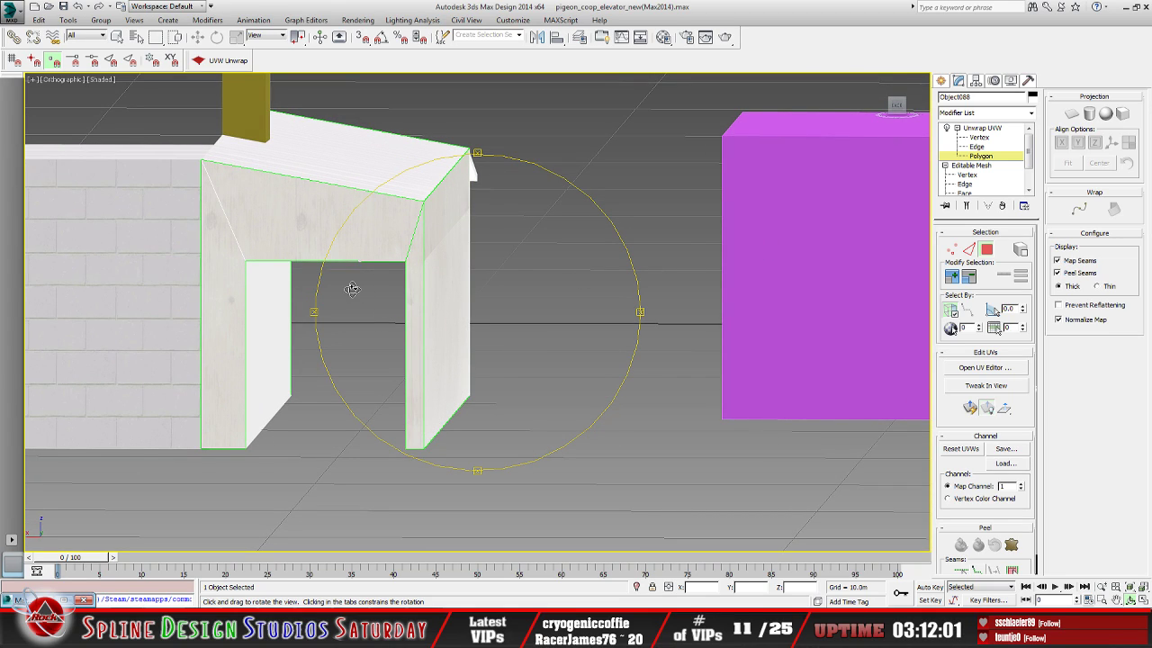
Leave the Unwrap UVW polygon level and hide both the drive-through interior mesh and Object088
{"action": "left_click", "coordinate": [983, 129]}
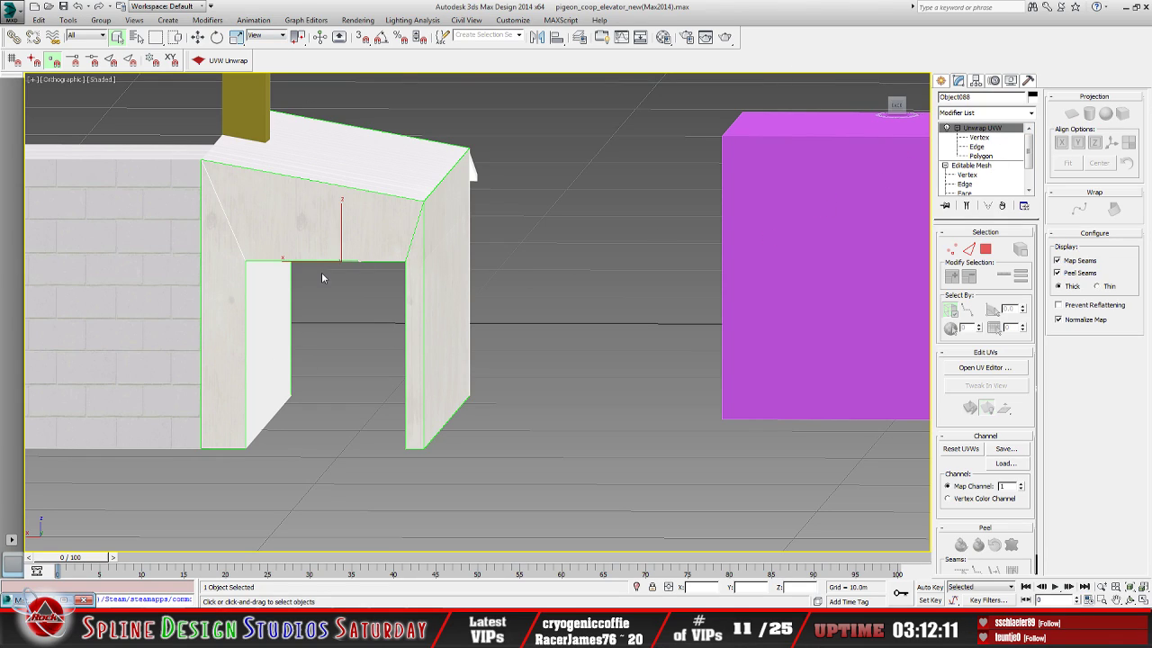
{"action": "left_click", "coordinate": [266, 308]}
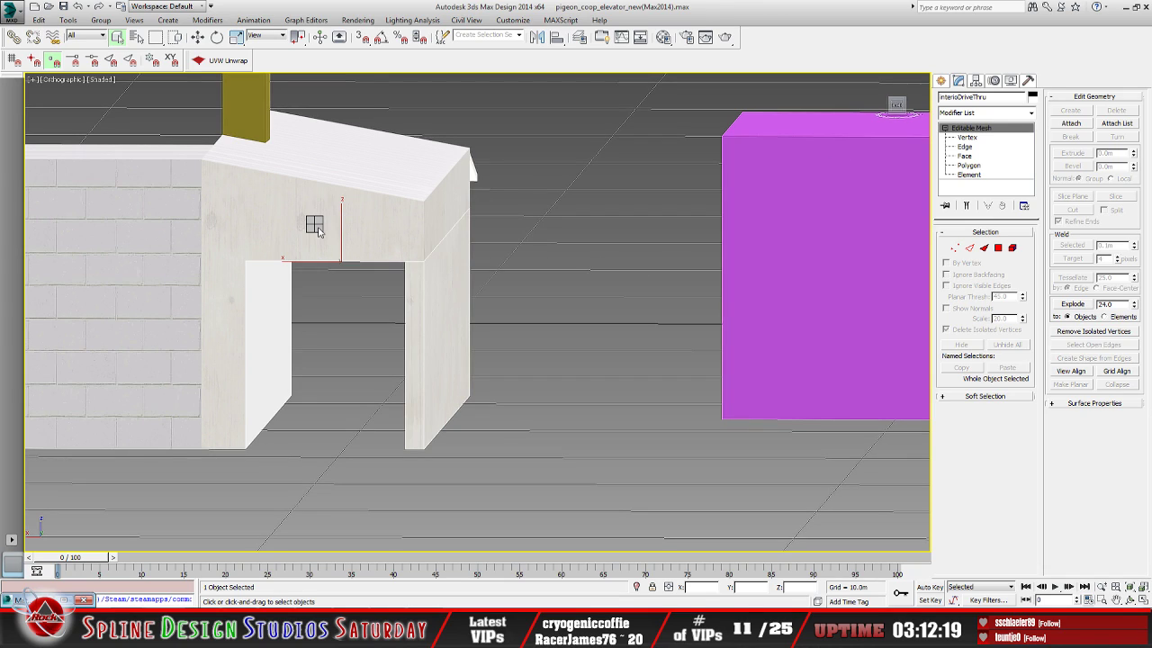
{"action": "key", "text": "Delete"}
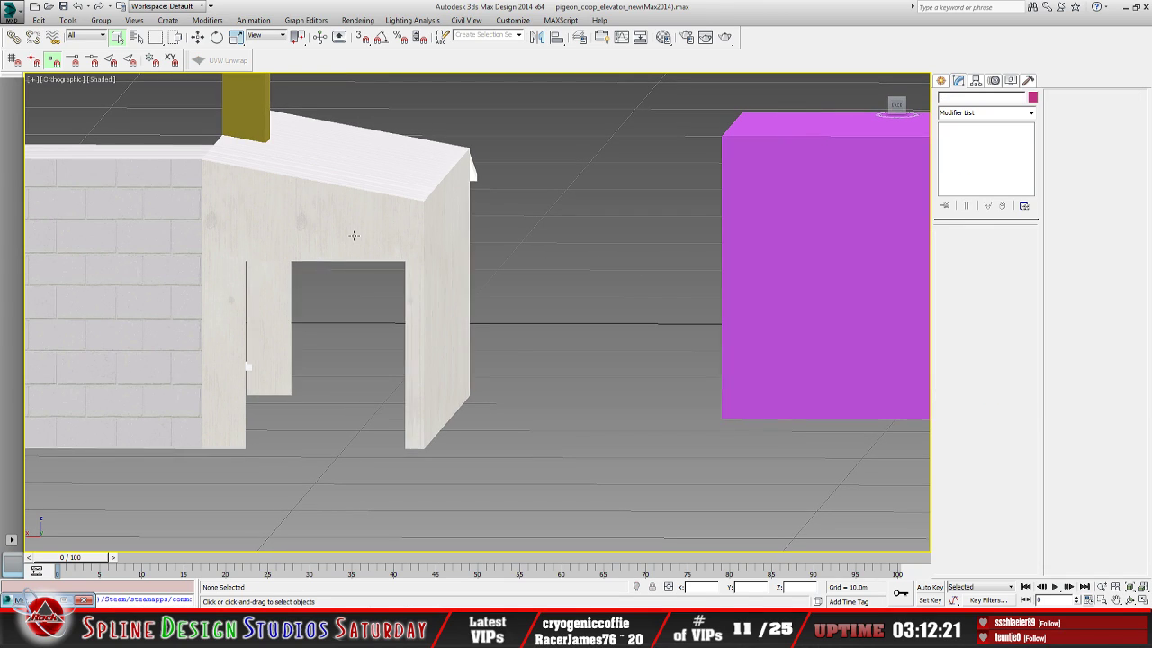
{"action": "left_click", "coordinate": [304, 231]}
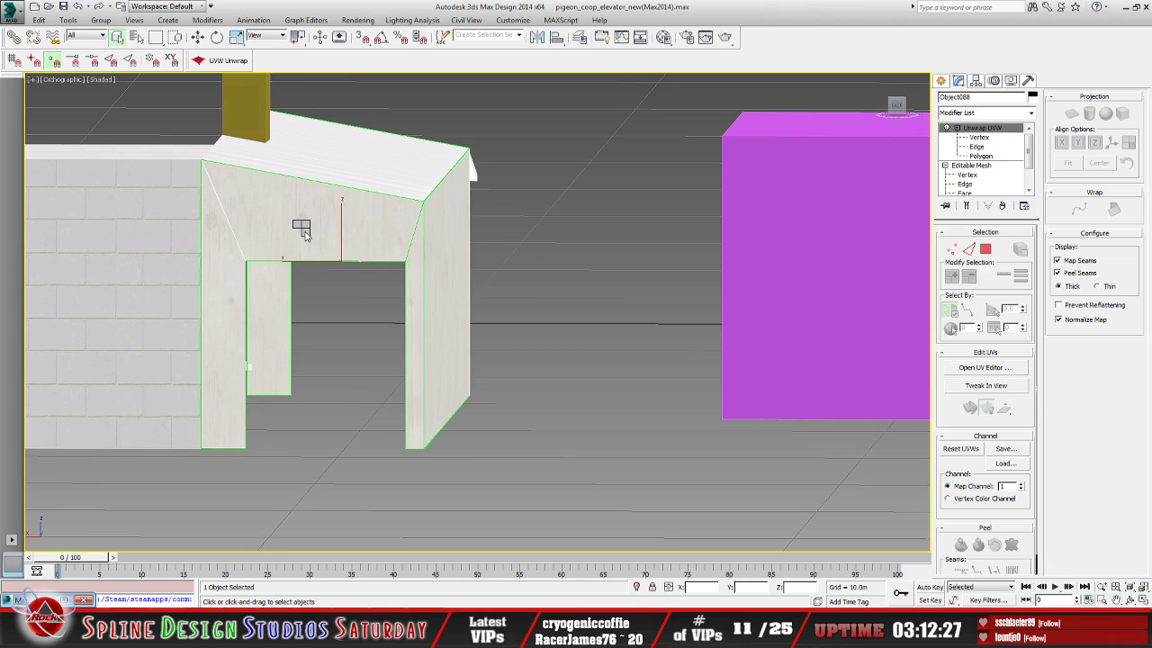
{"action": "key", "text": "Delete"}
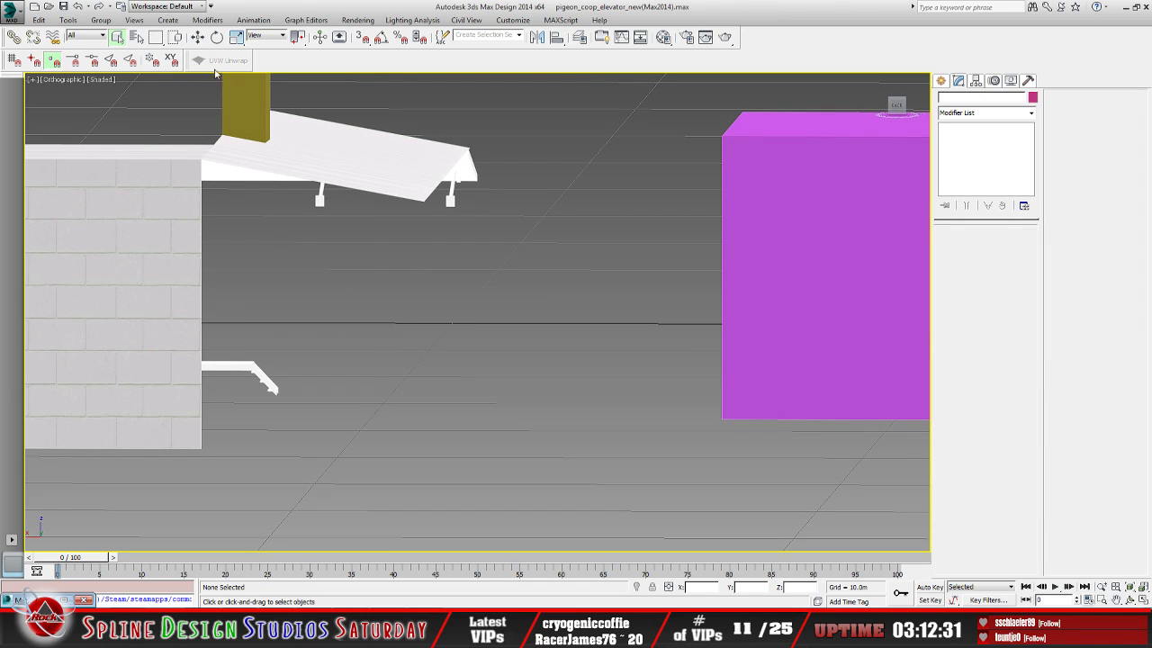
Unhide only the interioDriveThru mesh from the list of hidden objects
{"action": "right_click", "coordinate": [451, 288]}
{"action": "left_click", "coordinate": [450, 278]}
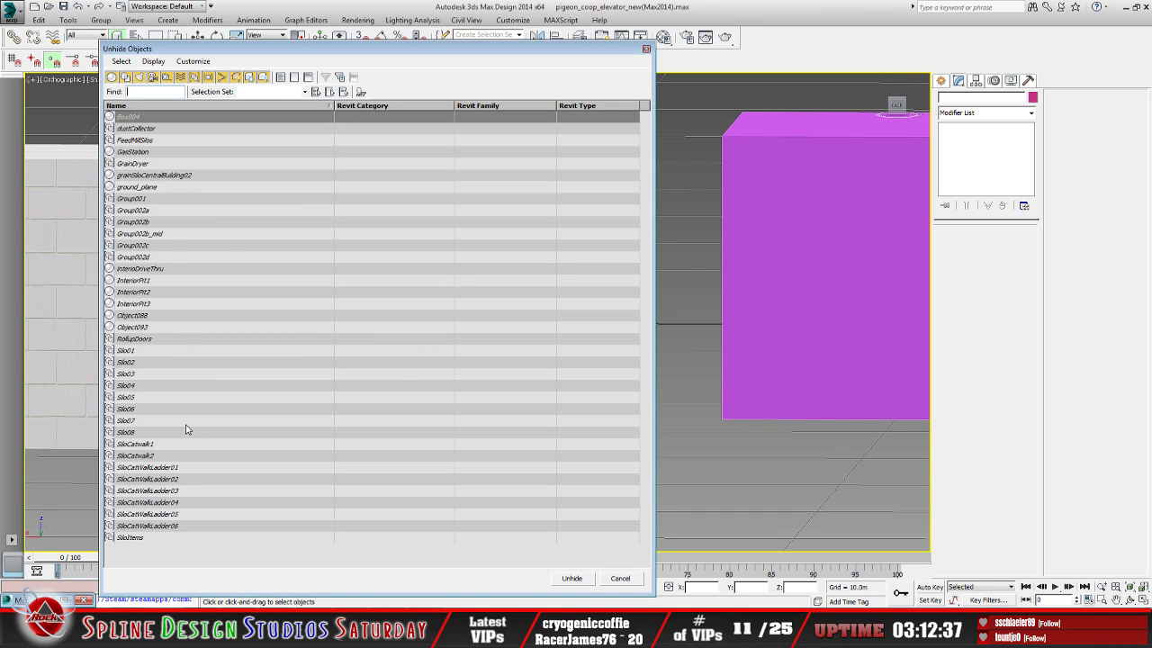
{"action": "left_click", "coordinate": [151, 269]}
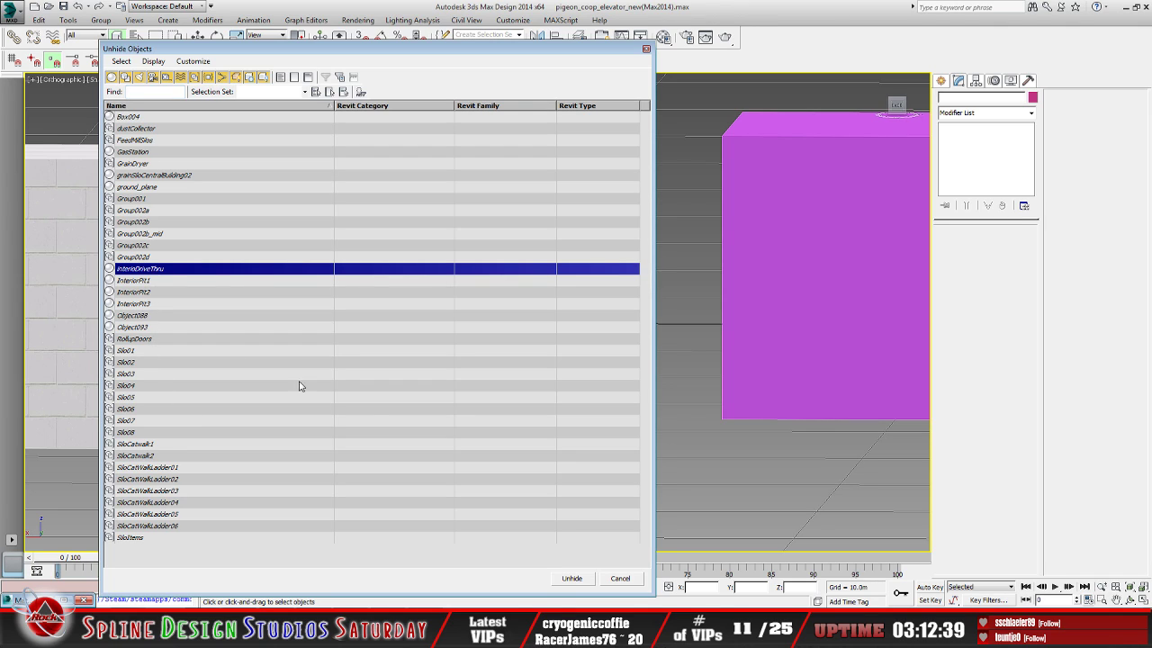
{"action": "left_click", "coordinate": [572, 579]}
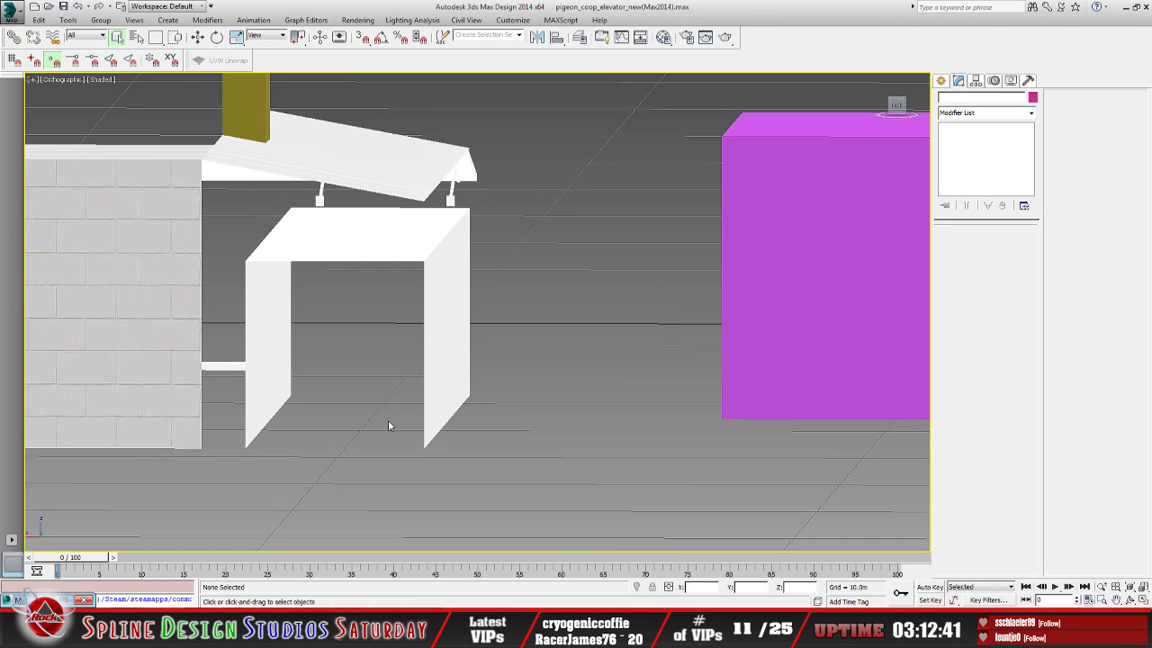
Select the two vertical end edges of the interior's outer wall and extrude new faces from them about 0.24 m inward along X
{"action": "middle_click_drag", "start_coordinate": [388, 420], "coordinate": [451, 443]}
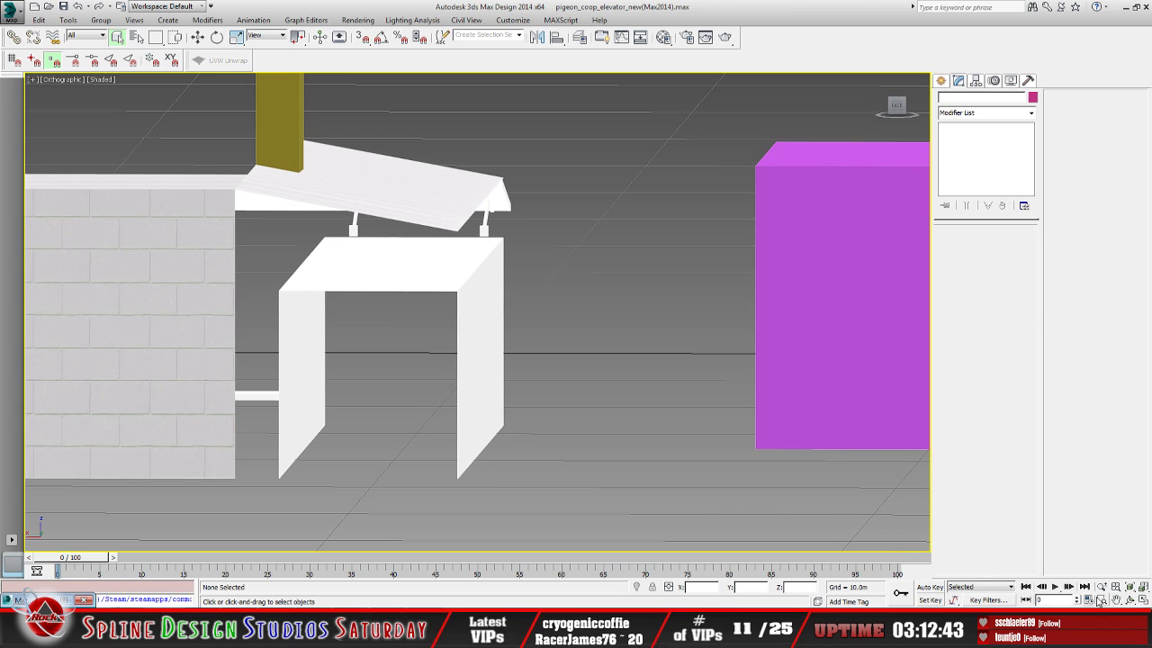
{"action": "left_click", "coordinate": [1131, 600]}
{"action": "left_click_drag", "start_coordinate": [465, 350], "coordinate": [368, 301]}
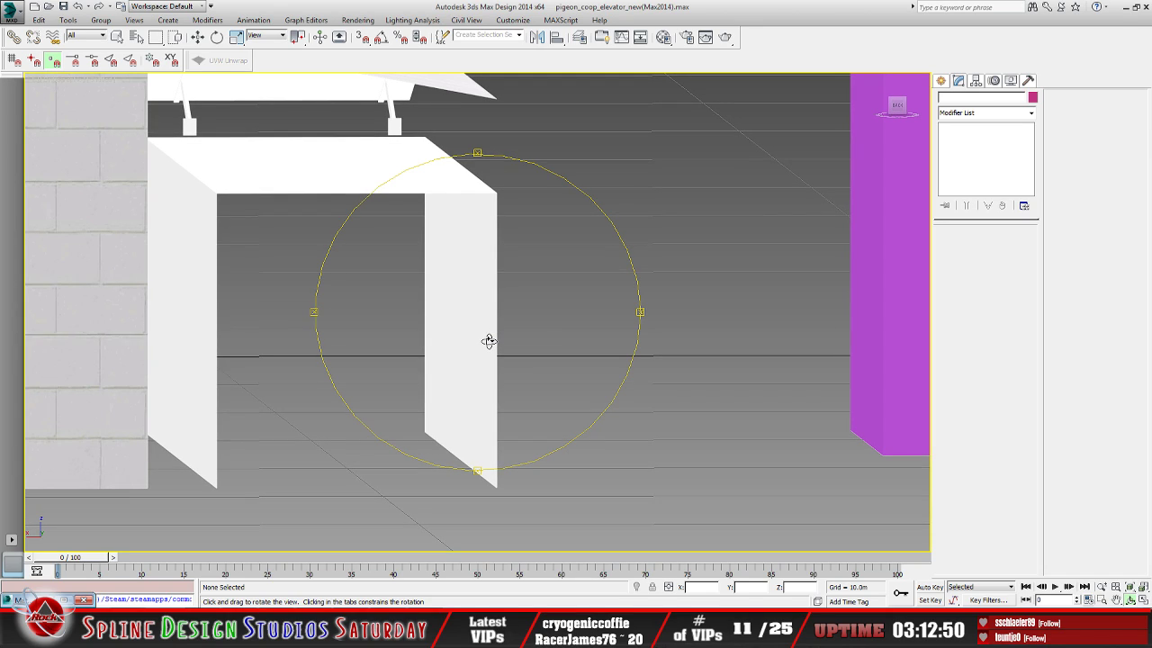
{"action": "left_click", "coordinate": [118, 37]}
{"action": "left_click", "coordinate": [417, 191]}
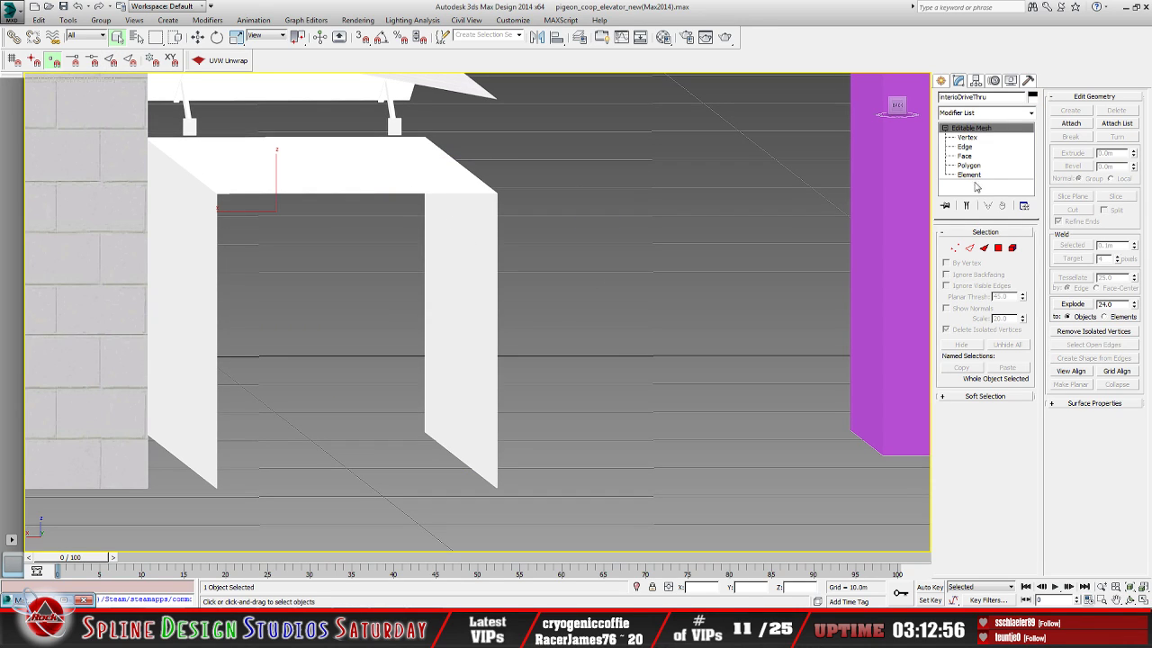
{"action": "left_click", "coordinate": [965, 147]}
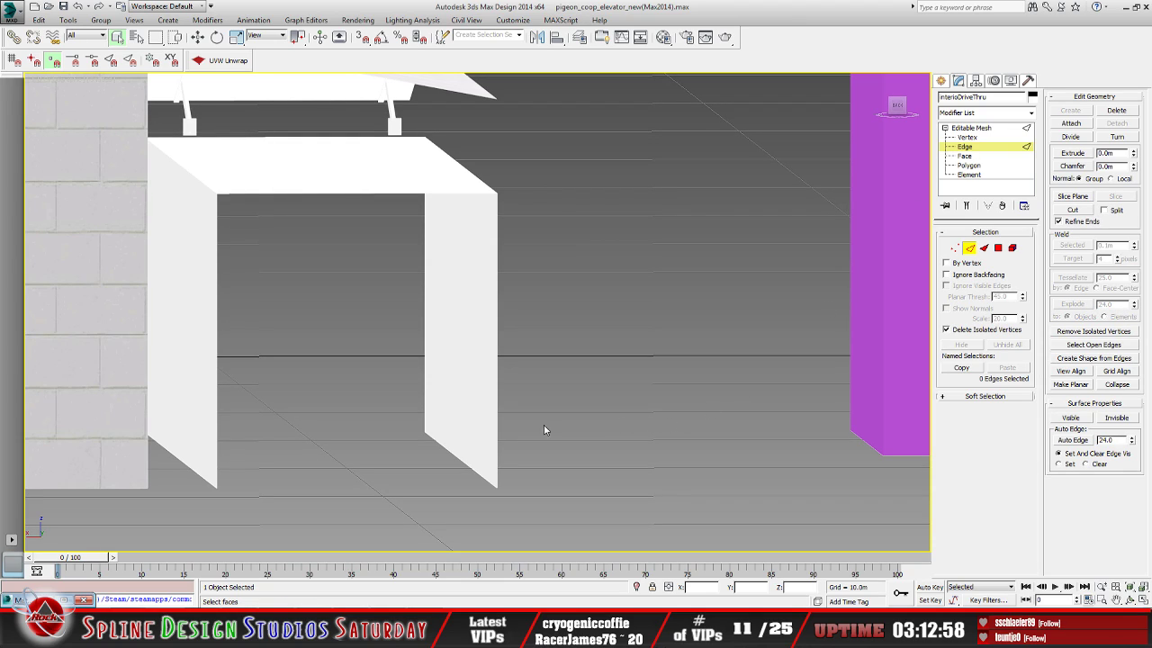
{"action": "left_click", "coordinate": [497, 398]}
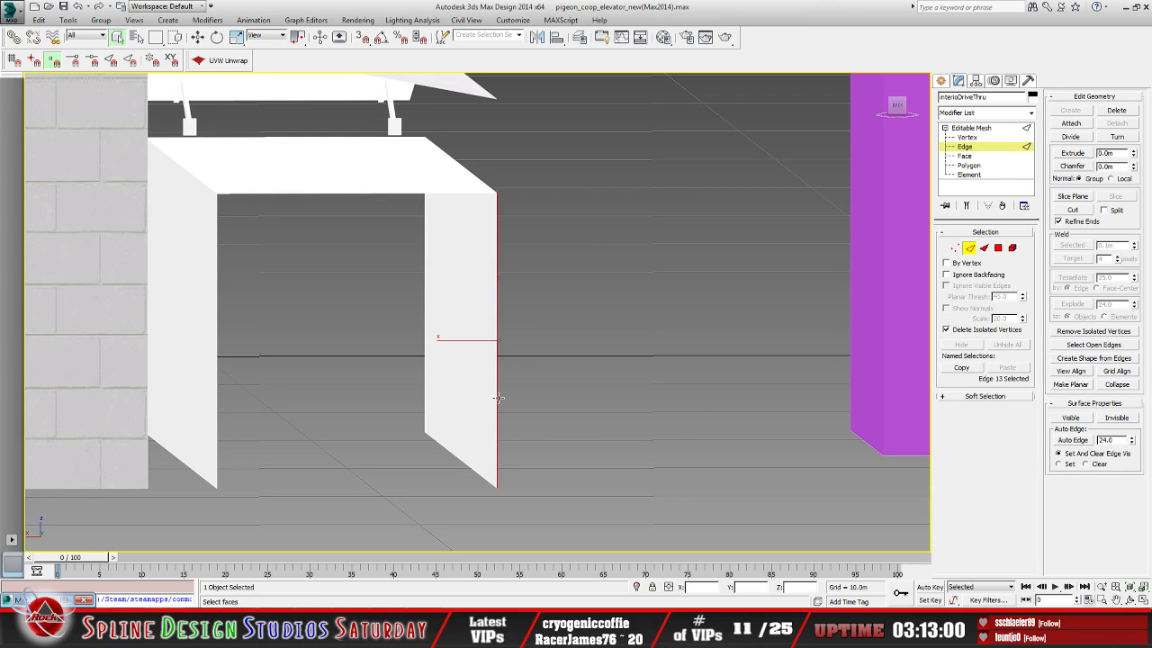
{"action": "left_click", "coordinate": [424, 342], "text": "ctrl"}
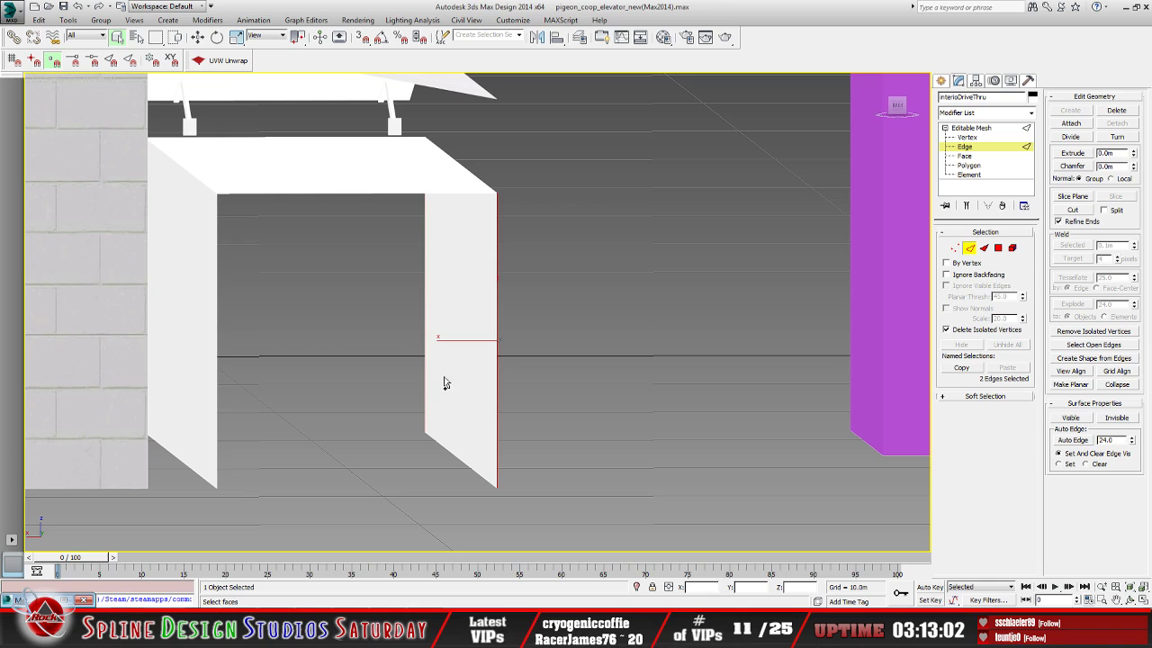
{"action": "key", "text": "w"}
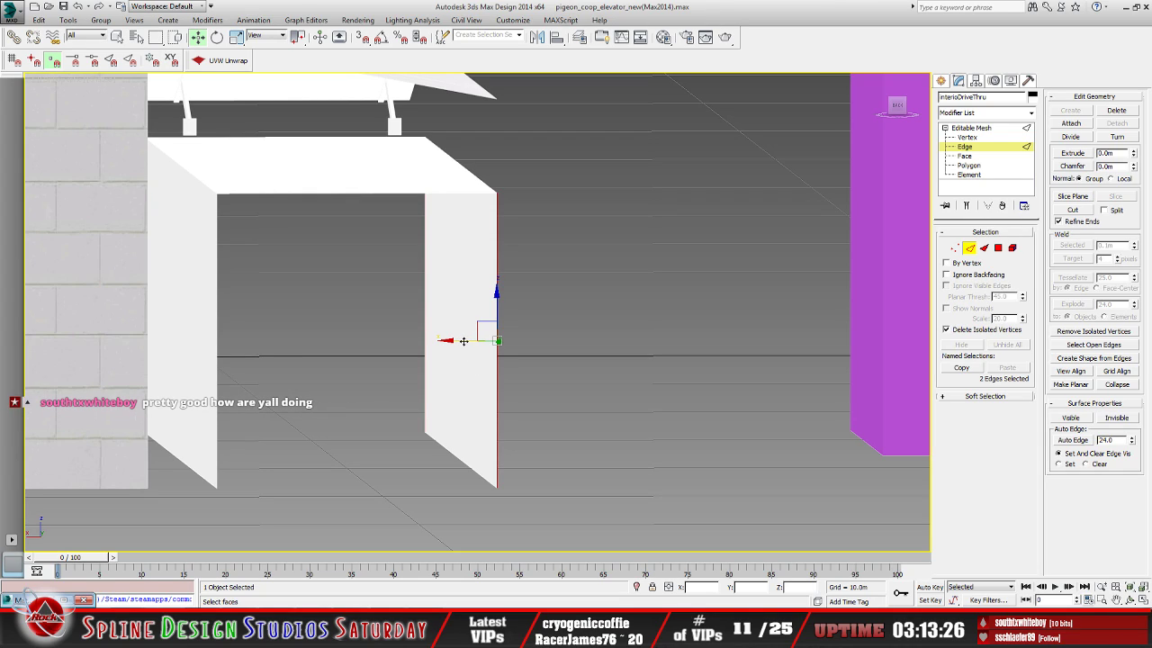
{"action": "left_click_drag", "start_coordinate": [464, 340], "coordinate": [444, 342]}
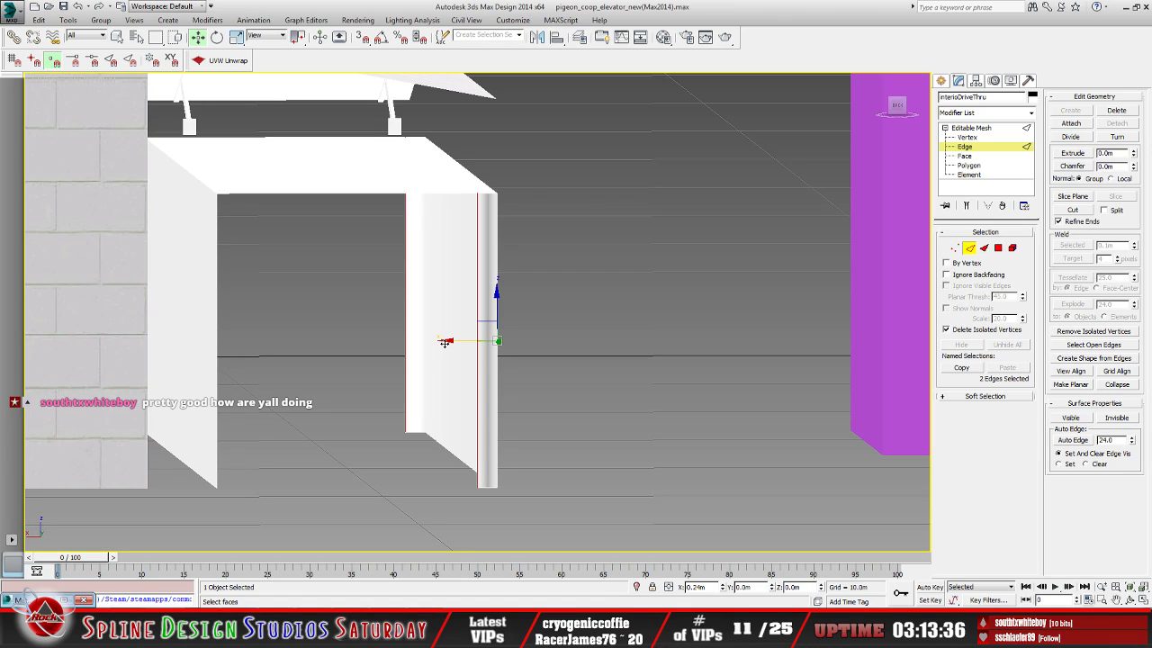
{"action": "left_click_drag", "start_coordinate": [445, 342], "coordinate": [445, 343]}
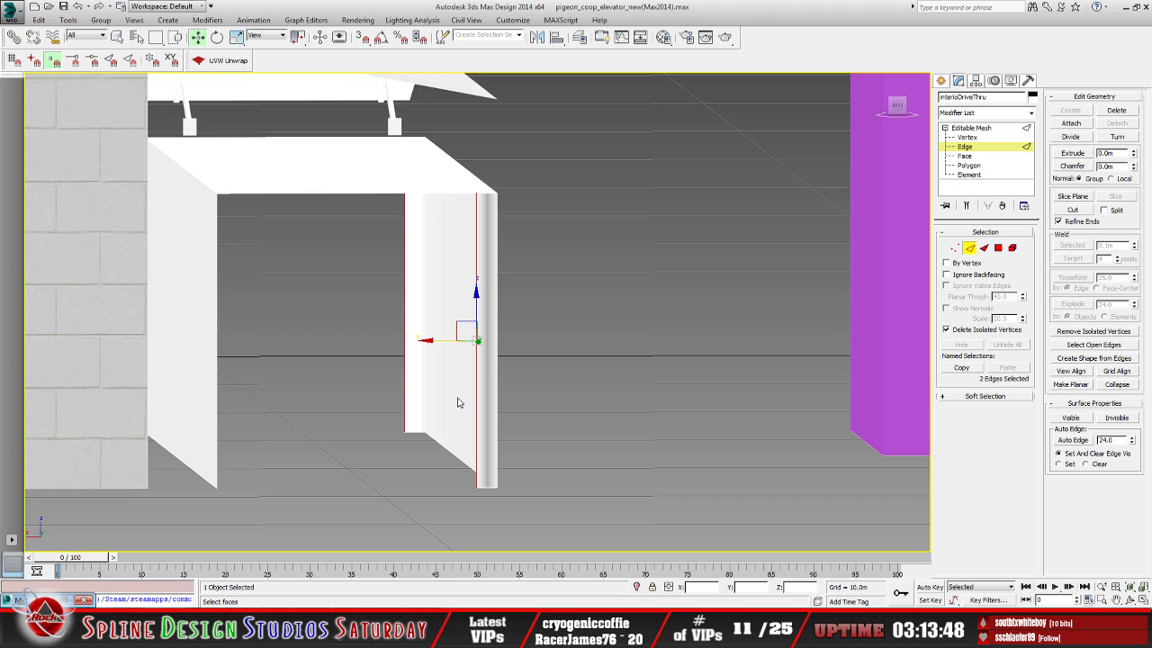
Inspect the new end strips from outside, leave the Edge level and unhide Object088 around the interior mesh
{"action": "left_click", "coordinate": [1130, 599]}
{"action": "left_click_drag", "start_coordinate": [479, 378], "coordinate": [531, 370]}
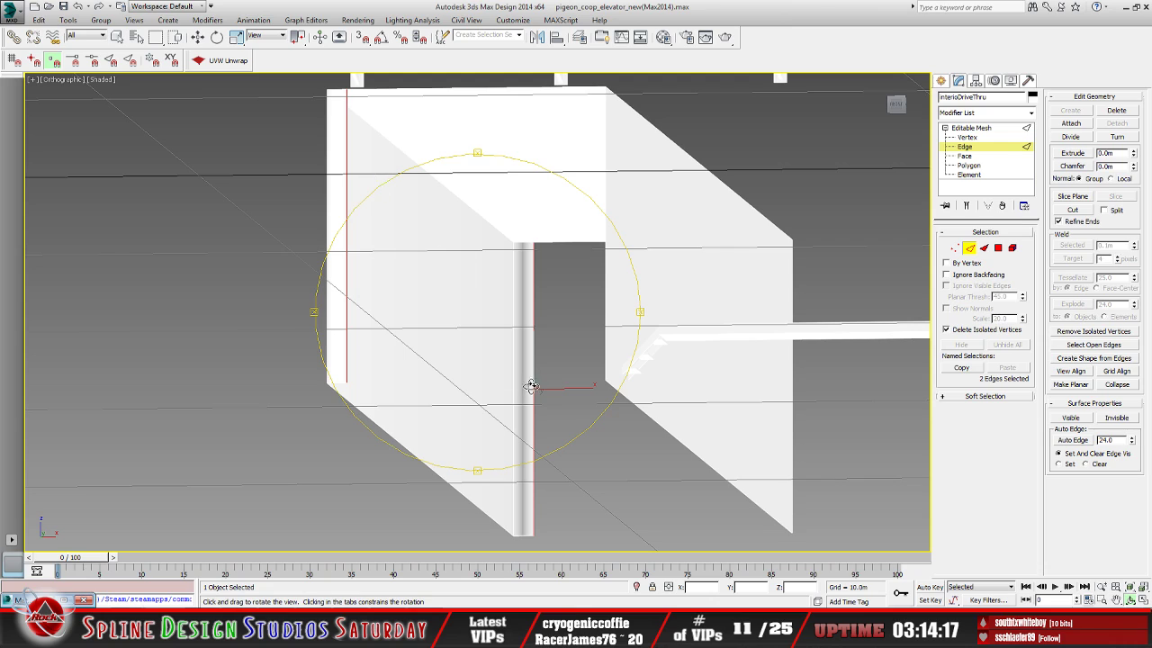
{"action": "left_click_drag", "start_coordinate": [513, 434], "coordinate": [420, 327]}
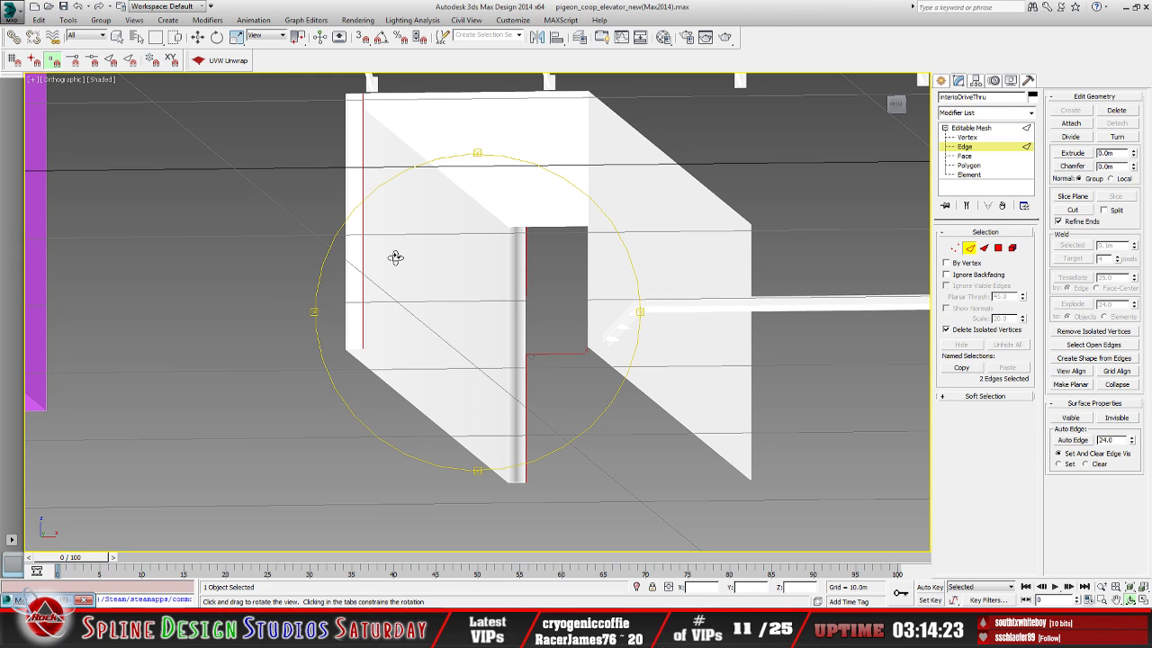
{"action": "left_click_drag", "start_coordinate": [396, 257], "coordinate": [398, 337]}
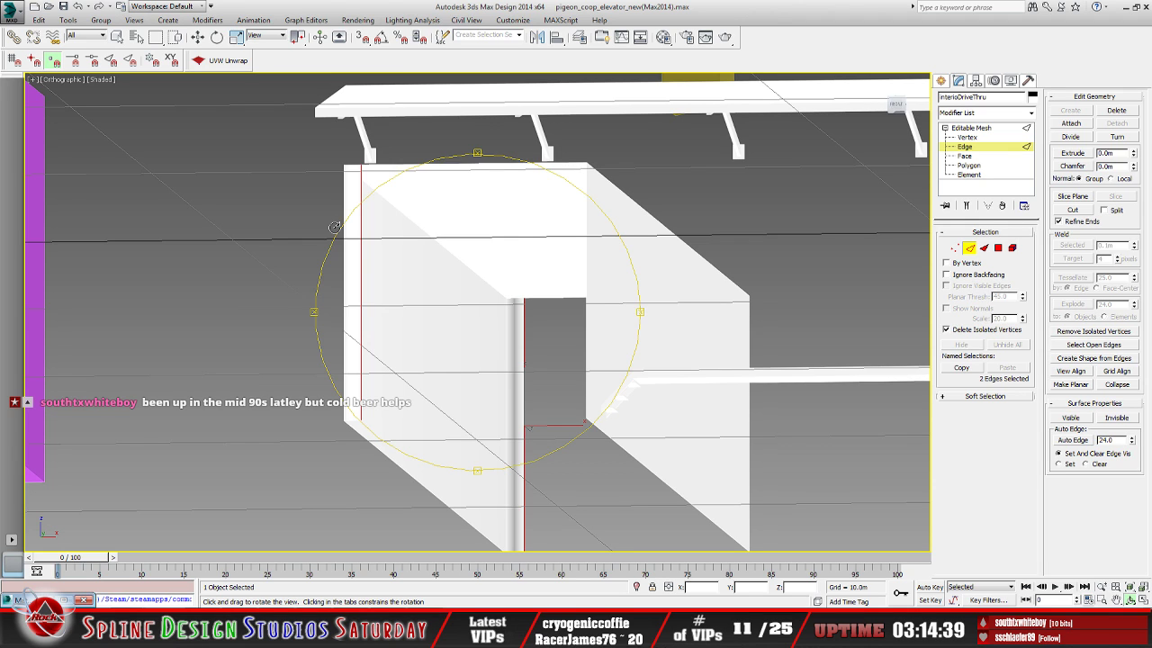
{"action": "left_click_drag", "start_coordinate": [472, 373], "coordinate": [450, 364]}
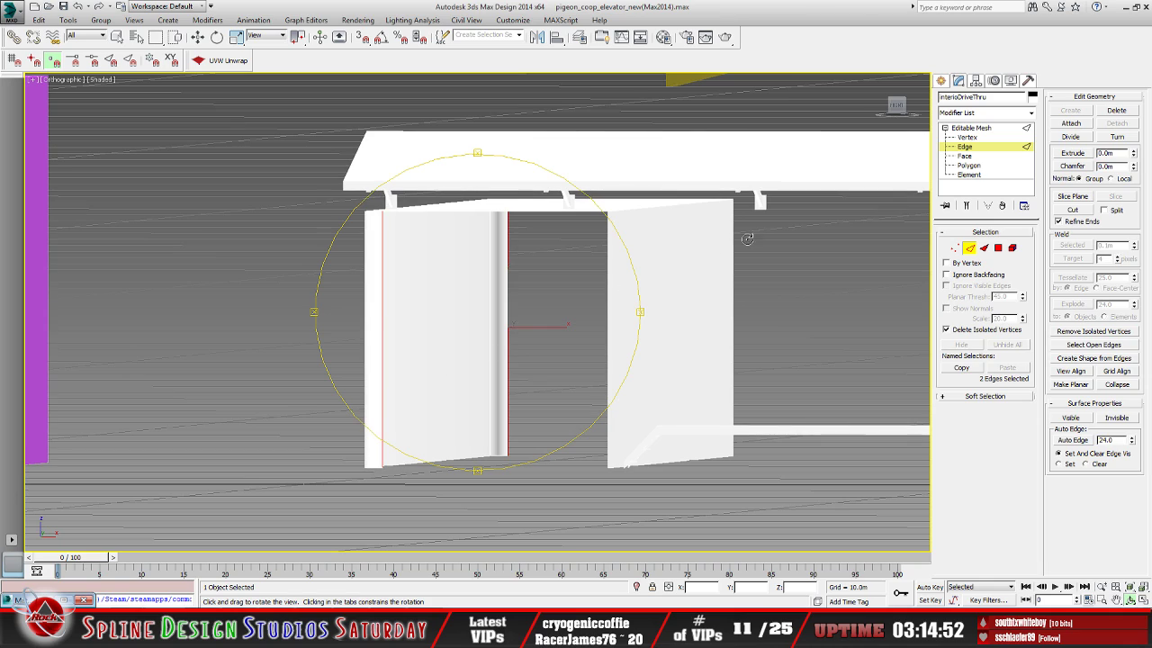
{"action": "left_click", "coordinate": [971, 130]}
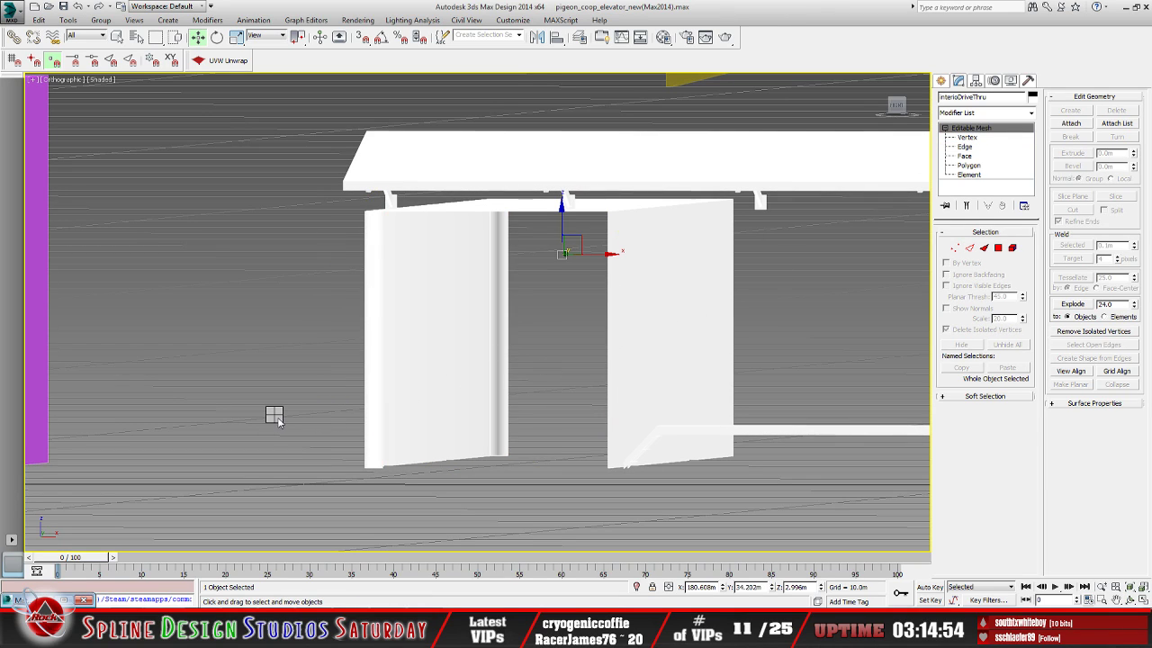
{"action": "key", "text": "ctrl+h"}
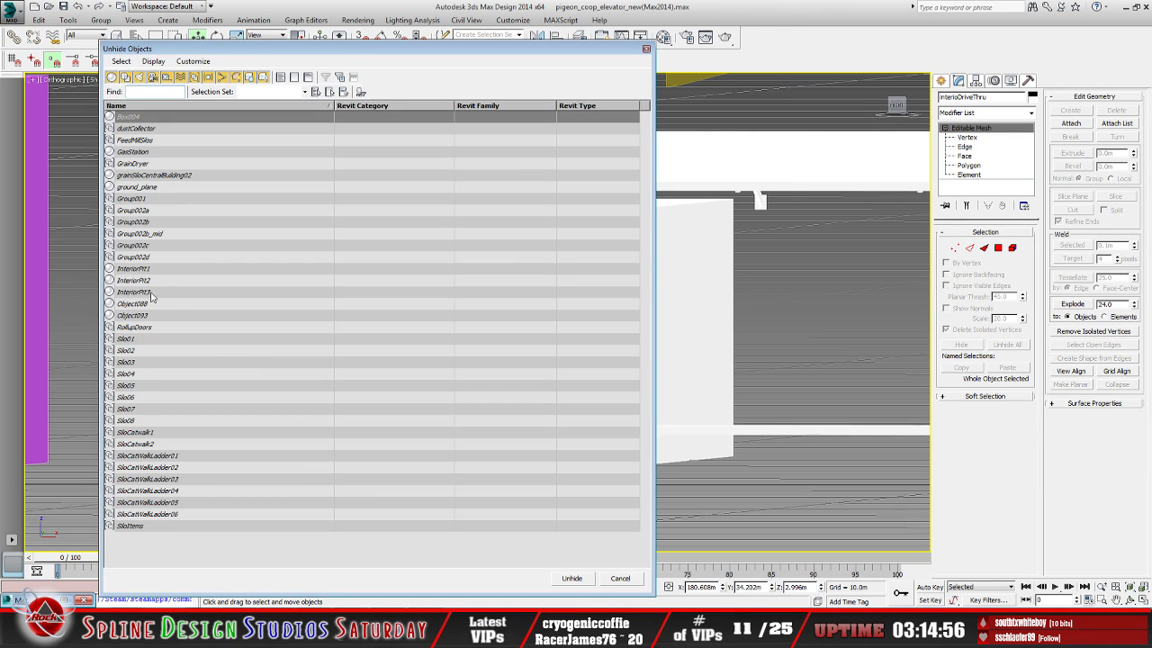
{"action": "left_click", "coordinate": [146, 305]}
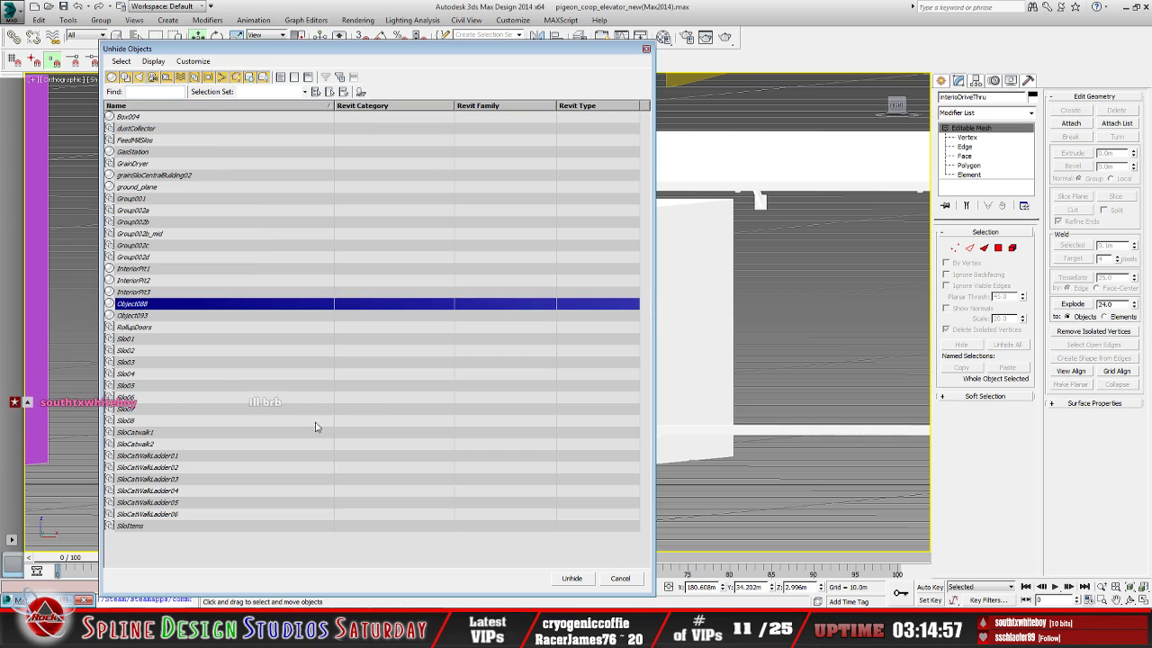
{"action": "left_click", "coordinate": [572, 578]}
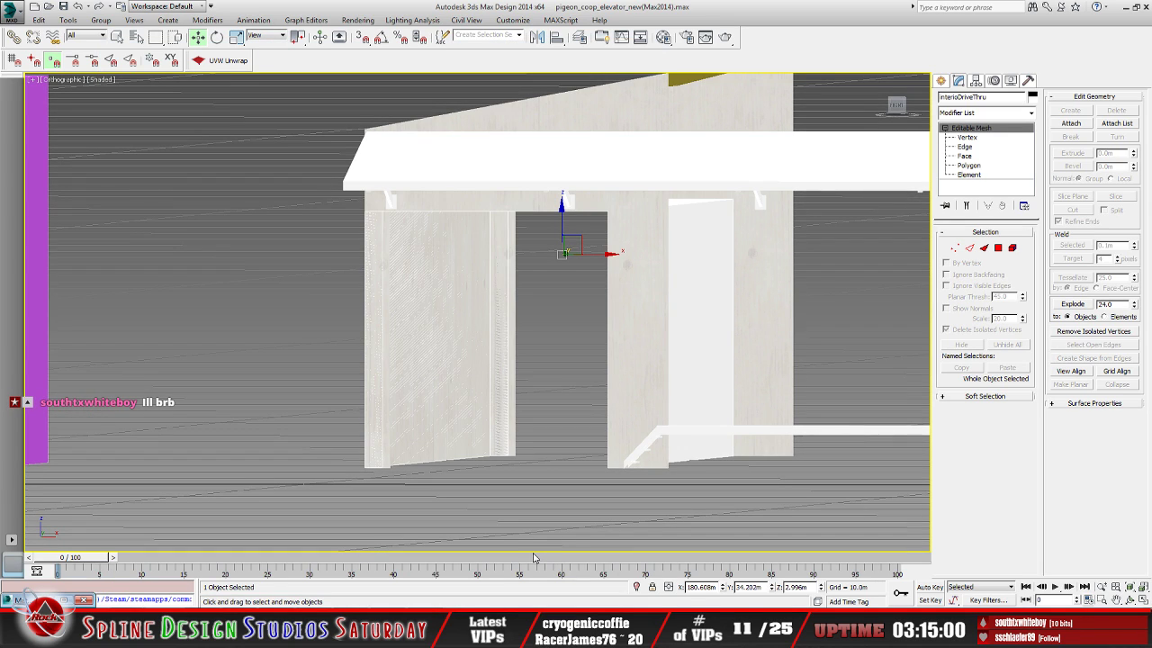
With 3D snapping on, move the end strip's free bottom vertex along X onto Object088's wall corner at X 178.84 m
{"action": "scroll", "coordinate": [457, 465], "scroll_direction": "up", "scroll_amount": 6}
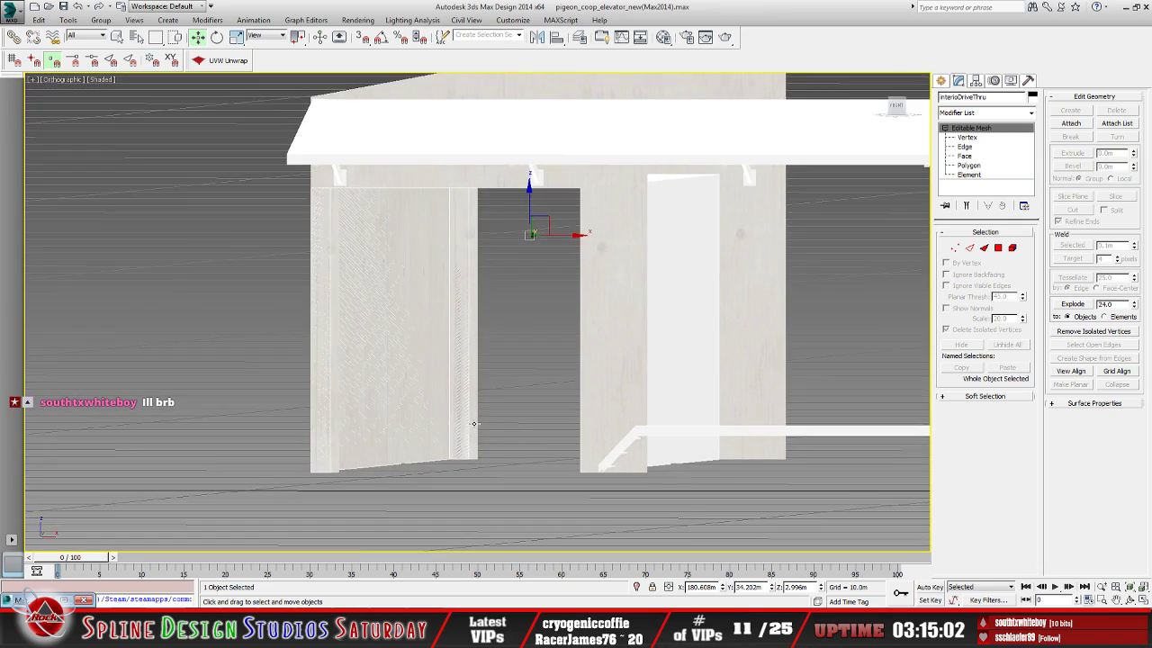
{"action": "scroll", "coordinate": [502, 397], "scroll_direction": "up", "scroll_amount": 5}
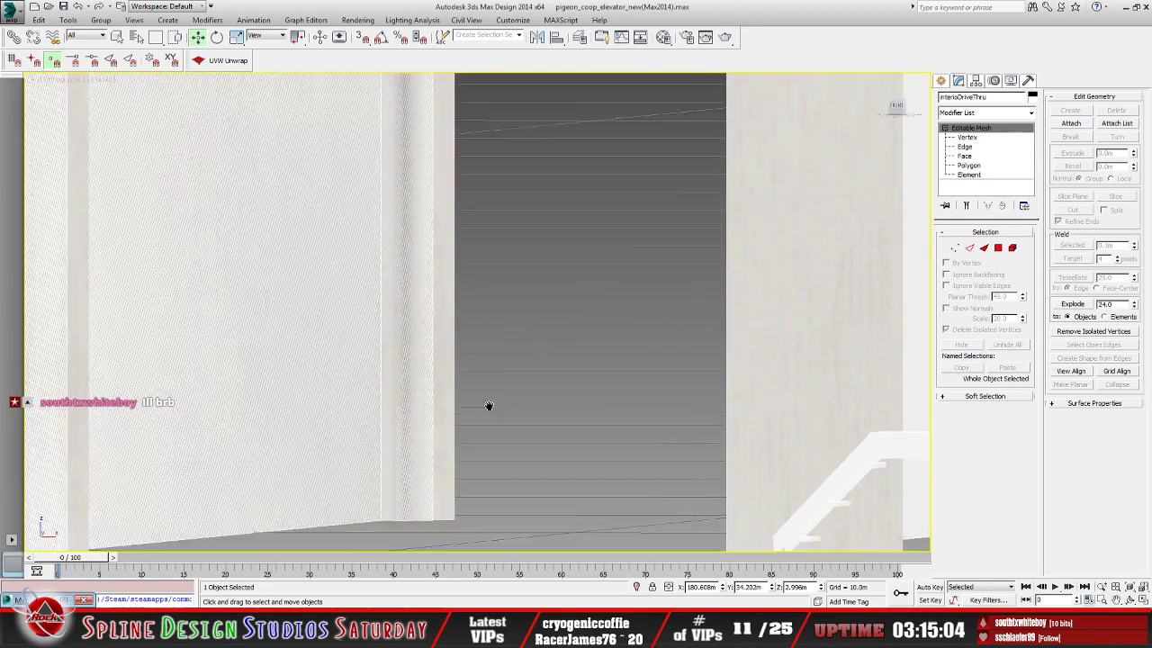
{"action": "scroll", "coordinate": [489, 422], "scroll_direction": "up", "scroll_amount": 1}
{"action": "mouse_move", "coordinate": [450, 419]}
{"action": "middle_mouse_down"}
{"action": "mouse_move", "coordinate": [438, 472]}
{"action": "mouse_move", "coordinate": [442, 438]}
{"action": "middle_mouse_up"}
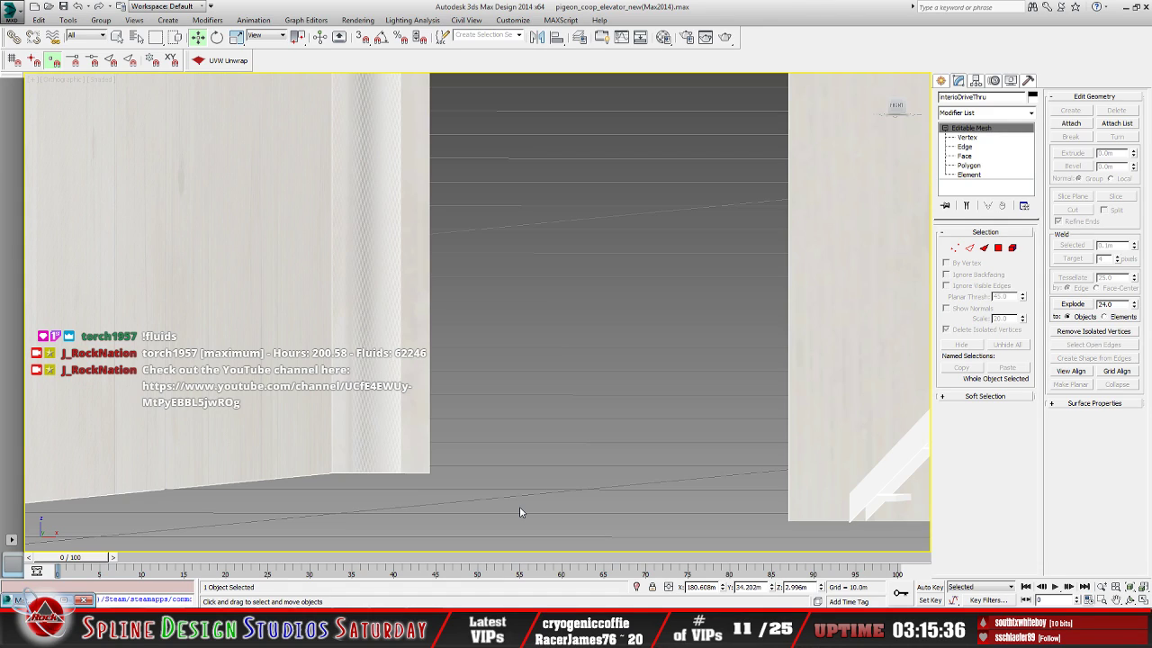
{"action": "left_click", "coordinate": [1118, 600]}
{"action": "left_click", "coordinate": [1129, 599]}
{"action": "mouse_move", "coordinate": [478, 344]}
{"action": "left_mouse_down"}
{"action": "mouse_move", "coordinate": [481, 334]}
{"action": "mouse_move", "coordinate": [555, 336]}
{"action": "mouse_move", "coordinate": [482, 346]}
{"action": "left_mouse_up"}
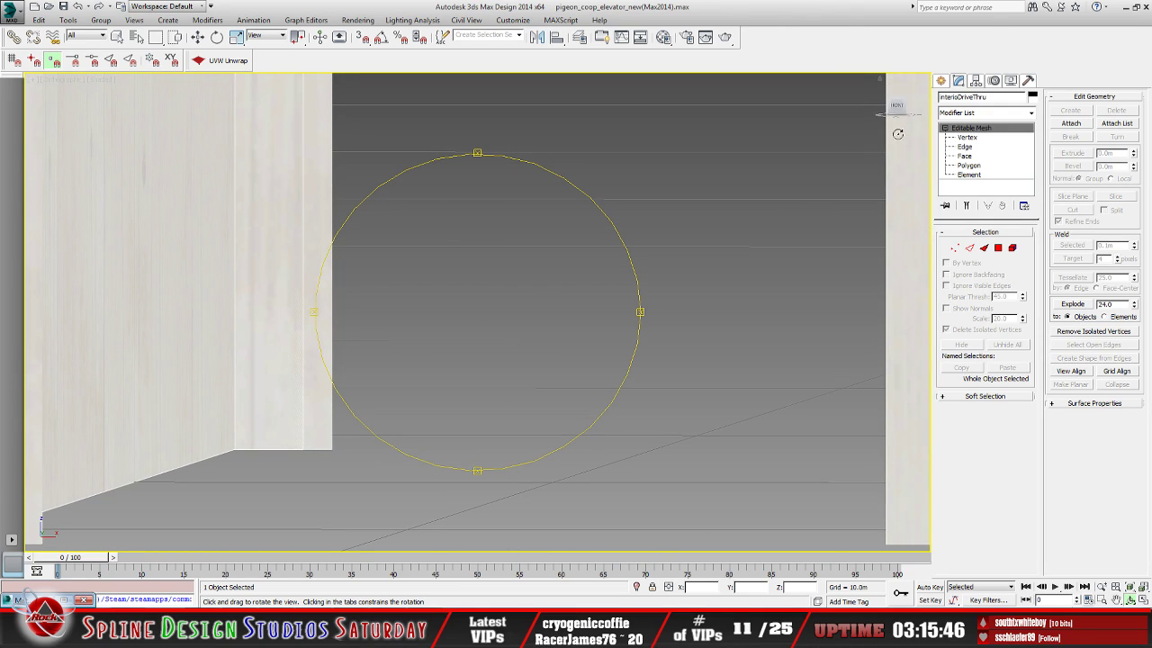
{"action": "left_click", "coordinate": [968, 137]}
{"action": "key", "text": "w"}
{"action": "left_click_drag", "start_coordinate": [311, 456], "coordinate": [304, 449]}
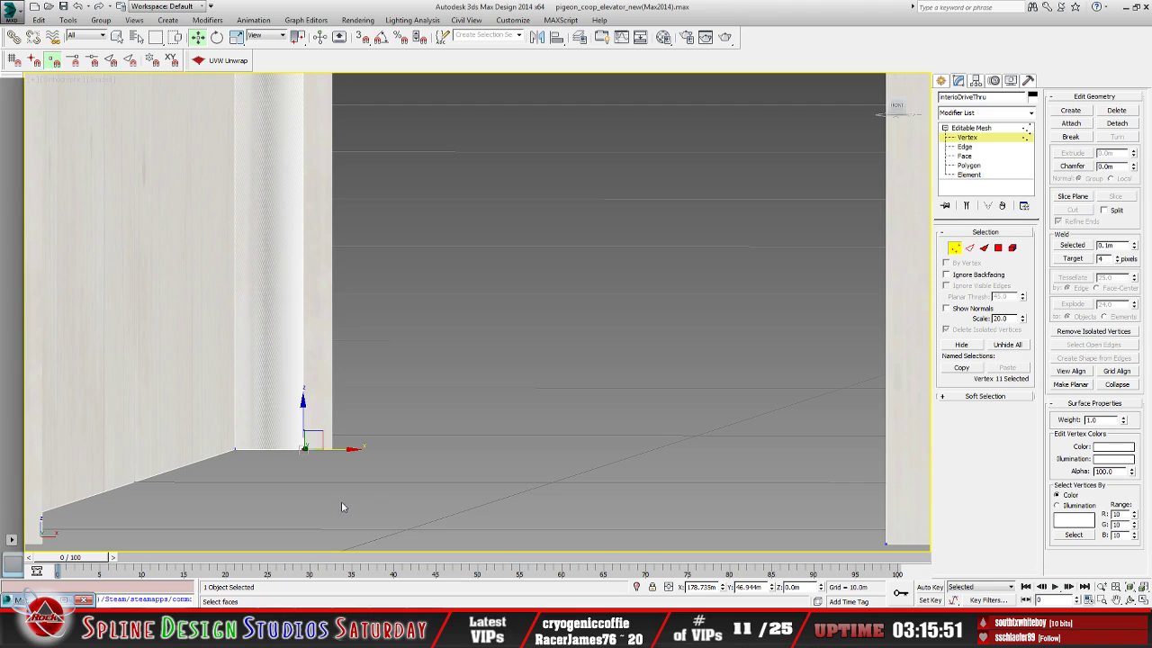
{"action": "left_click", "coordinate": [363, 39]}
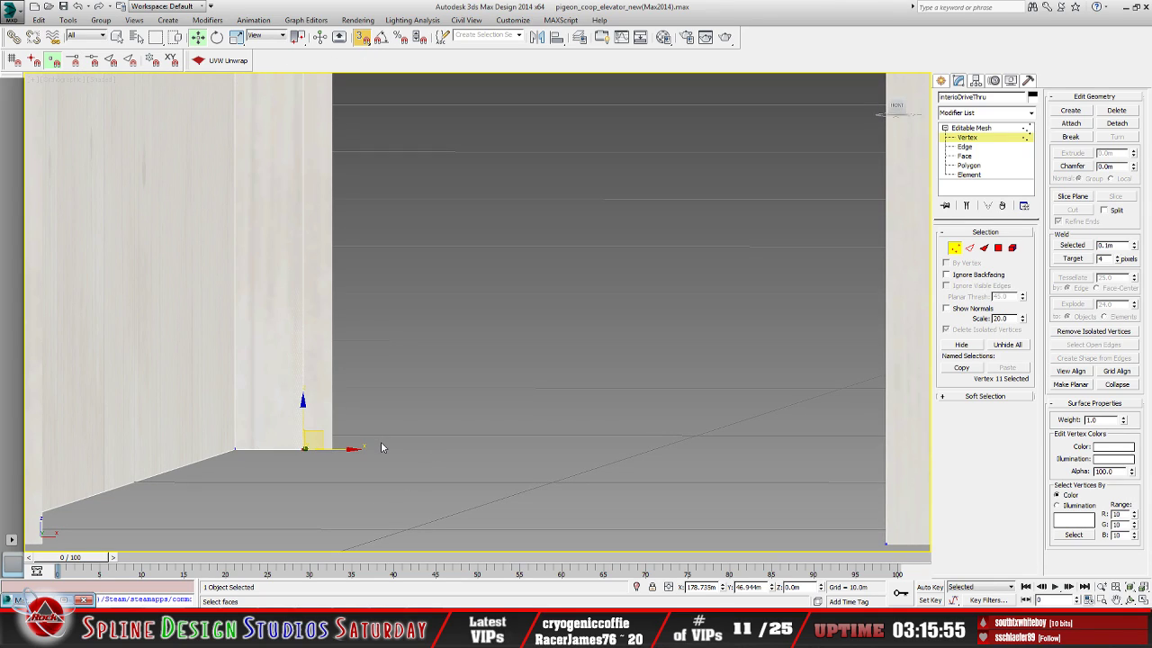
{"action": "left_click", "coordinate": [311, 482]}
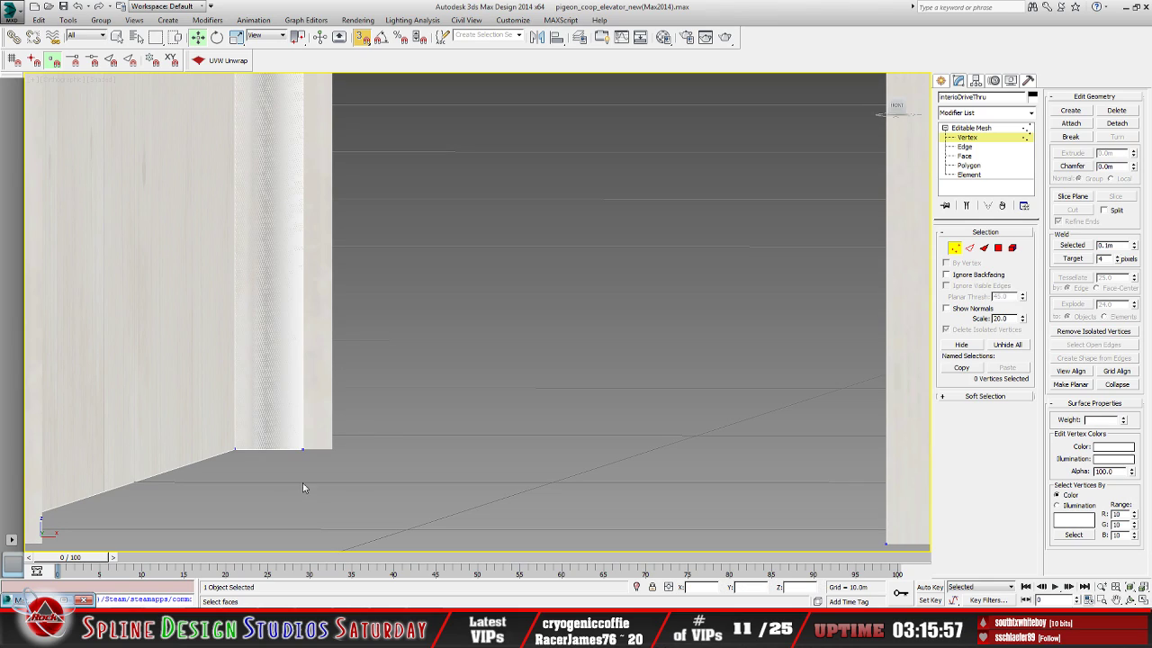
{"action": "left_click", "coordinate": [302, 449]}
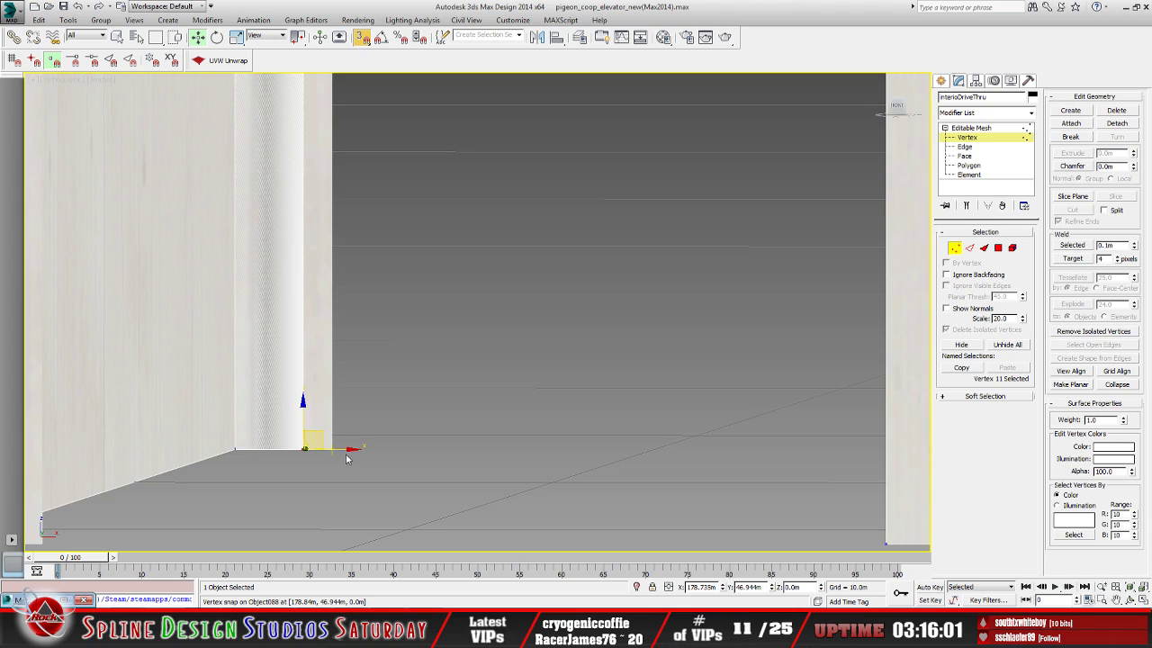
{"action": "left_click_drag", "start_coordinate": [349, 449], "coordinate": [332, 448]}
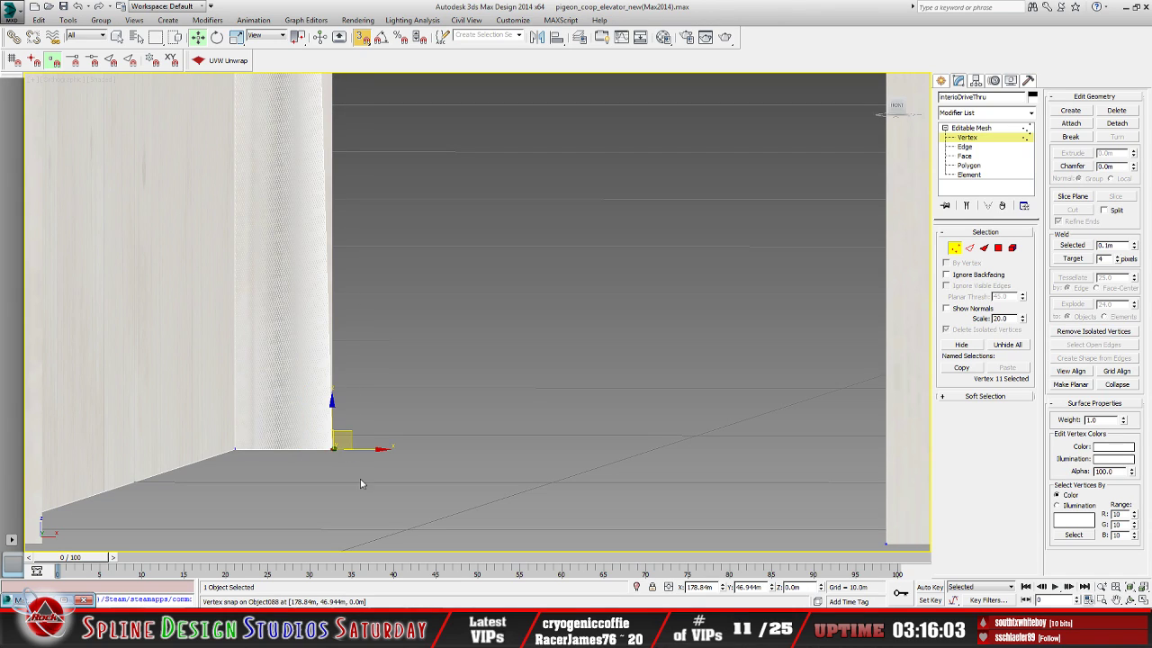
Add Edge/Segment snapping and move the end strip's free top vertex to Object088's wall corner at X 178.84 m
{"action": "middle_click_drag", "start_coordinate": [303, 265], "coordinate": [337, 434]}
{"action": "middle_click_drag", "start_coordinate": [303, 201], "coordinate": [286, 396]}
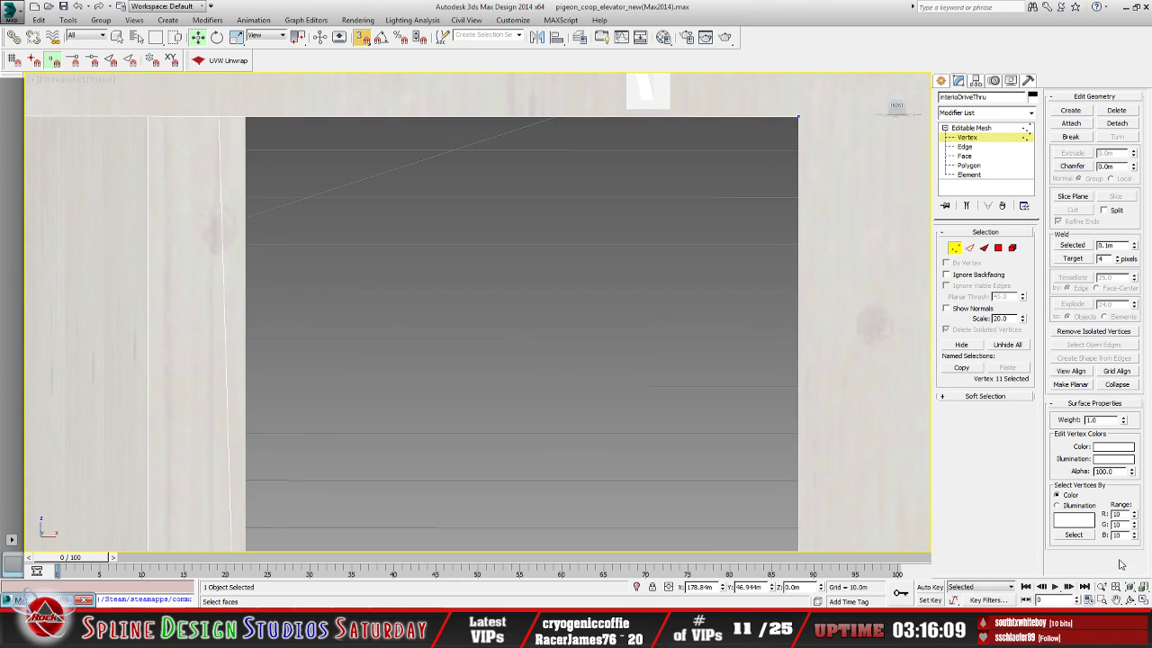
{"action": "left_click", "coordinate": [1131, 599]}
{"action": "left_click_drag", "start_coordinate": [423, 319], "coordinate": [358, 343]}
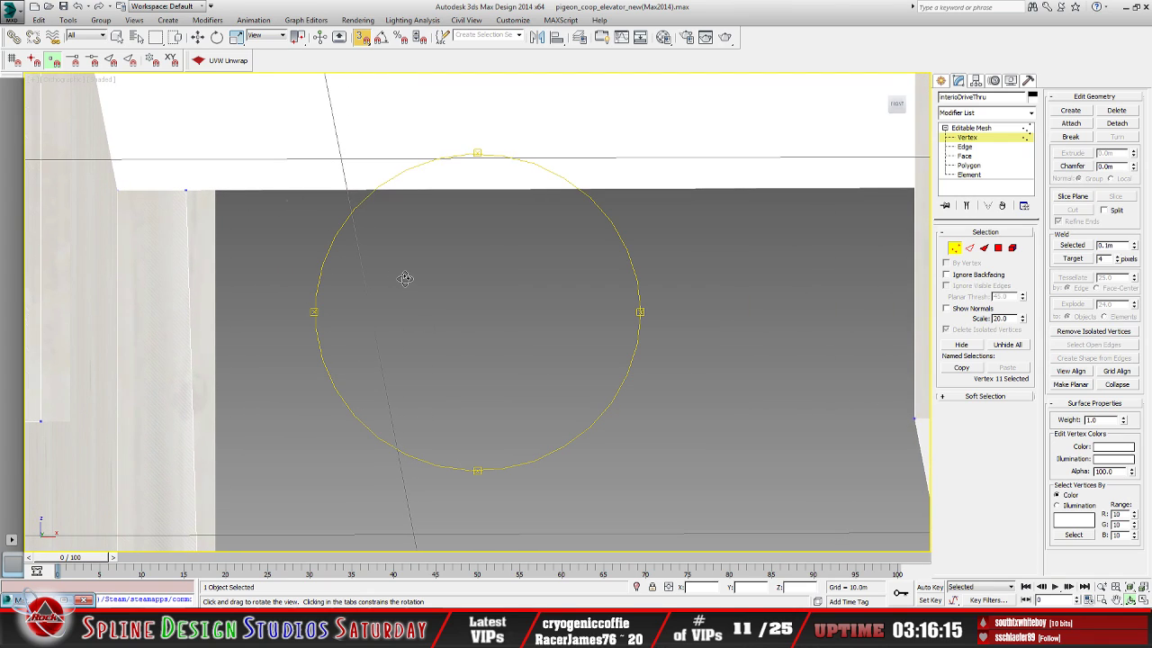
{"action": "left_click_drag", "start_coordinate": [405, 278], "coordinate": [296, 286]}
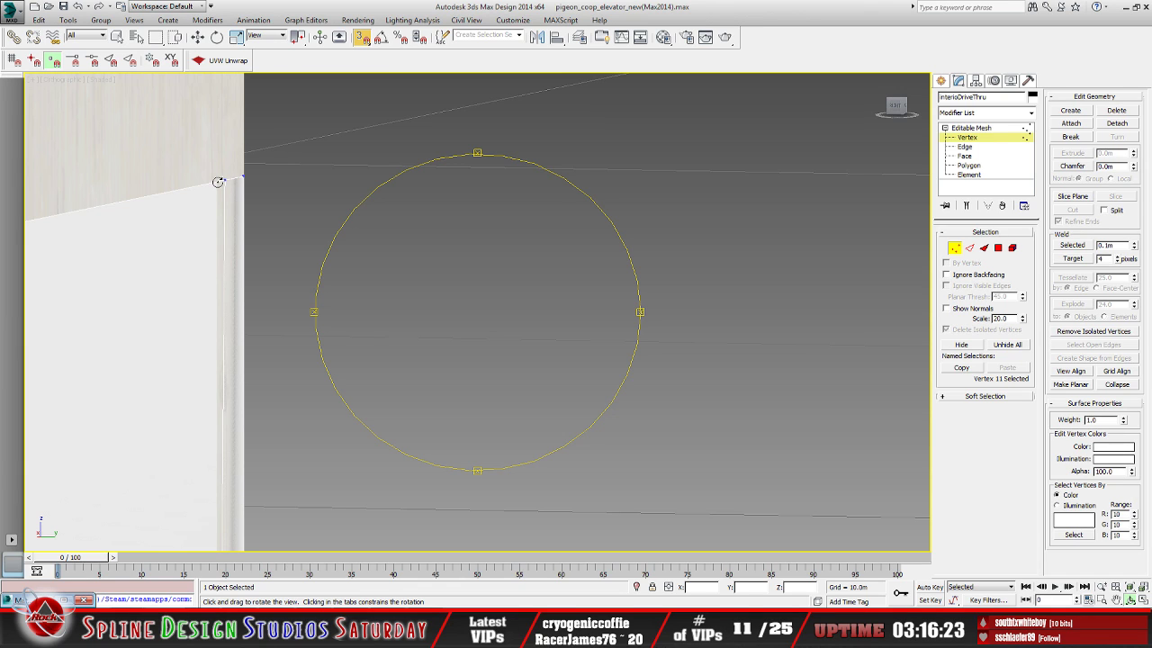
{"action": "left_click_drag", "start_coordinate": [406, 278], "coordinate": [517, 258]}
{"action": "left_click_drag", "start_coordinate": [523, 258], "coordinate": [522, 258]}
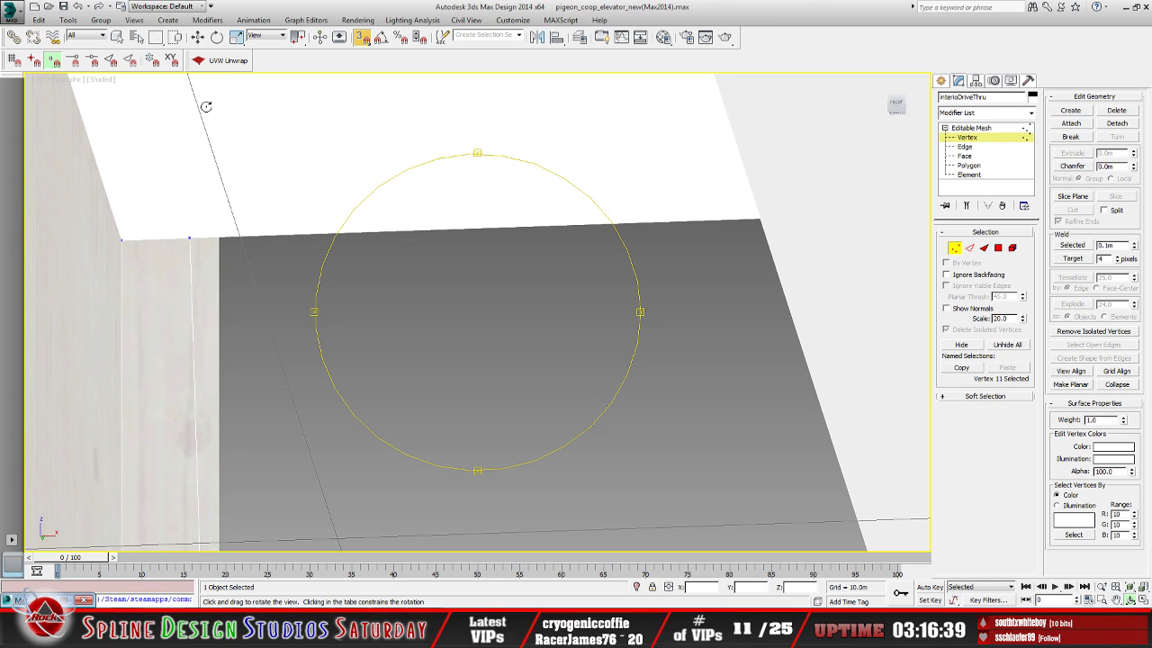
{"action": "left_click", "coordinate": [197, 36]}
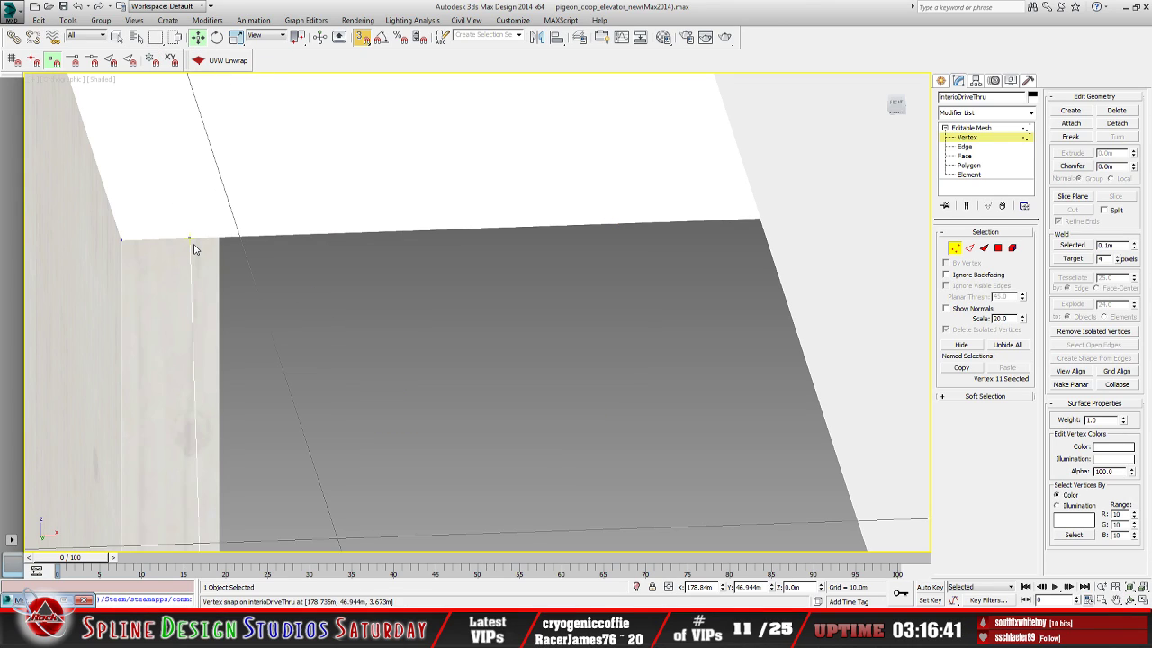
{"action": "left_click", "coordinate": [188, 238]}
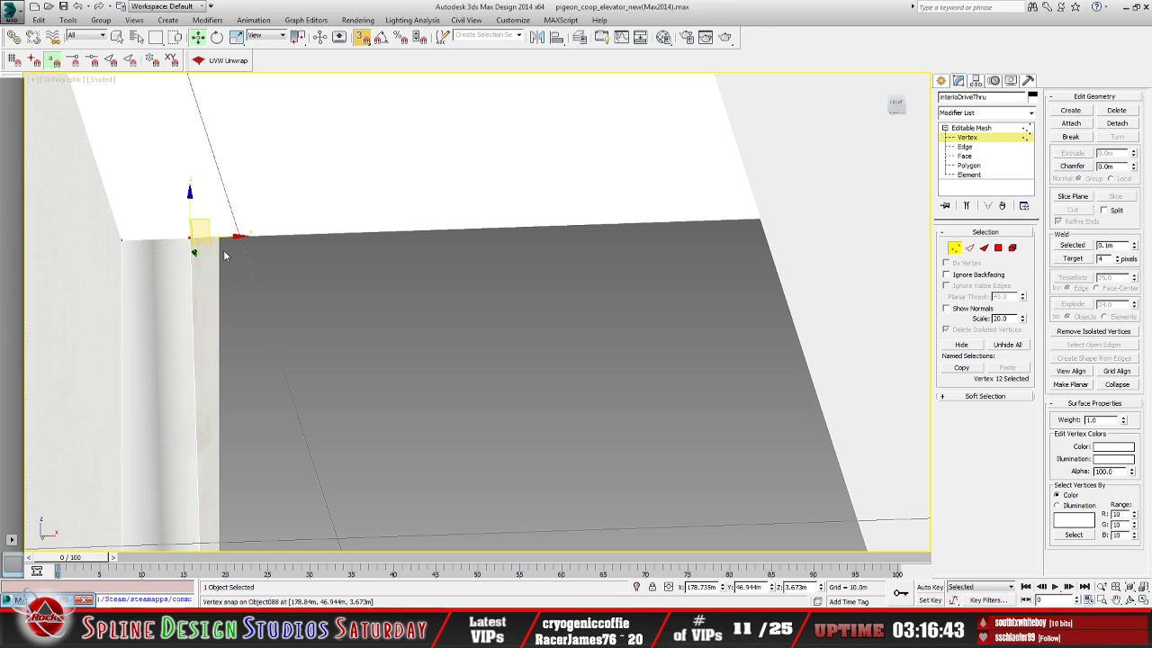
{"action": "left_click", "coordinate": [110, 60]}
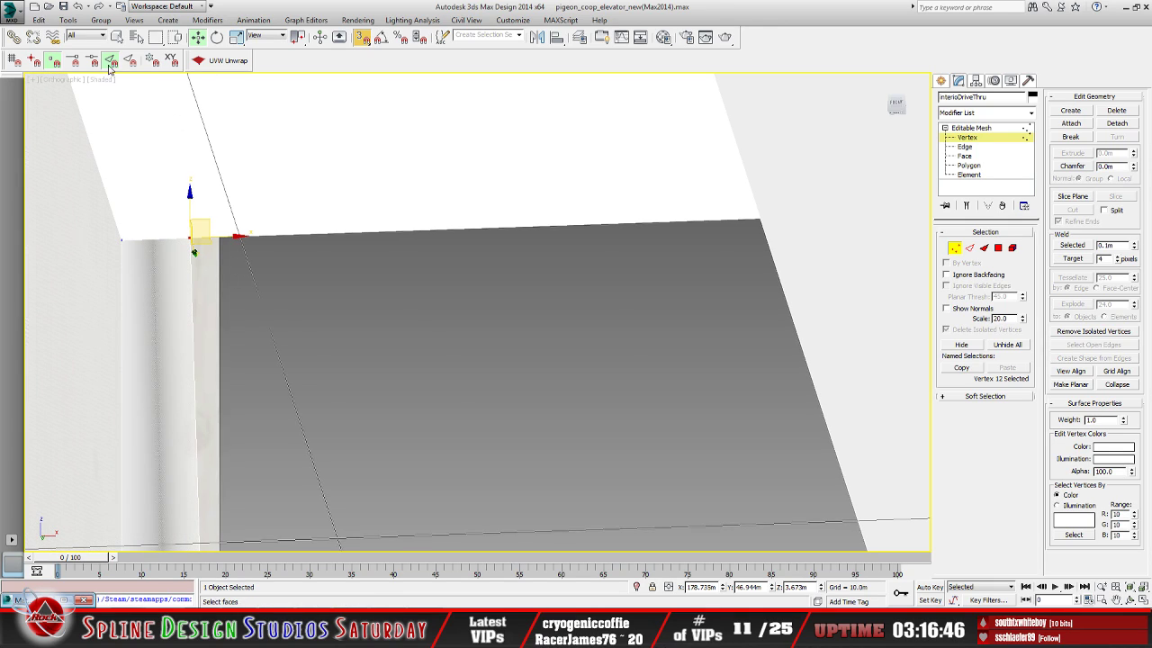
{"action": "left_click_drag", "start_coordinate": [221, 232], "coordinate": [220, 238]}
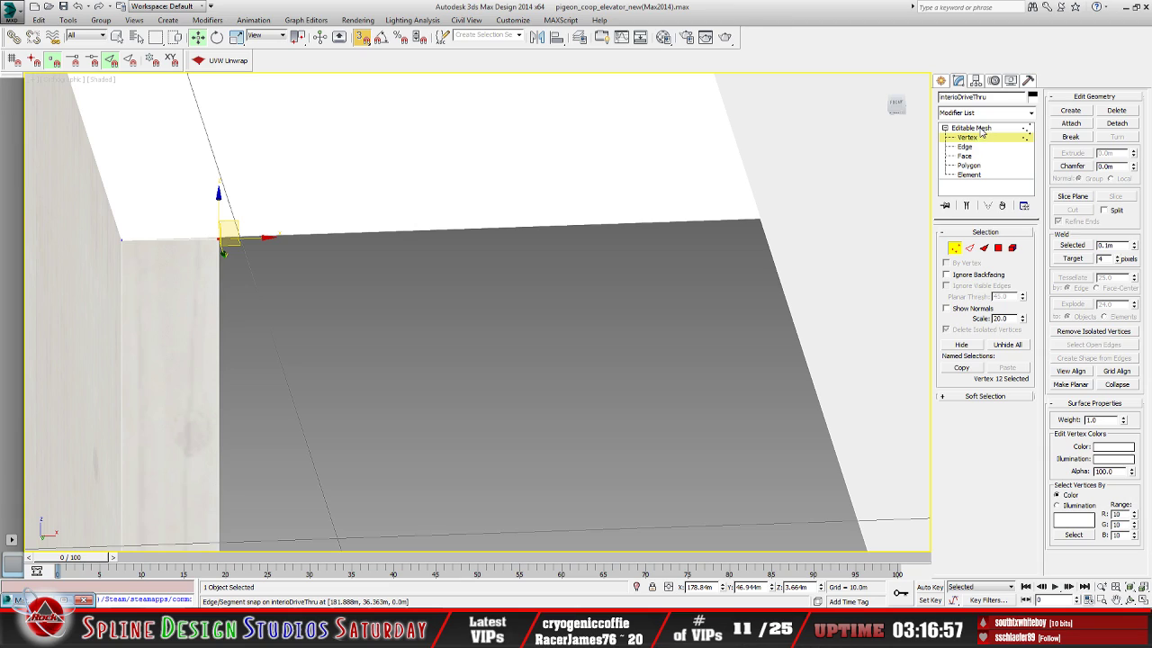
Turn off snapping, reselect interioDriveThru from the scene's object list and return to its Vertex level
{"action": "left_click", "coordinate": [237, 265]}
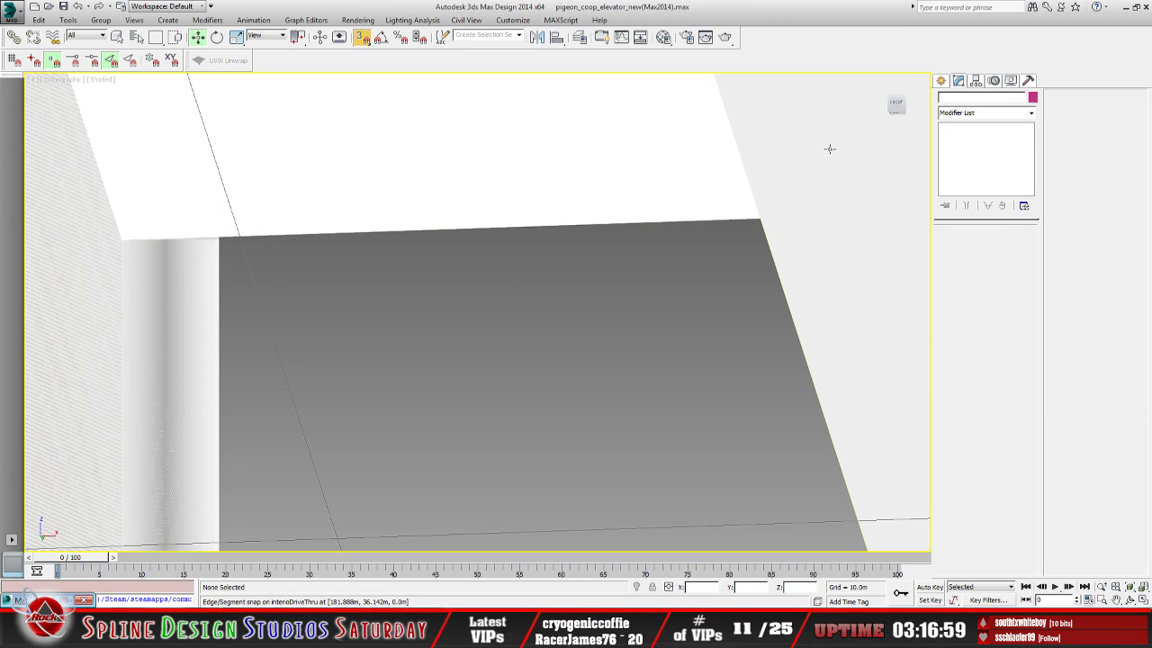
{"action": "key", "text": "s"}
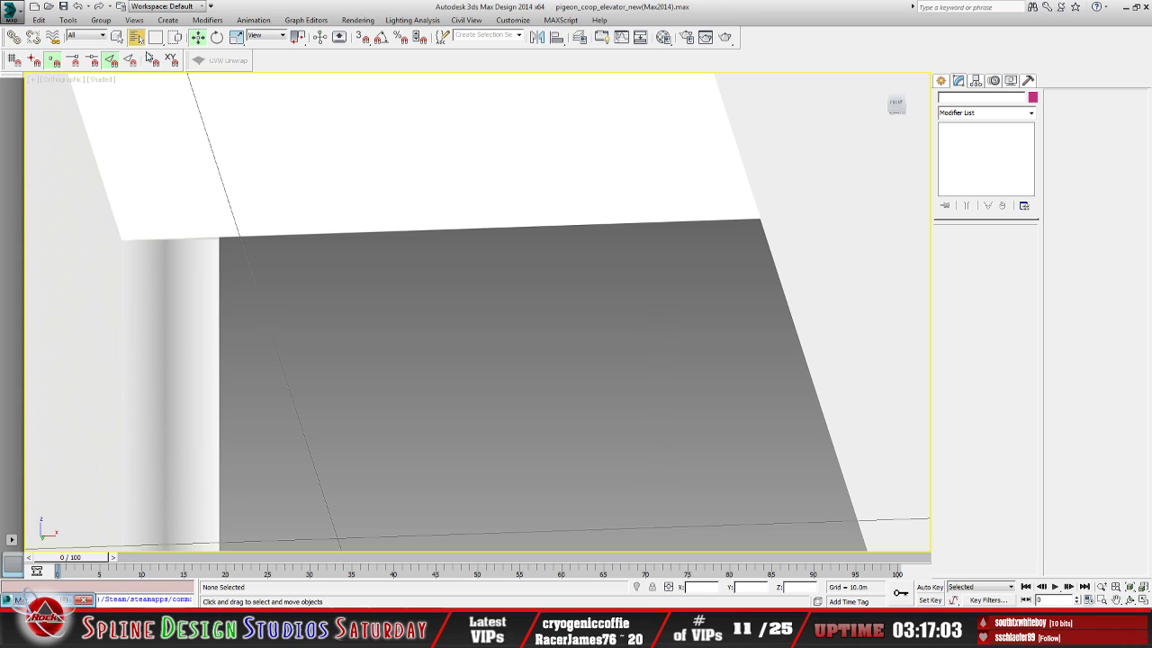
{"action": "key", "text": "h"}
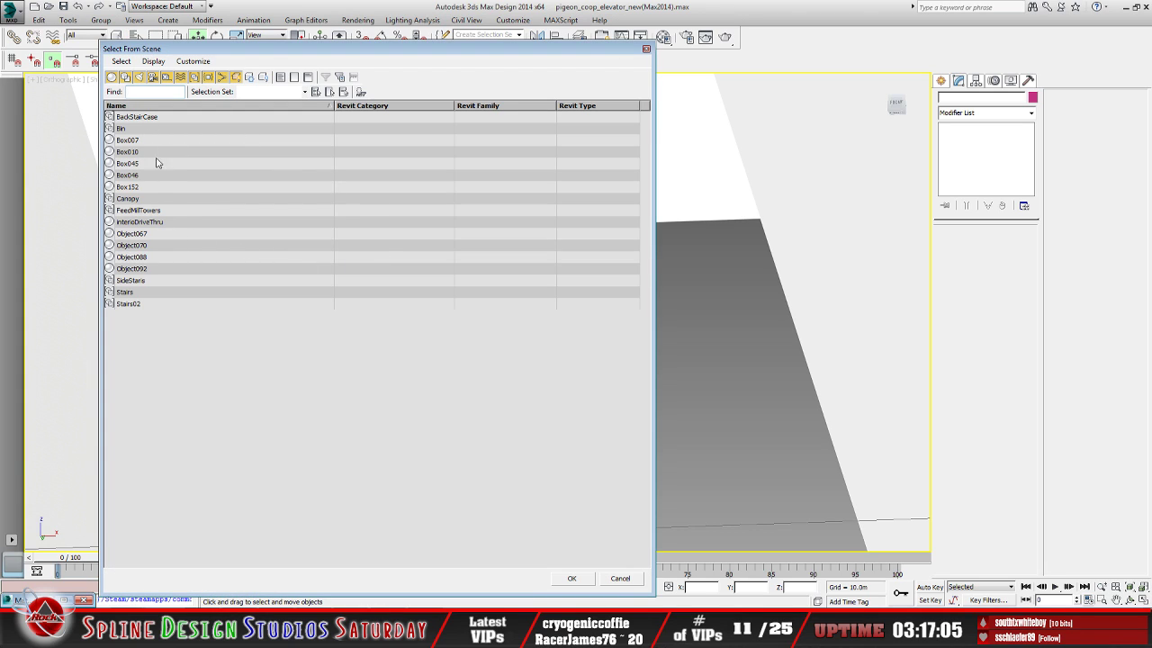
{"action": "left_click", "coordinate": [149, 223]}
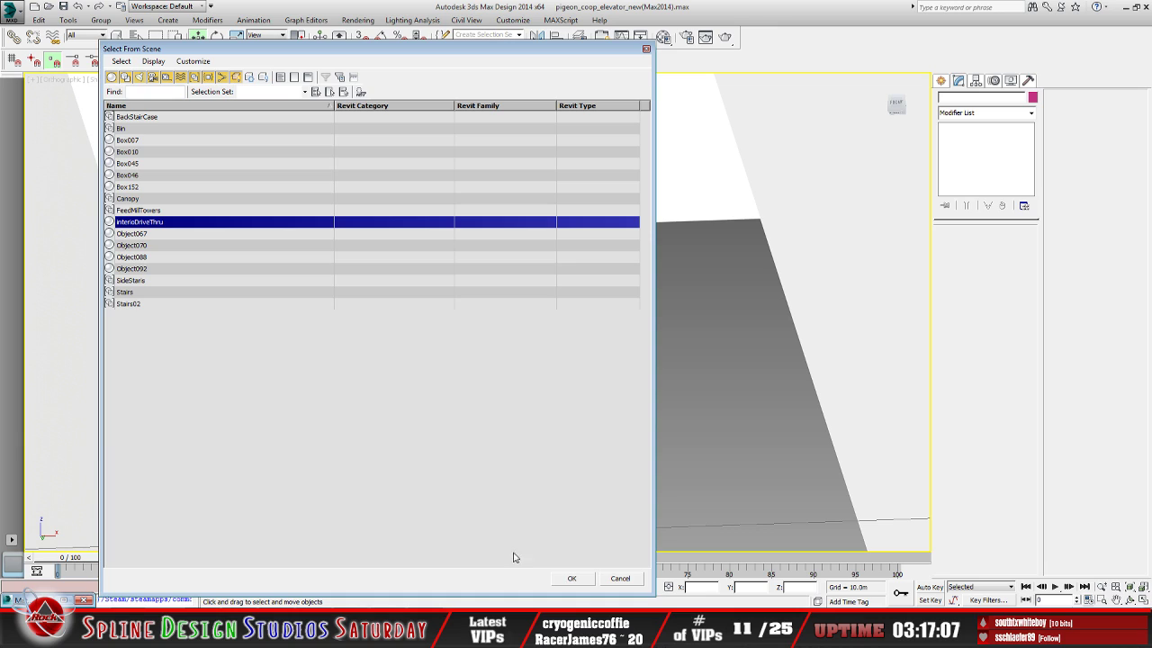
{"action": "left_click", "coordinate": [571, 577]}
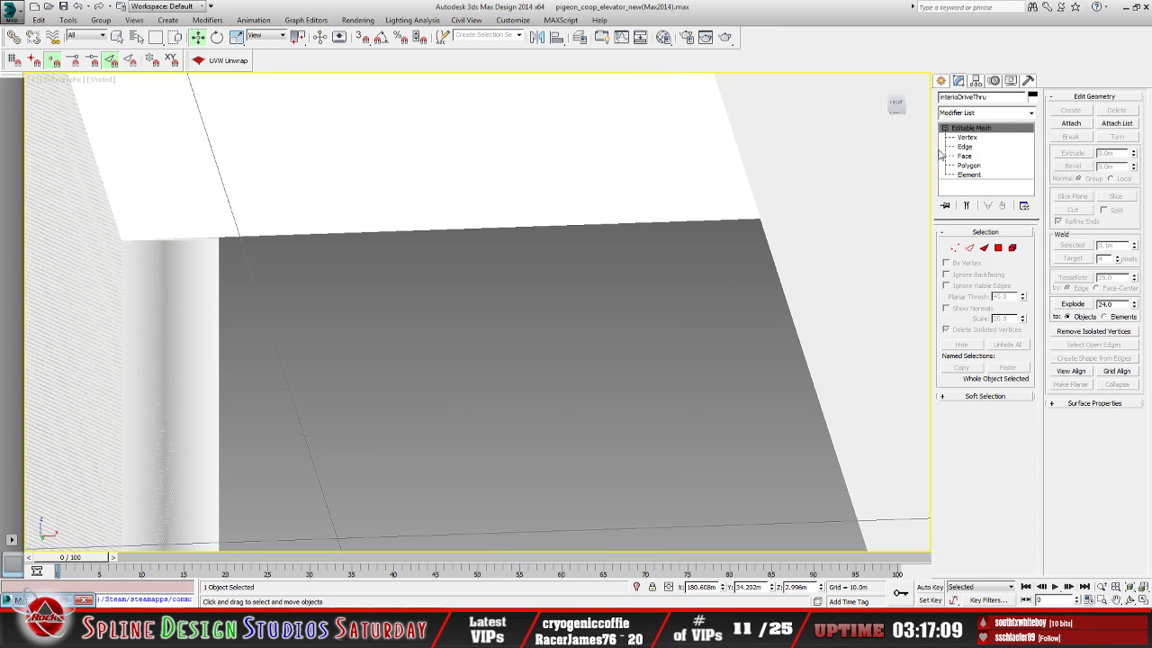
{"action": "left_click", "coordinate": [967, 137]}
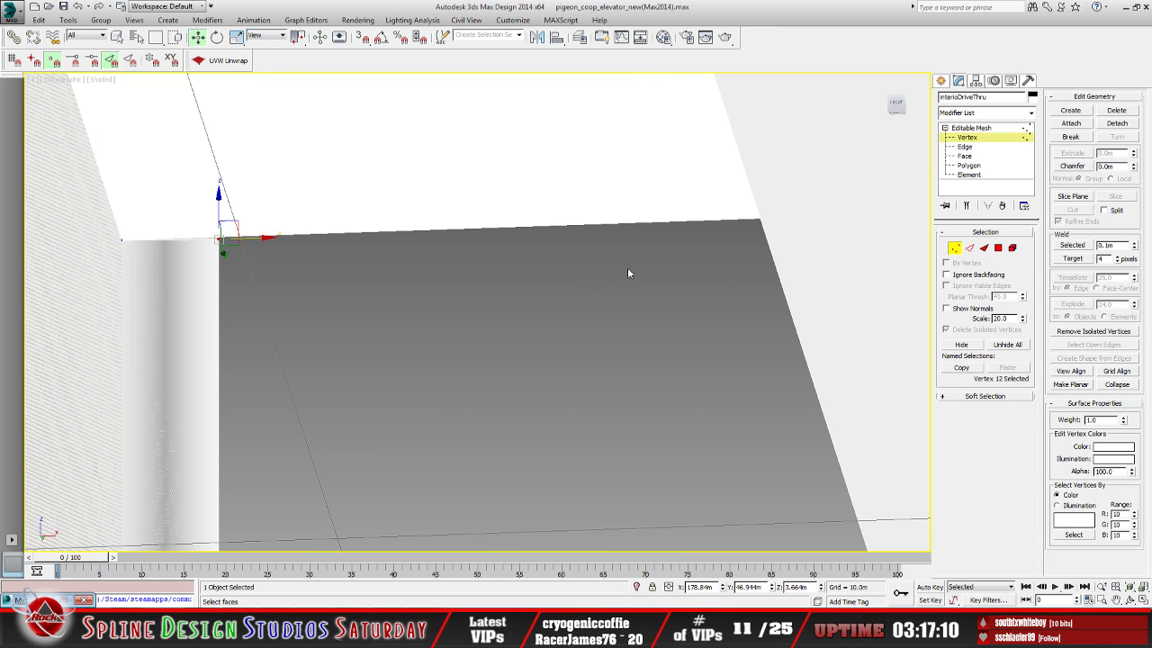
Copy the Z coordinate of the original top corner vertex beside the end strip
{"action": "left_click", "coordinate": [118, 241]}
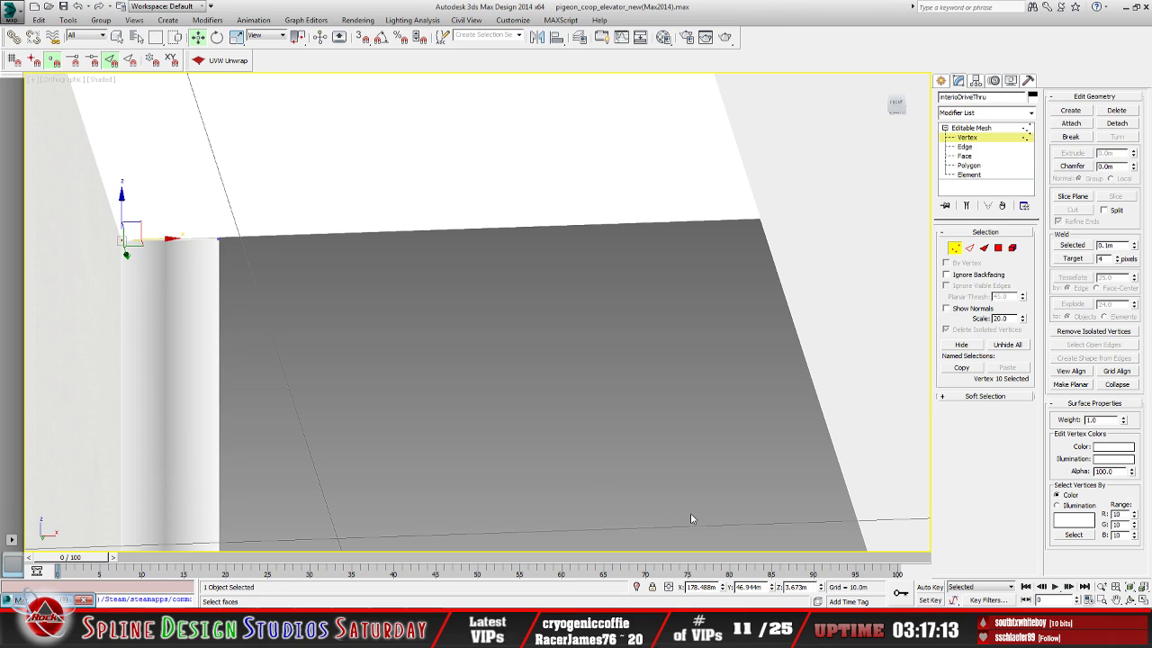
{"action": "double_click", "coordinate": [813, 587]}
{"action": "right_click", "coordinate": [796, 589]}
{"action": "left_click", "coordinate": [831, 470]}
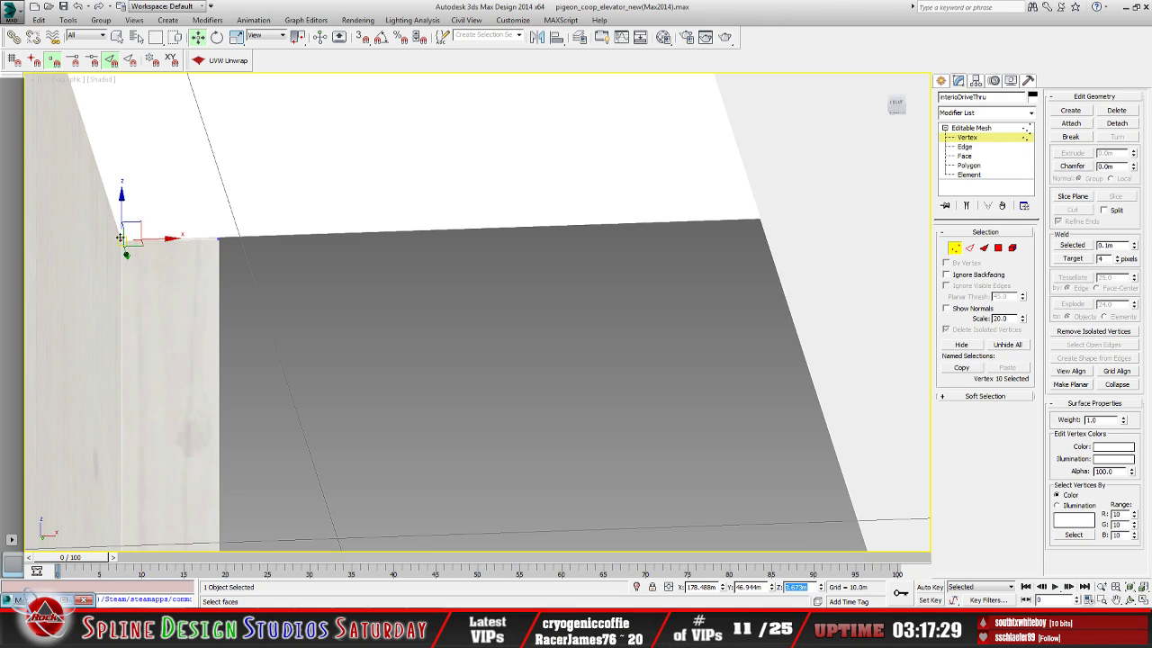
{"action": "right_click", "coordinate": [795, 589]}
{"action": "left_click", "coordinate": [829, 463]}
{"action": "left_click", "coordinate": [274, 309]}
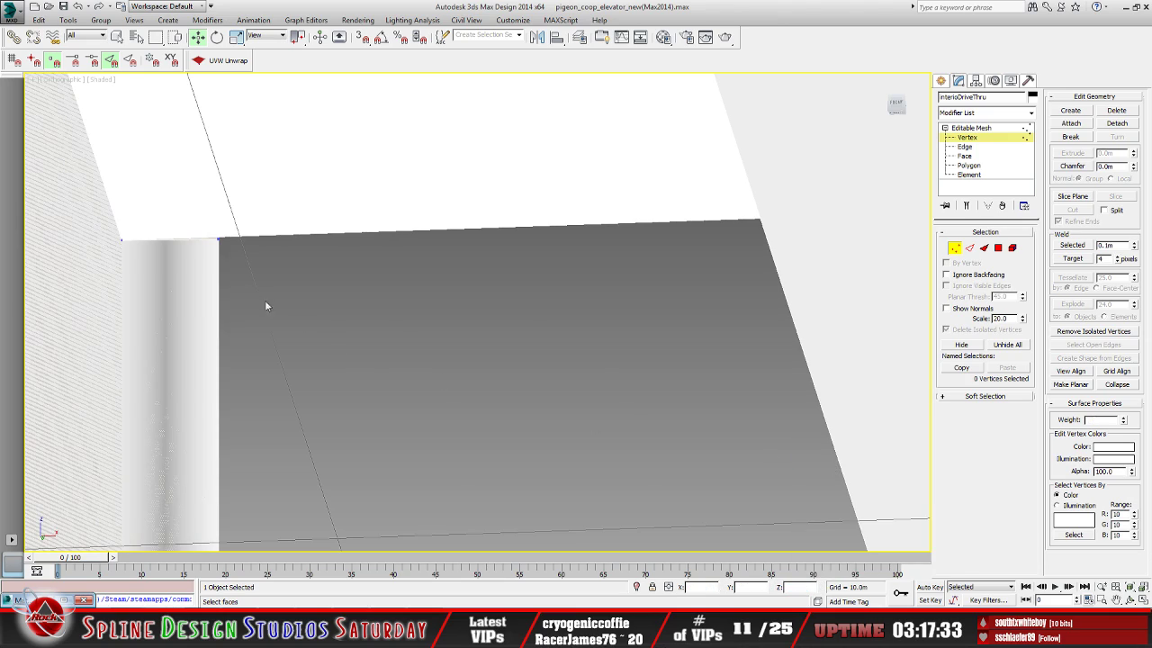
Try to paste the copied Z coordinate onto the end strip's free top vertex
{"action": "left_click", "coordinate": [218, 240]}
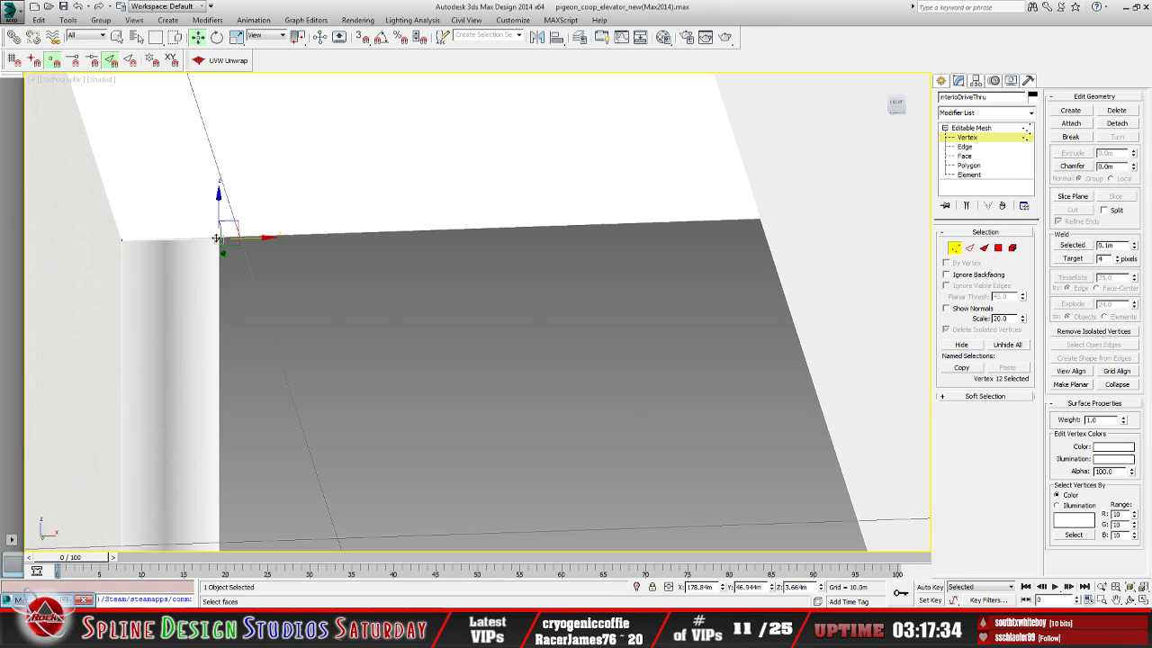
{"action": "double_click", "coordinate": [796, 587]}
{"action": "right_click", "coordinate": [808, 590]}
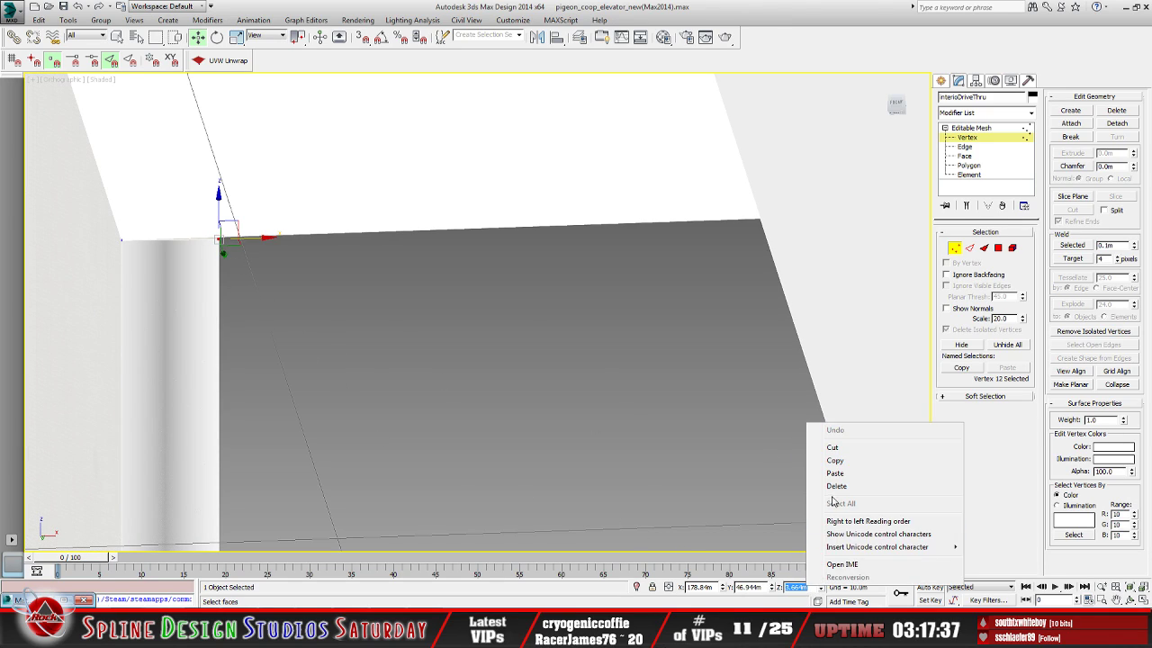
{"action": "left_click", "coordinate": [838, 471]}
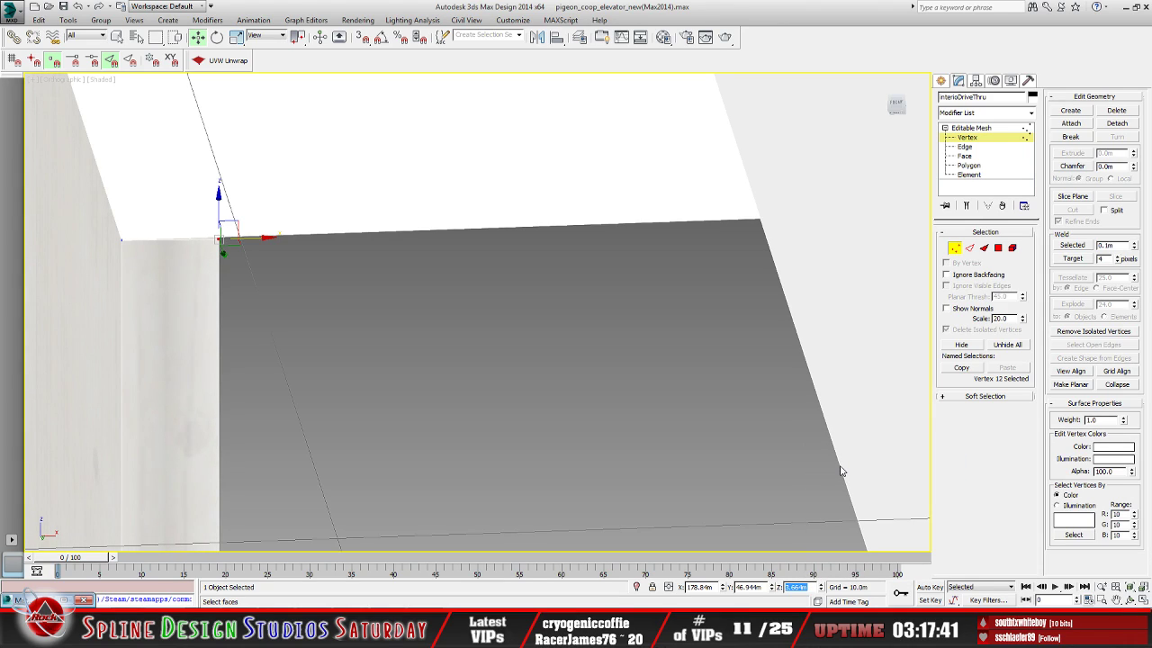
{"action": "left_click", "coordinate": [230, 237]}
{"action": "left_click", "coordinate": [222, 244]}
{"action": "left_click_drag", "start_coordinate": [810, 590], "coordinate": [771, 592]}
{"action": "right_click", "coordinate": [789, 589]}
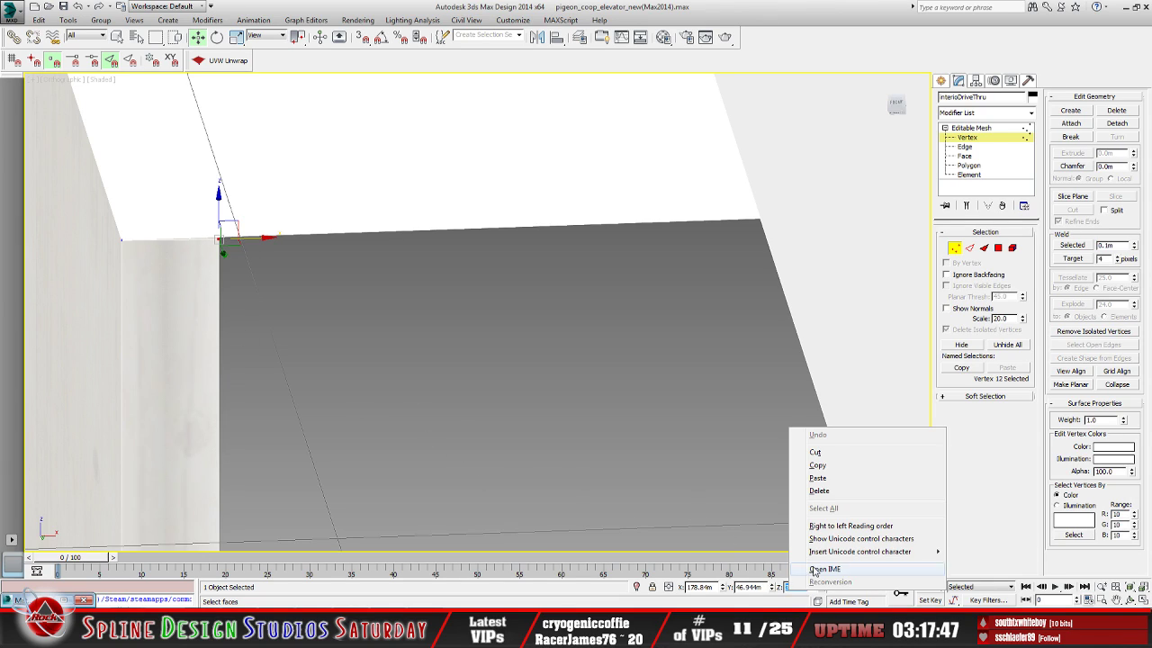
{"action": "left_click", "coordinate": [842, 478]}
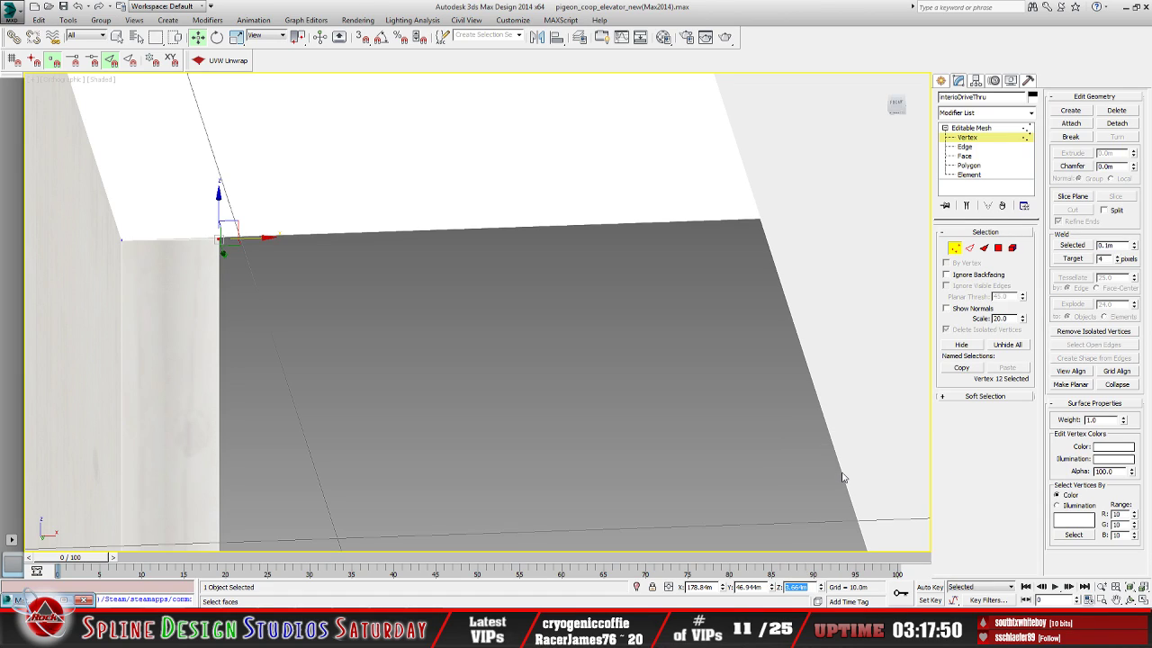
{"action": "left_click", "coordinate": [327, 391]}
Examine the end strip's top edge and its free top vertex up close and from the side
{"action": "middle_click_drag", "start_coordinate": [326, 363], "coordinate": [346, 402]}
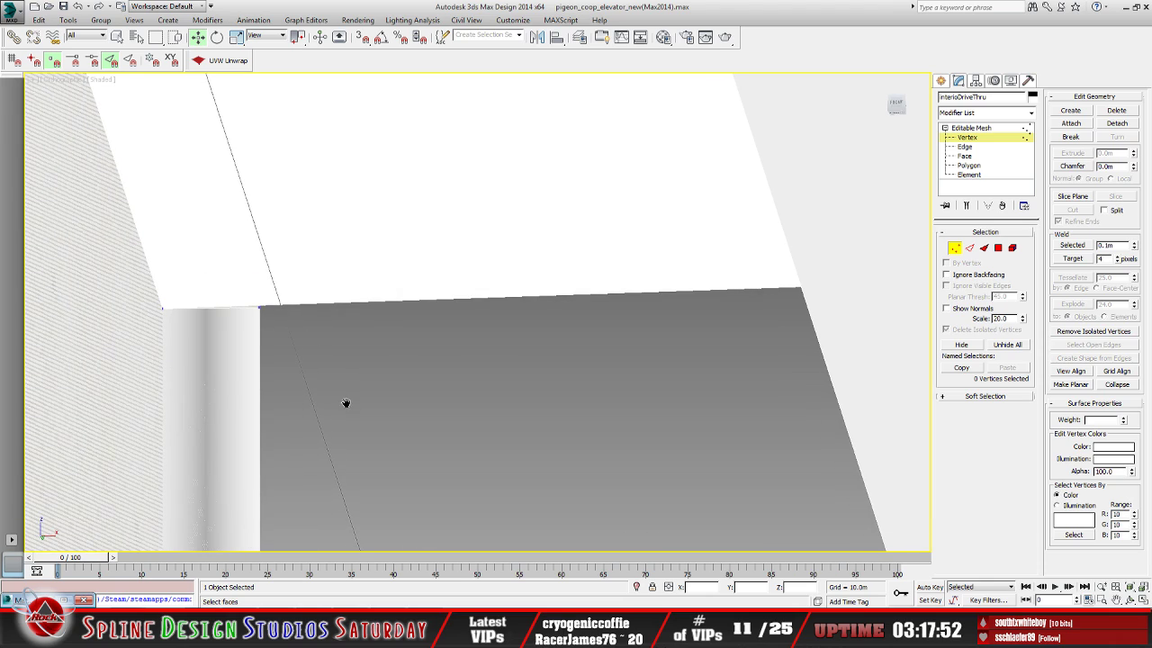
{"action": "scroll", "coordinate": [286, 327], "scroll_direction": "up", "scroll_amount": 4}
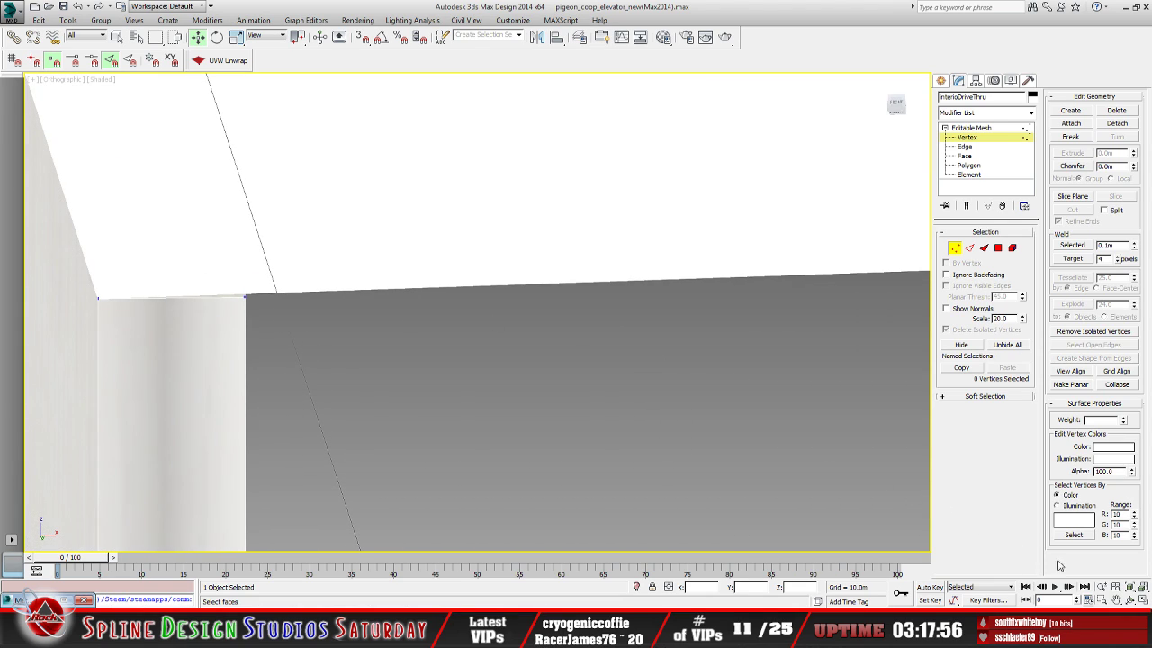
{"action": "left_click", "coordinate": [1130, 599]}
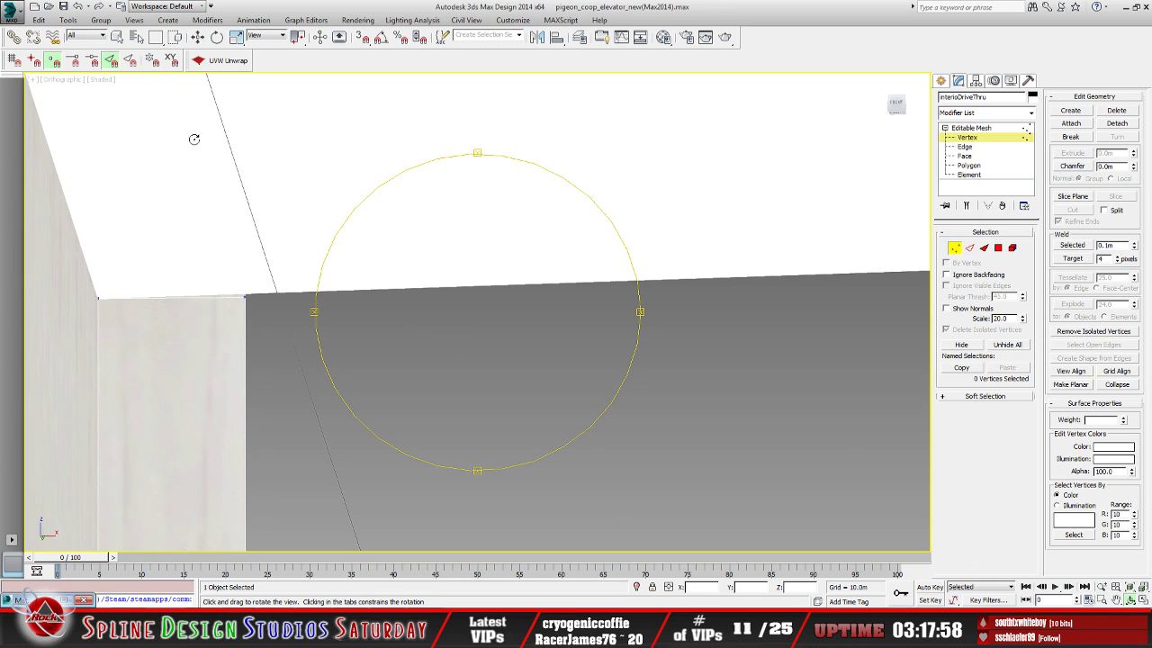
{"action": "left_click", "coordinate": [197, 36]}
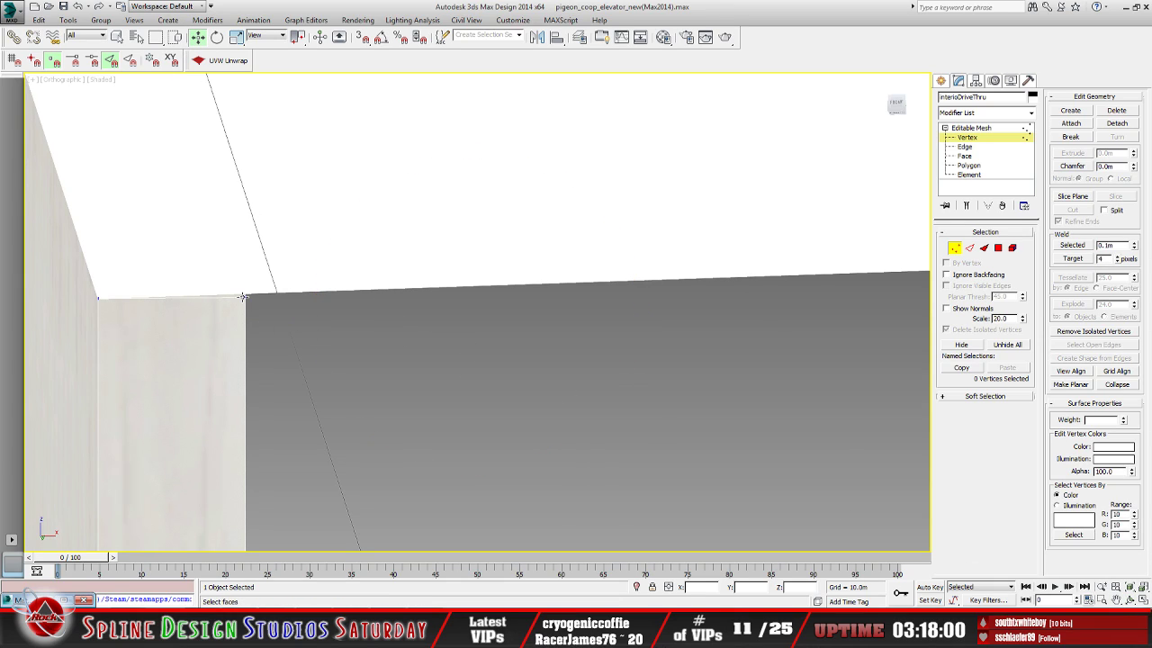
{"action": "left_click", "coordinate": [242, 296]}
{"action": "left_click", "coordinate": [1130, 599]}
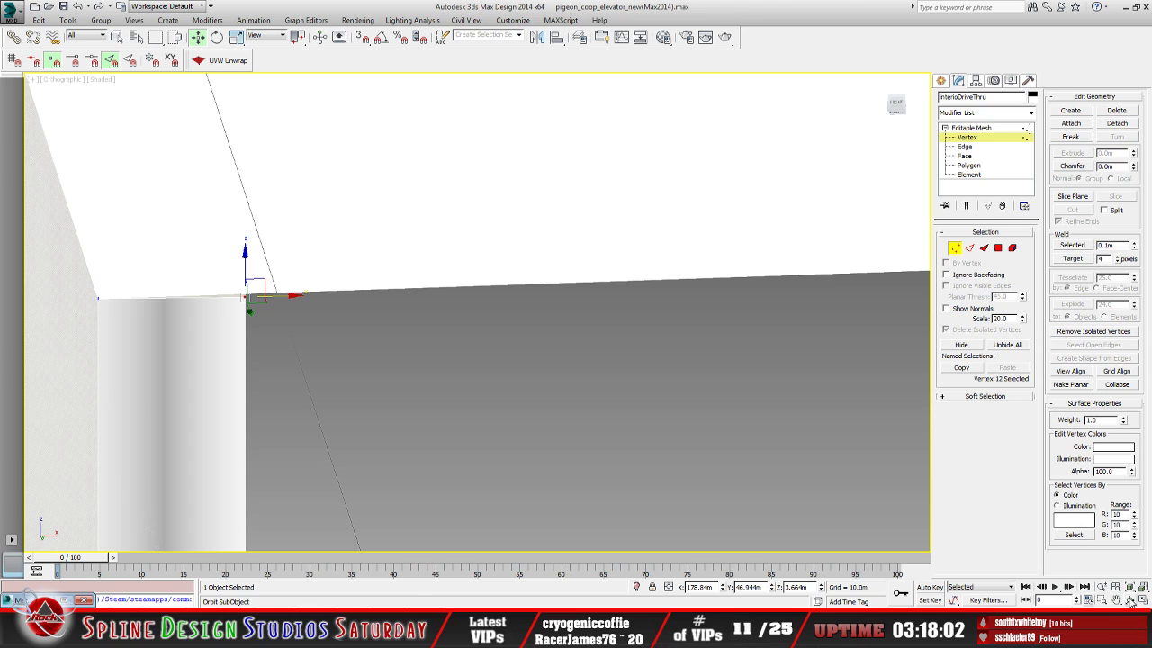
{"action": "left_click_drag", "start_coordinate": [452, 364], "coordinate": [404, 350]}
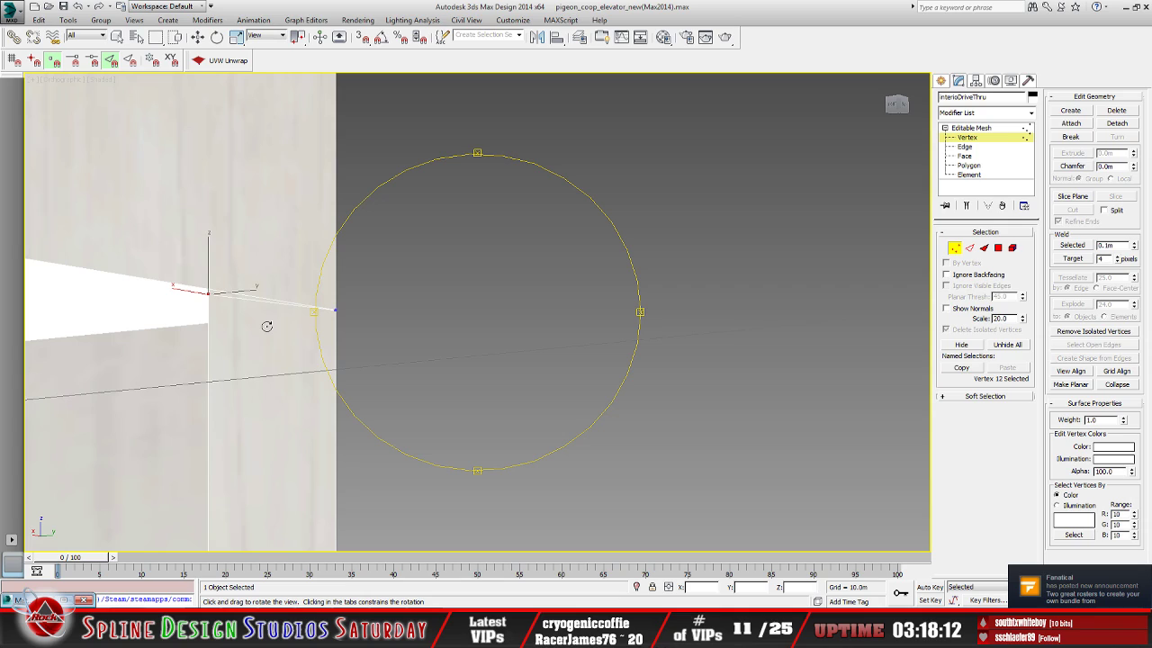
{"action": "left_click_drag", "start_coordinate": [404, 337], "coordinate": [404, 342]}
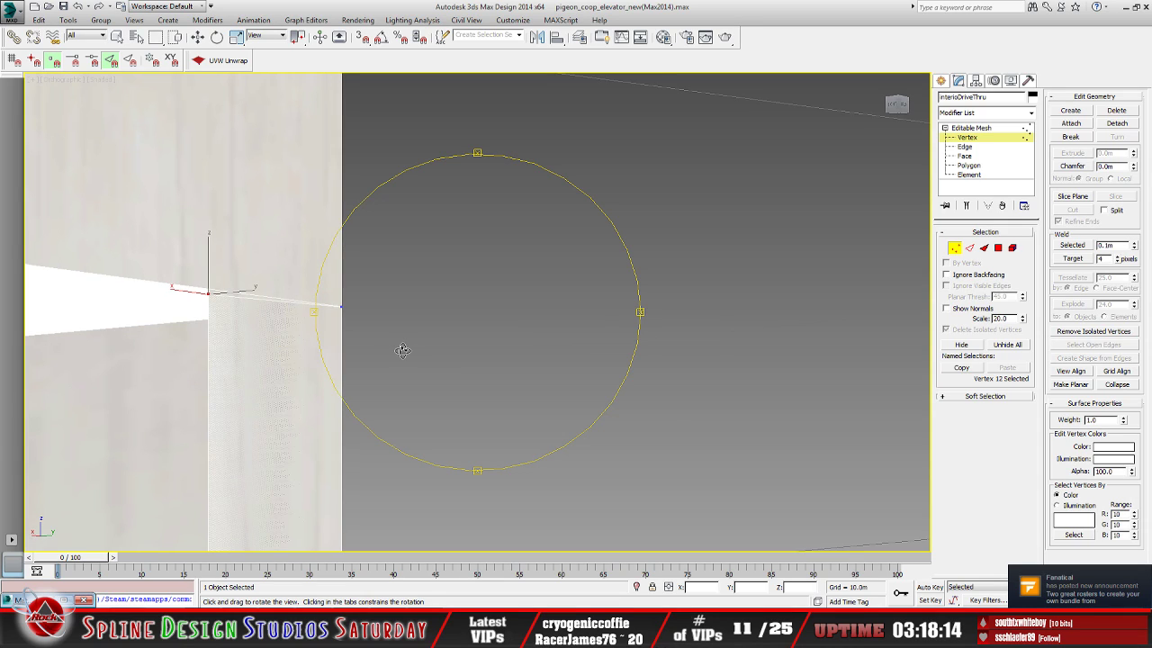
{"action": "key", "text": "w"}
{"action": "left_click", "coordinate": [391, 311]}
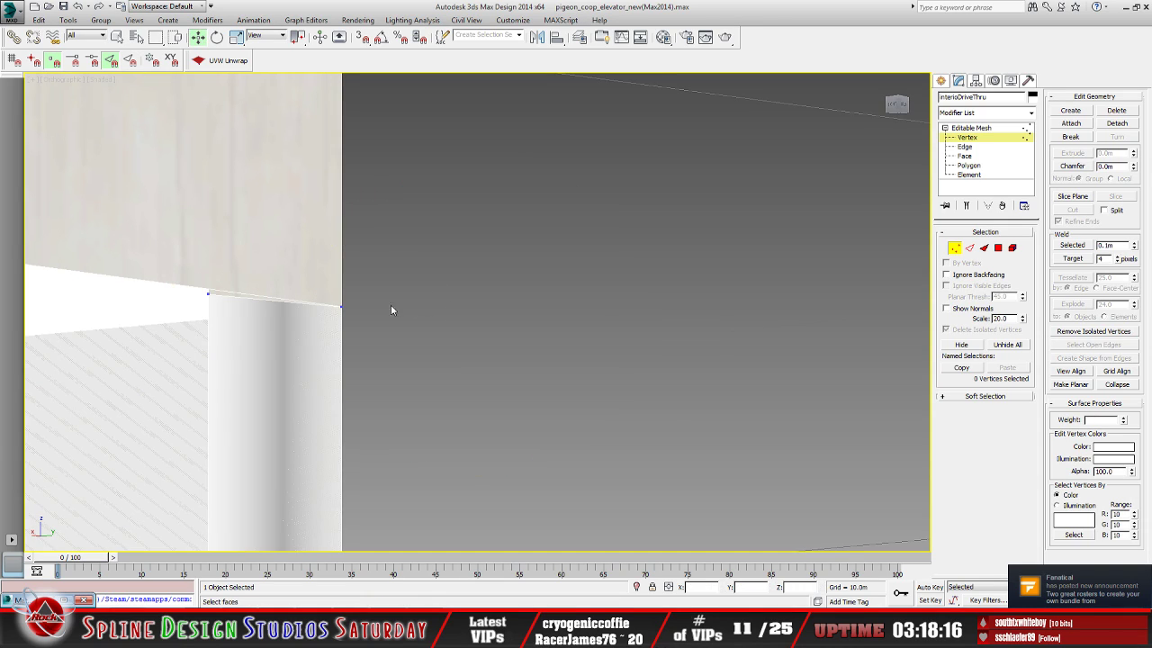
Copy the Z coordinate of the two coincident vertices at the end strip's outer top corner
{"action": "left_click", "coordinate": [341, 304]}
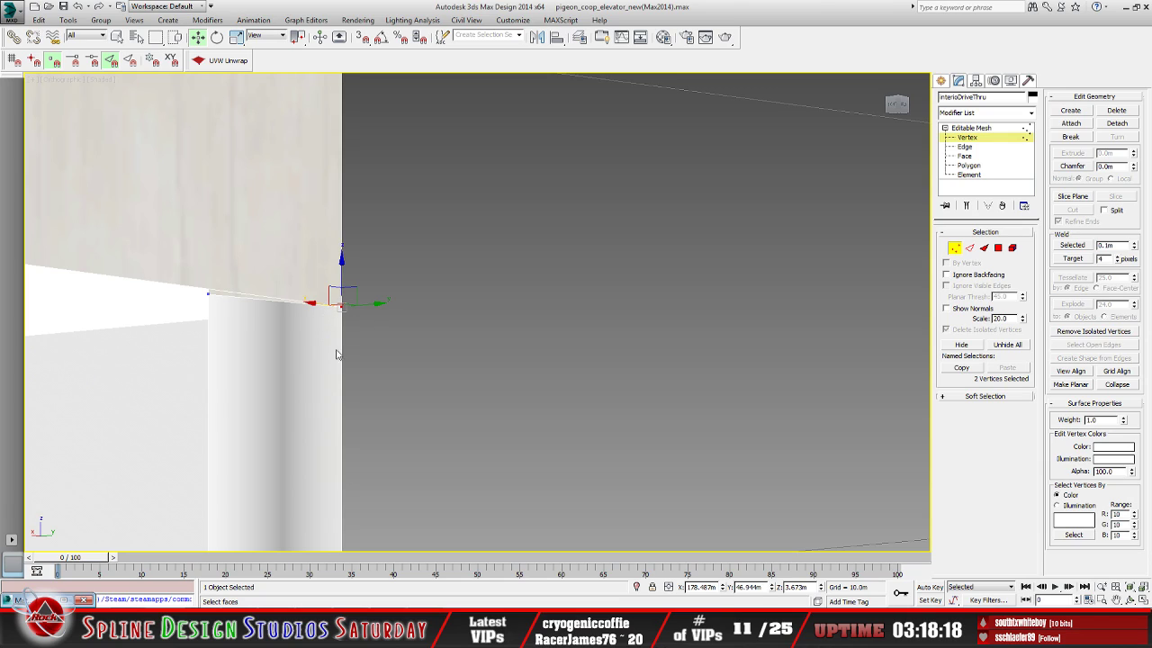
{"action": "double_click", "coordinate": [811, 587]}
{"action": "right_click", "coordinate": [800, 590]}
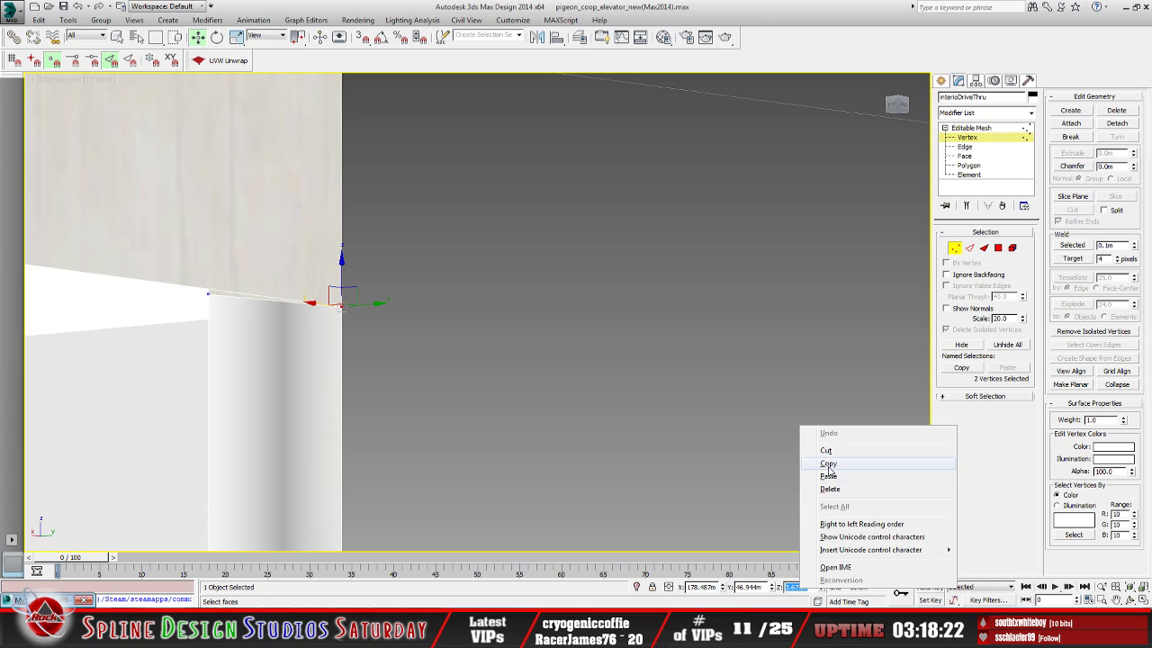
{"action": "left_click", "coordinate": [832, 463]}
{"action": "left_click", "coordinate": [459, 418]}
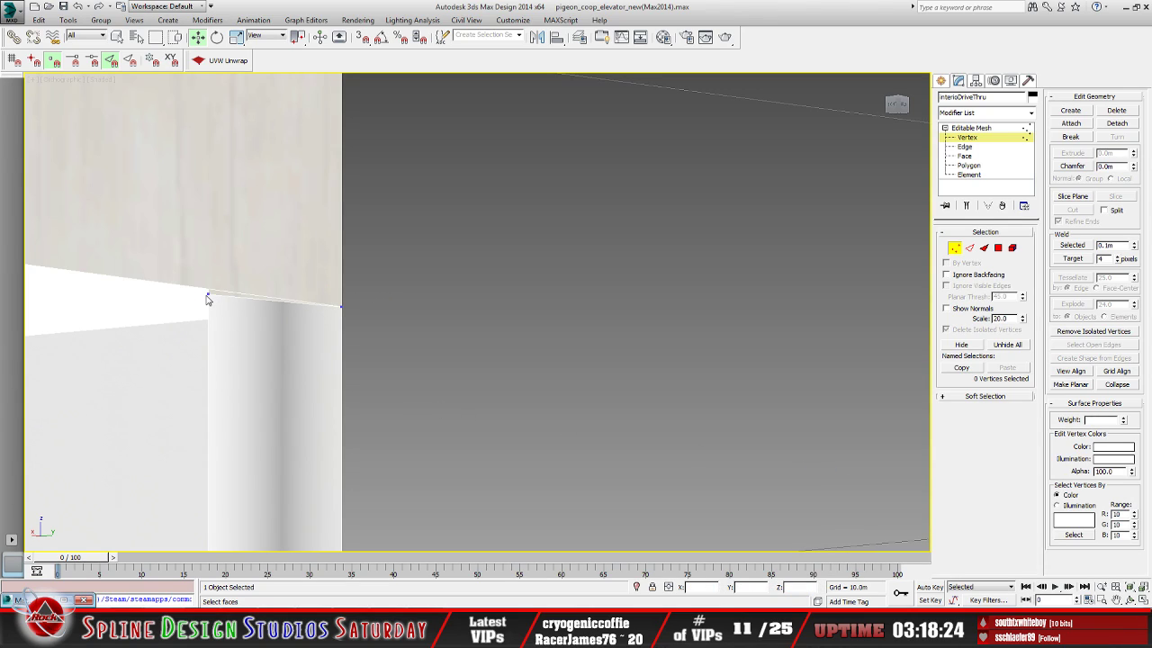
Paste the copied Z coordinate of 3.673 m onto the end strip's other top vertex, where it meets the opening
{"action": "left_click", "coordinate": [216, 306]}
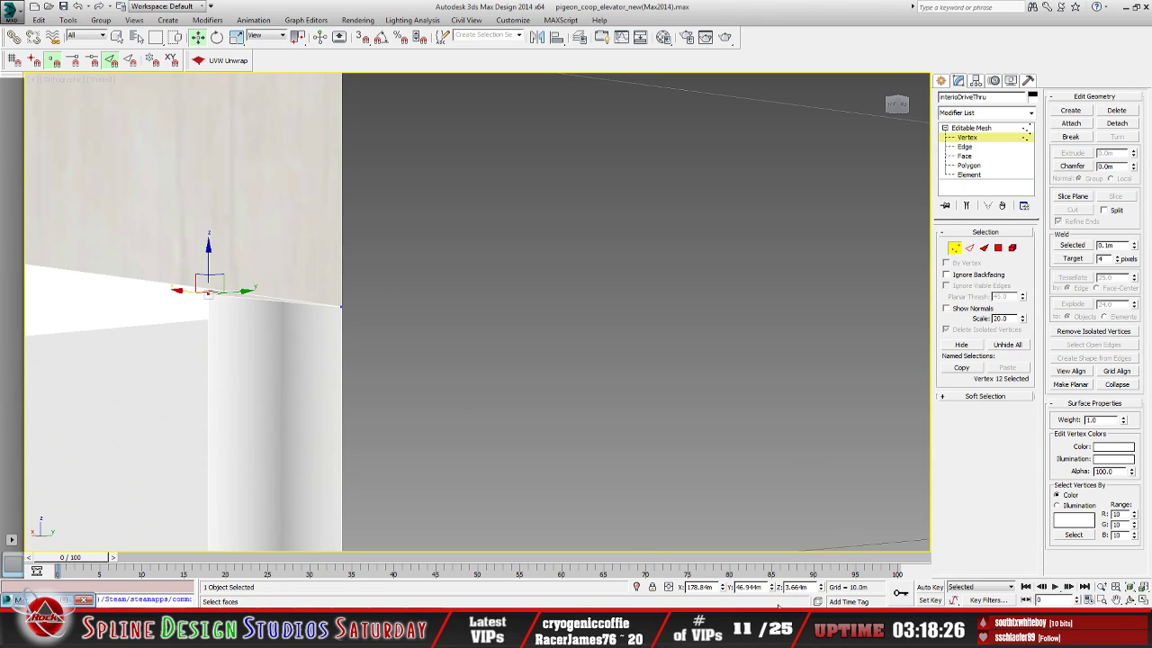
{"action": "right_click", "coordinate": [812, 587]}
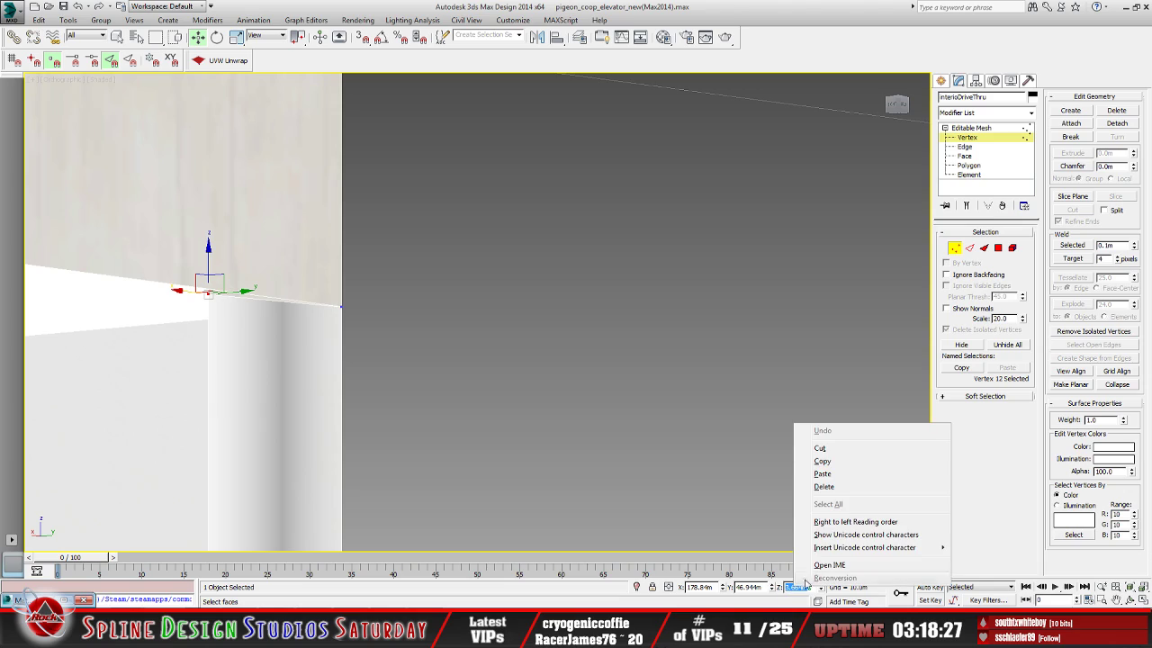
{"action": "left_click", "coordinate": [817, 473]}
{"action": "key", "text": "Return"}
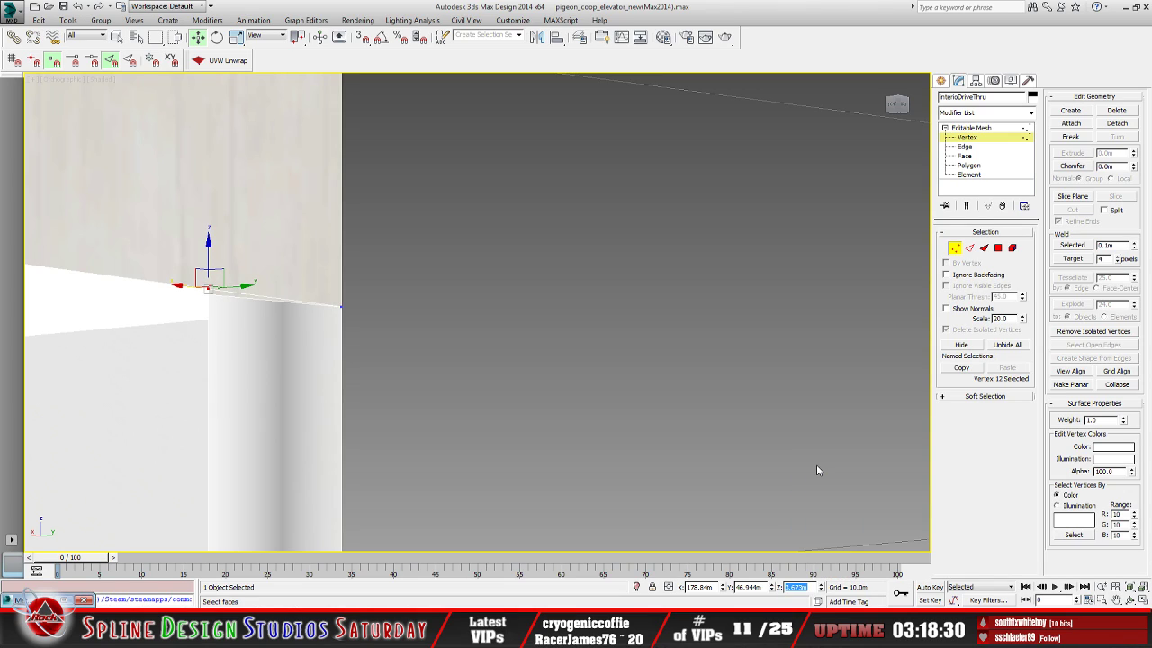
{"action": "left_click", "coordinate": [485, 359]}
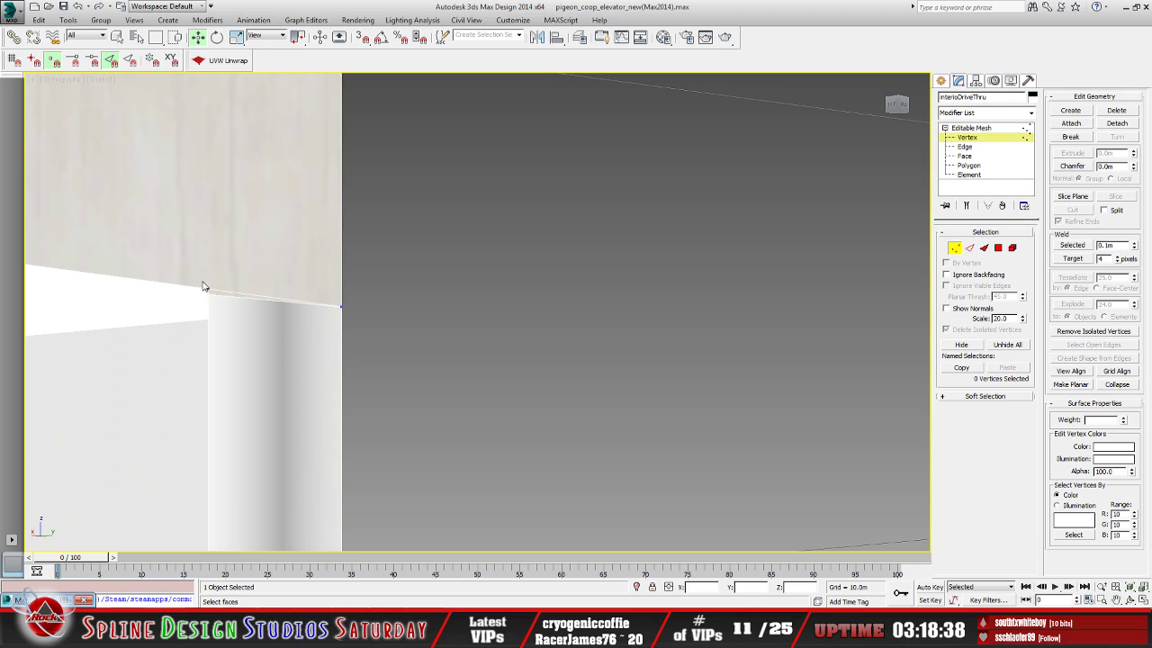
Check the strip's top edge up close, leave the Vertex level and select the adjoining wall, Object088
{"action": "left_click_drag", "start_coordinate": [189, 275], "coordinate": [216, 299]}
{"action": "left_click", "coordinate": [1131, 599]}
{"action": "left_click_drag", "start_coordinate": [346, 344], "coordinate": [483, 322]}
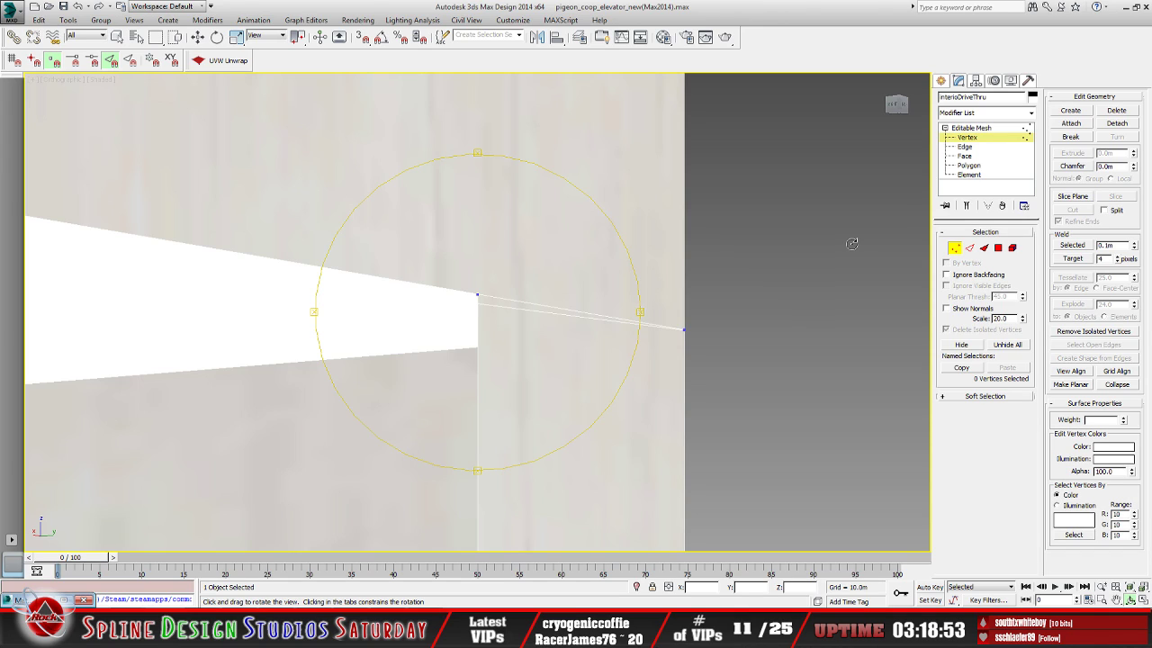
{"action": "left_click", "coordinate": [956, 129]}
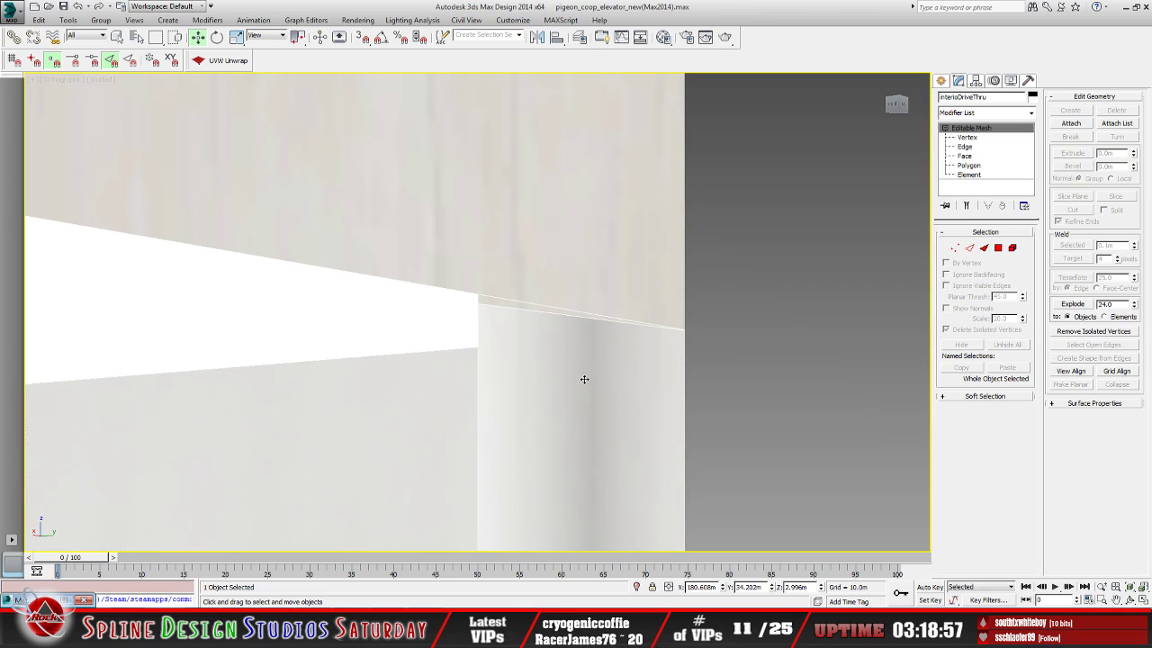
{"action": "left_click", "coordinate": [117, 37]}
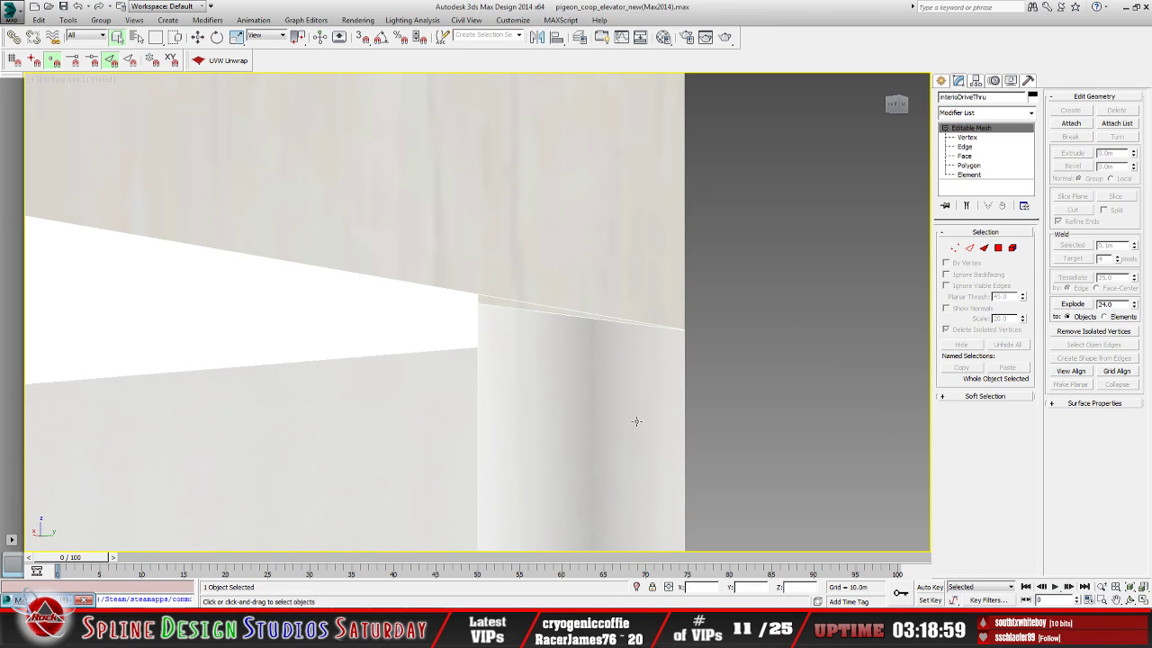
{"action": "left_click", "coordinate": [545, 429]}
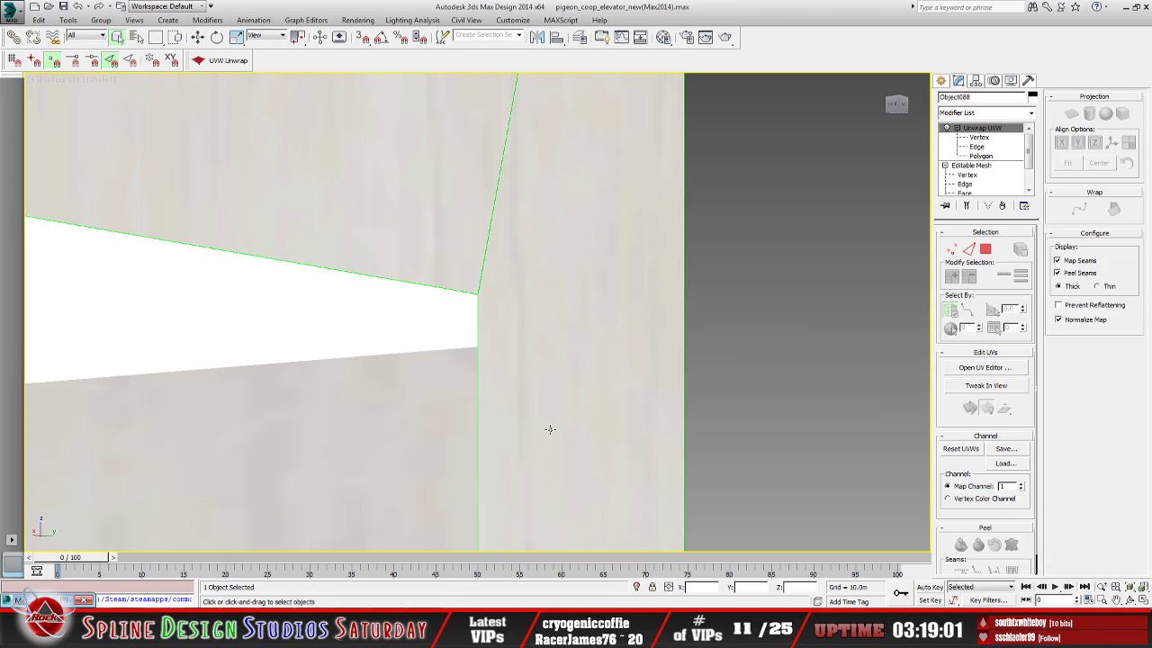
Collapse Object088's whole modifier stack, including its Unwrap UVW modifier, into the editable mesh
{"action": "left_click", "coordinate": [979, 138]}
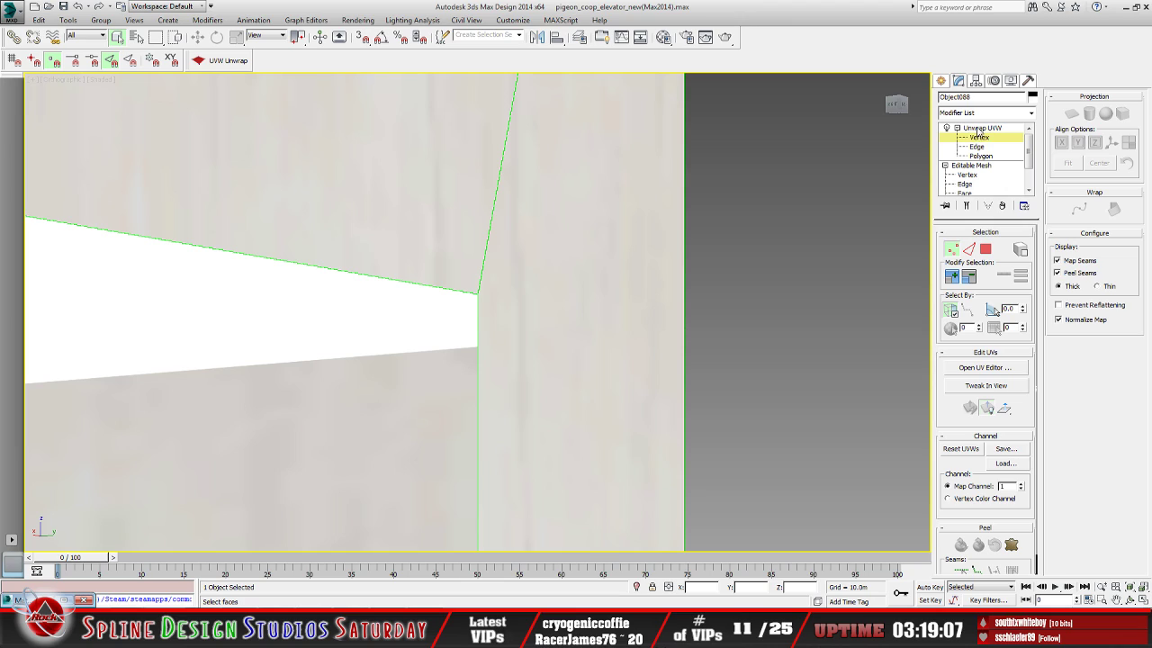
{"action": "left_click", "coordinate": [979, 128]}
{"action": "right_click", "coordinate": [981, 129]}
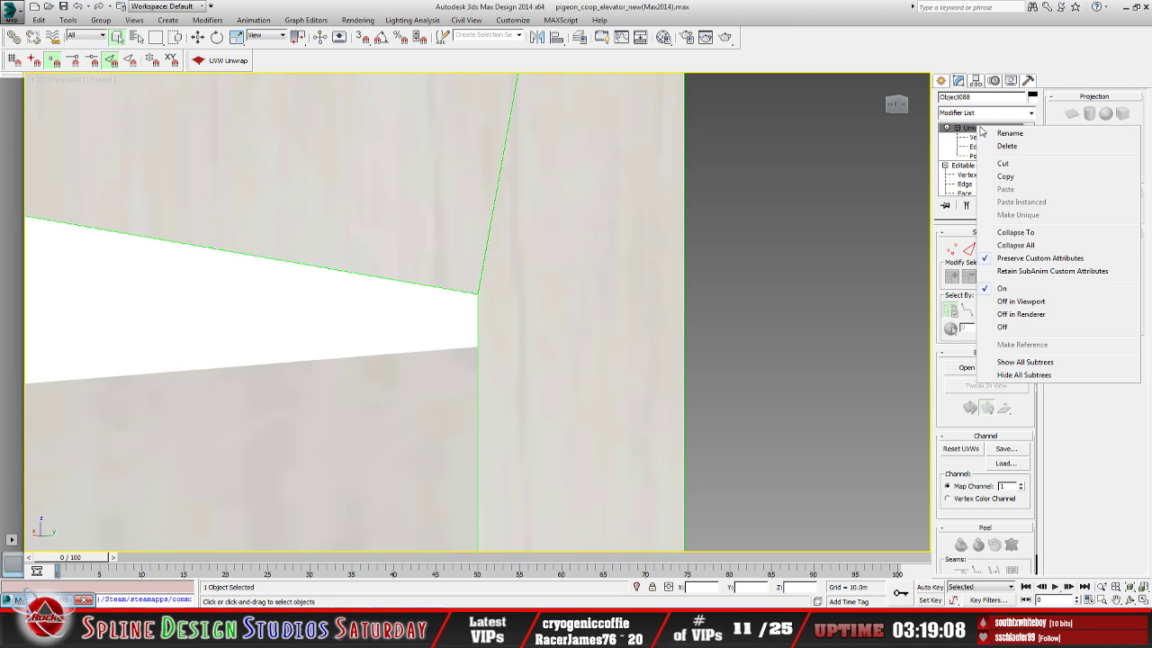
{"action": "left_click", "coordinate": [1017, 245]}
{"action": "left_click", "coordinate": [587, 343]}
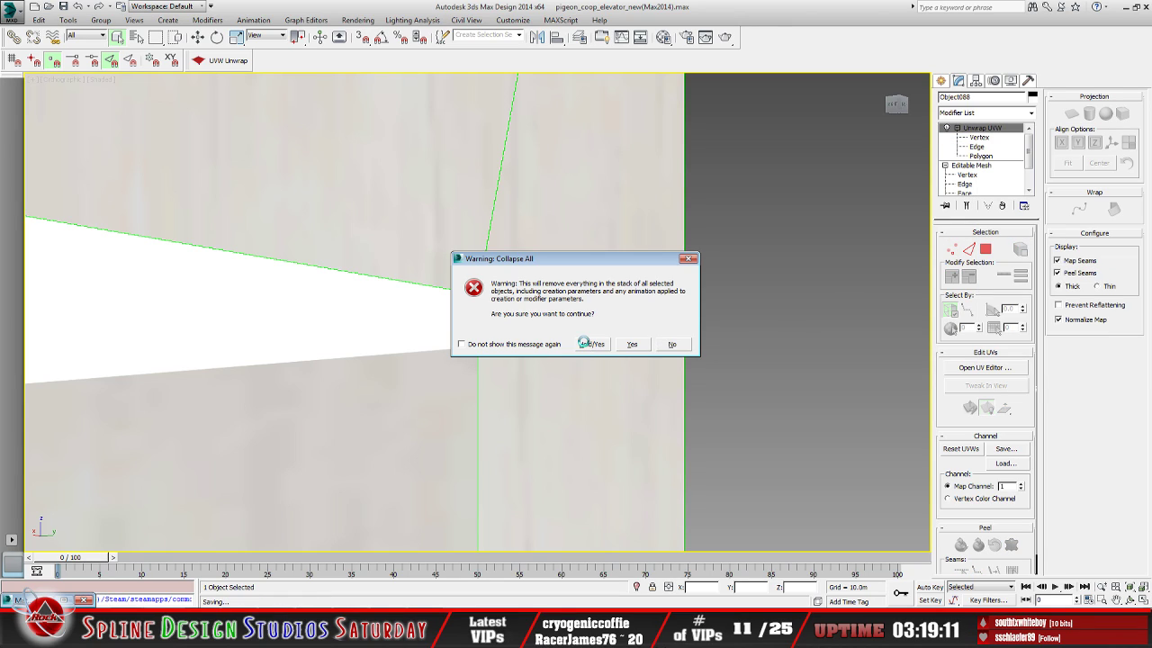
At Vertex level, paste the copied Z coordinate of 3.673 m onto Object088's vertices at the opening's upper corner, and leave the level
{"action": "left_click", "coordinate": [945, 127]}
{"action": "left_click", "coordinate": [967, 138]}
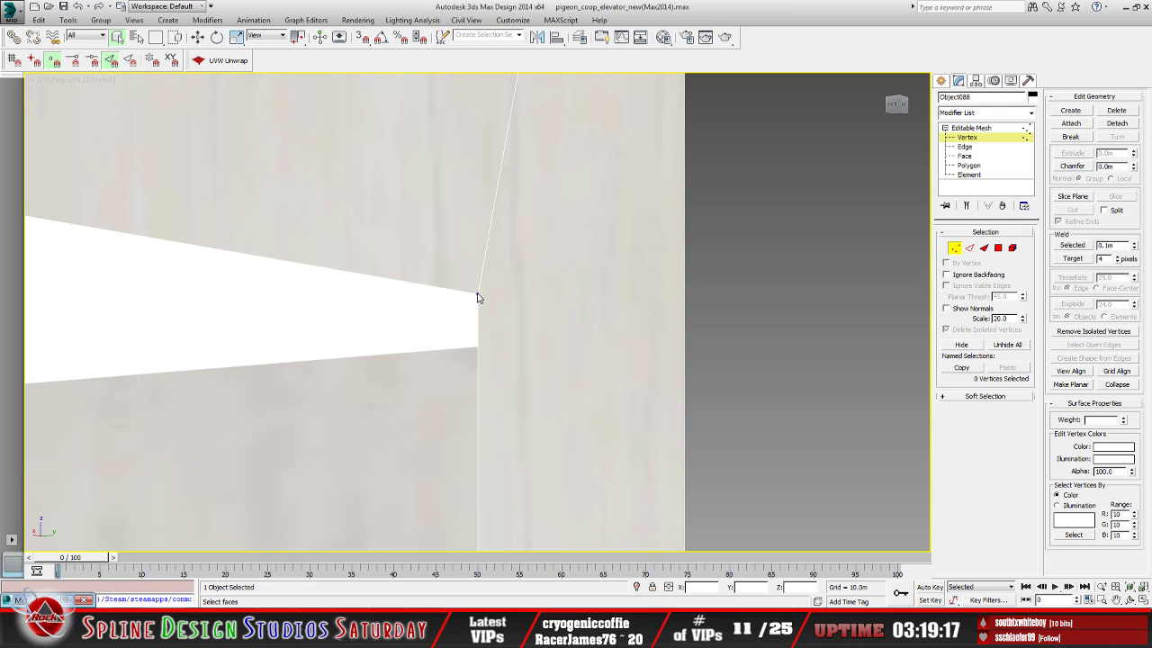
{"action": "left_click_drag", "start_coordinate": [494, 303], "coordinate": [450, 286]}
{"action": "left_click", "coordinate": [198, 38]}
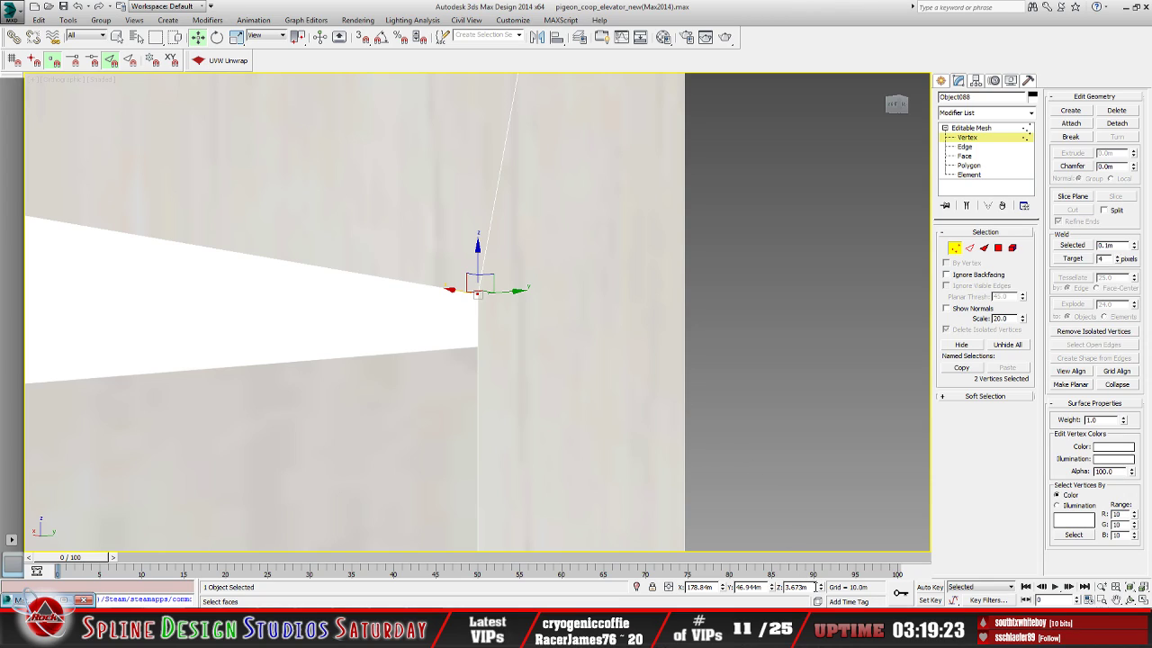
{"action": "double_click", "coordinate": [811, 588]}
{"action": "right_click", "coordinate": [792, 588]}
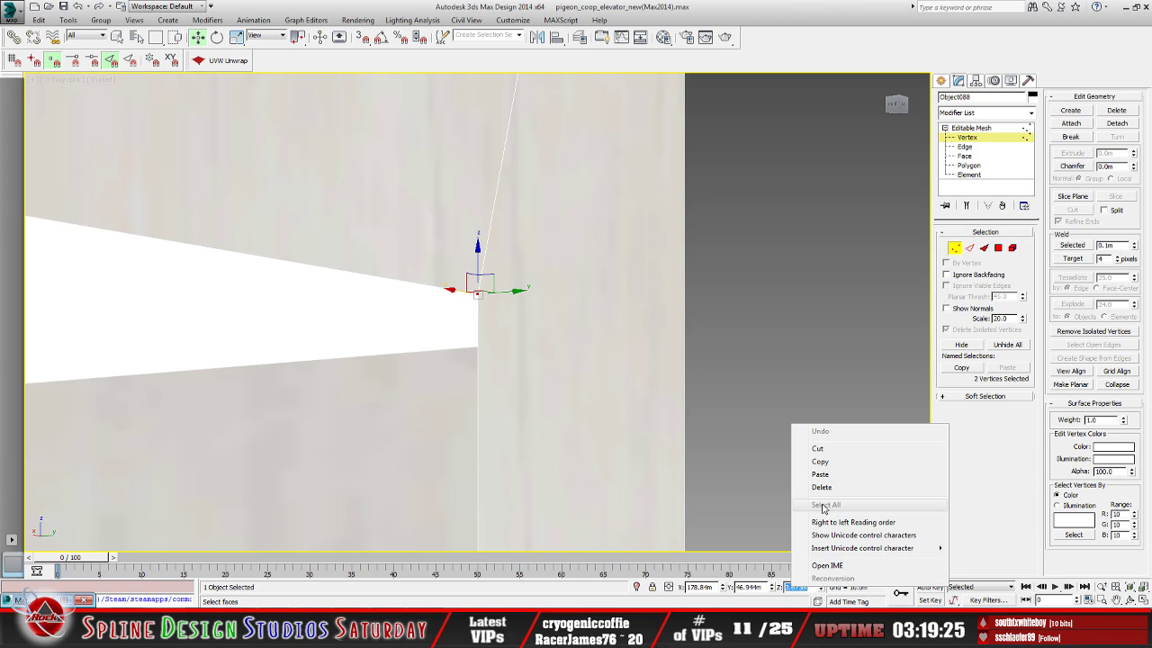
{"action": "left_click", "coordinate": [824, 474]}
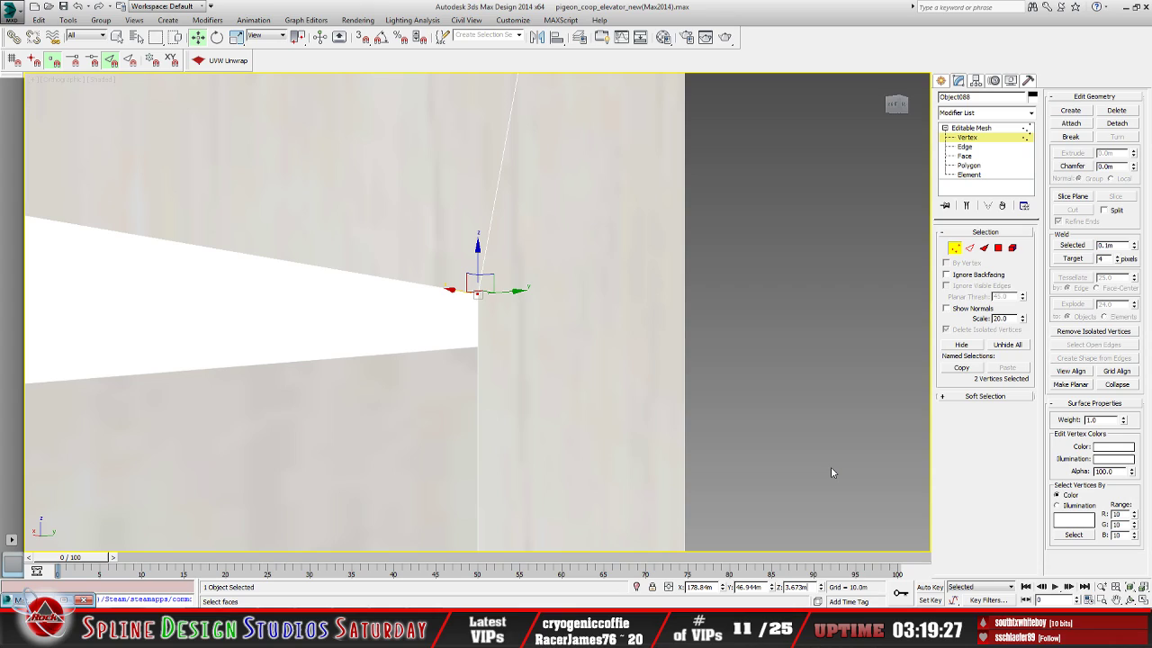
{"action": "key", "text": "ctrl+a"}
{"action": "left_click", "coordinate": [736, 367]}
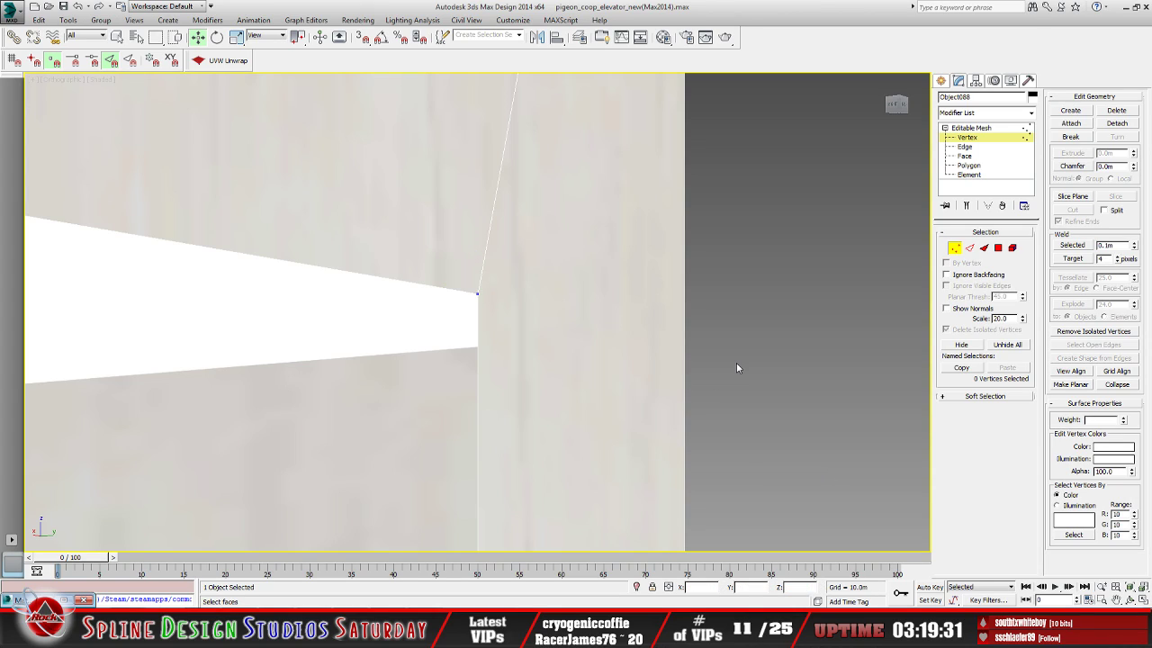
{"action": "left_click", "coordinate": [971, 127]}
Examine from several angles how Object088's upper opening corner meets the top of the end strip
{"action": "scroll", "coordinate": [651, 296], "scroll_direction": "down", "scroll_amount": 2}
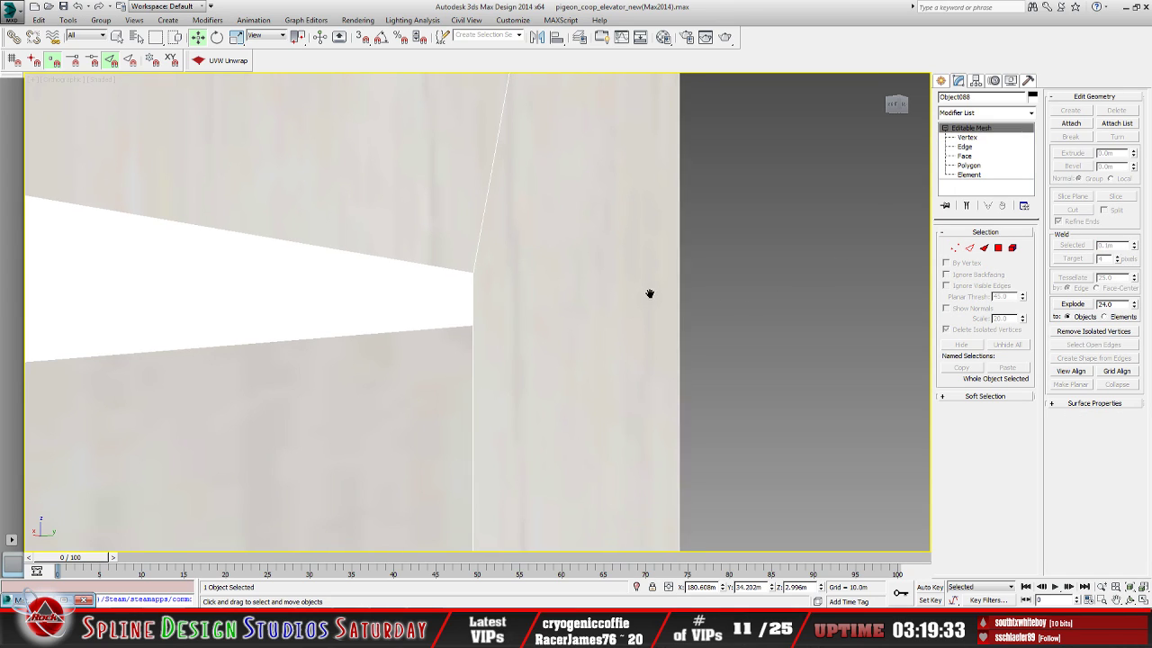
{"action": "middle_click_drag", "start_coordinate": [610, 344], "coordinate": [624, 432], "text": "alt"}
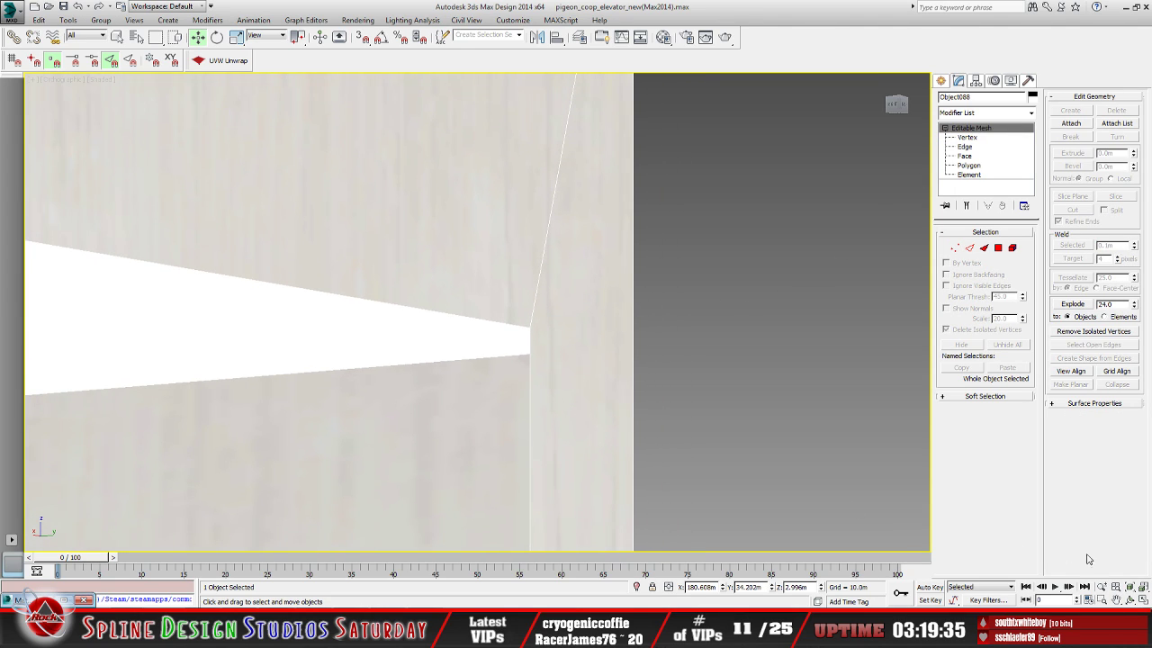
{"action": "left_click", "coordinate": [1121, 600]}
{"action": "left_click_drag", "start_coordinate": [630, 431], "coordinate": [502, 395]}
{"action": "left_click_drag", "start_coordinate": [414, 375], "coordinate": [462, 422]}
{"action": "left_click_drag", "start_coordinate": [432, 419], "coordinate": [563, 280]}
{"action": "left_click_drag", "start_coordinate": [433, 306], "coordinate": [347, 331]}
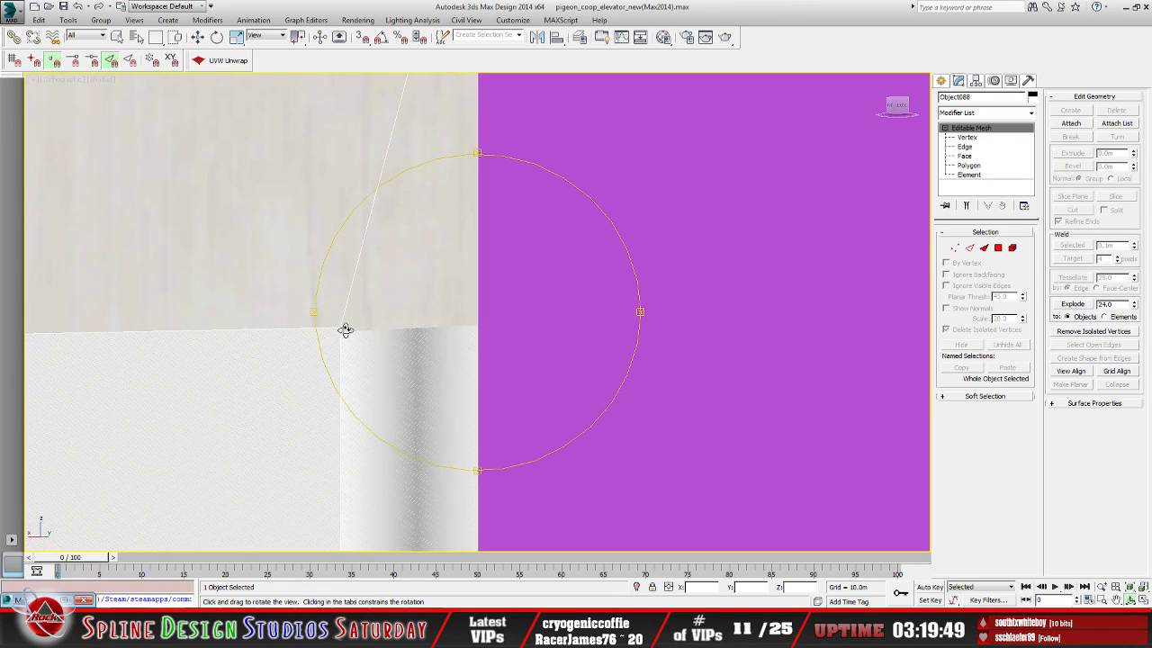
{"action": "left_click_drag", "start_coordinate": [419, 345], "coordinate": [886, 226]}
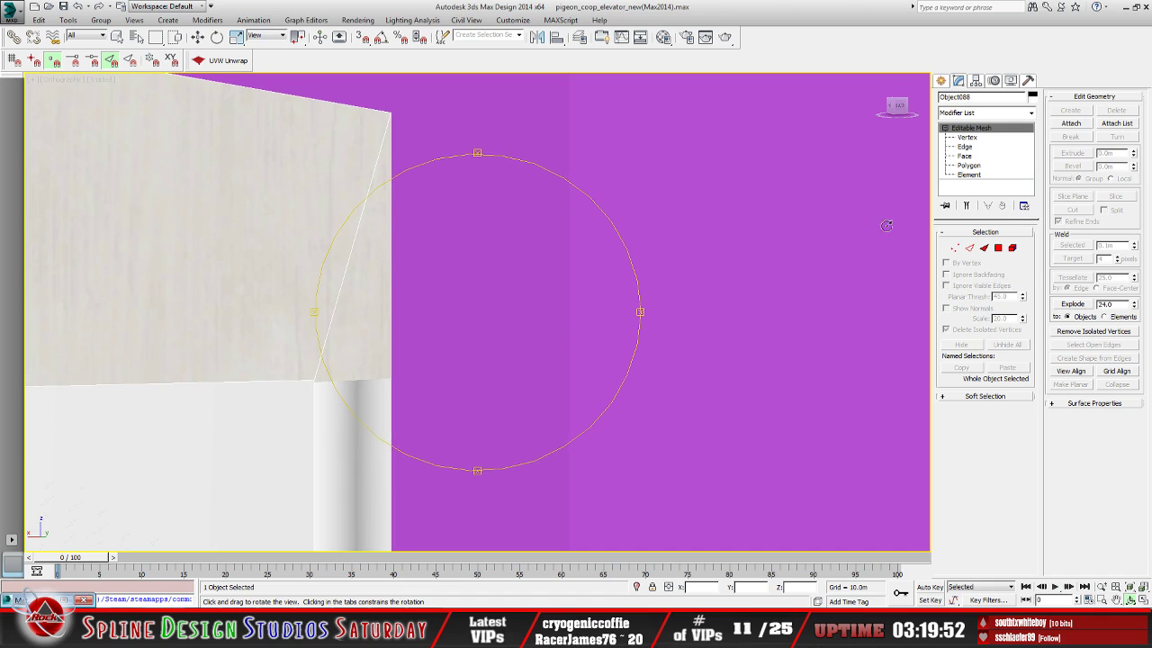
Select the single vertex at Object088's wall corner and inspect its alignment with the end strip from the front
{"action": "left_click", "coordinate": [966, 147]}
{"action": "left_click", "coordinate": [976, 138]}
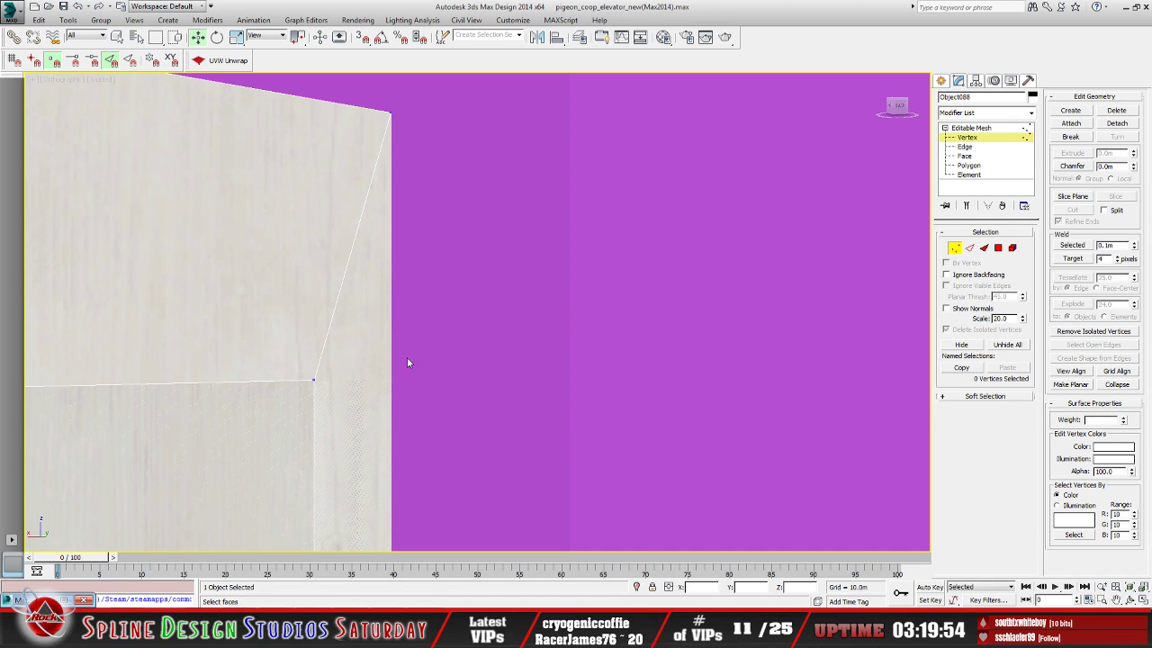
{"action": "scroll", "coordinate": [348, 381], "scroll_direction": "up", "scroll_amount": 2}
{"action": "scroll", "coordinate": [404, 340], "scroll_direction": "down", "scroll_amount": 4}
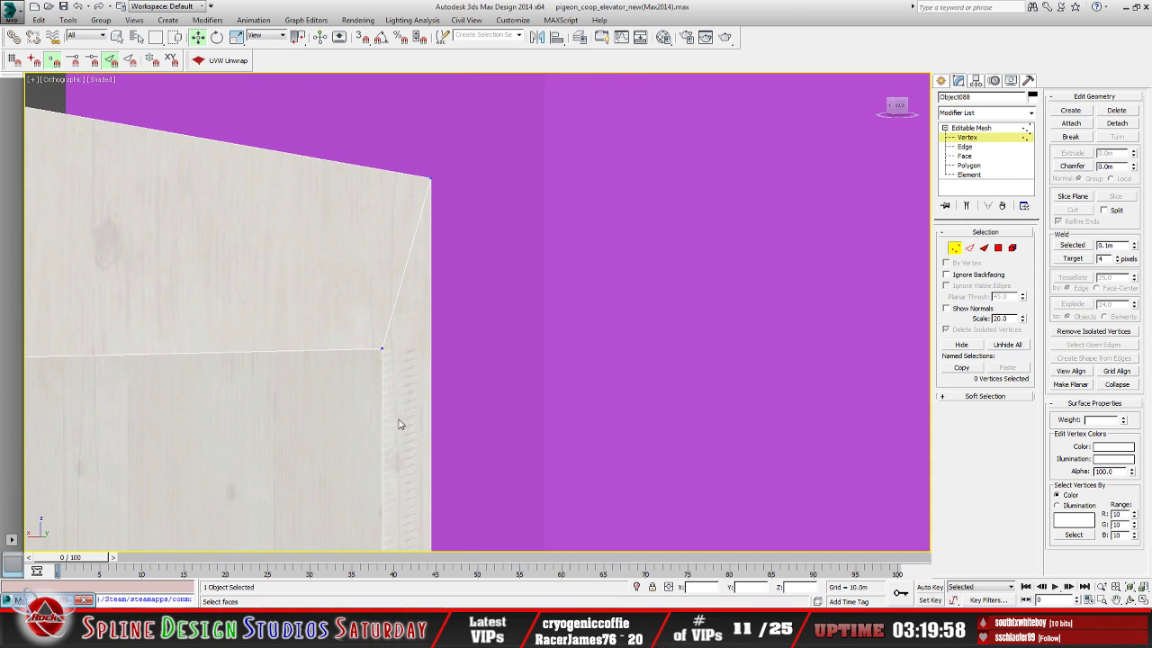
{"action": "left_click", "coordinate": [381, 348]}
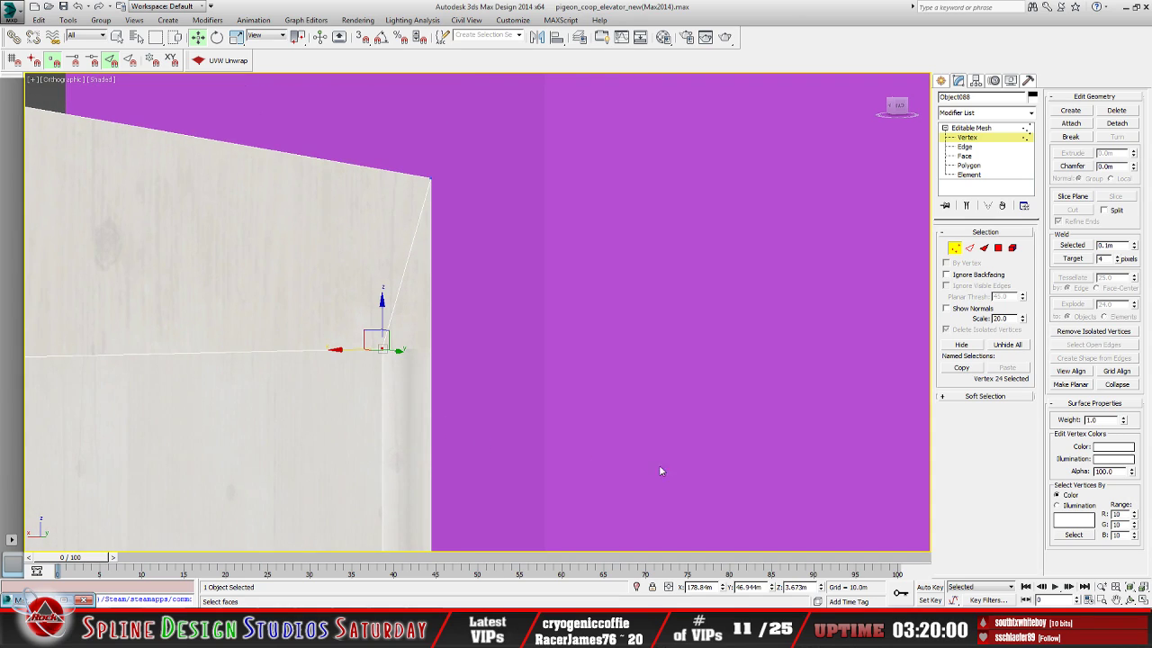
{"action": "left_click", "coordinate": [1129, 599]}
{"action": "left_click_drag", "start_coordinate": [360, 360], "coordinate": [566, 338]}
{"action": "left_click_drag", "start_coordinate": [443, 337], "coordinate": [424, 313]}
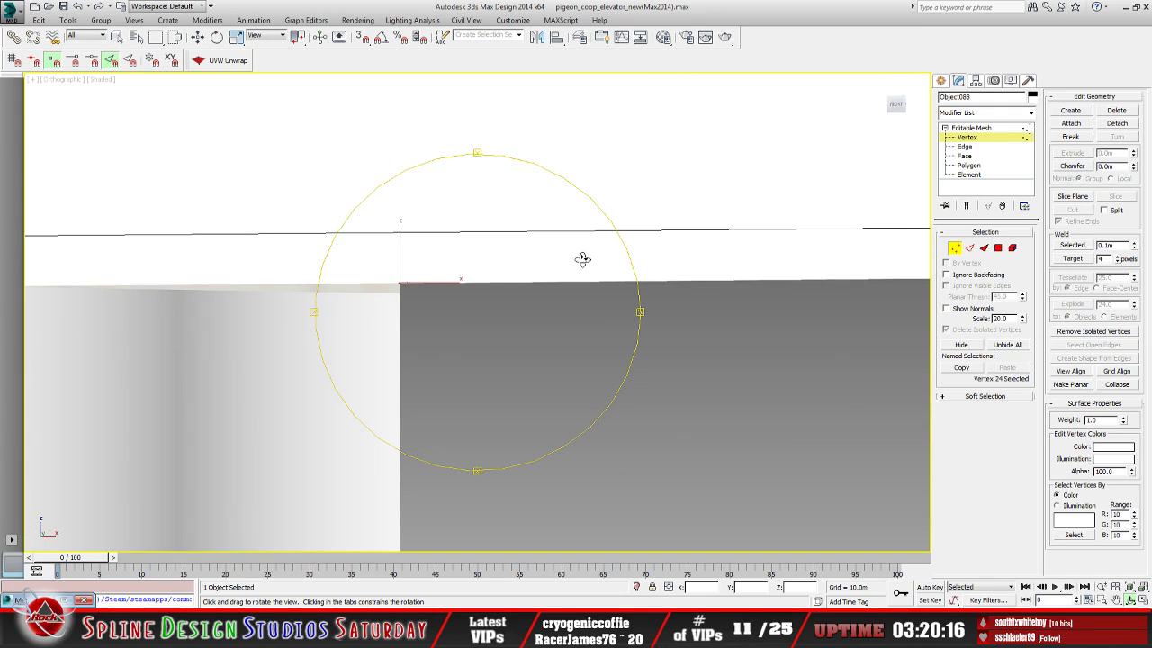
Reselect interioDriveThru from the scene's object list and return to its Vertex level
{"action": "left_click", "coordinate": [981, 129]}
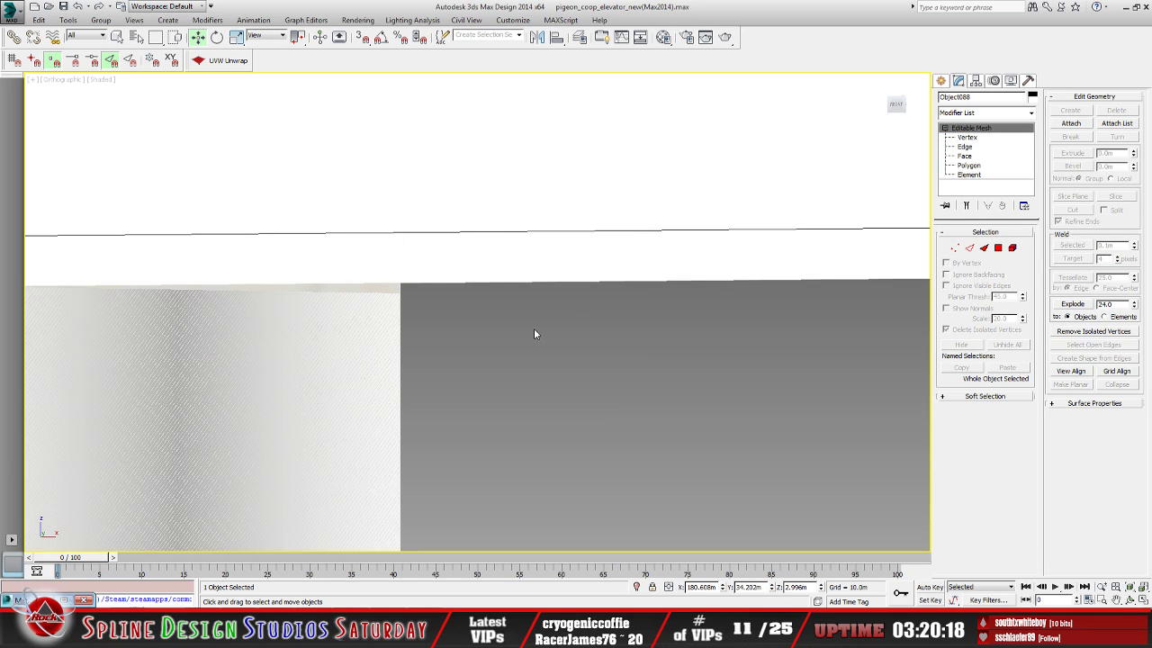
{"action": "left_click", "coordinate": [136, 37]}
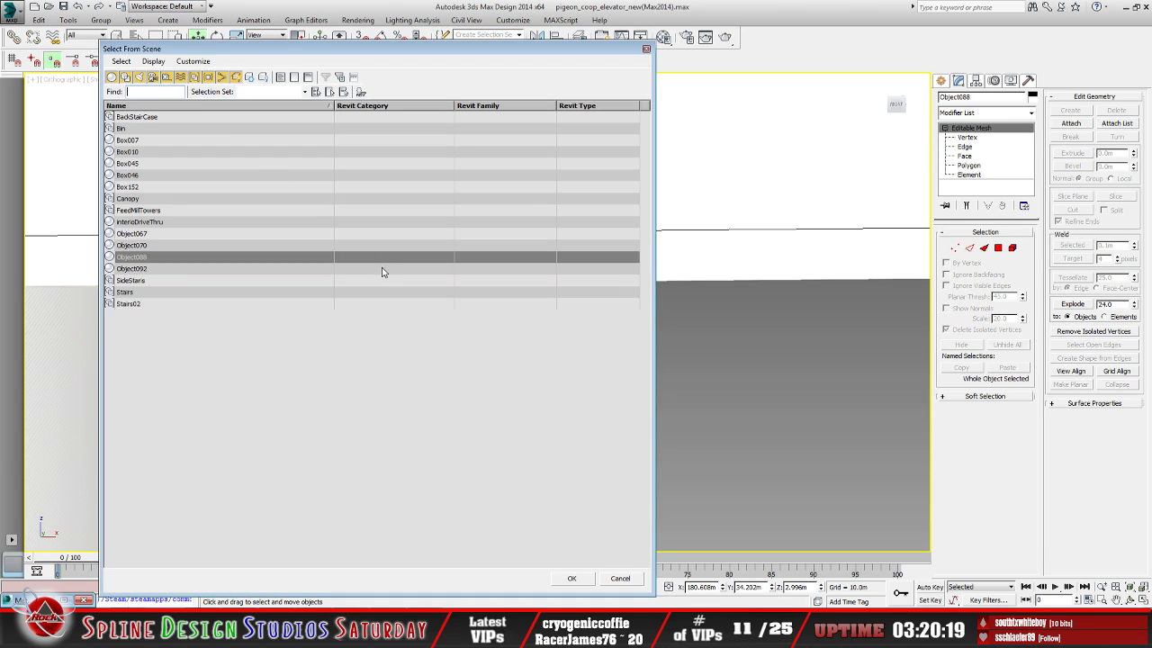
{"action": "left_click", "coordinate": [160, 221]}
{"action": "left_click", "coordinate": [571, 577]}
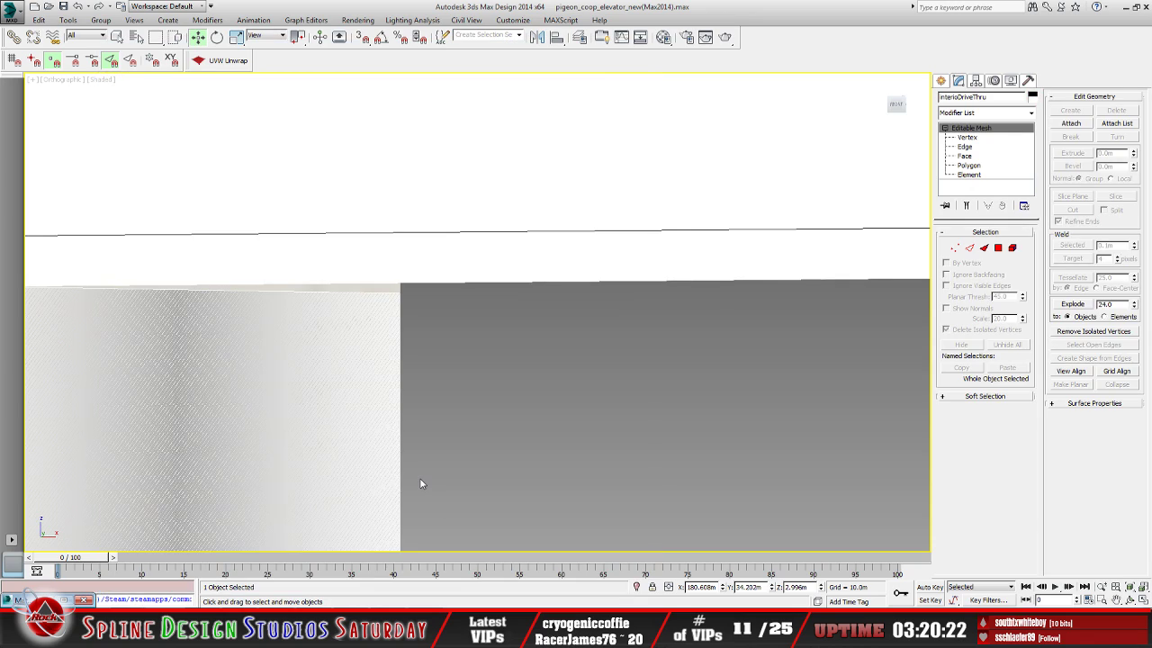
{"action": "left_click", "coordinate": [966, 137]}
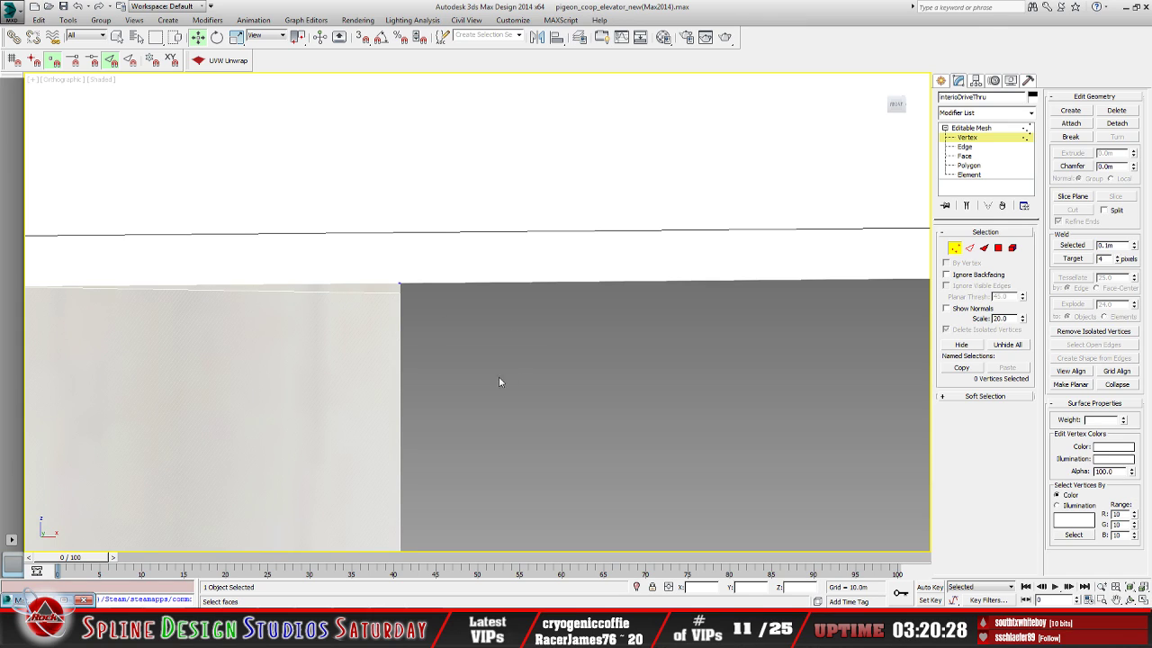
At Polygon level, select the end strip's face and examine its top edge against the opening's upper corner
{"action": "scroll", "coordinate": [414, 376], "scroll_direction": "down", "scroll_amount": 5}
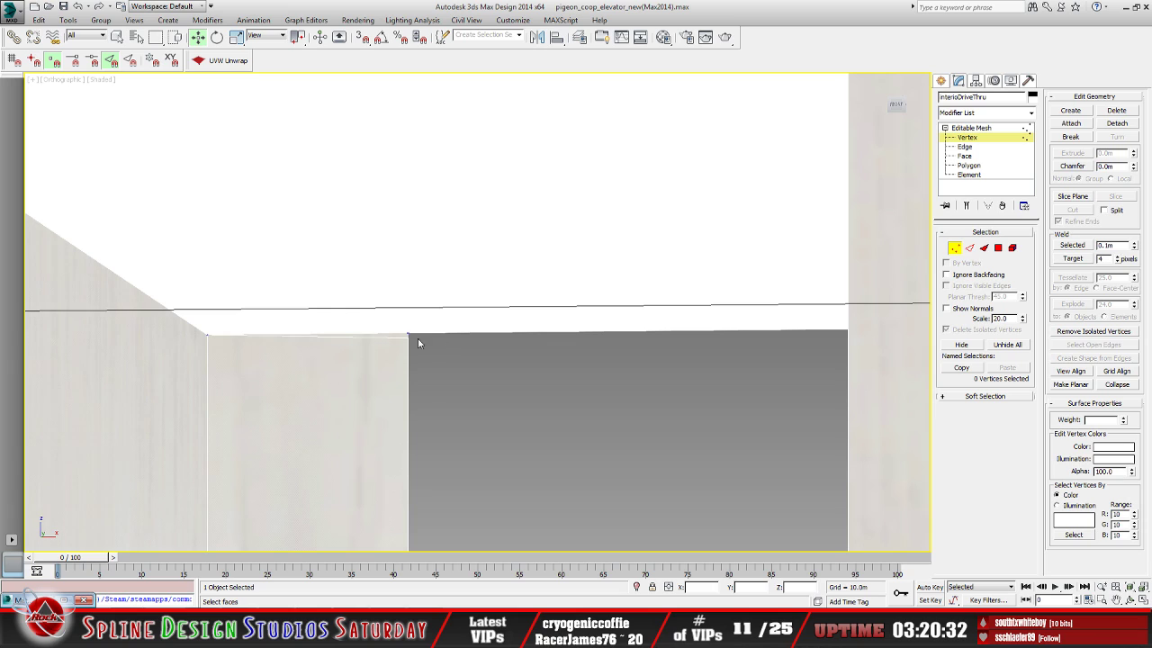
{"action": "scroll", "coordinate": [423, 380], "scroll_direction": "down", "scroll_amount": 8}
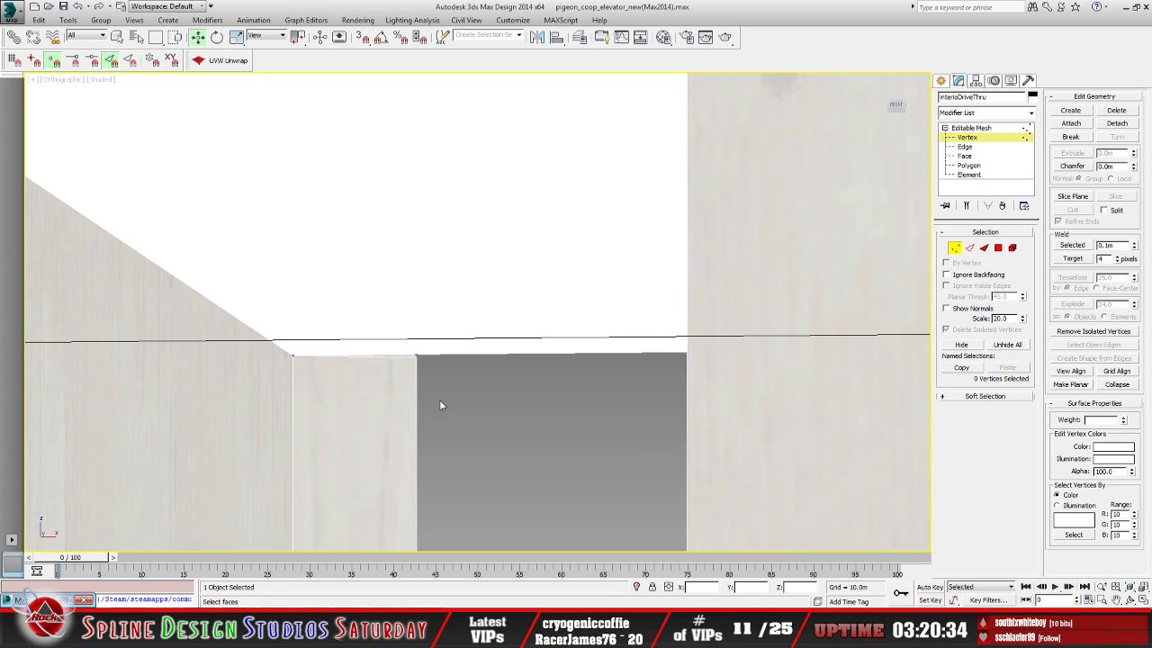
{"action": "left_click", "coordinate": [980, 167]}
{"action": "left_click", "coordinate": [375, 417]}
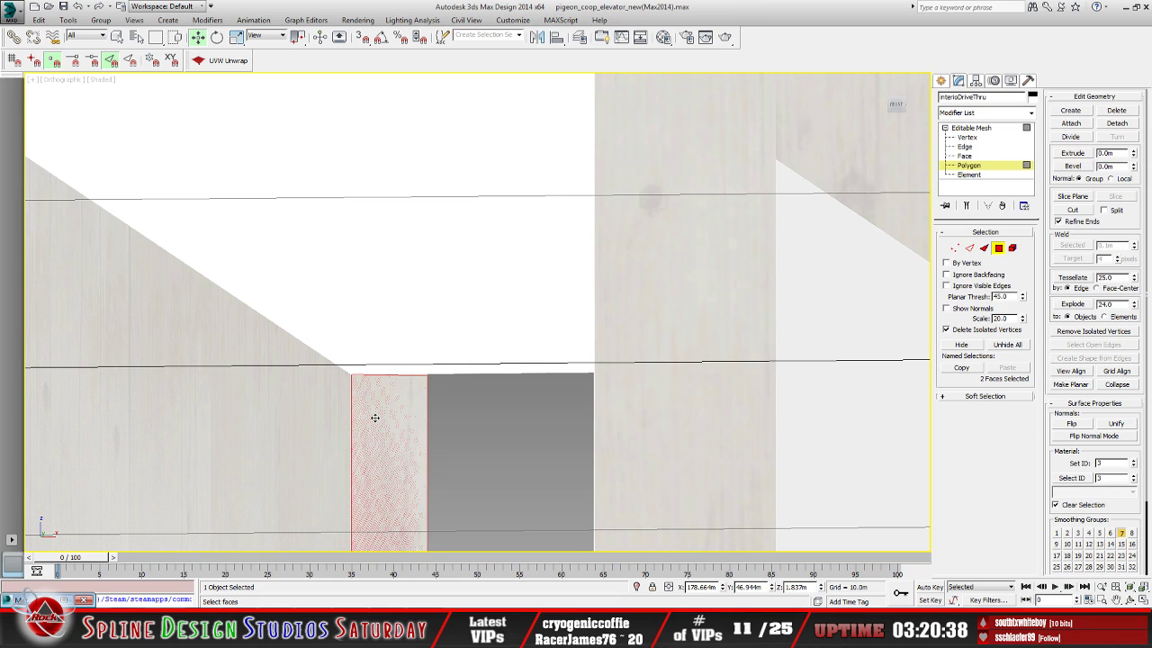
{"action": "middle_click_drag", "start_coordinate": [399, 454], "coordinate": [411, 316]}
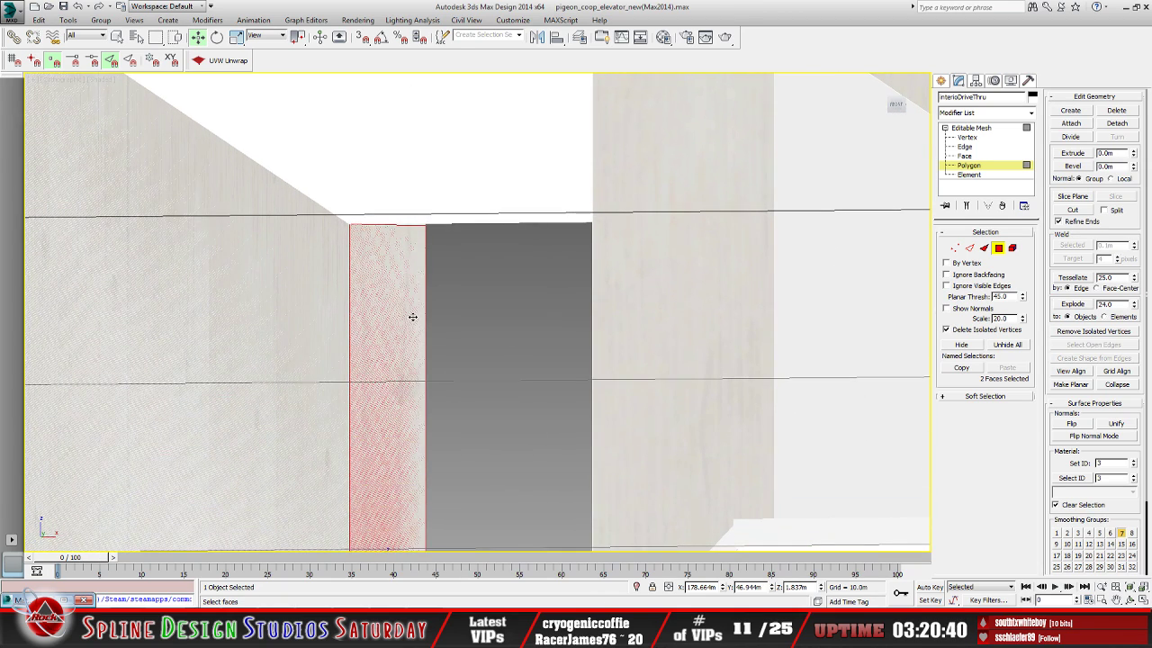
{"action": "left_click", "coordinate": [1129, 601]}
{"action": "left_click_drag", "start_coordinate": [483, 386], "coordinate": [423, 371]}
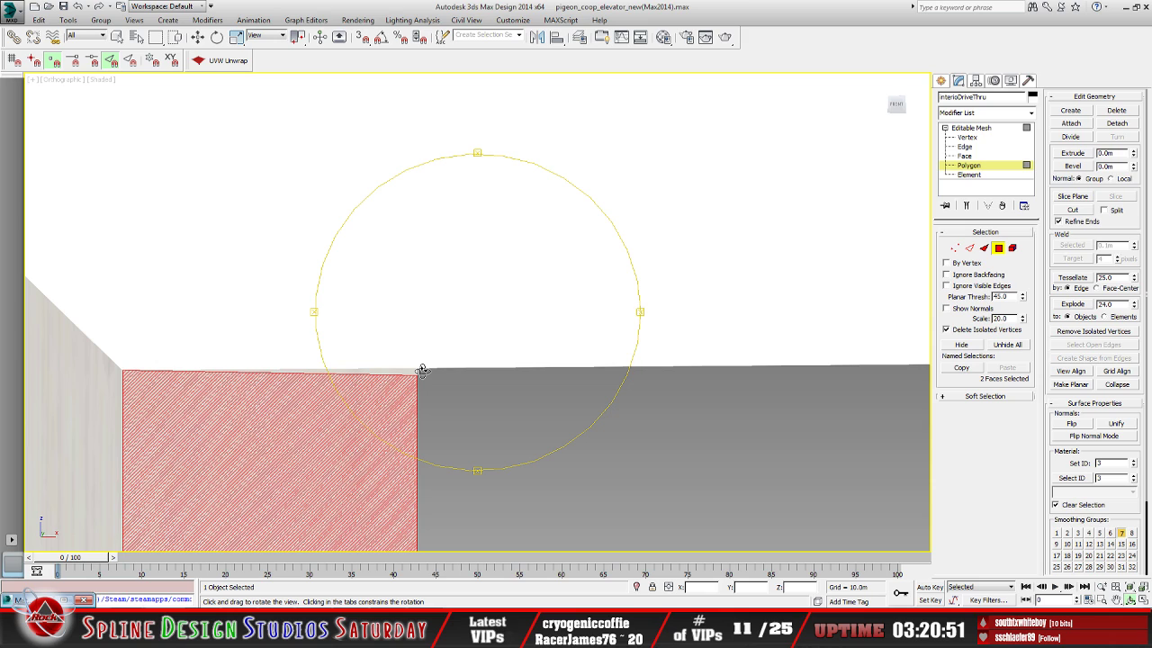
{"action": "mouse_move", "coordinate": [428, 365]}
{"action": "left_mouse_down"}
{"action": "mouse_move", "coordinate": [446, 401]}
{"action": "mouse_move", "coordinate": [464, 387]}
{"action": "mouse_move", "coordinate": [447, 365]}
{"action": "left_mouse_up"}
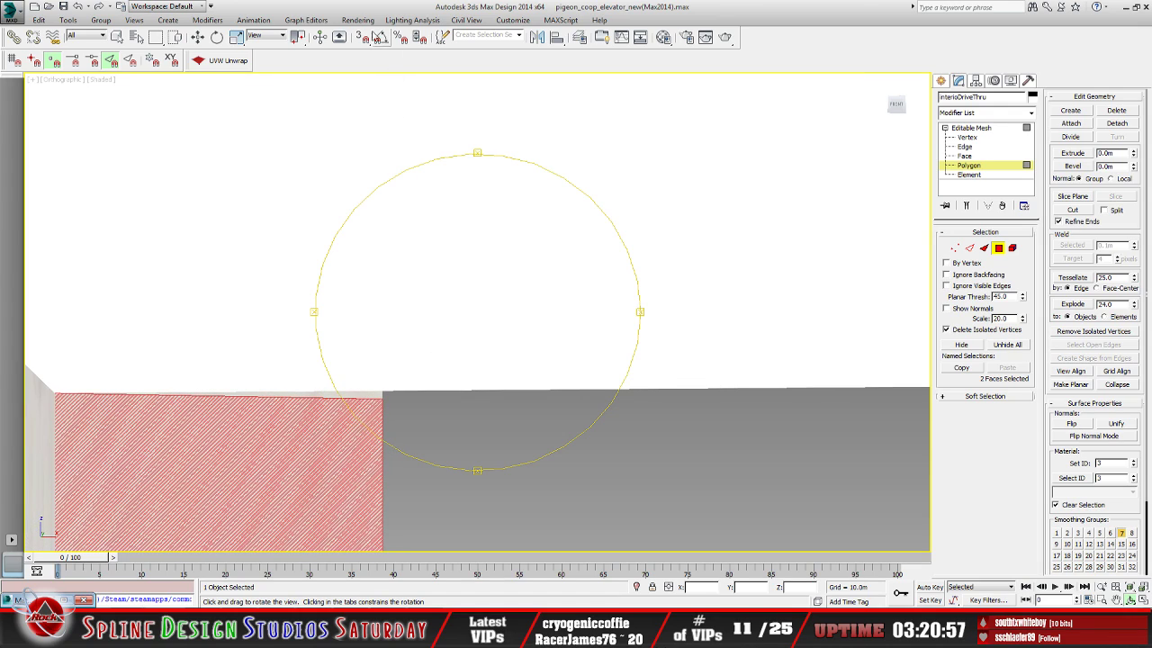
Render the current view to check the strip's top edge, and close the rendered image
{"action": "left_click", "coordinate": [357, 20]}
{"action": "left_click", "coordinate": [362, 33]}
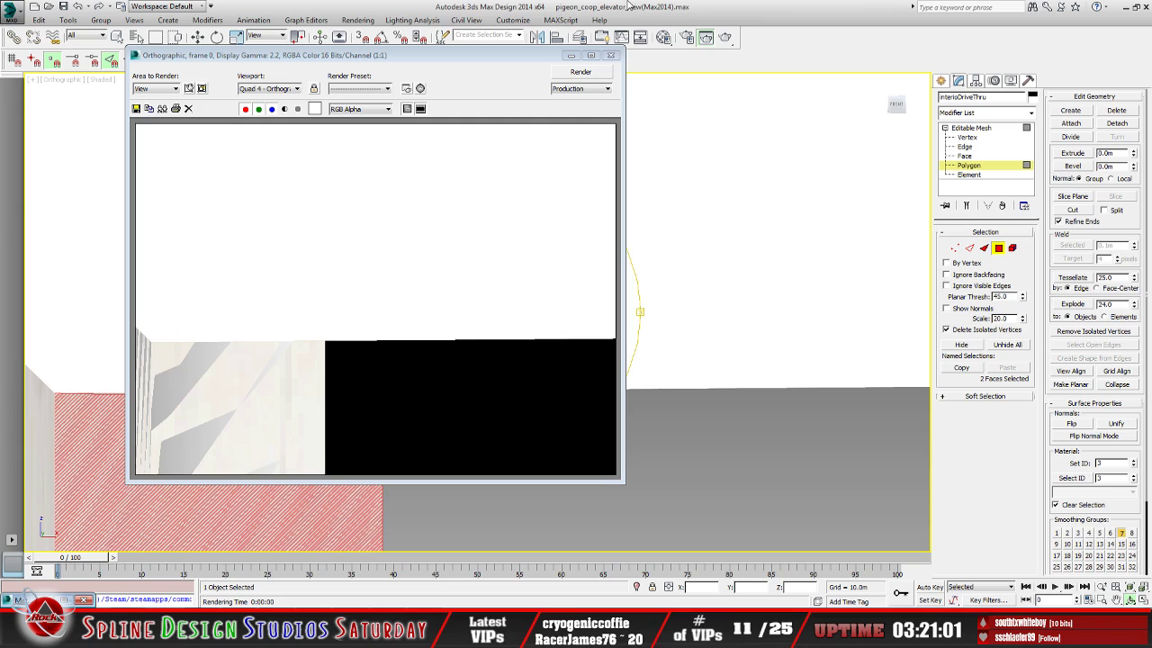
{"action": "left_click", "coordinate": [614, 57]}
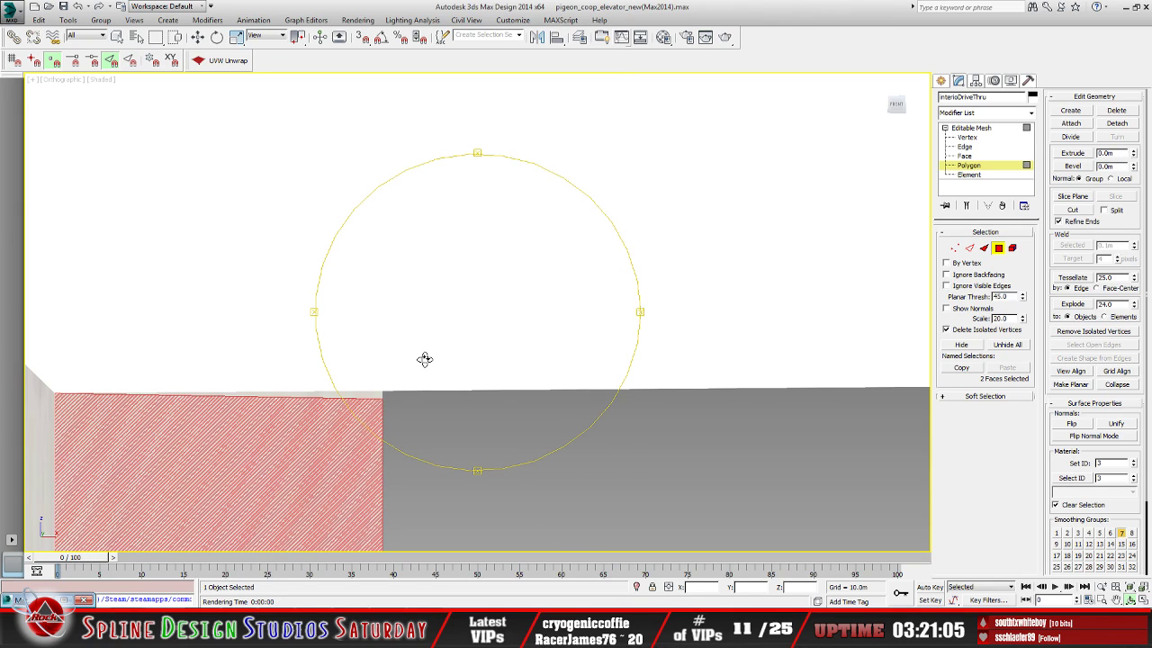
At Vertex level, move the near strip's inner bottom vertex along X with vertex snapping onto Object088's corner at X 178.84 m
{"action": "middle_click_drag", "start_coordinate": [428, 362], "coordinate": [432, 380], "text": "alt"}
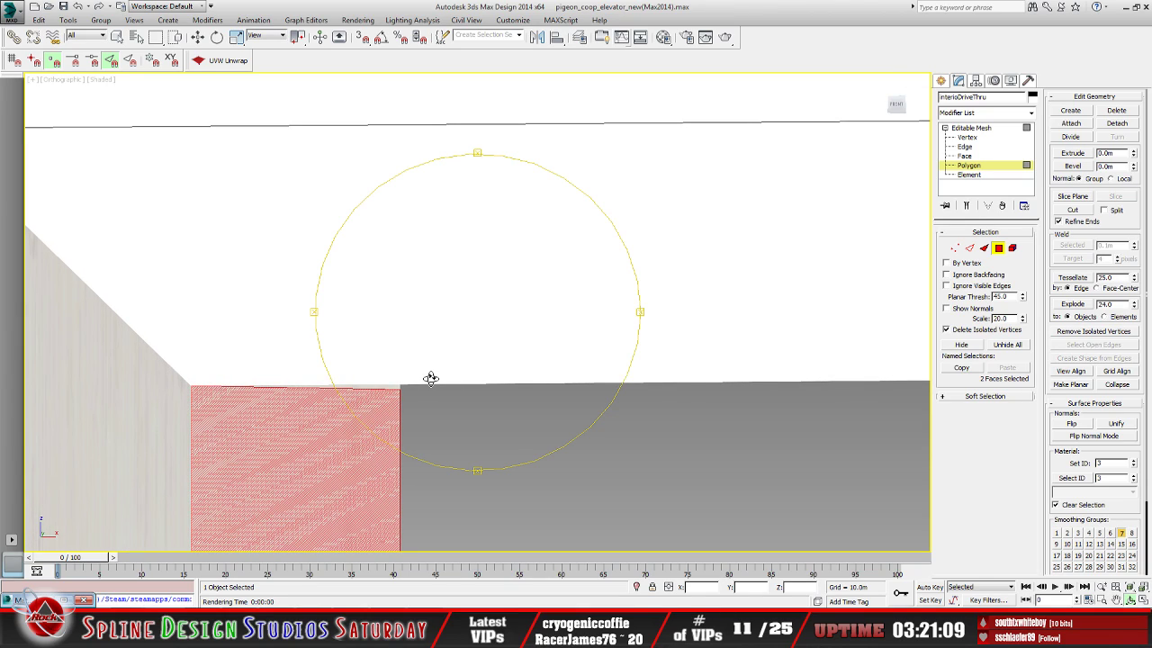
{"action": "middle_click_drag", "start_coordinate": [442, 366], "coordinate": [393, 382], "text": "alt"}
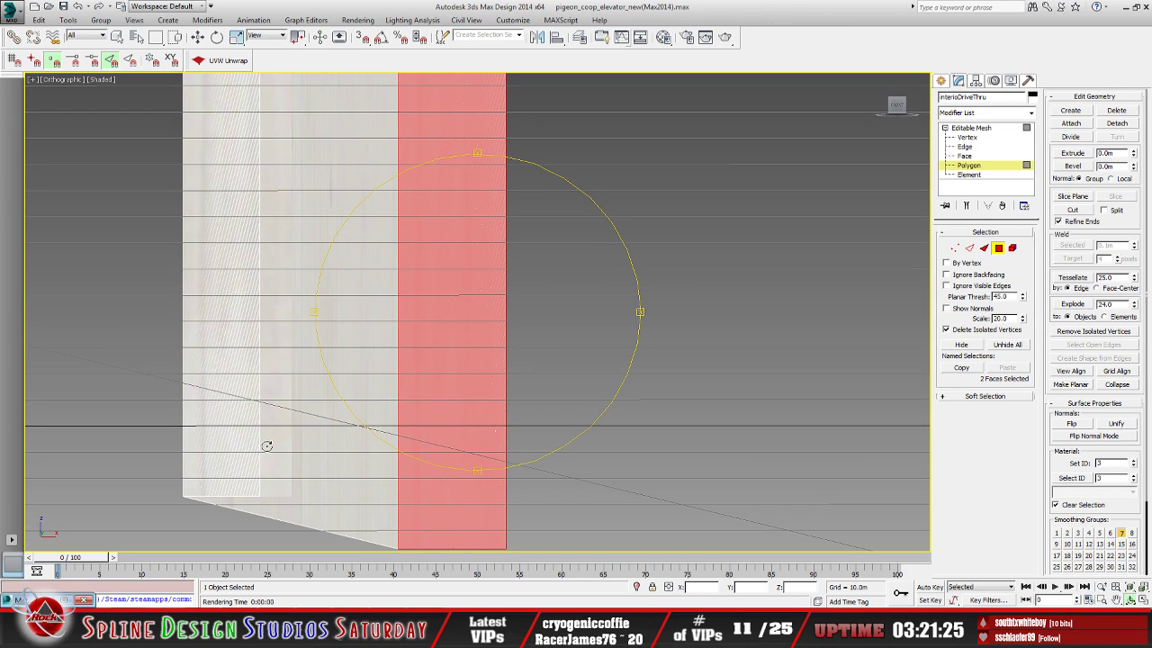
{"action": "left_click", "coordinate": [966, 136]}
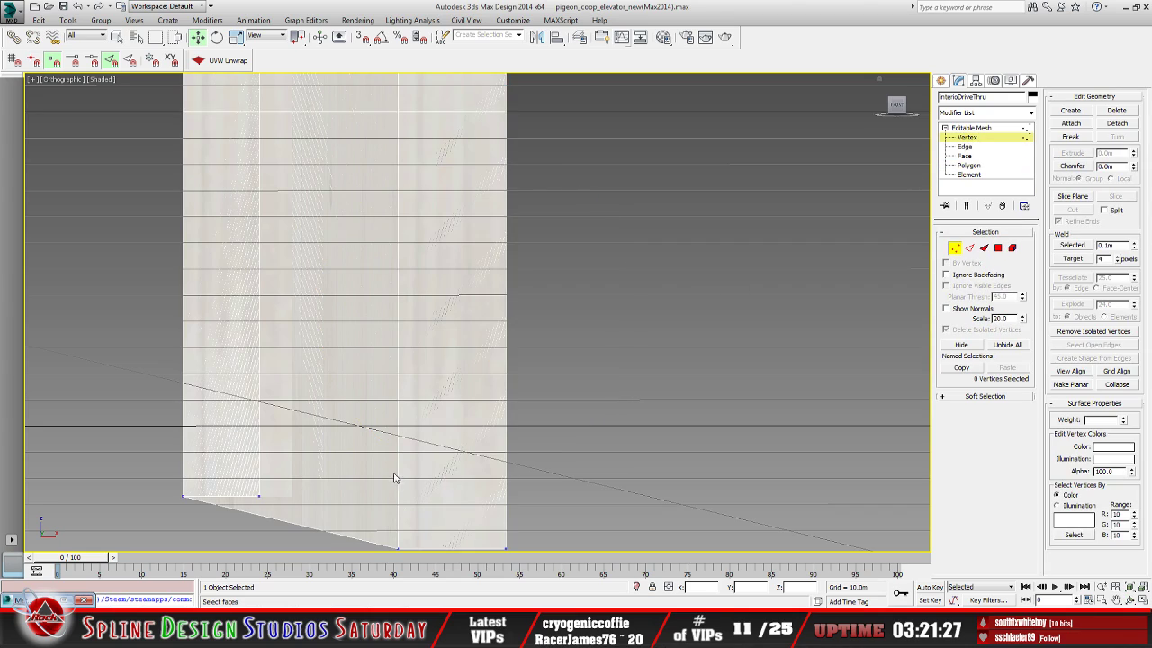
{"action": "left_click", "coordinate": [260, 495]}
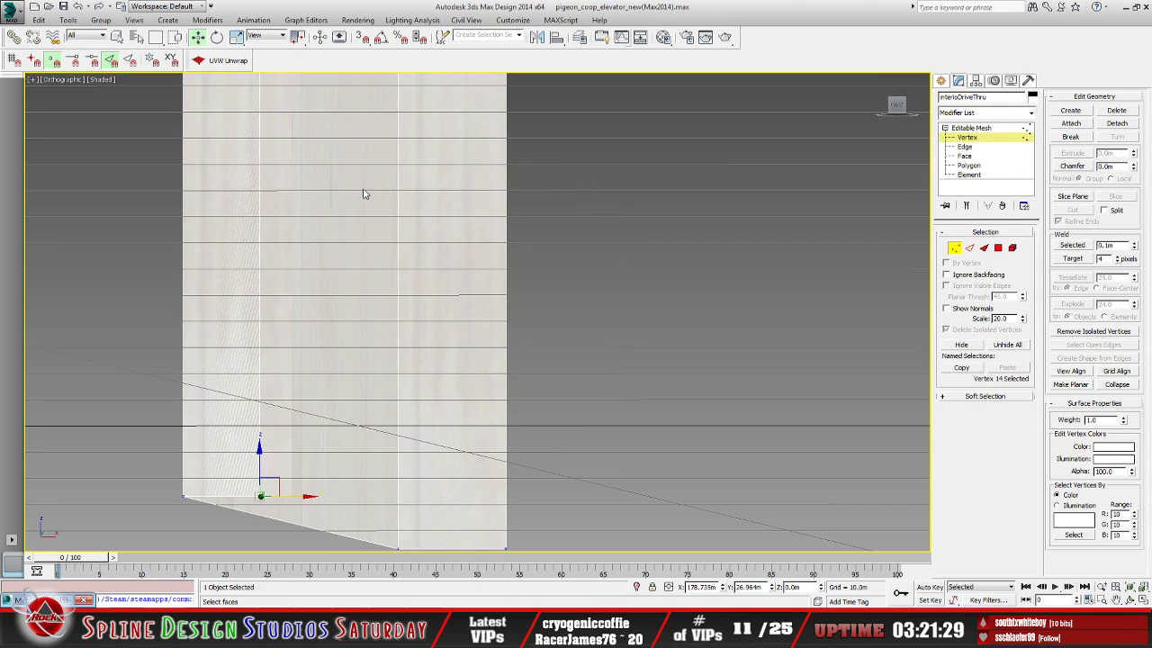
{"action": "left_click", "coordinate": [362, 37]}
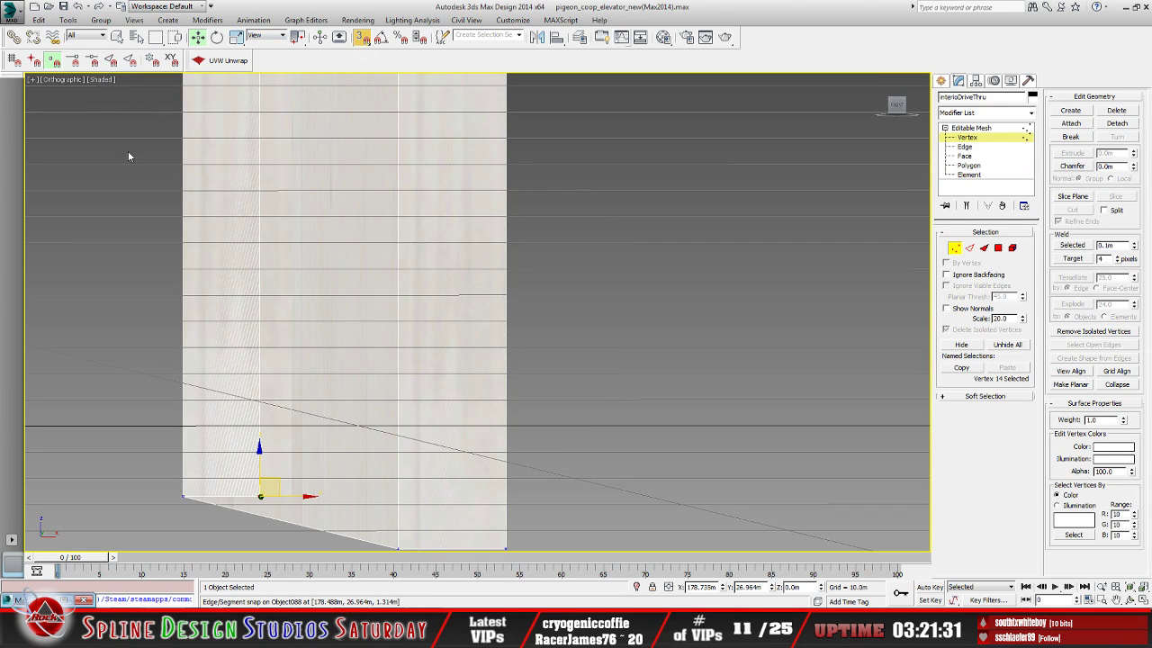
{"action": "left_click_drag", "start_coordinate": [316, 502], "coordinate": [297, 497]}
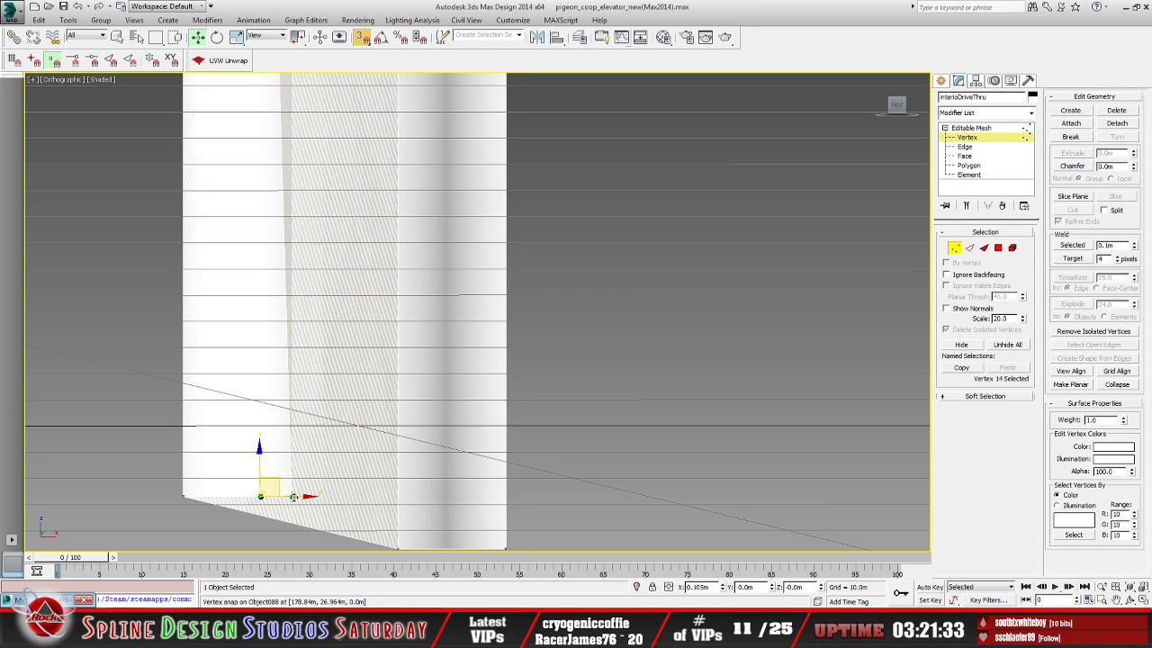
Snap the same strip's inner top vertex to Object088's wall edge at X 178.84 m, then turn snapping off and leave the level
{"action": "middle_click_drag", "start_coordinate": [420, 300], "coordinate": [322, 347]}
{"action": "scroll", "coordinate": [329, 274], "scroll_direction": "up", "scroll_amount": 6}
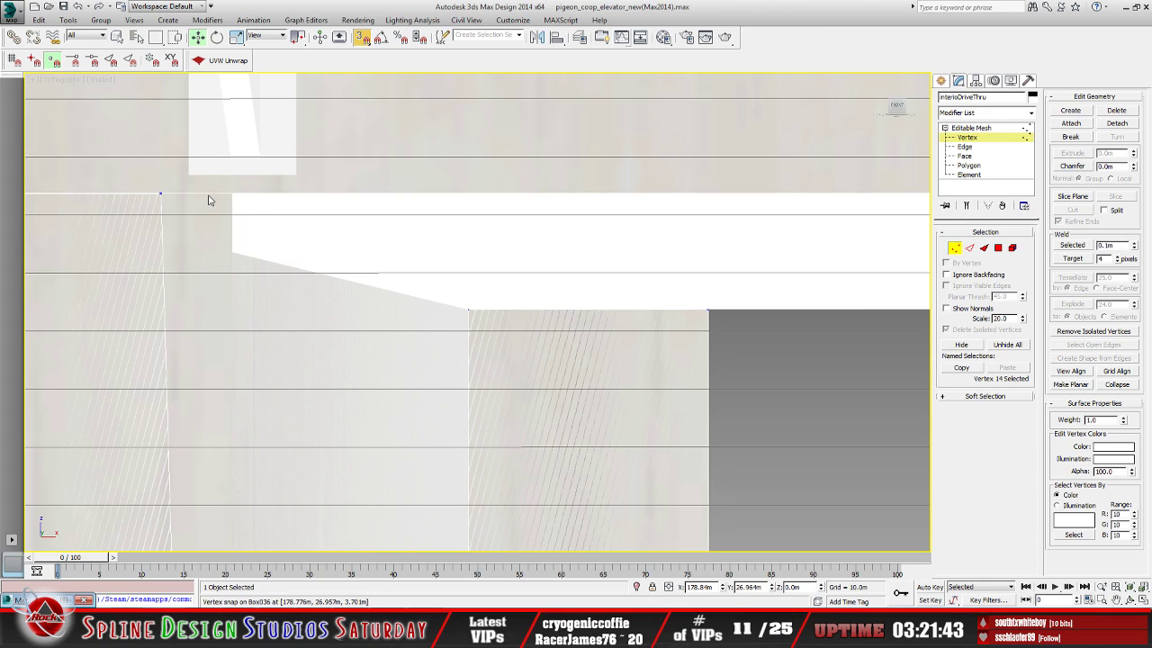
{"action": "left_click", "coordinate": [110, 60]}
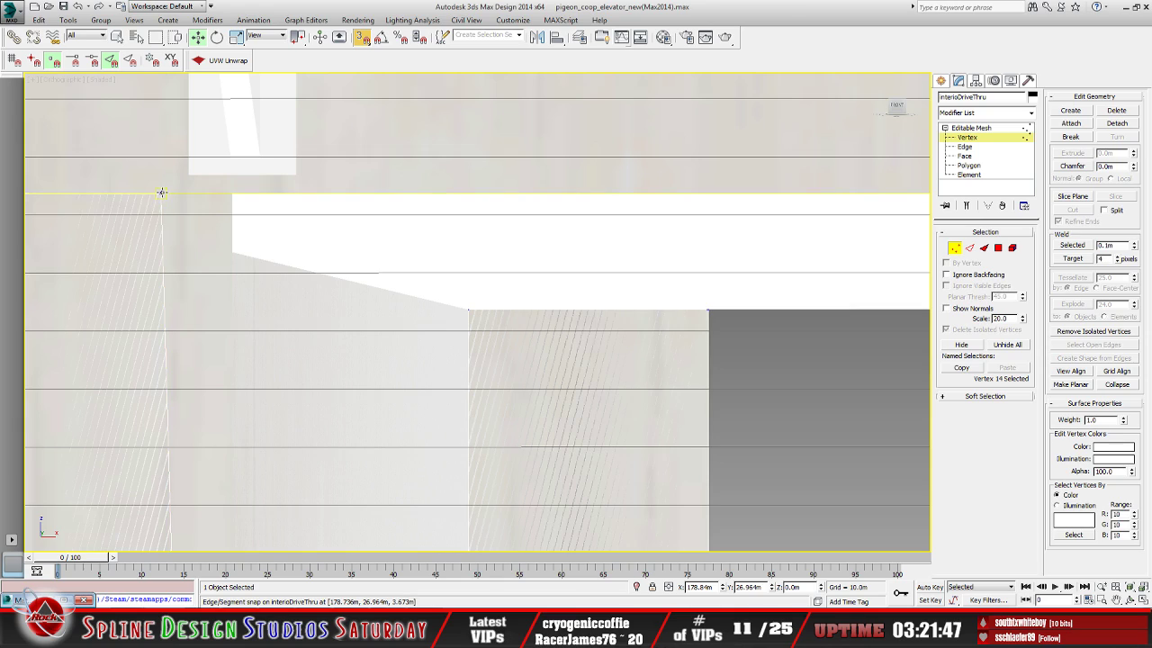
{"action": "left_click", "coordinate": [162, 192]}
{"action": "left_click_drag", "start_coordinate": [196, 195], "coordinate": [232, 195]}
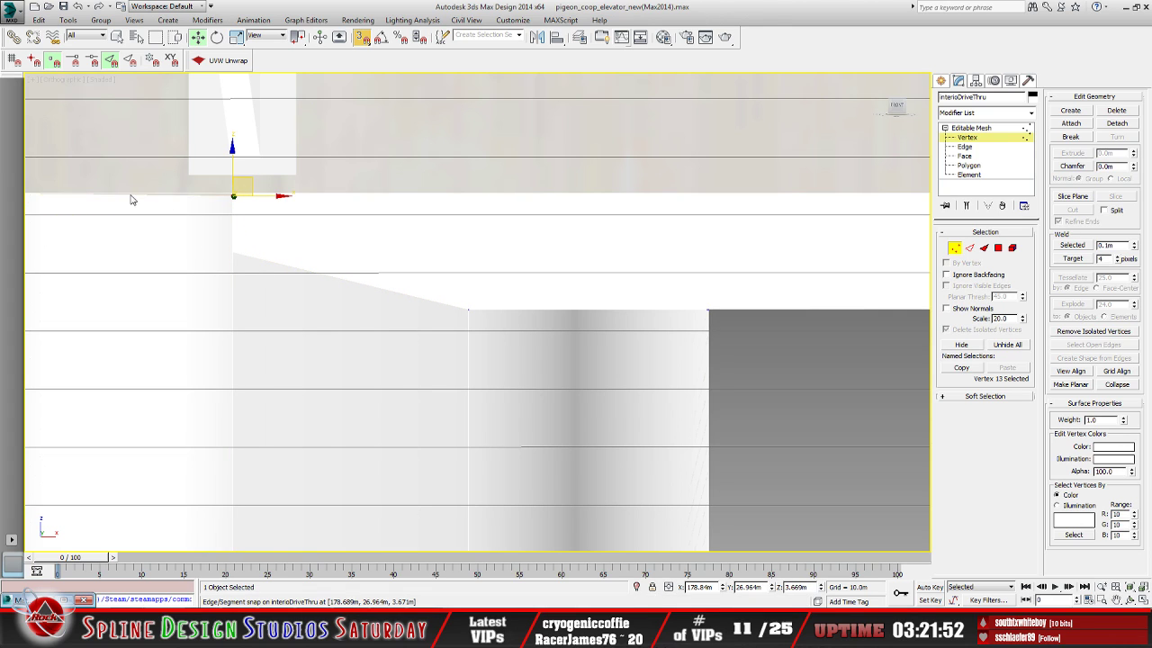
{"action": "scroll", "coordinate": [271, 291], "scroll_direction": "down", "scroll_amount": 5}
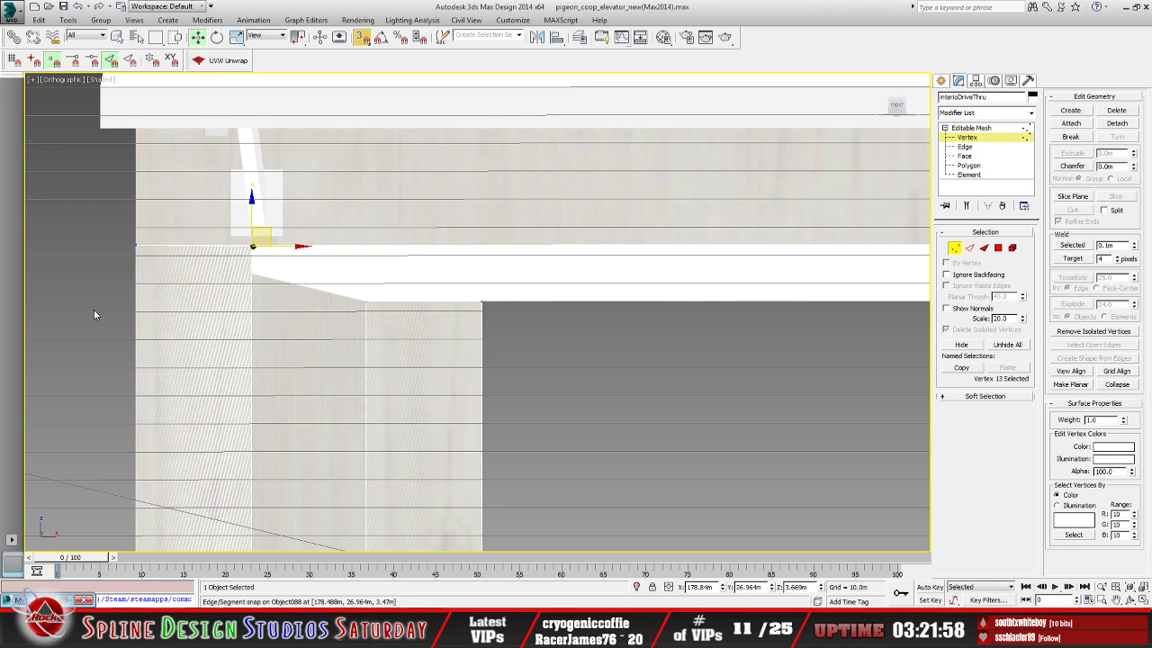
{"action": "left_click", "coordinate": [89, 302]}
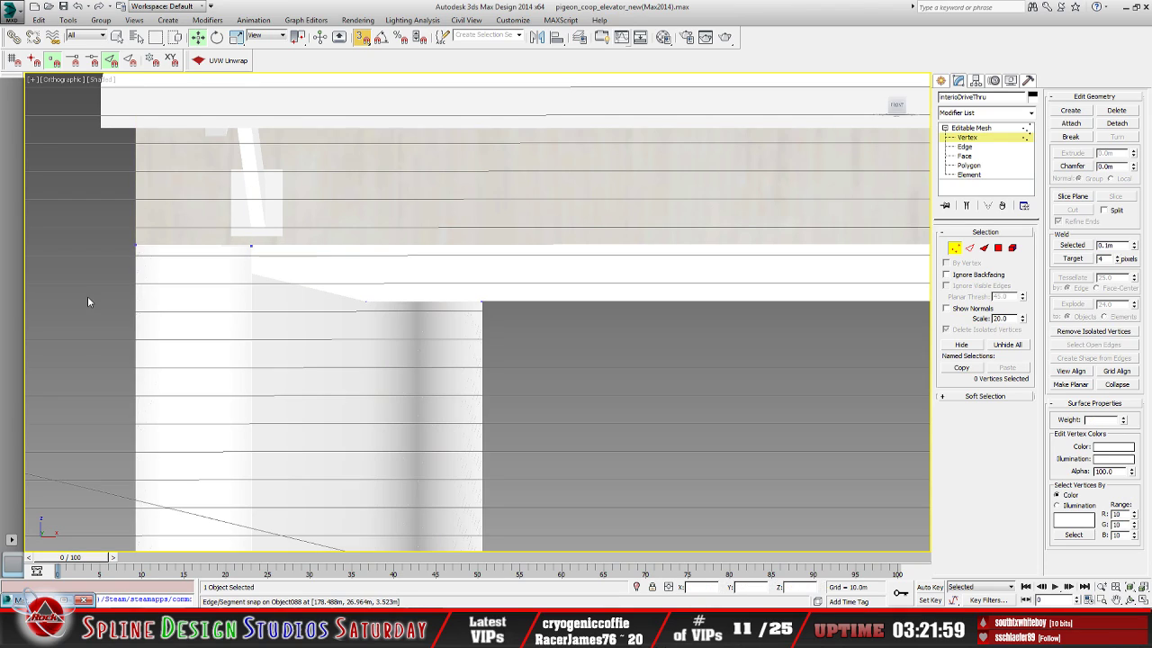
{"action": "left_click", "coordinate": [990, 129]}
{"action": "left_click", "coordinate": [364, 37]}
At Vertex level, select the strip's outer top vertex and copy its Z coordinate of 3.673 m
{"action": "scroll", "coordinate": [284, 274], "scroll_direction": "up", "scroll_amount": 5}
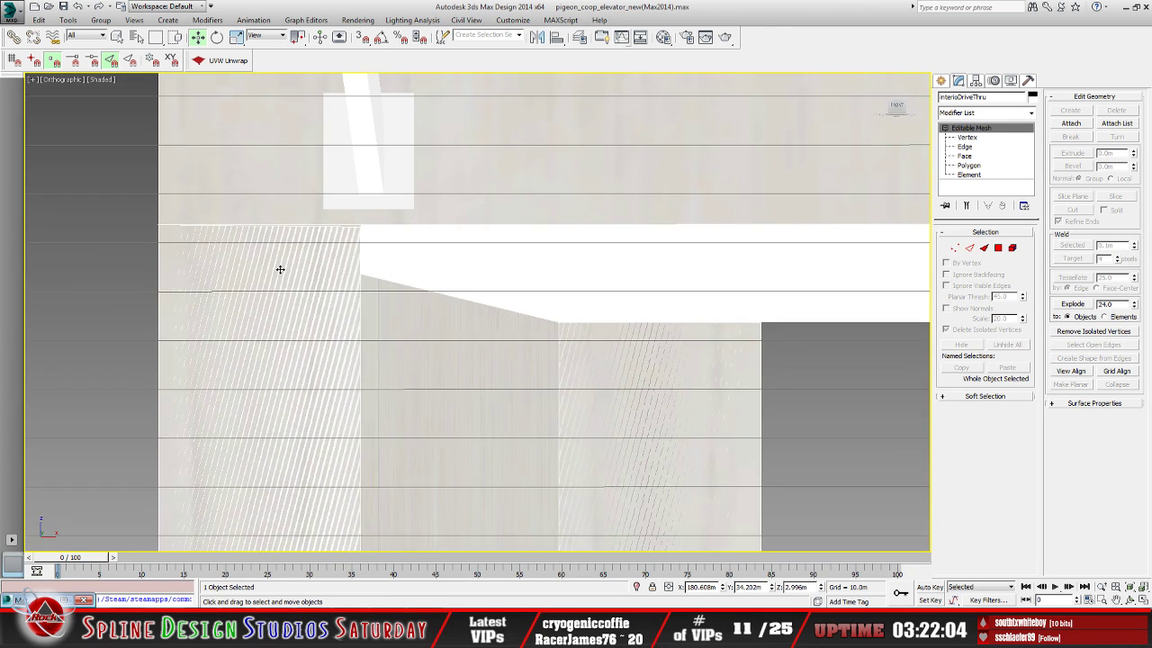
{"action": "scroll", "coordinate": [280, 269], "scroll_direction": "up", "scroll_amount": 2}
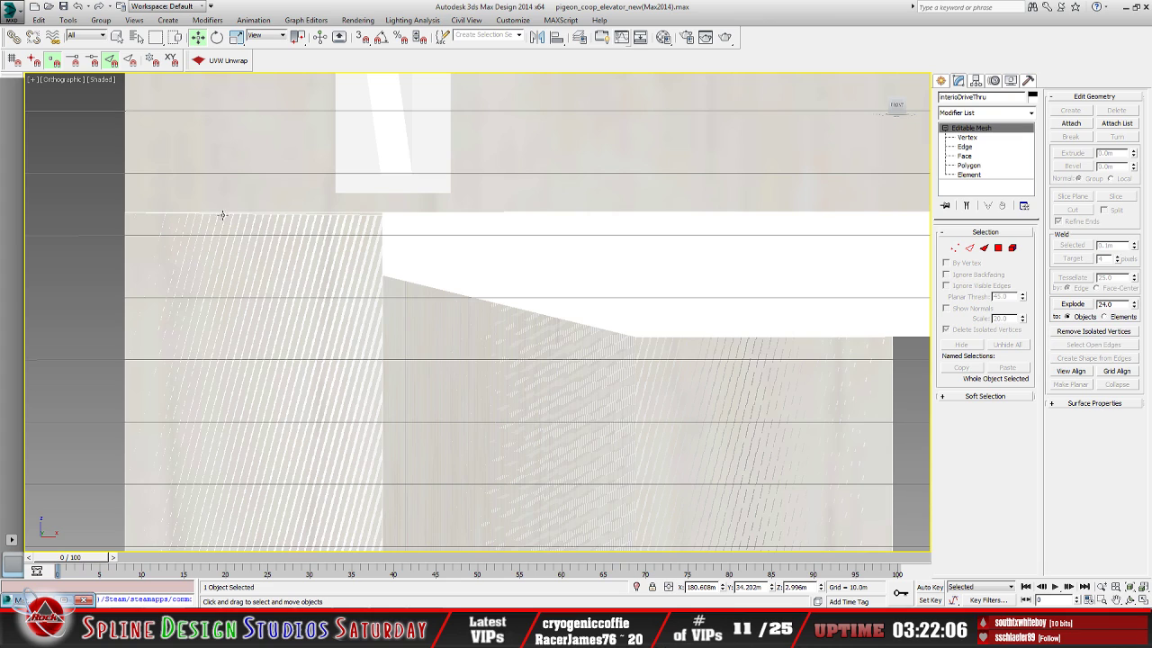
{"action": "scroll", "coordinate": [369, 261], "scroll_direction": "up", "scroll_amount": 2}
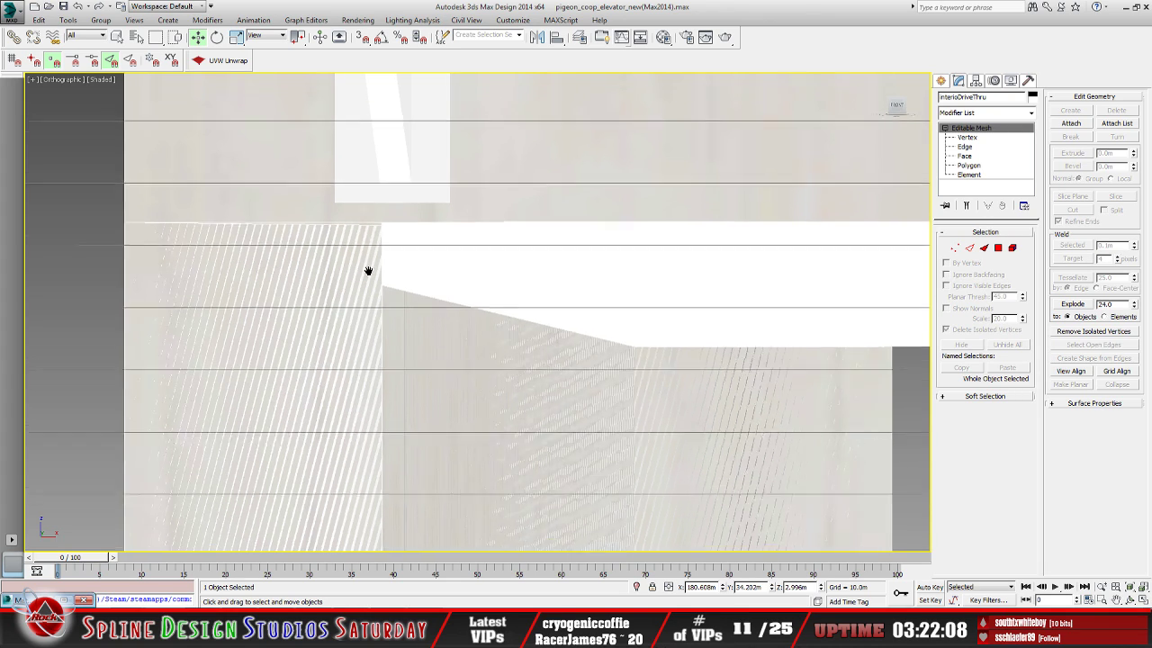
{"action": "scroll", "coordinate": [368, 281], "scroll_direction": "up", "scroll_amount": 1}
{"action": "left_click", "coordinate": [977, 136]}
{"action": "middle_click_drag", "start_coordinate": [311, 330], "coordinate": [544, 300]}
{"action": "left_click", "coordinate": [217, 214]}
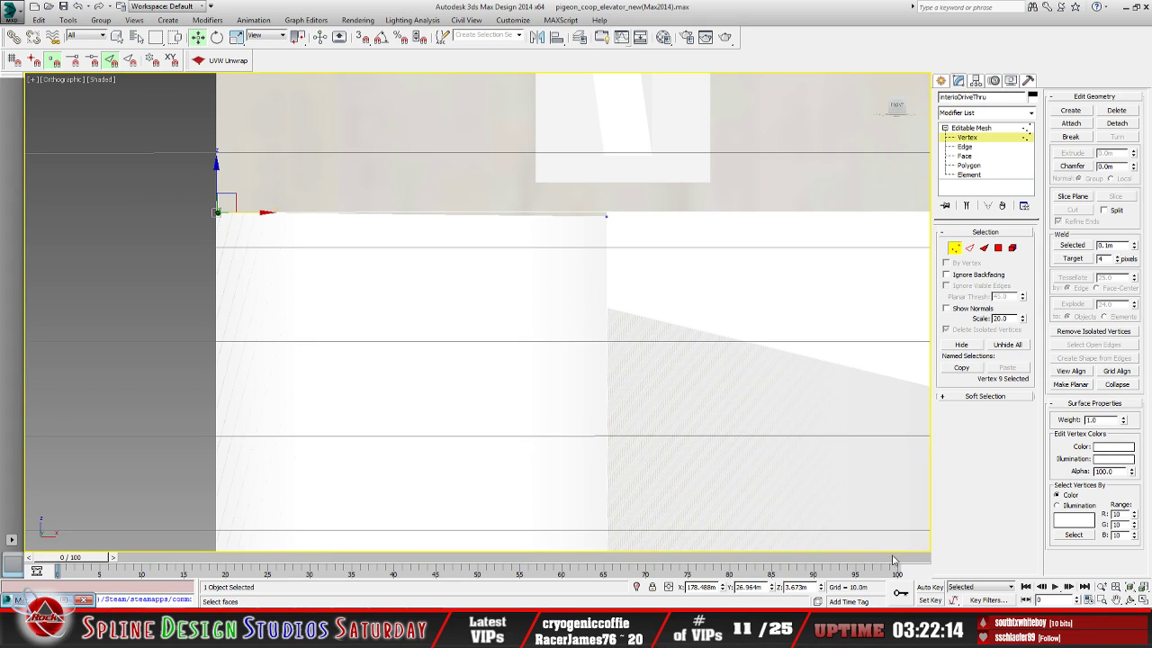
{"action": "right_click", "coordinate": [795, 587]}
{"action": "left_click", "coordinate": [842, 464]}
Paste the Z coordinate of 3.673 m onto the strip's inner top vertex and clear the selection
{"action": "left_click", "coordinate": [607, 215]}
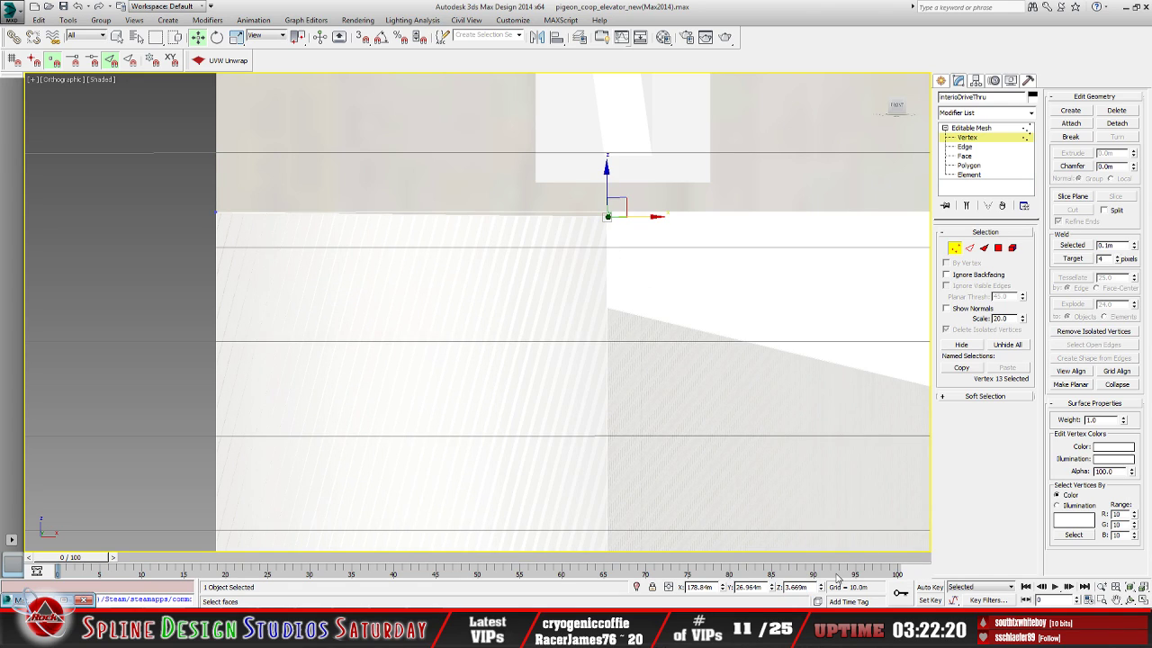
{"action": "right_click", "coordinate": [796, 587]}
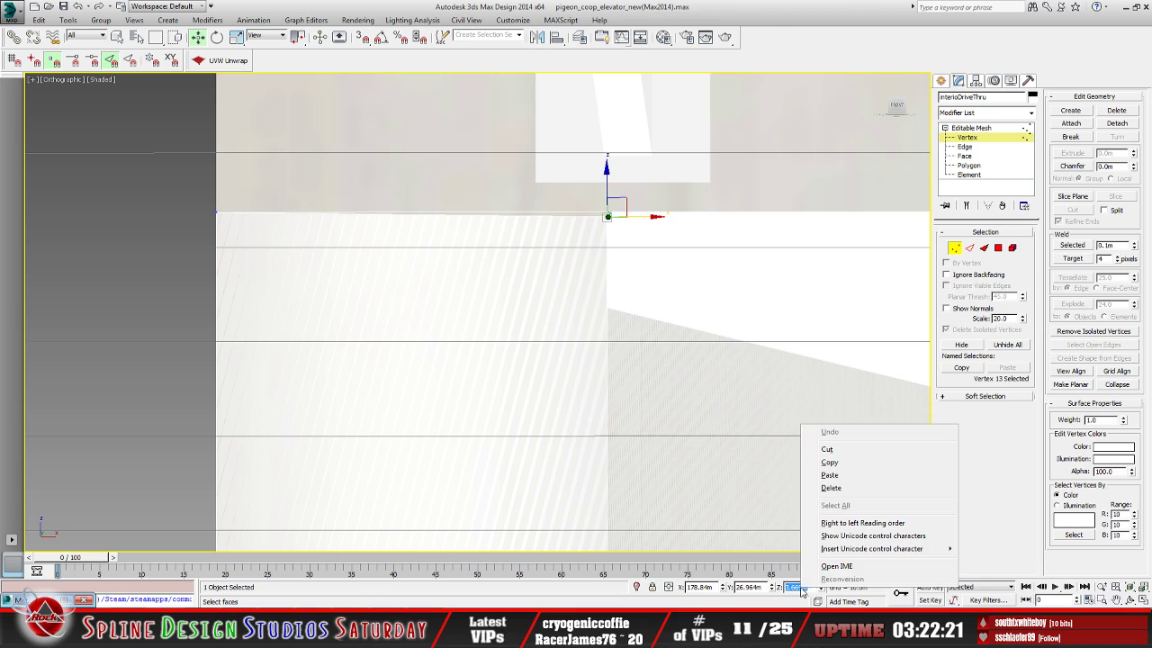
{"action": "left_click", "coordinate": [840, 465]}
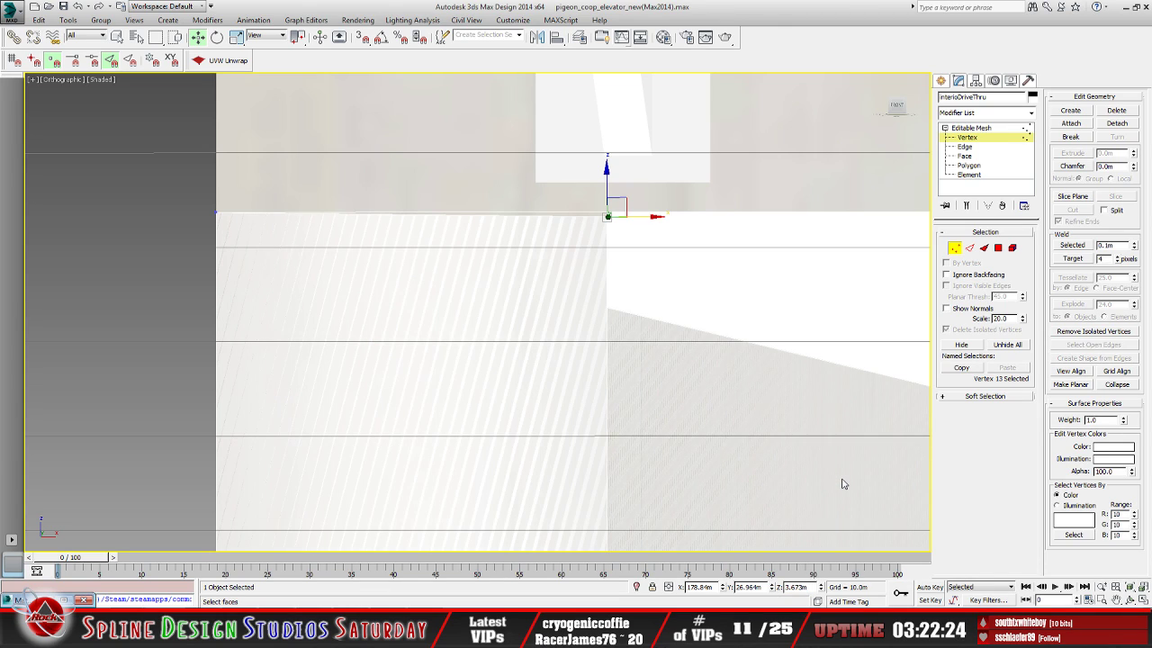
{"action": "key", "text": "Return"}
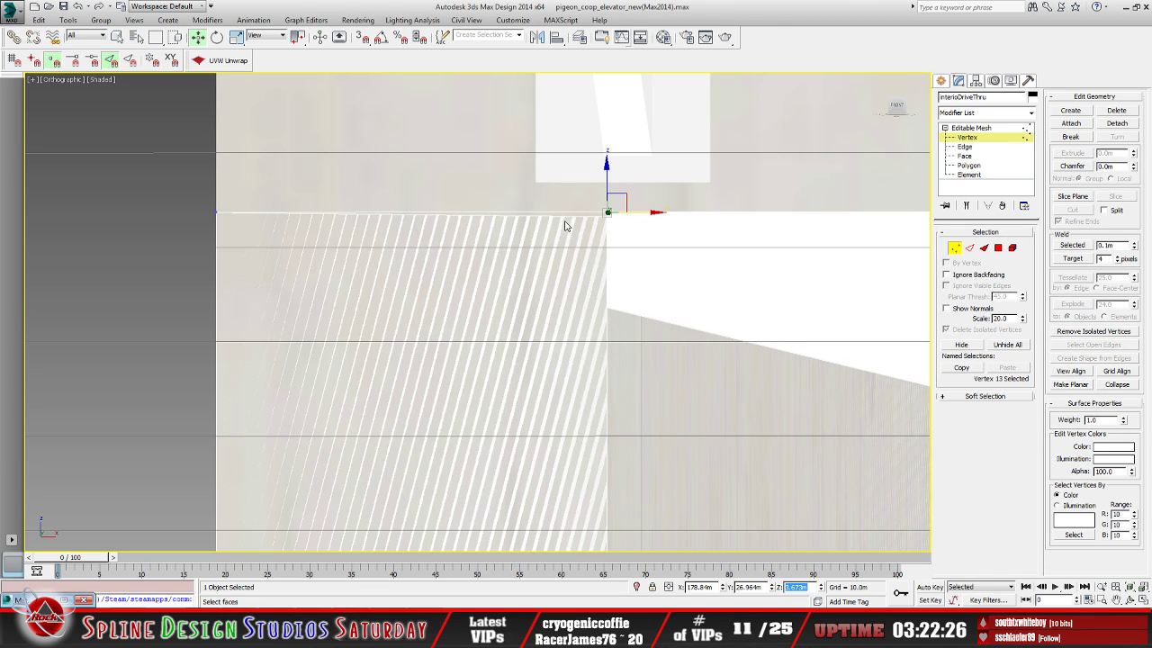
{"action": "left_click", "coordinate": [171, 279]}
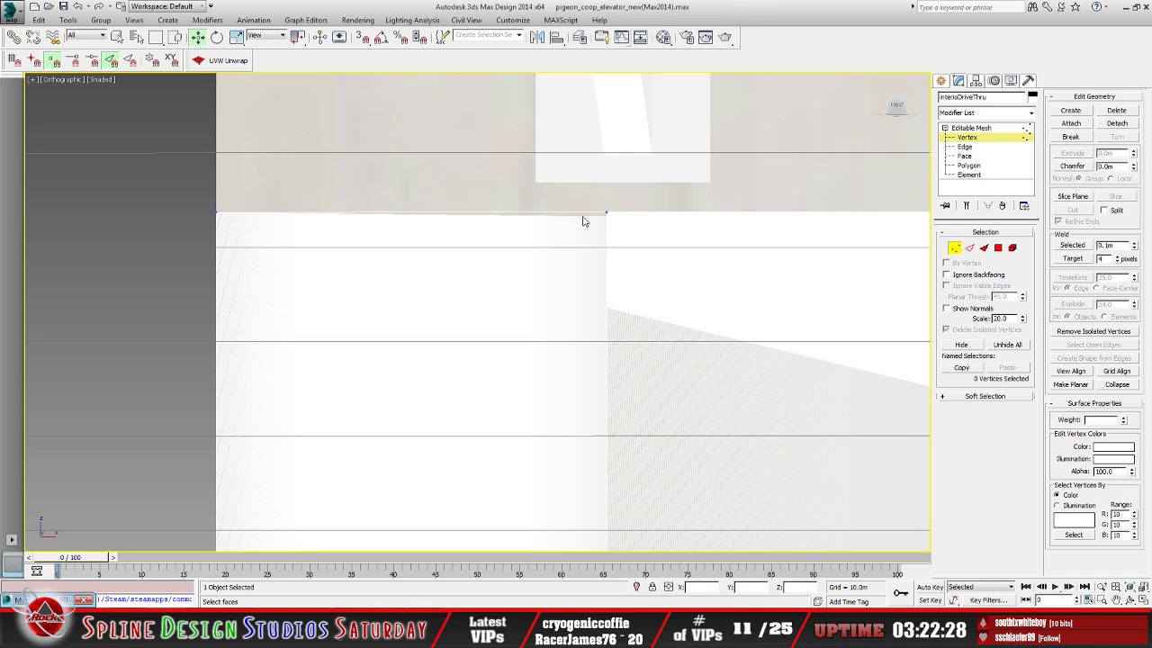
Leave the Vertex level of interioDriveThru and select Object088 by its wall above the opening at the opposite end
{"action": "scroll", "coordinate": [545, 332], "scroll_direction": "down", "scroll_amount": 8}
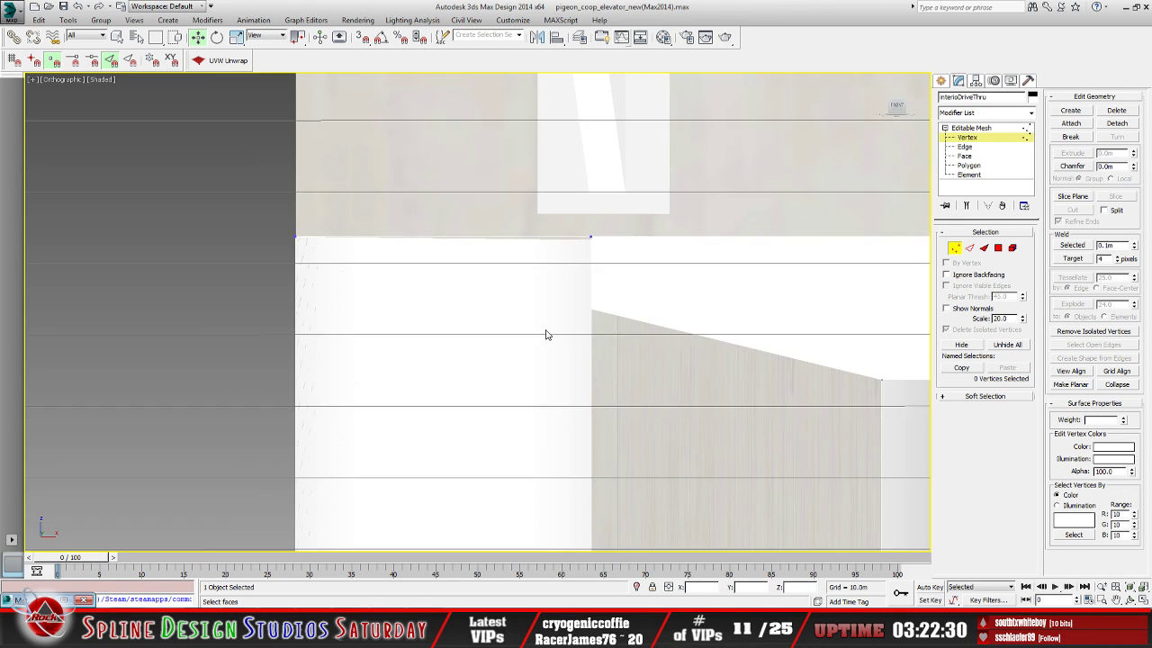
{"action": "scroll", "coordinate": [551, 349], "scroll_direction": "down", "scroll_amount": 8}
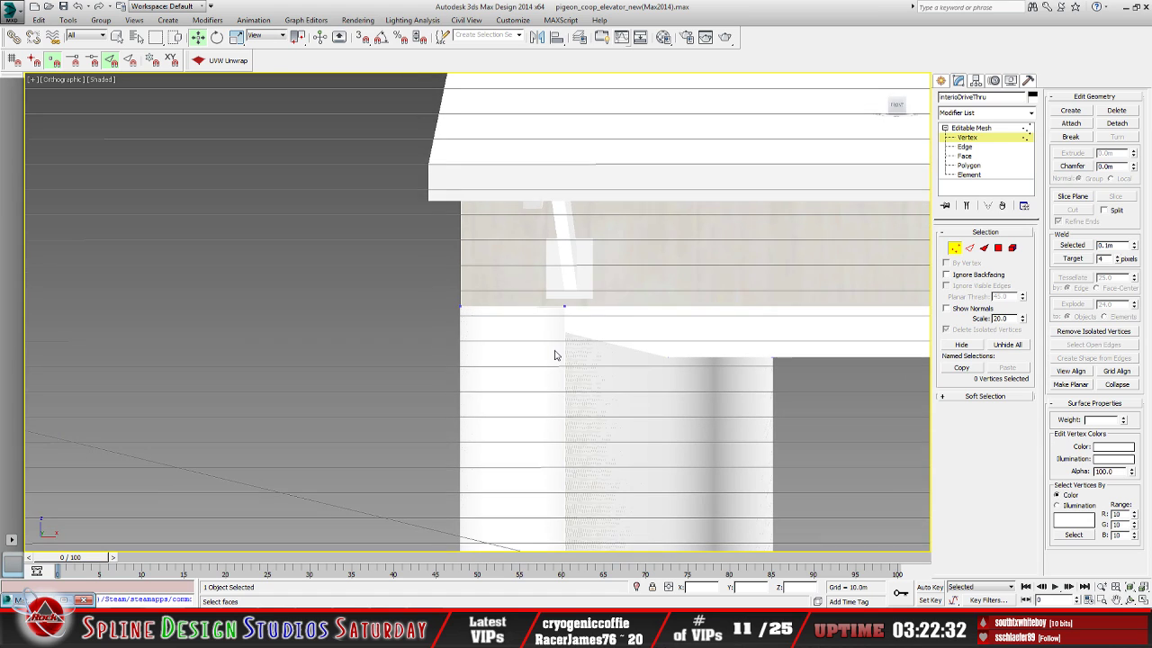
{"action": "scroll", "coordinate": [562, 411], "scroll_direction": "down", "scroll_amount": 6}
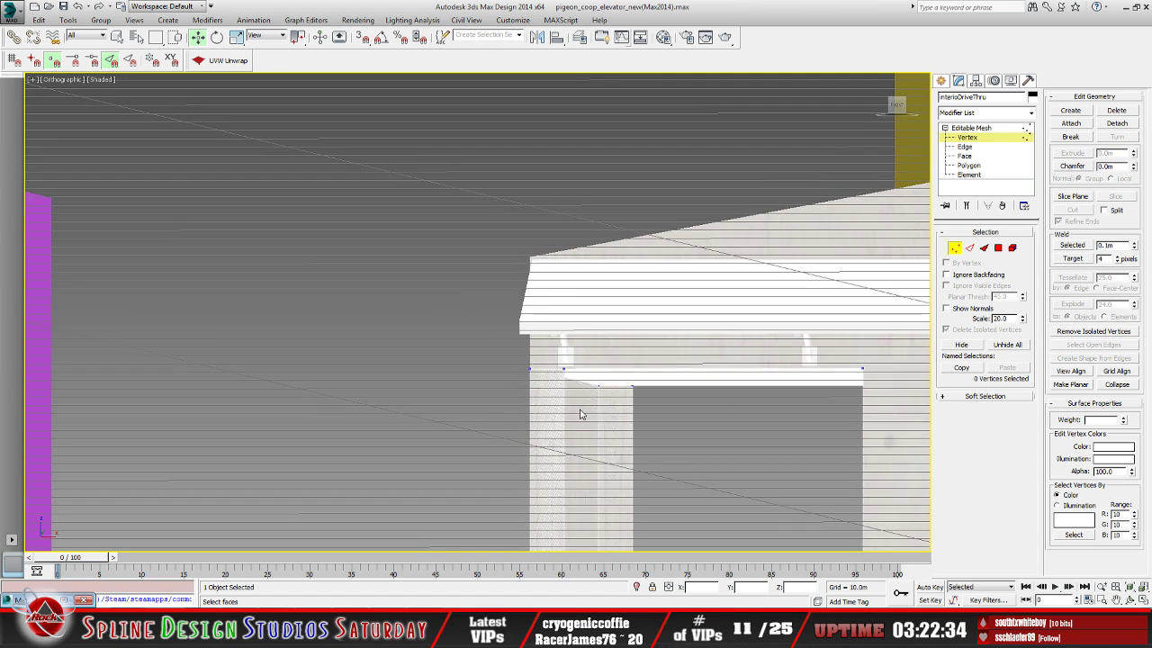
{"action": "scroll", "coordinate": [446, 306], "scroll_direction": "down", "scroll_amount": 5}
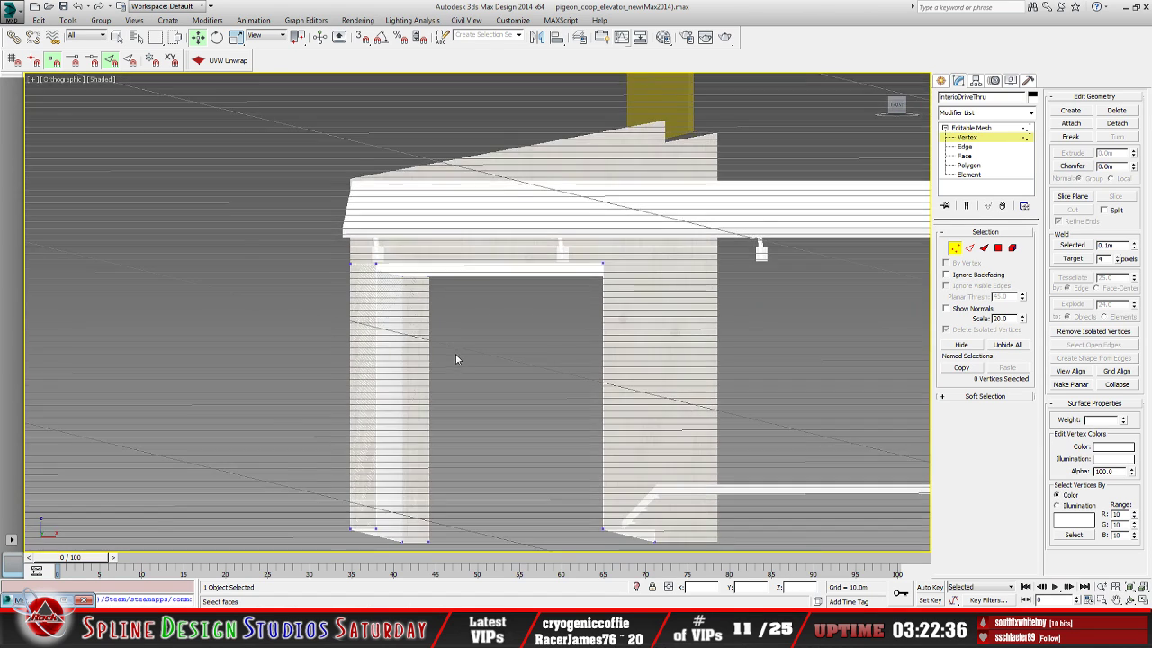
{"action": "left_click", "coordinate": [1130, 601]}
{"action": "left_click_drag", "start_coordinate": [476, 329], "coordinate": [470, 337]}
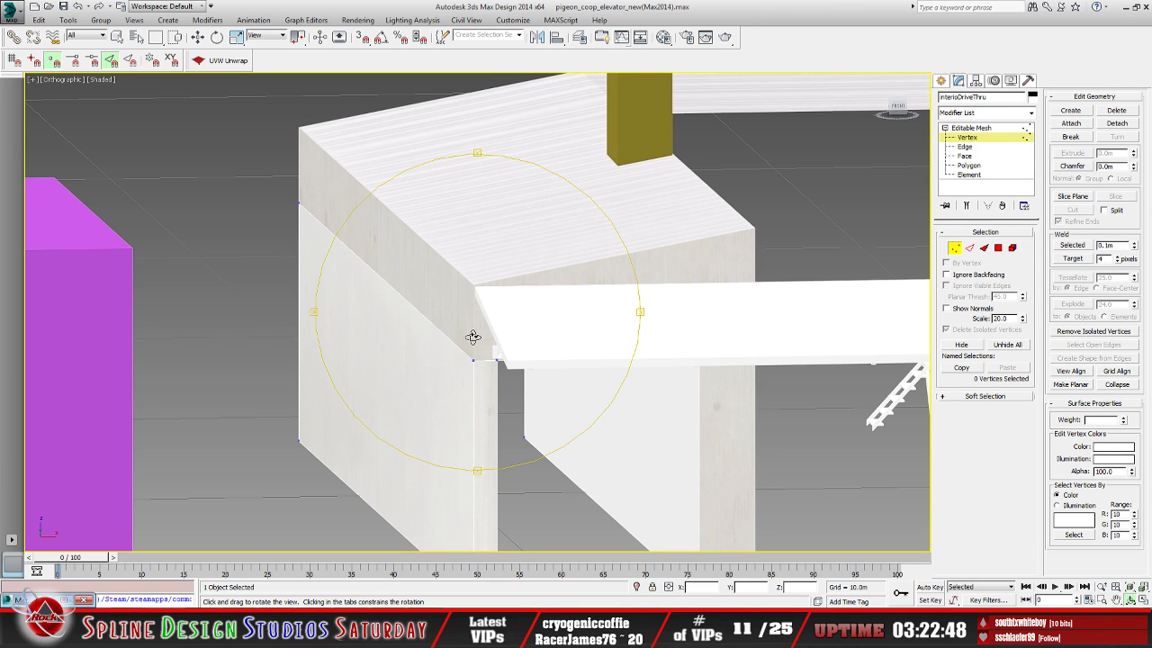
{"action": "left_click_drag", "start_coordinate": [441, 342], "coordinate": [540, 394]}
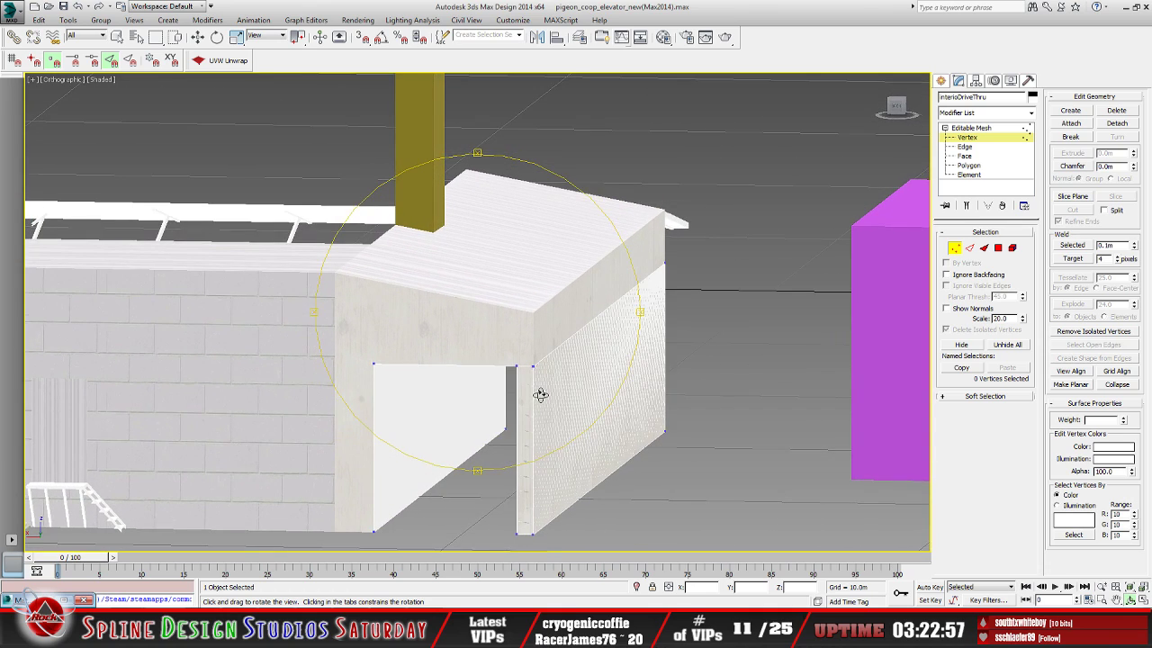
{"action": "left_click", "coordinate": [971, 127]}
{"action": "left_click", "coordinate": [443, 322]}
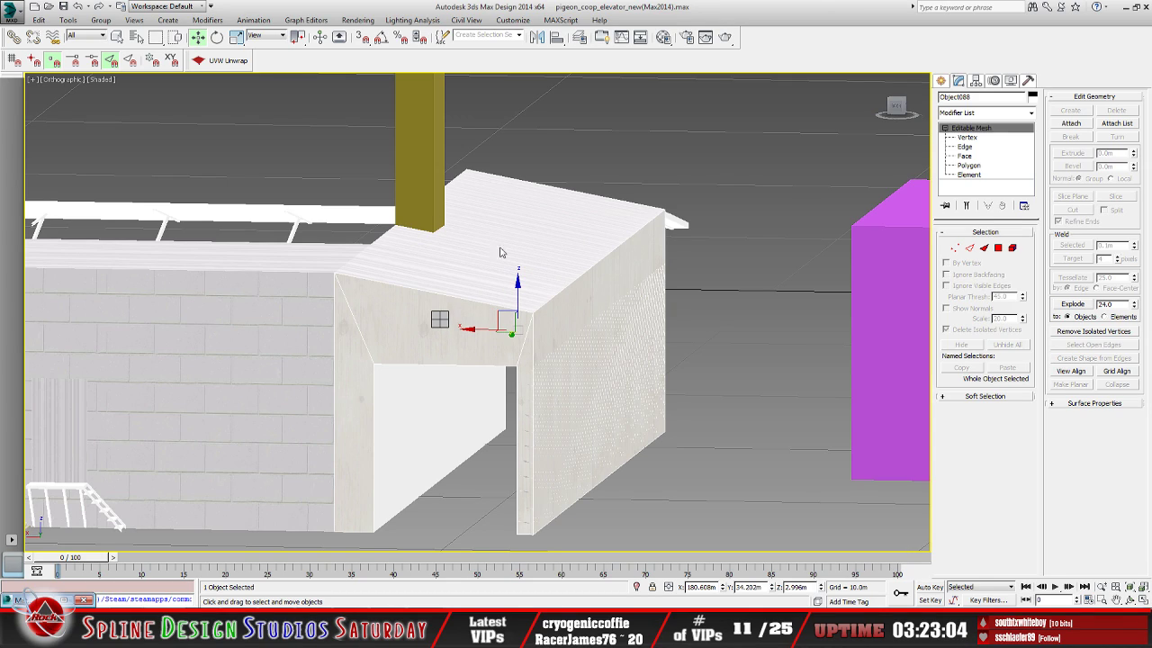
Pick Object088 from the scene object list and delete it
{"action": "left_click", "coordinate": [135, 38]}
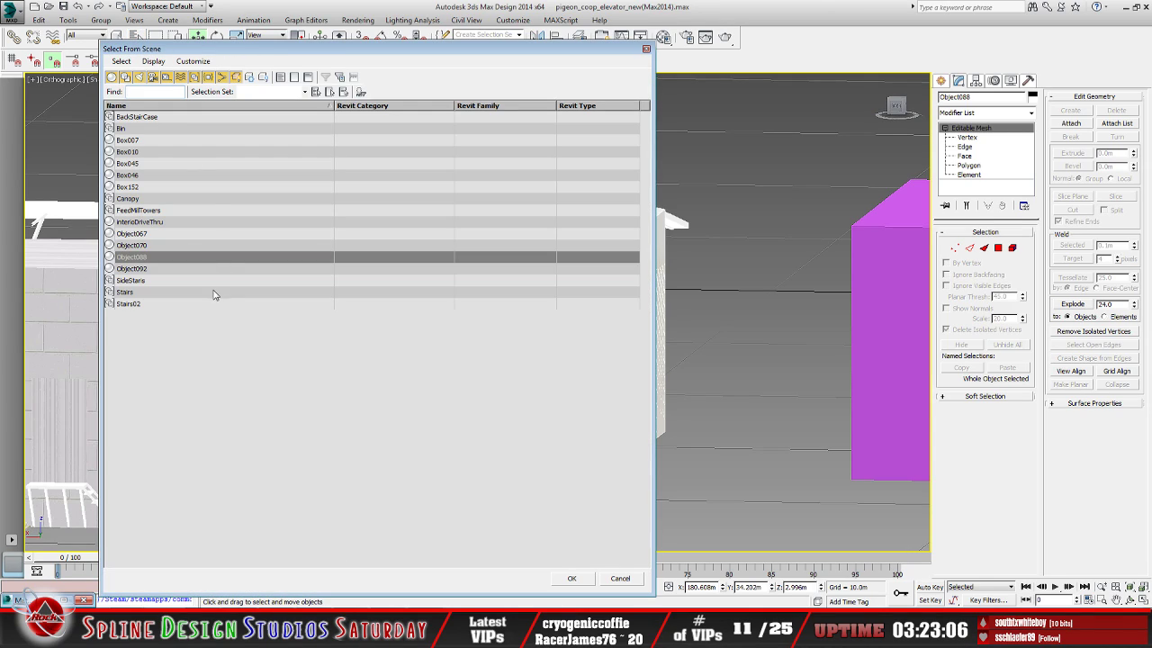
{"action": "left_click", "coordinate": [155, 262]}
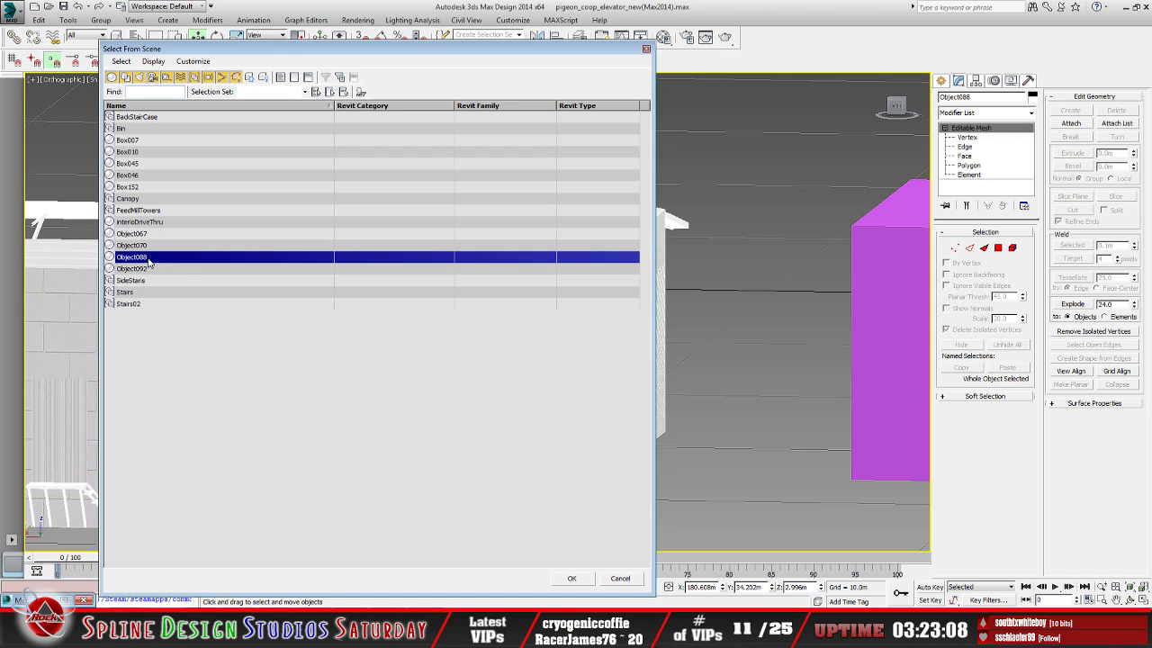
{"action": "left_click", "coordinate": [574, 579]}
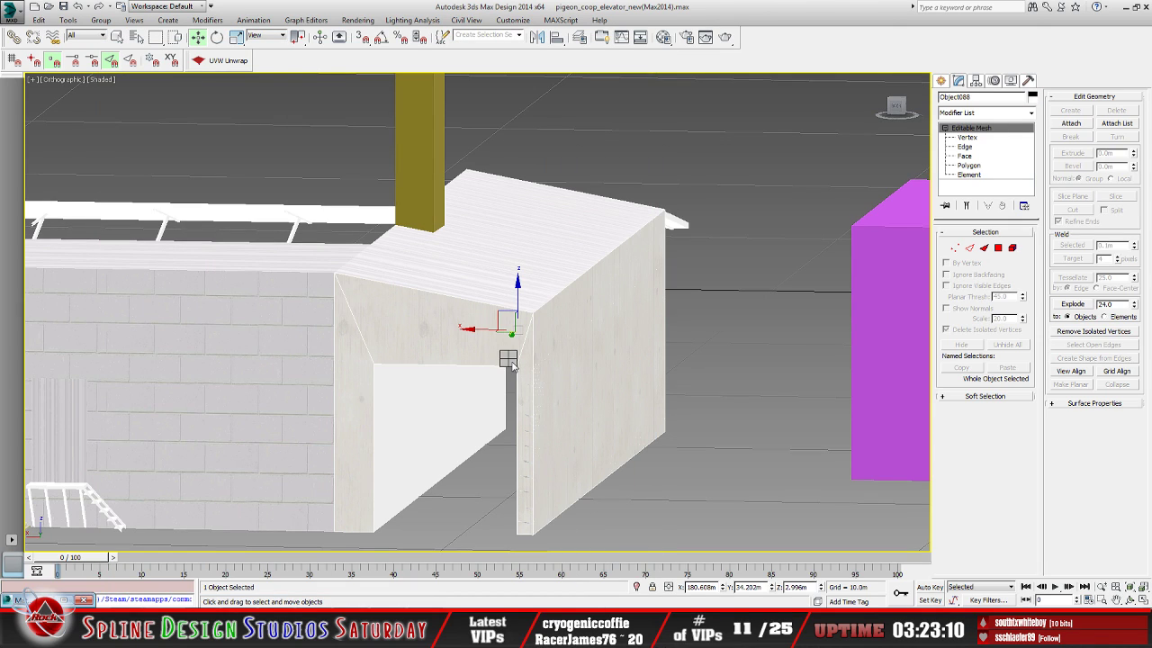
{"action": "key", "text": "Delete"}
Select interioDriveThru, assign the feedMill_mat material to it and minimize the material editor
{"action": "middle_click_drag", "start_coordinate": [506, 366], "coordinate": [458, 422]}
{"action": "scroll", "coordinate": [458, 422], "scroll_direction": "up", "scroll_amount": 4}
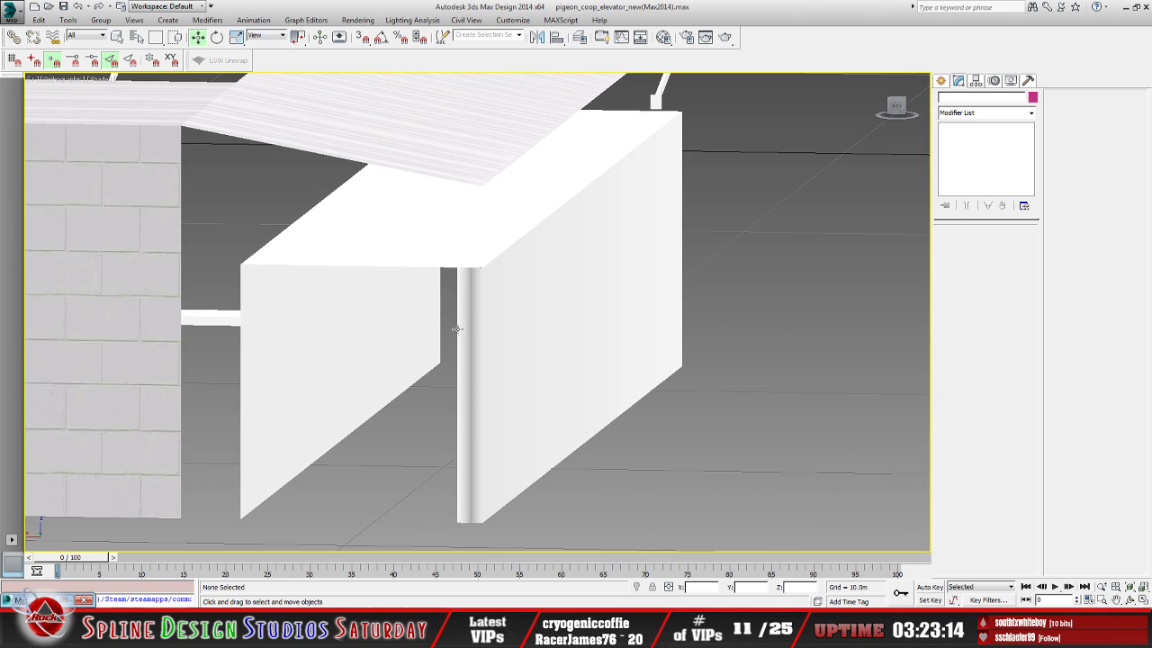
{"action": "left_click", "coordinate": [1131, 599]}
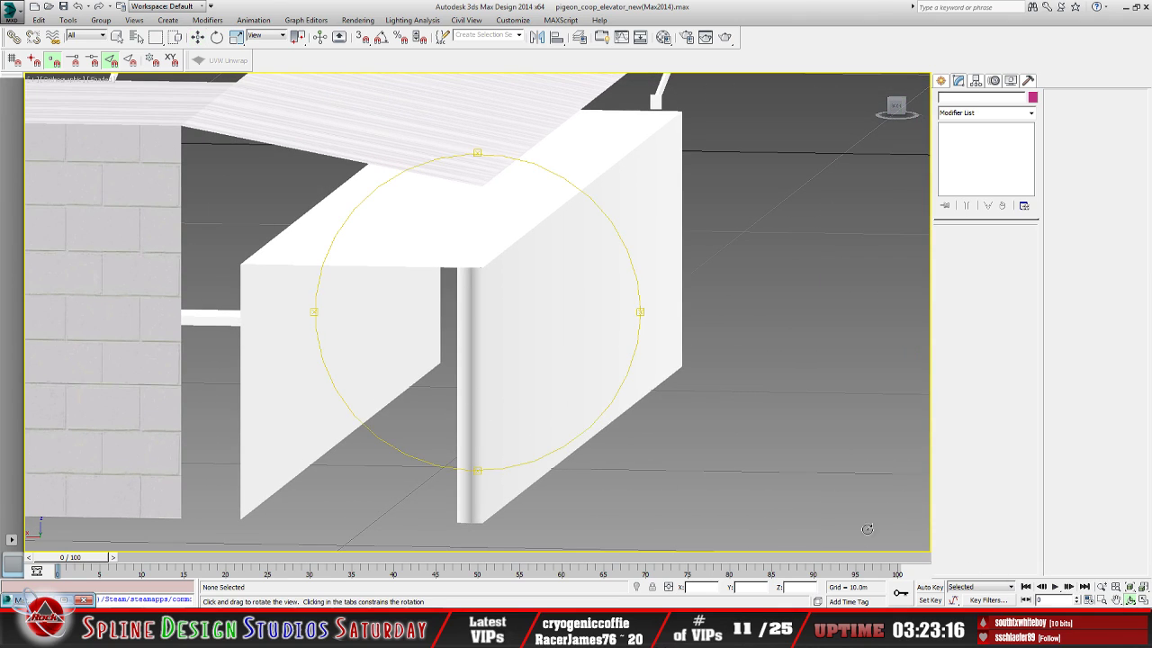
{"action": "mouse_move", "coordinate": [476, 386]}
{"action": "left_mouse_down"}
{"action": "mouse_move", "coordinate": [494, 375]}
{"action": "mouse_move", "coordinate": [500, 408]}
{"action": "mouse_move", "coordinate": [420, 426]}
{"action": "mouse_move", "coordinate": [435, 357]}
{"action": "mouse_move", "coordinate": [662, 365]}
{"action": "mouse_move", "coordinate": [579, 390]}
{"action": "mouse_move", "coordinate": [493, 393]}
{"action": "left_mouse_up"}
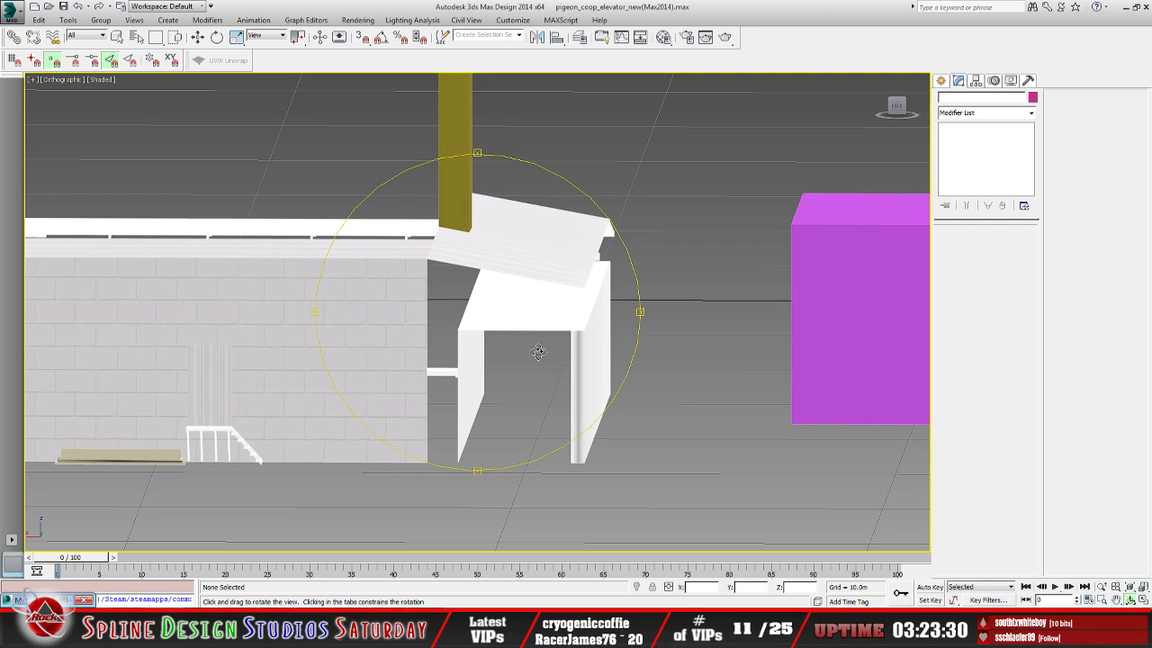
{"action": "left_click", "coordinate": [117, 37]}
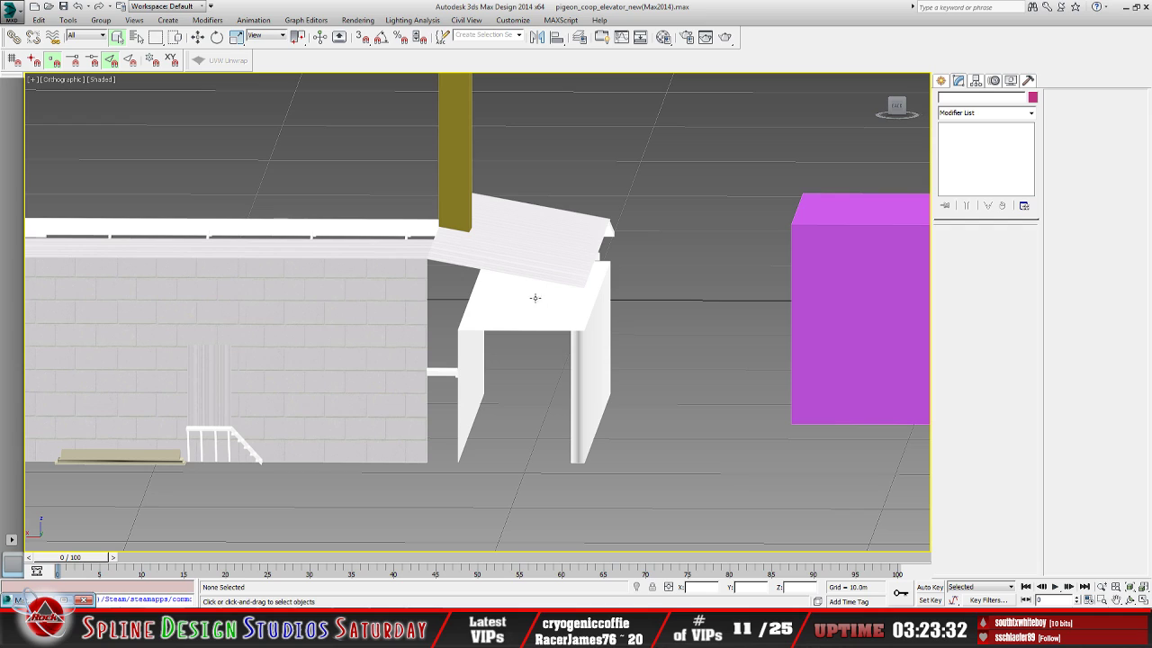
{"action": "left_click", "coordinate": [515, 318]}
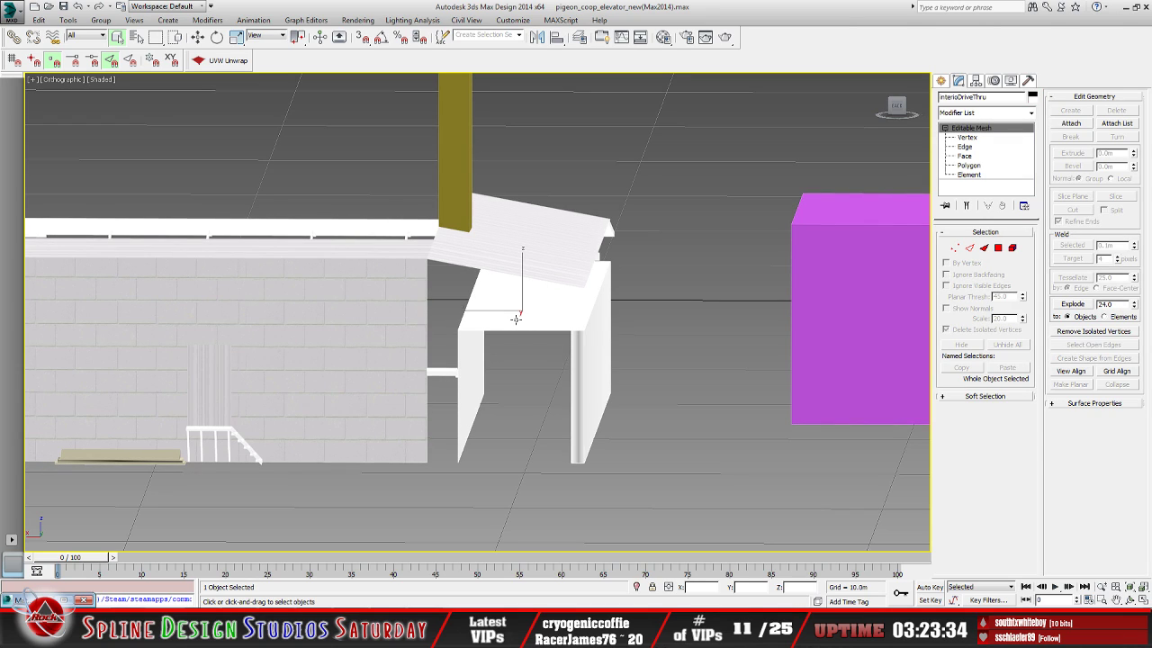
{"action": "key", "text": "m"}
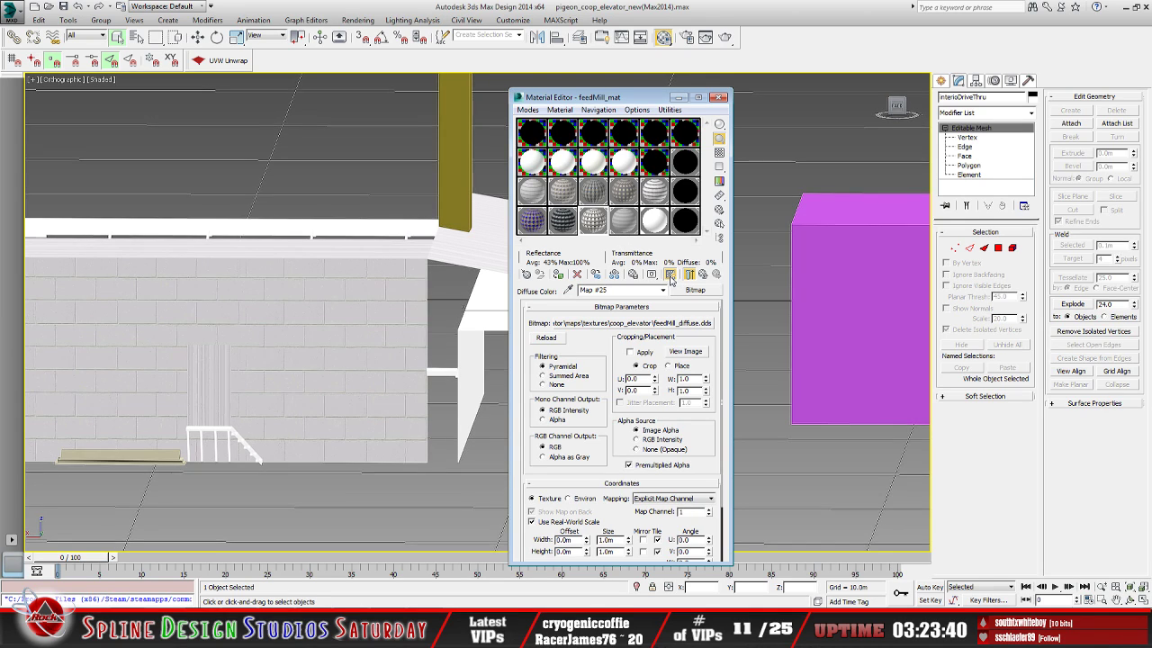
{"action": "left_click", "coordinate": [559, 275]}
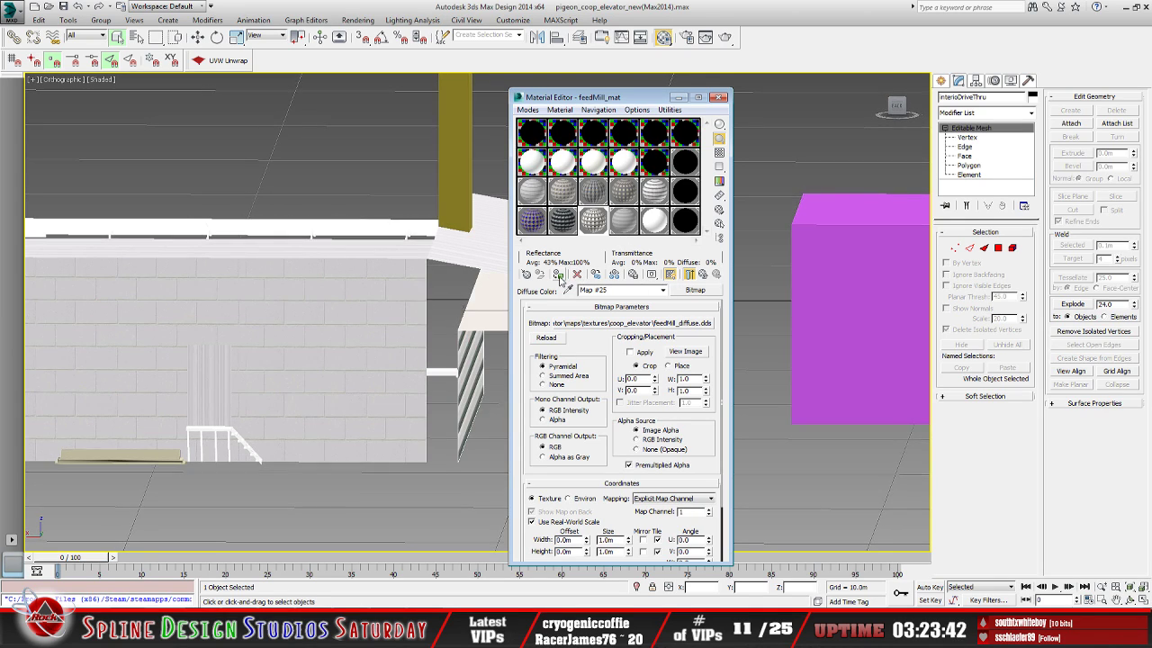
{"action": "left_click", "coordinate": [678, 97]}
Add an Unwrap UVW modifier to interioDriveThru and show Map #25 (feedMill_diffuse.dds) as the background of an enlarged UV editor
{"action": "middle_click_drag", "start_coordinate": [615, 345], "coordinate": [530, 352]}
{"action": "left_click", "coordinate": [228, 60]}
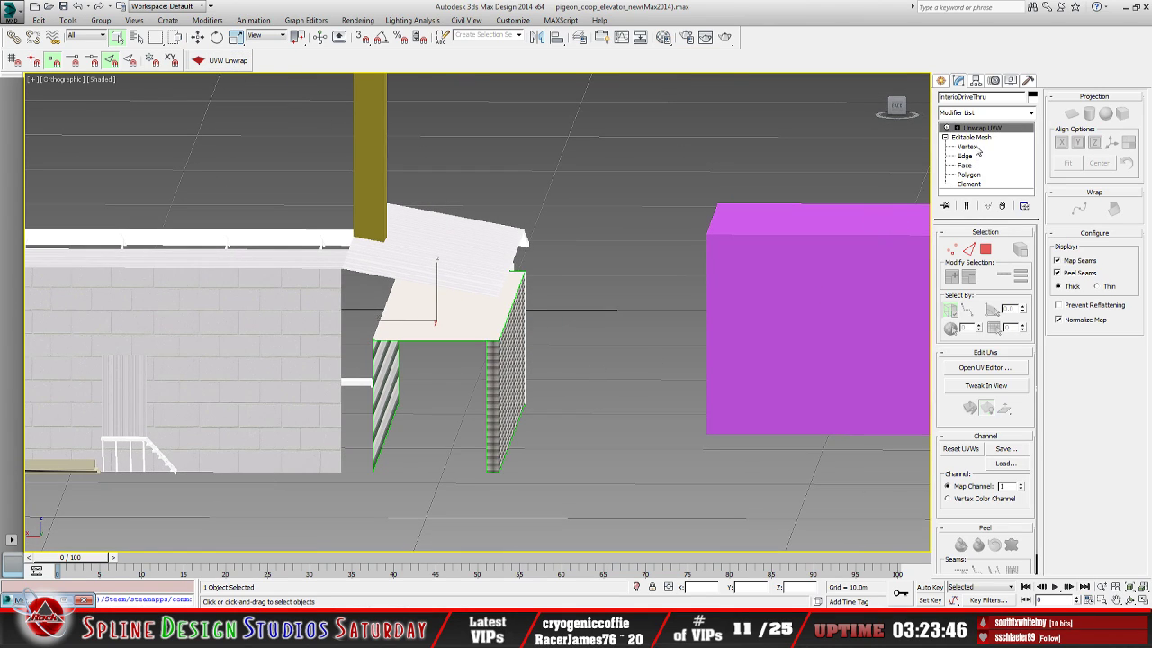
{"action": "left_click", "coordinate": [984, 368]}
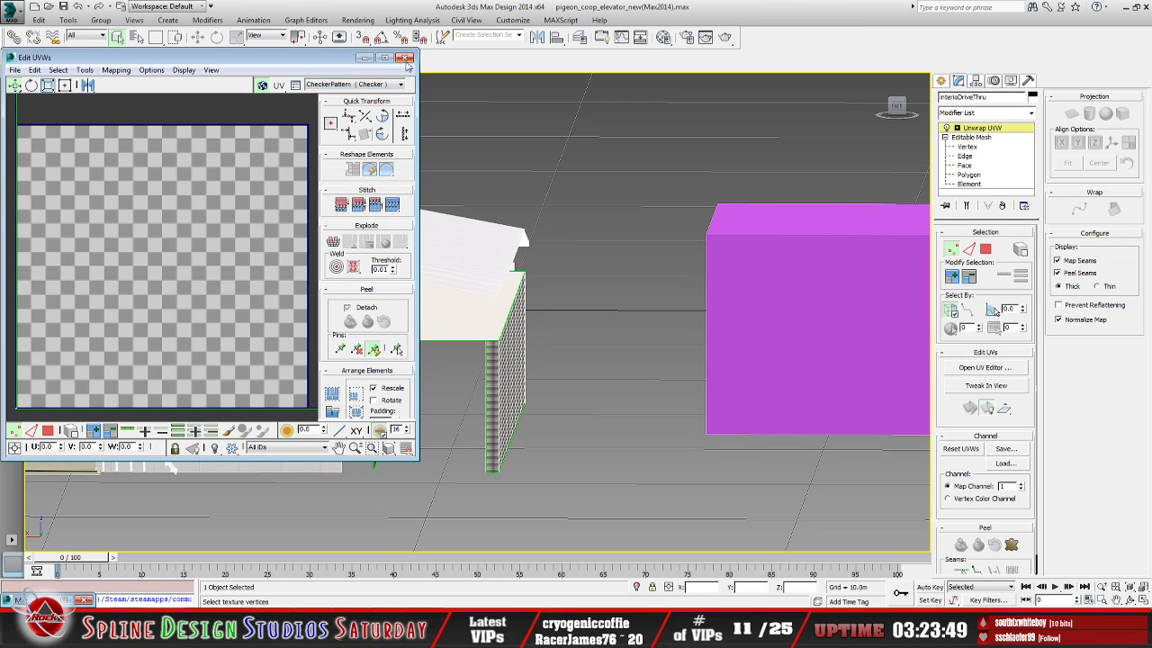
{"action": "left_click", "coordinate": [400, 83]}
{"action": "left_click", "coordinate": [400, 99]}
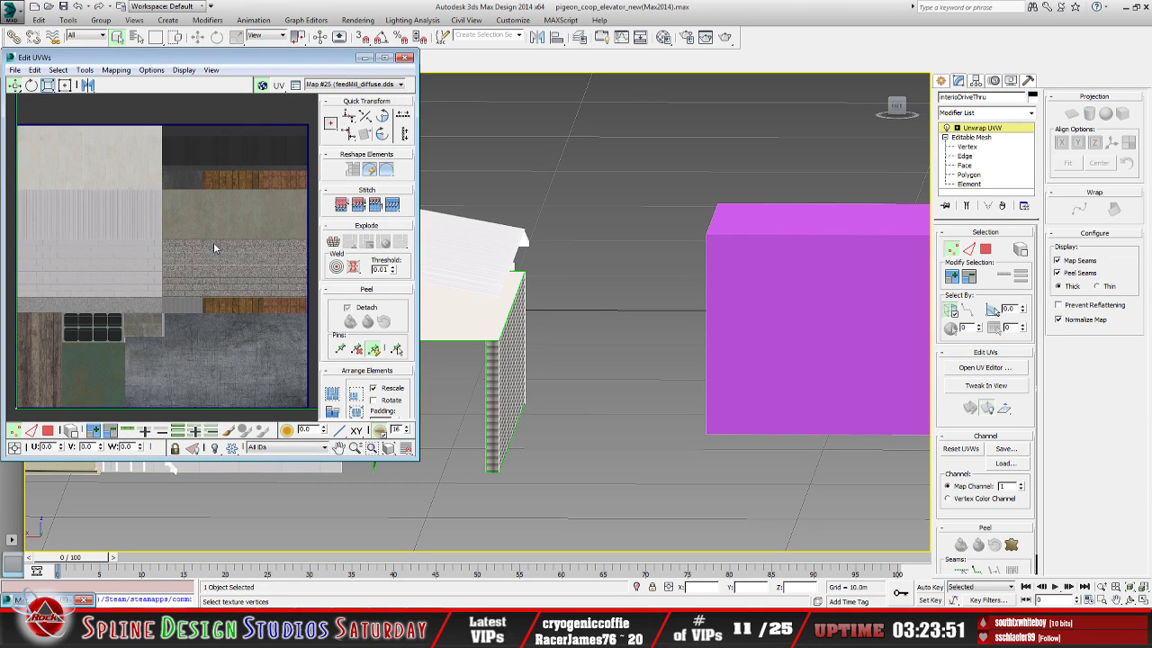
{"action": "scroll", "coordinate": [213, 243], "scroll_direction": "down", "scroll_amount": 2}
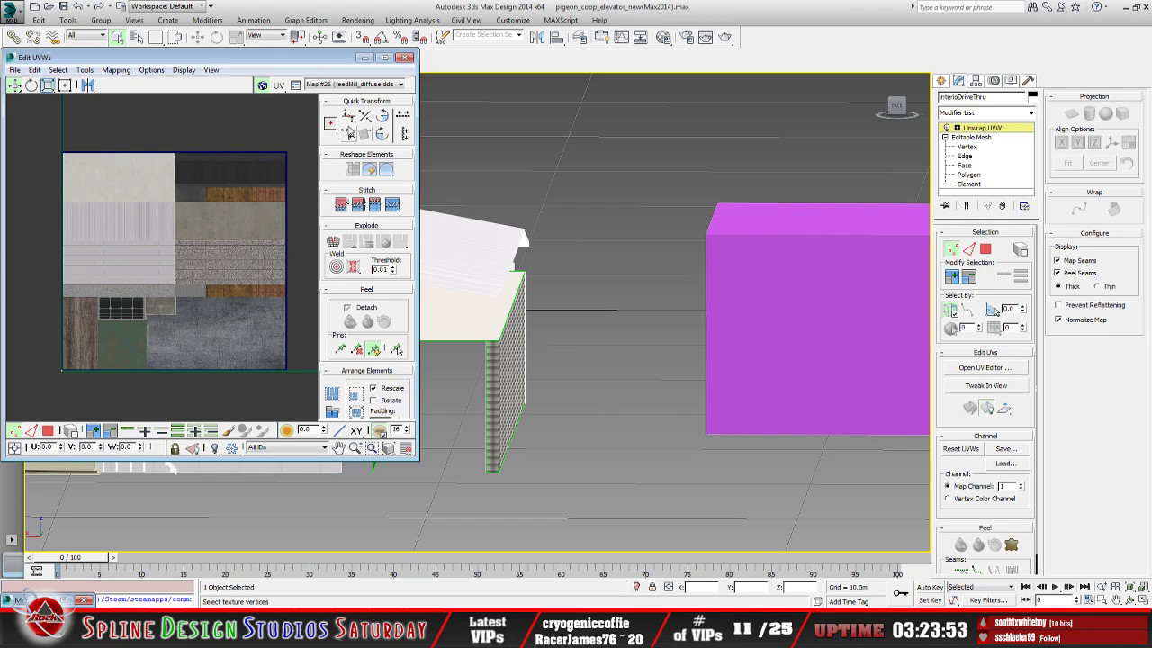
{"action": "left_click_drag", "start_coordinate": [413, 457], "coordinate": [601, 511]}
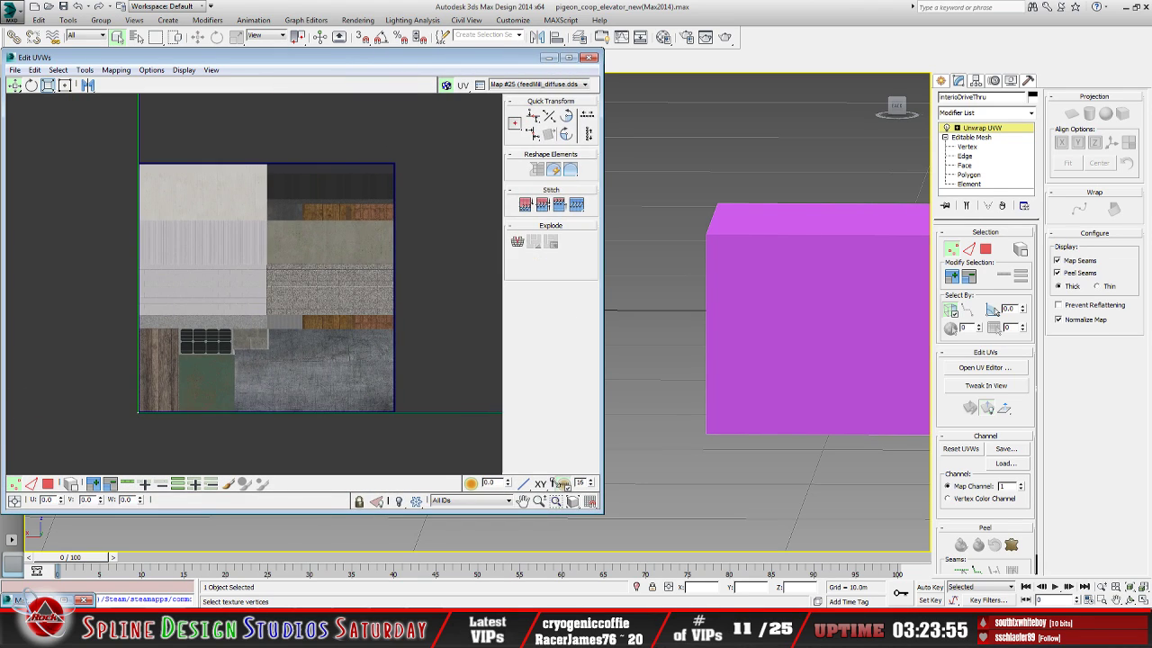
{"action": "scroll", "coordinate": [266, 317], "scroll_direction": "down", "scroll_amount": 6}
{"action": "scroll", "coordinate": [306, 292], "scroll_direction": "down", "scroll_amount": 4}
{"action": "middle_click_drag", "start_coordinate": [339, 288], "coordinate": [288, 341]}
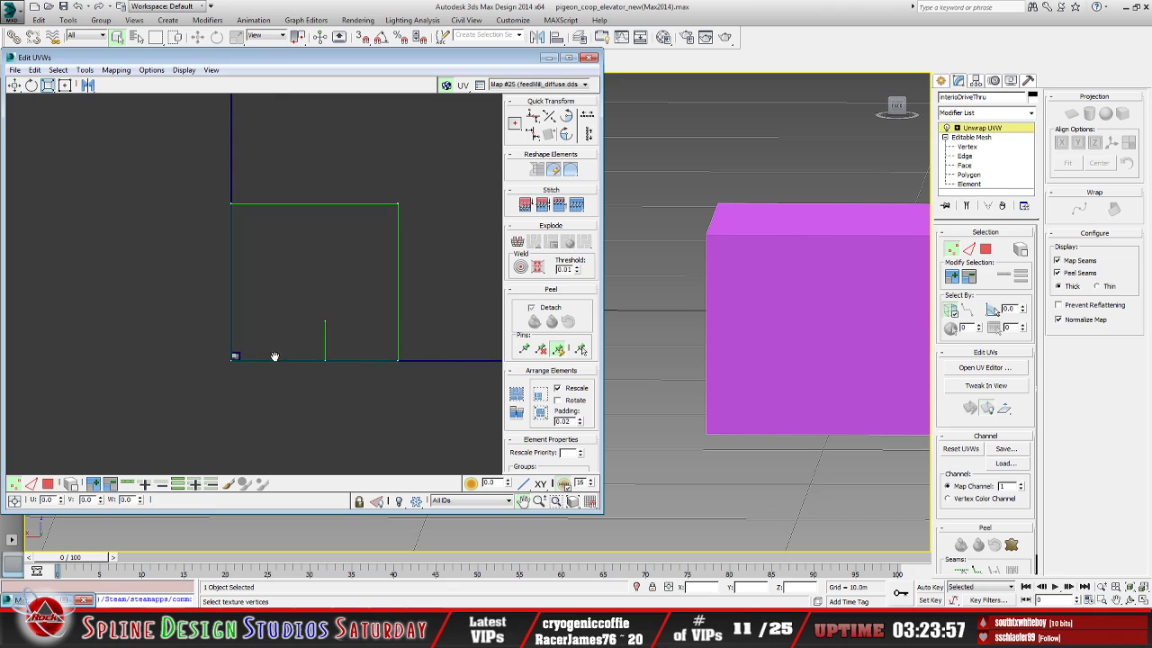
{"action": "left_click", "coordinate": [547, 58]}
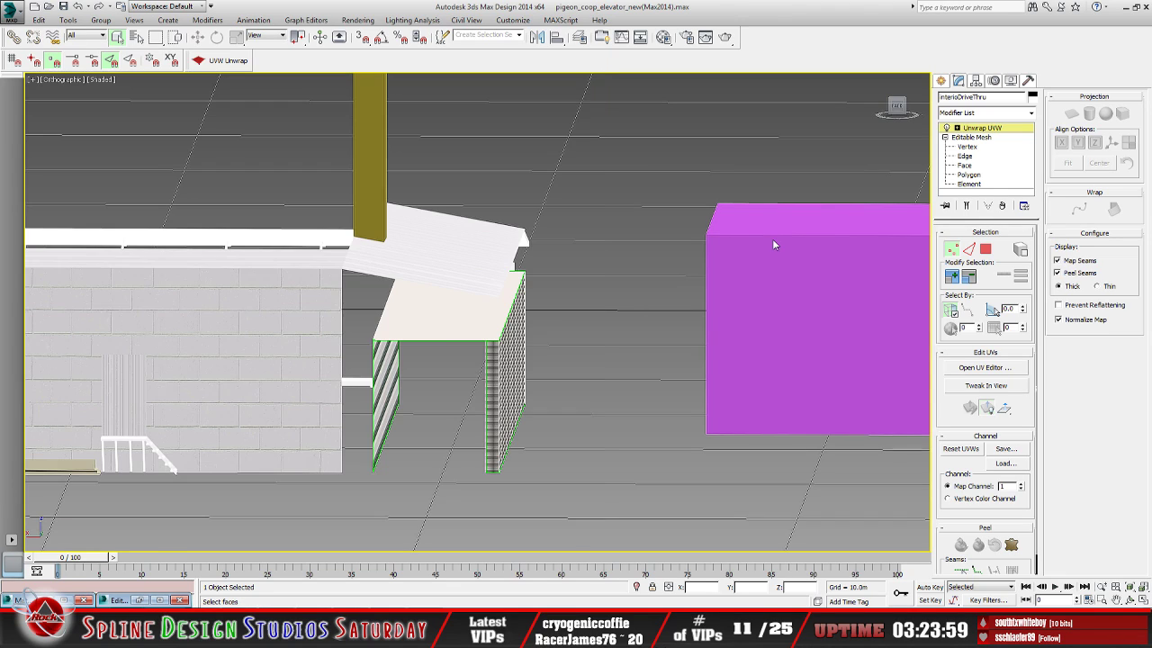
At the Polygon level of Unwrap UVW, select the large outer wall face between the end strips
{"action": "left_click", "coordinate": [958, 128]}
{"action": "left_click", "coordinate": [981, 155]}
{"action": "middle_click_drag", "start_coordinate": [596, 334], "coordinate": [584, 317]}
{"action": "left_click", "coordinate": [1139, 601]}
{"action": "left_click_drag", "start_coordinate": [505, 328], "coordinate": [436, 279]}
{"action": "left_click", "coordinate": [117, 37]}
{"action": "left_click", "coordinate": [379, 306]}
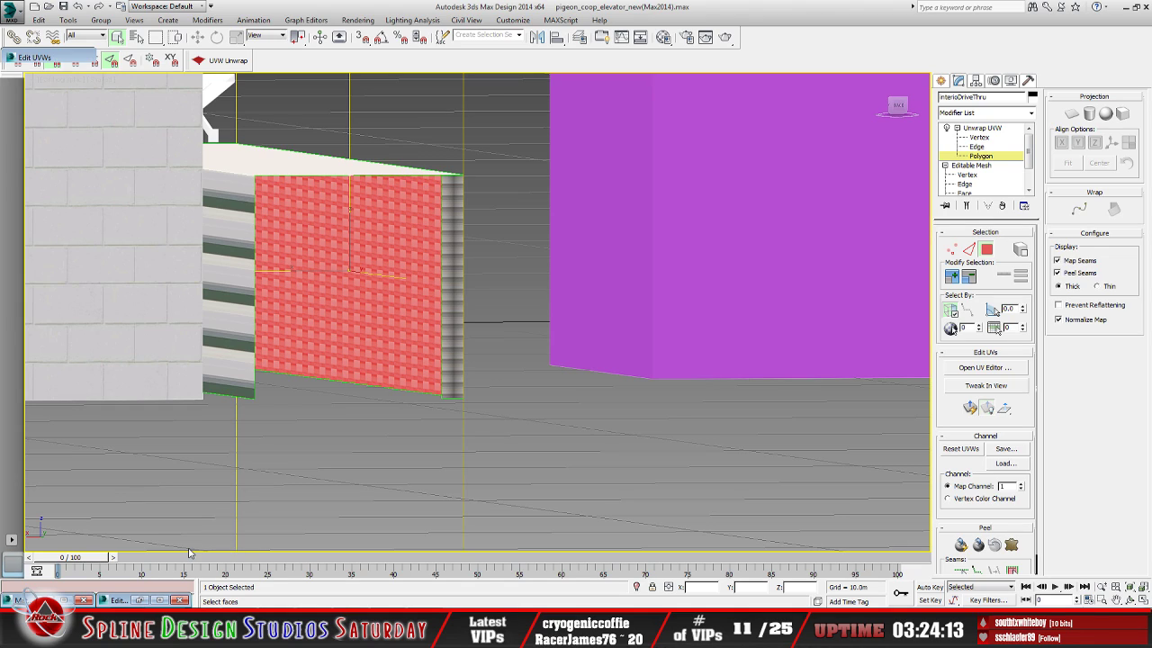
Restore the UV editor and apply a quick planar map to the selected wall face
{"action": "left_click", "coordinate": [141, 600]}
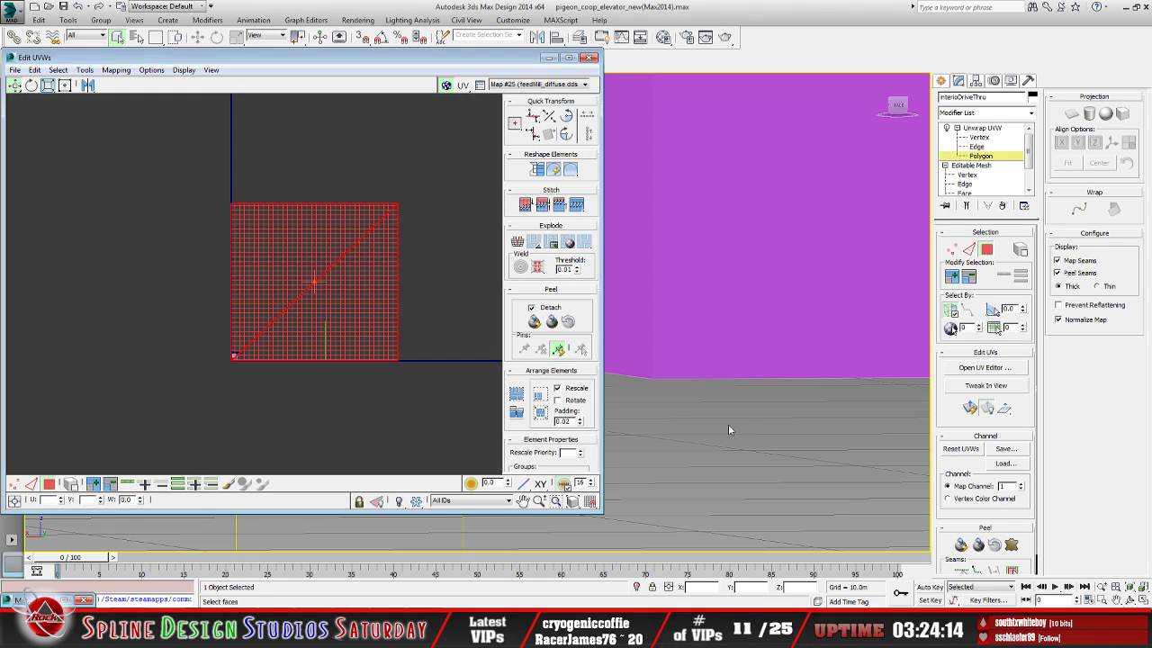
{"action": "left_click", "coordinate": [970, 408]}
{"action": "scroll", "coordinate": [295, 365], "scroll_direction": "up", "scroll_amount": 10}
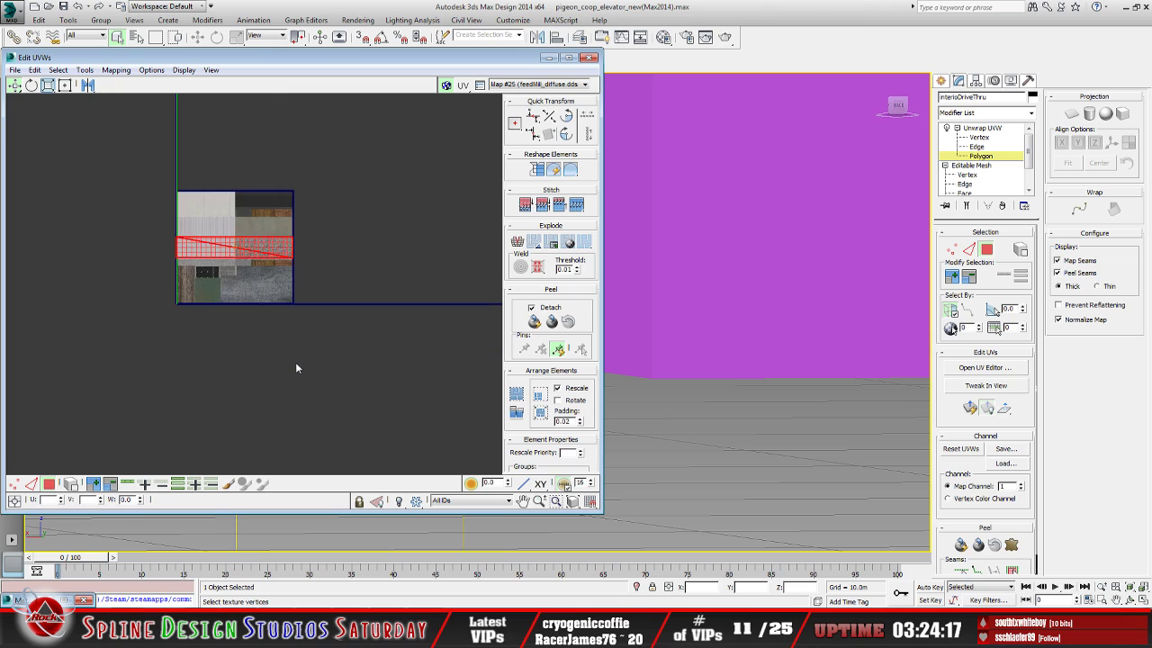
{"action": "middle_click_drag", "start_coordinate": [287, 315], "coordinate": [303, 342]}
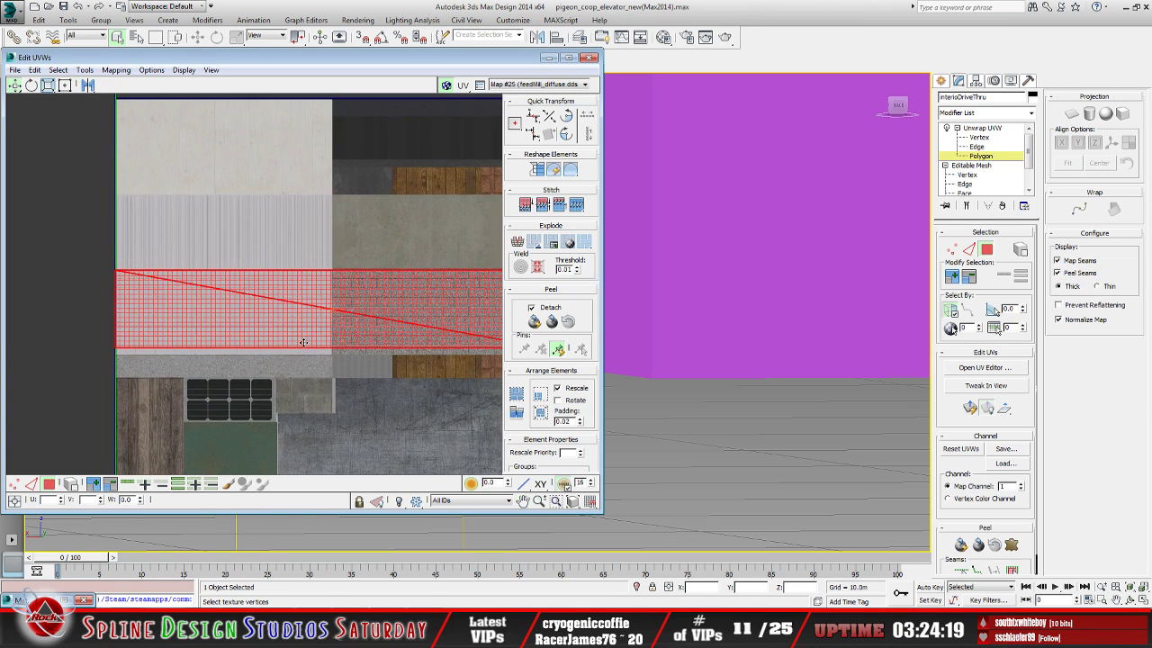
{"action": "scroll", "coordinate": [380, 338], "scroll_direction": "down", "scroll_amount": 3}
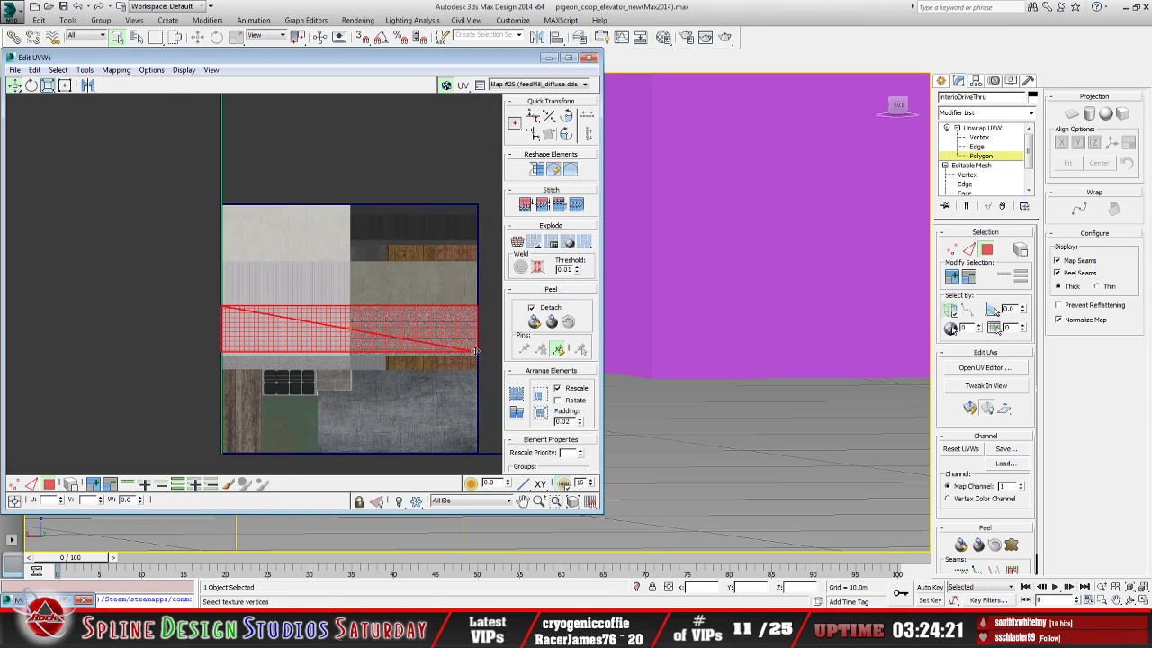
In Freeform mode, shrink the wall face's UVs and move them onto the dark metal area in the texture's upper-right part
{"action": "left_click", "coordinate": [65, 85]}
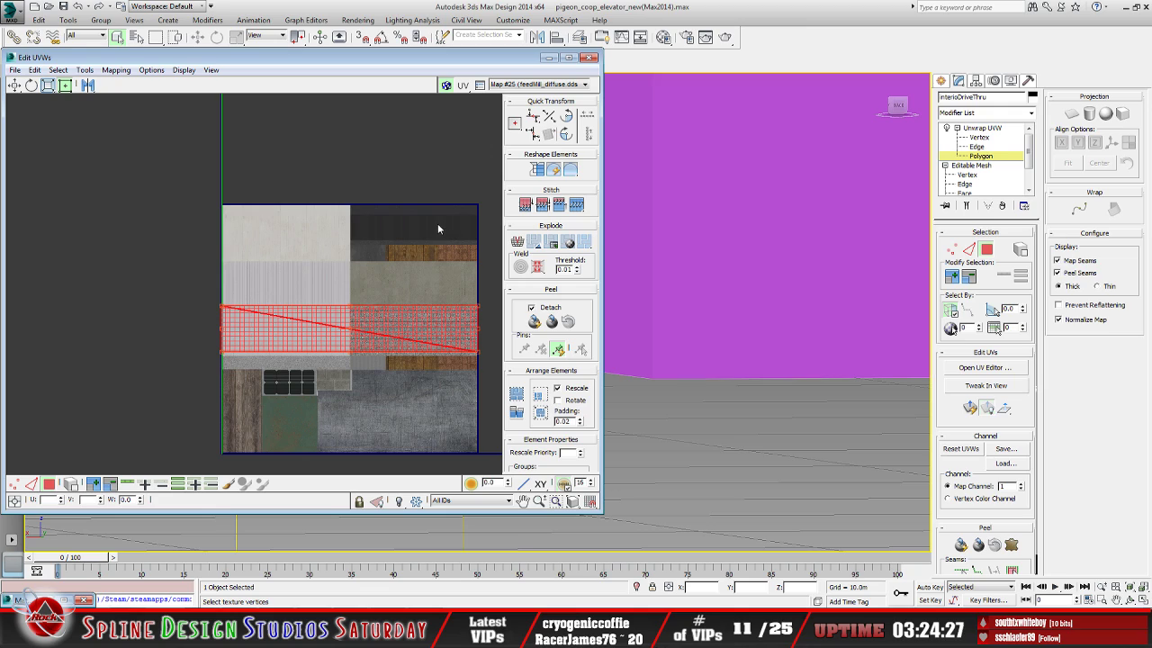
{"action": "left_click_drag", "start_coordinate": [480, 352], "coordinate": [414, 216]}
{"action": "scroll", "coordinate": [316, 297], "scroll_direction": "up", "scroll_amount": 3}
{"action": "middle_click_drag", "start_coordinate": [414, 216], "coordinate": [290, 296]}
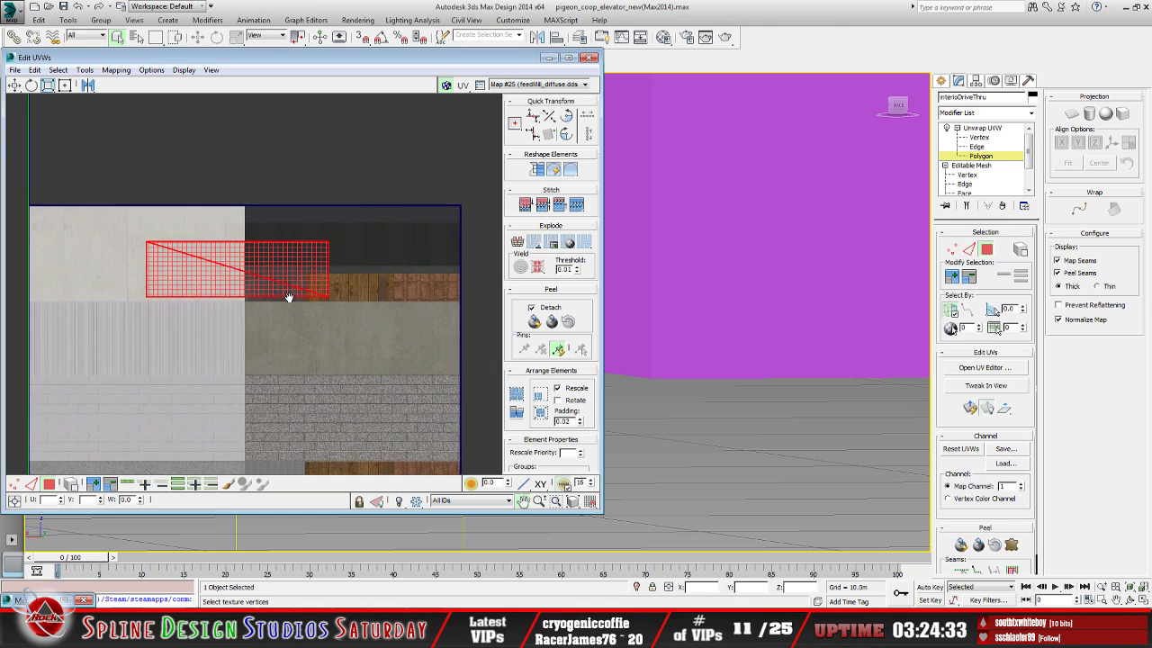
{"action": "scroll", "coordinate": [310, 293], "scroll_direction": "up", "scroll_amount": 3}
{"action": "scroll", "coordinate": [315, 289], "scroll_direction": "up", "scroll_amount": 2}
{"action": "scroll", "coordinate": [312, 288], "scroll_direction": "down", "scroll_amount": 3}
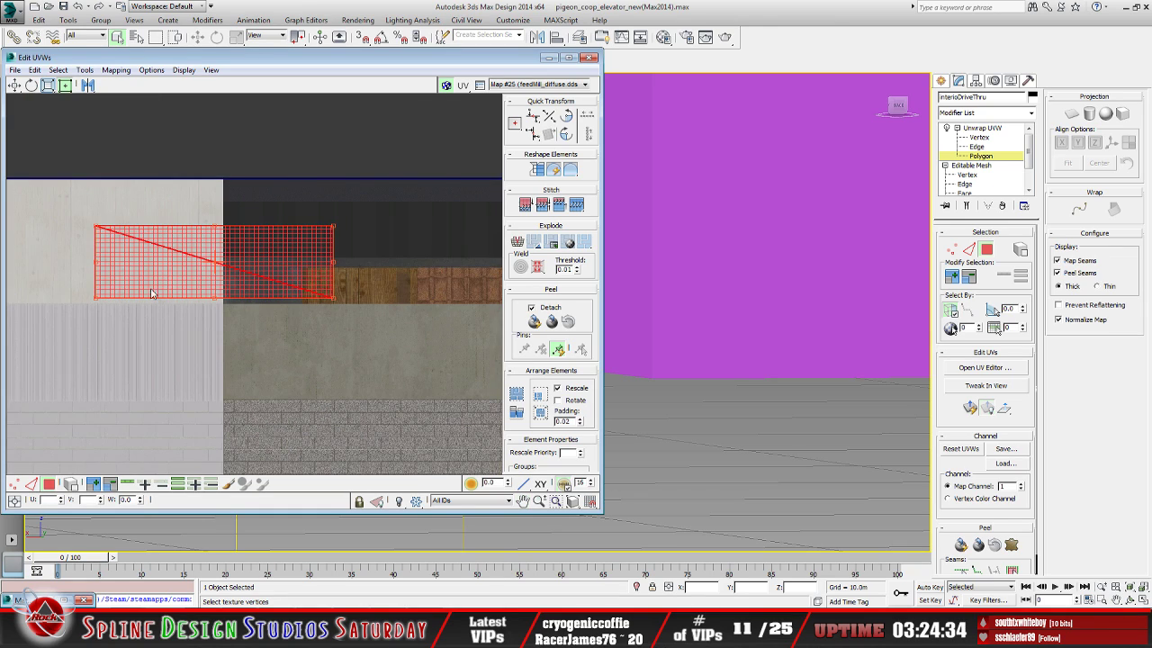
{"action": "left_click_drag", "start_coordinate": [94, 298], "coordinate": [134, 283]}
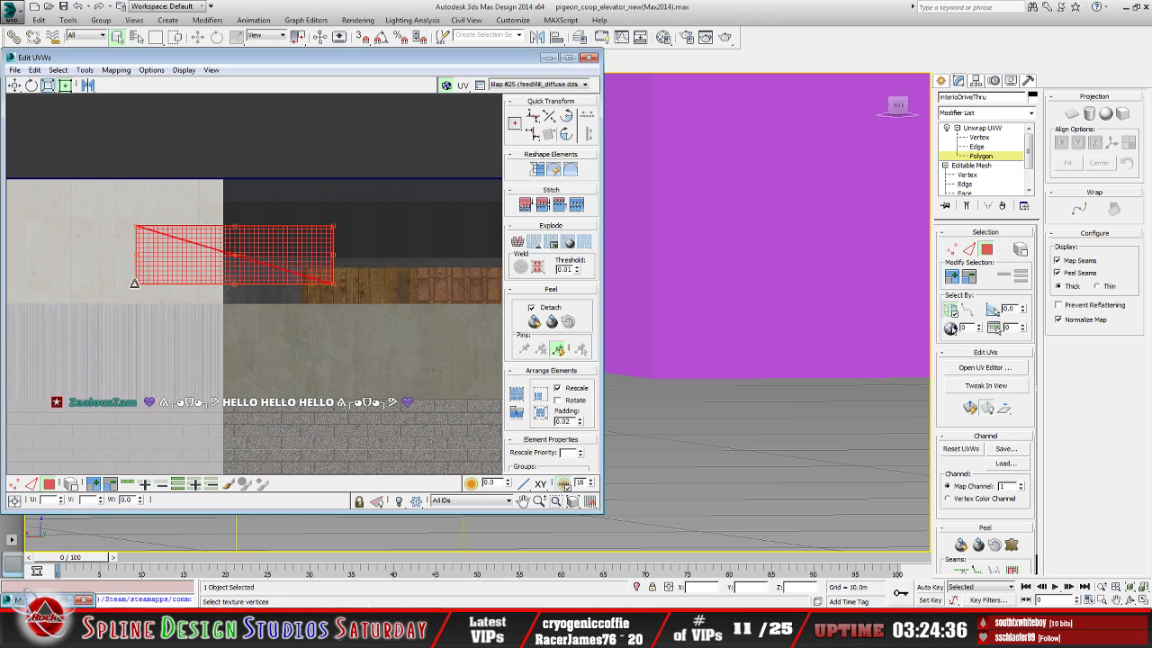
{"action": "left_click_drag", "start_coordinate": [210, 279], "coordinate": [330, 254]}
Stretch the wall UVs to fill the texture's upper-right block of dark metal and wood, clear the selection and minimize the UV editor
{"action": "middle_click_drag", "start_coordinate": [180, 295], "coordinate": [281, 322]}
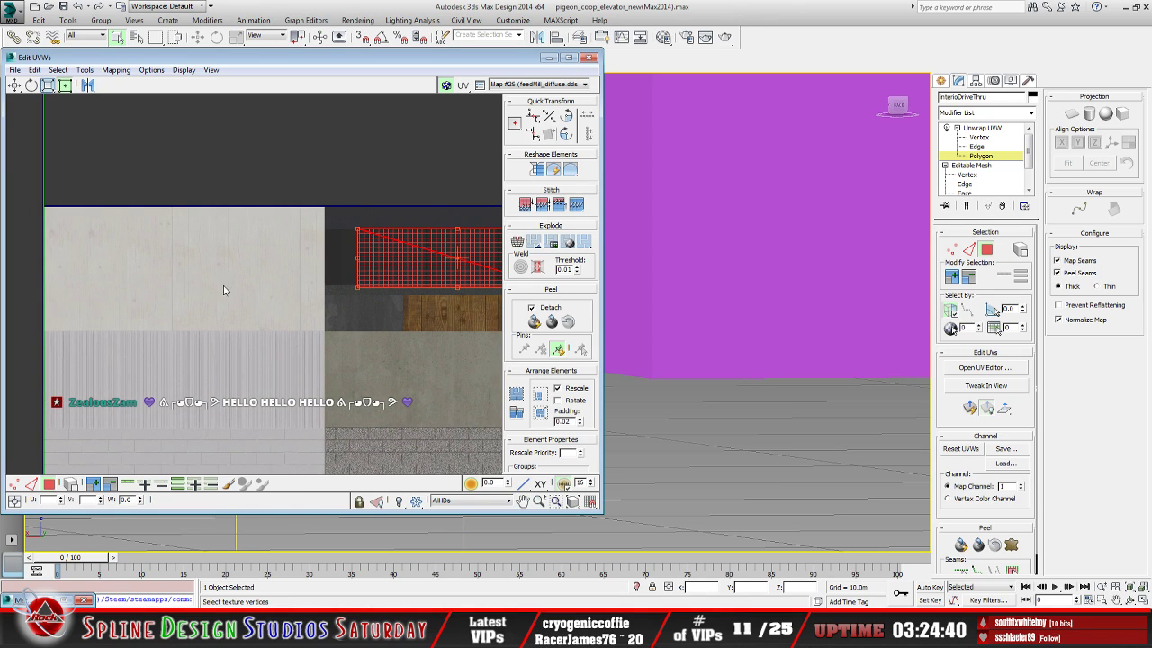
{"action": "middle_click_drag", "start_coordinate": [222, 289], "coordinate": [222, 321]}
{"action": "scroll", "coordinate": [417, 307], "scroll_direction": "down", "scroll_amount": 3}
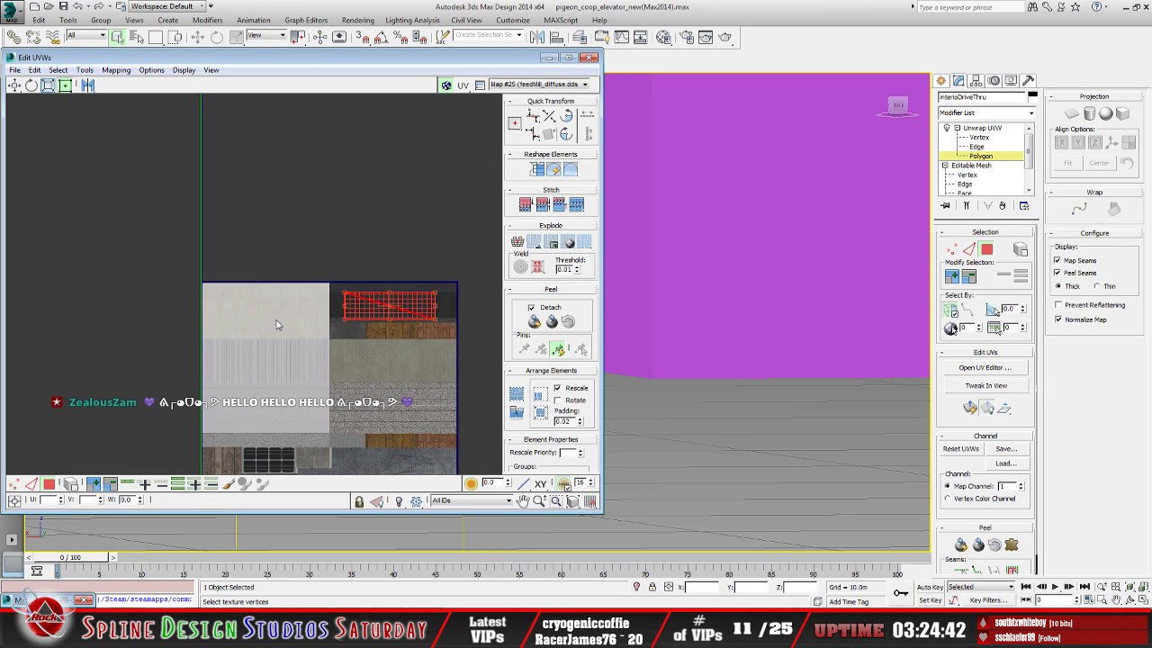
{"action": "middle_click_drag", "start_coordinate": [402, 315], "coordinate": [352, 330]}
{"action": "scroll", "coordinate": [351, 330], "scroll_direction": "up", "scroll_amount": 5}
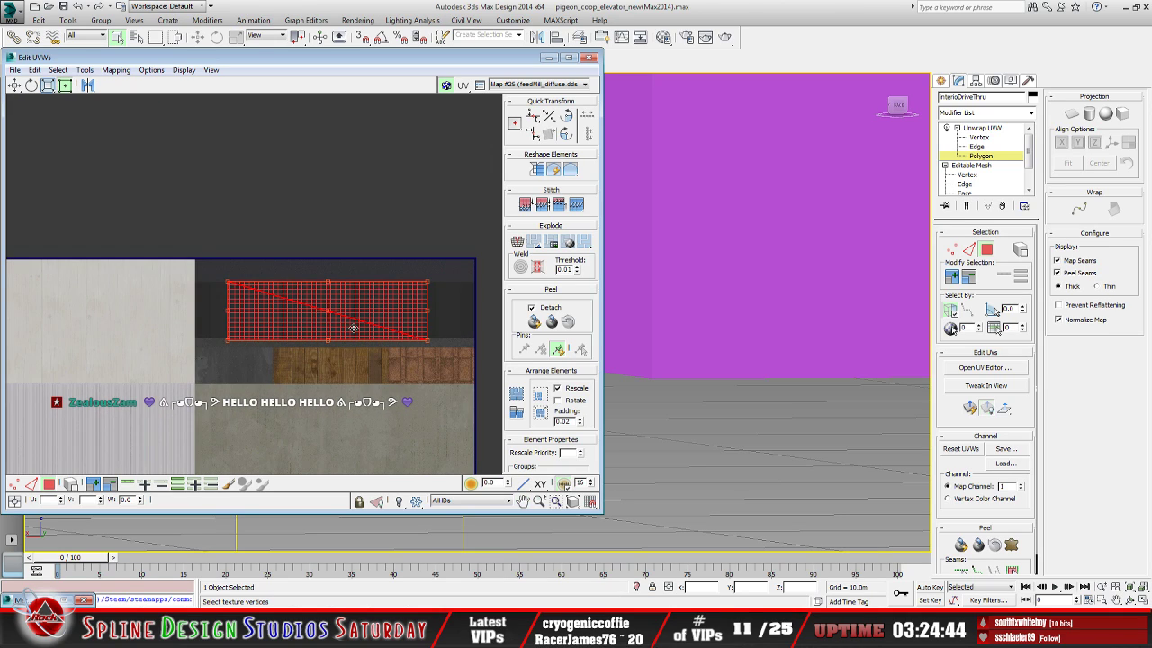
{"action": "left_click_drag", "start_coordinate": [225, 339], "coordinate": [203, 380]}
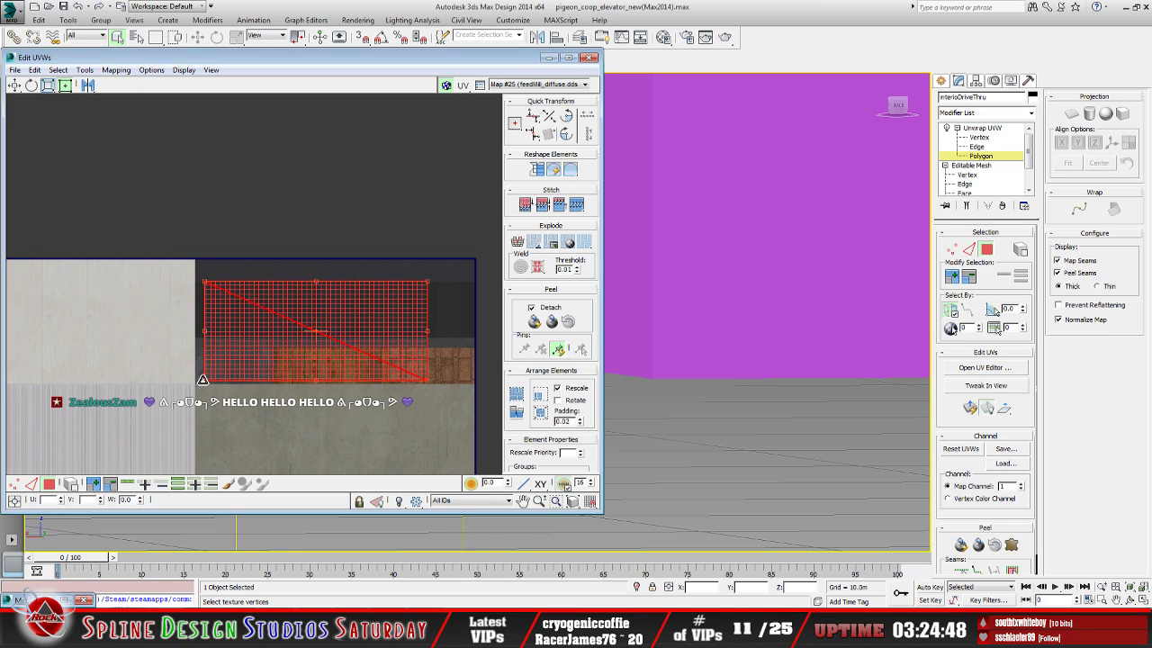
{"action": "left_click_drag", "start_coordinate": [205, 283], "coordinate": [200, 262]}
{"action": "left_click_drag", "start_coordinate": [428, 379], "coordinate": [471, 383]}
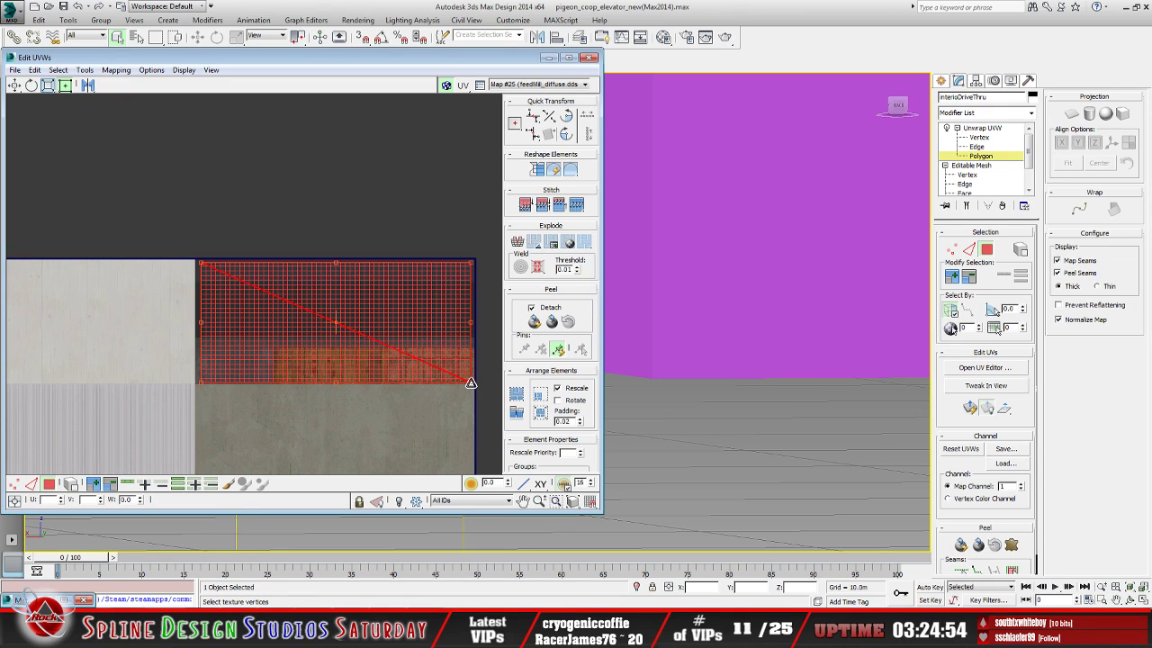
{"action": "scroll", "coordinate": [383, 342], "scroll_direction": "down", "scroll_amount": 3}
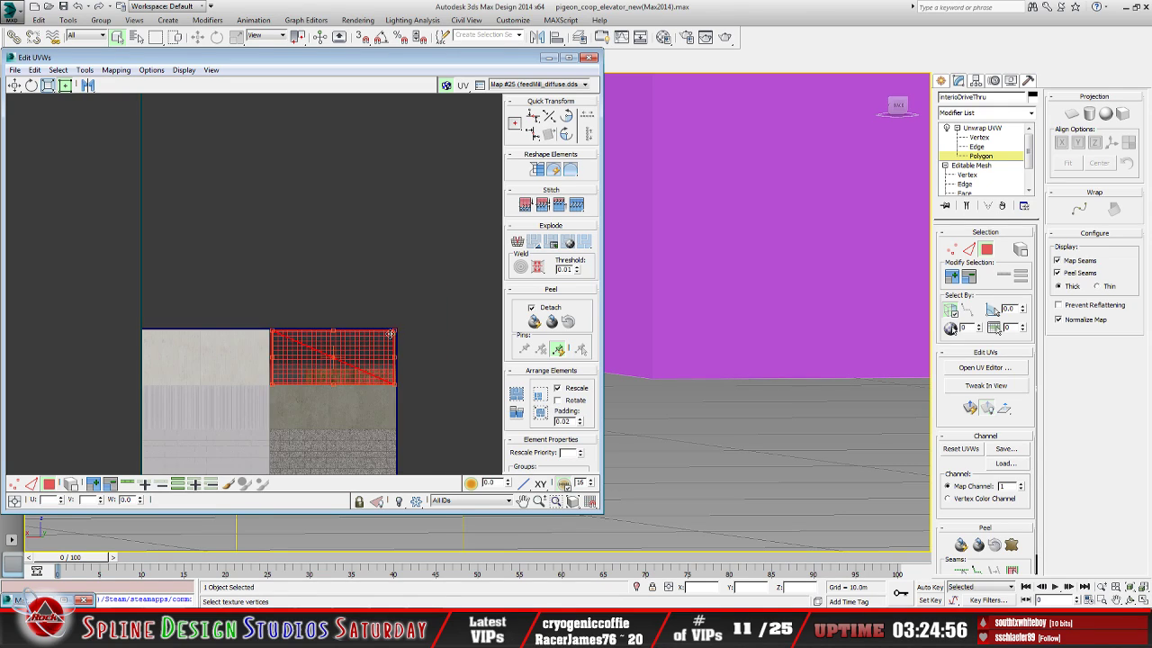
{"action": "left_click", "coordinate": [423, 311]}
{"action": "left_click", "coordinate": [549, 57]}
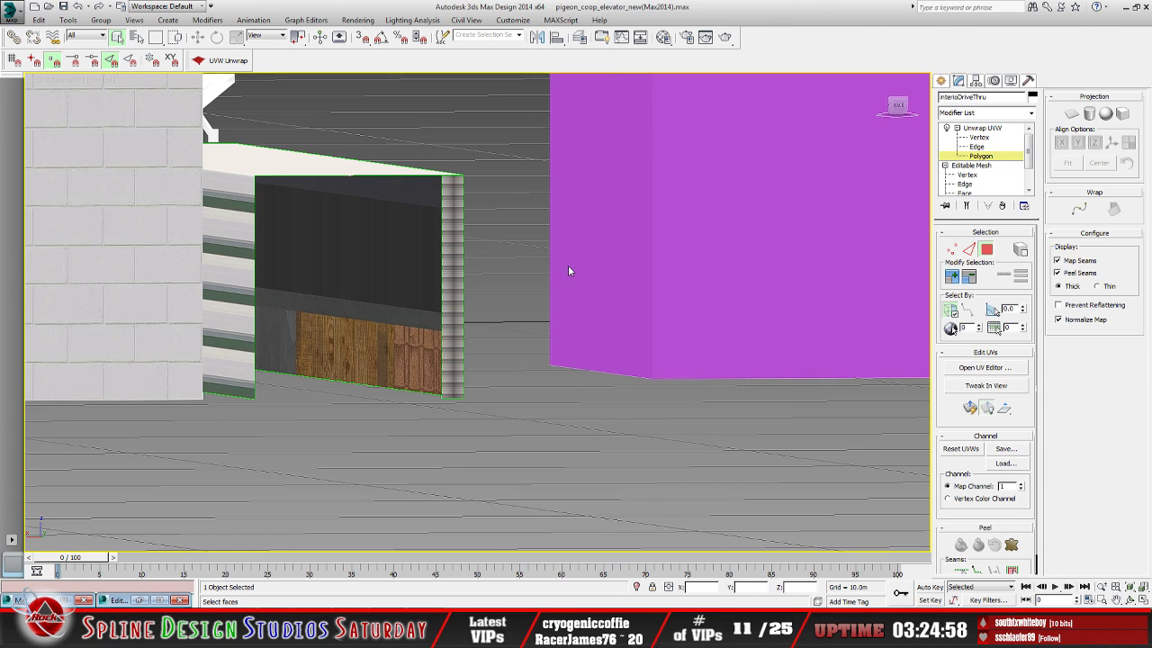
{"action": "middle_click_drag", "start_coordinate": [345, 305], "coordinate": [399, 342]}
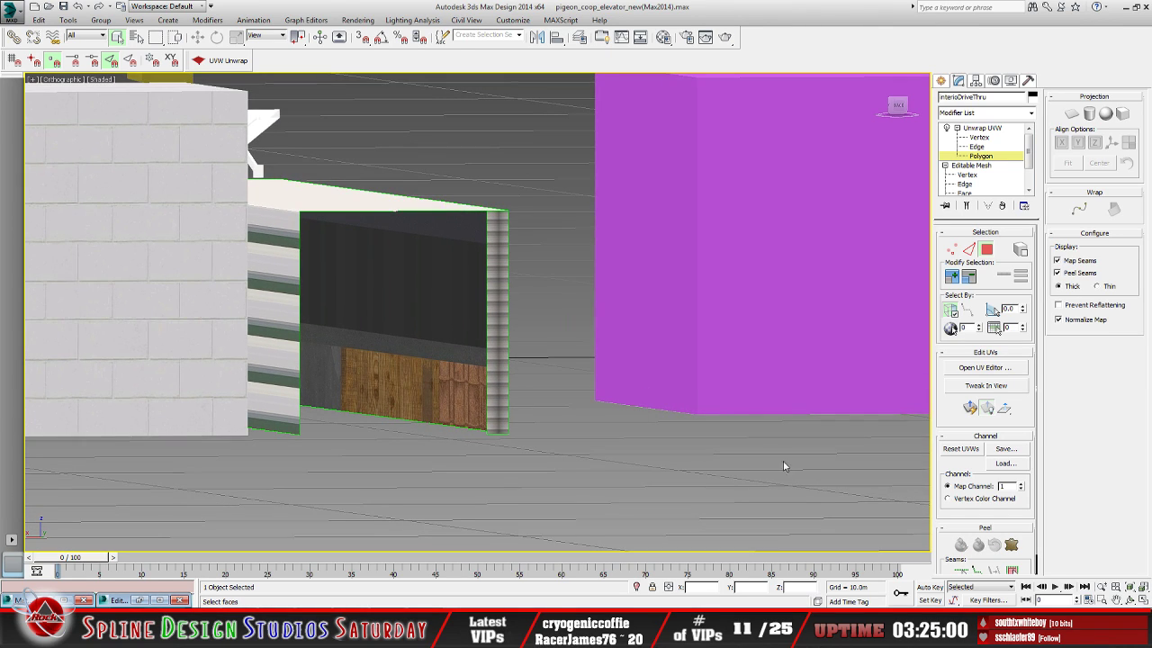
{"action": "left_click", "coordinate": [1130, 598]}
{"action": "left_click_drag", "start_coordinate": [411, 315], "coordinate": [413, 324]}
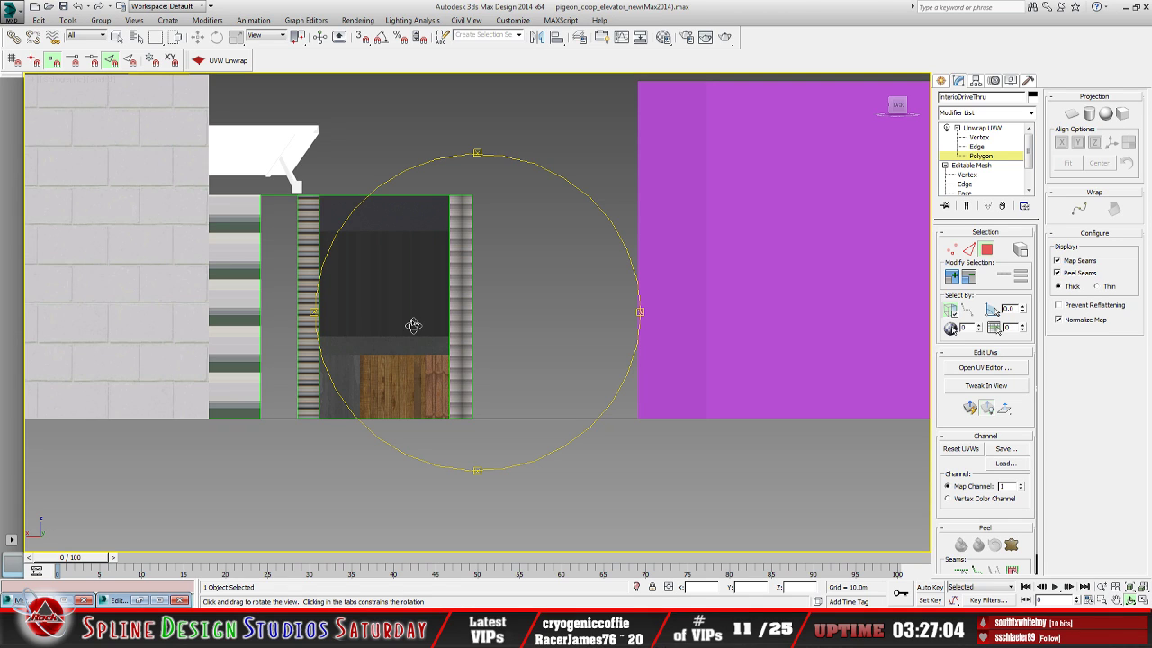
Switch to Paint Shop Pro, restore the feedMill_diffuse image and undo its layer flattening
{"action": "left_click_drag", "start_coordinate": [435, 361], "coordinate": [463, 355]}
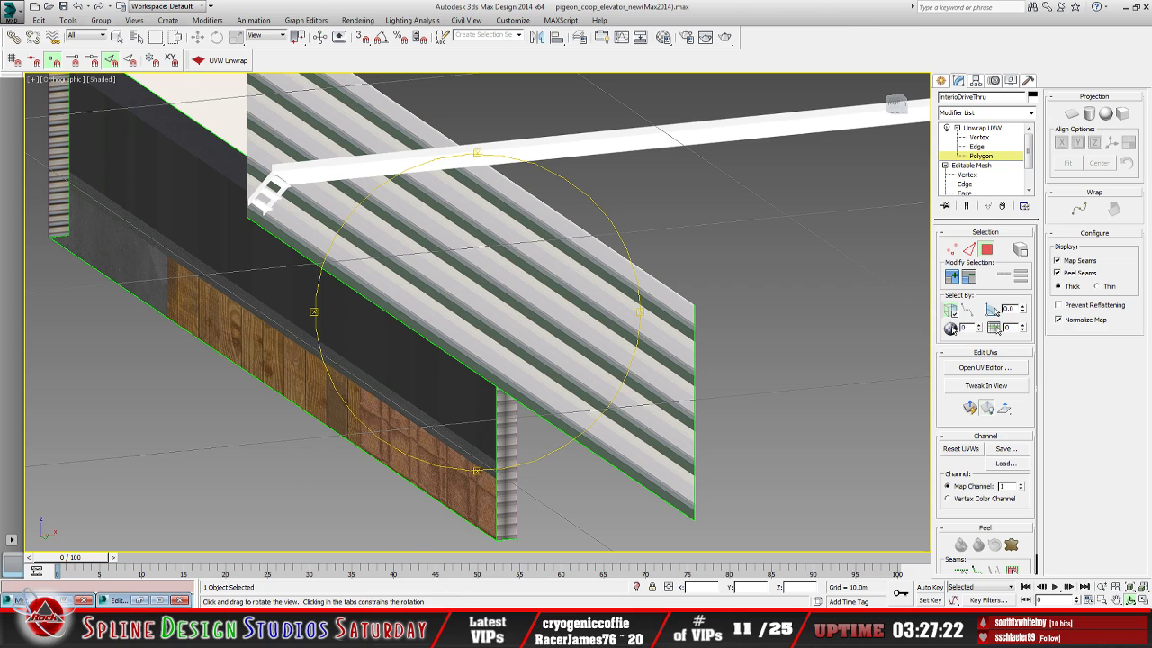
{"action": "key", "text": "alt+Tab"}
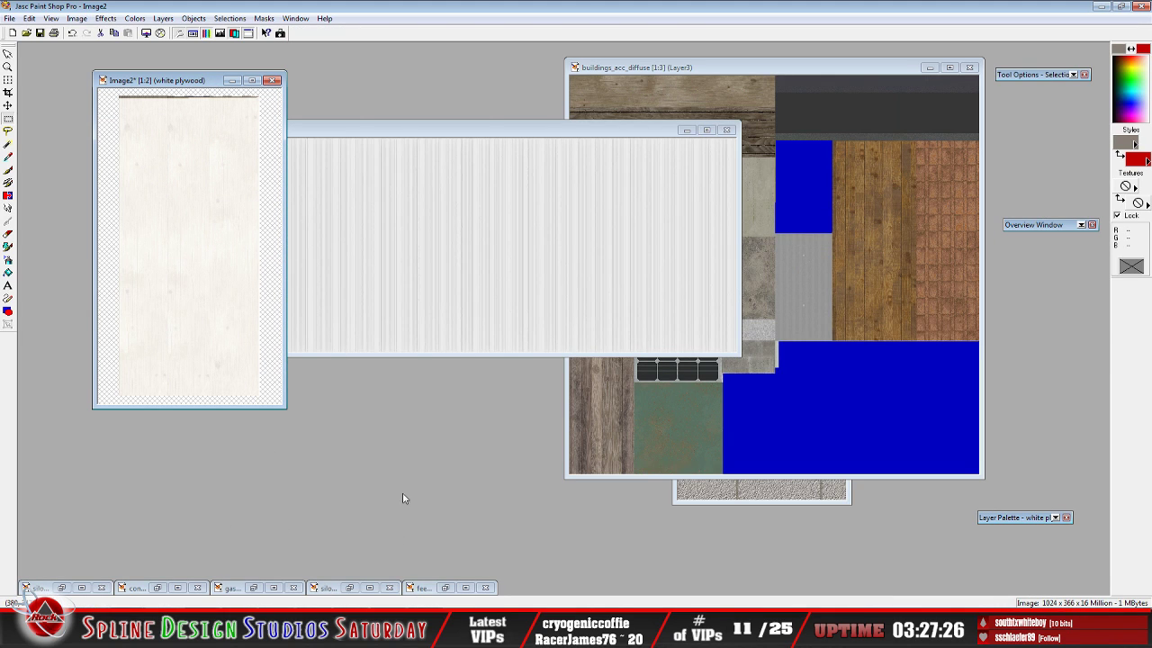
{"action": "left_click", "coordinate": [444, 587]}
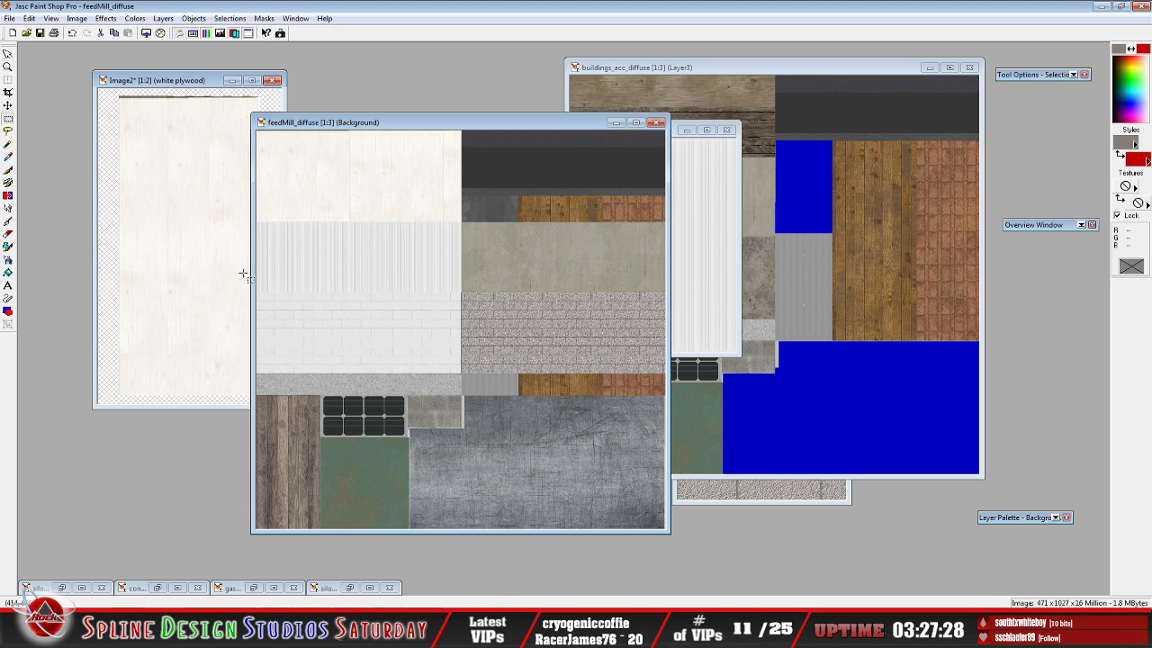
{"action": "key", "text": "ctrl+l"}
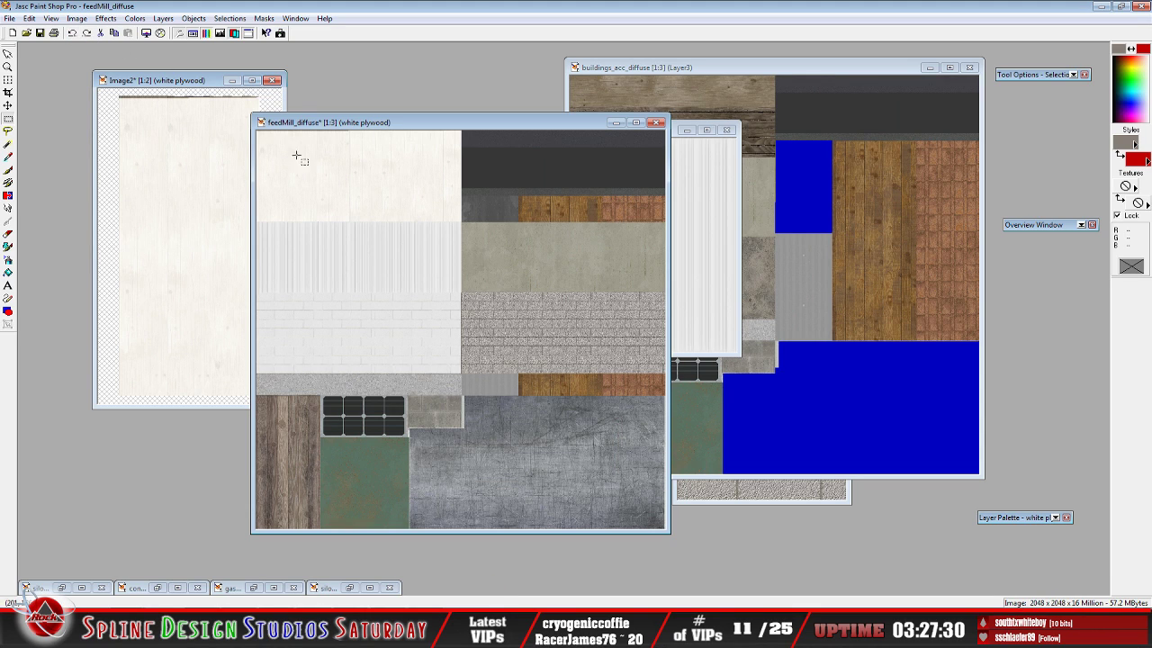
{"action": "left_click_drag", "start_coordinate": [404, 130], "coordinate": [232, 130]}
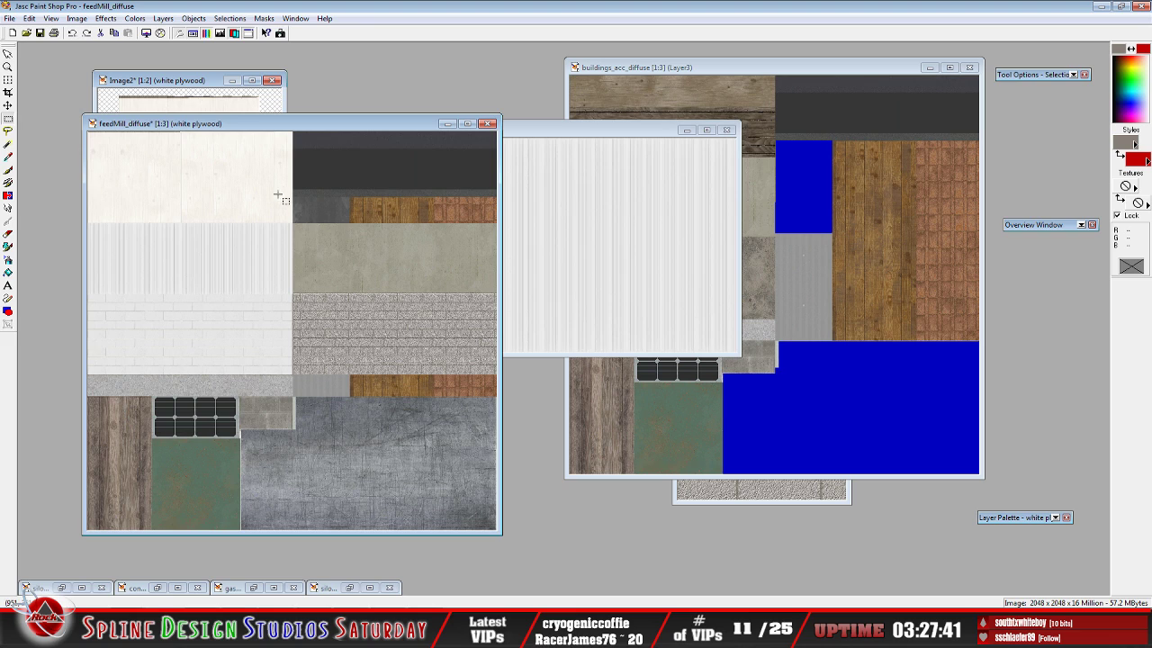
{"action": "left_click_drag", "start_coordinate": [82, 115], "coordinate": [65, 98]}
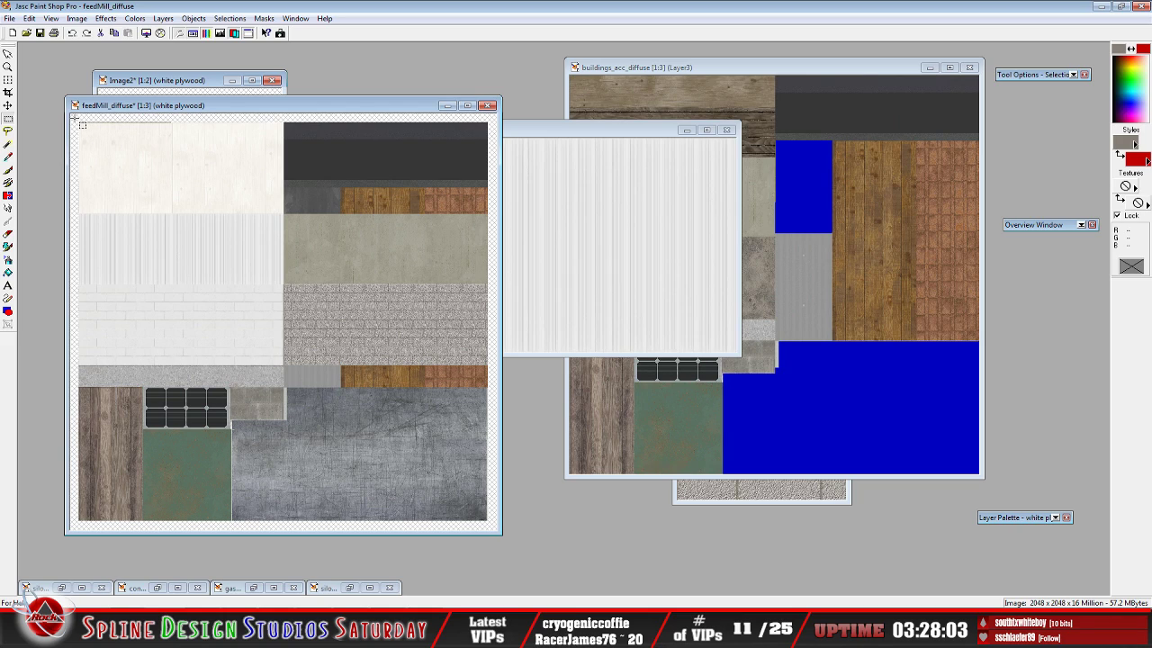
Select the white plywood block on feedMill_diffuse's white plywood layer, copy it and paste it as a new image
{"action": "left_click_drag", "start_coordinate": [73, 117], "coordinate": [289, 224]}
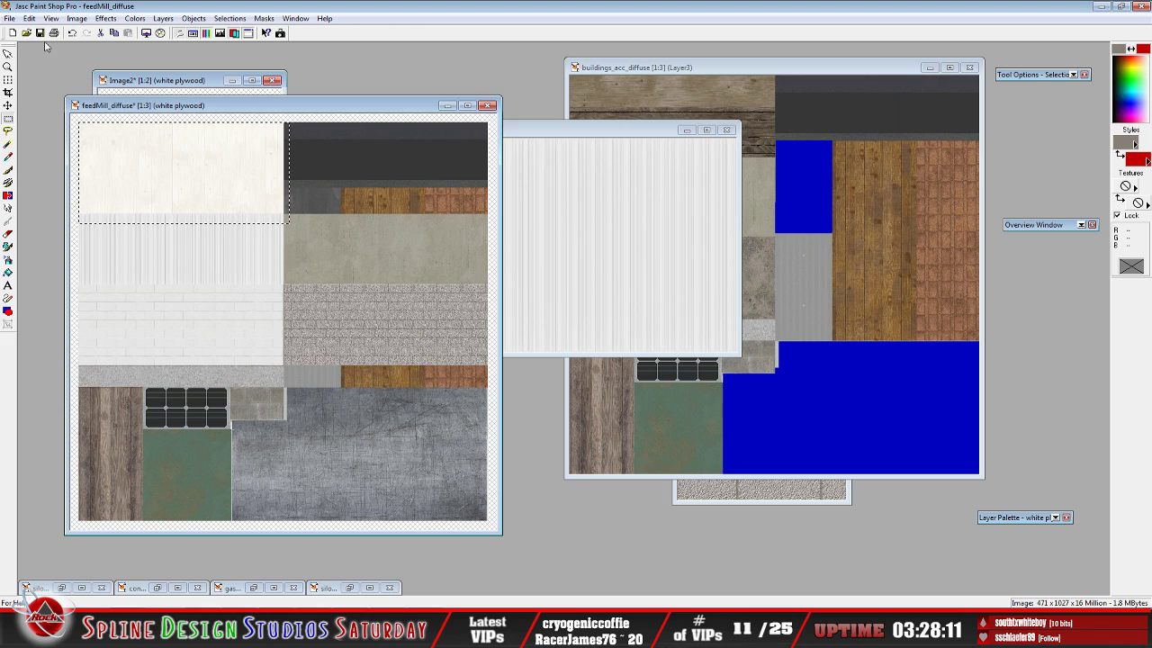
{"action": "left_click", "coordinate": [29, 18]}
{"action": "left_click", "coordinate": [67, 97]}
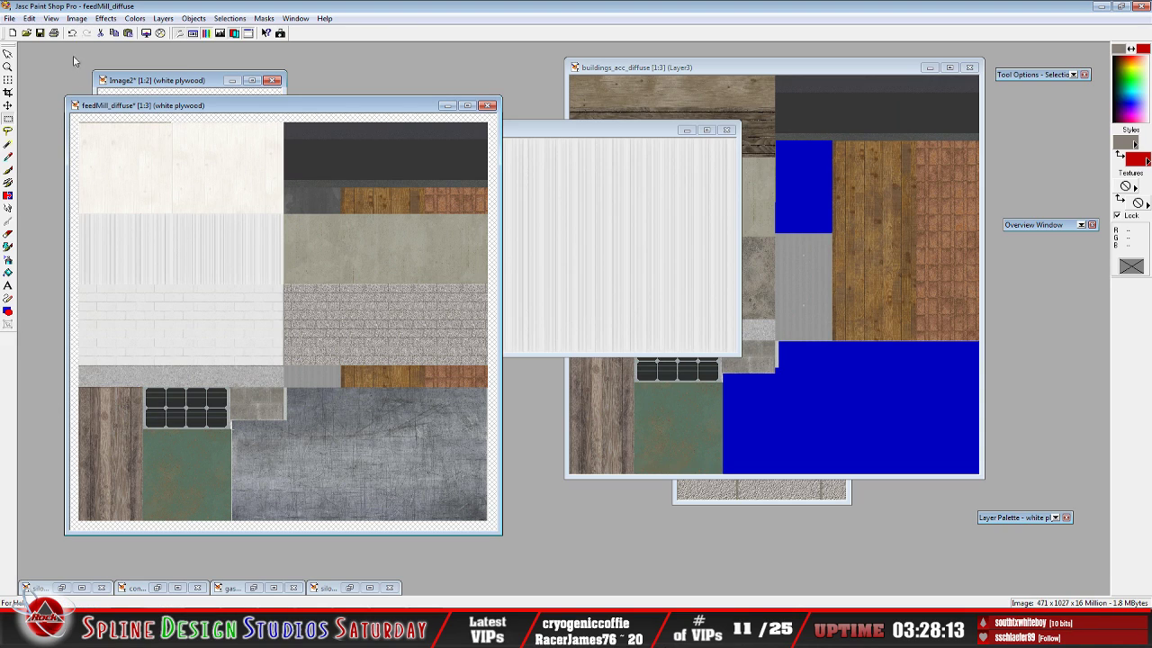
{"action": "left_click", "coordinate": [29, 18]}
{"action": "mouse_move", "coordinate": [54, 118]}
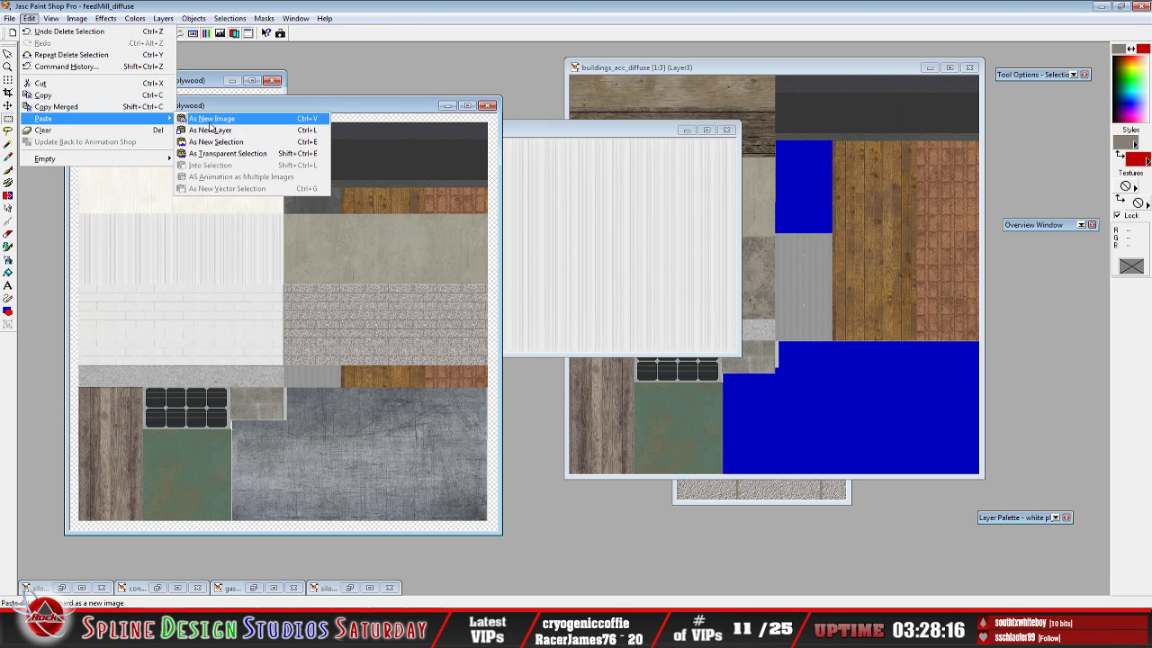
{"action": "left_click", "coordinate": [211, 121]}
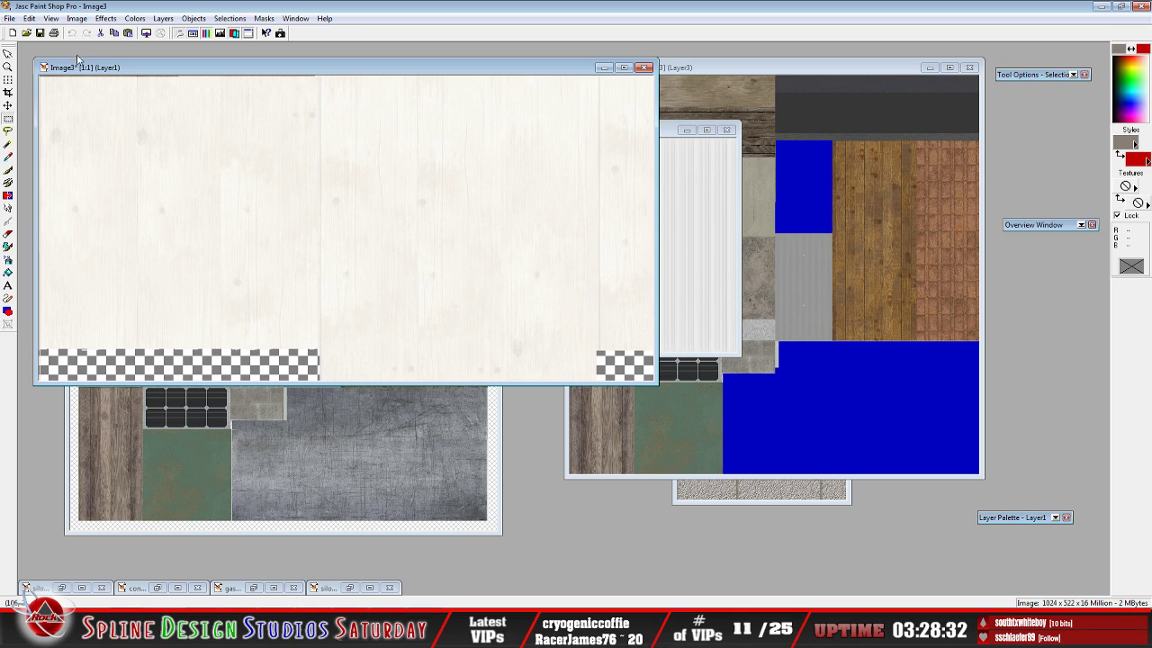
Crop the pasted plywood image to its full width, cutting off the partly transparent strip along the lower edge
{"action": "left_click_drag", "start_coordinate": [93, 72], "coordinate": [54, 73]}
{"action": "left_click", "coordinate": [7, 93]}
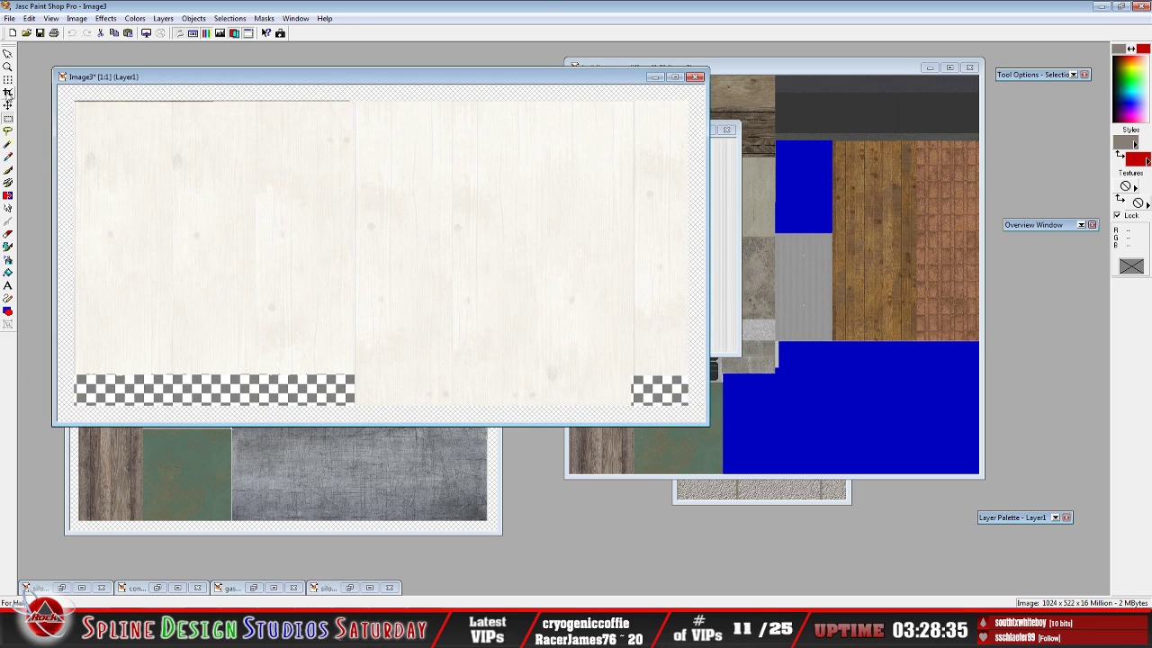
{"action": "left_click_drag", "start_coordinate": [74, 101], "coordinate": [717, 380]}
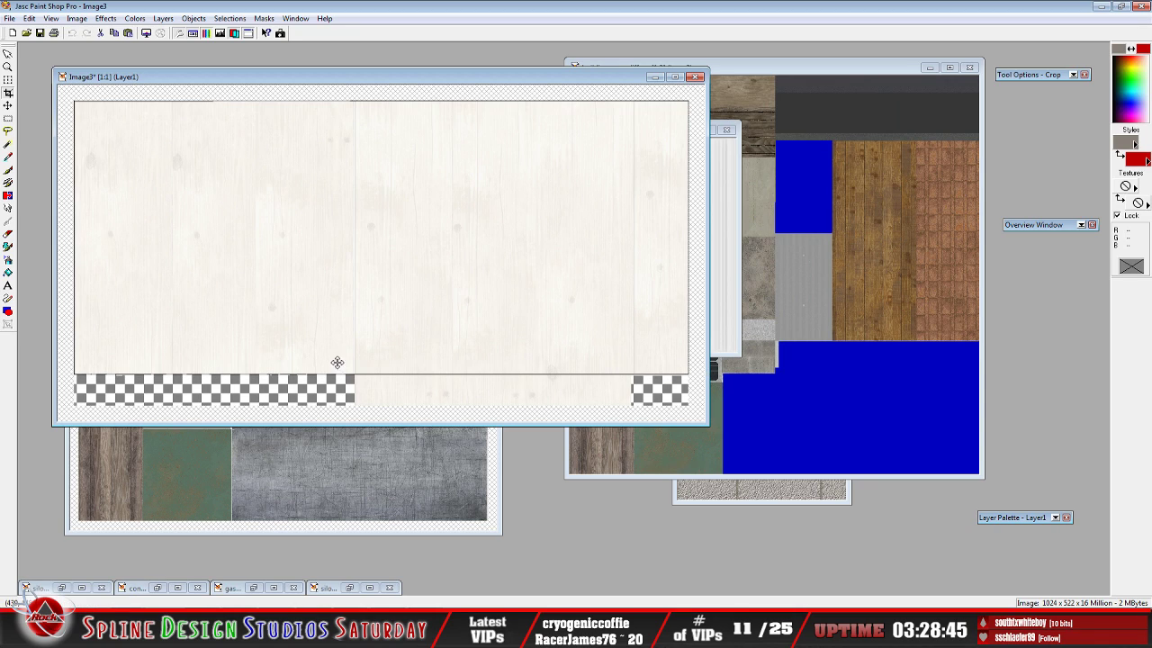
{"action": "double_click", "coordinate": [342, 302]}
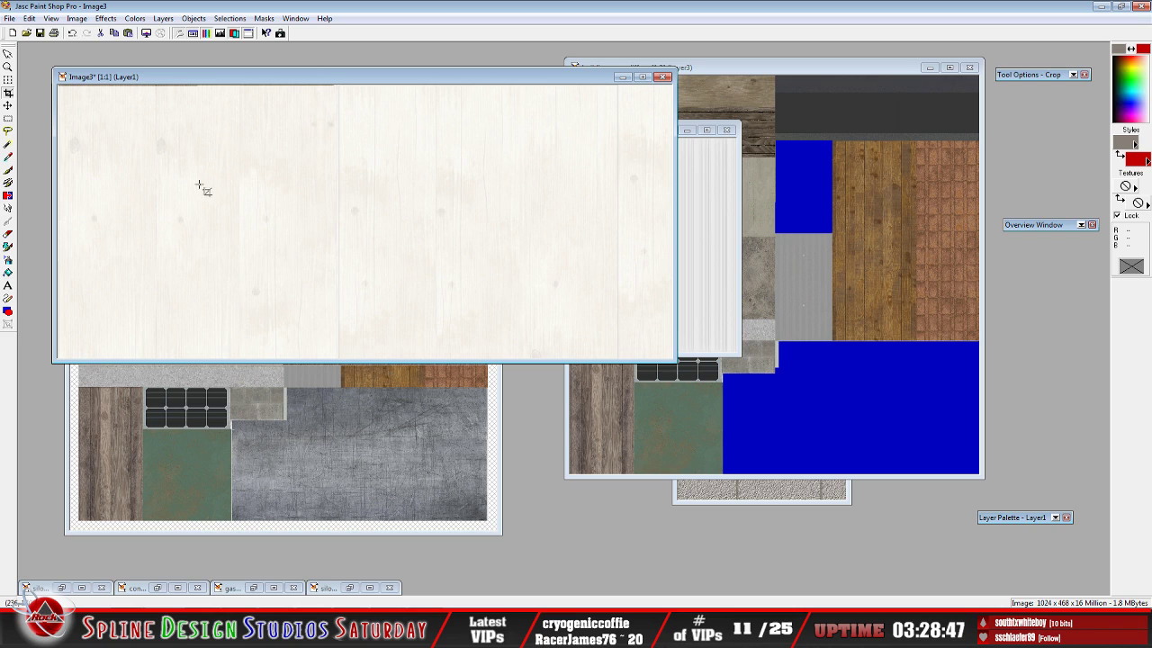
Darken the cropped plywood with a Brightness/Contrast adjustment layer set to brightness -48 and contrast -2
{"action": "left_click_drag", "start_coordinate": [162, 79], "coordinate": [177, 183]}
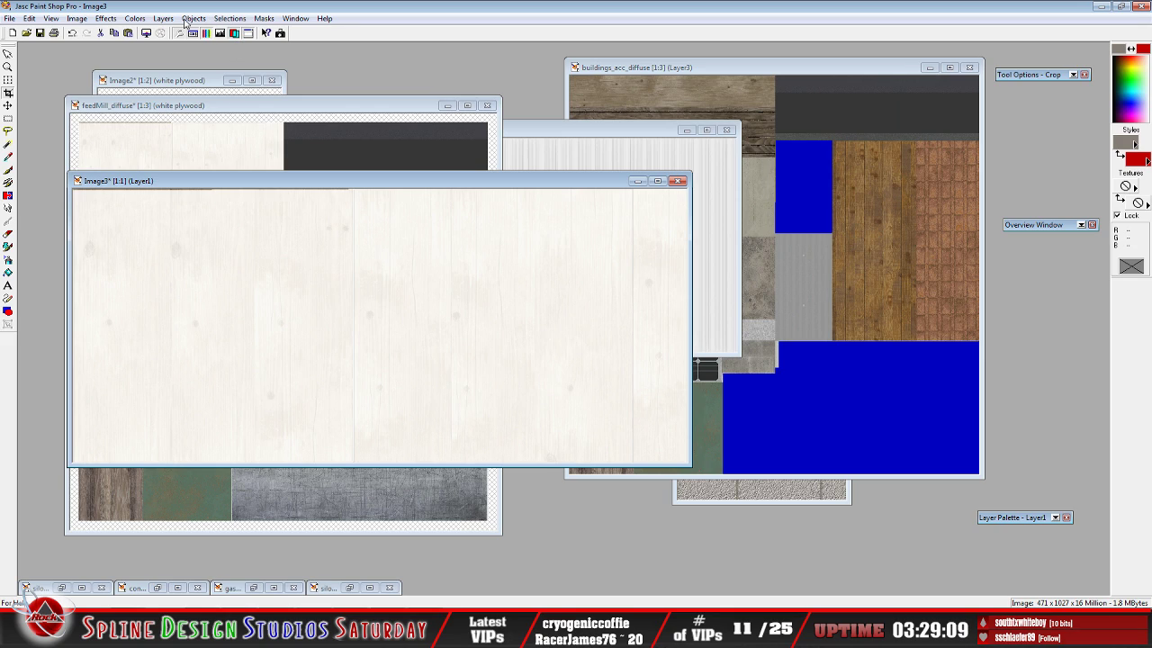
{"action": "left_click", "coordinate": [163, 18]}
{"action": "mouse_move", "coordinate": [188, 58]}
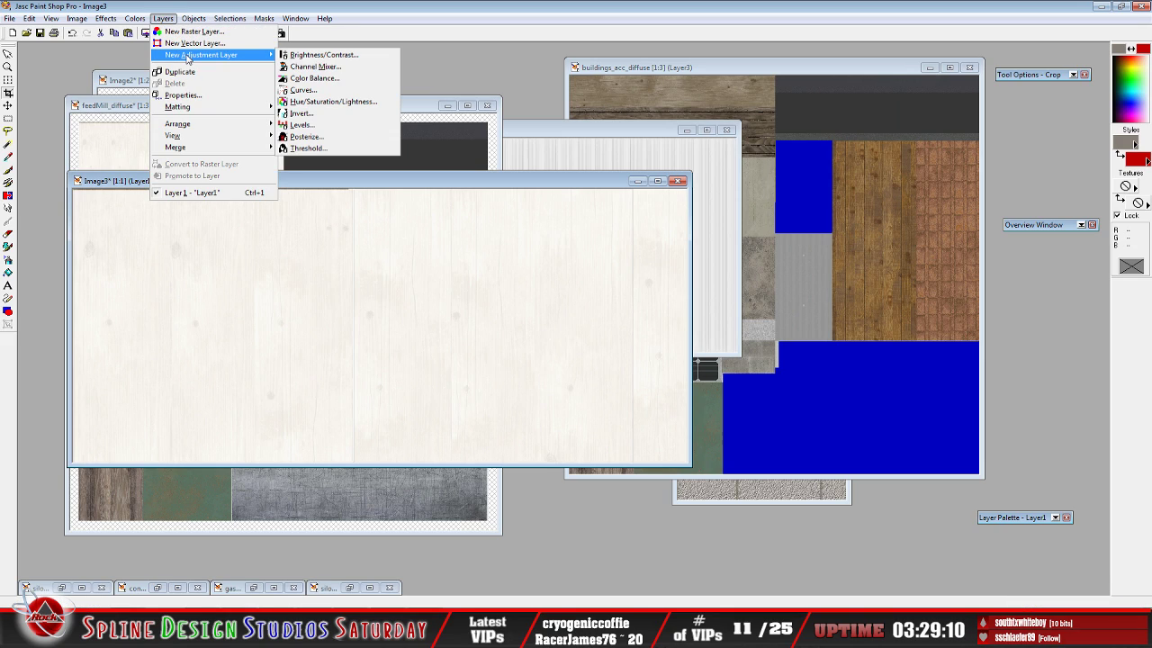
{"action": "left_click", "coordinate": [348, 58]}
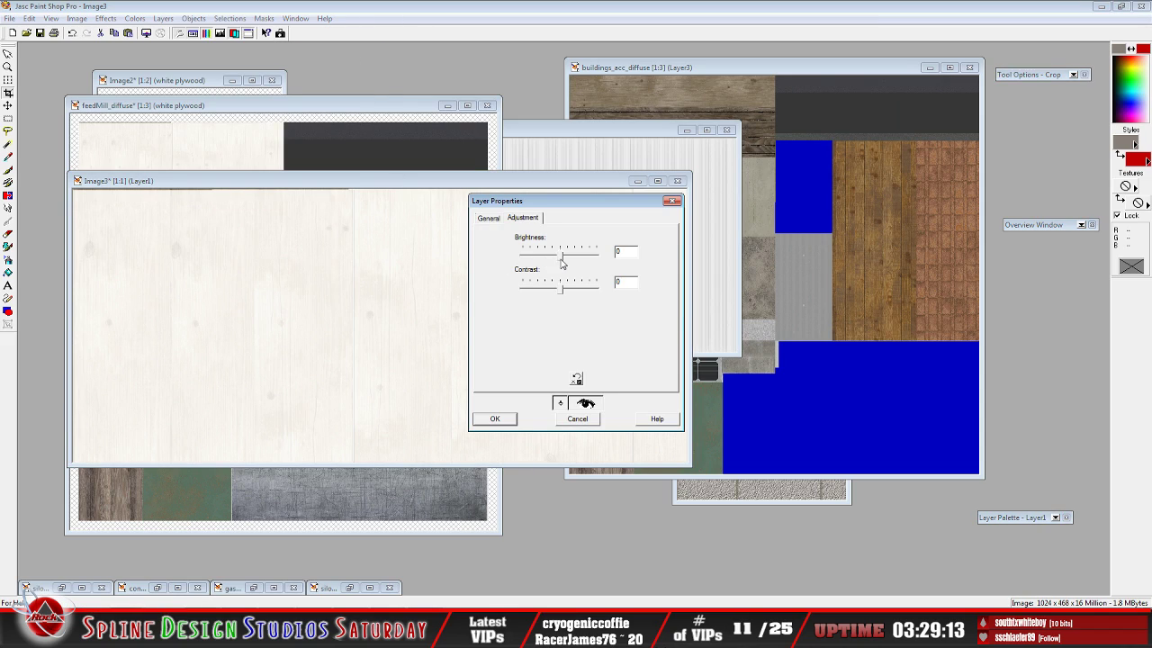
{"action": "mouse_move", "coordinate": [563, 260]}
{"action": "left_mouse_down"}
{"action": "mouse_move", "coordinate": [549, 260]}
{"action": "mouse_move", "coordinate": [563, 295]}
{"action": "mouse_move", "coordinate": [543, 261]}
{"action": "left_mouse_up"}
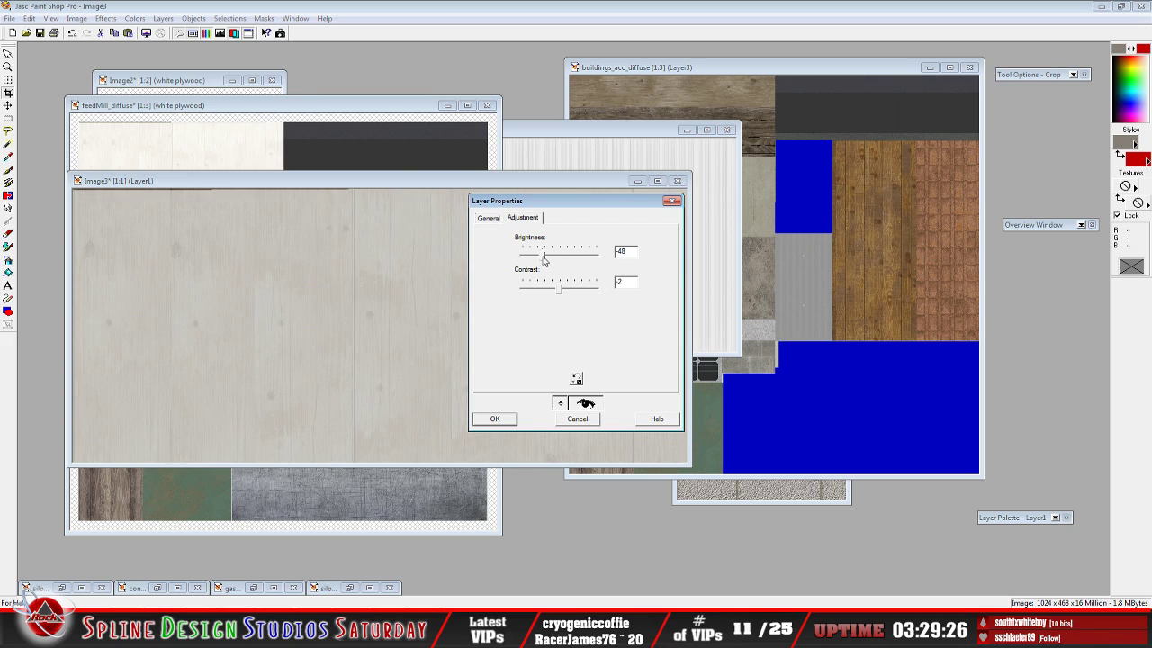
{"action": "left_click", "coordinate": [502, 421]}
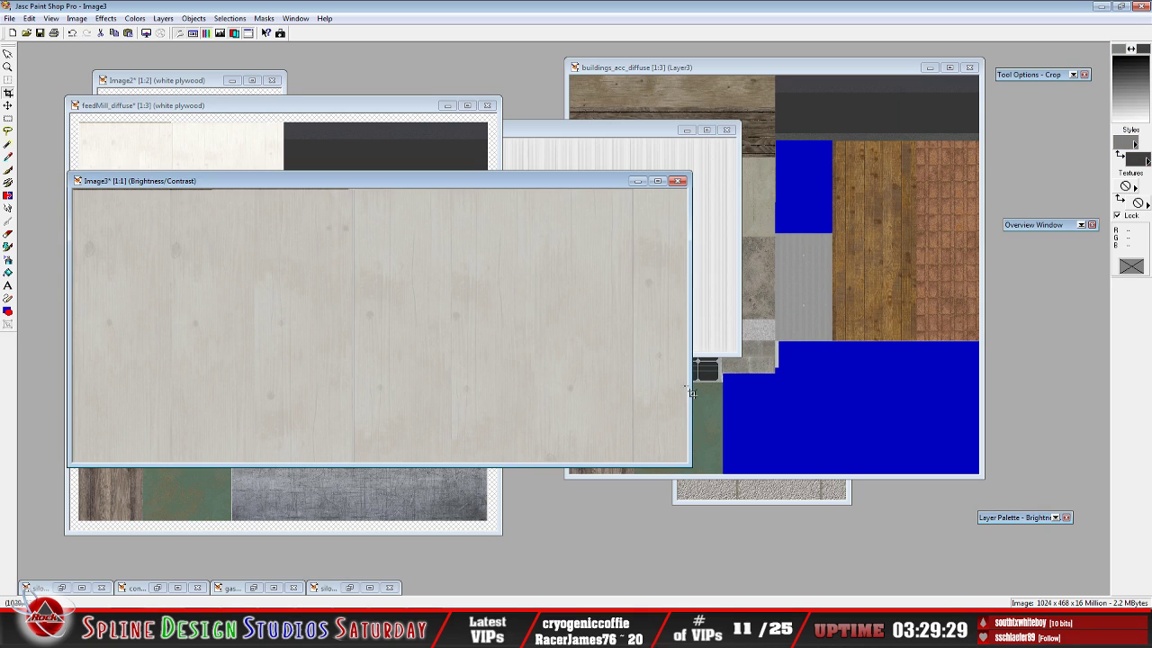
Flatten the plywood image by merging its adjustment layer with the base layer
{"action": "left_click_drag", "start_coordinate": [360, 180], "coordinate": [415, 280]}
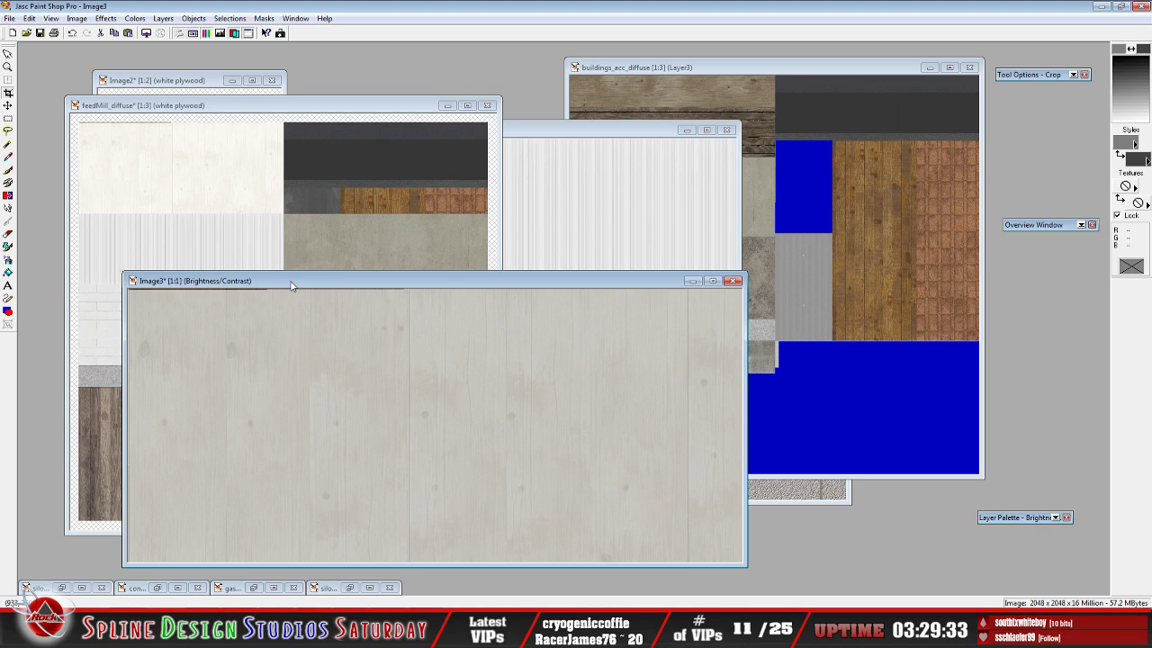
{"action": "left_click_drag", "start_coordinate": [292, 287], "coordinate": [281, 209]}
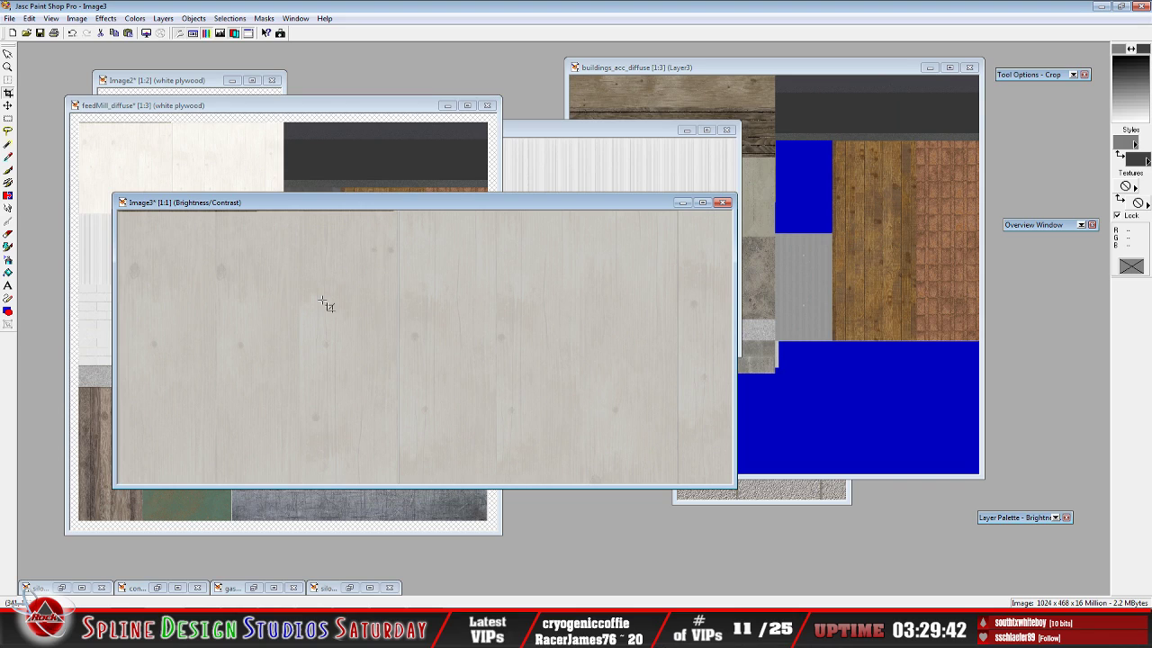
{"action": "left_click", "coordinate": [163, 18]}
{"action": "mouse_move", "coordinate": [186, 147]}
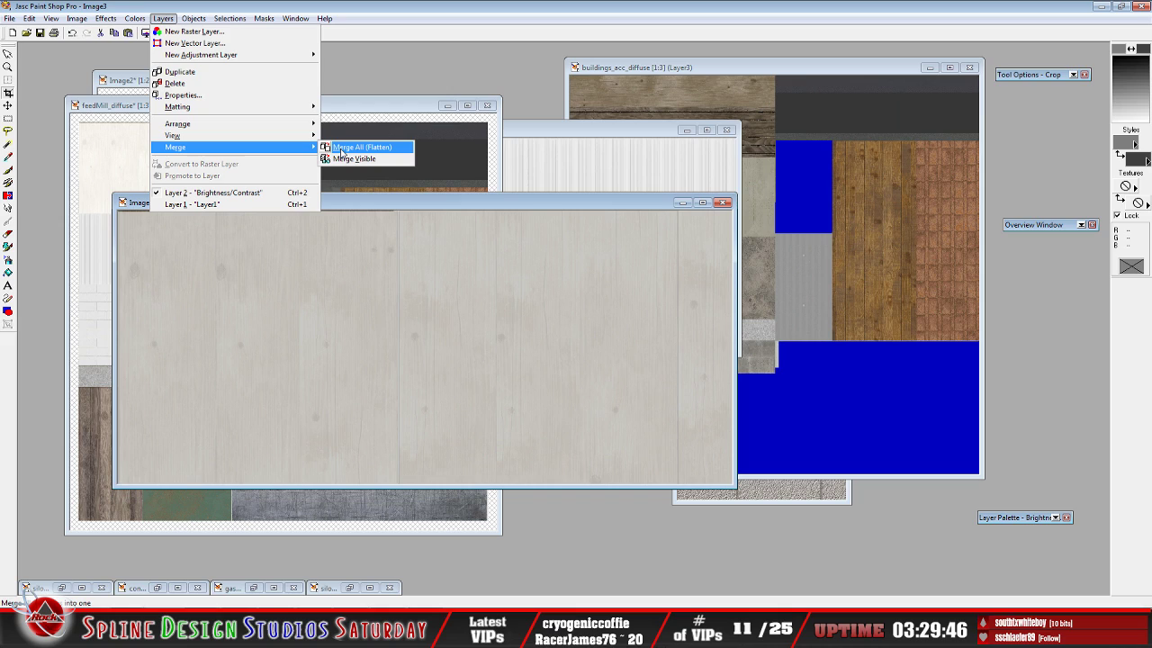
{"action": "left_click", "coordinate": [342, 149]}
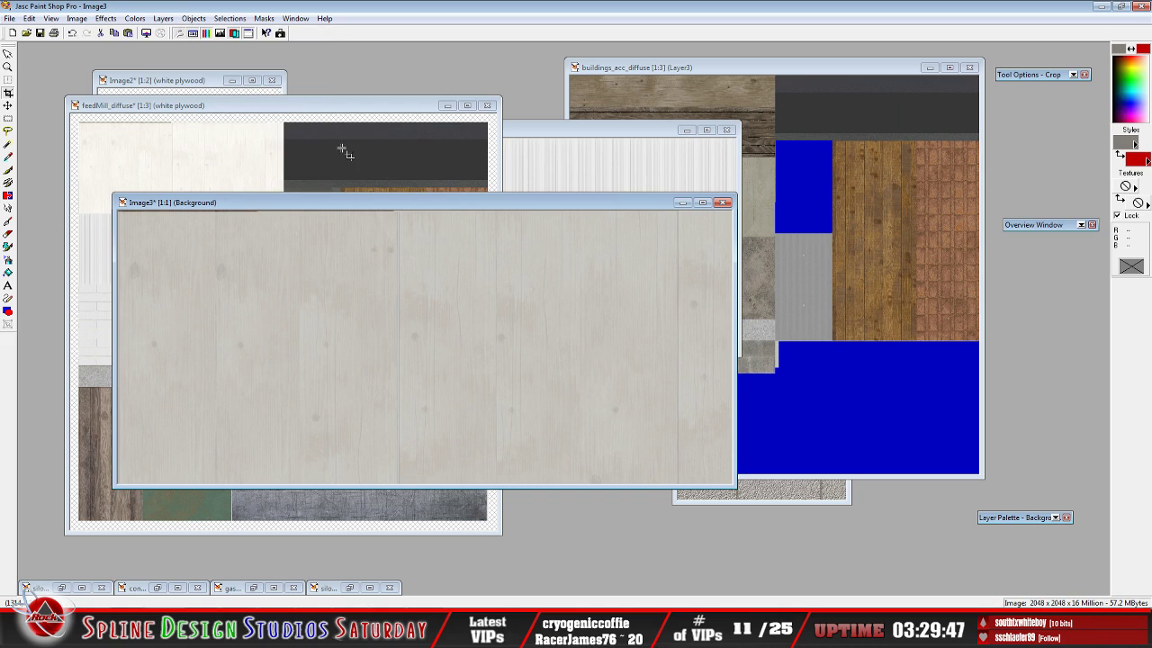
Copy the darkened plywood and paste it as a new layer above white plywood in feedMill_diffuse
{"action": "left_click", "coordinate": [28, 18]}
{"action": "left_click", "coordinate": [45, 94]}
{"action": "left_click", "coordinate": [302, 112]}
{"action": "mouse_move", "coordinate": [1015, 517]}
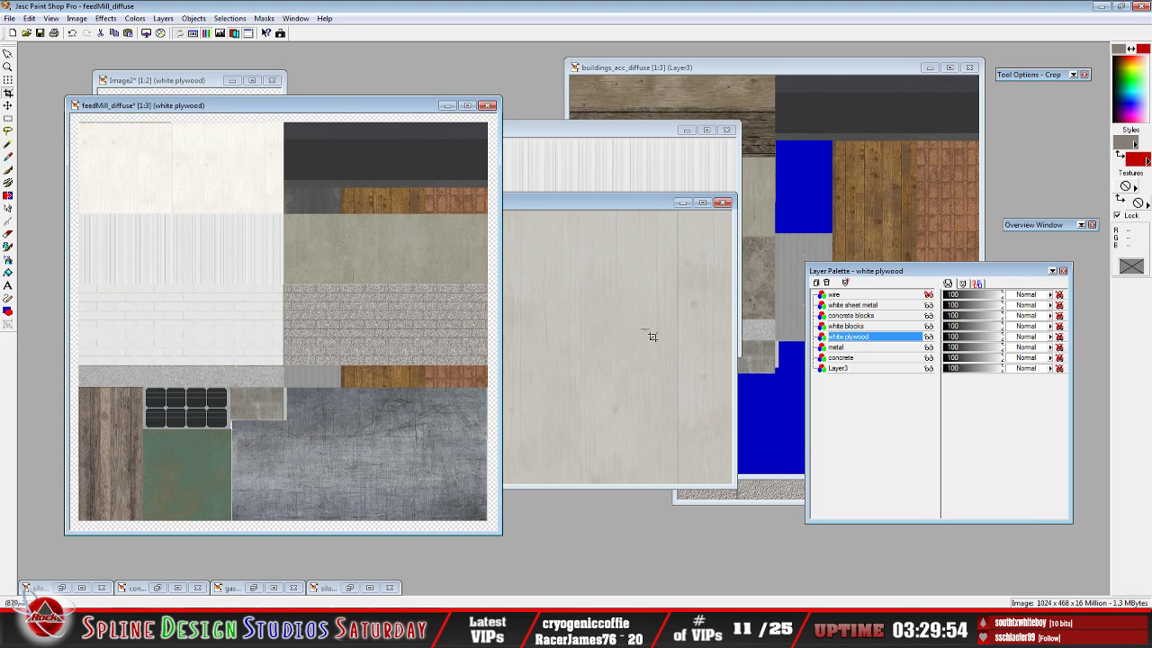
{"action": "left_click", "coordinate": [30, 18]}
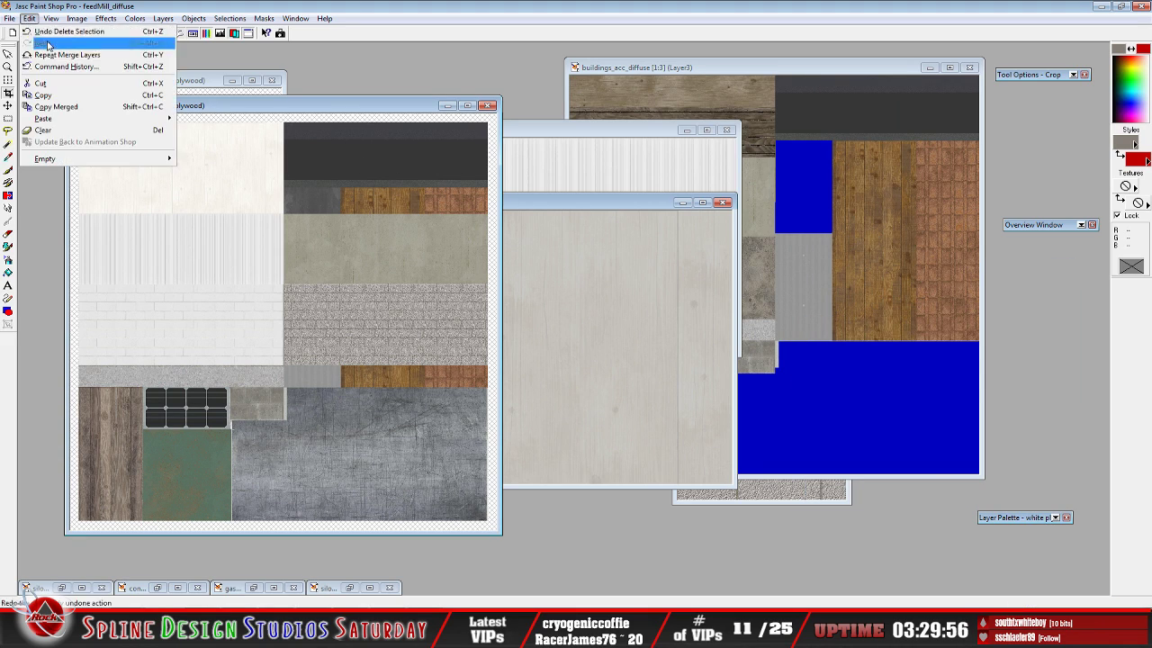
{"action": "mouse_move", "coordinate": [90, 118]}
{"action": "left_click", "coordinate": [212, 130]}
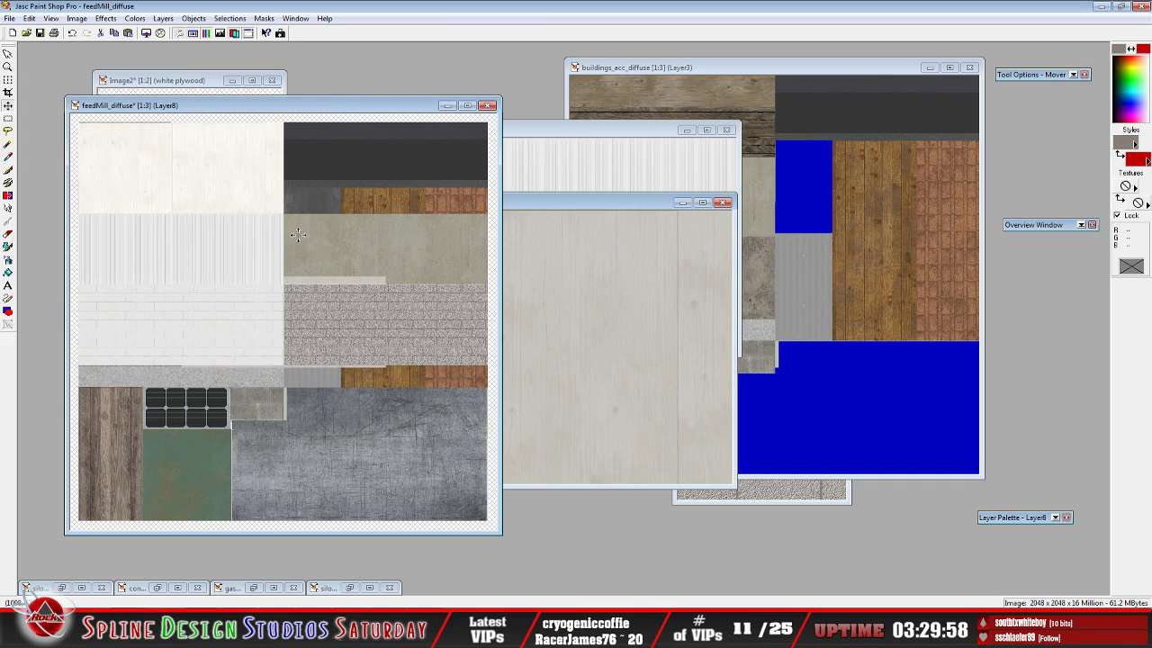
Move the darkened plywood layer over the texture's upper-right dark metal and wood block, aligning it flush with the neighbouring white plywood
{"action": "left_click_drag", "start_coordinate": [324, 279], "coordinate": [424, 123]}
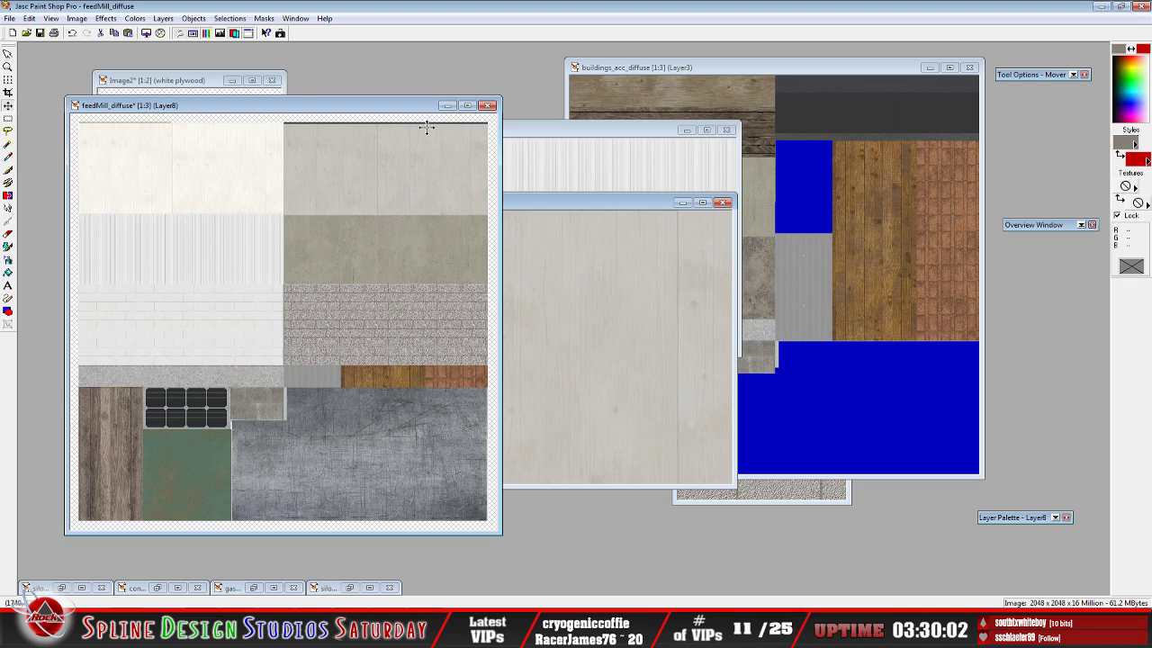
{"action": "scroll", "coordinate": [380, 214], "scroll_direction": "up", "scroll_amount": 1}
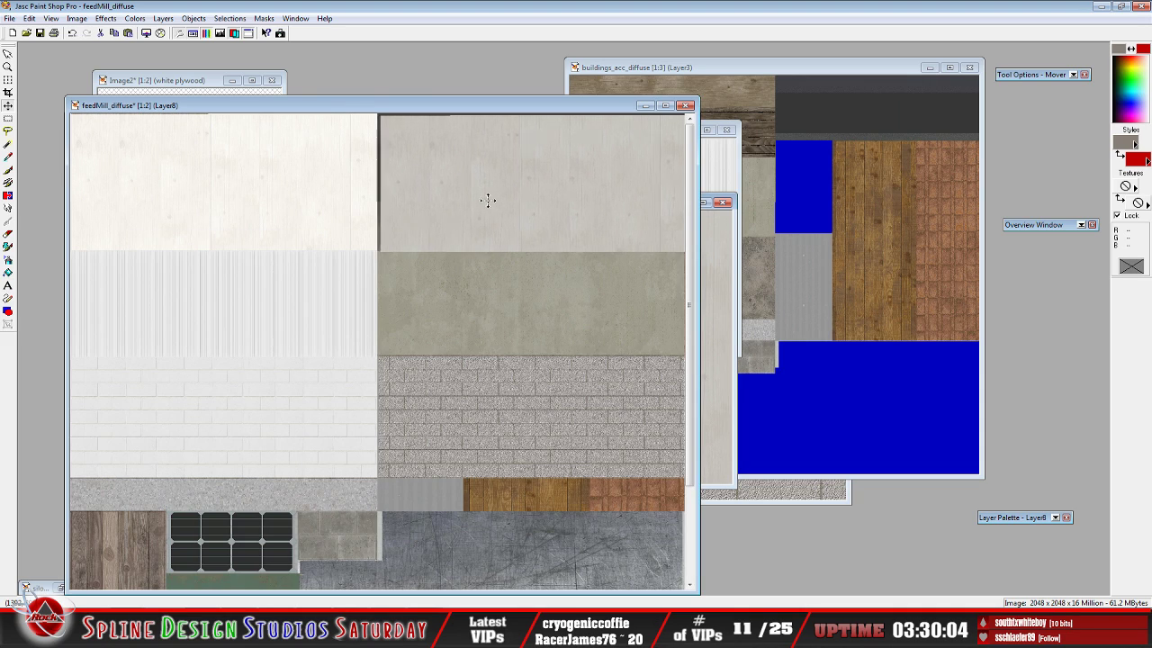
{"action": "left_click_drag", "start_coordinate": [486, 198], "coordinate": [486, 198]}
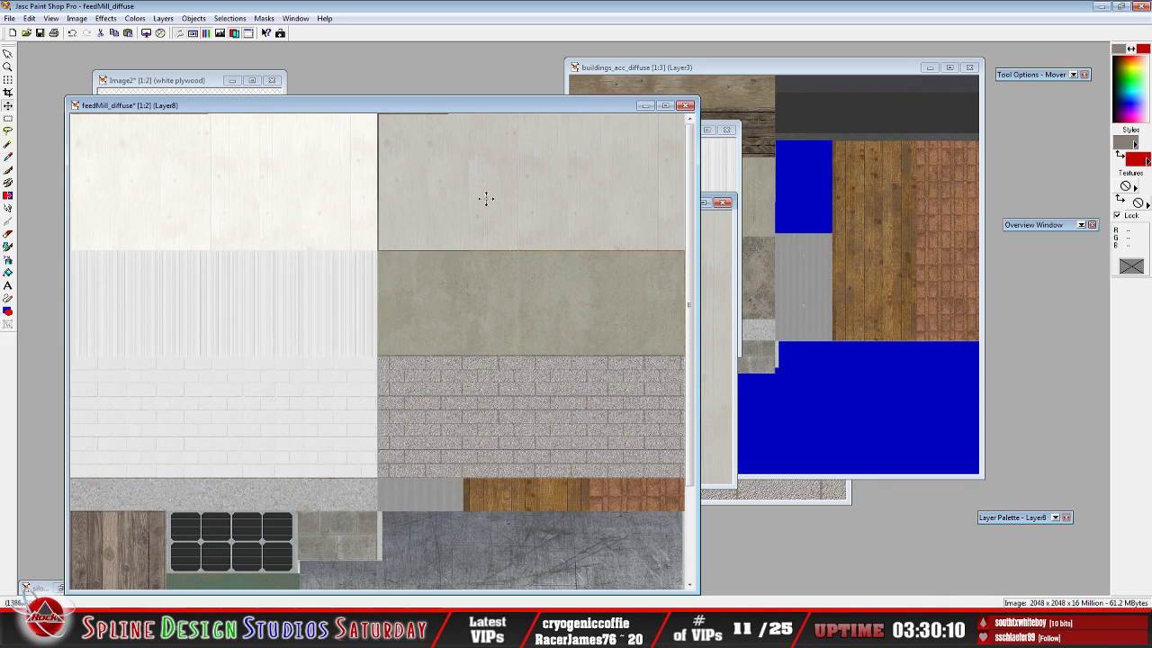
{"action": "left_click_drag", "start_coordinate": [486, 198], "coordinate": [485, 198]}
Rename the new plywood layer as dirty plywood and toggle its visibility off and on to check it
{"action": "mouse_move", "coordinate": [1021, 523]}
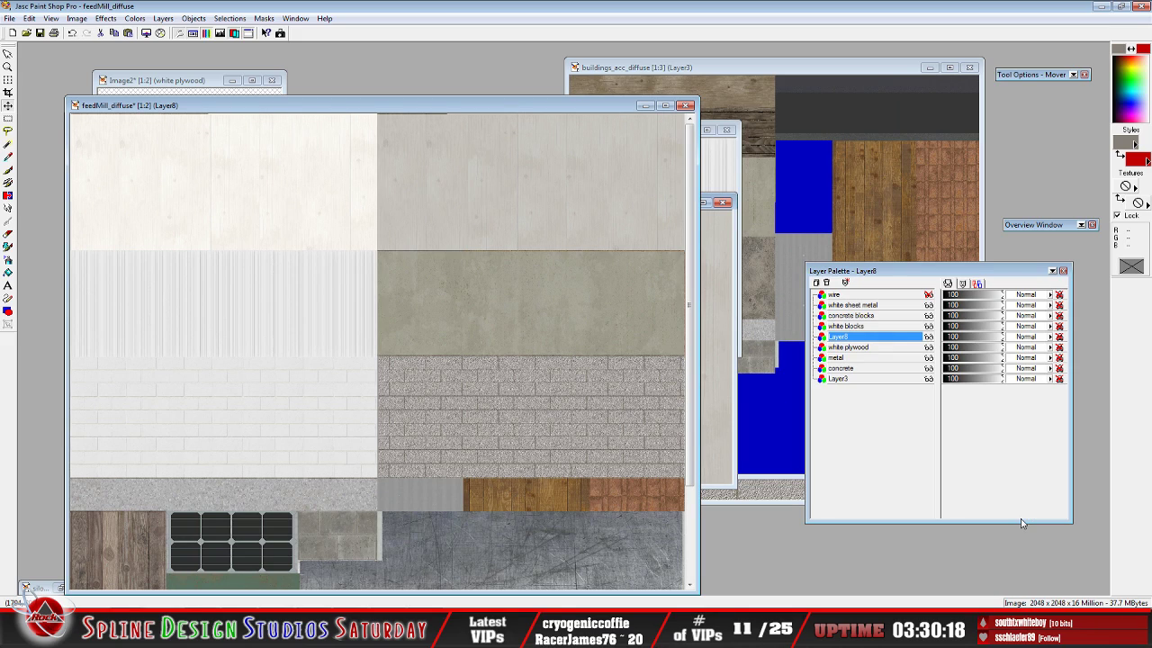
{"action": "right_click", "coordinate": [850, 338]}
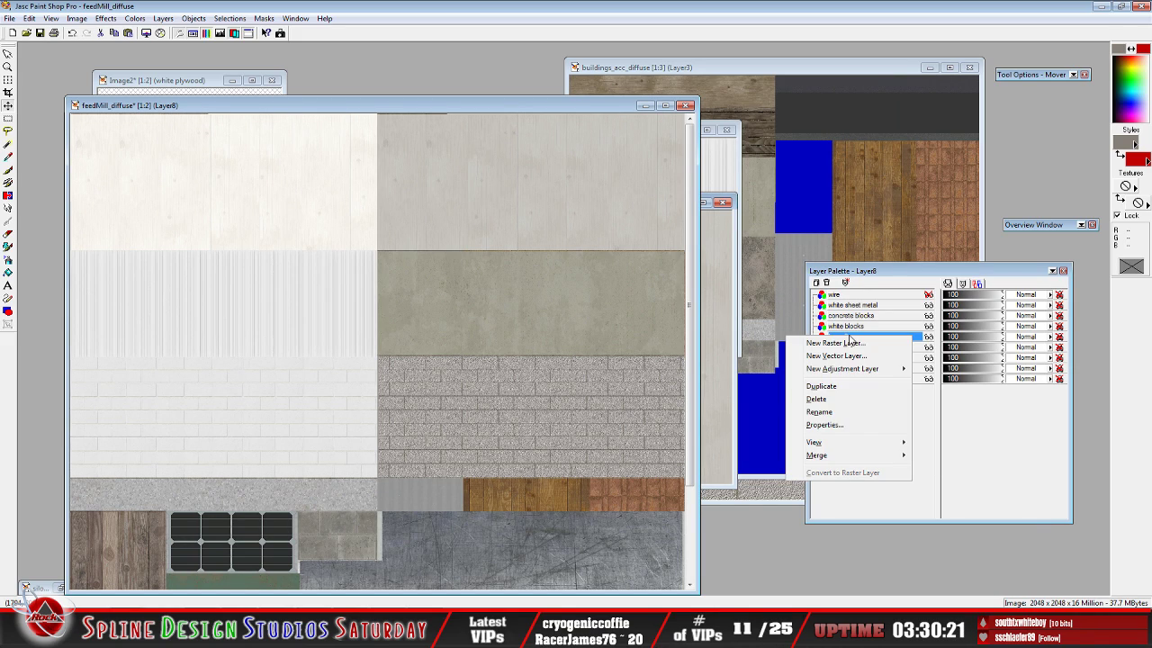
{"action": "left_click", "coordinate": [832, 419]}
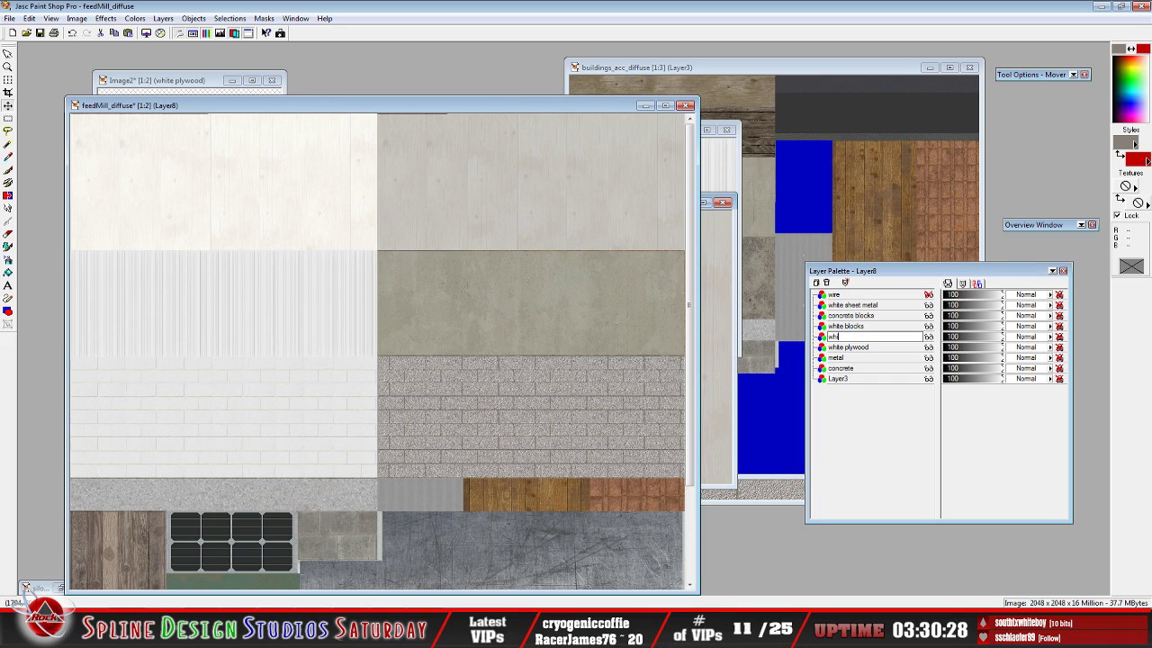
{"action": "type", "text": "dirty plywood"}
{"action": "key", "text": "Return"}
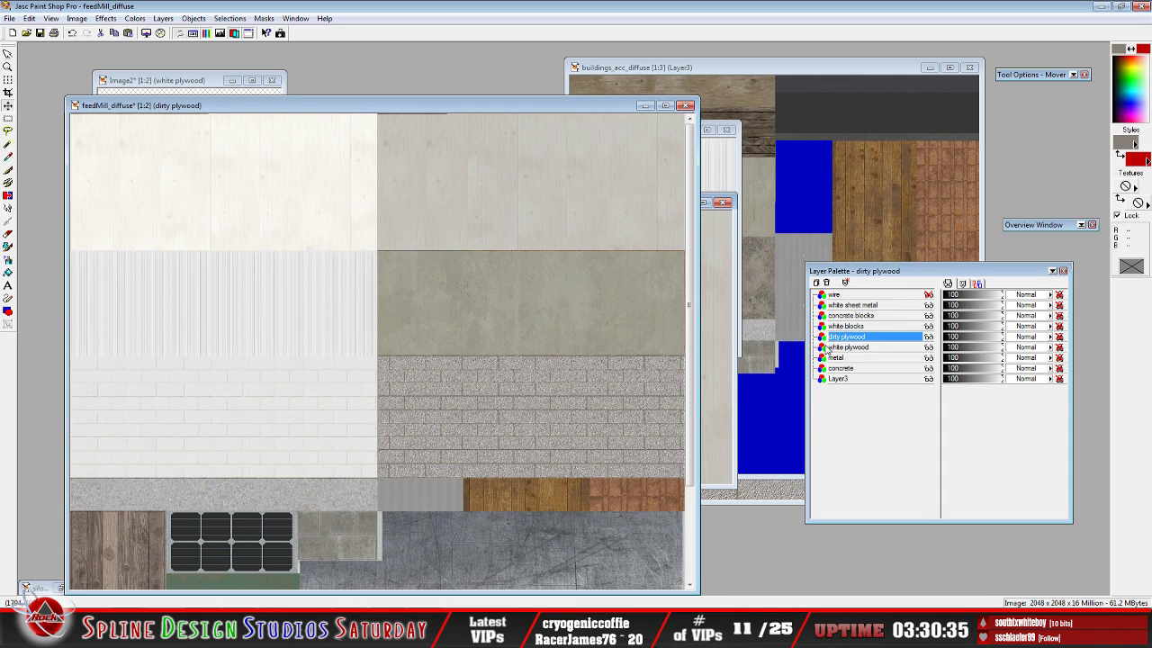
{"action": "left_click", "coordinate": [928, 337]}
{"action": "left_click", "coordinate": [928, 337]}
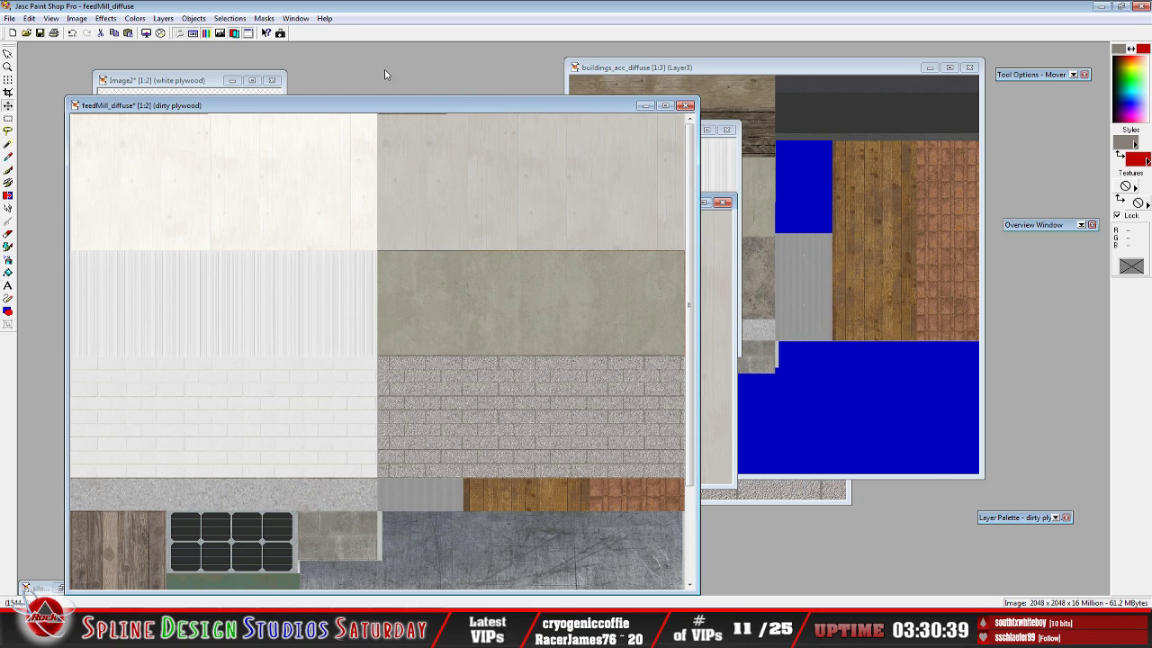
Merge all layers of feedMill_diffuse into a single flattened image
{"action": "left_click", "coordinate": [164, 18]}
{"action": "mouse_move", "coordinate": [270, 147]}
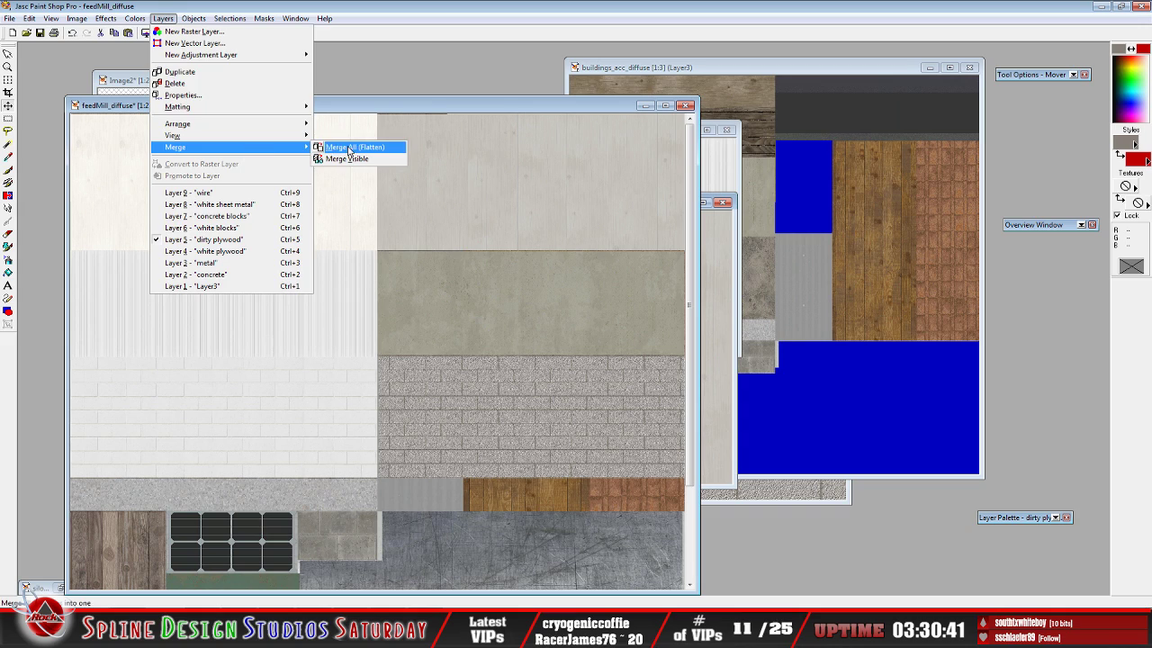
{"action": "left_click", "coordinate": [346, 149]}
Save the flattened texture over feedMill_diffuse in coop_elevator as a DDS with DXT1 RGB (No Alpha) and generated MIP maps
{"action": "left_click", "coordinate": [10, 19]}
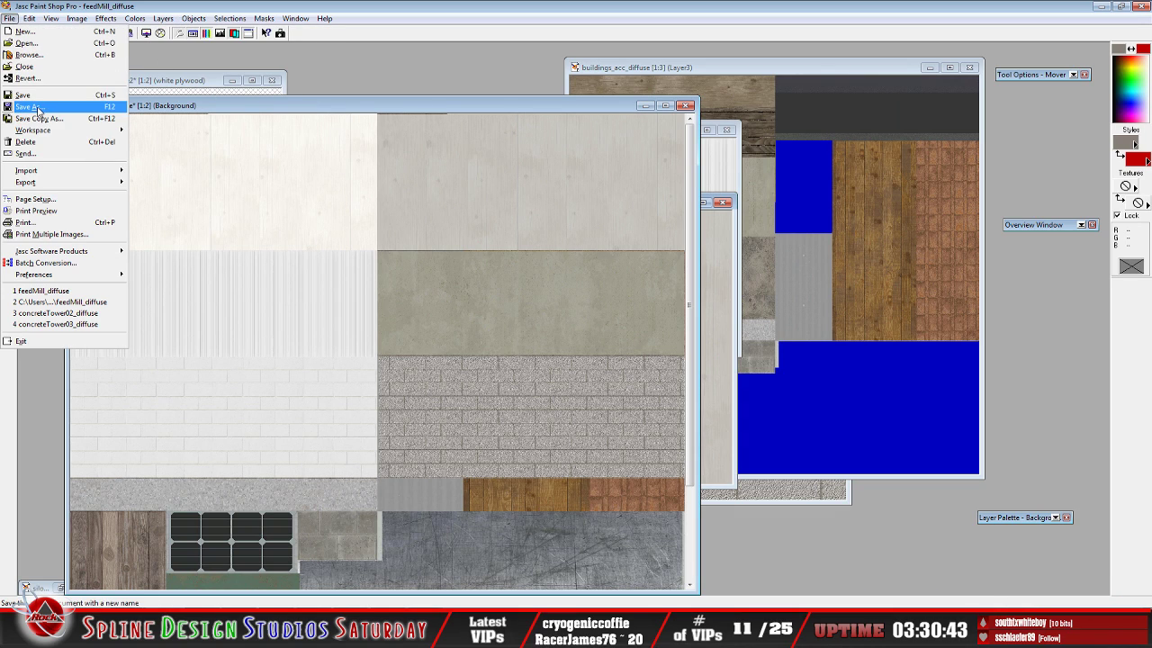
{"action": "left_click", "coordinate": [36, 115]}
{"action": "left_click", "coordinate": [460, 459]}
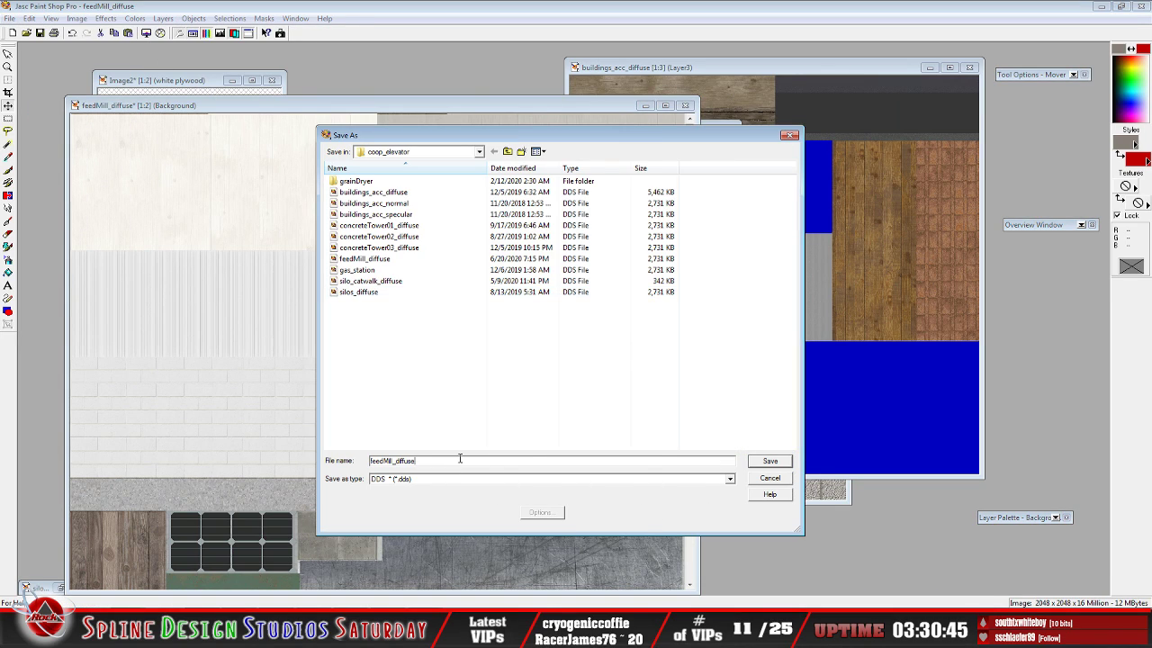
{"action": "left_click", "coordinate": [776, 459]}
{"action": "left_click", "coordinate": [610, 315]}
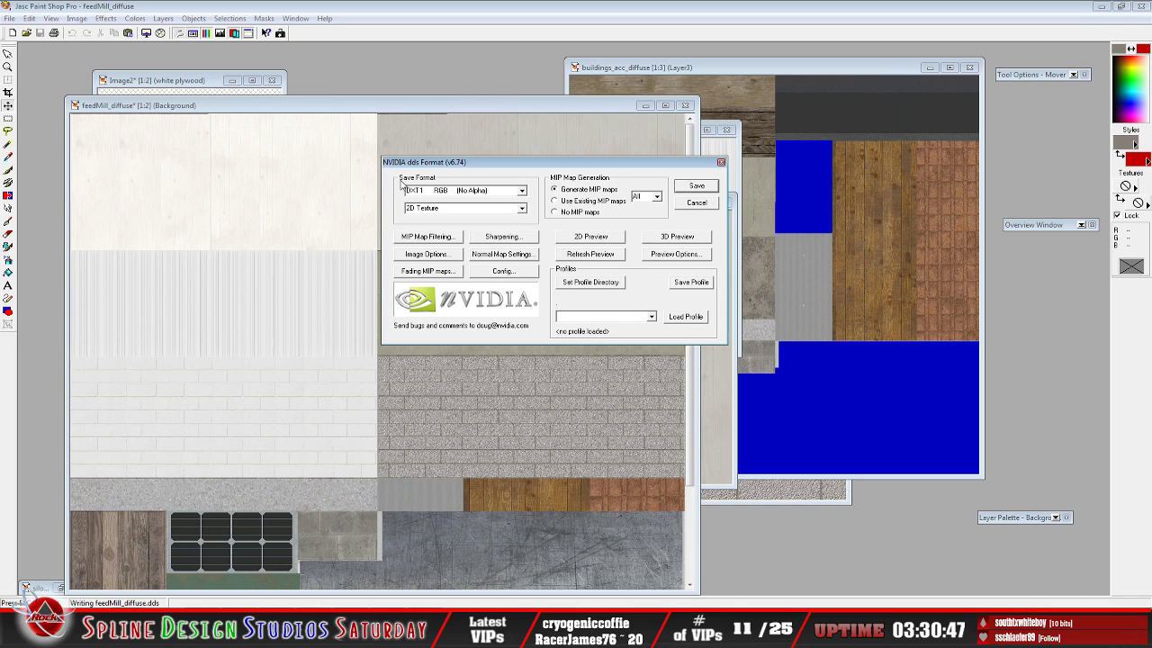
{"action": "left_click", "coordinate": [682, 186]}
Switch to 3ds Max, reload the feedMill_diffuse.dds bitmap in feedMill_mat, and minimize the Material Editor
{"action": "key", "text": "alt+Tab"}
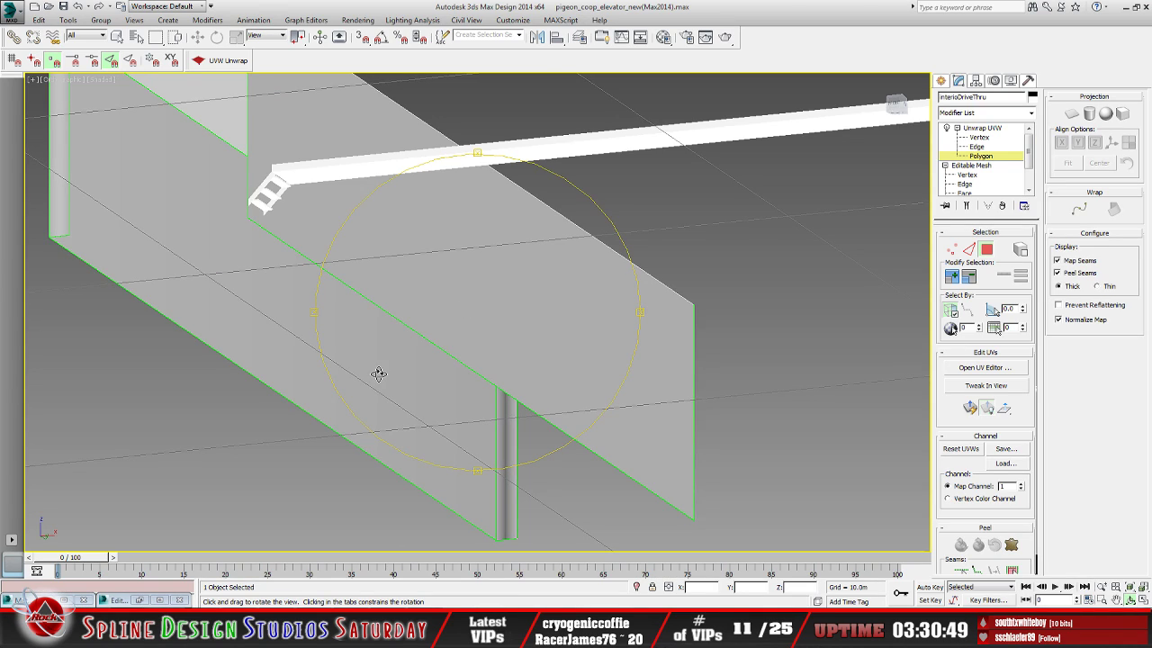
{"action": "left_click_drag", "start_coordinate": [445, 372], "coordinate": [524, 419]}
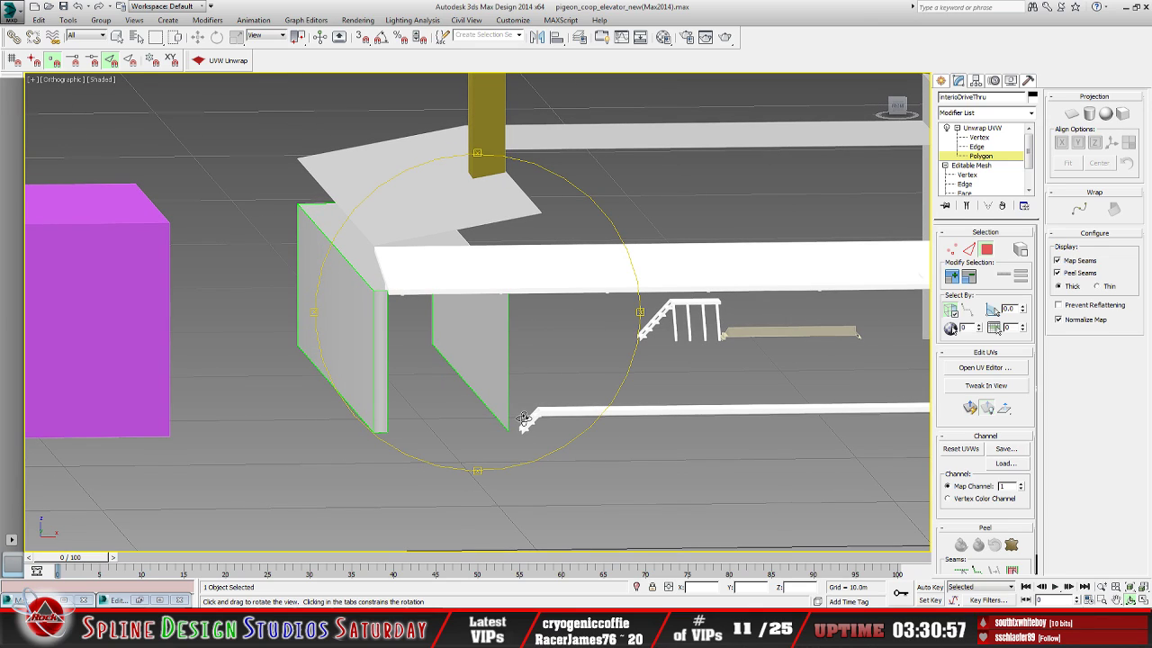
{"action": "key", "text": "m"}
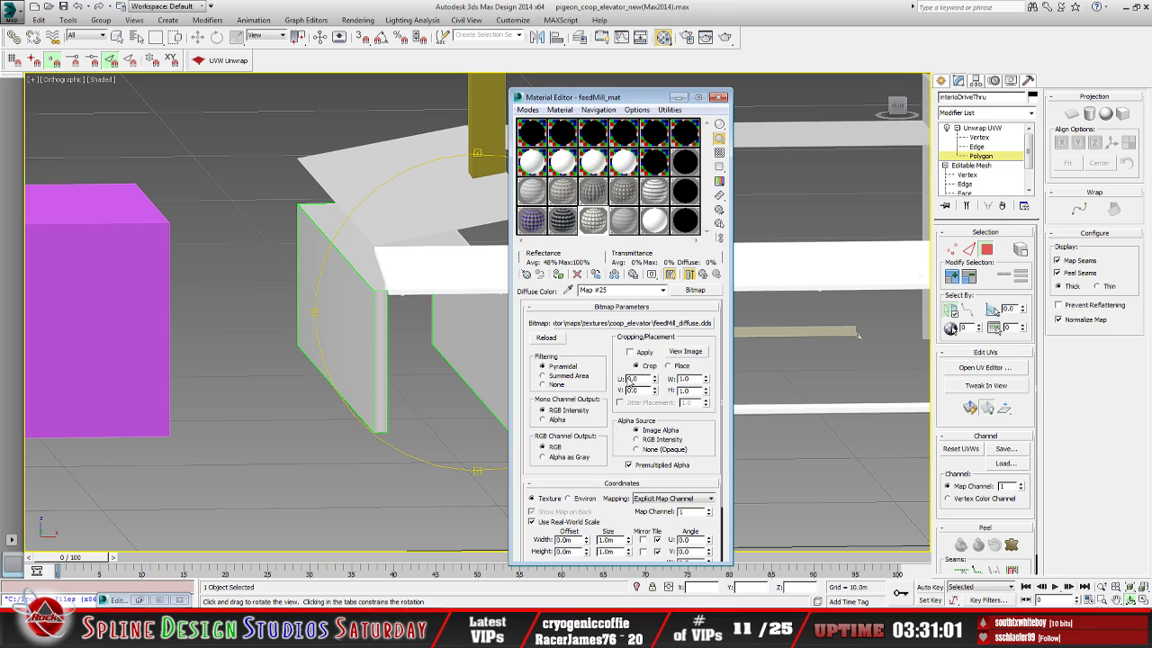
{"action": "left_click", "coordinate": [554, 339]}
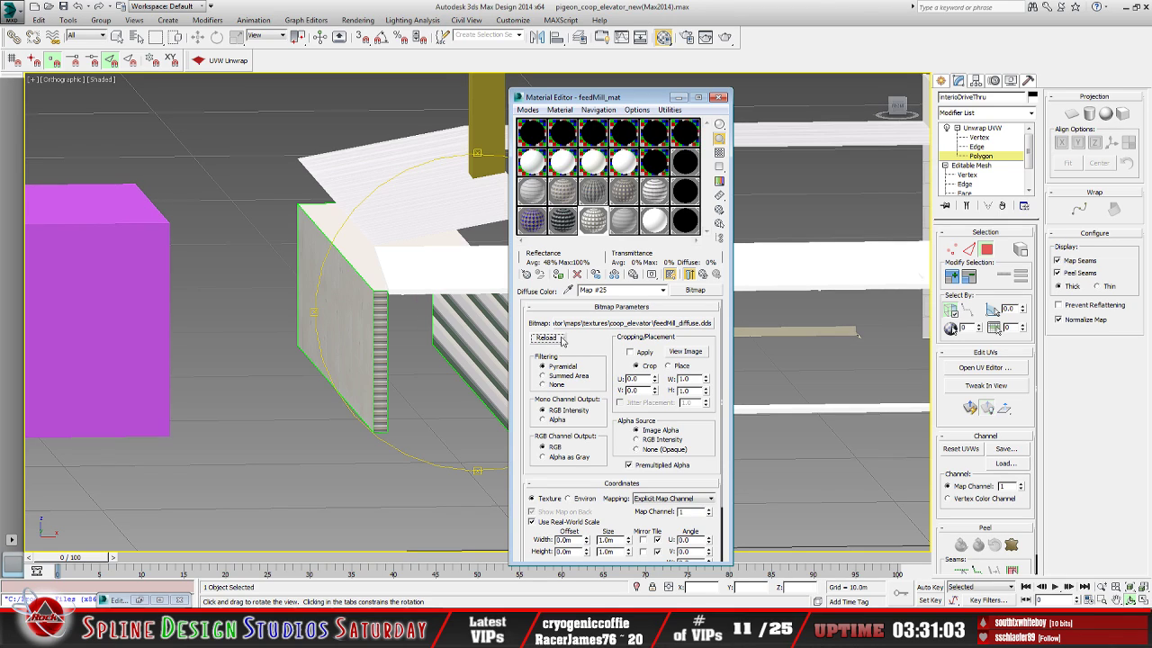
{"action": "left_click", "coordinate": [688, 275]}
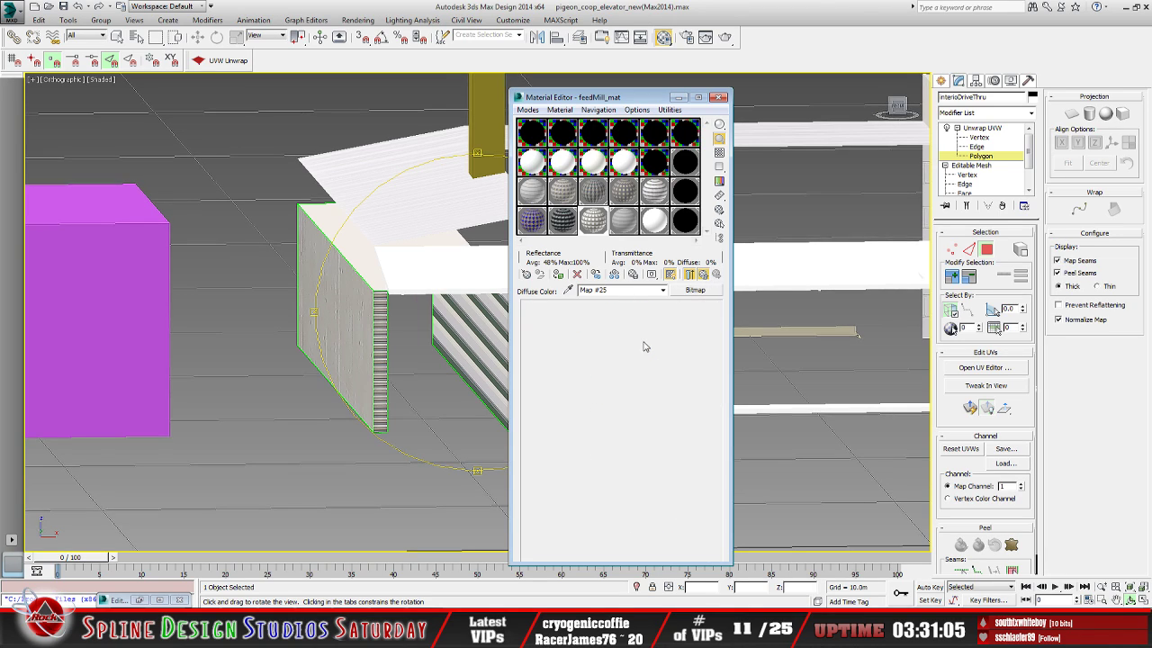
{"action": "left_click", "coordinate": [677, 97]}
Inspect the dirty plywood on interioDriveThru's outer wall and check it with a test render of the viewport
{"action": "left_click_drag", "start_coordinate": [493, 342], "coordinate": [648, 366]}
{"action": "left_click_drag", "start_coordinate": [446, 348], "coordinate": [433, 299]}
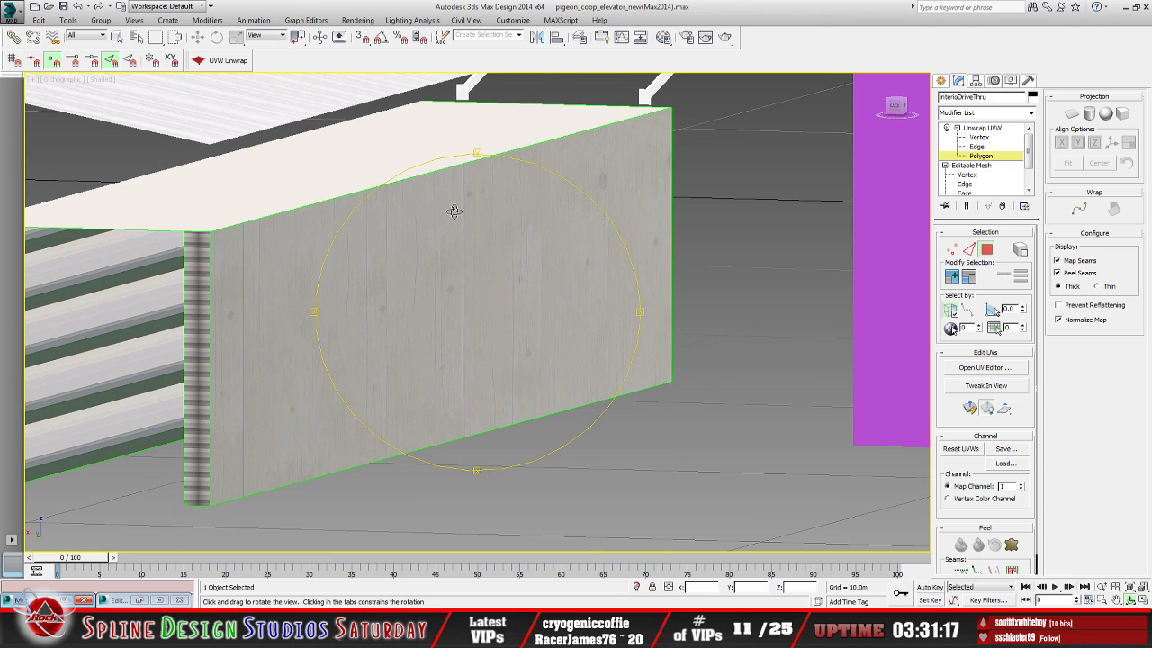
{"action": "left_click_drag", "start_coordinate": [426, 239], "coordinate": [432, 296]}
{"action": "left_click_drag", "start_coordinate": [467, 261], "coordinate": [463, 296]}
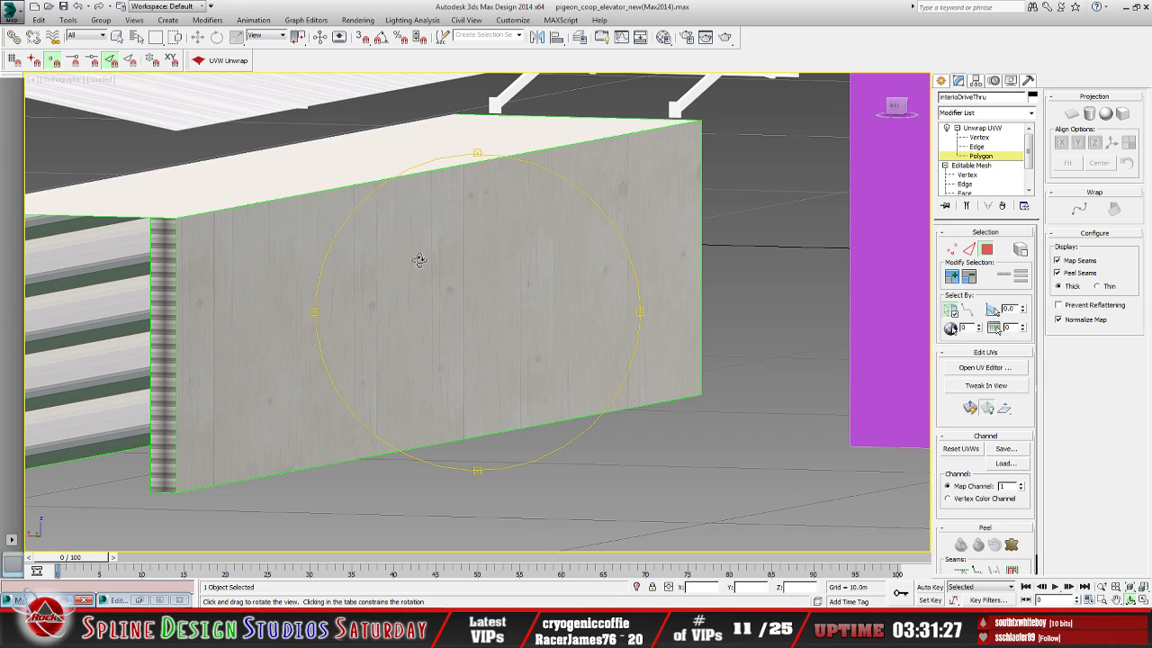
{"action": "left_click", "coordinate": [357, 20]}
{"action": "left_click", "coordinate": [364, 33]}
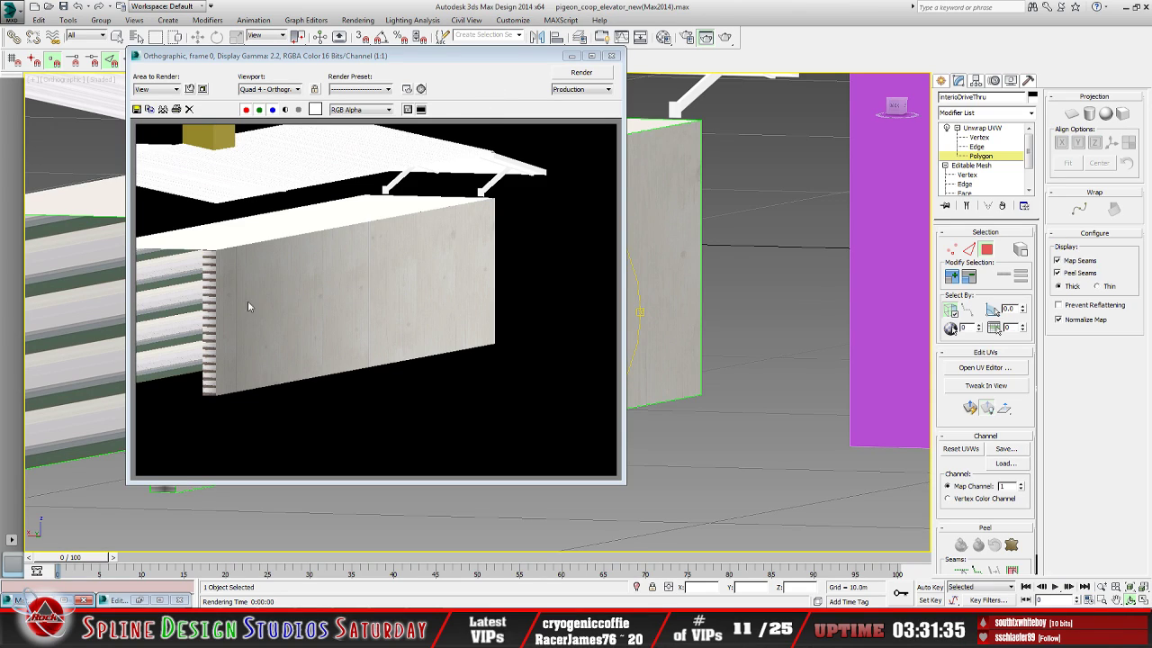
{"action": "left_click", "coordinate": [611, 55]}
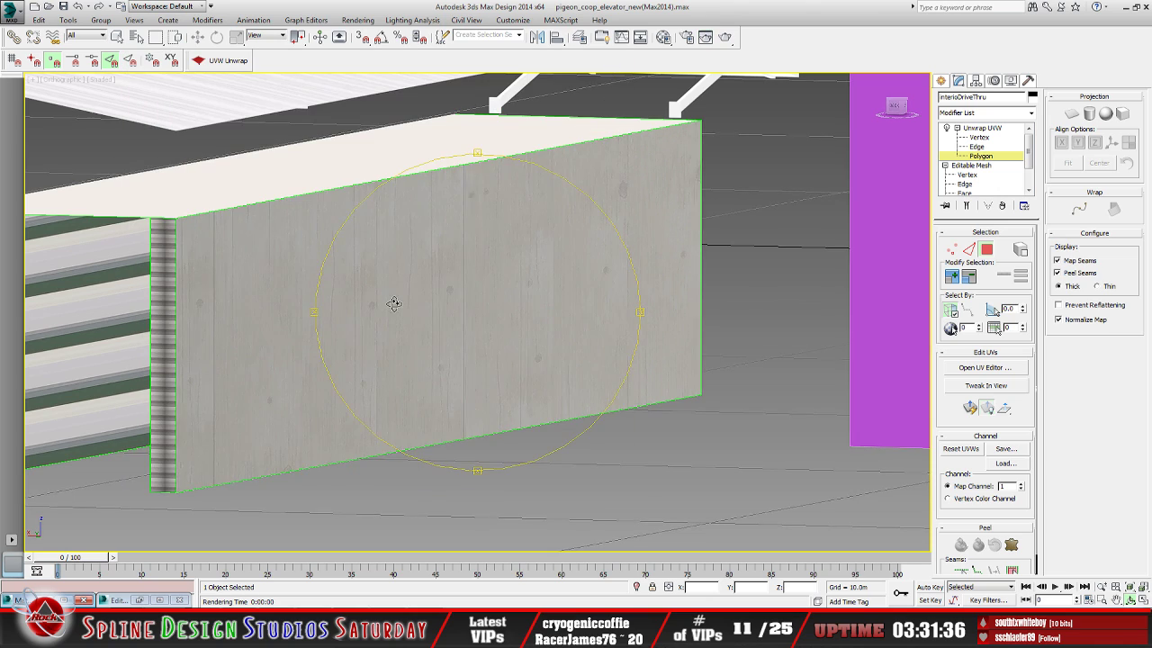
Select the polygon of interioDriveThru's opposite wall, the large face with stretched stripes
{"action": "scroll", "coordinate": [440, 304], "scroll_direction": "up", "scroll_amount": 3}
{"action": "middle_click_drag", "start_coordinate": [440, 304], "coordinate": [398, 271], "text": "alt"}
{"action": "left_click", "coordinate": [118, 36]}
{"action": "left_click", "coordinate": [420, 312]}
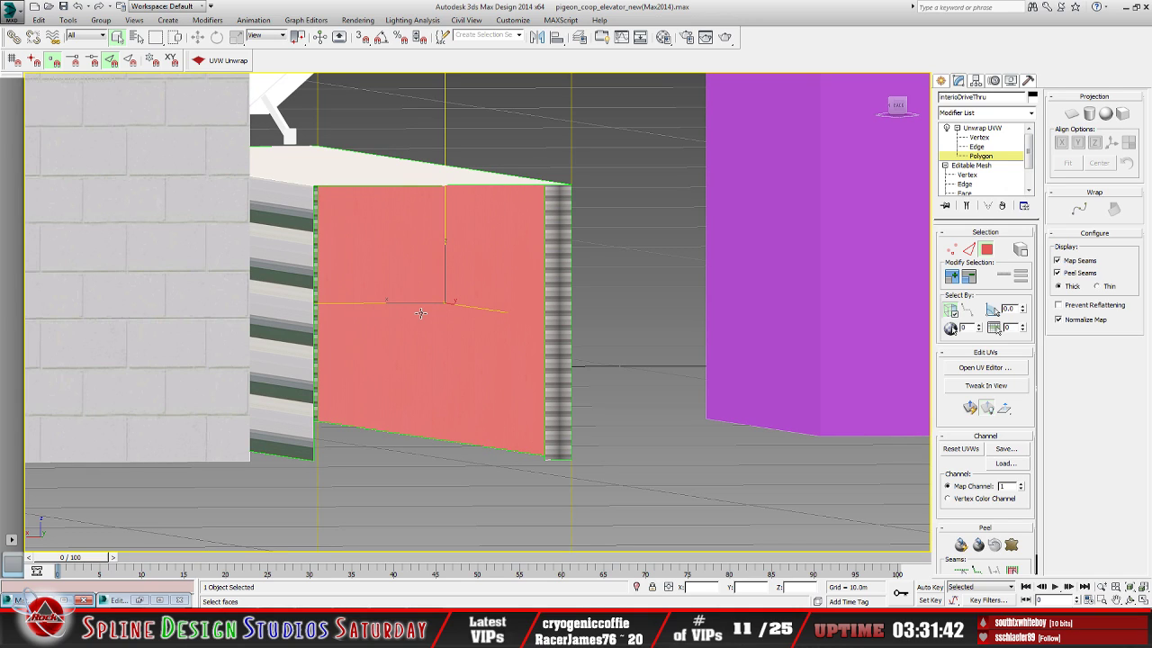
{"action": "left_click", "coordinate": [1116, 599]}
{"action": "left_click_drag", "start_coordinate": [544, 412], "coordinate": [318, 252]}
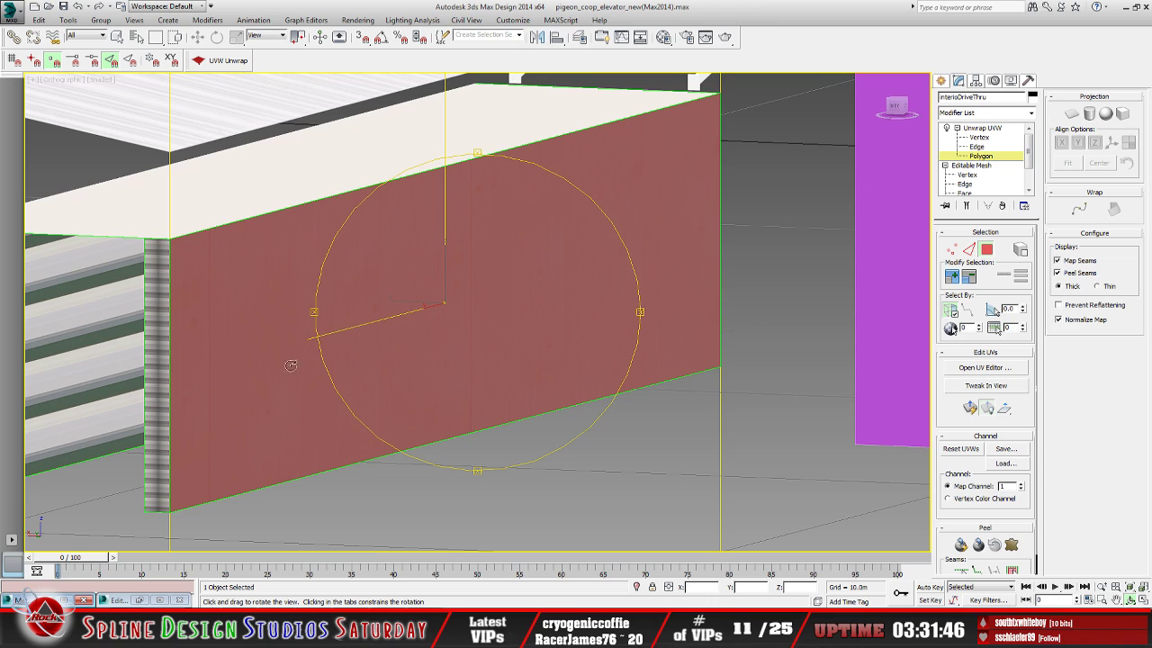
{"action": "left_click_drag", "start_coordinate": [565, 334], "coordinate": [378, 362]}
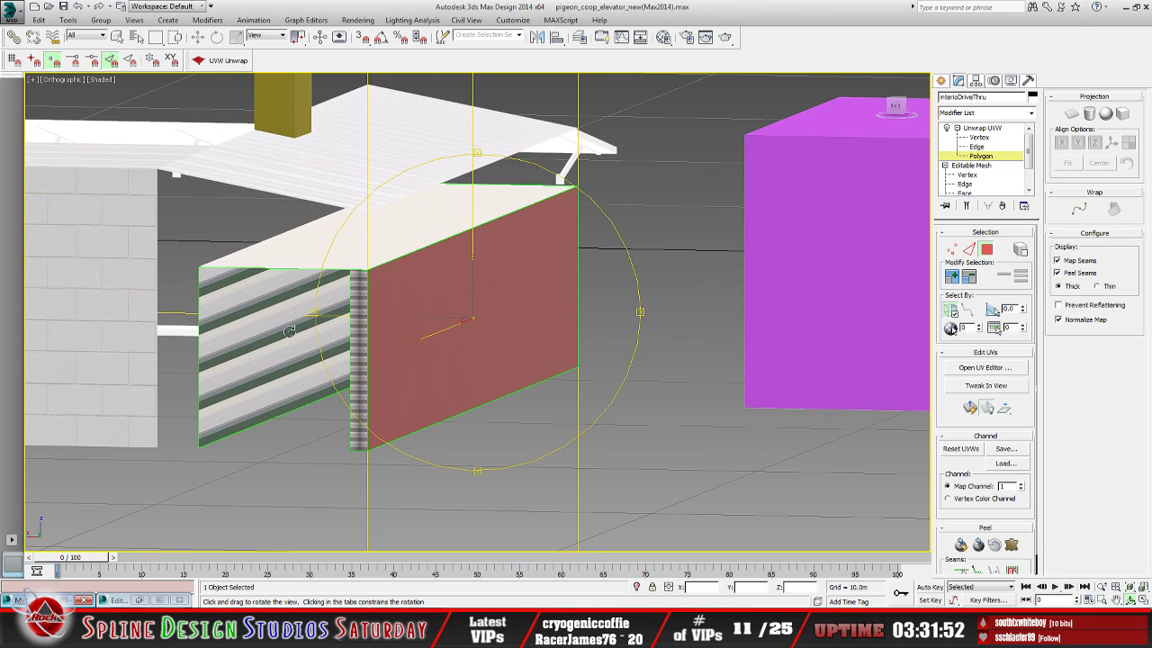
{"action": "left_click_drag", "start_coordinate": [471, 381], "coordinate": [438, 359]}
{"action": "left_click", "coordinate": [117, 36]}
{"action": "left_click", "coordinate": [291, 315]}
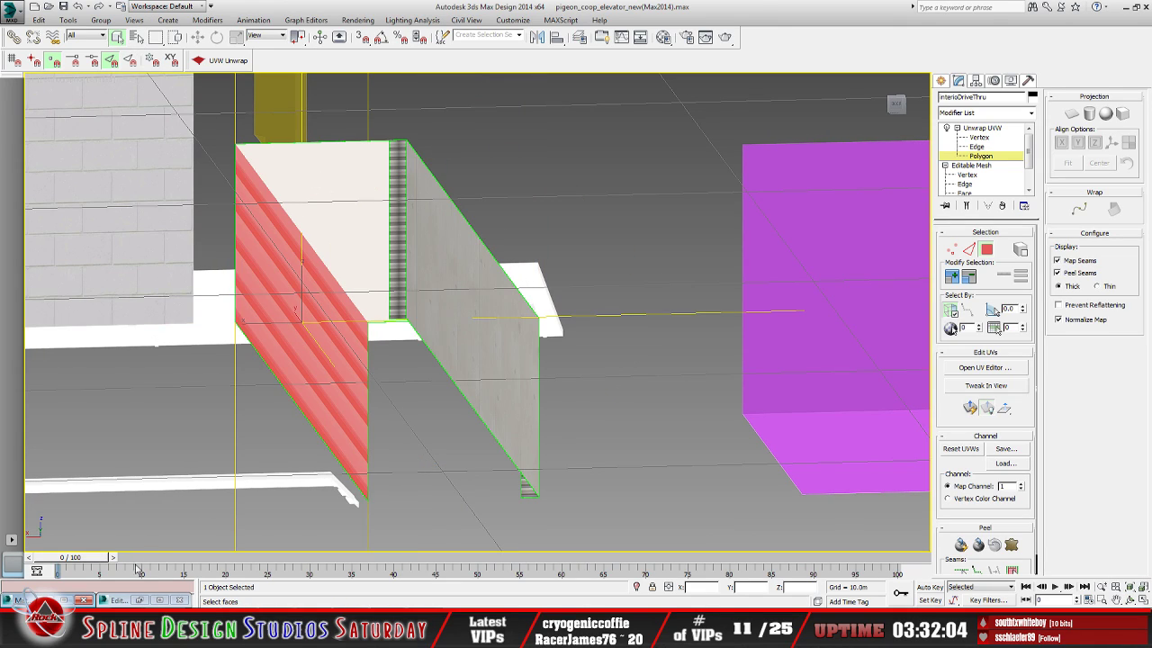
Apply a quick planar map to the selected wall face and update the background map in the UV editor
{"action": "left_click", "coordinate": [135, 600]}
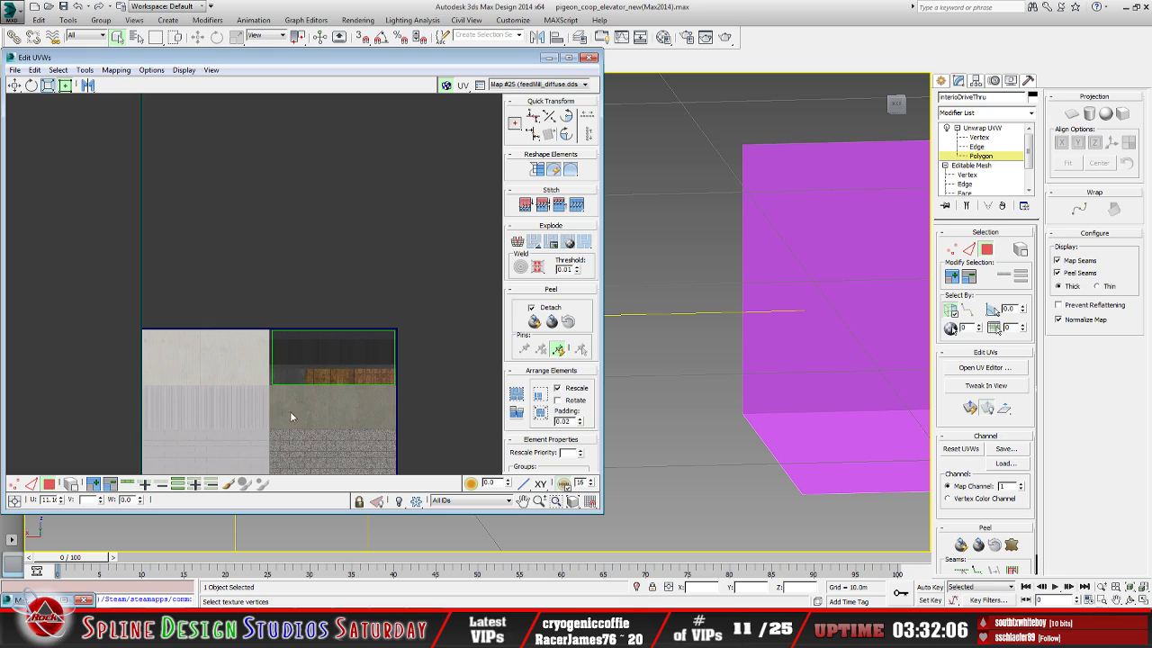
{"action": "left_click", "coordinate": [988, 408]}
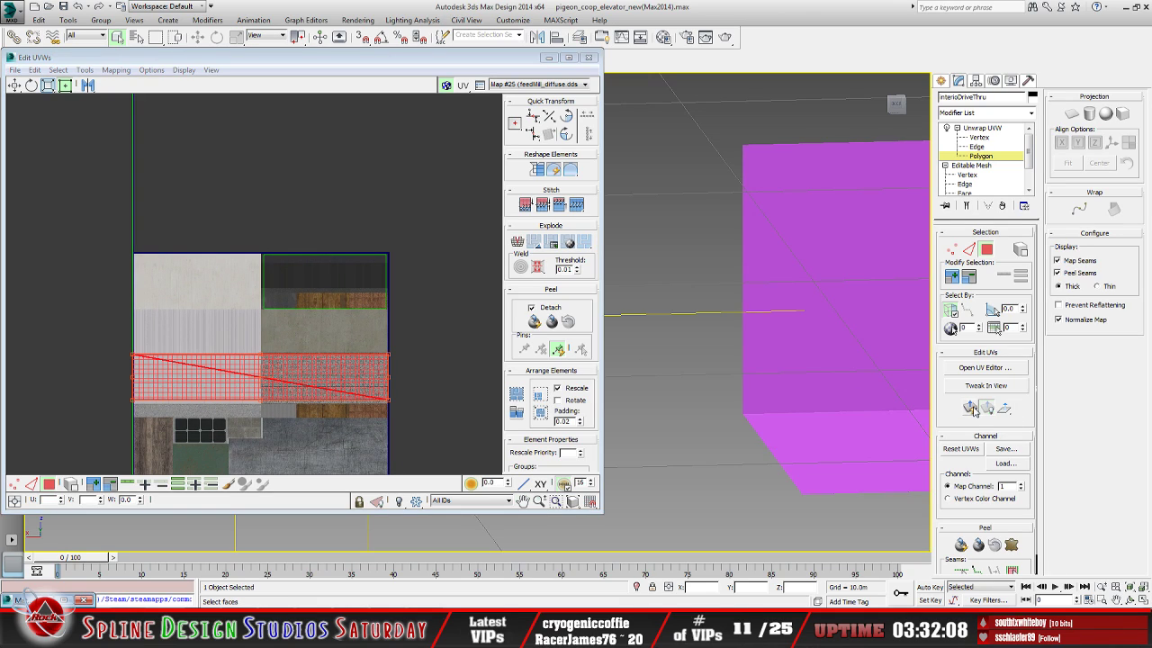
{"action": "middle_click_drag", "start_coordinate": [275, 360], "coordinate": [280, 356]}
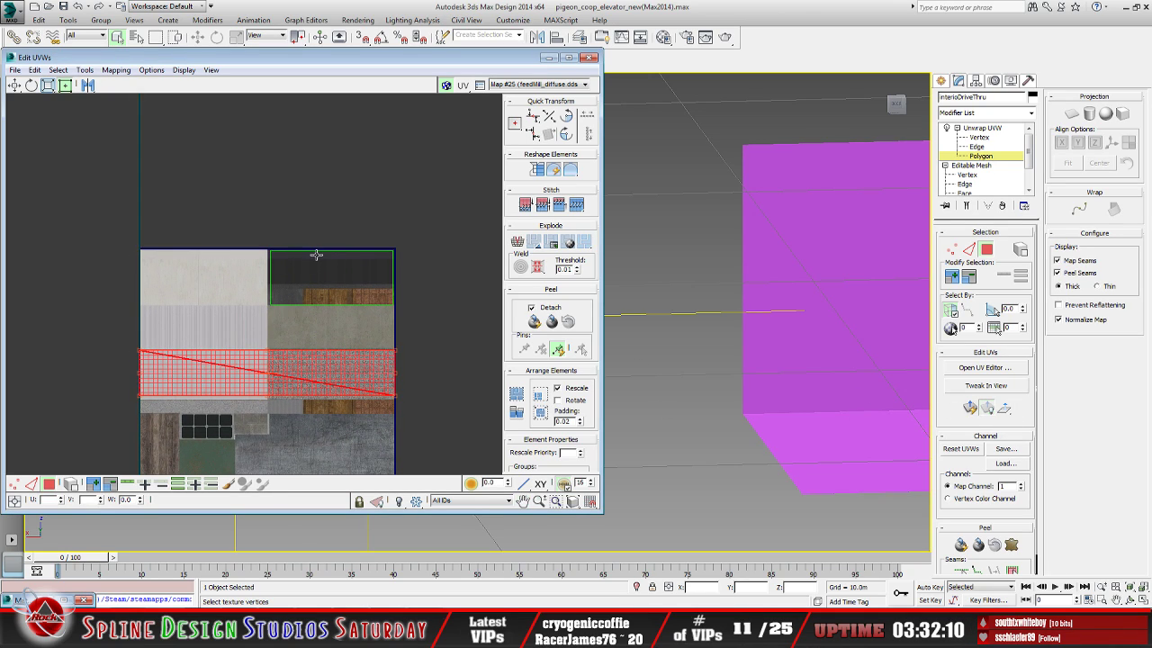
{"action": "left_click", "coordinate": [210, 69]}
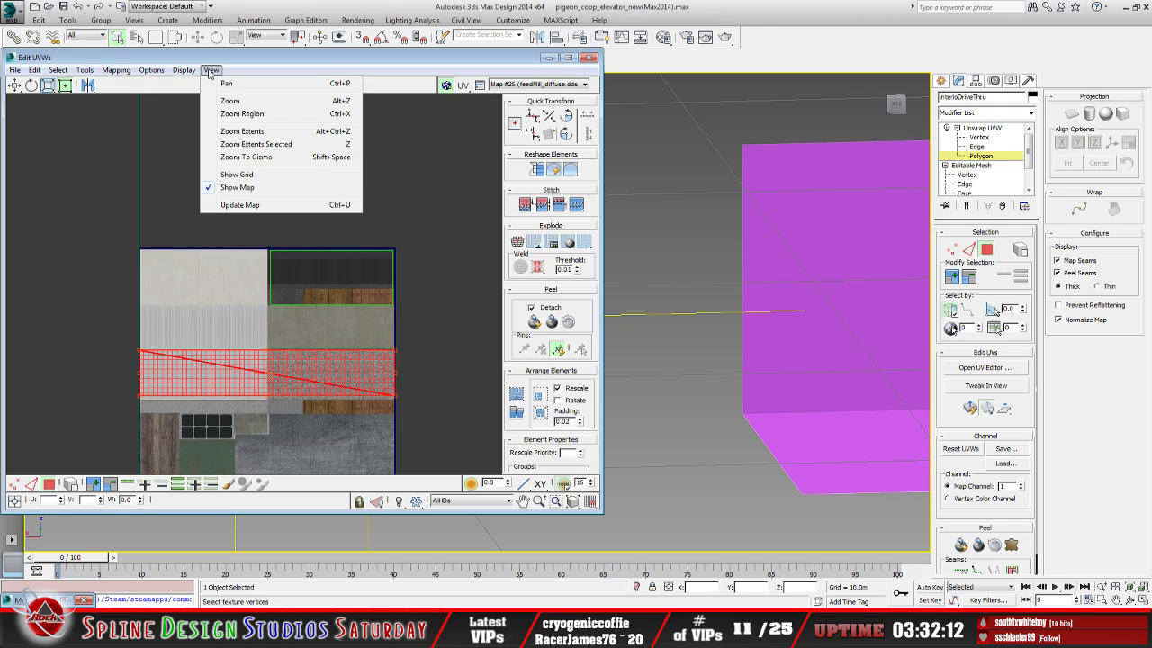
{"action": "left_click", "coordinate": [250, 207]}
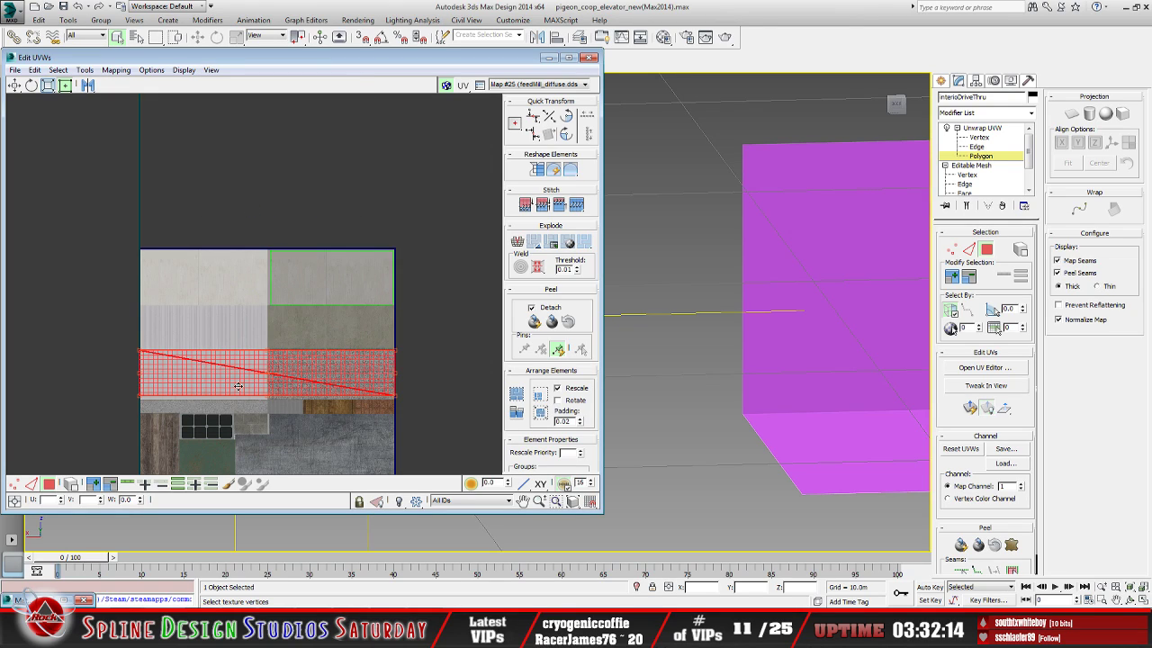
Shrink and move the face's UVs into the dirty plywood block, aligning their upper-left corner with the existing wall outline
{"action": "left_click_drag", "start_coordinate": [141, 350], "coordinate": [334, 297]}
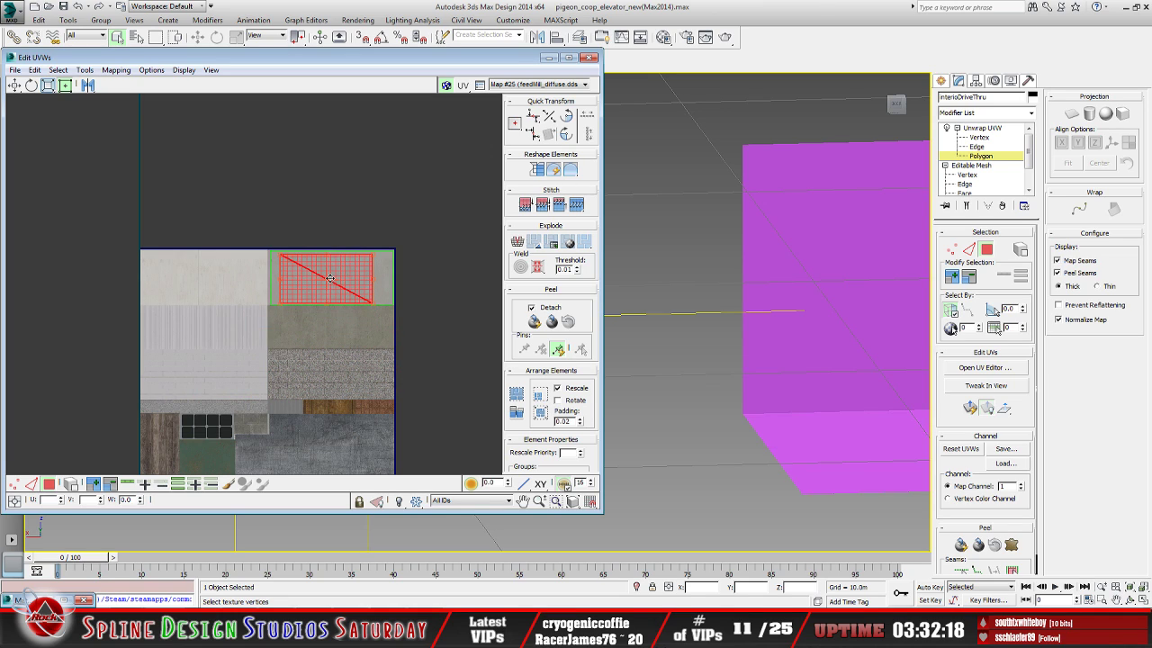
{"action": "scroll", "coordinate": [331, 302], "scroll_direction": "up", "scroll_amount": 6}
{"action": "middle_click_drag", "start_coordinate": [112, 232], "coordinate": [196, 250]}
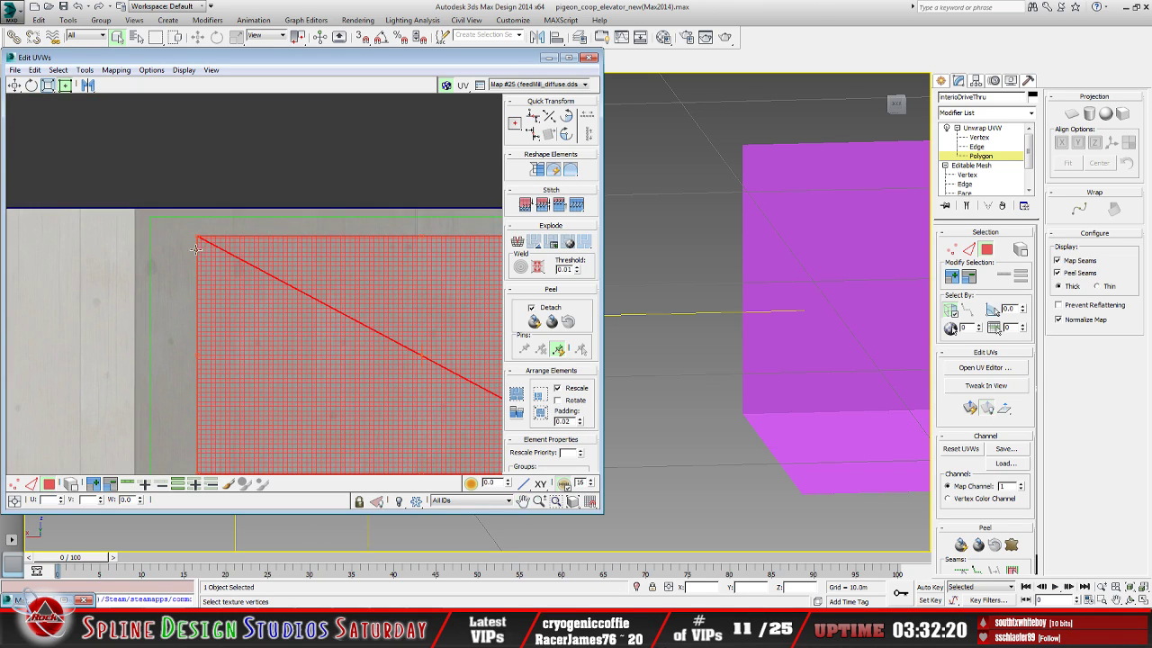
{"action": "left_click_drag", "start_coordinate": [205, 242], "coordinate": [157, 221]}
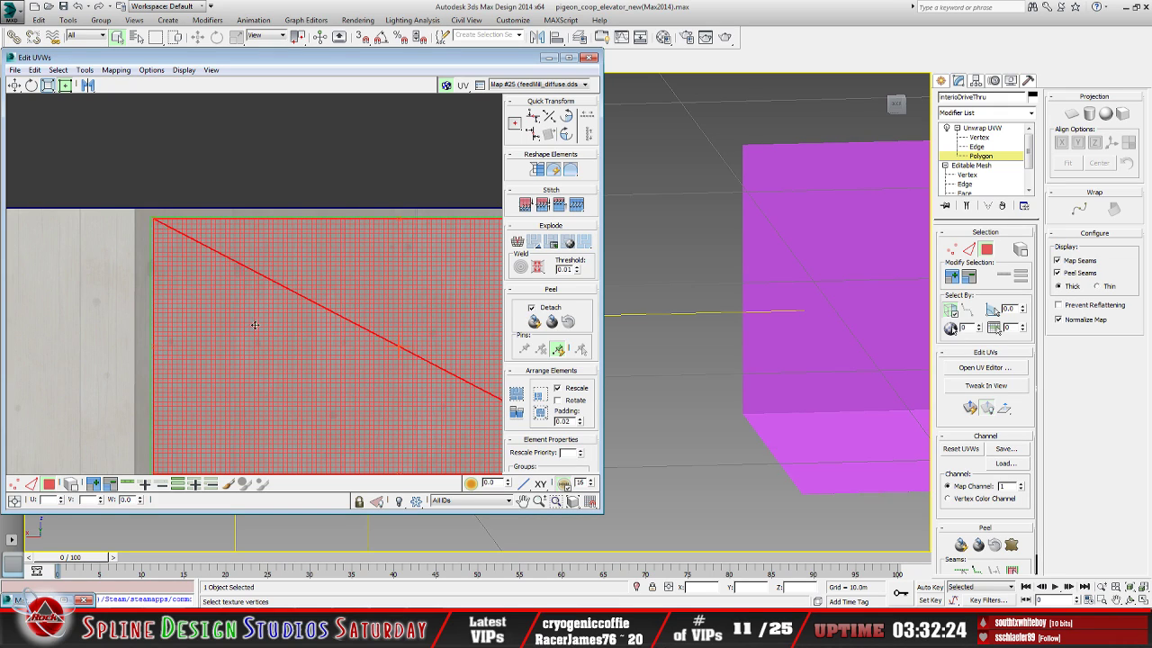
Stretch the face's UVs from their lower-right corner to fit the dirty plywood block's lower-right corner
{"action": "middle_click_drag", "start_coordinate": [243, 397], "coordinate": [197, 259]}
{"action": "left_click_drag", "start_coordinate": [112, 340], "coordinate": [110, 338]}
{"action": "scroll", "coordinate": [318, 361], "scroll_direction": "right", "scroll_amount": 2}
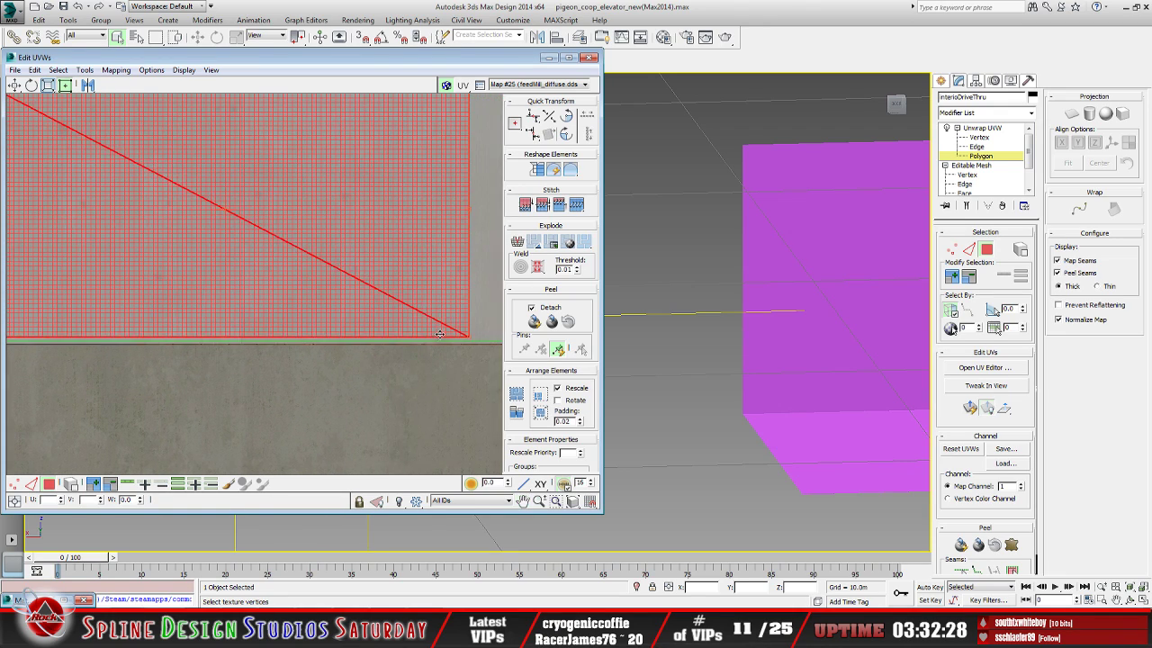
{"action": "left_click_drag", "start_coordinate": [292, 353], "coordinate": [381, 349]}
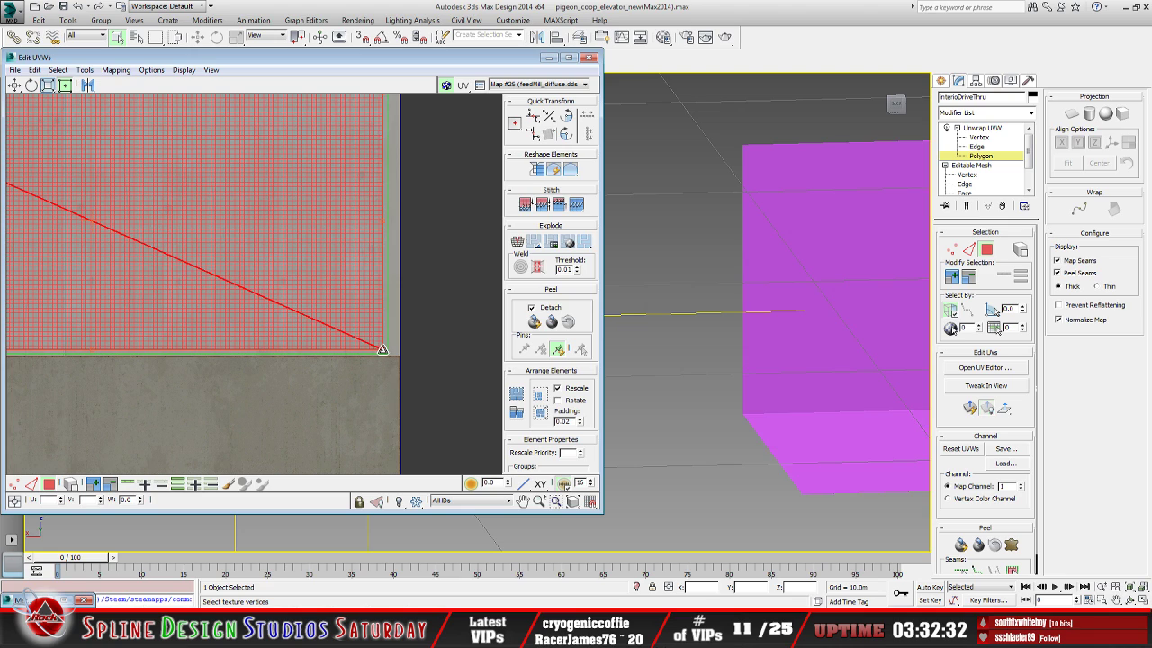
Fine-tune the size of the face's UVs so their upper-right corner sits closer to the existing wall outline
{"action": "scroll", "coordinate": [351, 306], "scroll_direction": "down", "scroll_amount": 1}
{"action": "scroll", "coordinate": [400, 251], "scroll_direction": "up", "scroll_amount": 1}
{"action": "scroll", "coordinate": [332, 399], "scroll_direction": "down", "scroll_amount": 1}
{"action": "scroll", "coordinate": [354, 311], "scroll_direction": "up", "scroll_amount": 2}
{"action": "left_click_drag", "start_coordinate": [351, 288], "coordinate": [363, 284]}
{"action": "scroll", "coordinate": [365, 283], "scroll_direction": "up", "scroll_amount": 2}
{"action": "scroll", "coordinate": [352, 320], "scroll_direction": "up", "scroll_amount": 2}
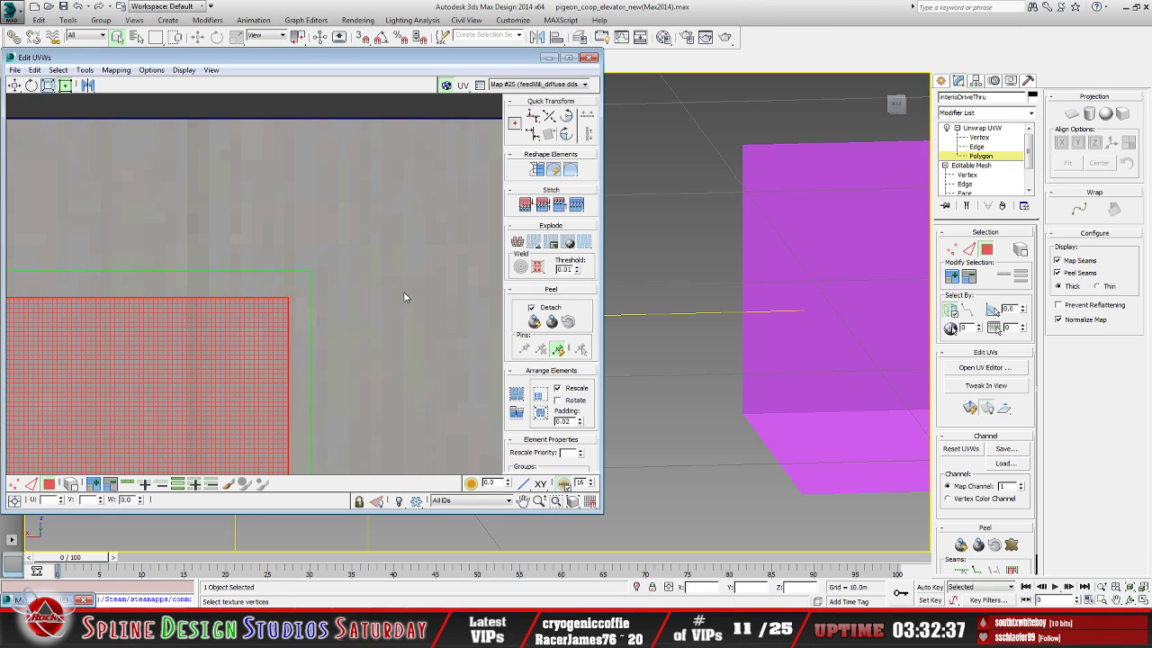
{"action": "left_click_drag", "start_coordinate": [287, 298], "coordinate": [294, 287]}
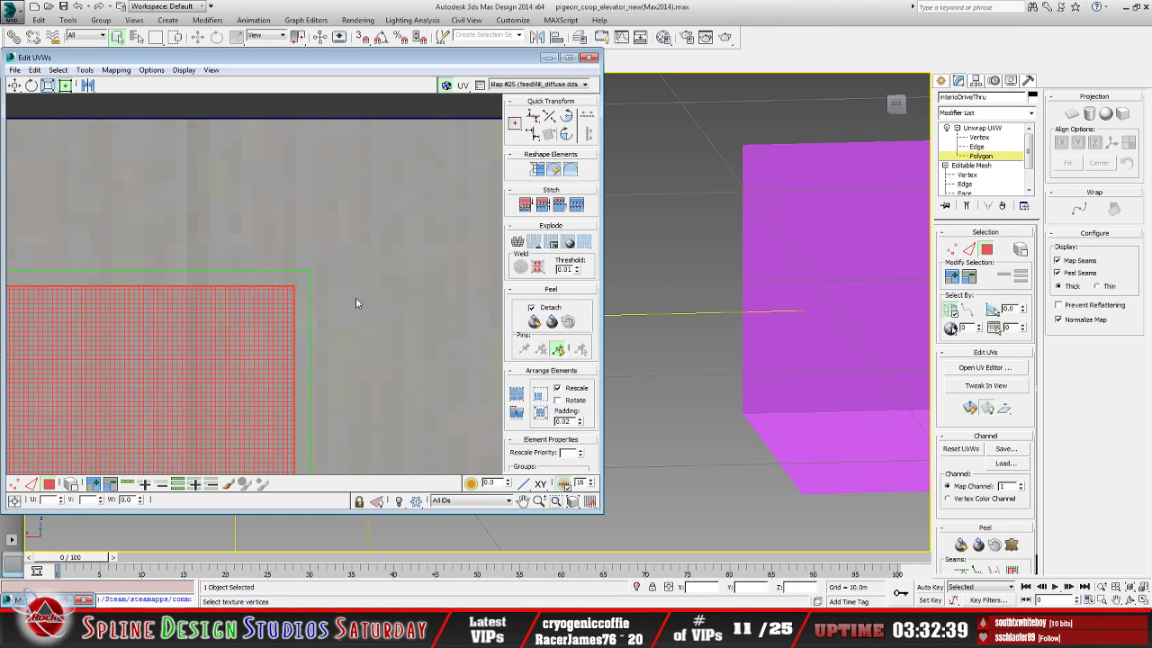
Change to vertex selection and move the face's upper-right UV vertex onto the matching corner of the existing outline
{"action": "left_click", "coordinate": [357, 313]}
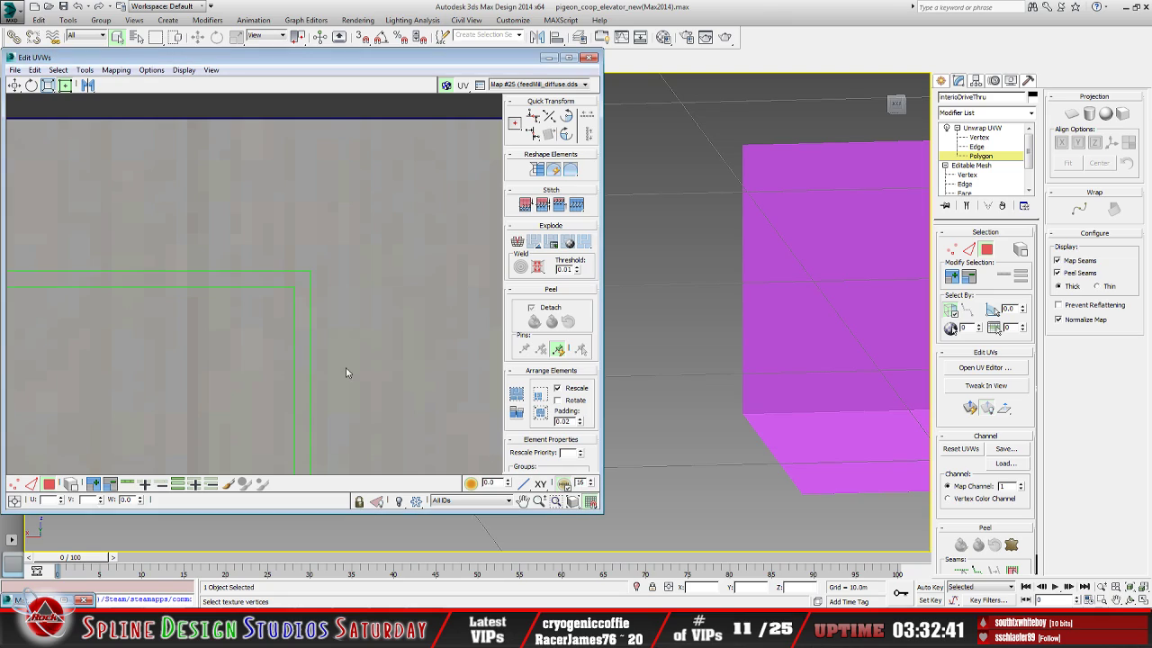
{"action": "left_click", "coordinate": [15, 485]}
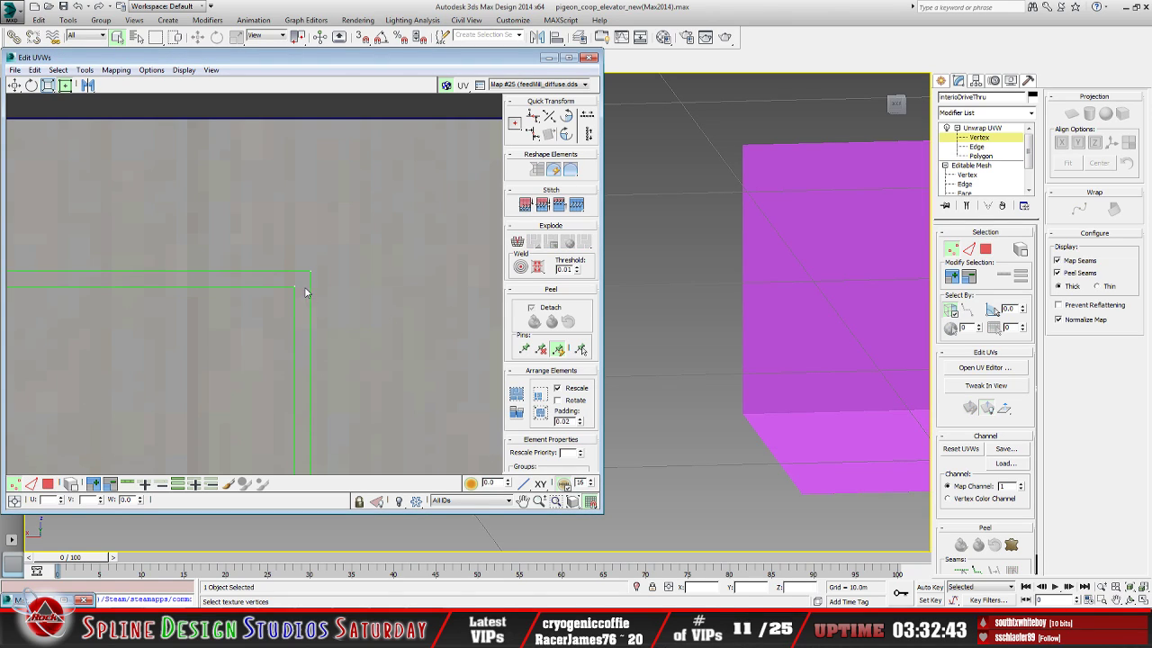
{"action": "left_click_drag", "start_coordinate": [292, 286], "coordinate": [307, 280]}
{"action": "scroll", "coordinate": [218, 288], "scroll_direction": "up", "scroll_amount": 2}
{"action": "mouse_move", "coordinate": [336, 315]}
{"action": "middle_mouse_down"}
{"action": "mouse_move", "coordinate": [110, 308]}
{"action": "mouse_move", "coordinate": [404, 296]}
{"action": "mouse_move", "coordinate": [201, 314]}
{"action": "mouse_move", "coordinate": [150, 296]}
{"action": "mouse_move", "coordinate": [476, 303]}
{"action": "mouse_move", "coordinate": [146, 295]}
{"action": "mouse_move", "coordinate": [432, 306]}
{"action": "mouse_move", "coordinate": [129, 321]}
{"action": "mouse_move", "coordinate": [351, 317]}
{"action": "middle_mouse_up"}
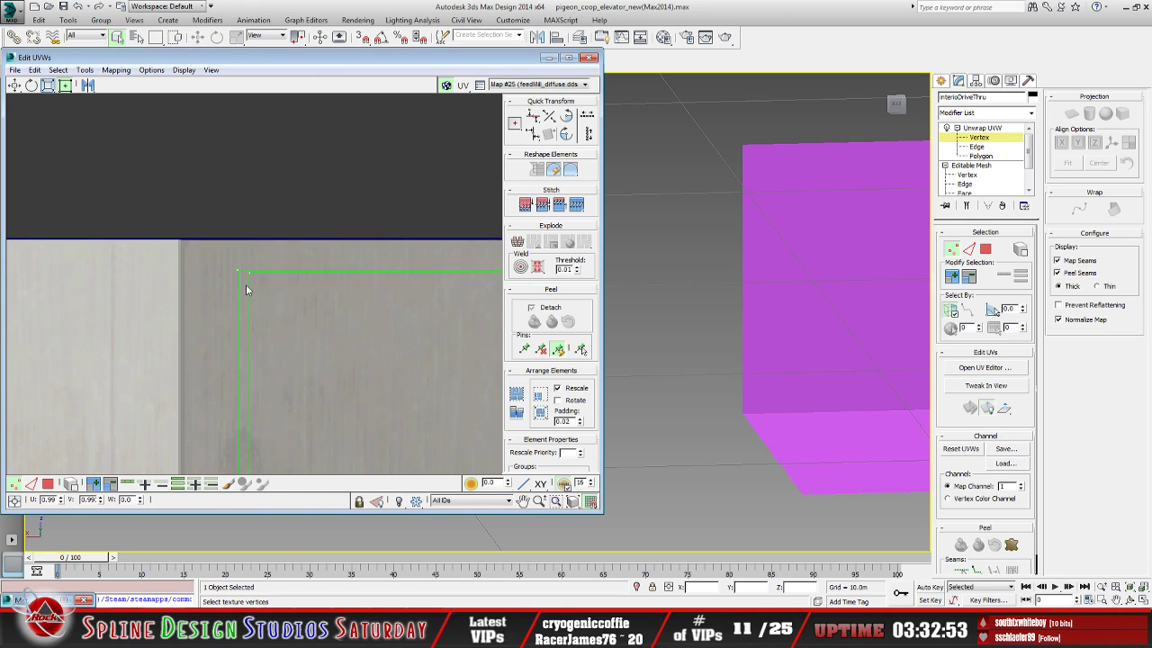
Move the face's upper-left UV vertex onto the matching corner of the existing outline
{"action": "left_click", "coordinate": [249, 275]}
{"action": "left_click_drag", "start_coordinate": [239, 271], "coordinate": [254, 278]}
{"action": "scroll", "coordinate": [253, 286], "scroll_direction": "up", "scroll_amount": 3}
{"action": "left_click", "coordinate": [249, 258]}
{"action": "left_click_drag", "start_coordinate": [257, 258], "coordinate": [210, 241]}
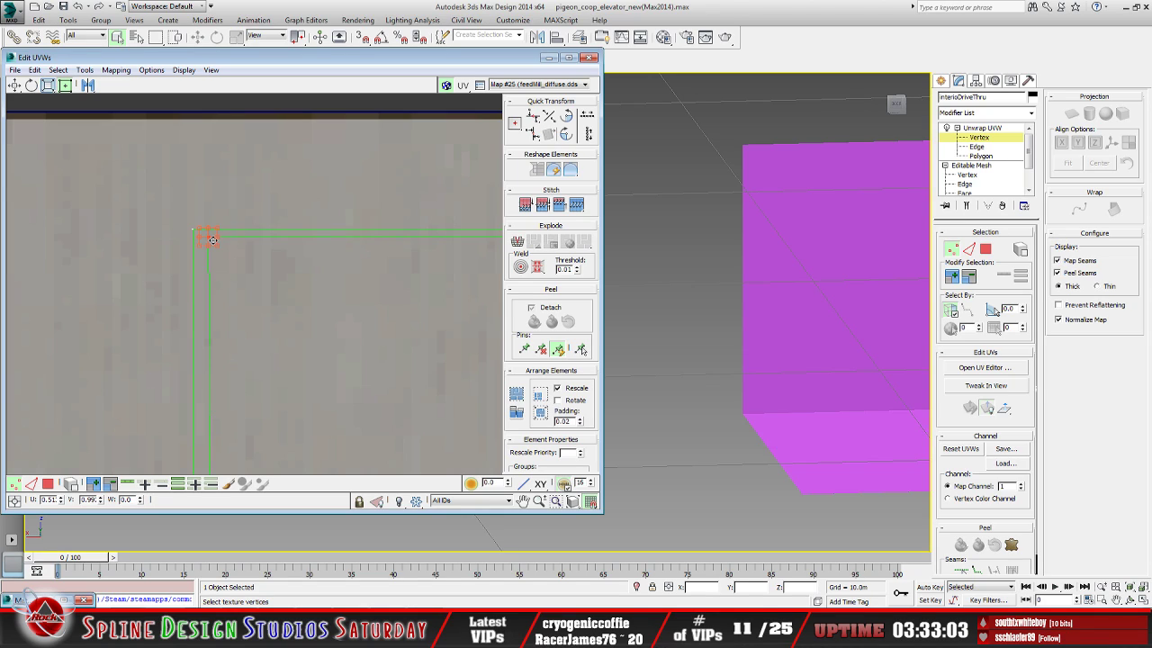
{"action": "scroll", "coordinate": [212, 252], "scroll_direction": "up", "scroll_amount": 4}
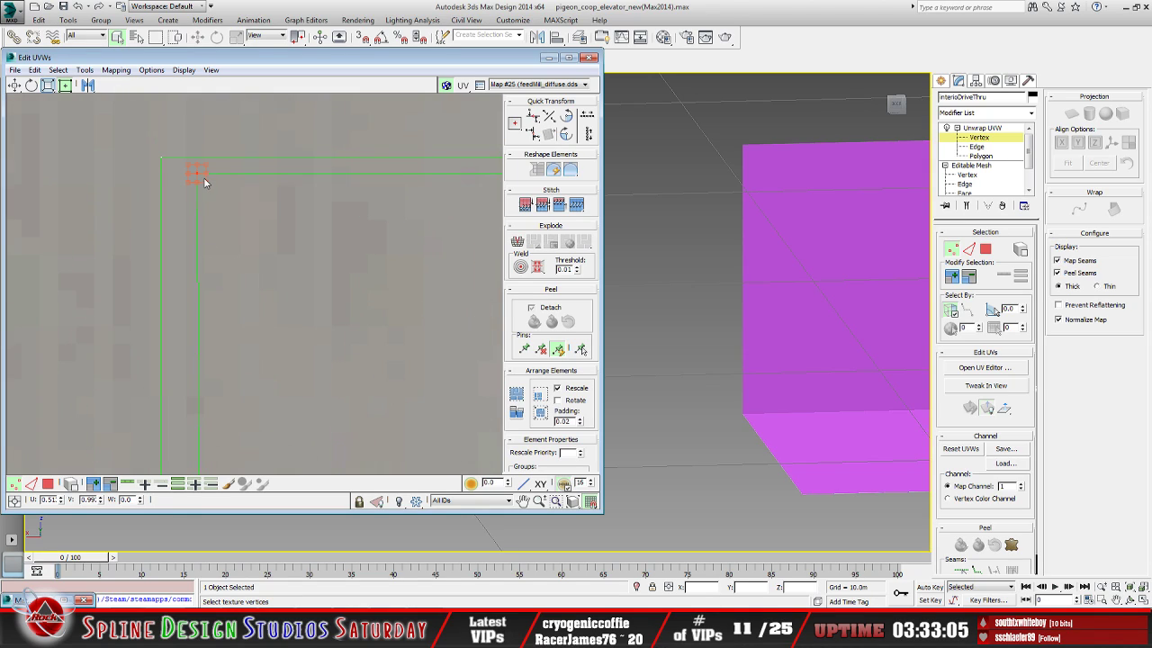
{"action": "left_click_drag", "start_coordinate": [199, 176], "coordinate": [161, 159]}
{"action": "middle_click_drag", "start_coordinate": [160, 158], "coordinate": [202, 246]}
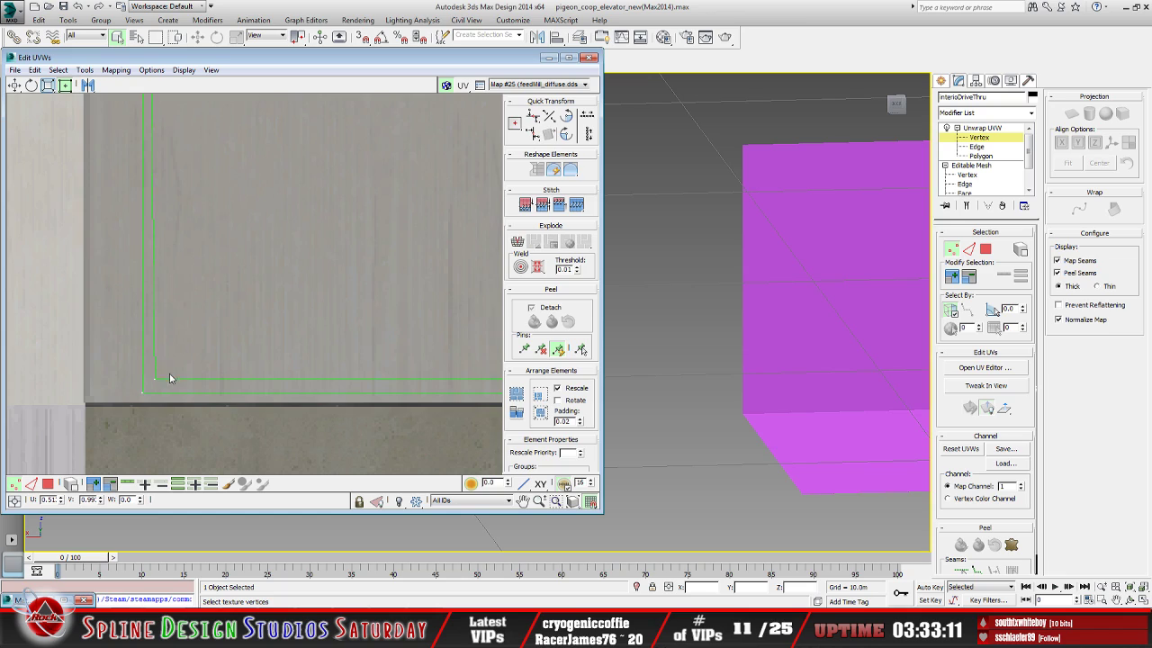
Select the face's lower-left UV vertex and move it down and outward toward the matching corner of the existing wall outline
{"action": "scroll", "coordinate": [198, 356], "scroll_direction": "up", "scroll_amount": 3}
{"action": "left_click", "coordinate": [183, 274]}
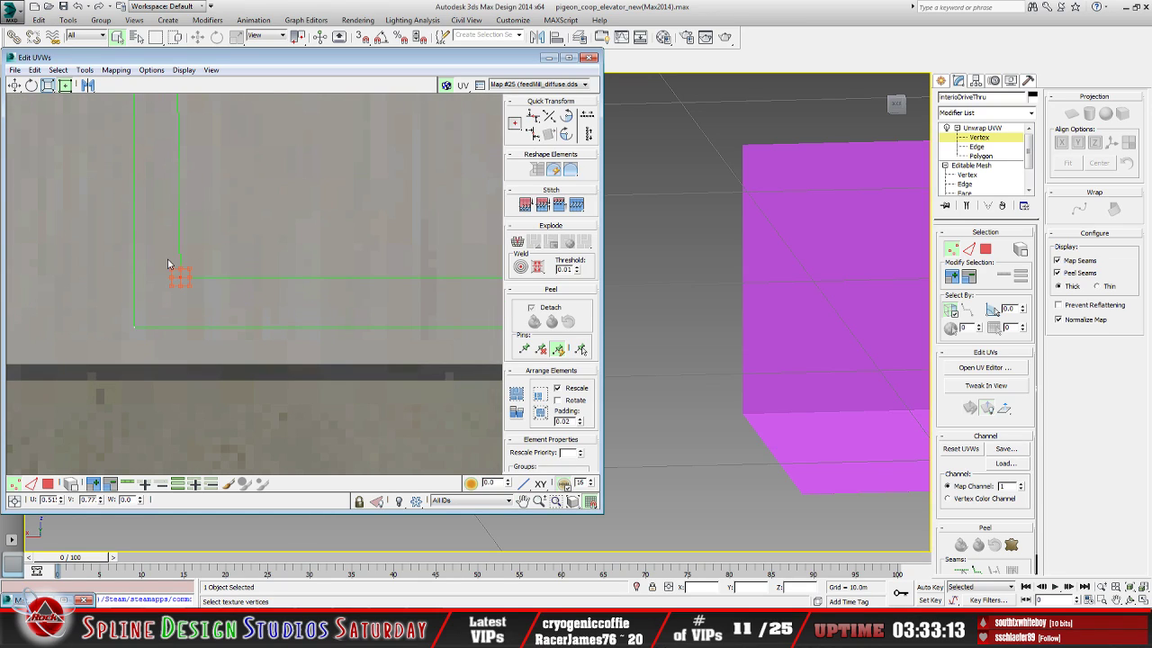
{"action": "mouse_move", "coordinate": [184, 278]}
{"action": "left_mouse_down"}
{"action": "mouse_move", "coordinate": [136, 339]}
{"action": "mouse_move", "coordinate": [180, 296]}
{"action": "left_mouse_up"}
{"action": "scroll", "coordinate": [175, 315], "scroll_direction": "up", "scroll_amount": 3}
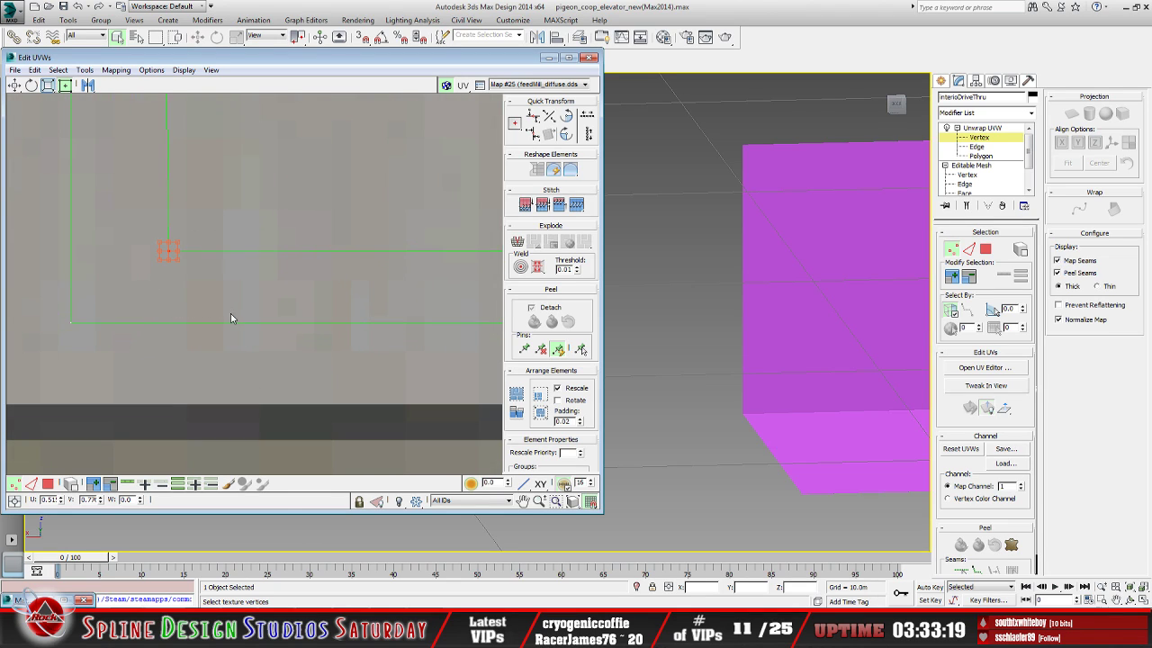
{"action": "left_click_drag", "start_coordinate": [169, 251], "coordinate": [105, 300]}
{"action": "scroll", "coordinate": [136, 322], "scroll_direction": "up", "scroll_amount": 2}
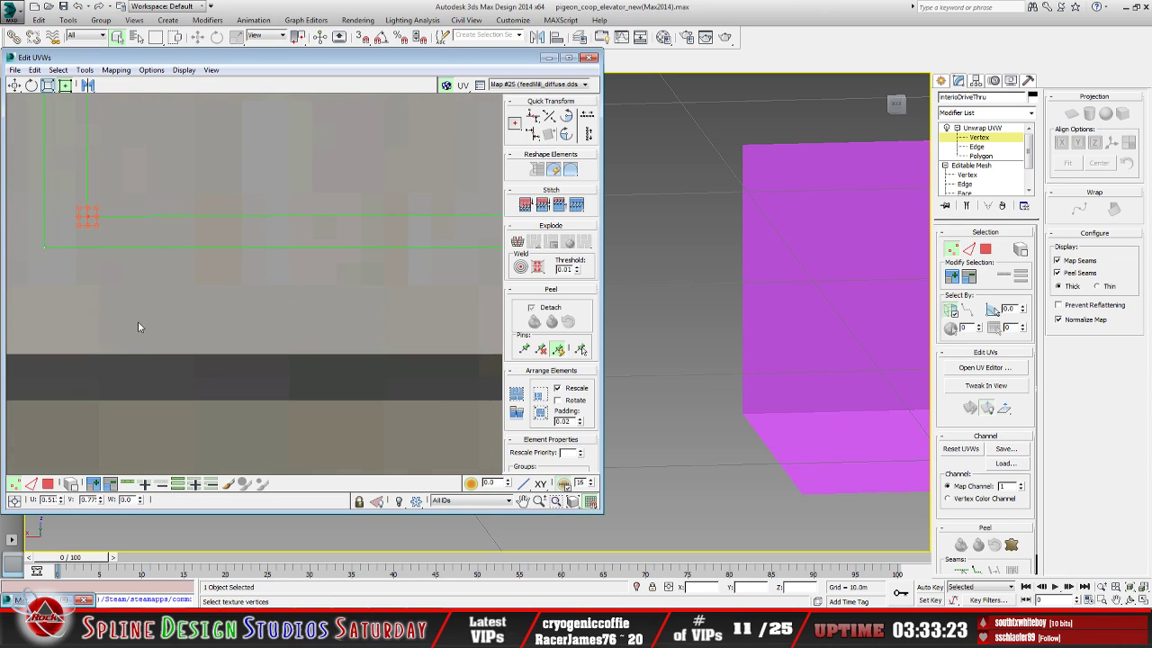
Try to nudge the lower-left UV vertex closer to the outline's corner, and undo the last two moves
{"action": "middle_click_drag", "start_coordinate": [129, 342], "coordinate": [206, 347]}
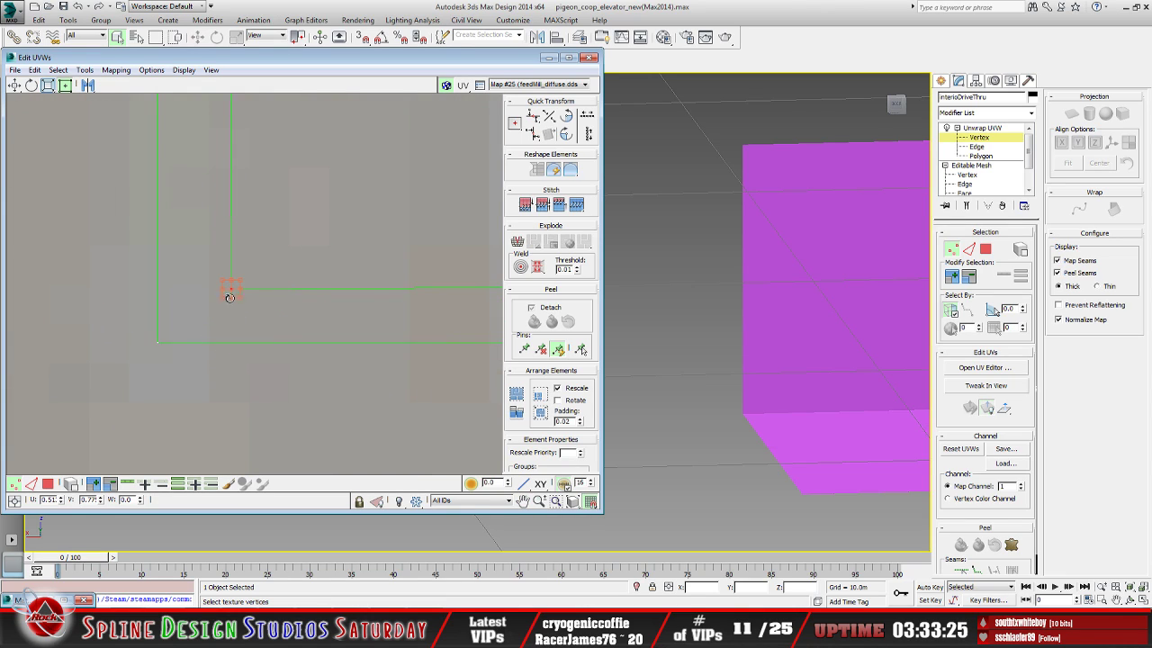
{"action": "mouse_move", "coordinate": [231, 292]}
{"action": "left_mouse_down"}
{"action": "mouse_move", "coordinate": [158, 344]}
{"action": "mouse_move", "coordinate": [230, 303]}
{"action": "mouse_move", "coordinate": [275, 333]}
{"action": "left_mouse_up"}
{"action": "mouse_move", "coordinate": [226, 301]}
{"action": "left_mouse_down"}
{"action": "mouse_move", "coordinate": [151, 343]}
{"action": "mouse_move", "coordinate": [180, 330]}
{"action": "mouse_move", "coordinate": [206, 349]}
{"action": "mouse_move", "coordinate": [161, 347]}
{"action": "mouse_move", "coordinate": [206, 322]}
{"action": "left_mouse_up"}
{"action": "scroll", "coordinate": [203, 333], "scroll_direction": "up", "scroll_amount": 5}
{"action": "key", "text": "ctrl+z"}
{"action": "key", "text": "ctrl+z"}
Place the face's lower-left UV vertex onto the matching corner of the existing outline
{"action": "scroll", "coordinate": [180, 383], "scroll_direction": "down", "scroll_amount": 2}
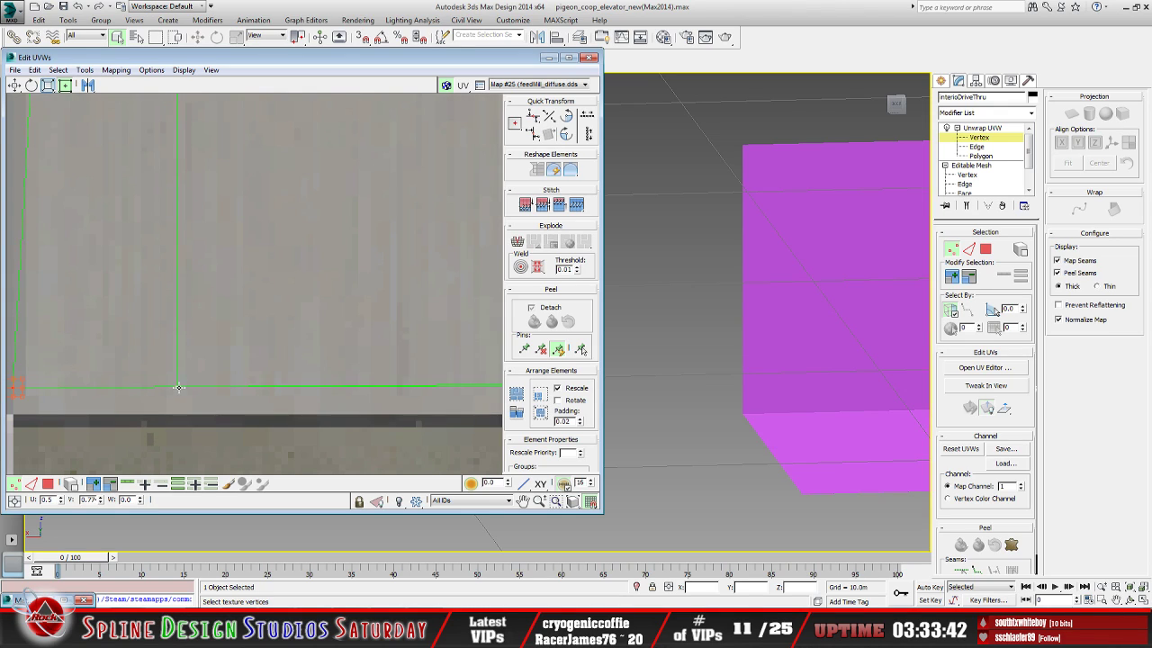
{"action": "left_click_drag", "start_coordinate": [185, 390], "coordinate": [185, 389]}
{"action": "scroll", "coordinate": [184, 387], "scroll_direction": "up", "scroll_amount": 2}
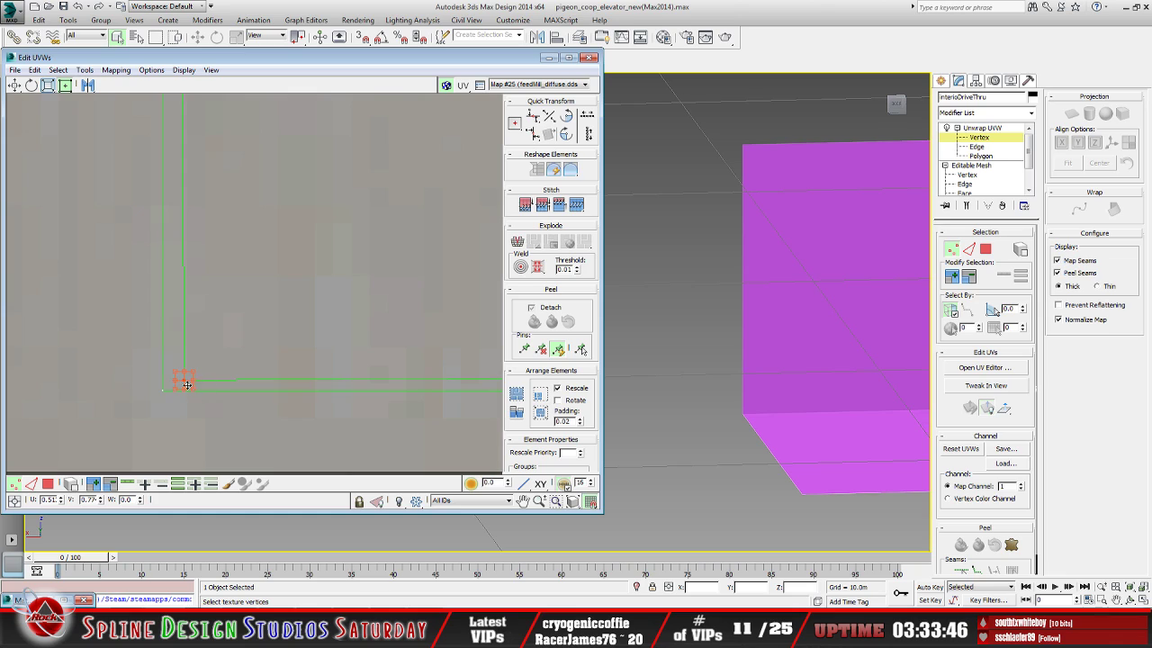
{"action": "left_click_drag", "start_coordinate": [186, 385], "coordinate": [164, 394]}
{"action": "scroll", "coordinate": [238, 257], "scroll_direction": "down", "scroll_amount": 3}
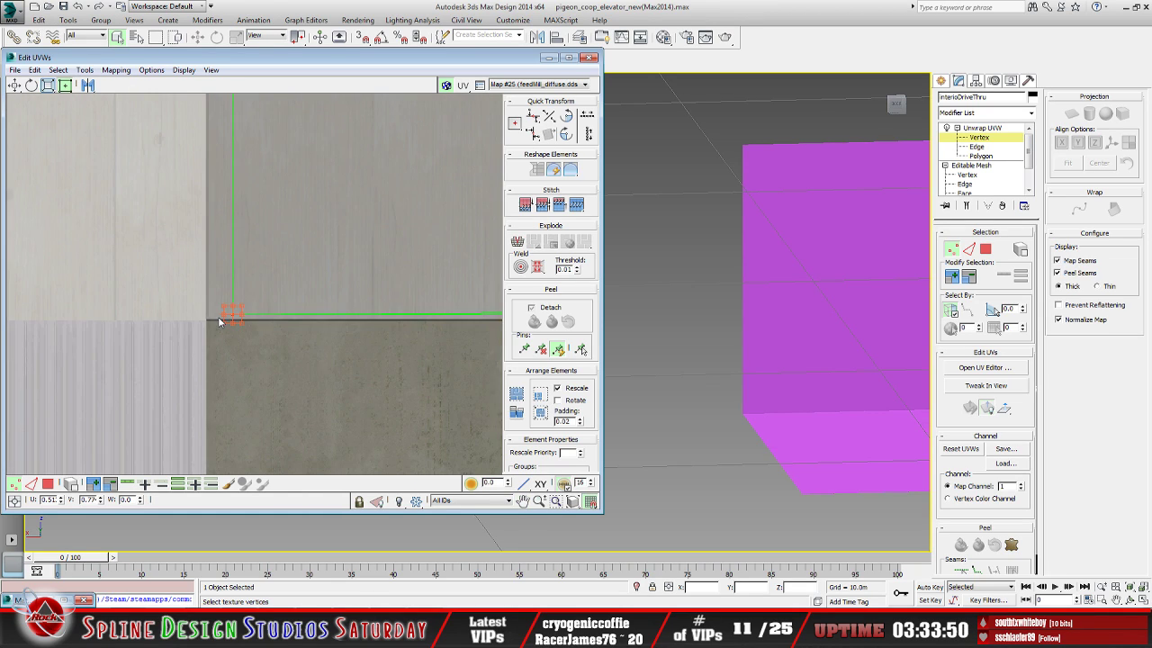
Move the face's lower-right UV vertex down onto the outline's corner, undoing a first move that goes to the texture's edge
{"action": "middle_click_drag", "start_coordinate": [154, 310], "coordinate": [306, 302]}
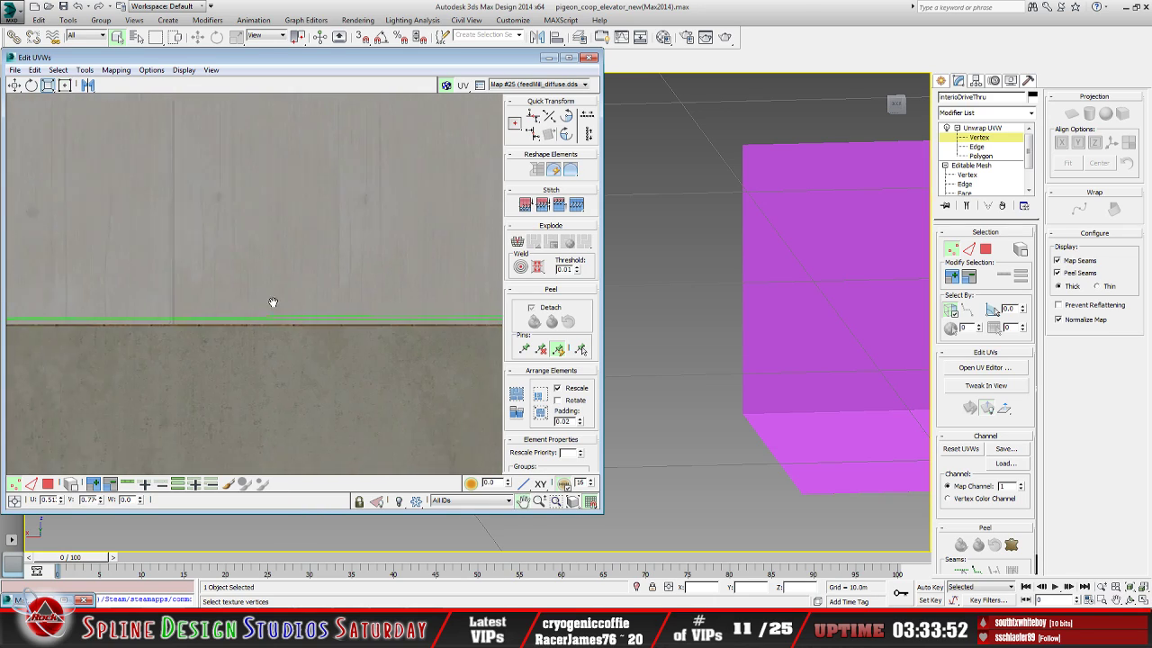
{"action": "scroll", "coordinate": [283, 333], "scroll_direction": "down", "scroll_amount": 3}
{"action": "scroll", "coordinate": [282, 324], "scroll_direction": "up", "scroll_amount": 2}
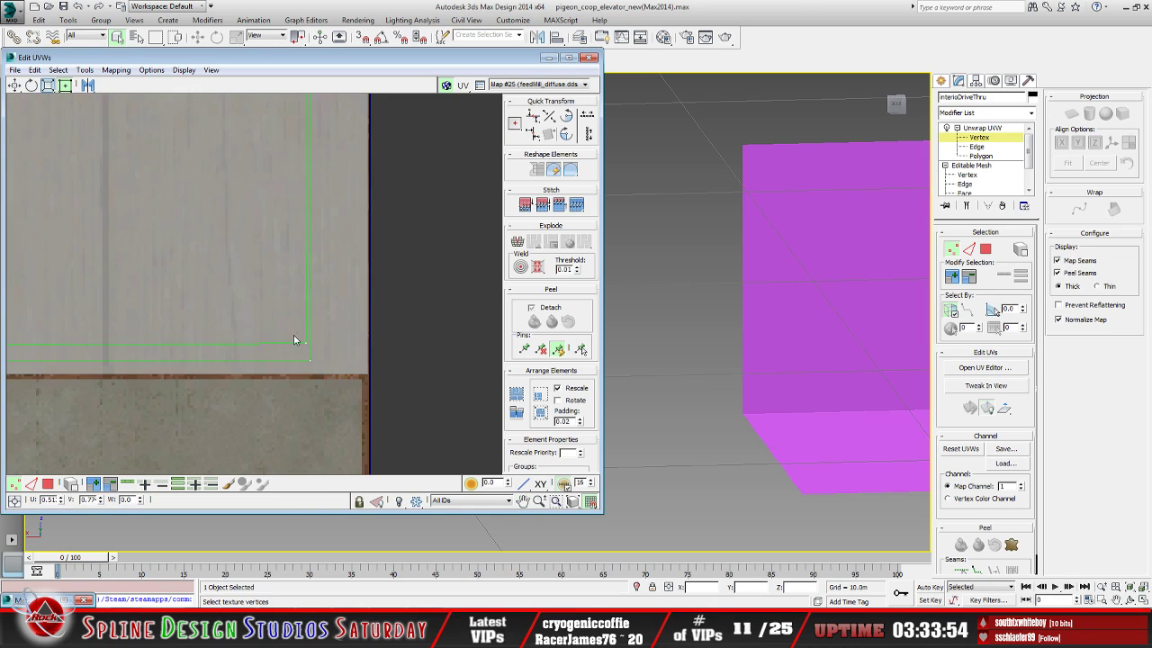
{"action": "scroll", "coordinate": [297, 340], "scroll_direction": "up", "scroll_amount": 2}
{"action": "left_click_drag", "start_coordinate": [312, 363], "coordinate": [423, 370]}
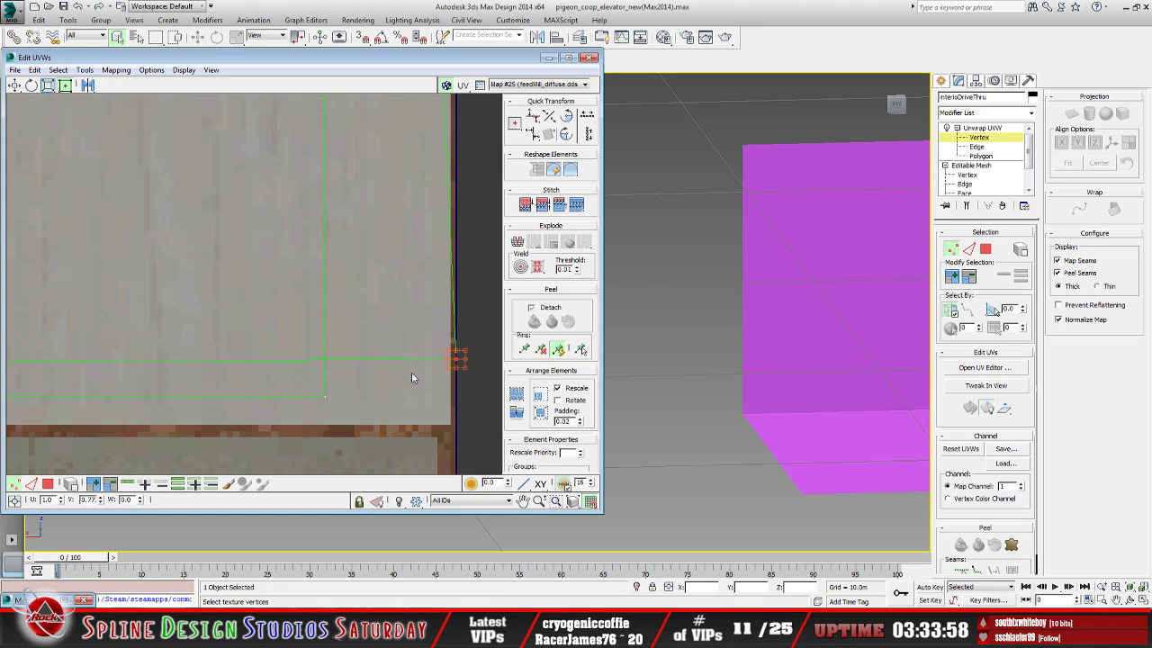
{"action": "key", "text": "ctrl+z"}
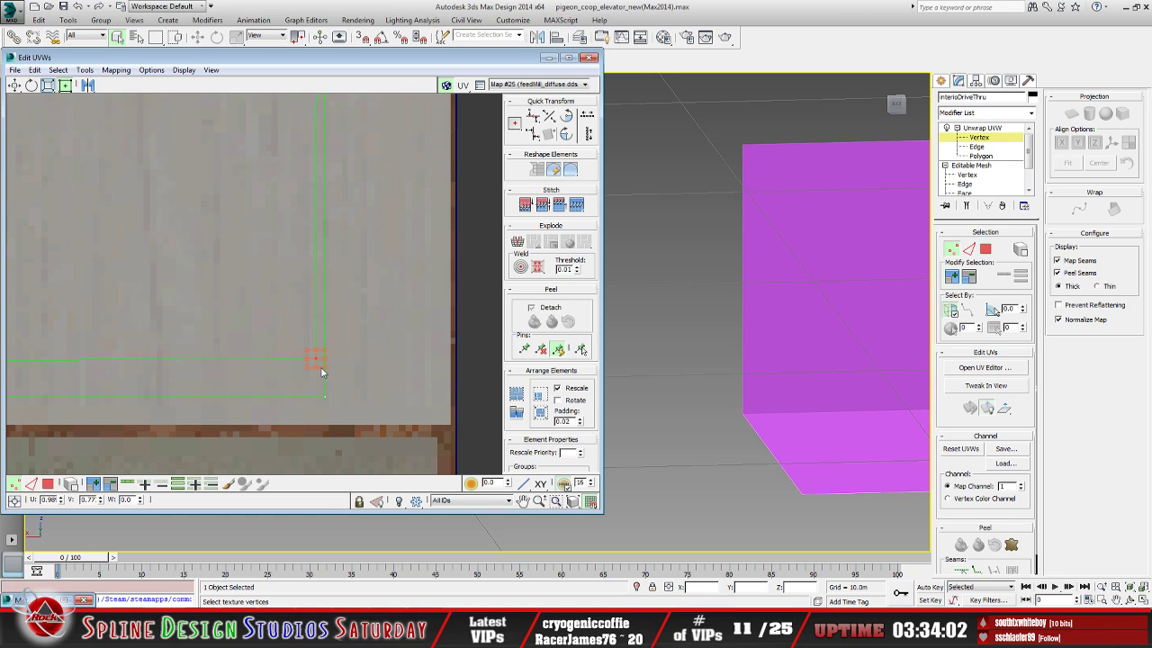
{"action": "scroll", "coordinate": [320, 362], "scroll_direction": "up", "scroll_amount": 5}
{"action": "left_click_drag", "start_coordinate": [311, 354], "coordinate": [333, 438]}
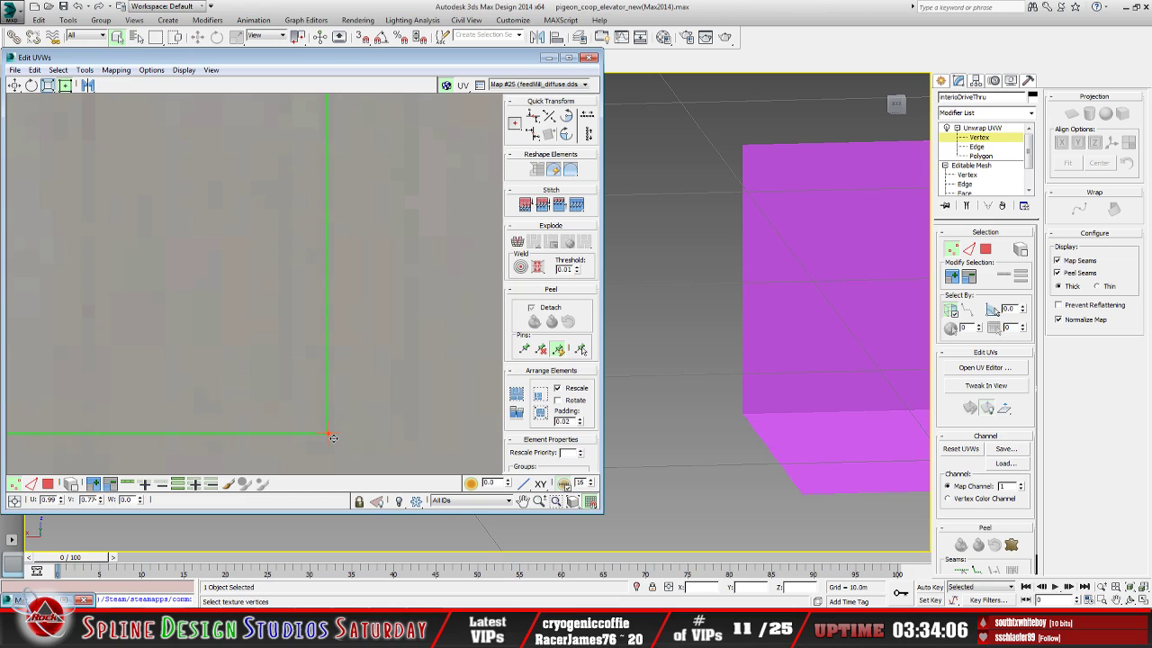
Correct the lower-right UV vertex's height and sideways position so it meets the outline's bottom edge
{"action": "scroll", "coordinate": [317, 408], "scroll_direction": "down", "scroll_amount": 2}
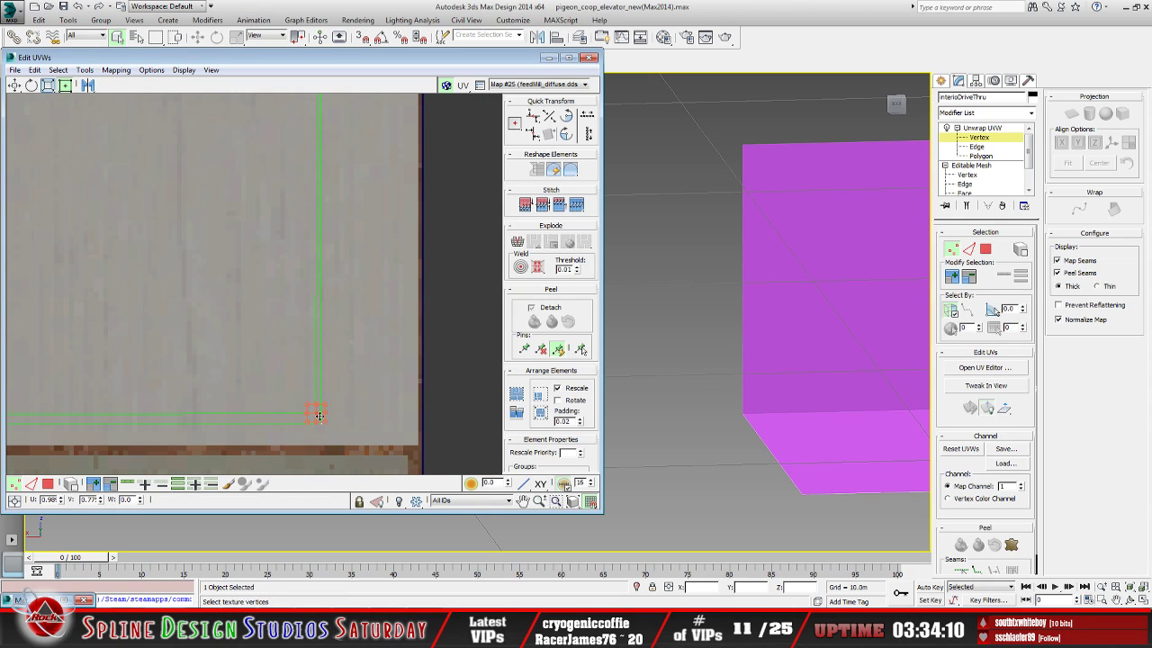
{"action": "middle_click_drag", "start_coordinate": [319, 415], "coordinate": [300, 357]}
{"action": "scroll", "coordinate": [290, 315], "scroll_direction": "up", "scroll_amount": 3}
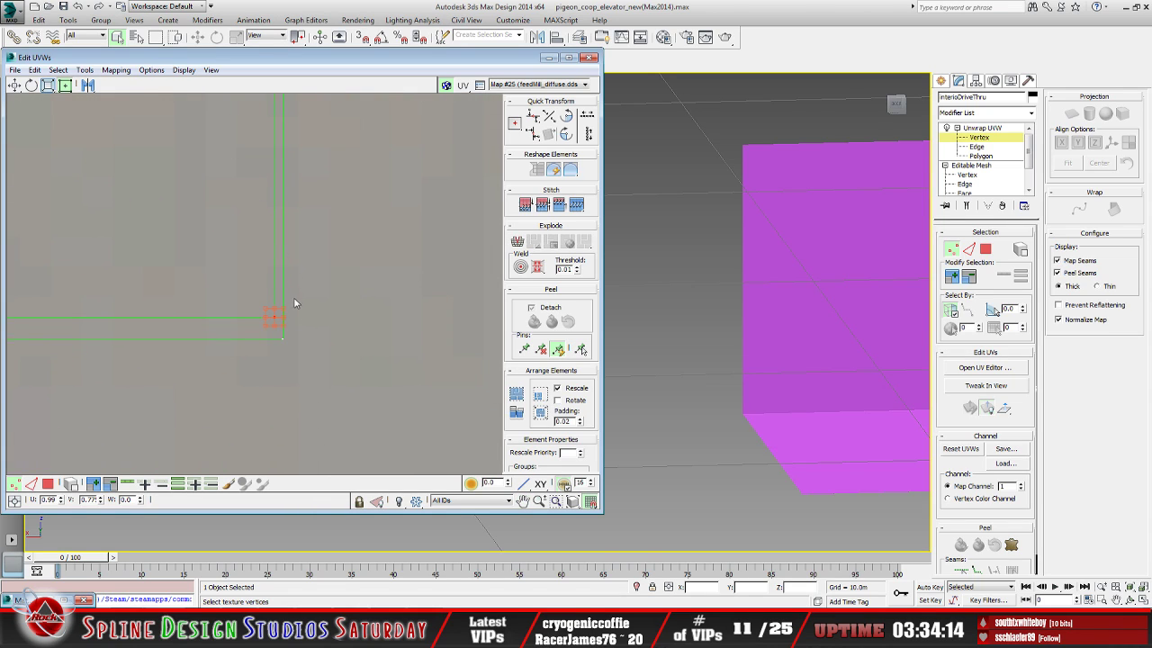
{"action": "left_click_drag", "start_coordinate": [275, 319], "coordinate": [259, 340]}
{"action": "scroll", "coordinate": [260, 339], "scroll_direction": "down", "scroll_amount": 2}
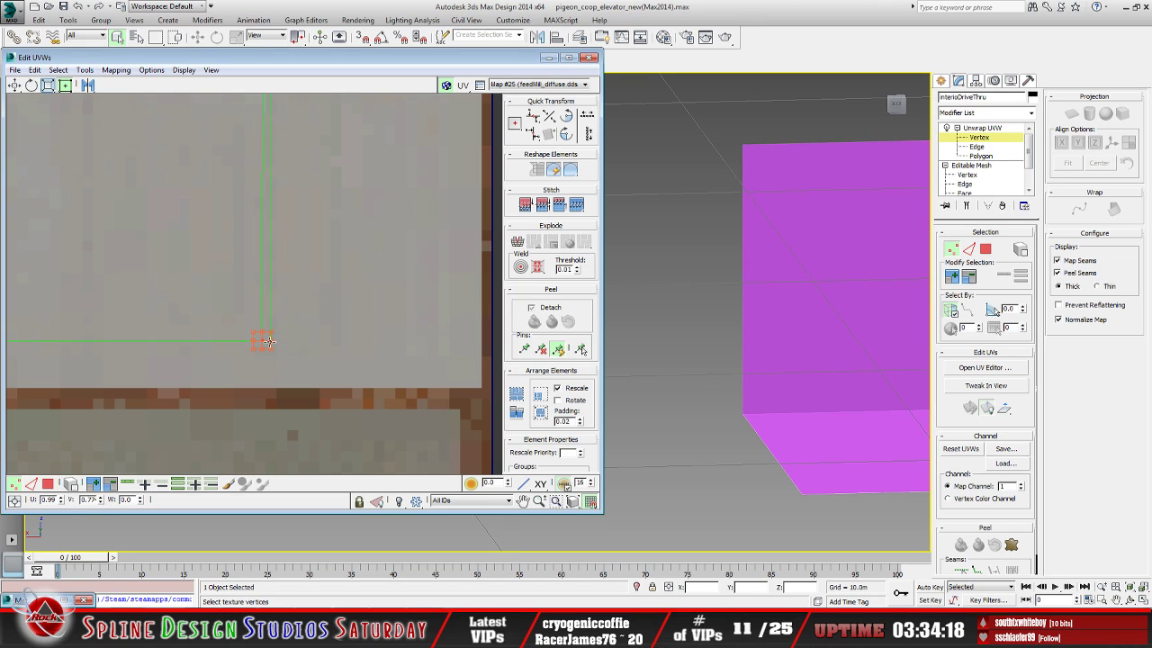
{"action": "scroll", "coordinate": [261, 340], "scroll_direction": "up", "scroll_amount": 2}
{"action": "left_click_drag", "start_coordinate": [260, 339], "coordinate": [272, 343]}
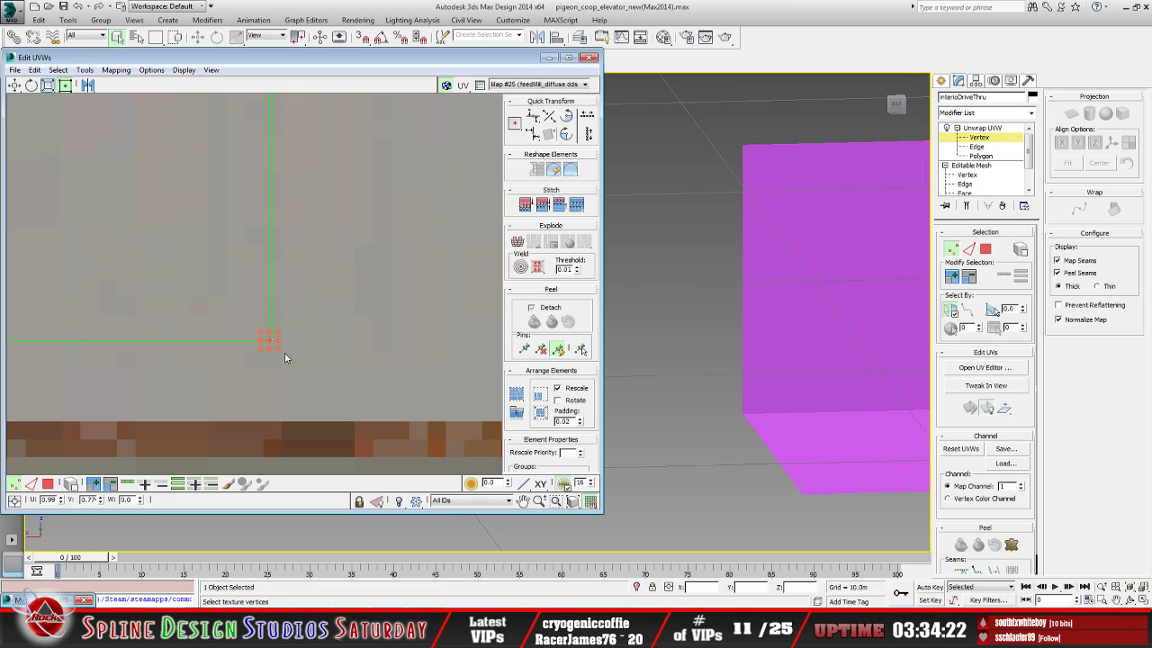
Nudge the lower-right UV vertex slightly inward to line up with the outline's vertical edge
{"action": "scroll", "coordinate": [300, 347], "scroll_direction": "up", "scroll_amount": 2}
{"action": "mouse_move", "coordinate": [226, 338]}
{"action": "left_mouse_down"}
{"action": "mouse_move", "coordinate": [191, 311]}
{"action": "mouse_move", "coordinate": [240, 338]}
{"action": "mouse_move", "coordinate": [242, 356]}
{"action": "mouse_move", "coordinate": [224, 332]}
{"action": "left_mouse_up"}
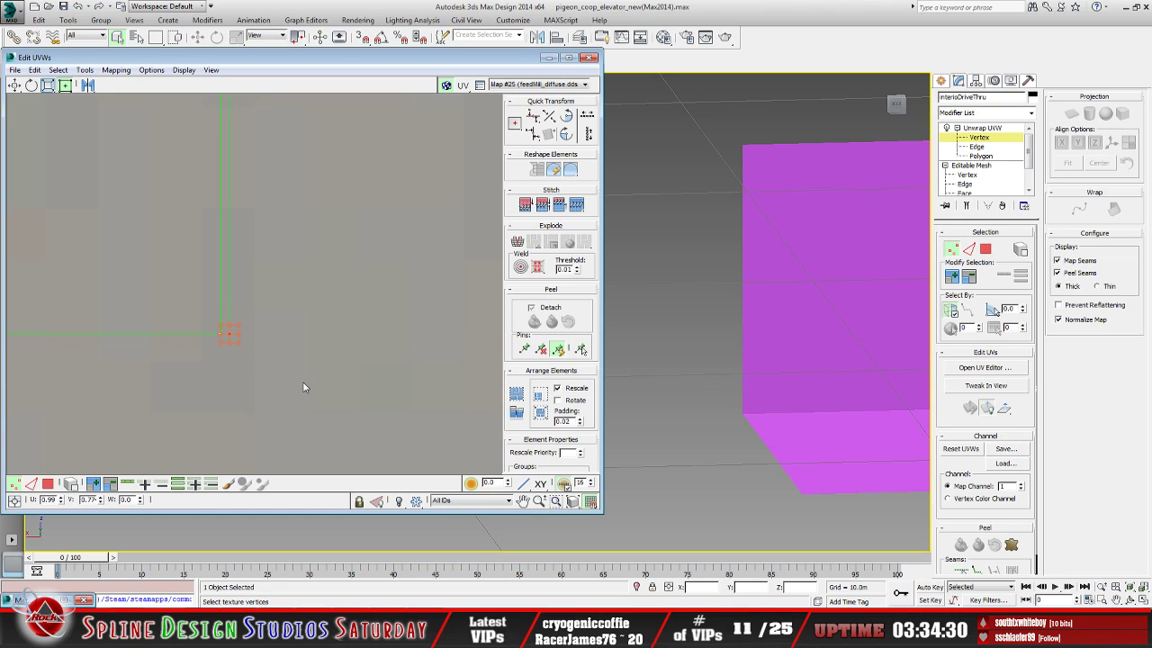
{"action": "left_click", "coordinate": [239, 362]}
{"action": "mouse_move", "coordinate": [232, 335]}
{"action": "left_mouse_down"}
{"action": "mouse_move", "coordinate": [250, 341]}
{"action": "mouse_move", "coordinate": [219, 334]}
{"action": "left_mouse_up"}
{"action": "scroll", "coordinate": [220, 372], "scroll_direction": "down", "scroll_amount": 3}
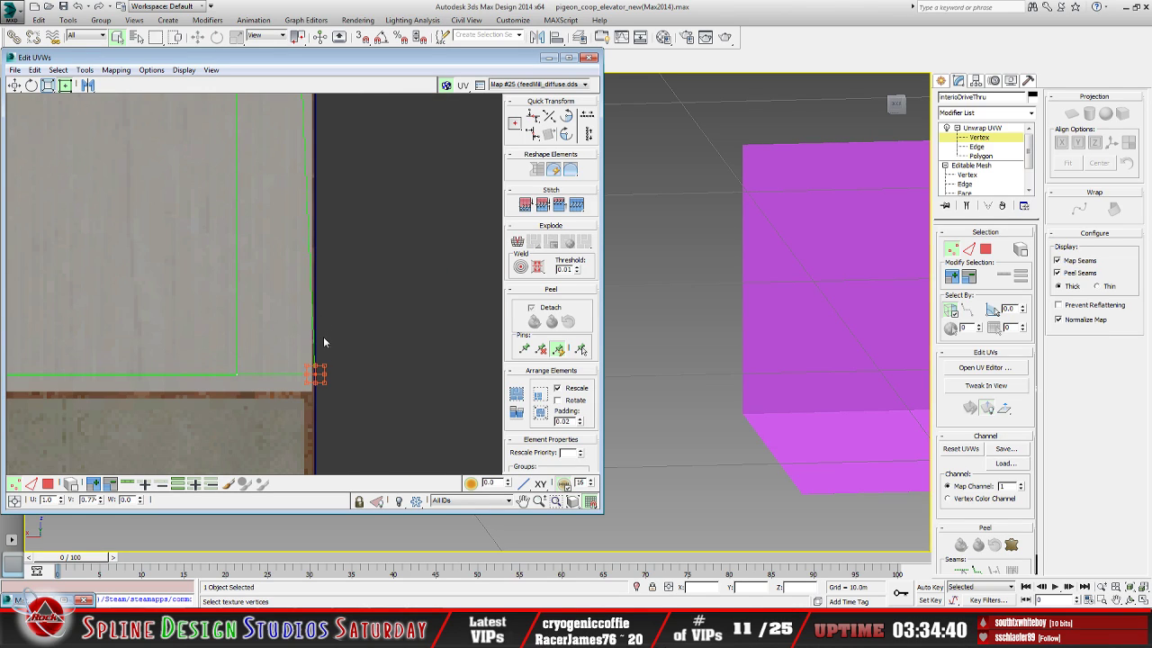
Bring the lower-right UV vertex back from the texture's edge to near the outline's corner
{"action": "scroll", "coordinate": [324, 355], "scroll_direction": "up", "scroll_amount": 2}
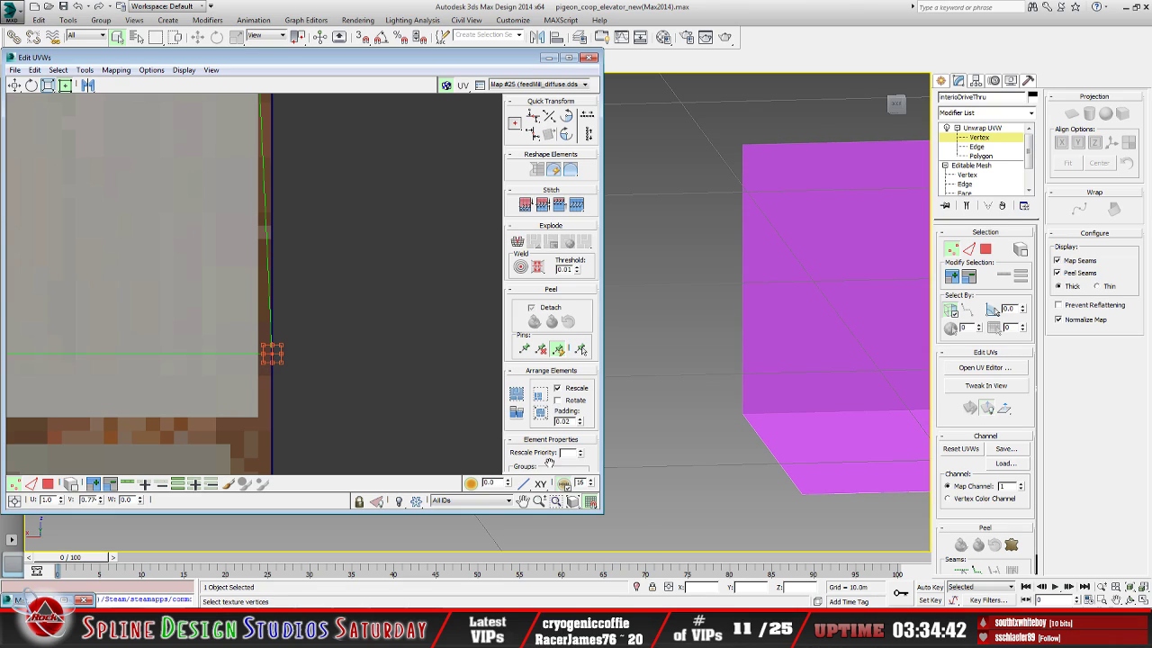
{"action": "left_click", "coordinate": [277, 377]}
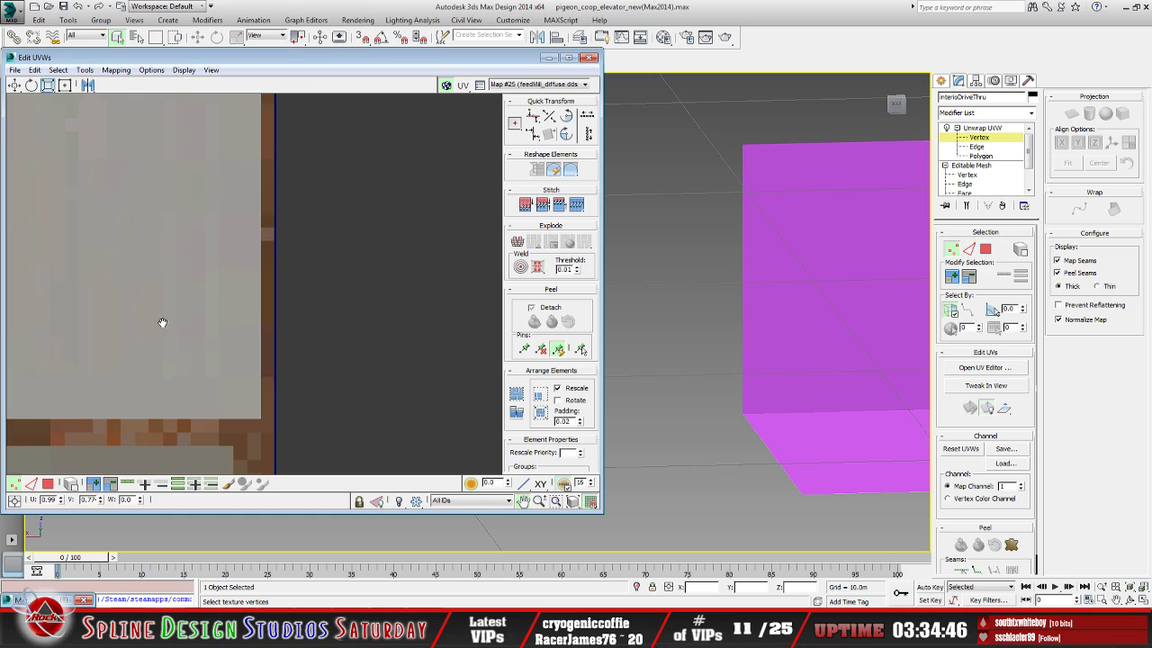
{"action": "scroll", "coordinate": [72, 399], "scroll_direction": "up", "scroll_amount": 3}
{"action": "middle_click_drag", "start_coordinate": [72, 398], "coordinate": [307, 369]}
{"action": "scroll", "coordinate": [309, 339], "scroll_direction": "up", "scroll_amount": 2}
{"action": "left_click_drag", "start_coordinate": [336, 399], "coordinate": [302, 389]}
{"action": "scroll", "coordinate": [324, 409], "scroll_direction": "up", "scroll_amount": 2}
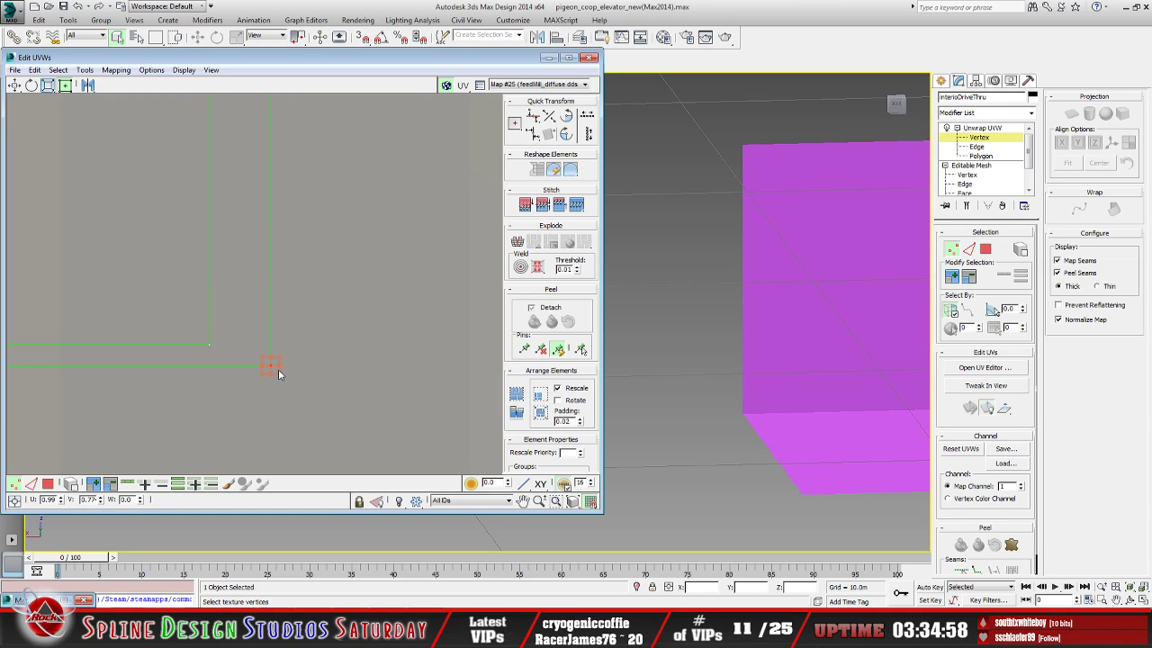
Shift the lower-right UV vertex in small moves up and inward until it meets the outline's corner
{"action": "left_click_drag", "start_coordinate": [272, 366], "coordinate": [237, 369]}
{"action": "left_click", "coordinate": [301, 404]}
{"action": "left_click", "coordinate": [259, 382]}
{"action": "left_click", "coordinate": [242, 369]}
{"action": "left_click", "coordinate": [211, 343]}
{"action": "scroll", "coordinate": [258, 408], "scroll_direction": "up", "scroll_amount": 3}
{"action": "middle_click_drag", "start_coordinate": [259, 407], "coordinate": [391, 440]}
{"action": "left_click_drag", "start_coordinate": [308, 382], "coordinate": [269, 360]}
{"action": "left_click_drag", "start_coordinate": [341, 398], "coordinate": [300, 374]}
Try a finer adjustment of the lower-right UV vertex at the outline's corner, and undo the last move
{"action": "scroll", "coordinate": [325, 398], "scroll_direction": "up", "scroll_amount": 3}
{"action": "scroll", "coordinate": [320, 383], "scroll_direction": "up", "scroll_amount": 1}
{"action": "scroll", "coordinate": [315, 360], "scroll_direction": "down", "scroll_amount": 3}
{"action": "scroll", "coordinate": [268, 381], "scroll_direction": "up", "scroll_amount": 2}
{"action": "left_click_drag", "start_coordinate": [311, 307], "coordinate": [291, 287]}
{"action": "scroll", "coordinate": [308, 429], "scroll_direction": "down", "scroll_amount": 3}
{"action": "scroll", "coordinate": [238, 360], "scroll_direction": "down", "scroll_amount": 2}
{"action": "middle_click_drag", "start_coordinate": [308, 380], "coordinate": [177, 394]}
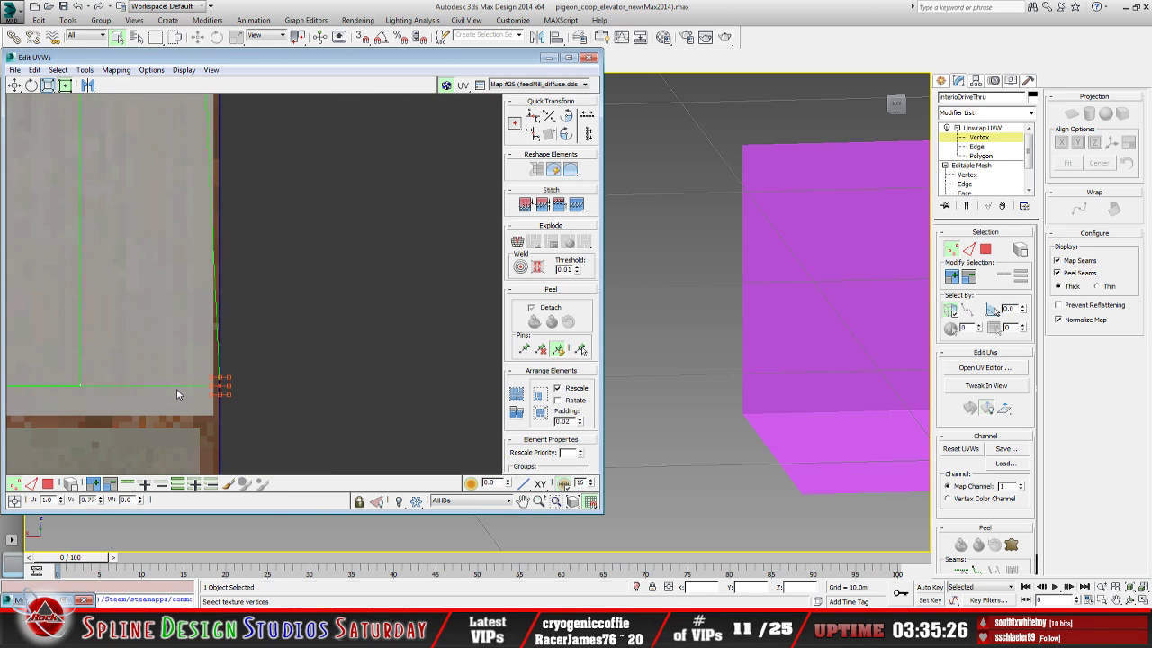
{"action": "key", "text": "ctrl+z"}
Move the lower-right UV vertex diagonally up and inward onto the outline's corner
{"action": "scroll", "coordinate": [182, 388], "scroll_direction": "up", "scroll_amount": 4}
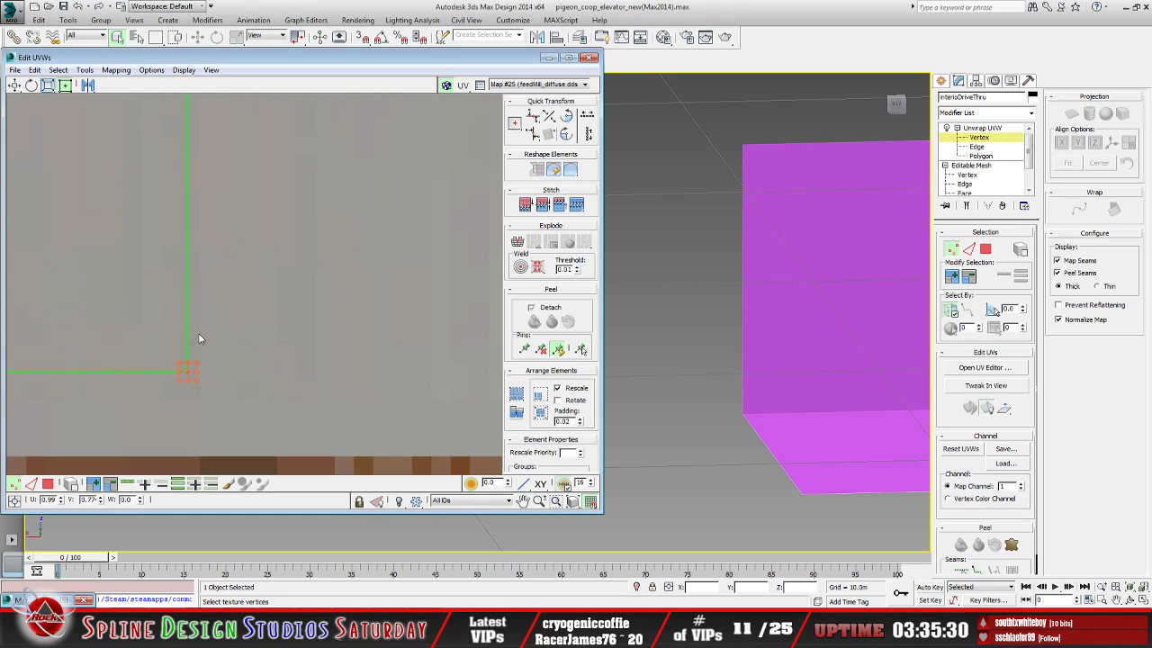
{"action": "middle_click_drag", "start_coordinate": [179, 355], "coordinate": [246, 369]}
{"action": "scroll", "coordinate": [267, 364], "scroll_direction": "up", "scroll_amount": 2}
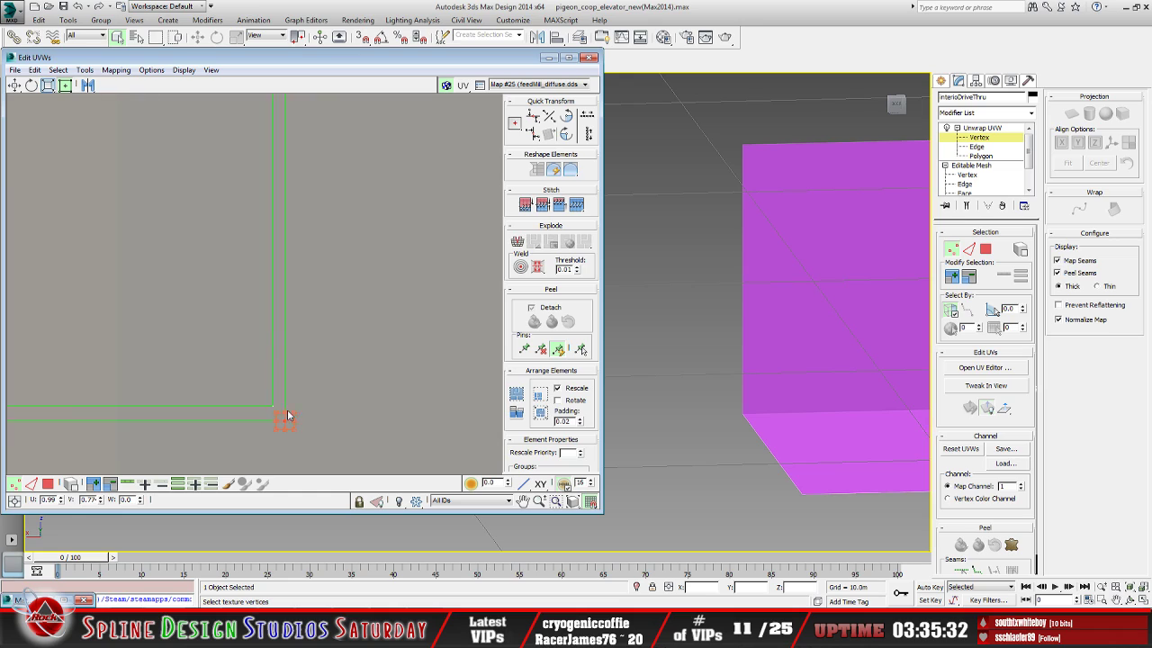
{"action": "left_click_drag", "start_coordinate": [286, 421], "coordinate": [272, 409]}
{"action": "scroll", "coordinate": [347, 393], "scroll_direction": "down", "scroll_amount": 3}
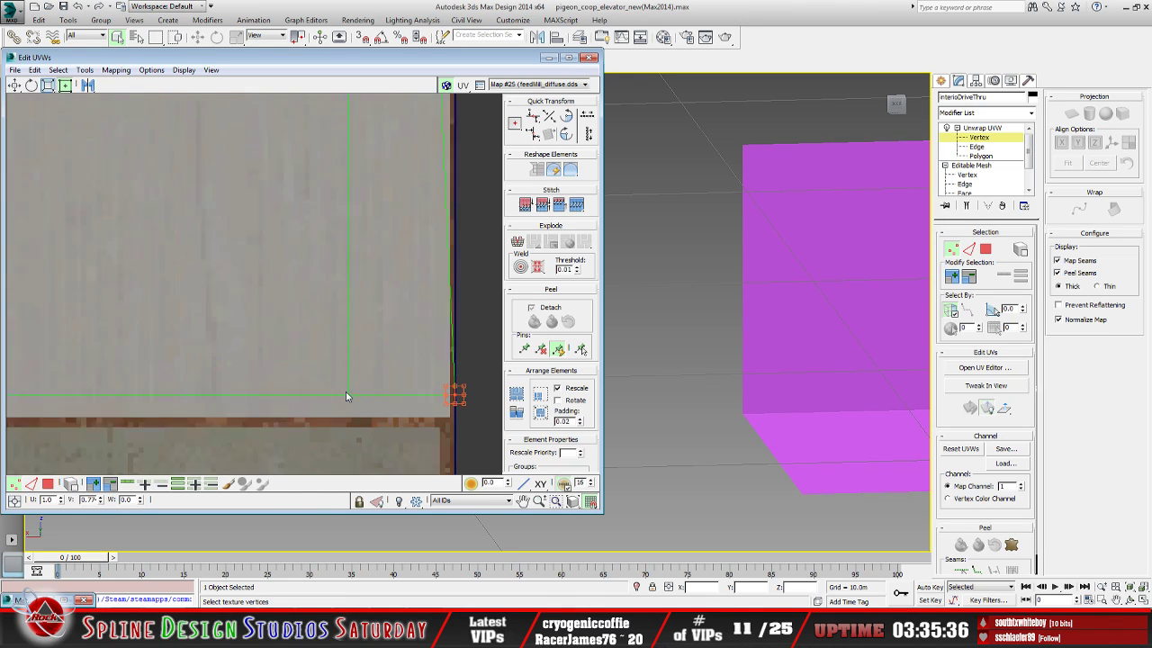
Return the lower-right UV vertex from the texture's edge to the outline's corner and refine its position
{"action": "left_click_drag", "start_coordinate": [430, 392], "coordinate": [346, 392]}
{"action": "scroll", "coordinate": [347, 354], "scroll_direction": "up", "scroll_amount": 5}
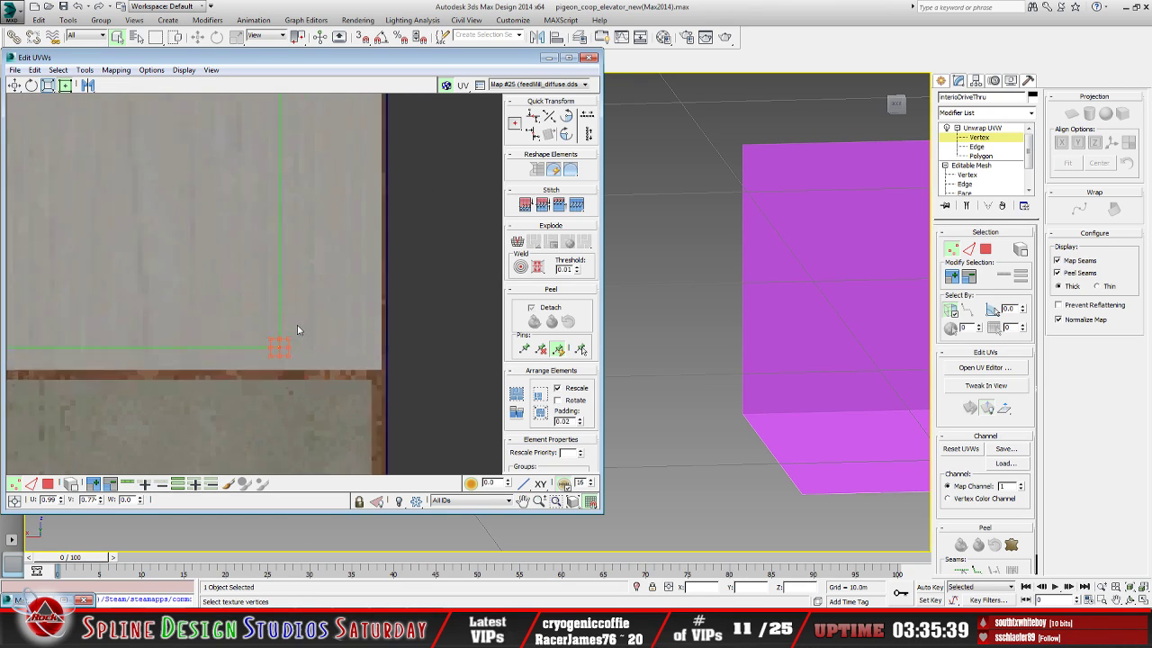
{"action": "scroll", "coordinate": [271, 273], "scroll_direction": "down", "scroll_amount": 2}
{"action": "scroll", "coordinate": [255, 293], "scroll_direction": "up", "scroll_amount": 4}
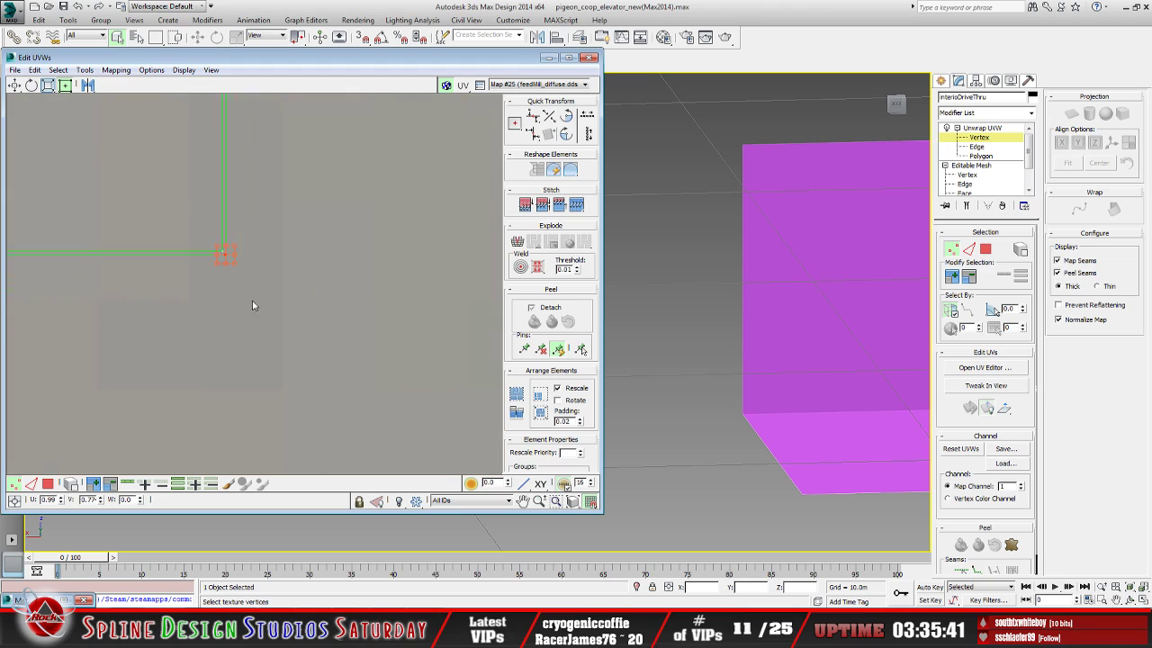
{"action": "scroll", "coordinate": [306, 365], "scroll_direction": "up", "scroll_amount": 2}
{"action": "left_click_drag", "start_coordinate": [333, 385], "coordinate": [319, 364]}
{"action": "scroll", "coordinate": [355, 416], "scroll_direction": "down", "scroll_amount": 3}
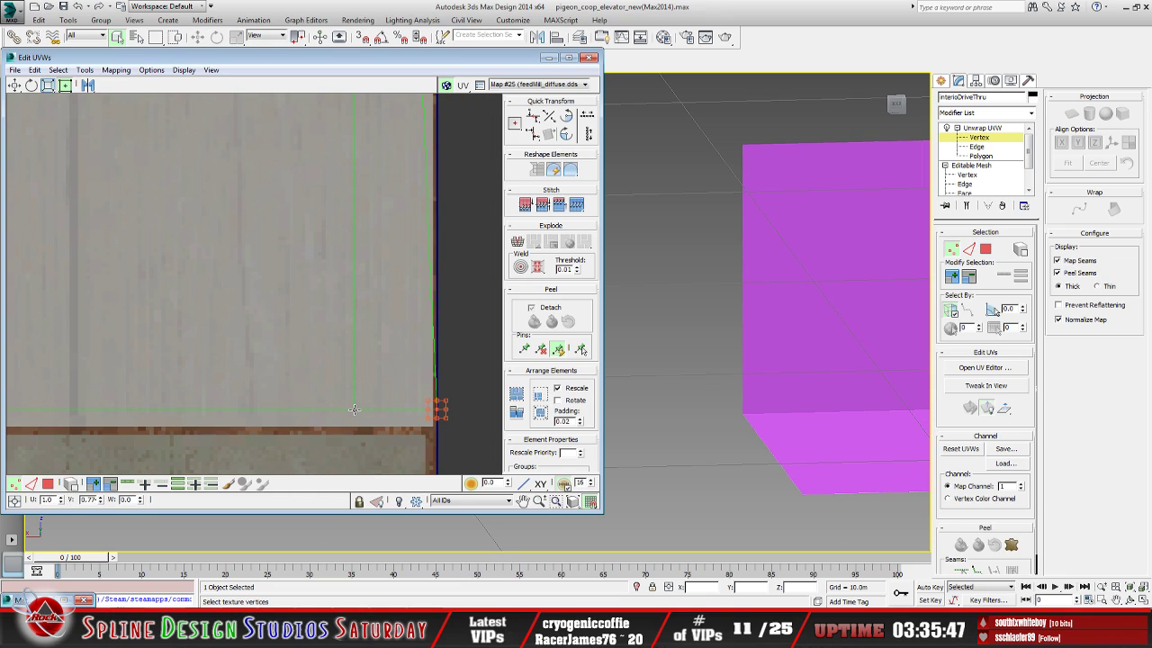
Pull the lower-right UV vertex inward from the texture's edge again and align it precisely with the outline's corner
{"action": "left_click_drag", "start_coordinate": [438, 410], "coordinate": [354, 409]}
{"action": "middle_click_drag", "start_coordinate": [370, 402], "coordinate": [288, 321]}
{"action": "scroll", "coordinate": [255, 309], "scroll_direction": "up", "scroll_amount": 4}
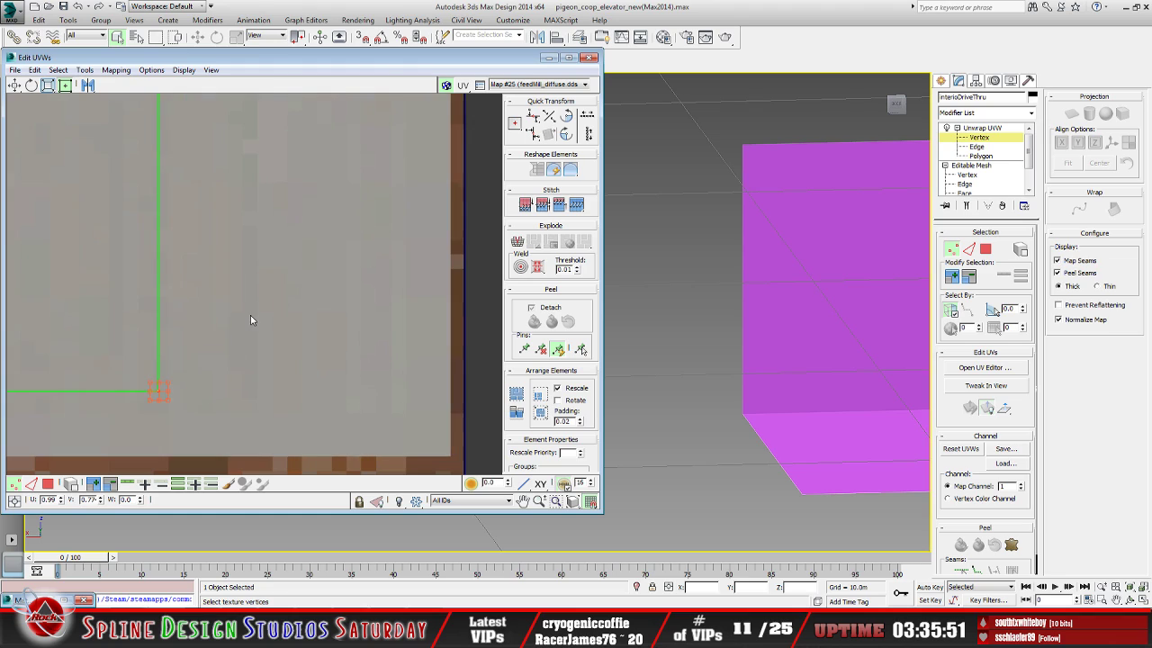
{"action": "scroll", "coordinate": [281, 328], "scroll_direction": "up", "scroll_amount": 2}
{"action": "left_click_drag", "start_coordinate": [300, 365], "coordinate": [299, 367]}
{"action": "scroll", "coordinate": [306, 369], "scroll_direction": "up", "scroll_amount": 2}
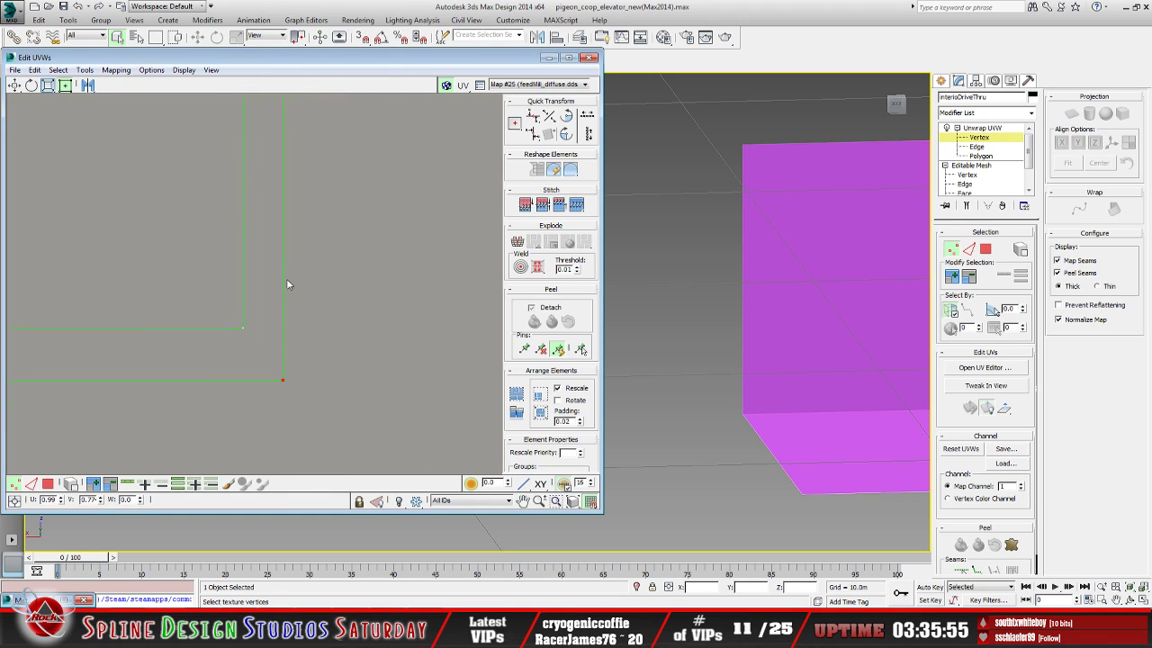
{"action": "left_click_drag", "start_coordinate": [291, 384], "coordinate": [249, 335]}
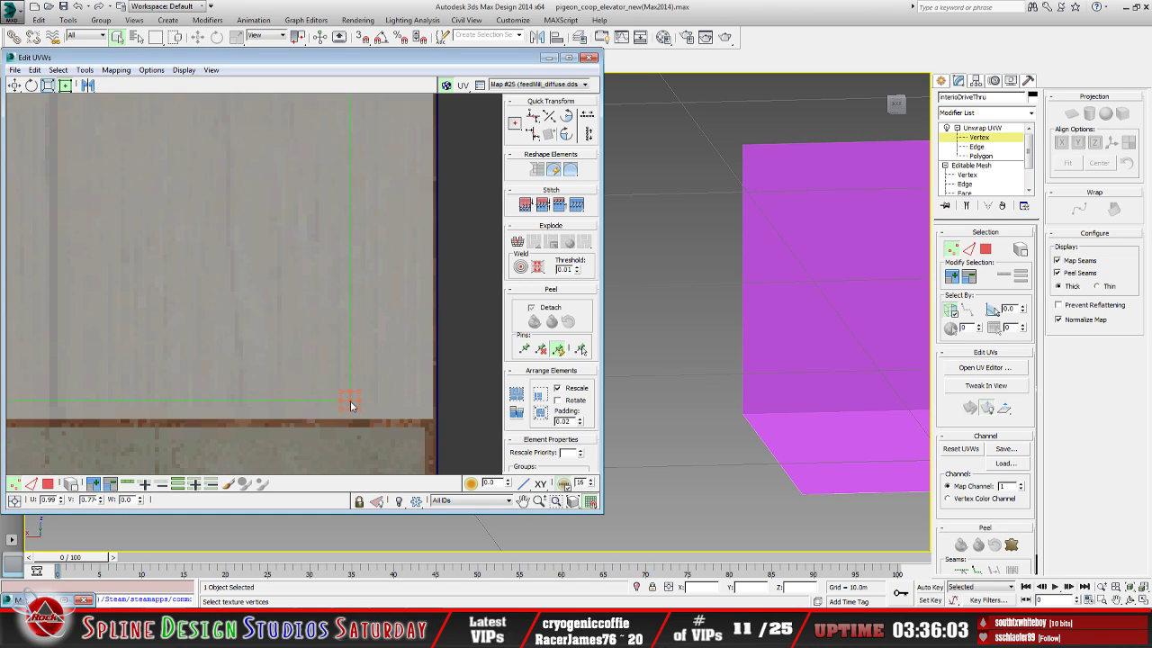
Reselect the UV vertex at the outline's lower-right corner, nudge it to close the remaining gap, and check the whole face
{"action": "middle_click_drag", "start_coordinate": [359, 386], "coordinate": [301, 339]}
{"action": "scroll", "coordinate": [301, 340], "scroll_direction": "up", "scroll_amount": 5}
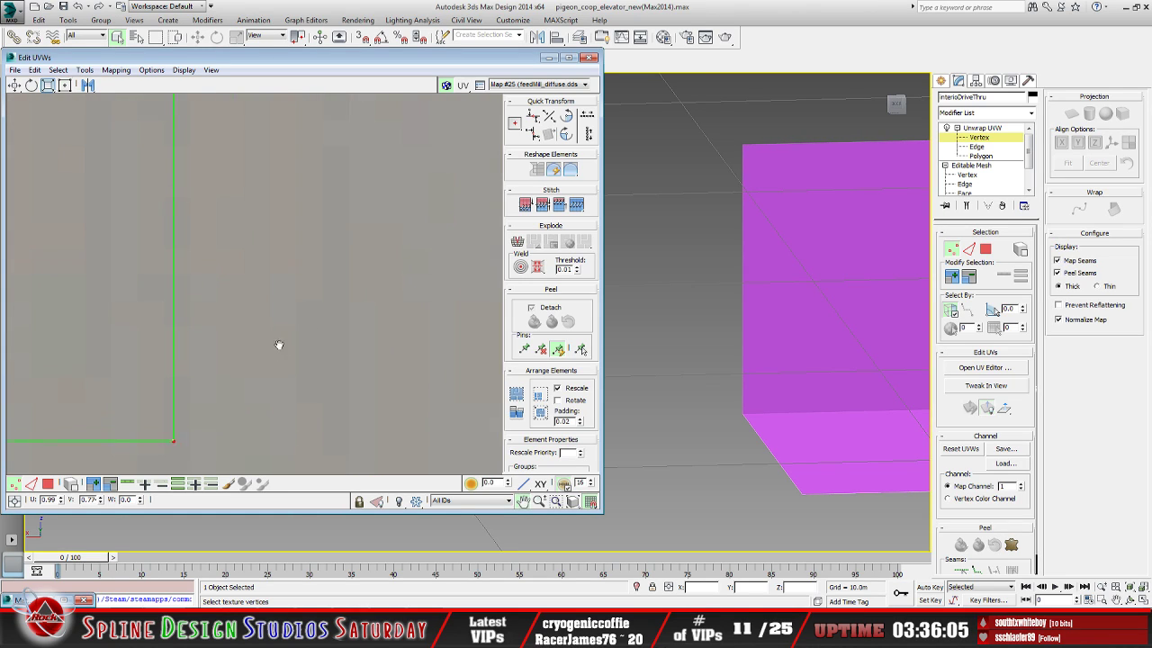
{"action": "middle_click_drag", "start_coordinate": [208, 352], "coordinate": [325, 424]}
{"action": "scroll", "coordinate": [322, 400], "scroll_direction": "up", "scroll_amount": 1}
{"action": "scroll", "coordinate": [306, 401], "scroll_direction": "down", "scroll_amount": 3}
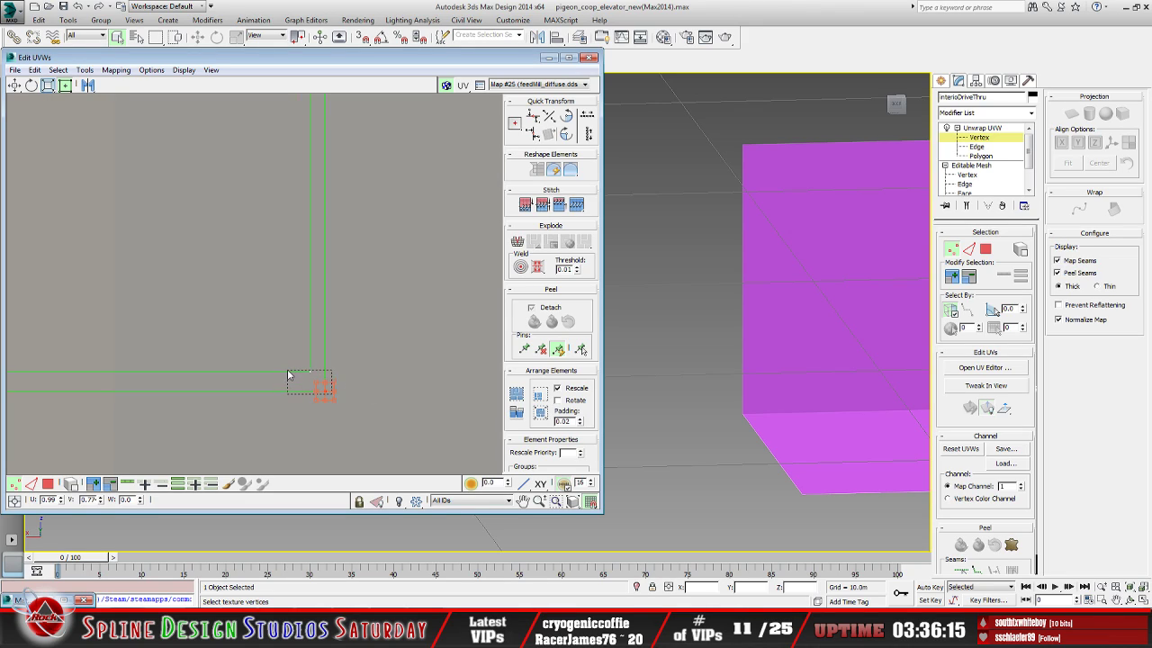
{"action": "left_click_drag", "start_coordinate": [288, 370], "coordinate": [326, 405]}
{"action": "left_click_drag", "start_coordinate": [307, 378], "coordinate": [315, 372]}
{"action": "scroll", "coordinate": [332, 392], "scroll_direction": "down", "scroll_amount": 6}
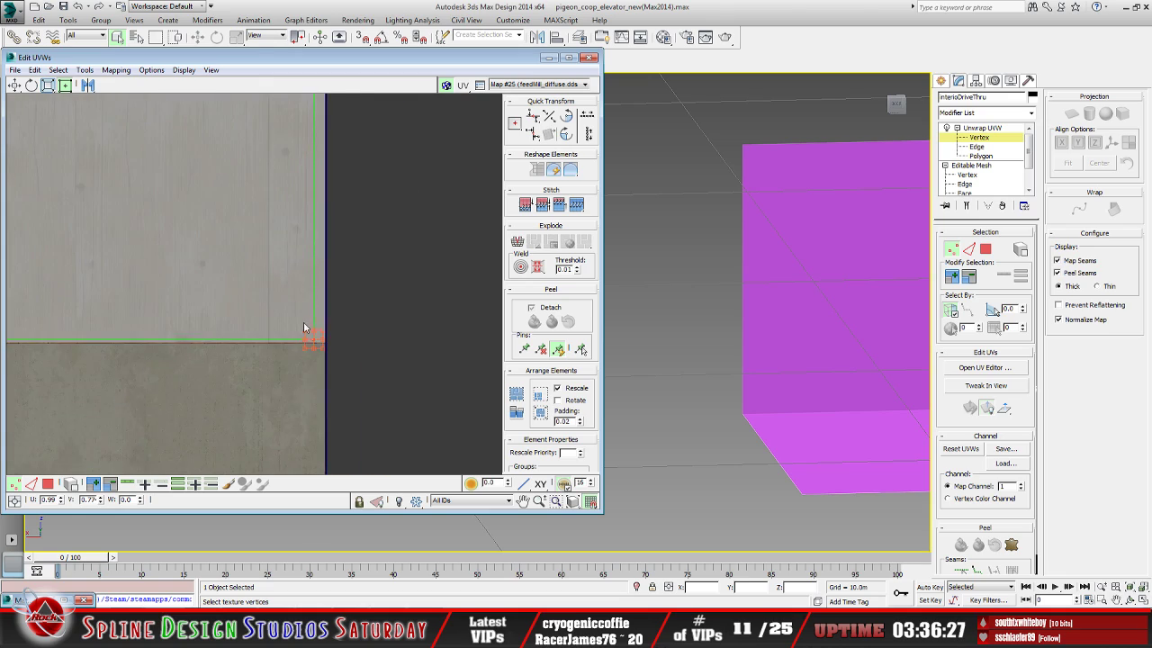
{"action": "middle_click_drag", "start_coordinate": [247, 343], "coordinate": [290, 356]}
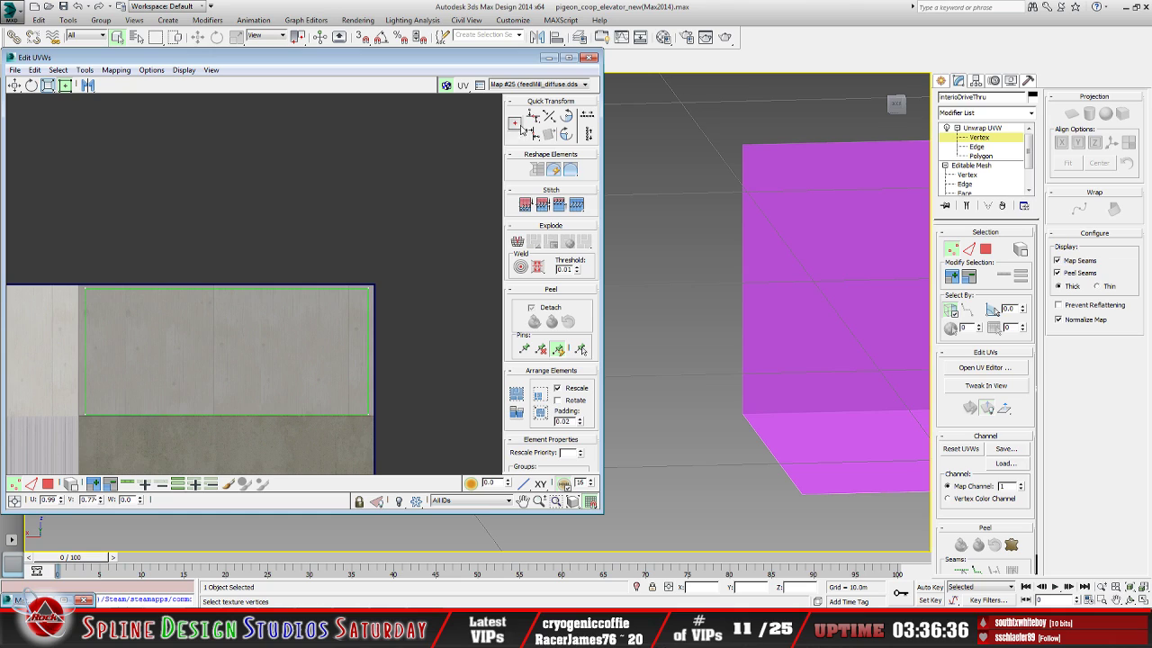
Select the narrow striped end face at the lower part of interioDriveThru in the model at polygon level
{"action": "left_click", "coordinate": [549, 56]}
{"action": "scroll", "coordinate": [441, 342], "scroll_direction": "down", "scroll_amount": 1}
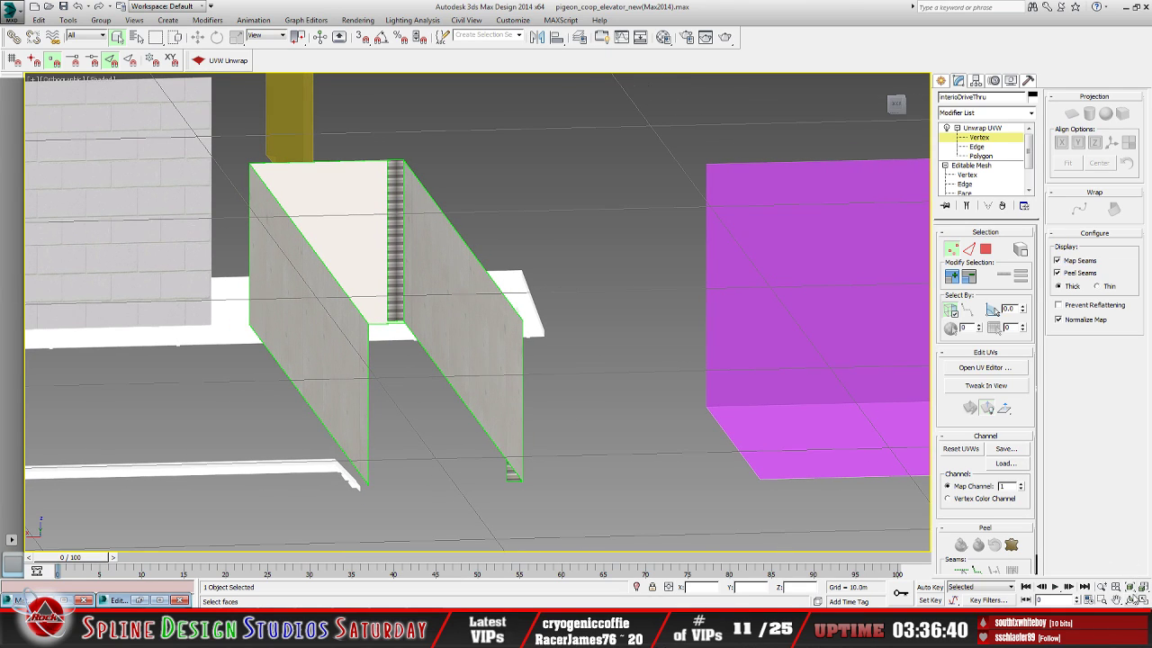
{"action": "mouse_move", "coordinate": [479, 362]}
{"action": "middle_mouse_down", "text": "alt"}
{"action": "mouse_move", "coordinate": [483, 352]}
{"action": "mouse_move", "coordinate": [522, 358]}
{"action": "mouse_move", "coordinate": [477, 360]}
{"action": "mouse_move", "coordinate": [467, 375]}
{"action": "mouse_move", "coordinate": [471, 360]}
{"action": "middle_mouse_up", "text": "alt"}
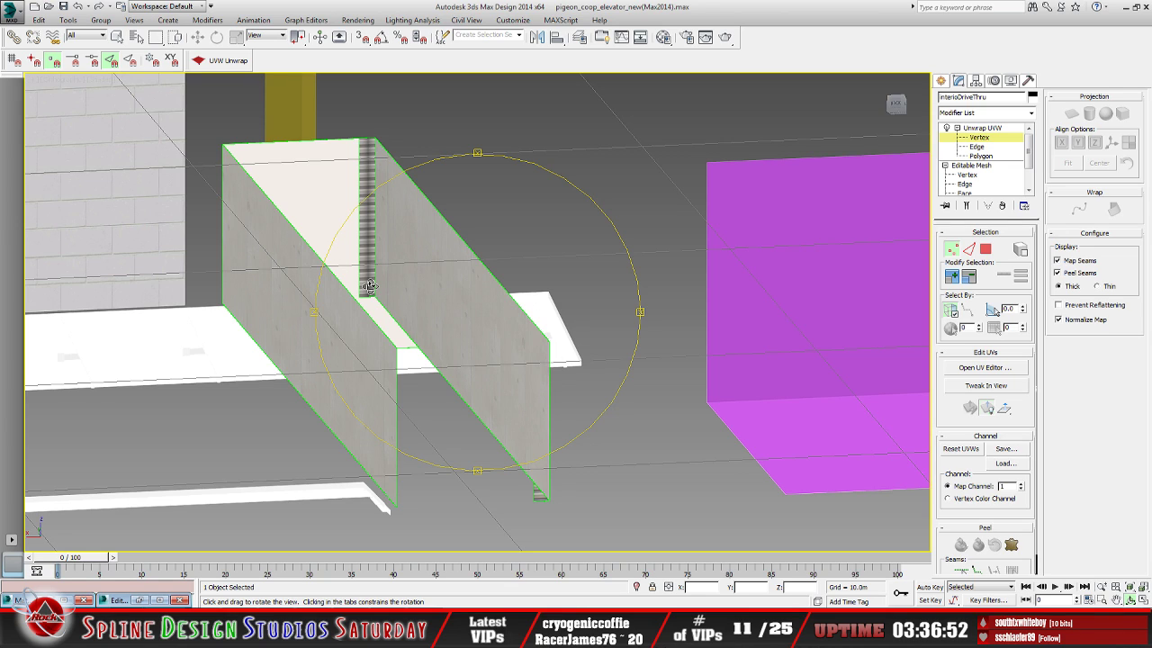
{"action": "middle_click_drag", "start_coordinate": [522, 431], "coordinate": [530, 420], "text": "alt"}
{"action": "left_click", "coordinate": [122, 42]}
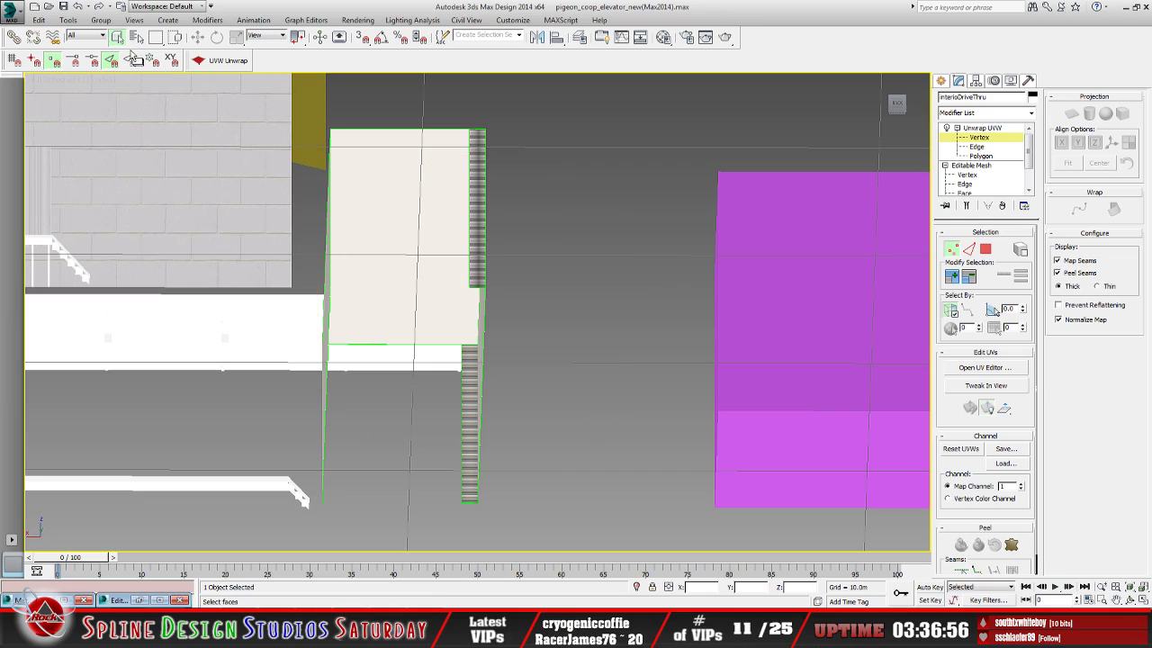
{"action": "left_click", "coordinate": [980, 156]}
{"action": "left_click", "coordinate": [468, 401]}
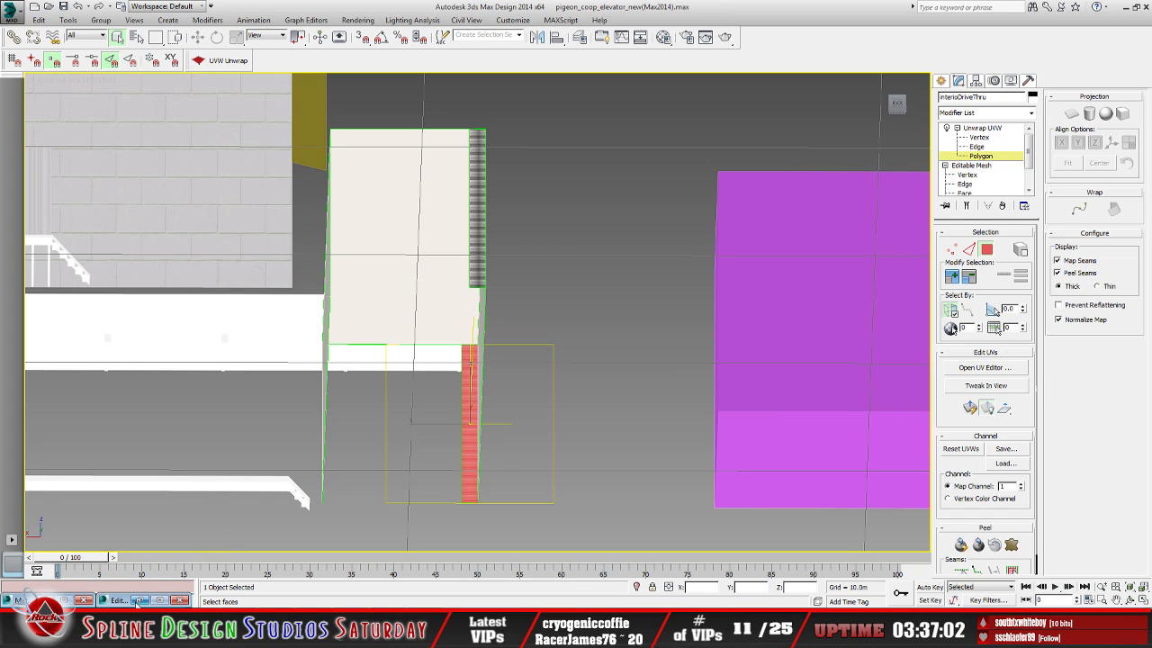
Apply a quick planar map to the selected end face and place its UVs over the light plywood area of the texture
{"action": "scroll", "coordinate": [289, 321], "scroll_direction": "down", "scroll_amount": 3}
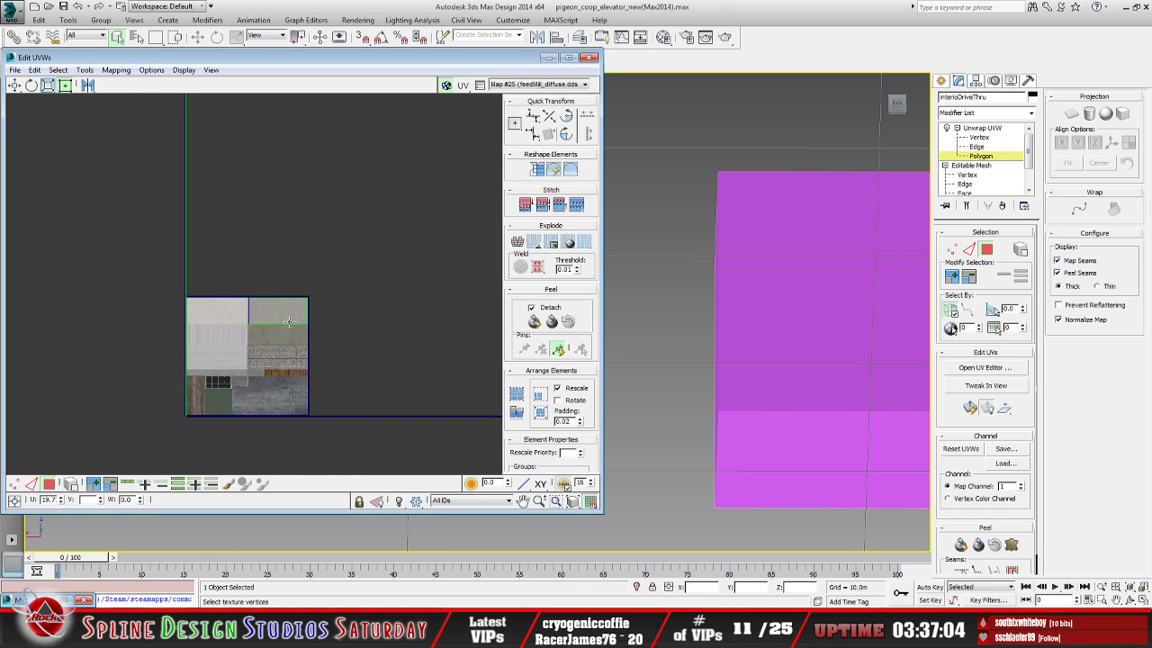
{"action": "left_click", "coordinate": [969, 409]}
{"action": "middle_click_drag", "start_coordinate": [252, 392], "coordinate": [270, 378]}
{"action": "left_click_drag", "start_coordinate": [280, 404], "coordinate": [306, 304]}
{"action": "scroll", "coordinate": [261, 323], "scroll_direction": "up", "scroll_amount": 5}
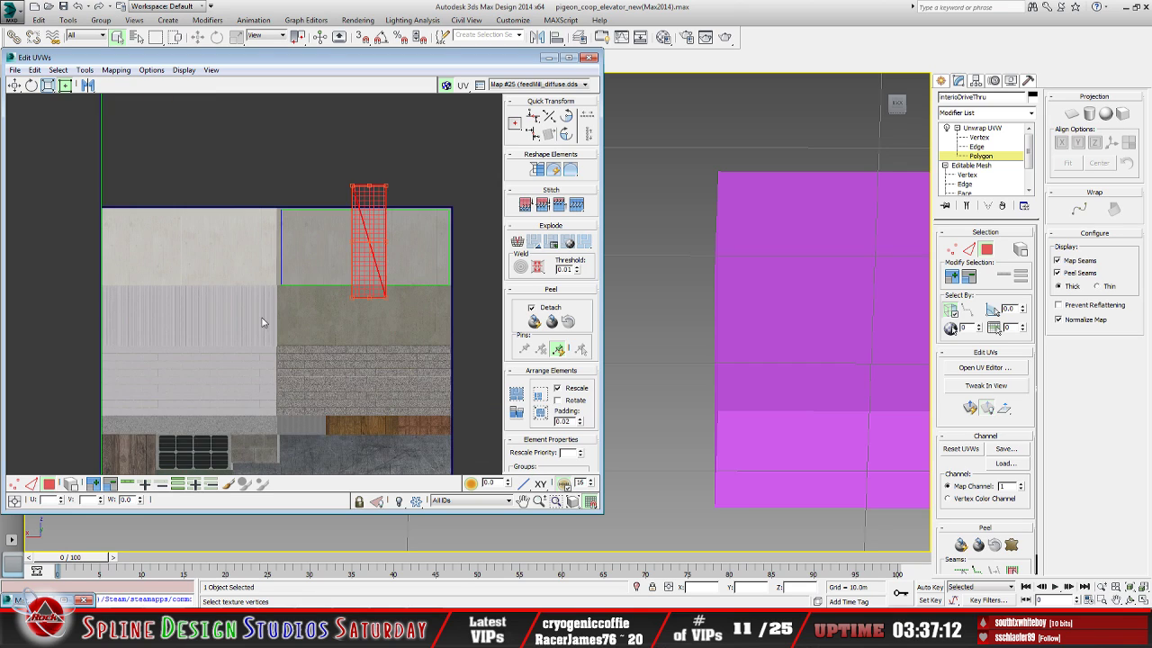
Move the end face's UVs toward the plywood area's left side and shorten them from above to fit within its height
{"action": "scroll", "coordinate": [262, 322], "scroll_direction": "up", "scroll_amount": 2}
{"action": "middle_click_drag", "start_coordinate": [349, 299], "coordinate": [224, 401]}
{"action": "scroll", "coordinate": [337, 322], "scroll_direction": "up", "scroll_amount": 2}
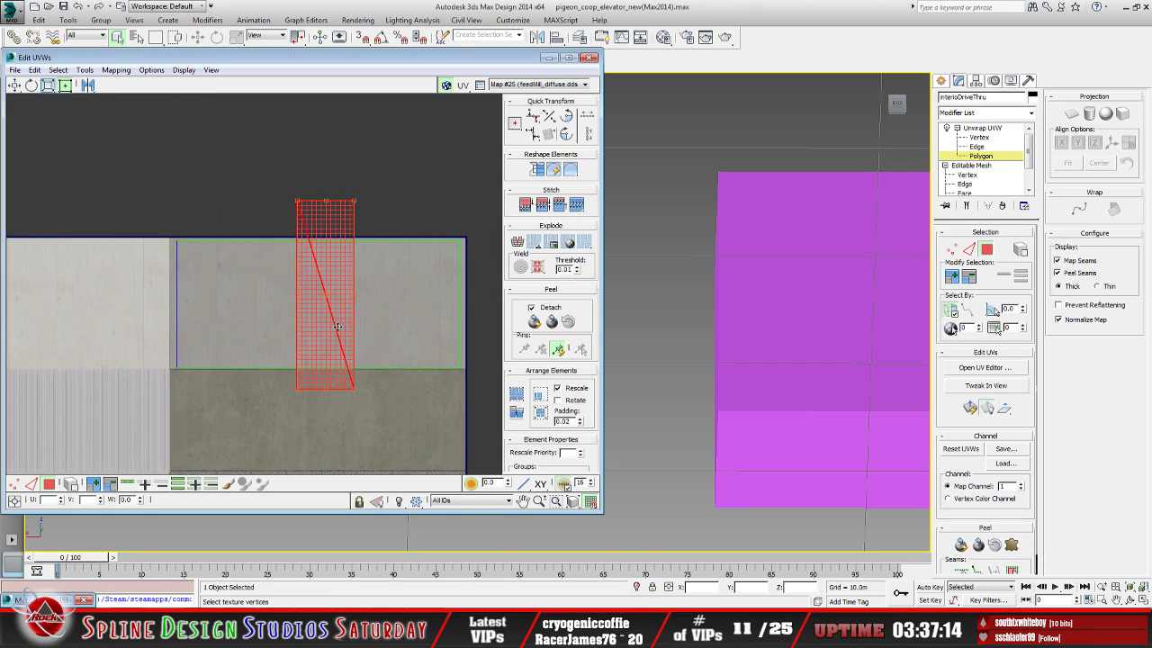
{"action": "left_click_drag", "start_coordinate": [343, 375], "coordinate": [231, 351]}
{"action": "left_click_drag", "start_coordinate": [189, 178], "coordinate": [216, 244]}
Move the end face's UVs so their upper-left corner sits just inside the upper-left corner of the mapped wall outline
{"action": "scroll", "coordinate": [216, 245], "scroll_direction": "up", "scroll_amount": 2}
{"action": "middle_click_drag", "start_coordinate": [216, 301], "coordinate": [265, 462]}
{"action": "scroll", "coordinate": [288, 321], "scroll_direction": "up", "scroll_amount": 1}
{"action": "scroll", "coordinate": [272, 334], "scroll_direction": "up", "scroll_amount": 1}
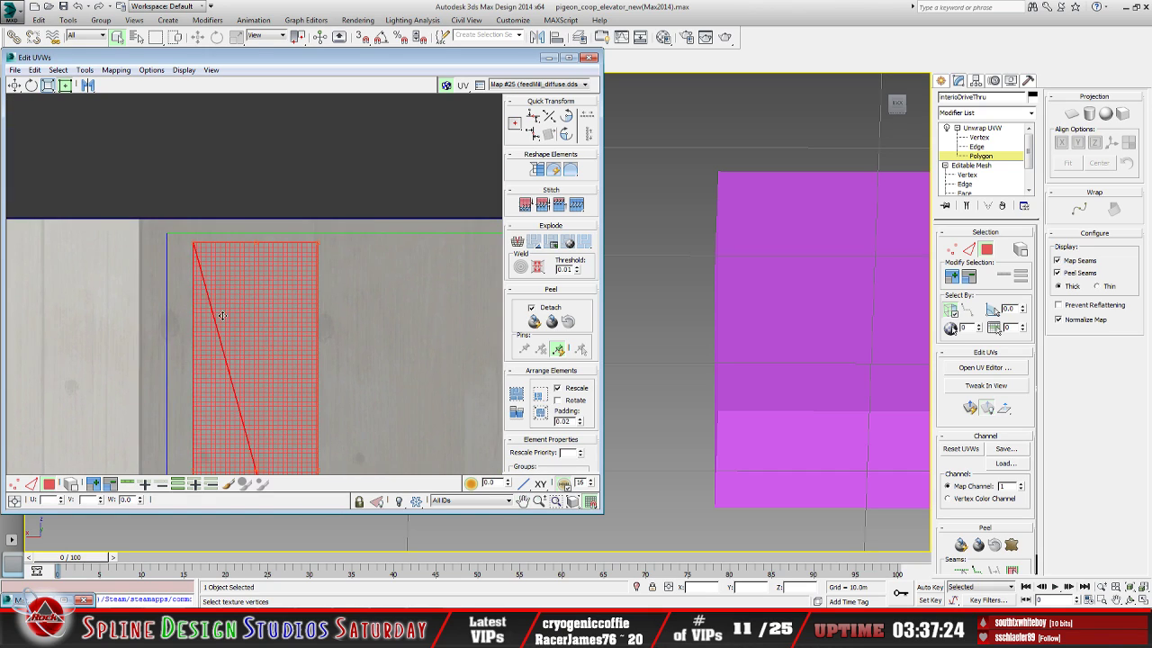
{"action": "scroll", "coordinate": [223, 295], "scroll_direction": "up", "scroll_amount": 1}
{"action": "middle_click_drag", "start_coordinate": [222, 295], "coordinate": [230, 387]}
{"action": "left_click_drag", "start_coordinate": [193, 322], "coordinate": [167, 312]}
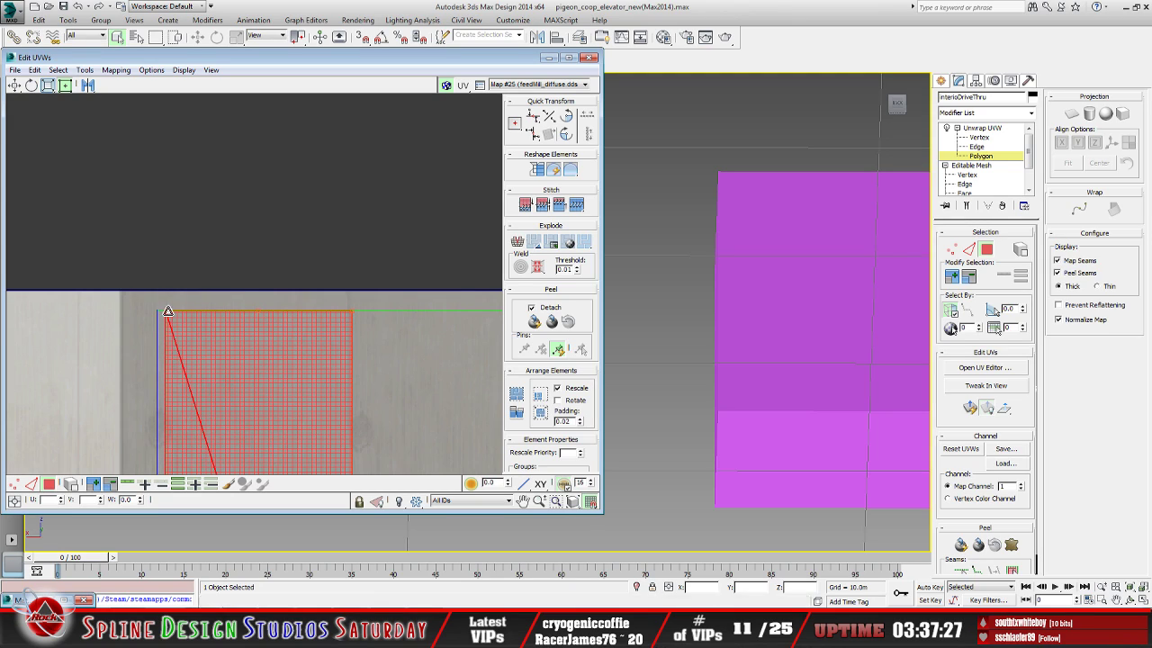
Narrow the end face's UVs from their right side into a slim vertical strip along the wall outline's left edge
{"action": "left_click_drag", "start_coordinate": [351, 310], "coordinate": [210, 310]}
{"action": "middle_click_drag", "start_coordinate": [225, 180], "coordinate": [236, 329]}
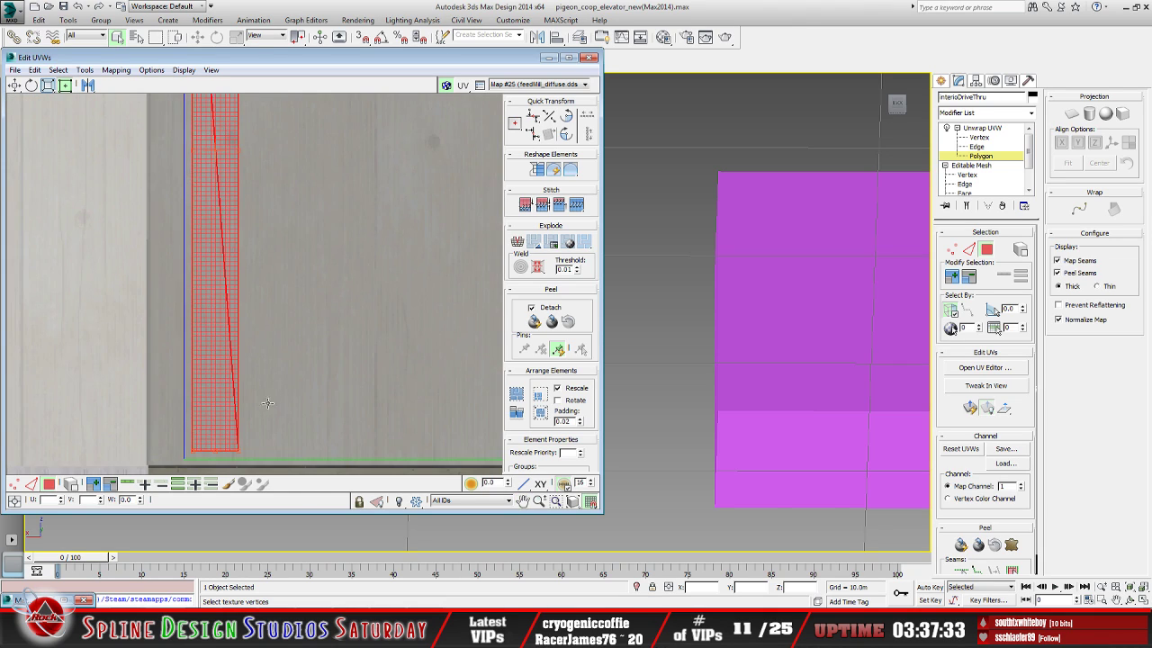
{"action": "scroll", "coordinate": [234, 331], "scroll_direction": "up", "scroll_amount": 3}
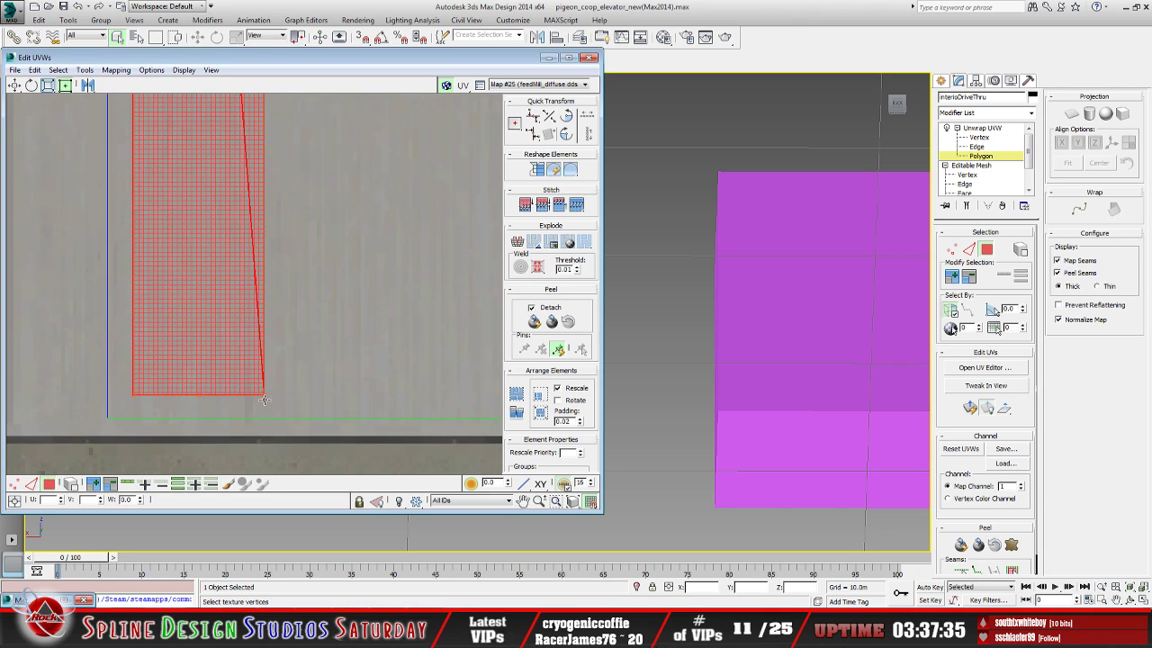
Scale the selected narrow end face's UVs to fit the lower left corner of the grey wood texture region, then deselect them
{"action": "left_click_drag", "start_coordinate": [266, 394], "coordinate": [187, 382]}
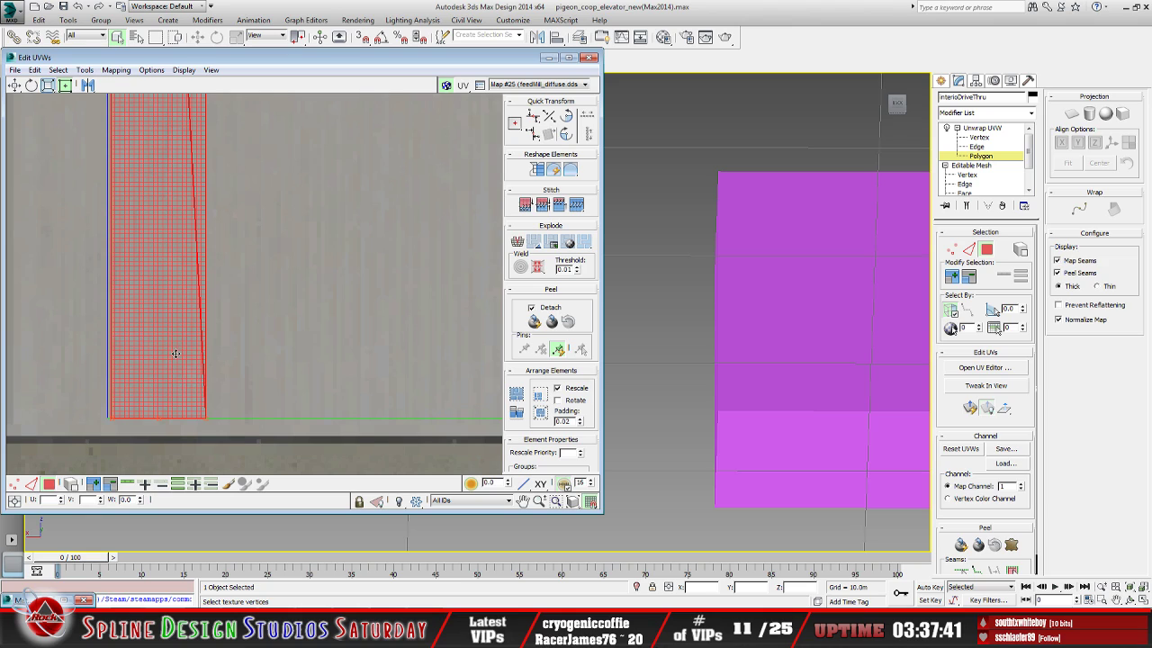
{"action": "scroll", "coordinate": [175, 354], "scroll_direction": "down", "scroll_amount": 3}
{"action": "scroll", "coordinate": [257, 322], "scroll_direction": "down", "scroll_amount": 2}
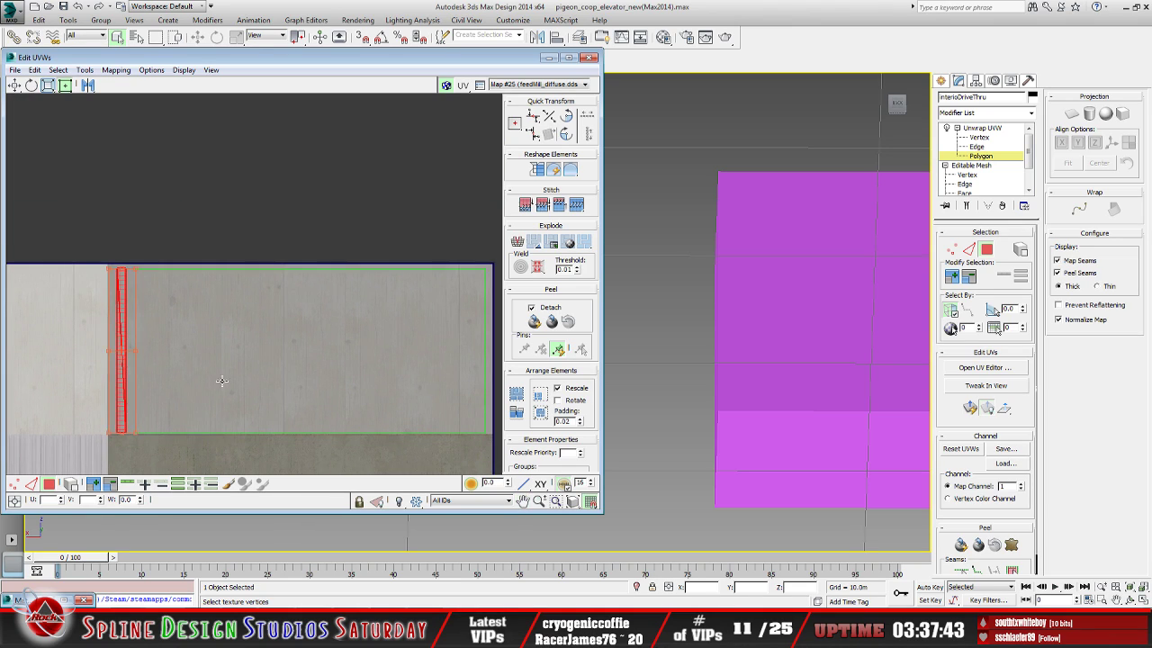
{"action": "left_click", "coordinate": [114, 308]}
{"action": "middle_click_drag", "start_coordinate": [277, 328], "coordinate": [190, 358]}
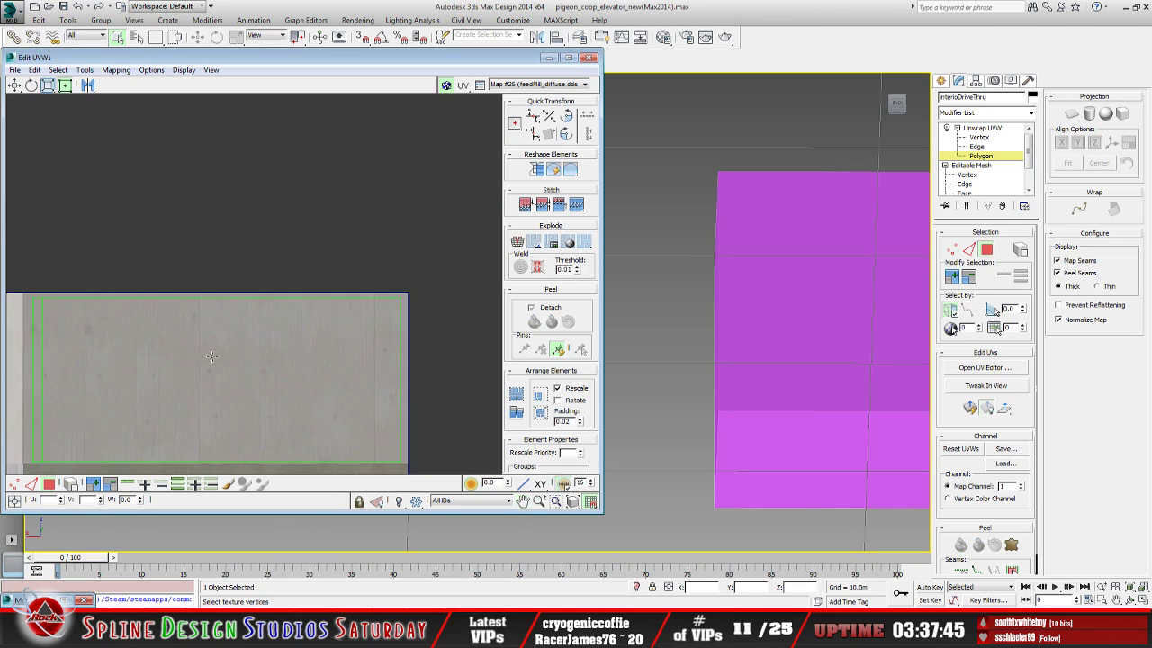
Select the narrow striped face at the opposite end of the drive-through interior and apply a quick planar map to it
{"action": "left_click", "coordinate": [547, 58]}
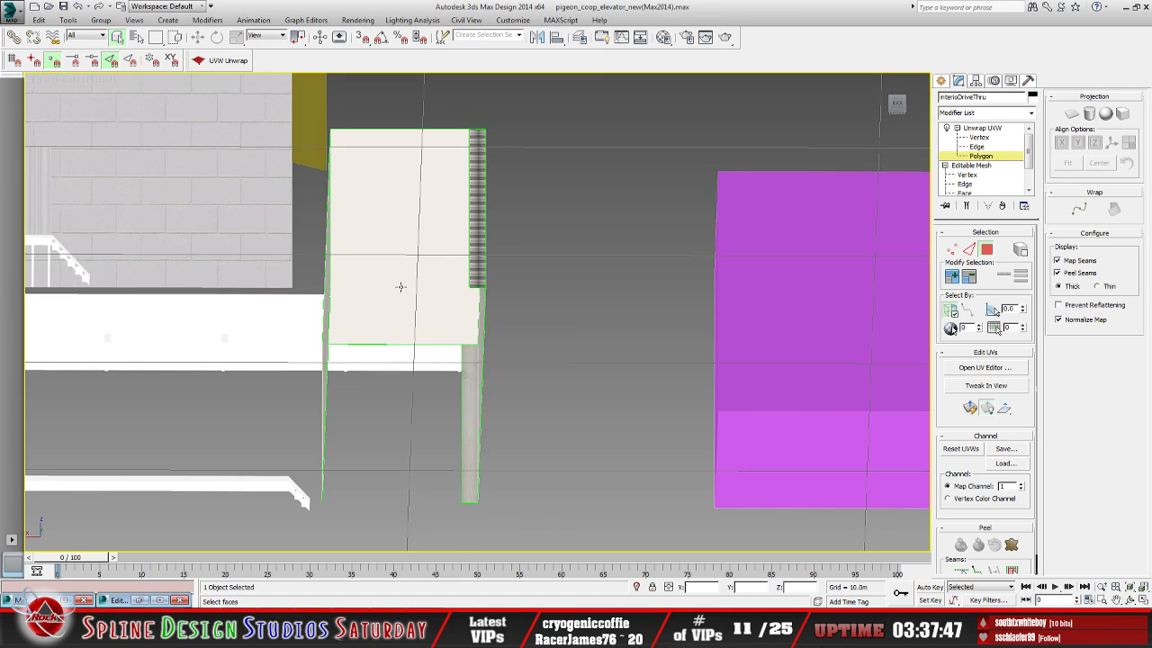
{"action": "scroll", "coordinate": [396, 281], "scroll_direction": "up", "scroll_amount": 1}
{"action": "left_click", "coordinate": [453, 248]}
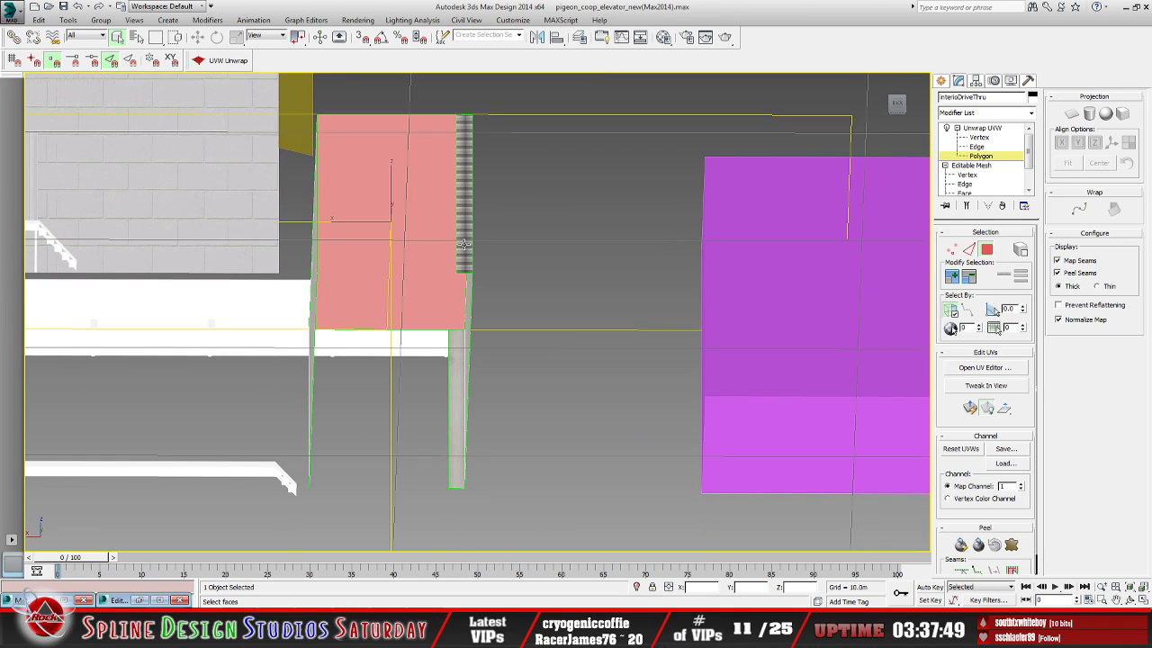
{"action": "left_click", "coordinate": [1131, 599]}
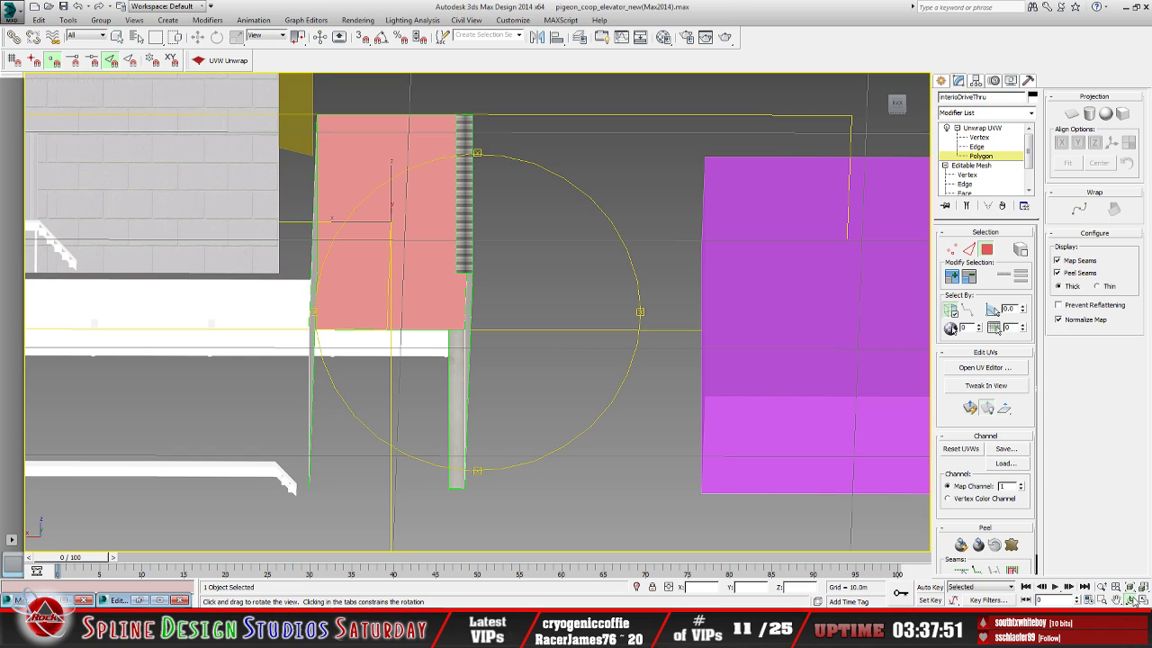
{"action": "left_click_drag", "start_coordinate": [503, 366], "coordinate": [502, 353]}
{"action": "left_click_drag", "start_coordinate": [331, 207], "coordinate": [455, 377]}
{"action": "left_click", "coordinate": [117, 36]}
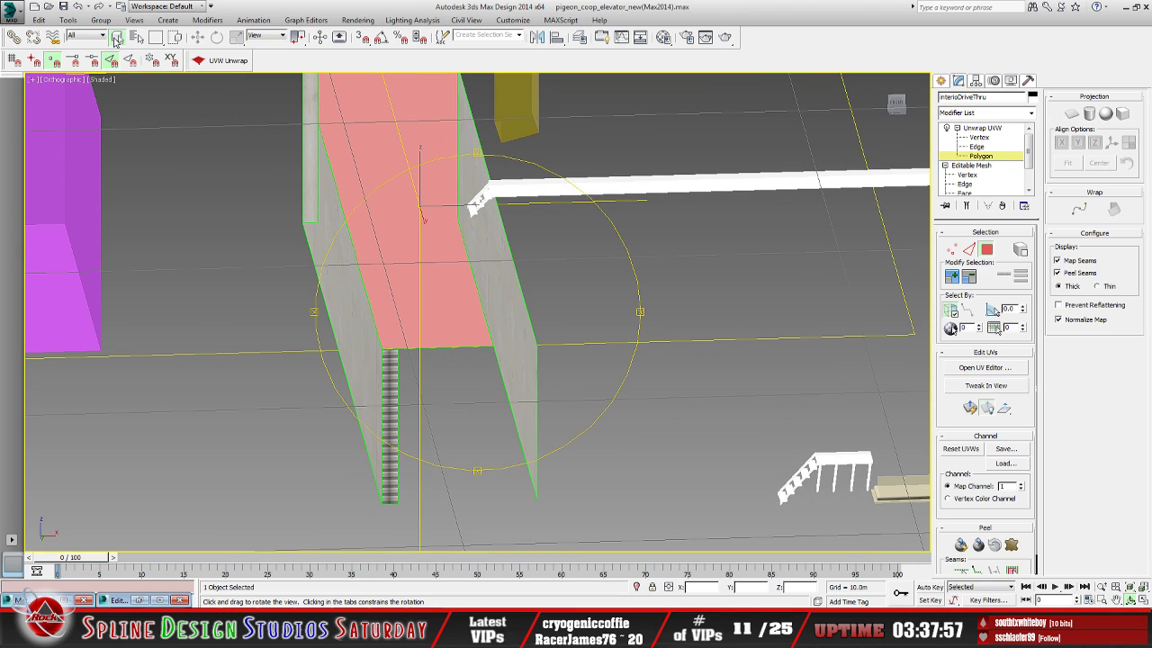
{"action": "left_click", "coordinate": [389, 414]}
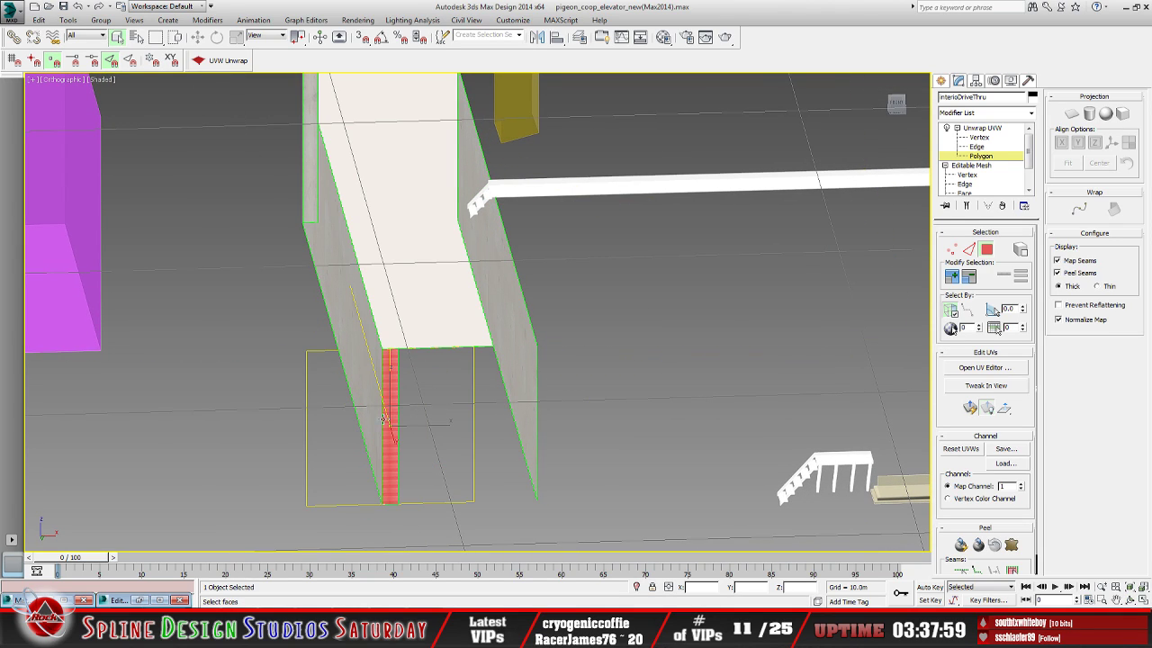
{"action": "left_click", "coordinate": [141, 600]}
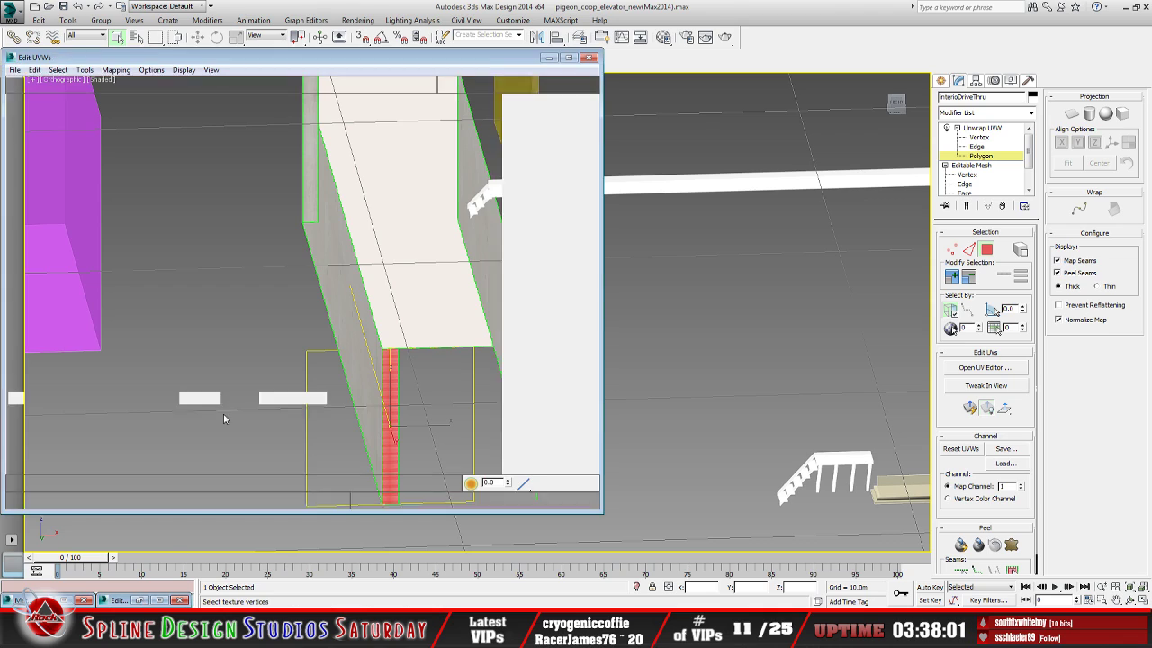
{"action": "scroll", "coordinate": [297, 360], "scroll_direction": "down", "scroll_amount": 3}
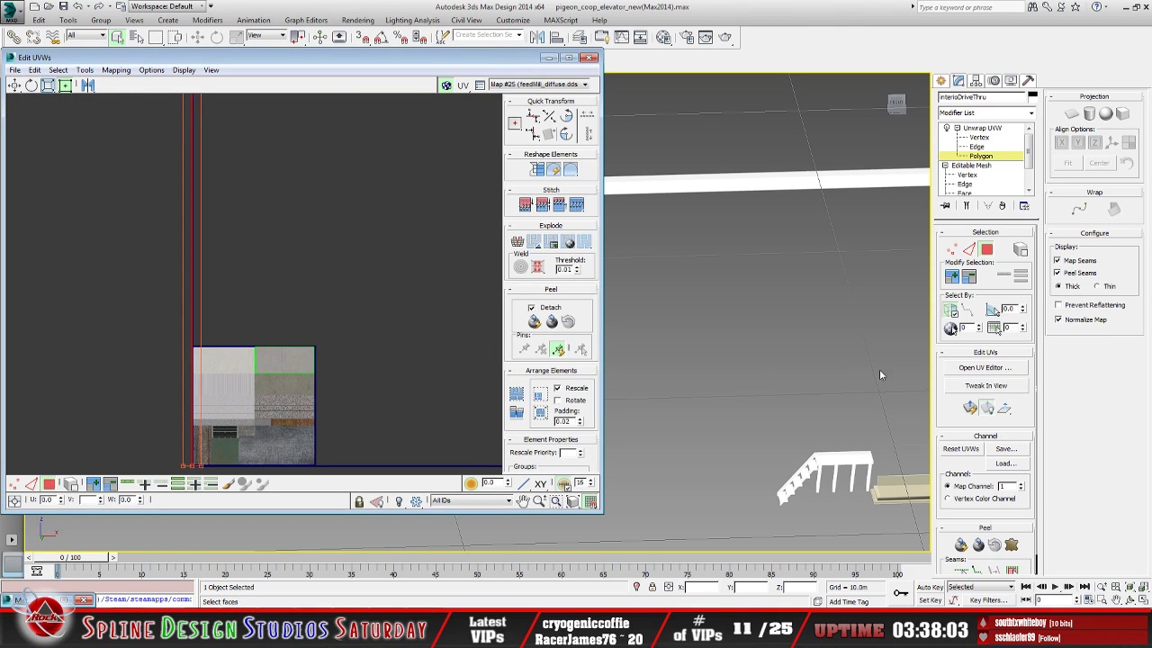
{"action": "left_click", "coordinate": [971, 408]}
Move the strip's UVs to the left edge of the grey wood texture region and shrink them to a thin vertical band
{"action": "scroll", "coordinate": [279, 411], "scroll_direction": "up", "scroll_amount": 3}
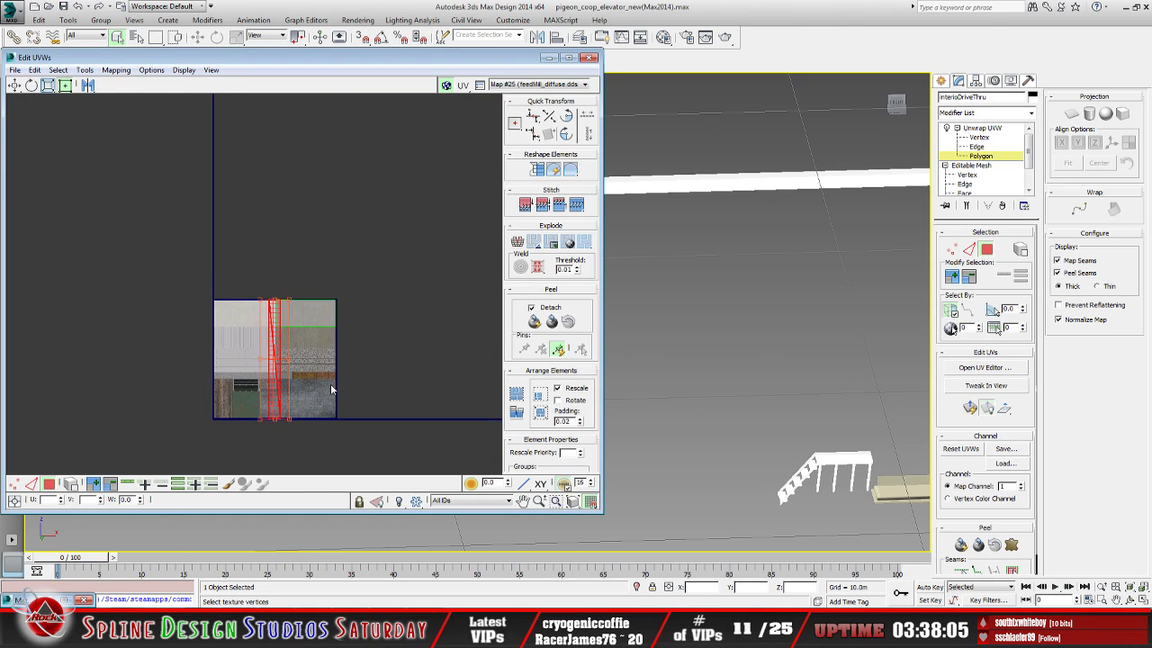
{"action": "left_click_drag", "start_coordinate": [220, 465], "coordinate": [211, 259]}
{"action": "scroll", "coordinate": [223, 276], "scroll_direction": "up", "scroll_amount": 3}
{"action": "scroll", "coordinate": [224, 270], "scroll_direction": "up", "scroll_amount": 3}
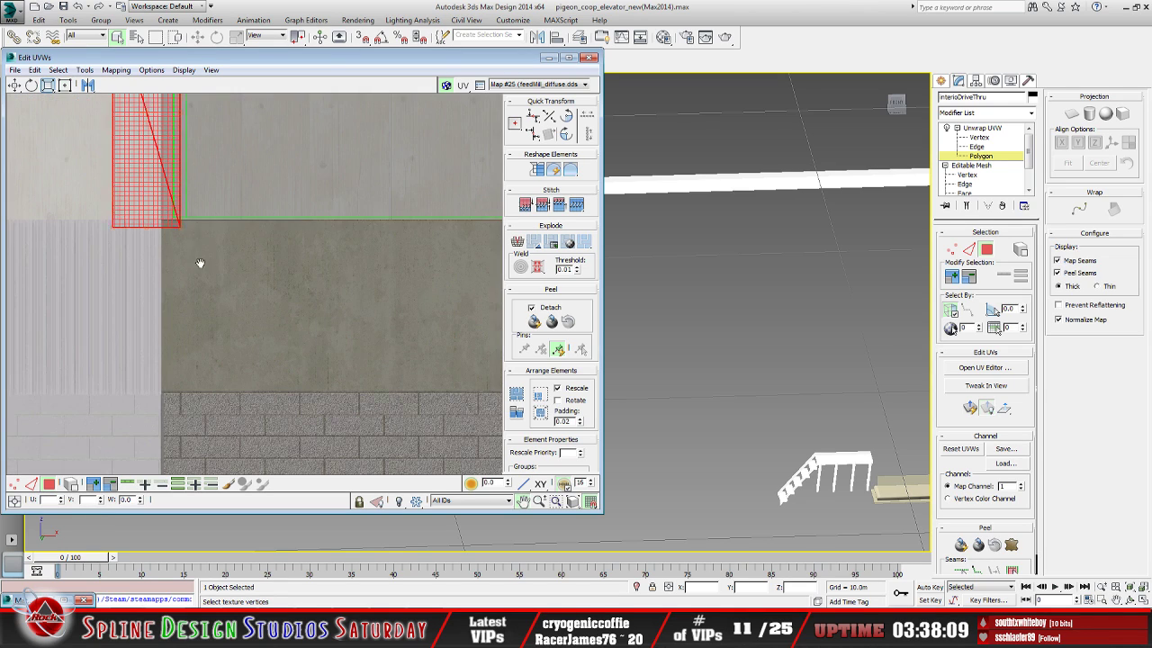
{"action": "middle_click_drag", "start_coordinate": [170, 211], "coordinate": [237, 376]}
{"action": "left_click_drag", "start_coordinate": [210, 348], "coordinate": [275, 338]}
{"action": "scroll", "coordinate": [276, 336], "scroll_direction": "up", "scroll_amount": 3}
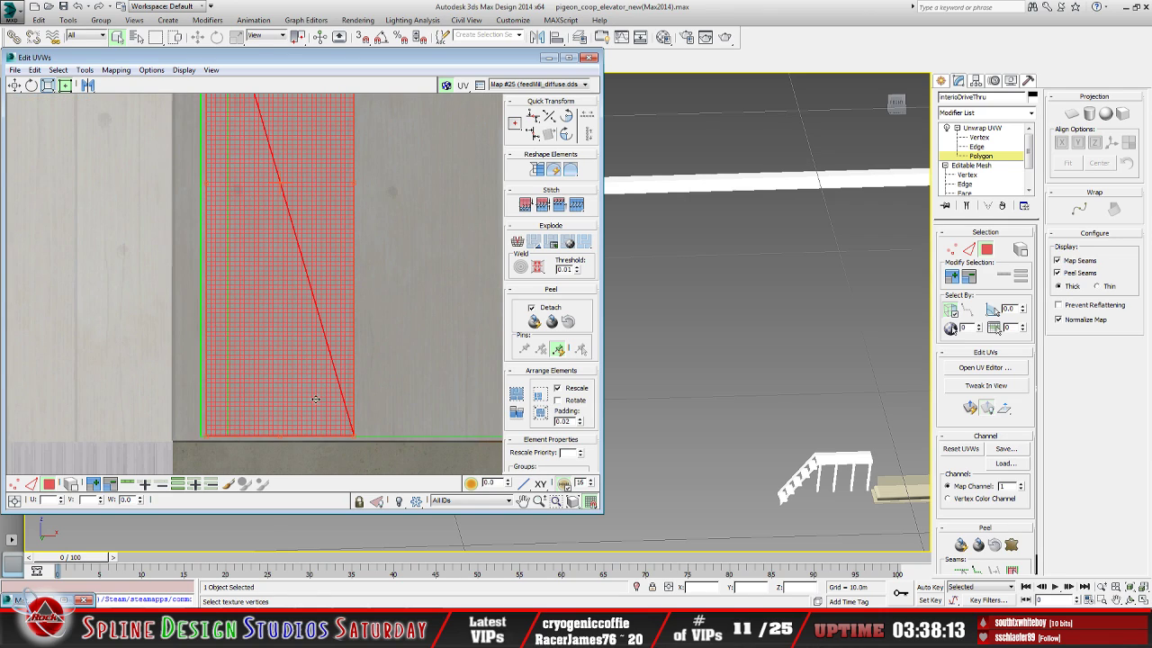
{"action": "left_click_drag", "start_coordinate": [357, 433], "coordinate": [231, 432]}
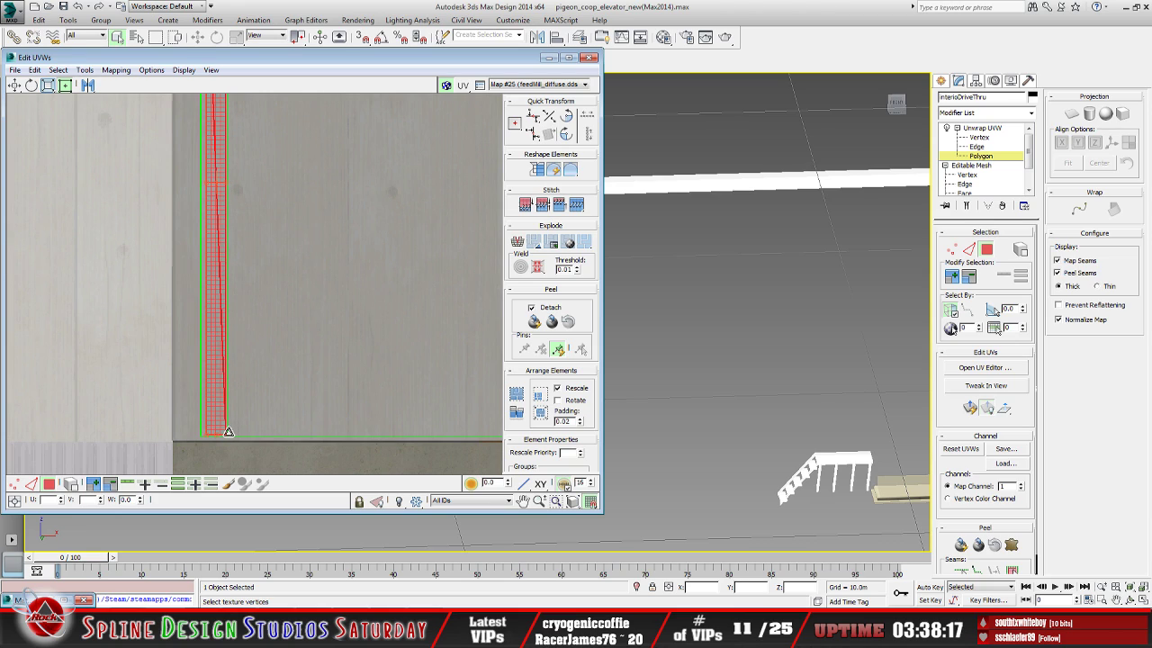
Fit the strip's UVs to the height of the grey wood texture region by scaling their top and bottom corners, then deselect them
{"action": "mouse_move", "coordinate": [257, 283]}
{"action": "middle_mouse_down"}
{"action": "mouse_move", "coordinate": [207, 209]}
{"action": "mouse_move", "coordinate": [254, 285]}
{"action": "middle_mouse_up"}
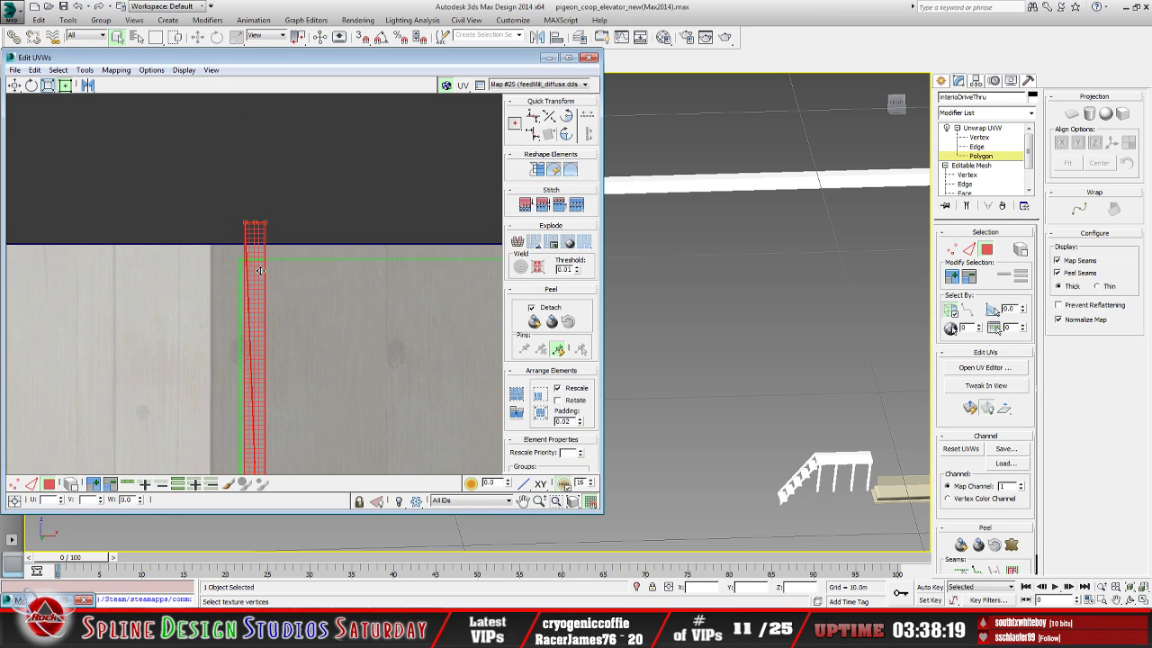
{"action": "scroll", "coordinate": [265, 262], "scroll_direction": "up", "scroll_amount": 5}
{"action": "left_click_drag", "start_coordinate": [256, 137], "coordinate": [185, 247]}
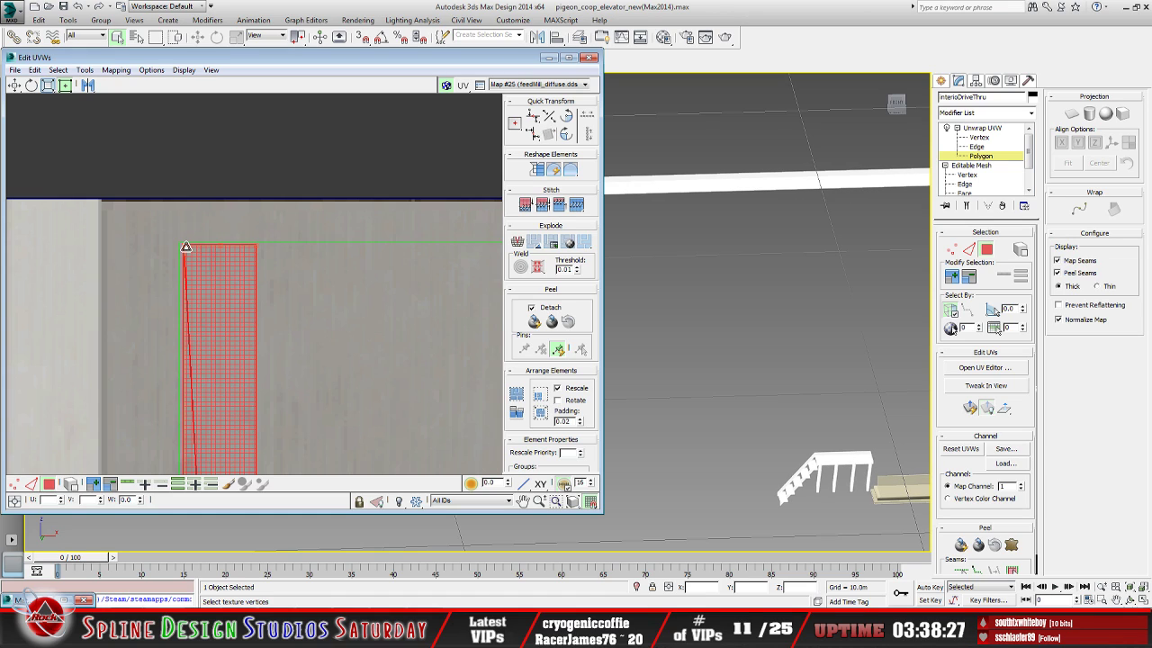
{"action": "scroll", "coordinate": [234, 270], "scroll_direction": "down", "scroll_amount": 4}
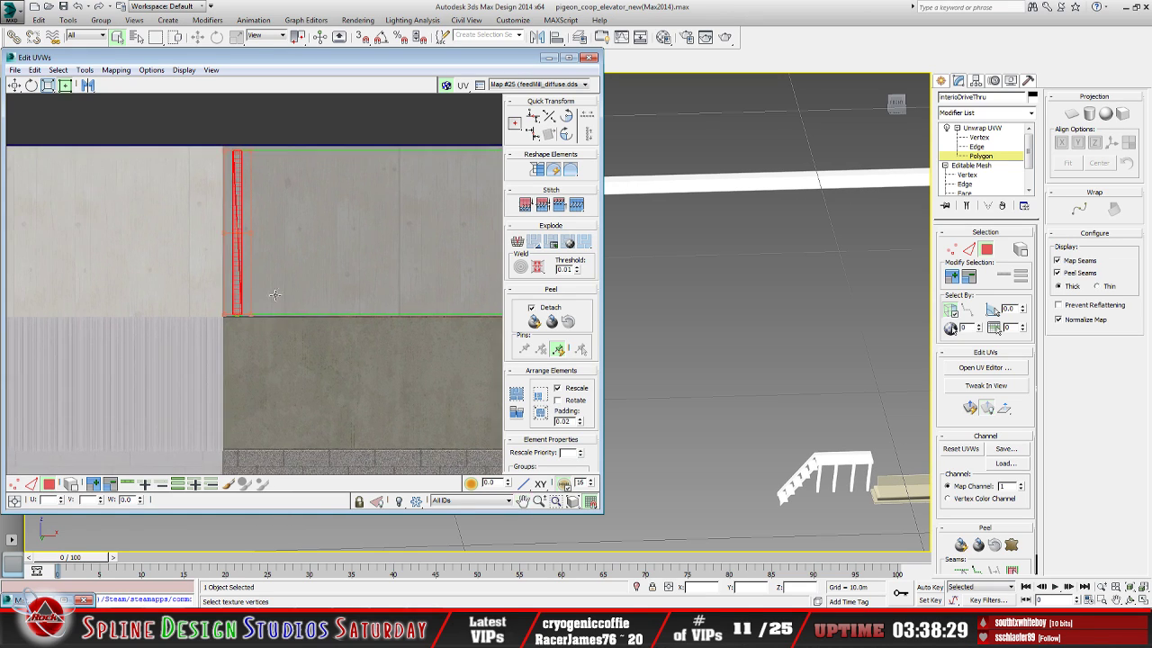
{"action": "scroll", "coordinate": [274, 288], "scroll_direction": "up", "scroll_amount": 6}
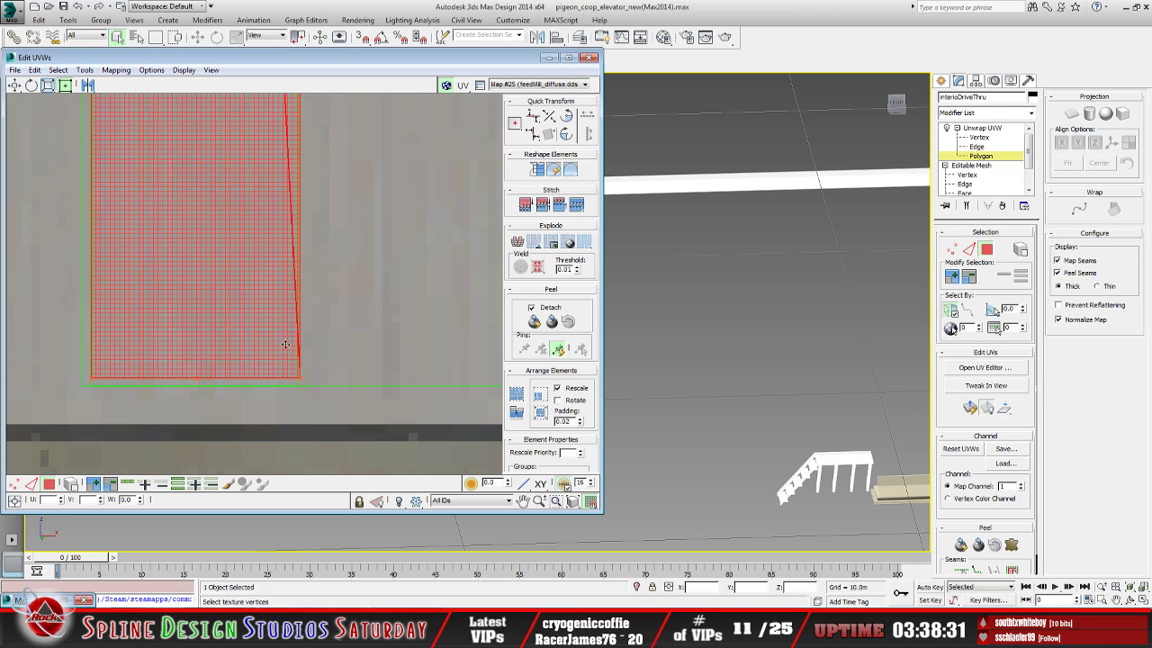
{"action": "left_click_drag", "start_coordinate": [299, 378], "coordinate": [296, 385]}
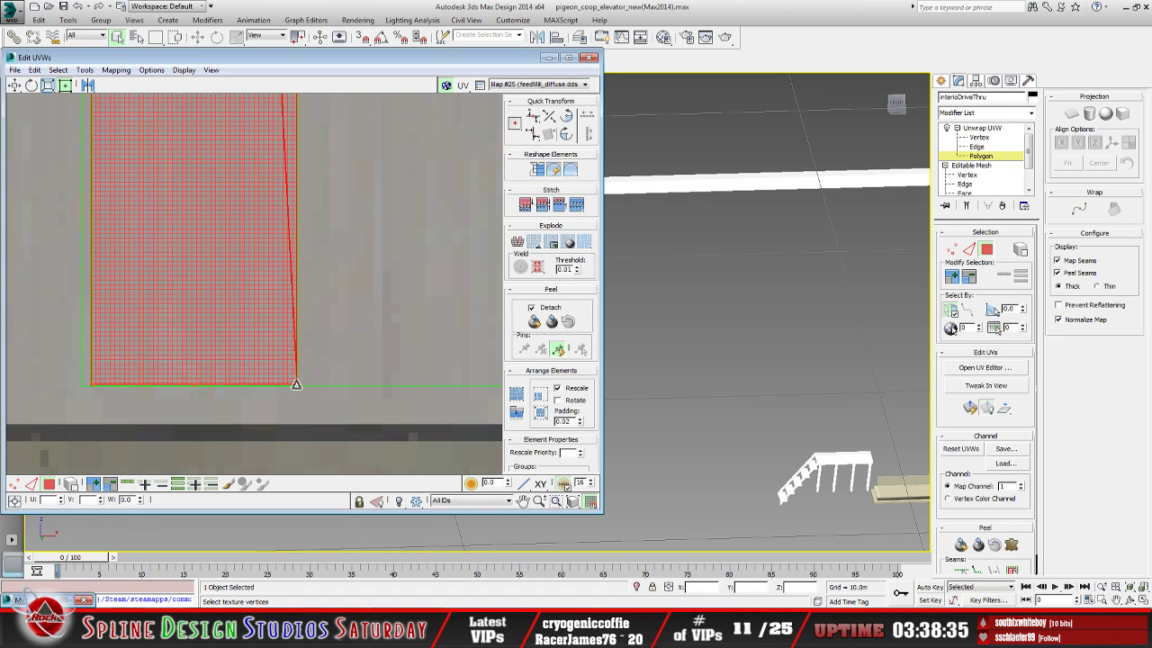
{"action": "scroll", "coordinate": [293, 373], "scroll_direction": "down", "scroll_amount": 8}
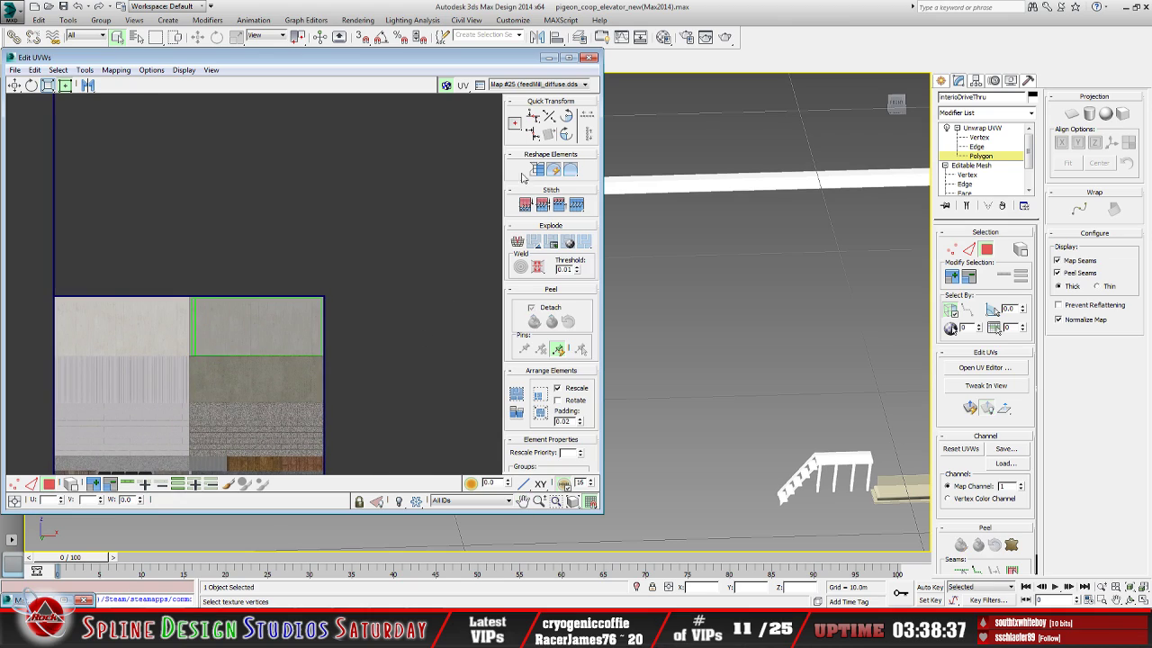
Select the long white ceiling face, apply a quick planar map to it and rotate its UVs 90 degrees
{"action": "left_click", "coordinate": [549, 57]}
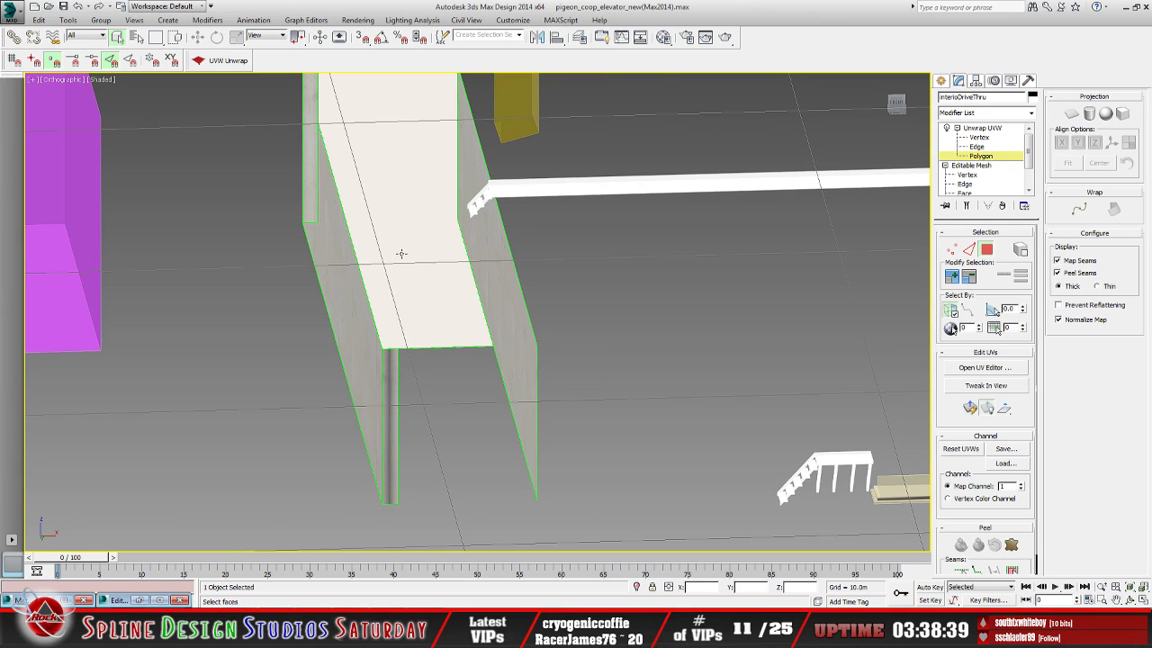
{"action": "left_click", "coordinate": [413, 258]}
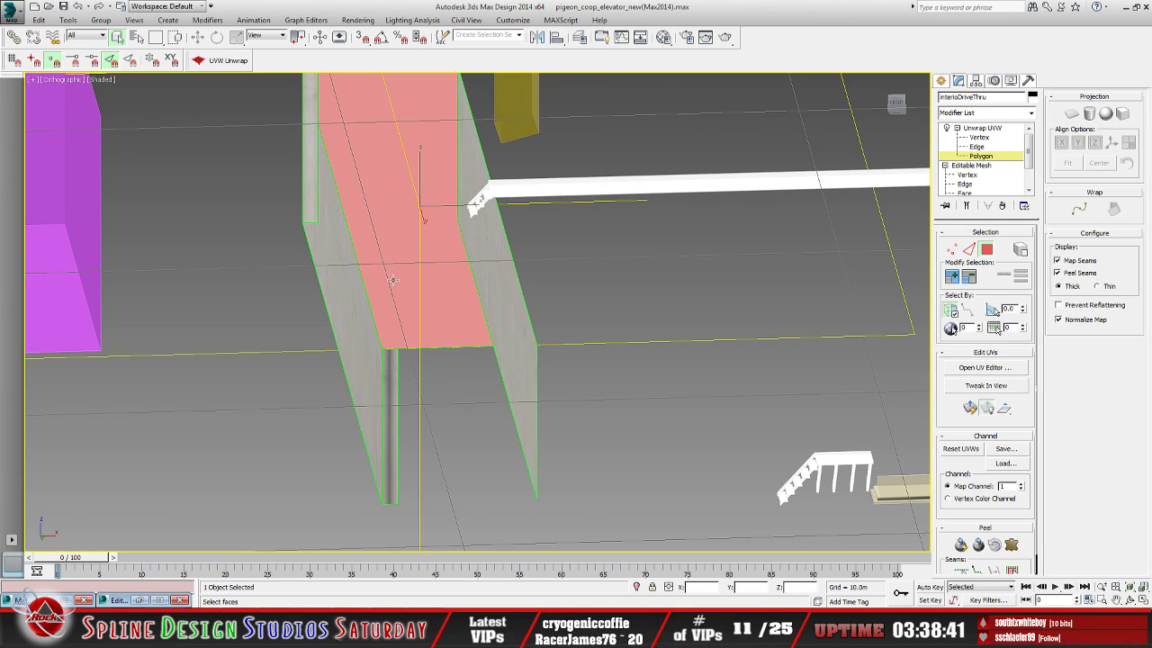
{"action": "left_click", "coordinate": [137, 601]}
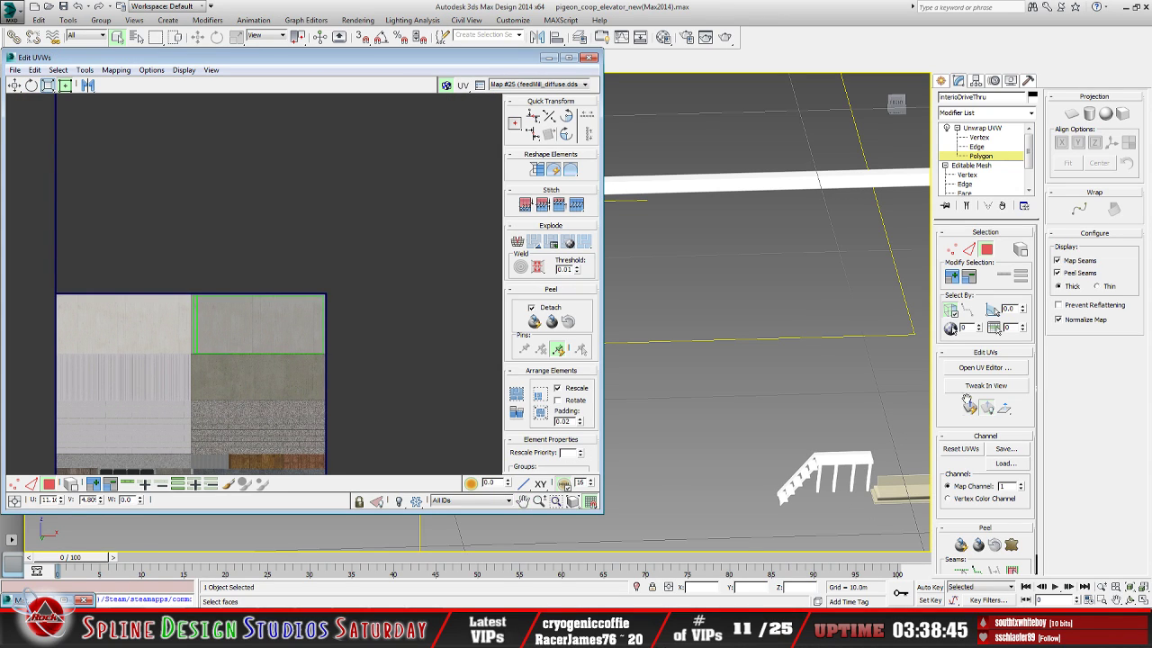
{"action": "left_click", "coordinate": [971, 407]}
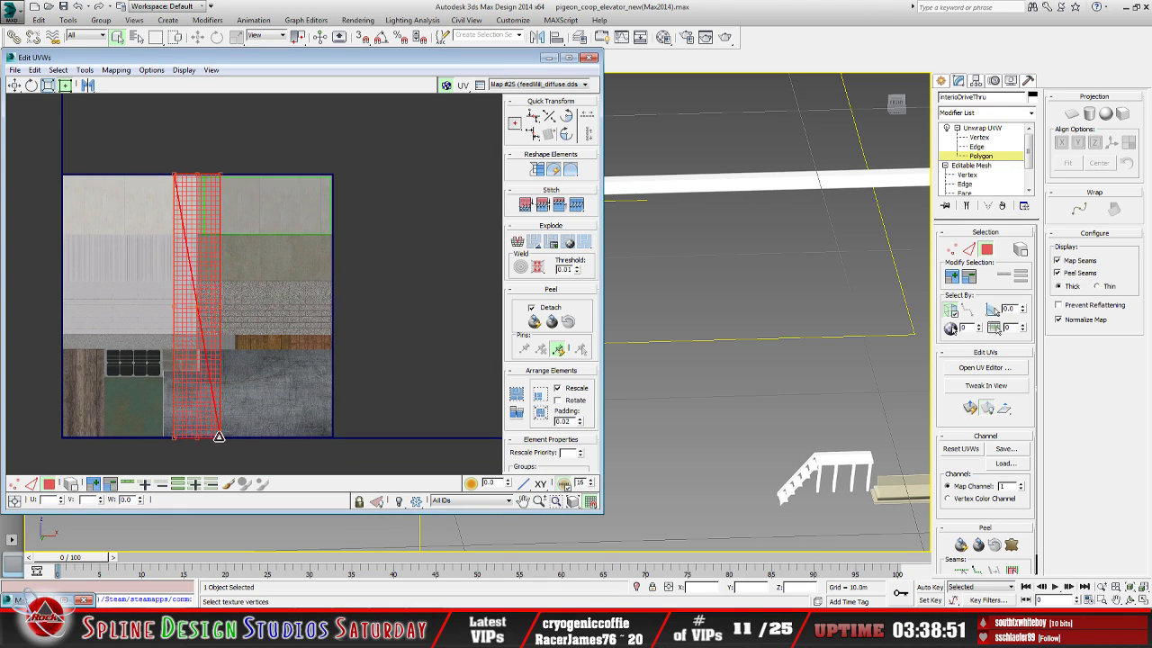
{"action": "left_click", "coordinate": [564, 134]}
Shorten the ceiling face's UVs and place them inside the grey wood texture region, then deselect them
{"action": "left_click_drag", "start_coordinate": [332, 328], "coordinate": [305, 226]}
{"action": "scroll", "coordinate": [282, 252], "scroll_direction": "up", "scroll_amount": 2}
{"action": "middle_click_drag", "start_coordinate": [283, 252], "coordinate": [267, 432]}
{"action": "scroll", "coordinate": [248, 416], "scroll_direction": "up", "scroll_amount": 1}
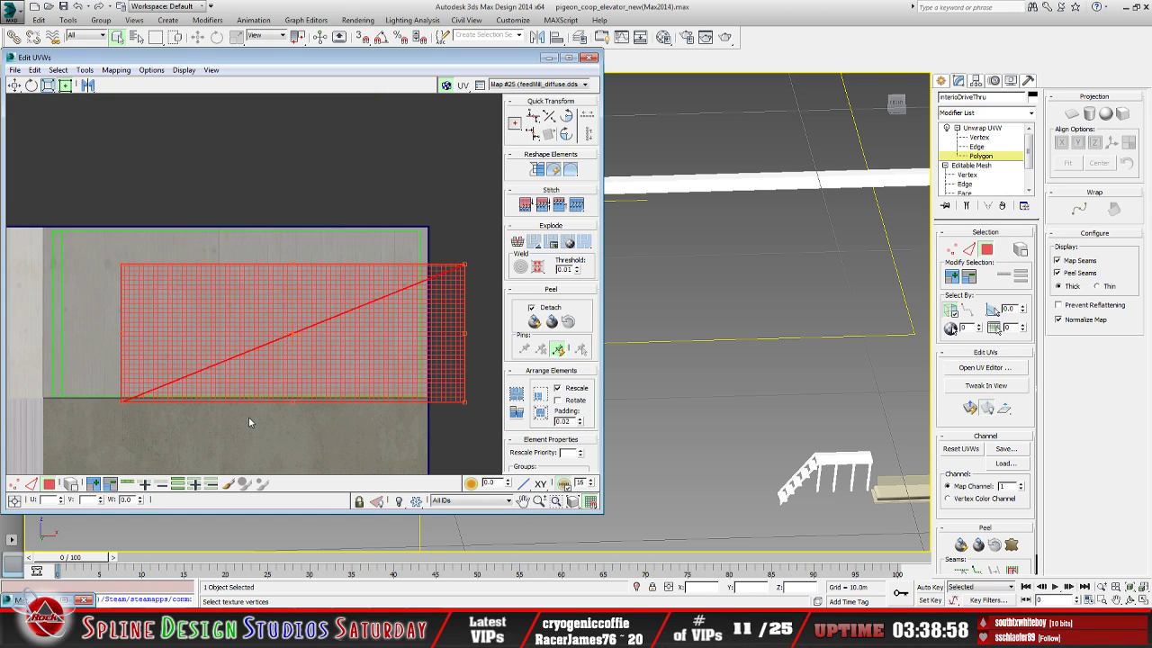
{"action": "left_click", "coordinate": [140, 400], "text": "ctrl"}
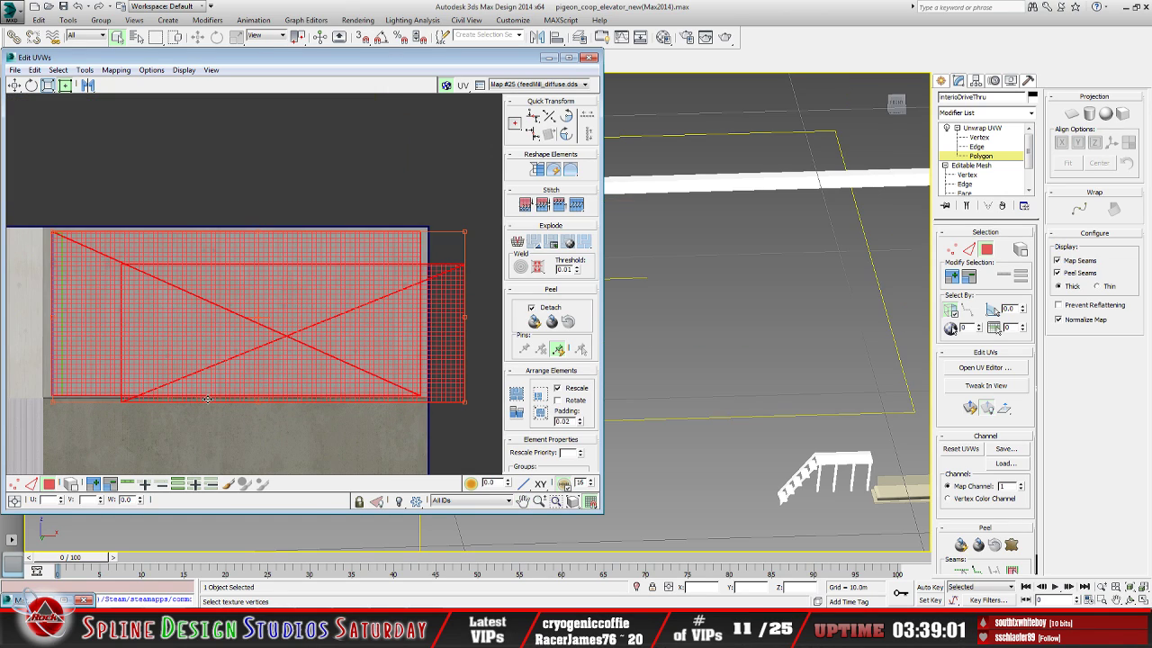
{"action": "left_click", "coordinate": [473, 366]}
{"action": "left_click", "coordinate": [435, 306]}
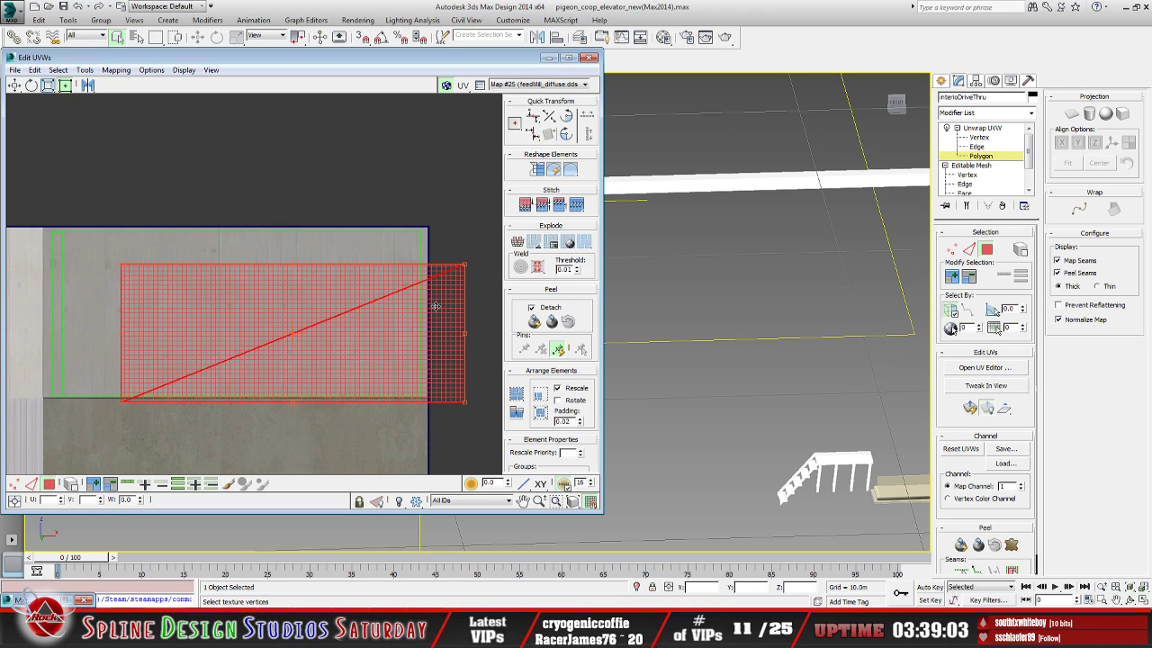
{"action": "left_click_drag", "start_coordinate": [431, 308], "coordinate": [381, 288]}
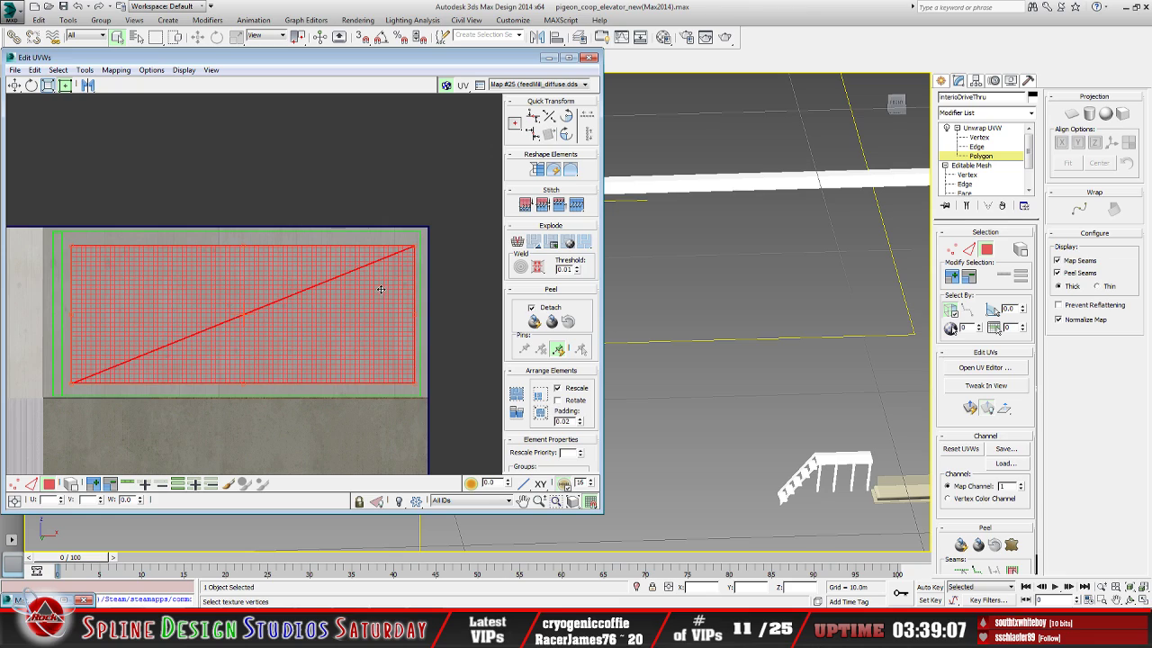
{"action": "left_click", "coordinate": [256, 200]}
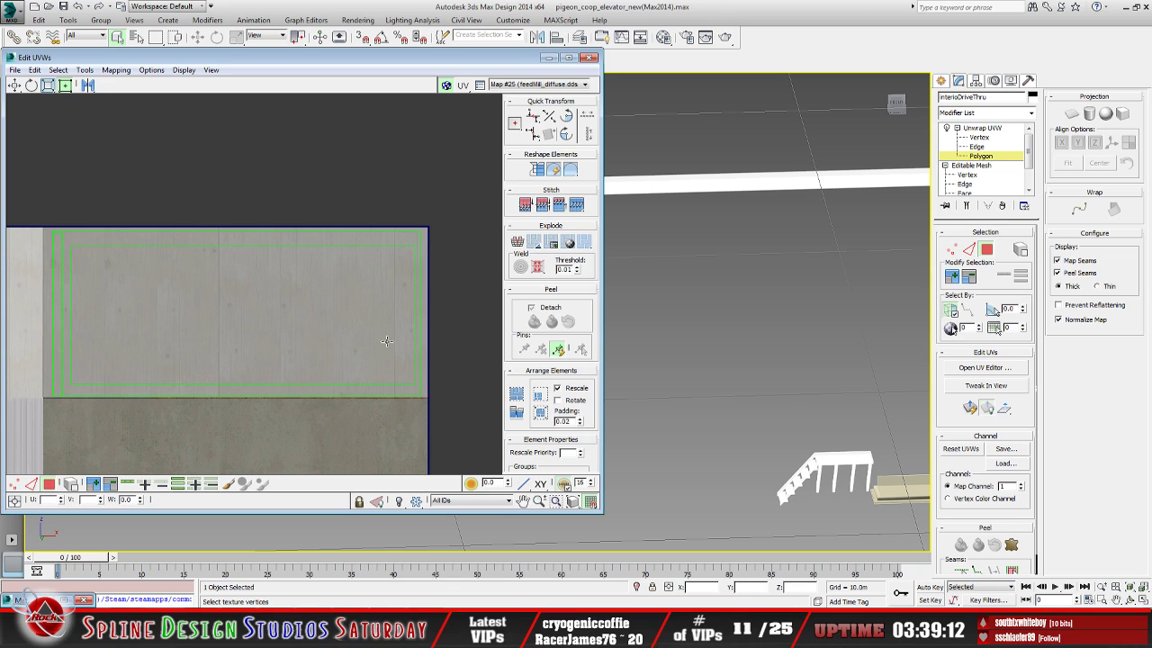
Examine the wood texture on the drive-through interior's ceiling, side walls and end strip from several angles
{"action": "left_click", "coordinate": [549, 57]}
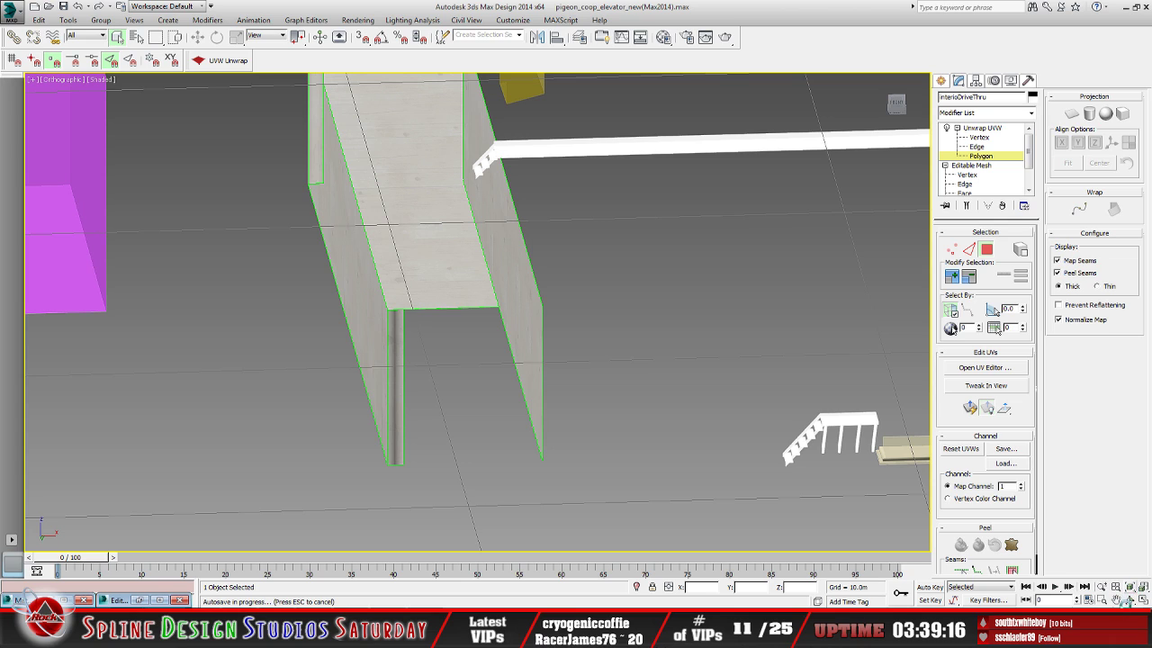
{"action": "left_click", "coordinate": [1130, 600]}
{"action": "left_click_drag", "start_coordinate": [532, 330], "coordinate": [463, 265]}
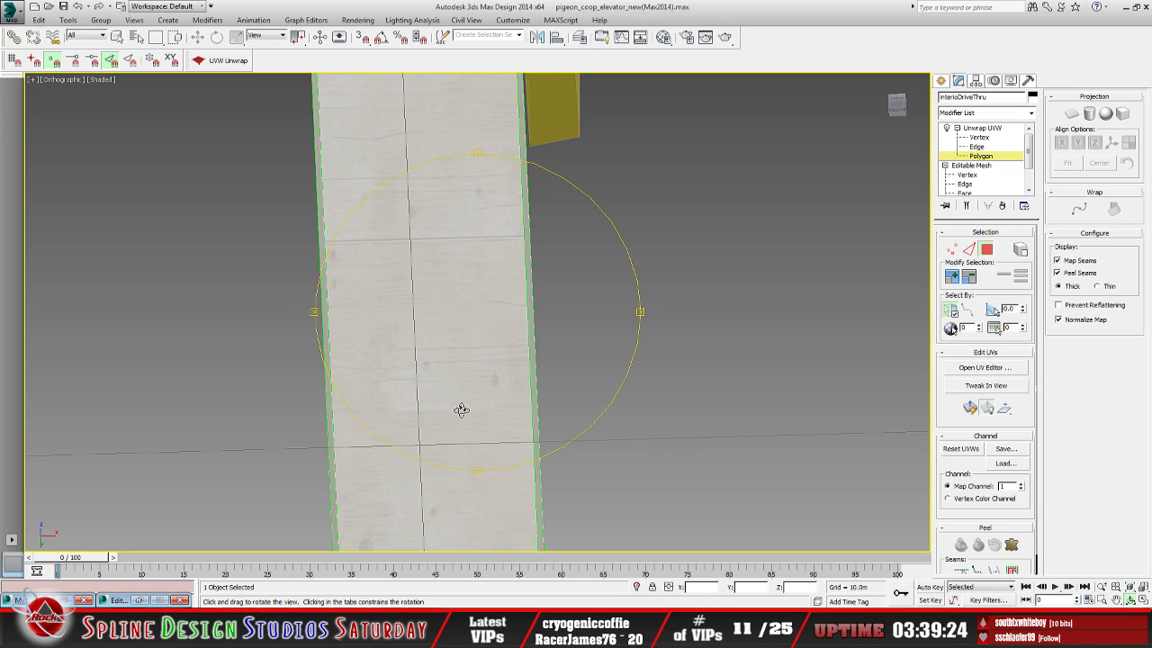
{"action": "left_click_drag", "start_coordinate": [391, 234], "coordinate": [504, 234]}
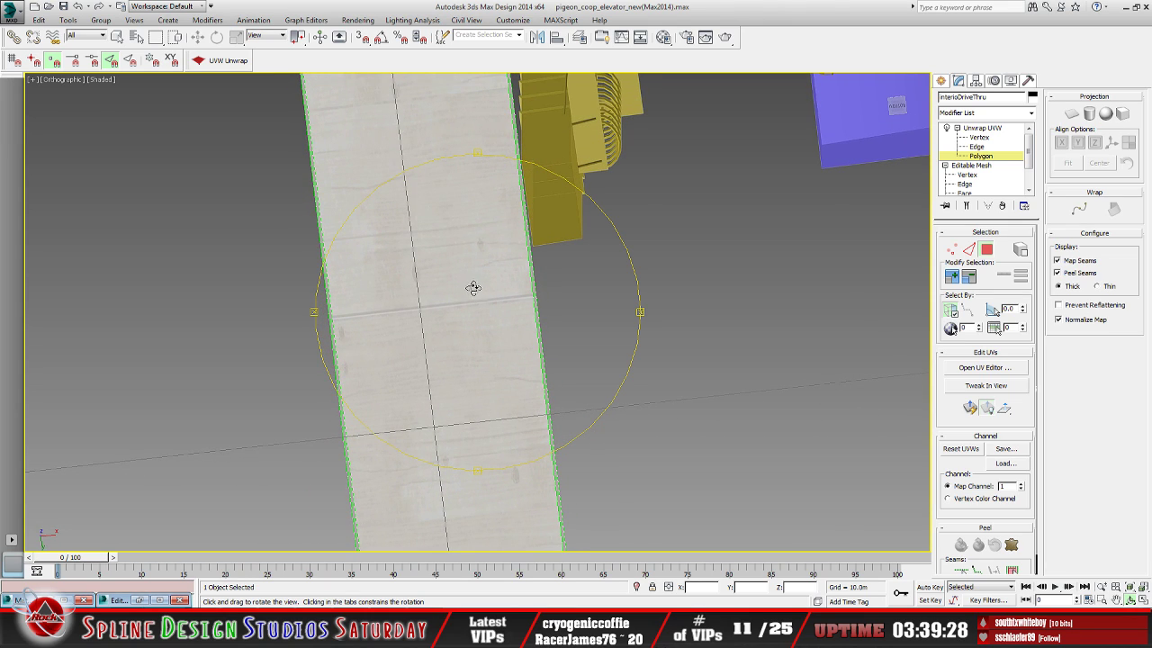
{"action": "left_click_drag", "start_coordinate": [470, 289], "coordinate": [493, 276]}
{"action": "left_click_drag", "start_coordinate": [371, 440], "coordinate": [664, 390]}
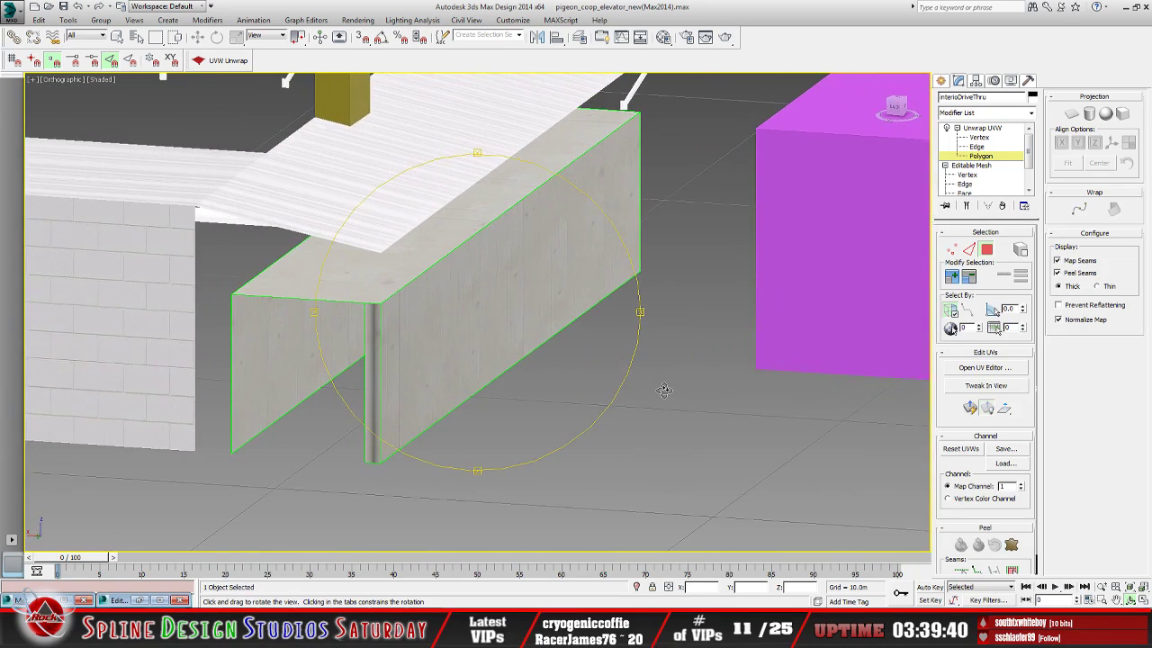
{"action": "left_click", "coordinate": [981, 128]}
{"action": "right_click", "coordinate": [983, 128]}
{"action": "left_click", "coordinate": [1019, 243]}
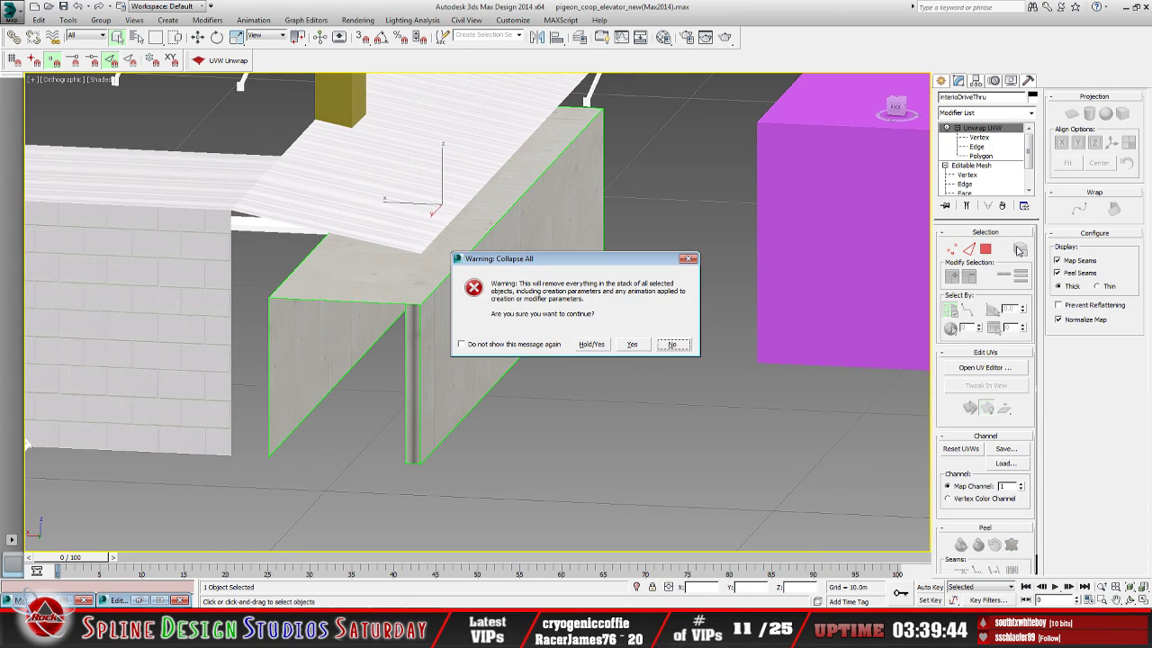
{"action": "left_click", "coordinate": [686, 346]}
{"action": "scroll", "coordinate": [463, 272], "scroll_direction": "down", "scroll_amount": 5}
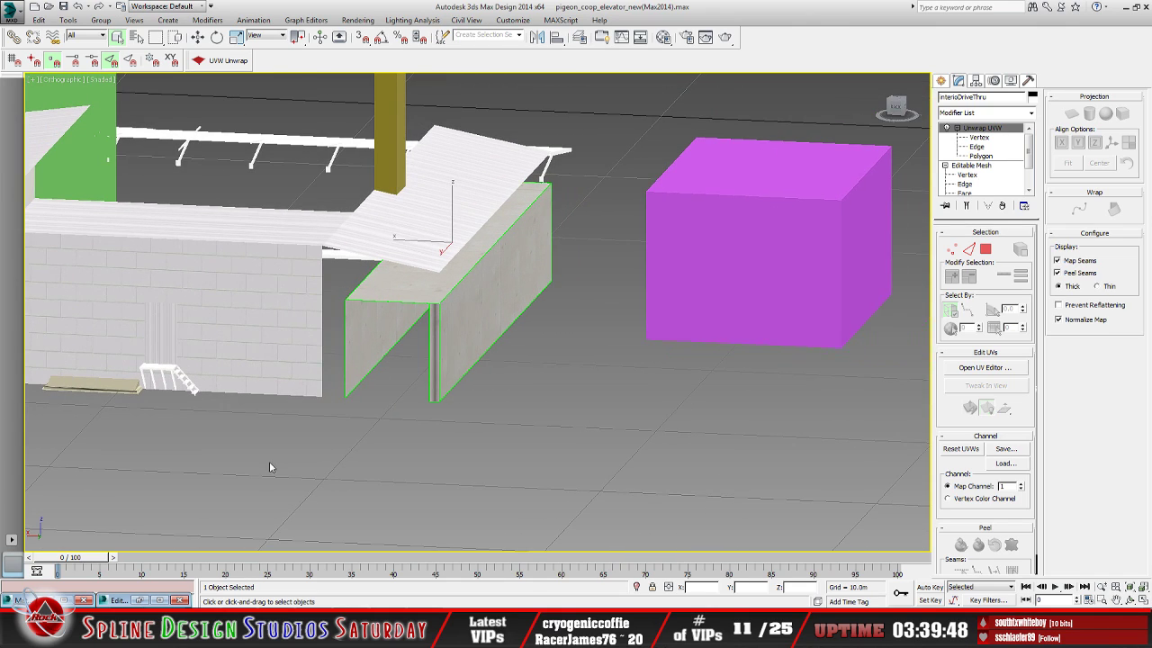
Examine the drive-through interior's UV layout against the whole feedMill_diffuse texture sheet in the UV editor, then minimize the editor
{"action": "left_click", "coordinate": [140, 599]}
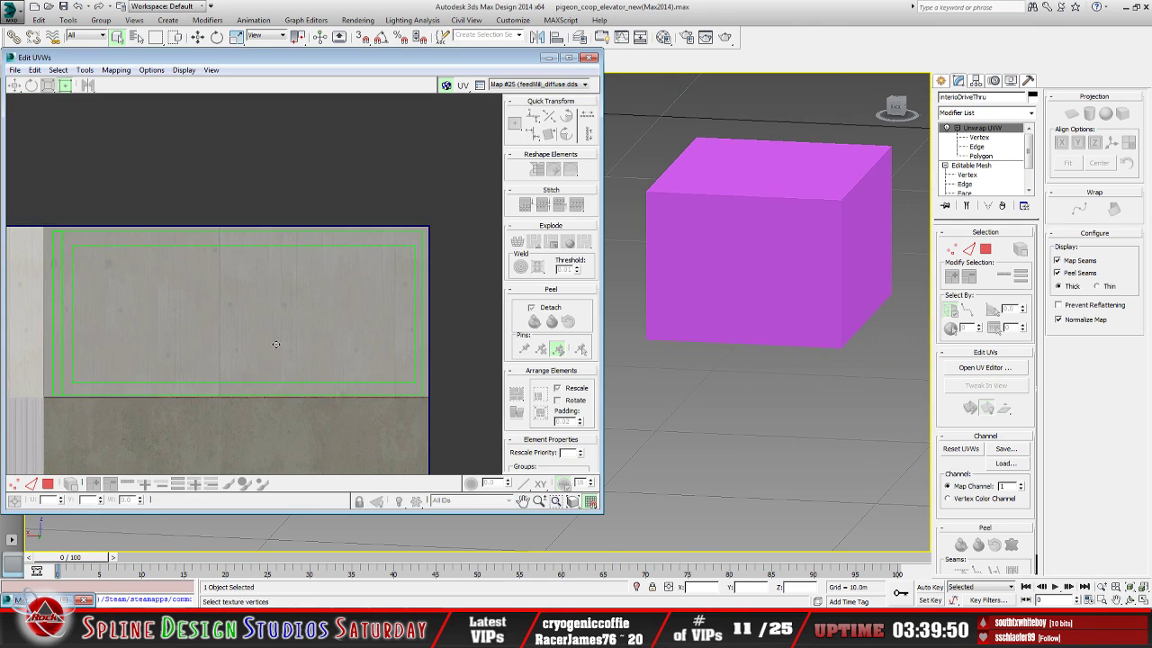
{"action": "scroll", "coordinate": [274, 358], "scroll_direction": "down", "scroll_amount": 5}
{"action": "middle_click_drag", "start_coordinate": [274, 358], "coordinate": [264, 292]}
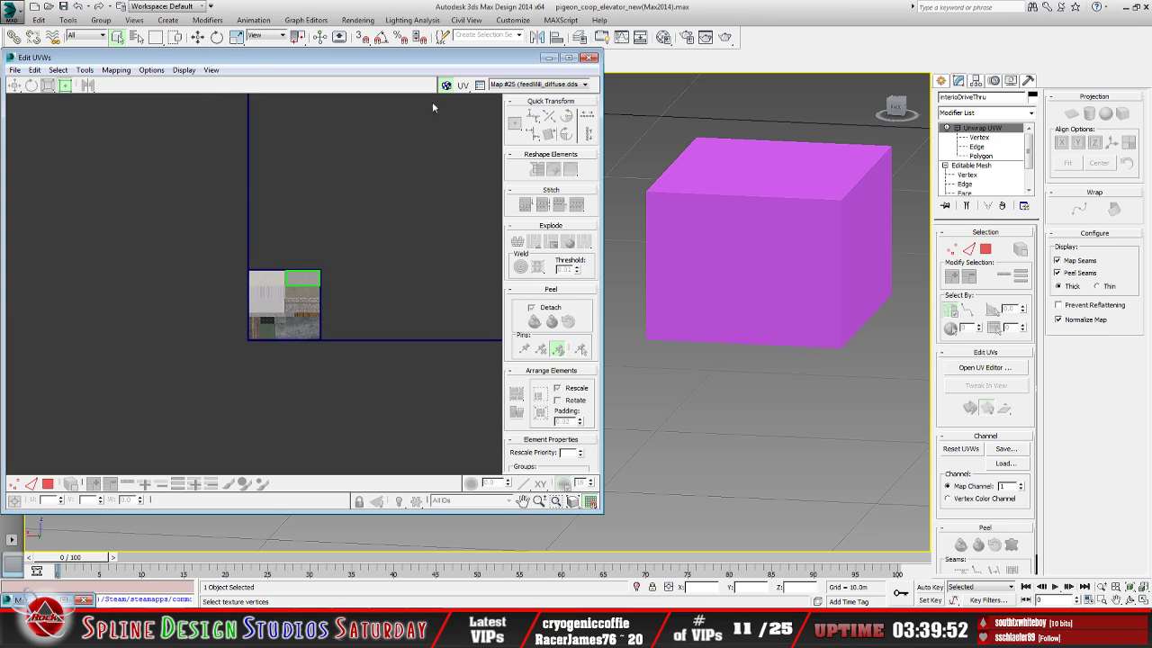
{"action": "scroll", "coordinate": [342, 264], "scroll_direction": "down", "scroll_amount": 6}
{"action": "scroll", "coordinate": [349, 264], "scroll_direction": "up", "scroll_amount": 7}
{"action": "middle_click_drag", "start_coordinate": [352, 270], "coordinate": [231, 285]}
{"action": "scroll", "coordinate": [378, 227], "scroll_direction": "up", "scroll_amount": 4}
{"action": "middle_click_drag", "start_coordinate": [304, 243], "coordinate": [269, 259]}
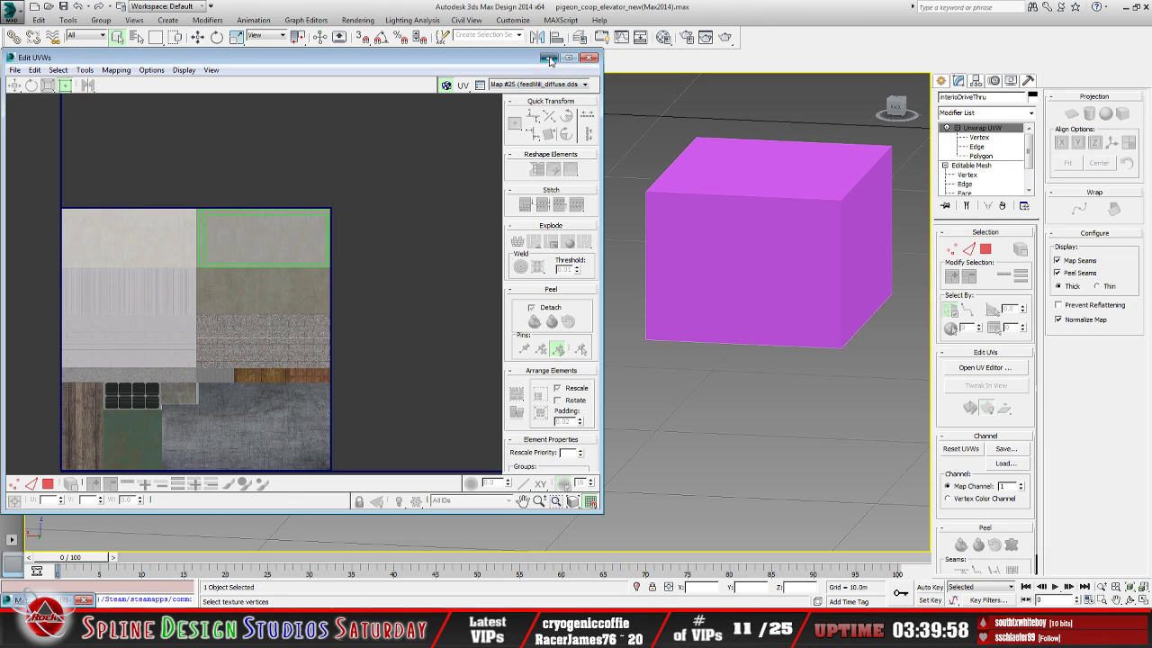
{"action": "left_click", "coordinate": [548, 58]}
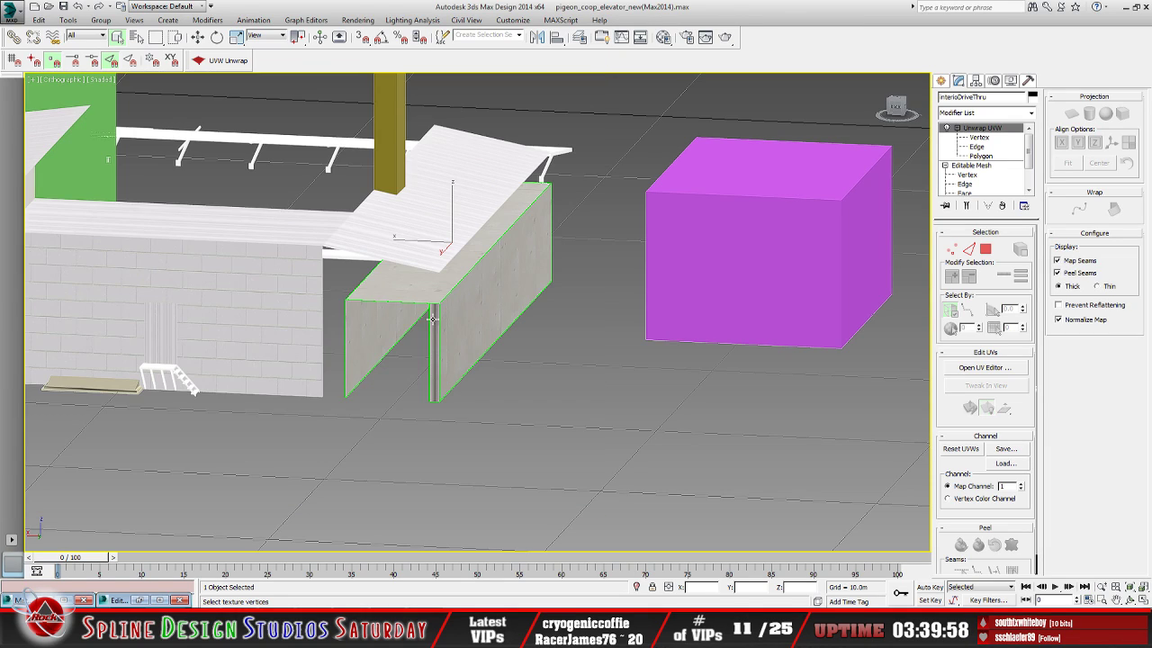
Collapse the whole modifier stack of the drive-through interior so its UV mapping is baked into the mesh
{"action": "right_click", "coordinate": [984, 133]}
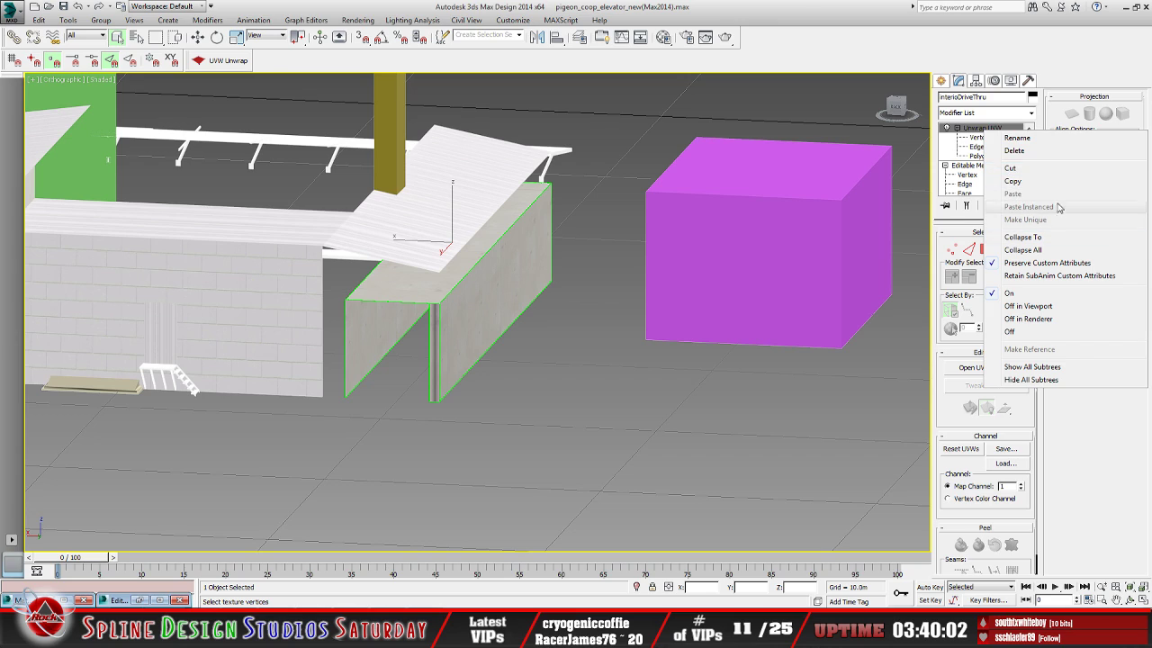
{"action": "left_click", "coordinate": [1062, 250]}
{"action": "left_click", "coordinate": [596, 345]}
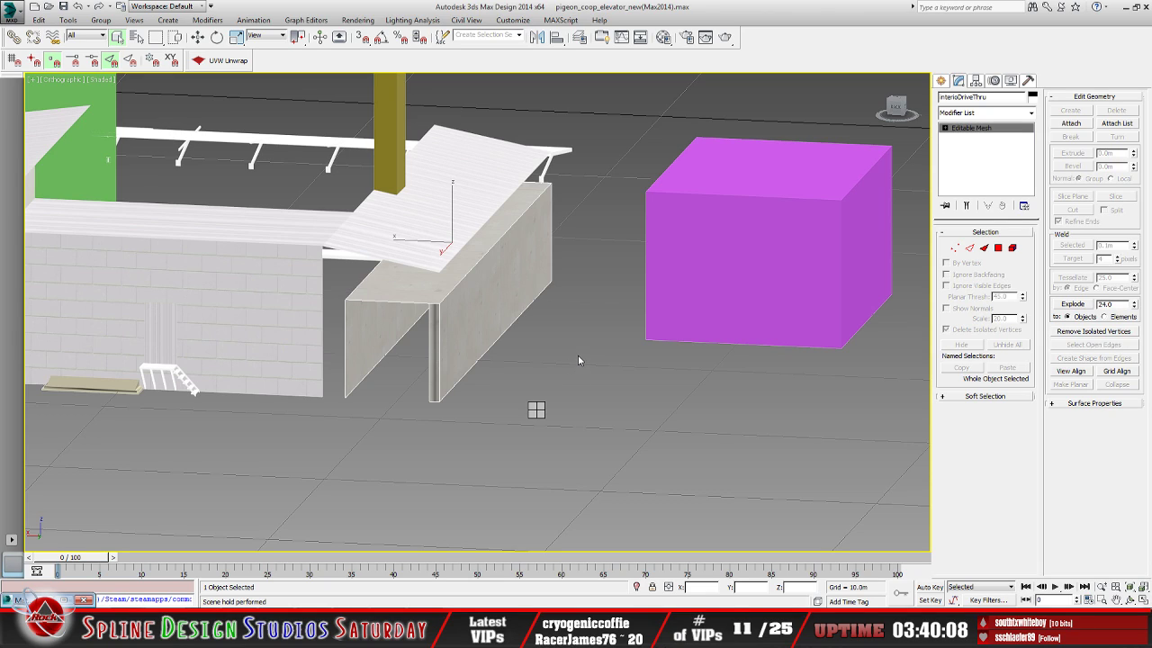
Unhide Object088, the outer shell around the drive-through interior
{"action": "key", "text": "shift+h"}
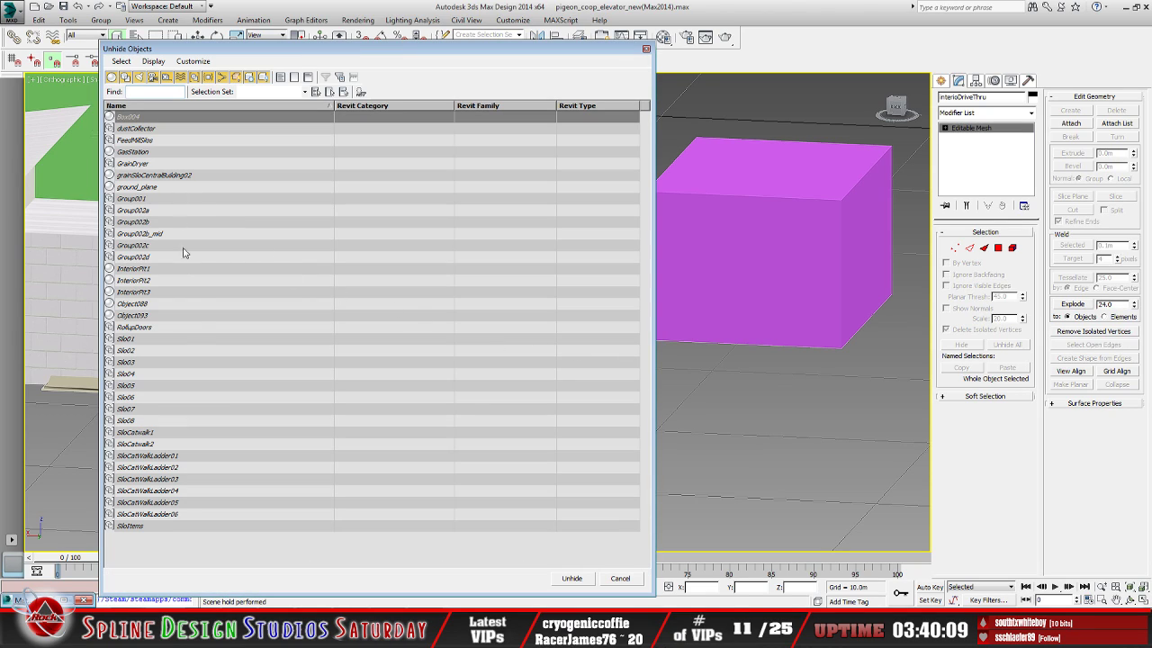
{"action": "left_click", "coordinate": [142, 305]}
{"action": "left_click", "coordinate": [571, 579]}
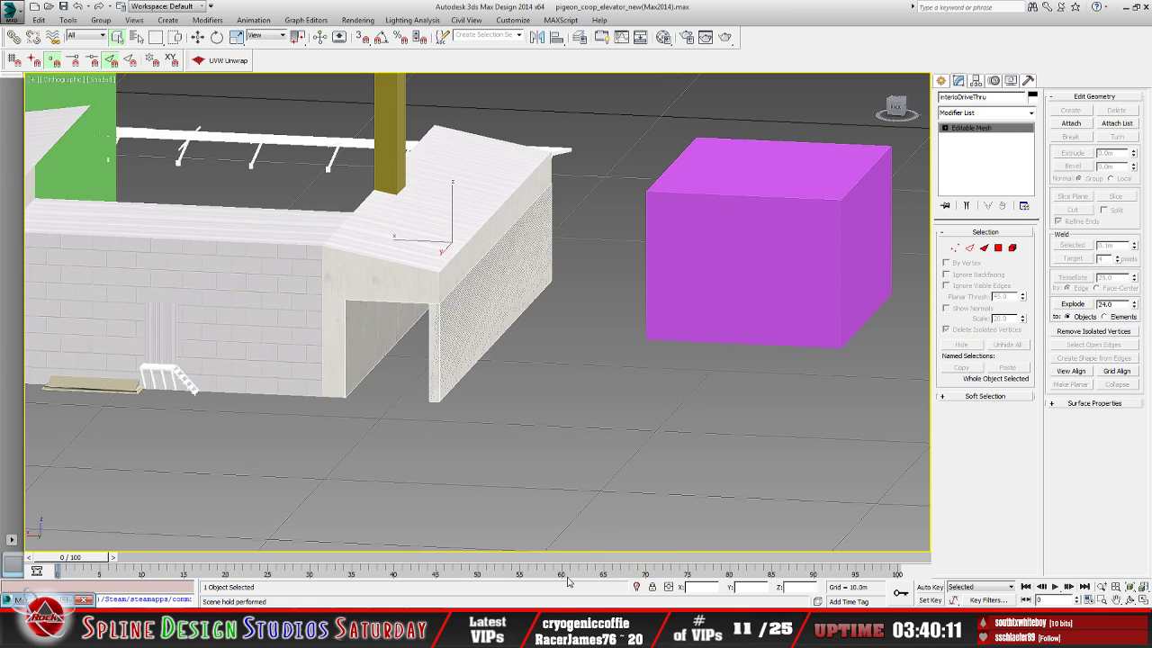
{"action": "middle_click_drag", "start_coordinate": [351, 360], "coordinate": [321, 386]}
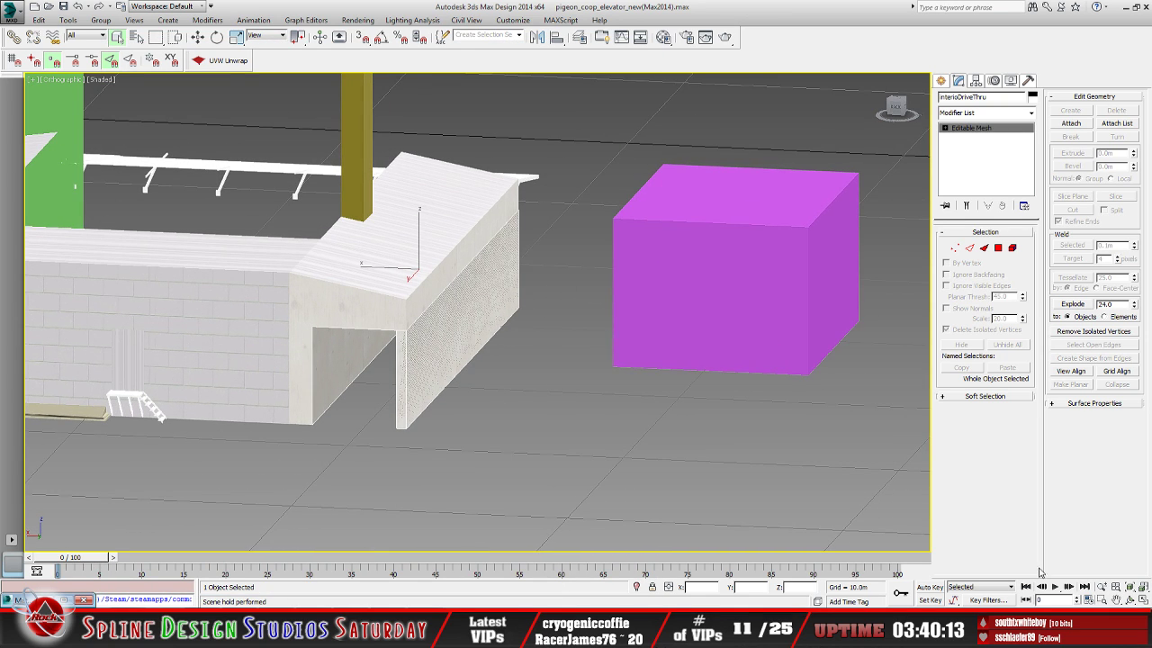
Examine the drive-through's interior and outer shell together with the surrounding roofs and walls from several angles
{"action": "left_click", "coordinate": [1135, 601]}
{"action": "left_click_drag", "start_coordinate": [483, 318], "coordinate": [637, 294]}
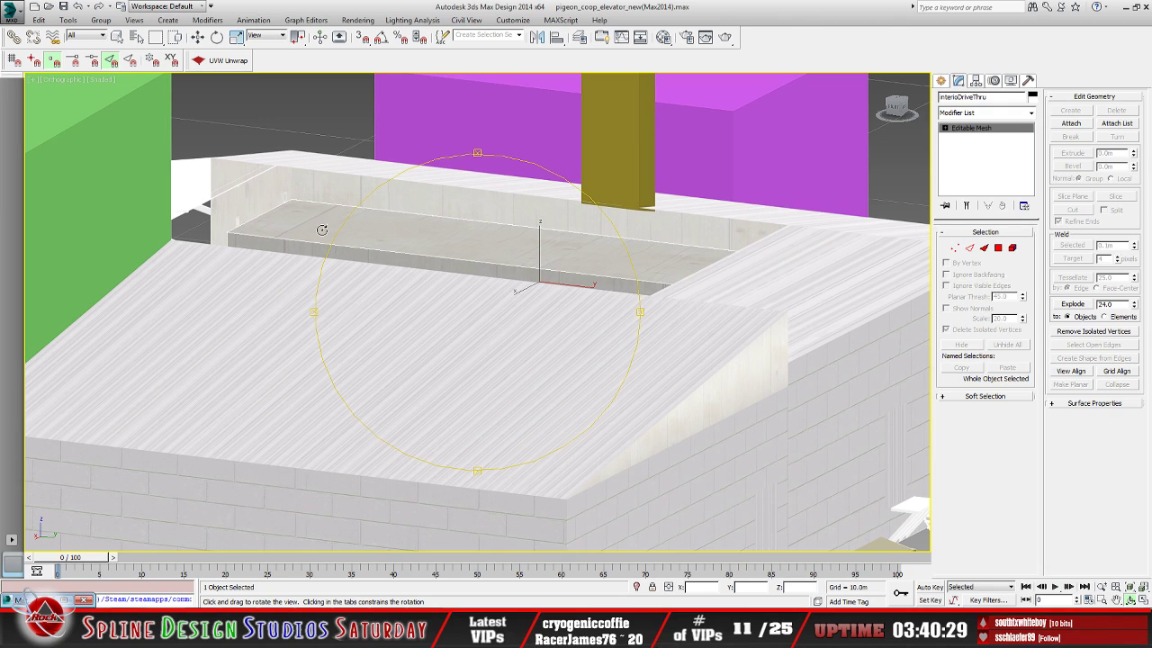
{"action": "left_click_drag", "start_coordinate": [524, 353], "coordinate": [517, 355]}
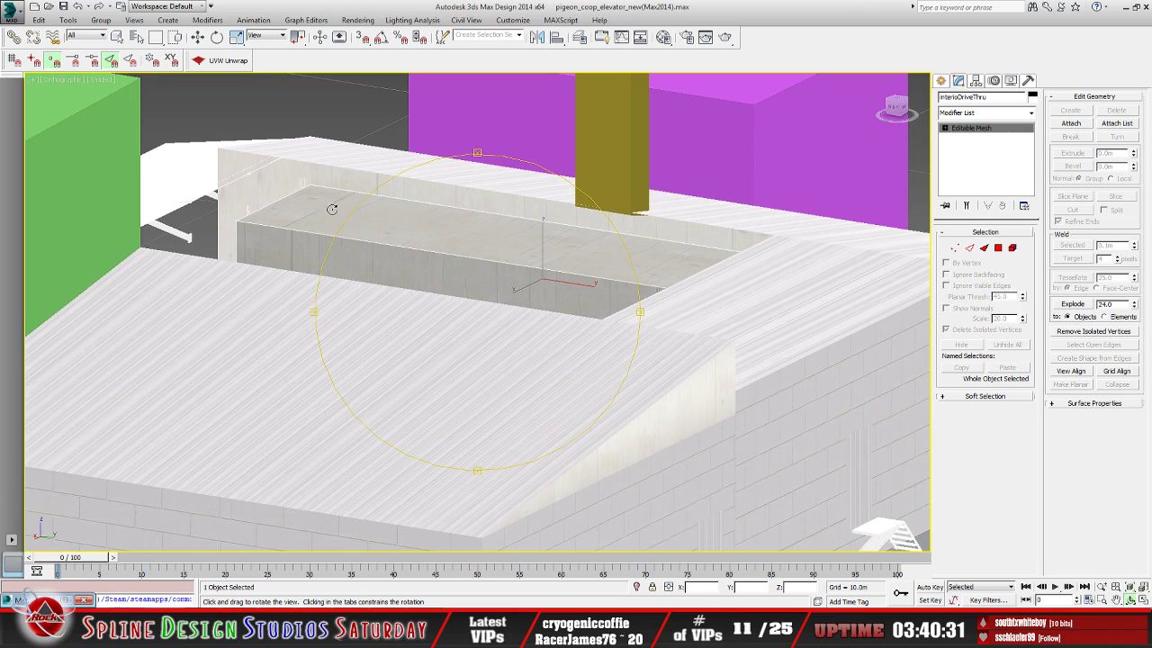
{"action": "left_click_drag", "start_coordinate": [487, 241], "coordinate": [490, 251]}
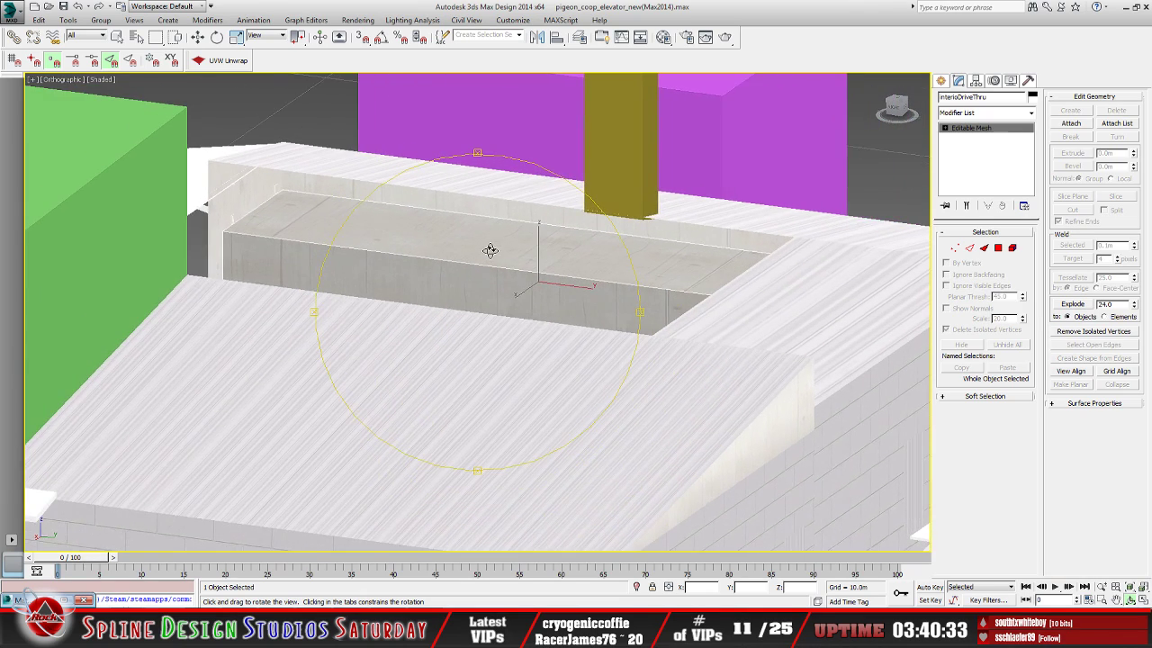
{"action": "left_click_drag", "start_coordinate": [528, 298], "coordinate": [728, 242]}
{"action": "left_click_drag", "start_coordinate": [384, 280], "coordinate": [416, 281]}
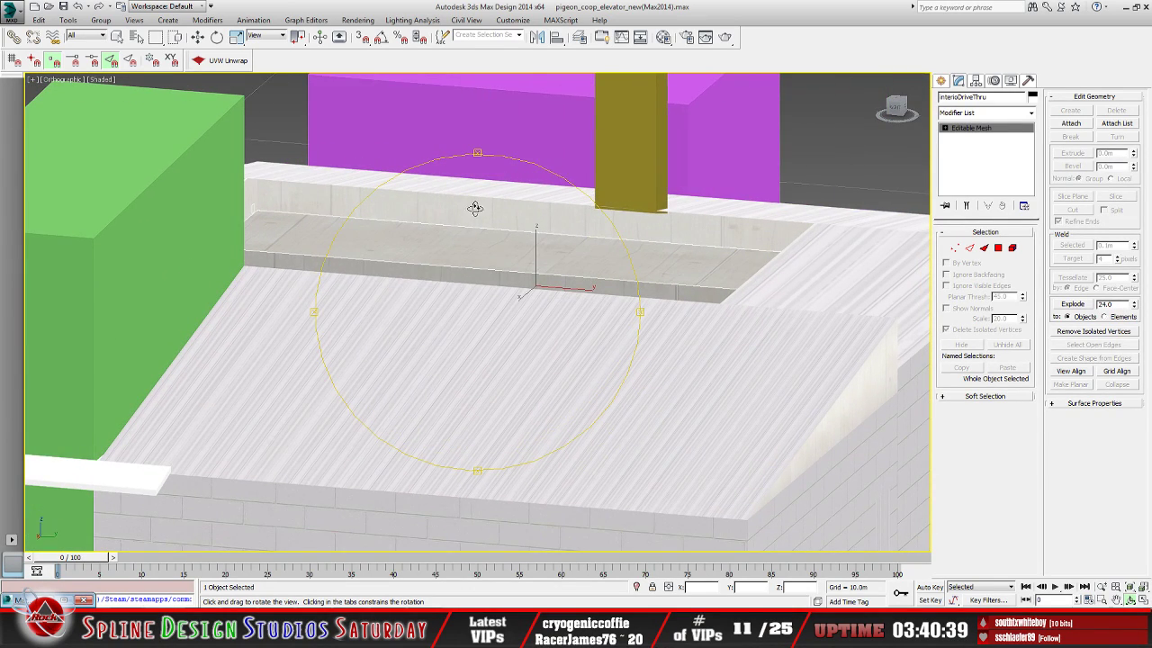
{"action": "left_click_drag", "start_coordinate": [530, 268], "coordinate": [336, 316]}
{"action": "left_click_drag", "start_coordinate": [460, 309], "coordinate": [517, 314]}
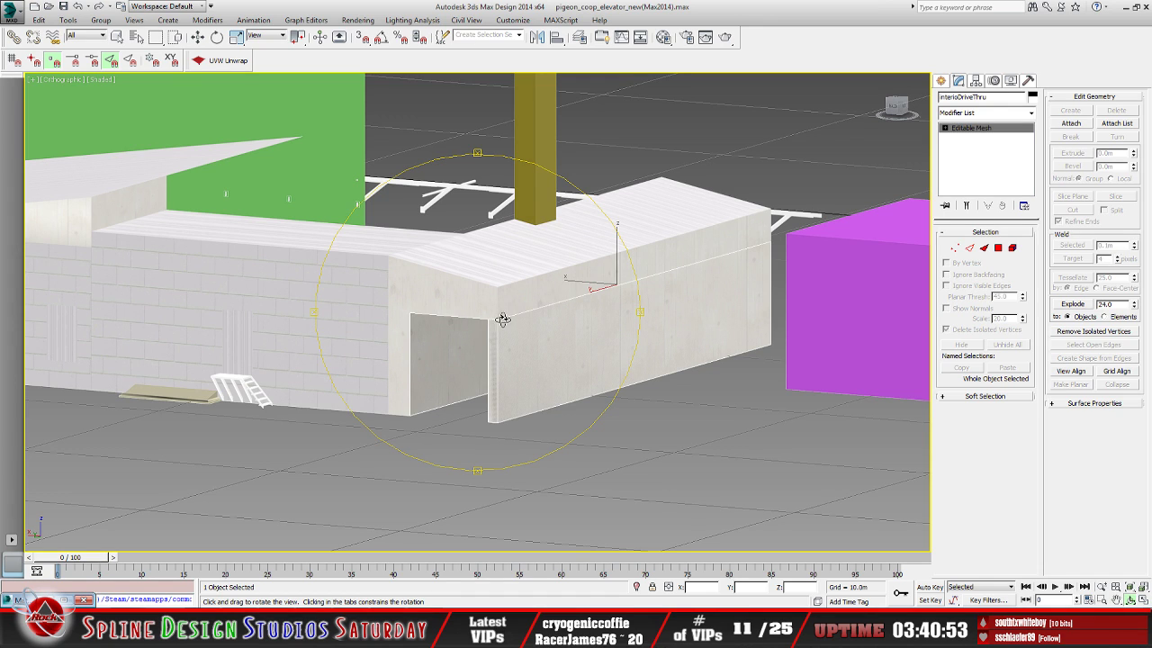
{"action": "left_click_drag", "start_coordinate": [502, 372], "coordinate": [548, 330]}
{"action": "left_click_drag", "start_coordinate": [619, 423], "coordinate": [623, 419]}
{"action": "left_click_drag", "start_coordinate": [651, 382], "coordinate": [551, 372]}
{"action": "left_click_drag", "start_coordinate": [717, 422], "coordinate": [504, 305]}
{"action": "left_click_drag", "start_coordinate": [729, 299], "coordinate": [573, 313]}
{"action": "left_click_drag", "start_coordinate": [433, 310], "coordinate": [462, 194]}
{"action": "left_click_drag", "start_coordinate": [437, 254], "coordinate": [500, 367]}
{"action": "key", "text": "Escape"}
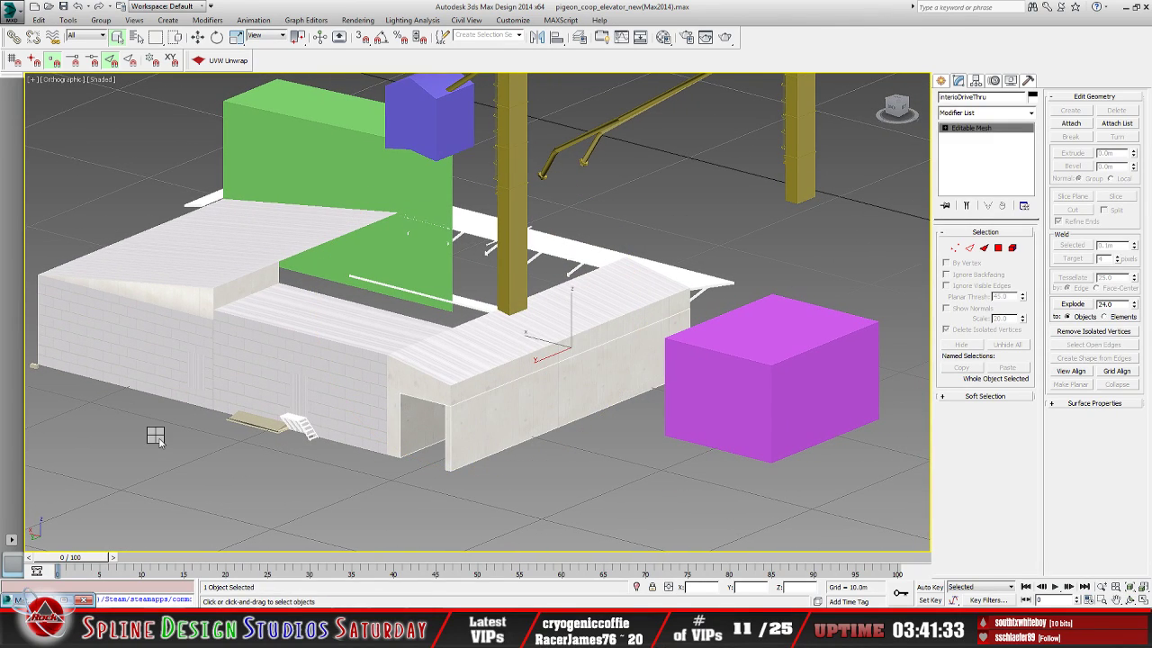
Unhide Object093, the tall gabled building in the middle of the mill, and select it
{"action": "right_click", "coordinate": [199, 382]}
{"action": "left_click", "coordinate": [230, 299]}
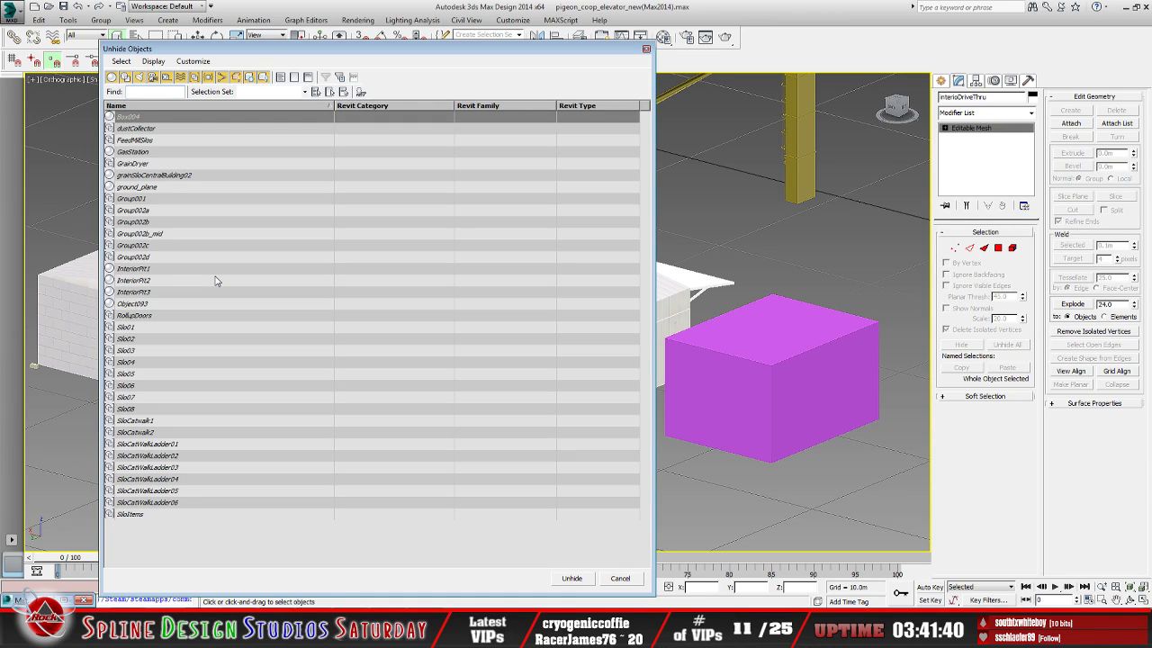
{"action": "left_click", "coordinate": [149, 304]}
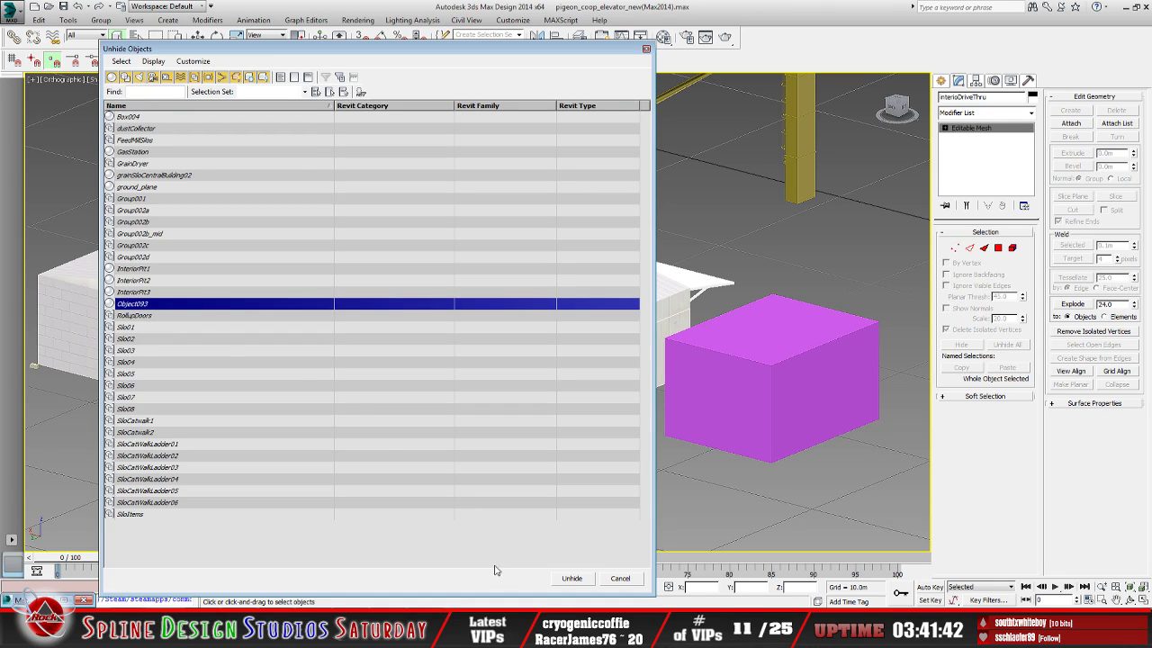
{"action": "left_click", "coordinate": [572, 579]}
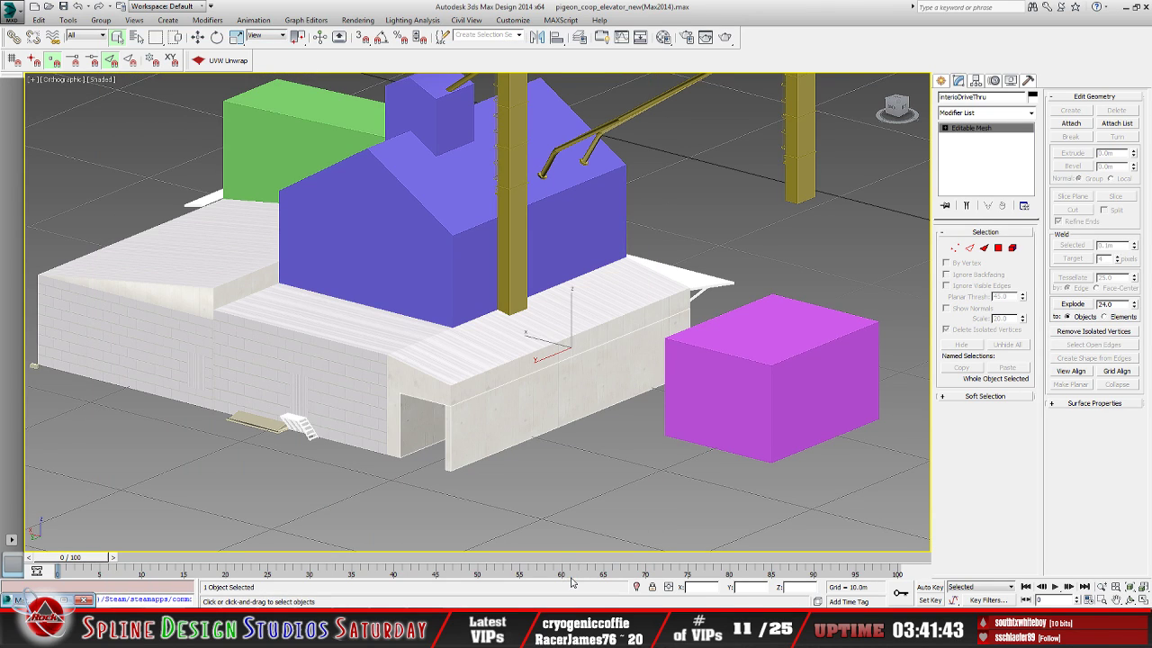
{"action": "left_click", "coordinate": [405, 253]}
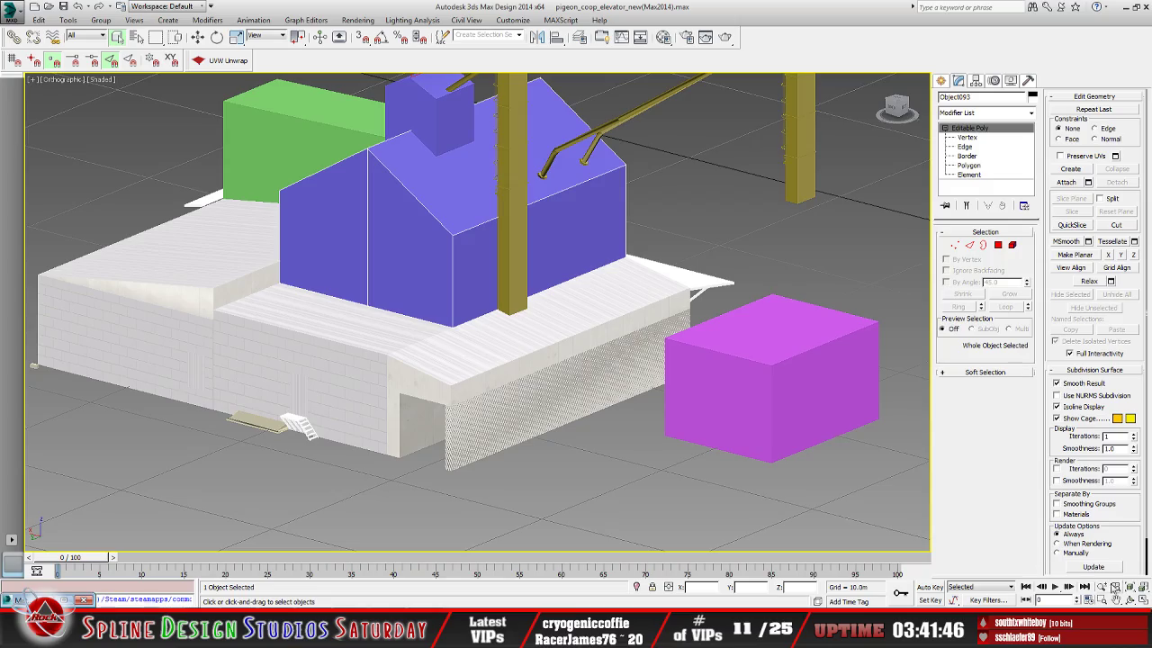
Examine the gabled building's walls, roof slopes and junctions with the lower roofs from all sides
{"action": "left_click", "coordinate": [1129, 600]}
{"action": "left_click_drag", "start_coordinate": [478, 381], "coordinate": [426, 375]}
{"action": "left_click_drag", "start_coordinate": [462, 317], "coordinate": [515, 393]}
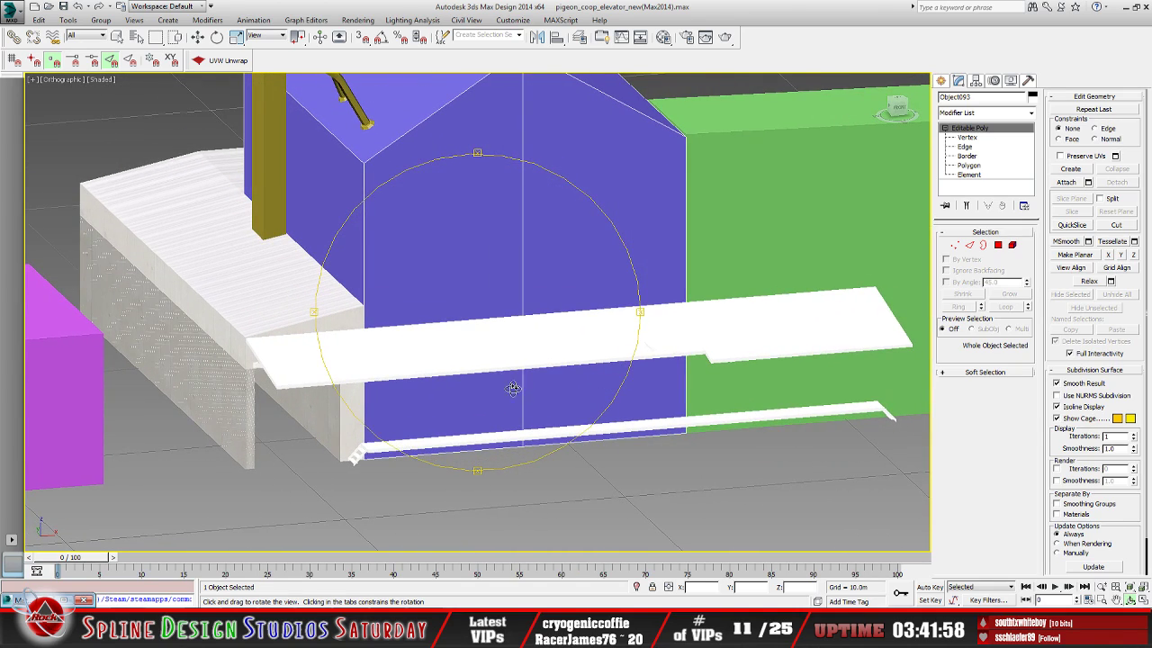
{"action": "left_click_drag", "start_coordinate": [465, 437], "coordinate": [455, 409]}
{"action": "left_click_drag", "start_coordinate": [422, 312], "coordinate": [444, 295]}
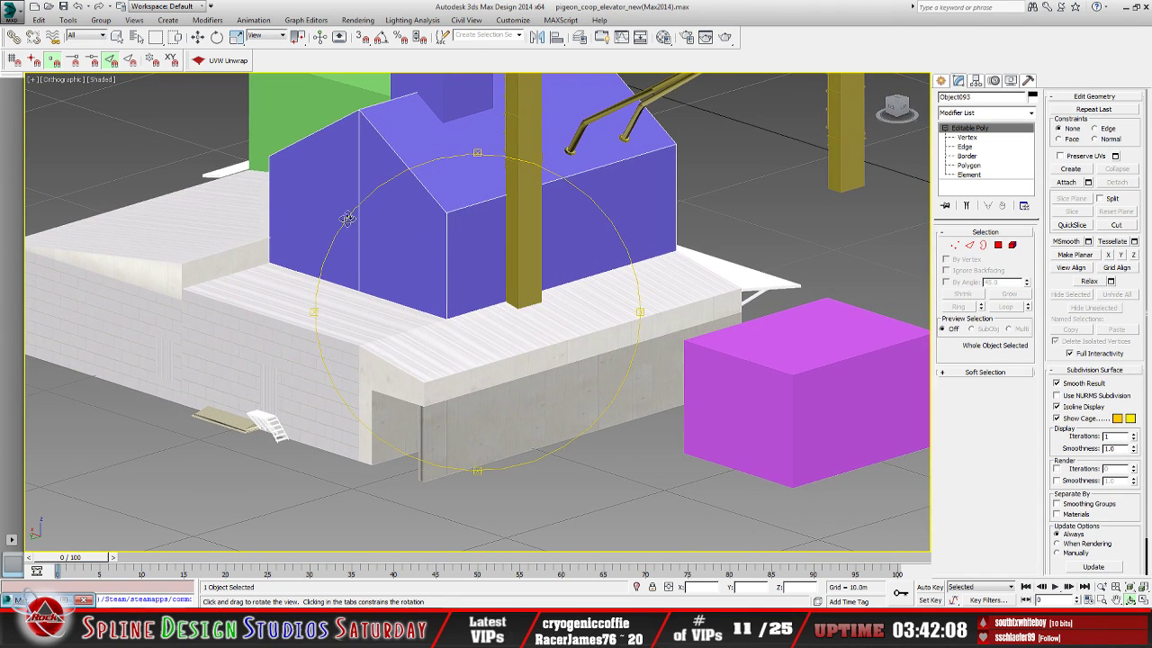
{"action": "left_click_drag", "start_coordinate": [448, 319], "coordinate": [354, 248]}
{"action": "left_click_drag", "start_coordinate": [423, 273], "coordinate": [471, 257]}
{"action": "left_click_drag", "start_coordinate": [479, 169], "coordinate": [471, 200]}
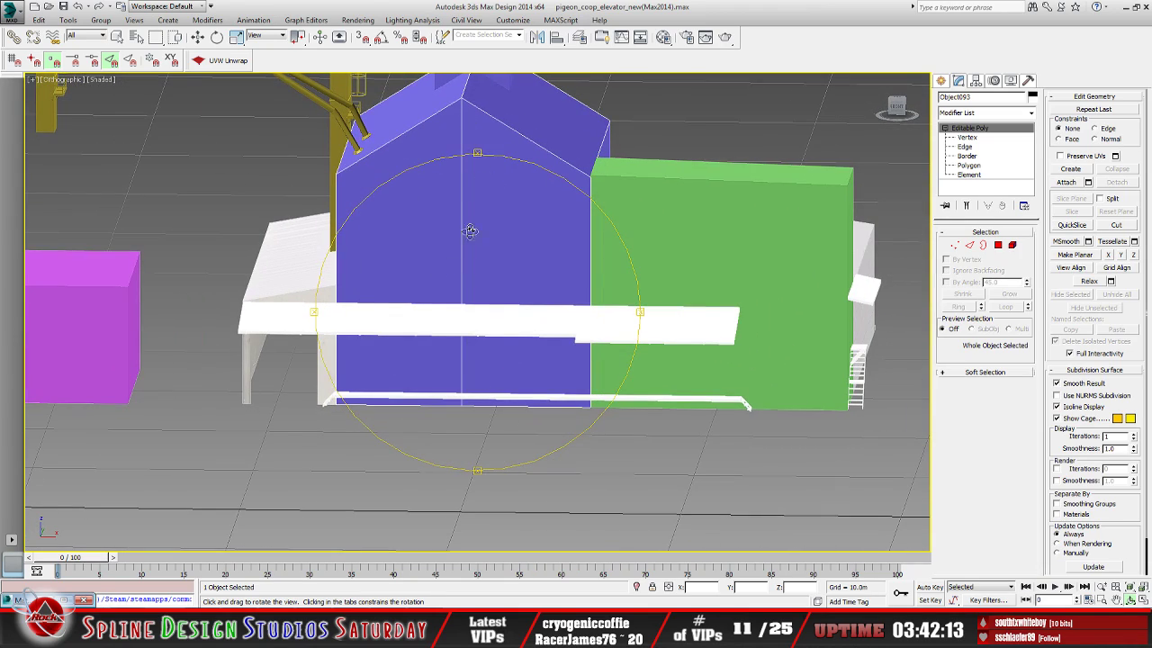
{"action": "left_click_drag", "start_coordinate": [506, 409], "coordinate": [535, 402]}
{"action": "left_click_drag", "start_coordinate": [446, 319], "coordinate": [445, 347]}
{"action": "middle_click_drag", "start_coordinate": [444, 347], "coordinate": [465, 378]}
{"action": "left_click_drag", "start_coordinate": [466, 378], "coordinate": [440, 334]}
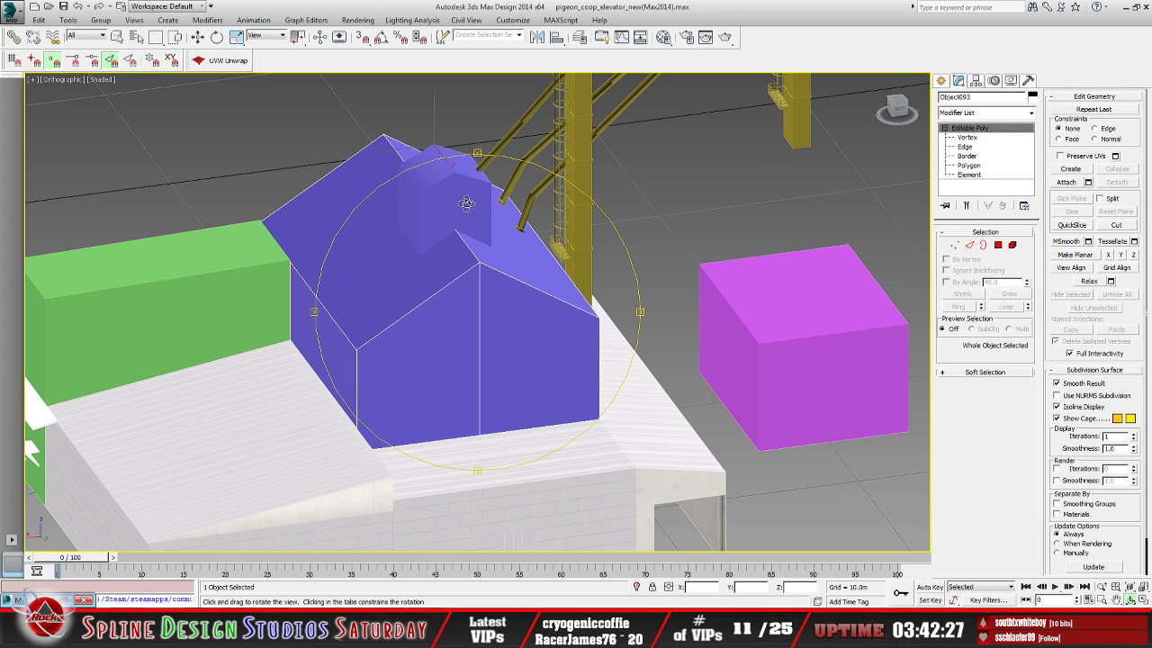
Check the small box on the roof ridge and the gabled building by selecting each in turn, ending with the gabled building selected
{"action": "left_click", "coordinate": [118, 37]}
{"action": "left_click", "coordinate": [455, 191]}
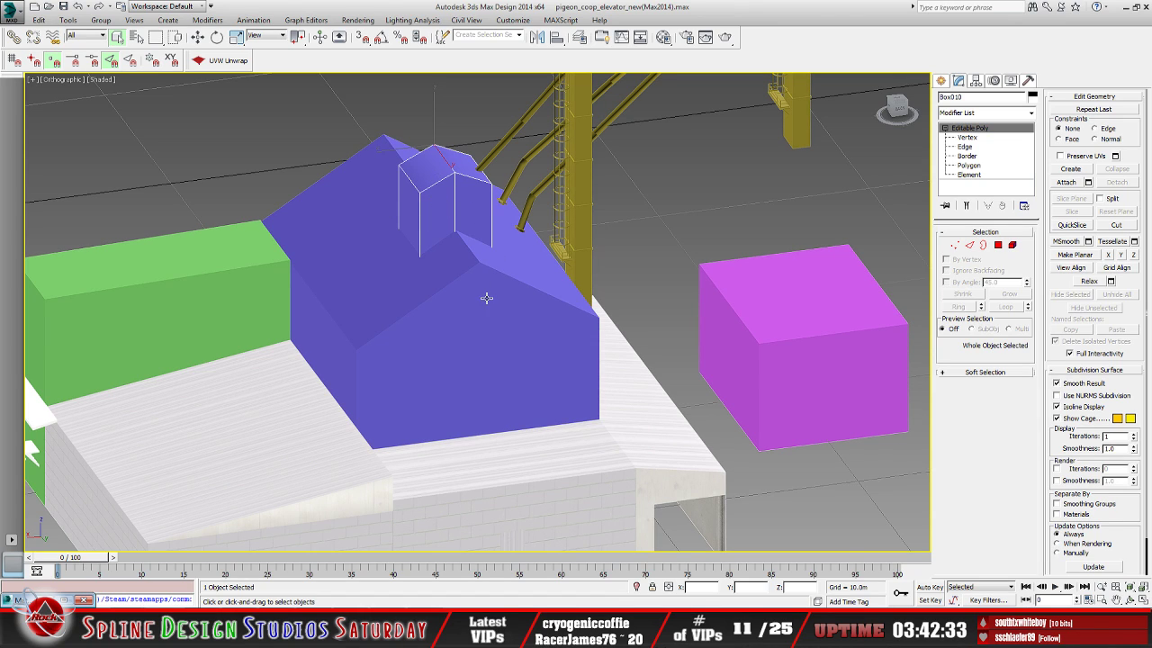
{"action": "scroll", "coordinate": [525, 186], "scroll_direction": "down", "scroll_amount": 4}
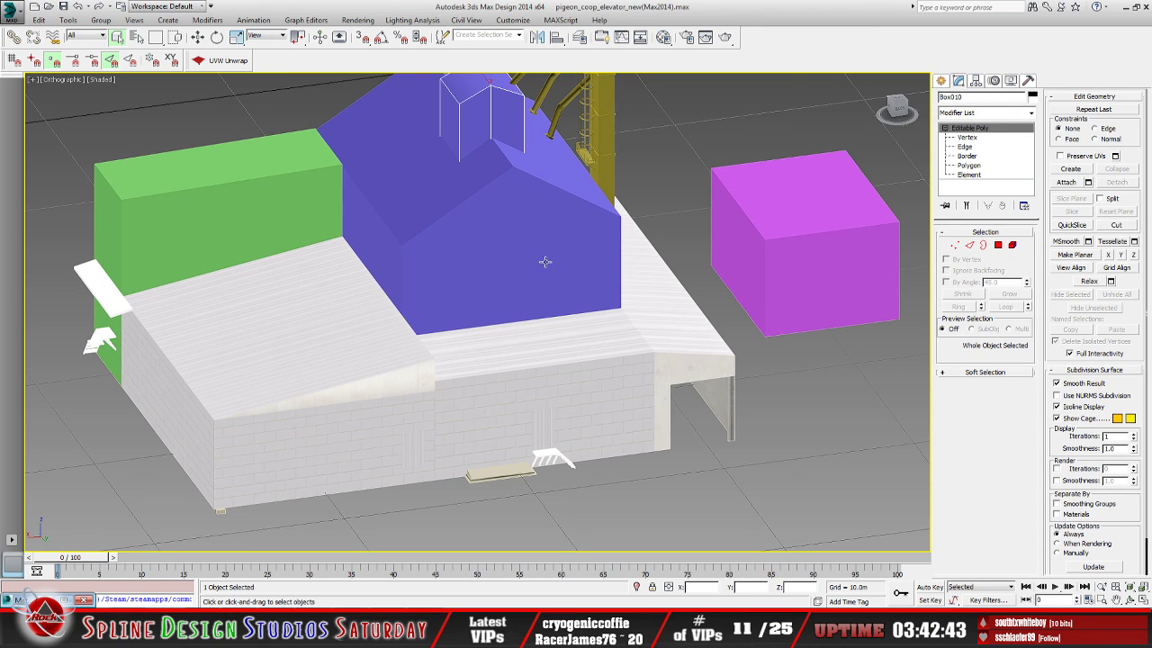
{"action": "middle_click_drag", "start_coordinate": [544, 261], "coordinate": [530, 316]}
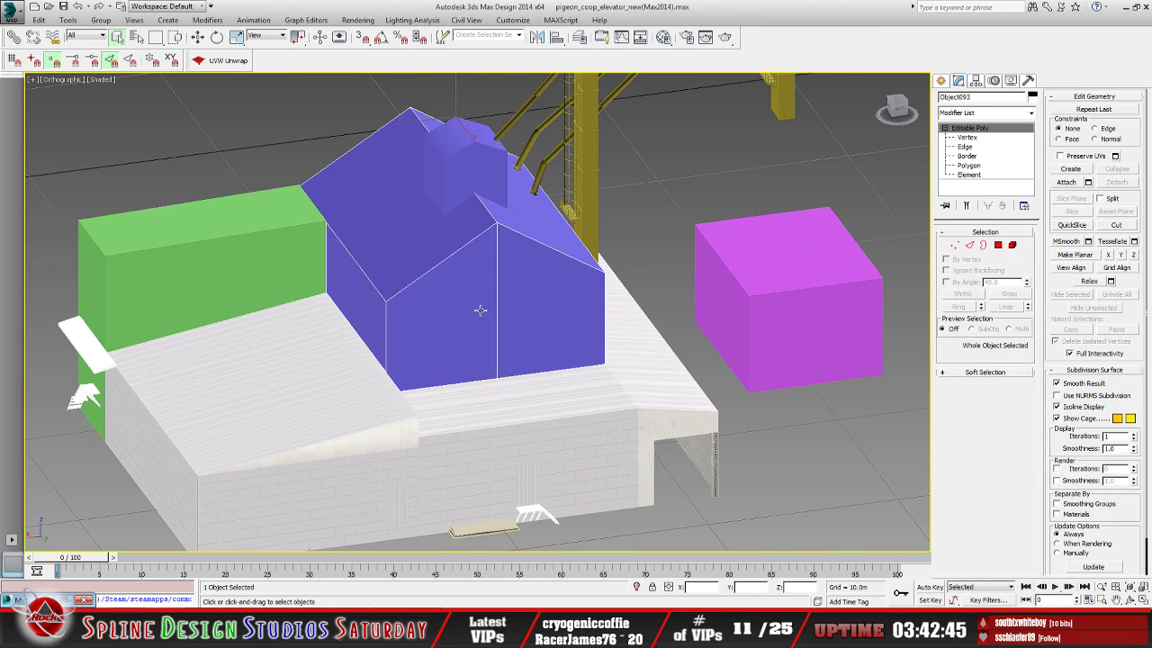
{"action": "scroll", "coordinate": [491, 331], "scroll_direction": "down", "scroll_amount": 8}
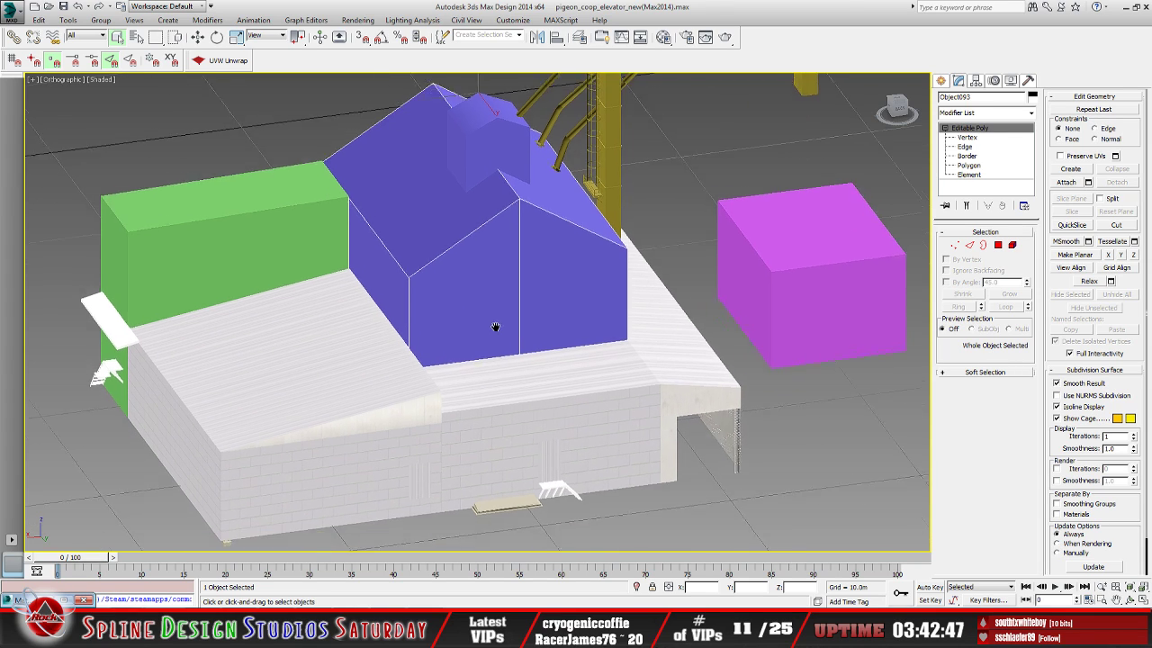
{"action": "middle_click_drag", "start_coordinate": [500, 347], "coordinate": [484, 380]}
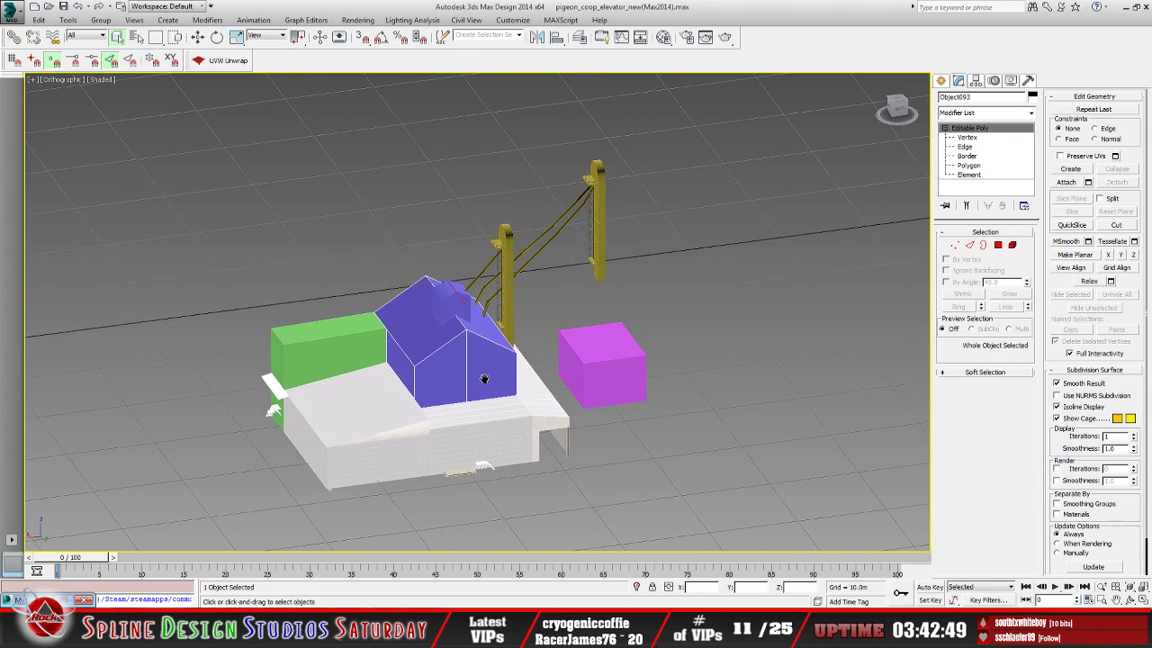
{"action": "left_click", "coordinate": [1129, 599]}
{"action": "left_click_drag", "start_coordinate": [452, 367], "coordinate": [463, 335]}
{"action": "scroll", "coordinate": [434, 347], "scroll_direction": "up", "scroll_amount": 4}
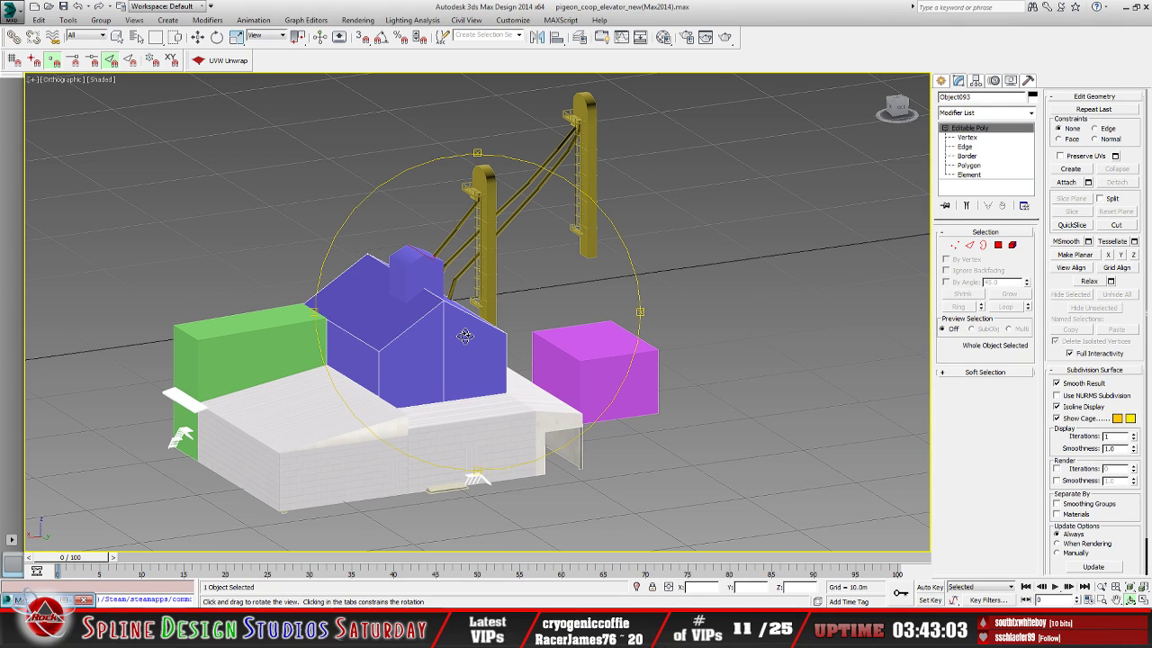
Save the scene under its existing name pigeon_coop_elevator_new(Max2014), replacing the existing file
{"action": "left_click", "coordinate": [13, 12]}
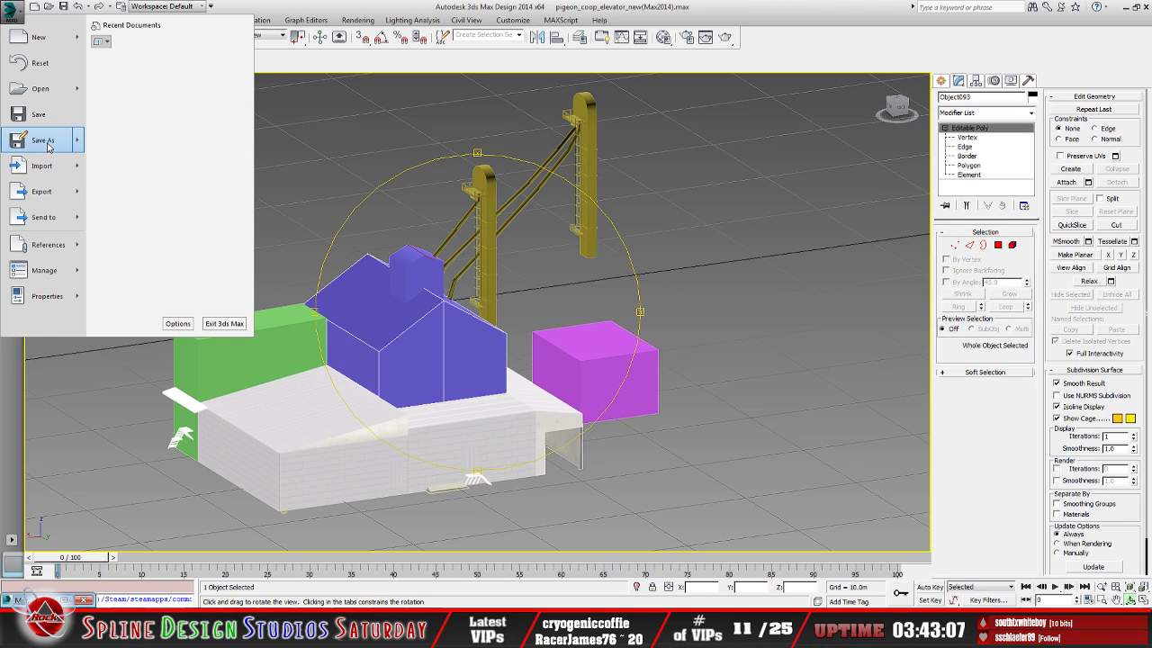
{"action": "left_click", "coordinate": [58, 149]}
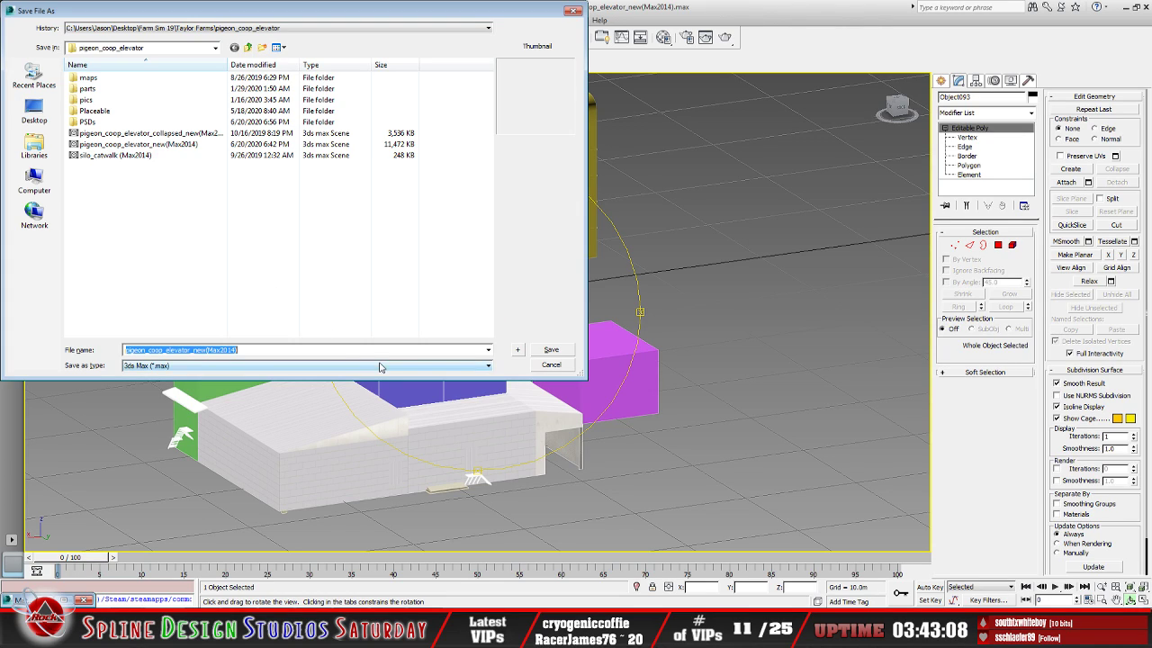
{"action": "left_click", "coordinate": [179, 146]}
{"action": "left_click", "coordinate": [551, 349]}
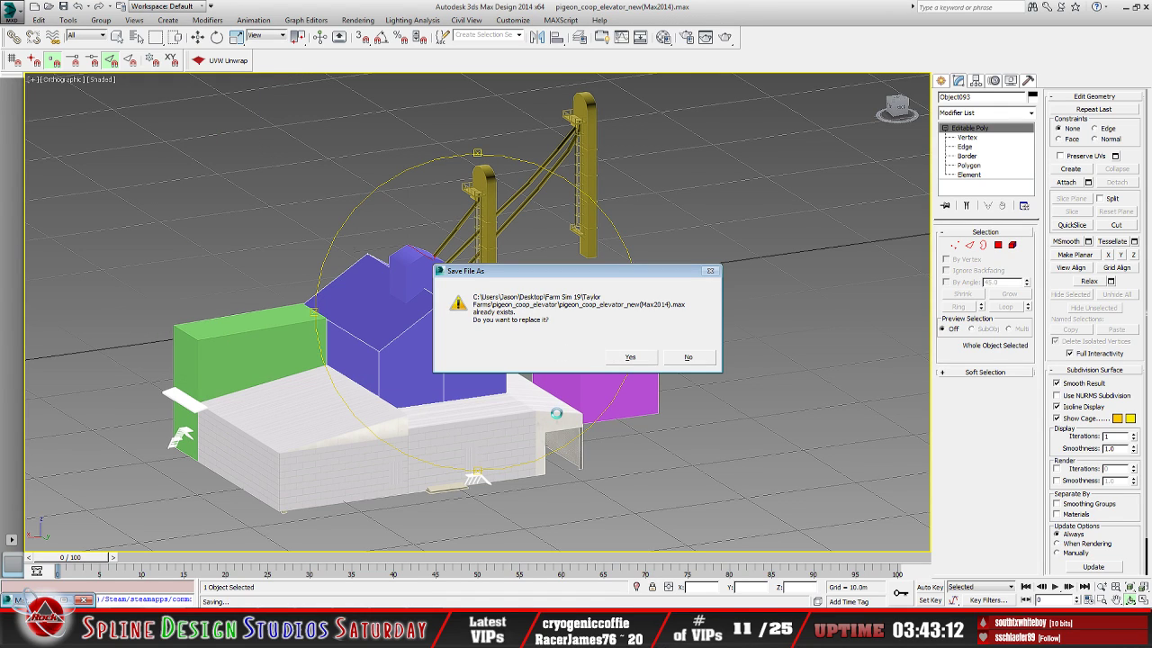
{"action": "key", "text": "Return"}
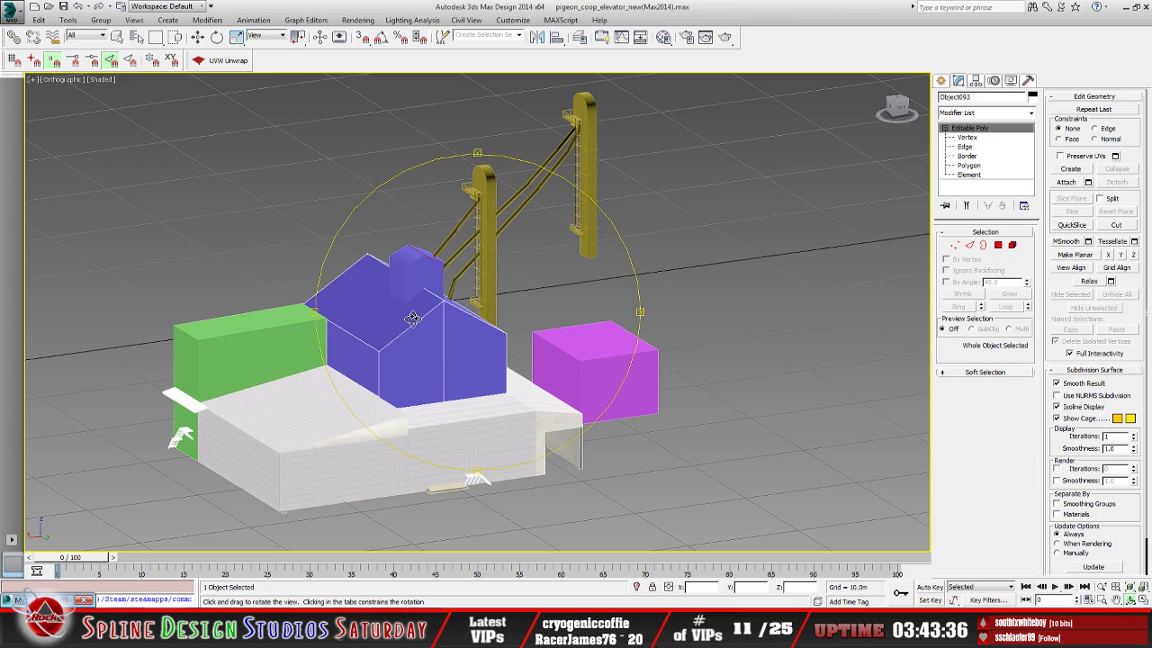
Assign the feedMill_mat material to the selected gabled building
{"action": "key", "text": "m"}
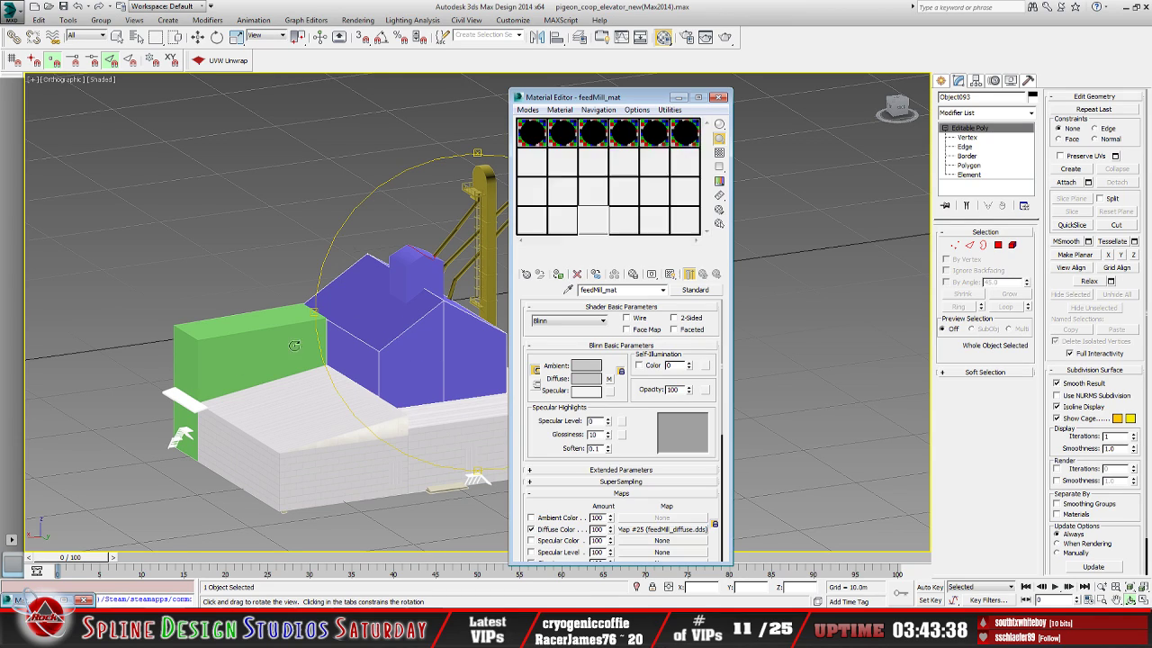
{"action": "left_click", "coordinate": [686, 275]}
{"action": "left_click", "coordinate": [558, 275]}
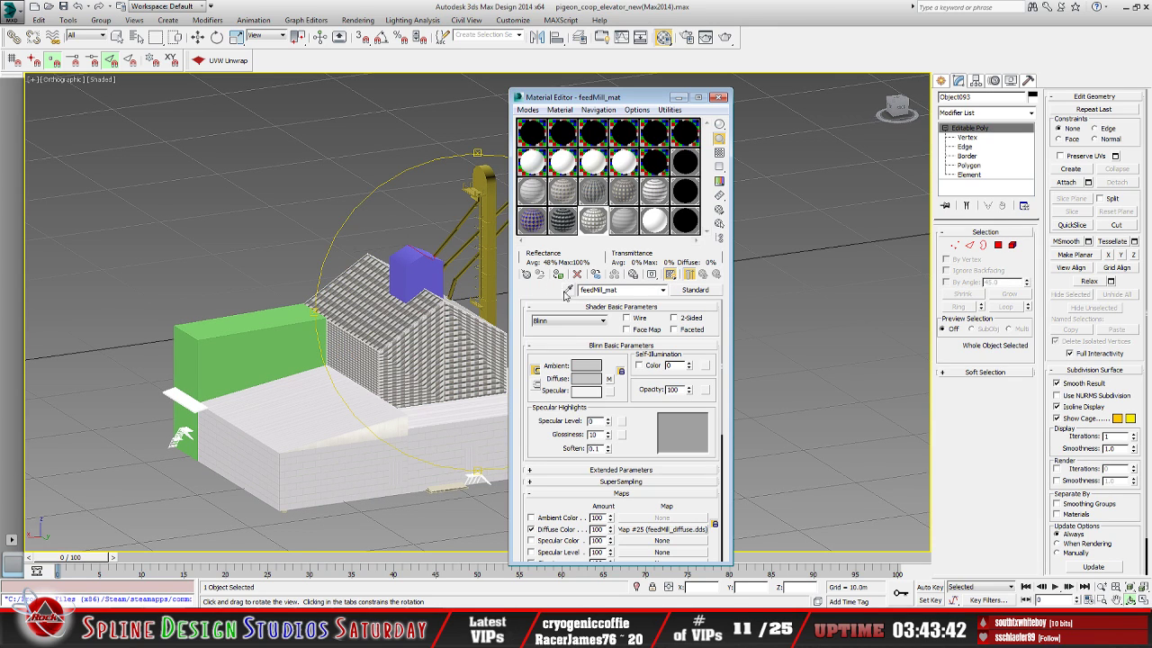
Apply an Unwrap UVW modifier to the gabled building and show the feedMill_diffuse.dds map as the UV editor's background
{"action": "left_click", "coordinate": [678, 97]}
{"action": "left_click_drag", "start_coordinate": [490, 345], "coordinate": [355, 349]}
{"action": "scroll", "coordinate": [466, 346], "scroll_direction": "up", "scroll_amount": 5}
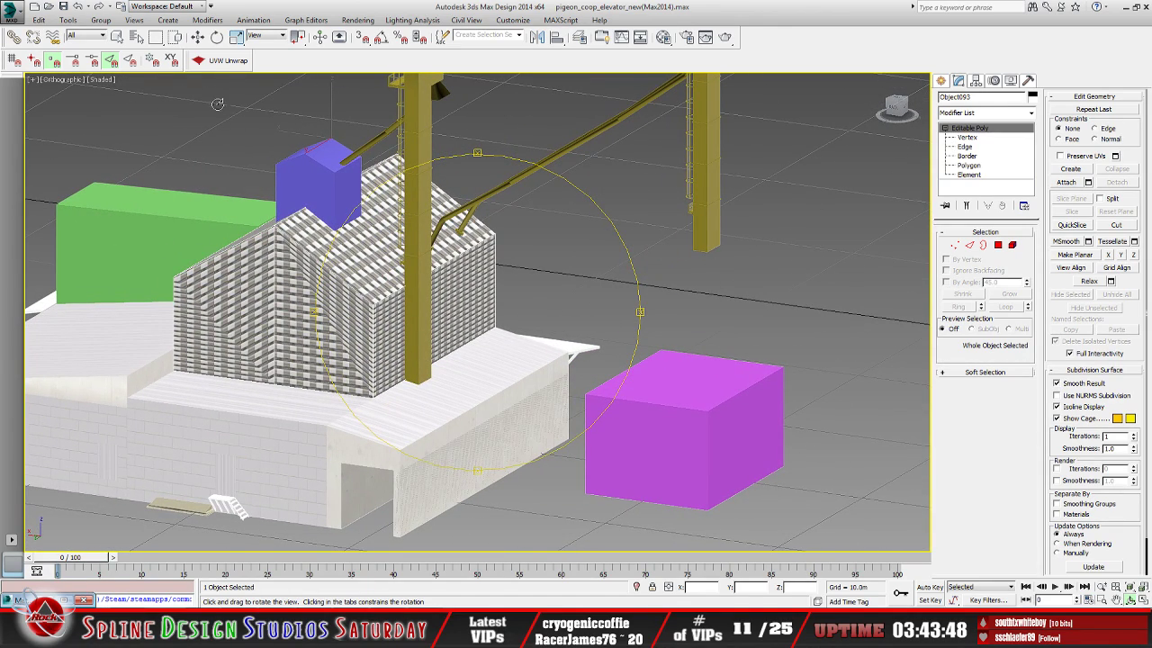
{"action": "left_click", "coordinate": [223, 60]}
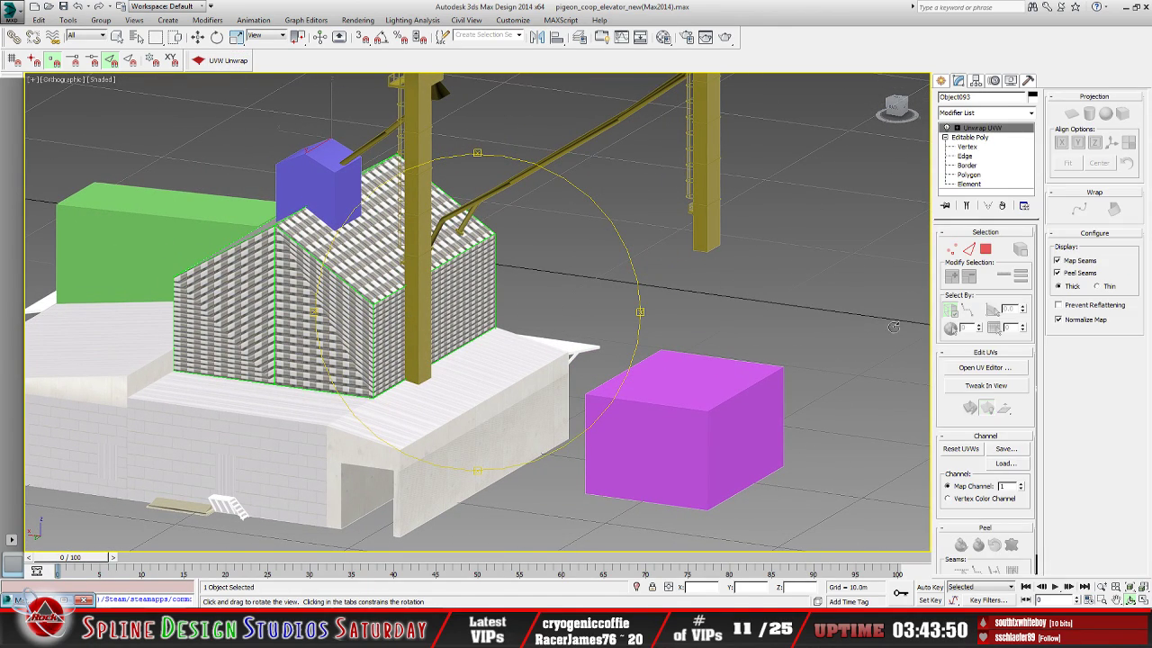
{"action": "left_click", "coordinate": [987, 368]}
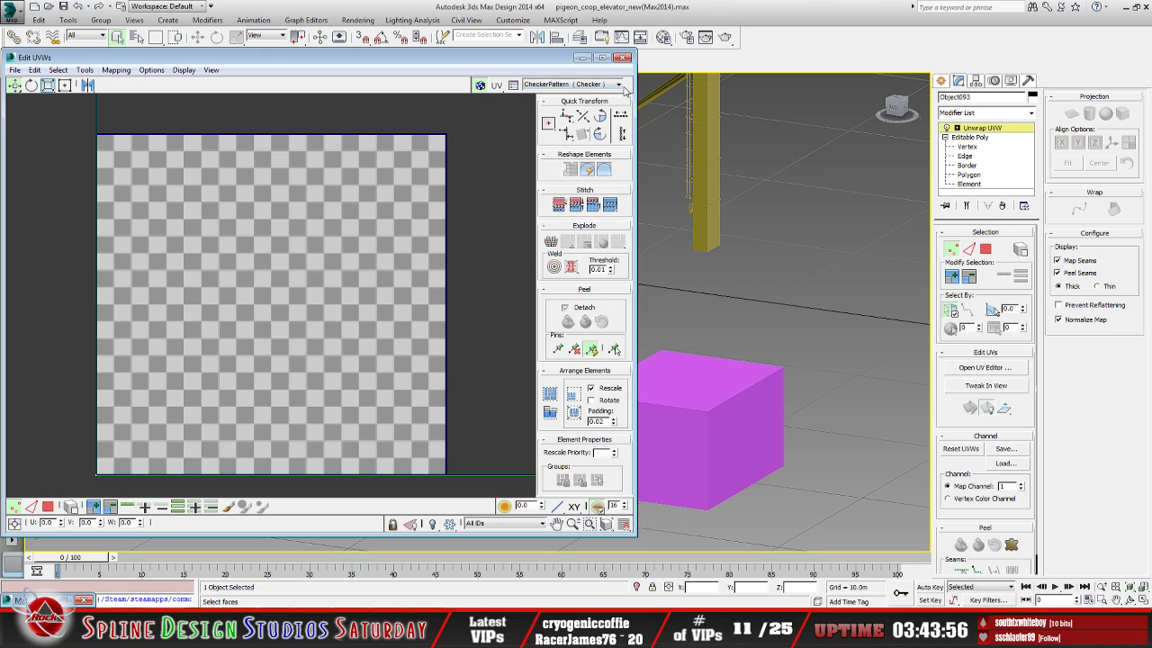
{"action": "left_click", "coordinate": [619, 83]}
{"action": "left_click", "coordinate": [567, 104]}
{"action": "middle_click_drag", "start_coordinate": [372, 227], "coordinate": [367, 236]}
{"action": "scroll", "coordinate": [367, 241], "scroll_direction": "down", "scroll_amount": 5}
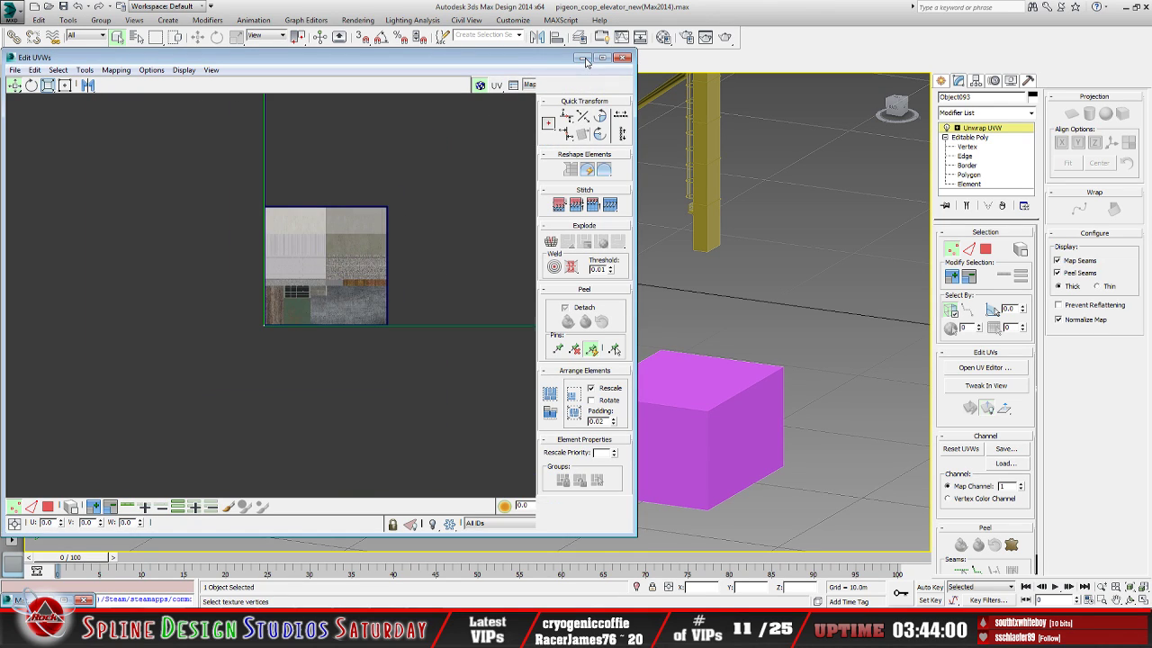
Quick planar map the two faces of the gable end above the low roof, displaying only the selected faces' UVs
{"action": "left_click", "coordinate": [582, 58]}
{"action": "left_click", "coordinate": [958, 127]}
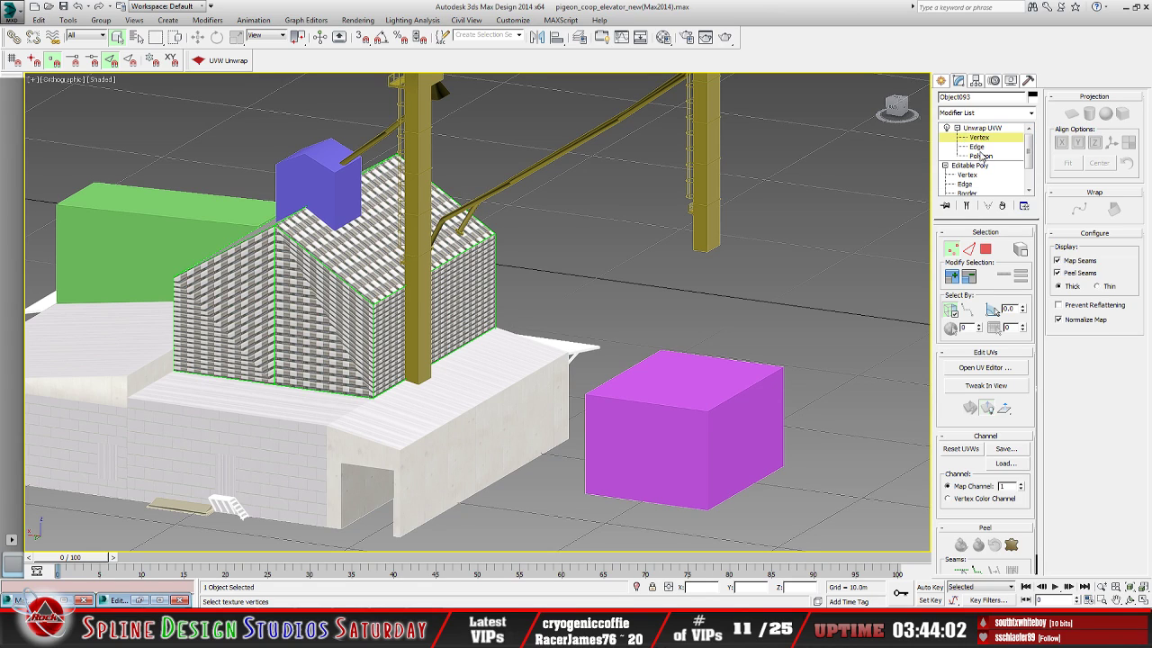
{"action": "left_click", "coordinate": [981, 155]}
{"action": "left_click", "coordinate": [364, 306]}
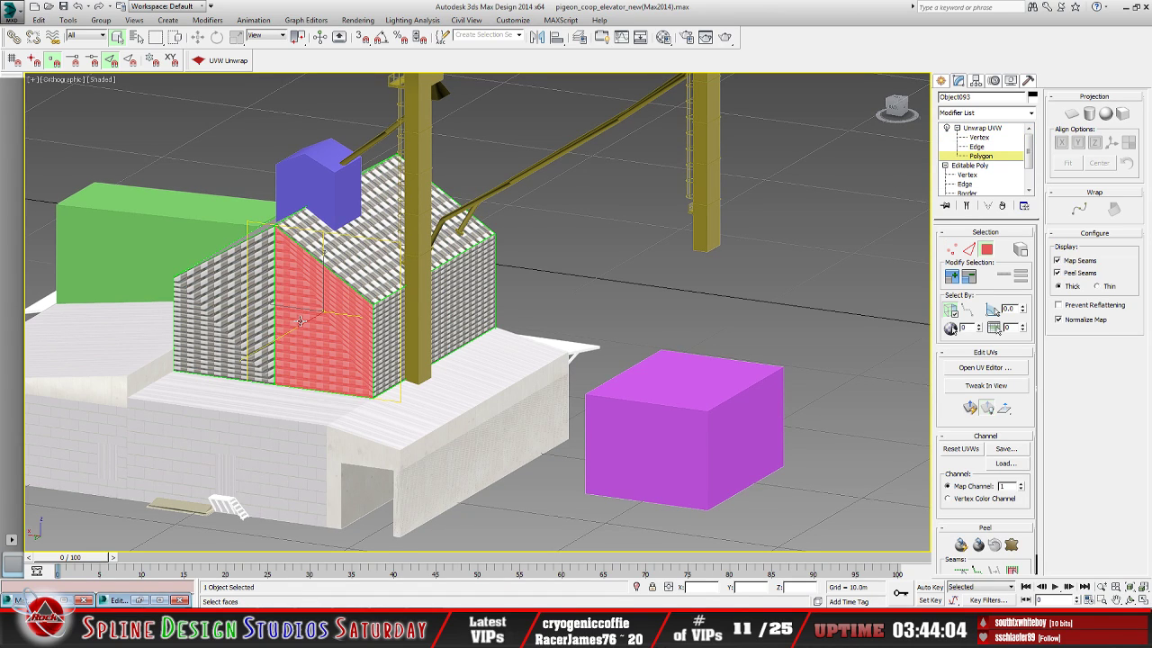
{"action": "left_click", "coordinate": [262, 311], "text": "ctrl"}
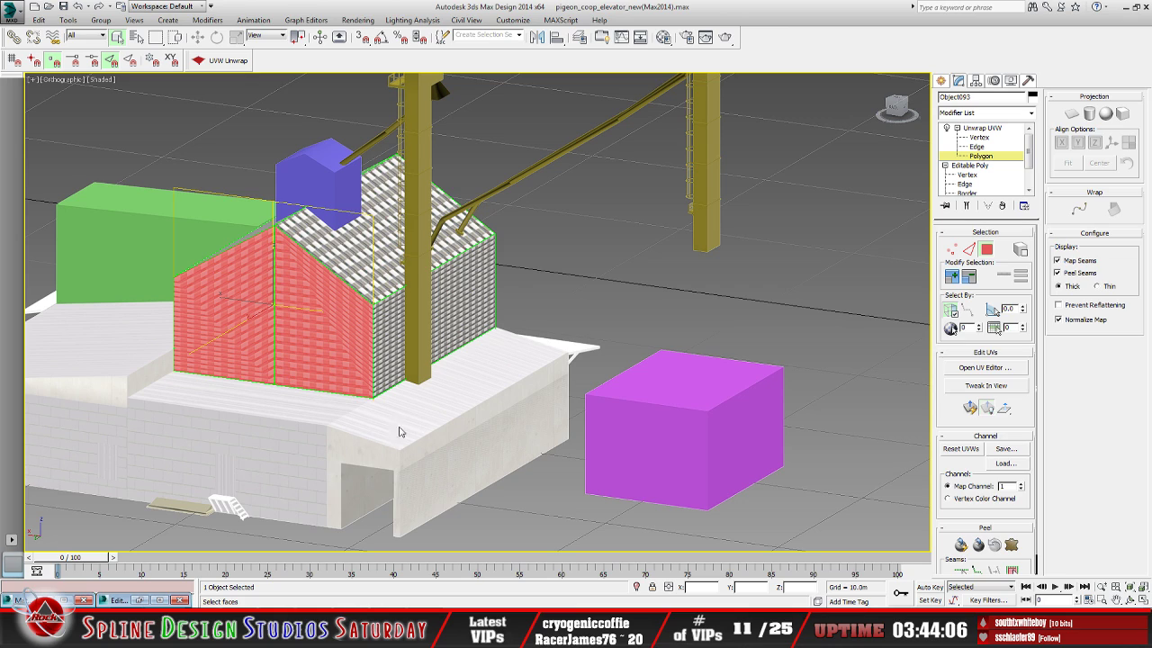
{"action": "key", "text": "ctrl+e"}
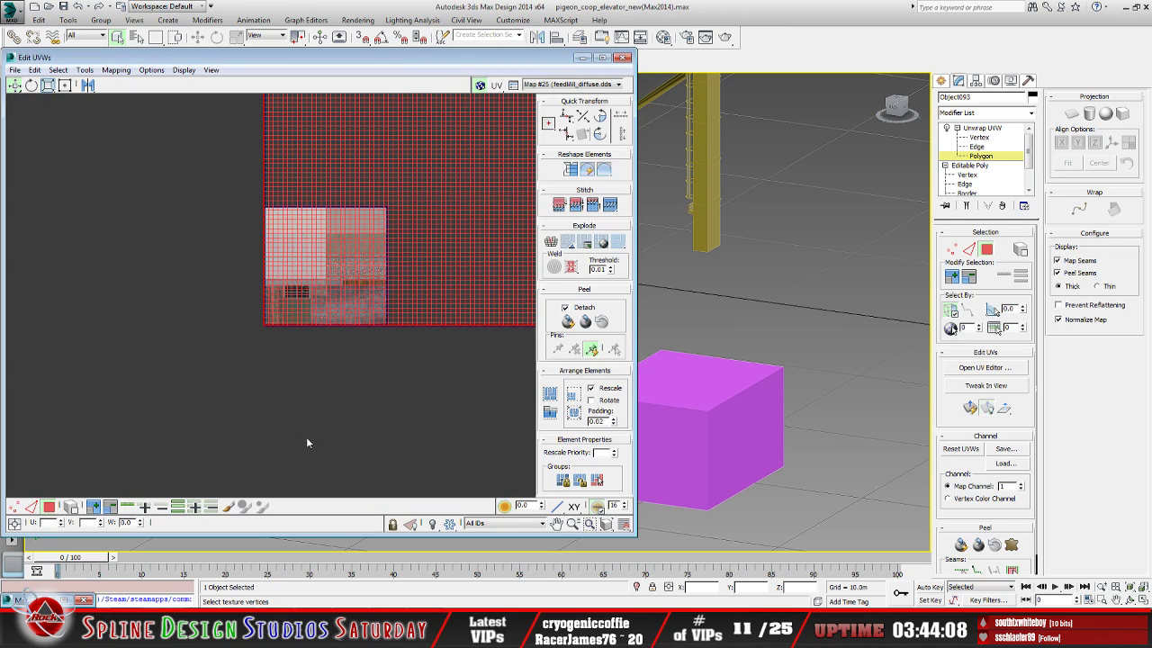
{"action": "scroll", "coordinate": [295, 345], "scroll_direction": "down", "scroll_amount": 10}
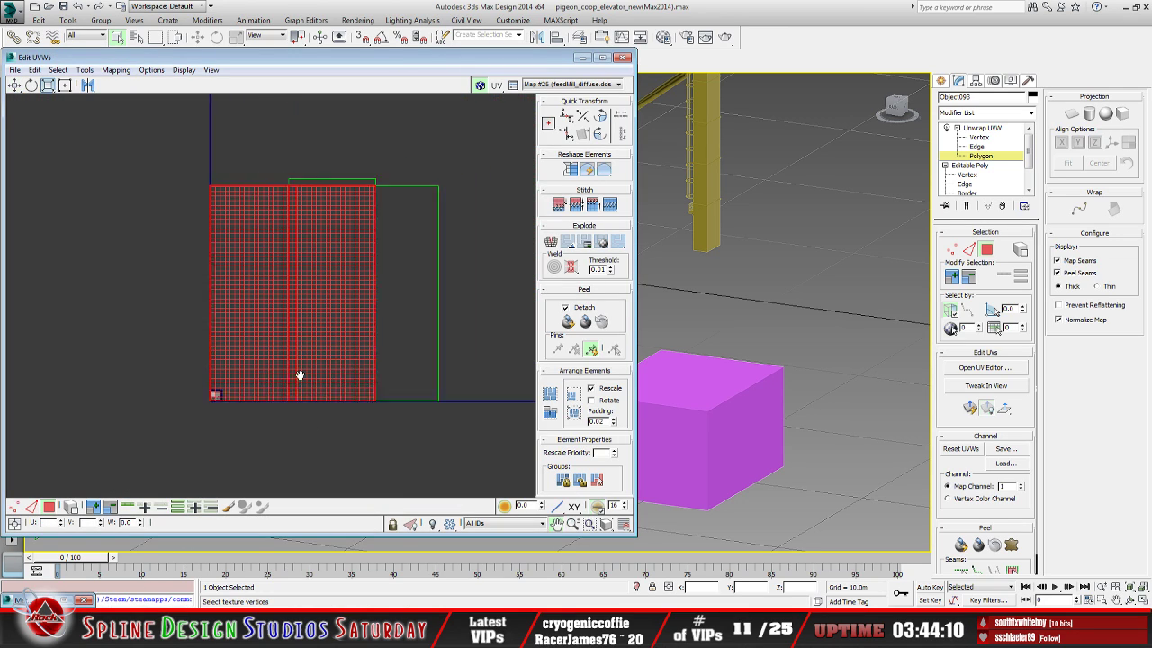
{"action": "left_click", "coordinate": [410, 524]}
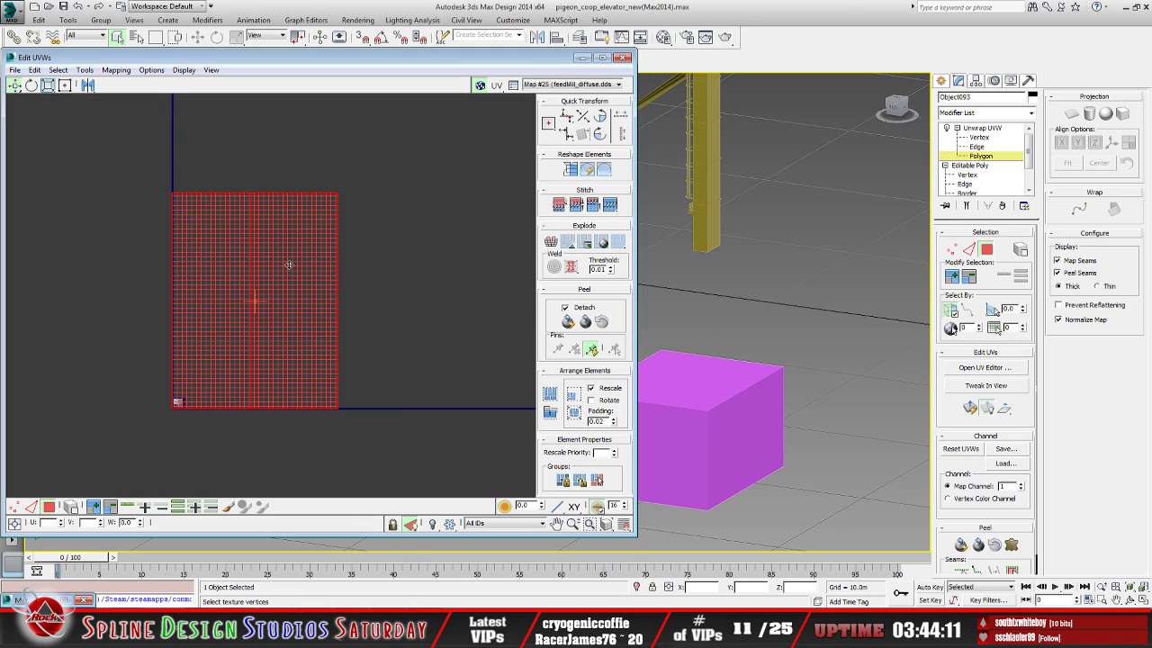
{"action": "left_click", "coordinate": [972, 409]}
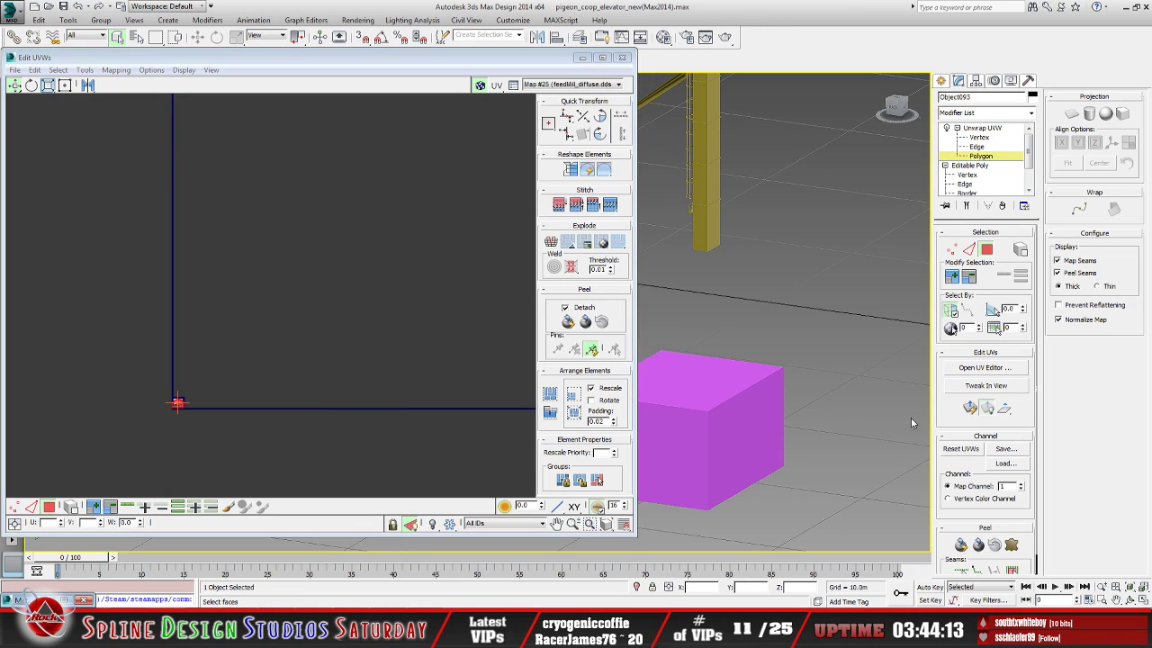
{"action": "scroll", "coordinate": [243, 310], "scroll_direction": "up", "scroll_amount": 3}
{"action": "scroll", "coordinate": [236, 322], "scroll_direction": "up", "scroll_amount": 3}
{"action": "middle_click_drag", "start_coordinate": [226, 334], "coordinate": [231, 185]}
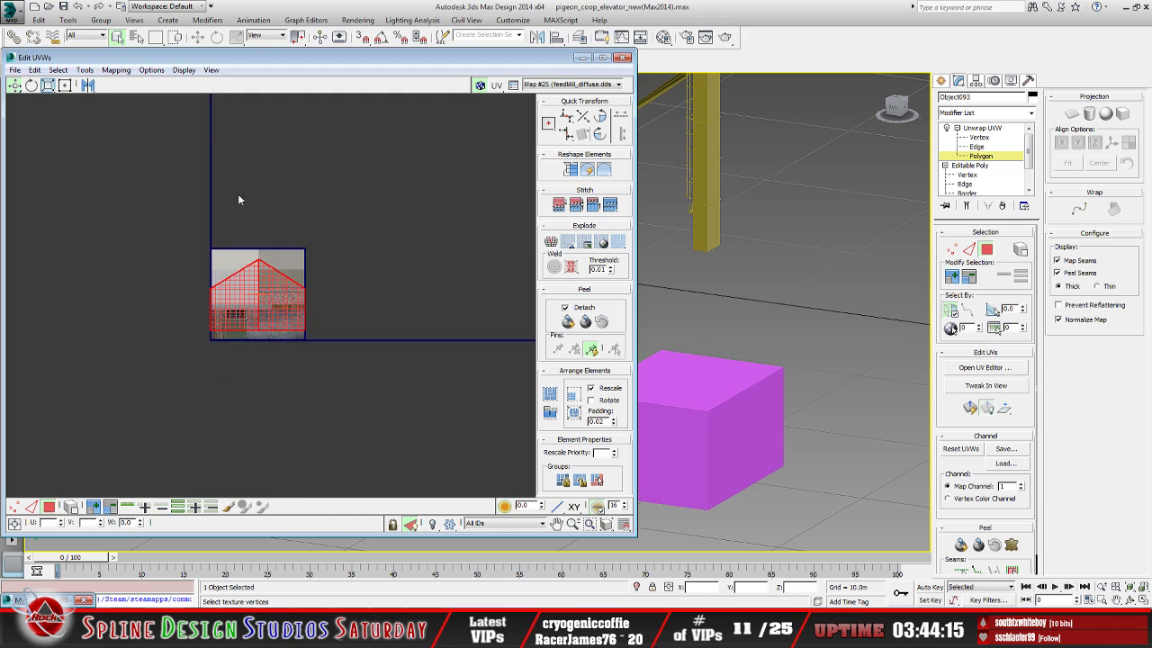
{"action": "scroll", "coordinate": [261, 234], "scroll_direction": "up", "scroll_amount": 3}
{"action": "middle_click_drag", "start_coordinate": [272, 261], "coordinate": [310, 200]}
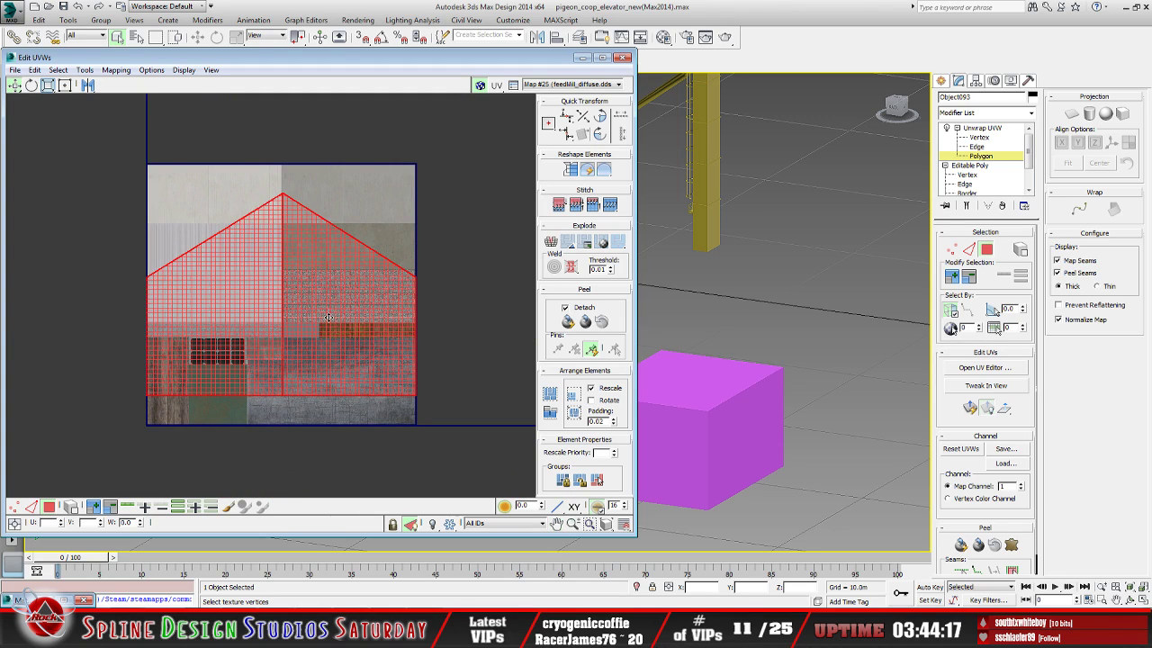
Scale and move the gable end's UVs so they fit inside the pale wood-plank area of the texture
{"action": "left_click", "coordinate": [65, 84]}
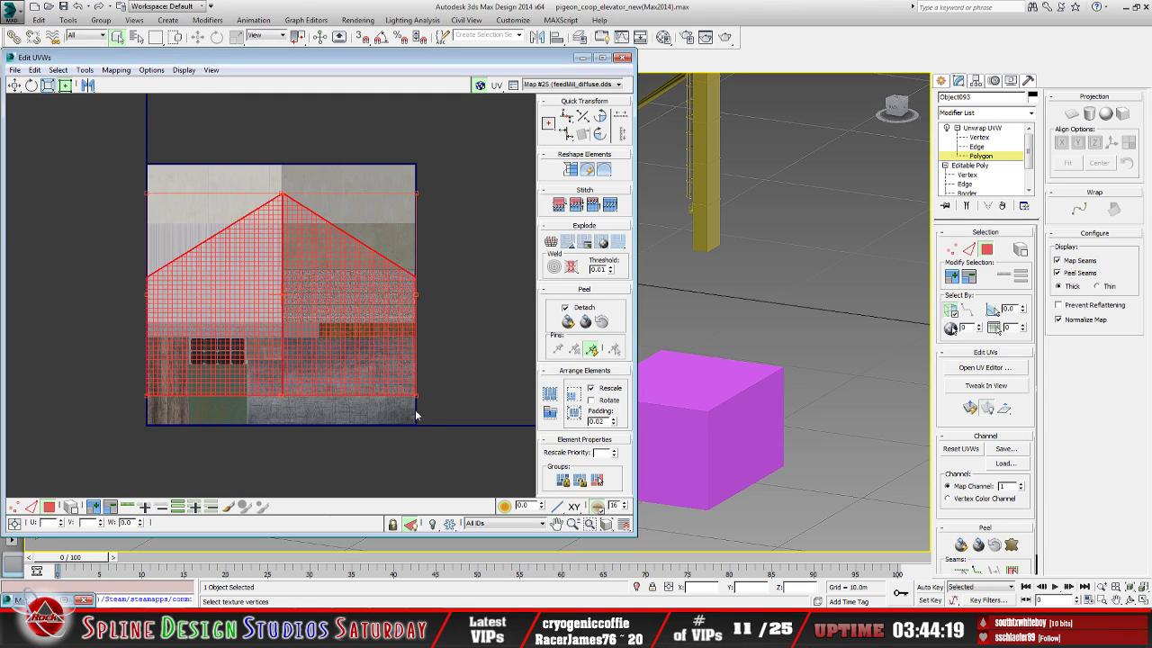
{"action": "left_click_drag", "start_coordinate": [414, 396], "coordinate": [257, 285]}
{"action": "scroll", "coordinate": [255, 284], "scroll_direction": "up", "scroll_amount": 2}
{"action": "left_click_drag", "start_coordinate": [194, 255], "coordinate": [217, 212]}
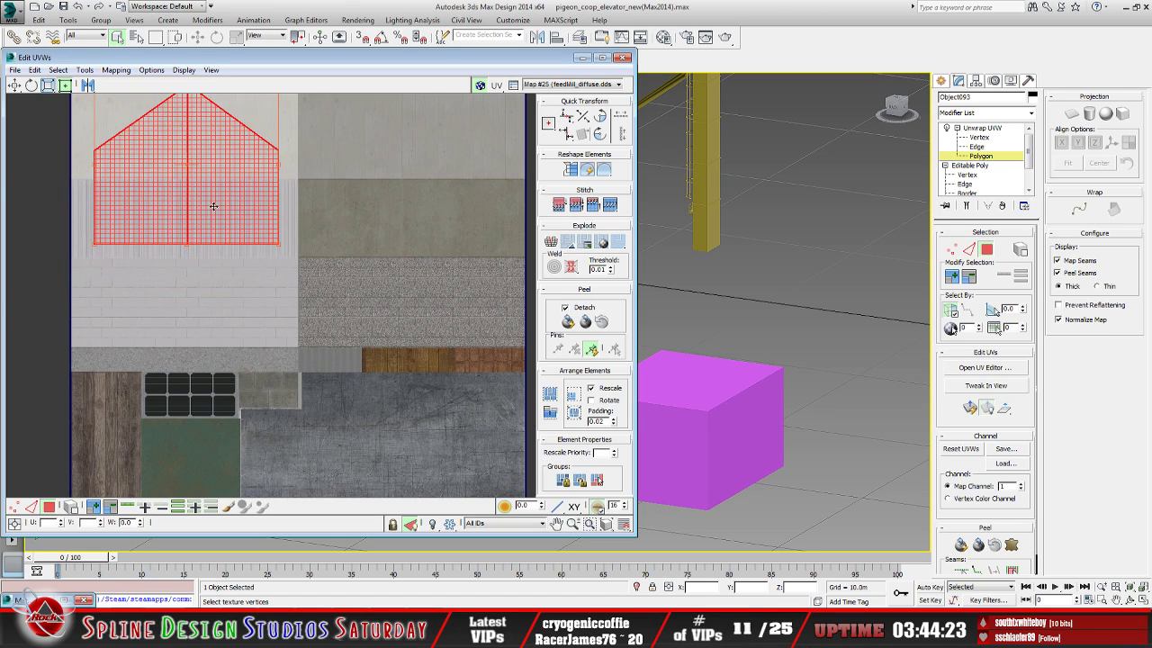
{"action": "middle_click_drag", "start_coordinate": [217, 212], "coordinate": [242, 366]}
{"action": "left_click_drag", "start_coordinate": [241, 367], "coordinate": [238, 298]}
{"action": "left_click_drag", "start_coordinate": [114, 176], "coordinate": [108, 239]}
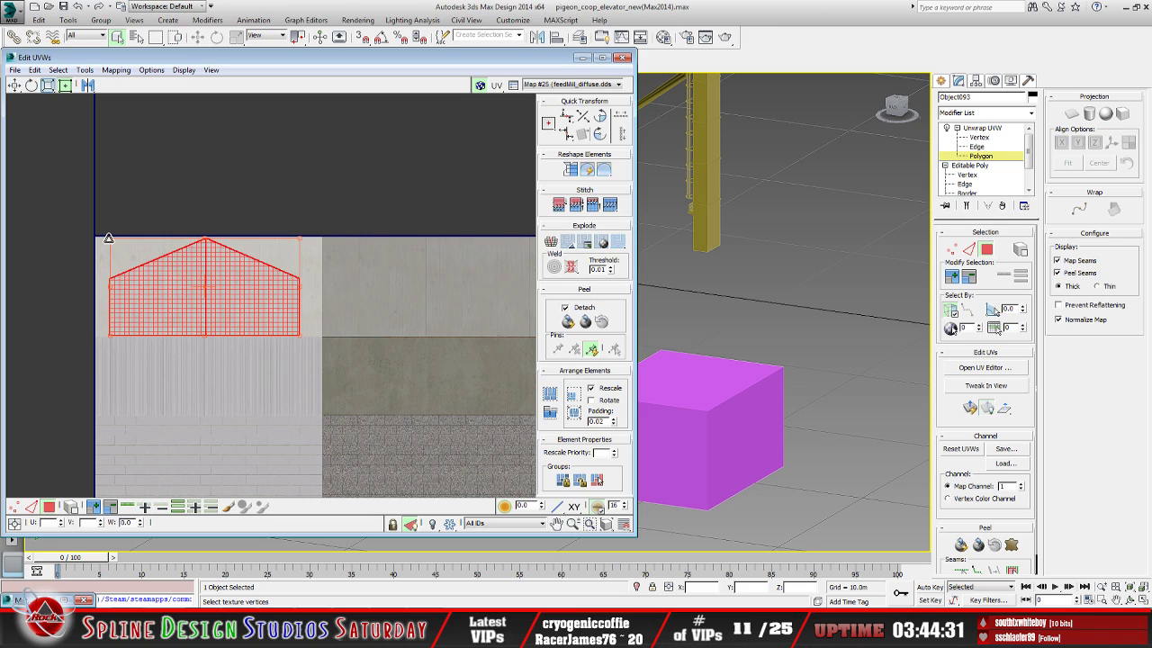
{"action": "scroll", "coordinate": [214, 293], "scroll_direction": "up", "scroll_amount": 5}
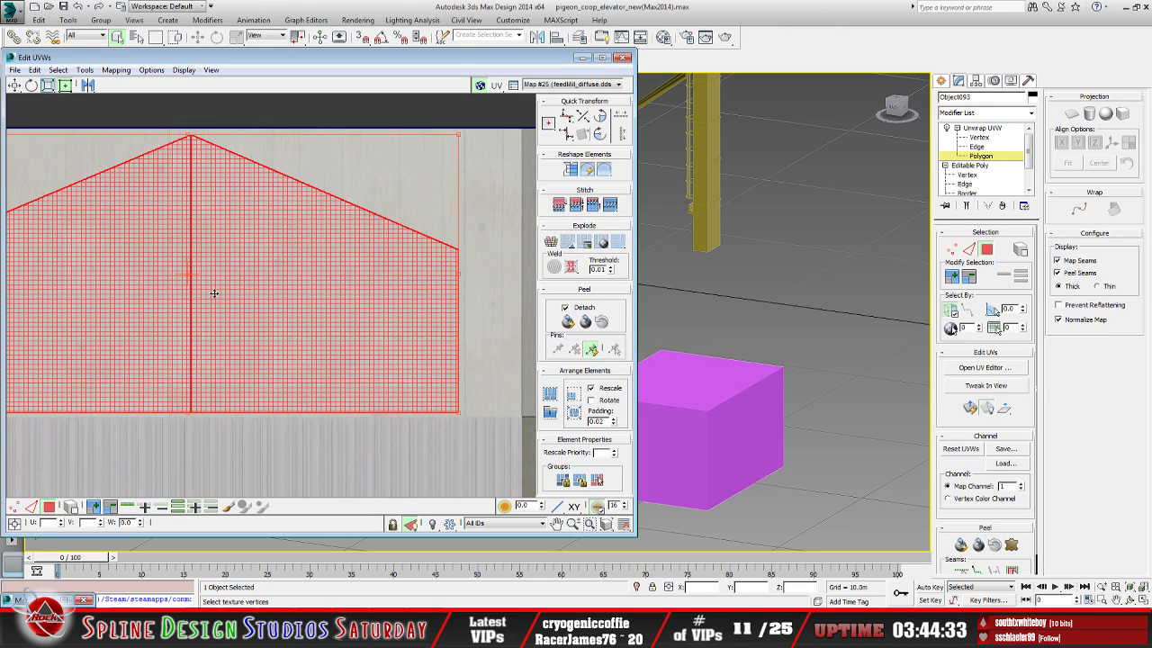
{"action": "scroll", "coordinate": [215, 293], "scroll_direction": "down", "scroll_amount": 4}
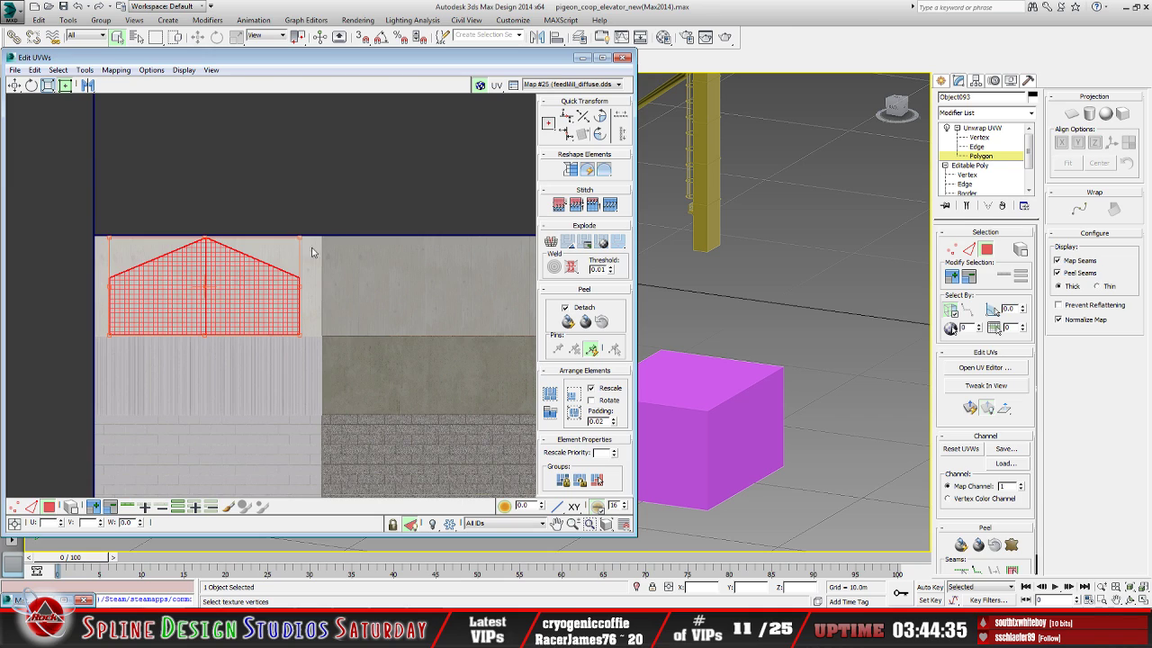
{"action": "left_click", "coordinate": [505, 131]}
{"action": "left_click", "coordinate": [582, 57]}
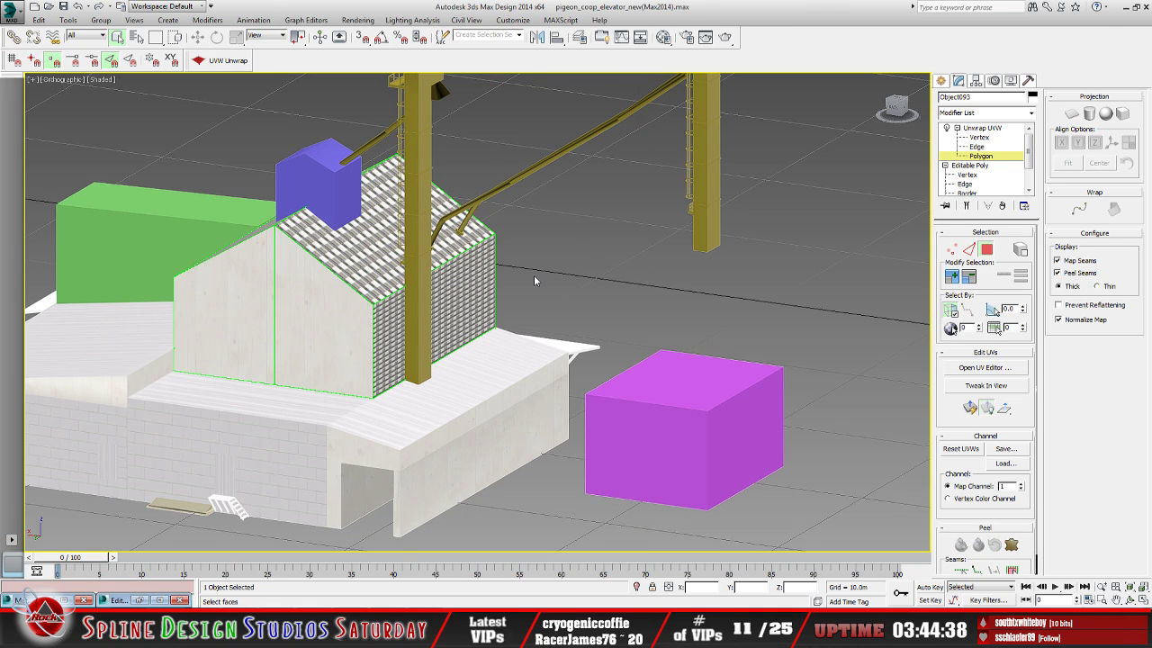
Select the building's long side wall behind the elevator leg and shrink its UVs onto the texture sheet
{"action": "middle_click_drag", "start_coordinate": [432, 309], "coordinate": [479, 353], "text": "ctrl+alt"}
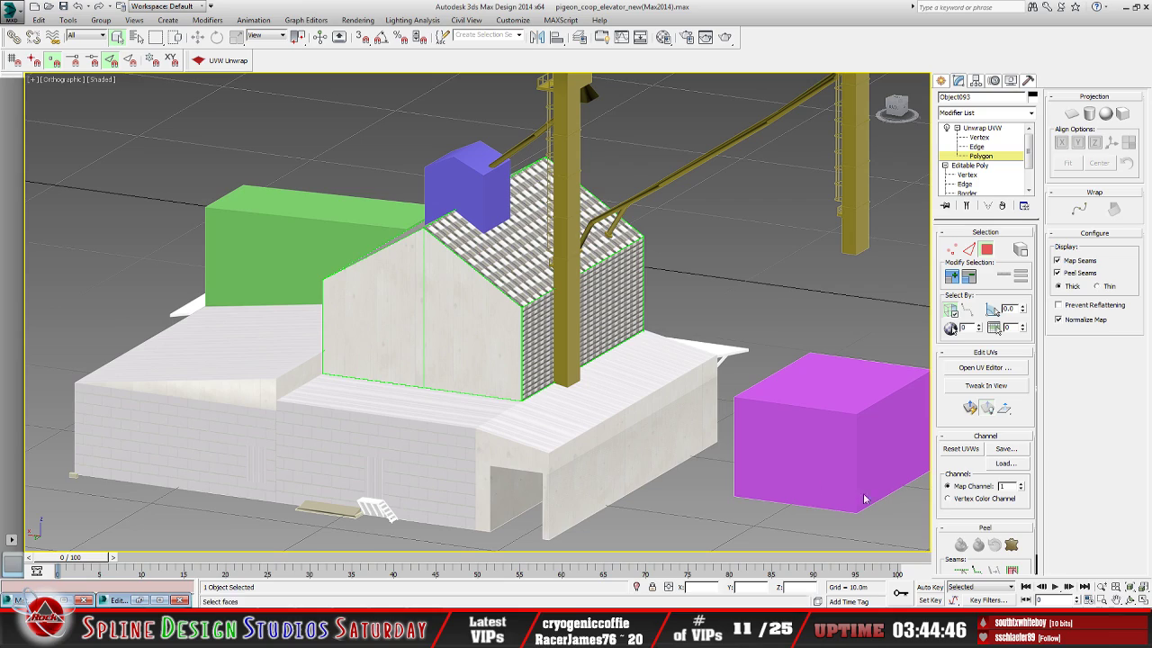
{"action": "left_click", "coordinate": [1131, 600]}
{"action": "left_click_drag", "start_coordinate": [416, 342], "coordinate": [386, 334]}
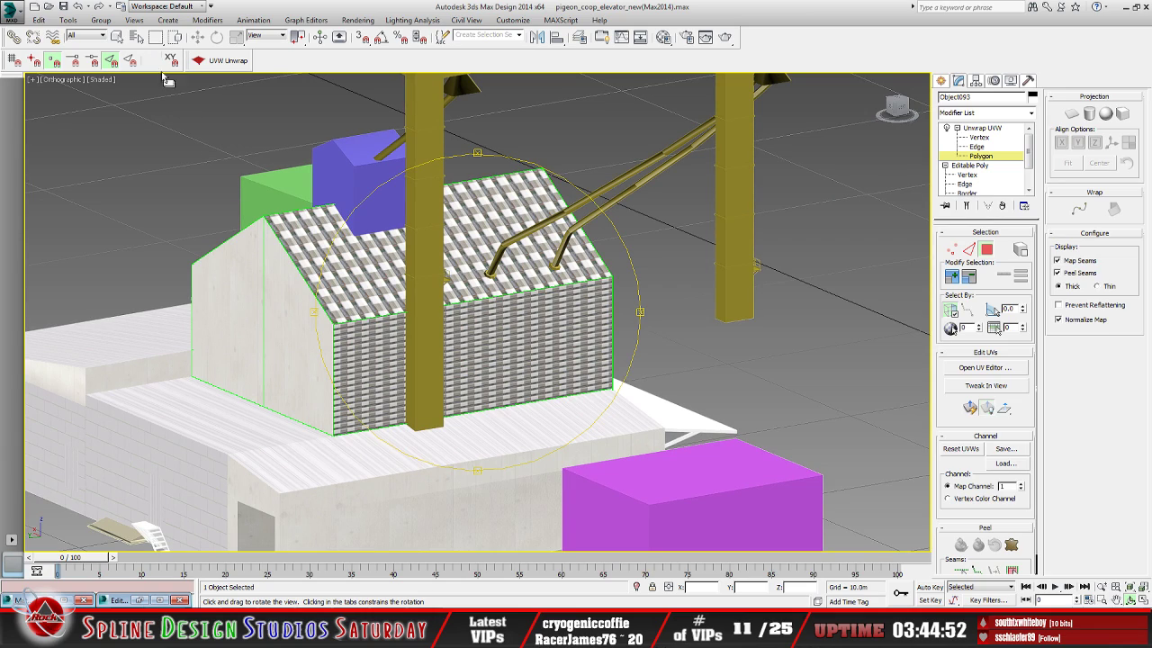
{"action": "left_click", "coordinate": [117, 37]}
{"action": "left_click", "coordinate": [361, 380]}
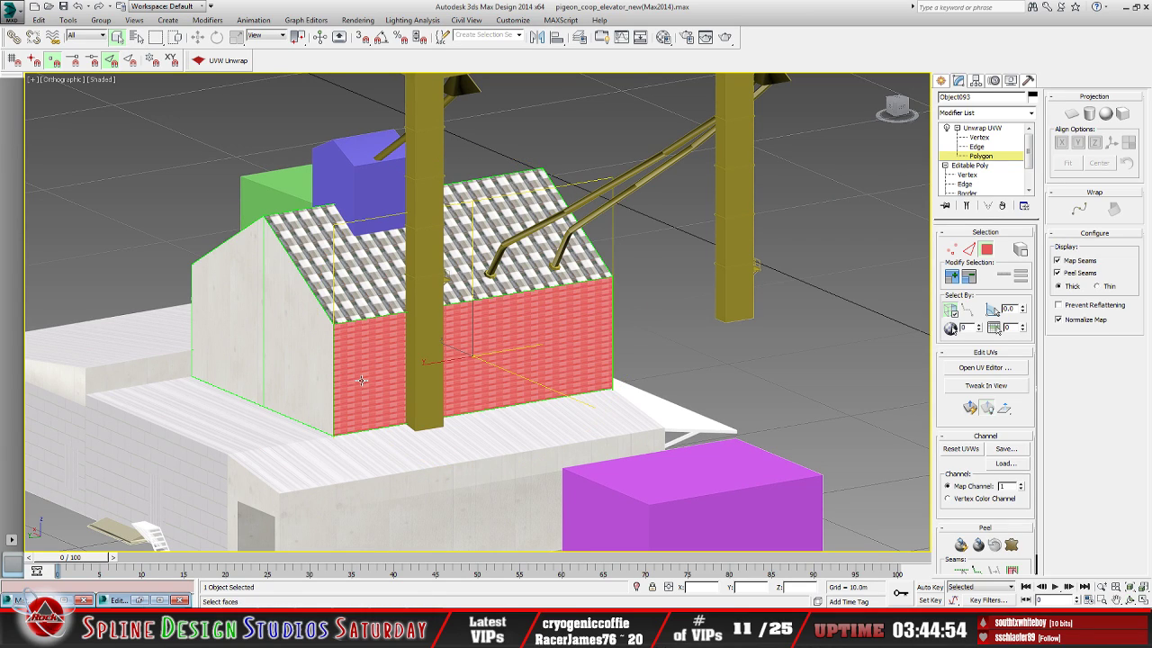
{"action": "left_click", "coordinate": [140, 599]}
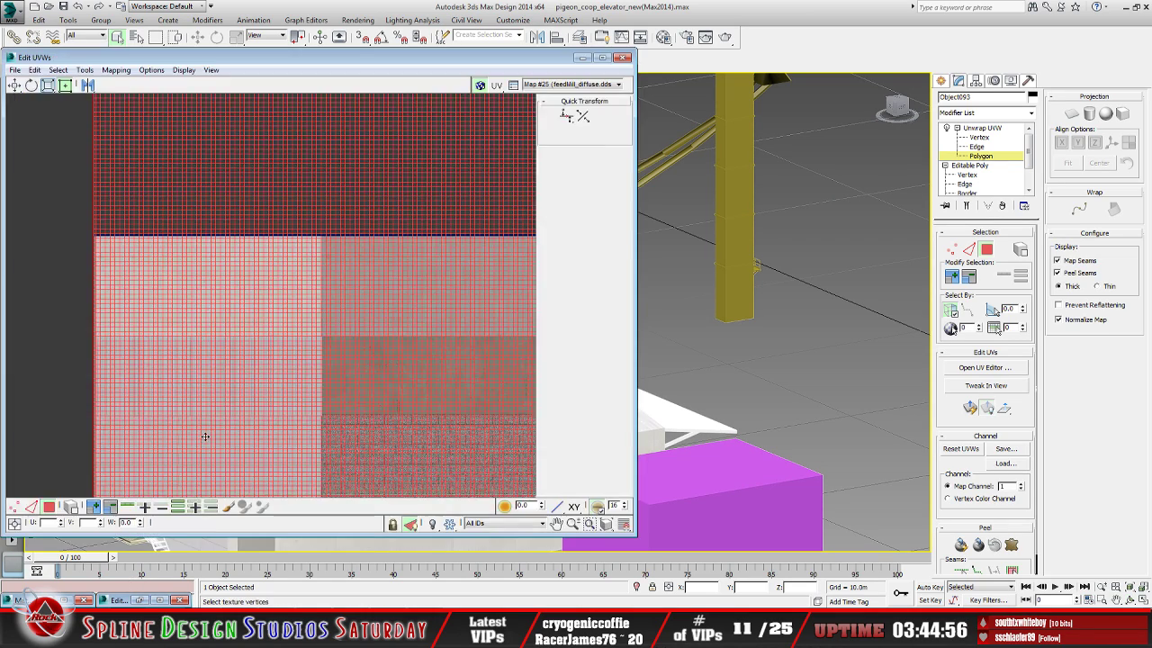
{"action": "scroll", "coordinate": [232, 350], "scroll_direction": "down", "scroll_amount": 10}
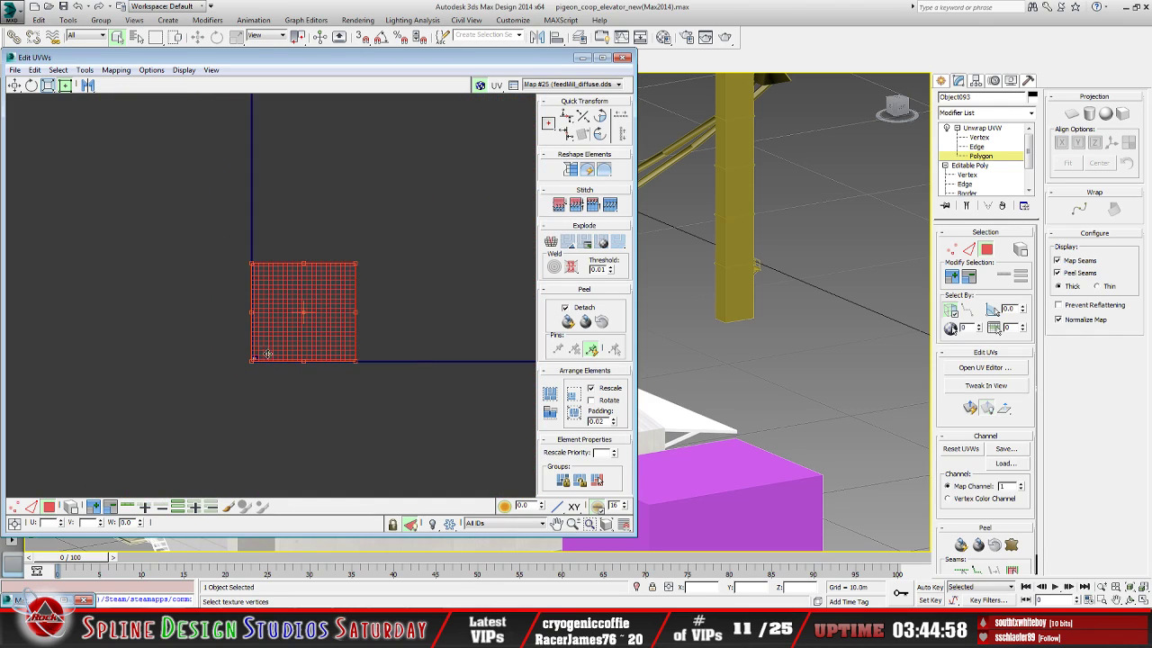
{"action": "scroll", "coordinate": [291, 360], "scroll_direction": "down", "scroll_amount": 5}
{"action": "middle_click_drag", "start_coordinate": [282, 416], "coordinate": [340, 411]}
{"action": "scroll", "coordinate": [277, 310], "scroll_direction": "up", "scroll_amount": 6}
{"action": "middle_click_drag", "start_coordinate": [278, 316], "coordinate": [324, 387]}
{"action": "left_click_drag", "start_coordinate": [338, 371], "coordinate": [222, 345]}
{"action": "scroll", "coordinate": [206, 337], "scroll_direction": "up", "scroll_amount": 5}
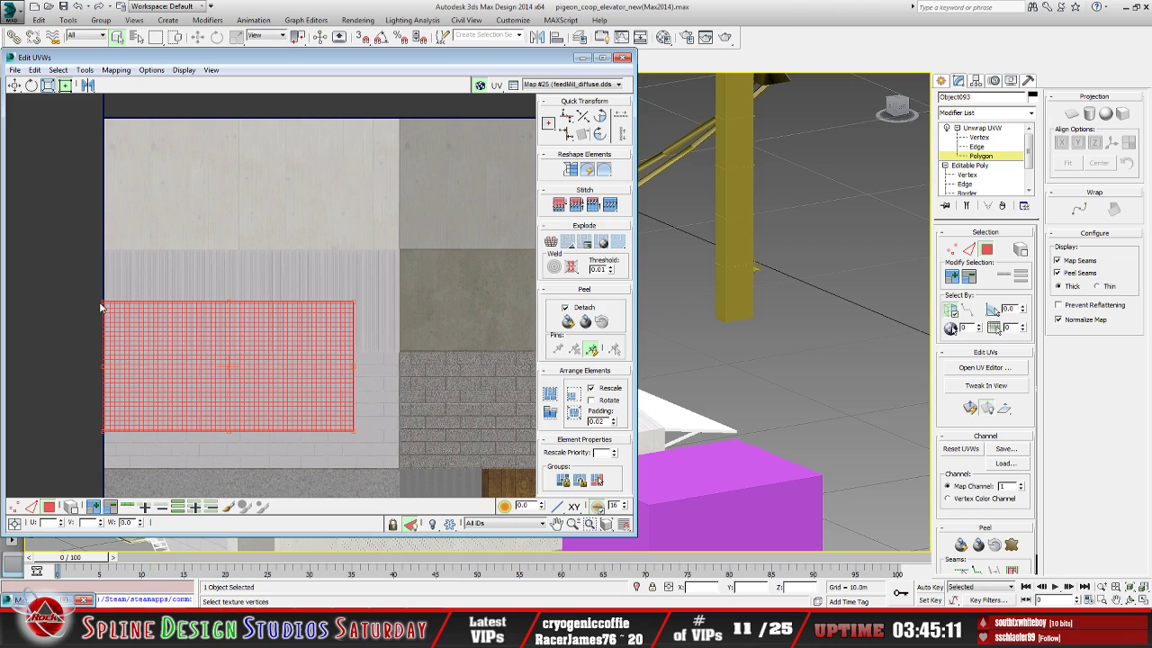
Move and stretch the side wall's UVs to fill the pale wood-plank area of the texture
{"action": "left_click_drag", "start_coordinate": [350, 432], "coordinate": [299, 226]}
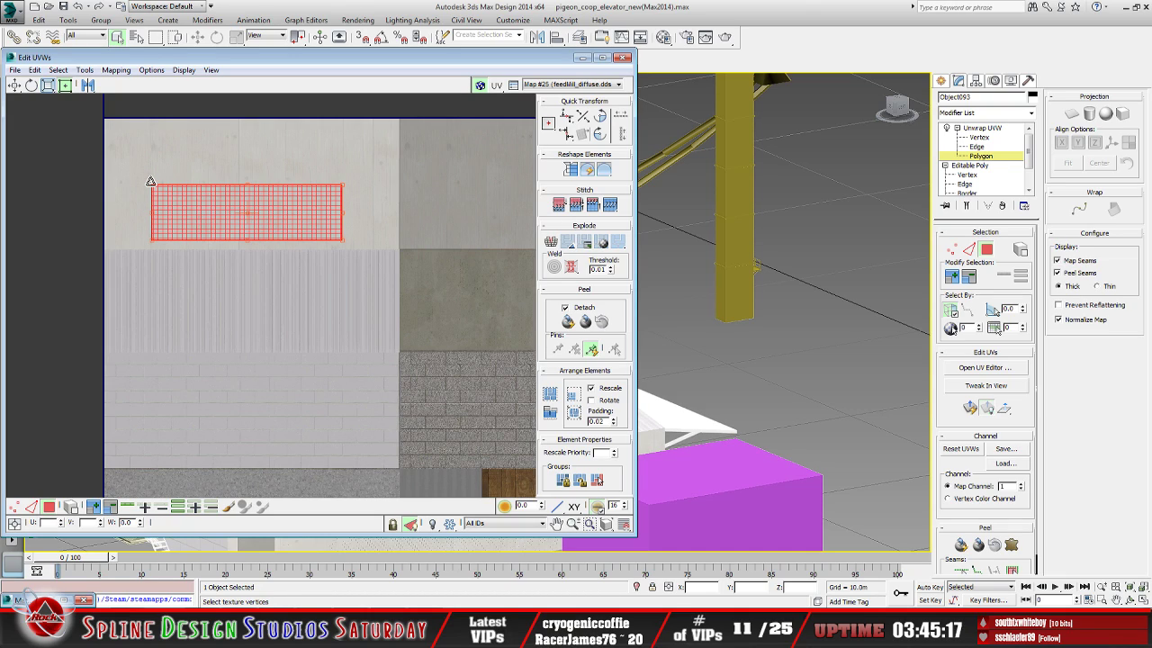
{"action": "left_click_drag", "start_coordinate": [150, 181], "coordinate": [107, 119]}
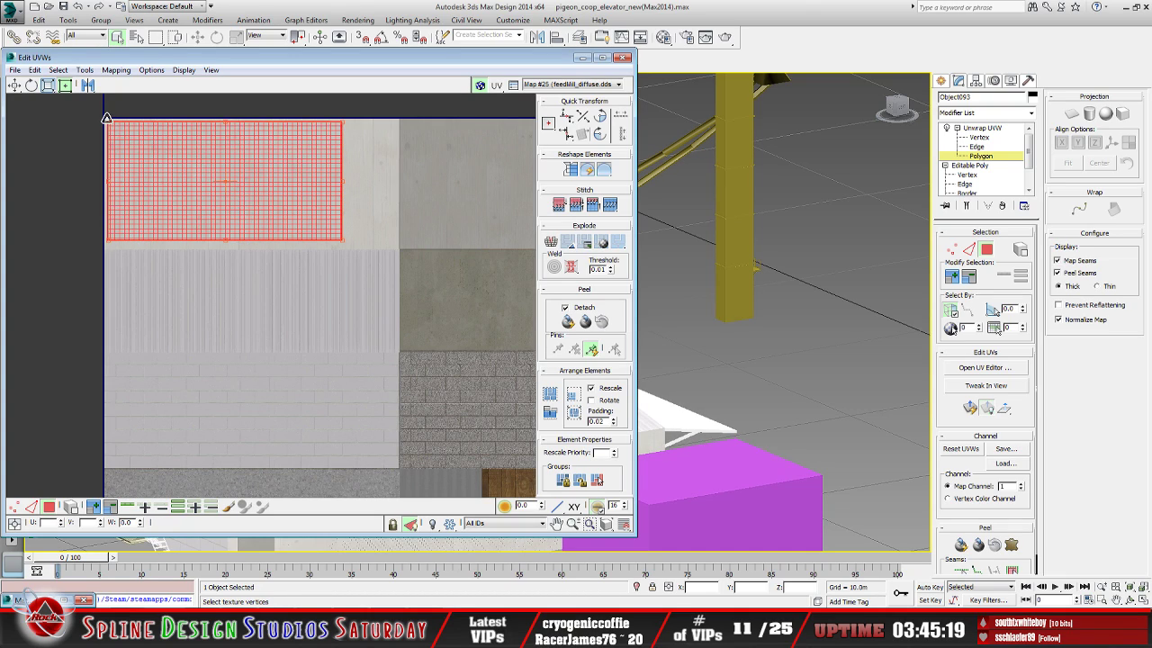
{"action": "left_click_drag", "start_coordinate": [342, 239], "coordinate": [395, 245]}
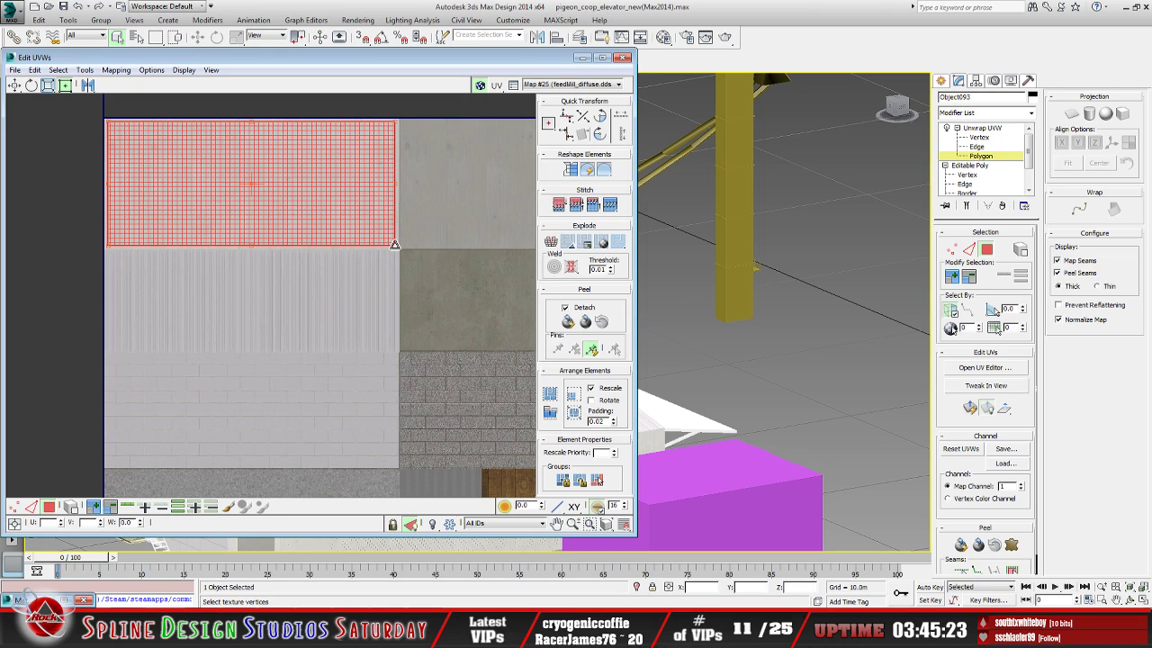
{"action": "left_click", "coordinate": [70, 275]}
{"action": "left_click", "coordinate": [581, 57]}
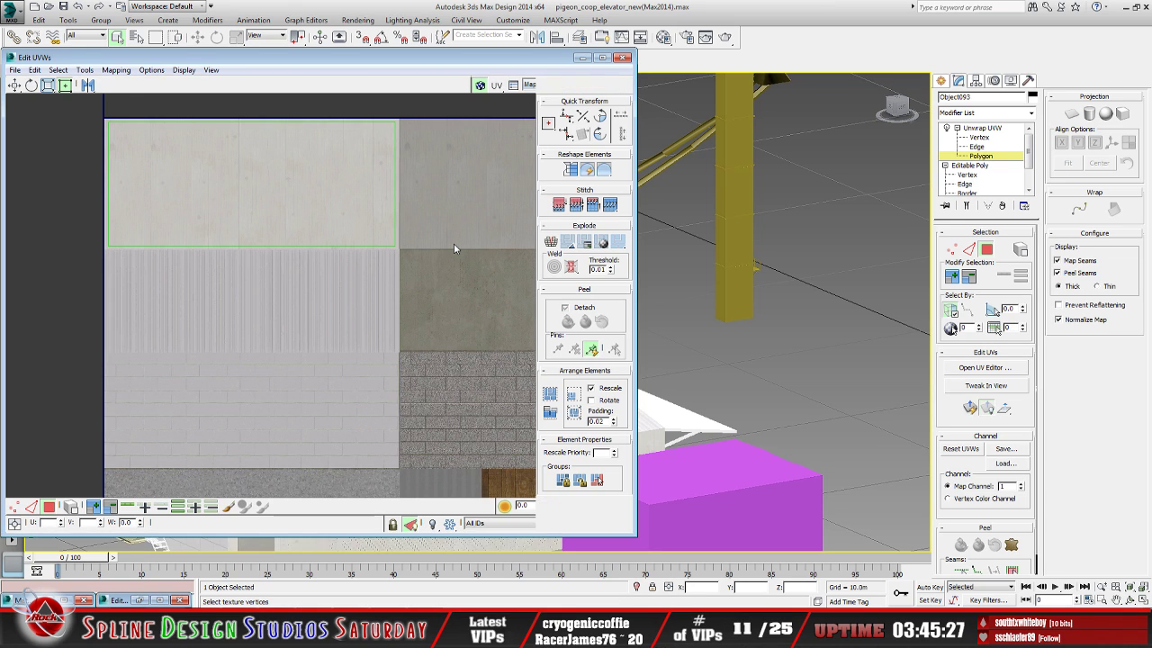
{"action": "scroll", "coordinate": [372, 345], "scroll_direction": "up", "scroll_amount": 6}
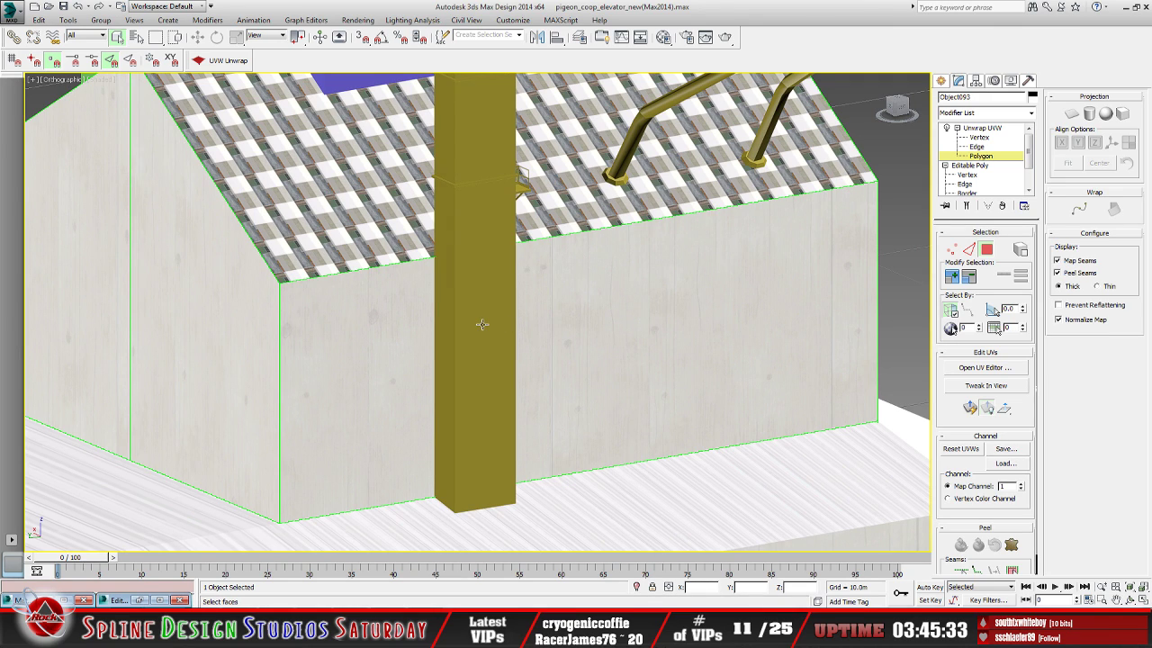
{"action": "scroll", "coordinate": [470, 343], "scroll_direction": "down", "scroll_amount": 10}
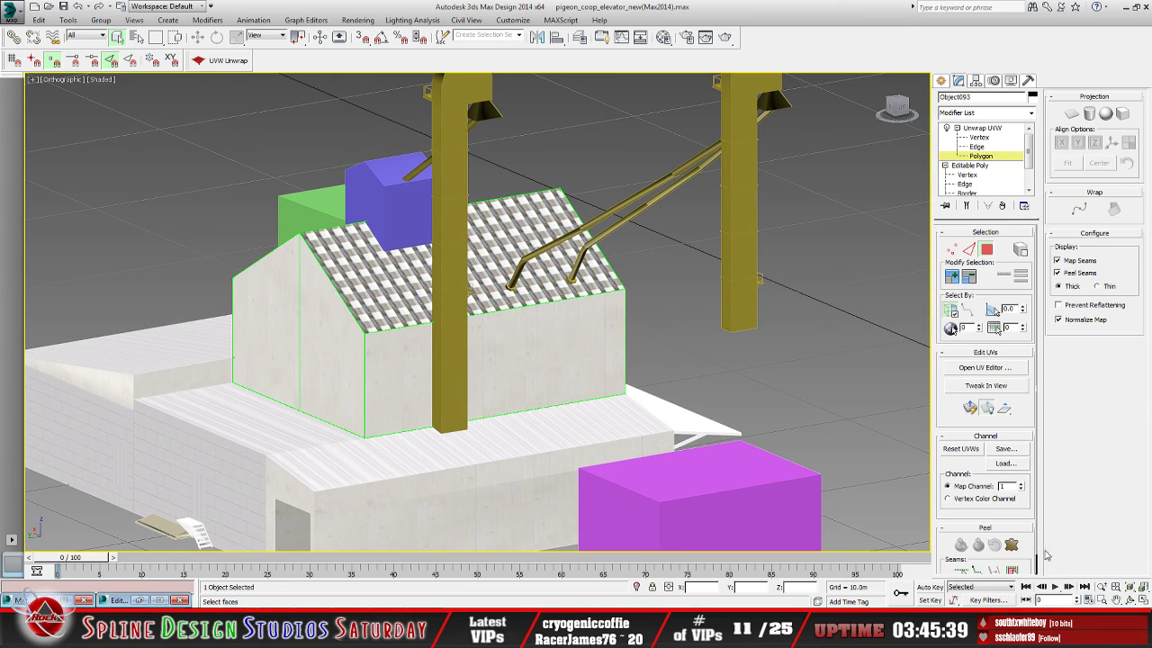
Select both faces of the full-height gable end beside the green block and quick planar map them
{"action": "left_click", "coordinate": [1130, 599]}
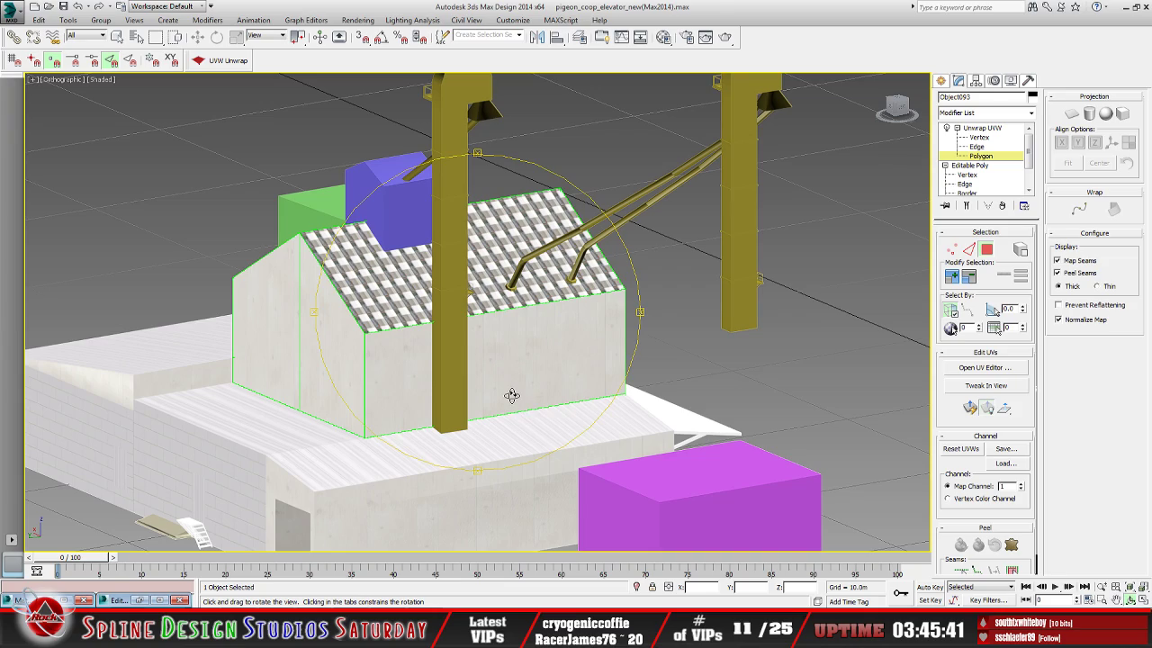
{"action": "left_click_drag", "start_coordinate": [512, 393], "coordinate": [381, 306]}
{"action": "left_click_drag", "start_coordinate": [430, 341], "coordinate": [418, 346]}
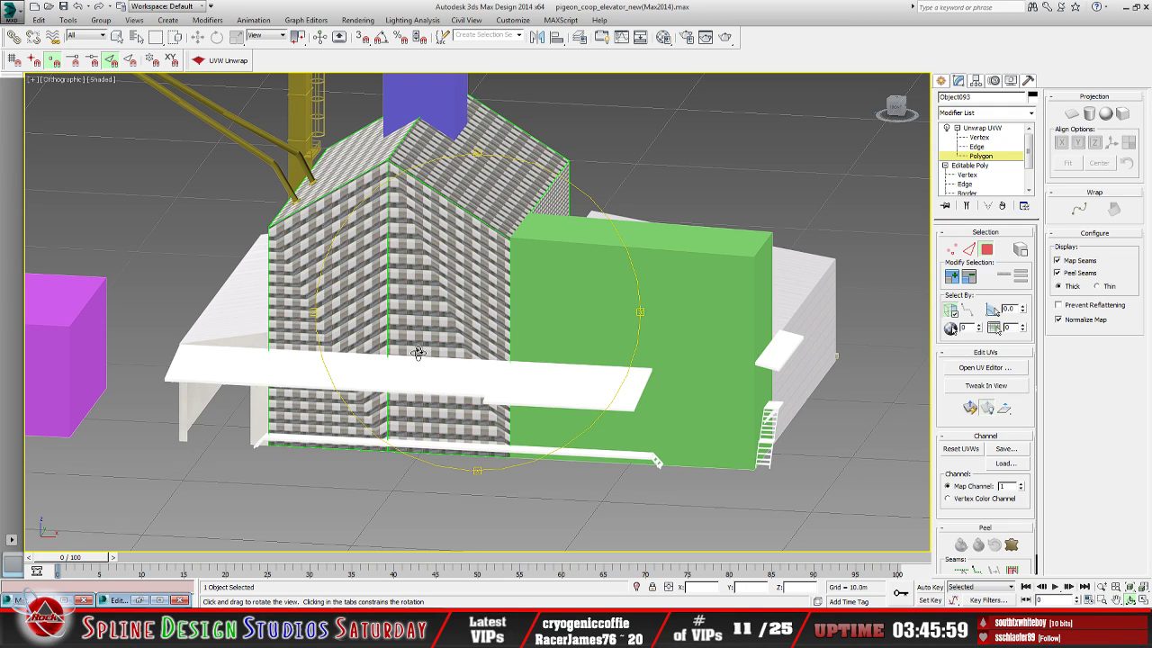
{"action": "left_click", "coordinate": [117, 37]}
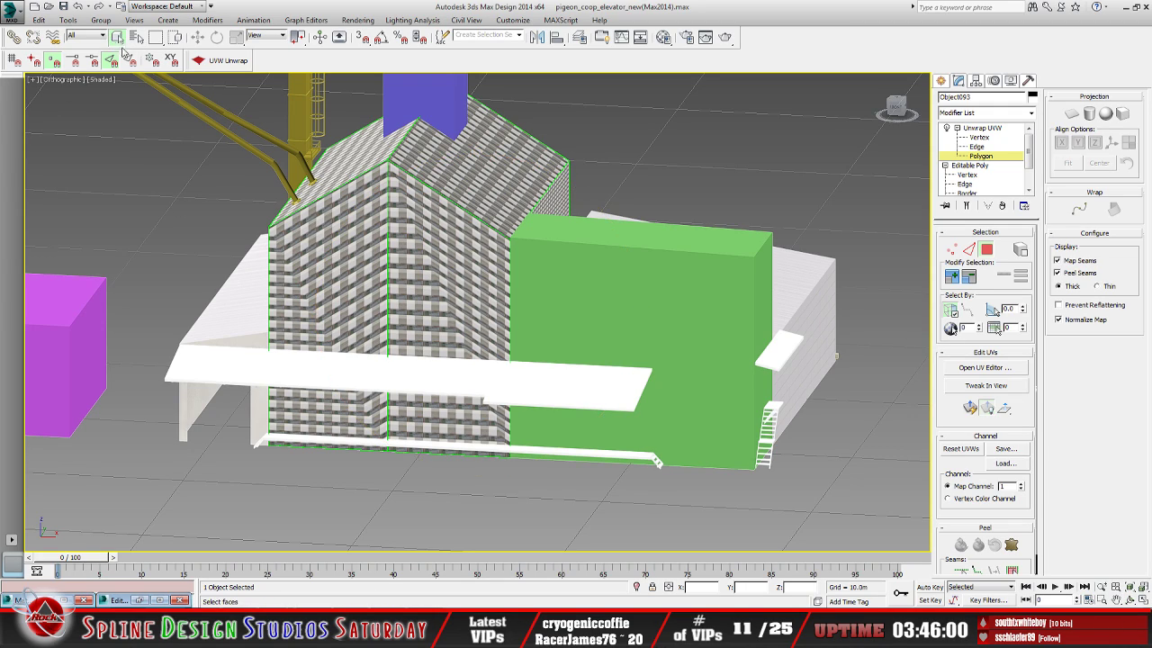
{"action": "left_click", "coordinate": [334, 287]}
{"action": "left_click", "coordinate": [442, 305], "text": "ctrl"}
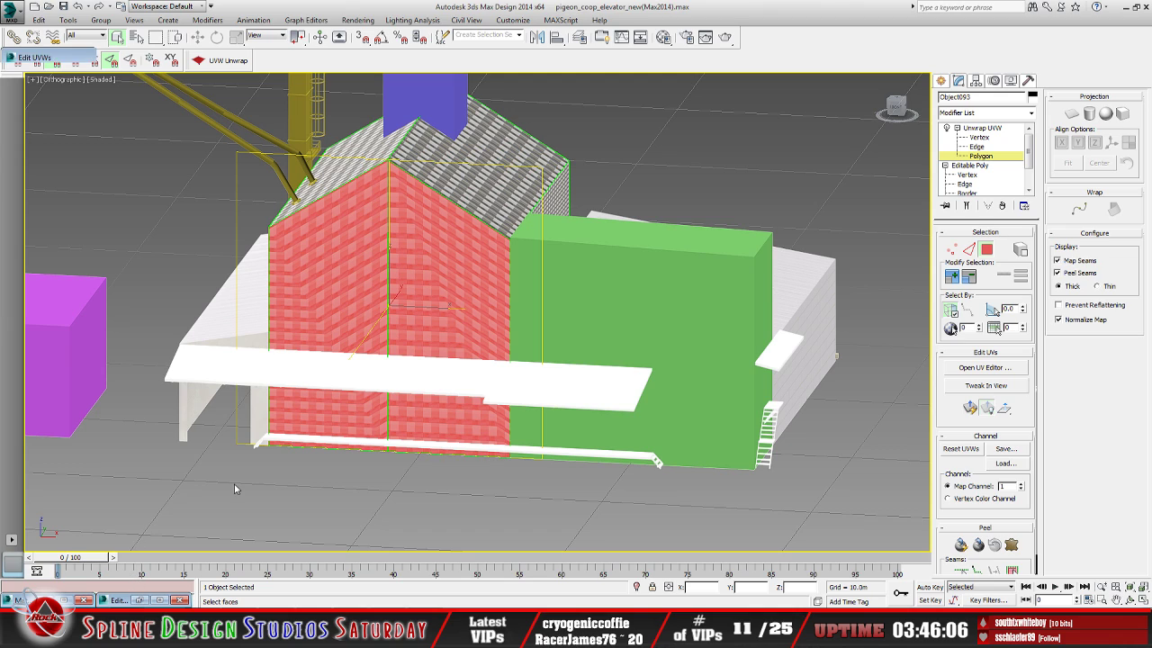
{"action": "left_click", "coordinate": [140, 600]}
{"action": "scroll", "coordinate": [261, 360], "scroll_direction": "down", "scroll_amount": 10}
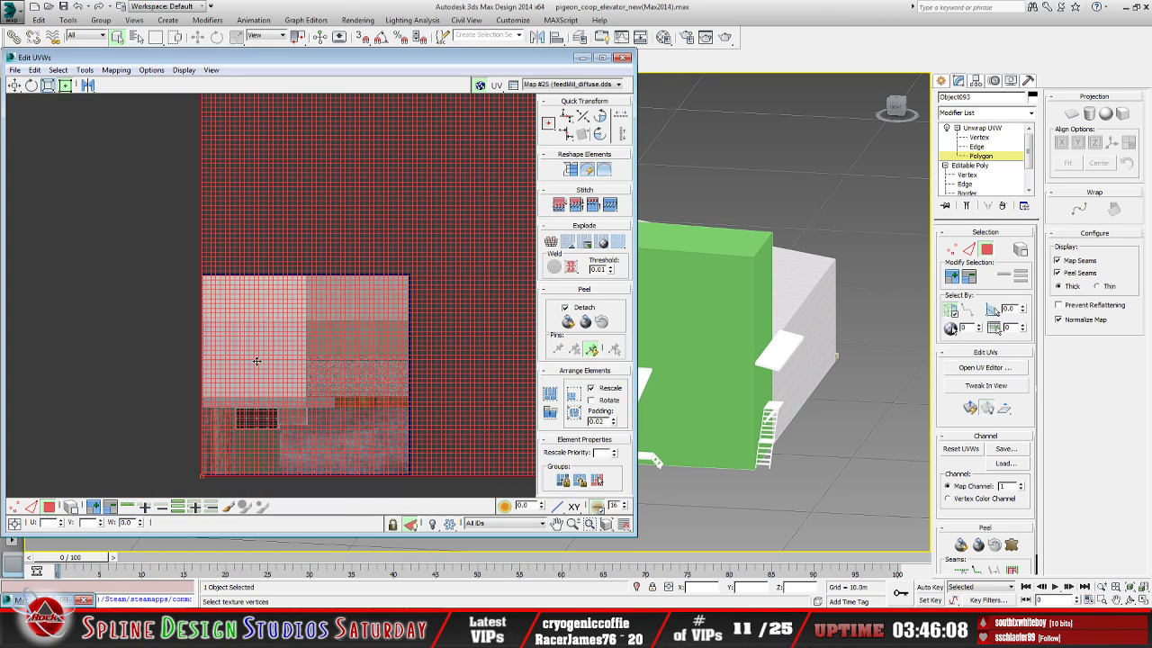
{"action": "scroll", "coordinate": [263, 361], "scroll_direction": "down", "scroll_amount": 3}
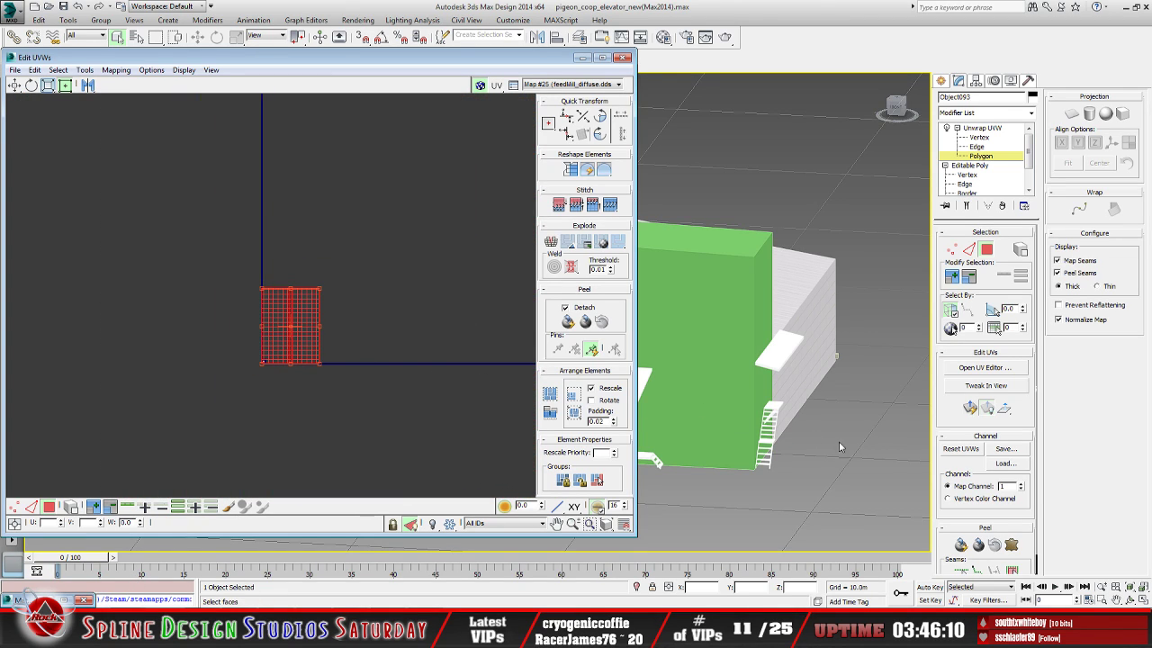
{"action": "scroll", "coordinate": [270, 353], "scroll_direction": "down", "scroll_amount": 4}
{"action": "scroll", "coordinate": [273, 342], "scroll_direction": "up", "scroll_amount": 3}
{"action": "scroll", "coordinate": [274, 342], "scroll_direction": "up", "scroll_amount": 3}
{"action": "middle_click_drag", "start_coordinate": [334, 321], "coordinate": [316, 360]}
{"action": "scroll", "coordinate": [237, 416], "scroll_direction": "up", "scroll_amount": 5}
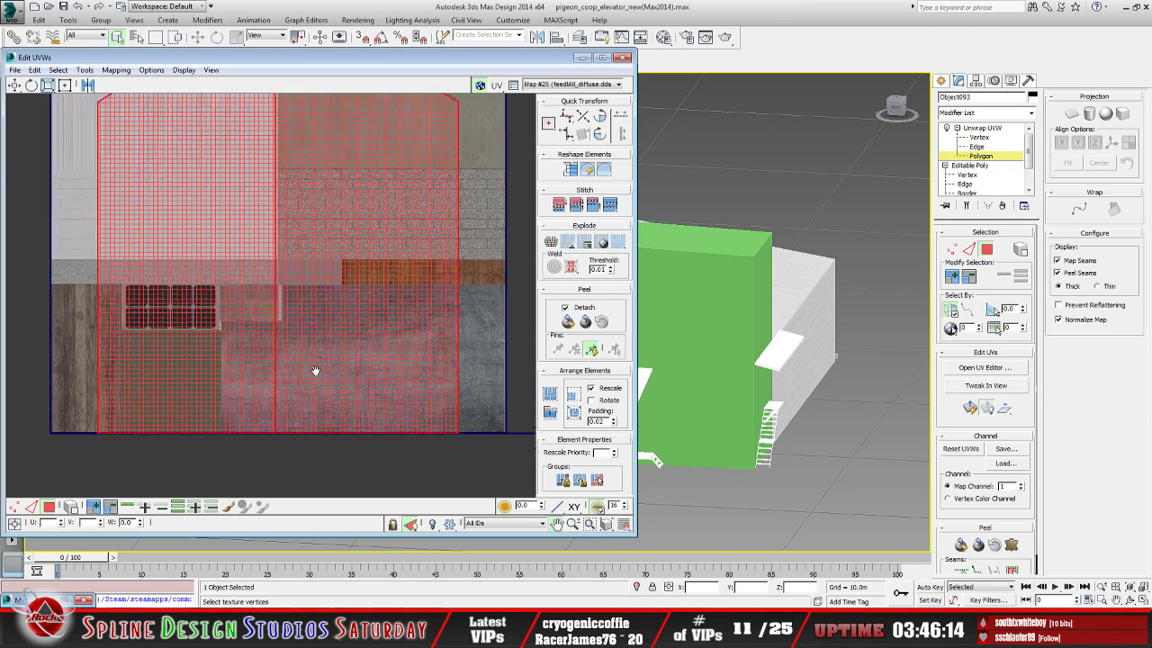
{"action": "scroll", "coordinate": [313, 367], "scroll_direction": "down", "scroll_amount": 2}
Shrink the gable end's UVs and move them up to the pale wood-plank area of the texture
{"action": "left_click_drag", "start_coordinate": [373, 415], "coordinate": [297, 212]}
{"action": "middle_click_drag", "start_coordinate": [308, 252], "coordinate": [302, 396]}
{"action": "scroll", "coordinate": [294, 395], "scroll_direction": "up", "scroll_amount": 2}
{"action": "scroll", "coordinate": [294, 396], "scroll_direction": "down", "scroll_amount": 2}
{"action": "scroll", "coordinate": [295, 391], "scroll_direction": "down", "scroll_amount": 1}
{"action": "left_click_drag", "start_coordinate": [144, 170], "coordinate": [185, 315]}
{"action": "scroll", "coordinate": [284, 380], "scroll_direction": "up", "scroll_amount": 2}
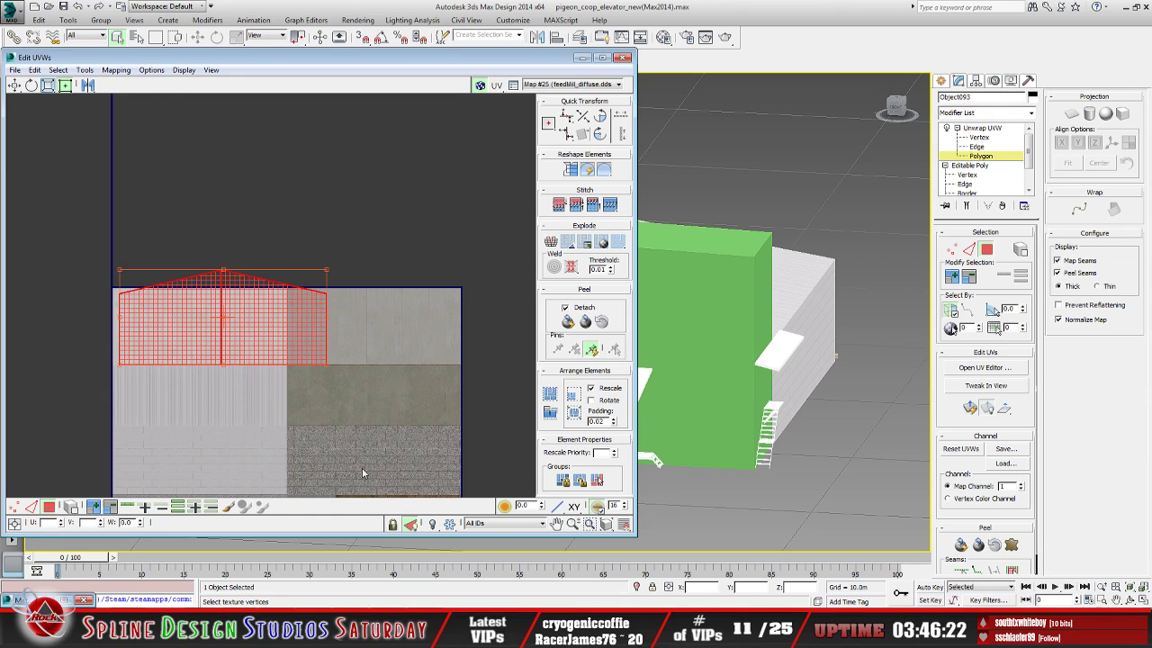
Narrow the gable end's UVs to fit the pale wood-plank area and lower their peak inside the texture's upper edge
{"action": "middle_click_drag", "start_coordinate": [253, 383], "coordinate": [257, 416]}
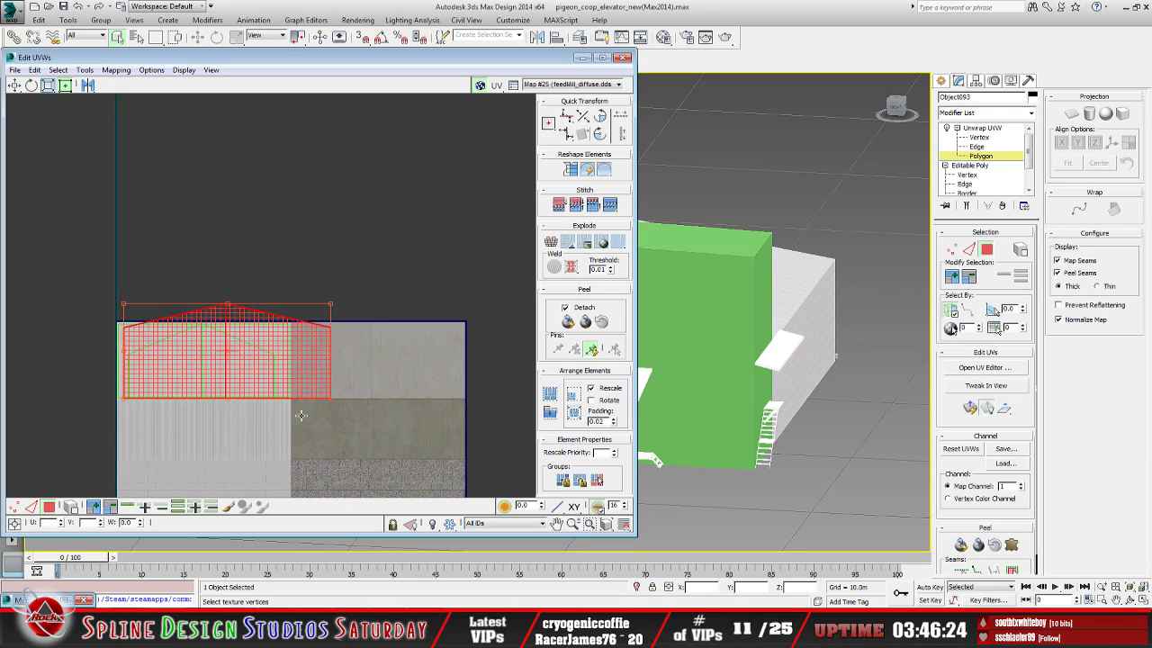
{"action": "left_click_drag", "start_coordinate": [331, 399], "coordinate": [262, 413]}
{"action": "scroll", "coordinate": [276, 397], "scroll_direction": "up", "scroll_amount": 5}
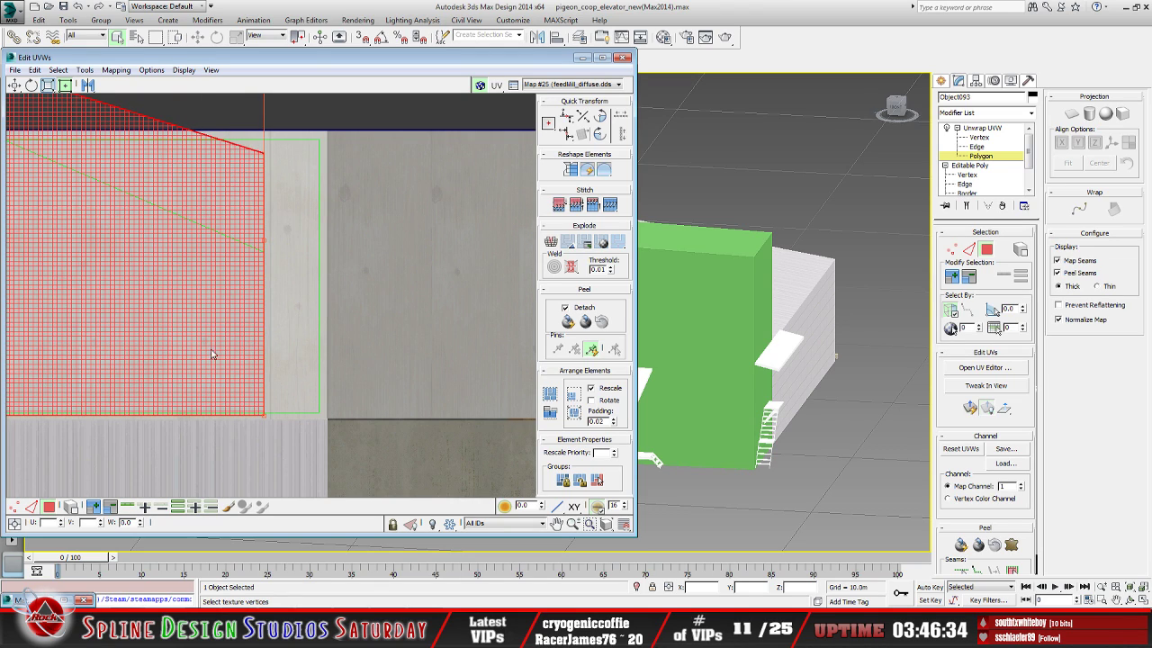
{"action": "scroll", "coordinate": [270, 396], "scroll_direction": "down", "scroll_amount": 5}
{"action": "middle_click_drag", "start_coordinate": [39, 249], "coordinate": [128, 257]}
{"action": "left_click_drag", "start_coordinate": [103, 249], "coordinate": [108, 286]}
{"action": "scroll", "coordinate": [297, 360], "scroll_direction": "up", "scroll_amount": 1}
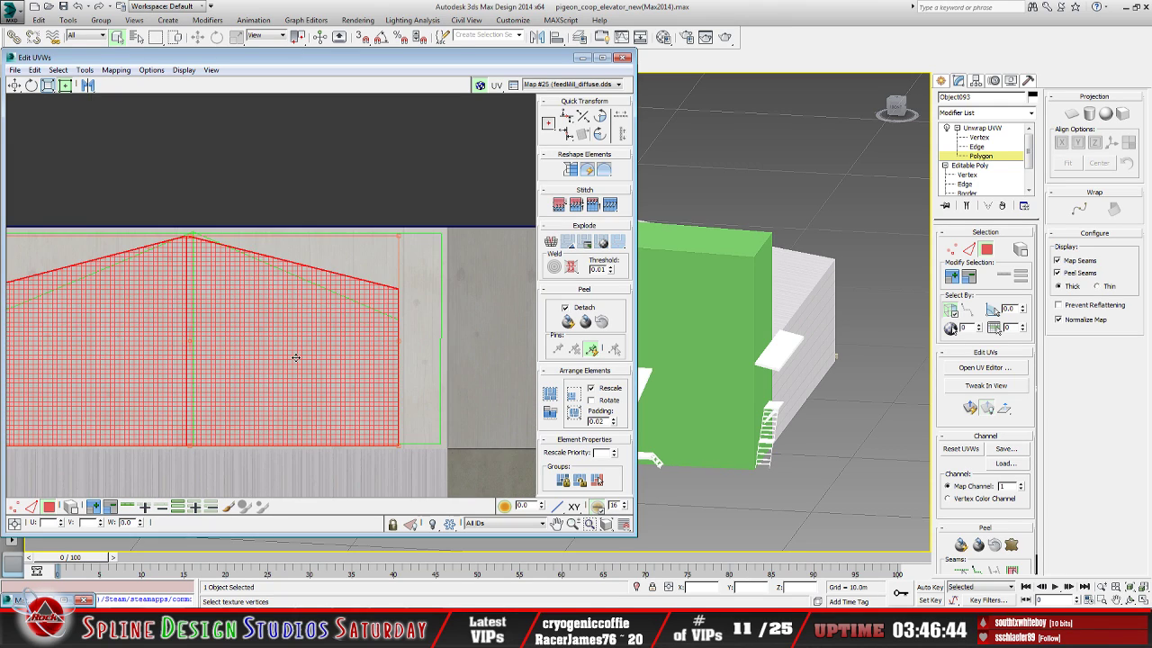
Flatten the gable end's UVs further until their eave corners meet the other gable's UV outline
{"action": "scroll", "coordinate": [281, 360], "scroll_direction": "up", "scroll_amount": 2}
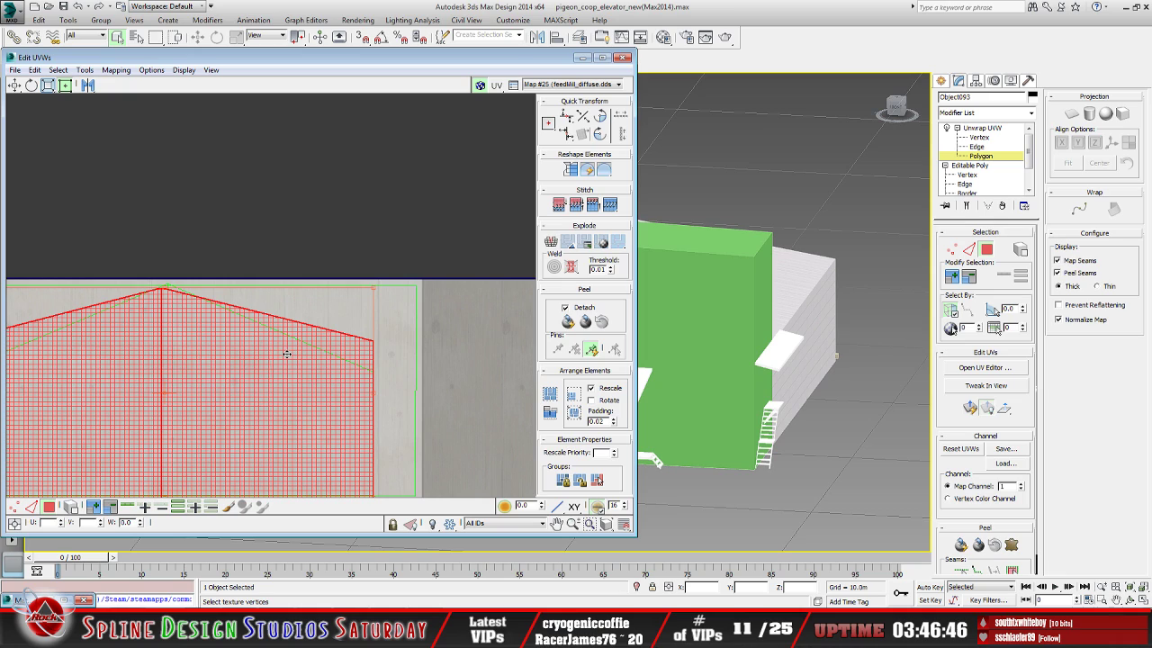
{"action": "scroll", "coordinate": [287, 354], "scroll_direction": "up", "scroll_amount": 2}
{"action": "middle_click_drag", "start_coordinate": [307, 346], "coordinate": [303, 337]}
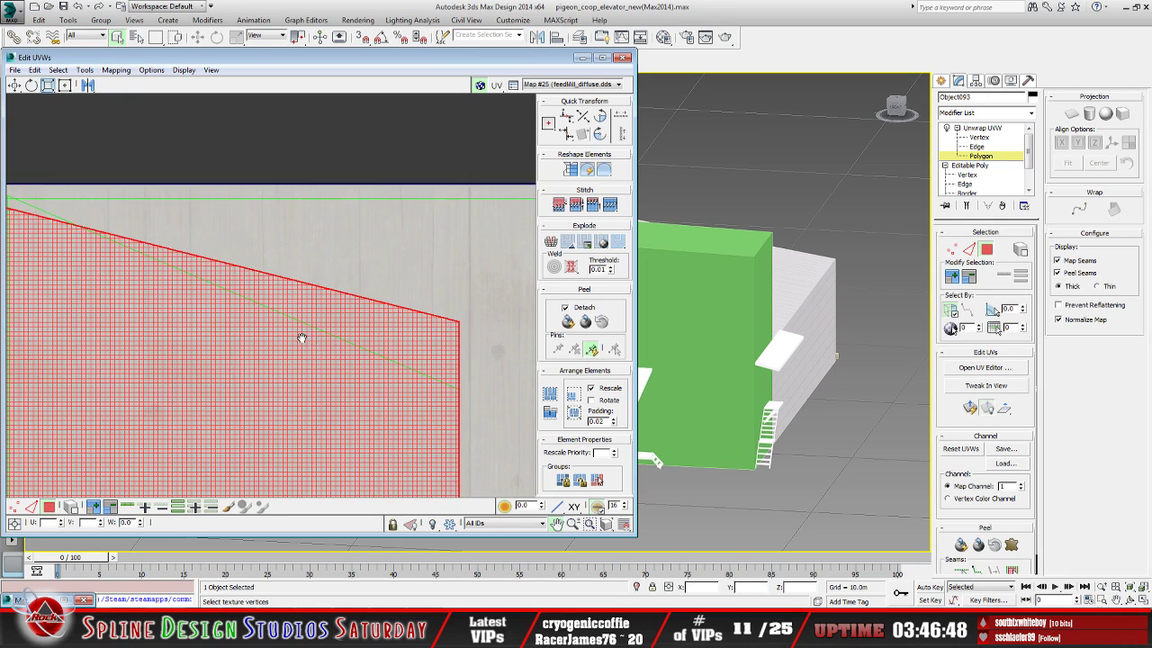
{"action": "left_click_drag", "start_coordinate": [459, 206], "coordinate": [454, 291]}
{"action": "scroll", "coordinate": [288, 302], "scroll_direction": "down", "scroll_amount": 3}
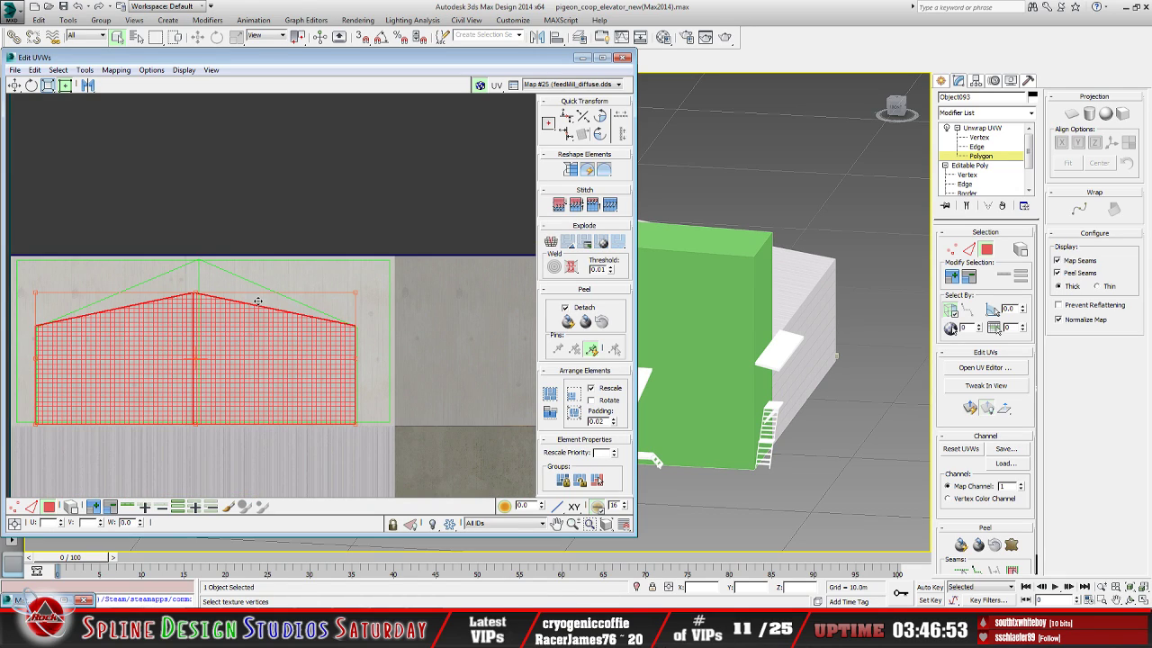
{"action": "left_click", "coordinate": [580, 59]}
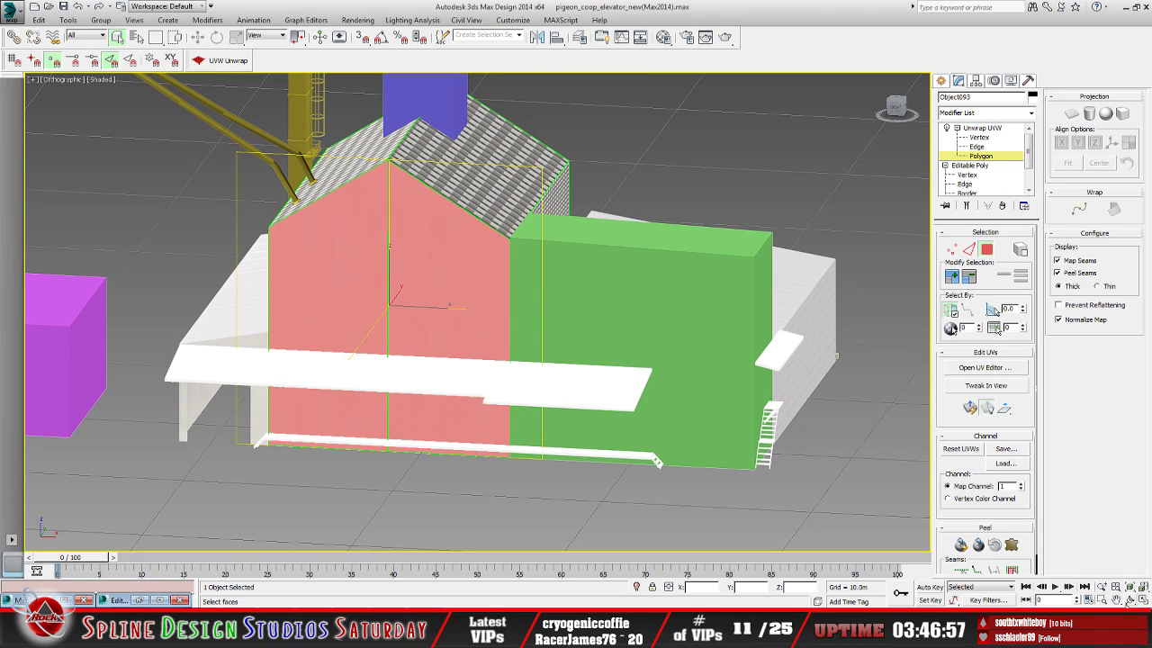
Check the mapped walls around the building and adjust the right edge of the gable UVs to the other gable's outline
{"action": "middle_click_drag", "start_coordinate": [444, 381], "coordinate": [443, 367], "text": "alt"}
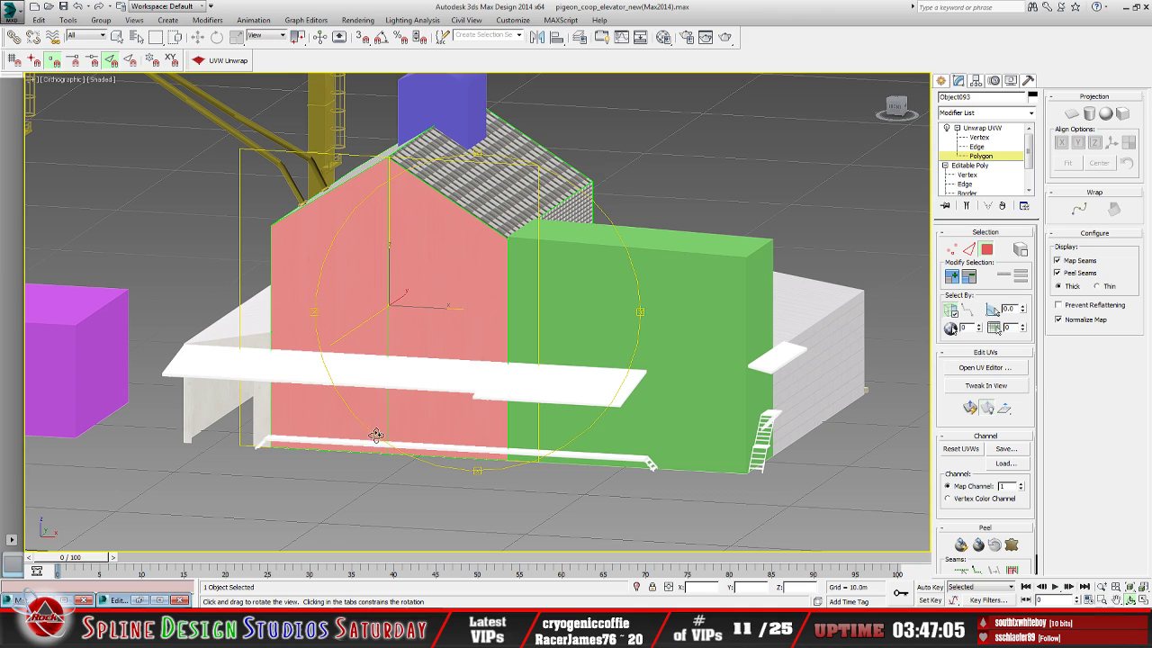
{"action": "left_click_drag", "start_coordinate": [529, 373], "coordinate": [389, 375]}
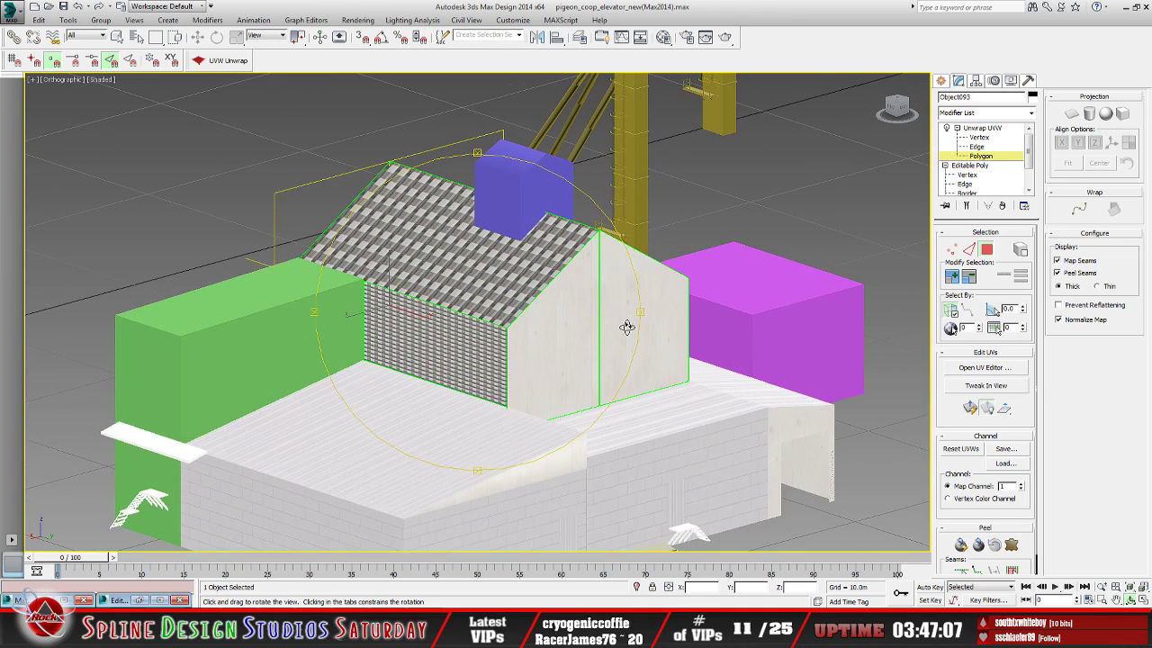
{"action": "left_click_drag", "start_coordinate": [540, 336], "coordinate": [307, 398]}
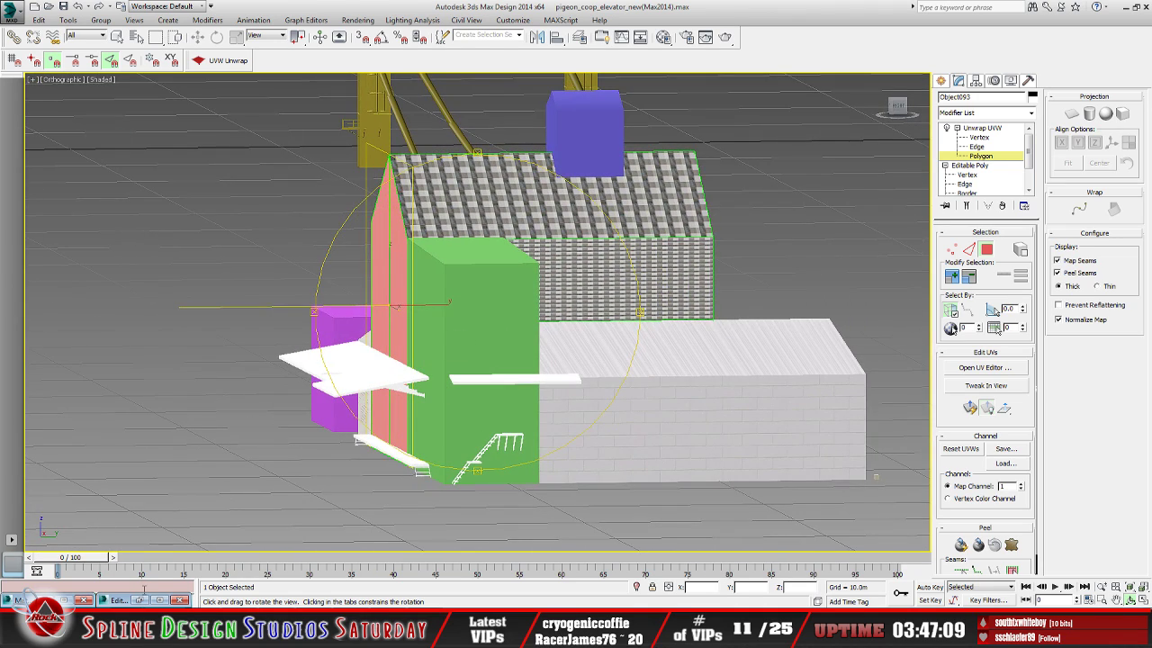
{"action": "left_click", "coordinate": [141, 600]}
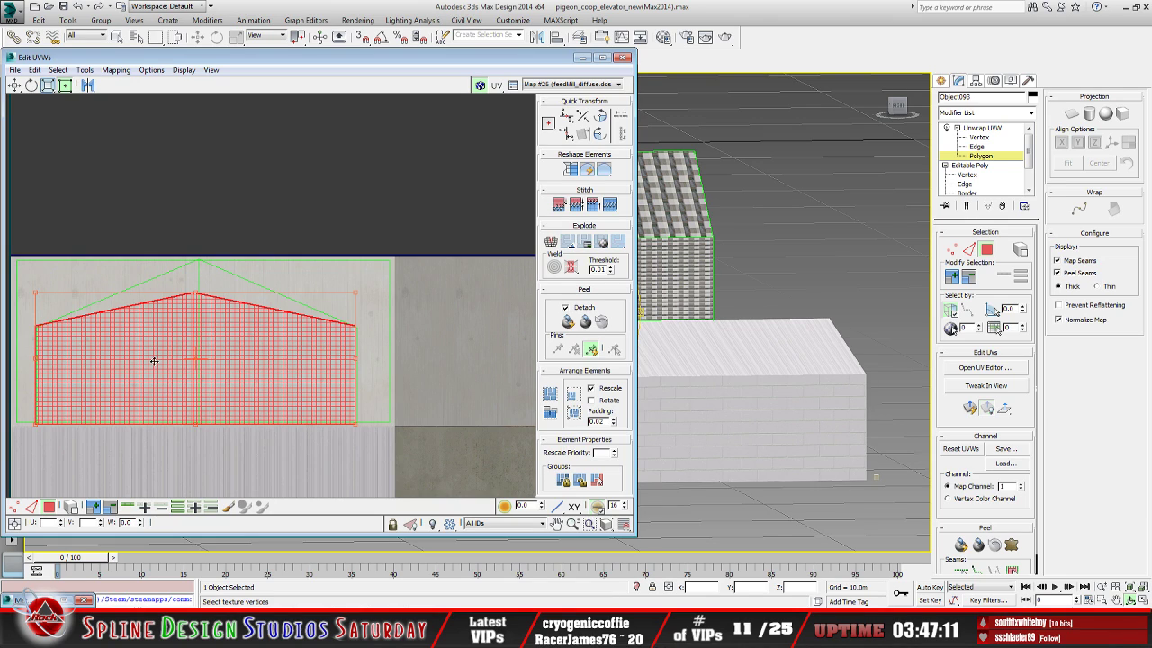
{"action": "middle_click_drag", "start_coordinate": [159, 352], "coordinate": [240, 375]}
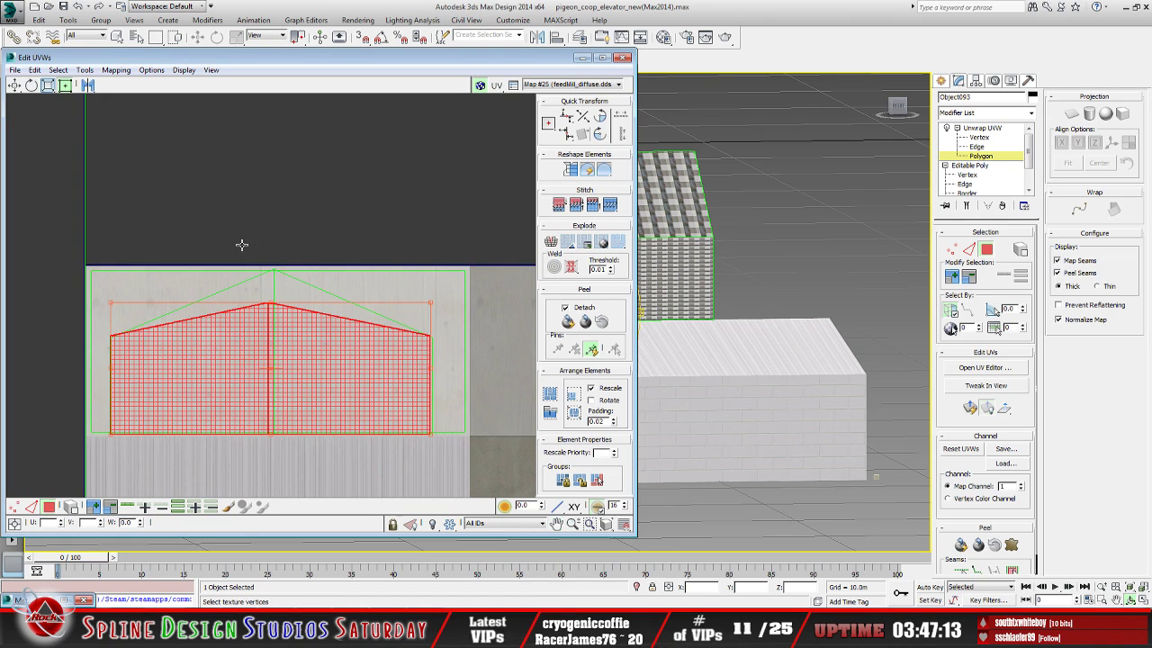
{"action": "scroll", "coordinate": [324, 419], "scroll_direction": "up", "scroll_amount": 5}
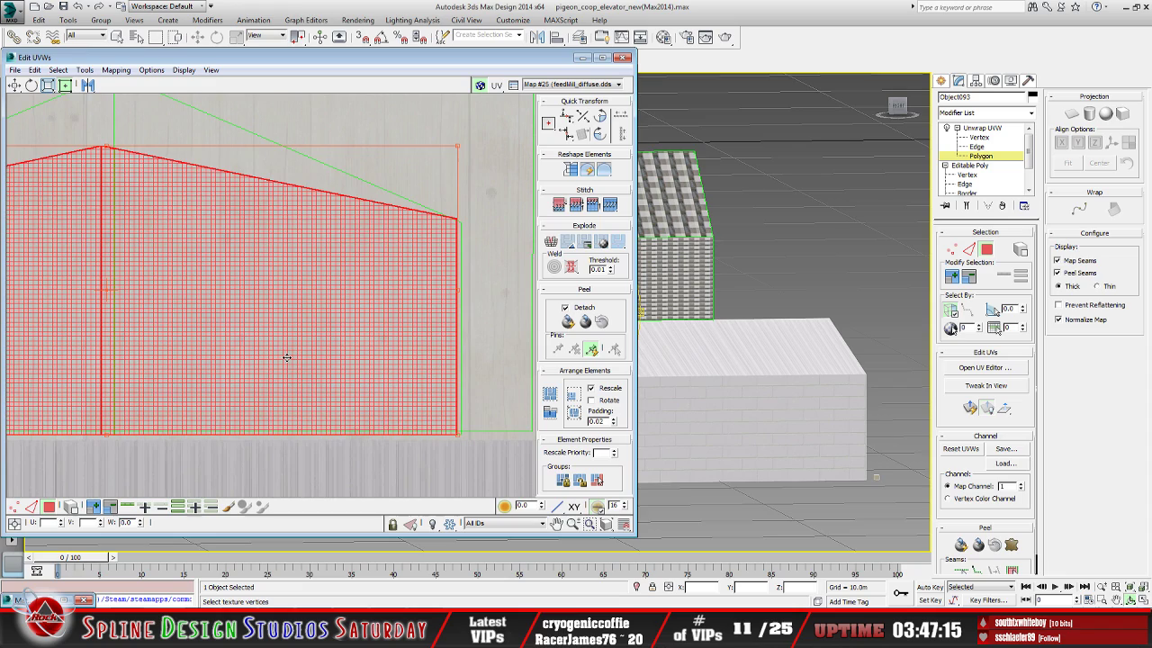
{"action": "left_click_drag", "start_coordinate": [460, 440], "coordinate": [460, 433]}
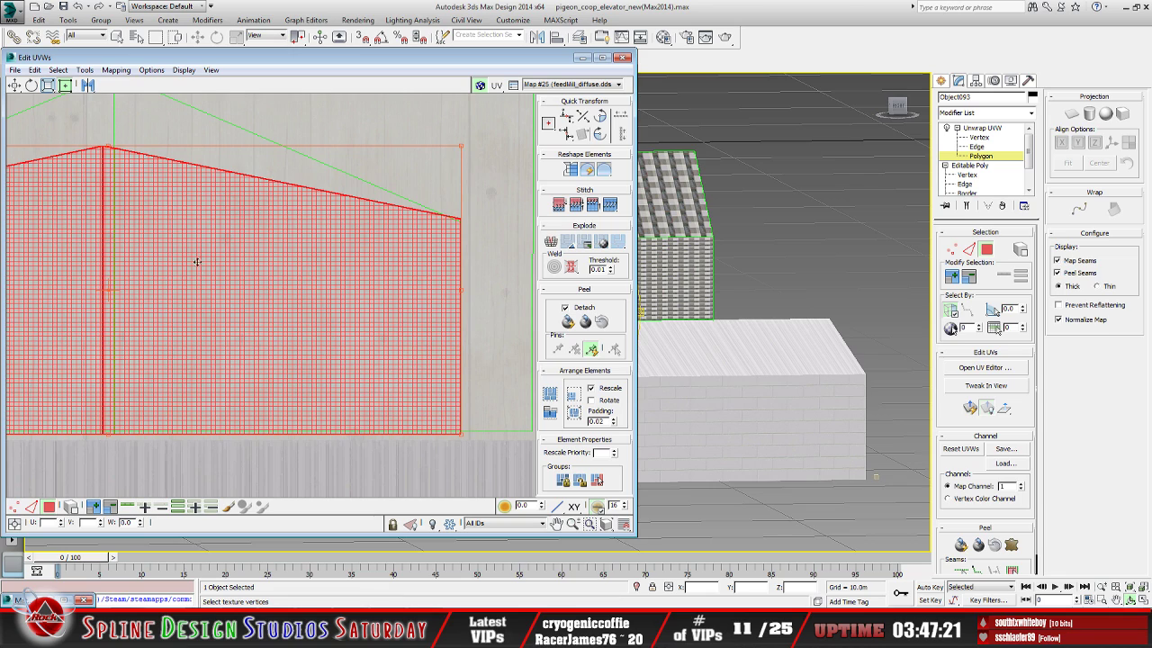
{"action": "scroll", "coordinate": [210, 329], "scroll_direction": "up", "scroll_amount": 4}
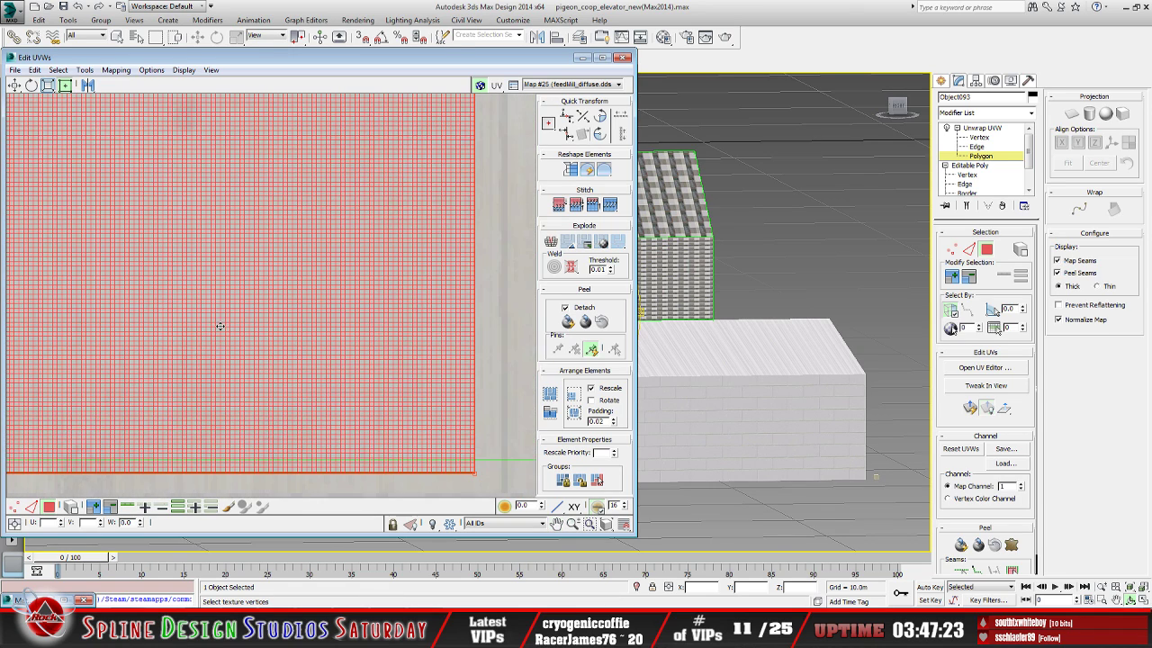
{"action": "scroll", "coordinate": [216, 329], "scroll_direction": "down", "scroll_amount": 2}
{"action": "mouse_move", "coordinate": [369, 425]}
{"action": "left_mouse_down"}
{"action": "mouse_move", "coordinate": [368, 402]}
{"action": "mouse_move", "coordinate": [311, 407]}
{"action": "mouse_move", "coordinate": [373, 424]}
{"action": "left_mouse_up"}
Adjust the lower-left corner of the gable UVs to line up with the other gable's UV outline
{"action": "left_click_drag", "start_coordinate": [200, 333], "coordinate": [231, 384]}
{"action": "scroll", "coordinate": [249, 390], "scroll_direction": "up", "scroll_amount": 3}
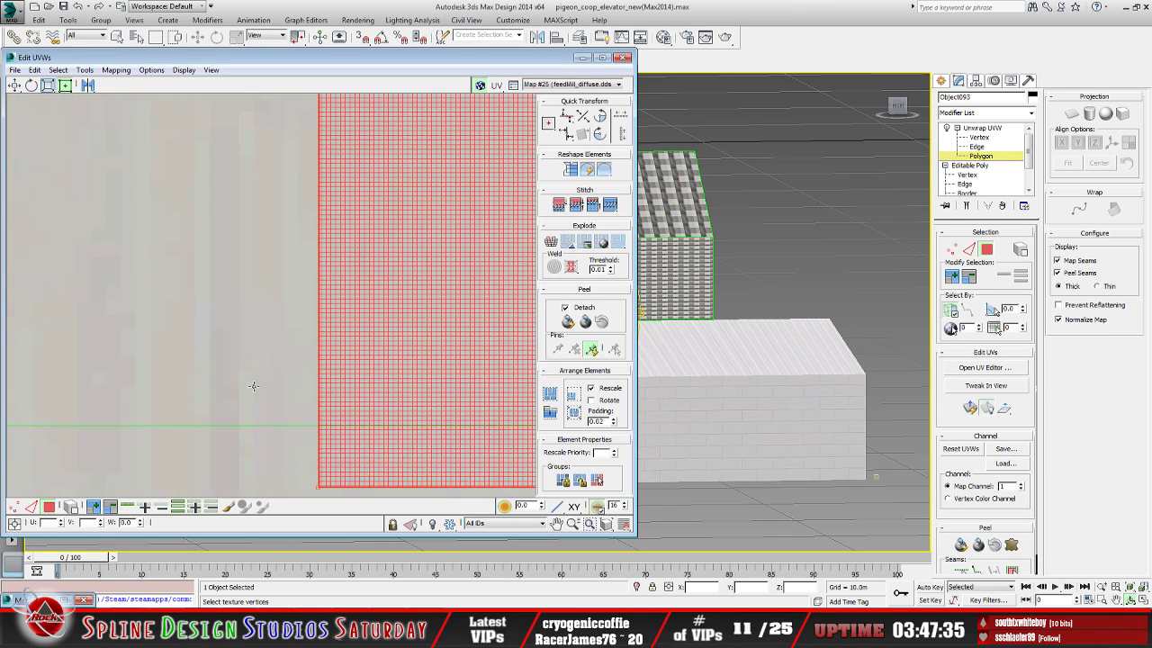
{"action": "left_click_drag", "start_coordinate": [318, 489], "coordinate": [216, 454]}
{"action": "scroll", "coordinate": [291, 340], "scroll_direction": "down", "scroll_amount": 4}
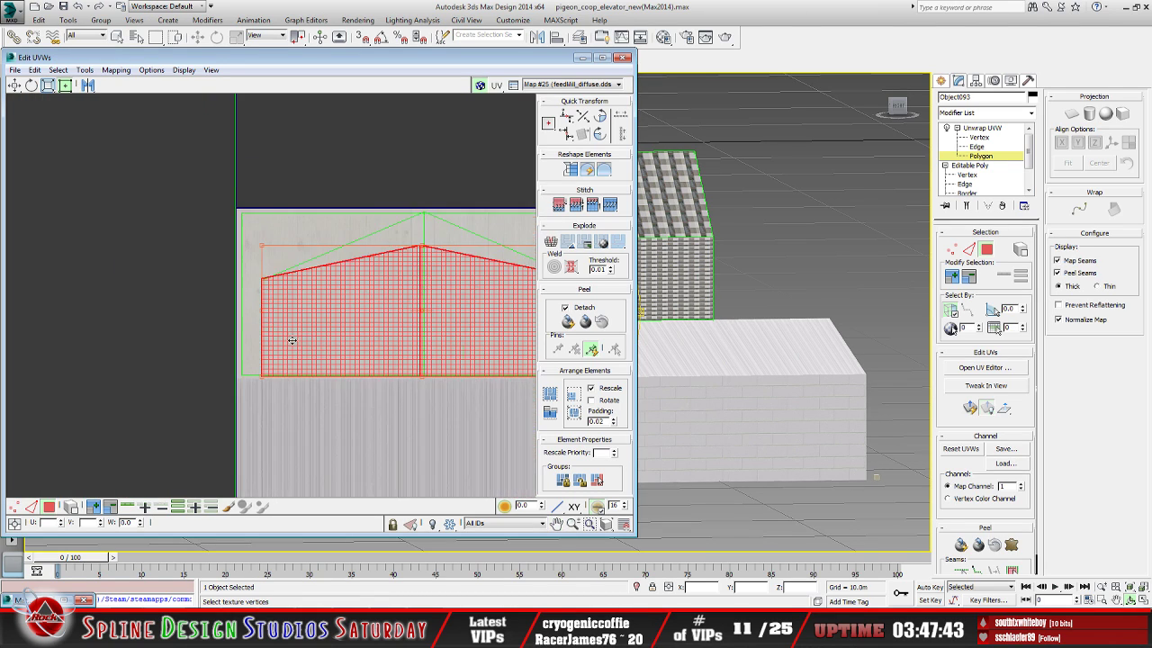
Raise the ridge vertex of the gable UVs to match the other gable's peak within the pale wood-plank area
{"action": "scroll", "coordinate": [342, 321], "scroll_direction": "up", "scroll_amount": 5}
{"action": "middle_click_drag", "start_coordinate": [354, 388], "coordinate": [272, 361]}
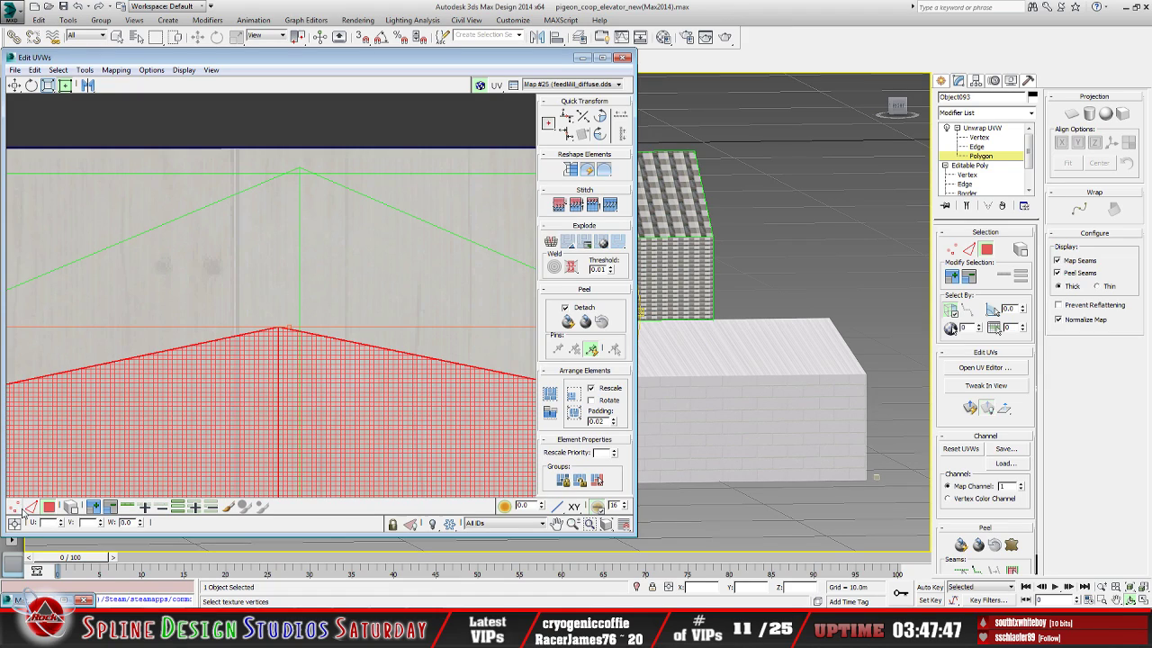
{"action": "key", "text": "1"}
{"action": "left_click", "coordinate": [273, 334]}
{"action": "left_click", "coordinate": [279, 325]}
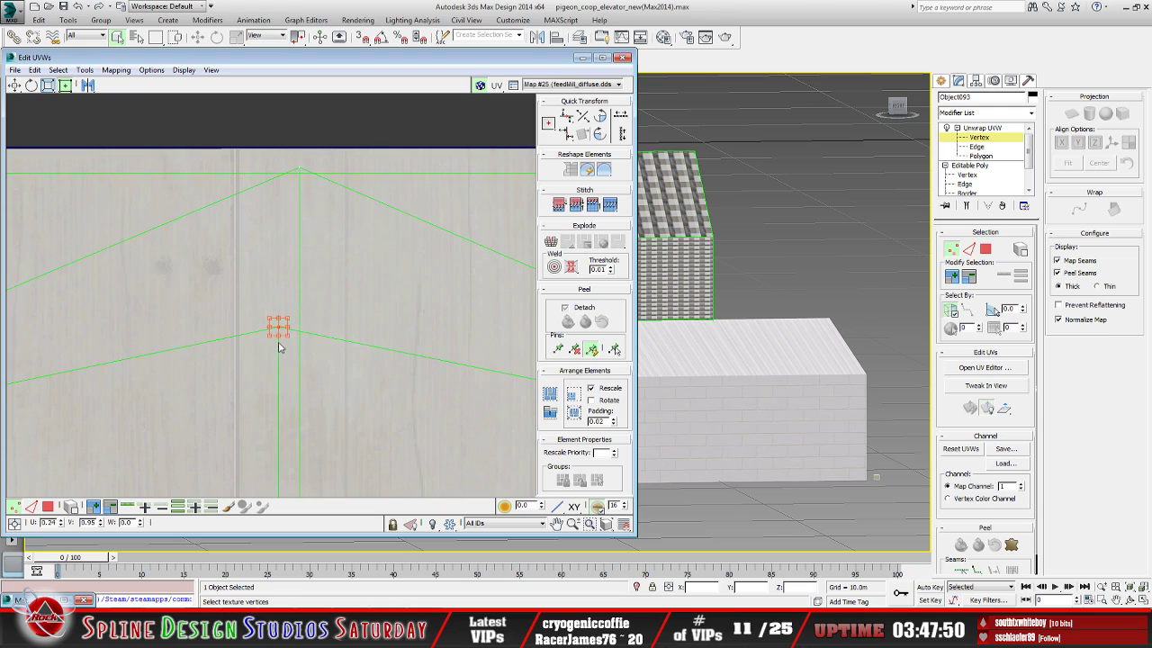
{"action": "left_click_drag", "start_coordinate": [282, 332], "coordinate": [284, 294]}
{"action": "key", "text": "ctrl+z"}
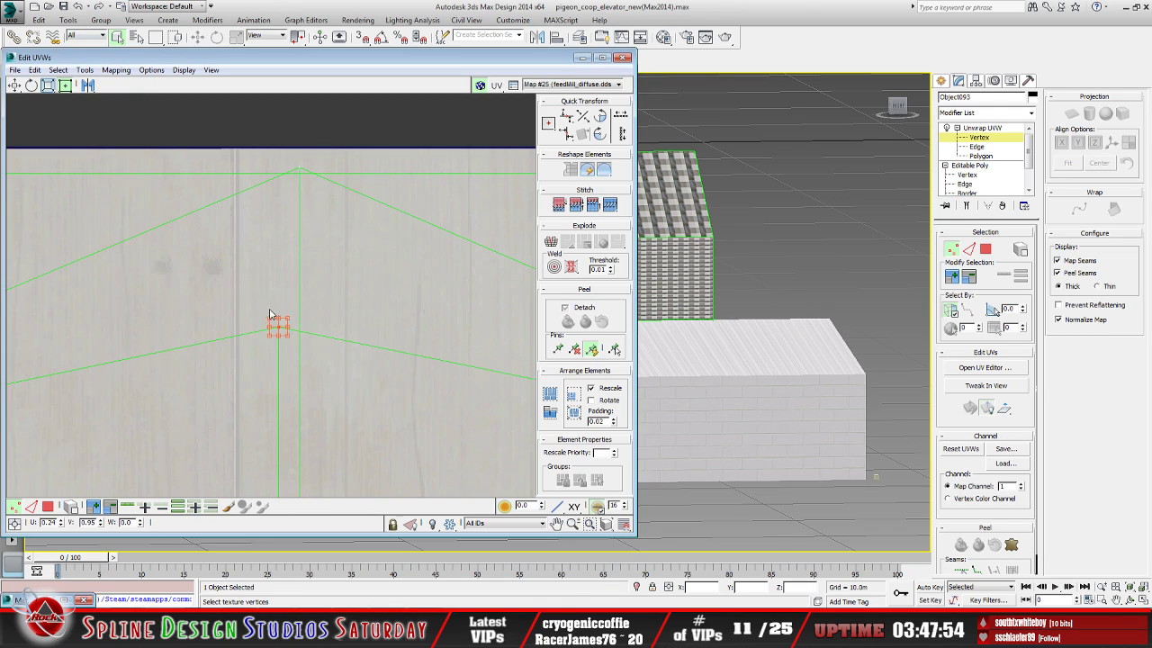
{"action": "left_click_drag", "start_coordinate": [282, 329], "coordinate": [288, 173]}
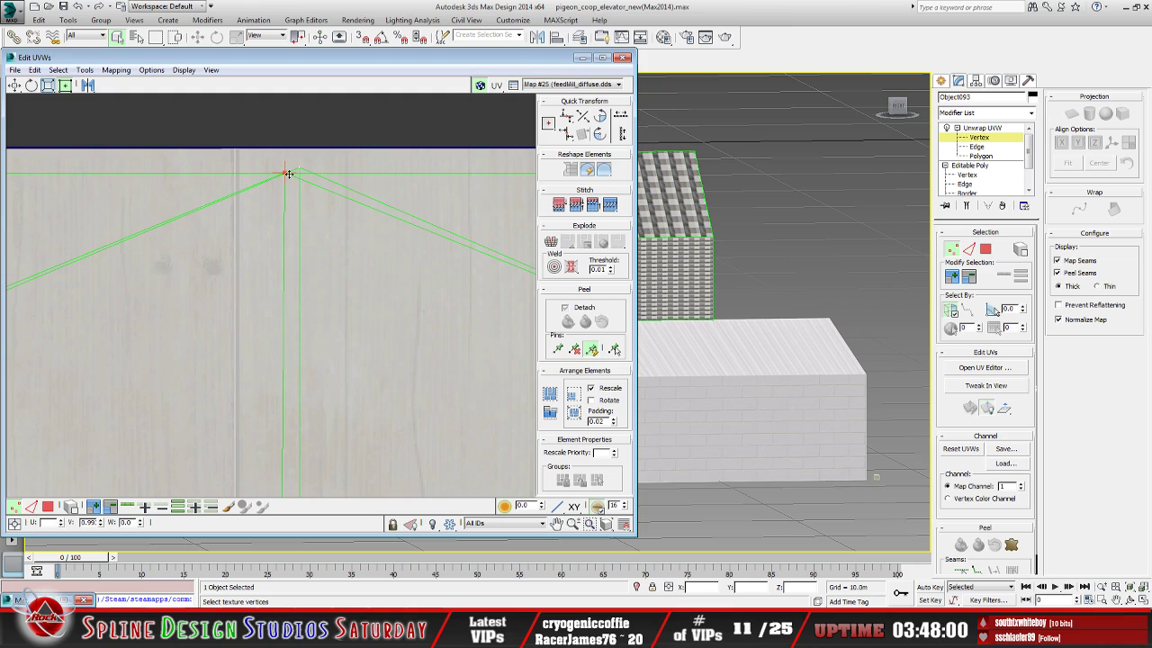
{"action": "scroll", "coordinate": [336, 359], "scroll_direction": "down", "scroll_amount": 5}
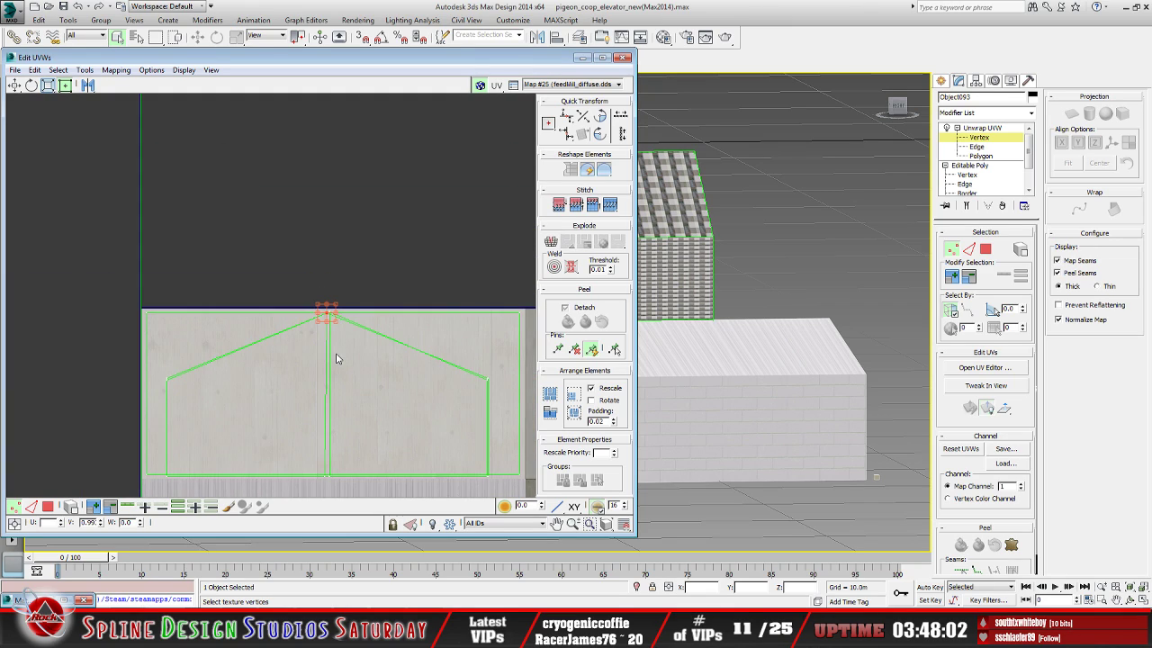
{"action": "left_click", "coordinate": [51, 378]}
{"action": "left_click", "coordinate": [581, 57]}
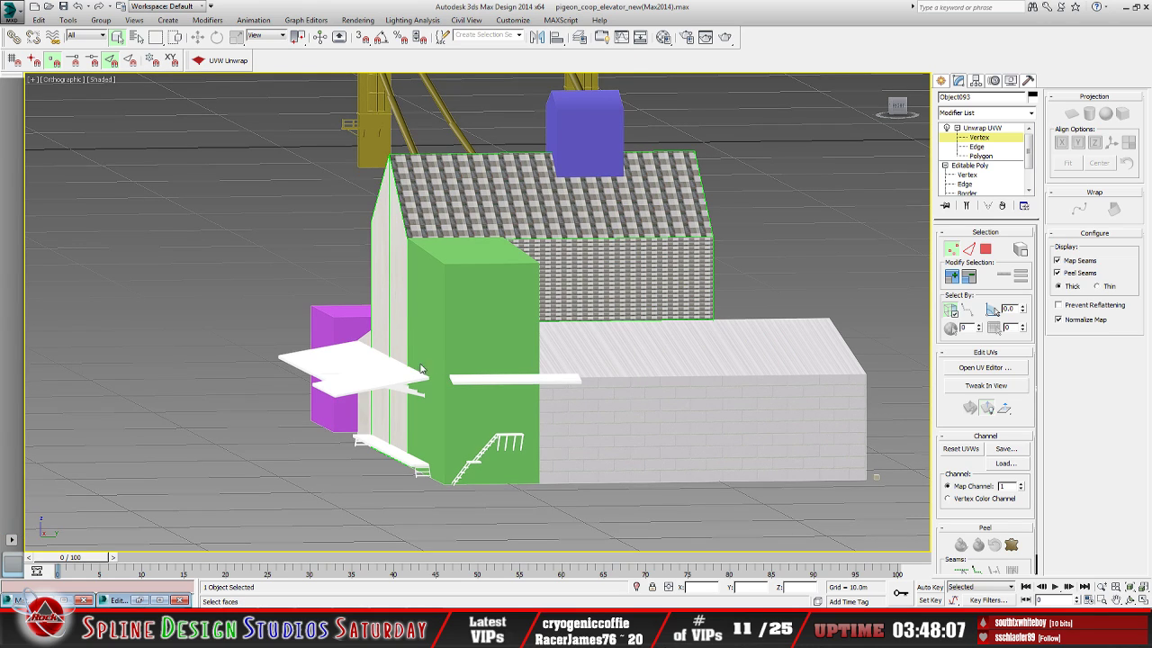
Select the remaining long side wall beside the green block and quick planar map it
{"action": "left_click", "coordinate": [1130, 599]}
{"action": "left_click_drag", "start_coordinate": [423, 306], "coordinate": [434, 360]}
{"action": "scroll", "coordinate": [475, 308], "scroll_direction": "up", "scroll_amount": 4}
{"action": "scroll", "coordinate": [474, 307], "scroll_direction": "up", "scroll_amount": 4}
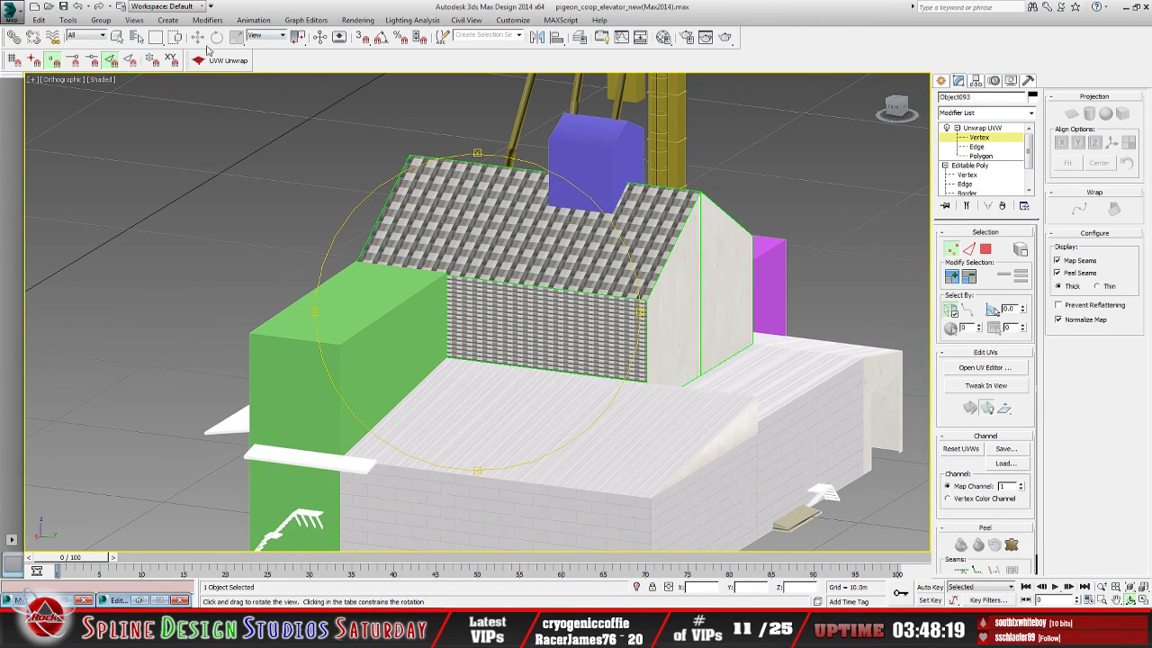
{"action": "left_click", "coordinate": [117, 37]}
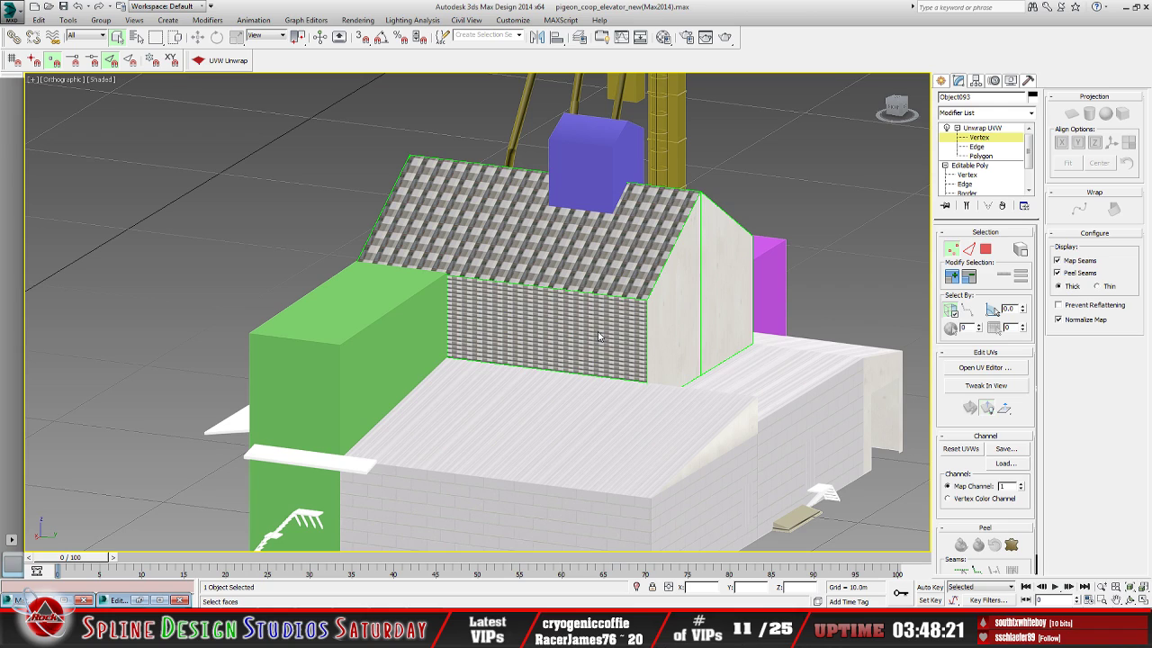
{"action": "left_click", "coordinate": [980, 155]}
{"action": "left_click", "coordinate": [566, 348]}
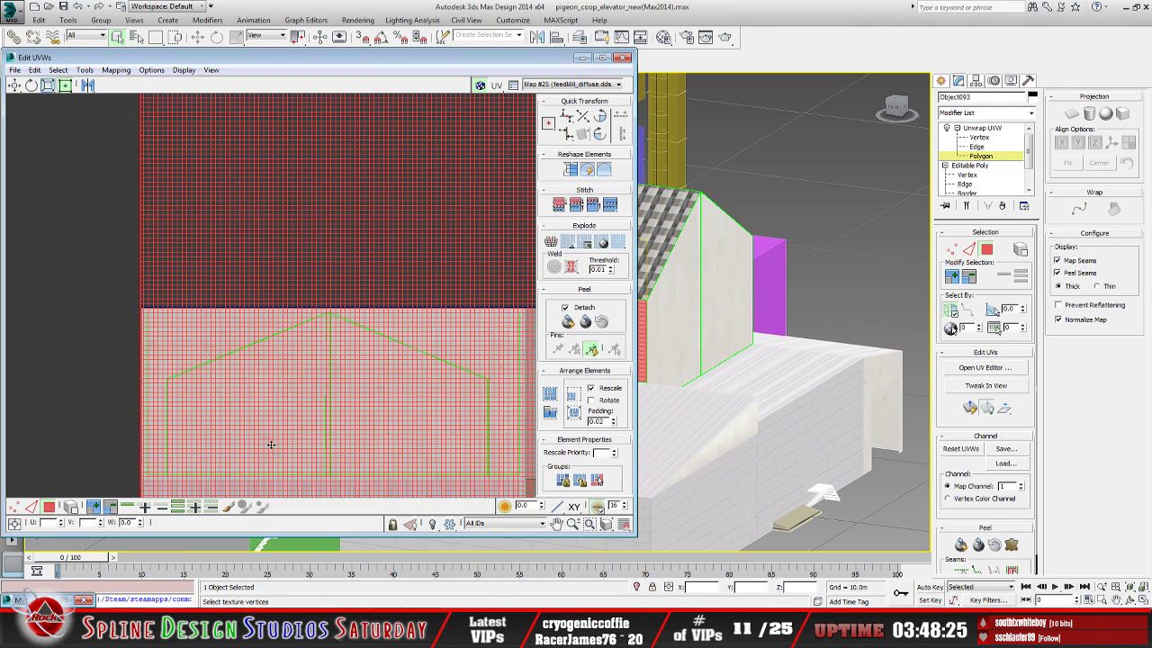
{"action": "scroll", "coordinate": [216, 340], "scroll_direction": "down", "scroll_amount": 8}
{"action": "middle_click_drag", "start_coordinate": [332, 313], "coordinate": [244, 380]}
{"action": "left_click", "coordinate": [970, 409]}
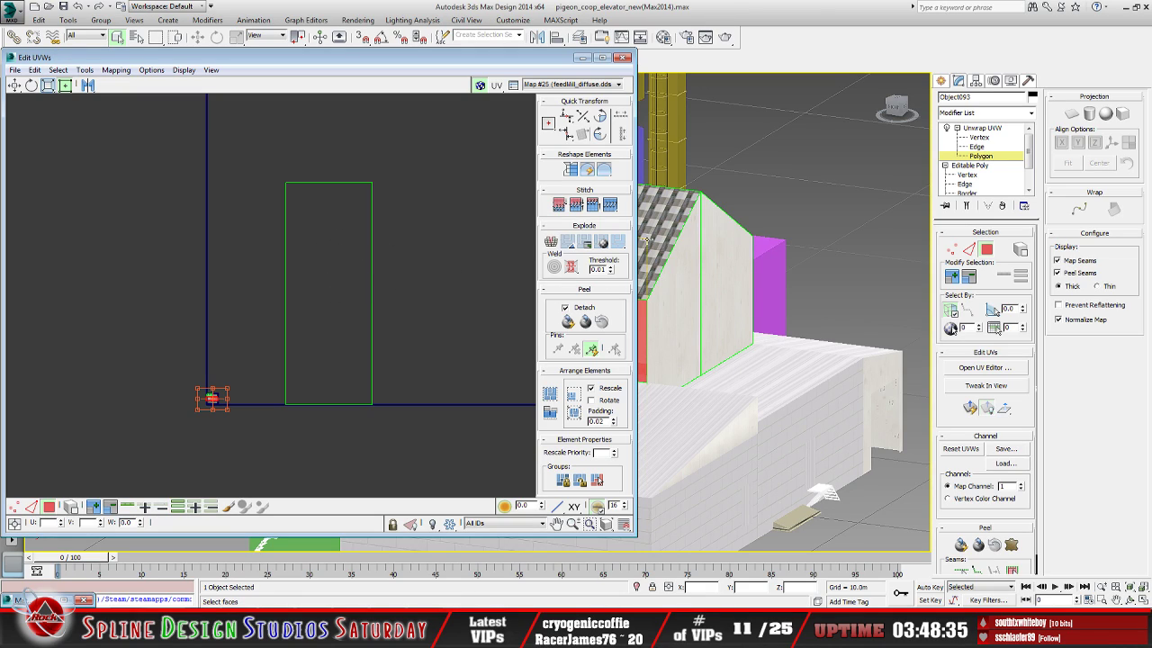
Scale the long side wall's UVs down to roughly the pale wood-plank area's size and move them over it
{"action": "middle_click_drag", "start_coordinate": [397, 339], "coordinate": [429, 326]}
{"action": "scroll", "coordinate": [285, 383], "scroll_direction": "up", "scroll_amount": 6}
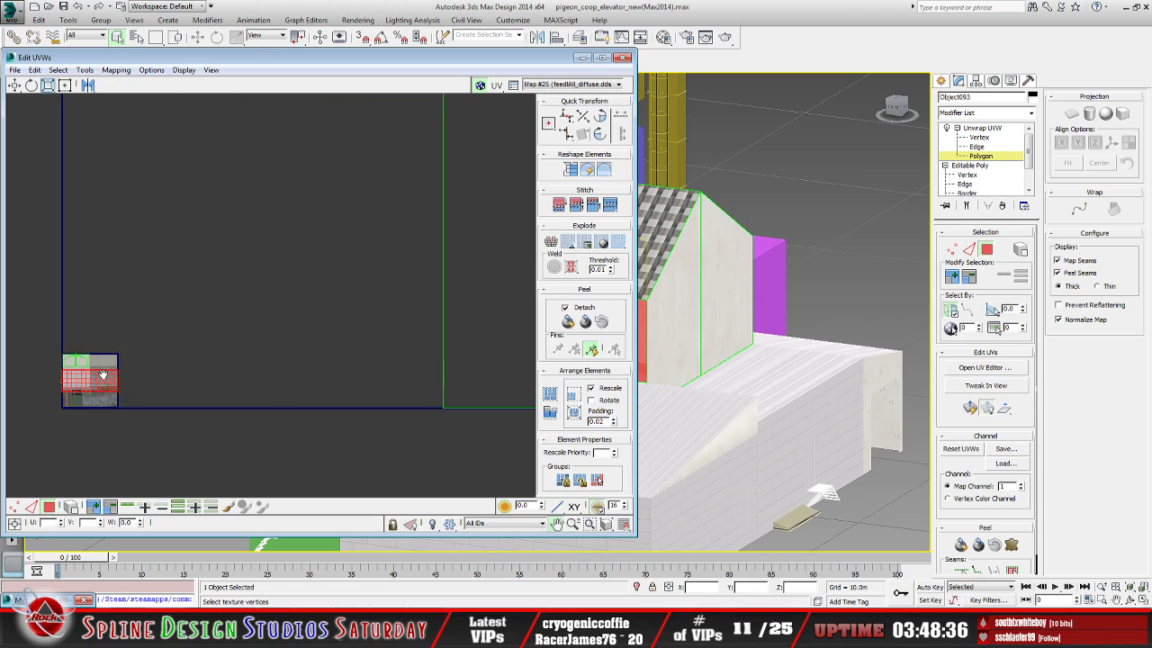
{"action": "scroll", "coordinate": [283, 353], "scroll_direction": "up", "scroll_amount": 5}
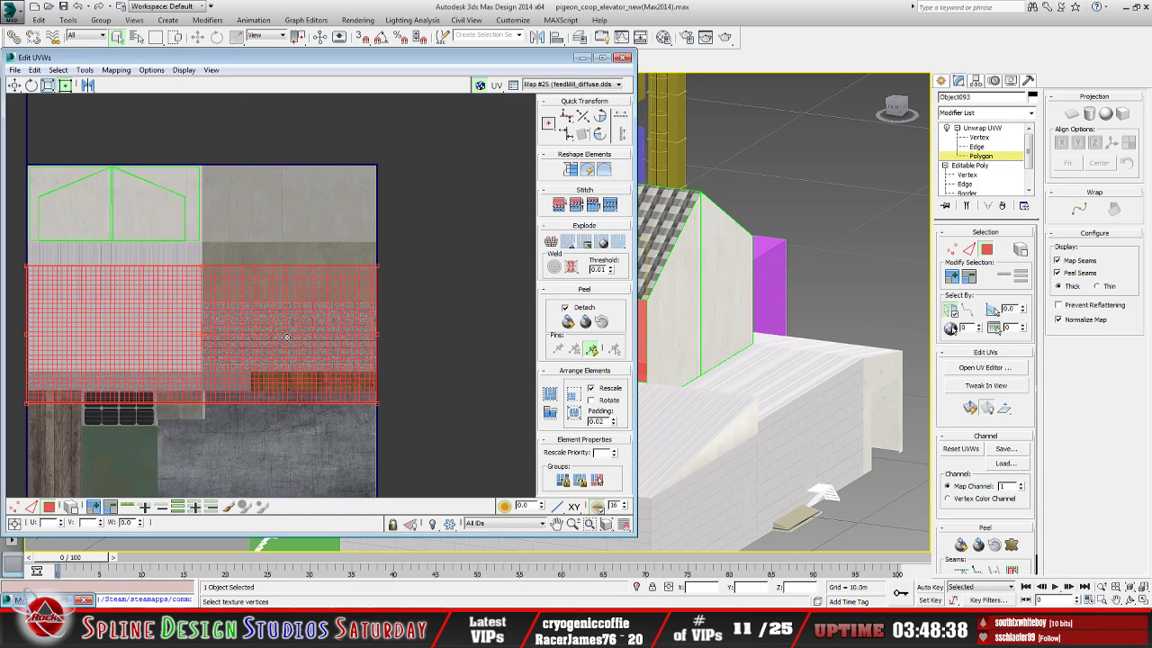
{"action": "key", "text": "ctrl+b"}
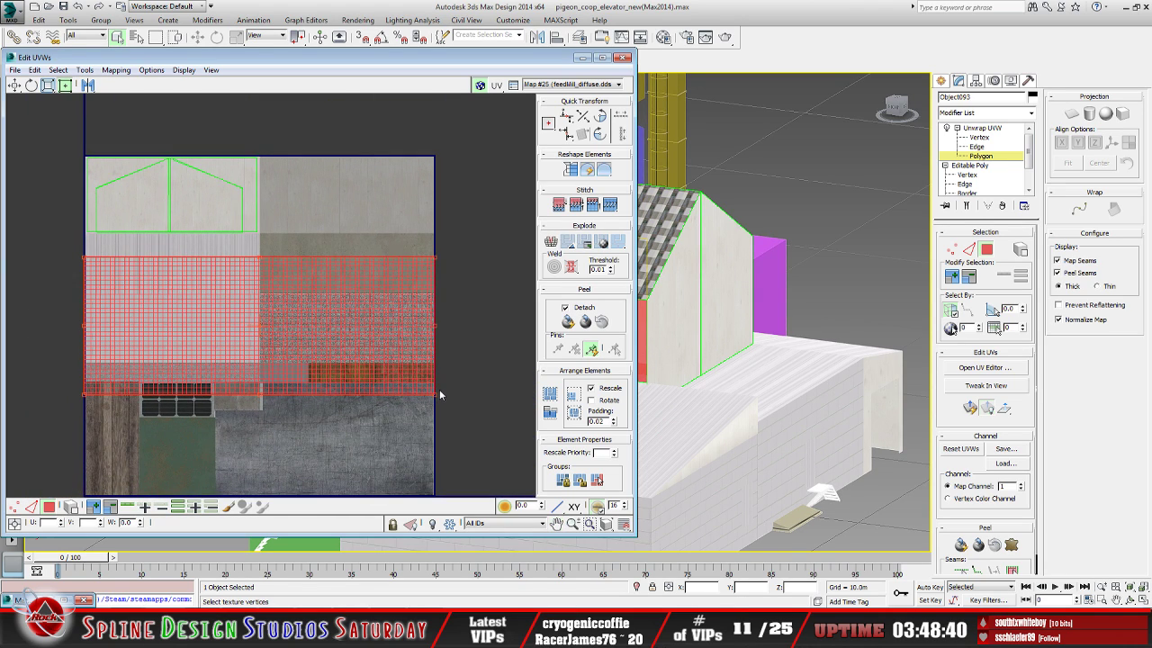
{"action": "left_click", "coordinate": [463, 415]}
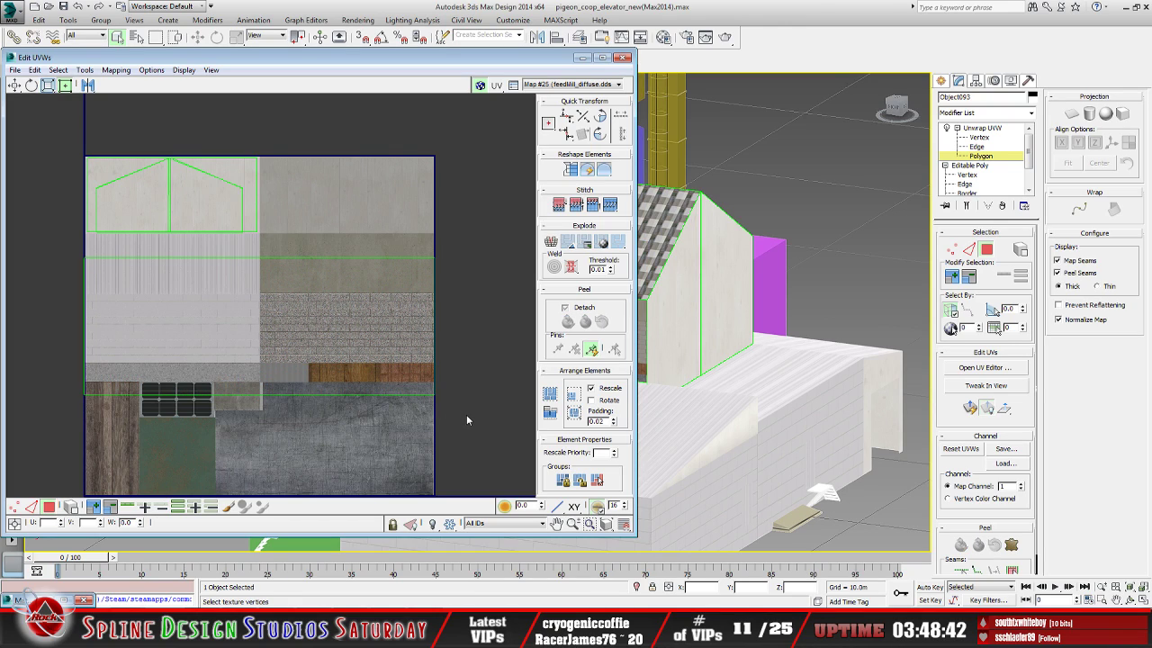
{"action": "left_click", "coordinate": [361, 396]}
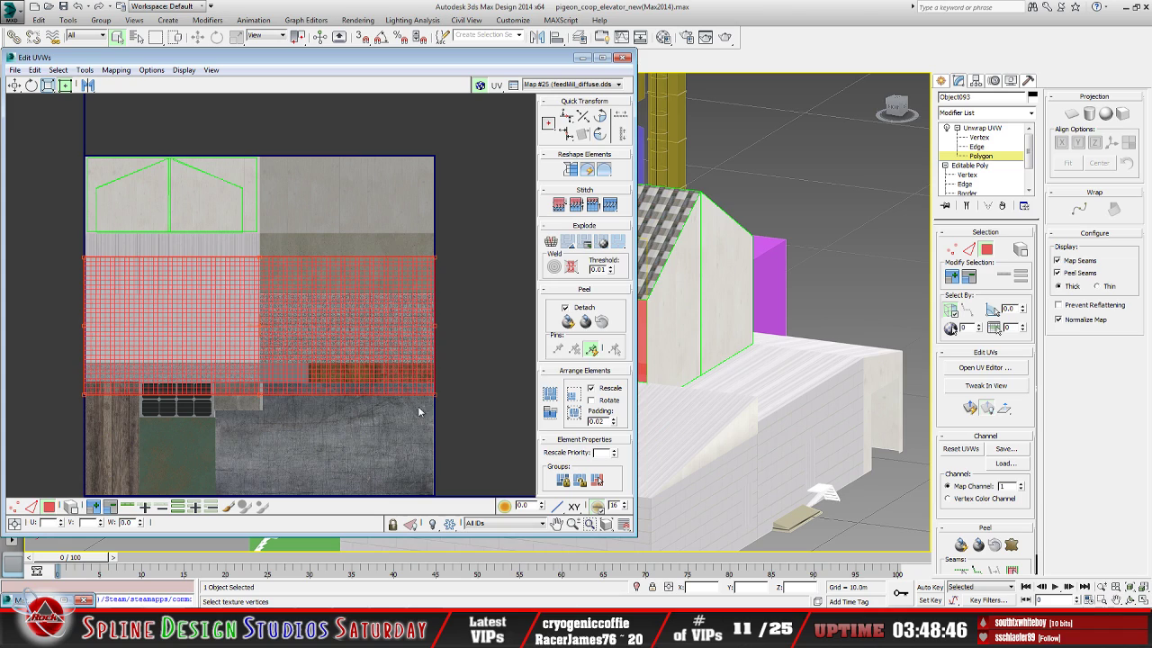
{"action": "left_click_drag", "start_coordinate": [435, 394], "coordinate": [215, 238]}
{"action": "middle_click_drag", "start_coordinate": [276, 287], "coordinate": [305, 307]}
{"action": "left_click_drag", "start_coordinate": [209, 302], "coordinate": [245, 260]}
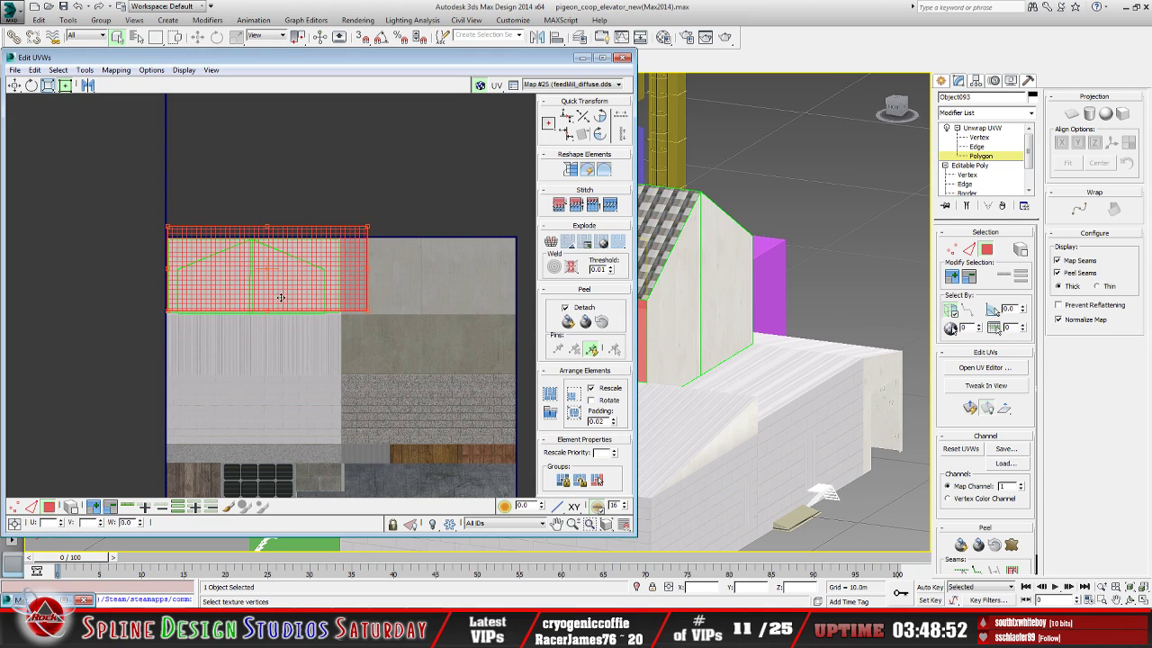
Fit the corners of the long side wall's UVs inside the borders of the pale wood-plank area
{"action": "scroll", "coordinate": [278, 295], "scroll_direction": "up", "scroll_amount": 3}
{"action": "scroll", "coordinate": [301, 296], "scroll_direction": "down", "scroll_amount": 1}
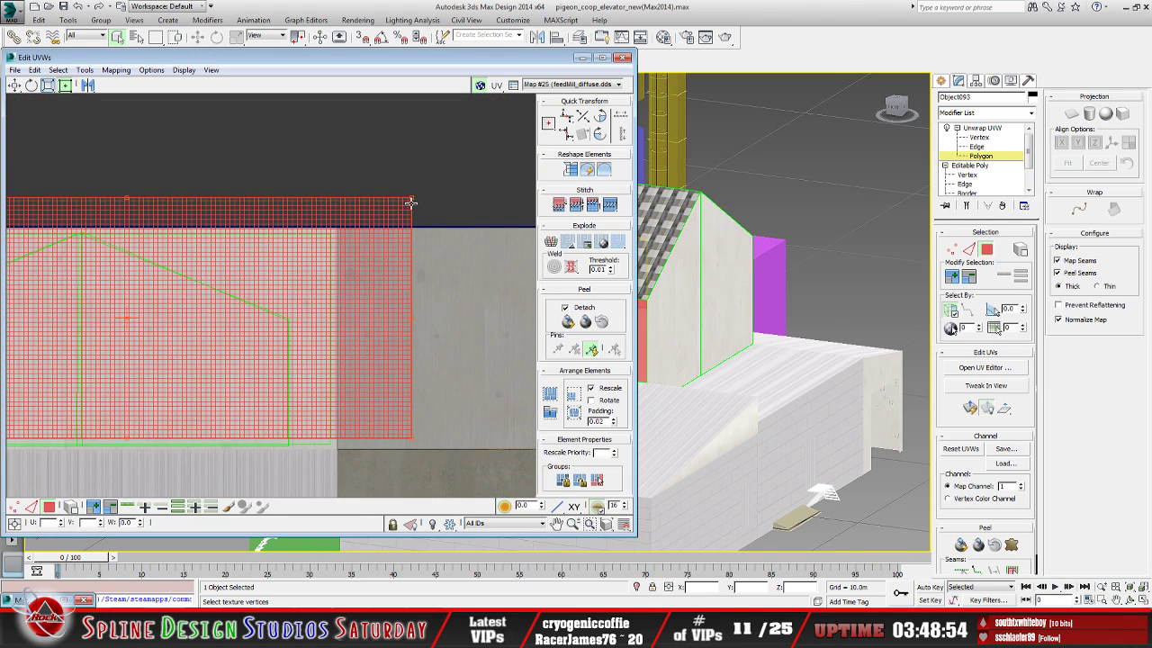
{"action": "left_click_drag", "start_coordinate": [411, 197], "coordinate": [326, 236]}
{"action": "left_click_drag", "start_coordinate": [324, 438], "coordinate": [328, 442]}
{"action": "middle_click_drag", "start_coordinate": [277, 429], "coordinate": [259, 359]}
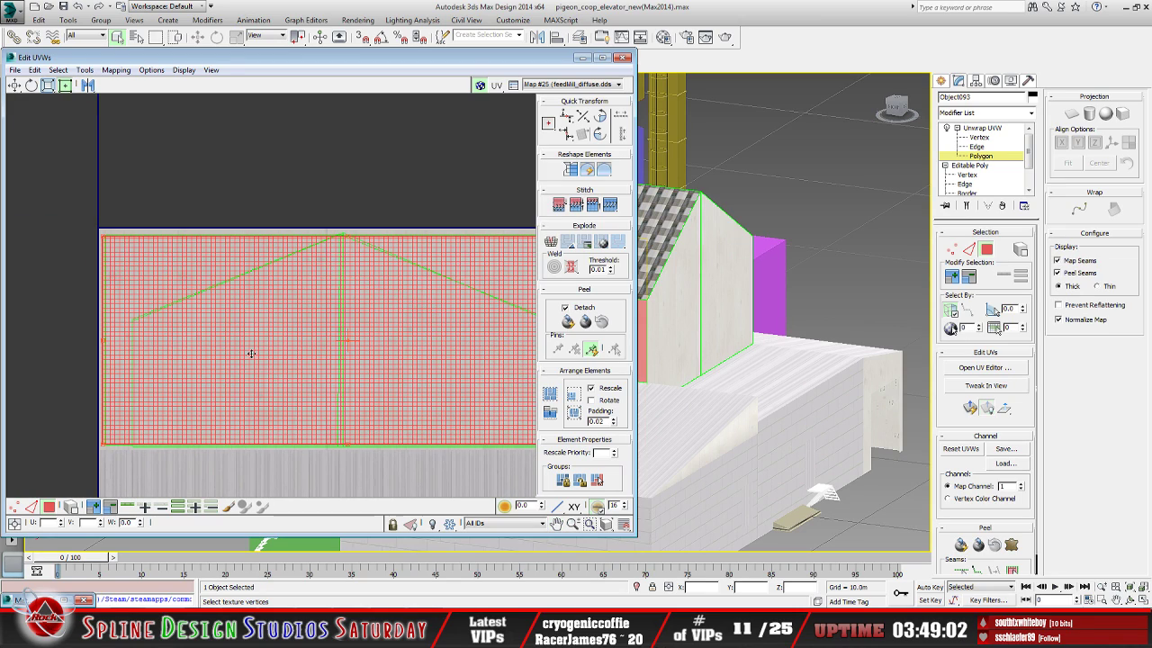
{"action": "left_click_drag", "start_coordinate": [104, 450], "coordinate": [108, 443]}
{"action": "scroll", "coordinate": [90, 434], "scroll_direction": "down", "scroll_amount": 3}
{"action": "left_click", "coordinate": [225, 276]}
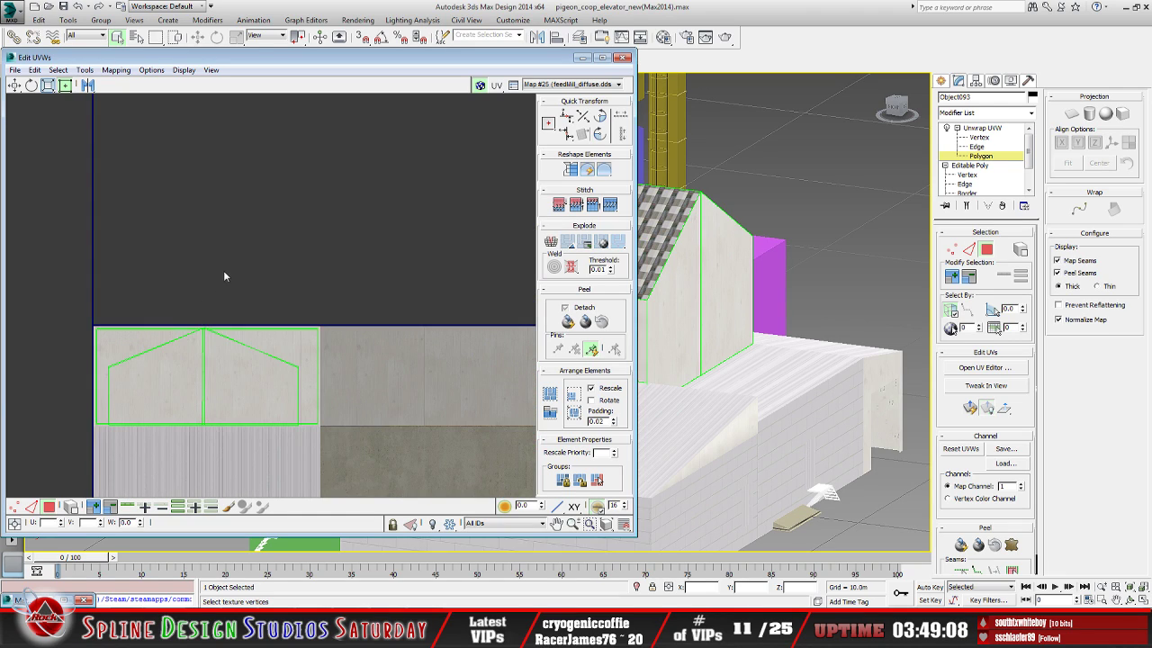
Examine the plank texture on the side walls and gables around the tall building, outside the UV editor
{"action": "left_click", "coordinate": [583, 58]}
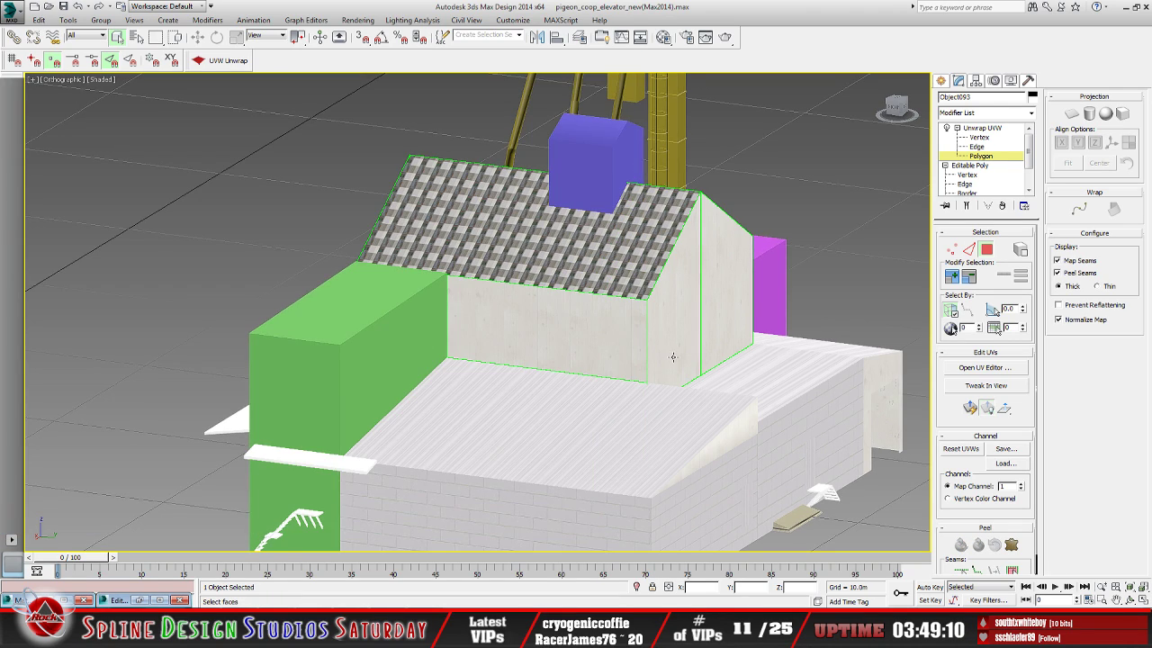
{"action": "middle_click_drag", "start_coordinate": [678, 356], "coordinate": [463, 420]}
{"action": "scroll", "coordinate": [441, 416], "scroll_direction": "up", "scroll_amount": 1}
{"action": "scroll", "coordinate": [426, 412], "scroll_direction": "up", "scroll_amount": 5}
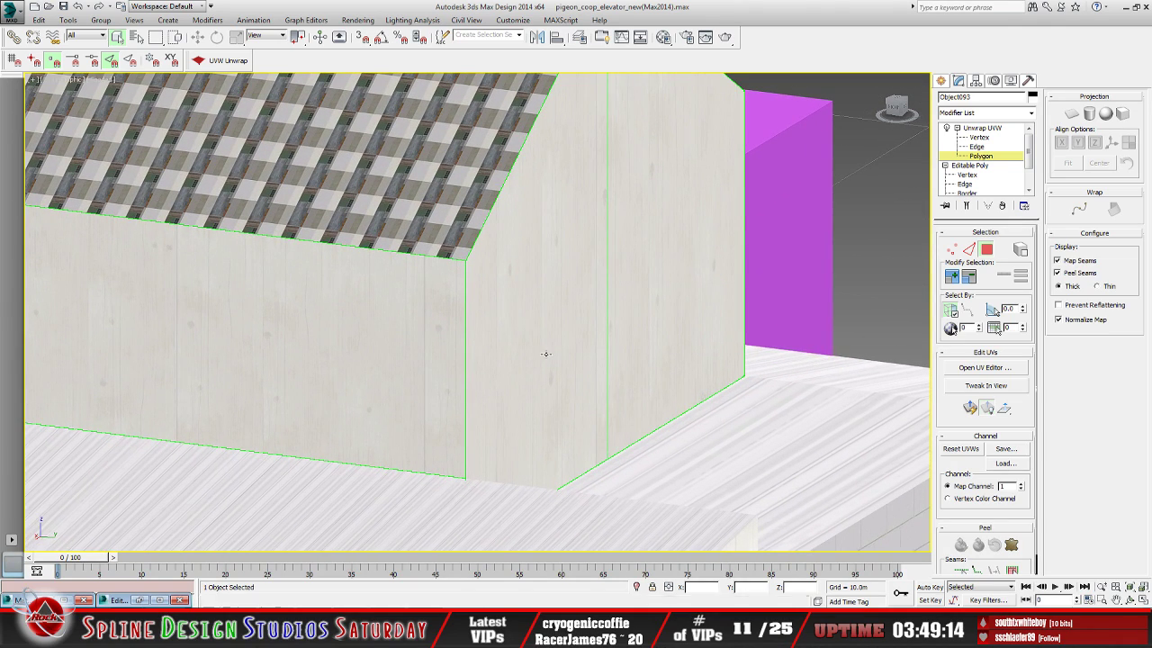
{"action": "middle_click_drag", "start_coordinate": [519, 333], "coordinate": [513, 341], "text": "alt"}
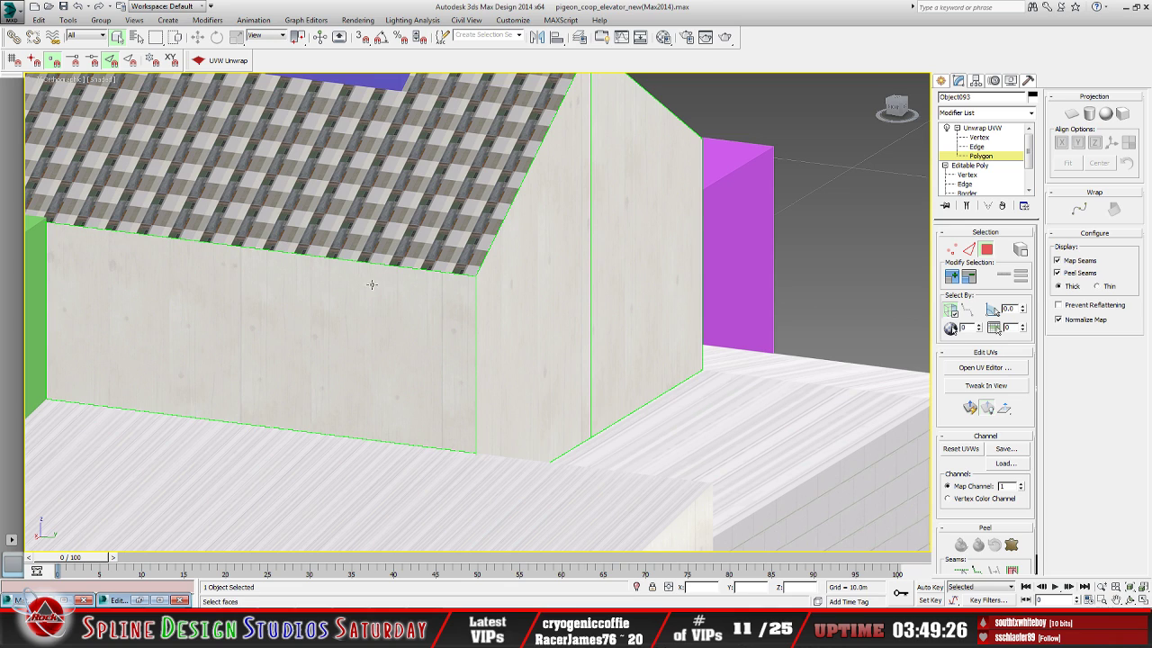
{"action": "scroll", "coordinate": [375, 362], "scroll_direction": "down", "scroll_amount": 10}
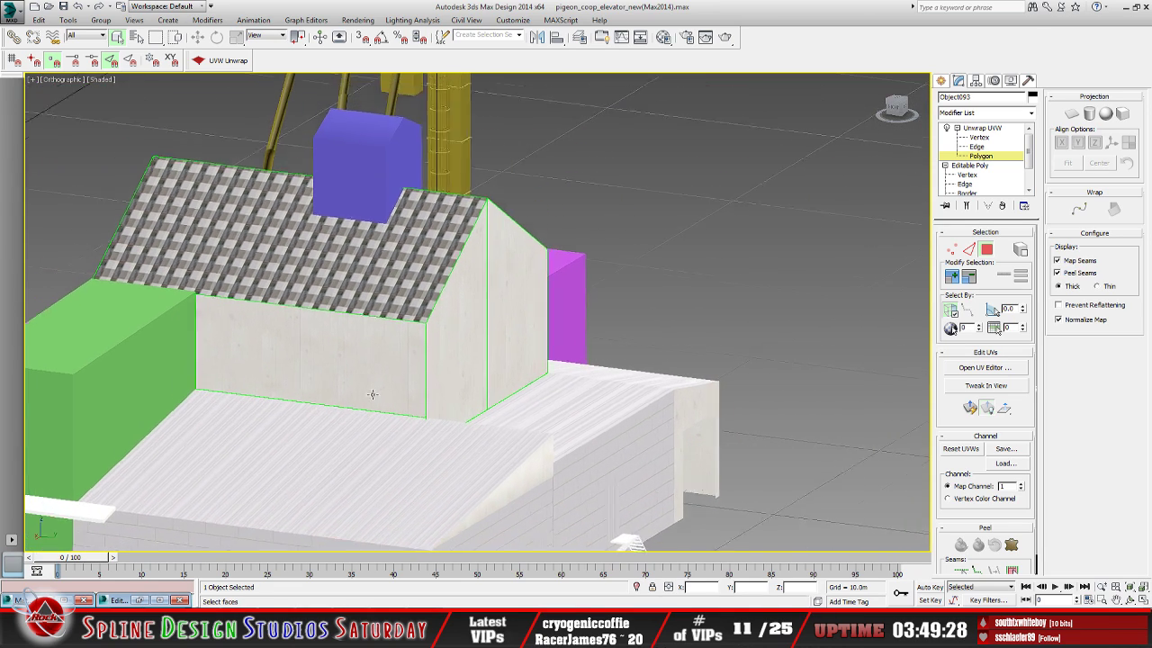
{"action": "left_click", "coordinate": [1130, 599]}
{"action": "left_click_drag", "start_coordinate": [515, 362], "coordinate": [368, 357]}
{"action": "scroll", "coordinate": [368, 357], "scroll_direction": "up", "scroll_amount": 5}
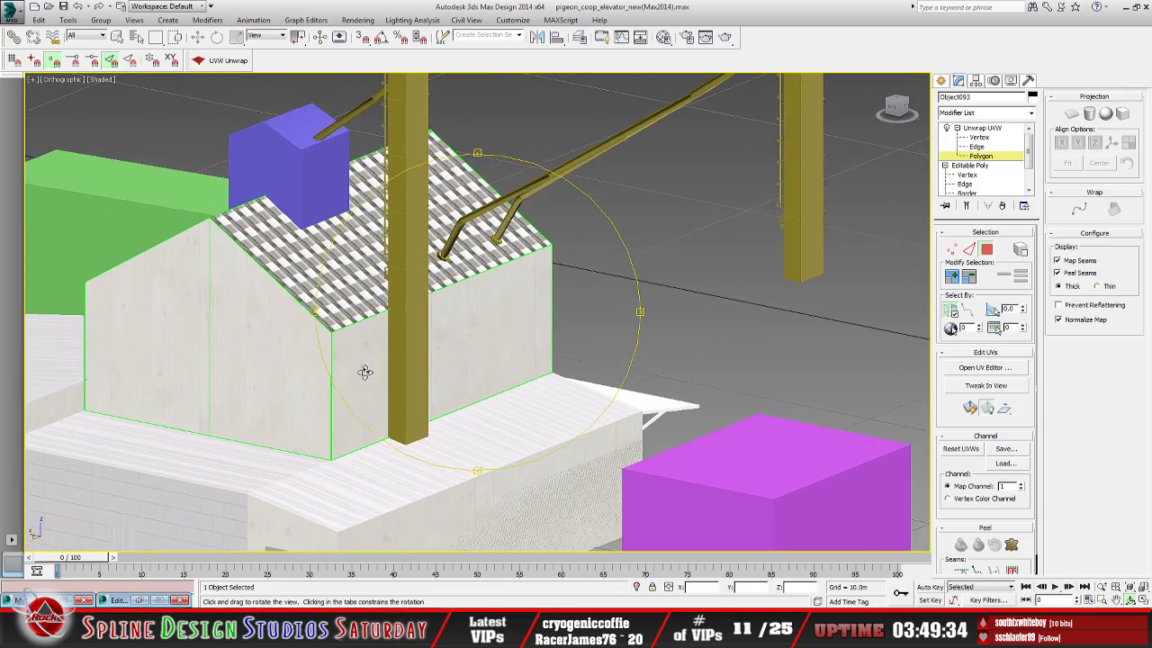
{"action": "left_click_drag", "start_coordinate": [368, 357], "coordinate": [508, 409]}
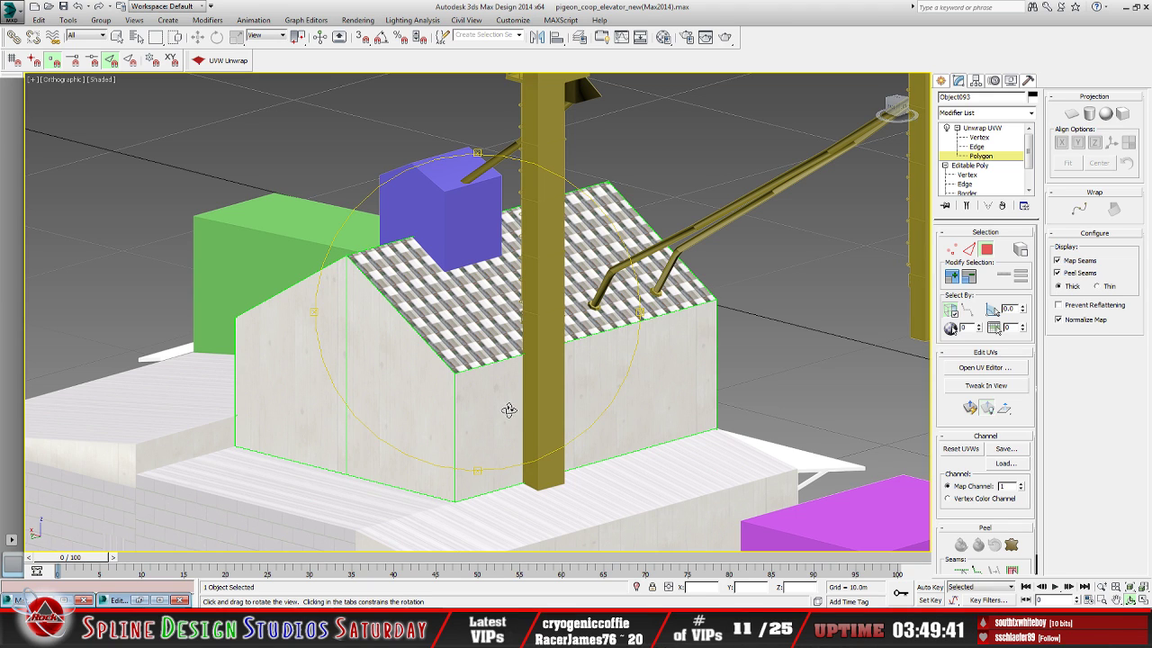
{"action": "left_click_drag", "start_coordinate": [496, 406], "coordinate": [514, 422]}
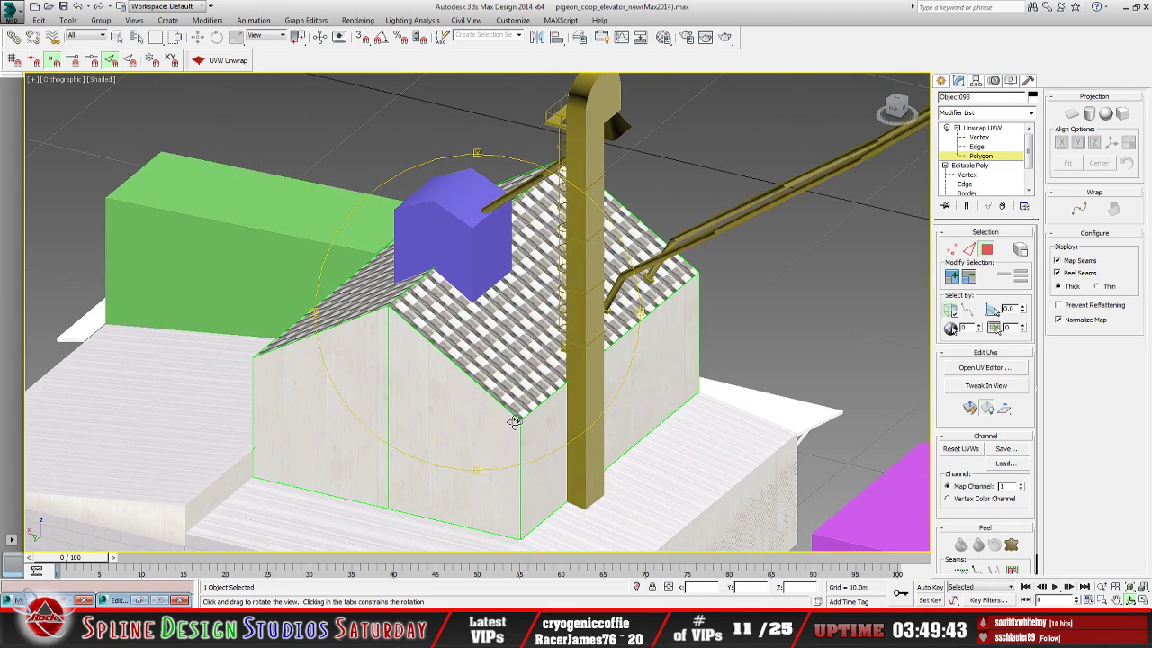
Select the roof slope beside the elevator column and quick planar map it
{"action": "left_click", "coordinate": [117, 38]}
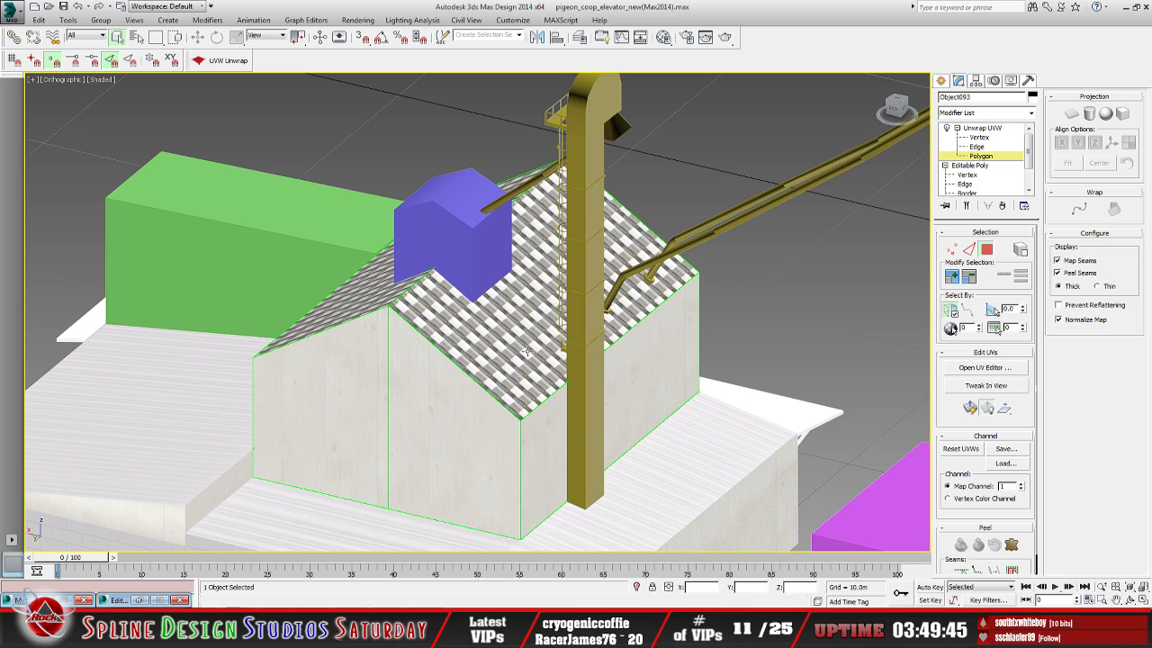
{"action": "left_click", "coordinate": [496, 353]}
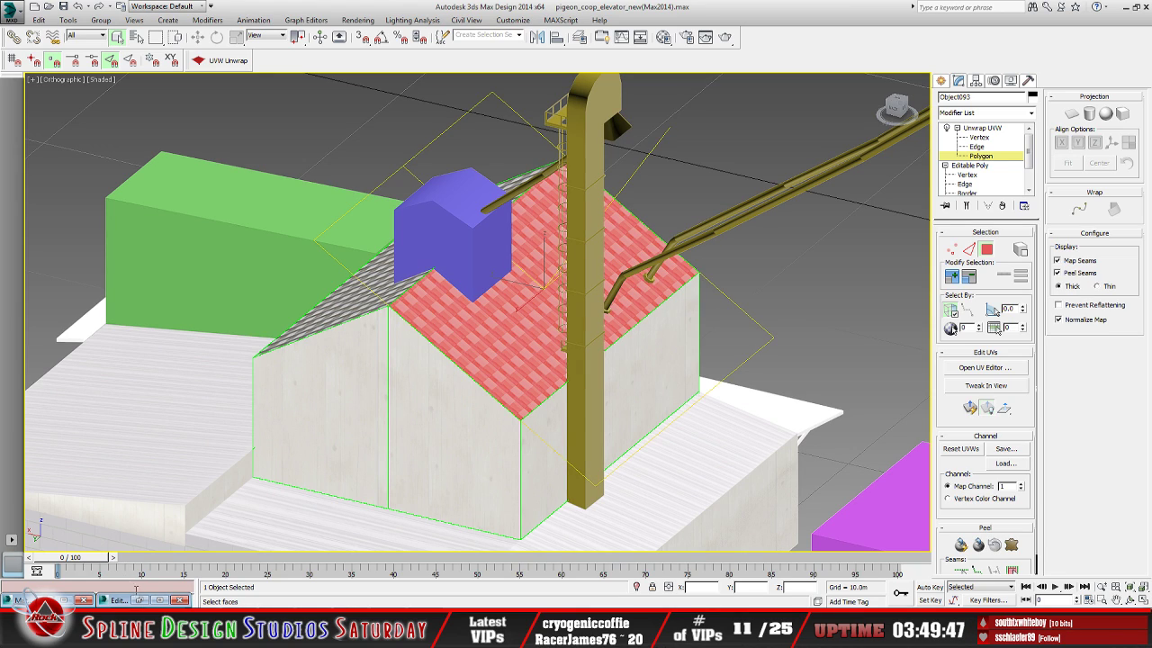
{"action": "left_click", "coordinate": [120, 601]}
{"action": "scroll", "coordinate": [204, 270], "scroll_direction": "down", "scroll_amount": 5}
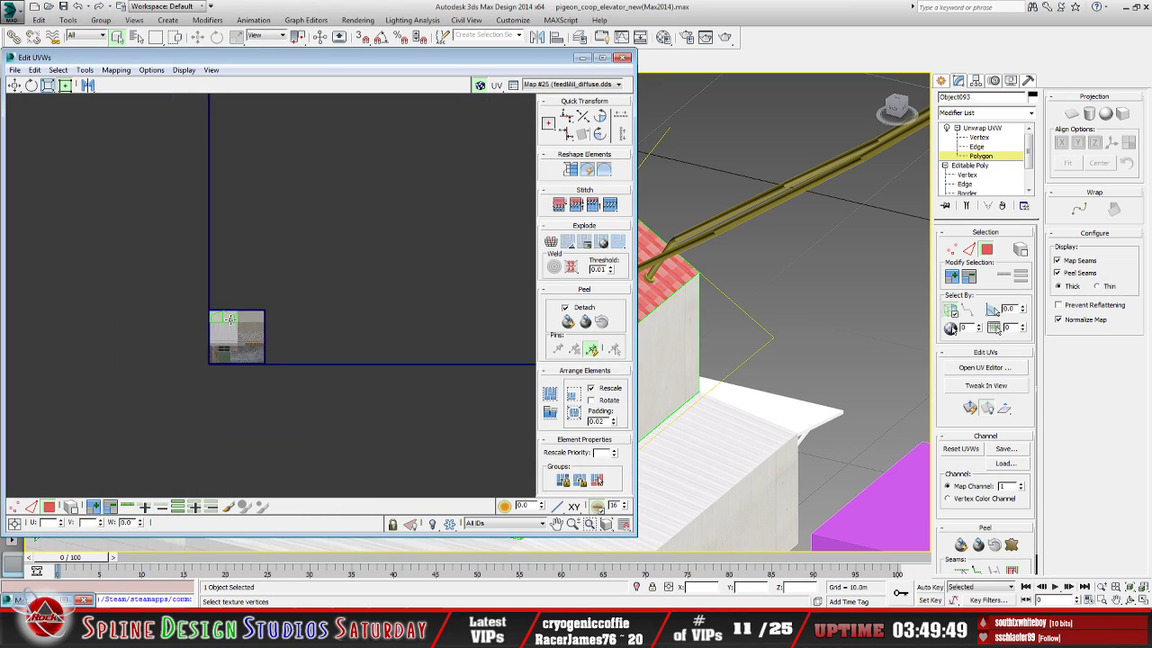
{"action": "middle_click_drag", "start_coordinate": [364, 294], "coordinate": [321, 345]}
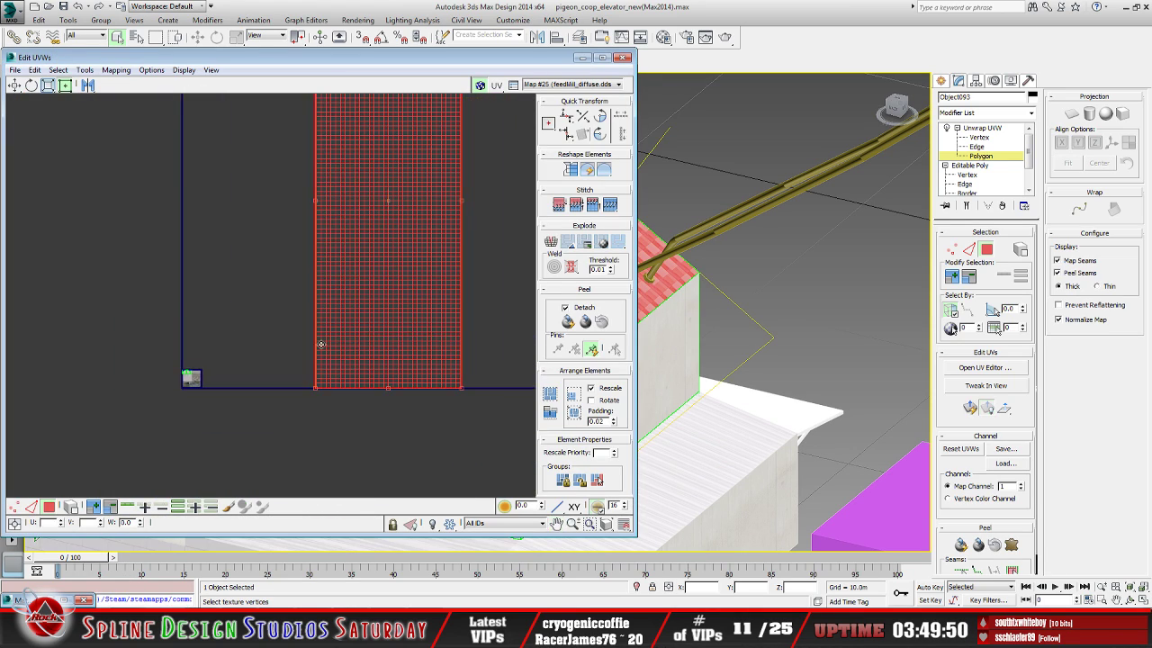
{"action": "left_click", "coordinate": [970, 409]}
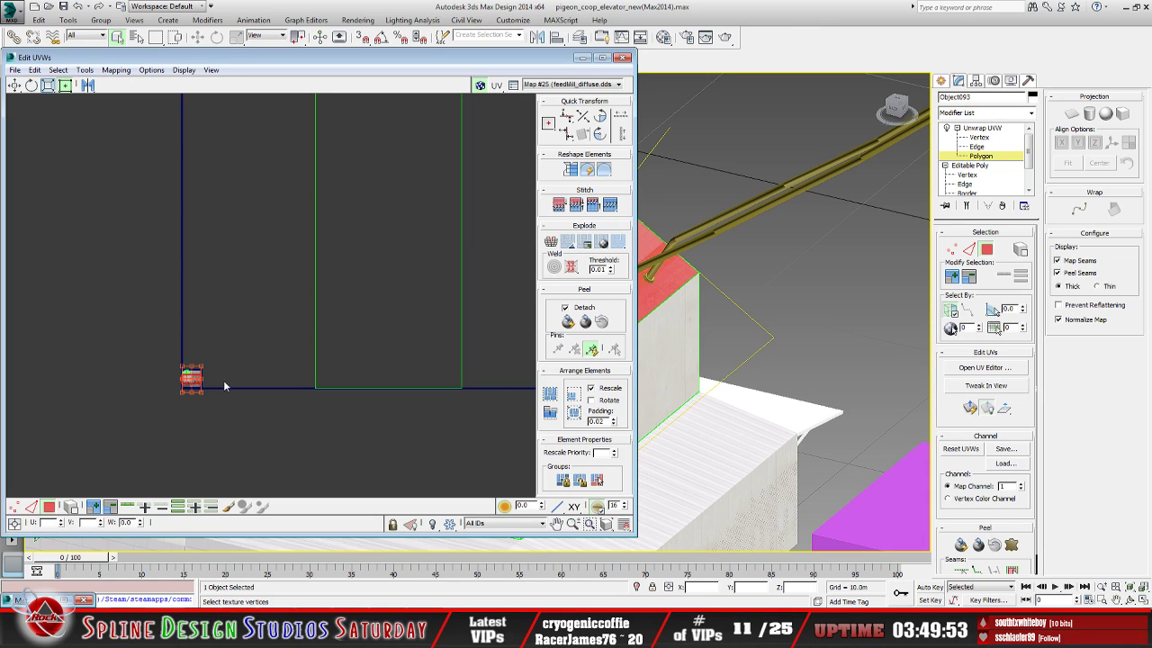
Scale the roof slope's UVs down and place them over the light corrugated metal area below the planks
{"action": "scroll", "coordinate": [270, 360], "scroll_direction": "up", "scroll_amount": 5}
{"action": "middle_click_drag", "start_coordinate": [243, 352], "coordinate": [353, 361]}
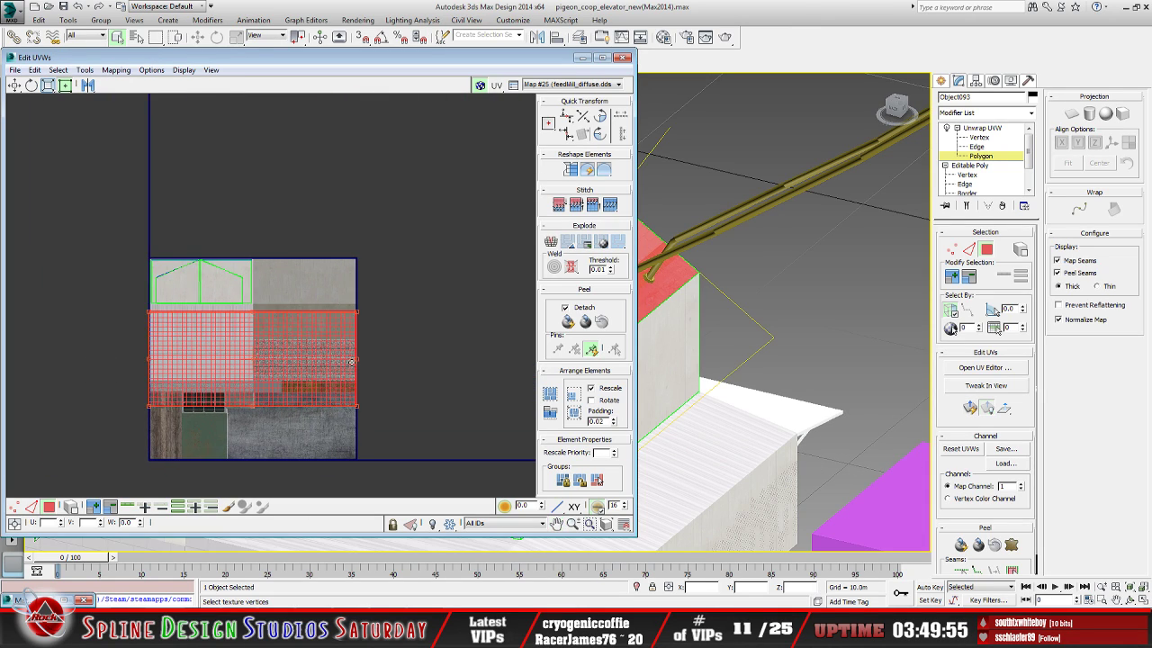
{"action": "left_click_drag", "start_coordinate": [358, 406], "coordinate": [286, 321]}
{"action": "scroll", "coordinate": [232, 345], "scroll_direction": "up", "scroll_amount": 2}
{"action": "scroll", "coordinate": [232, 345], "scroll_direction": "up", "scroll_amount": 2}
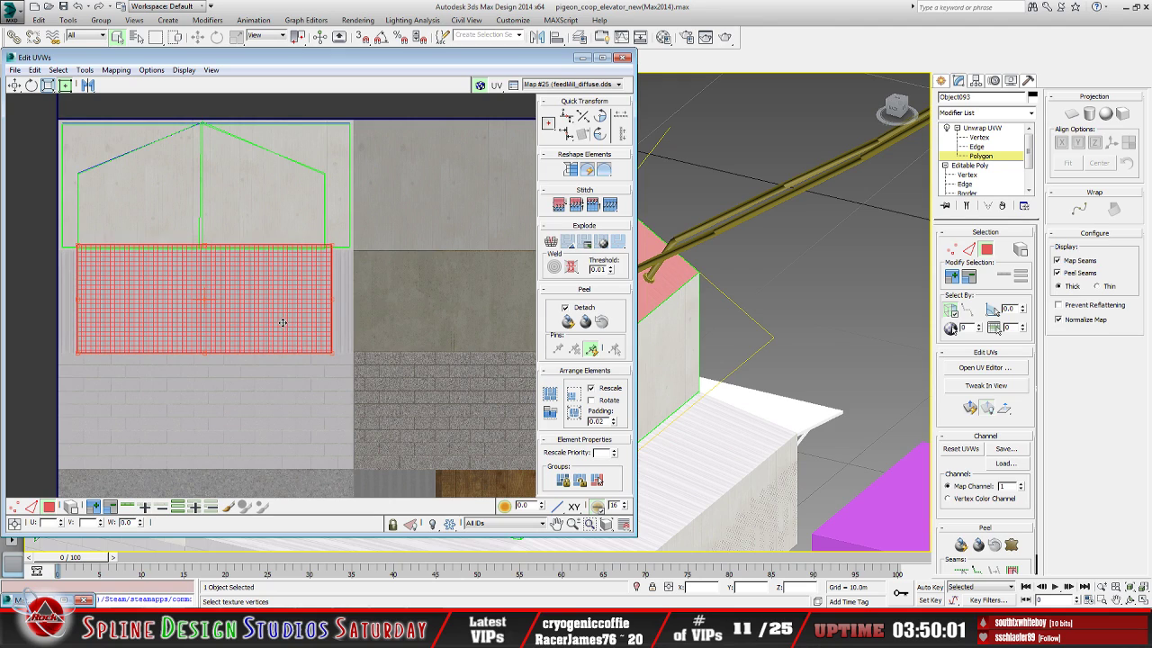
Stretch the corners of the roof slope's UVs to fill the light corrugated metal area
{"action": "scroll", "coordinate": [281, 324], "scroll_direction": "up", "scroll_amount": 2}
{"action": "middle_click_drag", "start_coordinate": [264, 341], "coordinate": [262, 412]}
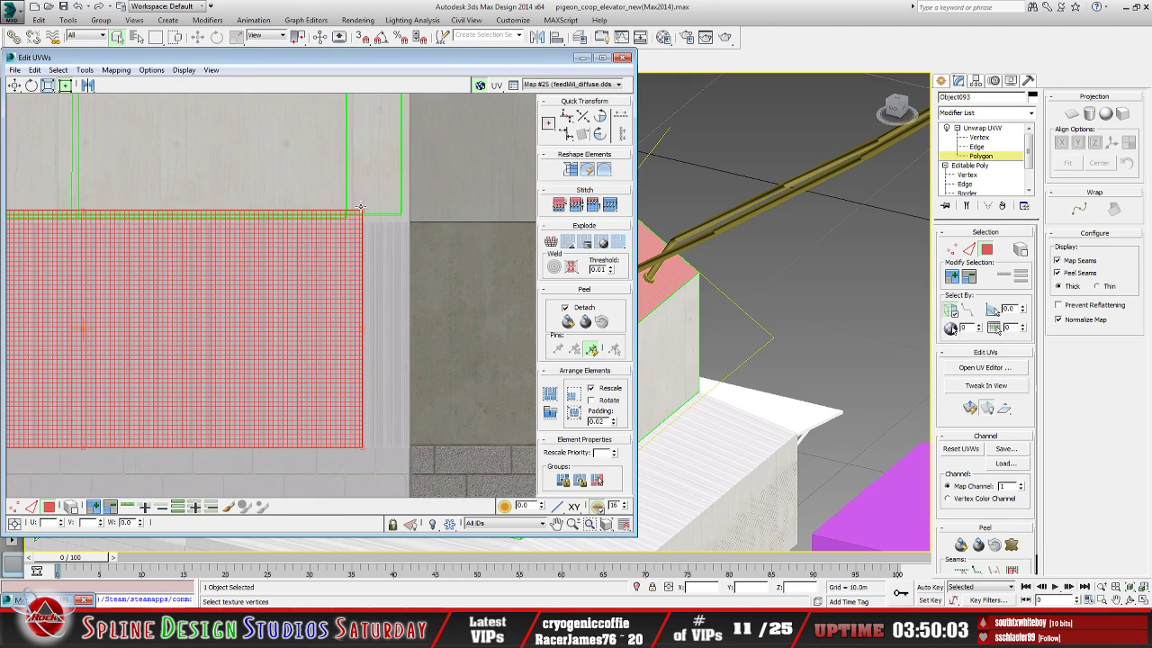
{"action": "left_click_drag", "start_coordinate": [360, 209], "coordinate": [393, 224]}
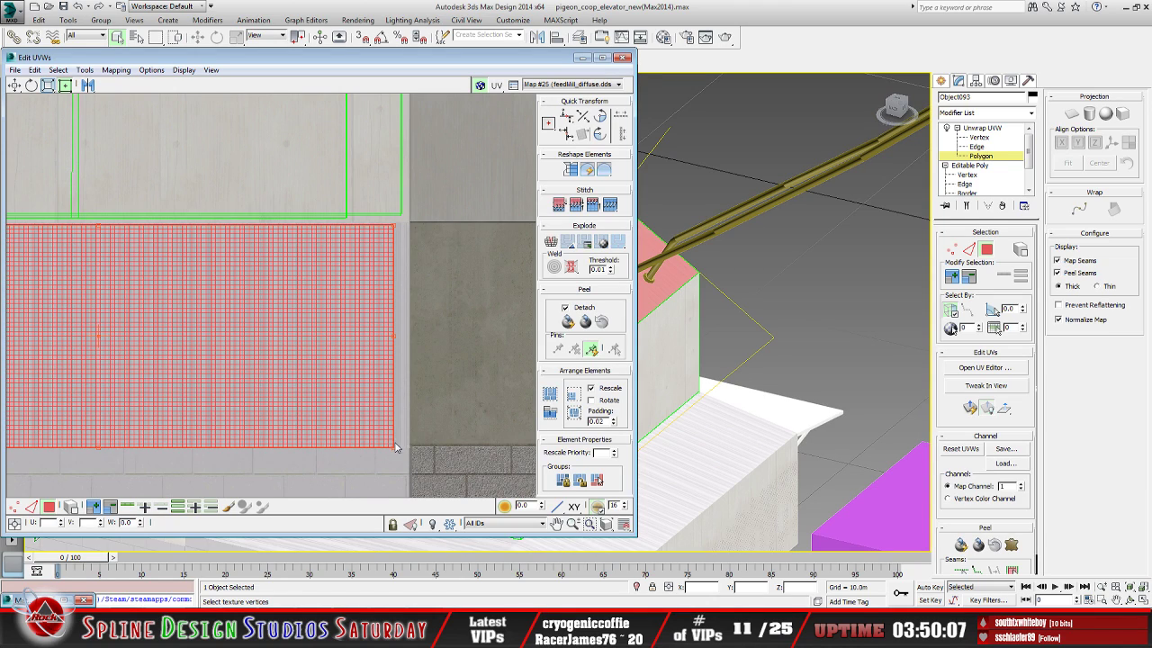
{"action": "left_click_drag", "start_coordinate": [393, 445], "coordinate": [406, 446]}
{"action": "middle_click_drag", "start_coordinate": [290, 403], "coordinate": [426, 366]}
{"action": "left_click_drag", "start_coordinate": [113, 411], "coordinate": [73, 405]}
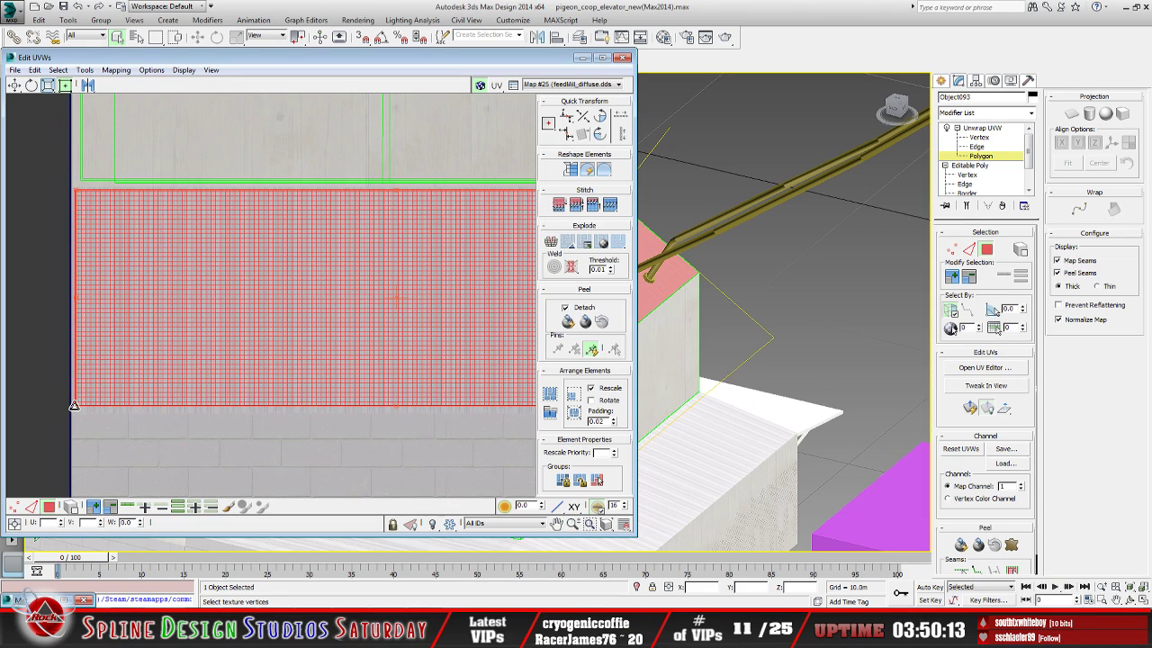
{"action": "left_click", "coordinate": [39, 349]}
{"action": "left_click", "coordinate": [582, 58]}
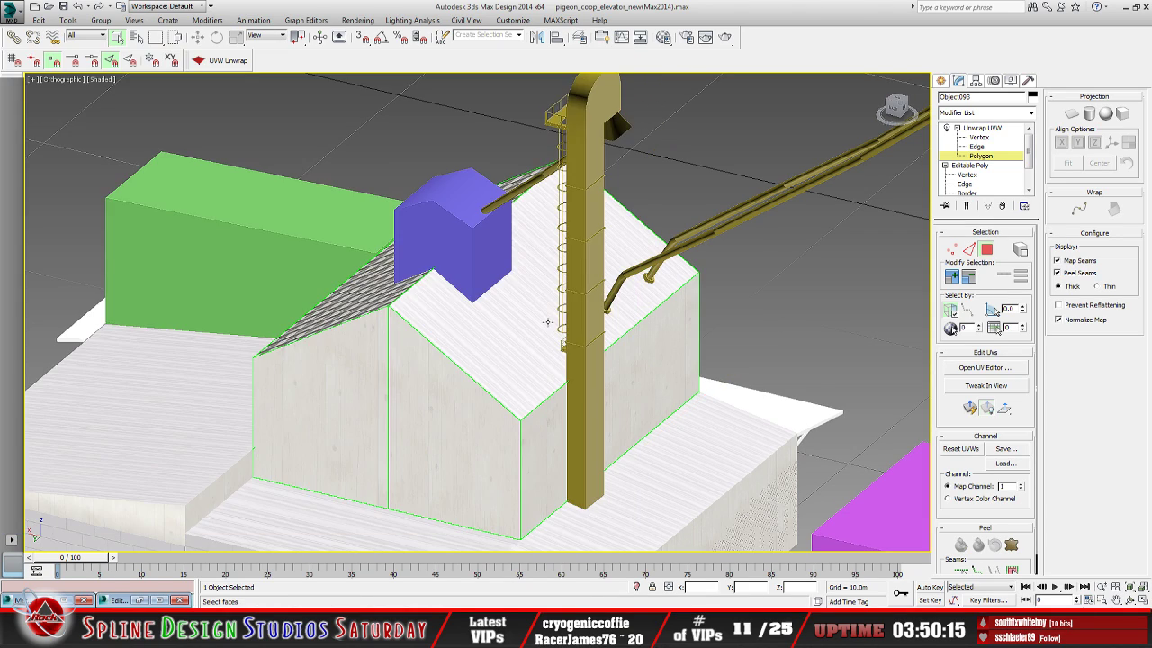
Select the opposite roof slope beside the green block and quick planar map it
{"action": "middle_click_drag", "start_coordinate": [543, 322], "coordinate": [562, 348]}
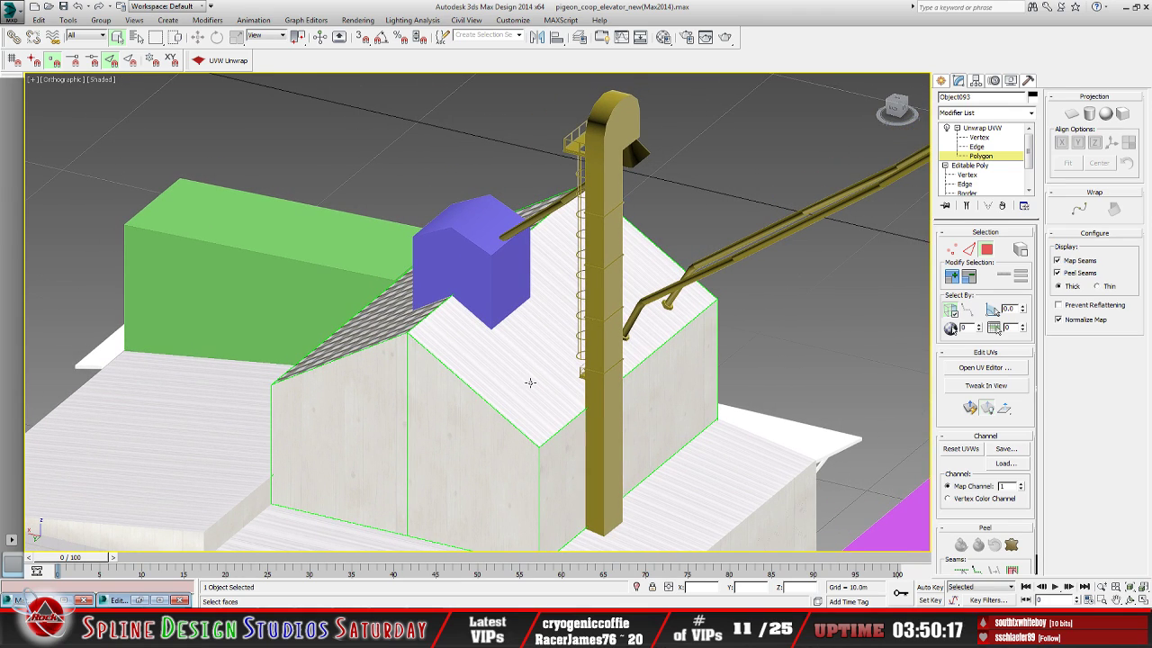
{"action": "scroll", "coordinate": [549, 333], "scroll_direction": "down", "scroll_amount": 3}
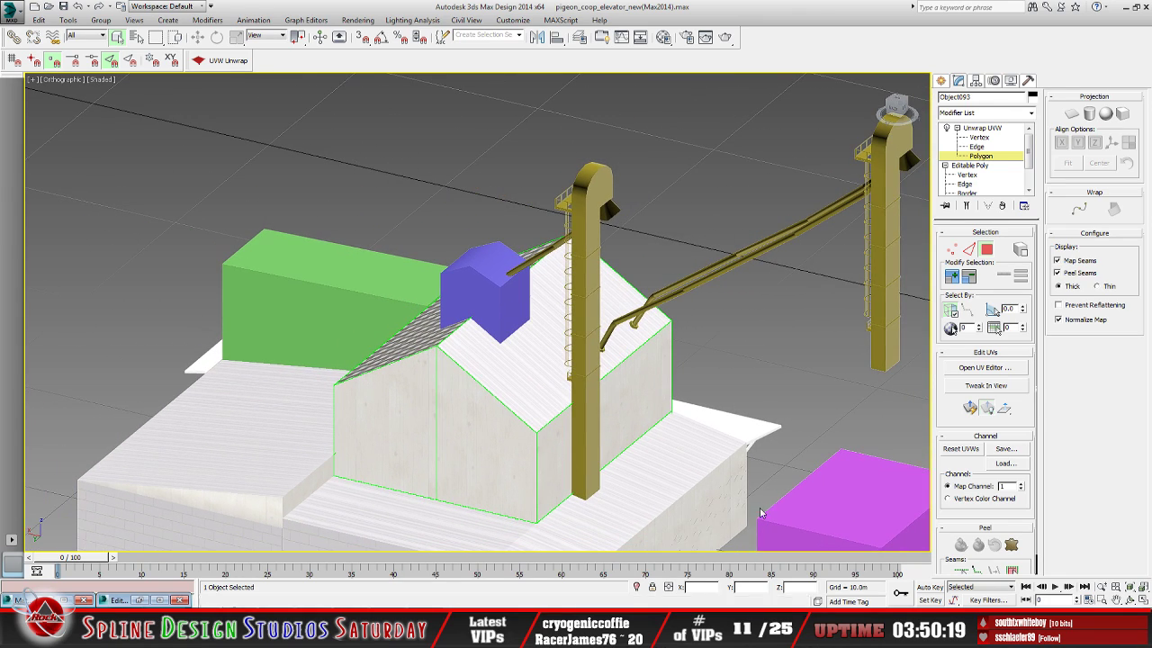
{"action": "left_click", "coordinate": [1131, 600]}
{"action": "left_click_drag", "start_coordinate": [422, 343], "coordinate": [446, 312]}
{"action": "scroll", "coordinate": [445, 348], "scroll_direction": "up", "scroll_amount": 6}
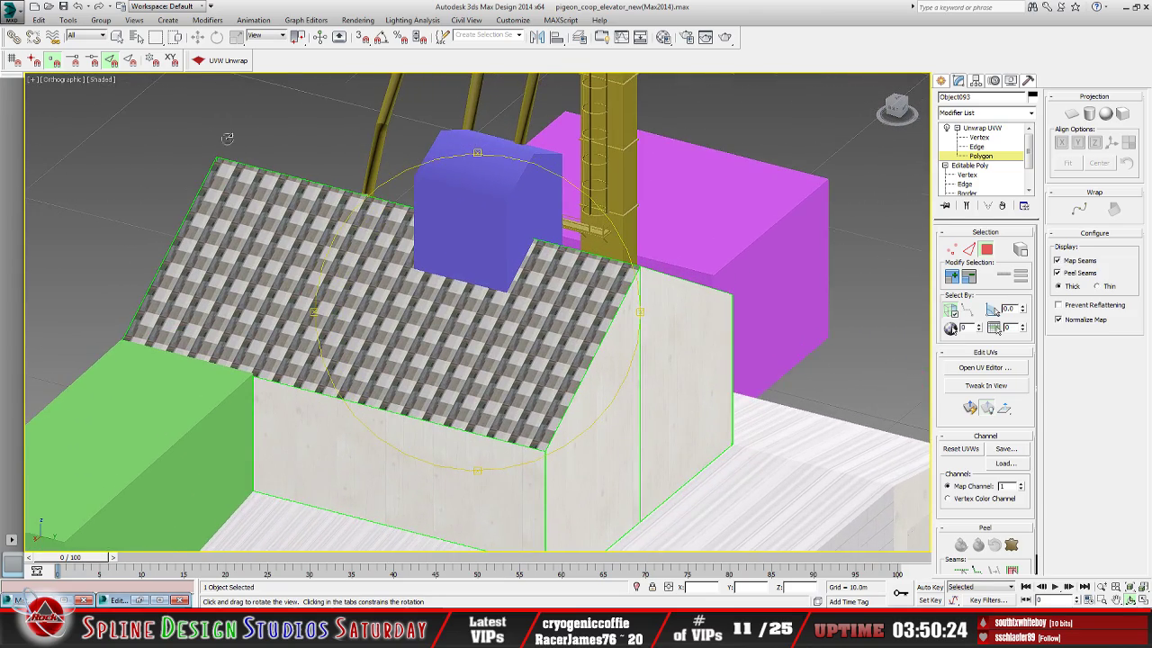
{"action": "left_click", "coordinate": [117, 36]}
{"action": "left_click", "coordinate": [418, 334]}
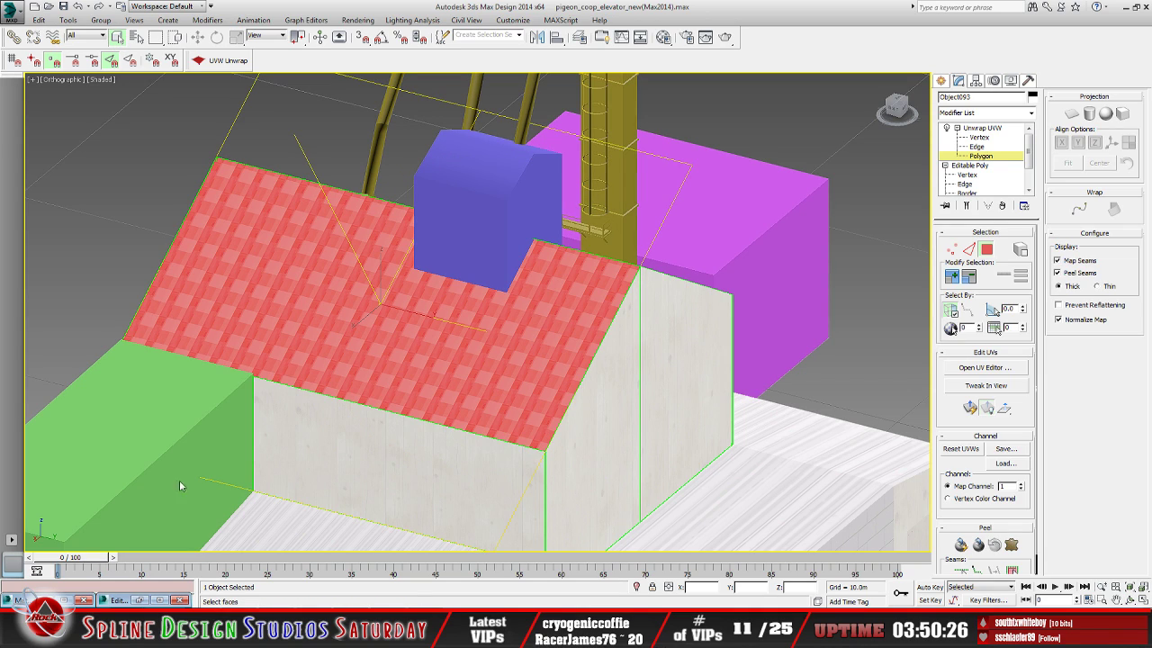
{"action": "left_click", "coordinate": [137, 600]}
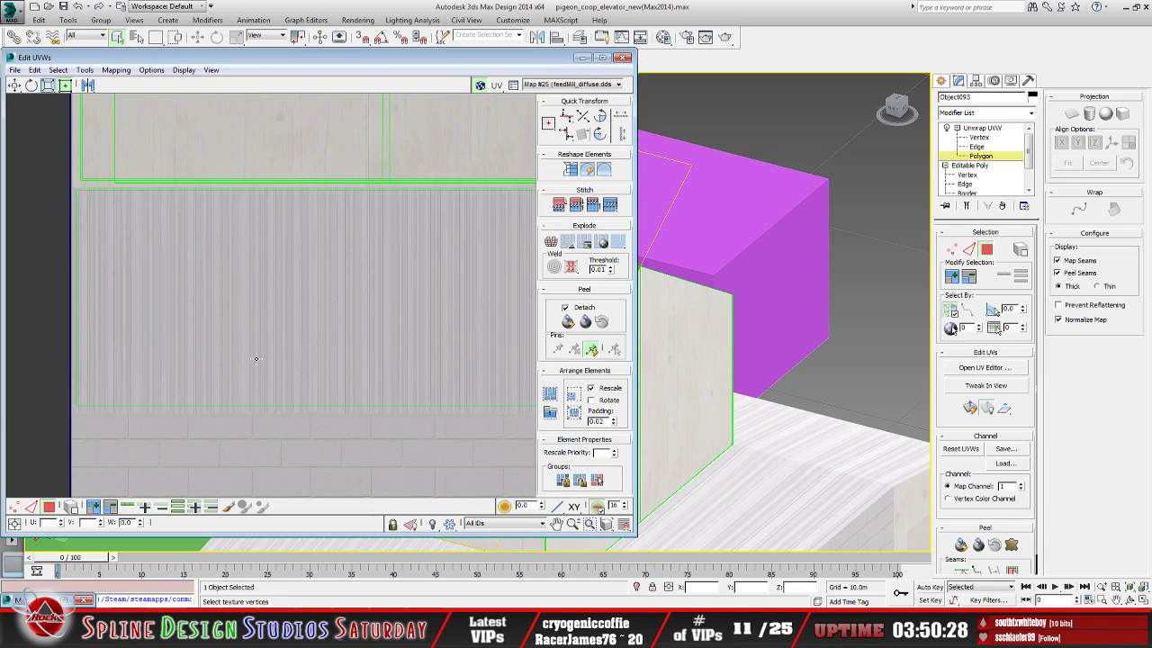
{"action": "scroll", "coordinate": [279, 371], "scroll_direction": "down", "scroll_amount": 10}
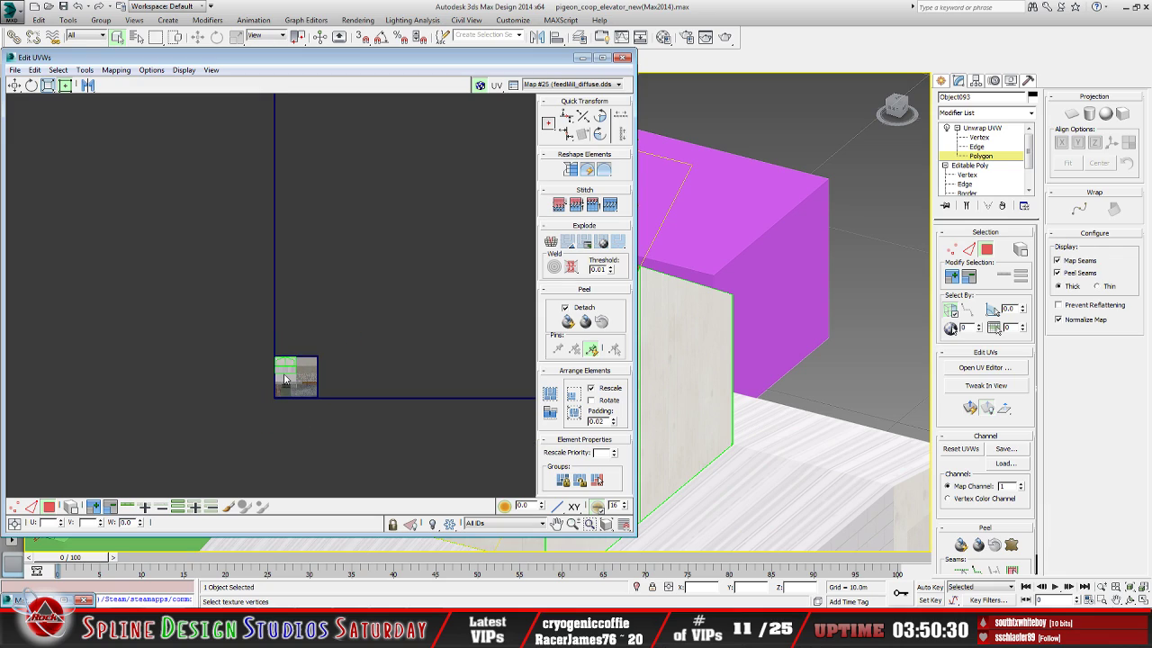
{"action": "left_click", "coordinate": [979, 412]}
Move the opposite roof slope's UVs down and scale them to the light corrugated metal area below the planks
{"action": "scroll", "coordinate": [301, 344], "scroll_direction": "up", "scroll_amount": 8}
{"action": "scroll", "coordinate": [380, 342], "scroll_direction": "up", "scroll_amount": 2}
{"action": "middle_click_drag", "start_coordinate": [380, 342], "coordinate": [205, 381]}
{"action": "left_click_drag", "start_coordinate": [311, 382], "coordinate": [314, 310]}
{"action": "scroll", "coordinate": [285, 339], "scroll_direction": "up", "scroll_amount": 4}
{"action": "scroll", "coordinate": [284, 344], "scroll_direction": "down", "scroll_amount": 3}
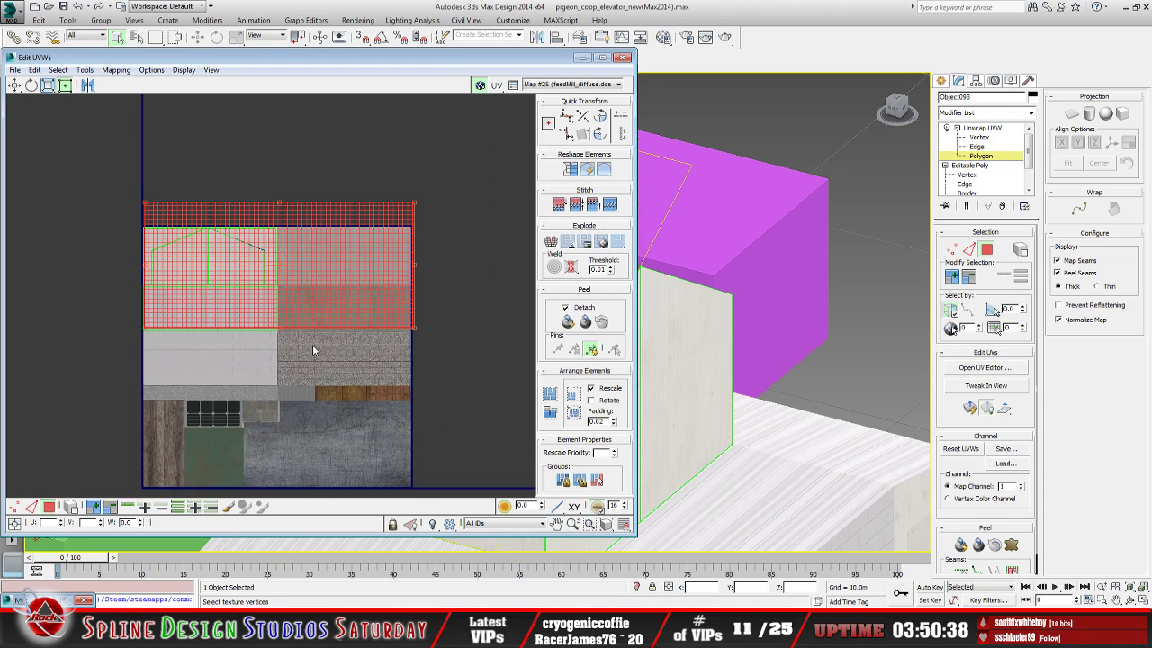
{"action": "left_click_drag", "start_coordinate": [413, 203], "coordinate": [261, 303]}
Stretch the upper two corners of the roof slope's UVs to the edges of the light corrugated metal area
{"action": "scroll", "coordinate": [261, 303], "scroll_direction": "up", "scroll_amount": 3}
{"action": "scroll", "coordinate": [258, 301], "scroll_direction": "up", "scroll_amount": 2}
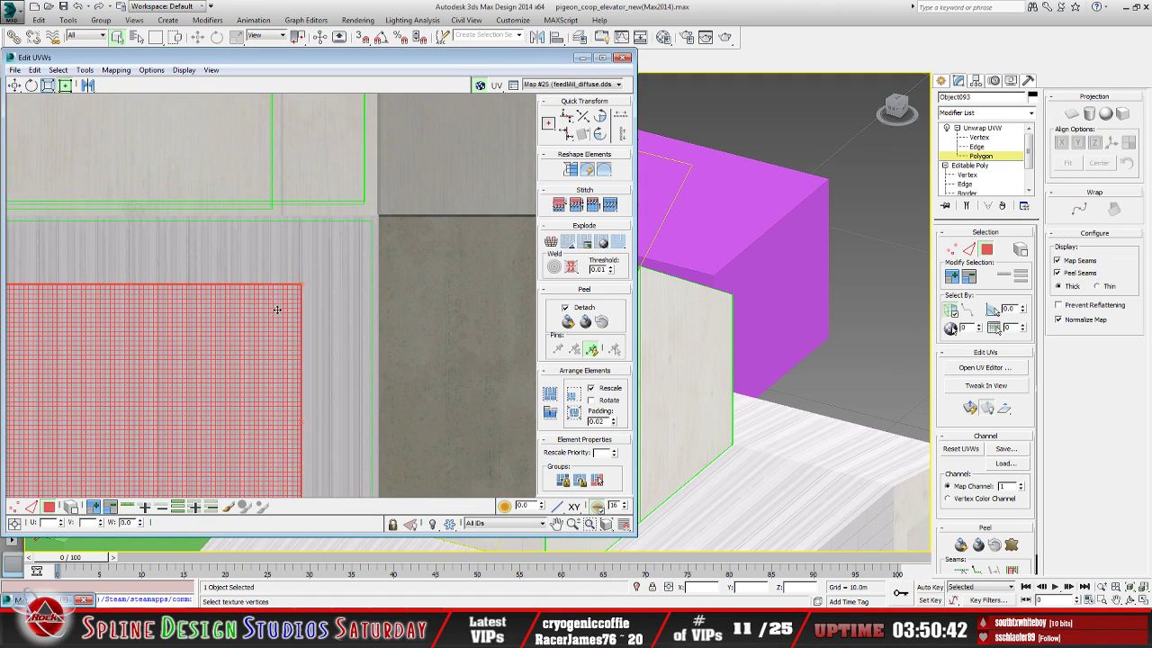
{"action": "left_click_drag", "start_coordinate": [301, 285], "coordinate": [371, 222]}
{"action": "scroll", "coordinate": [396, 301], "scroll_direction": "up", "scroll_amount": 2}
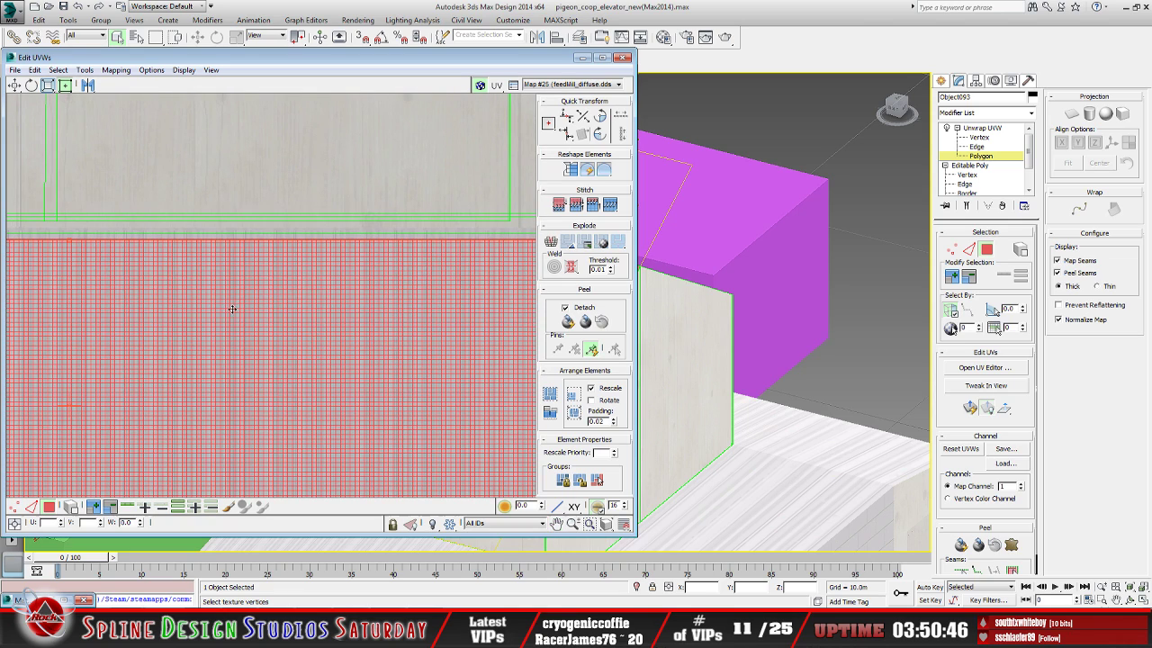
{"action": "middle_click_drag", "start_coordinate": [226, 290], "coordinate": [329, 290]}
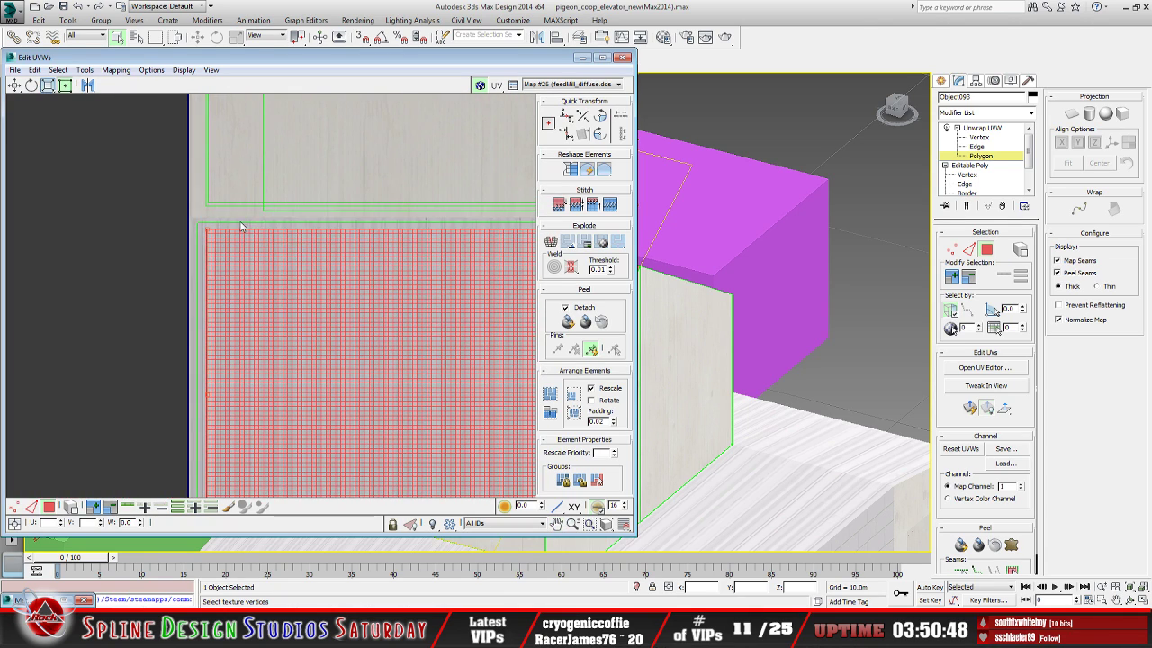
{"action": "scroll", "coordinate": [243, 212], "scroll_direction": "up", "scroll_amount": 2}
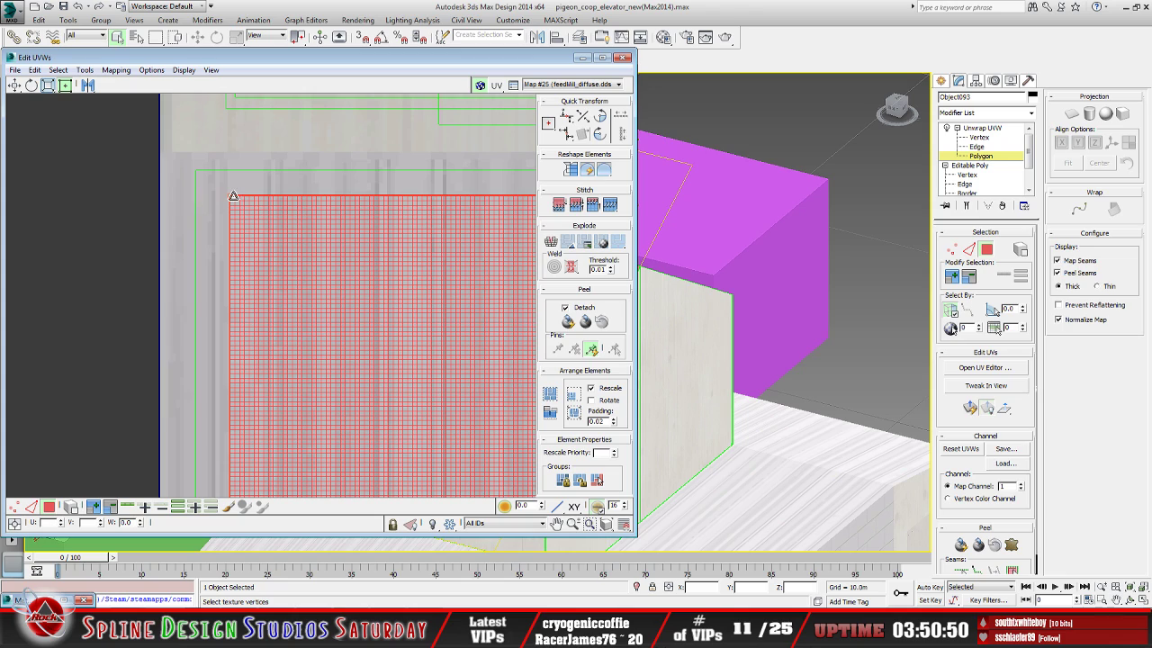
{"action": "left_click_drag", "start_coordinate": [232, 201], "coordinate": [206, 175]}
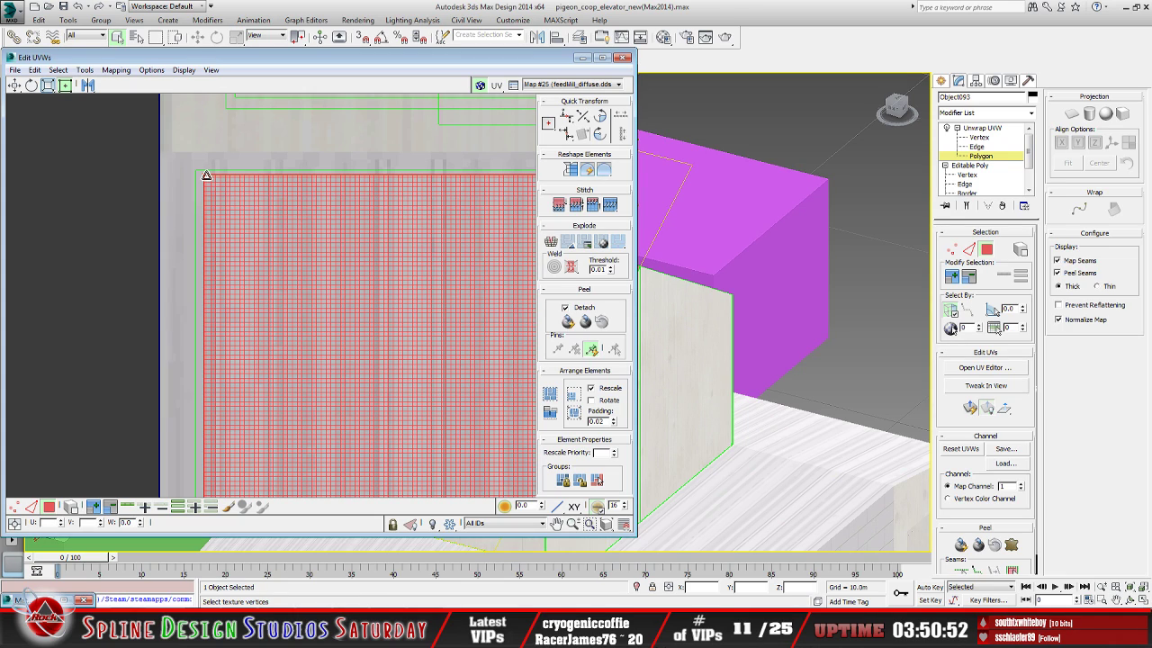
Stretch the lower two corners of the roof slope's UVs to fill the light corrugated metal area
{"action": "scroll", "coordinate": [257, 282], "scroll_direction": "up", "scroll_amount": 1}
{"action": "middle_click_drag", "start_coordinate": [258, 283], "coordinate": [272, 314]}
{"action": "left_click_drag", "start_coordinate": [183, 370], "coordinate": [186, 412]}
{"action": "middle_click_drag", "start_coordinate": [186, 413], "coordinate": [270, 378]}
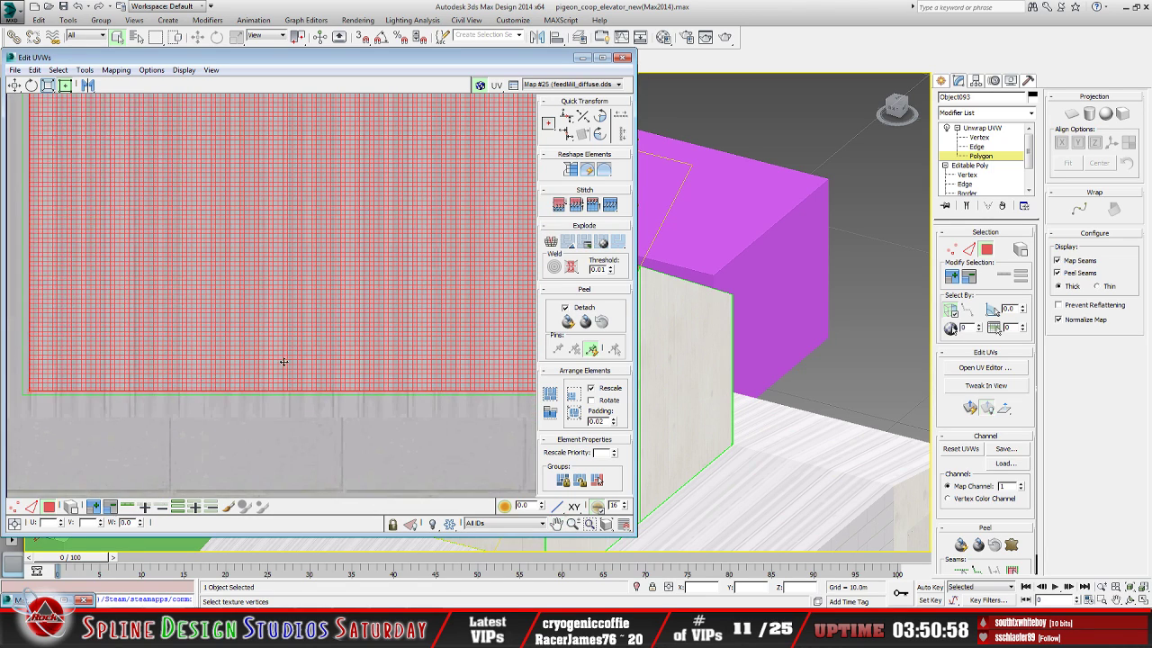
{"action": "scroll", "coordinate": [326, 382], "scroll_direction": "down", "scroll_amount": 4}
{"action": "scroll", "coordinate": [325, 382], "scroll_direction": "up", "scroll_amount": 5}
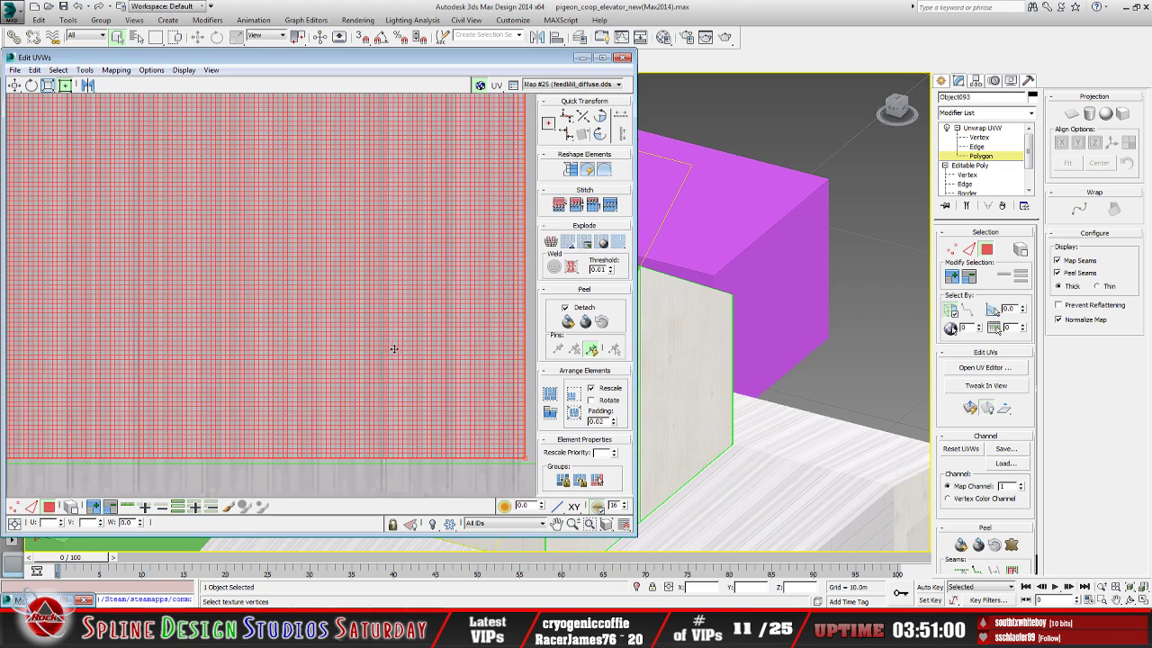
{"action": "middle_click_drag", "start_coordinate": [333, 342], "coordinate": [290, 286]}
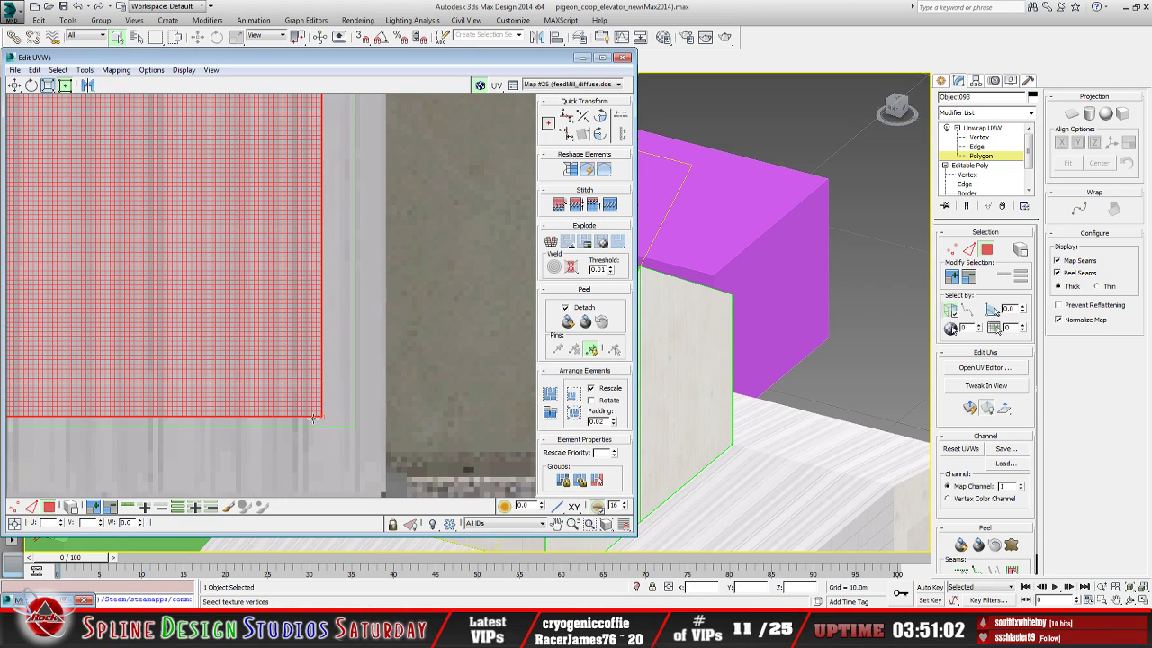
{"action": "left_click_drag", "start_coordinate": [319, 416], "coordinate": [343, 418]}
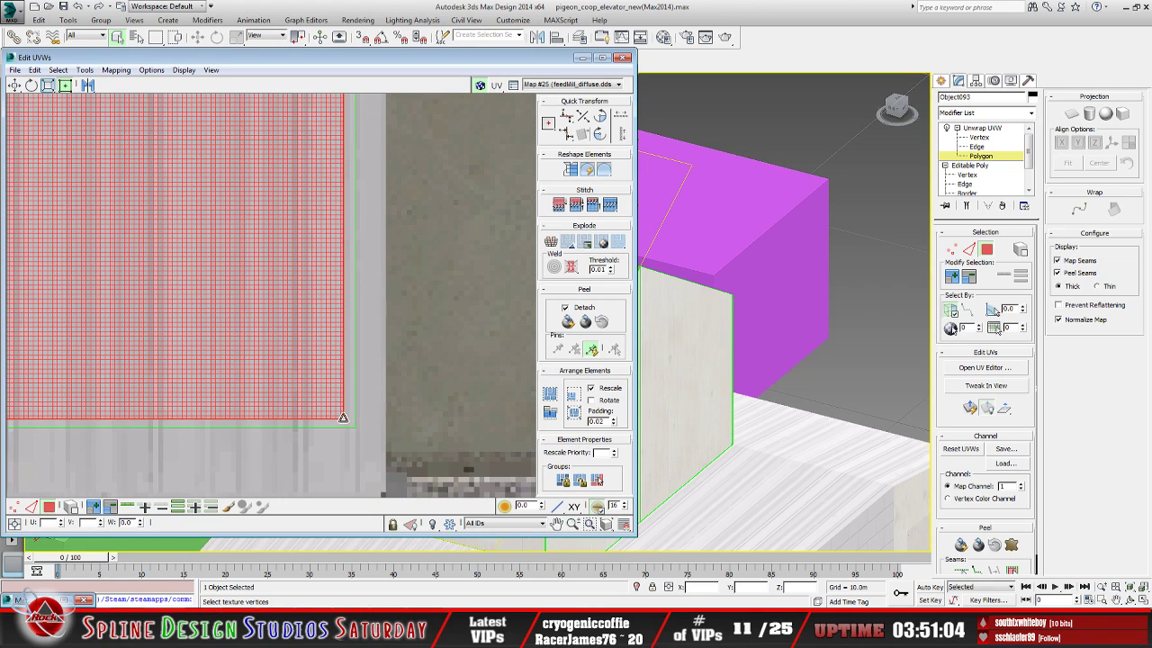
Switch to vertex editing and align the roof slope's lower-right UV corner with the matching corner of the first slope
{"action": "left_click", "coordinate": [429, 417]}
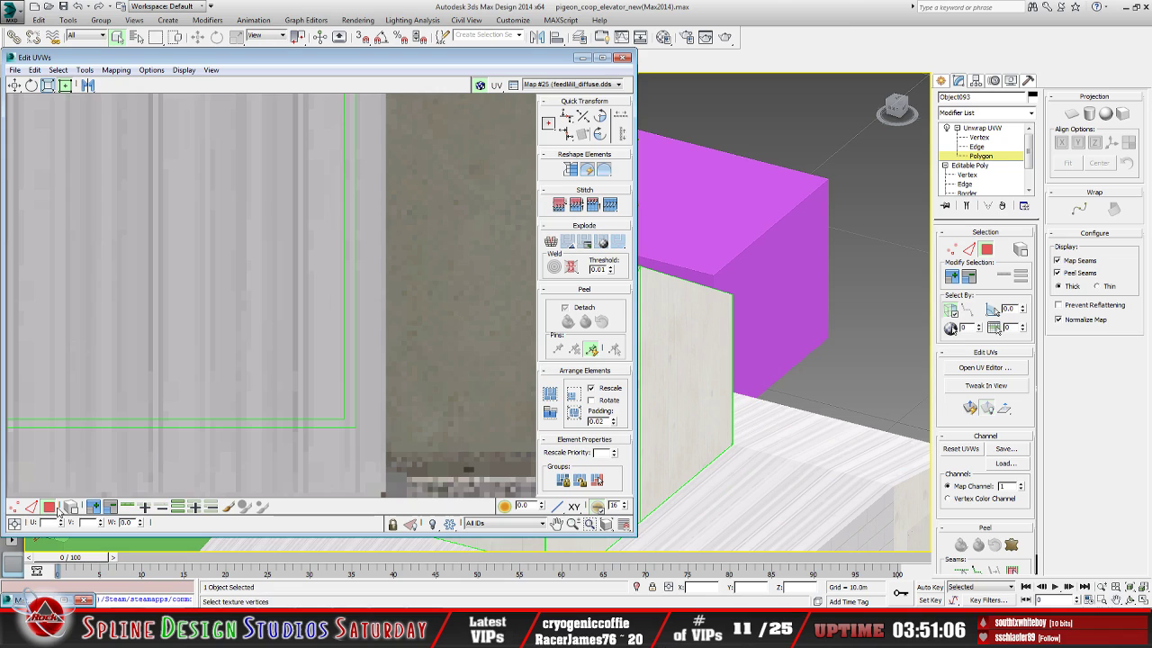
{"action": "key", "text": "1"}
{"action": "left_click", "coordinate": [624, 524]}
{"action": "left_click", "coordinate": [341, 422]}
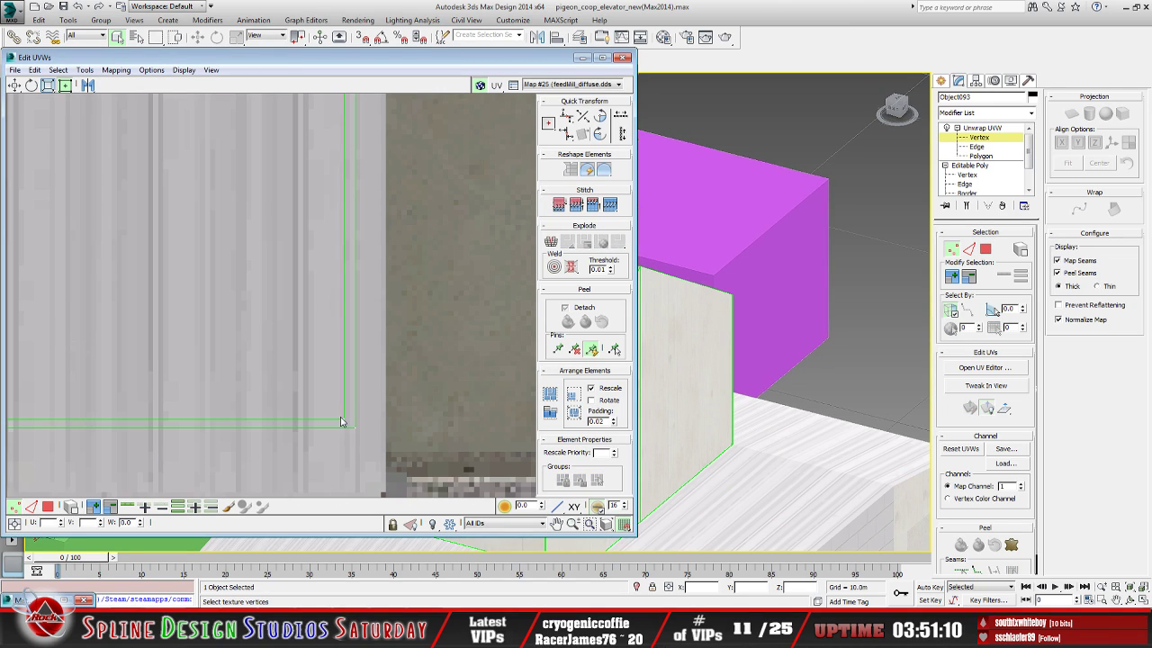
{"action": "left_click_drag", "start_coordinate": [343, 419], "coordinate": [345, 423]}
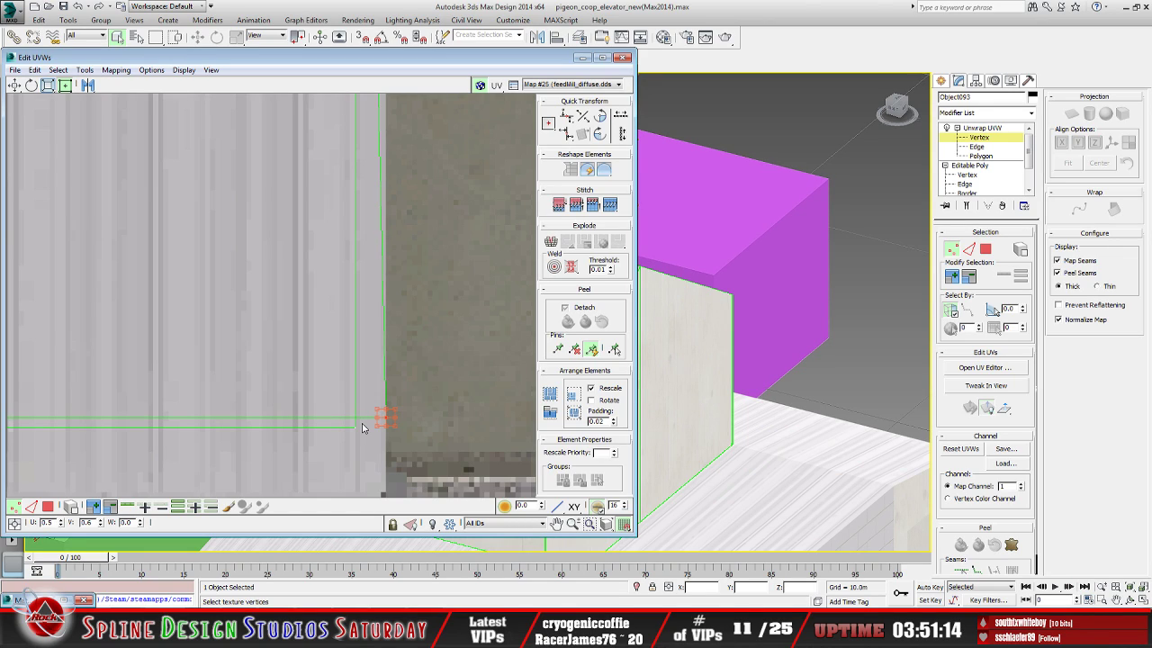
{"action": "key", "text": "ctrl+z"}
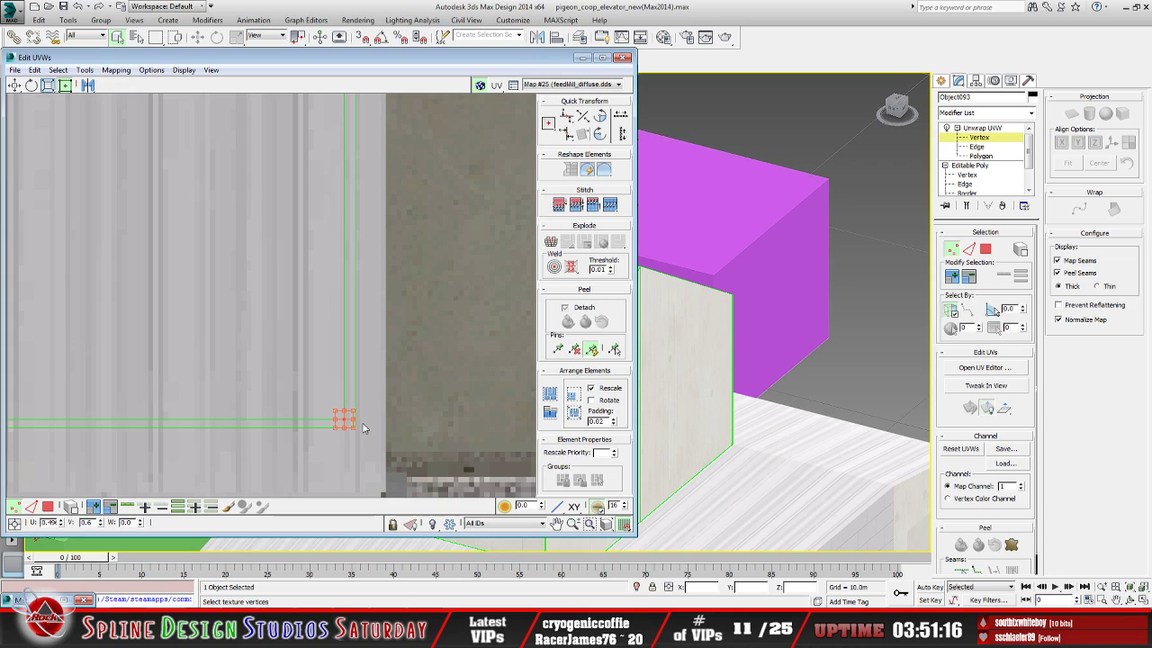
{"action": "mouse_move", "coordinate": [348, 422]}
{"action": "left_mouse_down"}
{"action": "mouse_move", "coordinate": [336, 415]}
{"action": "mouse_move", "coordinate": [366, 432]}
{"action": "mouse_move", "coordinate": [341, 425]}
{"action": "mouse_move", "coordinate": [353, 432]}
{"action": "left_mouse_up"}
{"action": "scroll", "coordinate": [360, 431], "scroll_direction": "up", "scroll_amount": 1}
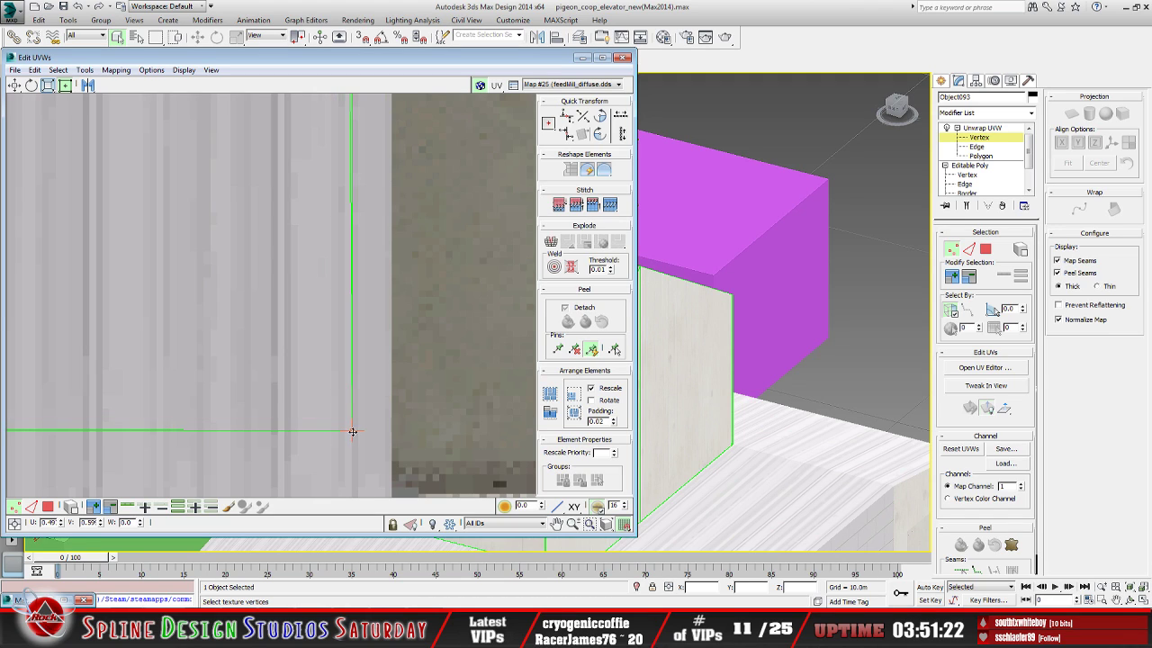
Move the roof slope's upper-right UV vertex onto the matching corner of the first slope's UVs
{"action": "scroll", "coordinate": [324, 216], "scroll_direction": "down", "scroll_amount": 2}
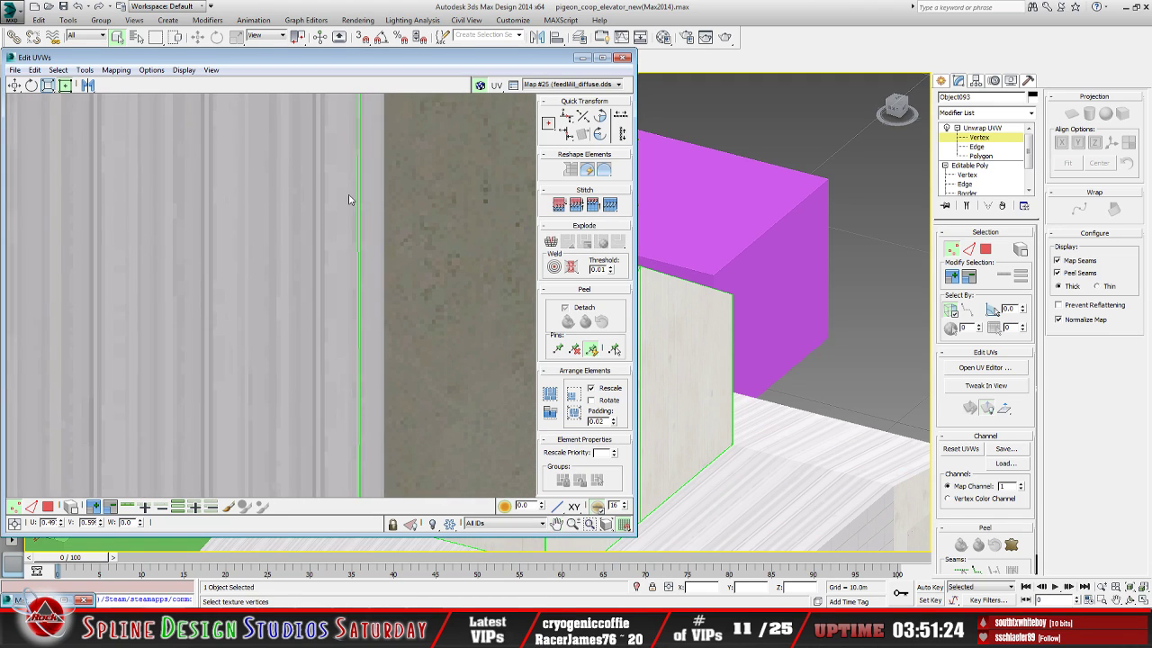
{"action": "scroll", "coordinate": [350, 256], "scroll_direction": "down", "scroll_amount": 1}
{"action": "scroll", "coordinate": [368, 432], "scroll_direction": "up", "scroll_amount": 3}
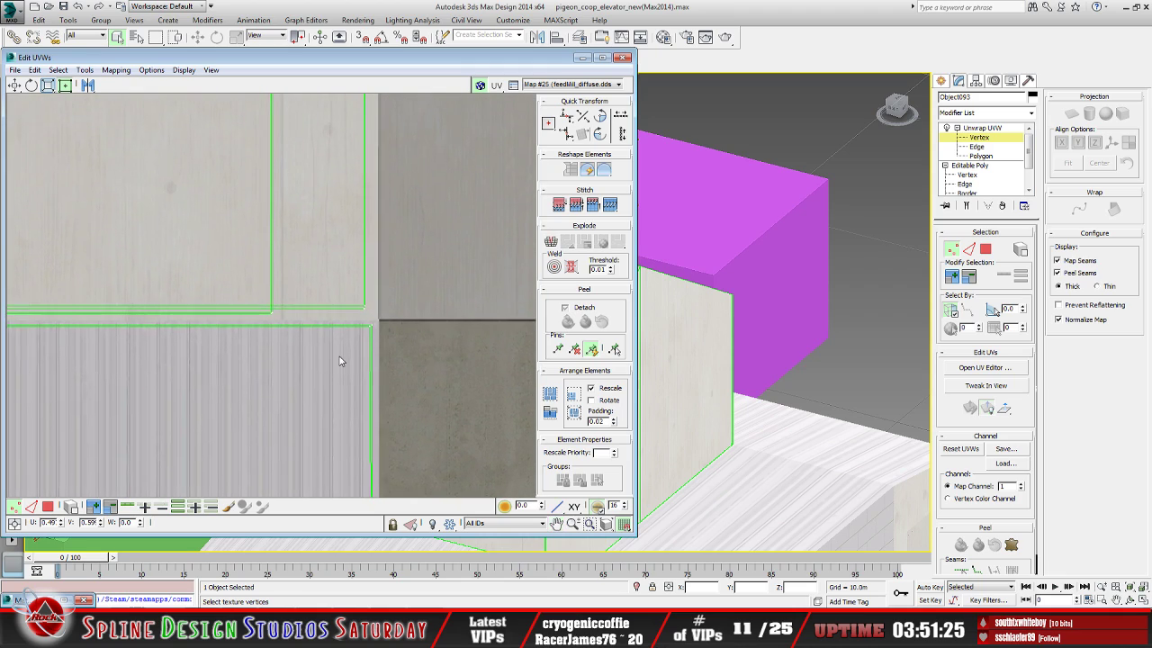
{"action": "left_click", "coordinate": [417, 268]}
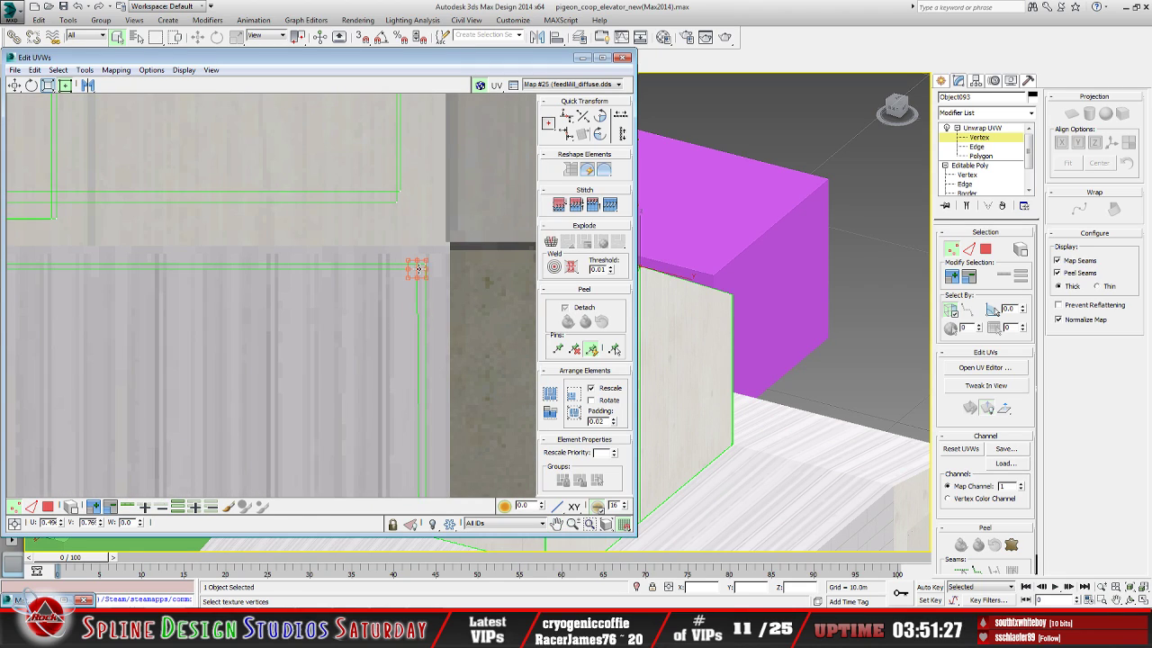
{"action": "mouse_move", "coordinate": [420, 271]}
{"action": "left_mouse_down"}
{"action": "mouse_move", "coordinate": [429, 262]}
{"action": "mouse_move", "coordinate": [410, 290]}
{"action": "left_mouse_up"}
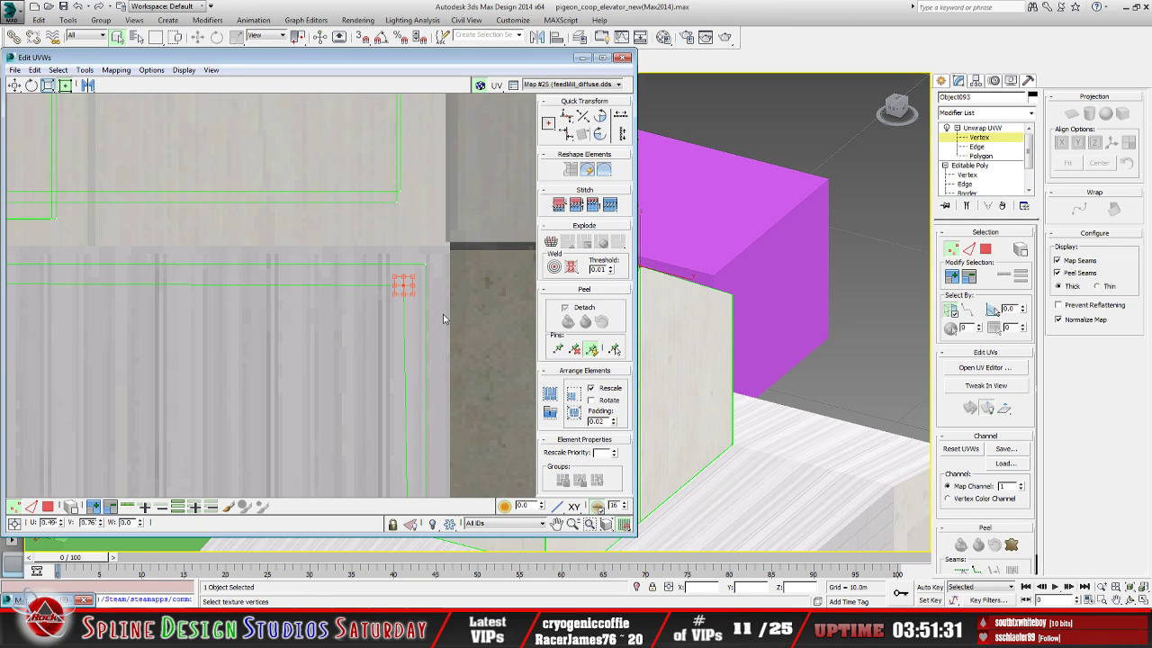
{"action": "scroll", "coordinate": [442, 298], "scroll_direction": "up", "scroll_amount": 2}
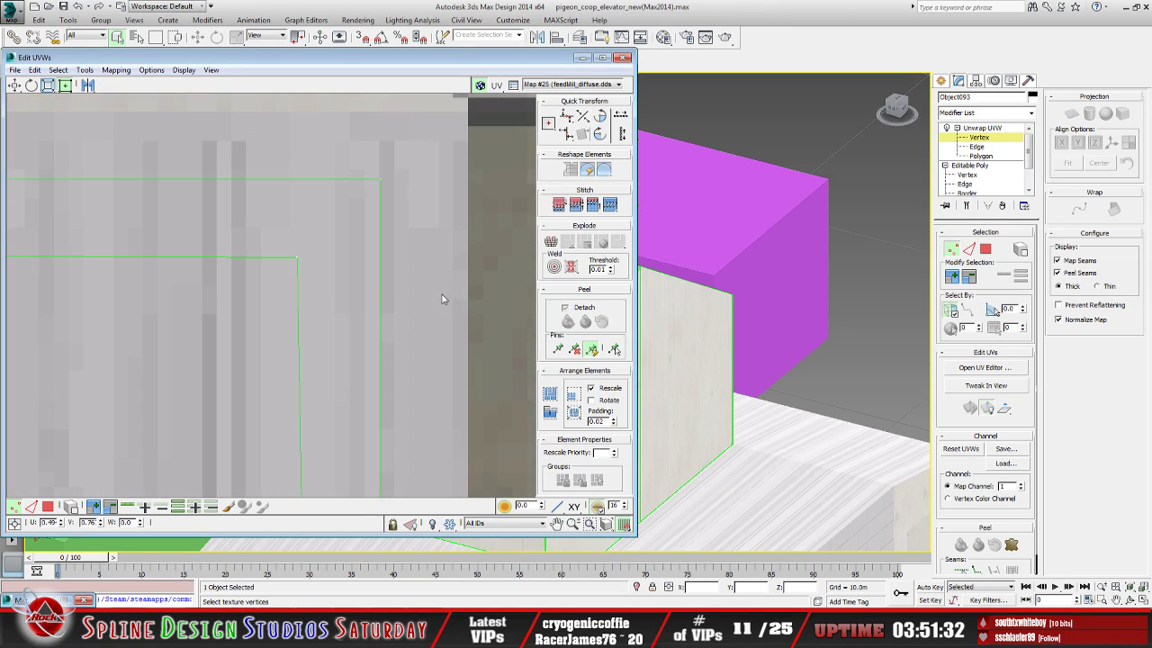
{"action": "left_click", "coordinate": [297, 261]}
{"action": "left_click_drag", "start_coordinate": [299, 260], "coordinate": [386, 178]}
{"action": "scroll", "coordinate": [366, 196], "scroll_direction": "down", "scroll_amount": 5}
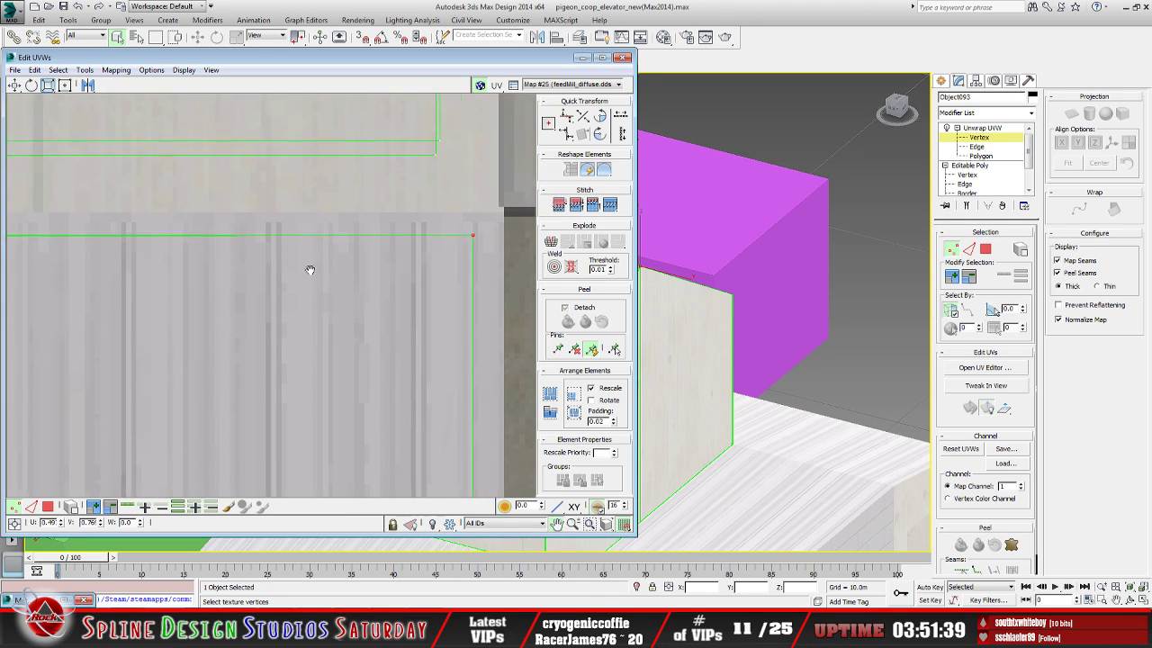
Move the roof slope's upper-left UV vertex onto the matching corner of the first slope's UVs
{"action": "scroll", "coordinate": [450, 314], "scroll_direction": "down", "scroll_amount": 3}
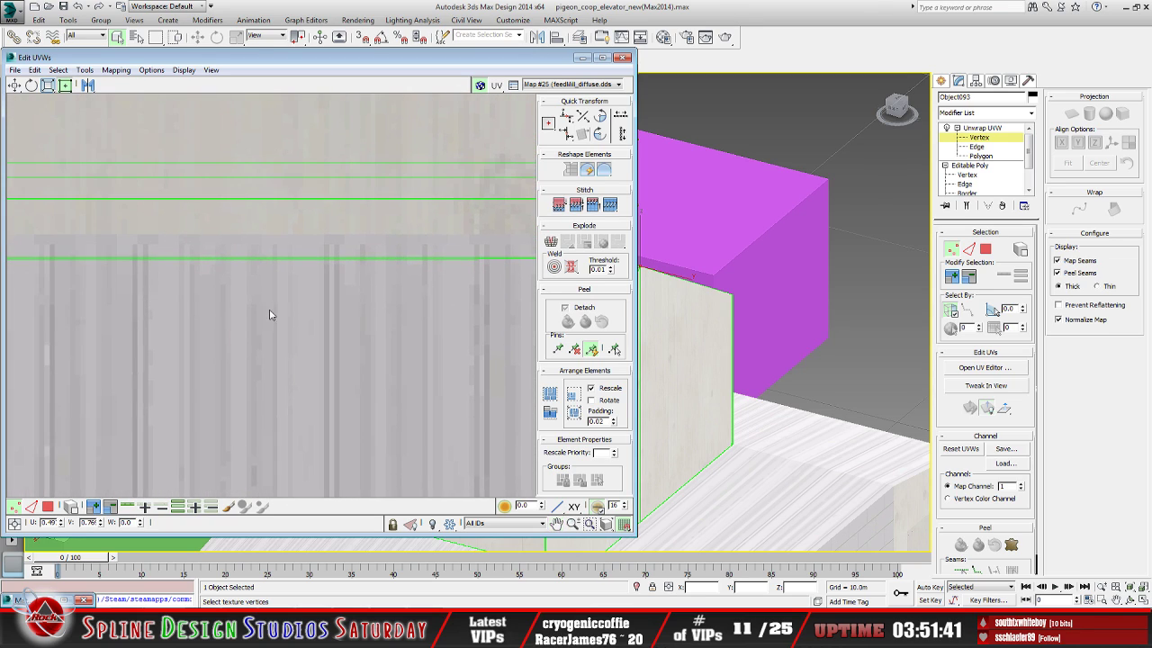
{"action": "scroll", "coordinate": [367, 311], "scroll_direction": "down", "scroll_amount": 4}
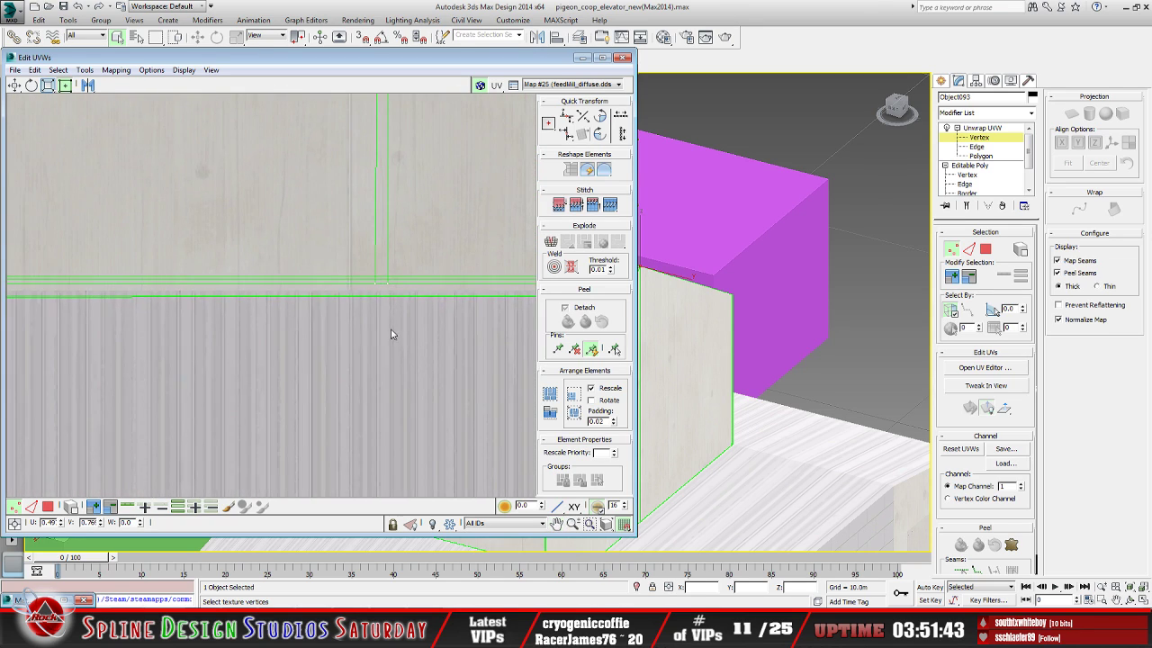
{"action": "scroll", "coordinate": [178, 277], "scroll_direction": "up", "scroll_amount": 2}
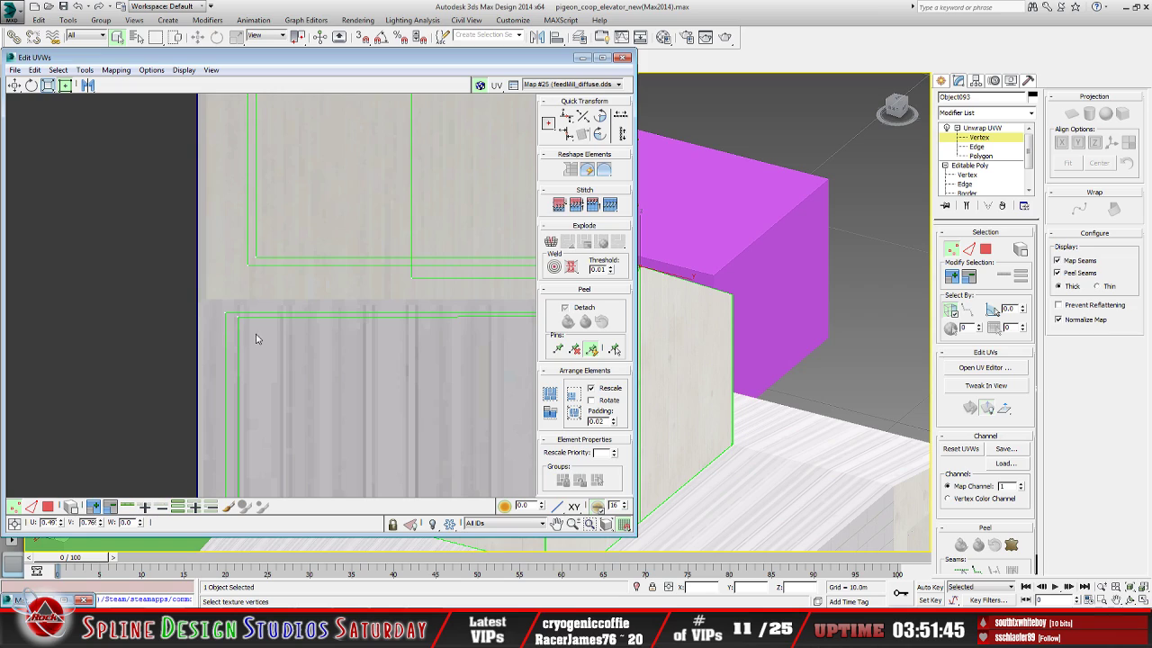
{"action": "scroll", "coordinate": [255, 338], "scroll_direction": "up", "scroll_amount": 2}
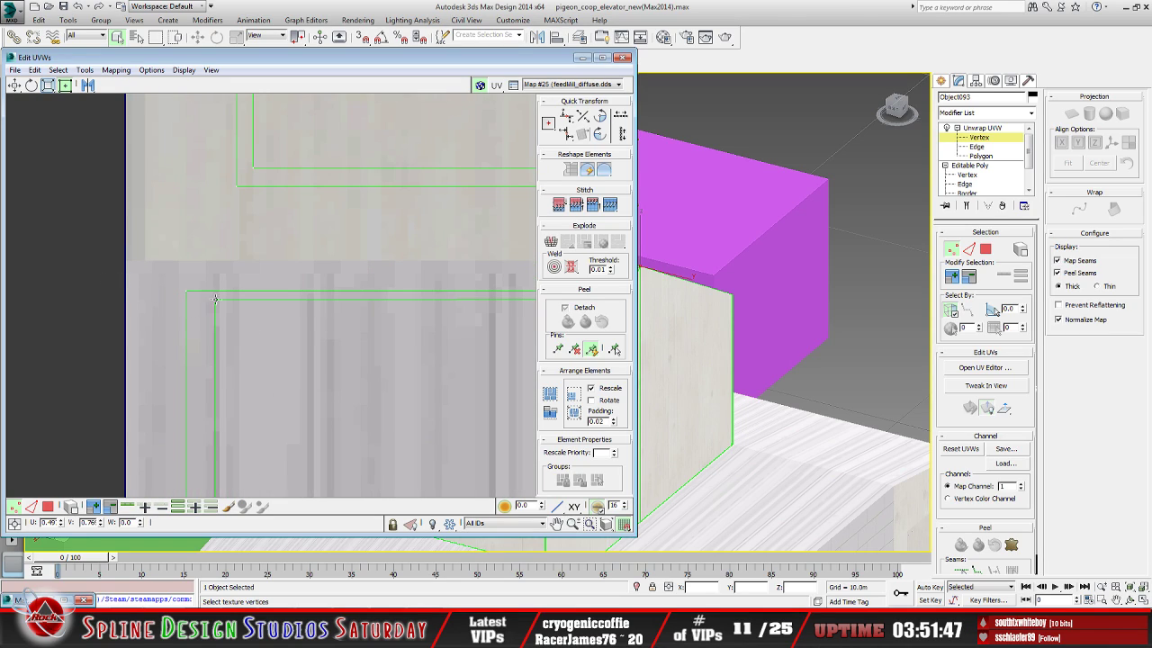
{"action": "left_click", "coordinate": [215, 301]}
{"action": "left_click_drag", "start_coordinate": [215, 301], "coordinate": [186, 291]}
{"action": "scroll", "coordinate": [215, 352], "scroll_direction": "down", "scroll_amount": 2}
{"action": "middle_click_drag", "start_coordinate": [215, 352], "coordinate": [244, 385]}
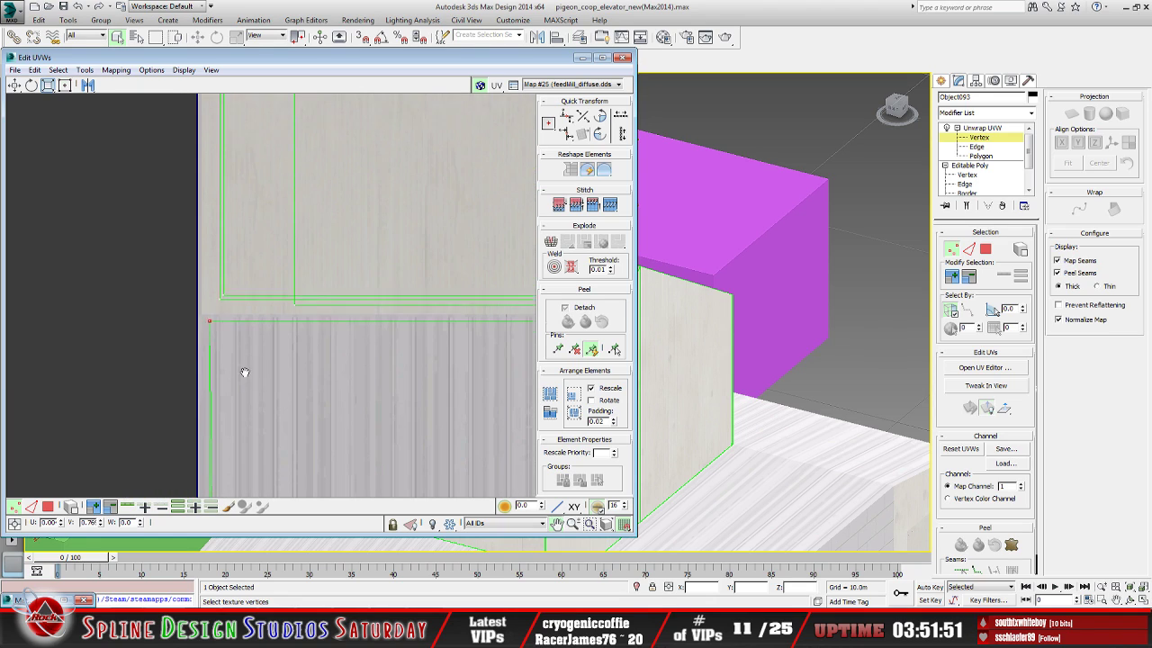
Move the roof slope's lower-left UV vertex onto the matching corner of the first slope's UVs
{"action": "scroll", "coordinate": [210, 334], "scroll_direction": "up", "scroll_amount": 2}
{"action": "scroll", "coordinate": [211, 334], "scroll_direction": "down", "scroll_amount": 2}
{"action": "middle_click_drag", "start_coordinate": [210, 334], "coordinate": [162, 368]}
{"action": "scroll", "coordinate": [284, 304], "scroll_direction": "up", "scroll_amount": 3}
{"action": "scroll", "coordinate": [244, 378], "scroll_direction": "up", "scroll_amount": 2}
{"action": "middle_click_drag", "start_coordinate": [244, 378], "coordinate": [373, 365]}
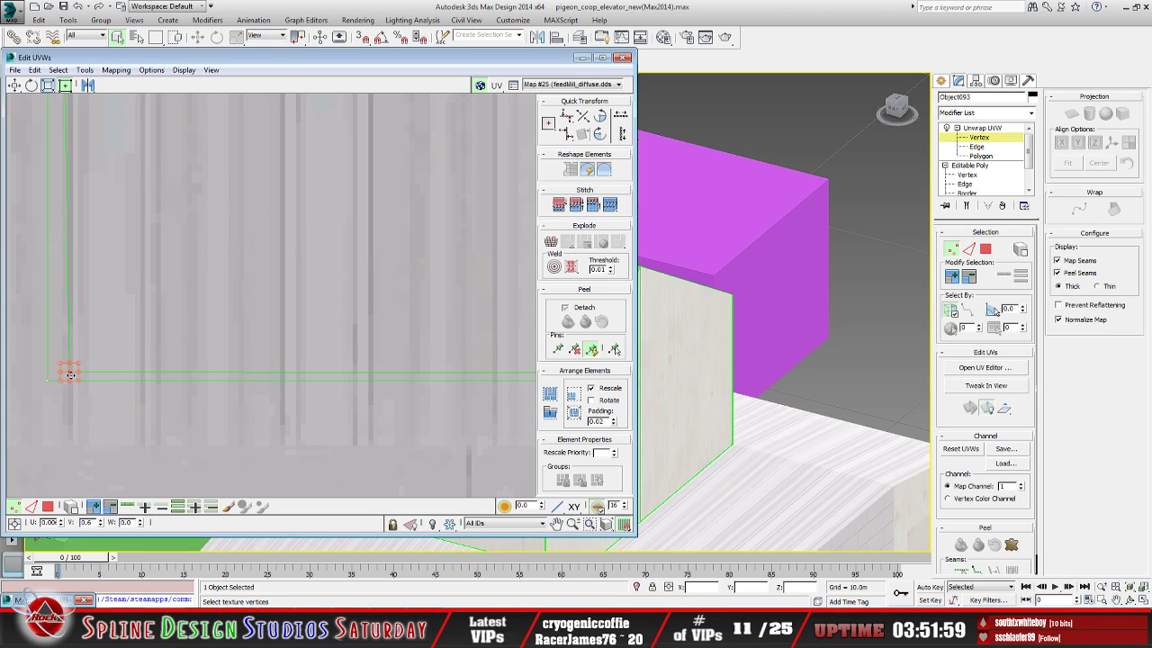
{"action": "mouse_move", "coordinate": [70, 374]}
{"action": "left_mouse_down"}
{"action": "mouse_move", "coordinate": [56, 368]}
{"action": "mouse_move", "coordinate": [46, 386]}
{"action": "mouse_move", "coordinate": [82, 365]}
{"action": "left_mouse_up"}
{"action": "middle_click_drag", "start_coordinate": [88, 393], "coordinate": [330, 381]}
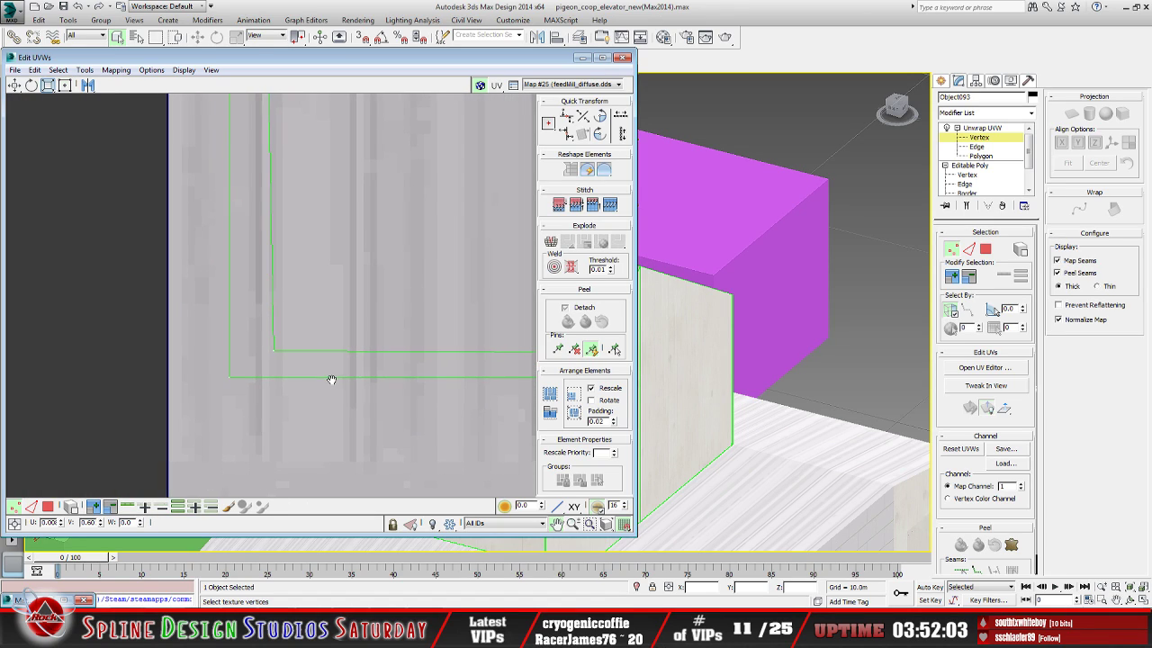
{"action": "left_click_drag", "start_coordinate": [277, 352], "coordinate": [246, 366]}
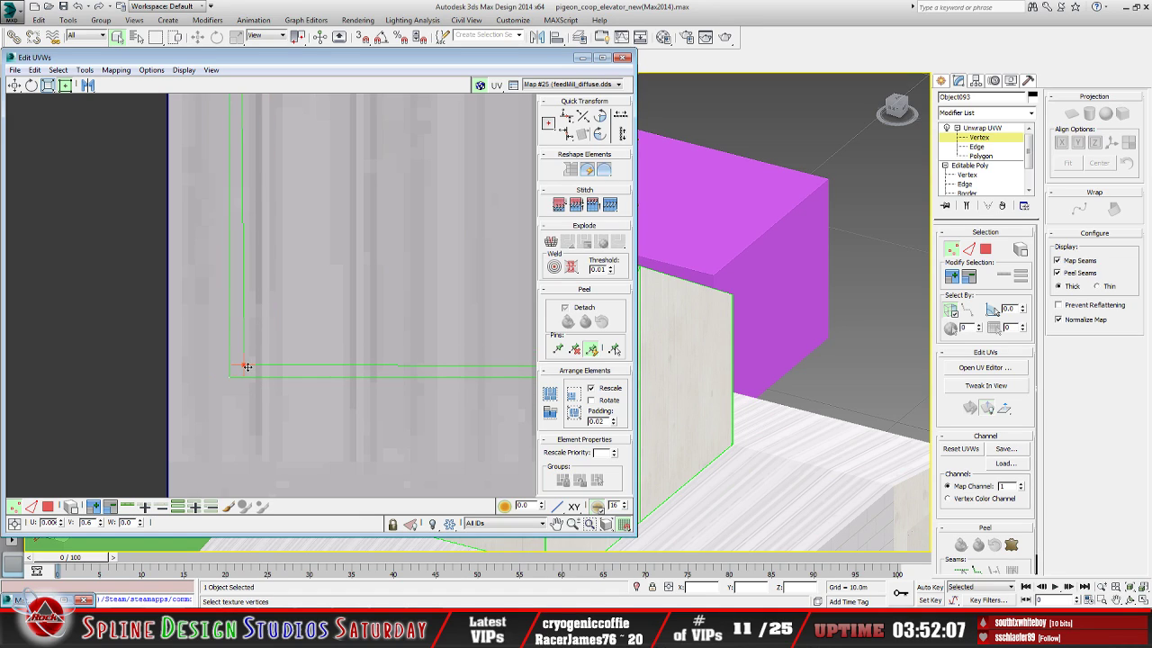
{"action": "scroll", "coordinate": [251, 383], "scroll_direction": "up", "scroll_amount": 4}
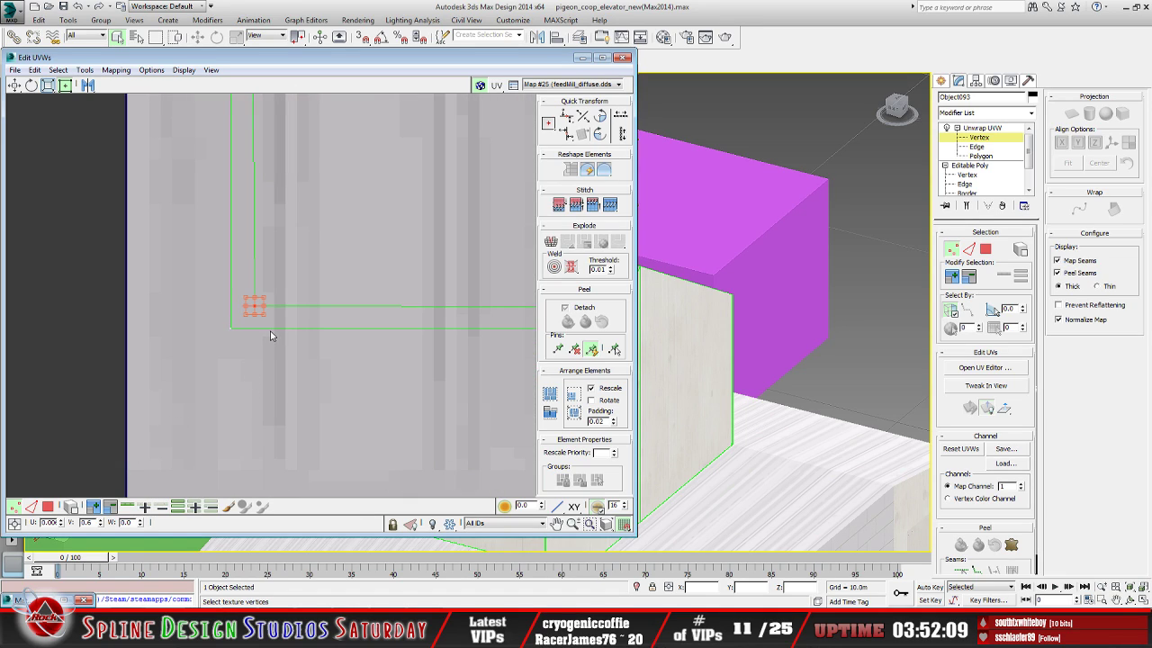
{"action": "left_click_drag", "start_coordinate": [254, 305], "coordinate": [233, 329]}
{"action": "scroll", "coordinate": [233, 328], "scroll_direction": "down", "scroll_amount": 6}
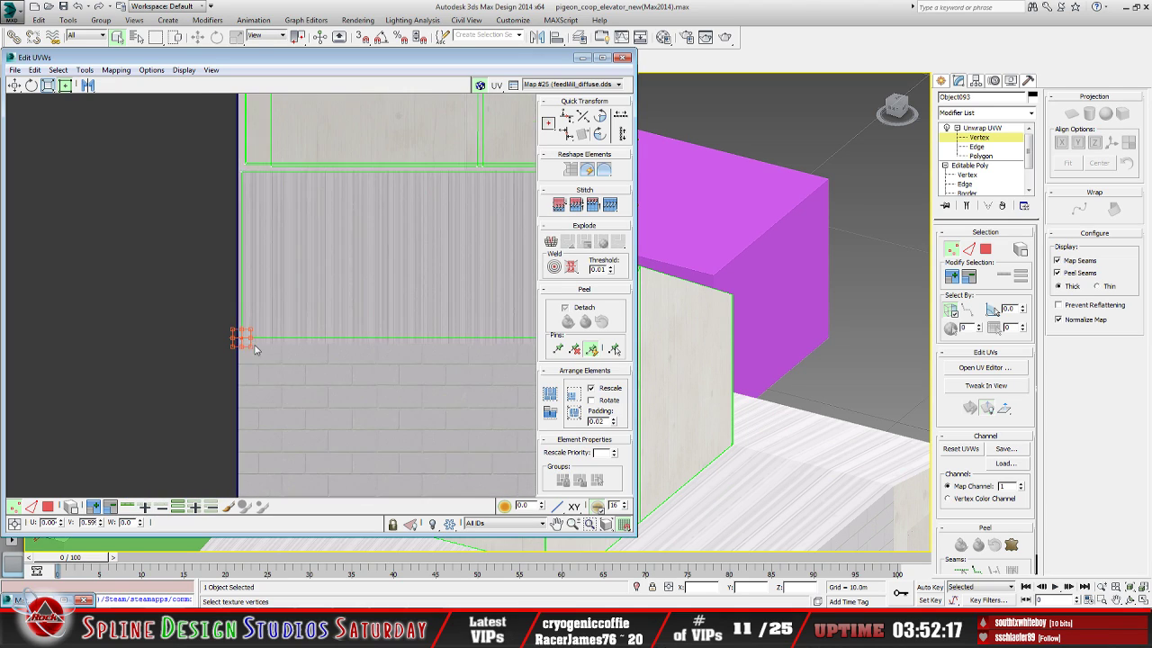
Minimize the UV editor and examine the textured roofs and walls from several sides of the feed mill
{"action": "middle_click_drag", "start_coordinate": [298, 360], "coordinate": [184, 378]}
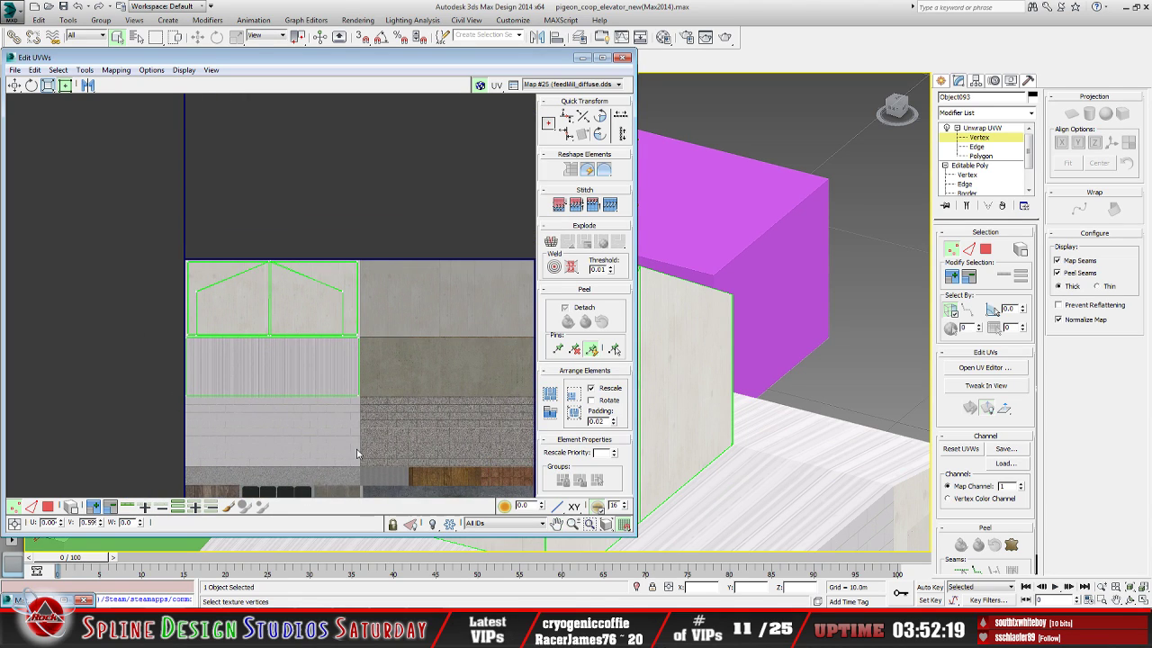
{"action": "left_click", "coordinate": [580, 57]}
{"action": "middle_click_drag", "start_coordinate": [398, 417], "coordinate": [379, 372], "text": "alt"}
{"action": "scroll", "coordinate": [340, 343], "scroll_direction": "down", "scroll_amount": 2}
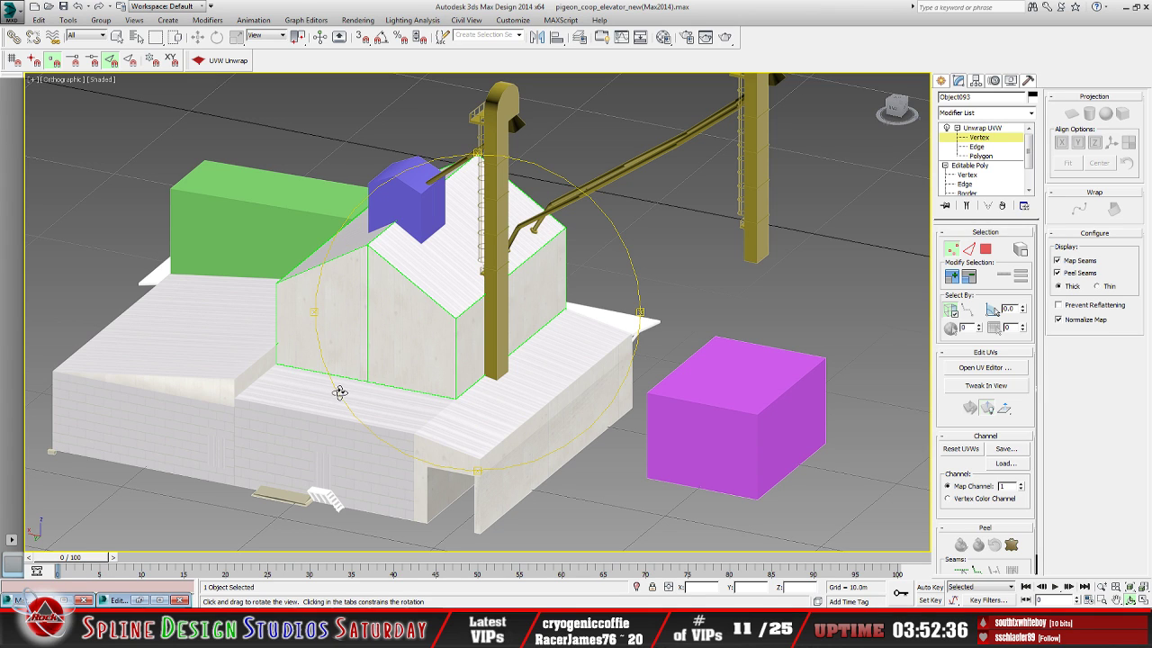
{"action": "scroll", "coordinate": [351, 385], "scroll_direction": "up", "scroll_amount": 8}
{"action": "middle_click_drag", "start_coordinate": [397, 374], "coordinate": [478, 381], "text": "alt"}
{"action": "scroll", "coordinate": [400, 311], "scroll_direction": "down", "scroll_amount": 5}
{"action": "left_click_drag", "start_coordinate": [420, 338], "coordinate": [515, 337]}
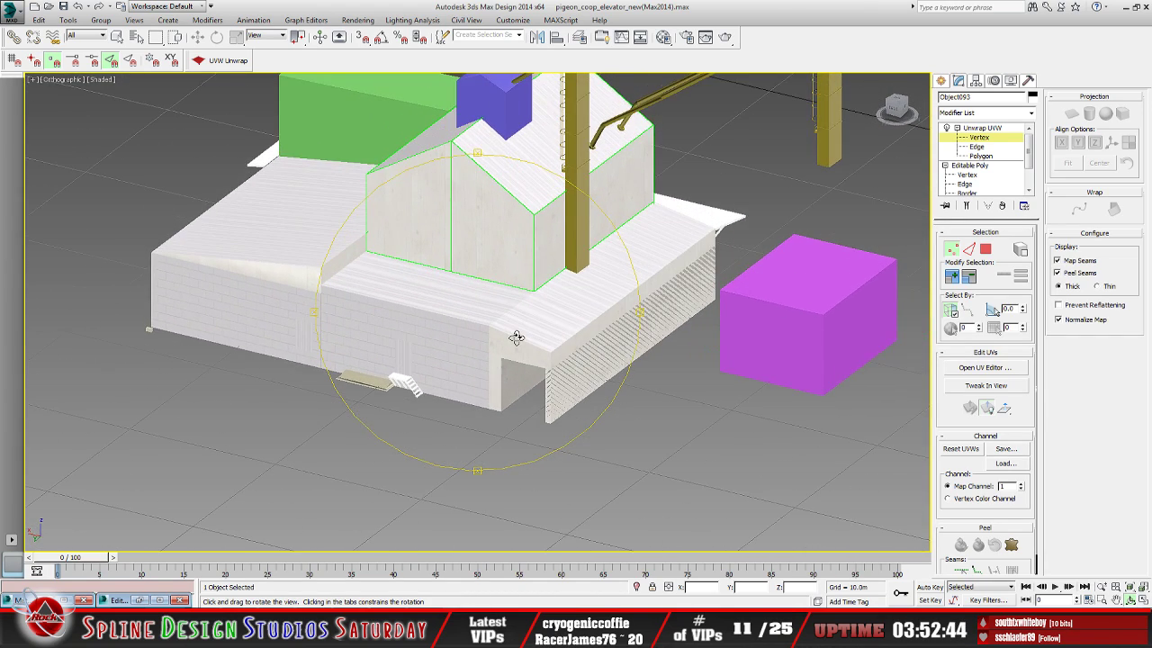
{"action": "middle_click_drag", "start_coordinate": [538, 311], "coordinate": [428, 385]}
{"action": "left_click_drag", "start_coordinate": [428, 386], "coordinate": [476, 353]}
{"action": "middle_click_drag", "start_coordinate": [477, 352], "coordinate": [512, 336]}
{"action": "scroll", "coordinate": [486, 321], "scroll_direction": "up", "scroll_amount": 5}
{"action": "left_click_drag", "start_coordinate": [476, 320], "coordinate": [540, 315]}
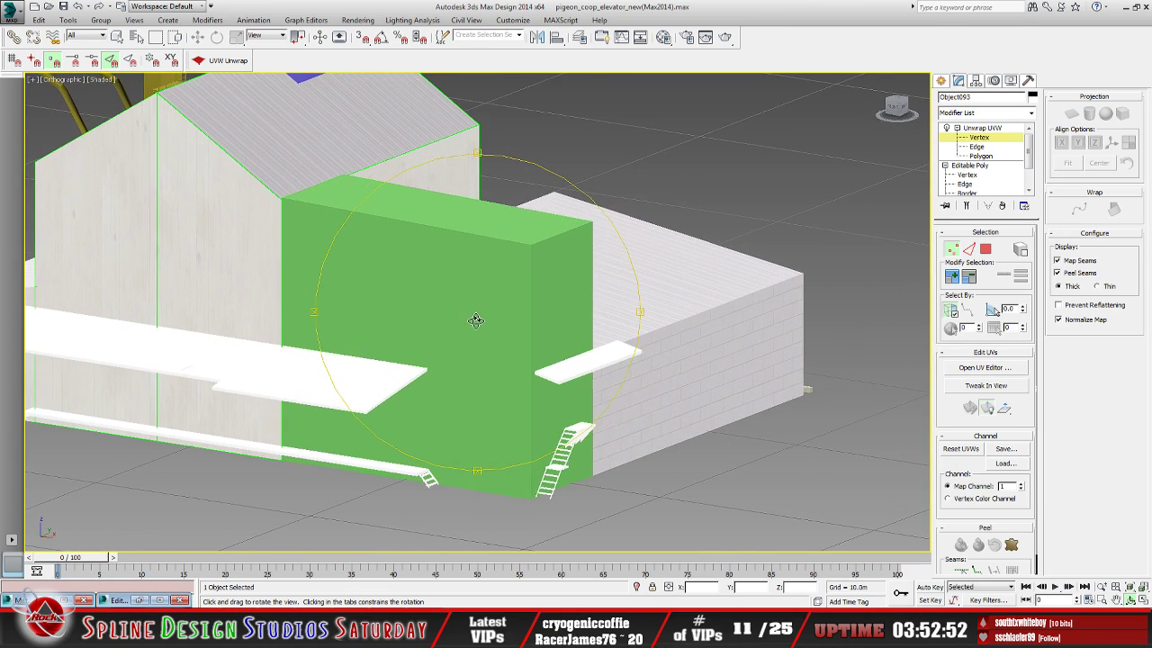
Collapse the tall gabled building's whole modifier stack, holding the scene before continuing
{"action": "left_click_drag", "start_coordinate": [489, 260], "coordinate": [409, 345]}
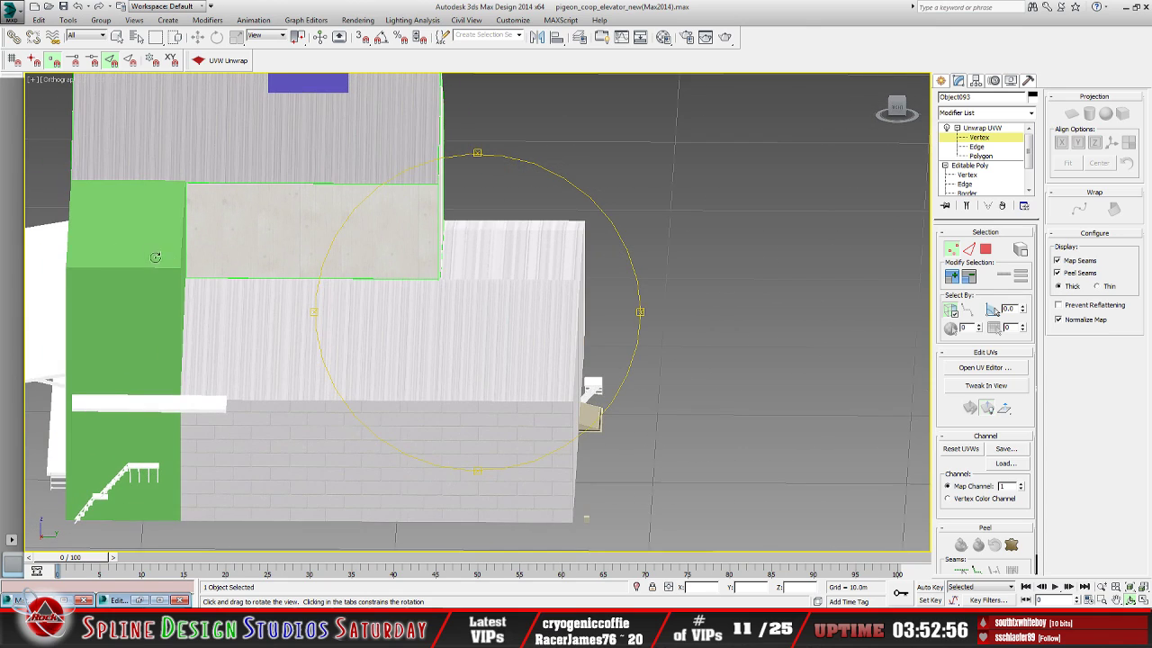
{"action": "left_click_drag", "start_coordinate": [135, 234], "coordinate": [548, 316]}
{"action": "middle_click_drag", "start_coordinate": [548, 316], "coordinate": [474, 361]}
{"action": "left_click", "coordinate": [988, 128]}
{"action": "right_click", "coordinate": [990, 132]}
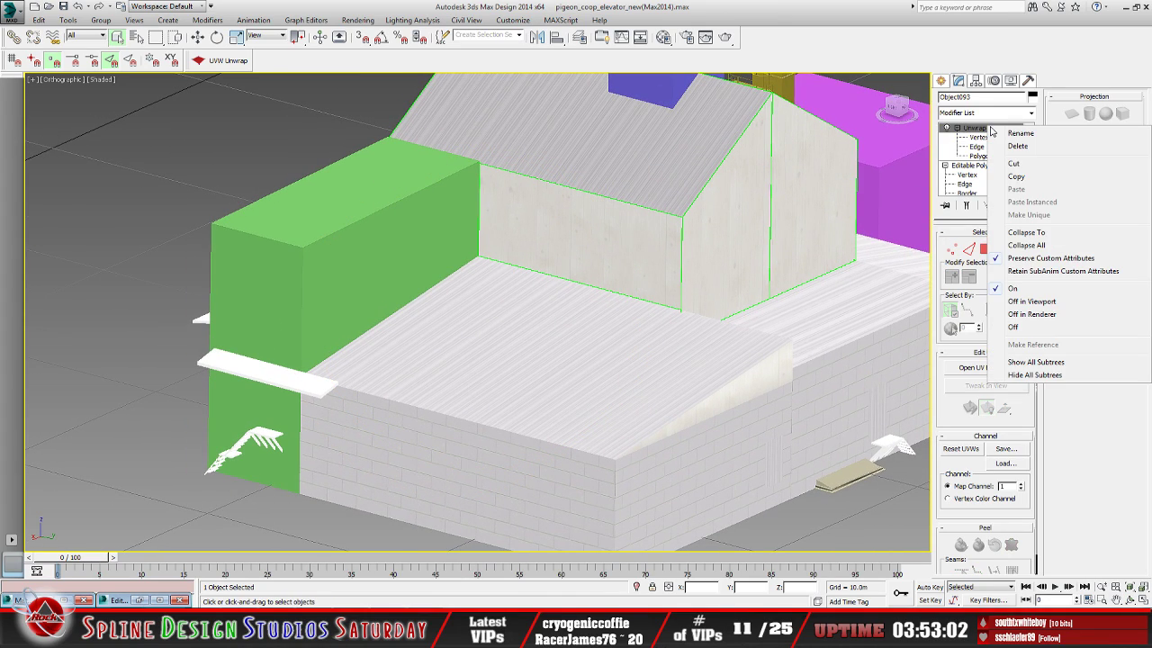
{"action": "left_click", "coordinate": [1026, 247]}
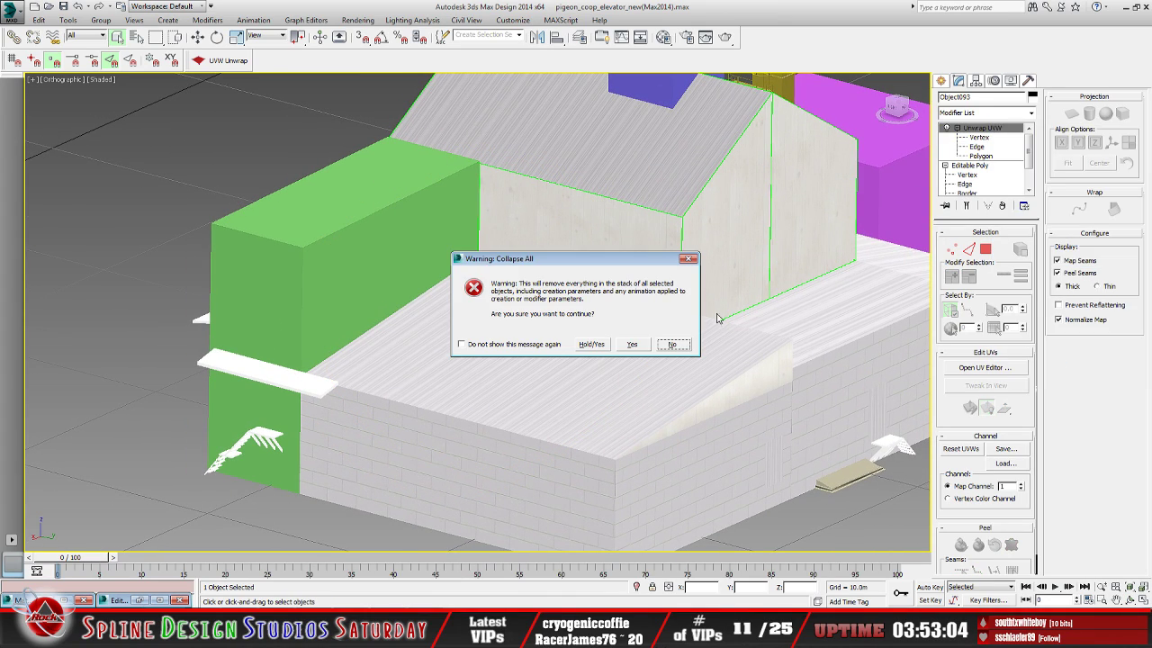
{"action": "left_click", "coordinate": [594, 345]}
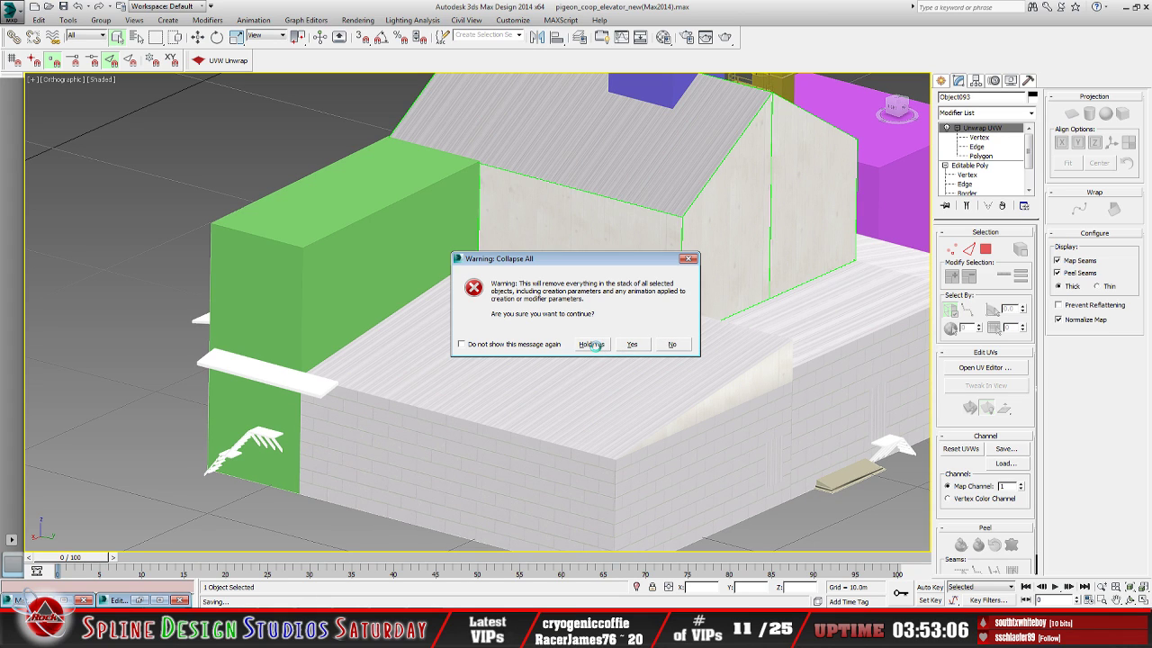
Save the scene under the existing file name pigeon_coop_elevator_new(Max2014), overwriting the earlier file
{"action": "middle_click_drag", "start_coordinate": [522, 334], "coordinate": [459, 368]}
{"action": "scroll", "coordinate": [453, 342], "scroll_direction": "down", "scroll_amount": 5}
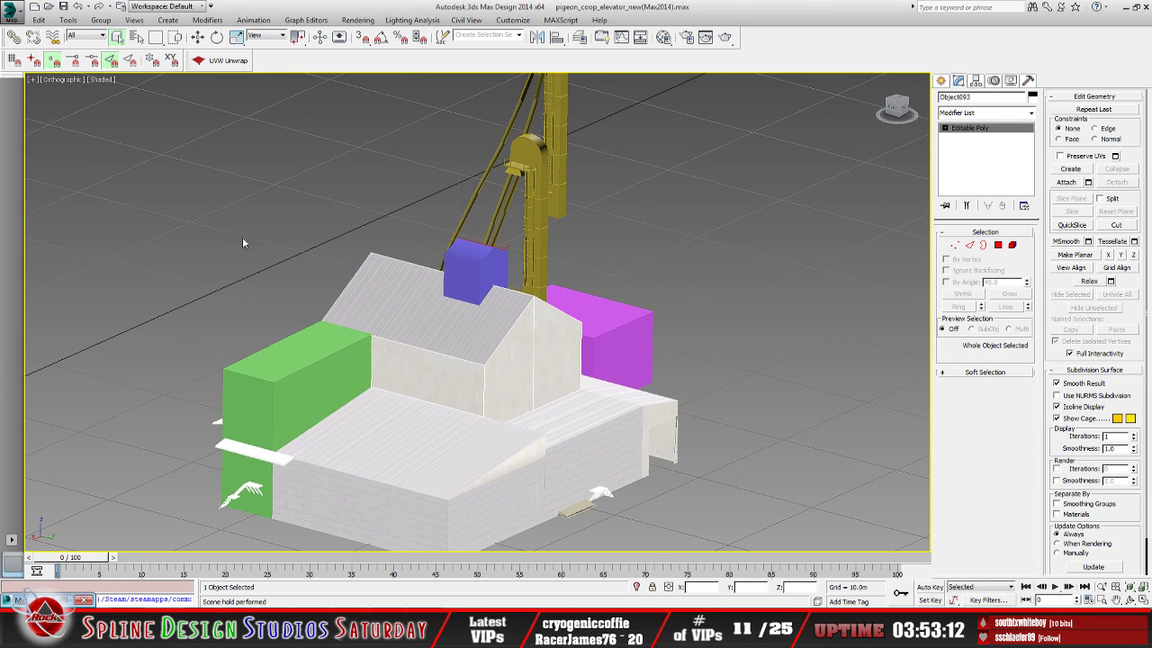
{"action": "left_click", "coordinate": [12, 10]}
{"action": "left_click", "coordinate": [56, 143]}
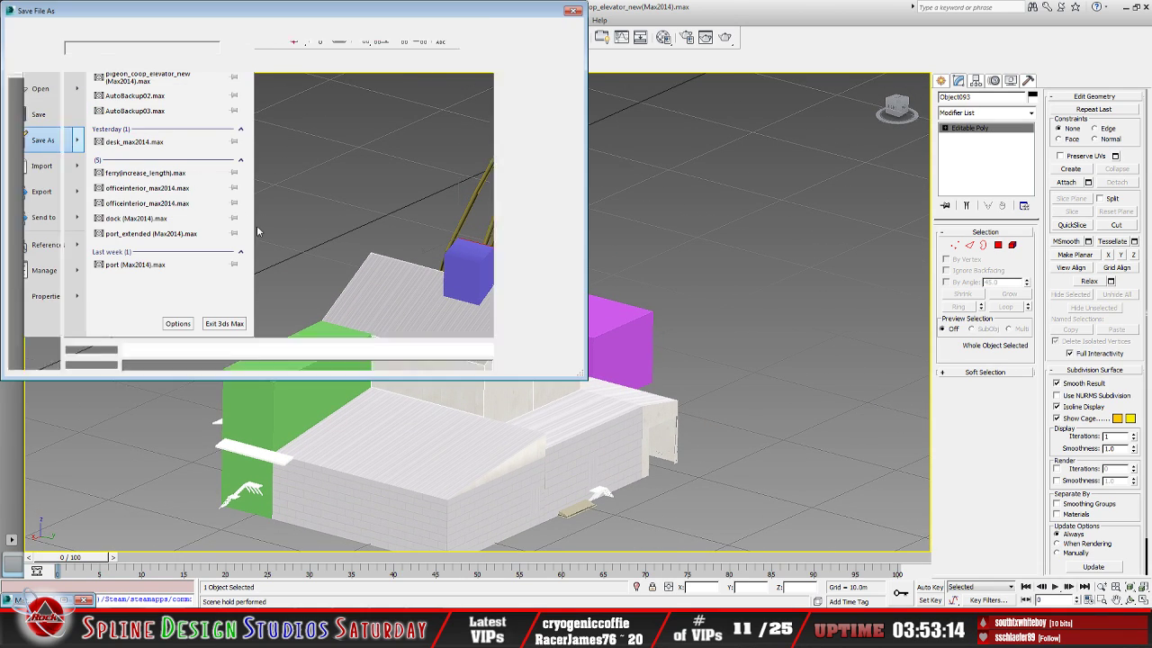
{"action": "left_click", "coordinate": [317, 351]}
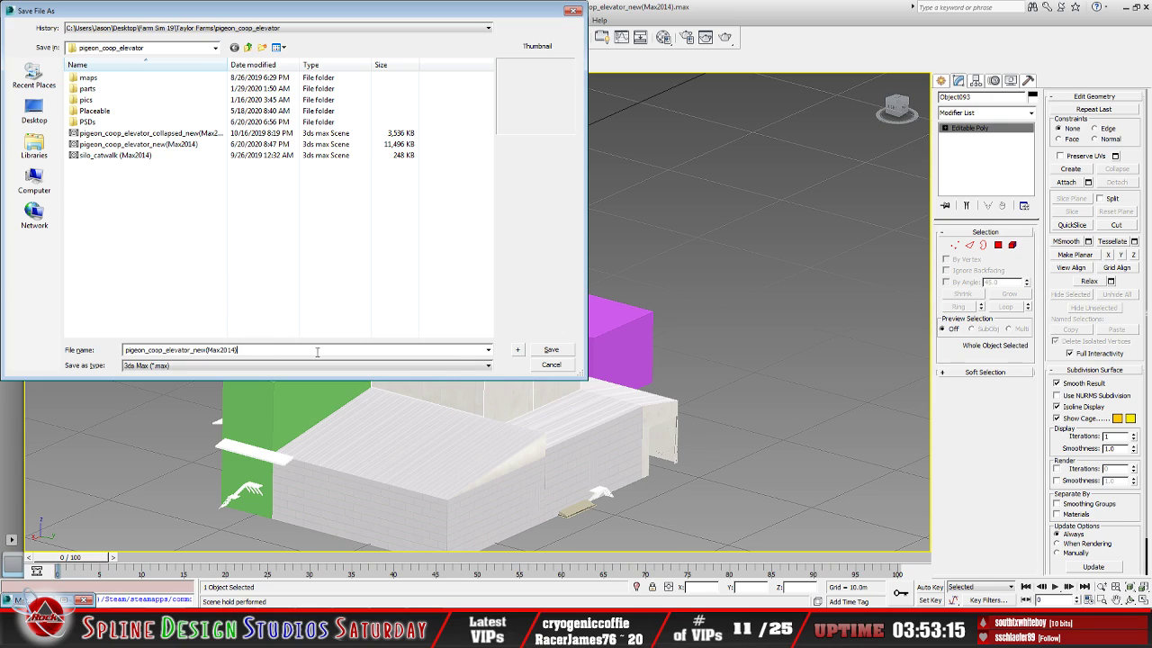
{"action": "left_click", "coordinate": [551, 350]}
{"action": "left_click", "coordinate": [619, 362]}
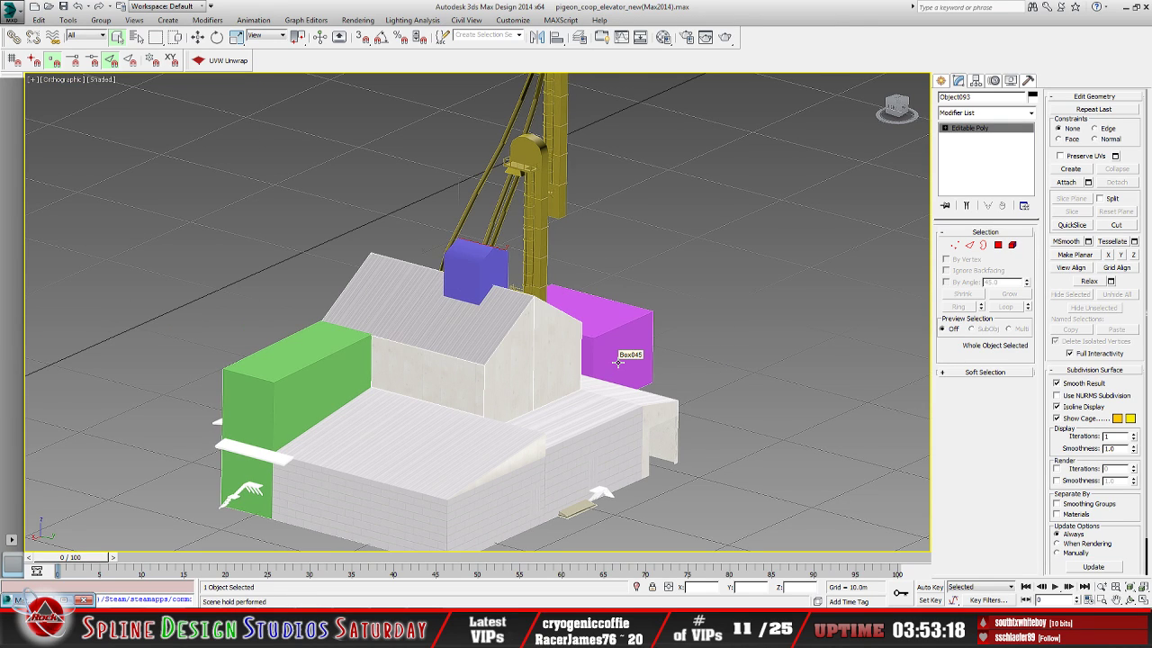
Select the tall green block beside the gabled building and assign the feedMill_mat material to it
{"action": "left_click", "coordinate": [293, 412]}
{"action": "middle_click_drag", "start_coordinate": [279, 399], "coordinate": [347, 335]}
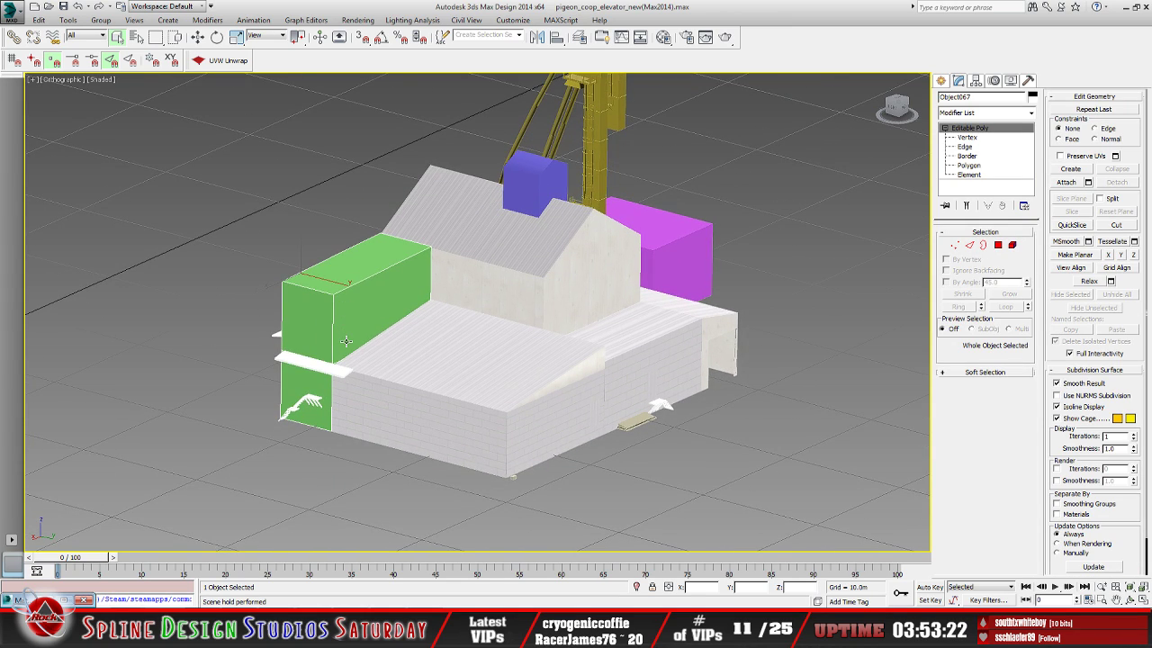
{"action": "key", "text": "m"}
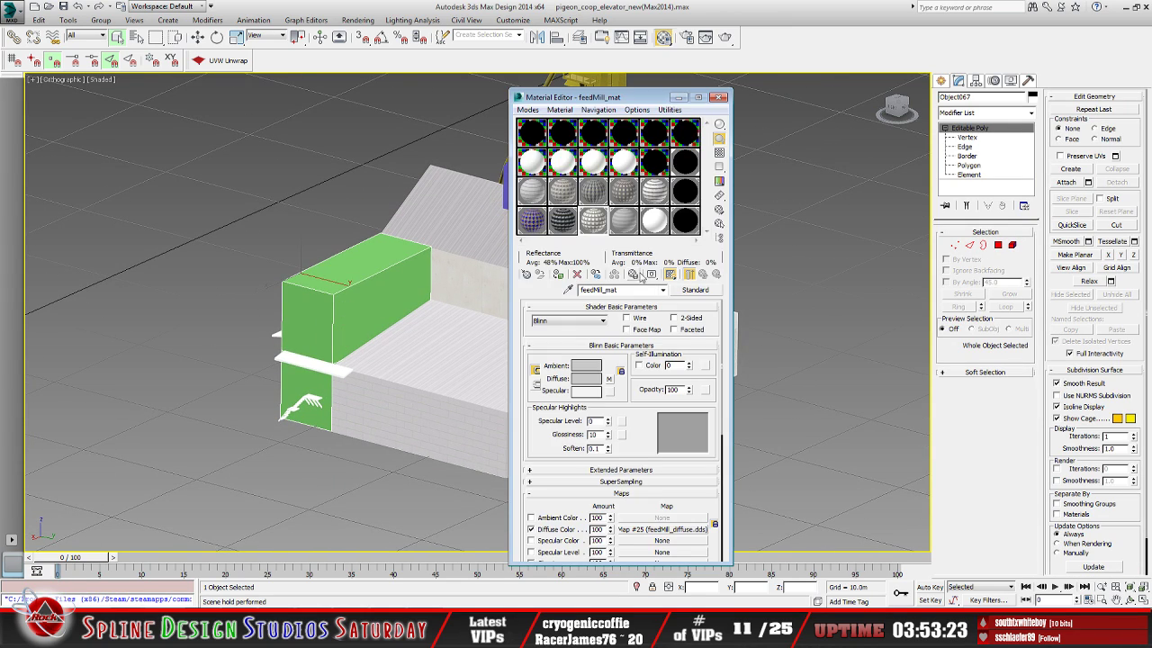
{"action": "left_click", "coordinate": [559, 275]}
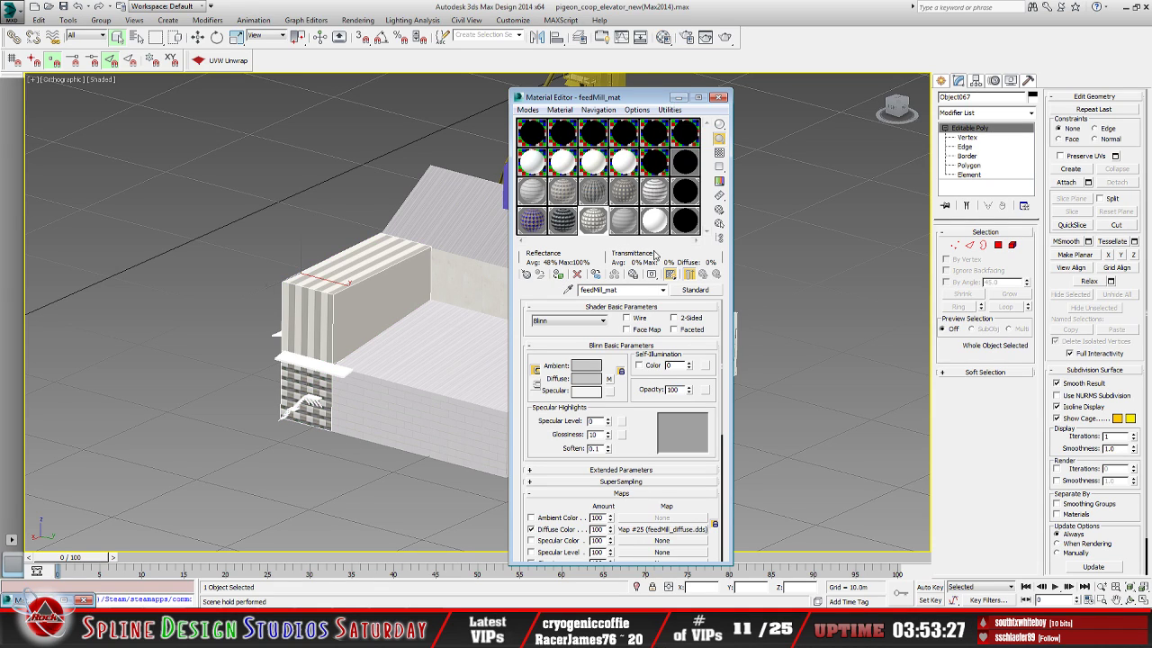
{"action": "key", "text": "m"}
Add an Unwrap UVW modifier to the tall block and display feedMill_diffuse.dds as the UV editor's background
{"action": "middle_click_drag", "start_coordinate": [807, 215], "coordinate": [672, 275]}
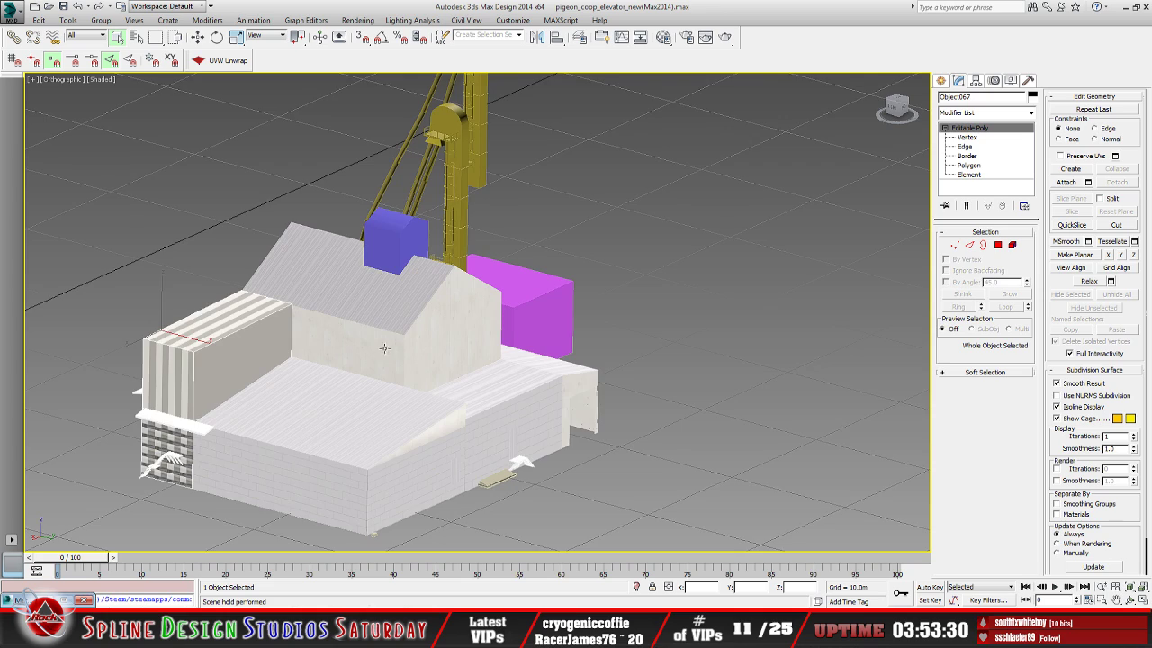
{"action": "middle_click_drag", "start_coordinate": [387, 347], "coordinate": [528, 321]}
{"action": "left_click", "coordinate": [225, 60]}
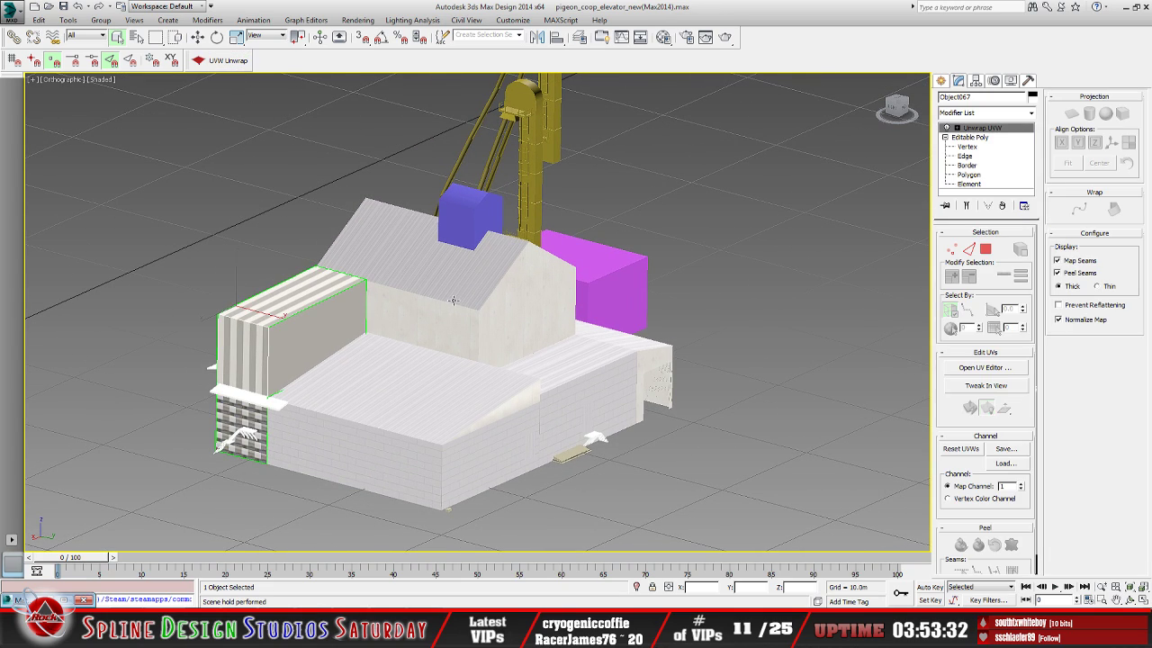
{"action": "left_click", "coordinate": [984, 367]}
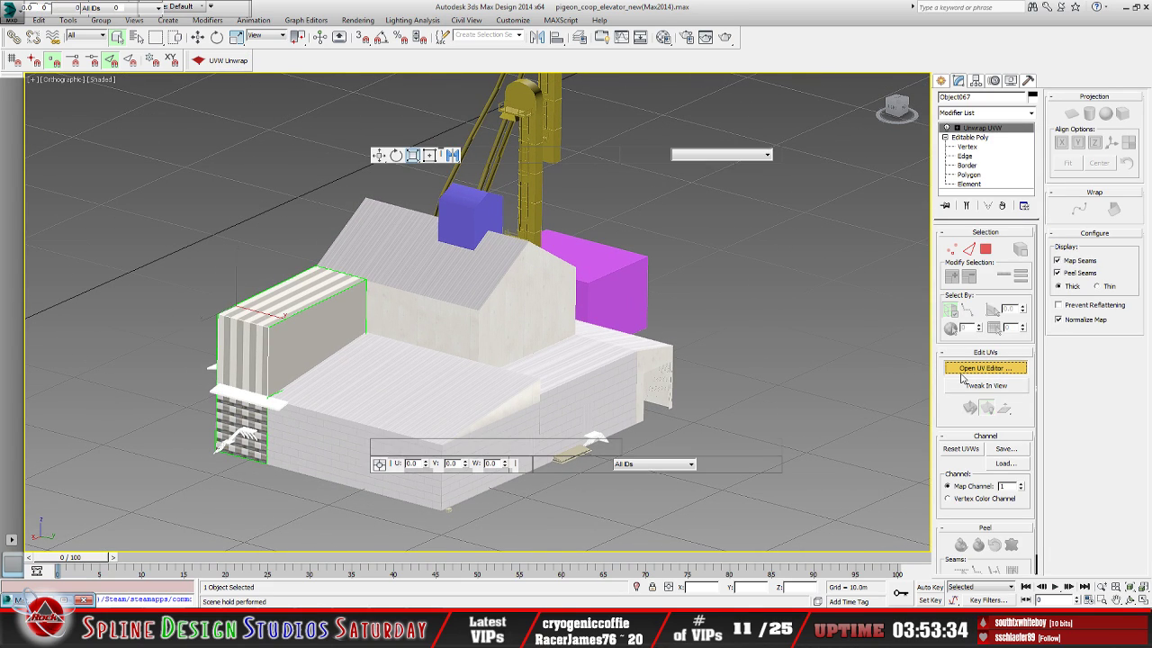
{"action": "left_click", "coordinate": [400, 84]}
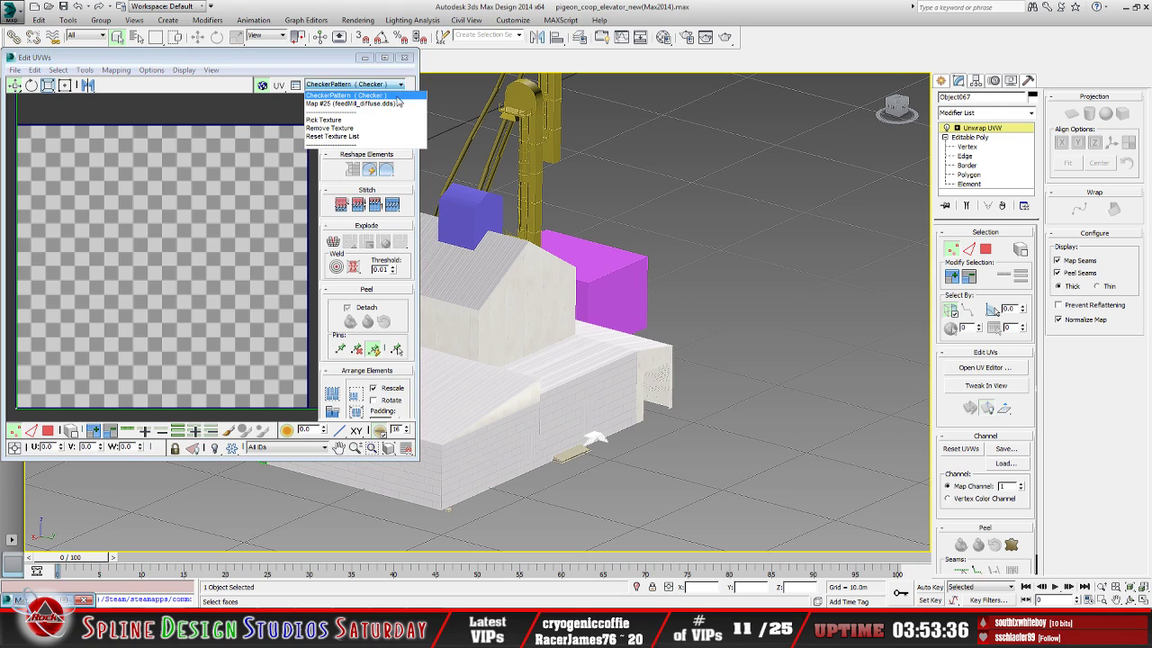
{"action": "left_click", "coordinate": [355, 99]}
{"action": "scroll", "coordinate": [144, 267], "scroll_direction": "down", "scroll_amount": 10}
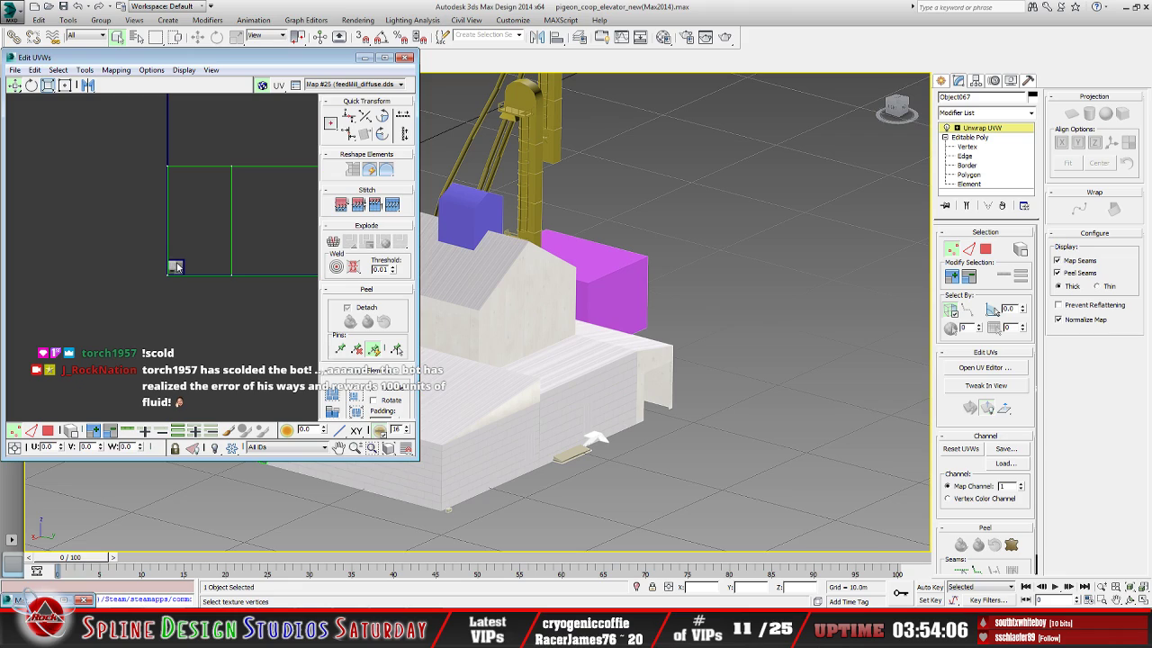
{"action": "middle_click_drag", "start_coordinate": [216, 281], "coordinate": [142, 306]}
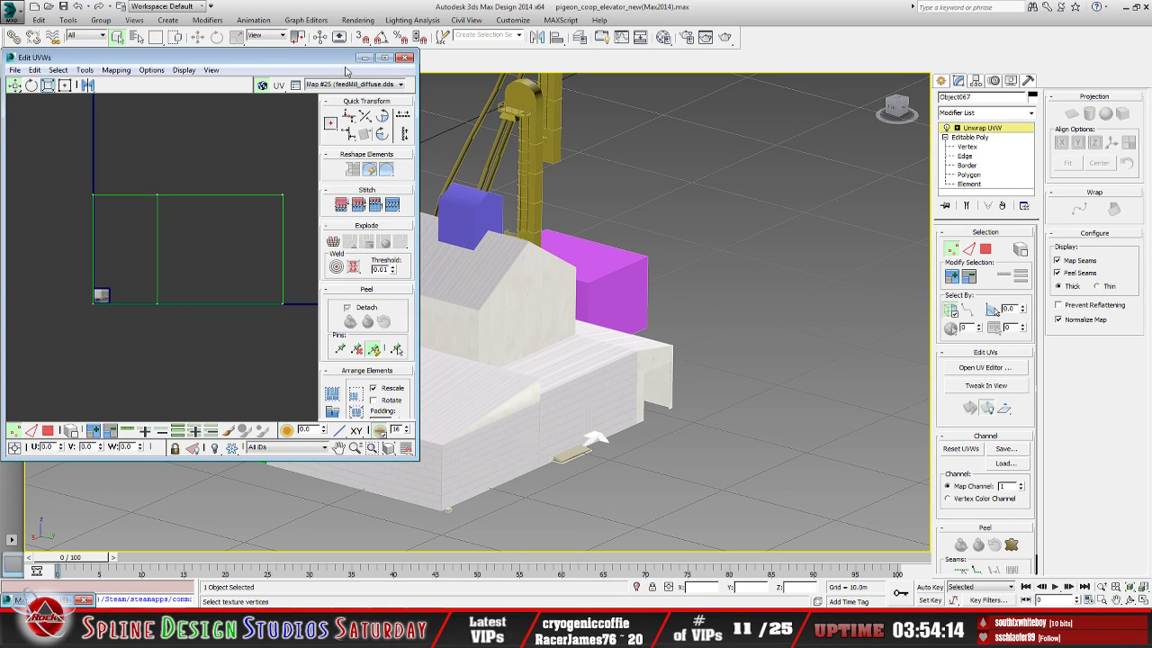
Select the tall block's long side face above the low metal roof and apply a quick planar map to it
{"action": "left_click", "coordinate": [405, 58]}
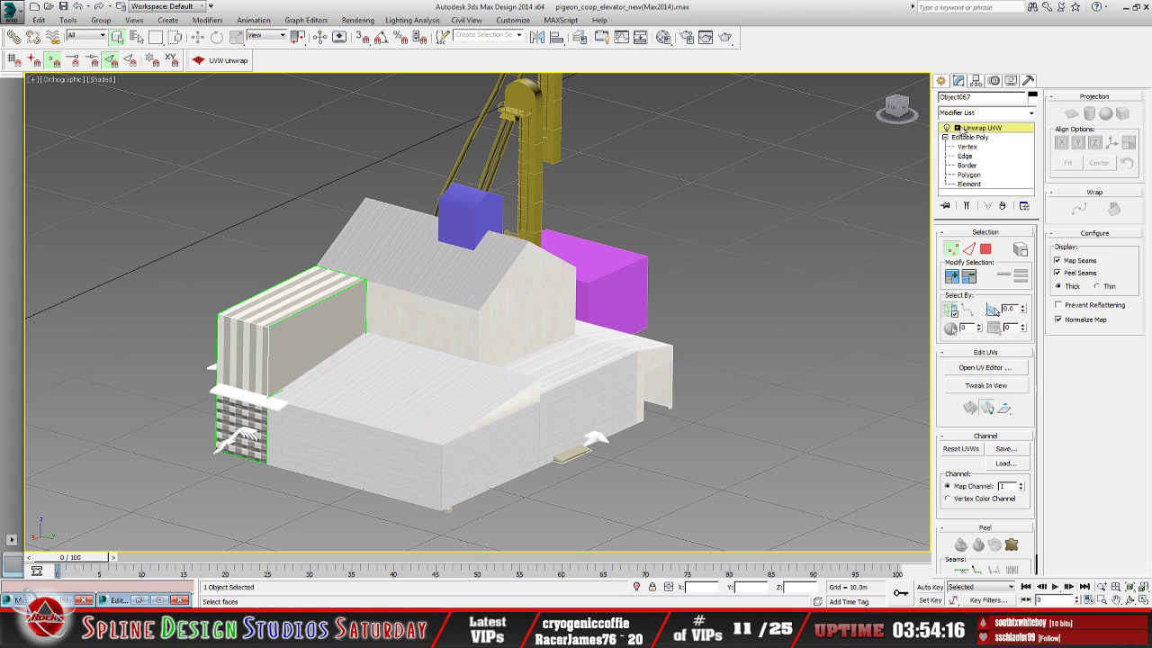
{"action": "left_click", "coordinate": [947, 127]}
{"action": "left_click", "coordinate": [981, 155]}
{"action": "scroll", "coordinate": [514, 265], "scroll_direction": "up", "scroll_amount": 5}
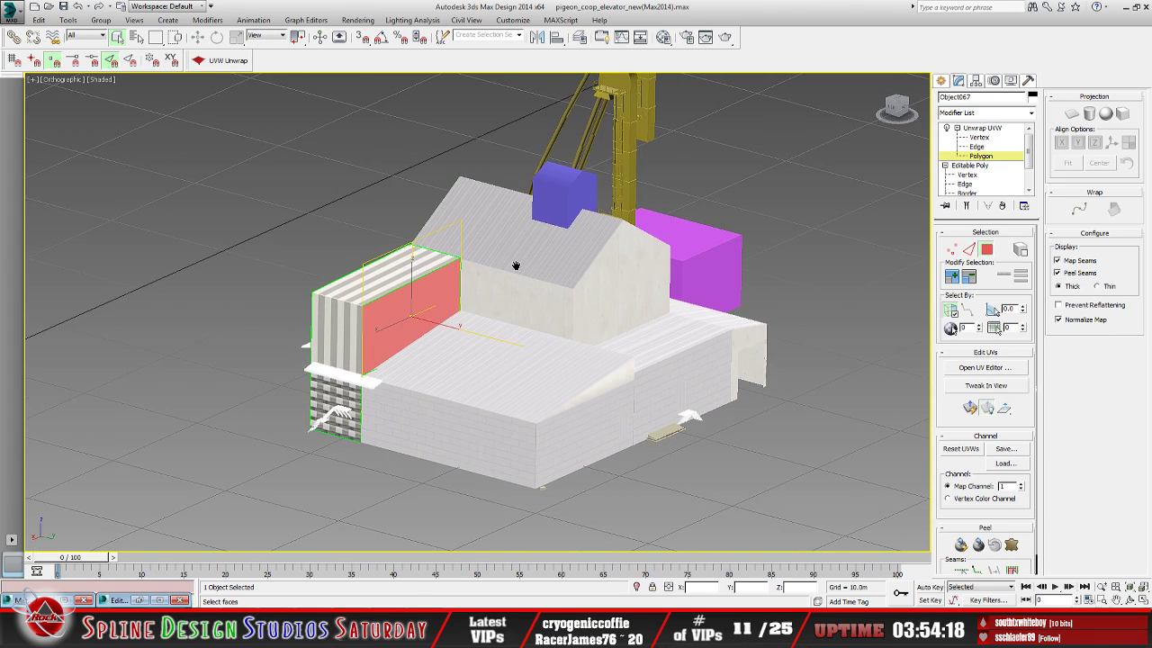
{"action": "middle_click_drag", "start_coordinate": [420, 328], "coordinate": [512, 282]}
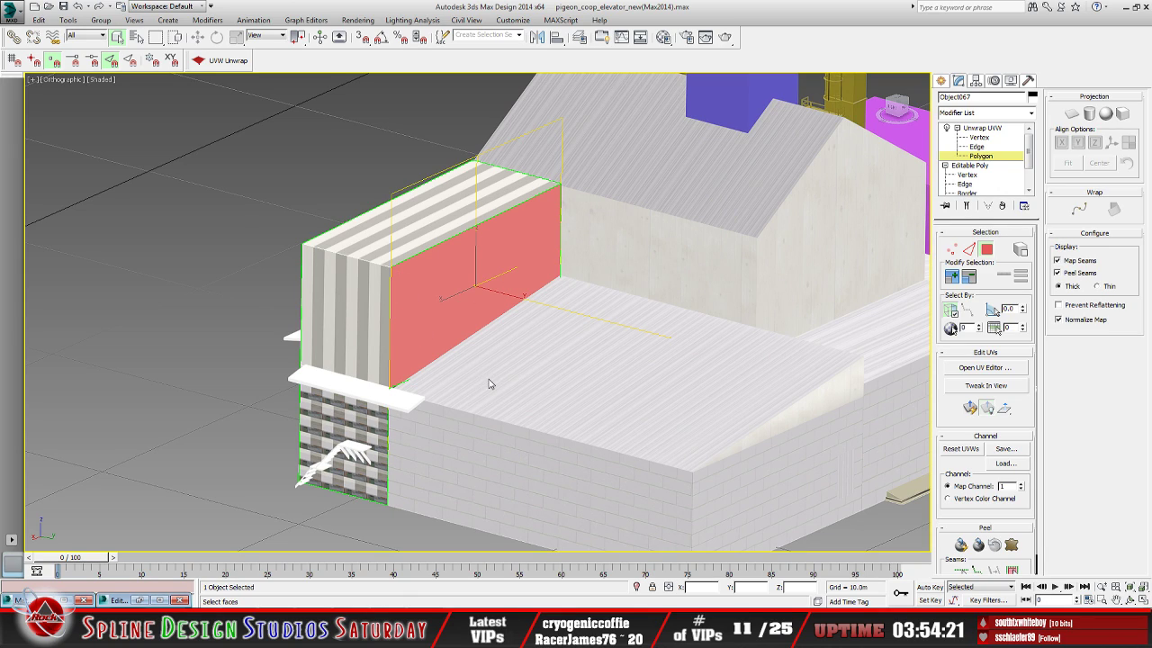
{"action": "left_click", "coordinate": [140, 599]}
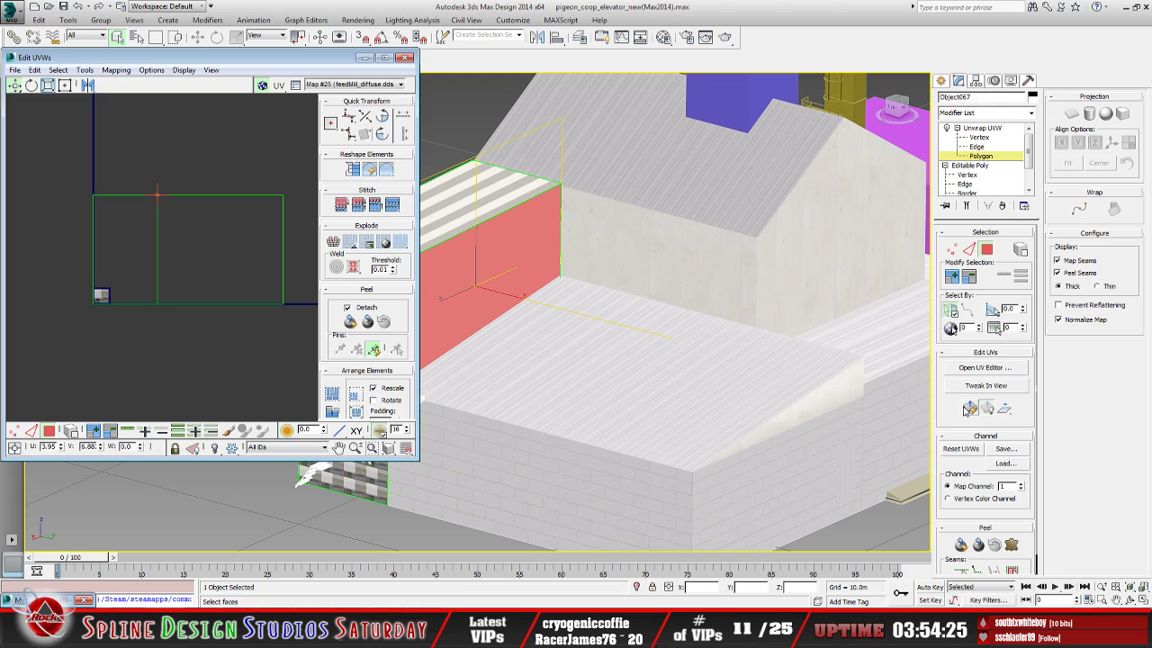
{"action": "left_click", "coordinate": [101, 295]}
{"action": "scroll", "coordinate": [180, 297], "scroll_direction": "up", "scroll_amount": 3}
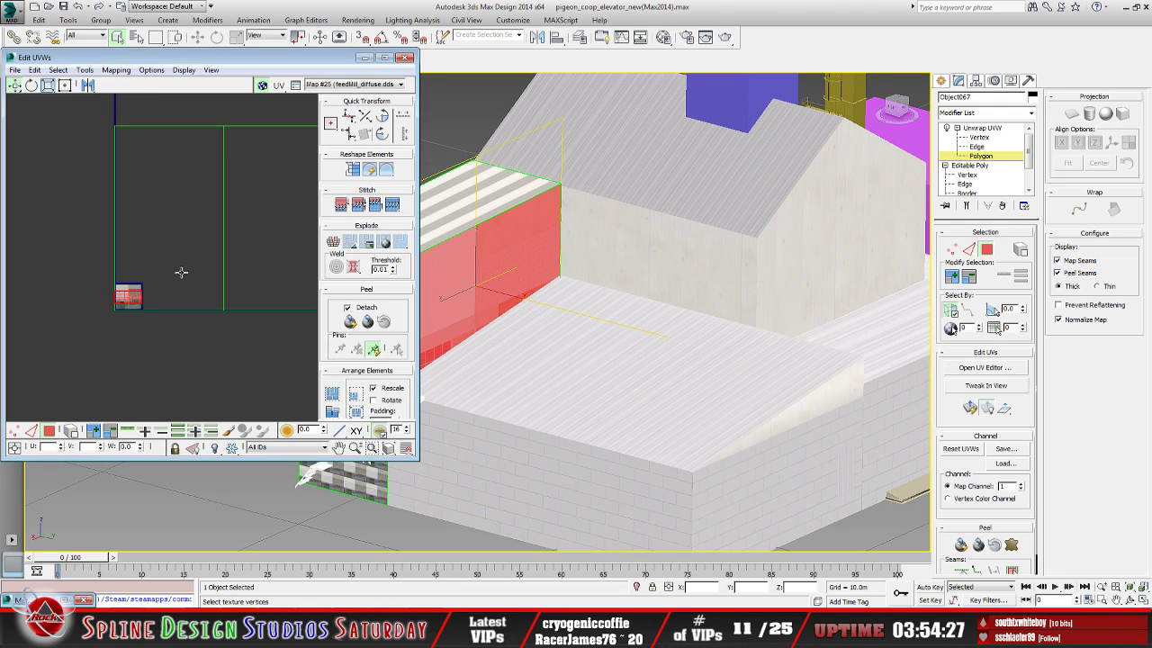
Move the side face's UVs up over the light wood panel texture and check the face in the viewport
{"action": "scroll", "coordinate": [141, 295], "scroll_direction": "up", "scroll_amount": 5}
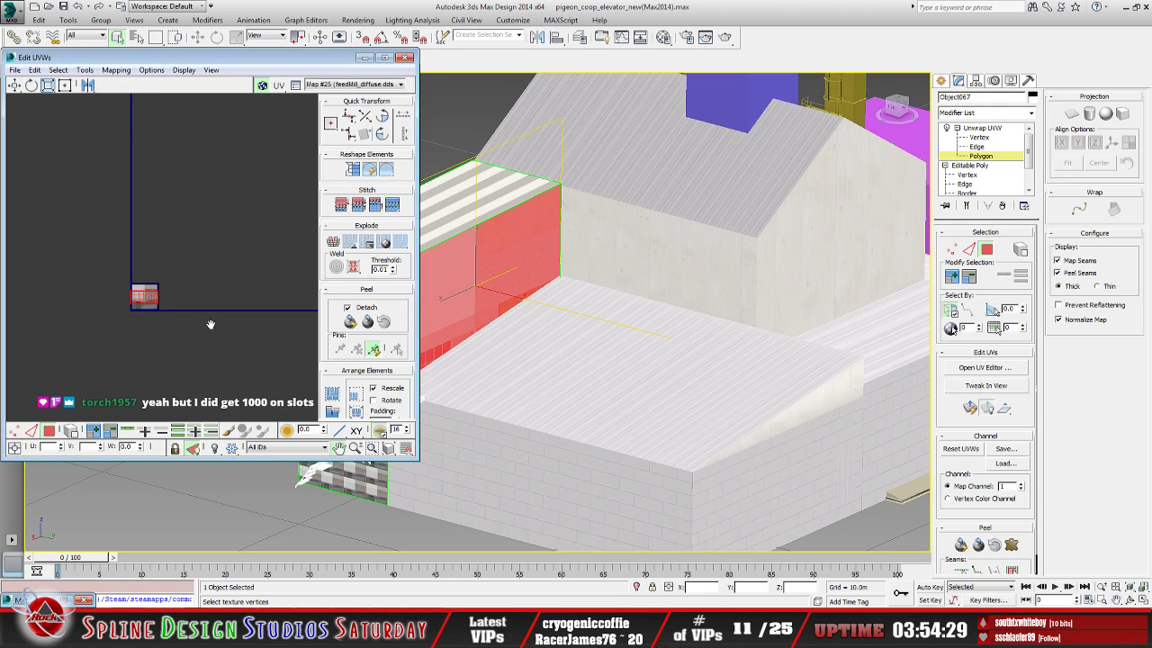
{"action": "middle_click_drag", "start_coordinate": [141, 296], "coordinate": [198, 292]}
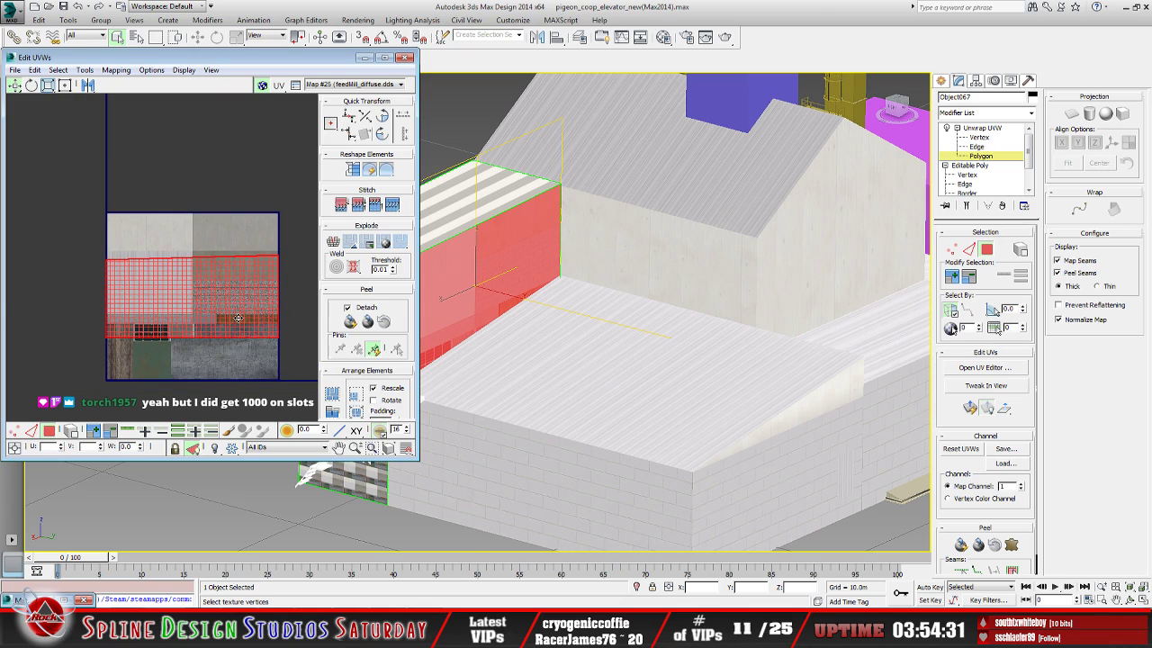
{"action": "left_click_drag", "start_coordinate": [238, 320], "coordinate": [240, 226]}
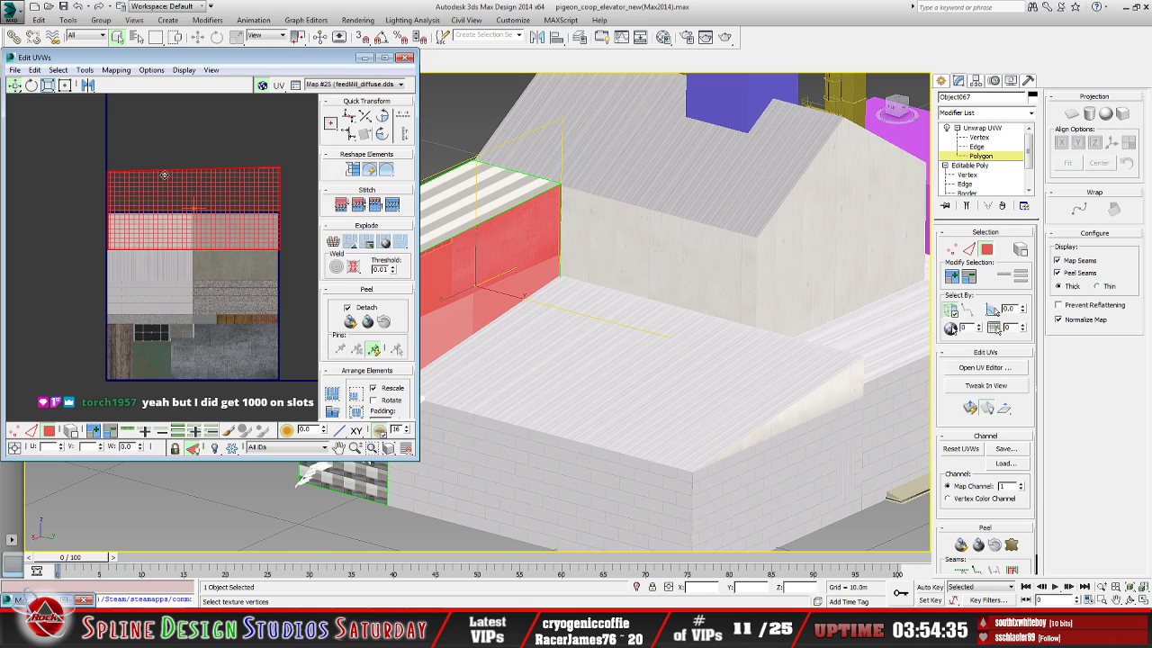
{"action": "left_click", "coordinate": [364, 58]}
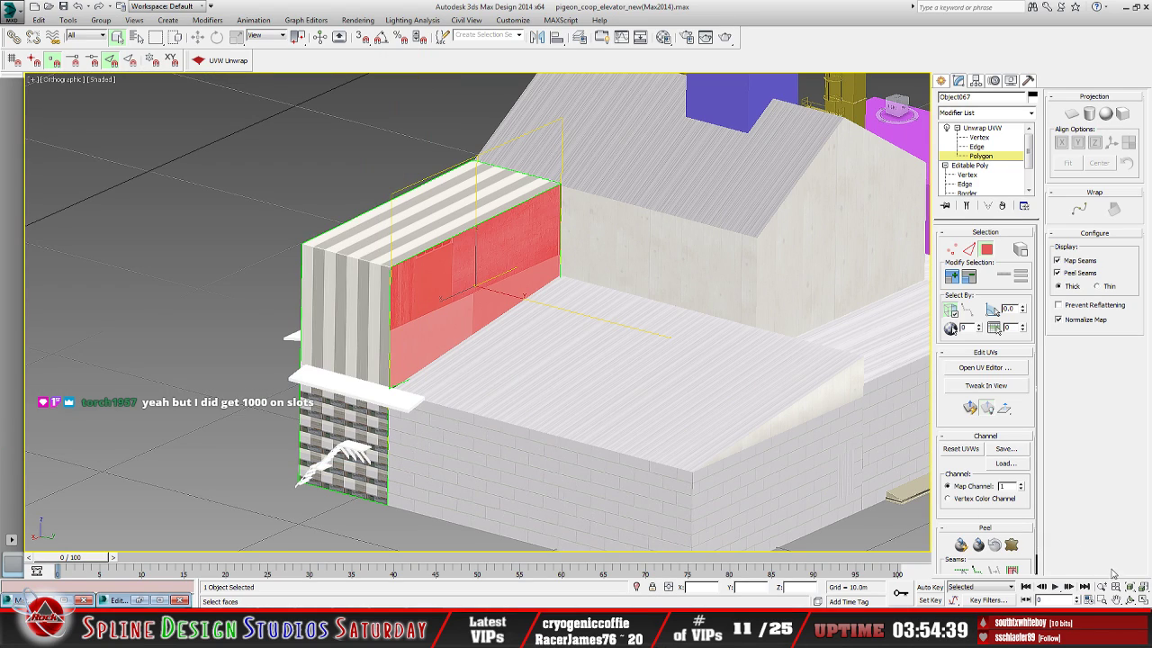
{"action": "left_click", "coordinate": [1131, 599]}
{"action": "left_click_drag", "start_coordinate": [444, 326], "coordinate": [389, 306]}
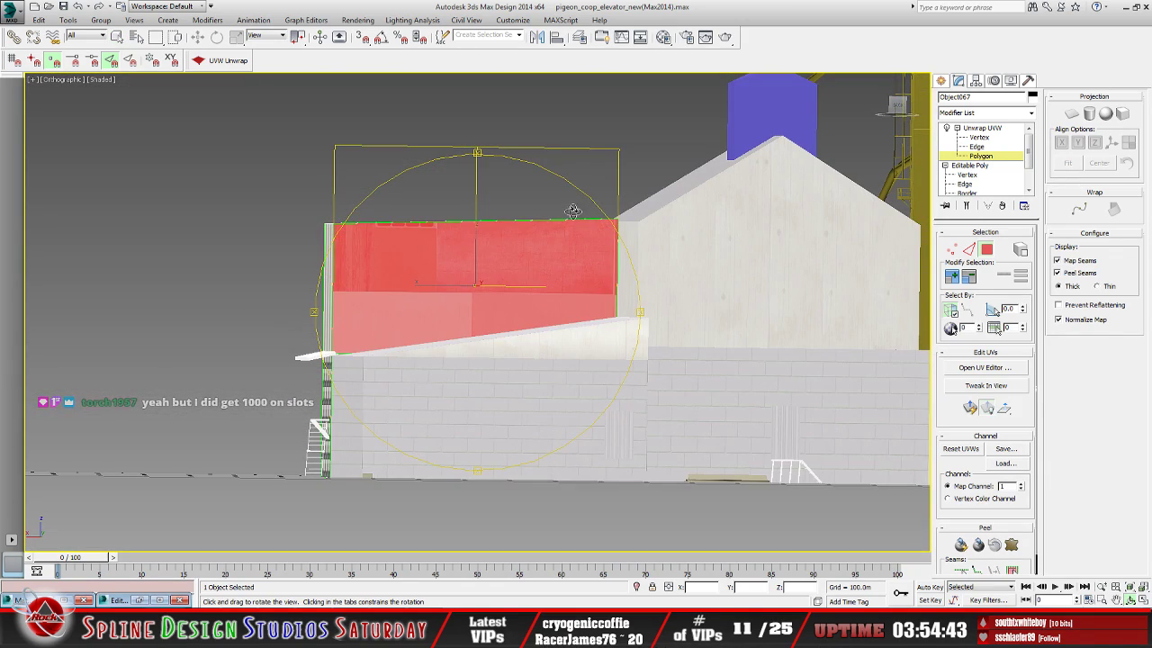
{"action": "left_click_drag", "start_coordinate": [500, 297], "coordinate": [491, 344]}
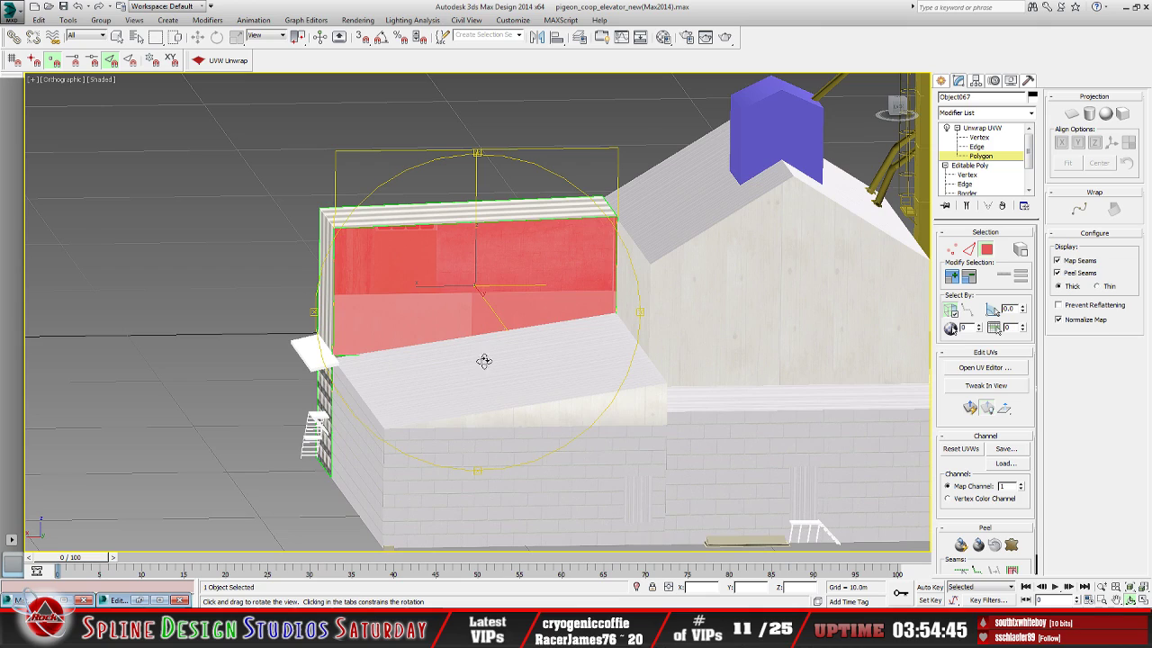
Enlarge the UV editor and scale the side face's UVs in width and height to fit within the light wood panel texture
{"action": "left_click", "coordinate": [139, 600]}
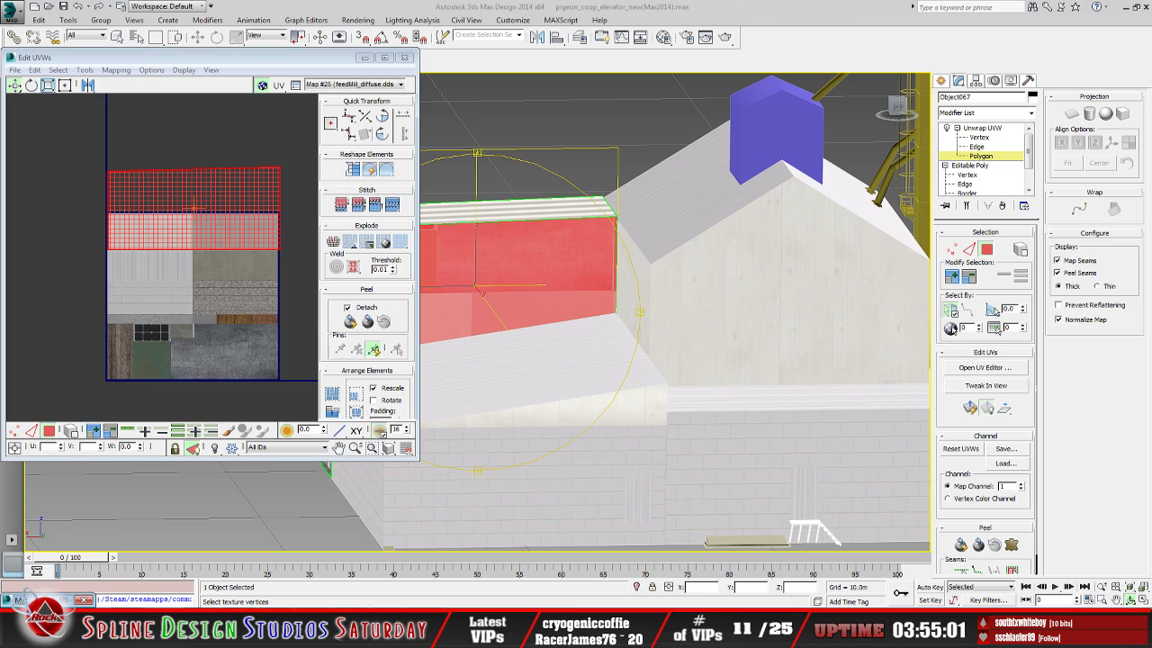
{"action": "scroll", "coordinate": [220, 267], "scroll_direction": "up", "scroll_amount": 3}
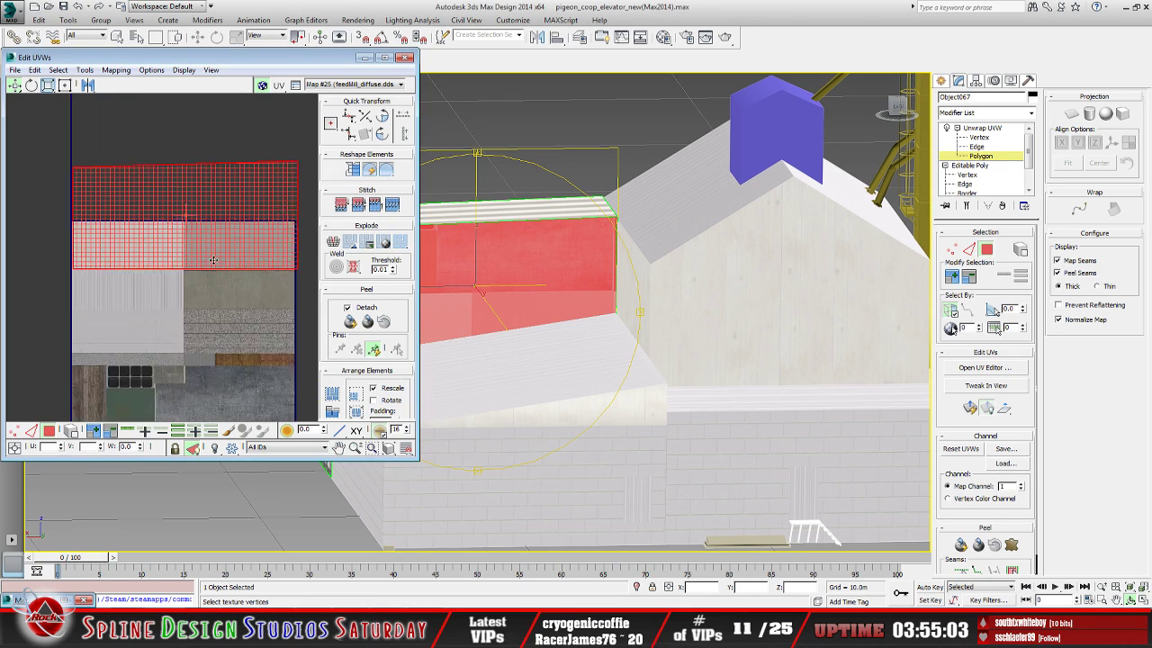
{"action": "scroll", "coordinate": [230, 270], "scroll_direction": "down", "scroll_amount": 3}
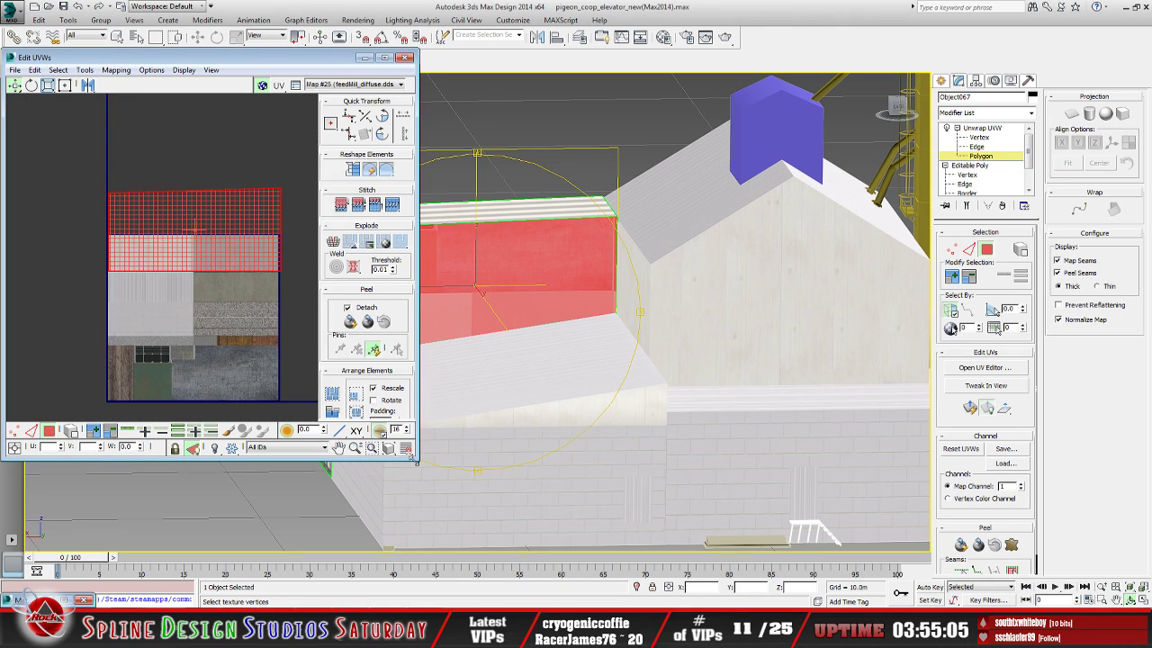
{"action": "left_click_drag", "start_coordinate": [415, 458], "coordinate": [579, 525]}
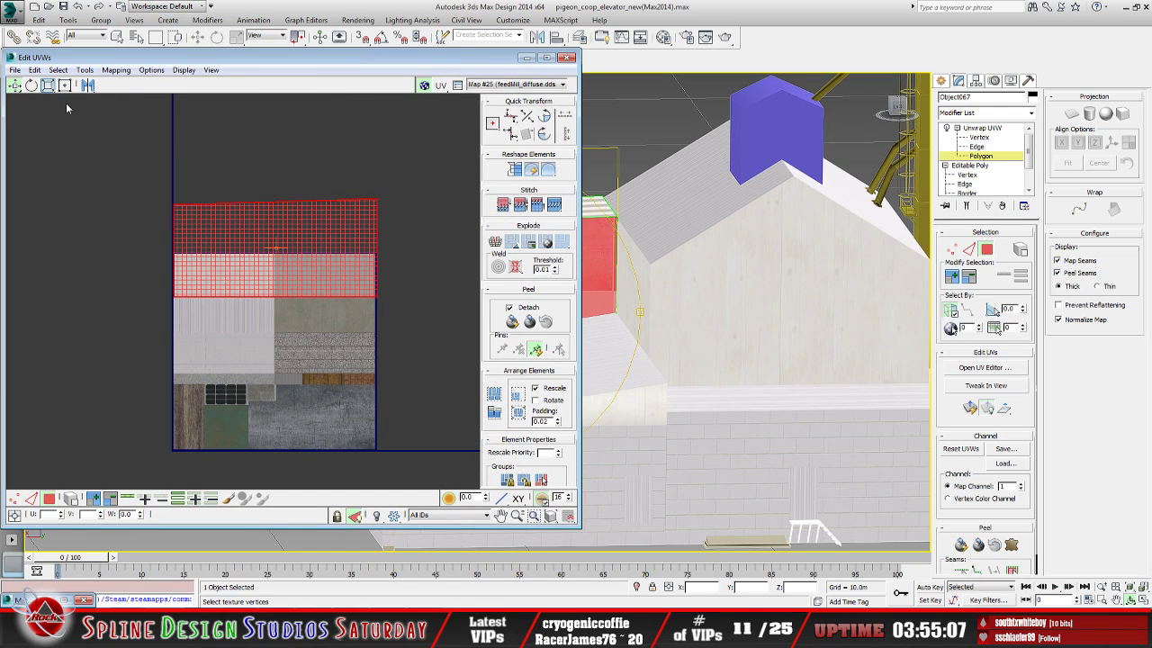
{"action": "left_click_drag", "start_coordinate": [378, 291], "coordinate": [274, 291]}
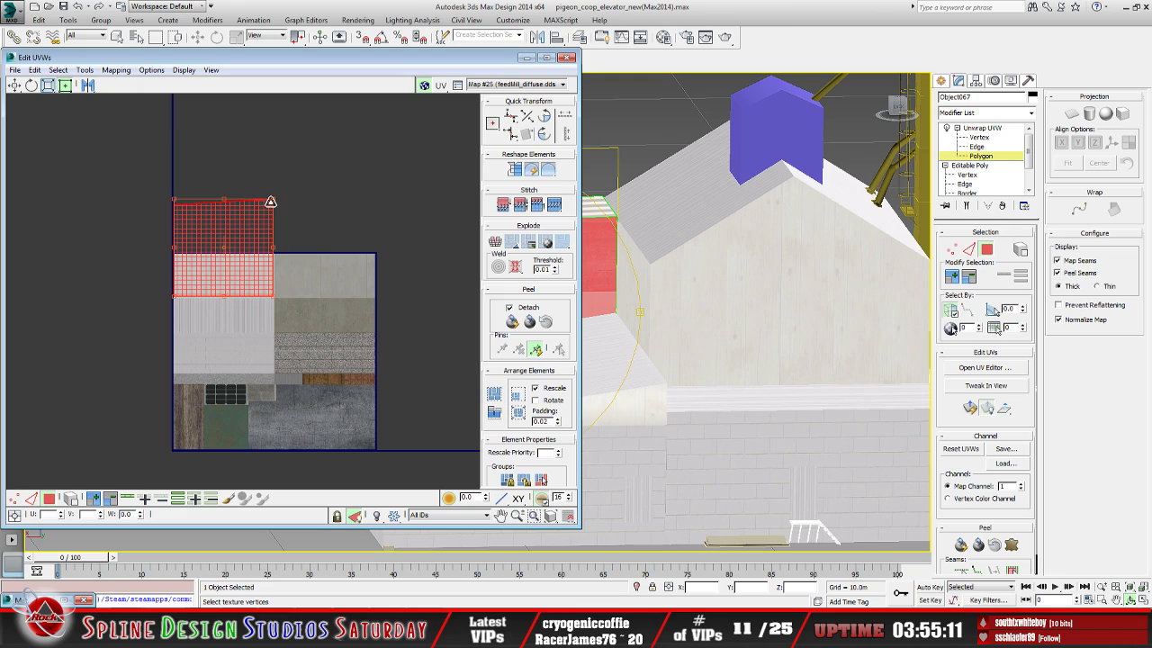
{"action": "left_click_drag", "start_coordinate": [272, 200], "coordinate": [270, 260]}
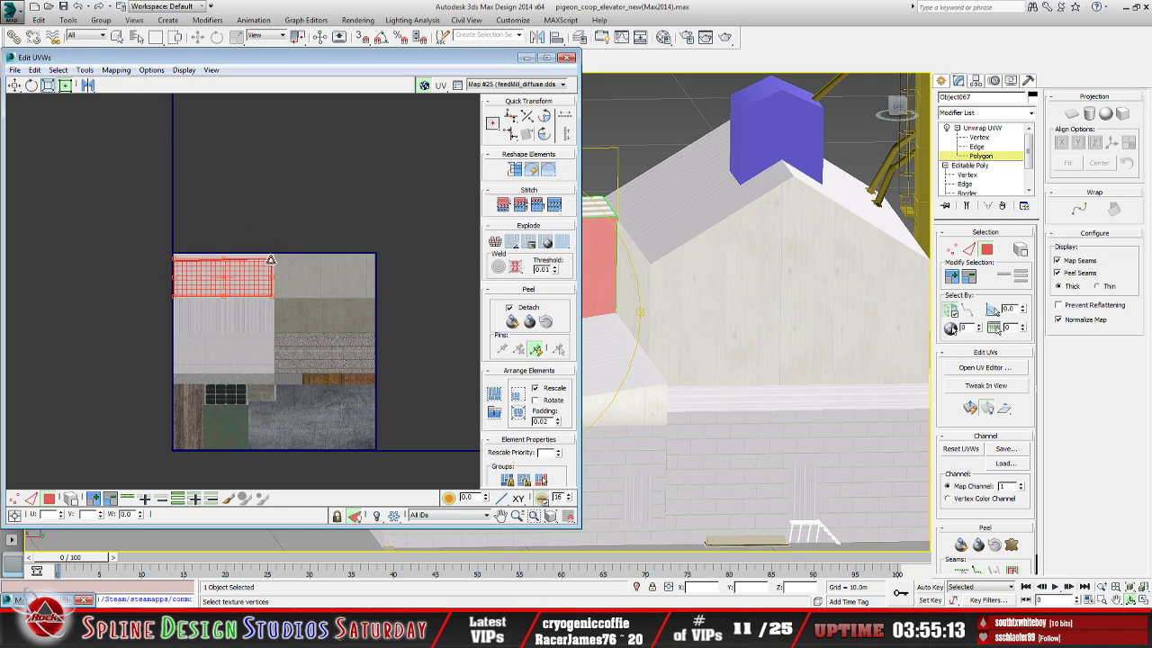
{"action": "scroll", "coordinate": [263, 256], "scroll_direction": "up", "scroll_amount": 3}
{"action": "scroll", "coordinate": [263, 256], "scroll_direction": "up", "scroll_amount": 4}
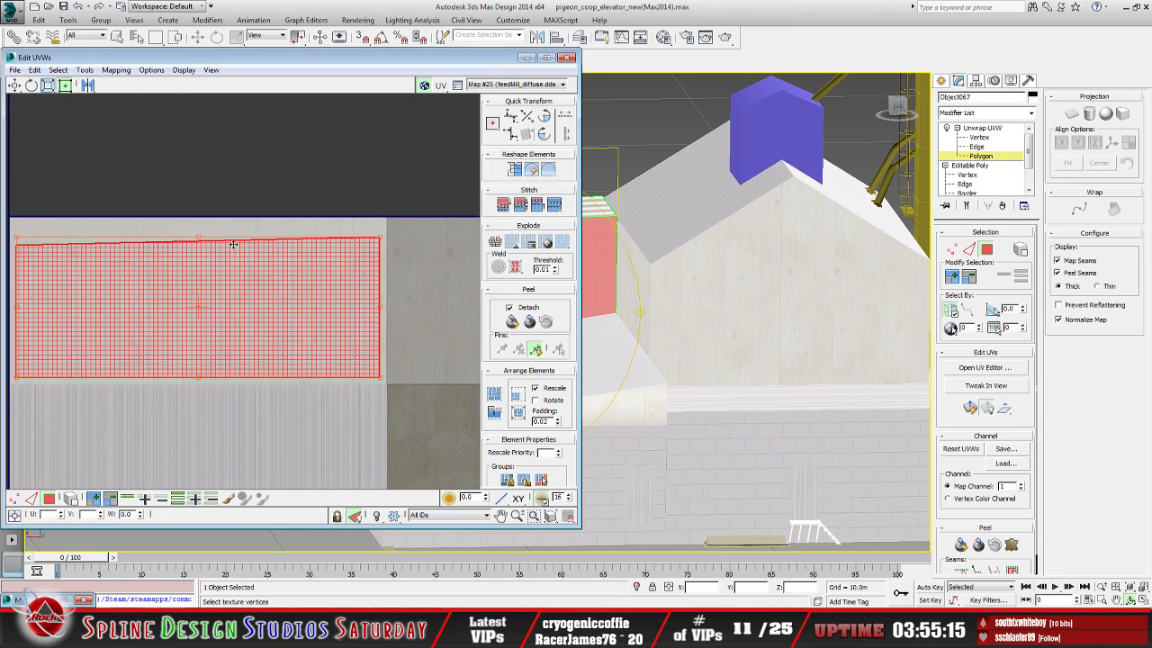
Stretch the side face's UVs to the upper, right and left edges of the light wood panel texture
{"action": "left_click_drag", "start_coordinate": [380, 238], "coordinate": [380, 222]}
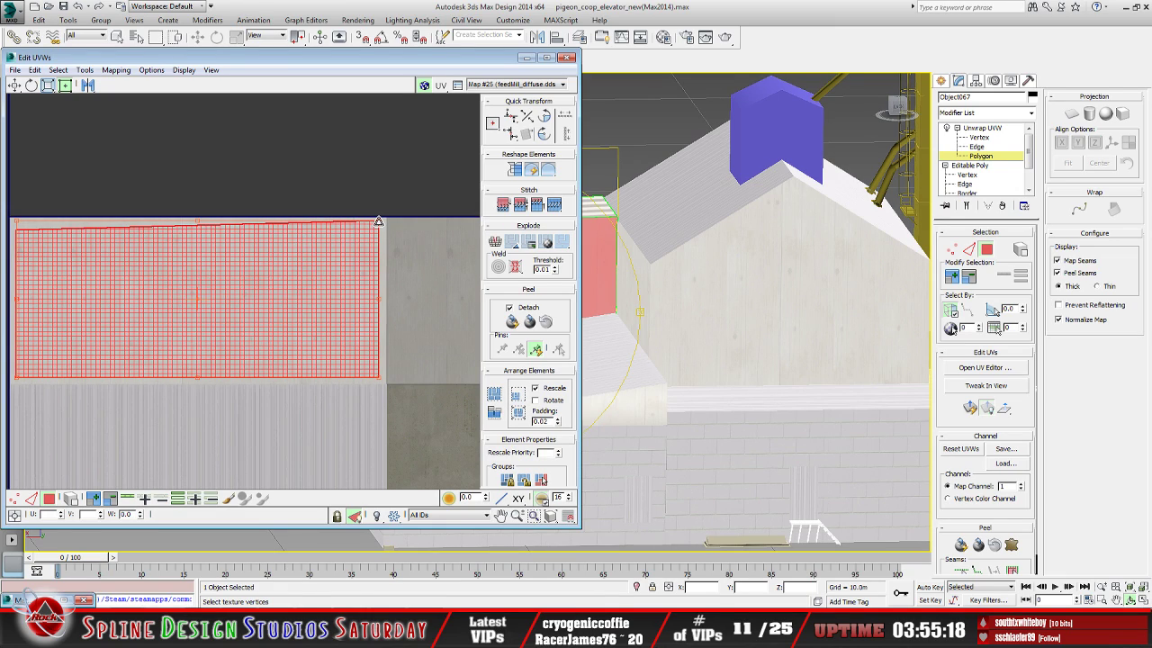
{"action": "left_click_drag", "start_coordinate": [379, 379], "coordinate": [385, 380]}
{"action": "middle_click_drag", "start_coordinate": [306, 345], "coordinate": [419, 336]}
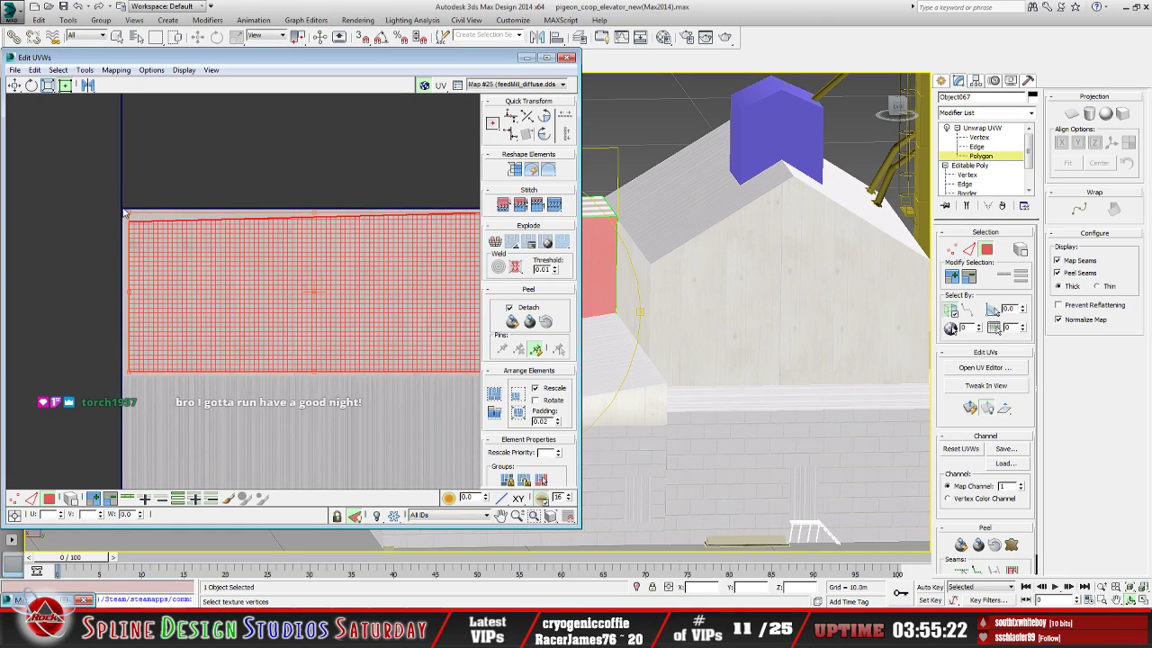
{"action": "left_click_drag", "start_coordinate": [128, 213], "coordinate": [123, 213]}
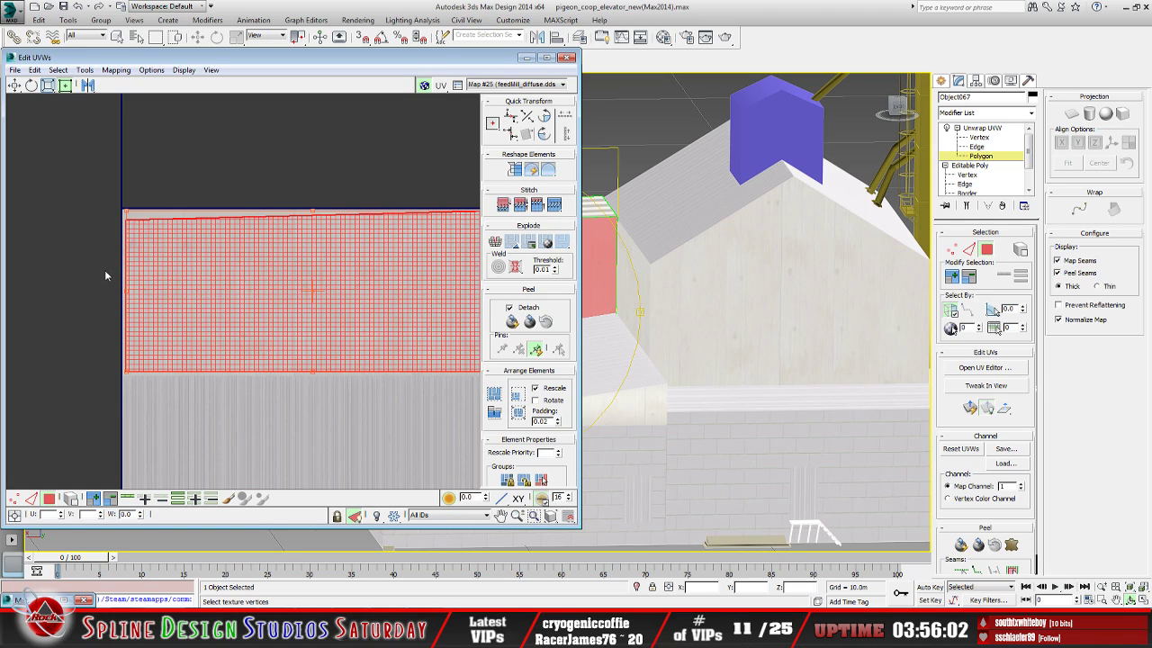
{"action": "mouse_move", "coordinate": [270, 278]}
{"action": "middle_mouse_down"}
{"action": "mouse_move", "coordinate": [242, 270]}
{"action": "mouse_move", "coordinate": [265, 259]}
{"action": "middle_mouse_up"}
{"action": "scroll", "coordinate": [264, 259], "scroll_direction": "down", "scroll_amount": 1}
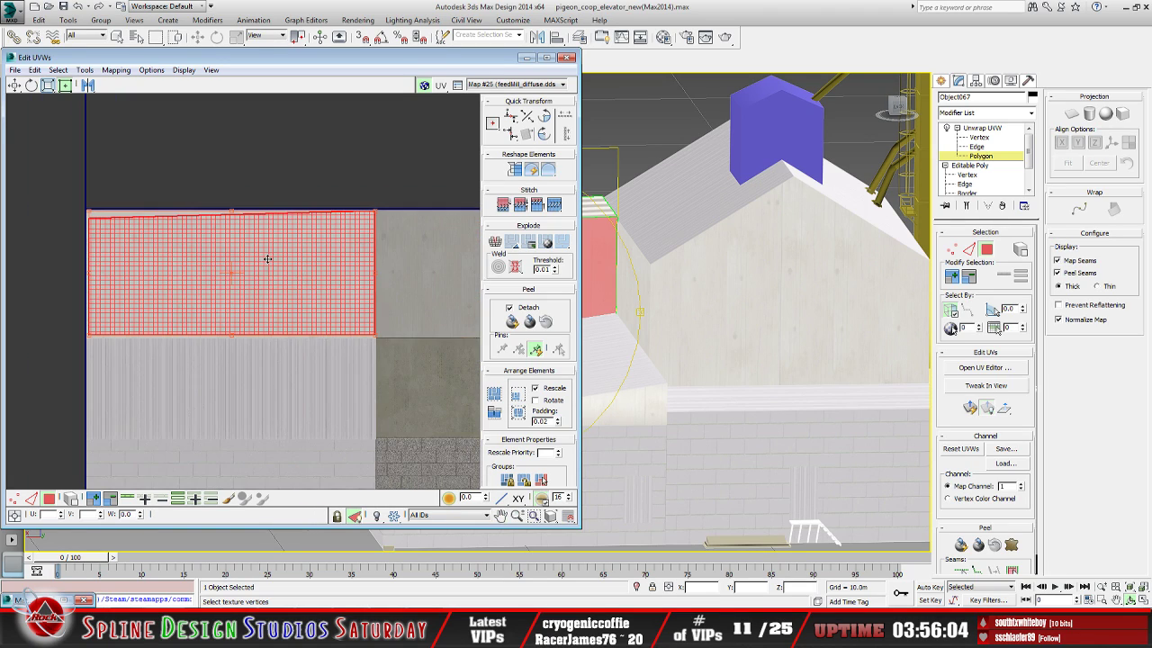
Fine-tune the upper corners of the side face's UVs to sit just inside the light wood panel texture, and deselect them
{"action": "middle_click_drag", "start_coordinate": [350, 252], "coordinate": [313, 283]}
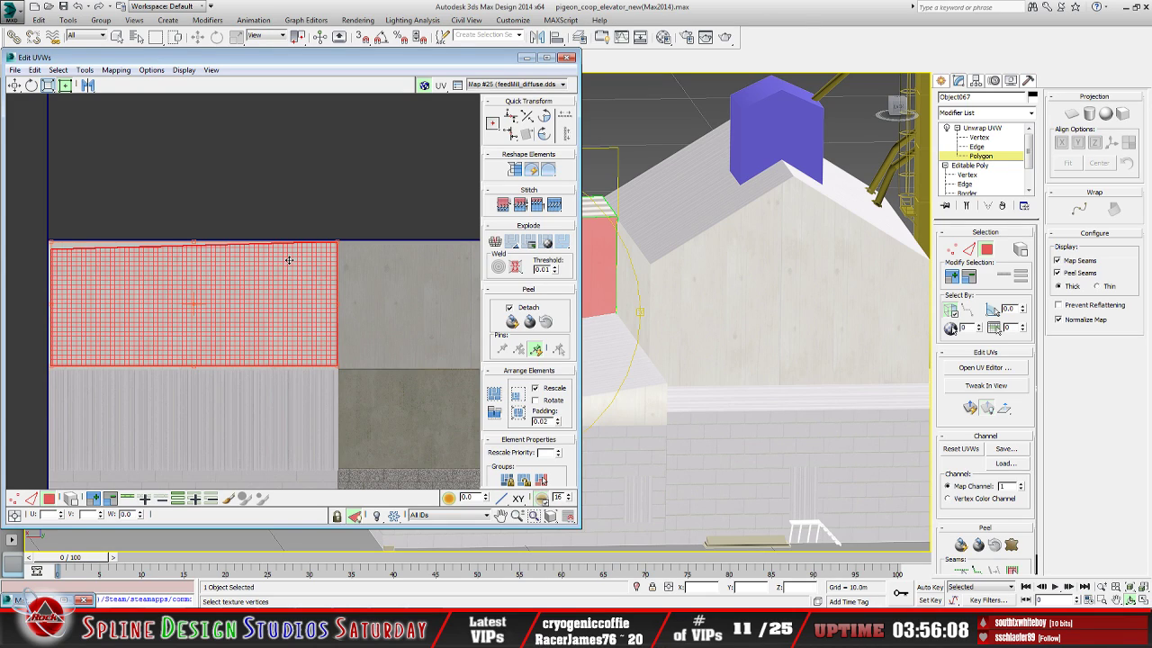
{"action": "scroll", "coordinate": [284, 260], "scroll_direction": "up", "scroll_amount": 1}
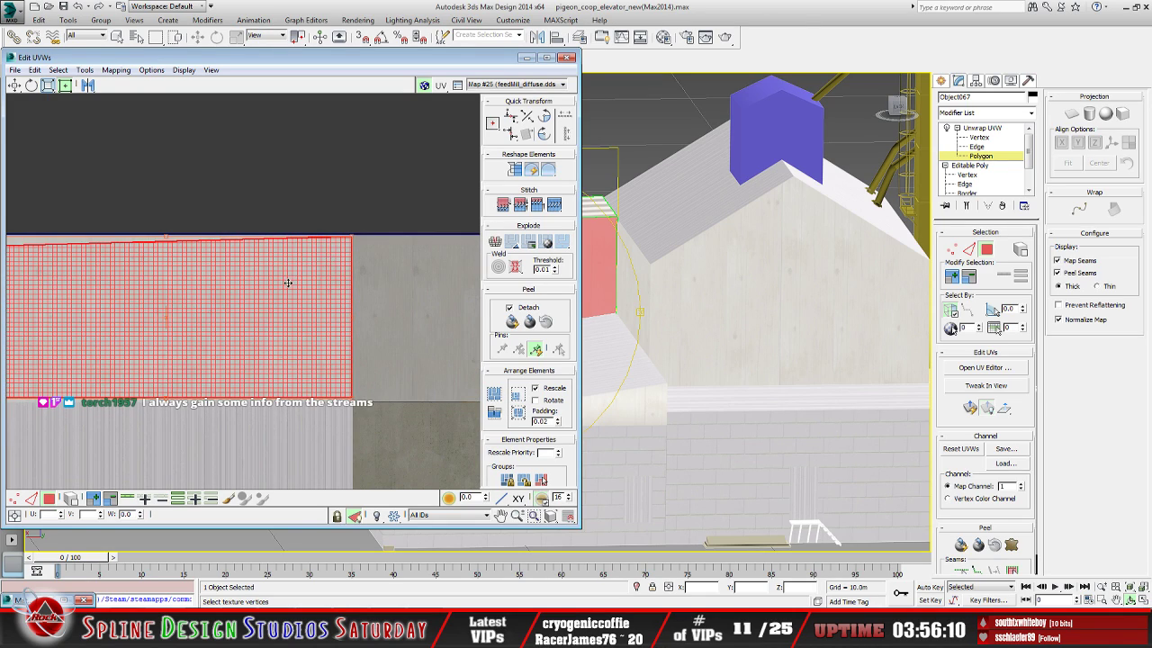
{"action": "scroll", "coordinate": [320, 270], "scroll_direction": "up", "scroll_amount": 1}
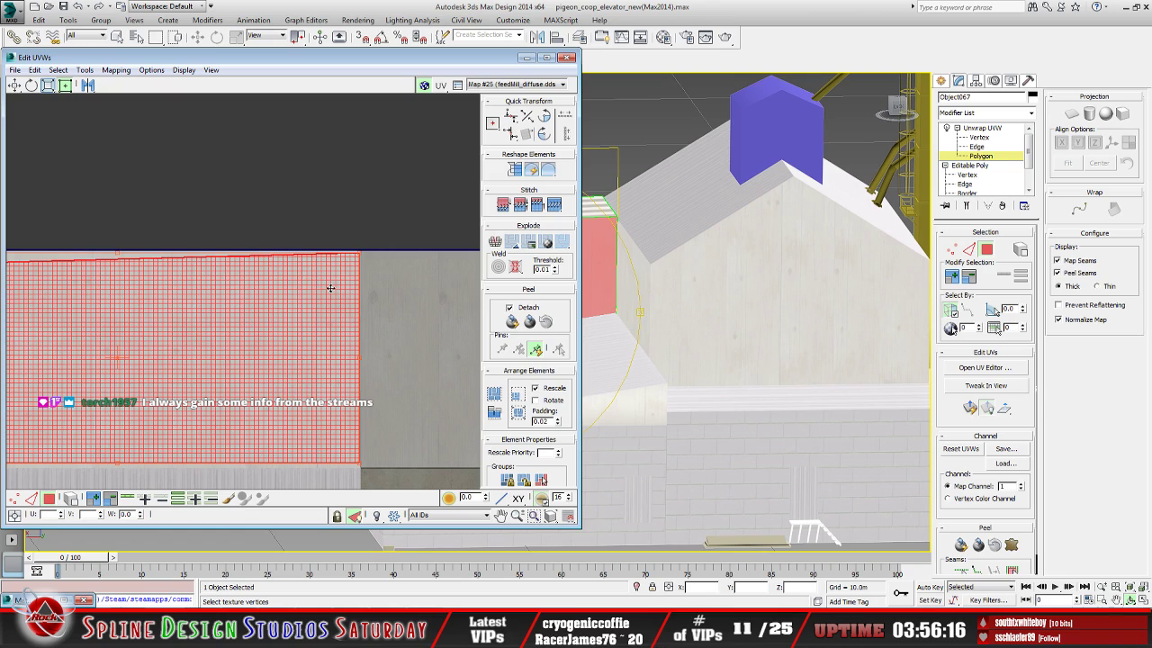
{"action": "scroll", "coordinate": [330, 288], "scroll_direction": "up", "scroll_amount": 2}
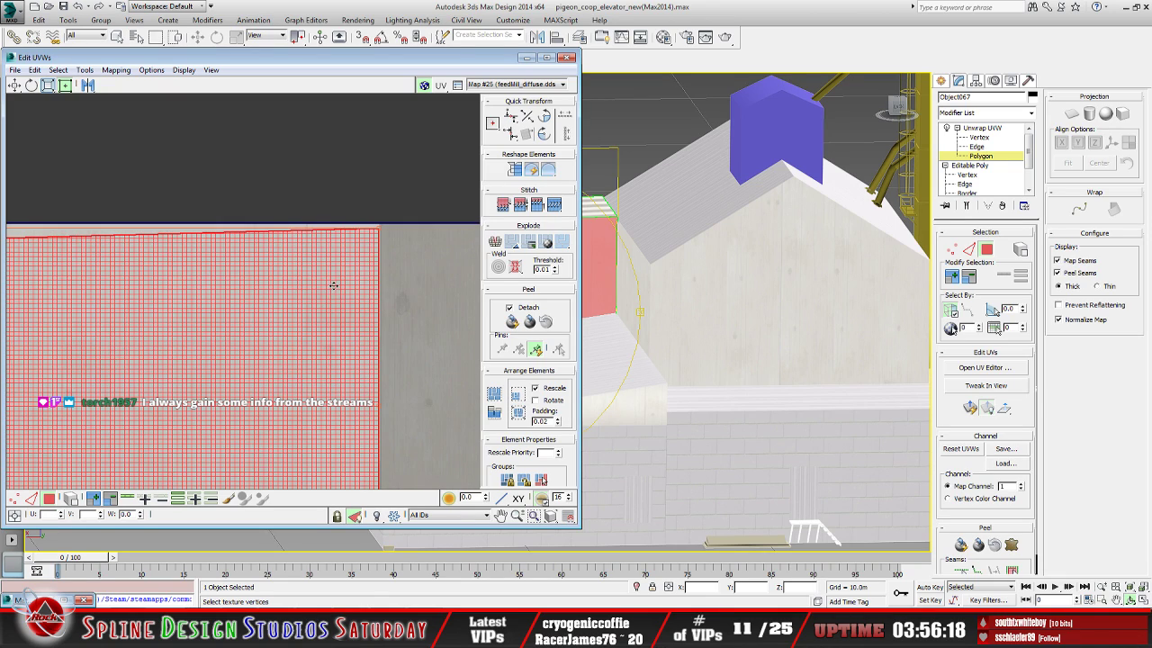
{"action": "middle_click_drag", "start_coordinate": [403, 270], "coordinate": [297, 286]}
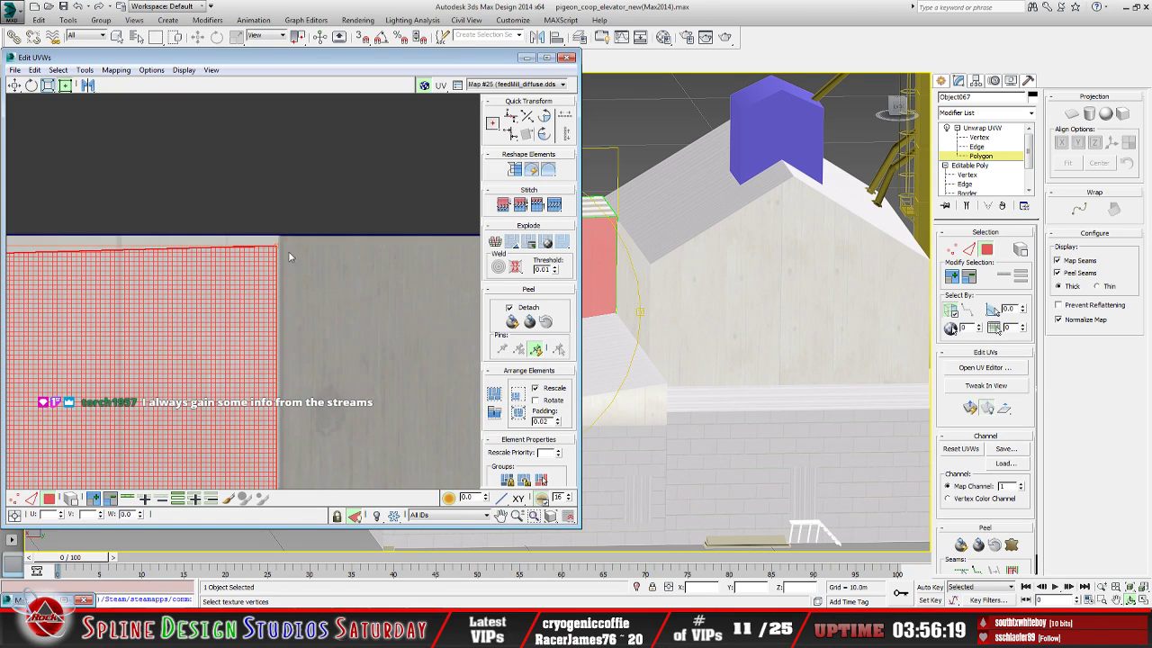
{"action": "middle_click_drag", "start_coordinate": [278, 244], "coordinate": [275, 239]}
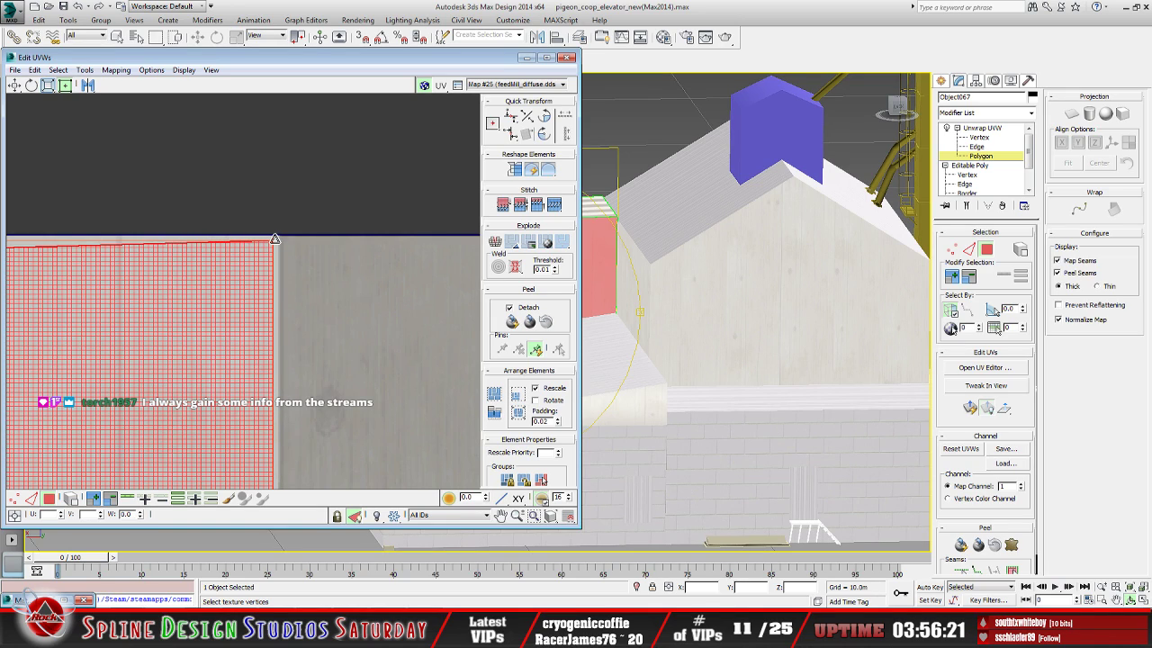
{"action": "scroll", "coordinate": [279, 252], "scroll_direction": "down", "scroll_amount": 3}
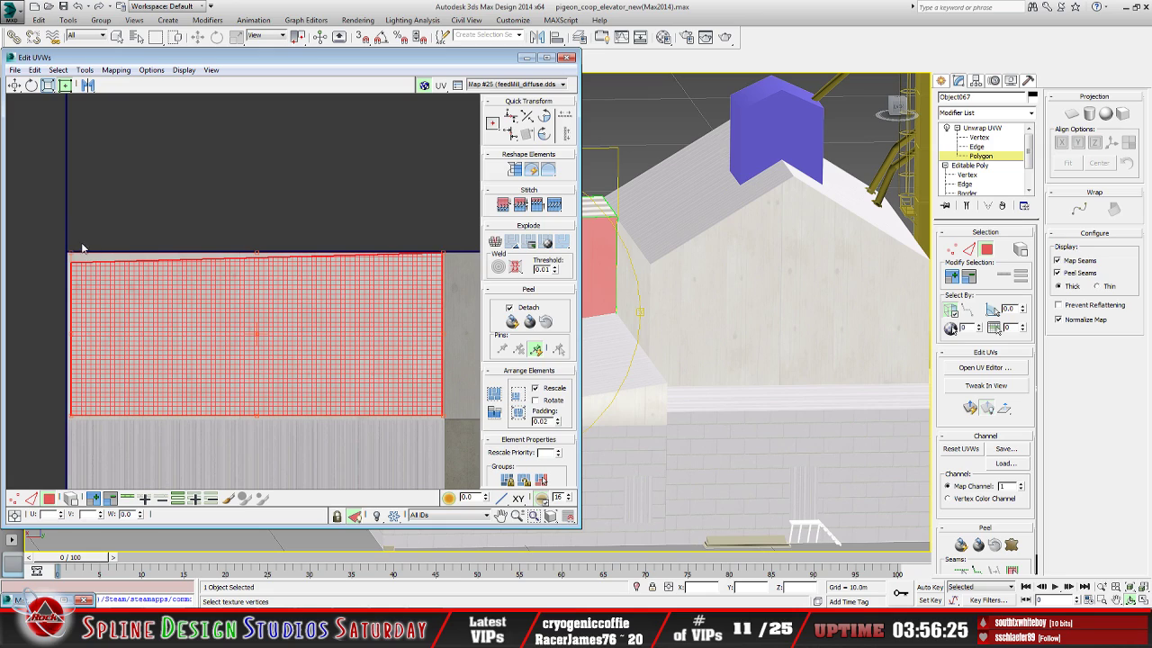
{"action": "left_click_drag", "start_coordinate": [70, 249], "coordinate": [70, 251]}
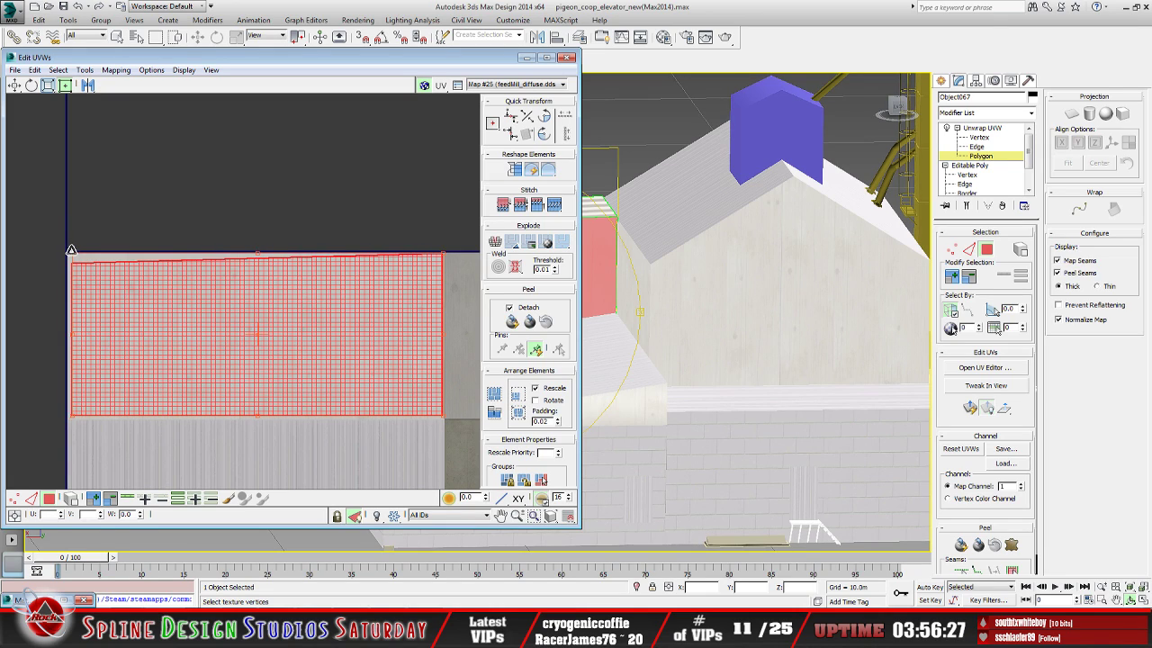
{"action": "left_click", "coordinate": [124, 179]}
Minimize the UV editor and examine the wood texture on the tall block's side face from several angles
{"action": "scroll", "coordinate": [232, 270], "scroll_direction": "down", "scroll_amount": 4}
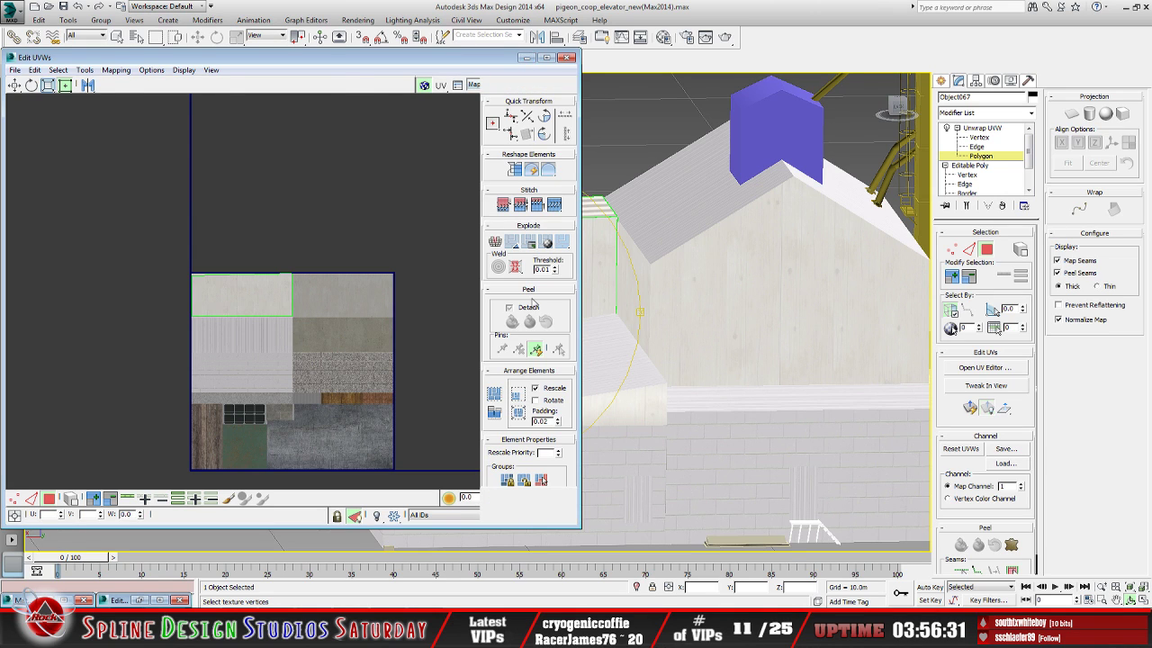
{"action": "left_click", "coordinate": [527, 57]}
{"action": "middle_click_drag", "start_coordinate": [458, 324], "coordinate": [440, 341], "text": "alt"}
{"action": "scroll", "coordinate": [473, 322], "scroll_direction": "up", "scroll_amount": 5}
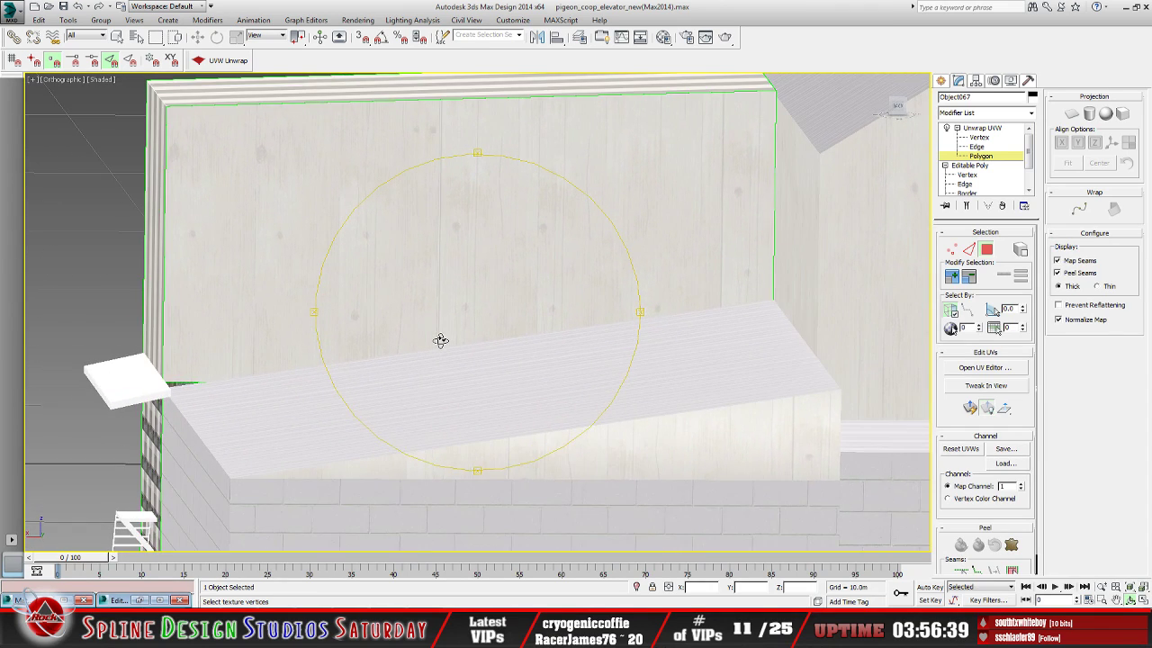
{"action": "scroll", "coordinate": [404, 350], "scroll_direction": "up", "scroll_amount": 4}
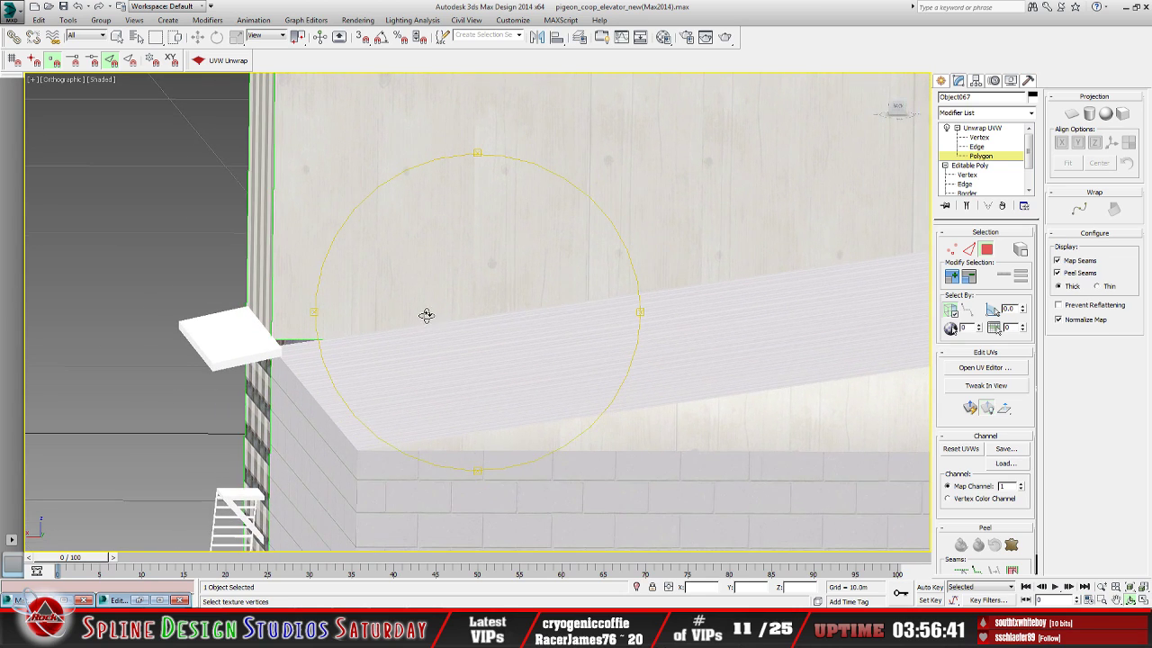
{"action": "middle_click_drag", "start_coordinate": [417, 311], "coordinate": [371, 307], "text": "alt"}
{"action": "middle_click_drag", "start_coordinate": [311, 360], "coordinate": [401, 334], "text": "alt"}
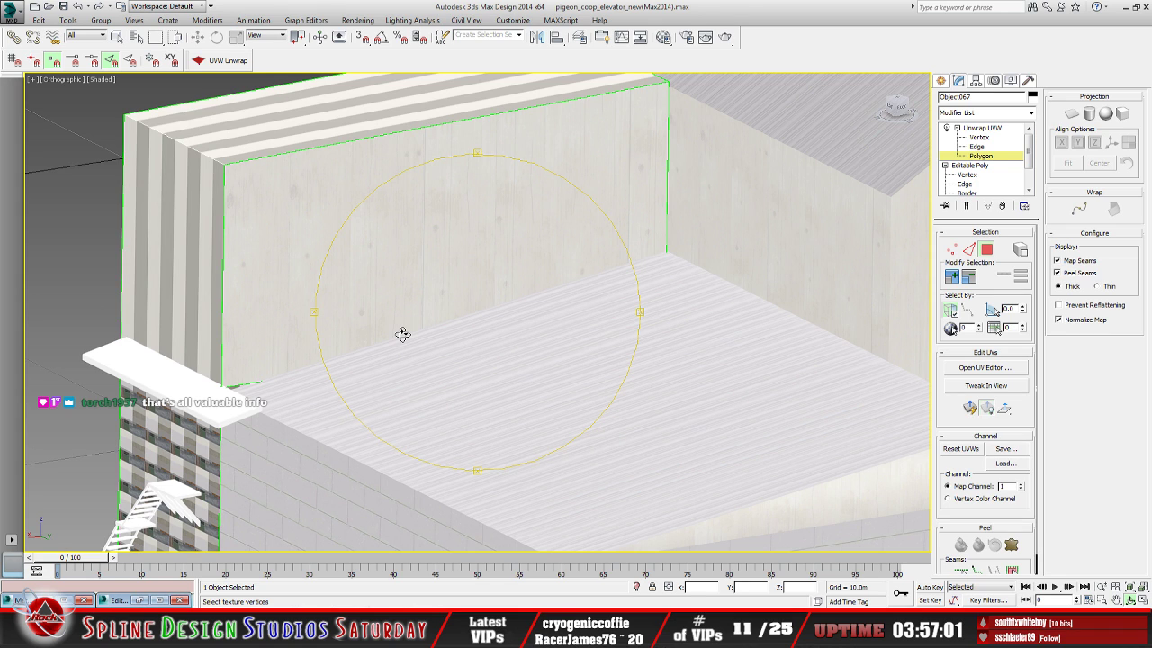
{"action": "mouse_move", "coordinate": [401, 334]}
{"action": "middle_mouse_down", "text": "alt"}
{"action": "mouse_move", "coordinate": [365, 327]}
{"action": "mouse_move", "coordinate": [414, 343]}
{"action": "middle_mouse_up", "text": "alt"}
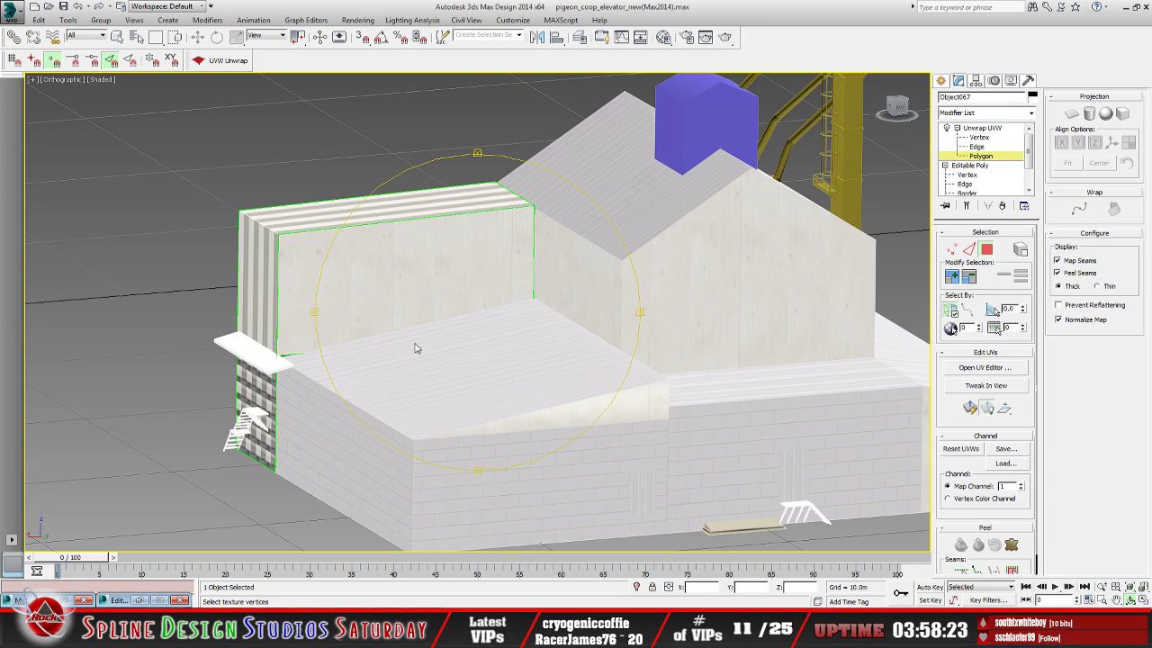
Select the tall block's narrow end face above the small white ledge and apply a quick planar map to it
{"action": "middle_click_drag", "start_coordinate": [437, 314], "coordinate": [412, 386], "text": "alt"}
{"action": "scroll", "coordinate": [408, 369], "scroll_direction": "up", "scroll_amount": 2}
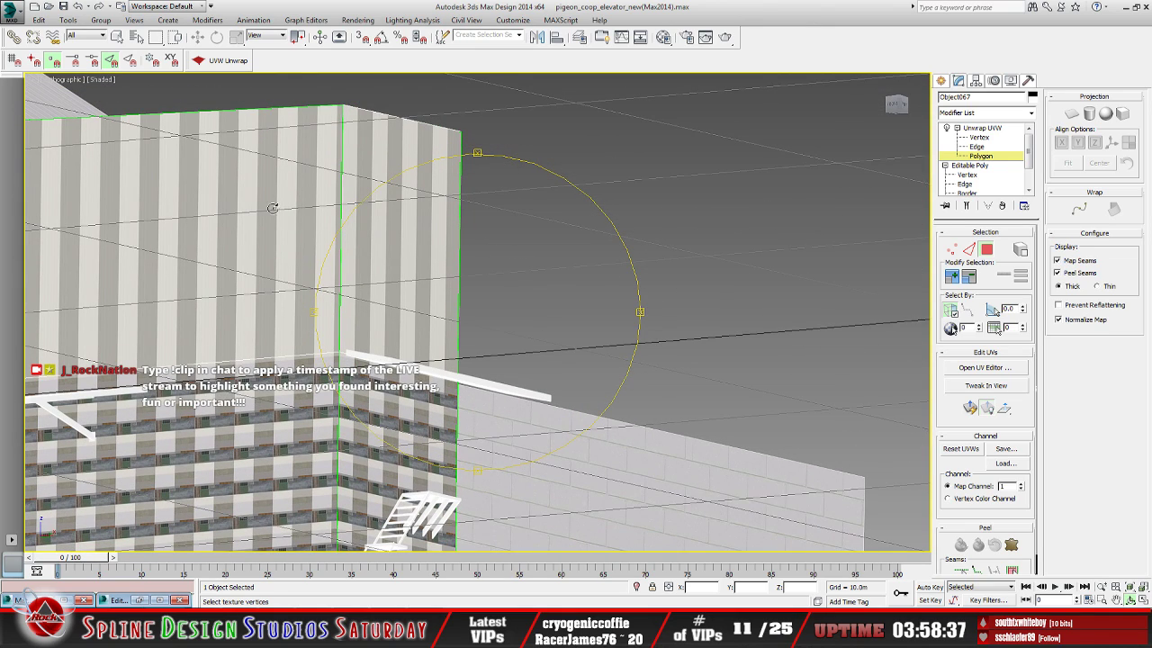
{"action": "left_click", "coordinate": [117, 38]}
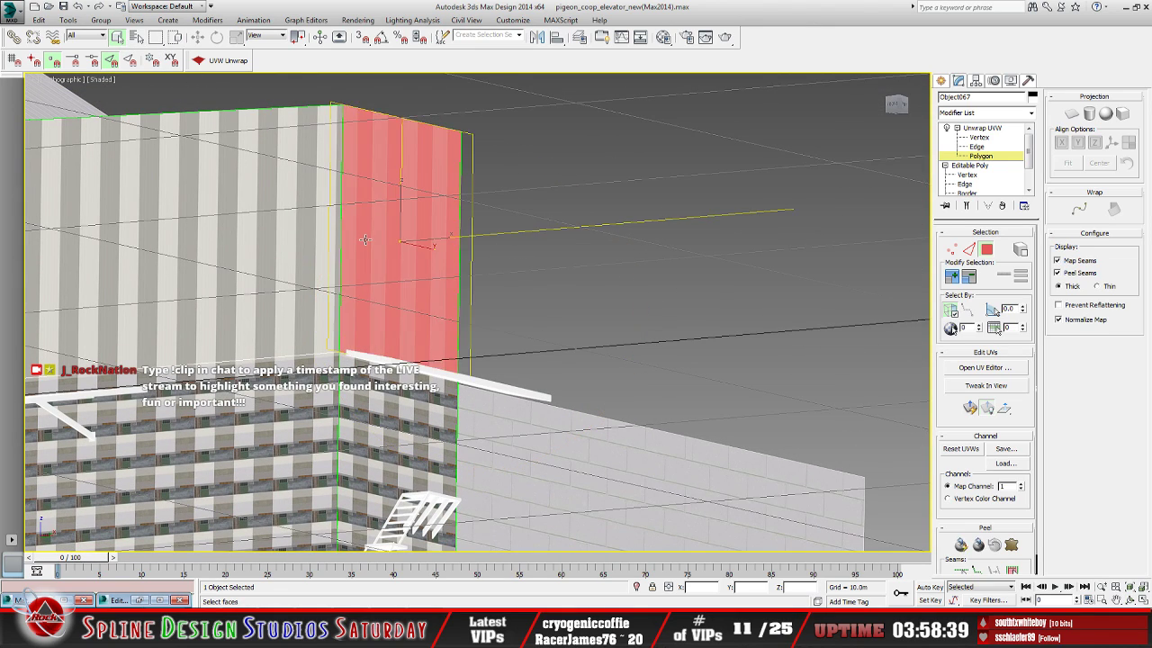
{"action": "left_click", "coordinate": [404, 292]}
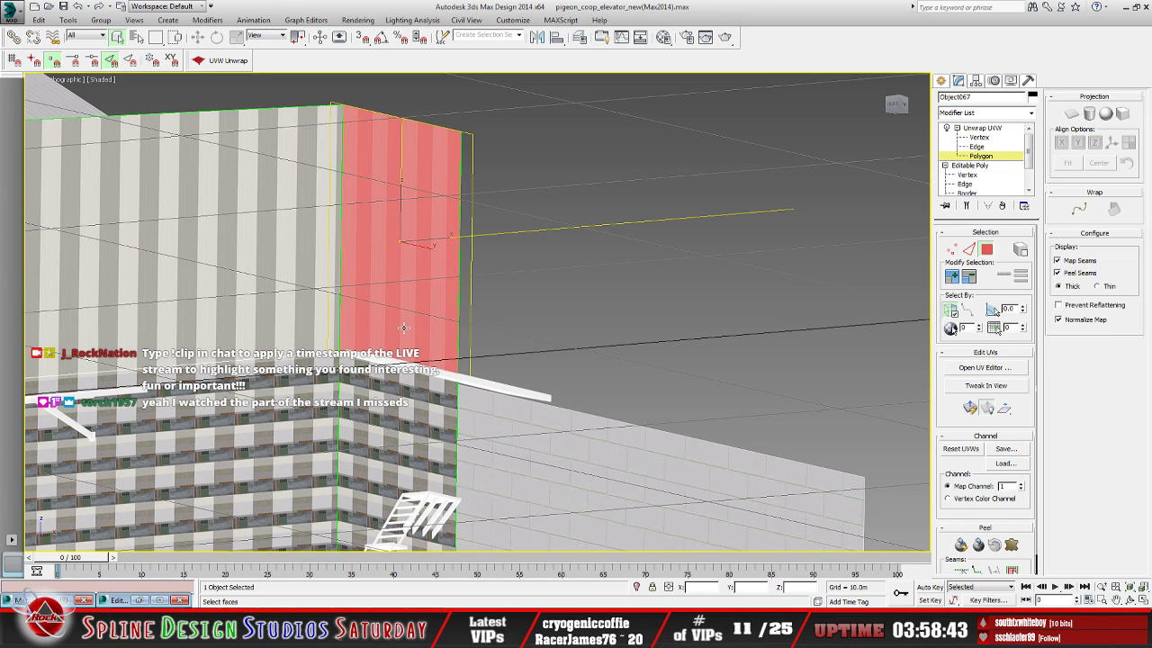
{"action": "middle_click_drag", "start_coordinate": [404, 327], "coordinate": [459, 296]}
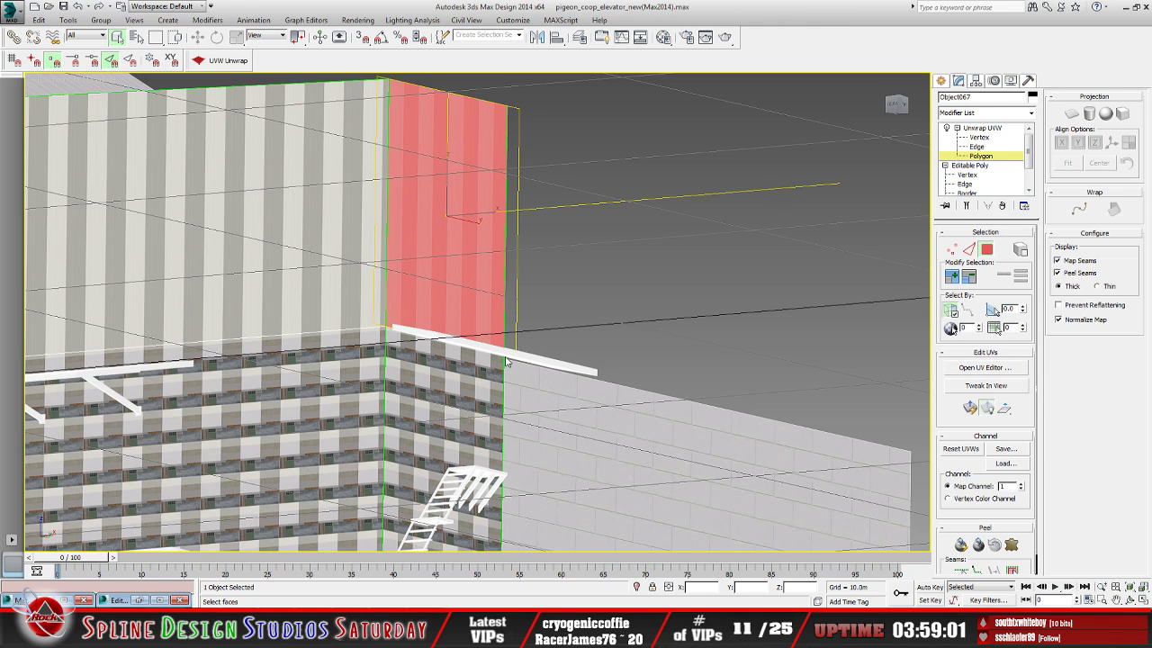
{"action": "left_click", "coordinate": [1130, 599]}
{"action": "left_click_drag", "start_coordinate": [466, 354], "coordinate": [507, 363]}
{"action": "mouse_move", "coordinate": [549, 369]}
{"action": "left_mouse_down"}
{"action": "mouse_move", "coordinate": [476, 380]}
{"action": "mouse_move", "coordinate": [536, 375]}
{"action": "left_mouse_up"}
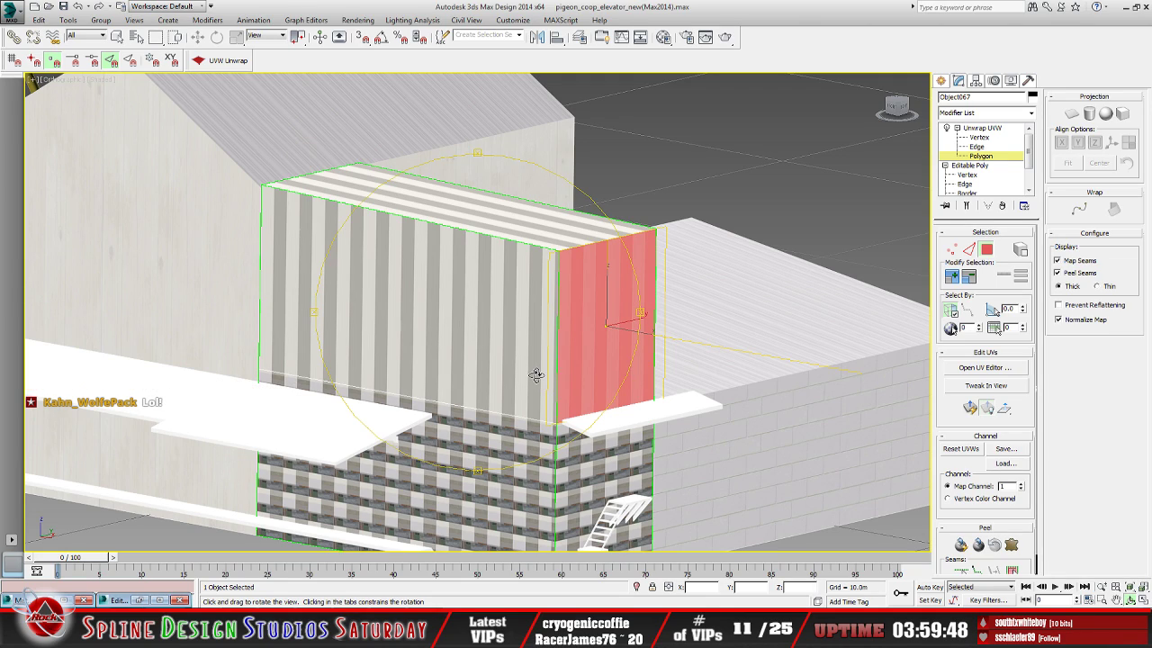
{"action": "left_click_drag", "start_coordinate": [558, 348], "coordinate": [526, 358]}
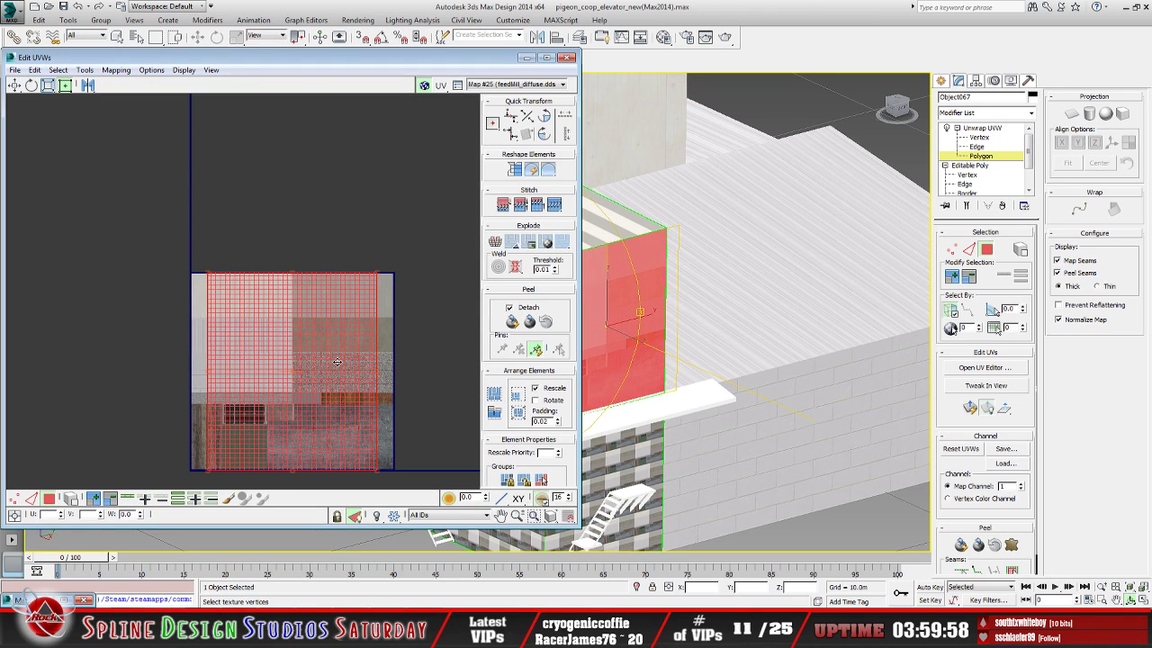
Scale the end face's UVs down and place them over the light wood panel texture
{"action": "middle_click_drag", "start_coordinate": [338, 361], "coordinate": [316, 342]}
{"action": "left_click_drag", "start_coordinate": [356, 450], "coordinate": [255, 306]}
{"action": "scroll", "coordinate": [260, 304], "scroll_direction": "up", "scroll_amount": 1}
{"action": "scroll", "coordinate": [260, 304], "scroll_direction": "up", "scroll_amount": 4}
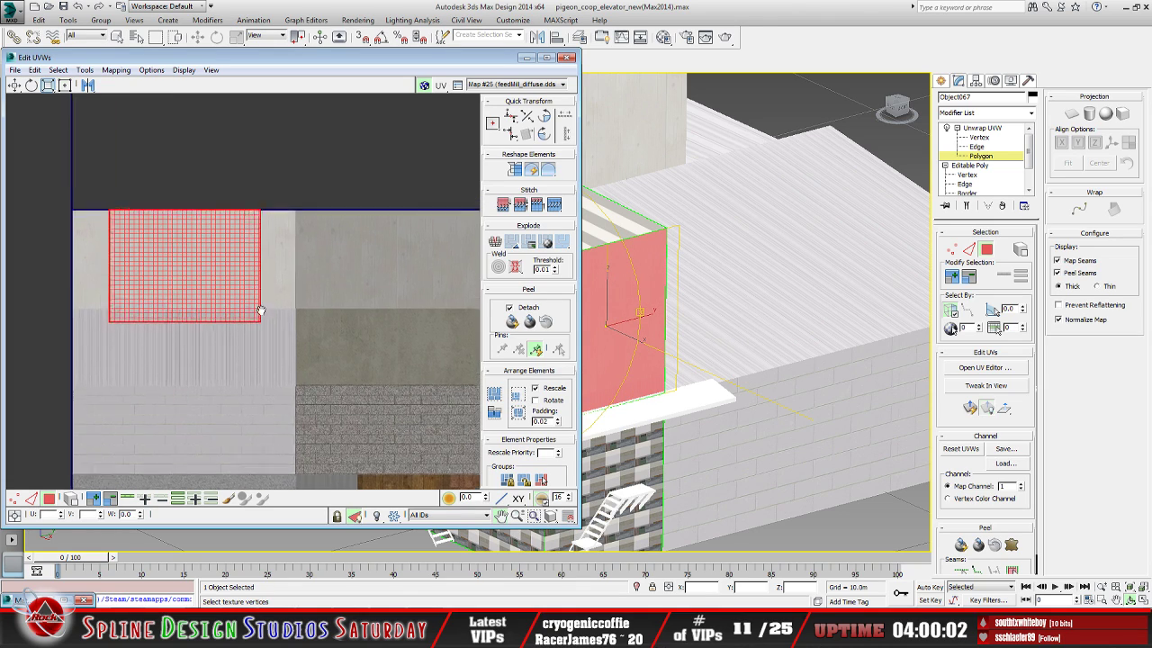
{"action": "left_click_drag", "start_coordinate": [287, 363], "coordinate": [224, 337]}
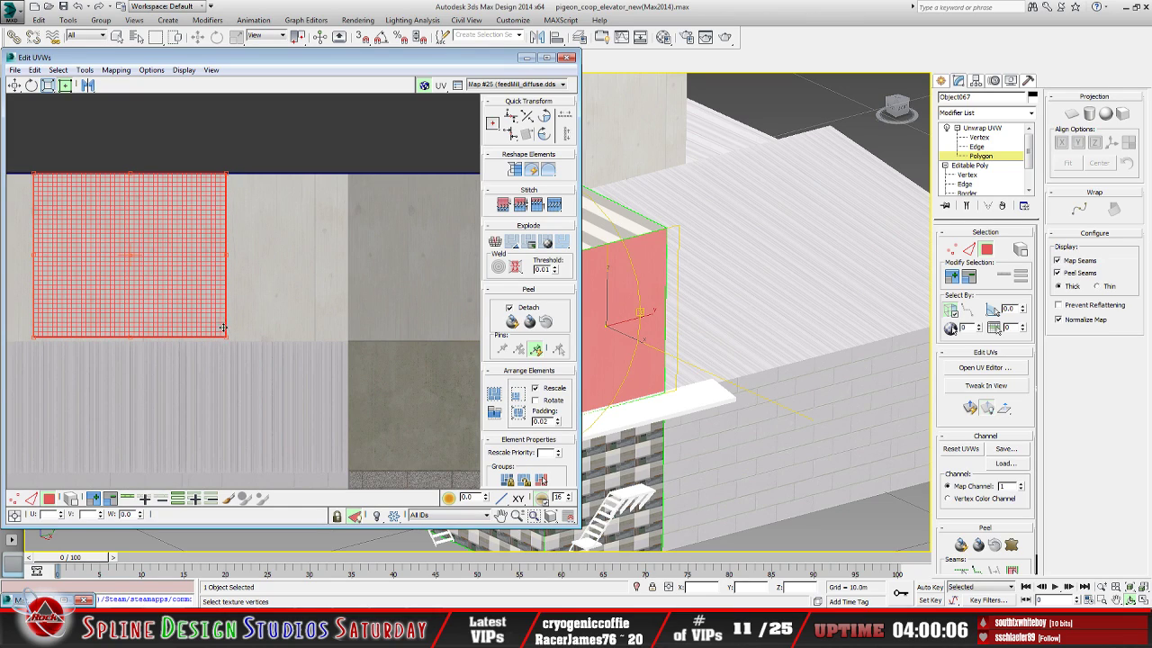
Fit the end face's UVs inside the light wood panel, move them to its left edge, and check the face in the viewport
{"action": "middle_click_drag", "start_coordinate": [224, 338], "coordinate": [394, 351]}
{"action": "left_click_drag", "start_coordinate": [213, 192], "coordinate": [213, 191]}
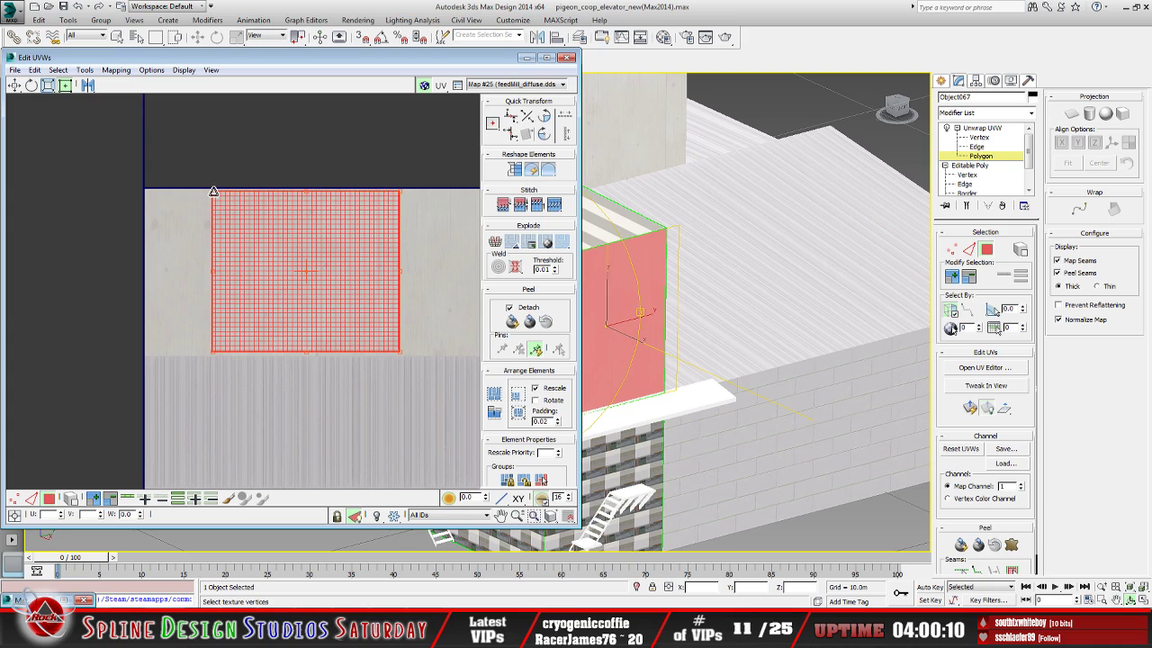
{"action": "left_click_drag", "start_coordinate": [335, 312], "coordinate": [275, 314]}
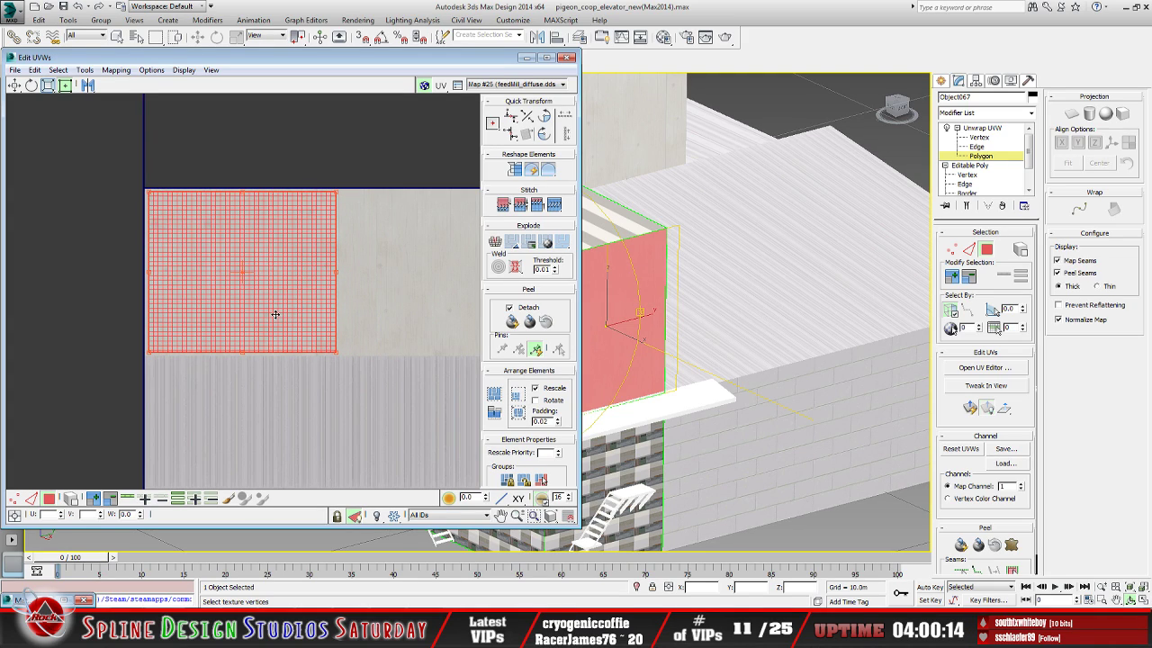
{"action": "scroll", "coordinate": [276, 314], "scroll_direction": "down", "scroll_amount": 3}
{"action": "left_click", "coordinate": [163, 253]}
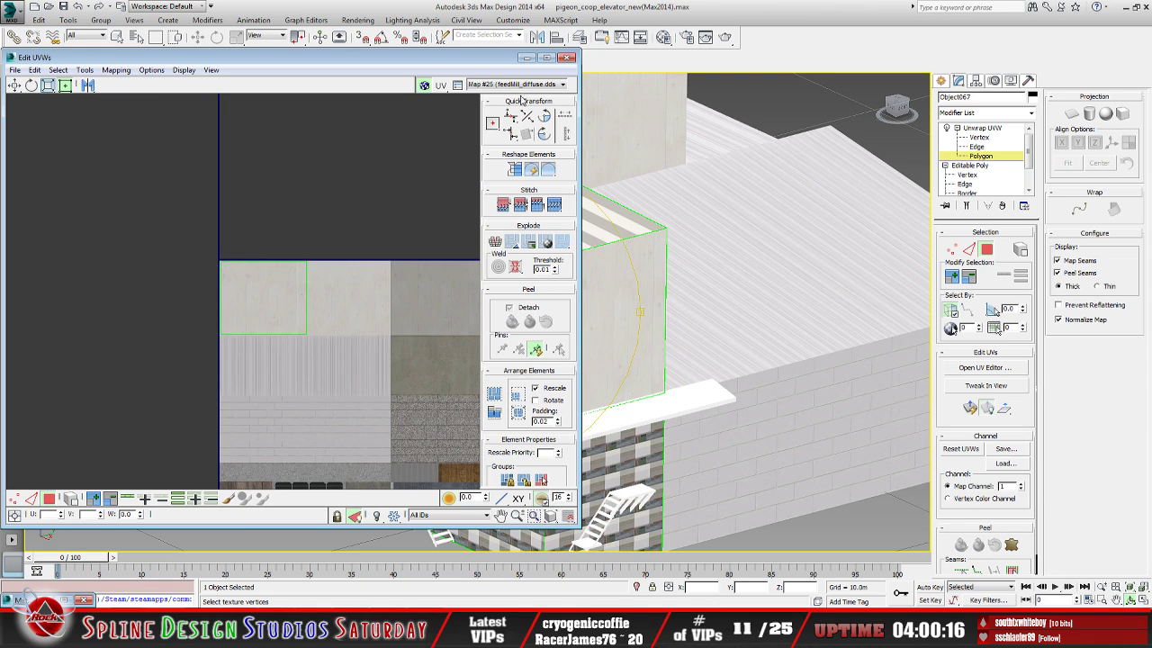
{"action": "left_click", "coordinate": [527, 57]}
{"action": "scroll", "coordinate": [472, 319], "scroll_direction": "up", "scroll_amount": 2}
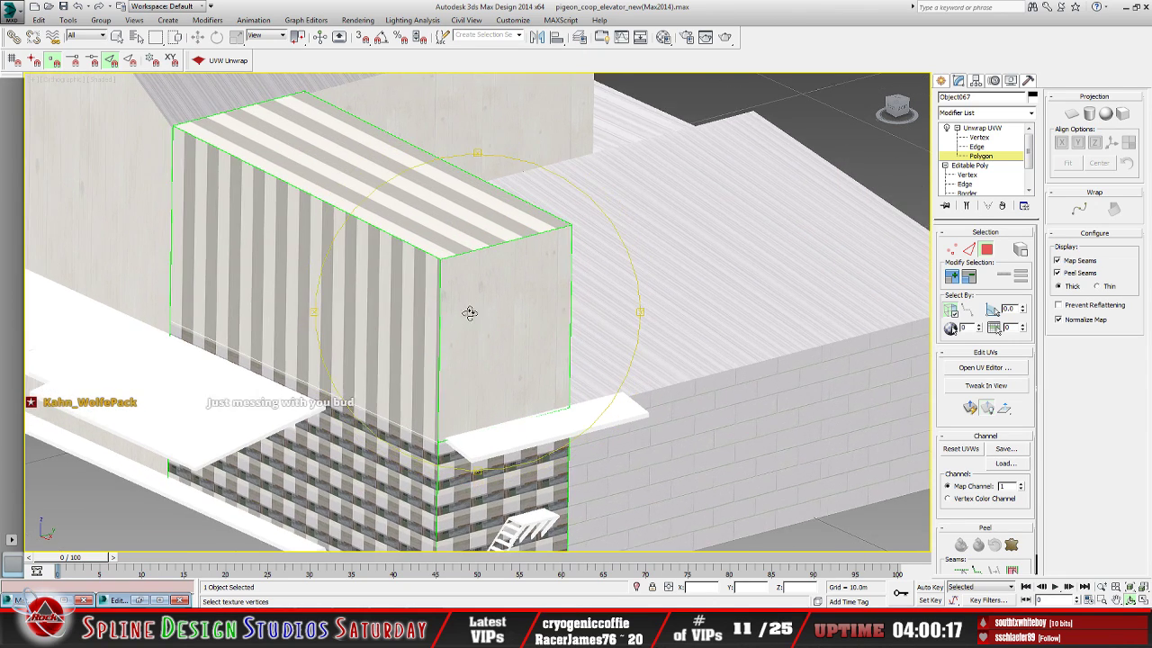
{"action": "scroll", "coordinate": [472, 320], "scroll_direction": "up", "scroll_amount": 2}
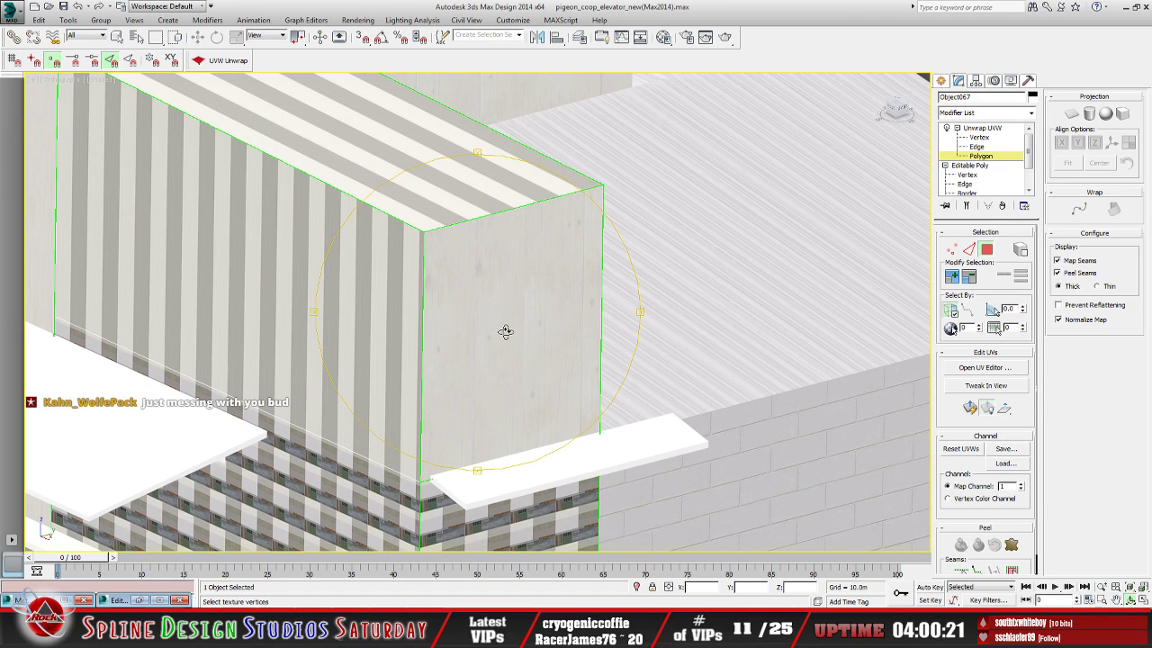
{"action": "middle_click_drag", "start_coordinate": [504, 329], "coordinate": [507, 334], "text": "alt"}
Select the tall block's opposite long side face above the wide white canopy and apply a quick planar map to it
{"action": "left_click", "coordinate": [1130, 588]}
{"action": "left_click_drag", "start_coordinate": [525, 383], "coordinate": [504, 330]}
{"action": "scroll", "coordinate": [514, 398], "scroll_direction": "down", "scroll_amount": 3}
{"action": "middle_click_drag", "start_coordinate": [525, 411], "coordinate": [342, 368]}
{"action": "left_click_drag", "start_coordinate": [435, 339], "coordinate": [593, 371]}
{"action": "left_click_drag", "start_coordinate": [441, 347], "coordinate": [588, 311]}
{"action": "left_click", "coordinate": [117, 37]}
{"action": "left_click", "coordinate": [301, 287]}
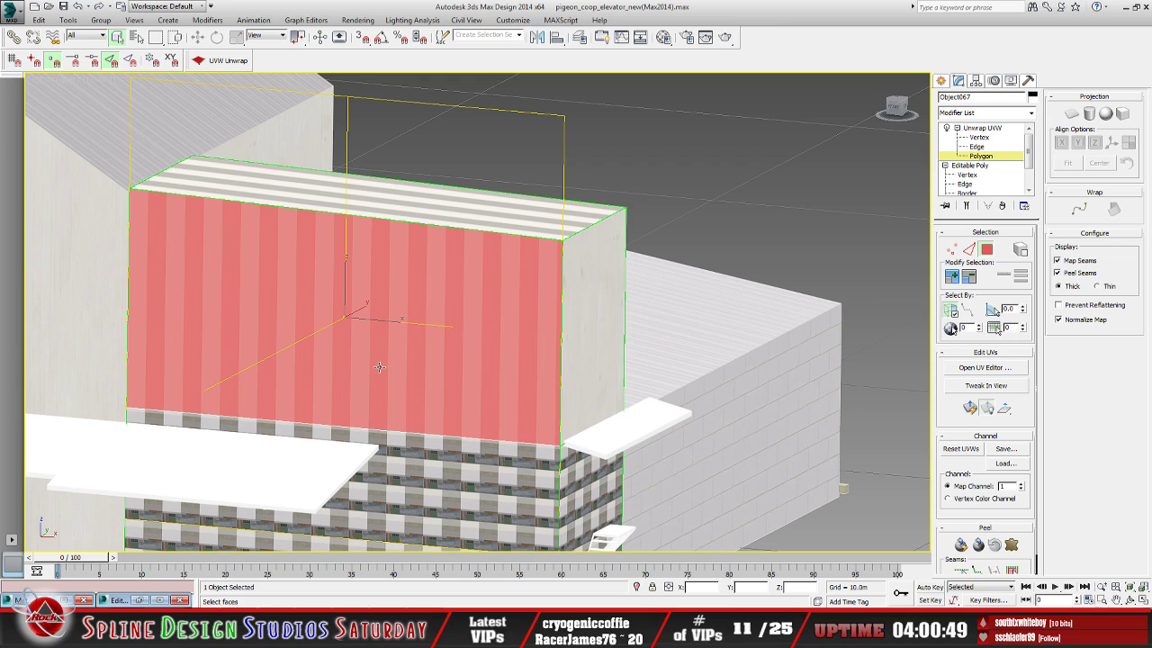
{"action": "left_click", "coordinate": [137, 600]}
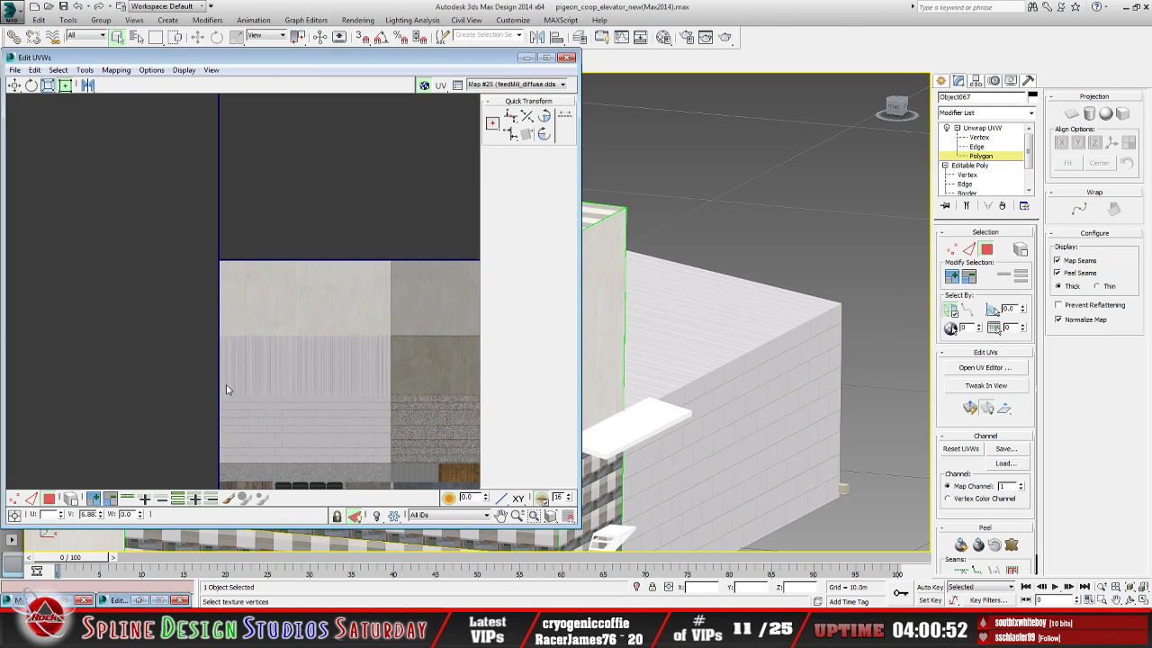
{"action": "scroll", "coordinate": [233, 356], "scroll_direction": "down", "scroll_amount": 3}
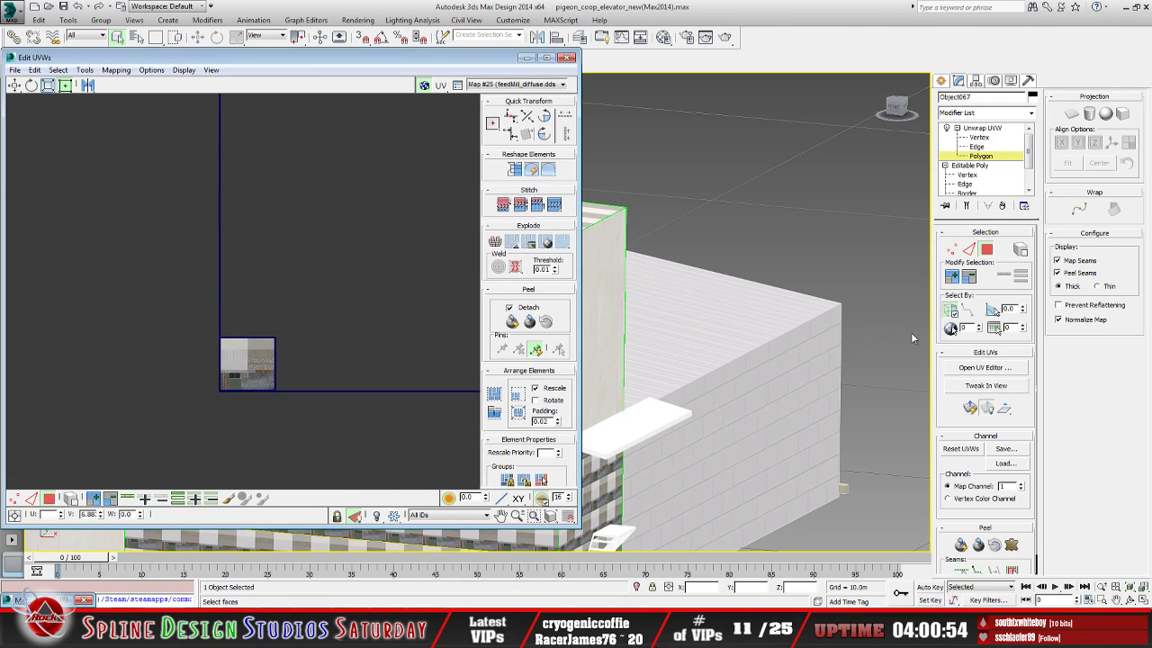
{"action": "left_click", "coordinate": [969, 408]}
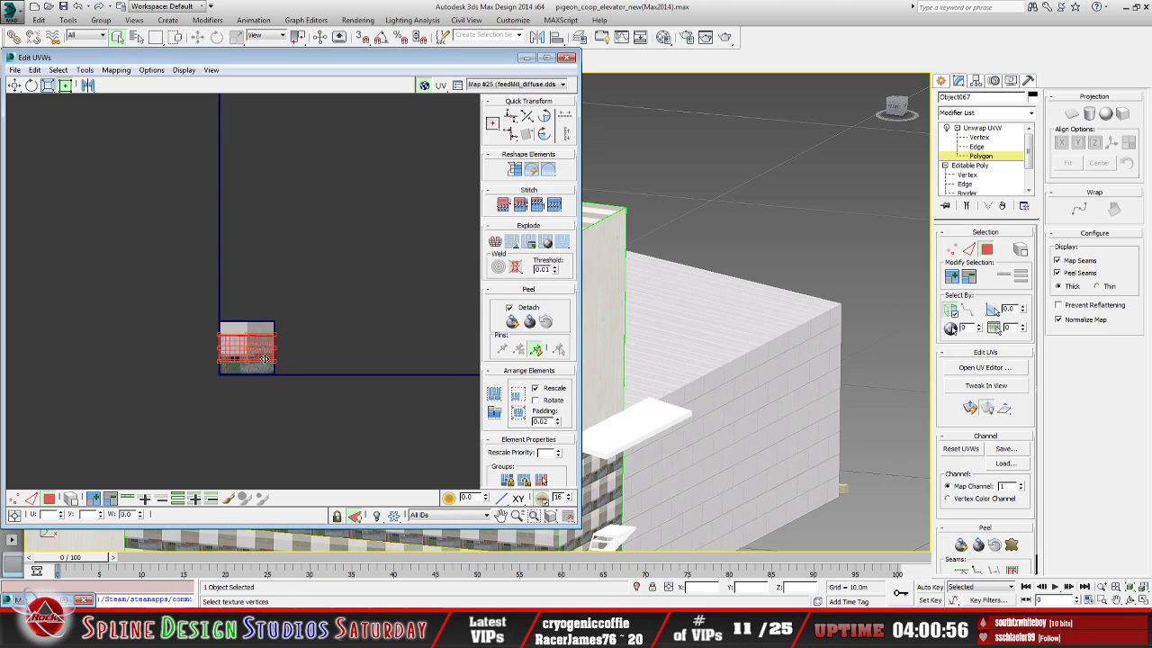
{"action": "scroll", "coordinate": [248, 324], "scroll_direction": "up", "scroll_amount": 6}
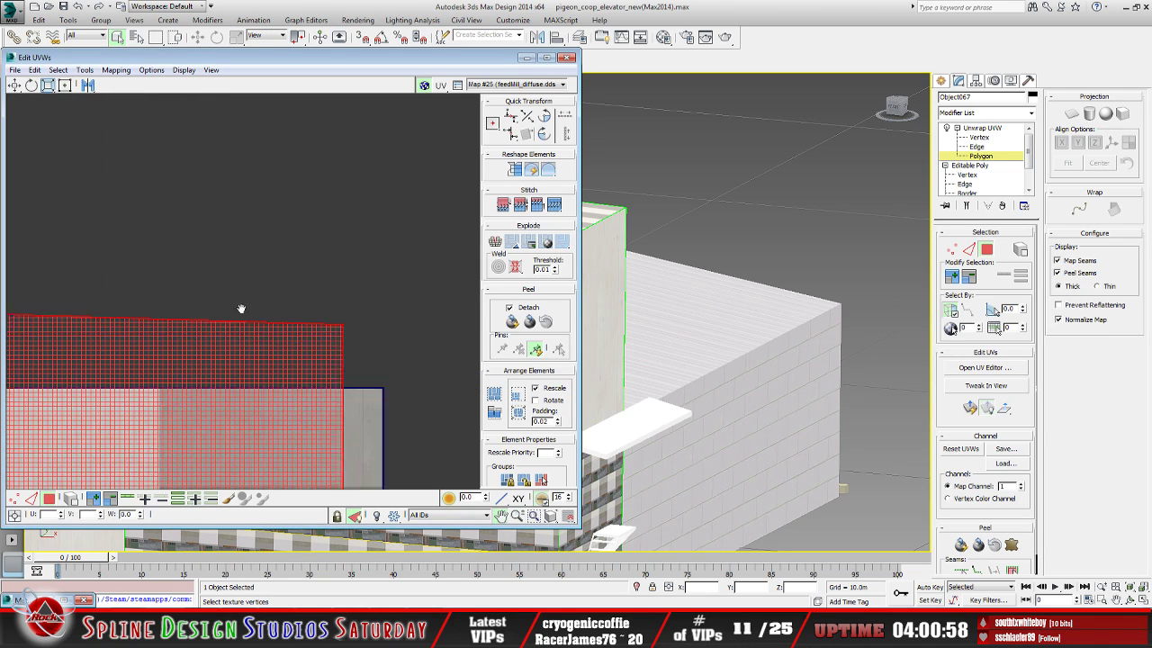
Scale the long side face's UVs down to roughly the light wood panel's height beside its upper-left corner
{"action": "scroll", "coordinate": [285, 236], "scroll_direction": "down", "scroll_amount": 3}
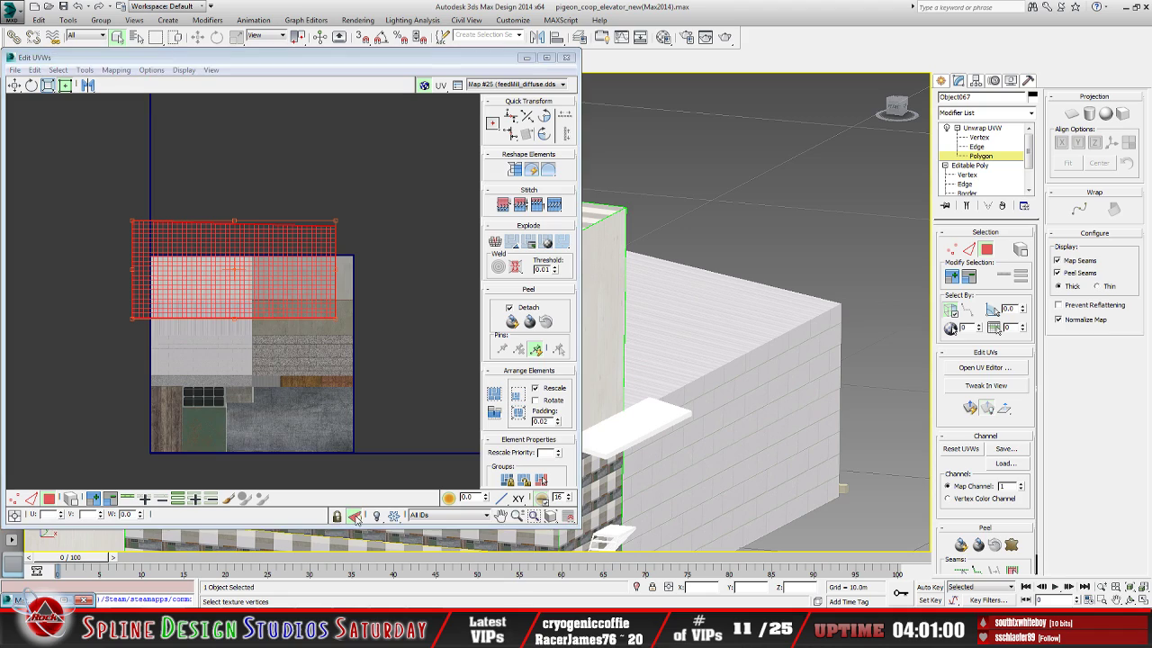
{"action": "middle_click_drag", "start_coordinate": [256, 335], "coordinate": [265, 363]}
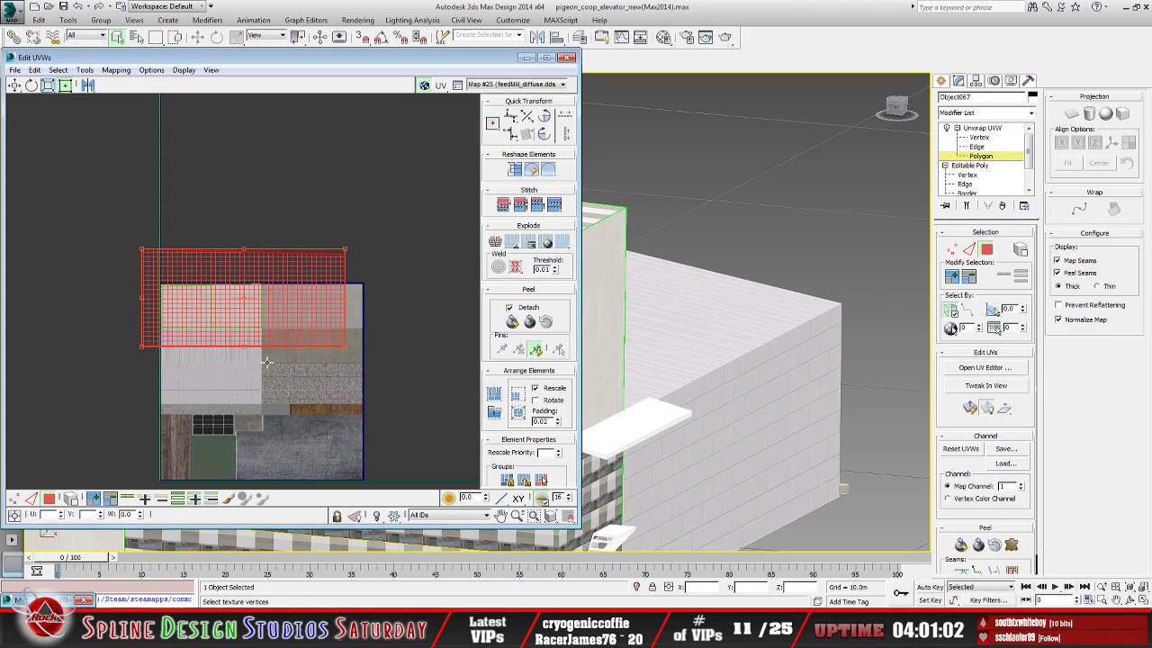
{"action": "scroll", "coordinate": [327, 338], "scroll_direction": "down", "scroll_amount": 5}
{"action": "scroll", "coordinate": [324, 270], "scroll_direction": "up", "scroll_amount": 5}
{"action": "scroll", "coordinate": [299, 335], "scroll_direction": "up", "scroll_amount": 5}
{"action": "middle_click_drag", "start_coordinate": [296, 267], "coordinate": [222, 140]}
{"action": "key", "text": "q"}
{"action": "left_click_drag", "start_coordinate": [418, 322], "coordinate": [171, 241]}
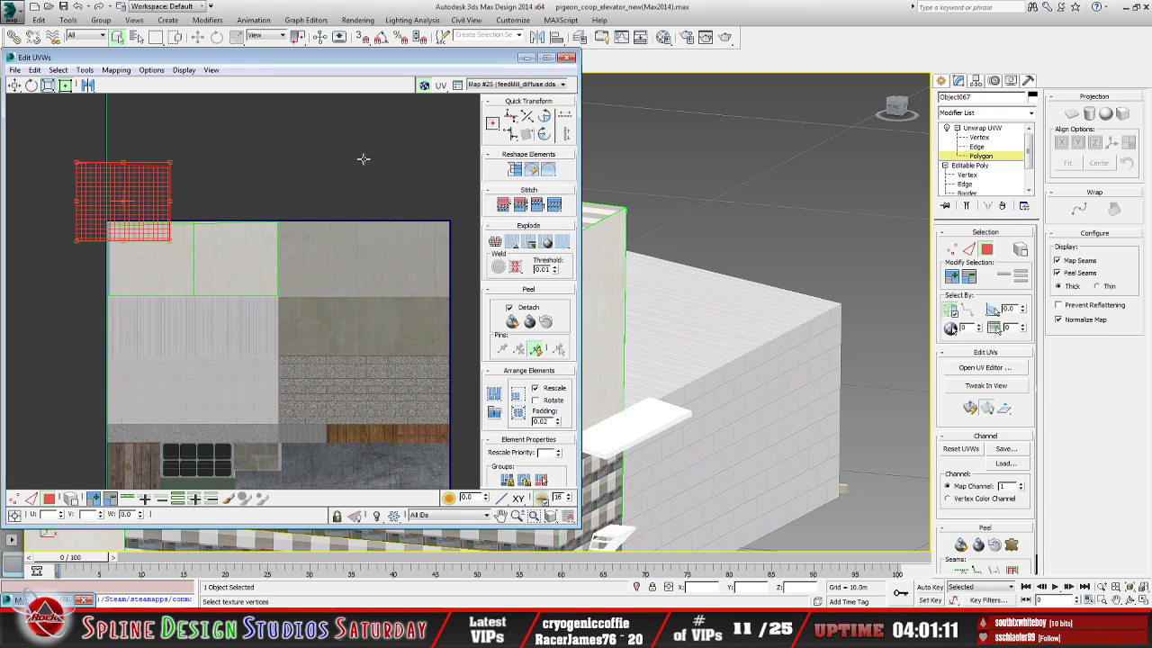
Mirror the long side face's UVs horizontally and stretch them across the full width of the light wood panel
{"action": "left_click", "coordinate": [87, 85]}
{"action": "left_click_drag", "start_coordinate": [170, 216], "coordinate": [234, 273]}
{"action": "scroll", "coordinate": [234, 273], "scroll_direction": "up", "scroll_amount": 5}
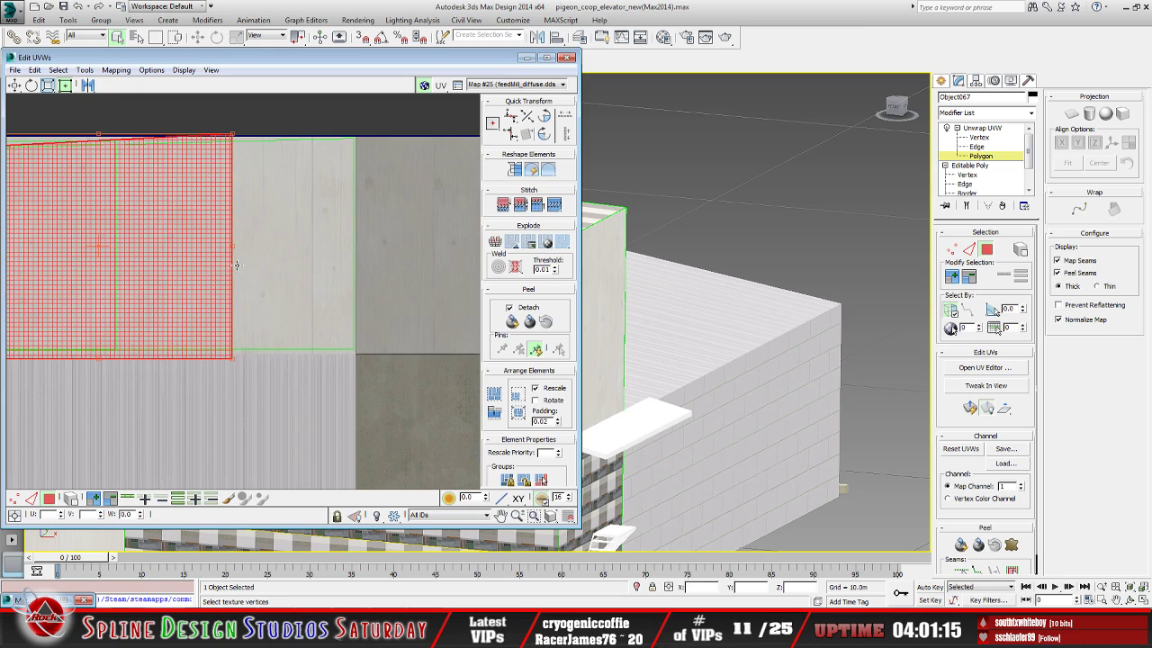
{"action": "left_click_drag", "start_coordinate": [233, 363], "coordinate": [352, 347]}
{"action": "middle_click_drag", "start_coordinate": [352, 348], "coordinate": [216, 263]}
{"action": "left_click_drag", "start_coordinate": [219, 167], "coordinate": [130, 171]}
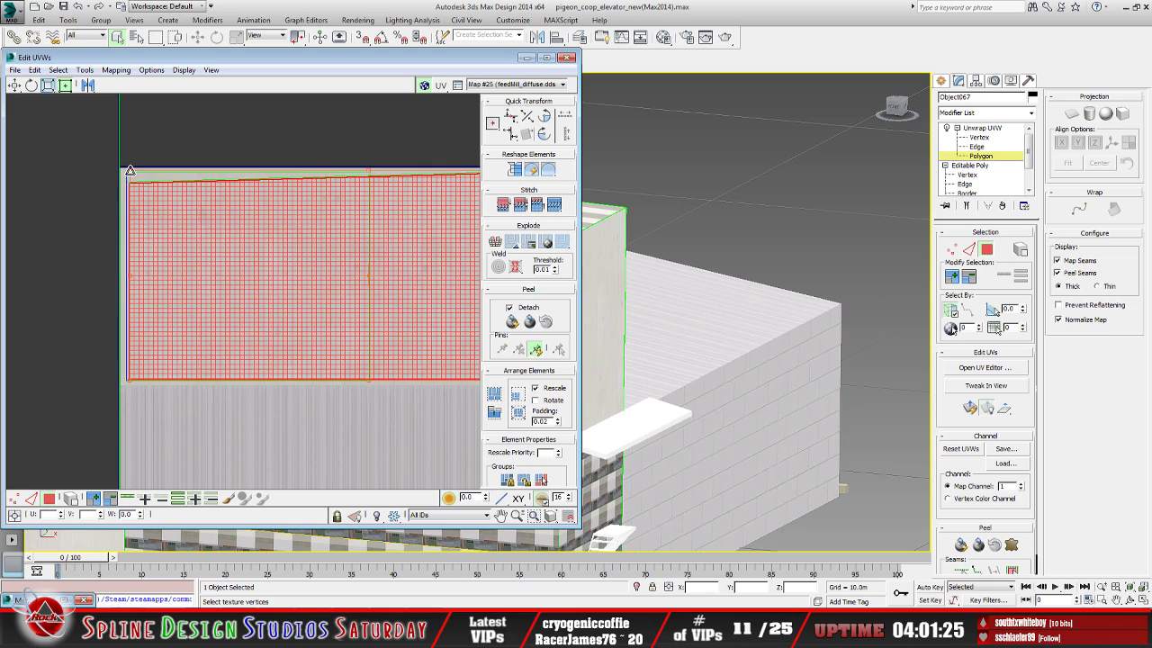
Fine-tune the corners of the long side face's UVs so they sit just inside the light wood panel's edges
{"action": "middle_click_drag", "start_coordinate": [254, 221], "coordinate": [170, 262]}
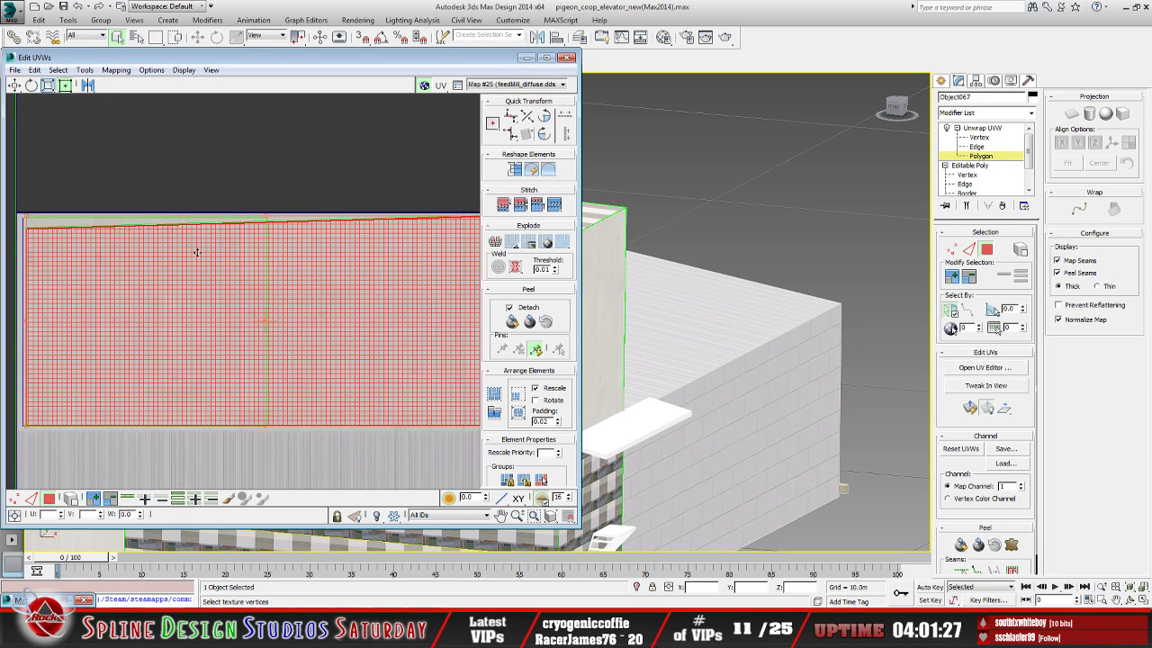
{"action": "scroll", "coordinate": [369, 242], "scroll_direction": "up", "scroll_amount": 4}
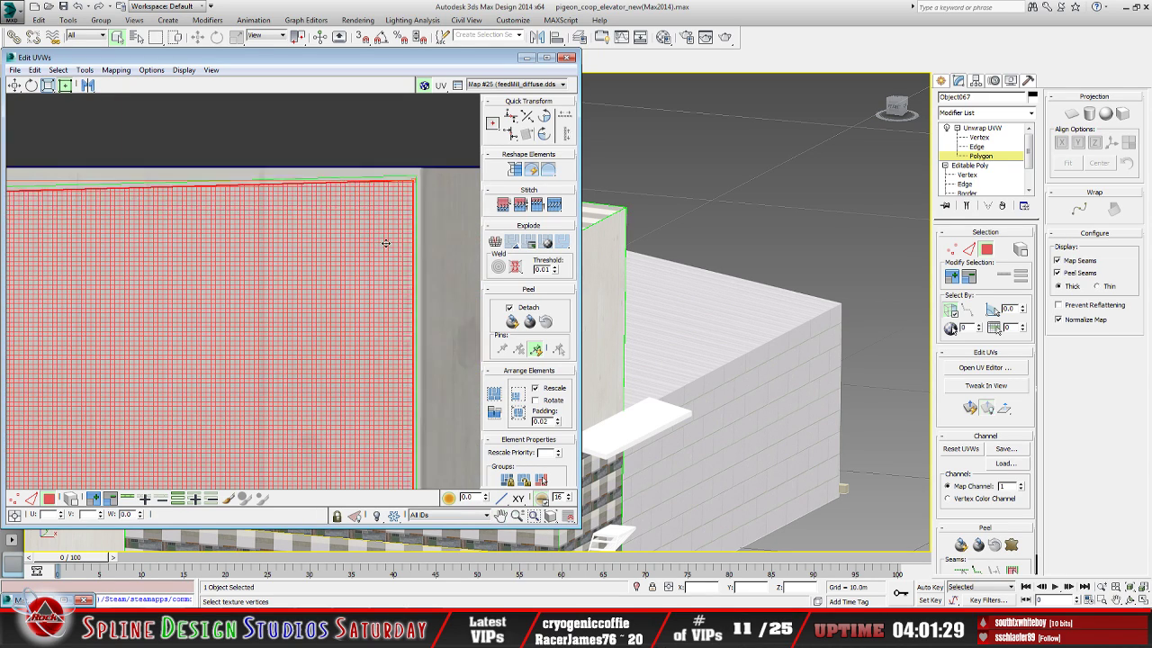
{"action": "left_click_drag", "start_coordinate": [425, 167], "coordinate": [419, 158]}
{"action": "scroll", "coordinate": [188, 239], "scroll_direction": "down", "scroll_amount": 3}
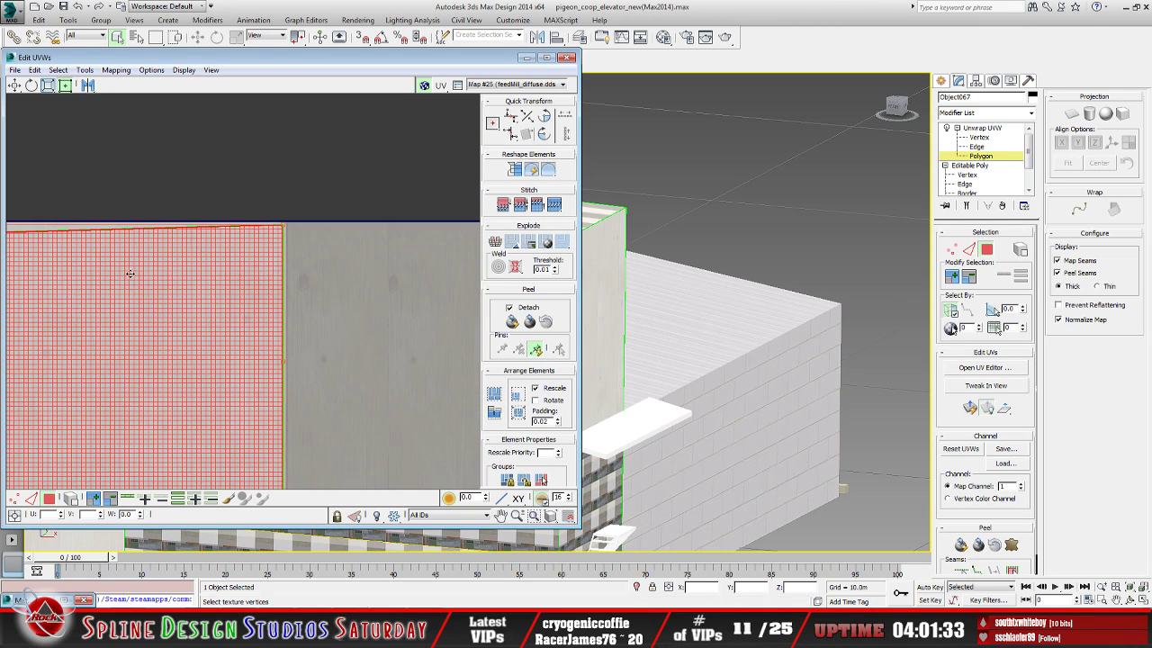
{"action": "middle_click_drag", "start_coordinate": [183, 257], "coordinate": [241, 288]}
{"action": "scroll", "coordinate": [180, 239], "scroll_direction": "up", "scroll_amount": 2}
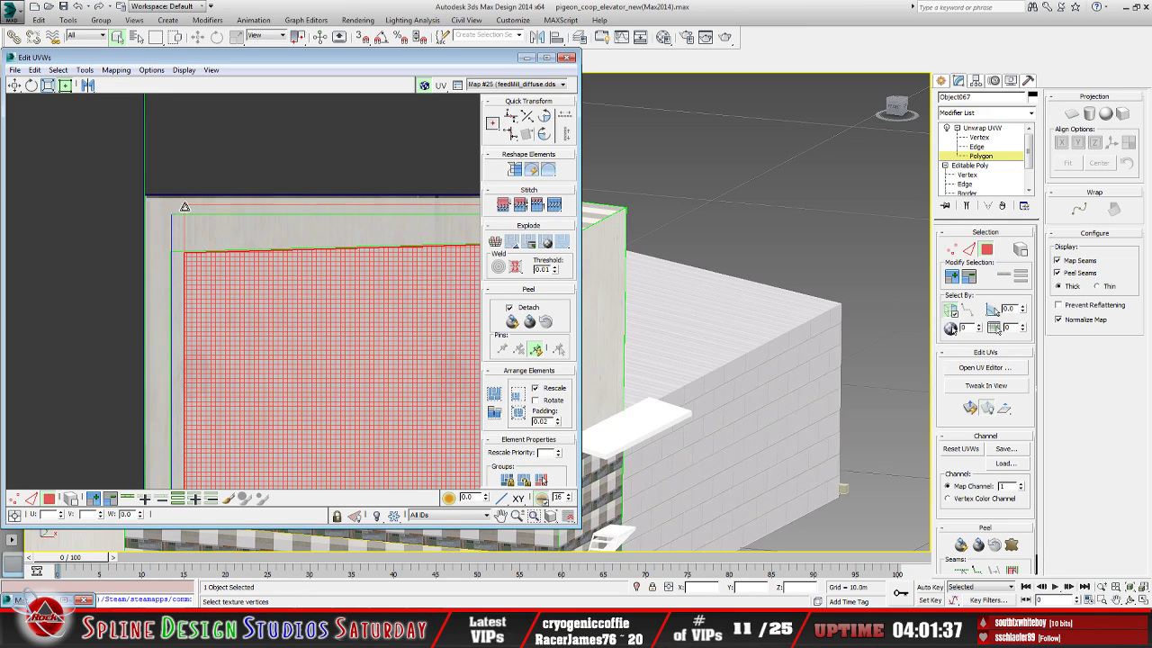
{"action": "left_click_drag", "start_coordinate": [186, 203], "coordinate": [174, 203]}
{"action": "middle_click_drag", "start_coordinate": [173, 204], "coordinate": [261, 357]}
{"action": "scroll", "coordinate": [263, 349], "scroll_direction": "up", "scroll_amount": 3}
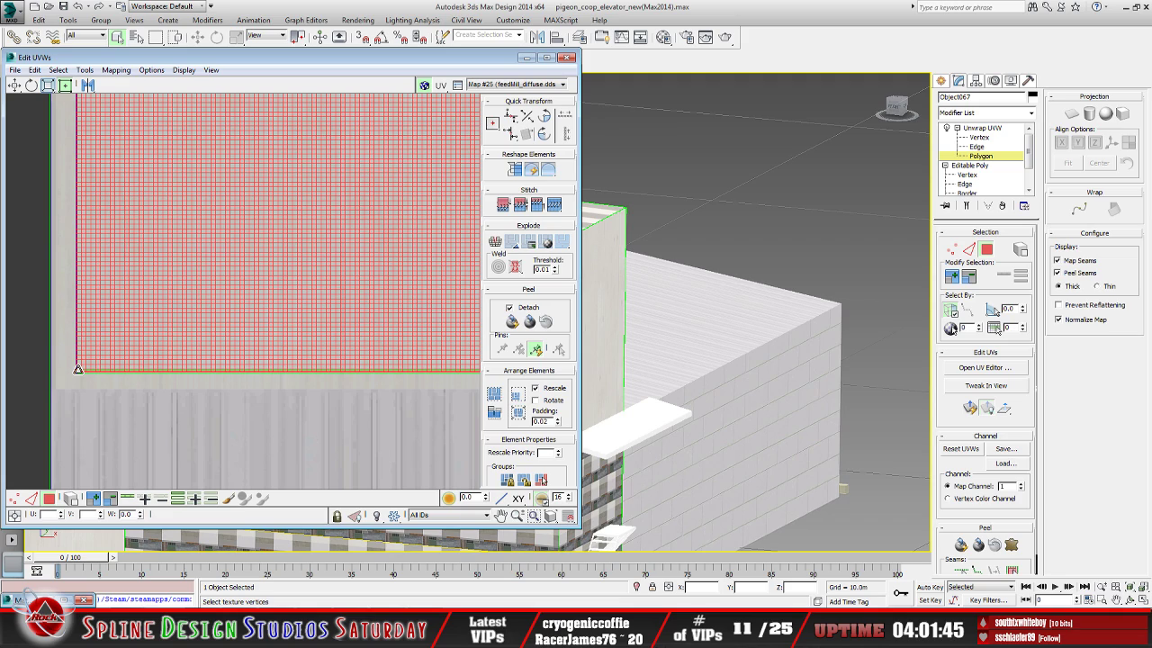
{"action": "scroll", "coordinate": [137, 351], "scroll_direction": "down", "scroll_amount": 1}
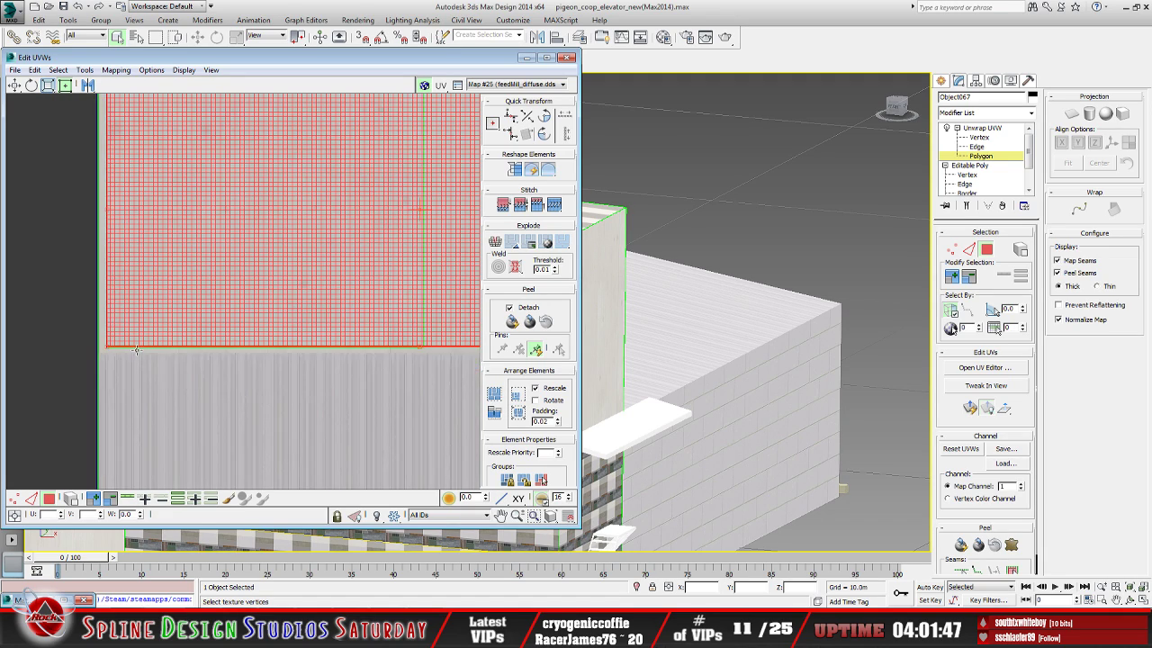
Select the checkered lower face together with the upper face of the tall block's long side and apply one quick planar map to both
{"action": "scroll", "coordinate": [137, 351], "scroll_direction": "down", "scroll_amount": 3}
{"action": "scroll", "coordinate": [105, 267], "scroll_direction": "down", "scroll_amount": 3}
{"action": "scroll", "coordinate": [136, 281], "scroll_direction": "up", "scroll_amount": 2}
{"action": "scroll", "coordinate": [148, 288], "scroll_direction": "down", "scroll_amount": 8}
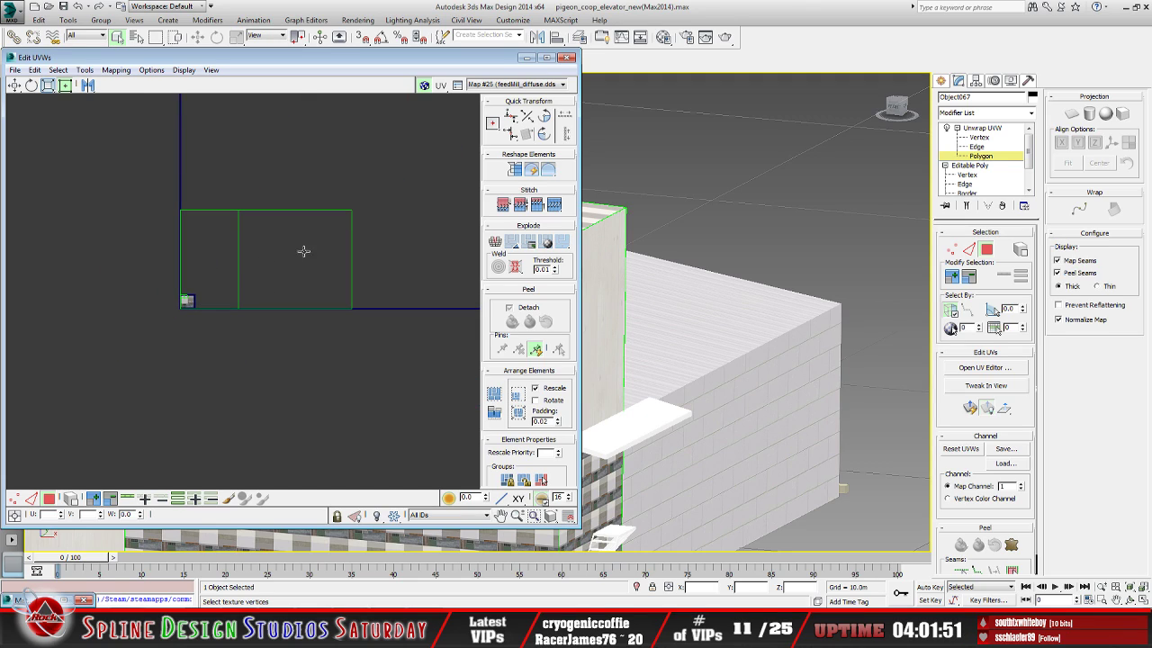
{"action": "left_click", "coordinate": [308, 282]}
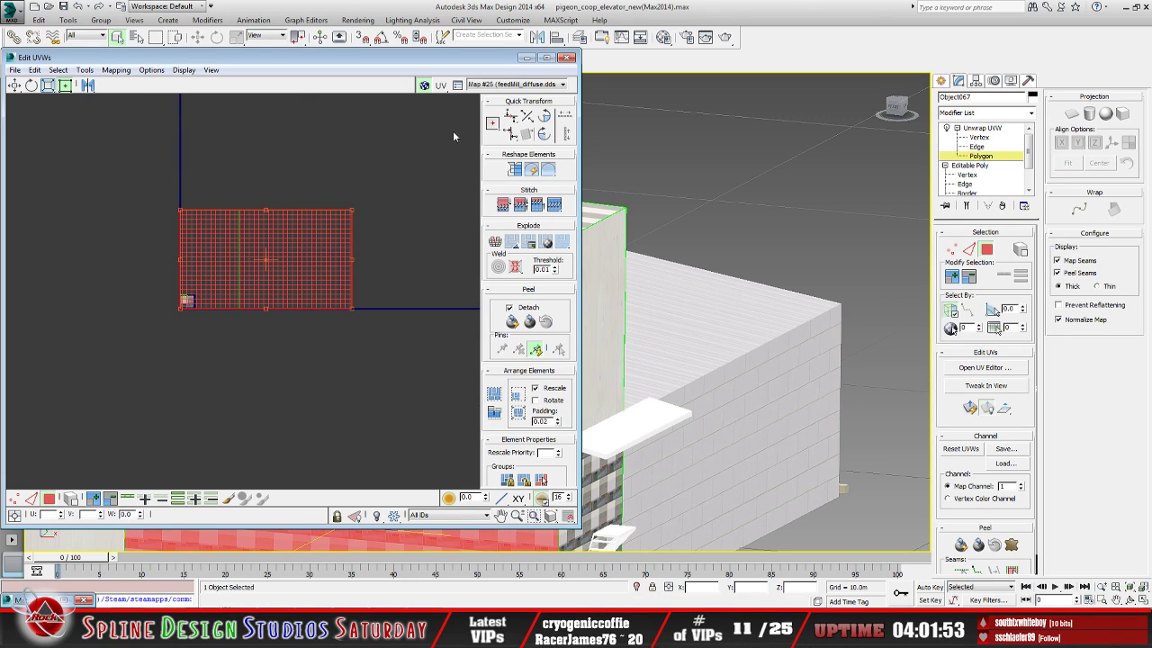
{"action": "left_click", "coordinate": [527, 56]}
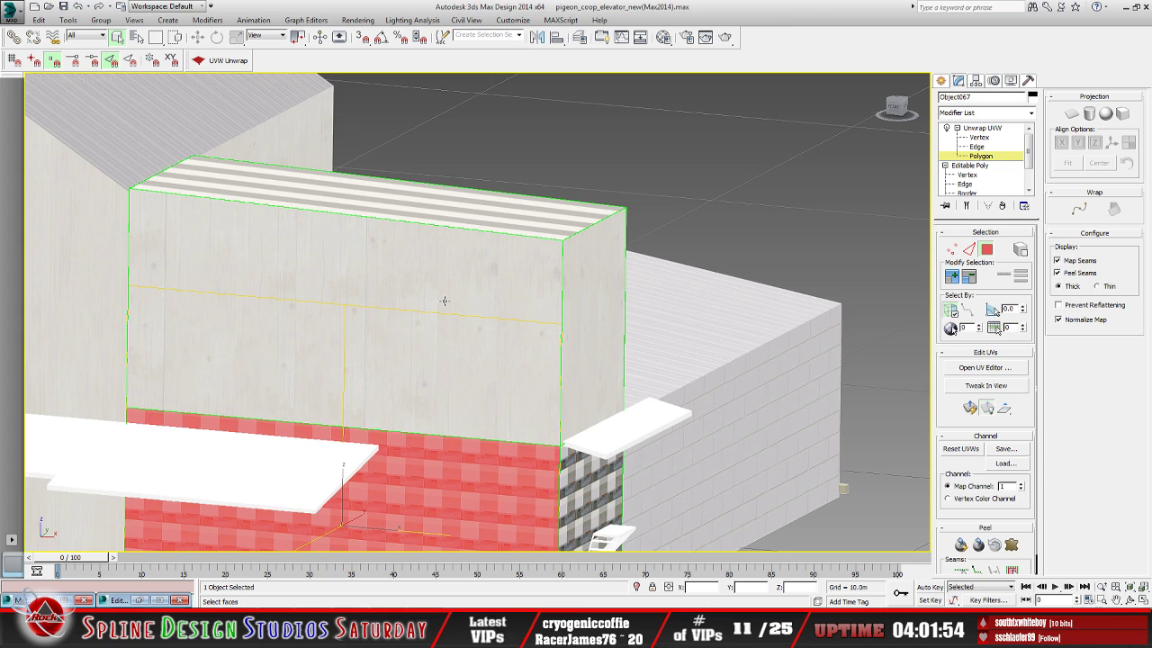
{"action": "middle_click_drag", "start_coordinate": [360, 399], "coordinate": [336, 248]}
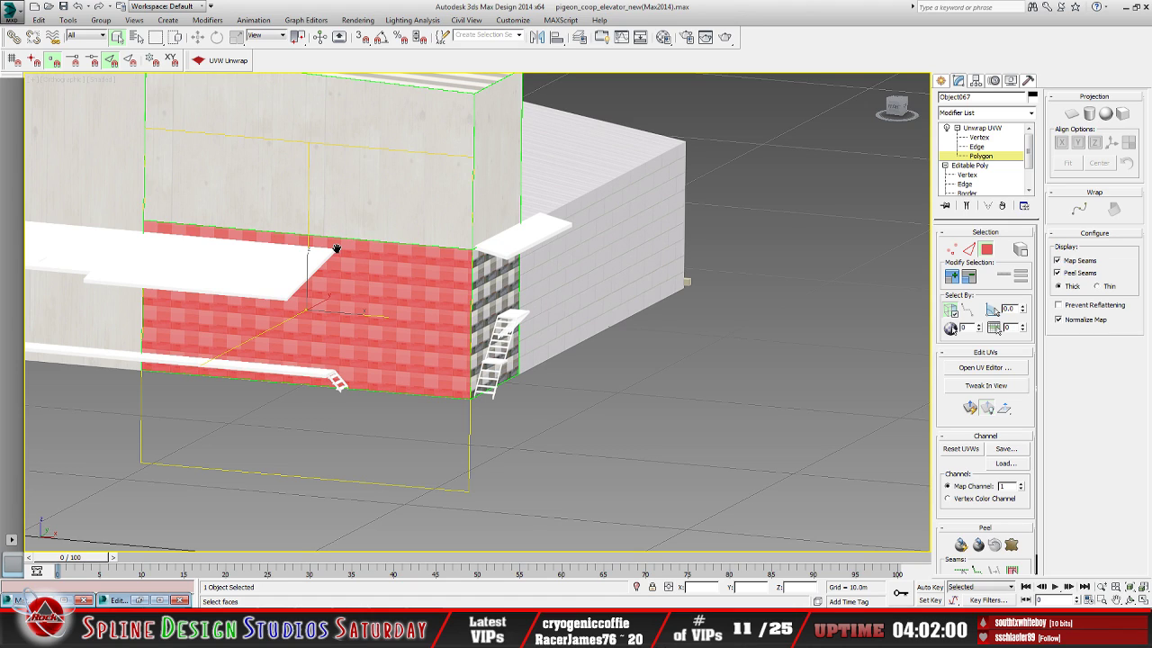
{"action": "middle_click_drag", "start_coordinate": [336, 249], "coordinate": [360, 348]}
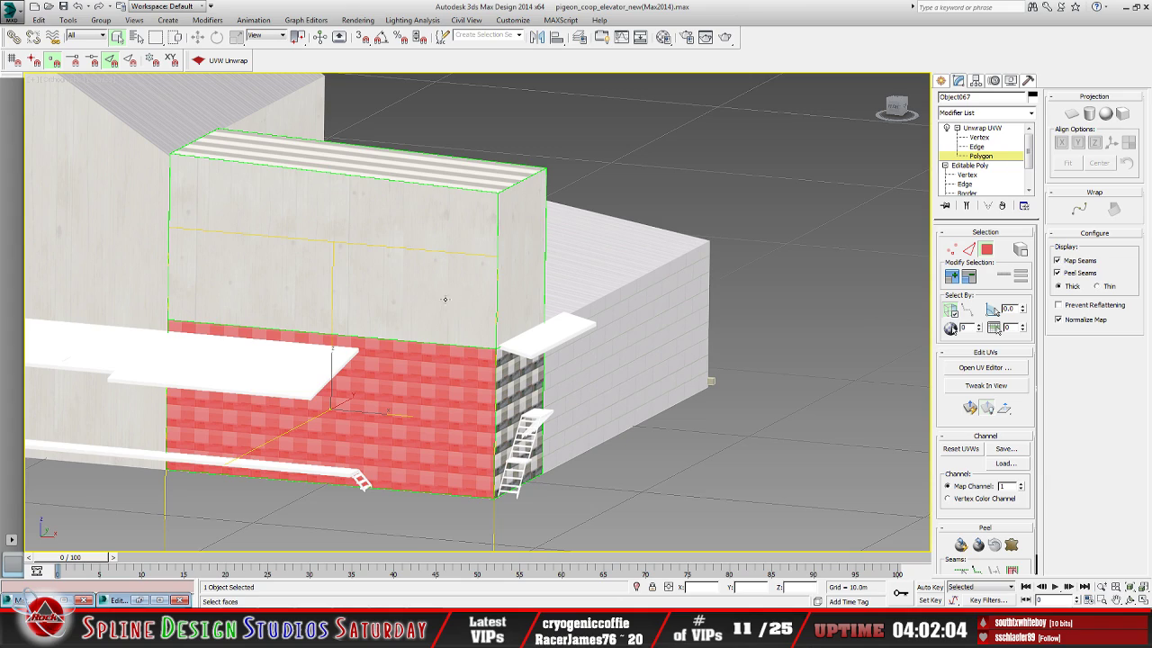
{"action": "left_click", "coordinate": [399, 297], "text": "ctrl"}
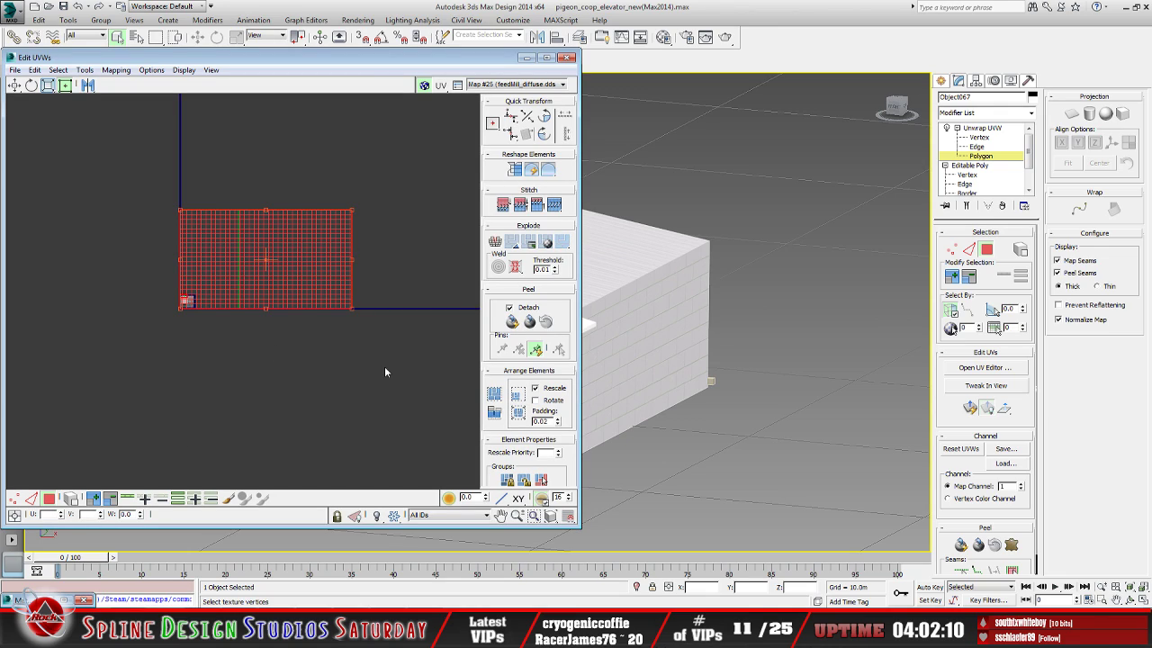
{"action": "left_click", "coordinate": [970, 408]}
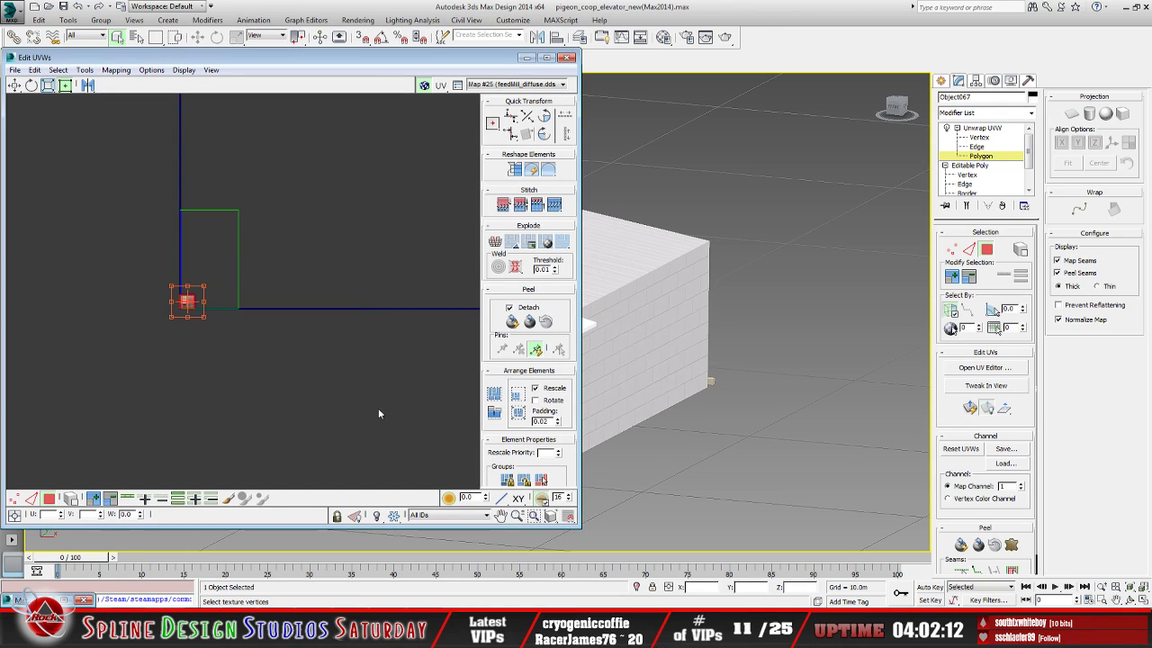
Mirror the two side faces' UVs horizontally, scale them down over the light wood panel and fit them to its width
{"action": "middle_click_drag", "start_coordinate": [189, 353], "coordinate": [203, 360]}
{"action": "scroll", "coordinate": [207, 351], "scroll_direction": "up", "scroll_amount": 4}
{"action": "middle_click_drag", "start_coordinate": [219, 321], "coordinate": [321, 342]}
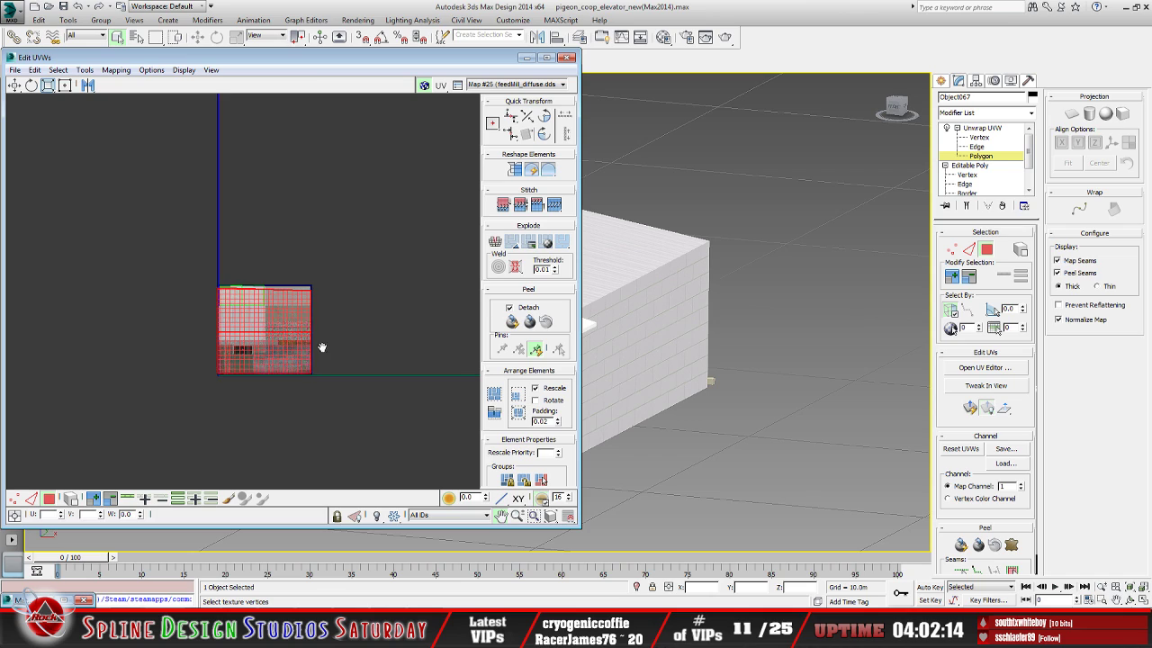
{"action": "scroll", "coordinate": [312, 350], "scroll_direction": "up", "scroll_amount": 3}
{"action": "scroll", "coordinate": [312, 352], "scroll_direction": "down", "scroll_amount": 1}
{"action": "left_click", "coordinate": [526, 56]}
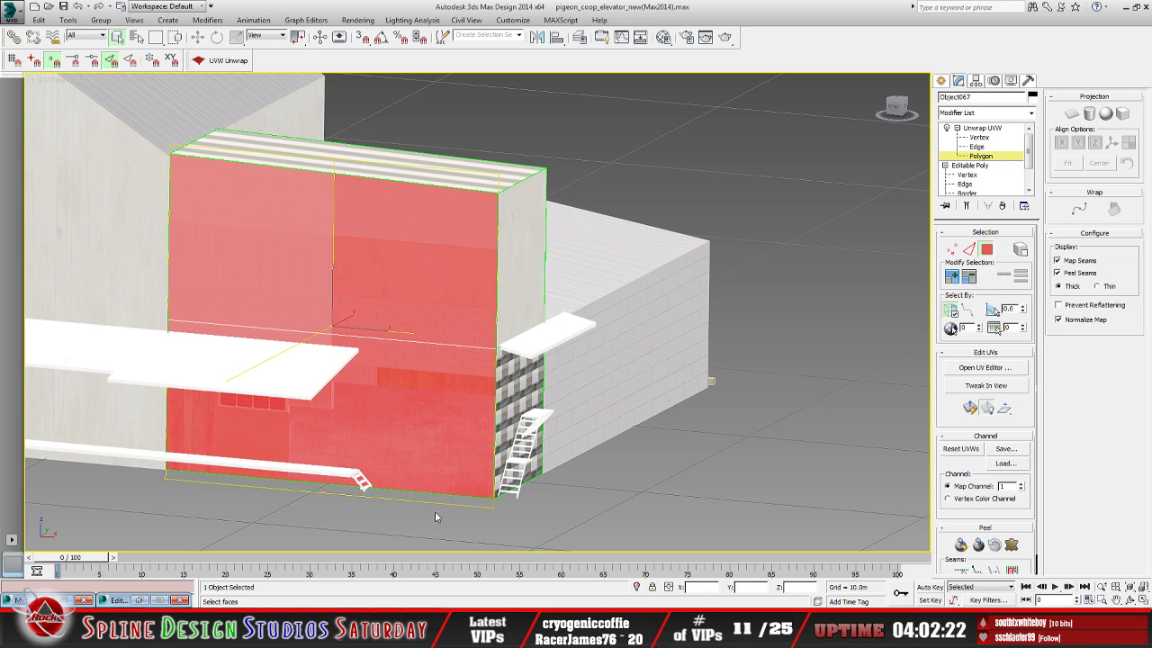
{"action": "left_click", "coordinate": [139, 600]}
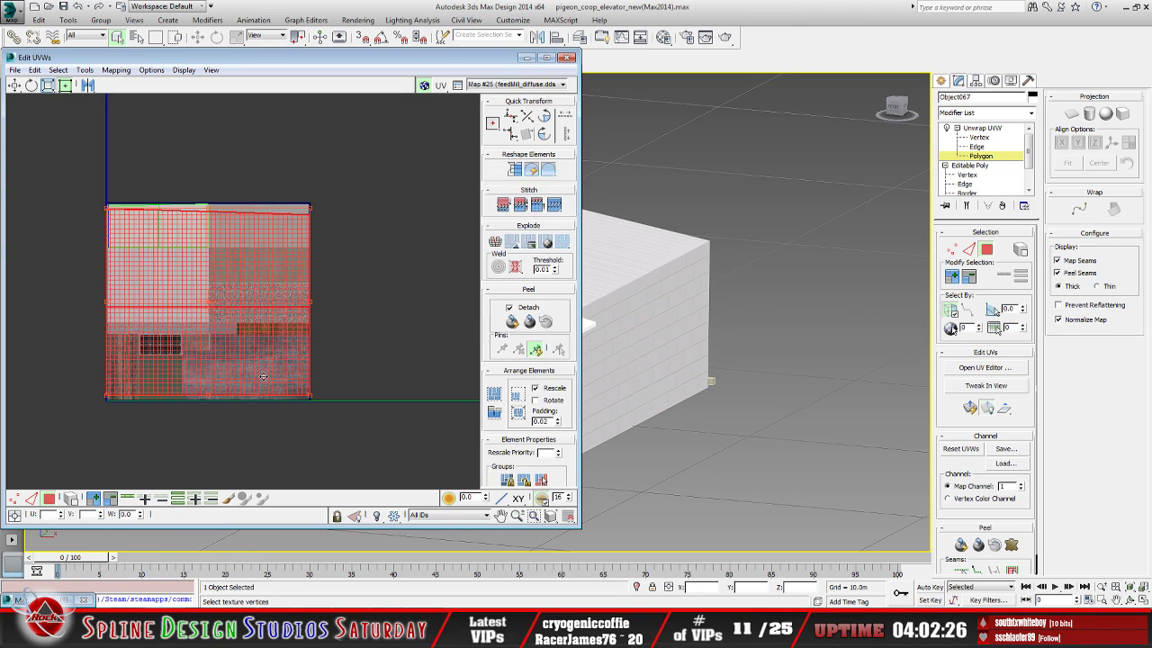
{"action": "middle_click_drag", "start_coordinate": [204, 330], "coordinate": [236, 348]}
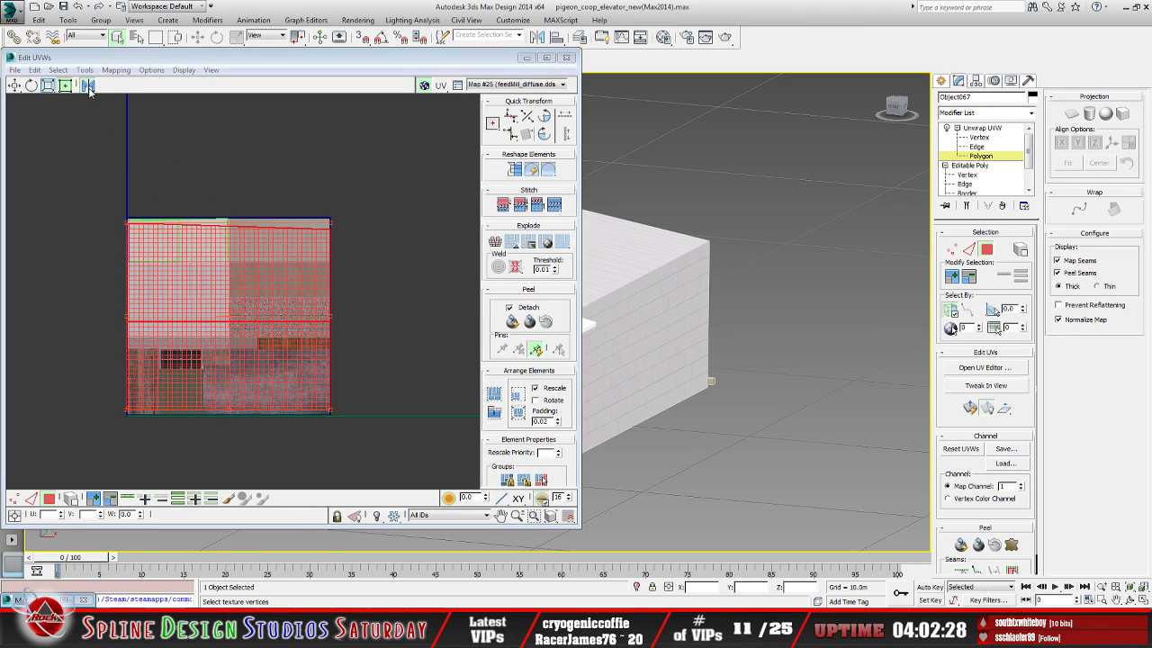
{"action": "left_click_drag", "start_coordinate": [297, 387], "coordinate": [226, 265]}
{"action": "scroll", "coordinate": [232, 261], "scroll_direction": "up", "scroll_amount": 2}
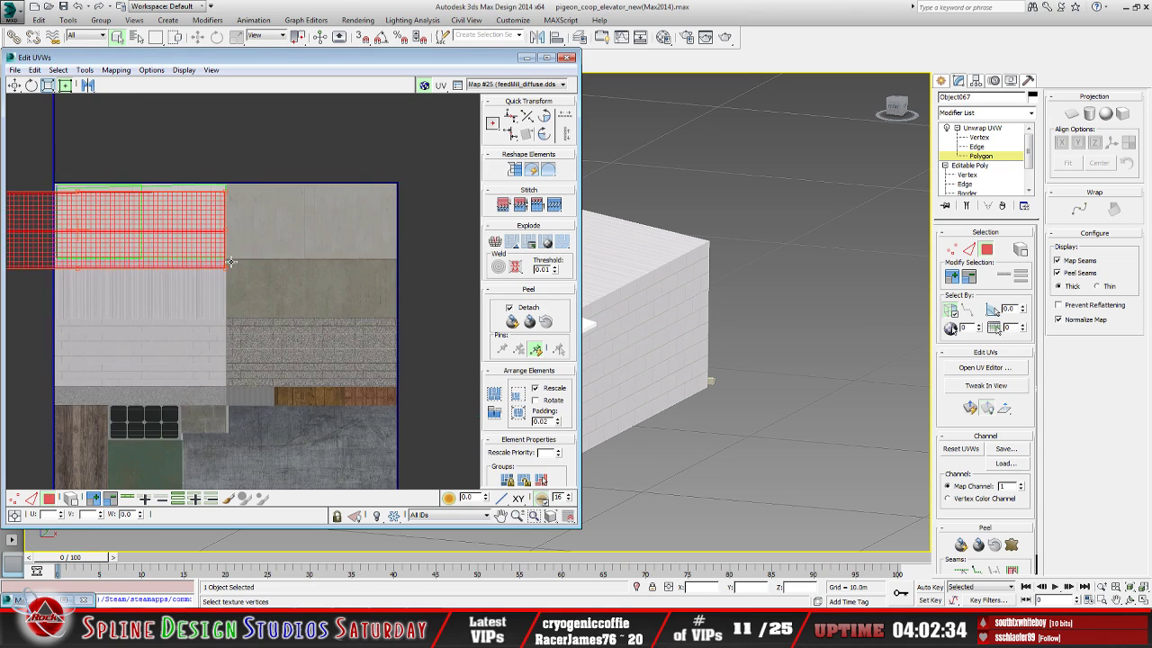
{"action": "scroll", "coordinate": [232, 261], "scroll_direction": "up", "scroll_amount": 2}
{"action": "middle_click_drag", "start_coordinate": [334, 327], "coordinate": [312, 341]}
{"action": "left_click_drag", "start_coordinate": [35, 306], "coordinate": [182, 293]}
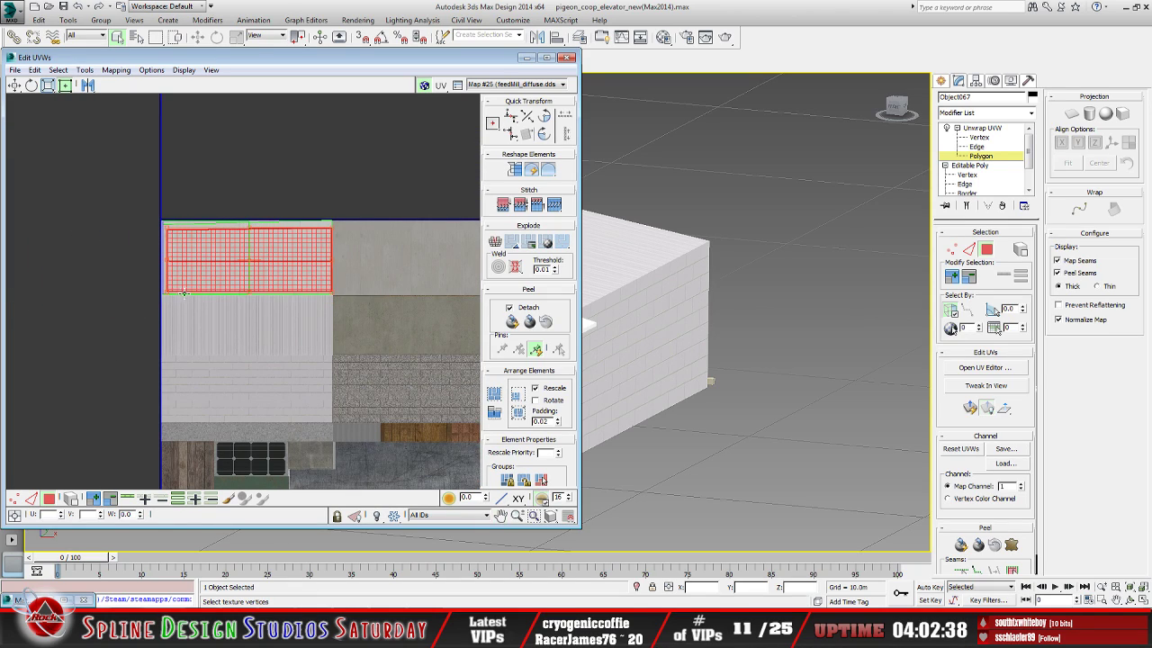
Align the upper-right corner of the two side faces' UVs with the light wood panel's top and right edges
{"action": "middle_click_drag", "start_coordinate": [183, 293], "coordinate": [82, 356]}
{"action": "scroll", "coordinate": [259, 329], "scroll_direction": "up", "scroll_amount": 4}
{"action": "left_click_drag", "start_coordinate": [285, 339], "coordinate": [283, 304]}
{"action": "scroll", "coordinate": [261, 317], "scroll_direction": "up", "scroll_amount": 3}
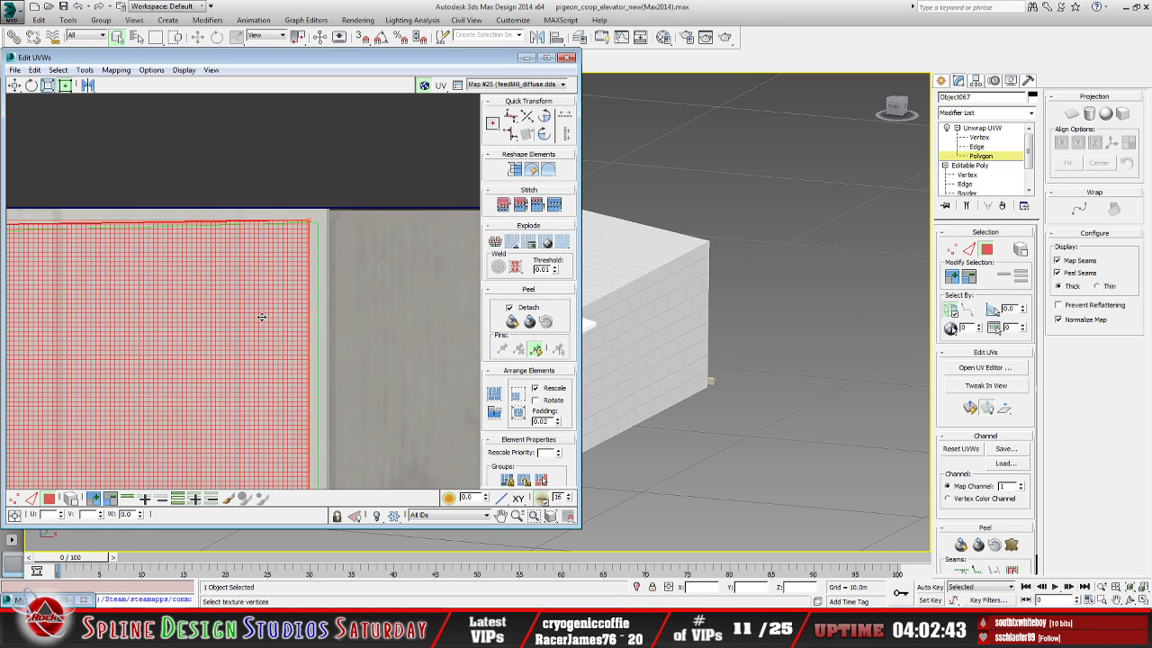
{"action": "scroll", "coordinate": [297, 308], "scroll_direction": "down", "scroll_amount": 2}
{"action": "left_click_drag", "start_coordinate": [348, 228], "coordinate": [351, 237]}
{"action": "scroll", "coordinate": [281, 303], "scroll_direction": "down", "scroll_amount": 2}
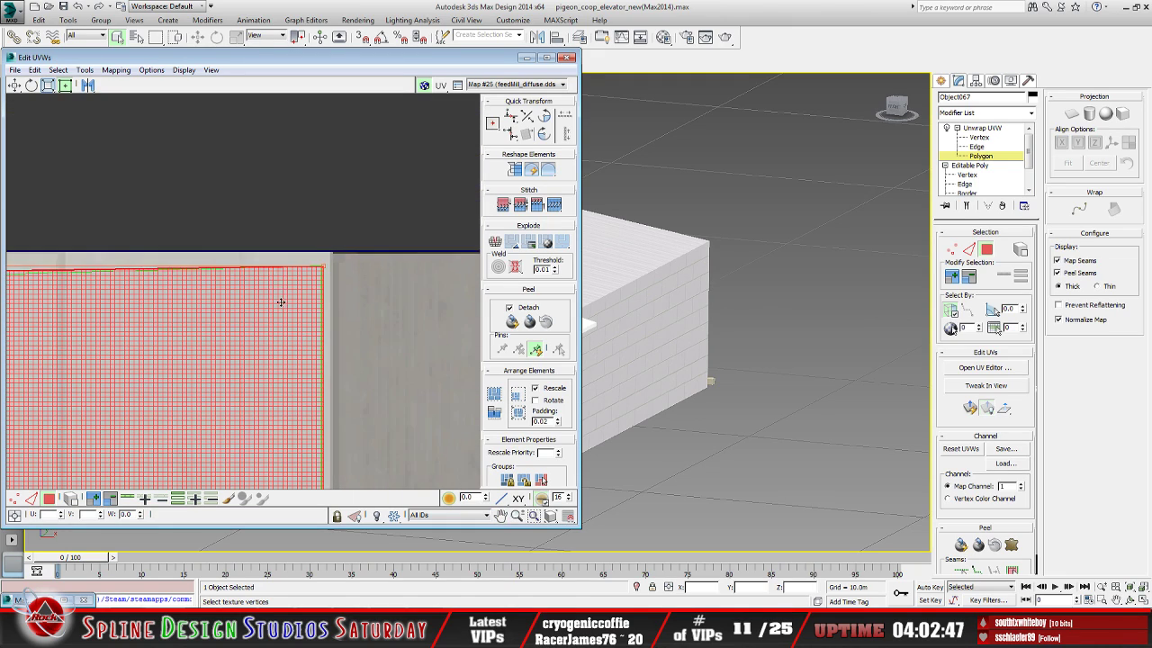
{"action": "scroll", "coordinate": [463, 321], "scroll_direction": "up", "scroll_amount": 2}
{"action": "scroll", "coordinate": [192, 314], "scroll_direction": "down", "scroll_amount": 1}
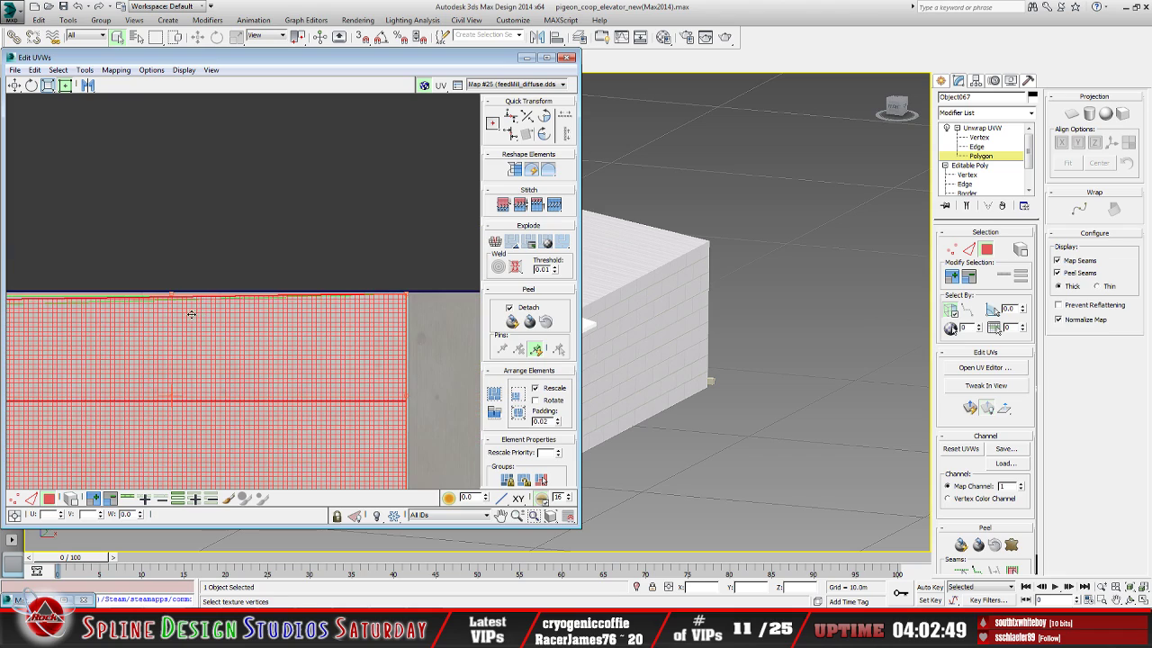
Extend the two side faces' UVs to the light wood panel's left and bottom edges, matching the existing face outlines
{"action": "scroll", "coordinate": [270, 311], "scroll_direction": "up", "scroll_amount": 3}
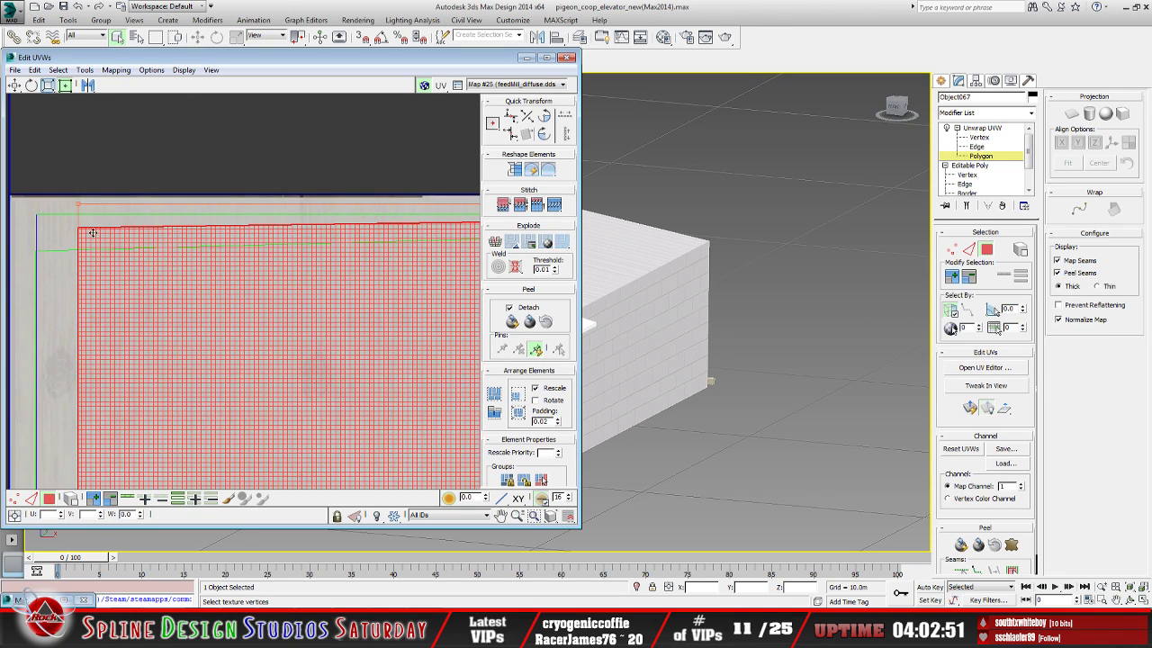
{"action": "left_click_drag", "start_coordinate": [79, 203], "coordinate": [39, 226]}
{"action": "scroll", "coordinate": [110, 308], "scroll_direction": "down", "scroll_amount": 2}
{"action": "middle_click_drag", "start_coordinate": [110, 309], "coordinate": [145, 314]}
{"action": "scroll", "coordinate": [145, 314], "scroll_direction": "up", "scroll_amount": 2}
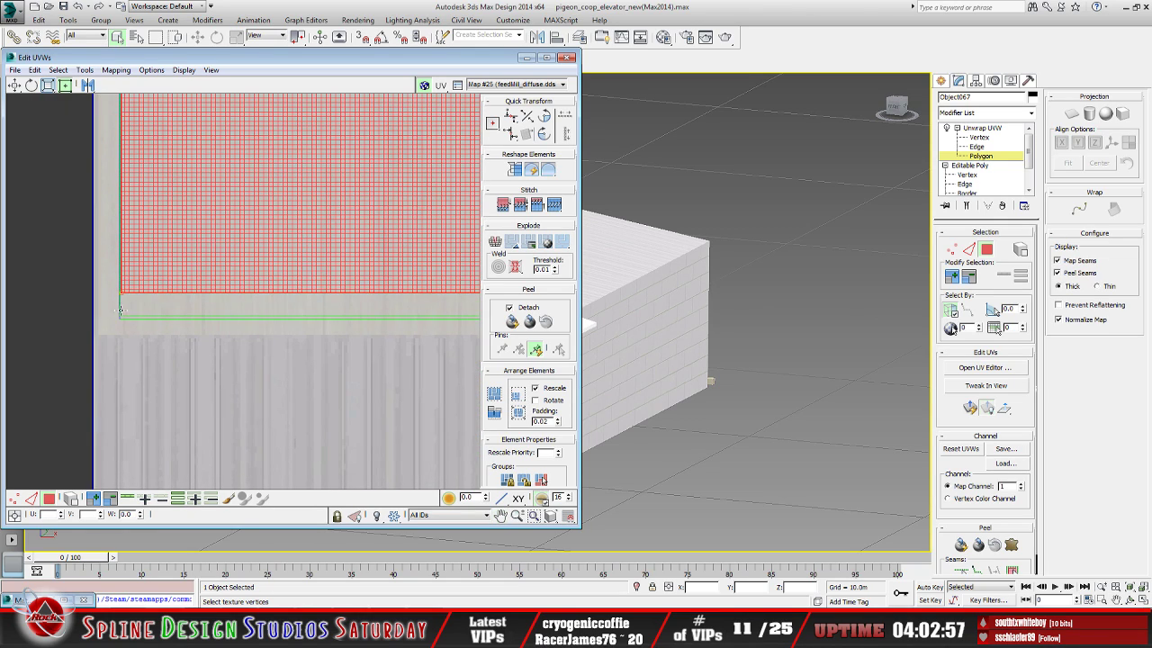
{"action": "left_click_drag", "start_coordinate": [121, 310], "coordinate": [121, 316]}
{"action": "scroll", "coordinate": [131, 302], "scroll_direction": "down", "scroll_amount": 3}
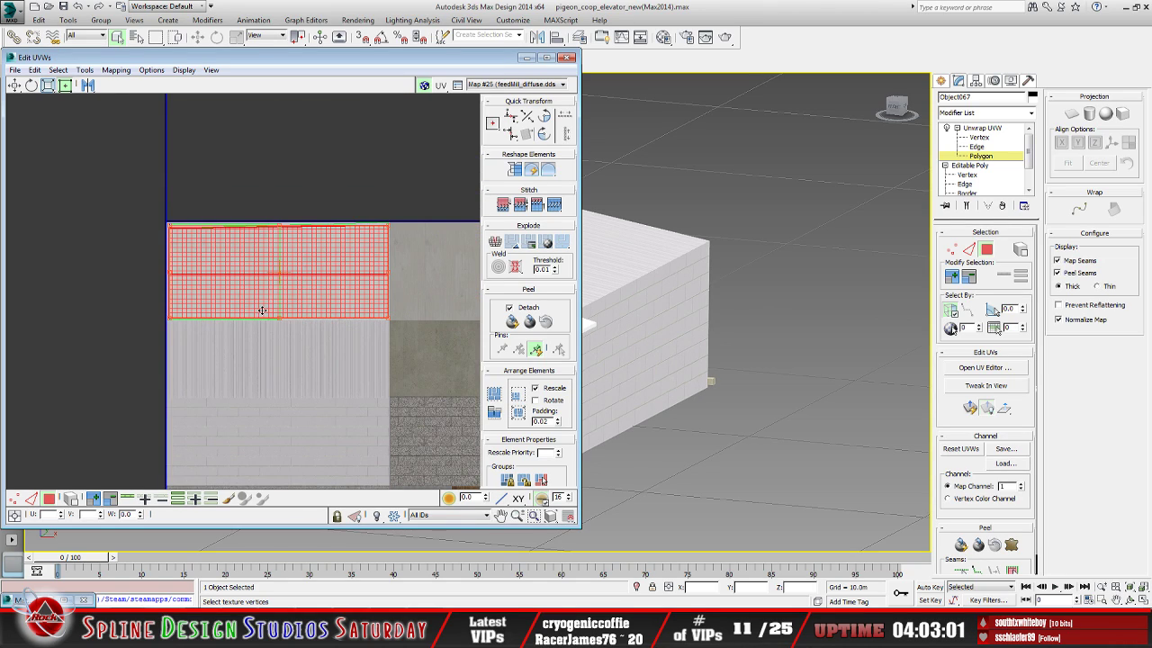
Deselect the UVs and examine the wood texture on the tall block's long side and its joint with the neighbouring gabled wall
{"action": "left_click", "coordinate": [115, 279]}
{"action": "left_click", "coordinate": [526, 58]}
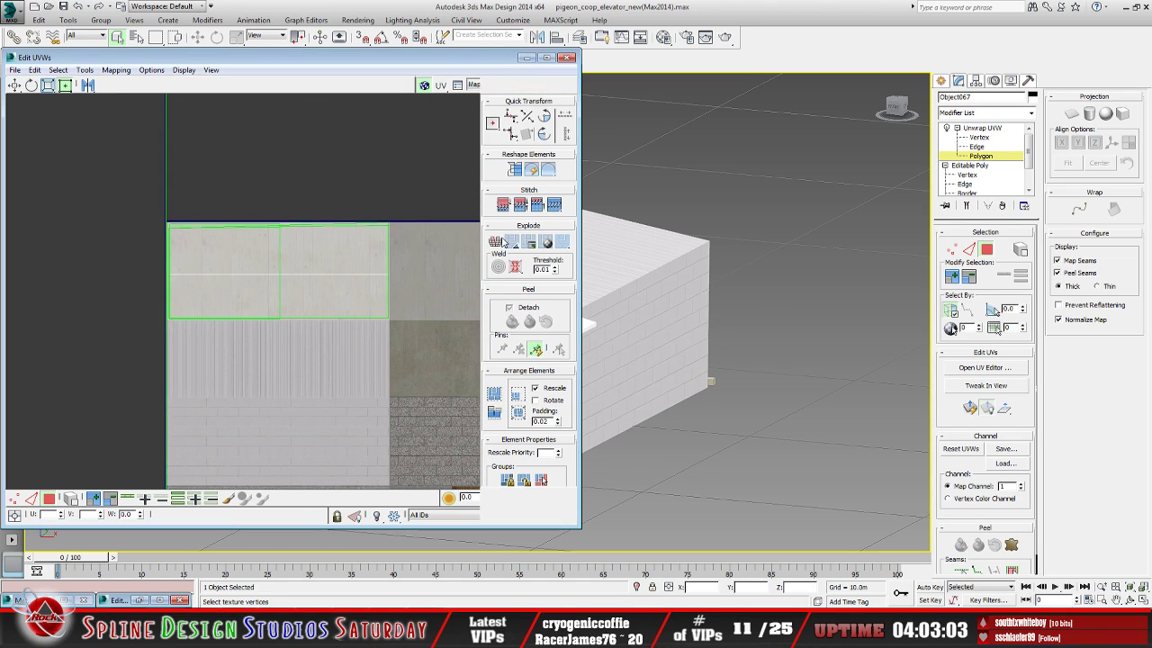
{"action": "middle_click_drag", "start_coordinate": [354, 298], "coordinate": [376, 317]}
{"action": "scroll", "coordinate": [365, 324], "scroll_direction": "up", "scroll_amount": 2}
{"action": "scroll", "coordinate": [376, 317], "scroll_direction": "up", "scroll_amount": 3}
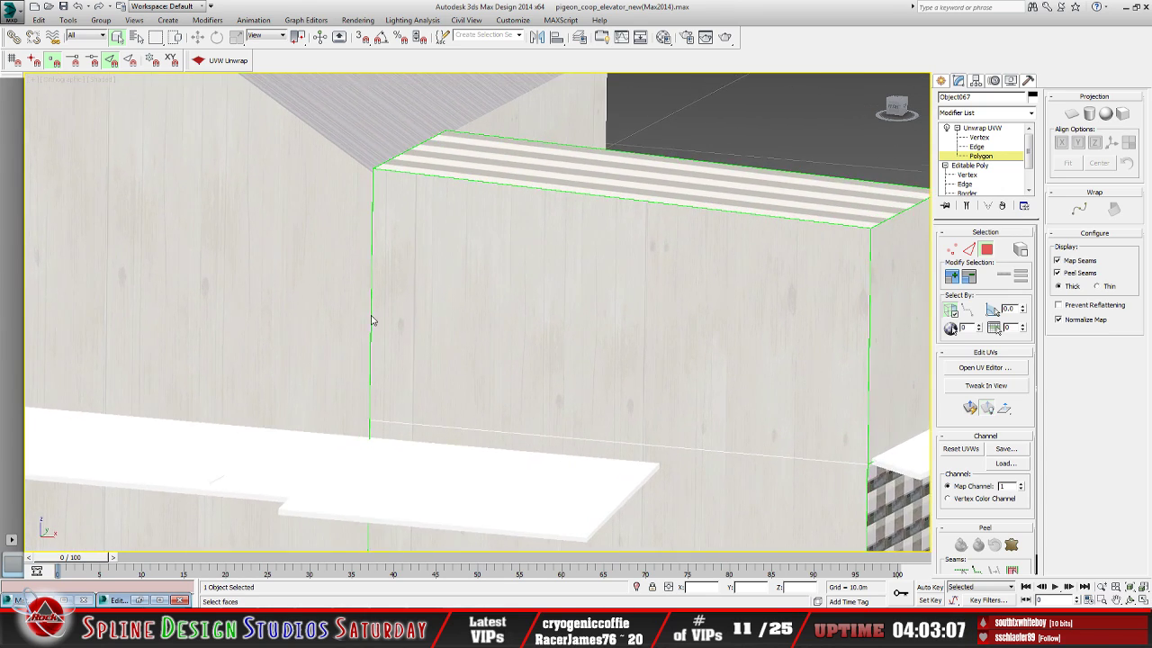
{"action": "middle_click_drag", "start_coordinate": [624, 248], "coordinate": [343, 237]}
{"action": "scroll", "coordinate": [345, 252], "scroll_direction": "down", "scroll_amount": 1}
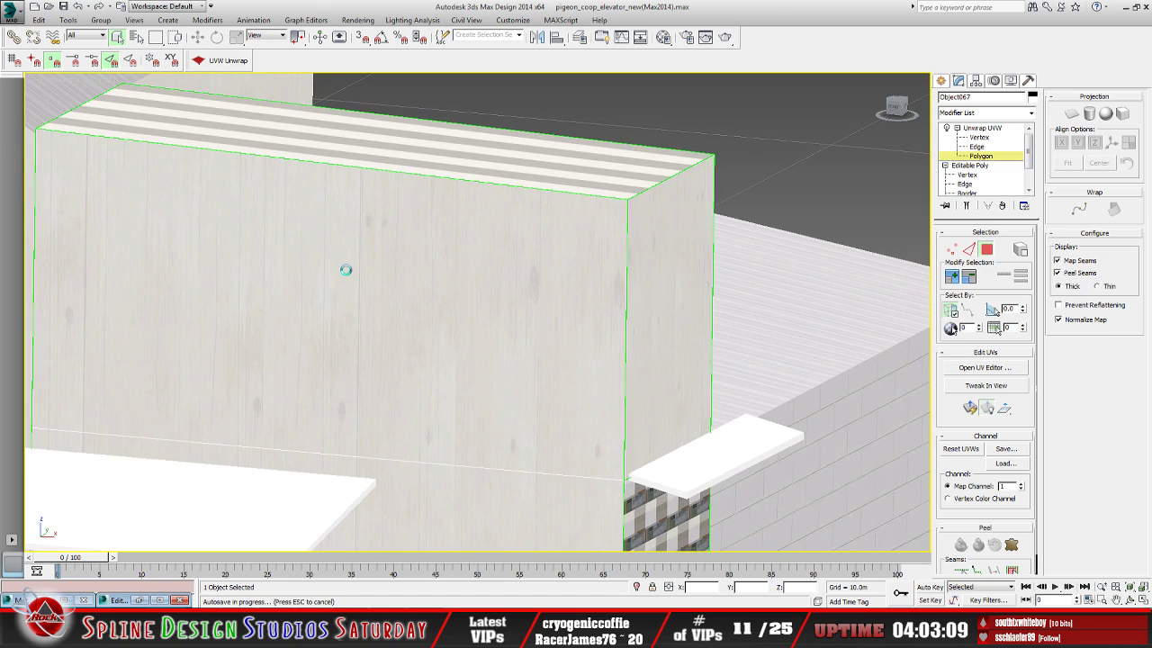
{"action": "scroll", "coordinate": [378, 310], "scroll_direction": "down", "scroll_amount": 3}
{"action": "middle_click_drag", "start_coordinate": [256, 353], "coordinate": [458, 347]}
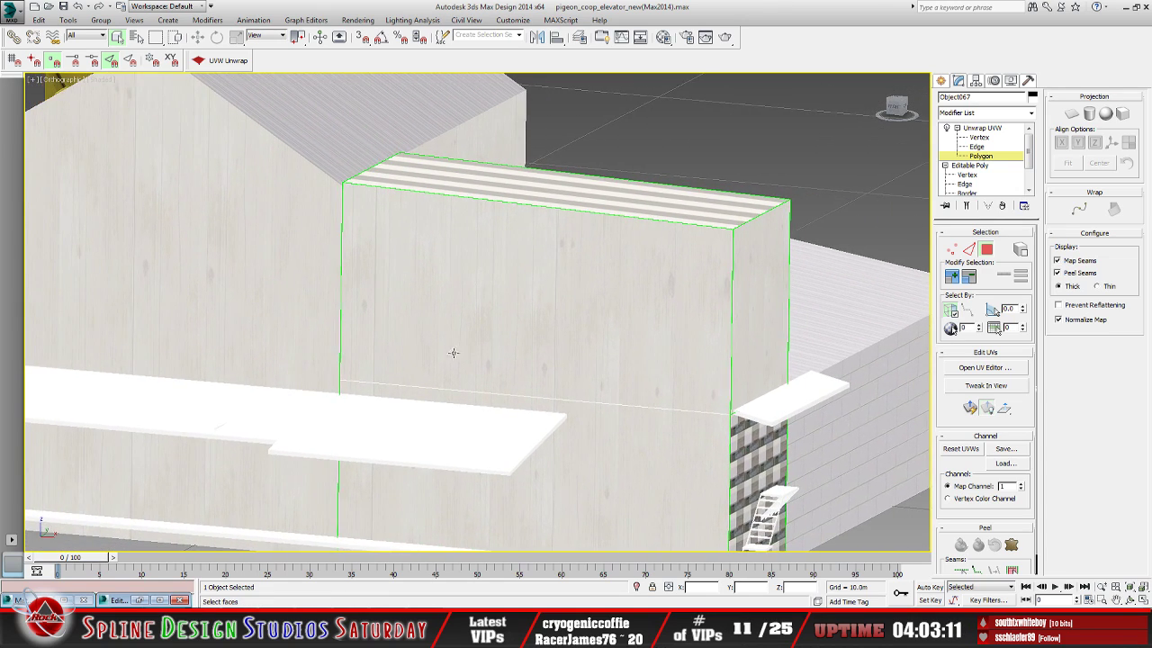
{"action": "key", "text": "u"}
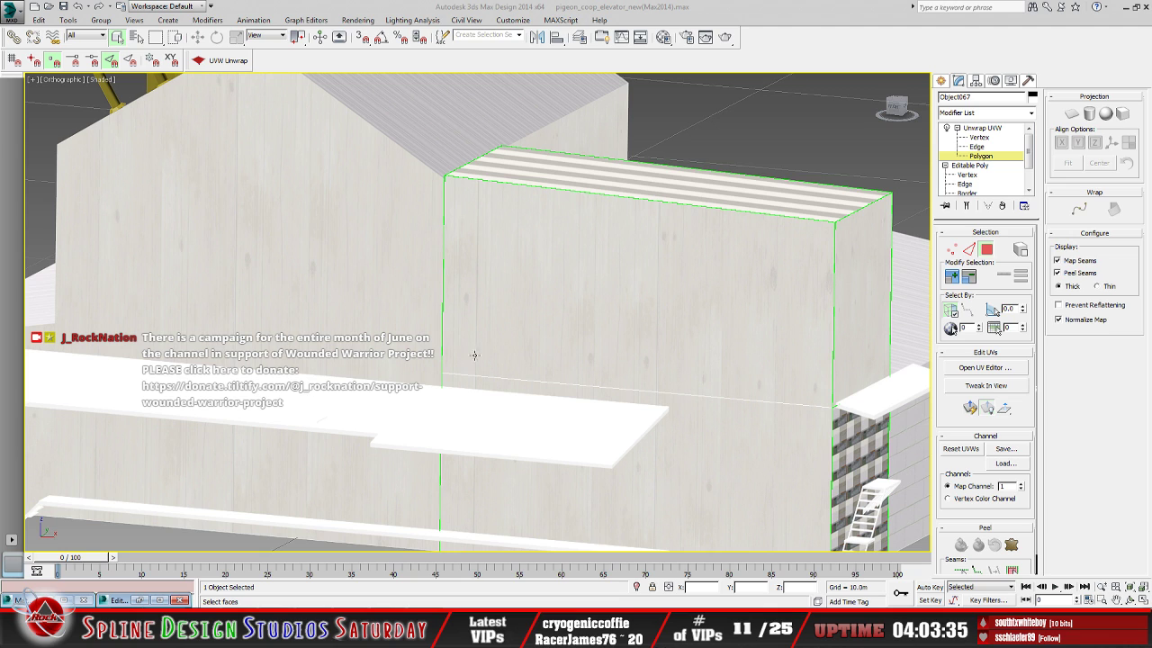
Compare the wood texture on the tall block's long side with the gabled wall, both close up and from farther away
{"action": "scroll", "coordinate": [478, 355], "scroll_direction": "down", "scroll_amount": 2}
{"action": "scroll", "coordinate": [453, 304], "scroll_direction": "down", "scroll_amount": 1}
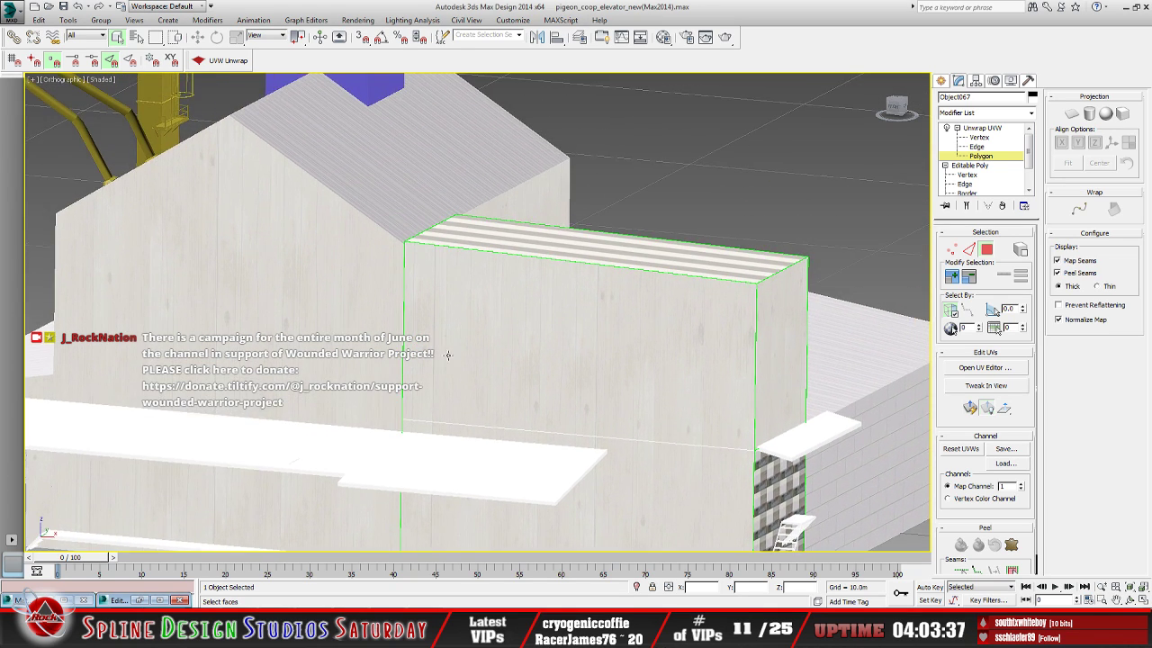
{"action": "scroll", "coordinate": [445, 305], "scroll_direction": "up", "scroll_amount": 5}
{"action": "scroll", "coordinate": [437, 310], "scroll_direction": "up", "scroll_amount": 1}
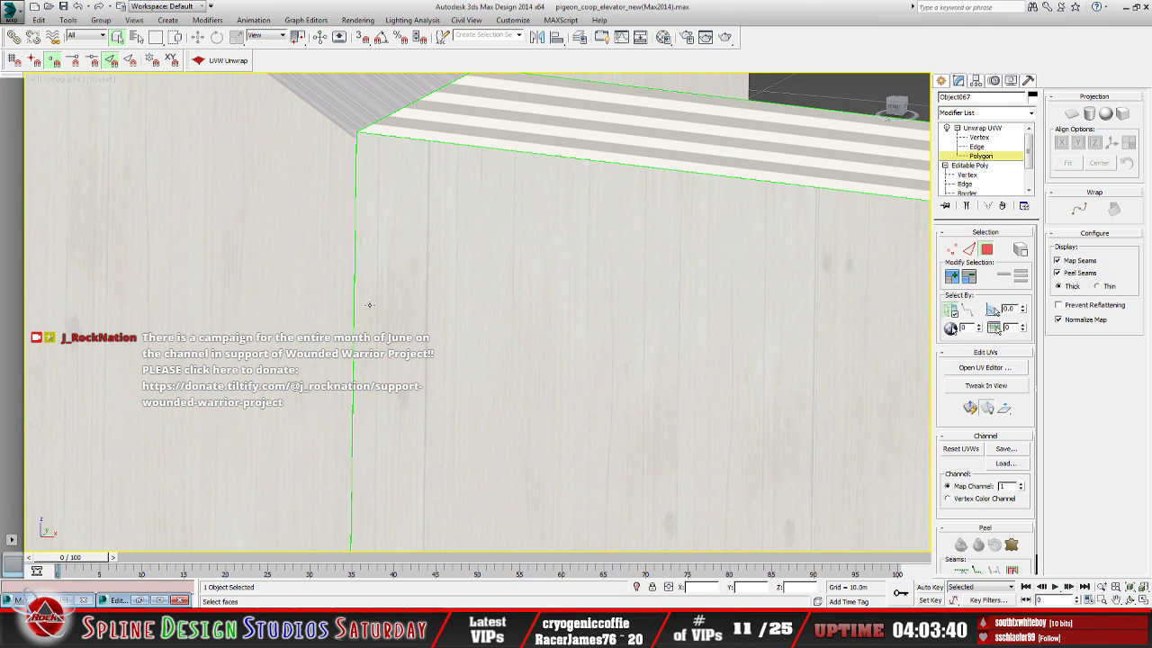
{"action": "scroll", "coordinate": [369, 305], "scroll_direction": "down", "scroll_amount": 8}
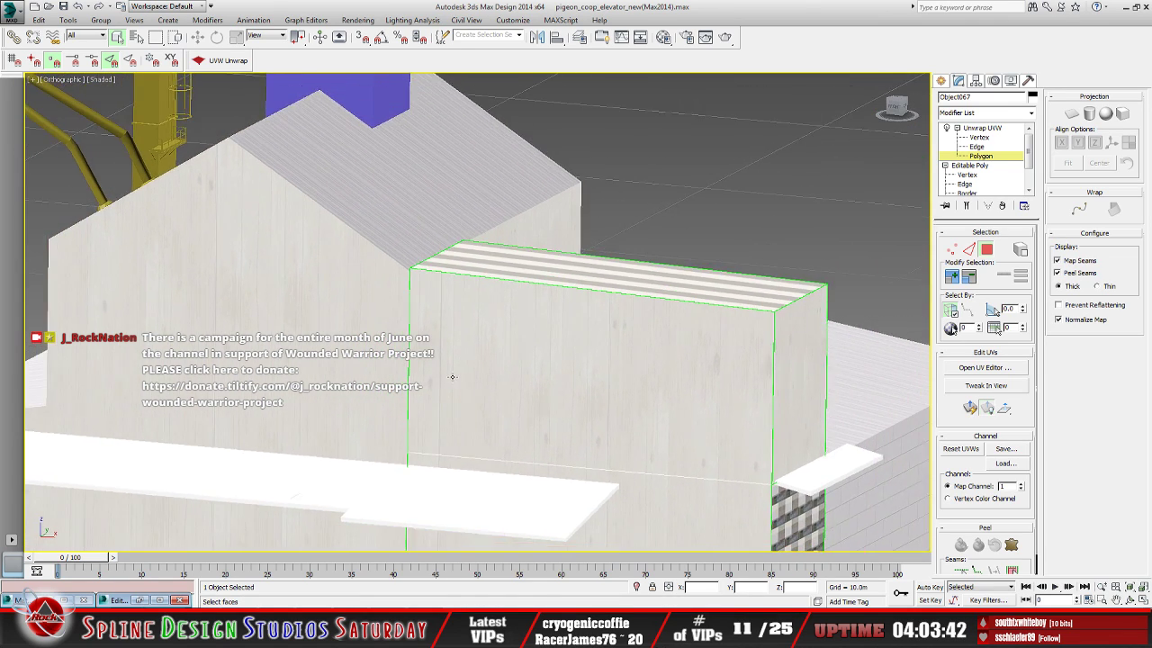
{"action": "middle_click_drag", "start_coordinate": [599, 342], "coordinate": [527, 326]}
{"action": "scroll", "coordinate": [527, 327], "scroll_direction": "down", "scroll_amount": 3}
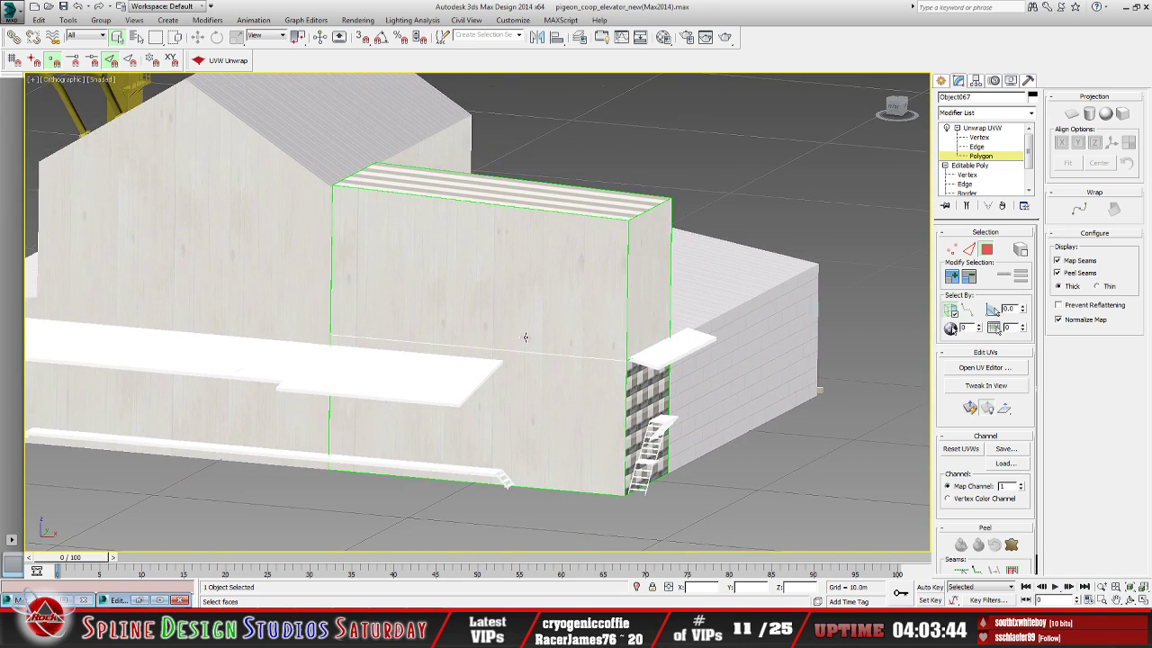
{"action": "scroll", "coordinate": [535, 344], "scroll_direction": "down", "scroll_amount": 2}
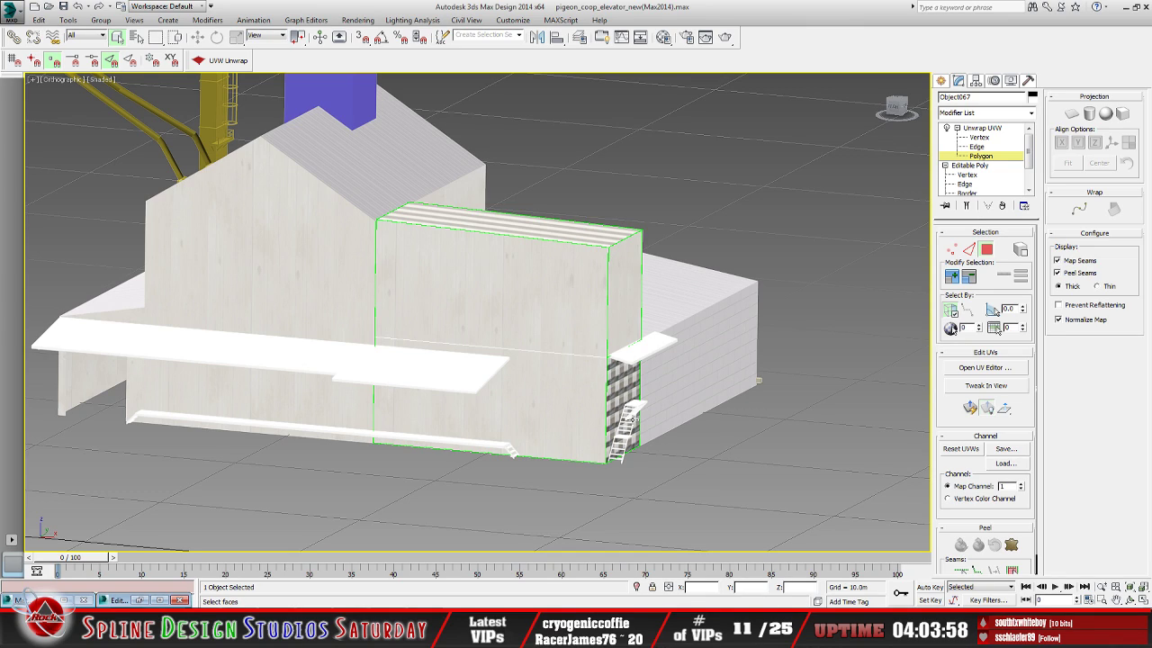
Select the upper and lower narrow end faces of the tall block and apply a quick planar map to them
{"action": "left_click", "coordinate": [618, 299]}
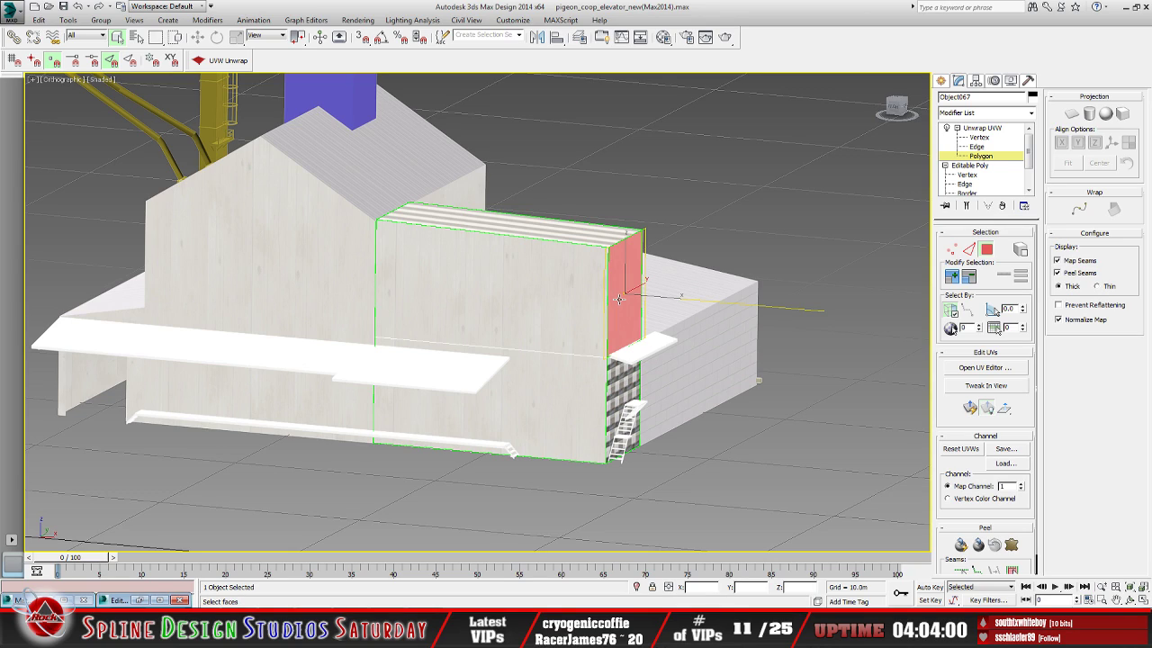
{"action": "left_click", "coordinate": [628, 385], "text": "ctrl"}
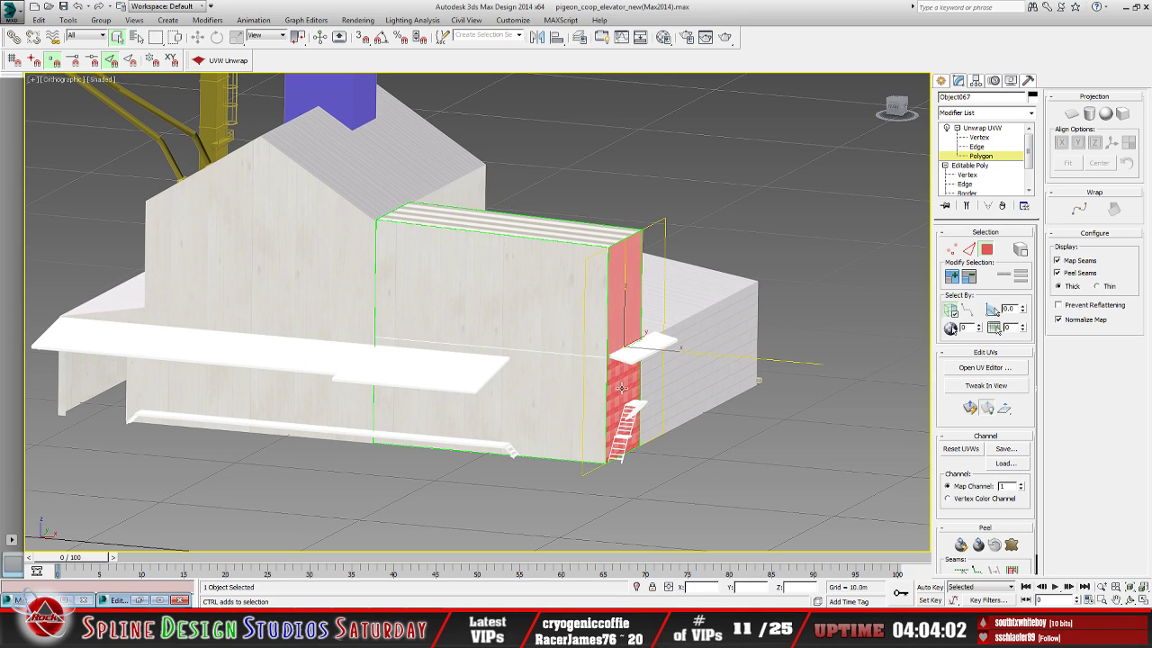
{"action": "left_click", "coordinate": [138, 600]}
{"action": "scroll", "coordinate": [302, 308], "scroll_direction": "down", "scroll_amount": 8}
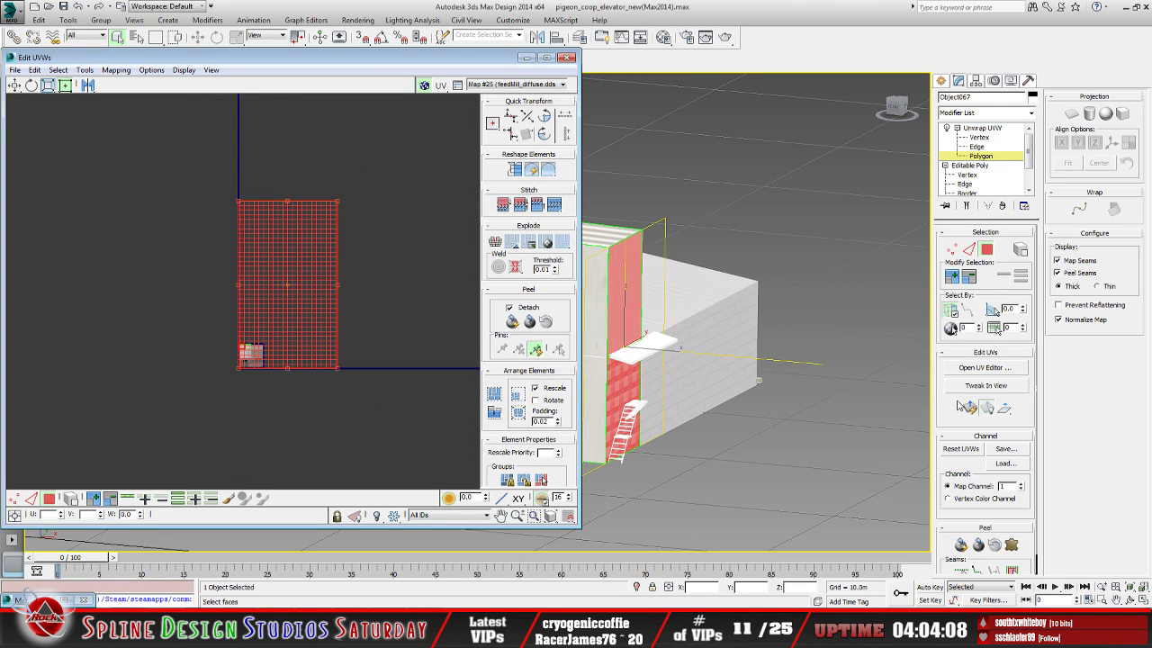
{"action": "left_click", "coordinate": [374, 312]}
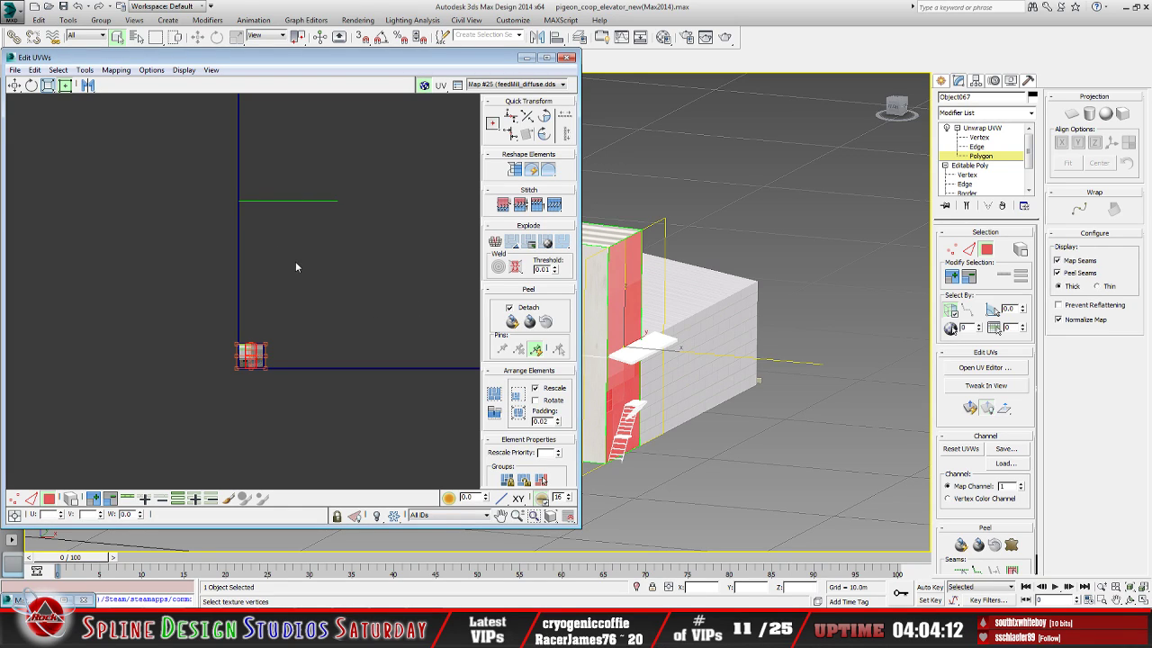
{"action": "scroll", "coordinate": [311, 265], "scroll_direction": "up", "scroll_amount": 8}
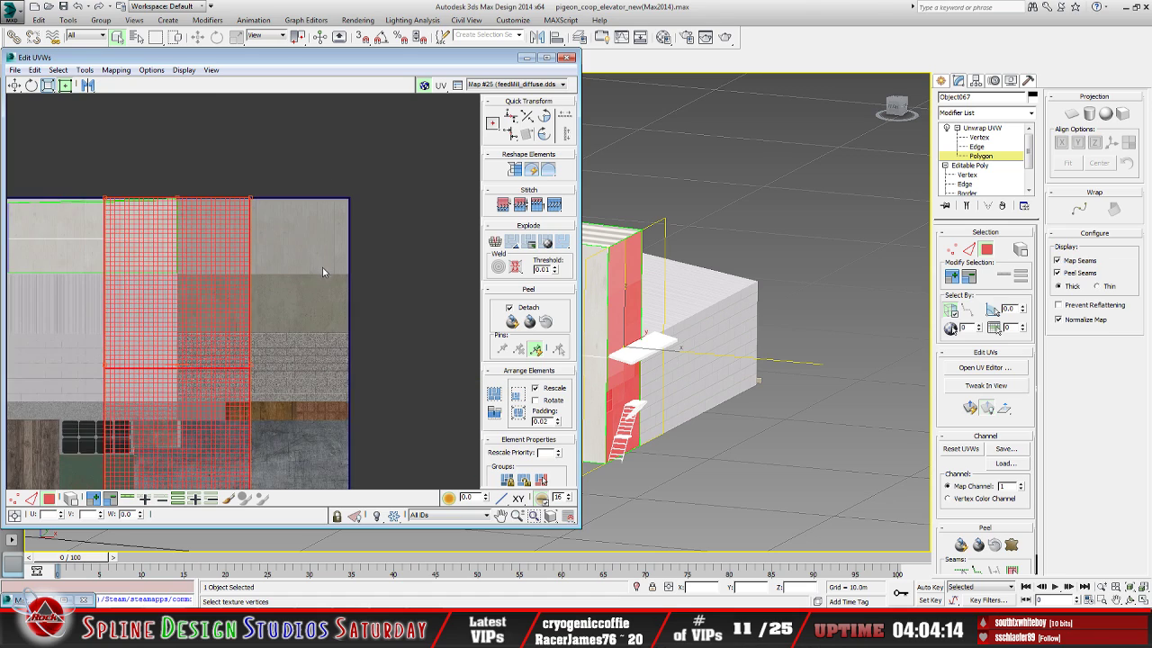
Scale the two end faces' UVs down to the light wood panel's height and move them to its right end
{"action": "middle_click_drag", "start_coordinate": [281, 270], "coordinate": [381, 210]}
{"action": "left_click_drag", "start_coordinate": [336, 477], "coordinate": [252, 216]}
{"action": "middle_click_drag", "start_coordinate": [252, 216], "coordinate": [289, 284]}
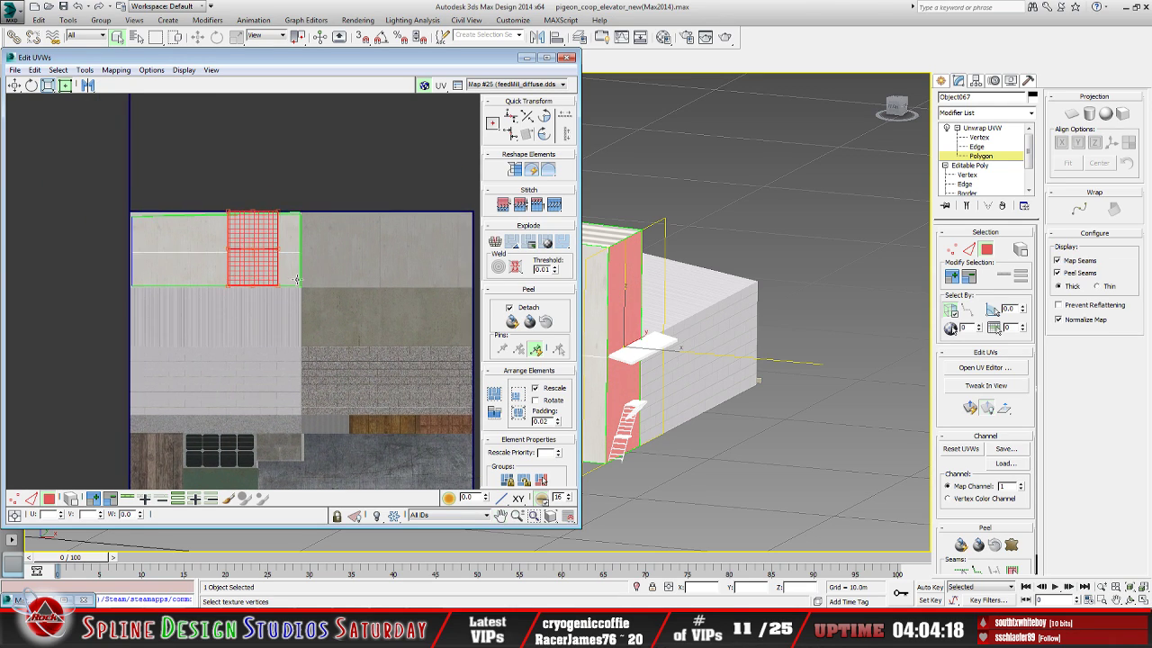
{"action": "scroll", "coordinate": [289, 285], "scroll_direction": "up", "scroll_amount": 4}
{"action": "scroll", "coordinate": [326, 295], "scroll_direction": "down", "scroll_amount": 2}
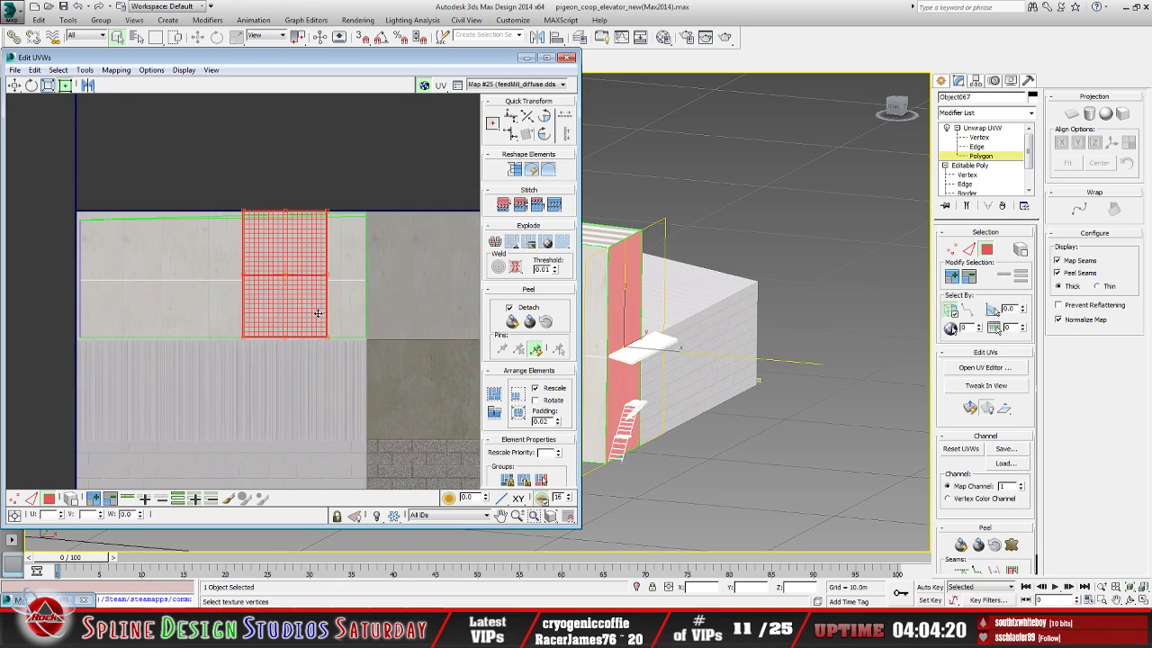
{"action": "left_click_drag", "start_coordinate": [305, 295], "coordinate": [338, 293]}
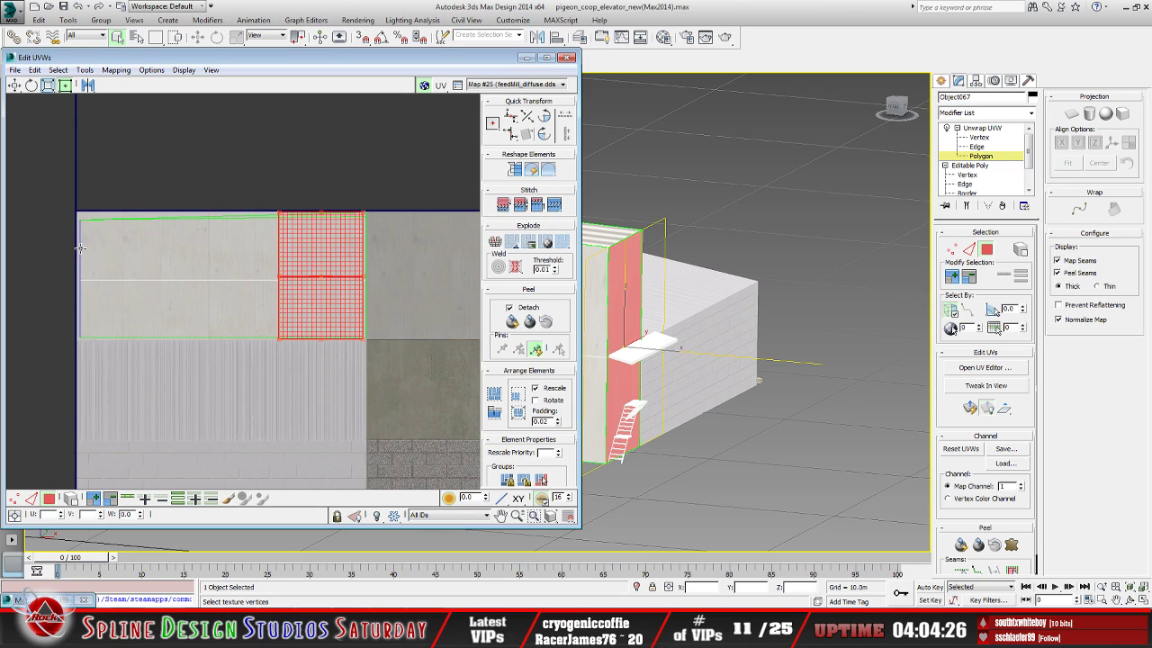
Fine-tune the lower-right and upper-left corners of the end faces' UVs to match the light wood panel's edges
{"action": "scroll", "coordinate": [216, 261], "scroll_direction": "up", "scroll_amount": 5}
{"action": "scroll", "coordinate": [214, 264], "scroll_direction": "down", "scroll_amount": 2}
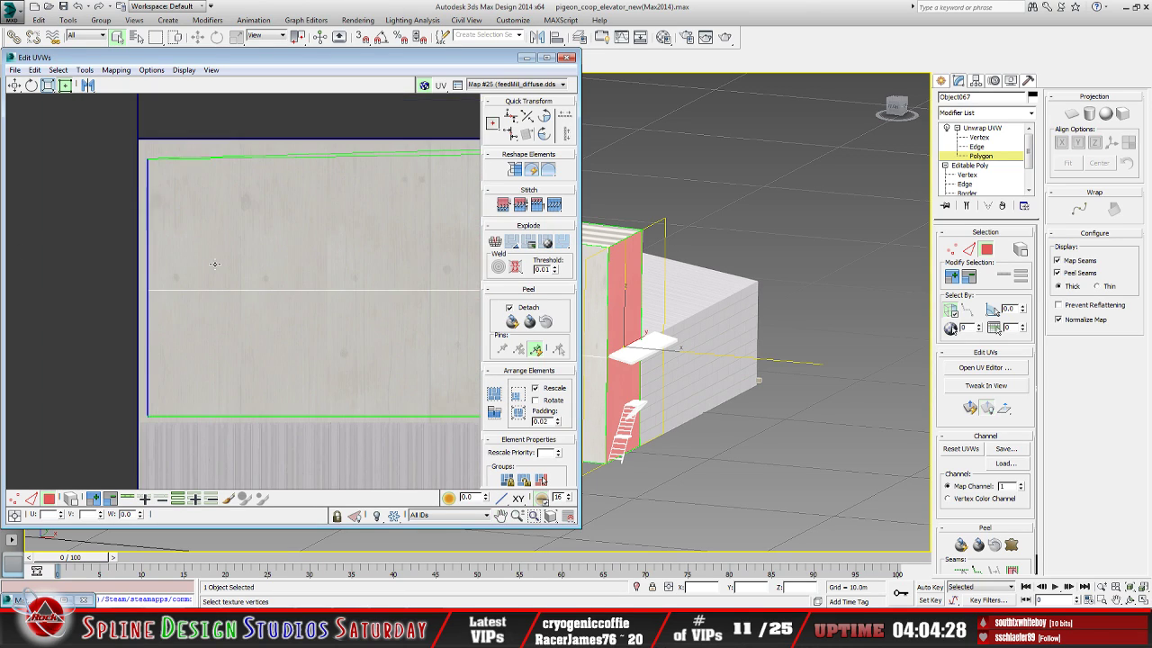
{"action": "scroll", "coordinate": [263, 264], "scroll_direction": "down", "scroll_amount": 1}
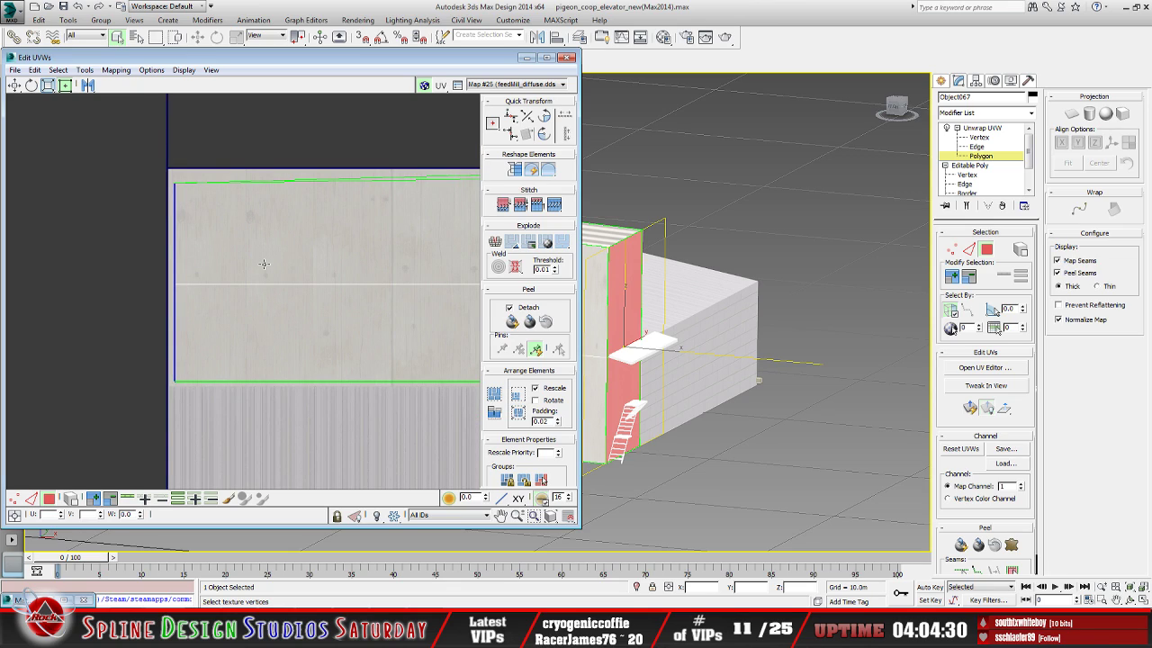
{"action": "middle_click_drag", "start_coordinate": [289, 272], "coordinate": [125, 269]}
{"action": "scroll", "coordinate": [291, 319], "scroll_direction": "up", "scroll_amount": 2}
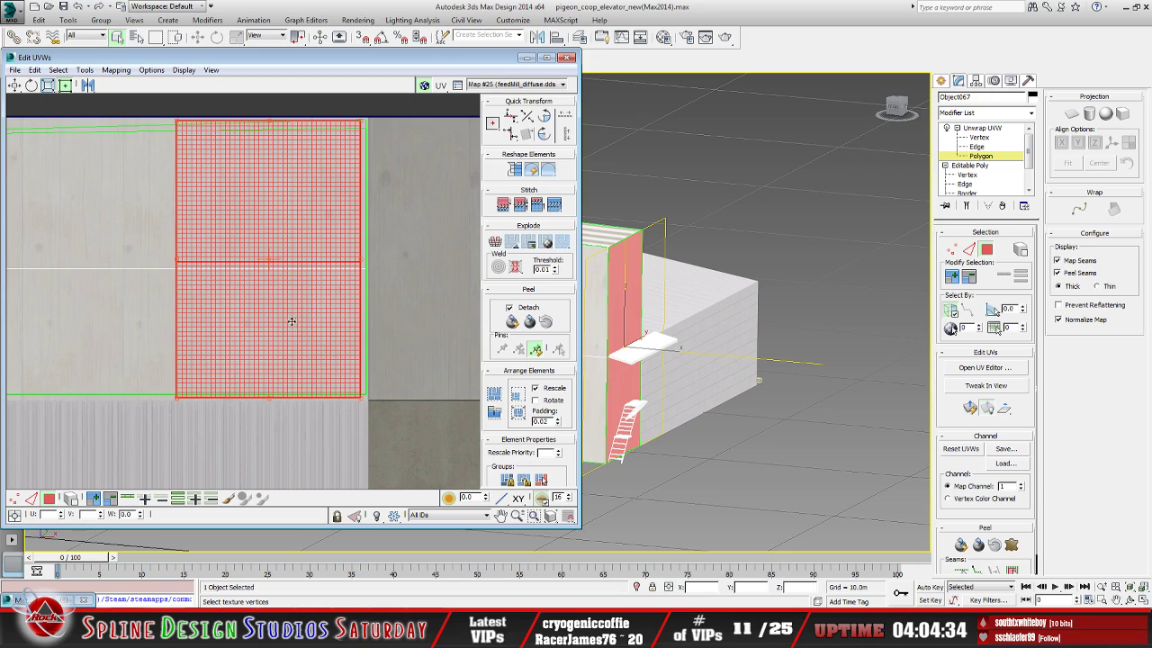
{"action": "left_click_drag", "start_coordinate": [361, 396], "coordinate": [362, 392]}
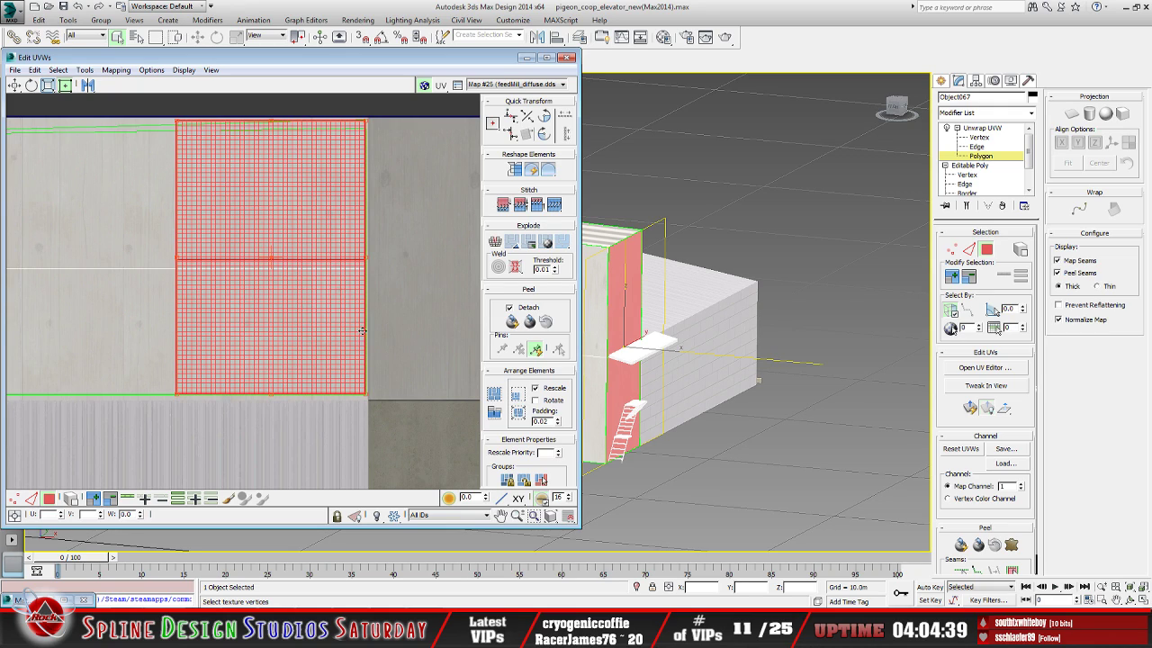
{"action": "middle_click_drag", "start_coordinate": [313, 113], "coordinate": [260, 247]}
{"action": "scroll", "coordinate": [259, 248], "scroll_direction": "up", "scroll_amount": 2}
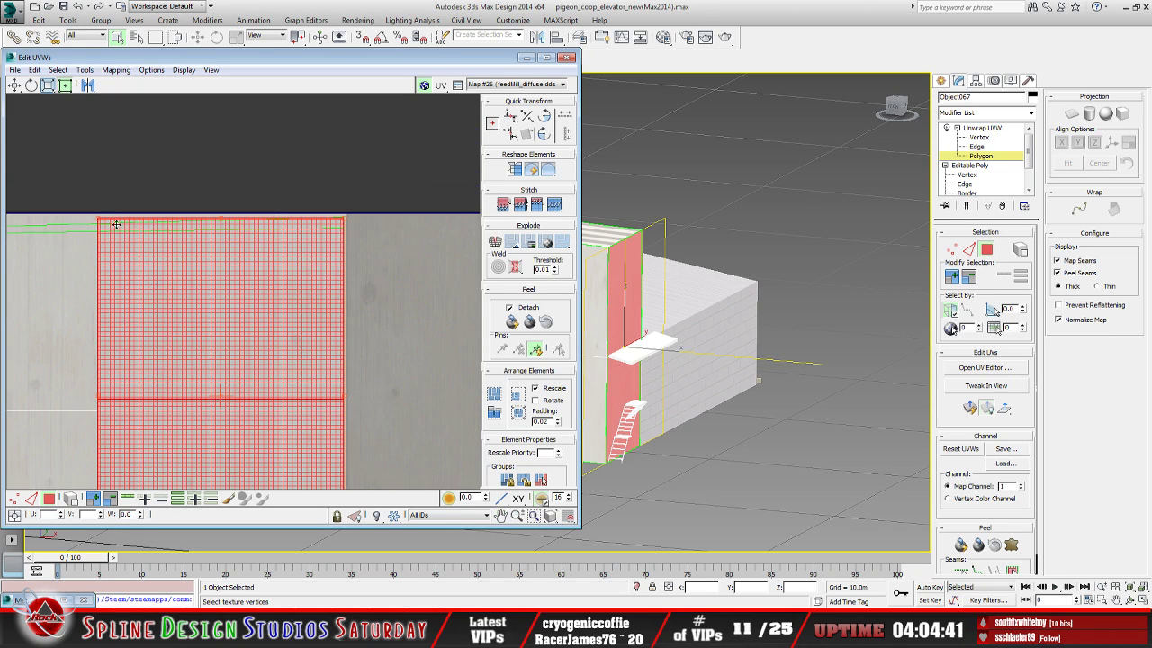
{"action": "mouse_move", "coordinate": [97, 219]}
{"action": "left_mouse_down"}
{"action": "mouse_move", "coordinate": [98, 230]}
{"action": "mouse_move", "coordinate": [96, 218]}
{"action": "left_mouse_up"}
{"action": "scroll", "coordinate": [124, 271], "scroll_direction": "down", "scroll_amount": 3}
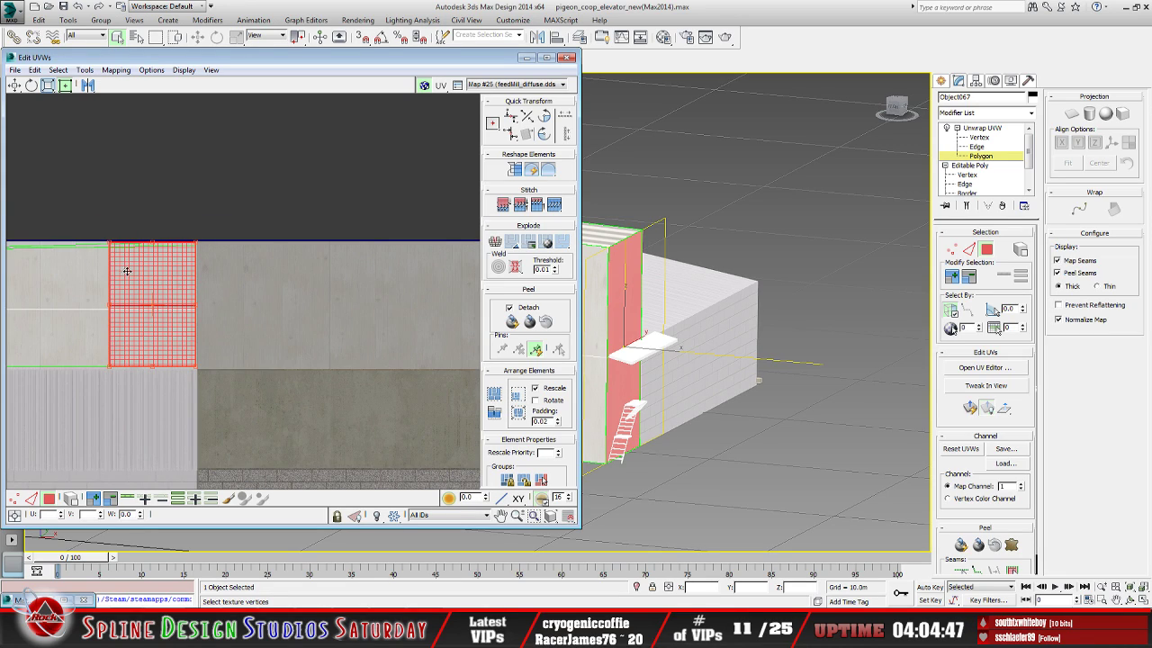
Deselect the UVs and examine the wood texture around the tall block's end, corners and joints with the neighbouring roofs
{"action": "left_click", "coordinate": [253, 192]}
{"action": "left_click", "coordinate": [526, 59]}
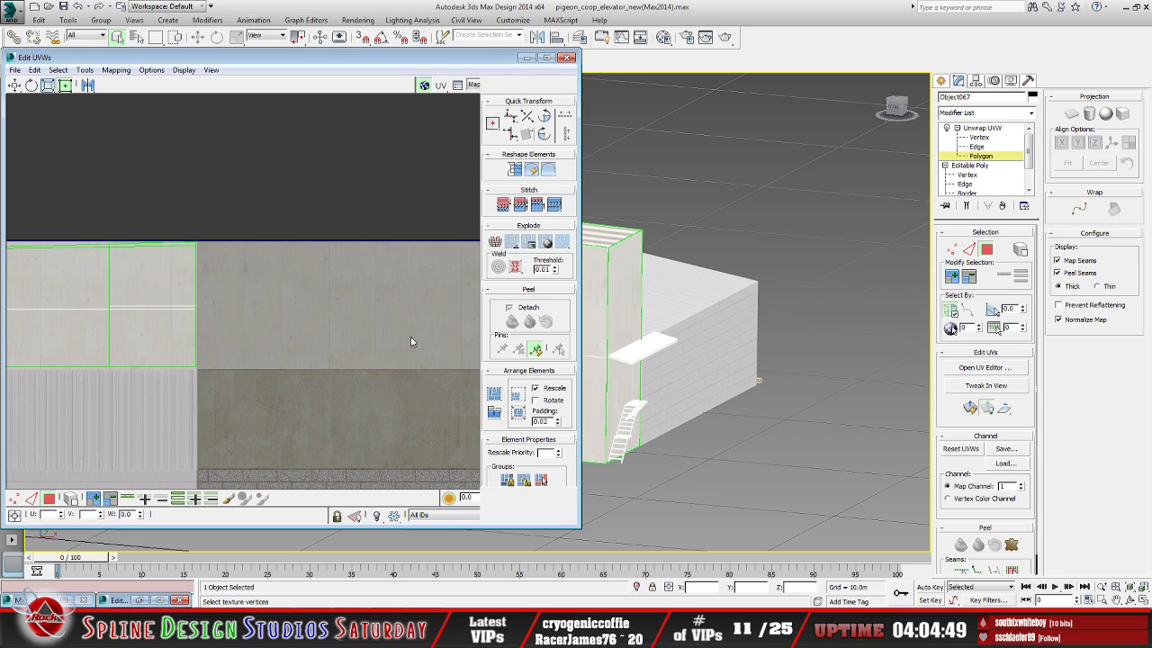
{"action": "middle_click_drag", "start_coordinate": [432, 360], "coordinate": [399, 360], "text": "alt"}
{"action": "scroll", "coordinate": [432, 339], "scroll_direction": "up", "scroll_amount": 5}
{"action": "middle_click_drag", "start_coordinate": [488, 352], "coordinate": [401, 406], "text": "alt"}
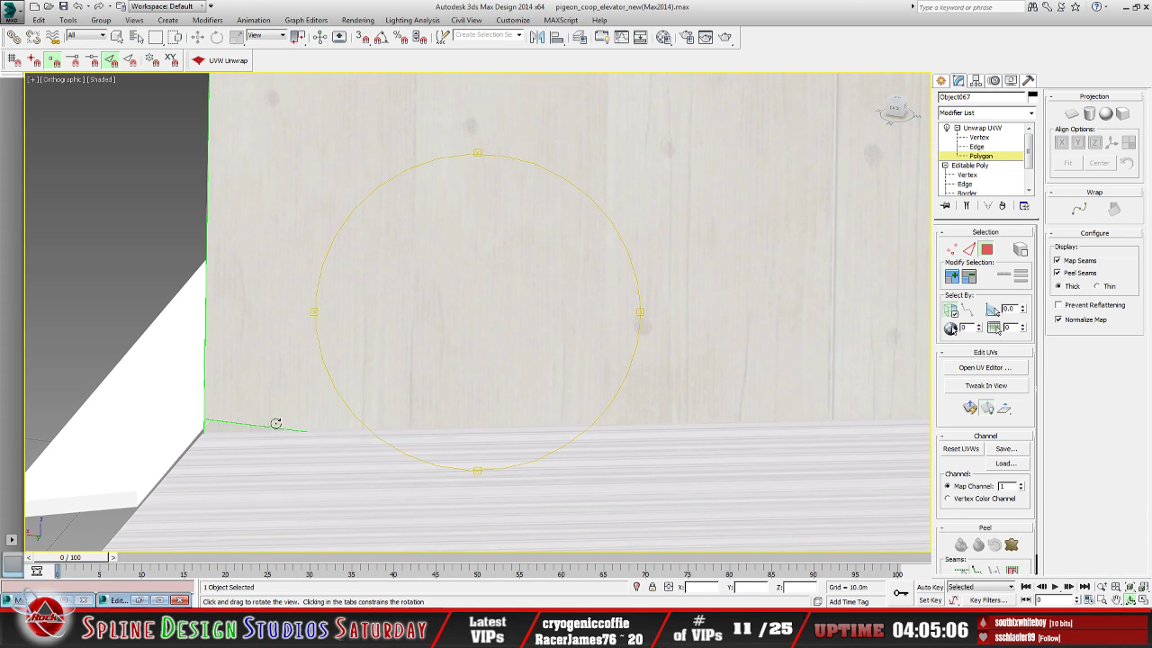
{"action": "middle_click_drag", "start_coordinate": [216, 404], "coordinate": [463, 358], "text": "alt"}
{"action": "middle_click_drag", "start_coordinate": [368, 402], "coordinate": [399, 458], "text": "alt"}
{"action": "mouse_move", "coordinate": [568, 393]}
{"action": "middle_mouse_down", "text": "alt"}
{"action": "mouse_move", "coordinate": [512, 417]}
{"action": "mouse_move", "coordinate": [519, 424]}
{"action": "mouse_move", "coordinate": [385, 262]}
{"action": "mouse_move", "coordinate": [412, 347]}
{"action": "mouse_move", "coordinate": [358, 314]}
{"action": "mouse_move", "coordinate": [369, 342]}
{"action": "mouse_move", "coordinate": [216, 298]}
{"action": "middle_mouse_up", "text": "alt"}
{"action": "mouse_move", "coordinate": [387, 333]}
{"action": "middle_mouse_down", "text": "alt"}
{"action": "mouse_move", "coordinate": [401, 325]}
{"action": "mouse_move", "coordinate": [293, 339]}
{"action": "mouse_move", "coordinate": [388, 355]}
{"action": "mouse_move", "coordinate": [319, 336]}
{"action": "mouse_move", "coordinate": [471, 345]}
{"action": "middle_mouse_up", "text": "alt"}
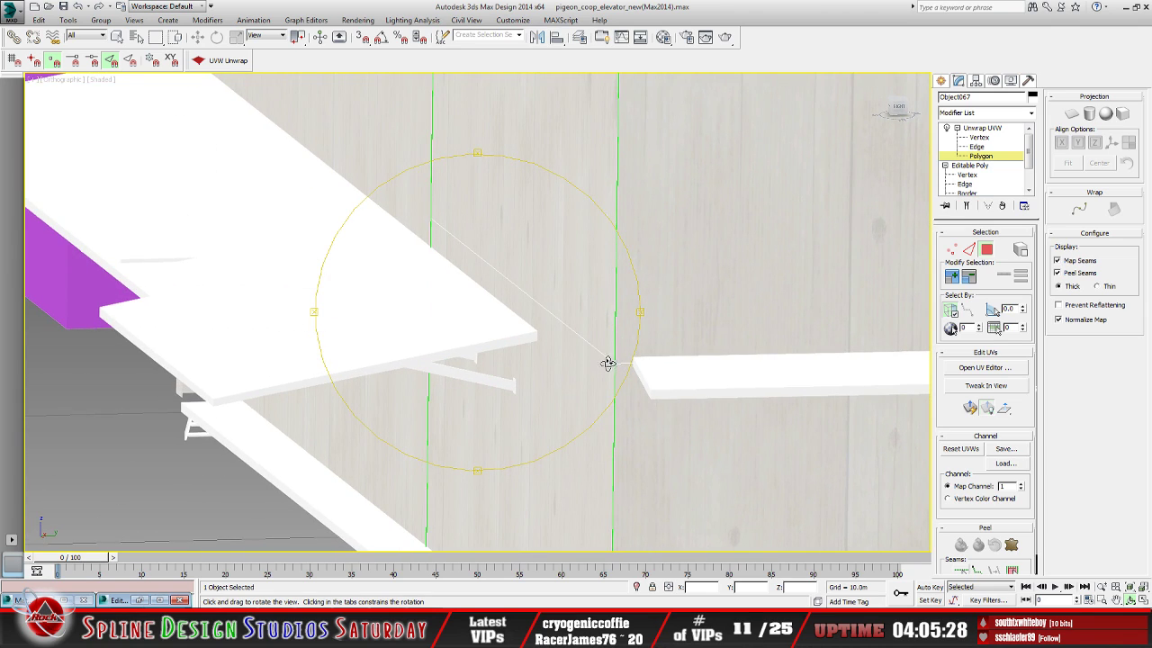
{"action": "middle_click_drag", "start_coordinate": [602, 357], "coordinate": [360, 286], "text": "alt"}
{"action": "left_click", "coordinate": [117, 37]}
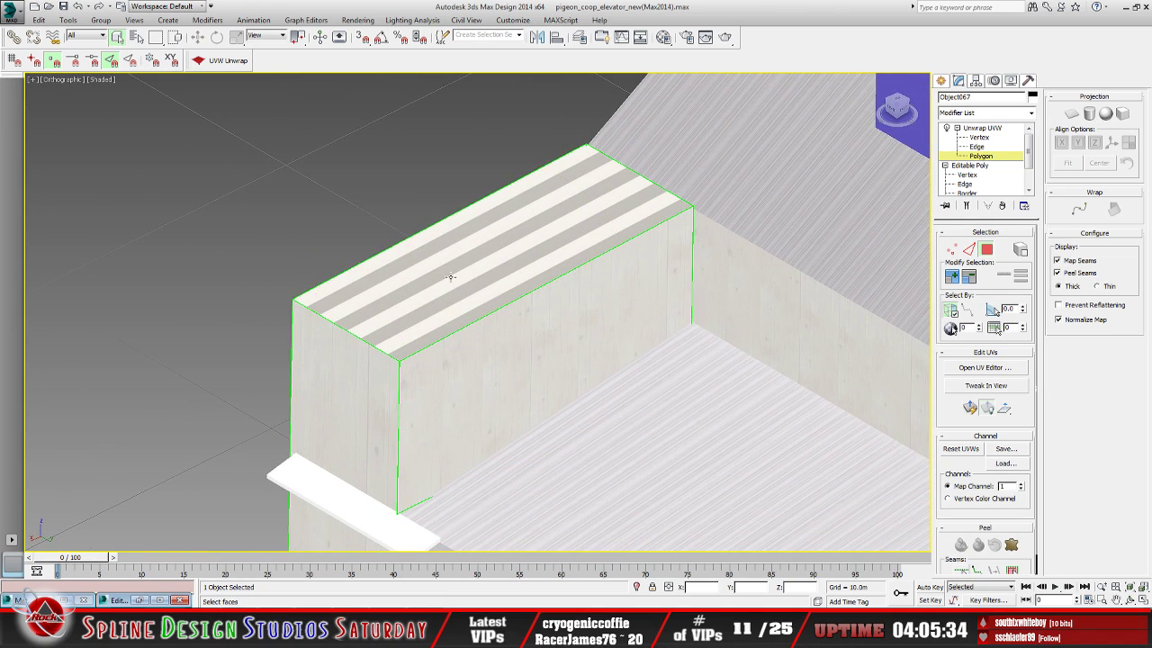
Select the tall block's striped top face and apply a quick planar map to it
{"action": "left_click", "coordinate": [497, 286]}
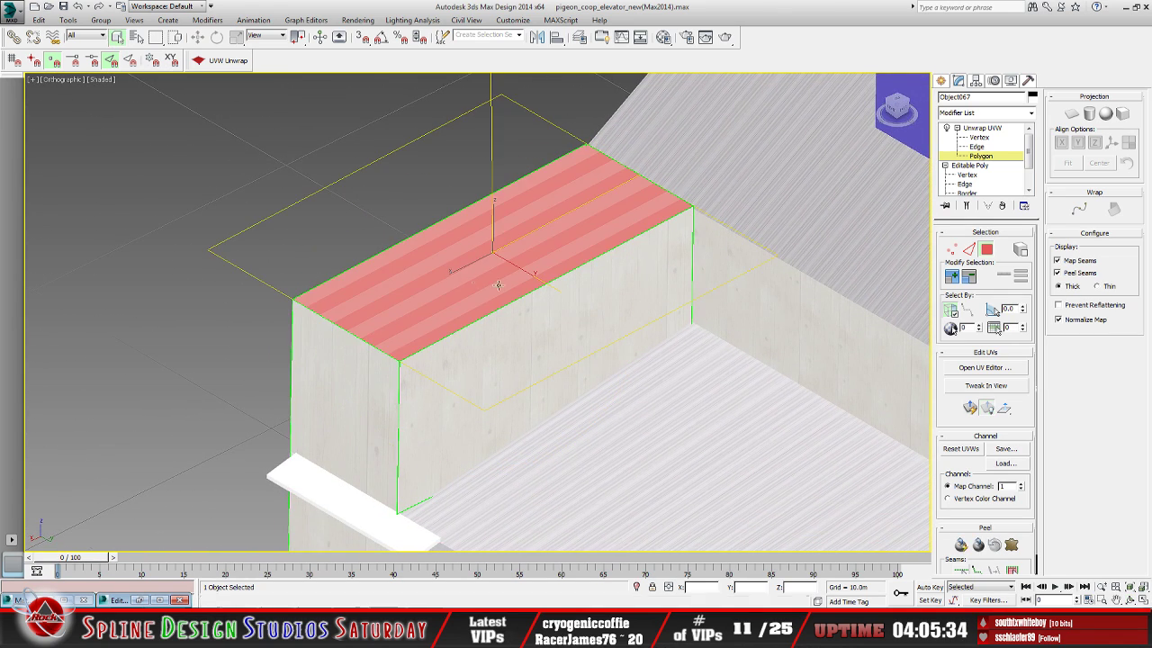
{"action": "left_click", "coordinate": [140, 600]}
{"action": "scroll", "coordinate": [283, 359], "scroll_direction": "down", "scroll_amount": 5}
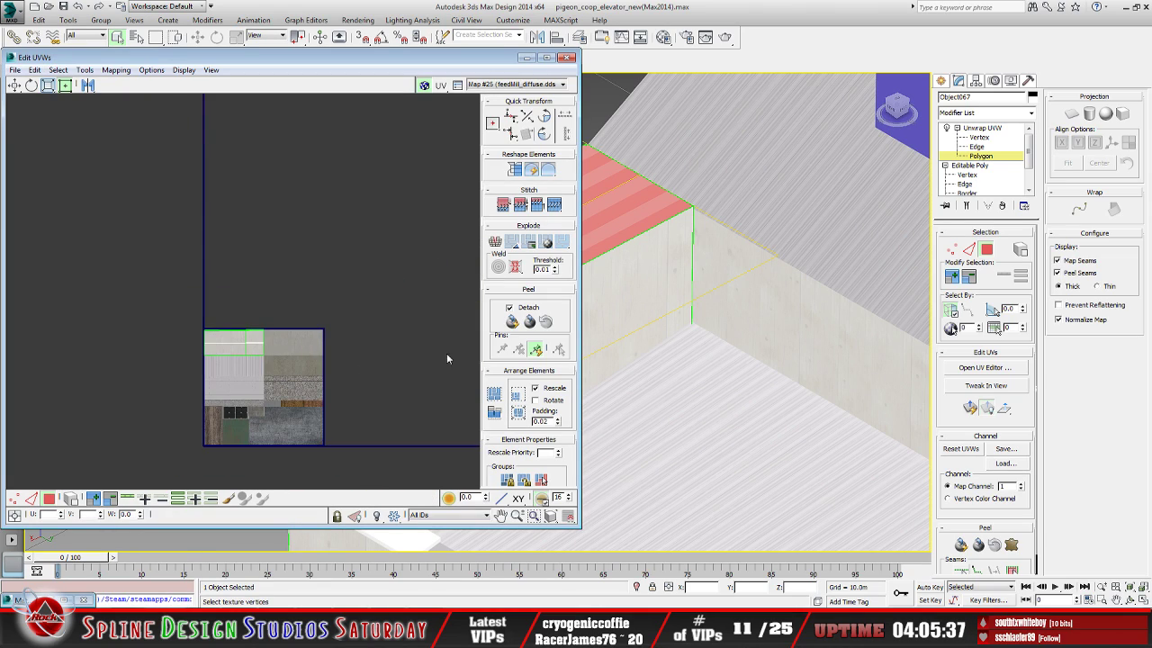
{"action": "left_click", "coordinate": [970, 408]}
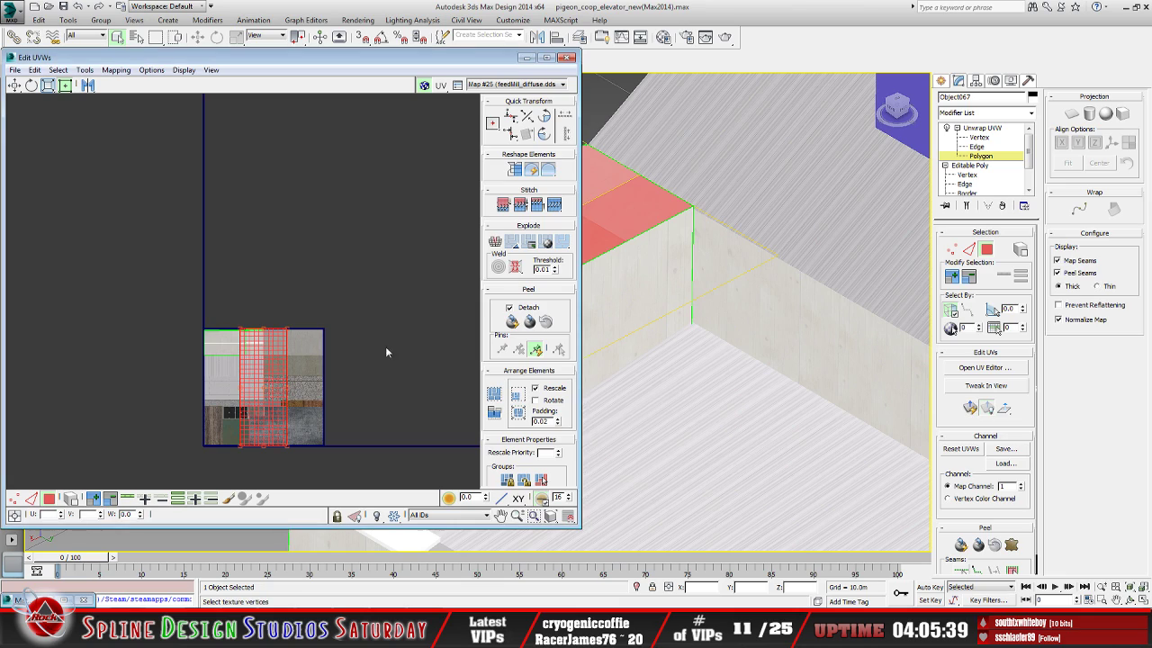
Rotate the top face's UVs 90 degrees and scale them down onto the light grey ribbed panel below the wood panel
{"action": "scroll", "coordinate": [306, 331], "scroll_direction": "up", "scroll_amount": 2}
{"action": "middle_click_drag", "start_coordinate": [307, 331], "coordinate": [318, 311]}
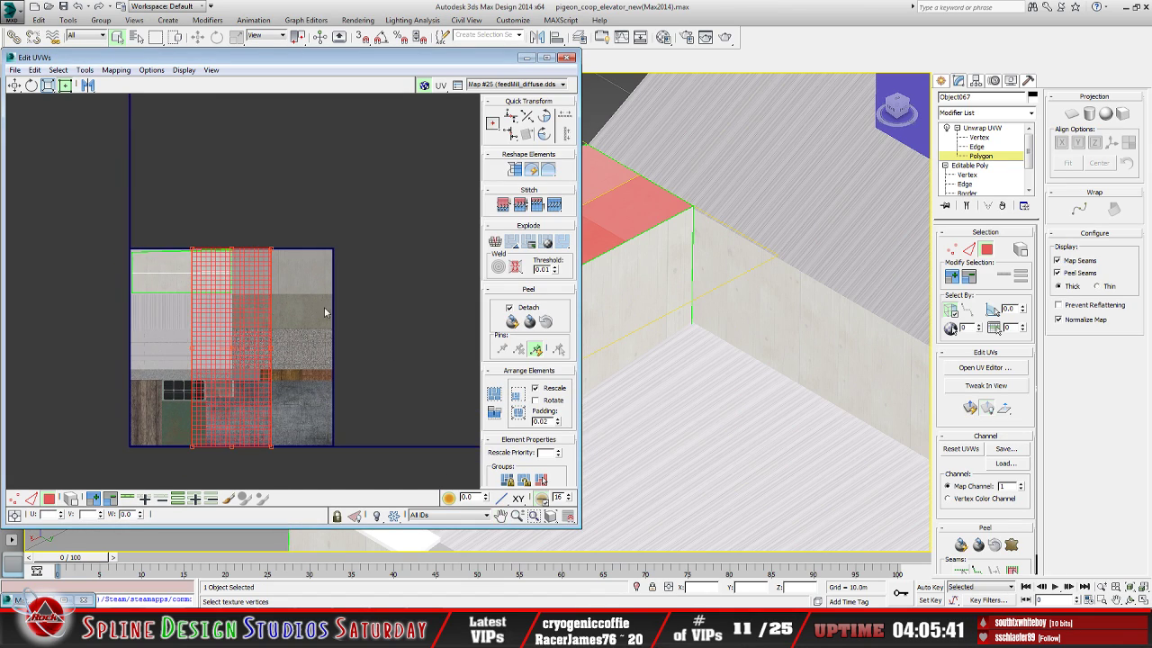
{"action": "left_click", "coordinate": [543, 135]}
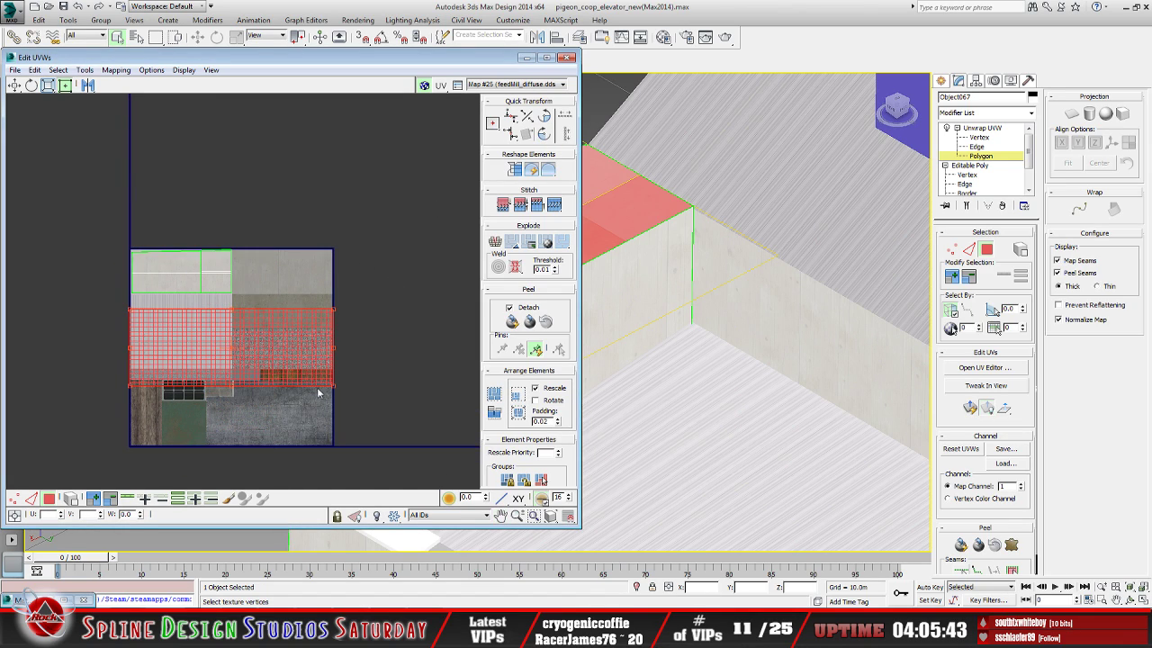
{"action": "left_click_drag", "start_coordinate": [294, 360], "coordinate": [226, 344]}
{"action": "scroll", "coordinate": [207, 334], "scroll_direction": "up", "scroll_amount": 5}
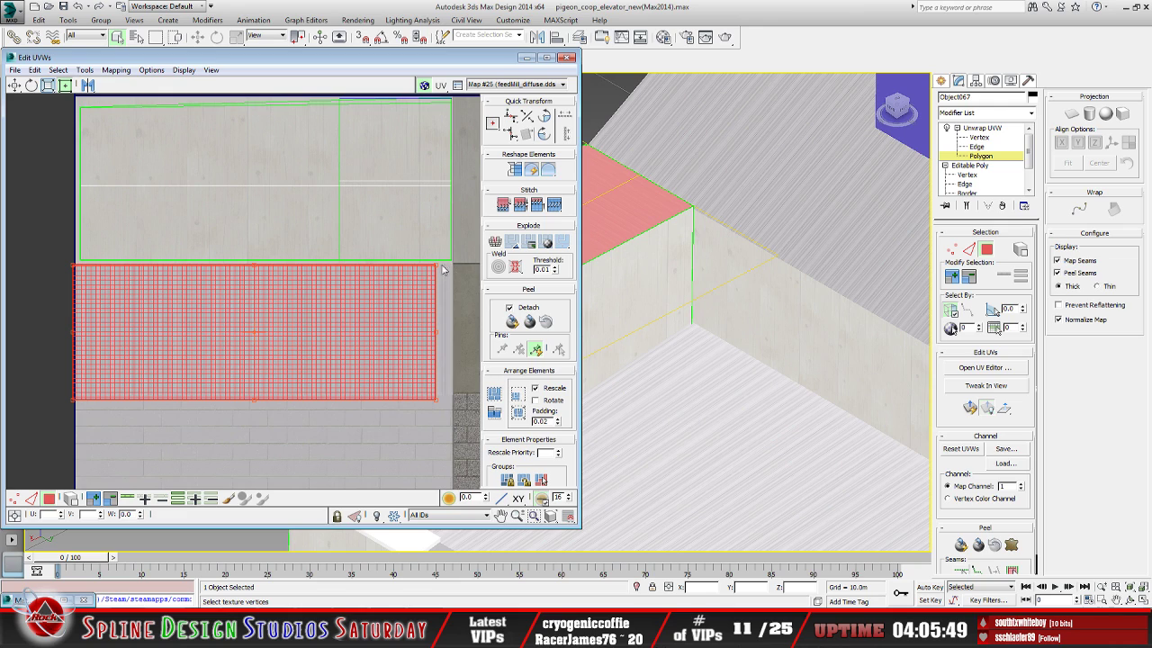
{"action": "left_click_drag", "start_coordinate": [436, 265], "coordinate": [448, 267]}
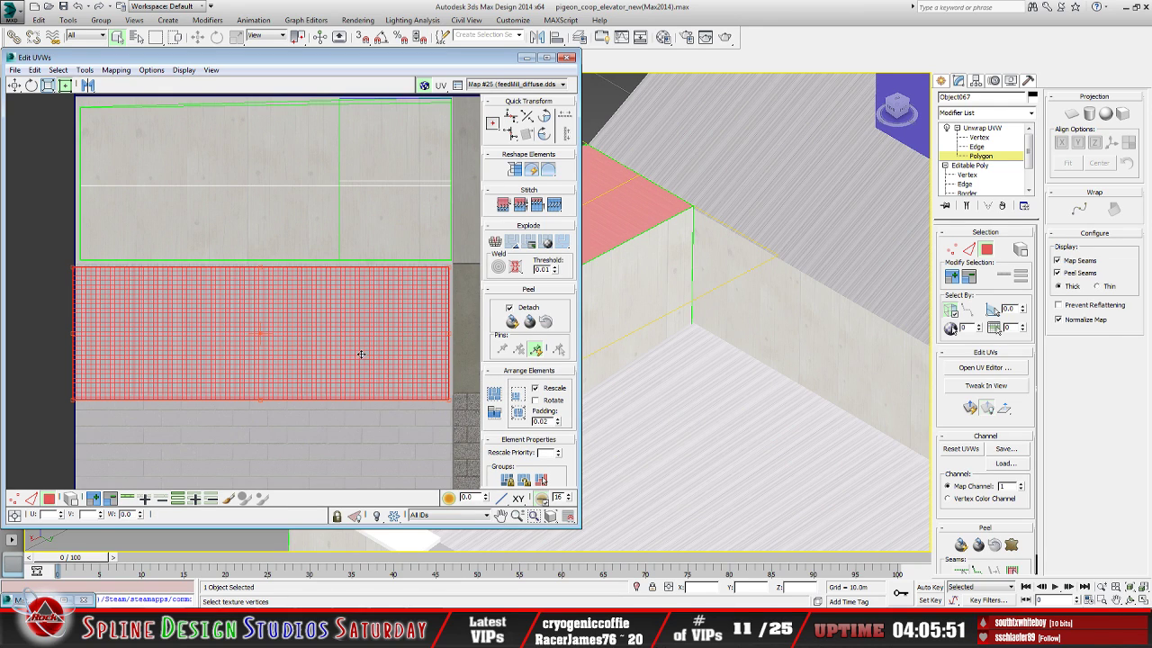
Align the lower-right corner of the top face's UVs with the ribbed panel's right and bottom edges
{"action": "scroll", "coordinate": [361, 351], "scroll_direction": "up", "scroll_amount": 5}
{"action": "middle_click_drag", "start_coordinate": [364, 331], "coordinate": [193, 355]}
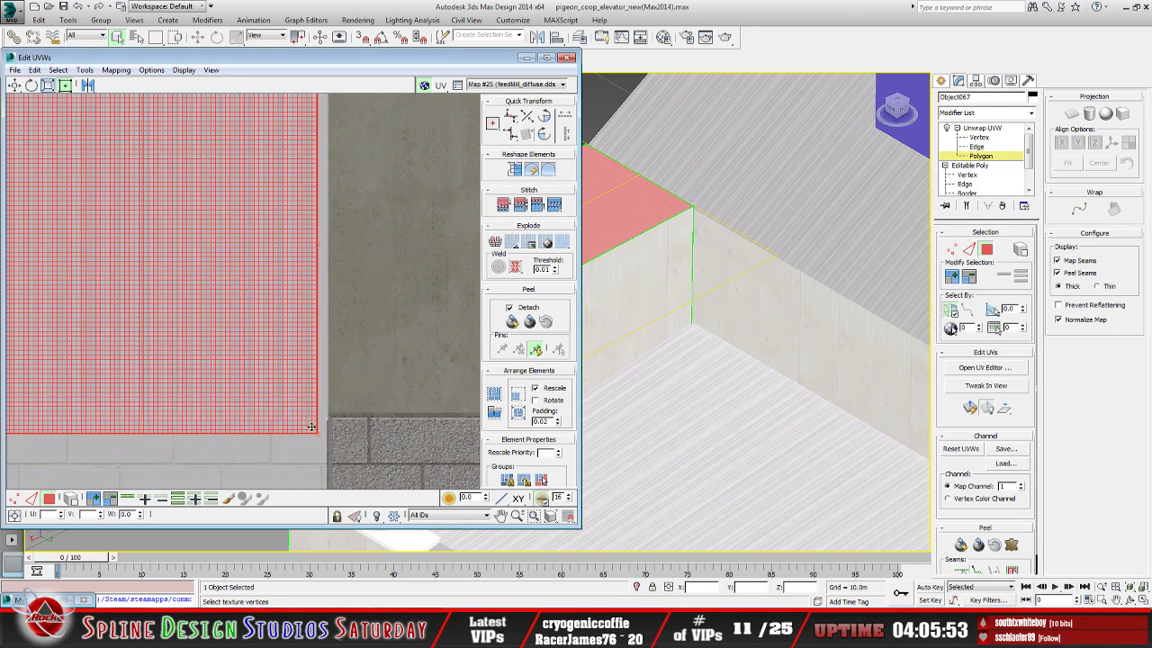
{"action": "left_click_drag", "start_coordinate": [316, 438], "coordinate": [324, 416]}
{"action": "scroll", "coordinate": [226, 399], "scroll_direction": "down", "scroll_amount": 3}
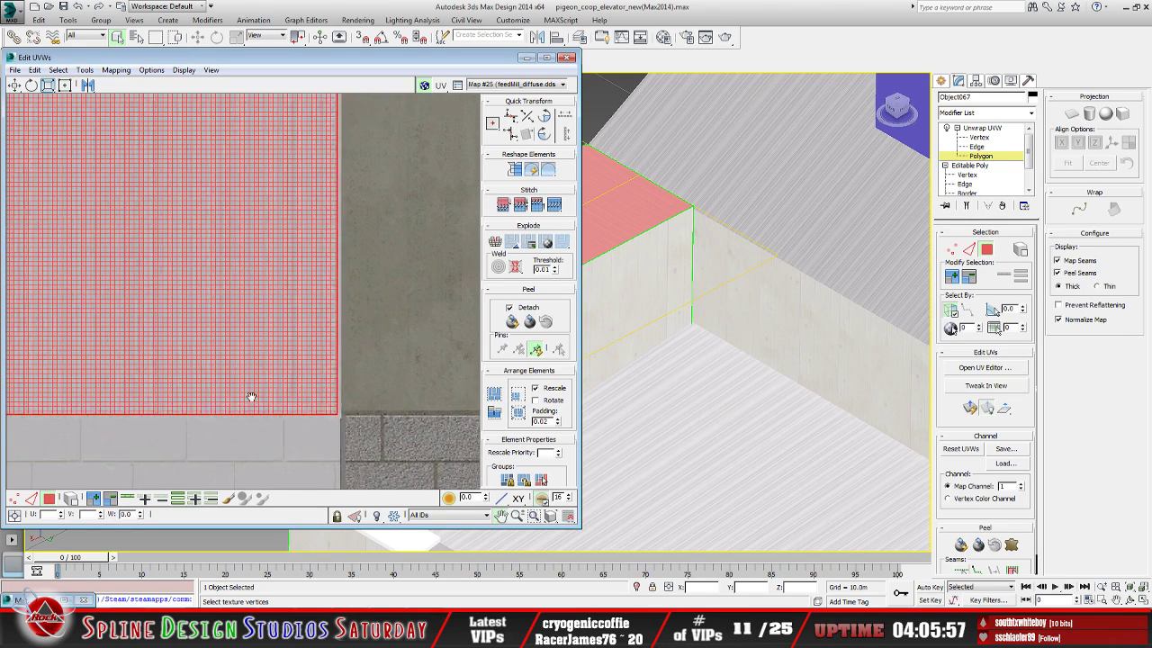
{"action": "middle_click_drag", "start_coordinate": [342, 348], "coordinate": [282, 319]}
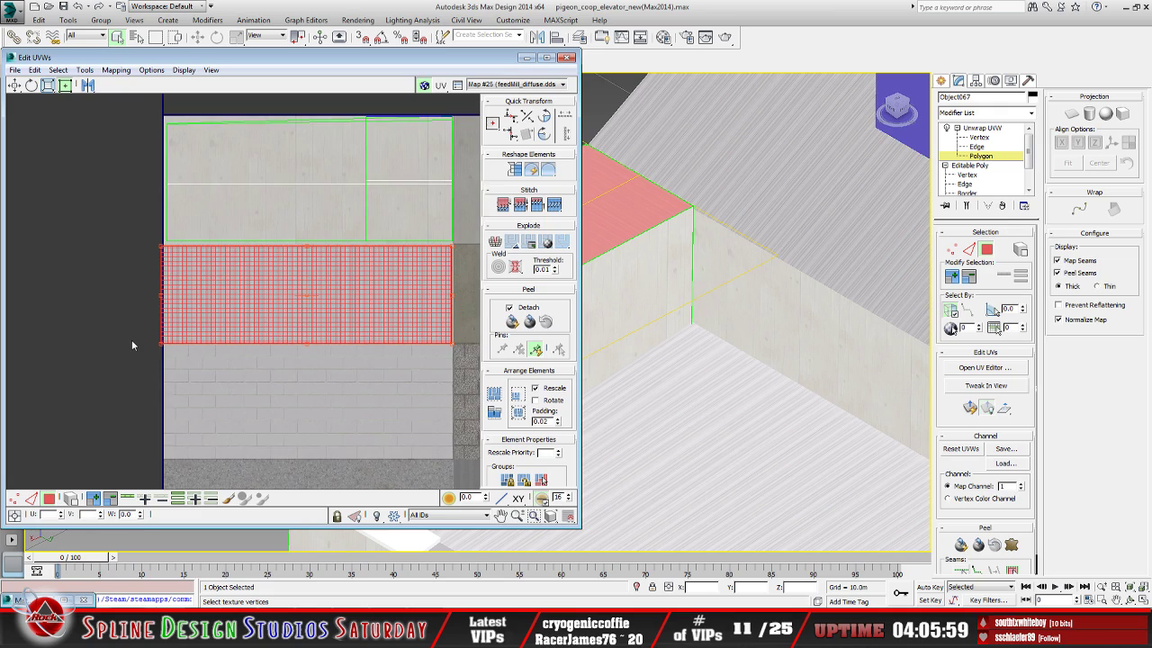
Adjust the lower-left and upper-left corners of the top face's UVs to fit the ribbed panel's left side
{"action": "middle_click_drag", "start_coordinate": [131, 340], "coordinate": [201, 352]}
{"action": "scroll", "coordinate": [200, 352], "scroll_direction": "up", "scroll_amount": 5}
{"action": "mouse_move", "coordinate": [198, 417]}
{"action": "left_mouse_down"}
{"action": "mouse_move", "coordinate": [217, 412]}
{"action": "mouse_move", "coordinate": [203, 407]}
{"action": "left_mouse_up"}
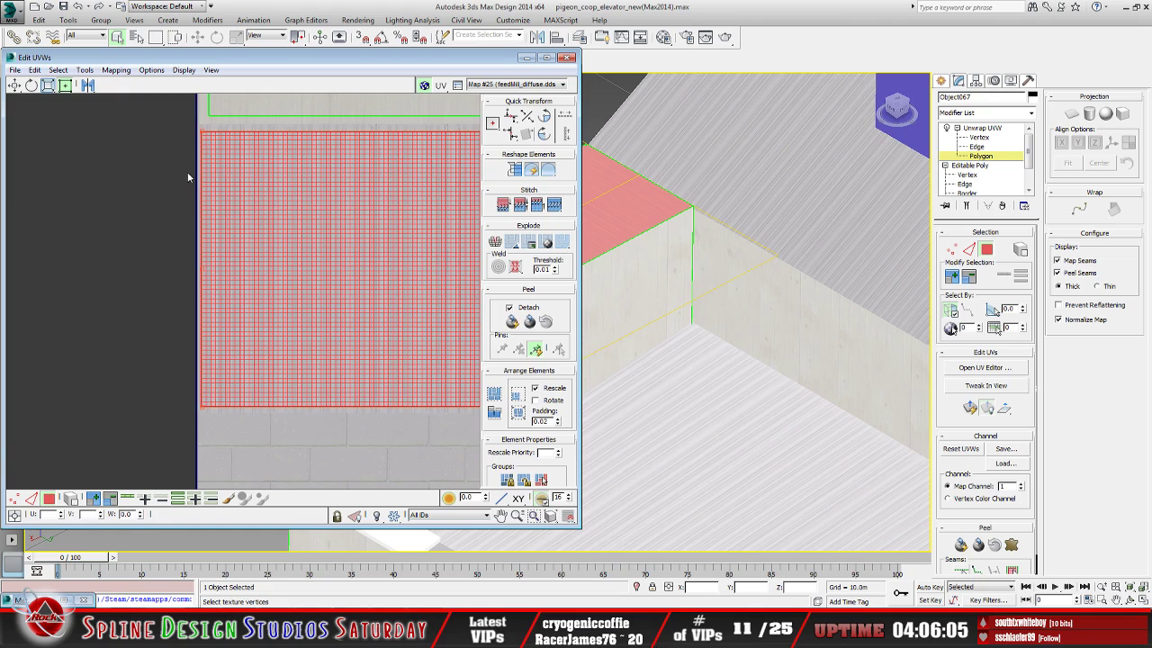
{"action": "left_click_drag", "start_coordinate": [203, 128], "coordinate": [200, 126]}
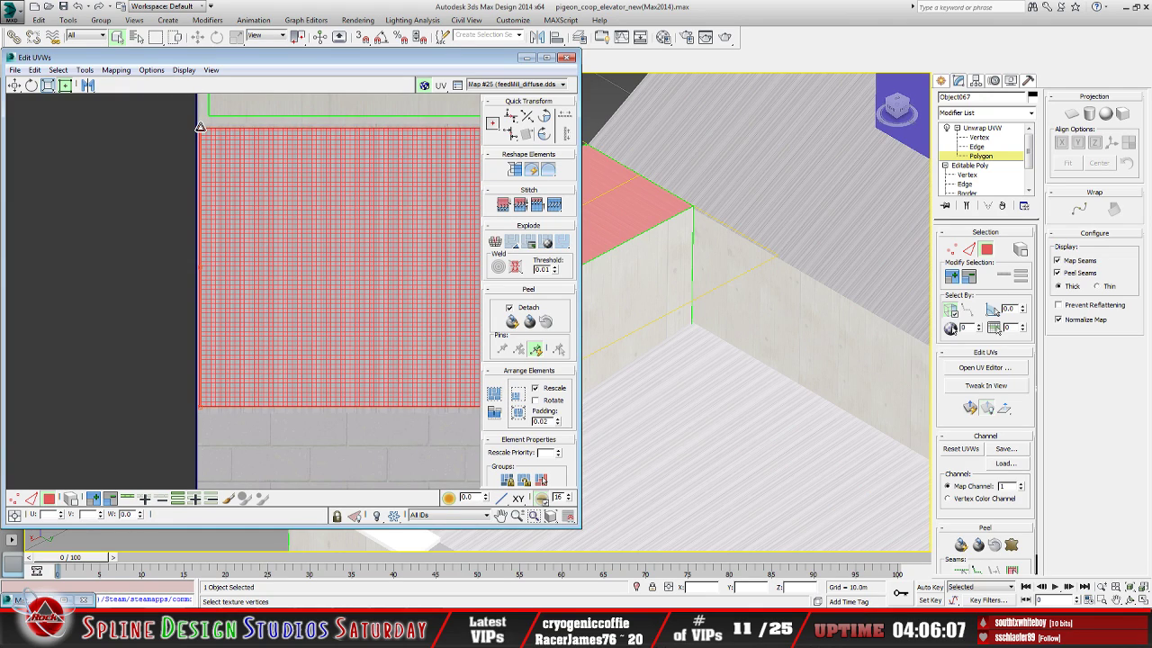
Deselect the top face's UVs and inspect the ribbed texture on the tall block's top in the viewport
{"action": "scroll", "coordinate": [165, 339], "scroll_direction": "down", "scroll_amount": 6}
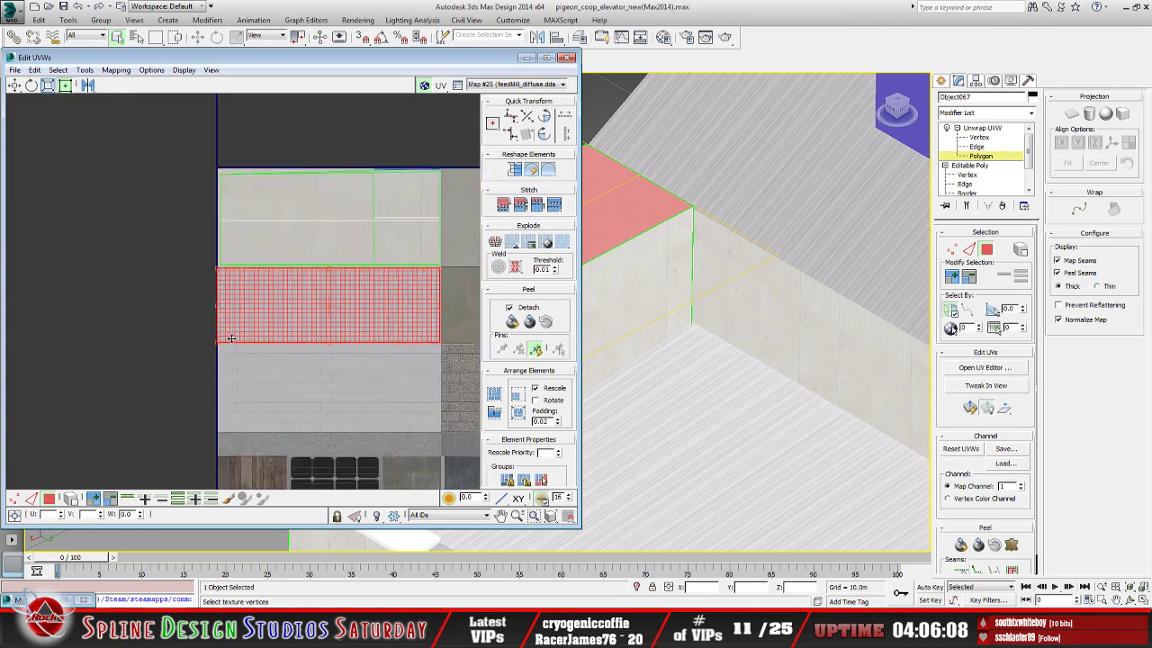
{"action": "left_click", "coordinate": [165, 339]}
{"action": "left_click", "coordinate": [528, 57]}
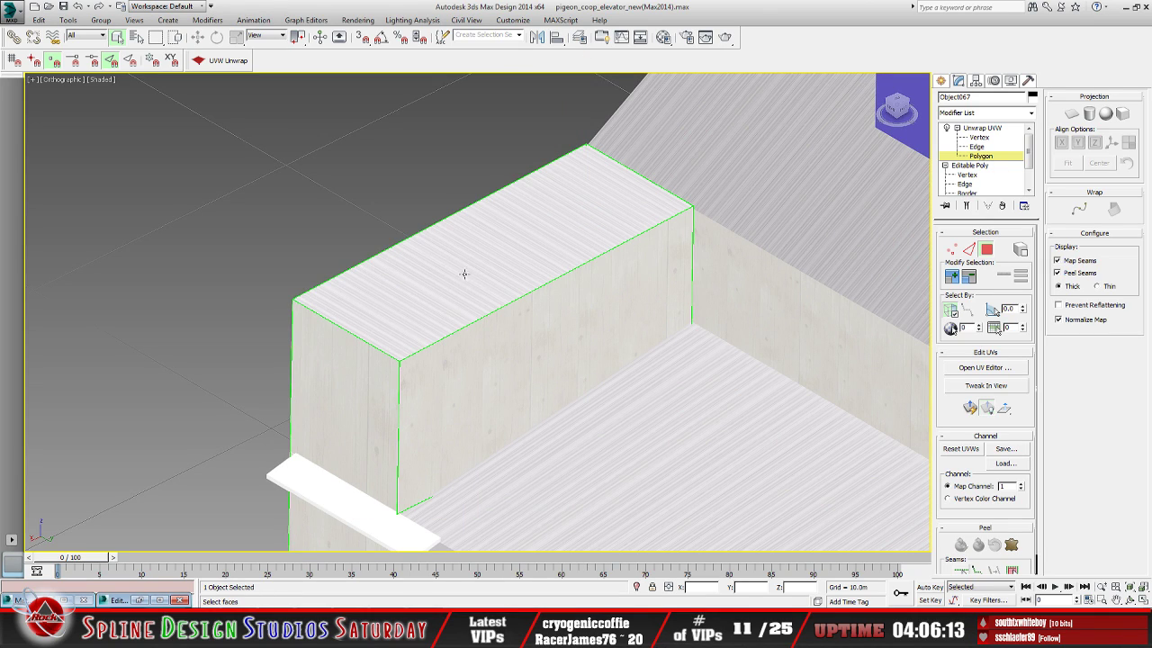
{"action": "middle_click_drag", "start_coordinate": [459, 274], "coordinate": [430, 293]}
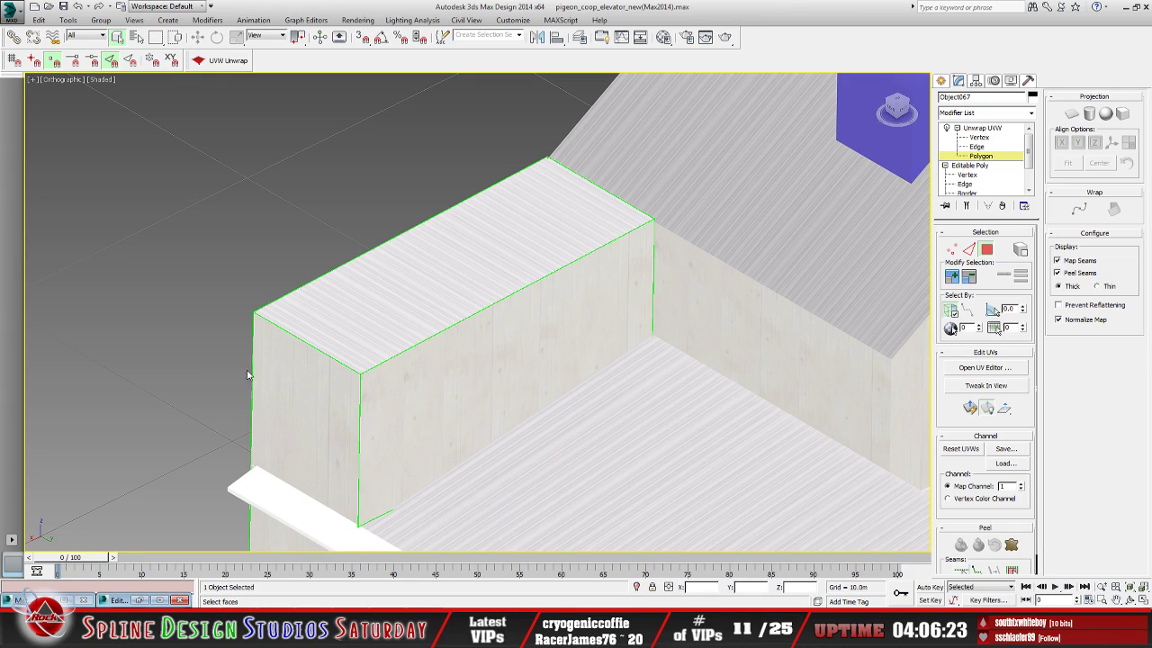
{"action": "middle_click_drag", "start_coordinate": [394, 360], "coordinate": [399, 319]}
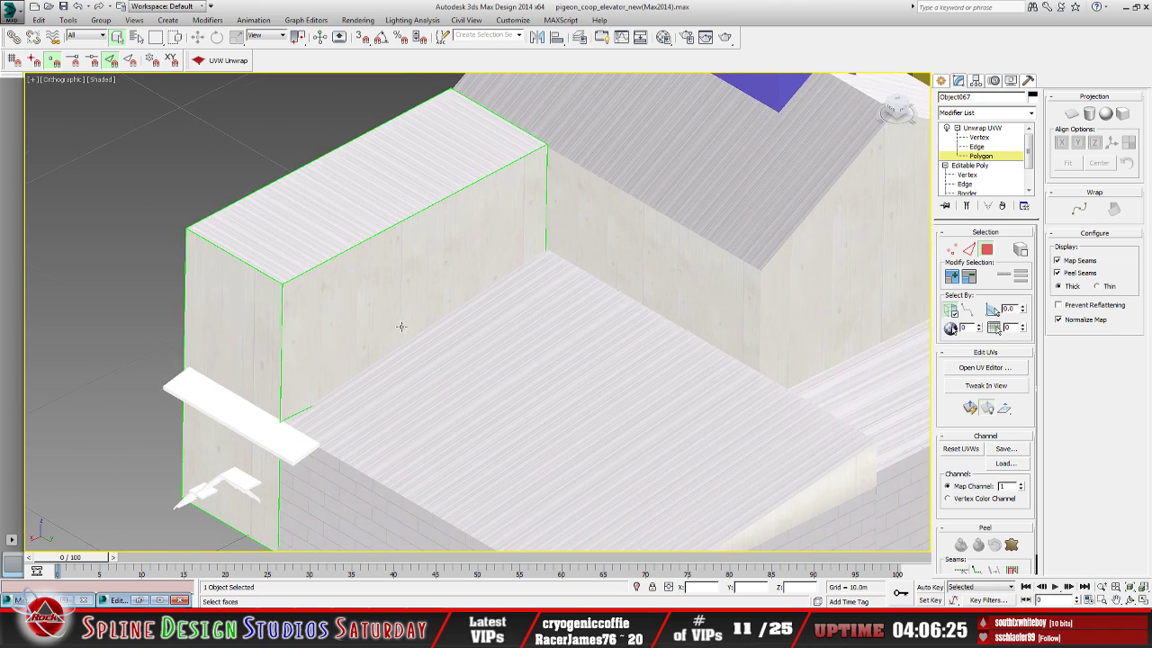
{"action": "scroll", "coordinate": [399, 318], "scroll_direction": "down", "scroll_amount": 2}
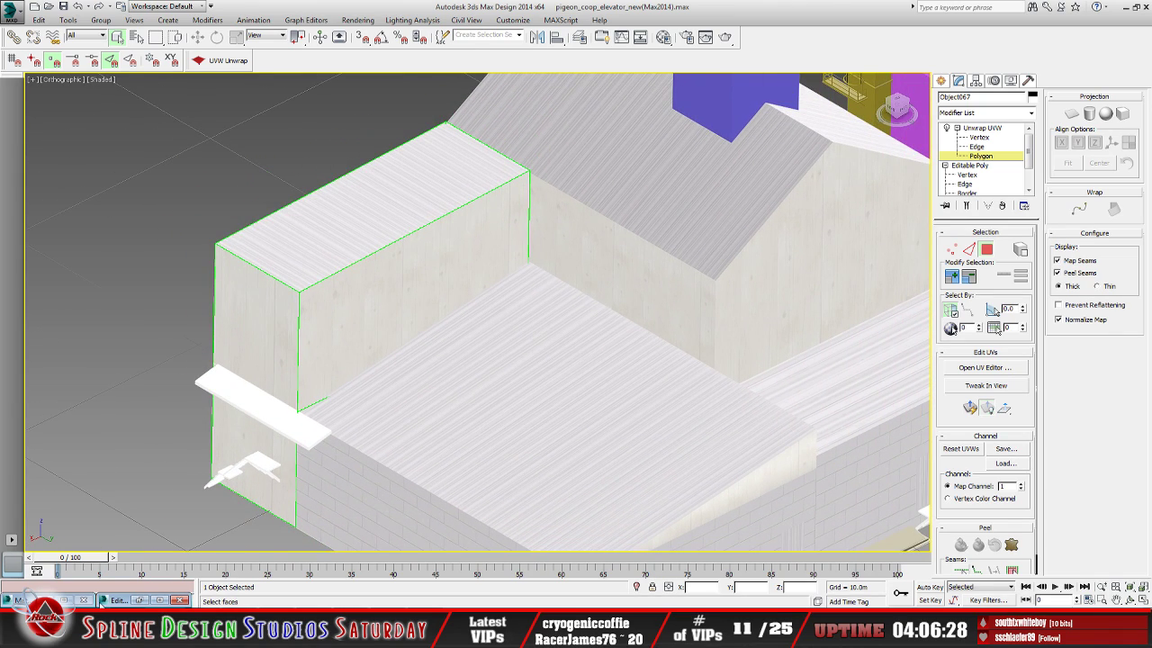
Reselect the tall block's top face and rotate its UVs 90 degrees
{"action": "left_click", "coordinate": [132, 601]}
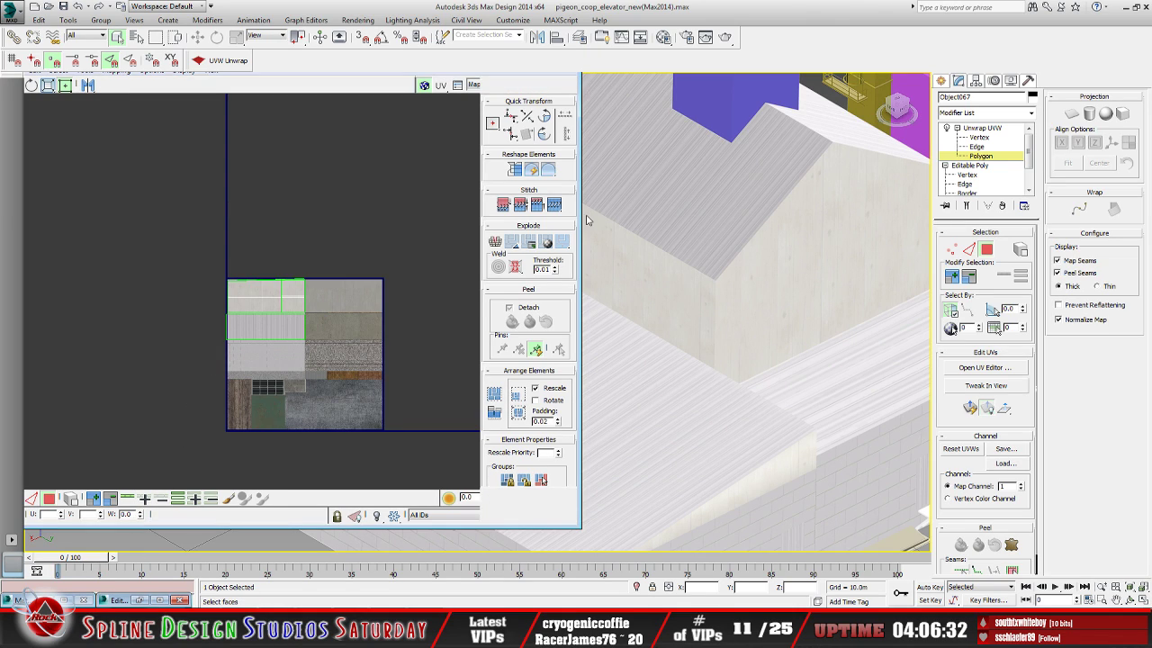
{"action": "left_click", "coordinate": [527, 58]}
{"action": "left_click", "coordinate": [339, 240]}
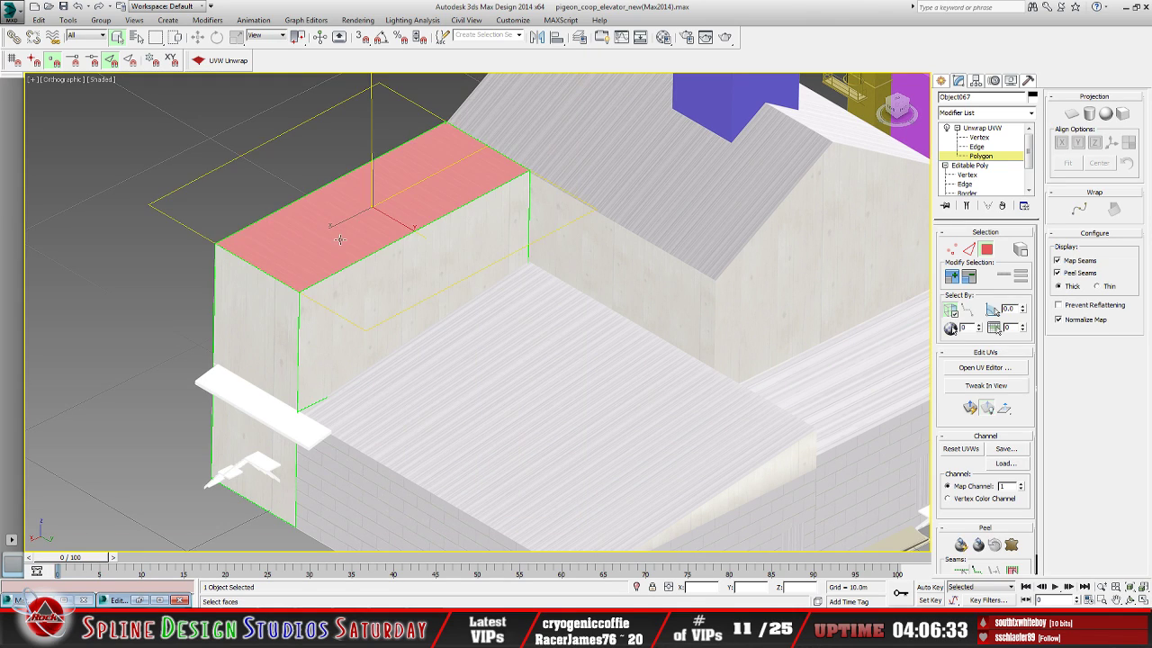
{"action": "left_click", "coordinate": [138, 601]}
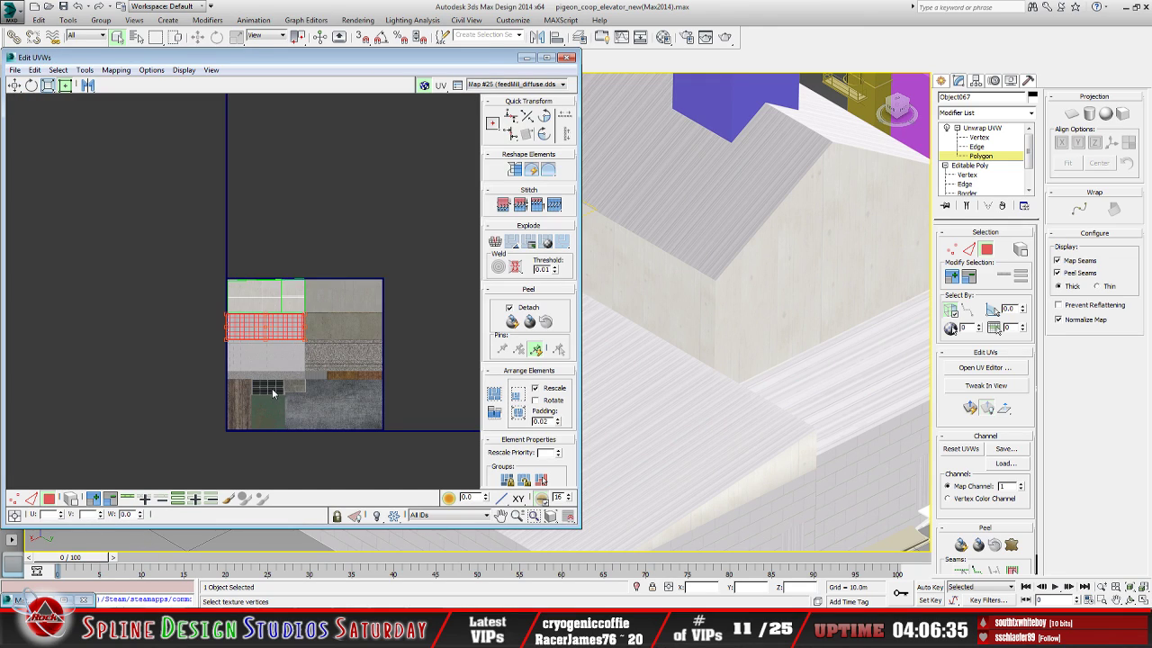
{"action": "left_click", "coordinate": [543, 135]}
Shrink the rotated UVs' height to fit within the light grey ribbed panel and widen them to the right
{"action": "scroll", "coordinate": [316, 326], "scroll_direction": "up", "scroll_amount": 4}
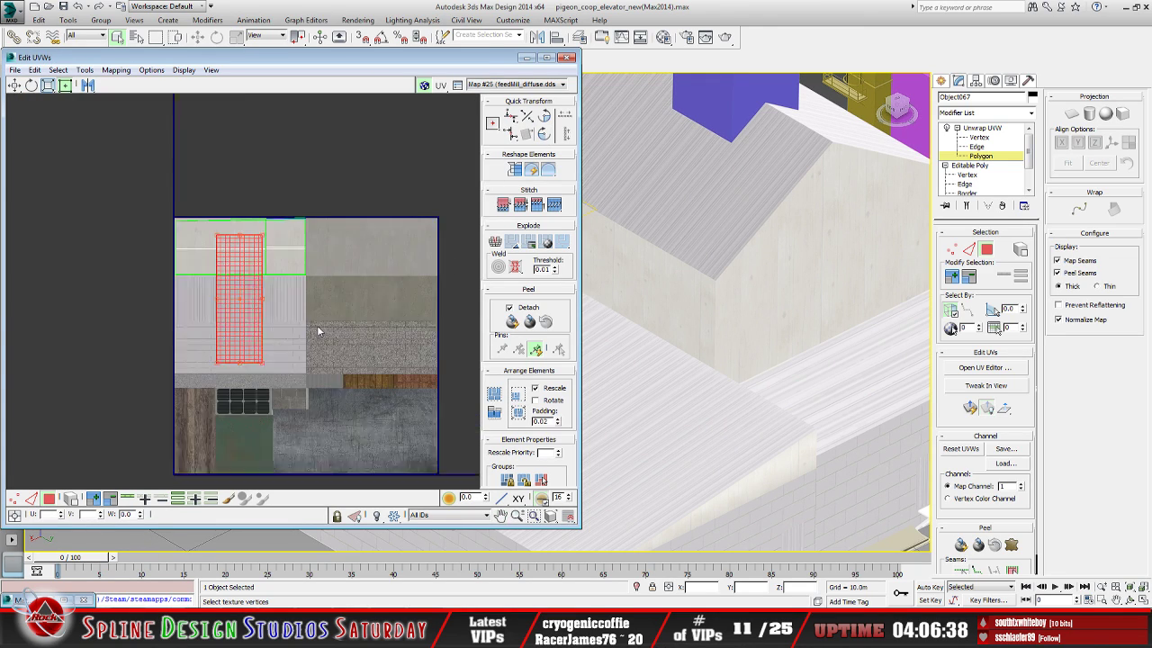
{"action": "left_click_drag", "start_coordinate": [243, 376], "coordinate": [285, 320]}
{"action": "left_click_drag", "start_coordinate": [285, 206], "coordinate": [247, 261]}
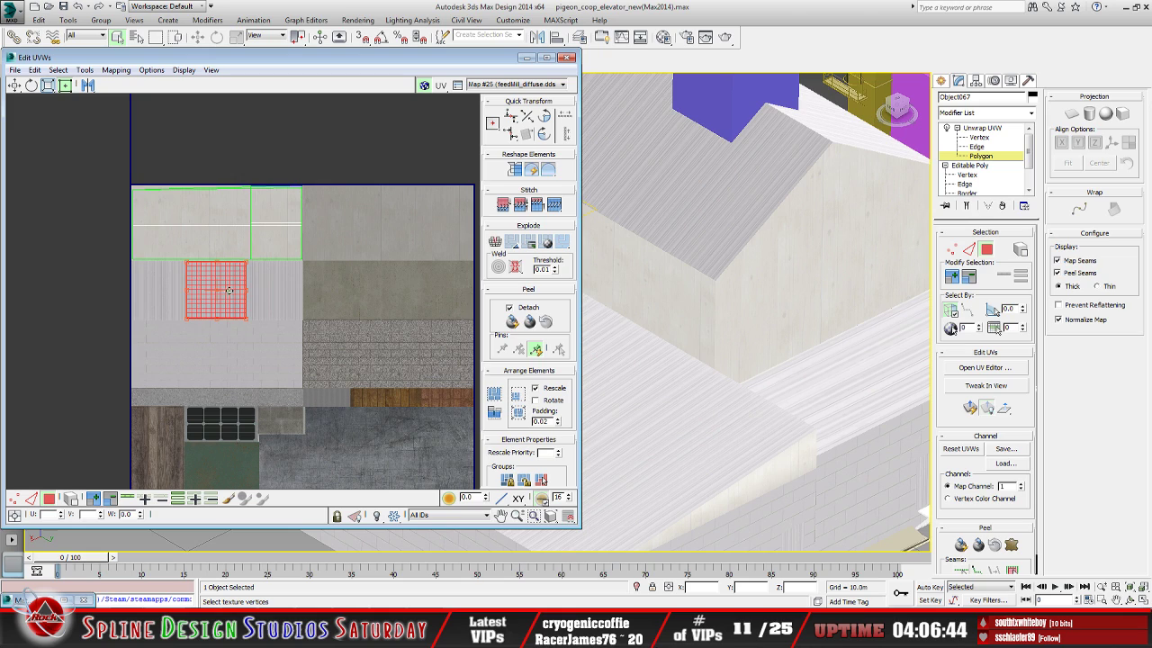
{"action": "scroll", "coordinate": [234, 280], "scroll_direction": "up", "scroll_amount": 5}
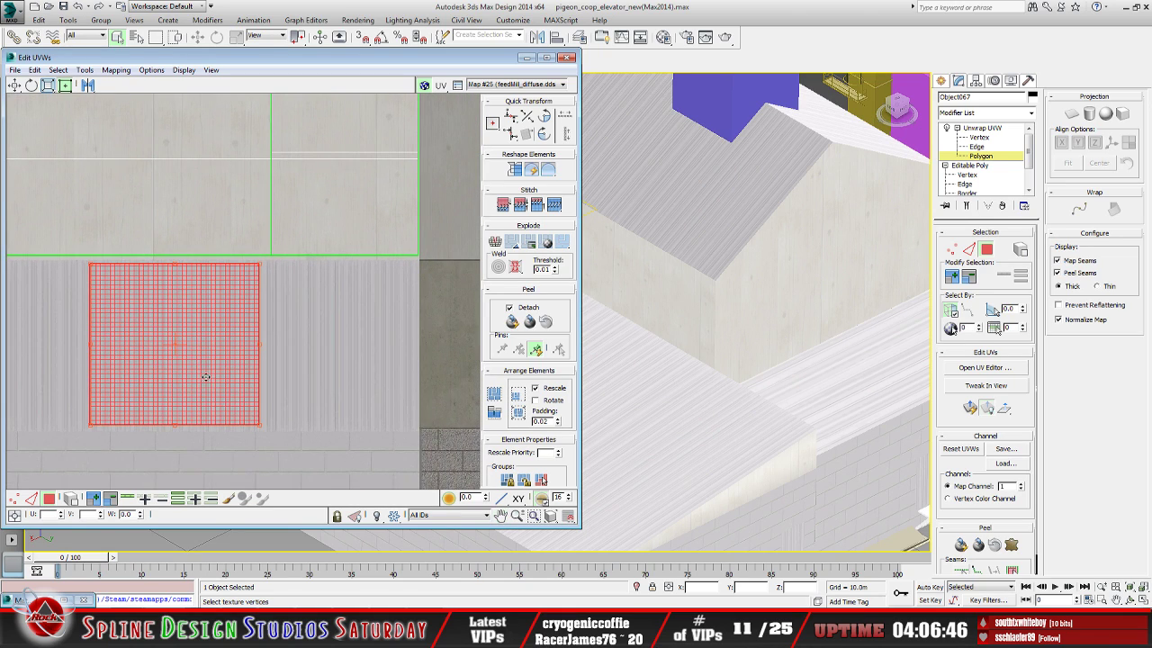
{"action": "left_click_drag", "start_coordinate": [258, 266], "coordinate": [305, 267]}
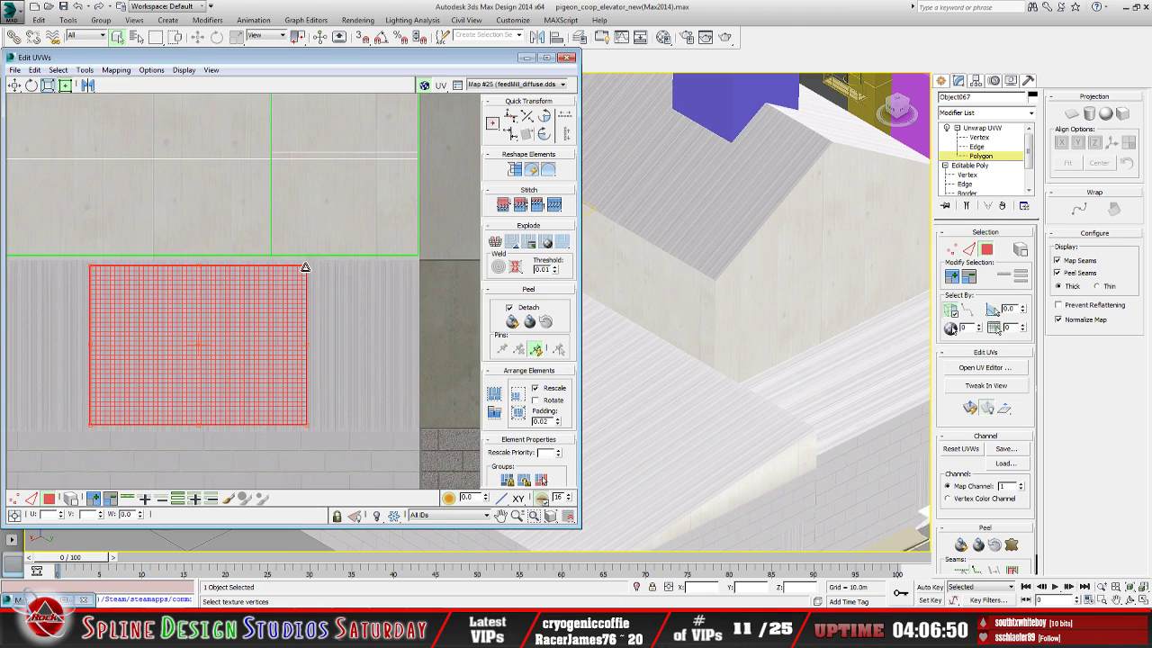
Deselect the top face and compare its rib direction and scale with the neighbouring roofs
{"action": "left_click", "coordinate": [527, 57]}
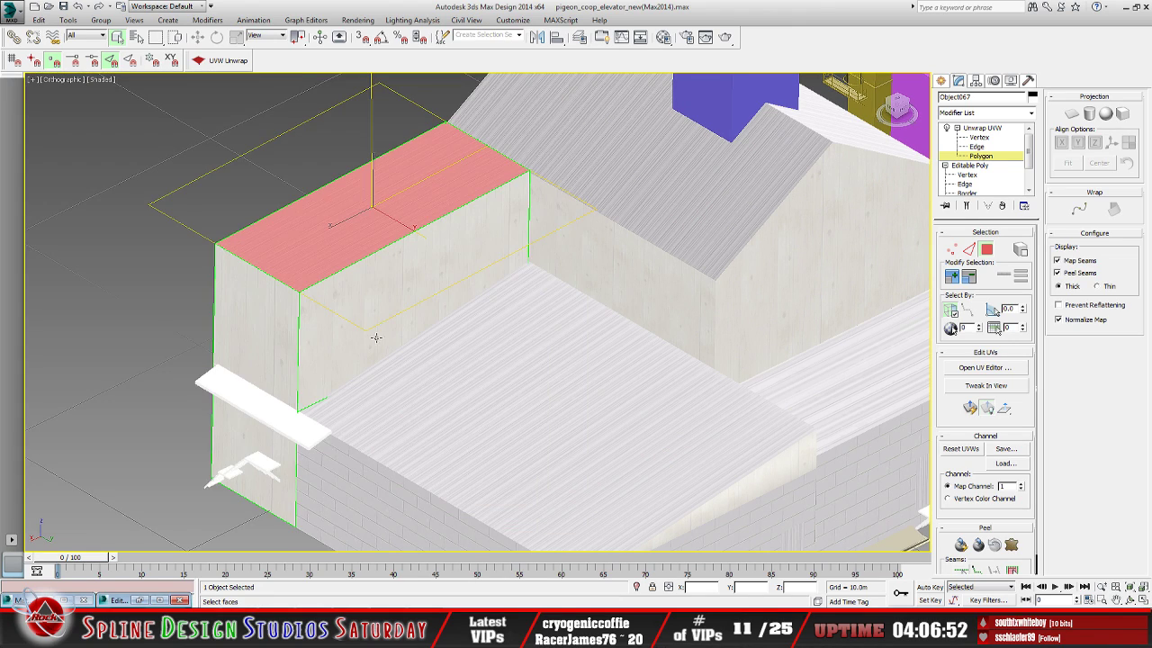
{"action": "middle_click_drag", "start_coordinate": [375, 336], "coordinate": [351, 366]}
{"action": "key", "text": "ctrl+d"}
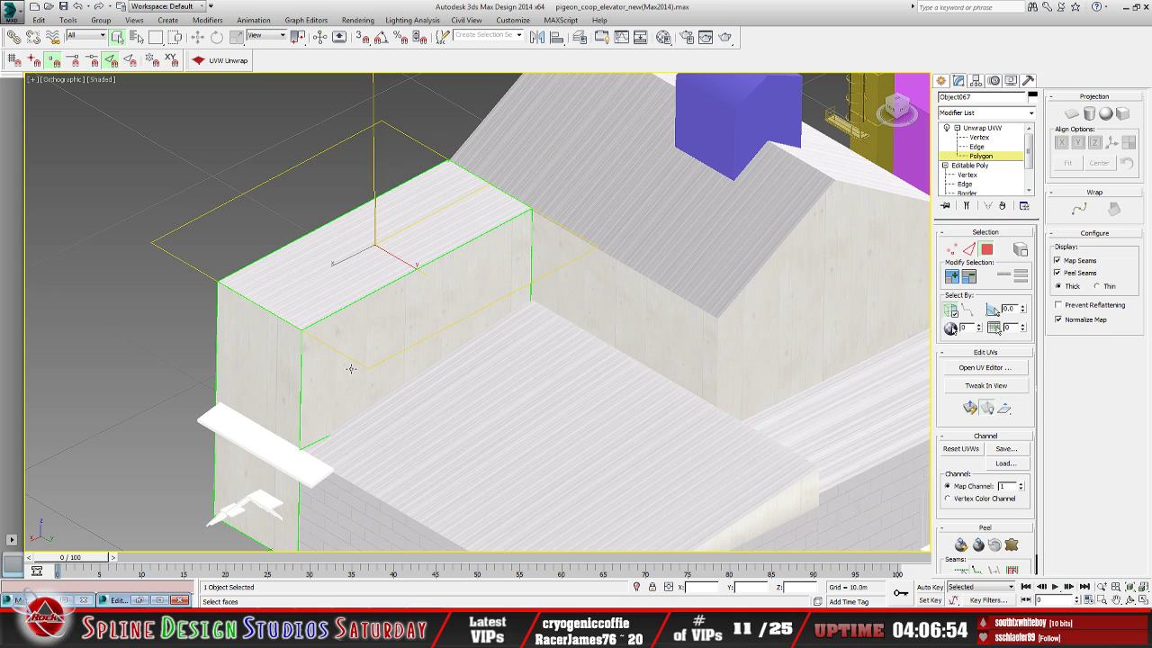
{"action": "scroll", "coordinate": [396, 405], "scroll_direction": "up", "scroll_amount": 4}
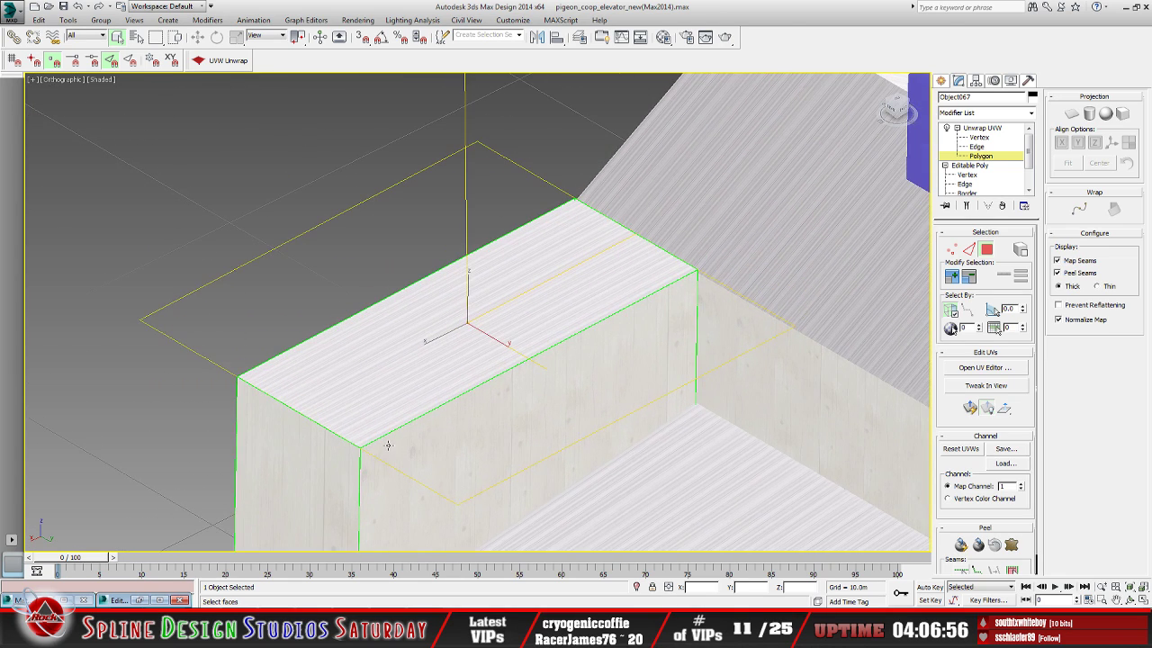
{"action": "scroll", "coordinate": [524, 327], "scroll_direction": "down", "scroll_amount": 5}
{"action": "middle_click_drag", "start_coordinate": [536, 378], "coordinate": [470, 315]}
{"action": "scroll", "coordinate": [560, 393], "scroll_direction": "down", "scroll_amount": 2}
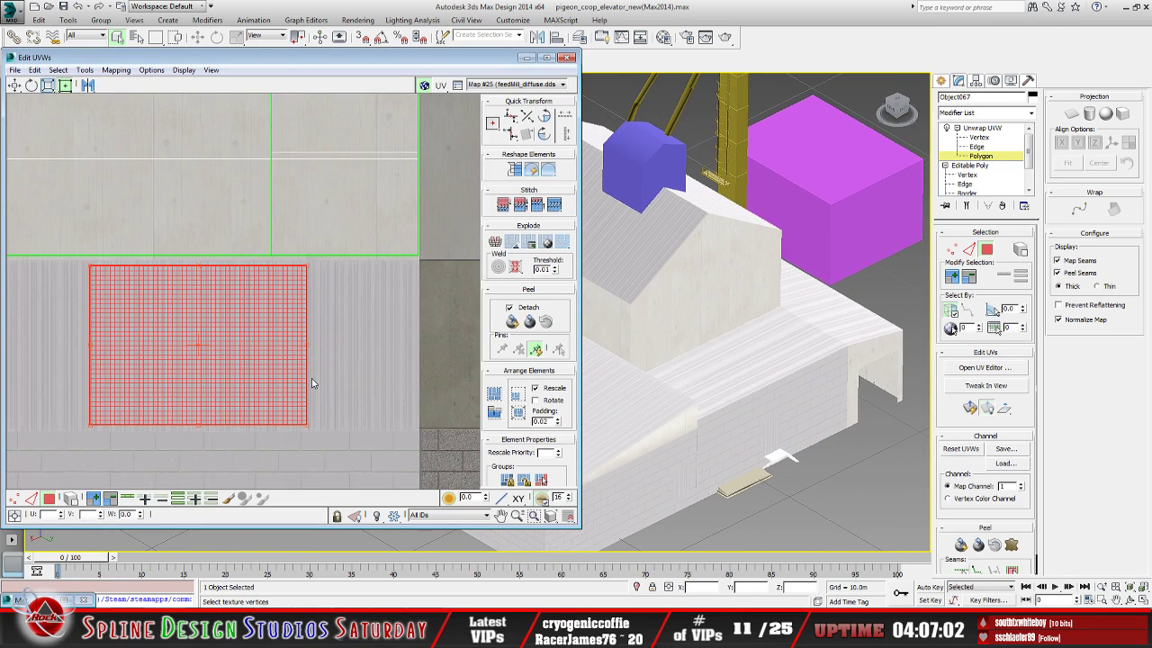
{"action": "scroll", "coordinate": [312, 384], "scroll_direction": "down", "scroll_amount": 5}
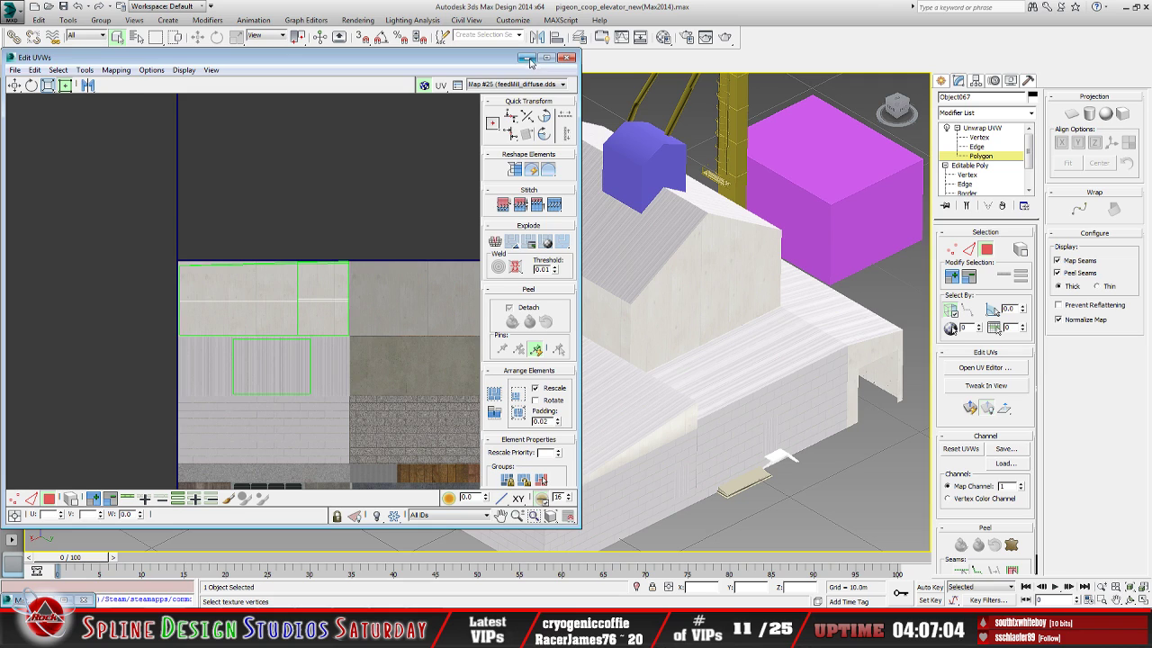
{"action": "left_click", "coordinate": [527, 58]}
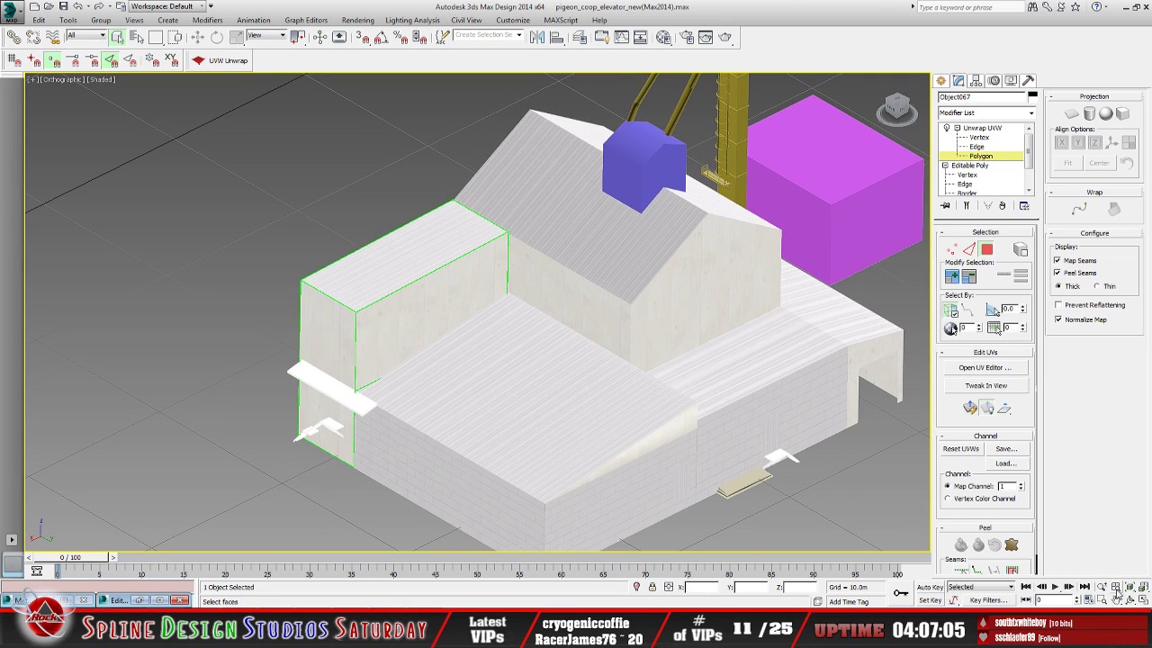
Examine the block-wall texture and the ribbed door panels along the building's long side up close
{"action": "left_click", "coordinate": [1129, 601]}
{"action": "left_click_drag", "start_coordinate": [561, 414], "coordinate": [338, 350]}
{"action": "scroll", "coordinate": [393, 365], "scroll_direction": "up", "scroll_amount": 3}
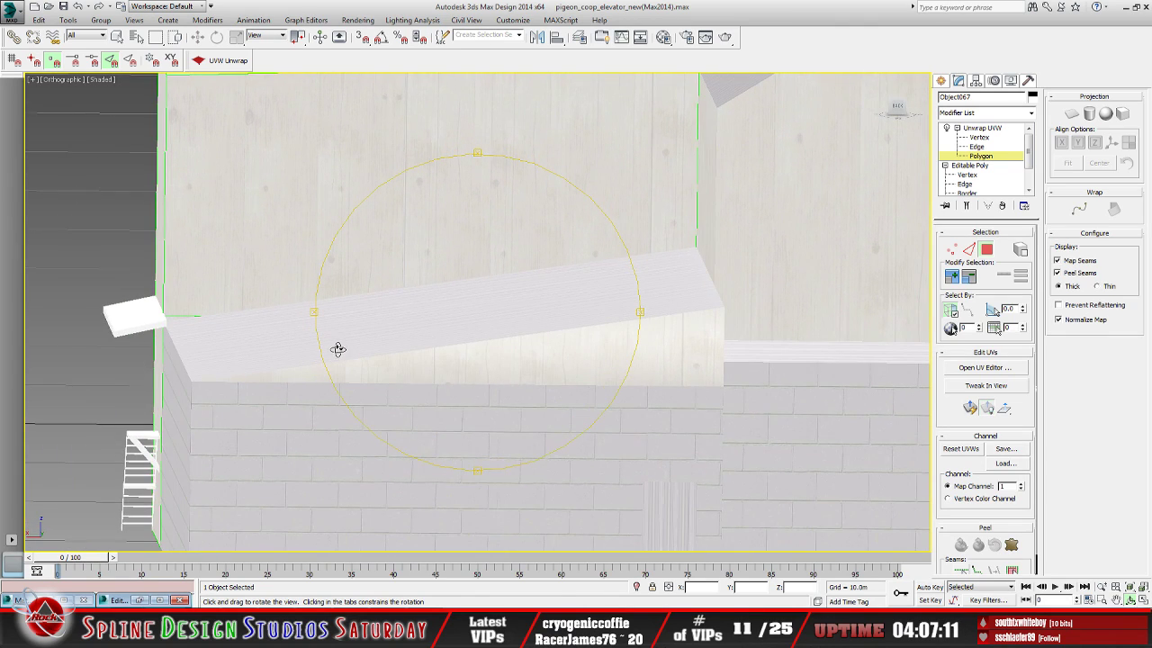
{"action": "left_click_drag", "start_coordinate": [349, 399], "coordinate": [455, 402]}
{"action": "scroll", "coordinate": [418, 375], "scroll_direction": "up", "scroll_amount": 5}
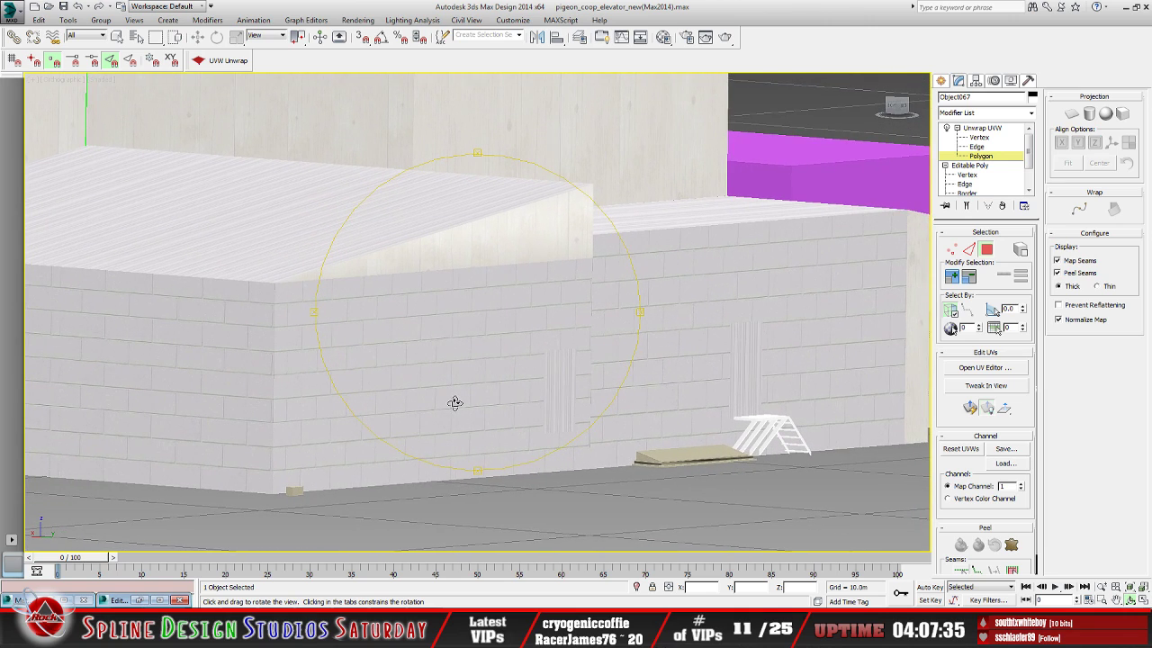
{"action": "left_click_drag", "start_coordinate": [529, 351], "coordinate": [488, 397]}
{"action": "left_click_drag", "start_coordinate": [341, 401], "coordinate": [600, 379]}
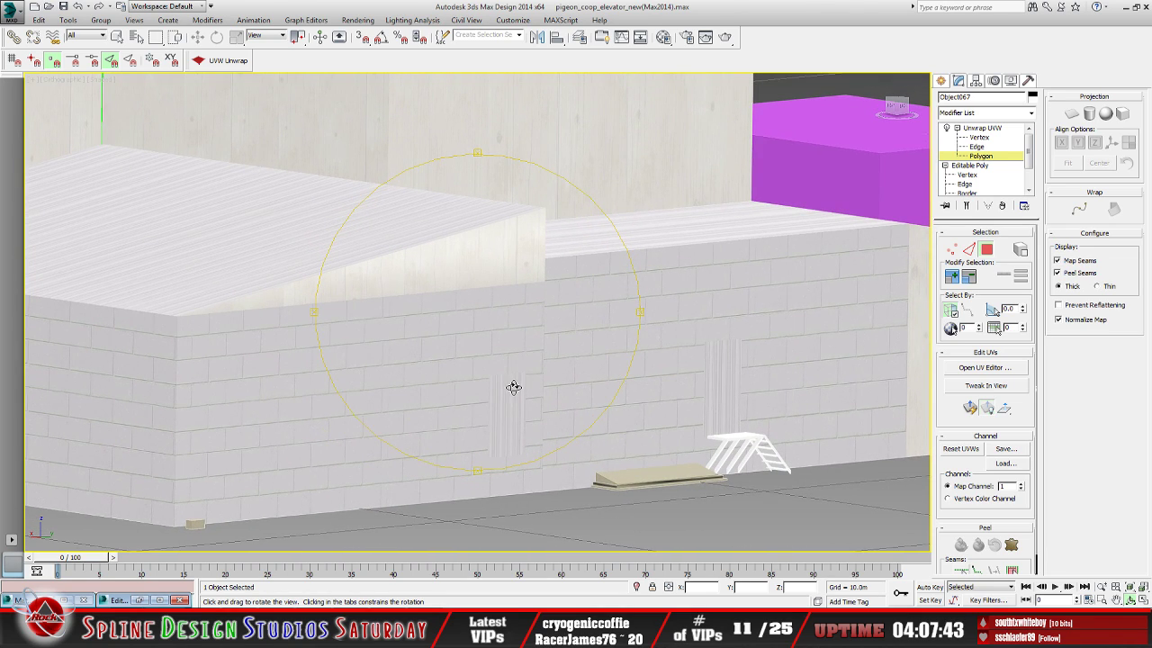
{"action": "left_click_drag", "start_coordinate": [492, 403], "coordinate": [514, 408]}
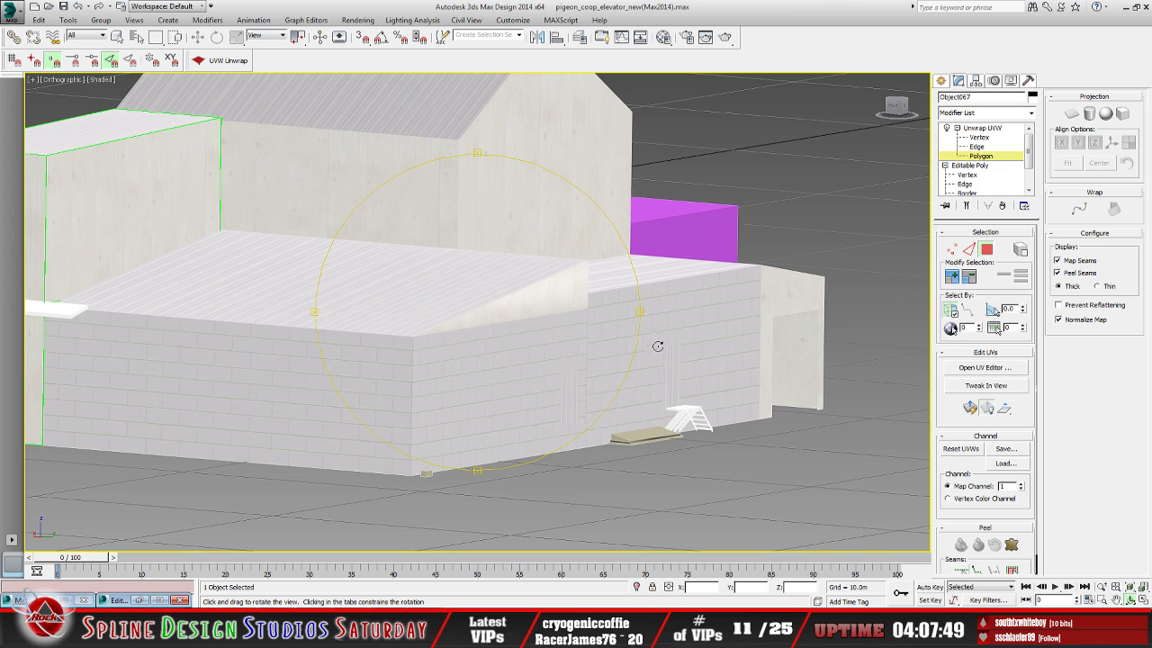
{"action": "scroll", "coordinate": [568, 390], "scroll_direction": "up", "scroll_amount": 5}
{"action": "left_click_drag", "start_coordinate": [568, 390], "coordinate": [487, 389]}
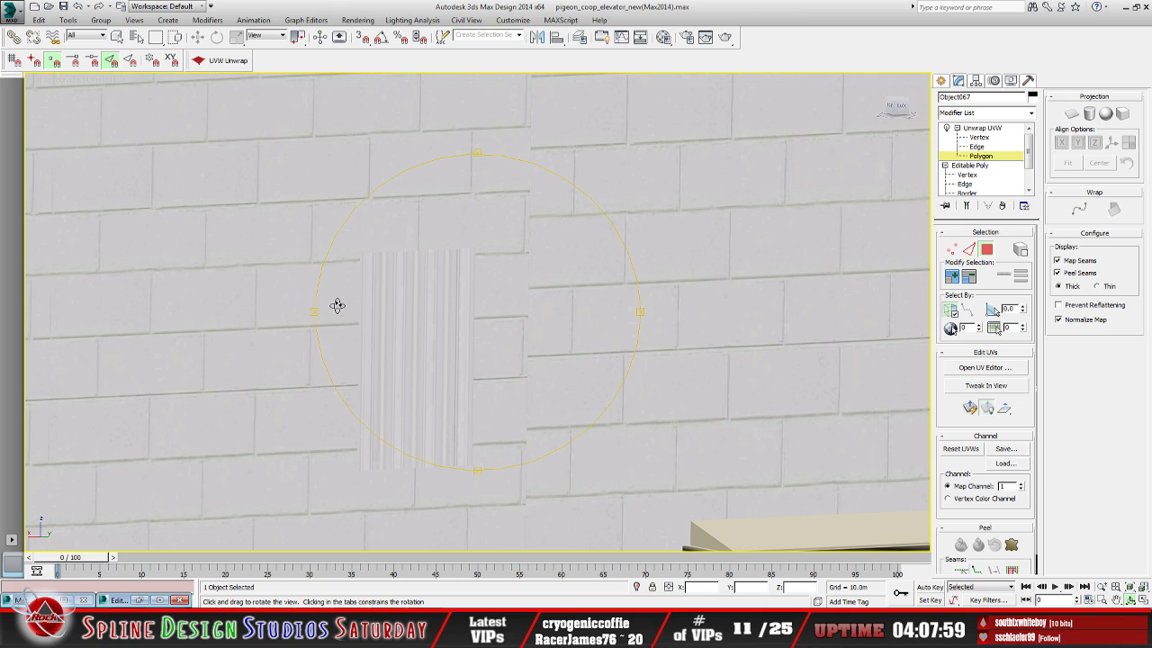
{"action": "scroll", "coordinate": [386, 390], "scroll_direction": "down", "scroll_amount": 10}
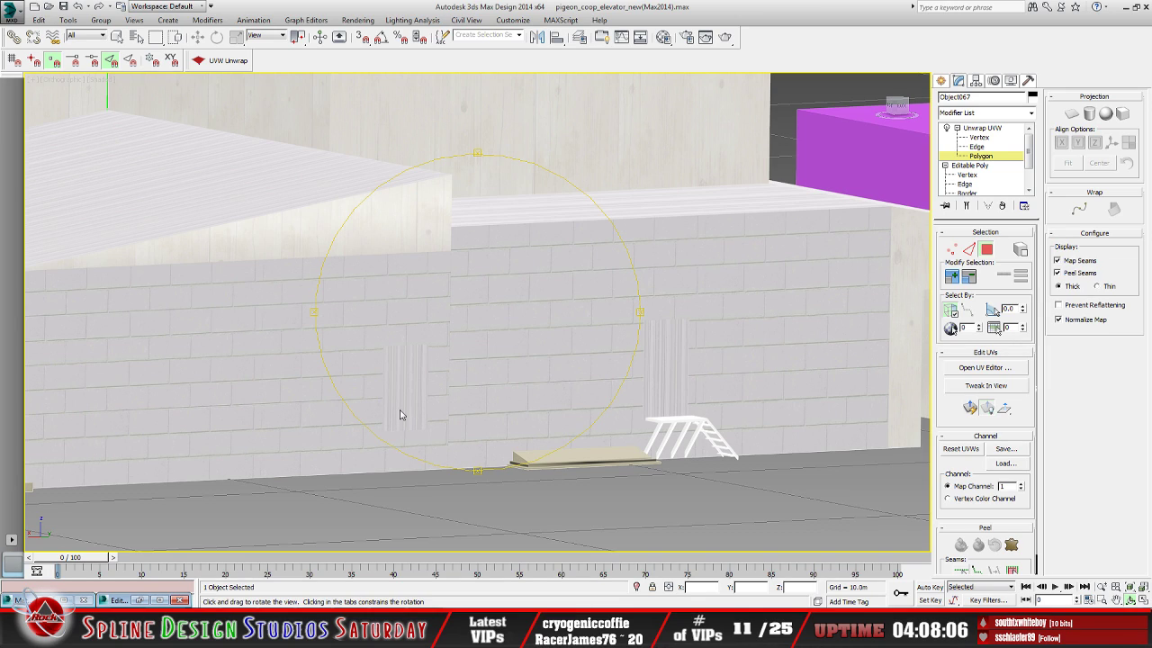
Examine the whole feed mill from its other sides and above, finishing on the tall block and gabled roof
{"action": "left_click_drag", "start_coordinate": [434, 381], "coordinate": [585, 392]}
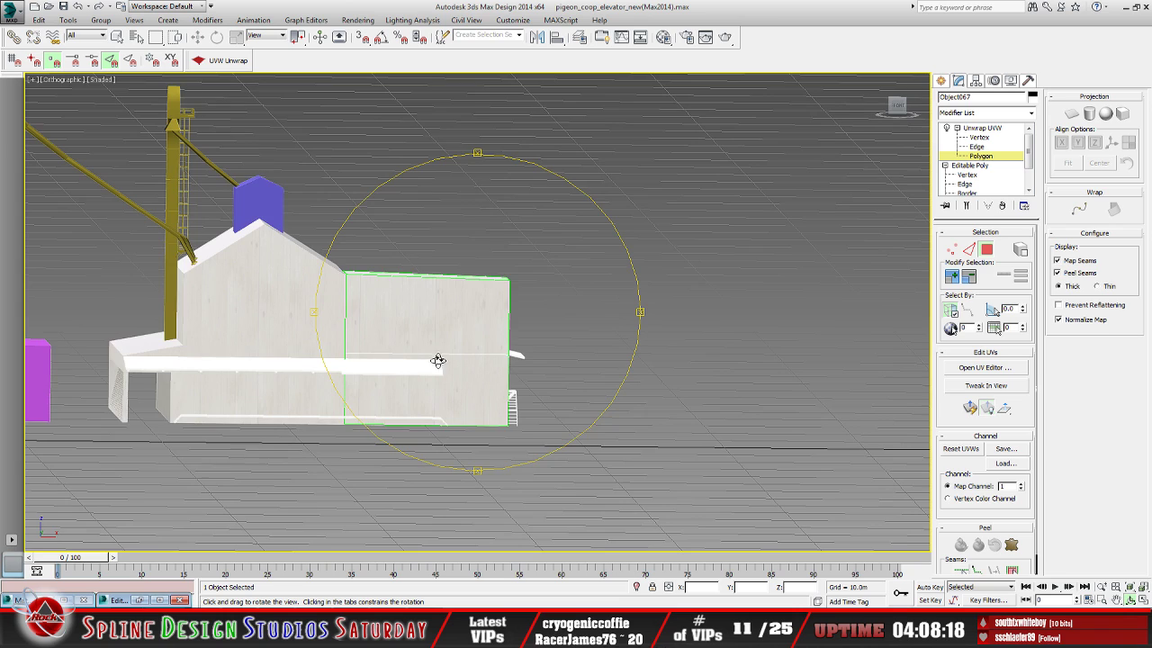
{"action": "left_click_drag", "start_coordinate": [432, 363], "coordinate": [340, 386]}
{"action": "left_click_drag", "start_coordinate": [487, 258], "coordinate": [473, 261]}
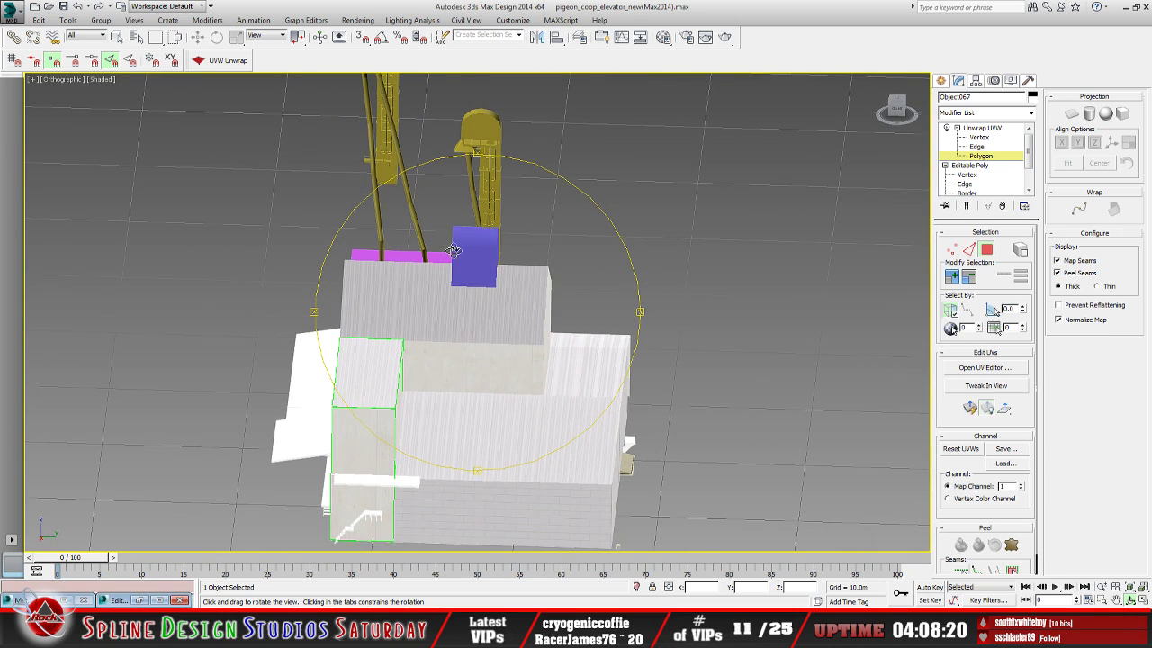
{"action": "left_click_drag", "start_coordinate": [543, 322], "coordinate": [460, 327]}
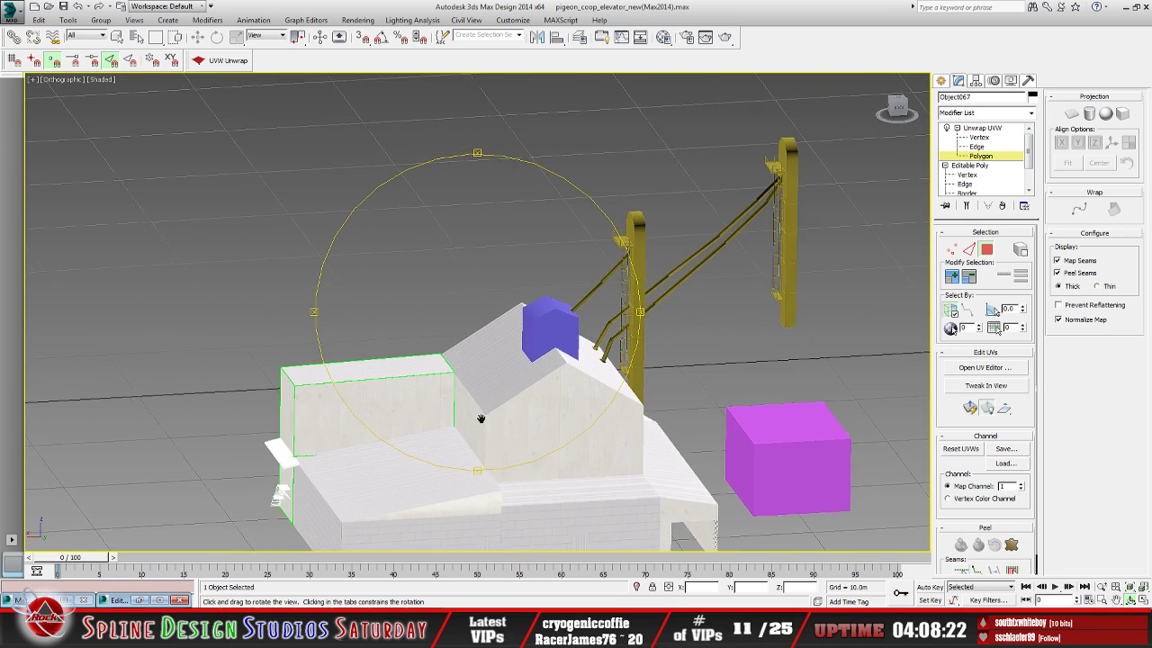
{"action": "left_click_drag", "start_coordinate": [475, 375], "coordinate": [432, 355]}
{"action": "left_click_drag", "start_coordinate": [351, 324], "coordinate": [453, 357]}
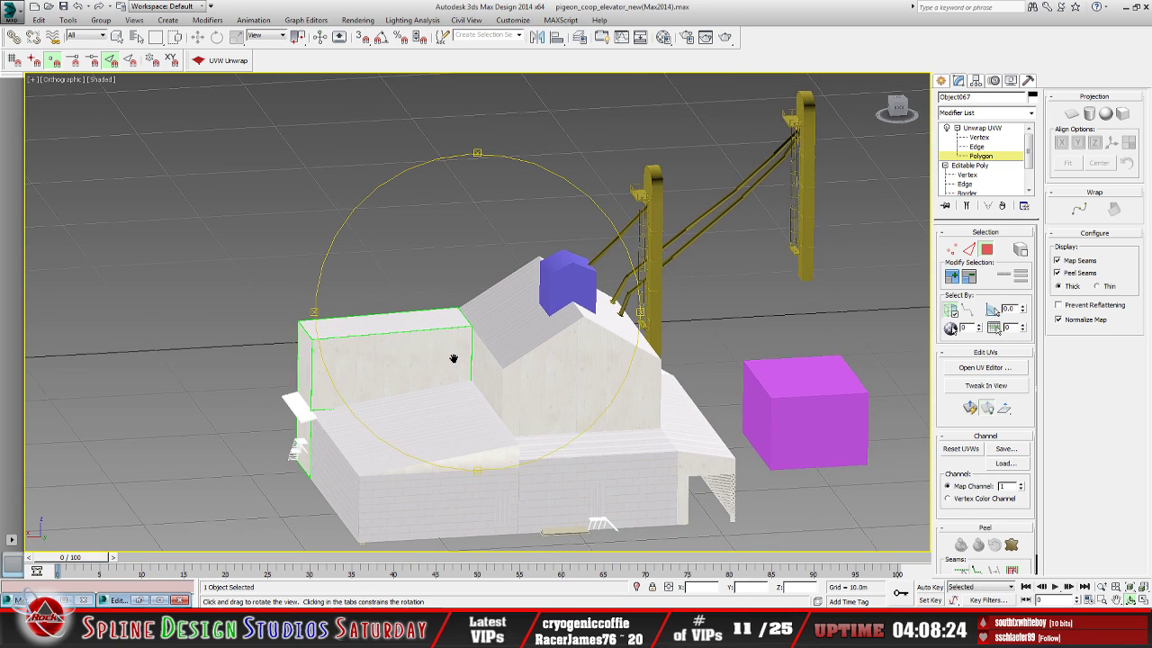
{"action": "scroll", "coordinate": [422, 336], "scroll_direction": "up", "scroll_amount": 4}
{"action": "scroll", "coordinate": [427, 384], "scroll_direction": "up", "scroll_amount": 4}
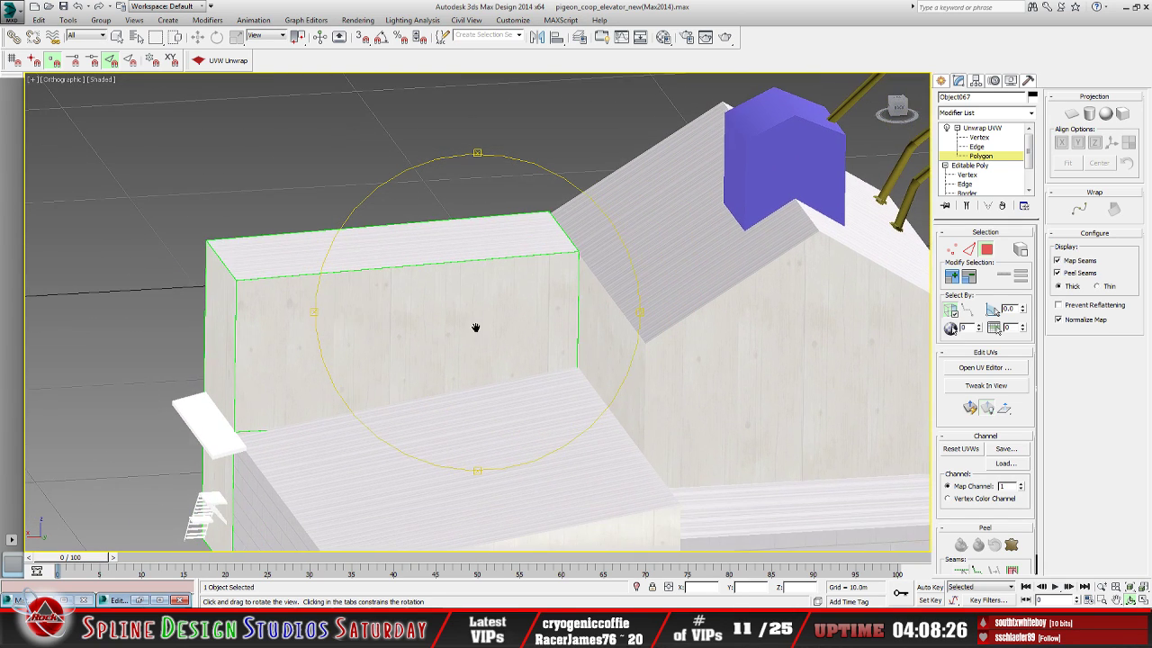
Collapse the tall block's entire modifier stack to an editable poly, holding the scene when confirming
{"action": "left_click", "coordinate": [981, 129]}
{"action": "right_click", "coordinate": [979, 129]}
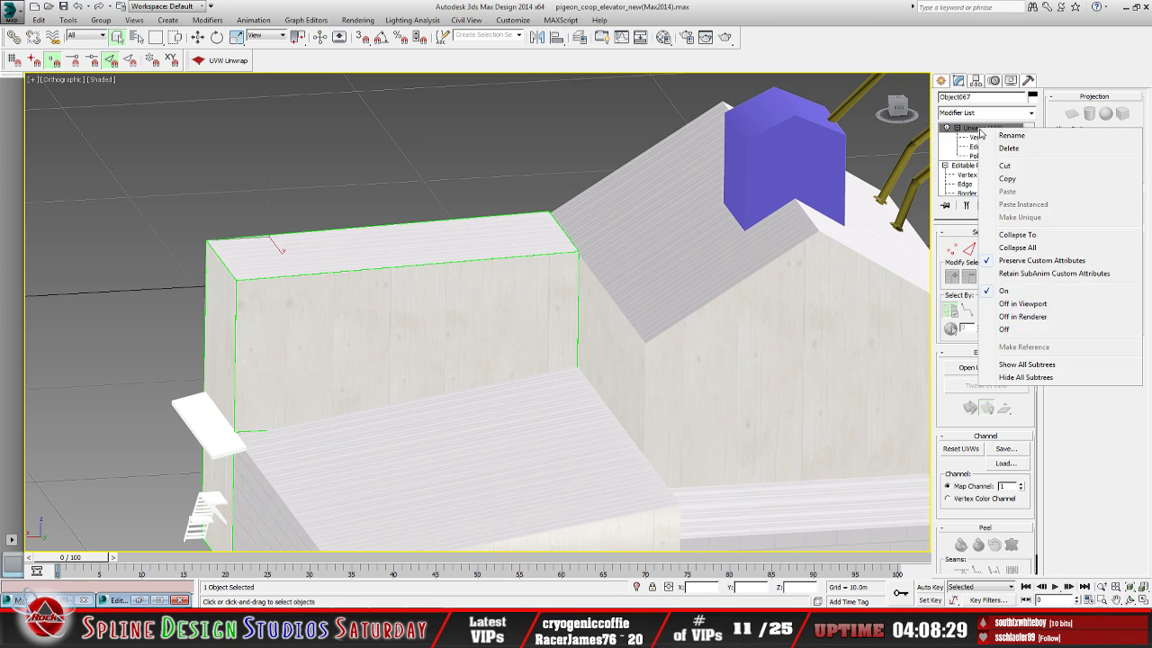
{"action": "left_click", "coordinate": [1016, 248]}
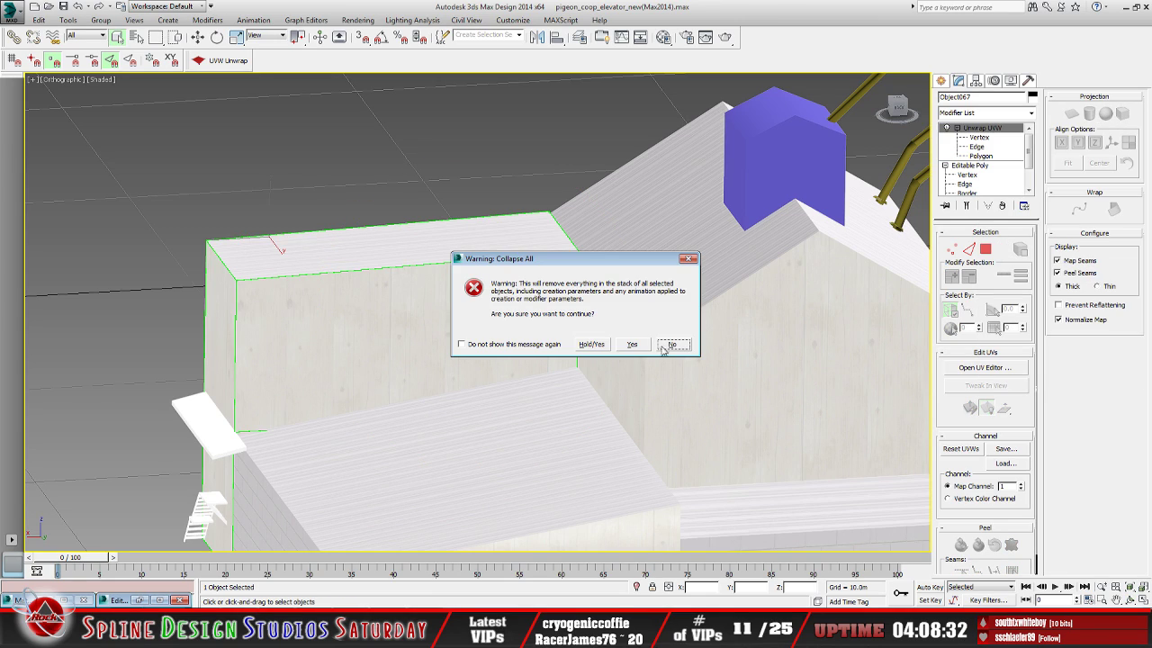
{"action": "key", "text": "Return"}
{"action": "middle_click_drag", "start_coordinate": [492, 373], "coordinate": [384, 304], "text": "alt"}
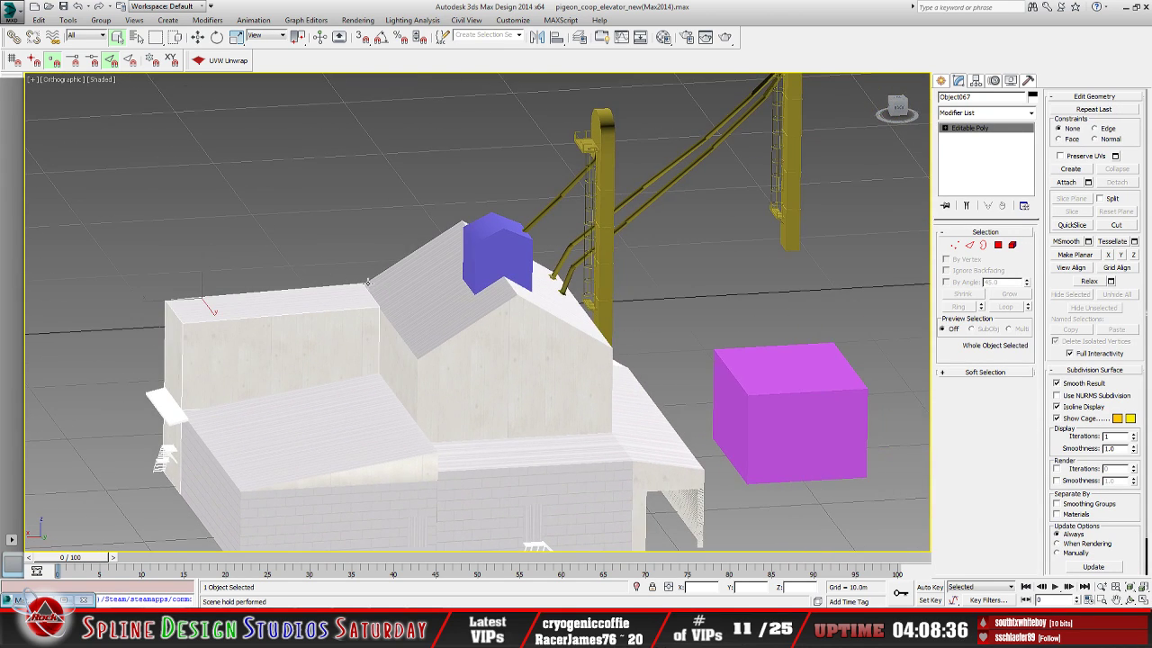
Open the application's file commands for the current scene
{"action": "left_click", "coordinate": [39, 20]}
{"action": "left_click", "coordinate": [9, 16]}
{"action": "left_click", "coordinate": [9, 17]}
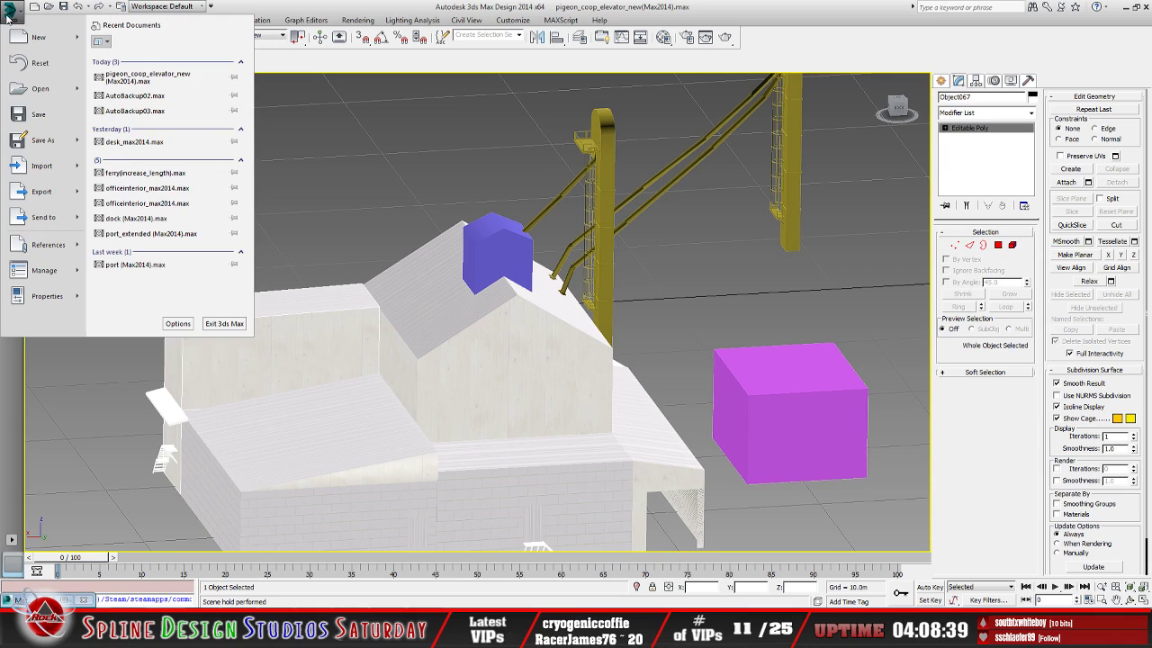
Save the scene over the existing pigeon_coop_elevator_new(Max2014) file
{"action": "left_click", "coordinate": [42, 140]}
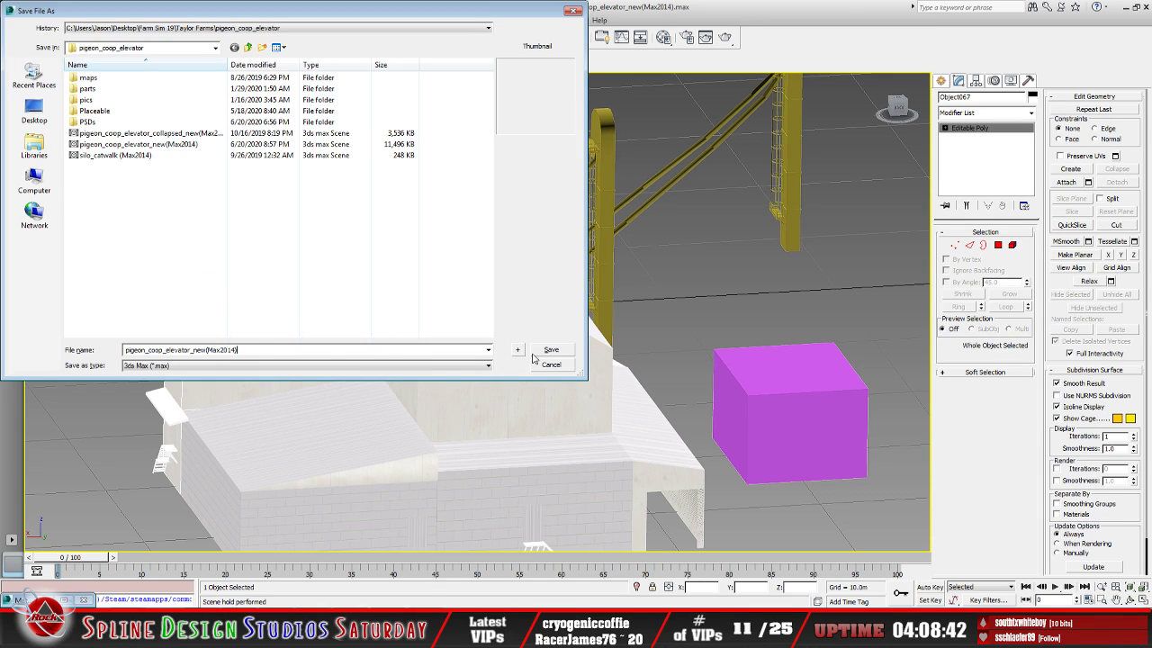
{"action": "left_click", "coordinate": [551, 349]}
{"action": "left_click", "coordinate": [630, 358]}
Delete the white slab at the corner where the wooden wall meets the lean-to roof
{"action": "middle_click_drag", "start_coordinate": [480, 394], "coordinate": [392, 350], "text": "alt"}
{"action": "scroll", "coordinate": [391, 350], "scroll_direction": "up", "scroll_amount": 2}
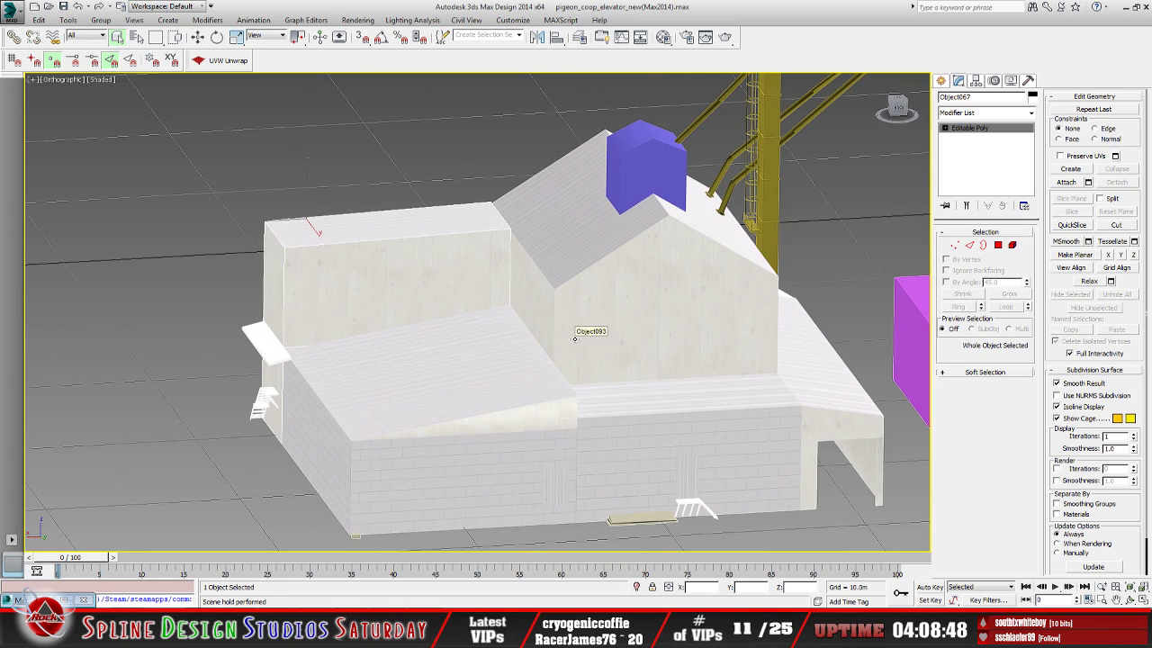
{"action": "scroll", "coordinate": [531, 343], "scroll_direction": "up", "scroll_amount": 1}
{"action": "scroll", "coordinate": [486, 342], "scroll_direction": "up", "scroll_amount": 4}
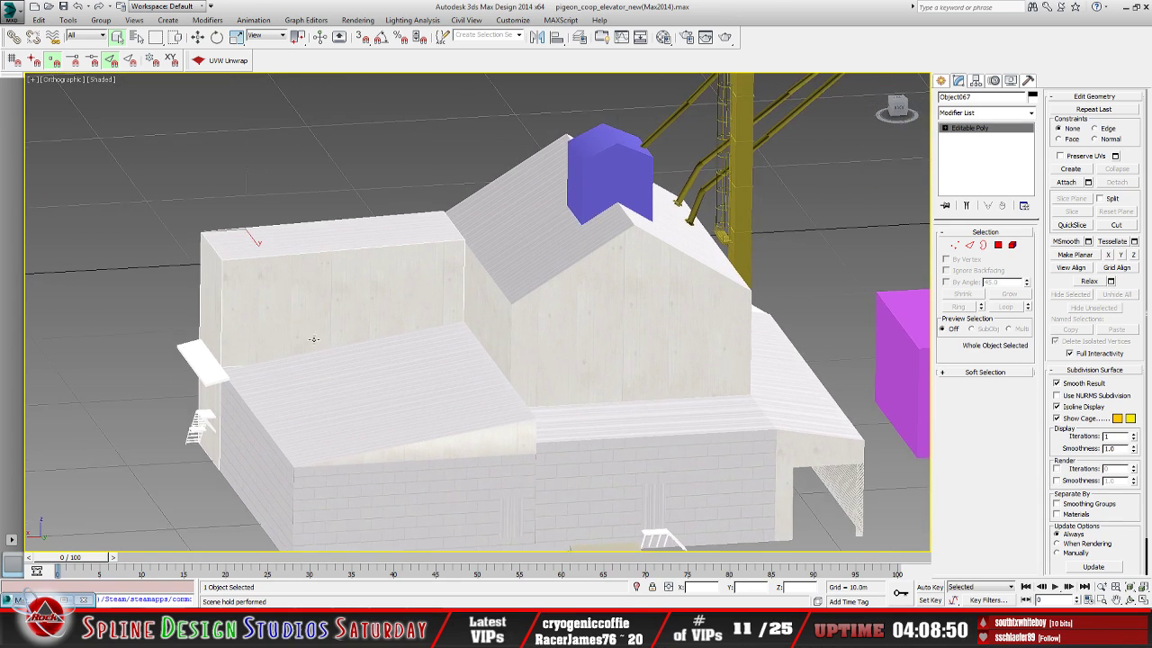
{"action": "middle_click_drag", "start_coordinate": [288, 359], "coordinate": [464, 450], "text": "alt"}
{"action": "scroll", "coordinate": [534, 333], "scroll_direction": "up", "scroll_amount": 1}
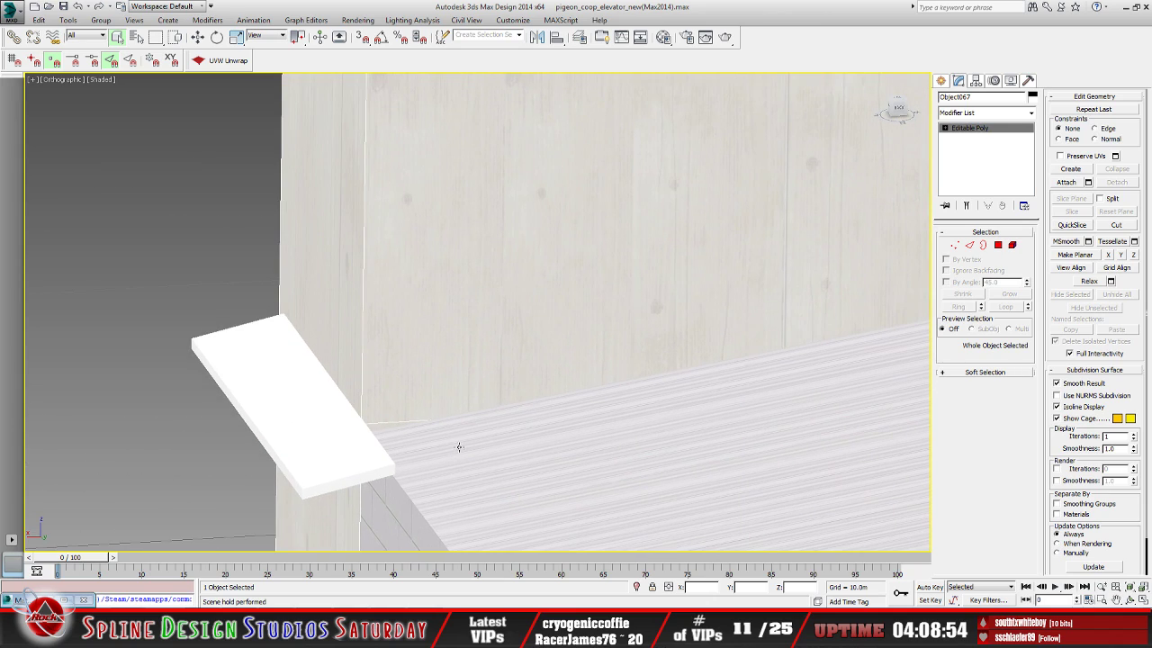
{"action": "left_click", "coordinate": [322, 463]}
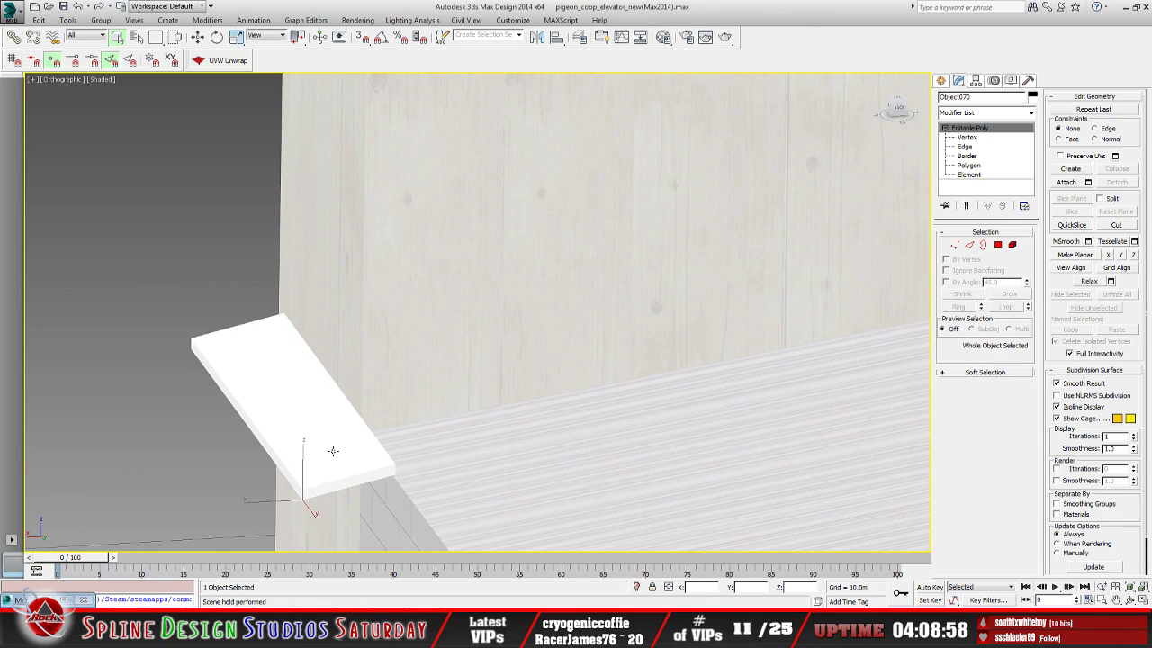
{"action": "key", "text": "Delete"}
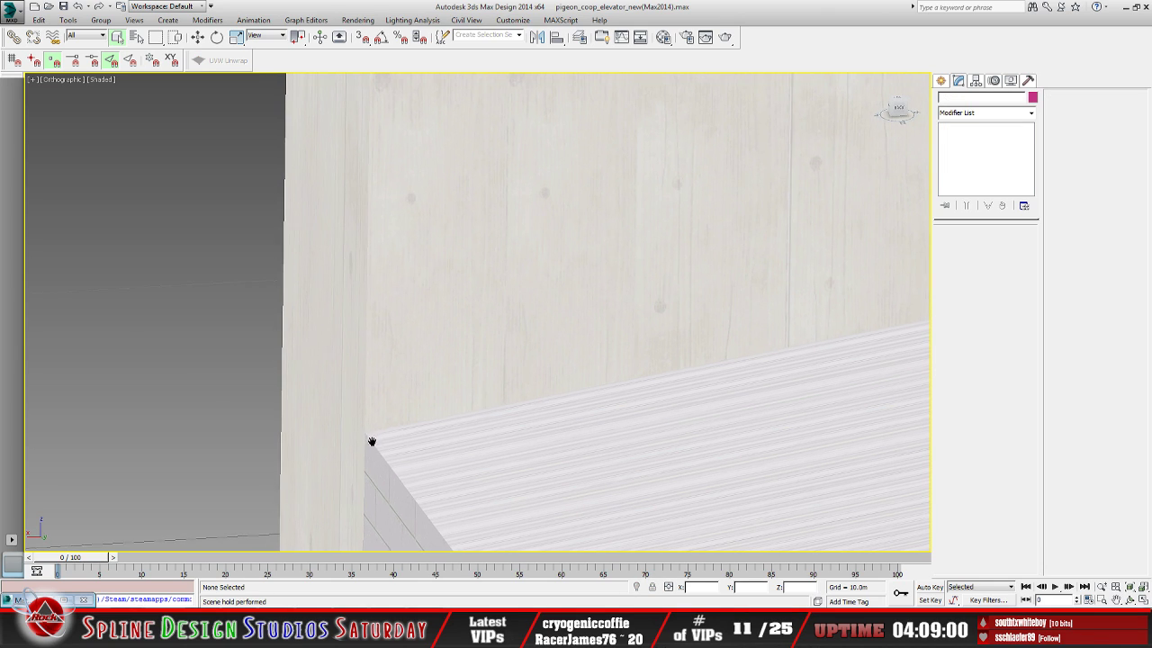
Select the wooden building and render a close-up of its corner against the lean-to roof, closing the render after viewing it
{"action": "middle_click_drag", "start_coordinate": [368, 441], "coordinate": [399, 429]}
{"action": "left_click", "coordinate": [411, 408]}
{"action": "scroll", "coordinate": [465, 390], "scroll_direction": "up", "scroll_amount": 6}
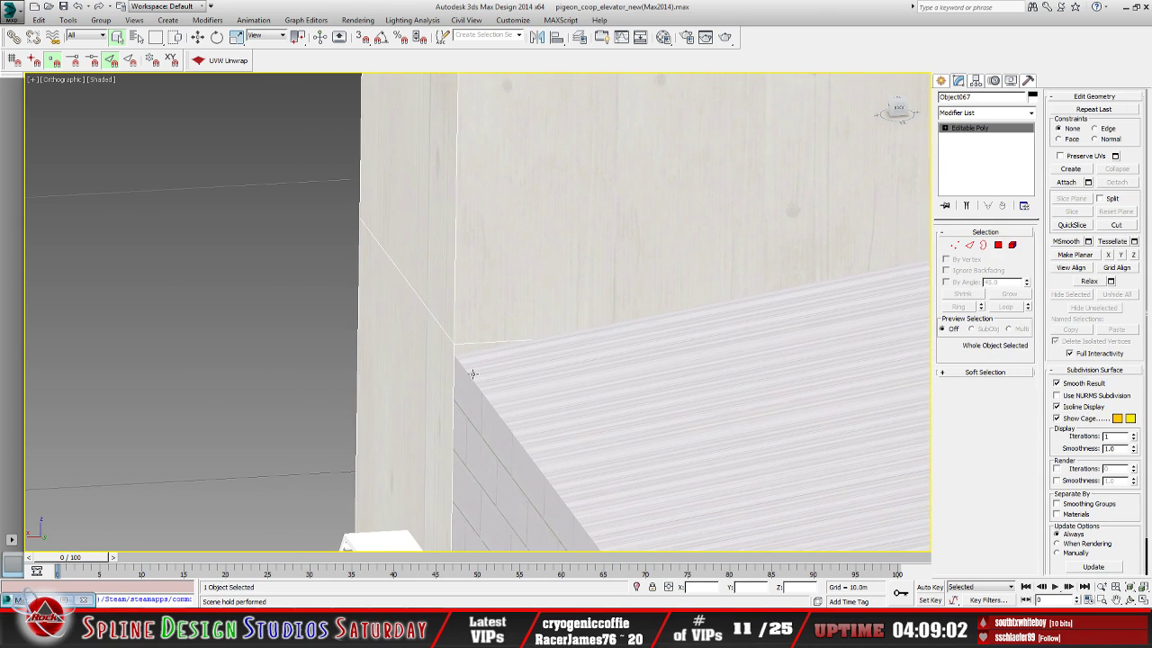
{"action": "scroll", "coordinate": [450, 376], "scroll_direction": "up", "scroll_amount": 4}
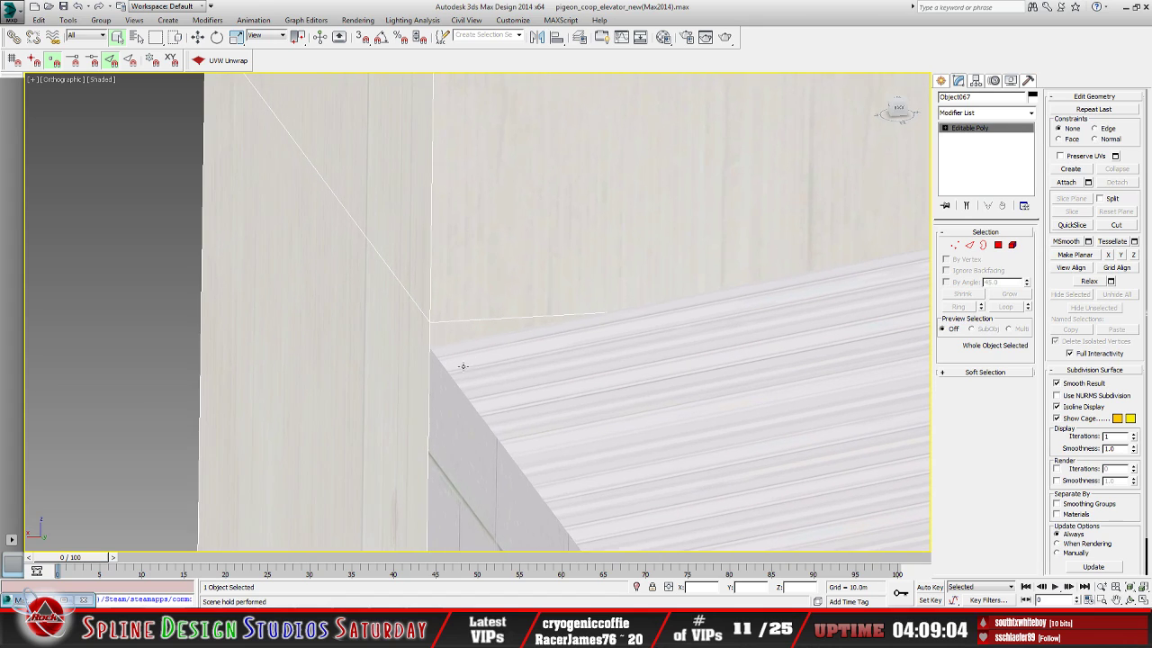
{"action": "left_click", "coordinate": [358, 19]}
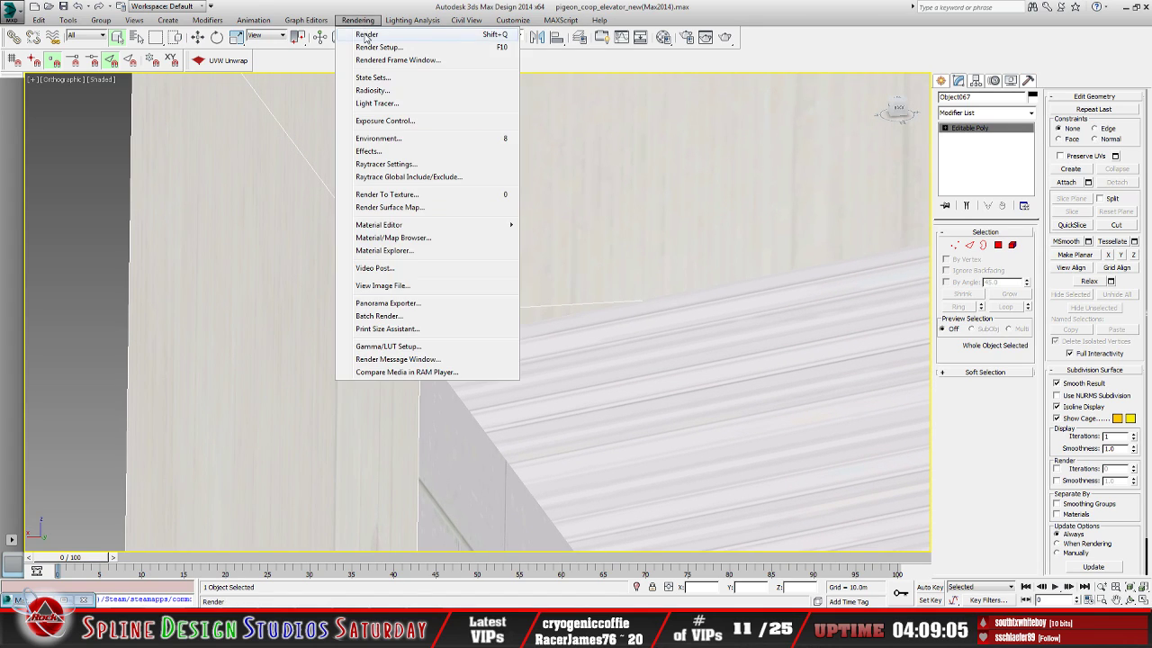
{"action": "left_click", "coordinate": [367, 31]}
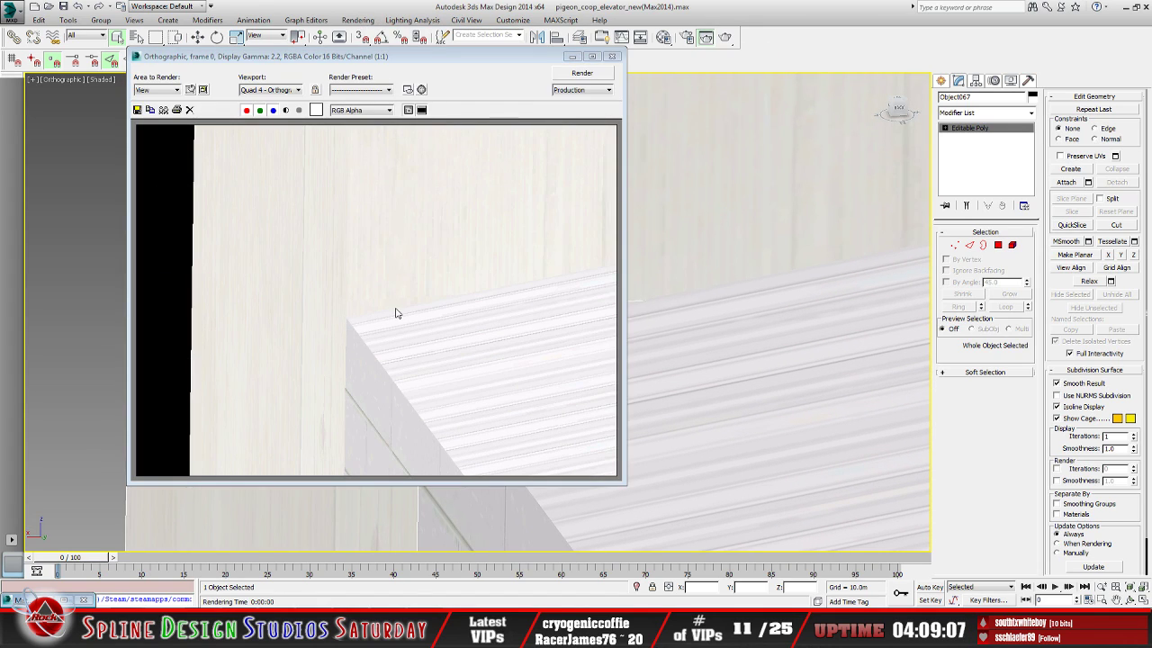
{"action": "left_click", "coordinate": [612, 56]}
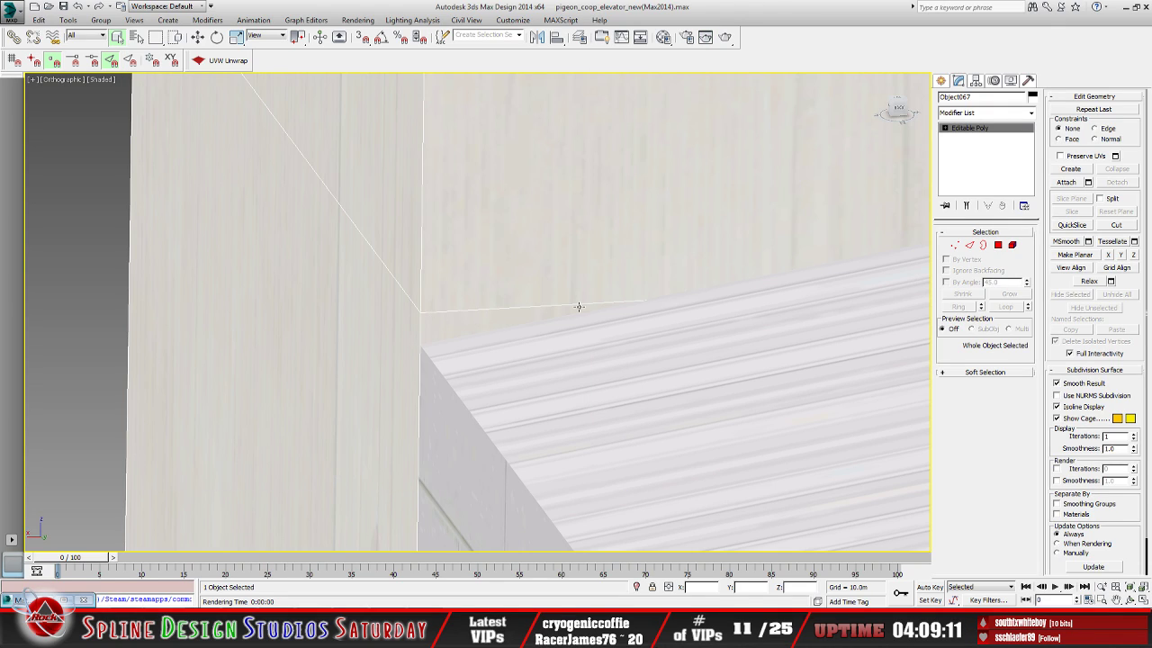
Check the coordinates of the two vertices at the ends of the horizontal edge on the wooden building's end wall
{"action": "left_click", "coordinate": [1129, 599]}
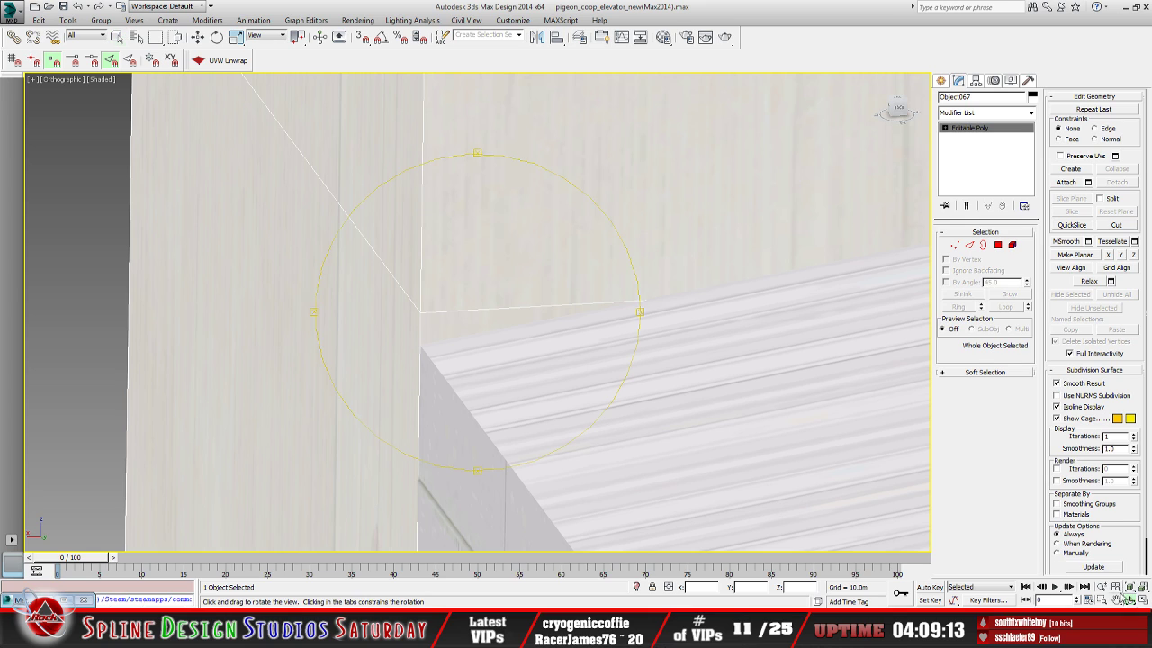
{"action": "left_click_drag", "start_coordinate": [519, 368], "coordinate": [488, 370]}
{"action": "left_click_drag", "start_coordinate": [276, 234], "coordinate": [481, 386]}
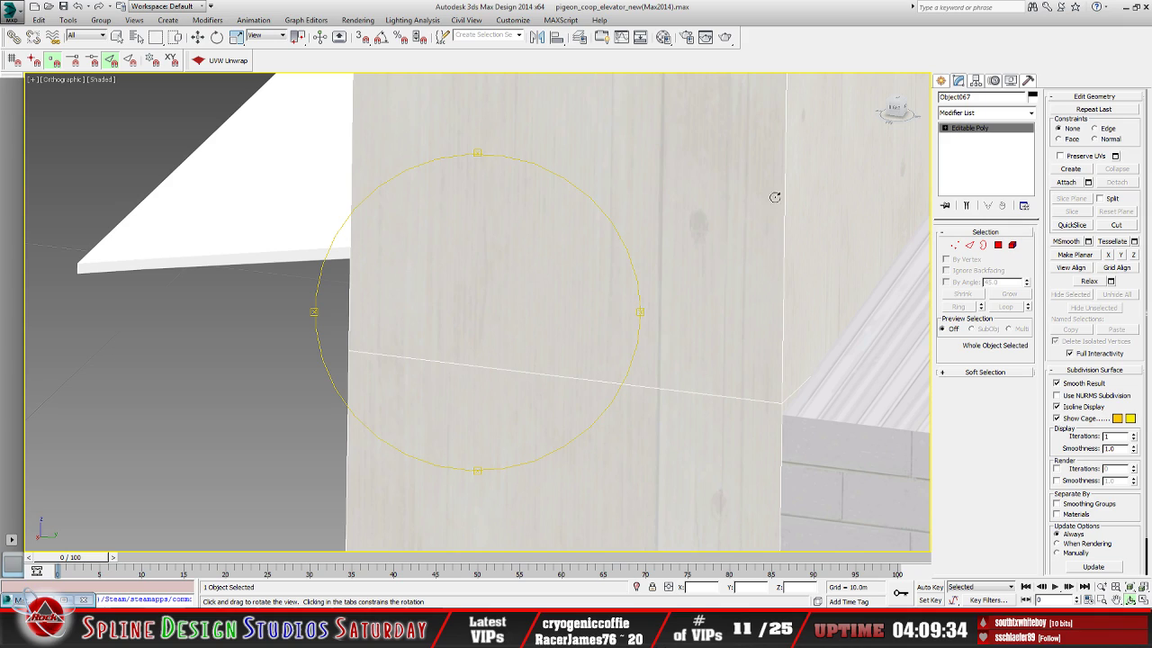
{"action": "left_click", "coordinate": [945, 129]}
{"action": "left_click", "coordinate": [967, 137]}
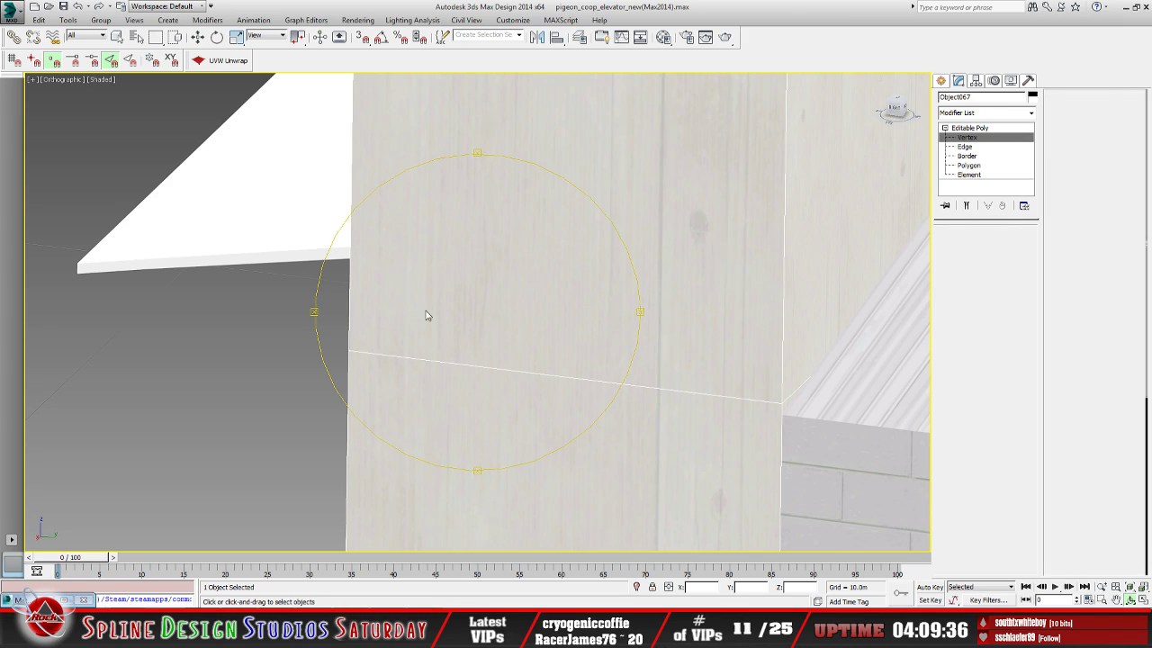
{"action": "left_click", "coordinate": [349, 351]}
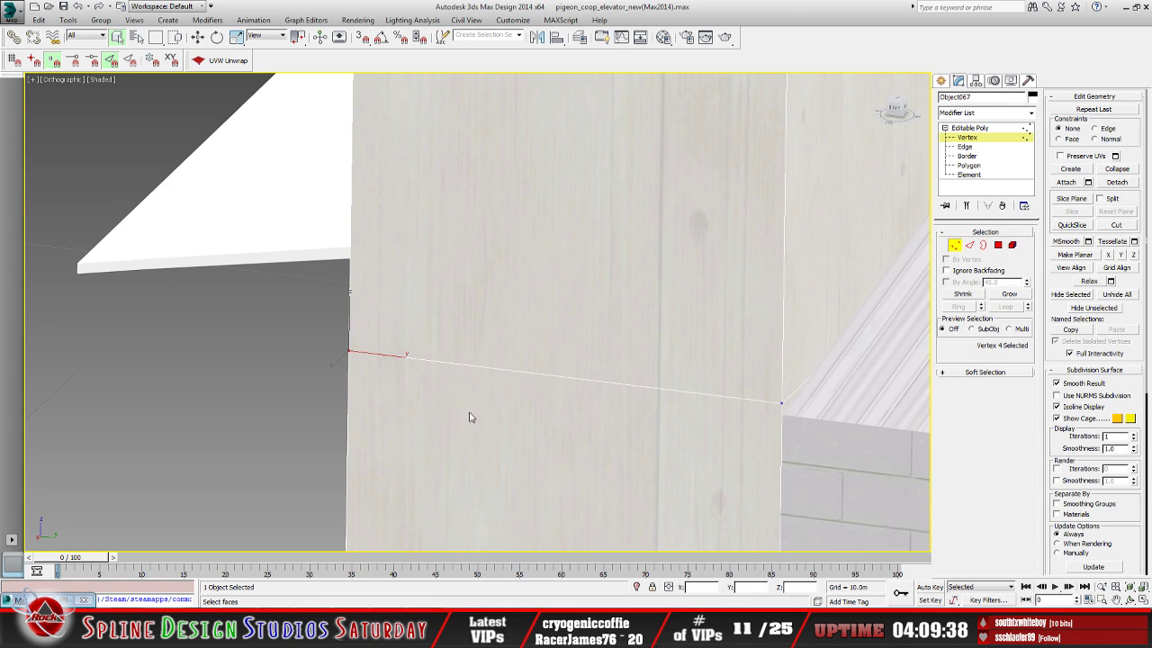
{"action": "left_click", "coordinate": [197, 37]}
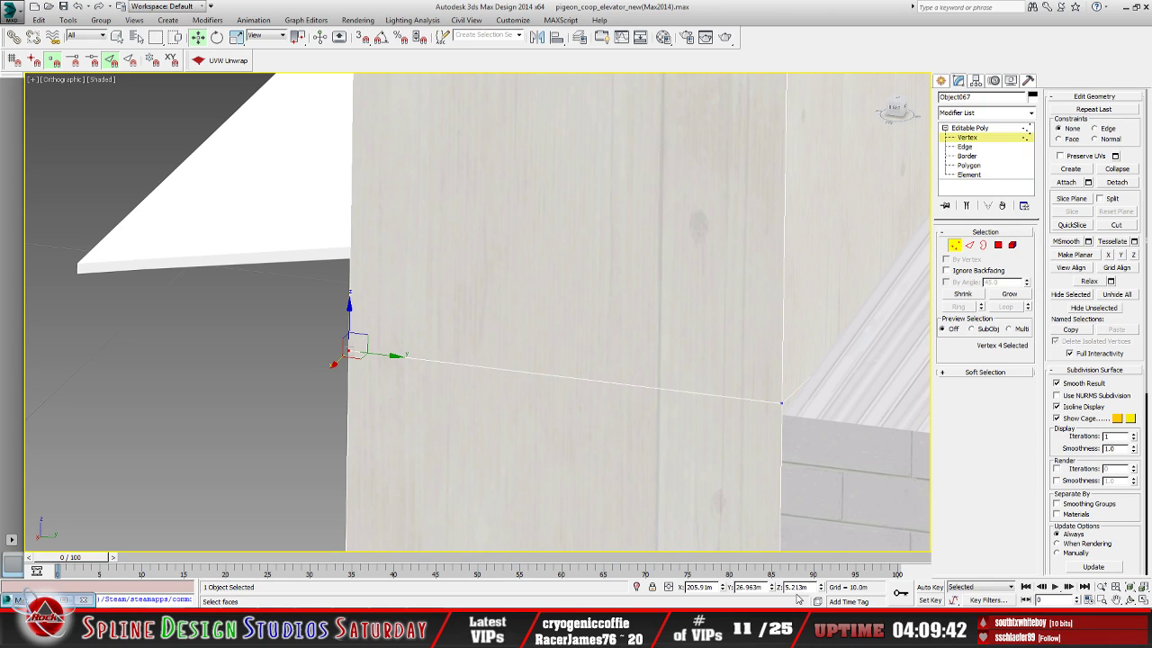
{"action": "left_click", "coordinate": [782, 402], "text": "ctrl"}
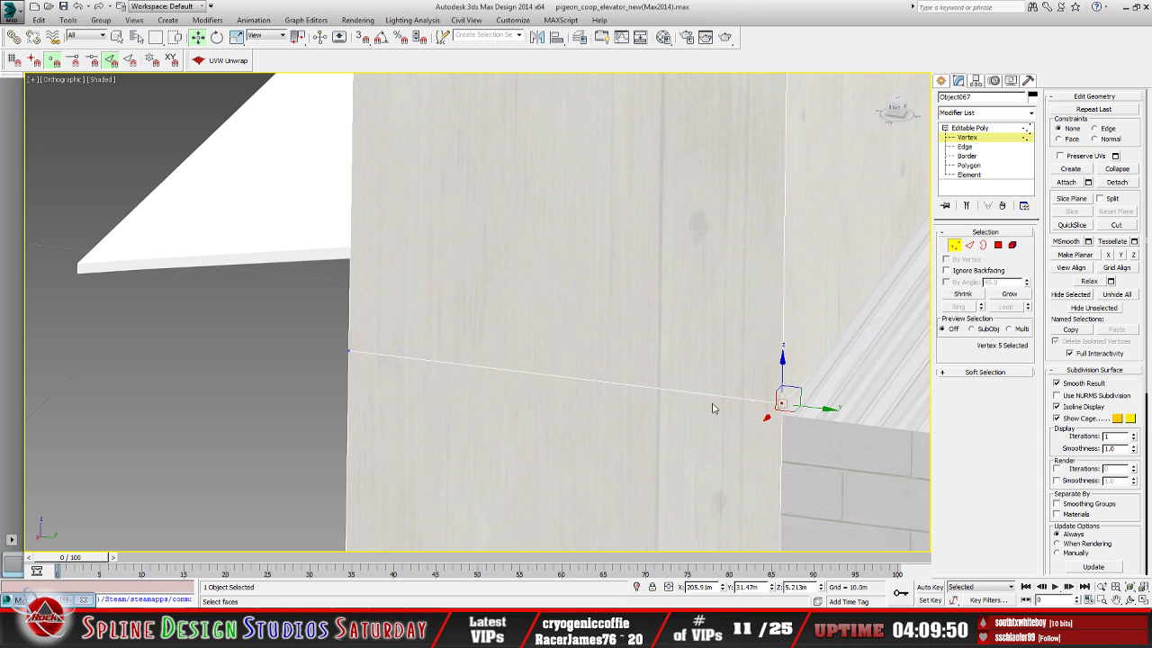
Select the brick lean-to and collapse its whole modifier stack, including Unwrap UVW, into the editable poly
{"action": "middle_click_drag", "start_coordinate": [590, 378], "coordinate": [232, 327], "text": "alt"}
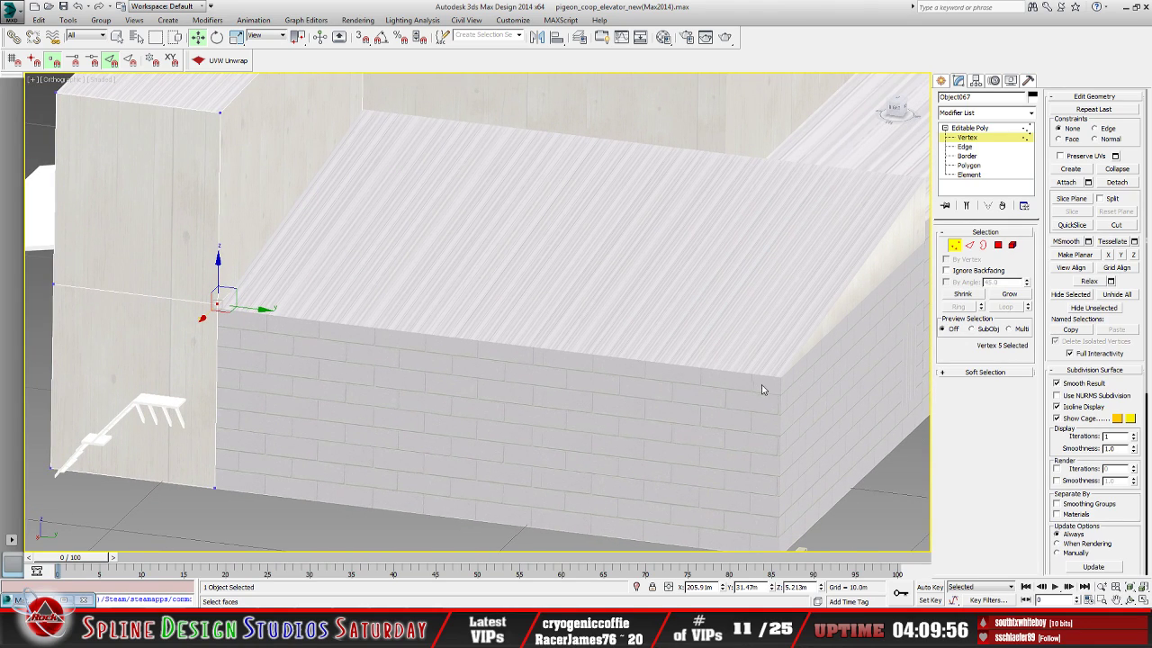
{"action": "key", "text": "u"}
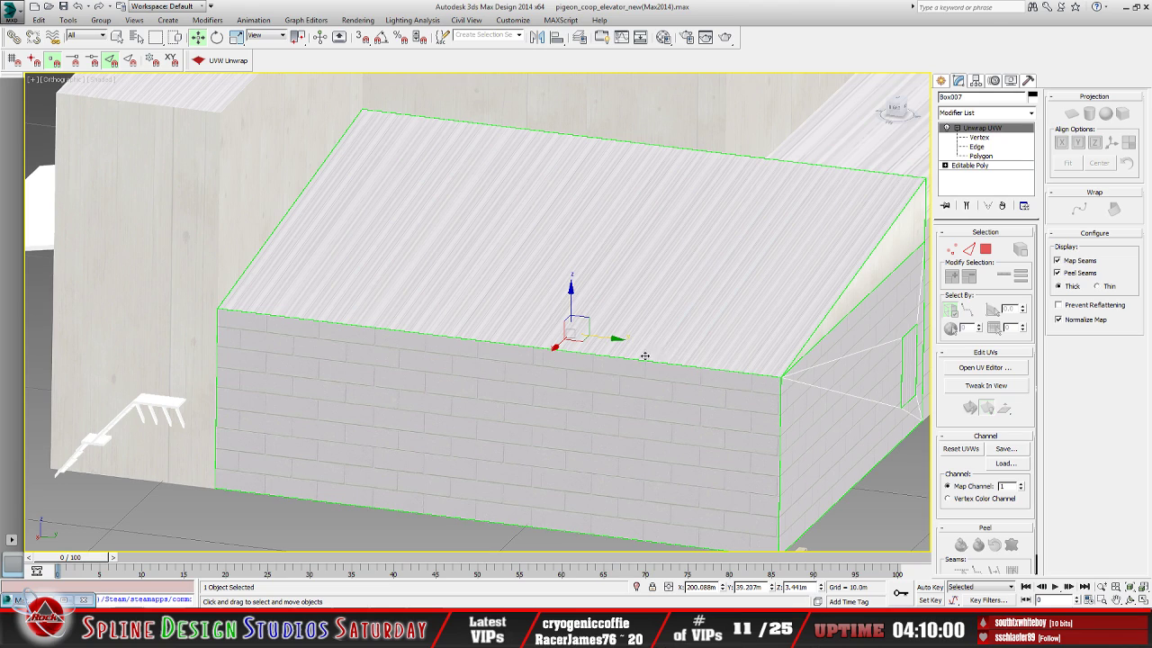
{"action": "middle_click_drag", "start_coordinate": [660, 347], "coordinate": [494, 382], "text": "alt"}
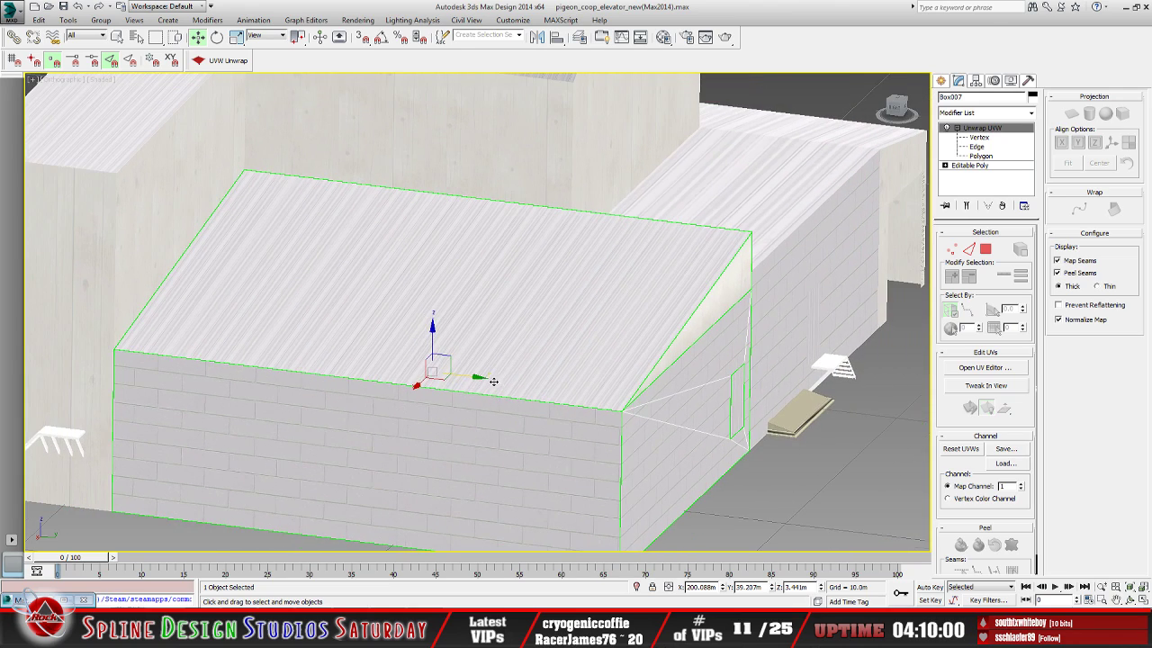
{"action": "right_click", "coordinate": [973, 132]}
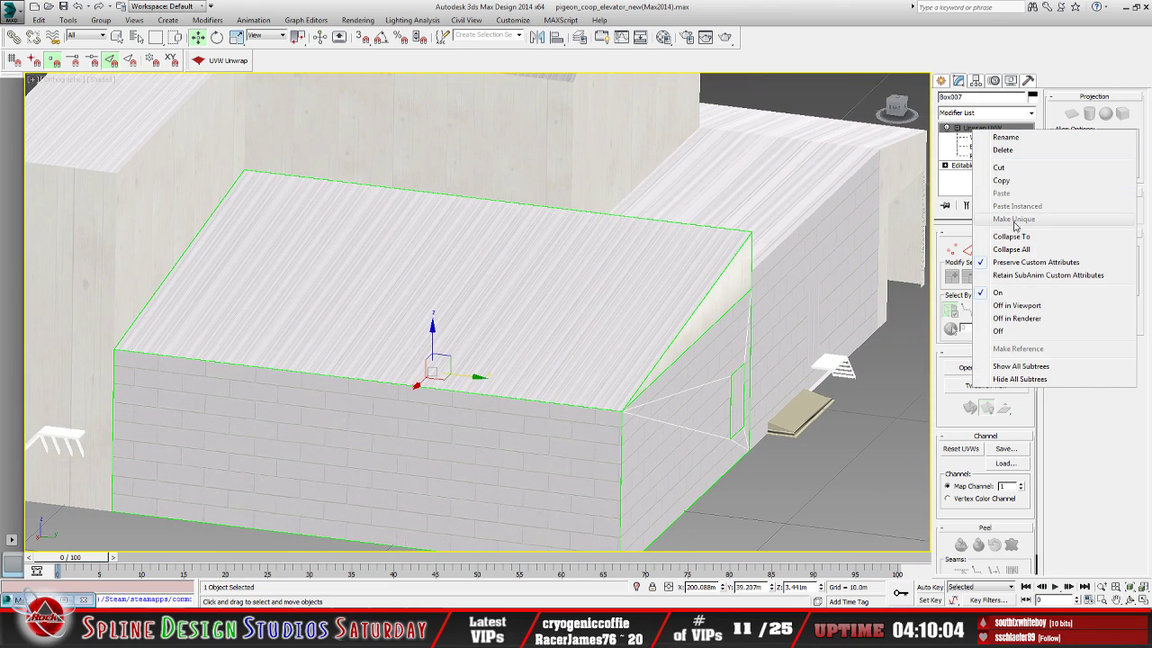
{"action": "left_click", "coordinate": [1014, 250]}
{"action": "left_click", "coordinate": [591, 344]}
Check the coordinates of the brick lean-to's two eave corner vertices
{"action": "scroll", "coordinate": [647, 410], "scroll_direction": "up", "scroll_amount": 3}
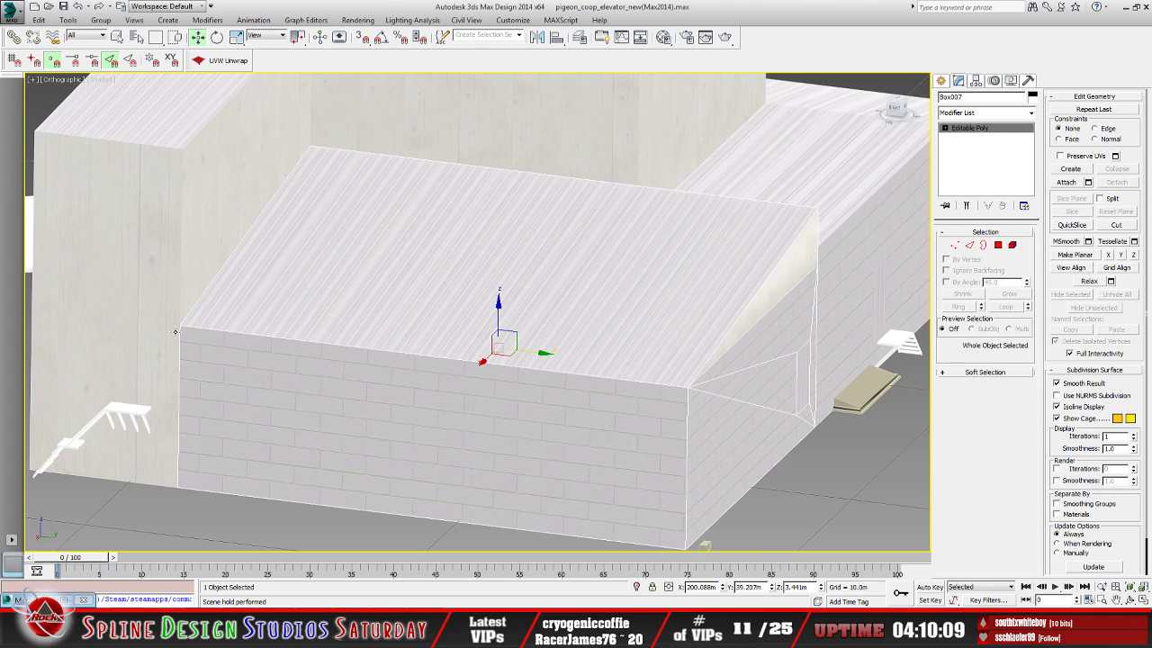
{"action": "middle_click_drag", "start_coordinate": [214, 330], "coordinate": [327, 352]}
{"action": "middle_click_drag", "start_coordinate": [496, 375], "coordinate": [360, 356]}
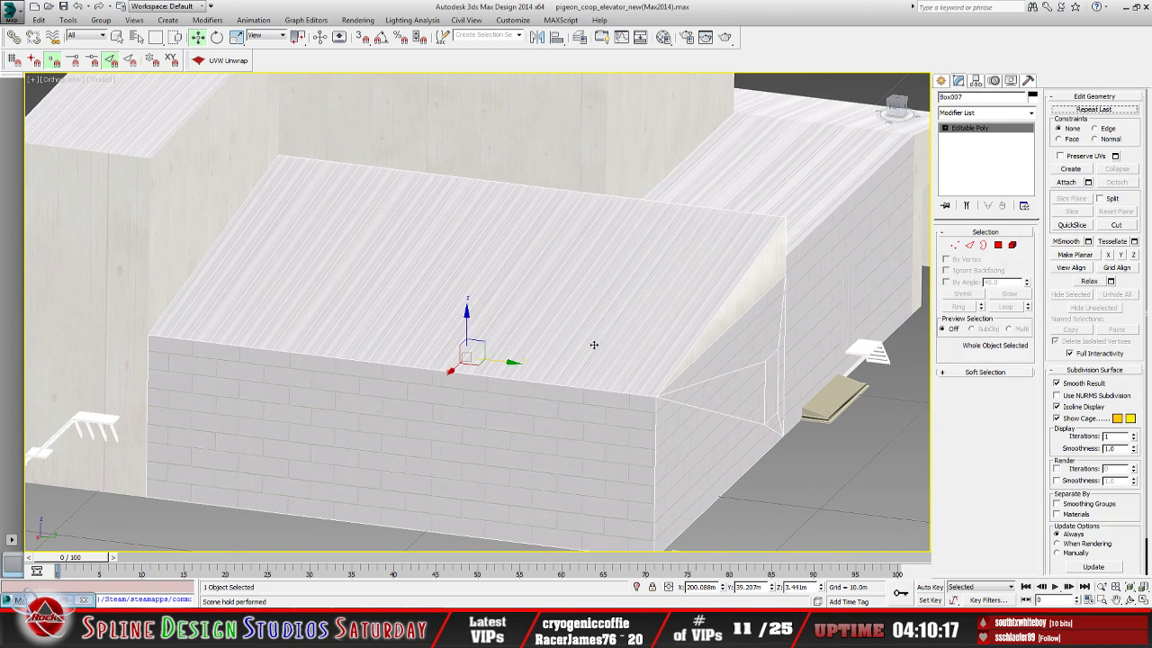
{"action": "left_click", "coordinate": [944, 130]}
{"action": "left_click", "coordinate": [965, 138]}
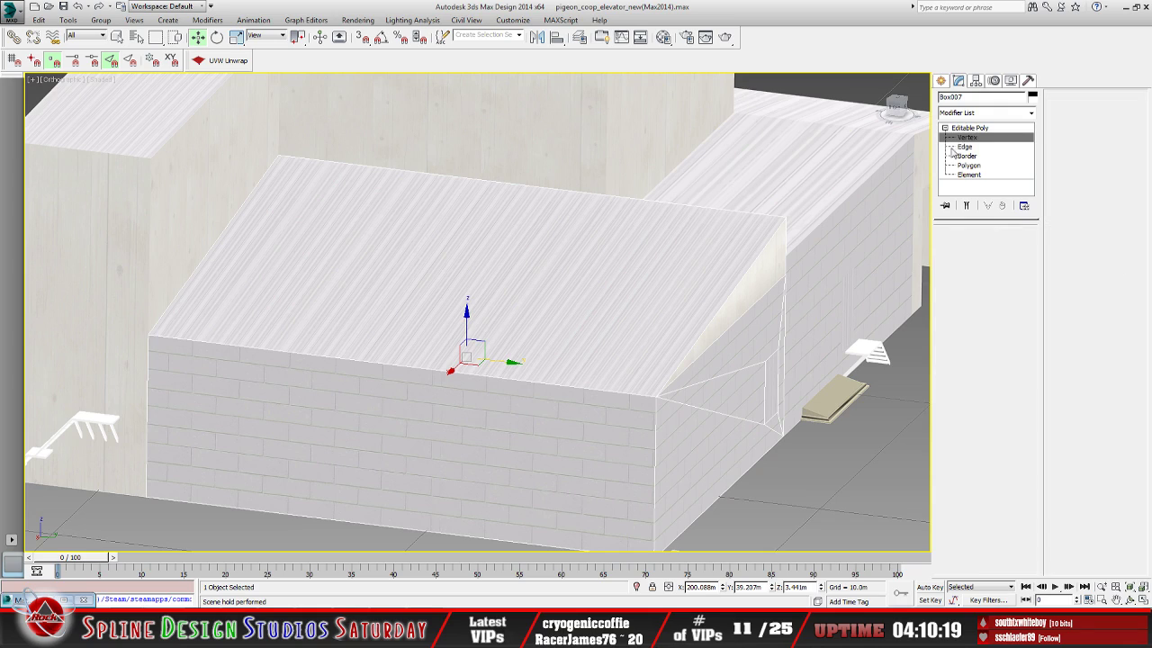
{"action": "left_click", "coordinate": [655, 397]}
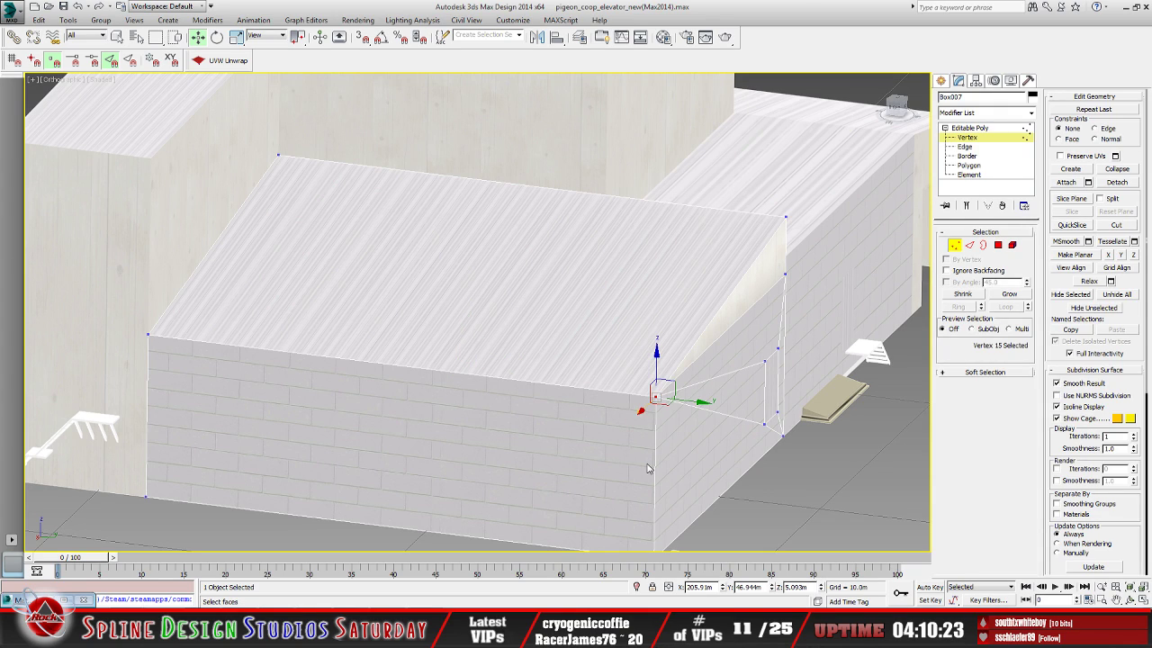
{"action": "left_click", "coordinate": [149, 334]}
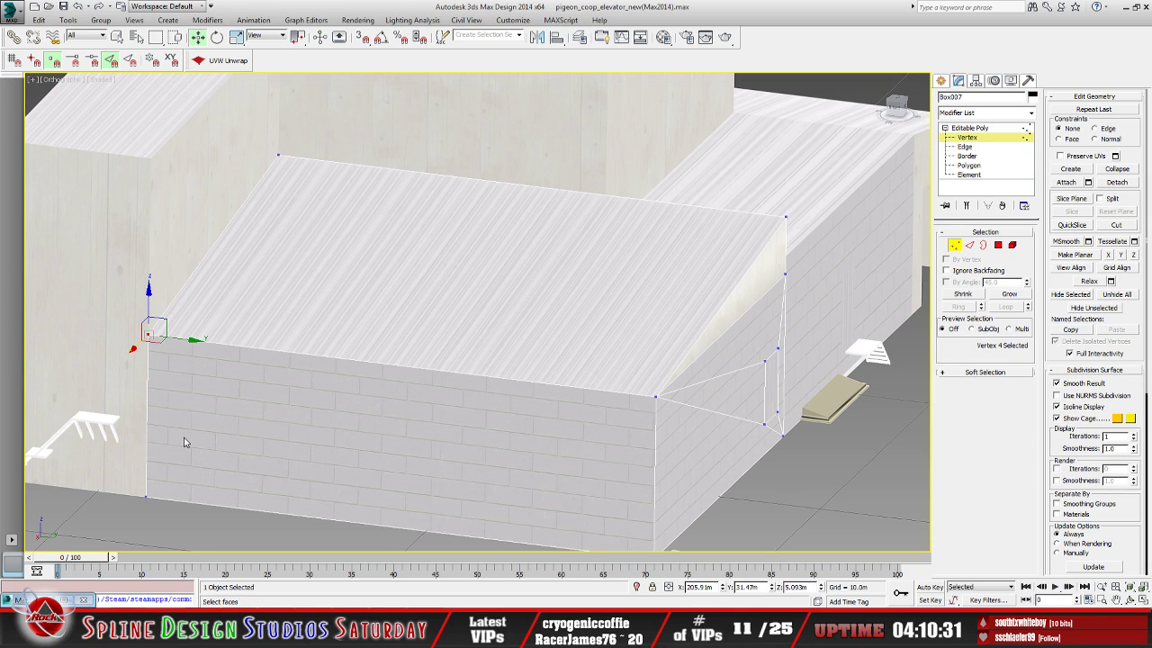
{"action": "middle_click_drag", "start_coordinate": [184, 393], "coordinate": [378, 402]}
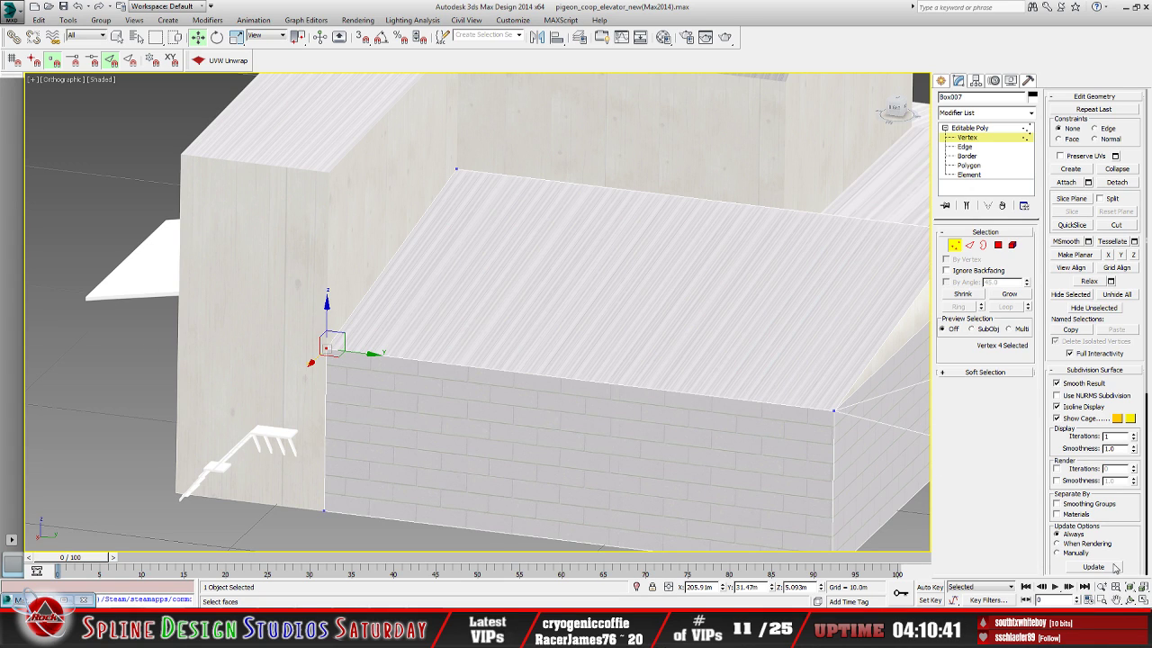
Leave vertex editing on the brick lean-to and select the wooden building to examine its edge line around the corner
{"action": "left_click", "coordinate": [1126, 601]}
{"action": "left_click_drag", "start_coordinate": [390, 373], "coordinate": [645, 352]}
{"action": "left_click", "coordinate": [990, 128]}
{"action": "key", "text": "w"}
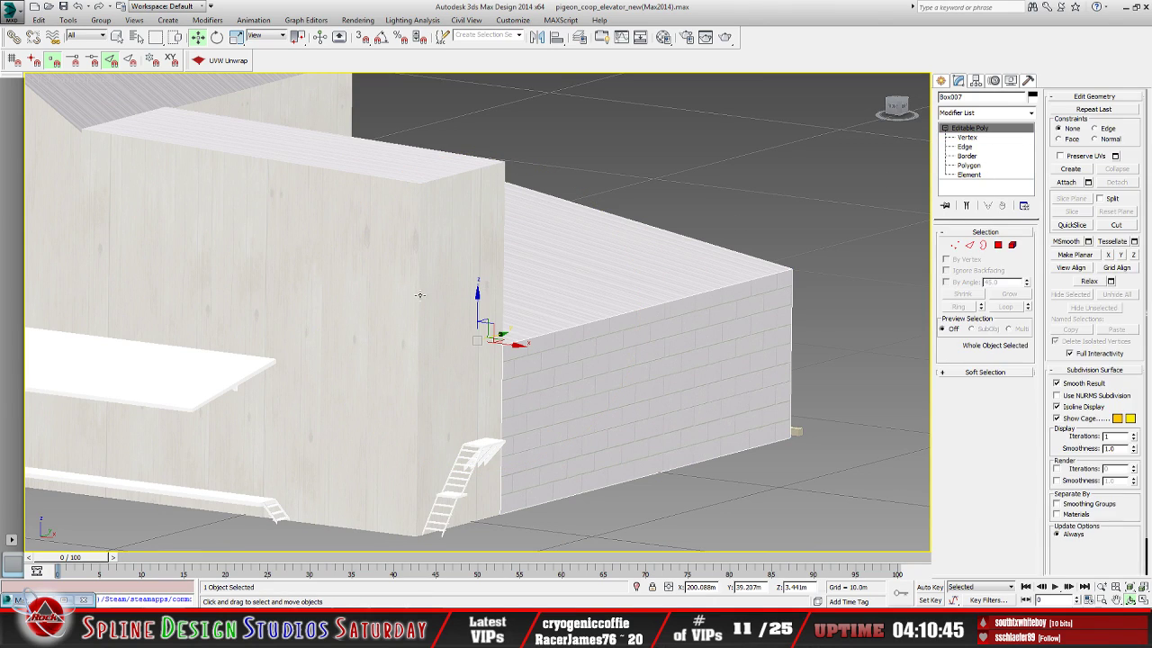
{"action": "left_click", "coordinate": [376, 307]}
{"action": "middle_click_drag", "start_coordinate": [376, 307], "coordinate": [510, 384]}
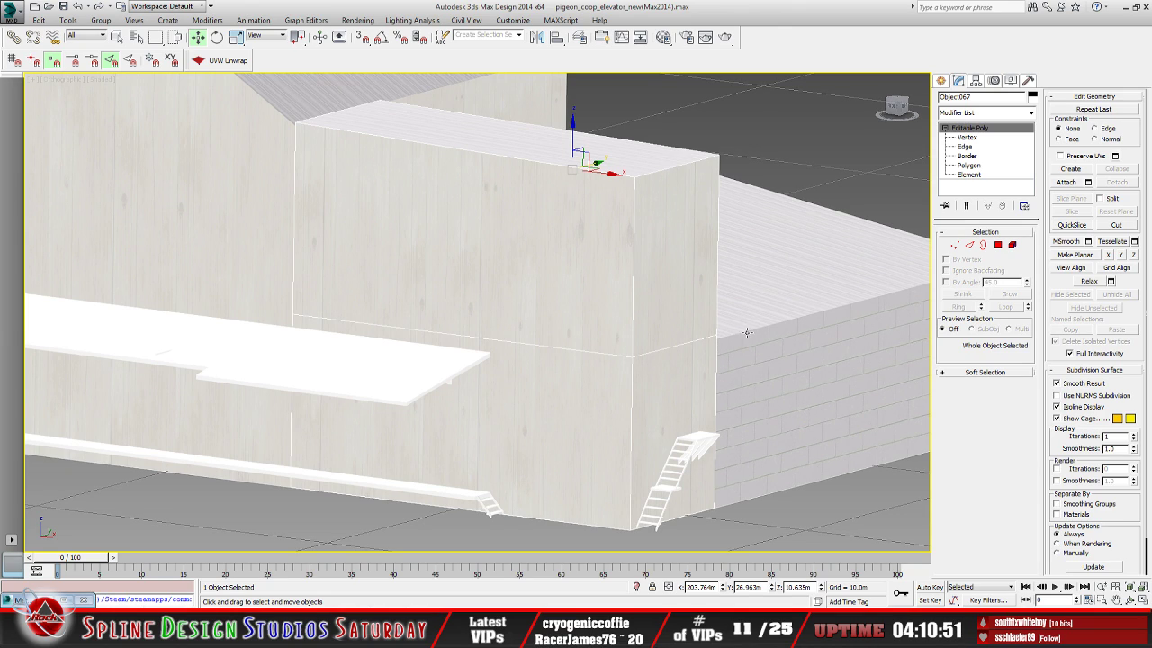
{"action": "middle_click_drag", "start_coordinate": [756, 333], "coordinate": [608, 375]}
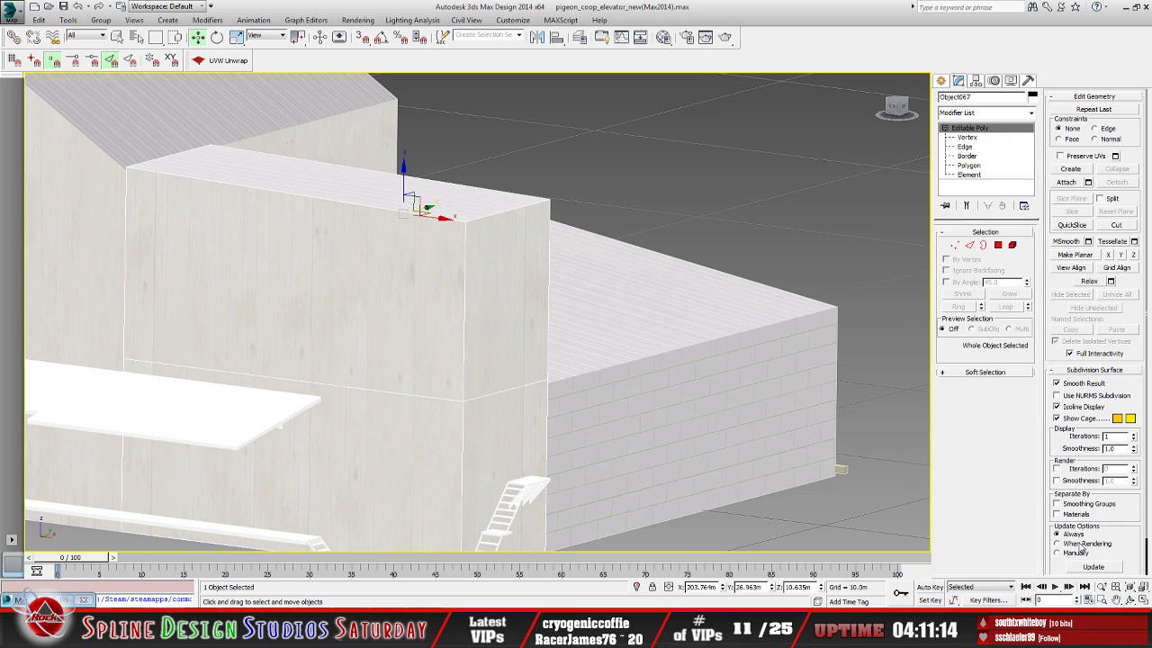
Check the coordinates of the wooden building's edge vertex just above the lean-to's eave corner
{"action": "left_click", "coordinate": [1130, 599]}
{"action": "left_click_drag", "start_coordinate": [447, 394], "coordinate": [286, 395]}
{"action": "left_click_drag", "start_coordinate": [437, 332], "coordinate": [429, 339]}
{"action": "middle_click_drag", "start_coordinate": [429, 339], "coordinate": [477, 324]}
{"action": "left_click_drag", "start_coordinate": [478, 324], "coordinate": [454, 376]}
{"action": "left_click_drag", "start_coordinate": [276, 378], "coordinate": [360, 311]}
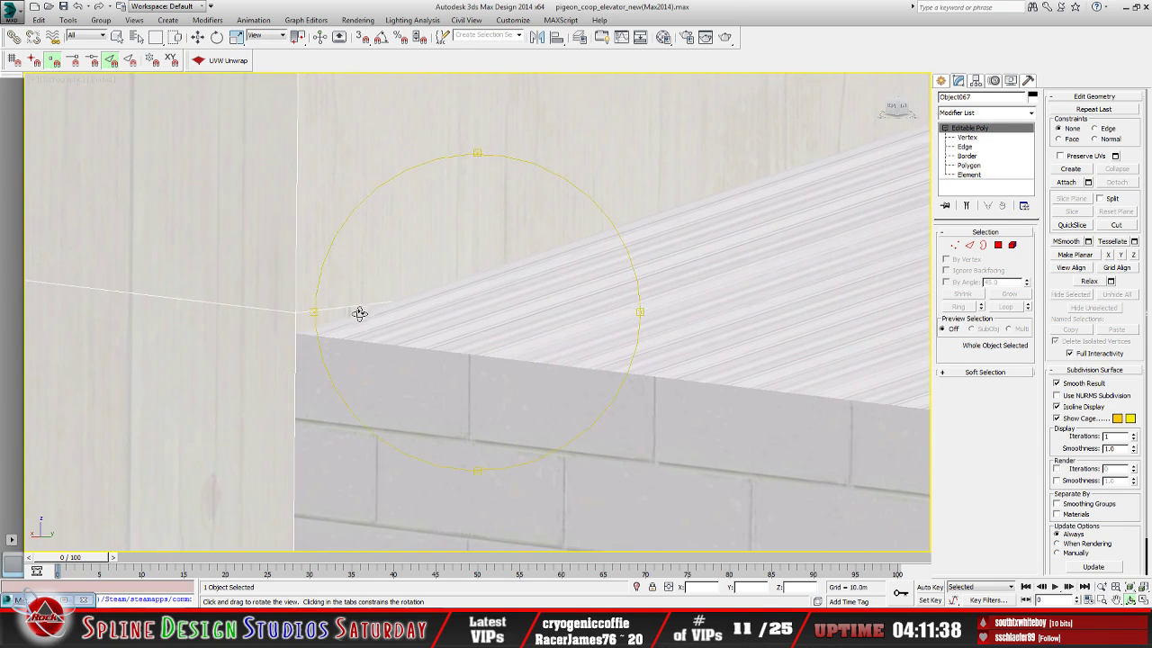
{"action": "left_click", "coordinate": [198, 38]}
{"action": "key", "text": "1"}
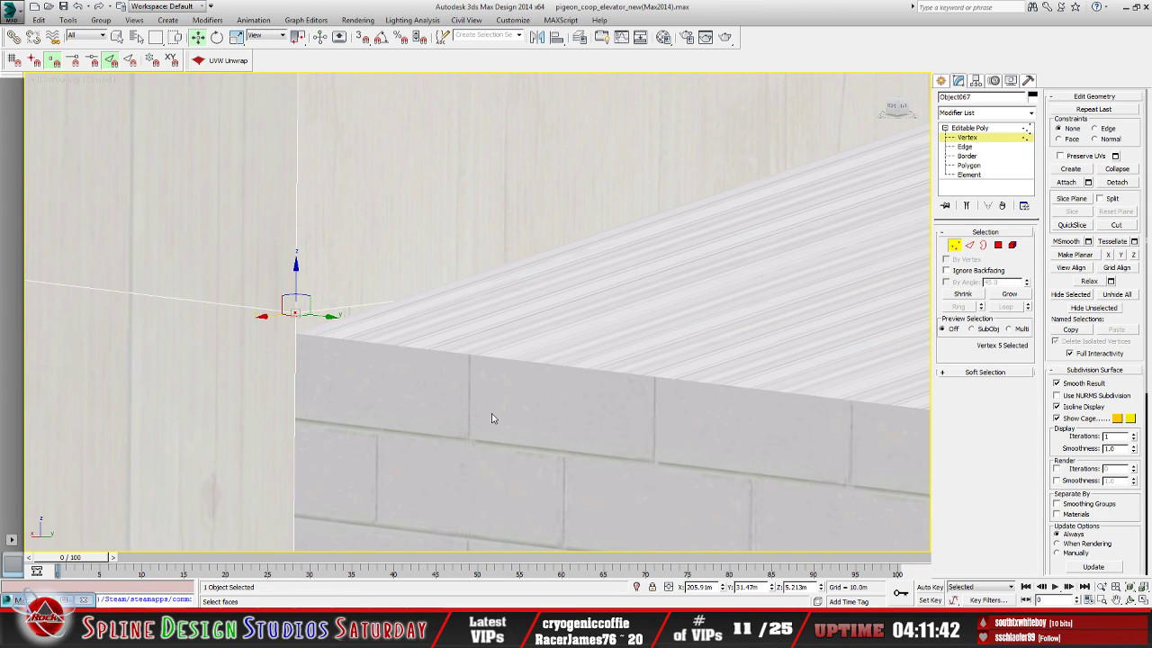
{"action": "left_click", "coordinate": [468, 400]}
Switch from the wooden building to the brick lean-to and copy the Z coordinate of its eave corner vertex
{"action": "left_click", "coordinate": [963, 129]}
{"action": "left_click", "coordinate": [117, 38]}
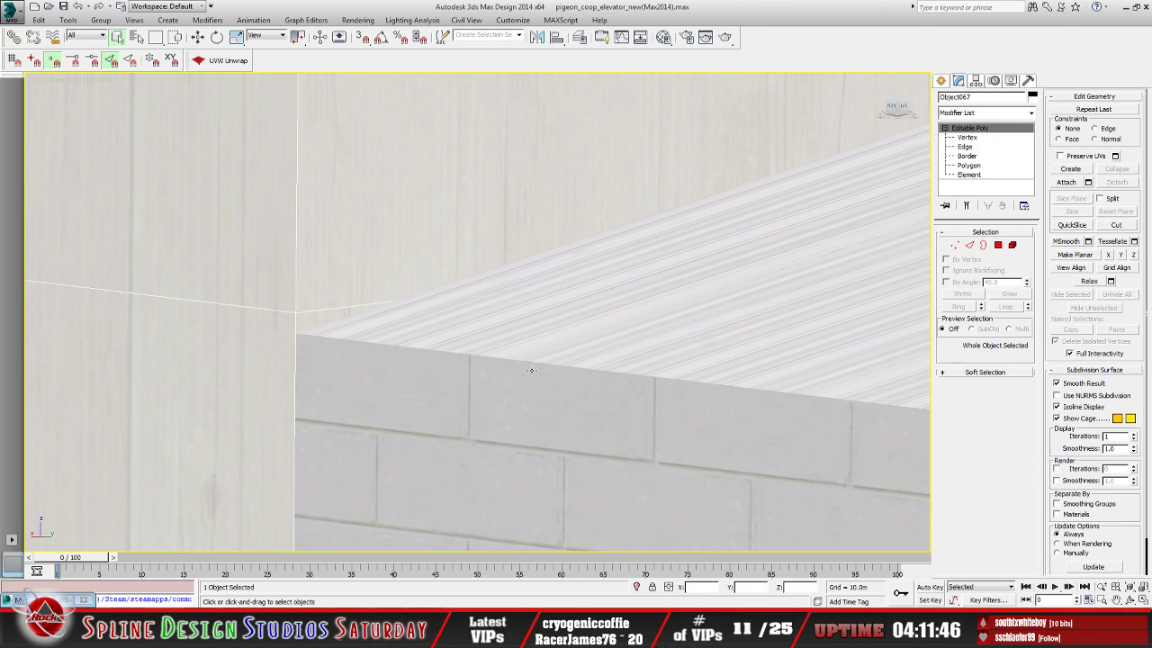
{"action": "left_click", "coordinate": [450, 398]}
{"action": "left_click", "coordinate": [968, 137]}
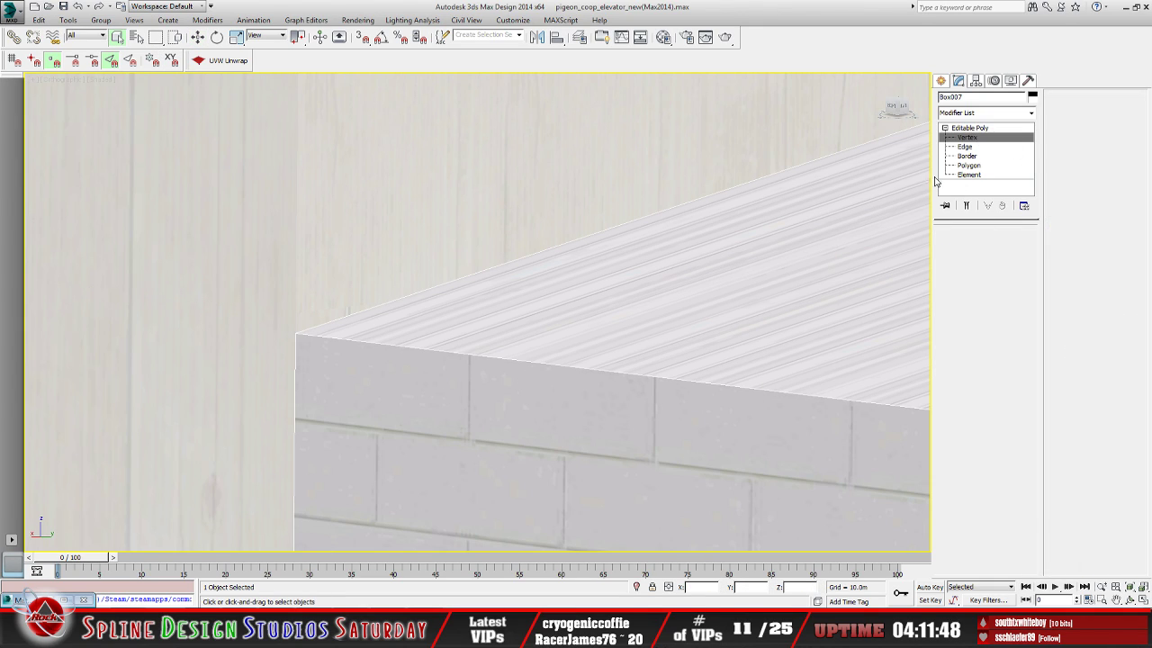
{"action": "left_click", "coordinate": [311, 354]}
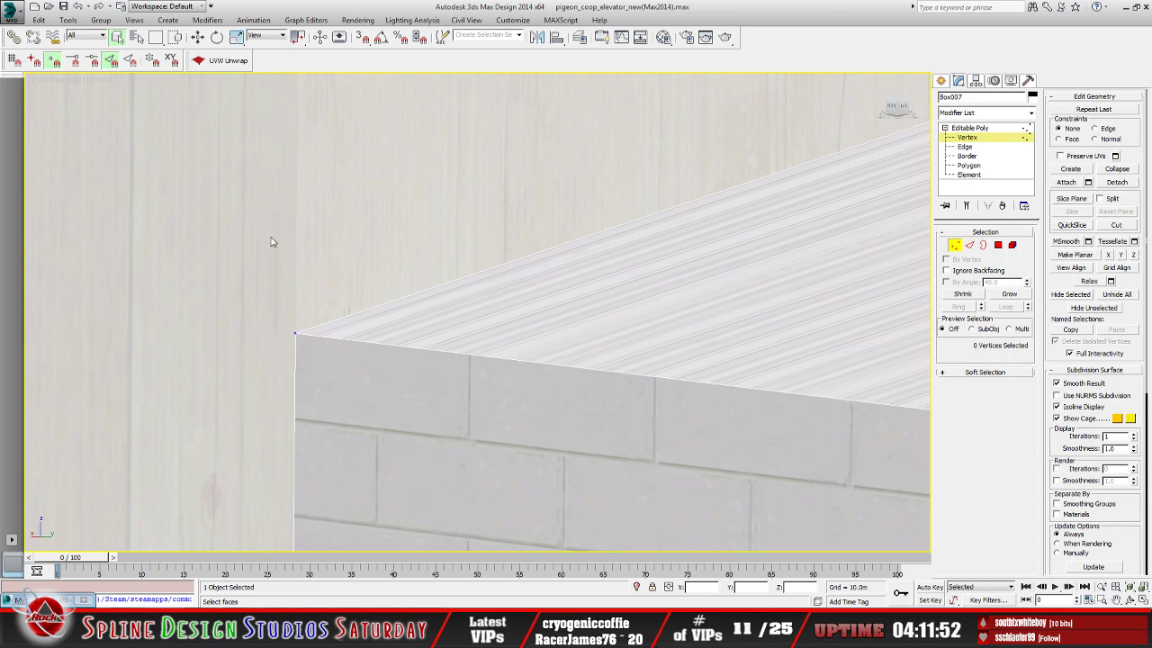
{"action": "left_click", "coordinate": [197, 37]}
{"action": "left_click", "coordinate": [297, 331]}
{"action": "double_click", "coordinate": [813, 590]}
{"action": "right_click", "coordinate": [803, 587]}
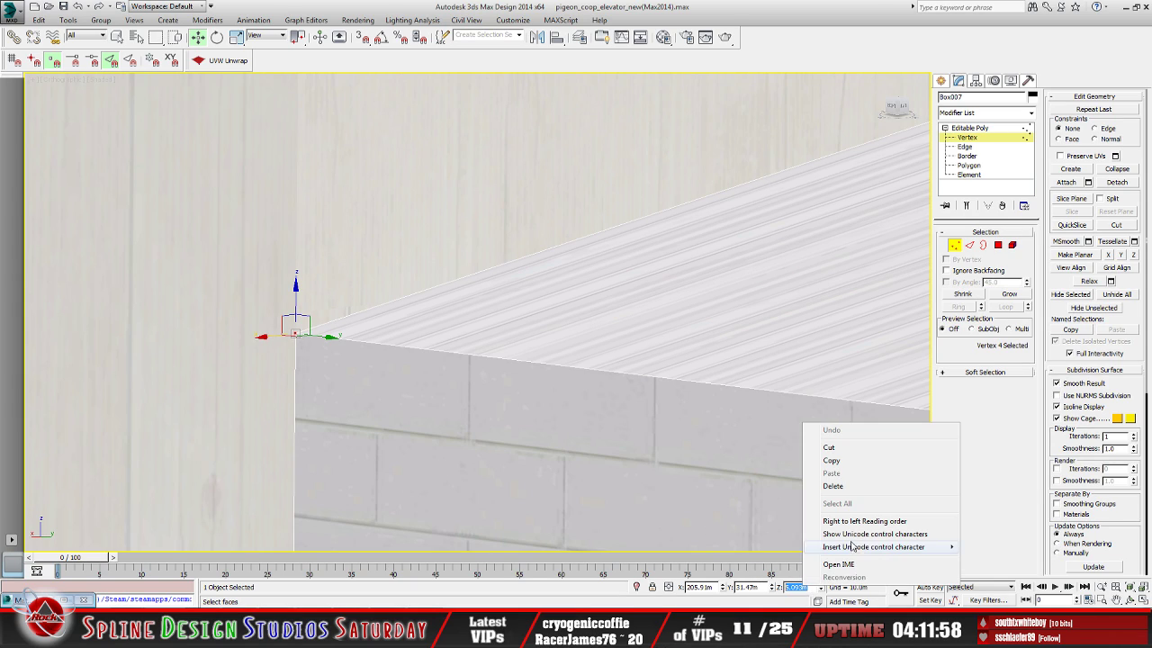
{"action": "left_click", "coordinate": [844, 462]}
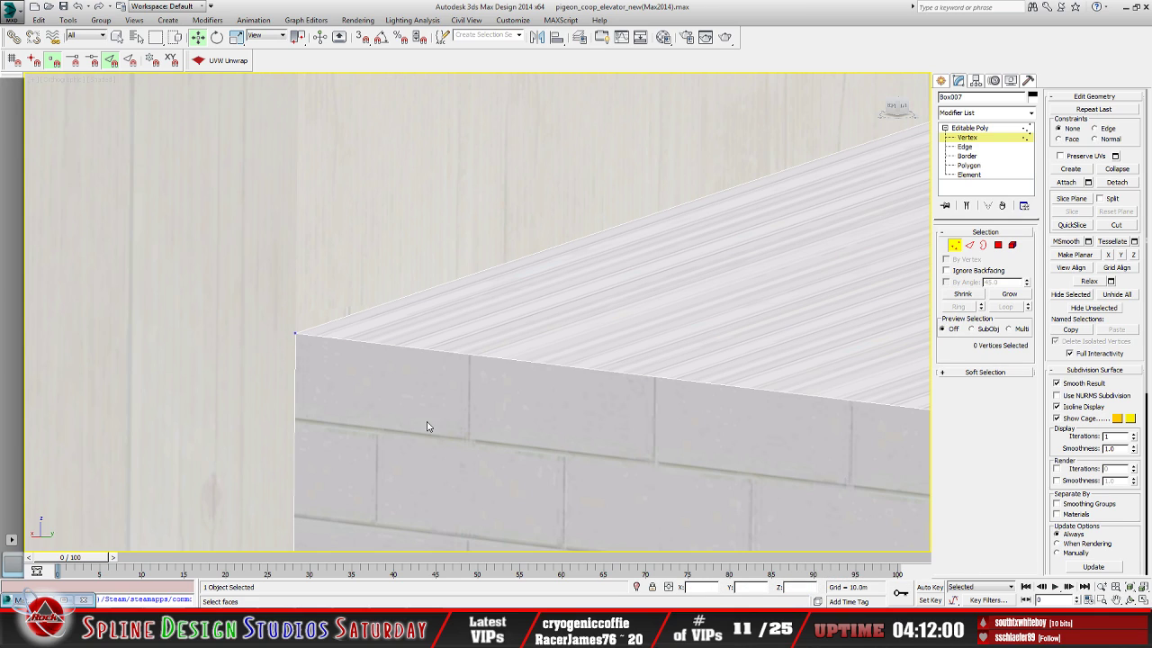
{"action": "left_click", "coordinate": [969, 128]}
Set the Z coordinate of the wooden building's edge vertex above the lean-to's eave corner to the copied 5.093 m
{"action": "scroll", "coordinate": [609, 294], "scroll_direction": "down", "scroll_amount": 2}
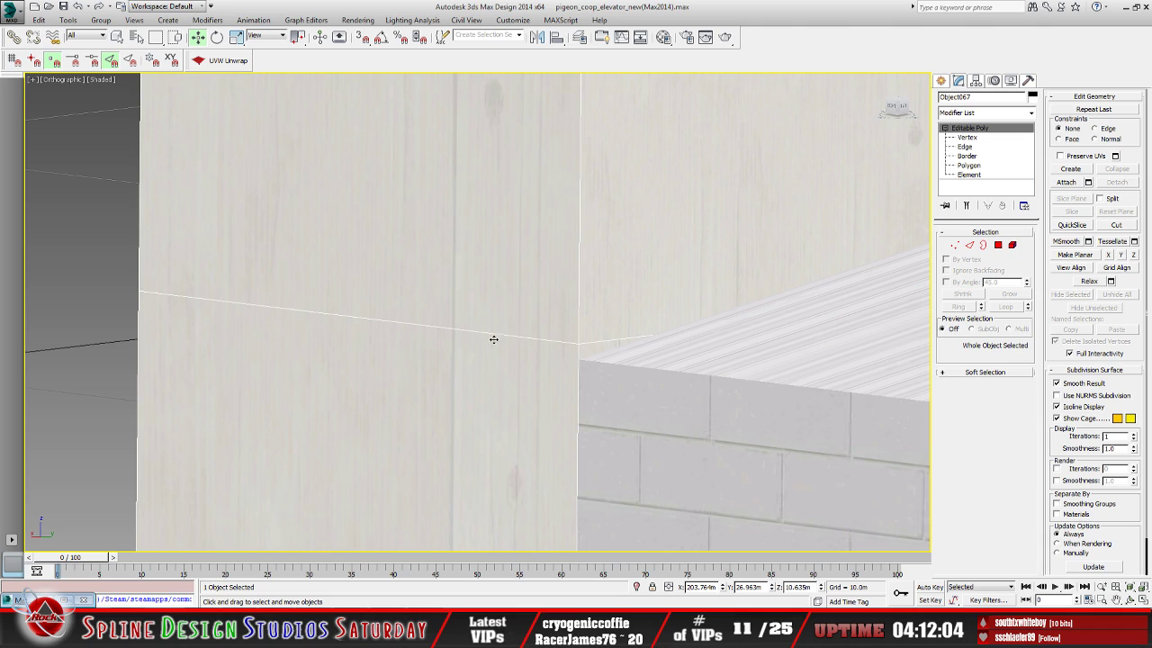
{"action": "key", "text": "1"}
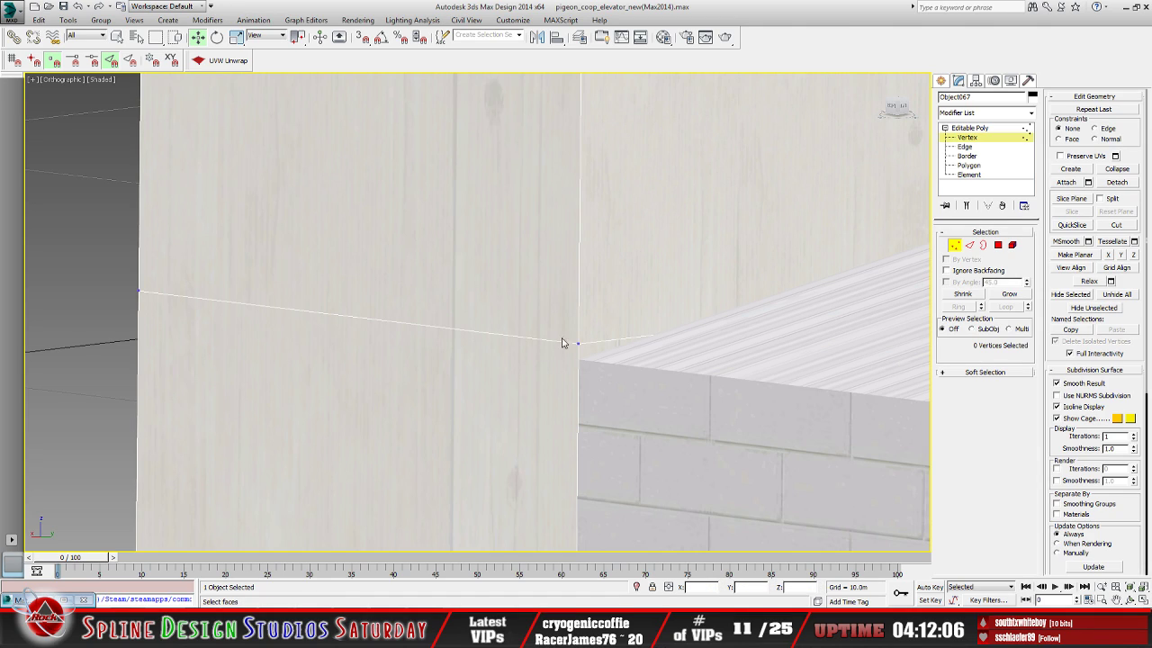
{"action": "left_click", "coordinate": [578, 343]}
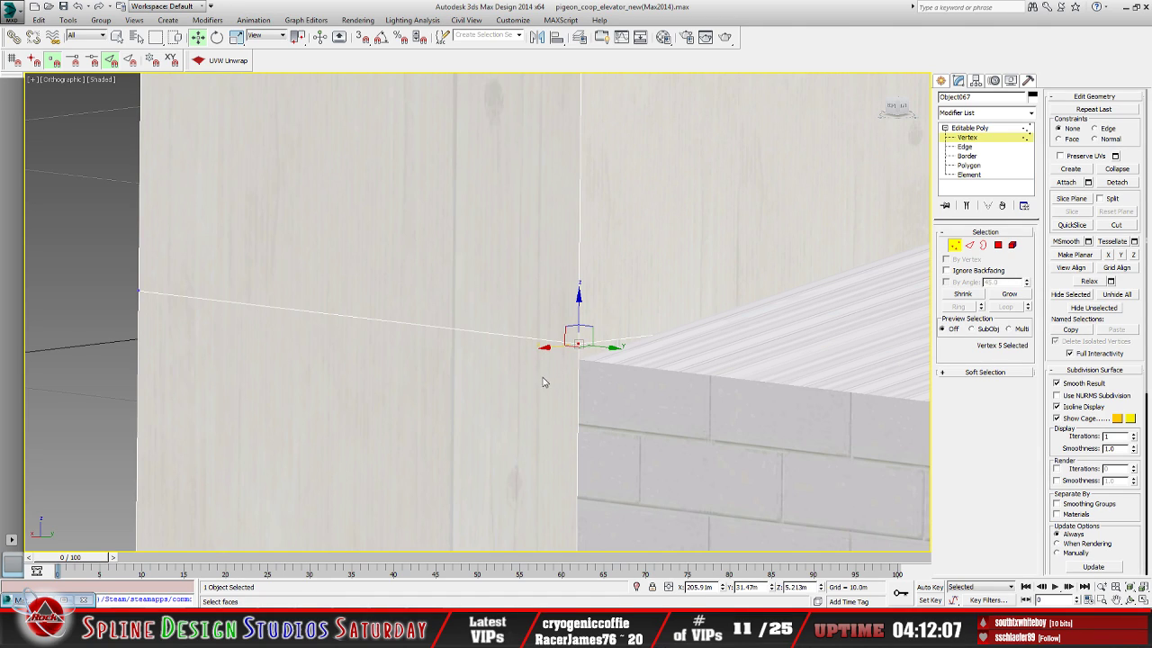
{"action": "double_click", "coordinate": [810, 588]}
{"action": "right_click", "coordinate": [798, 590]}
{"action": "left_click", "coordinate": [833, 463]}
{"action": "key", "text": "ctrl+v"}
{"action": "key", "text": "Return"}
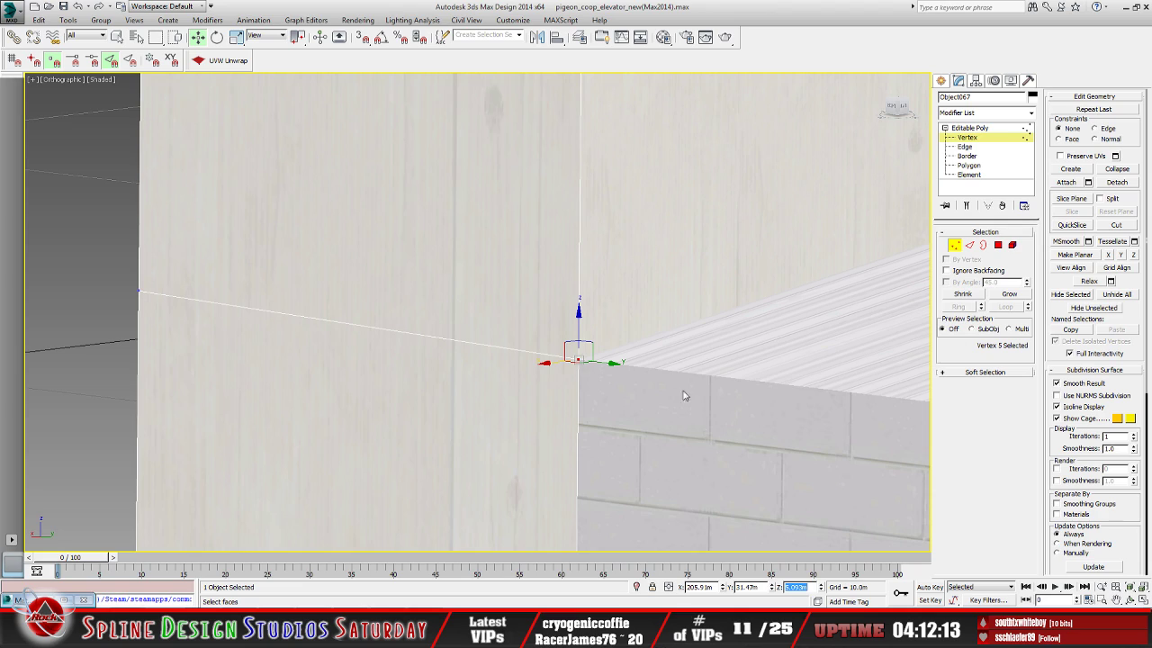
Give the vertex at the other end of the wooden end wall's horizontal edge the same Z coordinate, 5.093 m
{"action": "middle_click_drag", "start_coordinate": [131, 294], "coordinate": [358, 335]}
{"action": "left_click_drag", "start_coordinate": [381, 350], "coordinate": [380, 350]}
{"action": "double_click", "coordinate": [797, 587]}
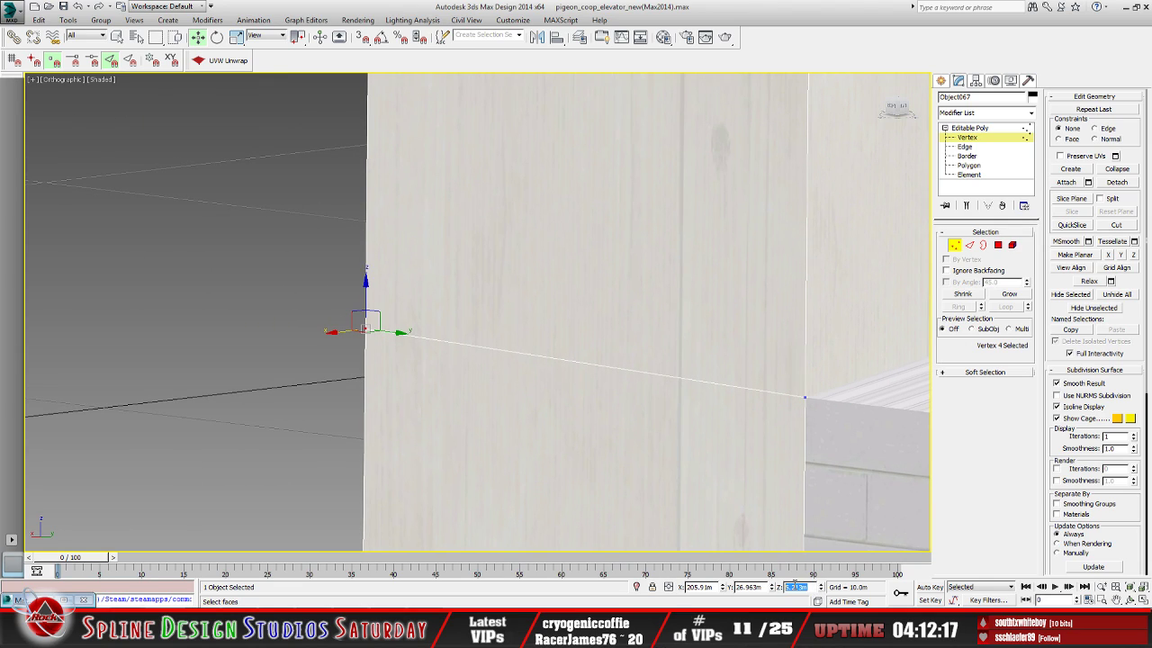
{"action": "right_click", "coordinate": [798, 587]}
{"action": "mouse_move", "coordinate": [534, 414]}
{"action": "middle_mouse_down", "text": "alt"}
{"action": "mouse_move", "coordinate": [759, 384]}
{"action": "mouse_move", "coordinate": [478, 366]}
{"action": "mouse_move", "coordinate": [479, 410]}
{"action": "middle_mouse_up", "text": "alt"}
{"action": "left_click", "coordinate": [410, 381]}
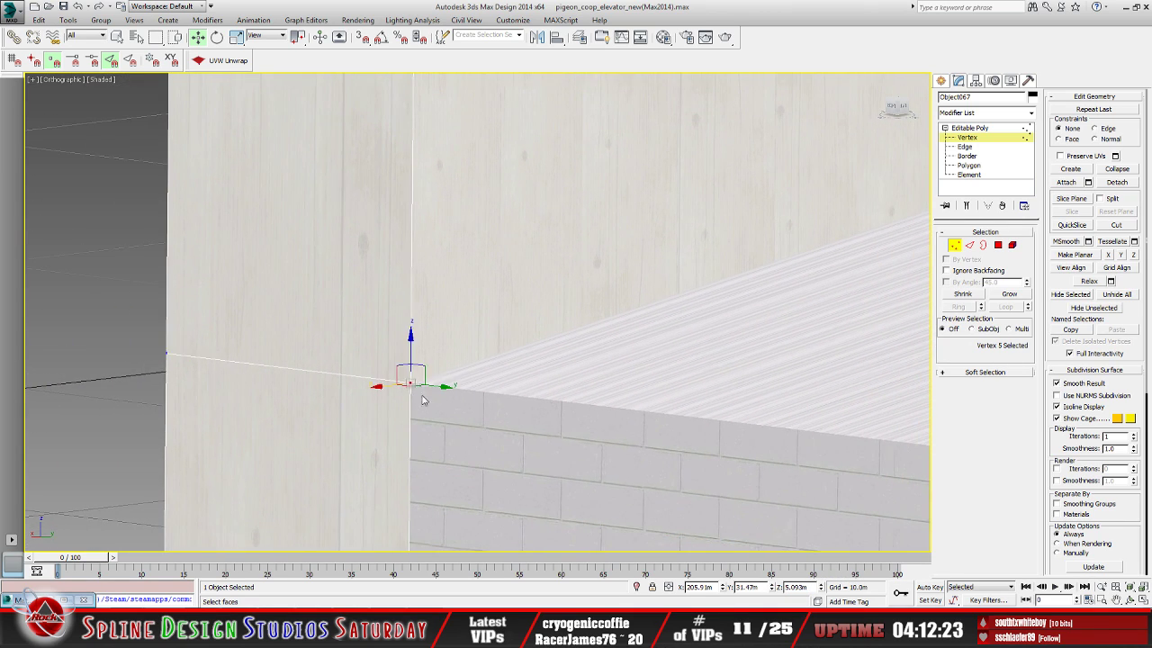
Examine the wooden extension and brick lean-to from the rear, the end wall and the dock side
{"action": "left_click", "coordinate": [1130, 599]}
{"action": "left_click_drag", "start_coordinate": [488, 399], "coordinate": [459, 378]}
{"action": "left_click_drag", "start_coordinate": [454, 333], "coordinate": [450, 399]}
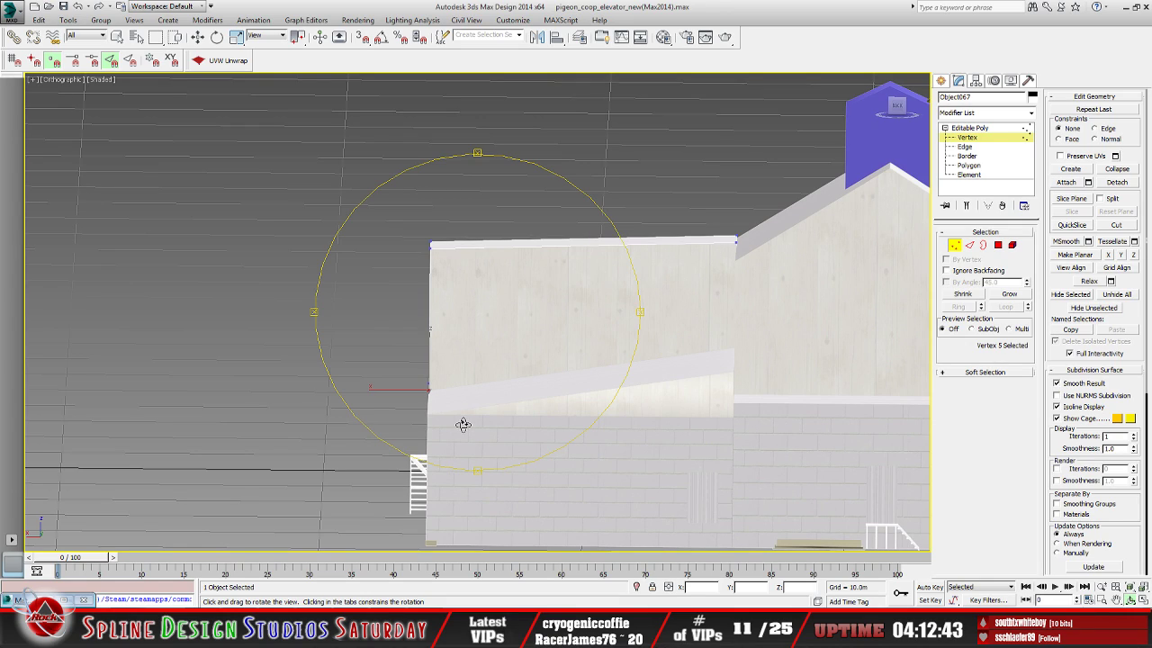
{"action": "left_click_drag", "start_coordinate": [511, 380], "coordinate": [688, 379]}
{"action": "left_click_drag", "start_coordinate": [455, 411], "coordinate": [484, 427]}
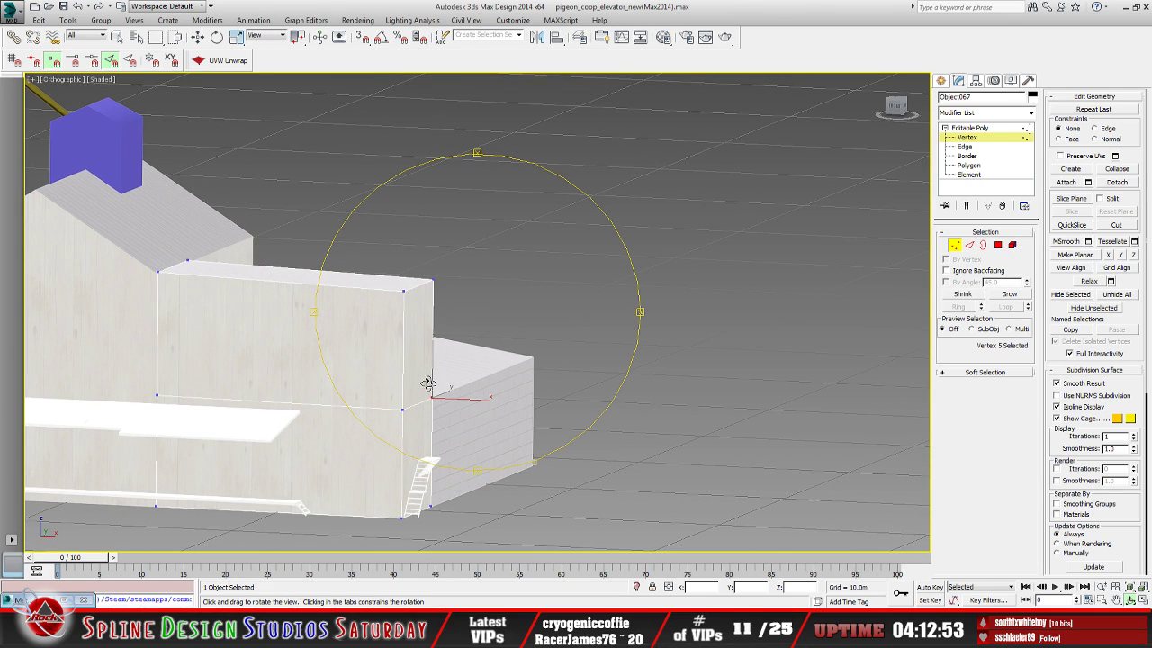
{"action": "left_click_drag", "start_coordinate": [437, 381], "coordinate": [449, 375]}
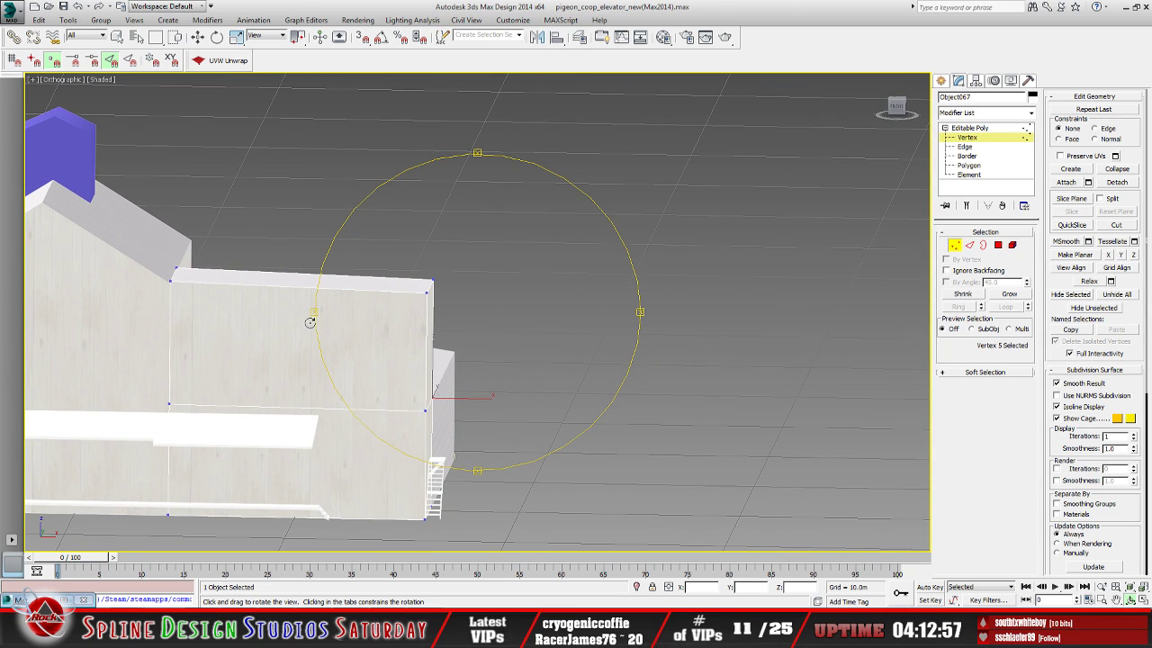
{"action": "left_click_drag", "start_coordinate": [381, 372], "coordinate": [478, 362]}
{"action": "middle_click_drag", "start_coordinate": [360, 359], "coordinate": [473, 381]}
{"action": "left_click_drag", "start_coordinate": [473, 381], "coordinate": [504, 383]}
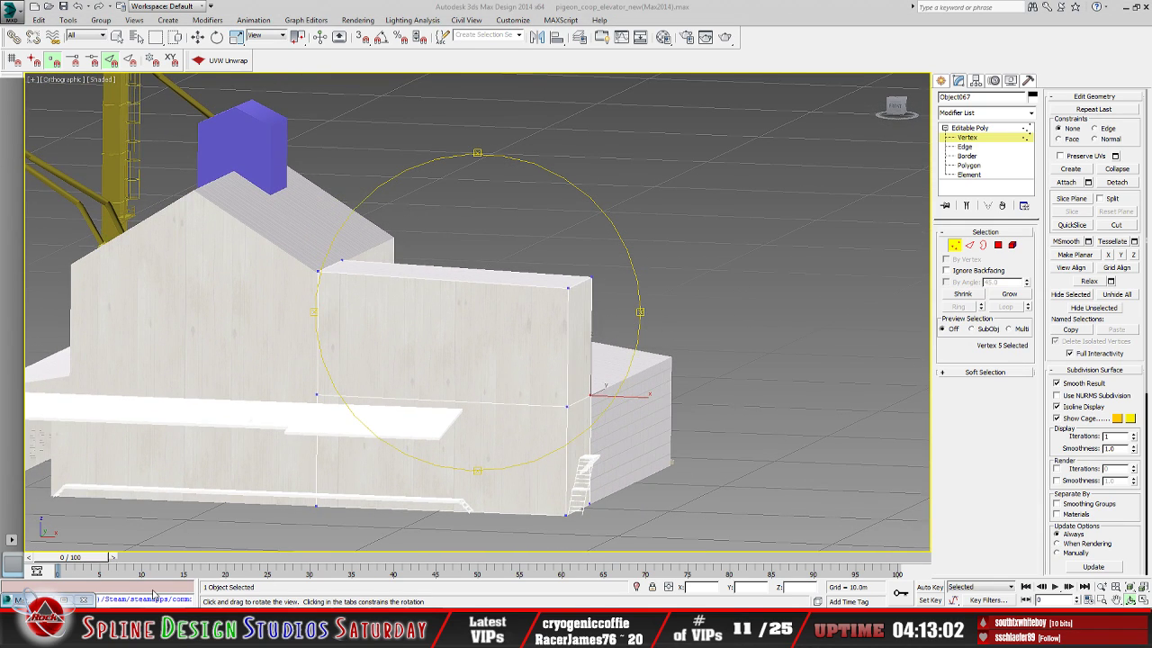
Switch to the browser and compare the feed mill reference photos from IMG_7521.JPG to IMG_7525.JPG, then return to the model
{"action": "key", "text": "alt+Tab"}
{"action": "left_click", "coordinate": [21, 334]}
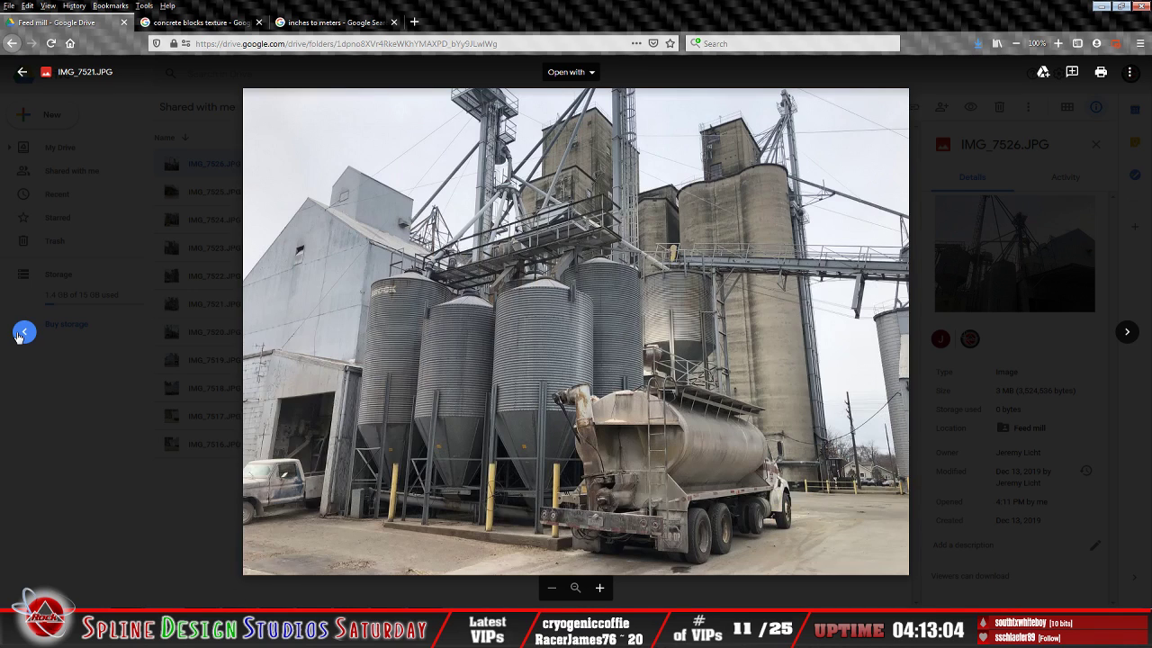
{"action": "left_click", "coordinate": [21, 334]}
{"action": "left_click", "coordinate": [22, 334]}
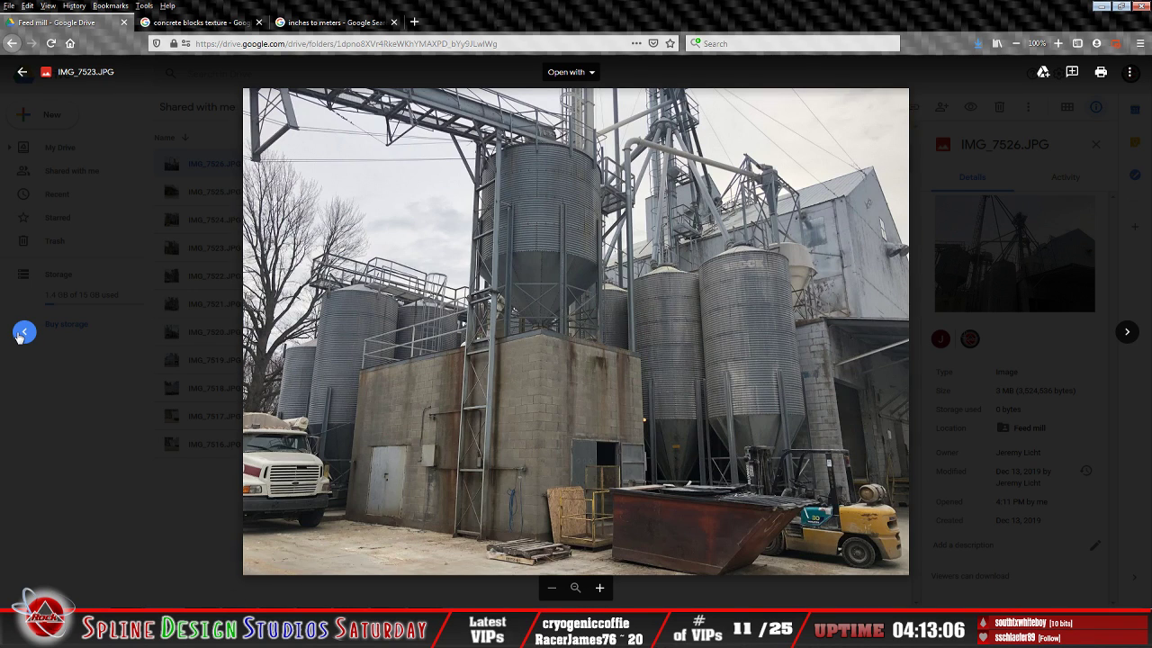
{"action": "left_click", "coordinate": [21, 334]}
{"action": "left_click", "coordinate": [22, 334]}
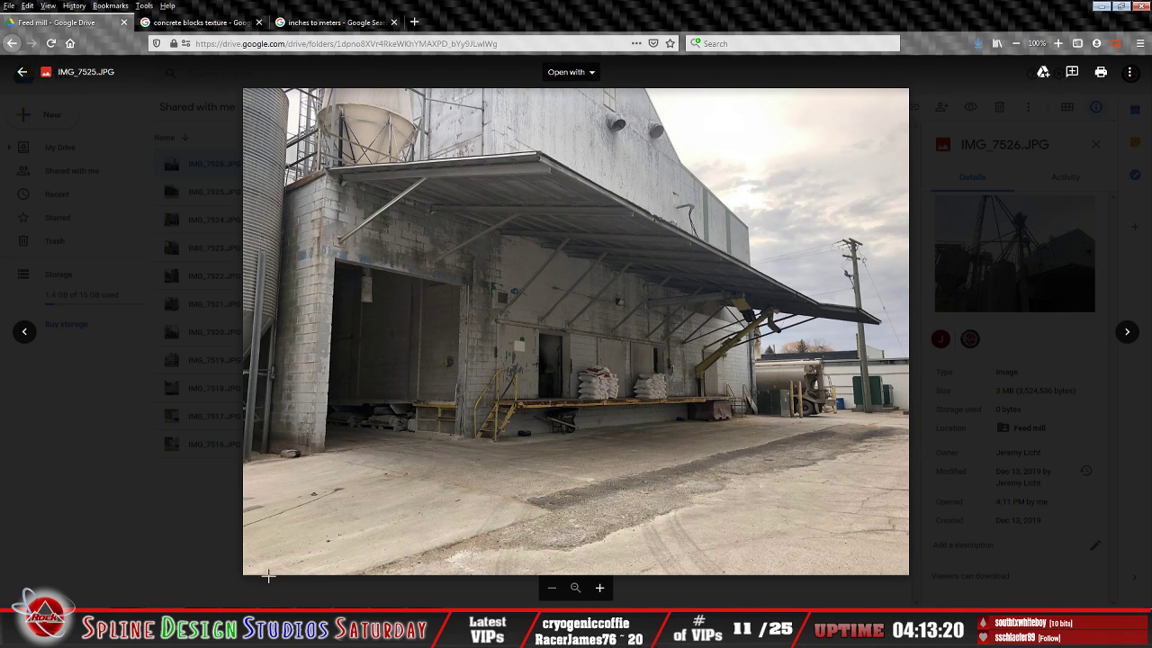
{"action": "key", "text": "alt+Tab"}
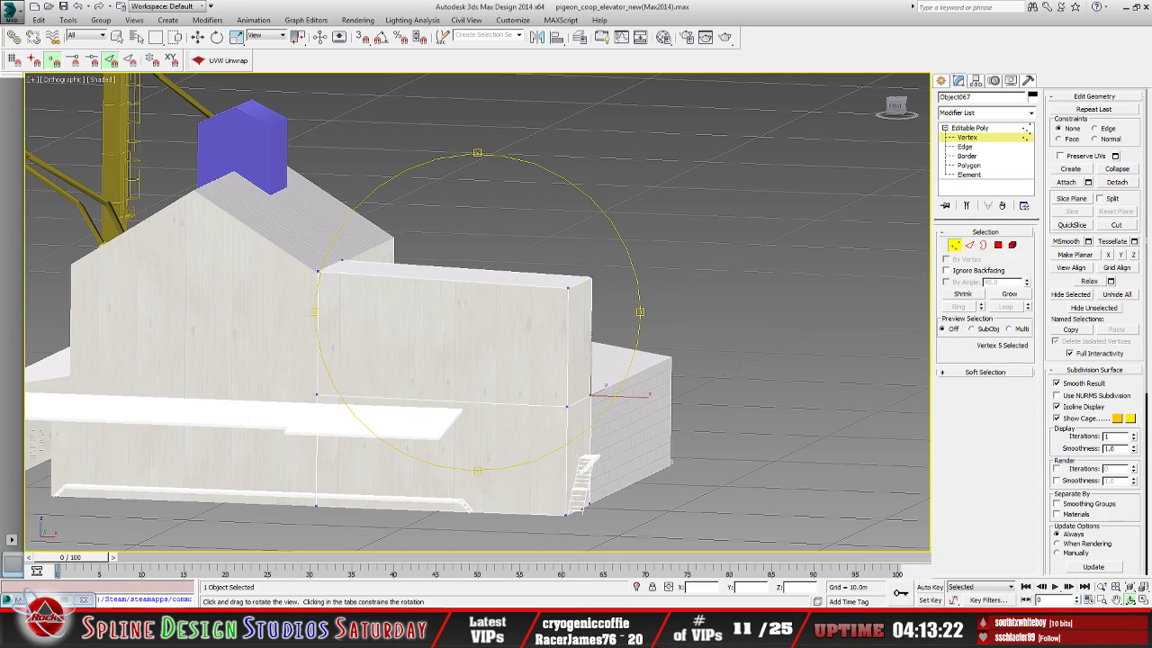
Inspect the building from all around, including the loading dock awning, lean-to roofs, rear brick walls and elevator legs
{"action": "left_click_drag", "start_coordinate": [444, 395], "coordinate": [711, 357]}
{"action": "left_click_drag", "start_coordinate": [477, 341], "coordinate": [527, 370]}
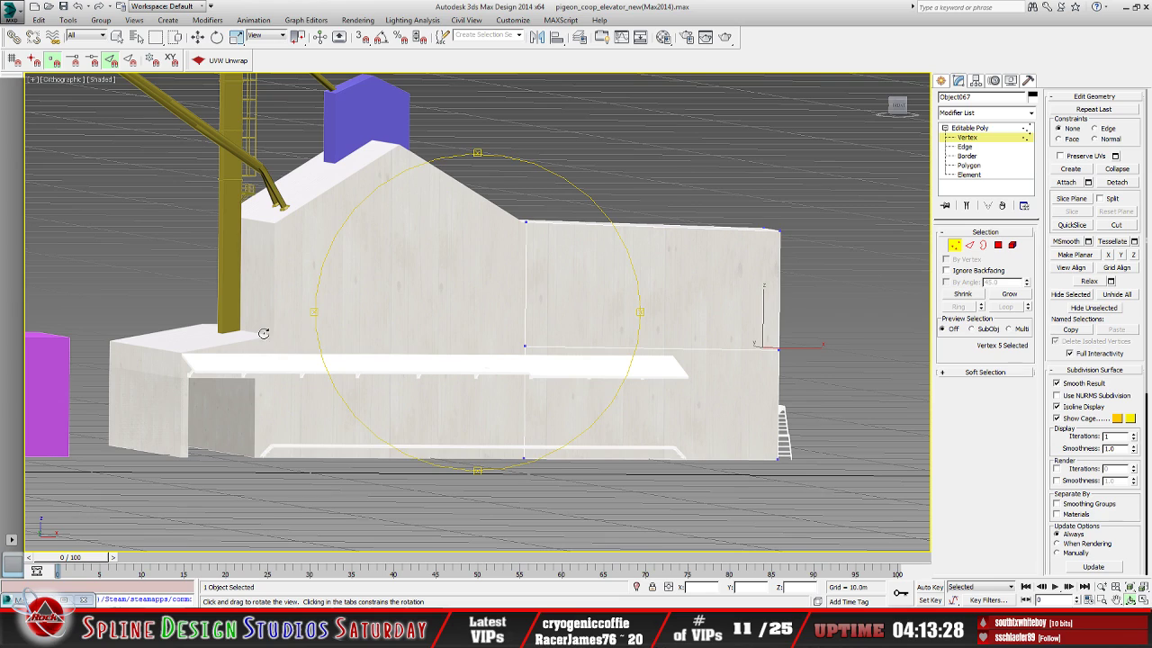
{"action": "left_click_drag", "start_coordinate": [453, 386], "coordinate": [462, 401]}
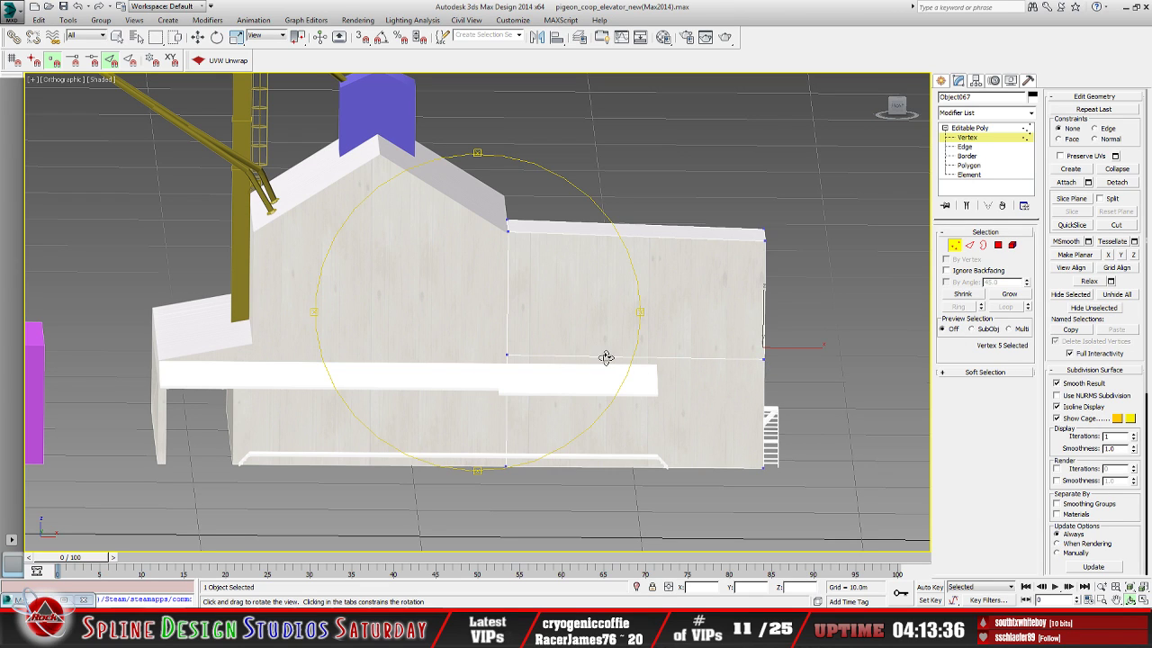
{"action": "left_click_drag", "start_coordinate": [560, 381], "coordinate": [501, 394]}
{"action": "left_click_drag", "start_coordinate": [558, 362], "coordinate": [424, 393]}
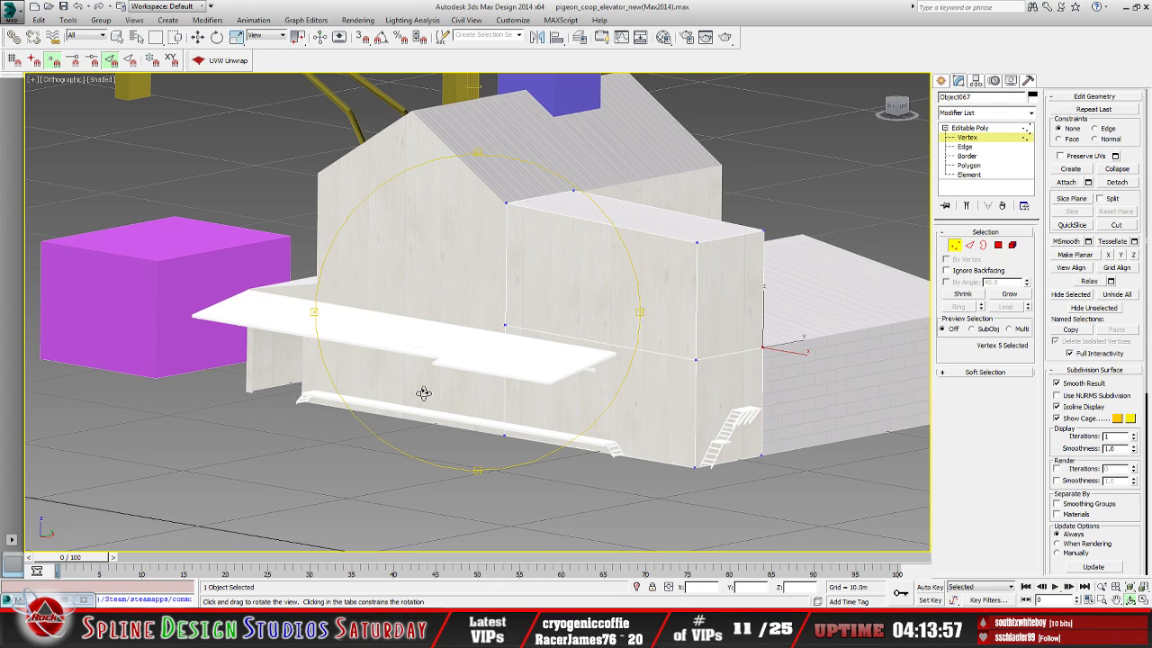
{"action": "mouse_move", "coordinate": [463, 417]}
{"action": "left_mouse_down"}
{"action": "mouse_move", "coordinate": [450, 404]}
{"action": "mouse_move", "coordinate": [501, 397]}
{"action": "mouse_move", "coordinate": [484, 413]}
{"action": "left_mouse_up"}
{"action": "left_click_drag", "start_coordinate": [767, 362], "coordinate": [489, 411]}
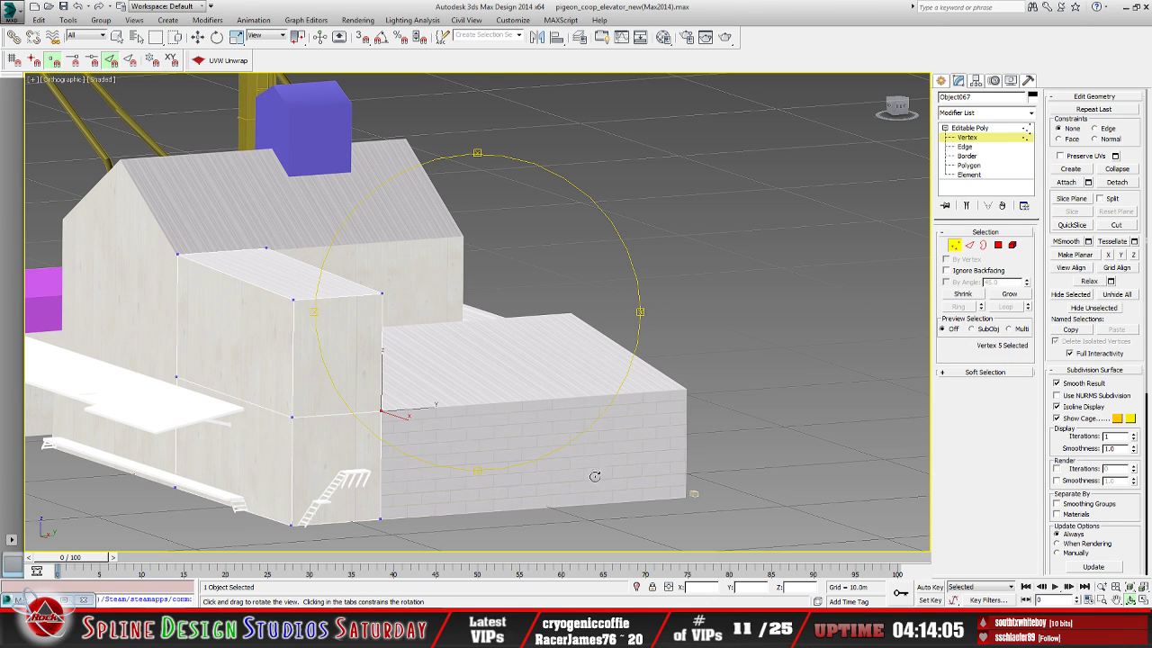
{"action": "left_click_drag", "start_coordinate": [367, 369], "coordinate": [443, 371]}
{"action": "left_click_drag", "start_coordinate": [513, 360], "coordinate": [391, 342]}
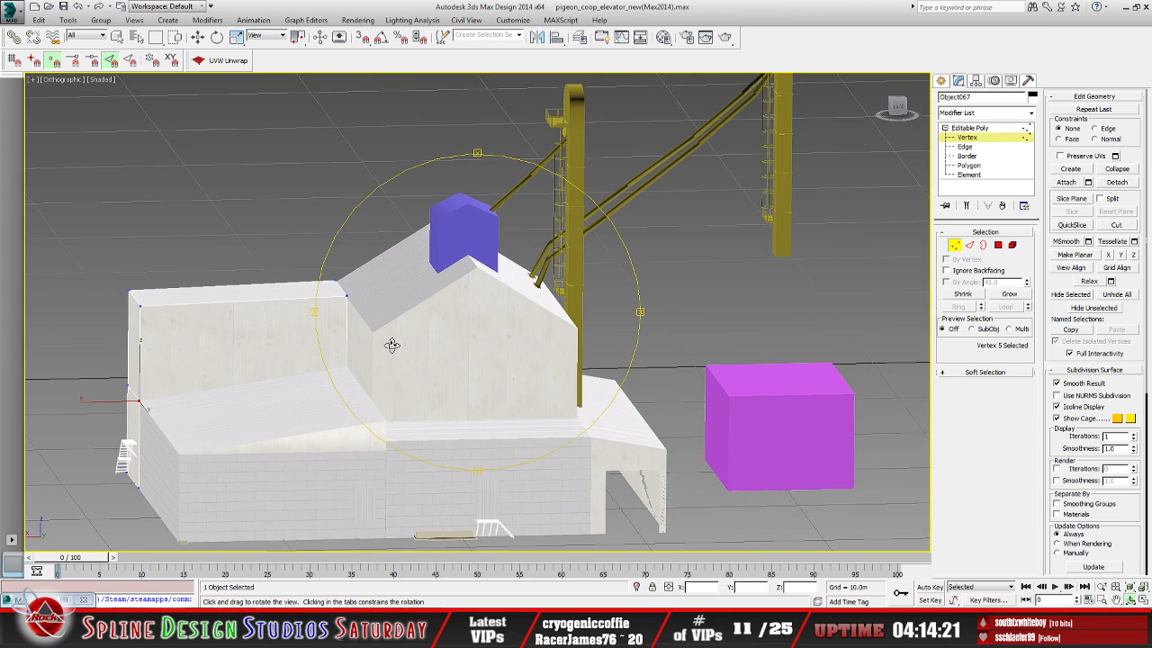
{"action": "middle_click_drag", "start_coordinate": [459, 358], "coordinate": [487, 326]}
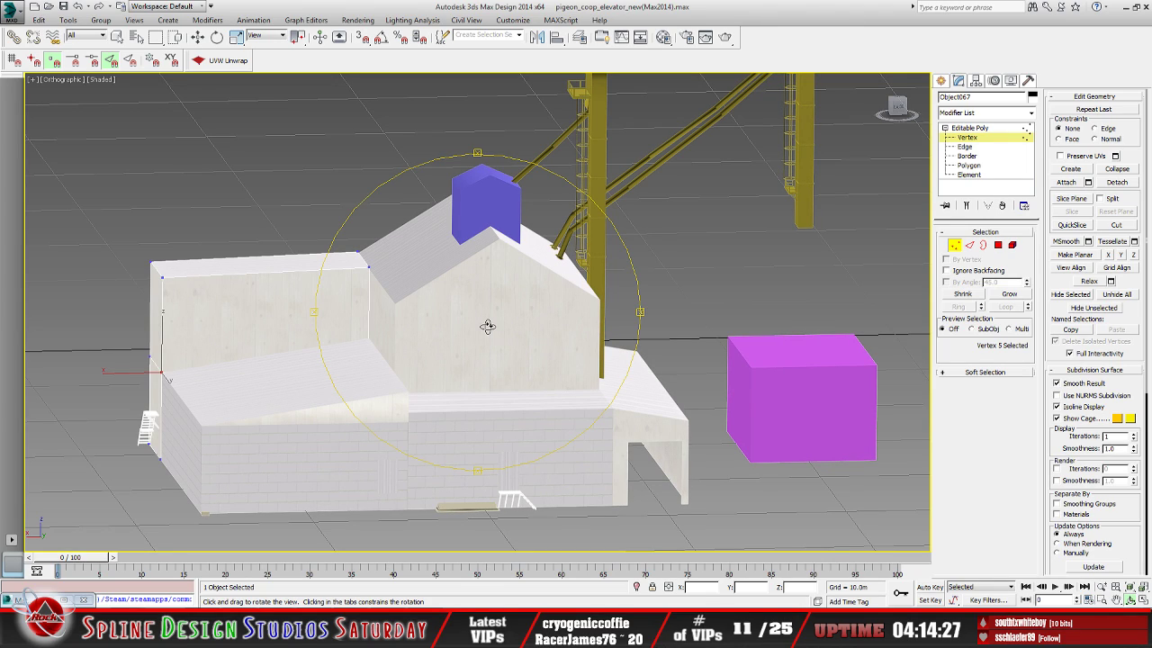
{"action": "left_click_drag", "start_coordinate": [522, 318], "coordinate": [551, 342]}
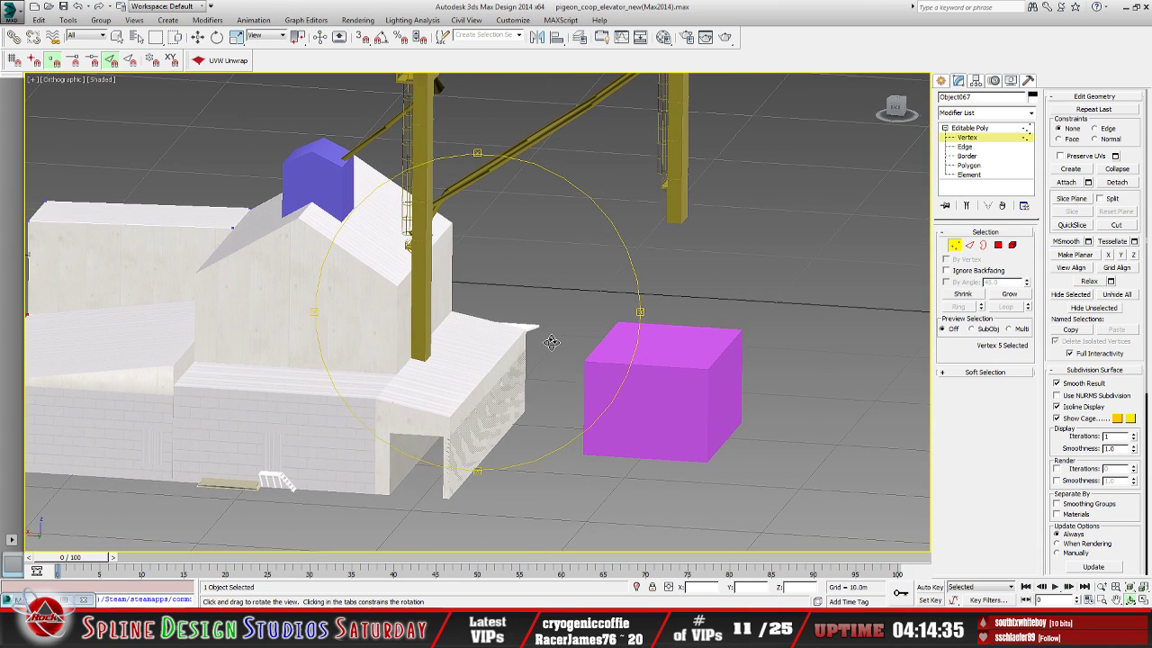
{"action": "left_click_drag", "start_coordinate": [407, 366], "coordinate": [448, 436]}
{"action": "scroll", "coordinate": [547, 327], "scroll_direction": "up", "scroll_amount": 10}
{"action": "left_click_drag", "start_coordinate": [478, 389], "coordinate": [470, 411]}
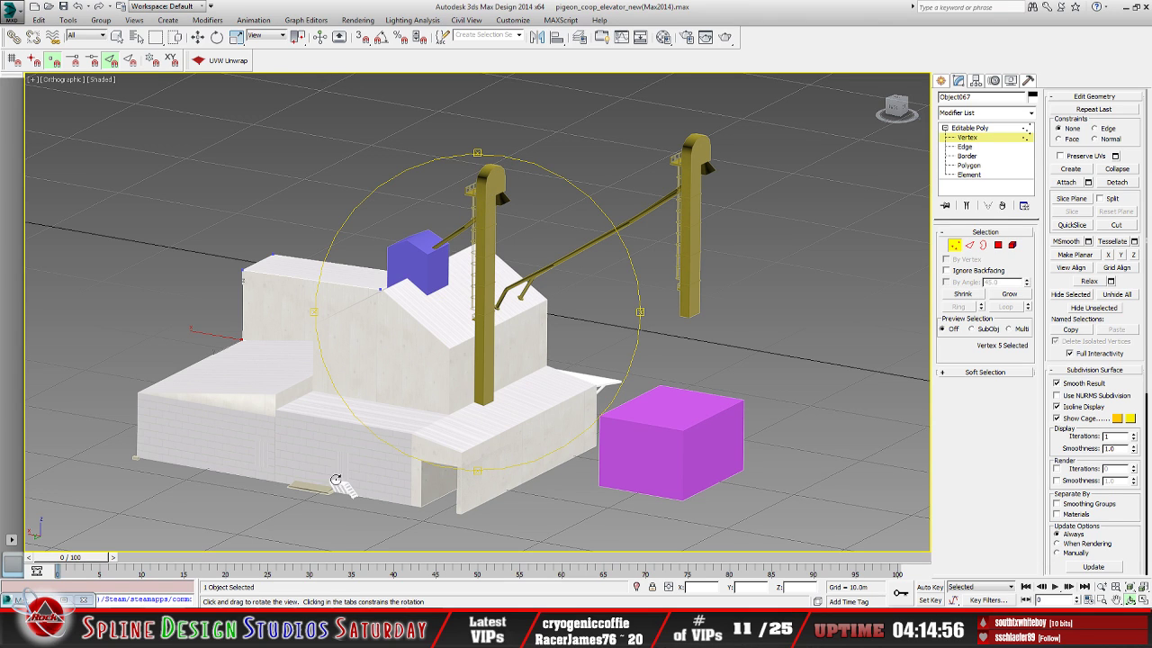
{"action": "left_click_drag", "start_coordinate": [377, 457], "coordinate": [497, 410]}
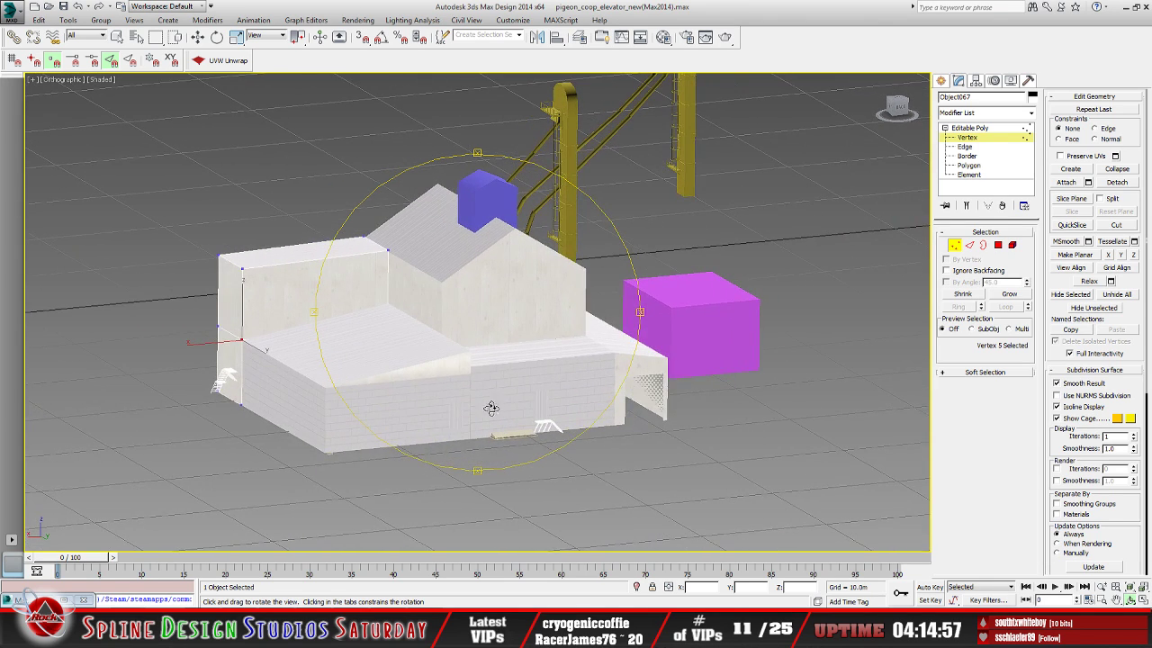
{"action": "left_click_drag", "start_coordinate": [545, 327], "coordinate": [480, 338]}
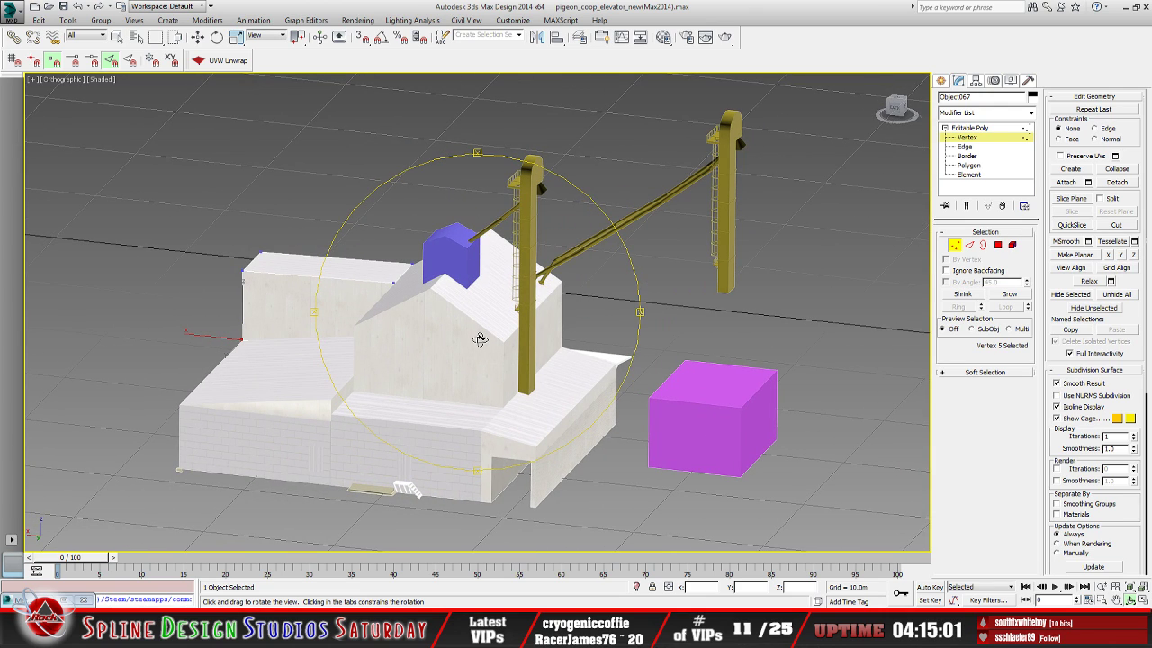
{"action": "left_click_drag", "start_coordinate": [508, 360], "coordinate": [502, 371]}
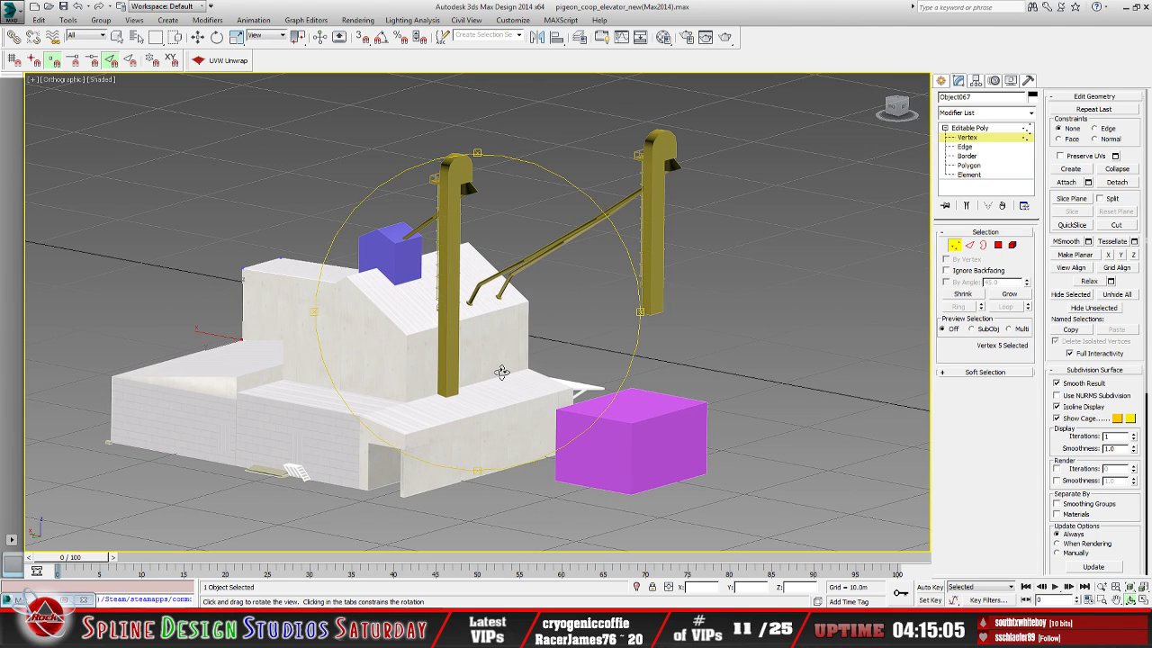
{"action": "left_click_drag", "start_coordinate": [501, 372], "coordinate": [513, 399]}
Leave vertex editing on the wooden extension and select the blue cupola on the main roof for moving
{"action": "left_click", "coordinate": [965, 137]}
{"action": "key", "text": "w"}
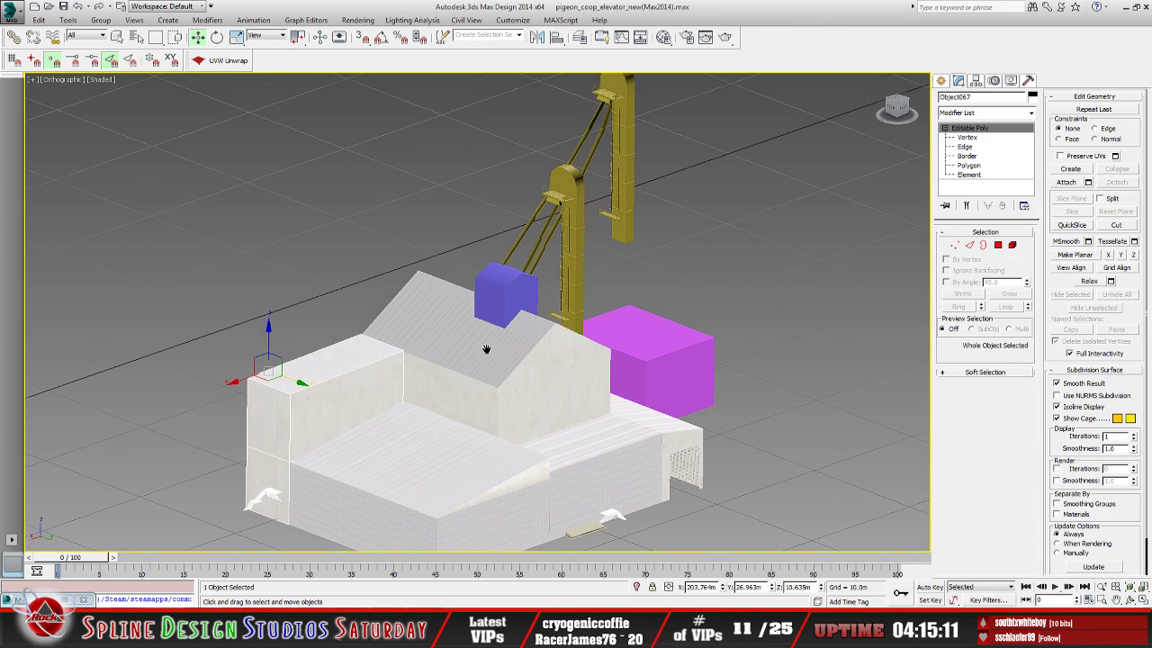
{"action": "scroll", "coordinate": [494, 309], "scroll_direction": "up", "scroll_amount": 6}
{"action": "scroll", "coordinate": [494, 310], "scroll_direction": "up", "scroll_amount": 1}
{"action": "left_click", "coordinate": [500, 299]}
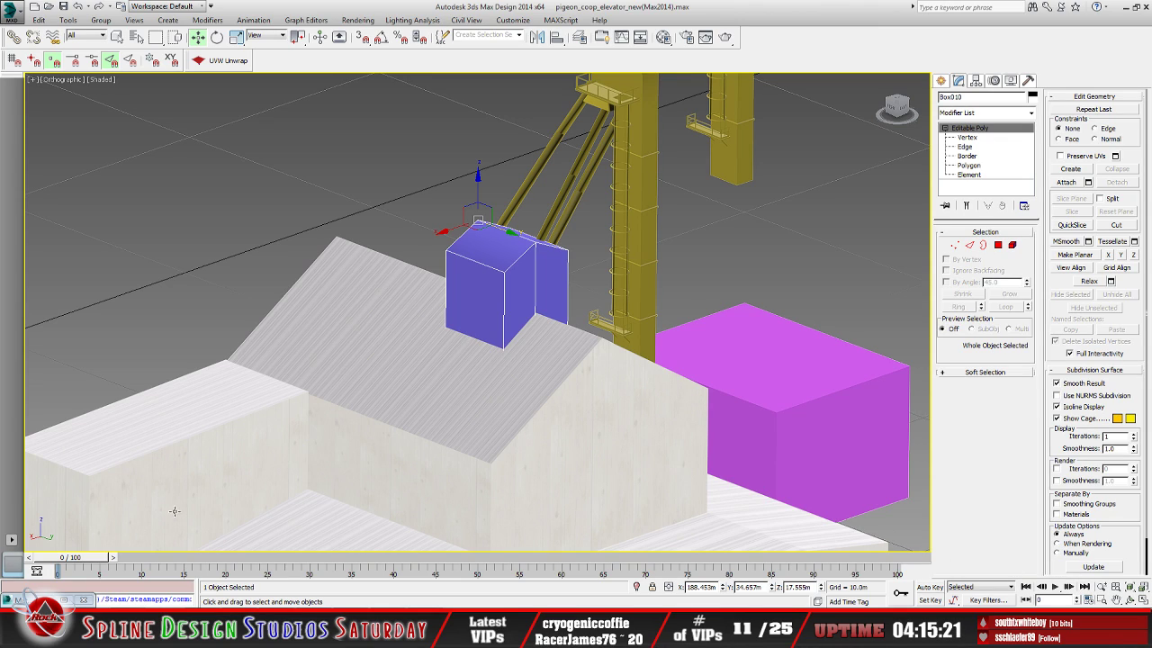
Assign the feedMill_mat material to the rooftop cupola and add an Unwrap UVW modifier to it
{"action": "key", "text": "m"}
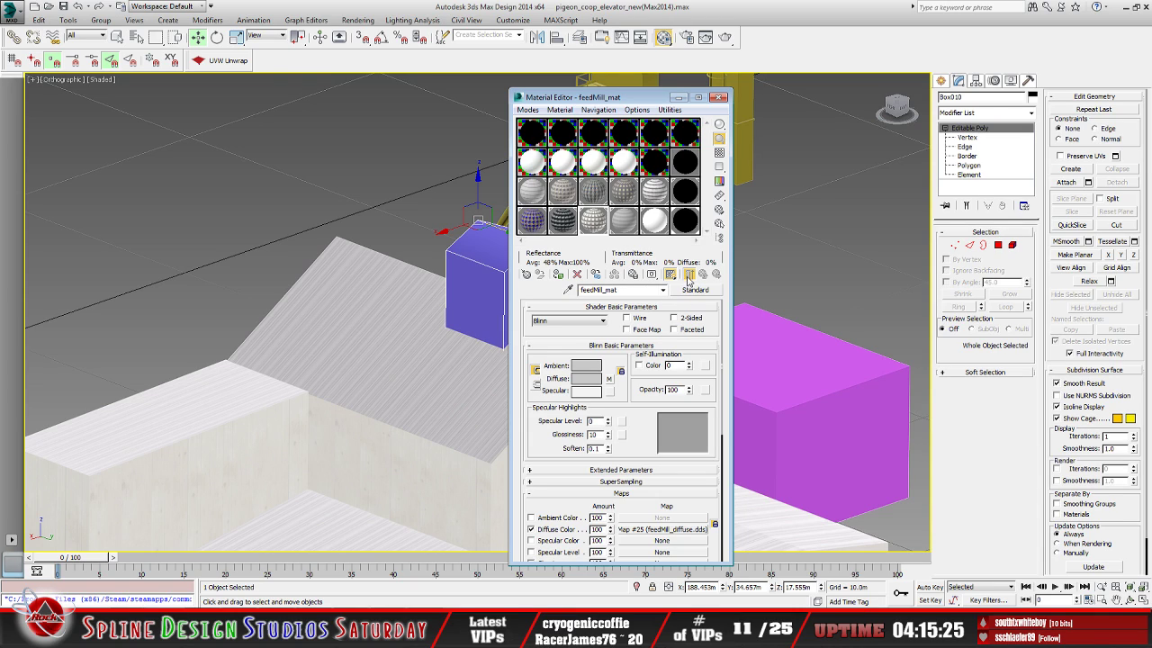
{"action": "left_click", "coordinate": [558, 274]}
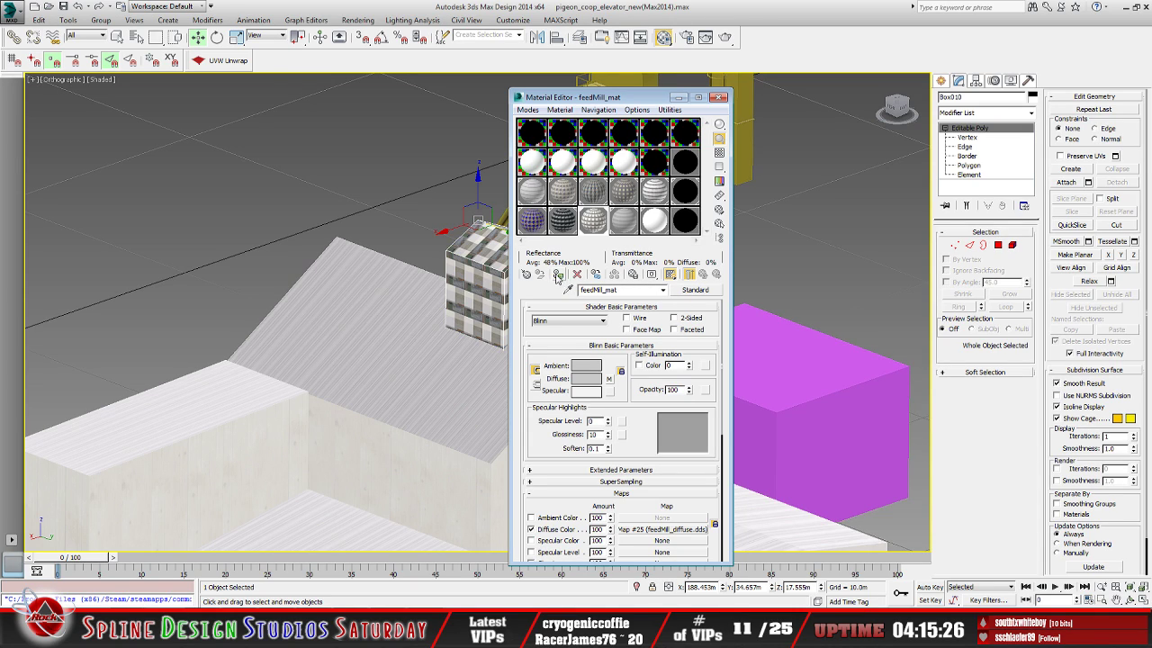
{"action": "left_click", "coordinate": [678, 97]}
{"action": "left_click", "coordinate": [220, 60]}
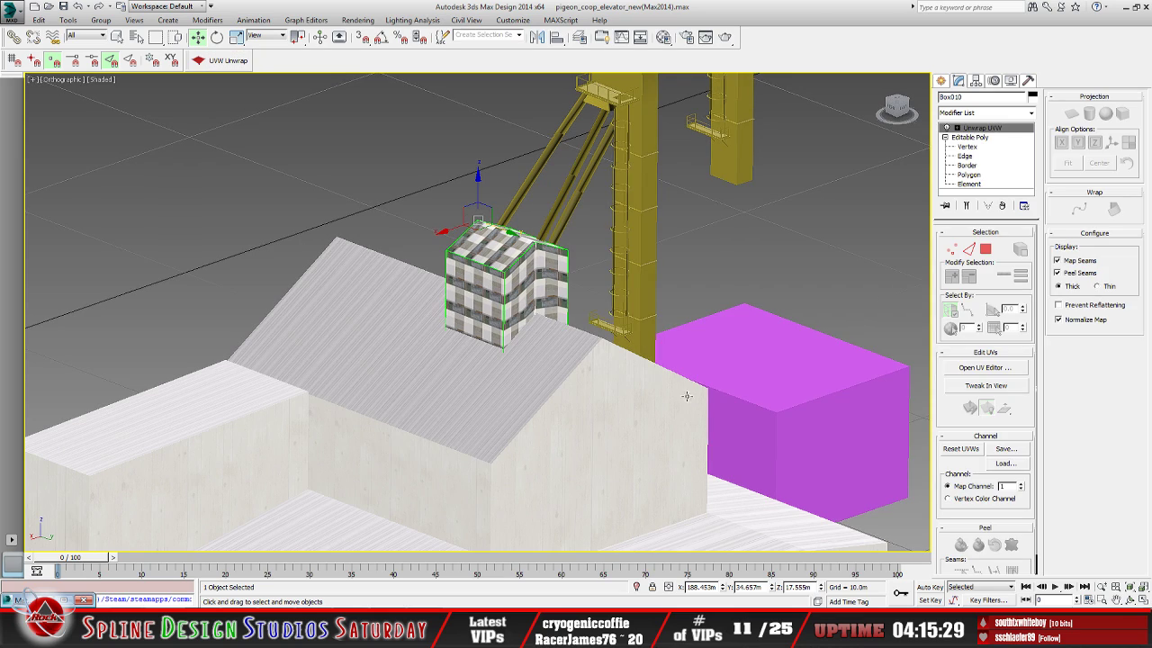
Open the cupola's UVs in the UV editor with feedMill_diffuse.dds as background and enlarge the editor window
{"action": "left_click", "coordinate": [986, 368]}
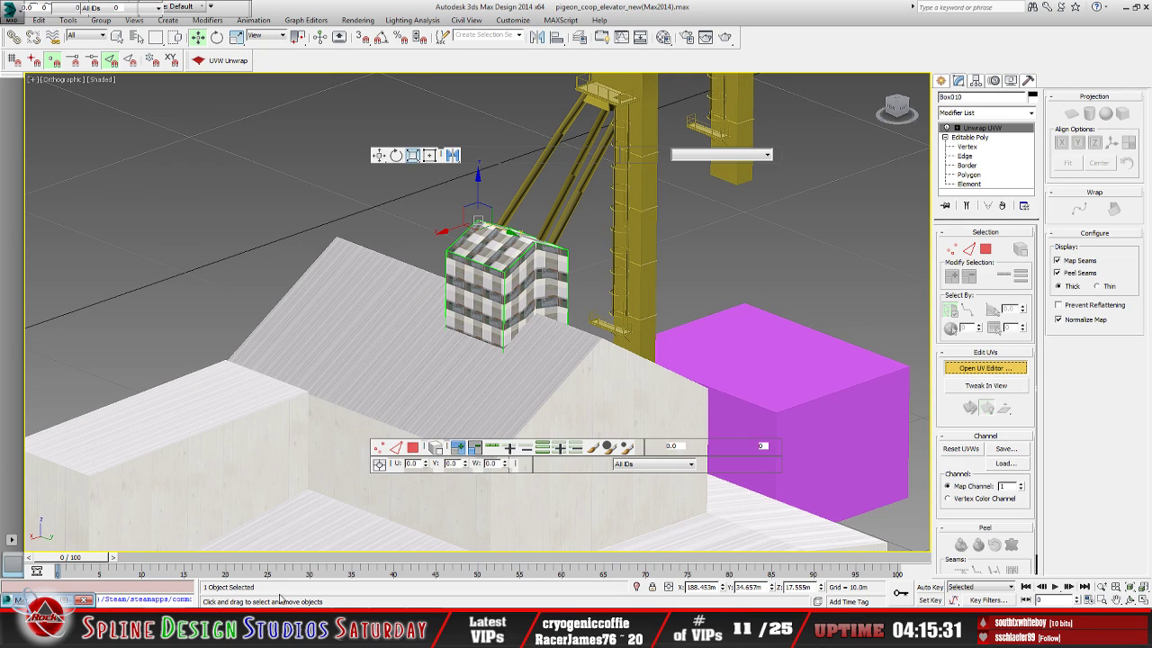
{"action": "left_click", "coordinate": [399, 83]}
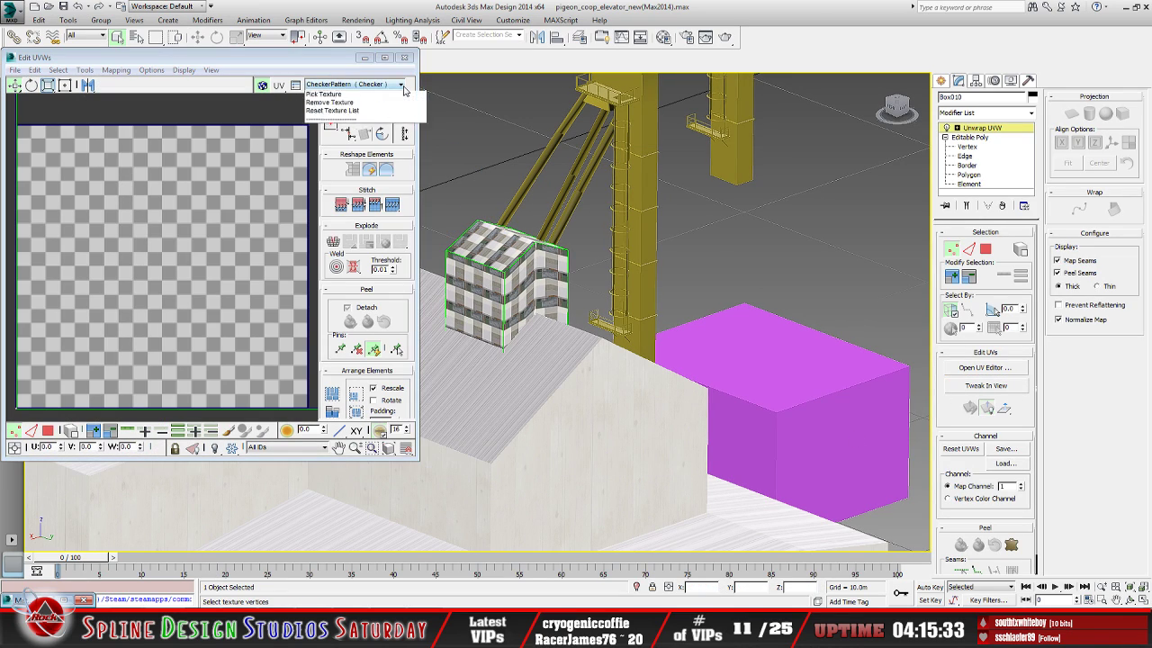
{"action": "left_click", "coordinate": [360, 106]}
{"action": "scroll", "coordinate": [209, 268], "scroll_direction": "down", "scroll_amount": 5}
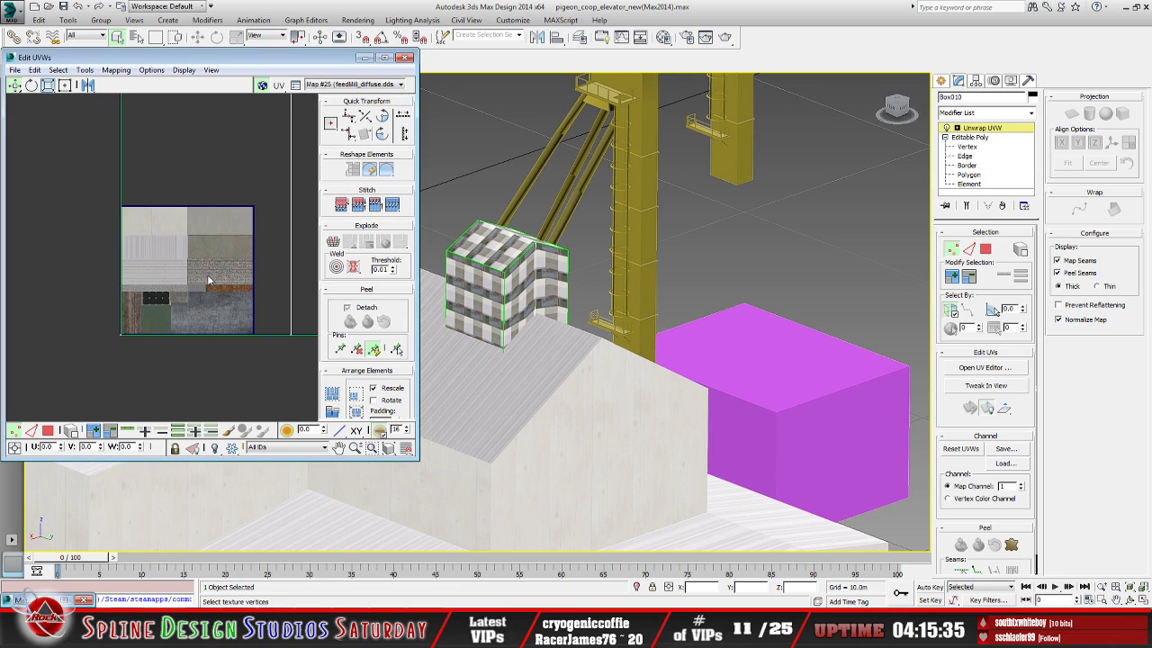
{"action": "left_click_drag", "start_coordinate": [412, 455], "coordinate": [660, 545]}
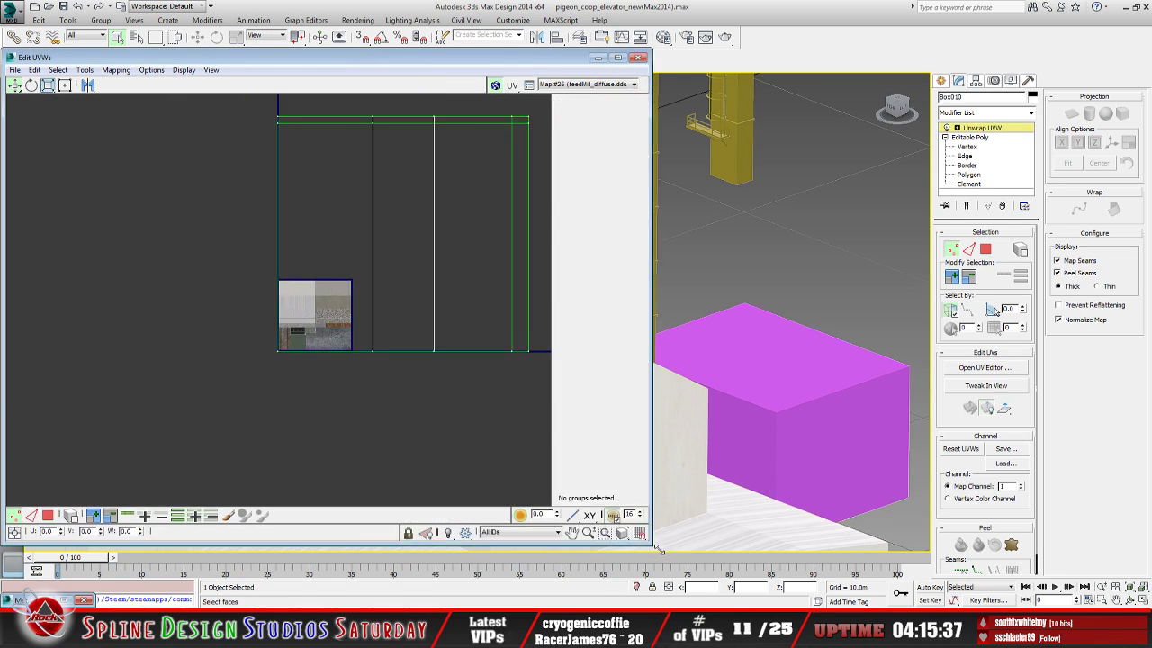
{"action": "middle_click_drag", "start_coordinate": [407, 383], "coordinate": [278, 404]}
{"action": "scroll", "coordinate": [332, 369], "scroll_direction": "up", "scroll_amount": 1}
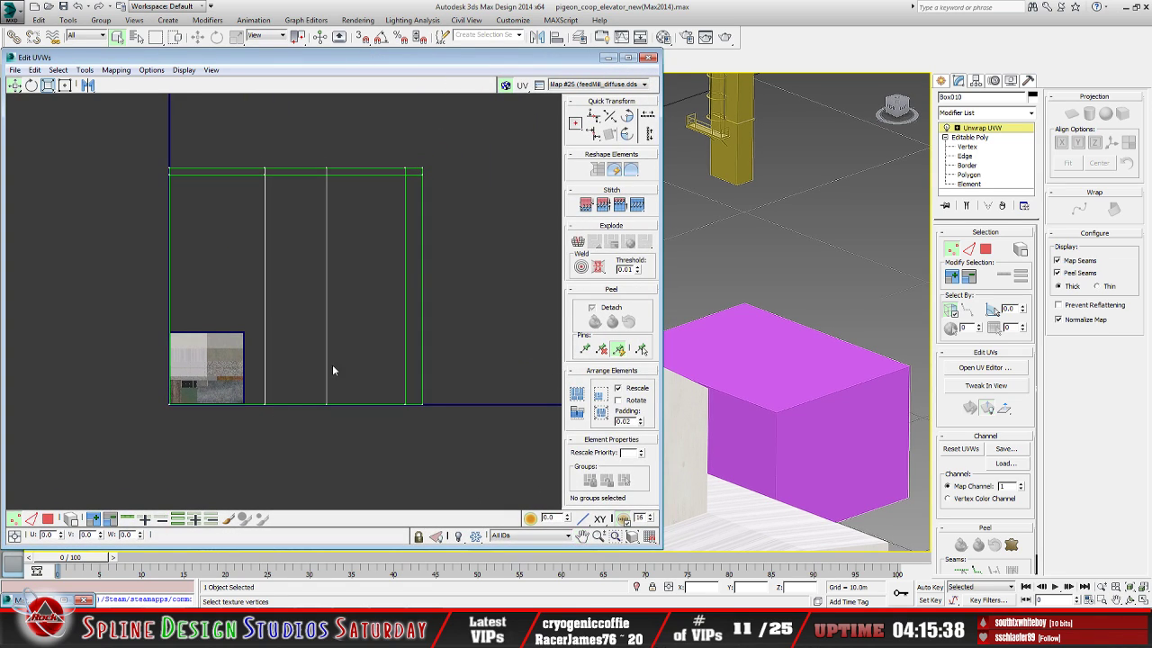
Select both polygons of the cupola's near gable end at the Unwrap UVW polygon level
{"action": "left_click", "coordinate": [606, 57]}
{"action": "scroll", "coordinate": [477, 314], "scroll_direction": "up", "scroll_amount": 2}
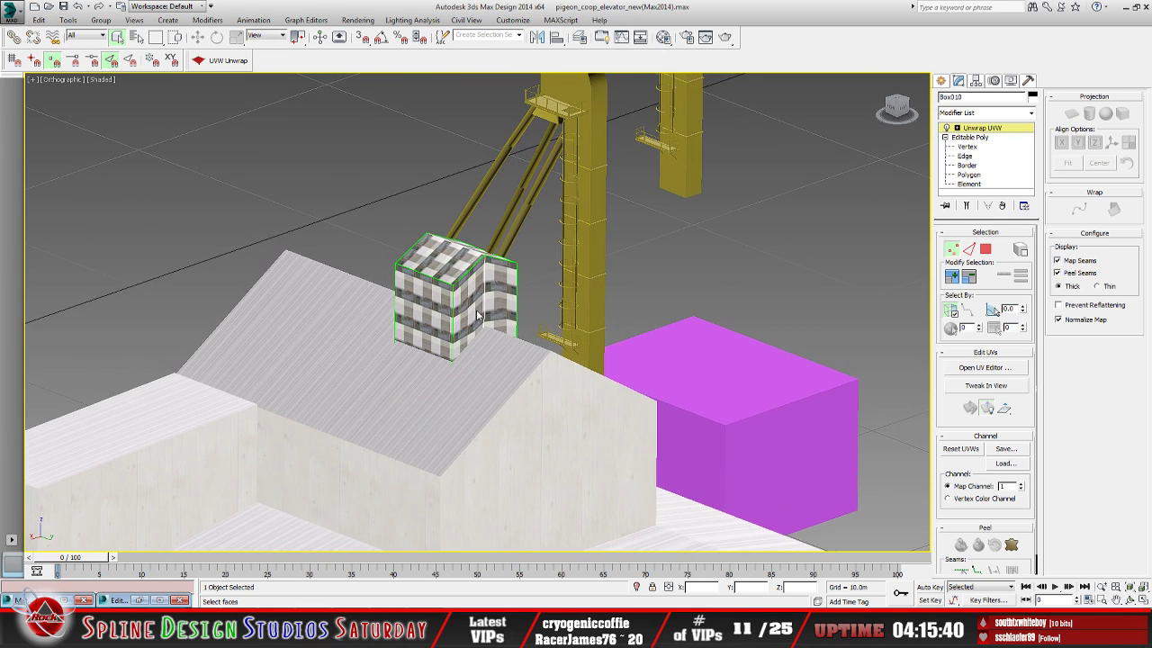
{"action": "left_click", "coordinate": [956, 129]}
{"action": "left_click", "coordinate": [980, 156]}
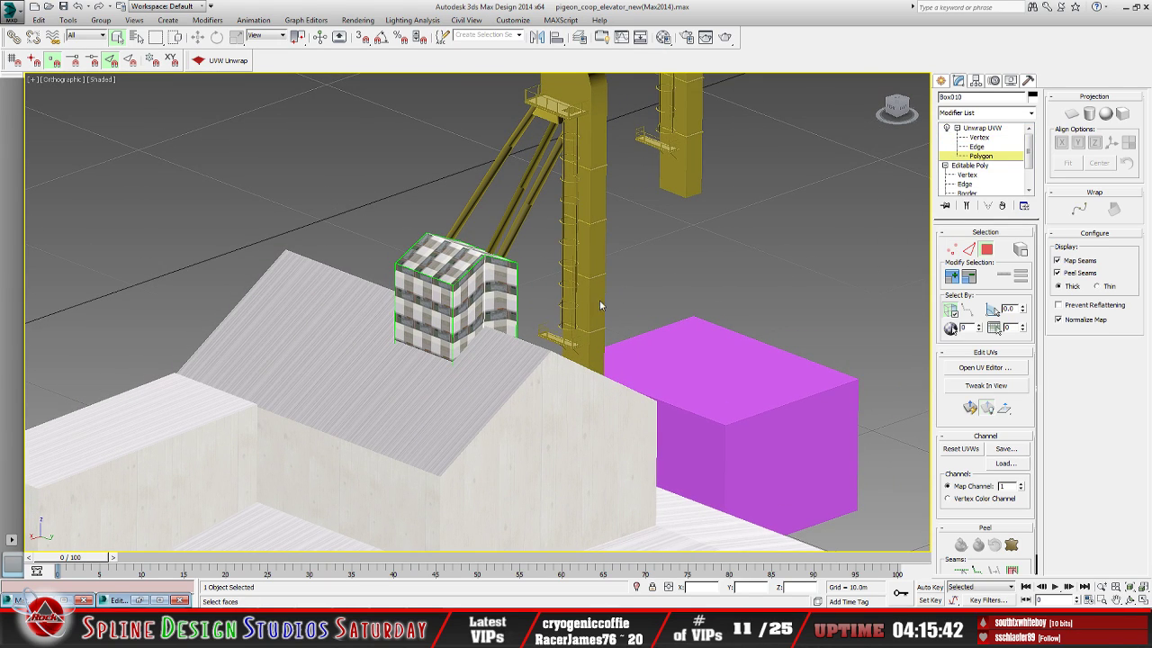
{"action": "left_click", "coordinate": [486, 295]}
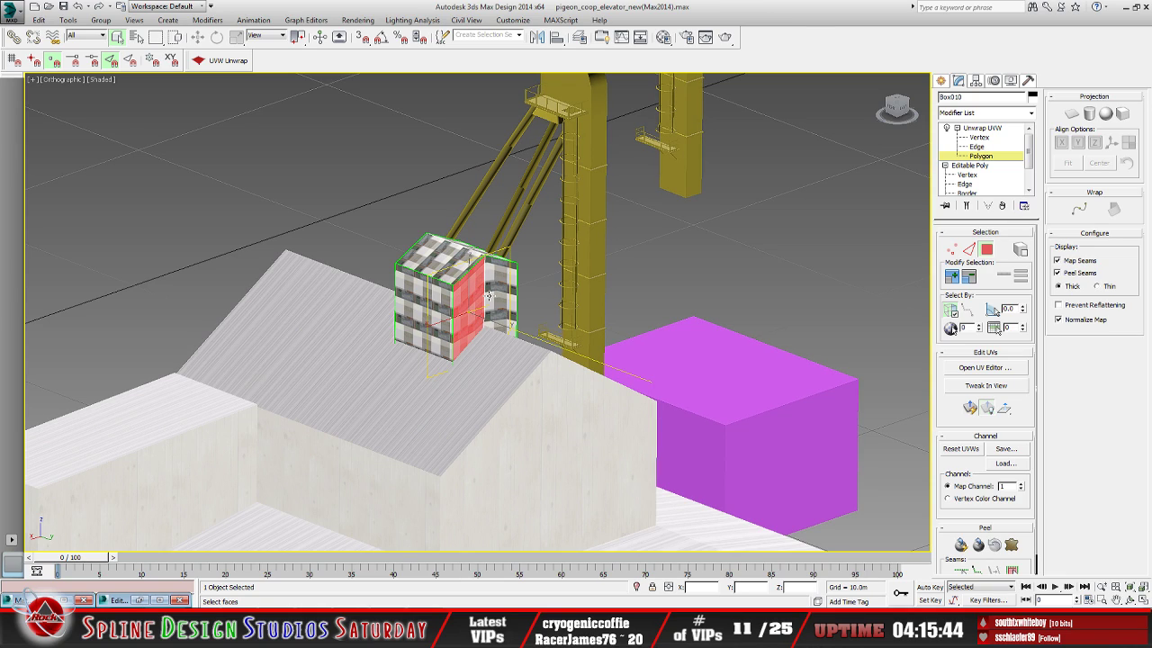
{"action": "left_click", "coordinate": [498, 277]}
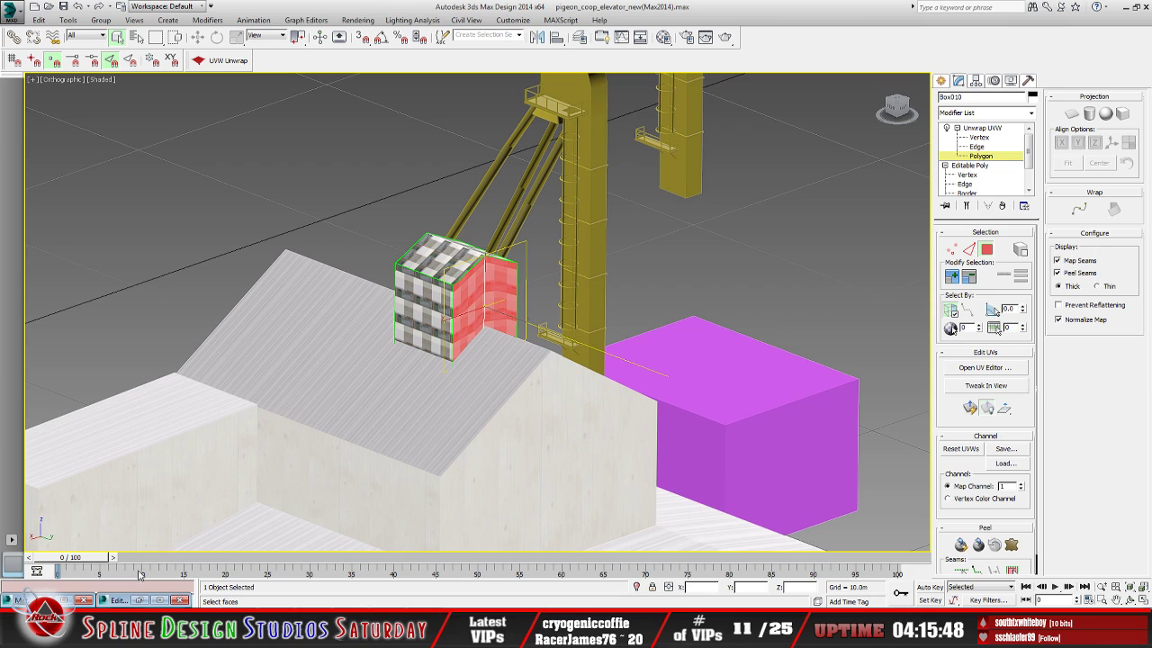
Apply a quick planar map to the selected gable polygons and show only the selected faces in the UV editor
{"action": "left_click", "coordinate": [136, 600]}
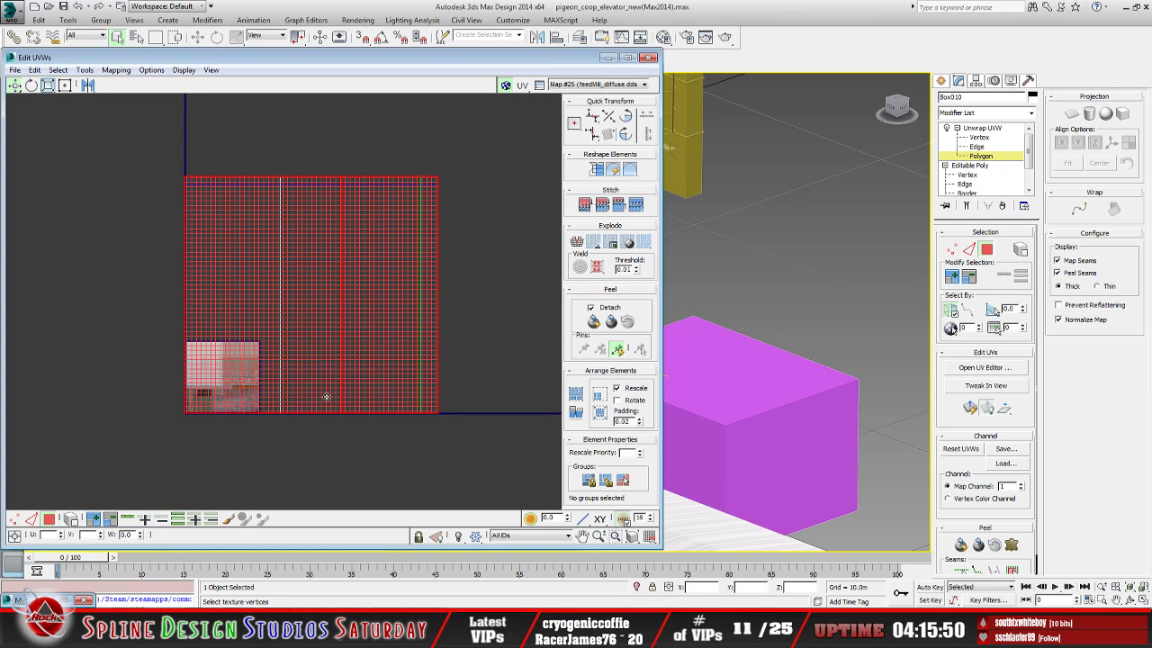
{"action": "left_click", "coordinate": [970, 408]}
{"action": "middle_click_drag", "start_coordinate": [313, 440], "coordinate": [355, 434]}
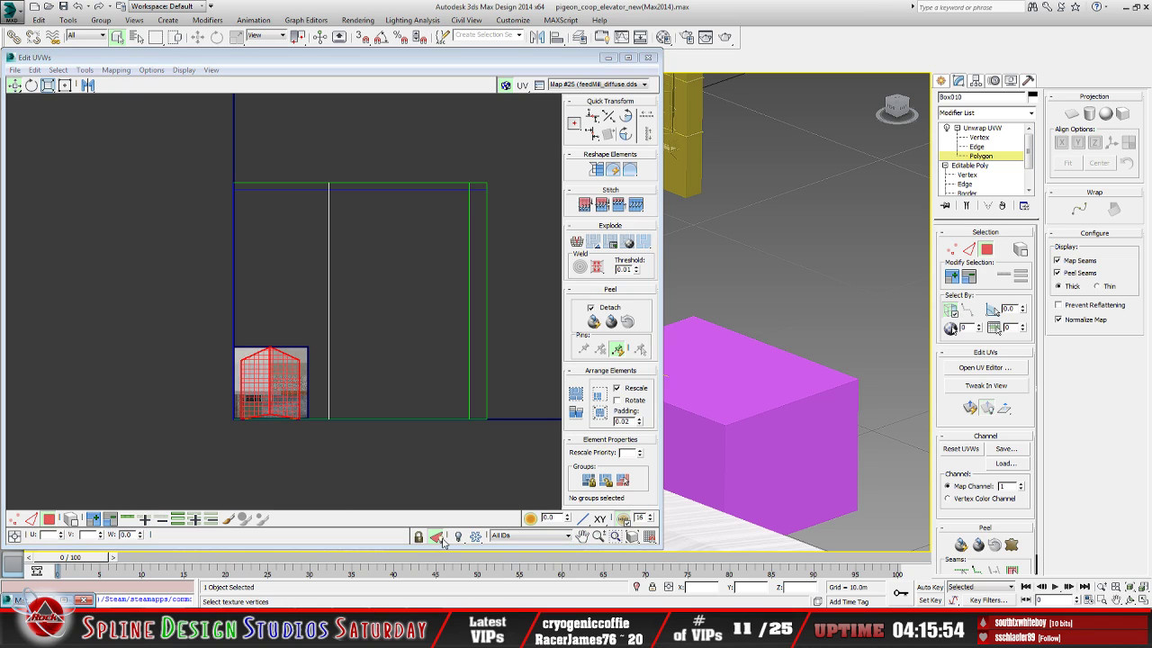
{"action": "scroll", "coordinate": [314, 392], "scroll_direction": "up", "scroll_amount": 4}
{"action": "scroll", "coordinate": [314, 392], "scroll_direction": "up", "scroll_amount": 3}
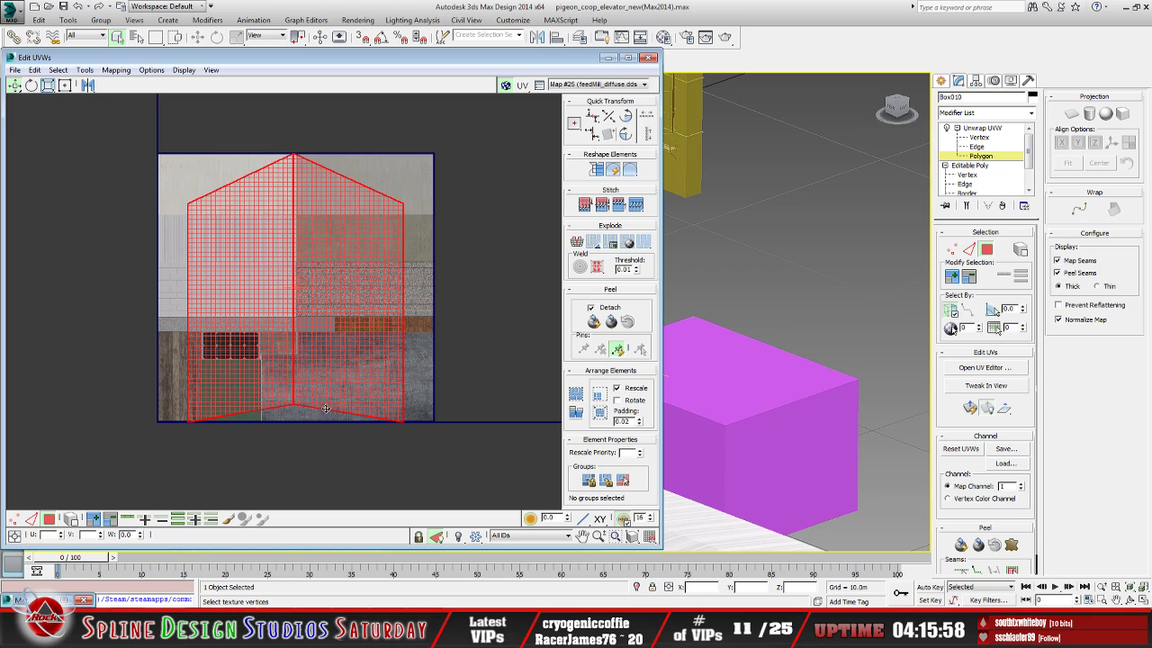
{"action": "left_click", "coordinate": [608, 56]}
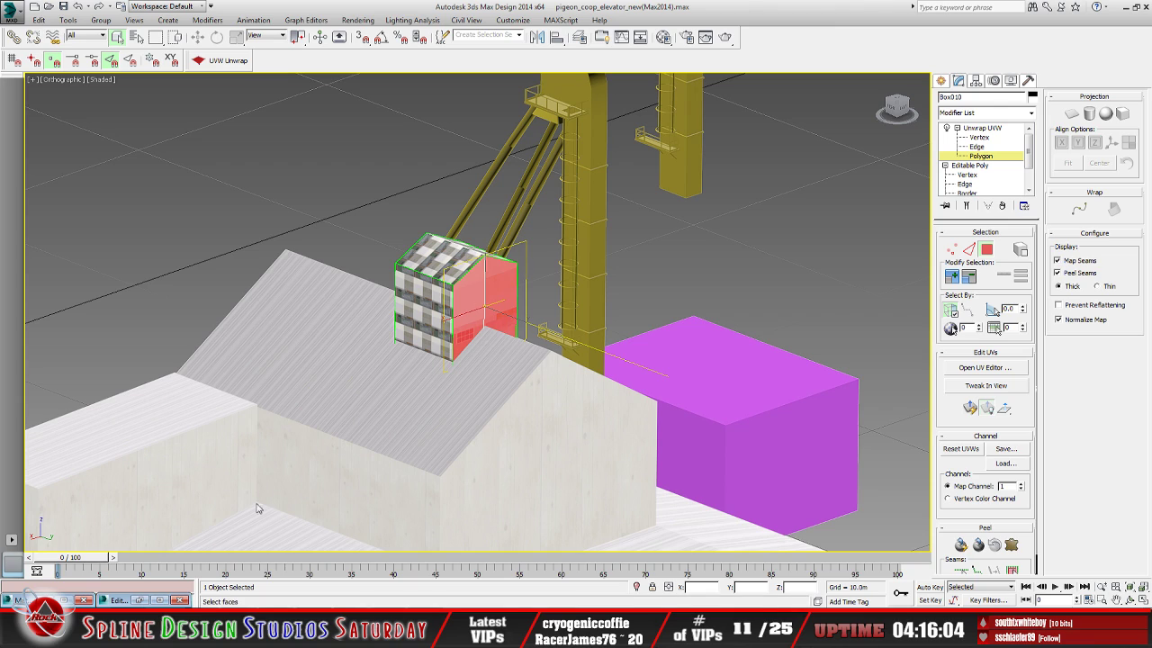
{"action": "left_click", "coordinate": [135, 600]}
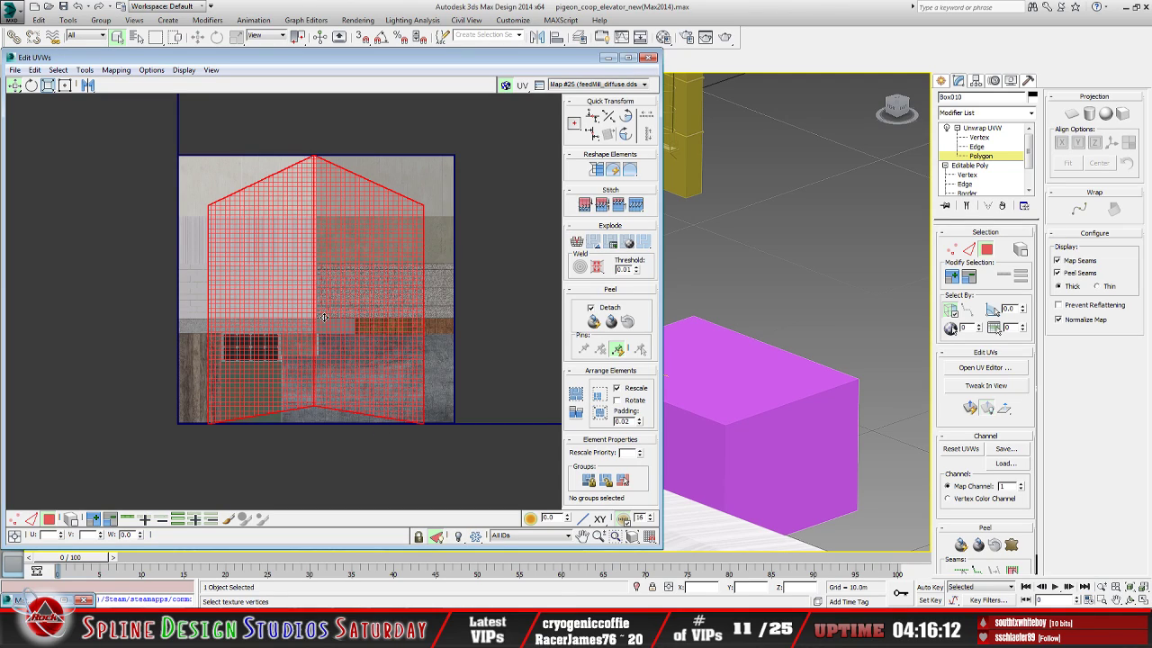
Shrink the gable UVs in freeform mode, fit them within the pale wood siding area of the texture, and deselect them
{"action": "left_click", "coordinate": [65, 85]}
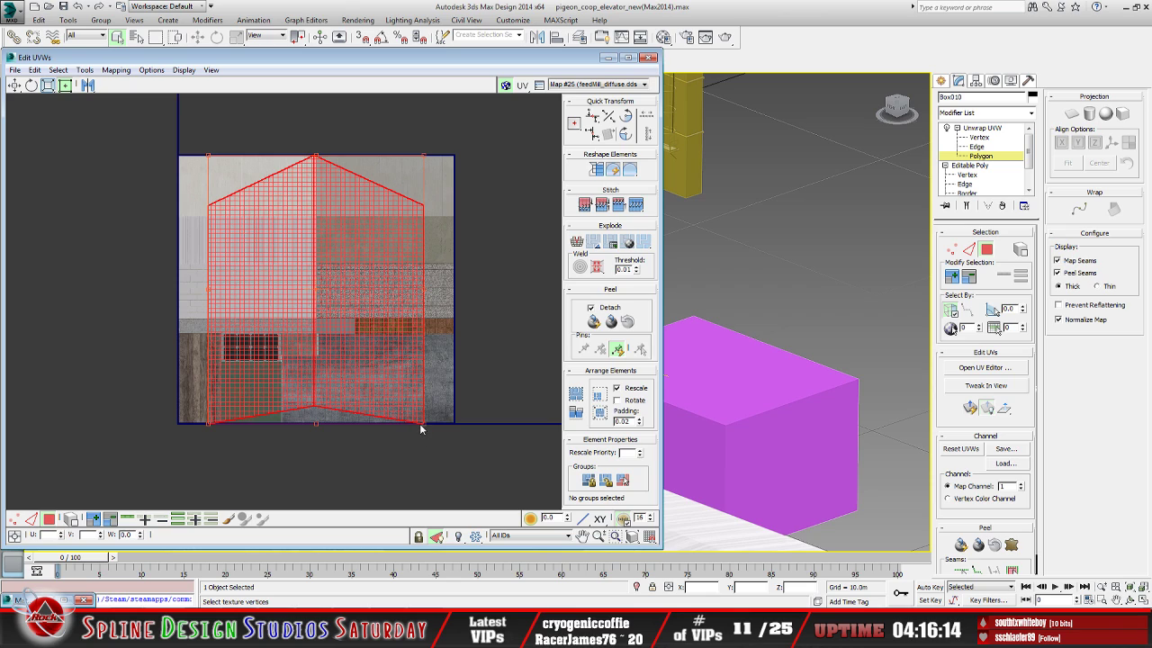
{"action": "left_click_drag", "start_coordinate": [421, 423], "coordinate": [273, 218]}
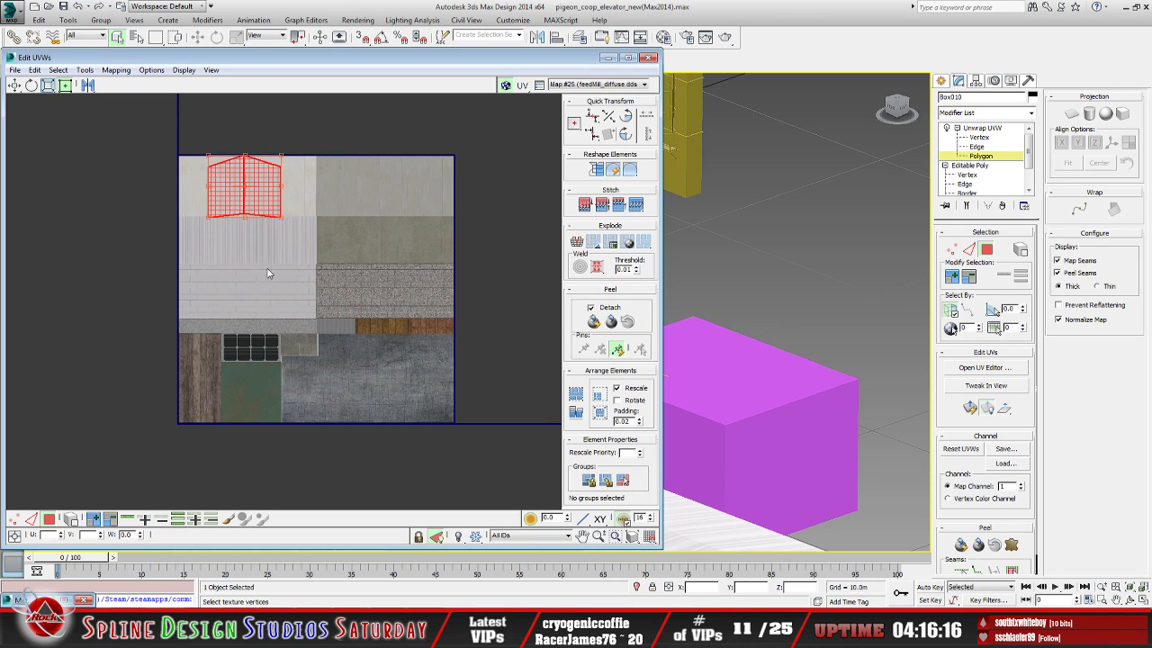
{"action": "scroll", "coordinate": [264, 247], "scroll_direction": "up", "scroll_amount": 5}
{"action": "middle_click_drag", "start_coordinate": [264, 248], "coordinate": [293, 437]}
{"action": "left_click_drag", "start_coordinate": [323, 353], "coordinate": [279, 345]}
{"action": "left_click_drag", "start_coordinate": [243, 299], "coordinate": [354, 301]}
{"action": "left_click_drag", "start_coordinate": [275, 219], "coordinate": [281, 218]}
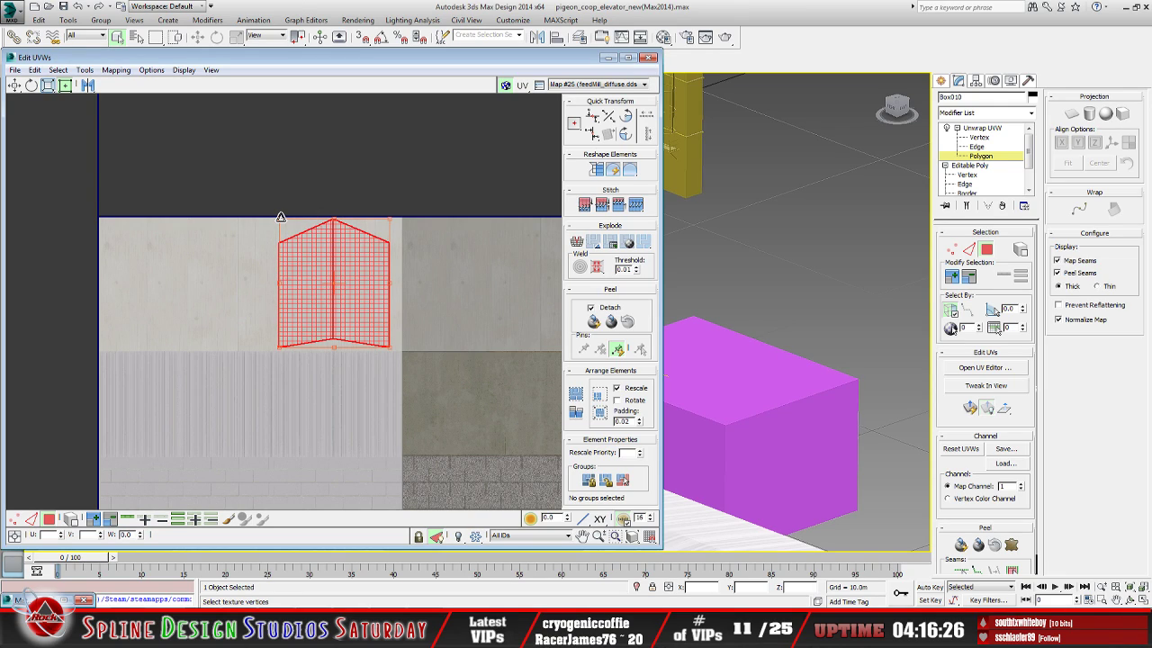
{"action": "left_click", "coordinate": [334, 183]}
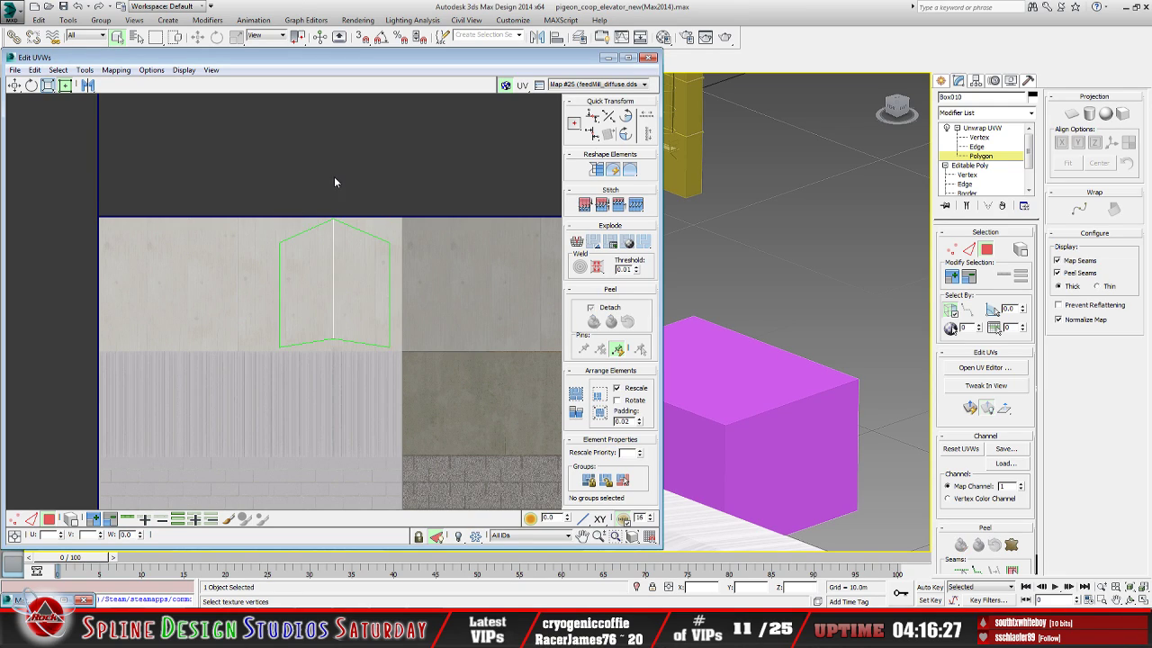
Select the cupola's side wall next to the textured gable and apply a quick planar map to its UVs
{"action": "left_click", "coordinate": [609, 58]}
{"action": "scroll", "coordinate": [455, 362], "scroll_direction": "up", "scroll_amount": 4}
{"action": "middle_click_drag", "start_coordinate": [438, 382], "coordinate": [450, 393], "text": "alt"}
{"action": "scroll", "coordinate": [453, 397], "scroll_direction": "up", "scroll_amount": 3}
{"action": "scroll", "coordinate": [454, 396], "scroll_direction": "down", "scroll_amount": 5}
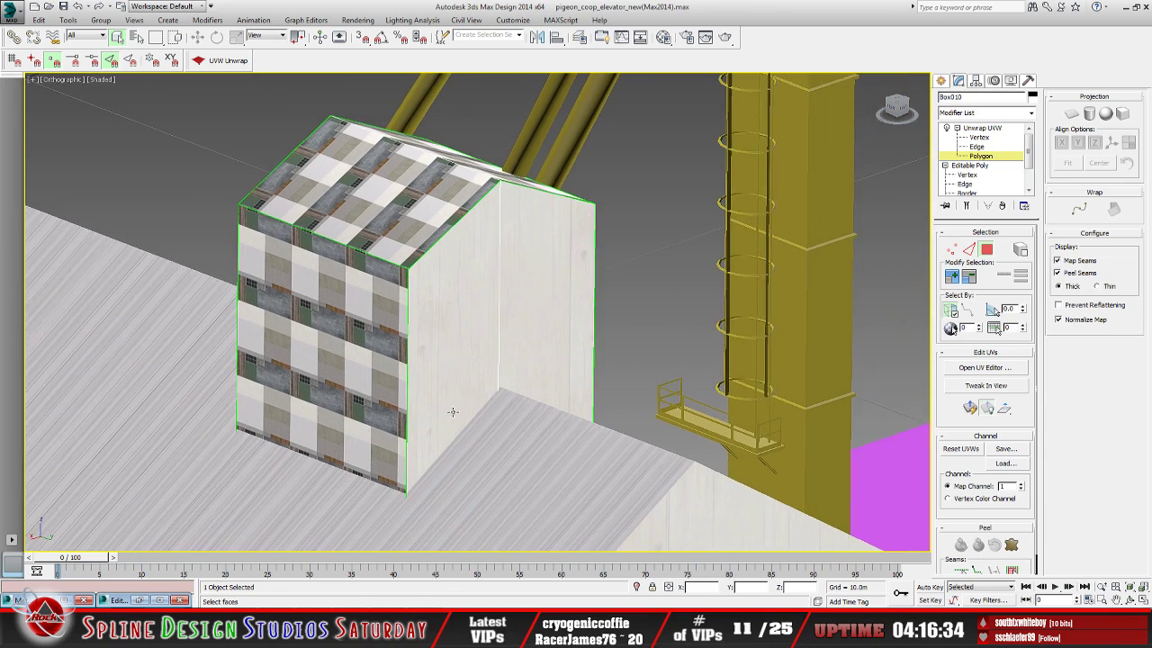
{"action": "left_click", "coordinate": [362, 396]}
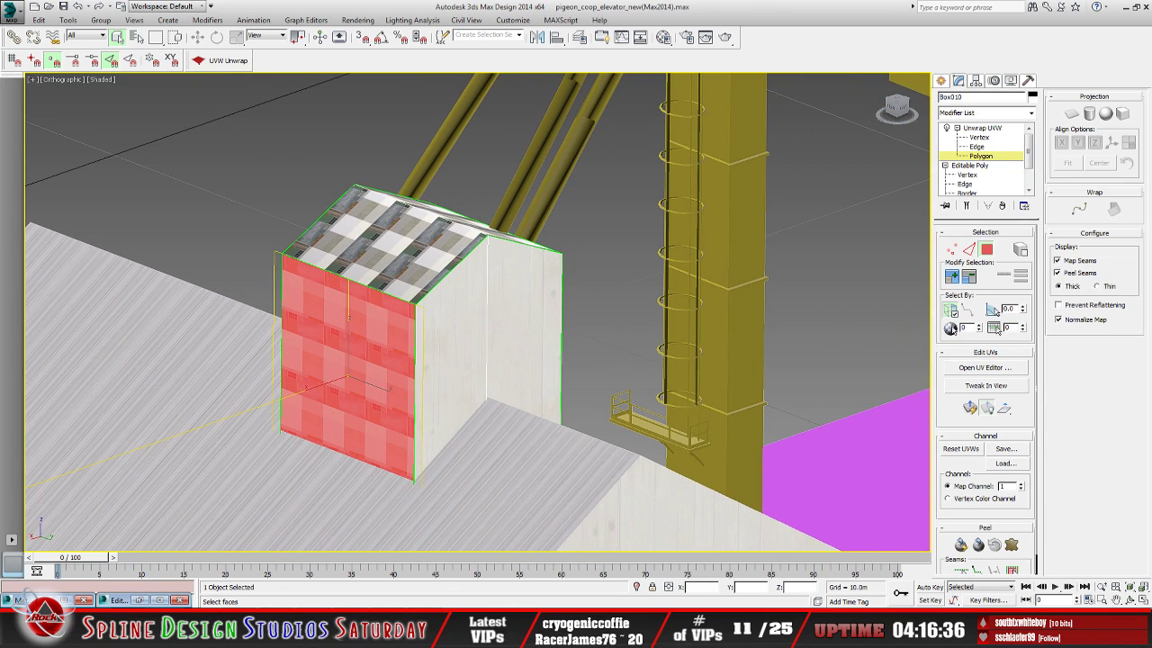
{"action": "left_click", "coordinate": [139, 601]}
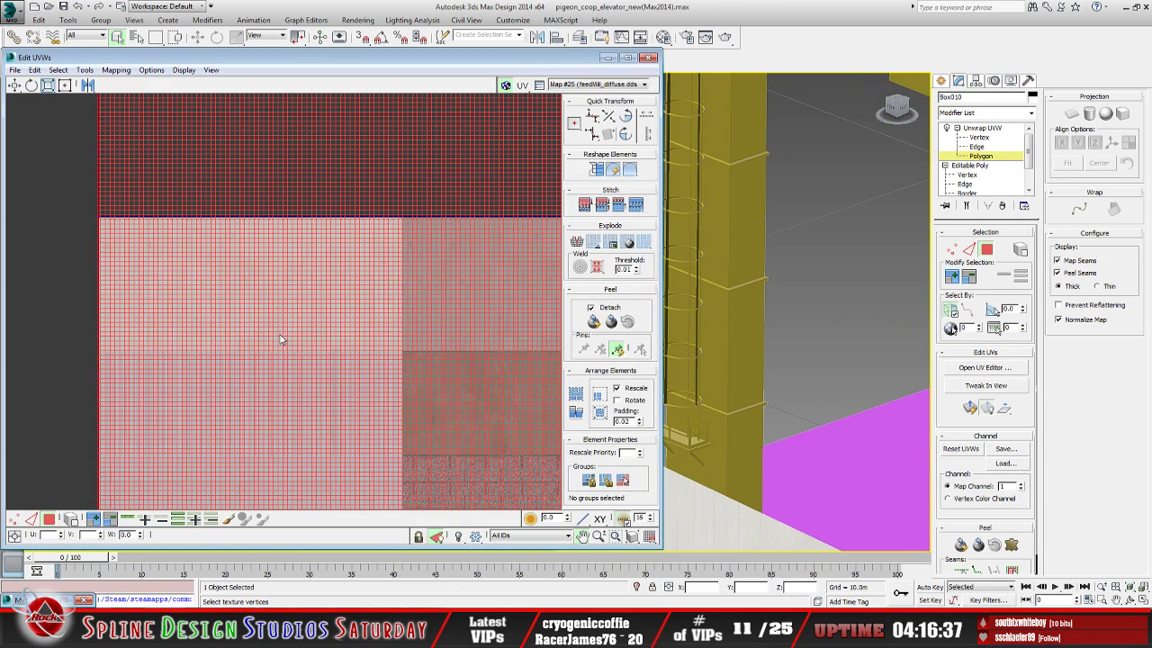
{"action": "scroll", "coordinate": [306, 329], "scroll_direction": "down", "scroll_amount": 5}
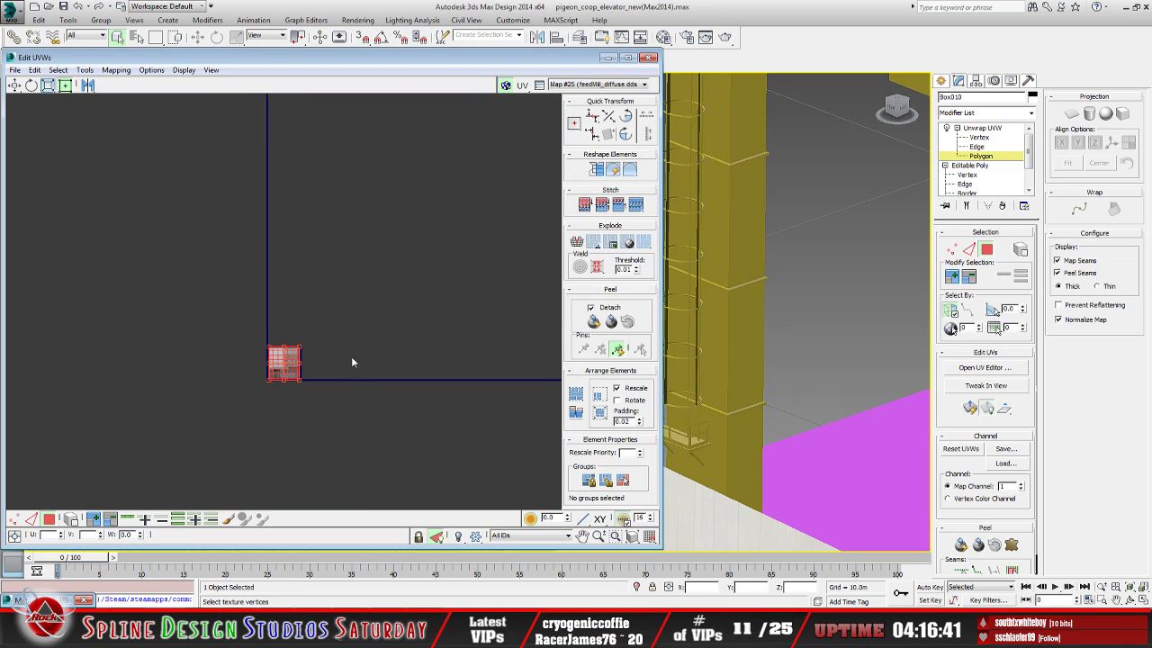
Move the side wall's UVs up and shrink them into the pale wood siding area of the texture
{"action": "scroll", "coordinate": [330, 336], "scroll_direction": "up", "scroll_amount": 5}
{"action": "middle_click_drag", "start_coordinate": [215, 415], "coordinate": [353, 295]}
{"action": "left_click_drag", "start_coordinate": [270, 418], "coordinate": [253, 318]}
{"action": "scroll", "coordinate": [253, 318], "scroll_direction": "up", "scroll_amount": 2}
{"action": "middle_click_drag", "start_coordinate": [265, 184], "coordinate": [323, 283]}
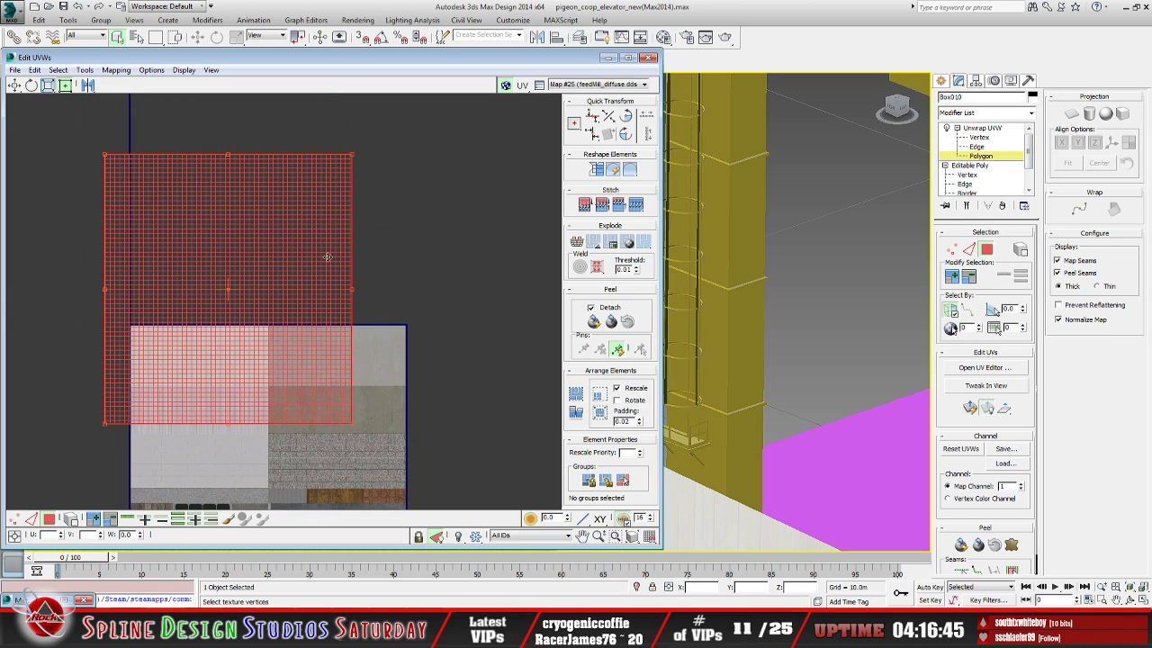
{"action": "left_click_drag", "start_coordinate": [351, 157], "coordinate": [284, 372]}
{"action": "scroll", "coordinate": [230, 363], "scroll_direction": "up", "scroll_amount": 3}
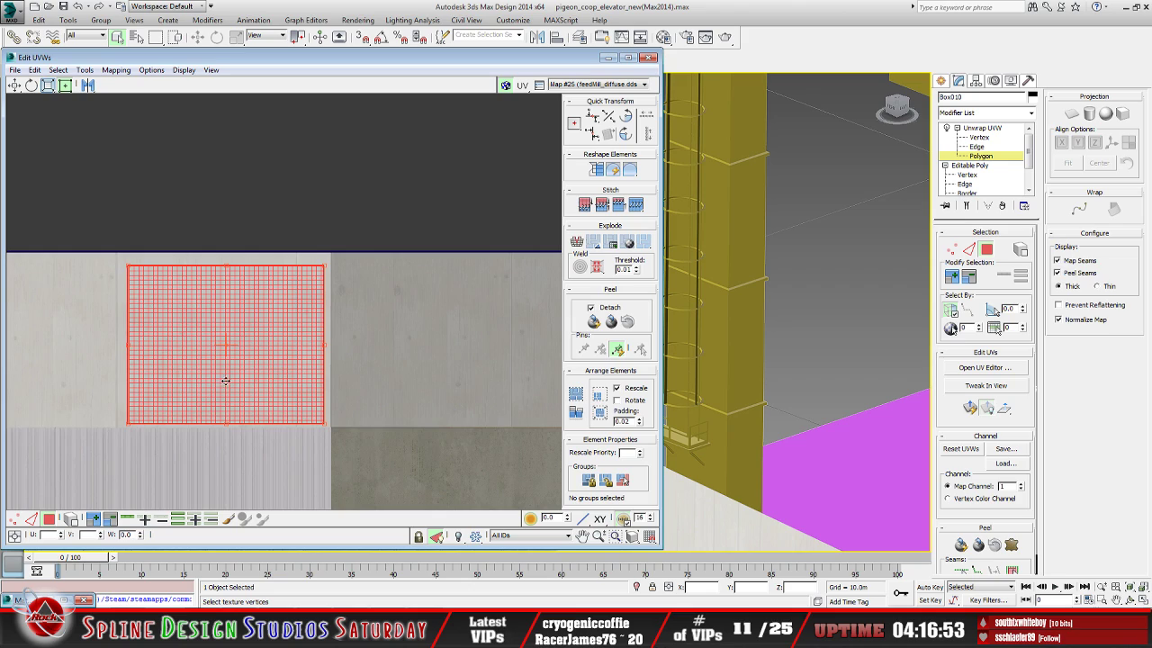
Narrow the side wall's UVs, nudge them toward the siding's edge, and stretch them to nearly the full siding height
{"action": "middle_click_drag", "start_coordinate": [222, 381], "coordinate": [341, 341]}
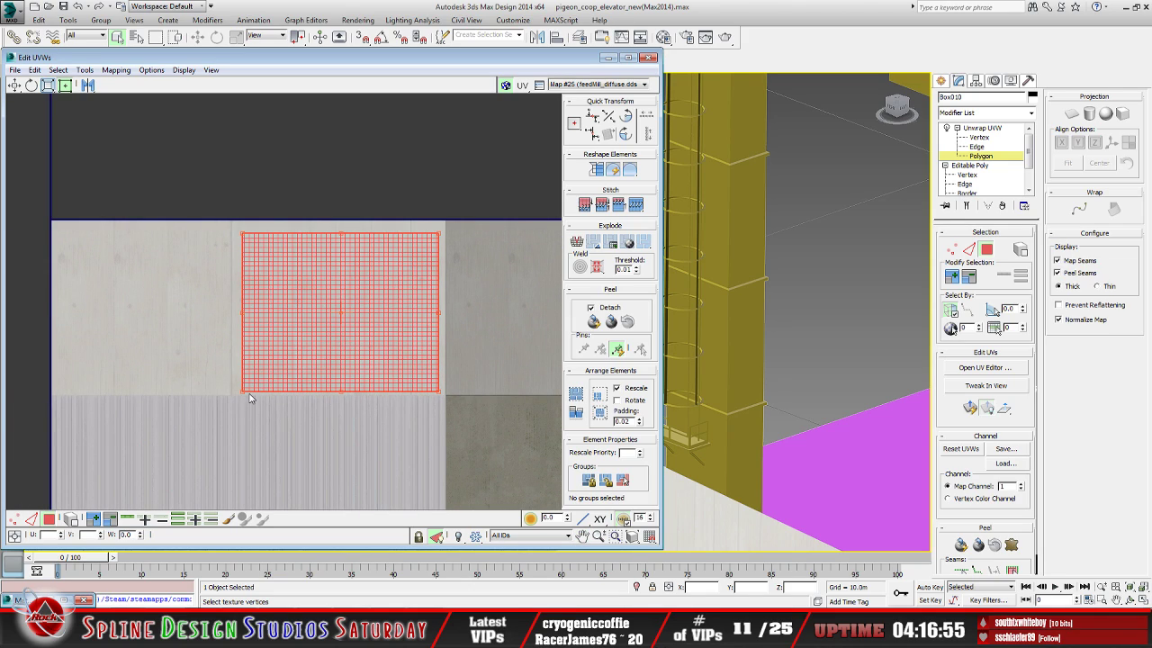
{"action": "left_click_drag", "start_coordinate": [245, 389], "coordinate": [301, 387]}
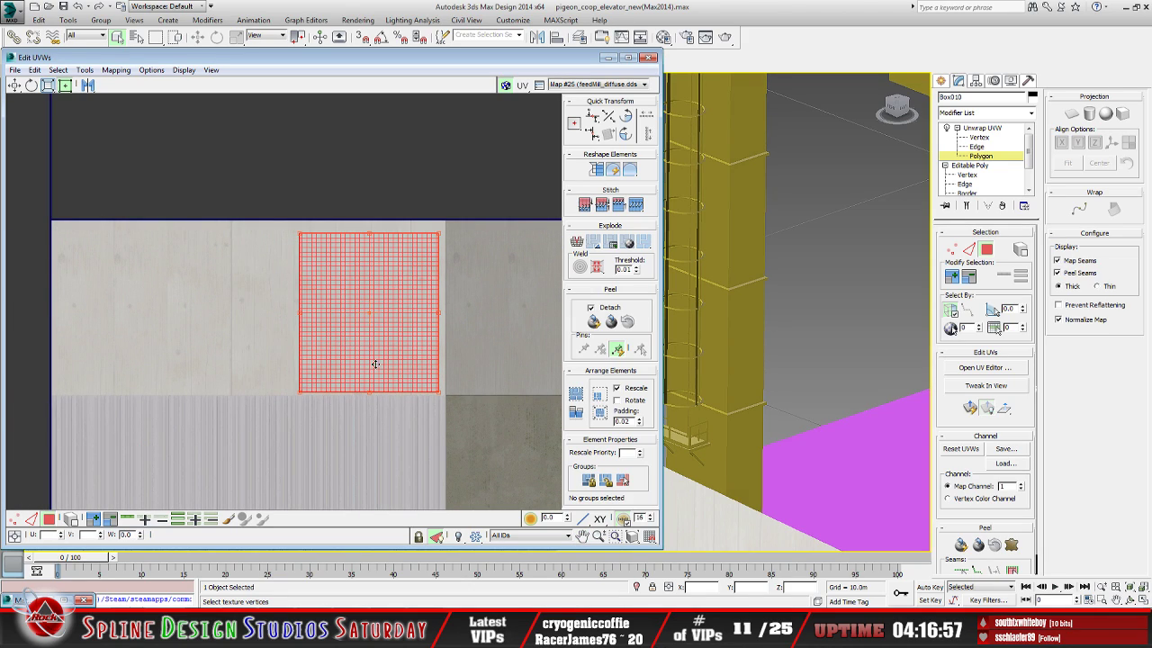
{"action": "left_click_drag", "start_coordinate": [381, 363], "coordinate": [381, 360]}
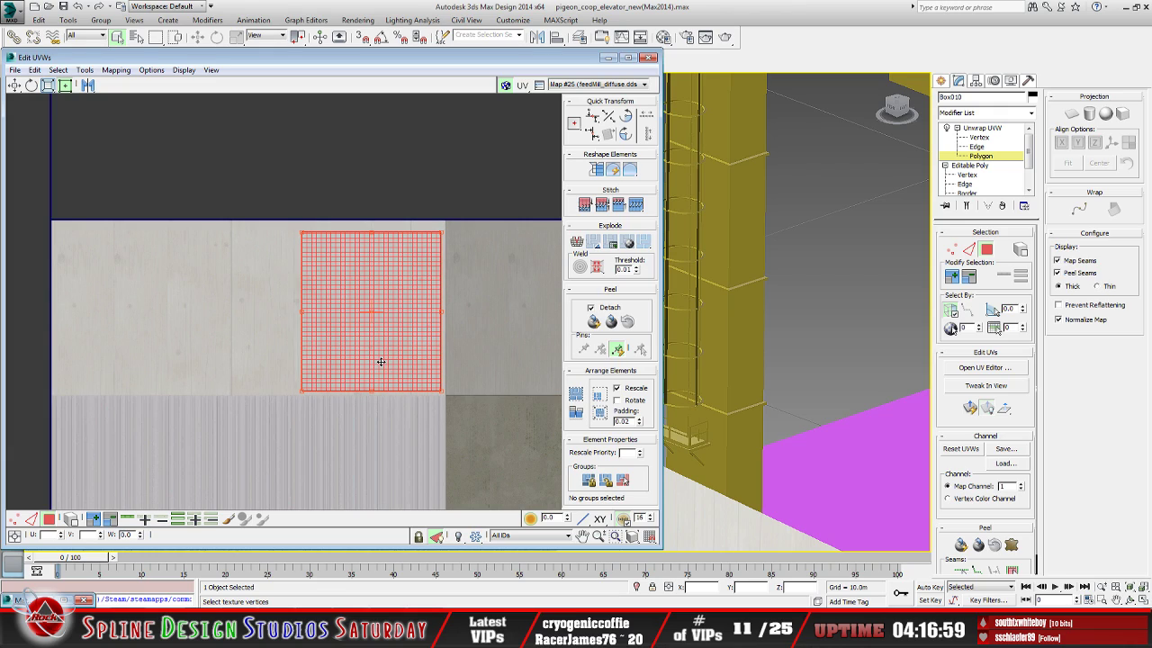
{"action": "left_click_drag", "start_coordinate": [302, 233], "coordinate": [299, 222]}
{"action": "left_click", "coordinate": [306, 160]}
{"action": "left_click", "coordinate": [608, 57]}
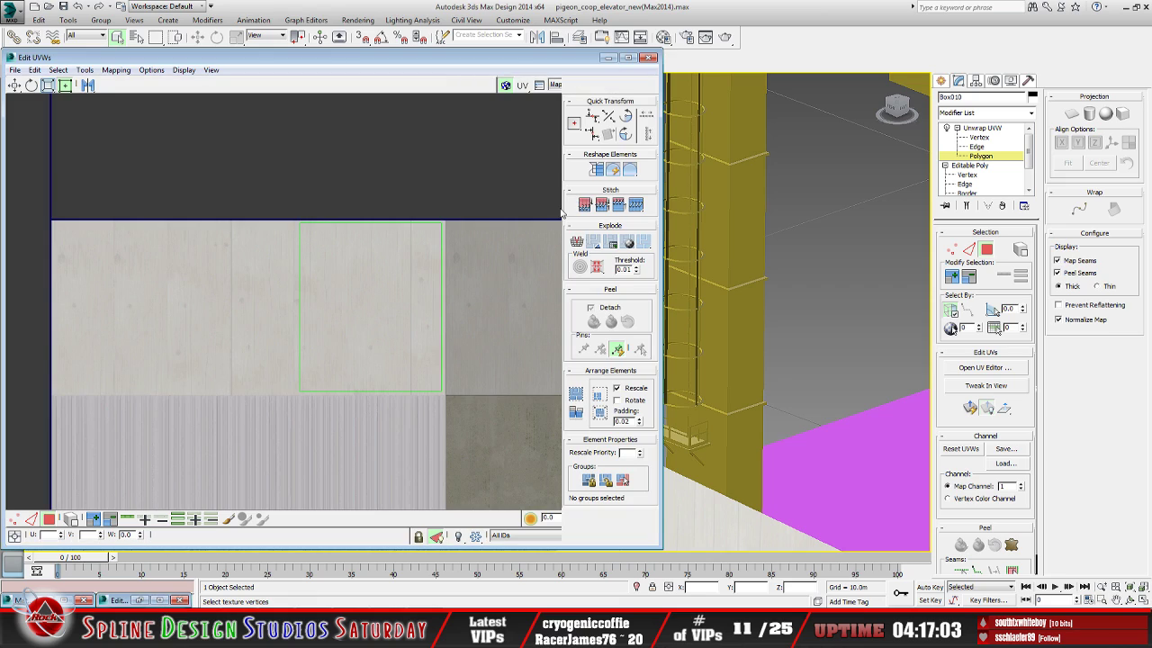
Select the untextured side wall on the cupola's opposite side, beneath the elevator pipe
{"action": "middle_click_drag", "start_coordinate": [509, 324], "coordinate": [484, 336]}
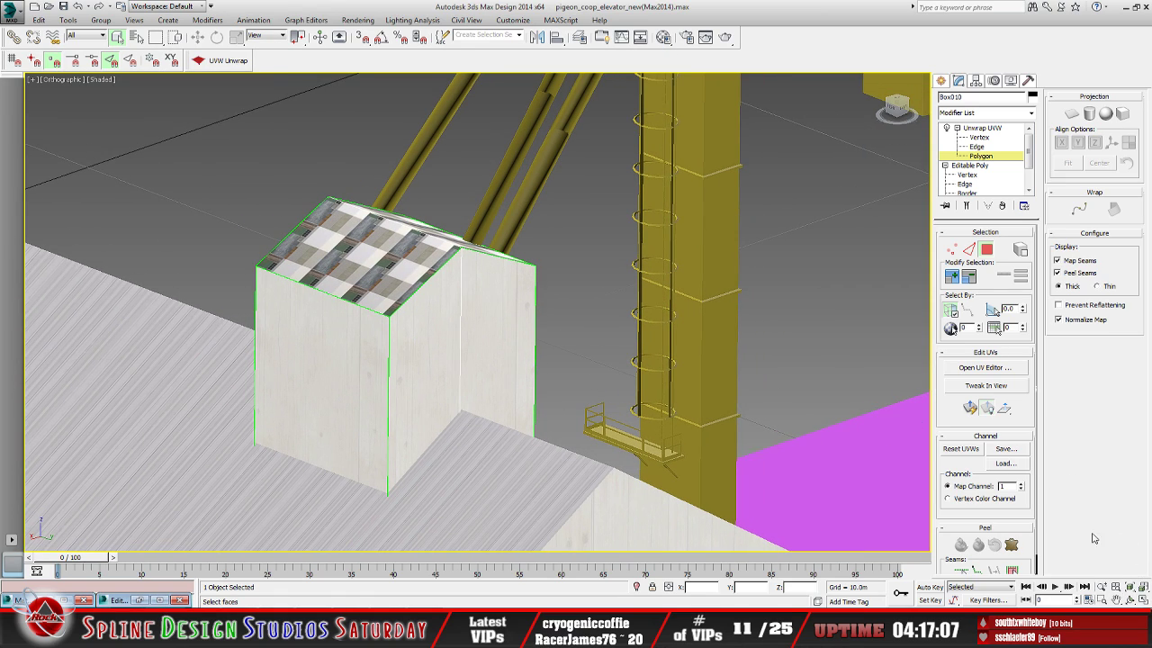
{"action": "left_click", "coordinate": [1130, 599]}
{"action": "left_click_drag", "start_coordinate": [540, 351], "coordinate": [386, 346]}
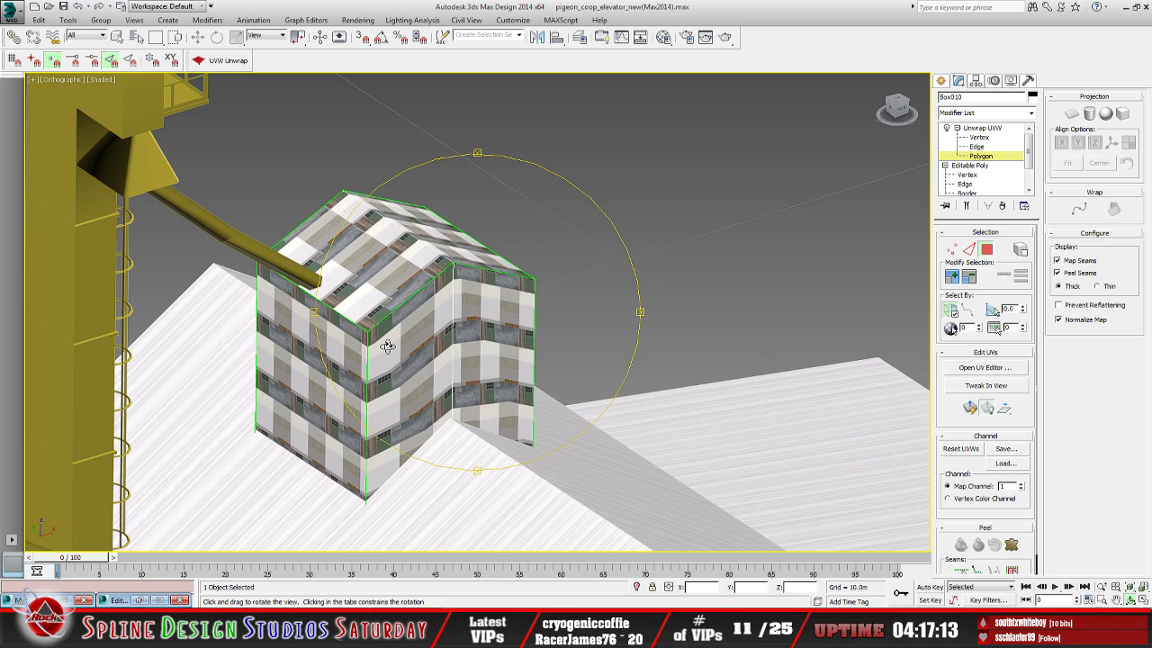
{"action": "left_click", "coordinate": [116, 36]}
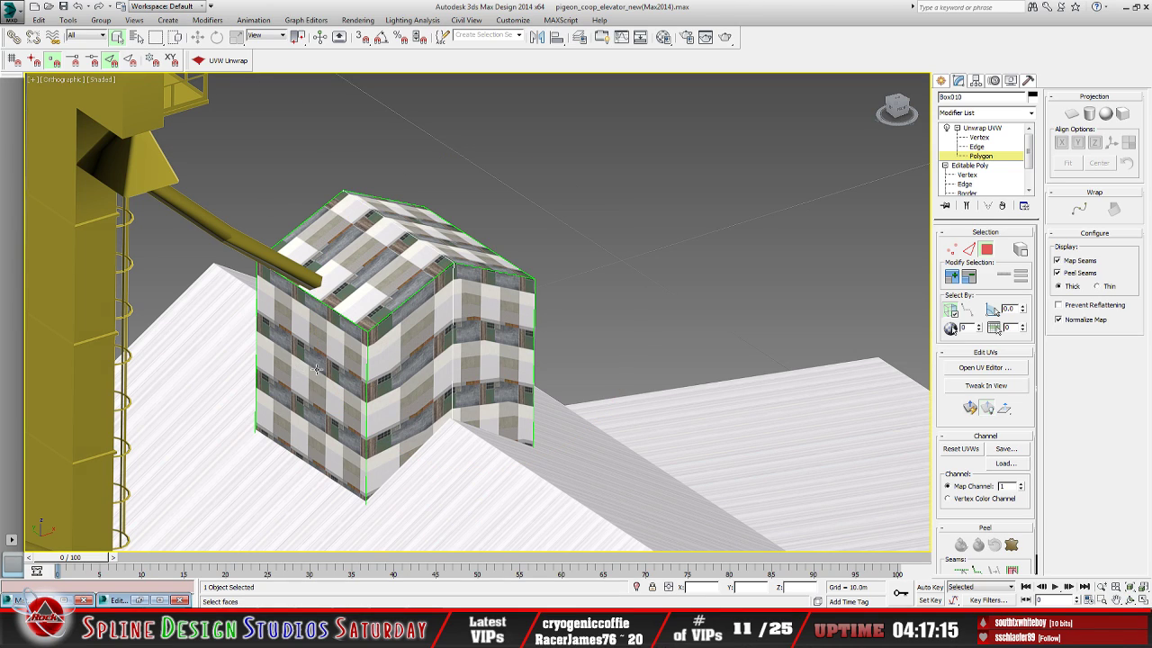
{"action": "left_click", "coordinate": [317, 369]}
Bring the selected side wall's UVs into the UV editor and fit them inside the feed mill texture tile
{"action": "scroll", "coordinate": [317, 369], "scroll_direction": "down", "scroll_amount": 5}
{"action": "scroll", "coordinate": [439, 345], "scroll_direction": "down", "scroll_amount": 3}
{"action": "middle_click_drag", "start_coordinate": [324, 266], "coordinate": [365, 260]}
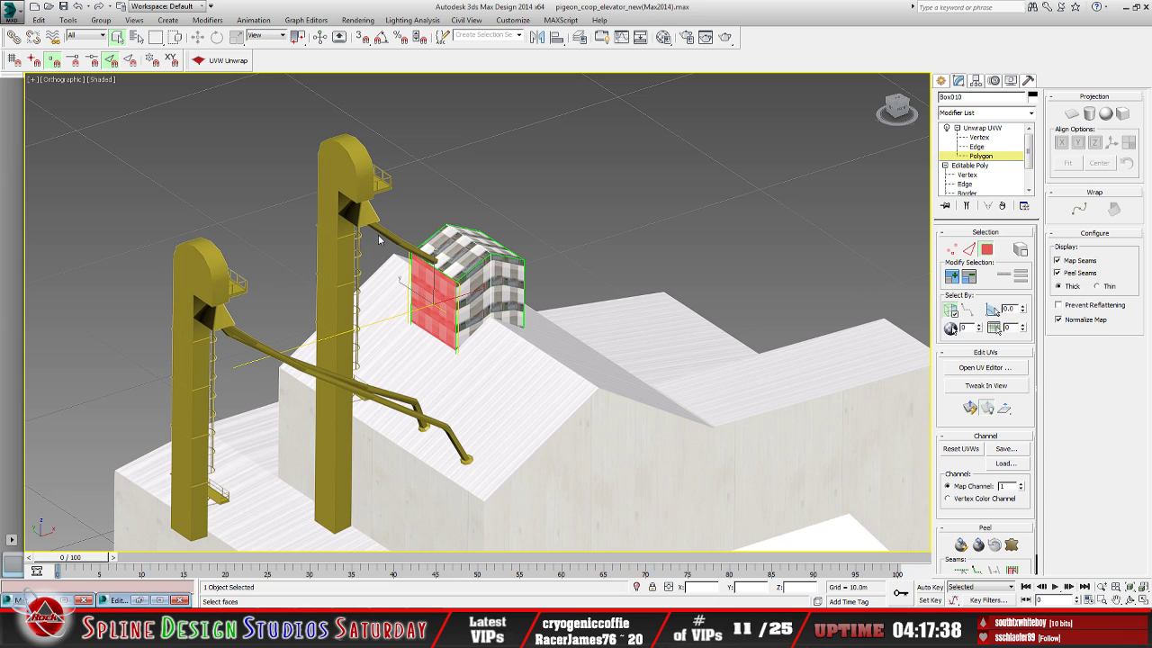
{"action": "scroll", "coordinate": [370, 293], "scroll_direction": "up", "scroll_amount": 2}
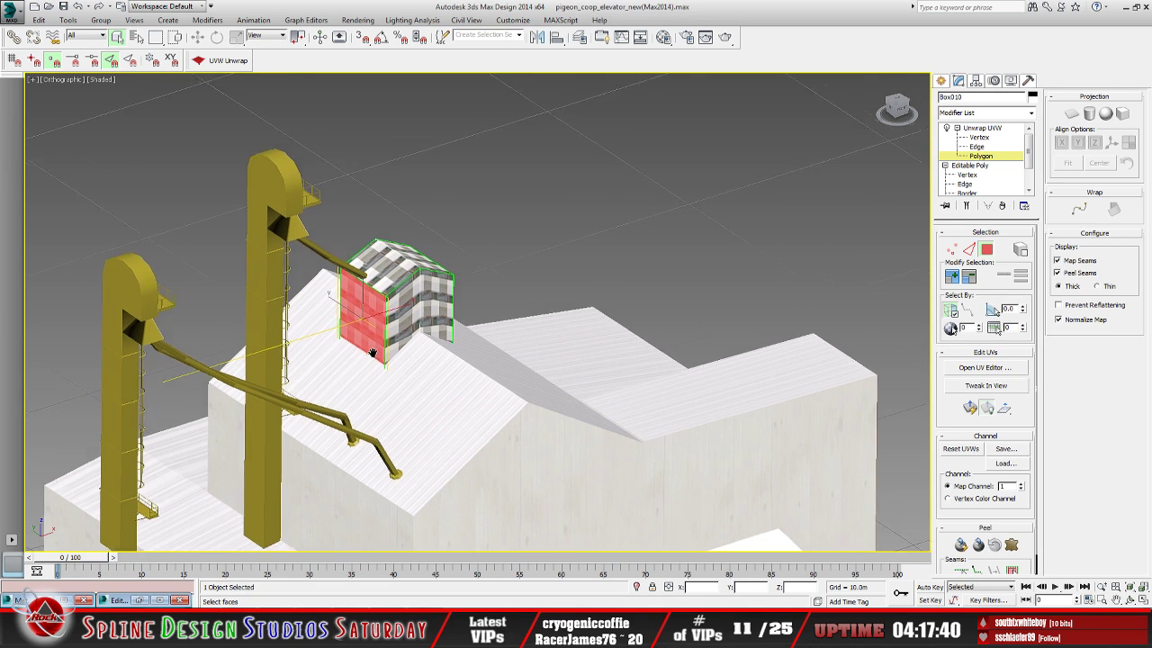
{"action": "scroll", "coordinate": [370, 292], "scroll_direction": "up", "scroll_amount": 5}
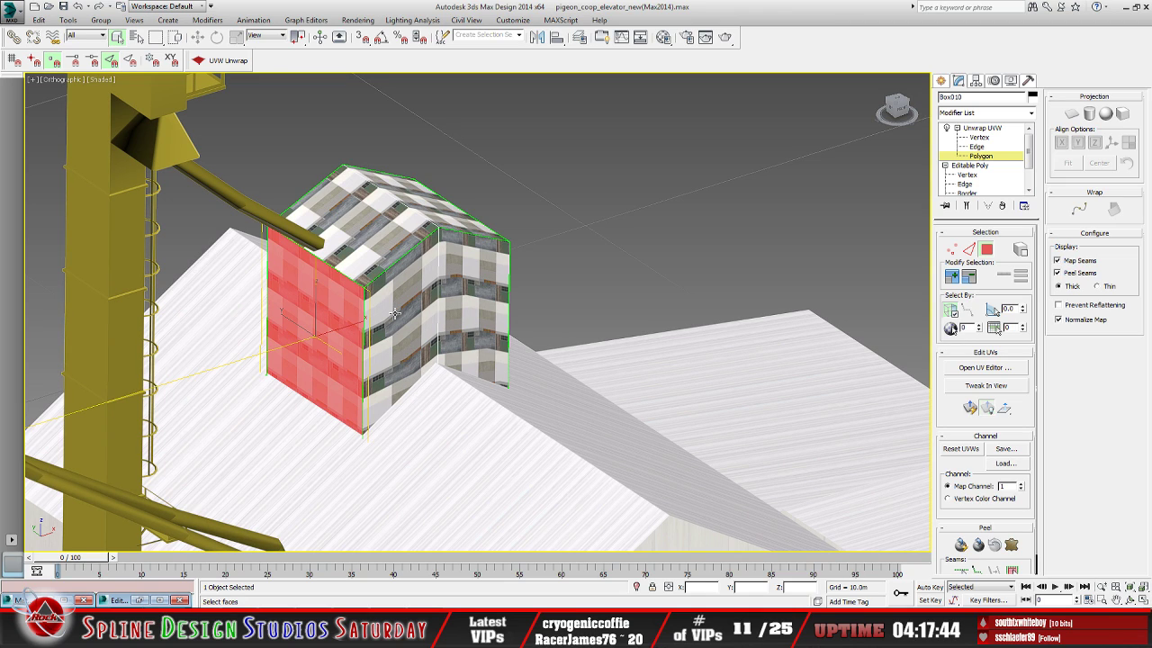
{"action": "left_click", "coordinate": [126, 599]}
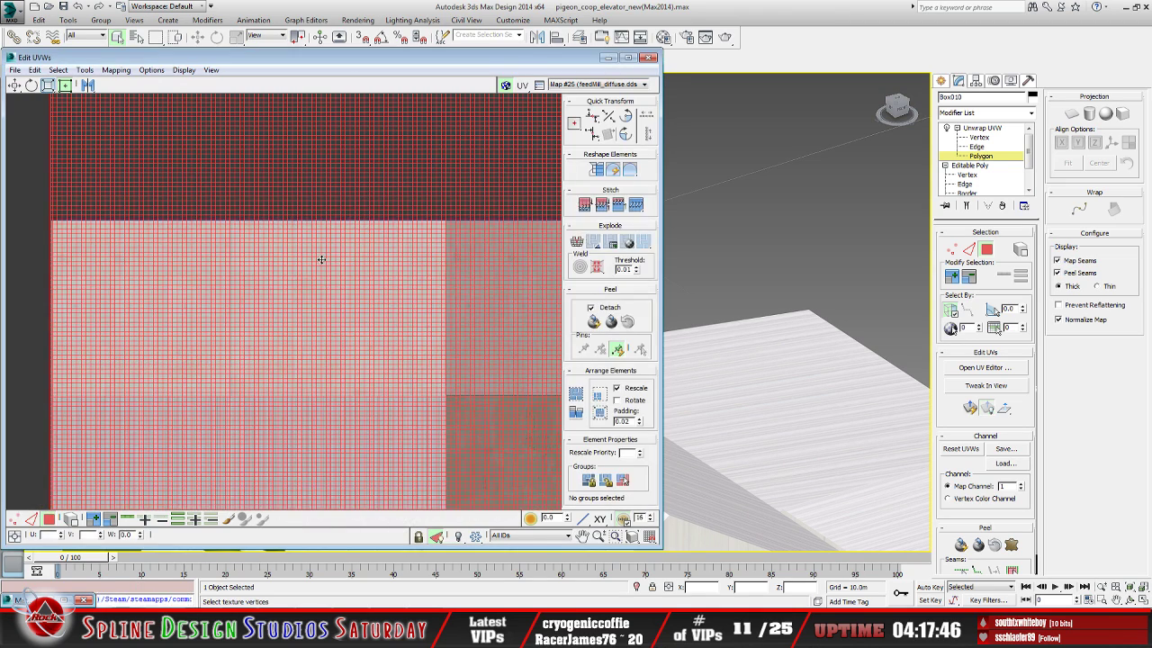
{"action": "scroll", "coordinate": [320, 259], "scroll_direction": "down", "scroll_amount": 6}
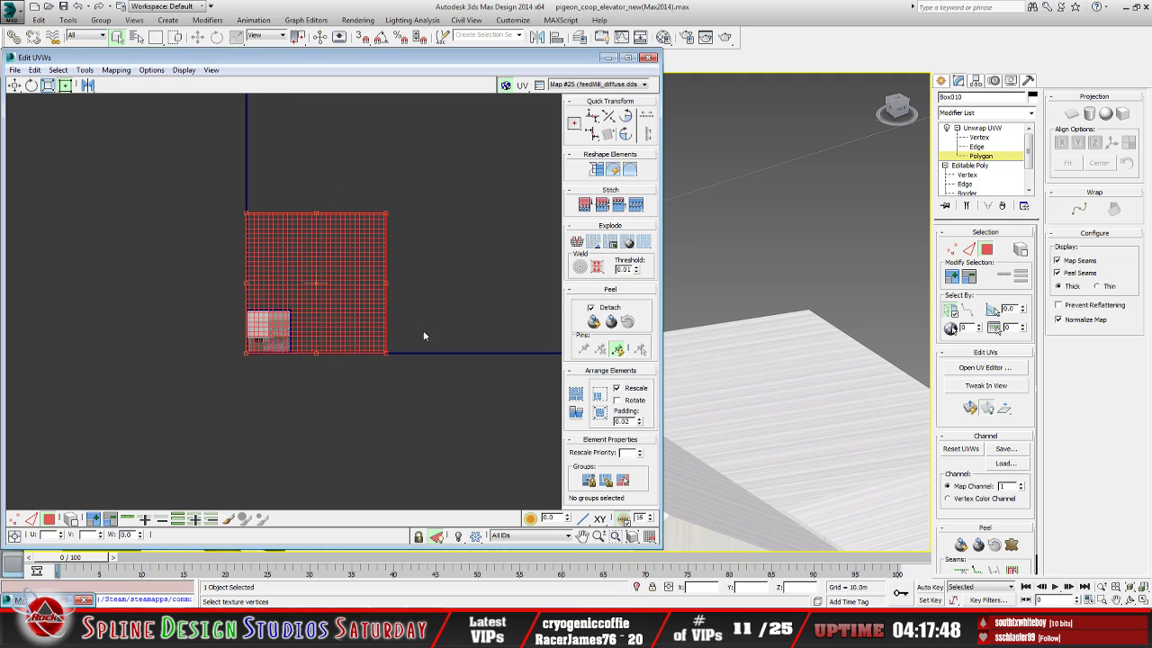
{"action": "left_click", "coordinate": [576, 393]}
{"action": "middle_click_drag", "start_coordinate": [318, 314], "coordinate": [355, 313]}
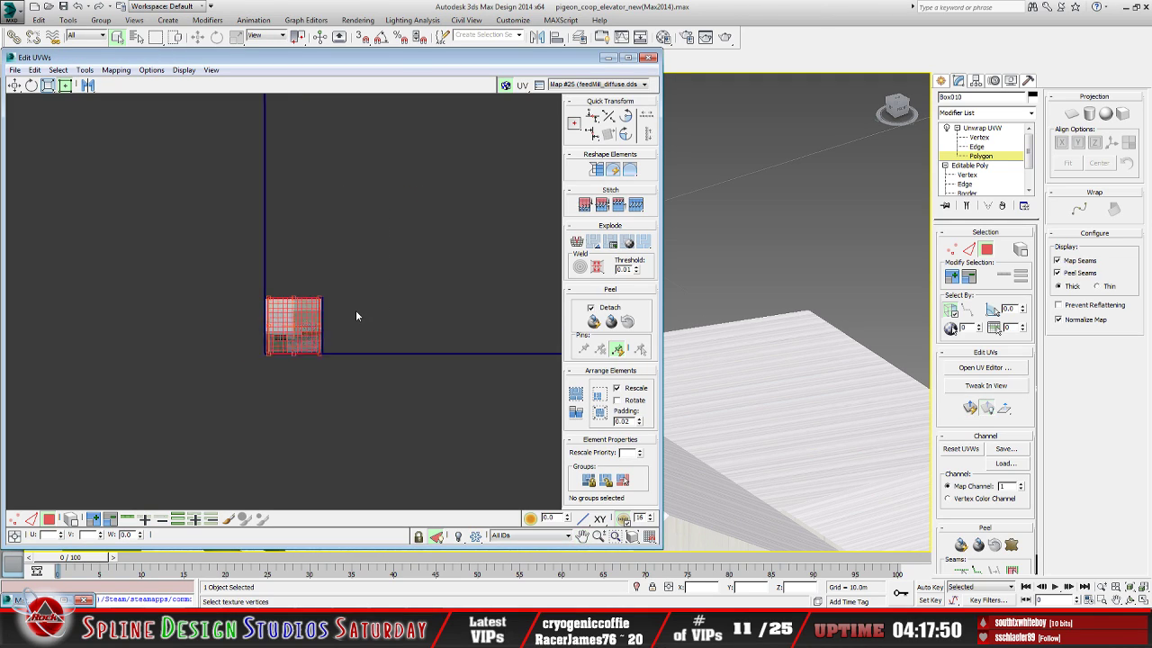
Shrink the side wall's UVs and place them within the pale wood siding area of the texture
{"action": "scroll", "coordinate": [355, 313], "scroll_direction": "up", "scroll_amount": 4}
{"action": "left_click_drag", "start_coordinate": [253, 433], "coordinate": [171, 324]}
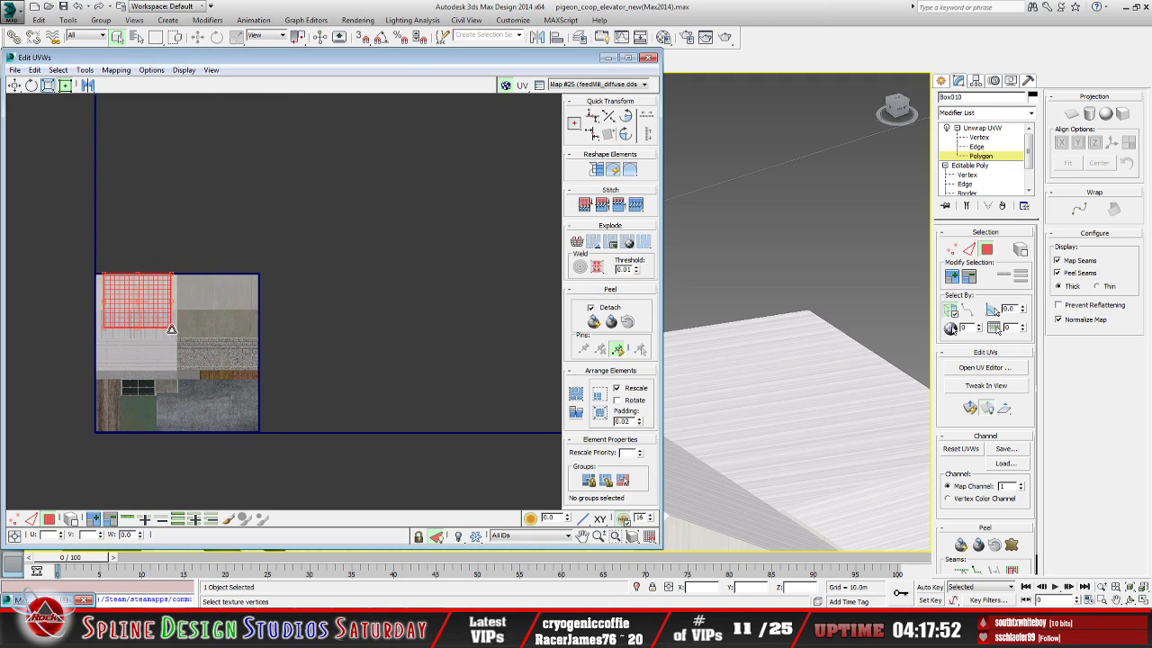
{"action": "scroll", "coordinate": [208, 303], "scroll_direction": "up", "scroll_amount": 3}
{"action": "middle_click_drag", "start_coordinate": [208, 304], "coordinate": [385, 290]}
{"action": "left_click_drag", "start_coordinate": [298, 334], "coordinate": [322, 275]}
{"action": "scroll", "coordinate": [323, 274], "scroll_direction": "up", "scroll_amount": 3}
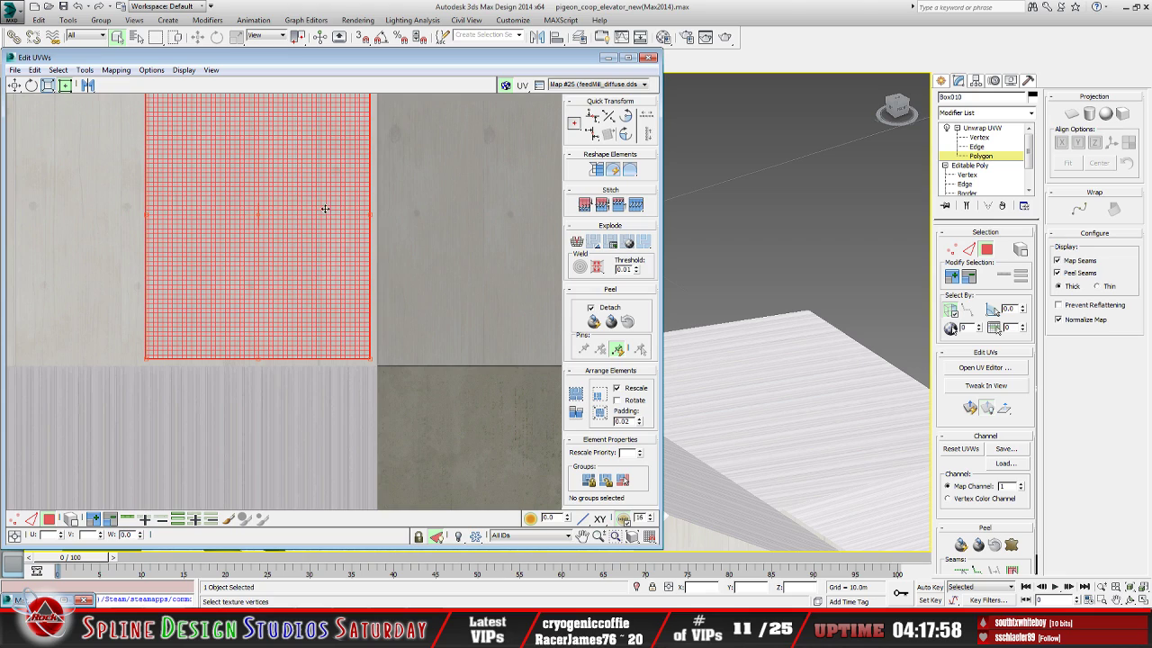
Fine-tune the corners of the side wall's UVs to nearly the full siding height, and deselect them
{"action": "middle_click_drag", "start_coordinate": [325, 209], "coordinate": [320, 281]}
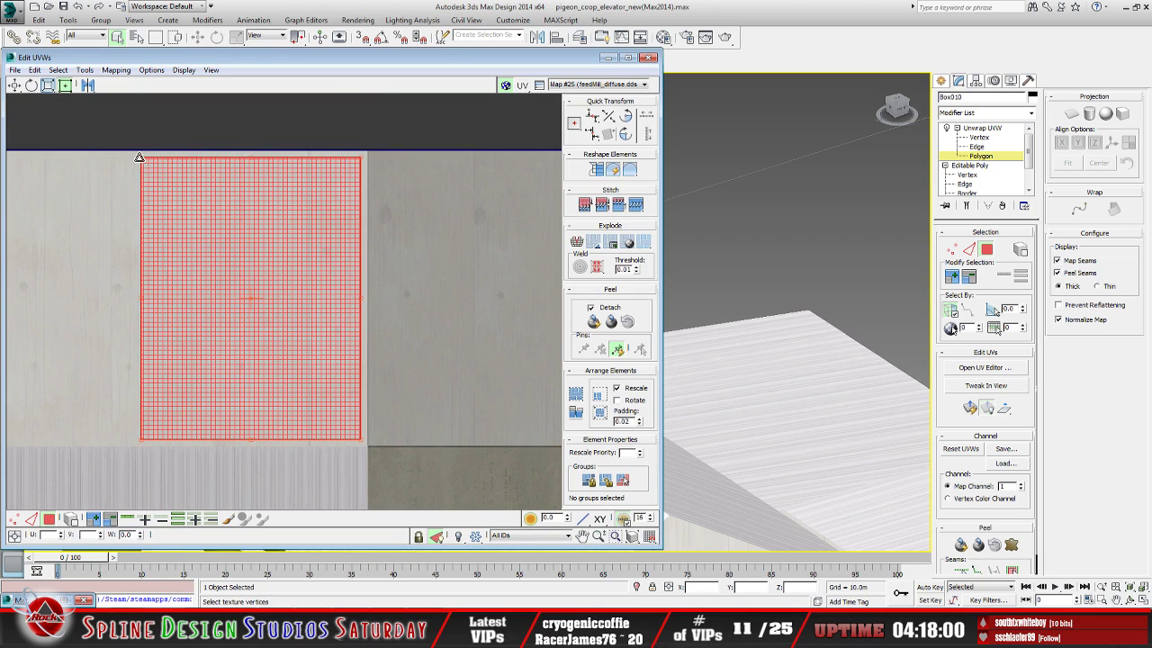
{"action": "left_click_drag", "start_coordinate": [138, 157], "coordinate": [136, 155]}
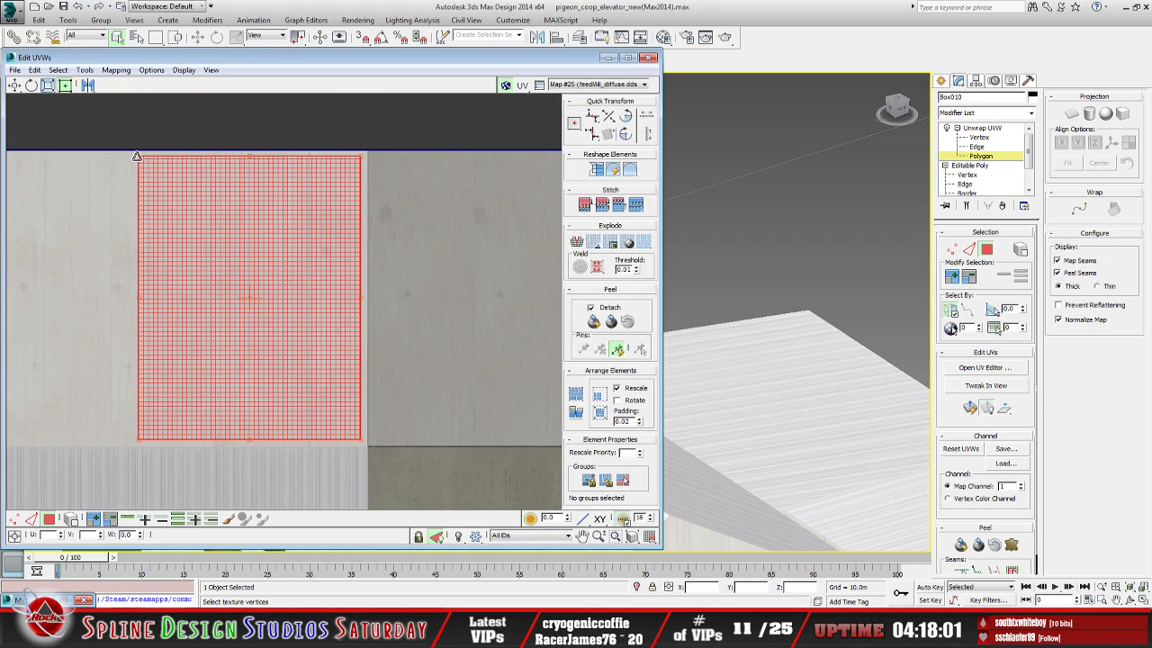
{"action": "left_click", "coordinate": [137, 441]}
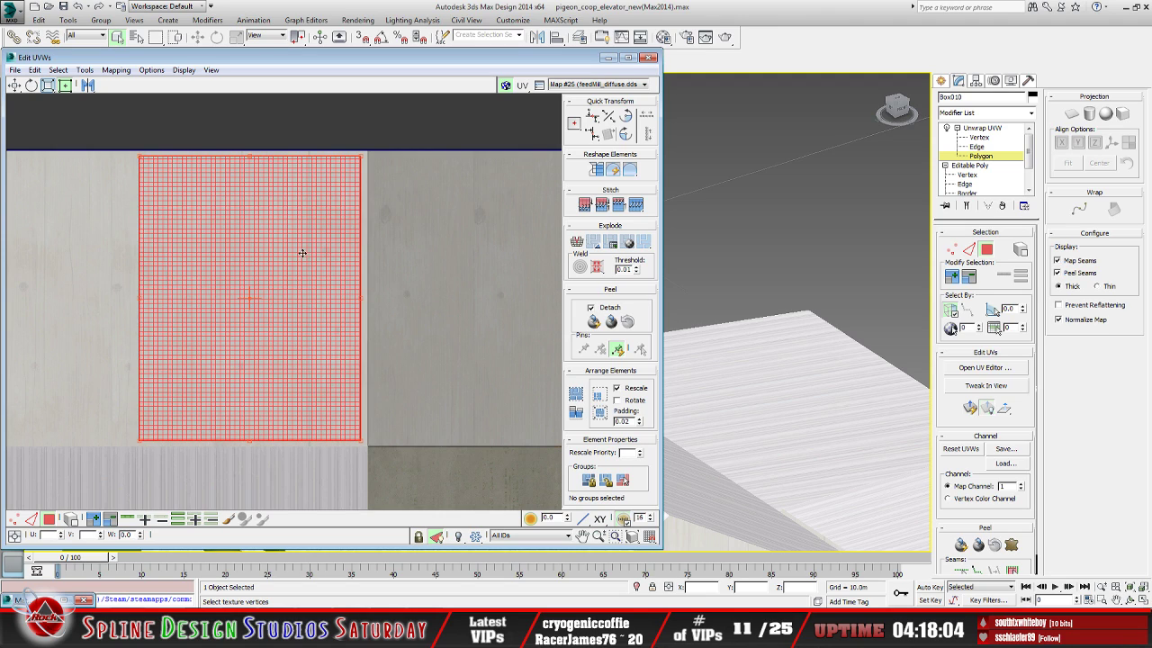
{"action": "scroll", "coordinate": [301, 257], "scroll_direction": "down", "scroll_amount": 6}
{"action": "left_click", "coordinate": [387, 244]}
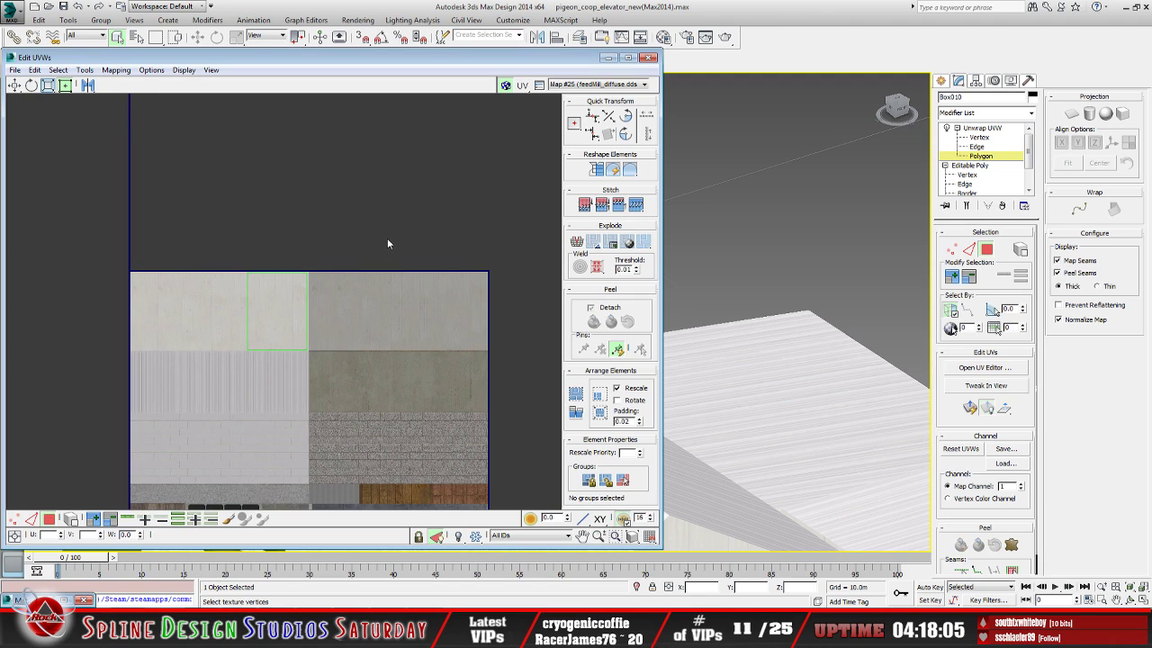
Select both halves of the cupola's untextured gable wall and apply a quick planar map to their UVs
{"action": "left_click", "coordinate": [608, 56]}
{"action": "left_click", "coordinate": [405, 319]}
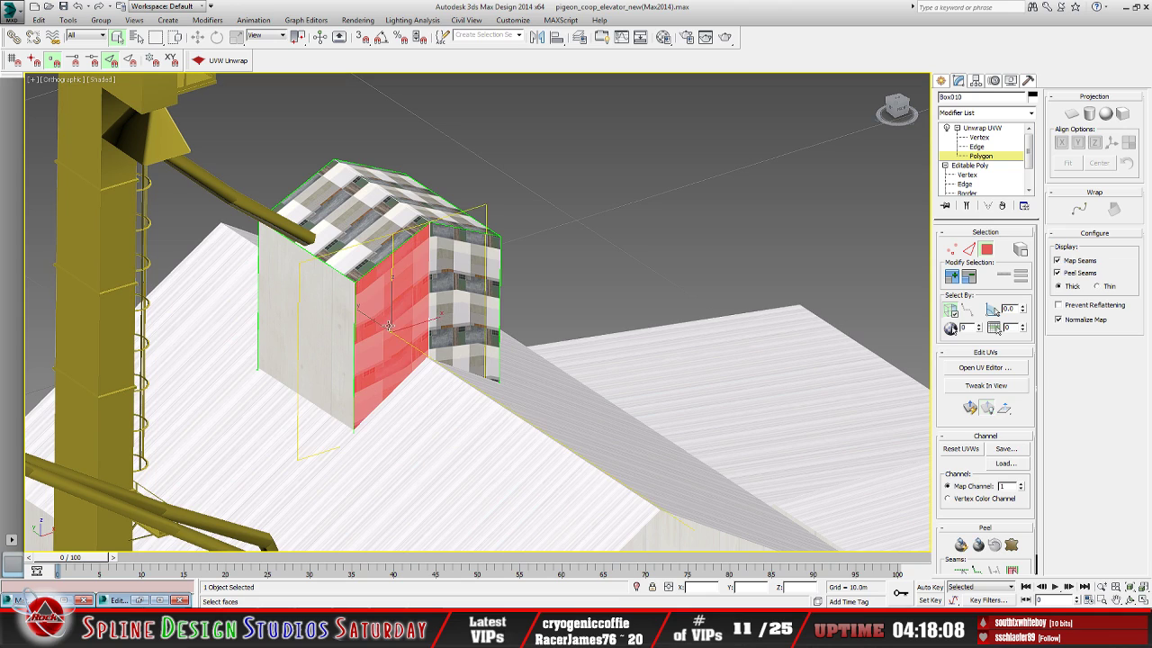
{"action": "left_click", "coordinate": [464, 301], "text": "ctrl"}
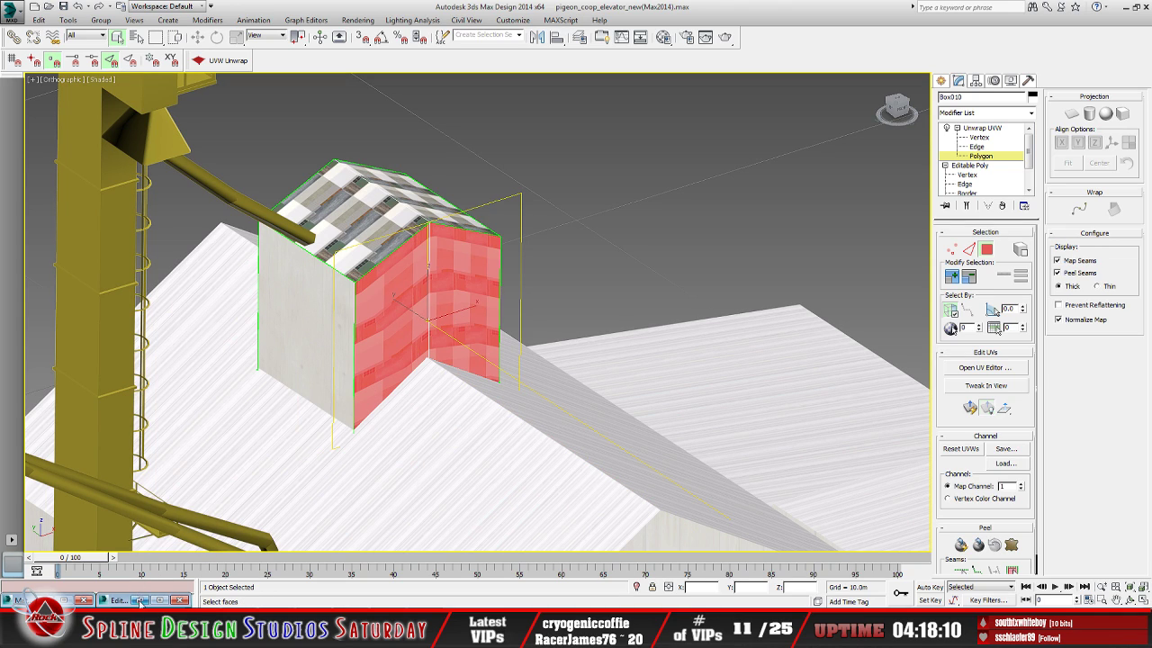
{"action": "left_click", "coordinate": [139, 600]}
{"action": "scroll", "coordinate": [273, 370], "scroll_direction": "down", "scroll_amount": 5}
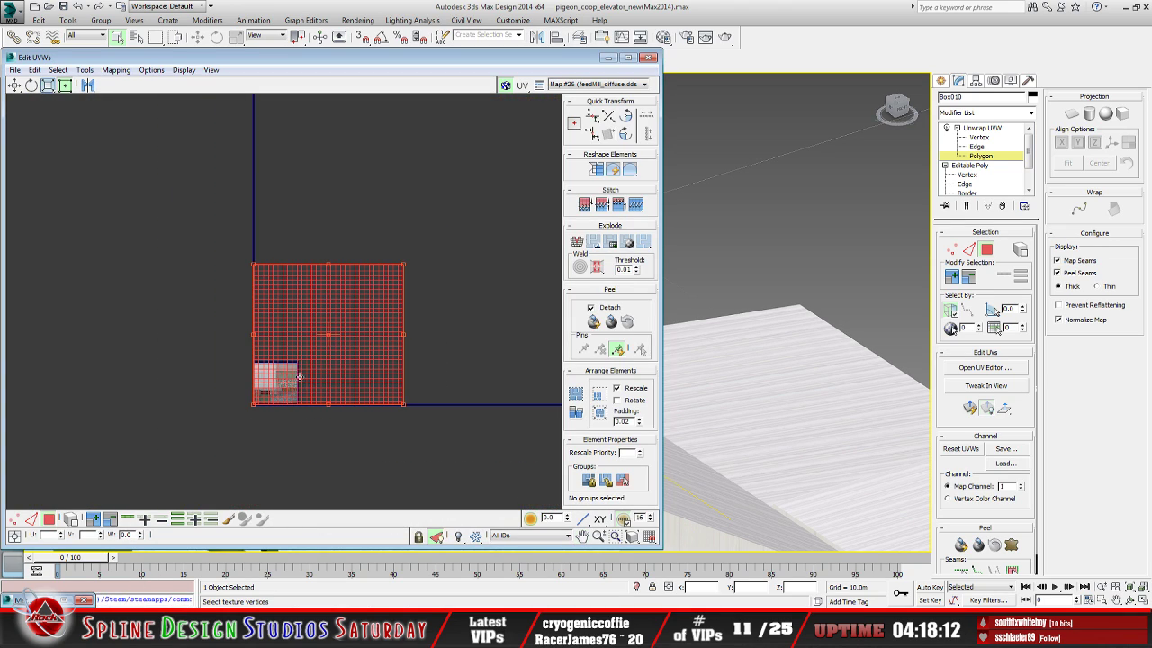
{"action": "left_click", "coordinate": [970, 408]}
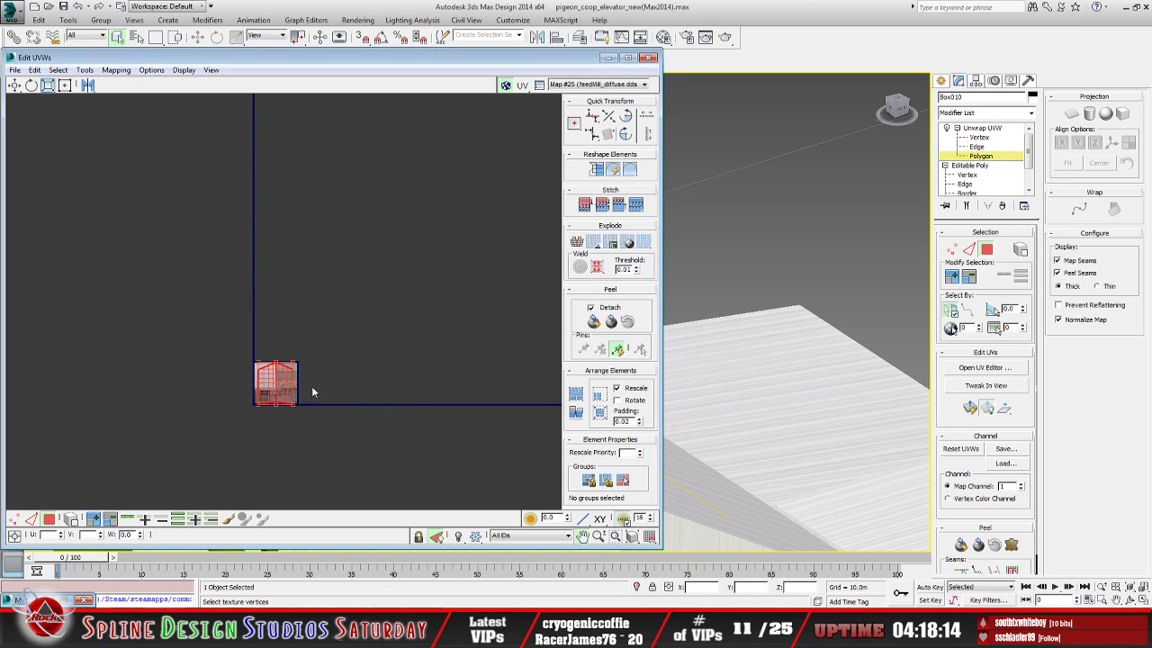
Move the gable UVs up in freeform mode and shrink them into the pale wood siding area
{"action": "scroll", "coordinate": [322, 376], "scroll_direction": "up", "scroll_amount": 2}
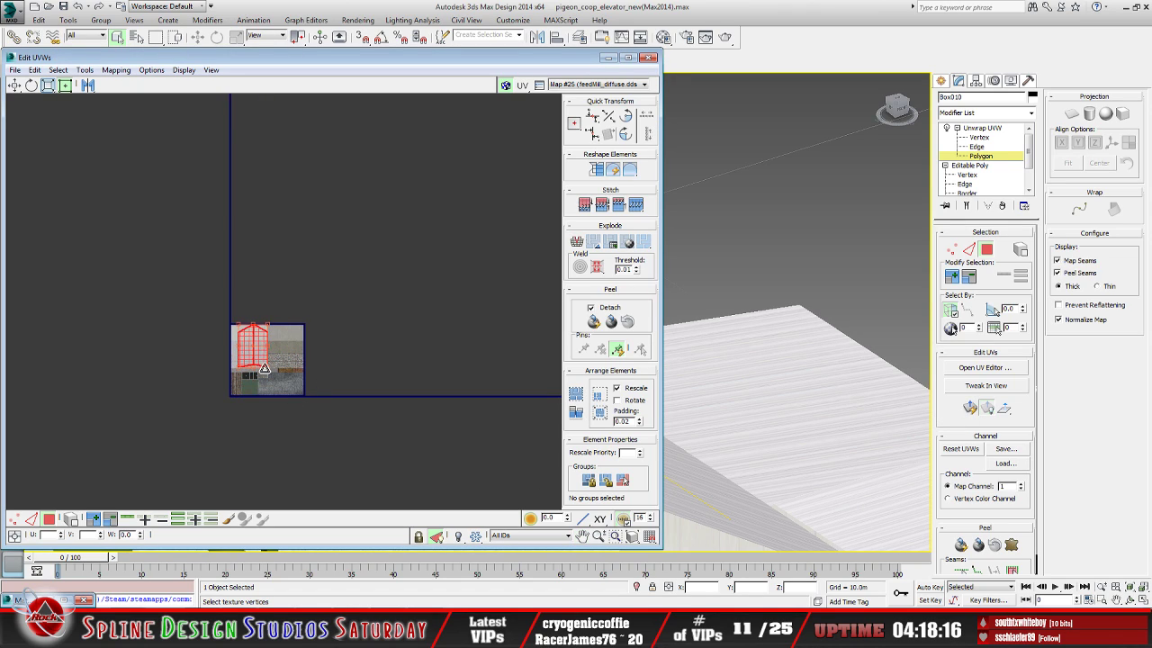
{"action": "scroll", "coordinate": [290, 330], "scroll_direction": "up", "scroll_amount": 4}
{"action": "middle_click_drag", "start_coordinate": [344, 314], "coordinate": [359, 311]}
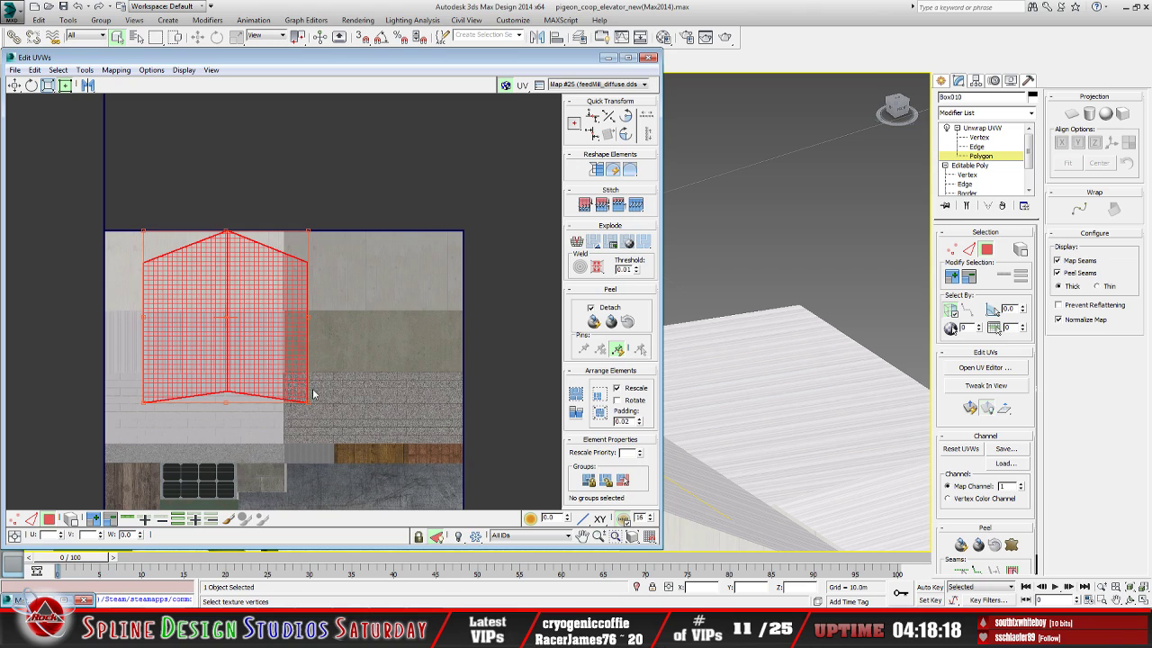
{"action": "left_click_drag", "start_coordinate": [307, 406], "coordinate": [253, 291]}
{"action": "scroll", "coordinate": [288, 282], "scroll_direction": "up", "scroll_amount": 4}
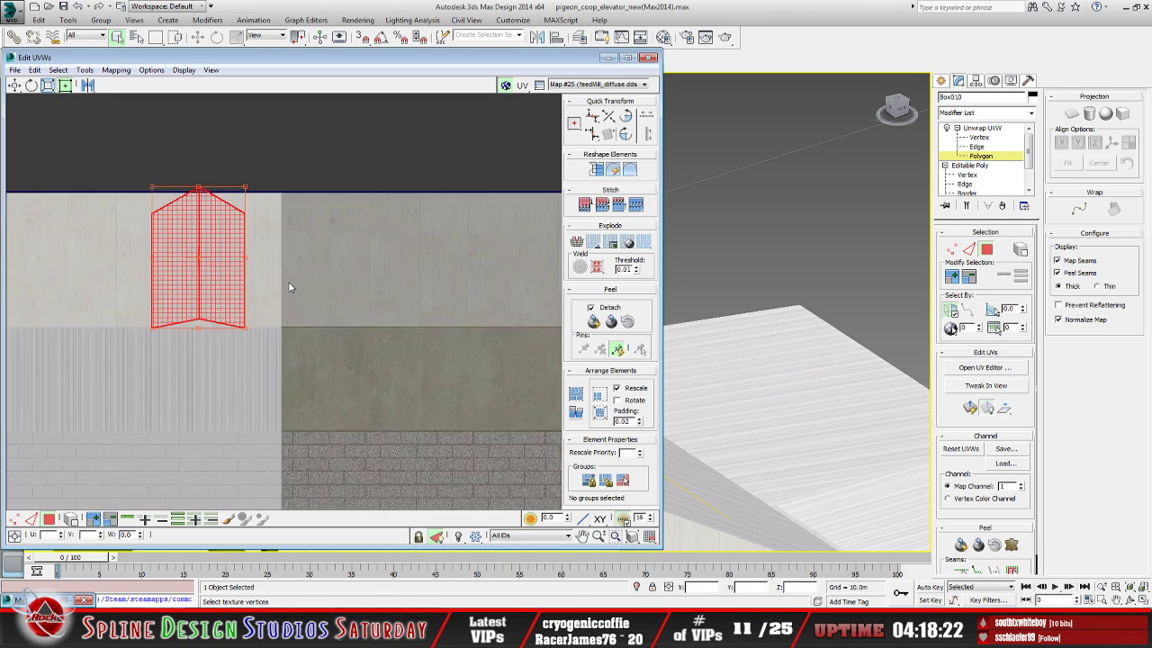
Shift and stretch the gable UVs to fill nearly the full siding height near the area's edge, and deselect them
{"action": "middle_click_drag", "start_coordinate": [198, 236], "coordinate": [238, 278]}
{"action": "left_click_drag", "start_coordinate": [95, 150], "coordinate": [72, 171]}
{"action": "left_click_drag", "start_coordinate": [204, 291], "coordinate": [250, 283]}
{"action": "left_click_drag", "start_coordinate": [120, 159], "coordinate": [121, 160]}
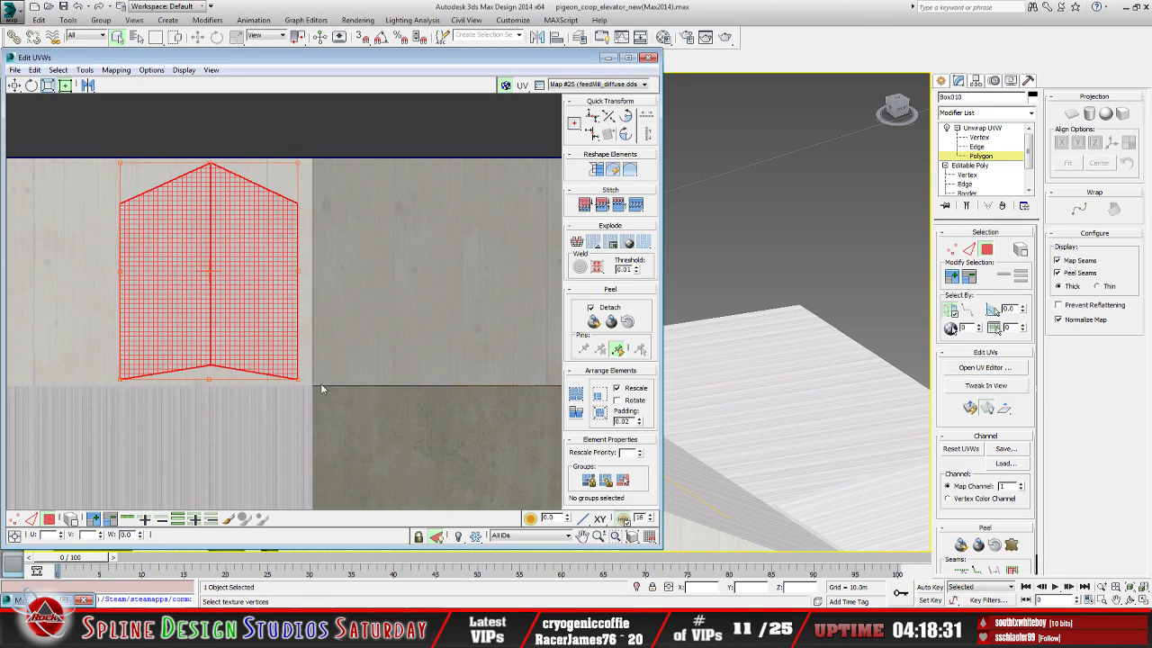
{"action": "left_click_drag", "start_coordinate": [298, 379], "coordinate": [302, 382]}
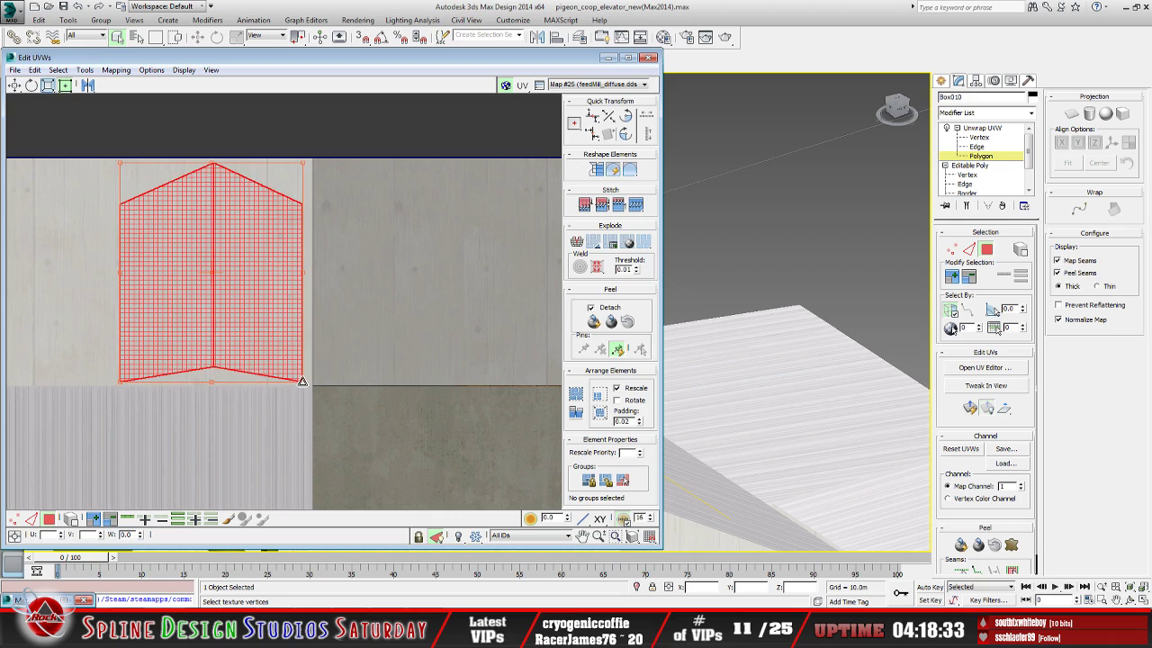
{"action": "scroll", "coordinate": [270, 311], "scroll_direction": "down", "scroll_amount": 5}
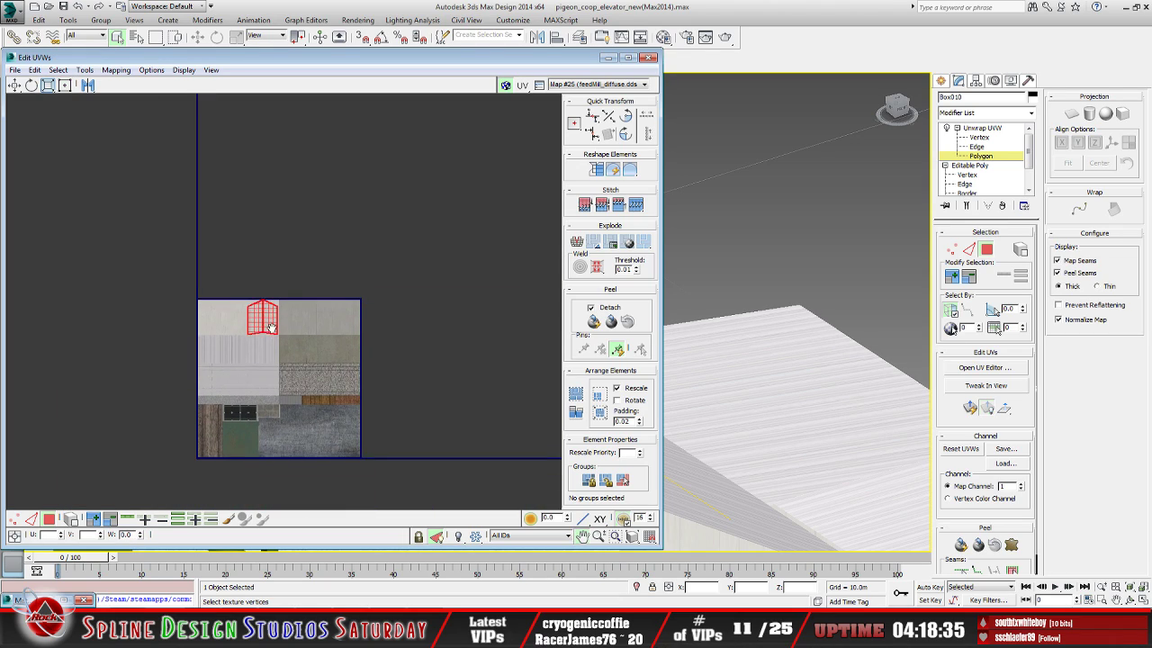
{"action": "left_click", "coordinate": [144, 346]}
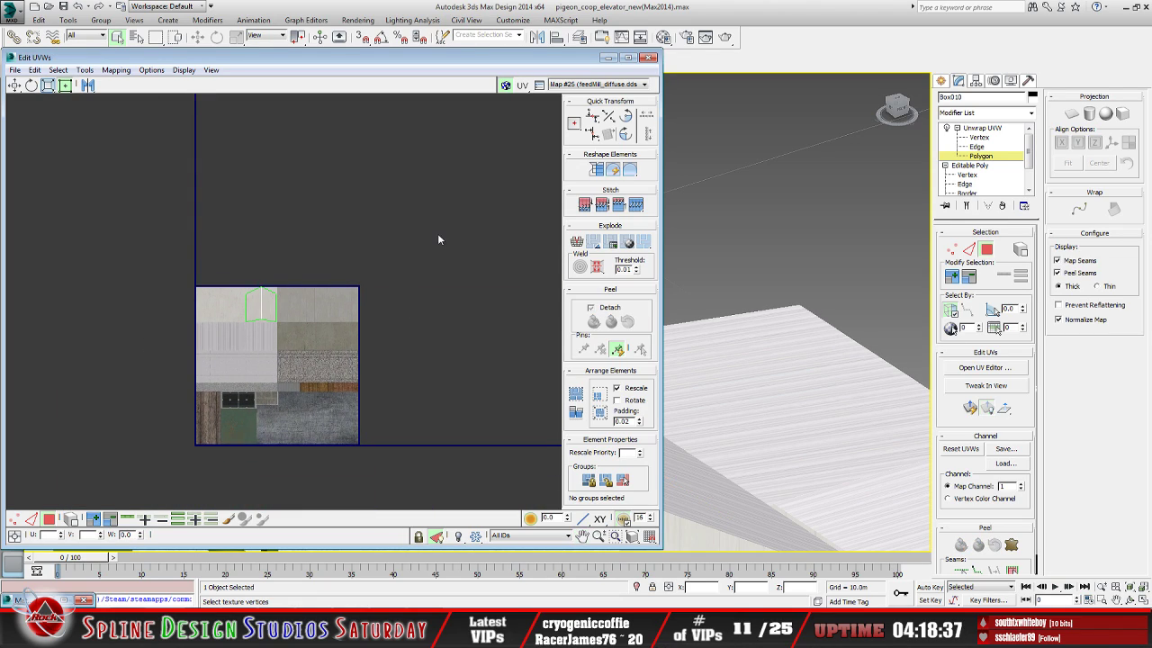
Select both roof slopes of the cupola
{"action": "left_click", "coordinate": [608, 58]}
{"action": "key", "text": "z"}
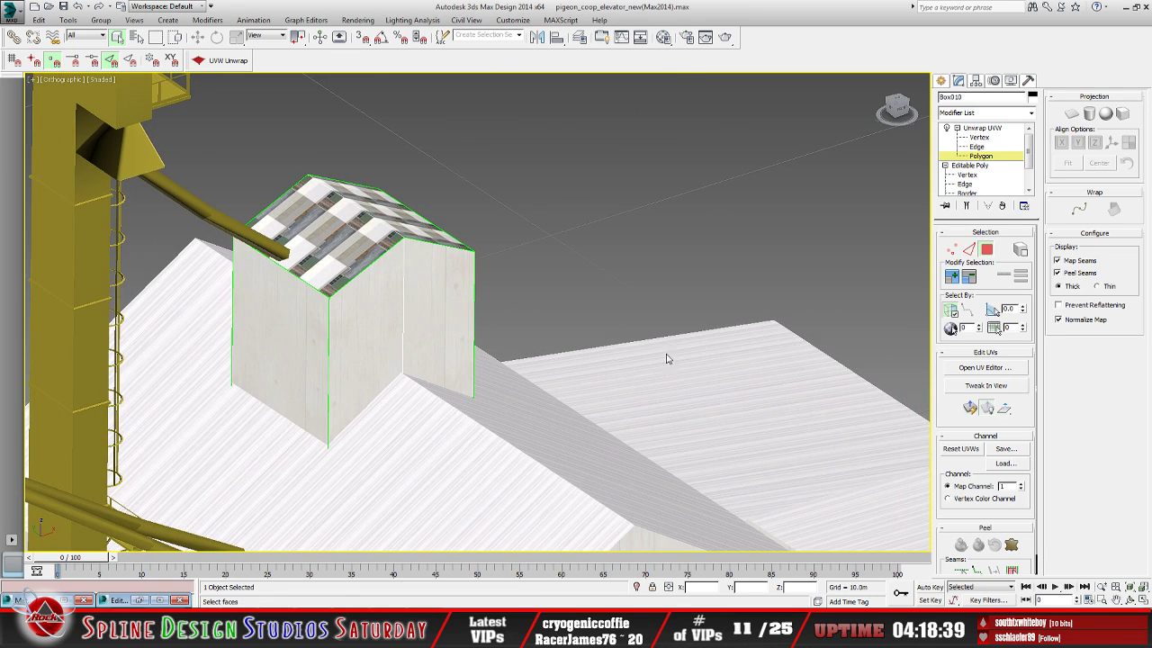
{"action": "left_click", "coordinate": [1130, 600]}
{"action": "left_click_drag", "start_coordinate": [511, 319], "coordinate": [432, 342]}
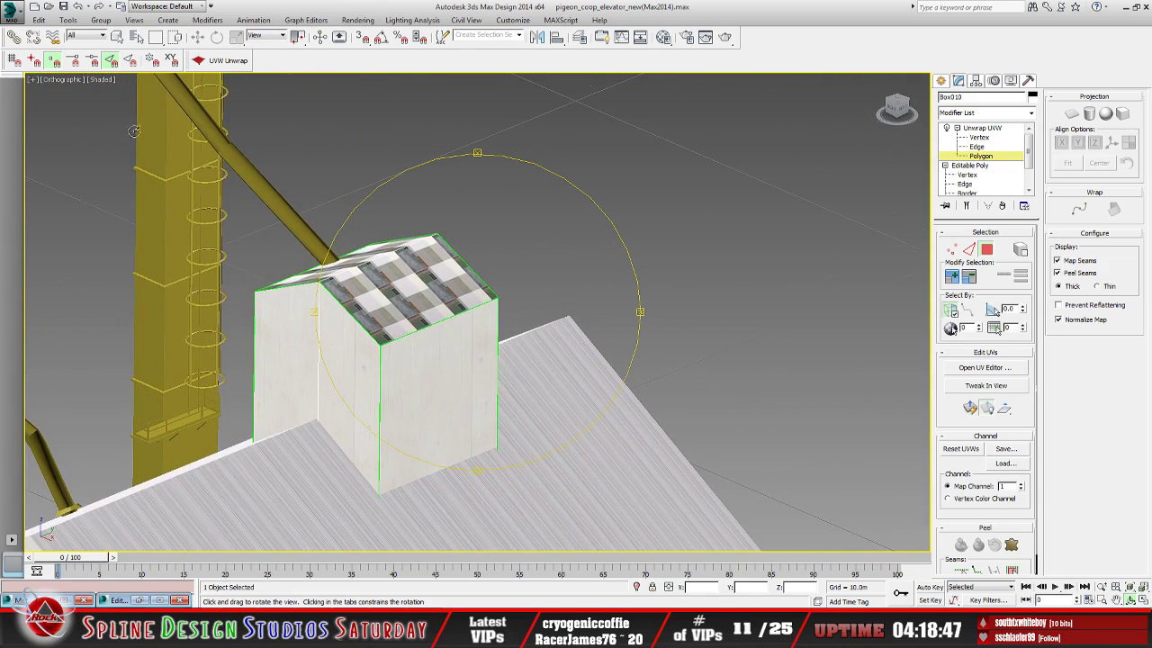
{"action": "left_click", "coordinate": [118, 38]}
{"action": "left_click", "coordinate": [409, 311]}
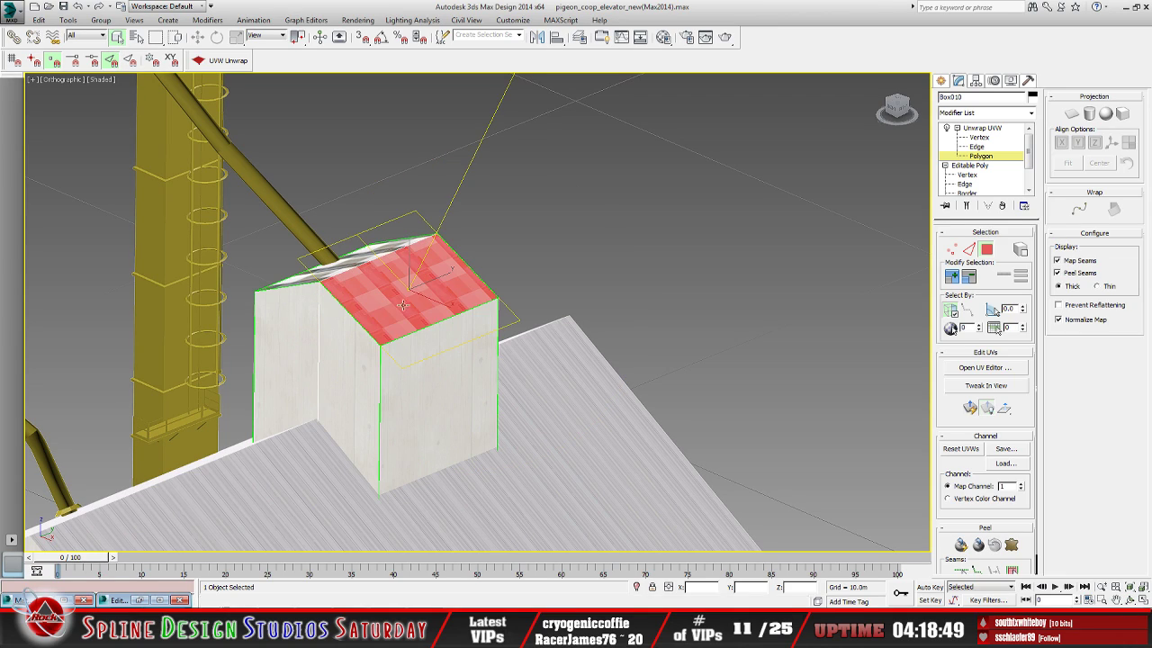
{"action": "left_click", "coordinate": [335, 270], "text": "ctrl"}
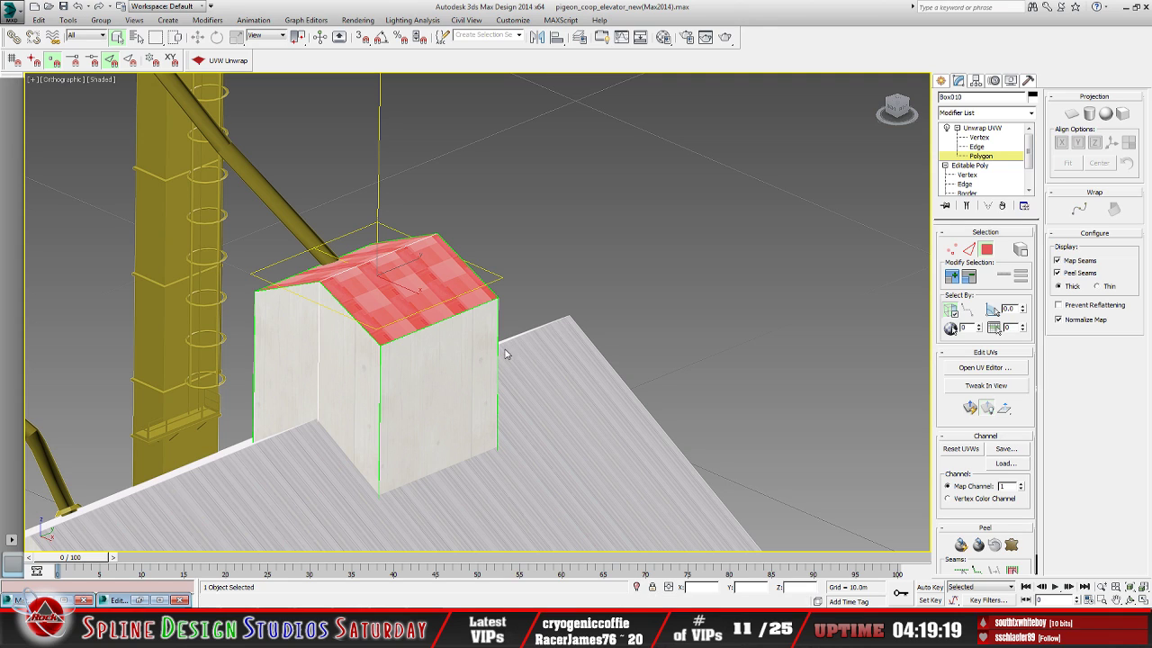
Examine the selected roof slopes from several sides and check their UV layout against the feed mill texture
{"action": "scroll", "coordinate": [461, 369], "scroll_direction": "down", "scroll_amount": 3}
{"action": "scroll", "coordinate": [460, 372], "scroll_direction": "down", "scroll_amount": 2}
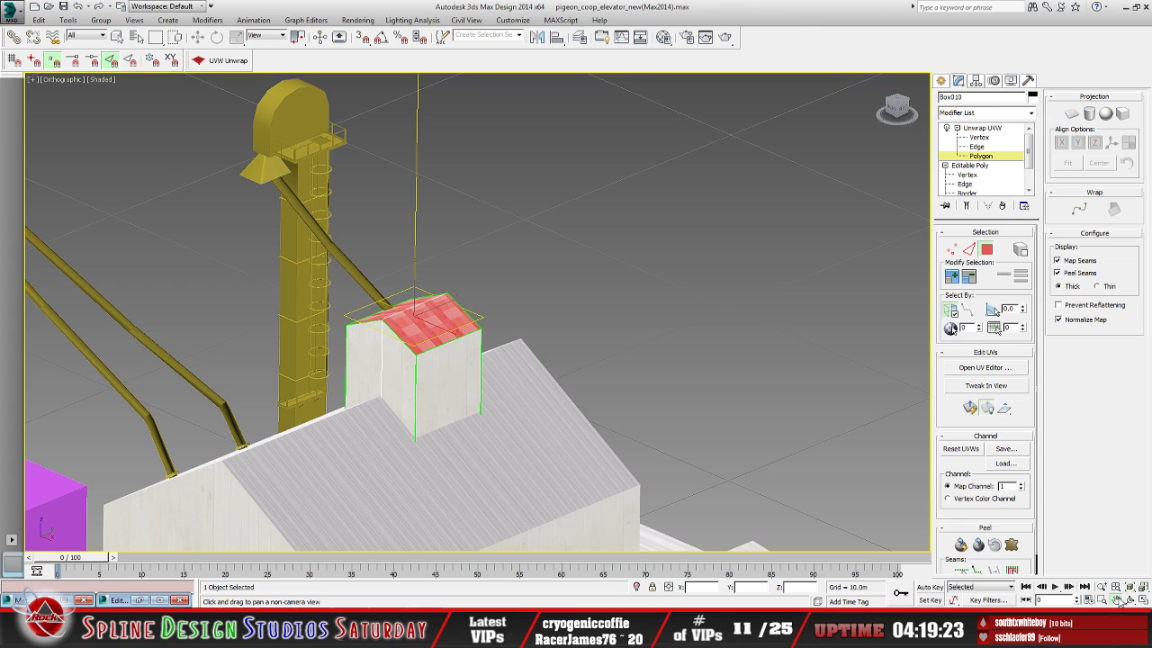
{"action": "left_click", "coordinate": [1131, 599]}
{"action": "mouse_move", "coordinate": [476, 367]}
{"action": "left_mouse_down"}
{"action": "mouse_move", "coordinate": [377, 370]}
{"action": "mouse_move", "coordinate": [462, 386]}
{"action": "mouse_move", "coordinate": [453, 393]}
{"action": "mouse_move", "coordinate": [462, 373]}
{"action": "mouse_move", "coordinate": [495, 391]}
{"action": "mouse_move", "coordinate": [444, 381]}
{"action": "mouse_move", "coordinate": [463, 383]}
{"action": "left_mouse_up"}
{"action": "left_click_drag", "start_coordinate": [275, 418], "coordinate": [184, 547]}
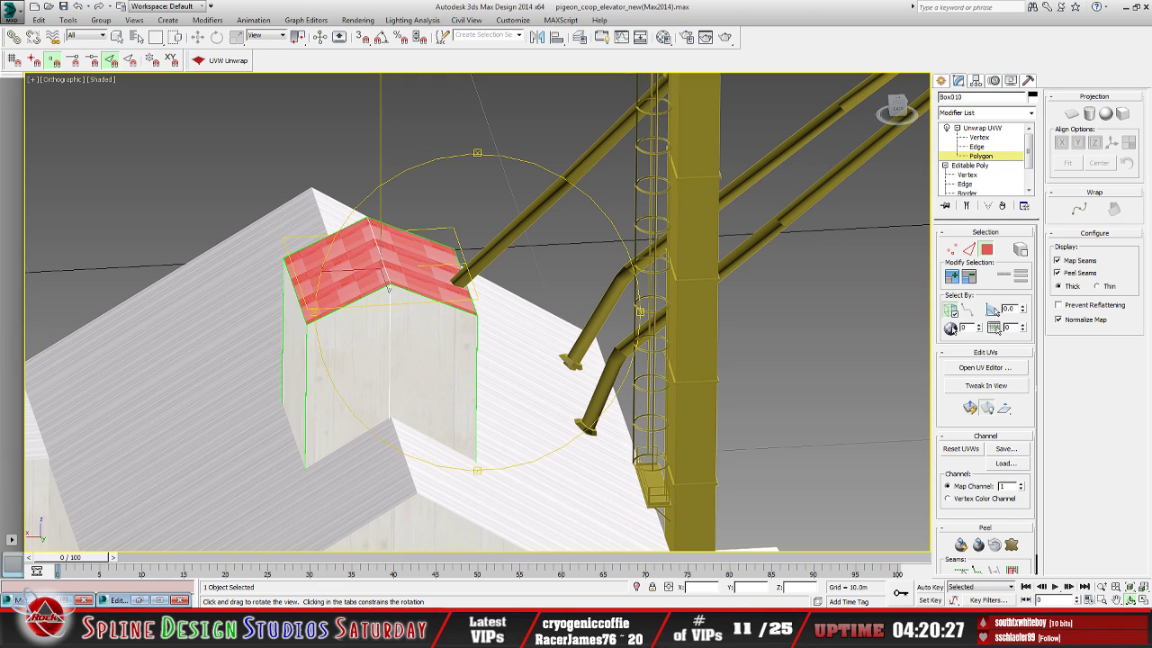
{"action": "left_click", "coordinate": [140, 600]}
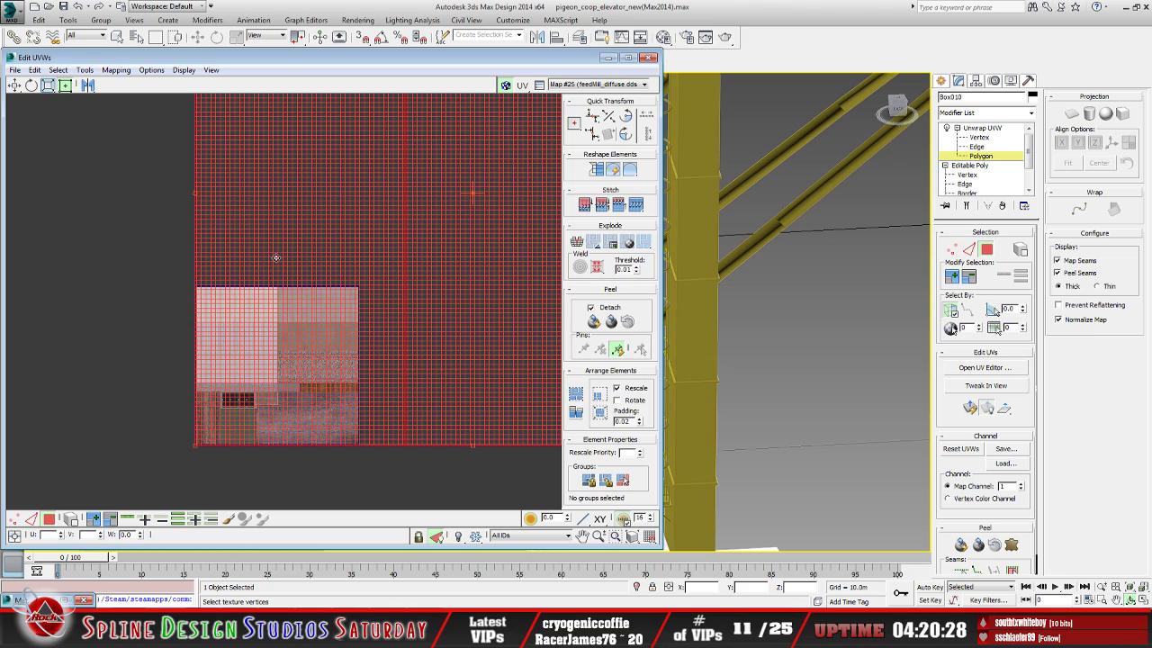
{"action": "scroll", "coordinate": [307, 323], "scroll_direction": "down", "scroll_amount": 2}
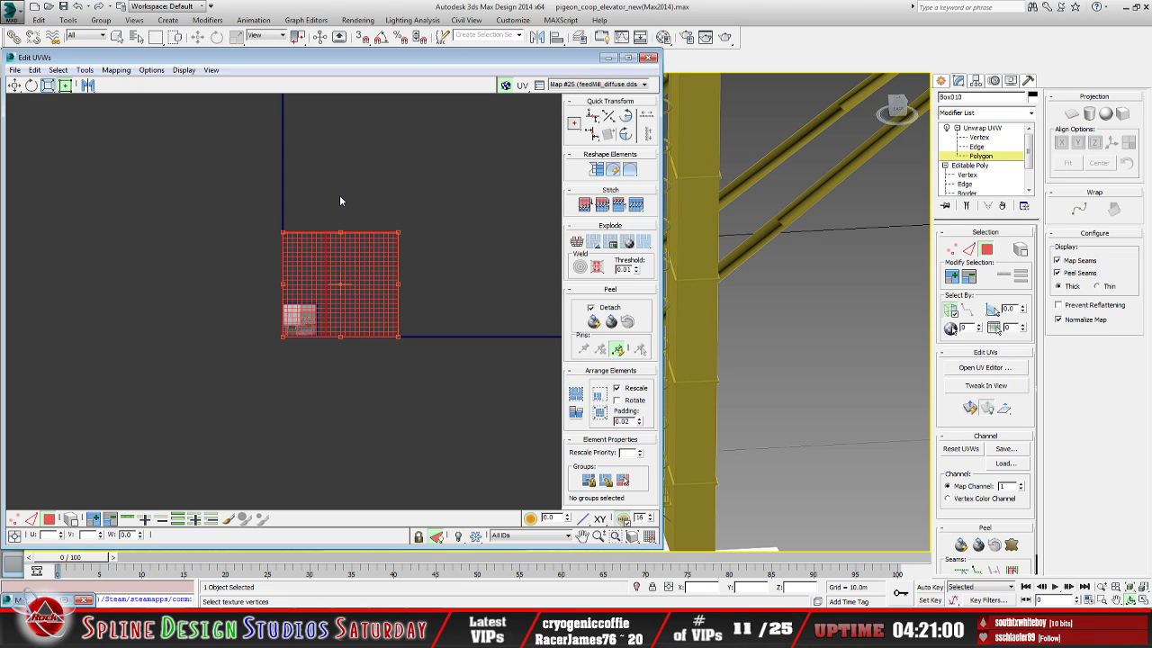
{"action": "left_click", "coordinate": [608, 57]}
{"action": "middle_click_drag", "start_coordinate": [430, 289], "coordinate": [459, 345]}
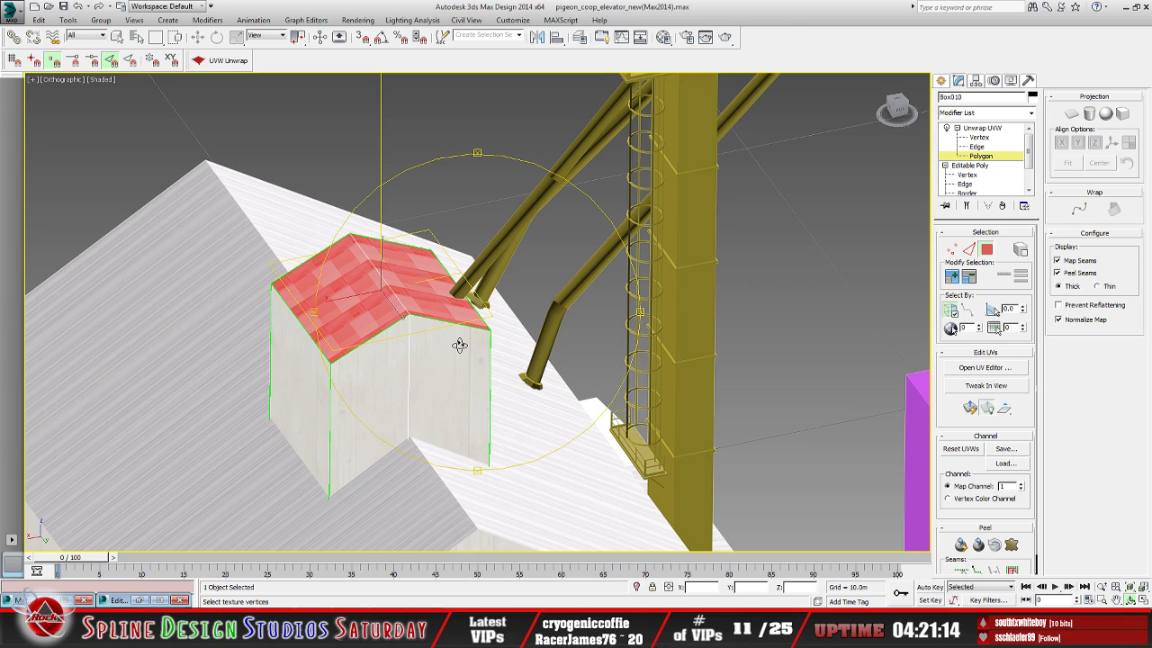
Shrink the cupola roof UVs from the full feed mill texture toward its upper corner with the pale siding
{"action": "middle_click_drag", "start_coordinate": [457, 342], "coordinate": [450, 348], "text": "alt"}
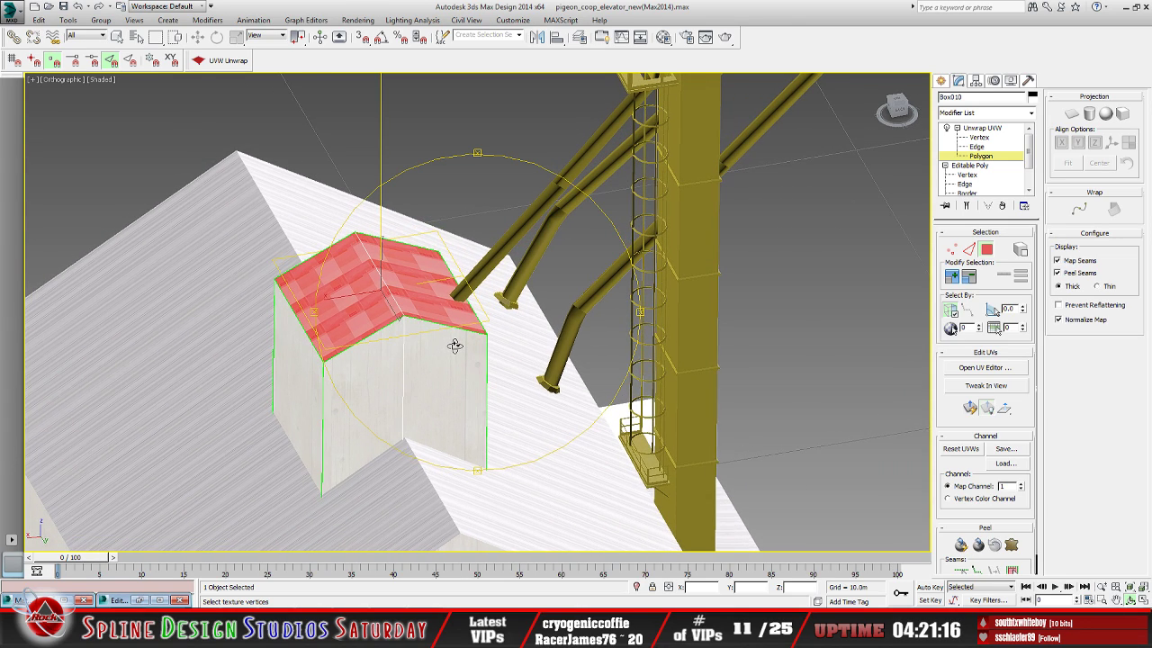
{"action": "left_click", "coordinate": [139, 598]}
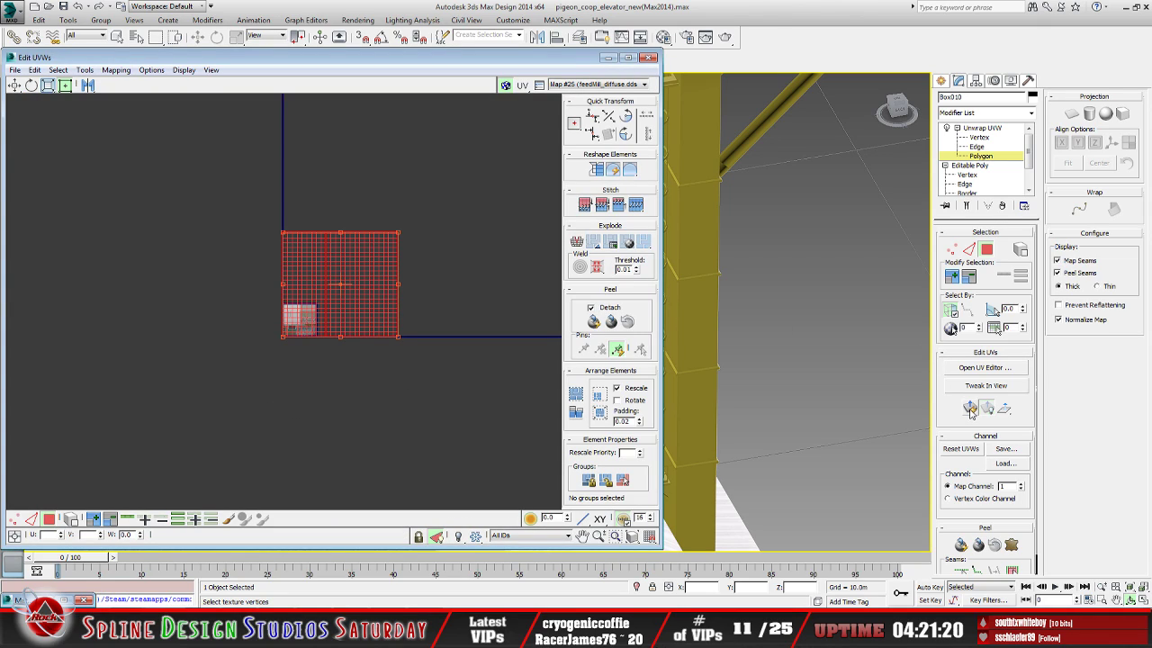
{"action": "scroll", "coordinate": [398, 347], "scroll_direction": "down", "scroll_amount": 5}
{"action": "scroll", "coordinate": [375, 331], "scroll_direction": "up", "scroll_amount": 6}
{"action": "middle_click_drag", "start_coordinate": [337, 279], "coordinate": [437, 141]}
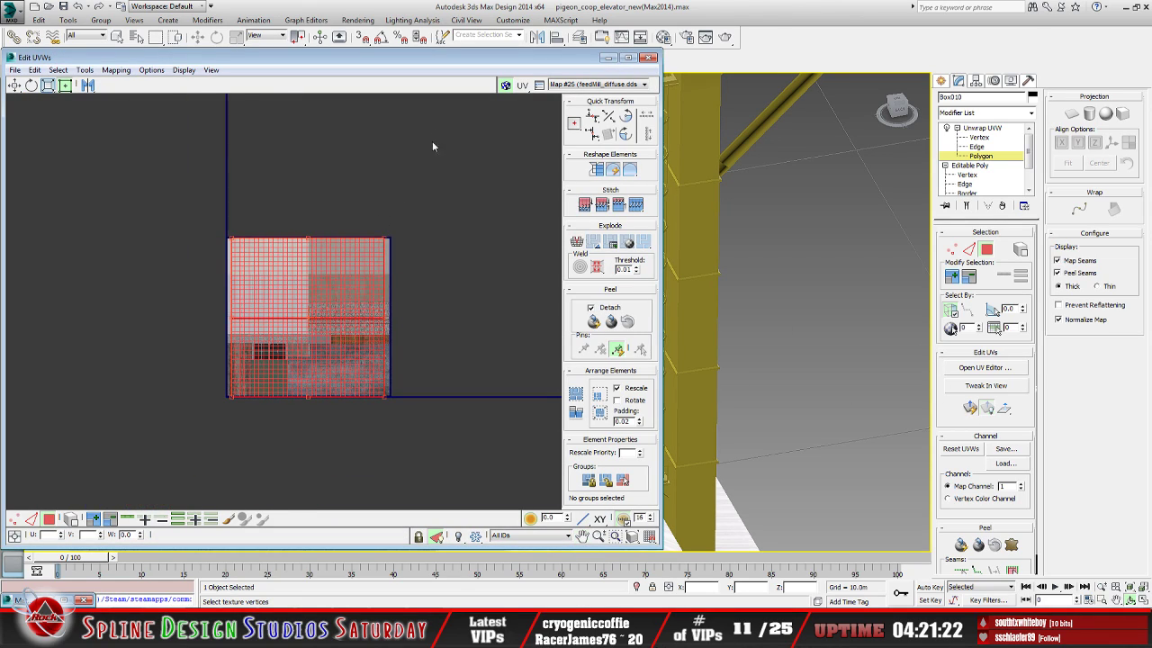
{"action": "left_click", "coordinate": [316, 322]}
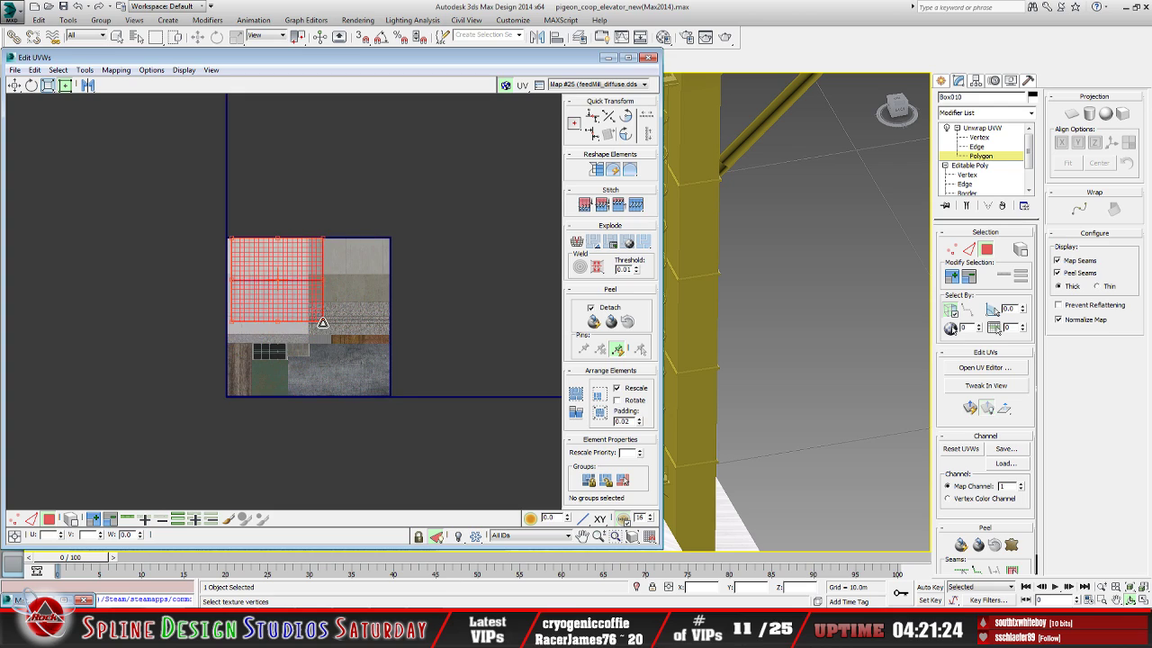
Scale the roof UVs down into the pale corrugated metal strip and align their lower edge above the block pattern
{"action": "scroll", "coordinate": [330, 297], "scroll_direction": "up", "scroll_amount": 4}
{"action": "scroll", "coordinate": [331, 290], "scroll_direction": "up", "scroll_amount": 2}
{"action": "scroll", "coordinate": [326, 288], "scroll_direction": "down", "scroll_amount": 4}
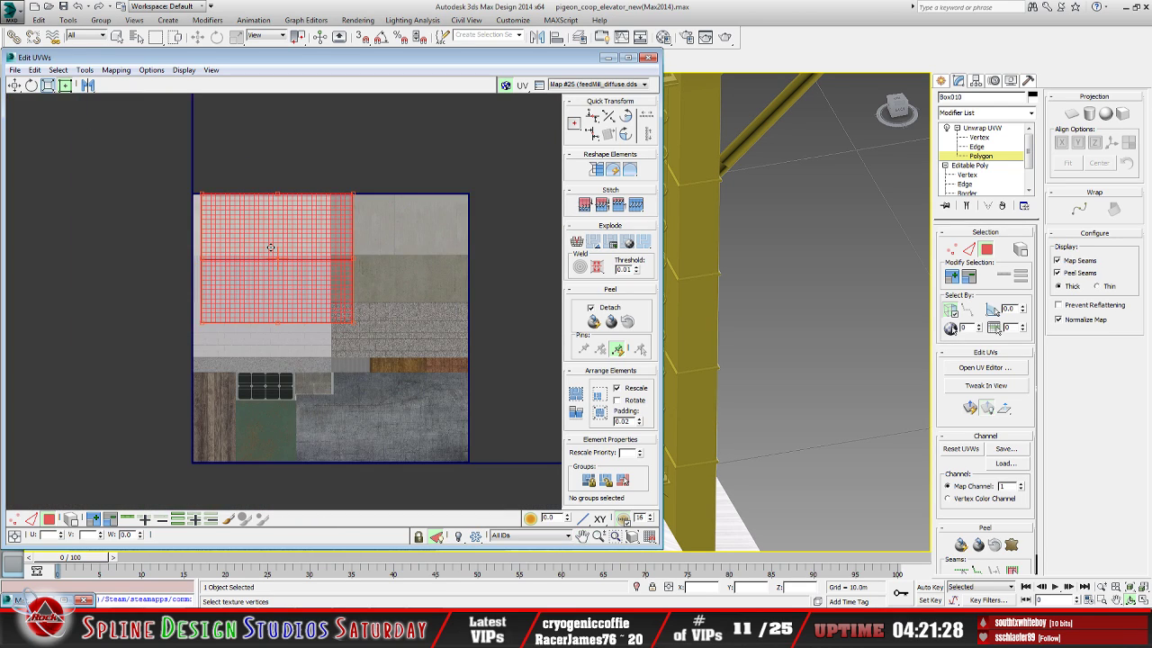
{"action": "left_click_drag", "start_coordinate": [350, 194], "coordinate": [312, 259]}
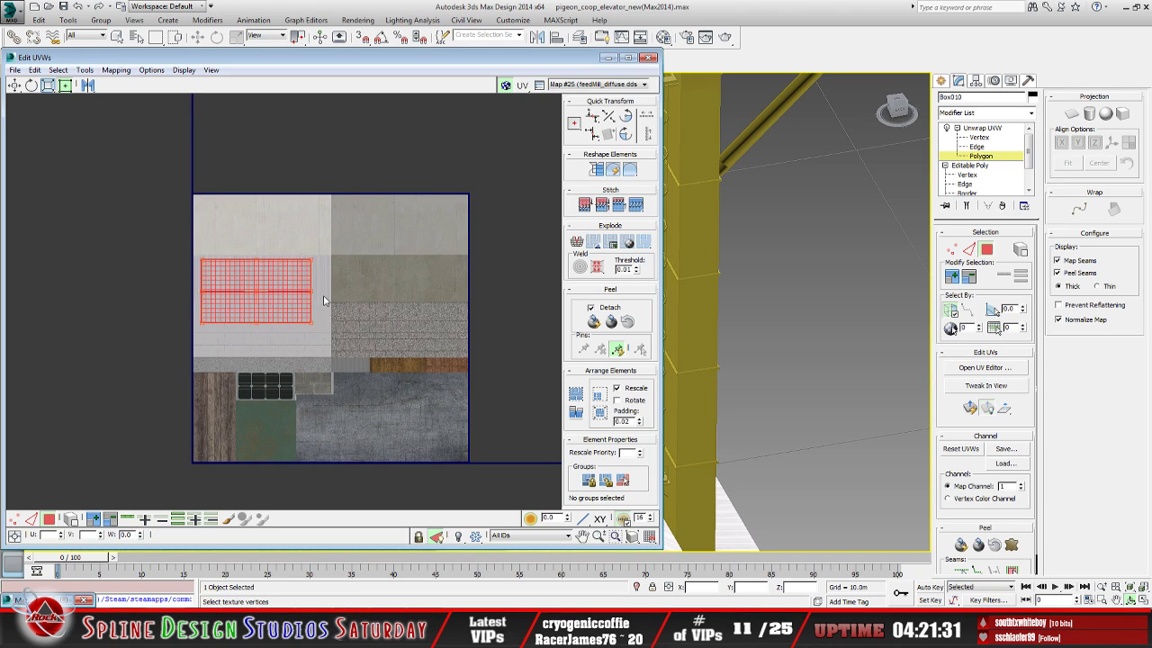
{"action": "scroll", "coordinate": [324, 301], "scroll_direction": "up", "scroll_amount": 3}
{"action": "left_click_drag", "start_coordinate": [268, 419], "coordinate": [290, 342]}
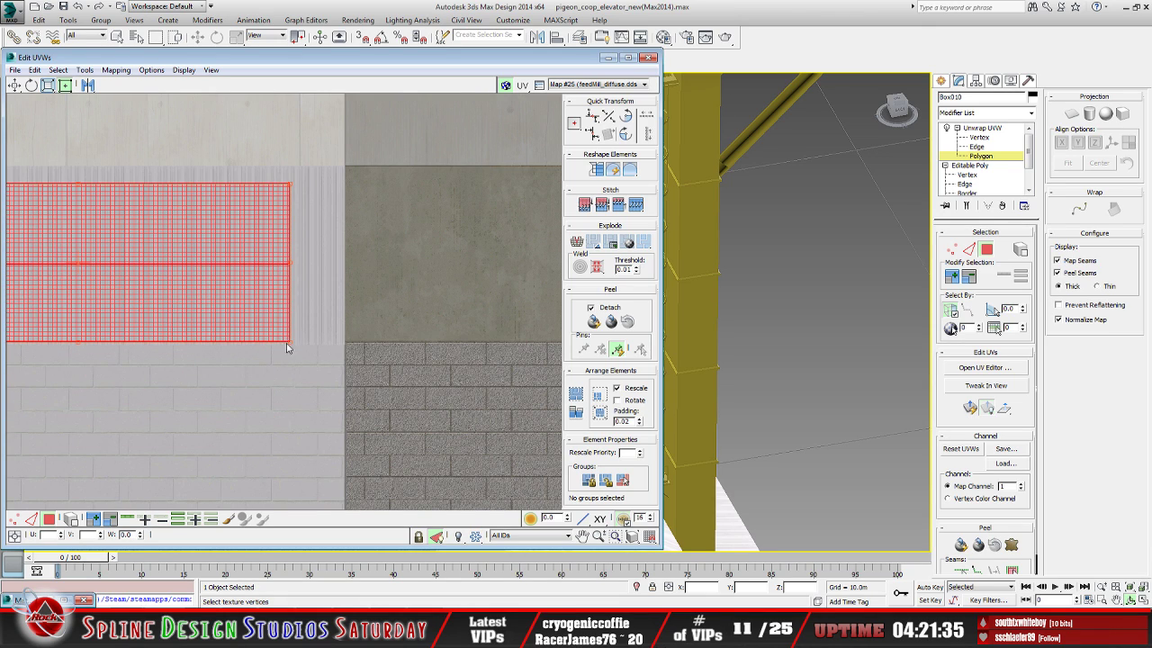
Compare the corrugation scale on the cupola roof with the main roof from several sides
{"action": "left_click", "coordinate": [607, 57]}
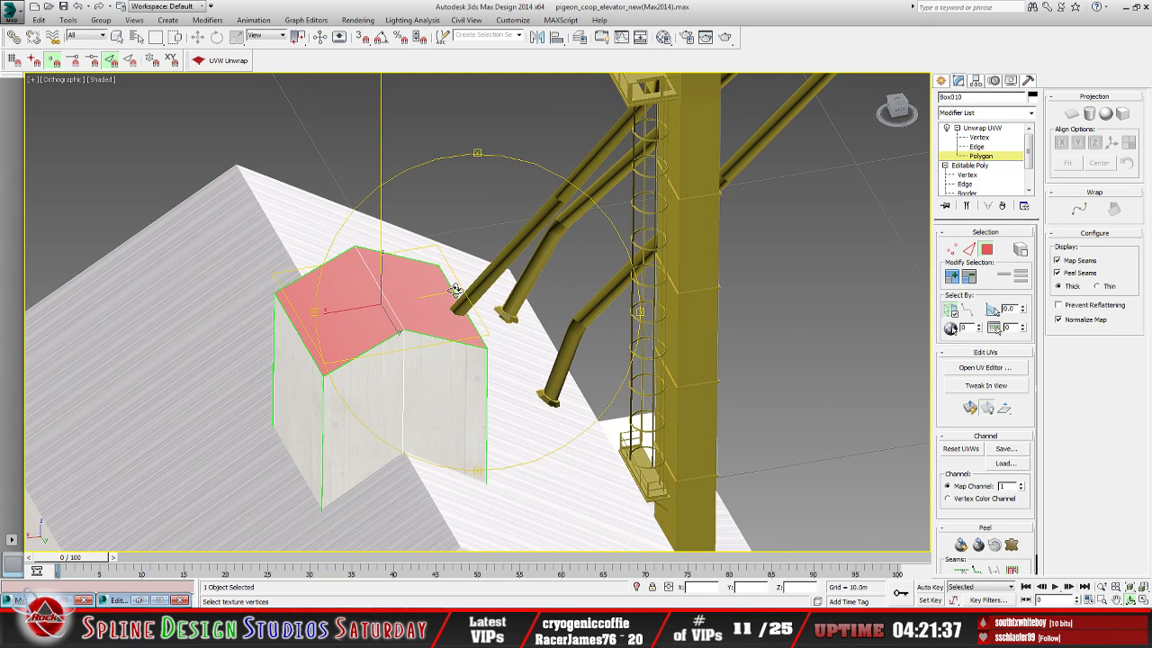
{"action": "left_click", "coordinate": [455, 289]}
{"action": "scroll", "coordinate": [437, 297], "scroll_direction": "up", "scroll_amount": 3}
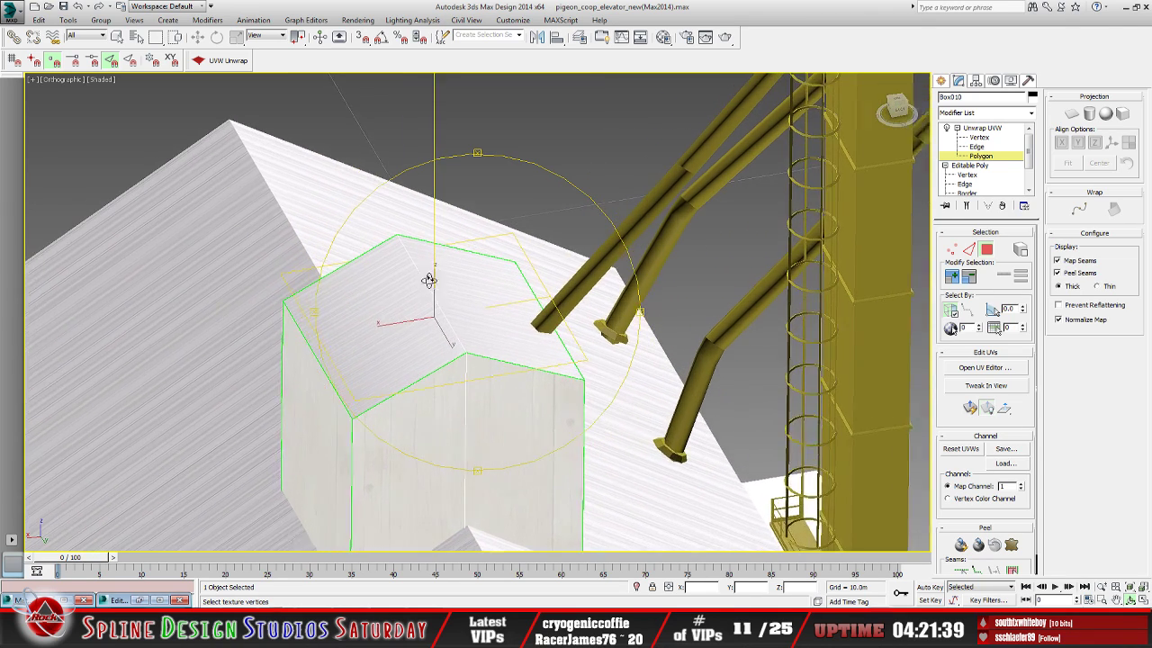
{"action": "scroll", "coordinate": [427, 286], "scroll_direction": "up", "scroll_amount": 2}
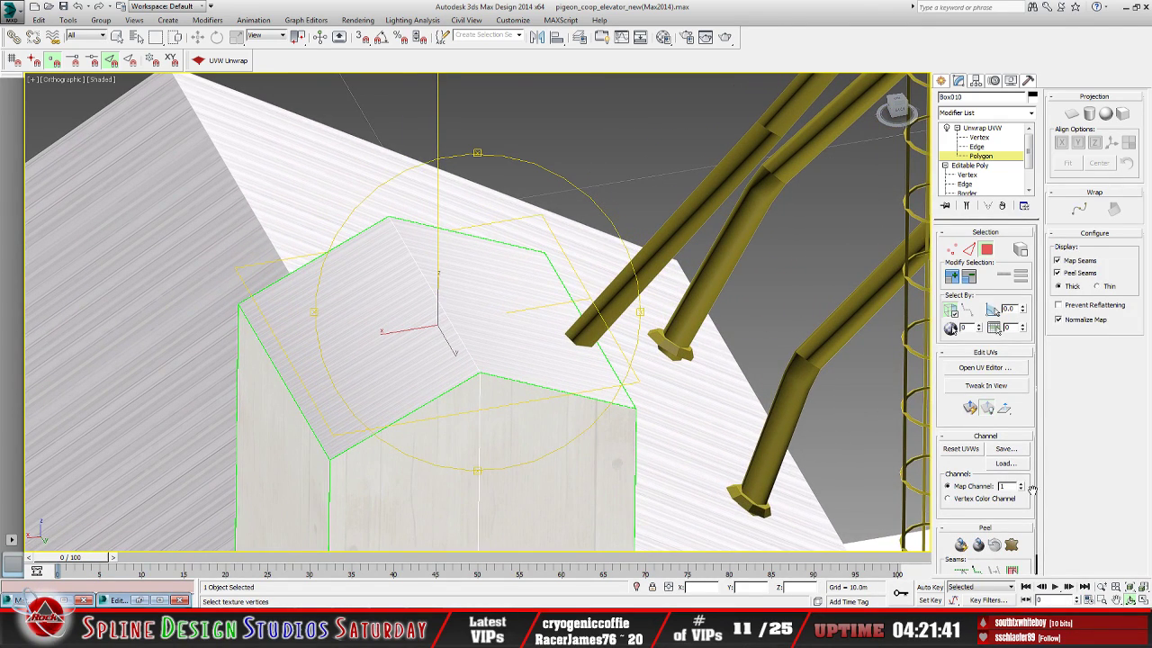
{"action": "middle_click_drag", "start_coordinate": [473, 390], "coordinate": [330, 517], "text": "alt"}
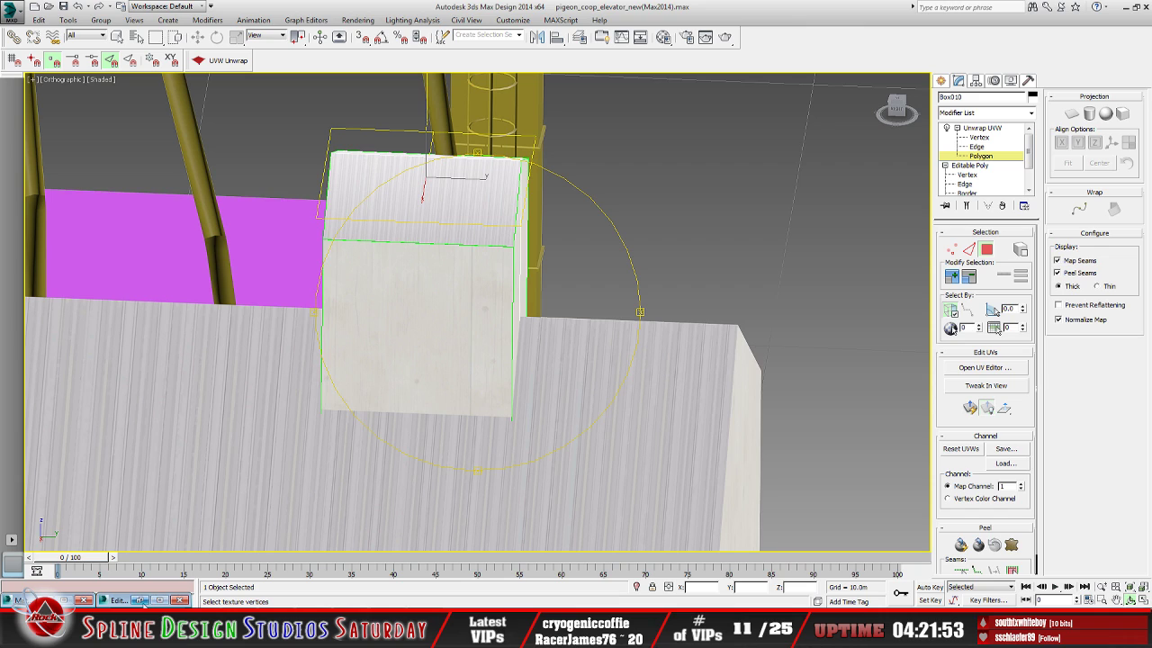
Narrow the cupola roof UVs in freeform mode to about half the width of the corrugated strip
{"action": "left_click", "coordinate": [126, 600]}
{"action": "scroll", "coordinate": [401, 326], "scroll_direction": "up", "scroll_amount": 3}
{"action": "middle_click_drag", "start_coordinate": [401, 327], "coordinate": [404, 331]}
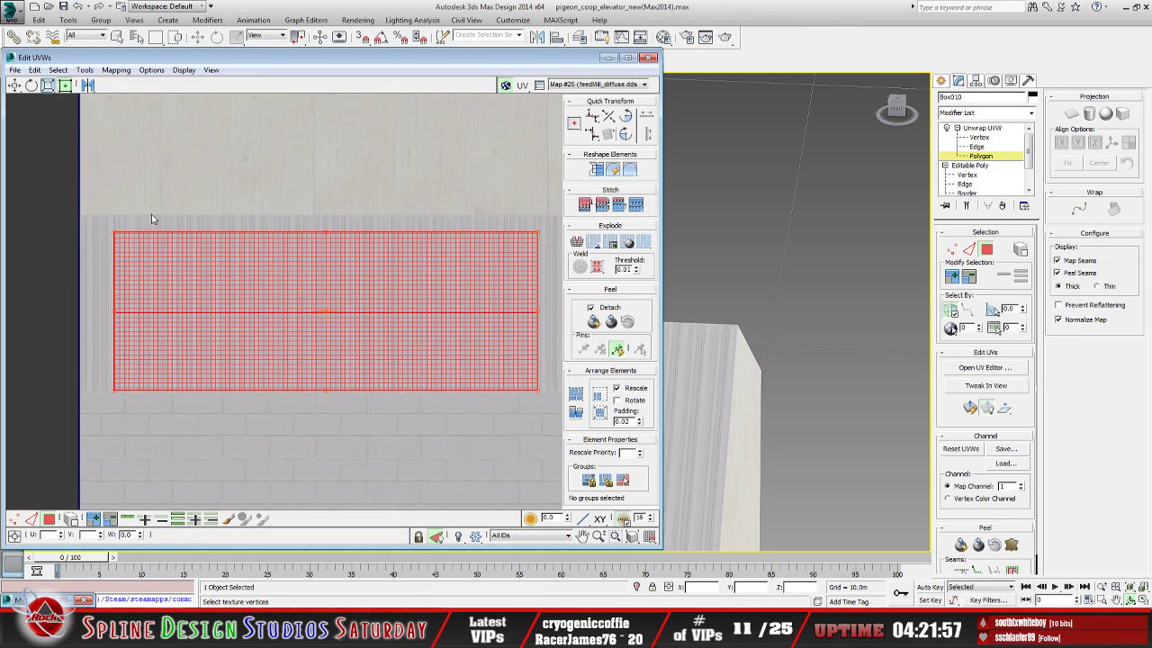
{"action": "left_click", "coordinate": [65, 84]}
{"action": "scroll", "coordinate": [330, 285], "scroll_direction": "down", "scroll_amount": 2}
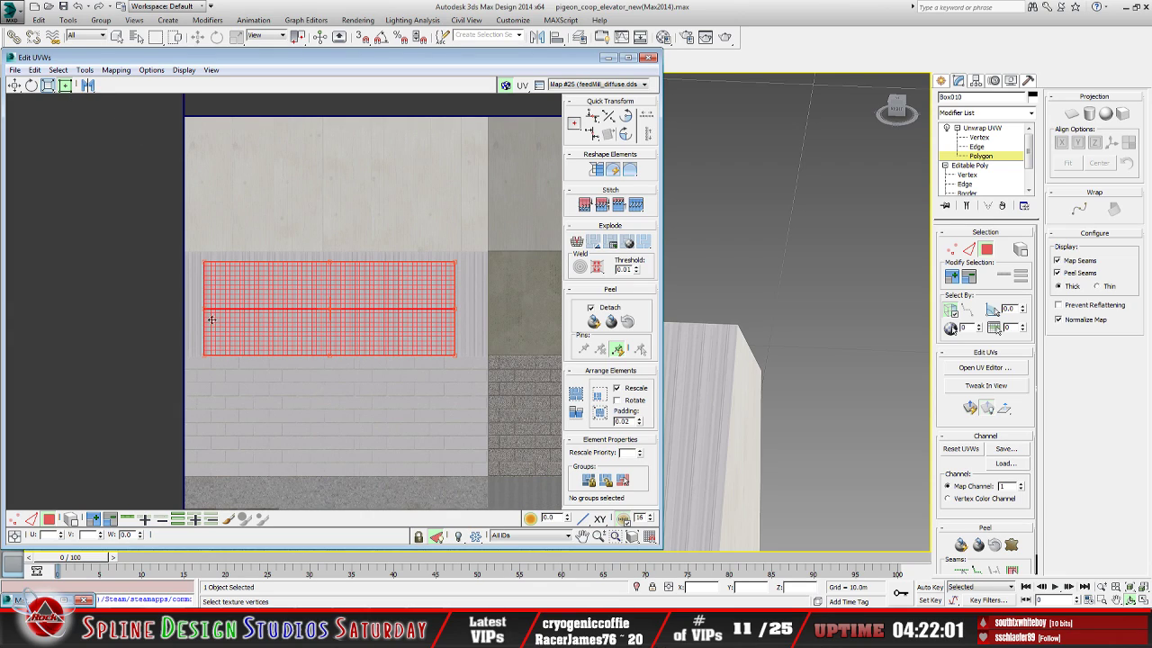
{"action": "left_click_drag", "start_coordinate": [204, 354], "coordinate": [315, 355]}
{"action": "scroll", "coordinate": [315, 356], "scroll_direction": "down", "scroll_amount": 1}
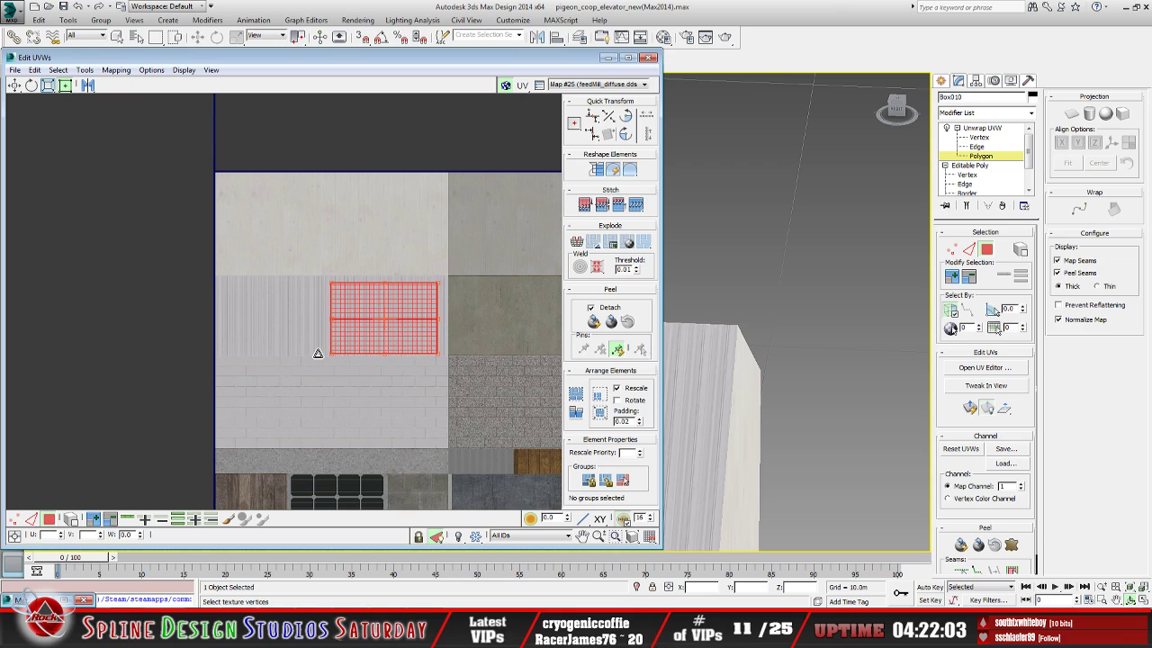
Narrow the roof UVs further, shift them to the corrugated strip's outer end, and stretch them to nearly its full height
{"action": "scroll", "coordinate": [396, 361], "scroll_direction": "up", "scroll_amount": 3}
{"action": "scroll", "coordinate": [399, 360], "scroll_direction": "up", "scroll_amount": 2}
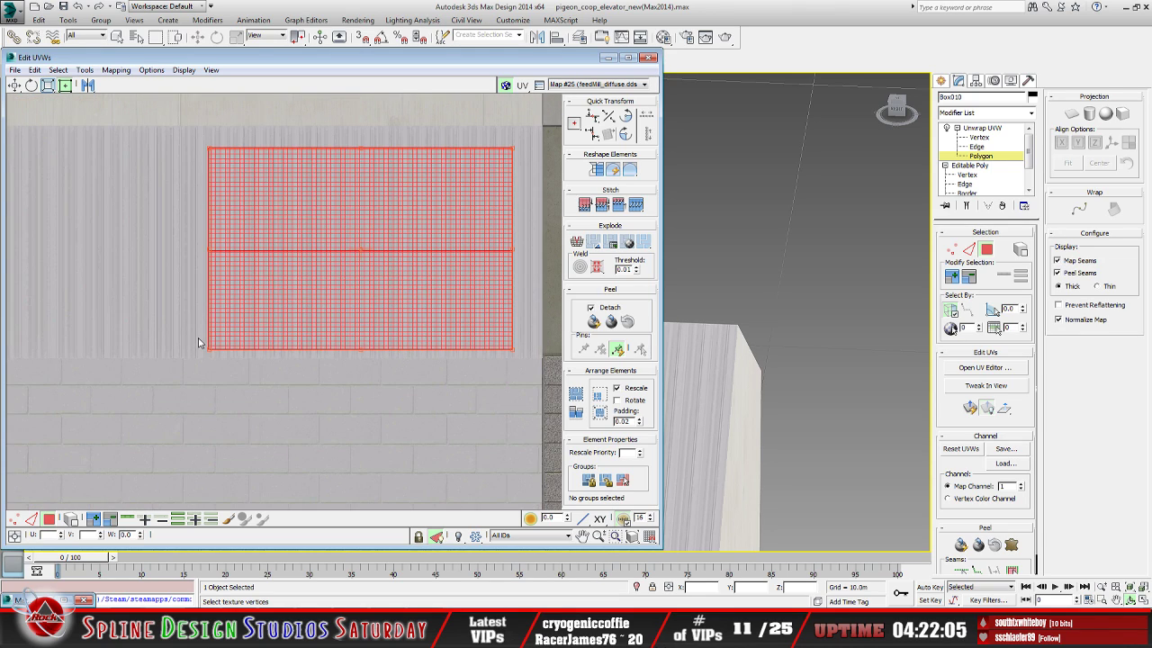
{"action": "left_click_drag", "start_coordinate": [207, 347], "coordinate": [270, 346]}
{"action": "mouse_move", "coordinate": [373, 319]}
{"action": "left_mouse_down"}
{"action": "mouse_move", "coordinate": [404, 316]}
{"action": "mouse_move", "coordinate": [392, 307]}
{"action": "left_mouse_up"}
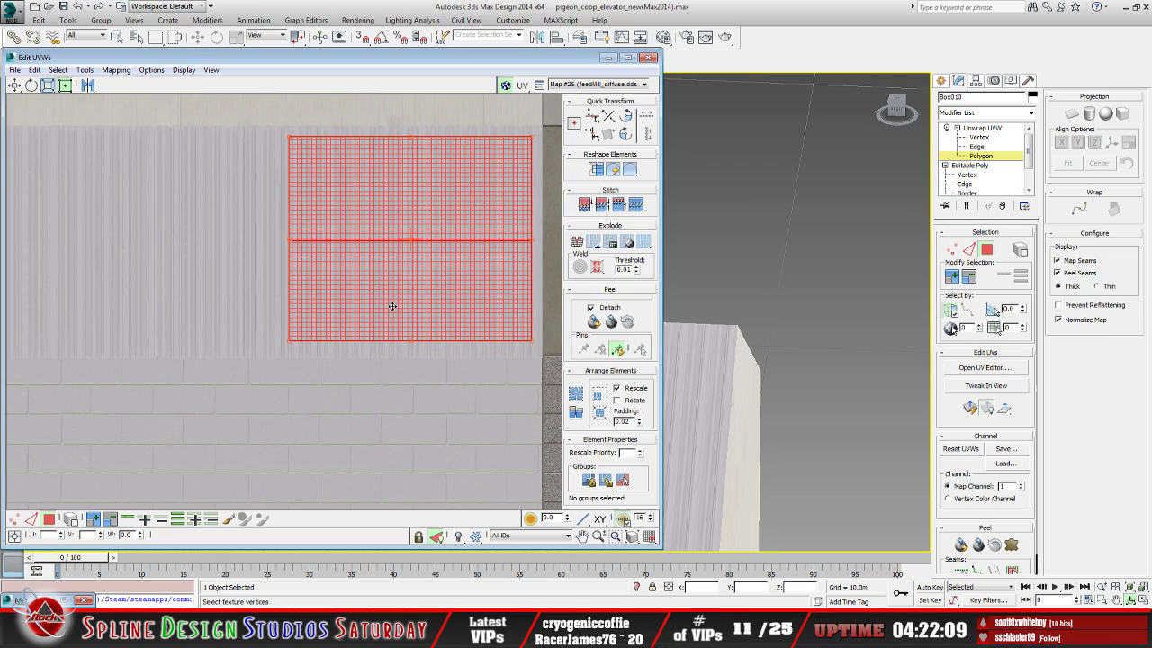
{"action": "left_click_drag", "start_coordinate": [298, 135], "coordinate": [310, 131]}
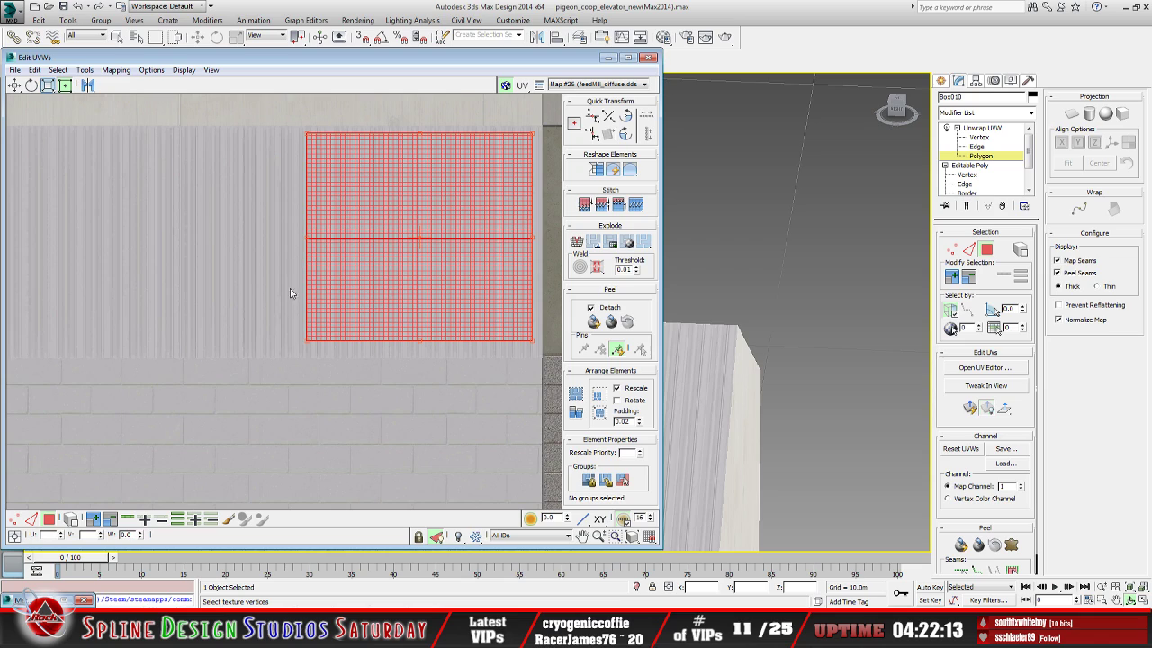
{"action": "mouse_move", "coordinate": [309, 331]}
{"action": "left_mouse_down"}
{"action": "mouse_move", "coordinate": [312, 356]}
{"action": "mouse_move", "coordinate": [158, 348]}
{"action": "mouse_move", "coordinate": [322, 346]}
{"action": "left_mouse_up"}
{"action": "scroll", "coordinate": [312, 357], "scroll_direction": "down", "scroll_amount": 4}
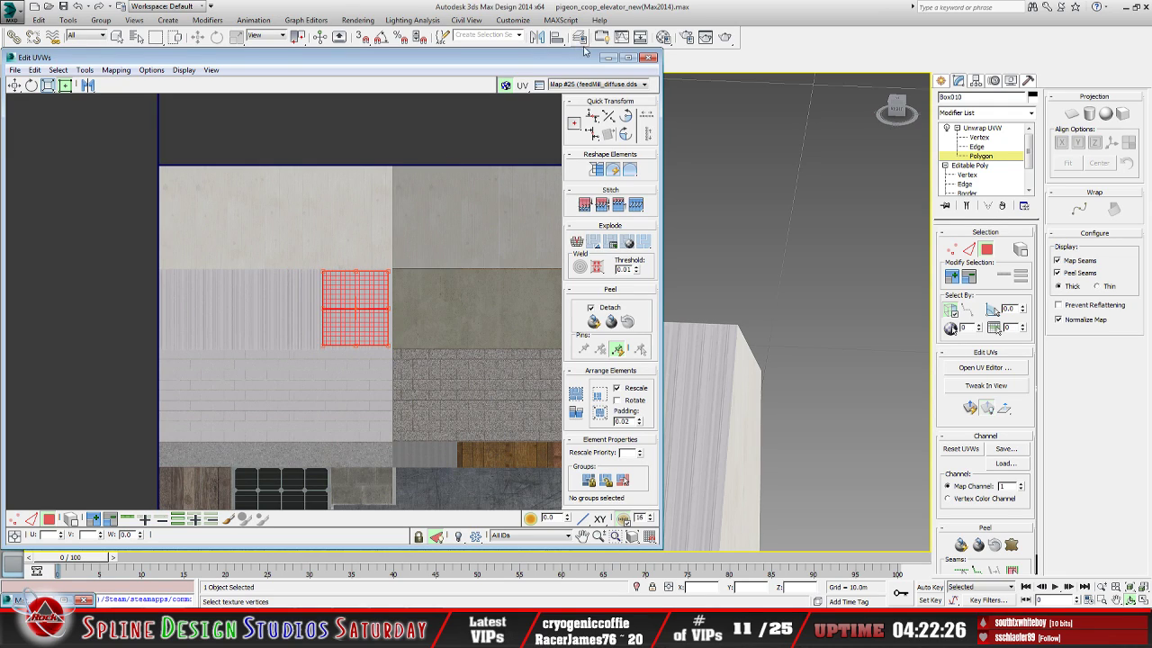
Examine the cupola roof, the wood siding and the lower block walls of the building up close
{"action": "left_click", "coordinate": [608, 58]}
{"action": "middle_click_drag", "start_coordinate": [396, 280], "coordinate": [373, 260]}
{"action": "middle_click_drag", "start_coordinate": [445, 326], "coordinate": [502, 318], "text": "alt"}
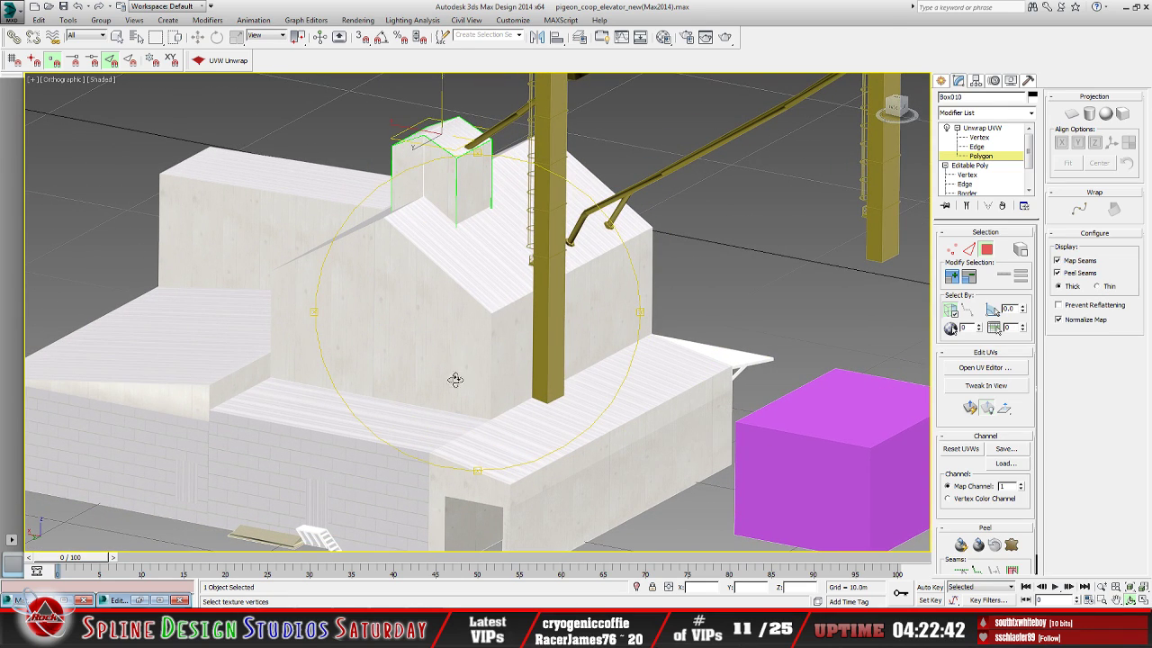
{"action": "middle_click_drag", "start_coordinate": [463, 373], "coordinate": [521, 327], "text": "alt"}
{"action": "scroll", "coordinate": [327, 360], "scroll_direction": "up", "scroll_amount": 3}
{"action": "middle_click_drag", "start_coordinate": [327, 360], "coordinate": [356, 370], "text": "alt"}
{"action": "scroll", "coordinate": [356, 370], "scroll_direction": "up", "scroll_amount": 2}
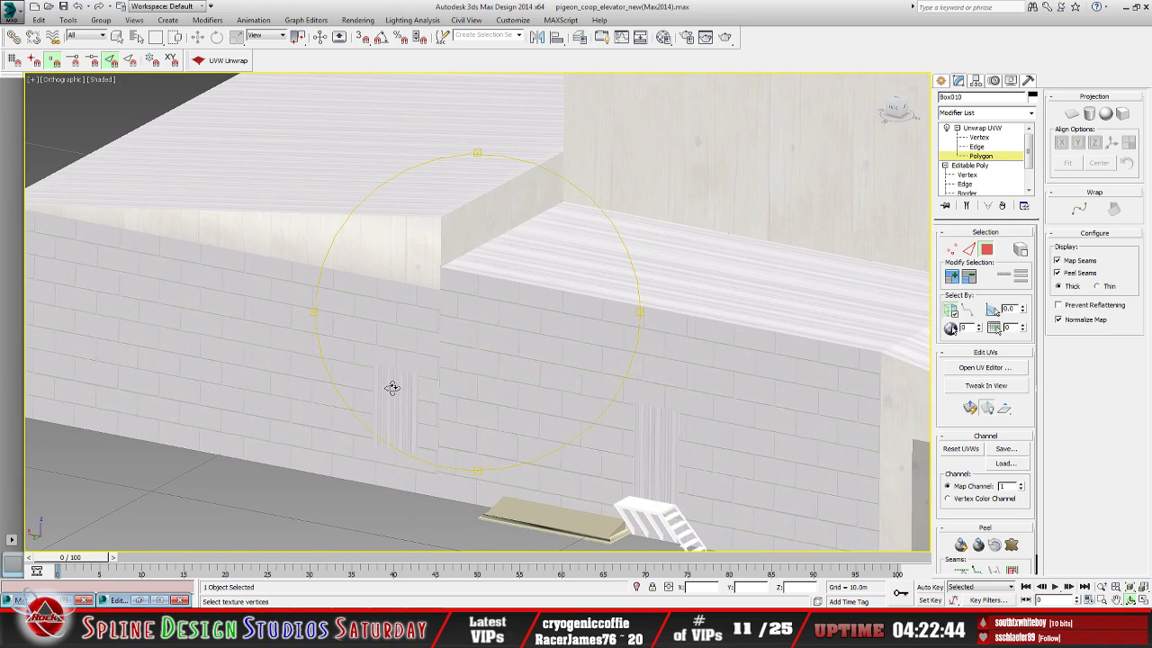
{"action": "middle_click_drag", "start_coordinate": [467, 385], "coordinate": [509, 342], "text": "alt"}
{"action": "middle_click_drag", "start_coordinate": [465, 383], "coordinate": [506, 316], "text": "alt"}
{"action": "mouse_move", "coordinate": [552, 378]}
{"action": "middle_mouse_down", "text": "alt"}
{"action": "mouse_move", "coordinate": [551, 393]}
{"action": "mouse_move", "coordinate": [532, 375]}
{"action": "middle_mouse_up", "text": "alt"}
{"action": "scroll", "coordinate": [535, 387], "scroll_direction": "down", "scroll_amount": 4}
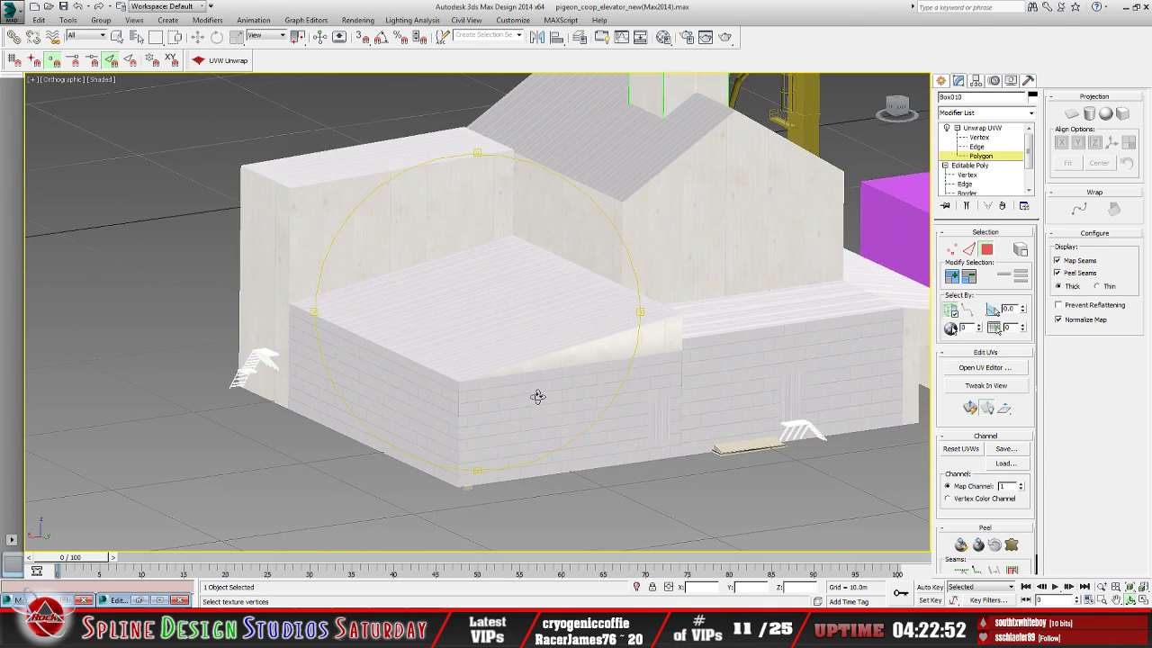
Examine the whole building's front and far sides and the corner of the lower block wall
{"action": "middle_click_drag", "start_coordinate": [502, 372], "coordinate": [481, 373], "text": "alt"}
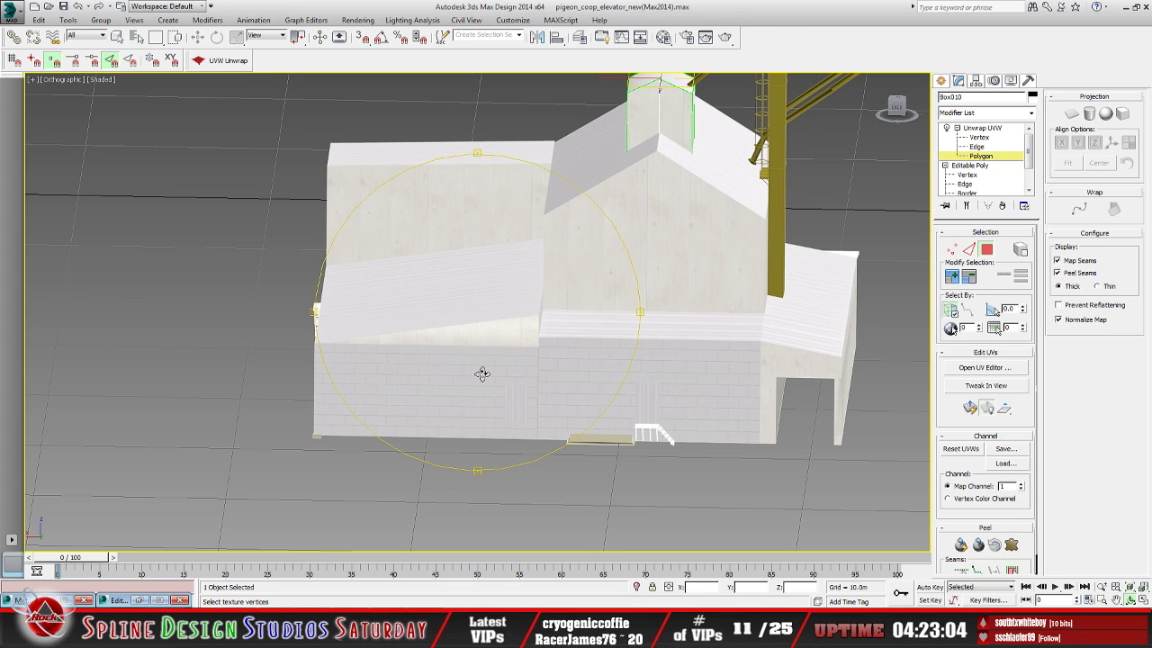
{"action": "middle_click_drag", "start_coordinate": [505, 369], "coordinate": [483, 393], "text": "alt"}
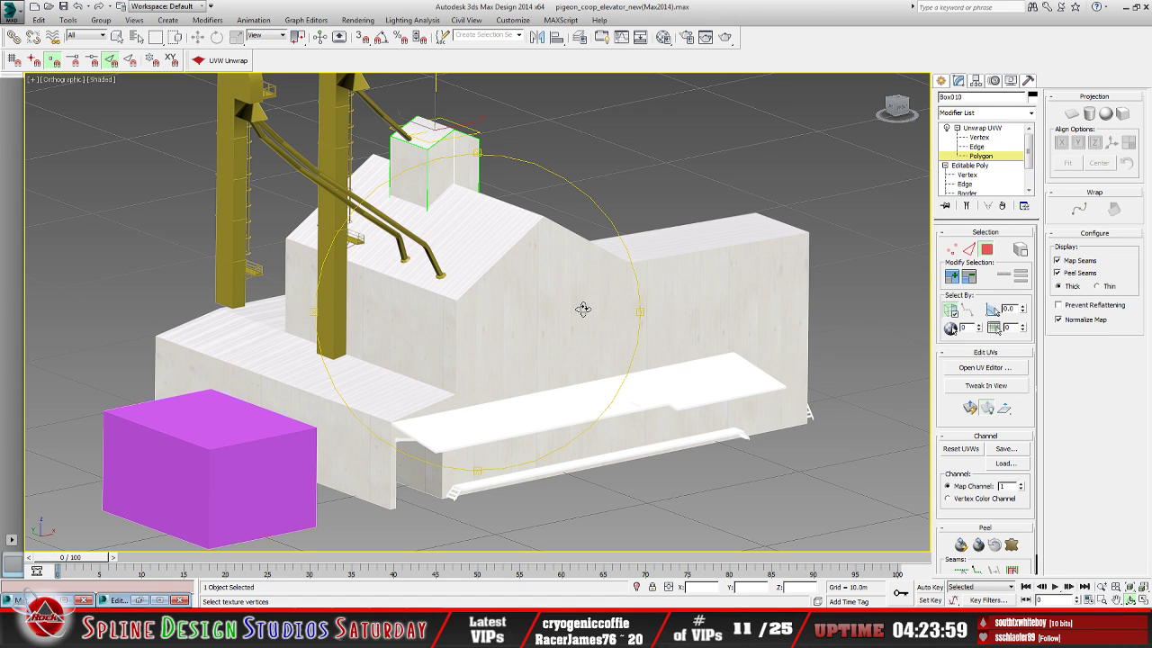
{"action": "middle_click_drag", "start_coordinate": [468, 324], "coordinate": [599, 344], "text": "alt"}
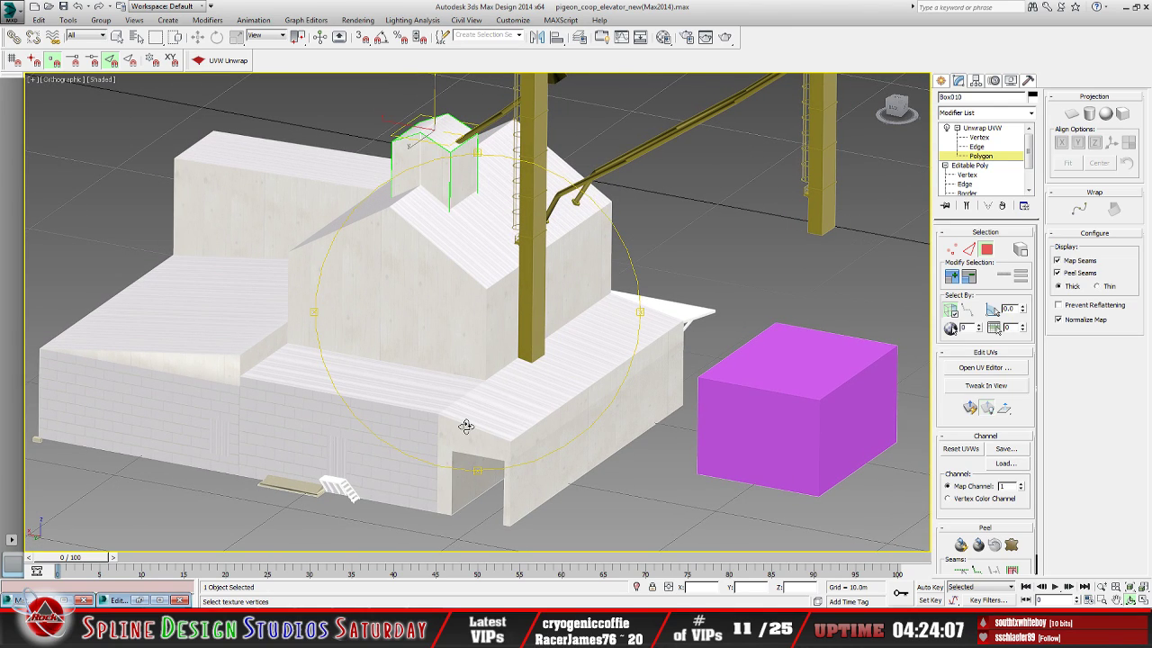
{"action": "scroll", "coordinate": [421, 369], "scroll_direction": "up", "scroll_amount": 3}
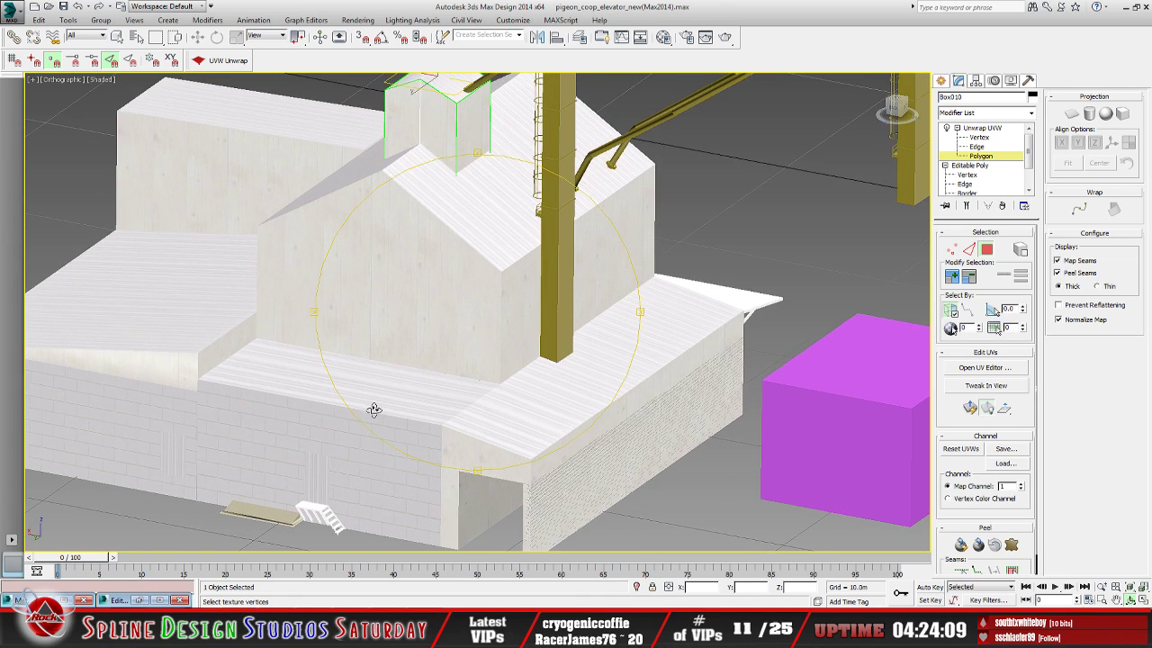
{"action": "middle_click_drag", "start_coordinate": [417, 375], "coordinate": [614, 368], "text": "alt"}
{"action": "middle_click_drag", "start_coordinate": [570, 422], "coordinate": [560, 458], "text": "alt"}
{"action": "middle_click_drag", "start_coordinate": [465, 417], "coordinate": [495, 388], "text": "alt"}
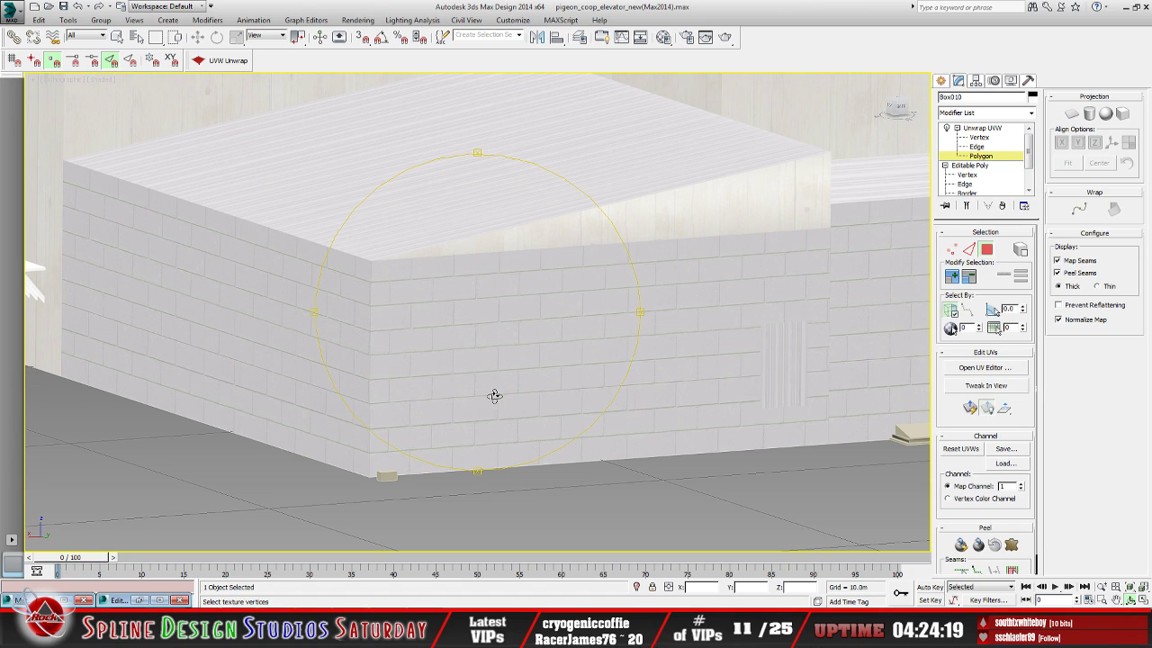
Switch to Paint Shop Pro, minimize the feedMill_diffuse image, and return to 3ds Max
{"action": "key", "text": "alt+Tab"}
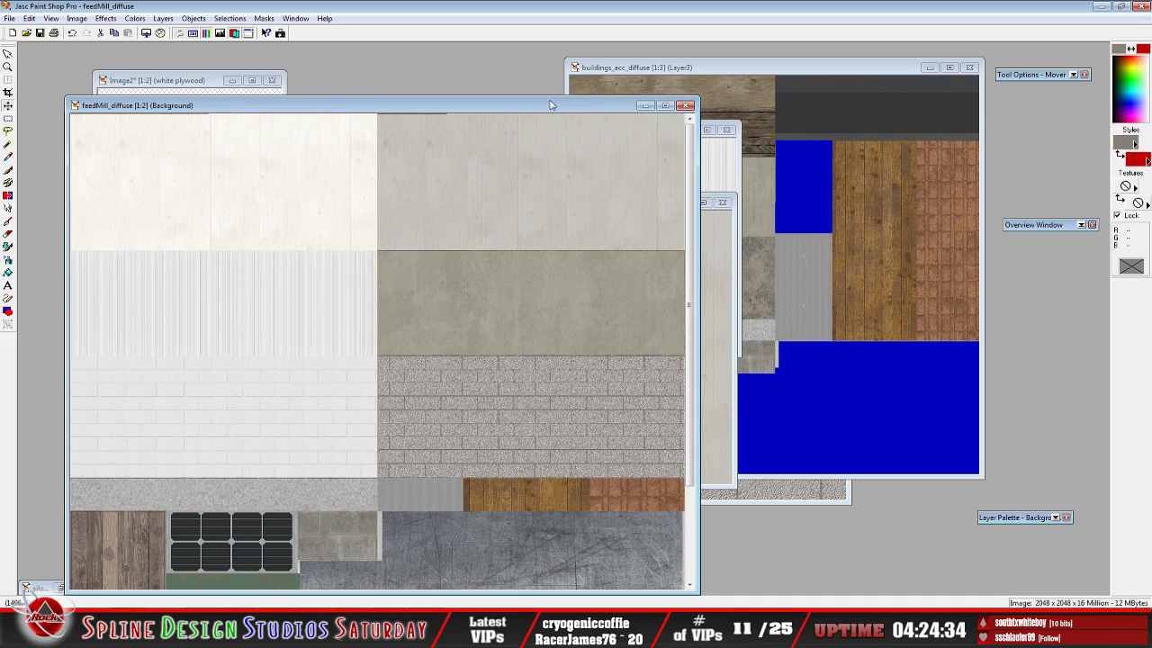
{"action": "left_click", "coordinate": [646, 106]}
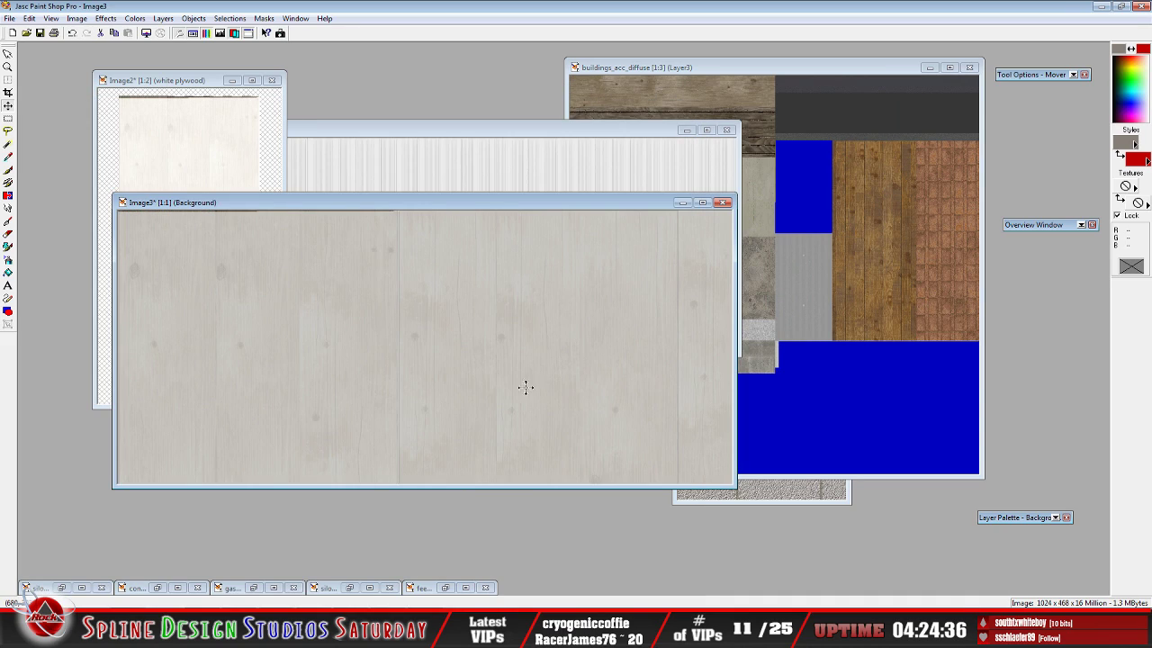
{"action": "key", "text": "alt+Tab"}
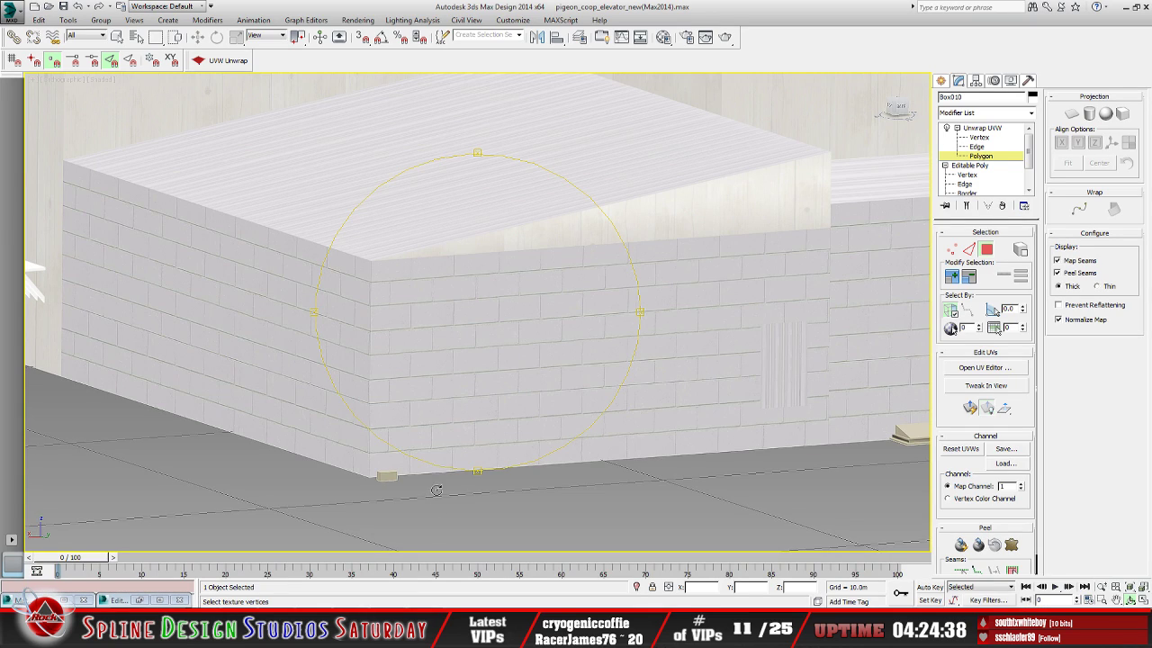
Examine the entire textured building together with the elevator legs, spouts and purple box from several angles
{"action": "scroll", "coordinate": [438, 447], "scroll_direction": "down", "scroll_amount": 8}
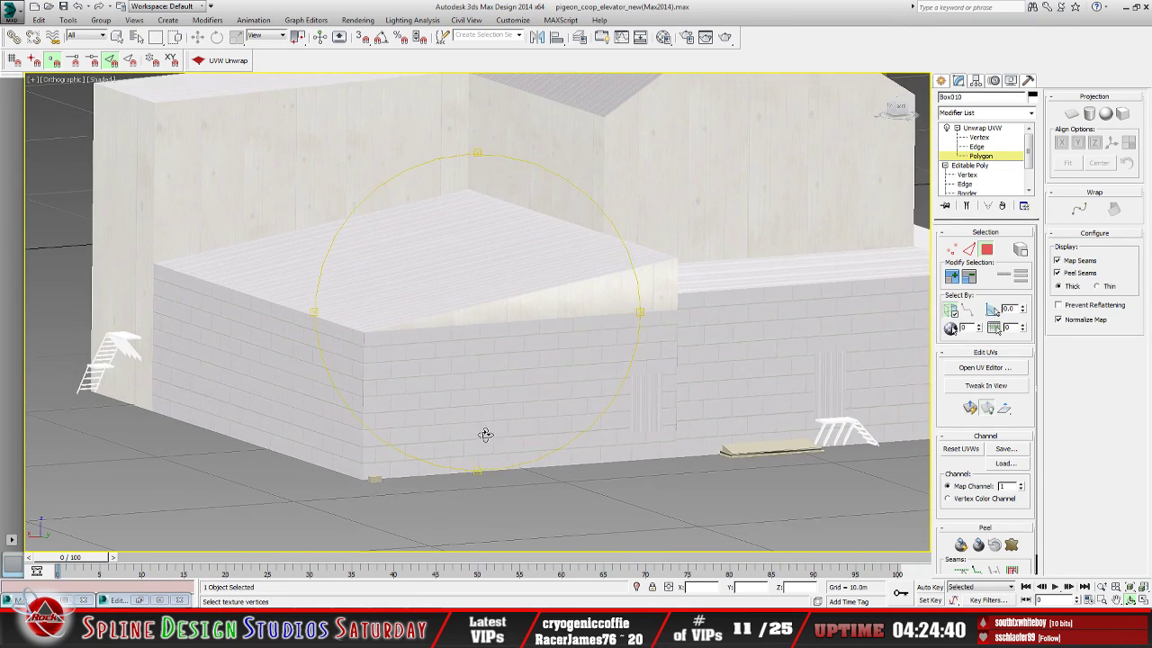
{"action": "scroll", "coordinate": [481, 452], "scroll_direction": "down", "scroll_amount": 3}
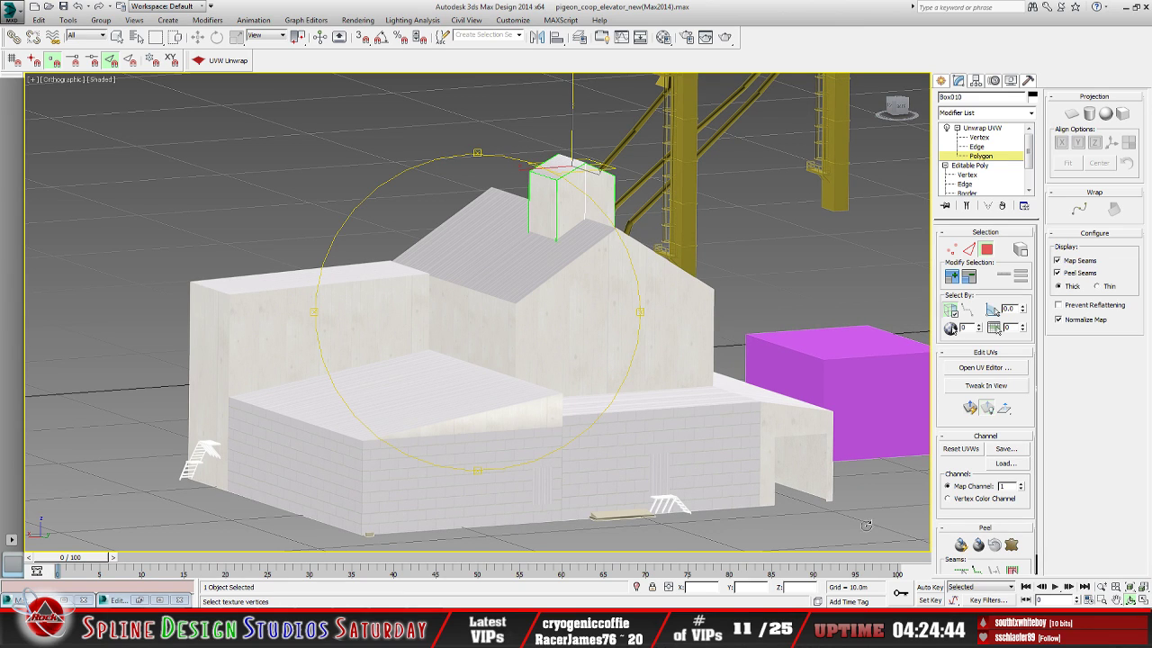
{"action": "left_click_drag", "start_coordinate": [555, 413], "coordinate": [474, 423]}
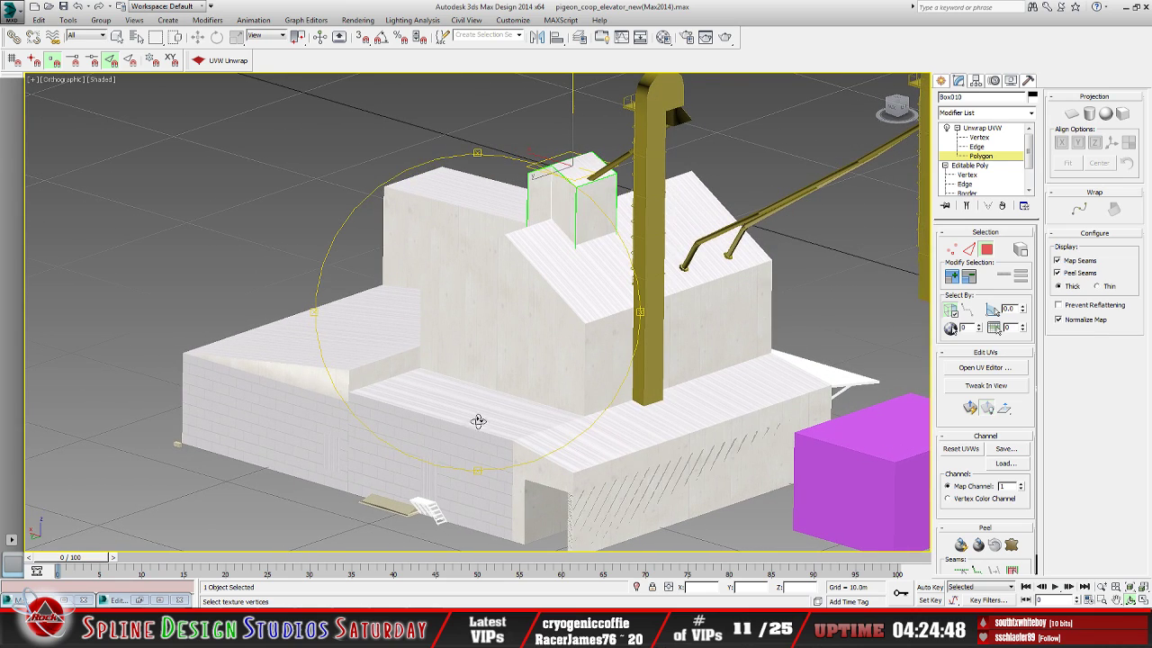
{"action": "middle_click_drag", "start_coordinate": [474, 423], "coordinate": [429, 382]}
{"action": "left_click_drag", "start_coordinate": [429, 383], "coordinate": [430, 384]}
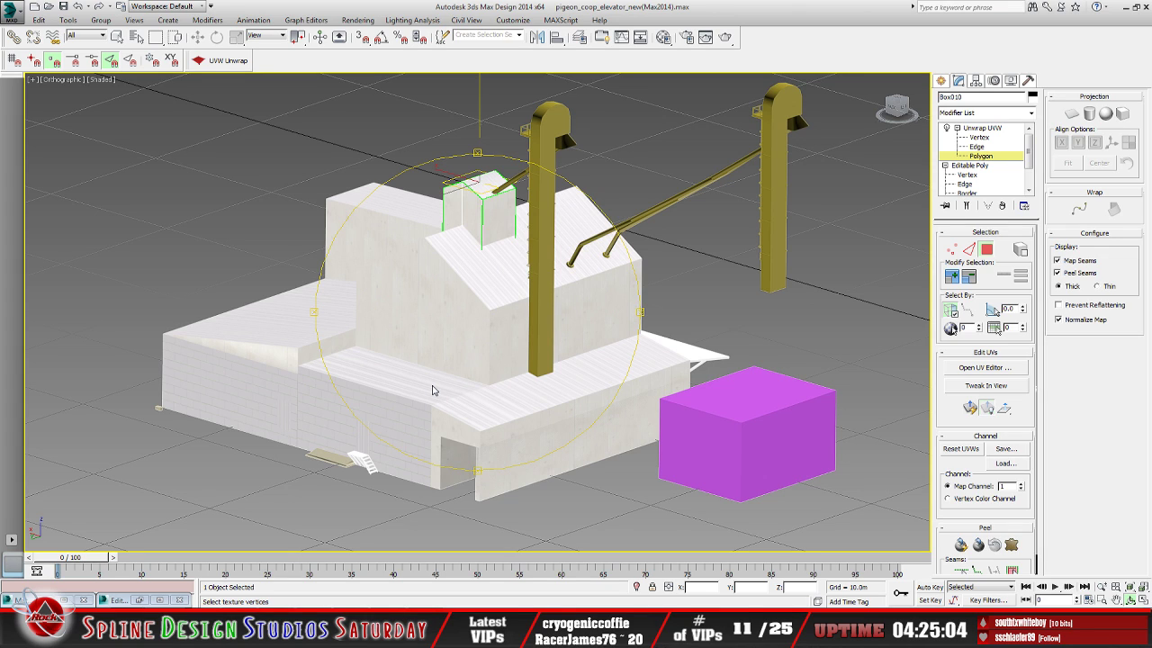
{"action": "middle_click_drag", "start_coordinate": [528, 366], "coordinate": [534, 399], "text": "alt"}
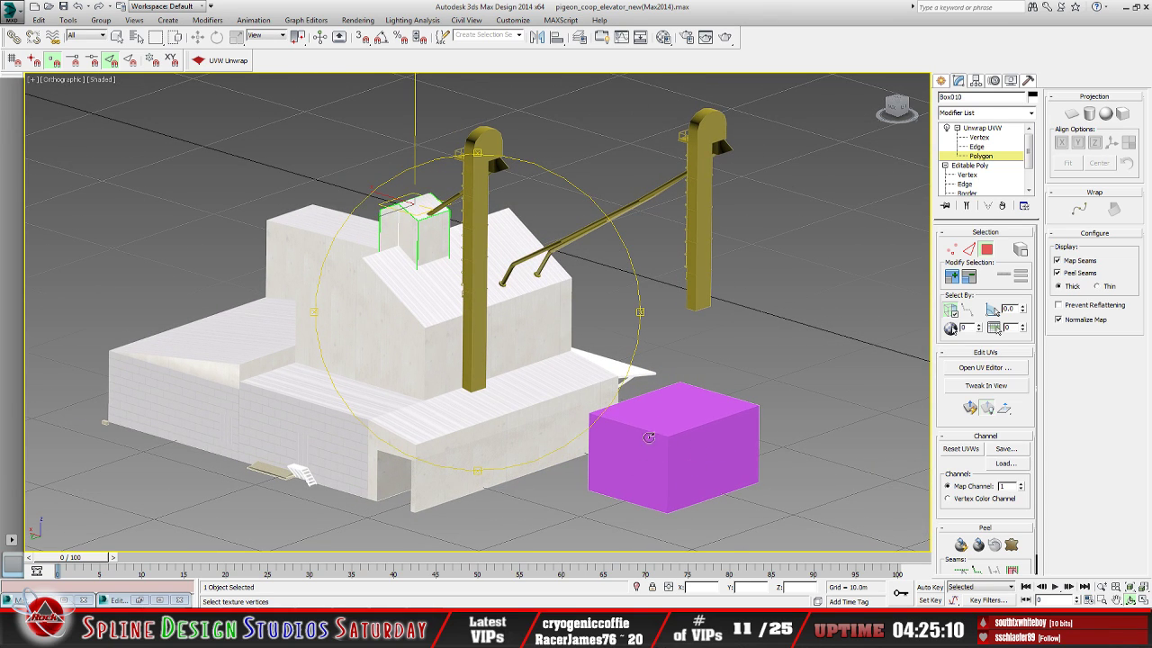
{"action": "middle_click_drag", "start_coordinate": [521, 411], "coordinate": [494, 412], "text": "alt"}
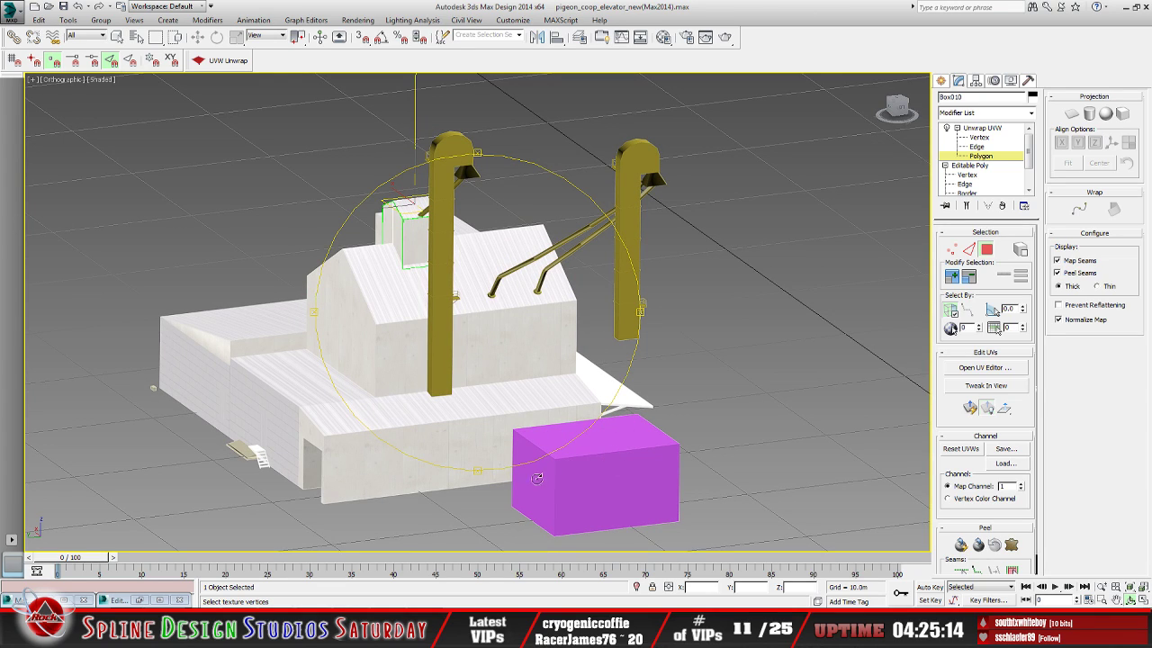
Switch to the browser, look through feed mill photos IMG_7525, IMG_7524 and IMG_7523, and return to 3ds Max
{"action": "key", "text": "alt+Tab"}
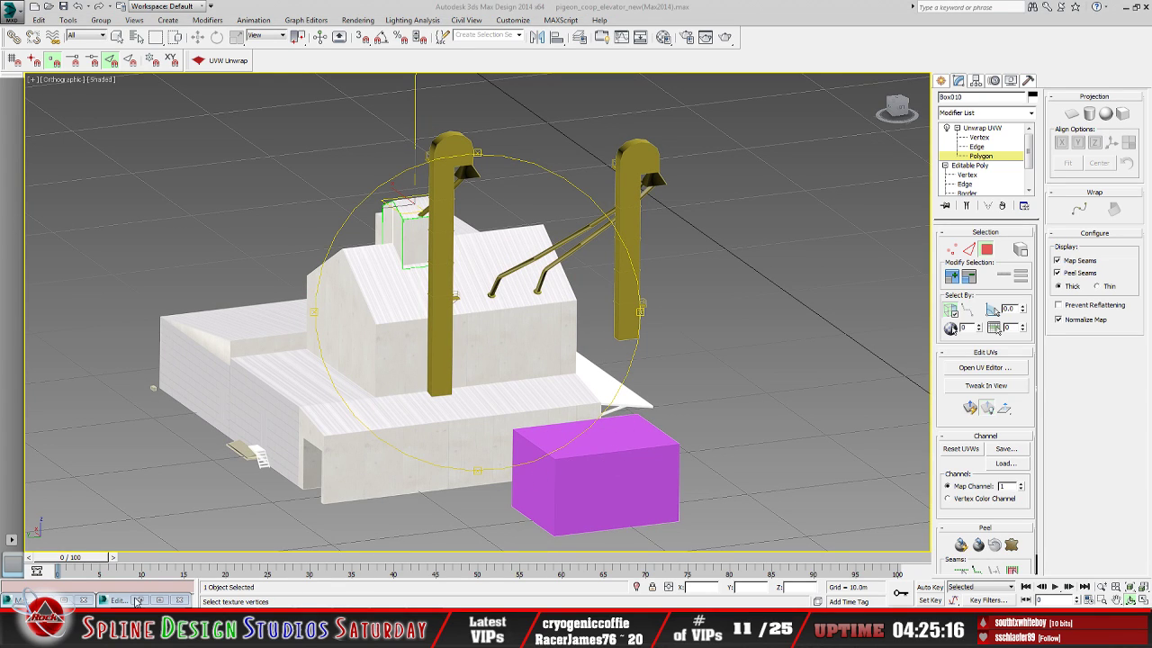
{"action": "left_click", "coordinate": [25, 331]}
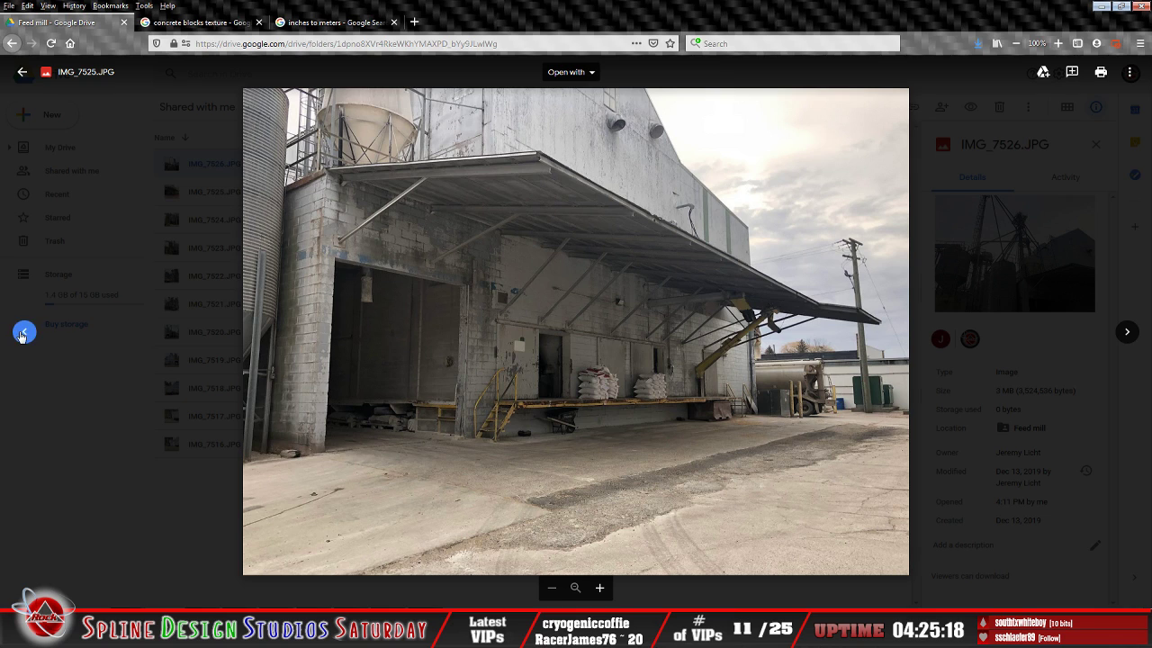
{"action": "left_click", "coordinate": [1126, 333]}
{"action": "left_click", "coordinate": [1127, 333]}
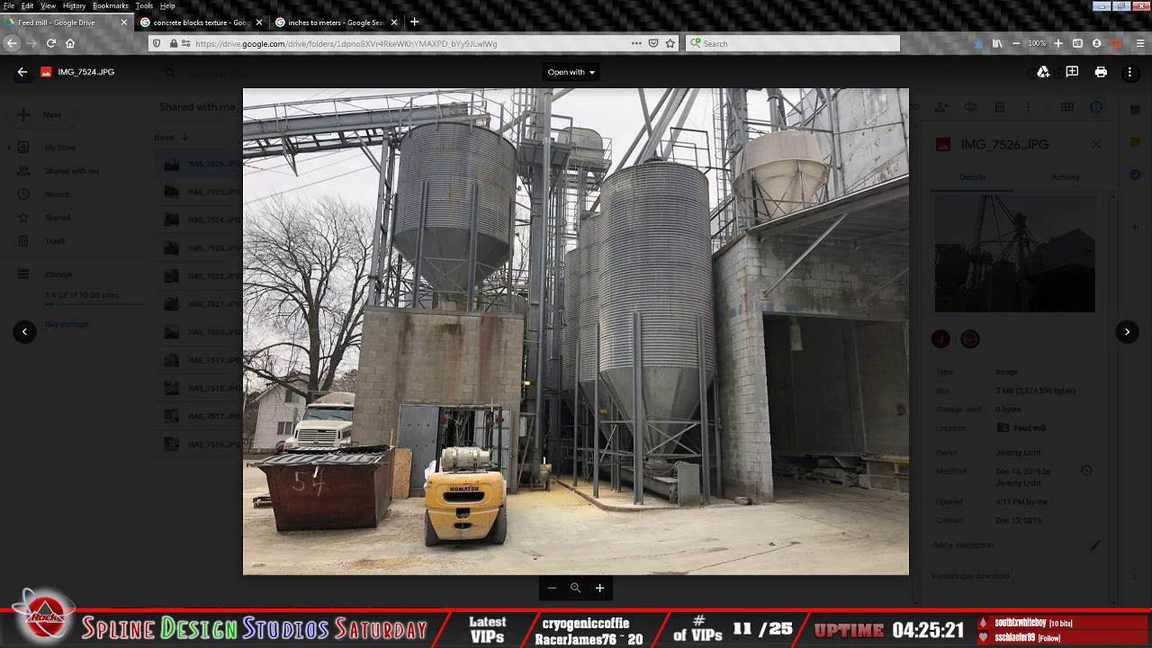
{"action": "left_click", "coordinate": [1126, 332]}
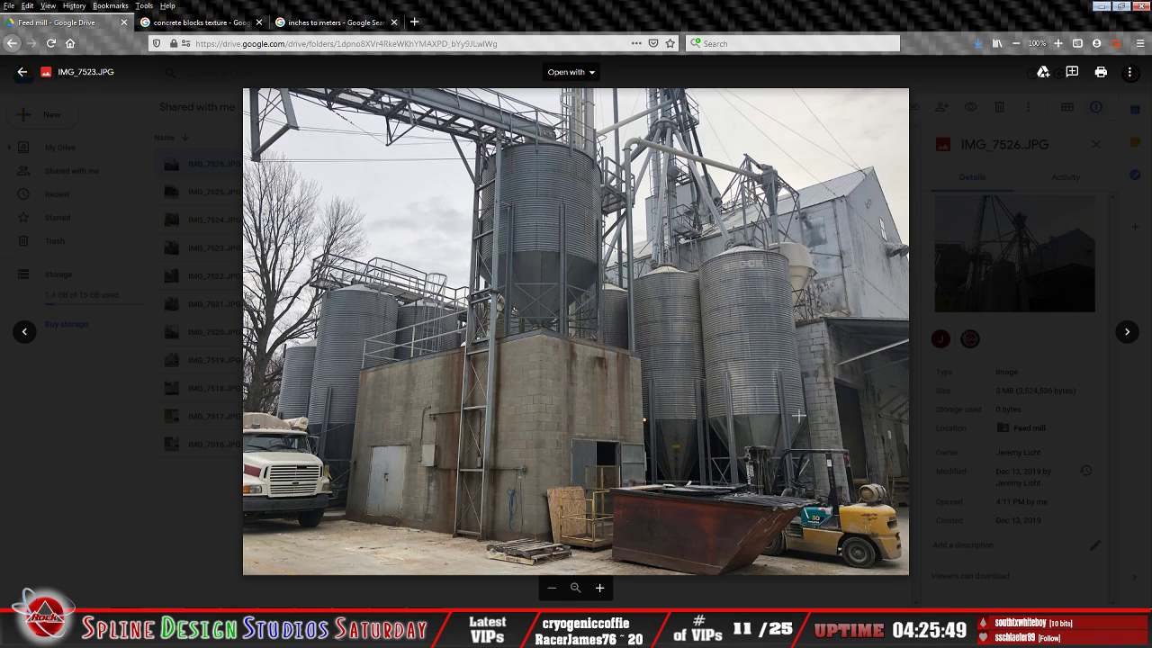
{"action": "left_click", "coordinate": [1100, 7]}
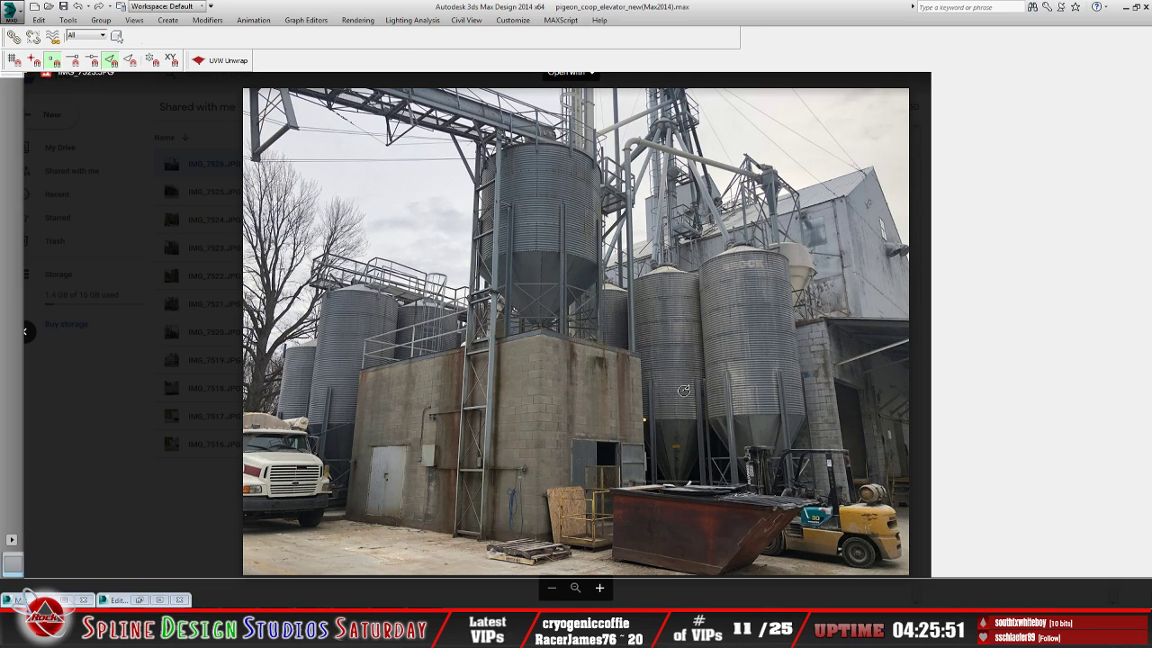
Save the scene as pigeon_coop_elevator_new(Max2014), replacing the existing file
{"action": "scroll", "coordinate": [537, 439], "scroll_direction": "up", "scroll_amount": 5}
{"action": "middle_click_drag", "start_coordinate": [537, 439], "coordinate": [594, 378], "text": "alt"}
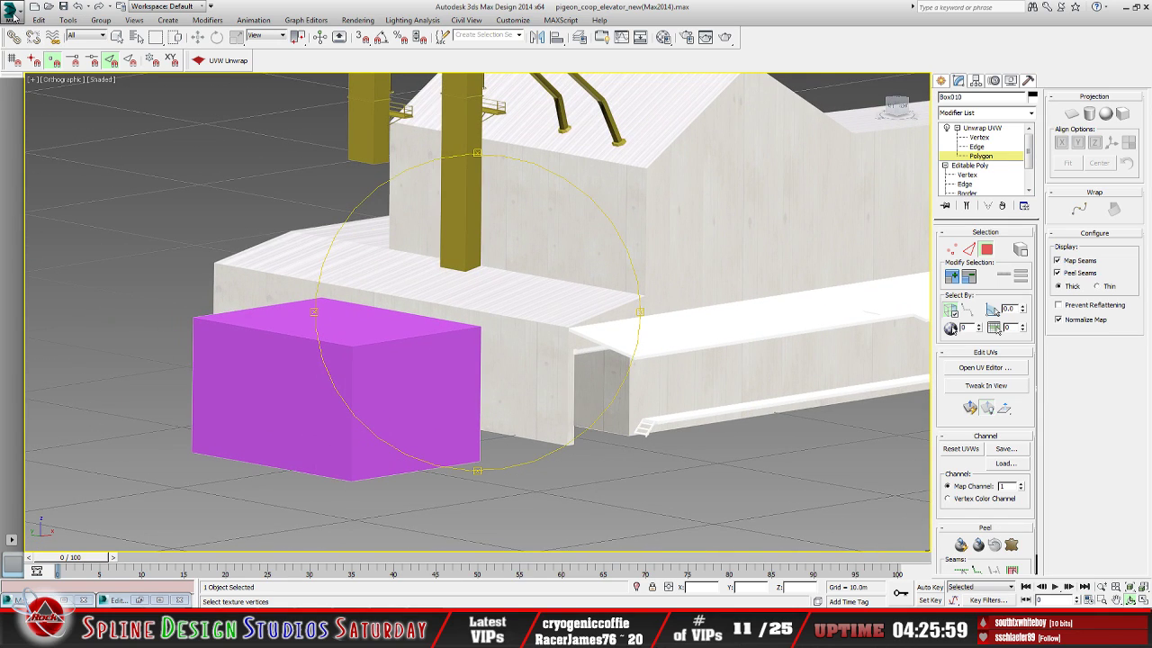
{"action": "left_click", "coordinate": [13, 13]}
{"action": "left_click", "coordinate": [36, 144]}
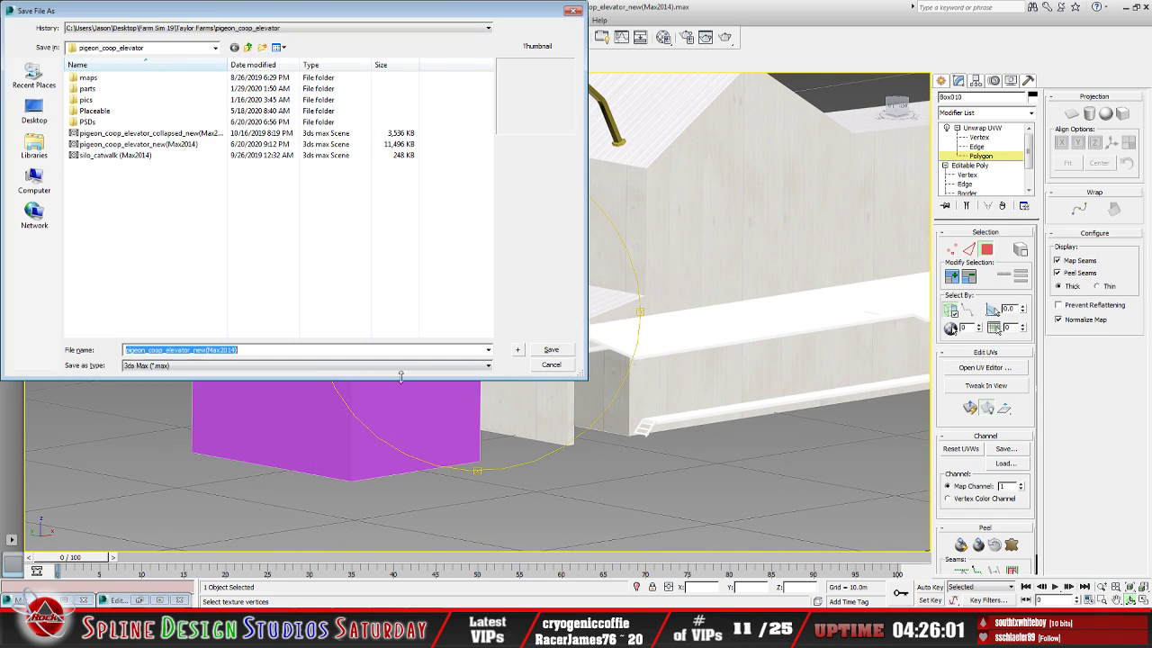
{"action": "left_click", "coordinate": [289, 349]}
{"action": "left_click", "coordinate": [551, 349]}
{"action": "left_click", "coordinate": [630, 357]}
Leave polygon selection on the rooftop cupola and collapse its entire modifier stack with a scene hold
{"action": "middle_click_drag", "start_coordinate": [465, 424], "coordinate": [488, 380], "text": "alt"}
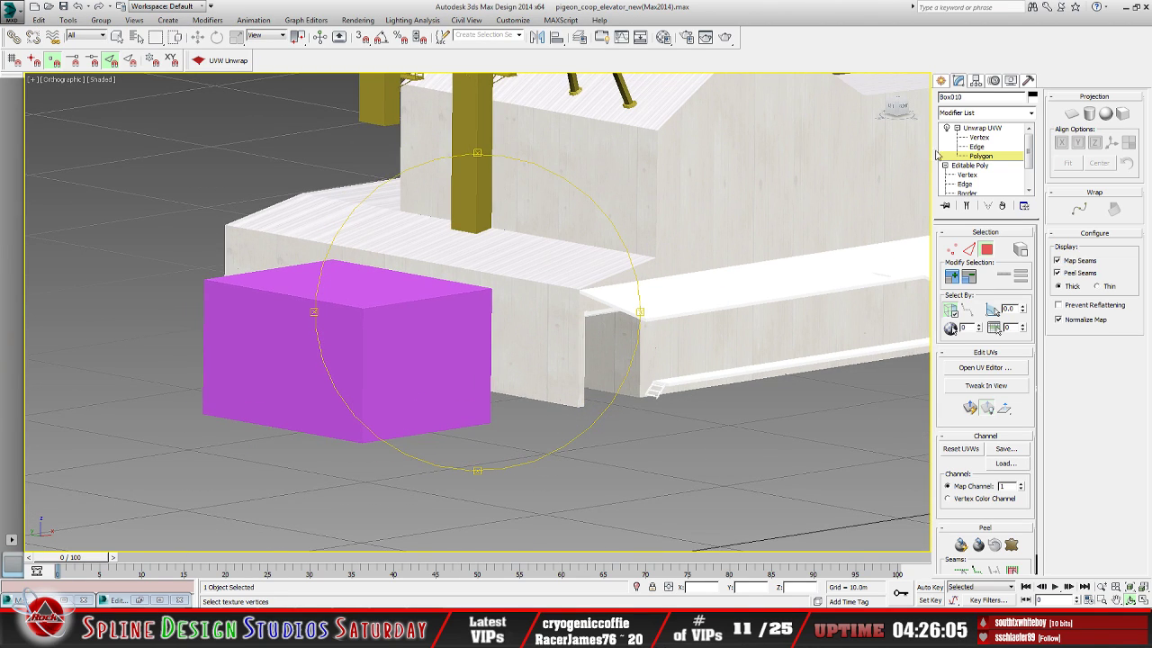
{"action": "left_click", "coordinate": [981, 127]}
{"action": "scroll", "coordinate": [501, 353], "scroll_direction": "down", "scroll_amount": 3}
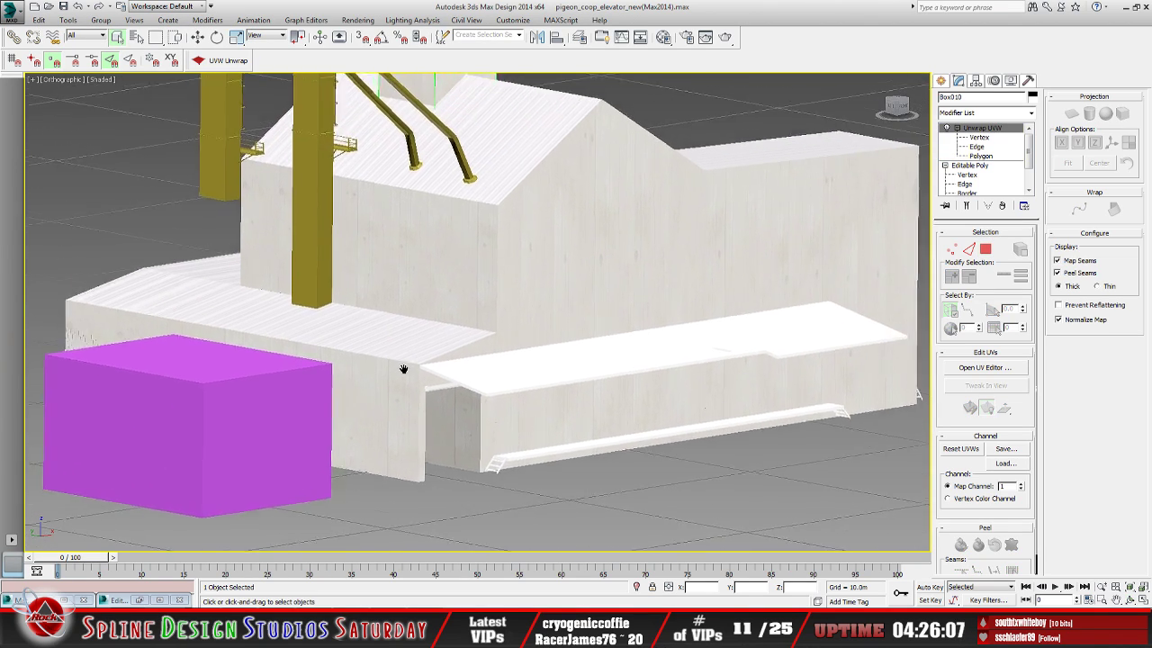
{"action": "scroll", "coordinate": [521, 324], "scroll_direction": "down", "scroll_amount": 2}
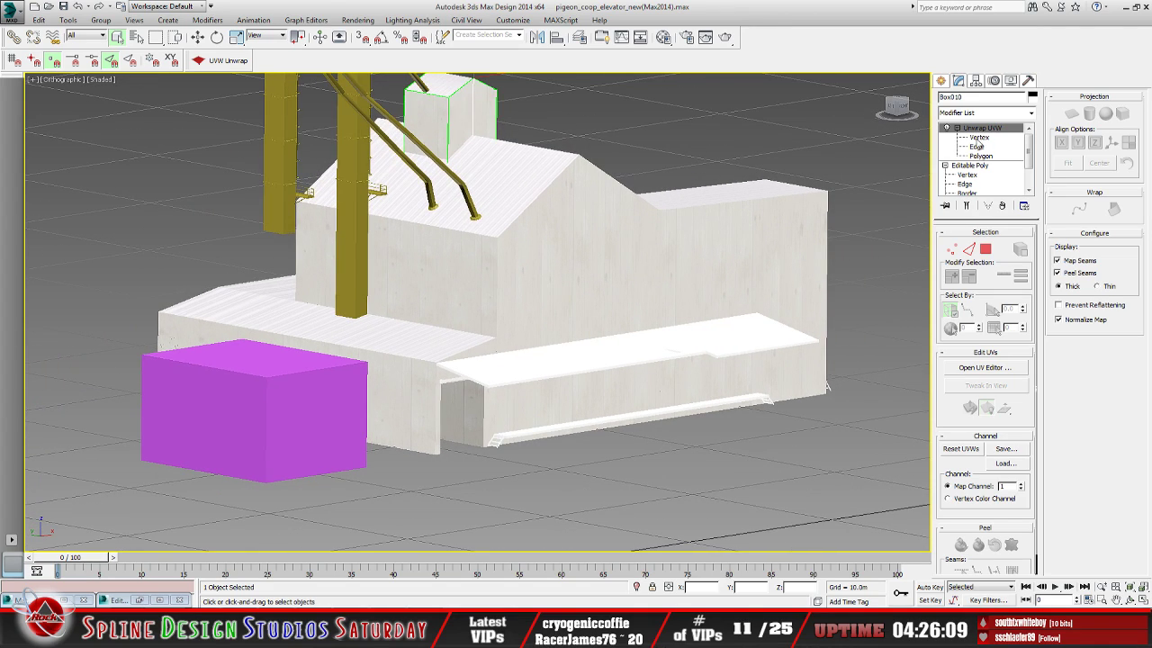
{"action": "right_click", "coordinate": [979, 133]}
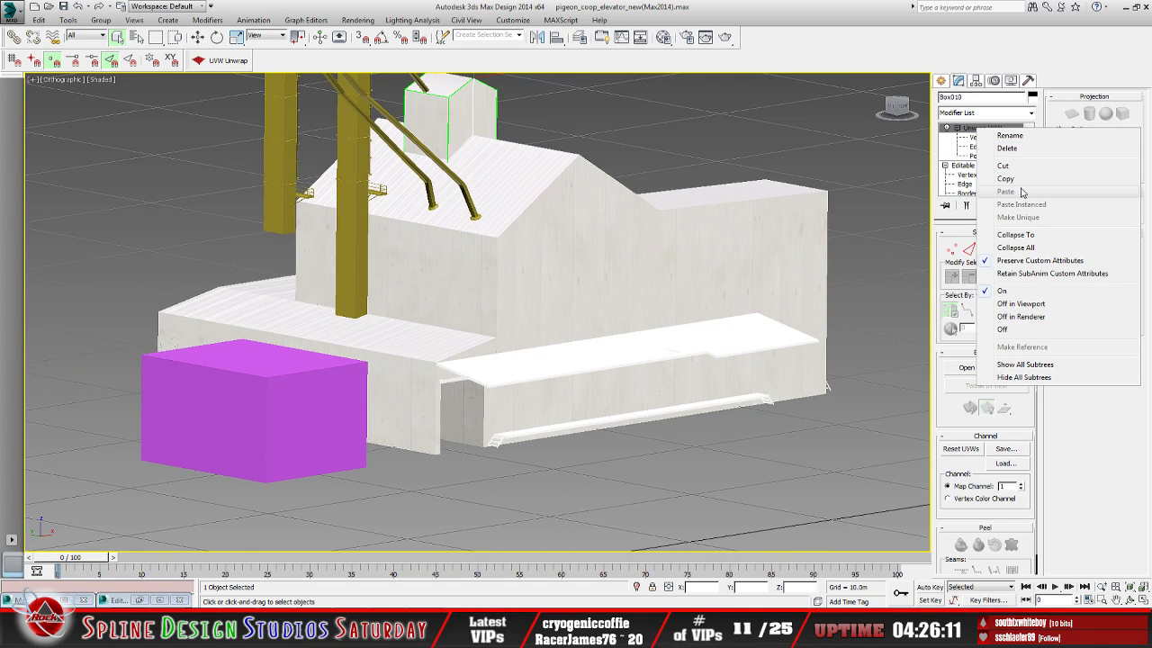
{"action": "left_click", "coordinate": [1015, 248]}
{"action": "left_click", "coordinate": [592, 345]}
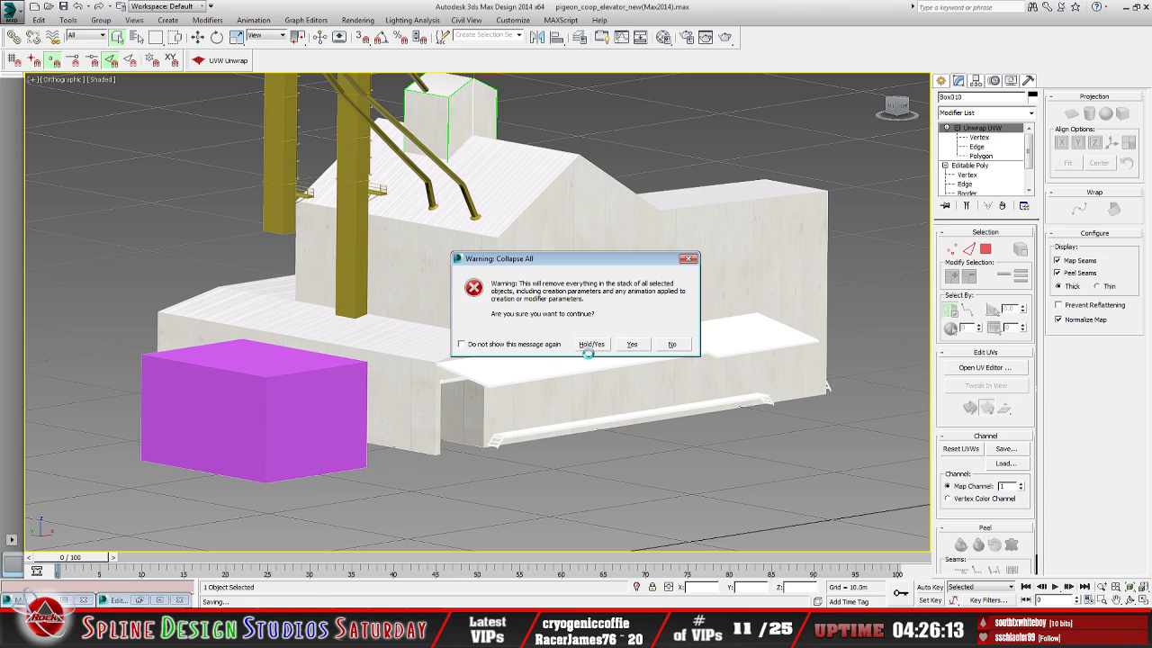
Add the purple box to the selection, assign the feedMill_mat material to it, and put the Material Editor away
{"action": "middle_click_drag", "start_coordinate": [558, 351], "coordinate": [645, 368]}
{"action": "left_click", "coordinate": [380, 426], "text": "ctrl"}
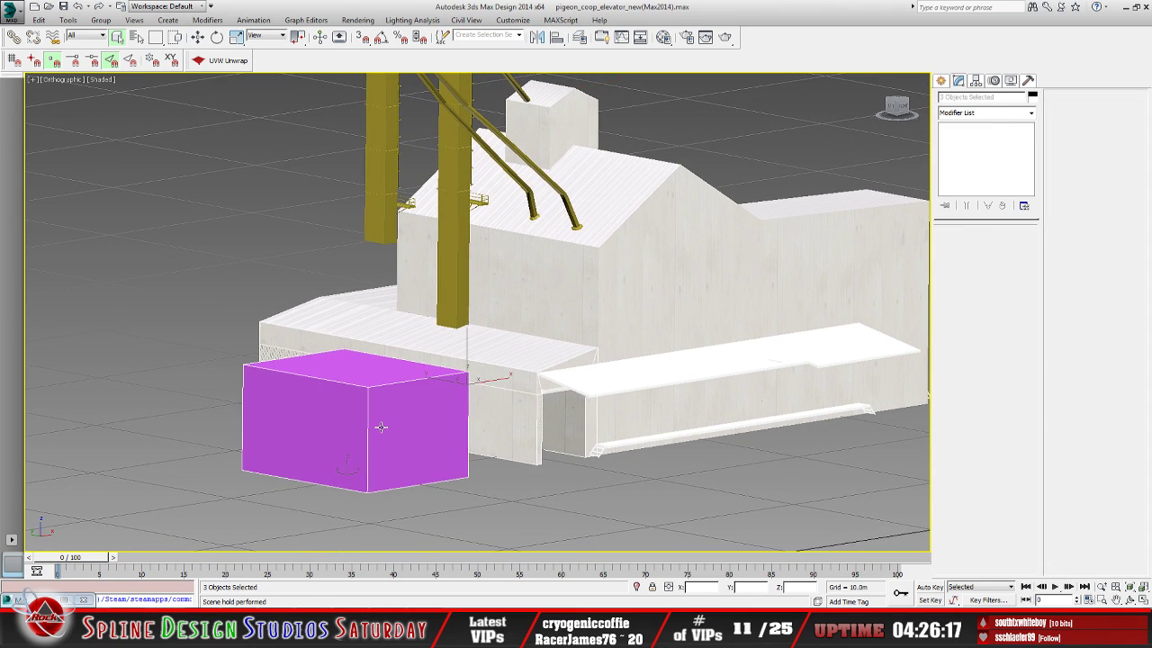
{"action": "key", "text": "m"}
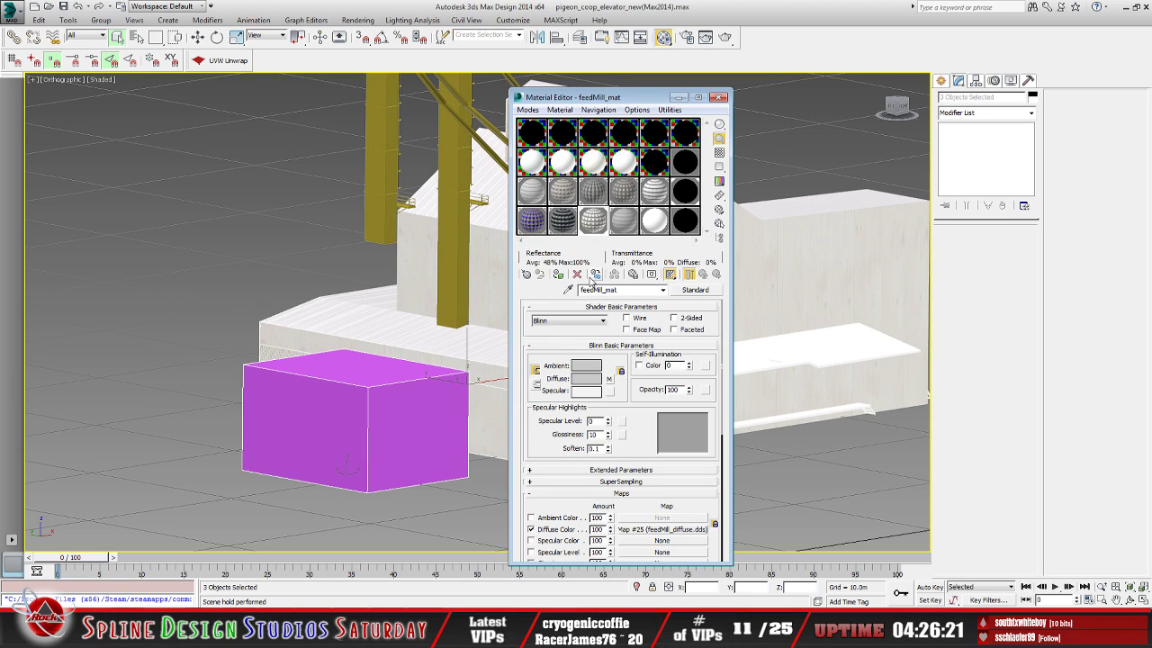
{"action": "left_click", "coordinate": [558, 275]}
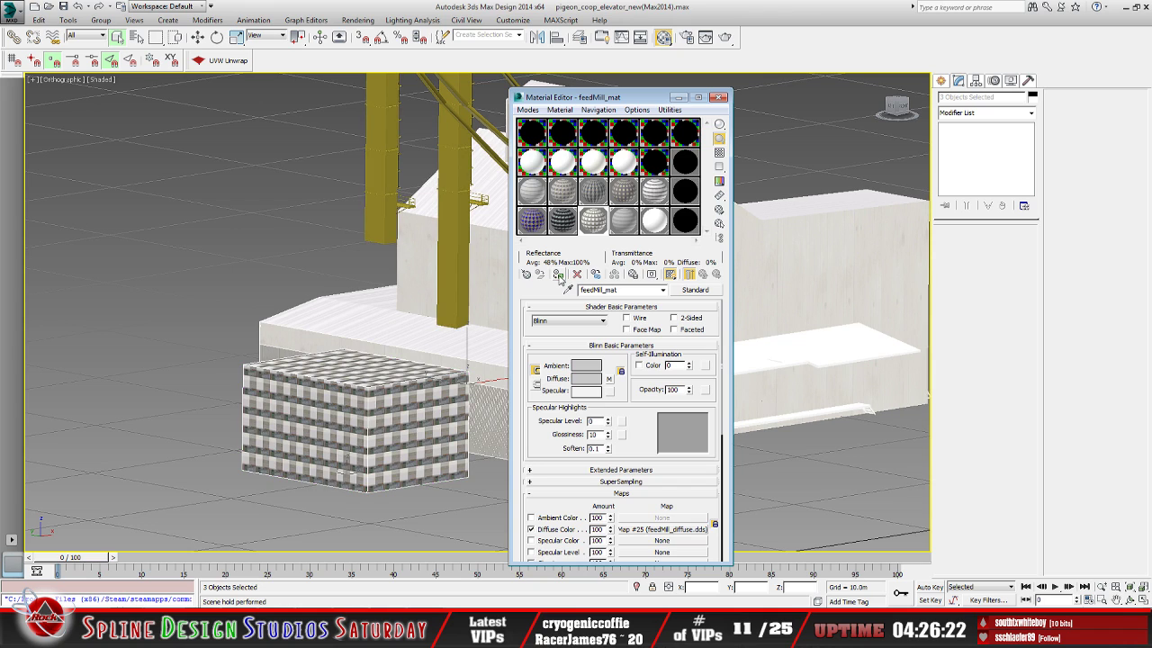
{"action": "left_click", "coordinate": [681, 98]}
Apply an Unwrap UVW modifier to the box alone and show feedMill_diffuse.dds as the UV editor background
{"action": "middle_click_drag", "start_coordinate": [586, 276], "coordinate": [605, 210]}
{"action": "scroll", "coordinate": [518, 324], "scroll_direction": "up", "scroll_amount": 6}
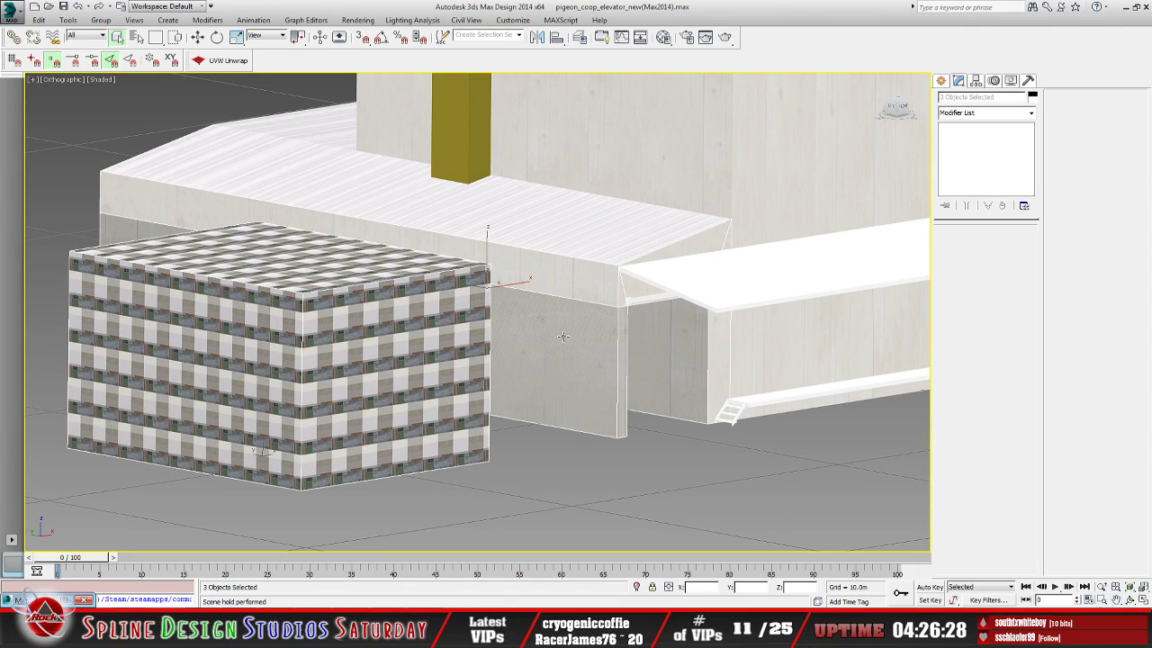
{"action": "left_click", "coordinate": [355, 337]}
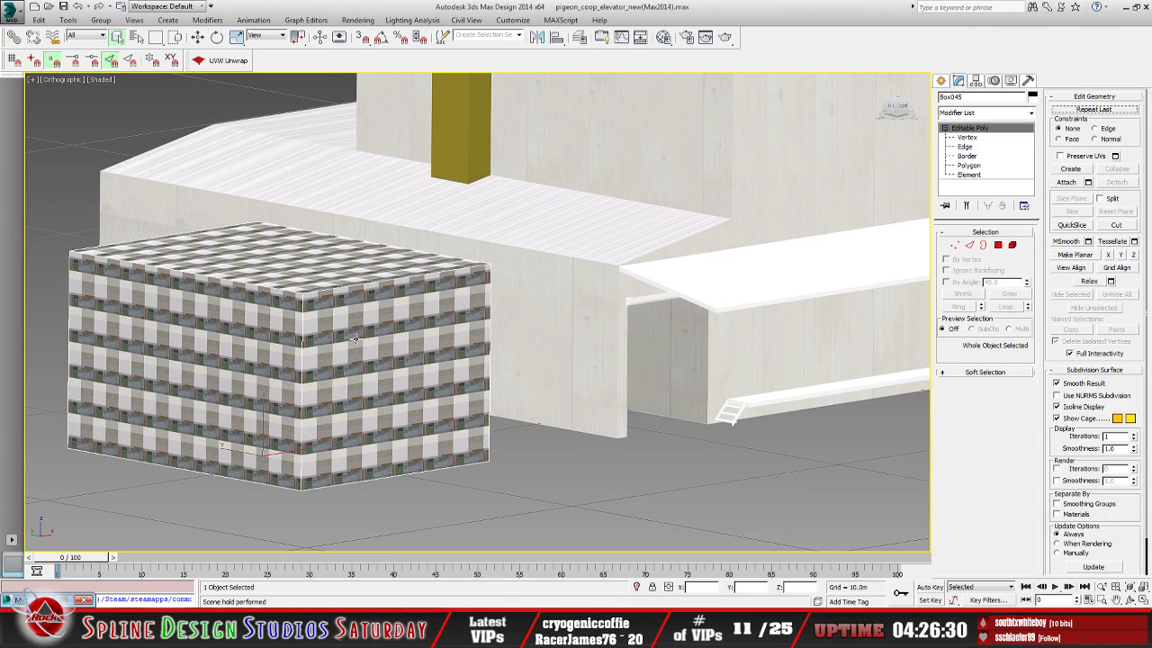
{"action": "left_click", "coordinate": [225, 60]}
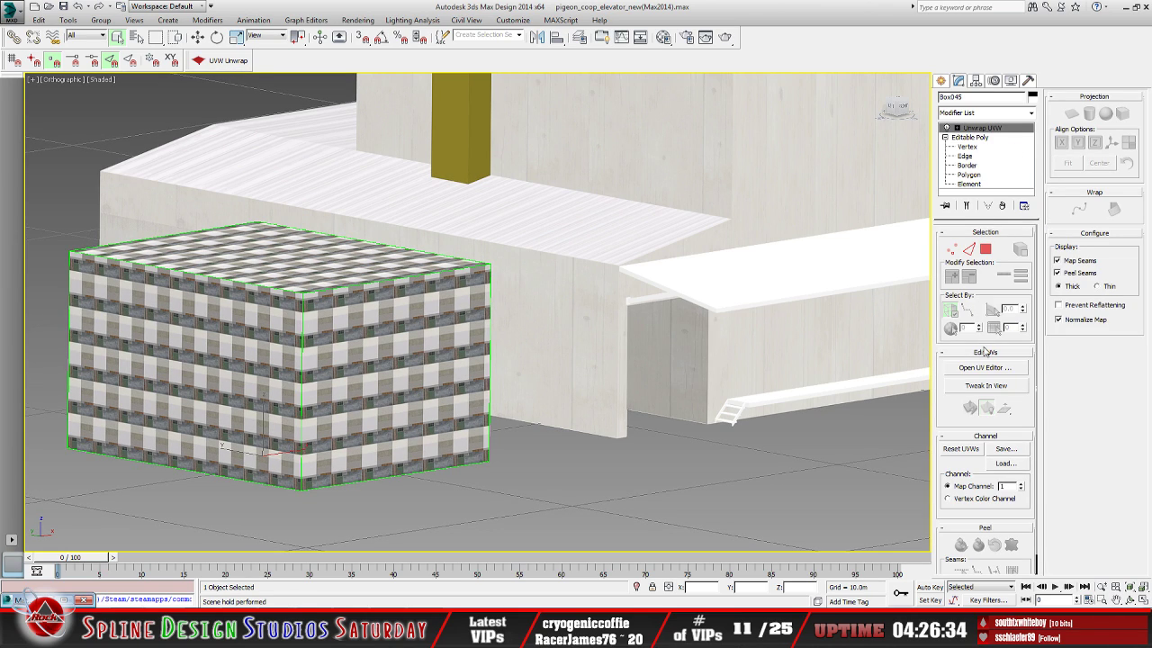
{"action": "left_click", "coordinate": [986, 368]}
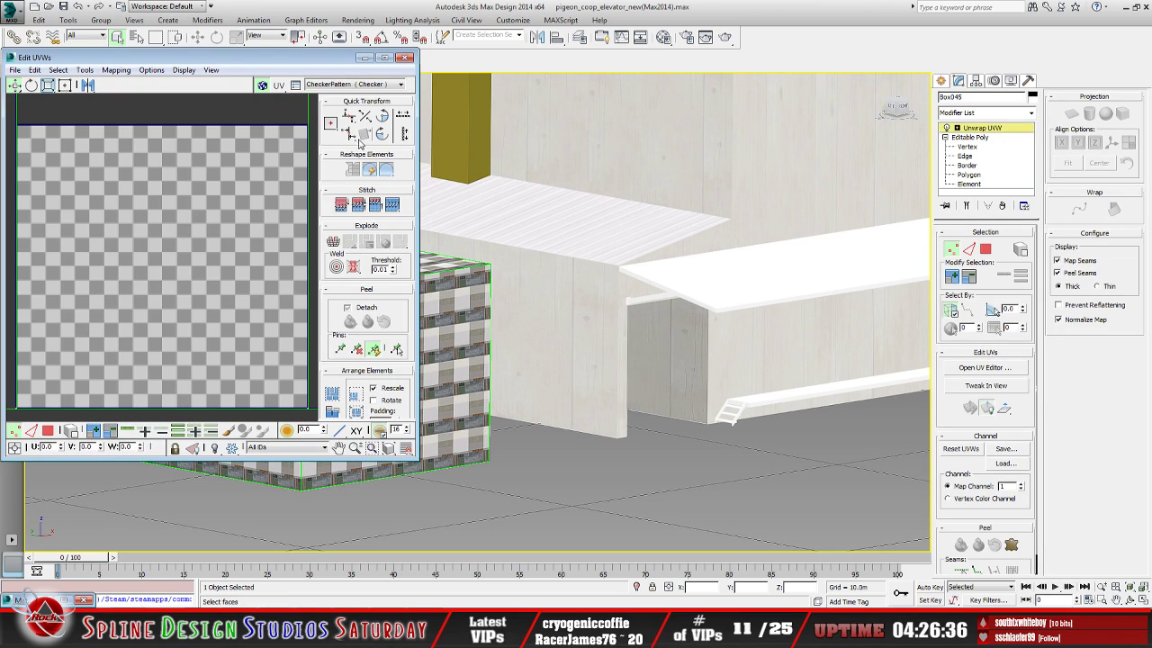
{"action": "left_click", "coordinate": [400, 84]}
{"action": "left_click", "coordinate": [378, 93]}
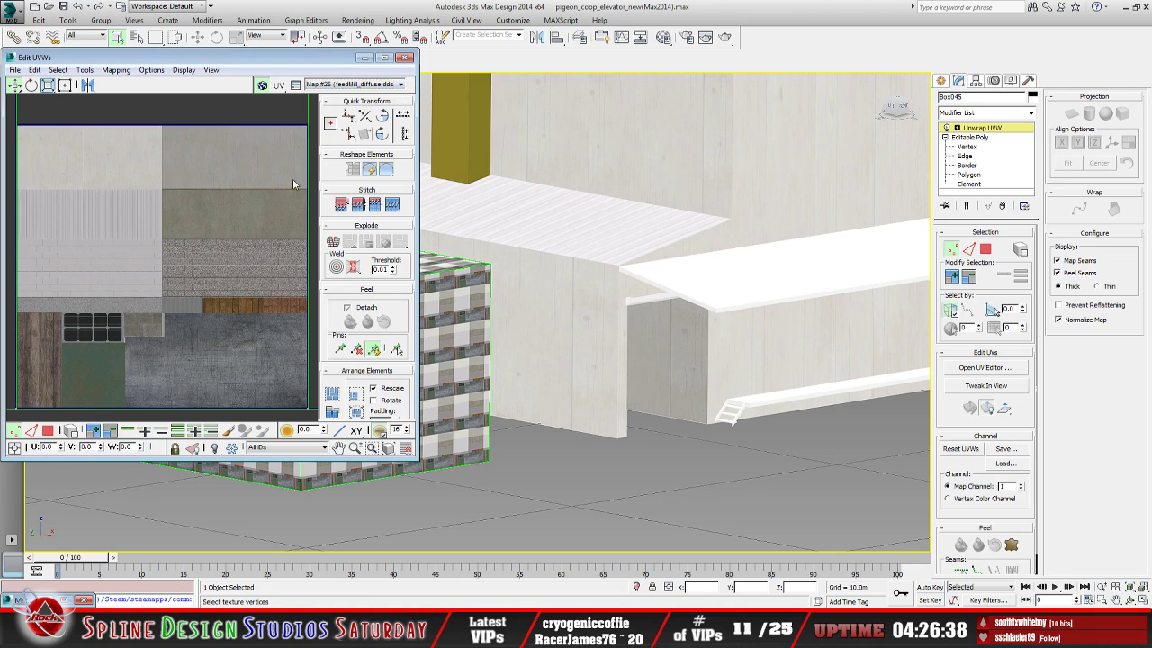
Enlarge the UV editor, examine the block and concrete areas of the feed mill texture, and compare them with the box
{"action": "scroll", "coordinate": [202, 234], "scroll_direction": "down", "scroll_amount": 5}
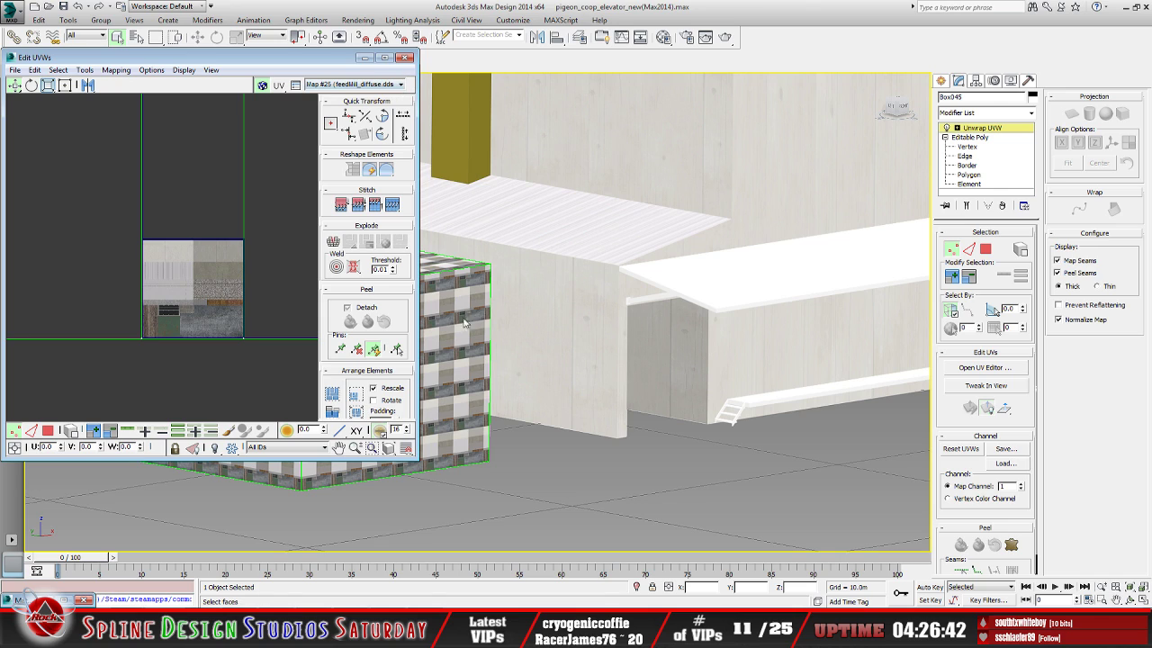
{"action": "left_click_drag", "start_coordinate": [412, 459], "coordinate": [689, 514]}
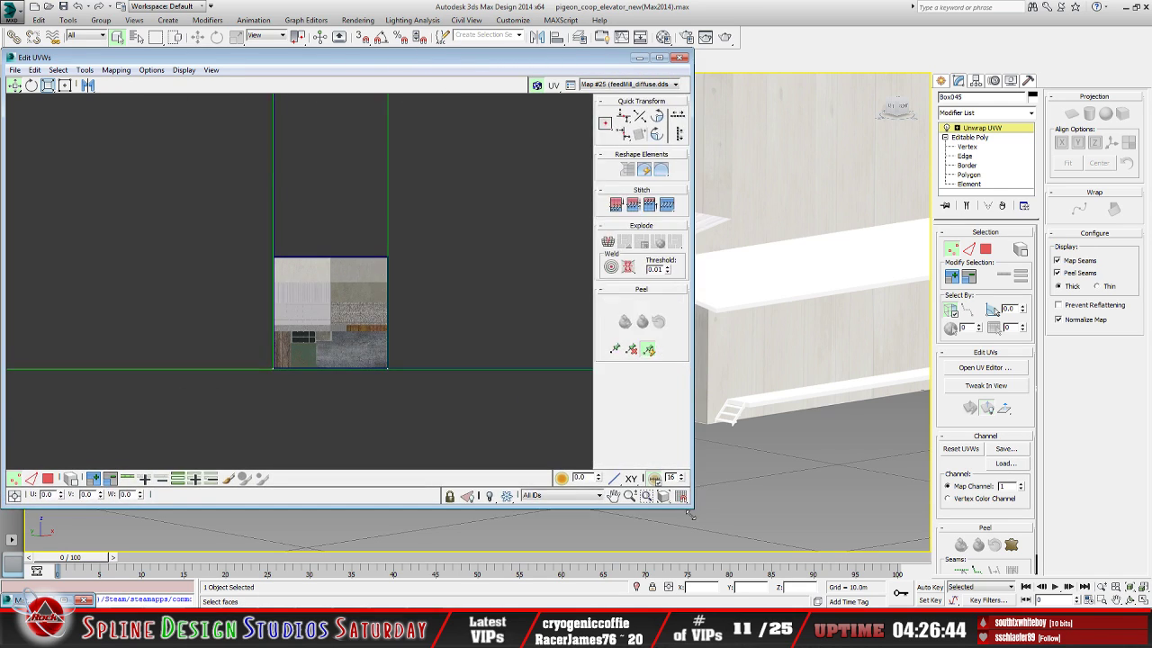
{"action": "scroll", "coordinate": [321, 307], "scroll_direction": "up", "scroll_amount": 4}
{"action": "scroll", "coordinate": [324, 309], "scroll_direction": "up", "scroll_amount": 3}
{"action": "middle_click_drag", "start_coordinate": [347, 316], "coordinate": [336, 246]}
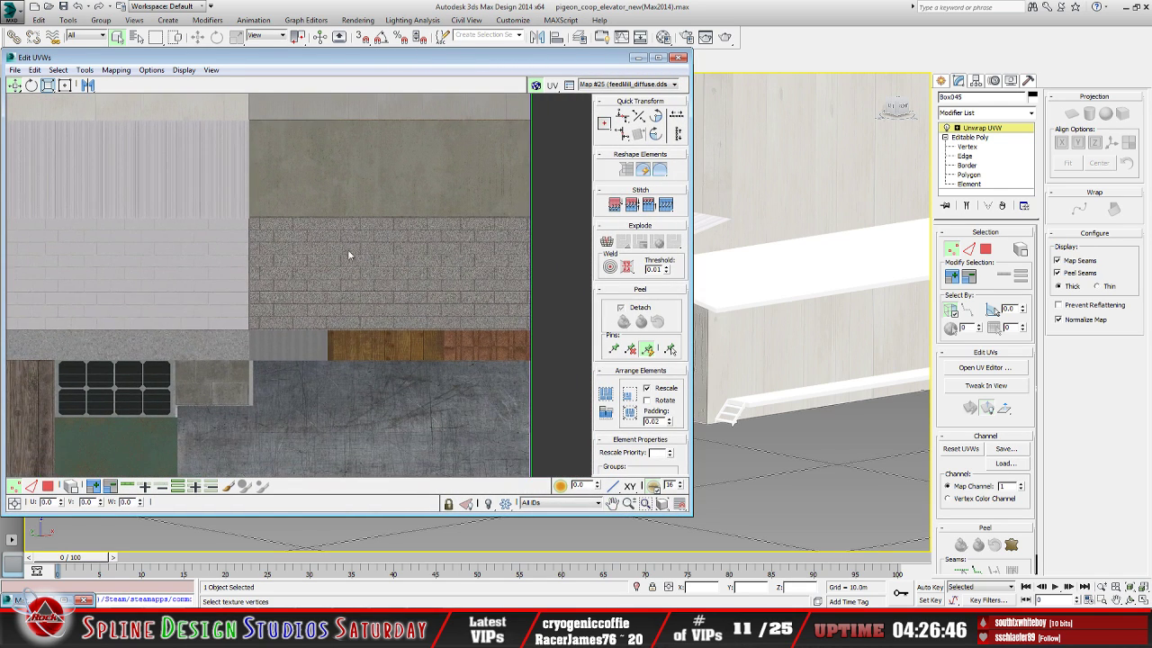
{"action": "middle_click_drag", "start_coordinate": [268, 280], "coordinate": [375, 270]}
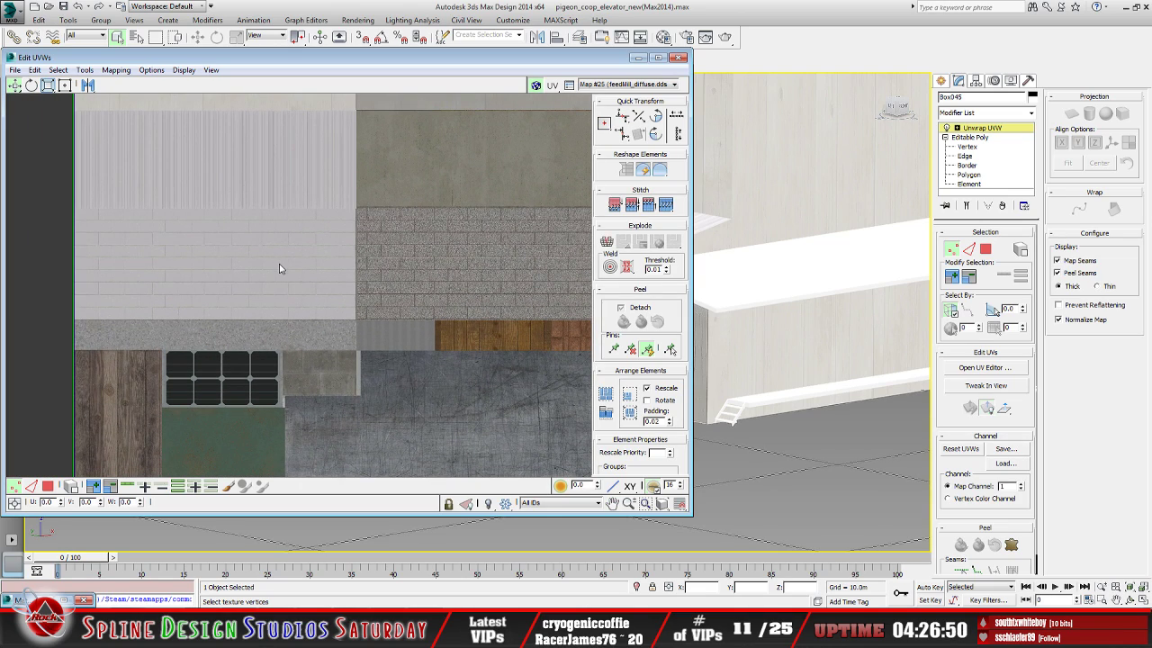
{"action": "left_click", "coordinate": [637, 57]}
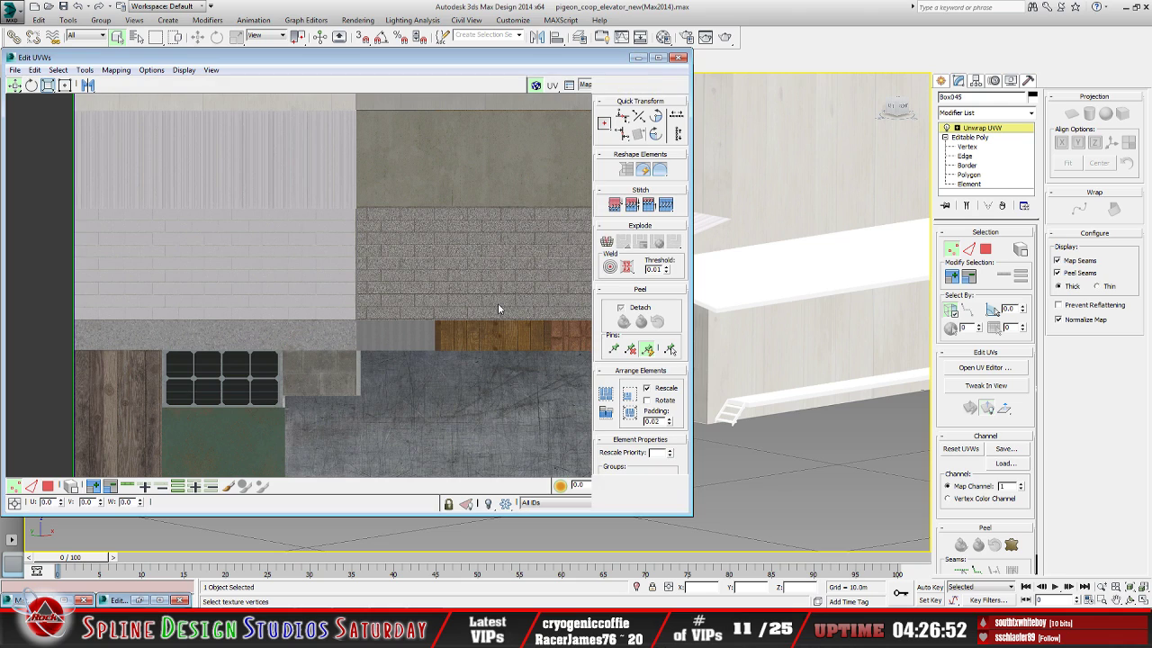
{"action": "scroll", "coordinate": [479, 297], "scroll_direction": "up", "scroll_amount": 1}
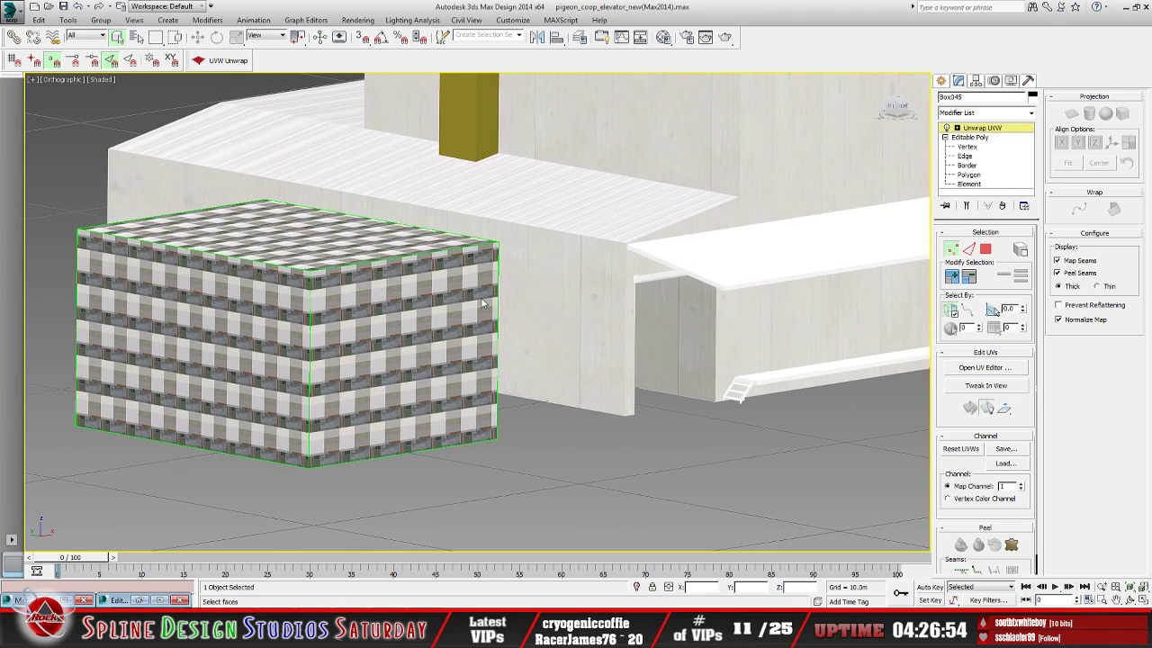
{"action": "scroll", "coordinate": [482, 304], "scroll_direction": "down", "scroll_amount": 1}
{"action": "scroll", "coordinate": [585, 333], "scroll_direction": "down", "scroll_amount": 1}
{"action": "scroll", "coordinate": [586, 333], "scroll_direction": "down", "scroll_amount": 1}
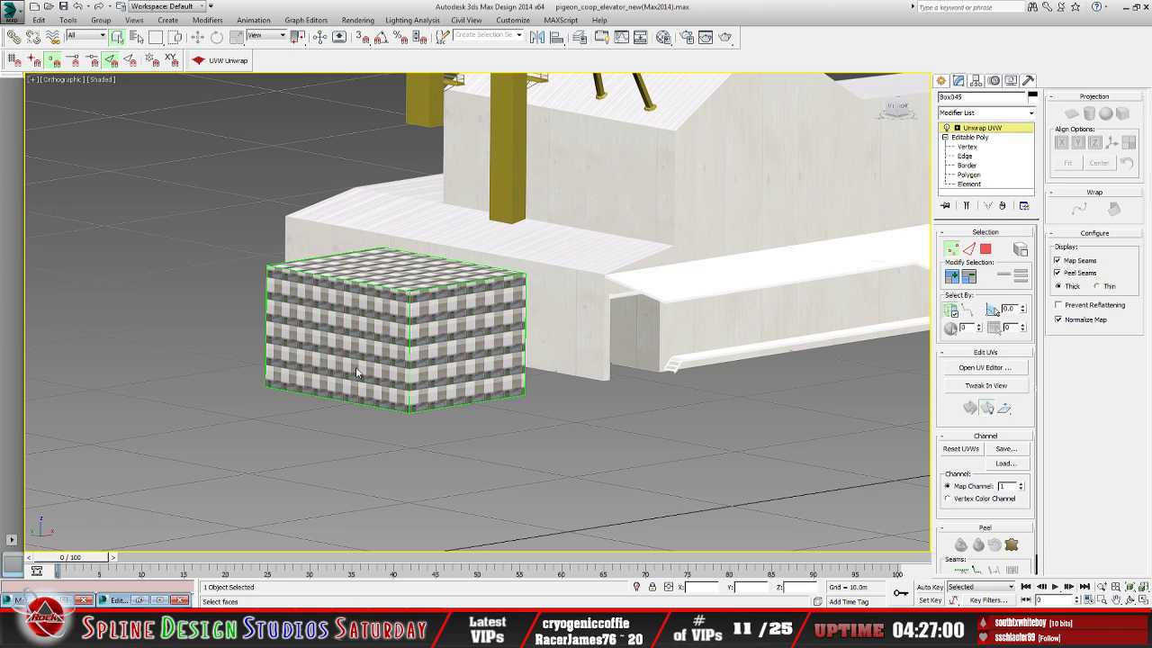
Switch the box's Unwrap UVW to polygon level and select the end face nearest the covered loading dock
{"action": "left_click", "coordinate": [985, 367]}
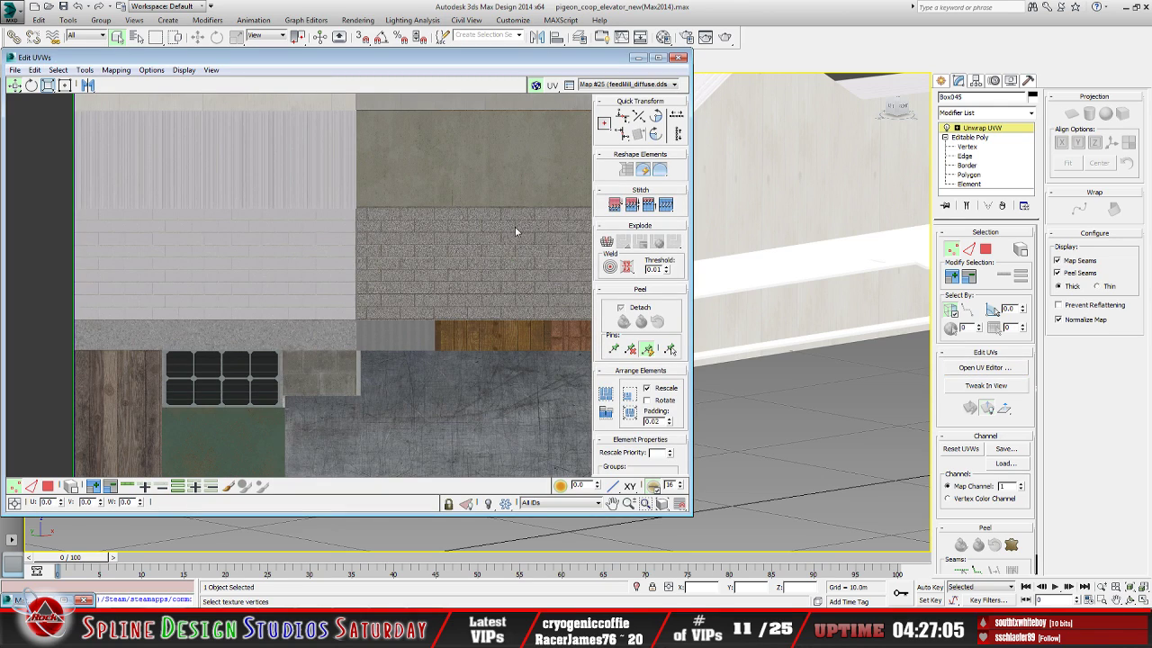
{"action": "left_click", "coordinate": [961, 138]}
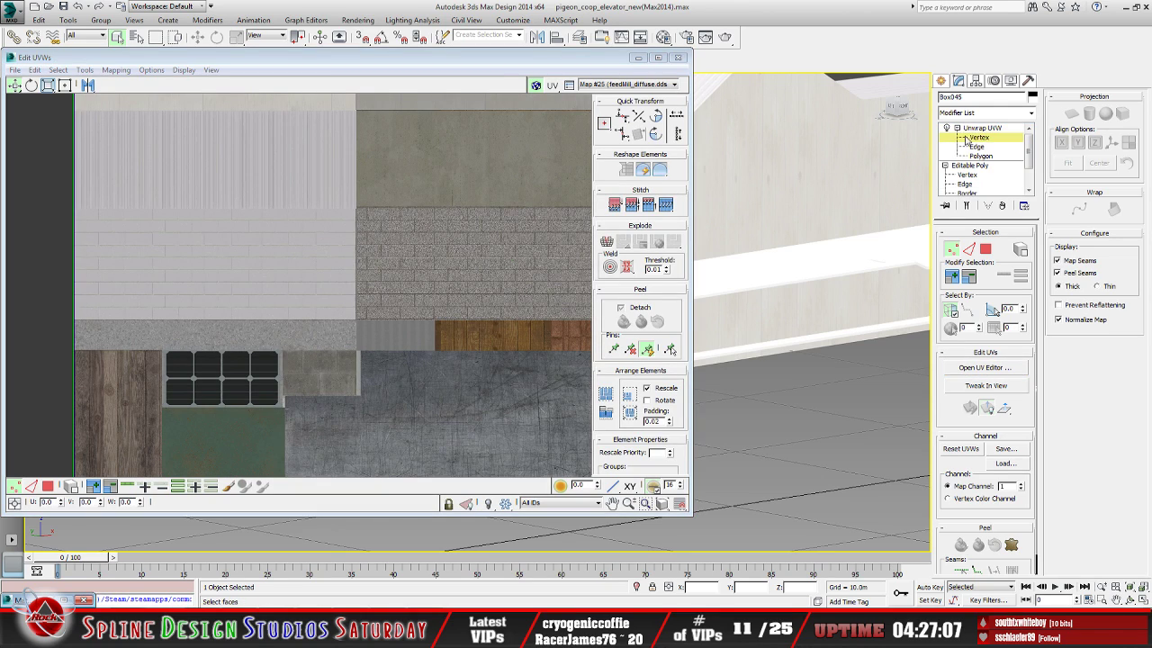
{"action": "left_click", "coordinate": [980, 155]}
{"action": "left_click", "coordinate": [638, 56]}
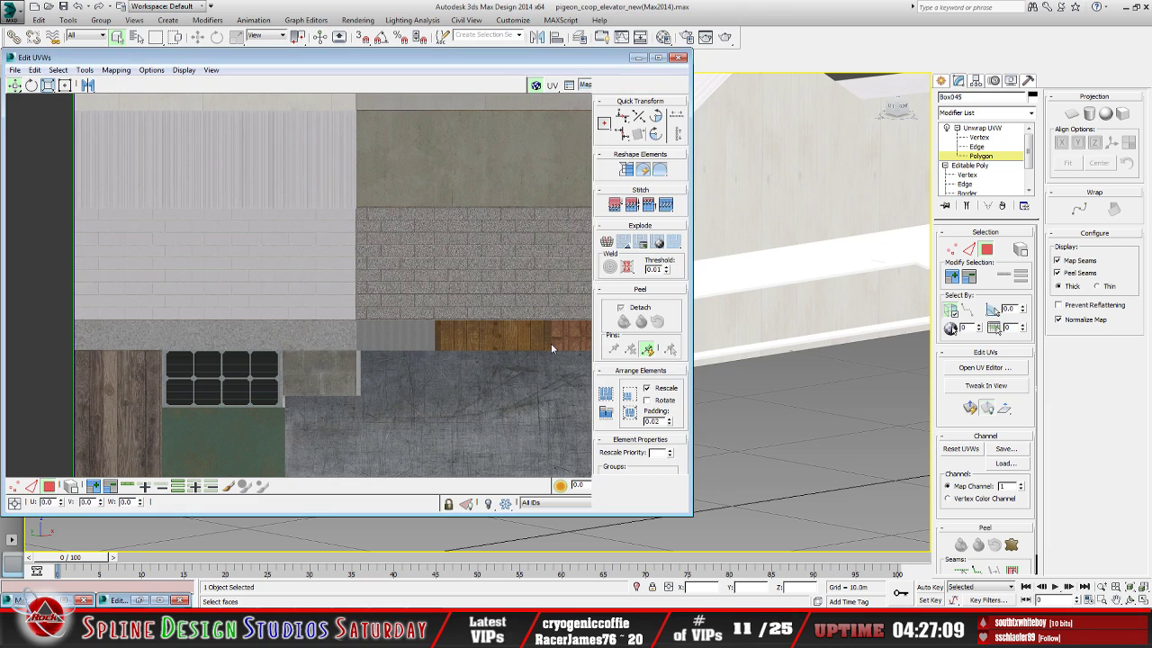
{"action": "middle_click_drag", "start_coordinate": [513, 370], "coordinate": [524, 366]}
{"action": "left_click", "coordinate": [474, 357]}
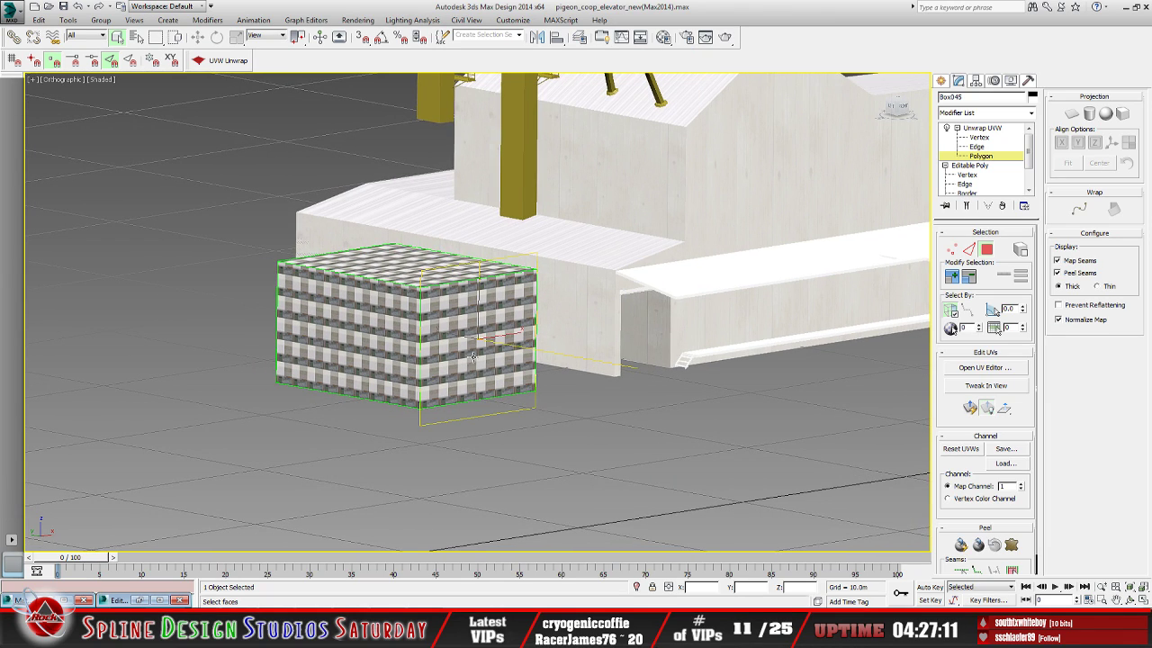
{"action": "left_click", "coordinate": [474, 354]}
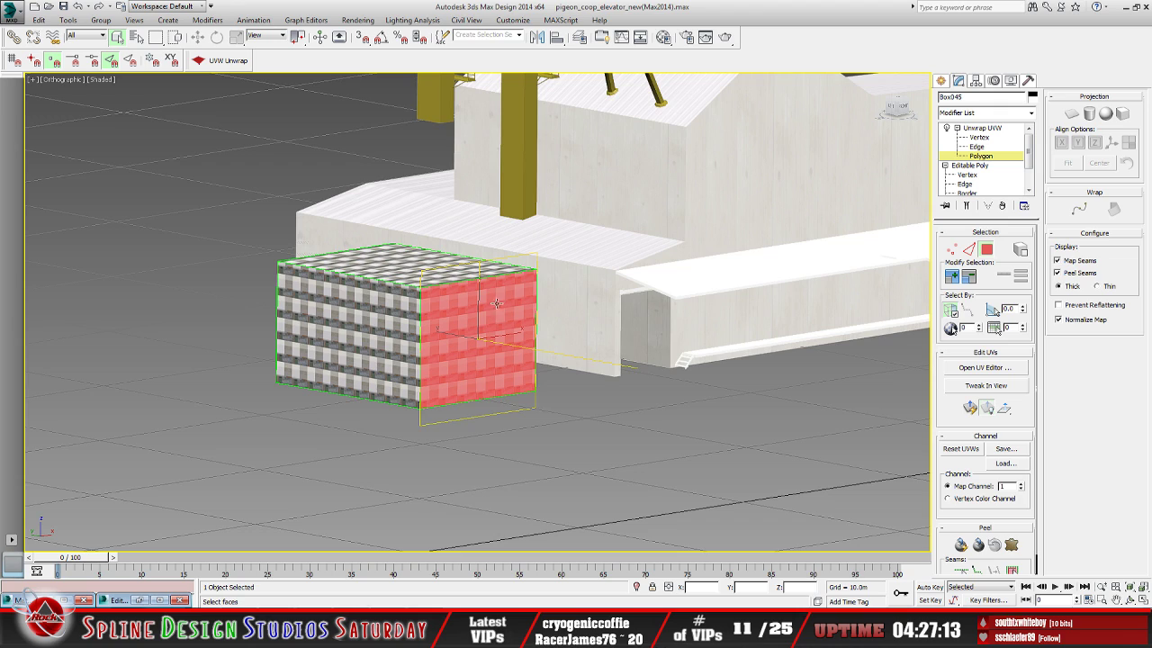
{"action": "mouse_move", "coordinate": [457, 404]}
{"action": "middle_mouse_down", "text": "alt"}
{"action": "mouse_move", "coordinate": [474, 335]}
{"action": "mouse_move", "coordinate": [463, 350]}
{"action": "middle_mouse_up", "text": "alt"}
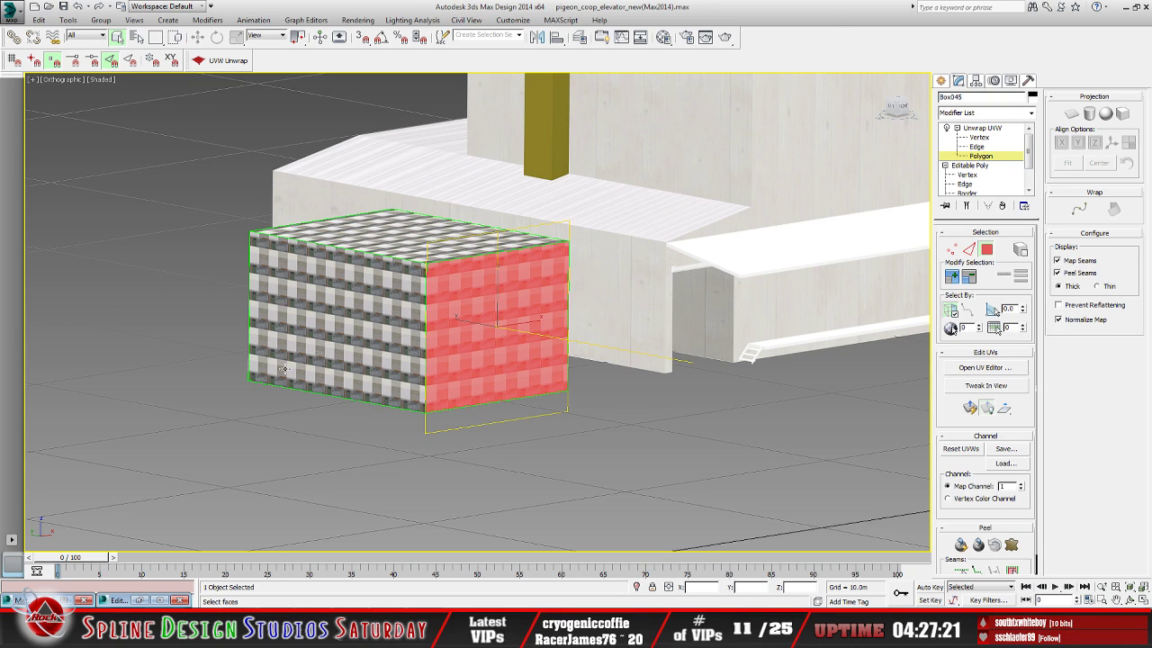
Switch to Paint Shop Pro, move the Image3 plywood image aside, and restore the feedMill_diffuse image
{"action": "left_click", "coordinate": [392, 629]}
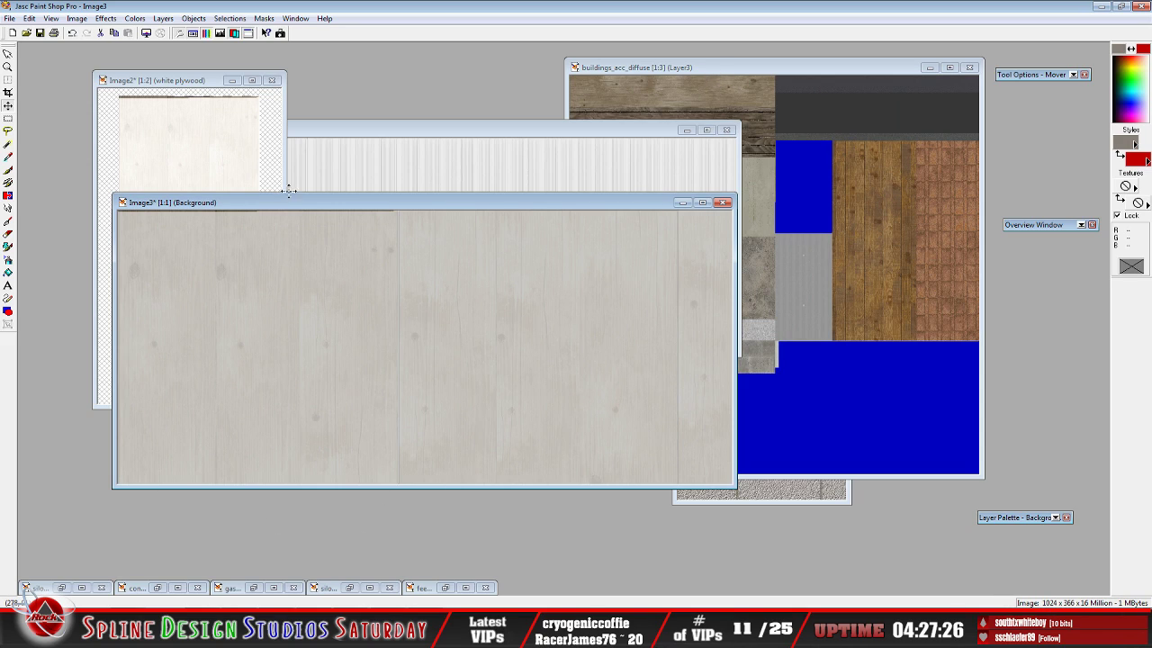
{"action": "left_click_drag", "start_coordinate": [320, 206], "coordinate": [378, 166]}
{"action": "left_click", "coordinate": [444, 588]}
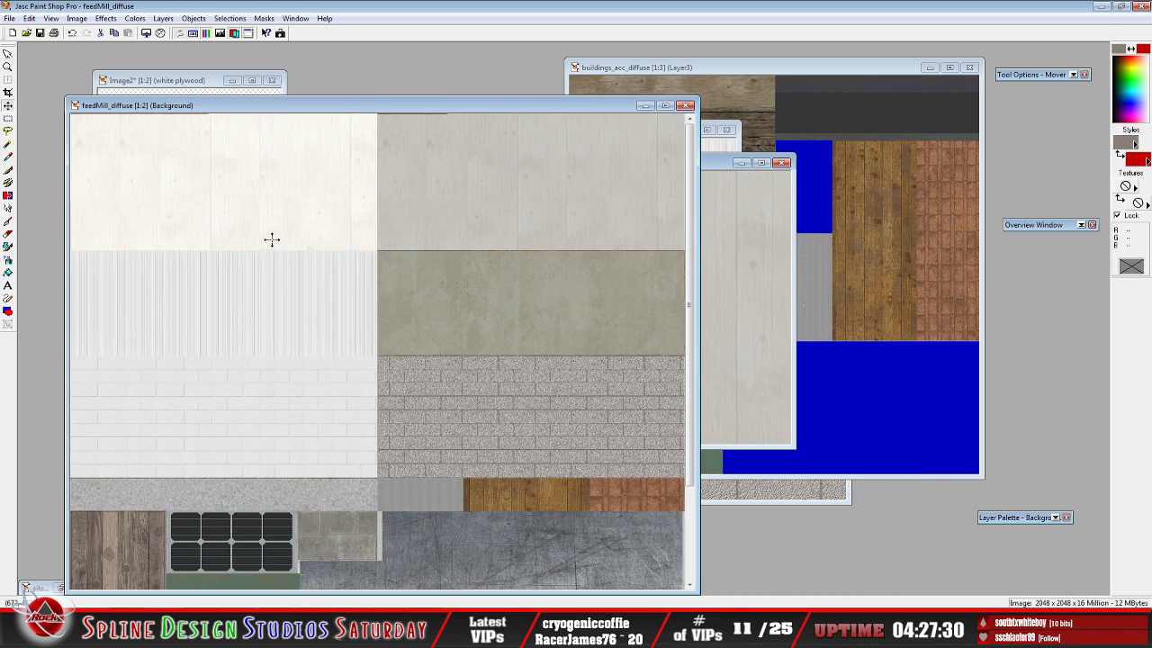
Undo the flattening of the feedMill_diffuse image to bring back its separate layers, and reposition its window
{"action": "scroll", "coordinate": [318, 228], "scroll_direction": "down", "scroll_amount": 1}
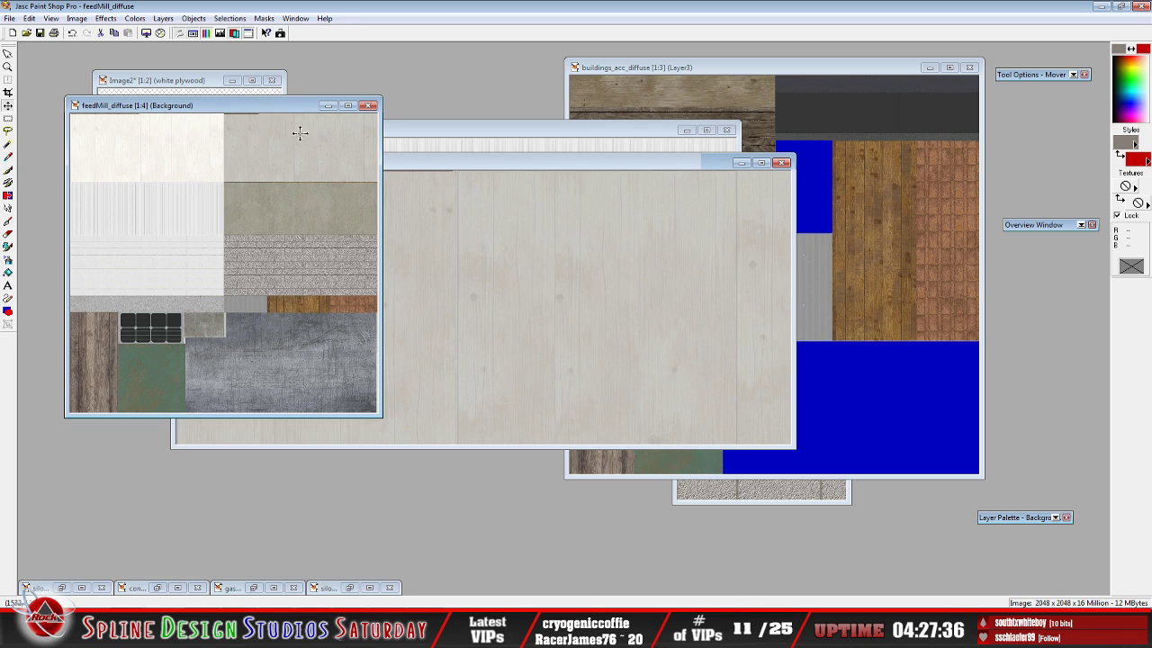
{"action": "left_click_drag", "start_coordinate": [289, 109], "coordinate": [338, 119]}
{"action": "left_click", "coordinate": [72, 33]}
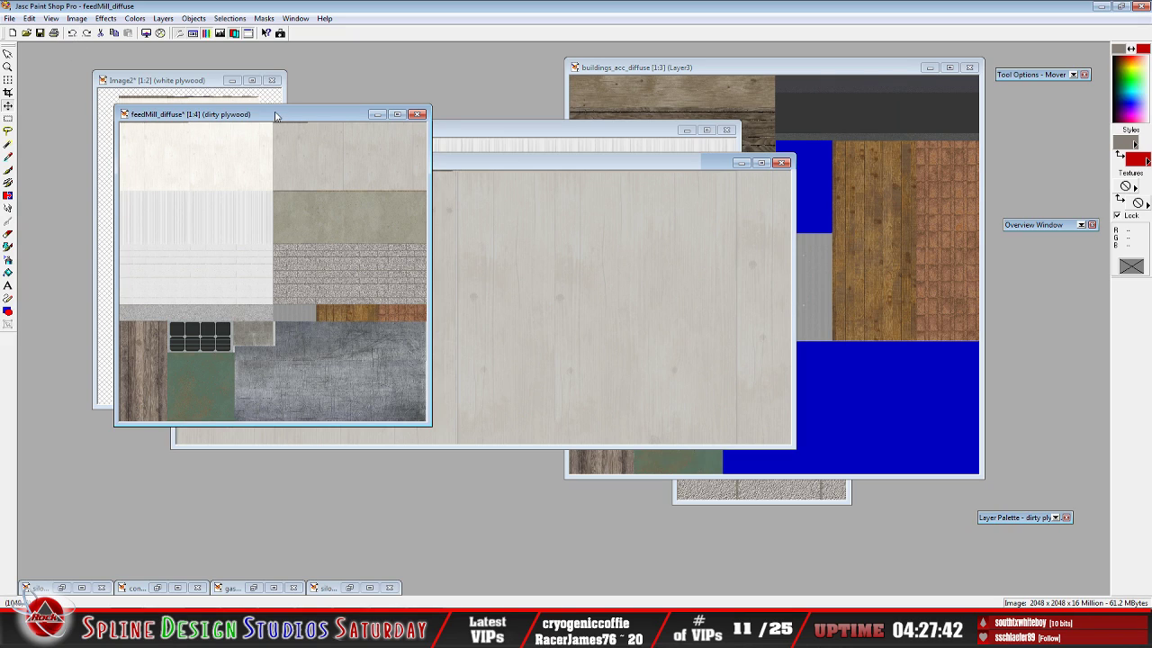
{"action": "left_click_drag", "start_coordinate": [276, 115], "coordinate": [288, 96]}
{"action": "scroll", "coordinate": [290, 285], "scroll_direction": "up", "scroll_amount": 1}
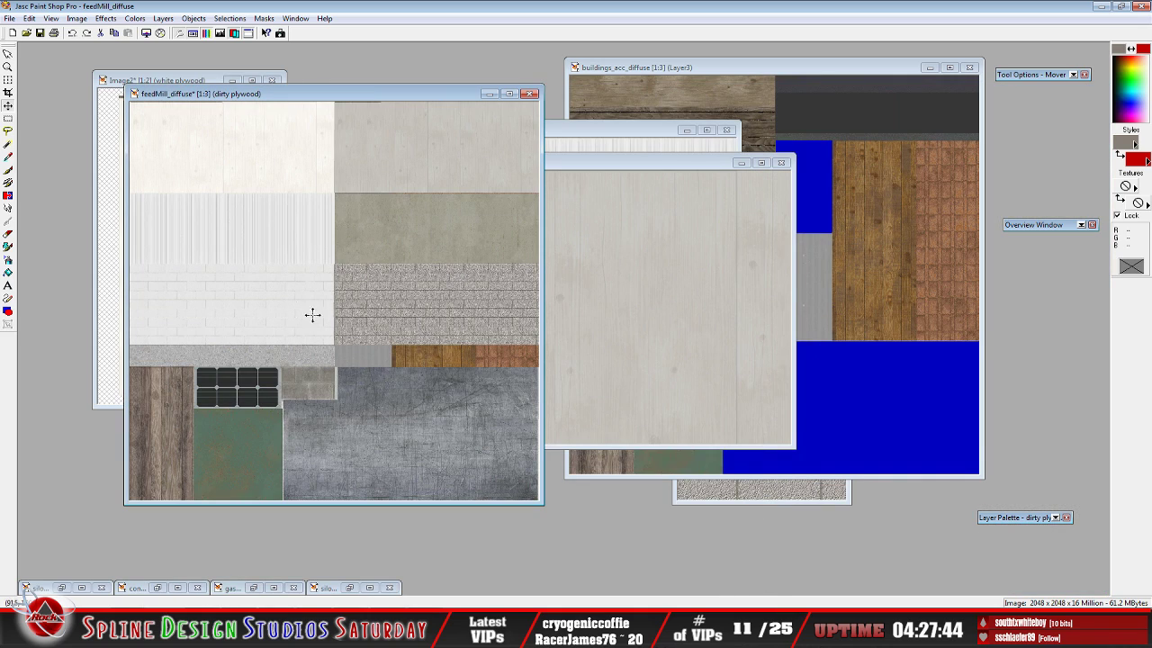
Show the wire layer of feedMill_diffuse to check the UV wireframes against the texture, and hide it again
{"action": "mouse_move", "coordinate": [1035, 518]}
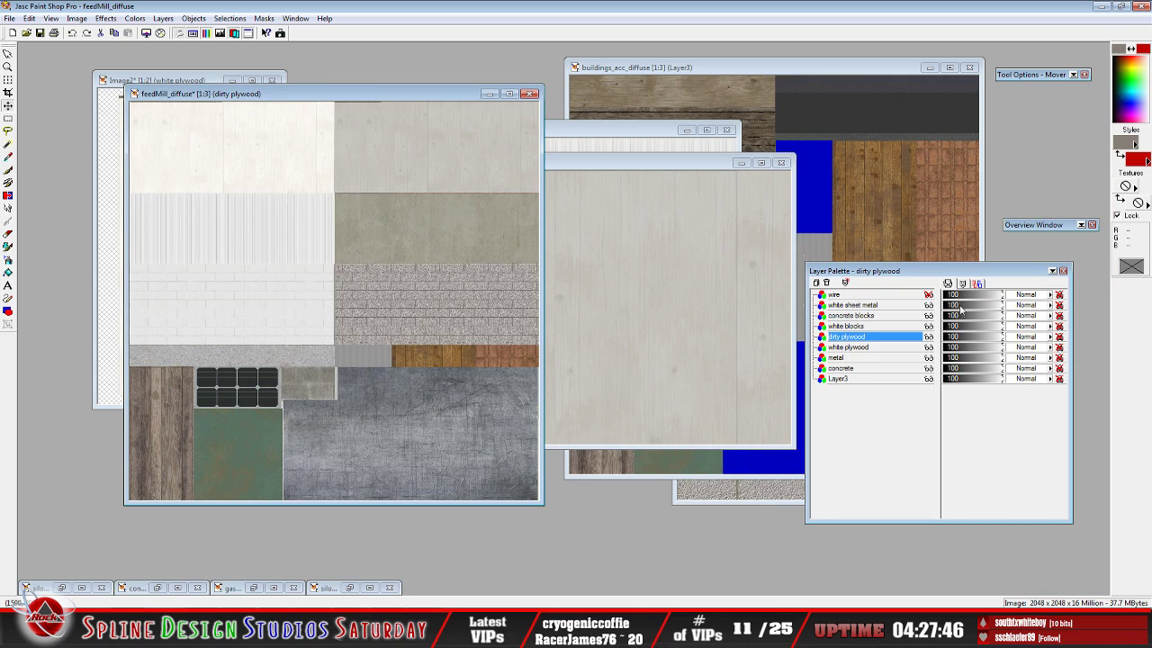
{"action": "left_click", "coordinate": [929, 294]}
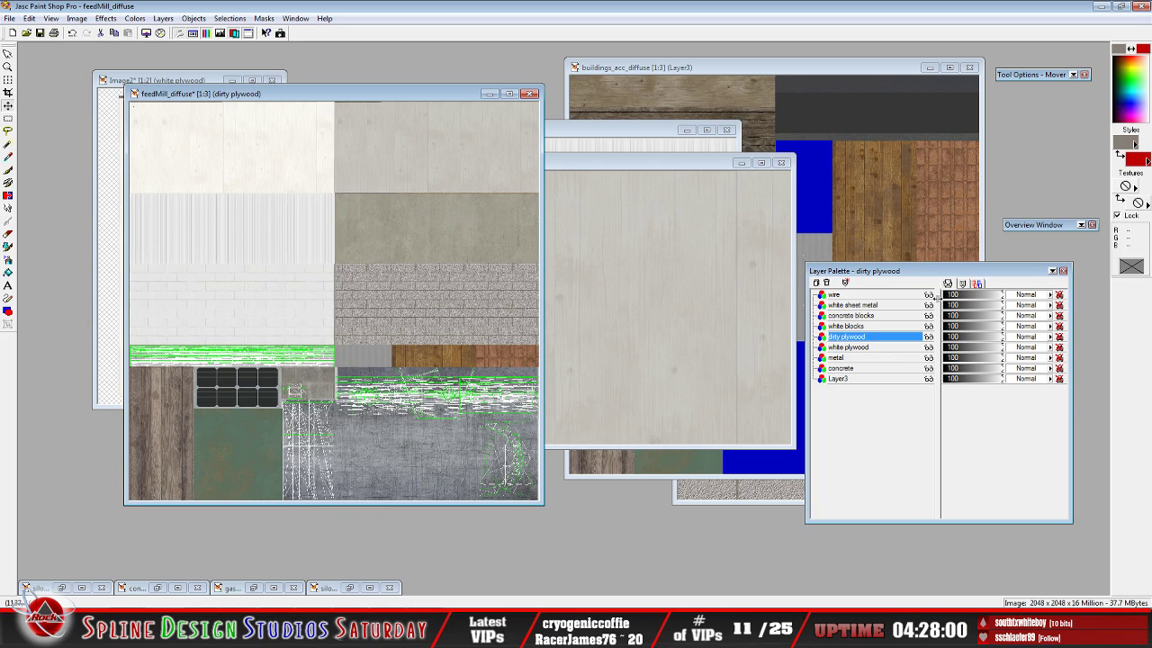
{"action": "left_click", "coordinate": [929, 294]}
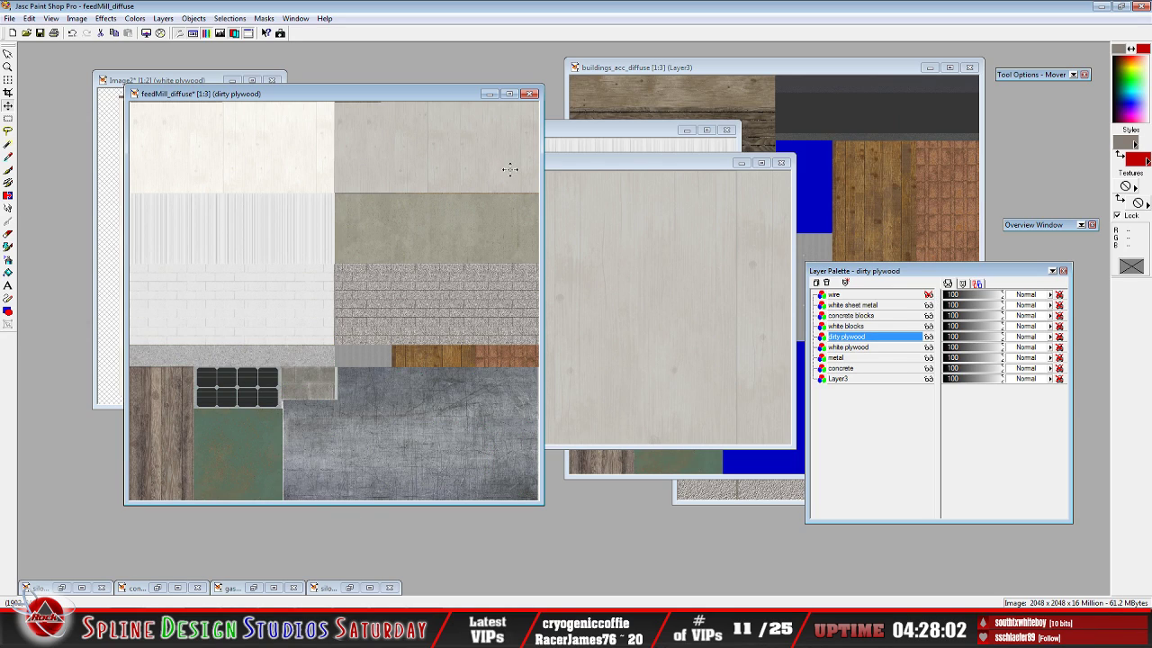
Switch back to 3ds Max, reopen the UV editor, and apply a quick planar map to the selected end face
{"action": "key", "text": "alt+Tab"}
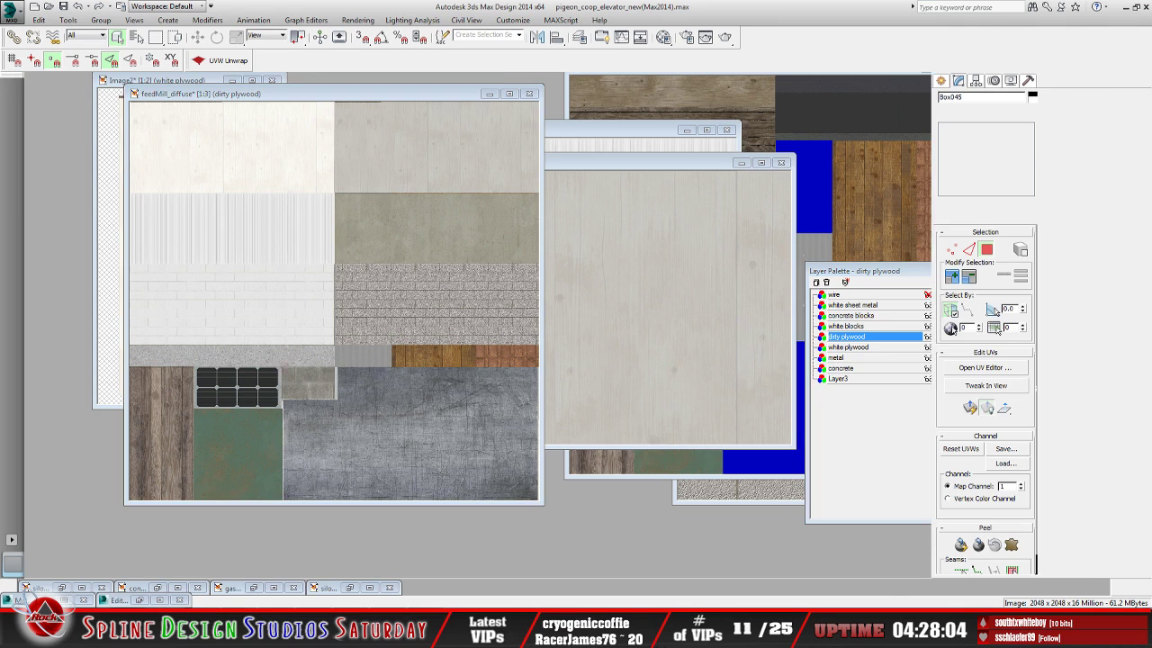
{"action": "scroll", "coordinate": [416, 444], "scroll_direction": "up", "scroll_amount": 5}
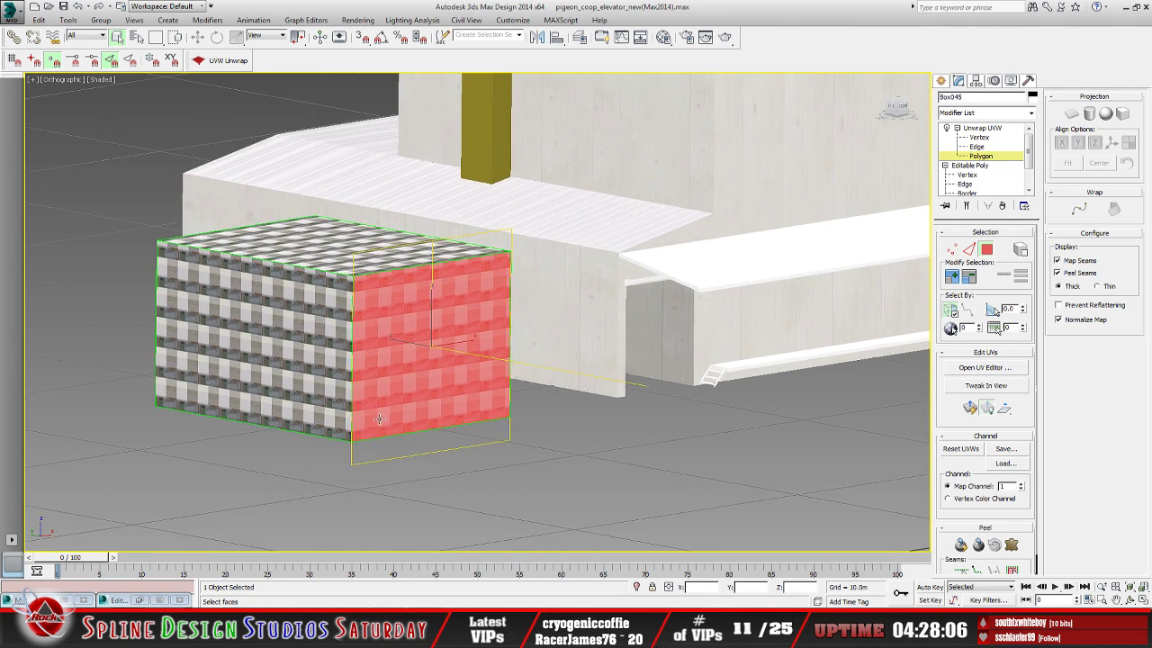
{"action": "middle_click_drag", "start_coordinate": [394, 411], "coordinate": [395, 445]}
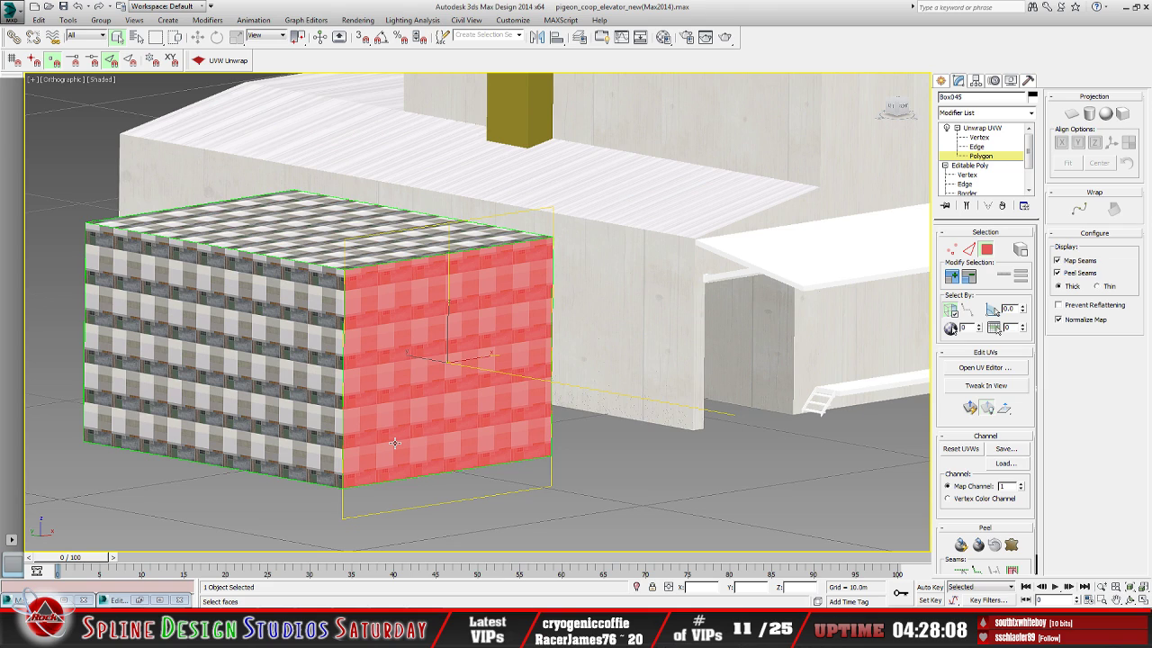
{"action": "left_click", "coordinate": [135, 599]}
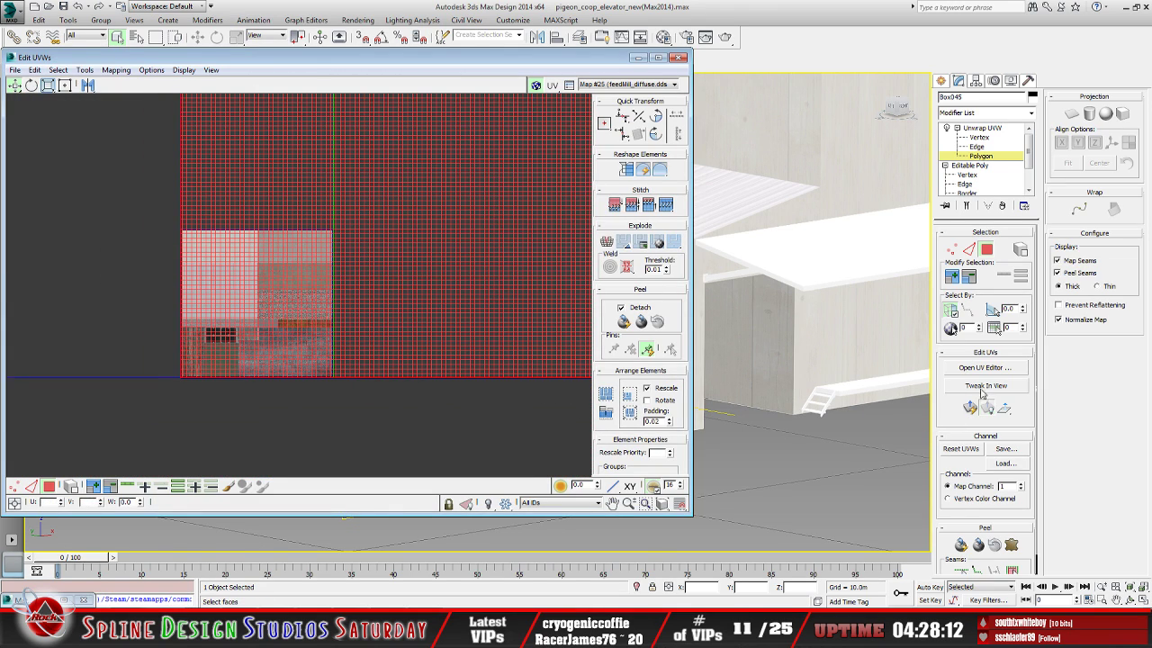
{"action": "left_click", "coordinate": [360, 358]}
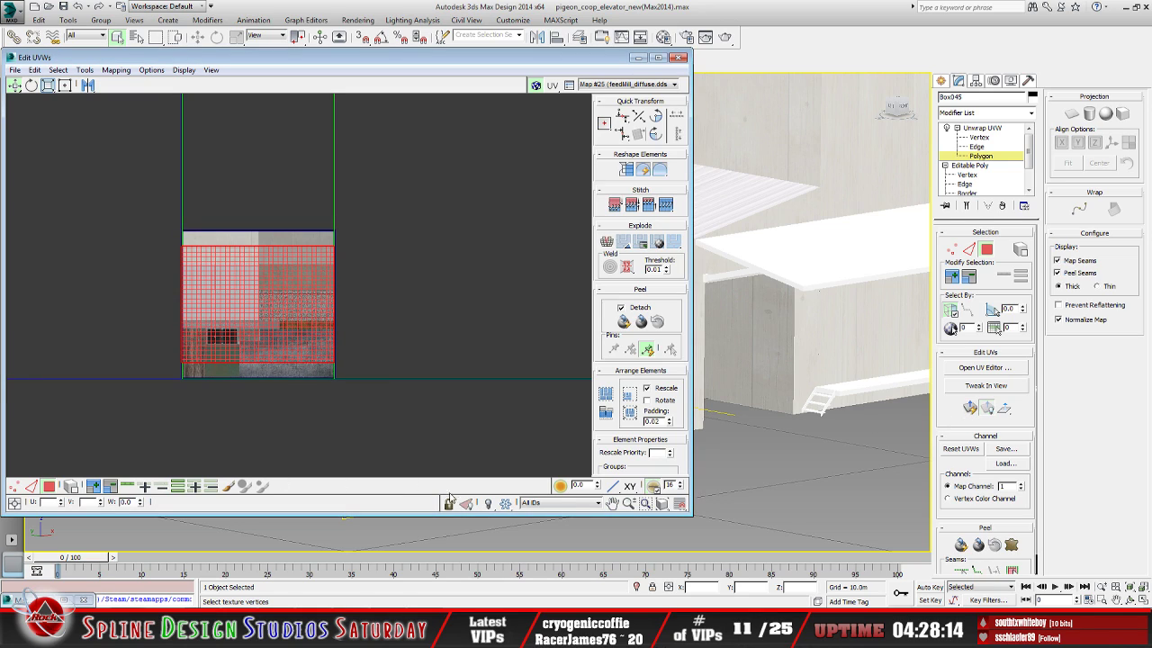
{"action": "scroll", "coordinate": [334, 360], "scroll_direction": "up", "scroll_amount": 4}
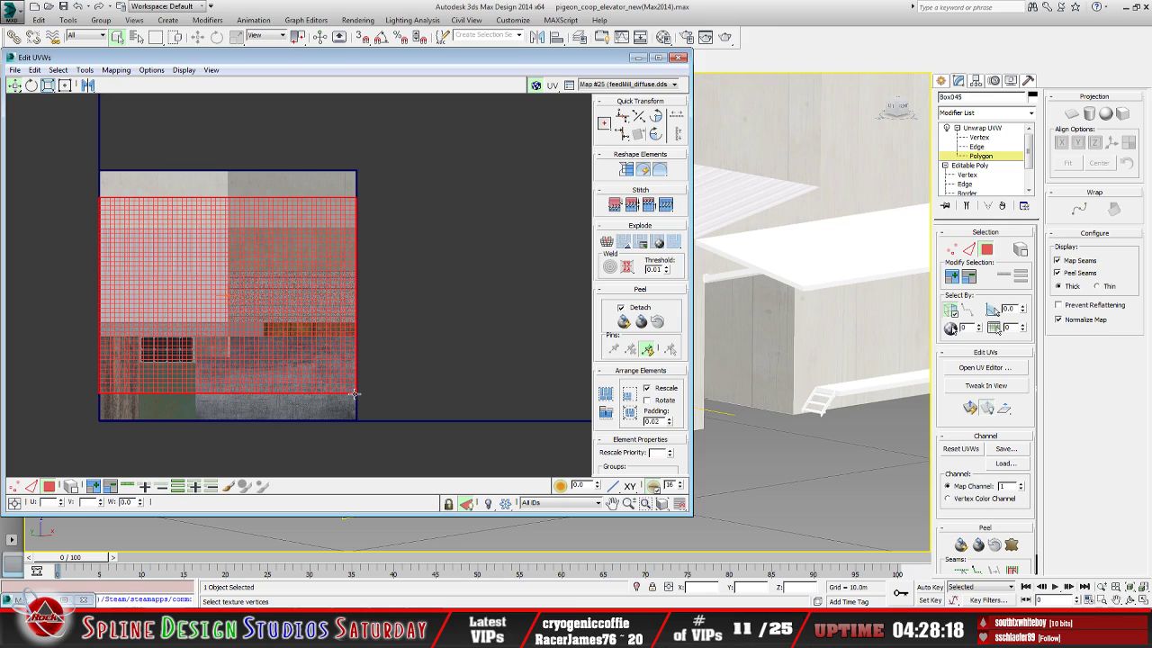
In Freeform mode, shrink the end face's UVs and place them over the concrete block area of the feed mill texture
{"action": "left_click", "coordinate": [66, 85]}
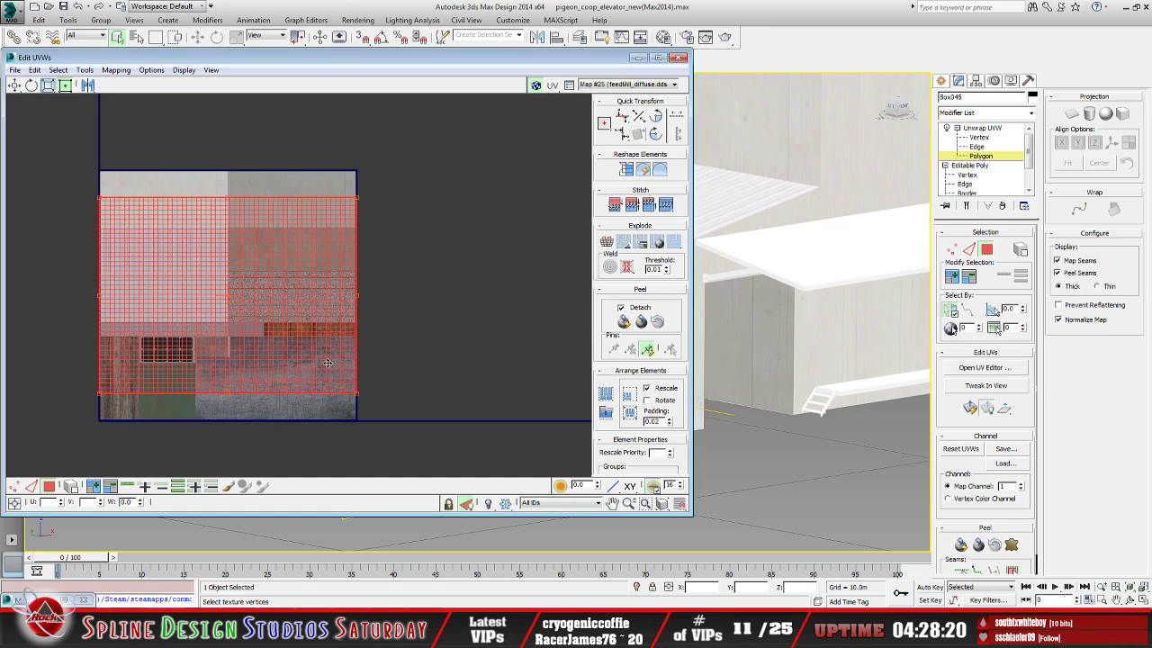
{"action": "left_click_drag", "start_coordinate": [355, 394], "coordinate": [205, 317]}
{"action": "left_click_drag", "start_coordinate": [172, 270], "coordinate": [318, 279]}
{"action": "scroll", "coordinate": [318, 279], "scroll_direction": "up", "scroll_amount": 2}
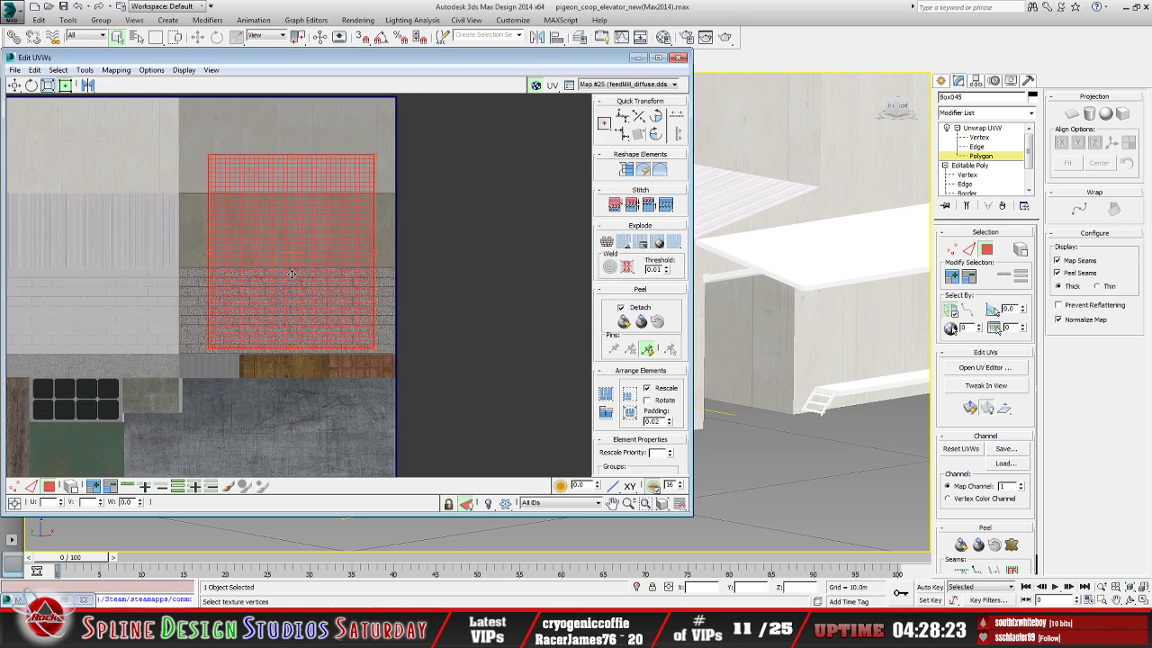
{"action": "middle_click_drag", "start_coordinate": [236, 183], "coordinate": [234, 200]}
{"action": "left_click_drag", "start_coordinate": [211, 174], "coordinate": [204, 286]}
Narrow the end face's UVs and fit them to the full height of the concrete blocks, starting at the blocks' left edge
{"action": "scroll", "coordinate": [221, 291], "scroll_direction": "up", "scroll_amount": 3}
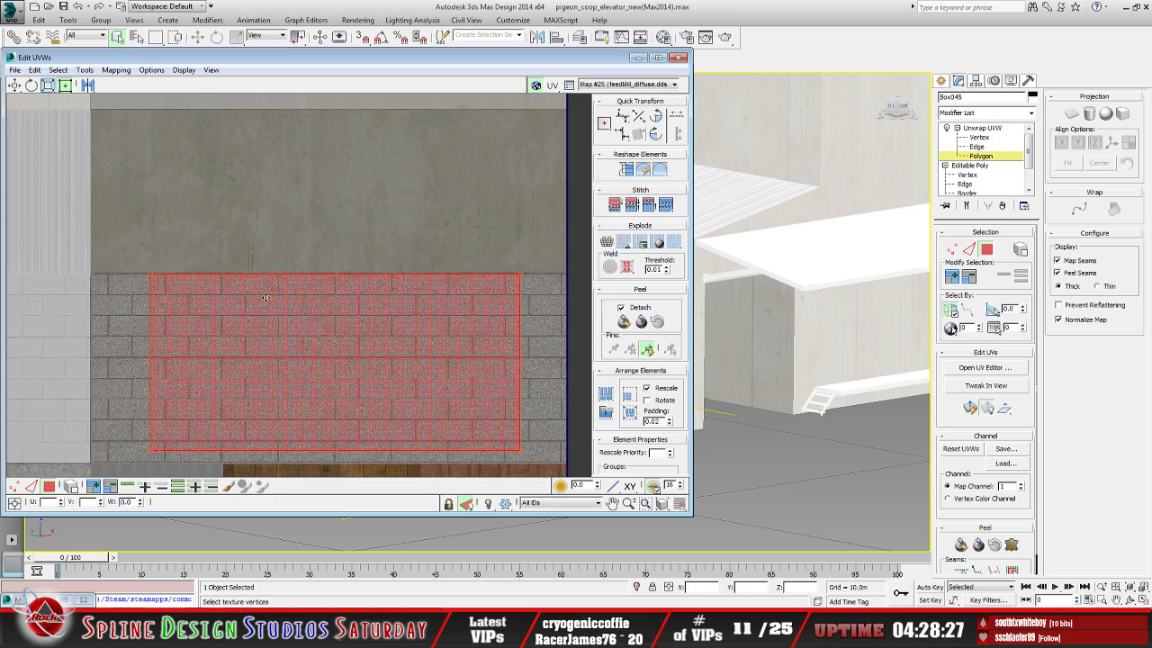
{"action": "left_click_drag", "start_coordinate": [518, 283], "coordinate": [364, 276]}
{"action": "left_click_drag", "start_coordinate": [363, 451], "coordinate": [382, 461]}
{"action": "left_click_drag", "start_coordinate": [275, 398], "coordinate": [217, 397]}
{"action": "scroll", "coordinate": [346, 378], "scroll_direction": "up", "scroll_amount": 3}
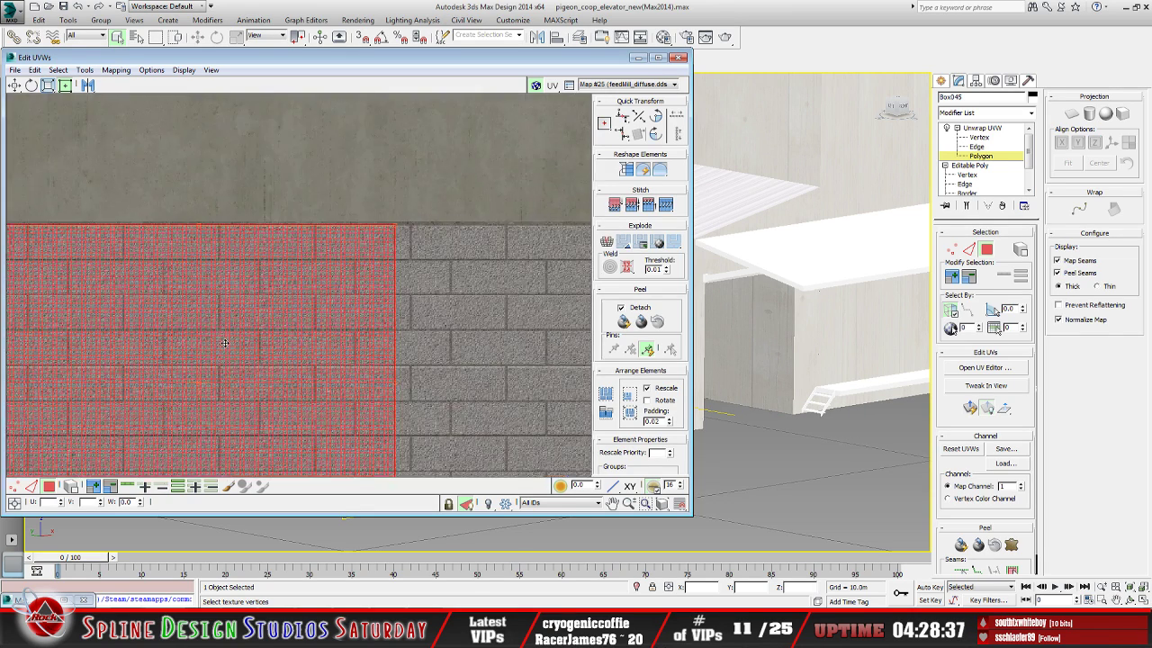
{"action": "middle_click_drag", "start_coordinate": [400, 304], "coordinate": [400, 261]}
{"action": "scroll", "coordinate": [356, 297], "scroll_direction": "down", "scroll_amount": 3}
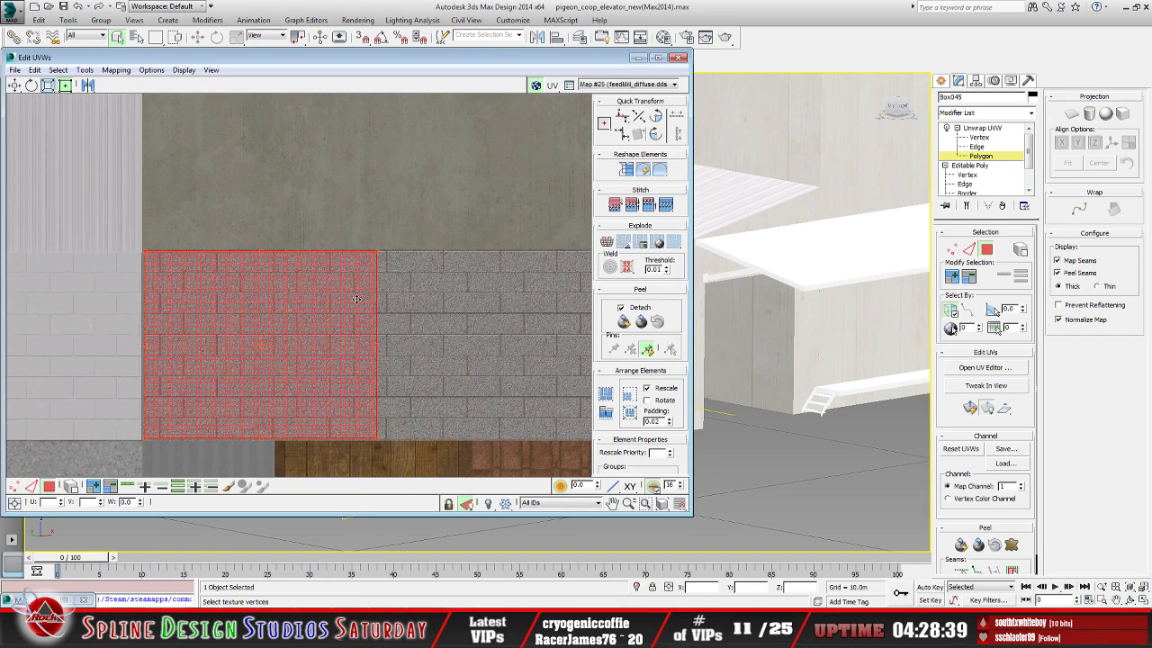
Minimize the UV editor, deselect the end face, and inspect the block pattern on the box
{"action": "left_click", "coordinate": [638, 57]}
{"action": "scroll", "coordinate": [432, 332], "scroll_direction": "up", "scroll_amount": 3}
{"action": "middle_click_drag", "start_coordinate": [433, 332], "coordinate": [458, 330], "text": "alt"}
{"action": "scroll", "coordinate": [420, 354], "scroll_direction": "up", "scroll_amount": 2}
{"action": "left_click", "coordinate": [207, 478]}
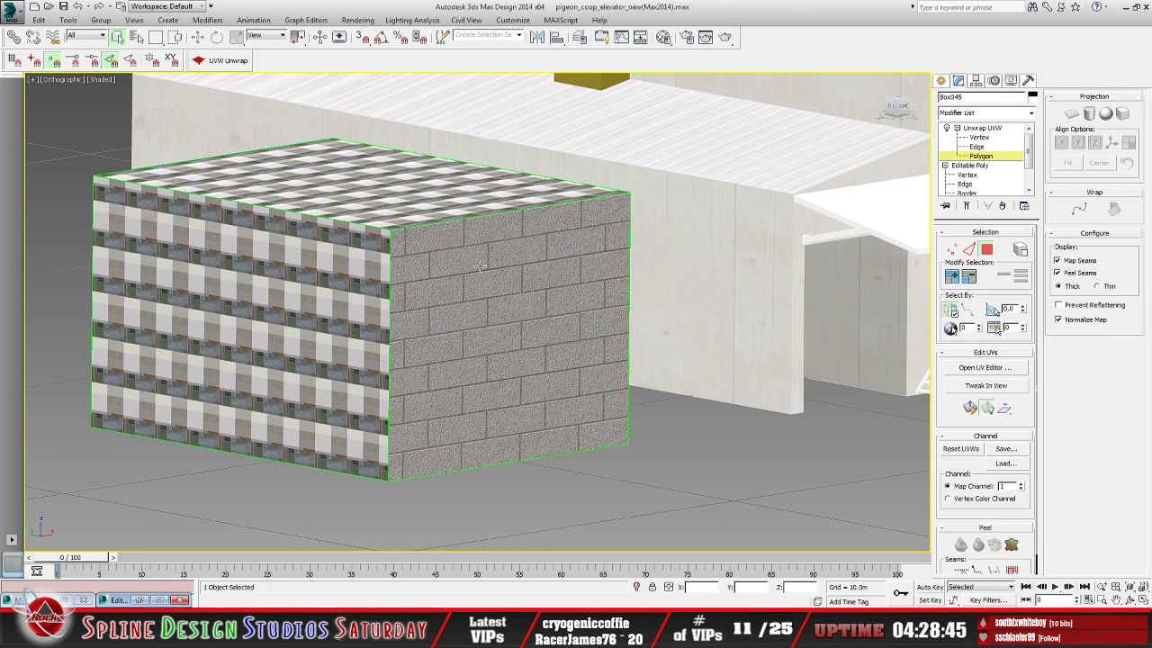
{"action": "middle_click_drag", "start_coordinate": [503, 420], "coordinate": [530, 404]}
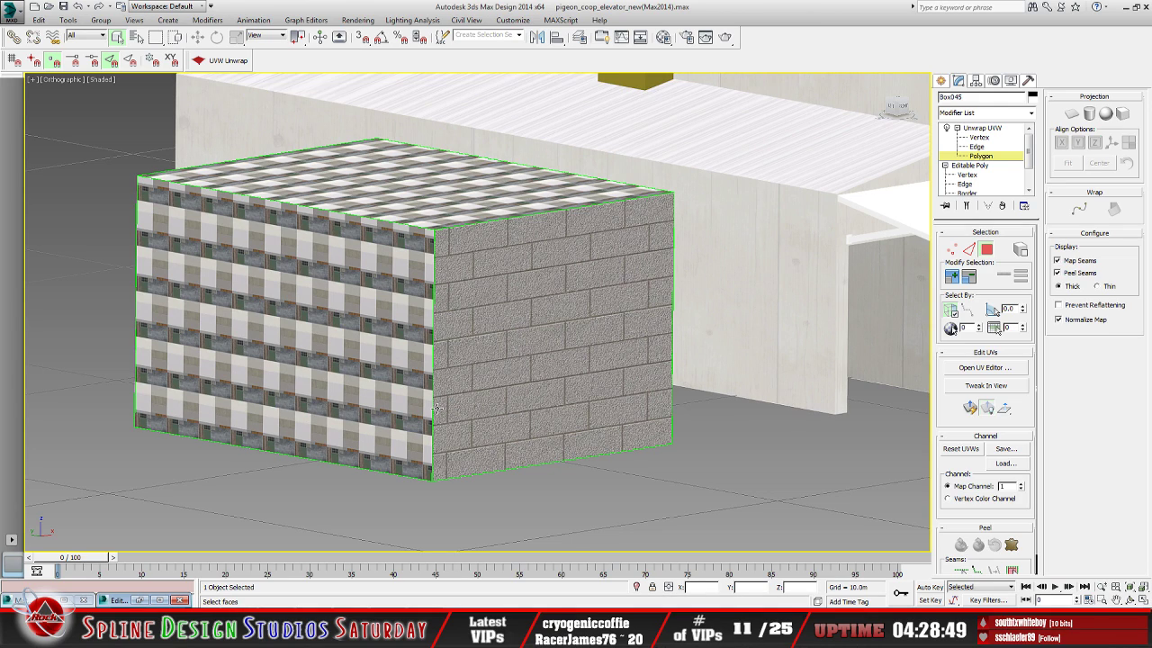
Select the box's adjoining side face and apply a quick planar map to it in the UV editor
{"action": "left_click", "coordinate": [411, 375]}
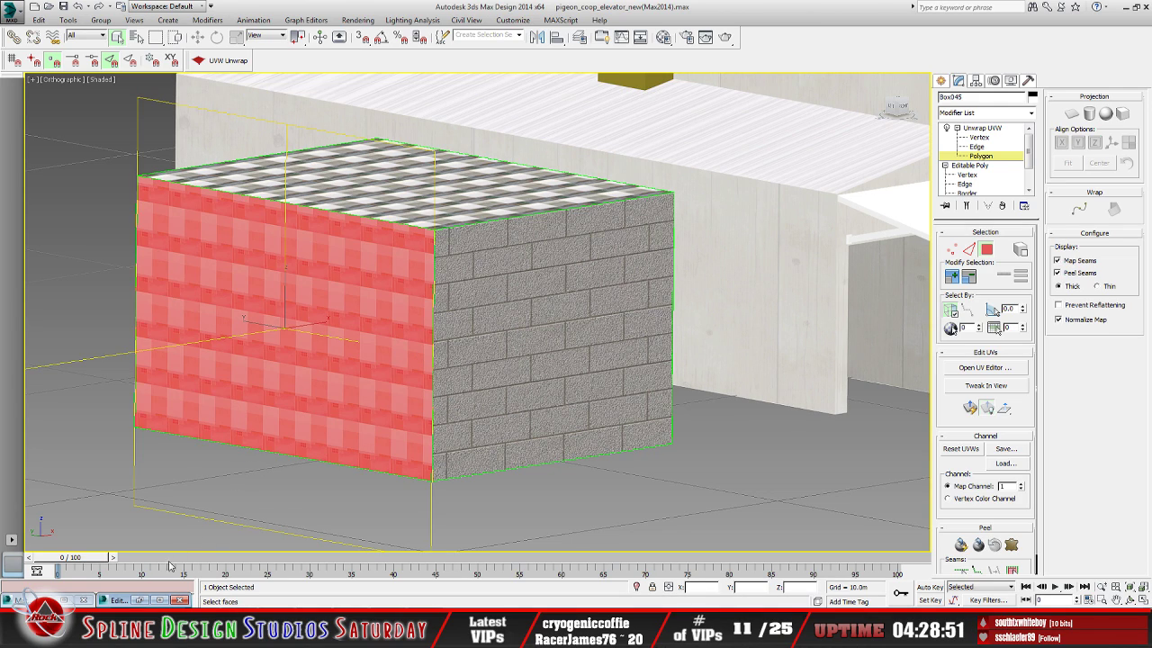
{"action": "left_click", "coordinate": [137, 600]}
{"action": "scroll", "coordinate": [360, 365], "scroll_direction": "down", "scroll_amount": 5}
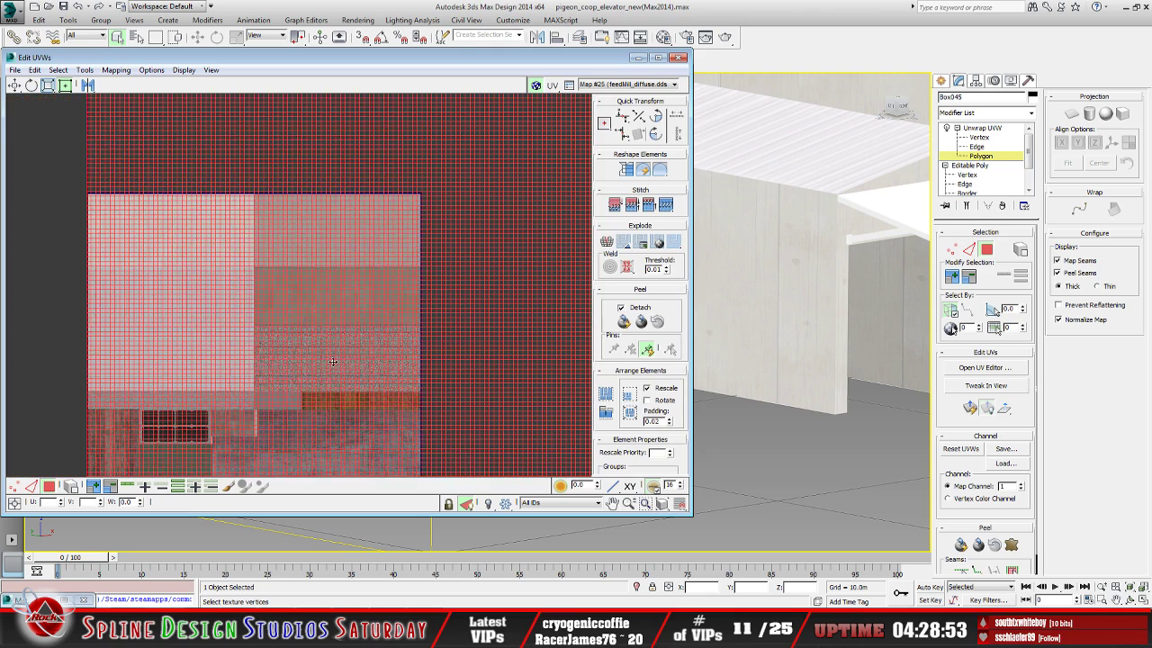
{"action": "scroll", "coordinate": [254, 375], "scroll_direction": "down", "scroll_amount": 4}
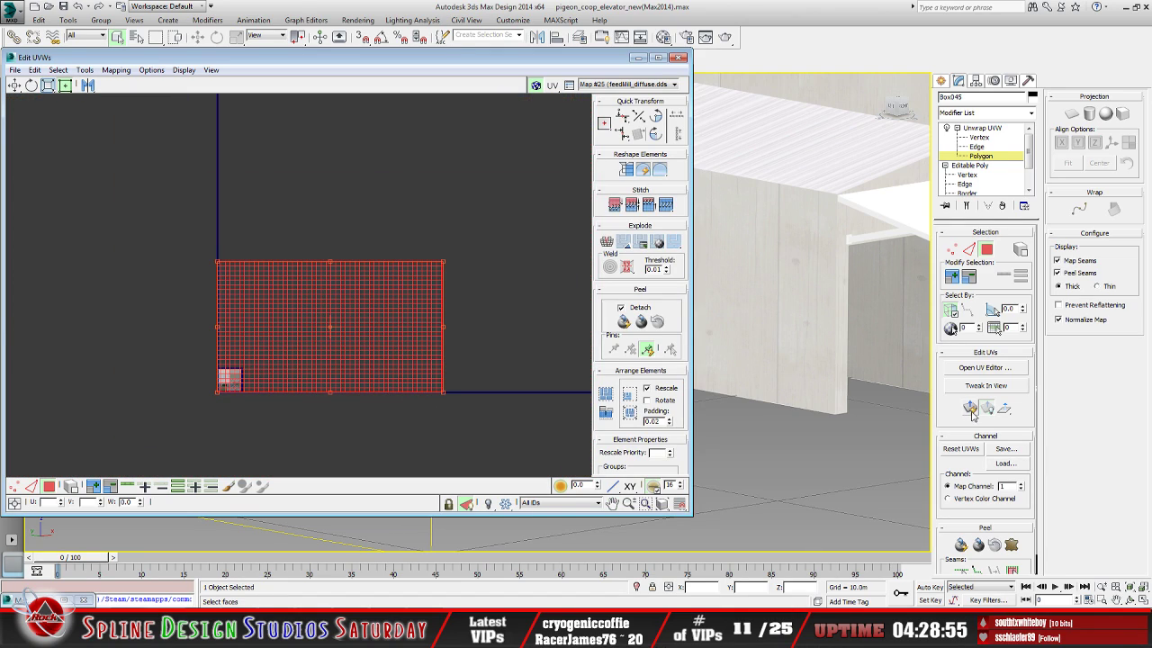
{"action": "left_click", "coordinate": [970, 406]}
{"action": "scroll", "coordinate": [321, 323], "scroll_direction": "up", "scroll_amount": 7}
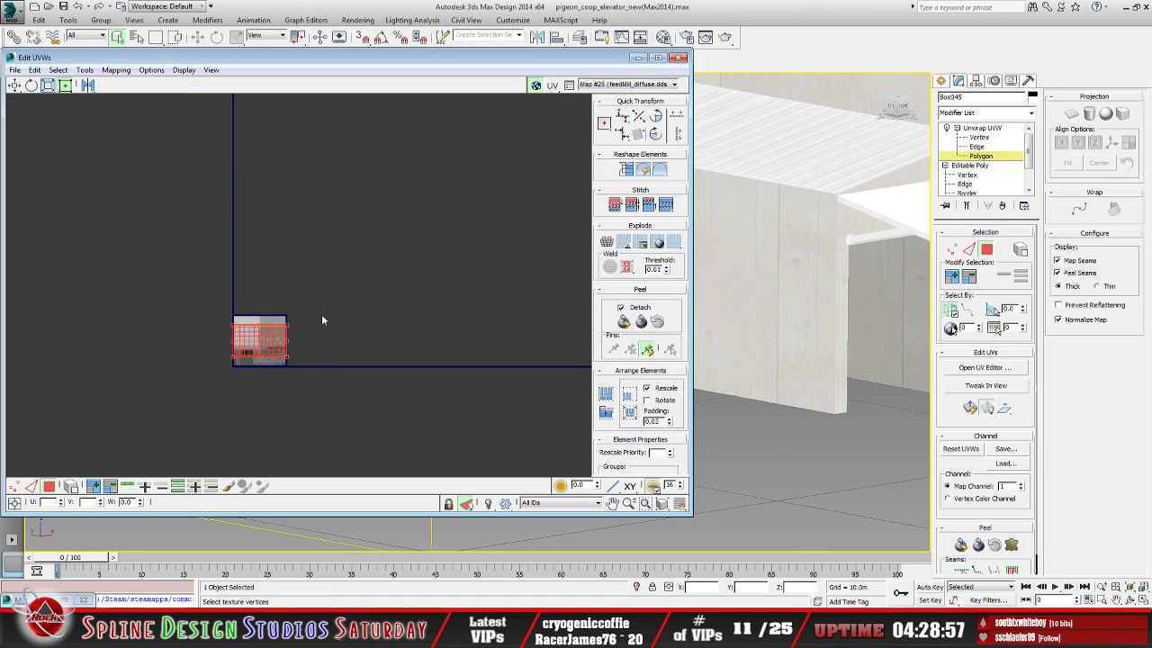
Scale down the side face's UVs and align their lower-left corner with that of the end face on the concrete blocks
{"action": "scroll", "coordinate": [368, 249], "scroll_direction": "up", "scroll_amount": 2}
{"action": "left_click_drag", "start_coordinate": [390, 384], "coordinate": [360, 367]}
{"action": "middle_click_drag", "start_coordinate": [140, 381], "coordinate": [175, 379]}
{"action": "left_click_drag", "start_coordinate": [141, 370], "coordinate": [303, 350]}
{"action": "scroll", "coordinate": [369, 326], "scroll_direction": "up", "scroll_amount": 3}
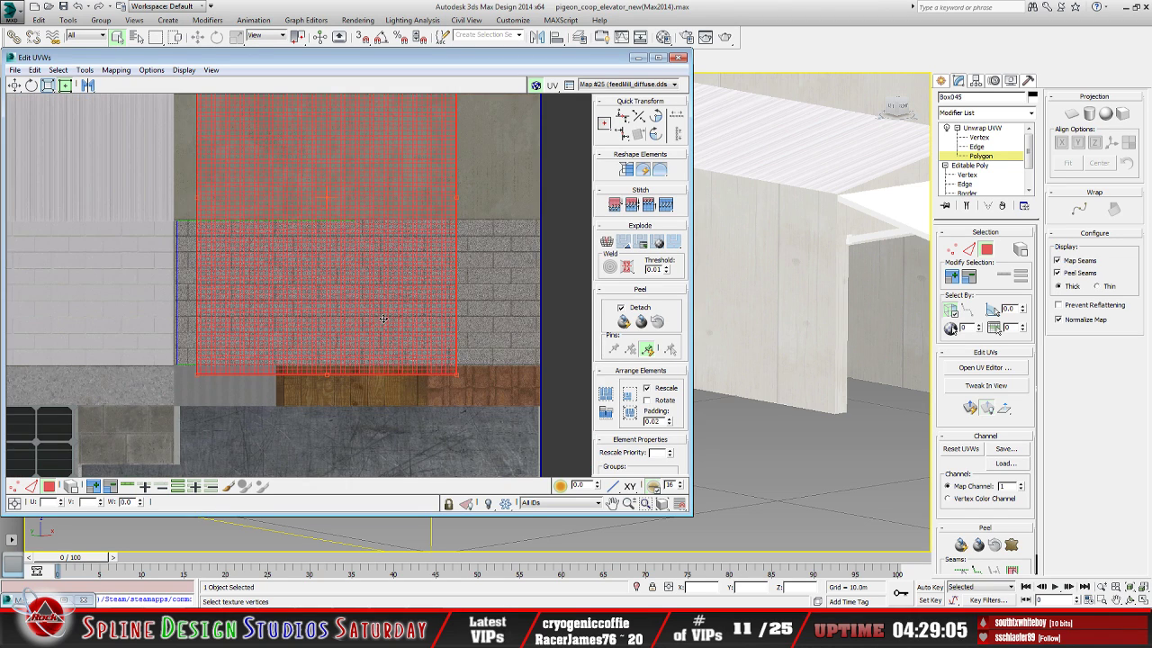
{"action": "middle_click_drag", "start_coordinate": [383, 318], "coordinate": [396, 311]}
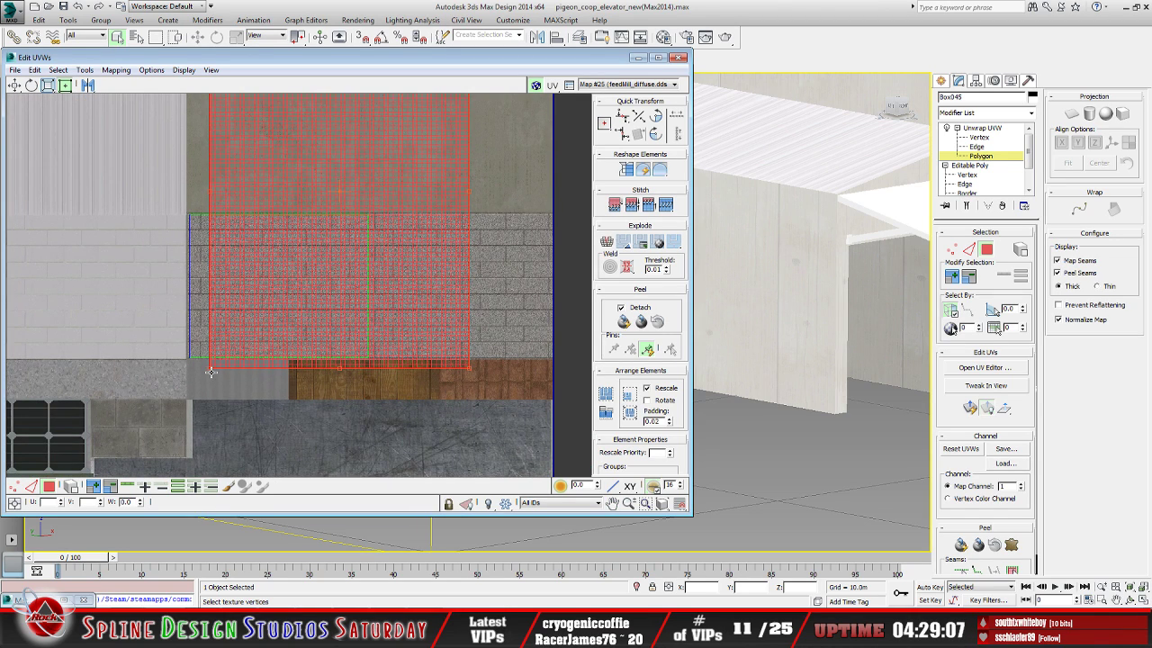
{"action": "mouse_move", "coordinate": [210, 369]}
{"action": "left_mouse_down"}
{"action": "mouse_move", "coordinate": [216, 354]}
{"action": "mouse_move", "coordinate": [192, 357]}
{"action": "left_mouse_up"}
{"action": "scroll", "coordinate": [421, 185], "scroll_direction": "up", "scroll_amount": 3}
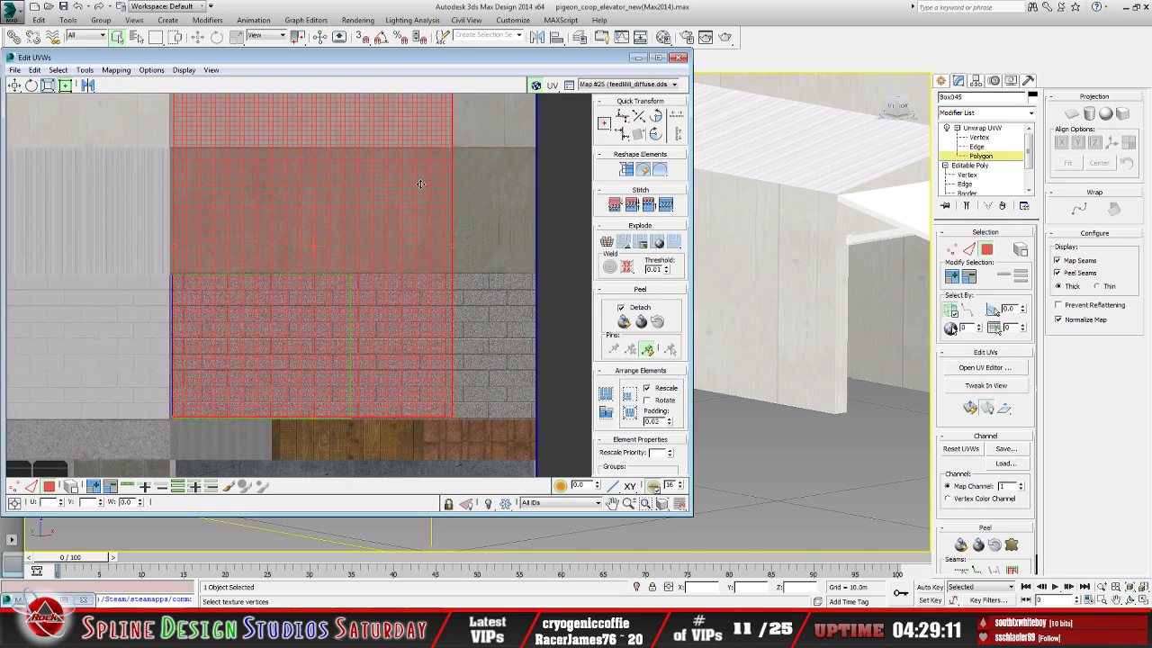
Resize the side face's UVs from the upper-right corner to match the end face's UVs over the concrete blocks
{"action": "left_click_drag", "start_coordinate": [445, 110], "coordinate": [338, 315]}
{"action": "scroll", "coordinate": [384, 294], "scroll_direction": "up", "scroll_amount": 3}
{"action": "scroll", "coordinate": [383, 294], "scroll_direction": "up", "scroll_amount": 4}
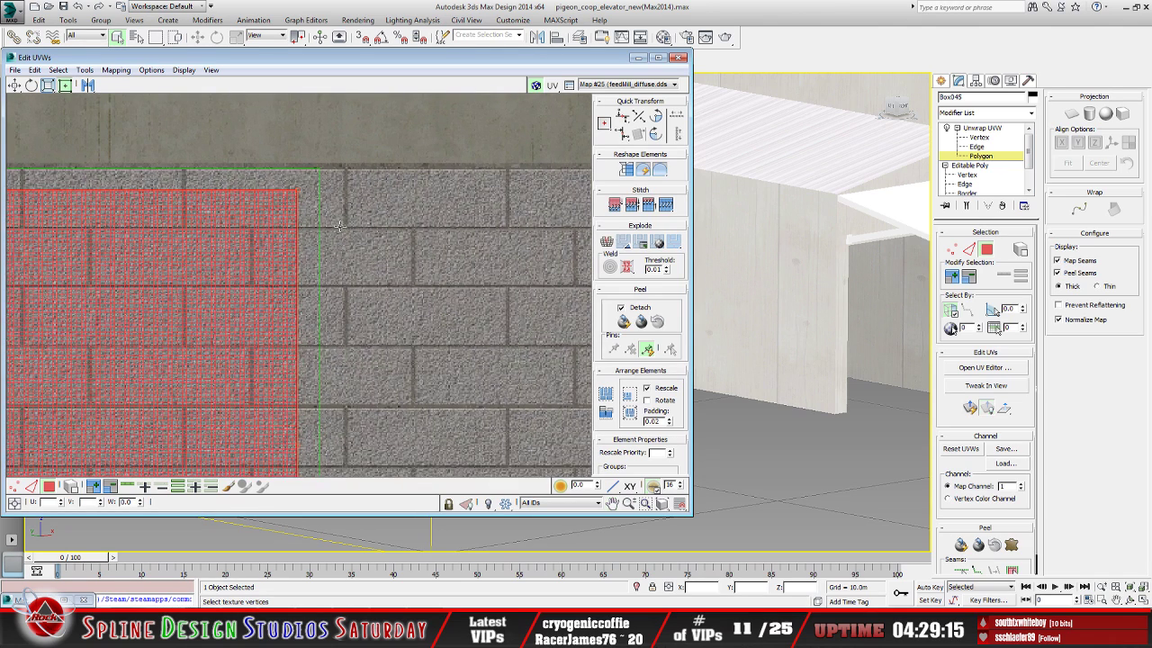
{"action": "mouse_move", "coordinate": [296, 192]}
{"action": "left_mouse_down"}
{"action": "mouse_move", "coordinate": [315, 190]}
{"action": "mouse_move", "coordinate": [308, 174]}
{"action": "left_mouse_up"}
{"action": "scroll", "coordinate": [382, 270], "scroll_direction": "down", "scroll_amount": 5}
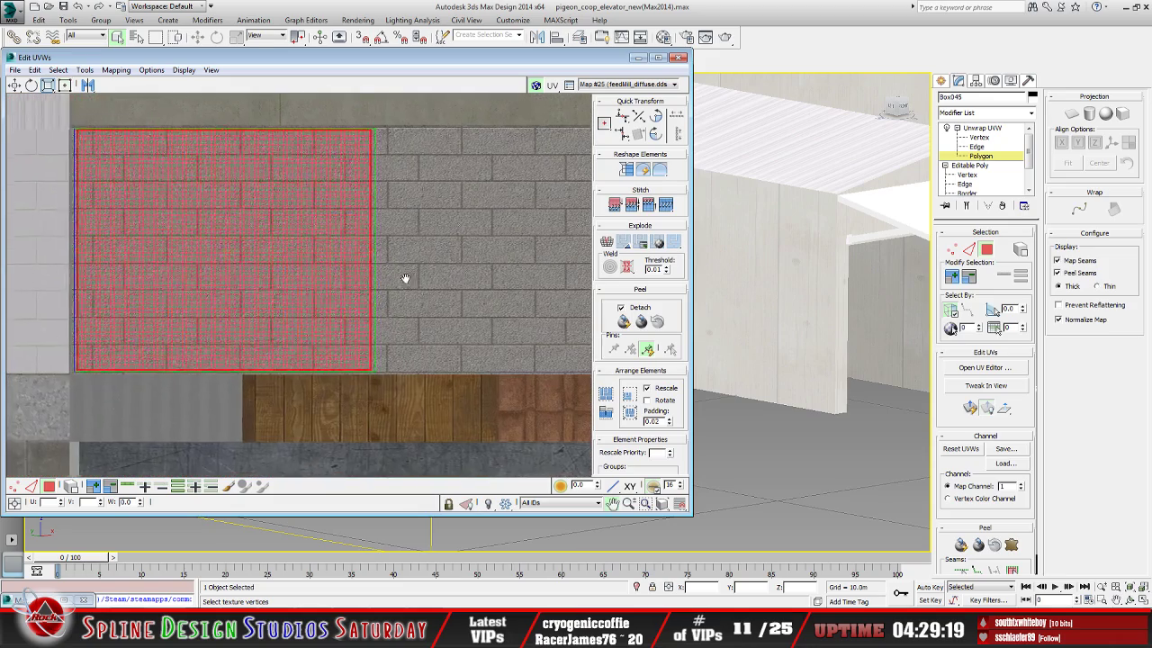
Fine-tune the corners of the side face's UVs so they stay inside the edges of the concrete block area
{"action": "scroll", "coordinate": [400, 287], "scroll_direction": "up", "scroll_amount": 4}
{"action": "left_click_drag", "start_coordinate": [336, 301], "coordinate": [344, 298]}
{"action": "middle_click_drag", "start_coordinate": [200, 304], "coordinate": [261, 314]}
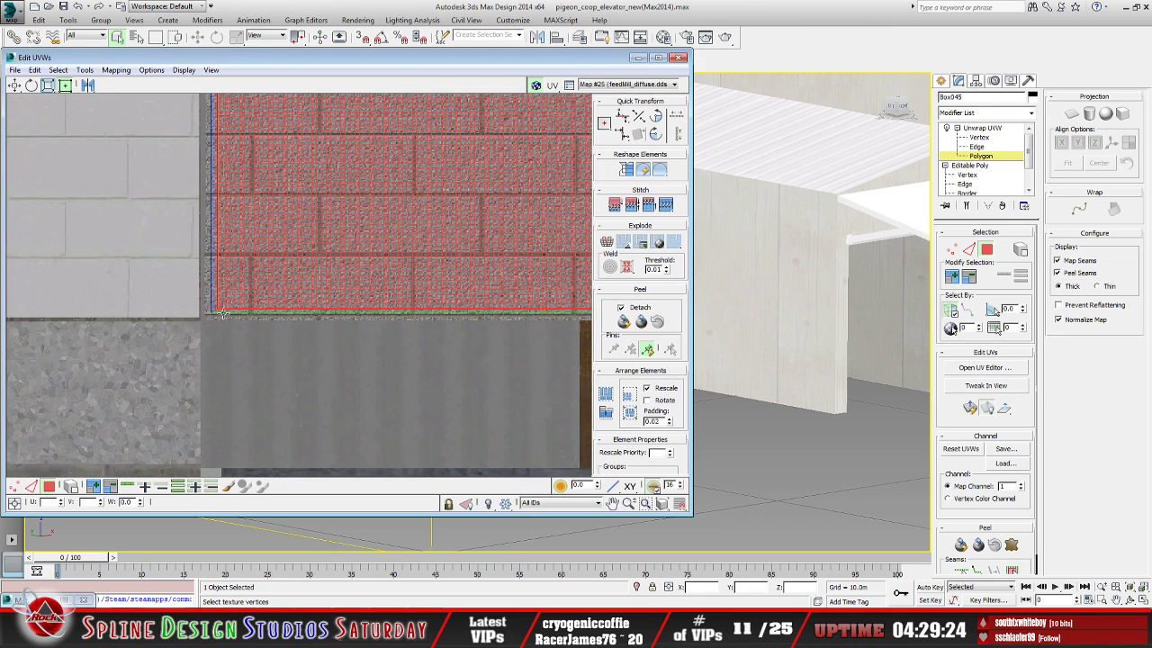
{"action": "left_click_drag", "start_coordinate": [219, 311], "coordinate": [221, 309]}
{"action": "scroll", "coordinate": [246, 252], "scroll_direction": "up", "scroll_amount": 4}
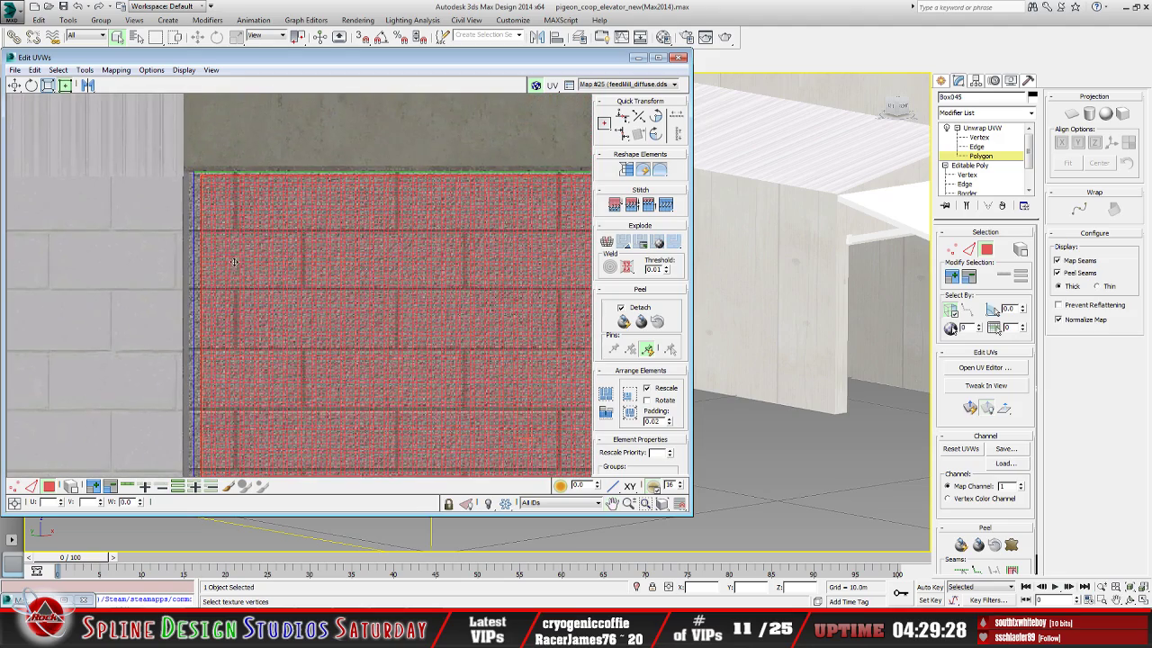
Clear the face selection in the UV editor
{"action": "left_click", "coordinate": [137, 220]}
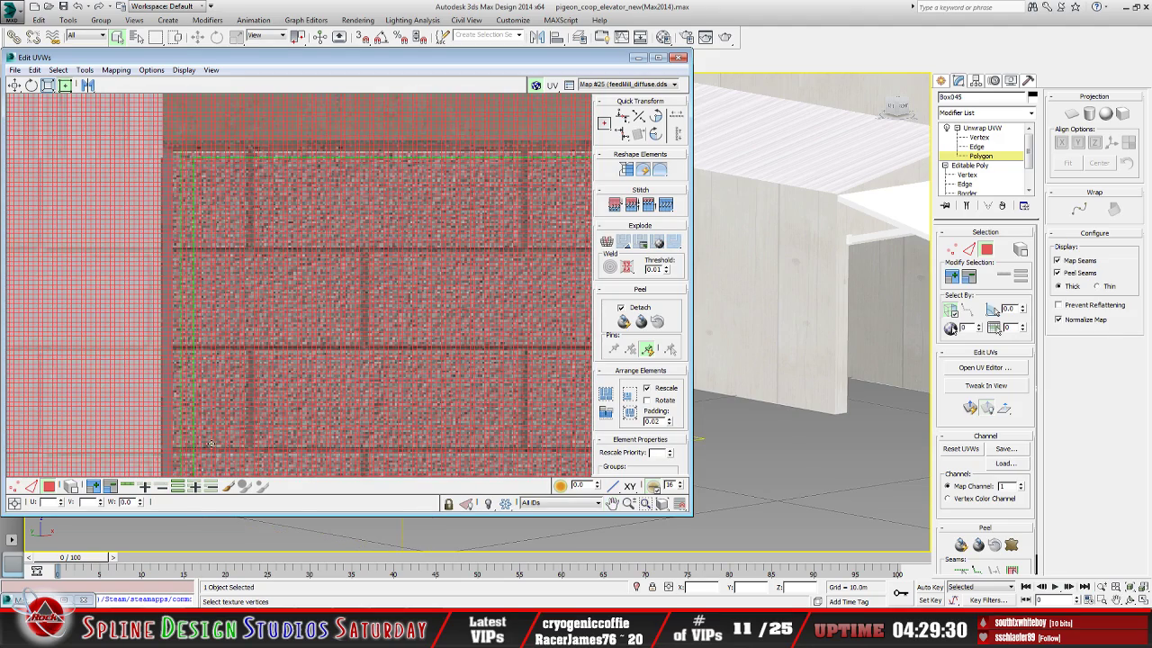
{"action": "scroll", "coordinate": [200, 446], "scroll_direction": "down", "scroll_amount": 5}
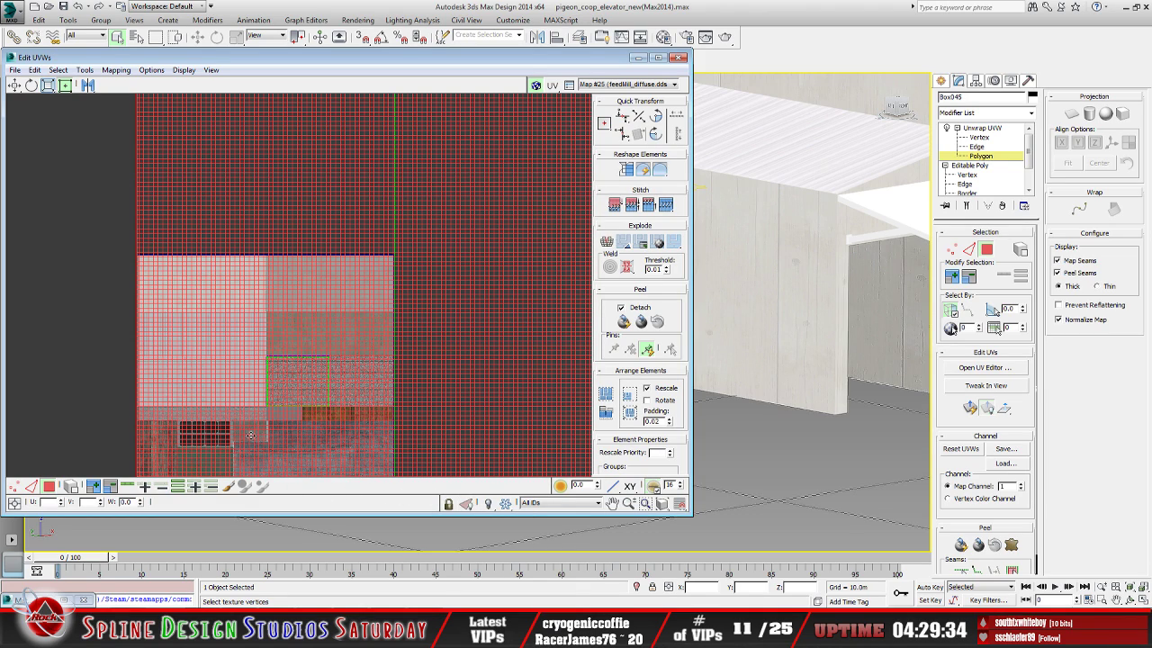
{"action": "left_click", "coordinate": [117, 398]}
{"action": "scroll", "coordinate": [438, 352], "scroll_direction": "down", "scroll_amount": 5}
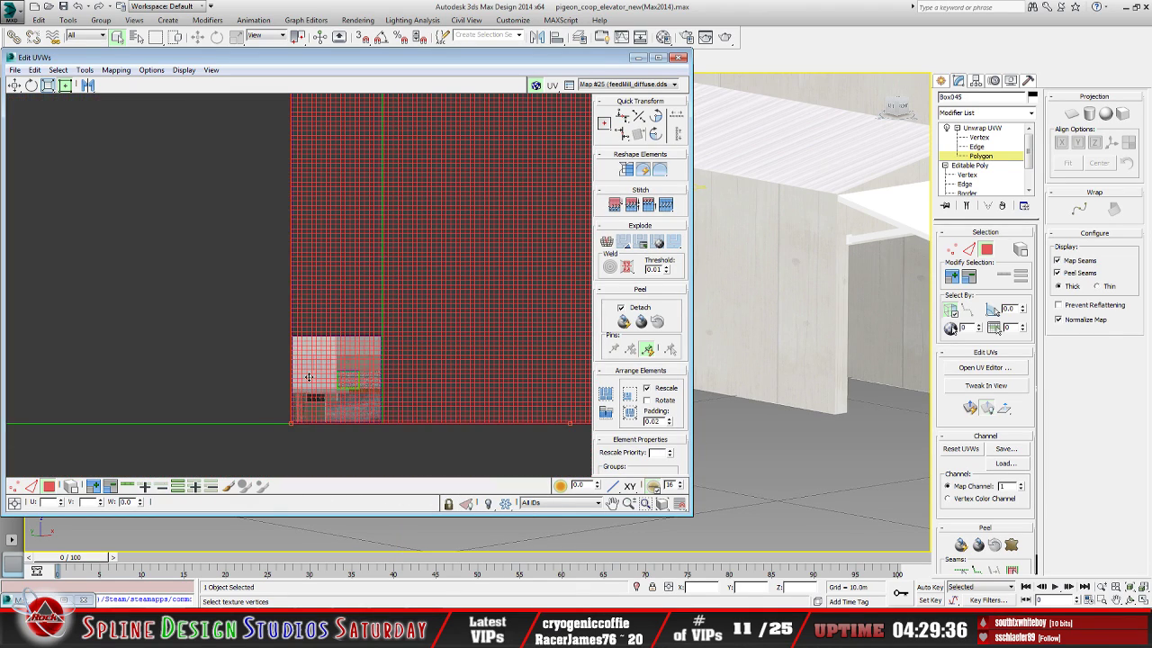
{"action": "left_click", "coordinate": [188, 436]}
{"action": "scroll", "coordinate": [345, 306], "scroll_direction": "up", "scroll_amount": 6}
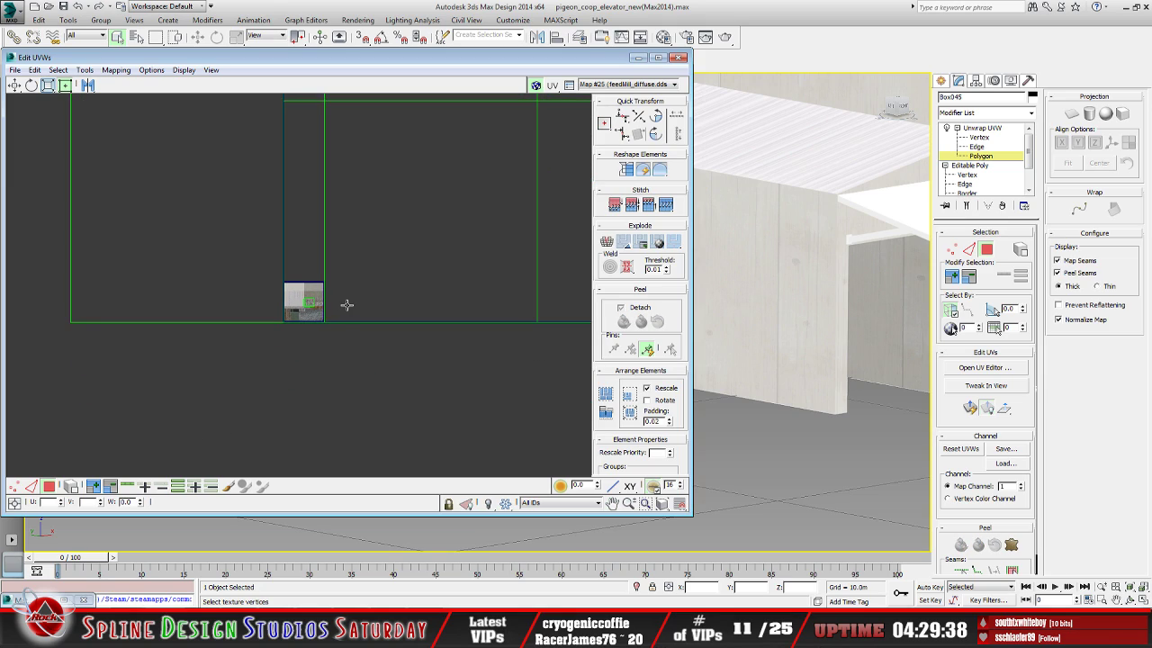
{"action": "scroll", "coordinate": [321, 333], "scroll_direction": "up", "scroll_amount": 3}
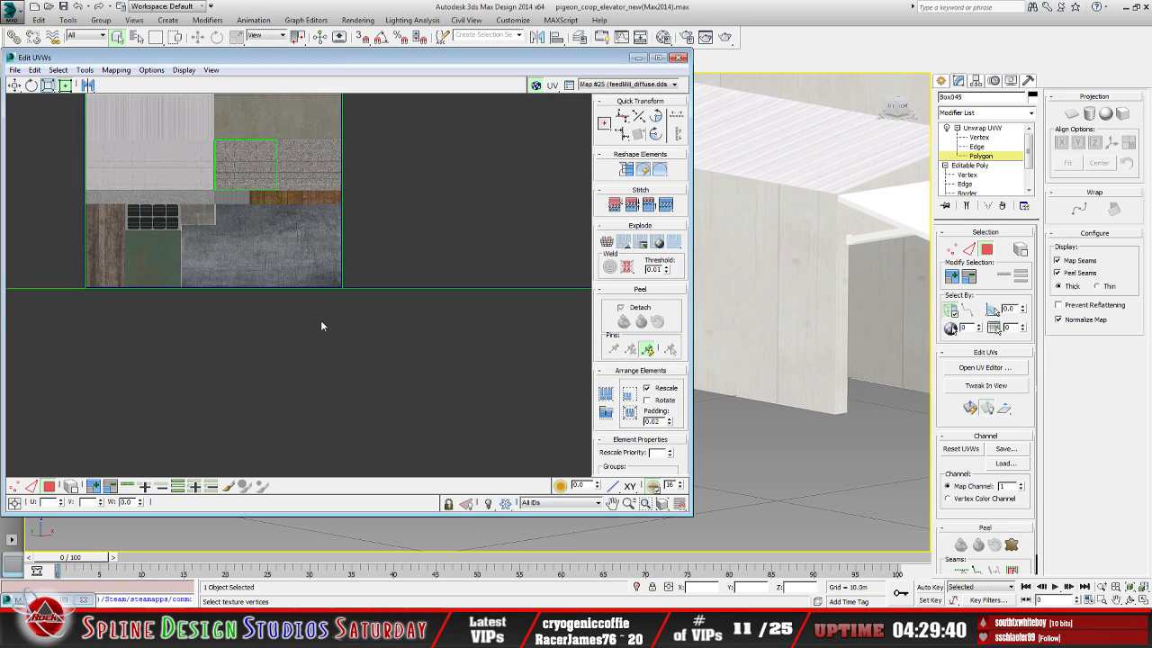
Examine how the concrete block rows meet at the building's corner between the two mapped faces
{"action": "scroll", "coordinate": [321, 323], "scroll_direction": "down", "scroll_amount": 8}
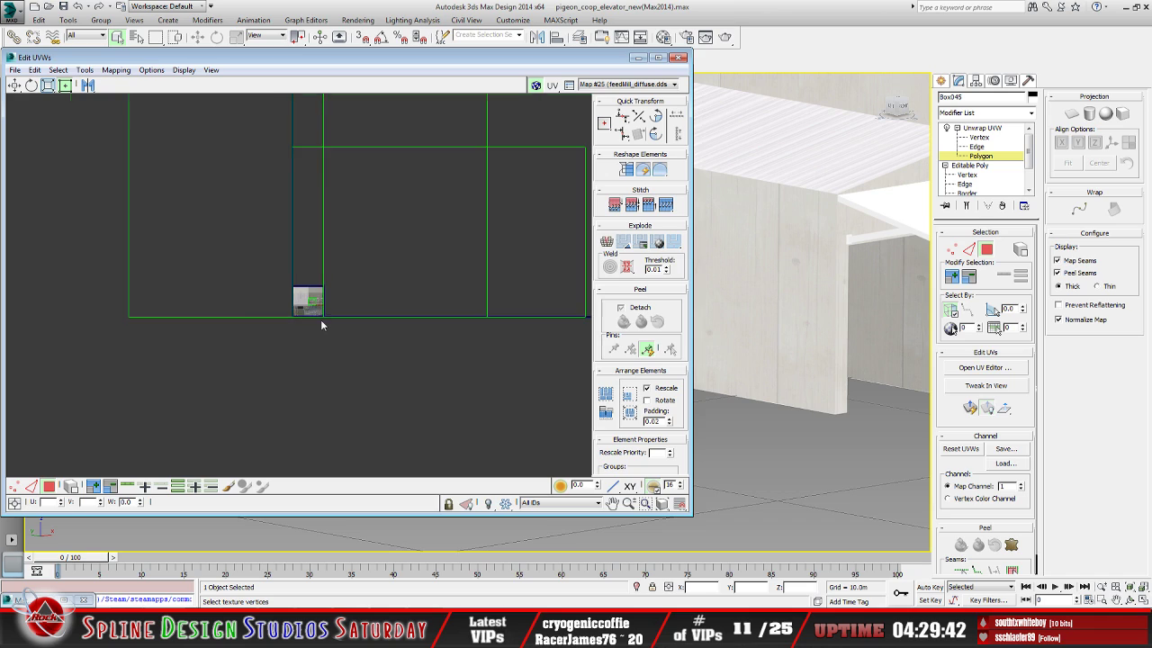
{"action": "left_click", "coordinate": [638, 58]}
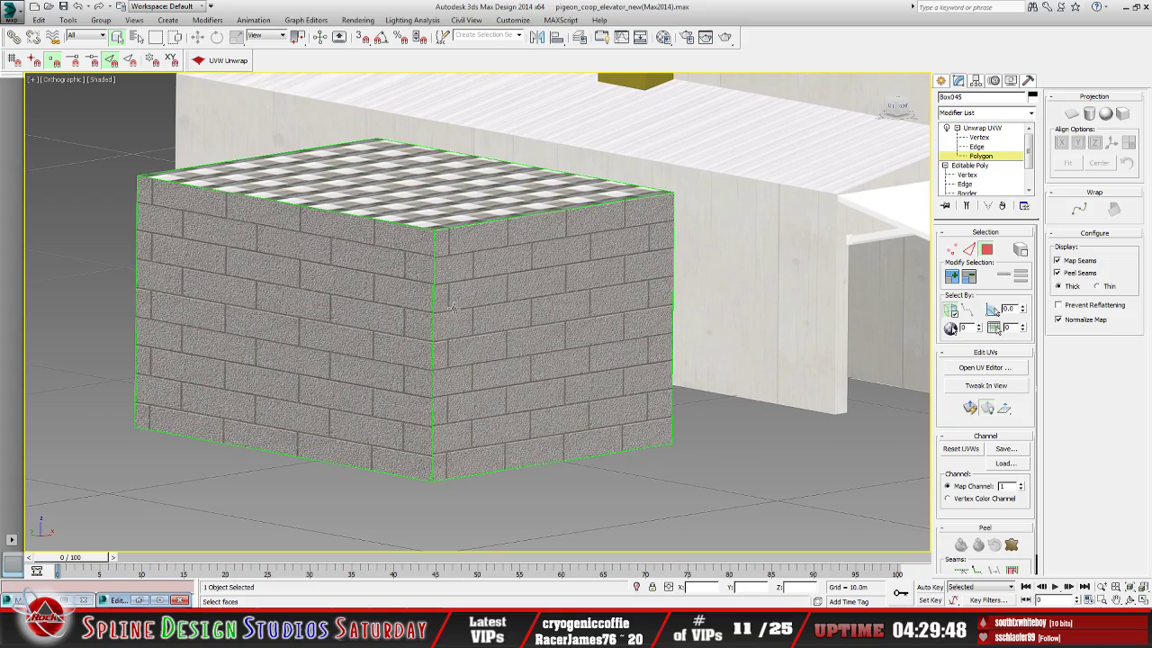
{"action": "scroll", "coordinate": [452, 309], "scroll_direction": "up", "scroll_amount": 6}
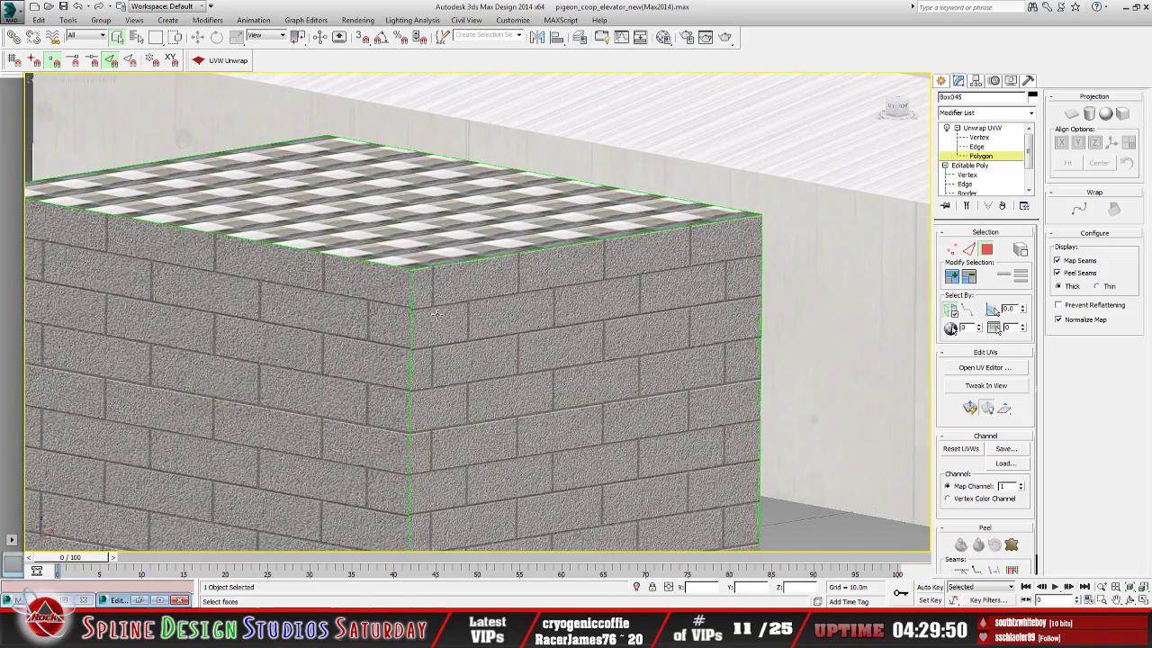
{"action": "scroll", "coordinate": [435, 313], "scroll_direction": "up", "scroll_amount": 5}
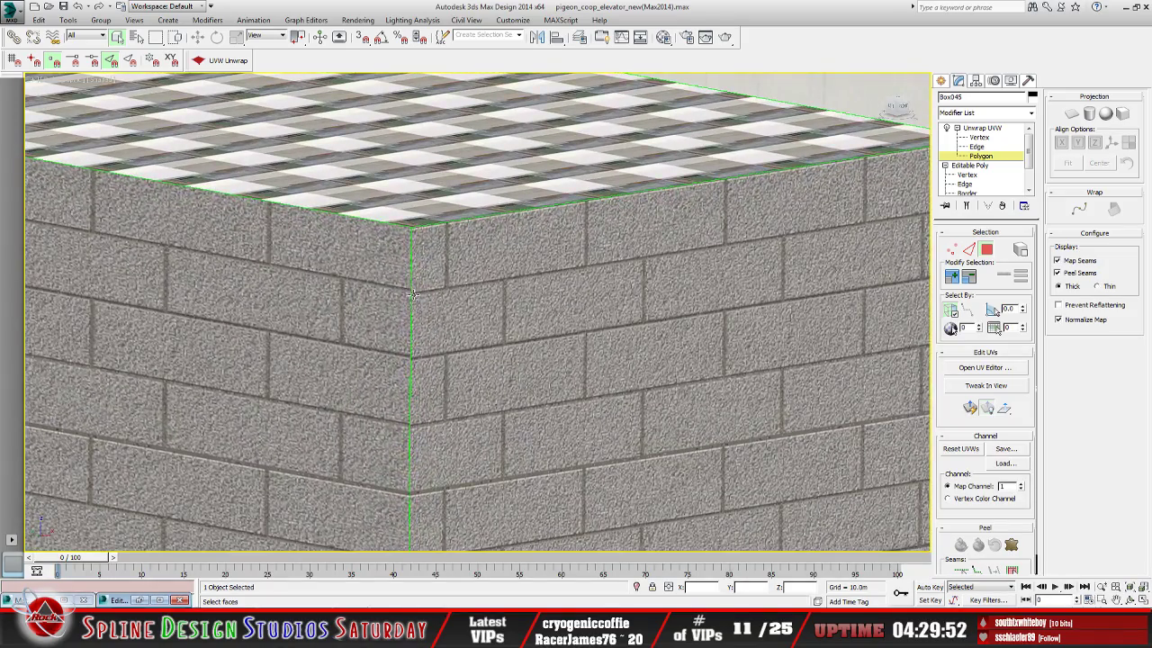
{"action": "scroll", "coordinate": [447, 349], "scroll_direction": "down", "scroll_amount": 8}
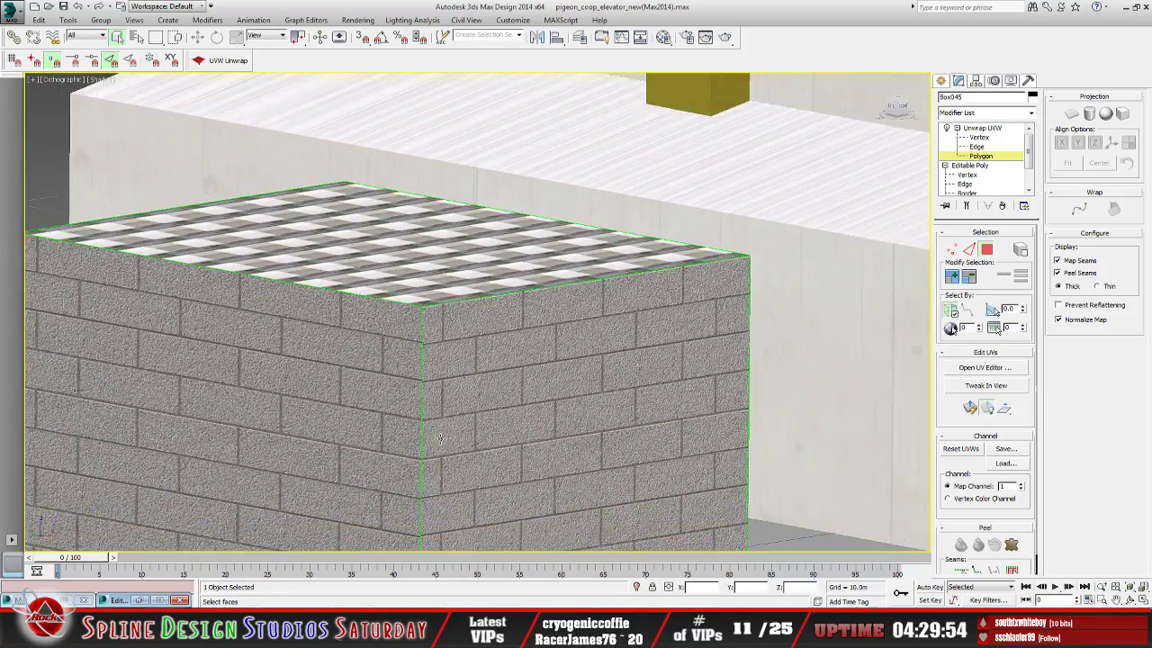
{"action": "scroll", "coordinate": [429, 416], "scroll_direction": "down", "scroll_amount": 4}
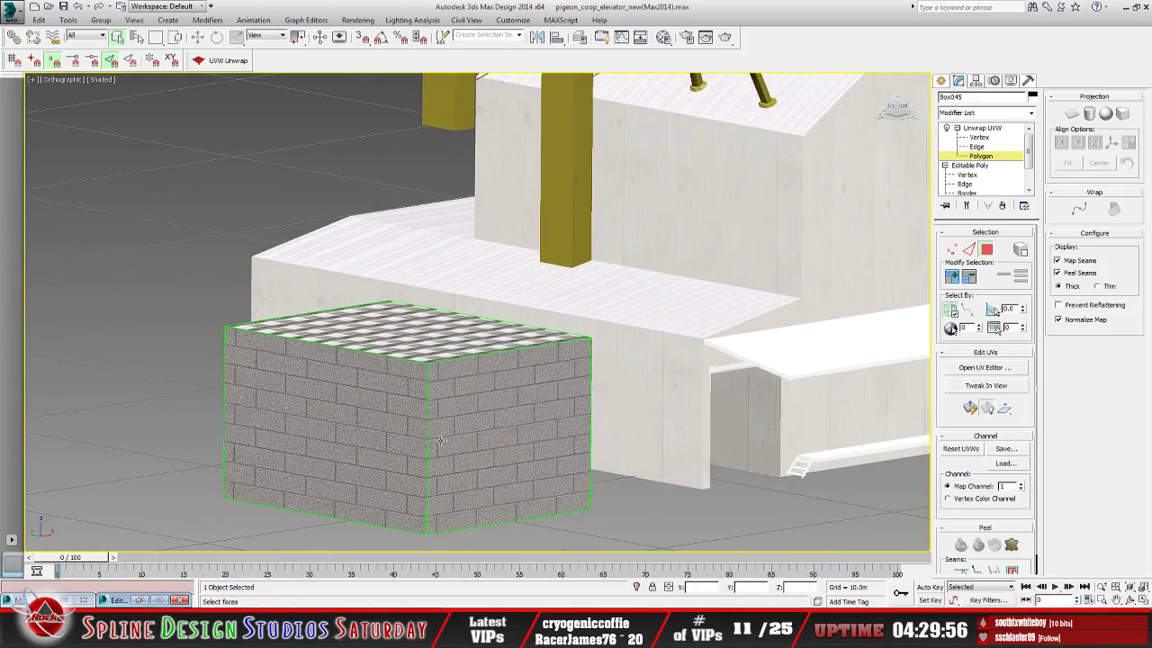
{"action": "scroll", "coordinate": [423, 378], "scroll_direction": "up", "scroll_amount": 3}
Select the unmapped back wall of the block building and bring up its UVs for editing
{"action": "left_click", "coordinate": [1130, 599]}
{"action": "left_click_drag", "start_coordinate": [406, 330], "coordinate": [404, 282]}
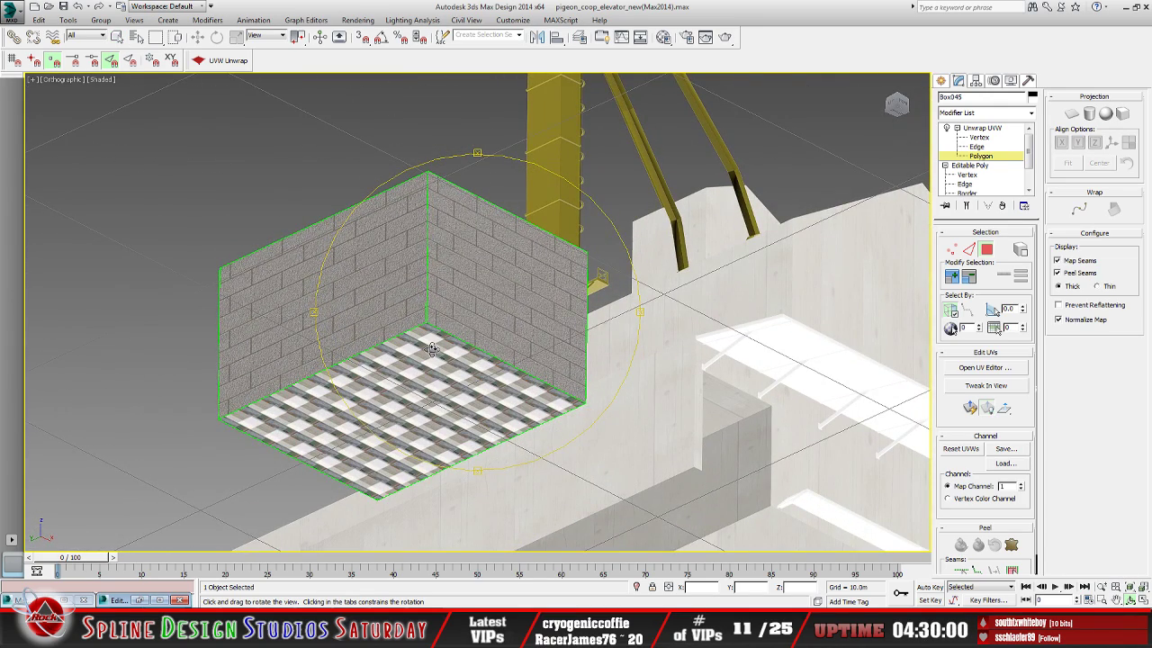
{"action": "left_click_drag", "start_coordinate": [500, 423], "coordinate": [411, 412]}
{"action": "left_click_drag", "start_coordinate": [474, 375], "coordinate": [549, 402]}
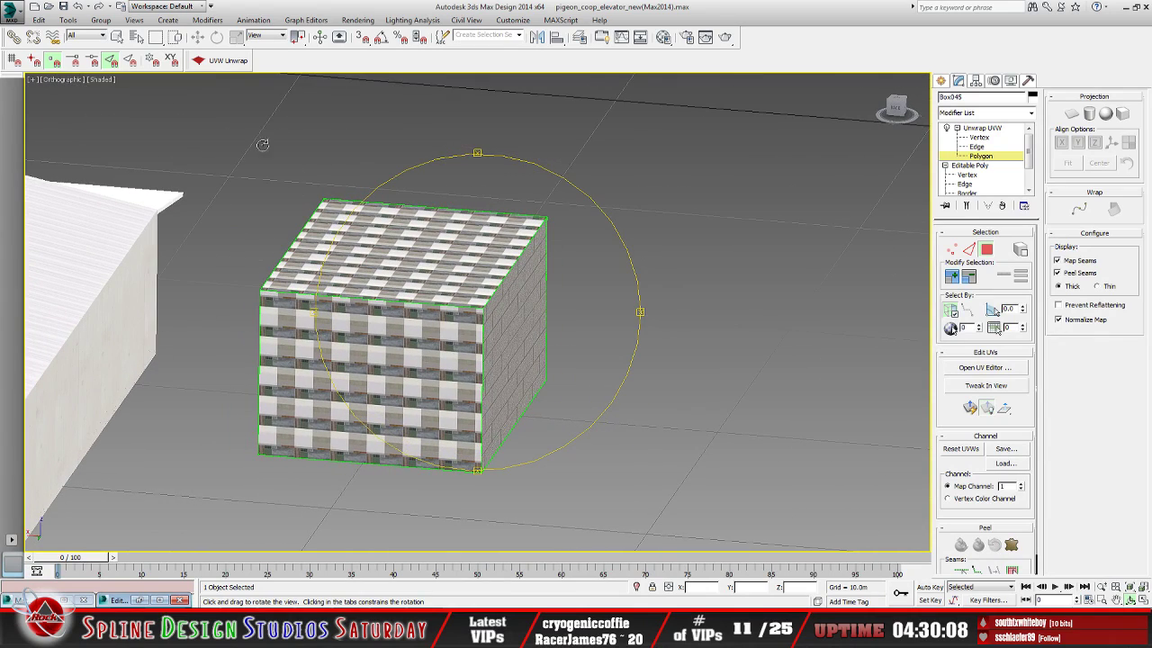
{"action": "left_click", "coordinate": [117, 37]}
{"action": "left_click", "coordinate": [410, 383]}
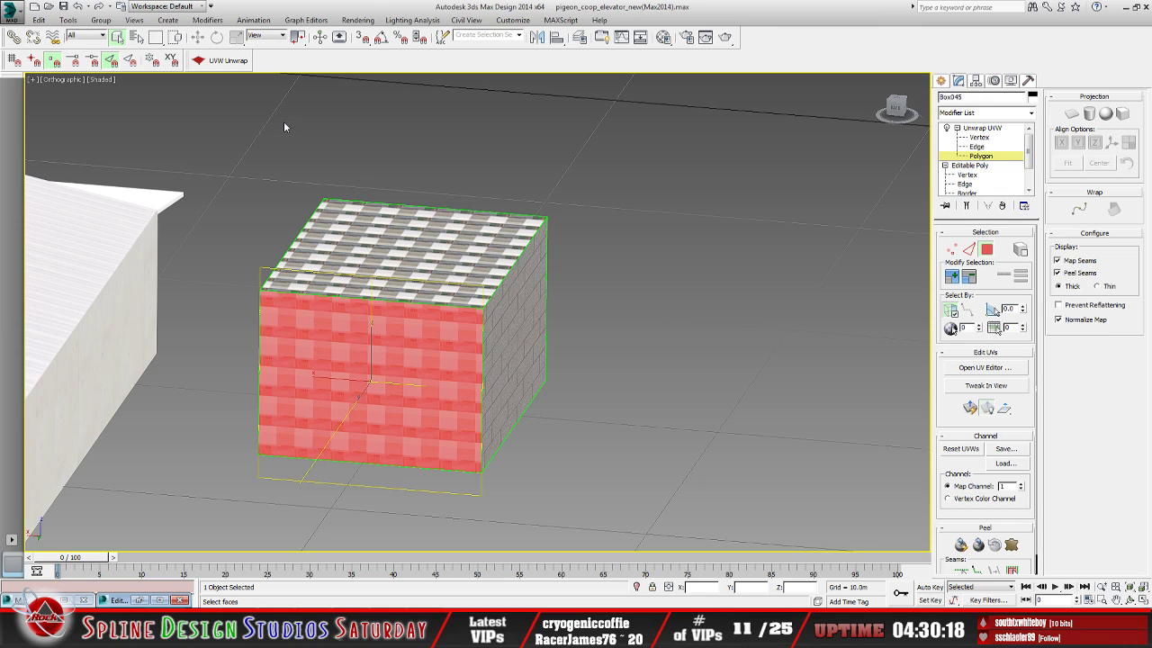
{"action": "left_click", "coordinate": [139, 600]}
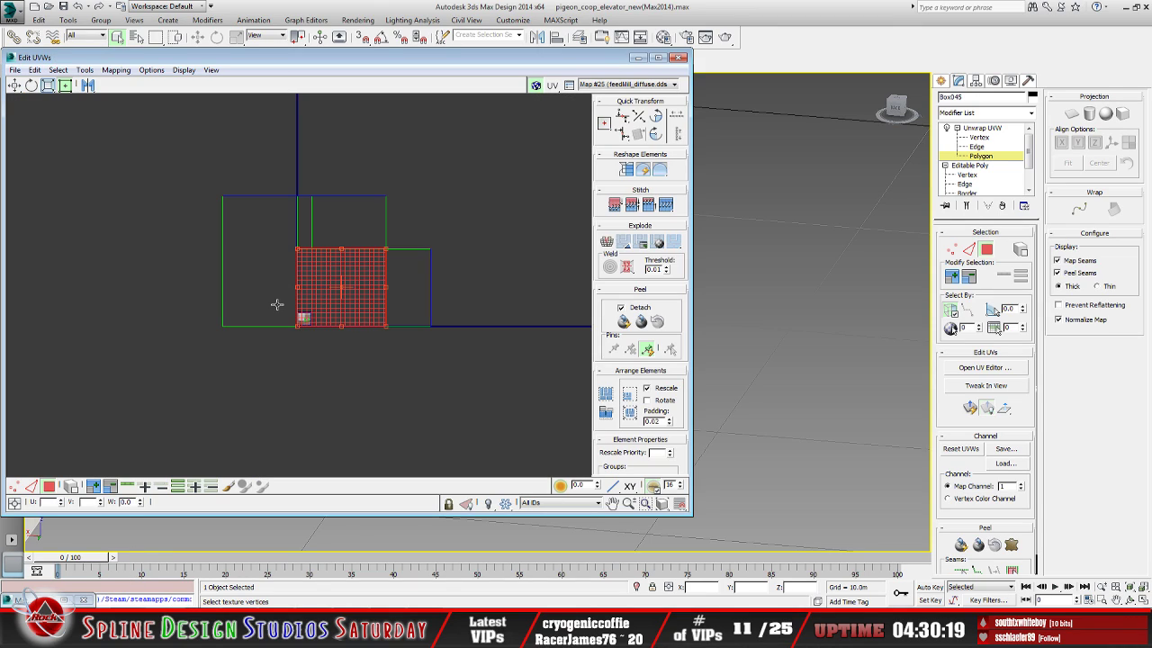
Scale down the back wall's UVs and place them over the concrete block area of the texture
{"action": "left_click", "coordinate": [303, 317]}
{"action": "scroll", "coordinate": [362, 338], "scroll_direction": "up", "scroll_amount": 2}
{"action": "scroll", "coordinate": [363, 337], "scroll_direction": "up", "scroll_amount": 1}
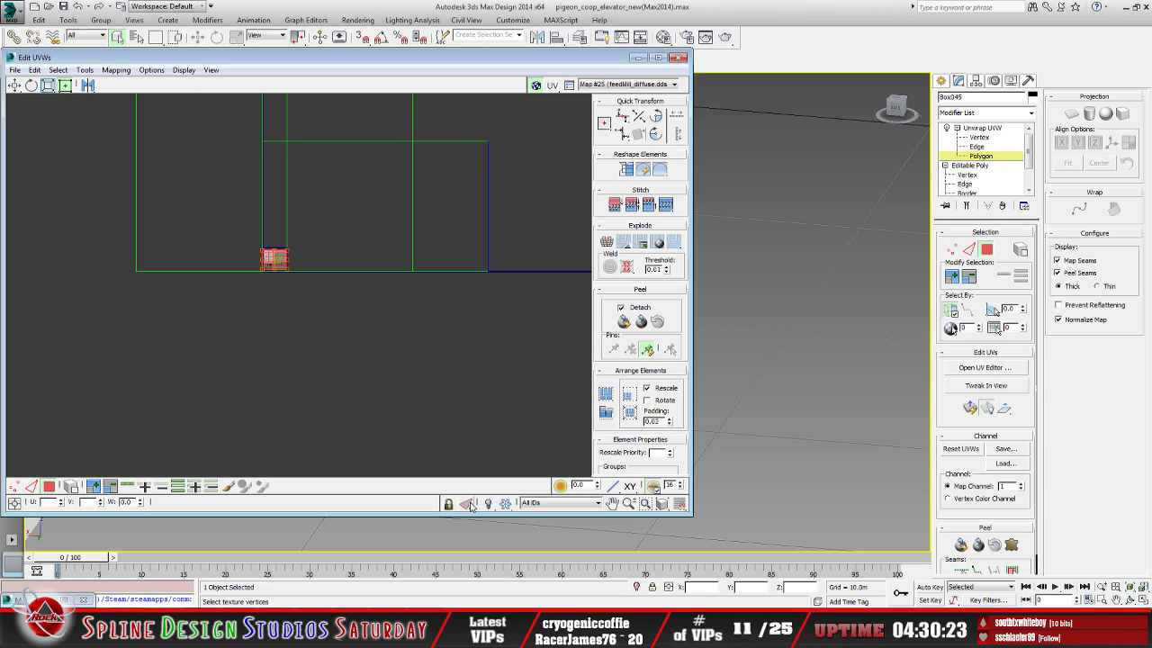
{"action": "scroll", "coordinate": [318, 318], "scroll_direction": "up", "scroll_amount": 6}
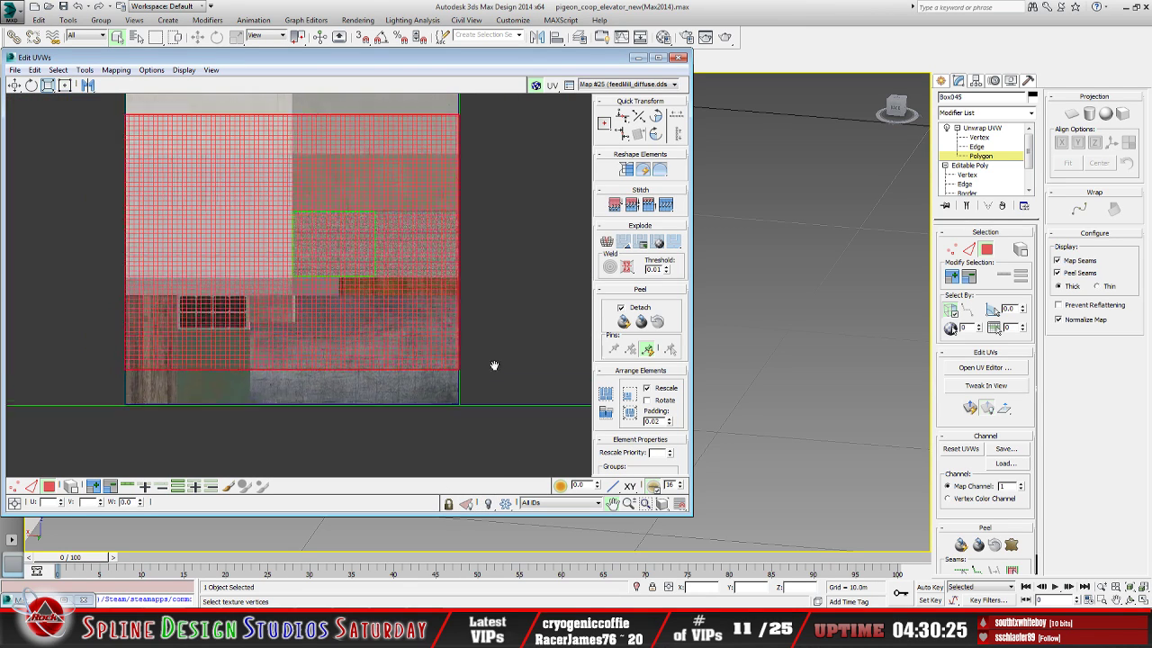
{"action": "left_click_drag", "start_coordinate": [462, 378], "coordinate": [362, 266]}
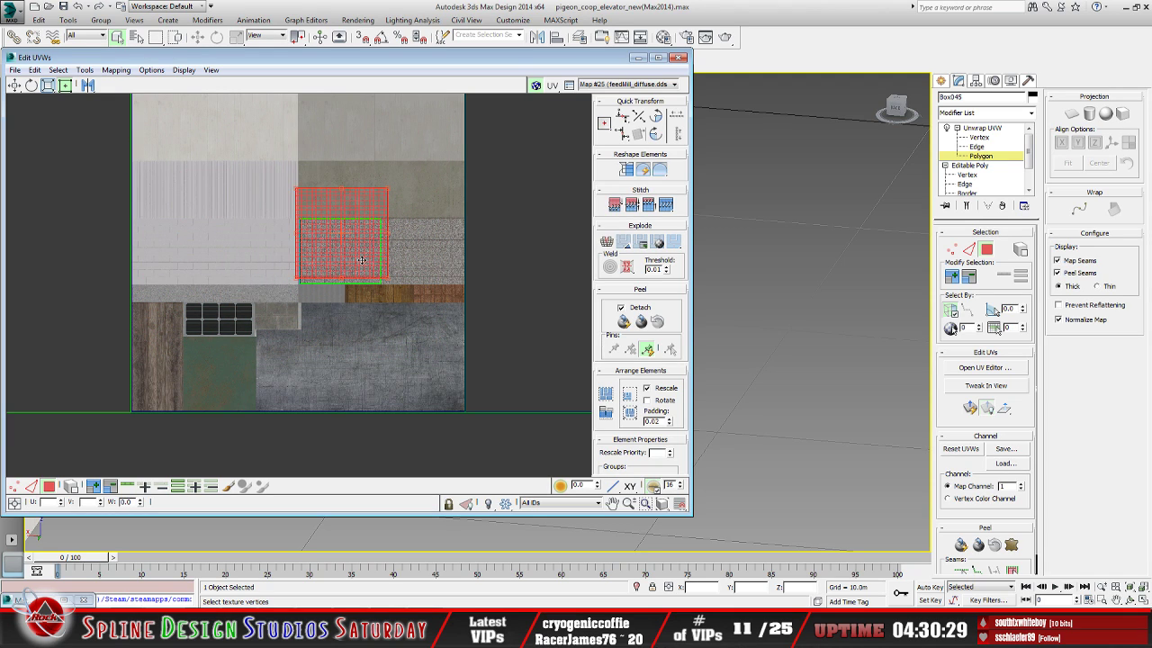
Resize the back wall's UVs from the upper-left and lower-right corners to match the already mapped faces on the concrete blocks
{"action": "scroll", "coordinate": [365, 233], "scroll_direction": "up", "scroll_amount": 4}
{"action": "middle_click_drag", "start_coordinate": [436, 347], "coordinate": [461, 416]}
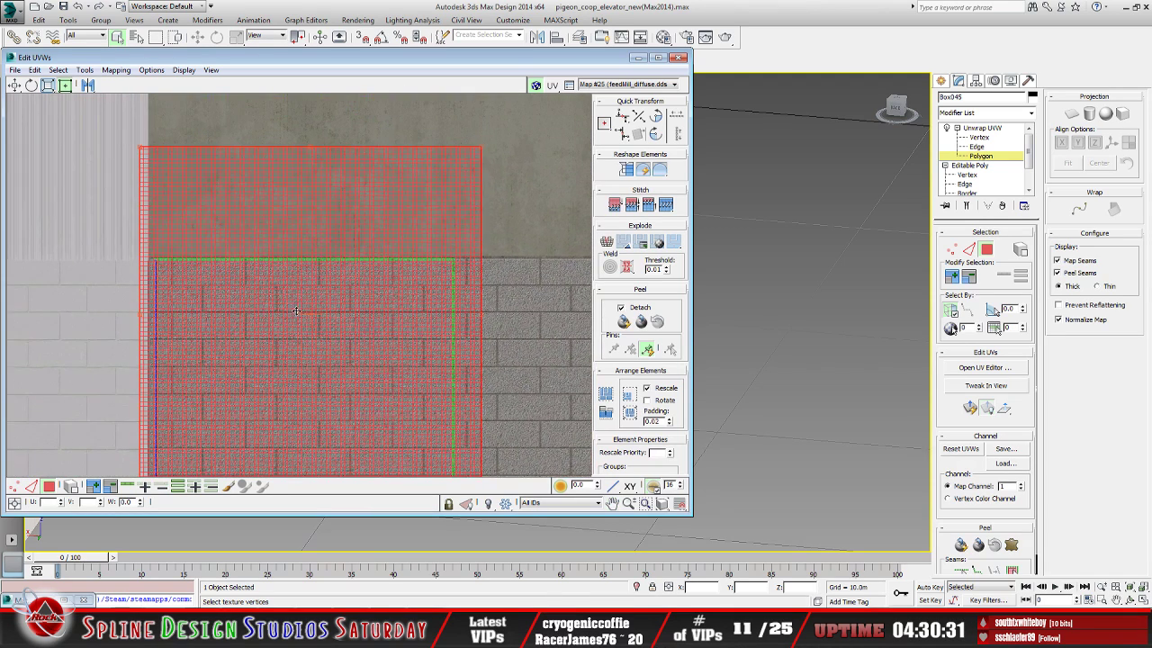
{"action": "left_click_drag", "start_coordinate": [143, 149], "coordinate": [158, 264]}
{"action": "middle_click_drag", "start_coordinate": [199, 264], "coordinate": [135, 212]}
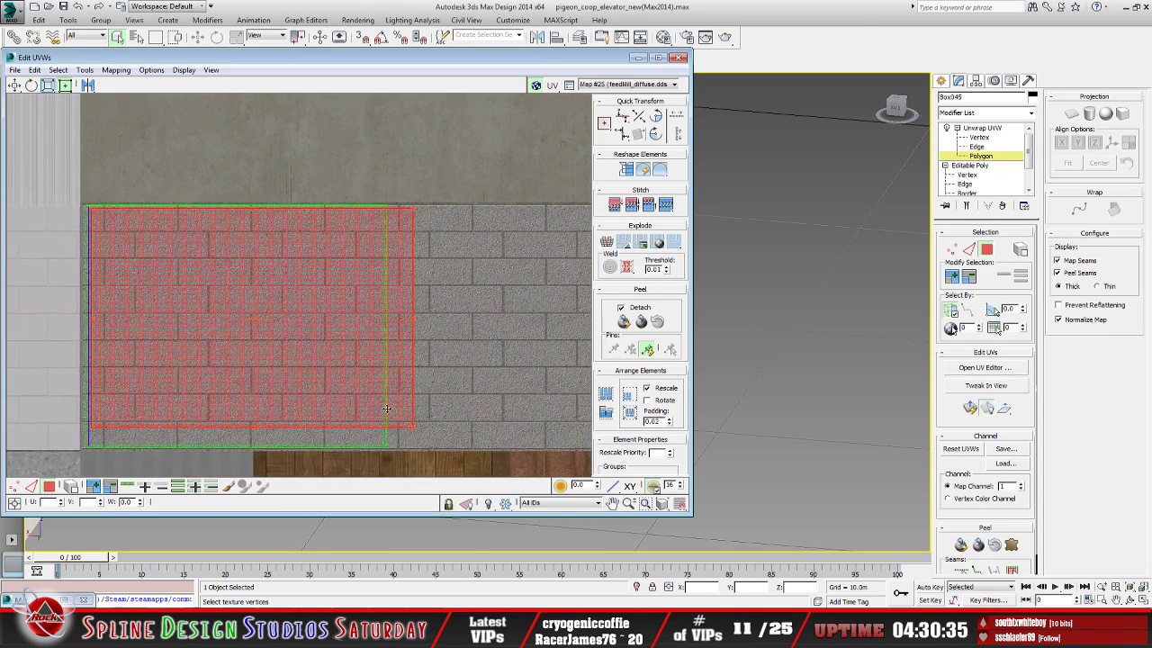
{"action": "left_click_drag", "start_coordinate": [416, 426], "coordinate": [385, 445]}
Fine-tune the upper corners of the back wall's UVs inside the concrete block edges and clear the face selection
{"action": "scroll", "coordinate": [374, 415], "scroll_direction": "up", "scroll_amount": 10}
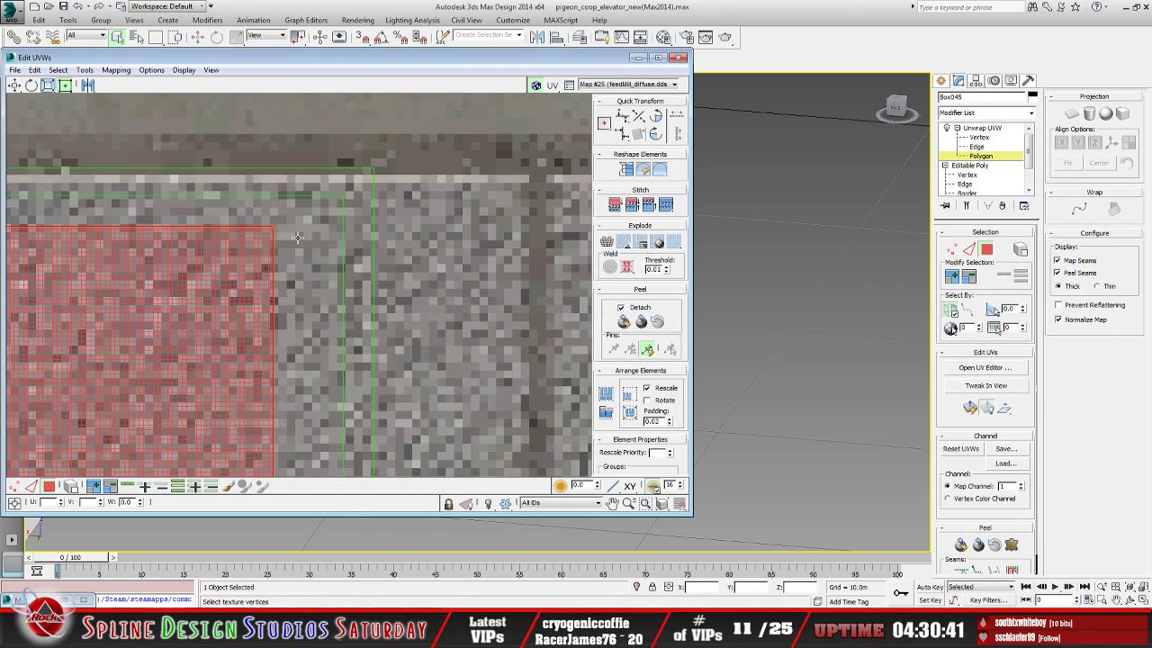
{"action": "left_click_drag", "start_coordinate": [268, 229], "coordinate": [324, 206]}
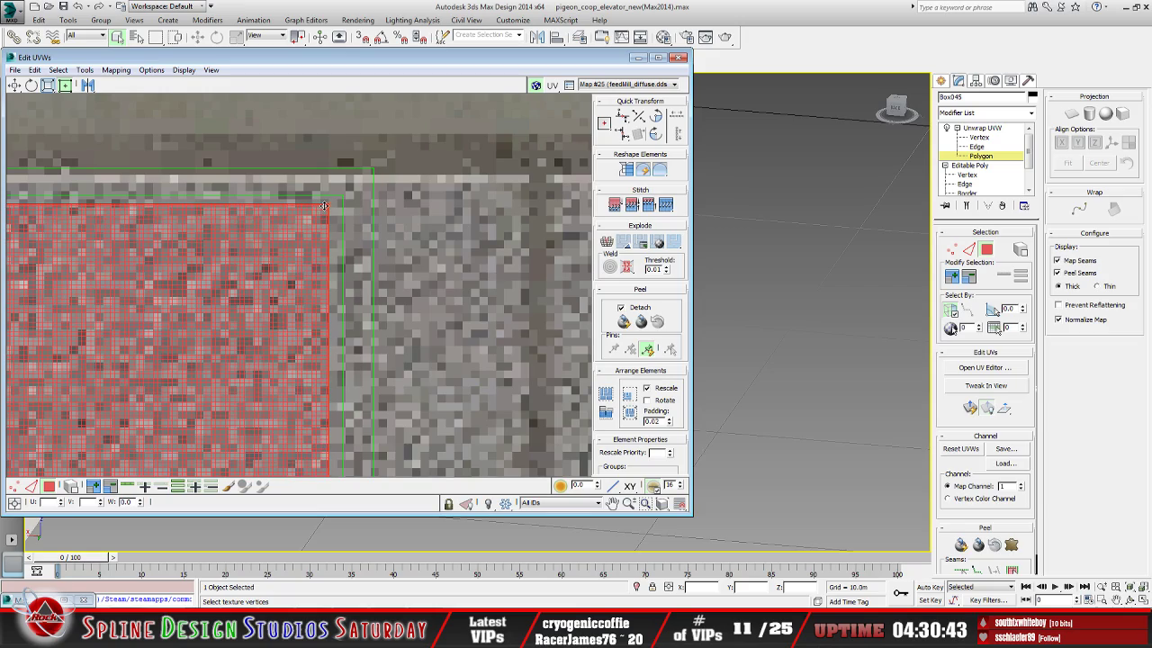
{"action": "scroll", "coordinate": [323, 206], "scroll_direction": "down", "scroll_amount": 5}
{"action": "scroll", "coordinate": [405, 244], "scroll_direction": "up", "scroll_amount": 4}
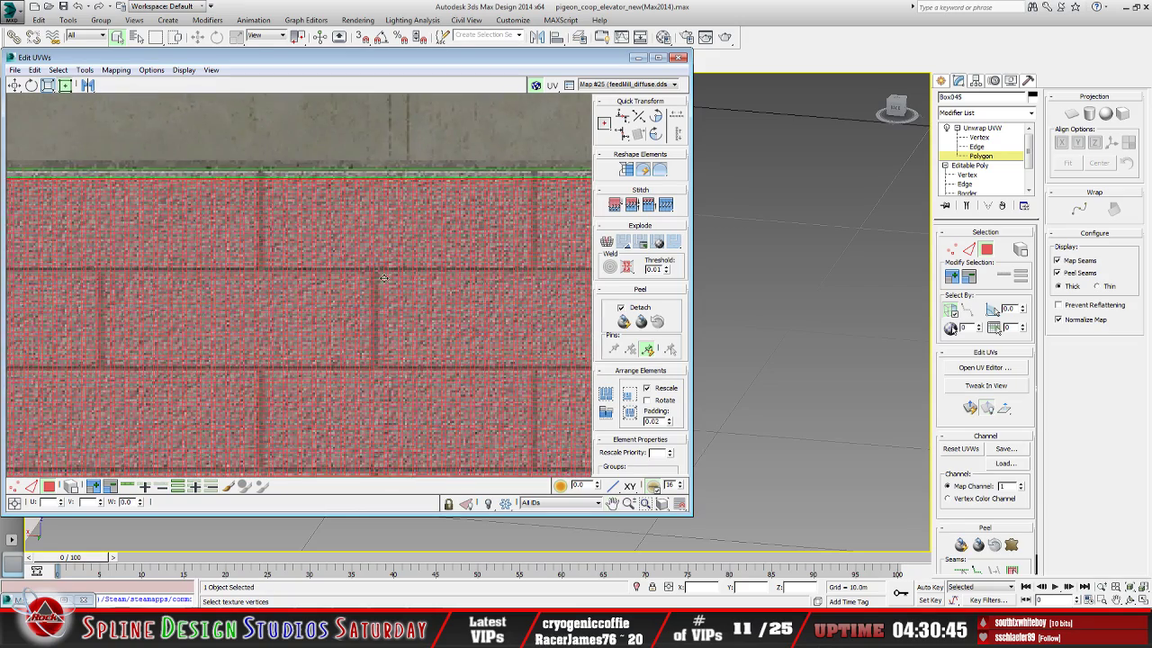
{"action": "middle_click_drag", "start_coordinate": [182, 317], "coordinate": [261, 322]}
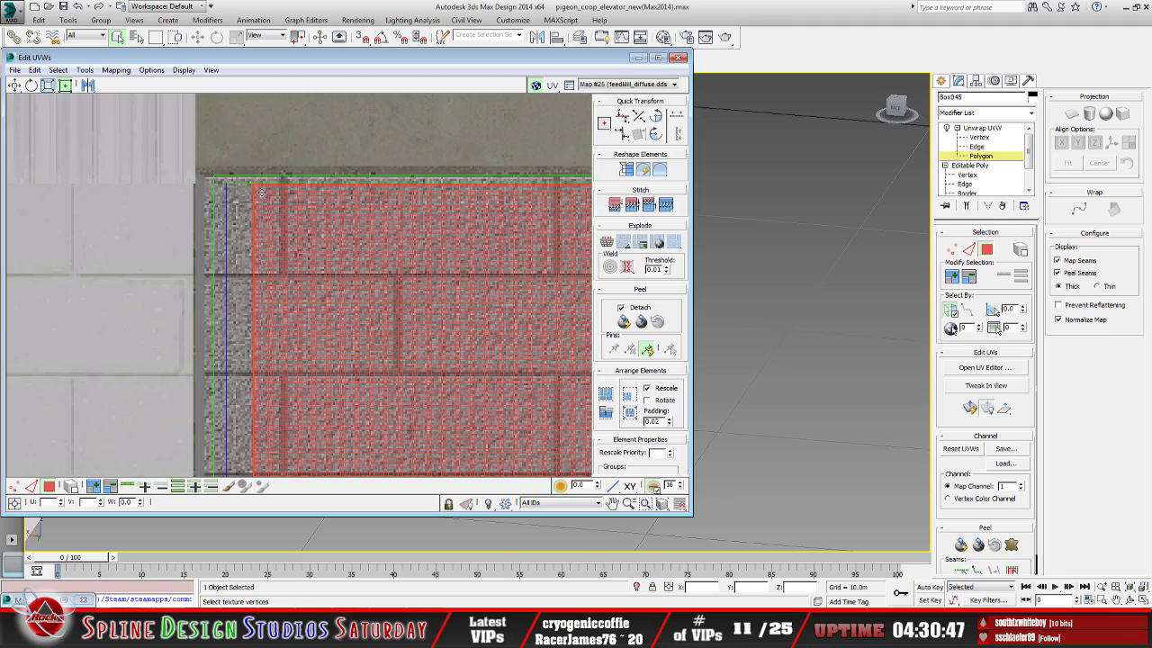
{"action": "left_click_drag", "start_coordinate": [254, 189], "coordinate": [237, 187]}
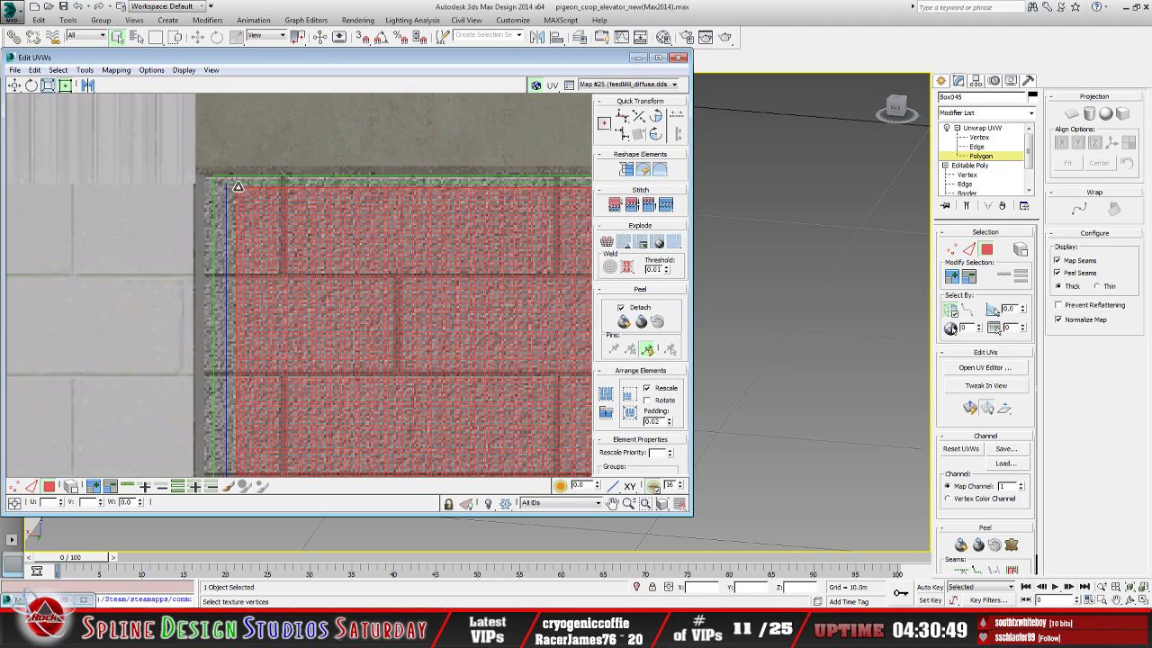
{"action": "scroll", "coordinate": [306, 351], "scroll_direction": "down", "scroll_amount": 5}
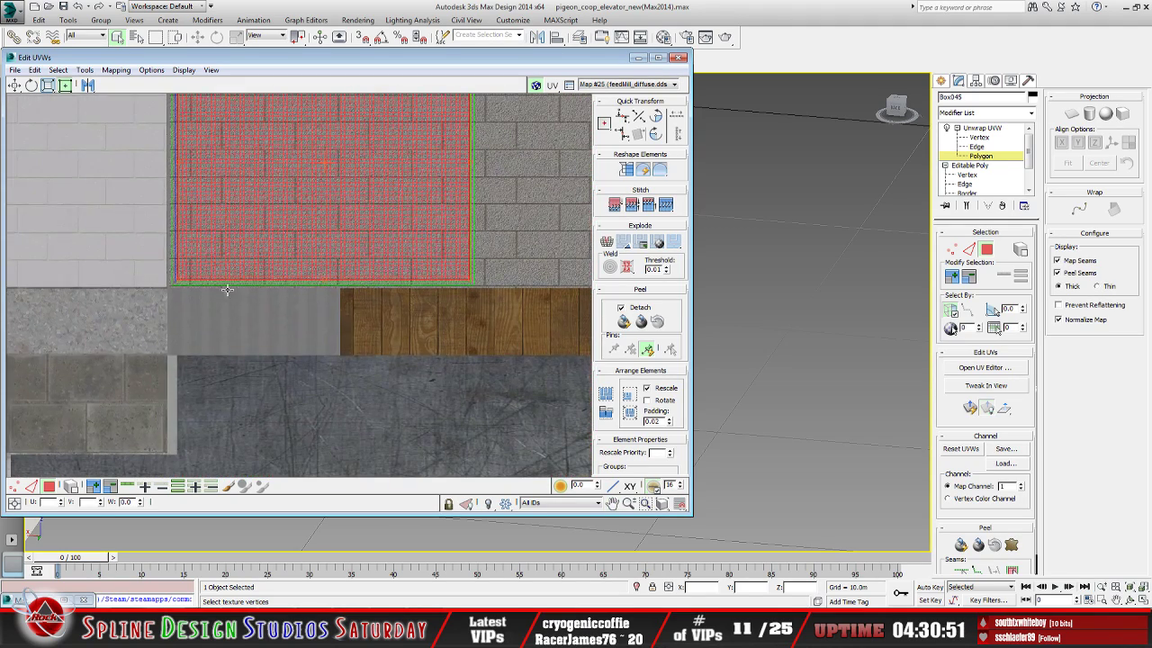
{"action": "scroll", "coordinate": [222, 270], "scroll_direction": "up", "scroll_amount": 2}
{"action": "scroll", "coordinate": [221, 270], "scroll_direction": "down", "scroll_amount": 8}
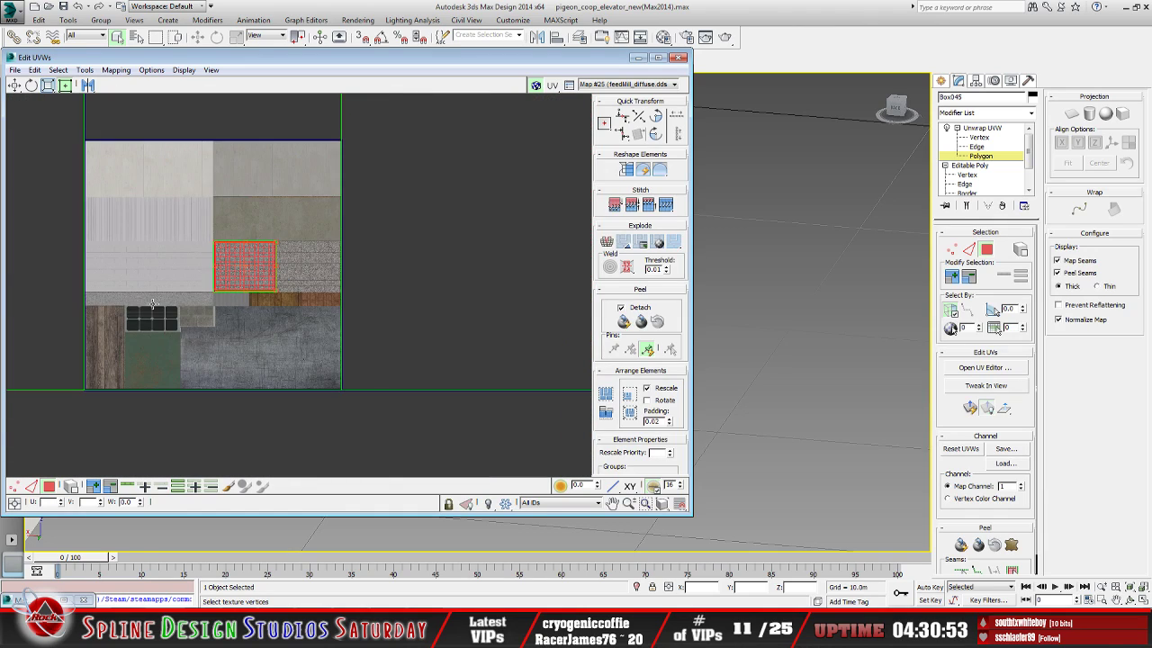
{"action": "scroll", "coordinate": [170, 331], "scroll_direction": "down", "scroll_amount": 4}
{"action": "left_click", "coordinate": [158, 415]}
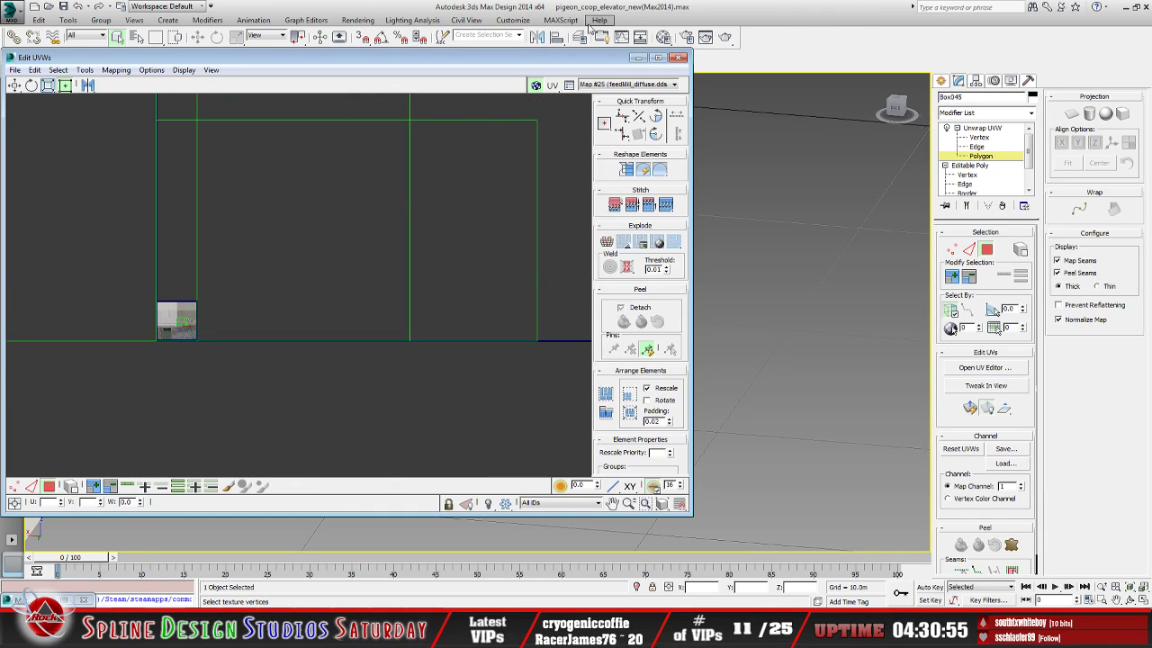
Select the remaining unmapped side wall of the block building and bring up its UVs for editing
{"action": "left_click", "coordinate": [634, 57]}
{"action": "middle_click_drag", "start_coordinate": [389, 335], "coordinate": [365, 341]}
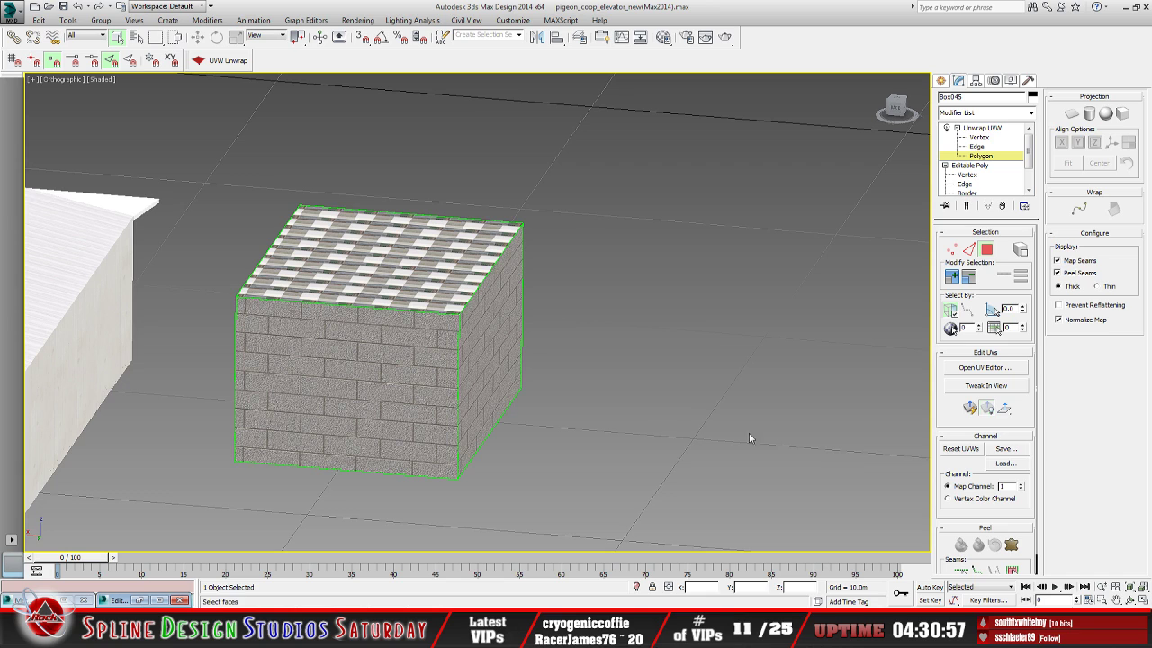
{"action": "left_click", "coordinate": [1132, 601]}
{"action": "left_click_drag", "start_coordinate": [450, 373], "coordinate": [476, 362]}
{"action": "left_click", "coordinate": [117, 36]}
{"action": "left_click", "coordinate": [292, 345]}
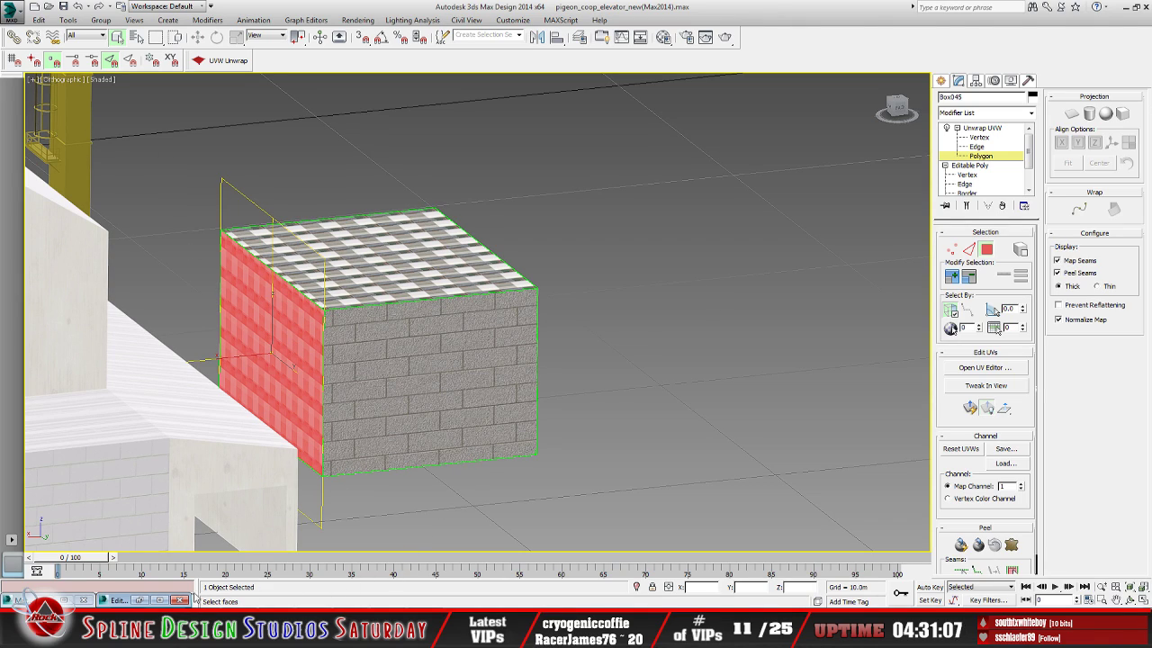
{"action": "left_click", "coordinate": [140, 602]}
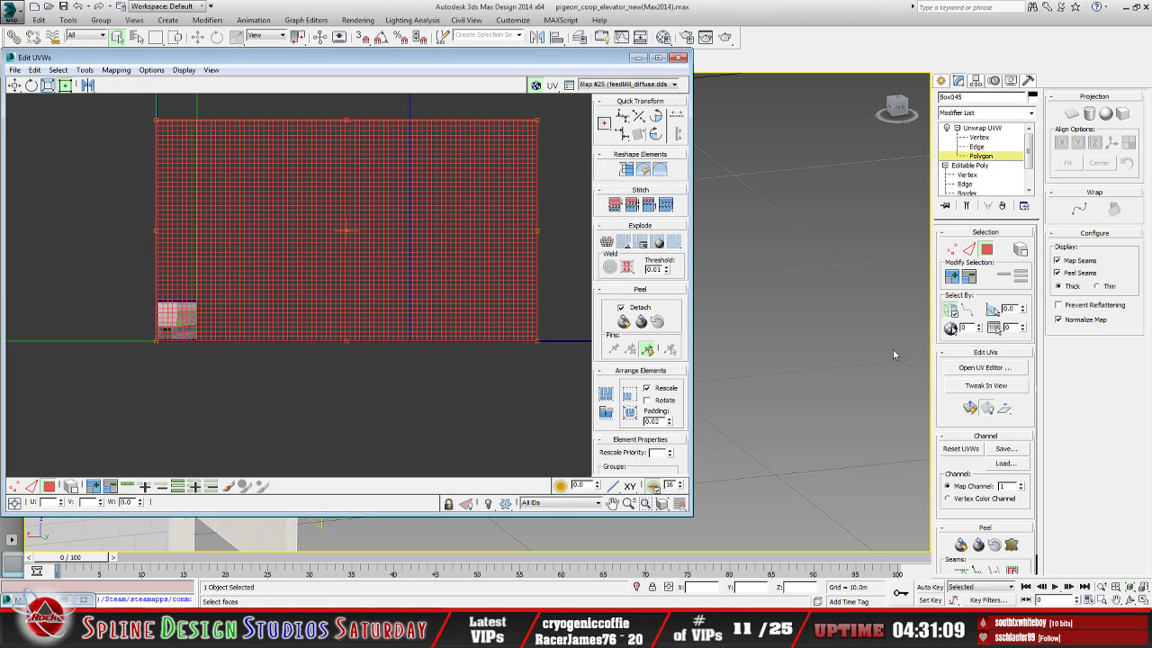
Scale down the last side wall's UVs and move them onto the concrete block area of the texture
{"action": "left_click", "coordinate": [304, 405]}
{"action": "middle_click_drag", "start_coordinate": [304, 355], "coordinate": [377, 354]}
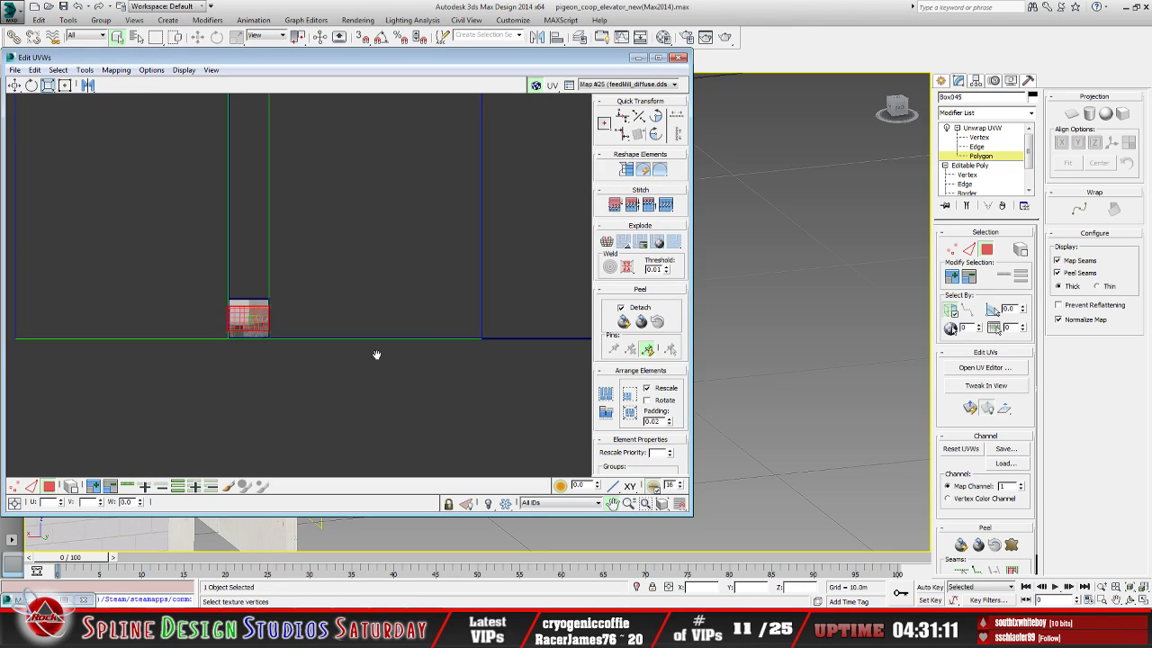
{"action": "scroll", "coordinate": [239, 280], "scroll_direction": "up", "scroll_amount": 8}
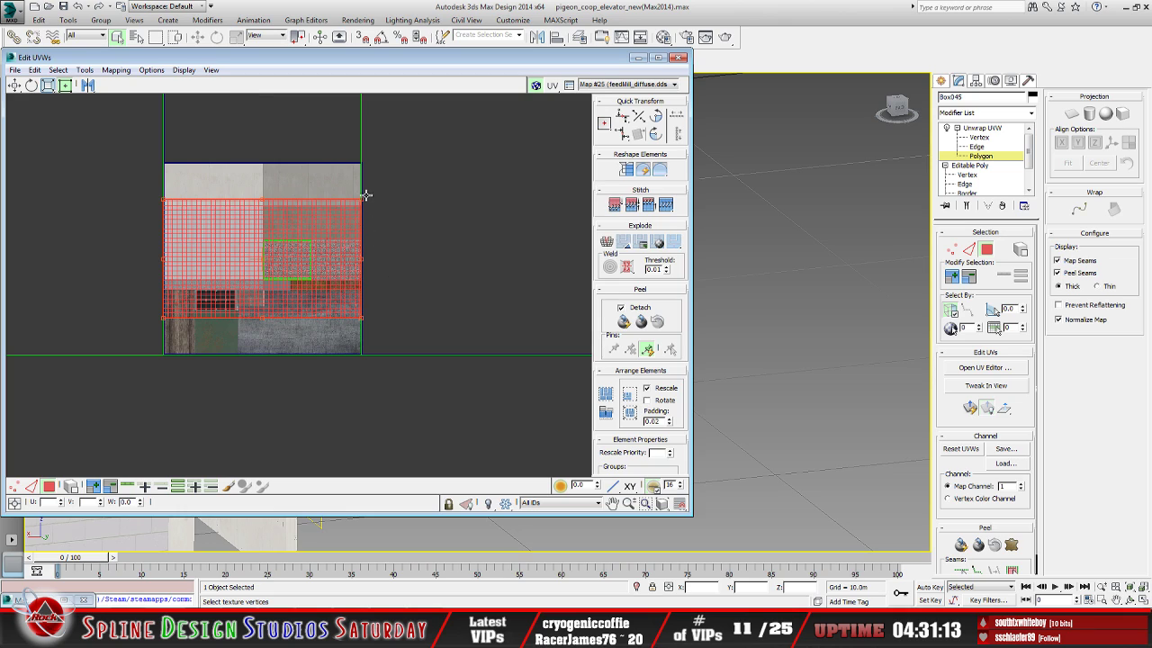
{"action": "left_click_drag", "start_coordinate": [364, 199], "coordinate": [272, 198]}
{"action": "scroll", "coordinate": [286, 240], "scroll_direction": "up", "scroll_amount": 6}
{"action": "middle_click_drag", "start_coordinate": [454, 203], "coordinate": [318, 221]}
{"action": "scroll", "coordinate": [318, 220], "scroll_direction": "up", "scroll_amount": 5}
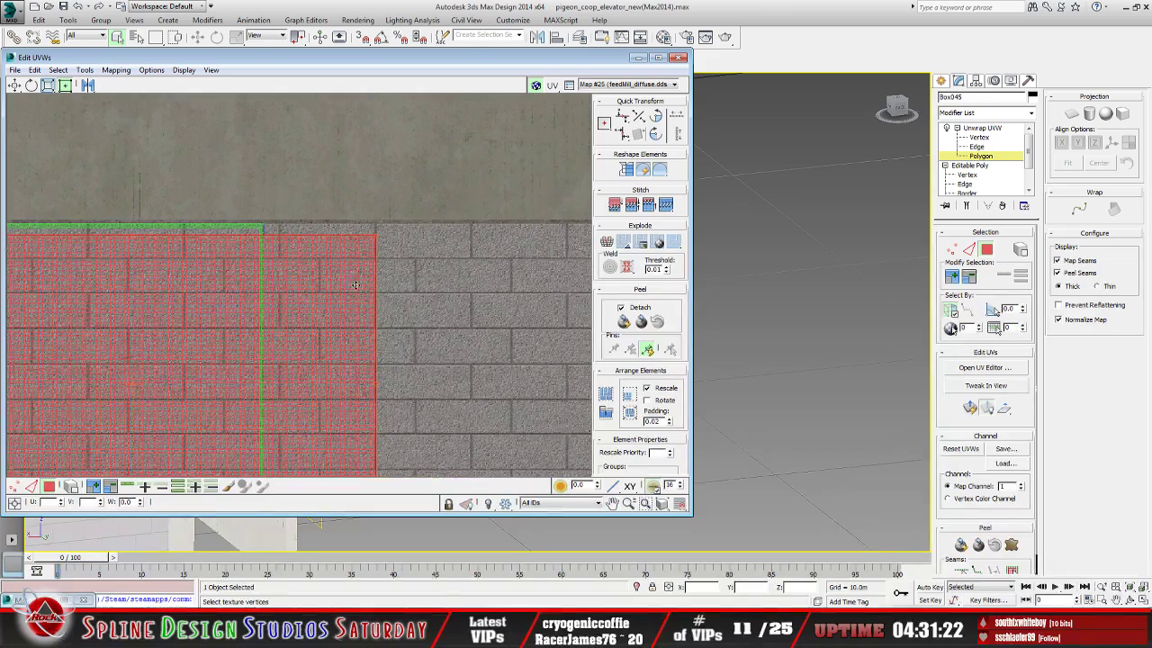
Narrow the last side wall's UVs from the upper-right corner to match the mapped faces' width
{"action": "left_click_drag", "start_coordinate": [388, 162], "coordinate": [180, 141]}
{"action": "middle_click_drag", "start_coordinate": [180, 141], "coordinate": [338, 235]}
{"action": "left_click_drag", "start_coordinate": [356, 232], "coordinate": [223, 227]}
{"action": "middle_click_drag", "start_coordinate": [224, 226], "coordinate": [288, 205]}
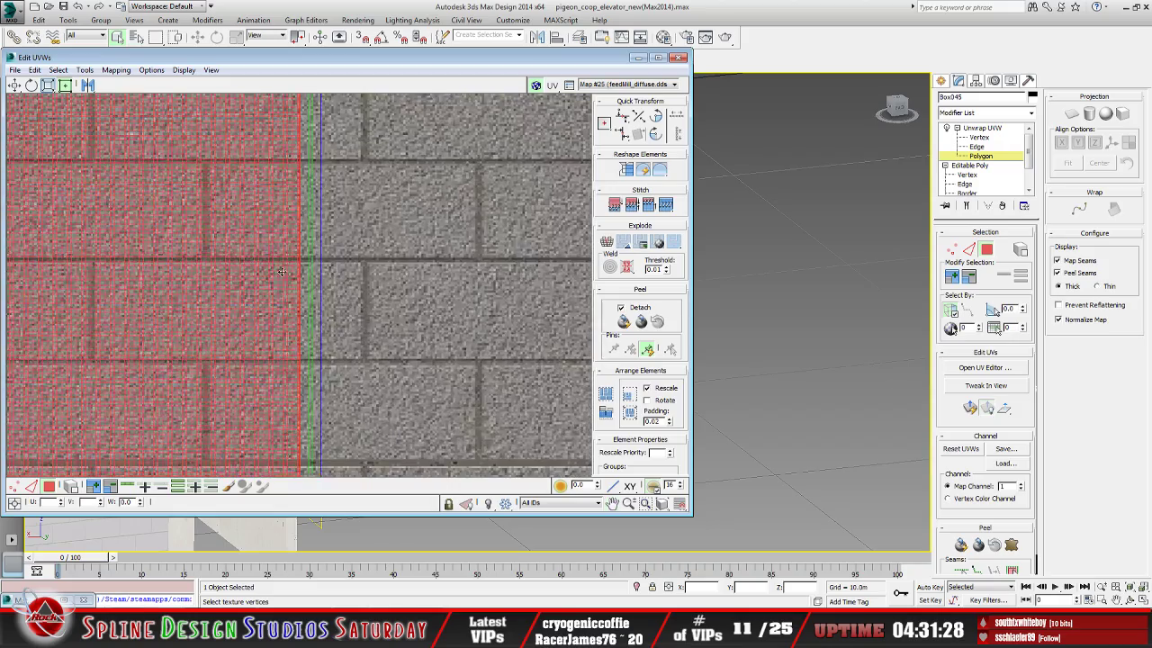
Fine-tune the lower corners of the last side wall's UVs so they stay inside the concrete block area
{"action": "scroll", "coordinate": [288, 206], "scroll_direction": "down", "scroll_amount": 4}
{"action": "scroll", "coordinate": [335, 348], "scroll_direction": "up", "scroll_amount": 5}
{"action": "scroll", "coordinate": [370, 326], "scroll_direction": "down", "scroll_amount": 1}
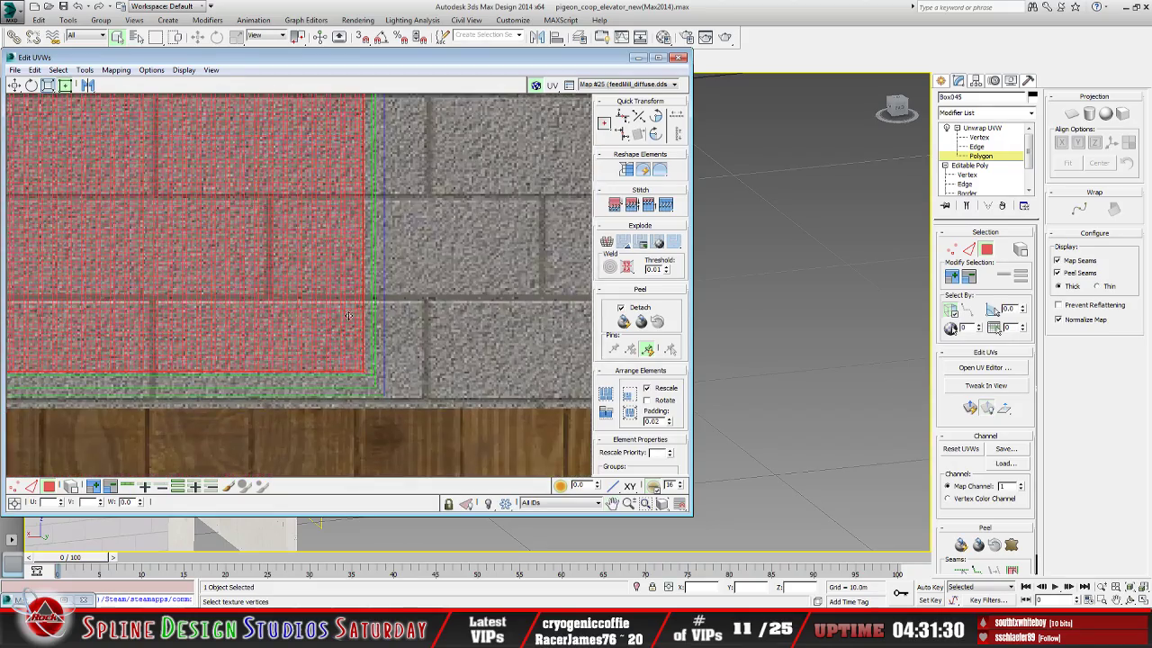
{"action": "middle_click_drag", "start_coordinate": [377, 310], "coordinate": [411, 334]}
{"action": "scroll", "coordinate": [369, 335], "scroll_direction": "up", "scroll_amount": 1}
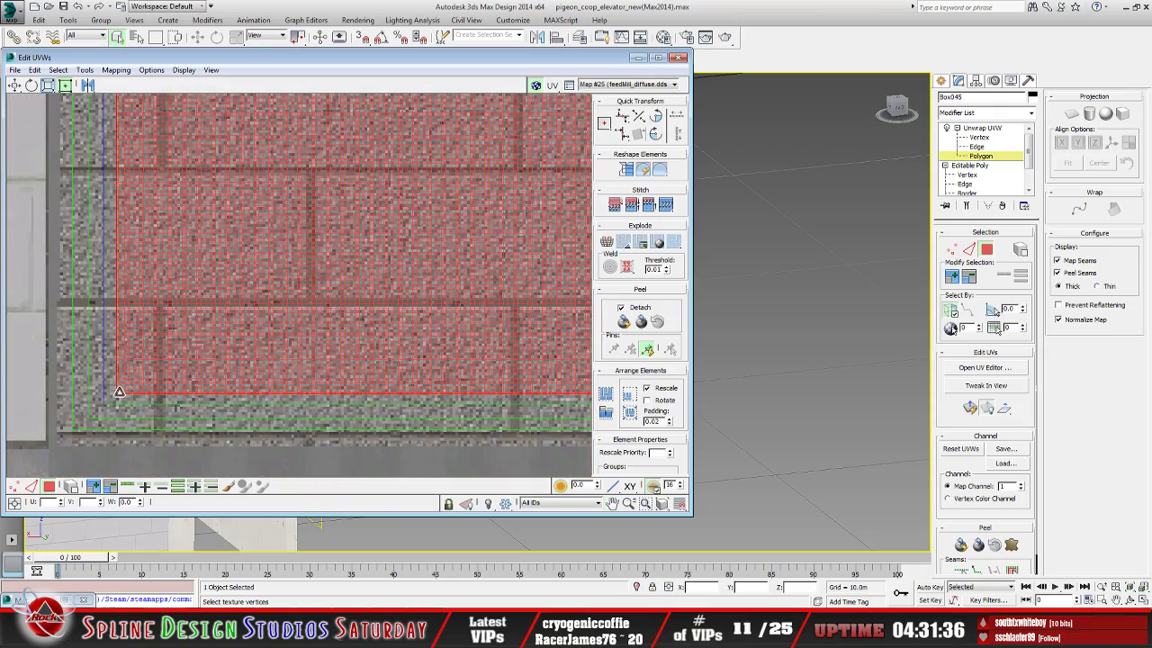
{"action": "scroll", "coordinate": [126, 396], "scroll_direction": "down", "scroll_amount": 8}
{"action": "scroll", "coordinate": [454, 342], "scroll_direction": "down", "scroll_amount": 5}
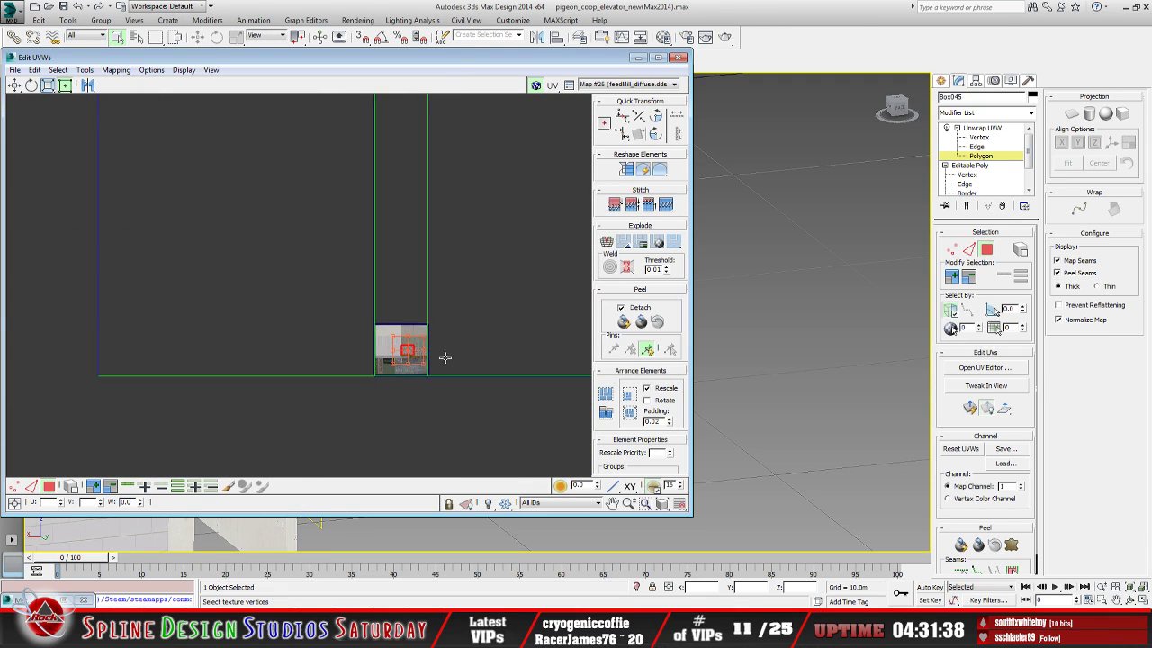
Select the roof face of the block building and bring up its UVs for editing
{"action": "left_click", "coordinate": [634, 57]}
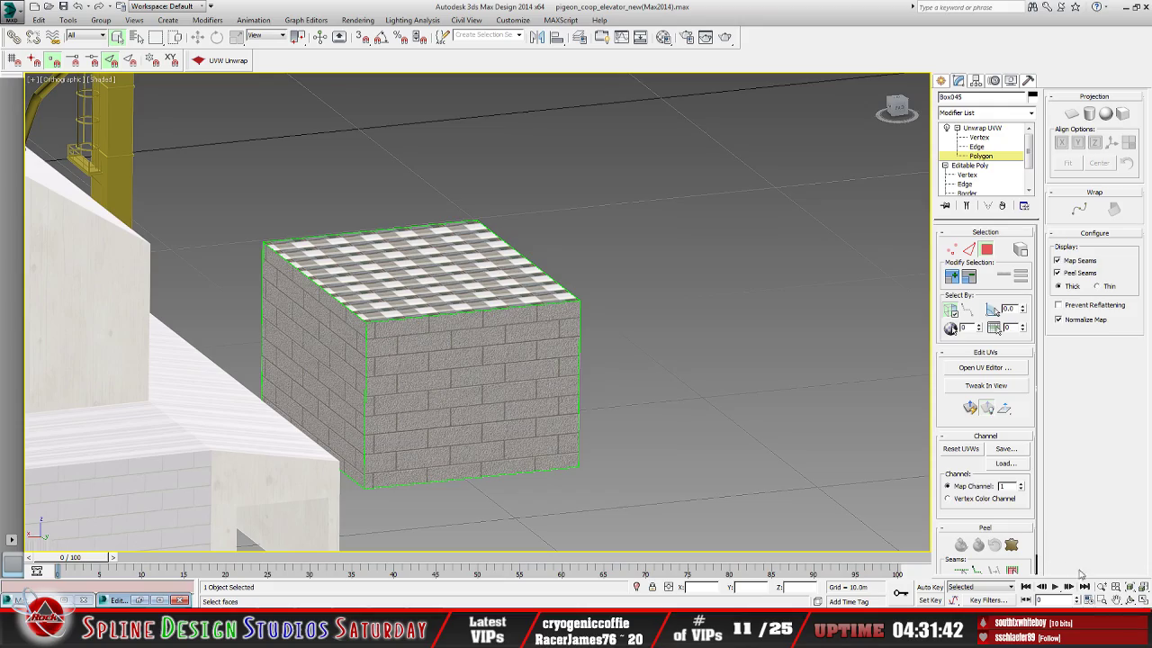
{"action": "left_click", "coordinate": [1129, 599]}
{"action": "left_click_drag", "start_coordinate": [469, 336], "coordinate": [702, 346]}
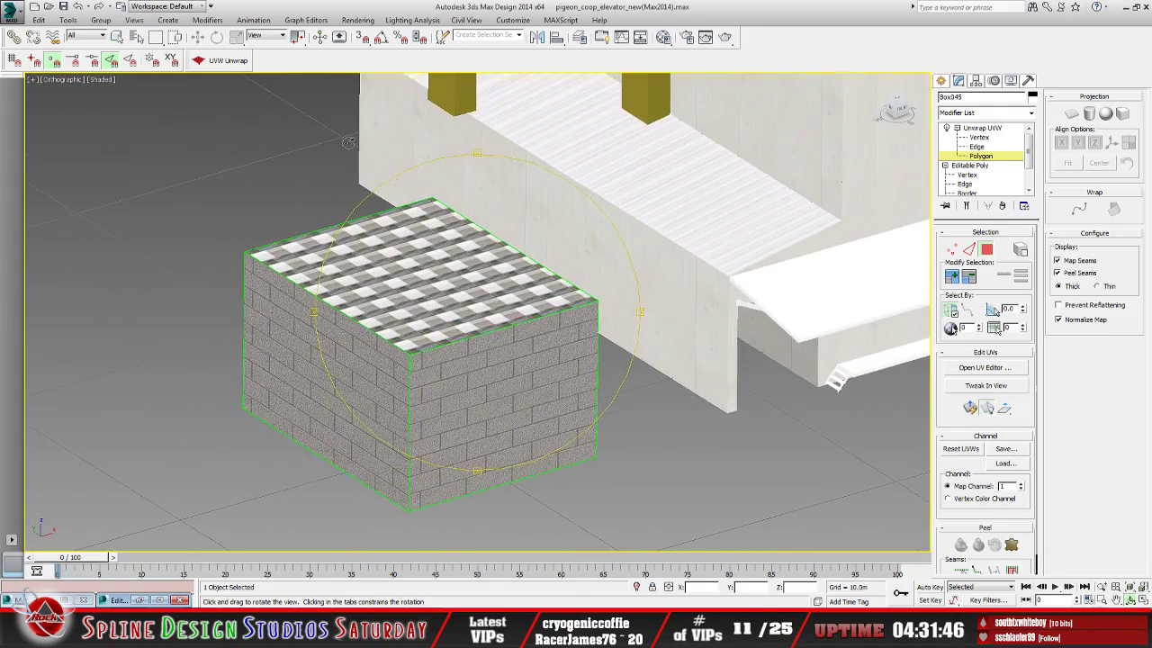
{"action": "left_click", "coordinate": [118, 37]}
{"action": "left_click", "coordinate": [404, 276]}
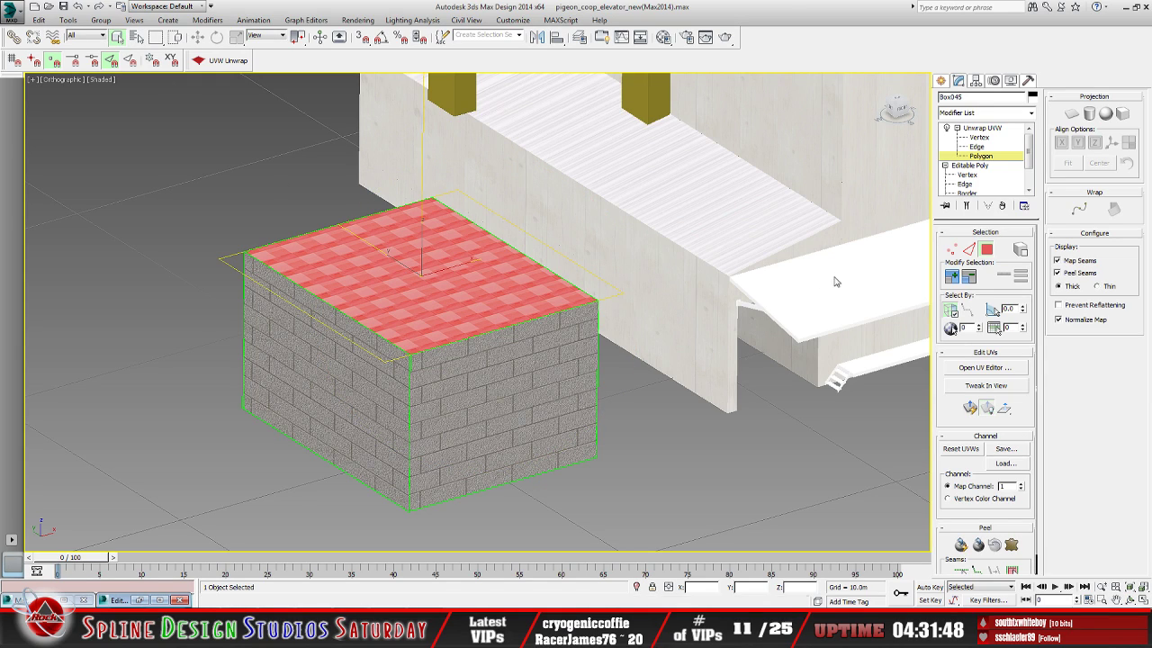
{"action": "key", "text": "ctrl+e"}
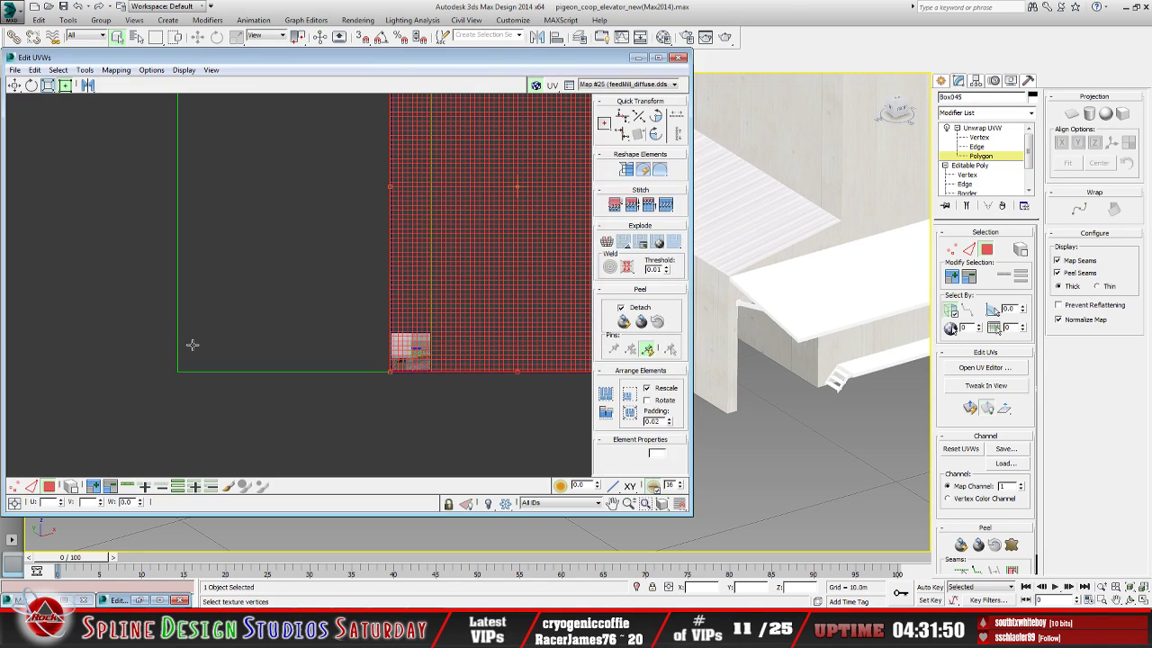
Scale the roof face's UVs down from the upper-right corner to roughly the size of one texture tile
{"action": "scroll", "coordinate": [249, 316], "scroll_direction": "down", "scroll_amount": 3}
{"action": "middle_click_drag", "start_coordinate": [314, 318], "coordinate": [329, 405]}
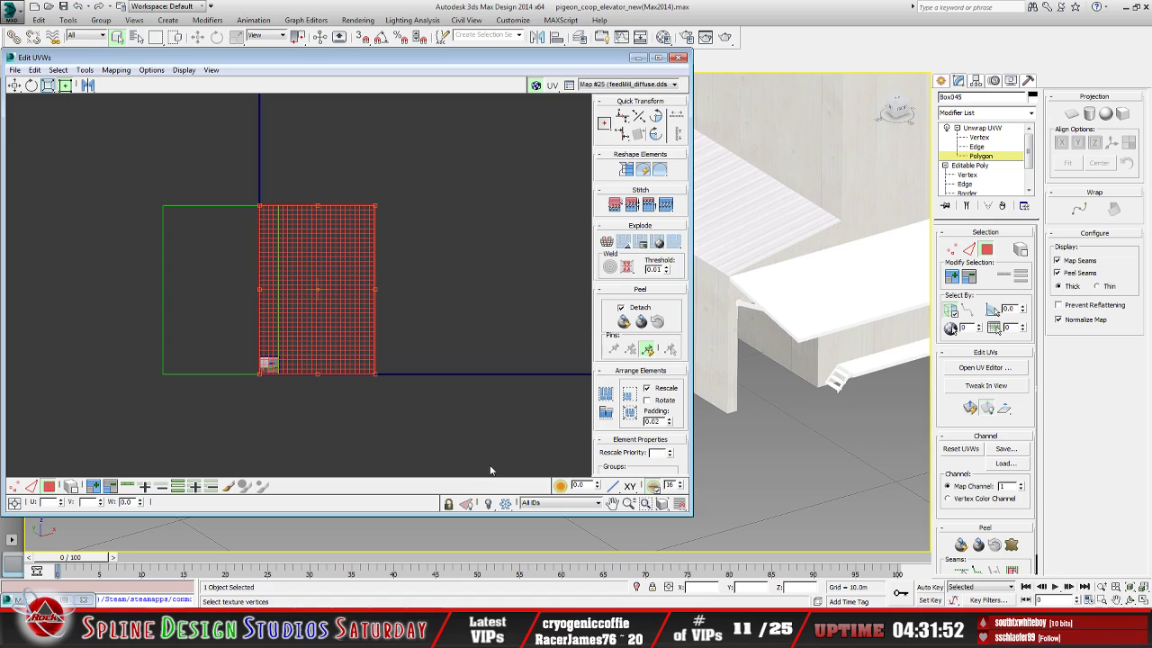
{"action": "left_click_drag", "start_coordinate": [375, 205], "coordinate": [287, 354]}
{"action": "middle_click_drag", "start_coordinate": [243, 340], "coordinate": [250, 302]}
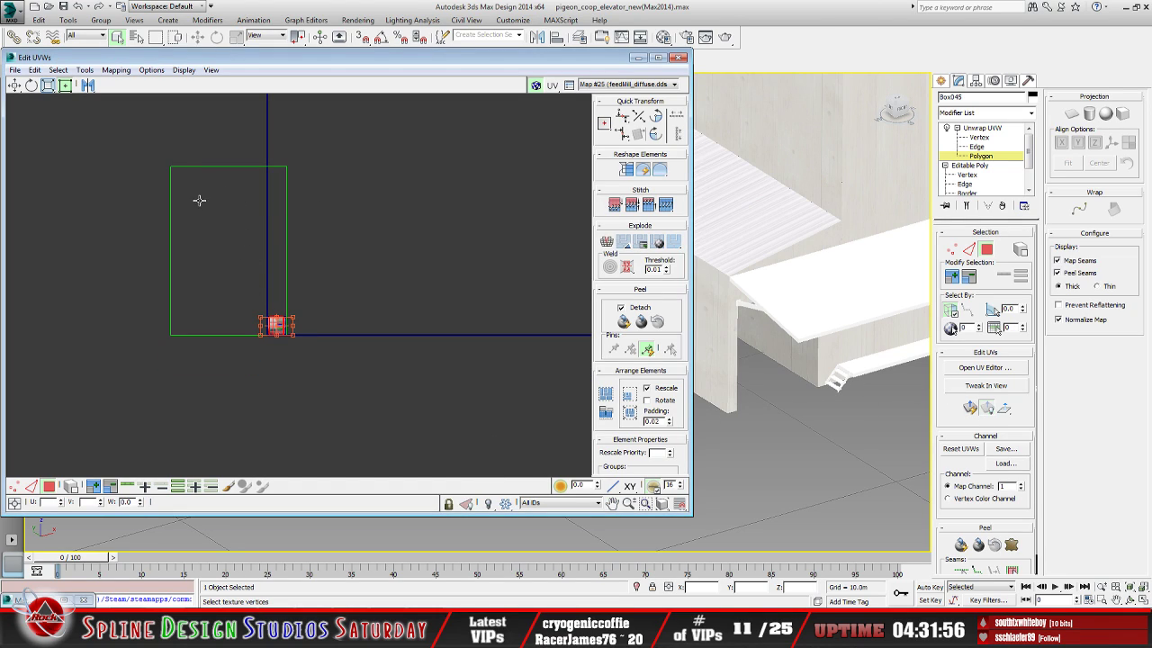
{"action": "scroll", "coordinate": [270, 201], "scroll_direction": "up", "scroll_amount": 5}
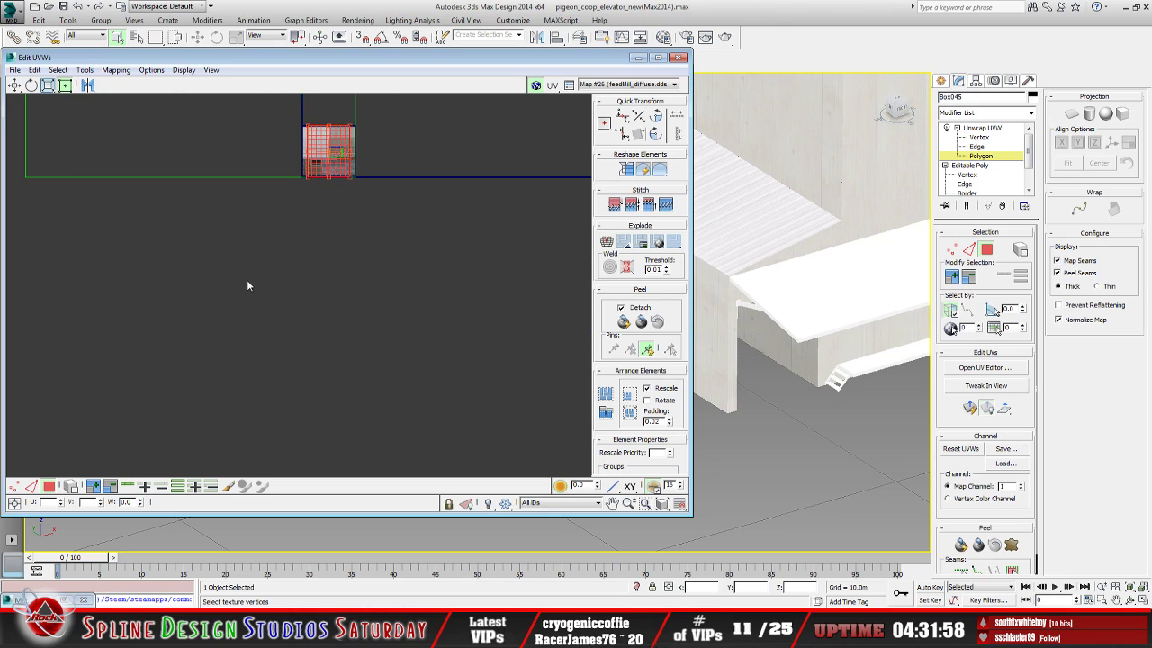
{"action": "scroll", "coordinate": [201, 283], "scroll_direction": "down", "scroll_amount": 5}
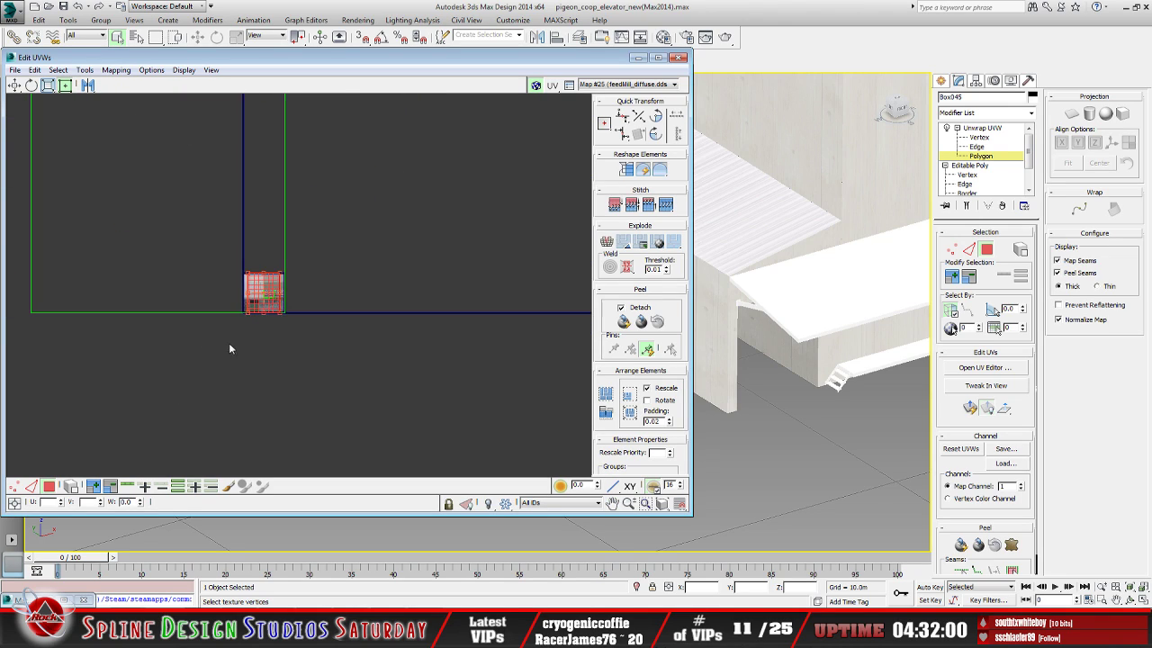
{"action": "scroll", "coordinate": [196, 248], "scroll_direction": "up", "scroll_amount": 5}
{"action": "scroll", "coordinate": [87, 129], "scroll_direction": "down", "scroll_amount": 2}
Shrink the roof face's UVs further and fit them onto the green rusted metal area below the black panels of the texture
{"action": "middle_click_drag", "start_coordinate": [123, 154], "coordinate": [225, 382]}
{"action": "left_click_drag", "start_coordinate": [278, 350], "coordinate": [153, 330]}
{"action": "scroll", "coordinate": [149, 333], "scroll_direction": "up", "scroll_amount": 4}
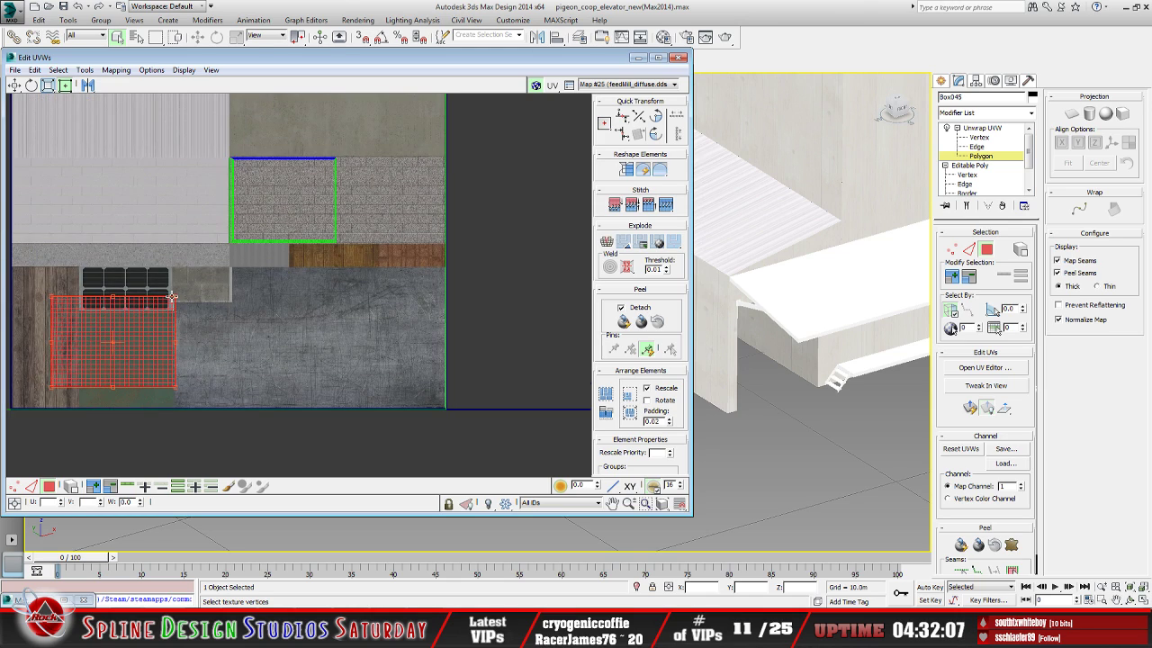
{"action": "left_click_drag", "start_coordinate": [139, 231], "coordinate": [169, 263]}
{"action": "mouse_move", "coordinate": [264, 315]}
{"action": "left_mouse_down"}
{"action": "mouse_move", "coordinate": [252, 319]}
{"action": "mouse_move", "coordinate": [256, 333]}
{"action": "left_mouse_up"}
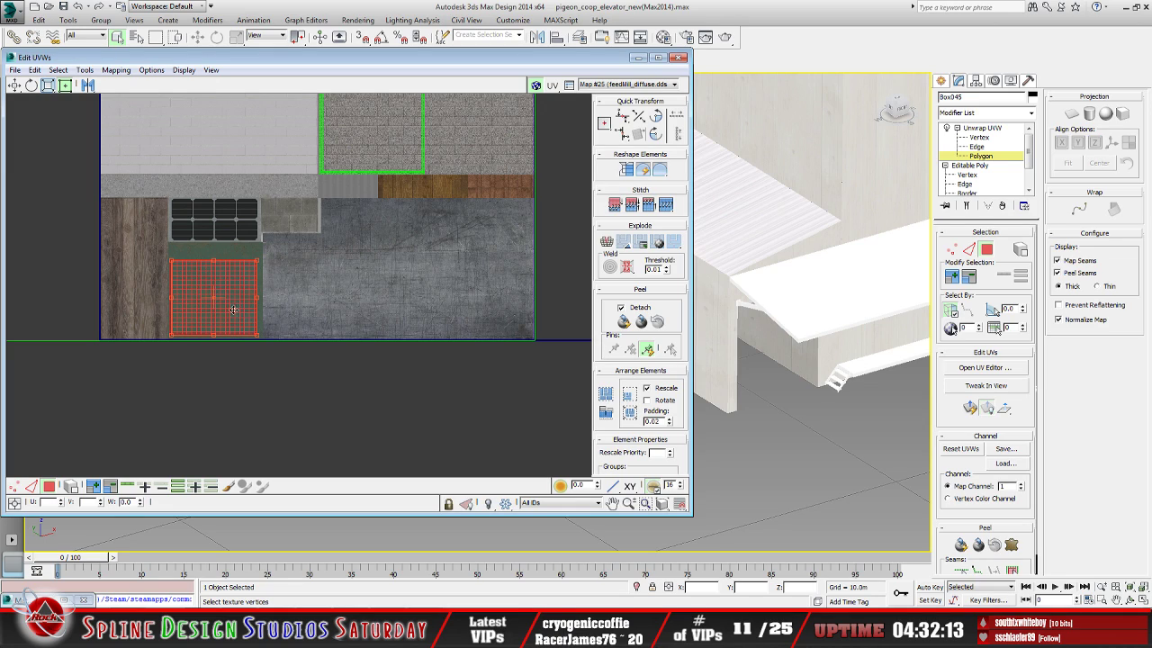
{"action": "left_click_drag", "start_coordinate": [173, 261], "coordinate": [171, 243]}
{"action": "scroll", "coordinate": [227, 322], "scroll_direction": "down", "scroll_amount": 4}
{"action": "scroll", "coordinate": [353, 323], "scroll_direction": "down", "scroll_amount": 4}
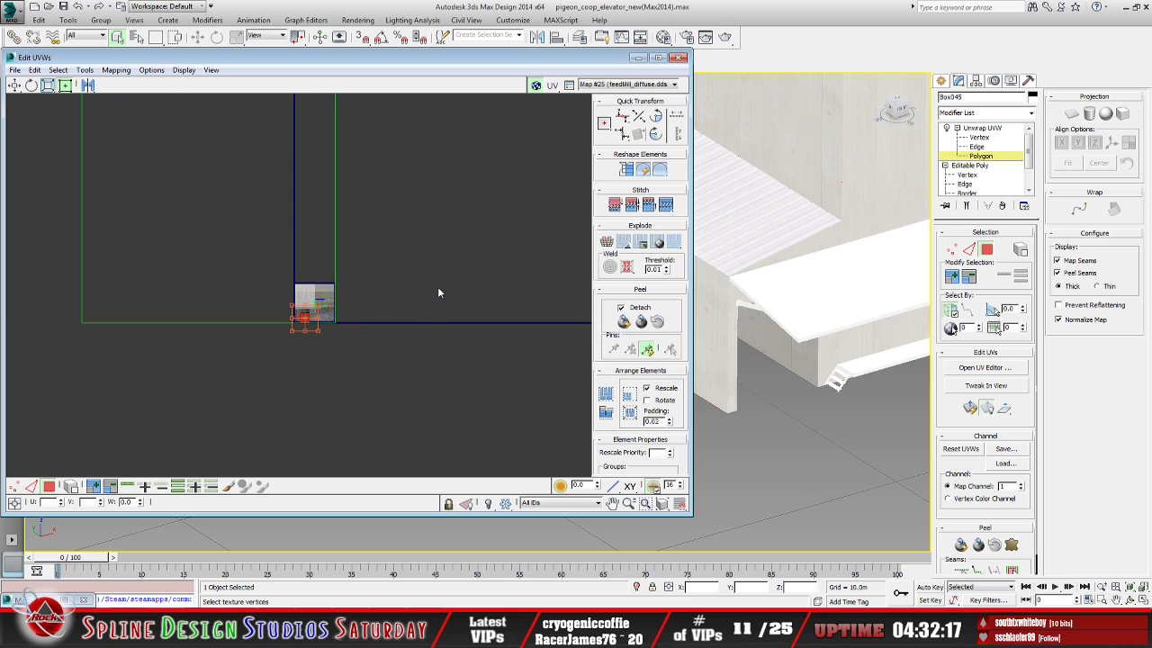
Minimize the UV editor and collapse the block building's whole modifier stack to Editable Poly, holding the scene first
{"action": "left_click", "coordinate": [638, 57]}
{"action": "scroll", "coordinate": [411, 342], "scroll_direction": "down", "scroll_amount": 2}
{"action": "scroll", "coordinate": [320, 174], "scroll_direction": "up", "scroll_amount": 3}
{"action": "scroll", "coordinate": [283, 178], "scroll_direction": "down", "scroll_amount": 2}
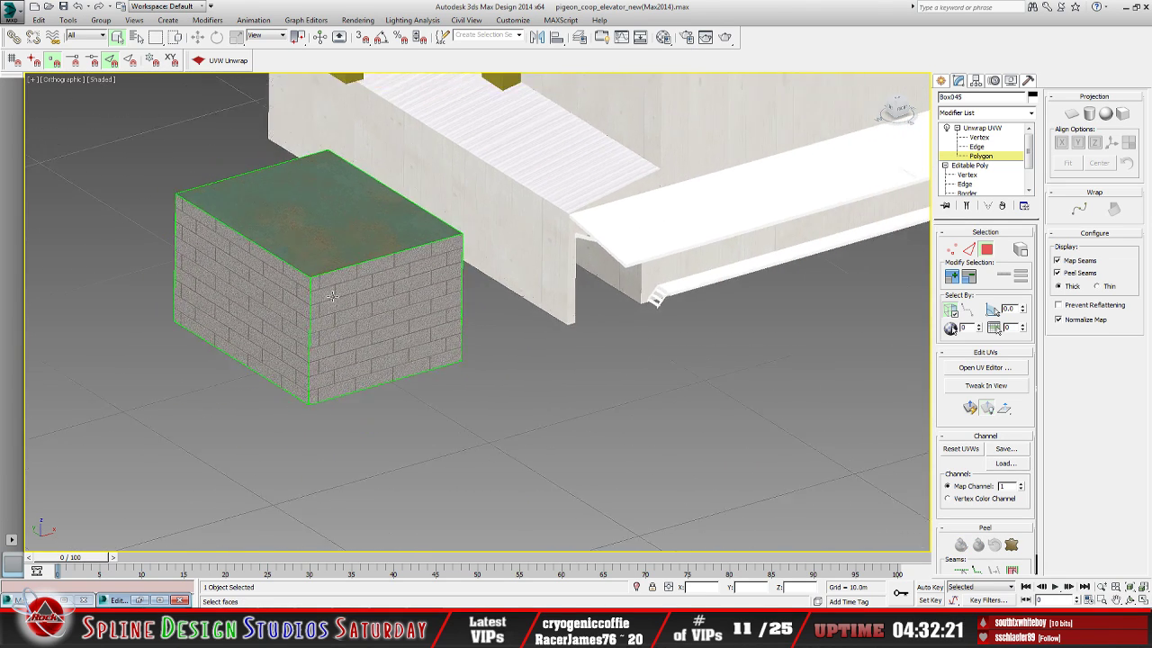
{"action": "left_click", "coordinate": [1129, 600]}
{"action": "left_click_drag", "start_coordinate": [401, 369], "coordinate": [496, 373]}
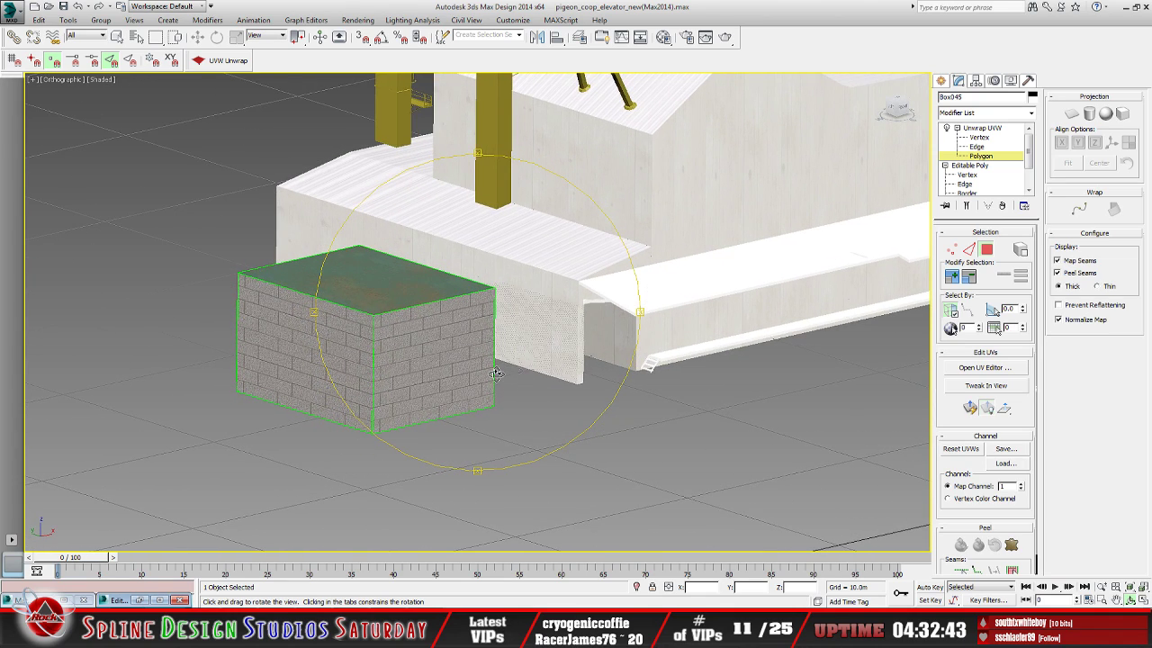
{"action": "left_click", "coordinate": [982, 129]}
{"action": "right_click", "coordinate": [984, 129]}
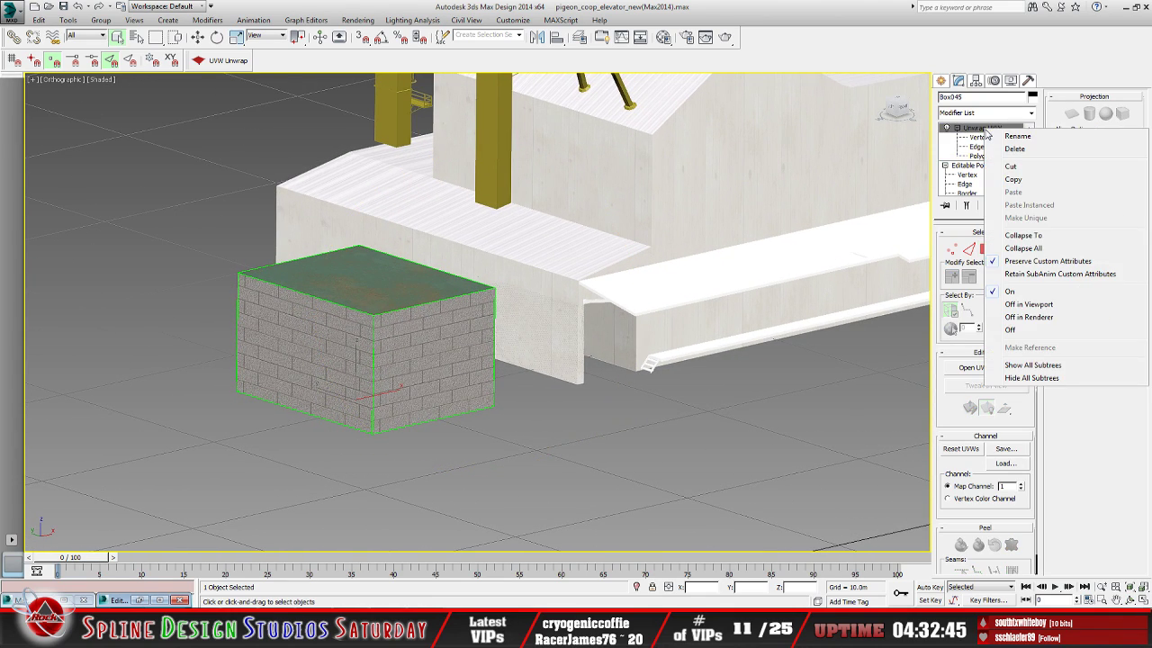
{"action": "left_click", "coordinate": [1035, 252]}
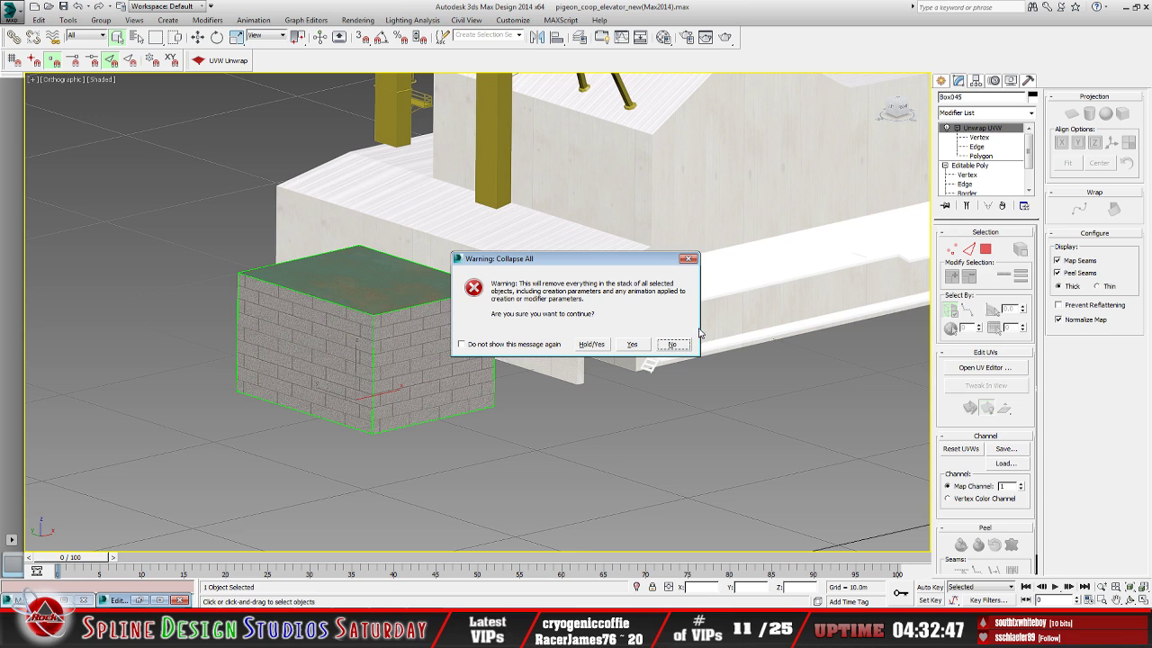
{"action": "left_click", "coordinate": [591, 344]}
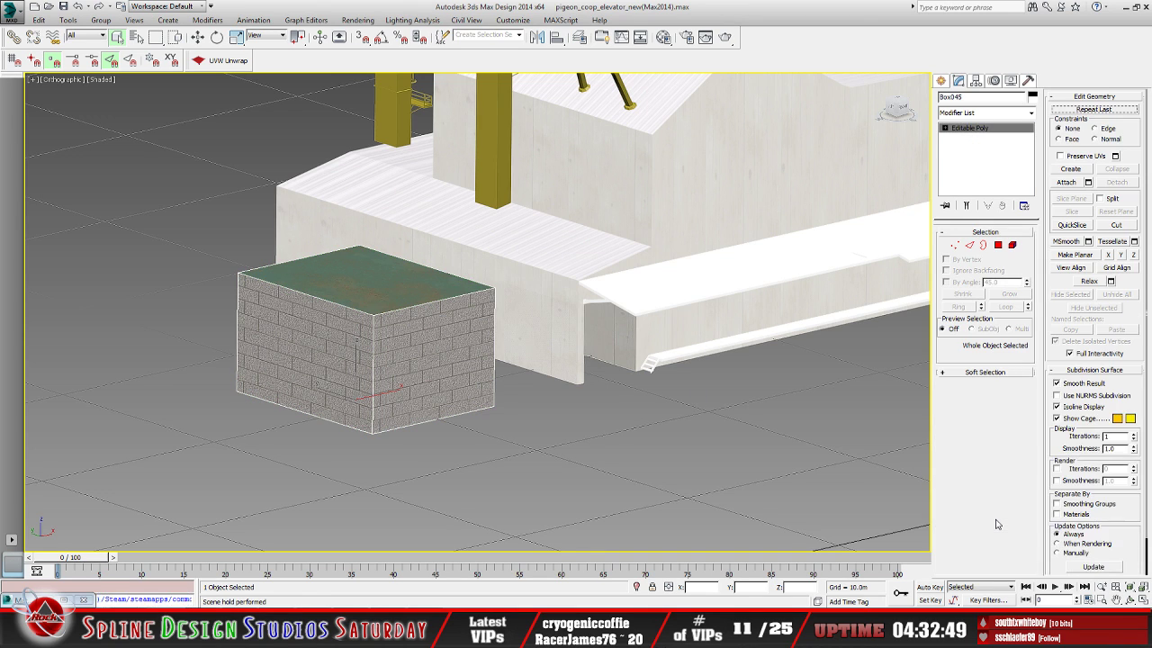
Delete the underside face of the block building and leave polygon editing
{"action": "left_click", "coordinate": [1130, 599]}
{"action": "left_click_drag", "start_coordinate": [477, 353], "coordinate": [469, 288]}
{"action": "left_click", "coordinate": [117, 36]}
{"action": "left_click", "coordinate": [353, 393]}
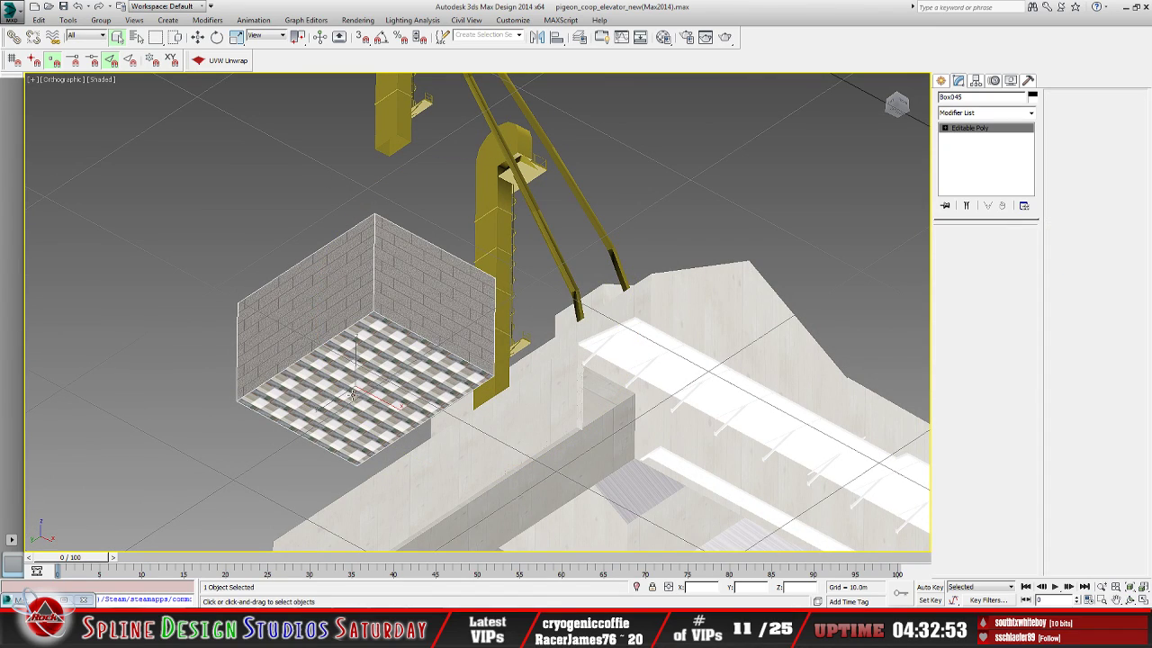
{"action": "left_click", "coordinate": [944, 127]}
{"action": "left_click", "coordinate": [965, 164]}
{"action": "left_click", "coordinate": [434, 367]}
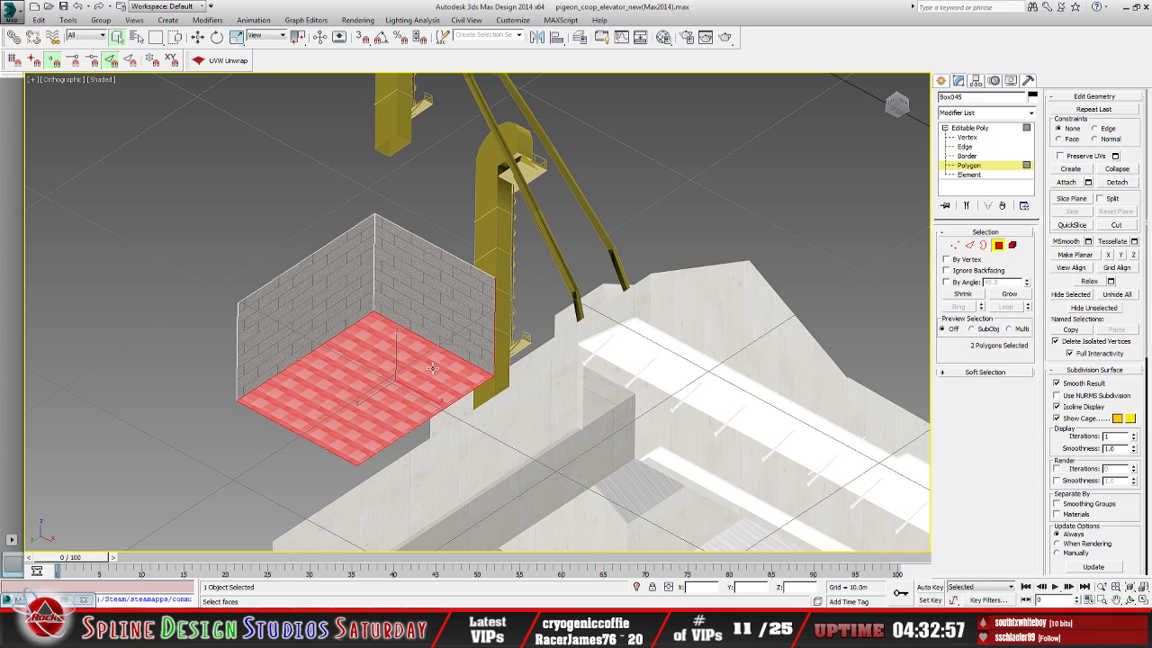
{"action": "key", "text": "Delete"}
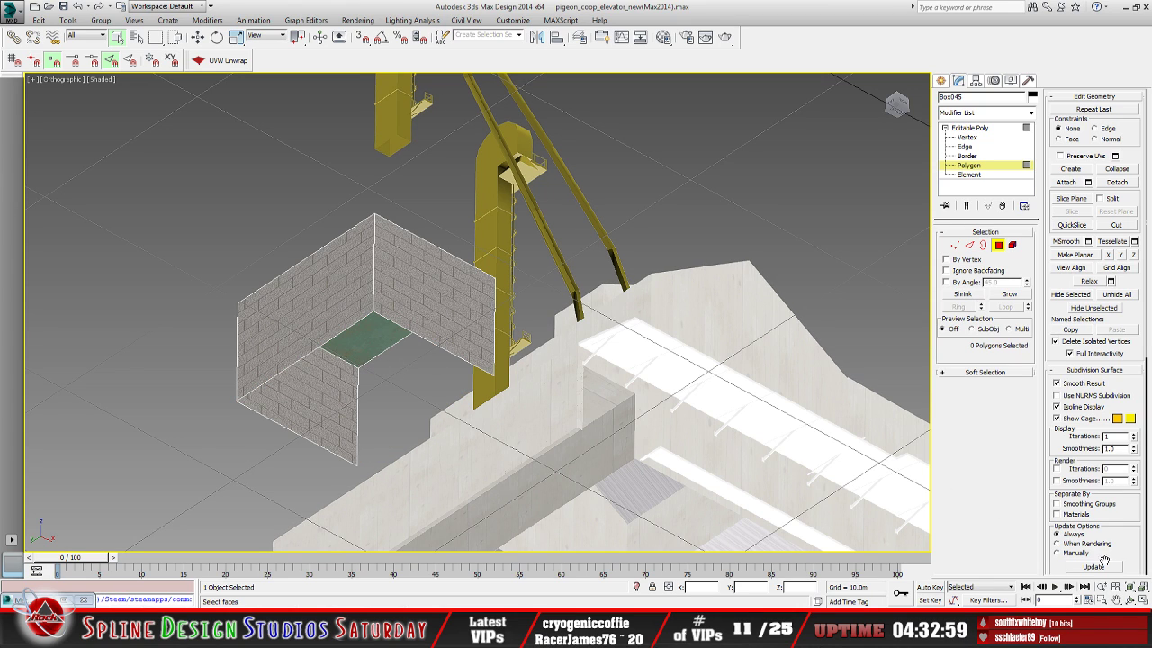
{"action": "left_click", "coordinate": [1128, 600]}
{"action": "left_click_drag", "start_coordinate": [454, 298], "coordinate": [417, 353]}
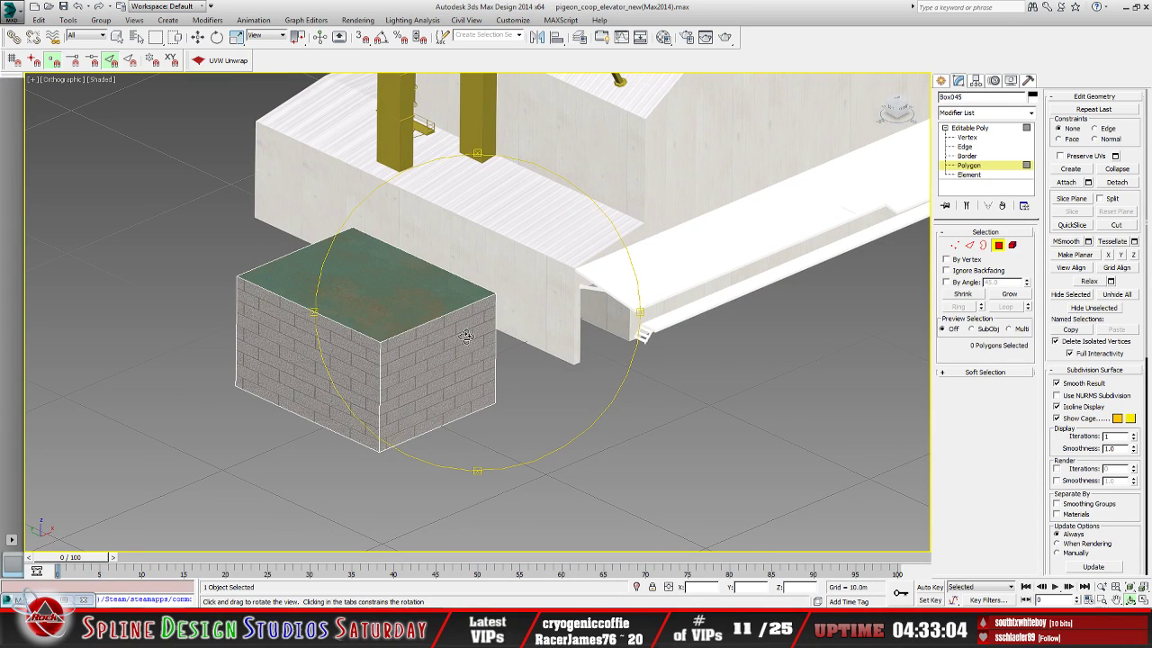
{"action": "left_click", "coordinate": [968, 128]}
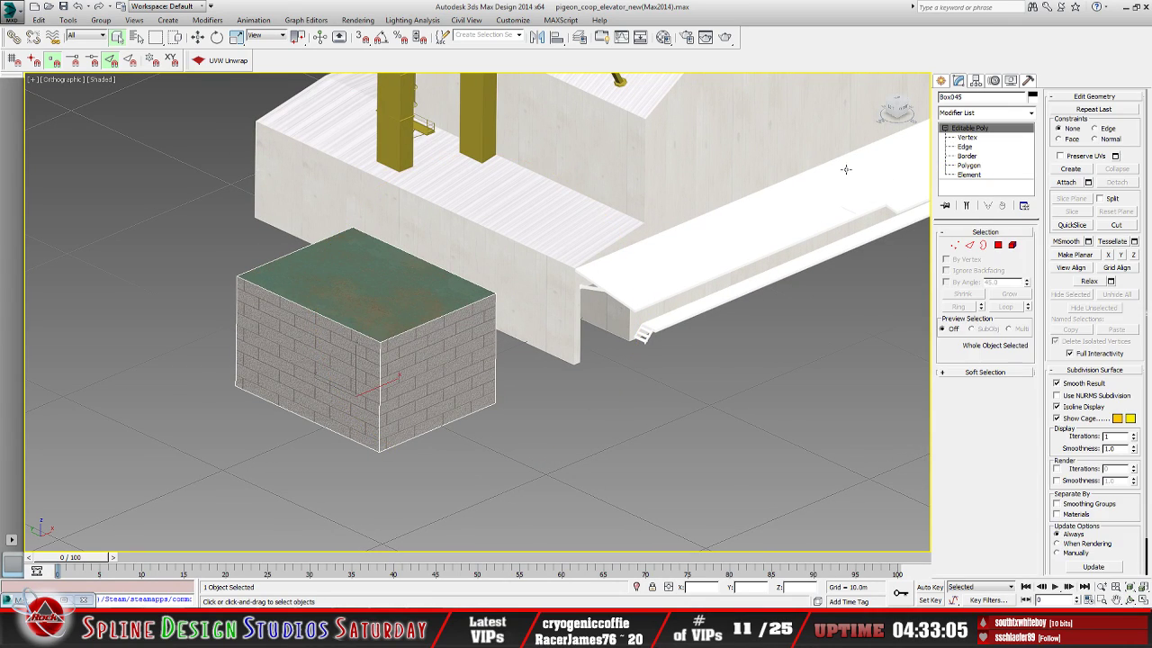
Add a new Unwrap UVW modifier to the block building and show feedMill_diffuse.dds as background in an enlarged UV editor
{"action": "left_click", "coordinate": [221, 61]}
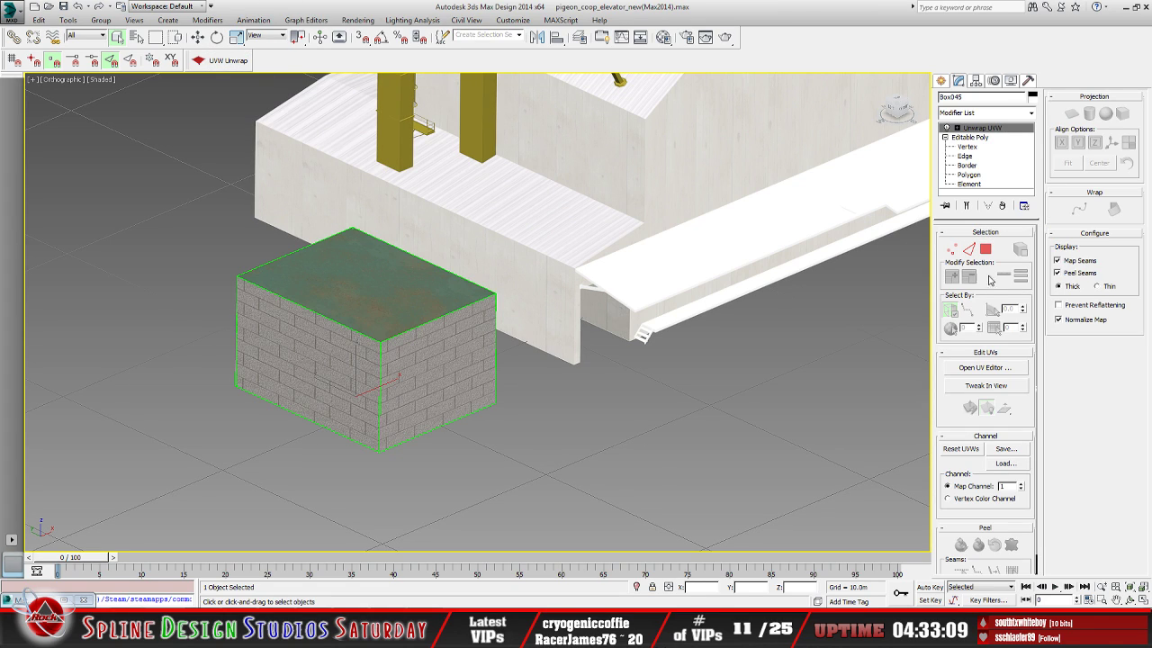
{"action": "left_click", "coordinate": [984, 368]}
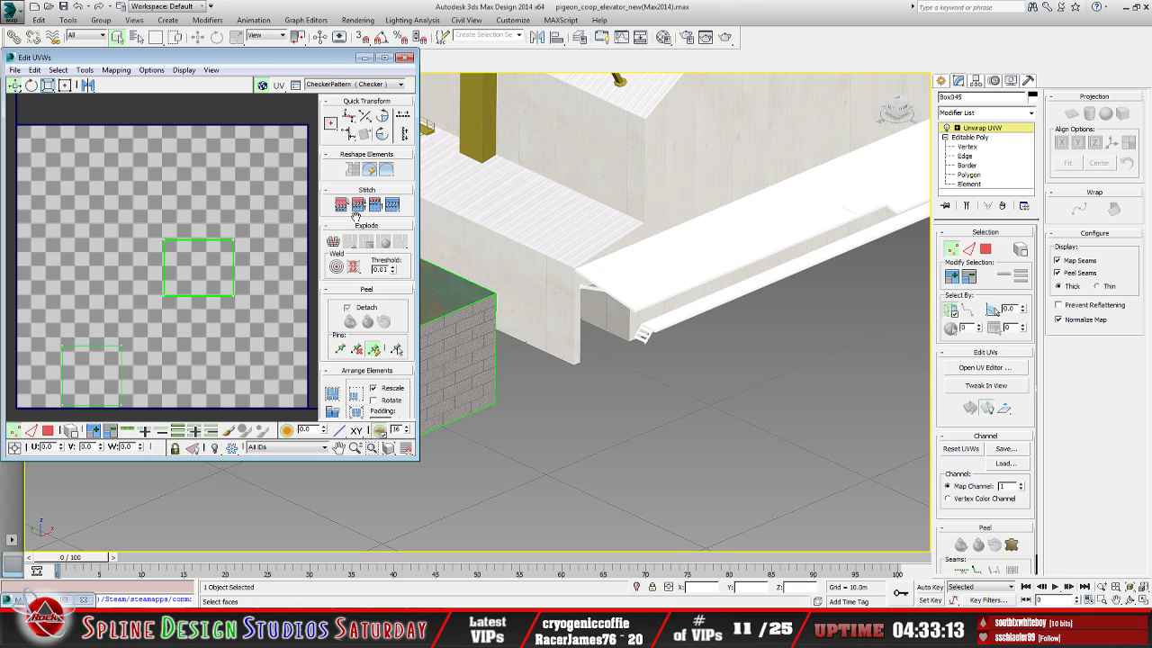
{"action": "left_click", "coordinate": [400, 83]}
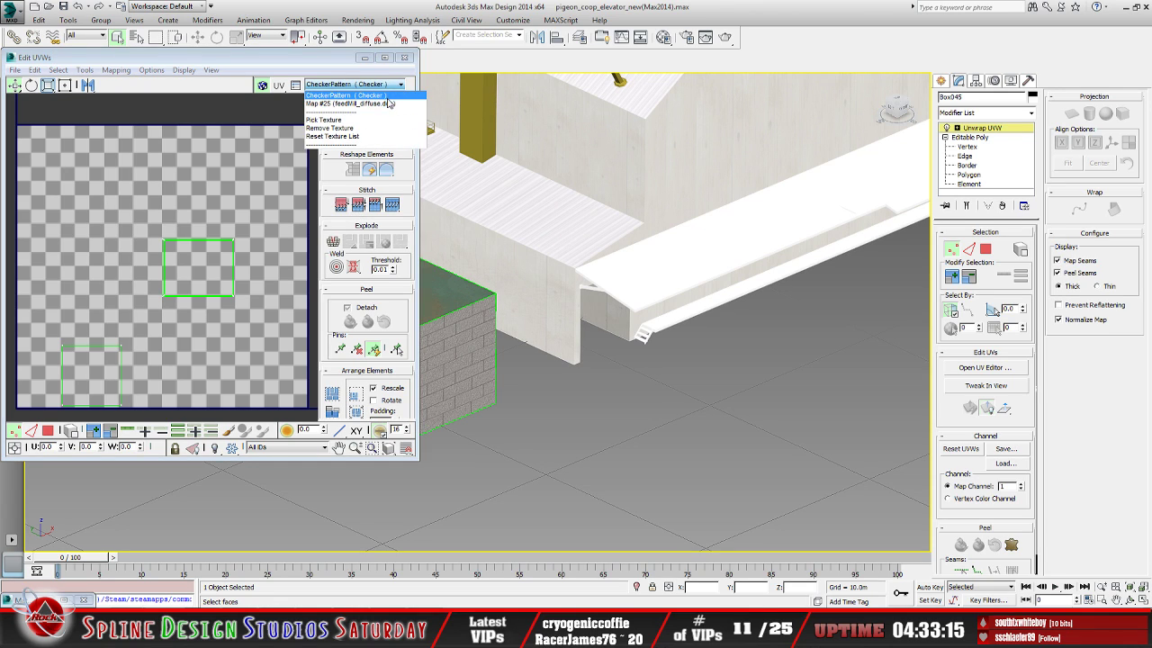
{"action": "left_click", "coordinate": [378, 103]}
{"action": "scroll", "coordinate": [196, 241], "scroll_direction": "up", "scroll_amount": 10}
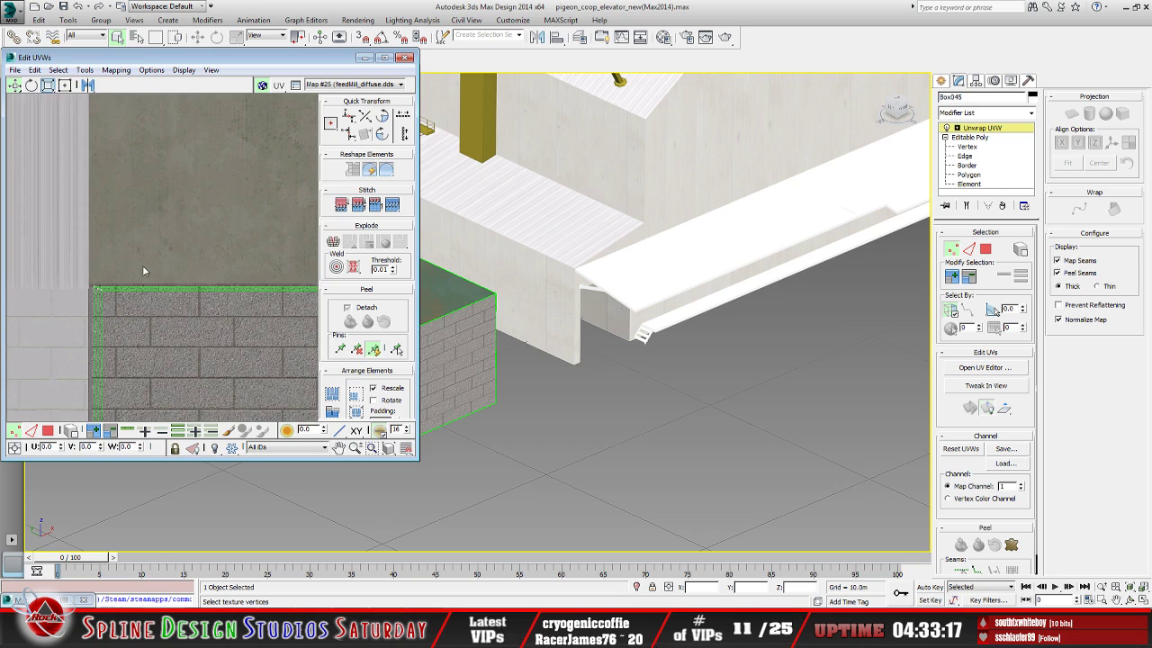
{"action": "scroll", "coordinate": [135, 189], "scroll_direction": "up", "scroll_amount": 6}
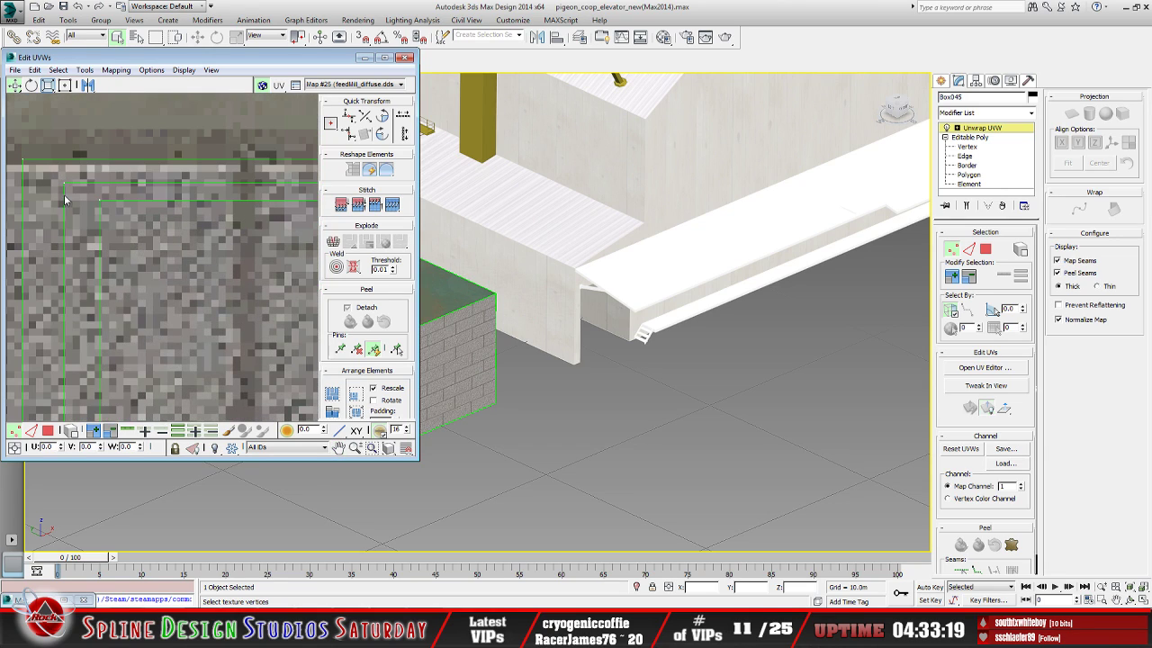
{"action": "scroll", "coordinate": [236, 231], "scroll_direction": "down", "scroll_amount": 3}
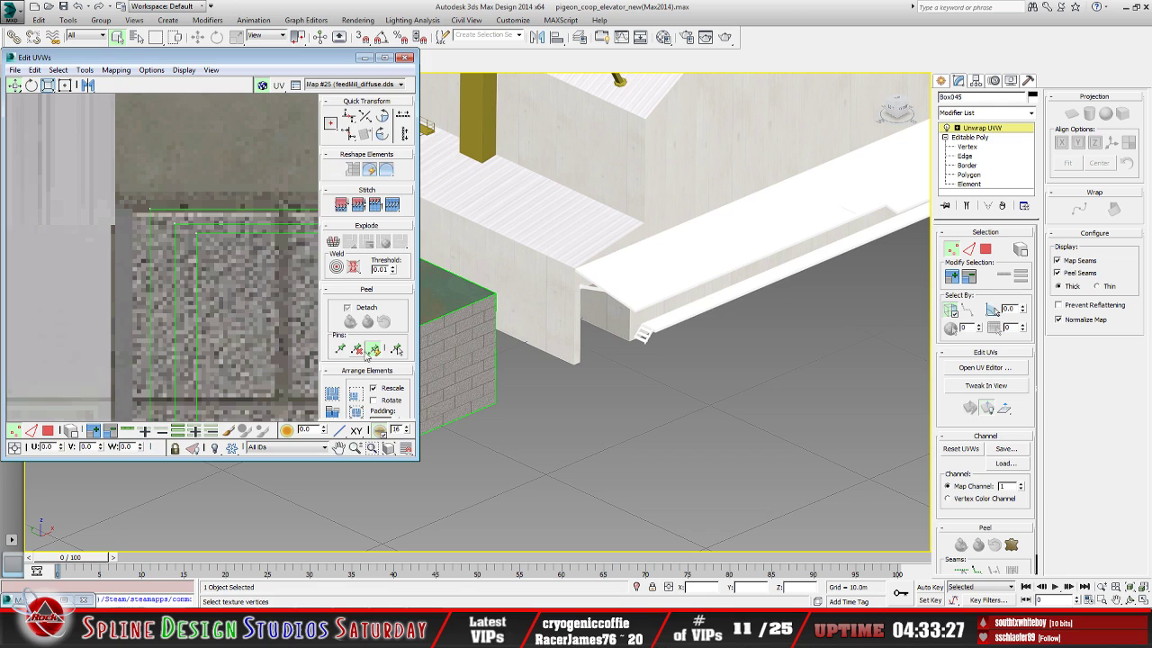
{"action": "left_click_drag", "start_coordinate": [413, 457], "coordinate": [666, 519]}
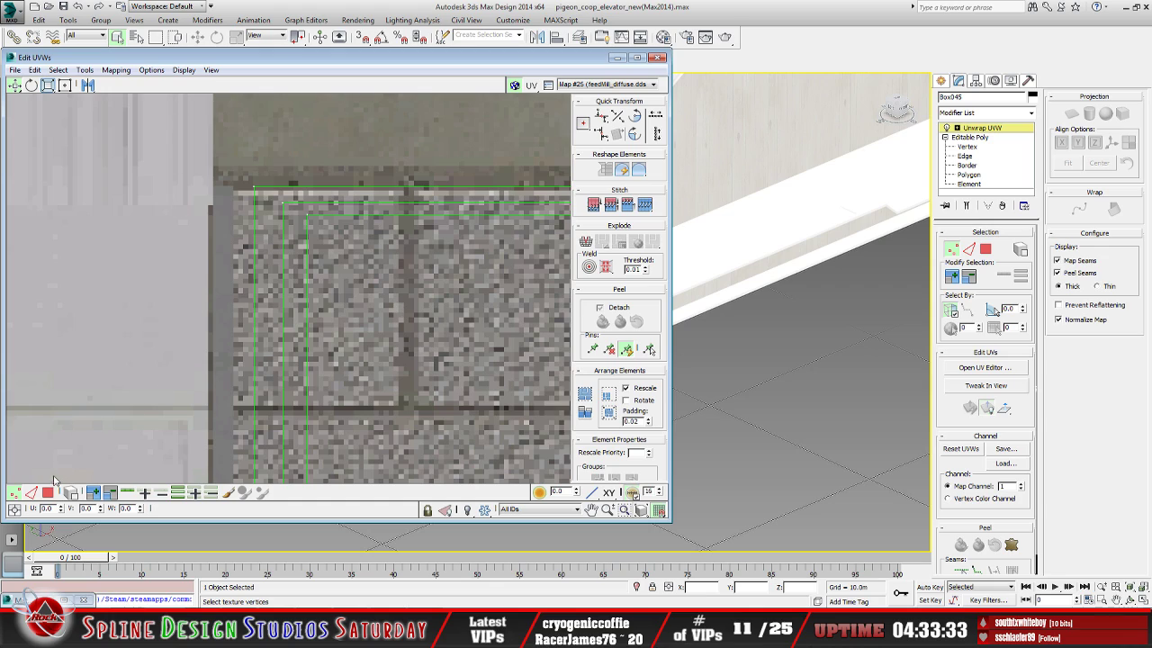
Move the middle wall outline's upper-left UV vertex onto the outermost outline's corner at the edge of the concrete blocks
{"action": "left_click", "coordinate": [283, 203]}
{"action": "left_click", "coordinate": [64, 86]}
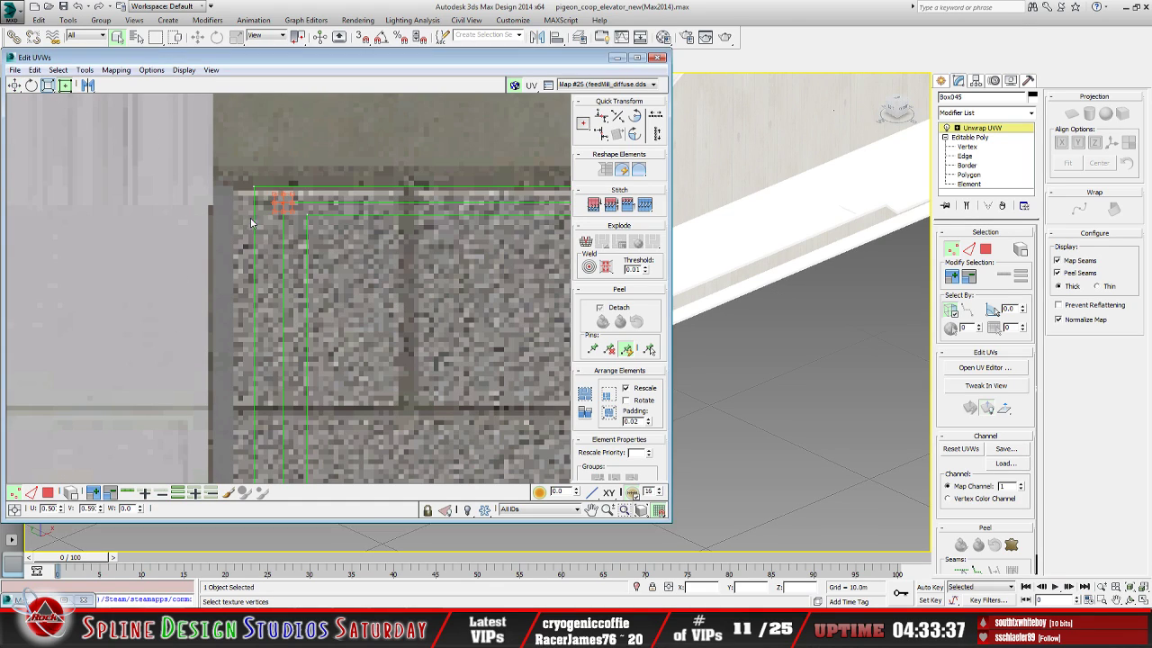
{"action": "left_click_drag", "start_coordinate": [286, 207], "coordinate": [269, 195]}
{"action": "scroll", "coordinate": [291, 196], "scroll_direction": "down", "scroll_amount": 2}
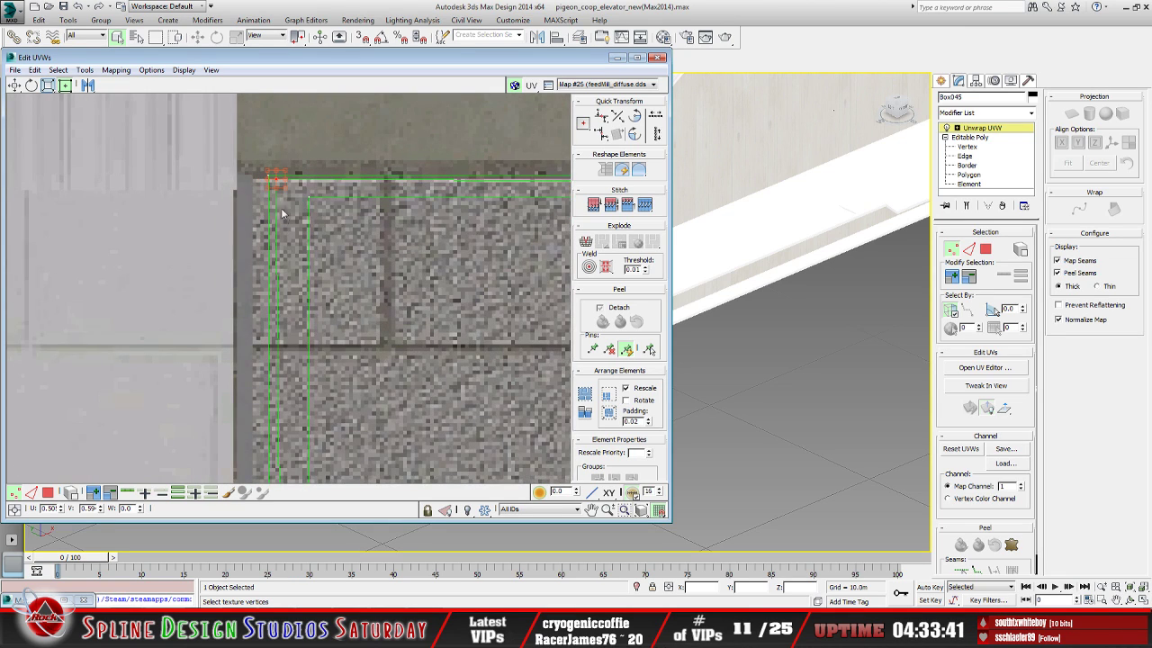
{"action": "left_click_drag", "start_coordinate": [284, 184], "coordinate": [271, 178]}
{"action": "scroll", "coordinate": [301, 180], "scroll_direction": "up", "scroll_amount": 2}
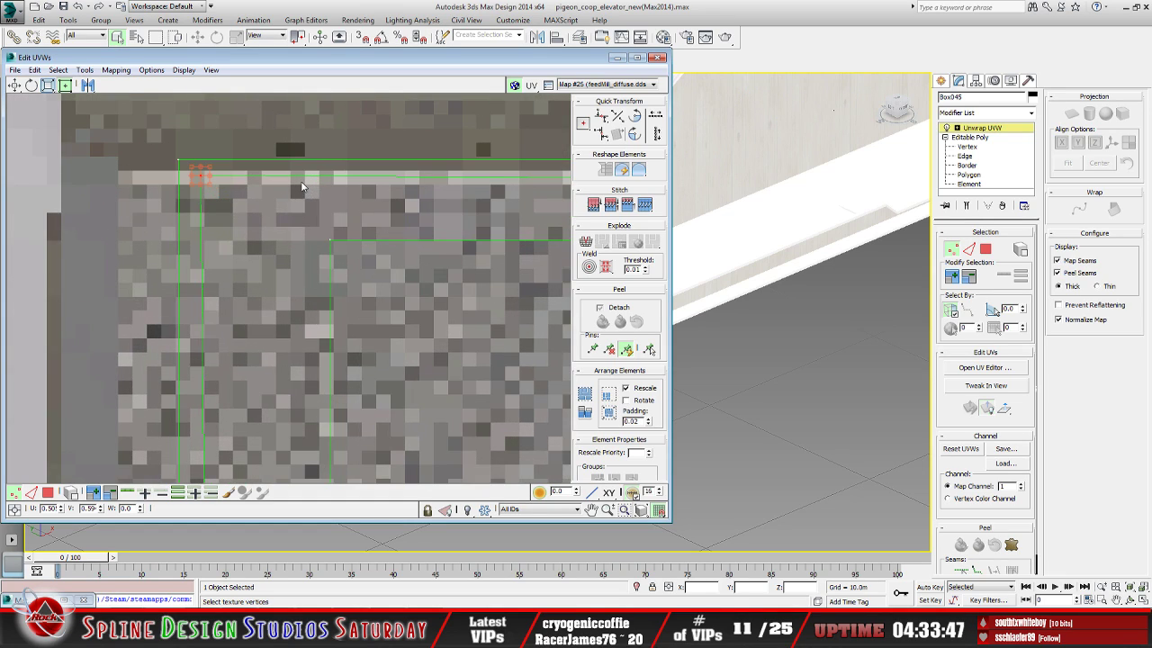
{"action": "mouse_move", "coordinate": [209, 178]}
{"action": "left_mouse_down"}
{"action": "mouse_move", "coordinate": [174, 159]}
{"action": "mouse_move", "coordinate": [207, 171]}
{"action": "left_mouse_up"}
{"action": "scroll", "coordinate": [236, 237], "scroll_direction": "down", "scroll_amount": 8}
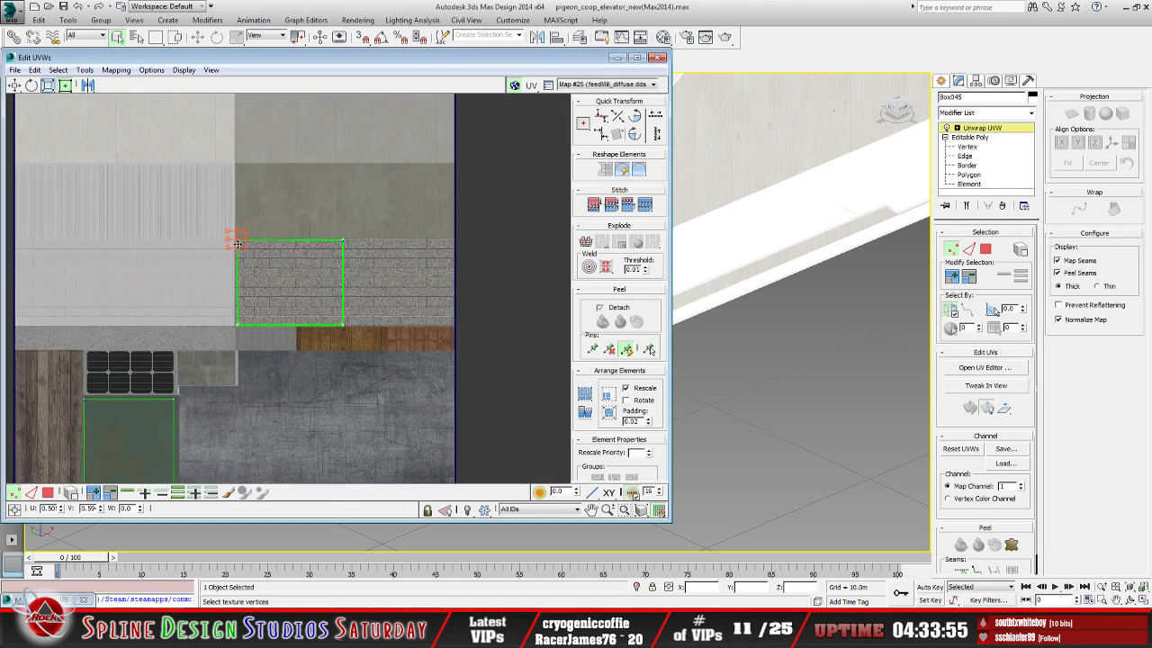
{"action": "scroll", "coordinate": [244, 226], "scroll_direction": "up", "scroll_amount": 10}
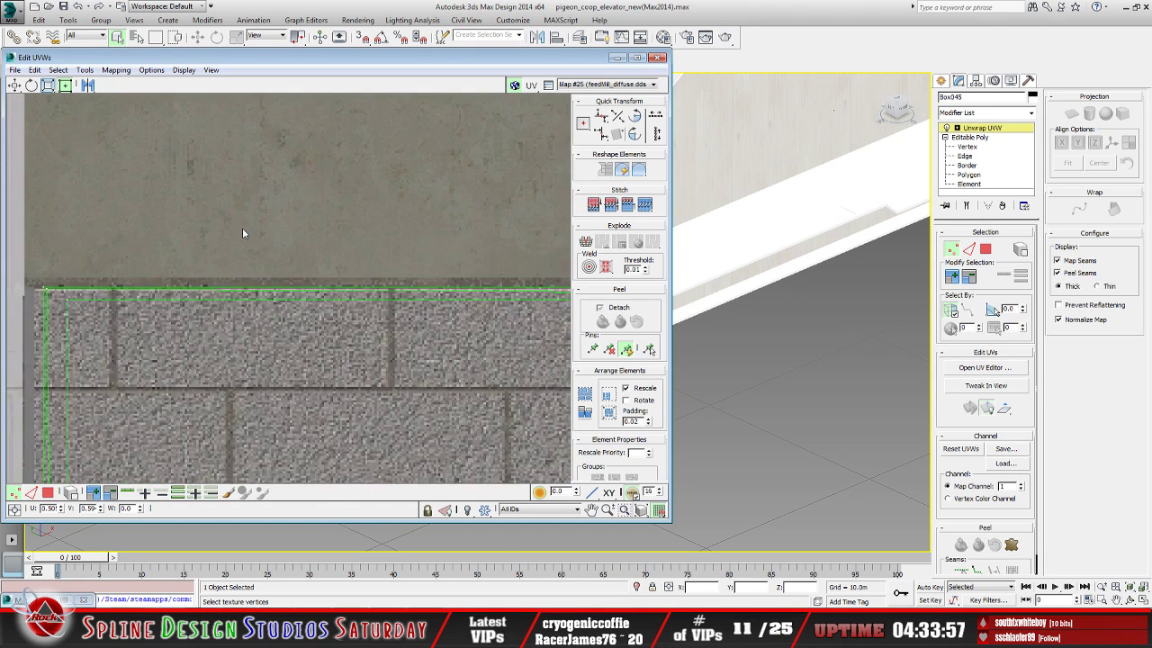
{"action": "scroll", "coordinate": [264, 234], "scroll_direction": "up", "scroll_amount": 4}
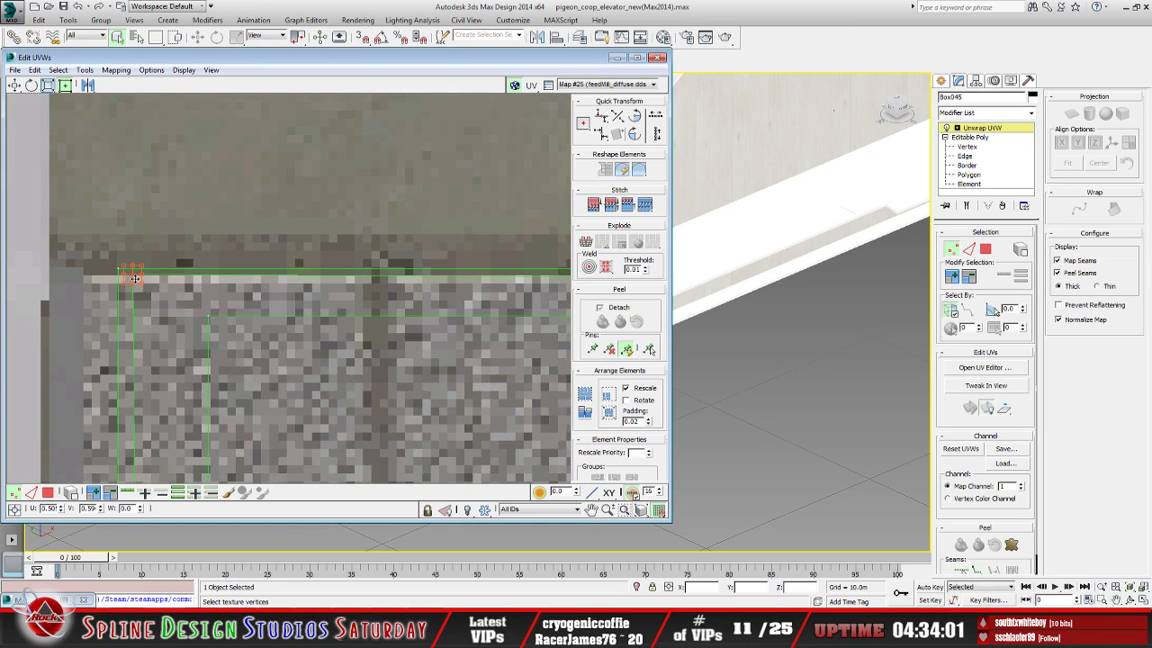
{"action": "left_click_drag", "start_coordinate": [134, 279], "coordinate": [121, 272]}
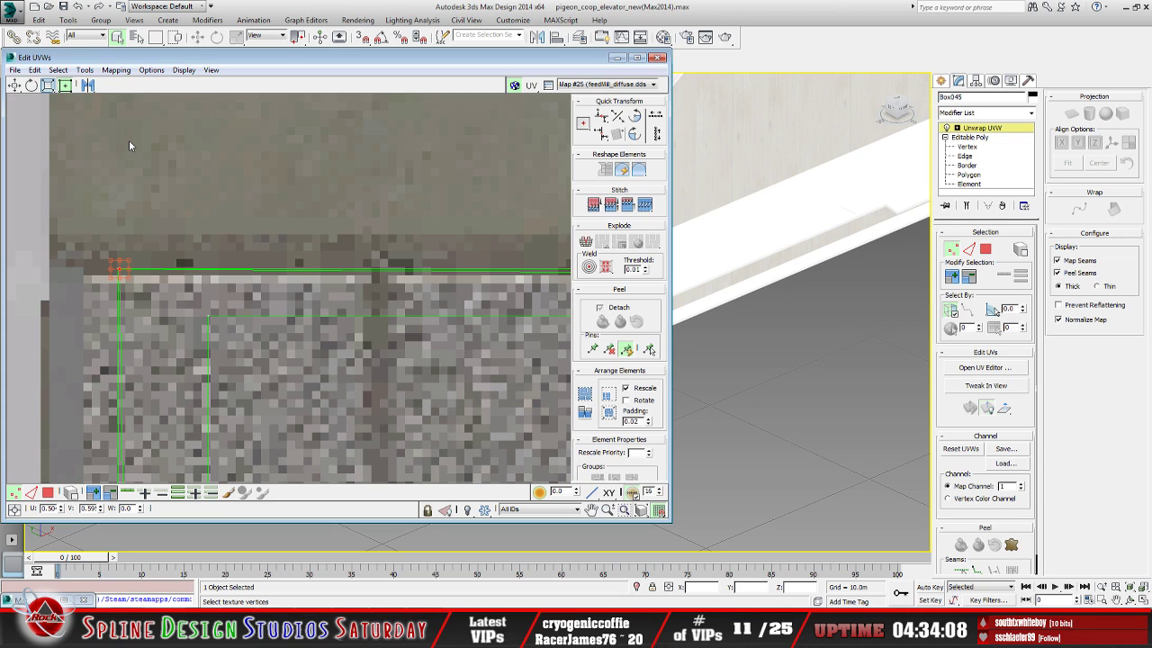
Undo the last UV vertex move and select the block building's left-facing front wall at the Unwrap UVW polygon level
{"action": "key", "text": "ctrl+z"}
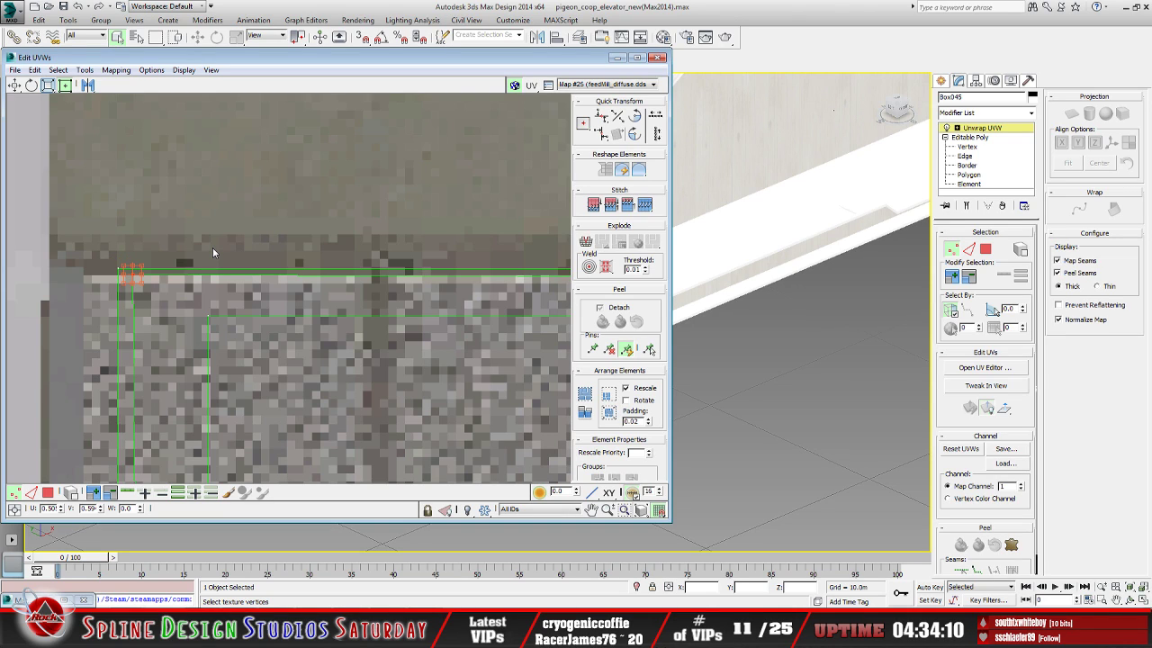
{"action": "scroll", "coordinate": [390, 193], "scroll_direction": "down", "scroll_amount": 5}
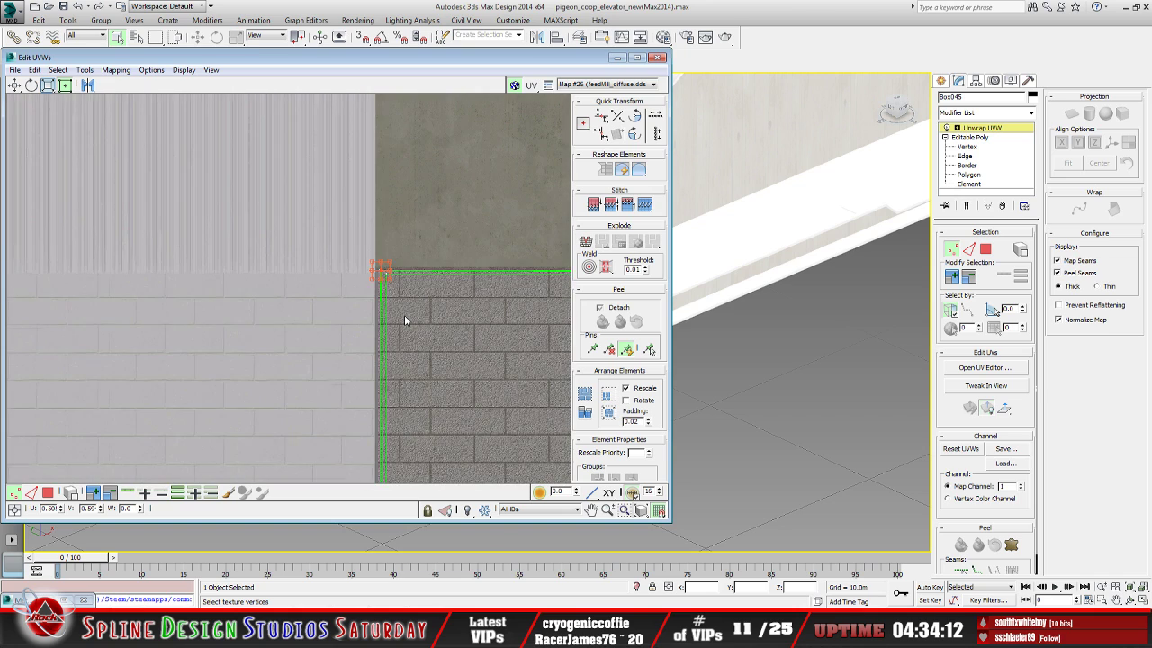
{"action": "scroll", "coordinate": [404, 315], "scroll_direction": "down", "scroll_amount": 4}
{"action": "middle_click_drag", "start_coordinate": [386, 286], "coordinate": [195, 288]}
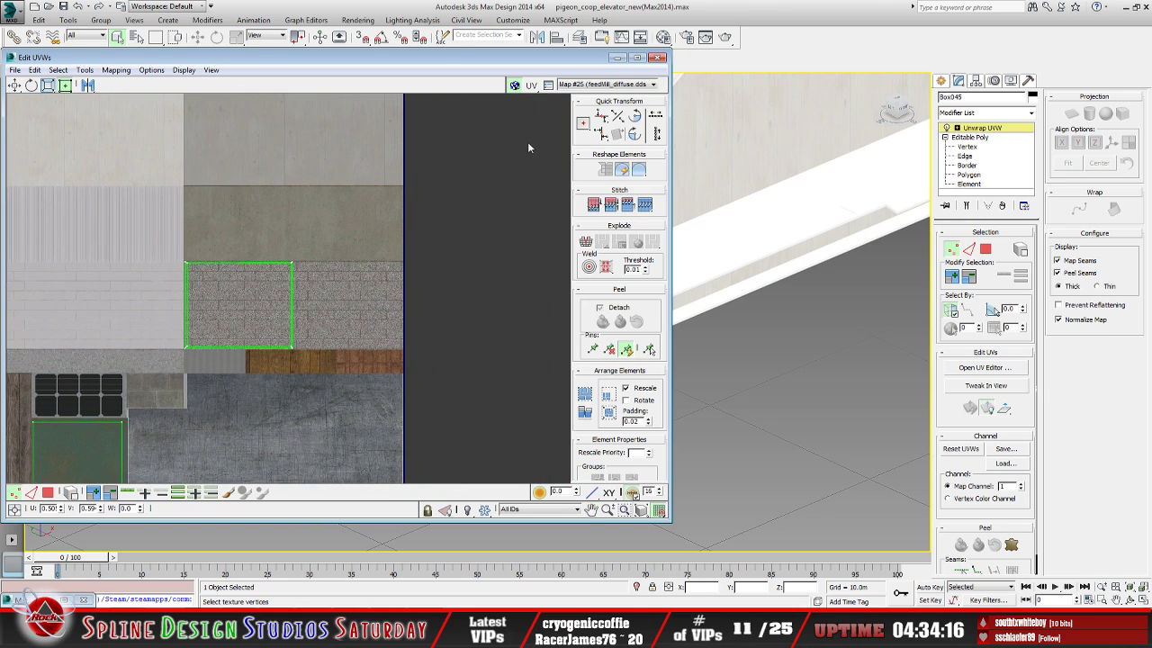
{"action": "left_click", "coordinate": [958, 128]}
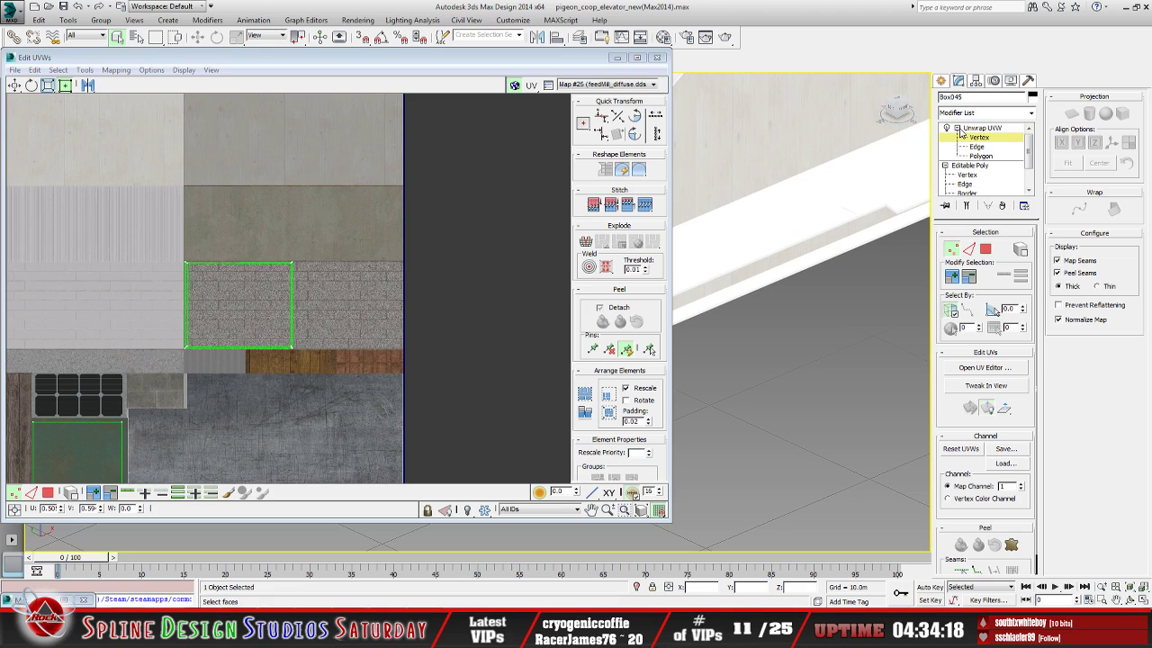
{"action": "left_click", "coordinate": [984, 129]}
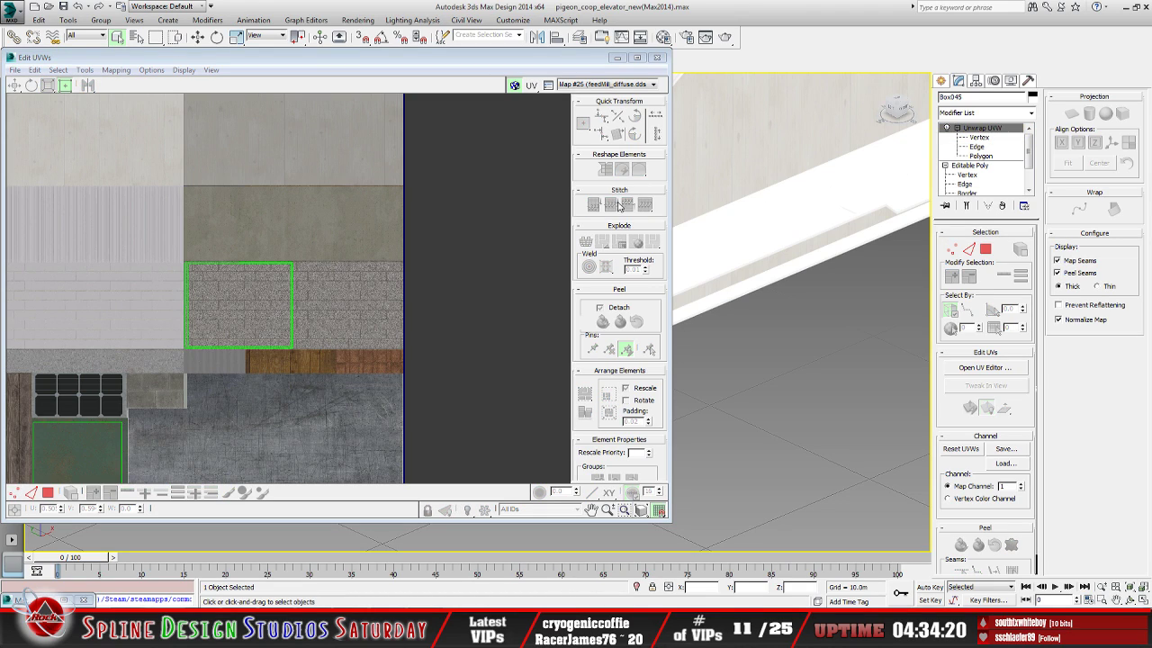
{"action": "left_click", "coordinate": [617, 59]}
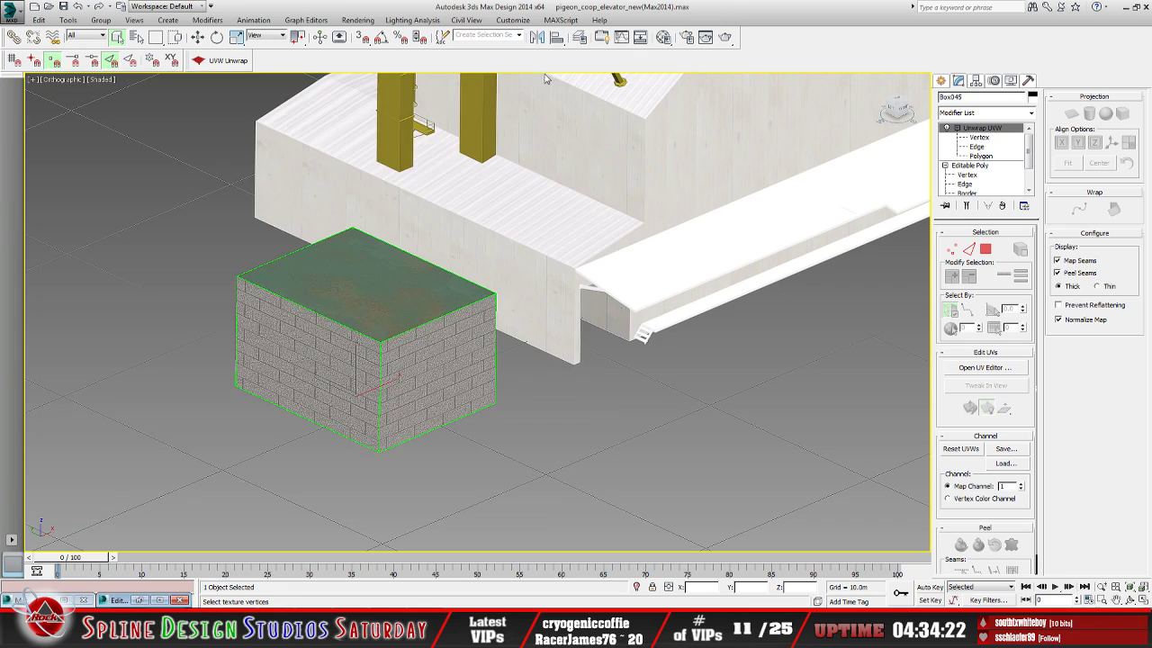
{"action": "left_click", "coordinate": [980, 156]}
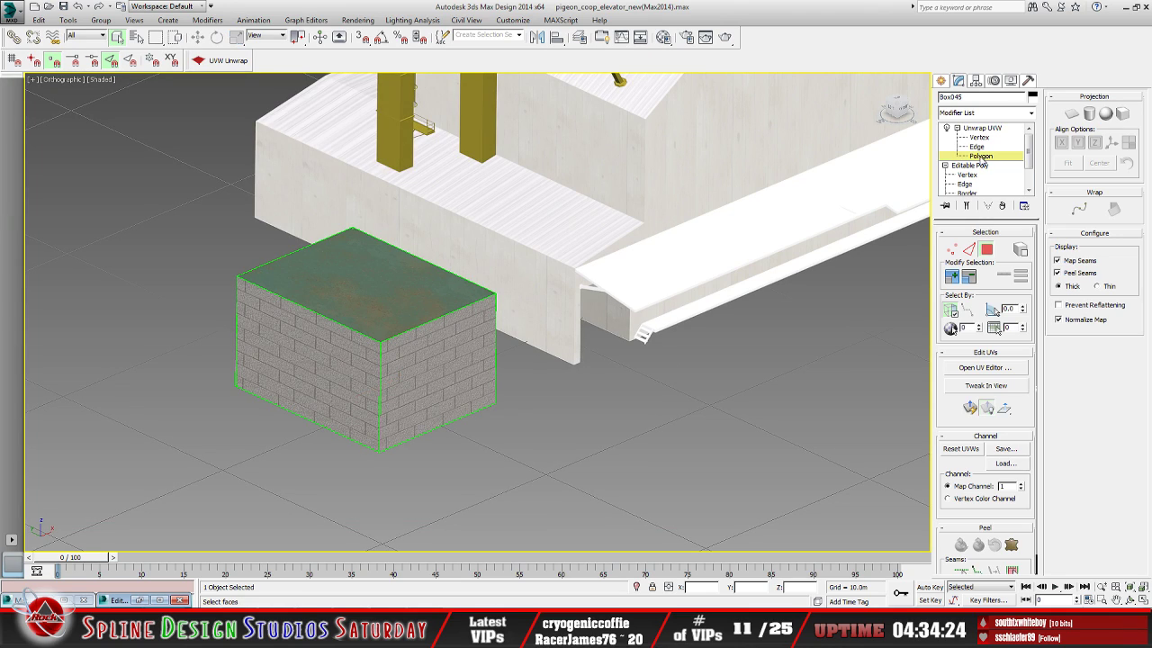
{"action": "left_click", "coordinate": [328, 383]}
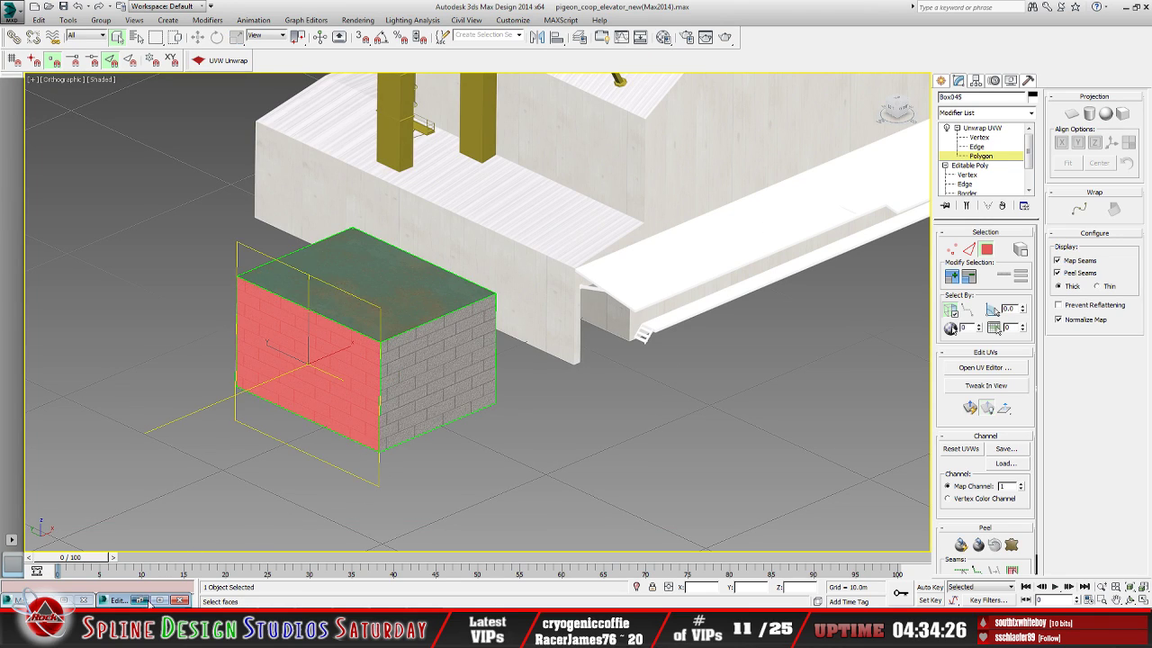
Try to stretch the selected wall's UV face outward from its upper-left corner to the outermost outline
{"action": "left_click", "coordinate": [139, 600]}
{"action": "scroll", "coordinate": [289, 251], "scroll_direction": "up", "scroll_amount": 5}
{"action": "middle_click_drag", "start_coordinate": [271, 284], "coordinate": [365, 149]}
{"action": "scroll", "coordinate": [328, 223], "scroll_direction": "up", "scroll_amount": 4}
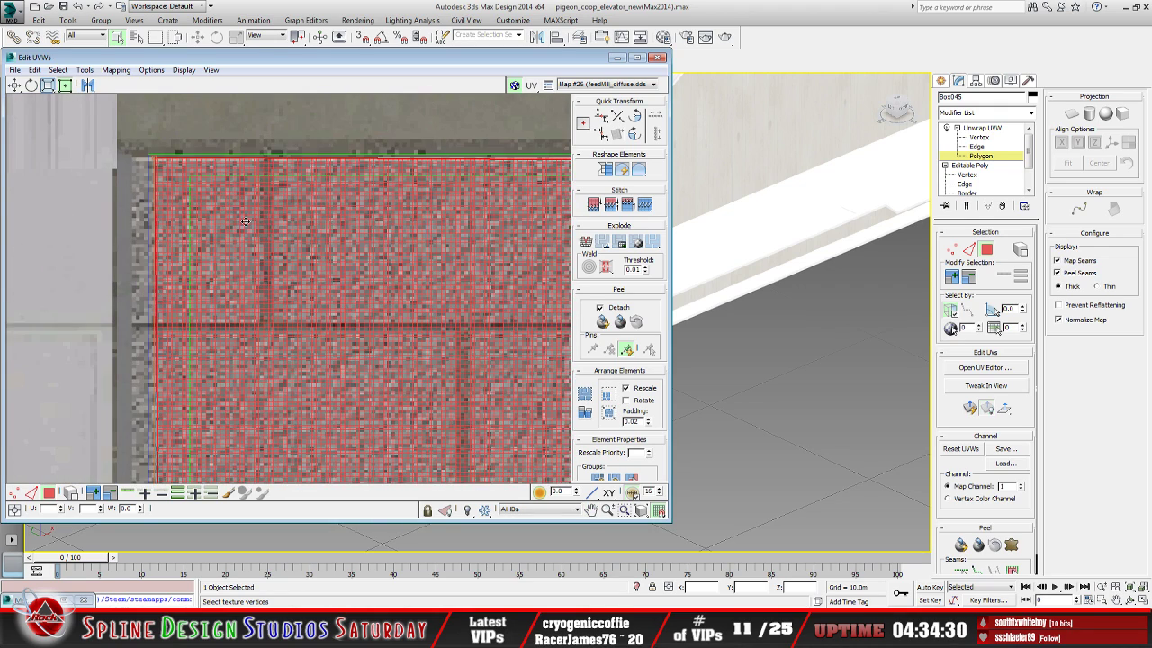
{"action": "scroll", "coordinate": [234, 212], "scroll_direction": "up", "scroll_amount": 4}
{"action": "left_click_drag", "start_coordinate": [175, 239], "coordinate": [155, 239]}
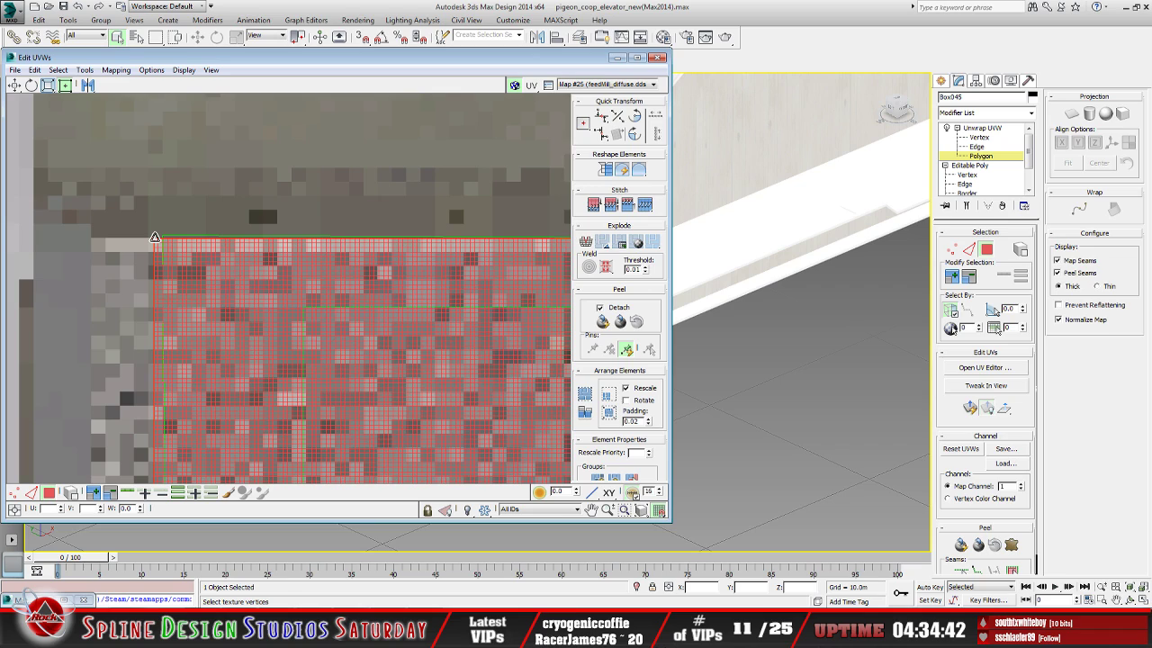
{"action": "left_click", "coordinate": [137, 251]}
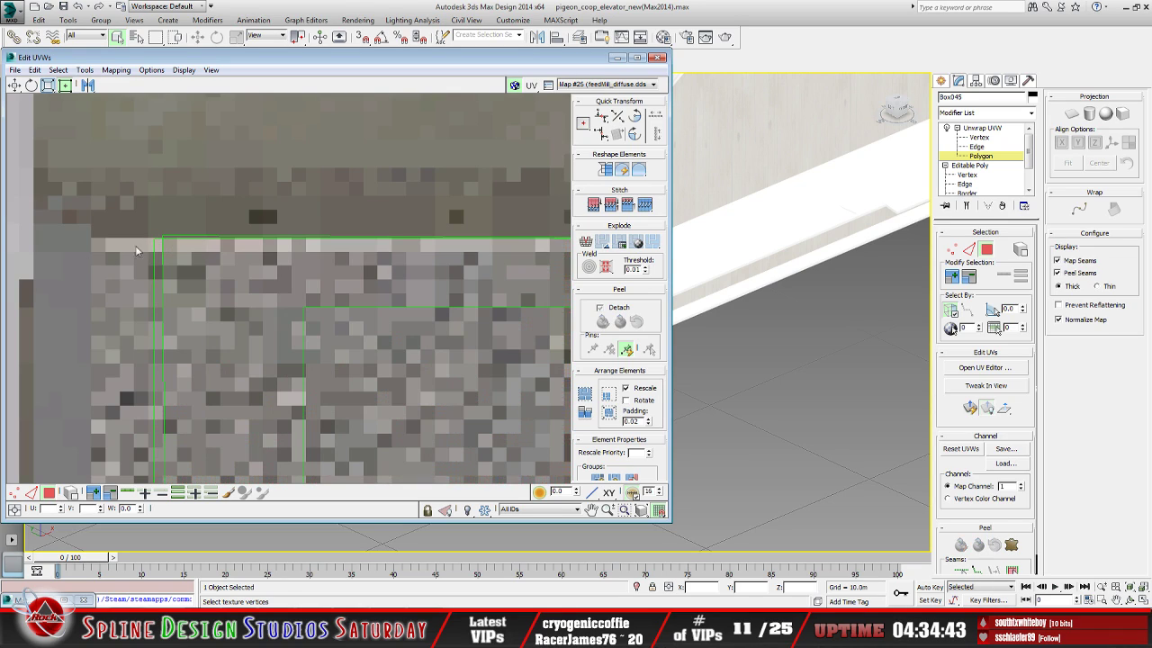
Reselect the left-facing front wall and pull its UV face's upper-left corner onto the outermost outline's corner
{"action": "left_click", "coordinate": [635, 58]}
{"action": "left_click", "coordinate": [332, 419]}
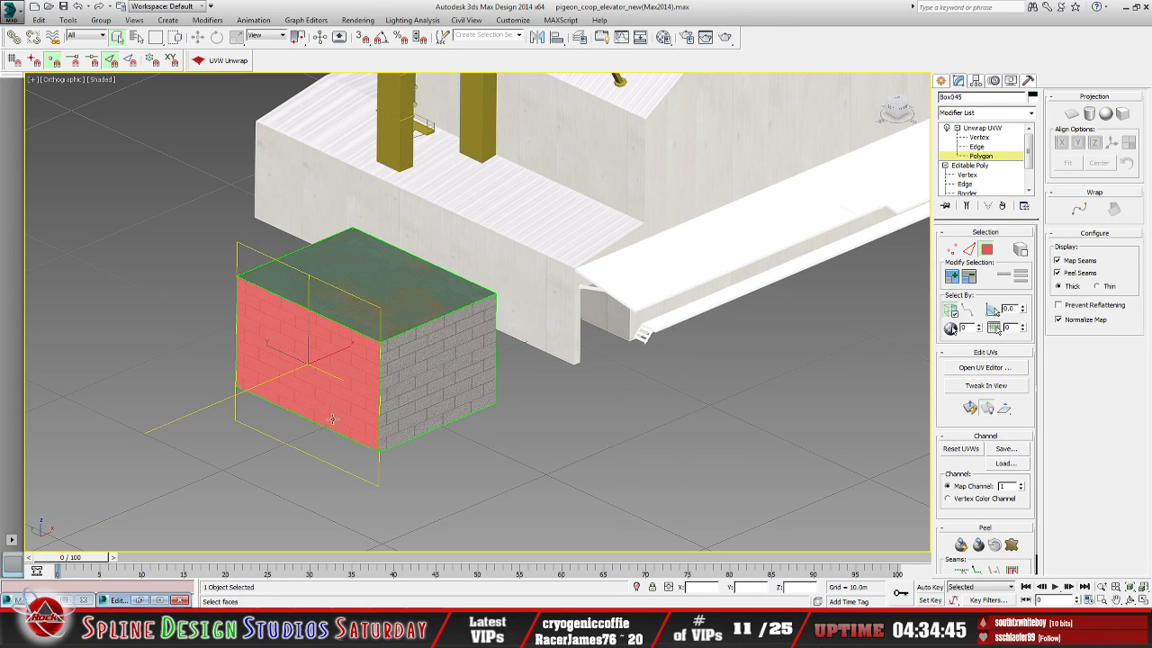
{"action": "left_click", "coordinate": [140, 601]}
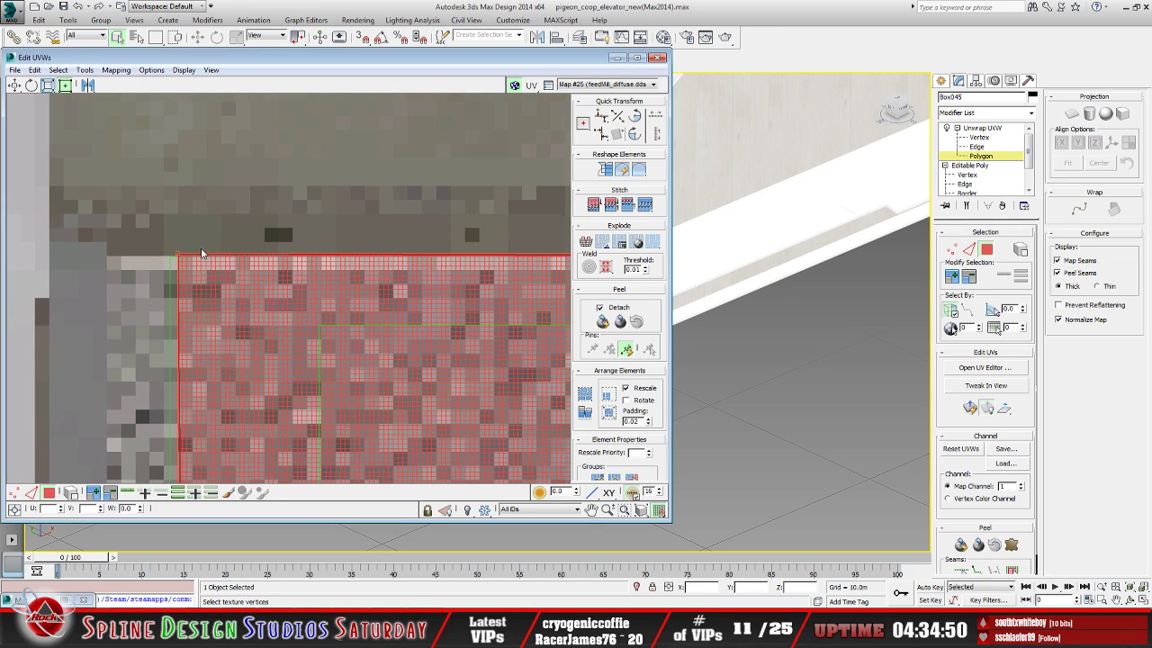
{"action": "scroll", "coordinate": [209, 259], "scroll_direction": "up", "scroll_amount": 2}
{"action": "left_click_drag", "start_coordinate": [156, 247], "coordinate": [145, 255]}
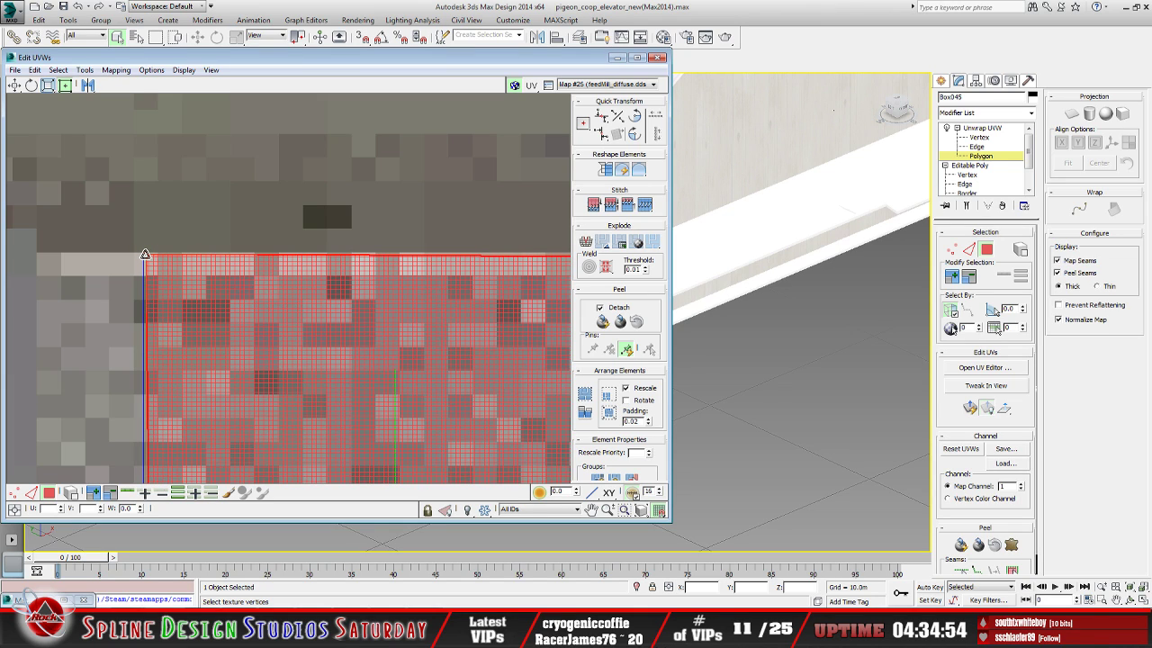
Stretch the left-facing wall's UV face from its upper-right corner outward to the outermost outline's corner
{"action": "scroll", "coordinate": [210, 303], "scroll_direction": "down", "scroll_amount": 8}
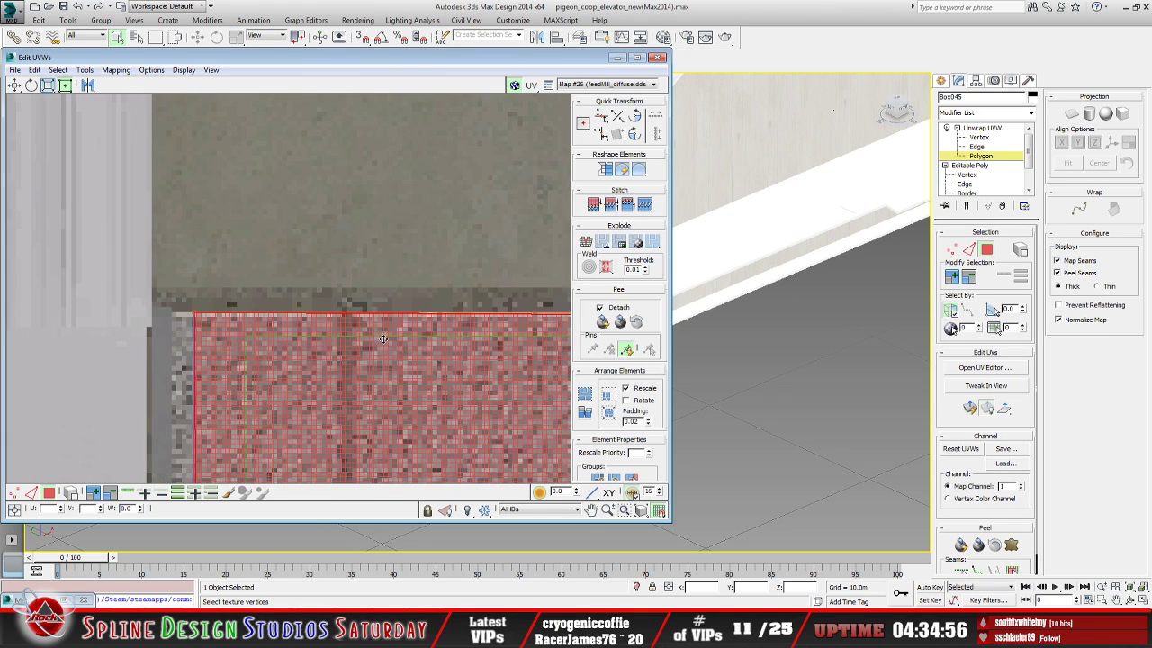
{"action": "middle_click_drag", "start_coordinate": [409, 310], "coordinate": [367, 281]}
{"action": "scroll", "coordinate": [378, 297], "scroll_direction": "up", "scroll_amount": 6}
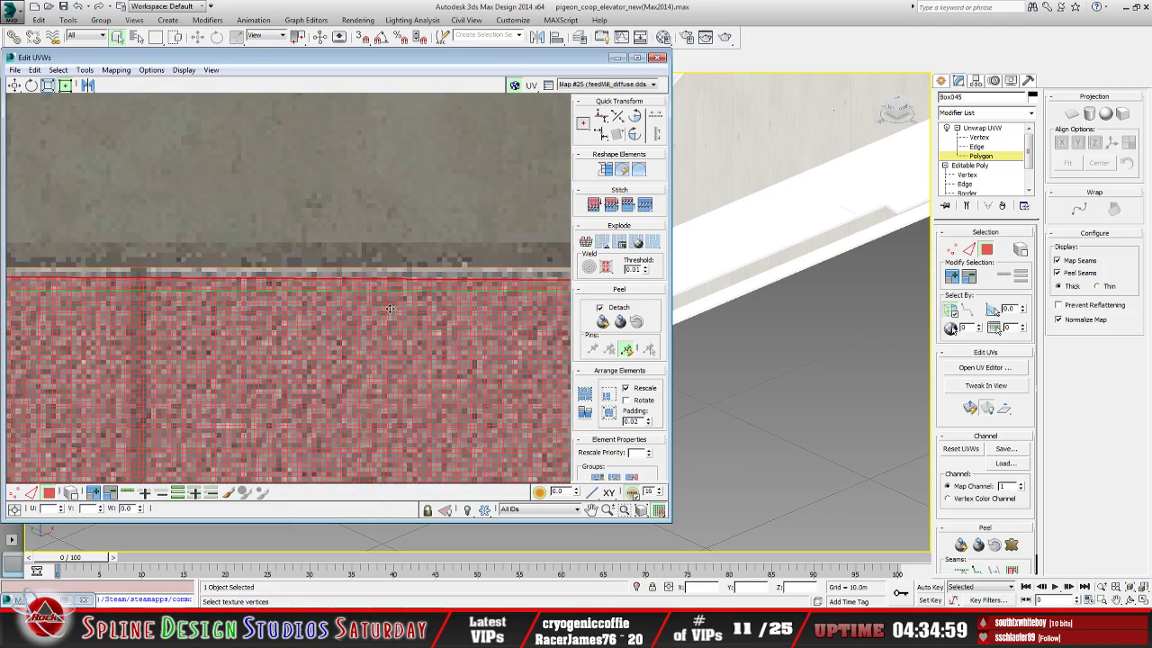
{"action": "scroll", "coordinate": [398, 315], "scroll_direction": "up", "scroll_amount": 4}
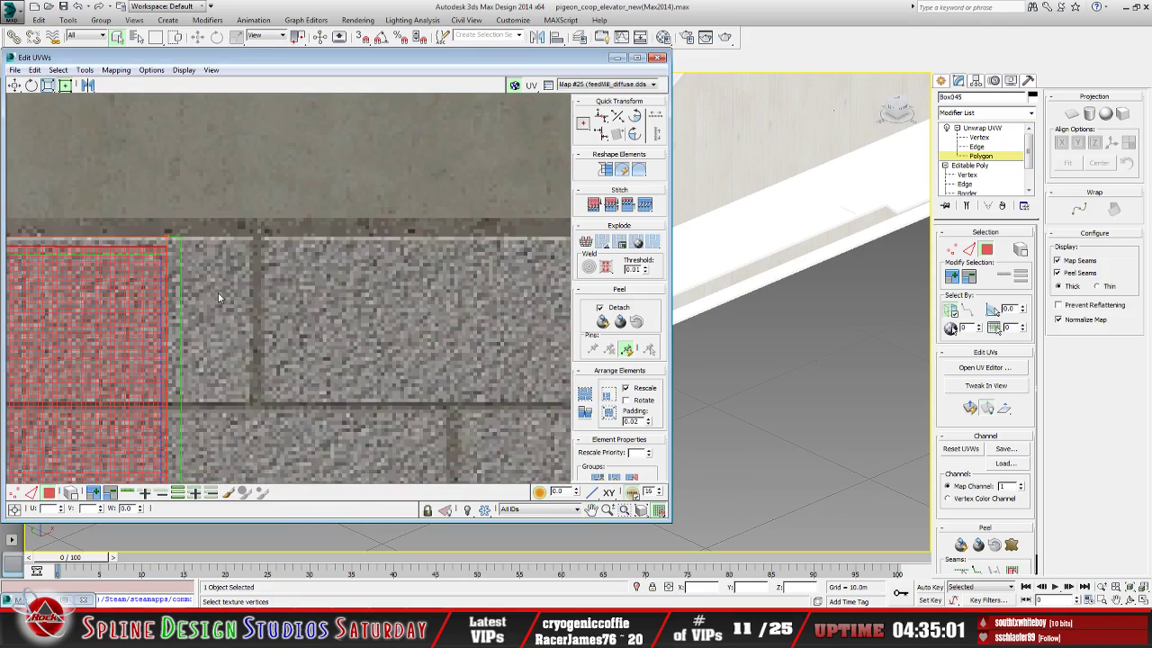
{"action": "scroll", "coordinate": [316, 242], "scroll_direction": "up", "scroll_amount": 4}
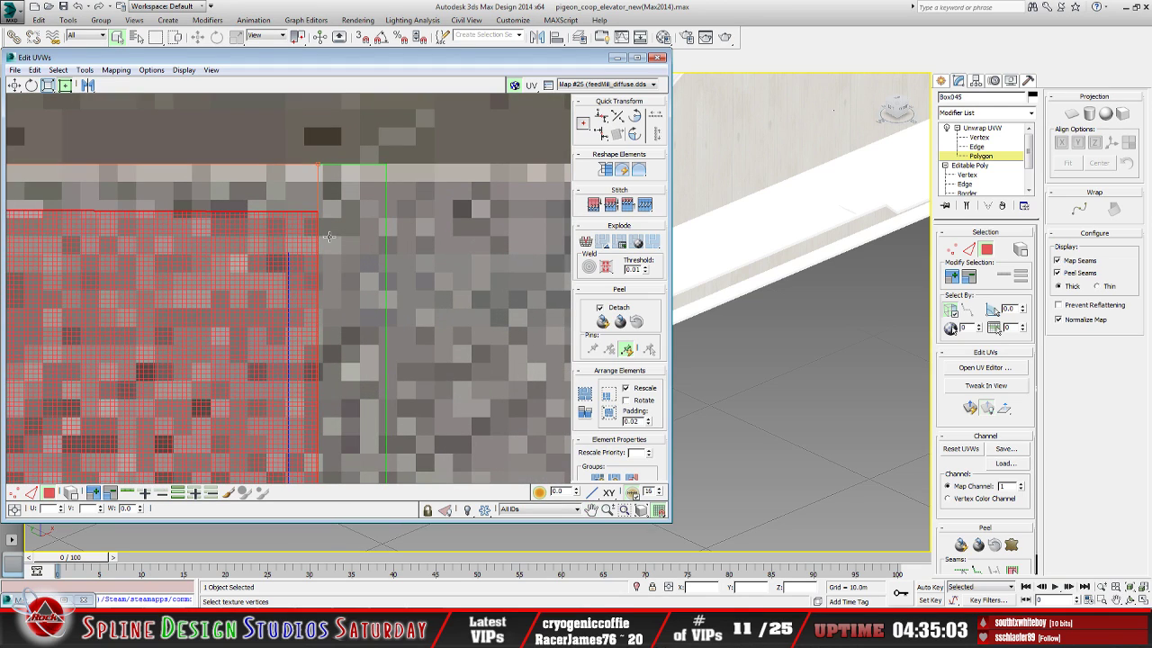
{"action": "middle_click_drag", "start_coordinate": [329, 234], "coordinate": [324, 276]}
{"action": "left_click_drag", "start_coordinate": [312, 203], "coordinate": [380, 157]}
Extend the left-facing wall's UV face from its lower-right corner down to the outermost outline's lower edge
{"action": "scroll", "coordinate": [375, 174], "scroll_direction": "up", "scroll_amount": 10}
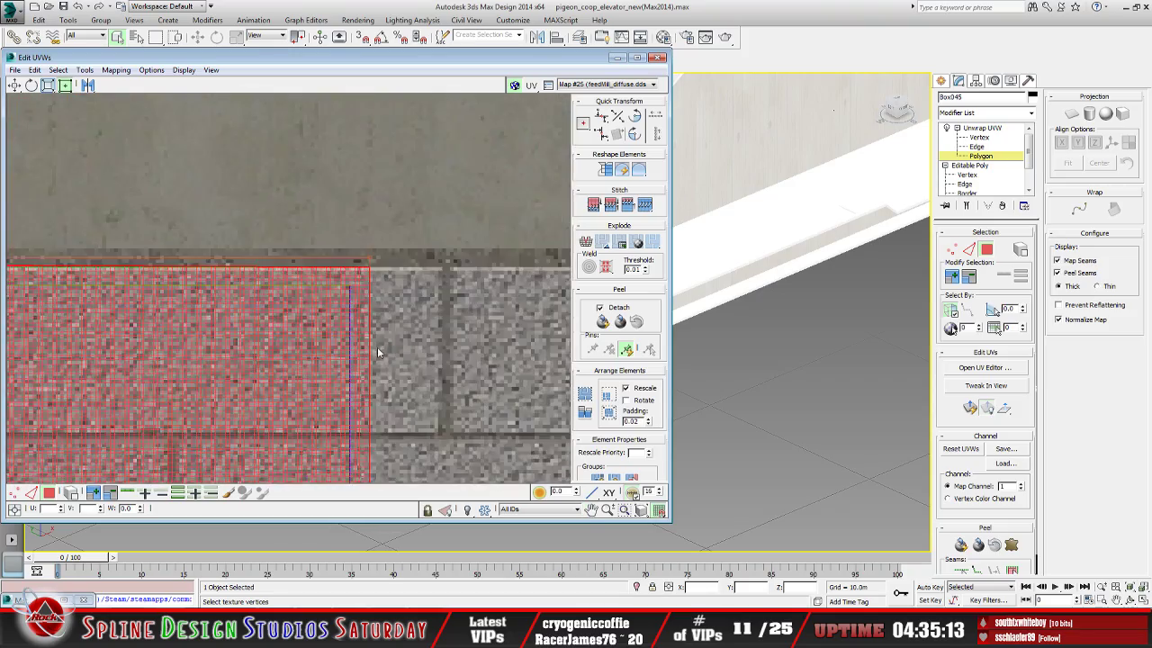
{"action": "scroll", "coordinate": [336, 330], "scroll_direction": "down", "scroll_amount": 3}
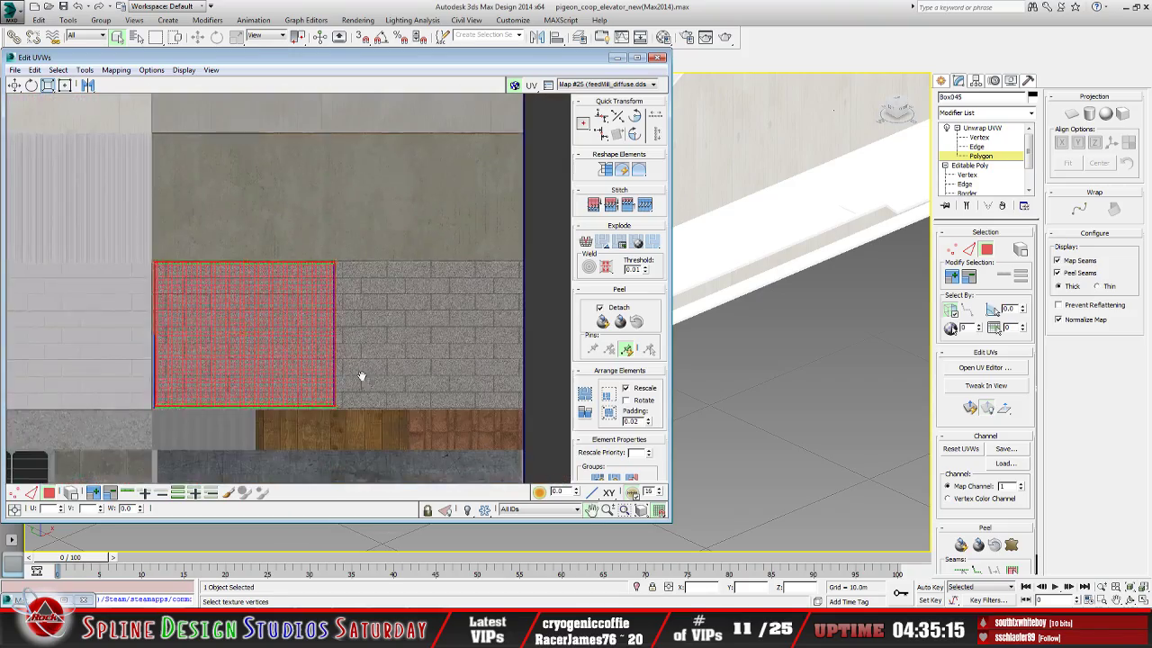
{"action": "scroll", "coordinate": [319, 283], "scroll_direction": "up", "scroll_amount": 4}
{"action": "scroll", "coordinate": [334, 261], "scroll_direction": "up", "scroll_amount": 4}
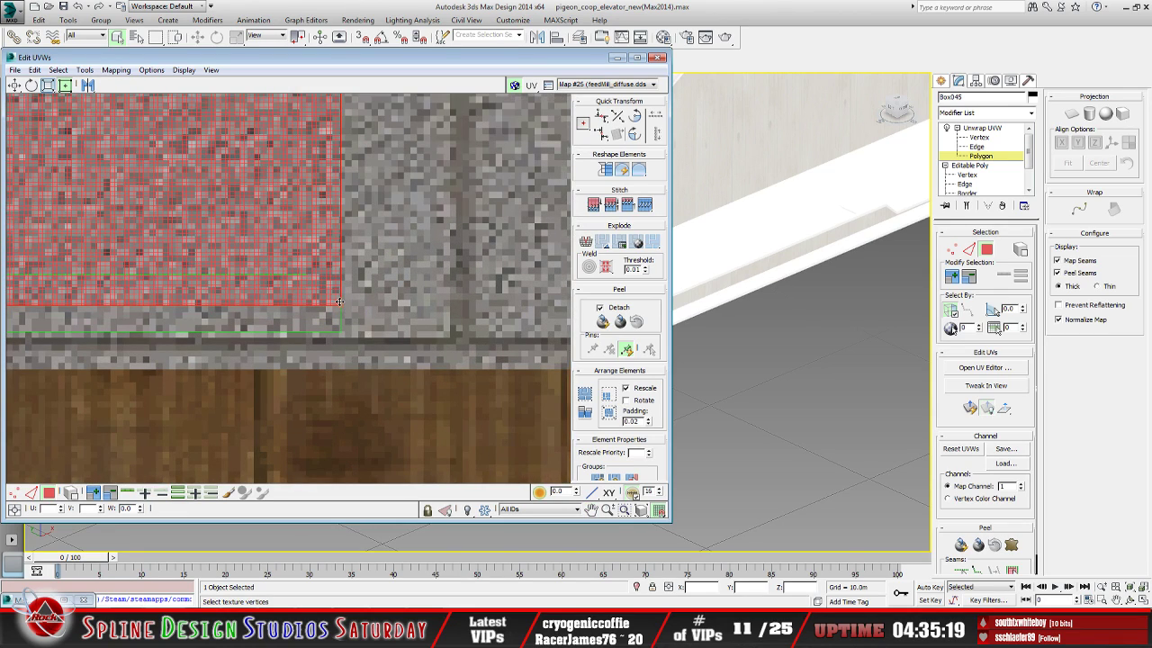
{"action": "left_click_drag", "start_coordinate": [338, 306], "coordinate": [339, 331]}
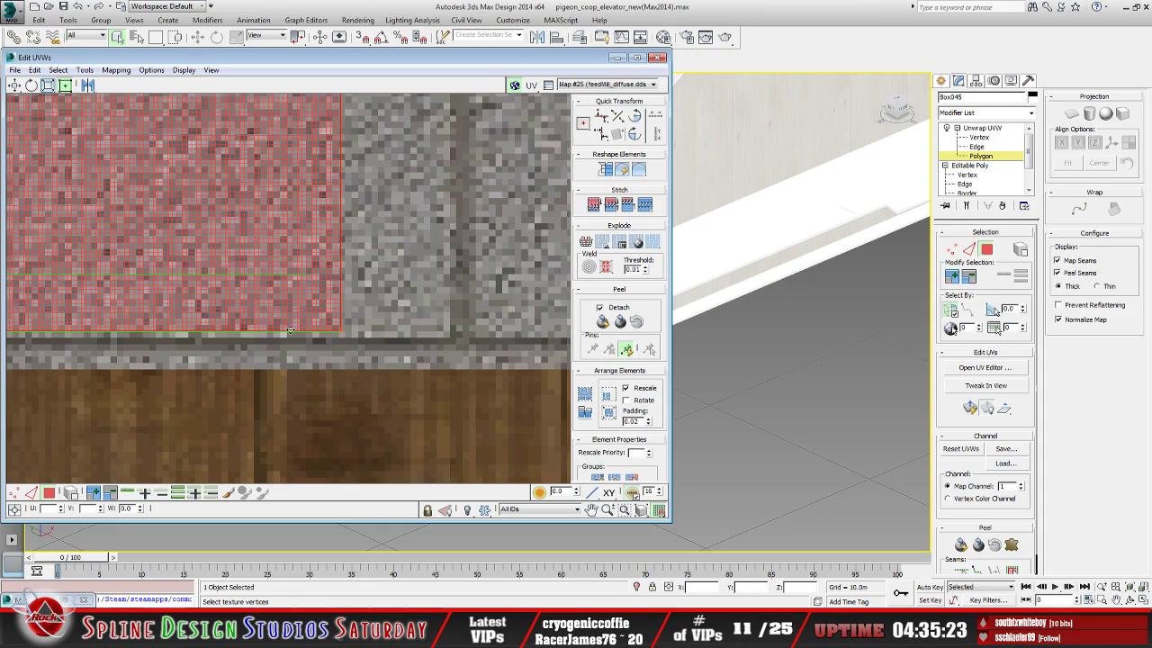
Widen the left-facing wall's UV face from its lower-left corner toward the outer edge of the concrete blocks
{"action": "scroll", "coordinate": [294, 331], "scroll_direction": "down", "scroll_amount": 4}
{"action": "middle_click_drag", "start_coordinate": [270, 342], "coordinate": [225, 354]}
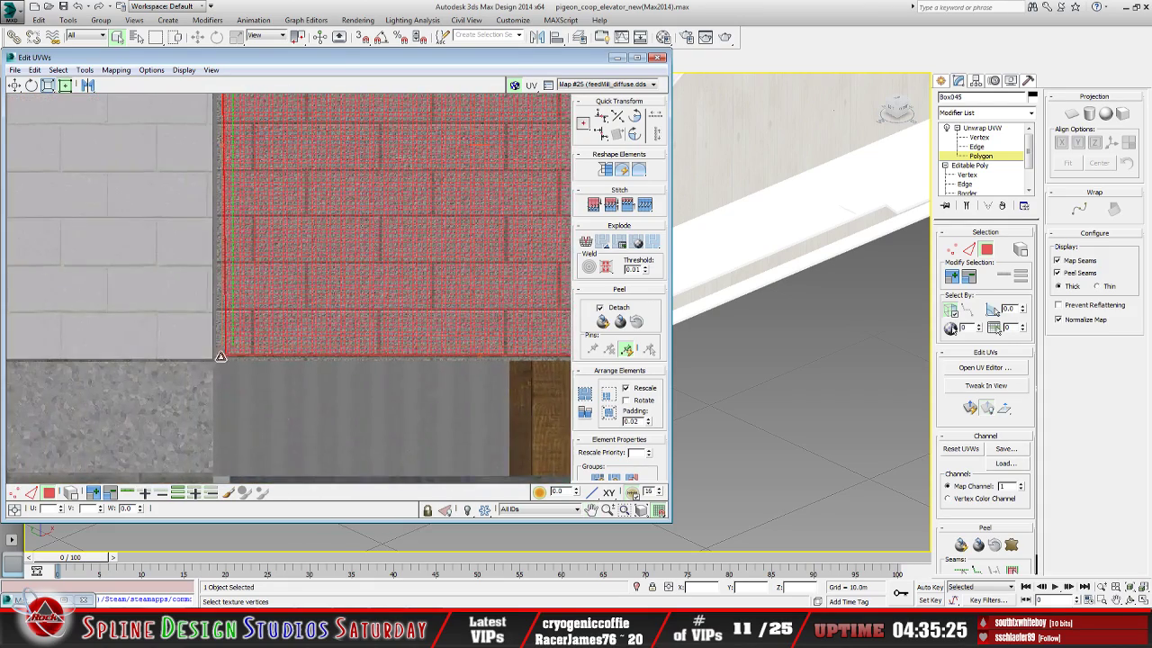
{"action": "scroll", "coordinate": [225, 354], "scroll_direction": "up", "scroll_amount": 6}
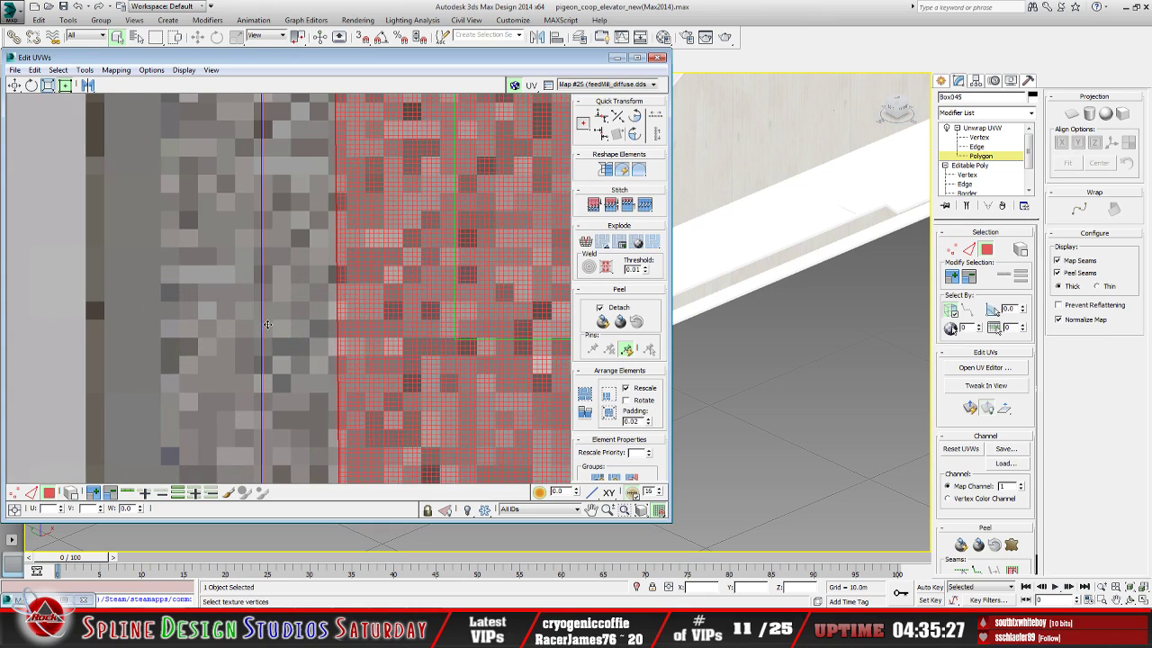
{"action": "middle_click_drag", "start_coordinate": [269, 331], "coordinate": [260, 294]}
{"action": "left_click_drag", "start_coordinate": [205, 351], "coordinate": [128, 356]}
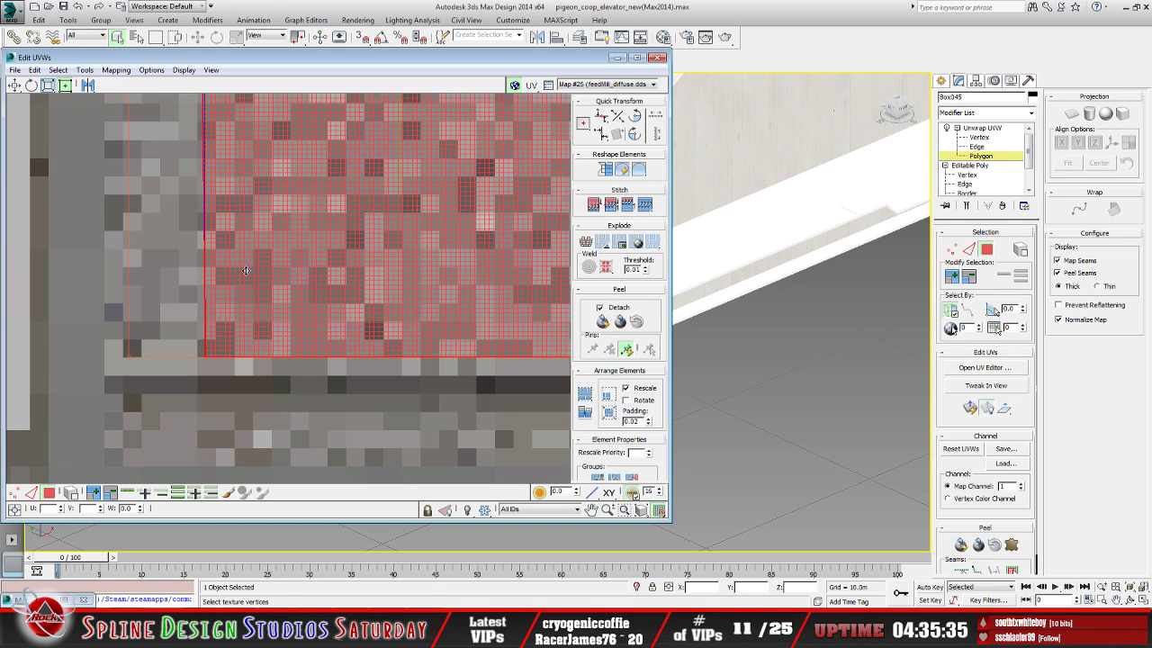
Select the block building's right-facing front wall and stretch its UV face's upper-left corner onto the other wall's UV corner
{"action": "scroll", "coordinate": [128, 355], "scroll_direction": "up", "scroll_amount": 3}
{"action": "middle_click_drag", "start_coordinate": [283, 343], "coordinate": [271, 317]}
{"action": "scroll", "coordinate": [259, 376], "scroll_direction": "up", "scroll_amount": 3}
{"action": "middle_click_drag", "start_coordinate": [258, 376], "coordinate": [291, 220]}
{"action": "scroll", "coordinate": [291, 220], "scroll_direction": "up", "scroll_amount": 2}
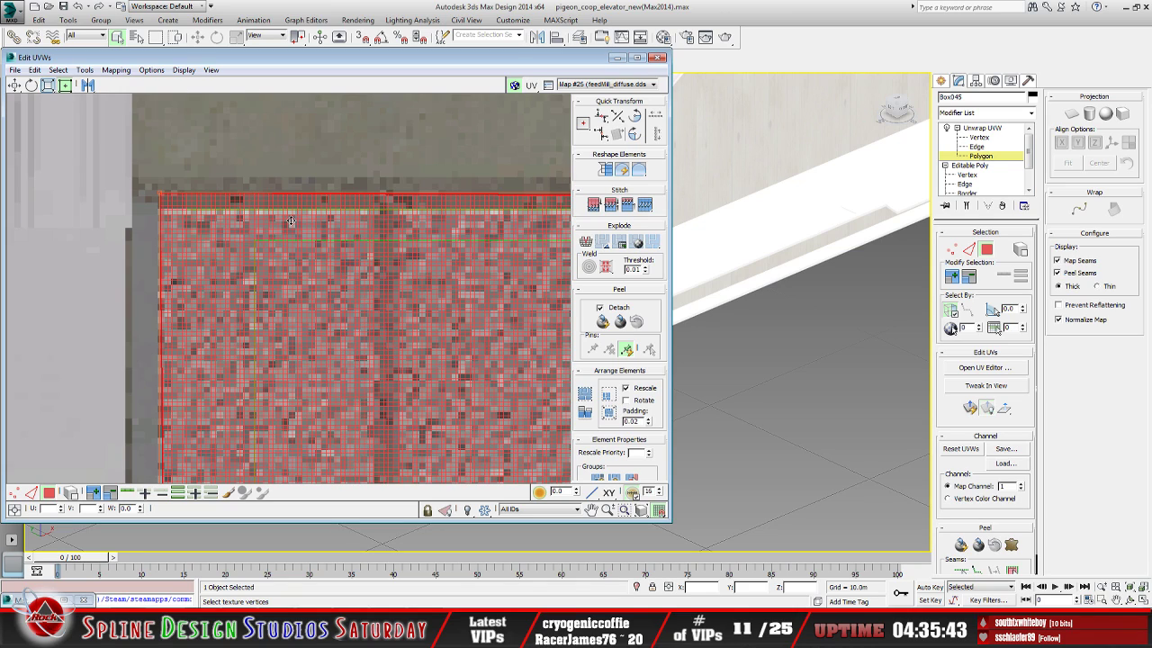
{"action": "left_click", "coordinate": [615, 58]}
{"action": "left_click", "coordinate": [418, 371]}
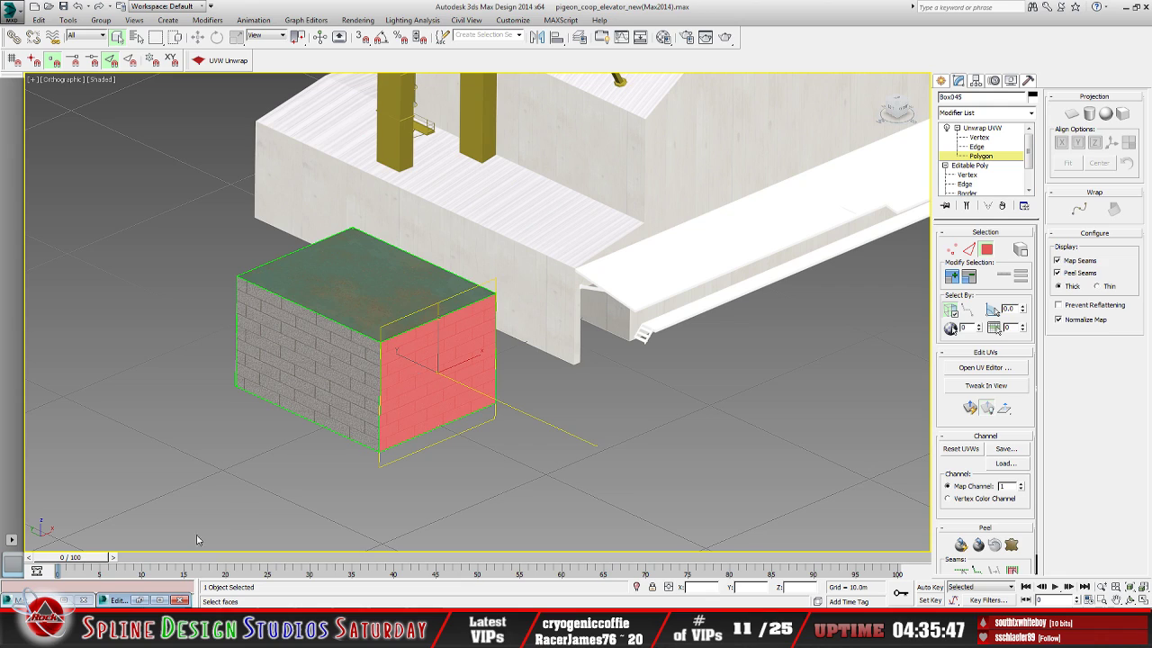
{"action": "left_click", "coordinate": [137, 602]}
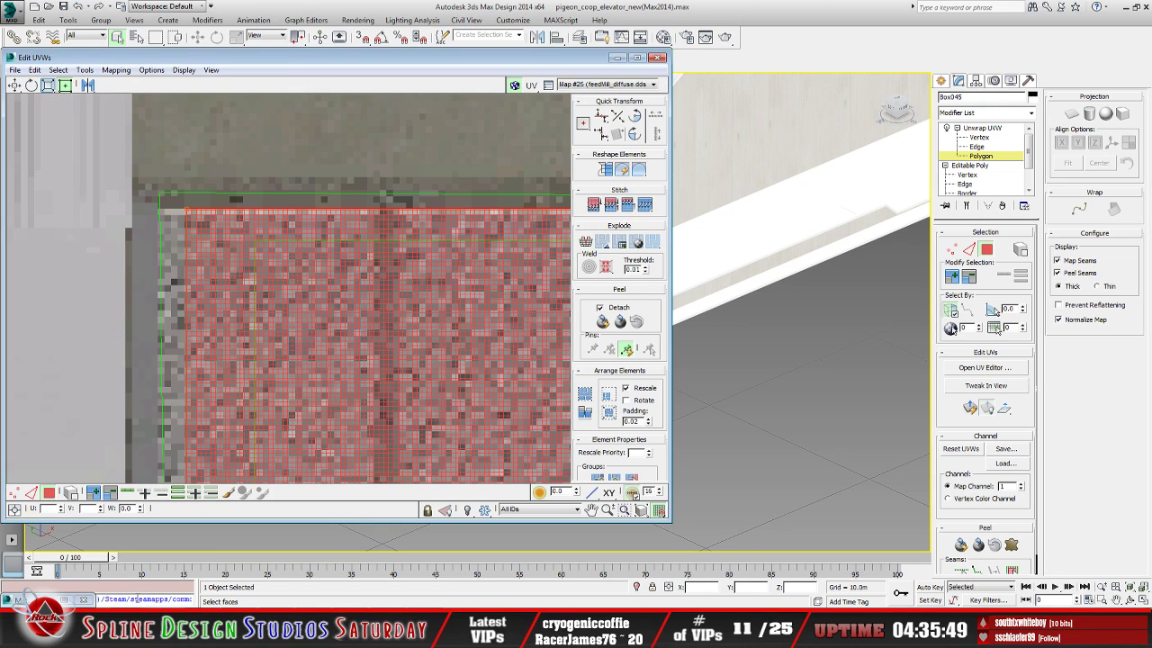
{"action": "left_click_drag", "start_coordinate": [189, 210], "coordinate": [163, 194]}
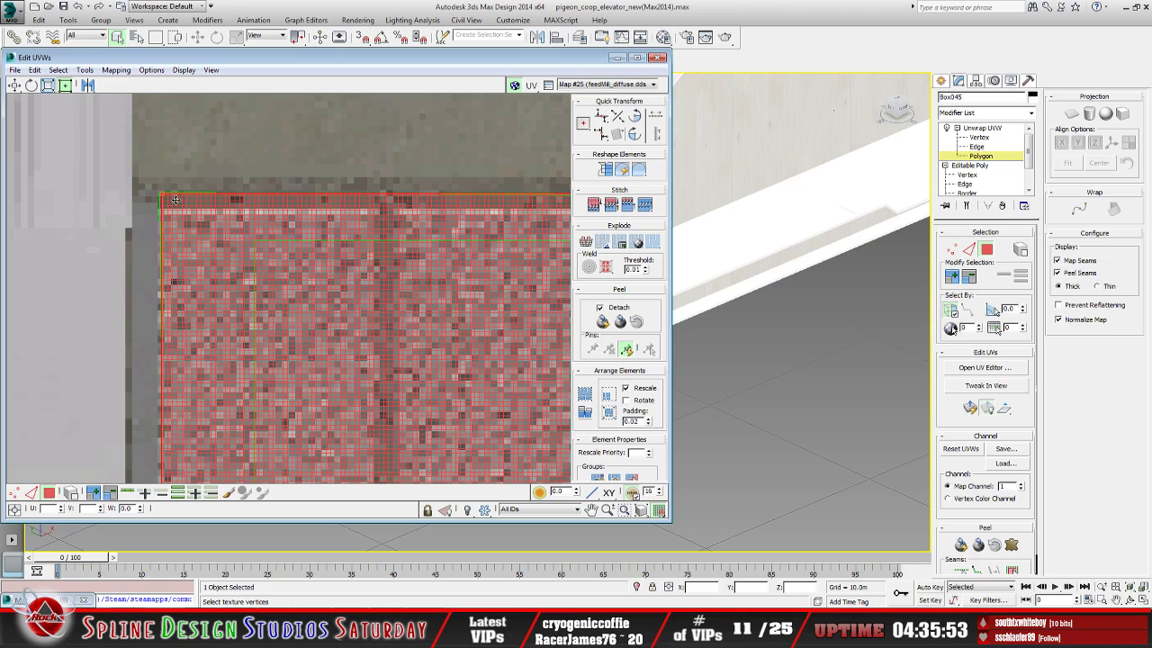
Fit the right-facing wall's UV face to the concrete blocks' upper and lower edges at its upper-right and lower-right corners
{"action": "scroll", "coordinate": [374, 273], "scroll_direction": "down", "scroll_amount": 6}
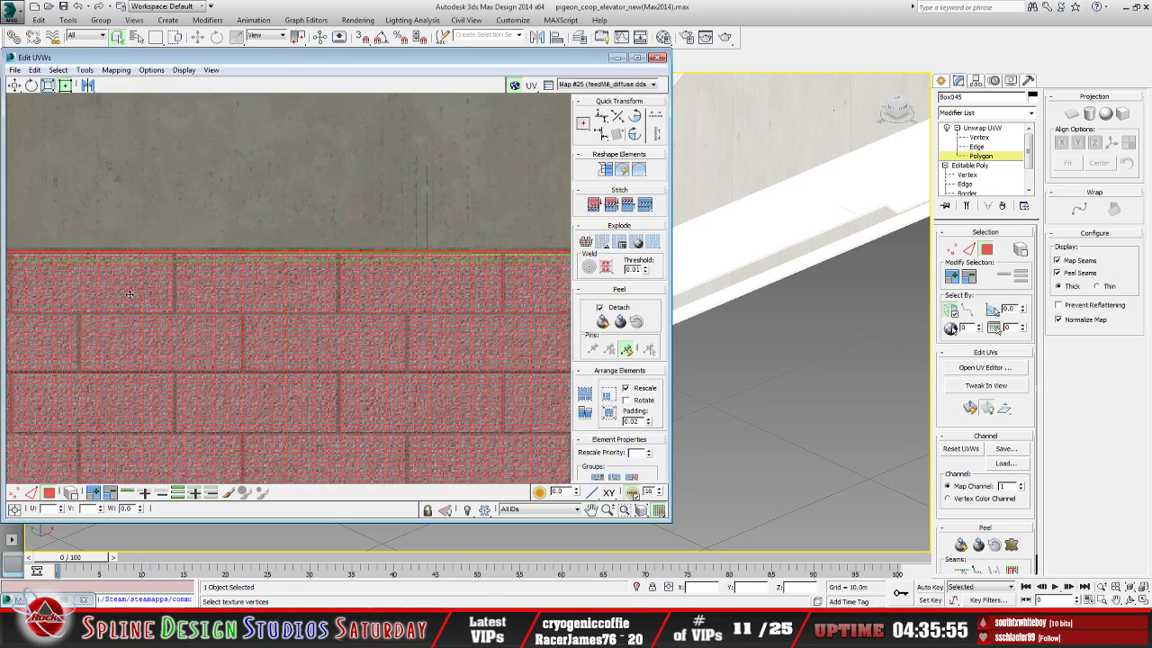
{"action": "scroll", "coordinate": [309, 299], "scroll_direction": "up", "scroll_amount": 5}
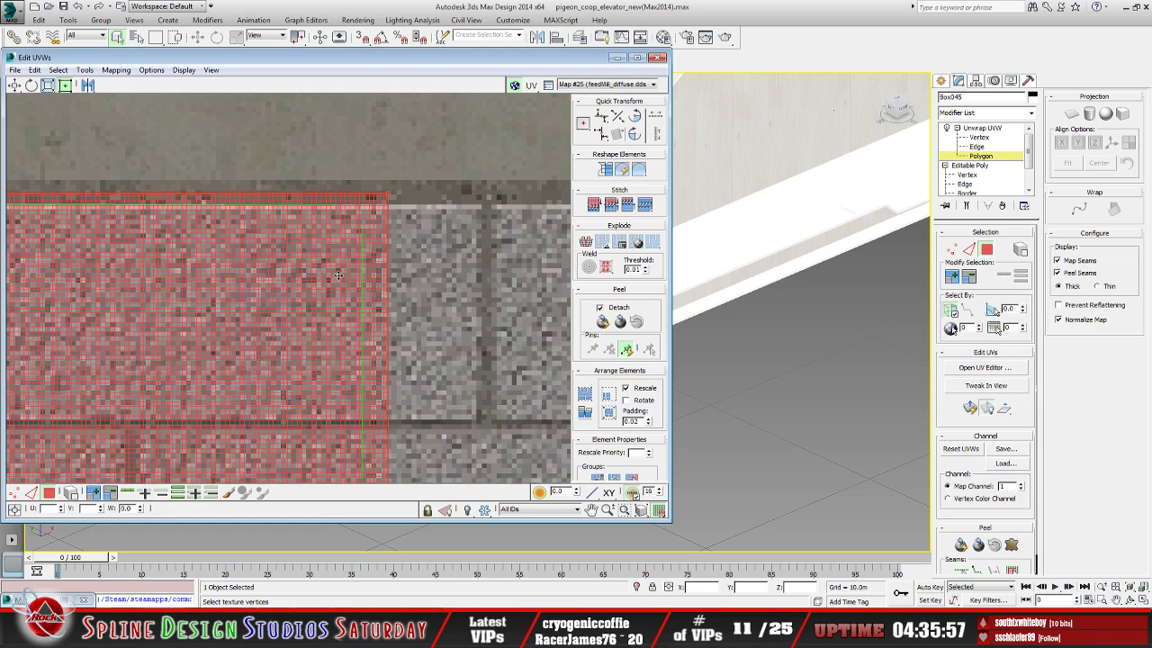
{"action": "left_click_drag", "start_coordinate": [406, 144], "coordinate": [406, 164]}
{"action": "scroll", "coordinate": [387, 247], "scroll_direction": "down", "scroll_amount": 8}
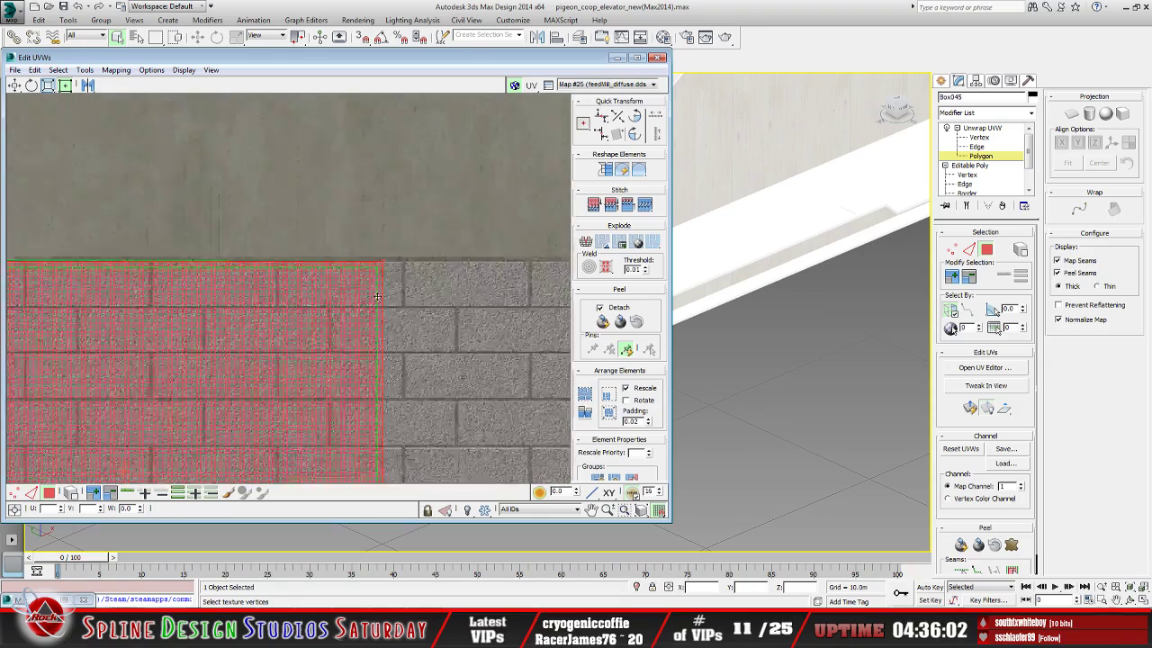
{"action": "scroll", "coordinate": [342, 276], "scroll_direction": "up", "scroll_amount": 8}
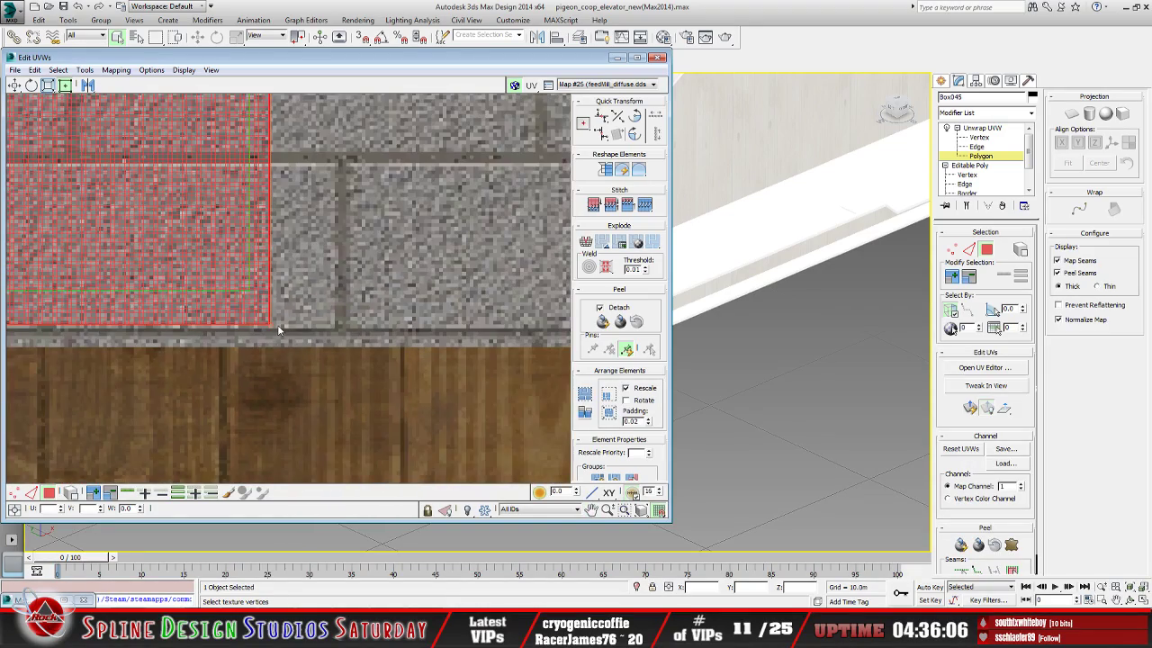
{"action": "mouse_move", "coordinate": [279, 330]}
{"action": "left_mouse_down"}
{"action": "mouse_move", "coordinate": [259, 297]}
{"action": "mouse_move", "coordinate": [271, 322]}
{"action": "left_mouse_up"}
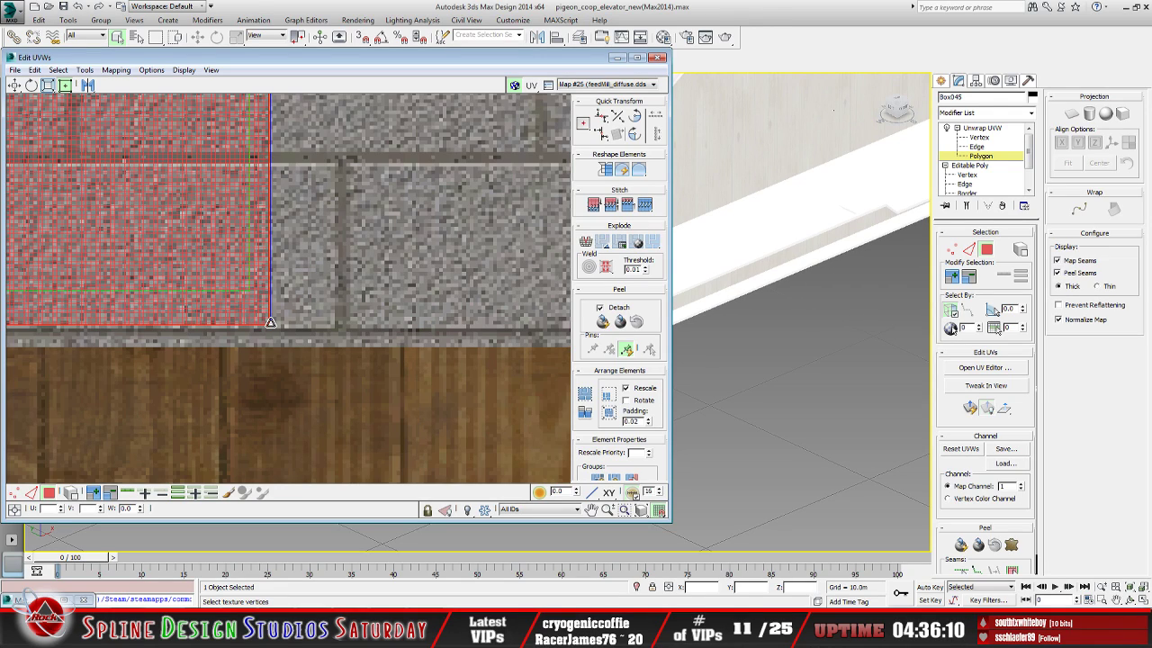
Pull the right-facing wall's UV face inward at its lower-left corner onto the other wall outline's left edge
{"action": "middle_click_drag", "start_coordinate": [223, 327], "coordinate": [502, 337]}
{"action": "scroll", "coordinate": [501, 337], "scroll_direction": "down", "scroll_amount": 3}
{"action": "scroll", "coordinate": [360, 334], "scroll_direction": "up", "scroll_amount": 5}
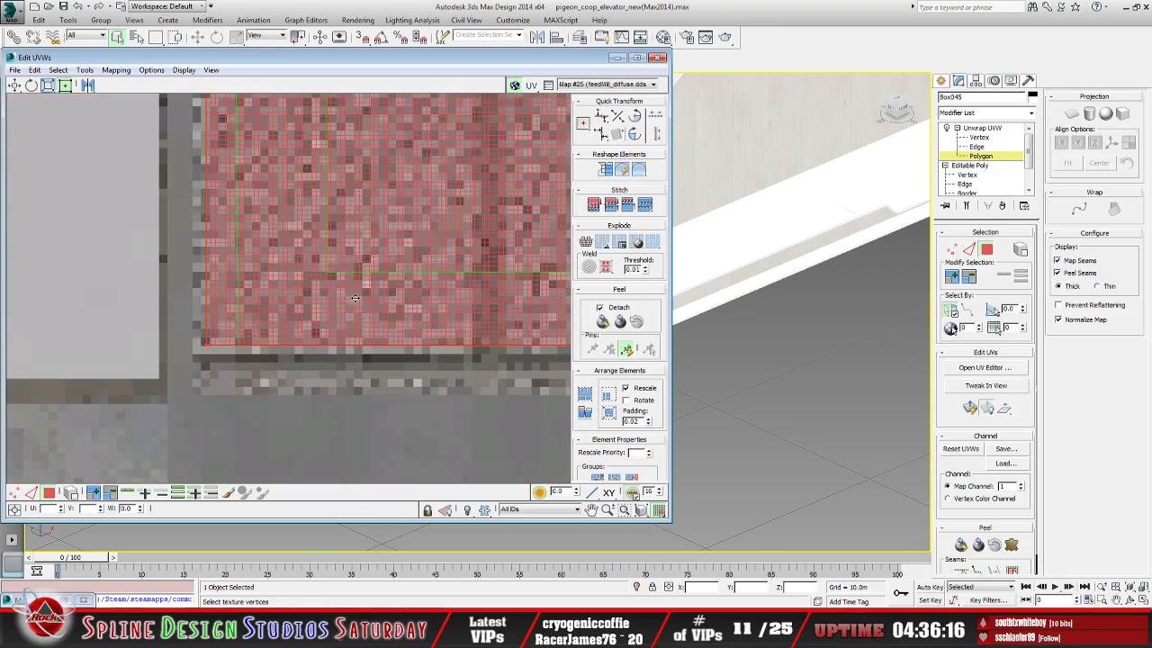
{"action": "left_click_drag", "start_coordinate": [204, 345], "coordinate": [235, 345]}
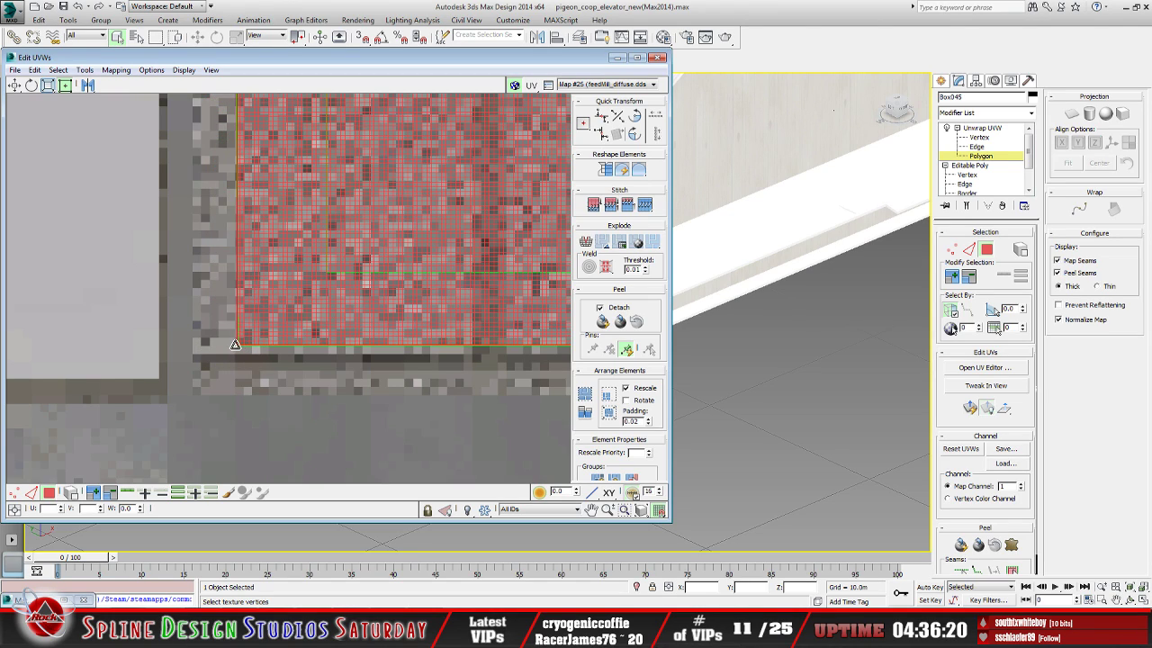
{"action": "scroll", "coordinate": [254, 324], "scroll_direction": "down", "scroll_amount": 8}
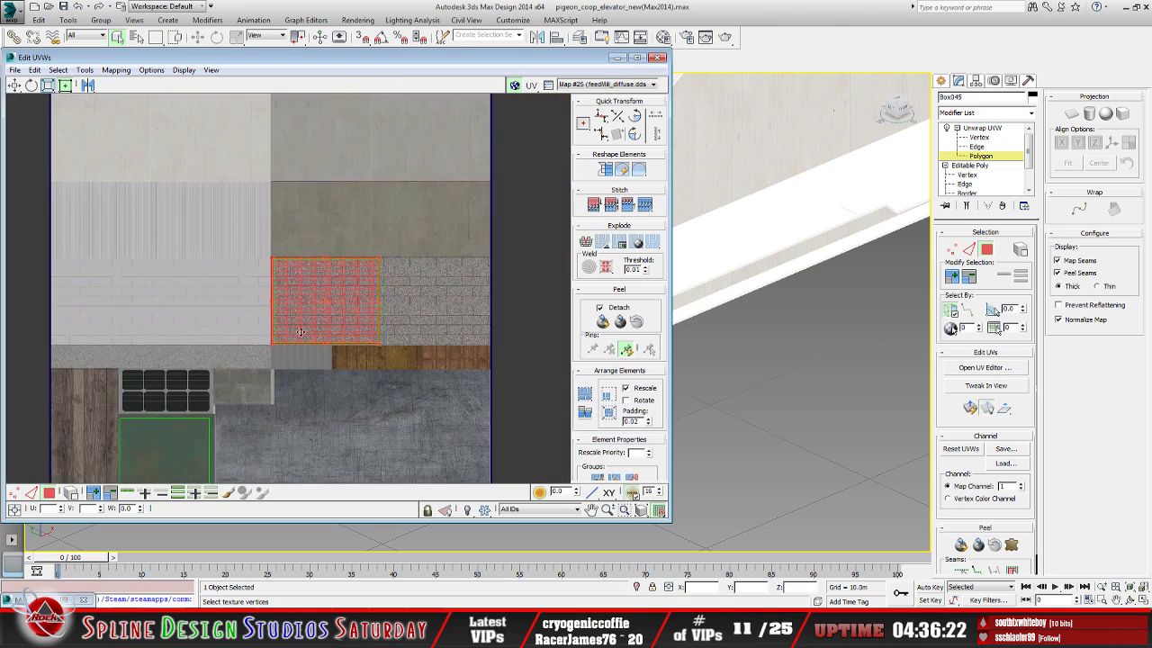
Select the block building's third wall on its far side and stretch its UV face's lower-left corner onto the other walls' UV corner
{"action": "left_click", "coordinate": [617, 57]}
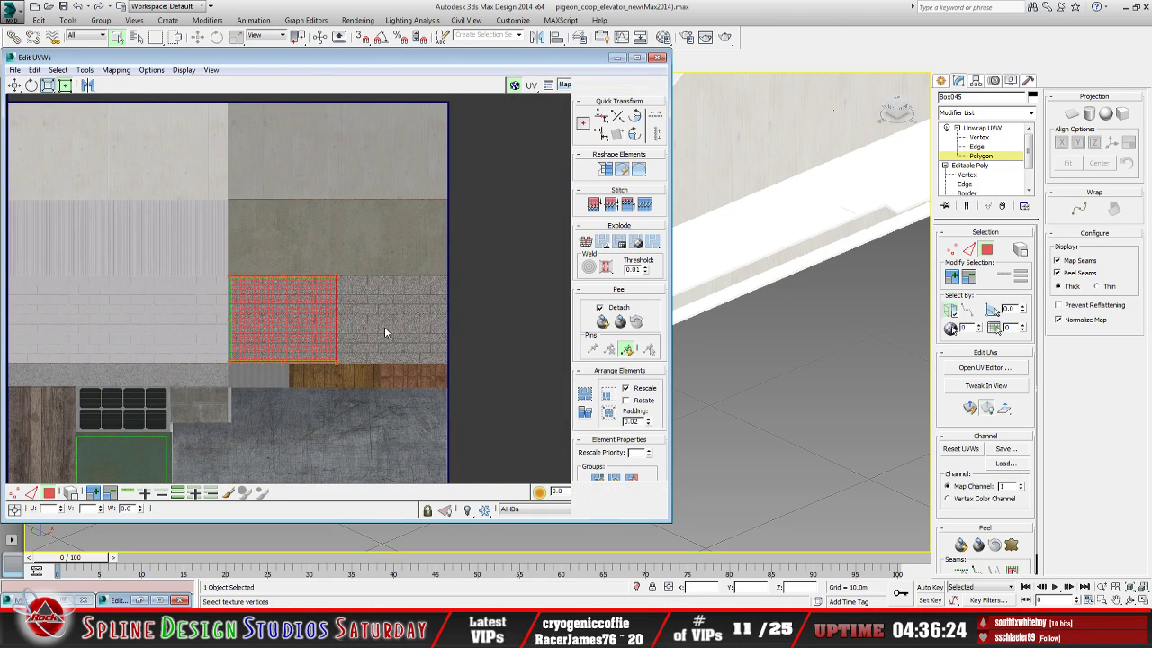
{"action": "left_click", "coordinate": [1130, 600]}
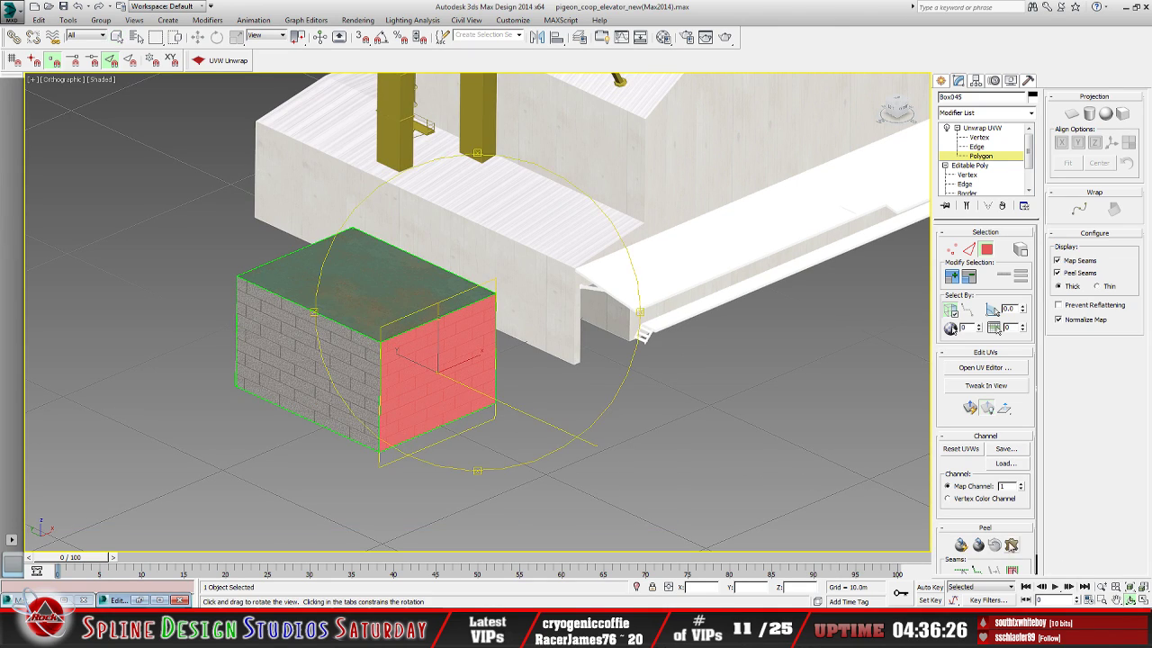
{"action": "left_click_drag", "start_coordinate": [439, 363], "coordinate": [438, 297]}
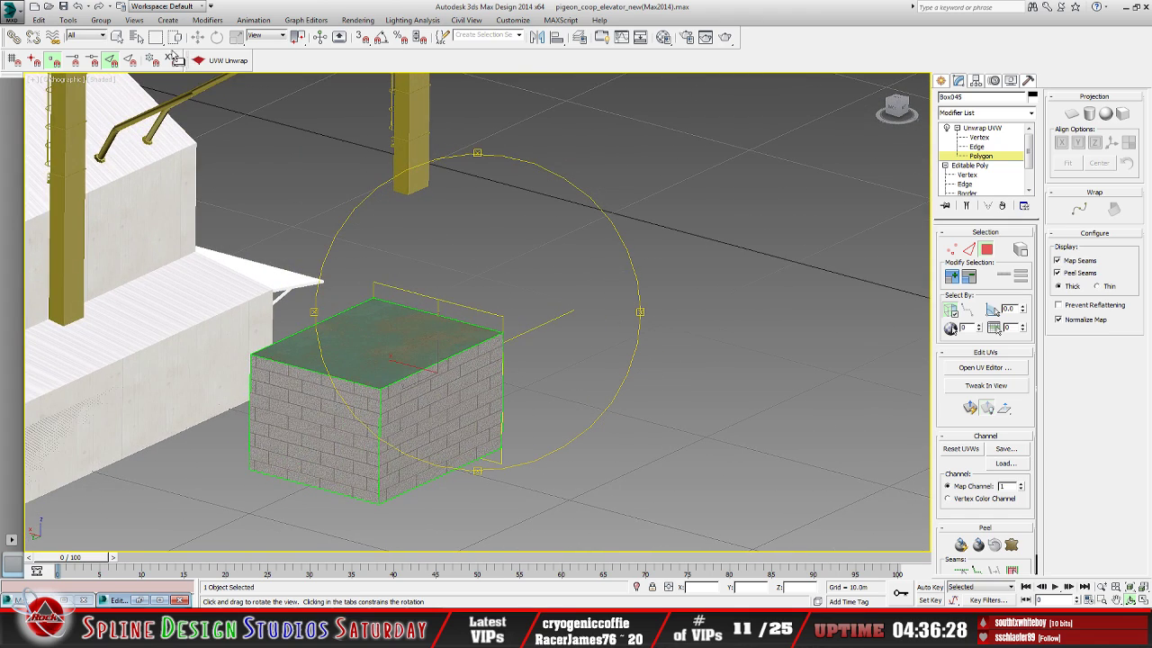
{"action": "left_click", "coordinate": [117, 37]}
{"action": "left_click", "coordinate": [322, 437]}
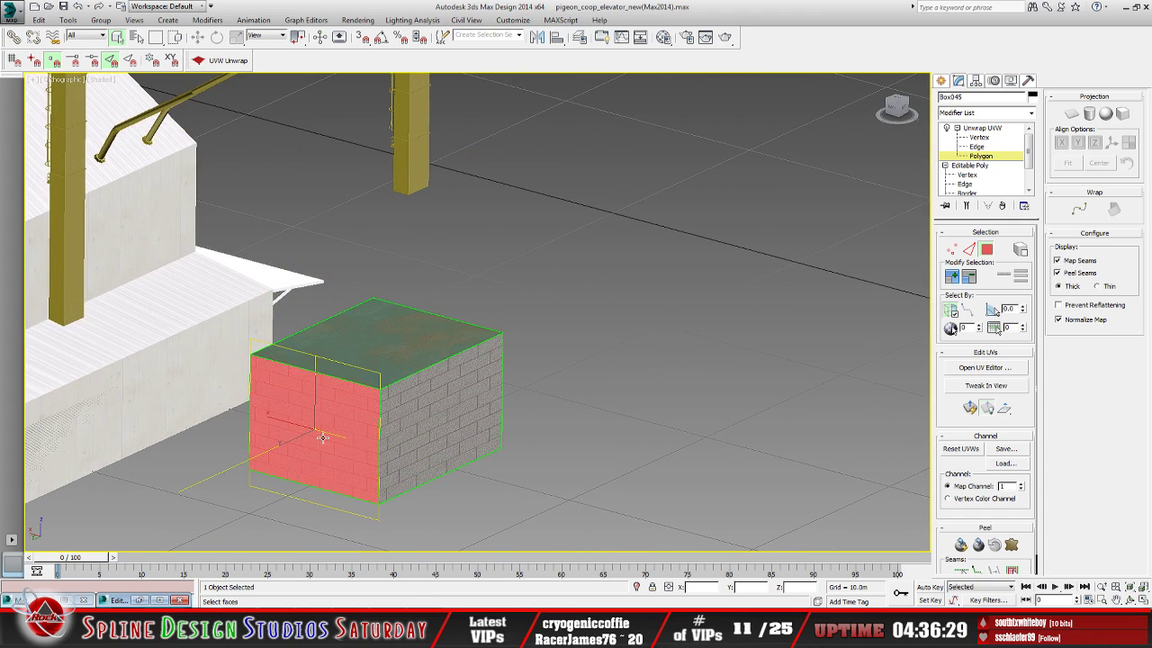
{"action": "left_click", "coordinate": [142, 600]}
{"action": "scroll", "coordinate": [248, 423], "scroll_direction": "up", "scroll_amount": 8}
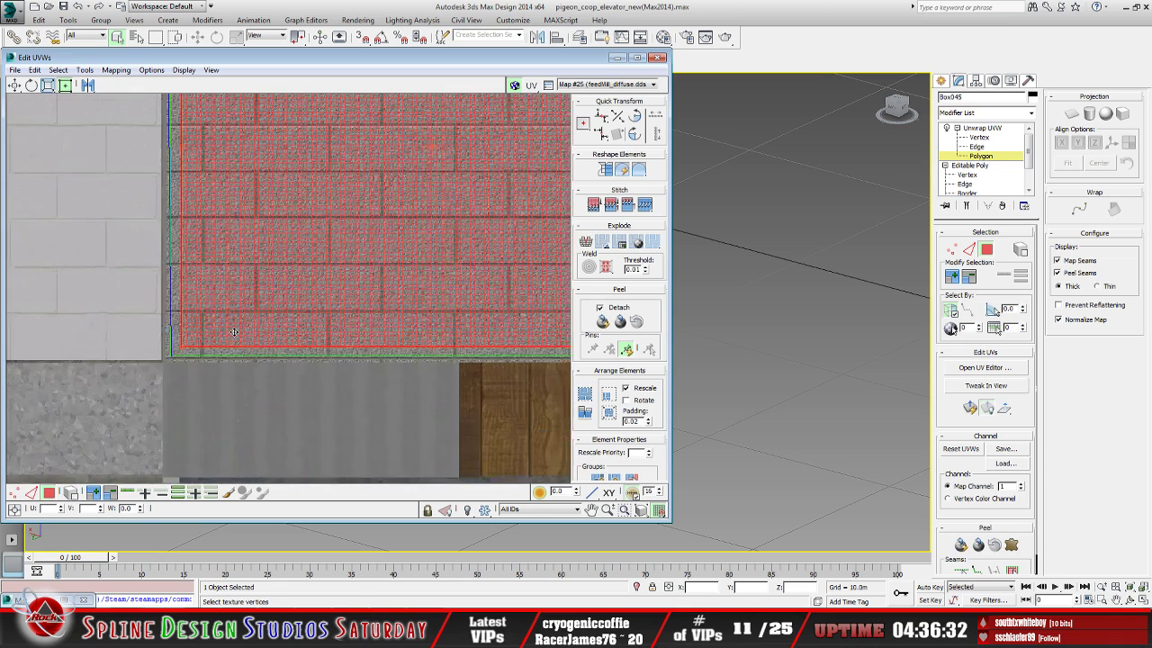
{"action": "middle_click_drag", "start_coordinate": [233, 333], "coordinate": [401, 431]}
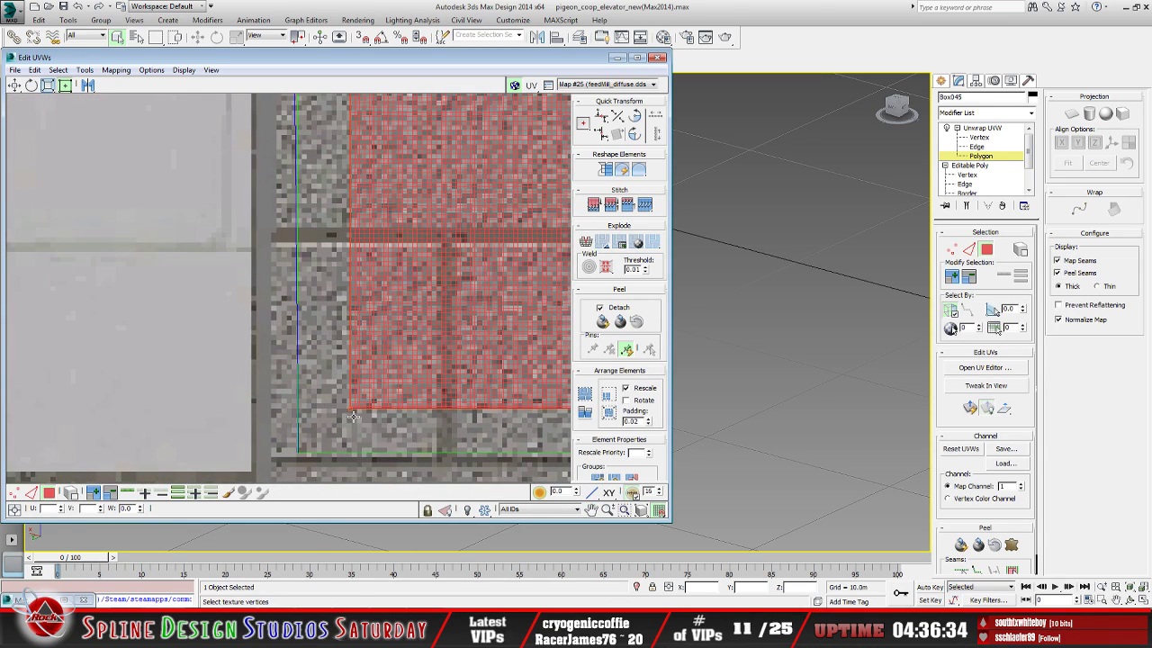
{"action": "left_click_drag", "start_coordinate": [351, 410], "coordinate": [299, 455]}
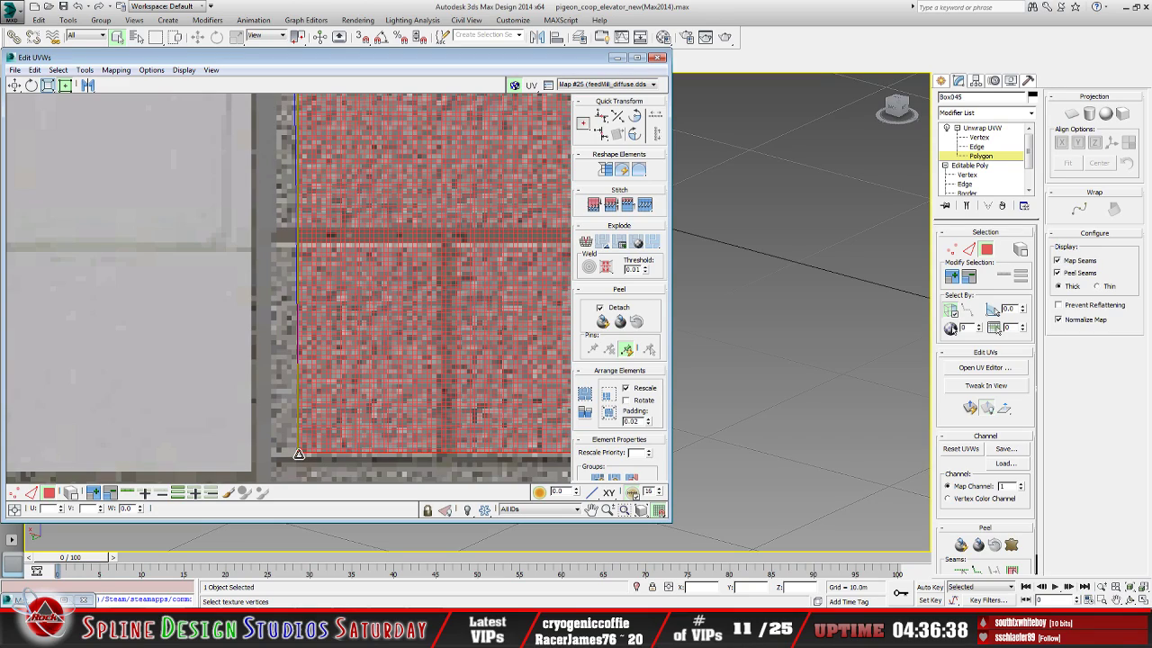
Raise the third wall's UV face at its upper-left corner to the upper edge of the concrete blocks
{"action": "middle_click_drag", "start_coordinate": [318, 271], "coordinate": [264, 340]}
{"action": "scroll", "coordinate": [270, 280], "scroll_direction": "up", "scroll_amount": 3}
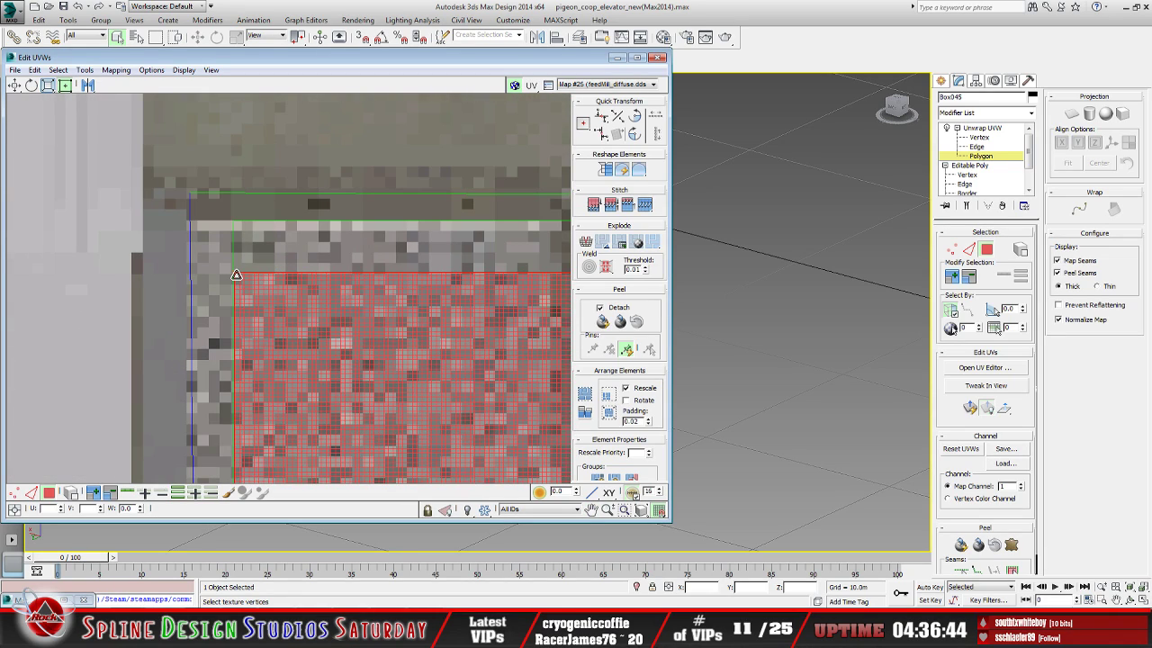
{"action": "left_click_drag", "start_coordinate": [236, 275], "coordinate": [234, 223]}
{"action": "scroll", "coordinate": [233, 223], "scroll_direction": "down", "scroll_amount": 5}
{"action": "middle_click_drag", "start_coordinate": [234, 225], "coordinate": [168, 298]}
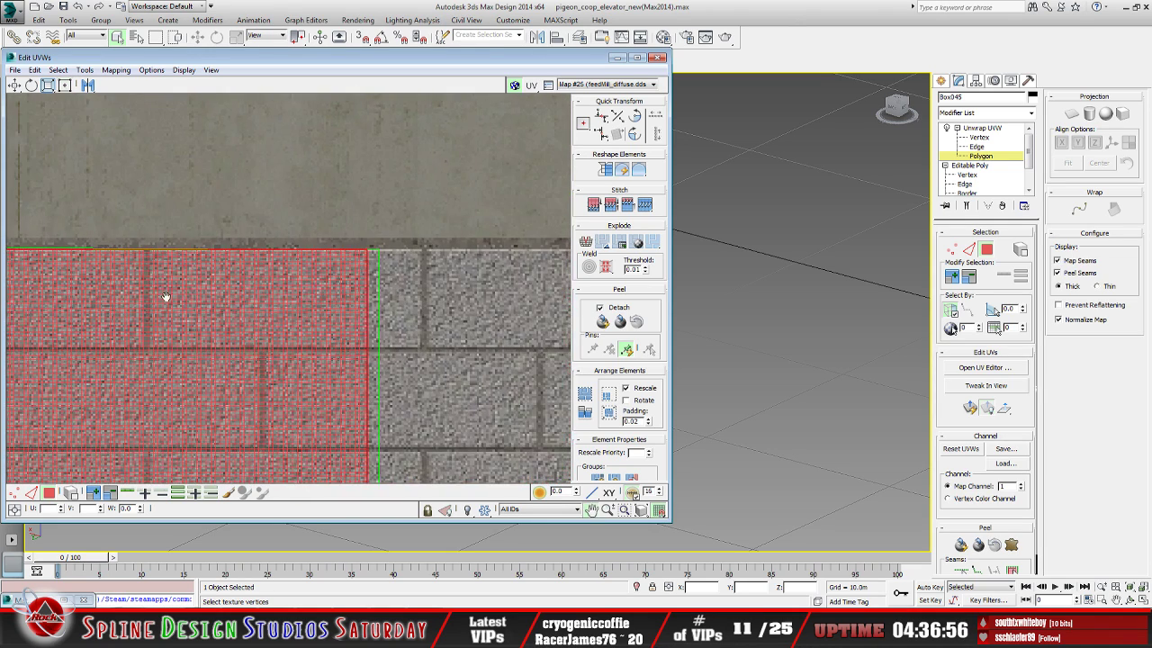
Widen the third wall's UV face from its upper-right corner to the neighbouring outline's right edge and align its lower-right corner
{"action": "middle_click_drag", "start_coordinate": [391, 290], "coordinate": [288, 293]}
{"action": "scroll", "coordinate": [287, 293], "scroll_direction": "up", "scroll_amount": 3}
{"action": "scroll", "coordinate": [288, 293], "scroll_direction": "up", "scroll_amount": 2}
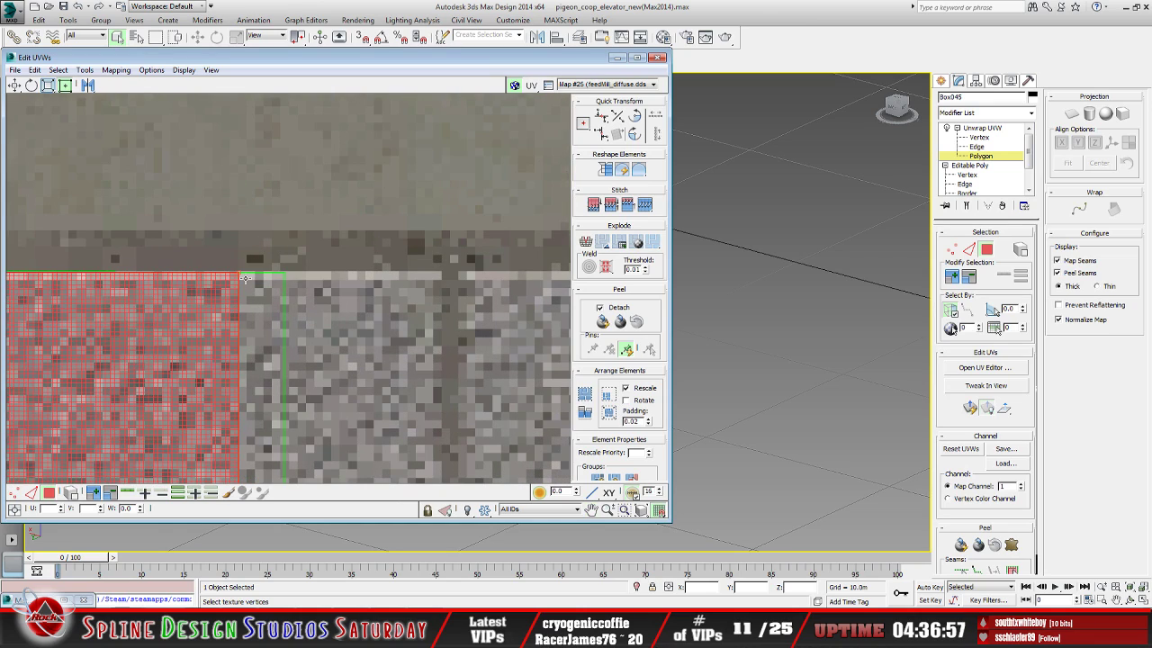
{"action": "left_click_drag", "start_coordinate": [238, 272], "coordinate": [286, 272]}
{"action": "scroll", "coordinate": [294, 312], "scroll_direction": "down", "scroll_amount": 8}
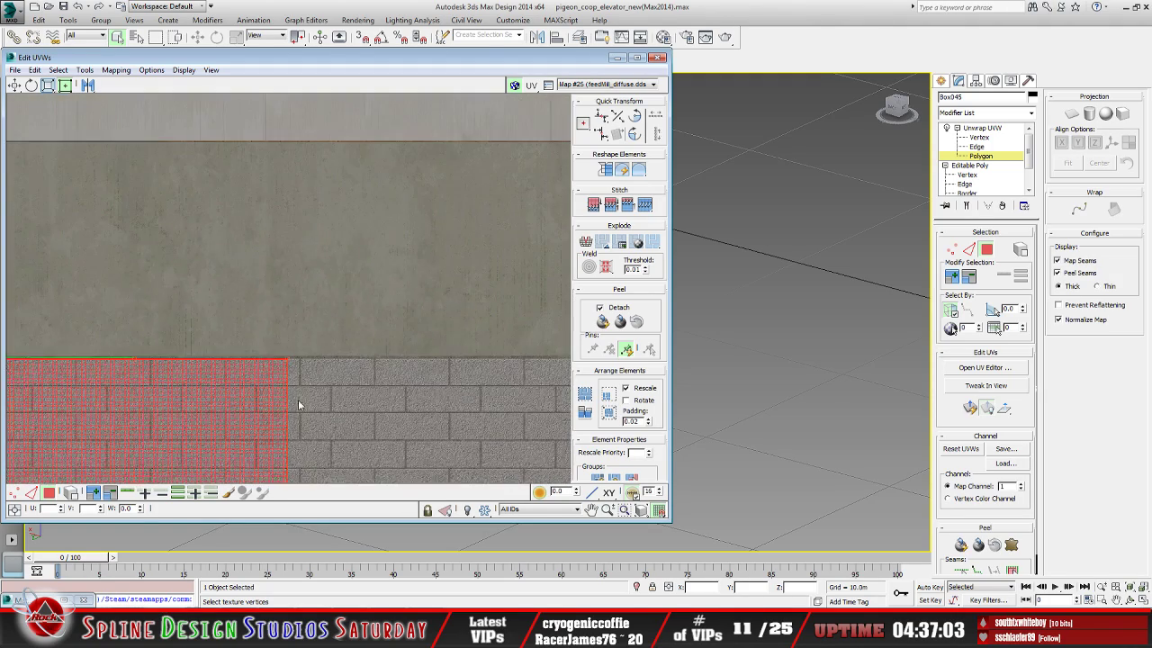
{"action": "scroll", "coordinate": [304, 355], "scroll_direction": "up", "scroll_amount": 8}
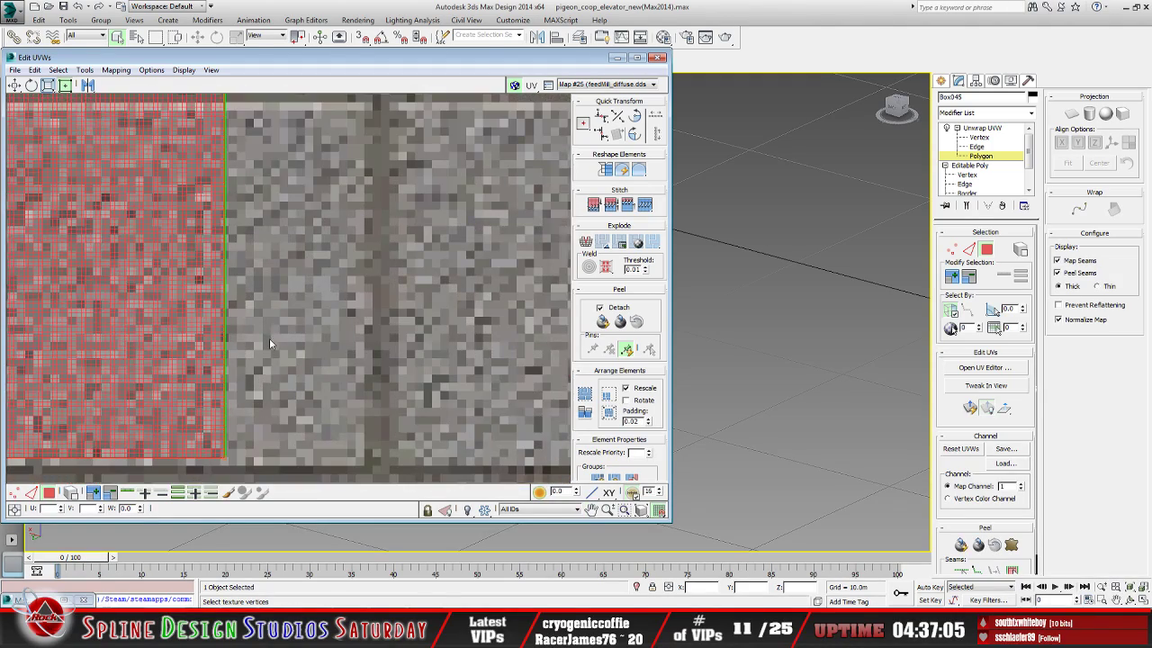
{"action": "left_click_drag", "start_coordinate": [269, 378], "coordinate": [270, 377]}
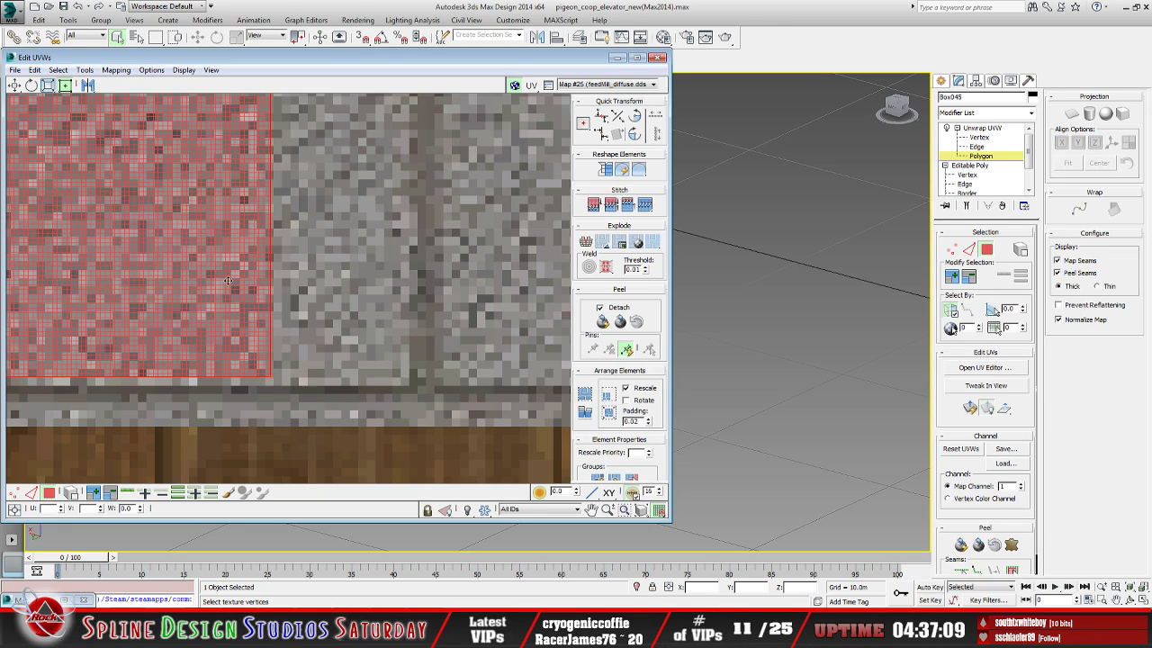
{"action": "scroll", "coordinate": [225, 283], "scroll_direction": "down", "scroll_amount": 6}
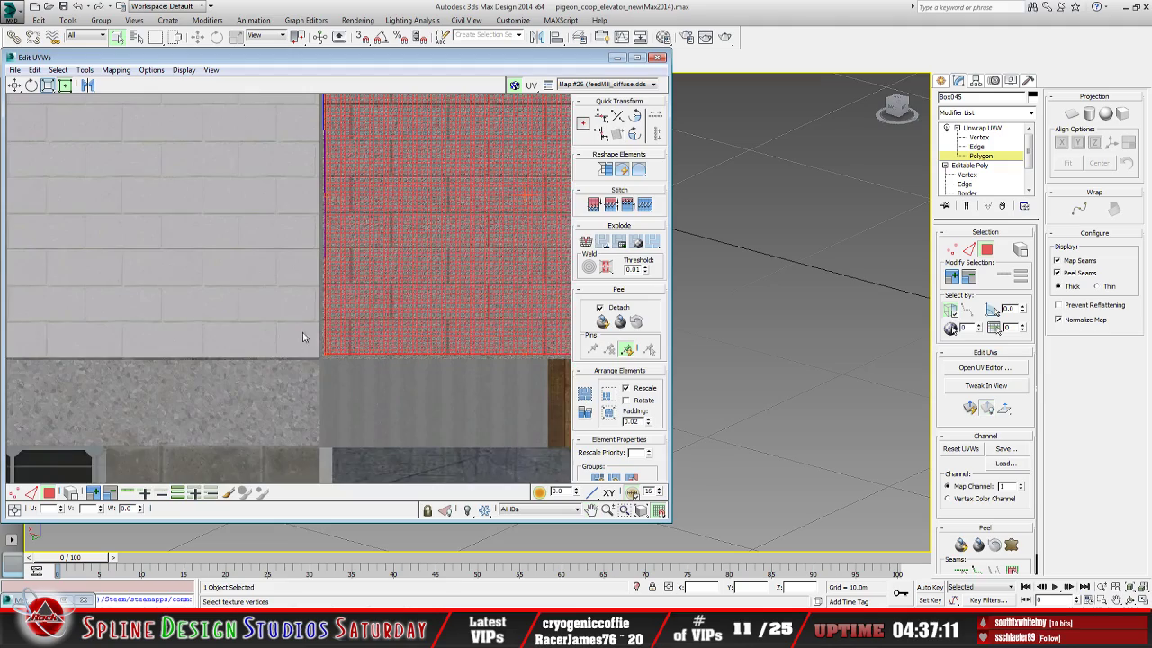
Refine the third wall's UV face along its left edge, nudging its upper-left corner outward and up
{"action": "scroll", "coordinate": [302, 333], "scroll_direction": "up", "scroll_amount": 10}
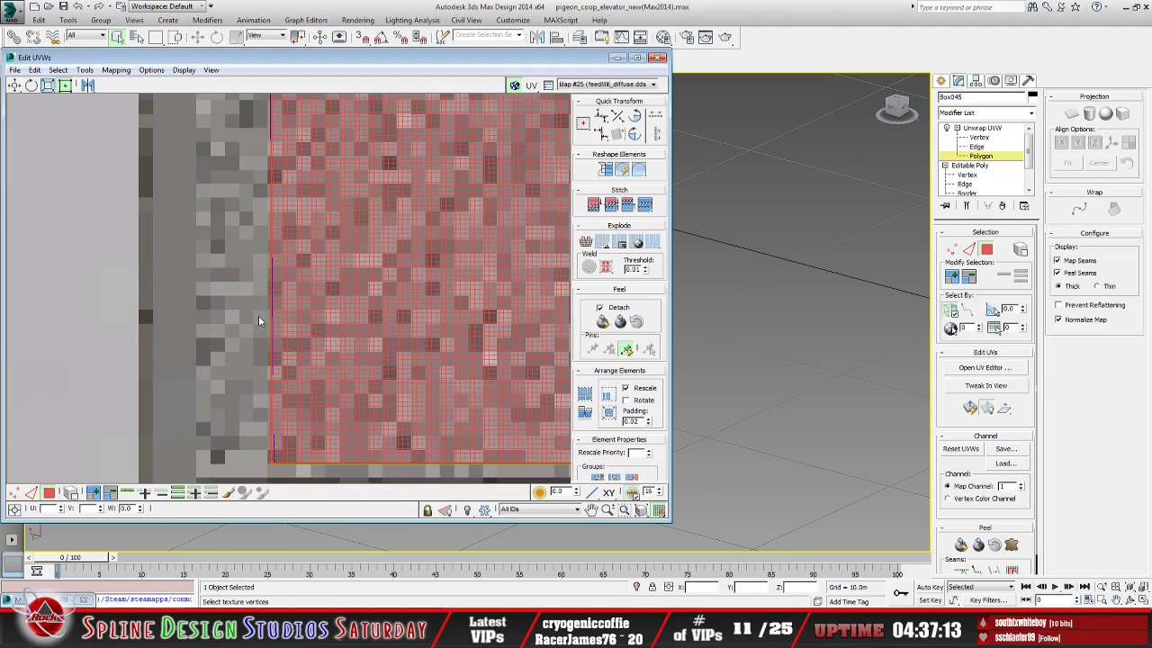
{"action": "middle_click_drag", "start_coordinate": [258, 321], "coordinate": [245, 236]}
{"action": "scroll", "coordinate": [279, 191], "scroll_direction": "down", "scroll_amount": 8}
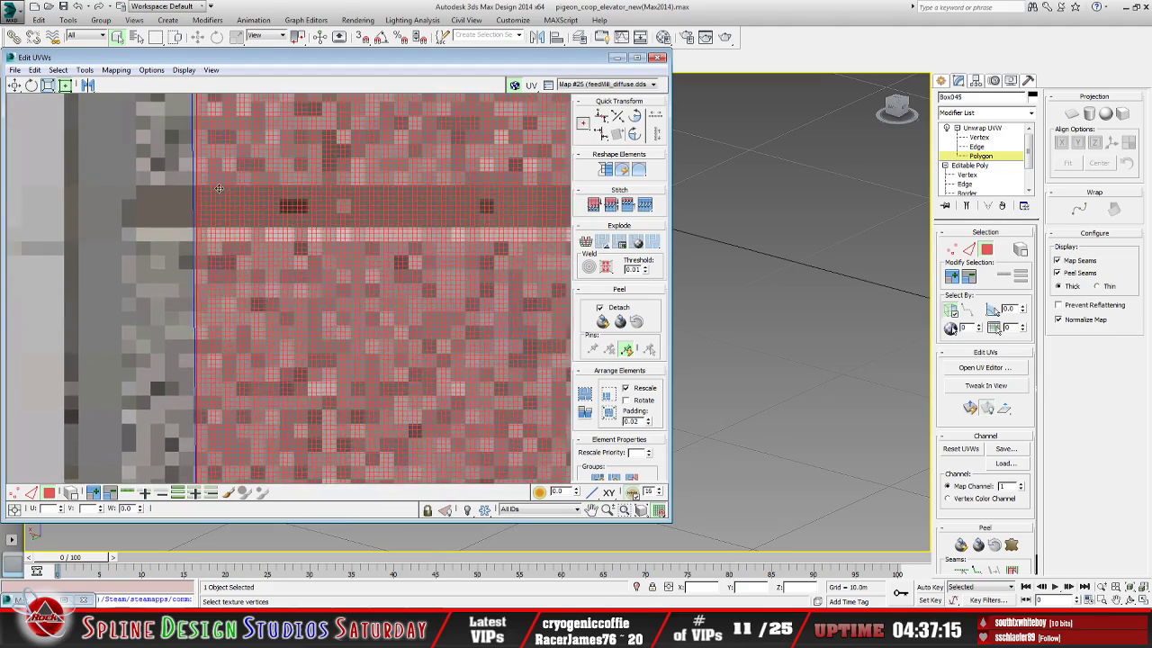
{"action": "scroll", "coordinate": [254, 239], "scroll_direction": "up", "scroll_amount": 3}
{"action": "middle_click_drag", "start_coordinate": [257, 237], "coordinate": [226, 332]}
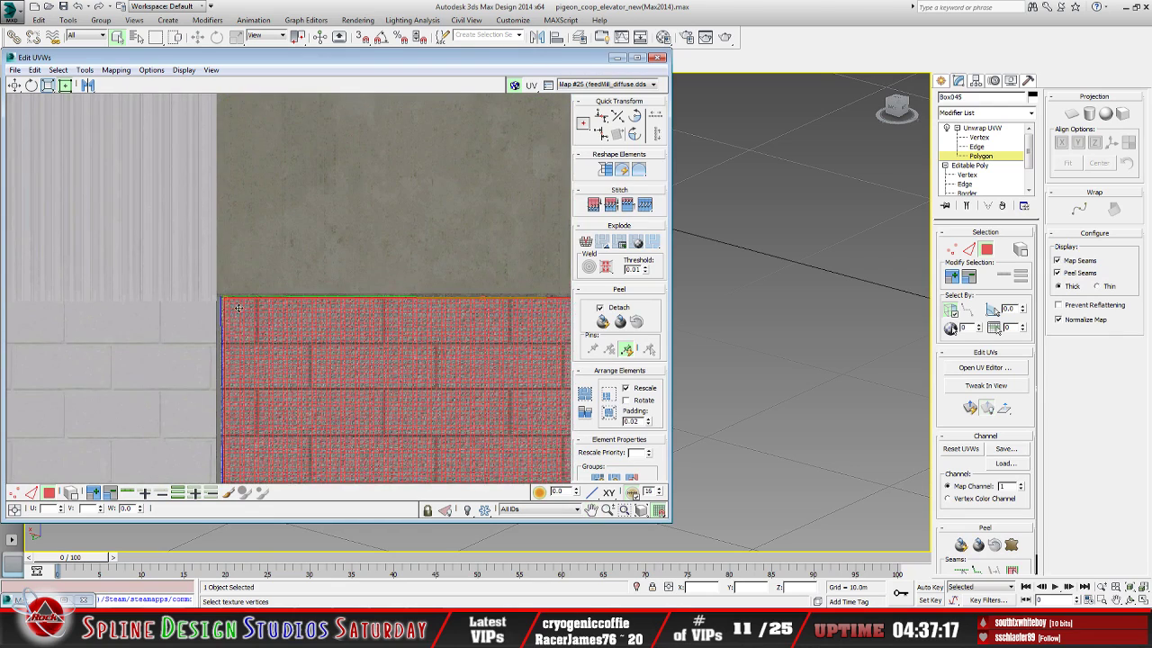
{"action": "scroll", "coordinate": [225, 333], "scroll_direction": "up", "scroll_amount": 5}
{"action": "mouse_move", "coordinate": [212, 272]}
{"action": "left_mouse_down"}
{"action": "mouse_move", "coordinate": [179, 251]}
{"action": "mouse_move", "coordinate": [193, 261]}
{"action": "left_mouse_up"}
{"action": "scroll", "coordinate": [382, 320], "scroll_direction": "down", "scroll_amount": 5}
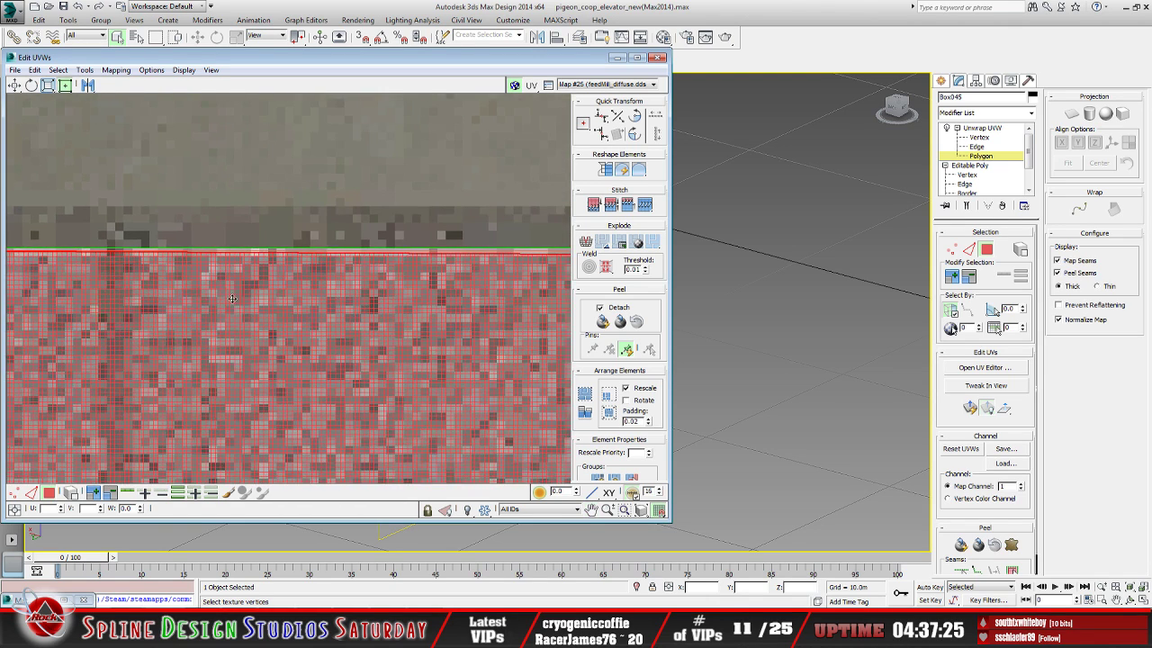
Raise the third wall's UV face at its upper-right corner to the blocks' upper edge and fine-tune its lower-right corner
{"action": "scroll", "coordinate": [207, 257], "scroll_direction": "up", "scroll_amount": 6}
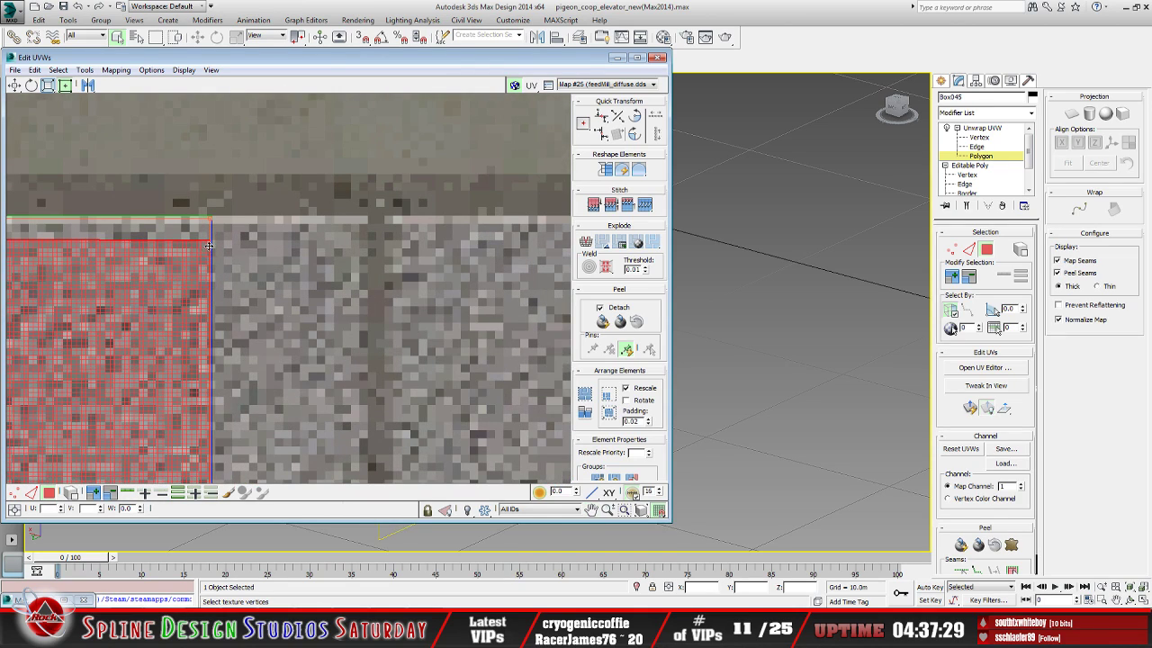
{"action": "left_click_drag", "start_coordinate": [212, 216], "coordinate": [213, 194]}
{"action": "scroll", "coordinate": [212, 196], "scroll_direction": "down", "scroll_amount": 6}
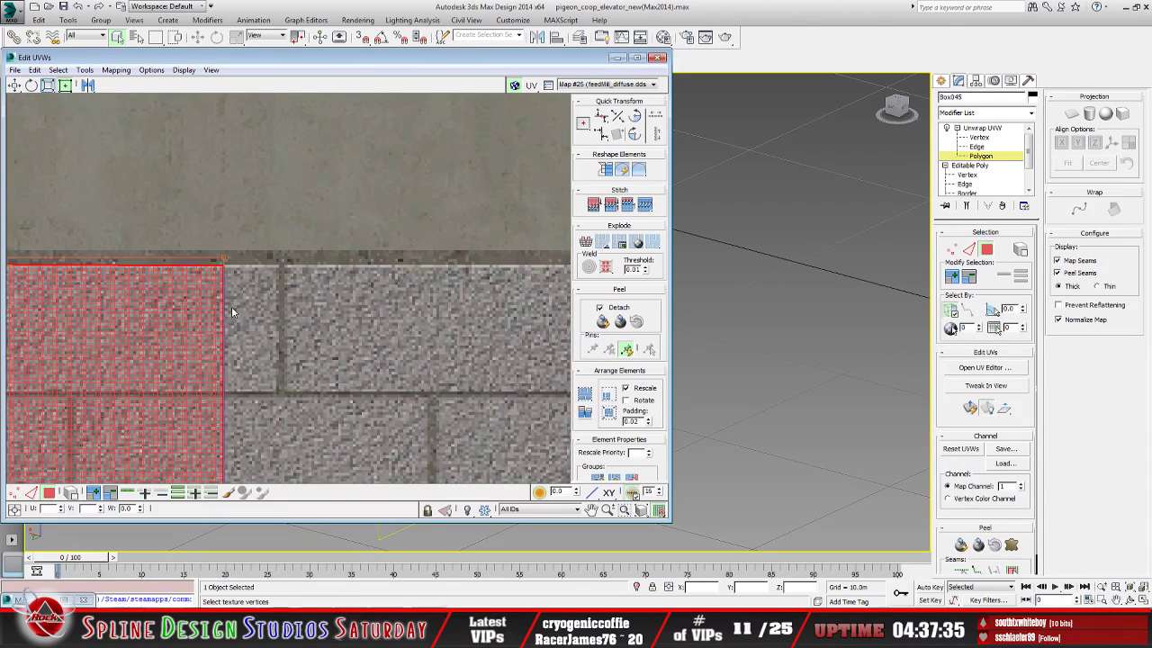
{"action": "scroll", "coordinate": [221, 346], "scroll_direction": "up", "scroll_amount": 8}
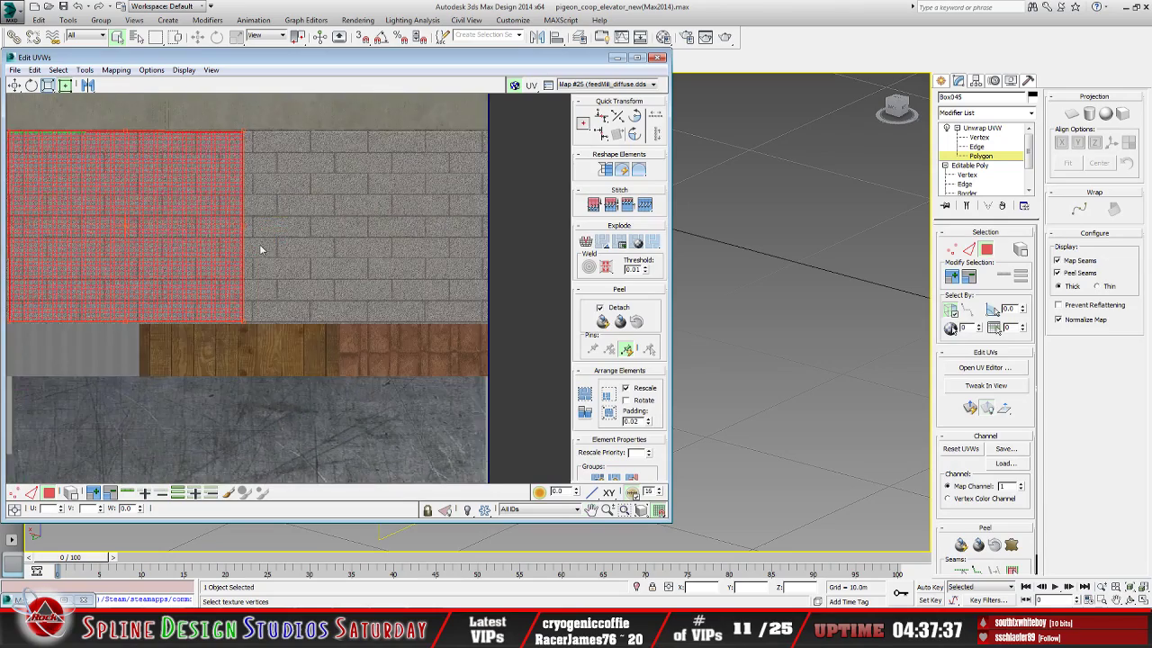
{"action": "scroll", "coordinate": [270, 320], "scroll_direction": "up", "scroll_amount": 6}
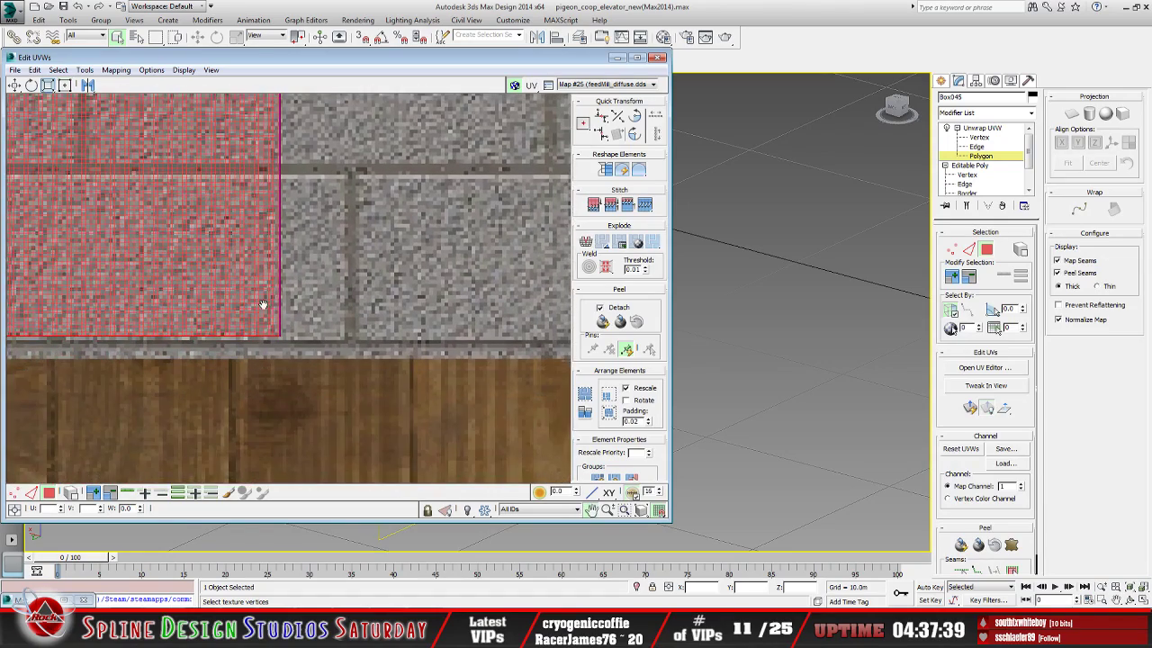
{"action": "left_click_drag", "start_coordinate": [264, 314], "coordinate": [266, 307]}
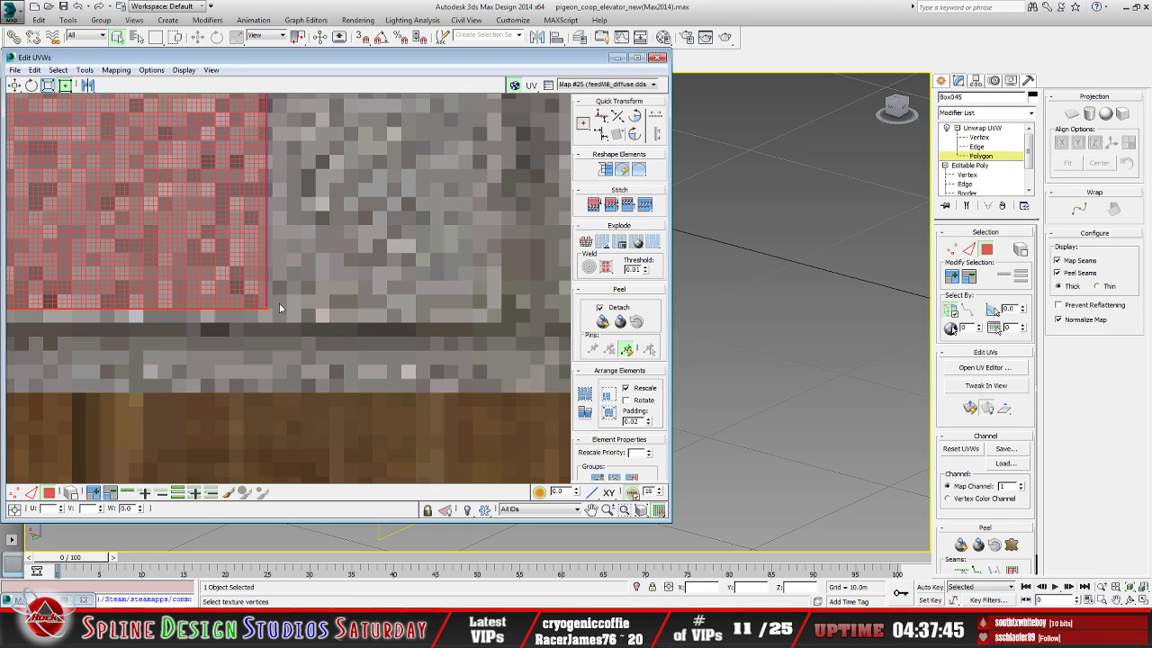
{"action": "scroll", "coordinate": [279, 307], "scroll_direction": "down", "scroll_amount": 8}
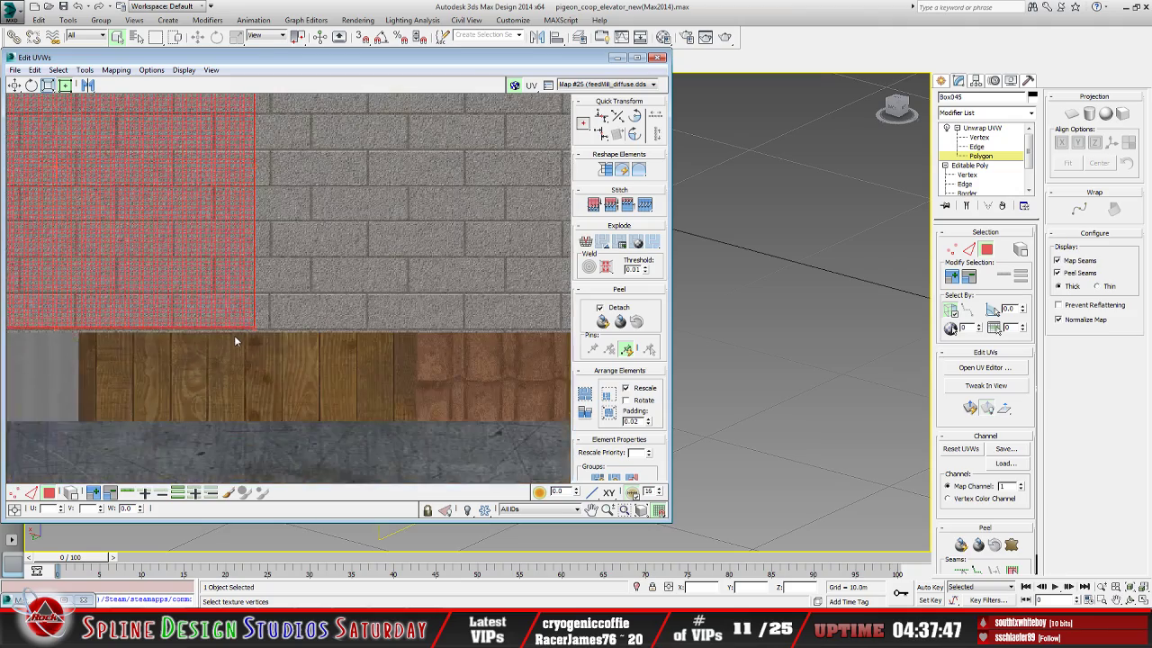
Extend the third wall's UV face at its lower-left corner toward the outer left edge of the concrete blocks
{"action": "scroll", "coordinate": [191, 340], "scroll_direction": "up", "scroll_amount": 10}
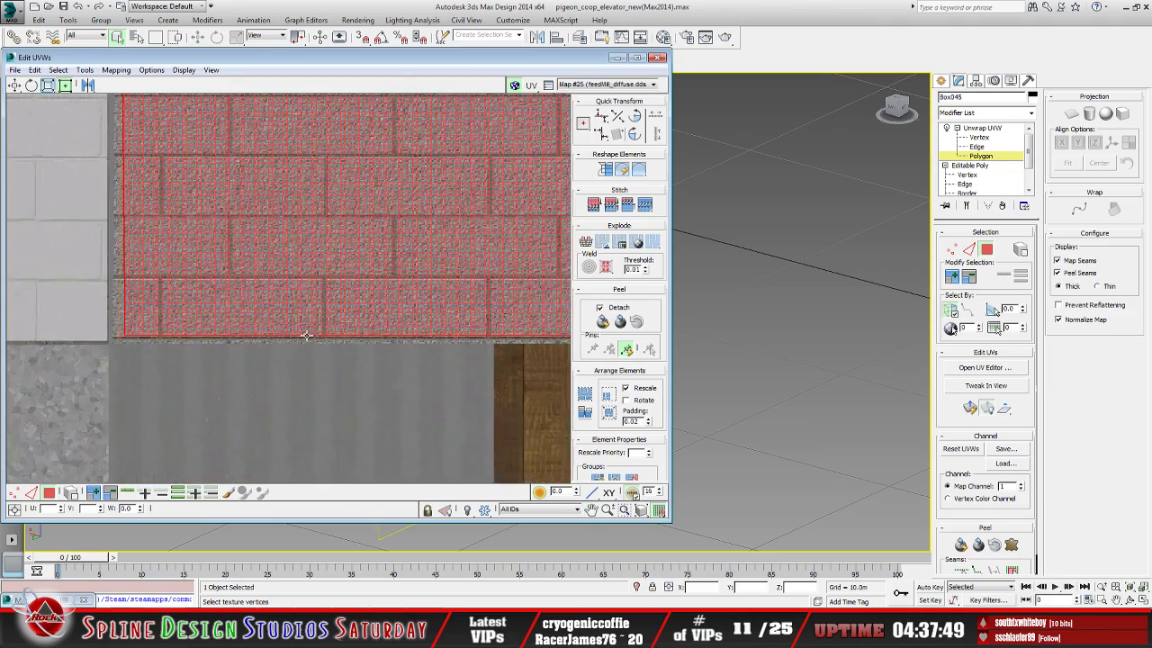
{"action": "scroll", "coordinate": [270, 368], "scroll_direction": "up", "scroll_amount": 6}
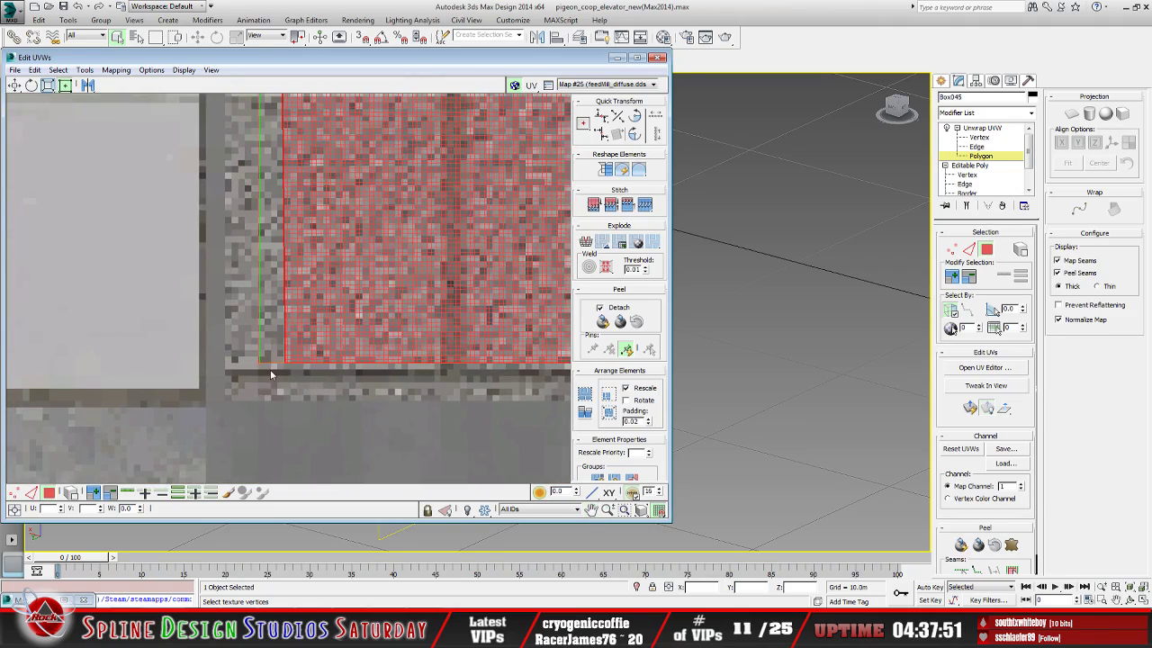
{"action": "left_click_drag", "start_coordinate": [255, 363], "coordinate": [231, 362]}
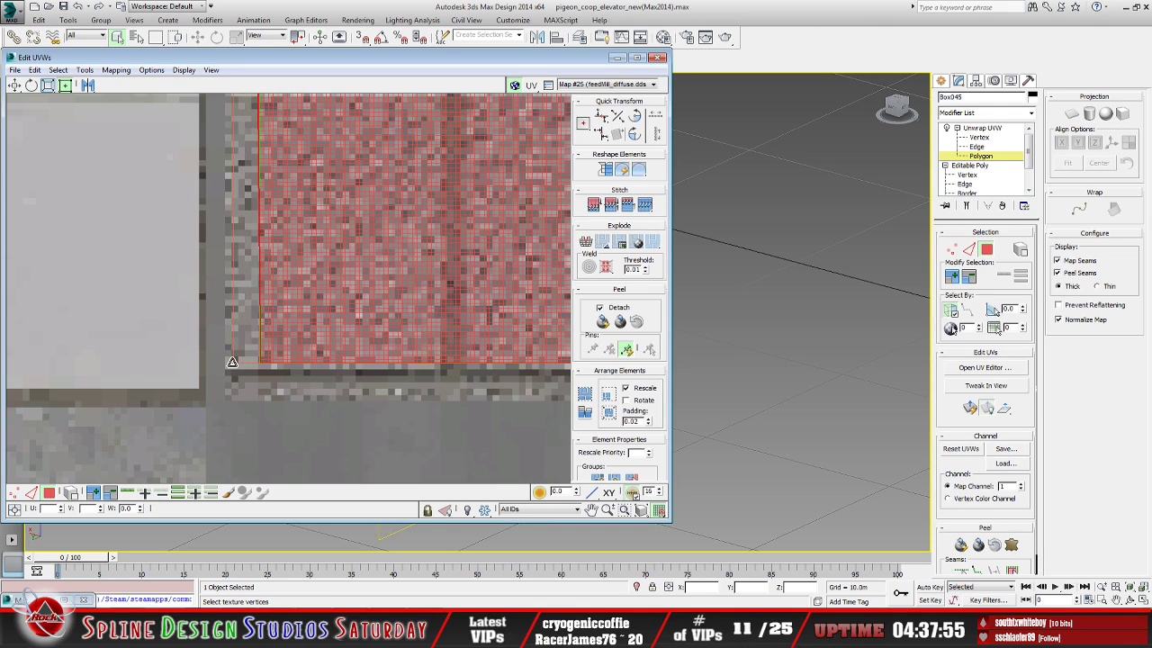
{"action": "scroll", "coordinate": [233, 364], "scroll_direction": "down", "scroll_amount": 8}
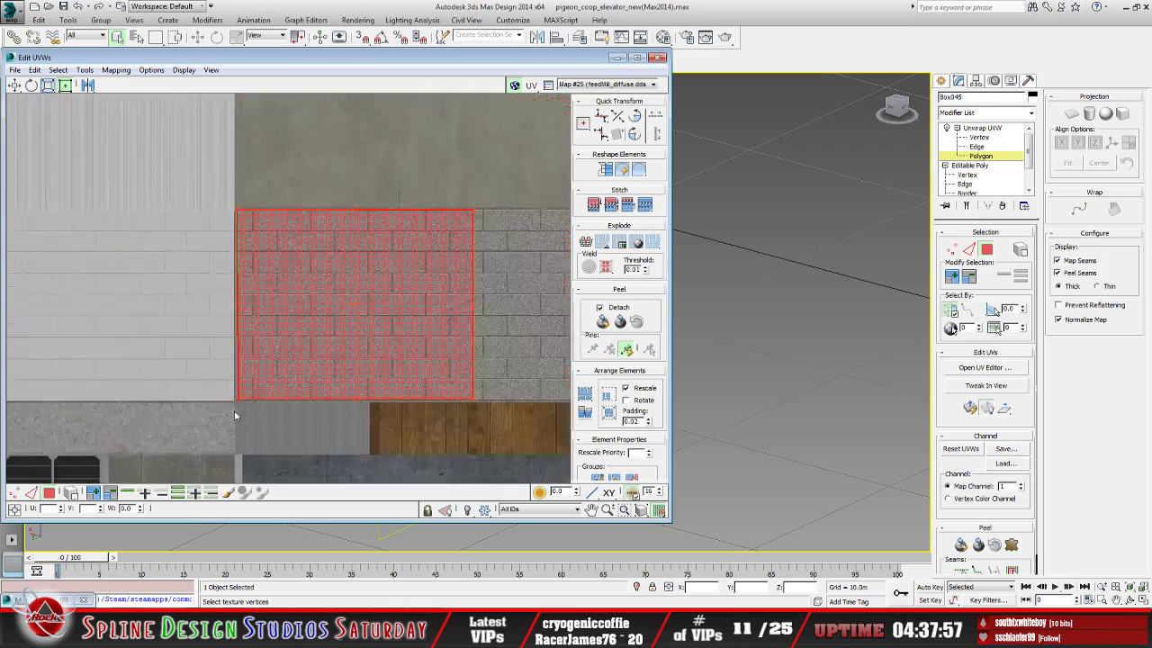
Deselect the UV face, put the UV editor away and examine the concrete block pattern on all walls and corners of the block building
{"action": "left_click", "coordinate": [393, 370]}
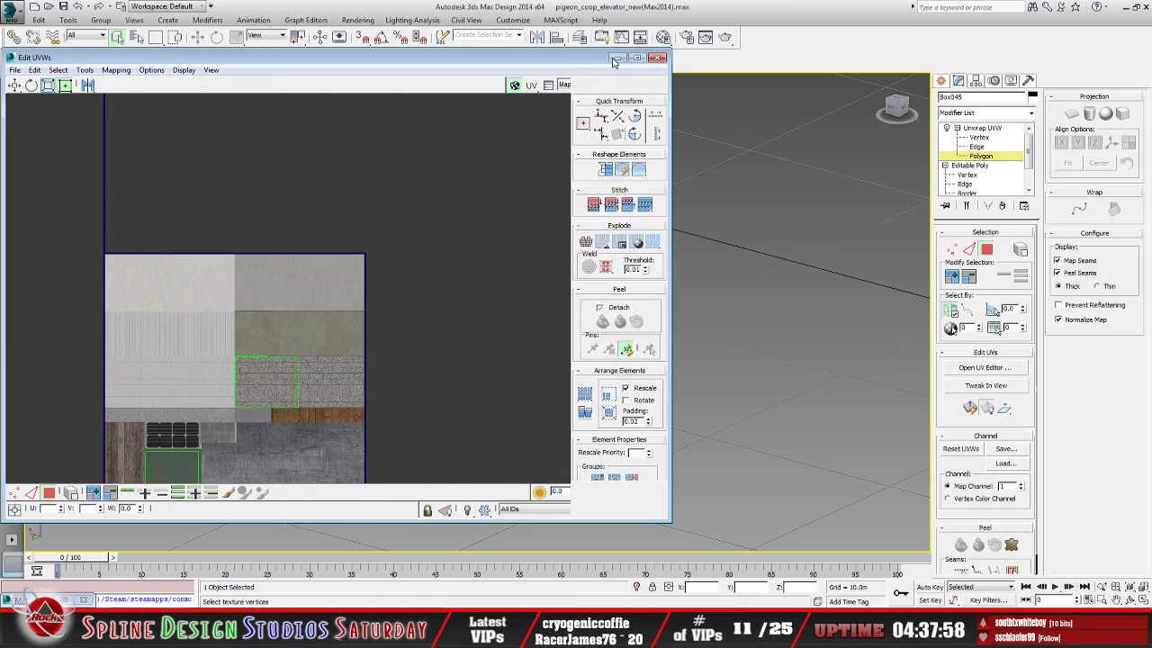
{"action": "left_click", "coordinate": [617, 58]}
{"action": "scroll", "coordinate": [423, 266], "scroll_direction": "up", "scroll_amount": 5}
{"action": "scroll", "coordinate": [372, 268], "scroll_direction": "up", "scroll_amount": 10}
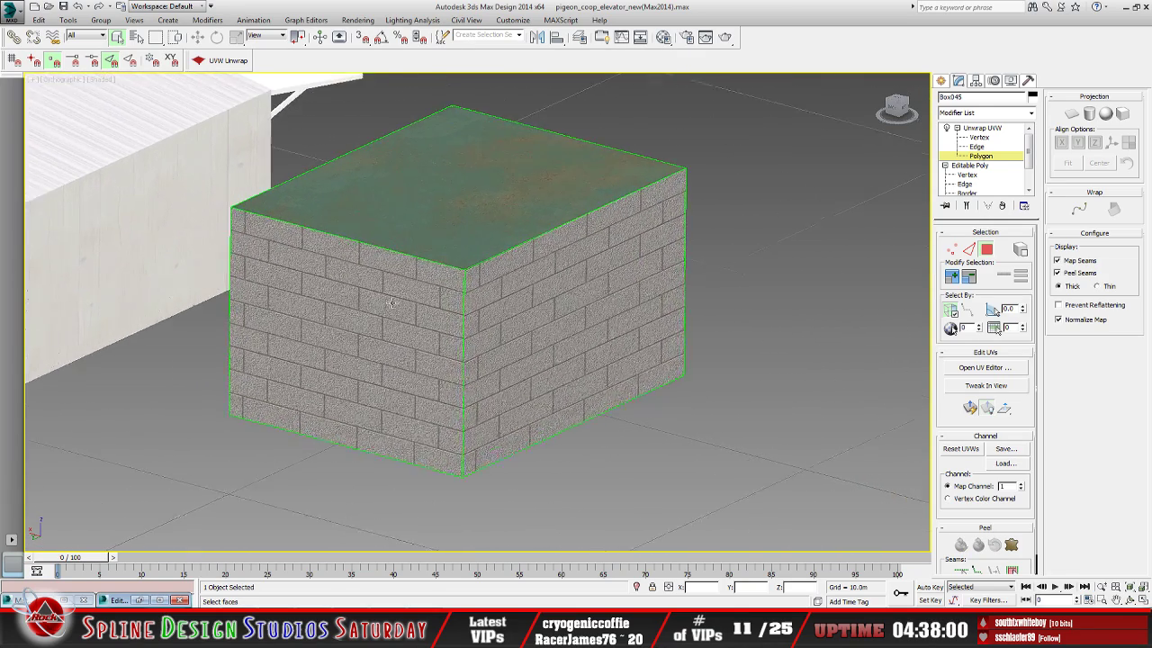
{"action": "middle_click_drag", "start_coordinate": [423, 336], "coordinate": [462, 328], "text": "alt"}
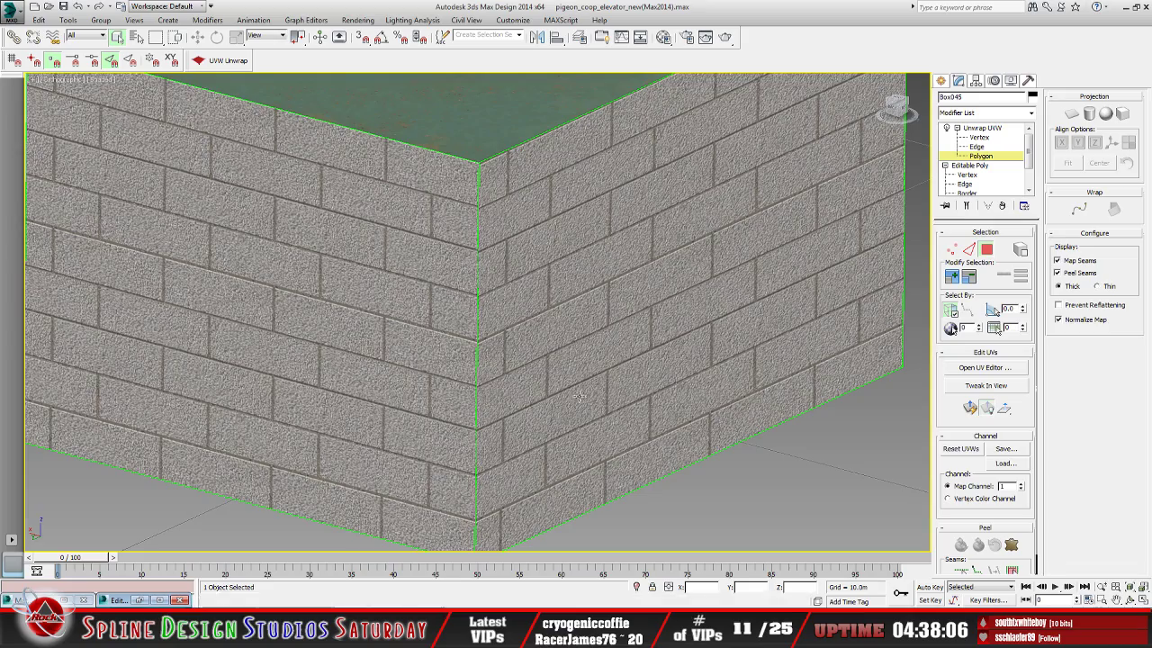
{"action": "left_click", "coordinate": [1131, 599]}
{"action": "left_click_drag", "start_coordinate": [496, 365], "coordinate": [355, 352]}
{"action": "left_click_drag", "start_coordinate": [424, 316], "coordinate": [388, 420]}
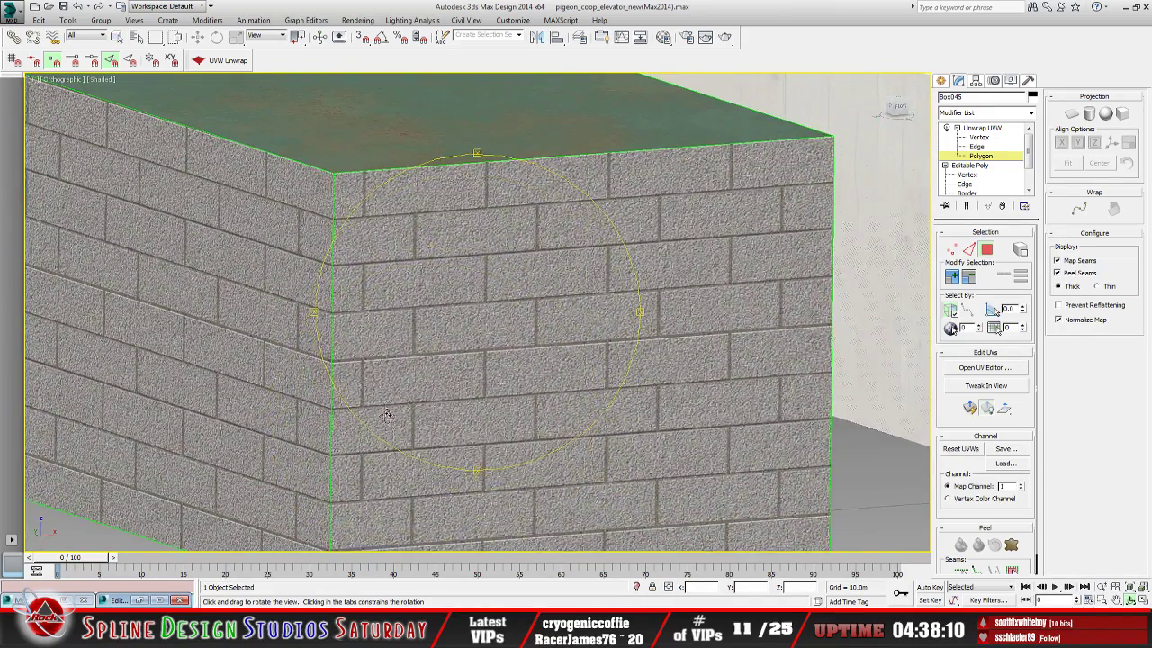
{"action": "left_click_drag", "start_coordinate": [441, 340], "coordinate": [476, 385]}
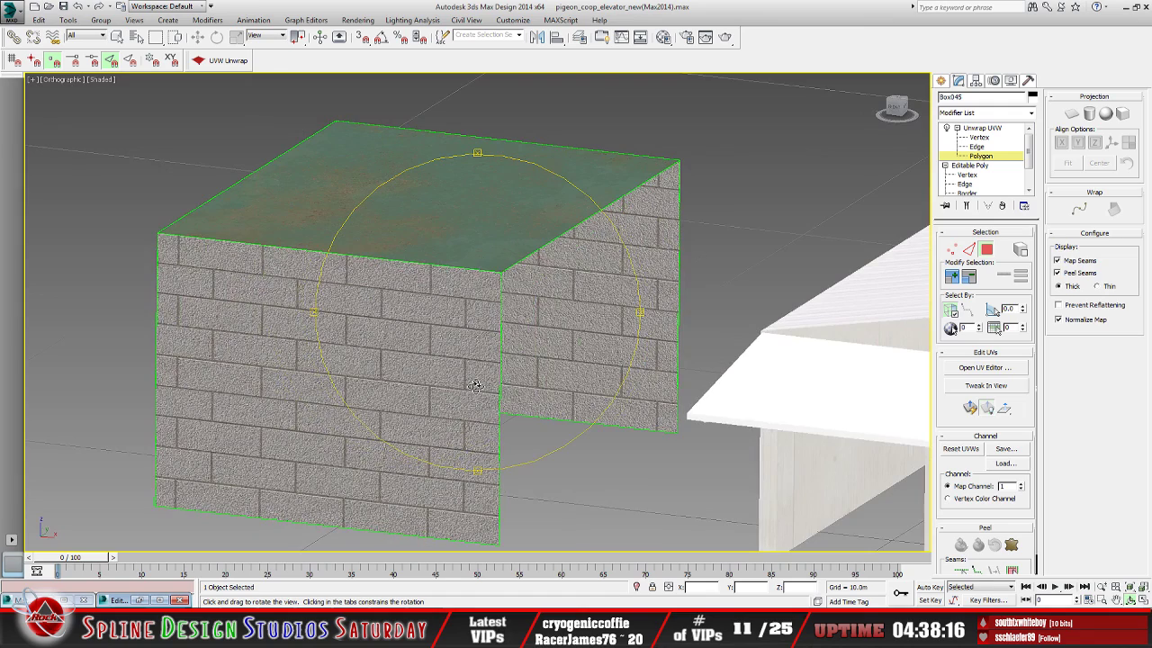
{"action": "left_click_drag", "start_coordinate": [535, 337], "coordinate": [469, 345]}
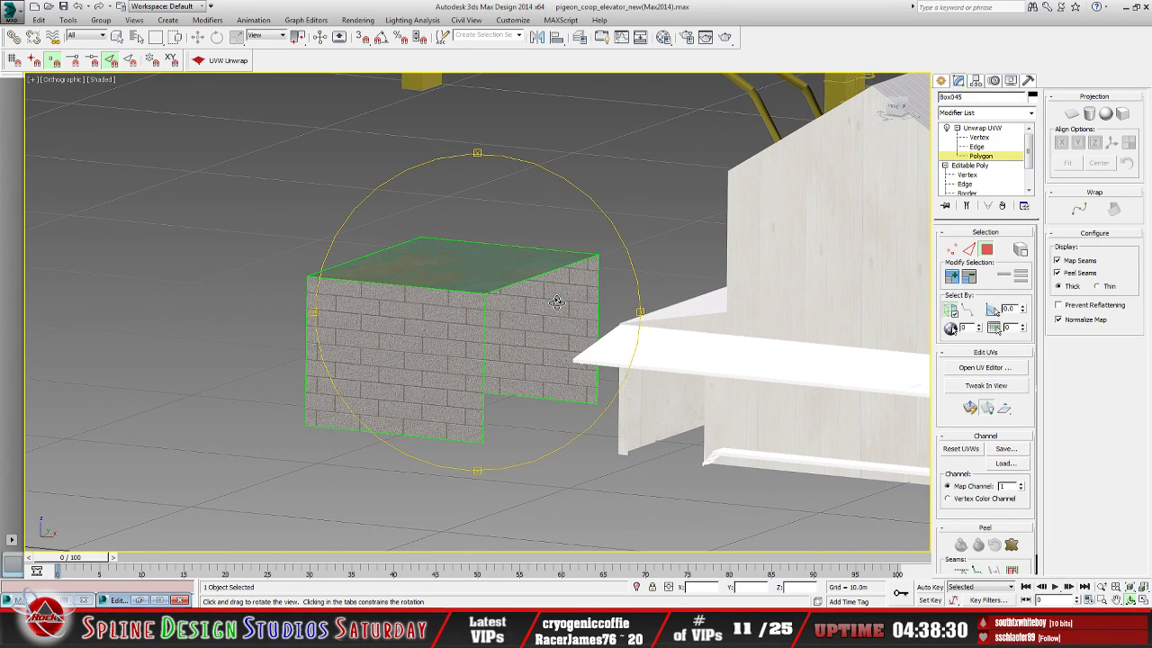
{"action": "left_click_drag", "start_coordinate": [556, 302], "coordinate": [586, 347]}
{"action": "left_click_drag", "start_coordinate": [587, 346], "coordinate": [405, 411]}
{"action": "left_click_drag", "start_coordinate": [484, 397], "coordinate": [461, 397]}
Unhide the FeedMillSilos group by name and view the silos around the block building from below
{"action": "right_click", "coordinate": [461, 396]}
{"action": "right_click", "coordinate": [211, 244]}
{"action": "left_click", "coordinate": [261, 190]}
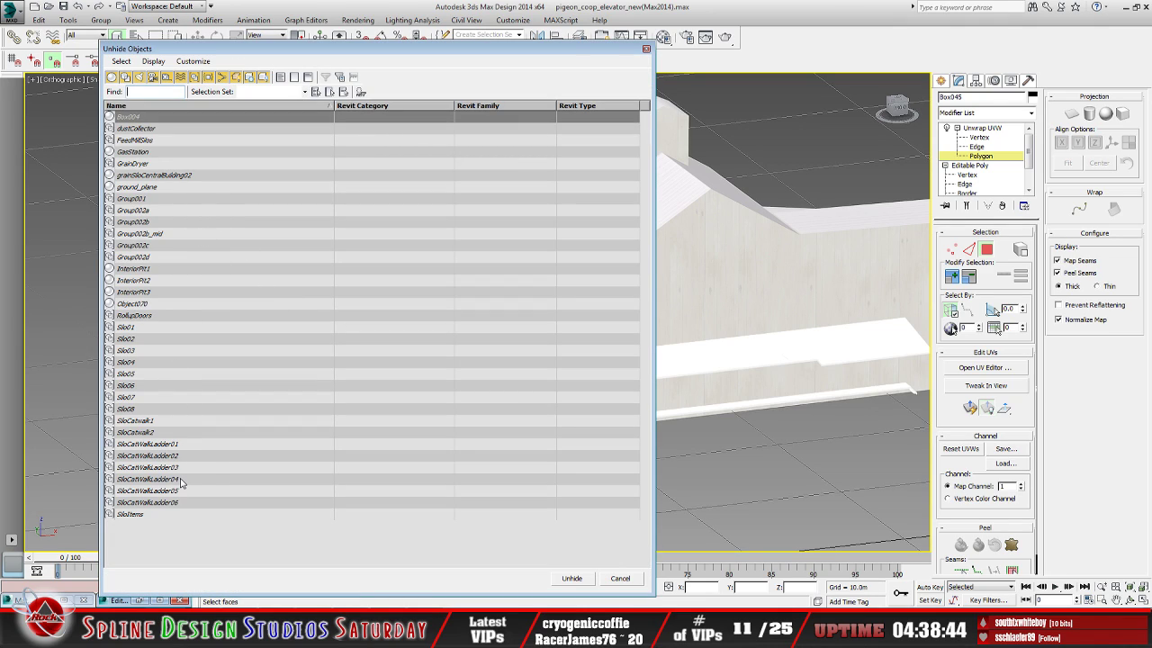
{"action": "left_click", "coordinate": [137, 141]}
{"action": "left_click", "coordinate": [572, 578]}
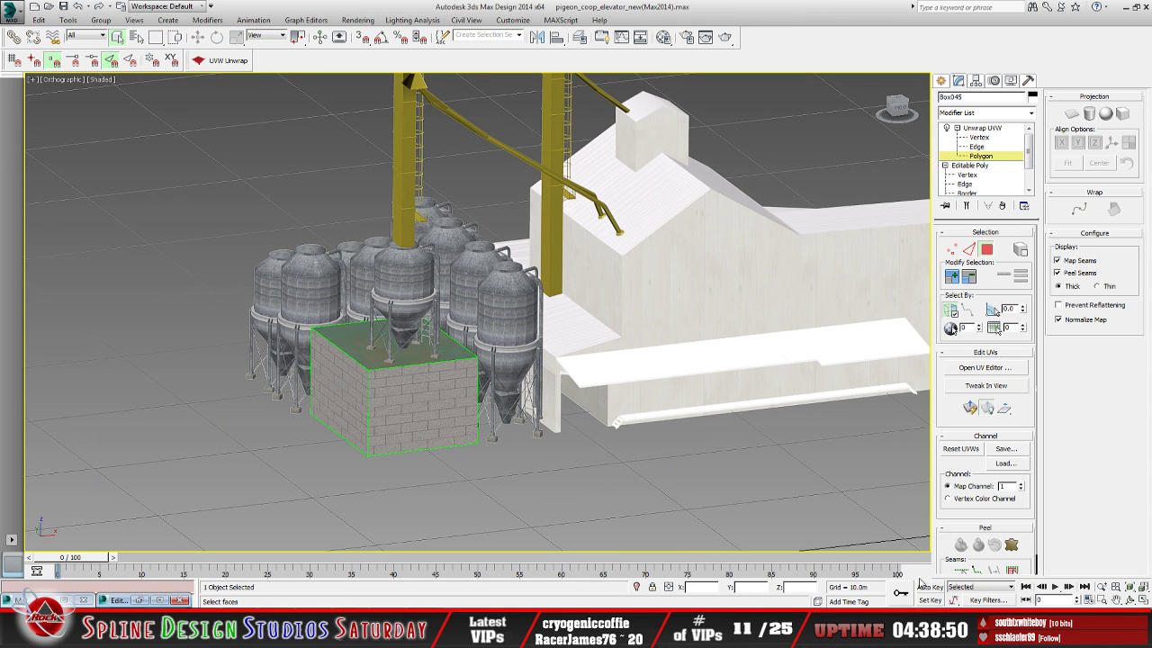
{"action": "left_click", "coordinate": [1130, 599]}
{"action": "left_click_drag", "start_coordinate": [423, 324], "coordinate": [477, 336]}
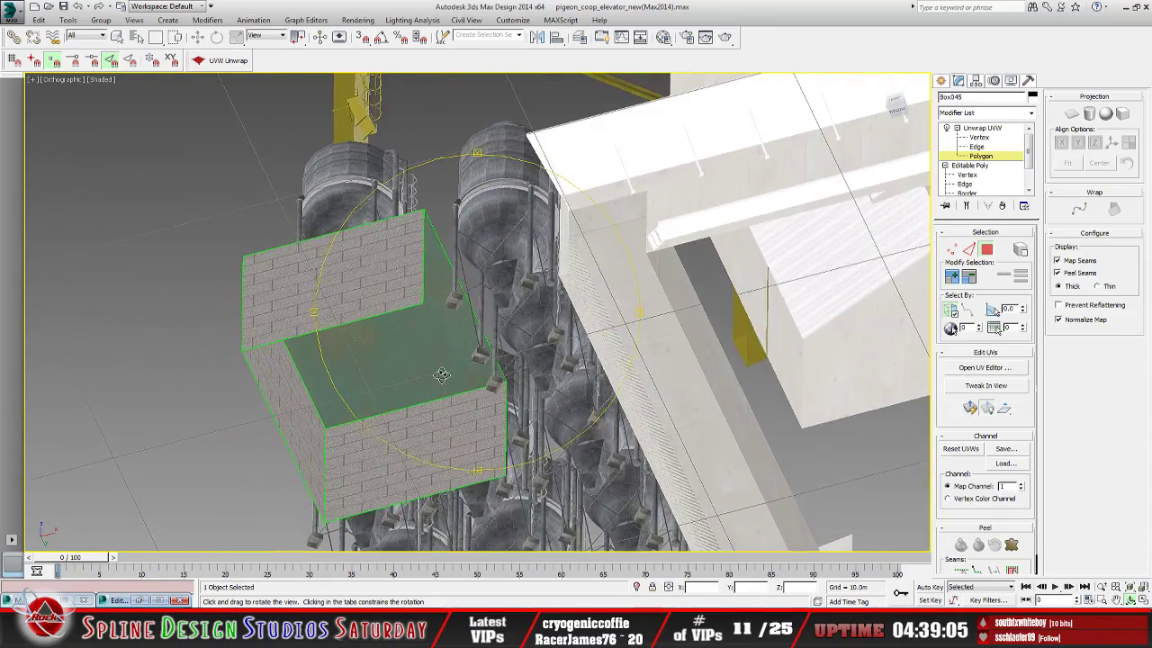